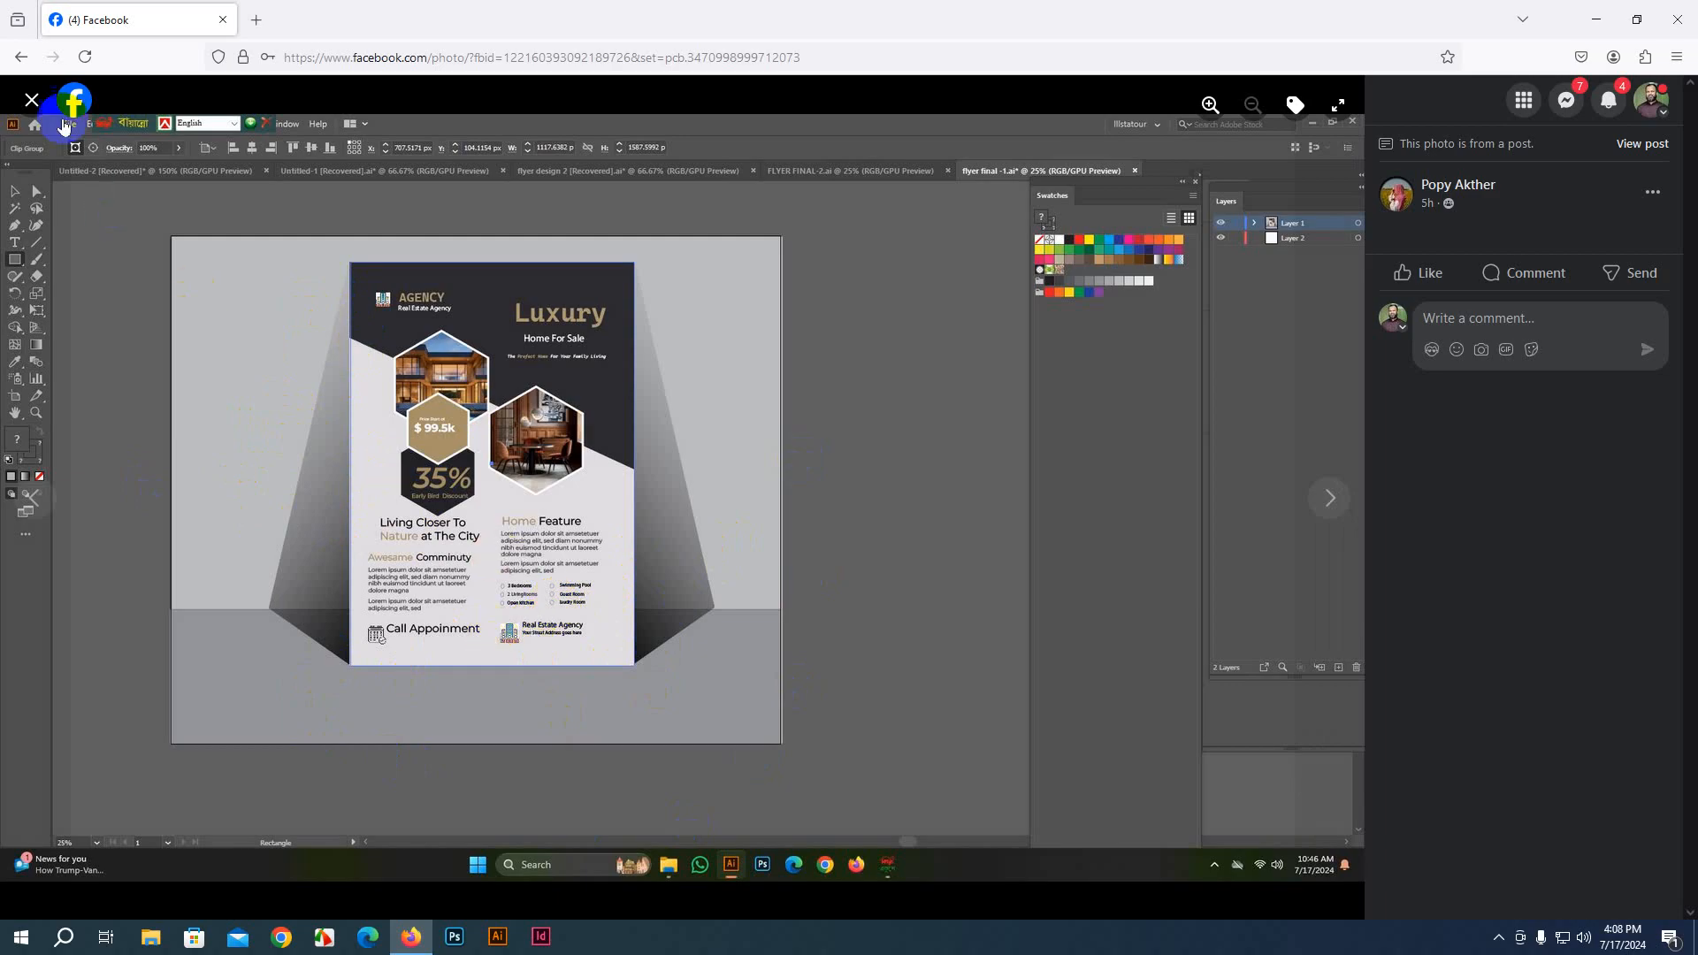
Browse the flyer designs posted in the group and examine the checkered hexagon on the medical flyer up close
left_click(32, 99)
scroll(764, 622, "up", 7)
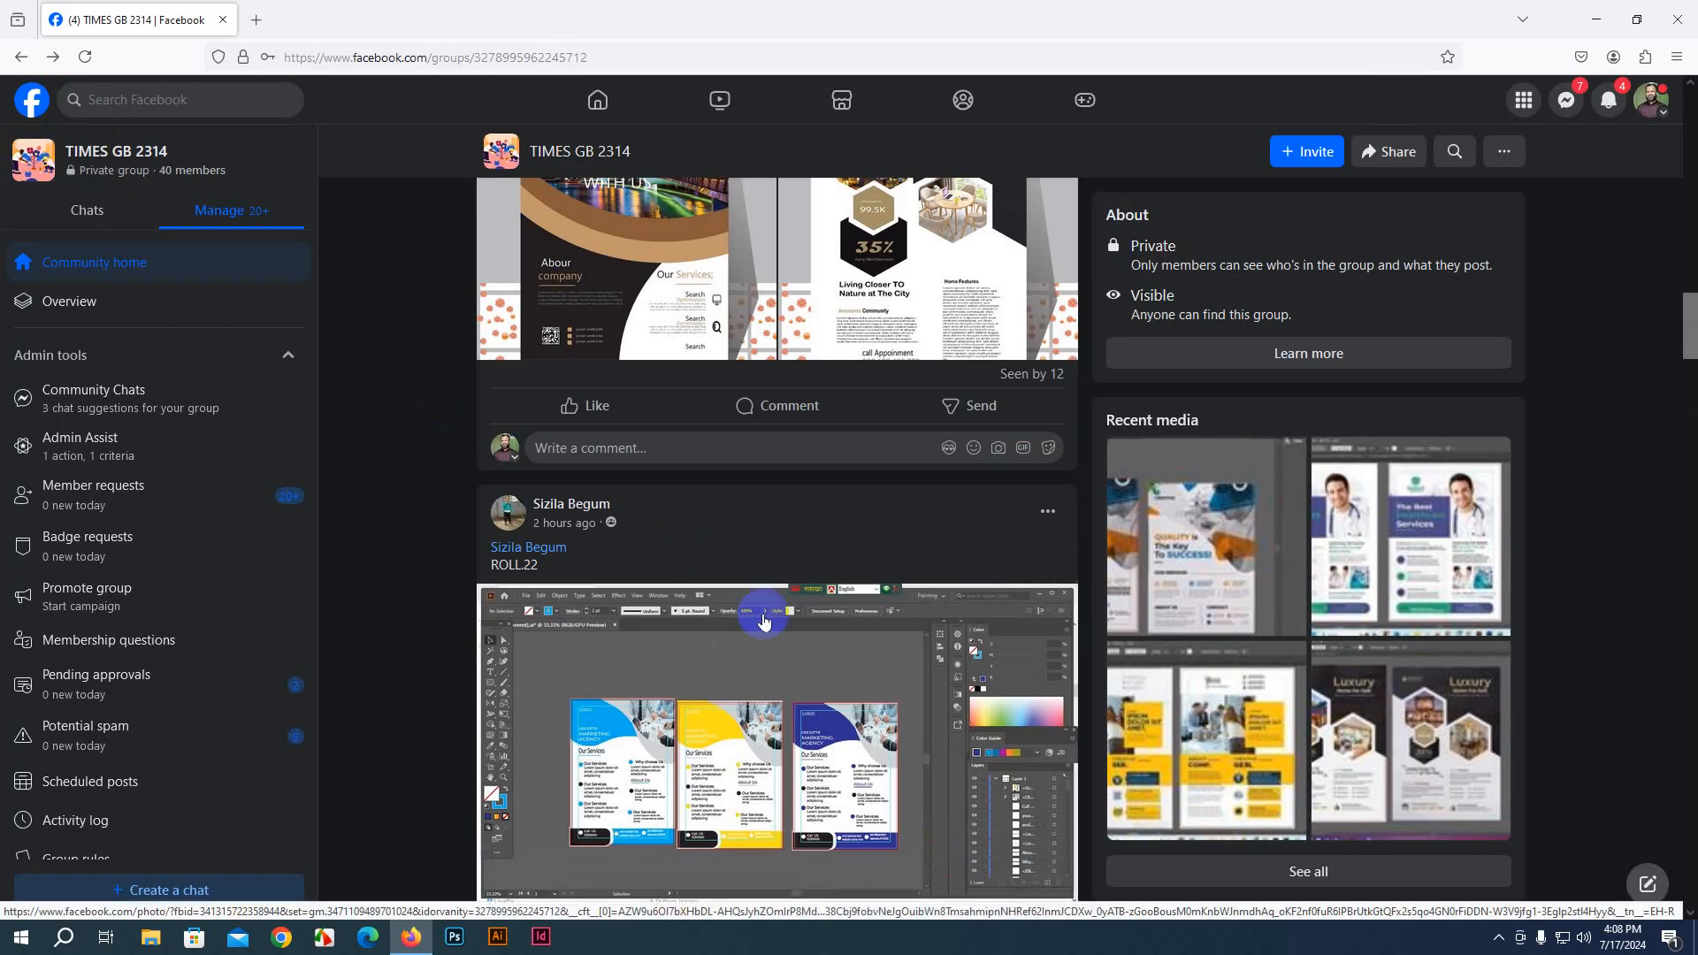
scroll(764, 621, "up", 7)
left_click(682, 594)
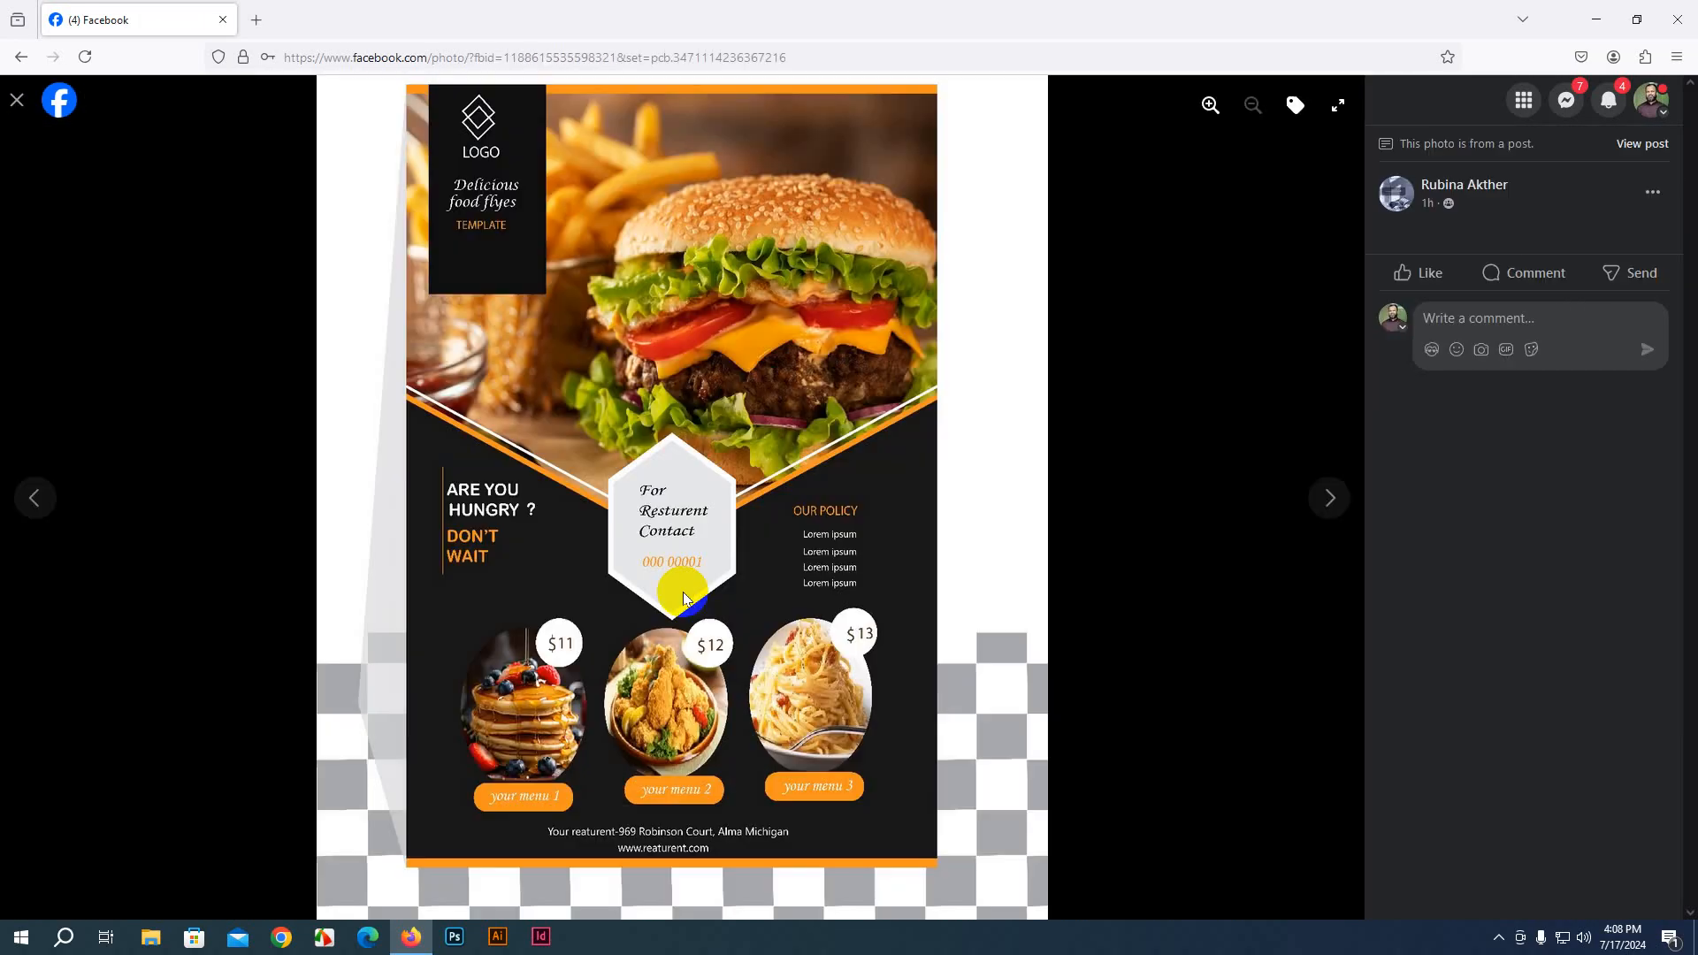
left_click(1341, 495)
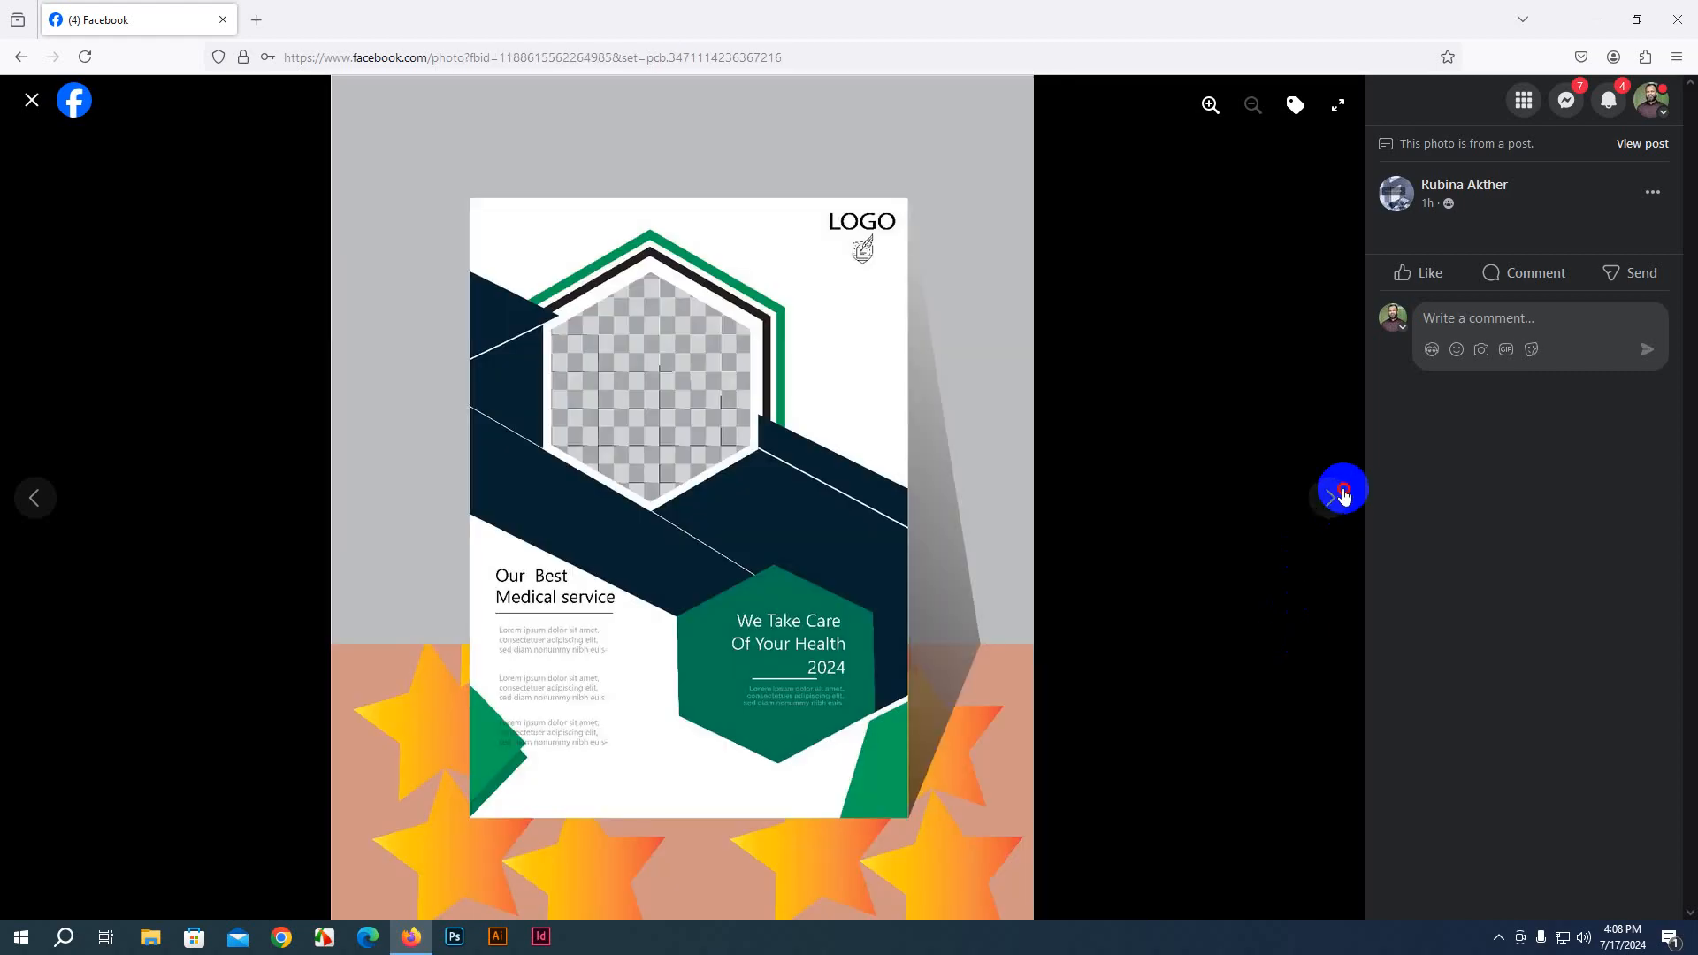
left_click(1340, 495)
left_click(1340, 494)
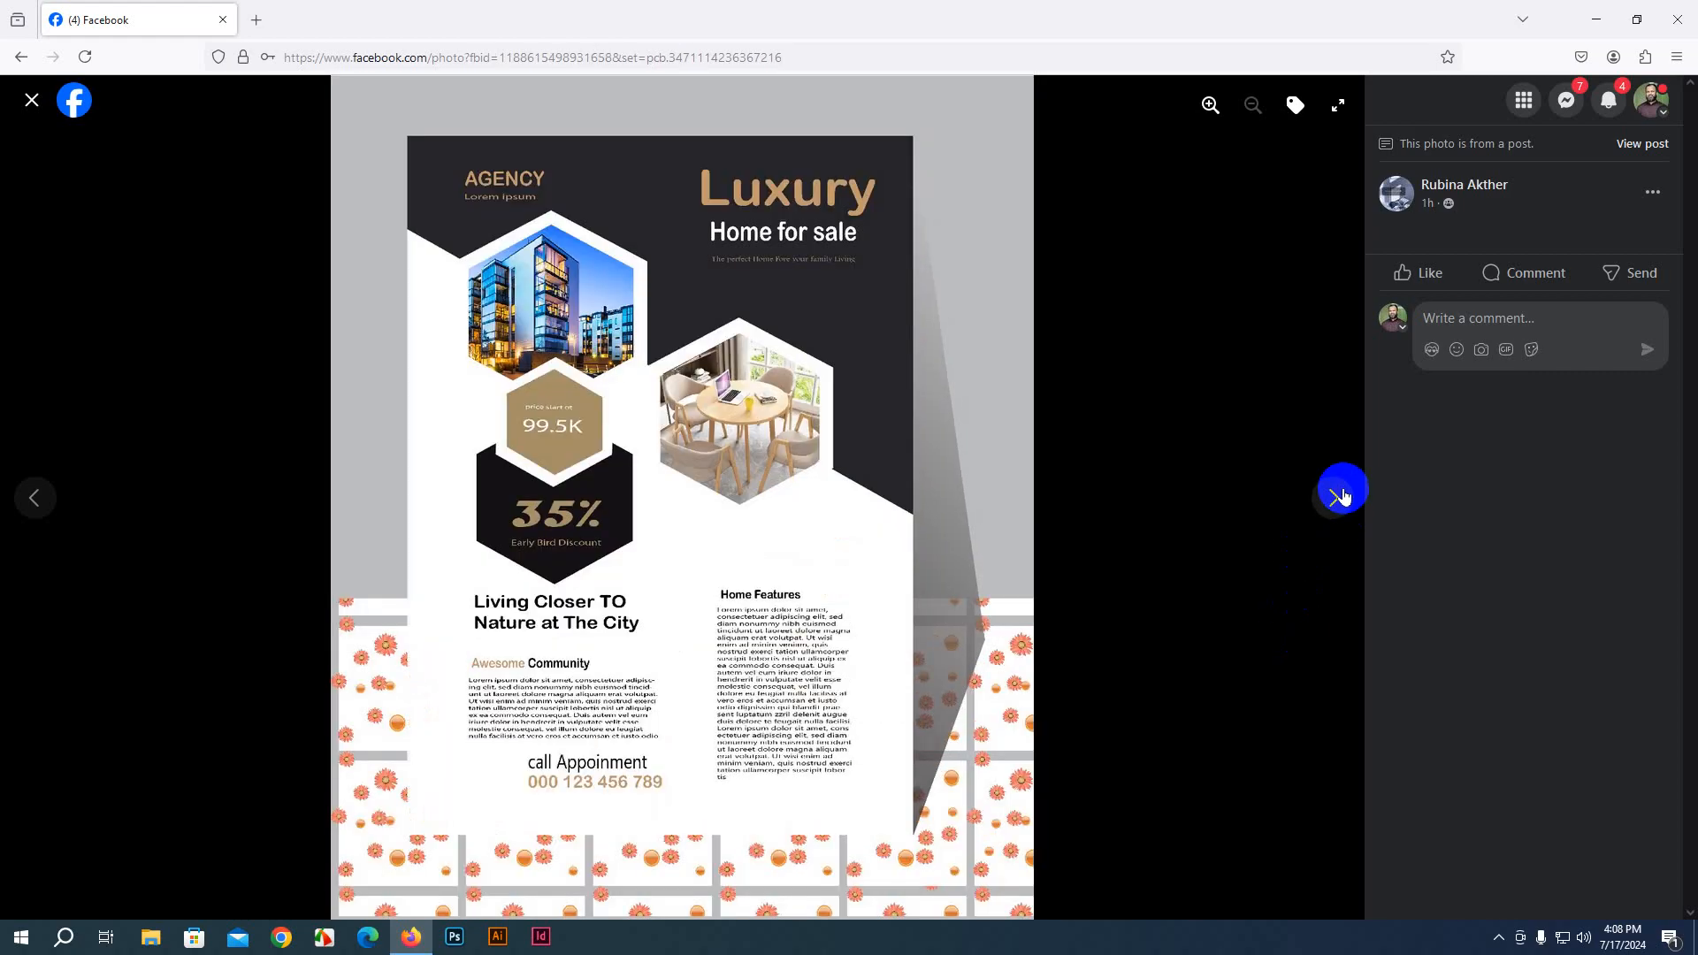
left_click(1340, 494)
left_click(1340, 494)
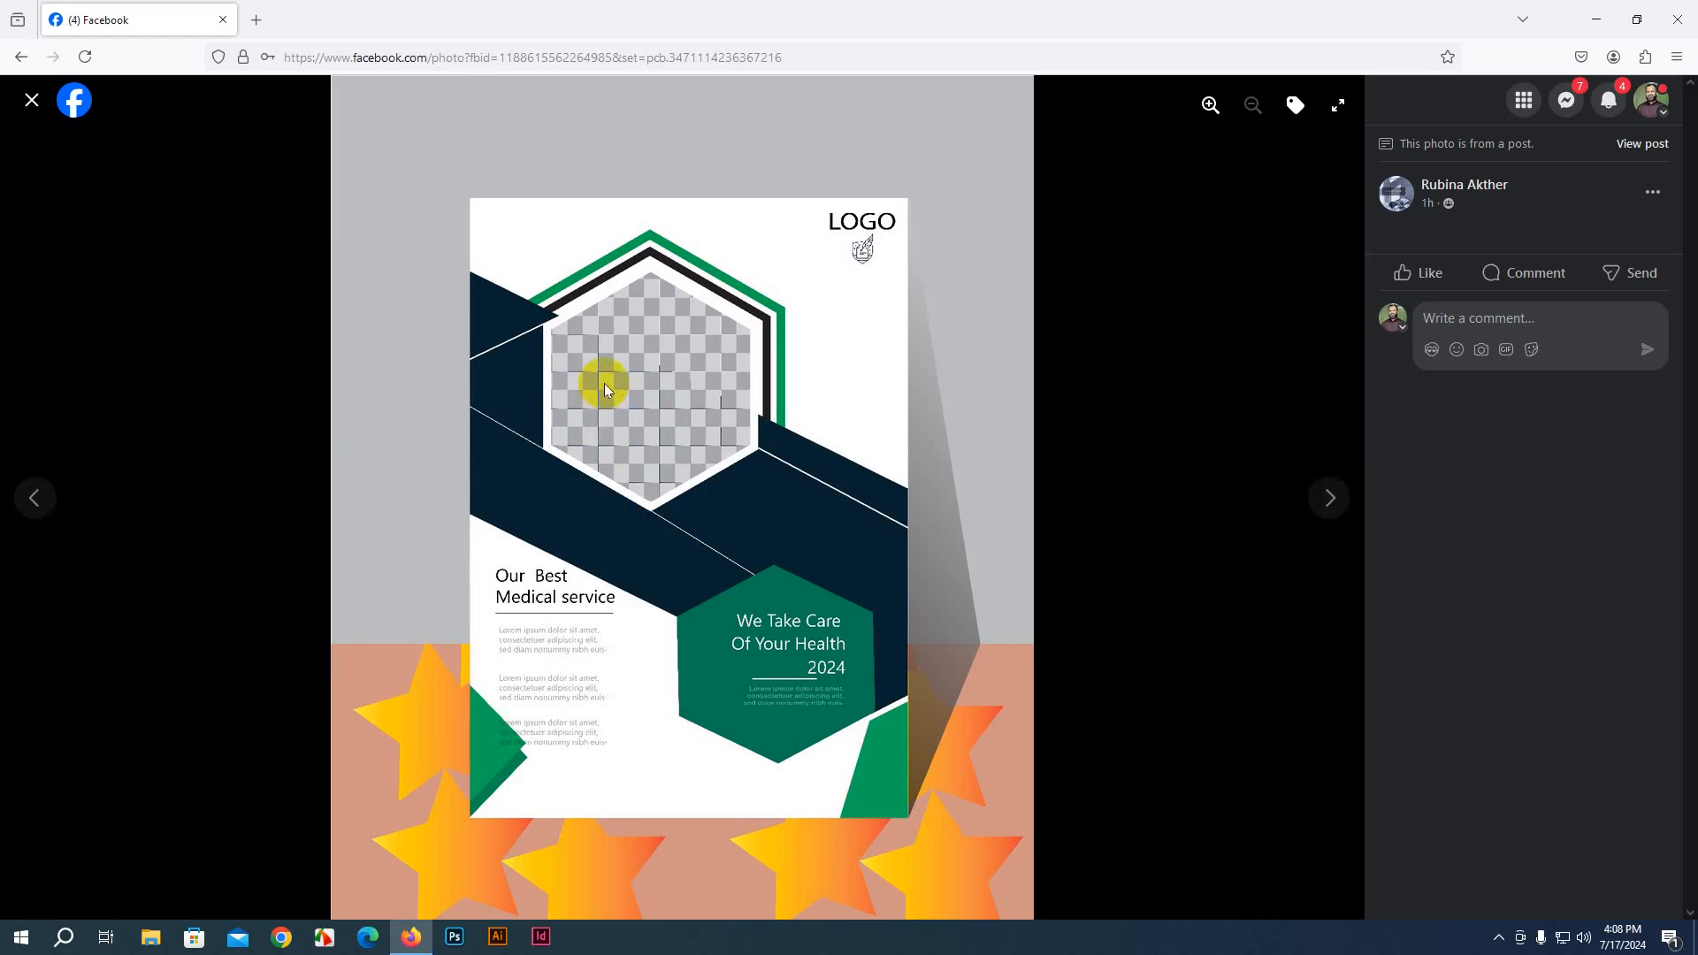
left_click(1207, 105)
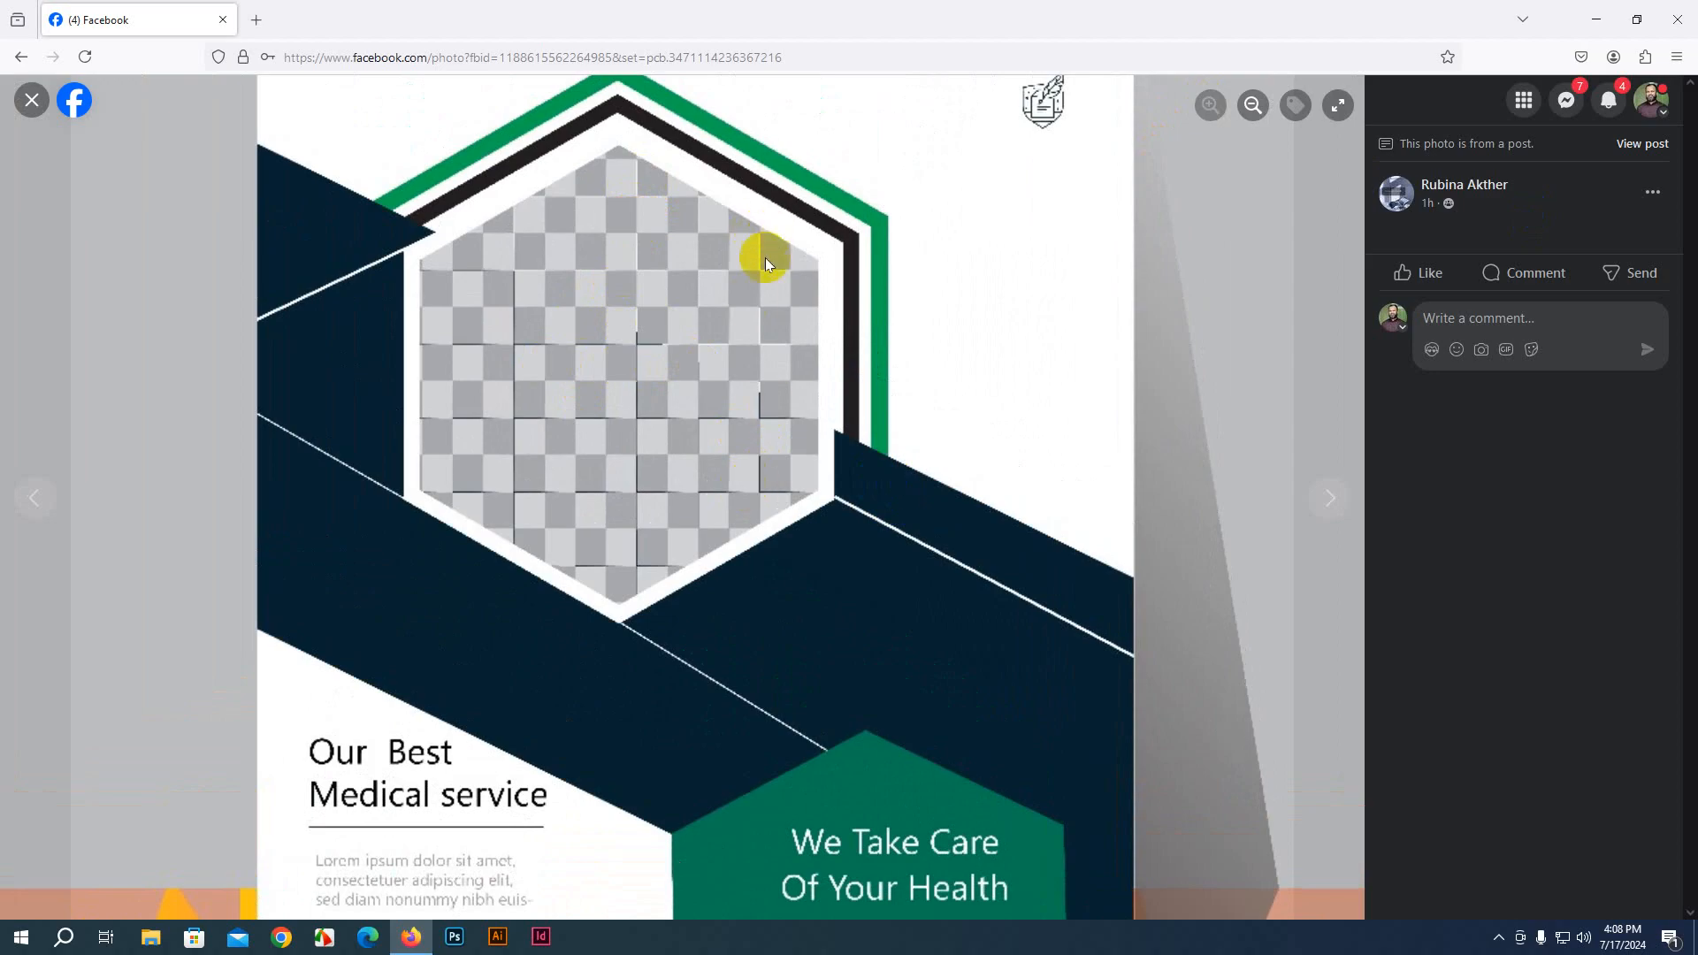
left_click(904, 467)
Switch to Illustrator and create a new 8.2677 x 11.6929 in portrait document with 0.125 in bleed
left_click(499, 939)
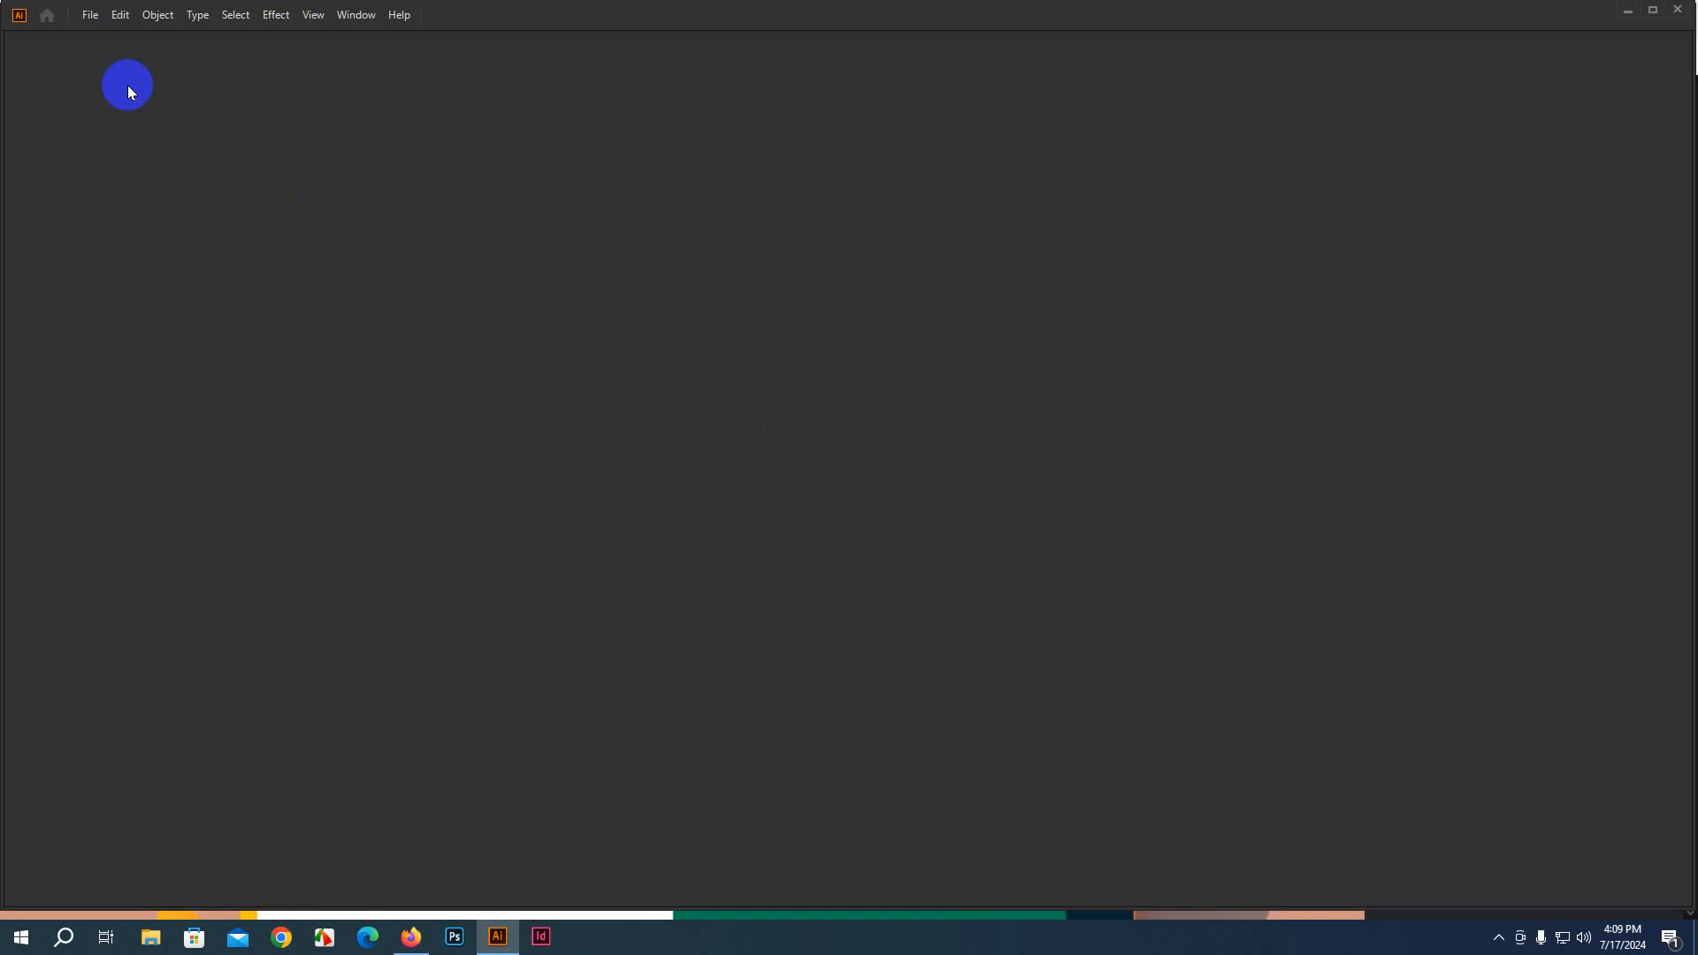
left_click(90, 16)
left_click(93, 36)
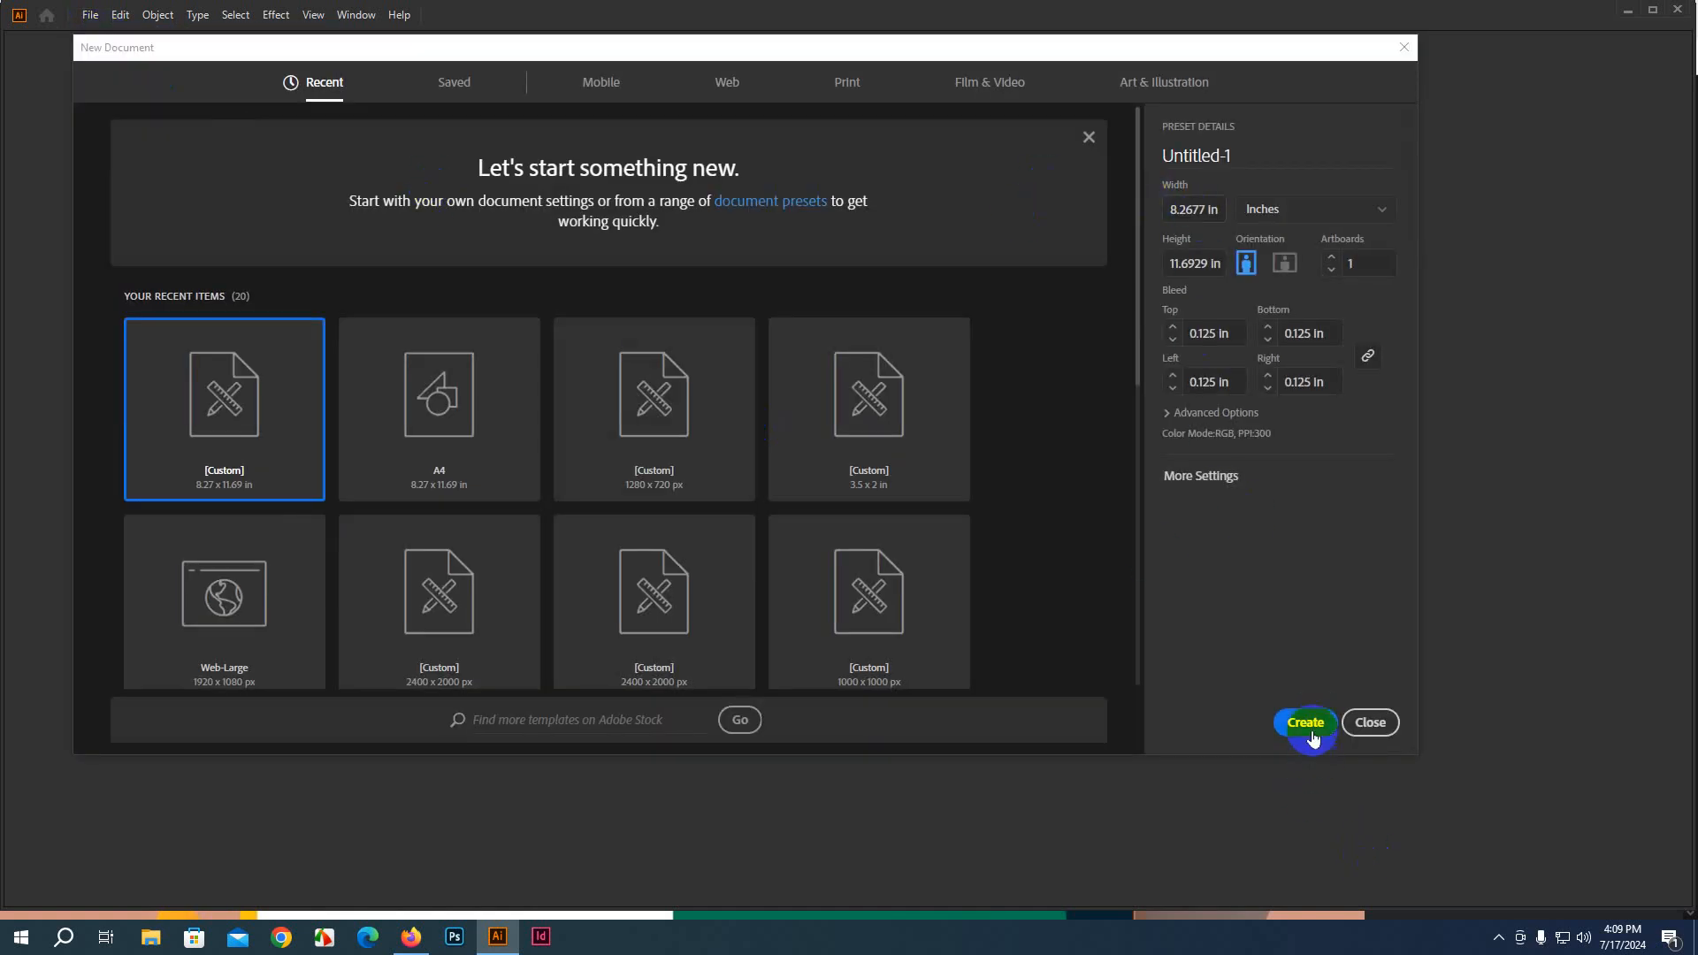
left_click(1305, 721)
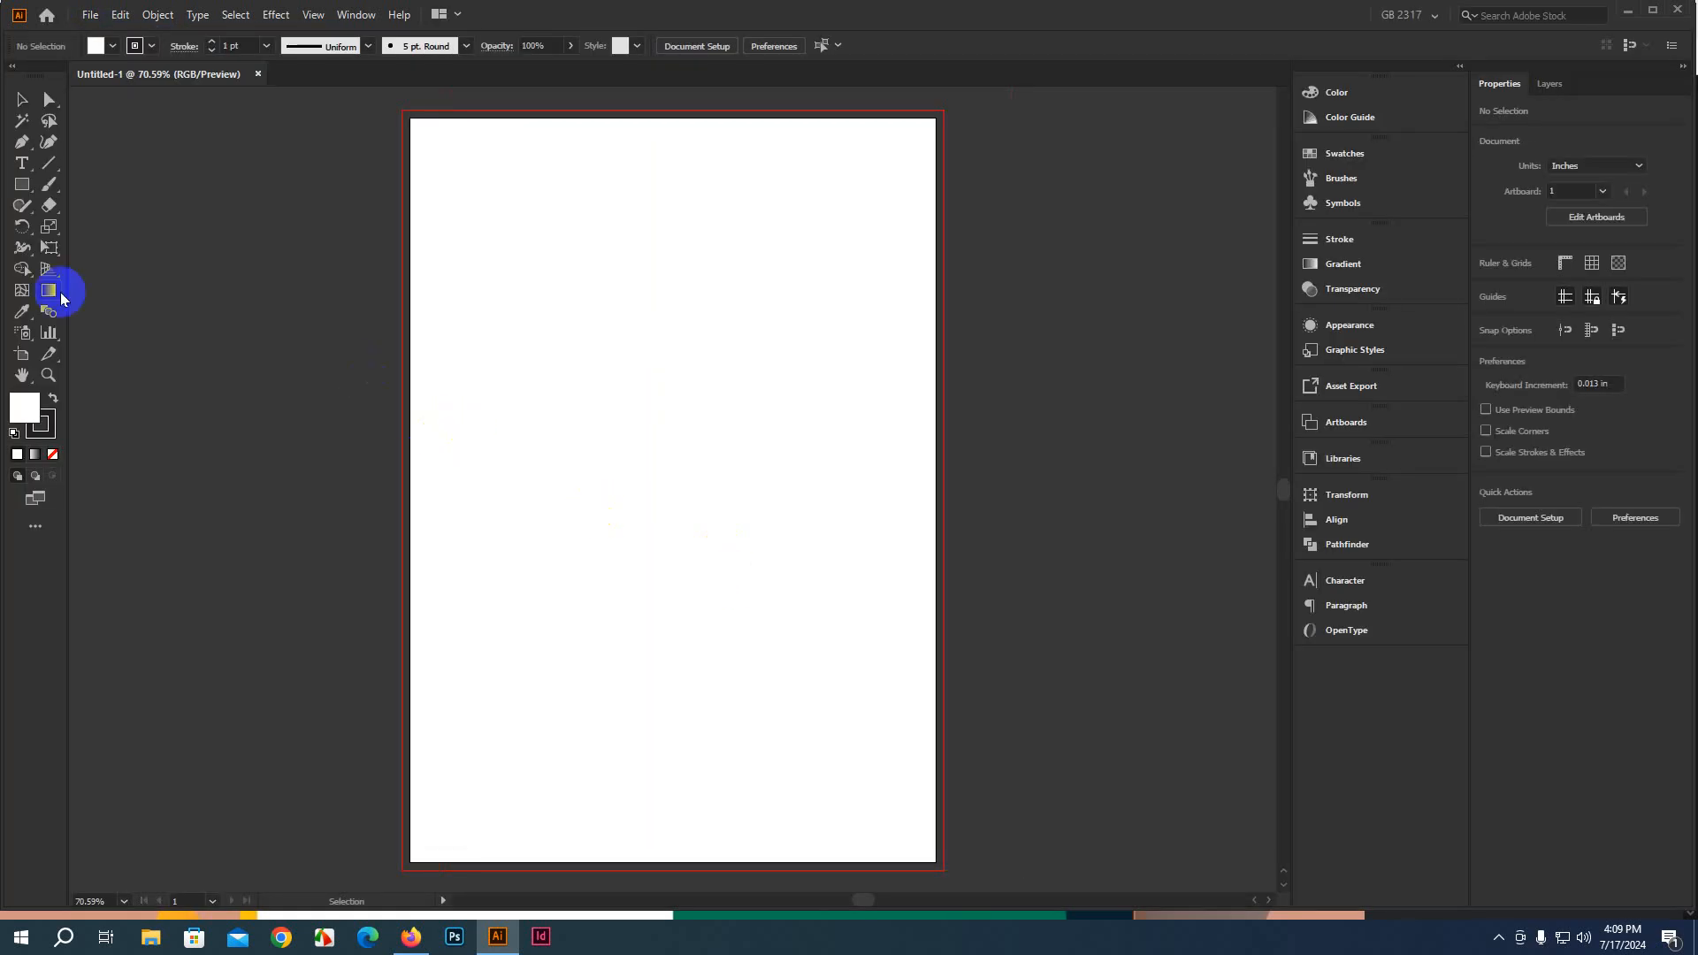
Draw a small square about 0.19 in wide in the upper part of the page and remove its stroke
left_click(17, 189)
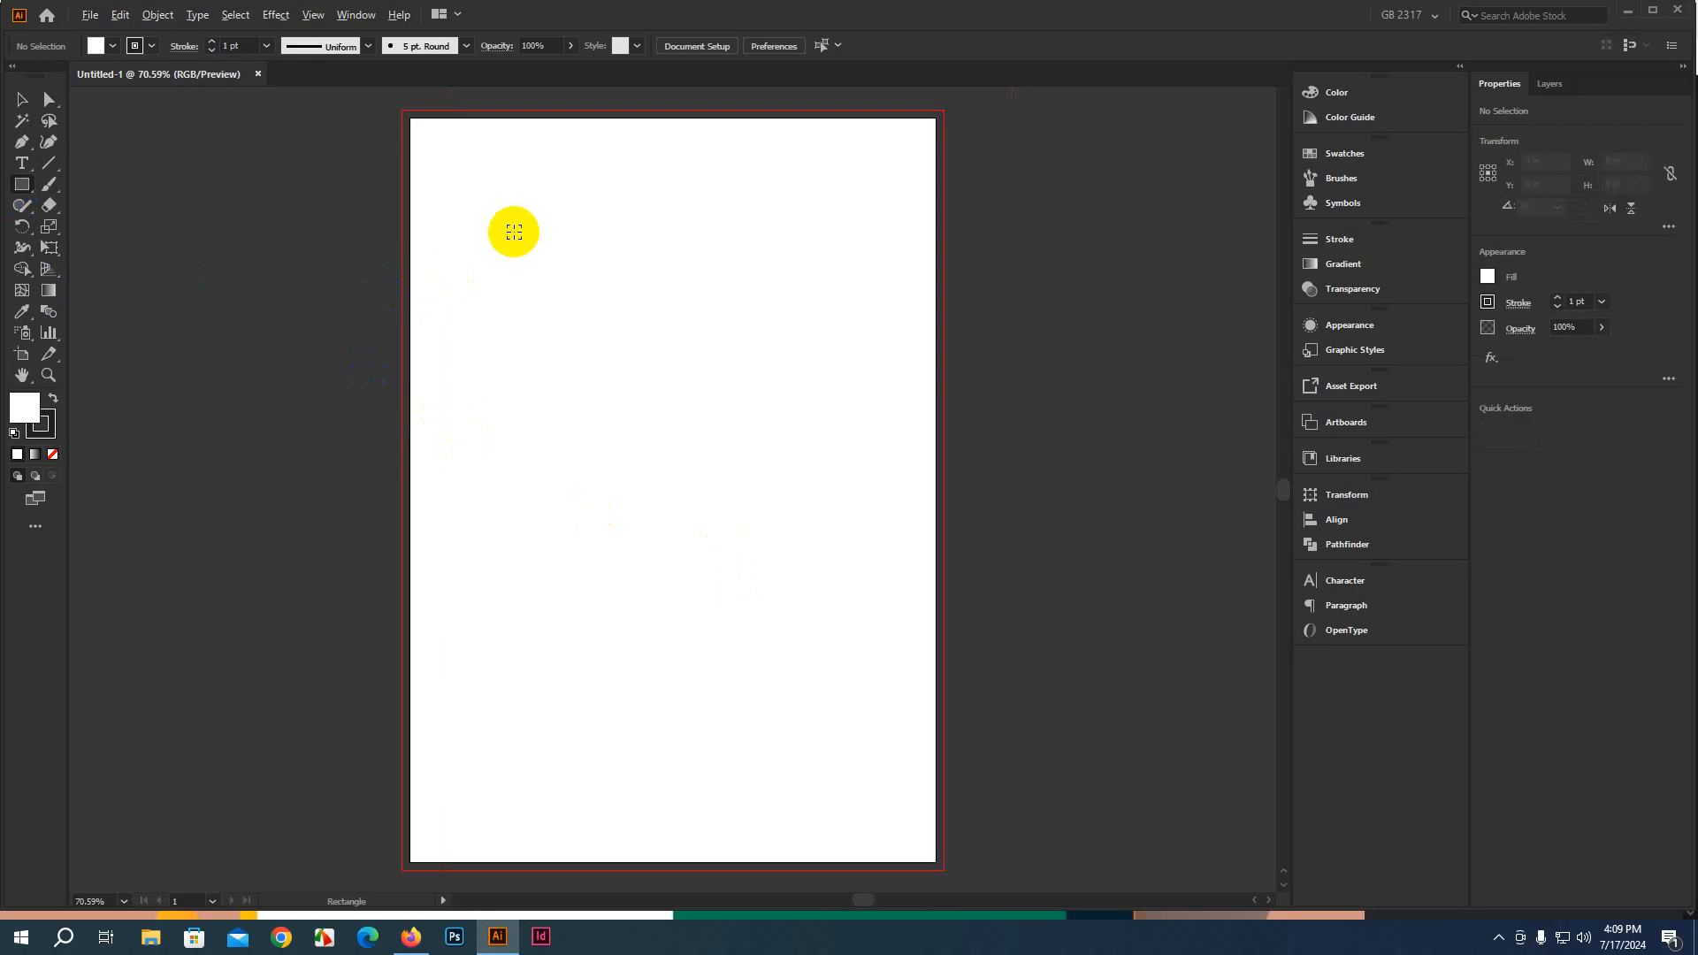
scroll(511, 231, "up", 5)
left_click_drag(379, 224, 422, 292)
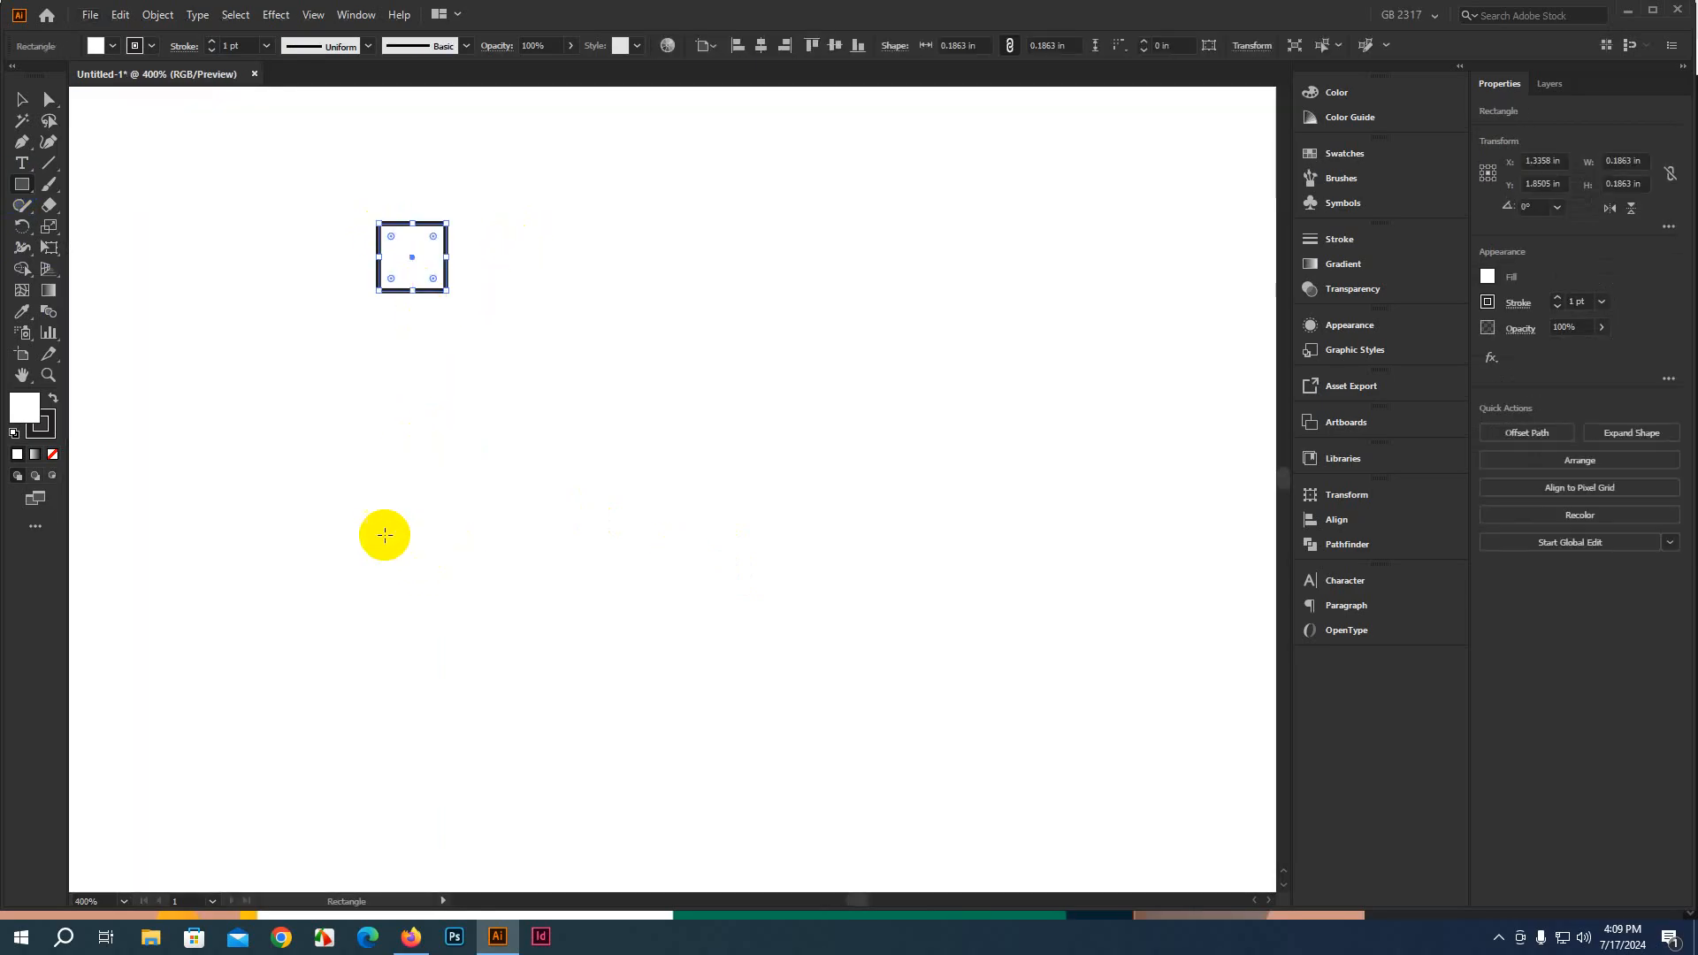
left_click(38, 433)
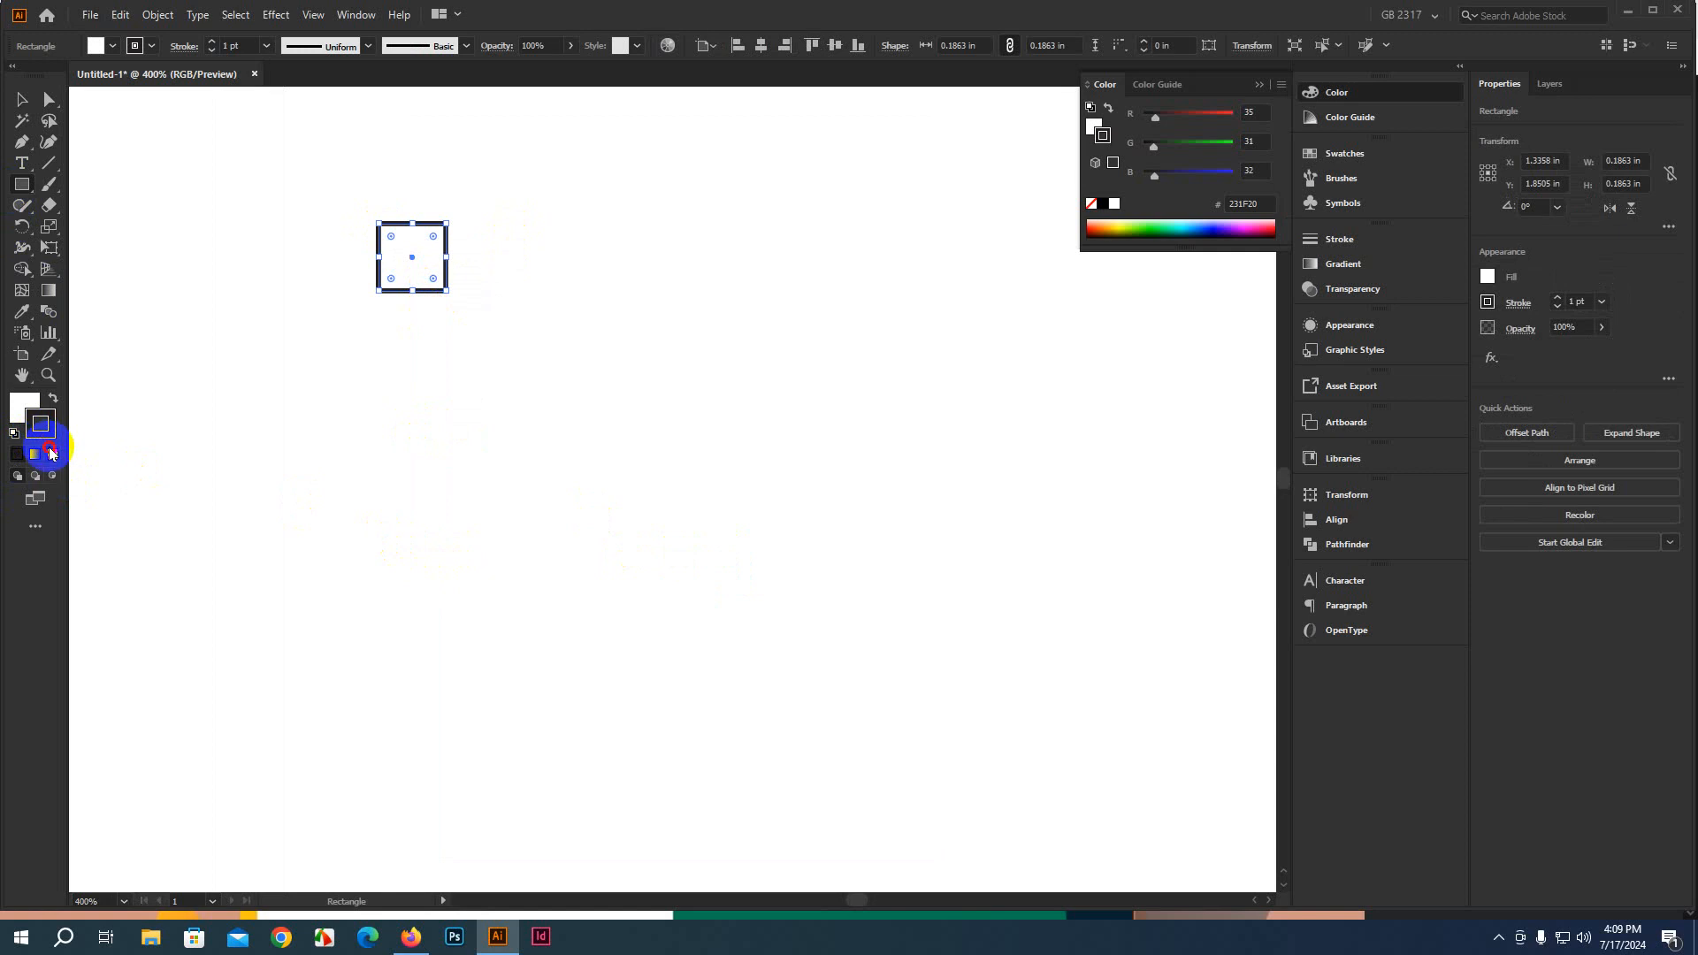
left_click(53, 453)
left_click(29, 400)
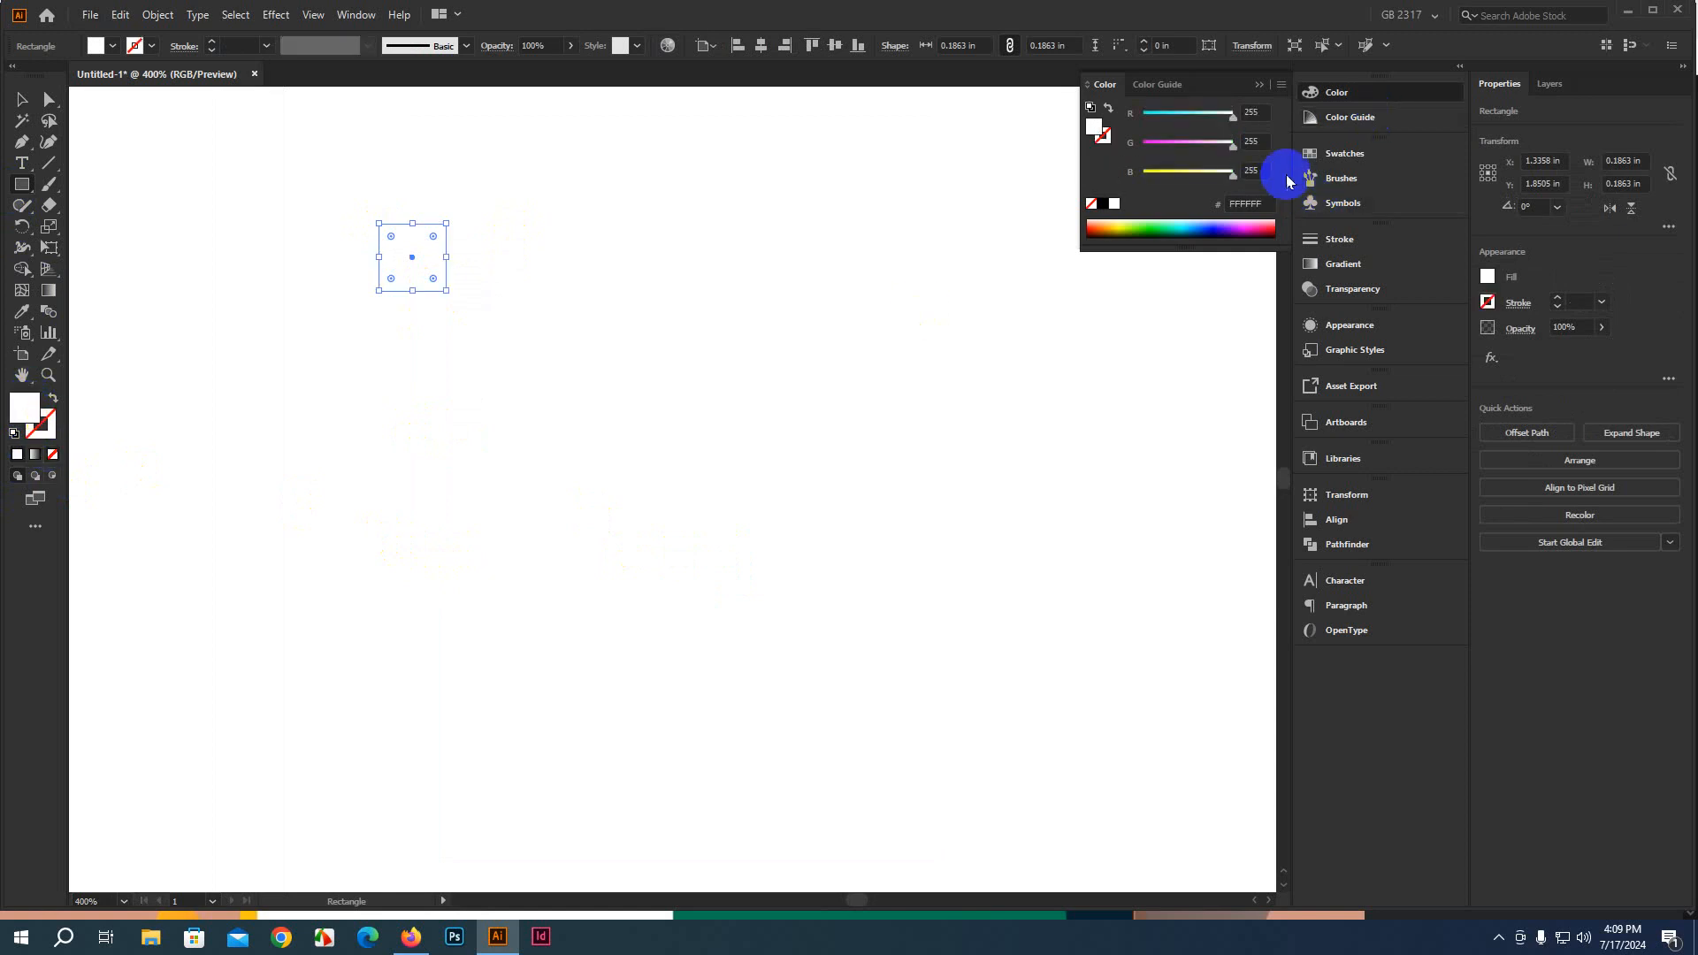
Switch to the 2314 workspace and fill the small square with a light gray swatch
left_click(1409, 15)
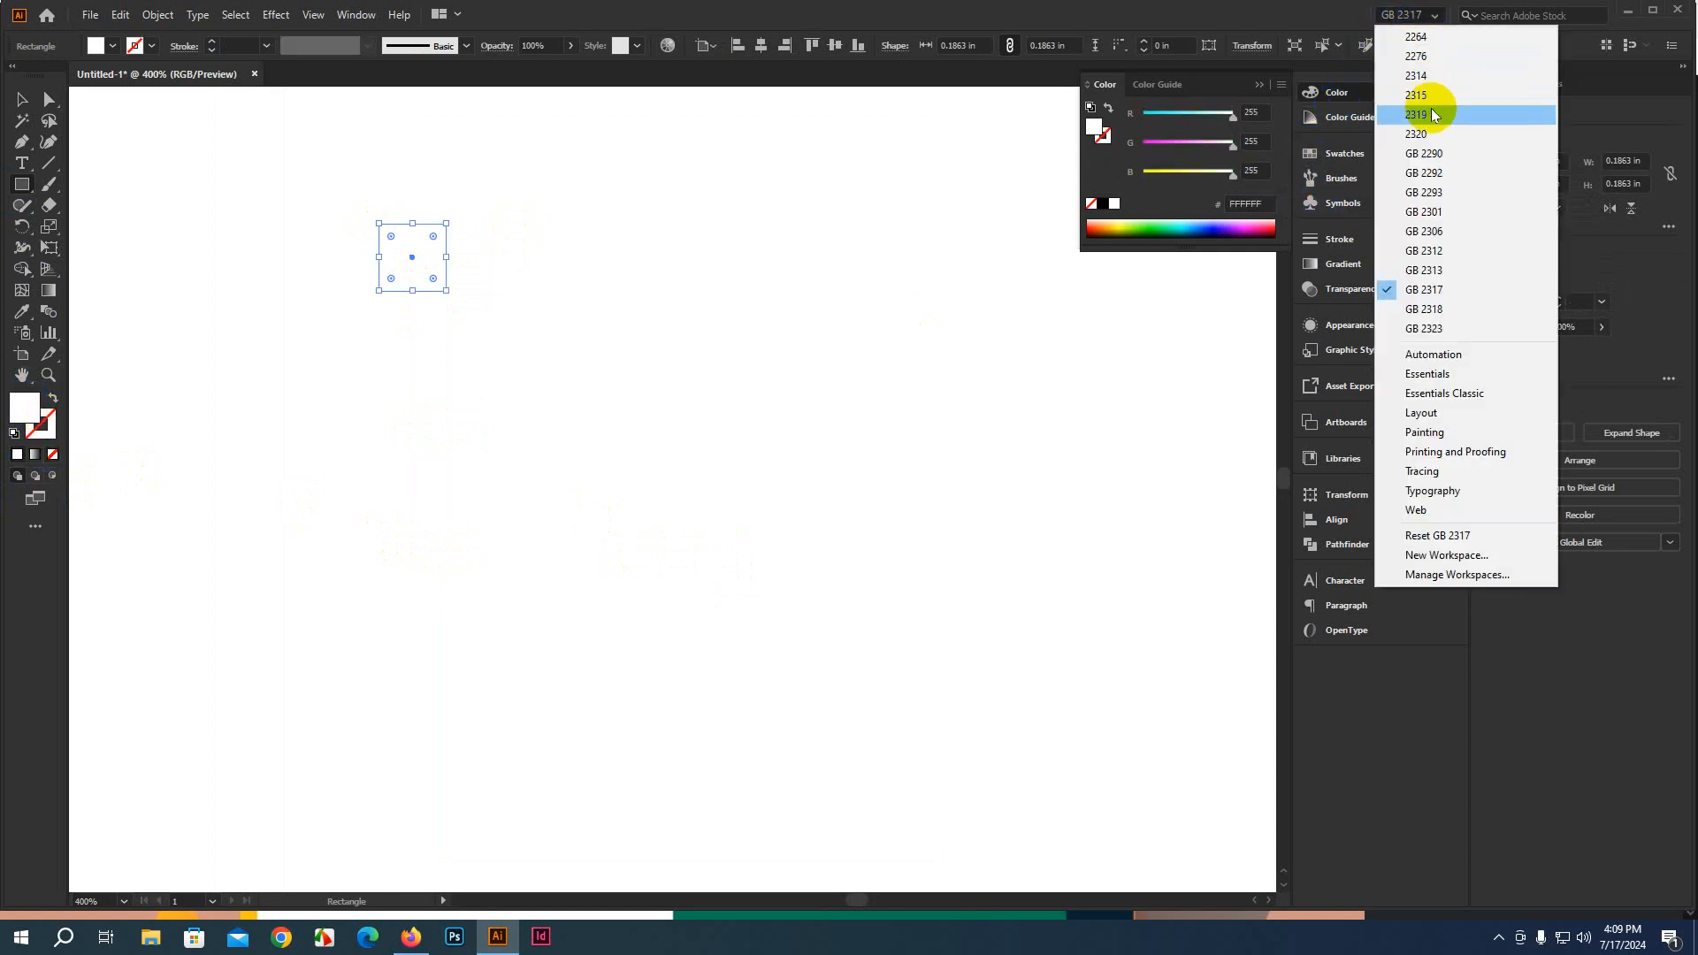
left_click(1432, 82)
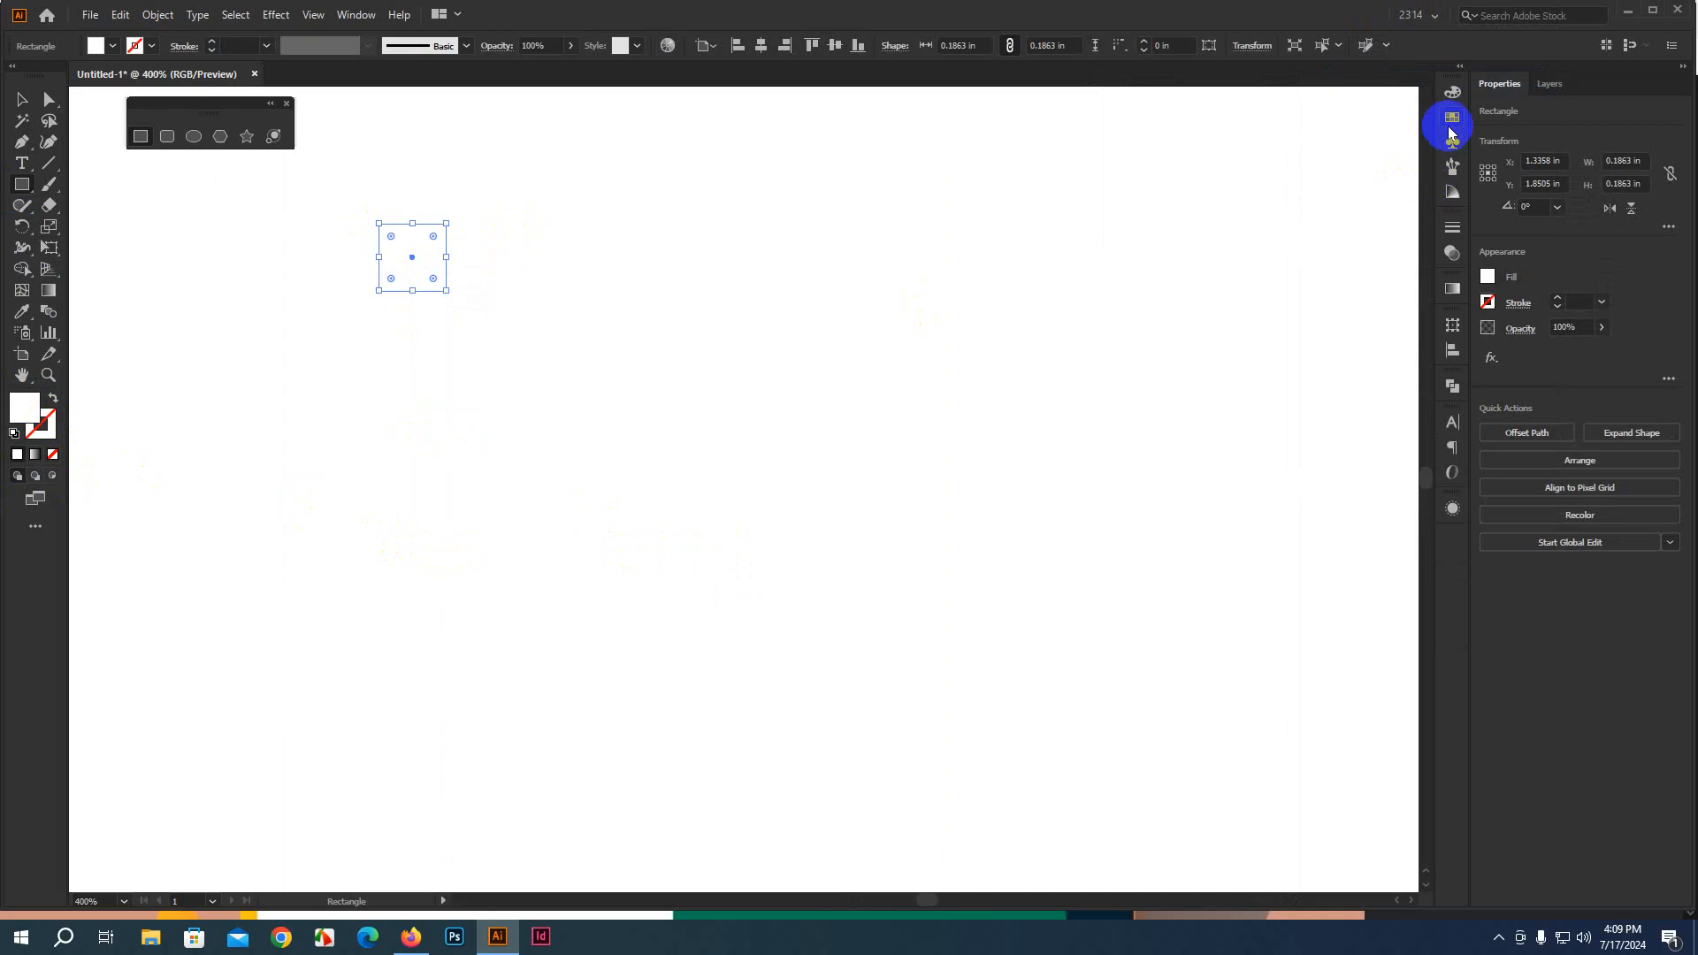
left_click(1357, 190)
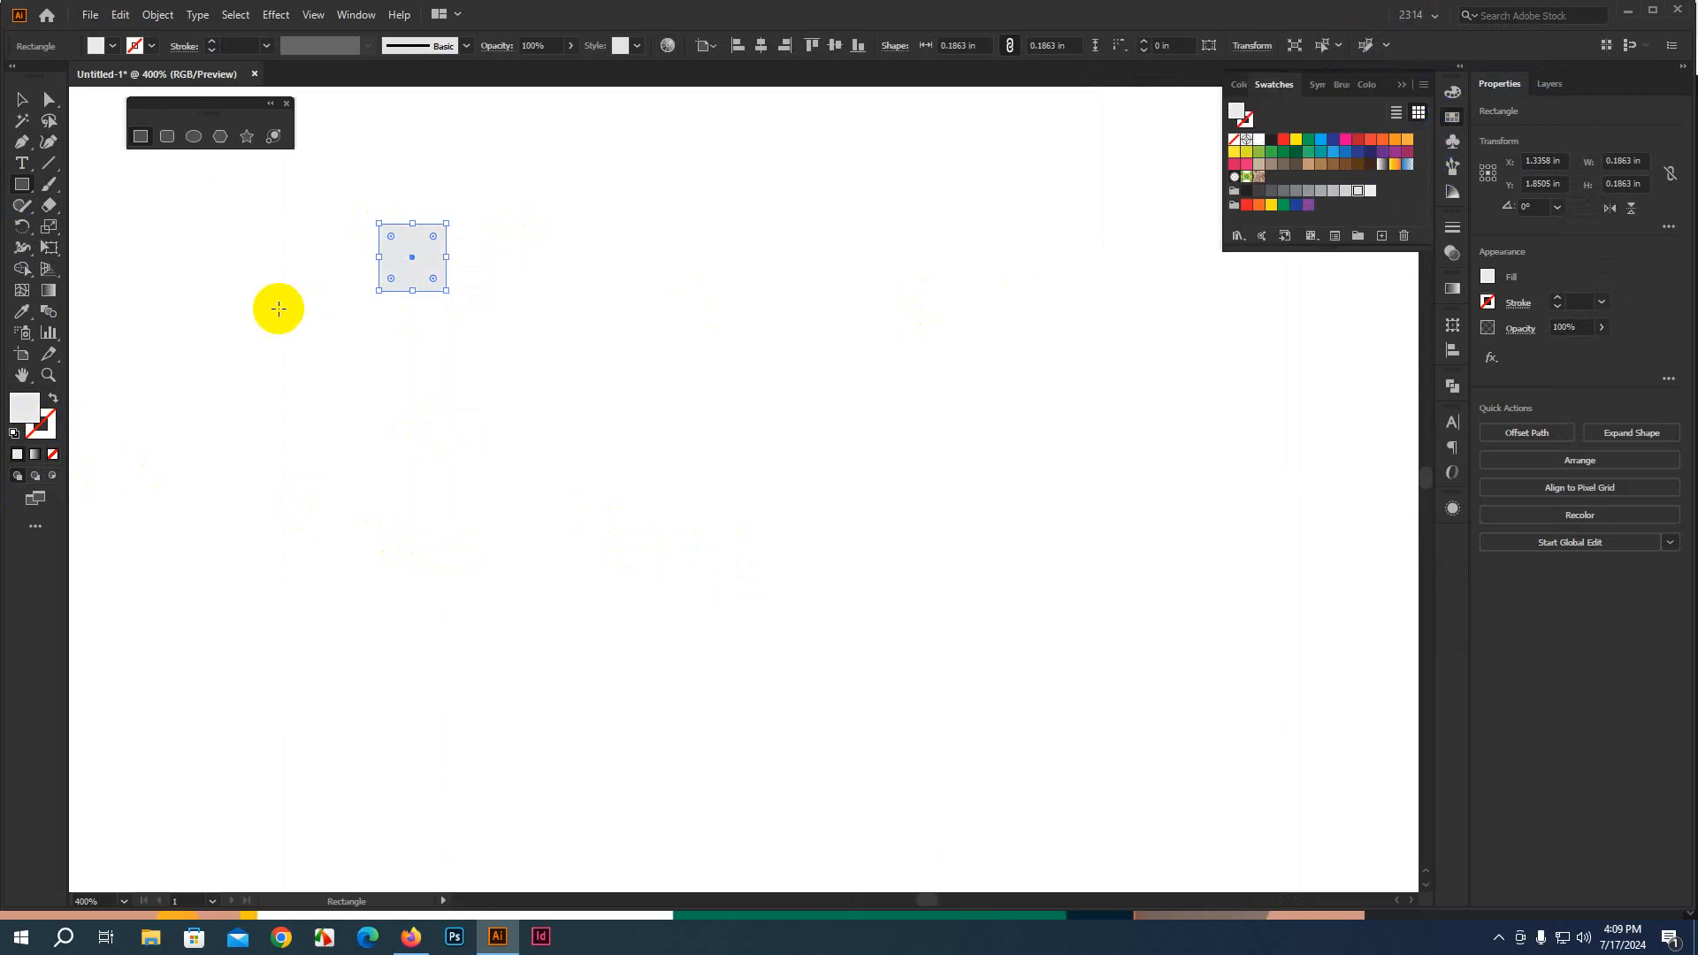
Duplicate the light gray square flush against its right edge and fill the copy with a darker gray swatch
scroll(352, 246, "up", 3)
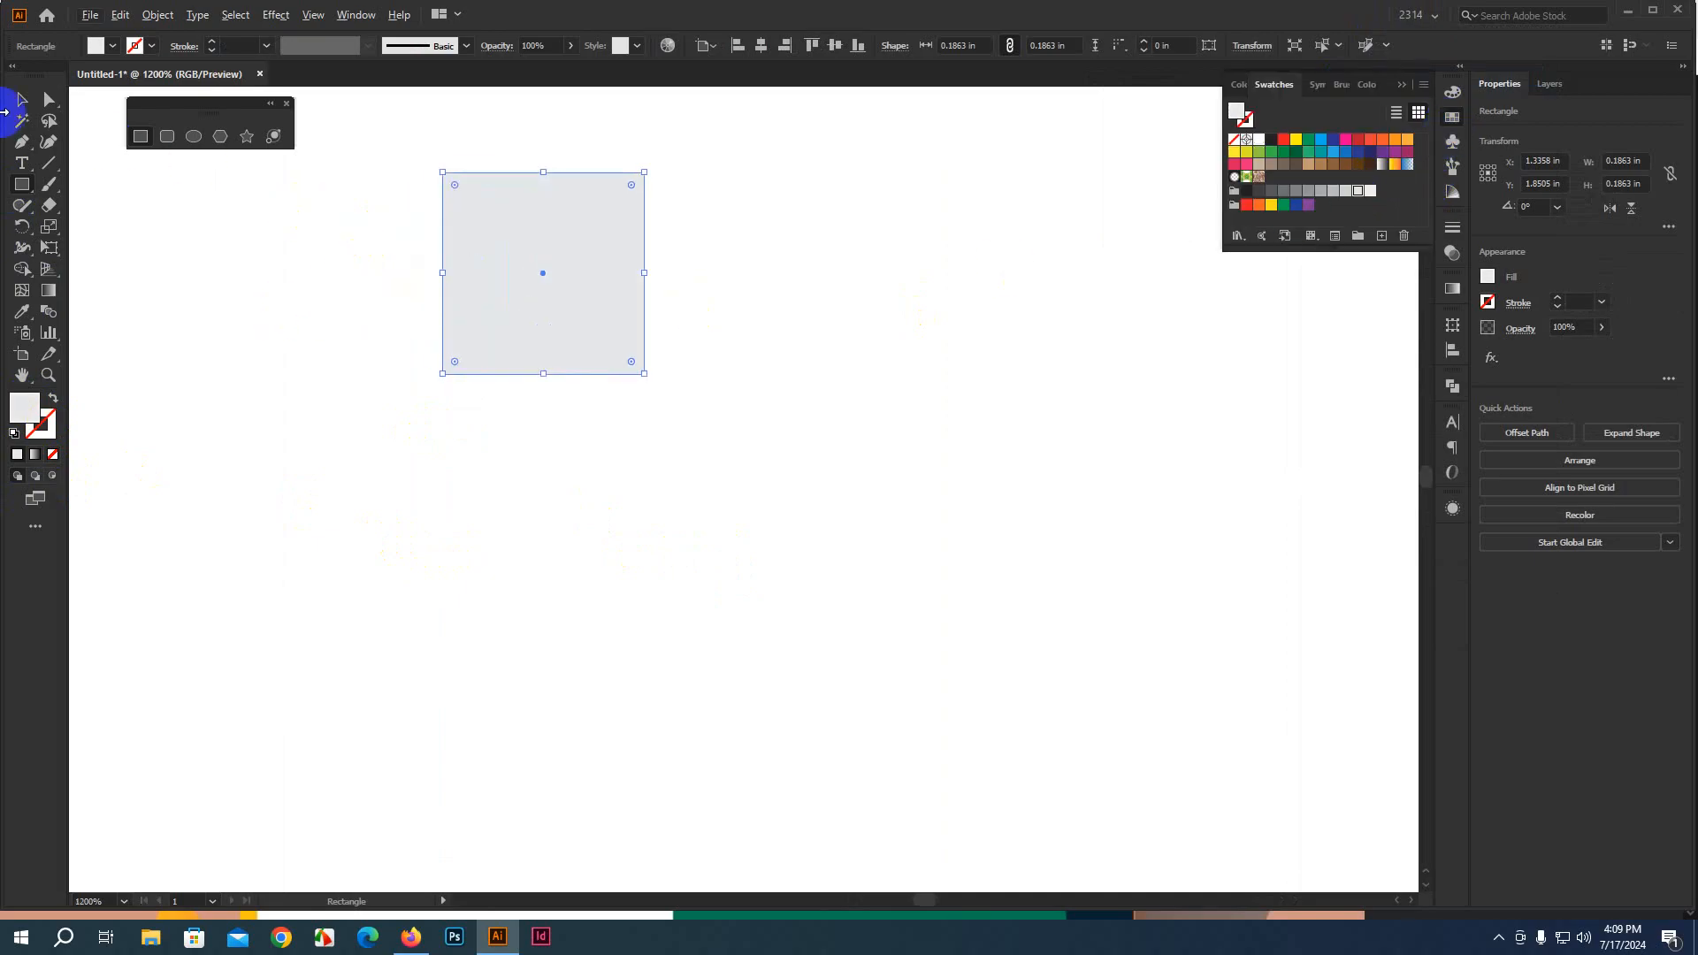
left_click(22, 101)
left_click(704, 314)
left_click(563, 305)
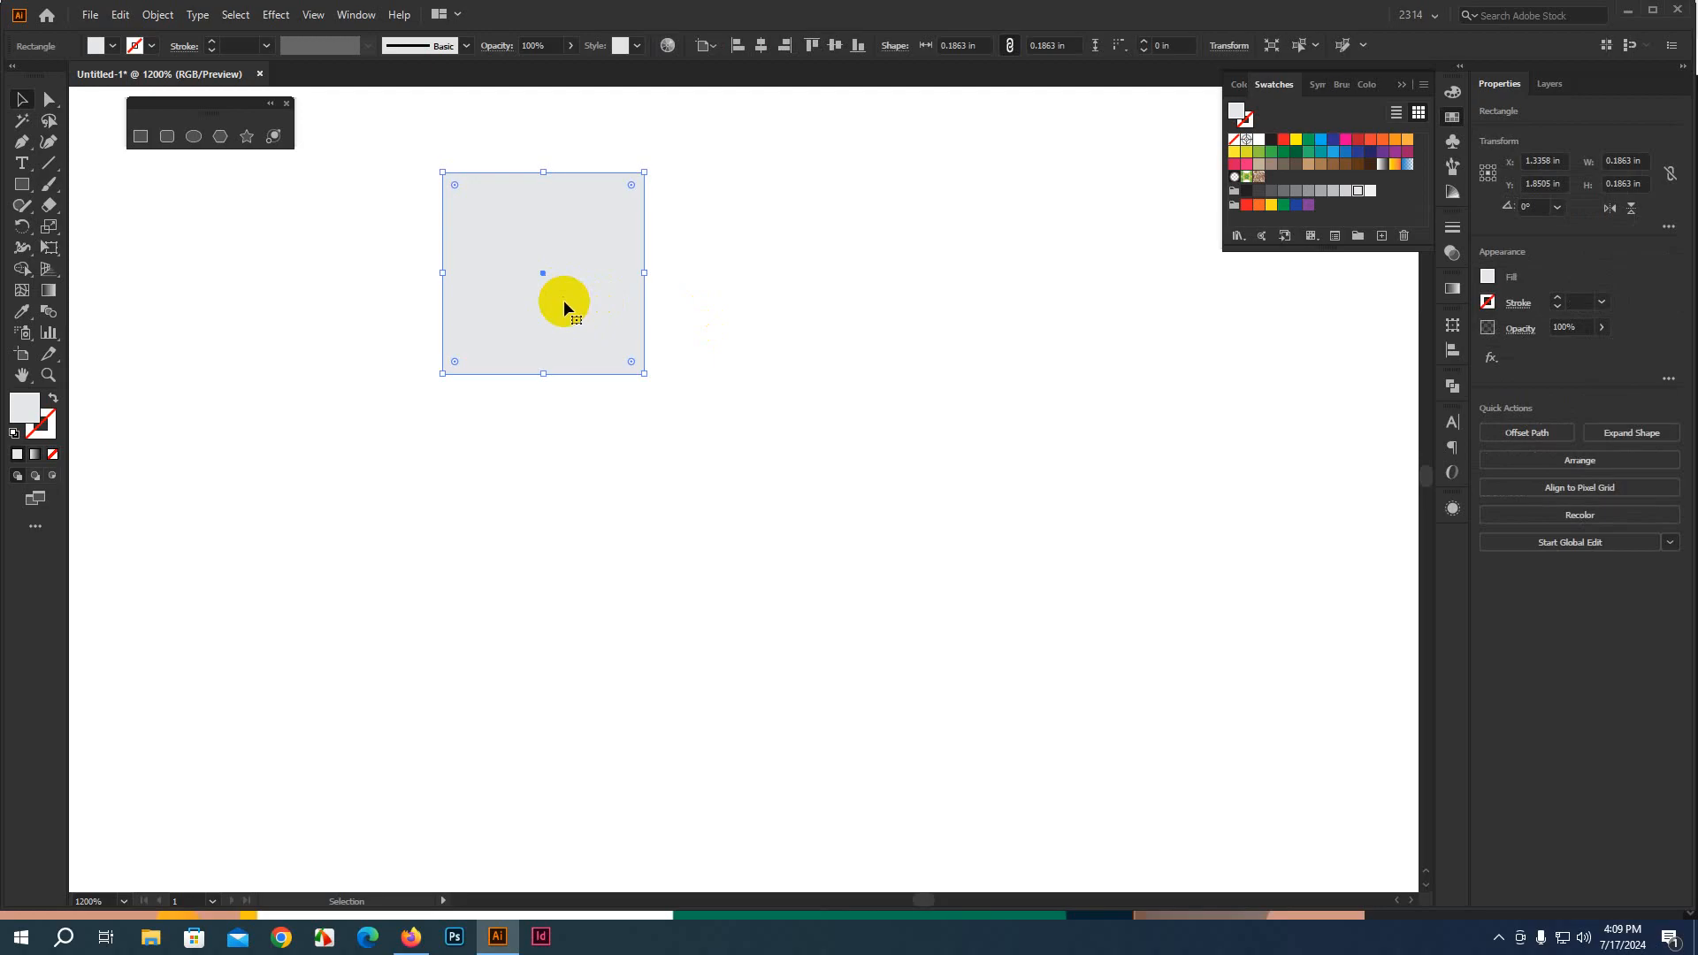
left_click_drag(568, 310, 768, 314)
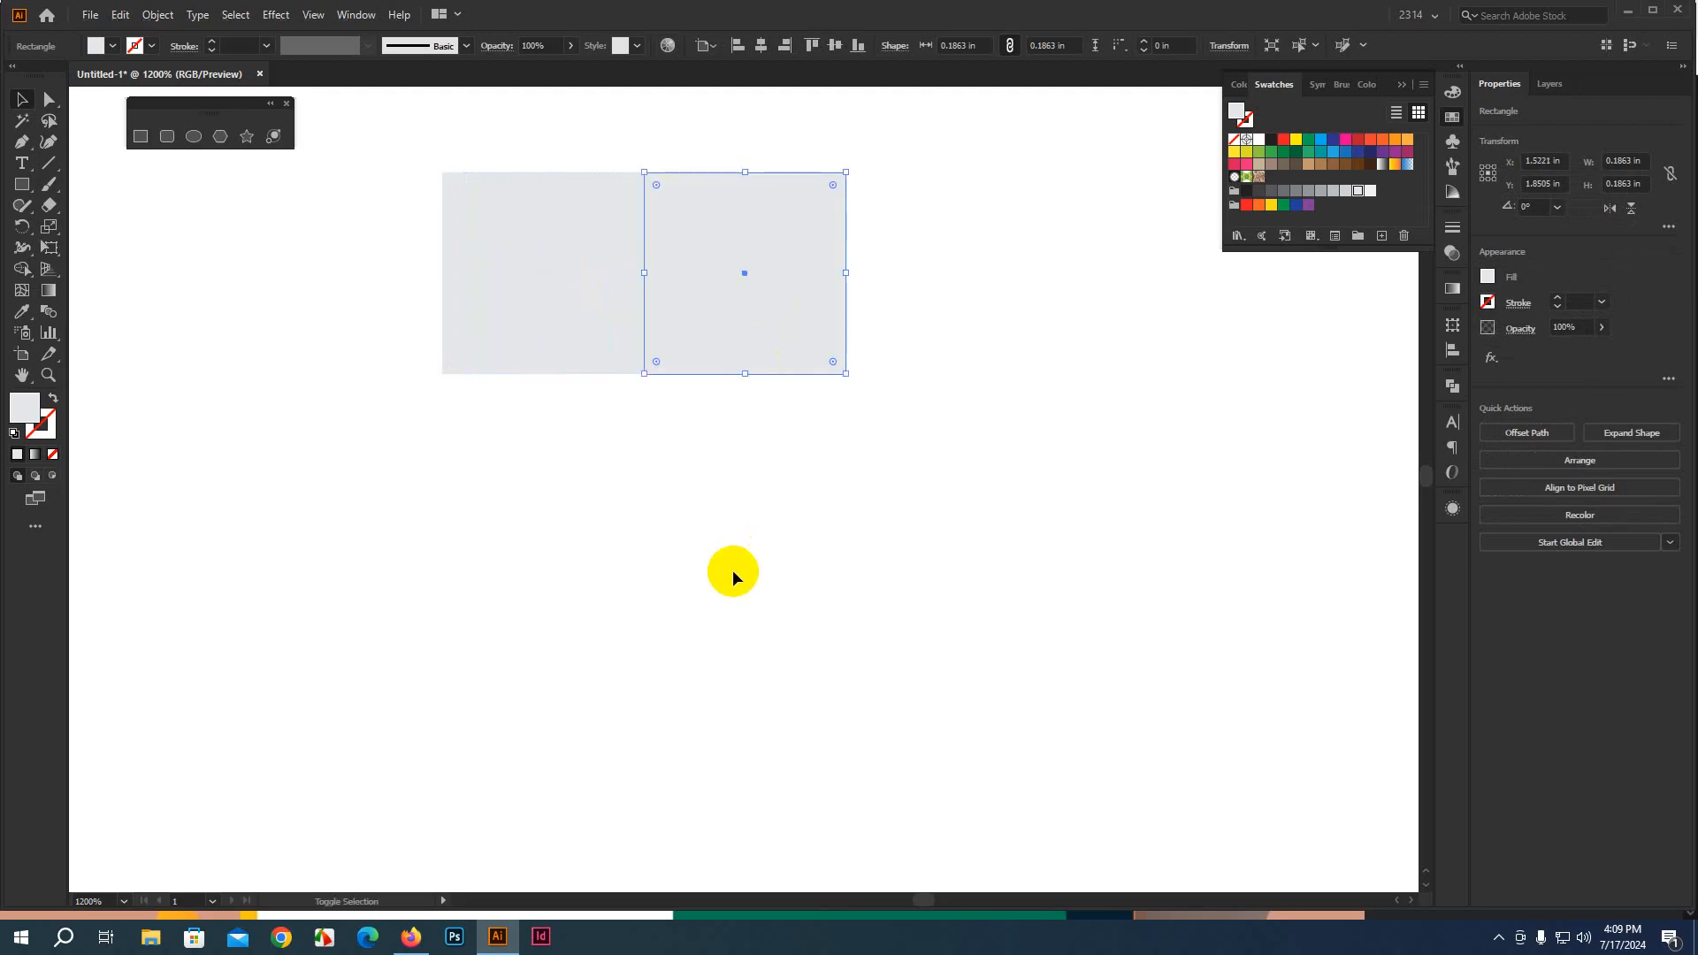
left_click(1332, 191)
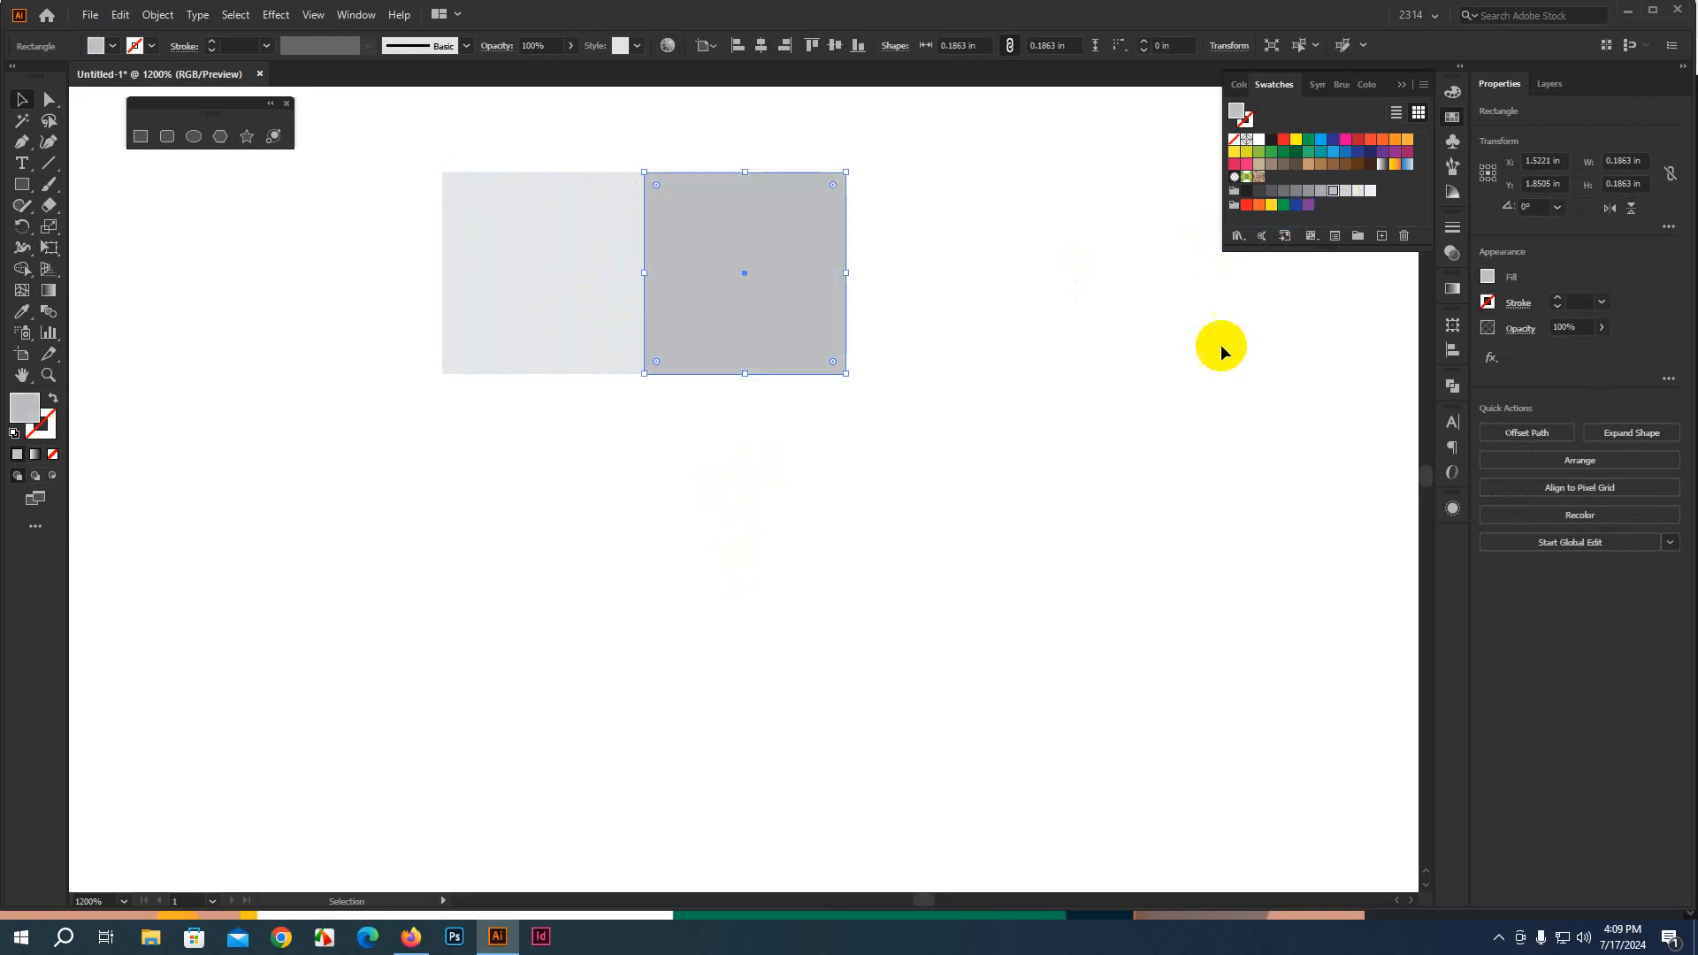
left_click(1011, 463)
left_click(507, 333)
left_click(318, 319)
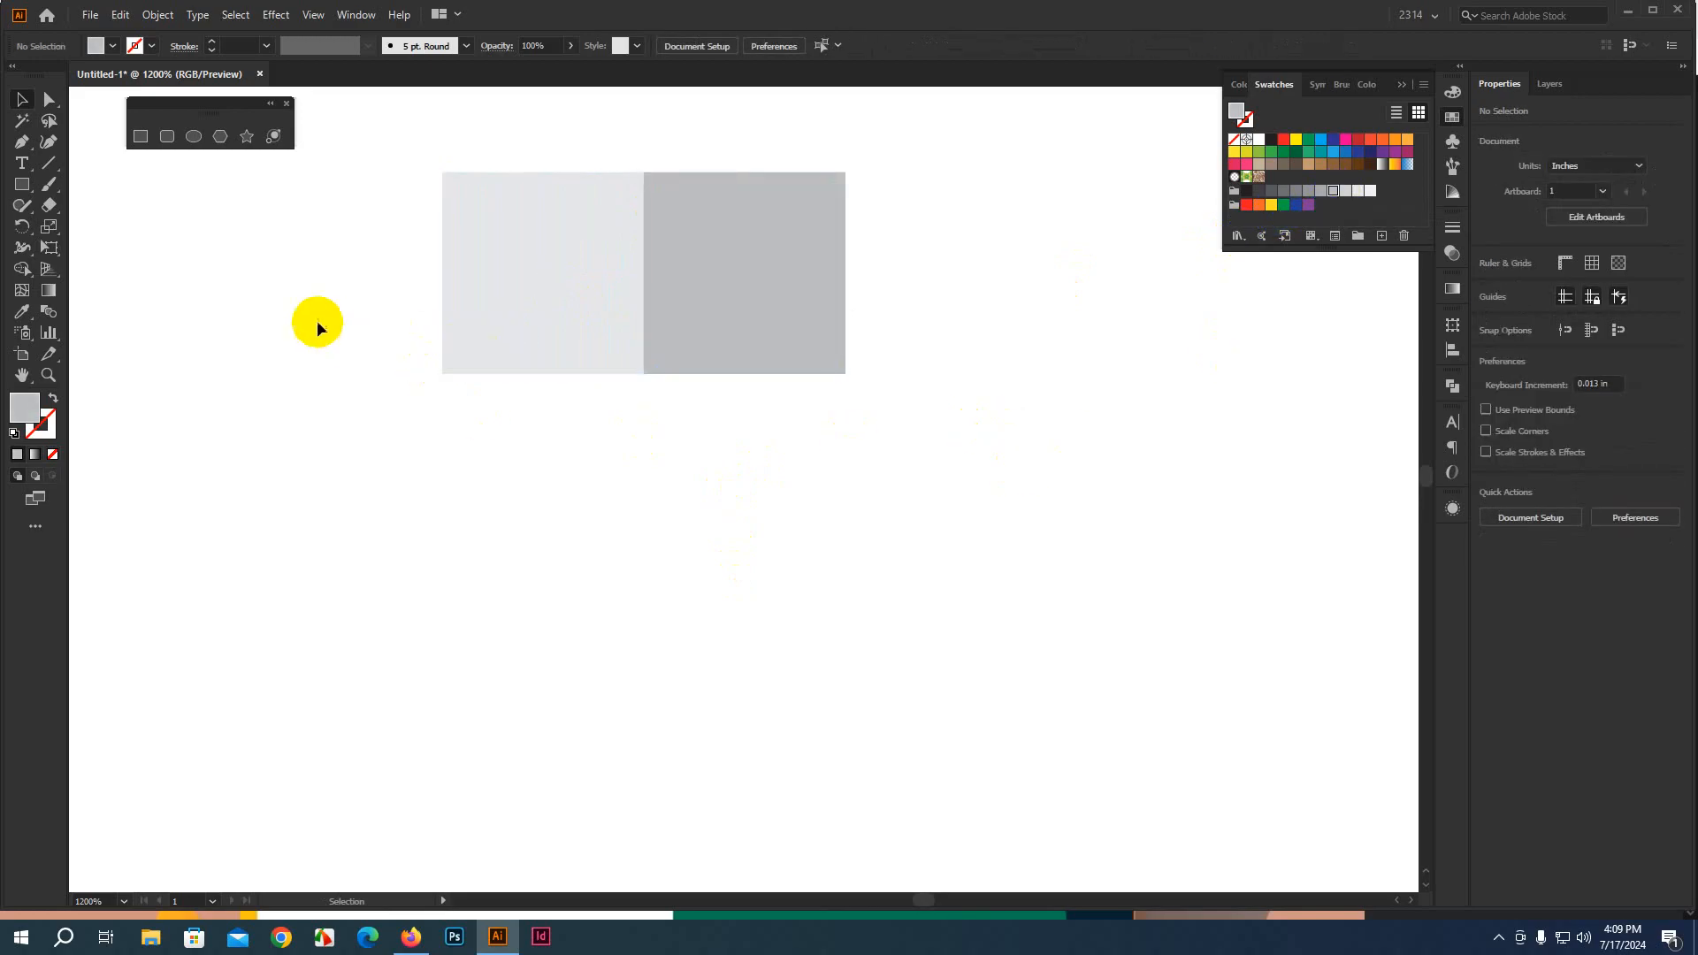
Duplicate both gray squares directly below the originals and rotate the copied pair 180° to alternate the colors
left_click_drag(354, 331, 1031, 428)
left_click_drag(758, 257, 760, 458)
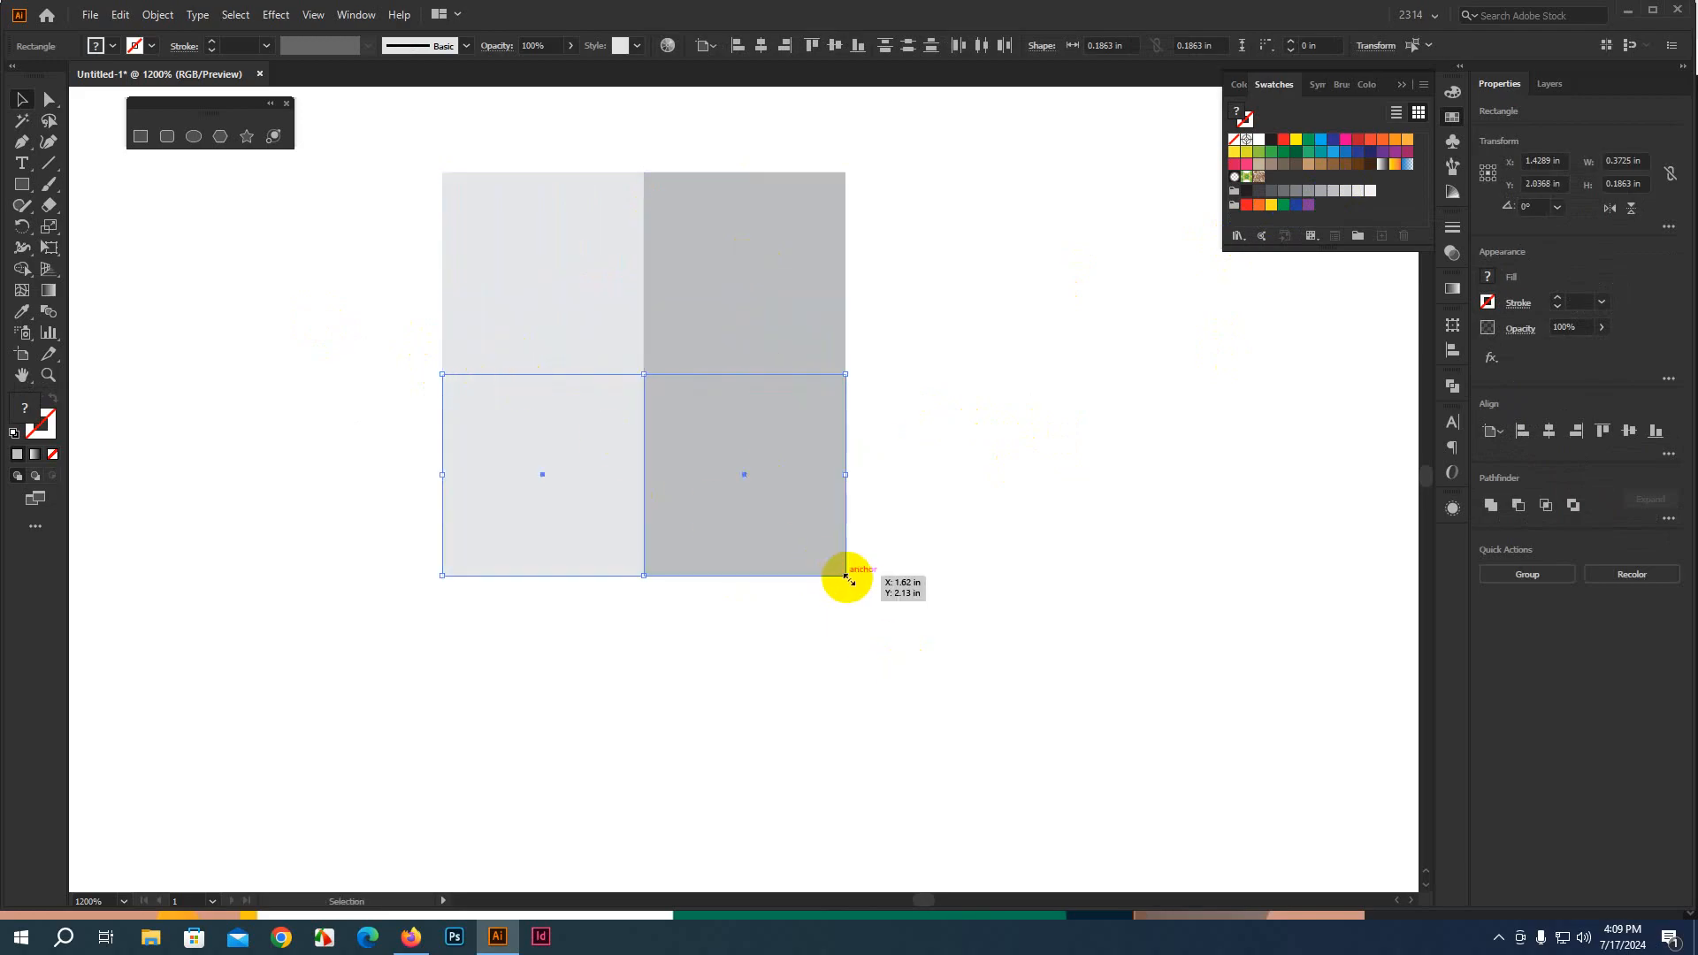
left_click_drag(852, 575, 421, 426)
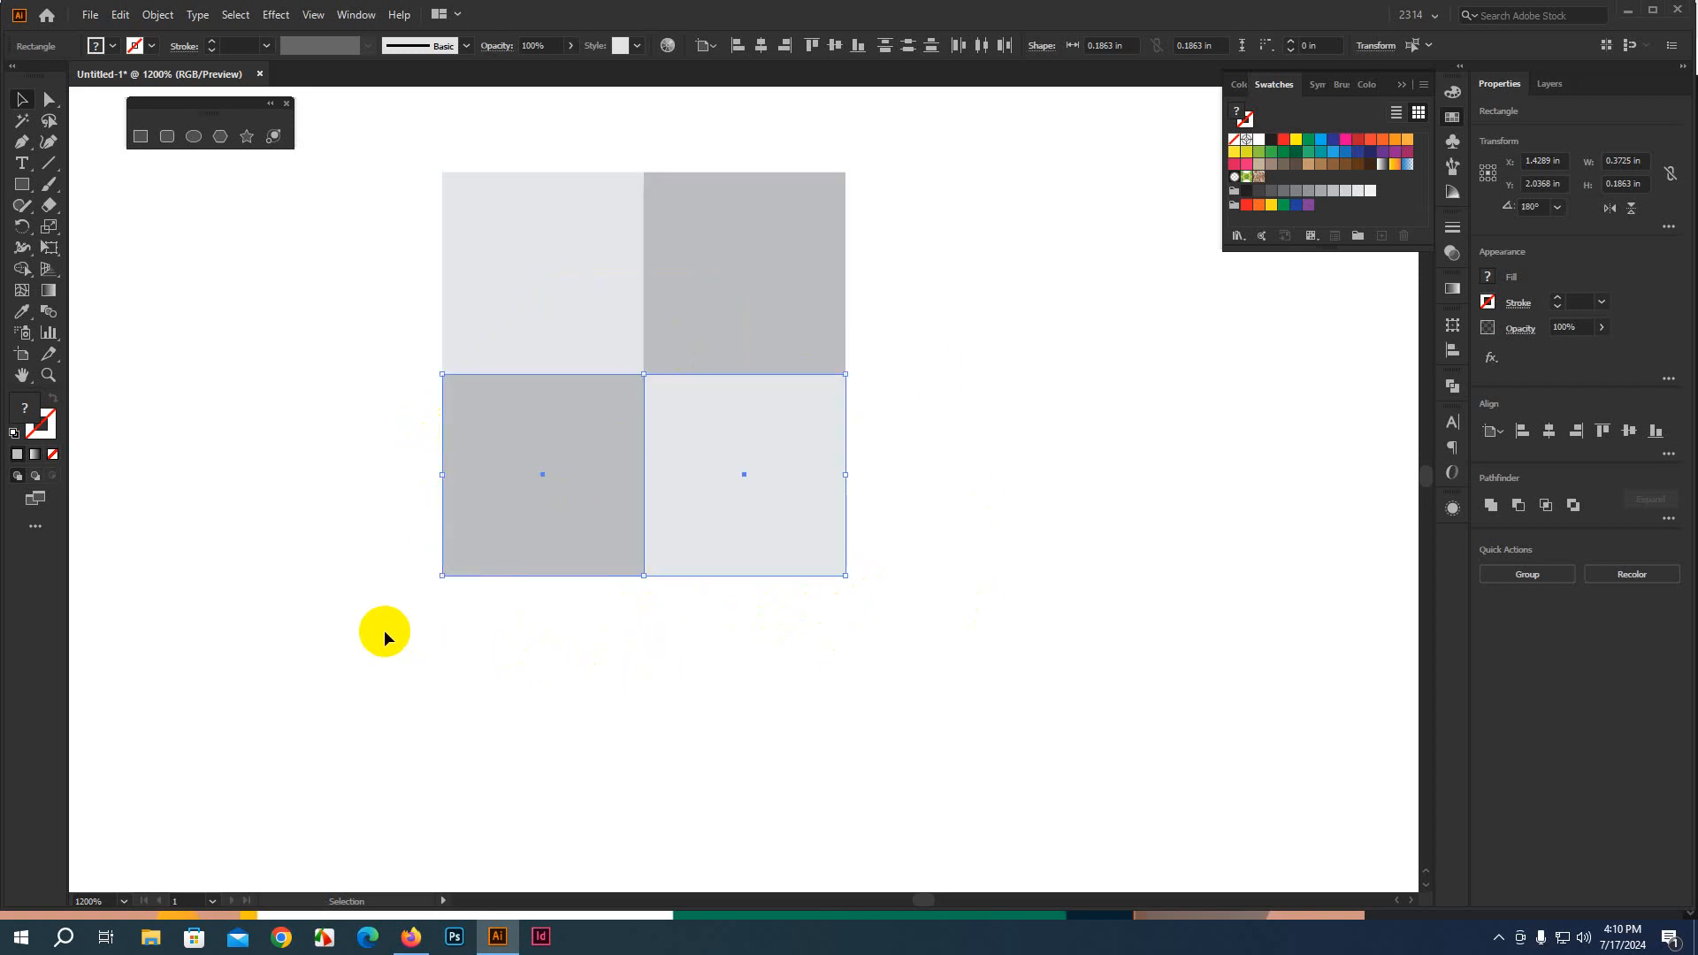
Add the four-square checker tile to the swatches as a pattern and delete the original squares from the page
scroll(395, 619, "down", 3)
left_click(369, 471)
left_click_drag(339, 416, 675, 751)
left_click_drag(519, 572, 1298, 179)
left_click(576, 412)
left_click_drag(343, 433, 572, 390)
key("Delete")
scroll(342, 607, "down", 6)
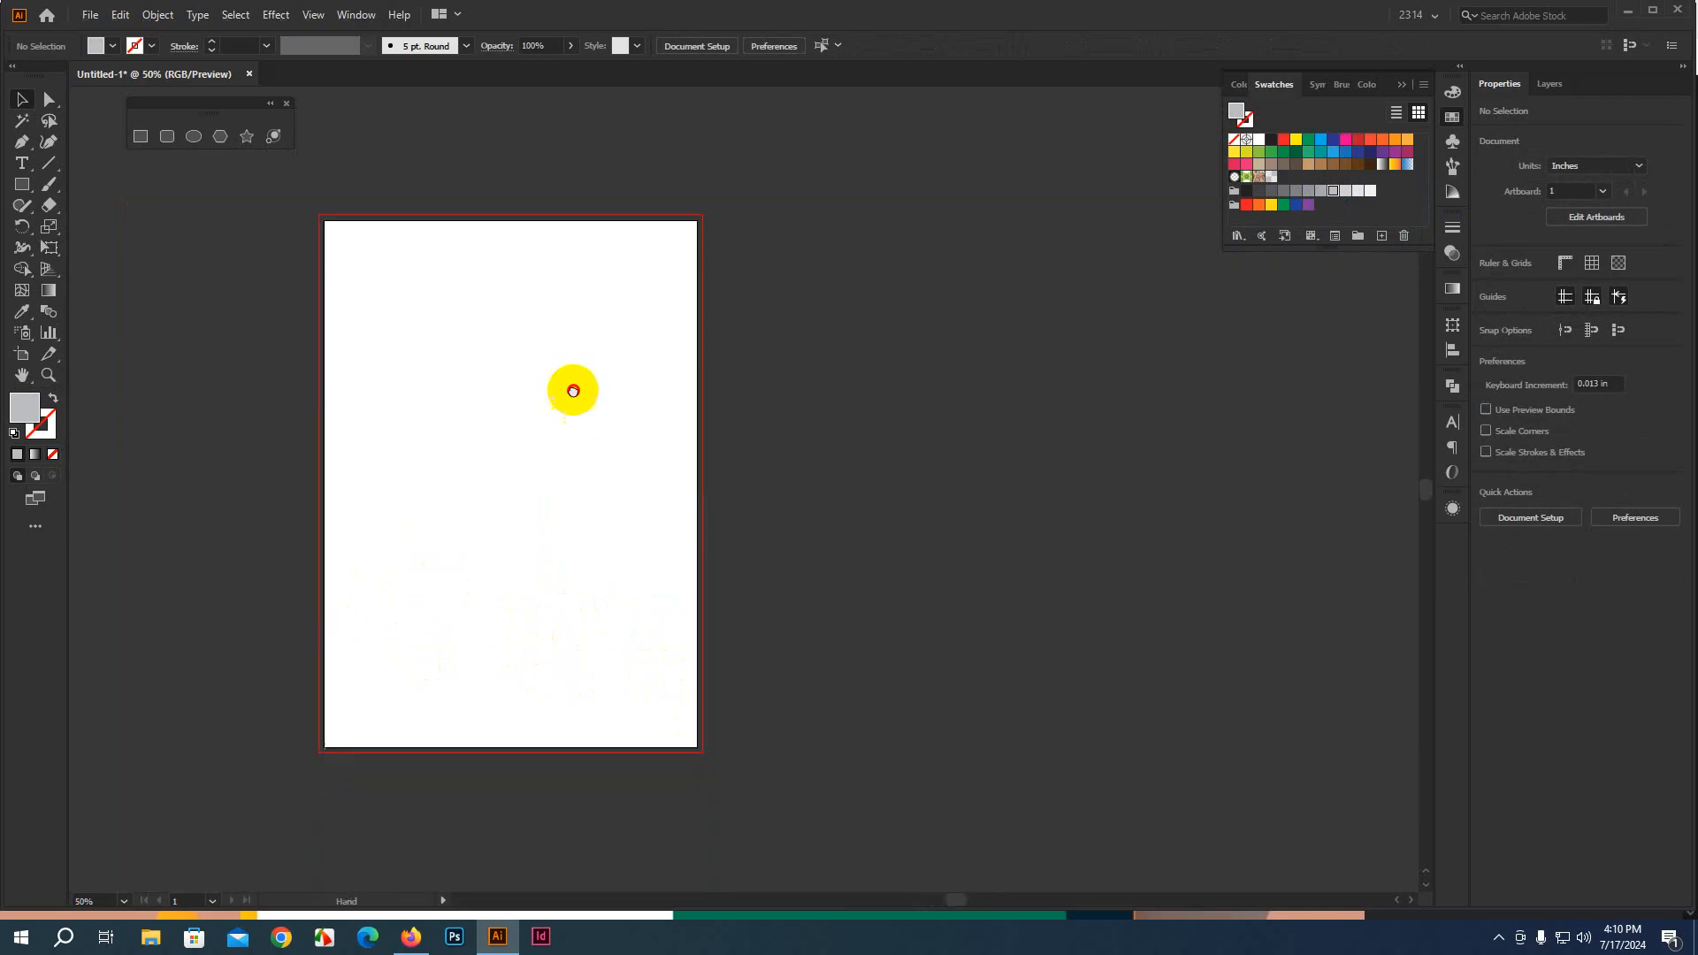
Draw a square about 4.82 in wide on the page and fill it with the checker pattern swatch
left_click(139, 136)
left_click_drag(386, 330, 571, 547)
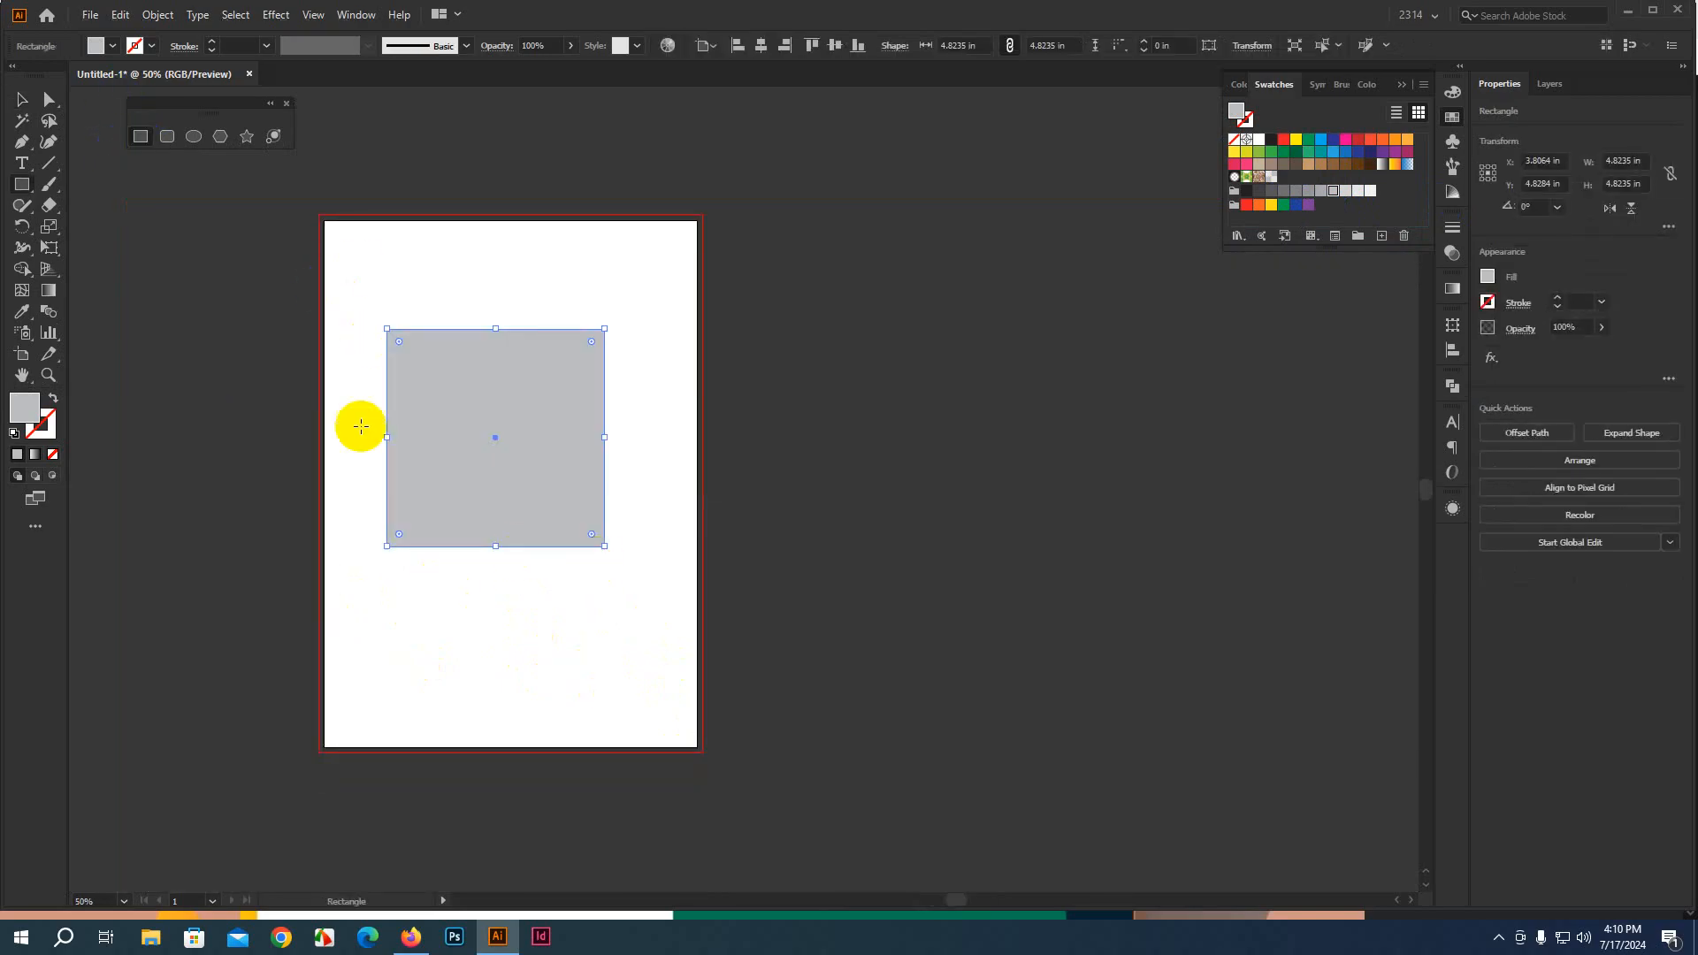
left_click(1273, 178)
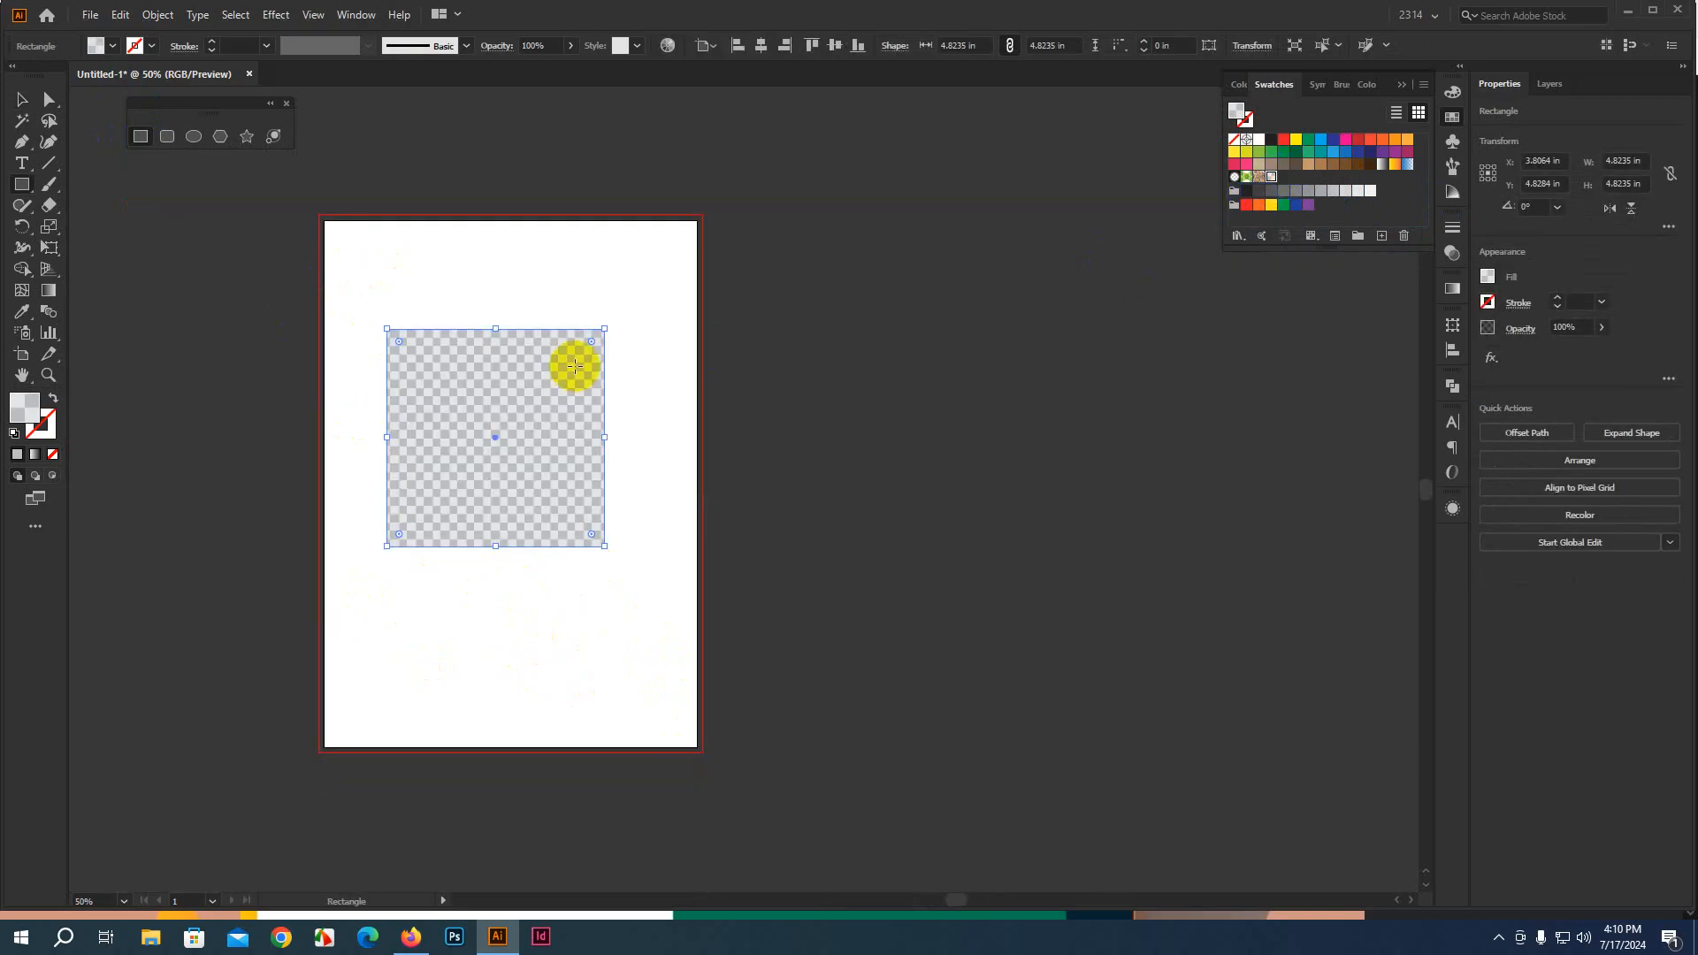
Examine the checker pattern inside the square up close, checking how the tiles meet
scroll(540, 423, "up", 4)
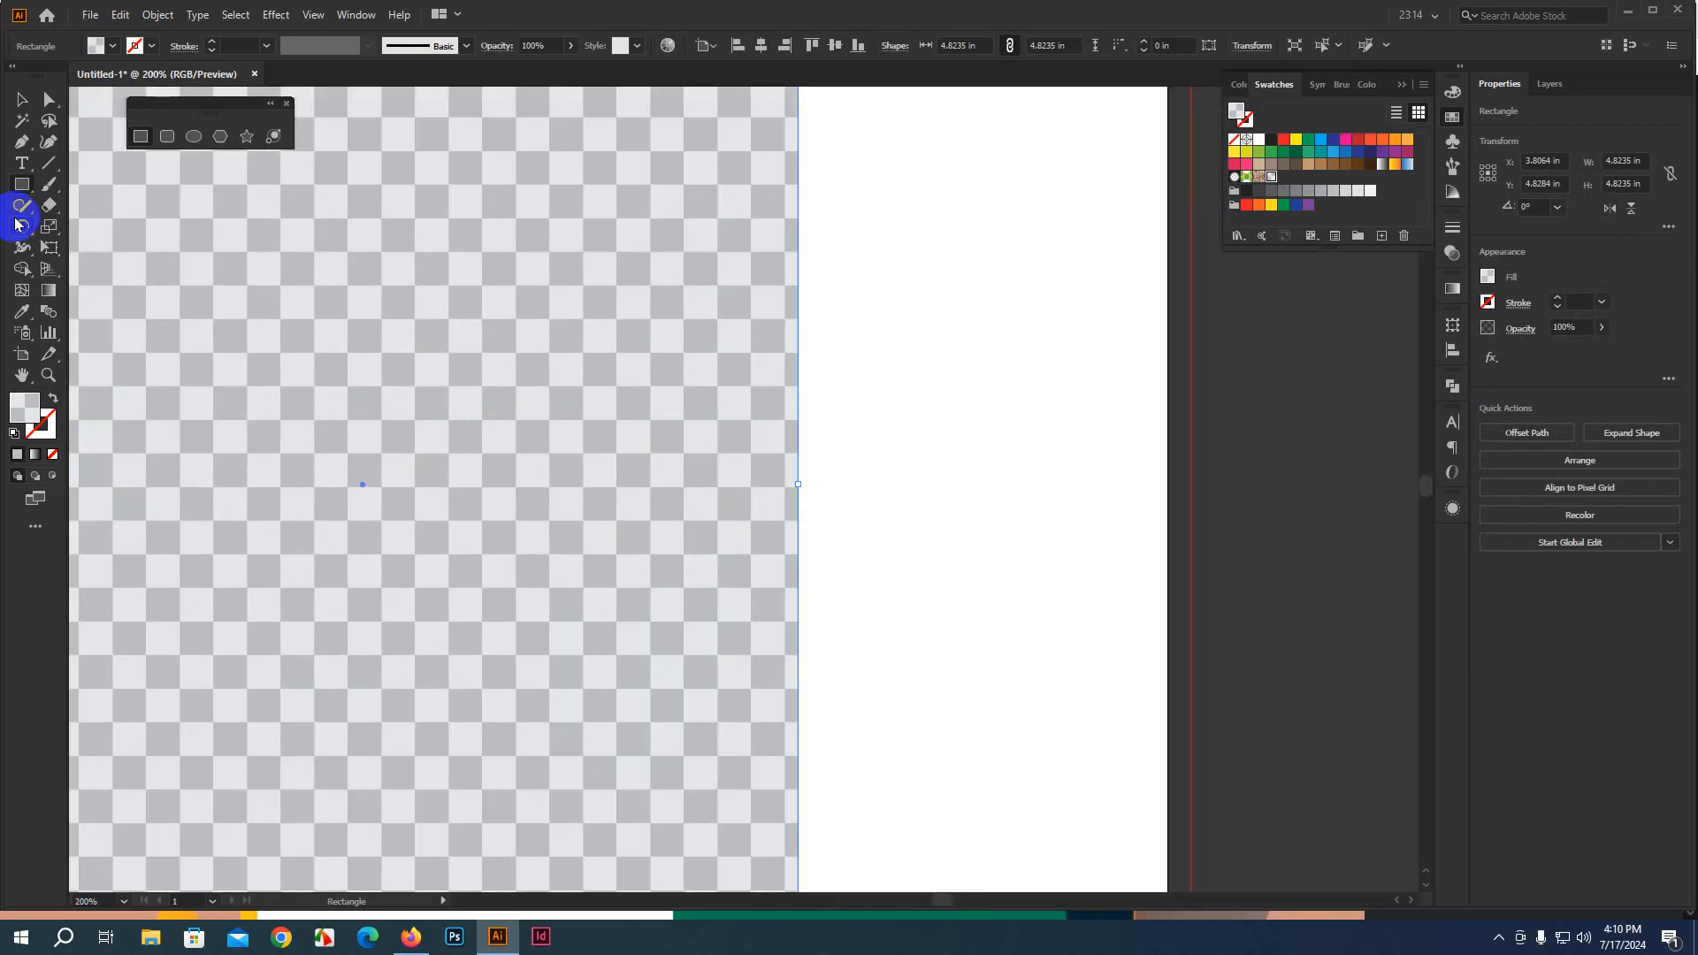
left_click(22, 99)
scroll(564, 416, "up", 4)
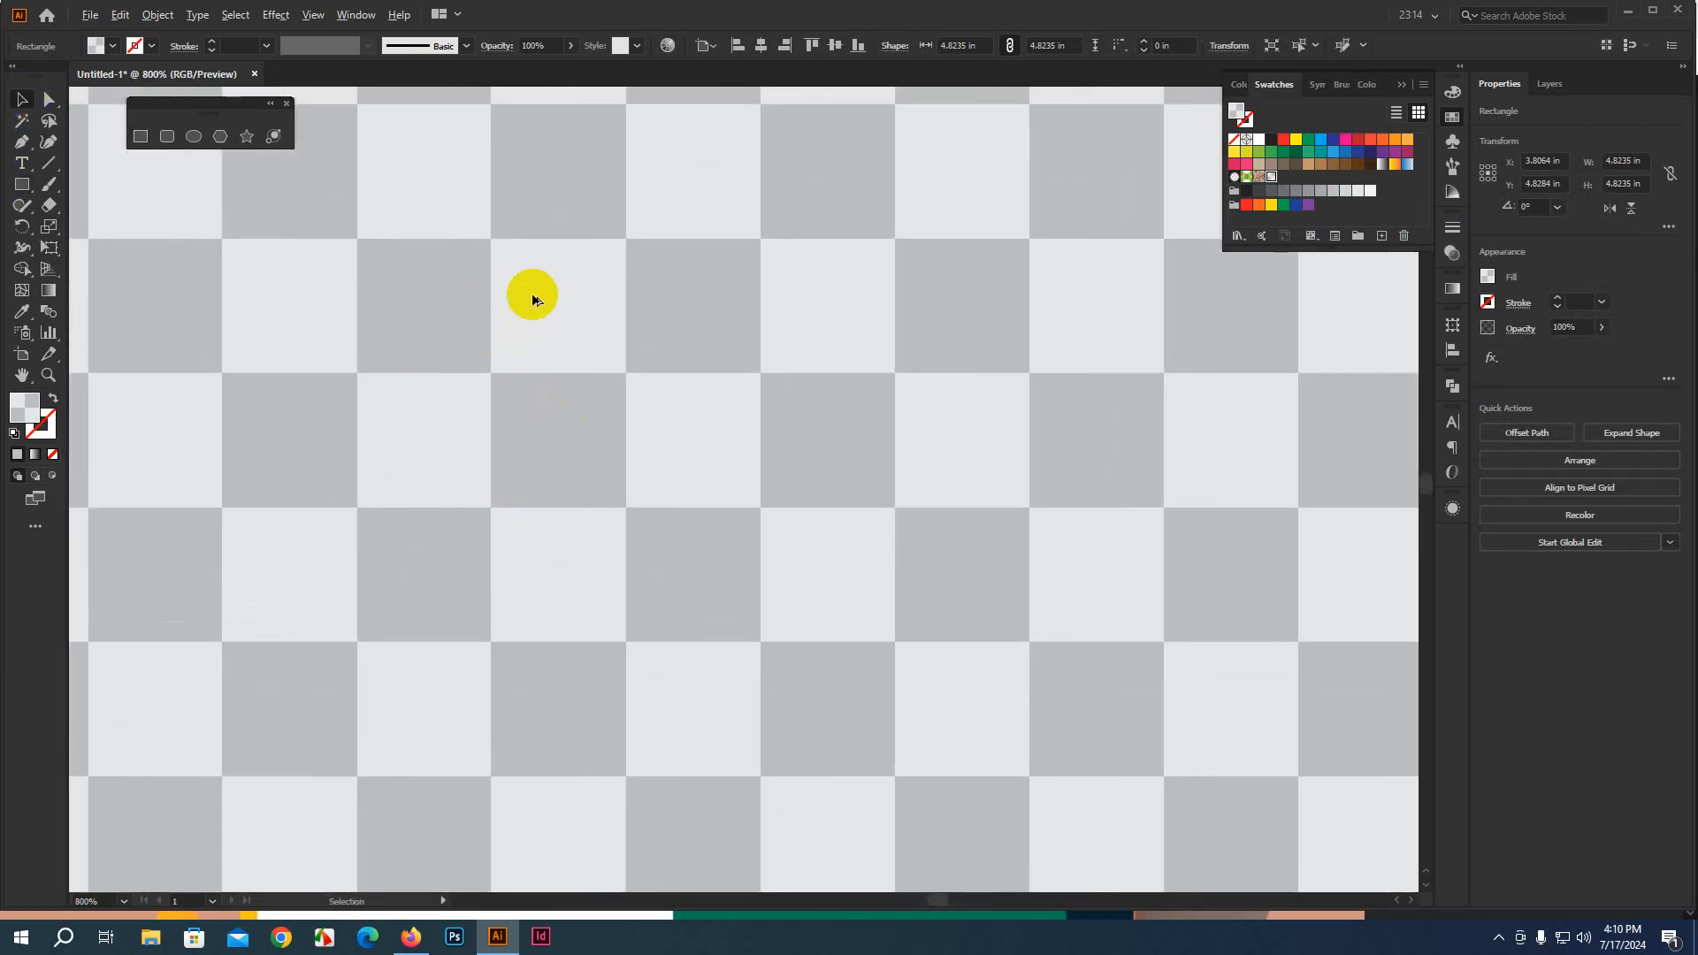
scroll(451, 284, "up", 4)
scroll(713, 508, "down", 1)
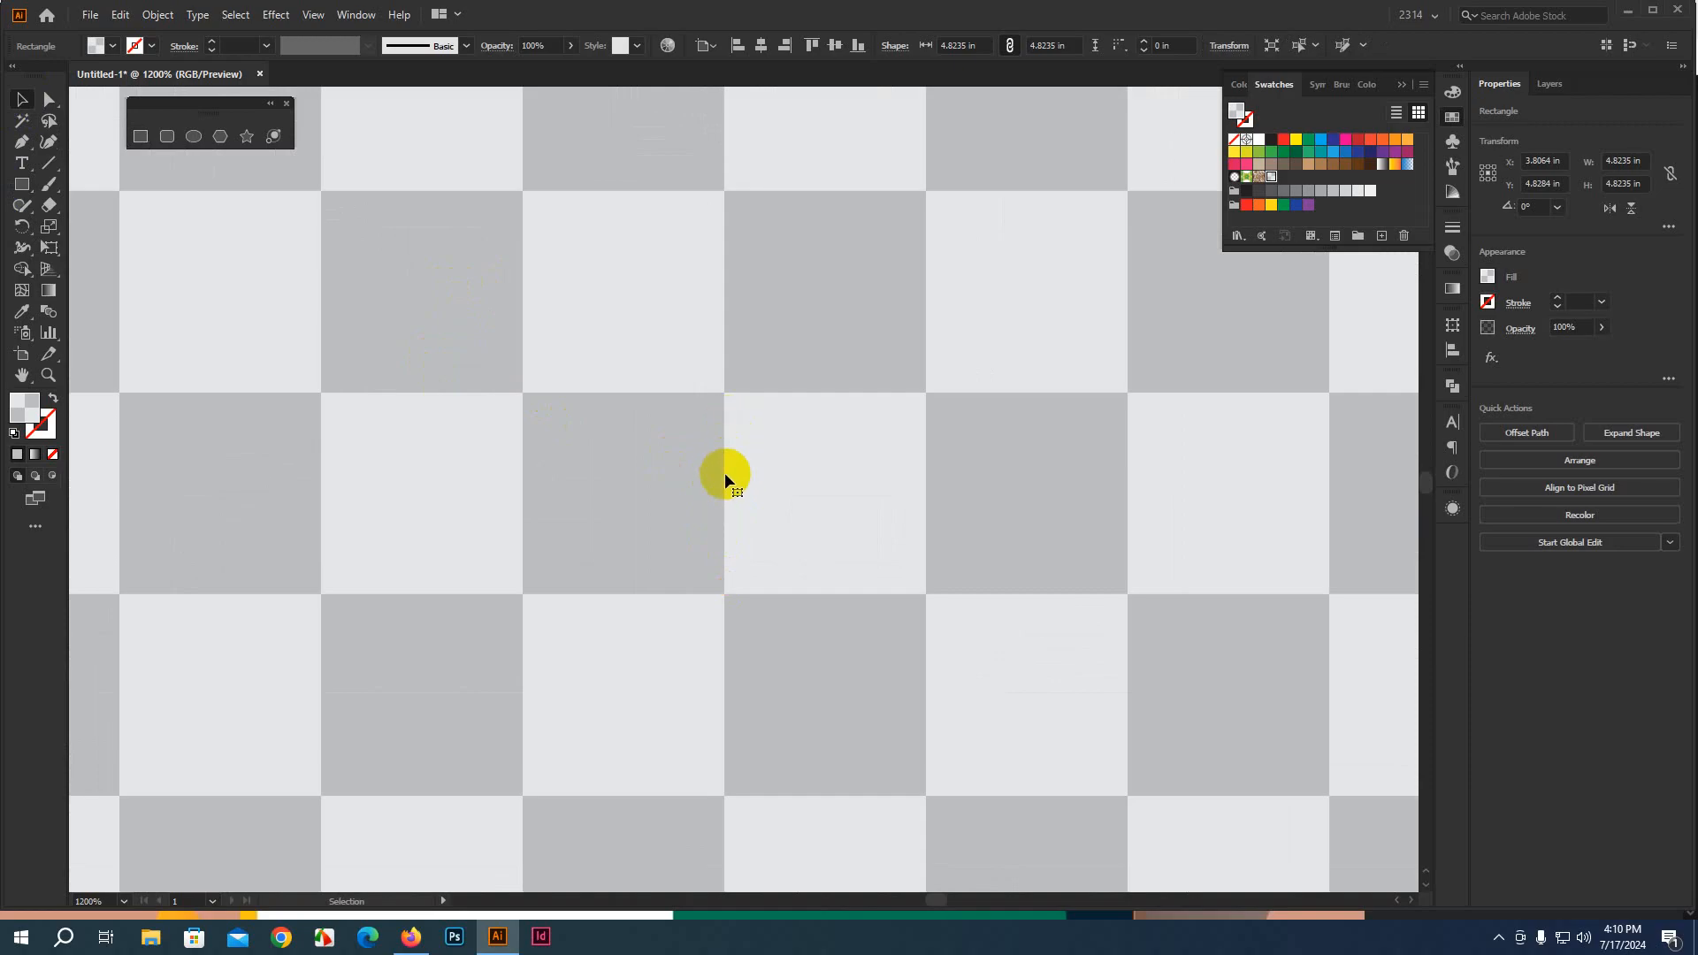
scroll(725, 477, "down", 7)
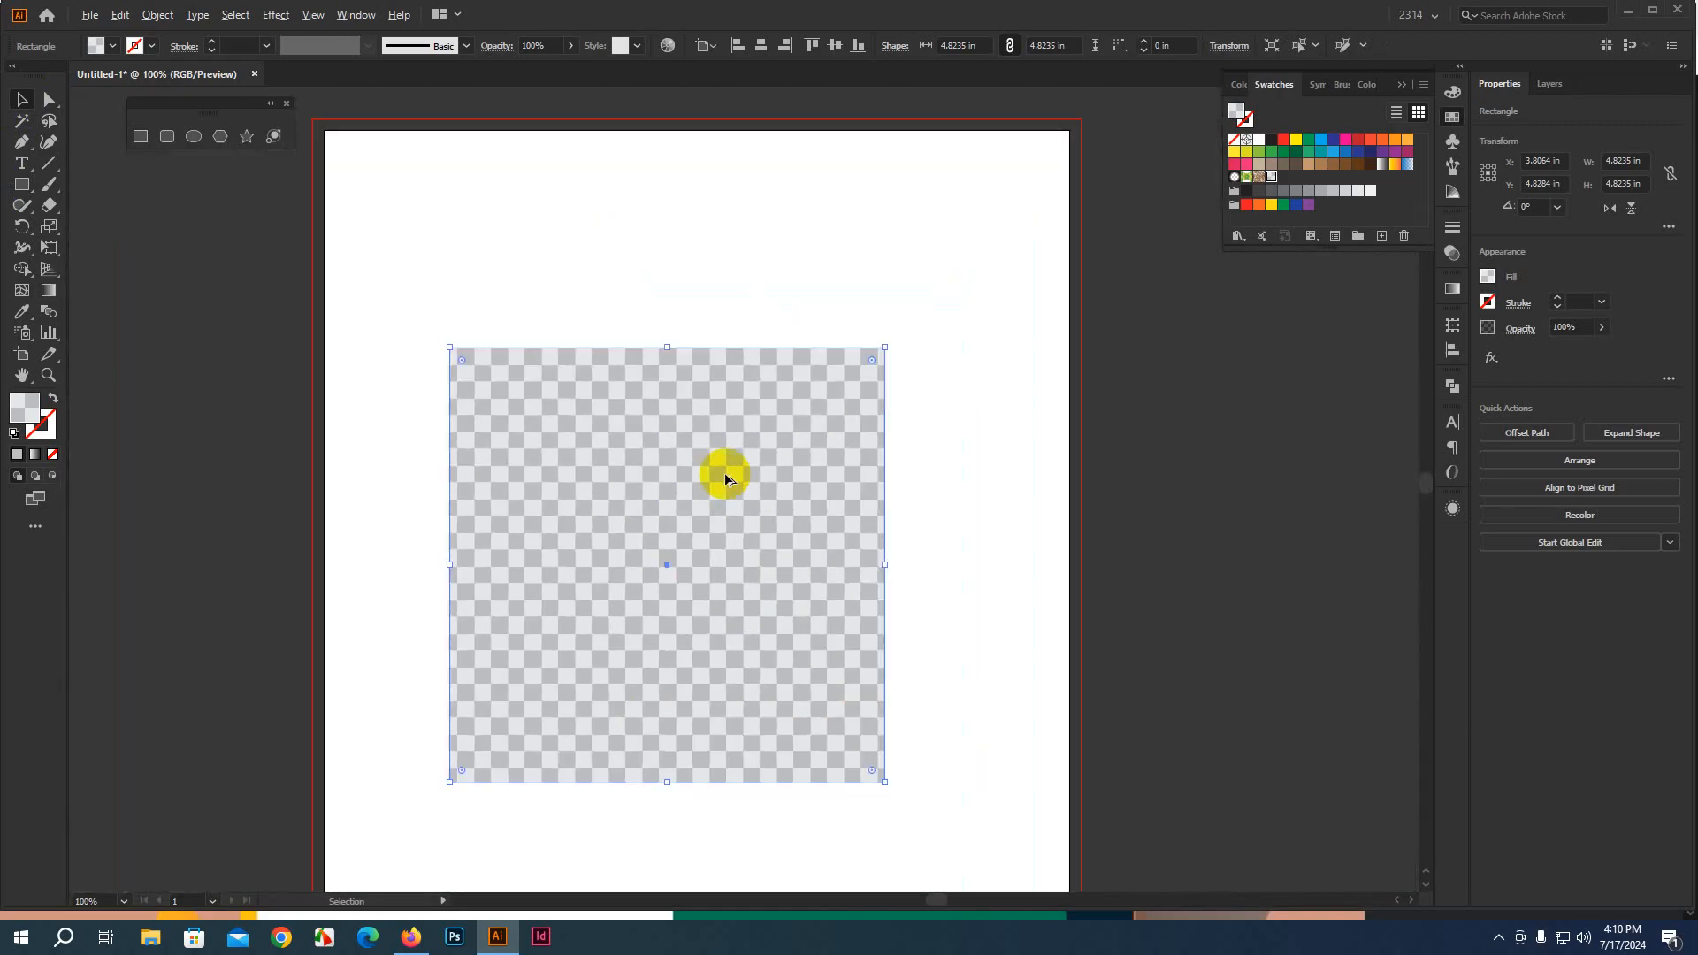
scroll(724, 477, "down", 2)
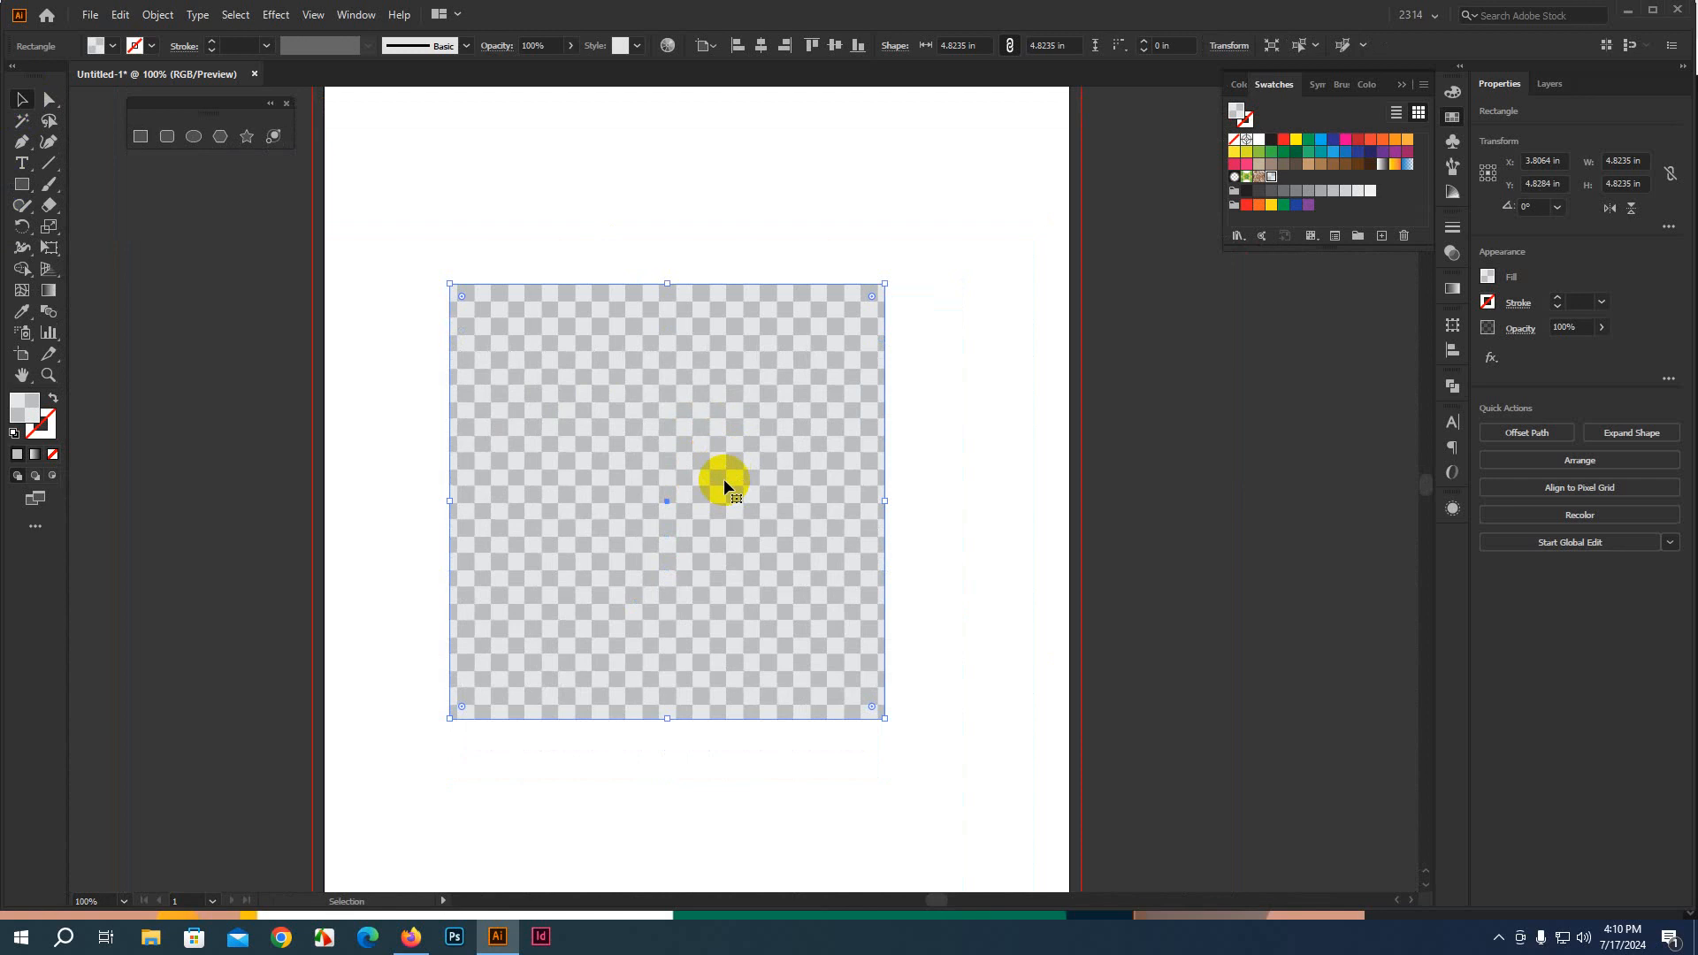
Move the patterned square up and slightly left on the page
left_click_drag(665, 537, 628, 453)
key("space")
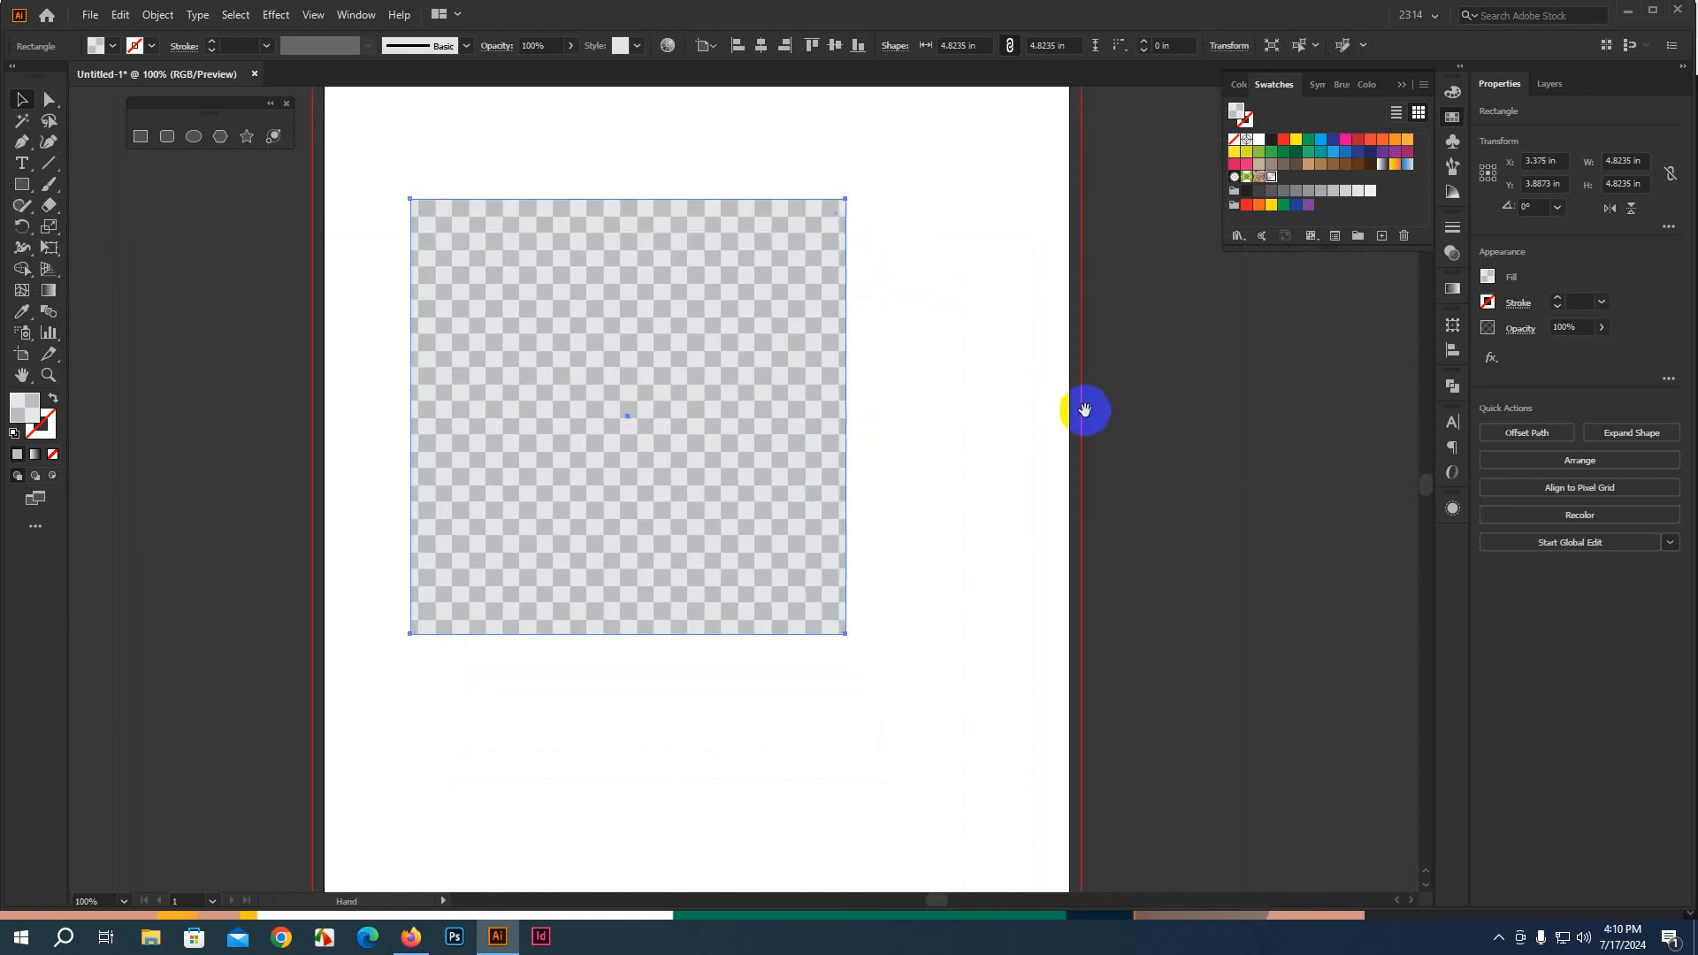
left_click_drag(1084, 409, 991, 425)
Preview scaling the patterned square together with its pattern uniformly to 92%
right_click(595, 357)
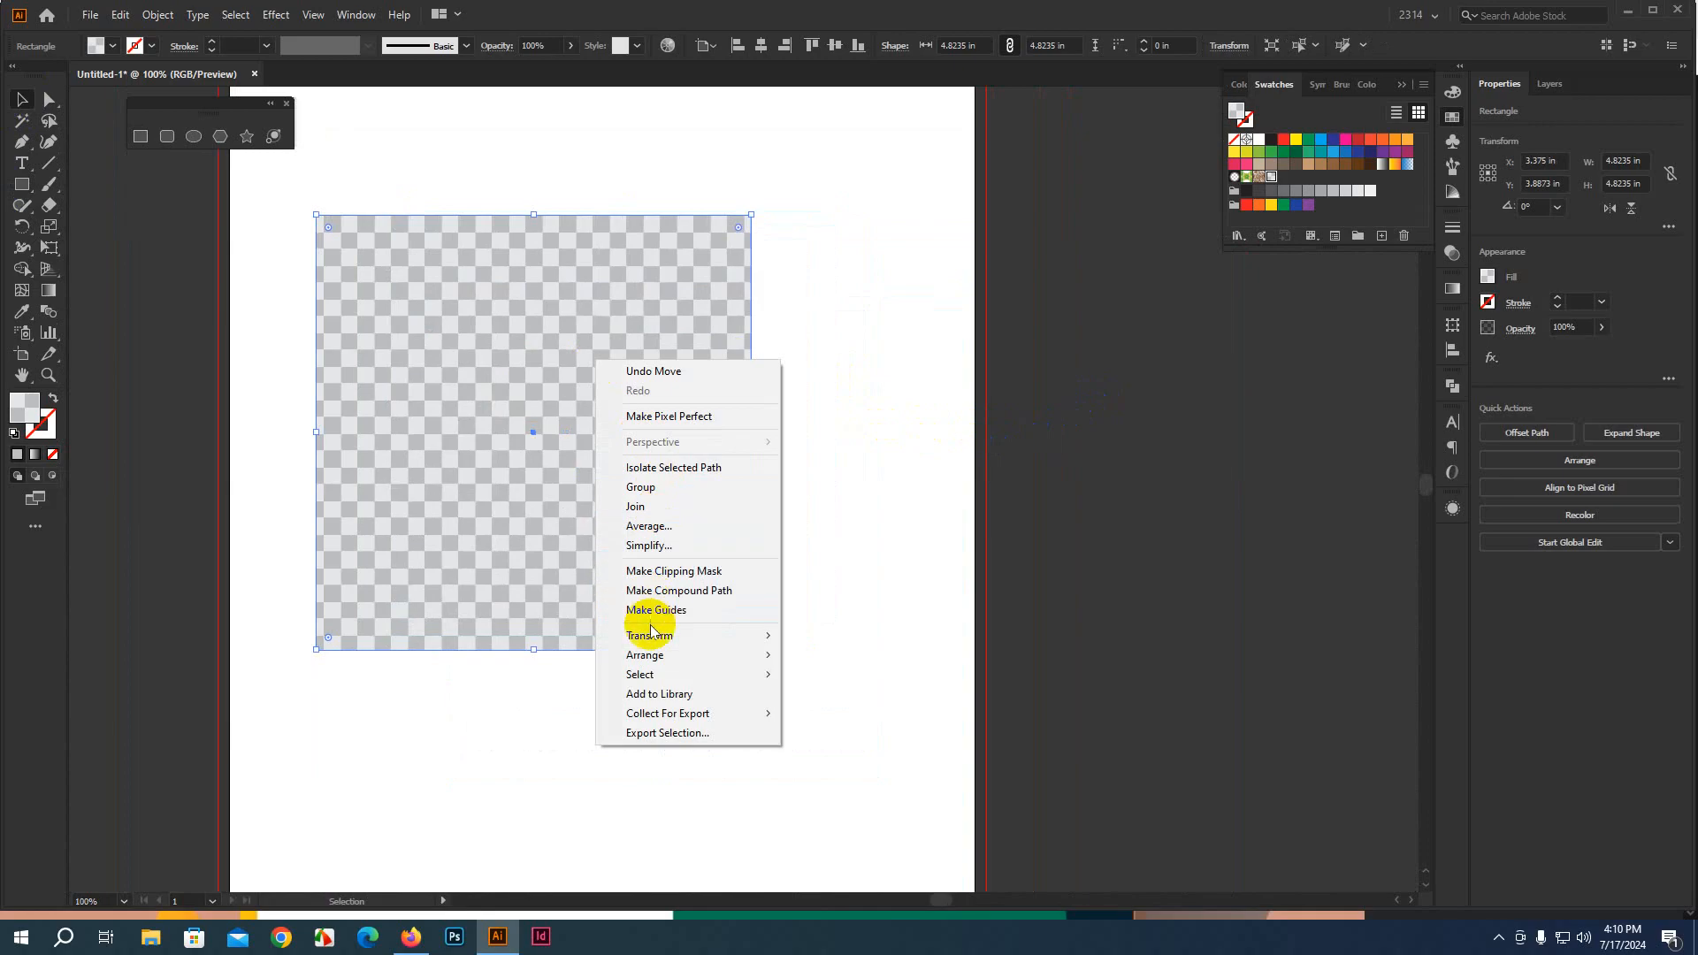
mouse_move(693, 637)
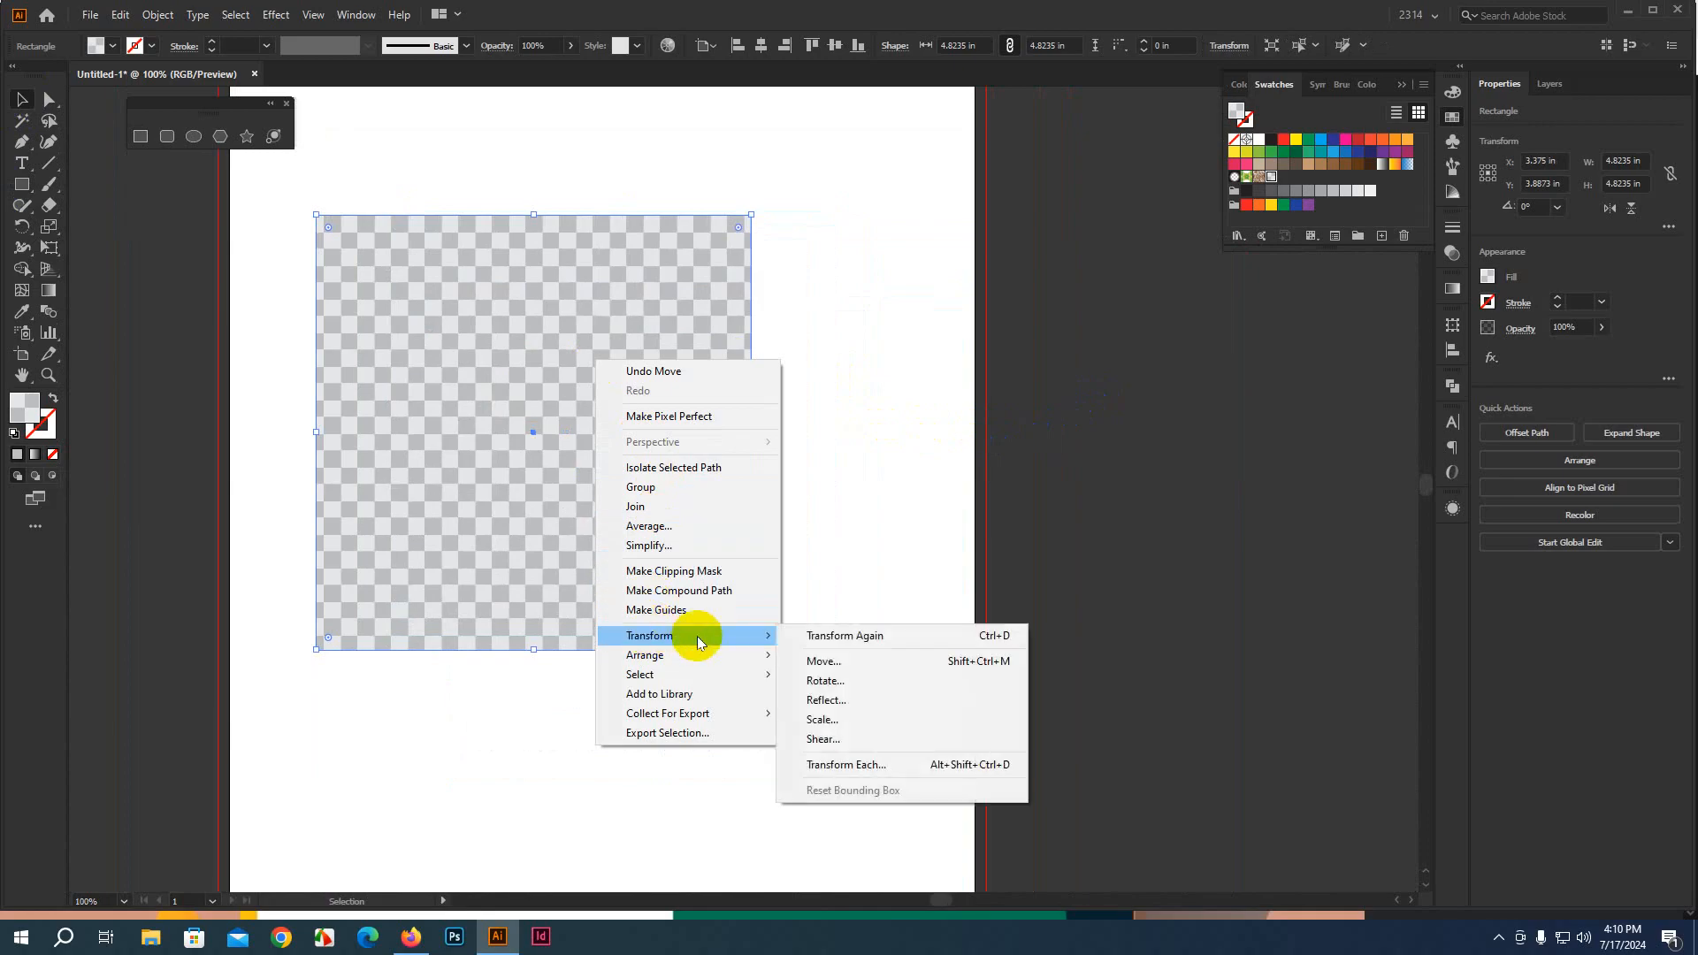
left_click(828, 722)
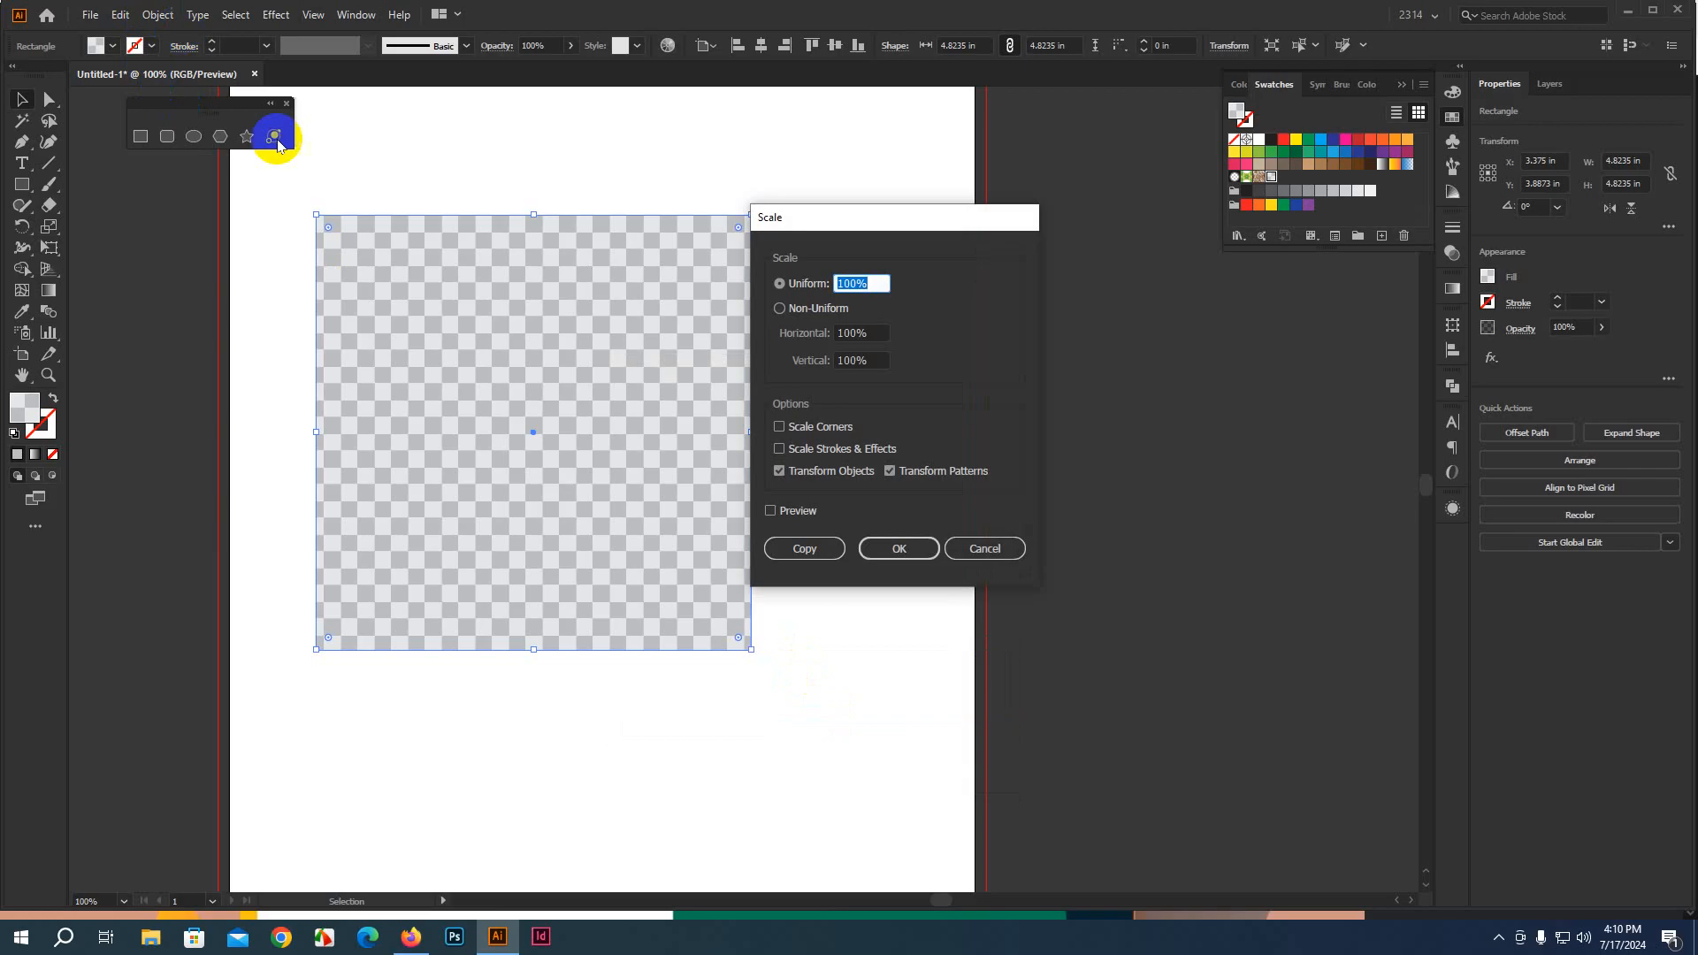
left_click_drag(884, 219, 1052, 215)
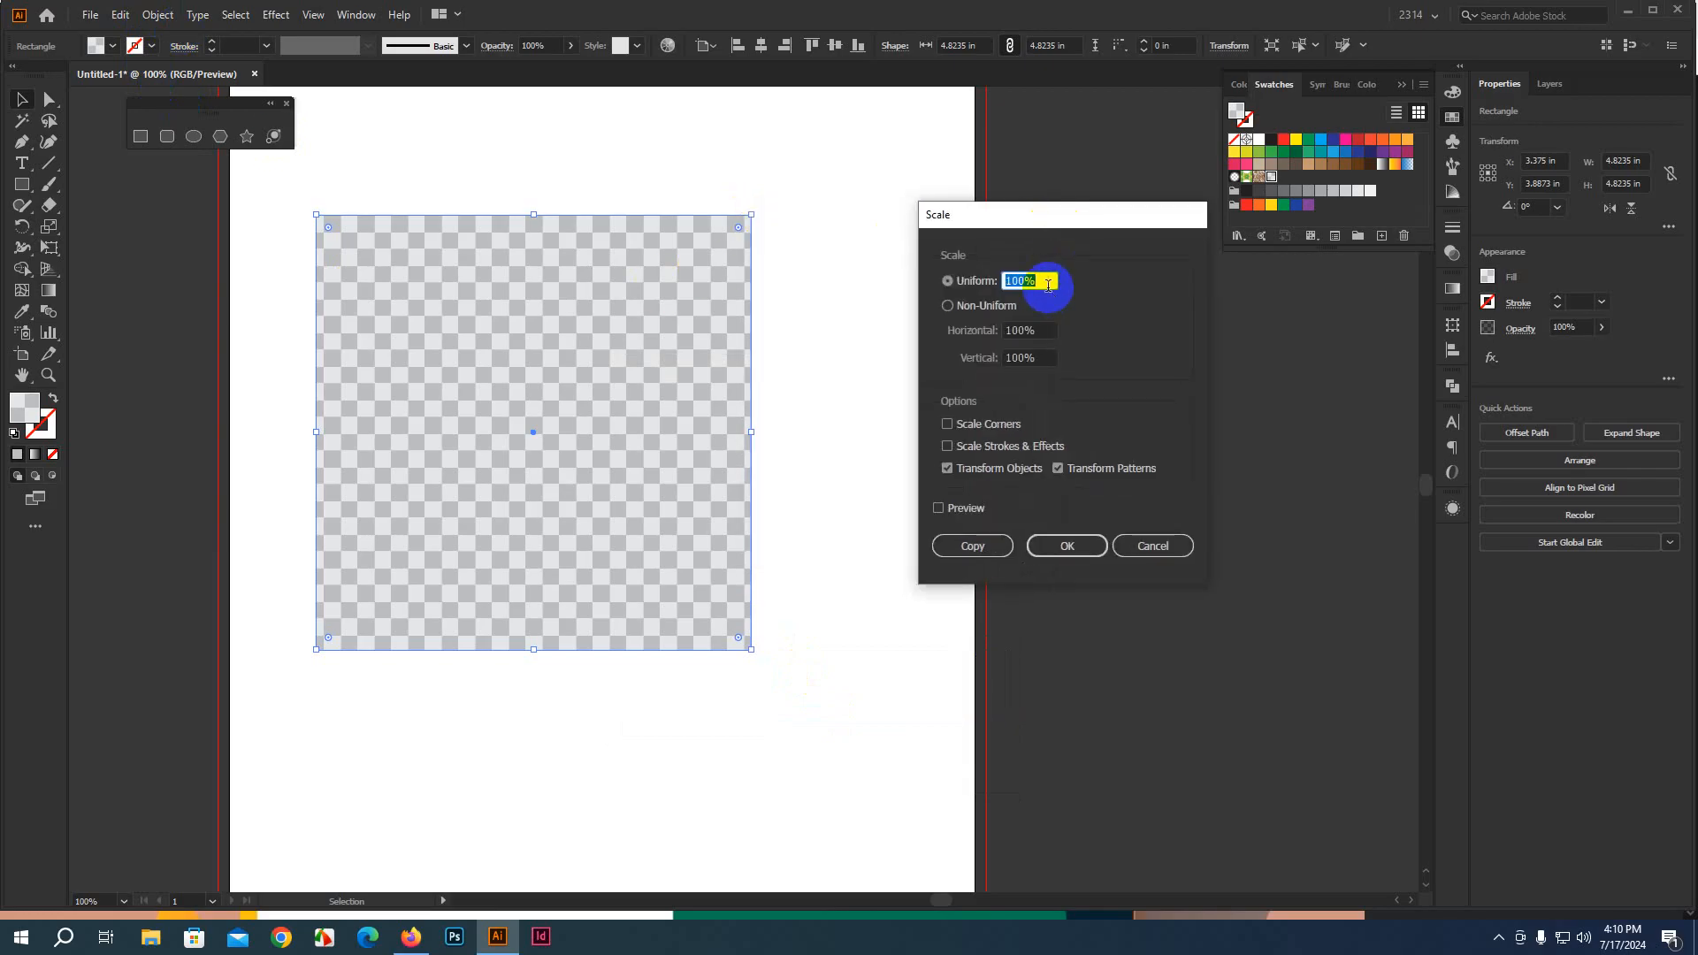
left_click(1047, 280)
left_click(965, 508)
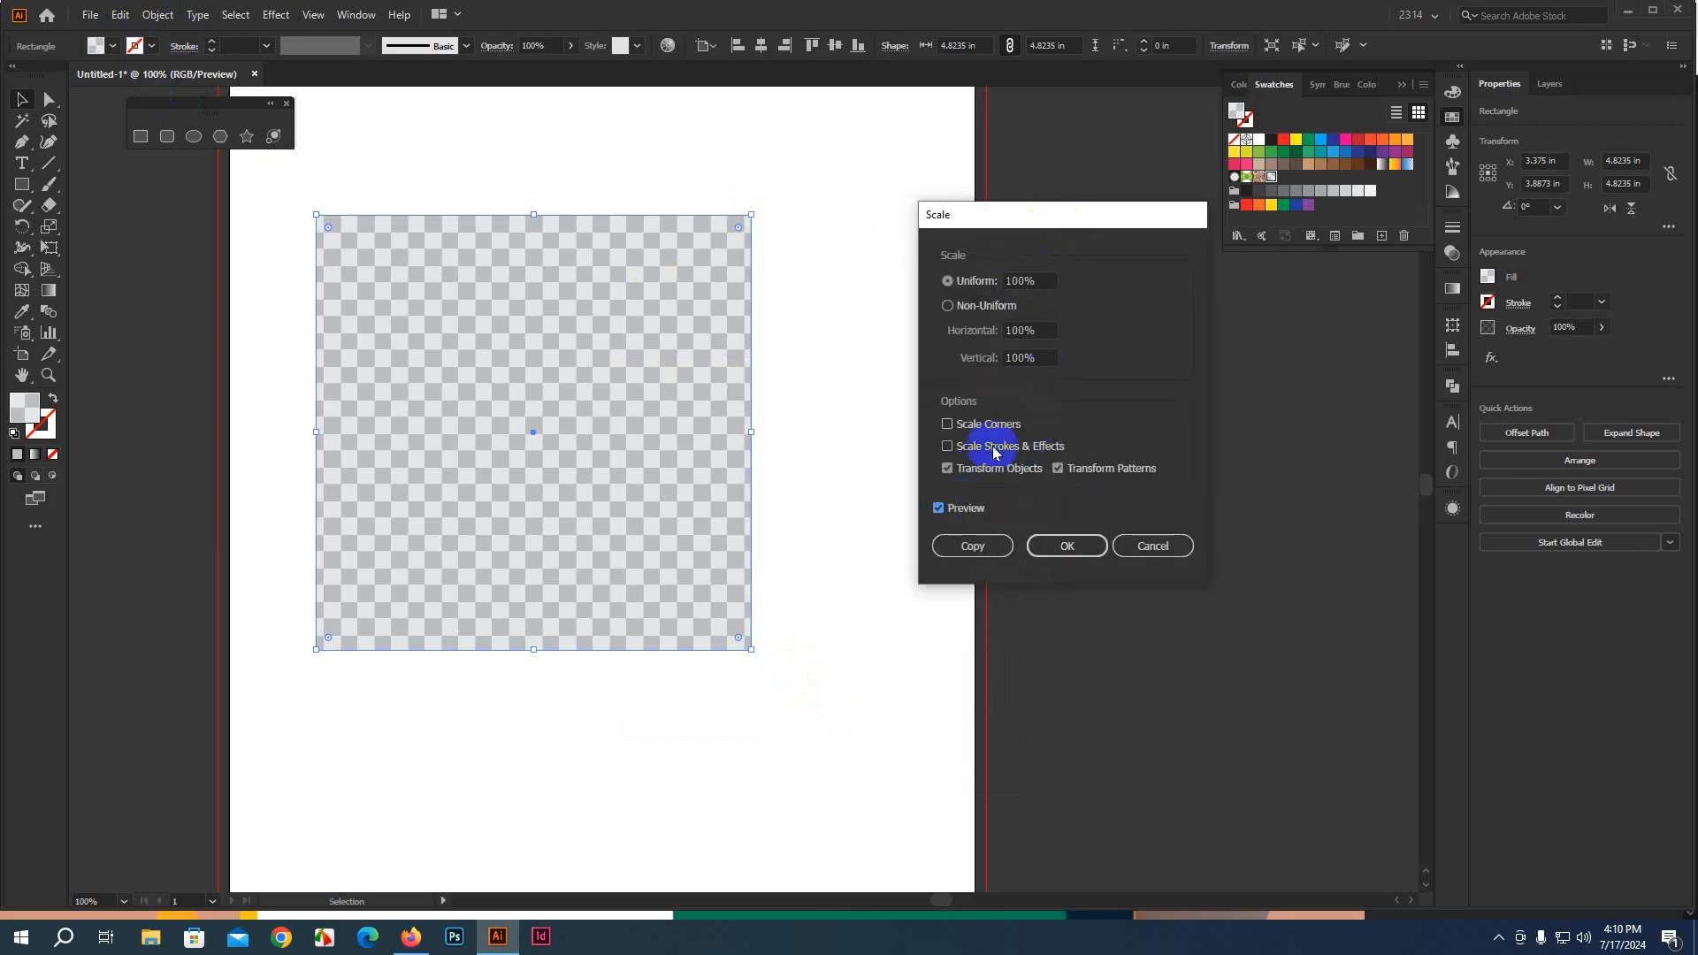
left_click(1039, 281)
scroll(1043, 282, "down", 4)
scroll(1042, 281, "down", 4)
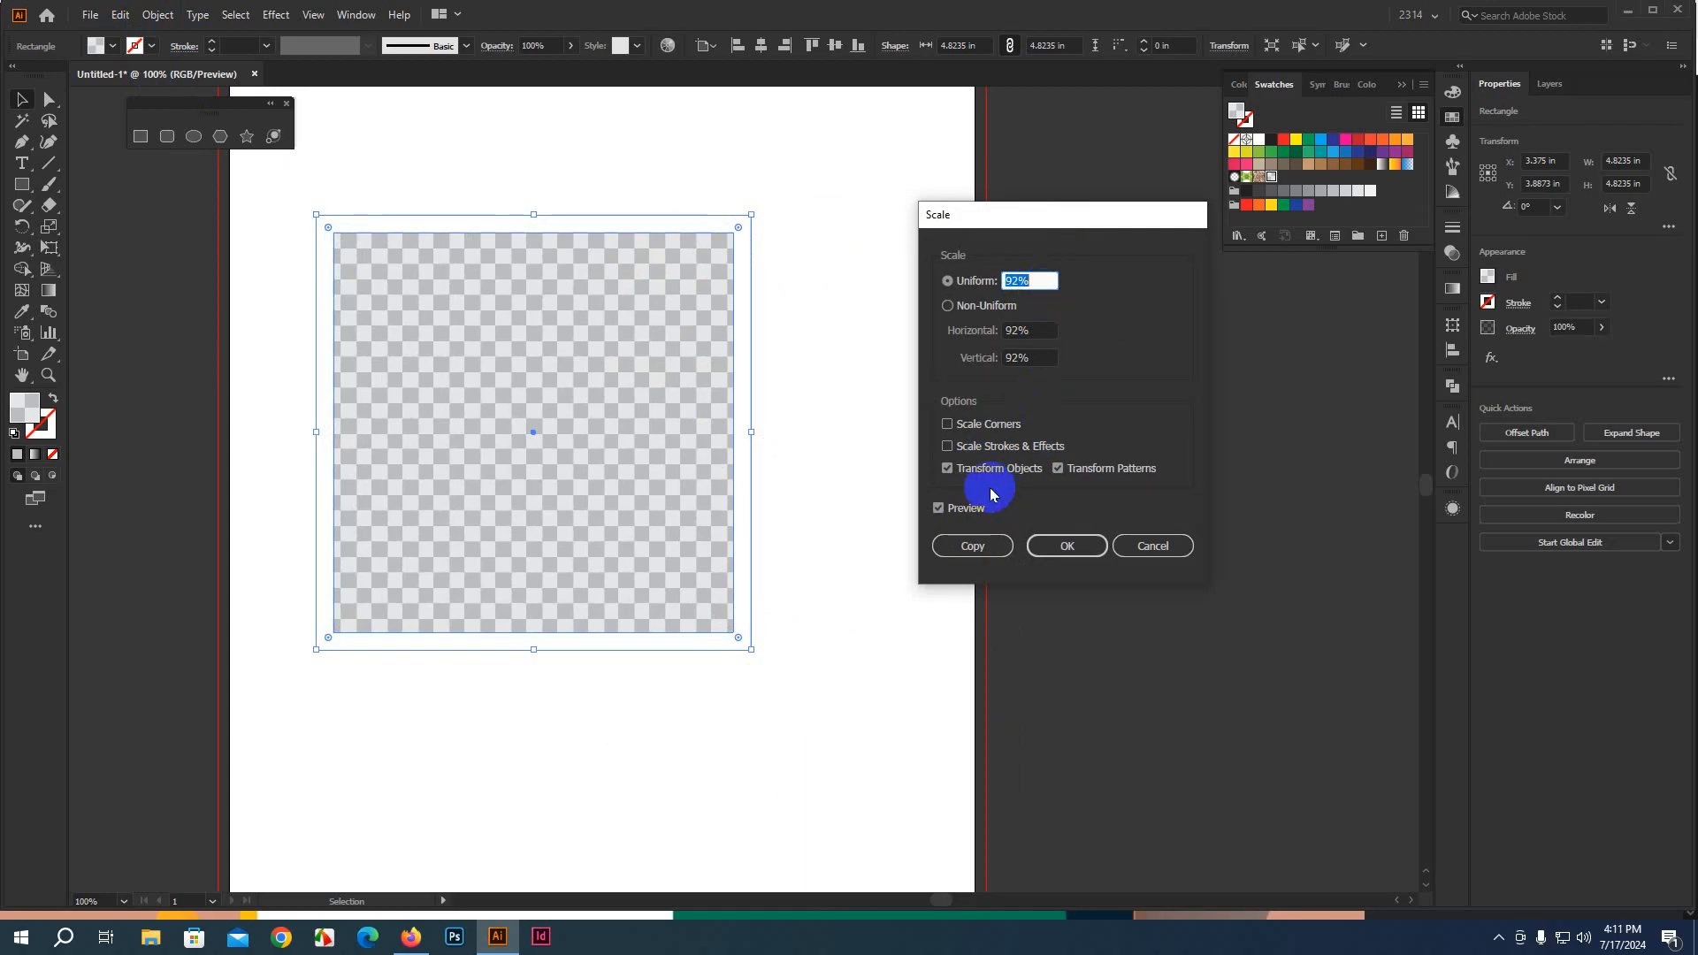
Reset the scale to 100% and exclude the object itself from the transformation, leaving only its pattern included
left_click(1054, 280)
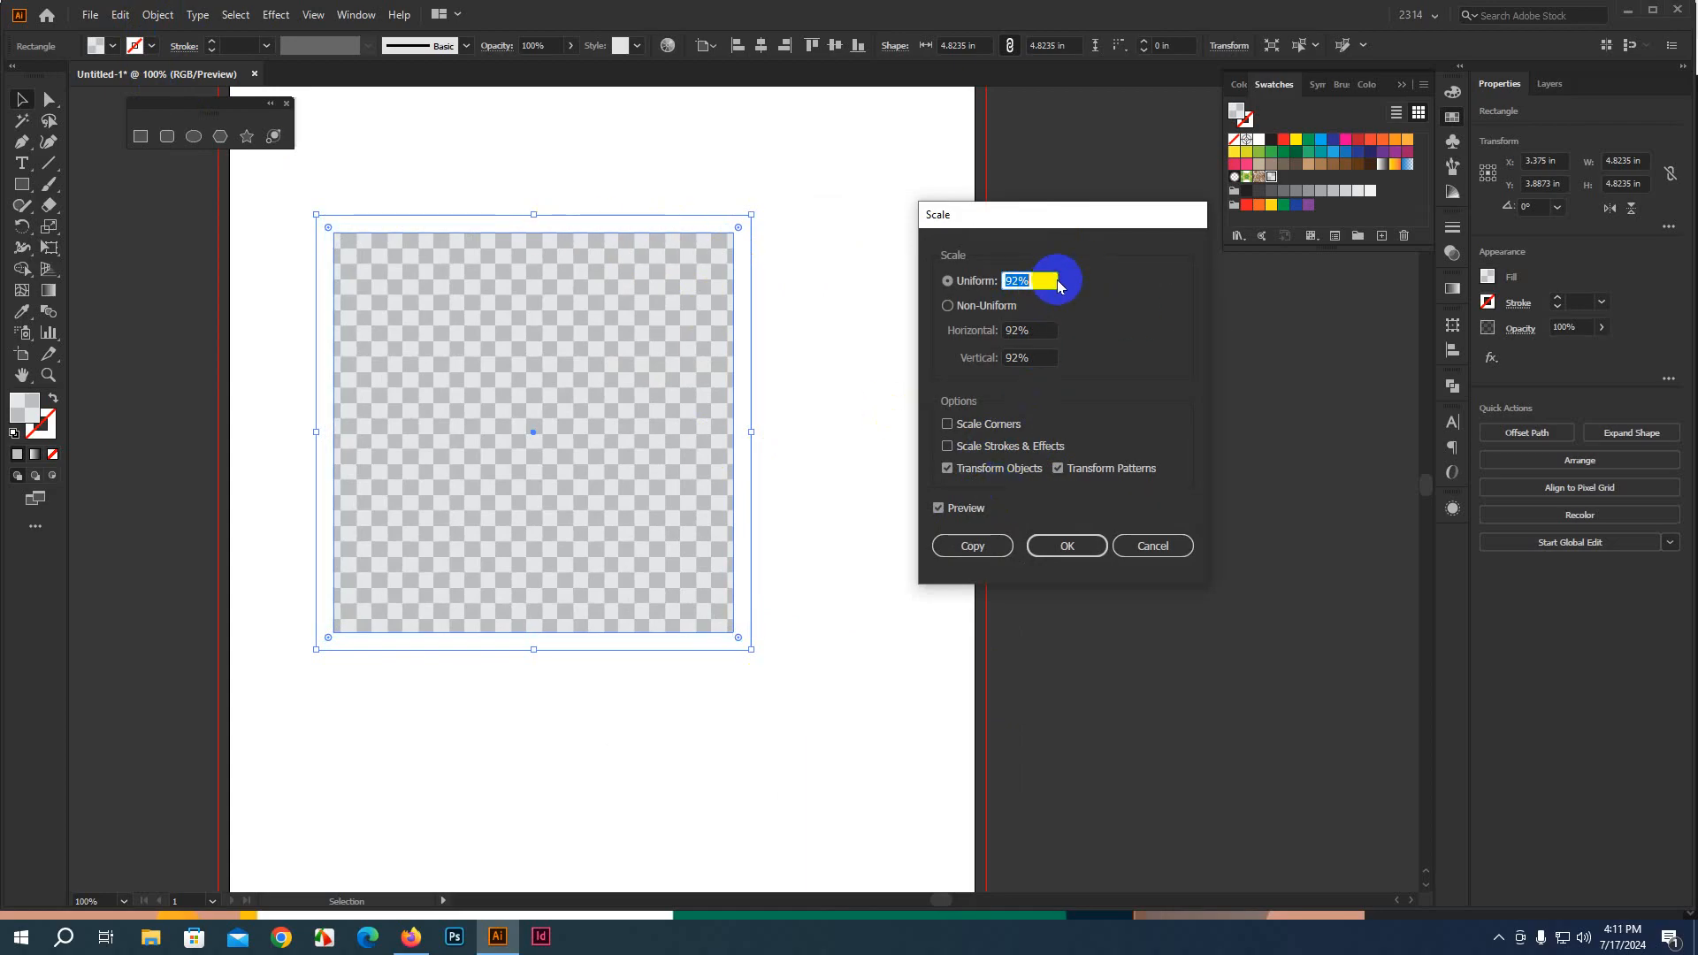
type("100")
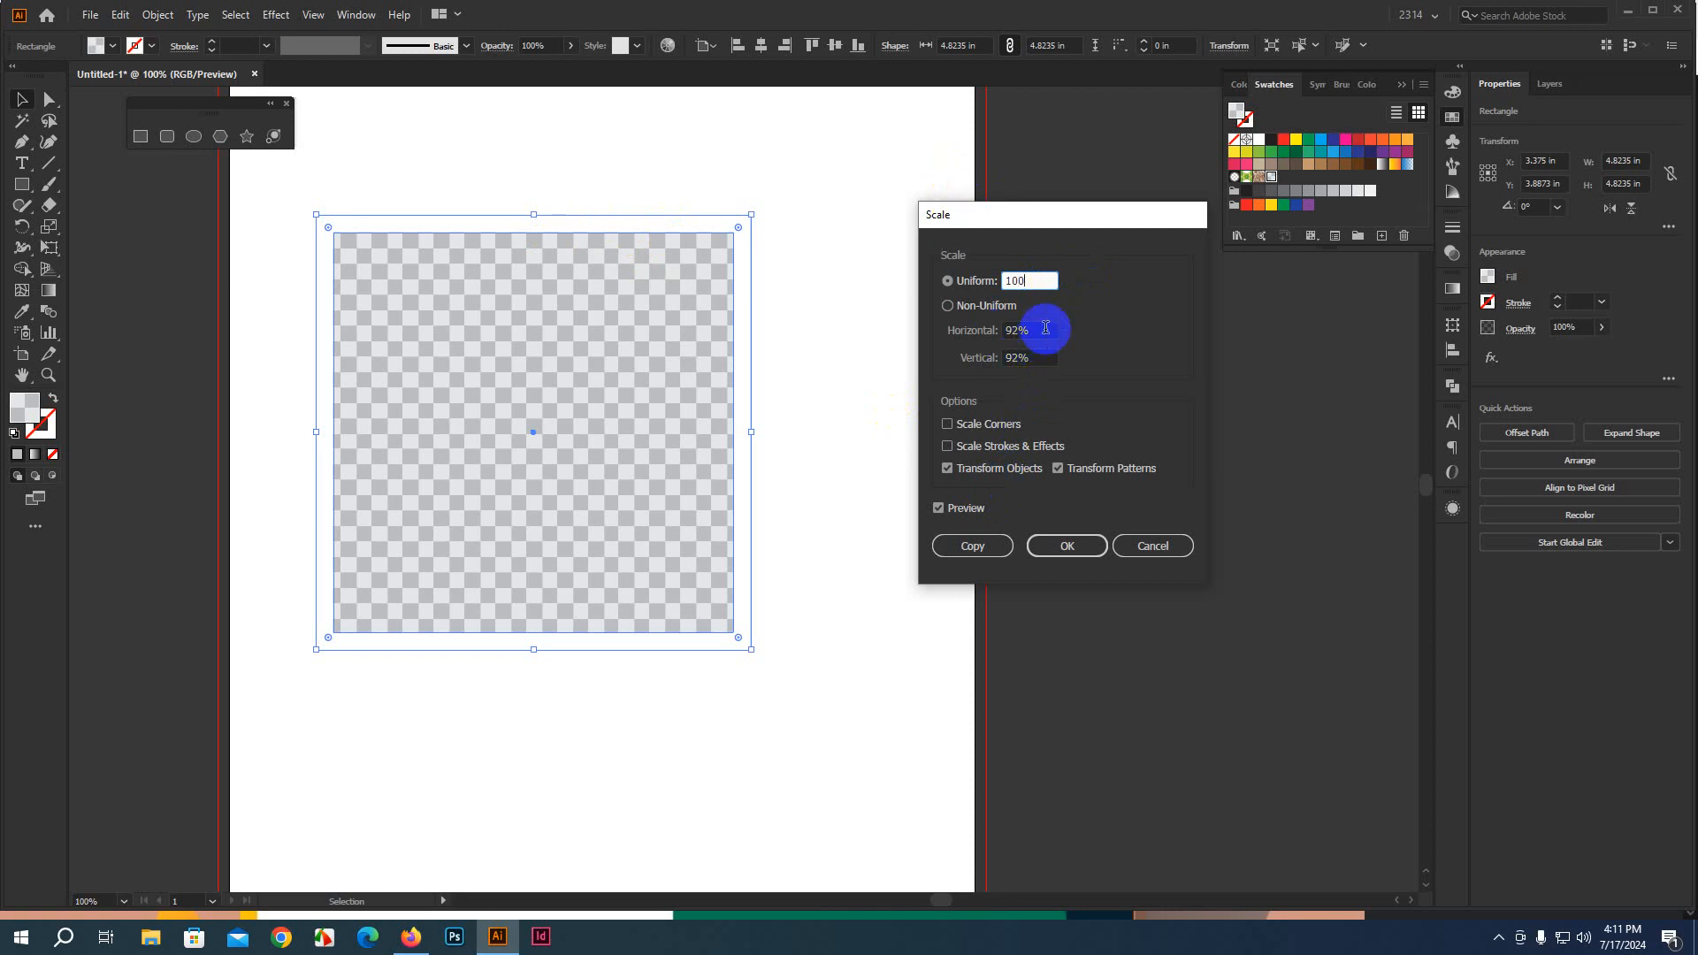
left_click(1045, 329)
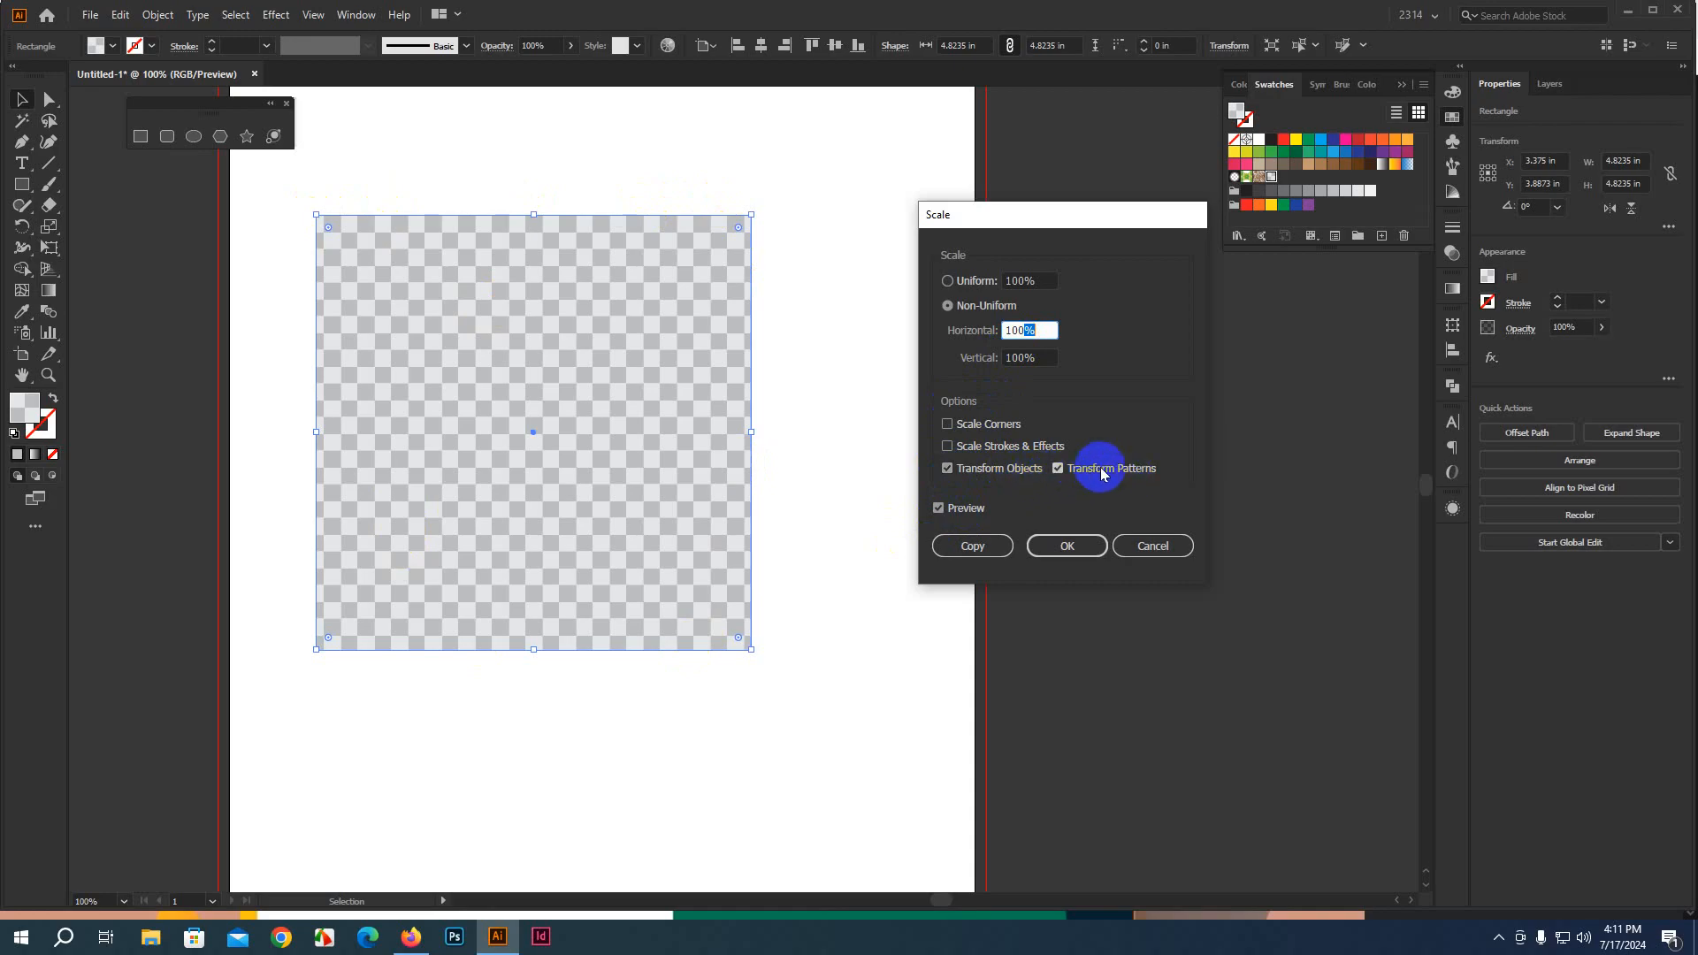
left_click(947, 469)
left_click(1045, 280)
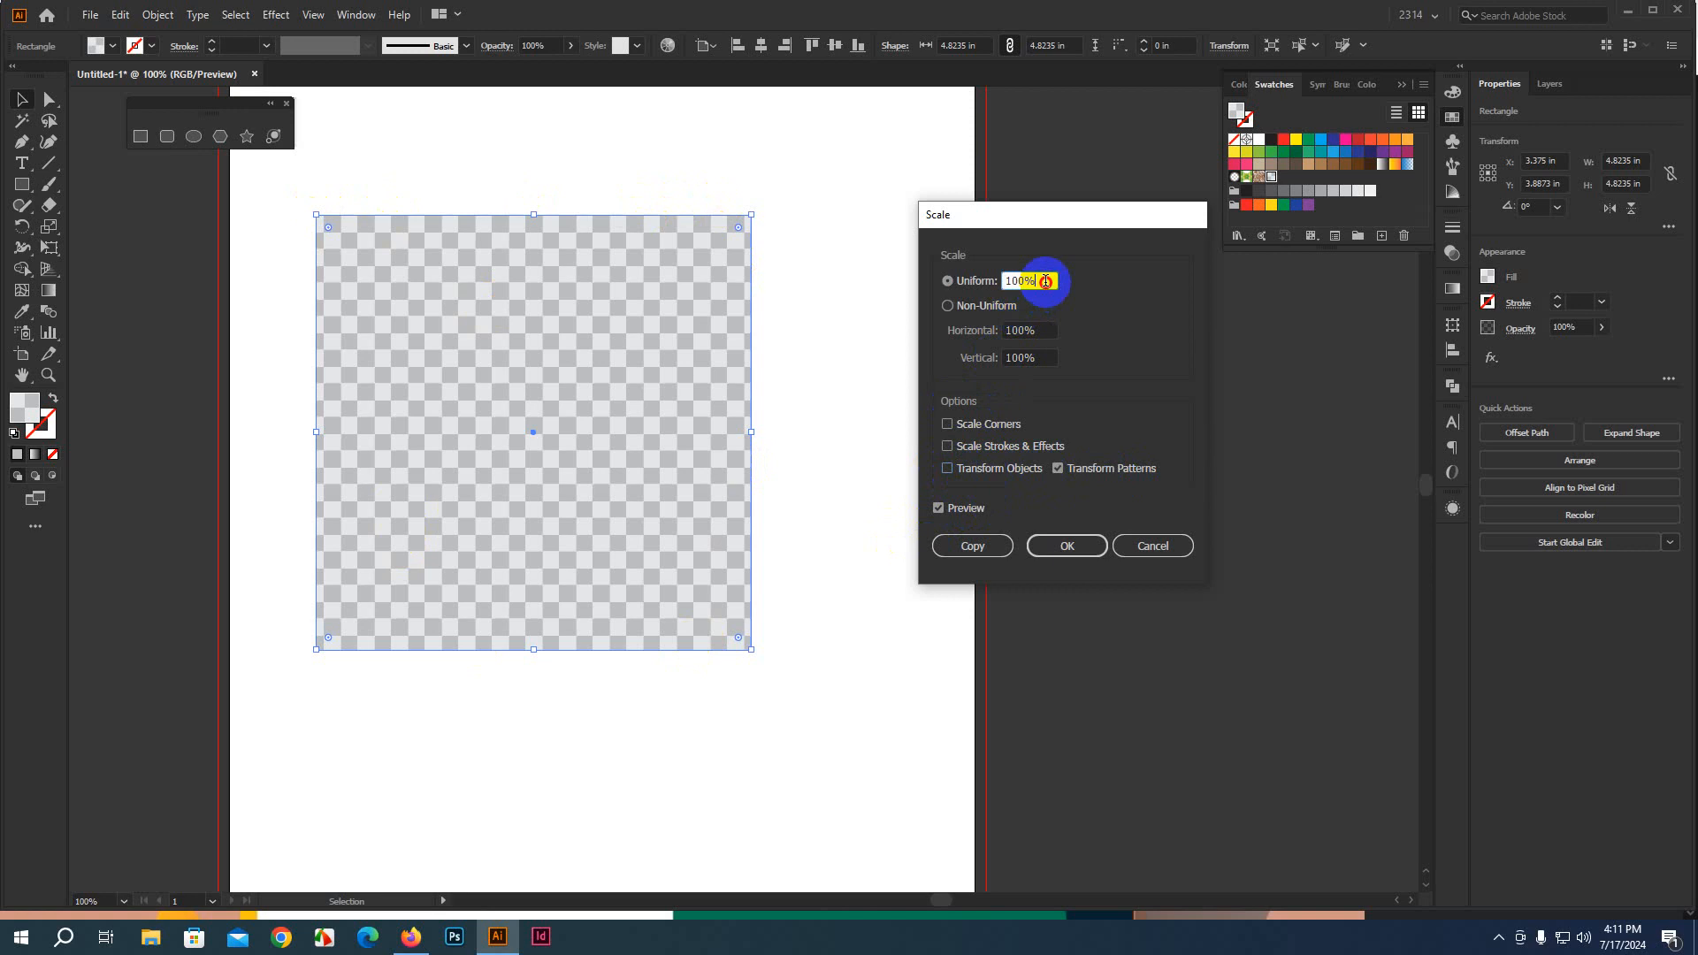
Preview the pattern alone at uniform scales from 38% up to 163%, and cancel the scaling
scroll(1045, 281, "down", 2)
scroll(1045, 281, "down", 15)
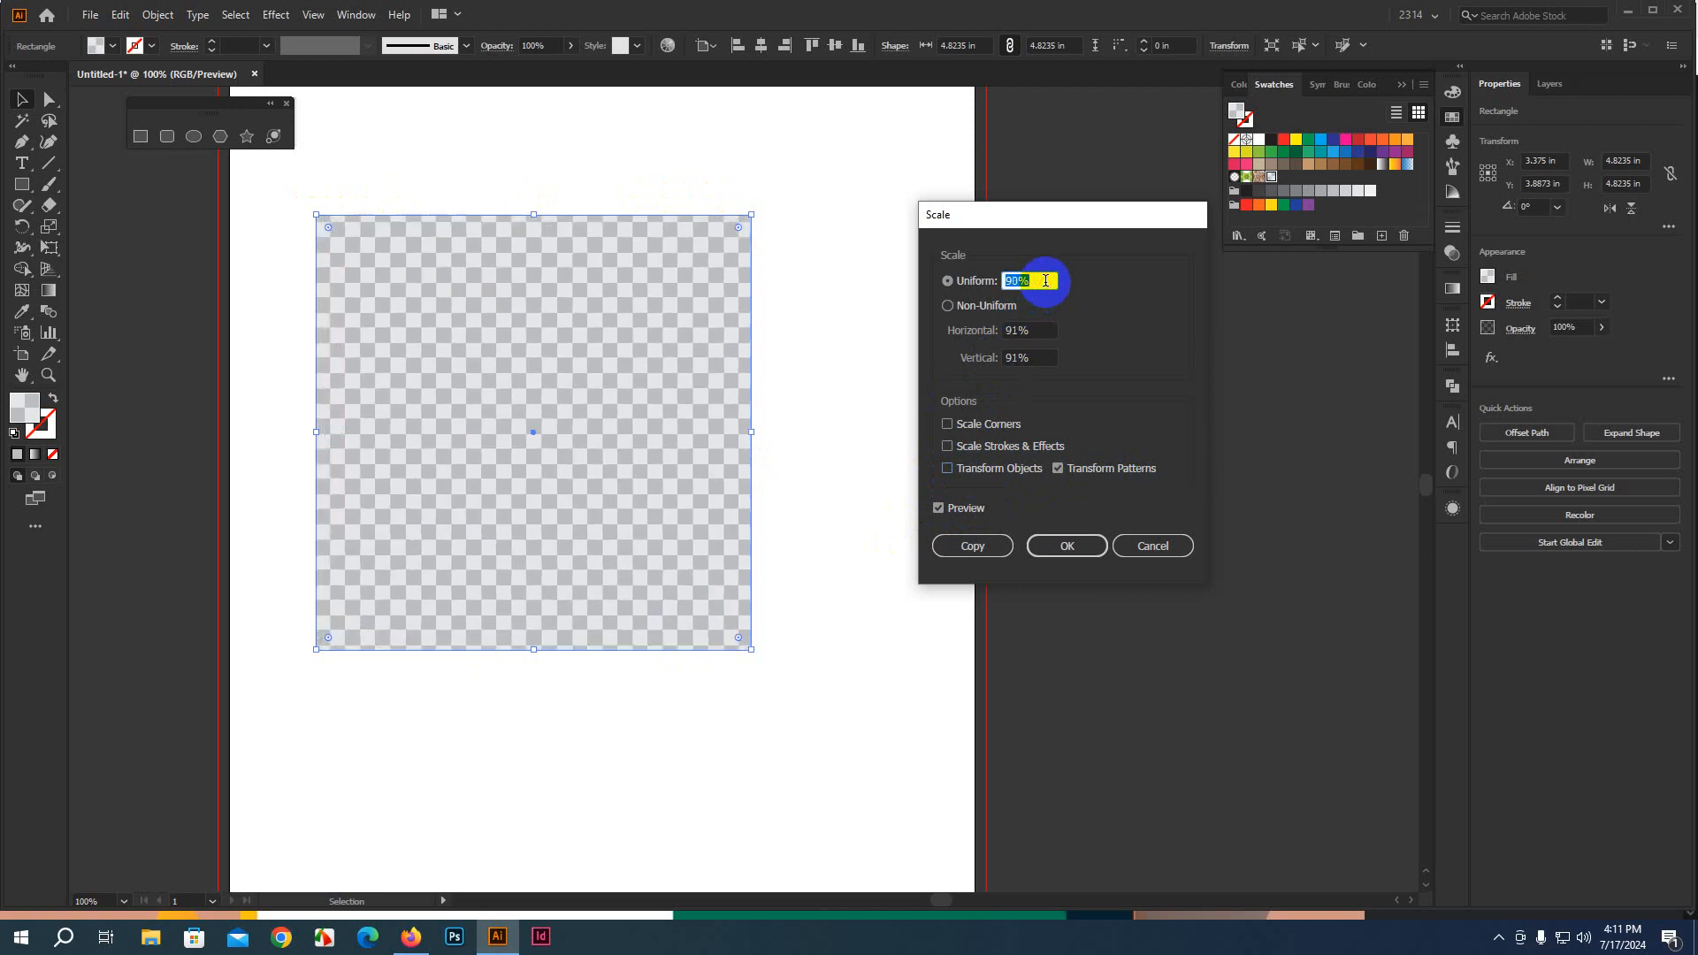
scroll(1045, 280, "down", 20)
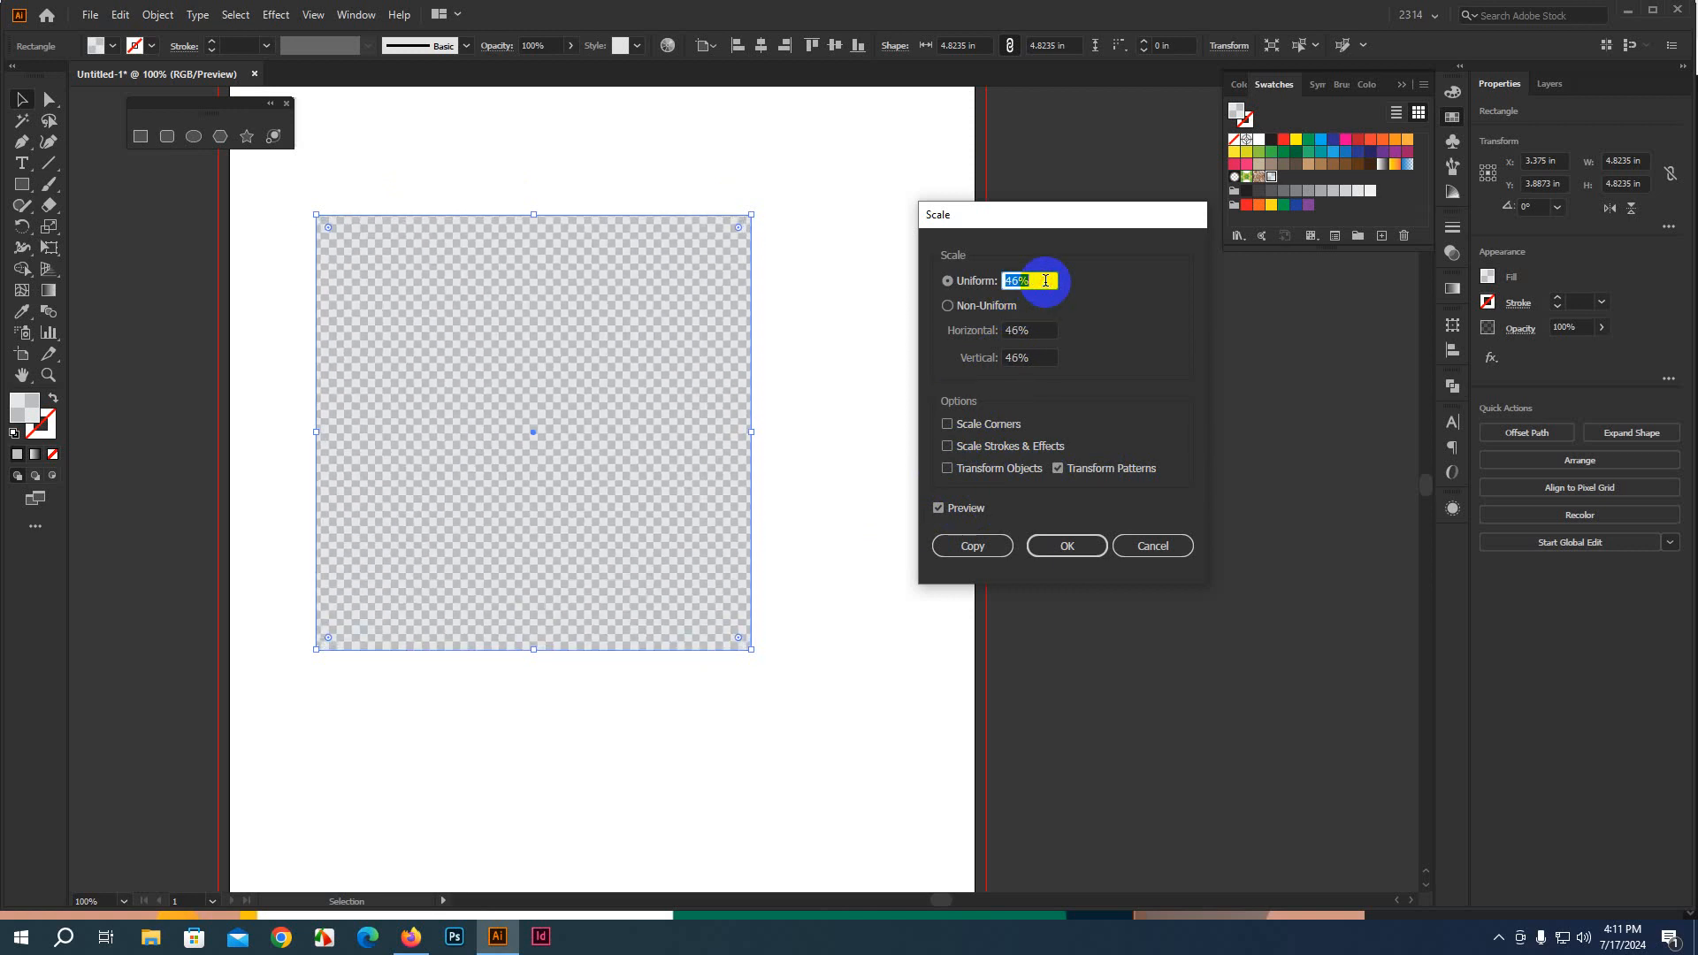
scroll(1045, 280, "up", 20)
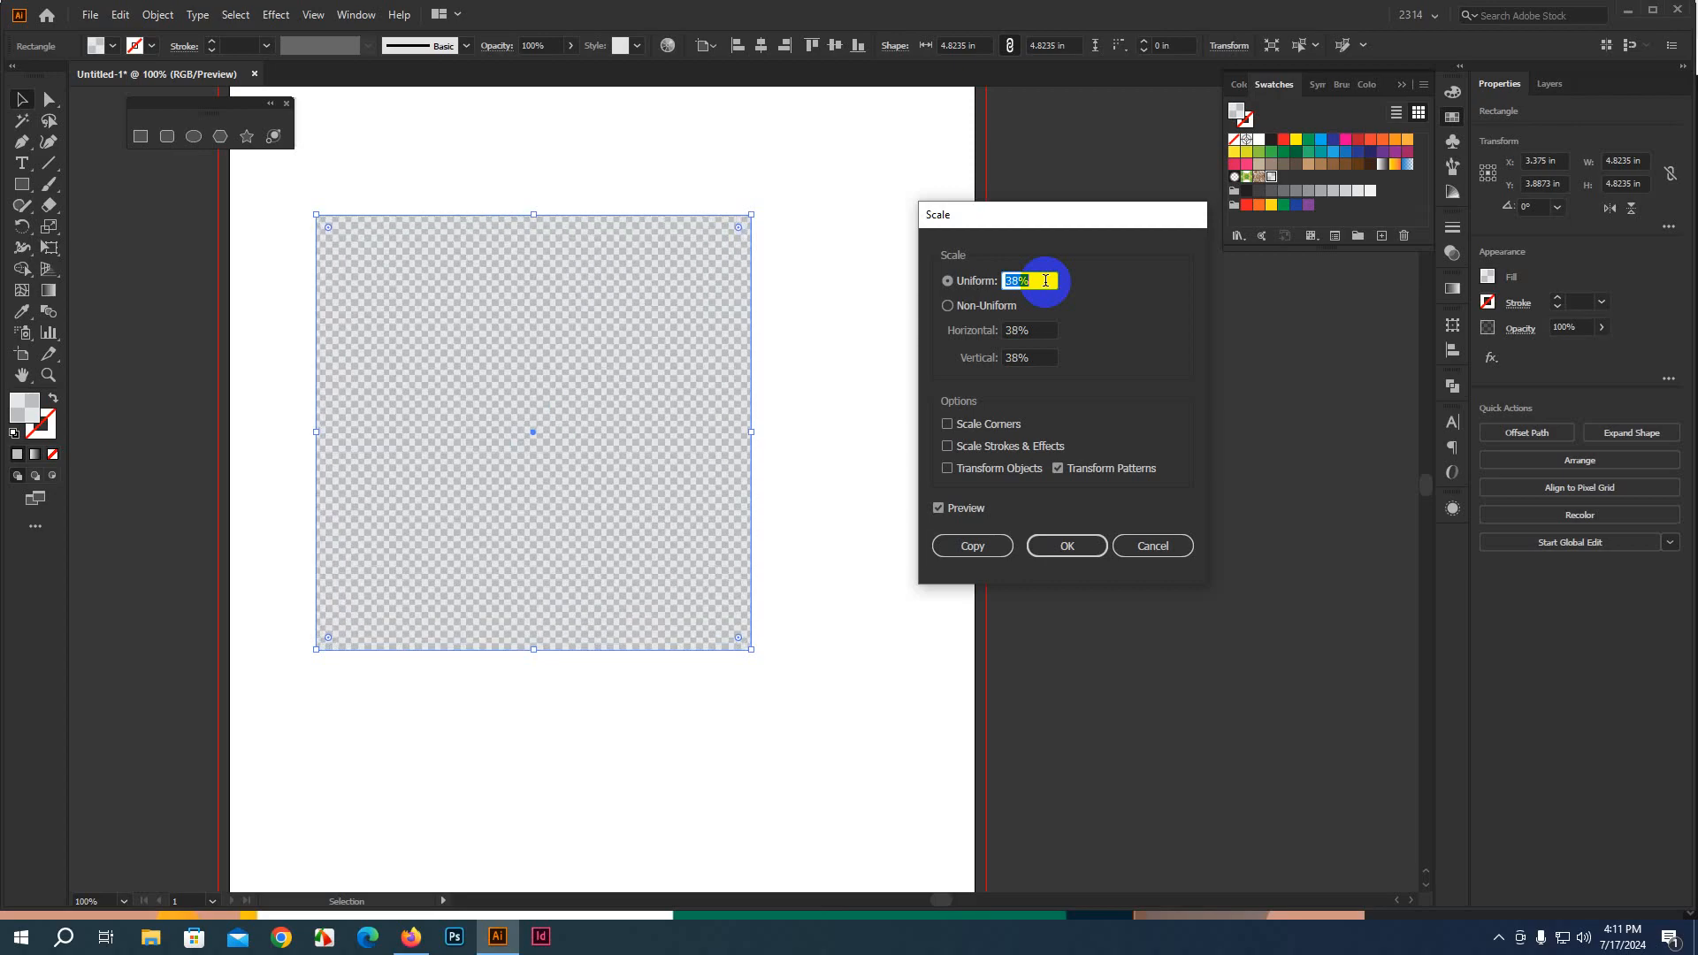
scroll(1045, 280, "up", 20)
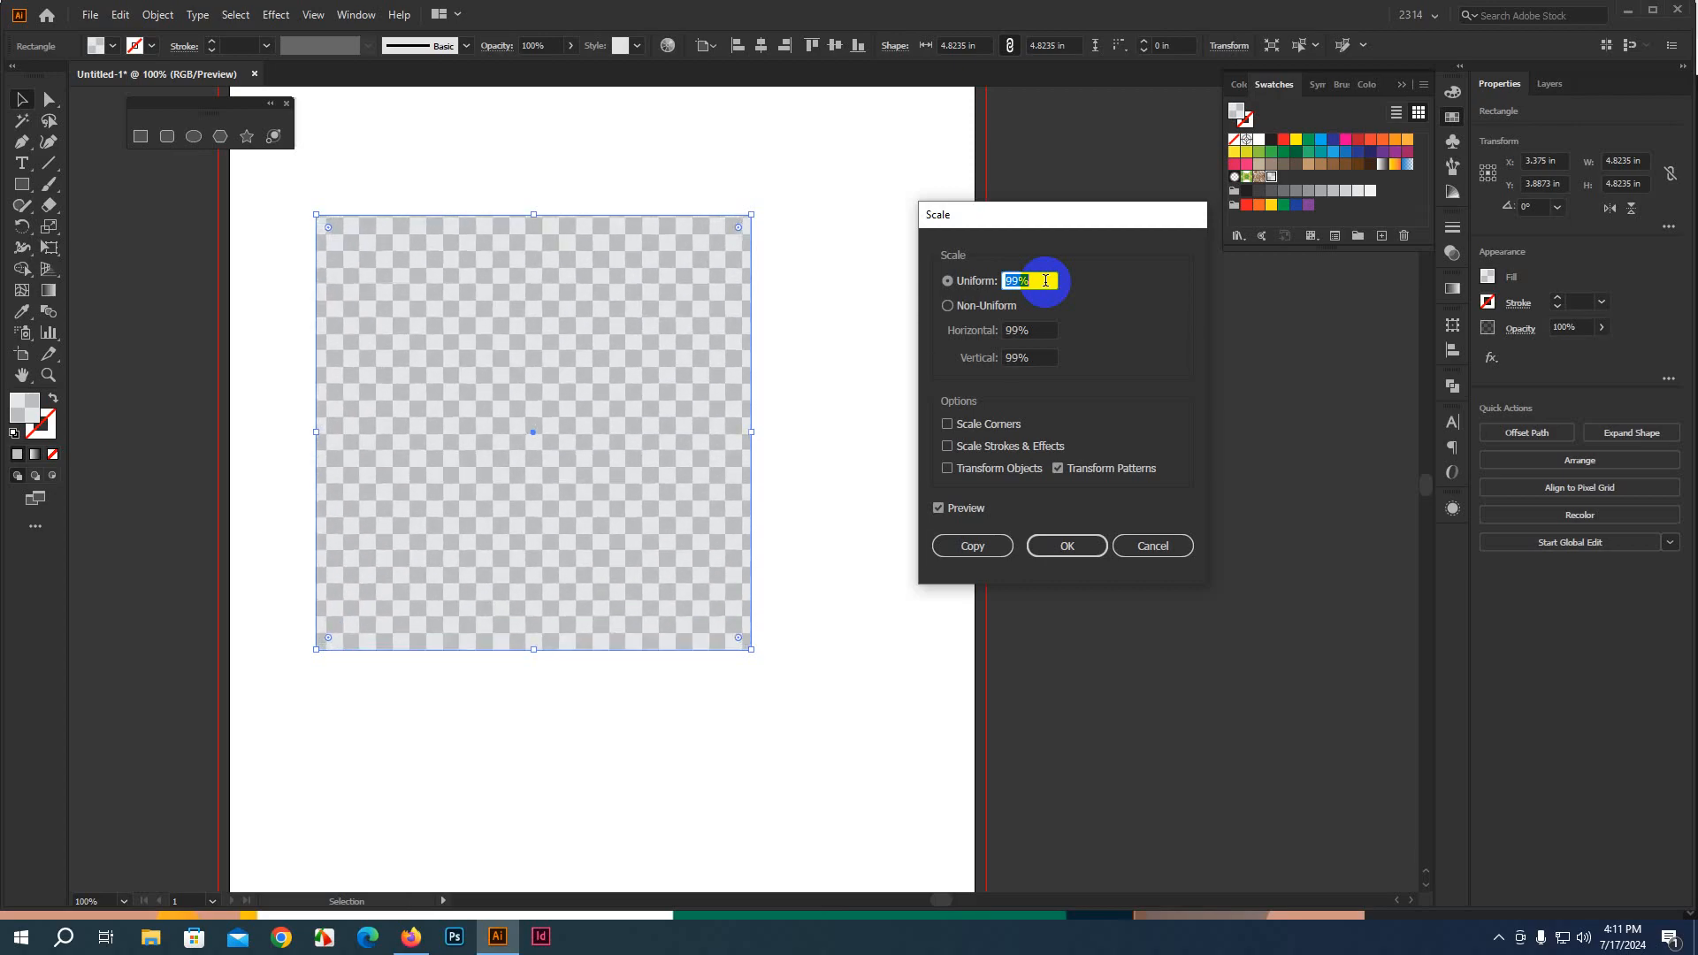
scroll(1045, 280, "up", 20)
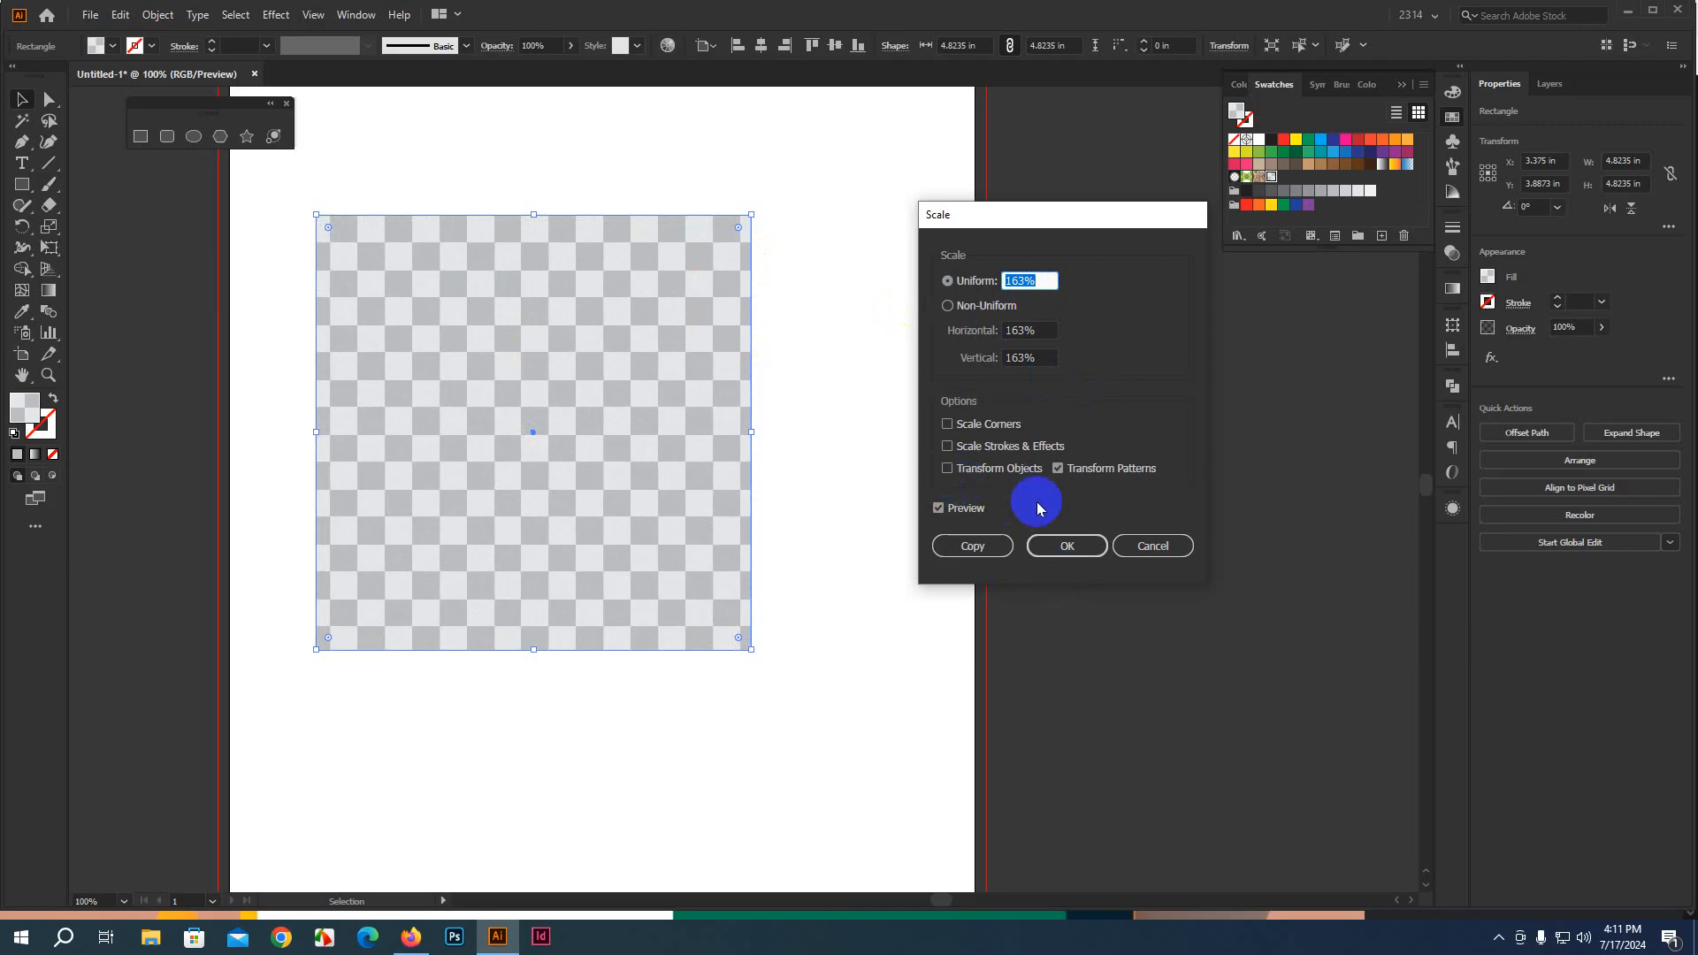
left_click(1127, 543)
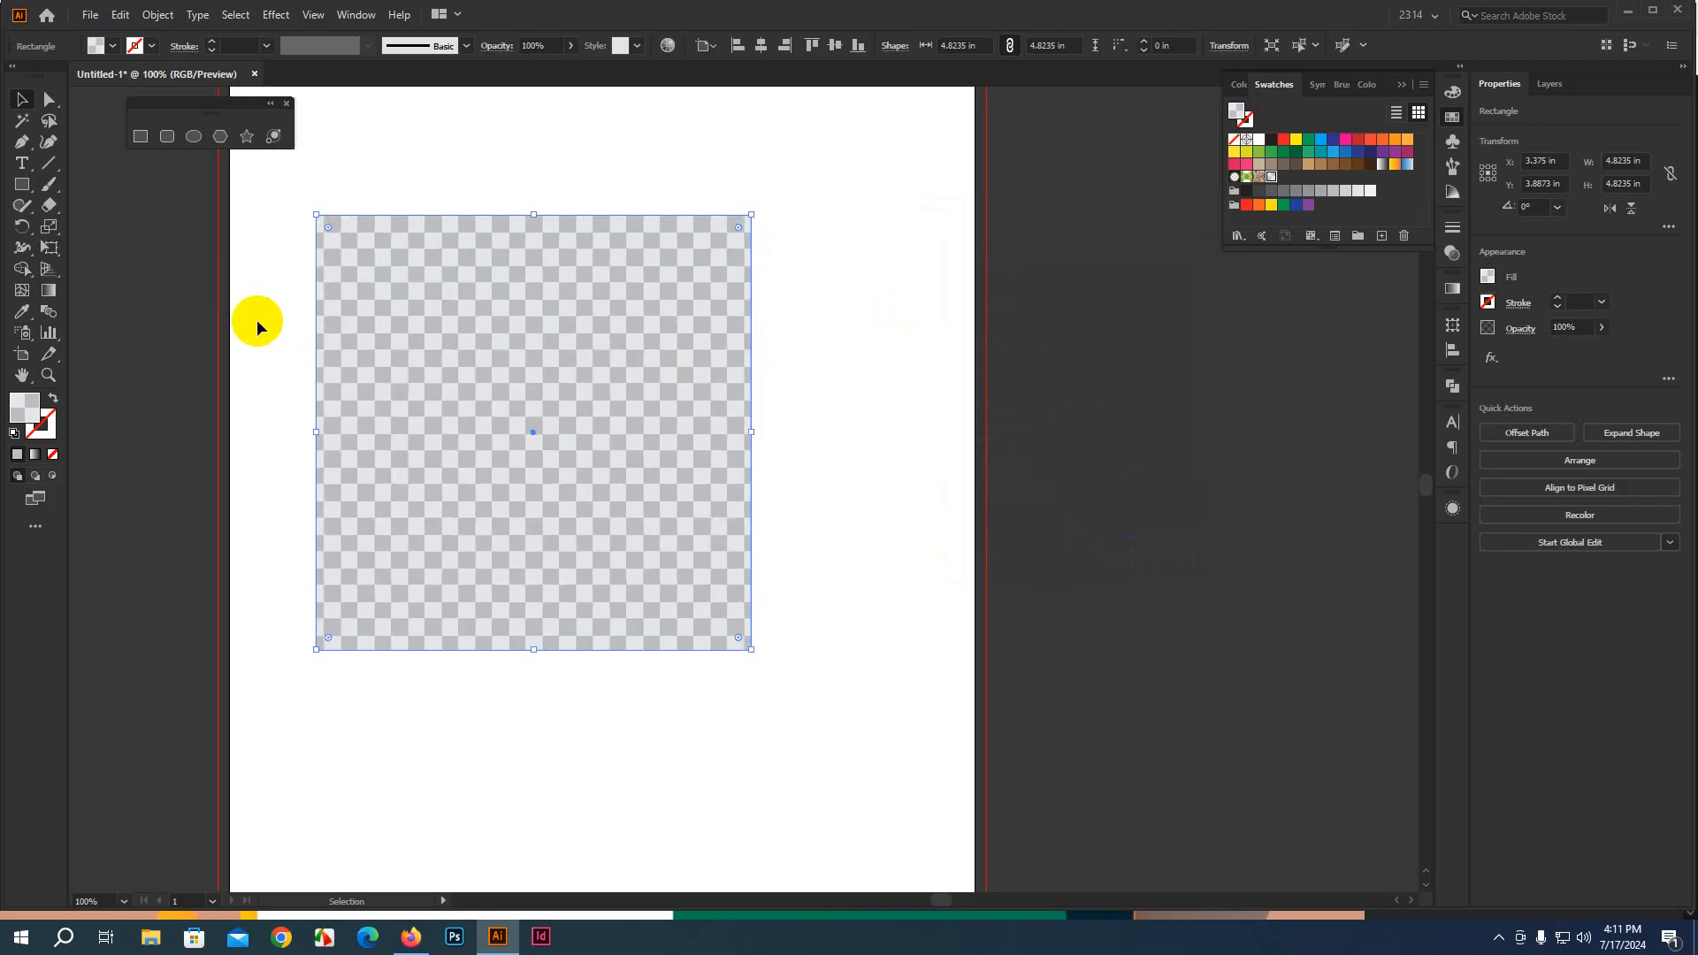
Delete the patterned square from the page
left_click(275, 237)
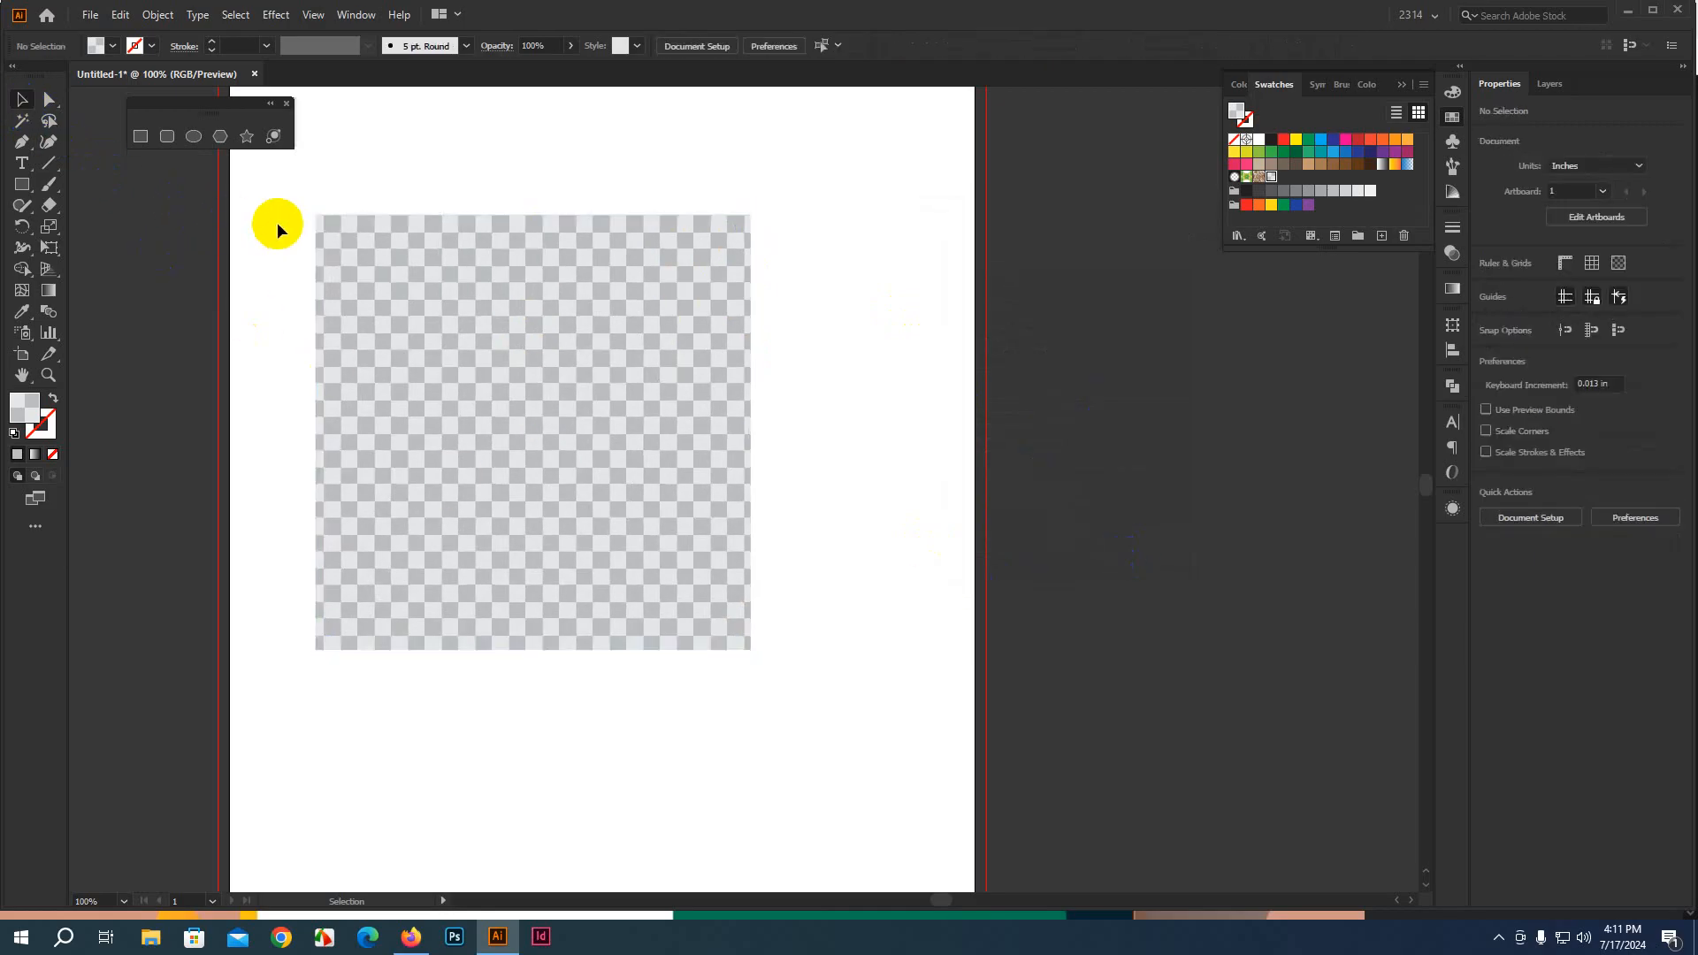
left_click(742, 482)
key("Delete")
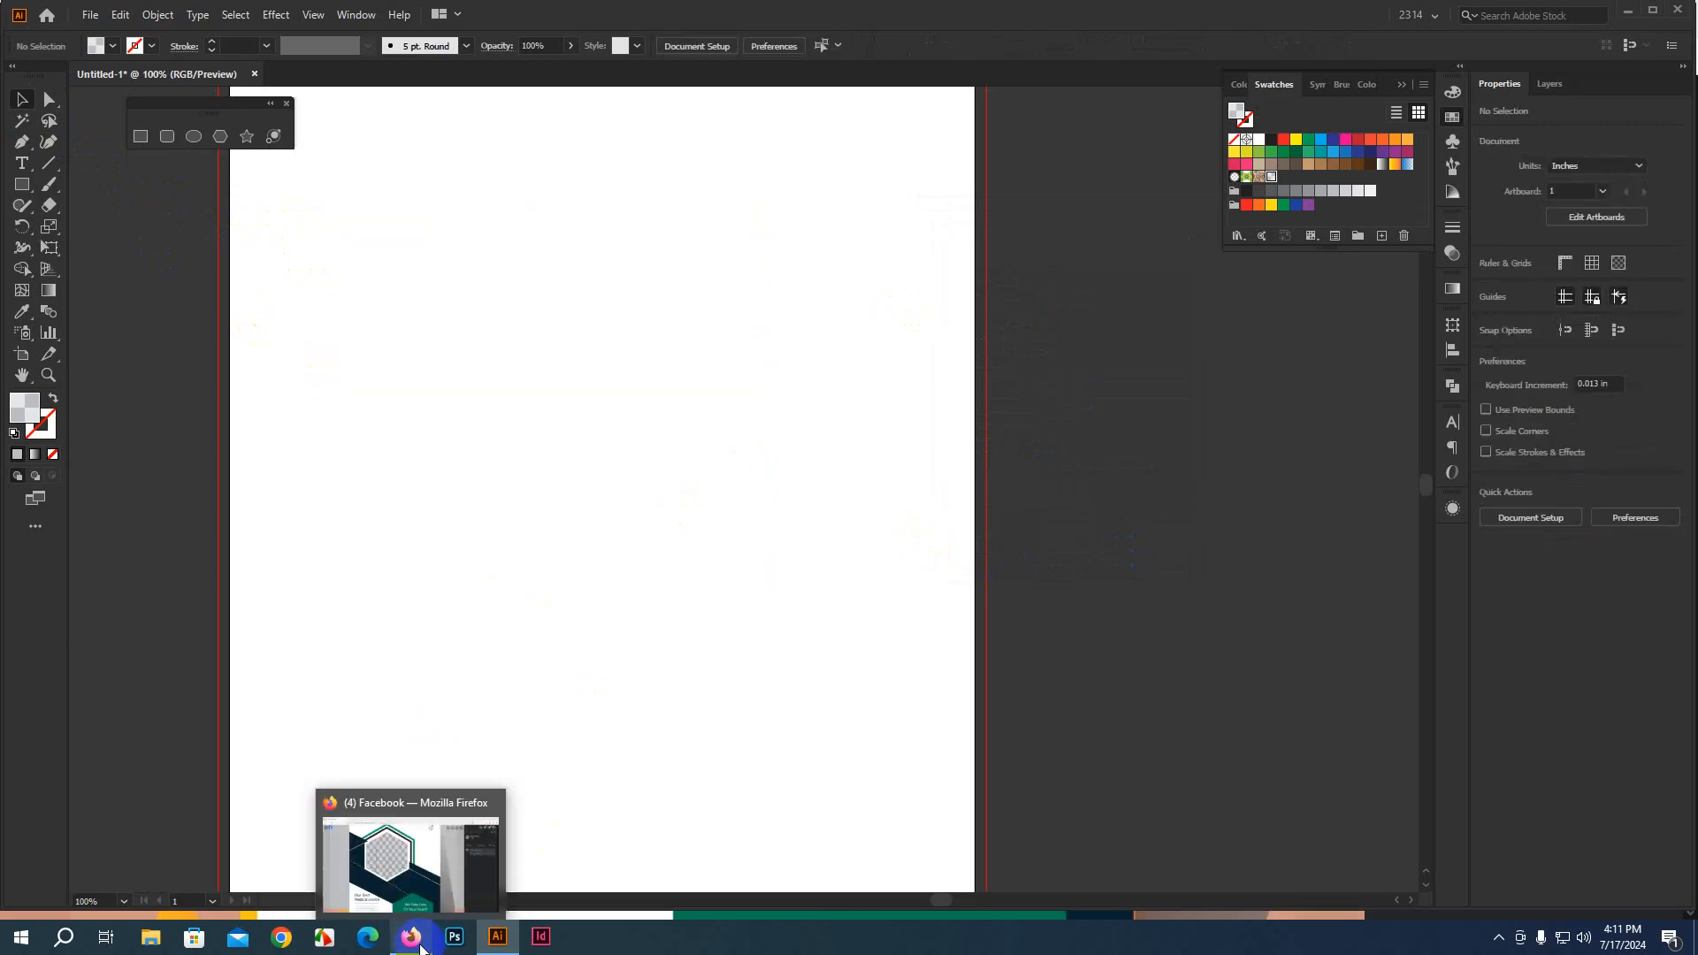
Switch to the Facebook photo in Firefox and view the whole medical service flyer with its checkered hexagon placeholder
left_click(412, 937)
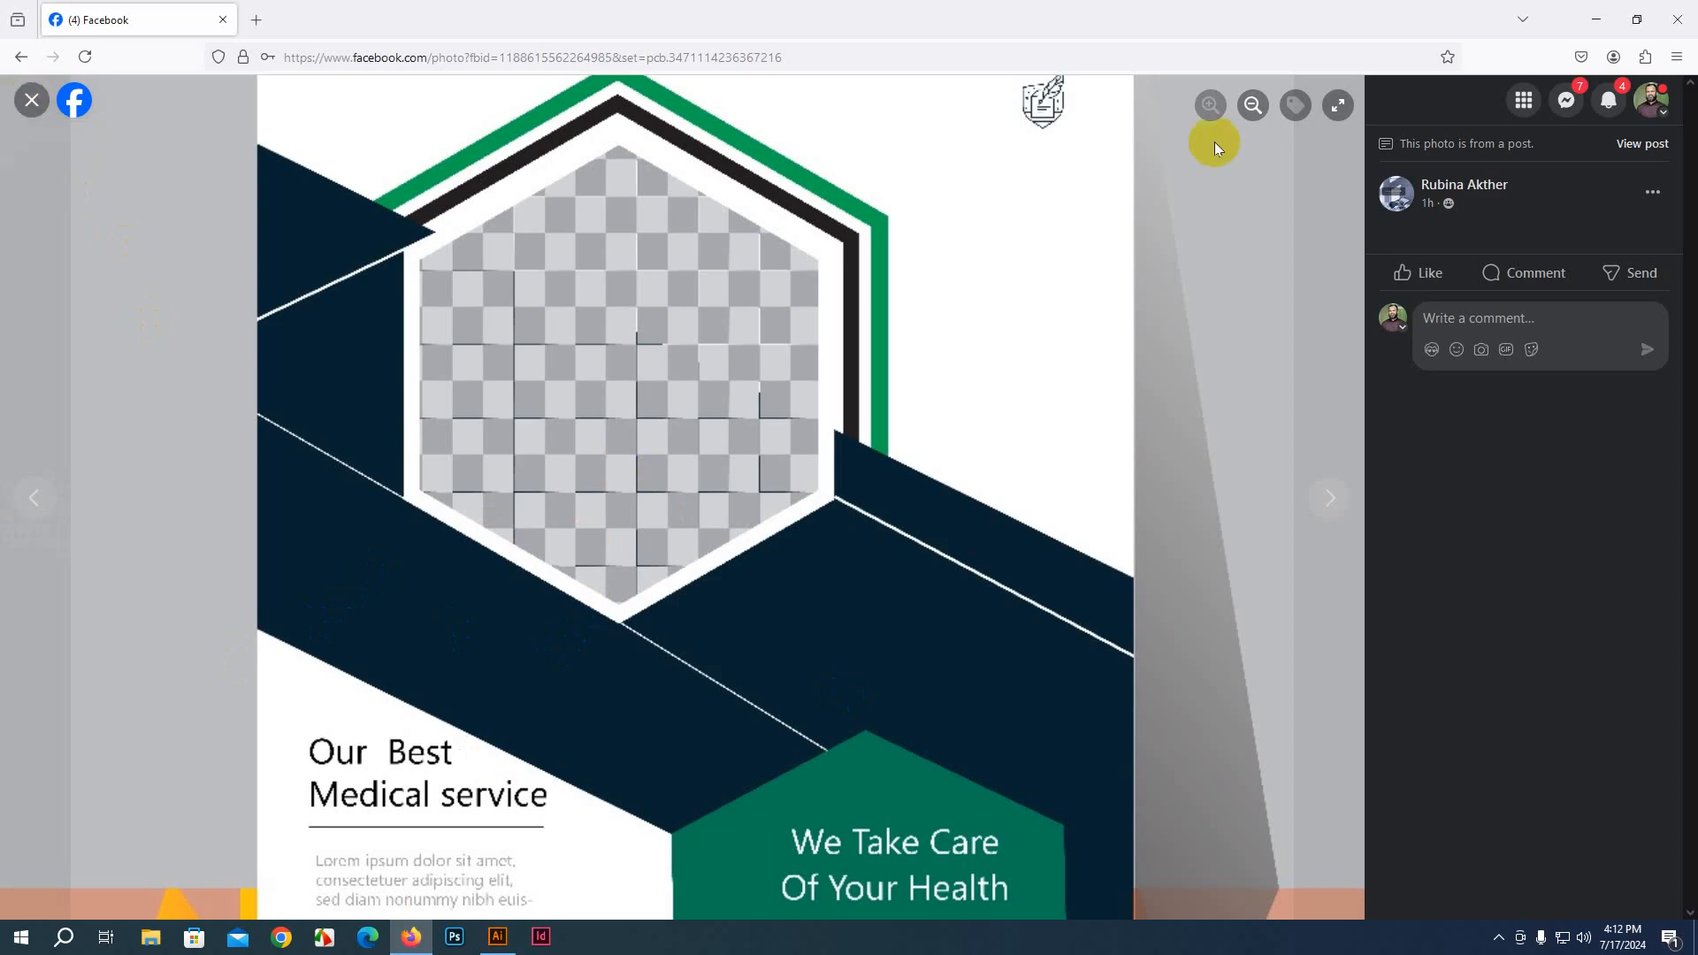
left_click(1249, 106)
left_click(1249, 106)
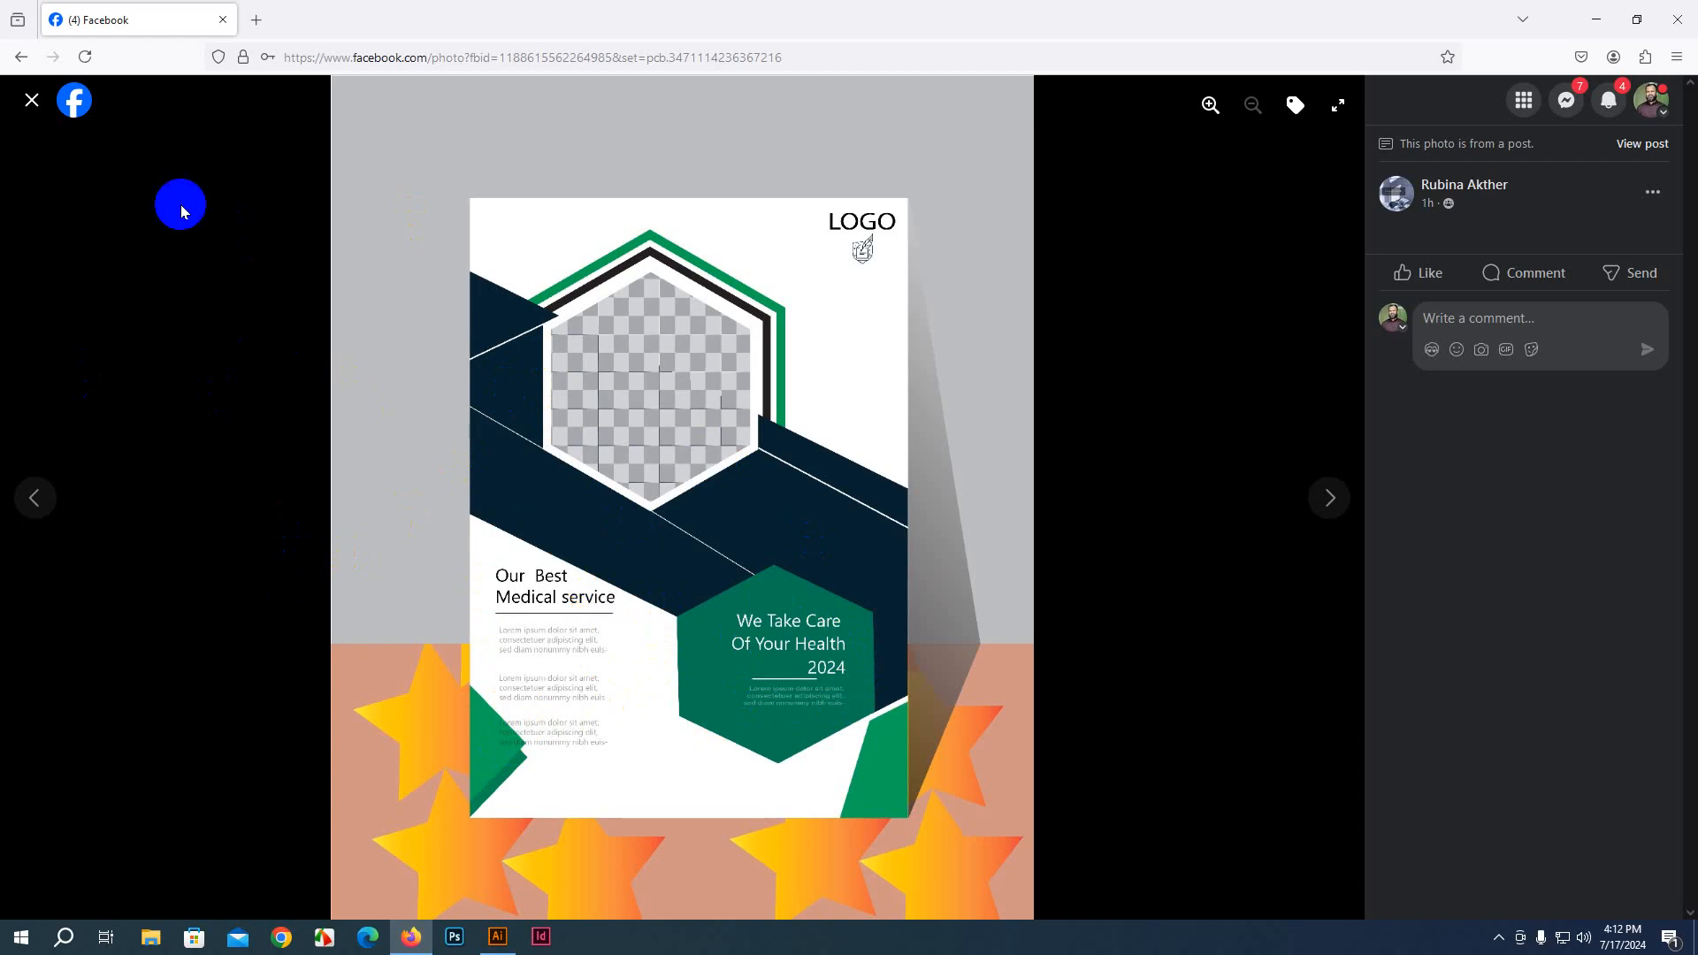
Return to the group feed and open the burger food flyer from the same post to review its layout
left_click(31, 101)
scroll(881, 528, "down", 3)
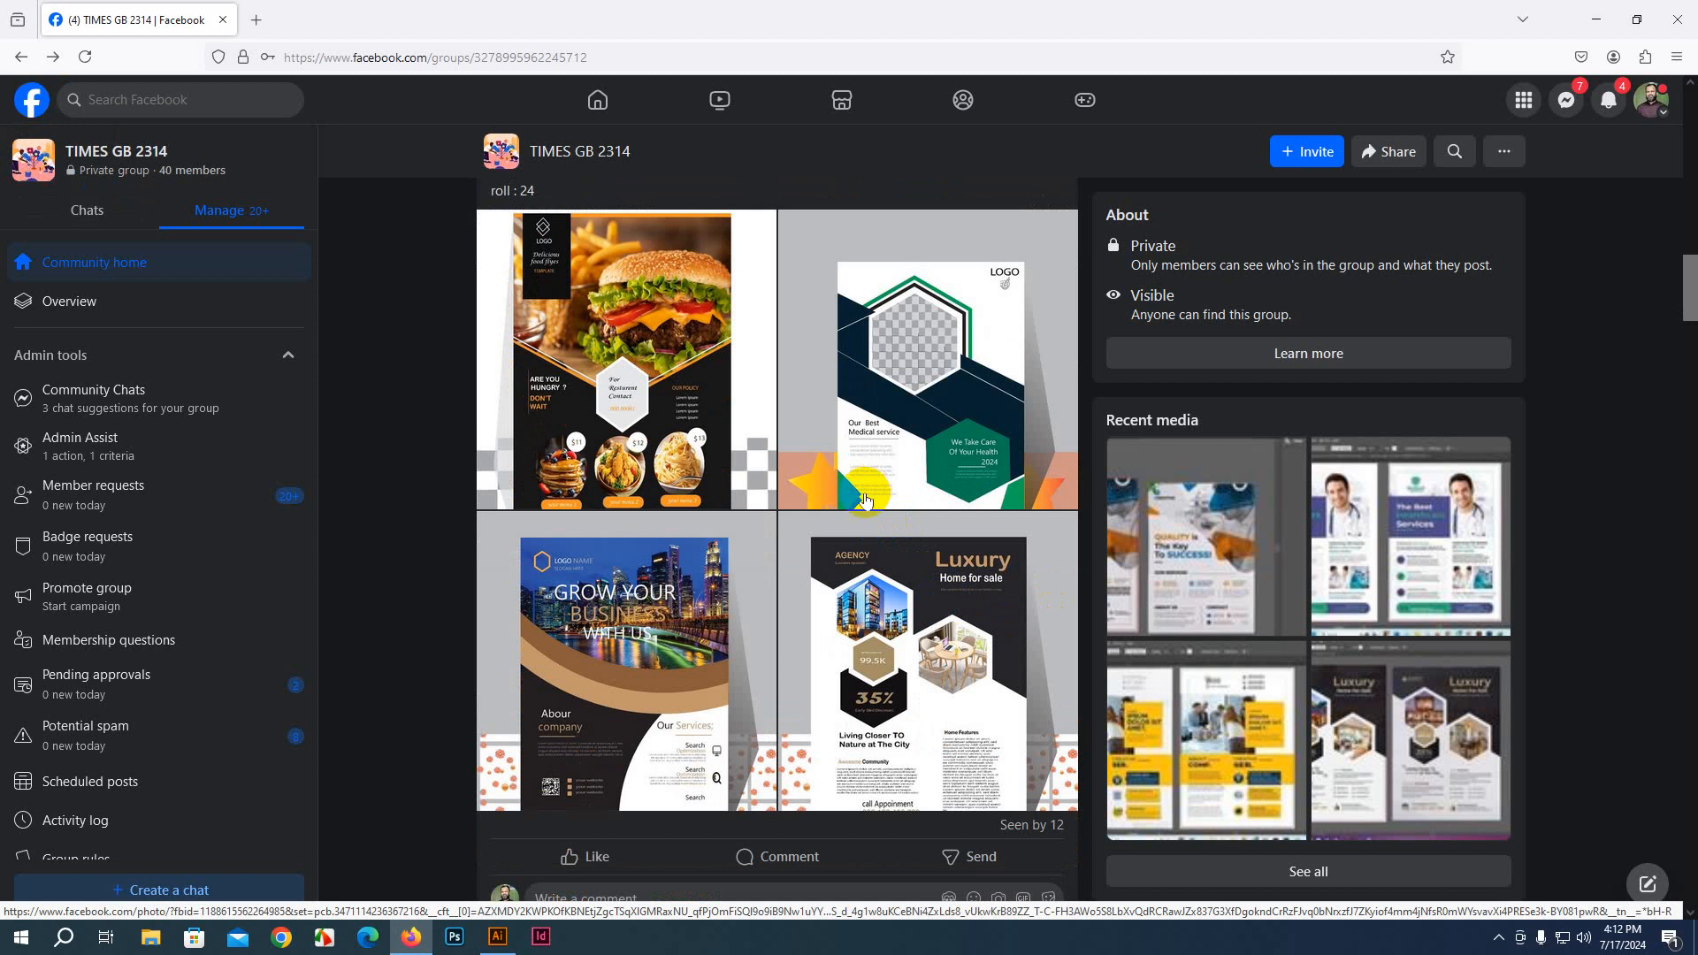
scroll(871, 517, "down", 1)
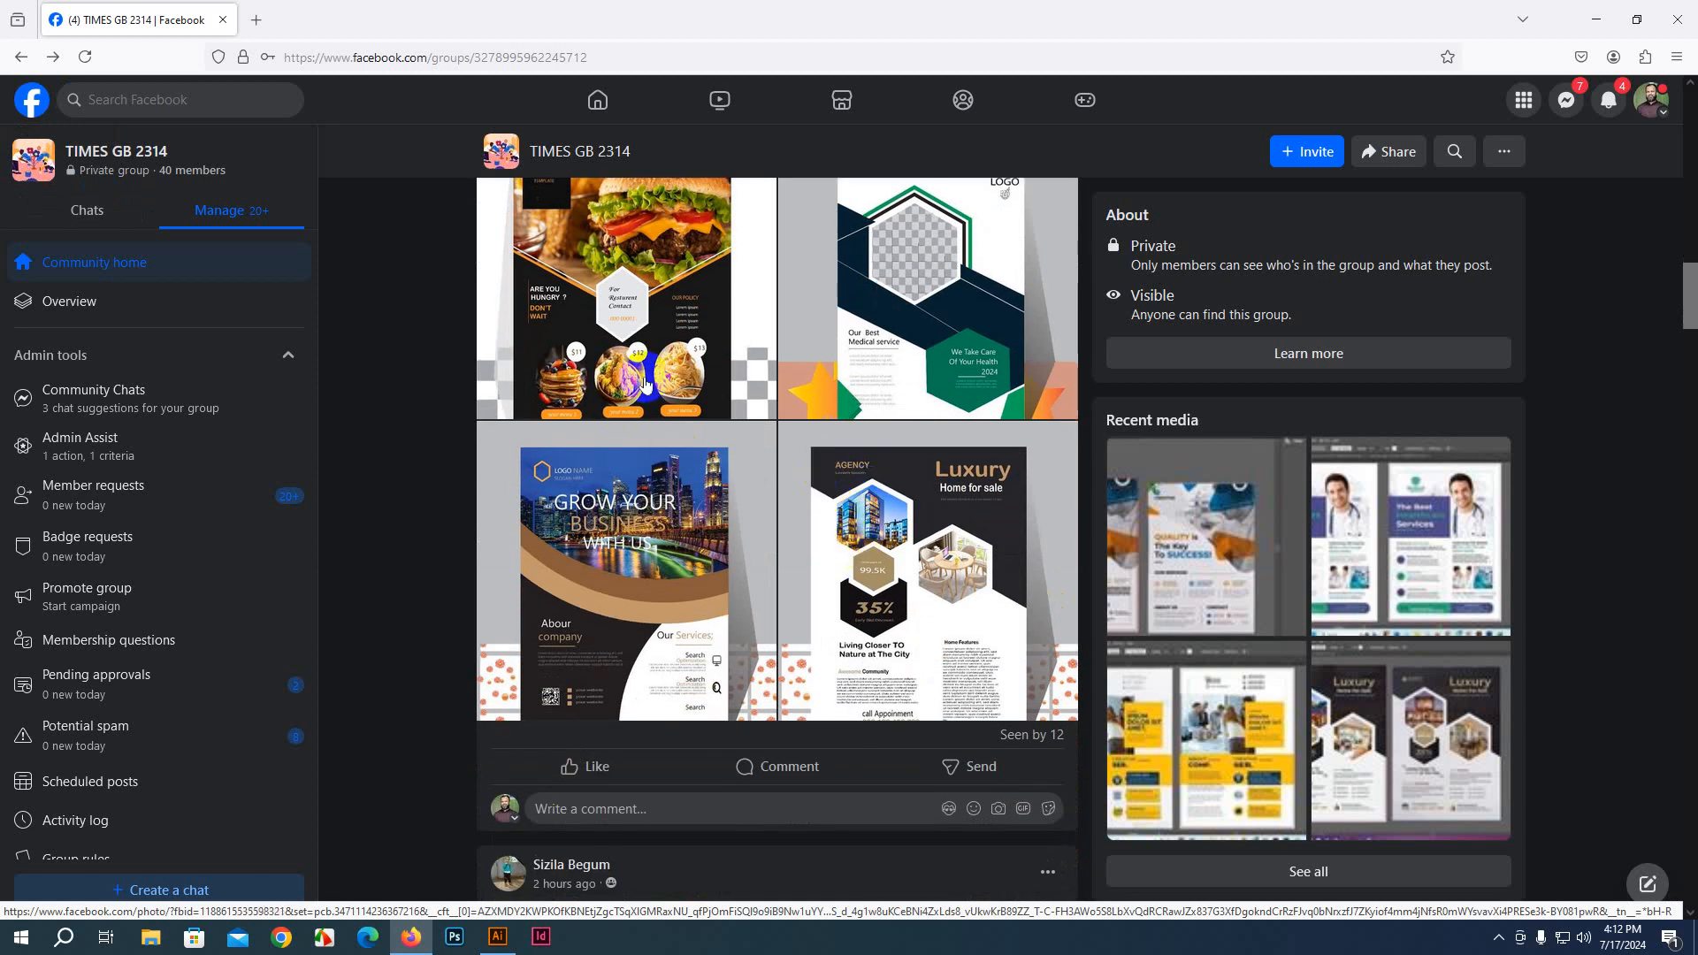
left_click(643, 329)
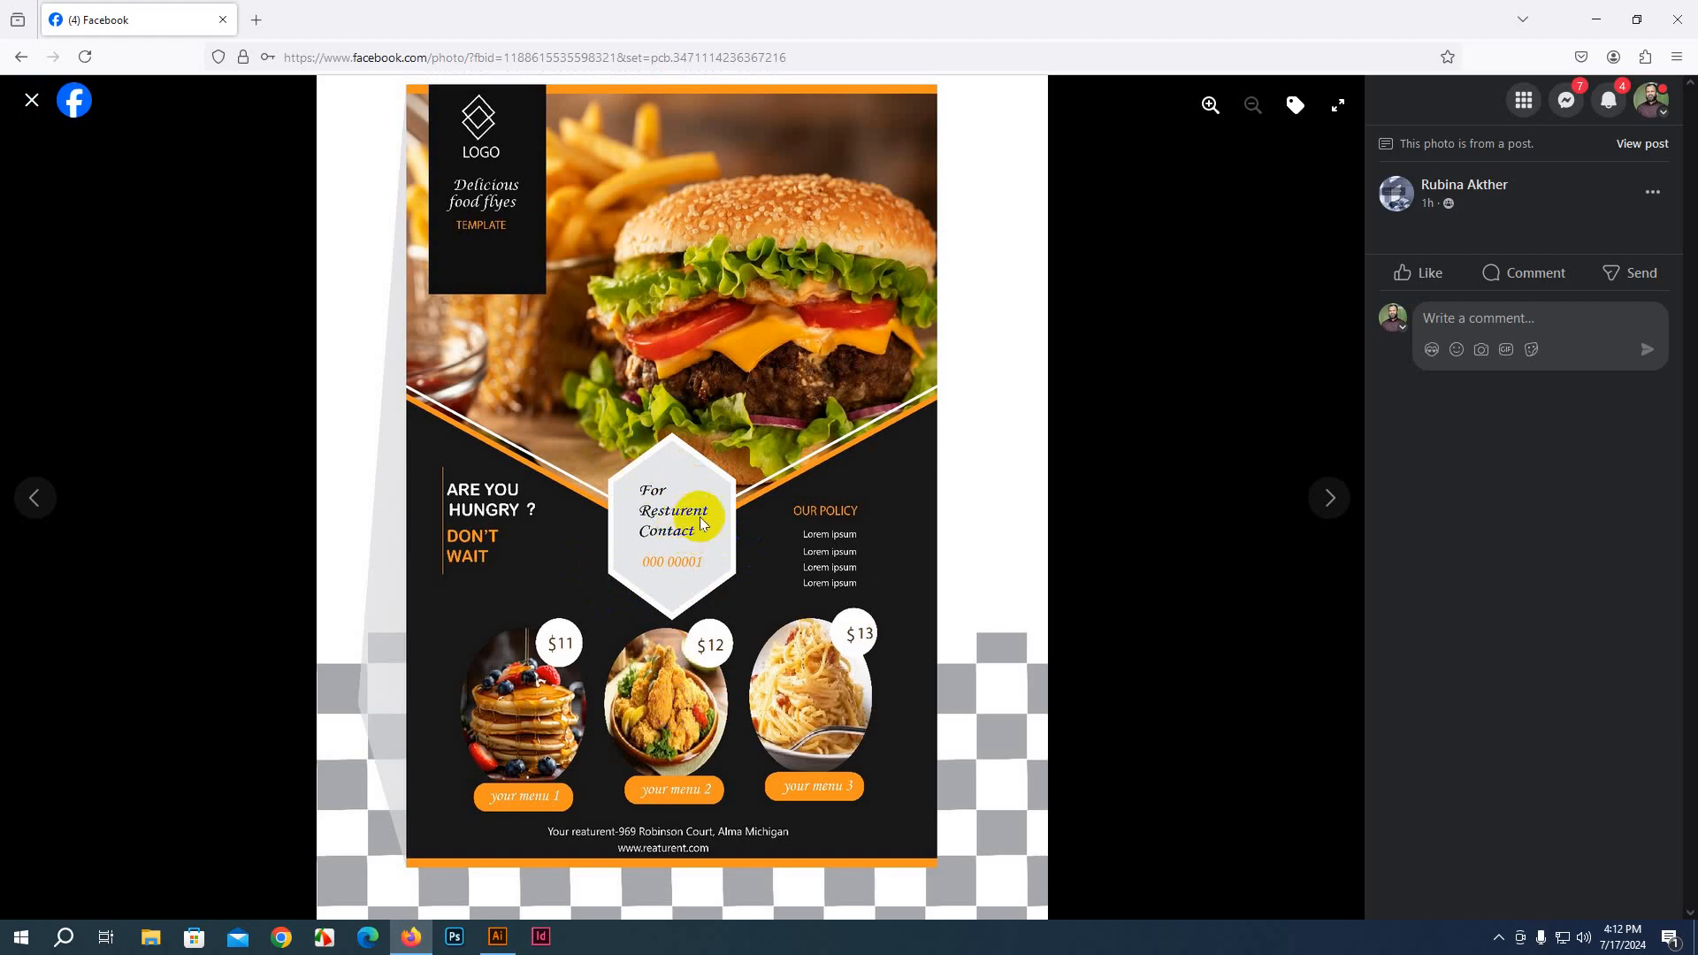
left_click(716, 647)
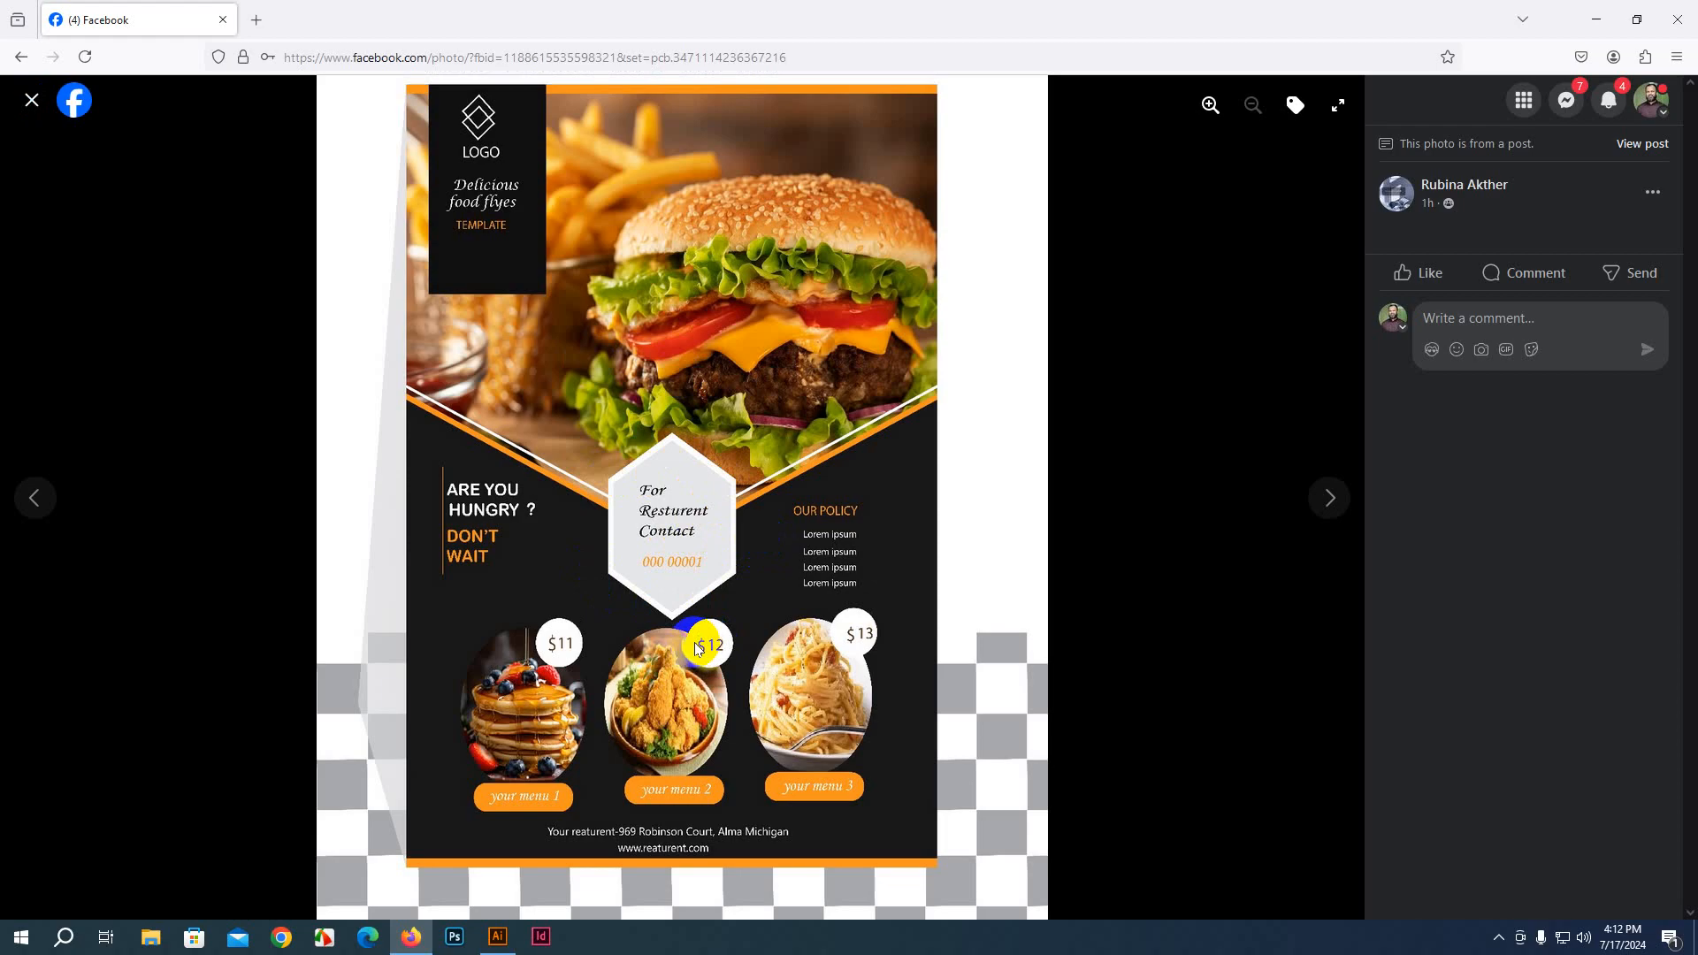
left_click(902, 690)
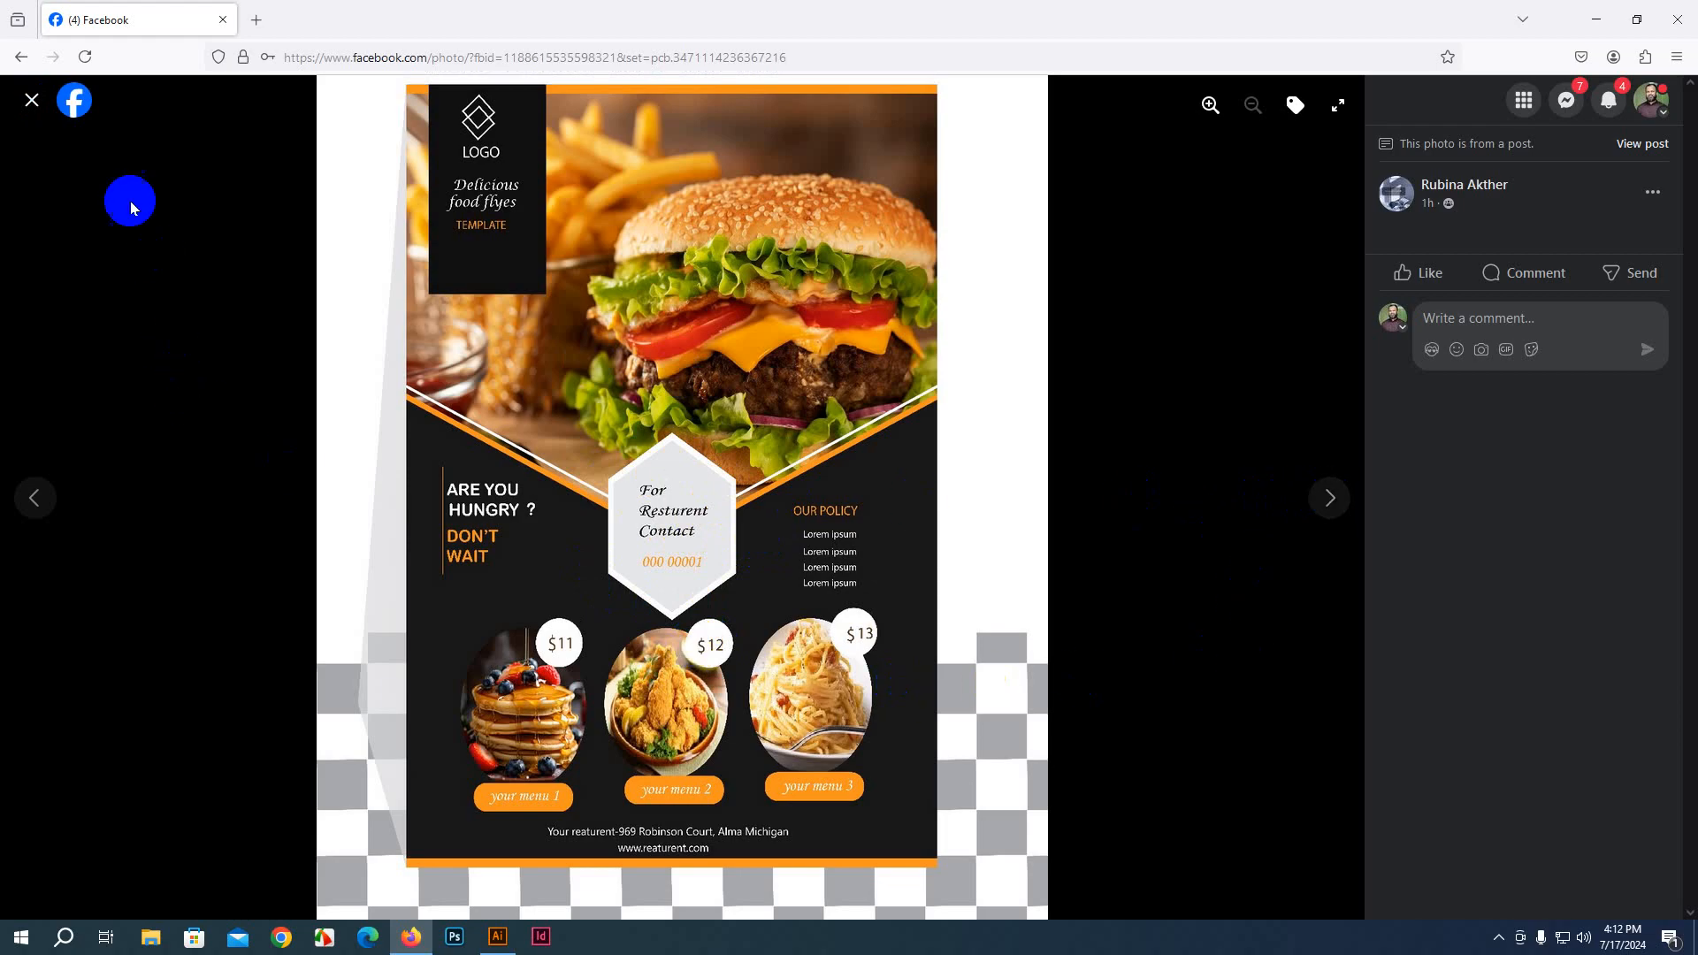
Open the group post showing the blue, yellow and purple Creative Marketing Agency flyers and enlarge the screenshot
left_click(31, 99)
scroll(760, 694, "down", 7)
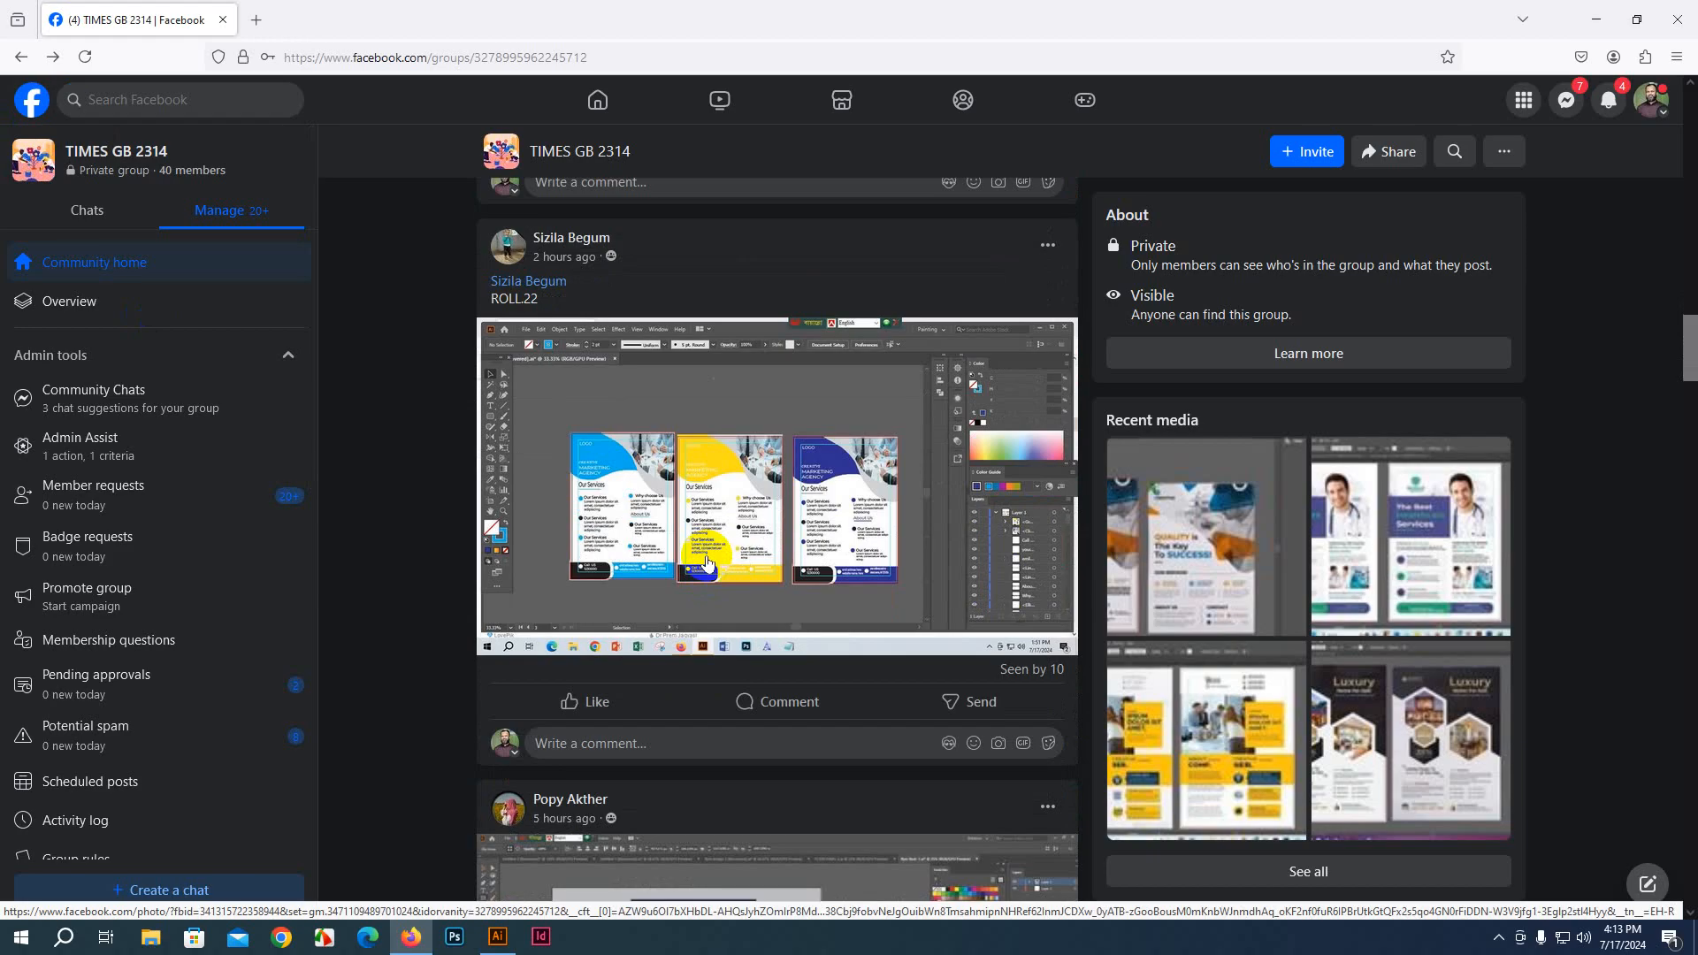
left_click(774, 541)
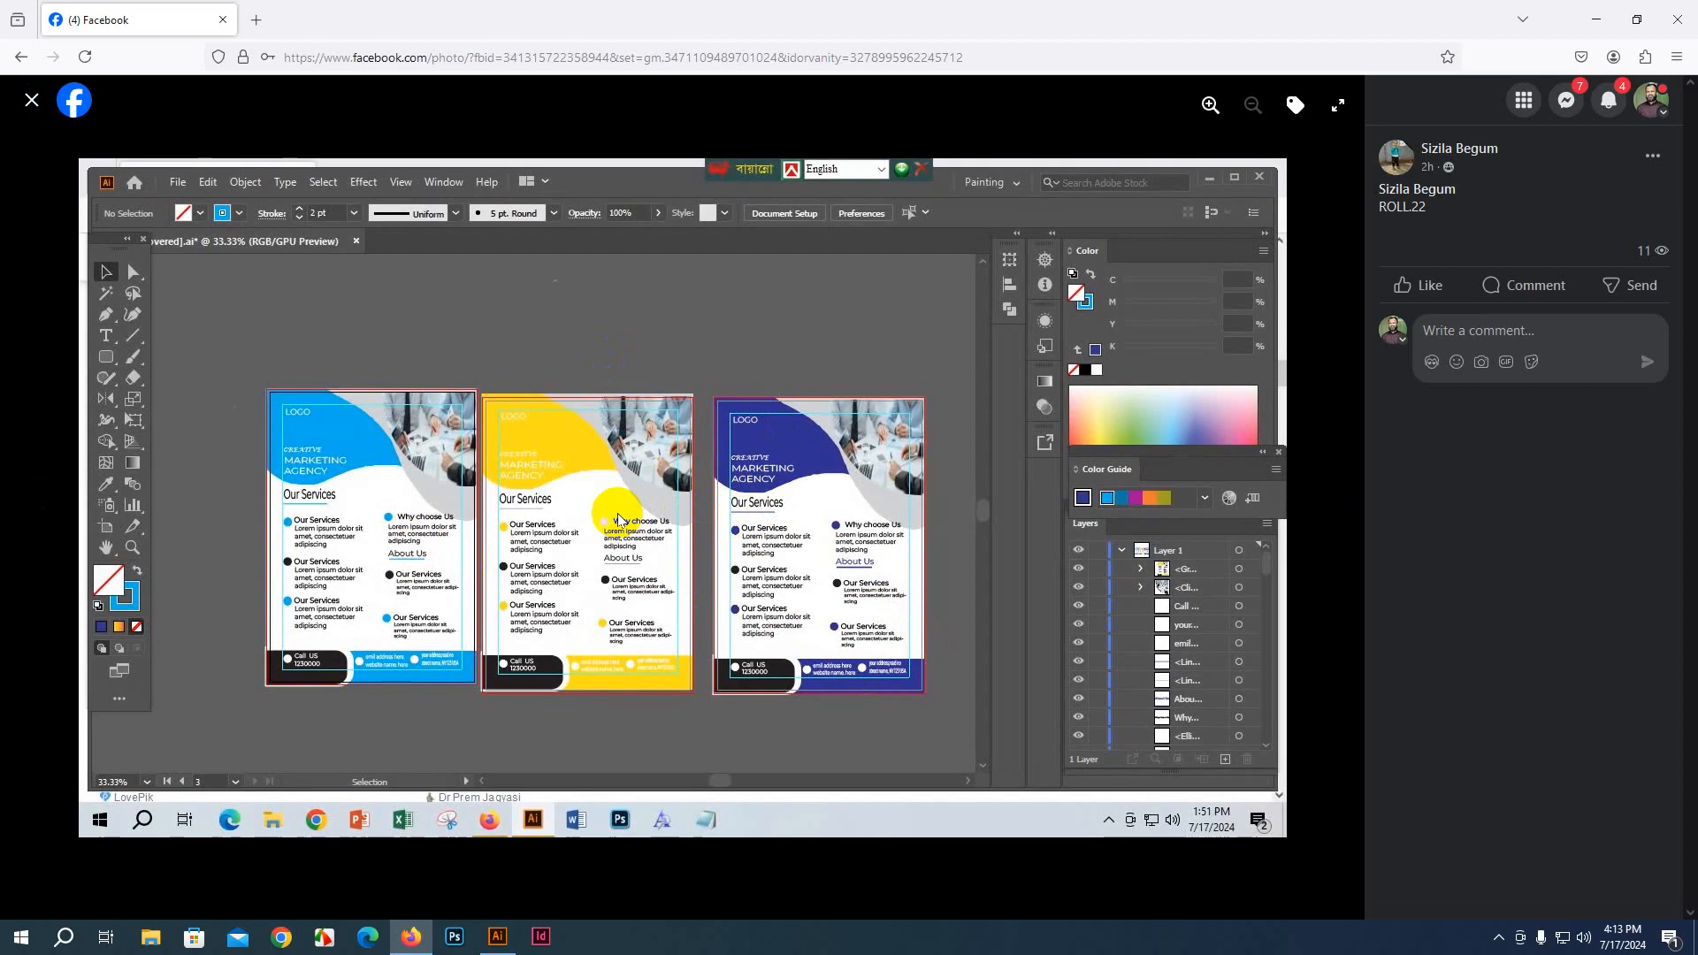
left_click(1209, 105)
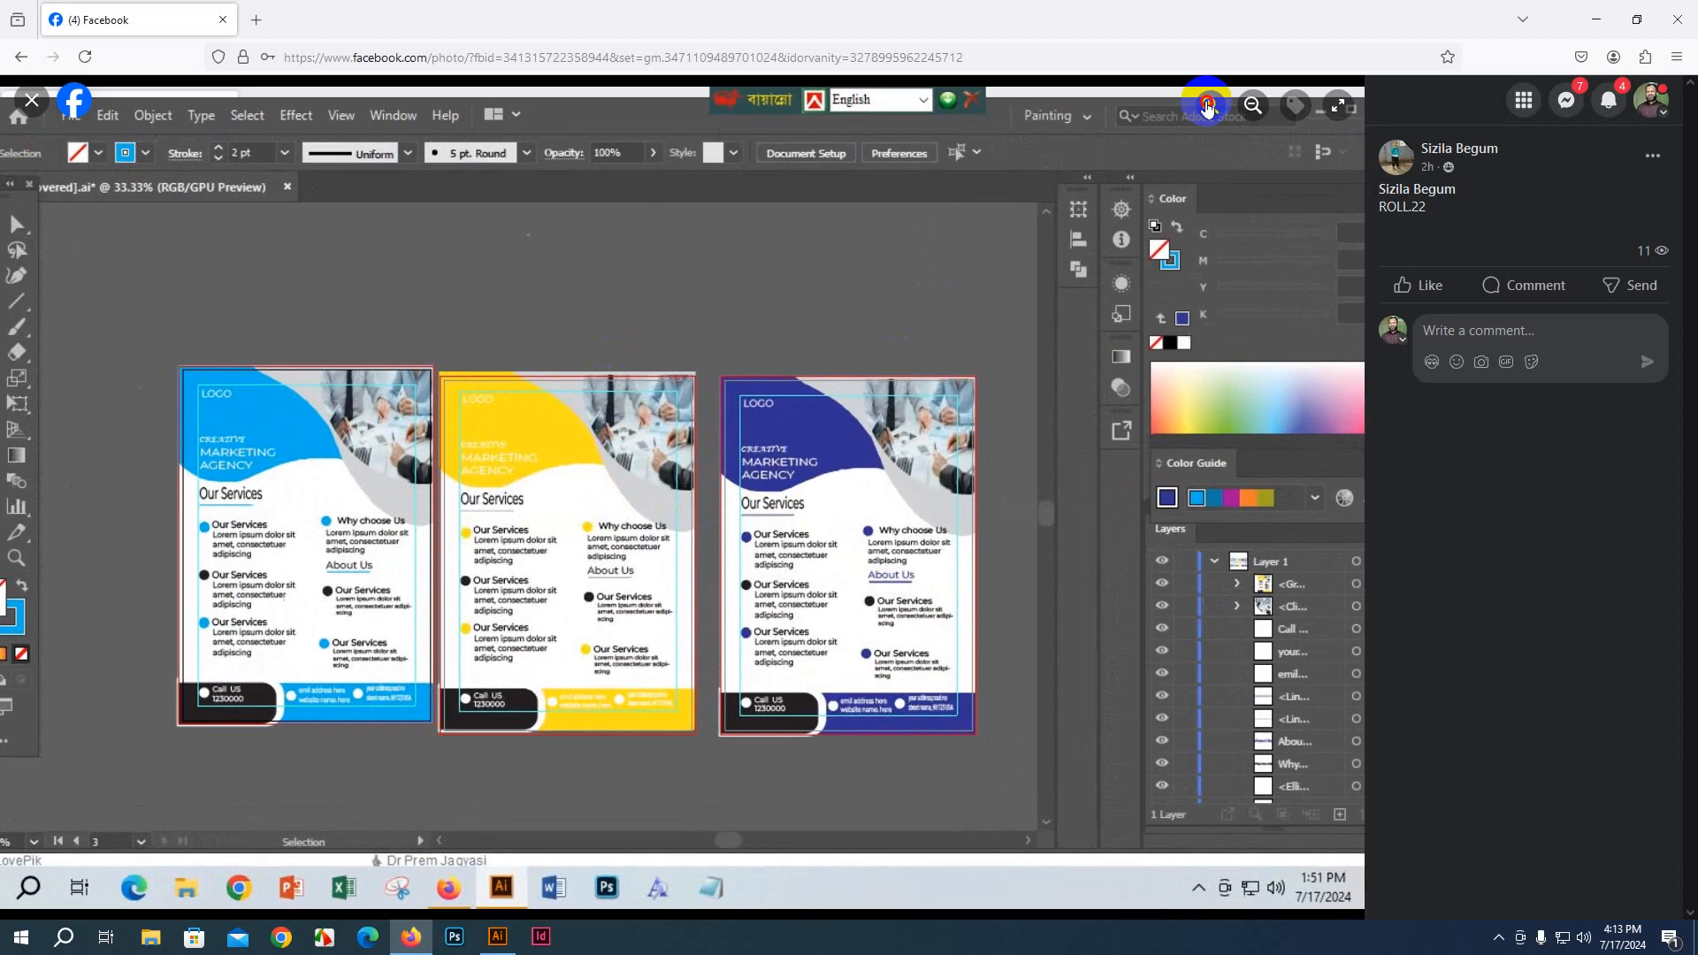
Examine the three marketing agency flyers up close, checking their service text, alignment and contact footers
left_click_drag(358, 611, 405, 304)
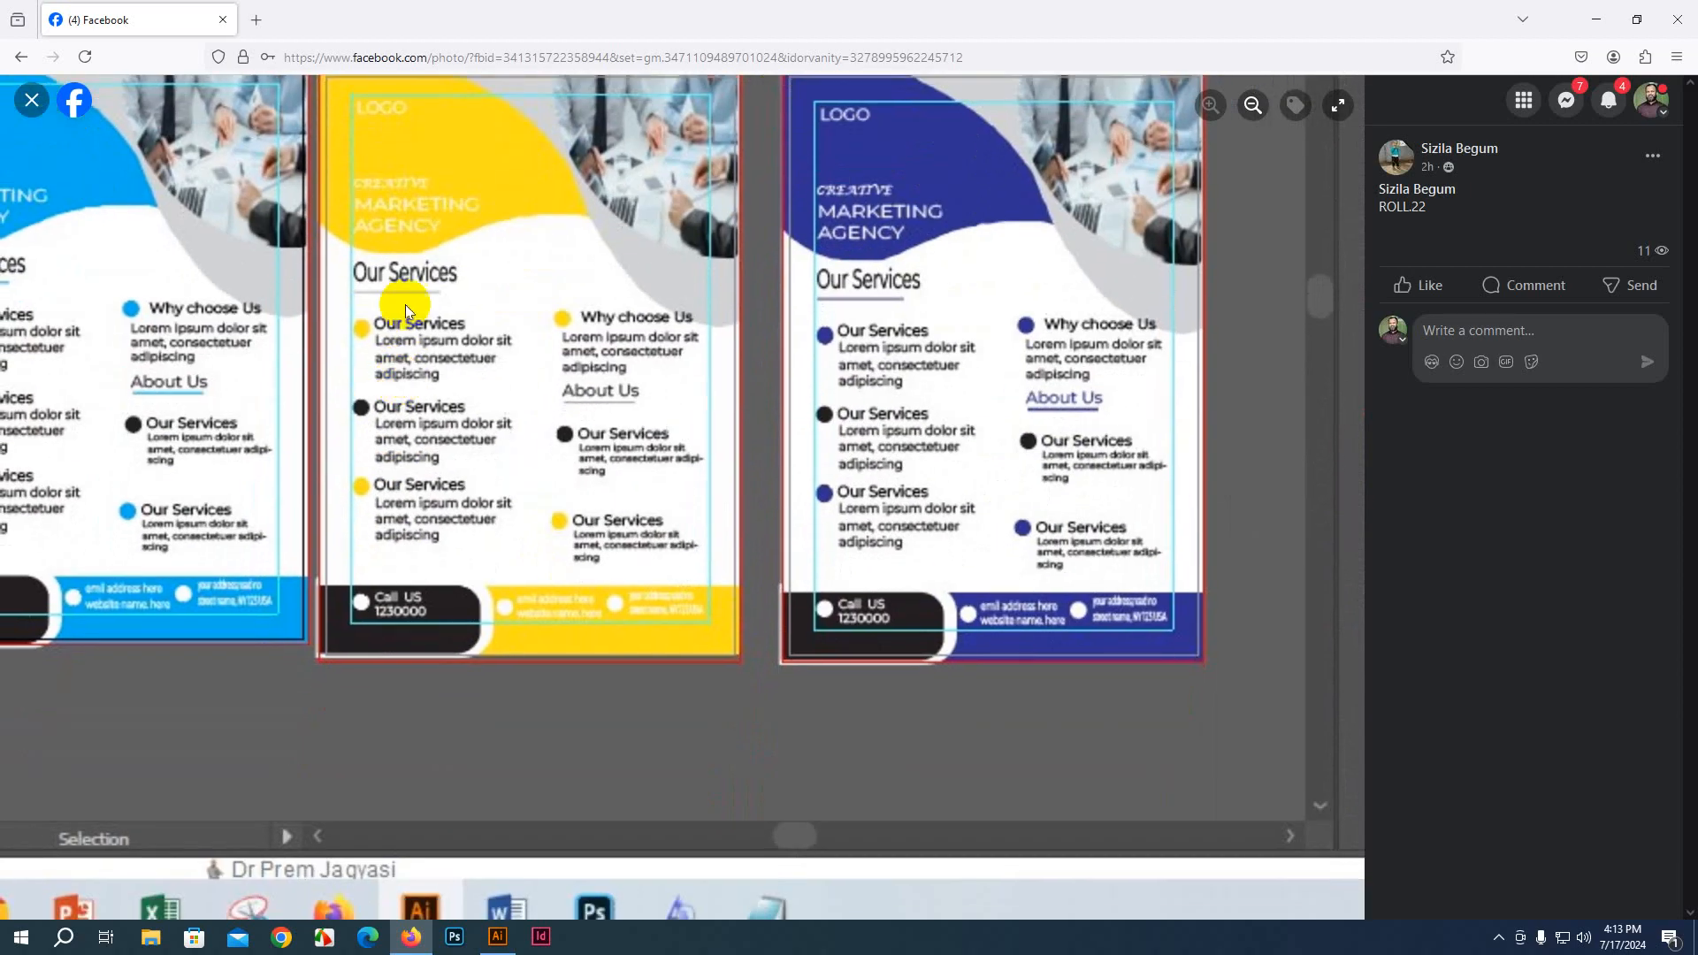
left_click_drag(441, 371, 478, 495)
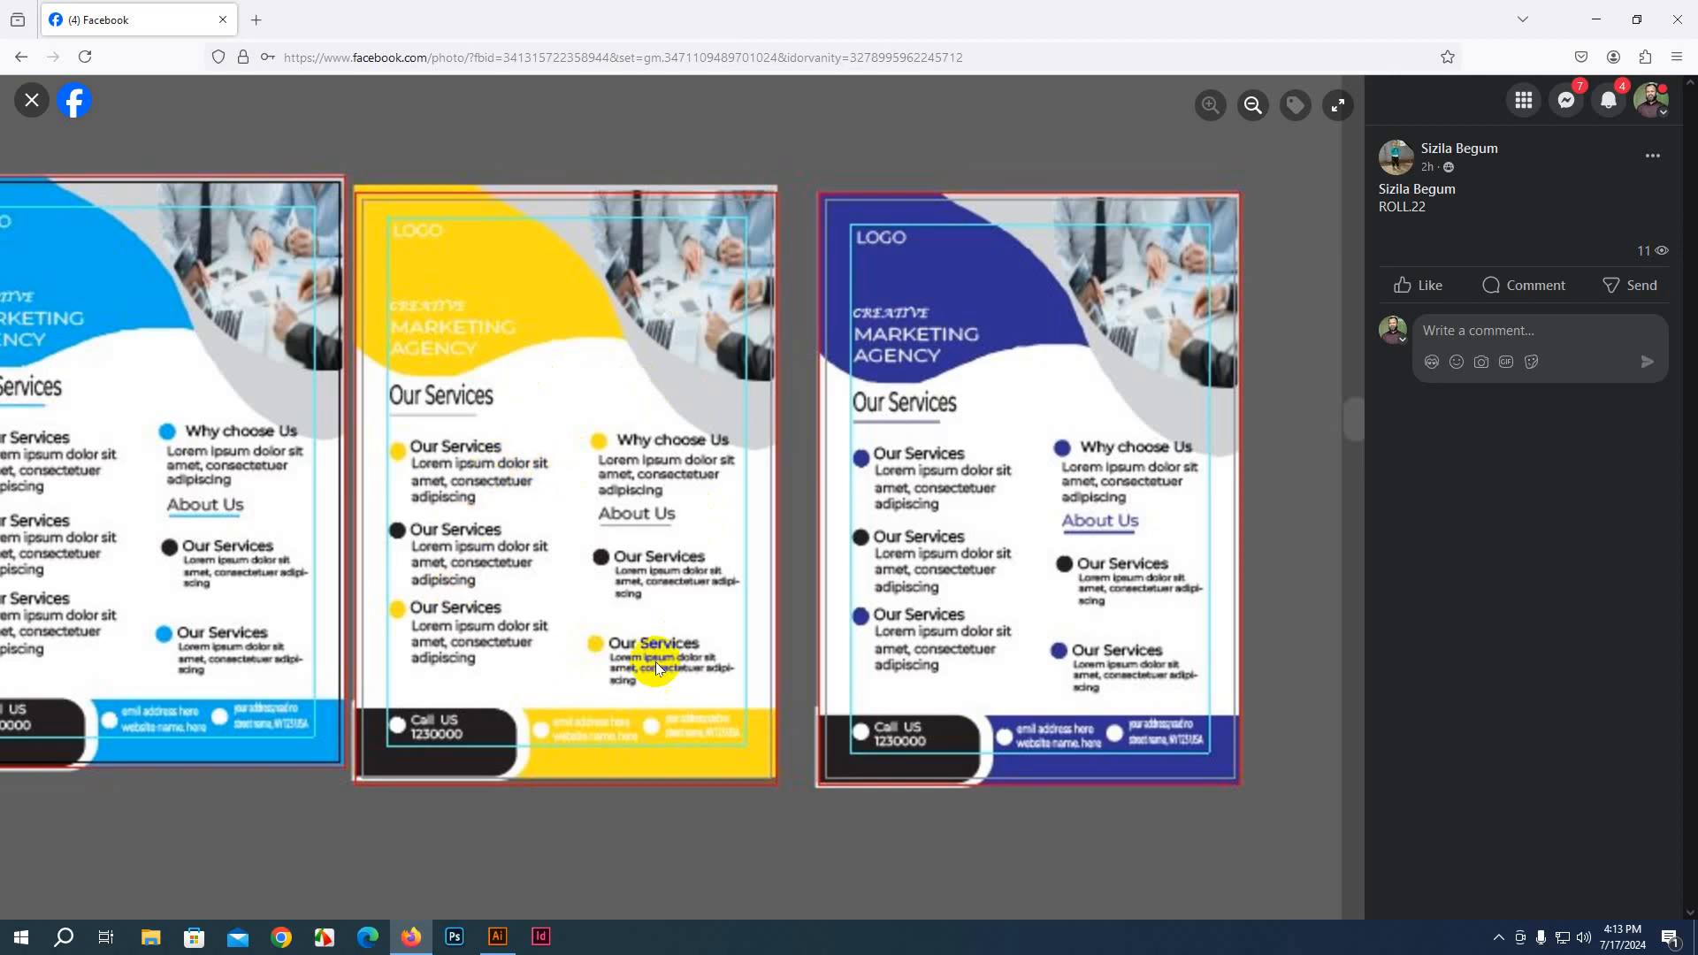
left_click_drag(547, 469, 468, 448)
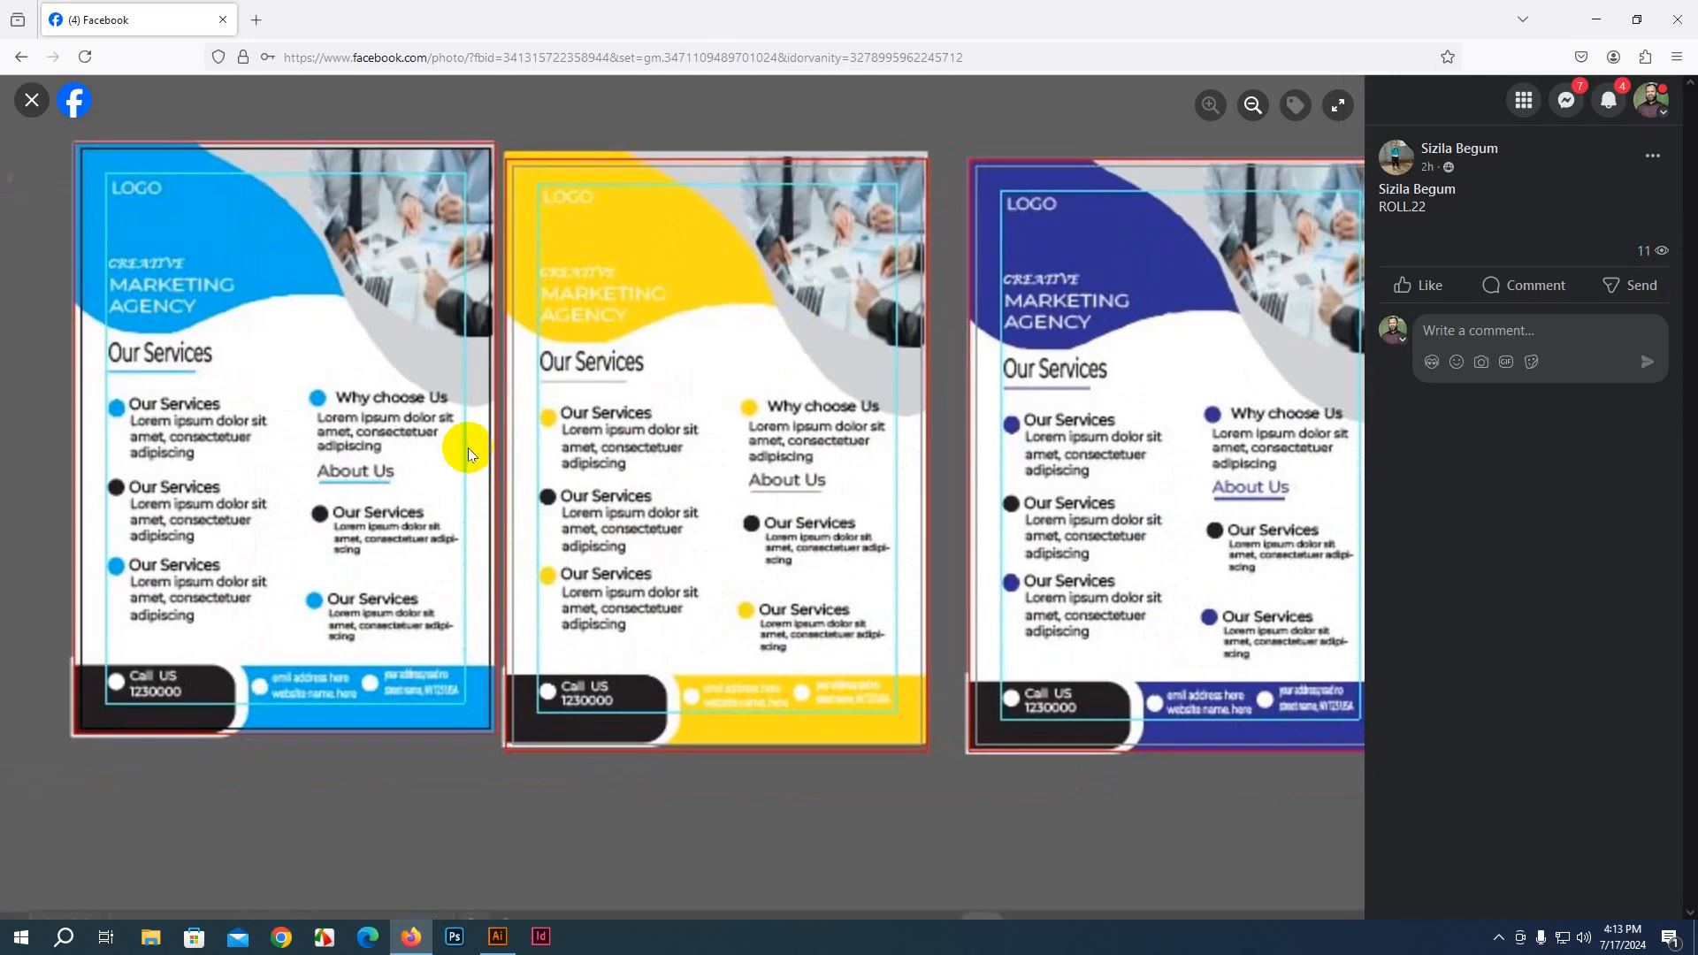
left_click(1252, 105)
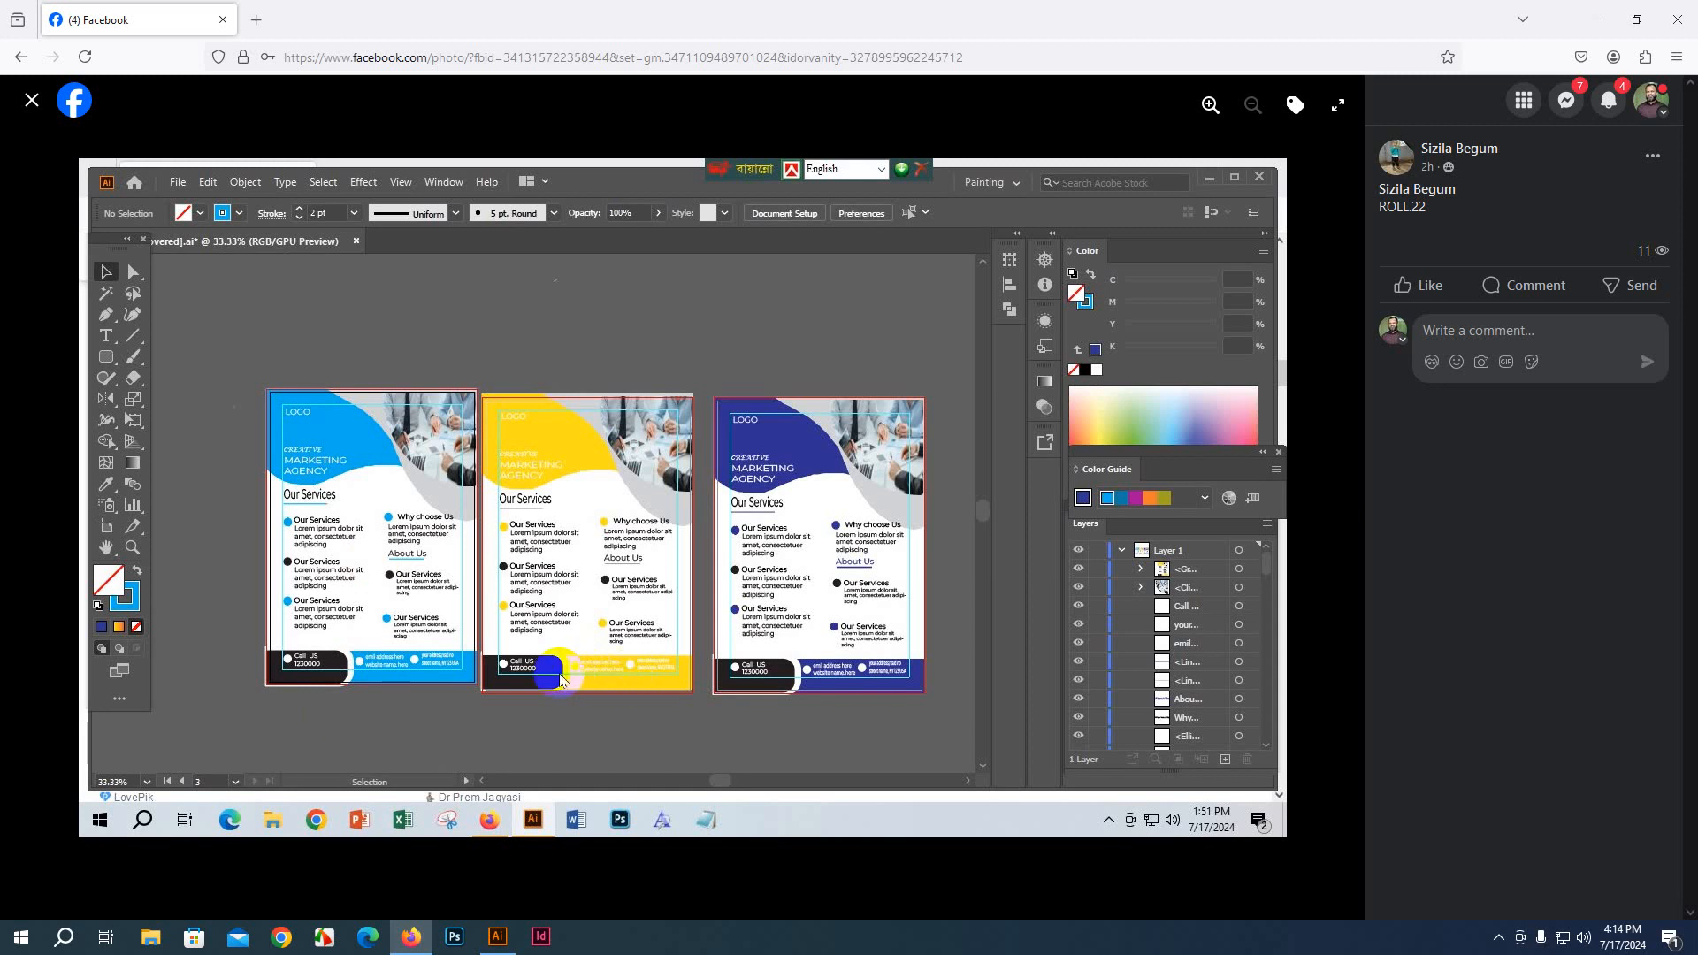
left_click(1211, 105)
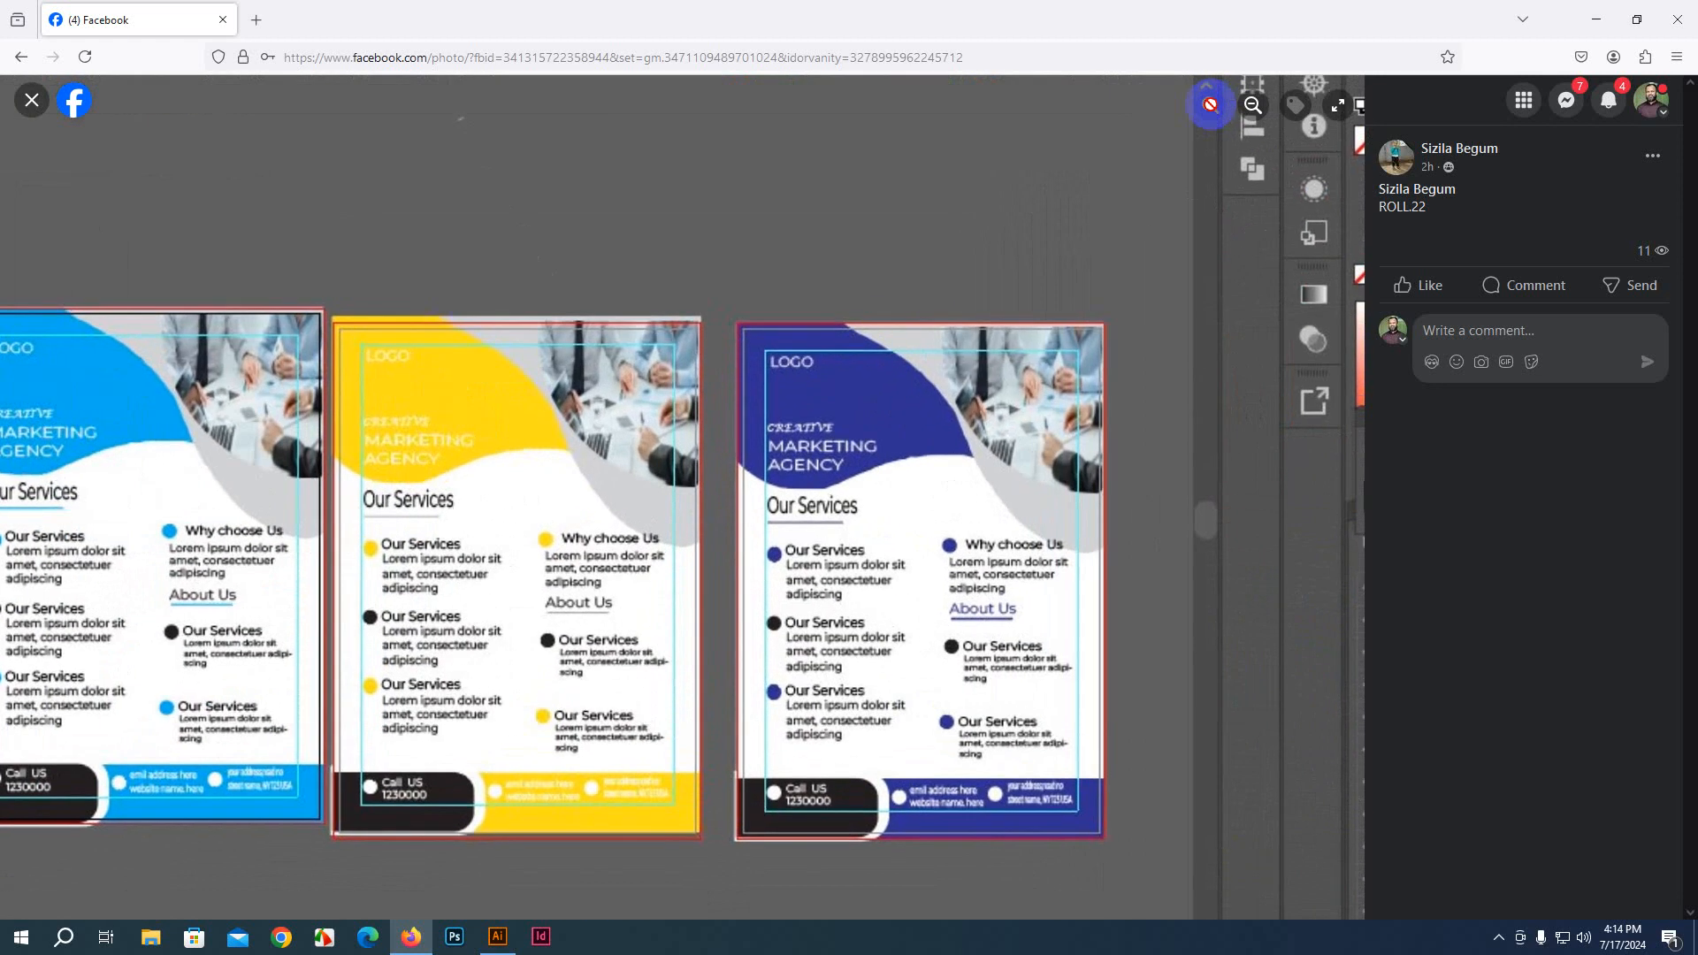
left_click(1211, 105)
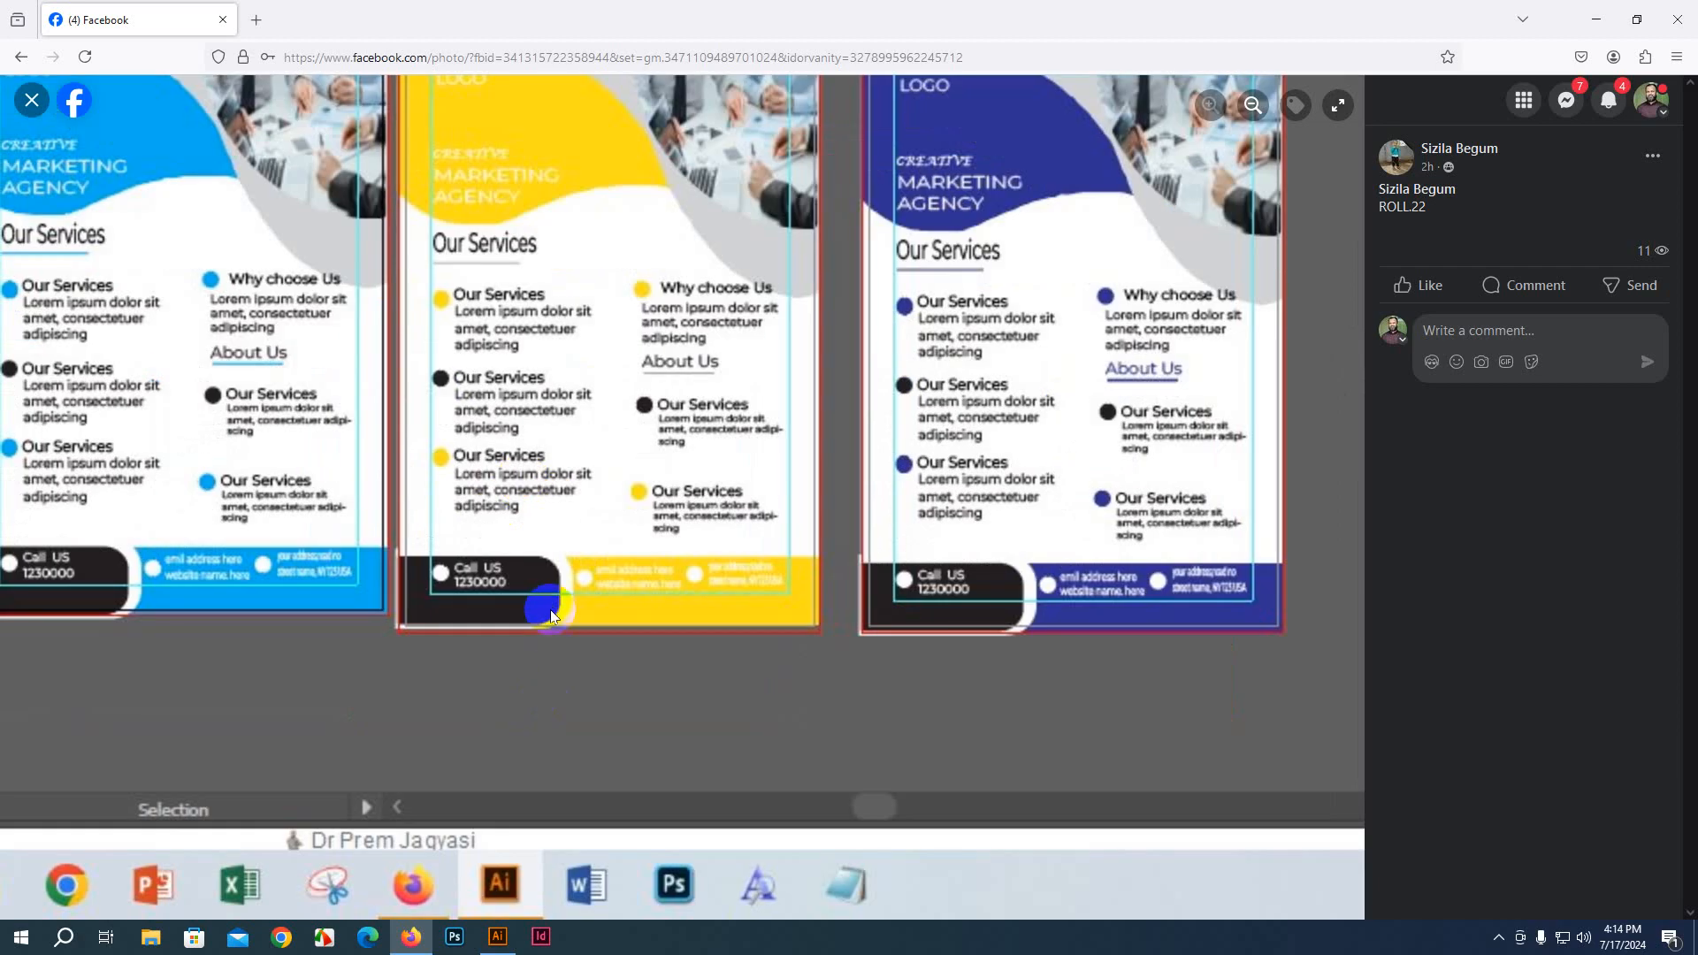
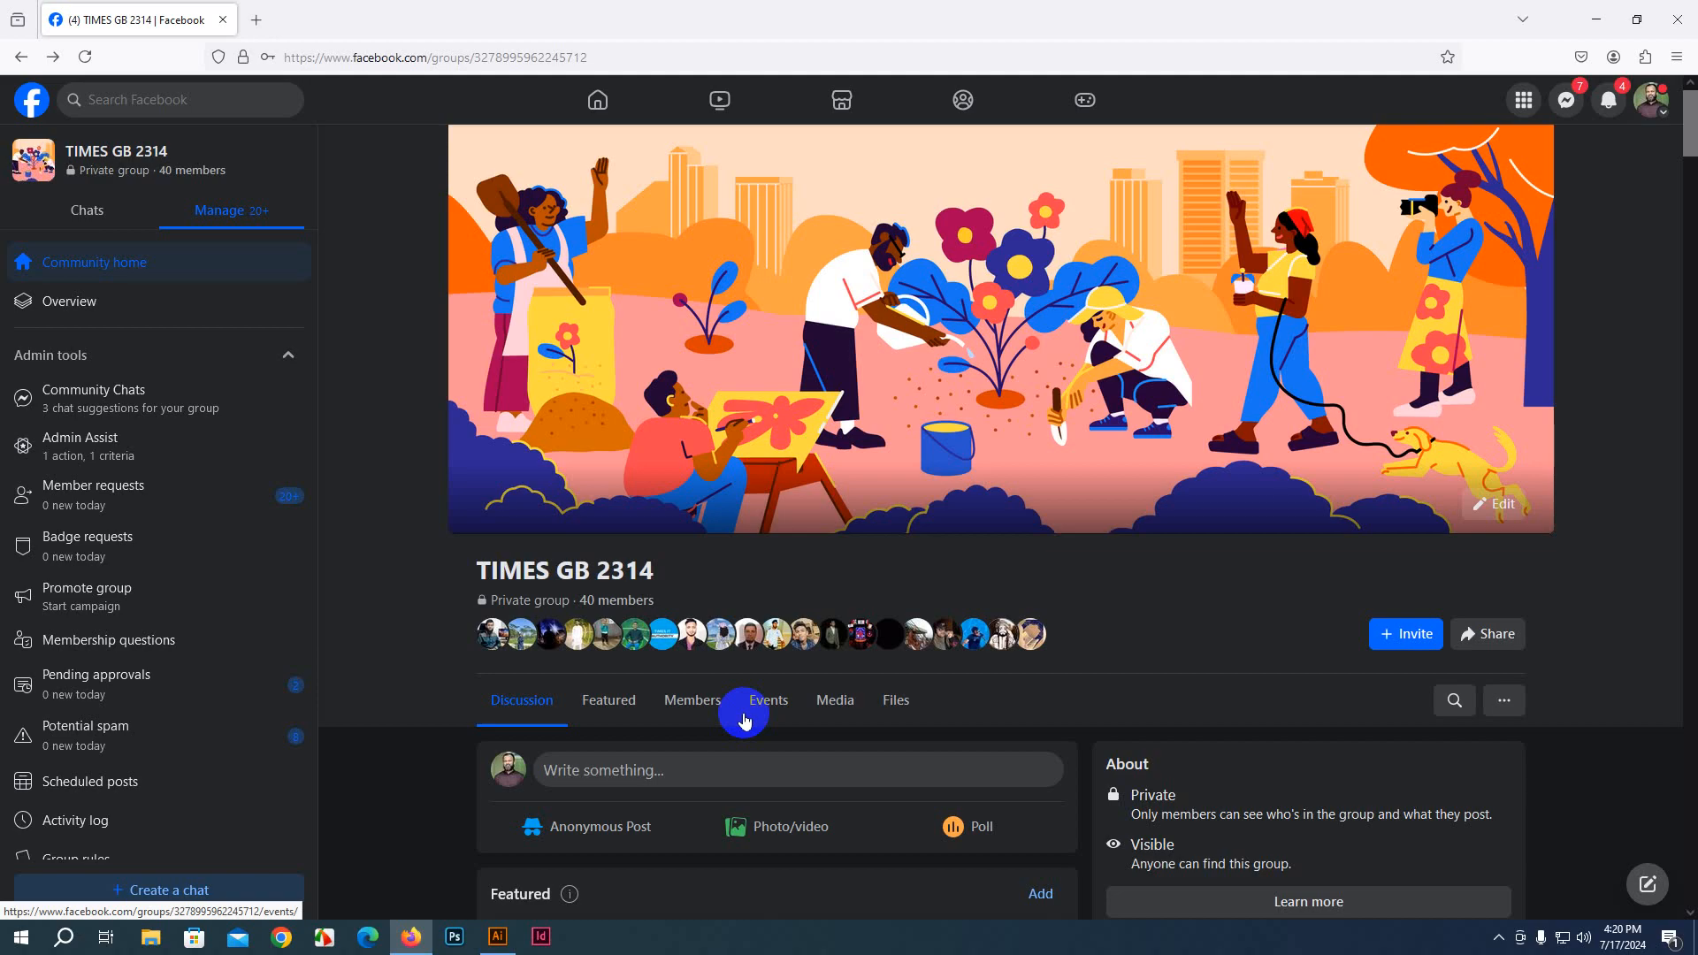
Switch to Illustrator, draw a rectangle about 2.34 by 4.03 in on the artboard and give it a white-to-black gradient fill
scroll(745, 721, "down", 1)
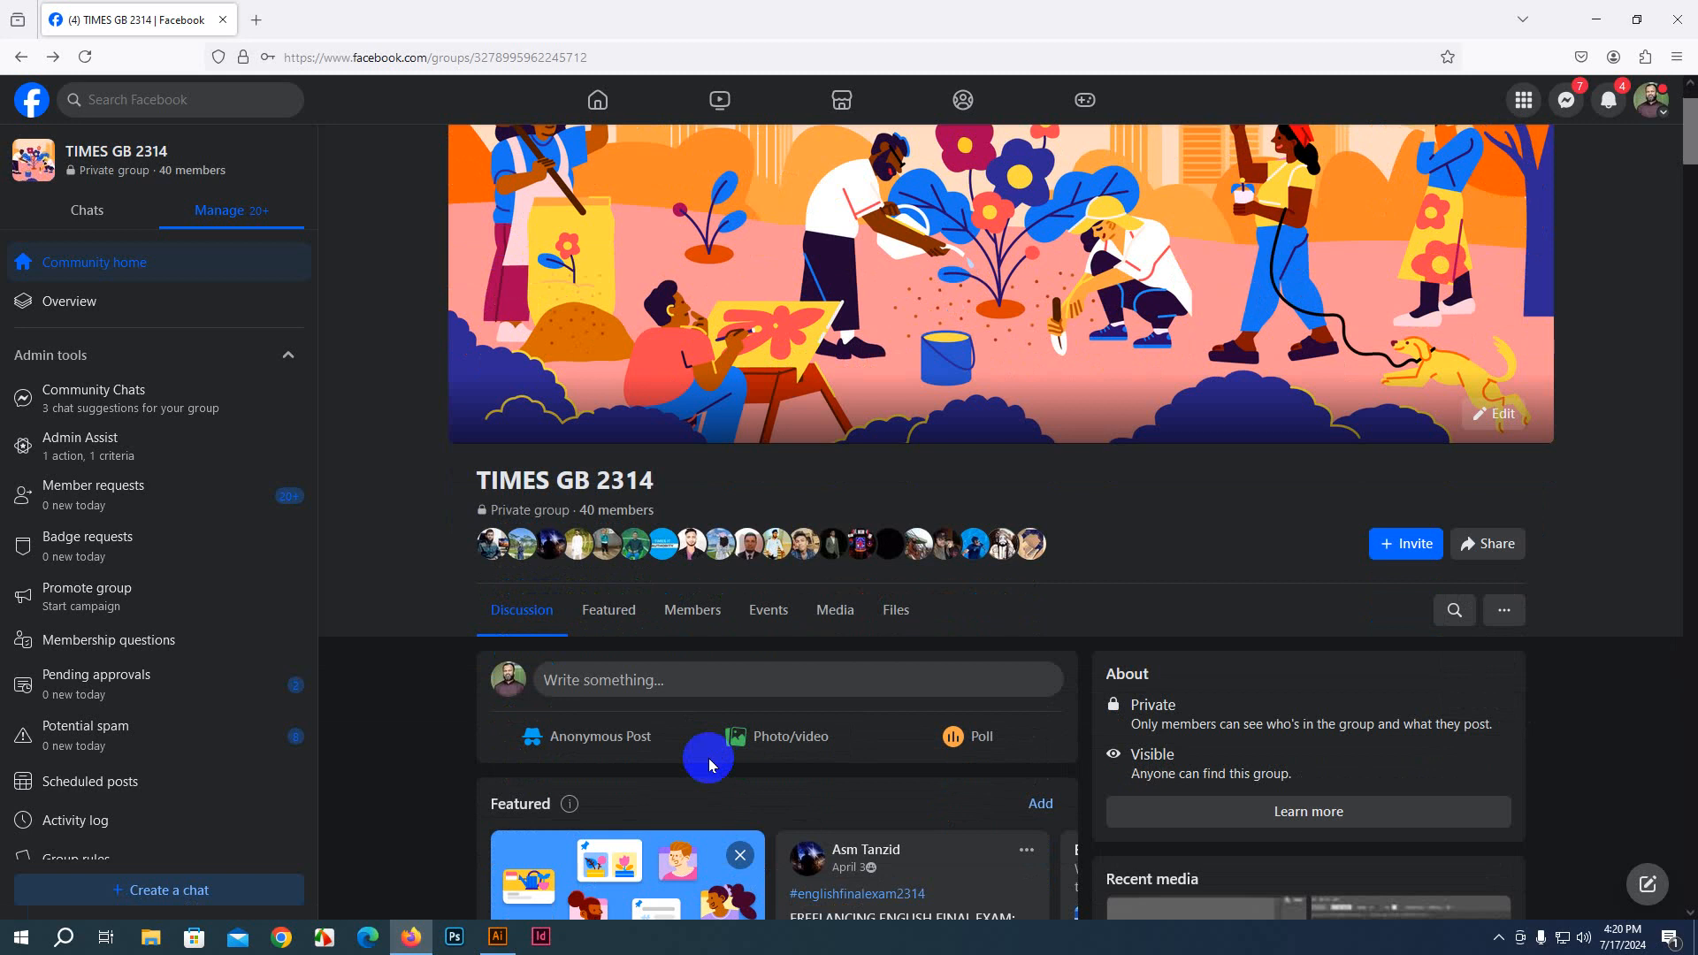
scroll(758, 878, "down", 5)
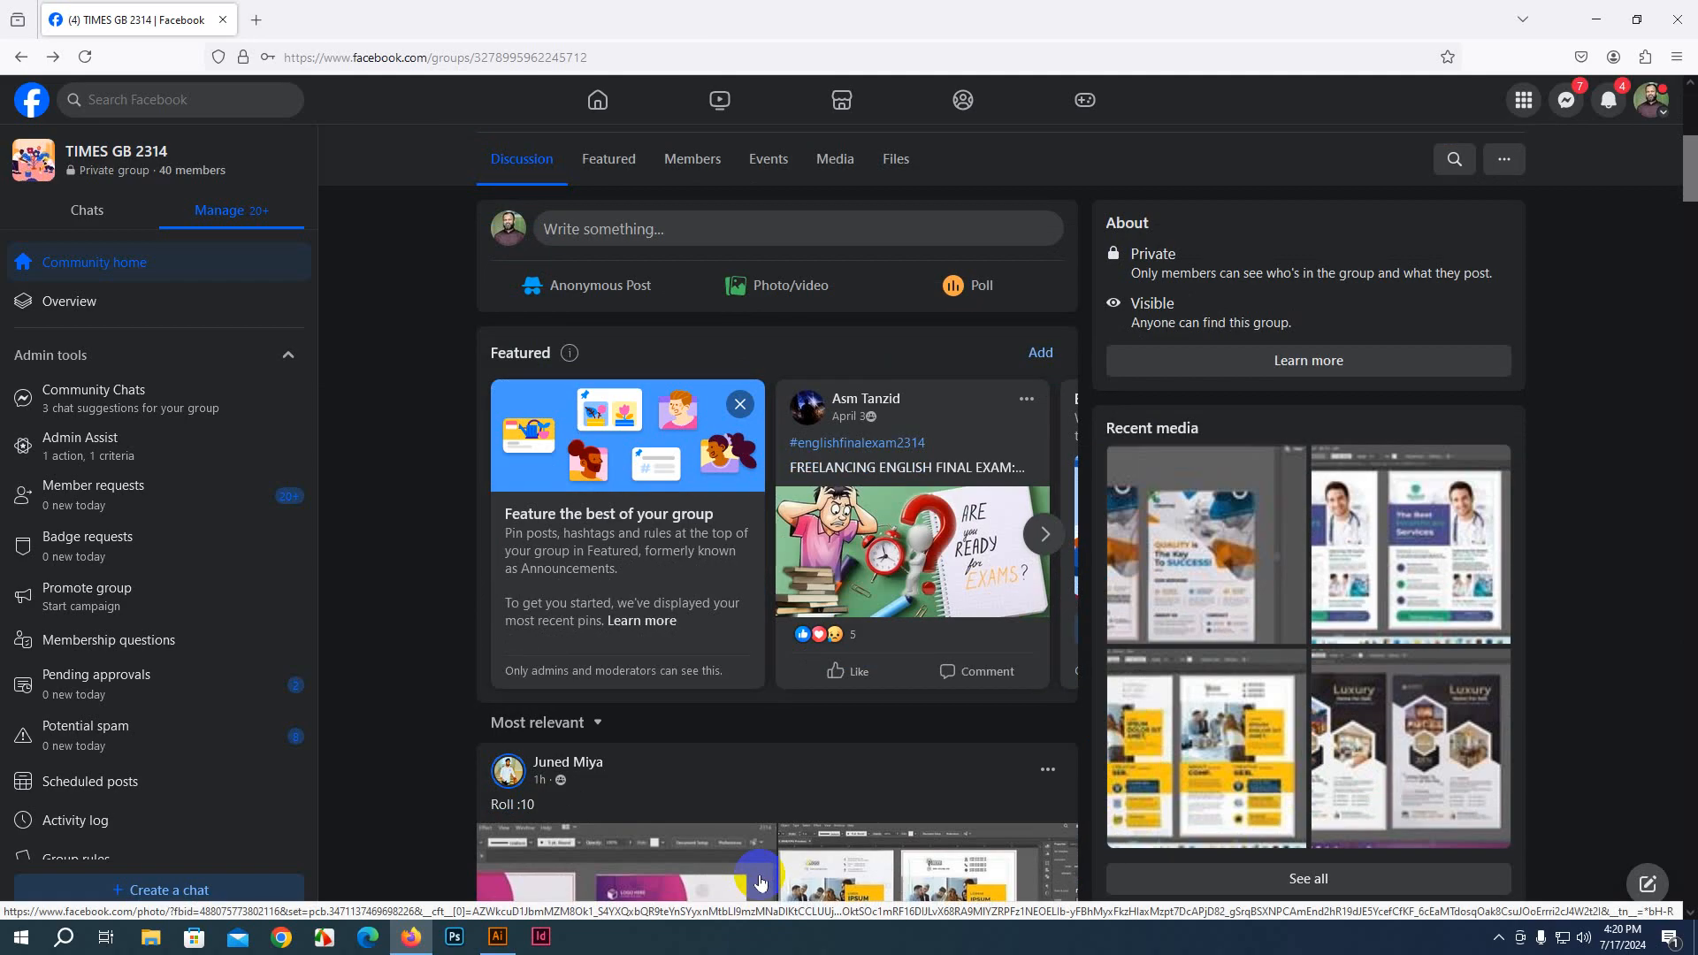
left_click(497, 937)
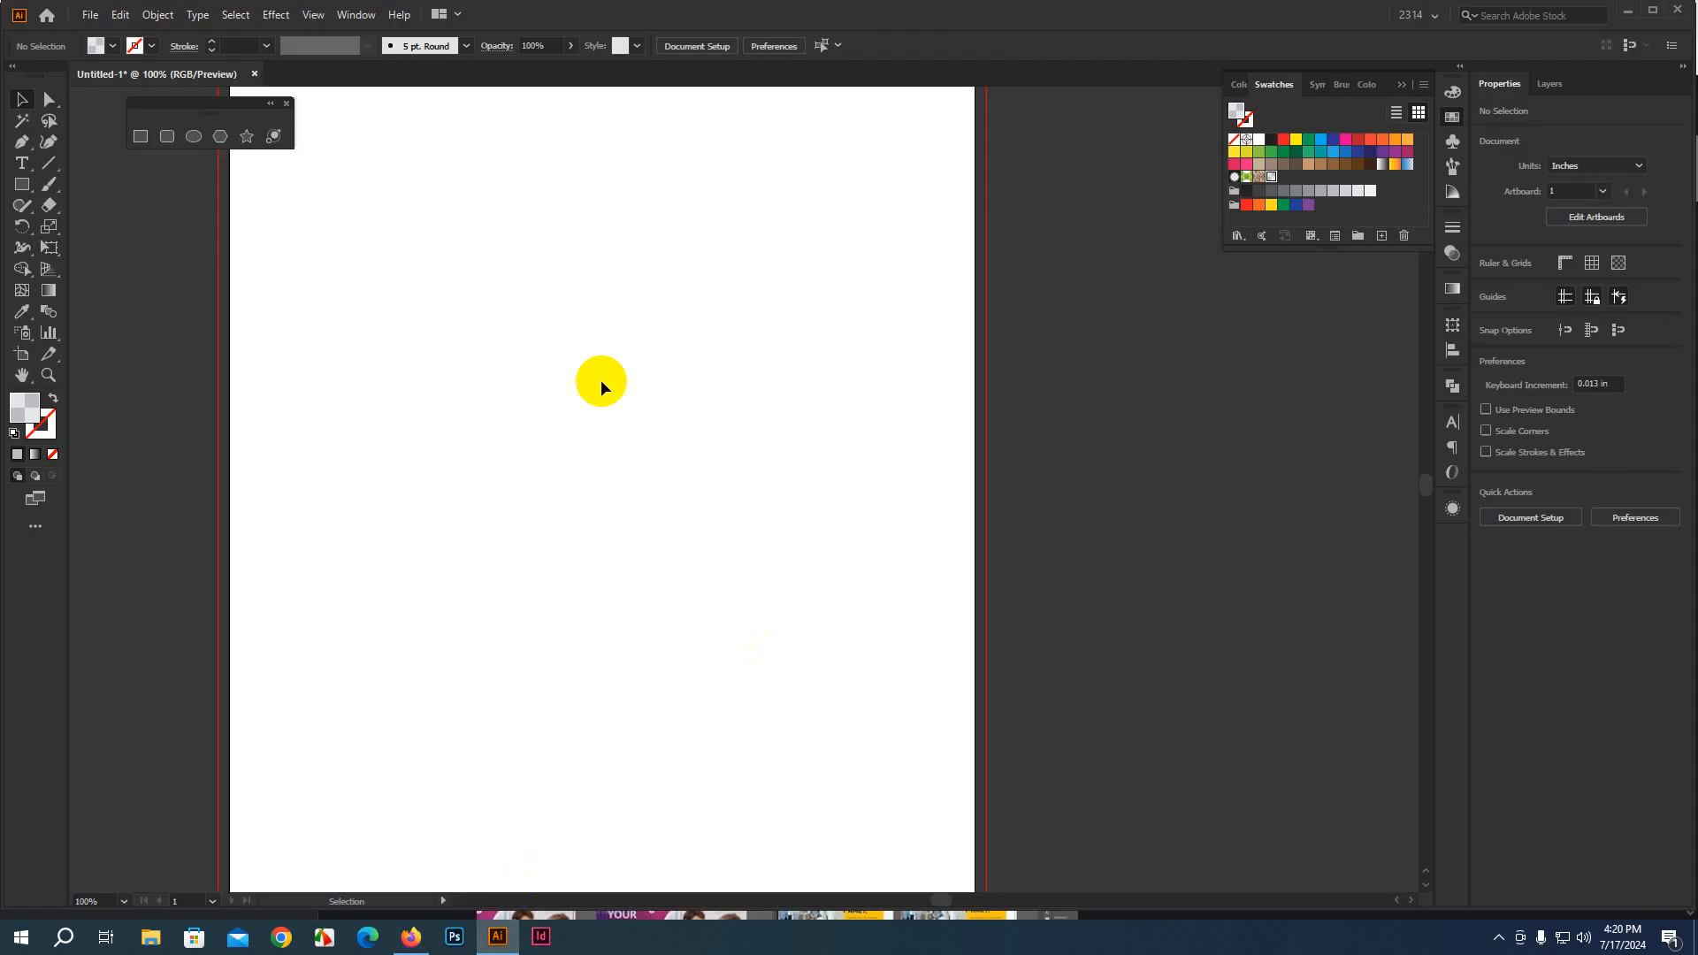
left_click(141, 136)
left_click_drag(482, 251, 693, 612)
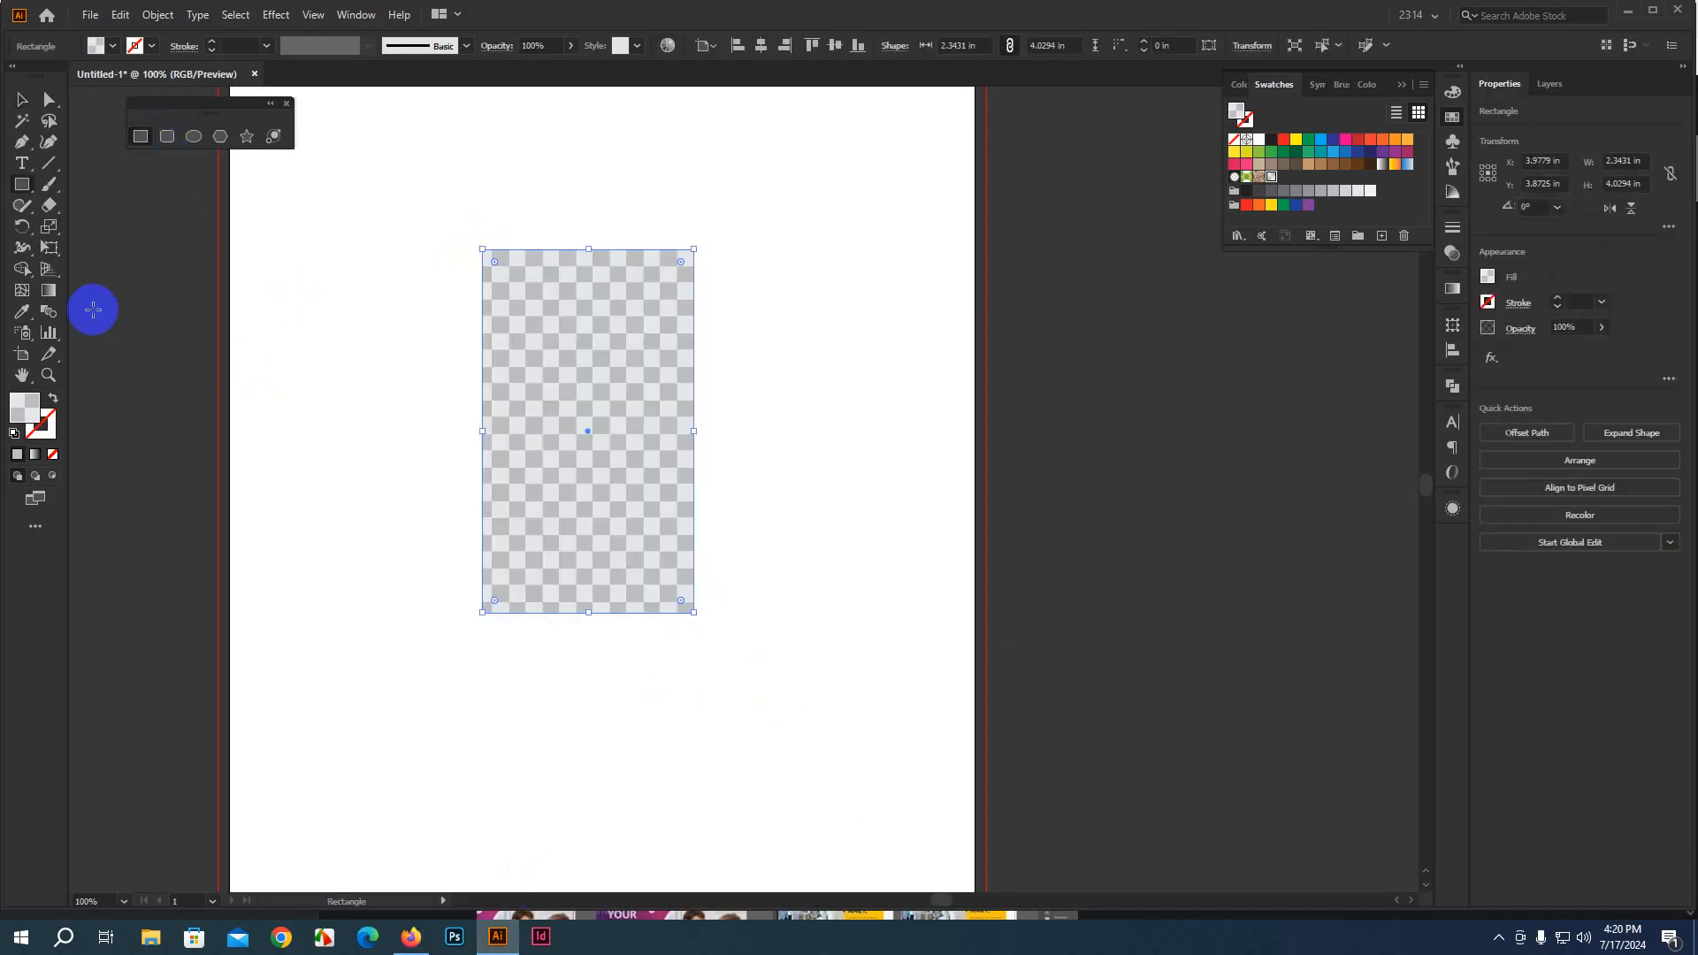
left_click(35, 453)
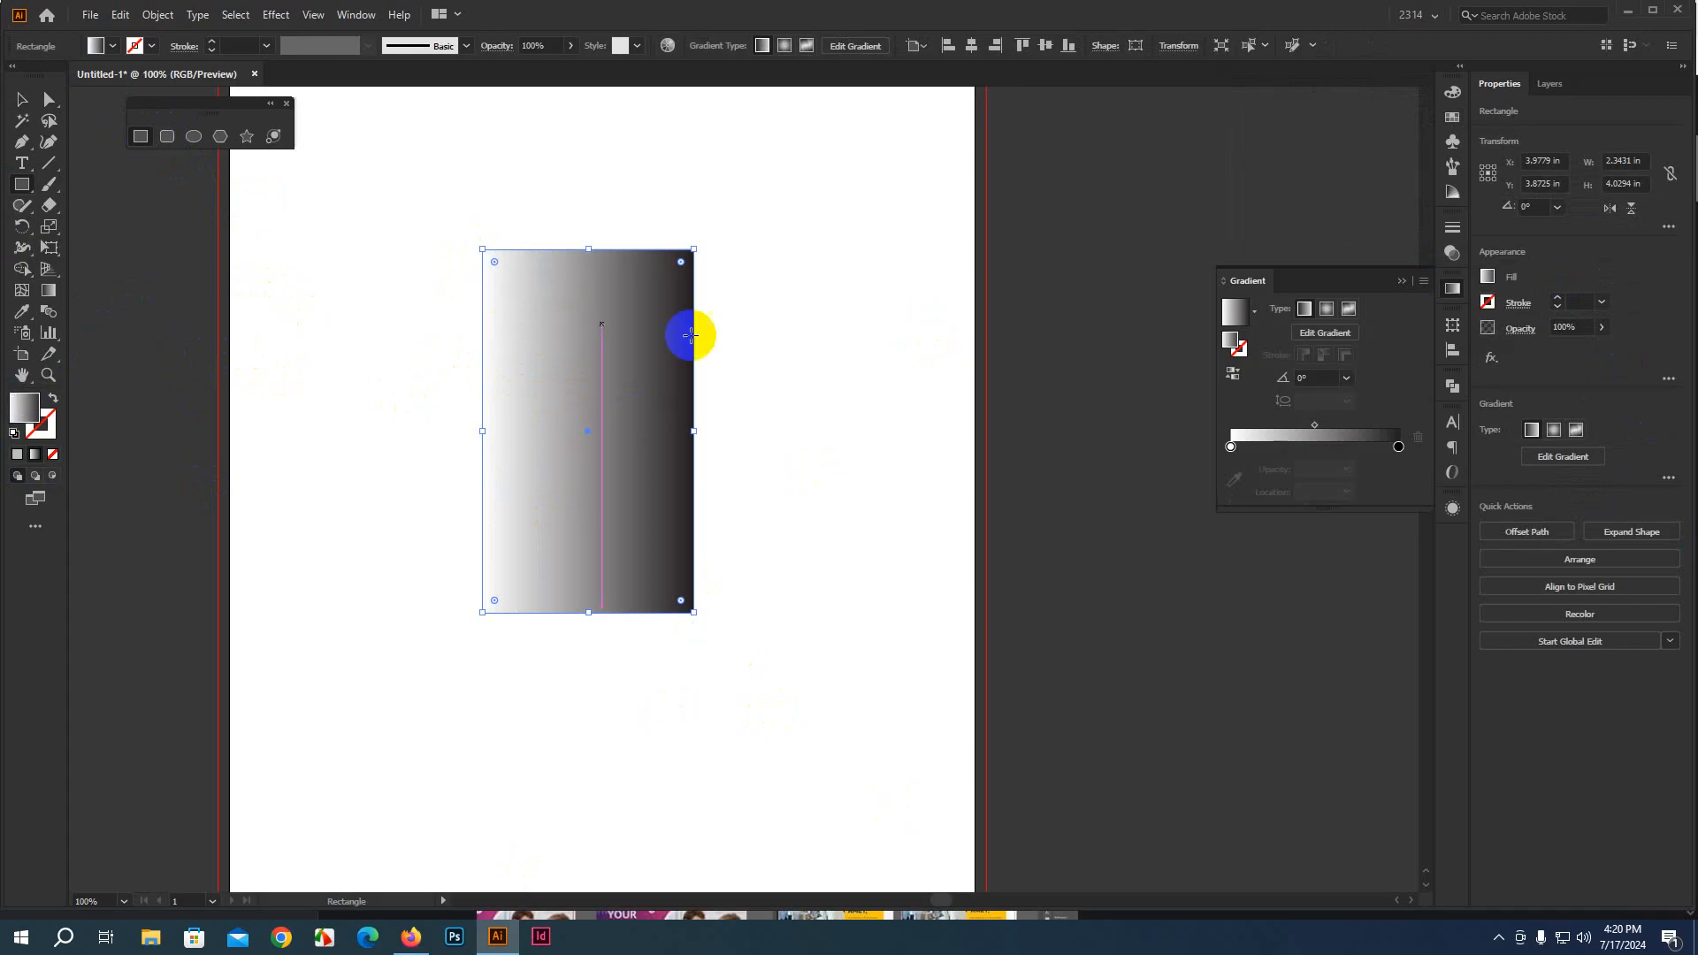
Set the opacity of the gradient's white start stop to 0%
left_click(1446, 262)
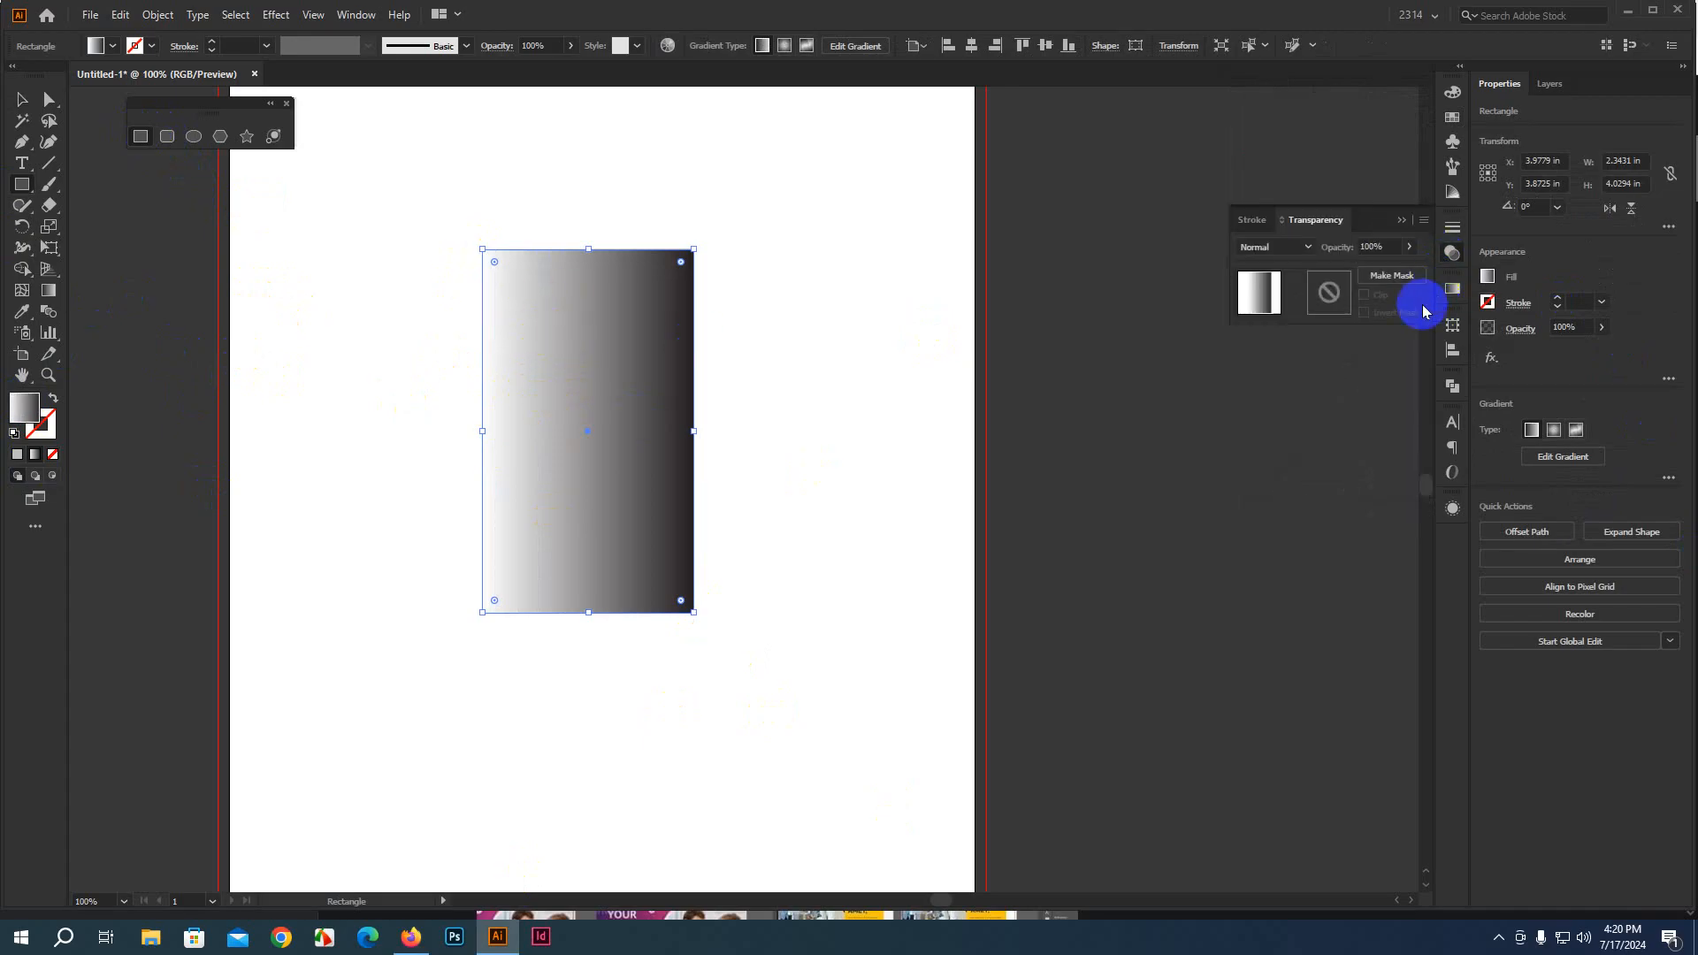
left_click(1450, 289)
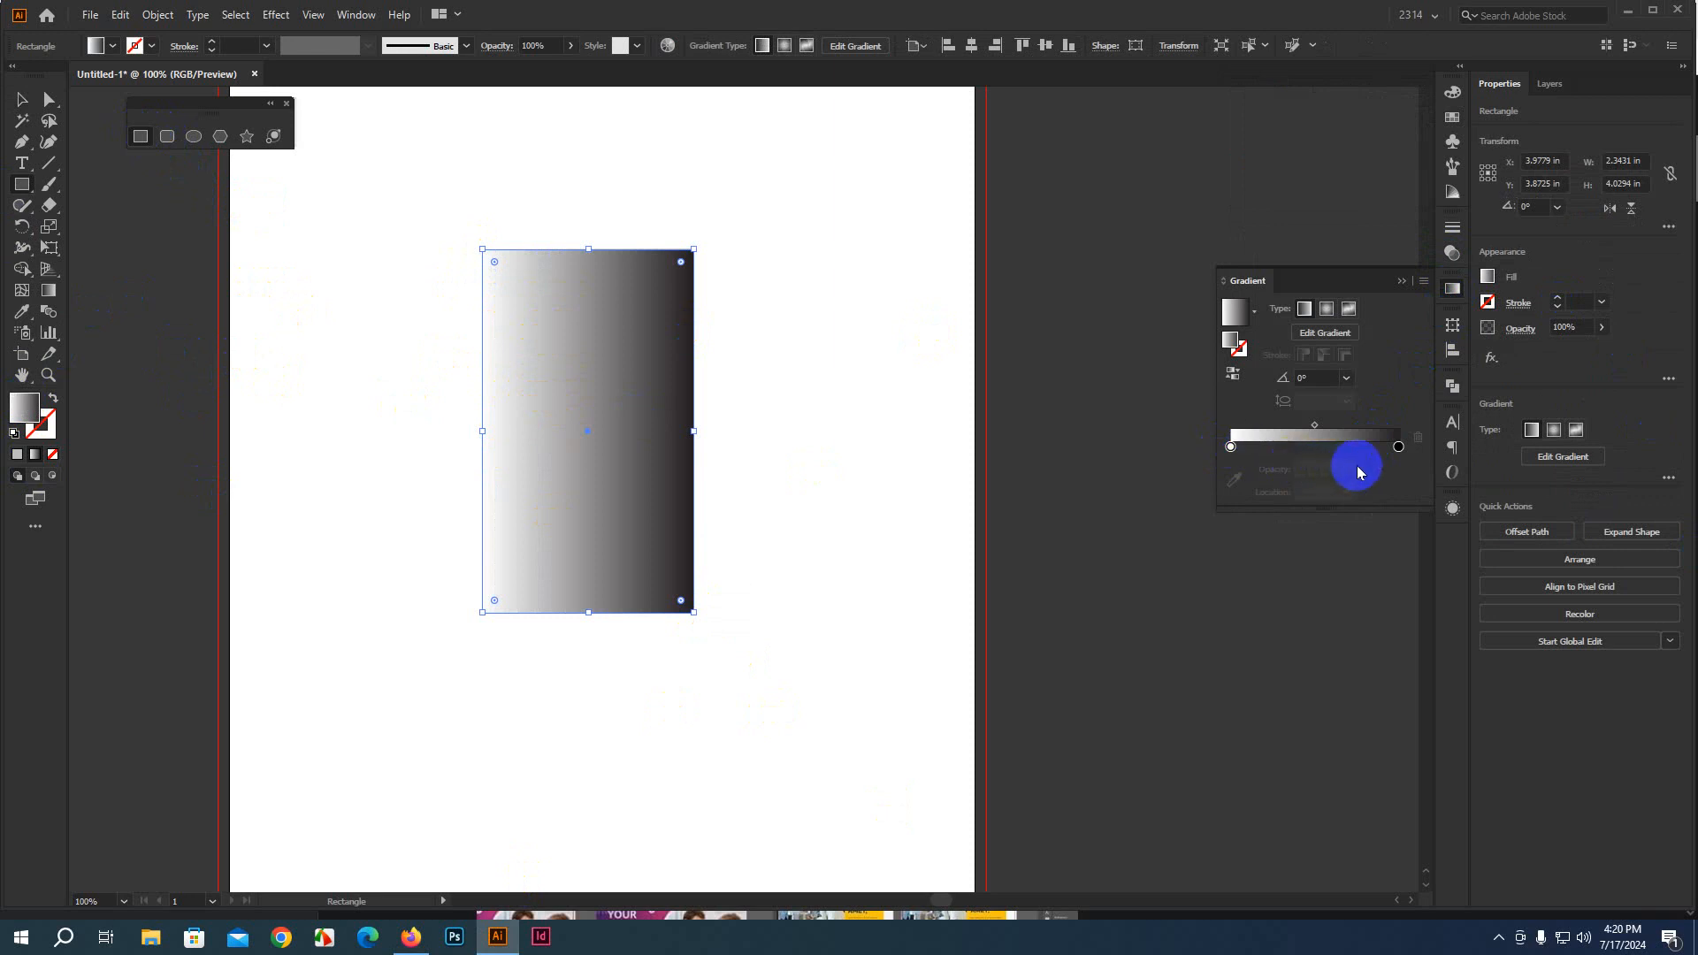
left_click(1229, 446)
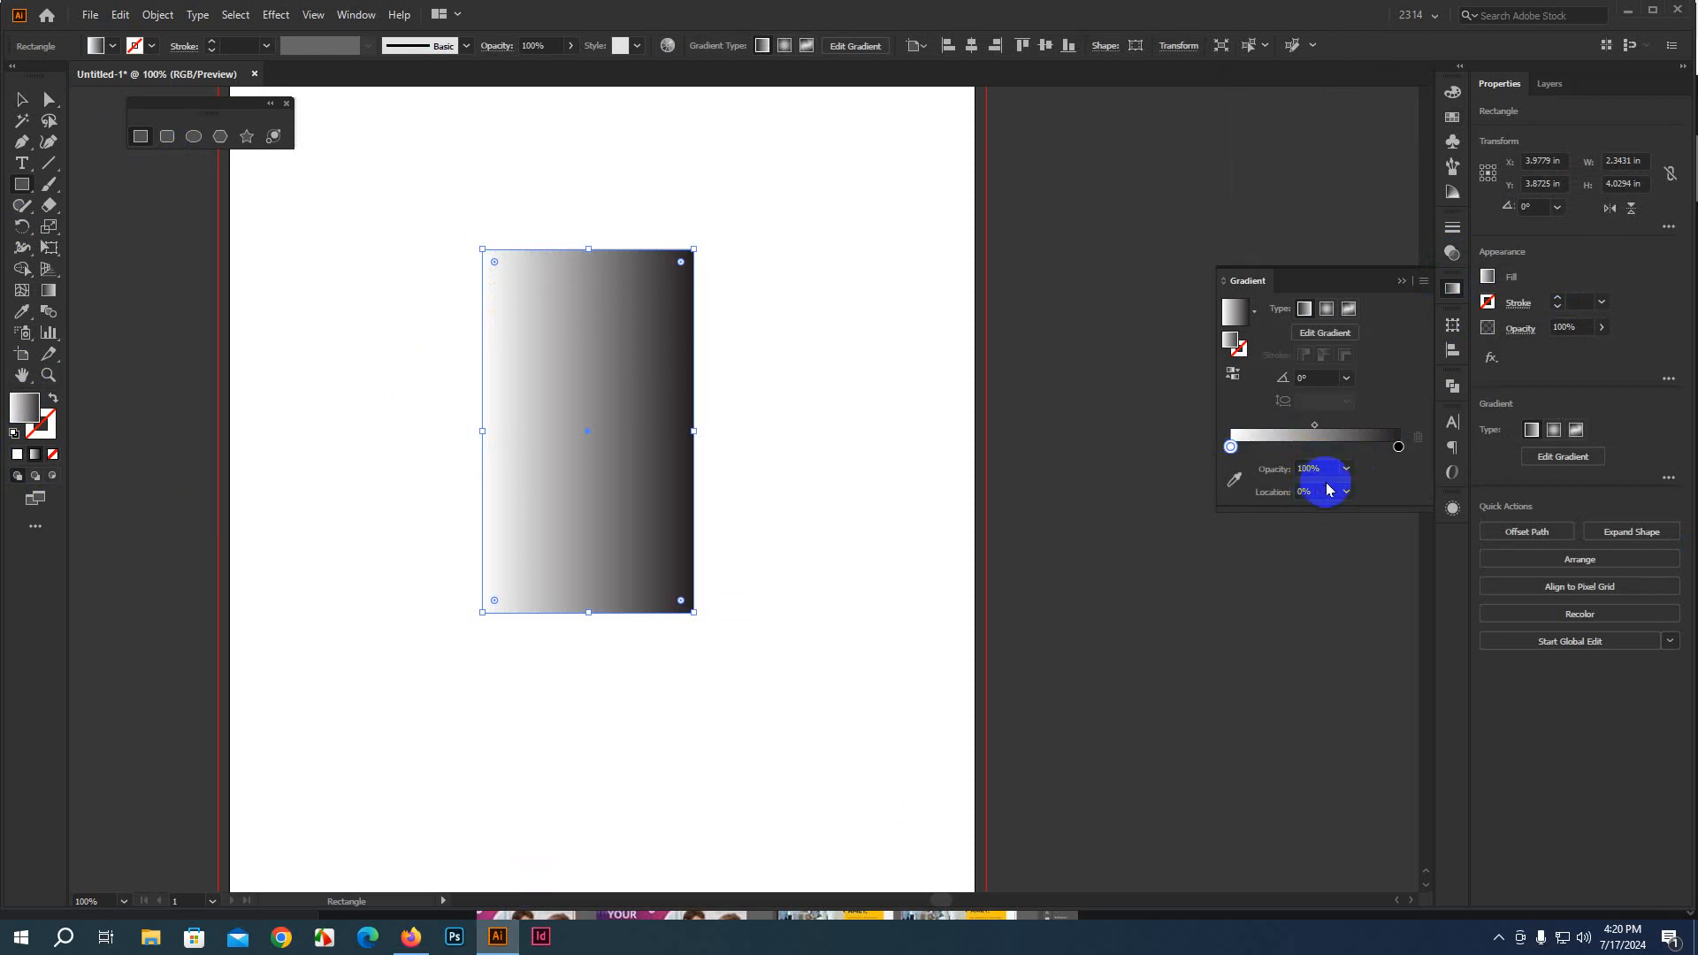
left_click(1346, 468)
left_click(1362, 489)
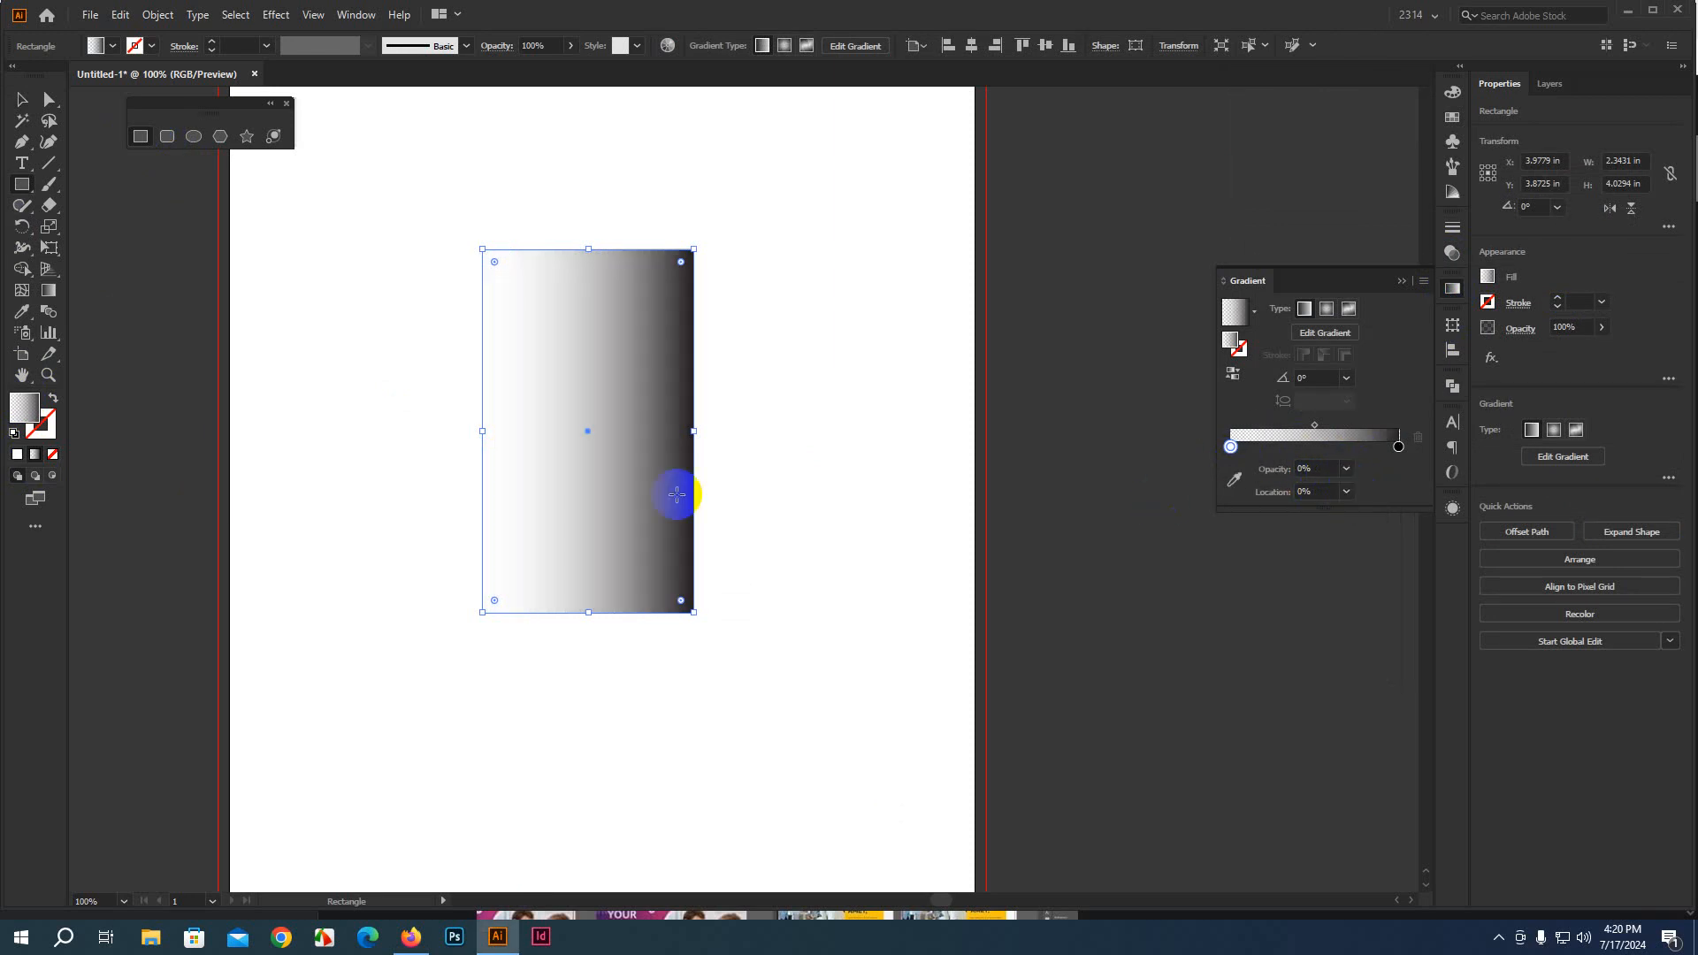
Move the gradient rectangle off the artboard, set its blending mode to Multiply and move it back onto the artboard
left_click(24, 100)
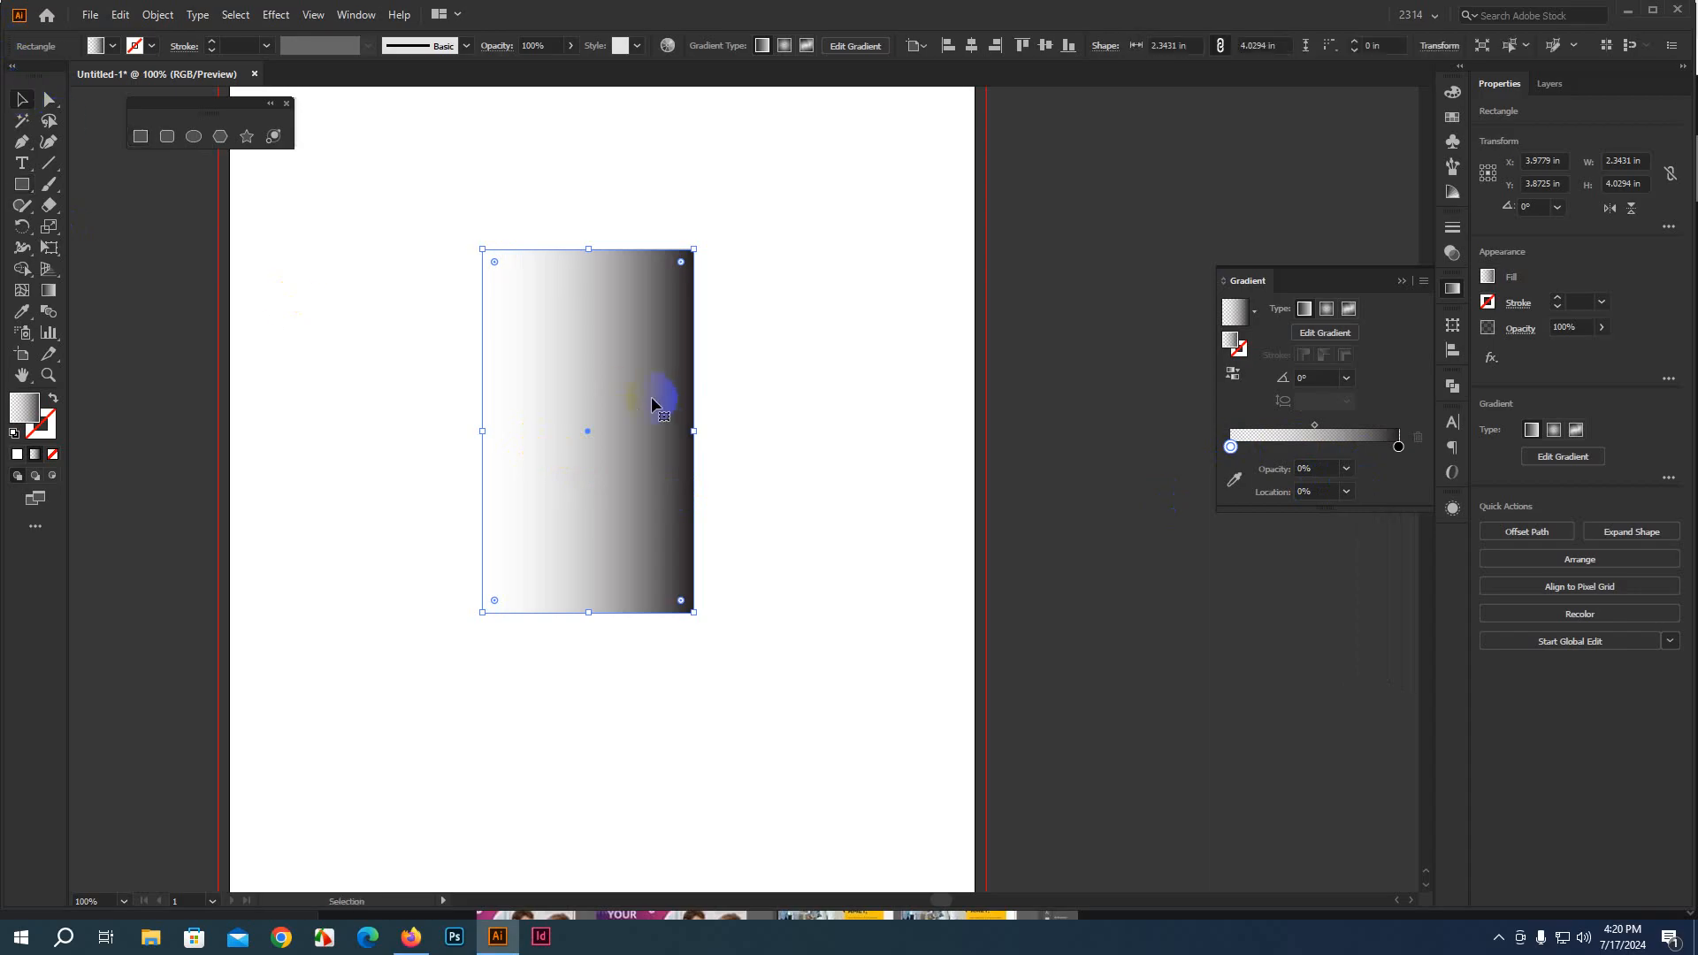
left_click_drag(660, 398, 1080, 255)
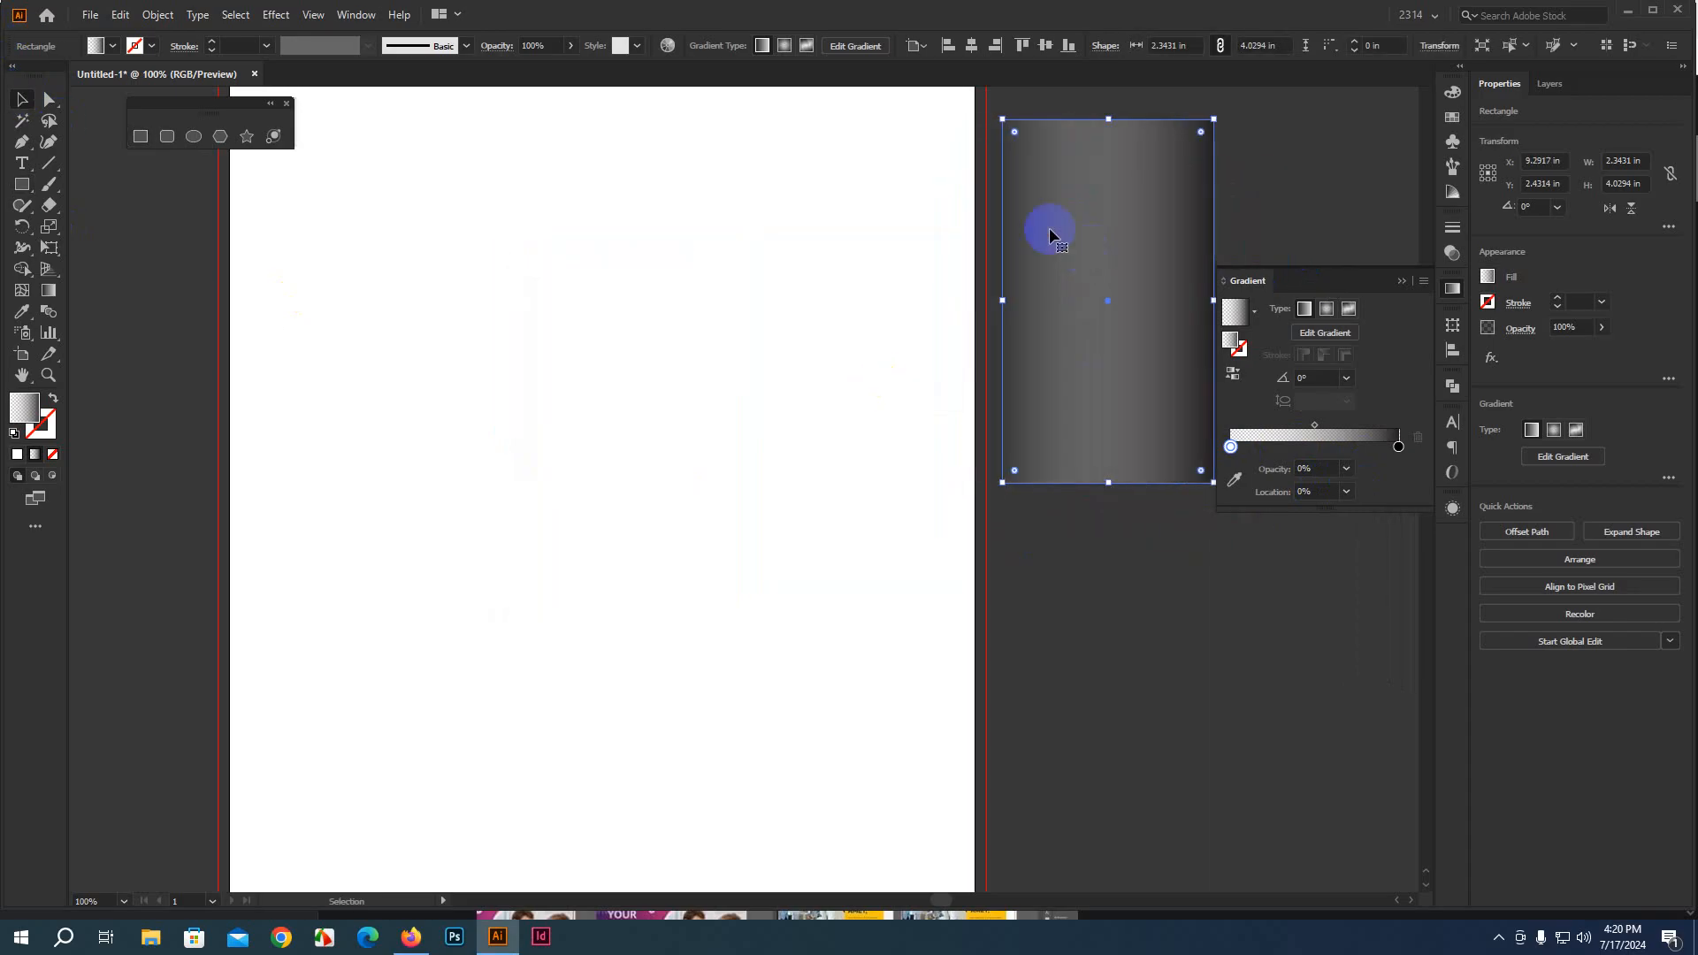
left_click(1452, 253)
left_click(1288, 249)
left_click(1290, 311)
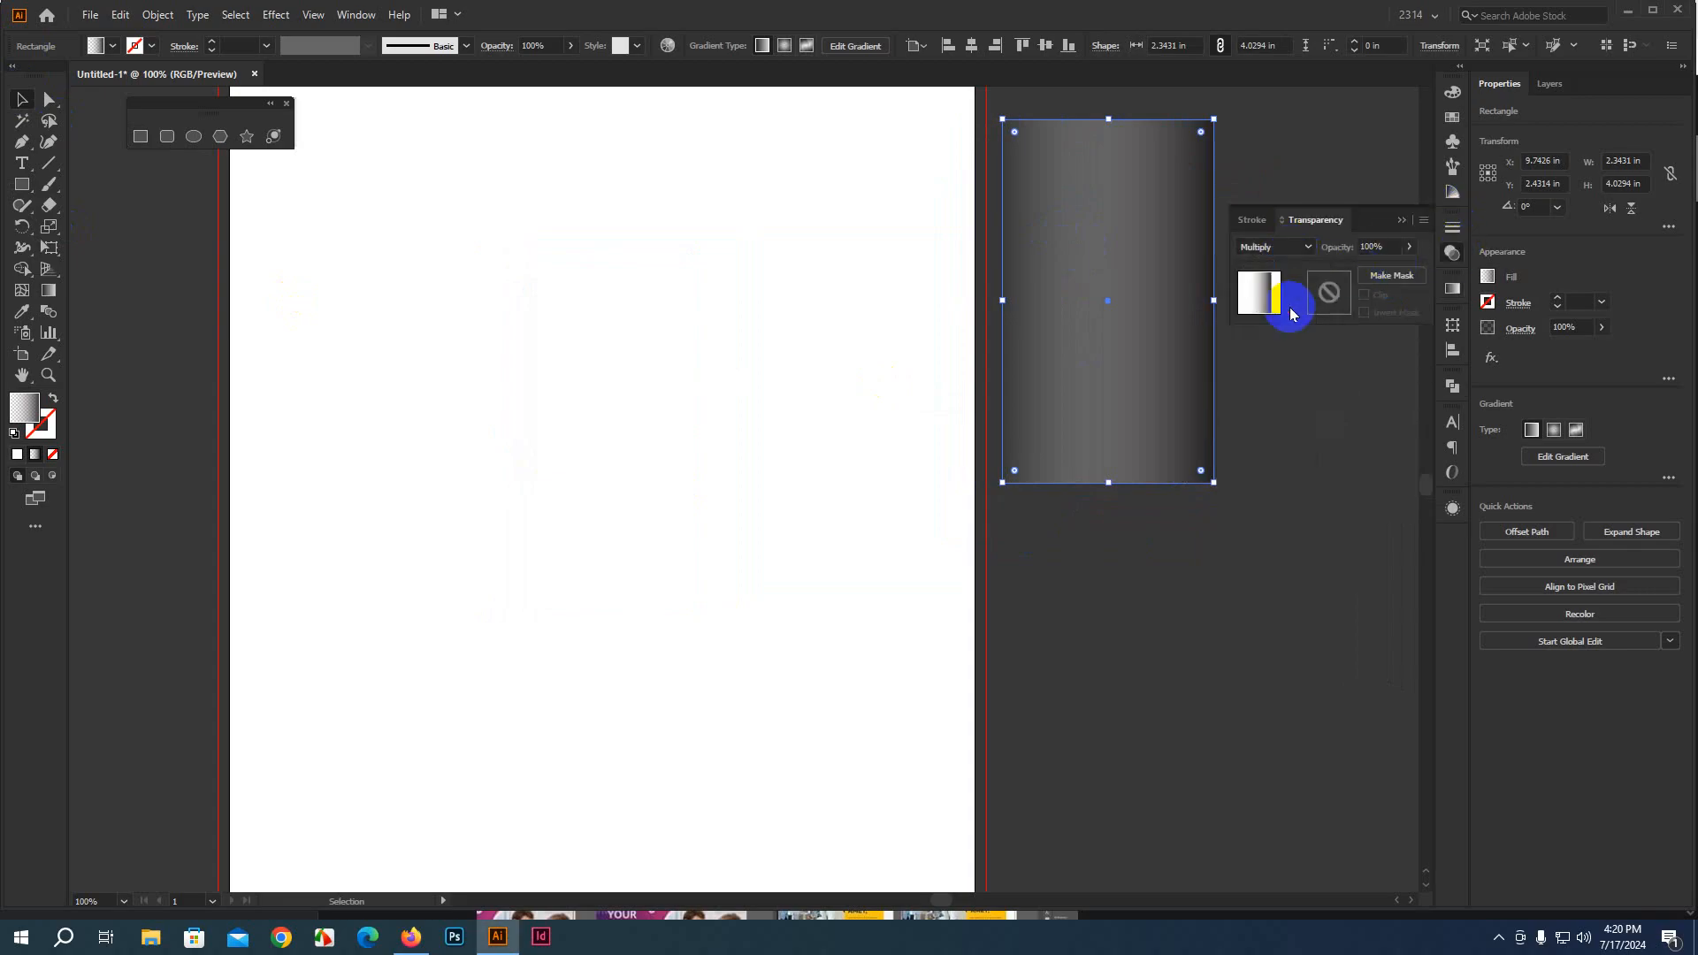
left_click_drag(1126, 318, 580, 442)
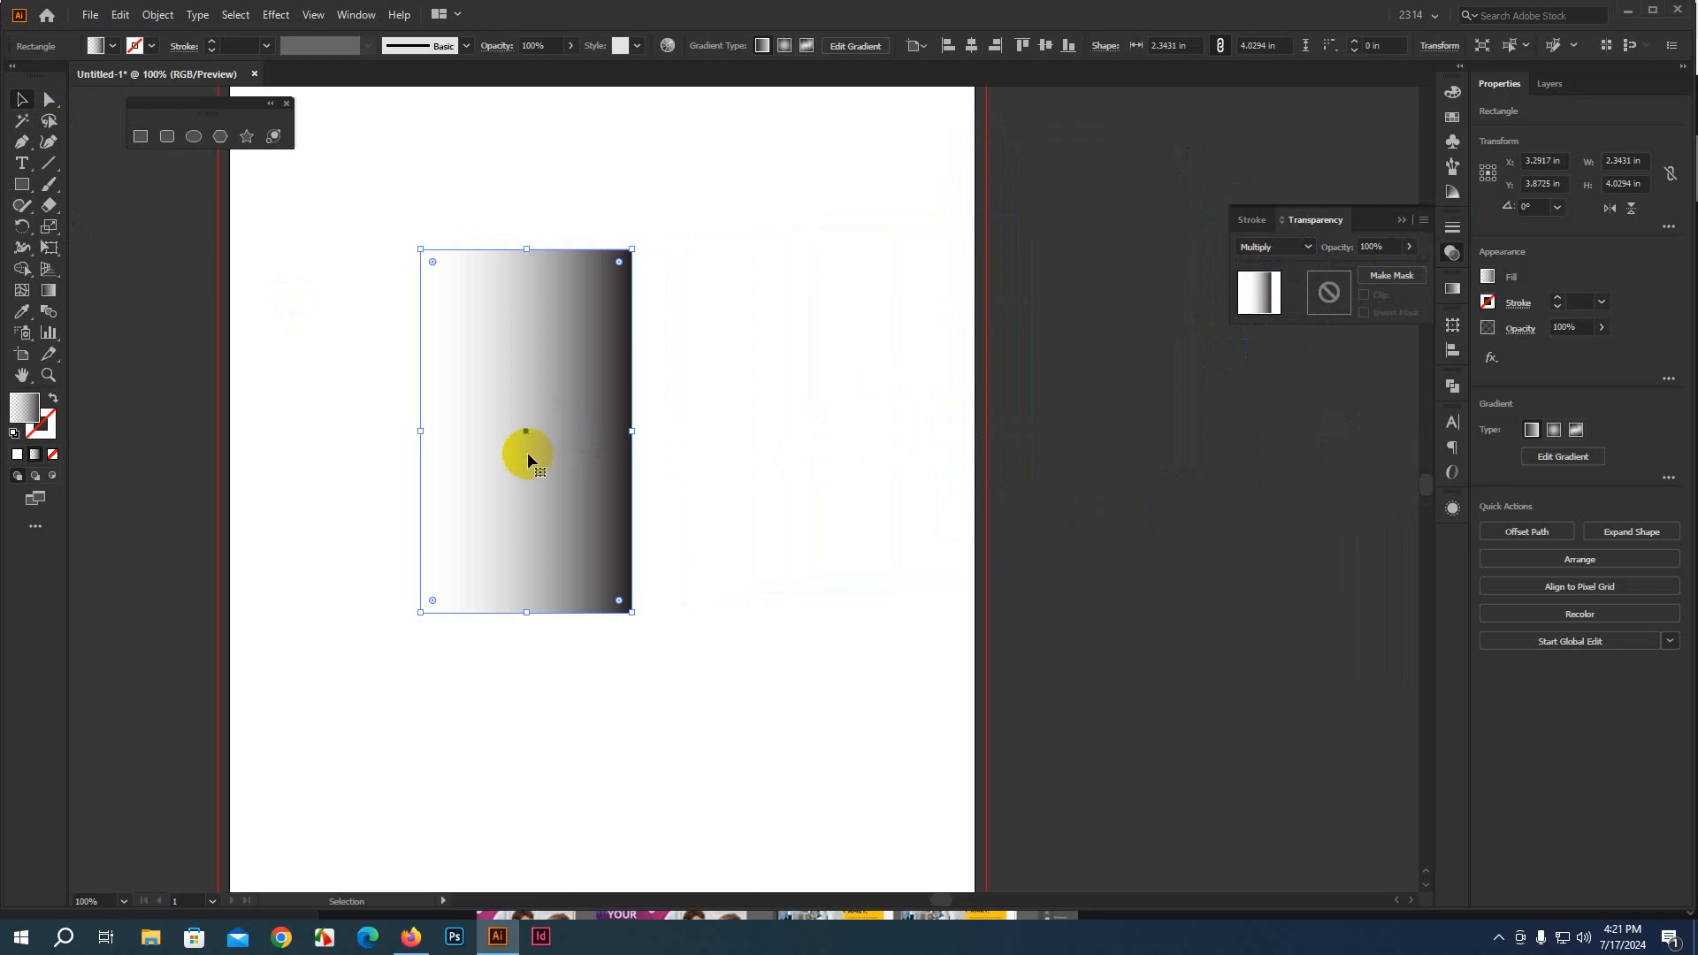
left_click(734, 482)
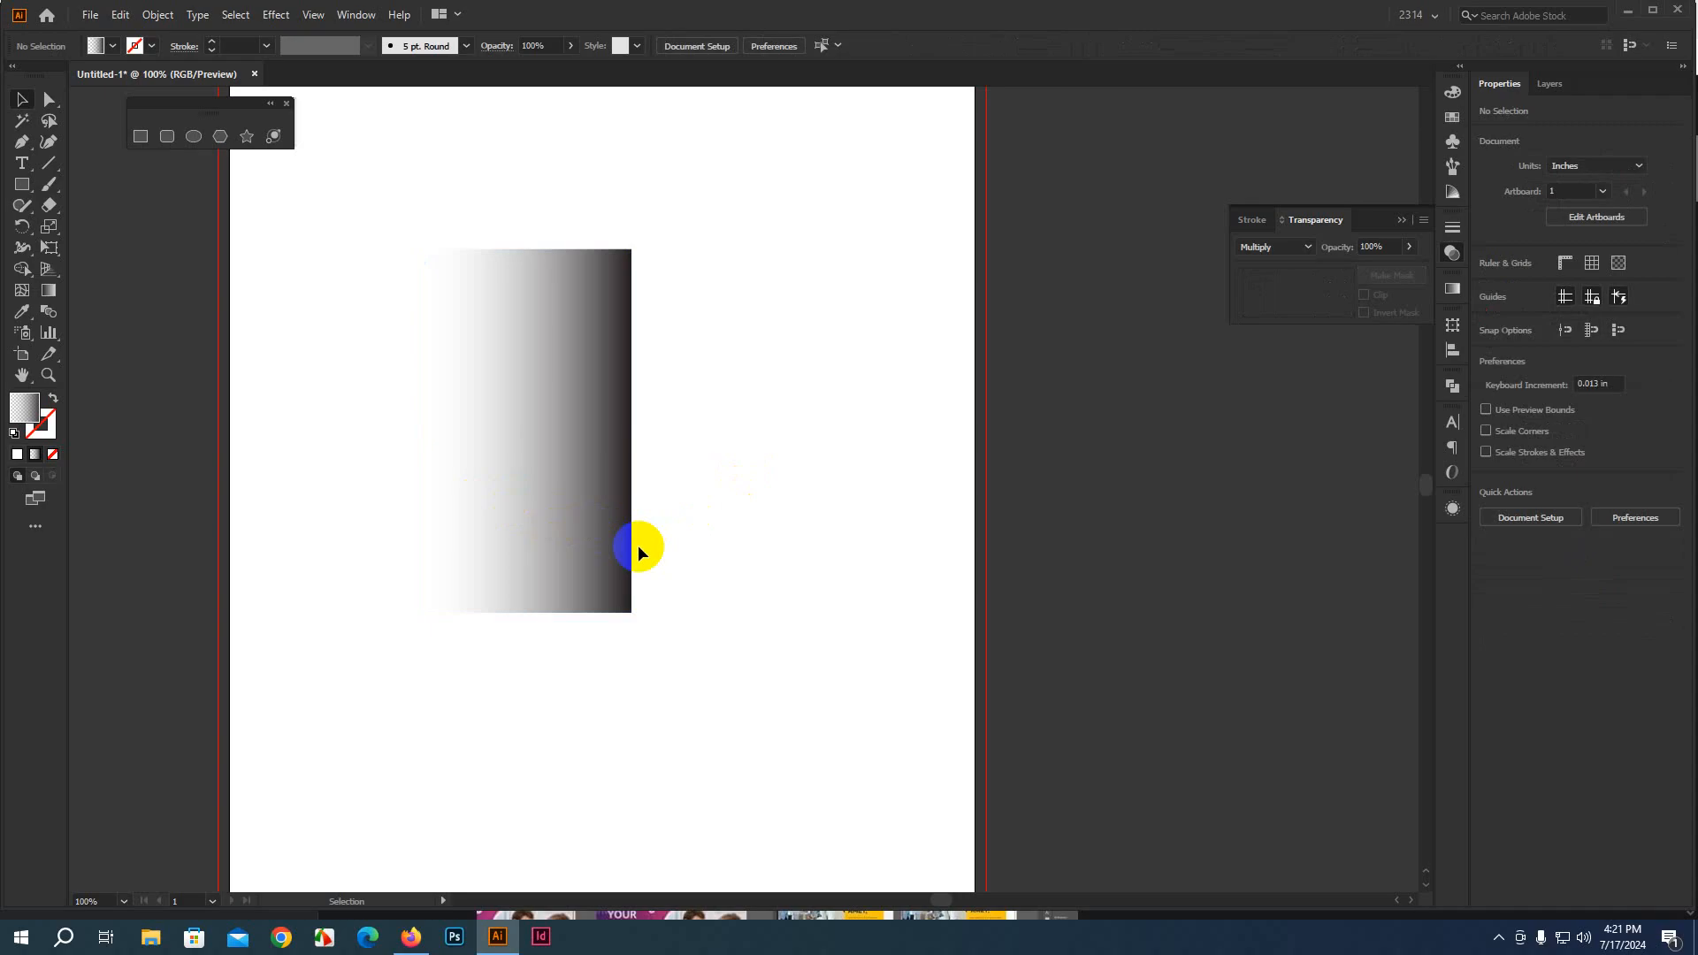
Redraw the rectangle's gradient with the Gradient tool at several lengths and angles, ending on a slight diagonal, and delete the rectangle
left_click(576, 497)
left_click(49, 290)
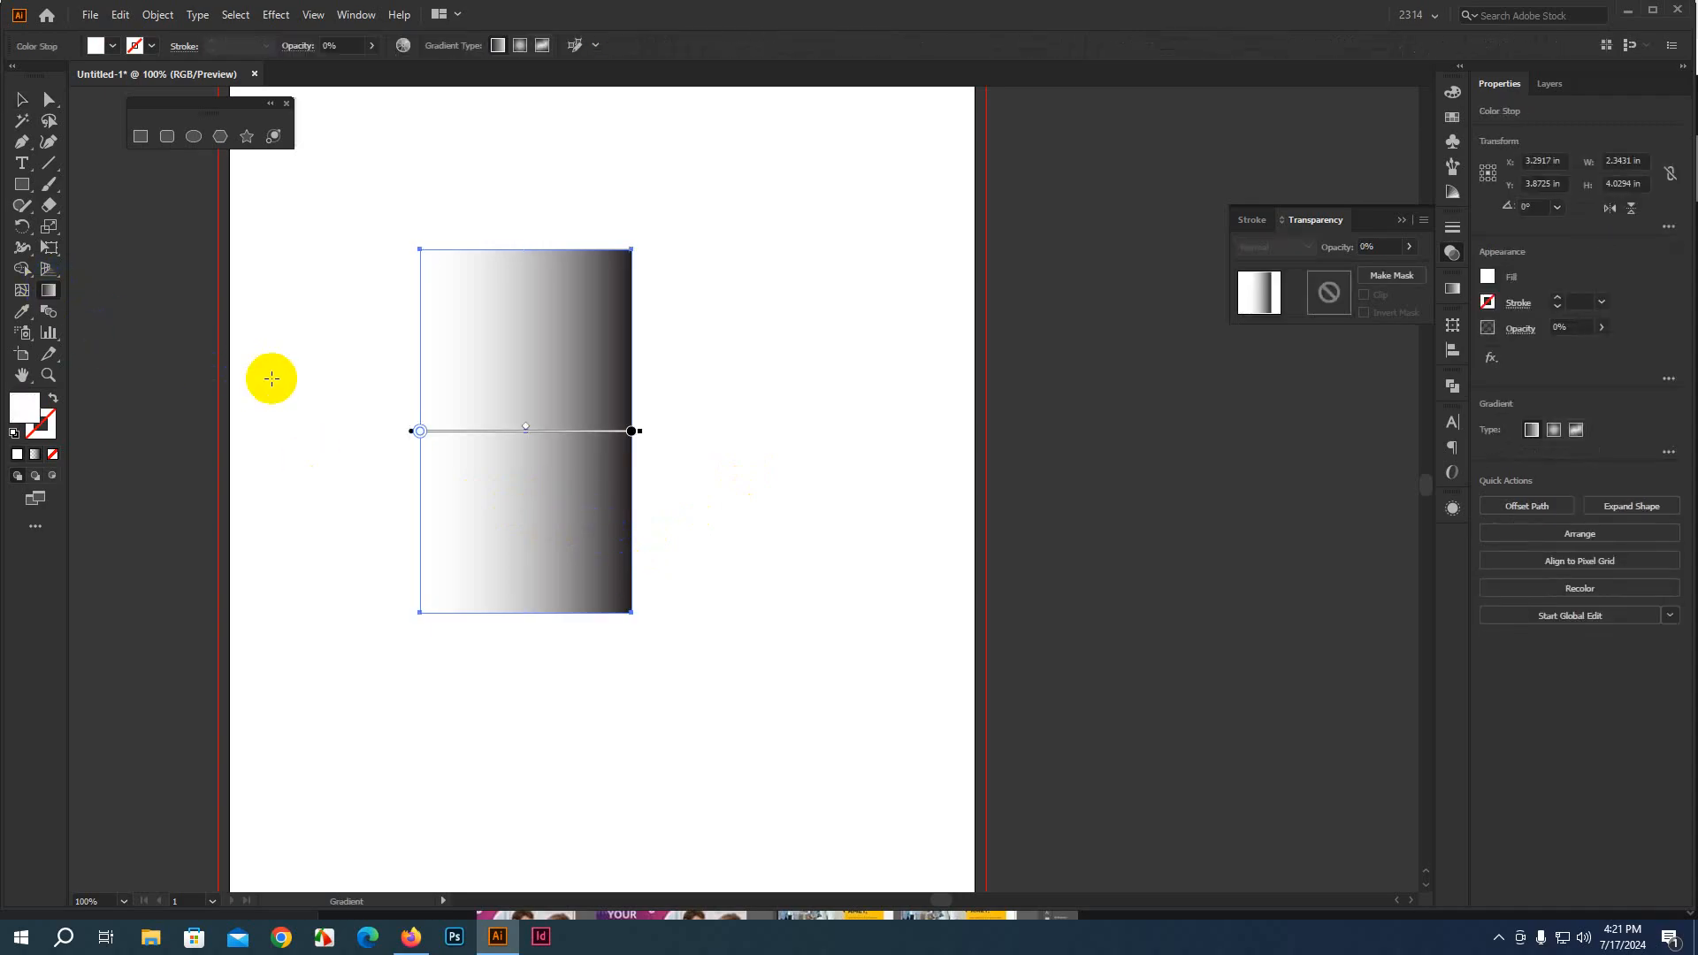
left_click_drag(271, 416, 826, 448)
left_click_drag(347, 487, 675, 481)
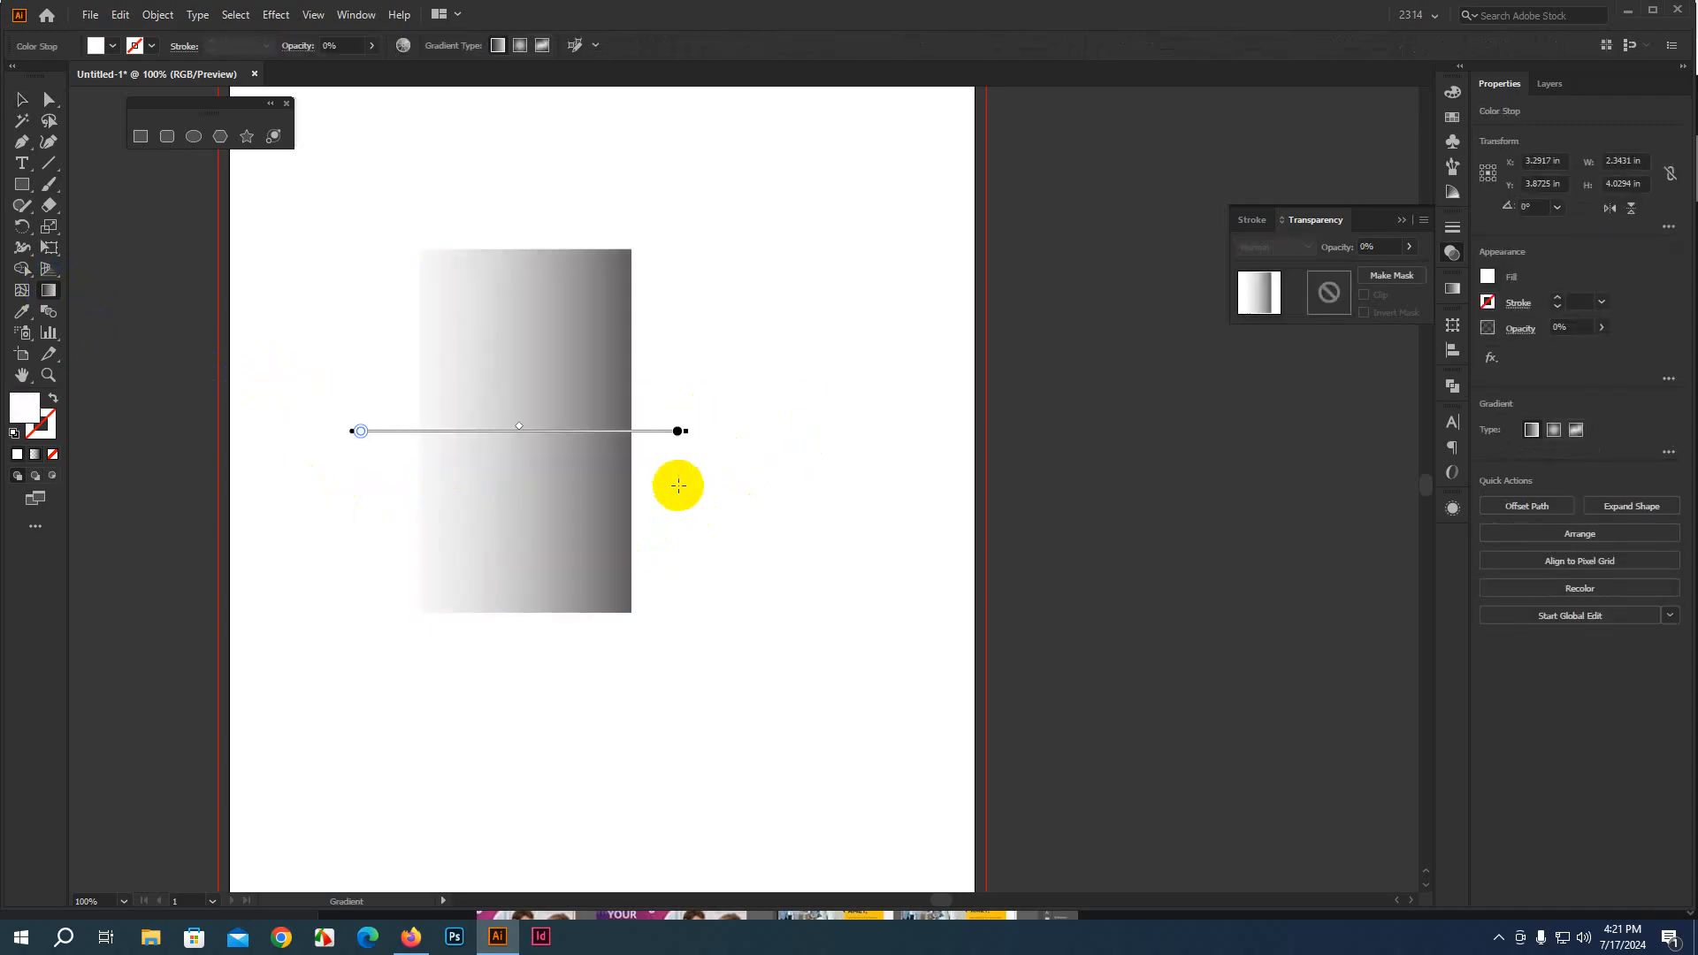
left_click_drag(378, 344, 683, 492)
left_click_drag(401, 433, 684, 509)
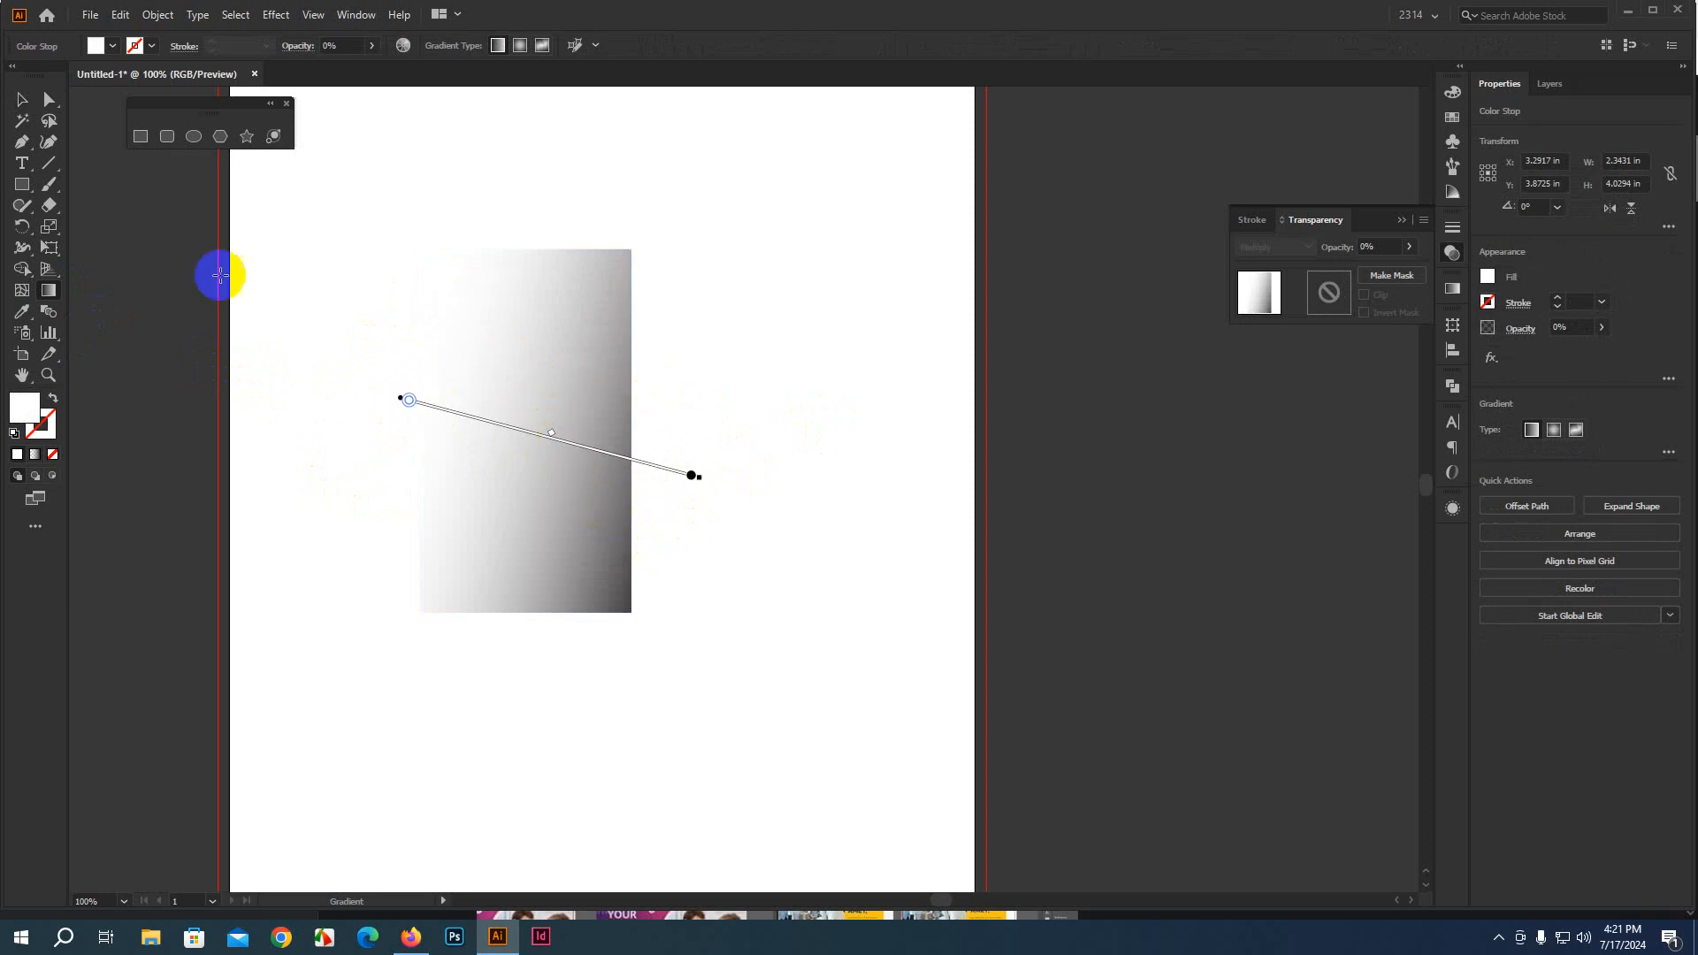
left_click(21, 99)
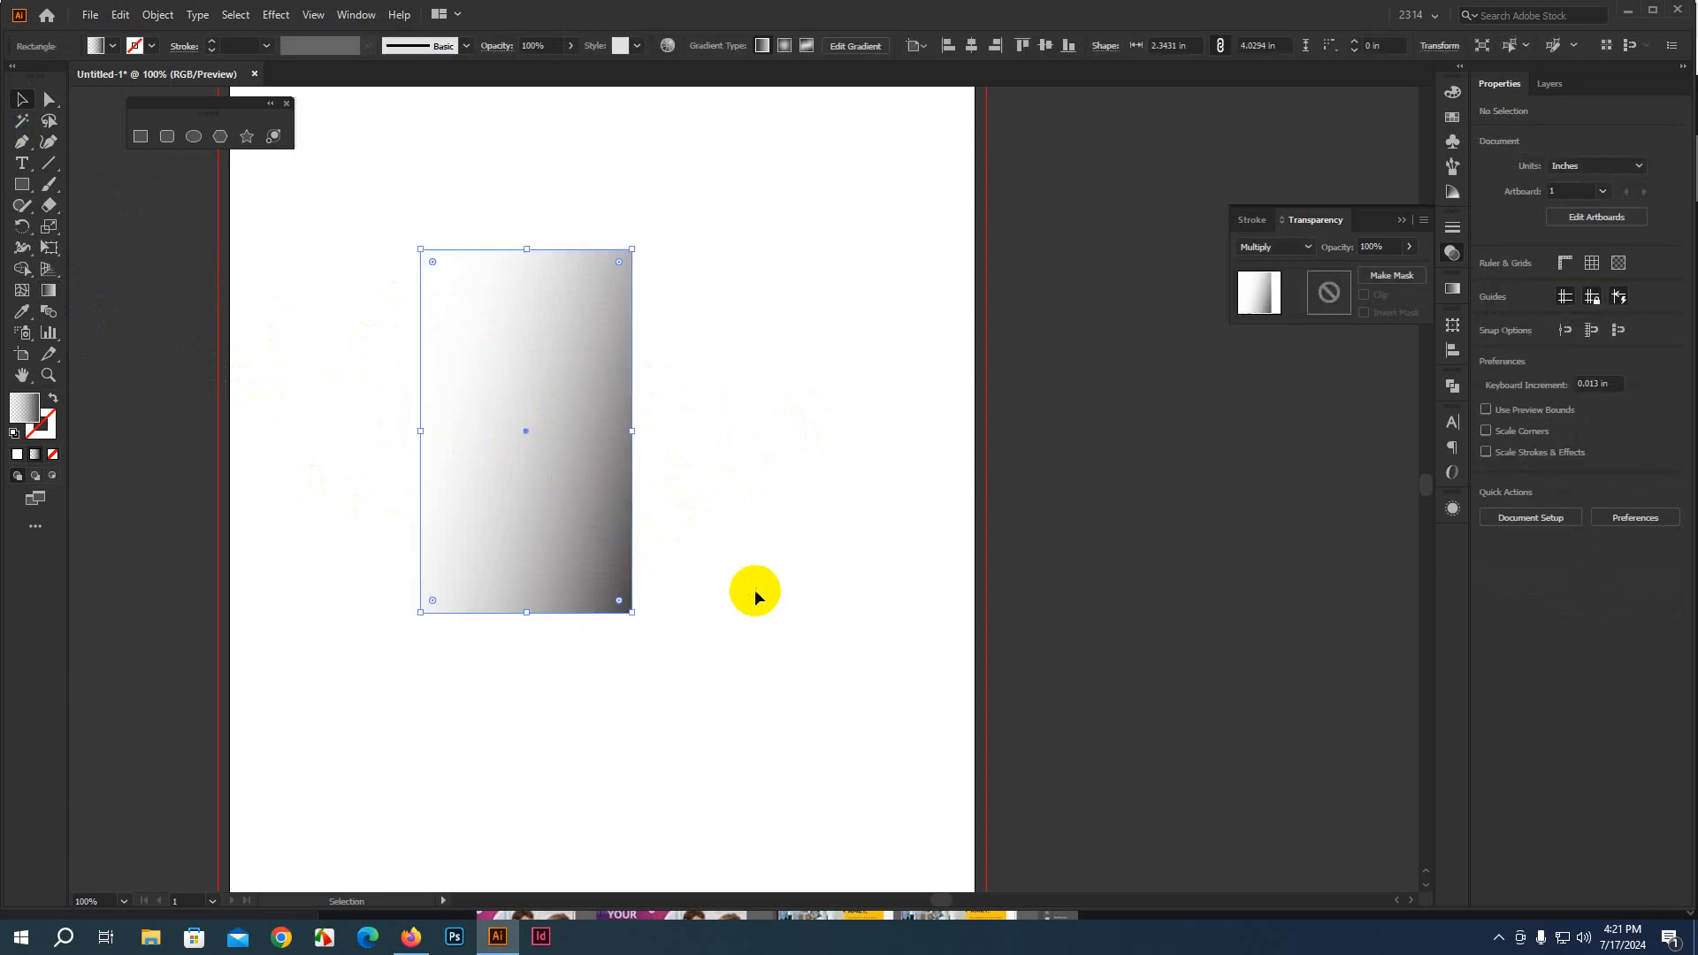
key("Delete")
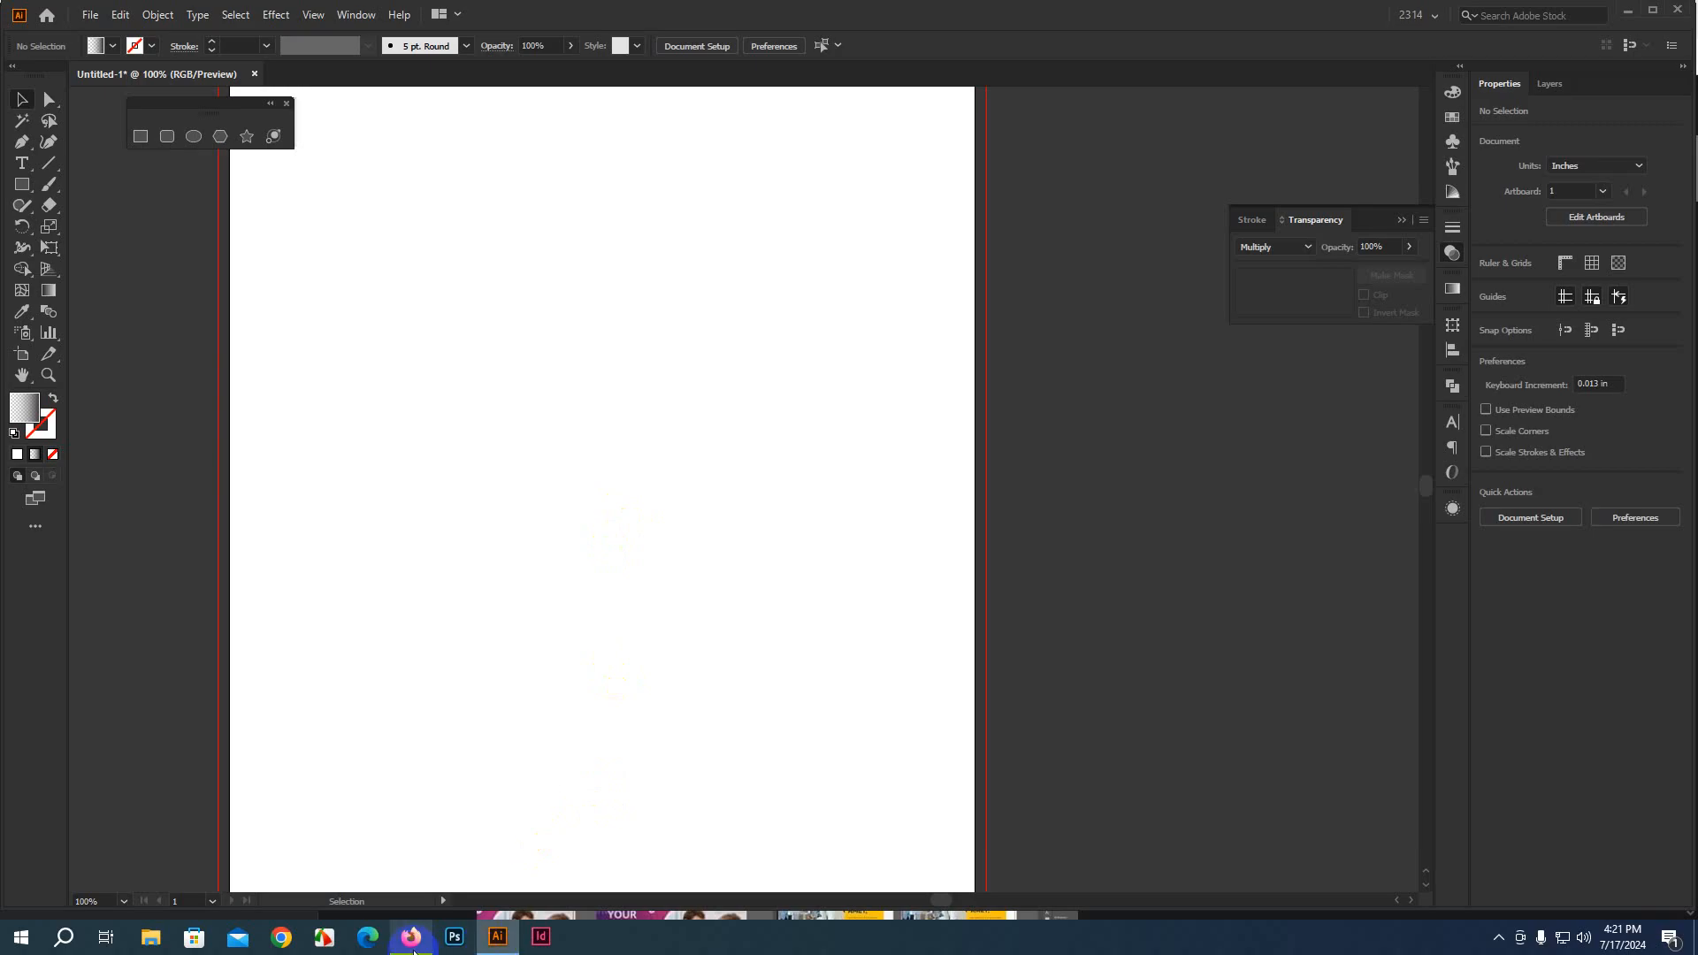
Switch to the Facebook group in Firefox and look through the flyer posts in the discussion feed
left_click(412, 937)
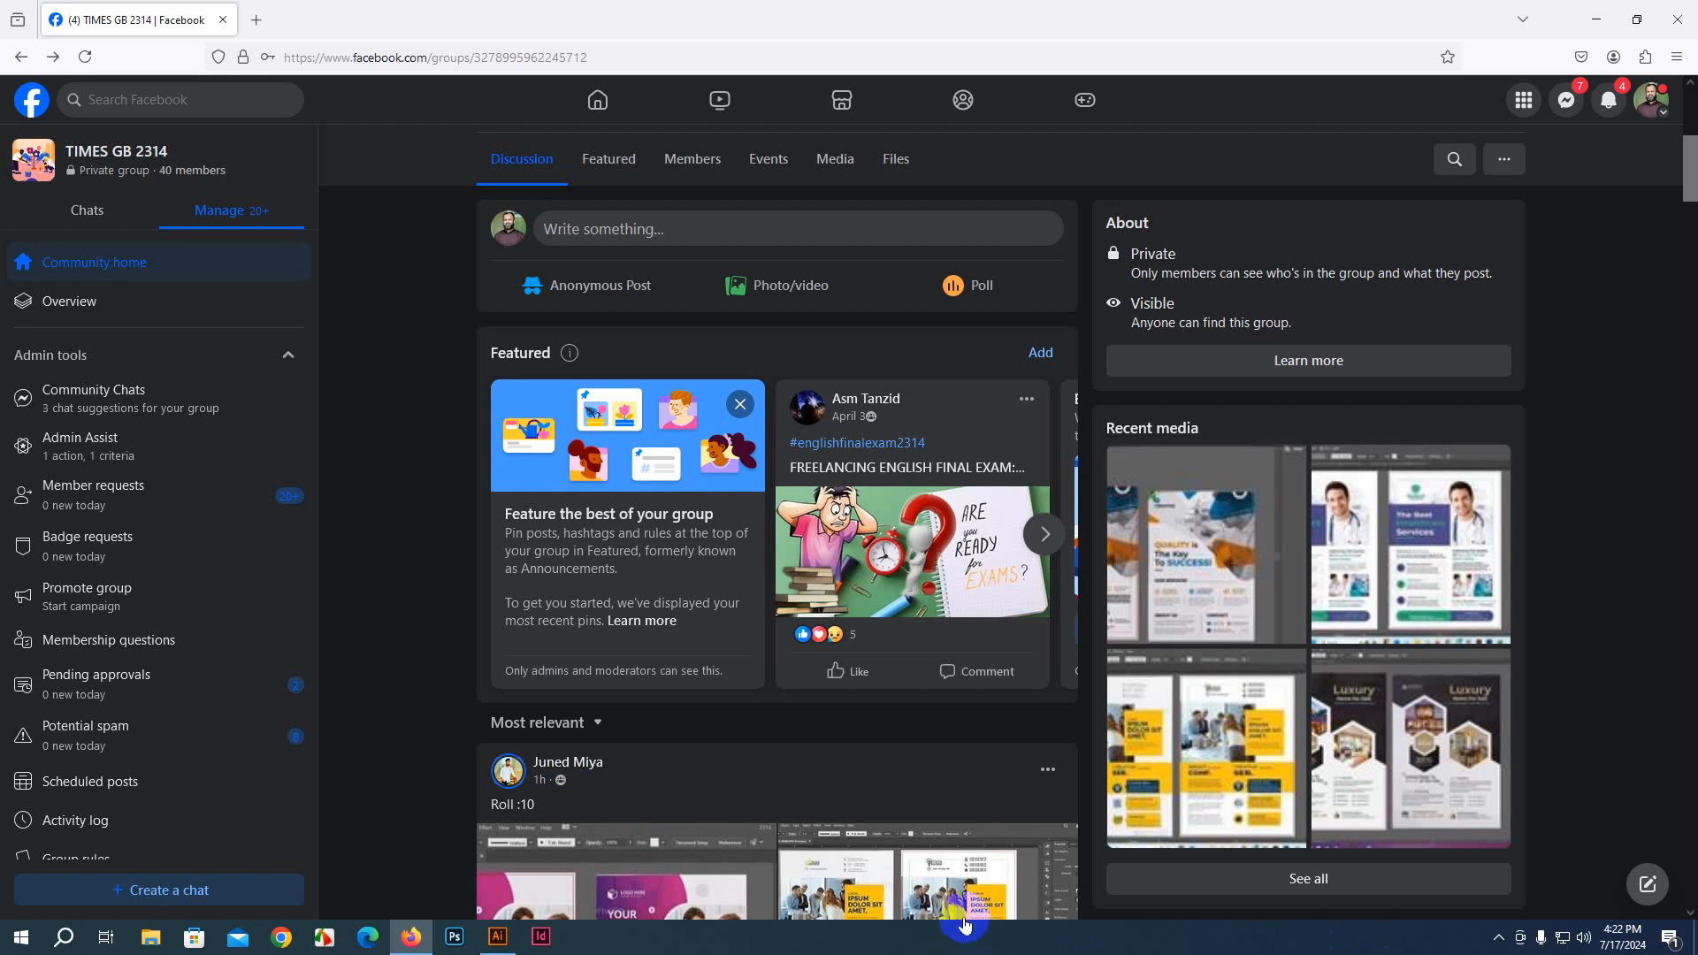
scroll(902, 857, "down", 2)
scroll(902, 856, "down", 3)
scroll(777, 707, "up", 6)
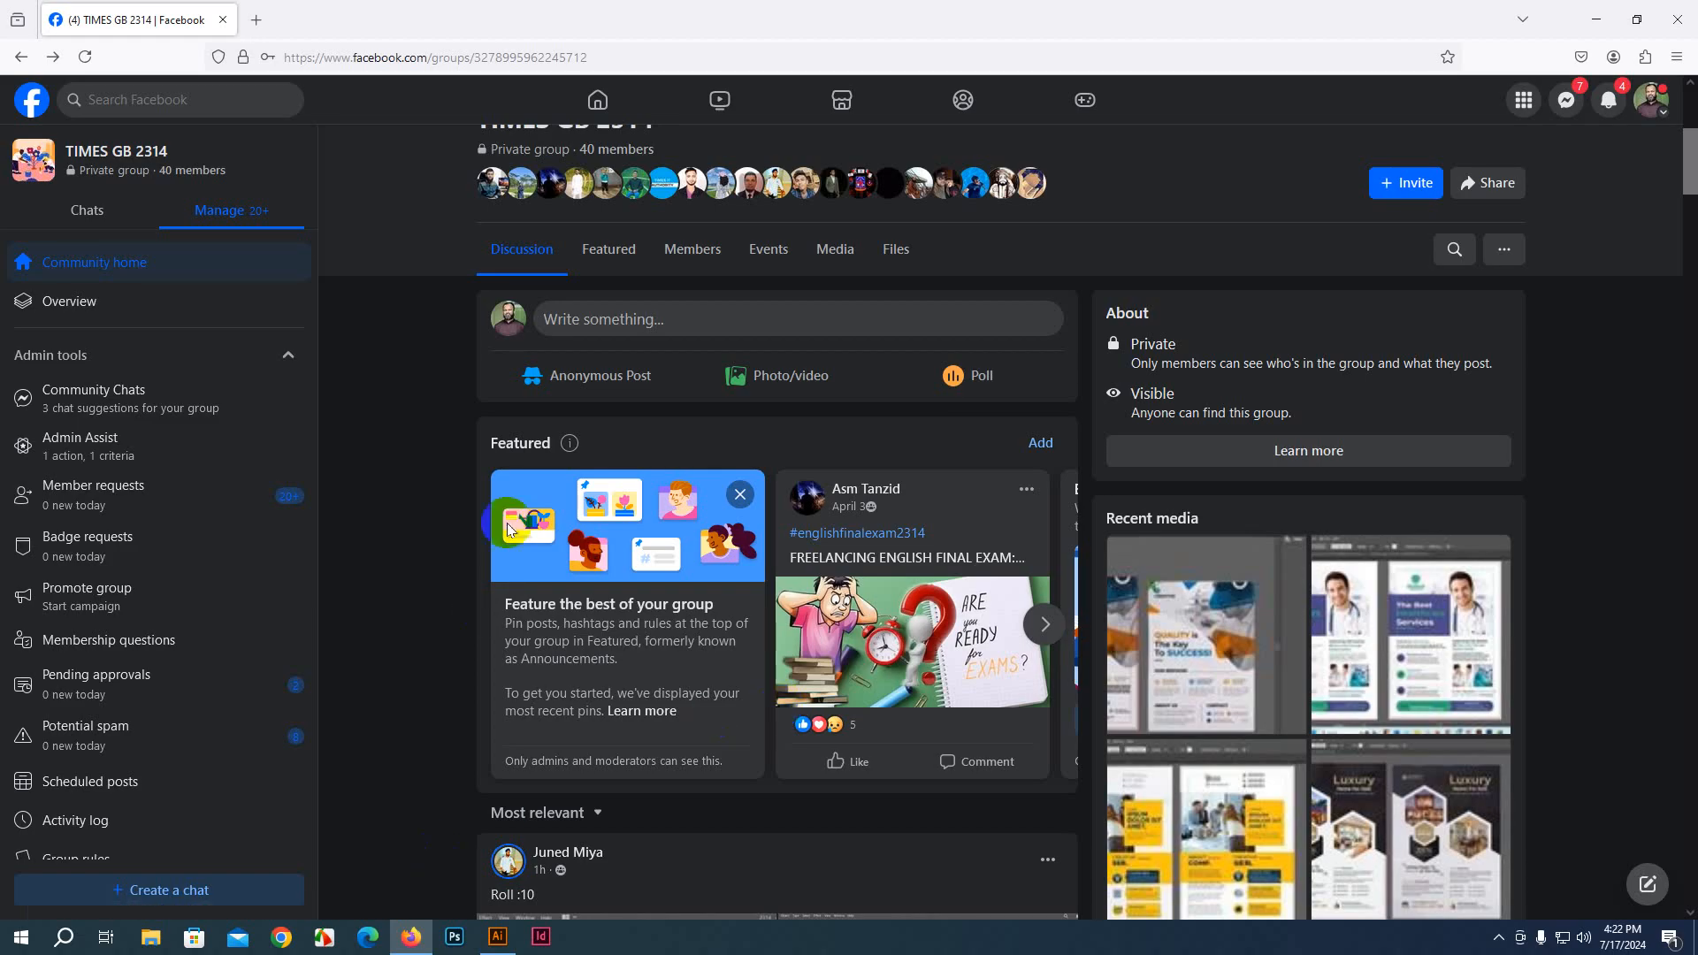
left_click(543, 941)
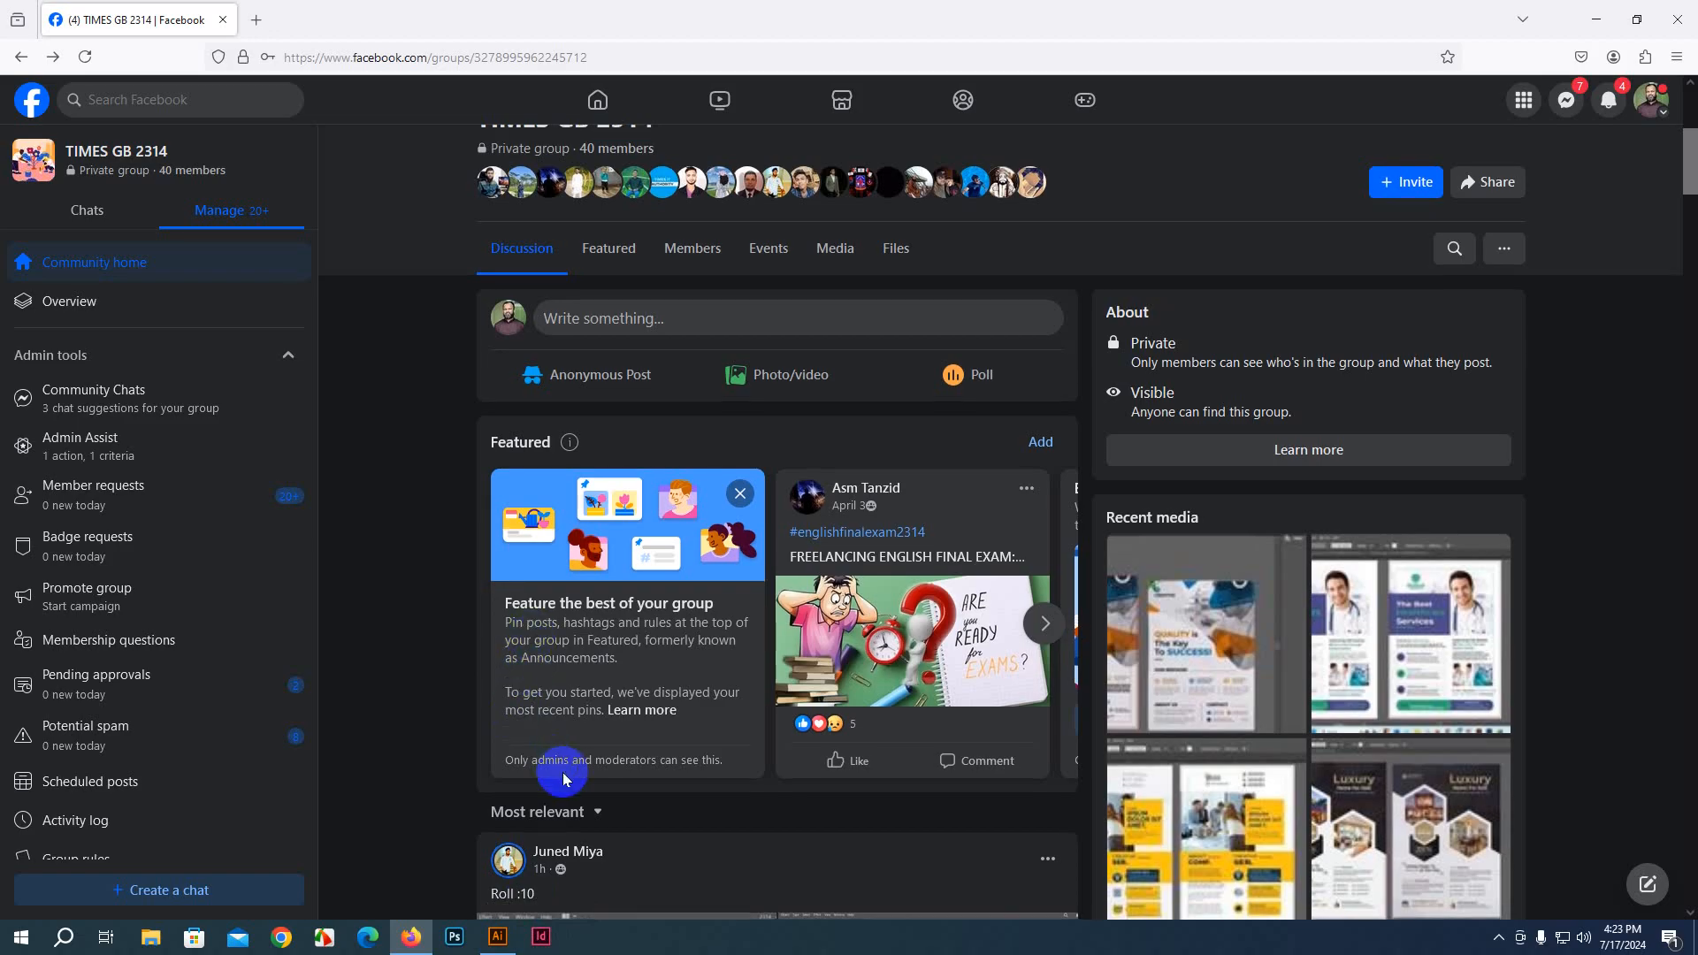
scroll(575, 707, "down", 10)
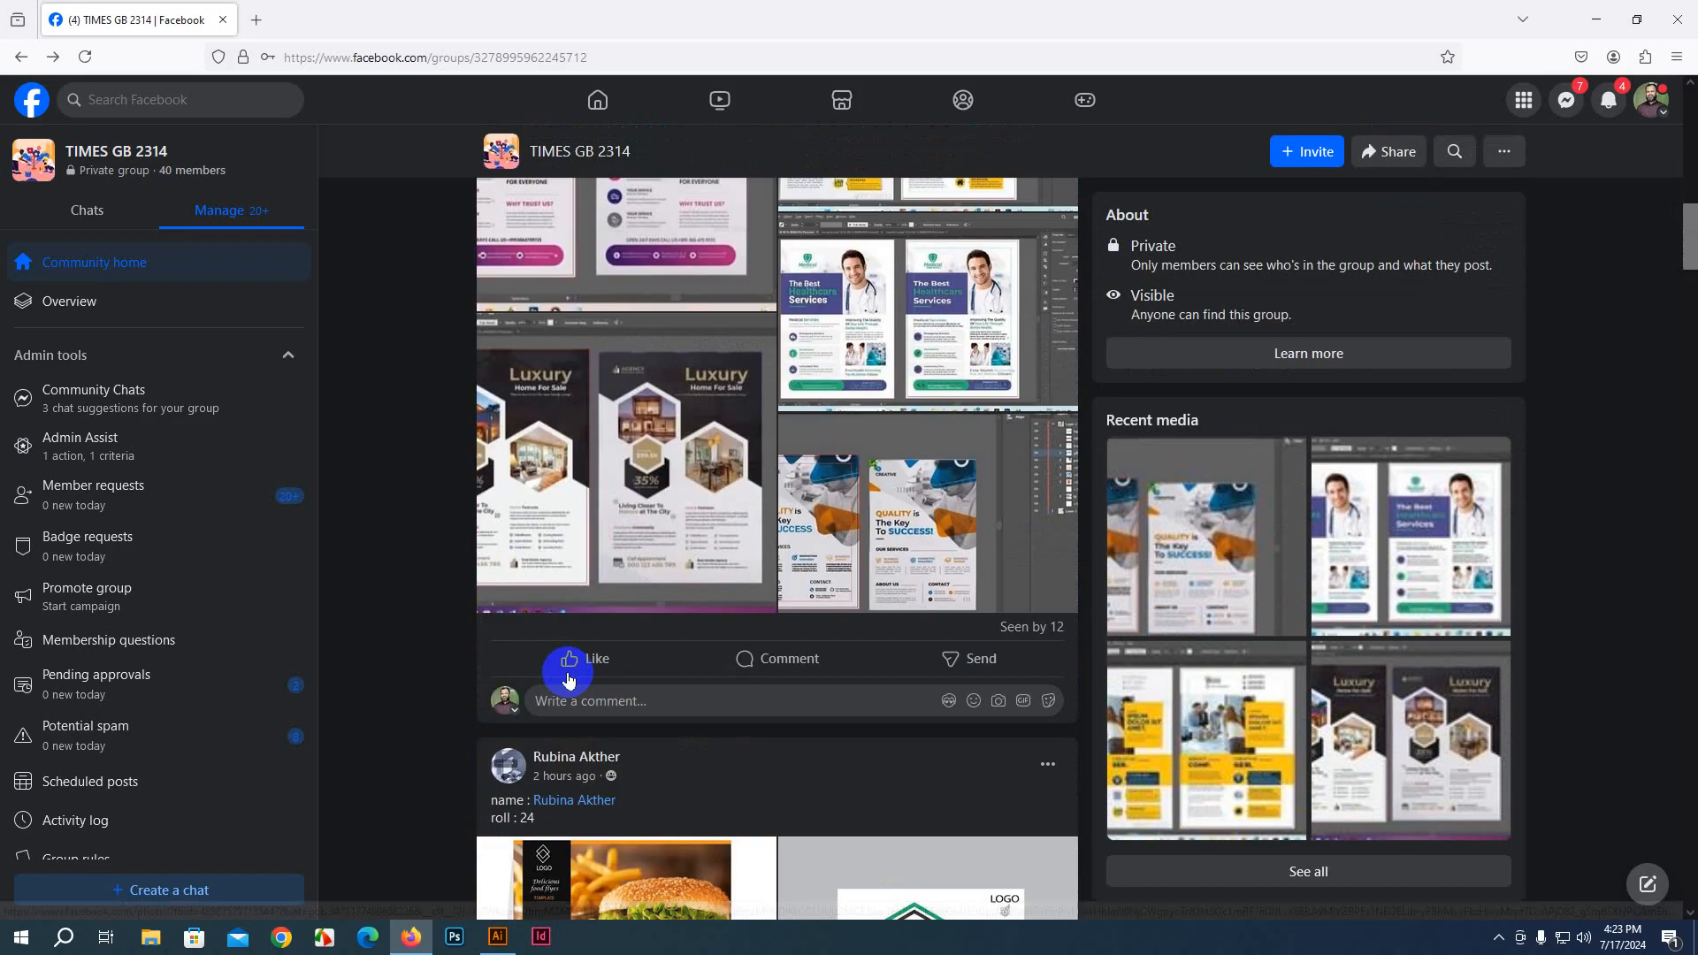
scroll(568, 679, "down", 4)
Switch to Illustrator and draw a gradient-filled rectangle about 2.99 by 3.76 in near the middle of the artboard
left_click(497, 936)
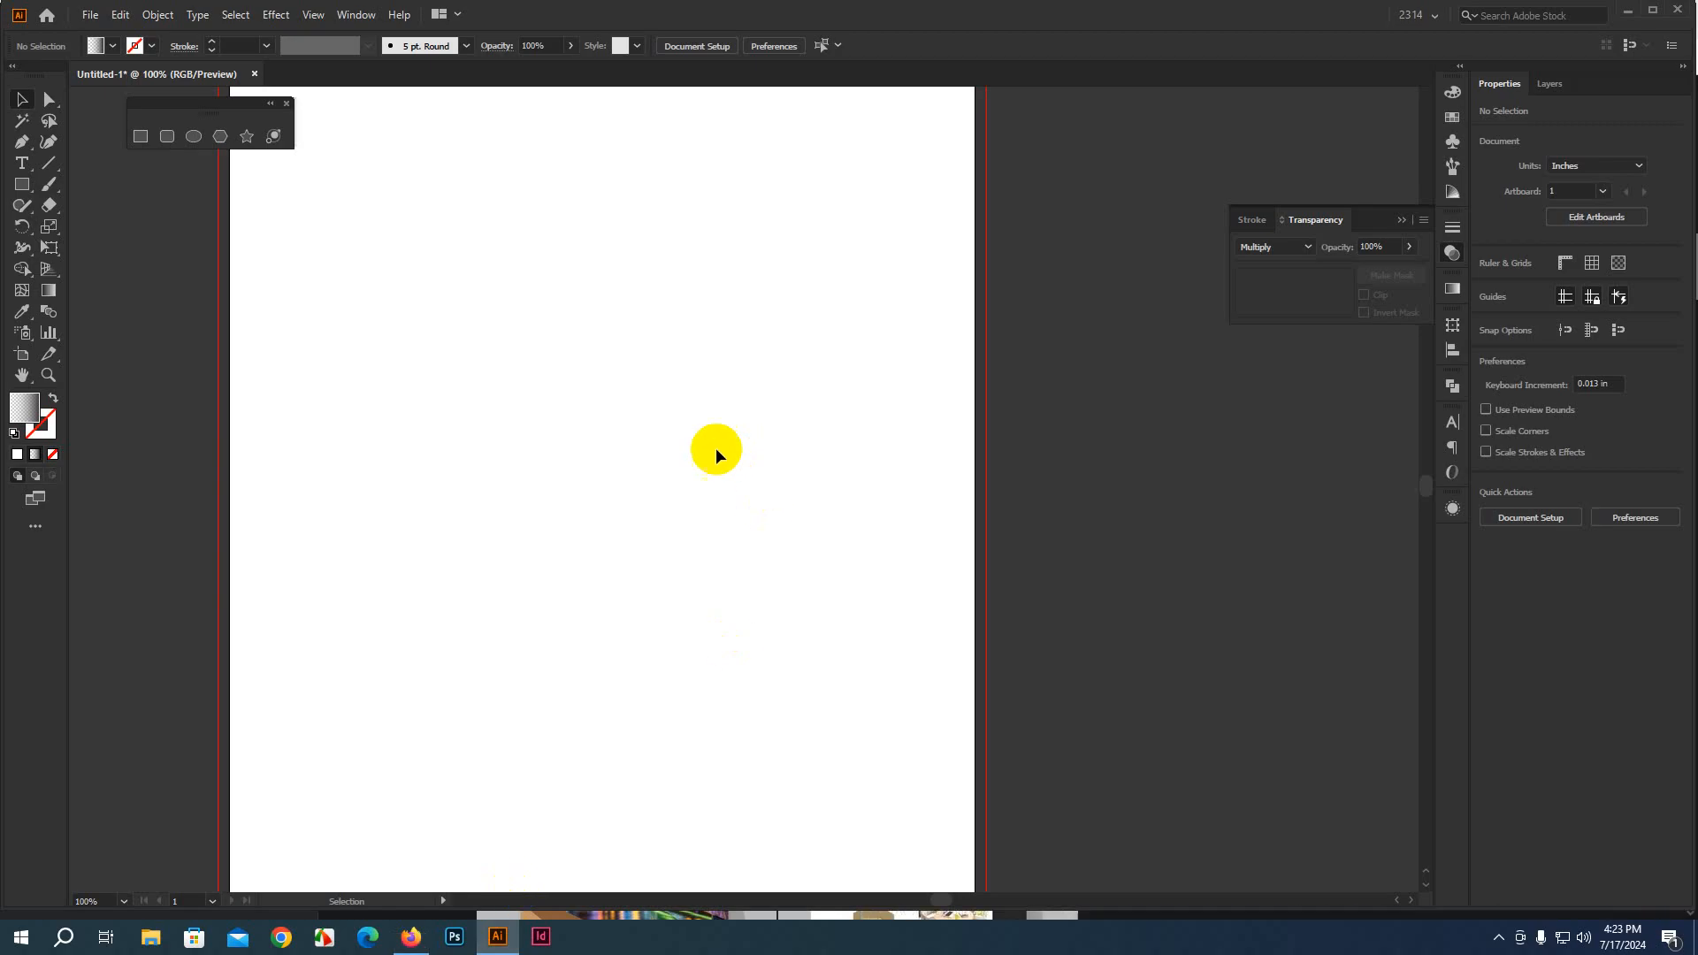
left_click(141, 136)
left_click_drag(428, 345, 697, 683)
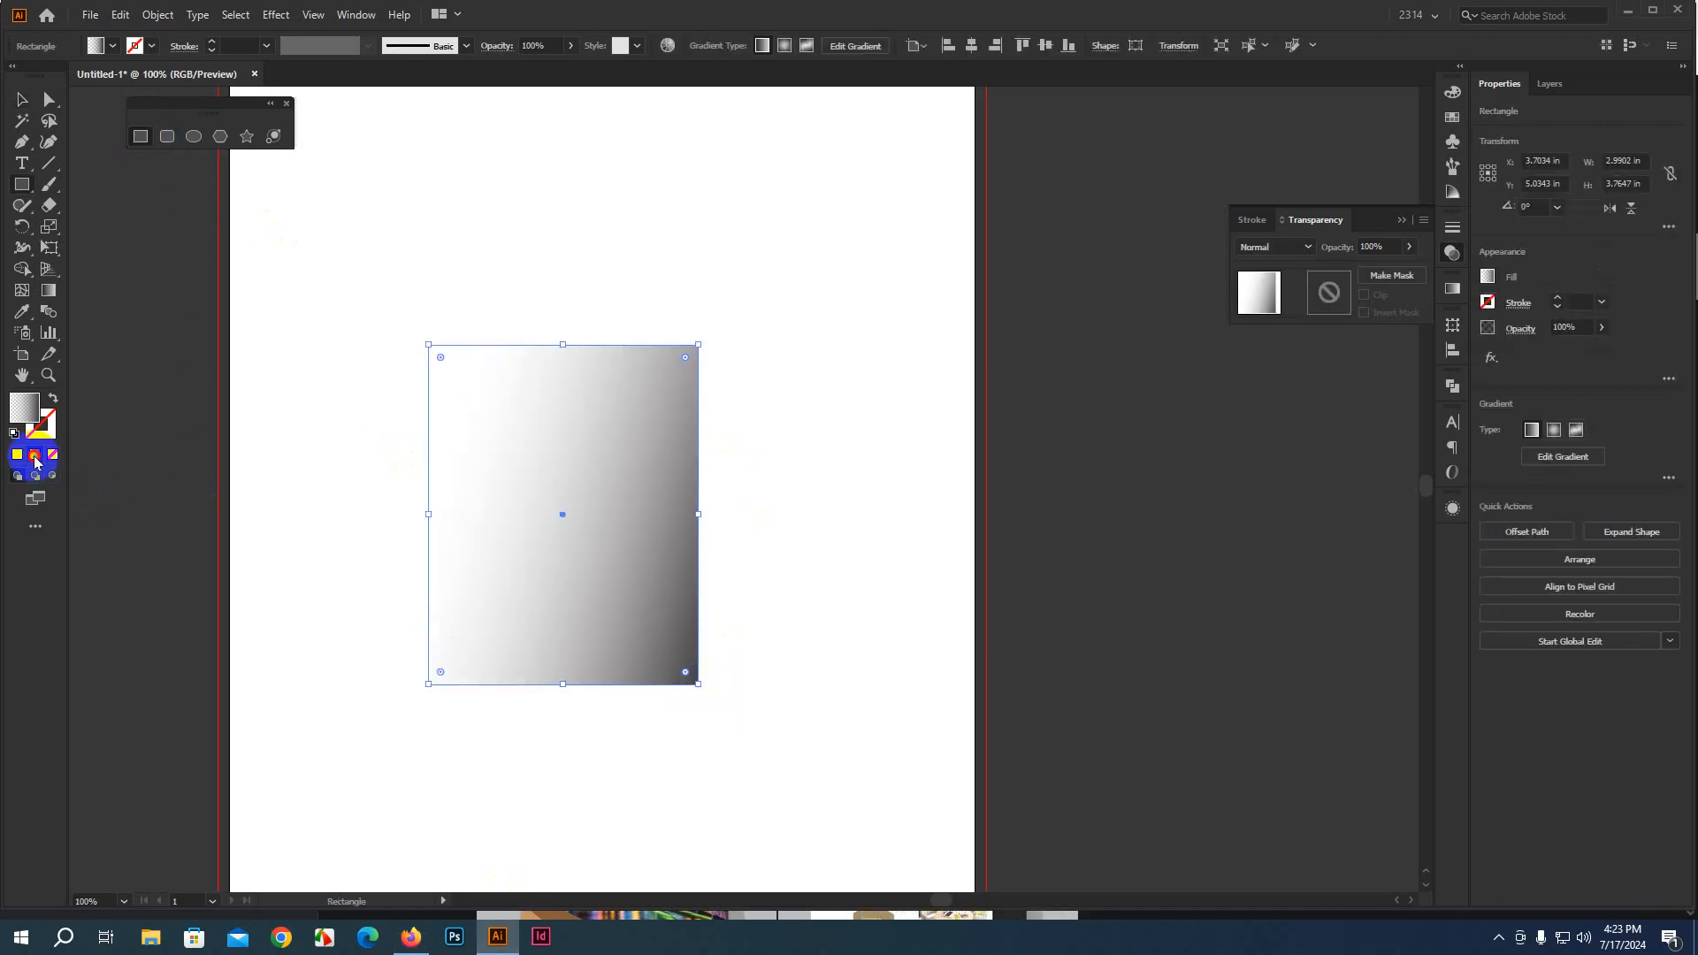
Apply the White, Black gradient preset to the new rectangle, leaving its blending mode at Normal
left_click(1275, 247)
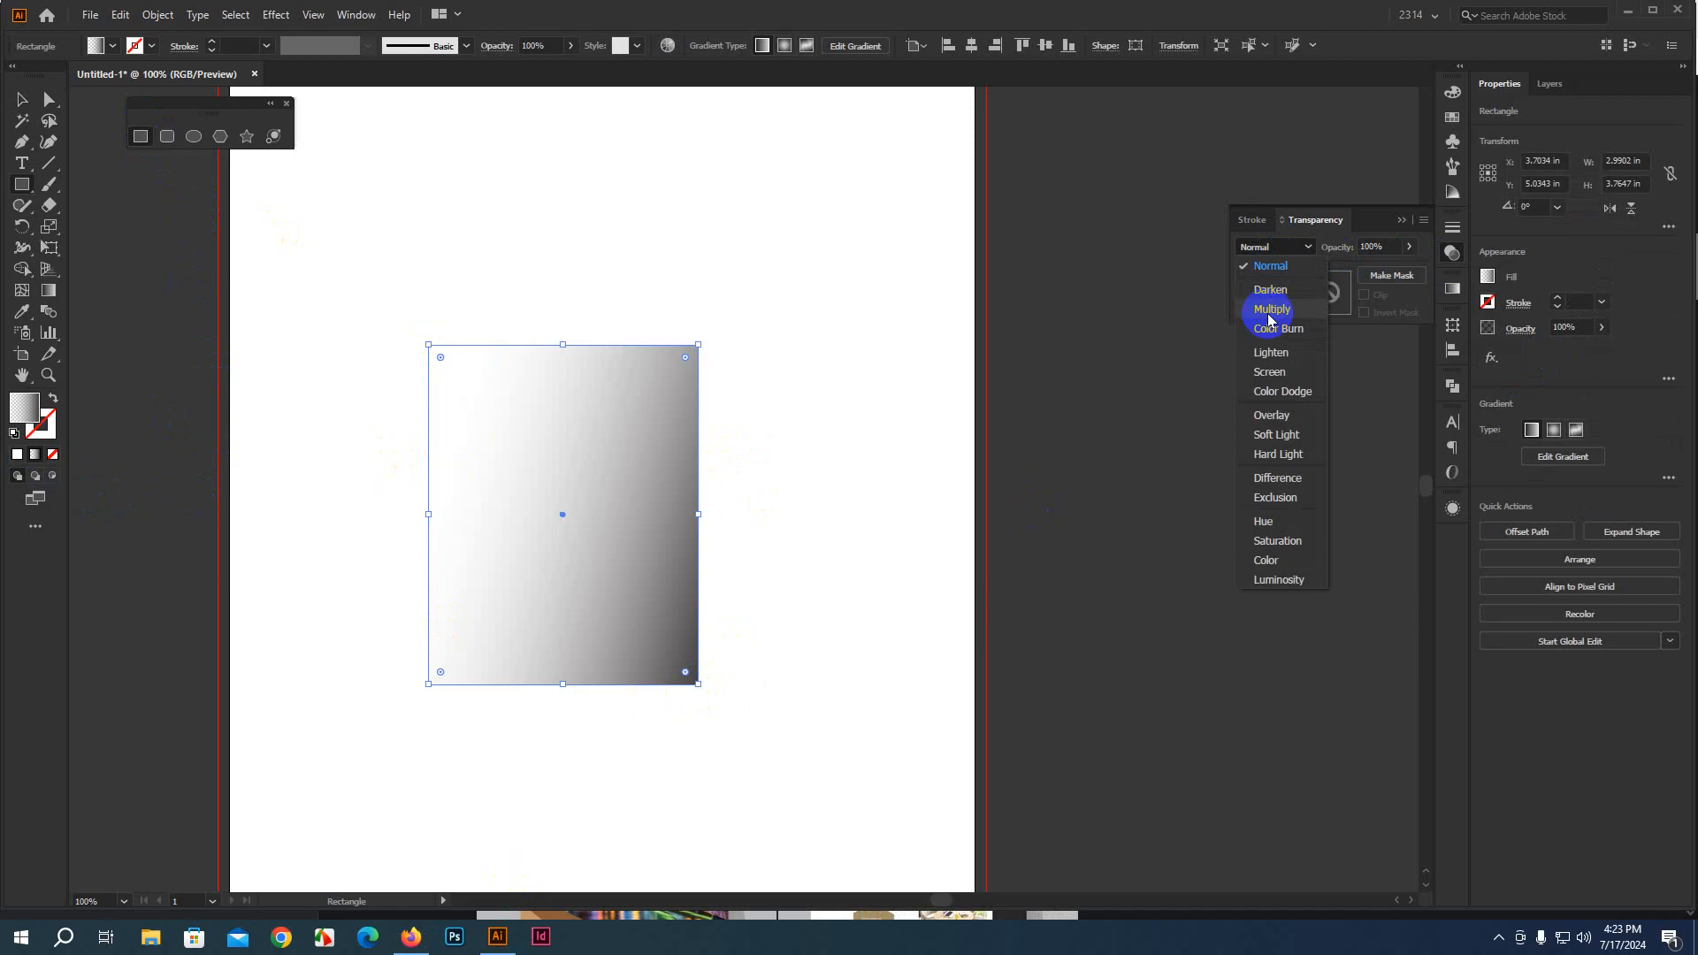
left_click(1446, 290)
left_click(1268, 246)
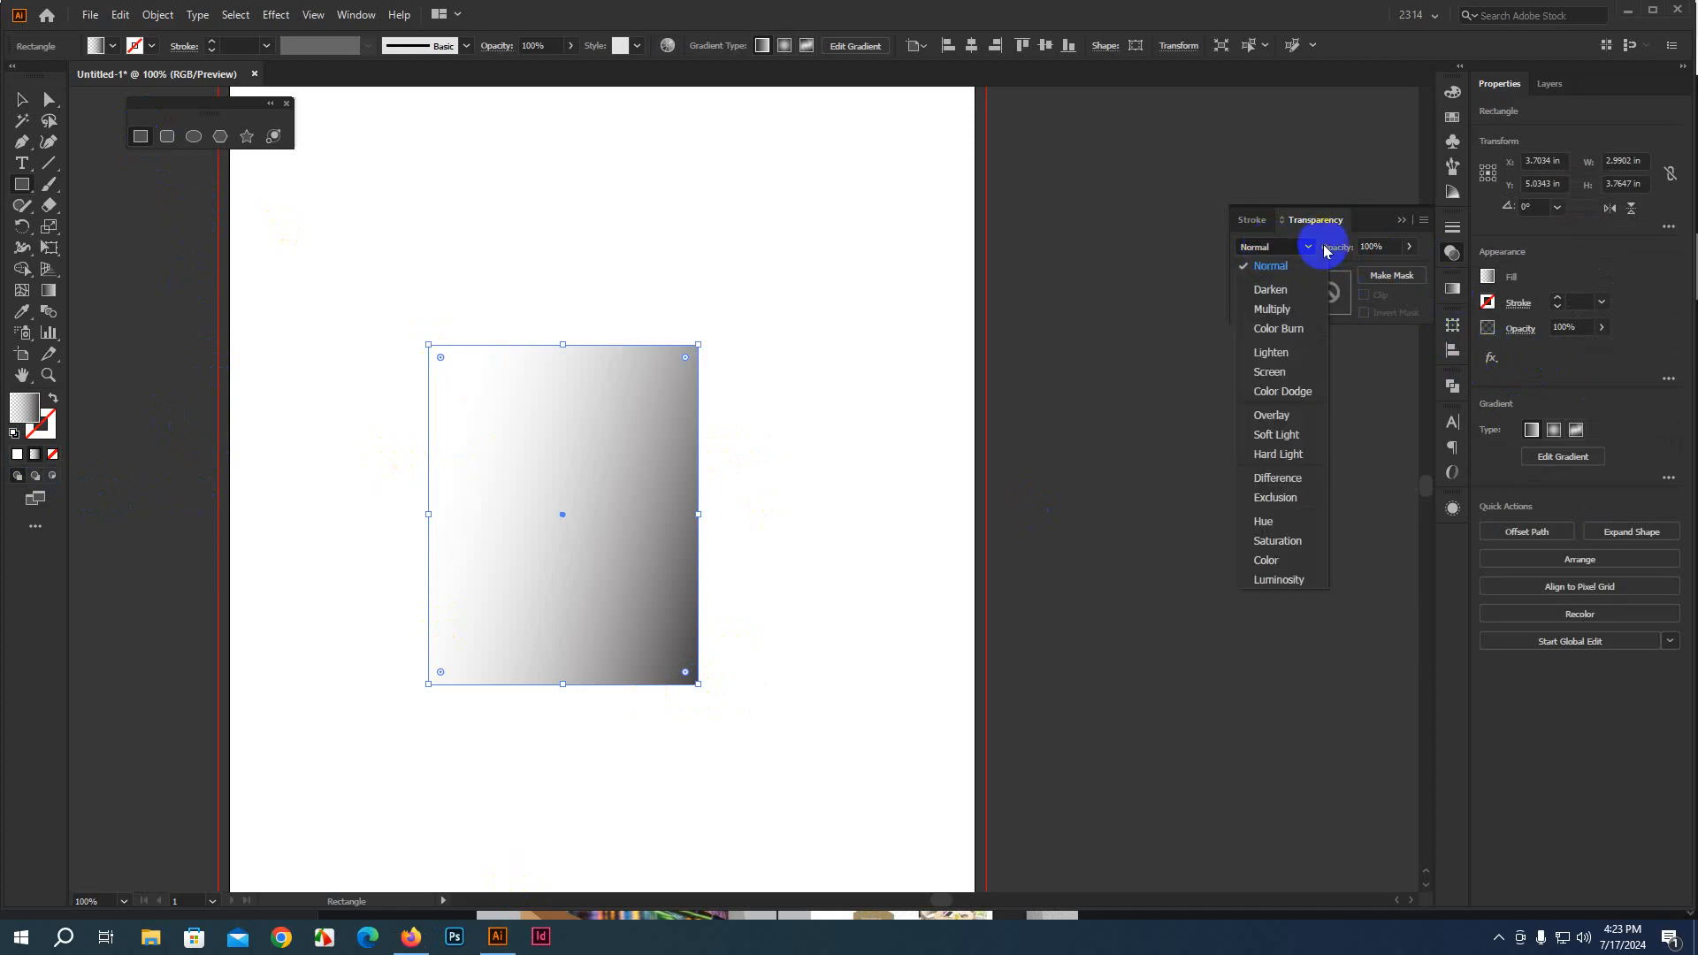
left_click(1451, 289)
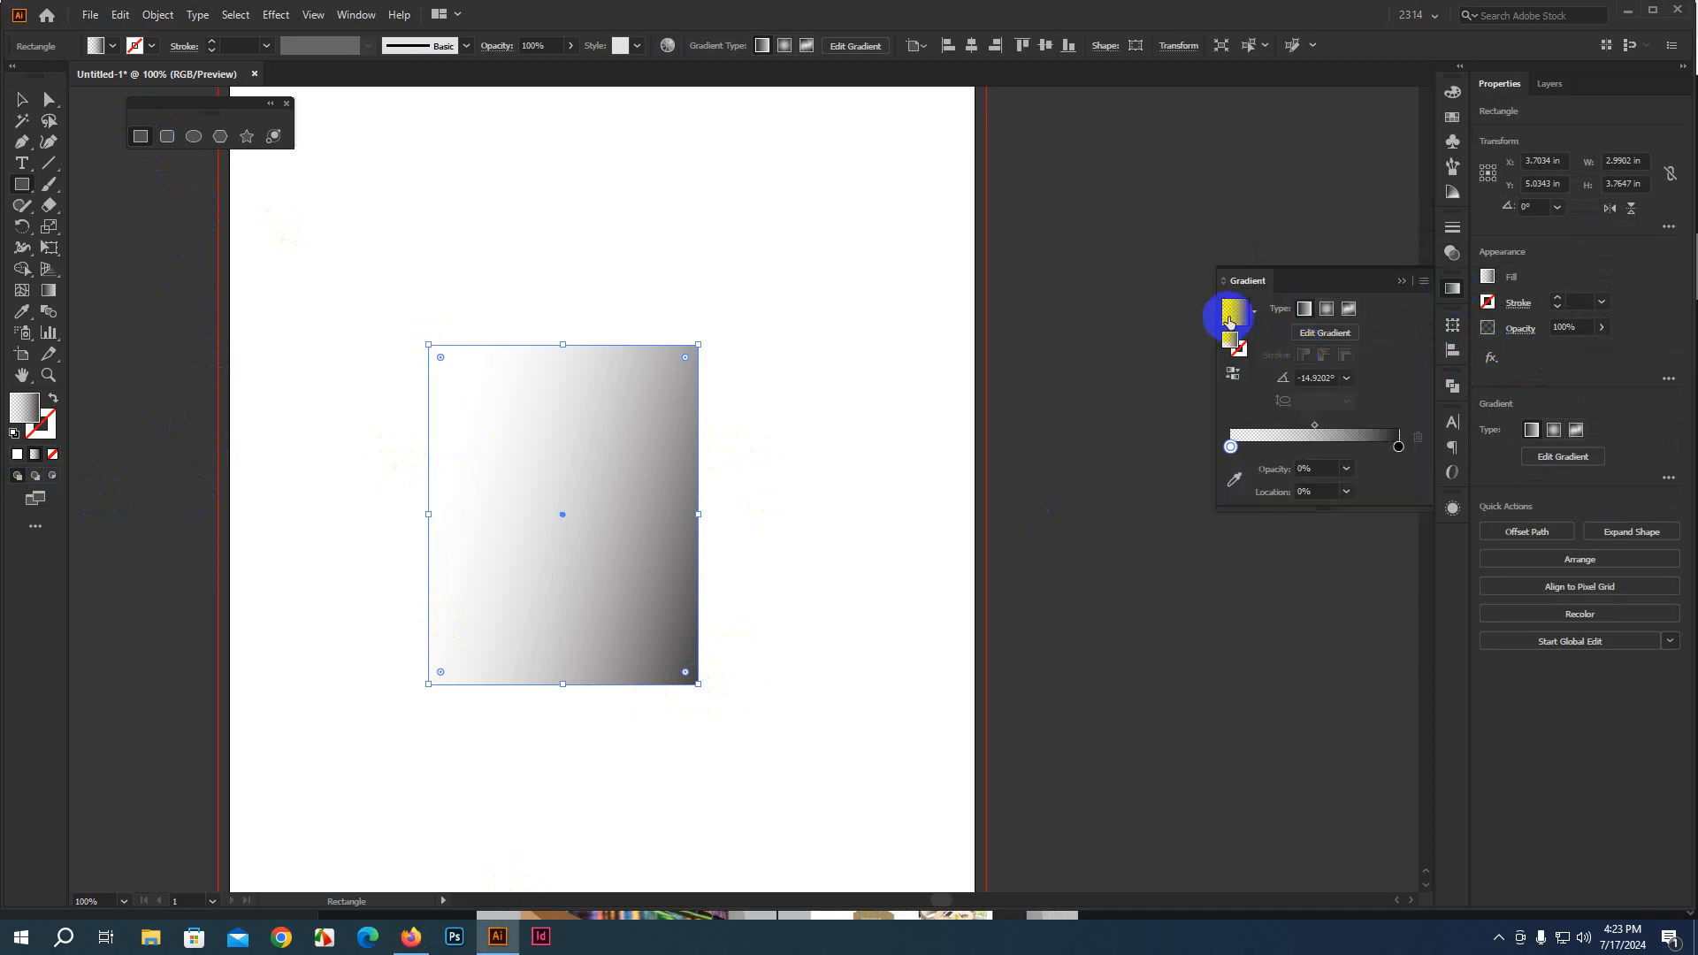
left_click(1254, 313)
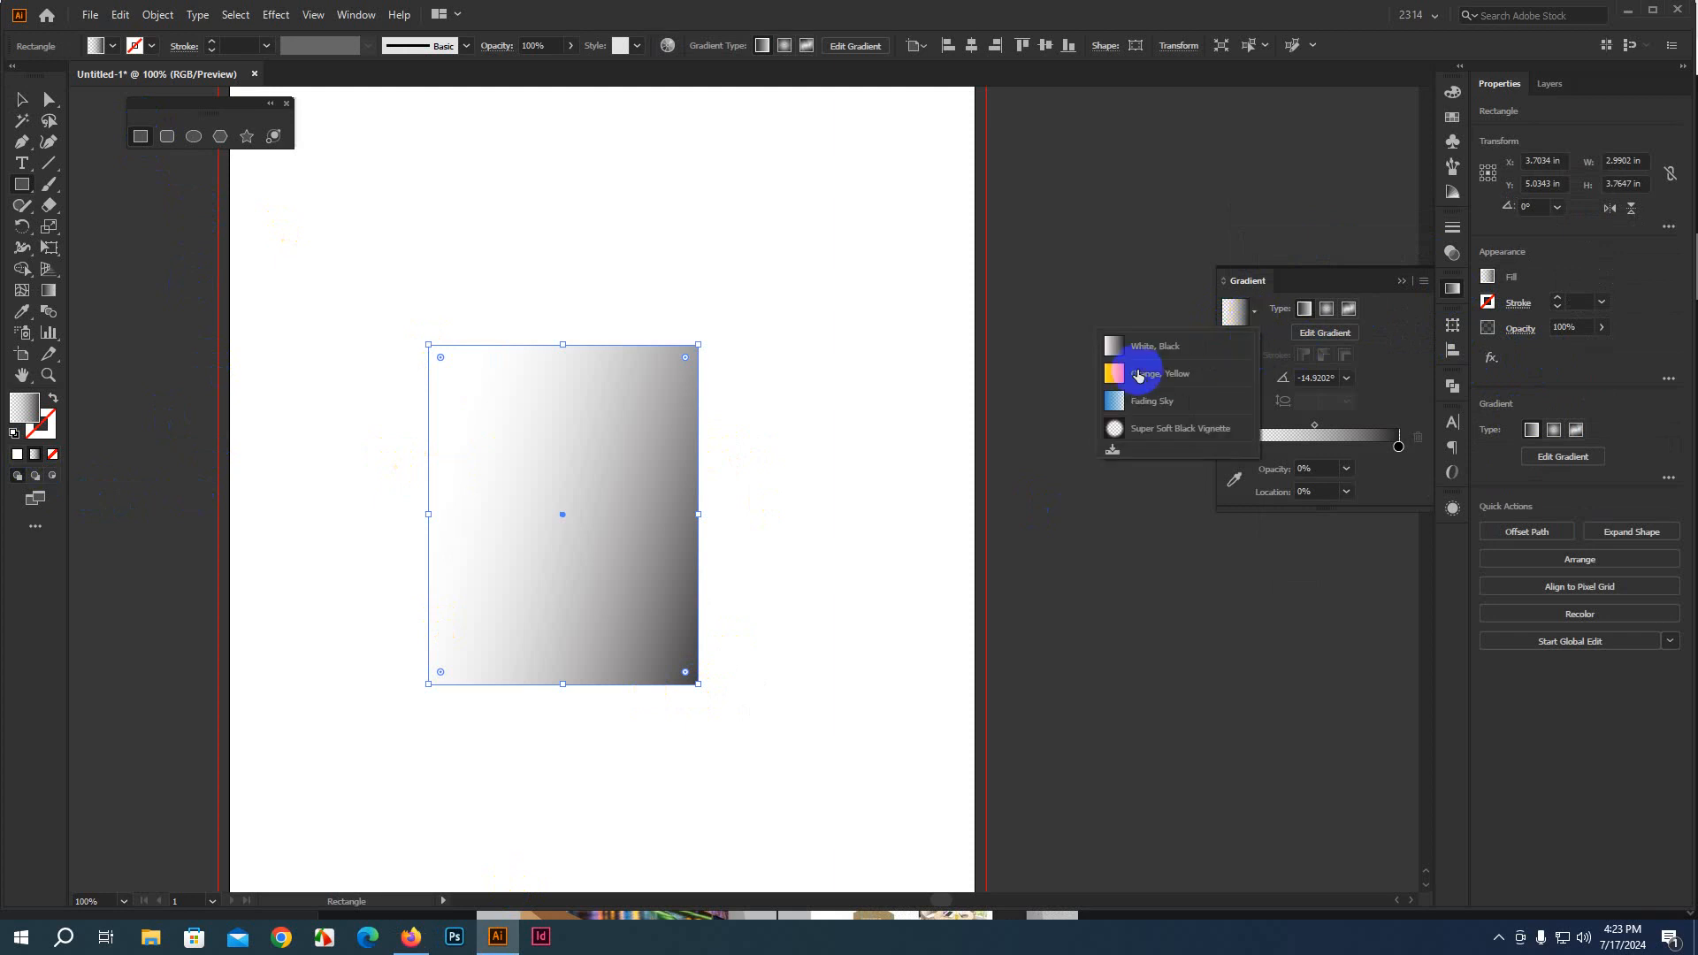
left_click(1143, 346)
Recolor the gradient's black end stop, trying dark blue and settling on a red stop at 100% location
double_click(1398, 448)
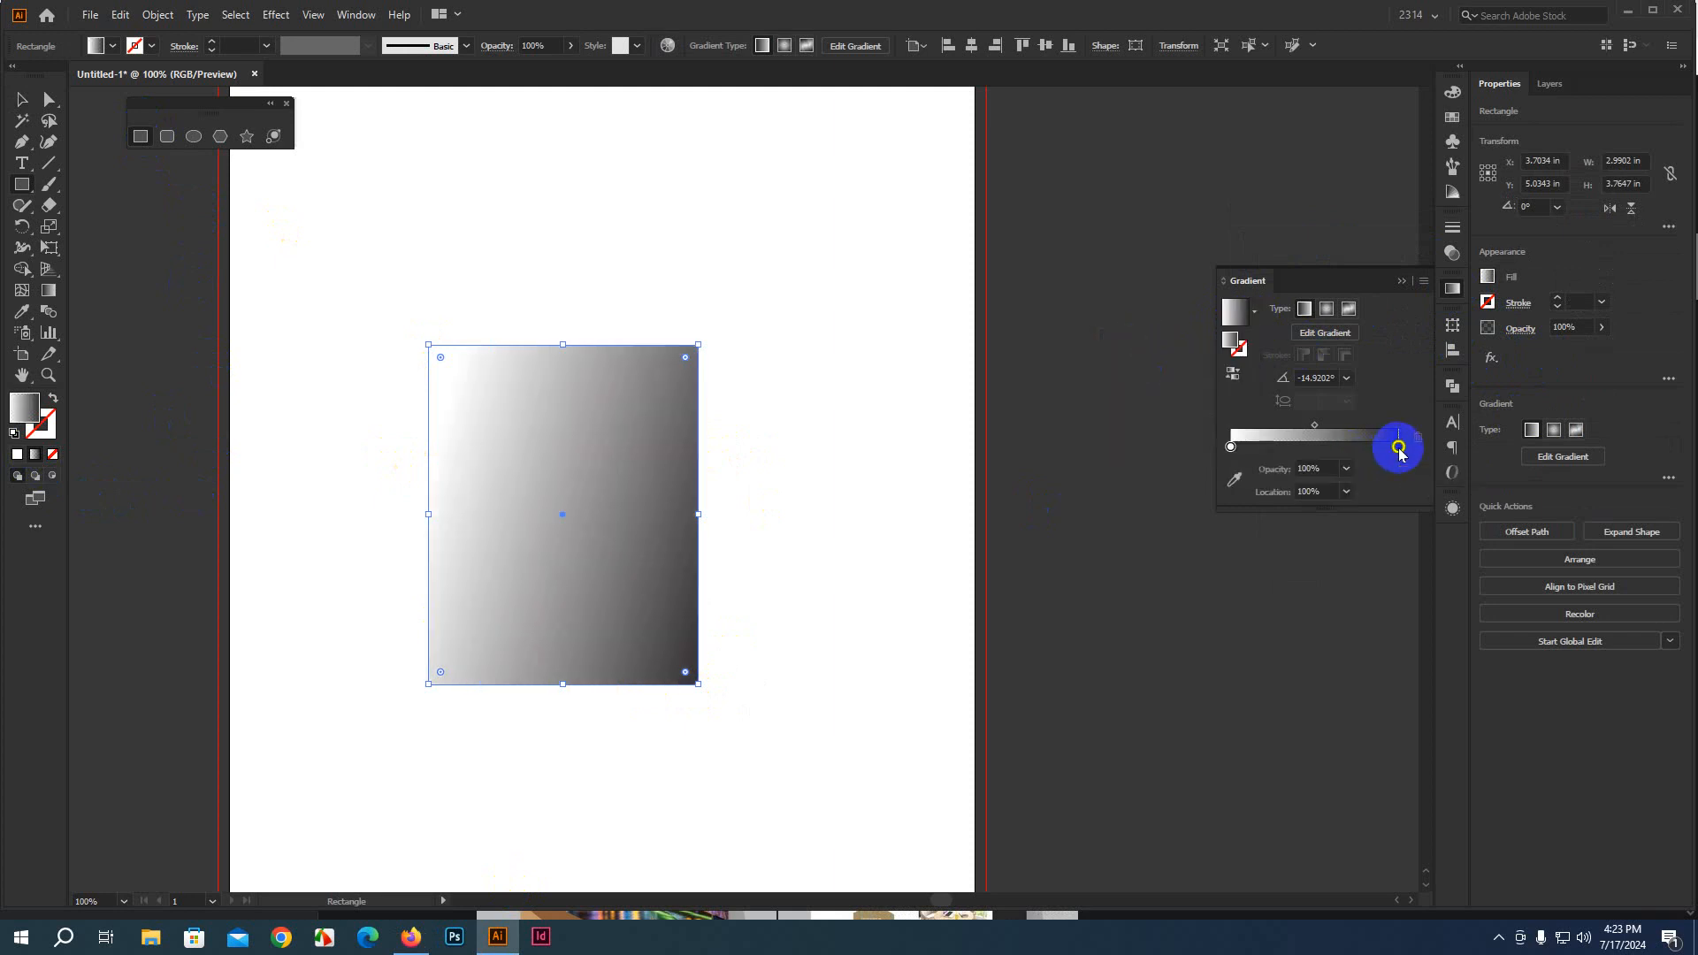
left_click(1275, 509)
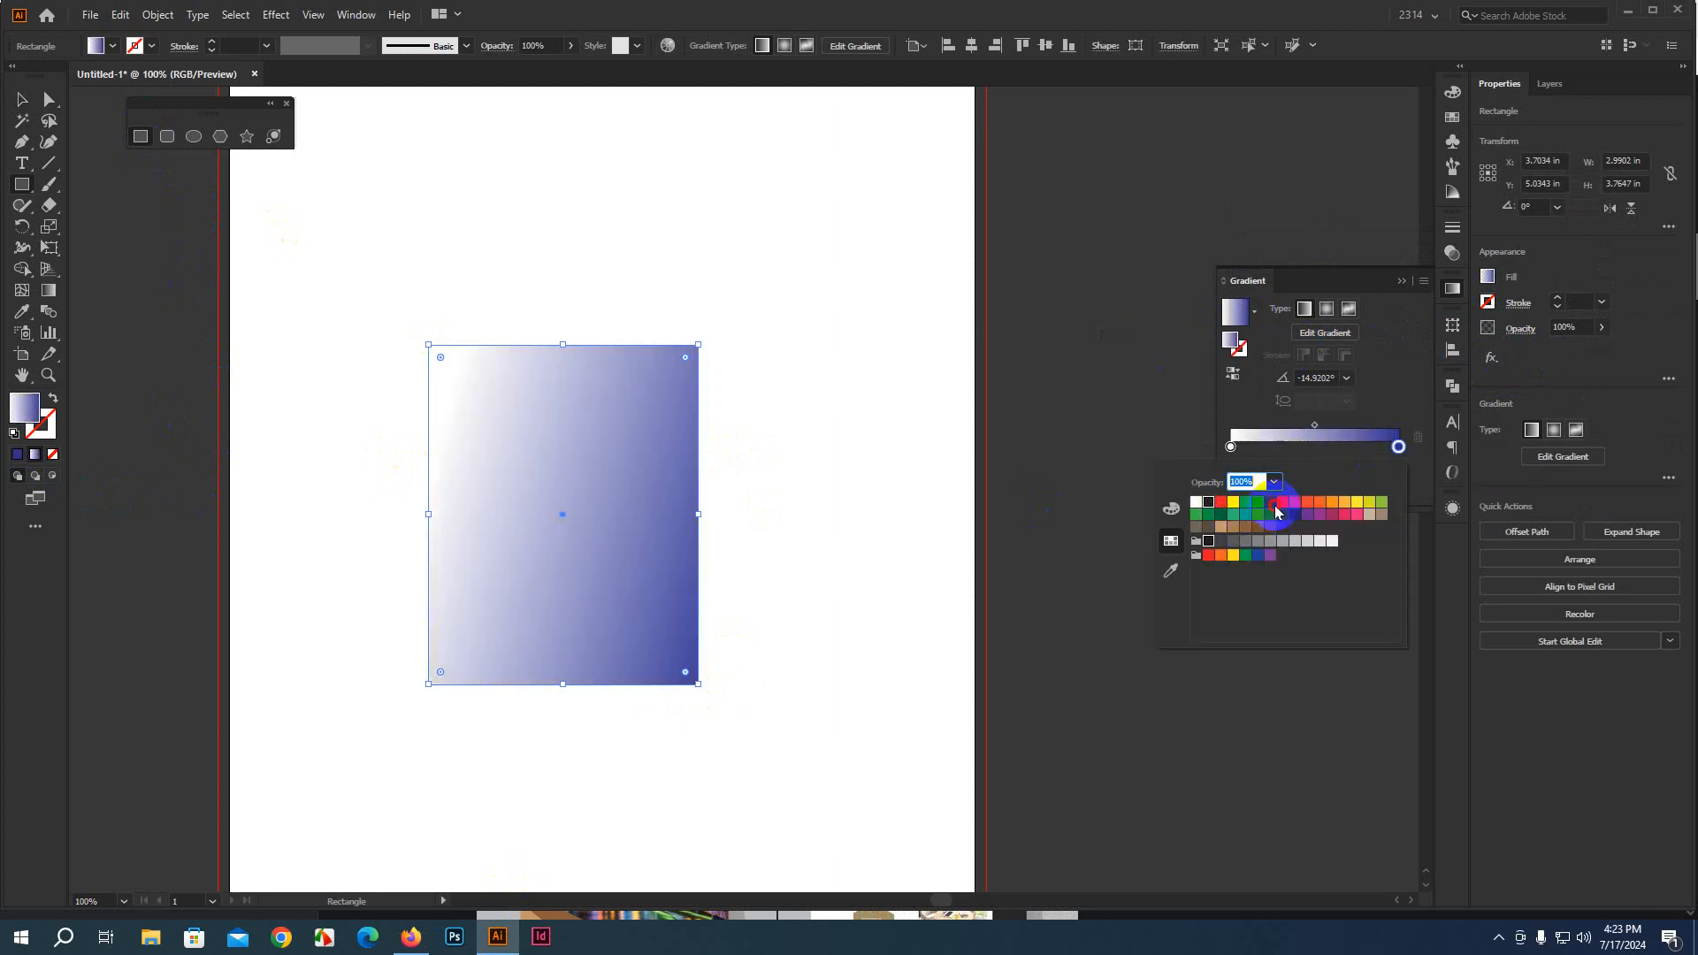
double_click(1232, 446)
left_click(1294, 501)
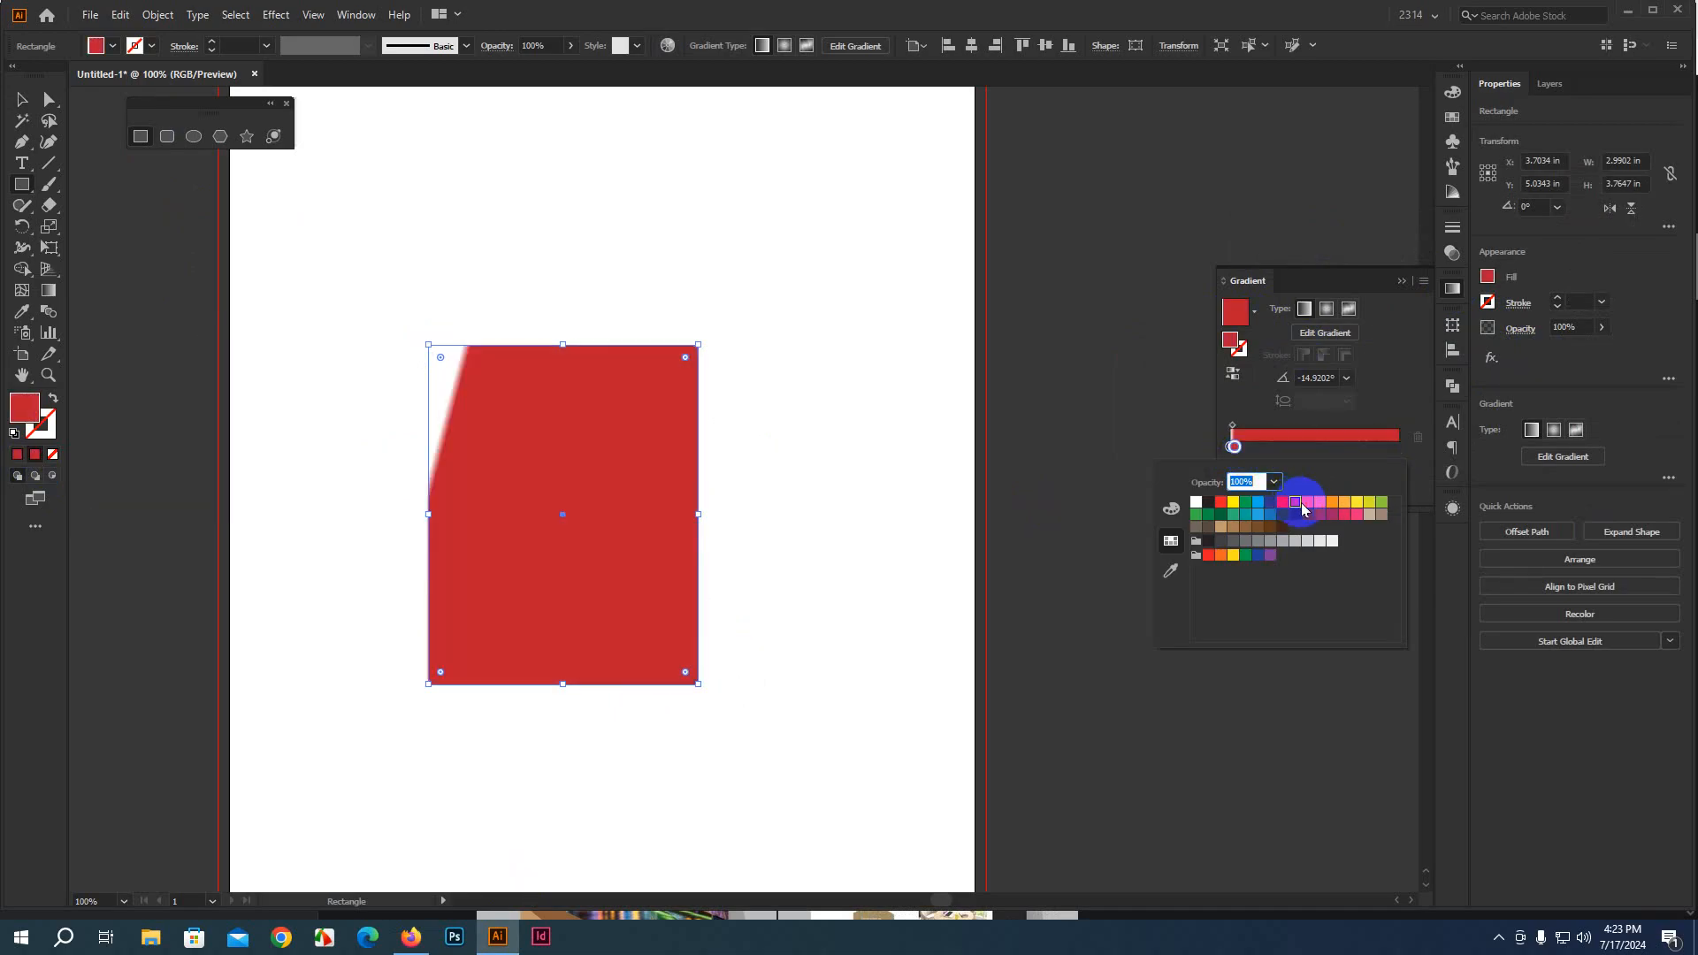
left_click(1233, 446)
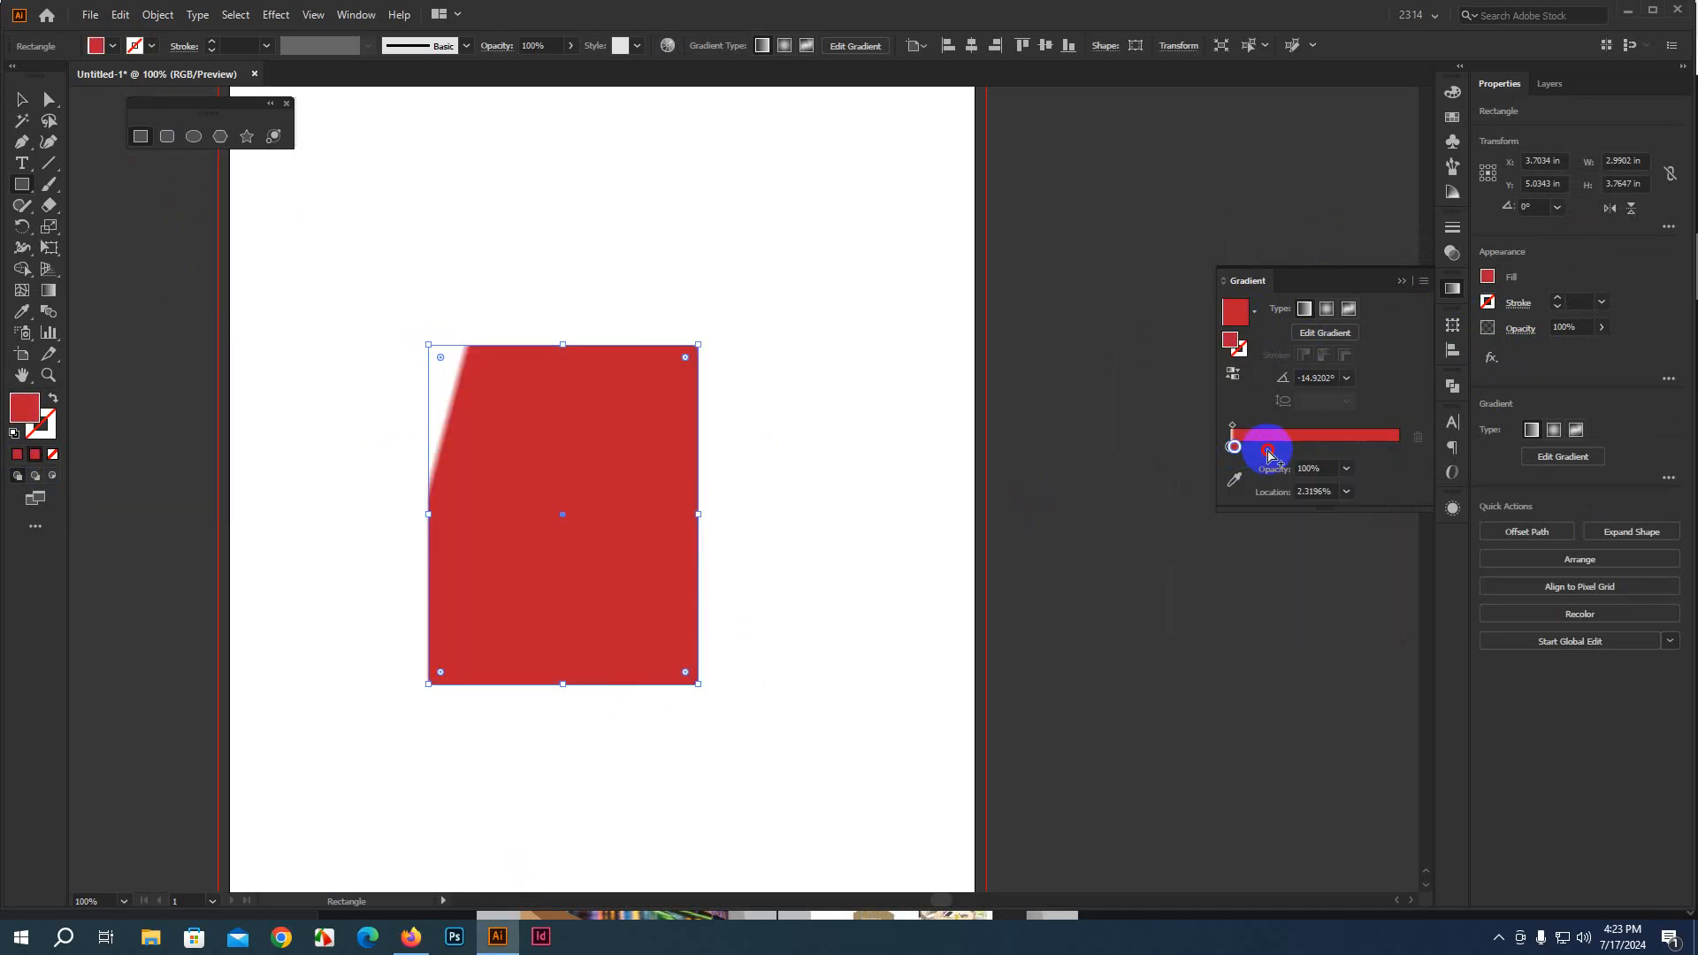
left_click_drag(1236, 449, 1436, 454)
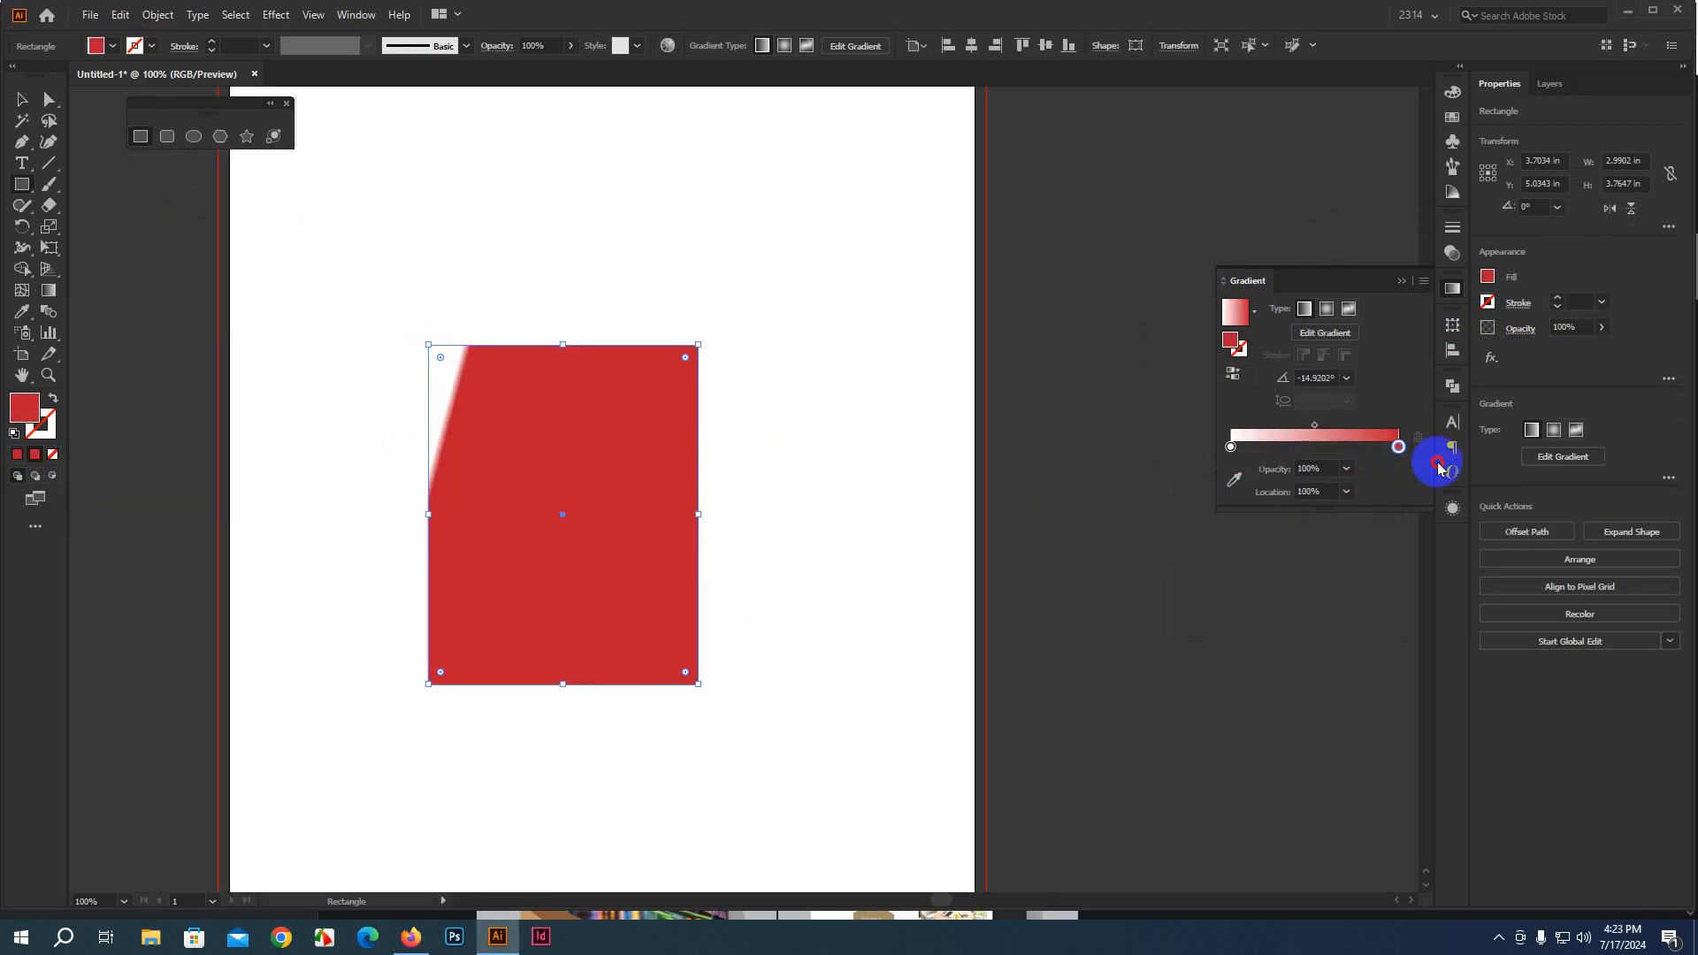
Recolor the gradient's white start stop at 0% location with dark blue
double_click(1230, 447)
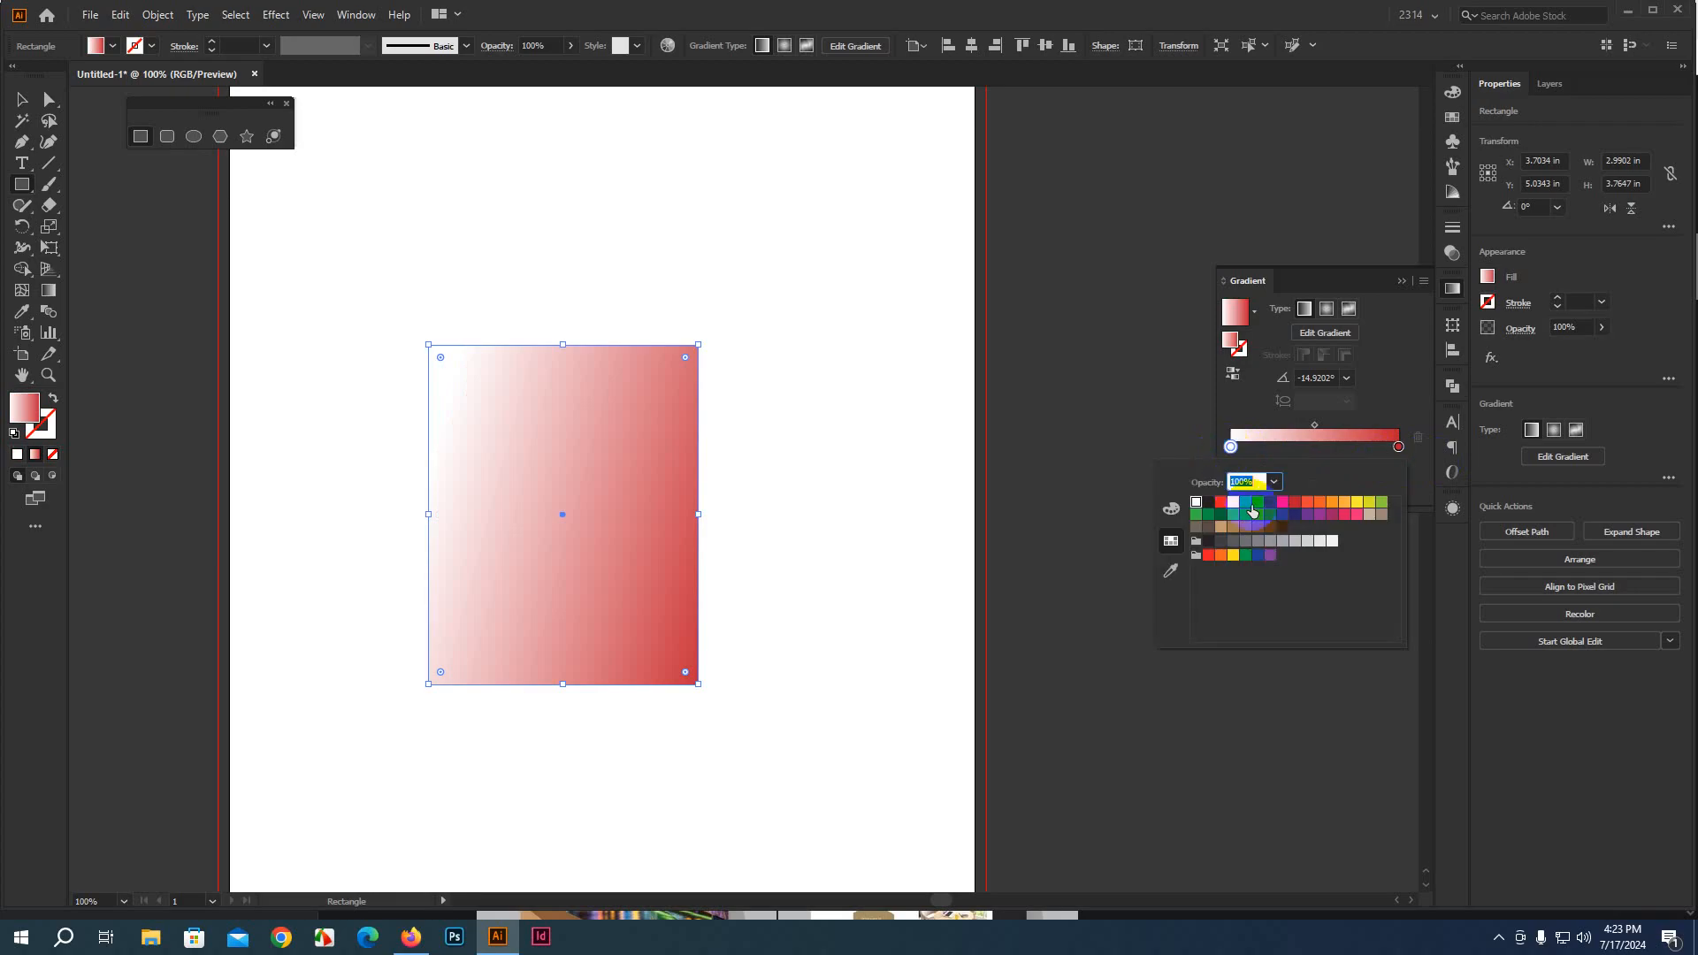
left_click(1273, 508)
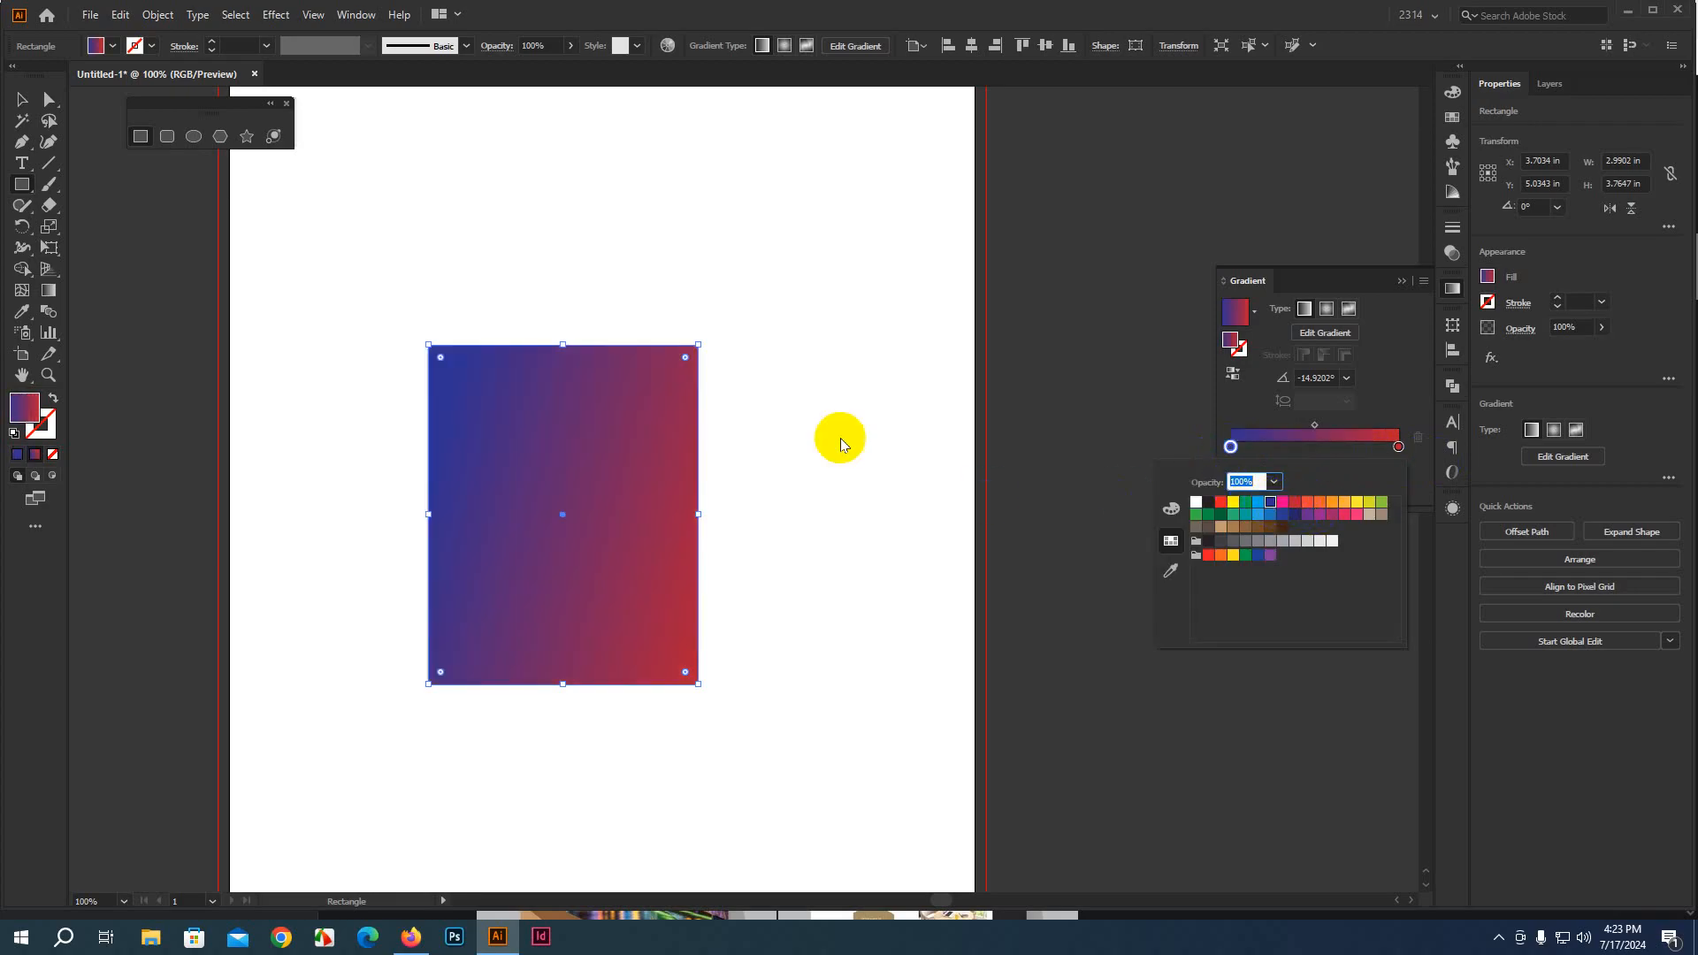
left_click(432, 327)
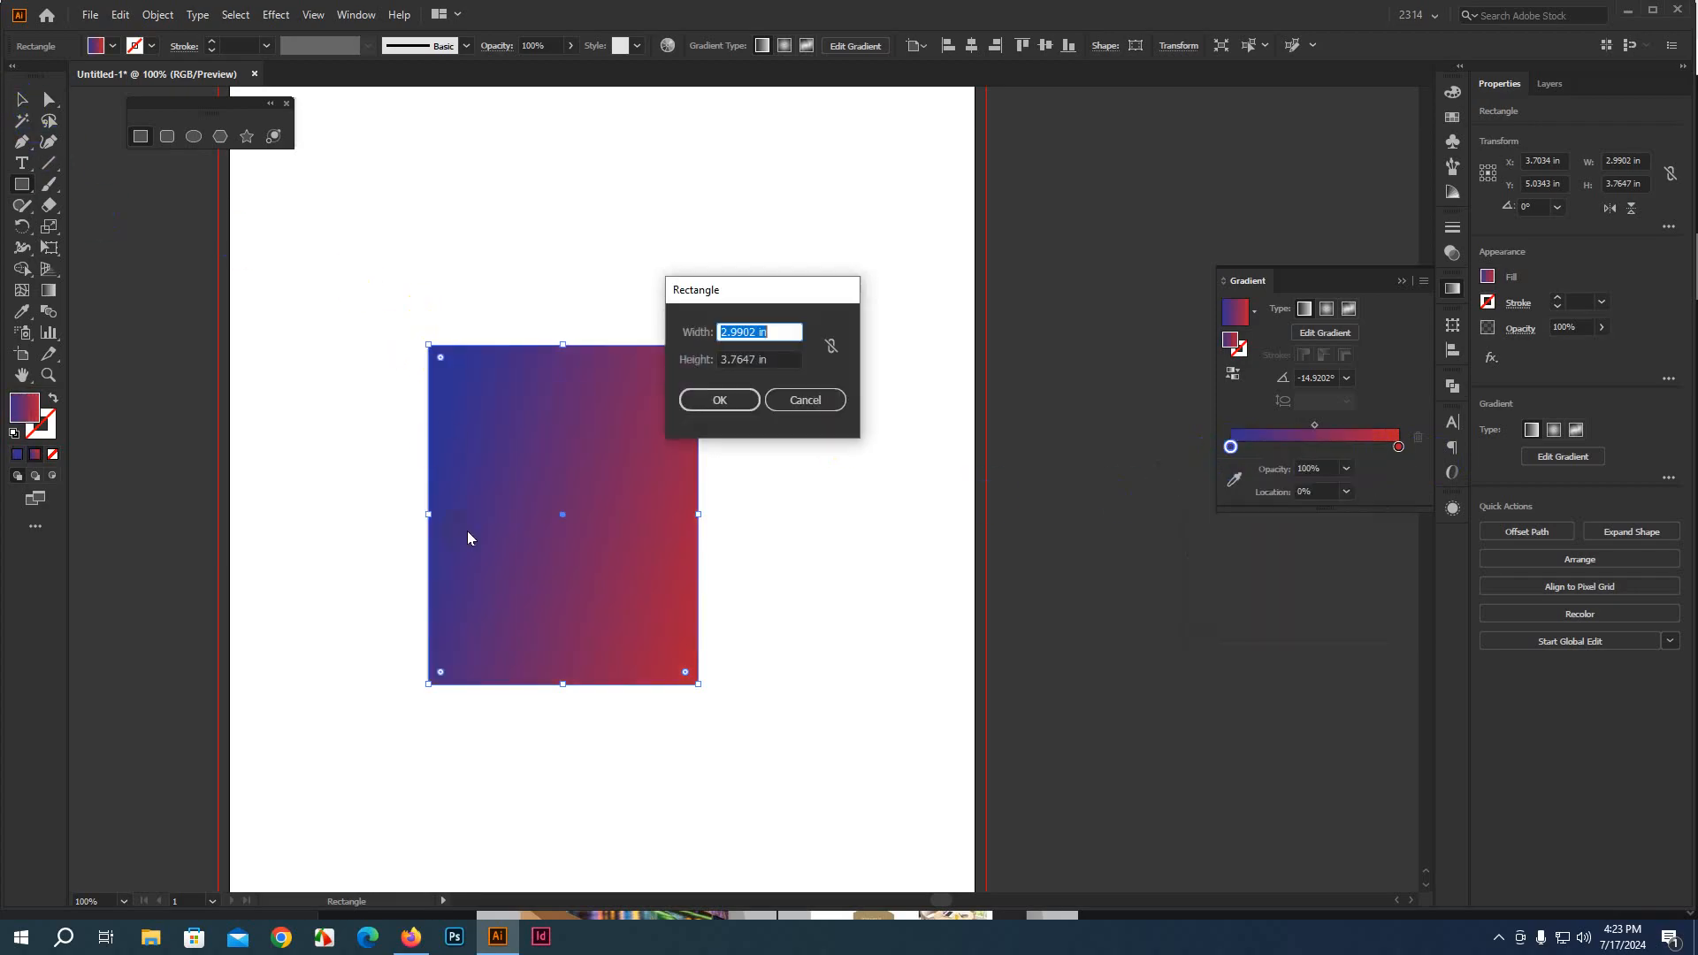
left_click(802, 401)
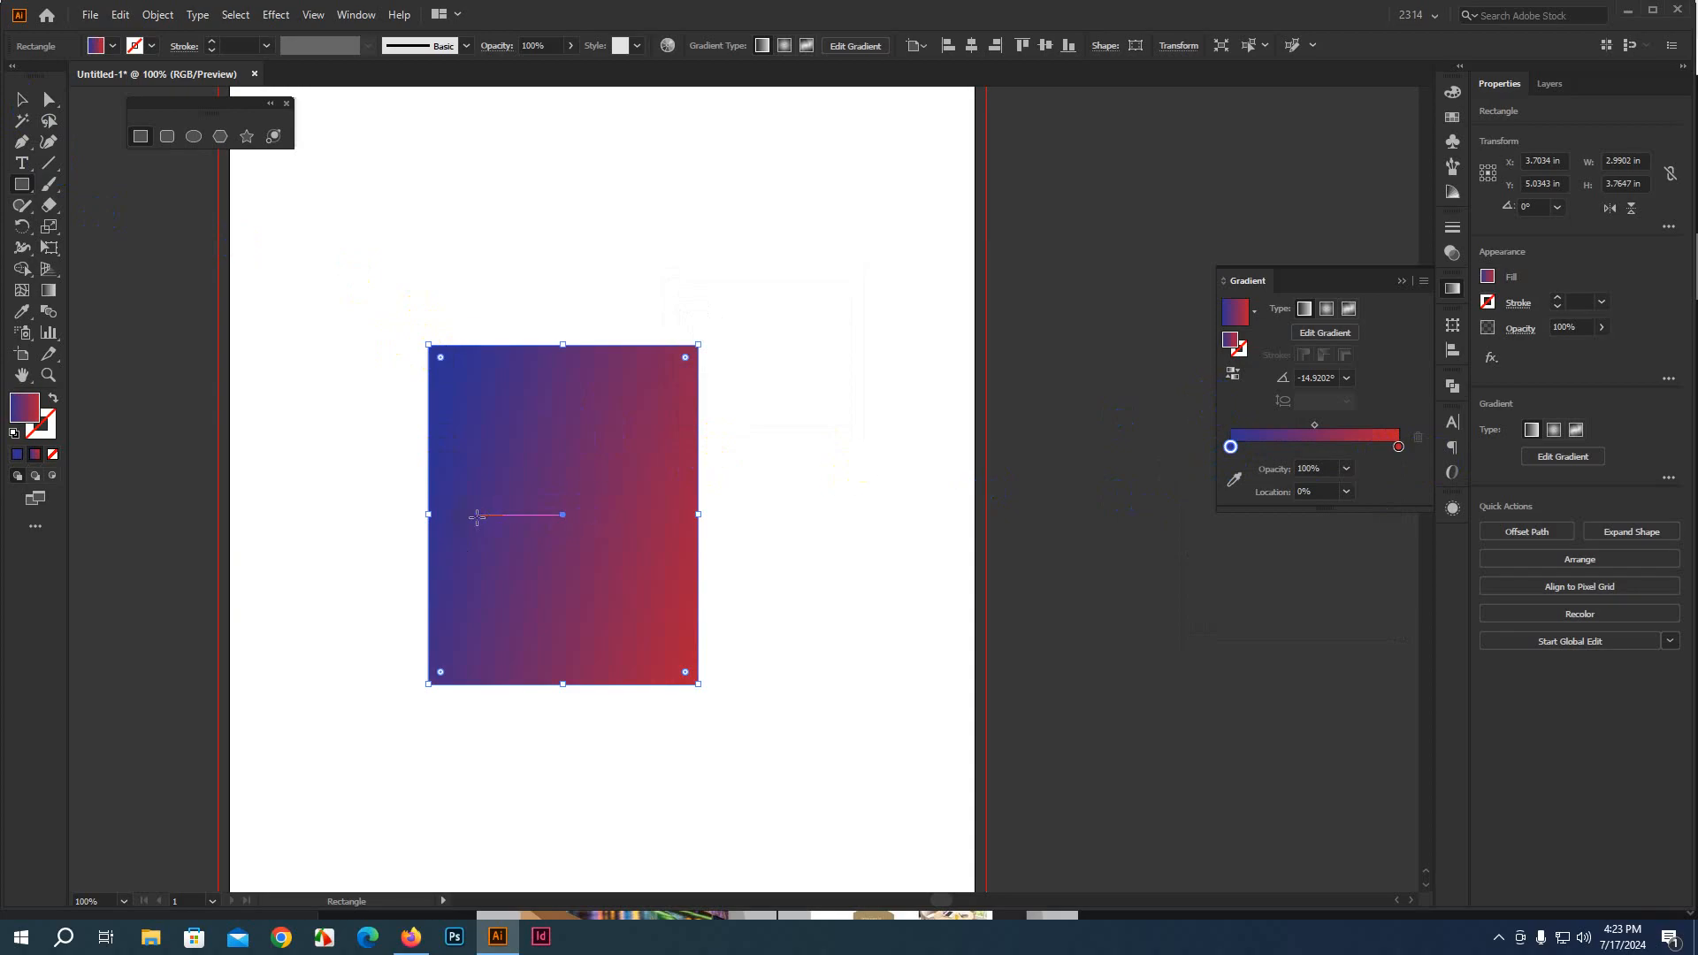
left_click(394, 508)
left_click(802, 401)
left_click(331, 405)
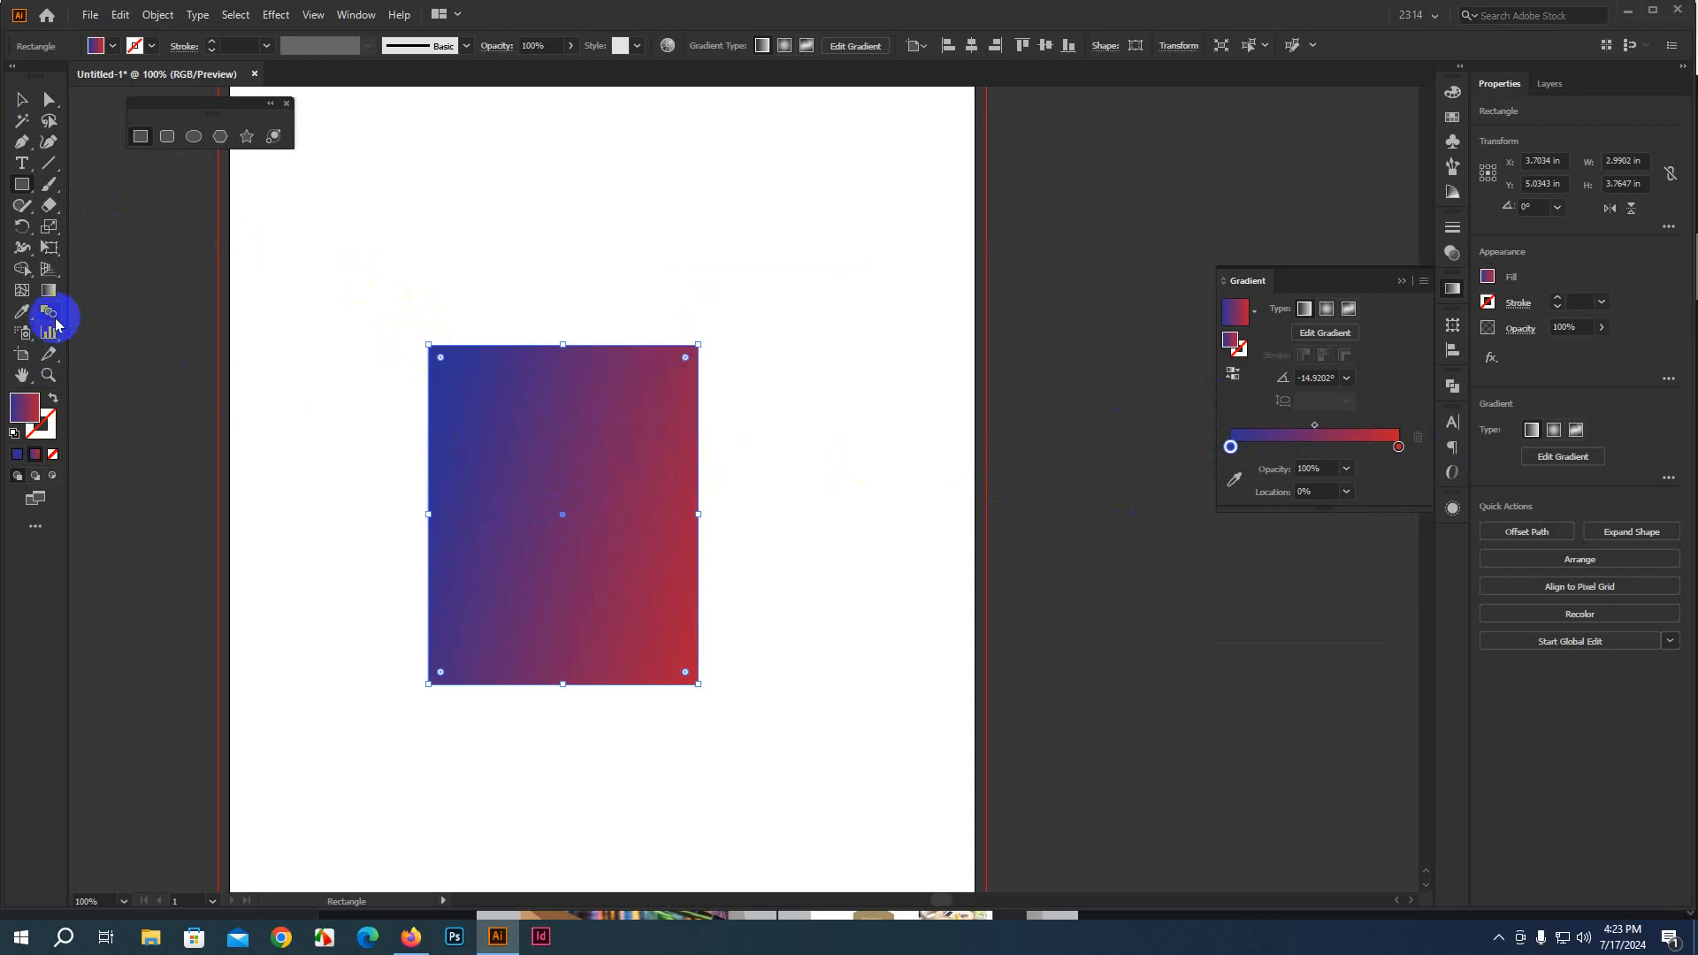
Redraw the blue-to-red gradient across the rectangle with the Gradient tool, trying several diagonals and finishing horizontally at 0°
left_click(49, 290)
mouse_move(371, 532)
left_mouse_down()
mouse_move(644, 537)
mouse_move(666, 513)
left_mouse_up()
left_click_drag(425, 464, 662, 466)
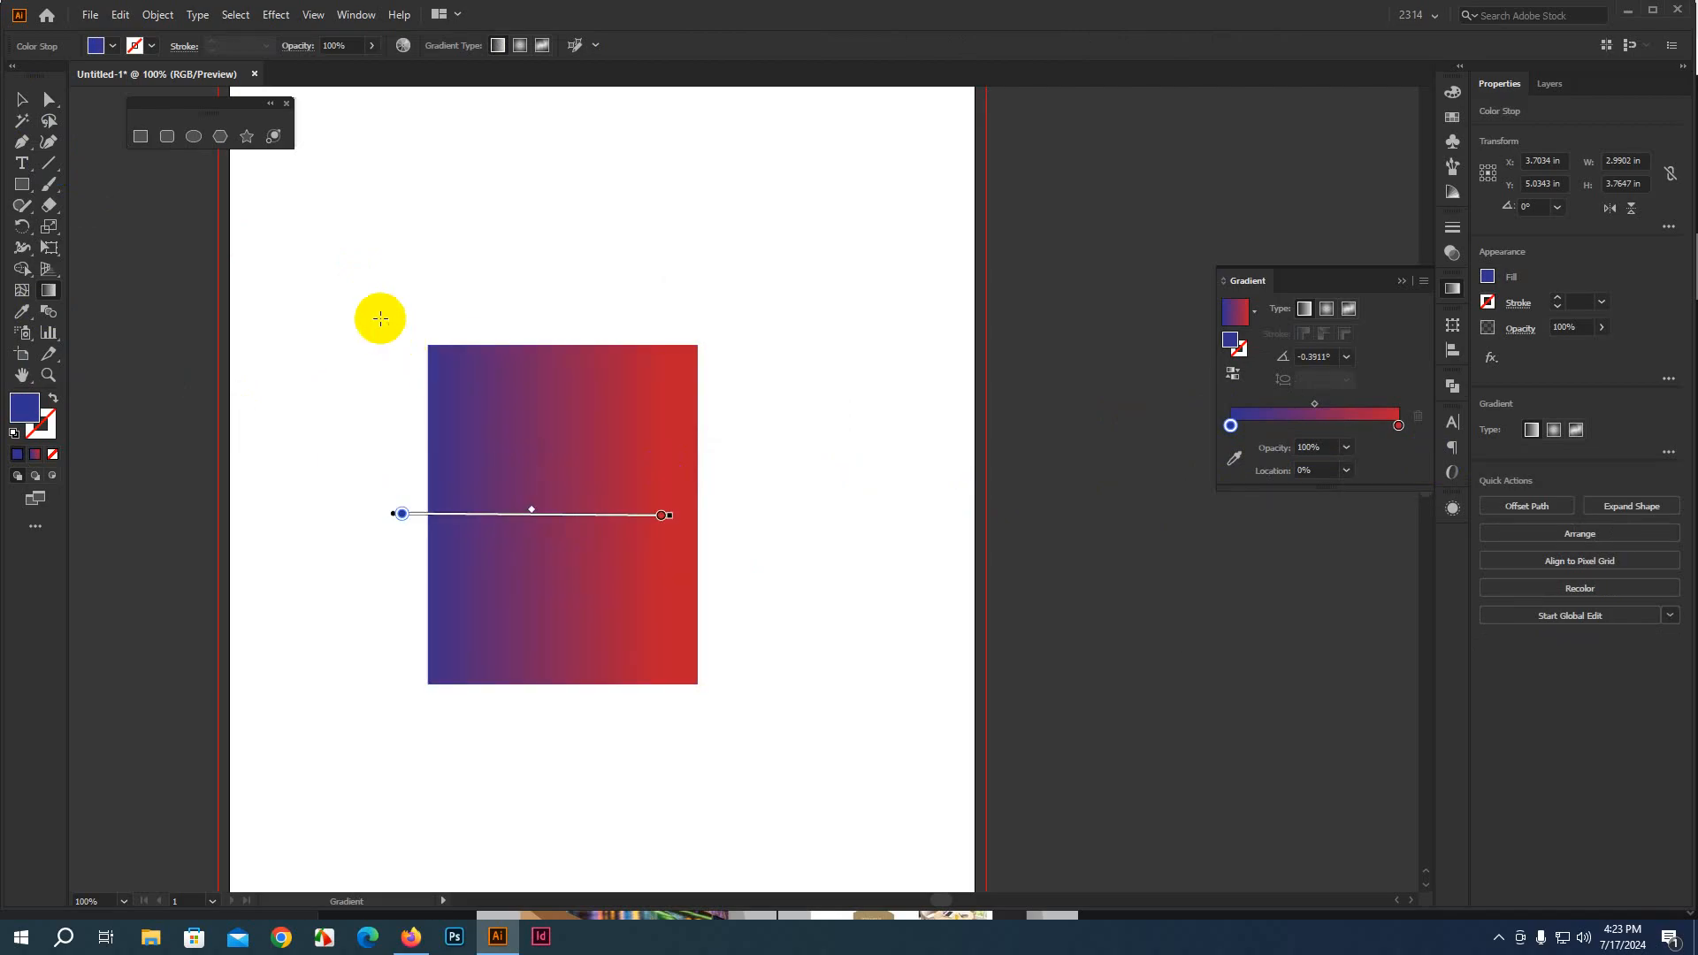
left_click_drag(376, 314, 853, 712)
left_click_drag(408, 589, 725, 412)
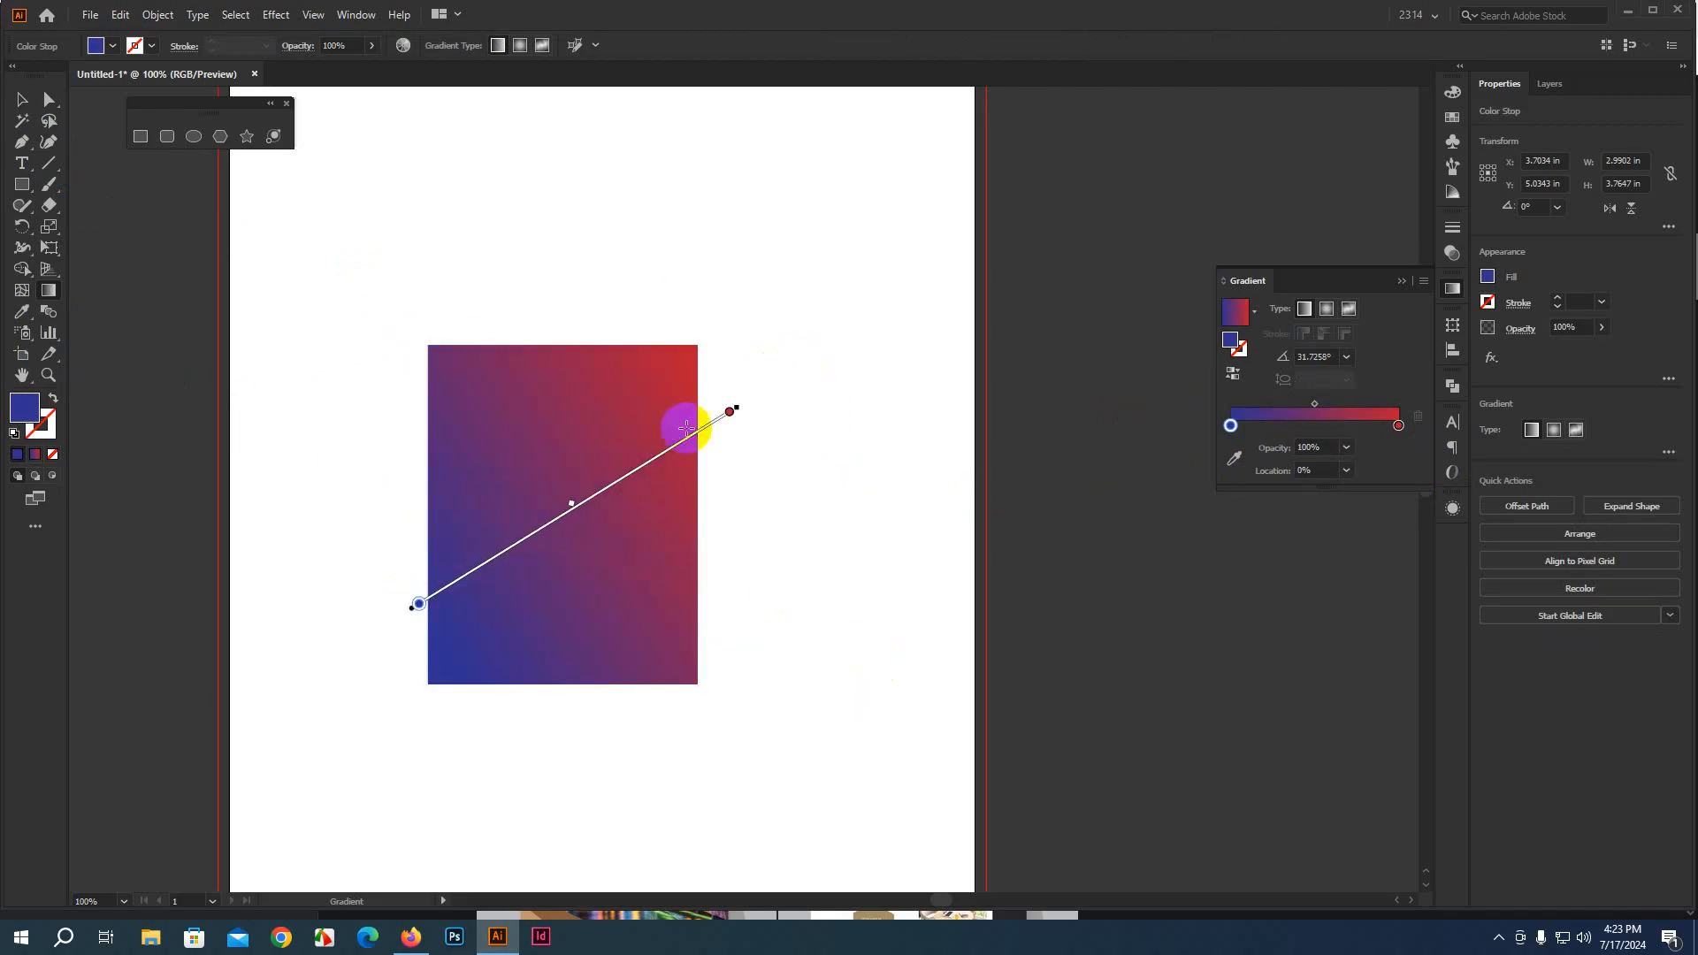
left_click_drag(363, 326, 807, 746)
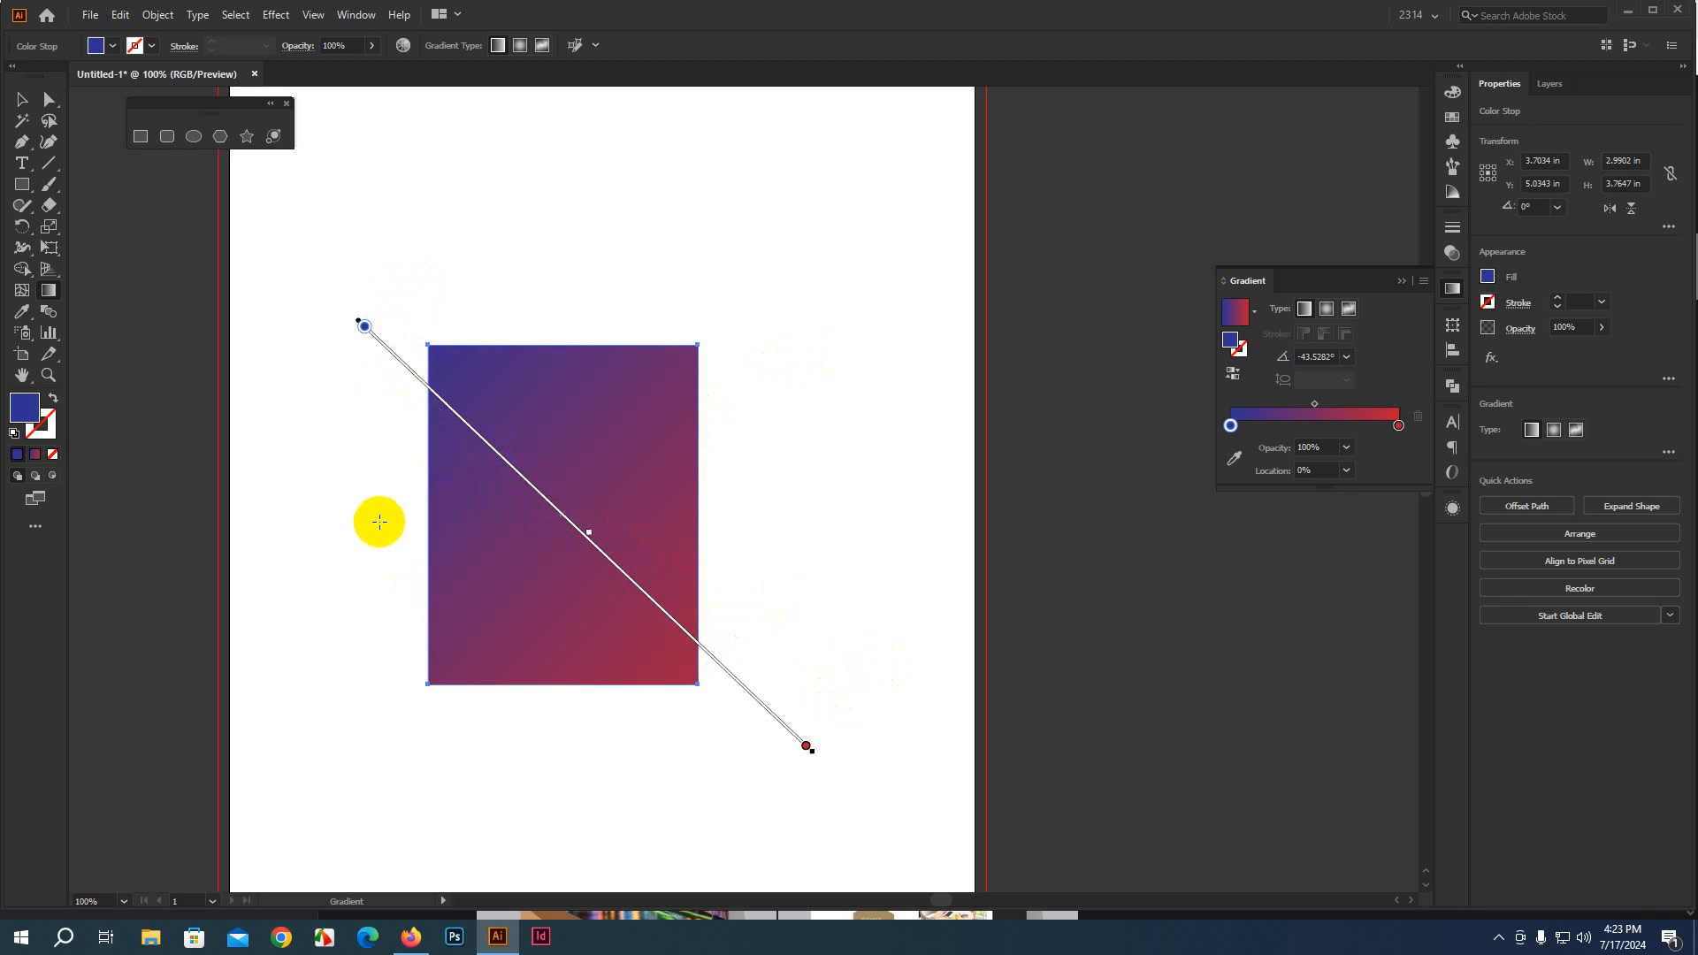
left_click_drag(378, 511, 746, 542)
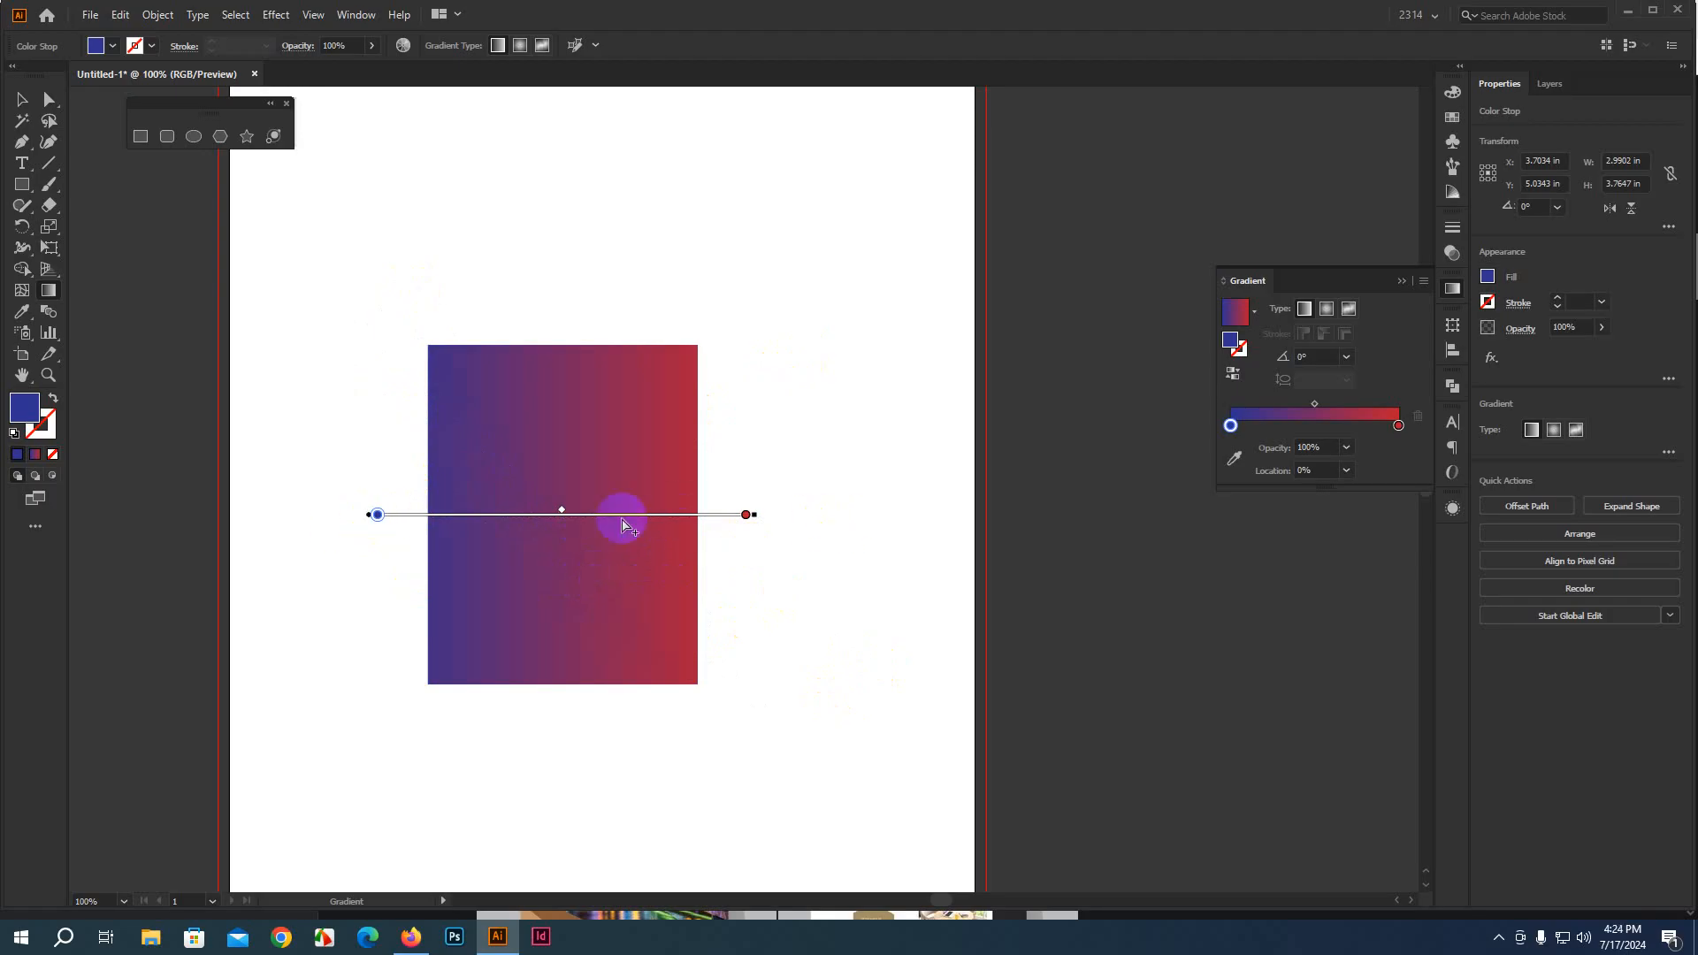
Try the radial gradient type on the rectangle and return it to linear
left_click(1326, 310)
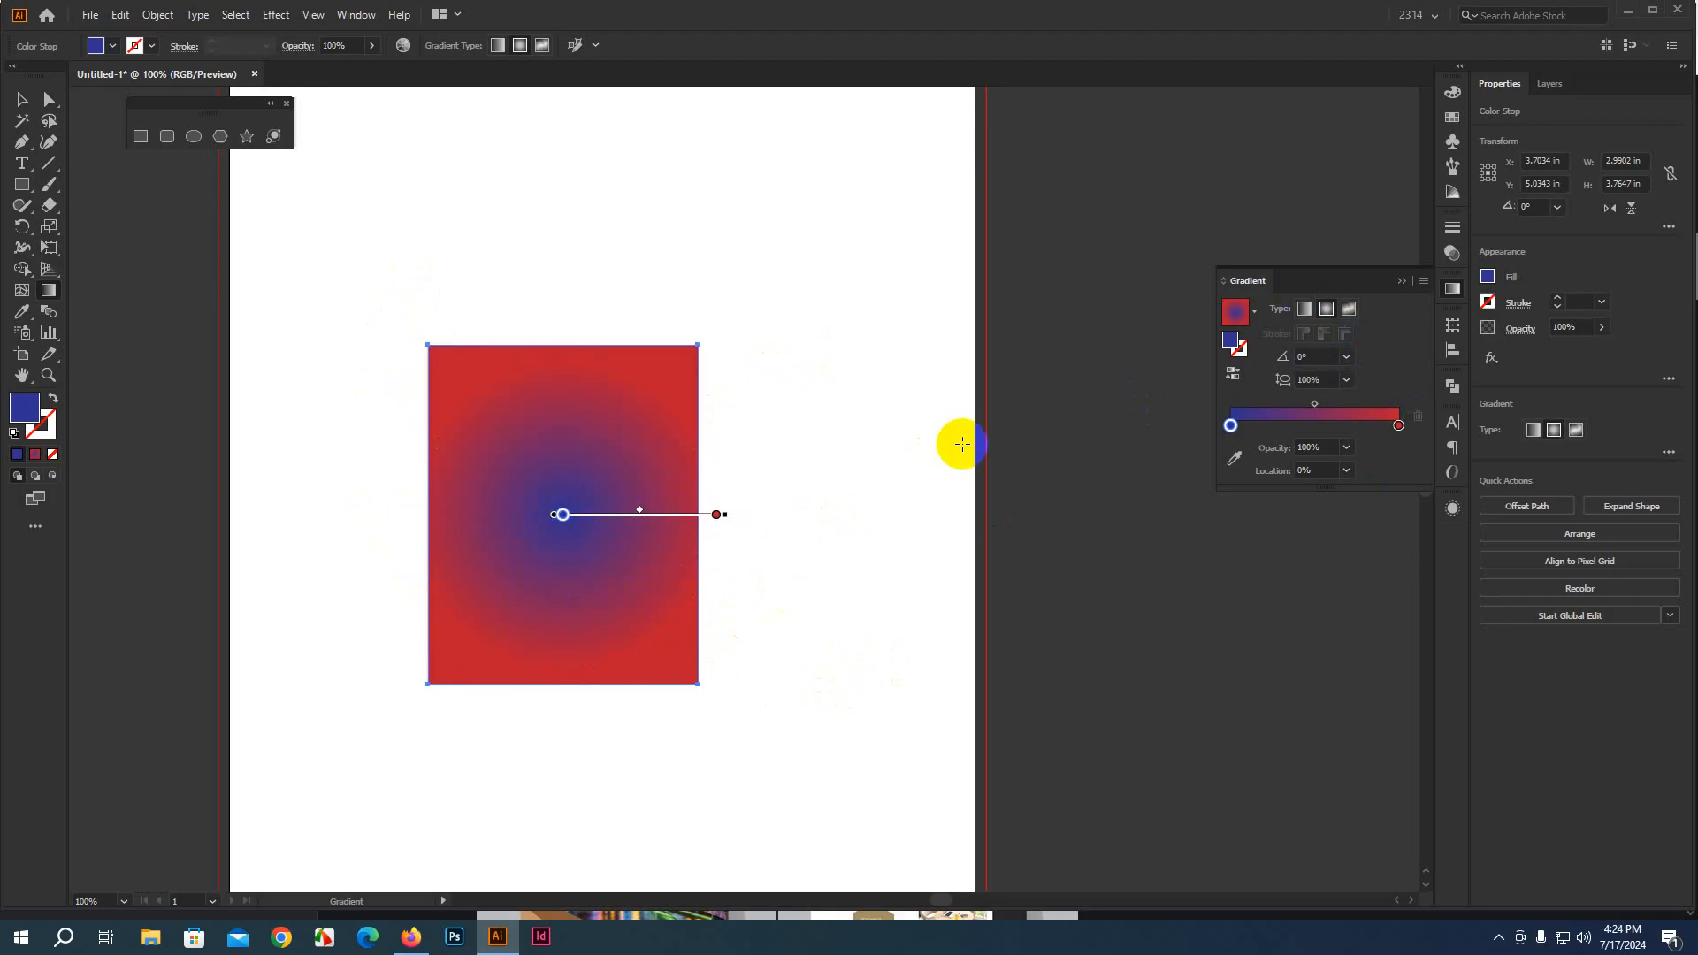
left_click(1304, 308)
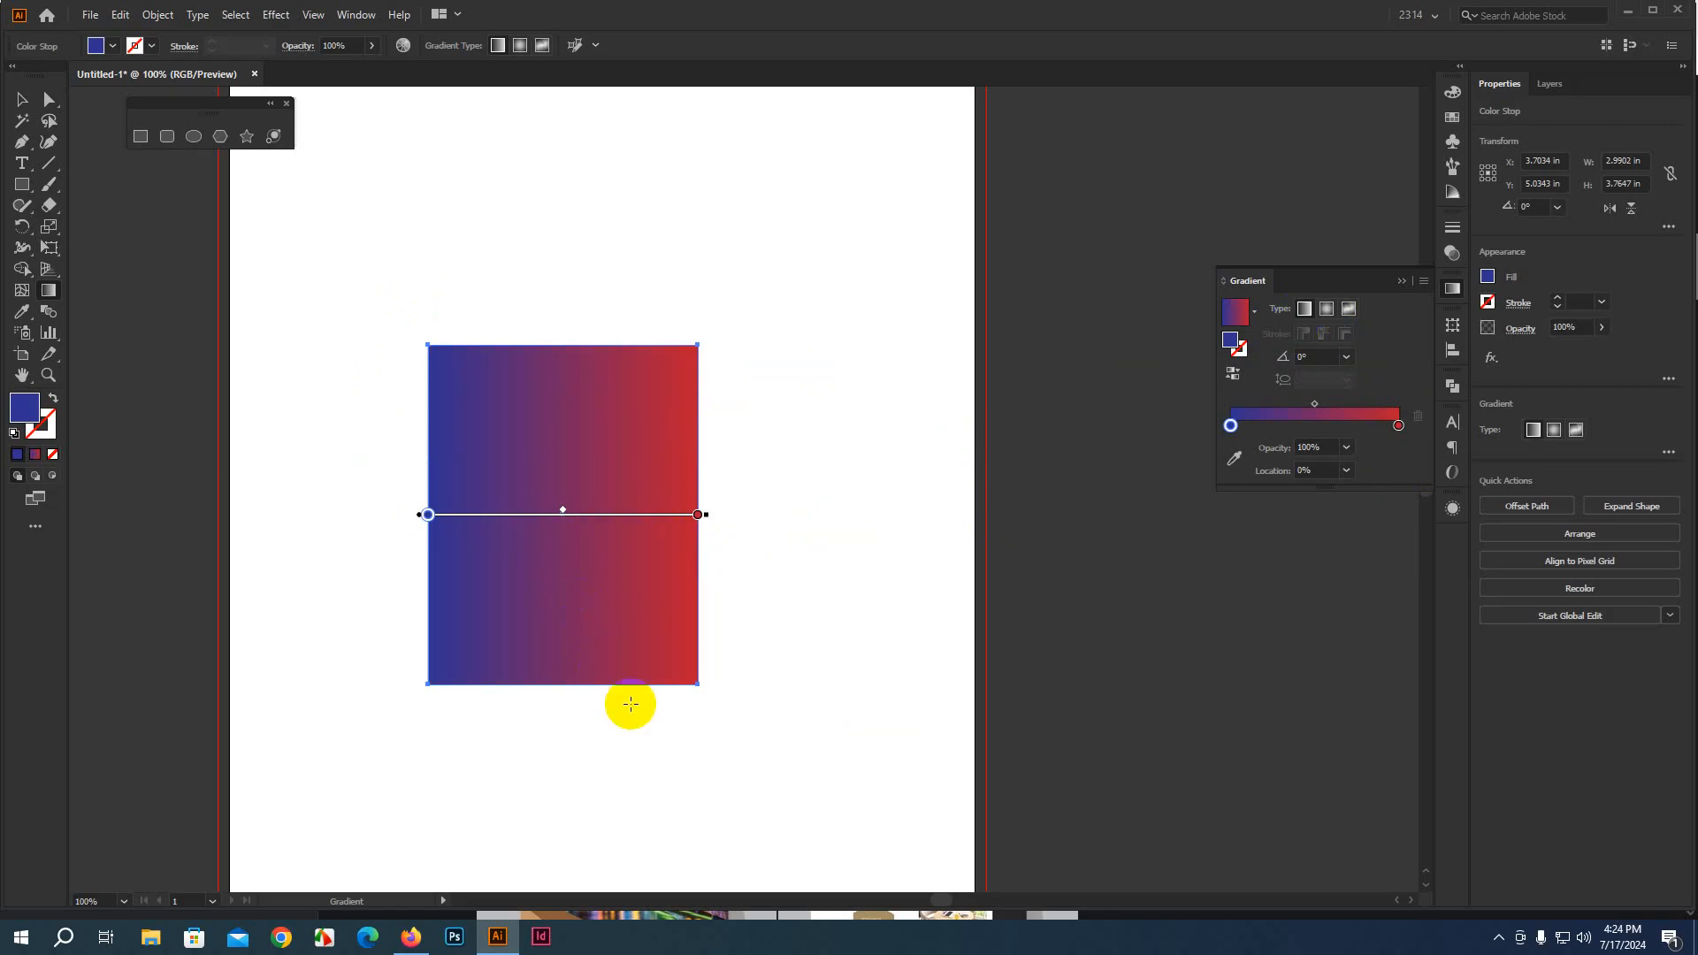
Select the gradient-filled rectangle and delete it from the artboard
left_click(22, 100)
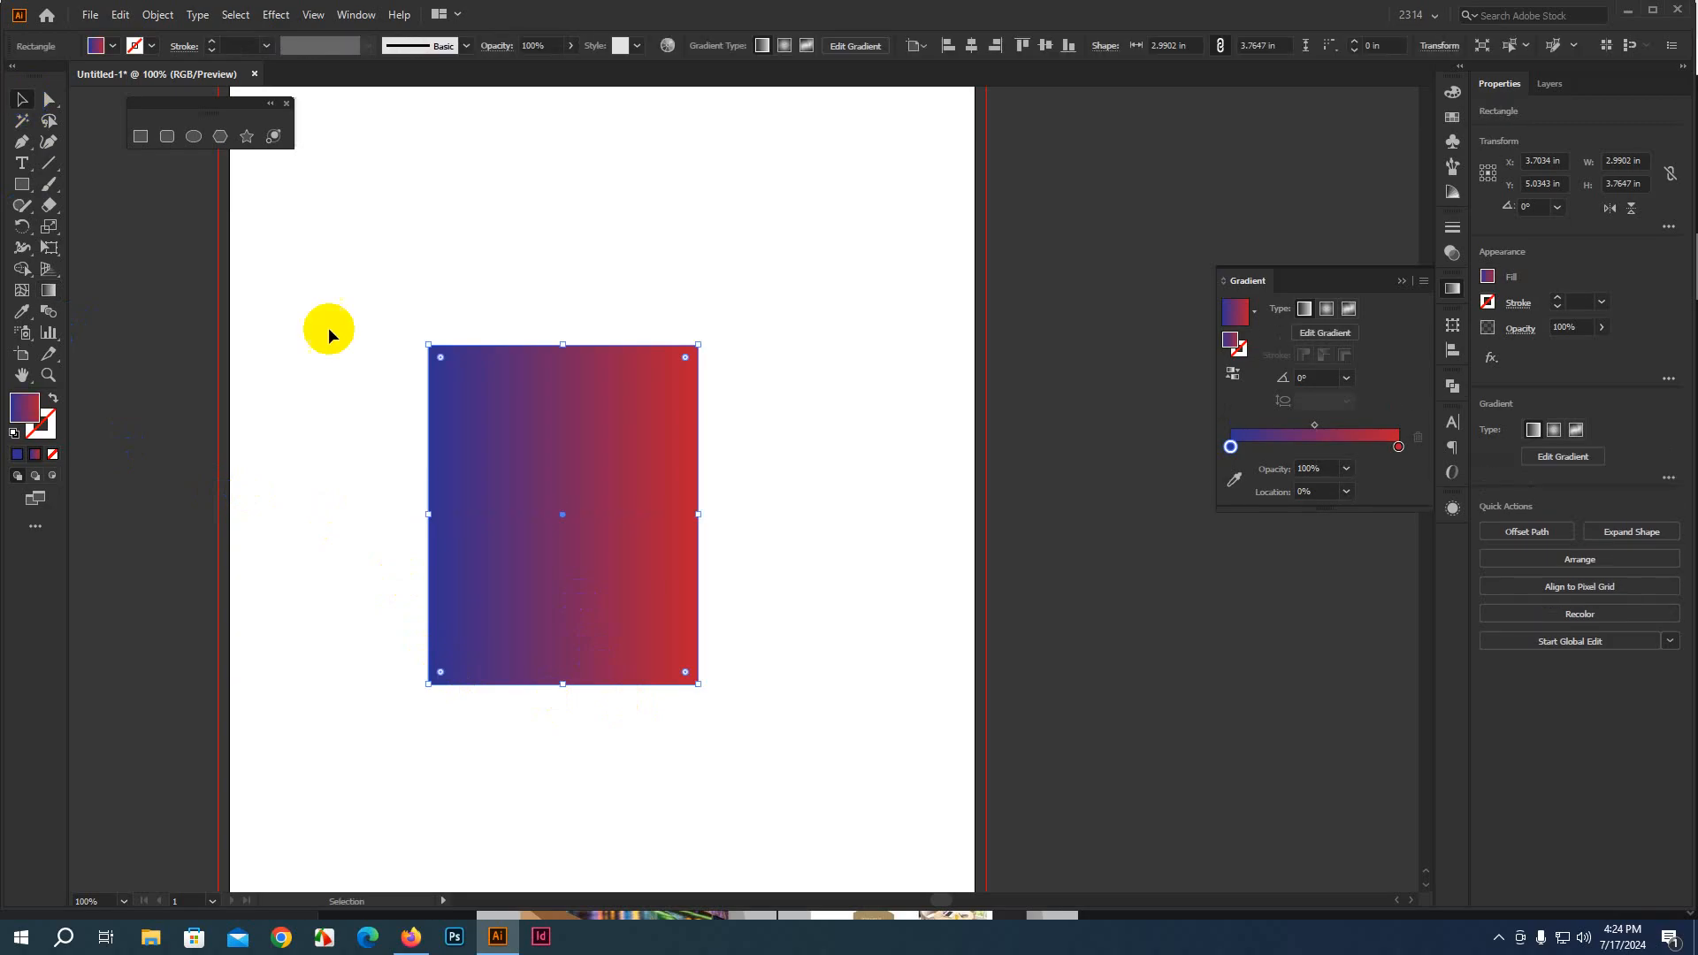
left_click_drag(347, 306, 719, 725)
key("Delete")
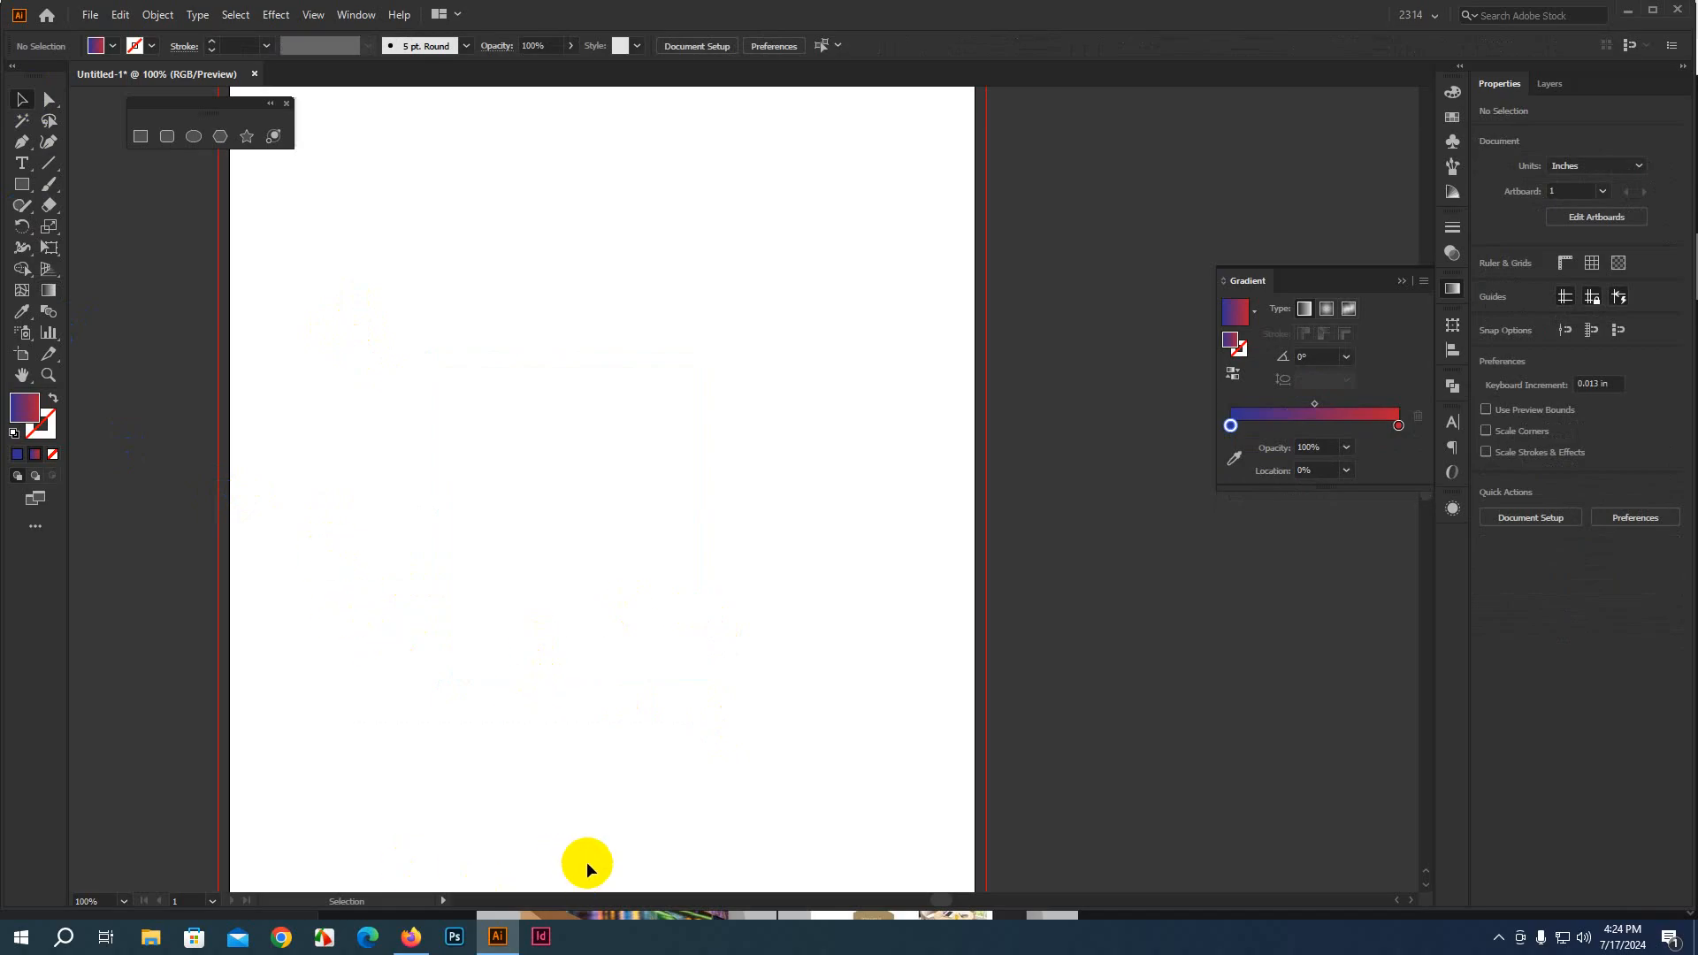
Switch to Firefox and search for "brand identity design" in a new tab, showing the image results
left_click(429, 940)
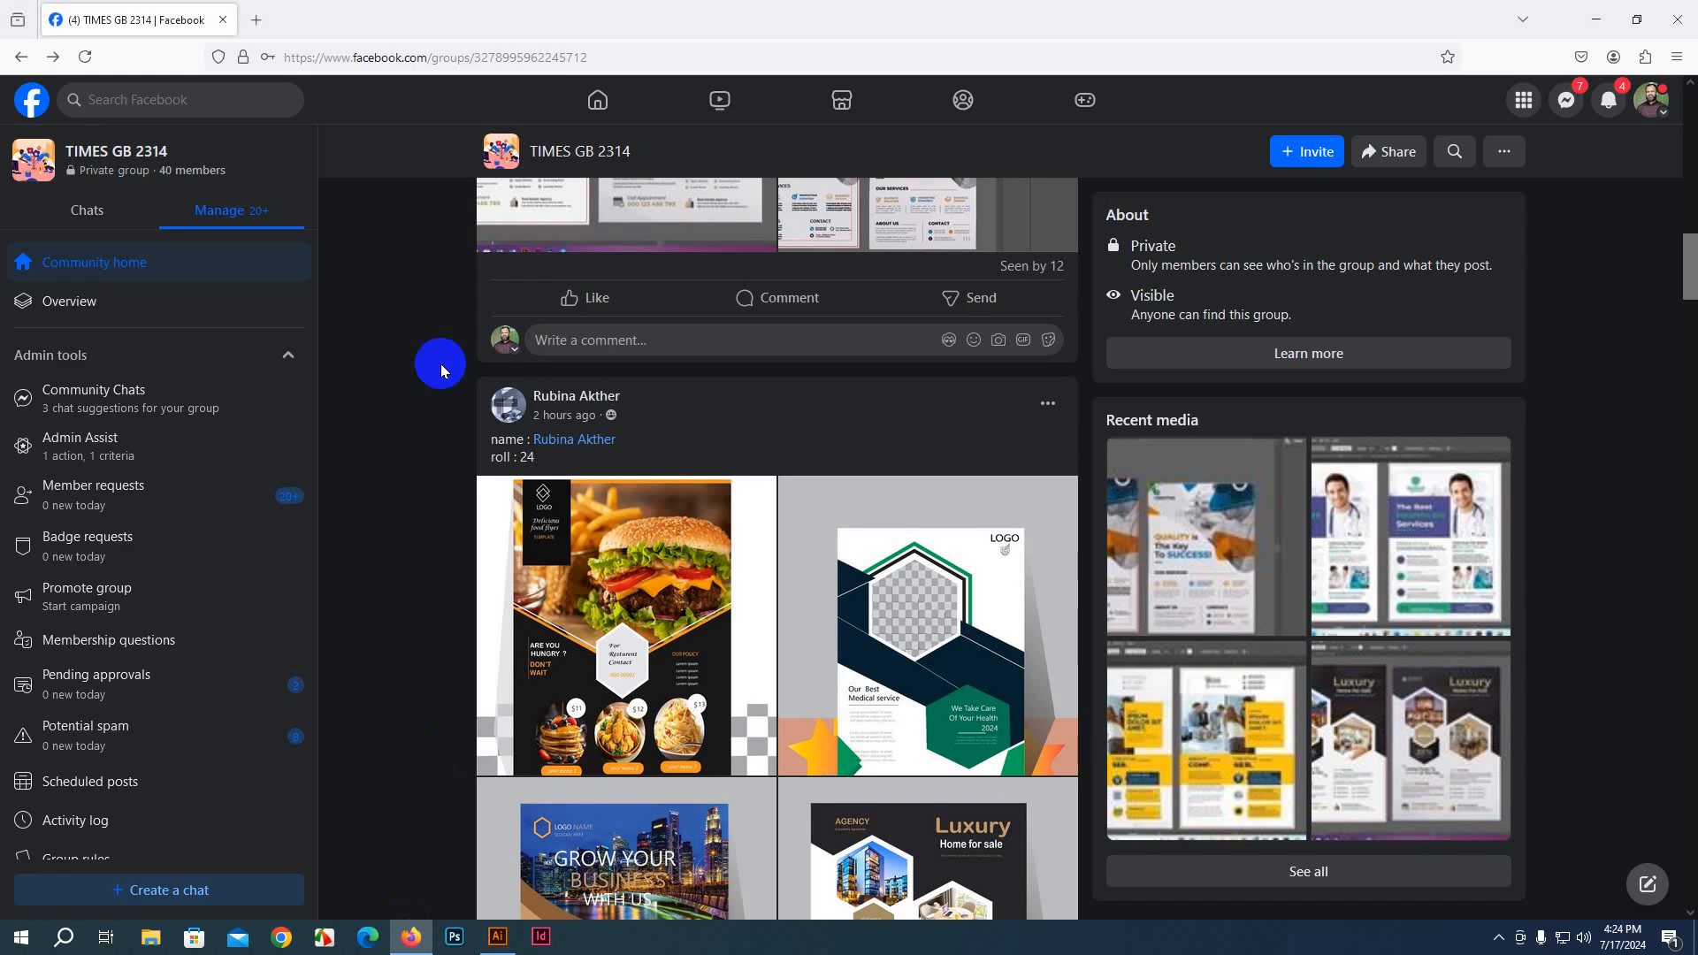
left_click(251, 18)
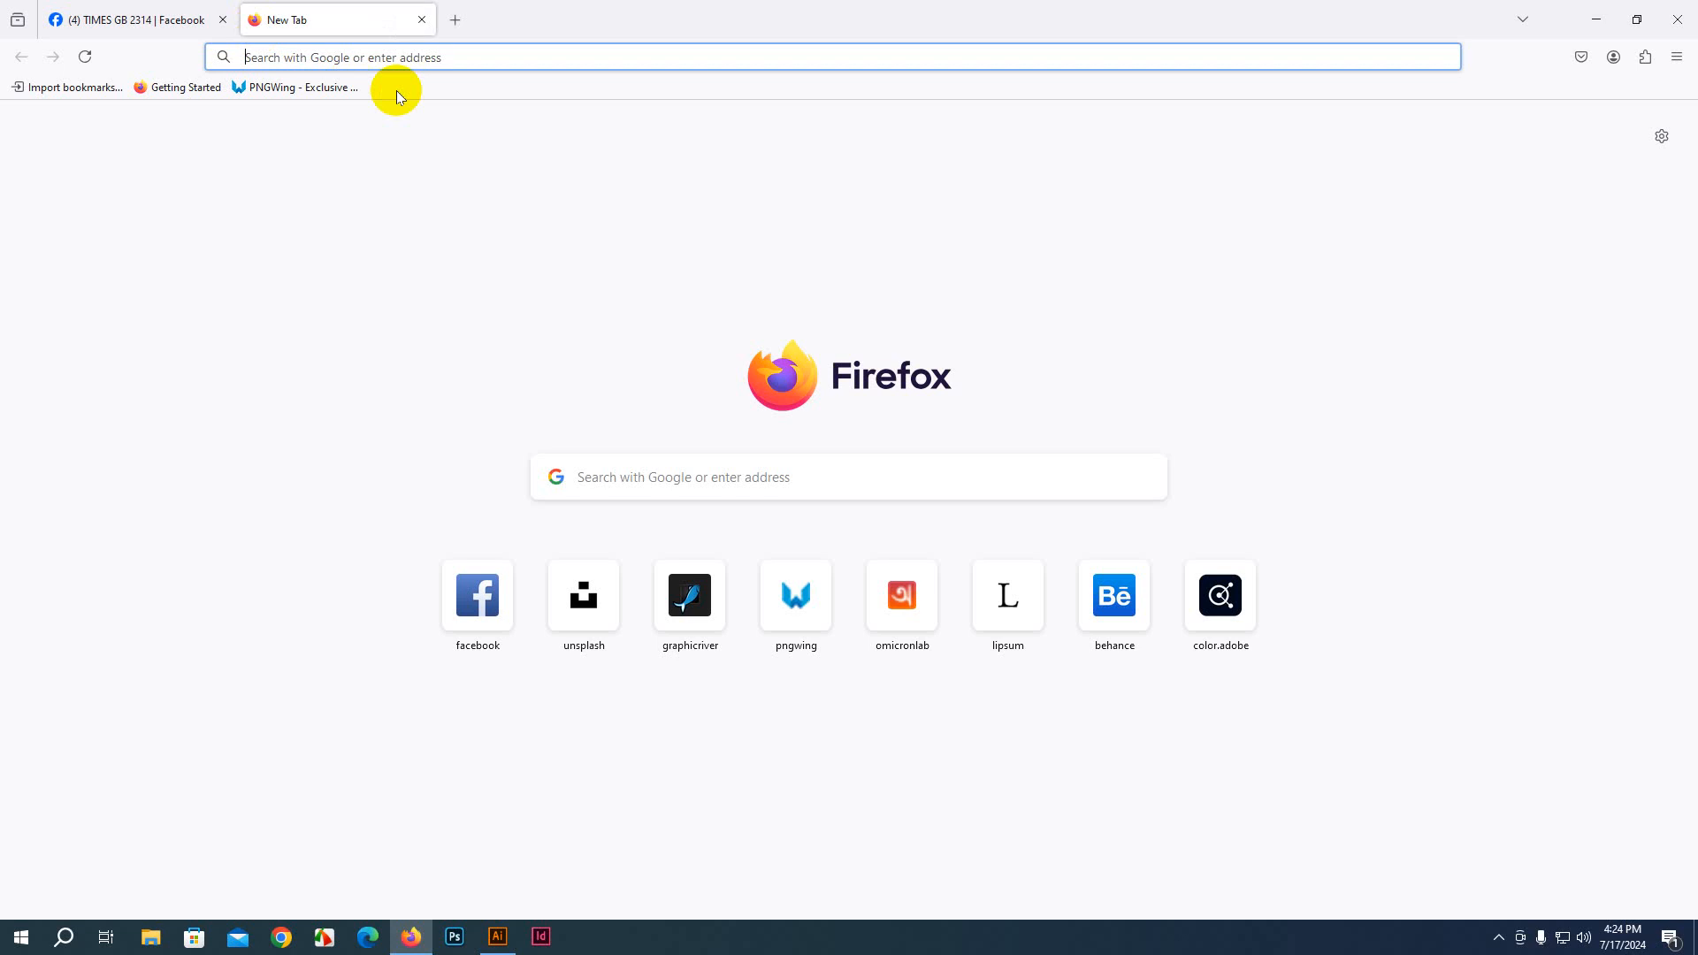
type("brand ident")
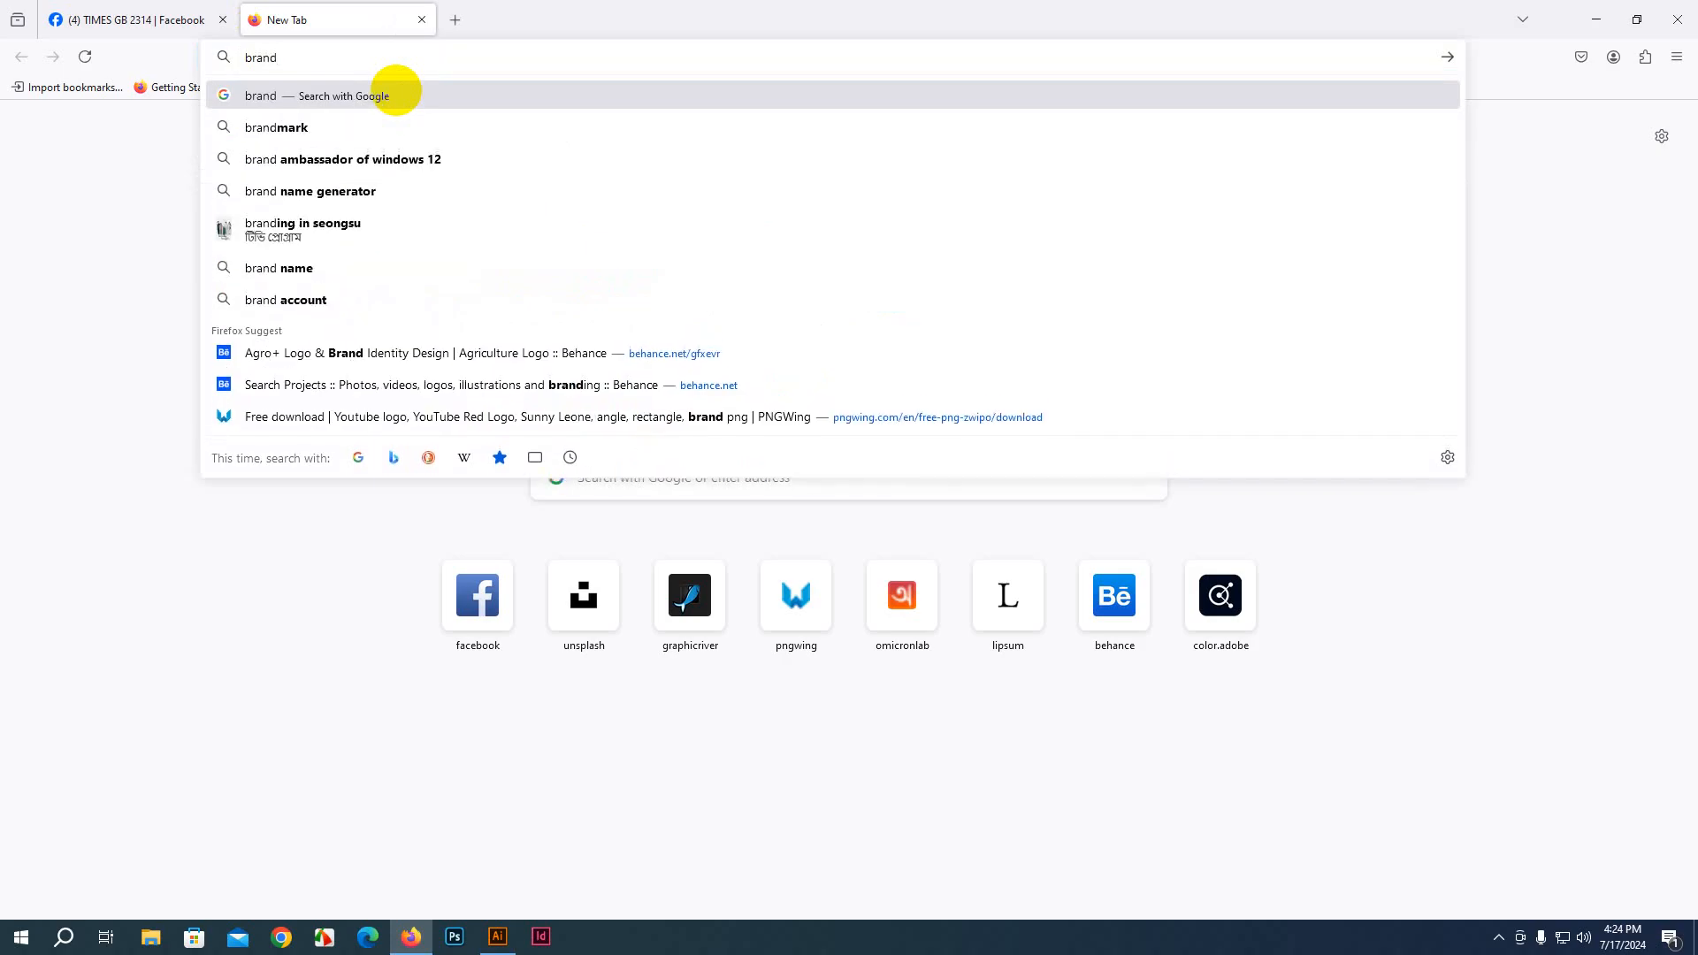
type("ity")
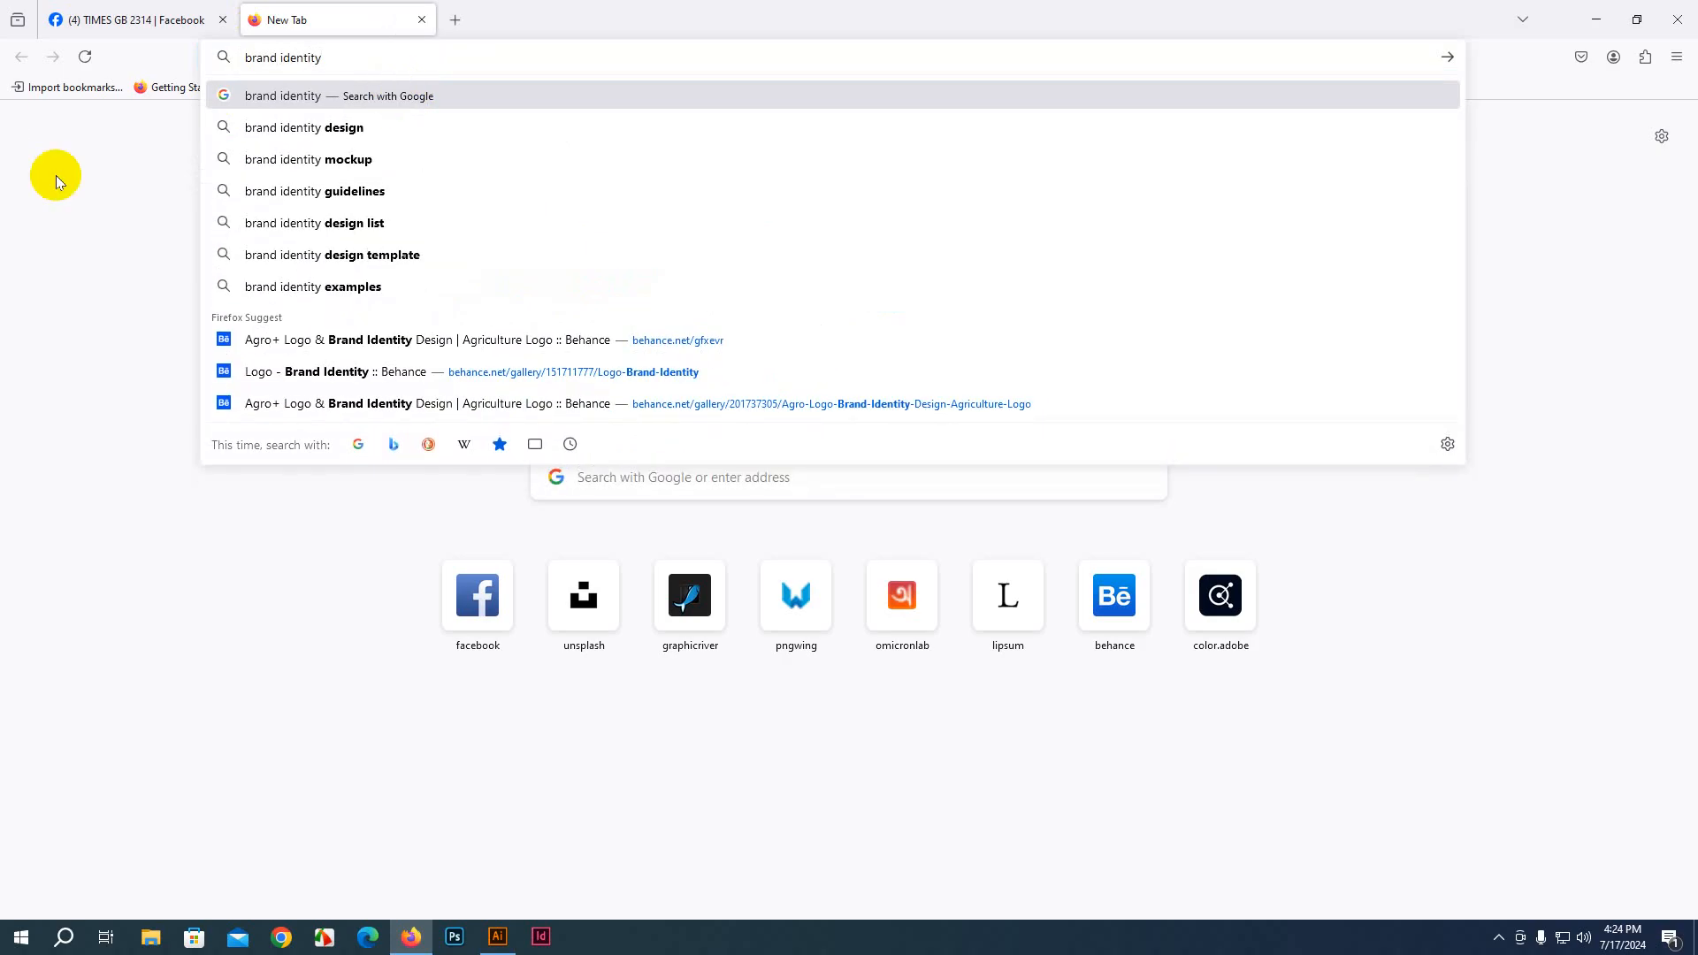
left_click(247, 127)
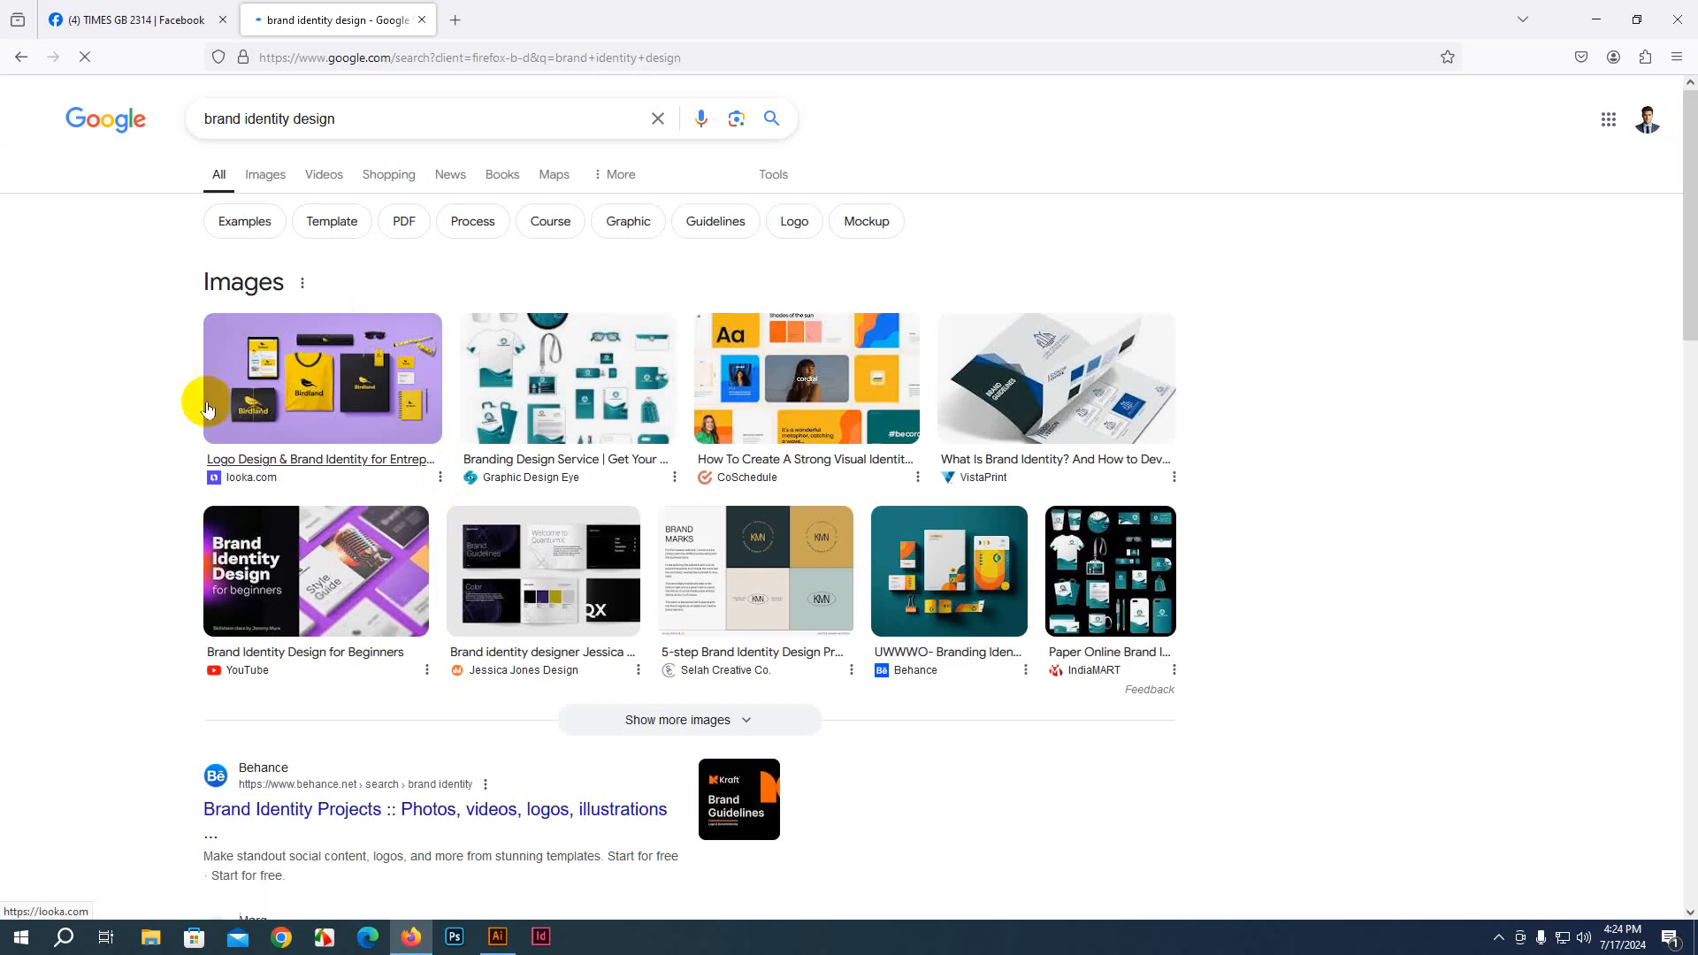
left_click(265, 172)
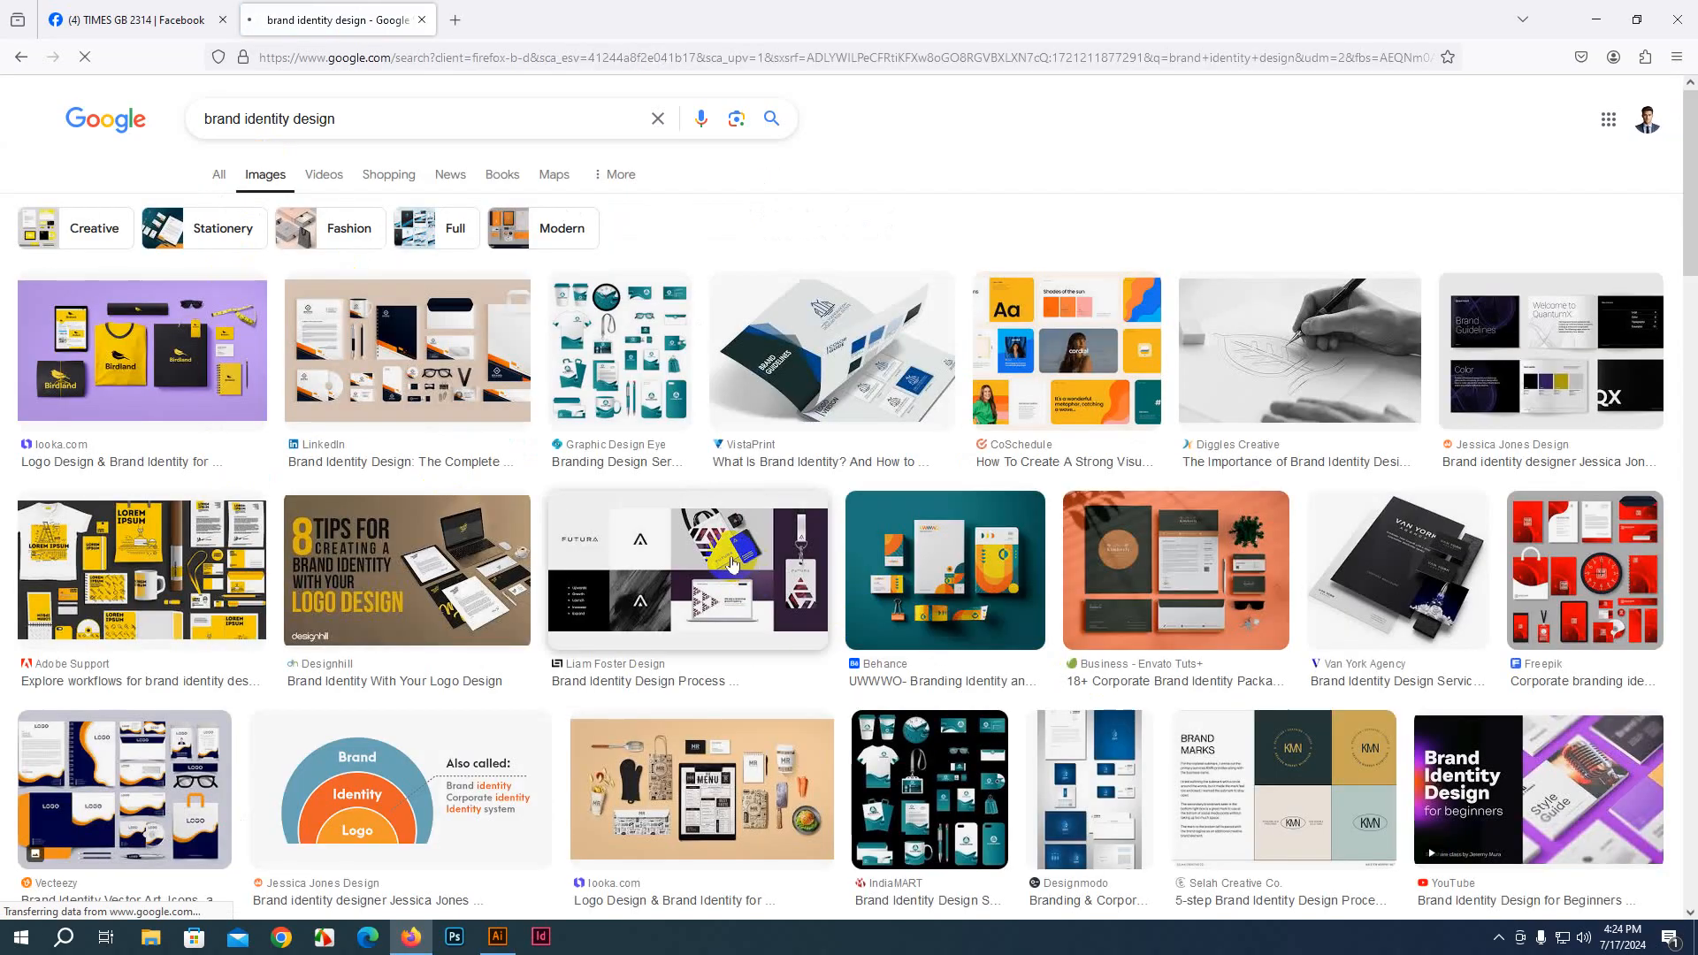
scroll(270, 474, "down", 3)
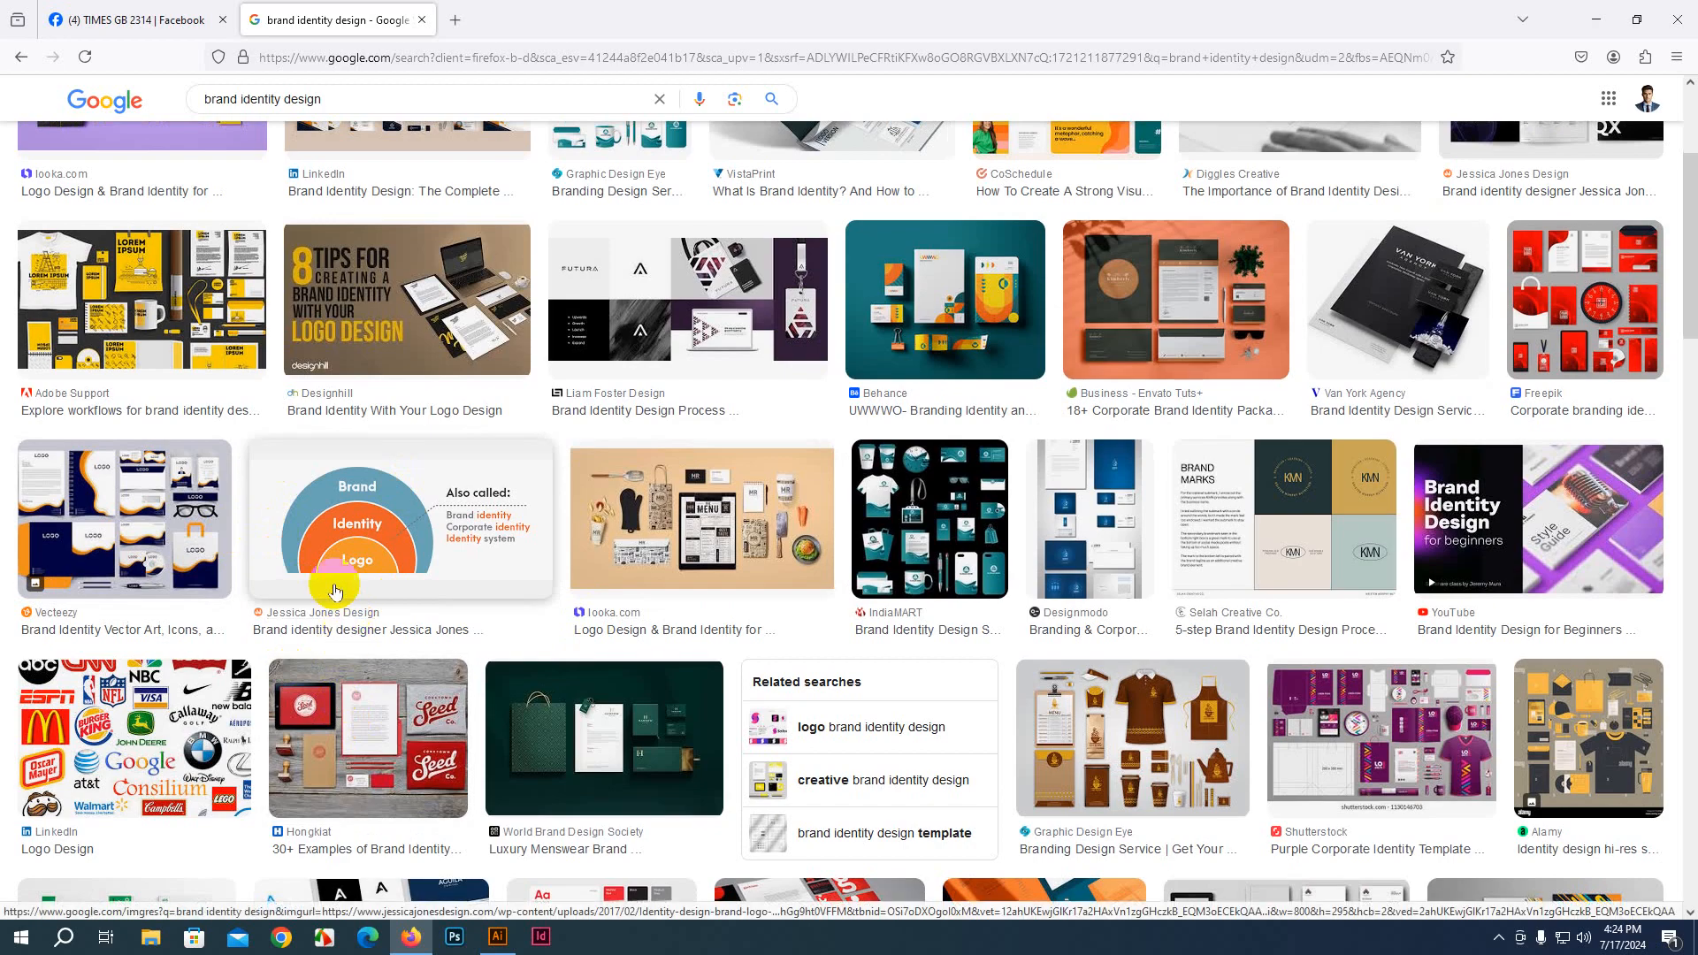
Search for "stationery design" in another new tab and show the image results
left_click(454, 19)
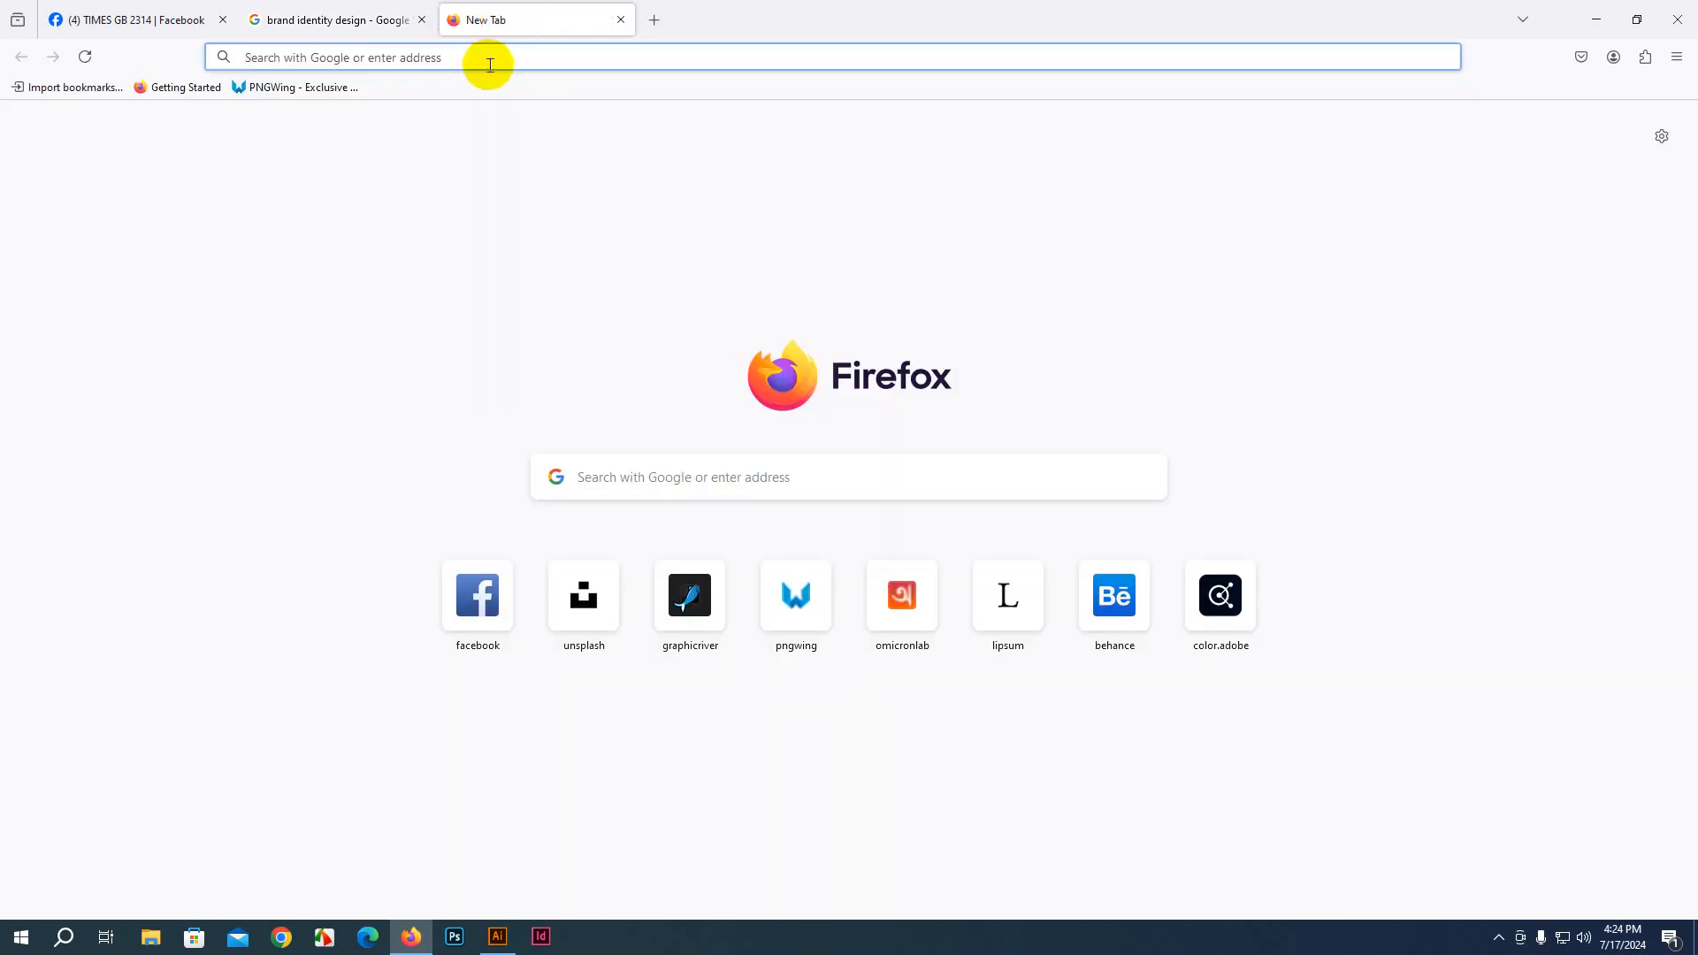
type("sta")
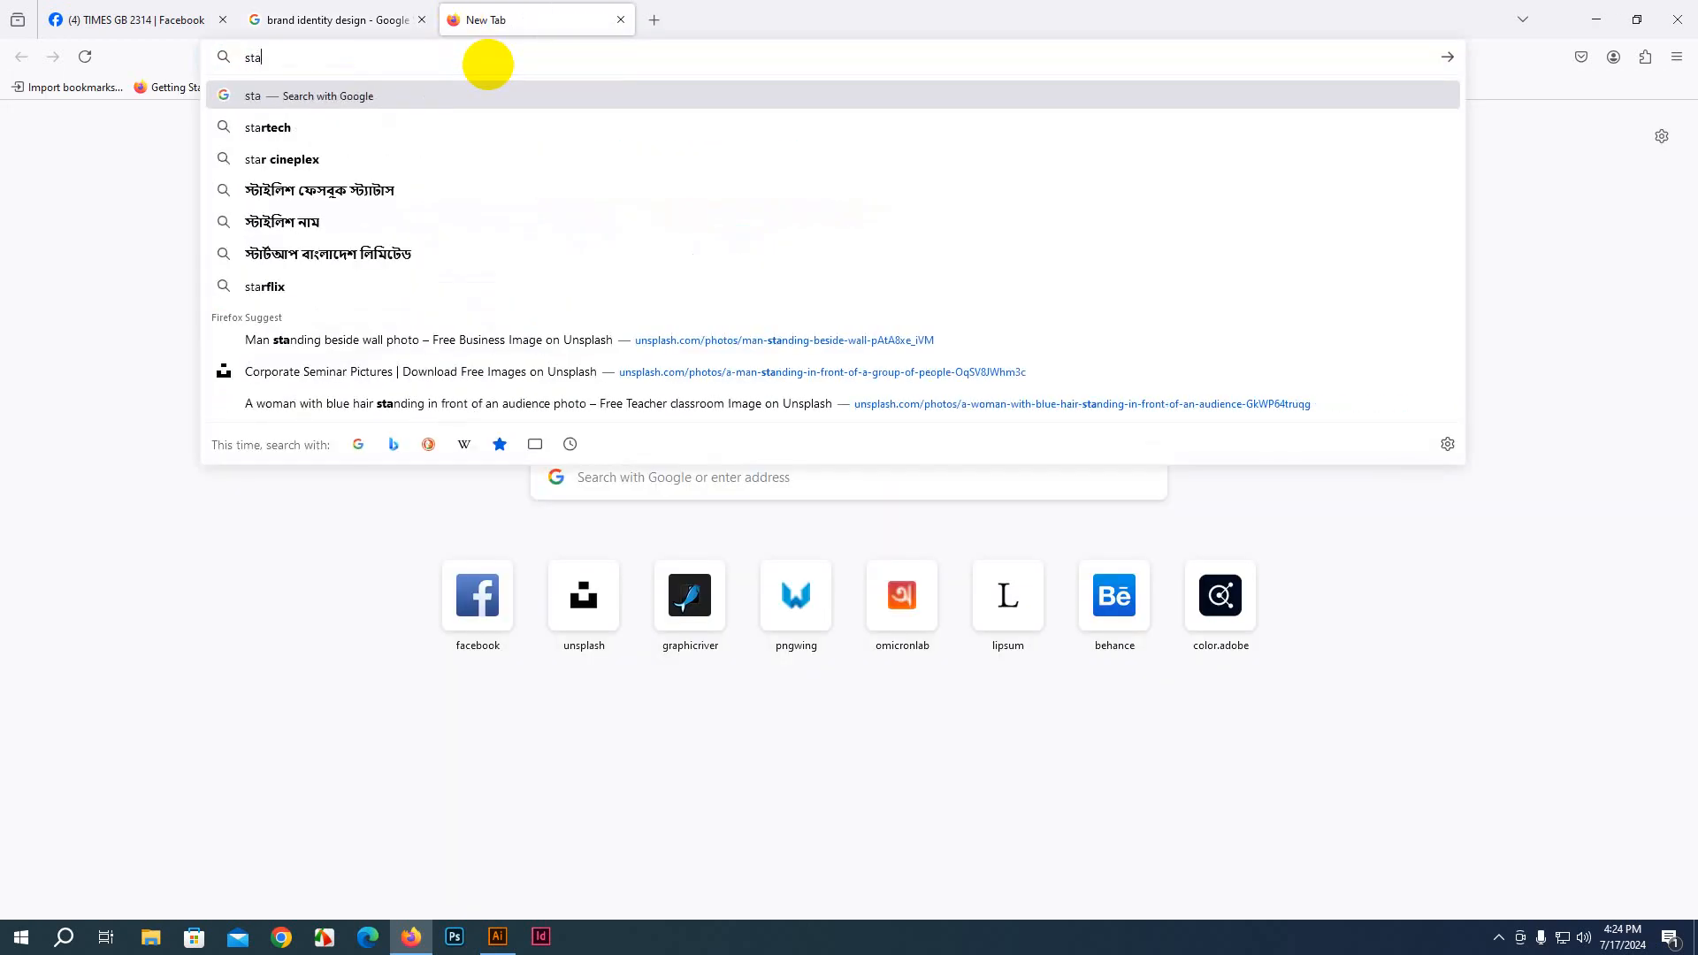
type("tionery")
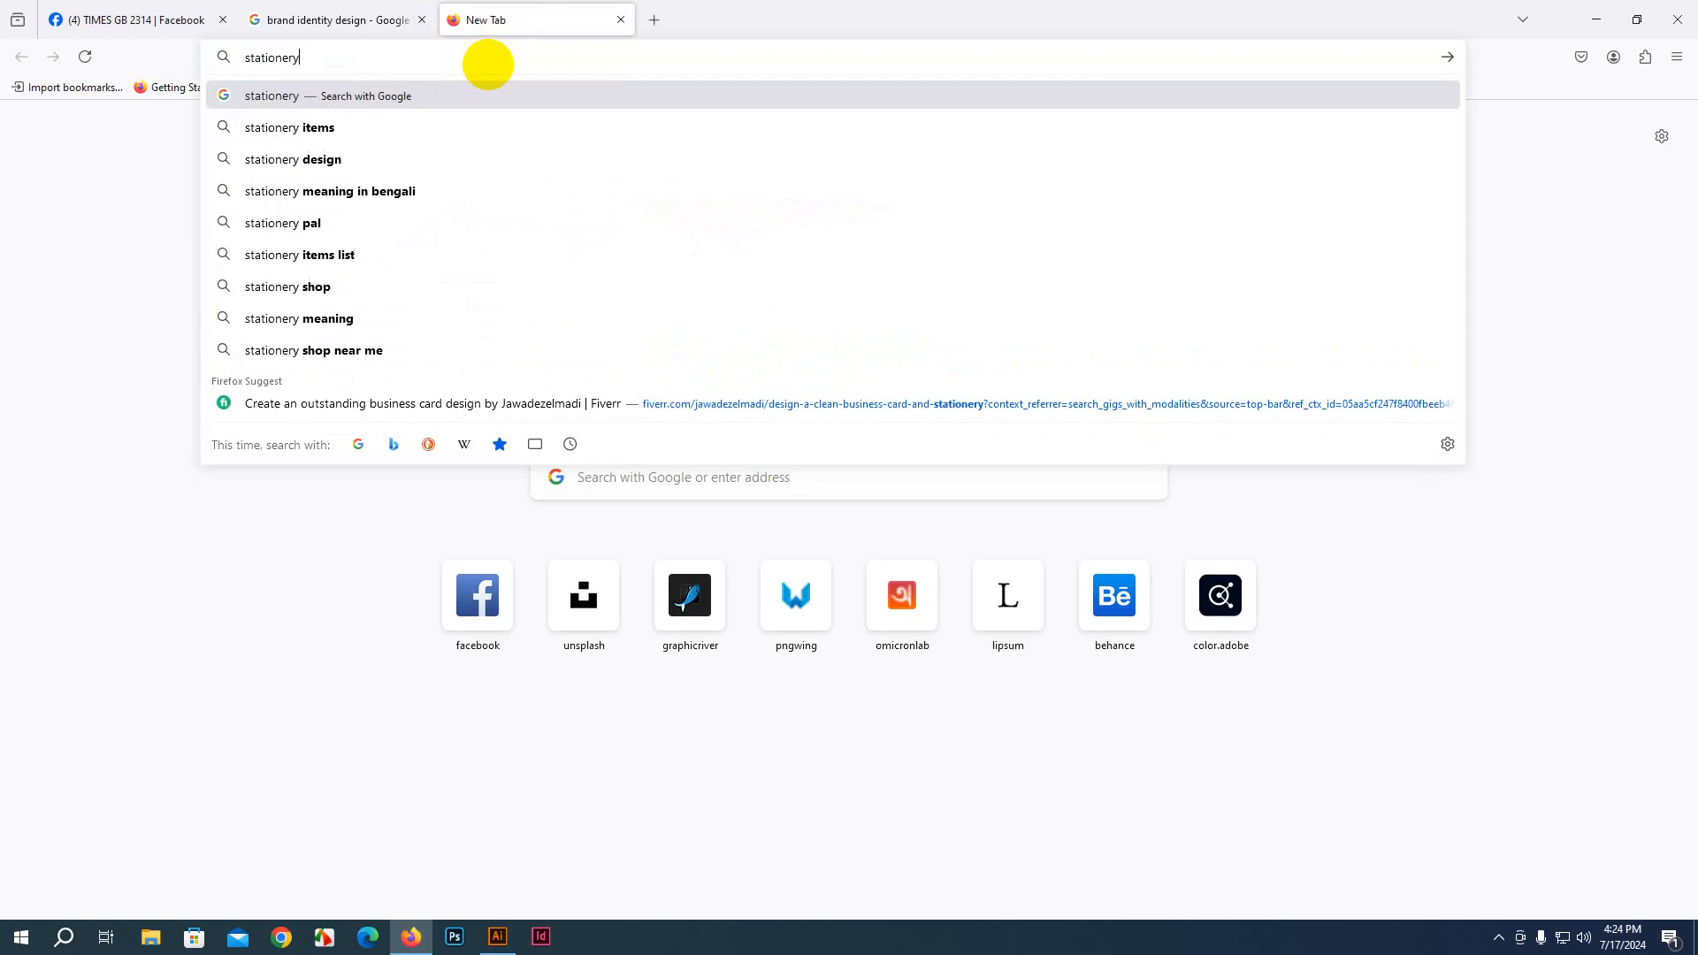
left_click(316, 162)
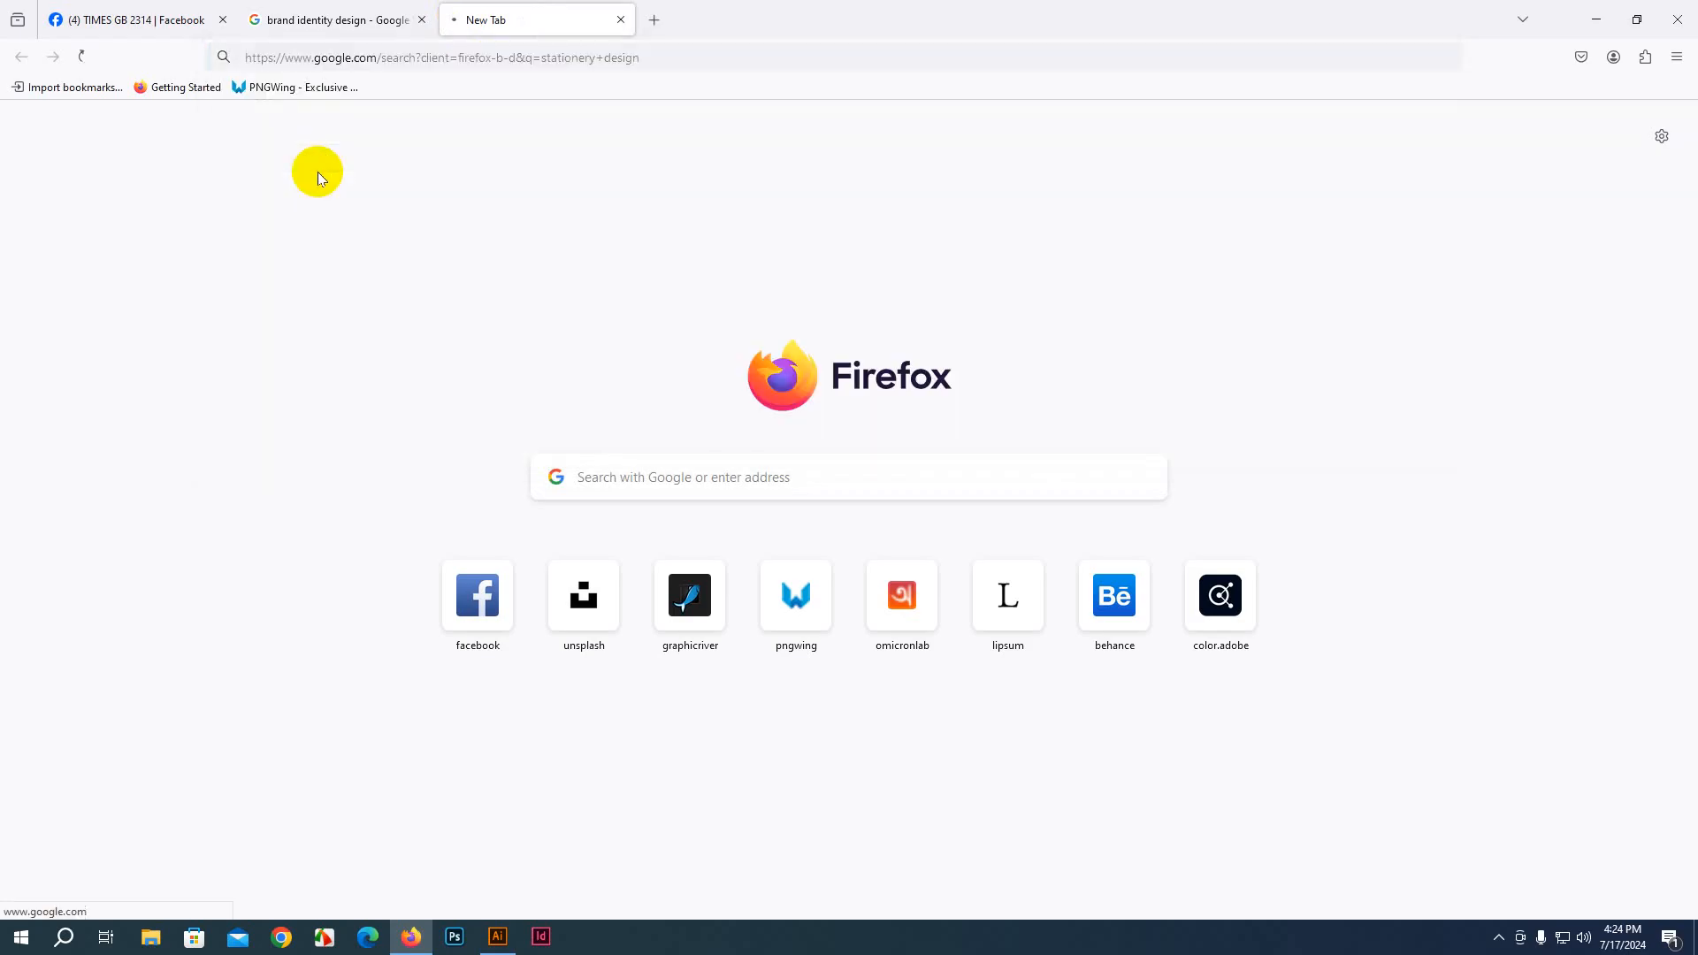
left_click(269, 171)
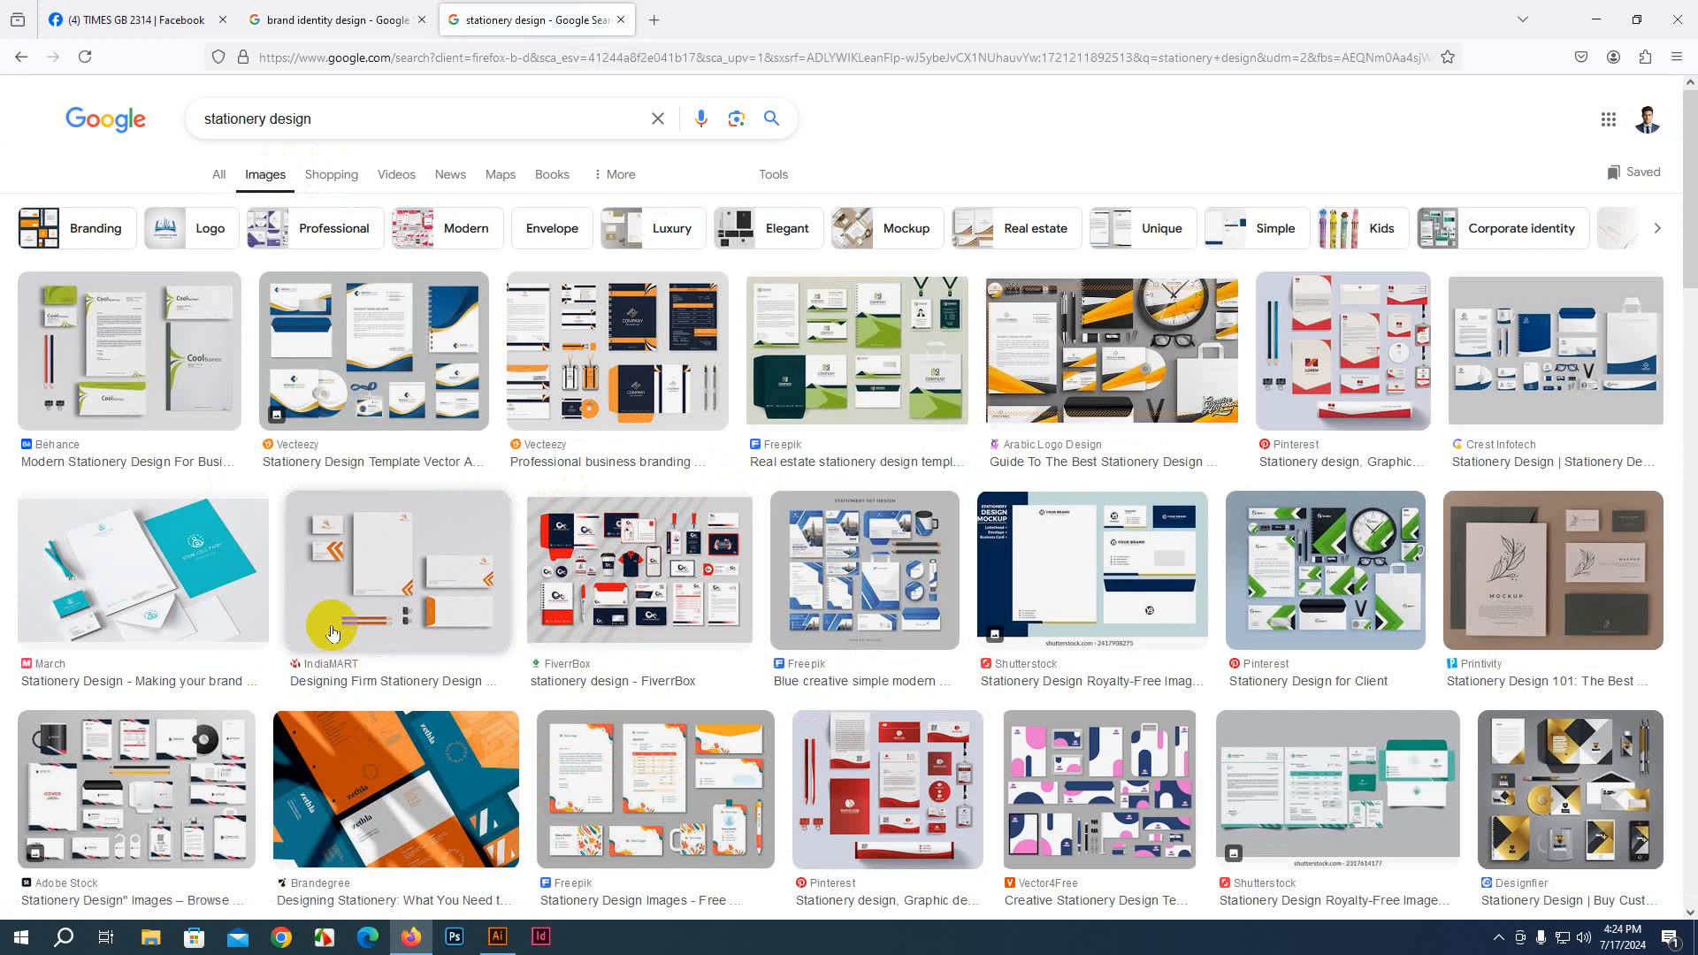
Examine the brand identity design images, previewing the green Streng Agency set and the red Freepik corporate branding set
left_click(383, 18)
scroll(484, 328, "down", 2)
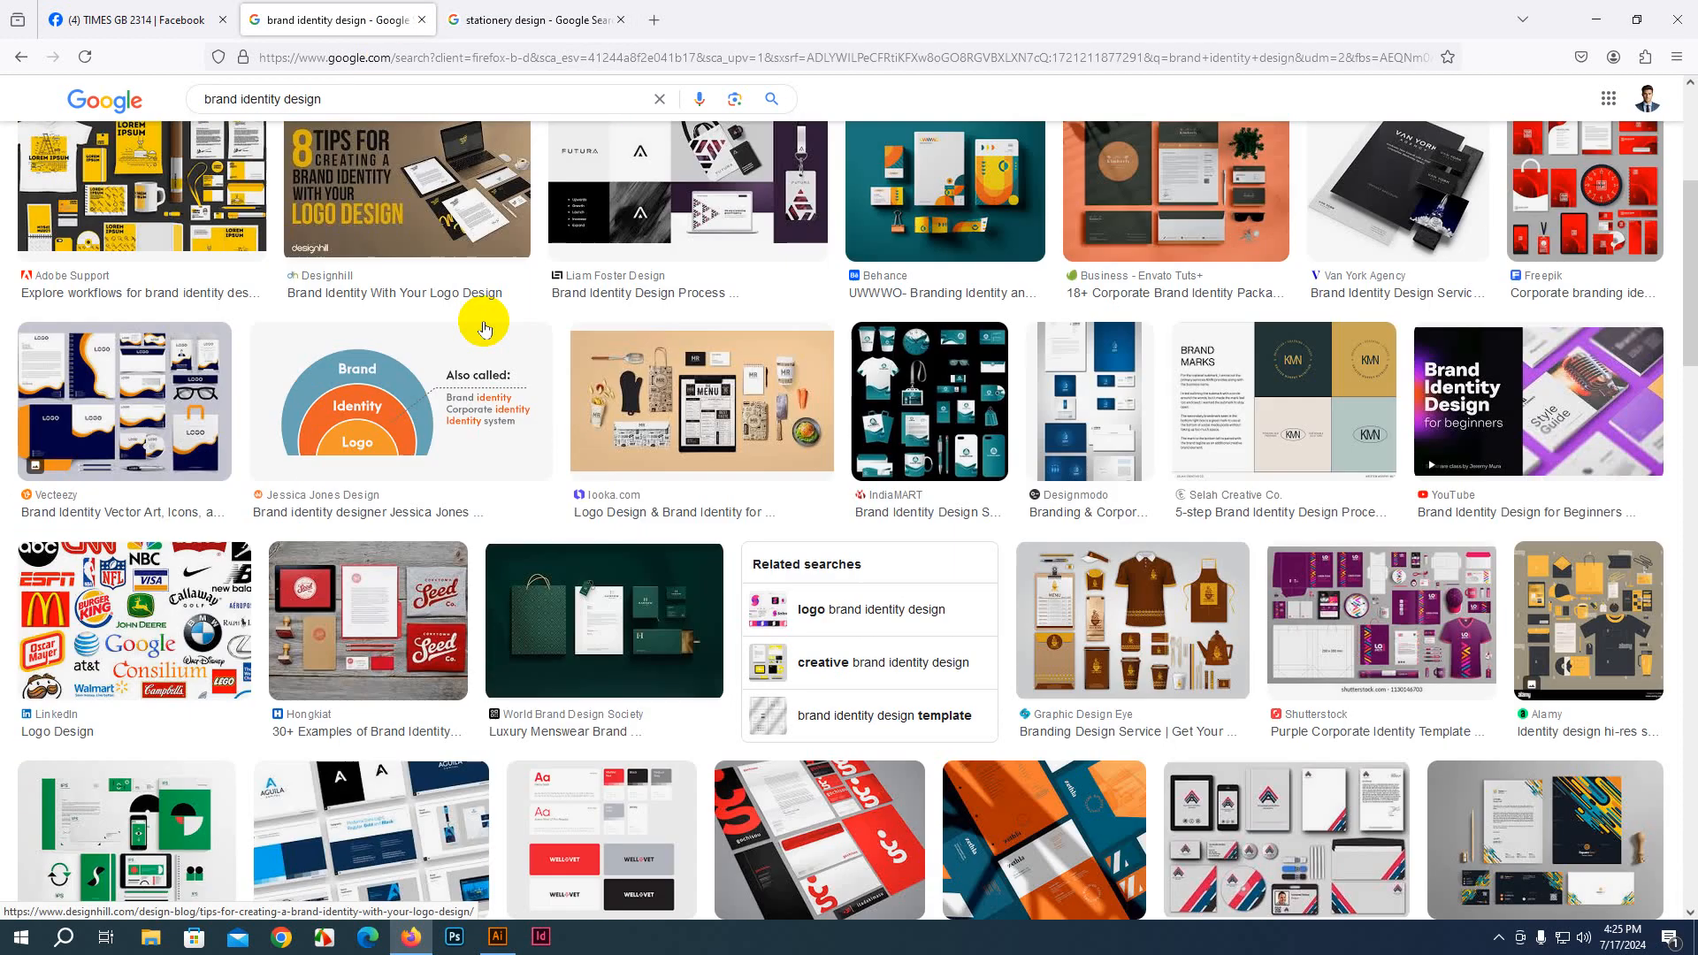
scroll(485, 328, "down", 2)
scroll(131, 604, "down", 1)
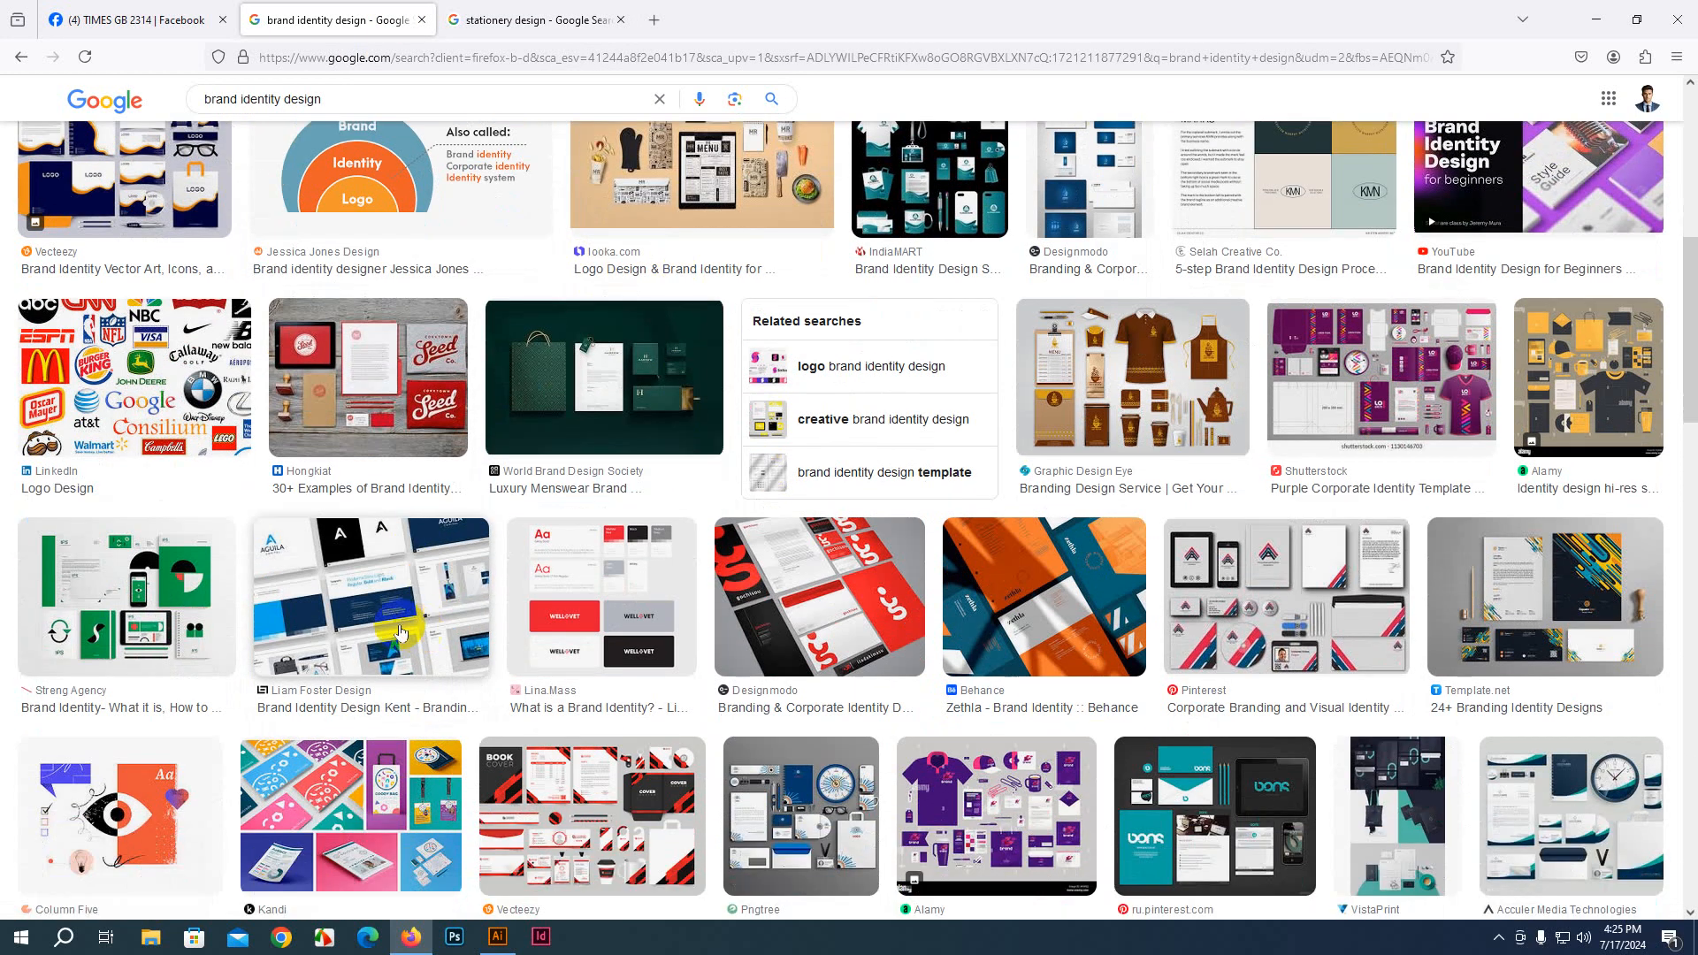
left_click(131, 604)
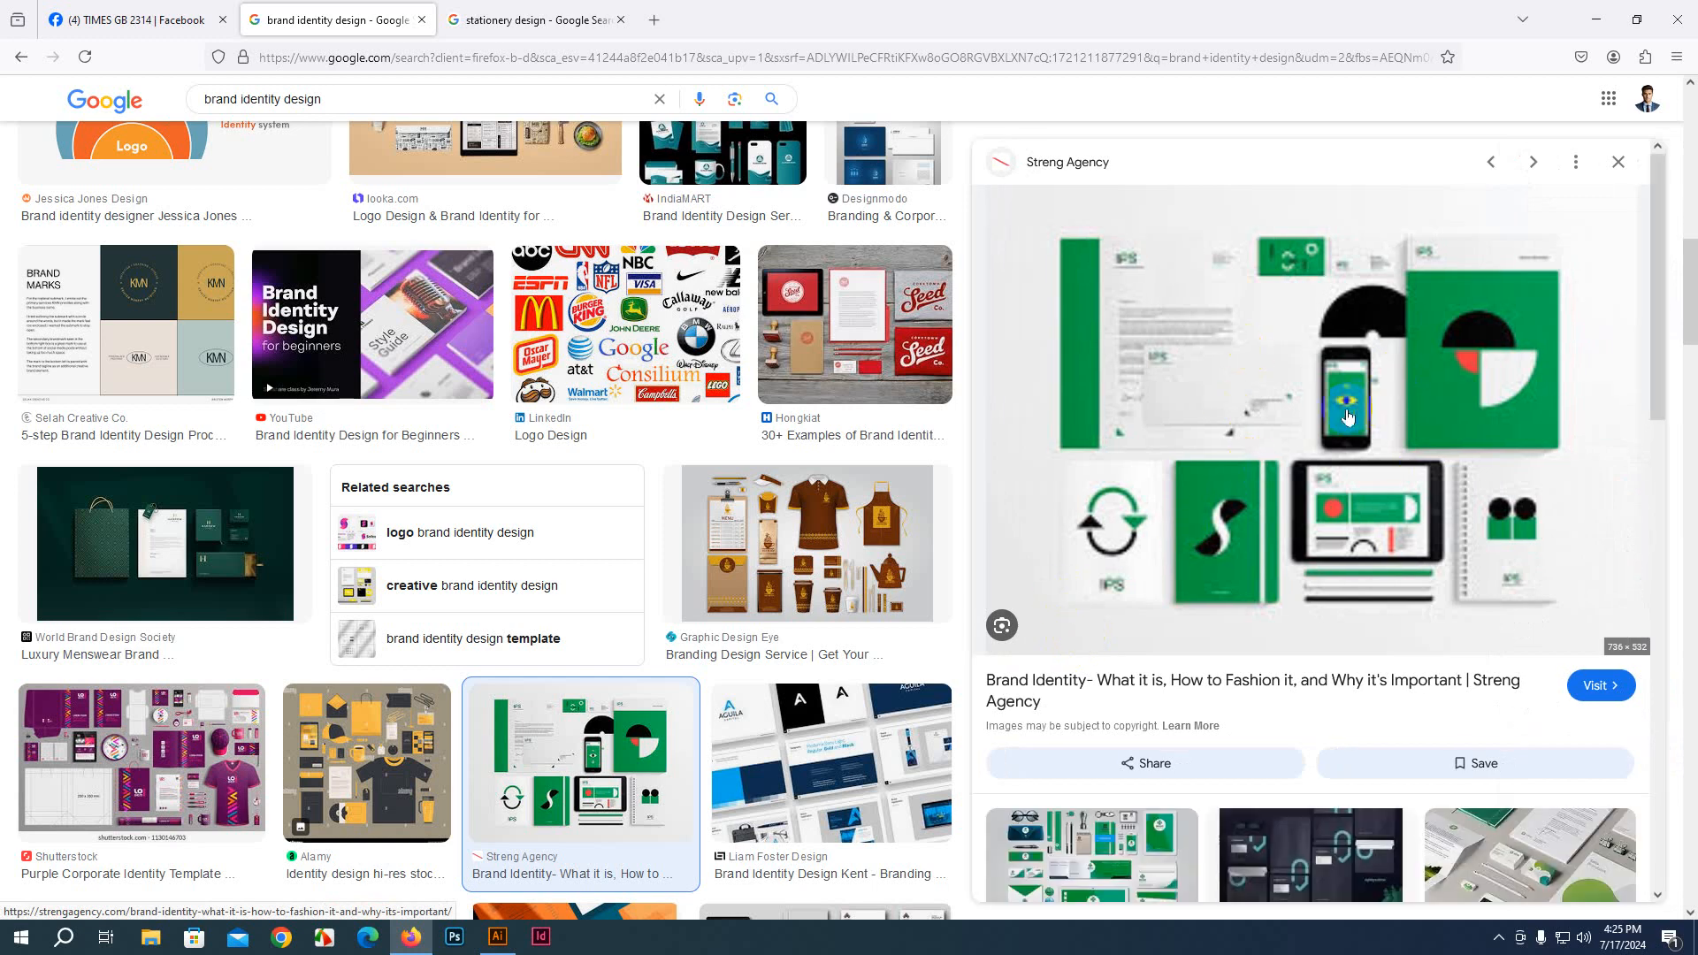
scroll(635, 619, "up", 5)
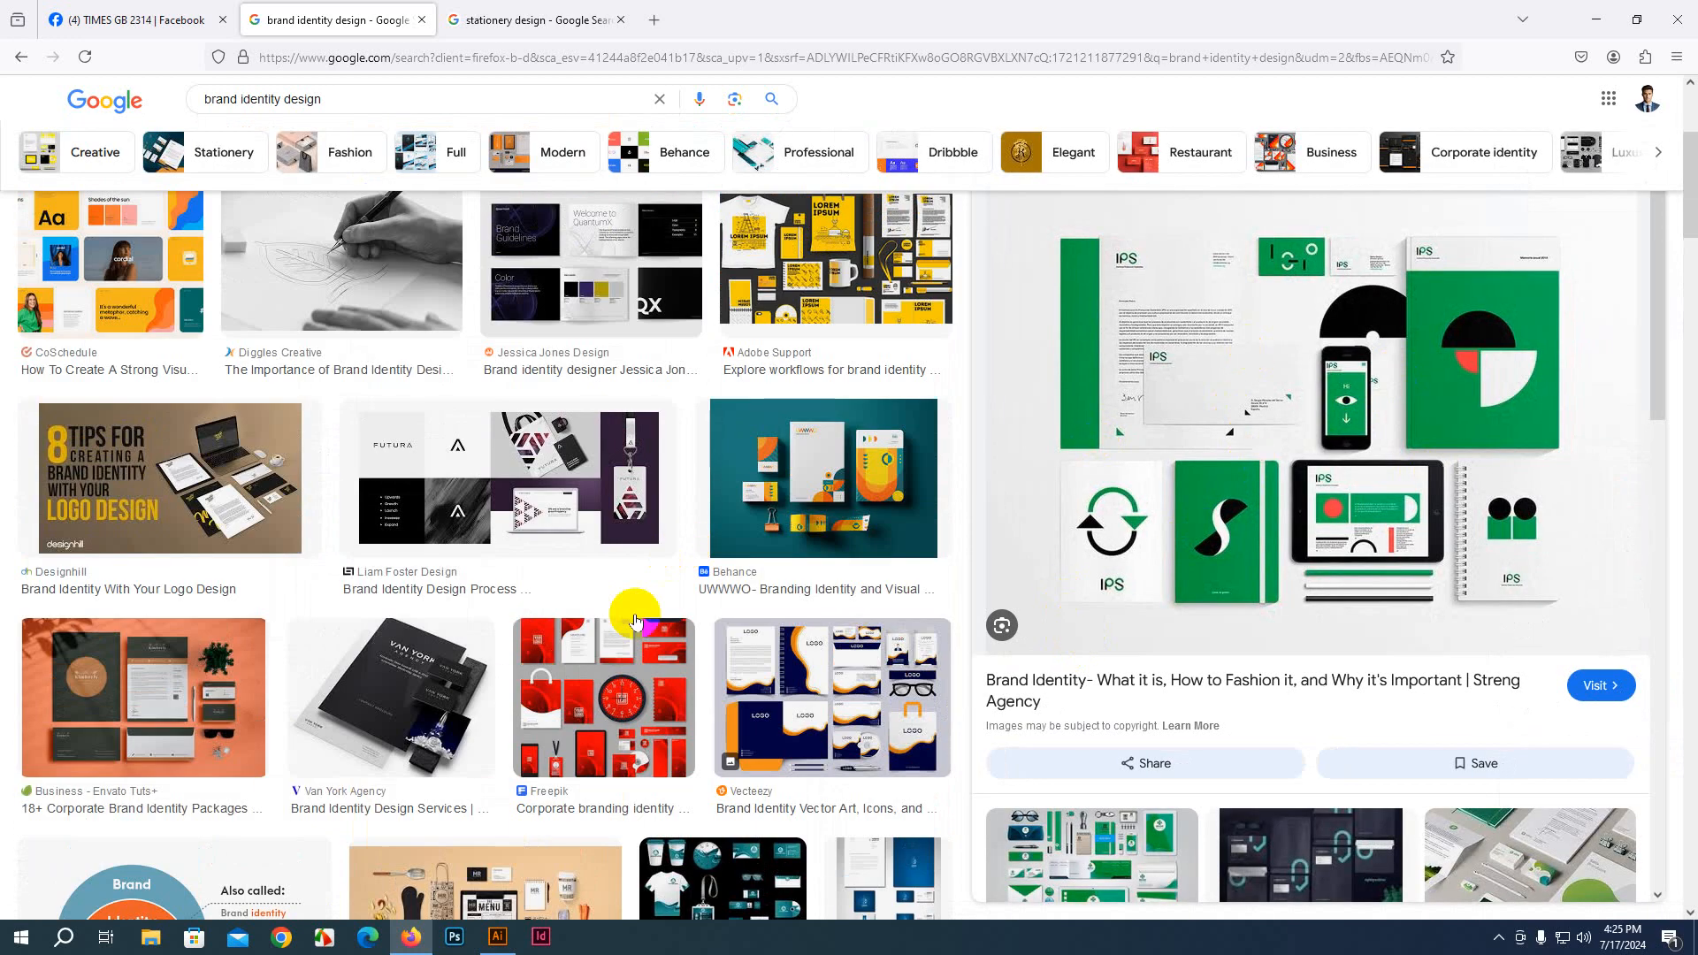
left_click(635, 619)
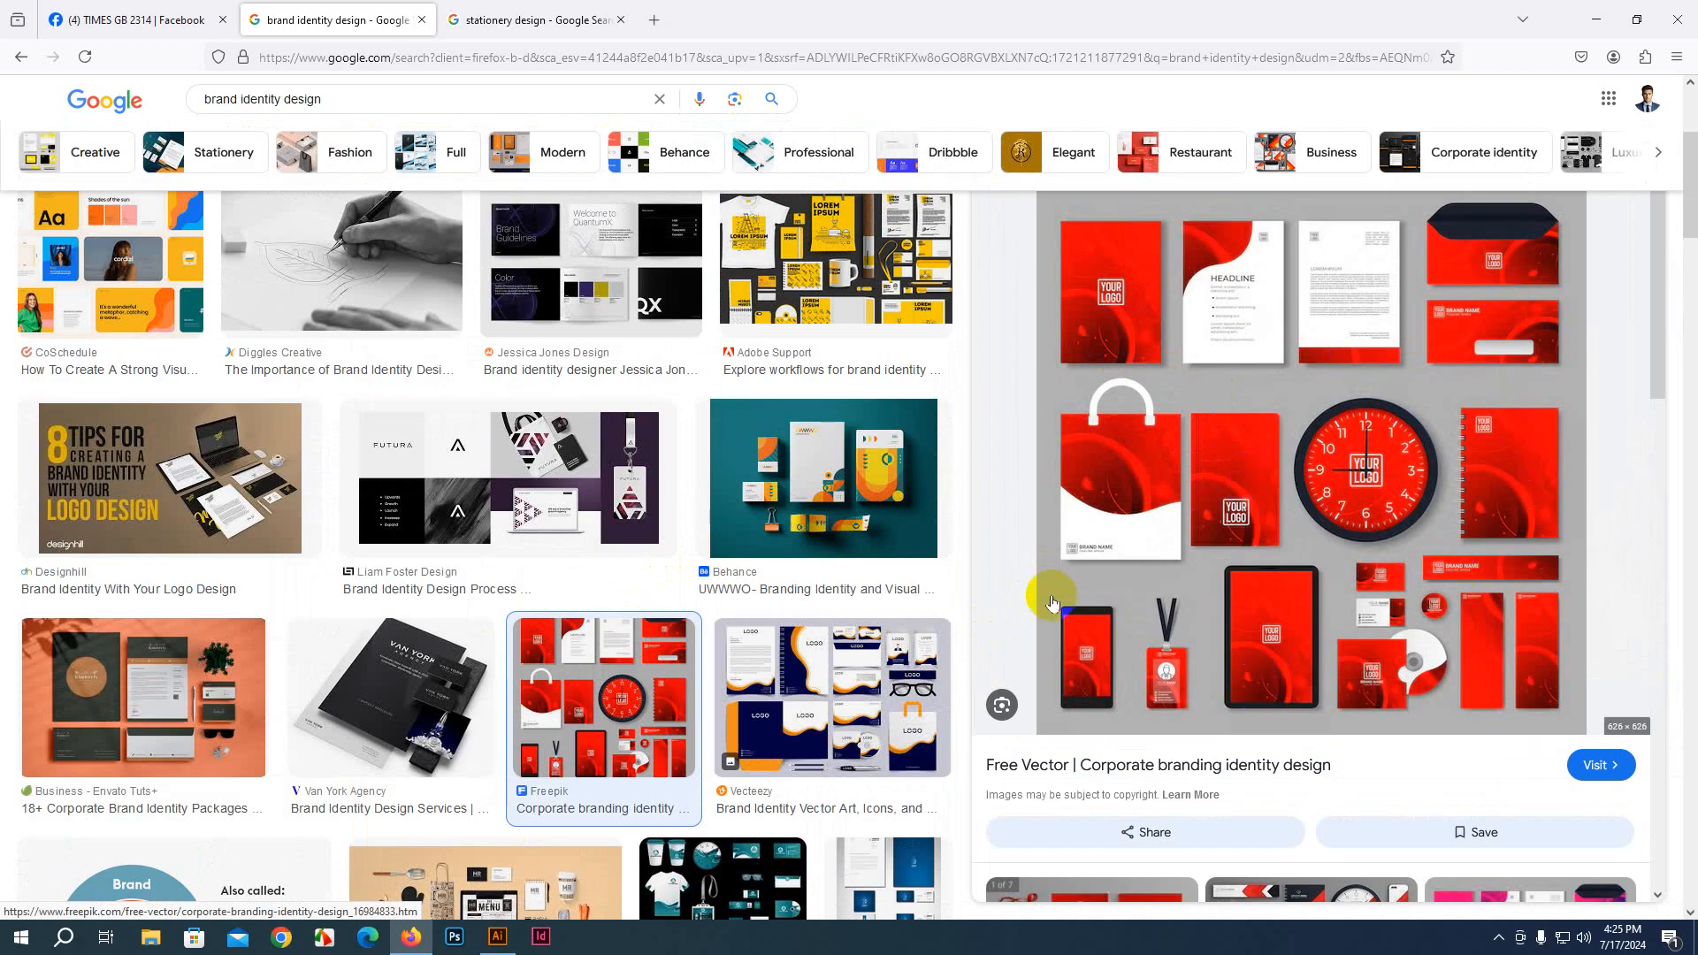
scroll(748, 429, "up", 1)
scroll(748, 430, "up", 3)
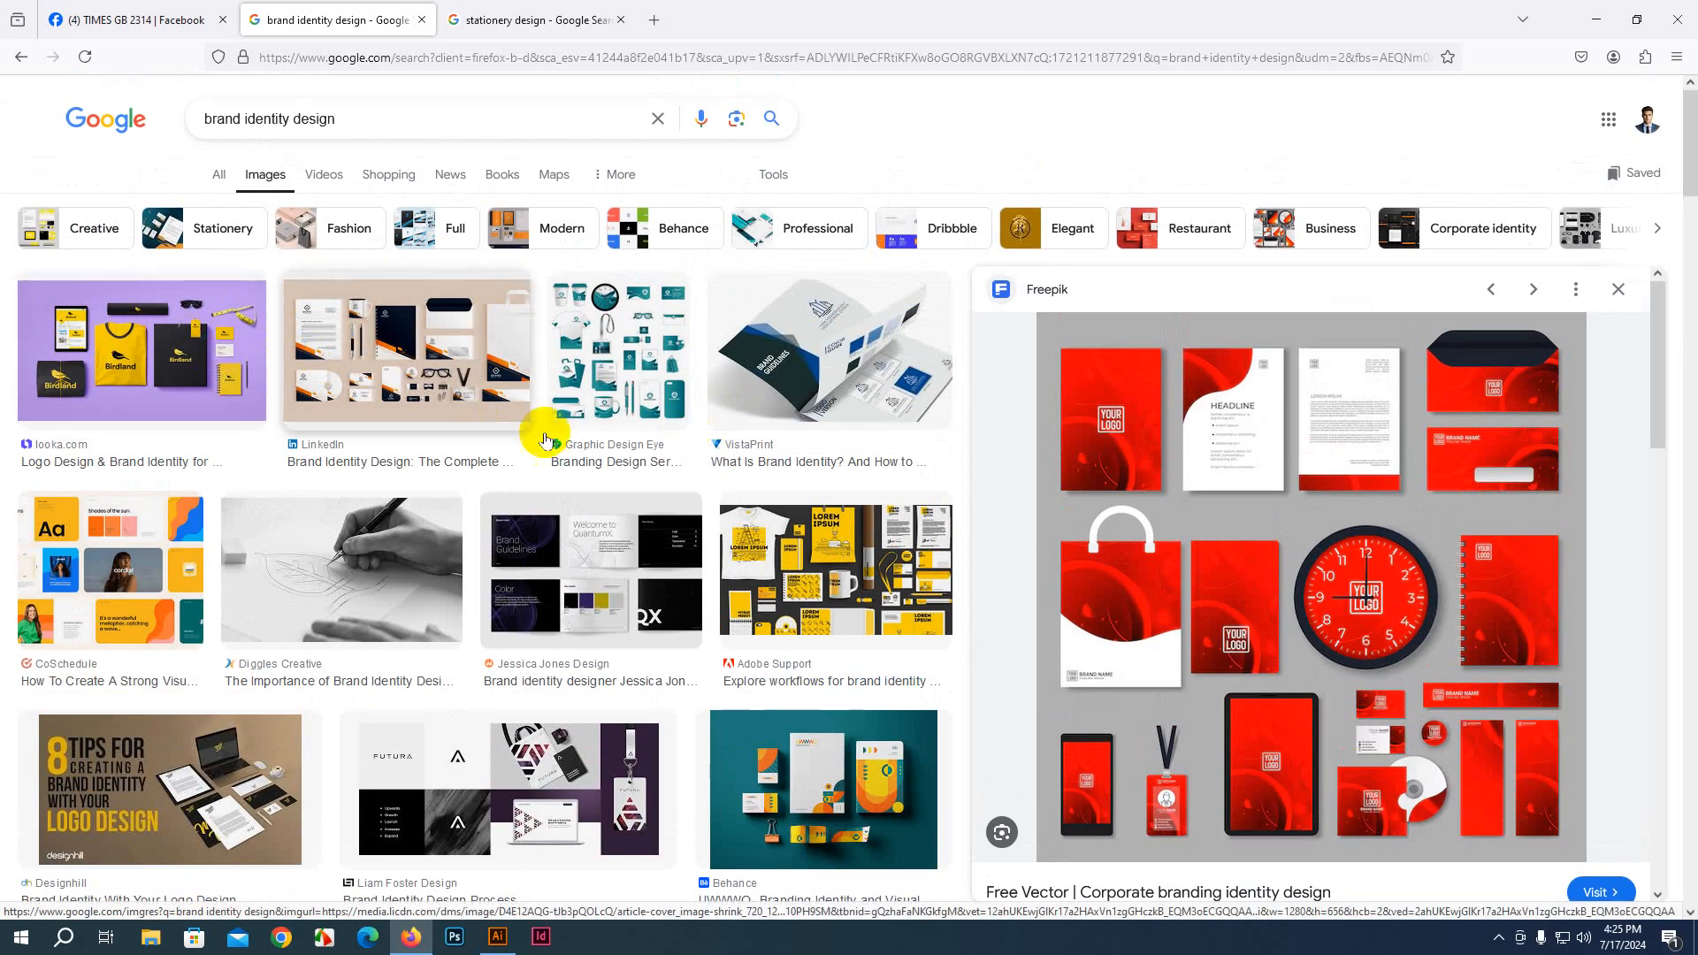
Preview the Vecteezy, Behance and March examples in the stationery design image results
left_click(495, 21)
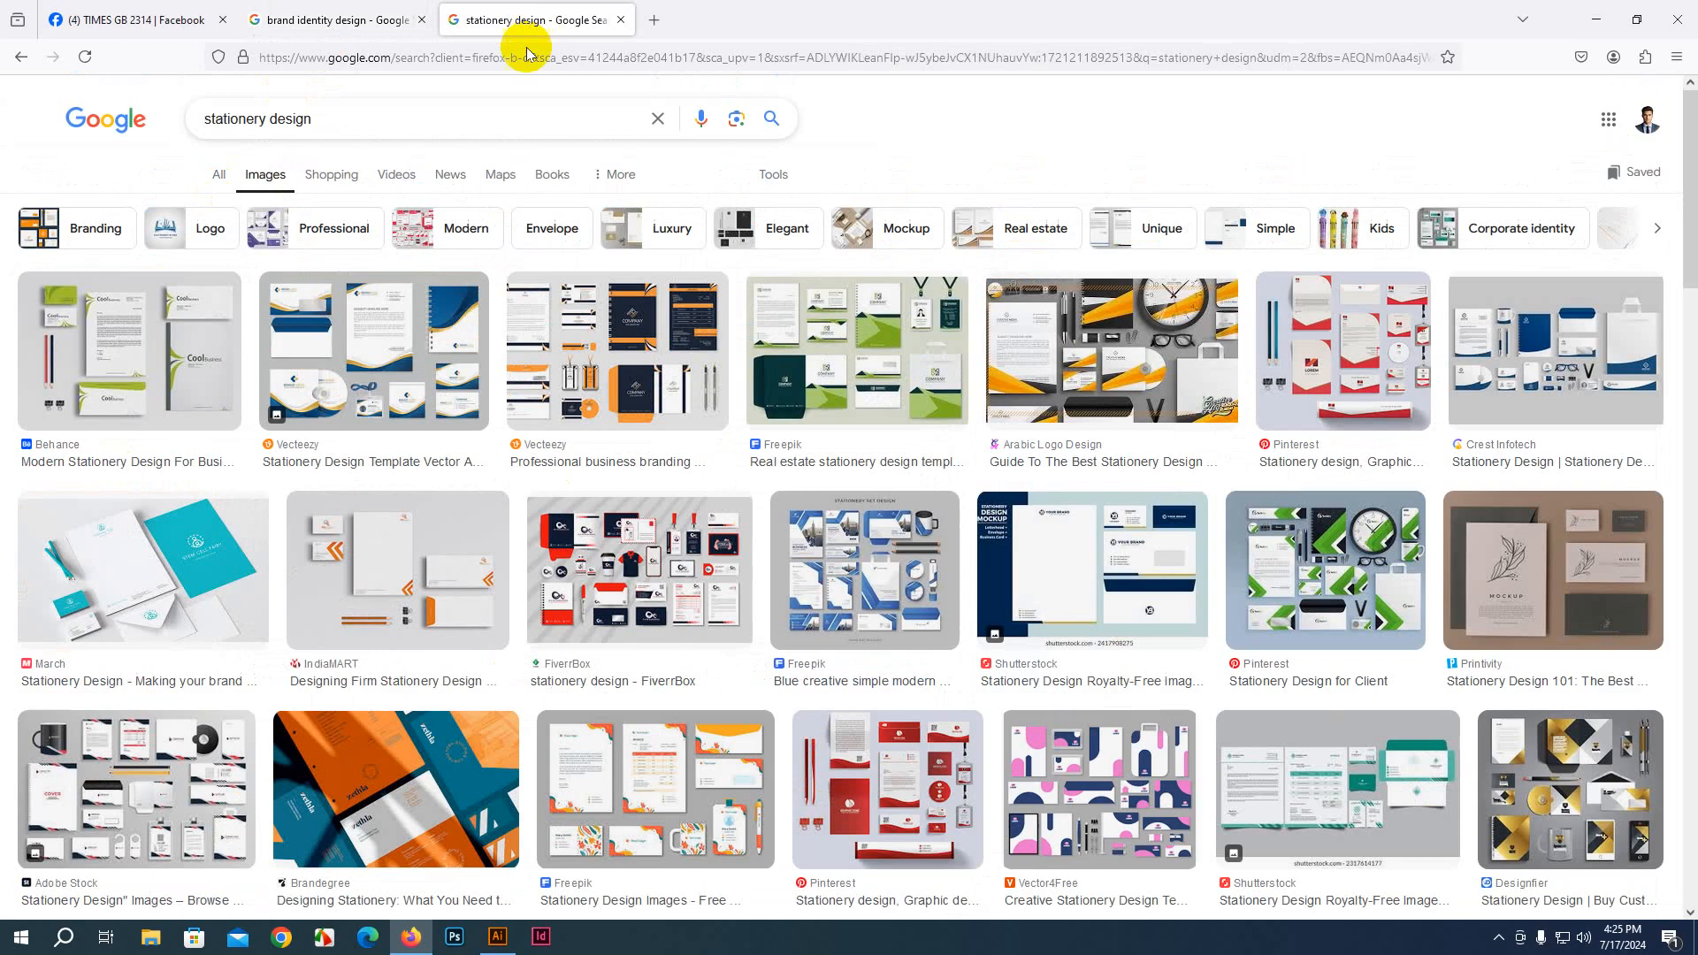
left_click(349, 370)
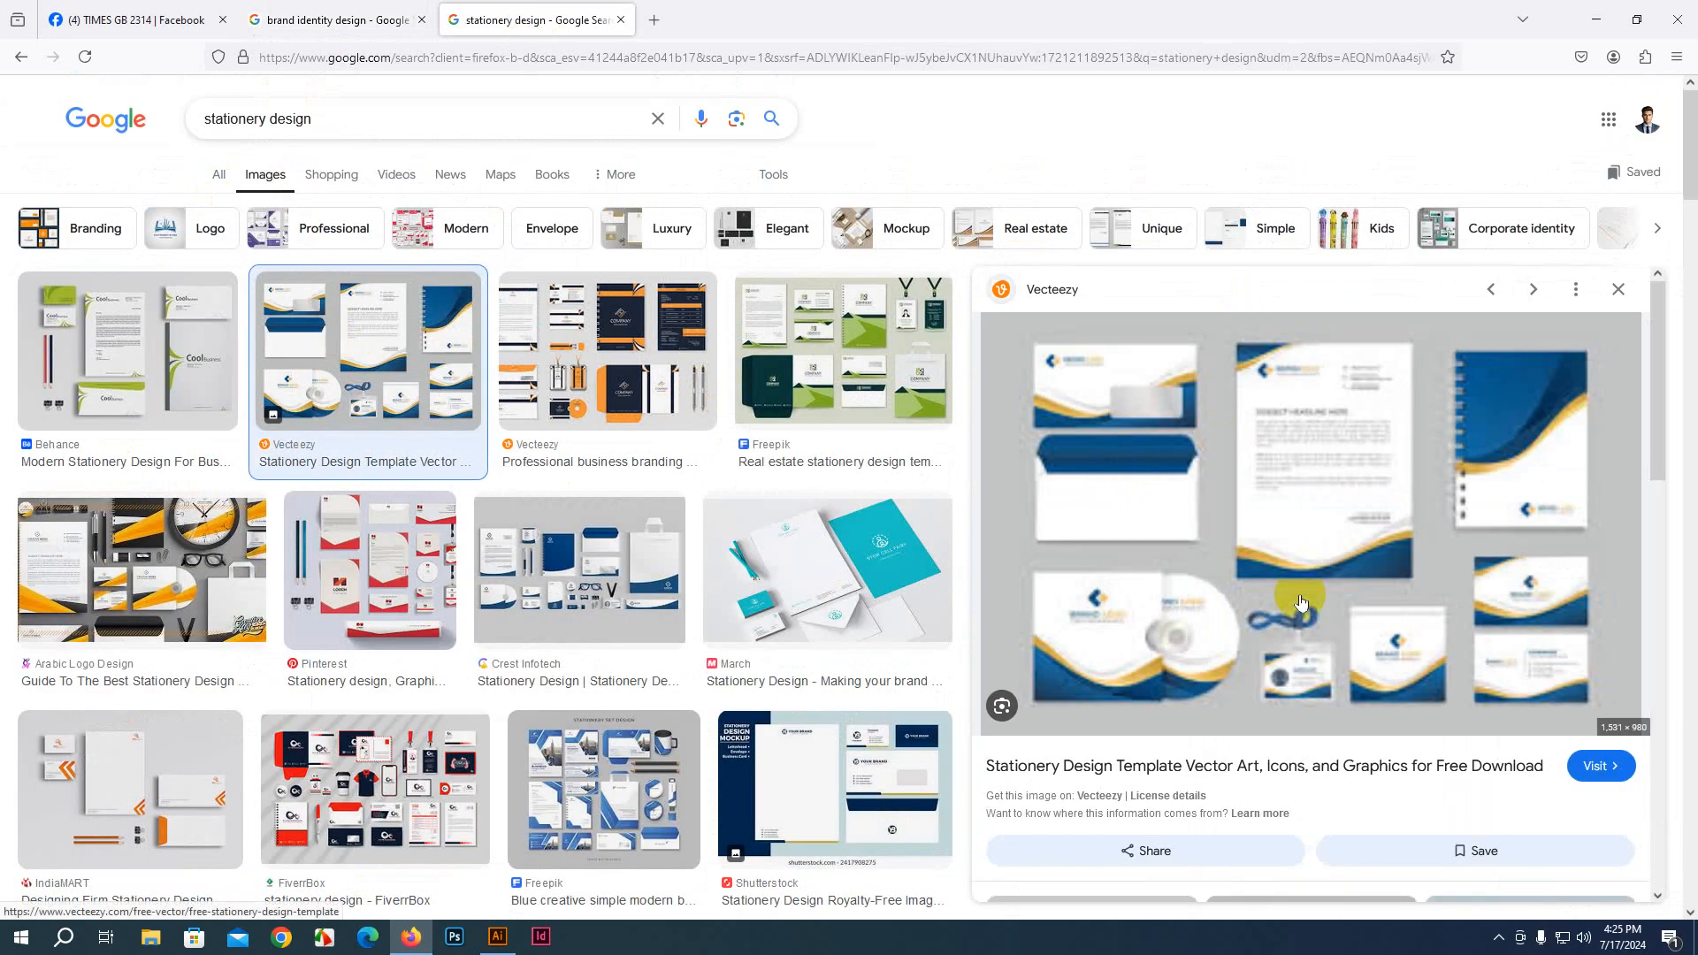
left_click(145, 367)
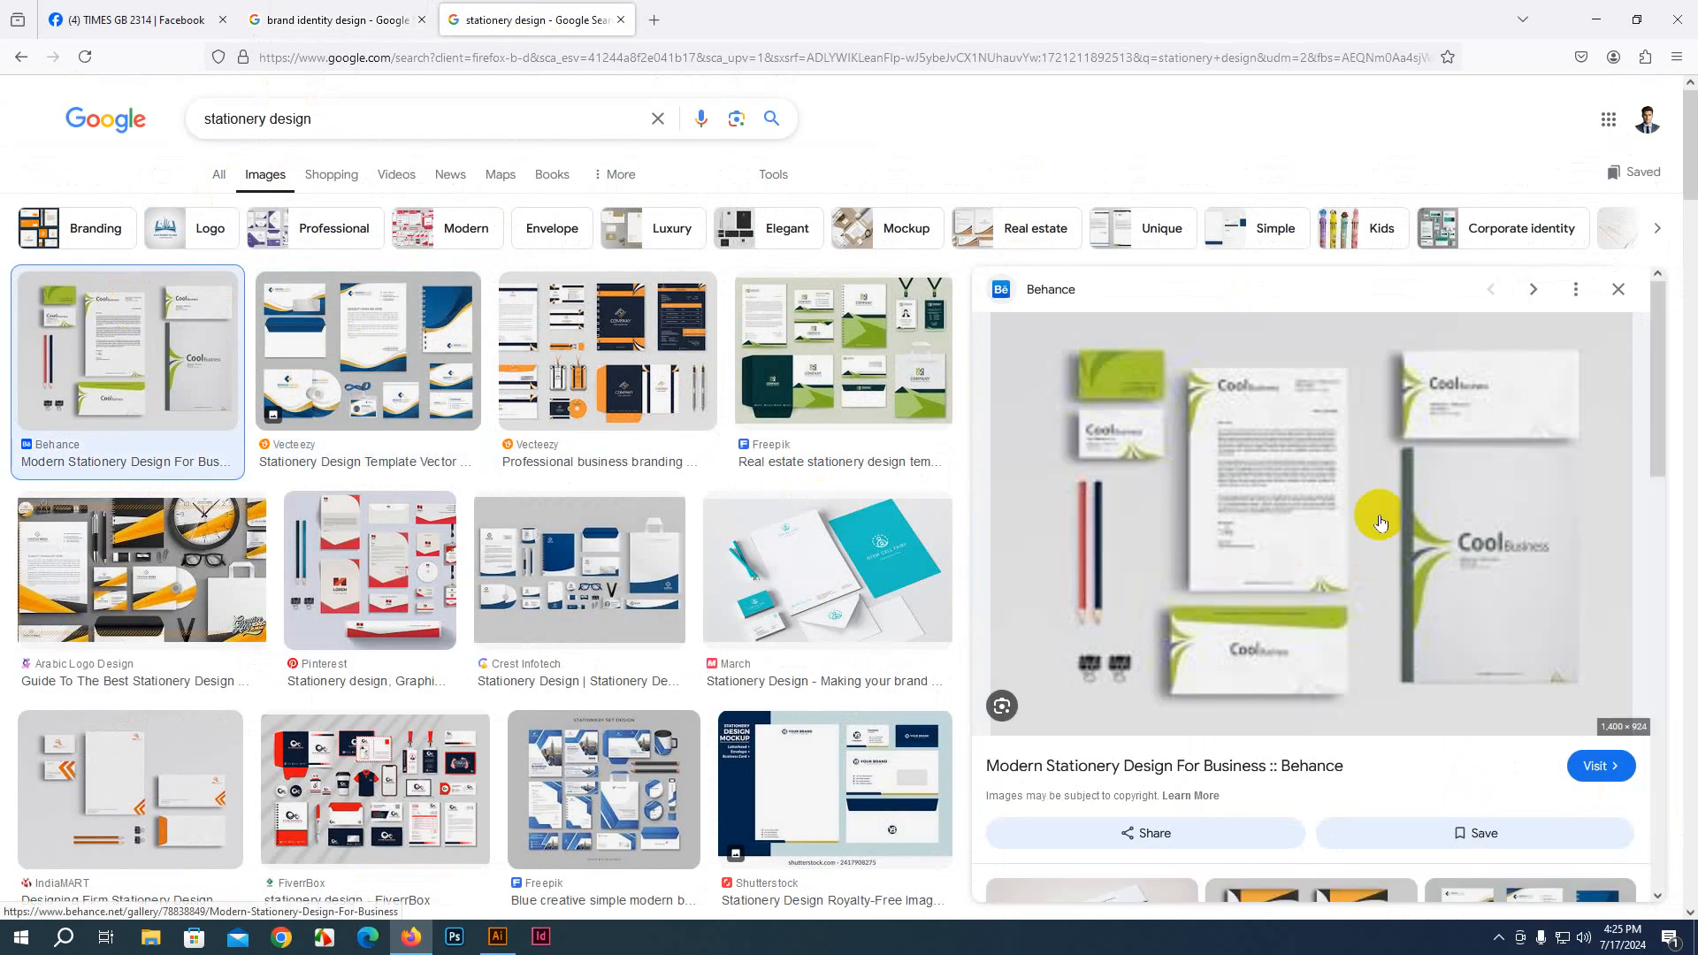
left_click(801, 513)
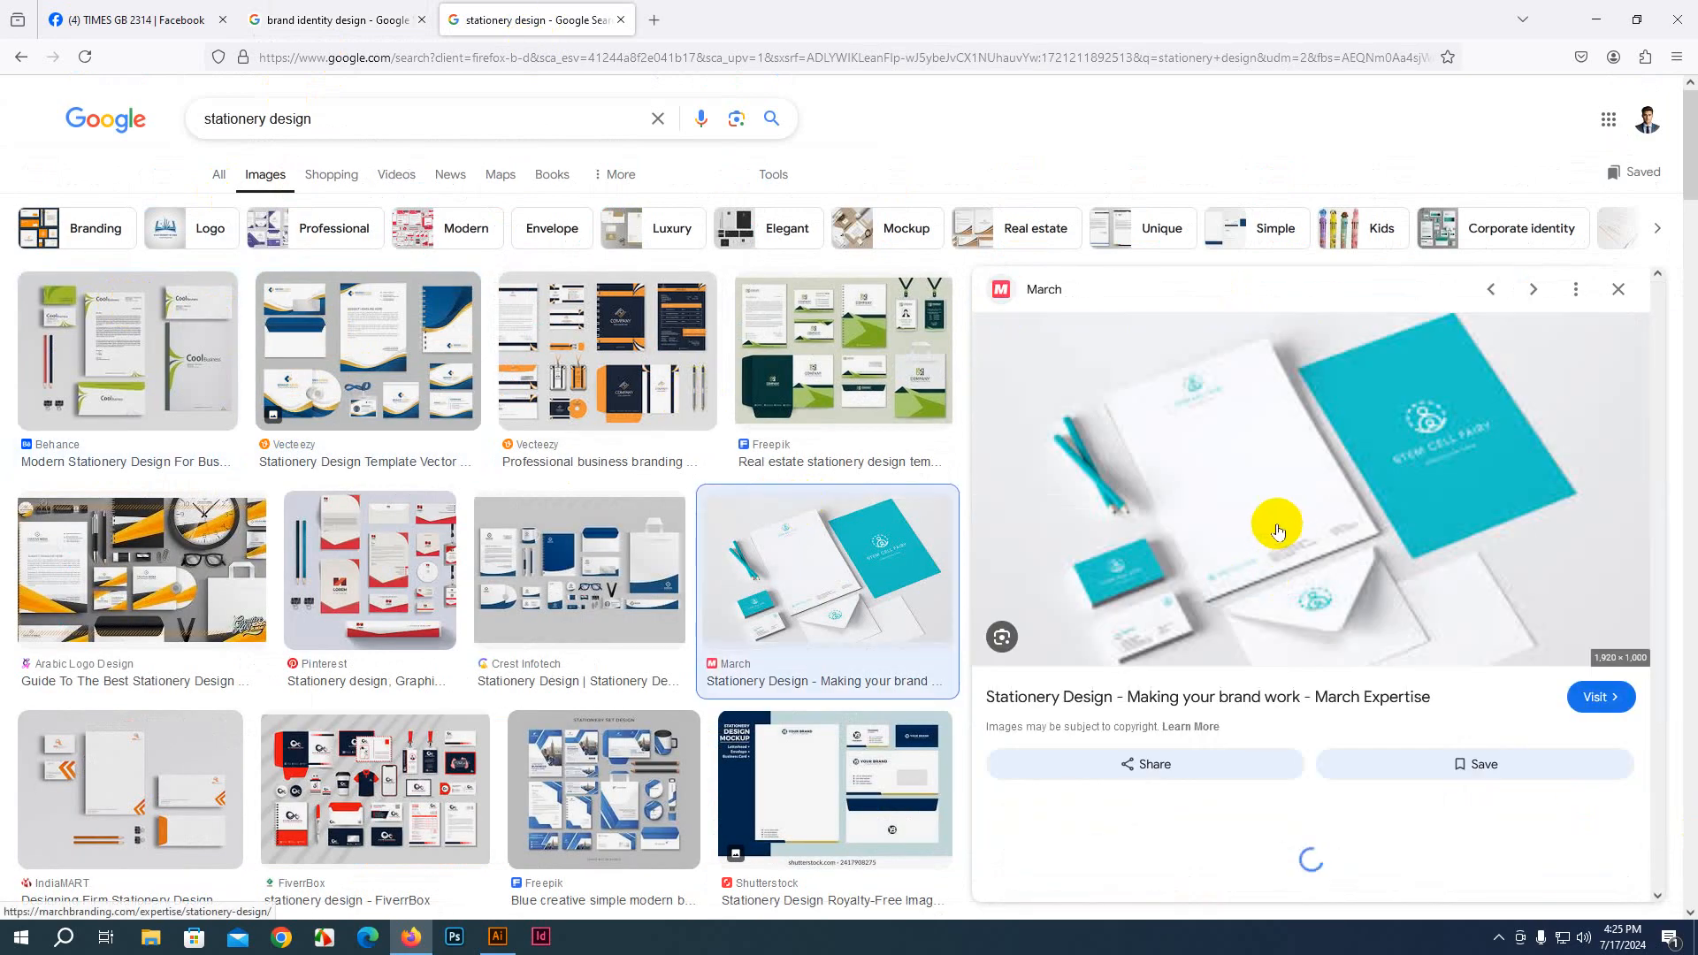
Preview the Crest Infotech, Vecteezy, Freepik, Pinterest and Arabic Logo Design stationery examples, and return to the brand identity design results
left_click(579, 566)
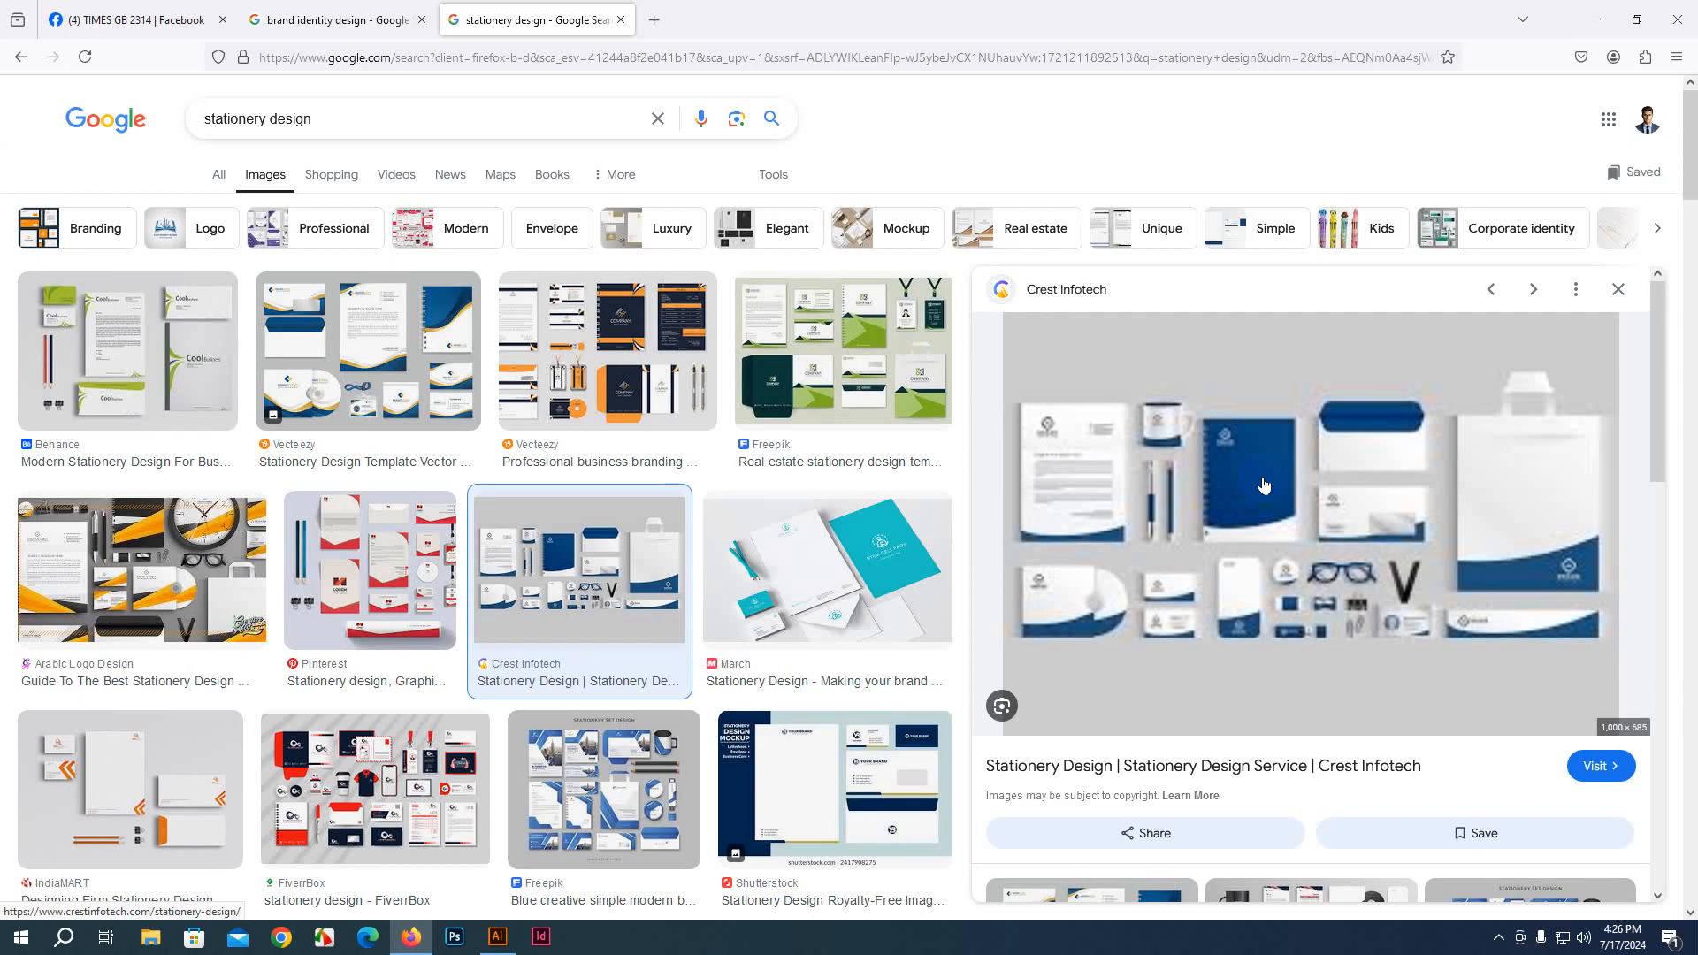
left_click(464, 345)
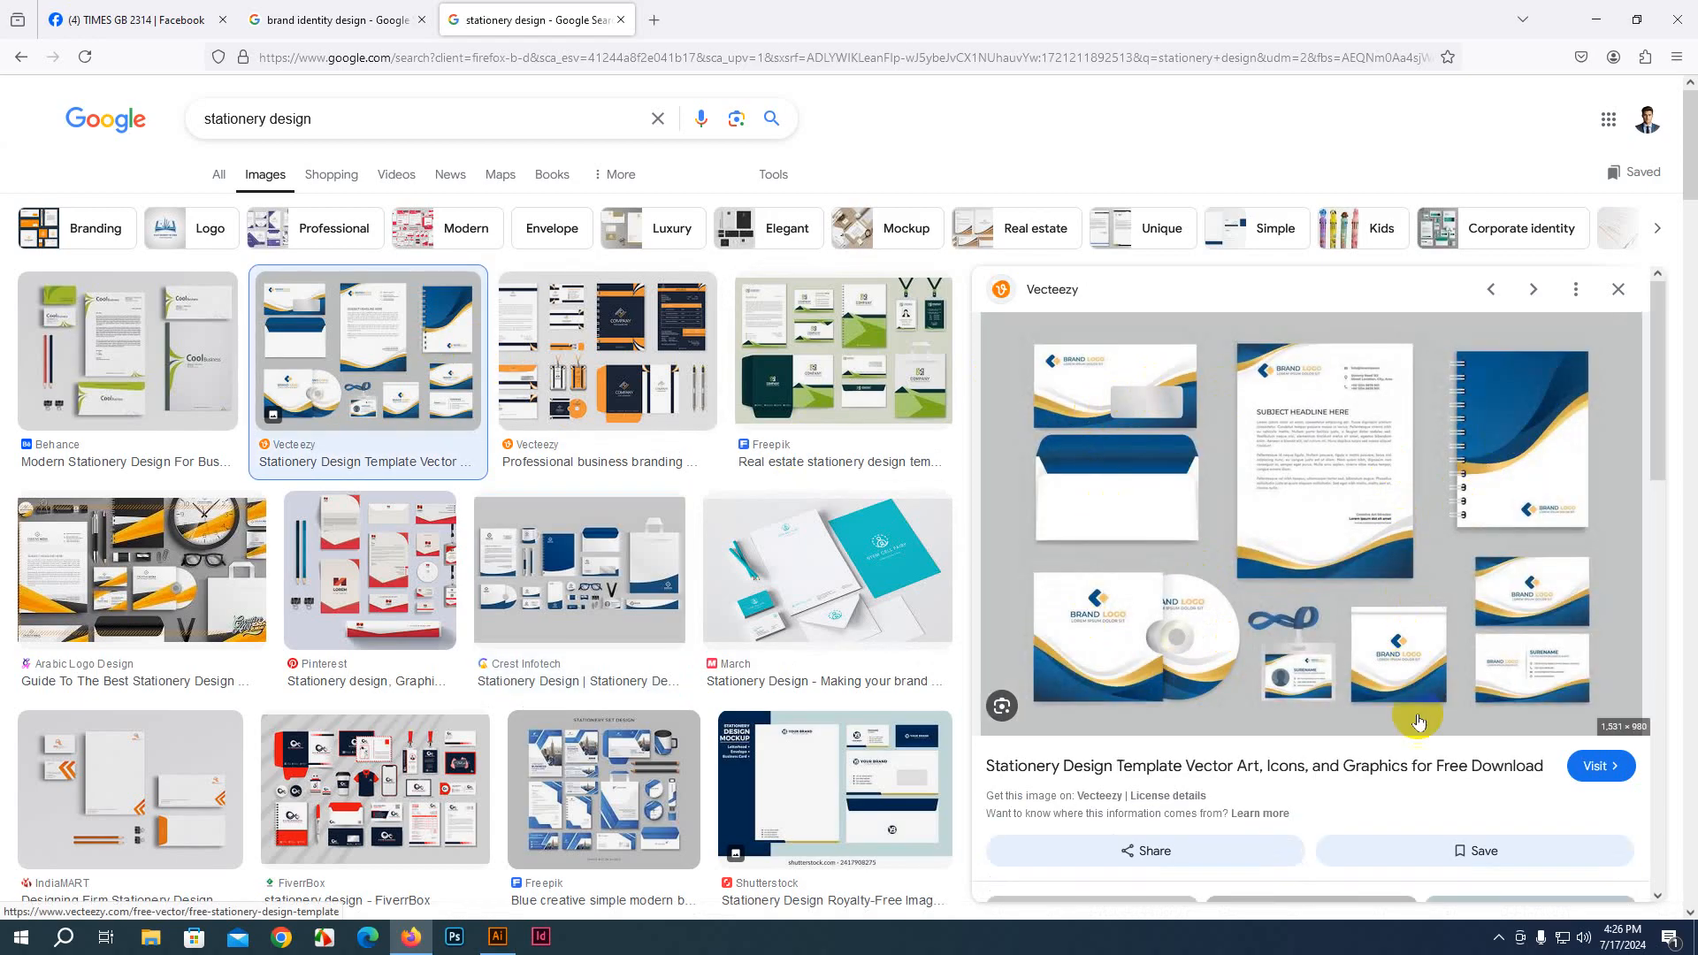
left_click(871, 433)
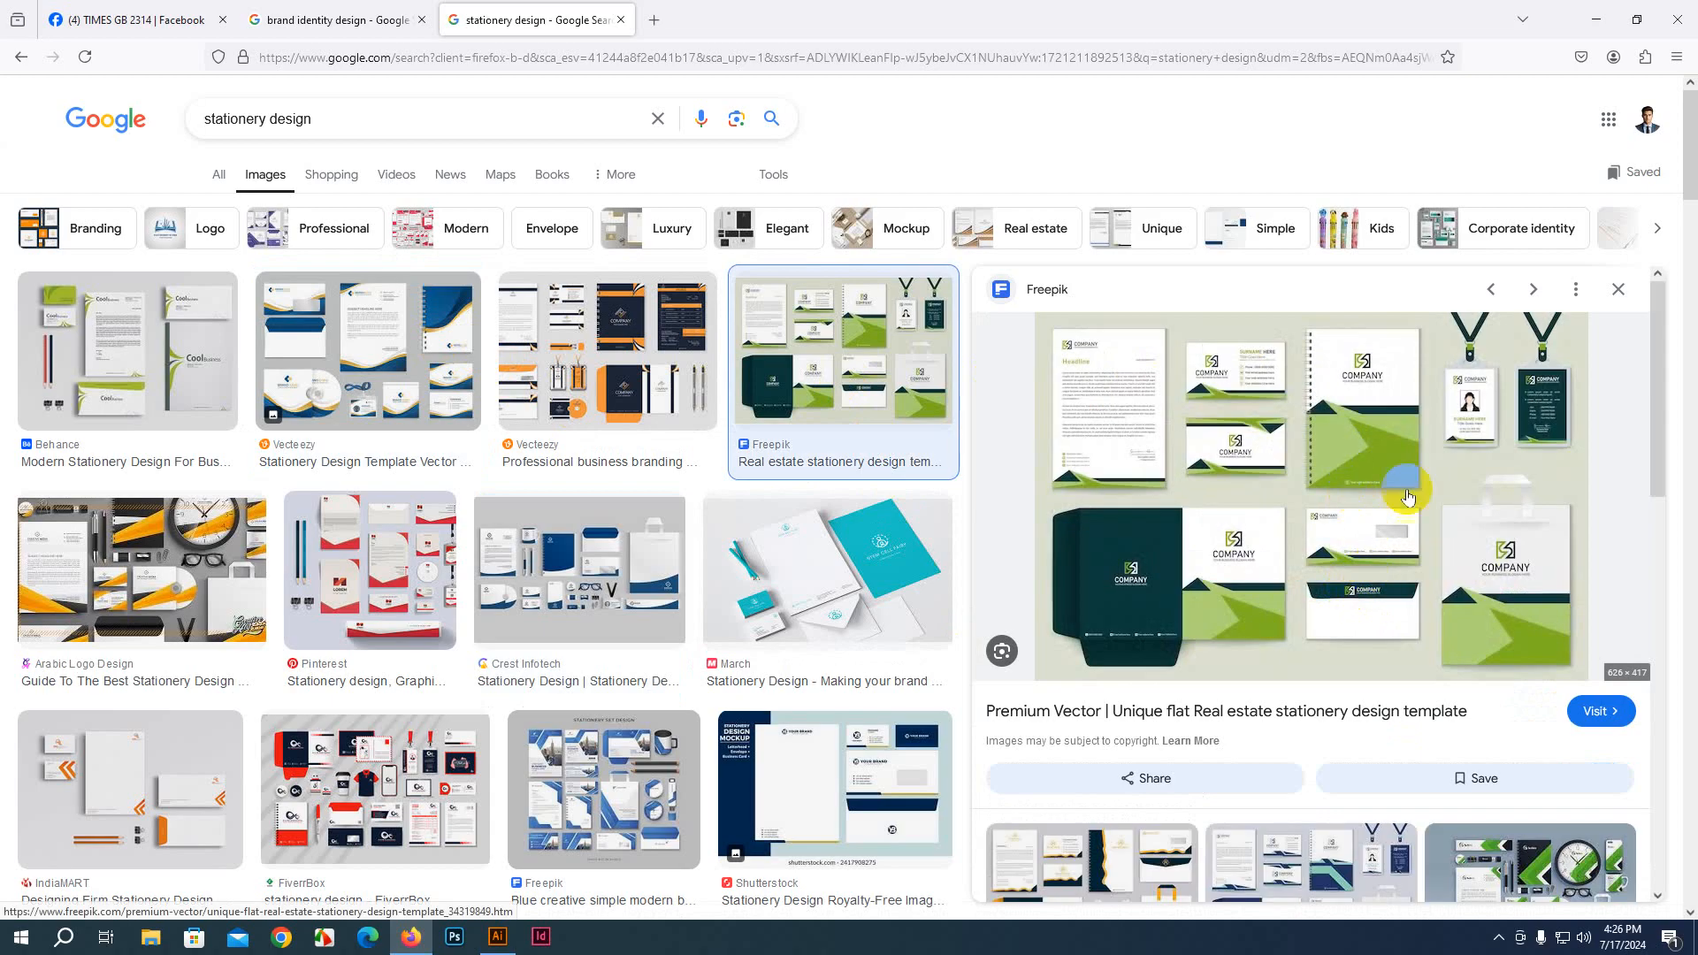
left_click(1562, 879)
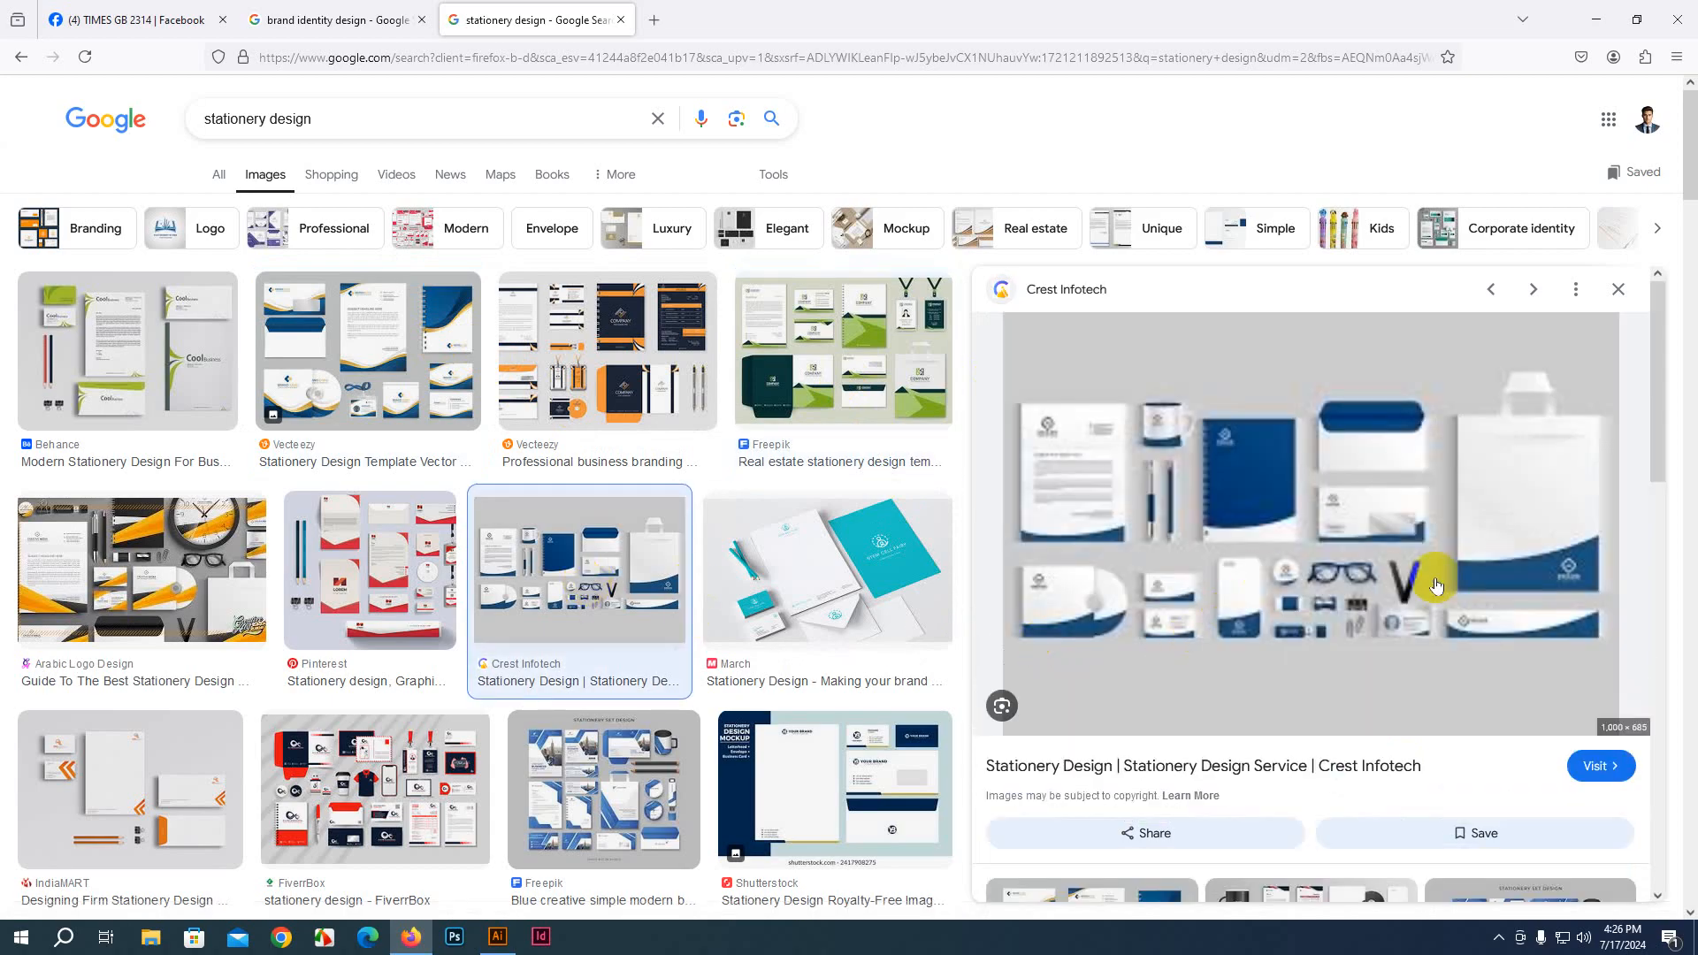
left_click(356, 568)
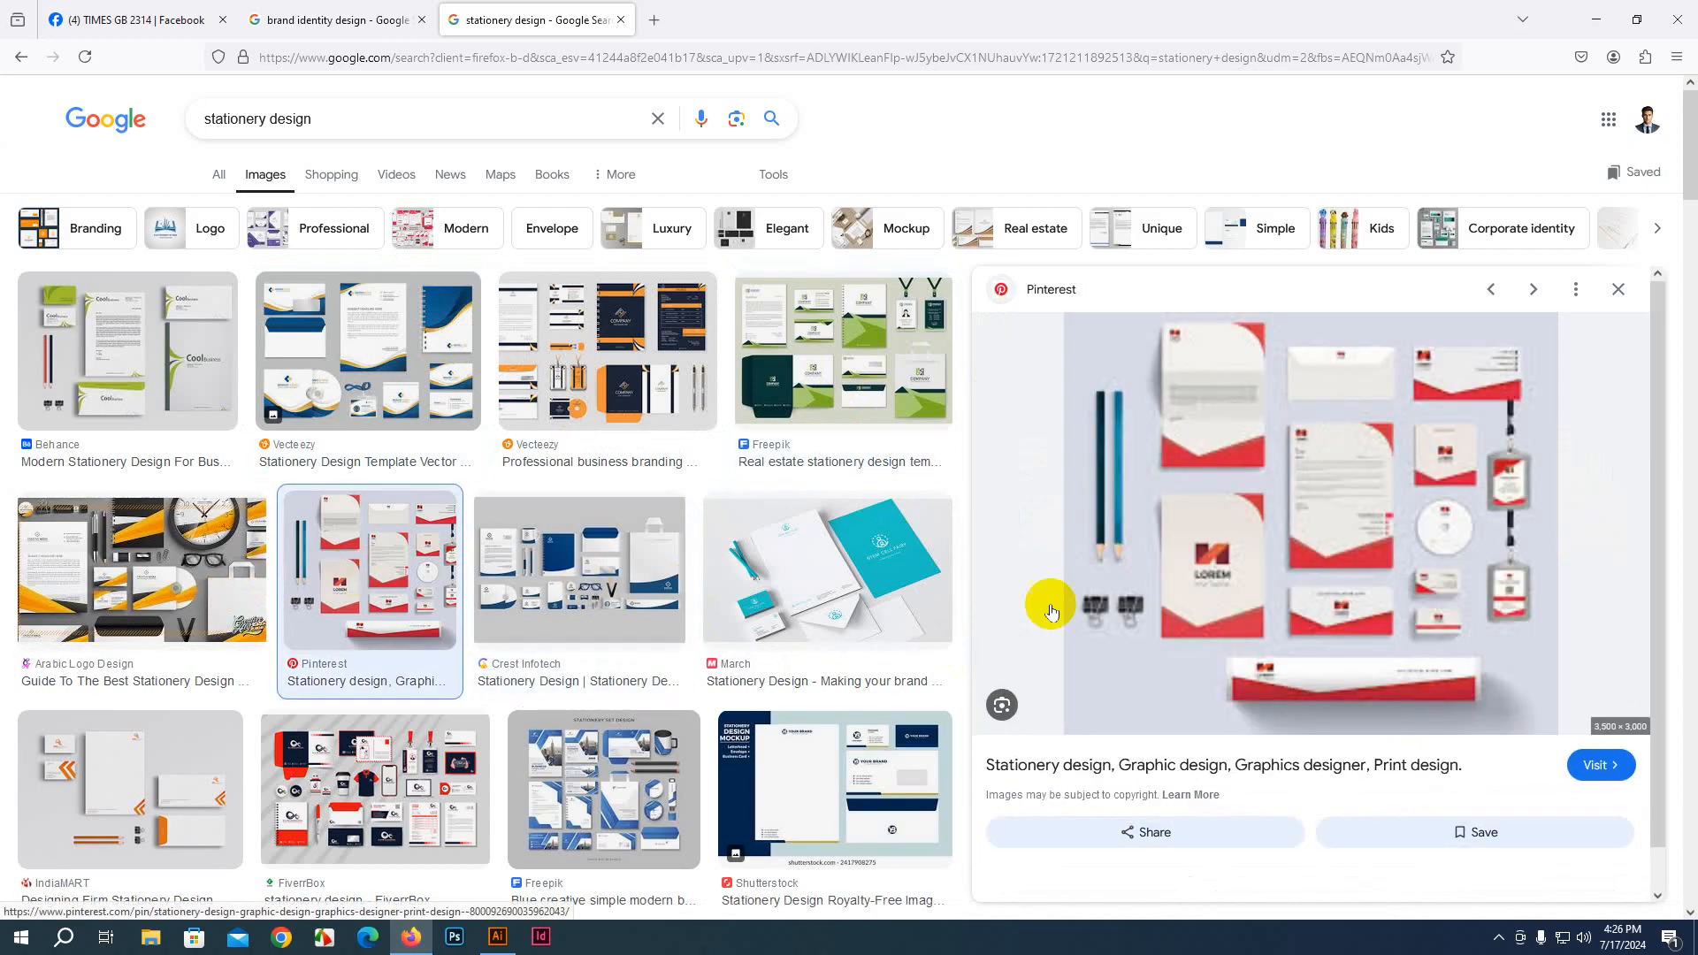
left_click(159, 610)
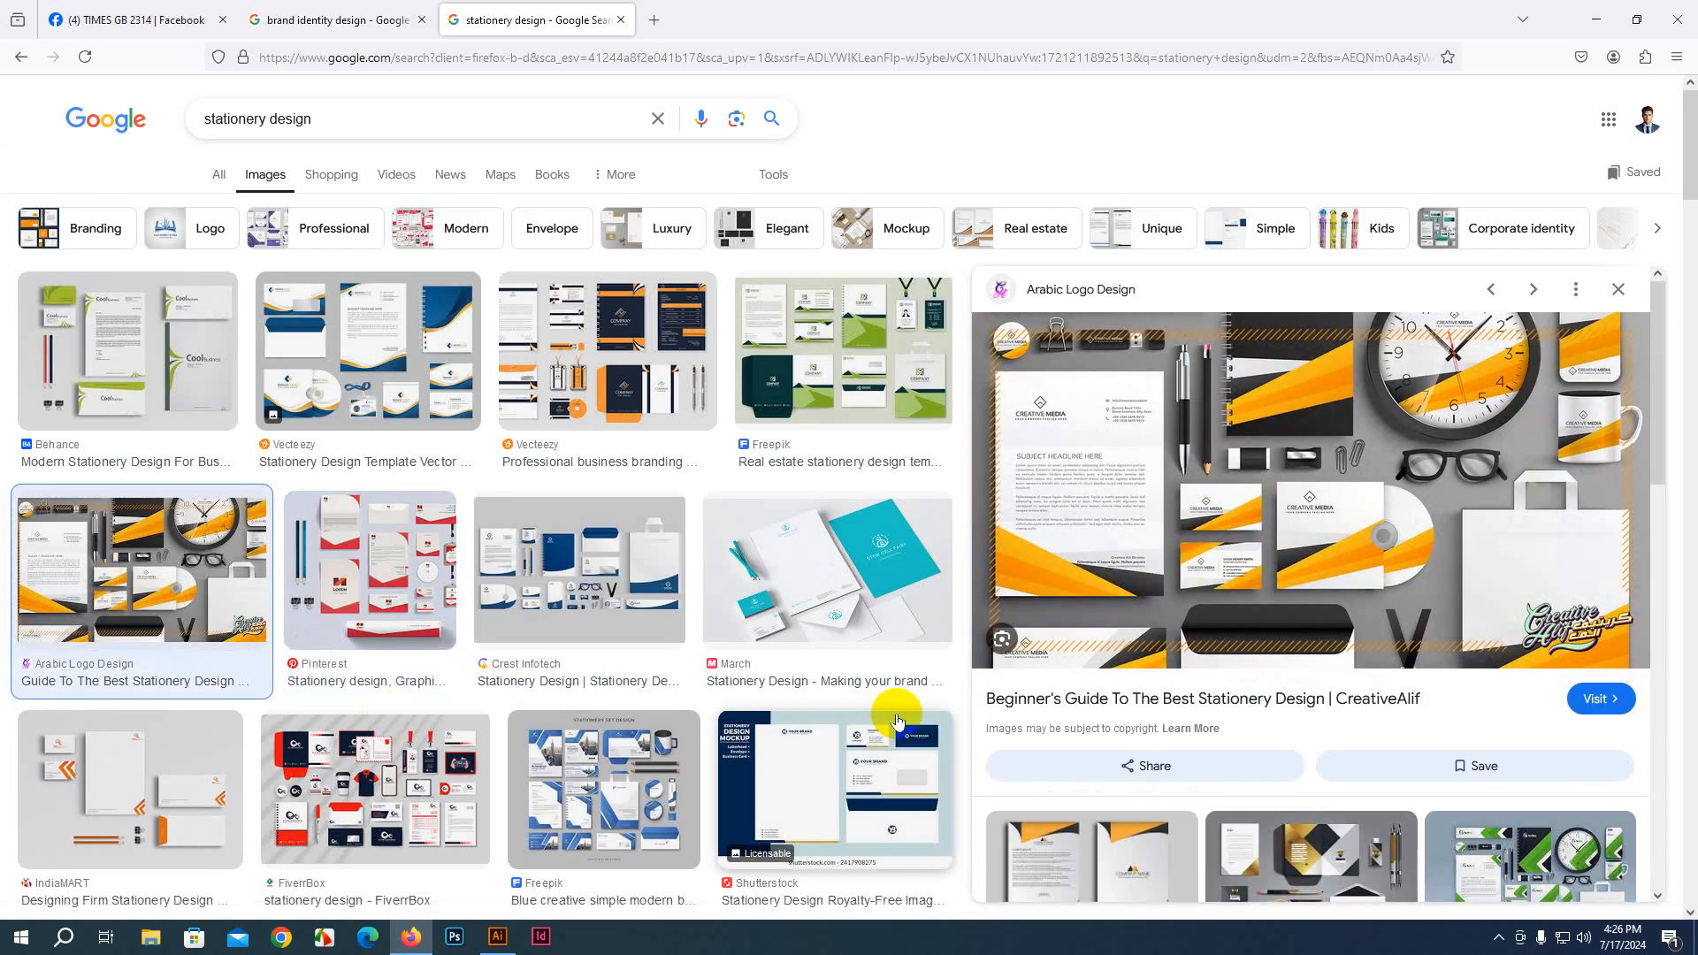
left_click(327, 26)
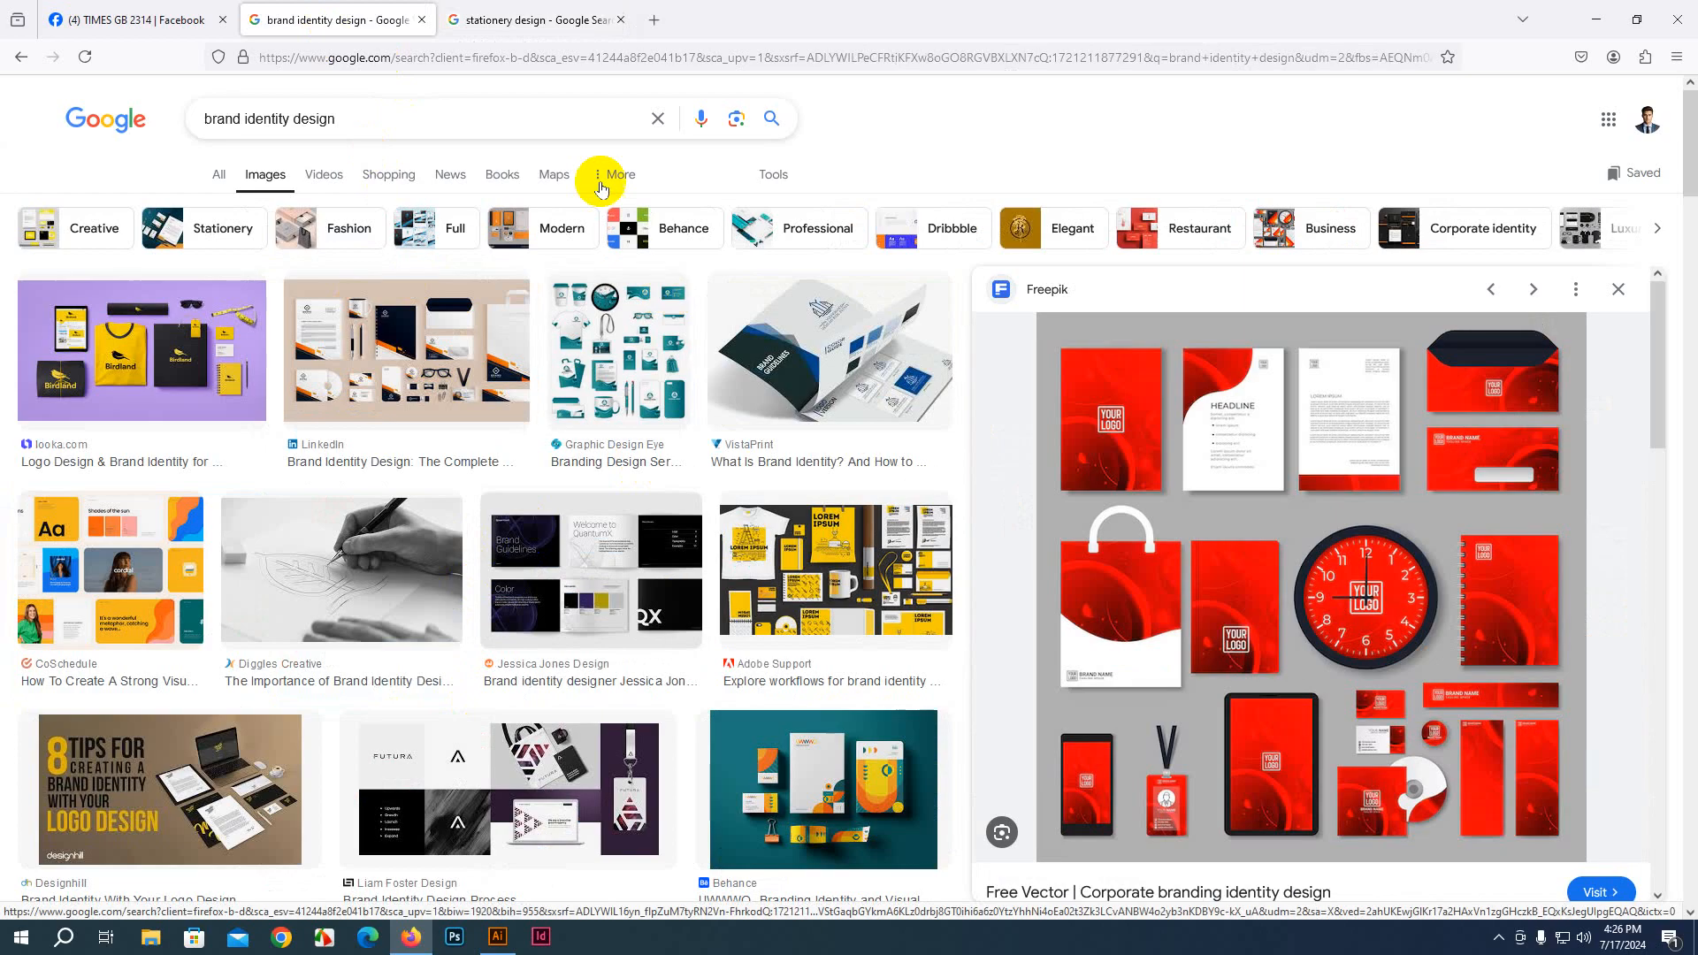
Search for "fiverr" in a new tab and open the Fiverr website from the results
left_click(654, 21)
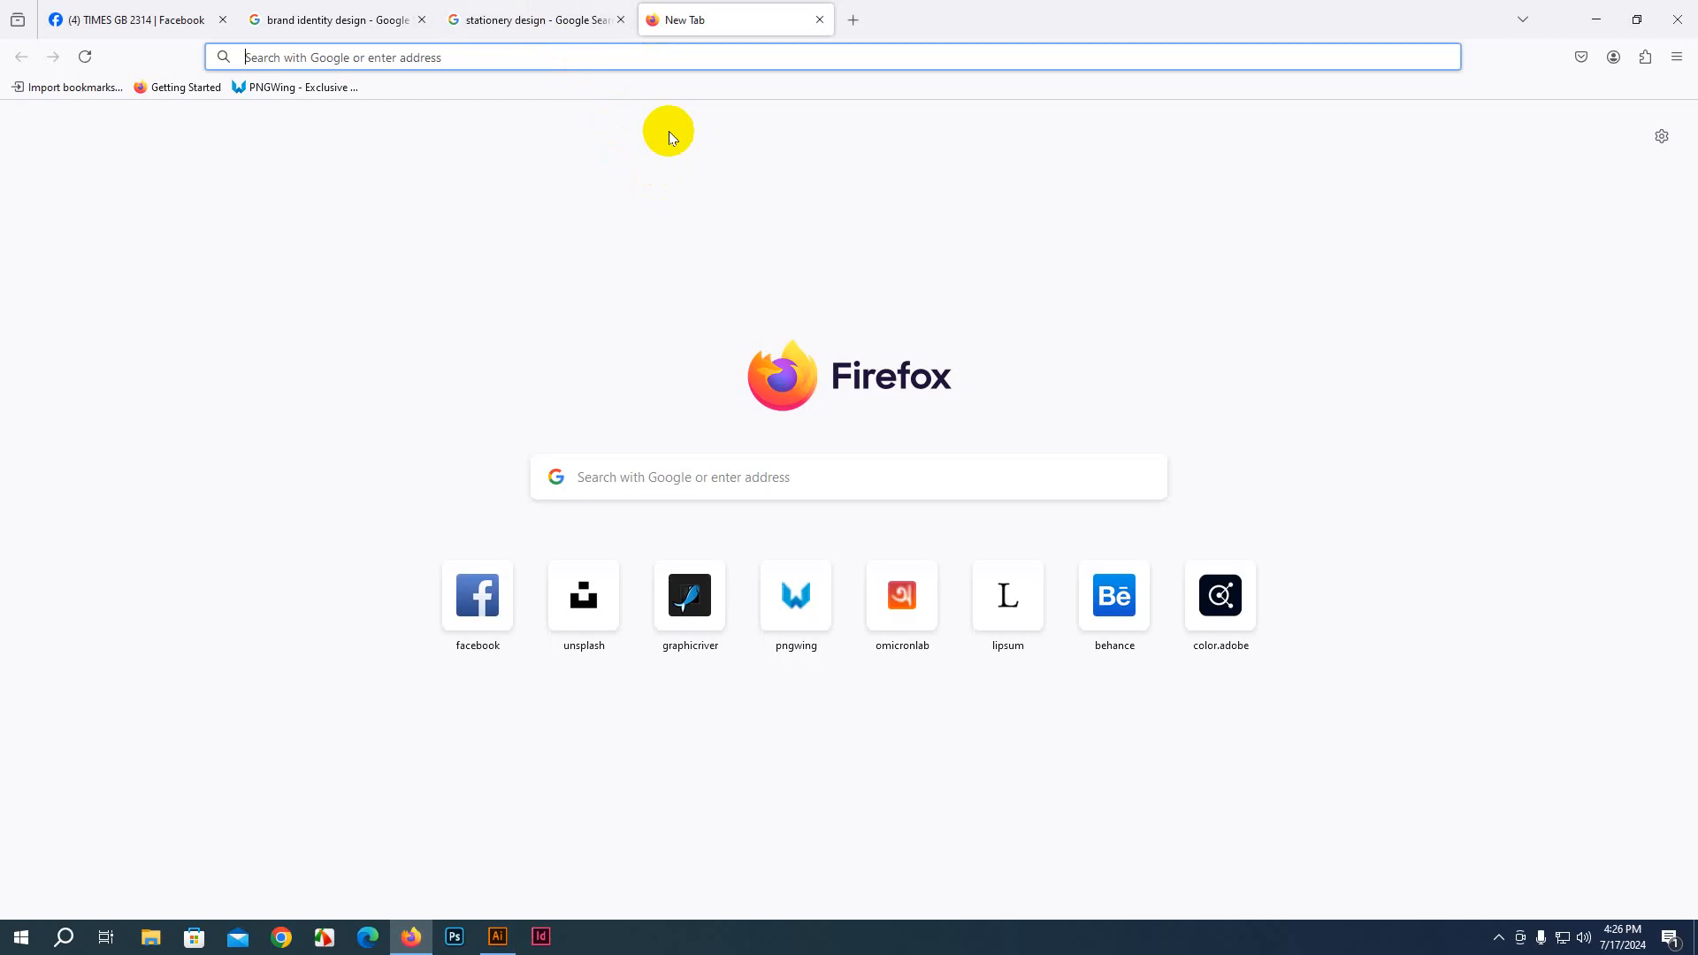
type("fiv")
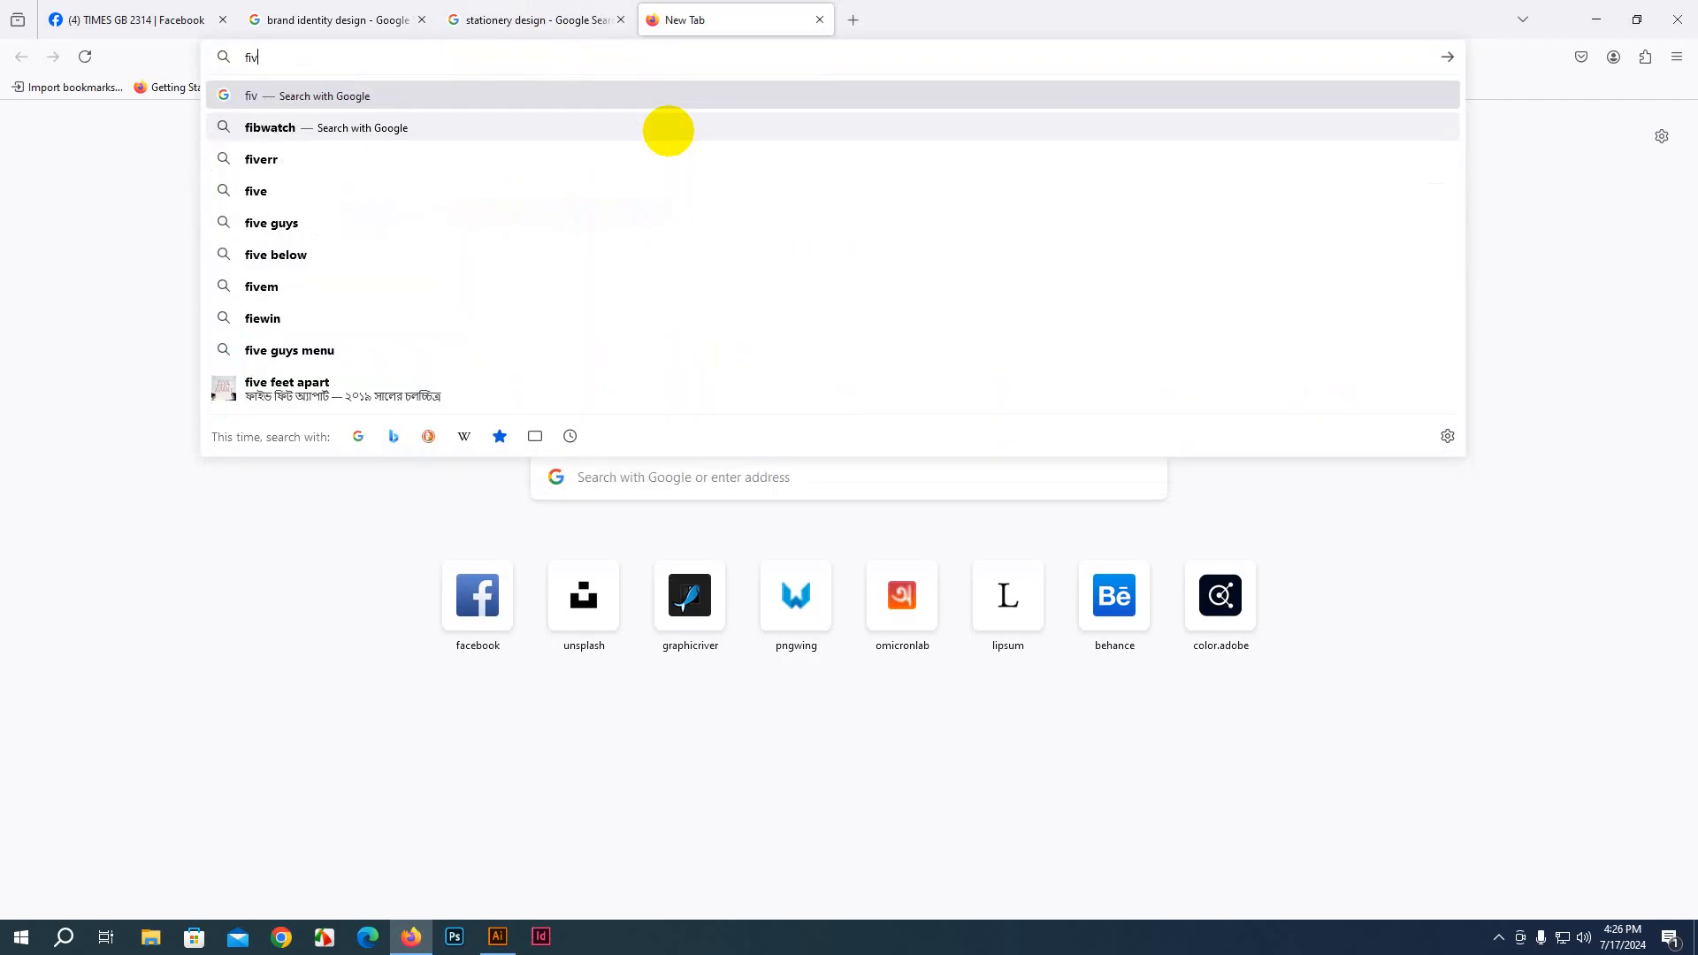
type("wee")
key("BackSpace")
type("rr")
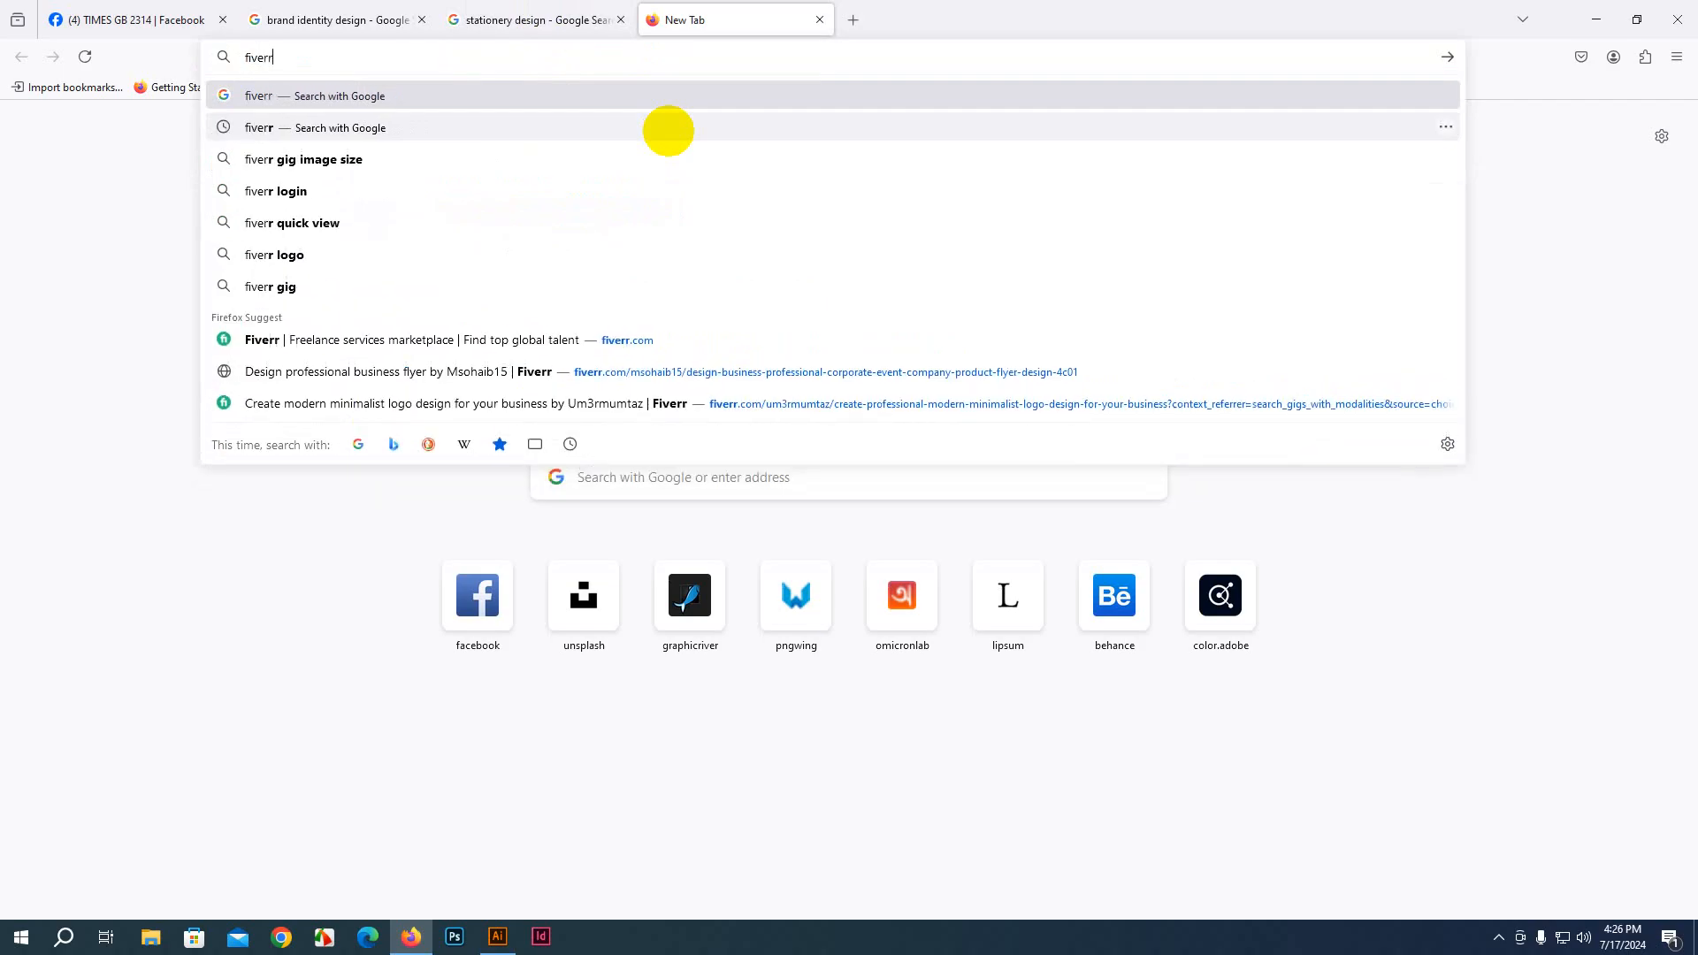
key("Return")
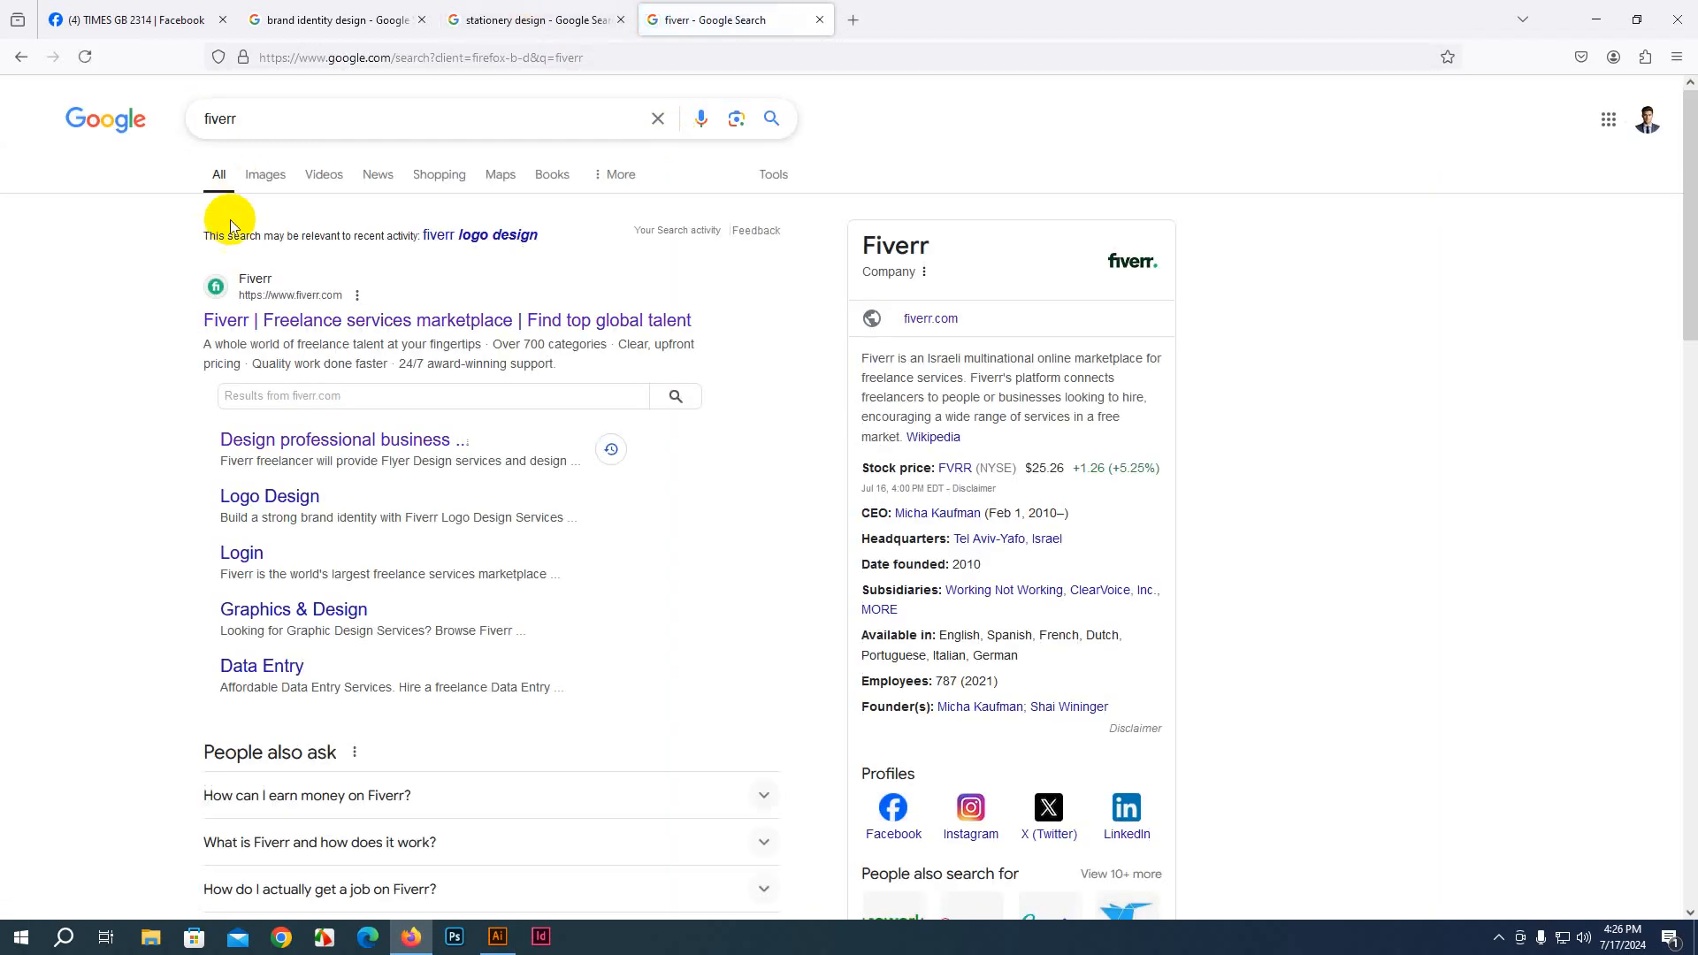
left_click(342, 323)
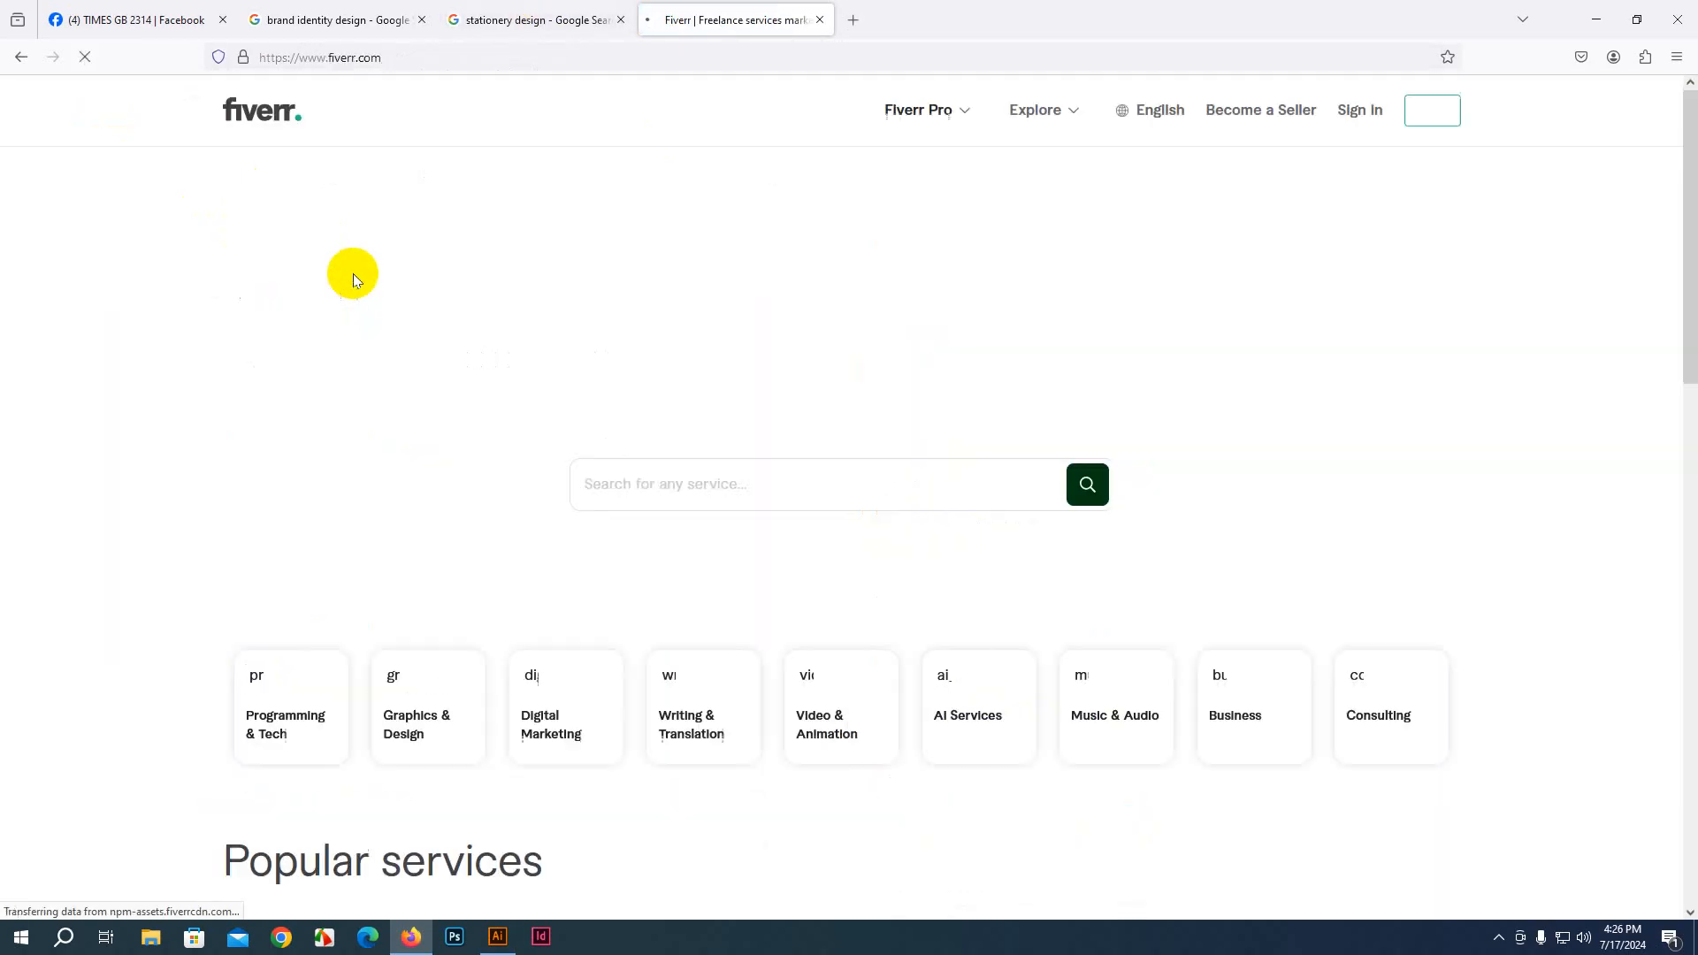
Search Fiverr for "stationery design" using the suggested search term
scroll(586, 274, "down", 8)
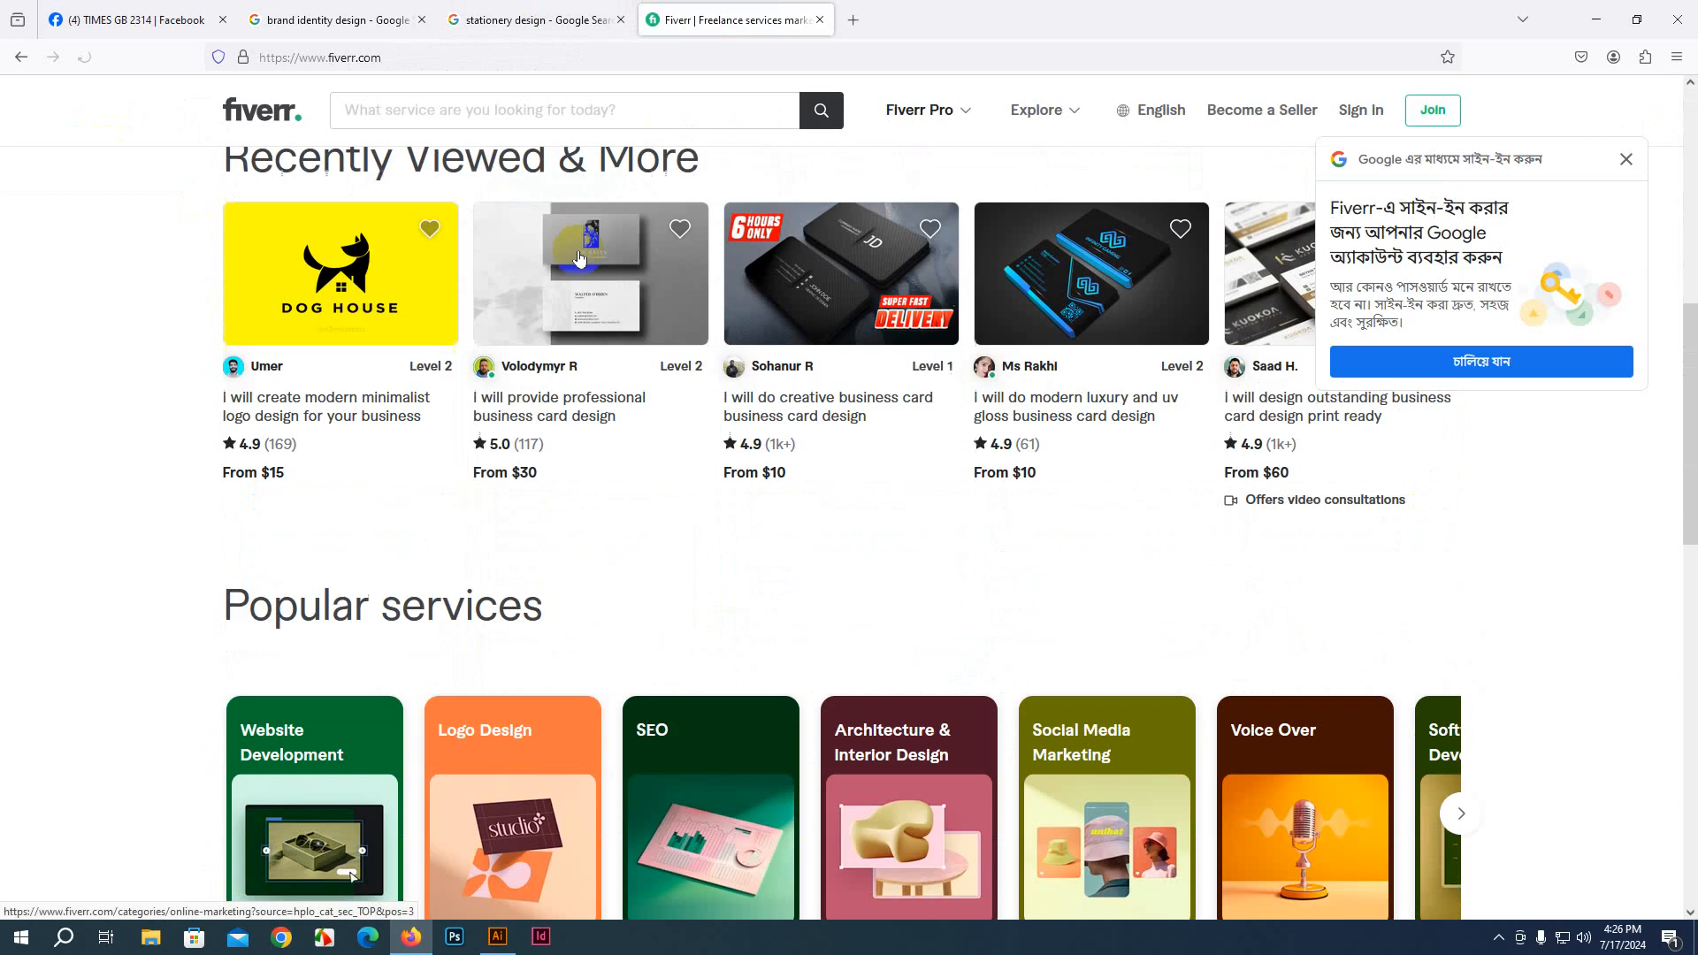
left_click(459, 113)
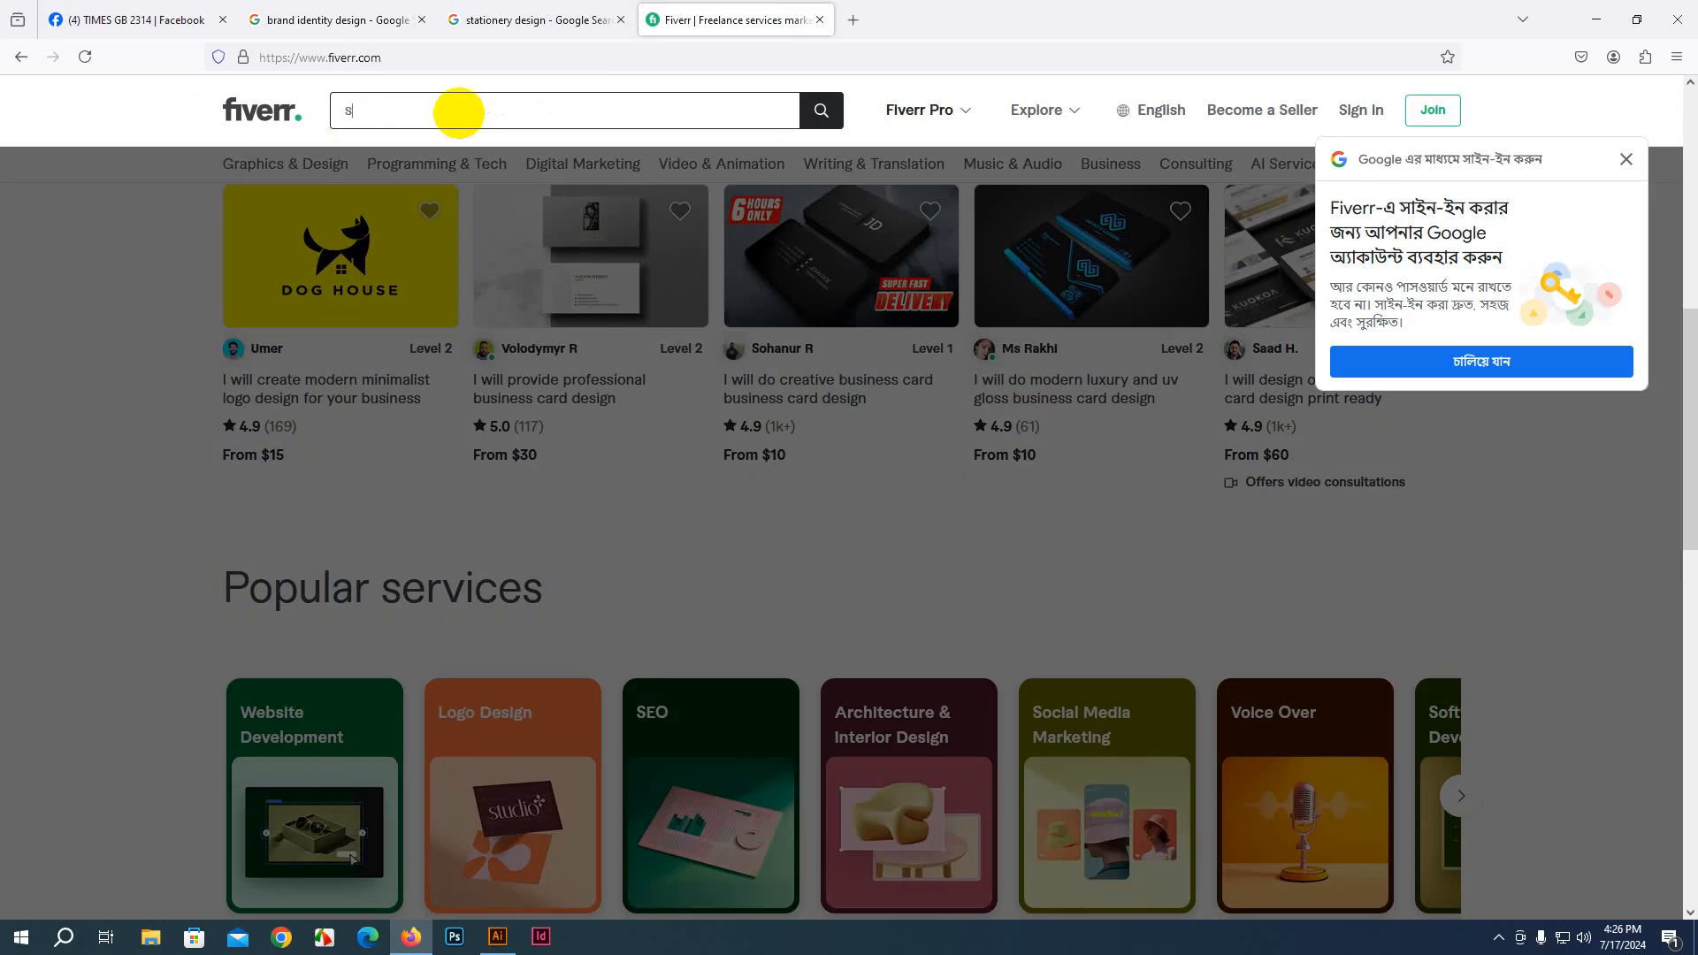
type("station")
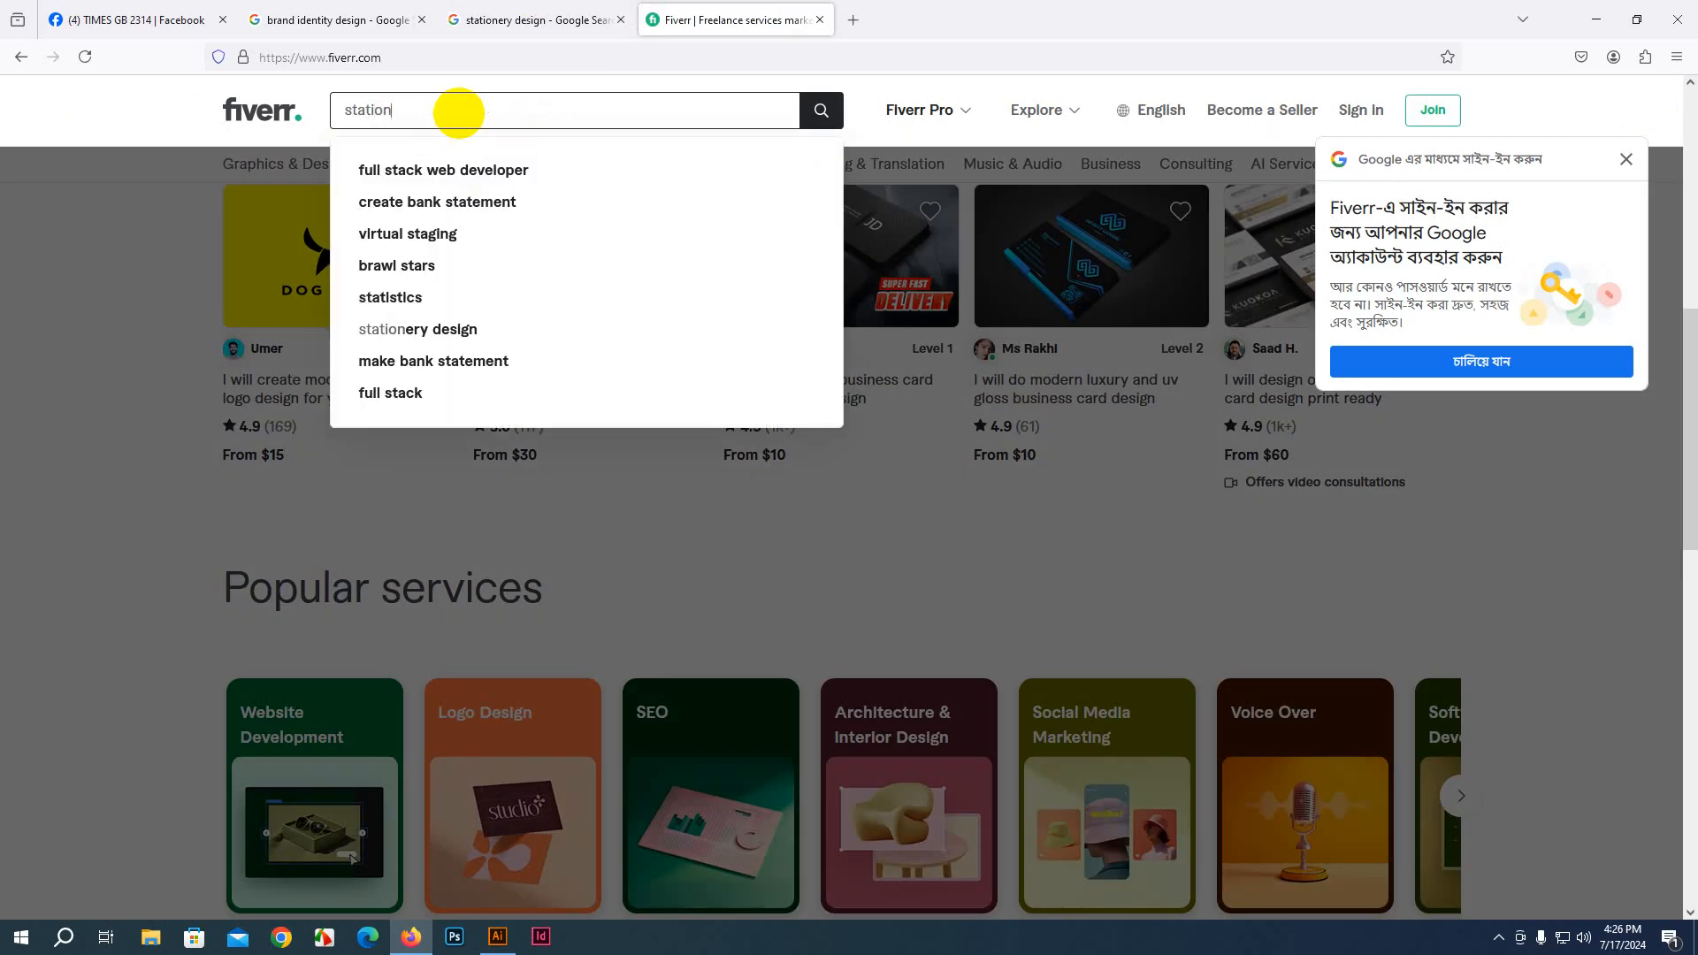
type("ery")
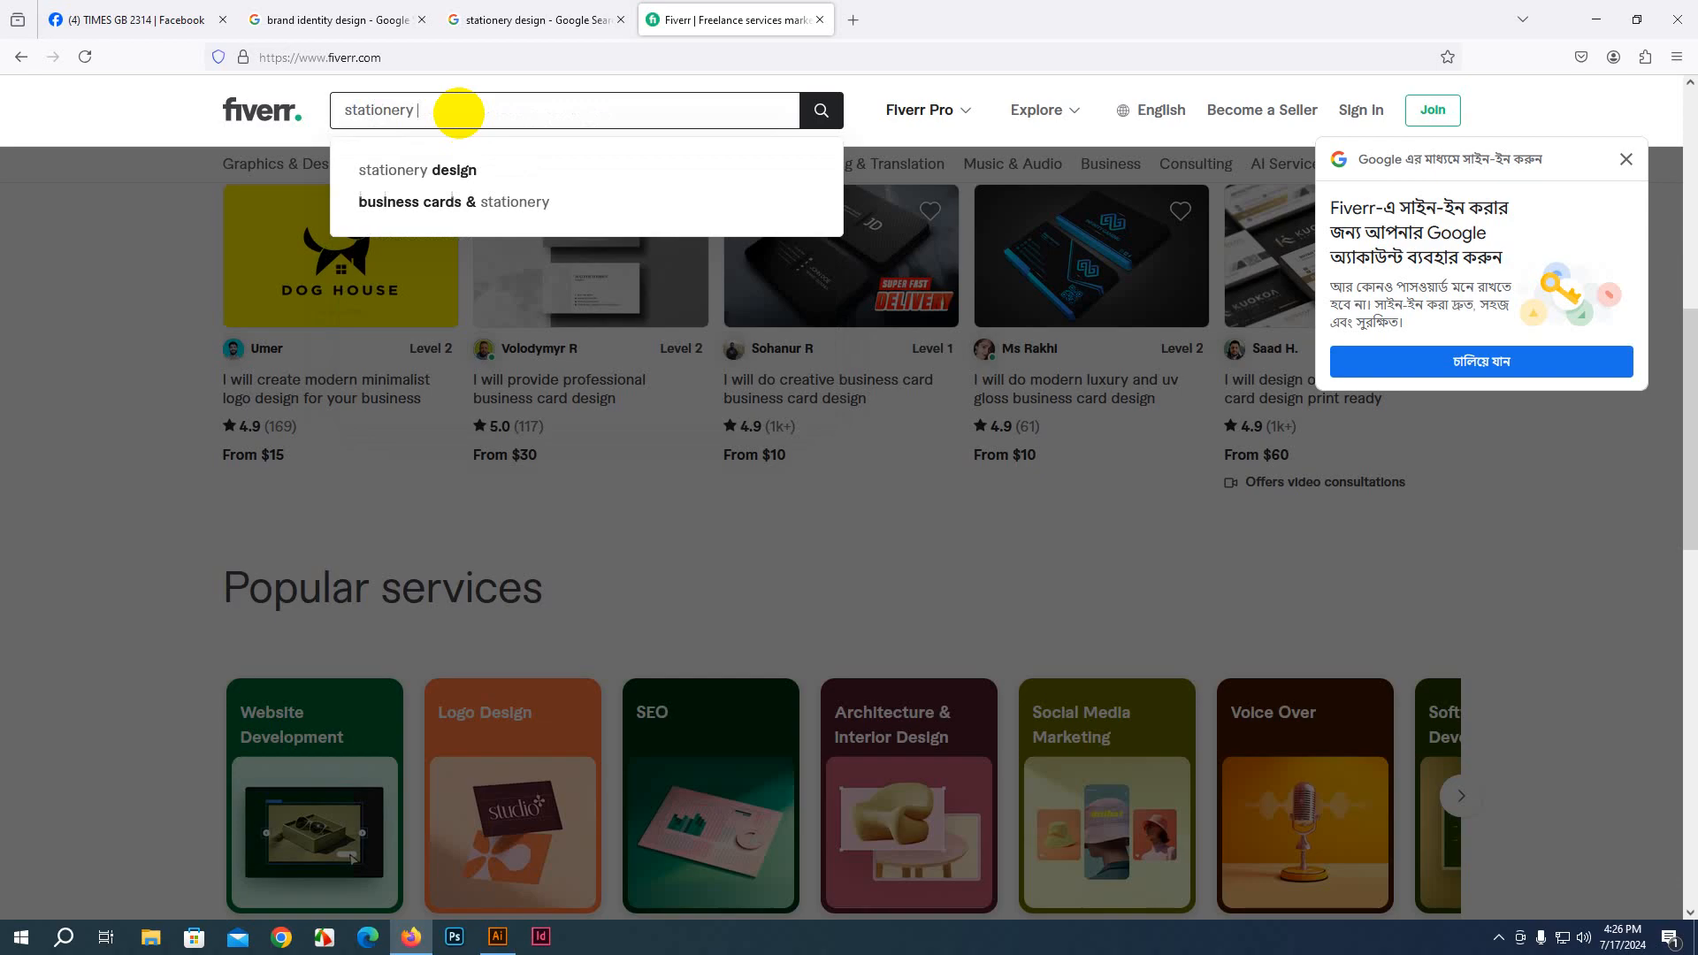
left_click(378, 170)
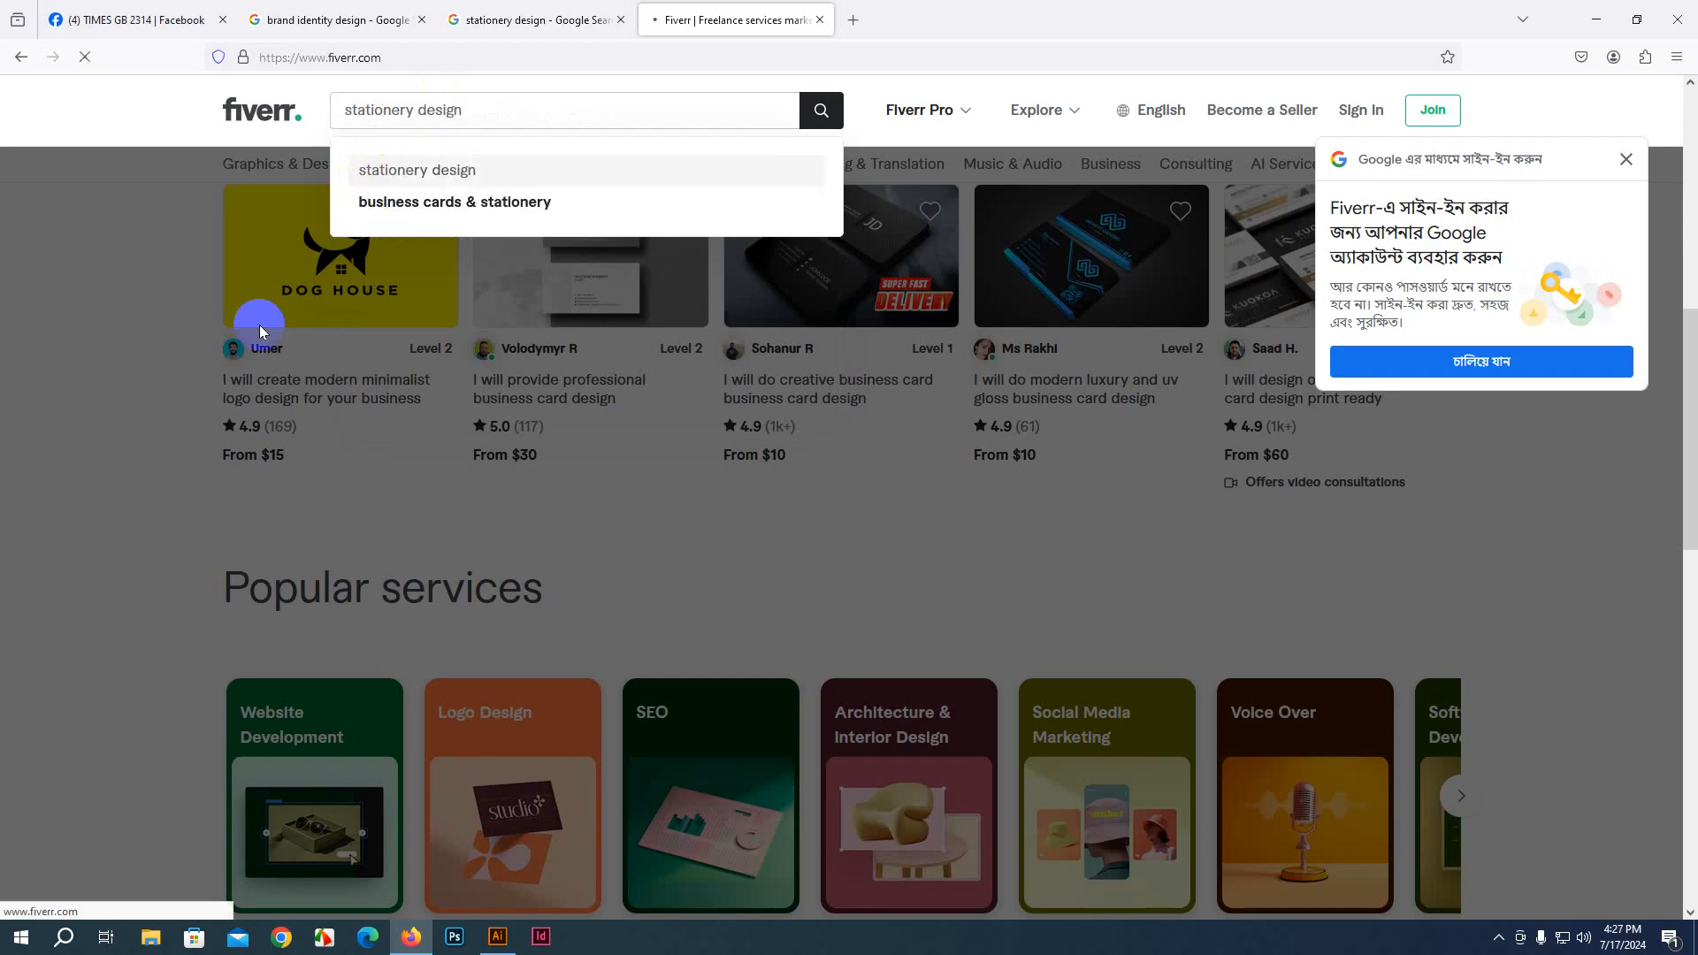
Browse the stationery design gigs and open six business card, letterhead and stationery offers in separate background tabs
scroll(579, 549, "down", 4)
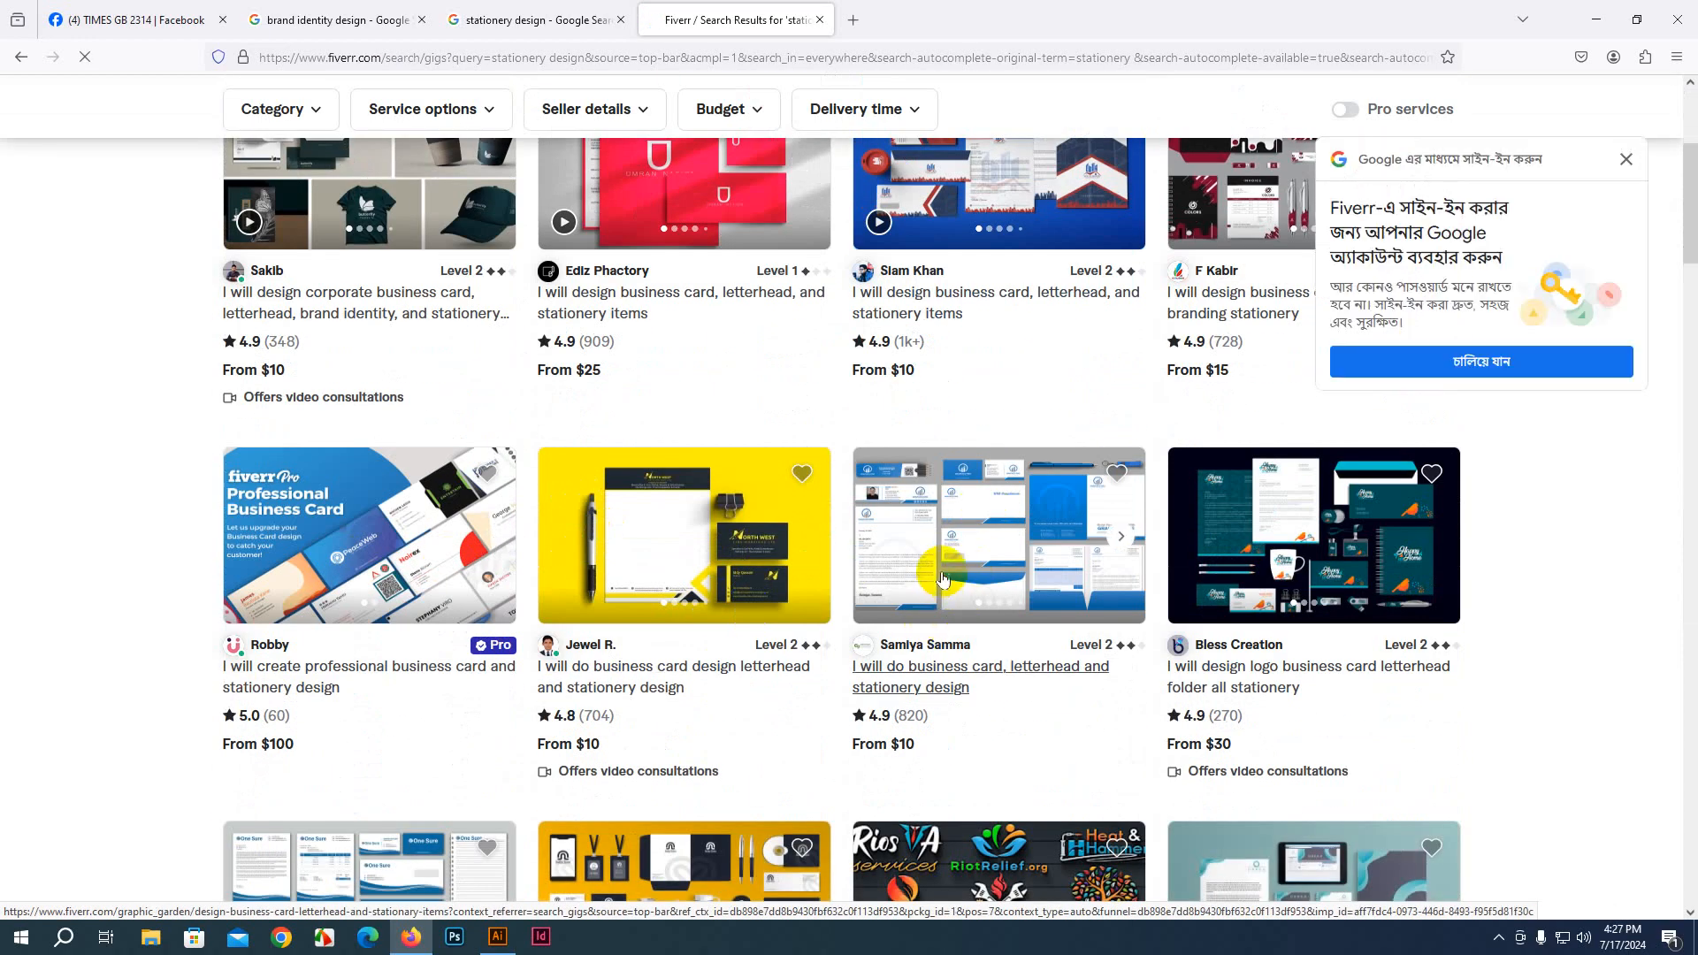
scroll(940, 570, "down", 3)
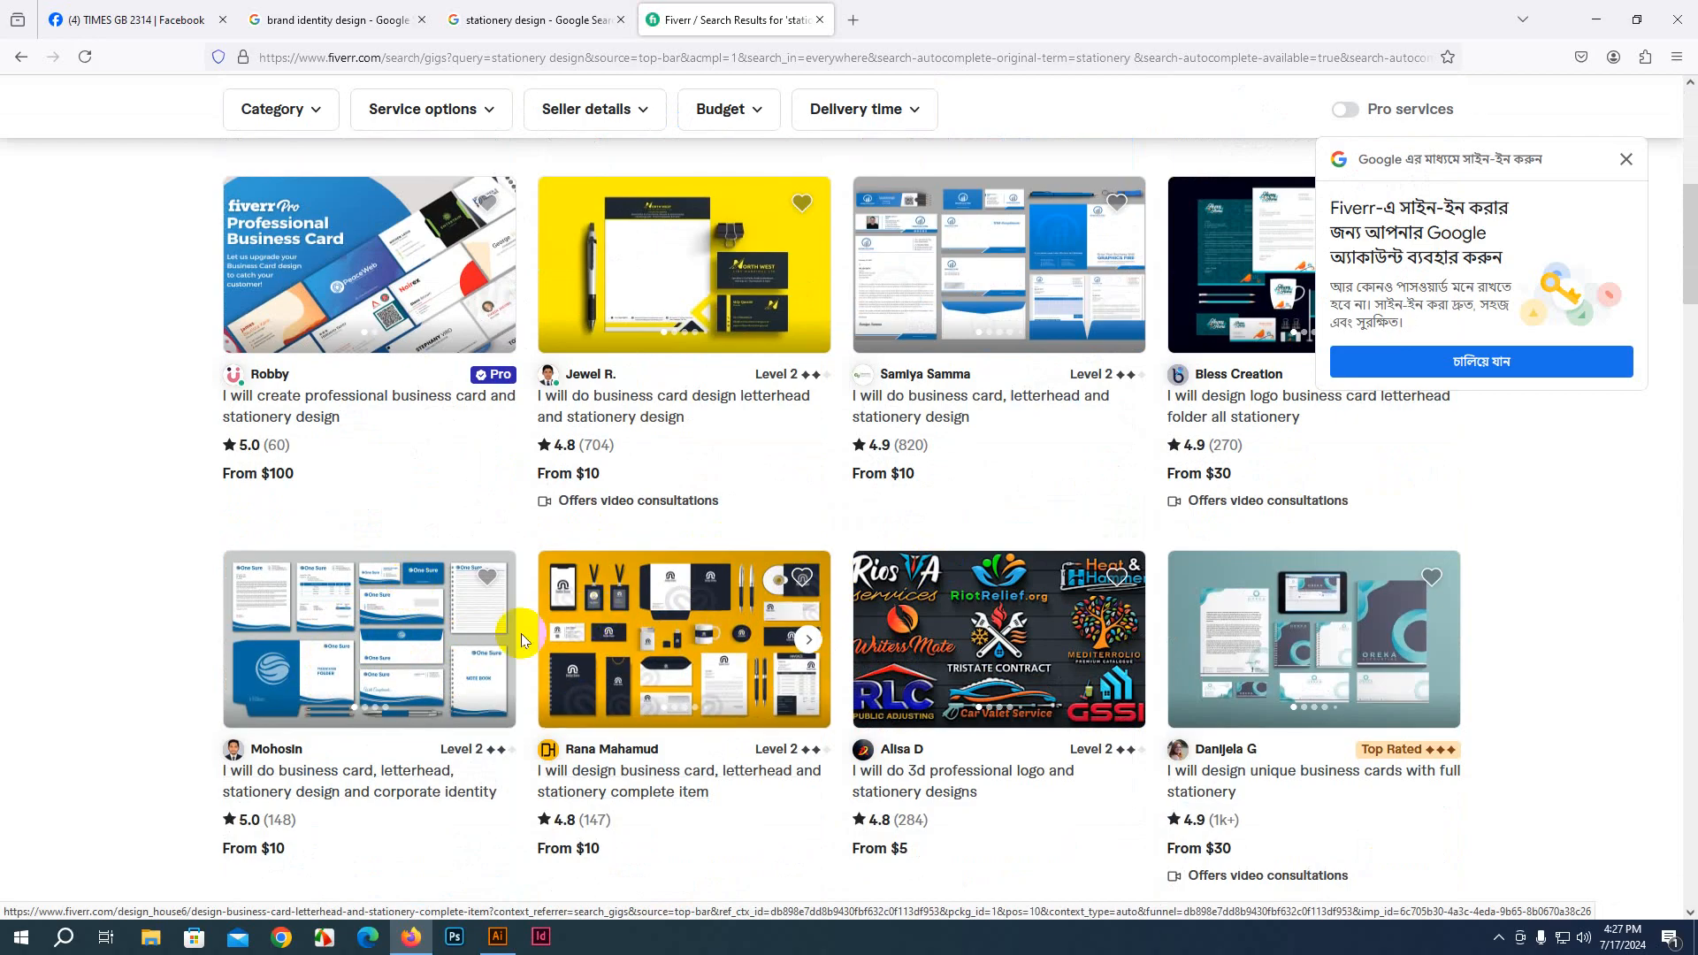
scroll(379, 625, "down", 4)
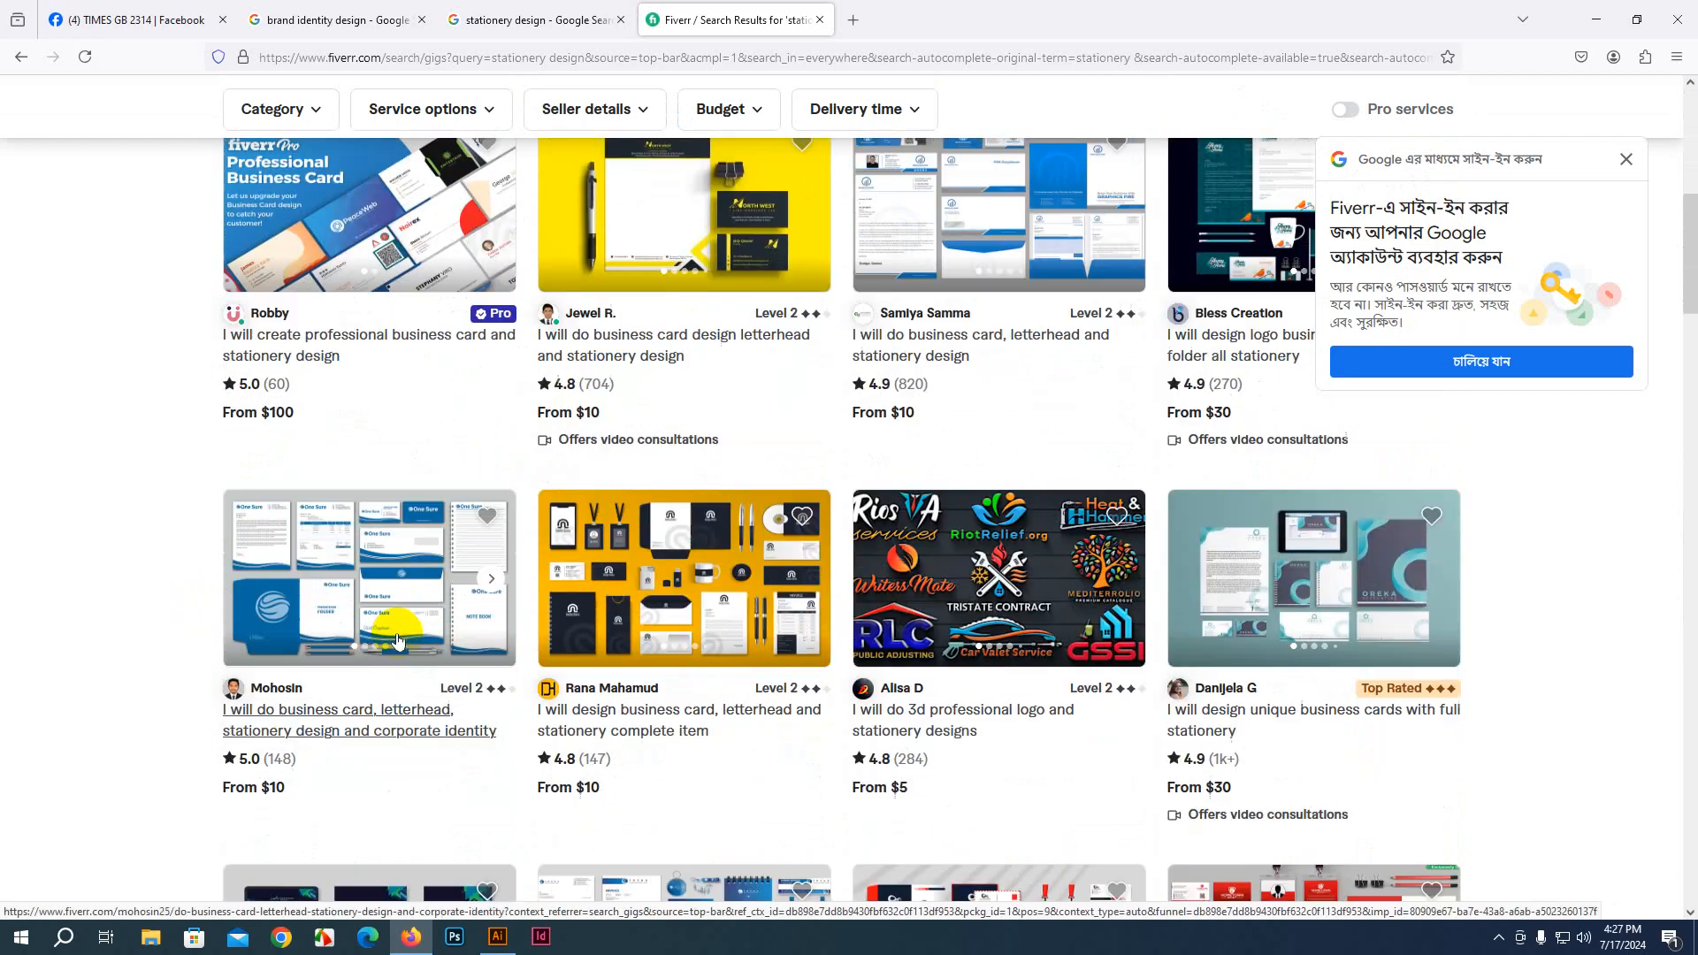
scroll(125, 390, "down", 2)
scroll(390, 587, "up", 4)
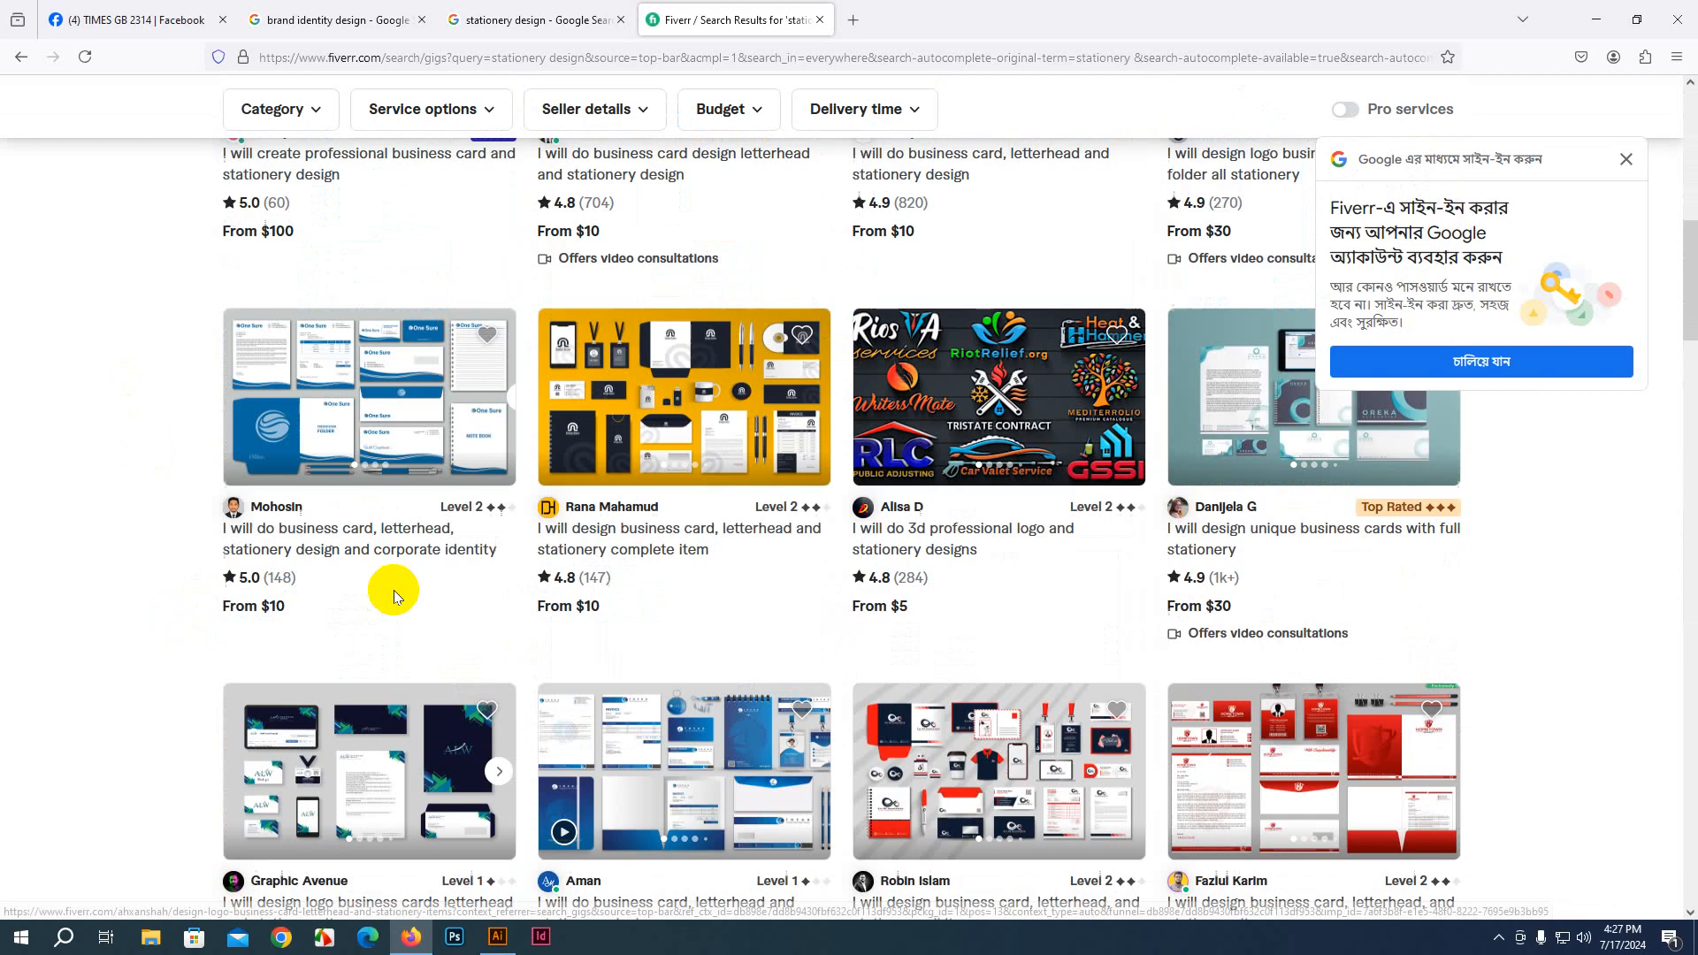
left_click(339, 441, "ctrl")
left_click(358, 783, "ctrl")
left_click(758, 428, "ctrl")
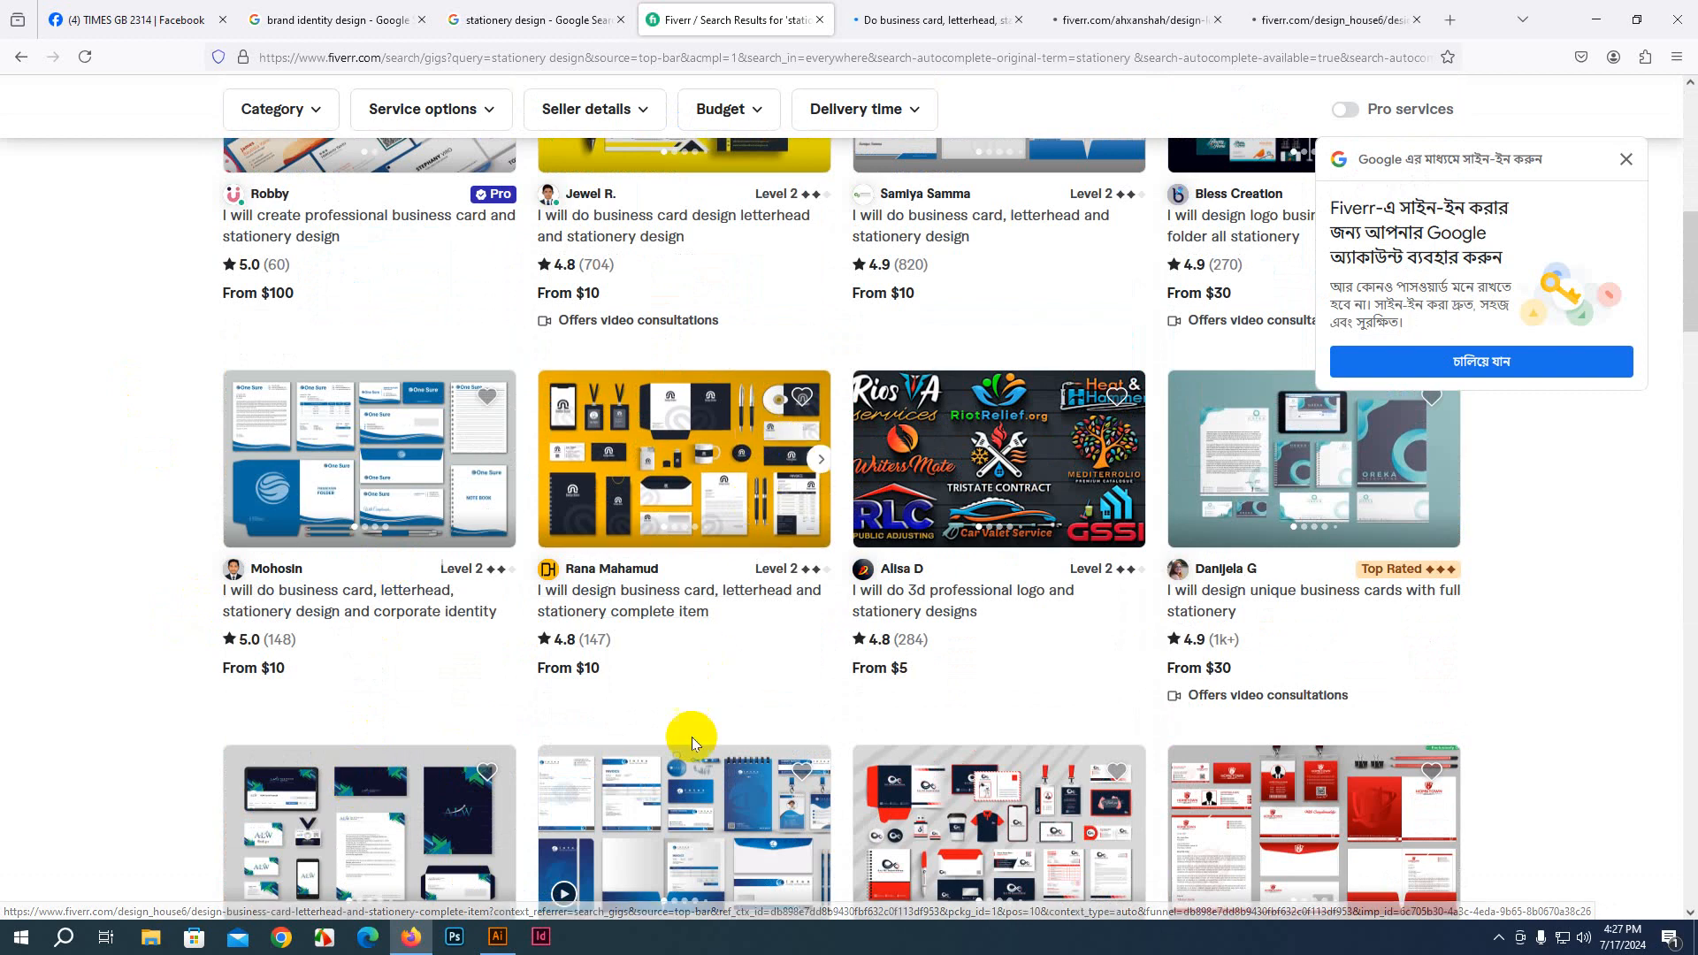
left_click(670, 814, "ctrl")
scroll(1006, 587, "down", 3)
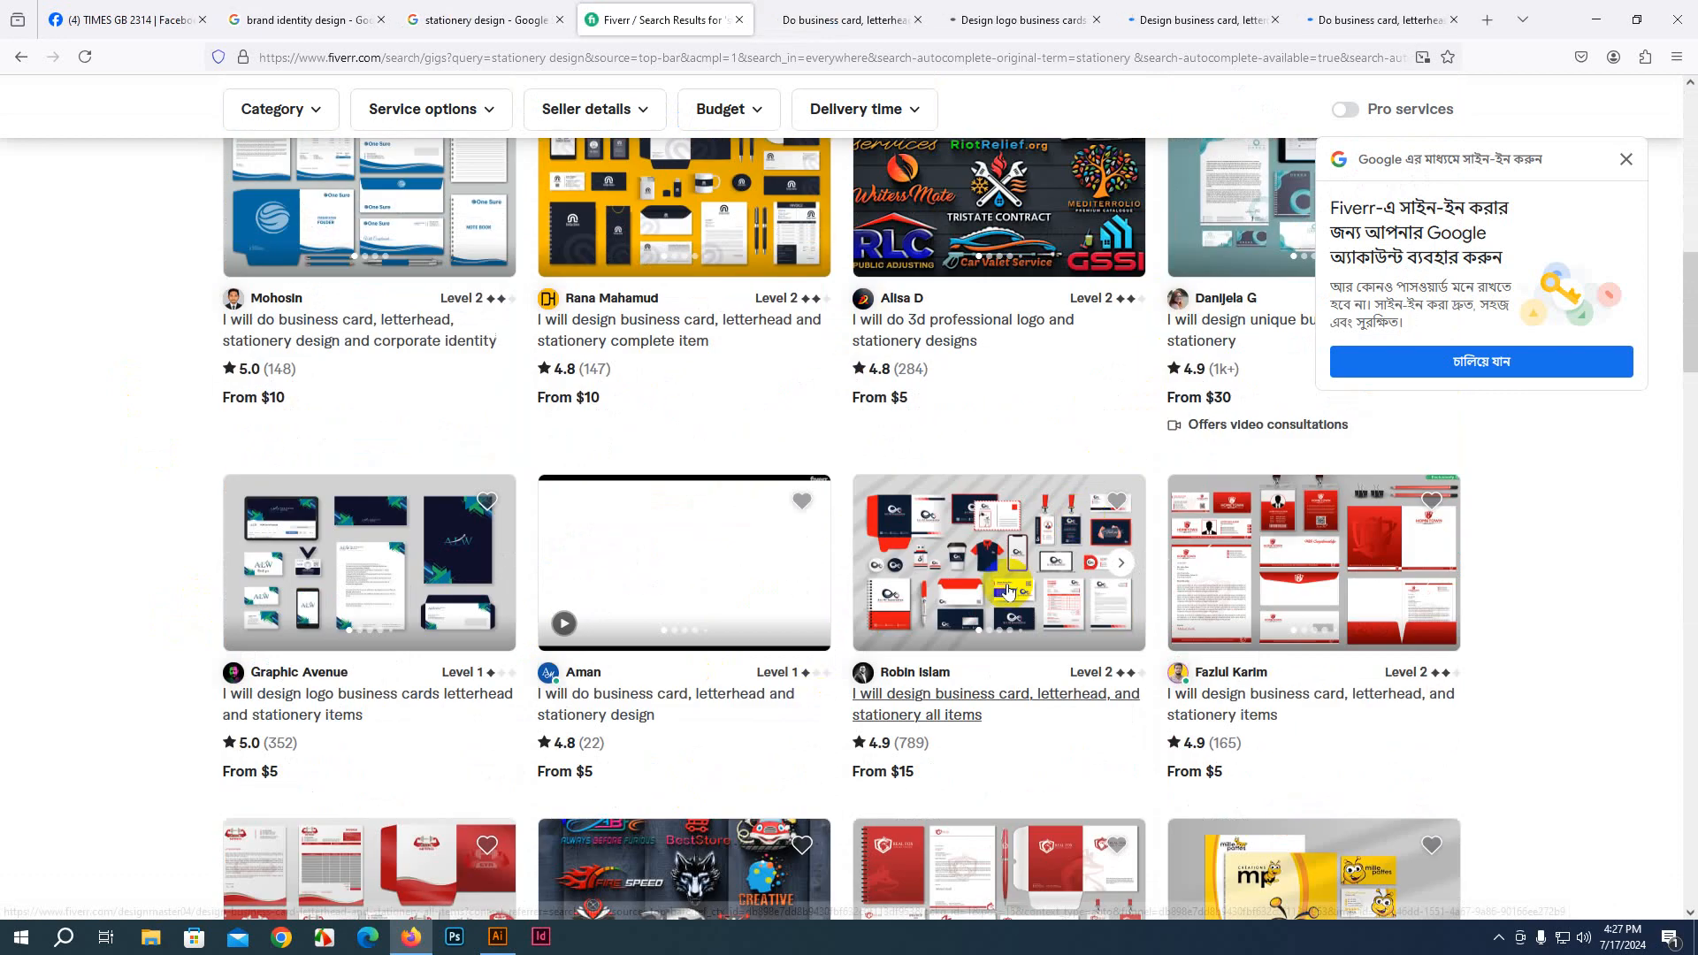
left_click(1005, 584, "ctrl")
left_click(1226, 545, "ctrl")
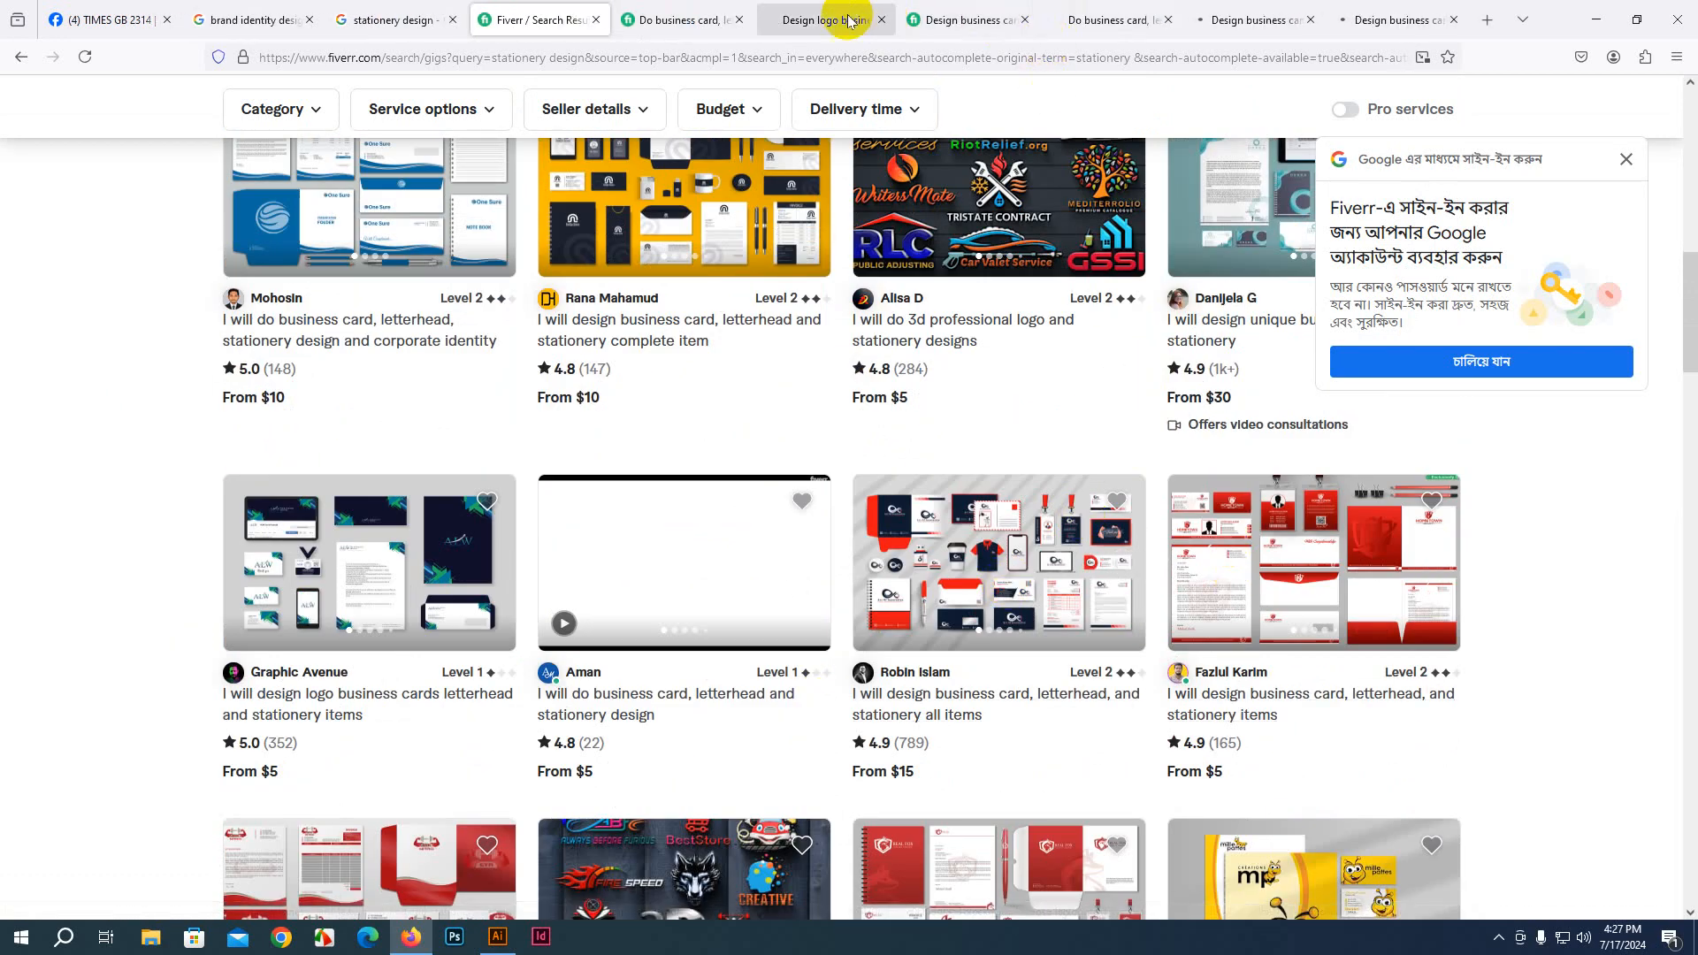
View the business card, letterhead, stationery design and corporate identity gig, dismissing the Google sign-in prompt to reveal its Basic package
left_click(661, 14)
scroll(664, 317, "down", 2)
scroll(644, 342, "up", 2)
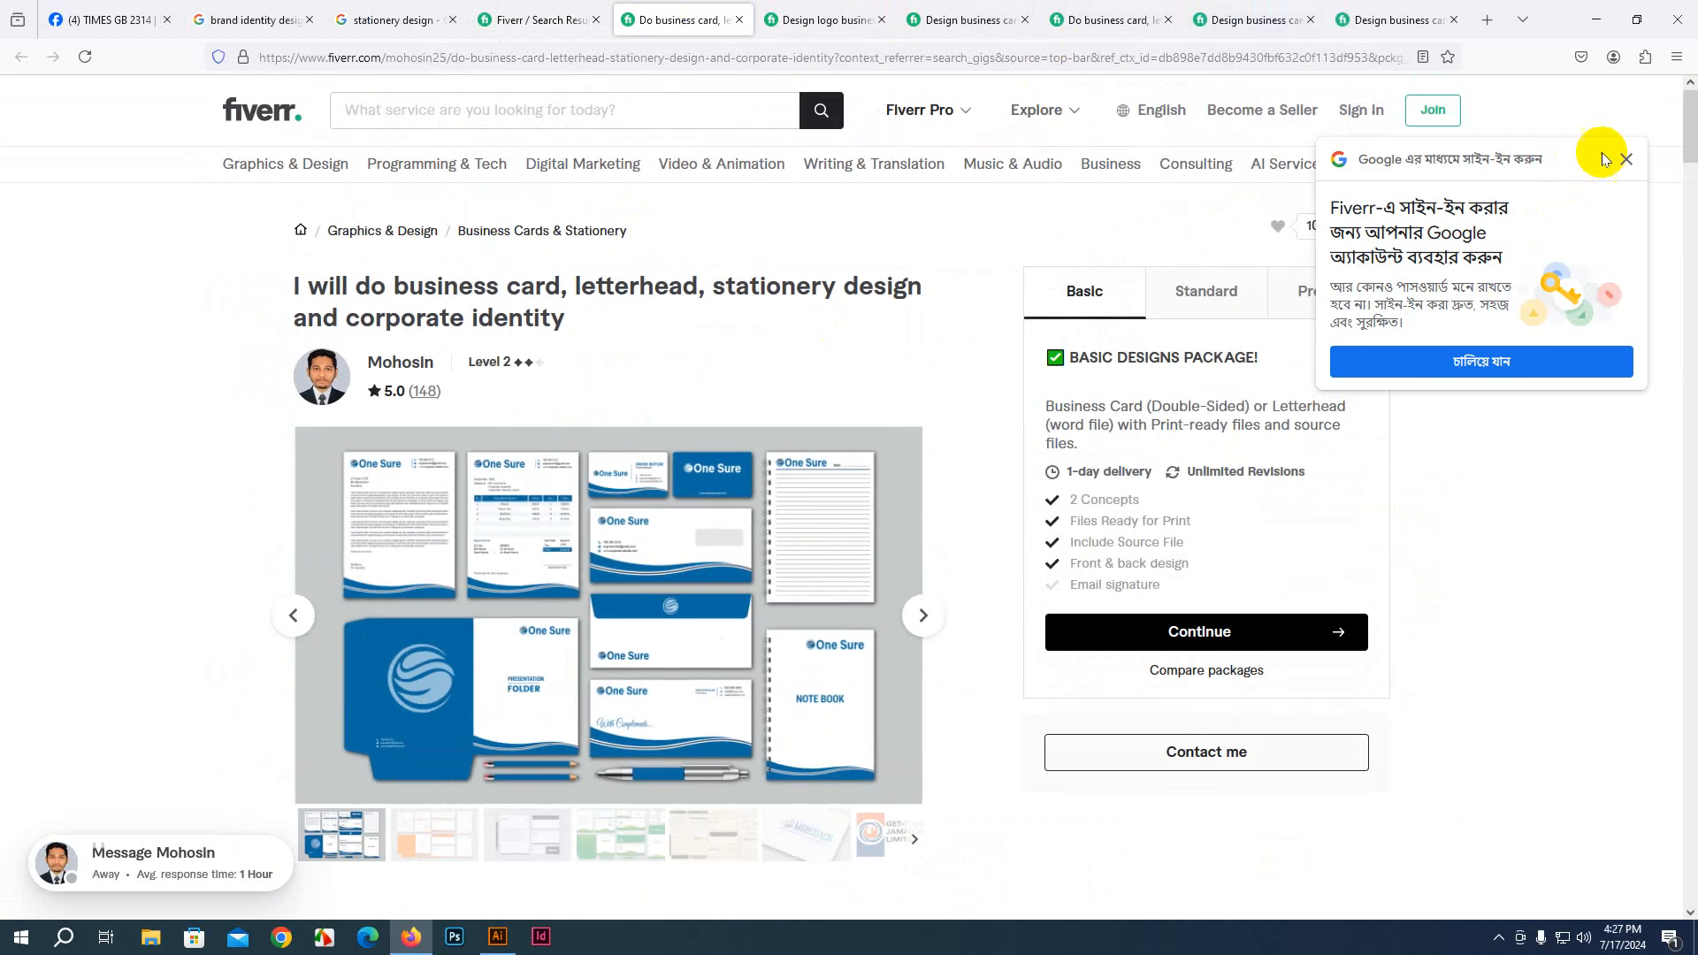
left_click(1620, 160)
scroll(428, 560, "down", 3)
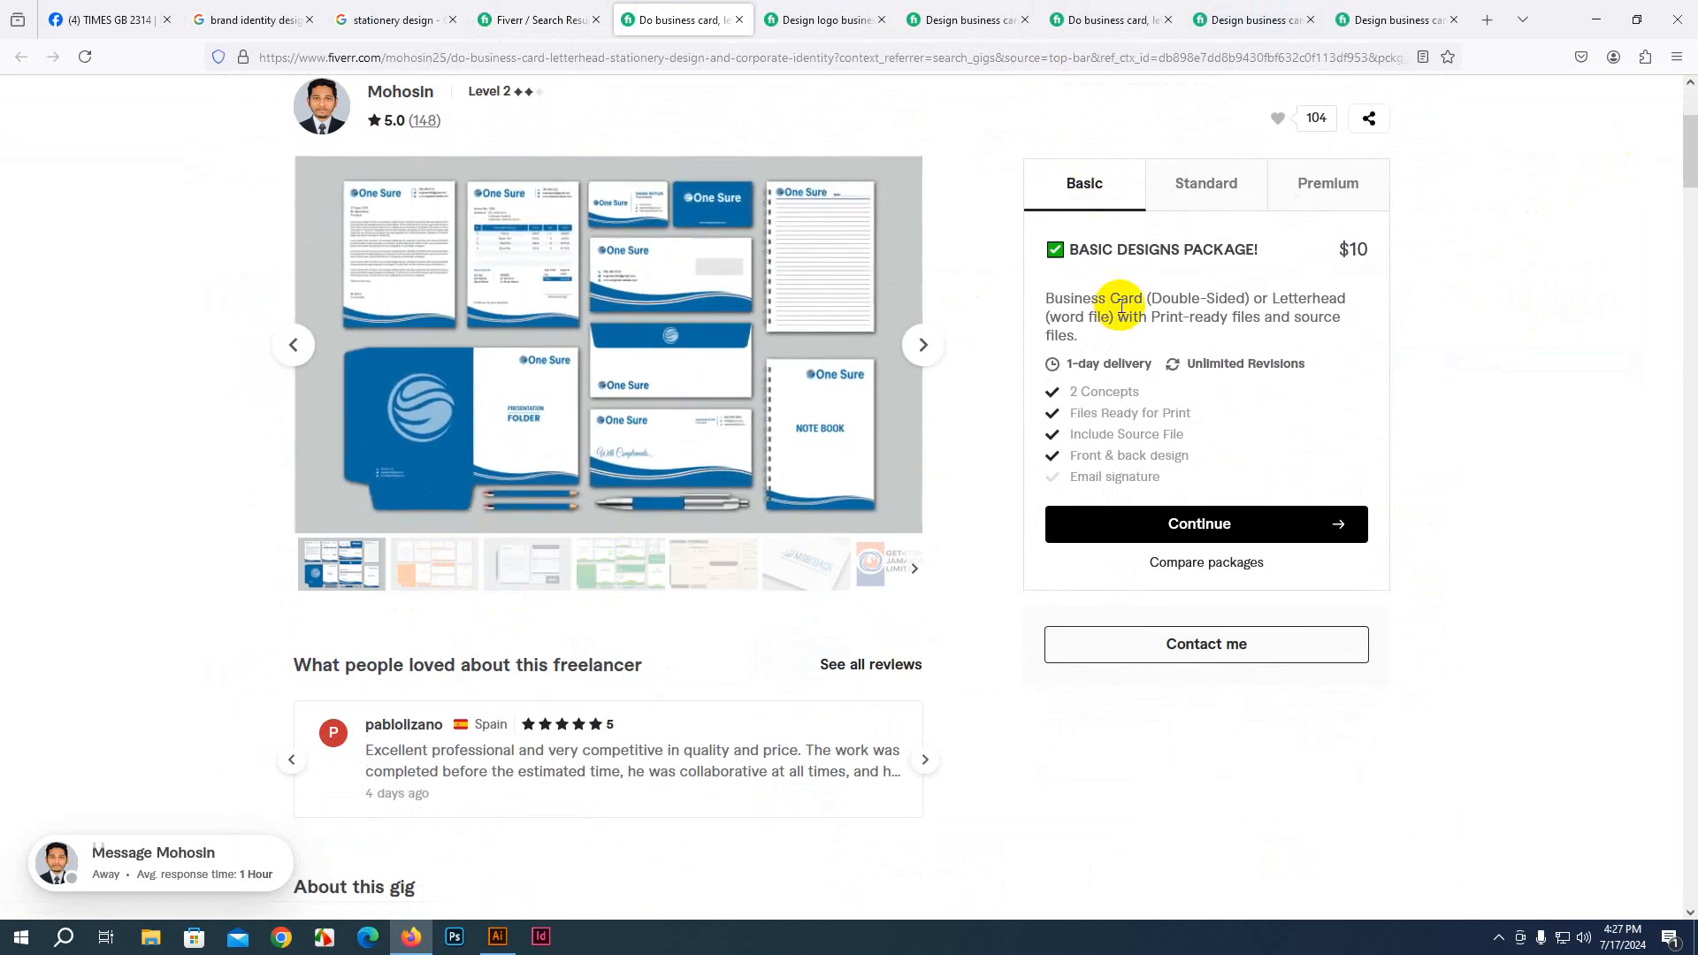
scroll(1235, 387, "up", 1)
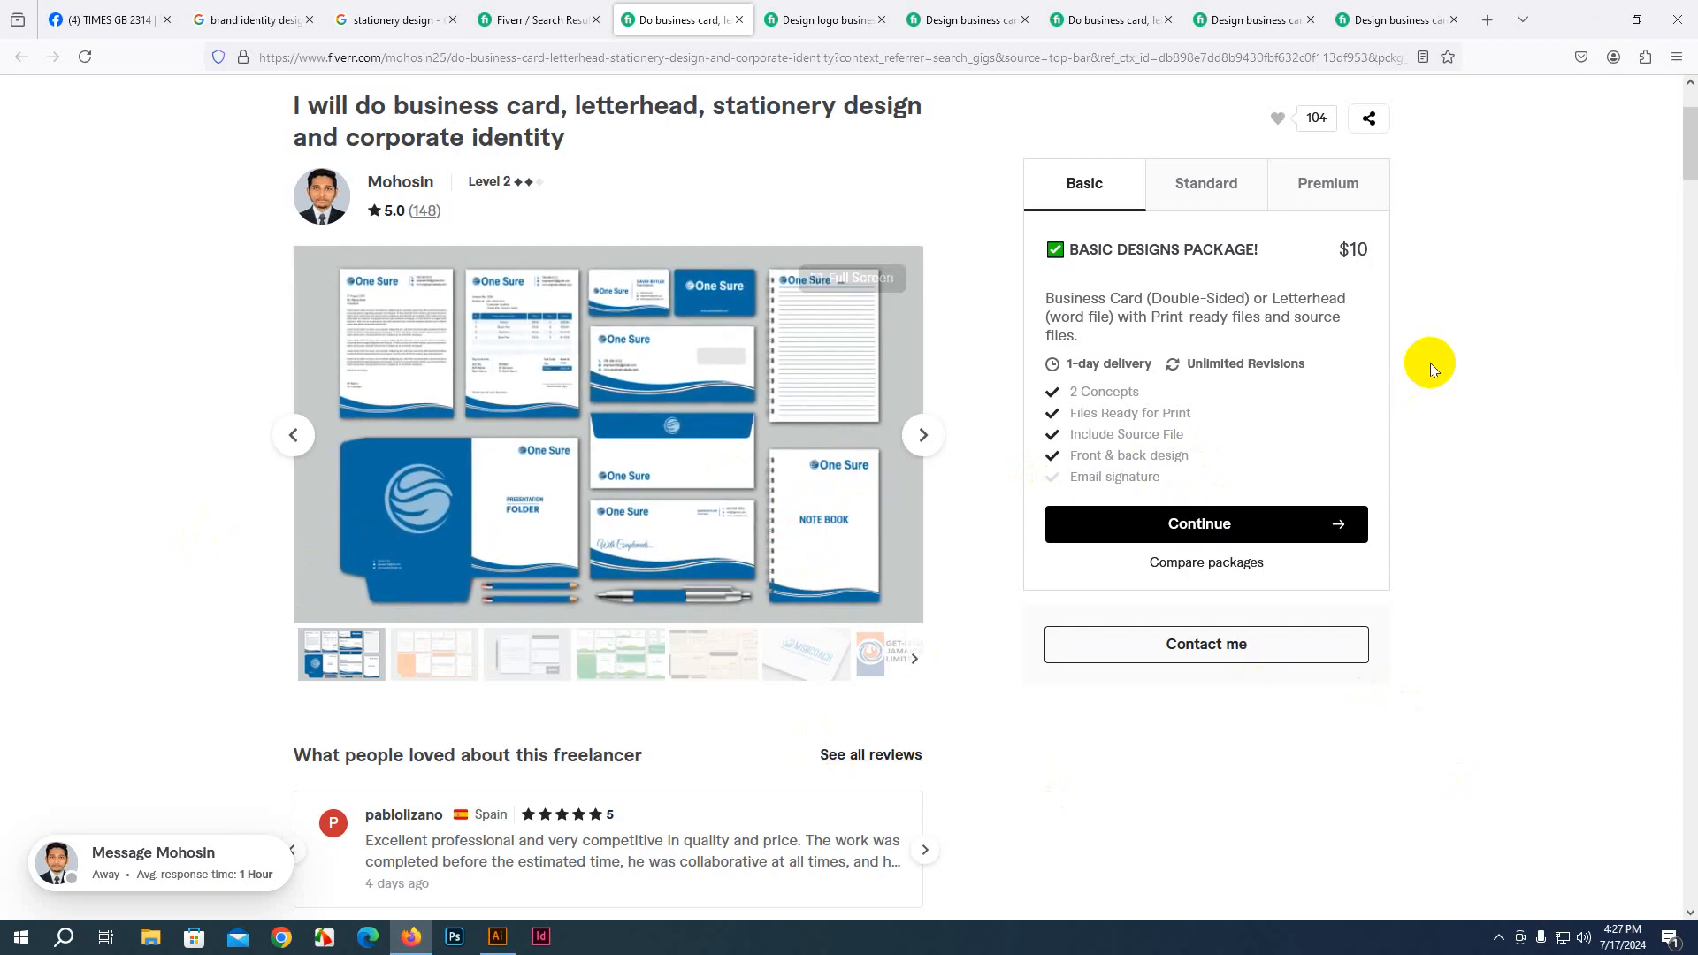
Compare the contents and prices of the gig's Basic, Standard and Premium packages
left_click(1205, 183)
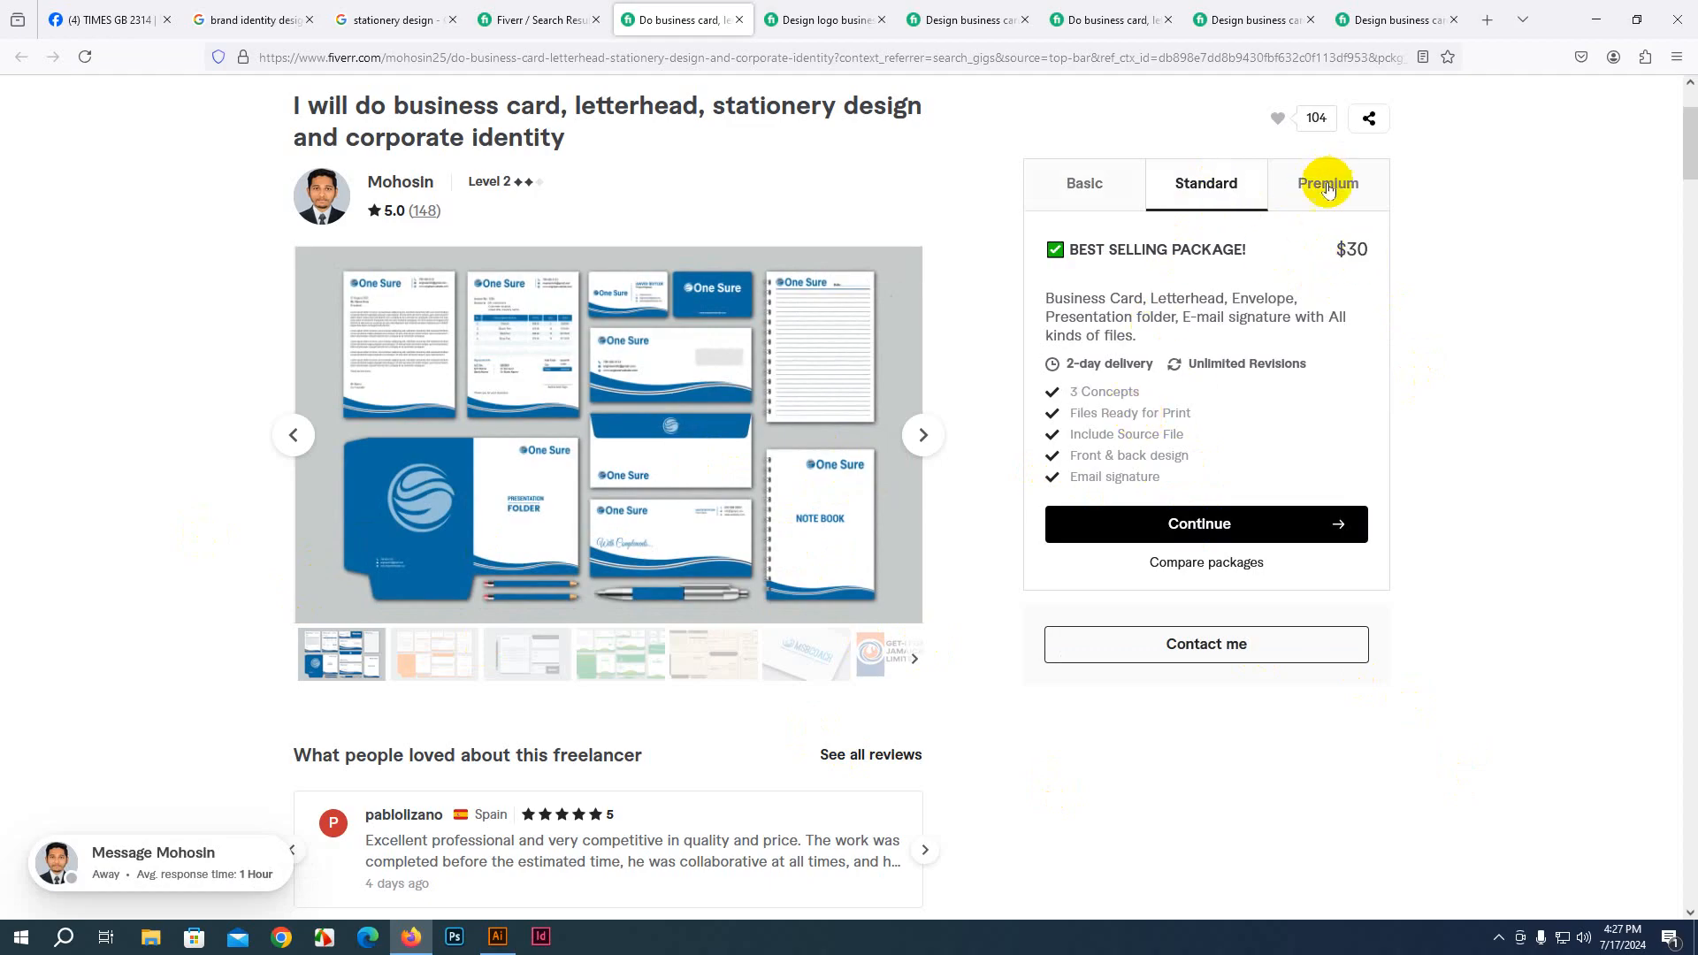
left_click(1318, 181)
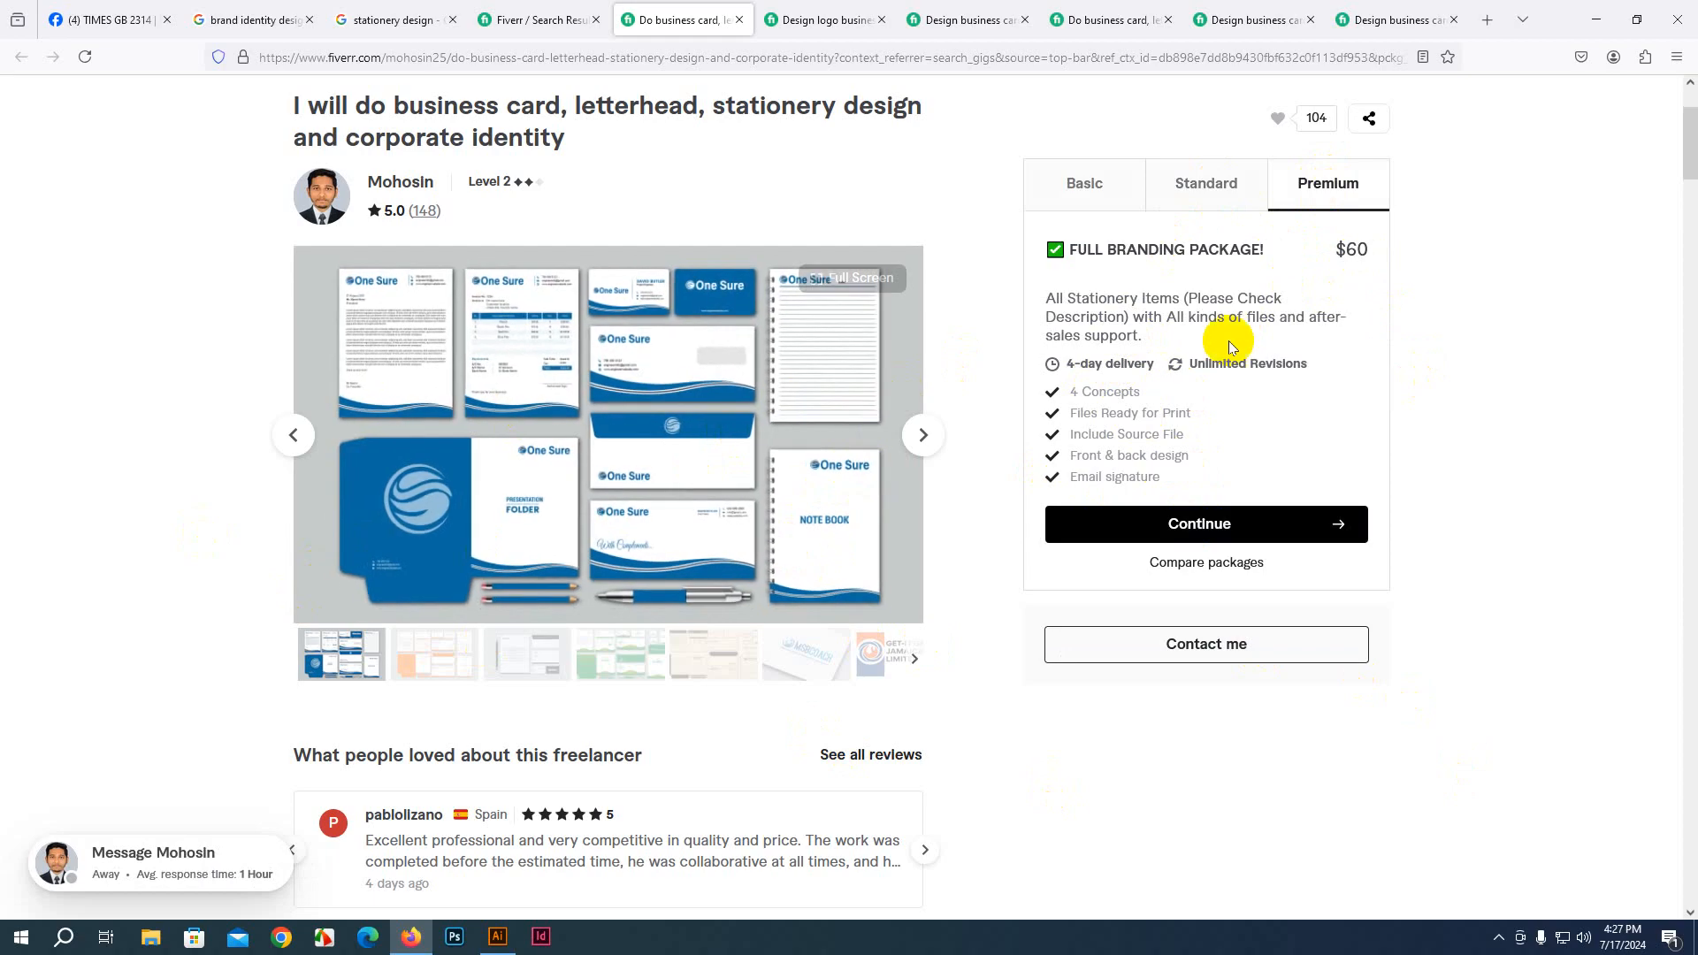
left_click(1120, 187)
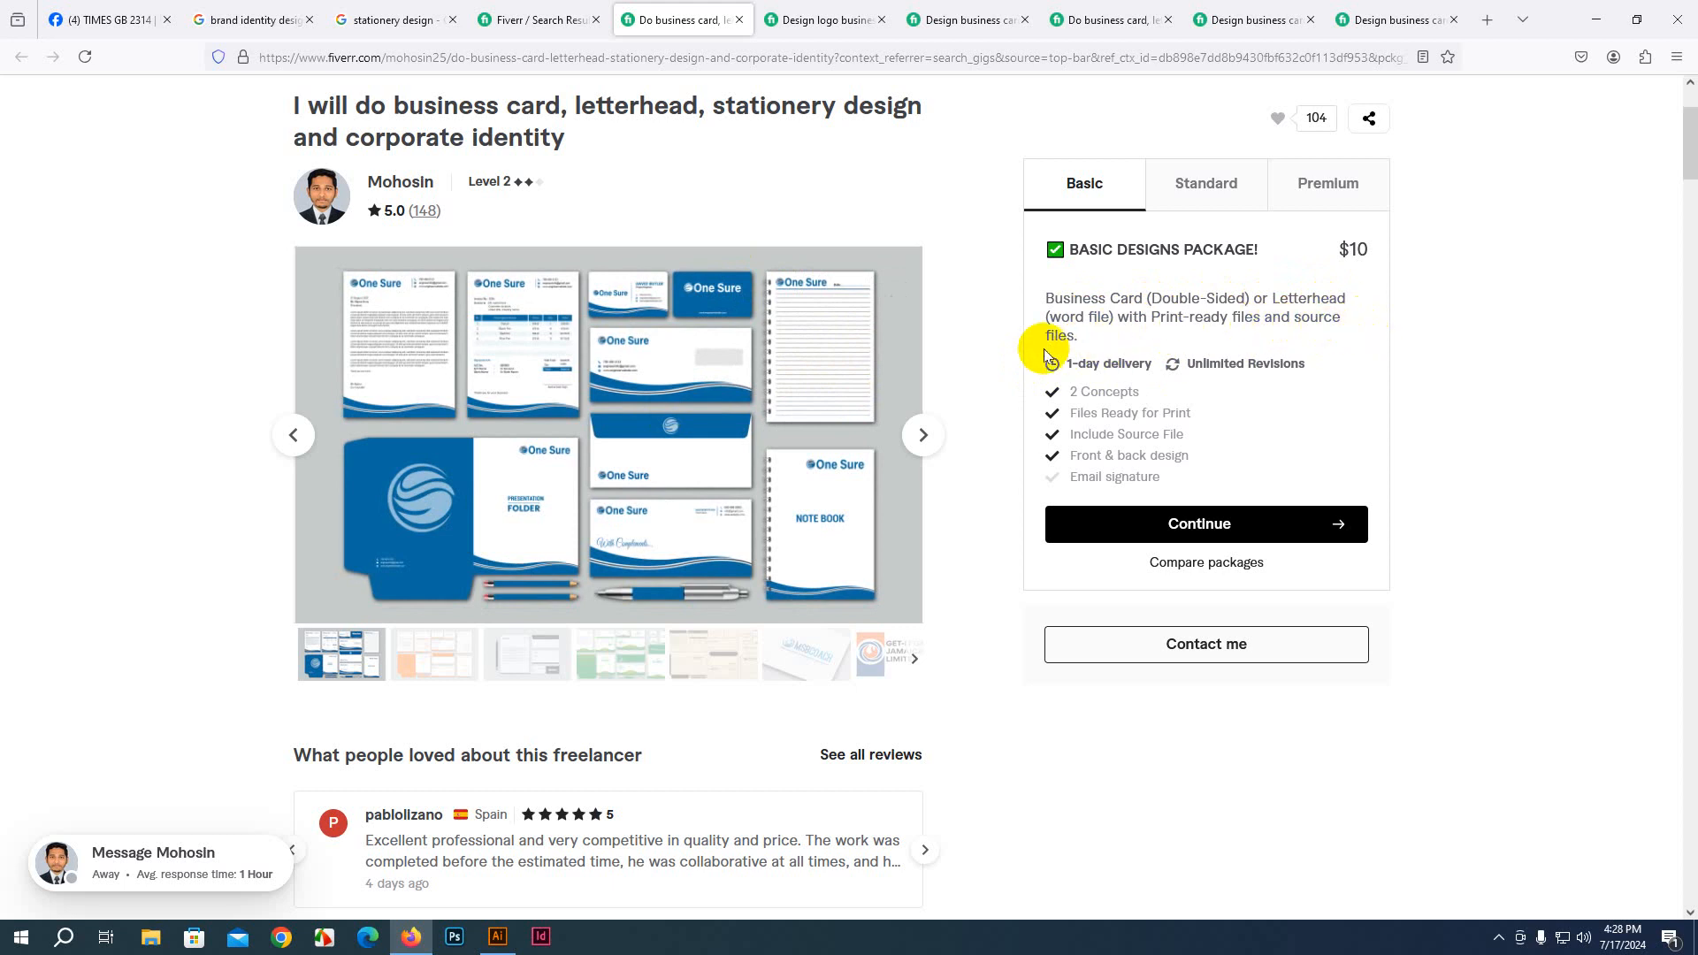
left_click(1198, 180)
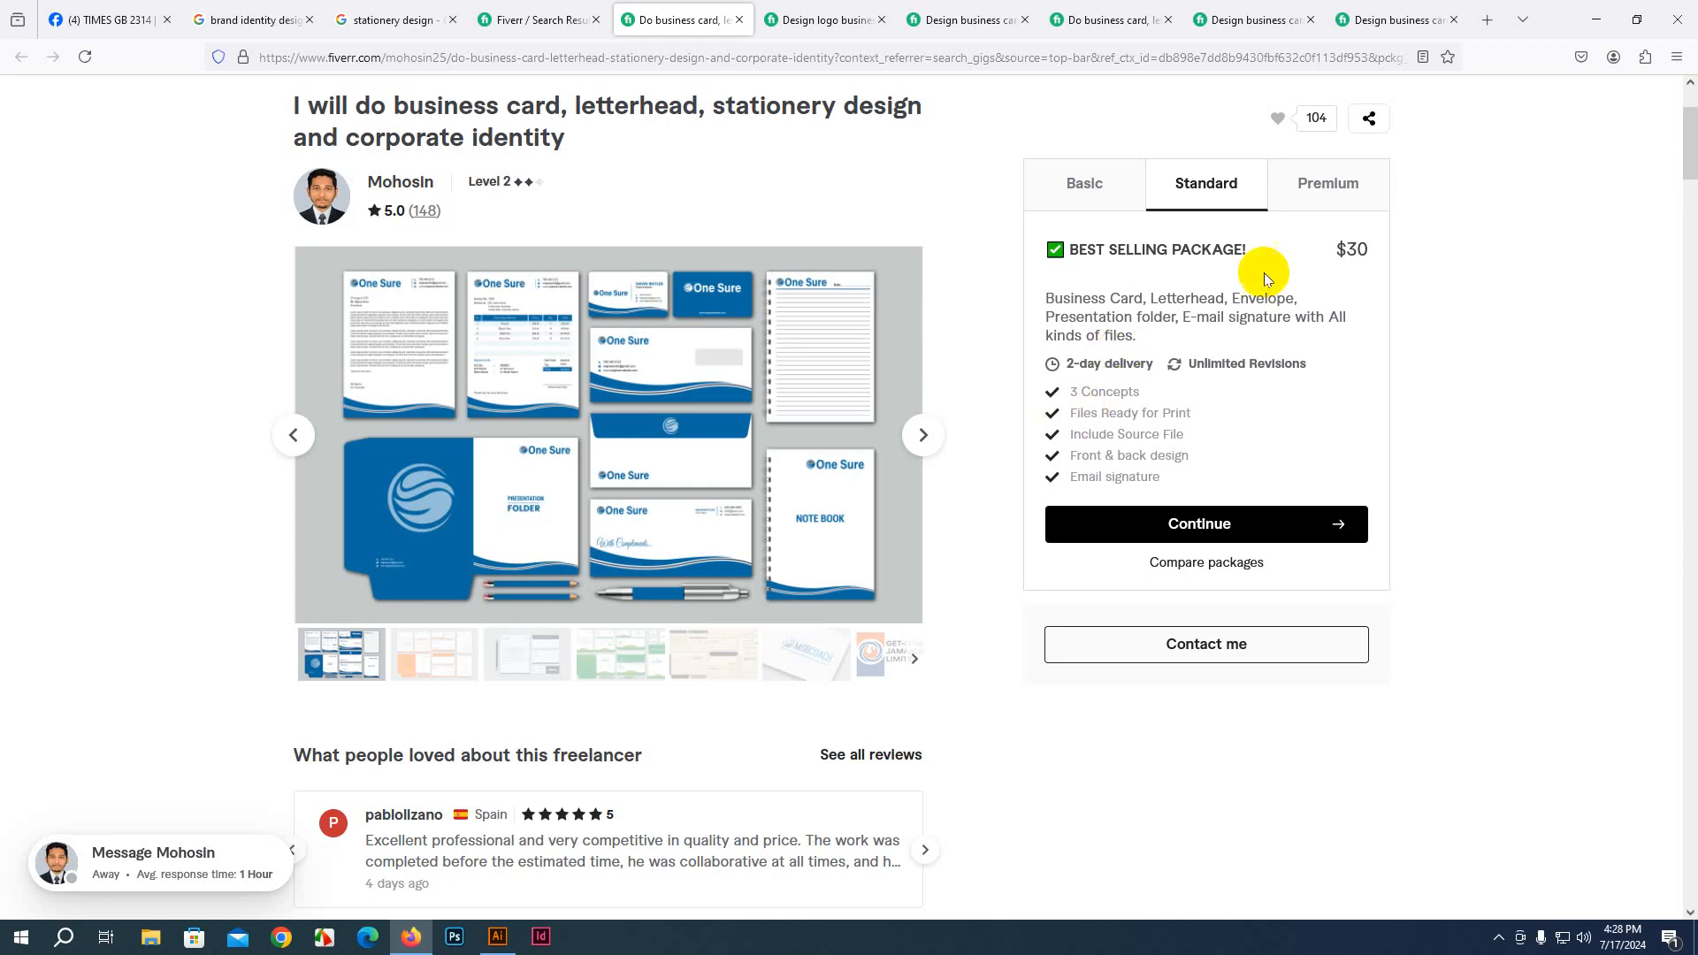
left_click(1090, 189)
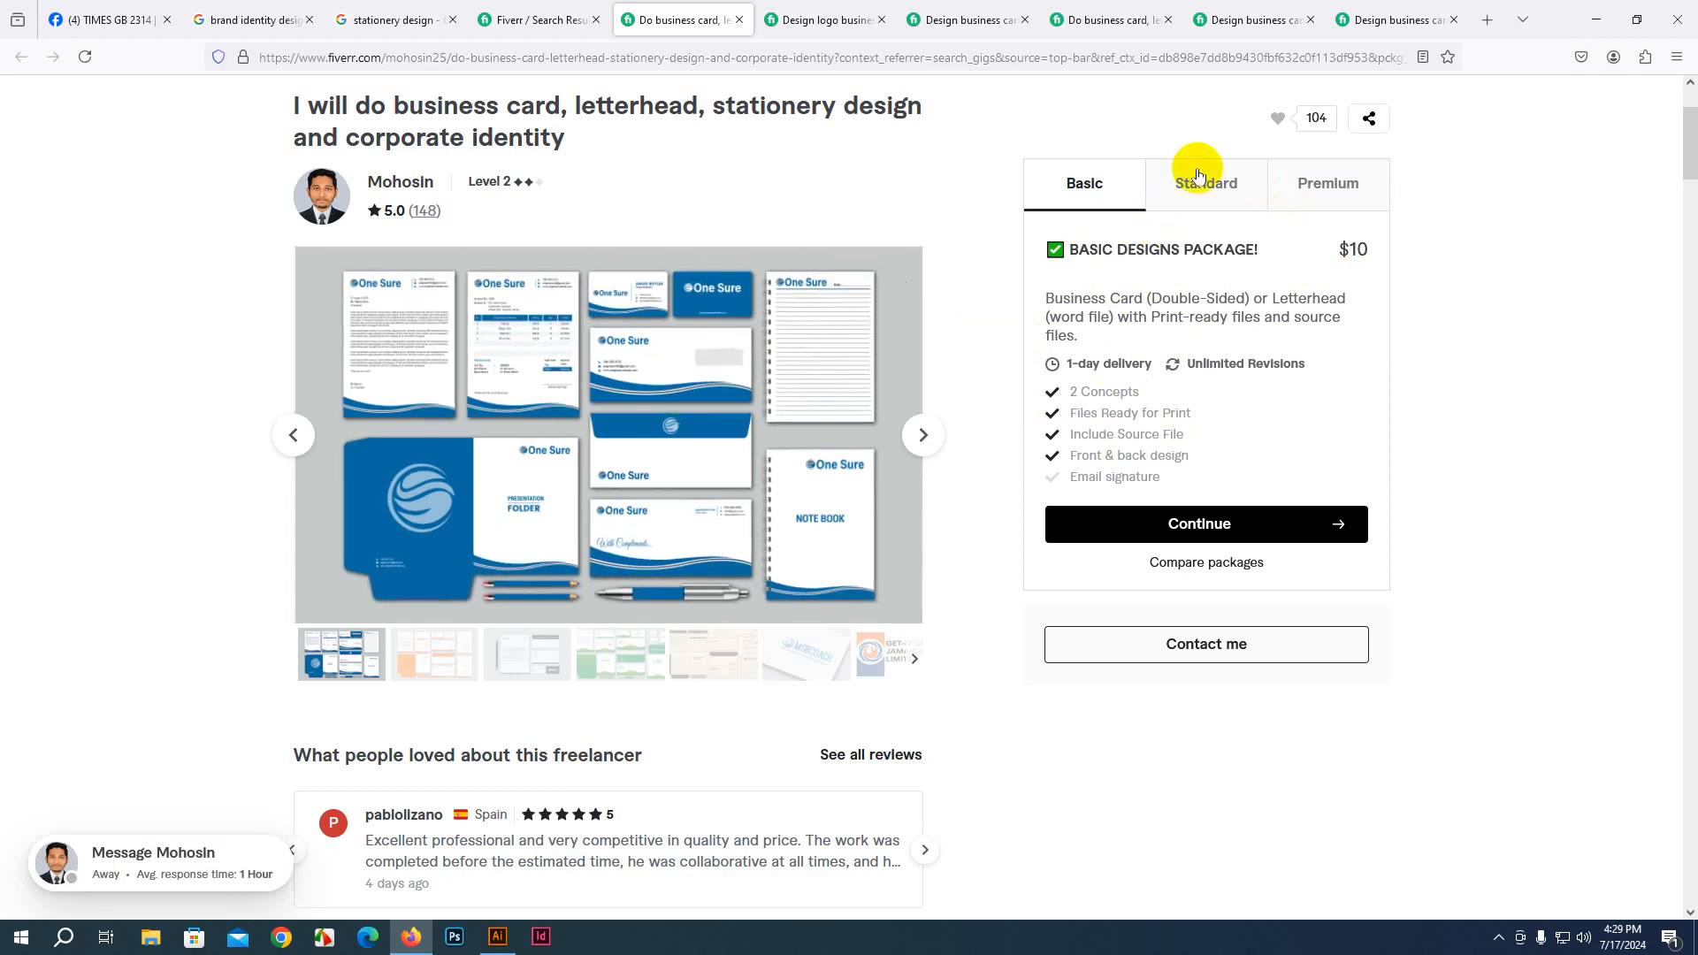
left_click(1223, 193)
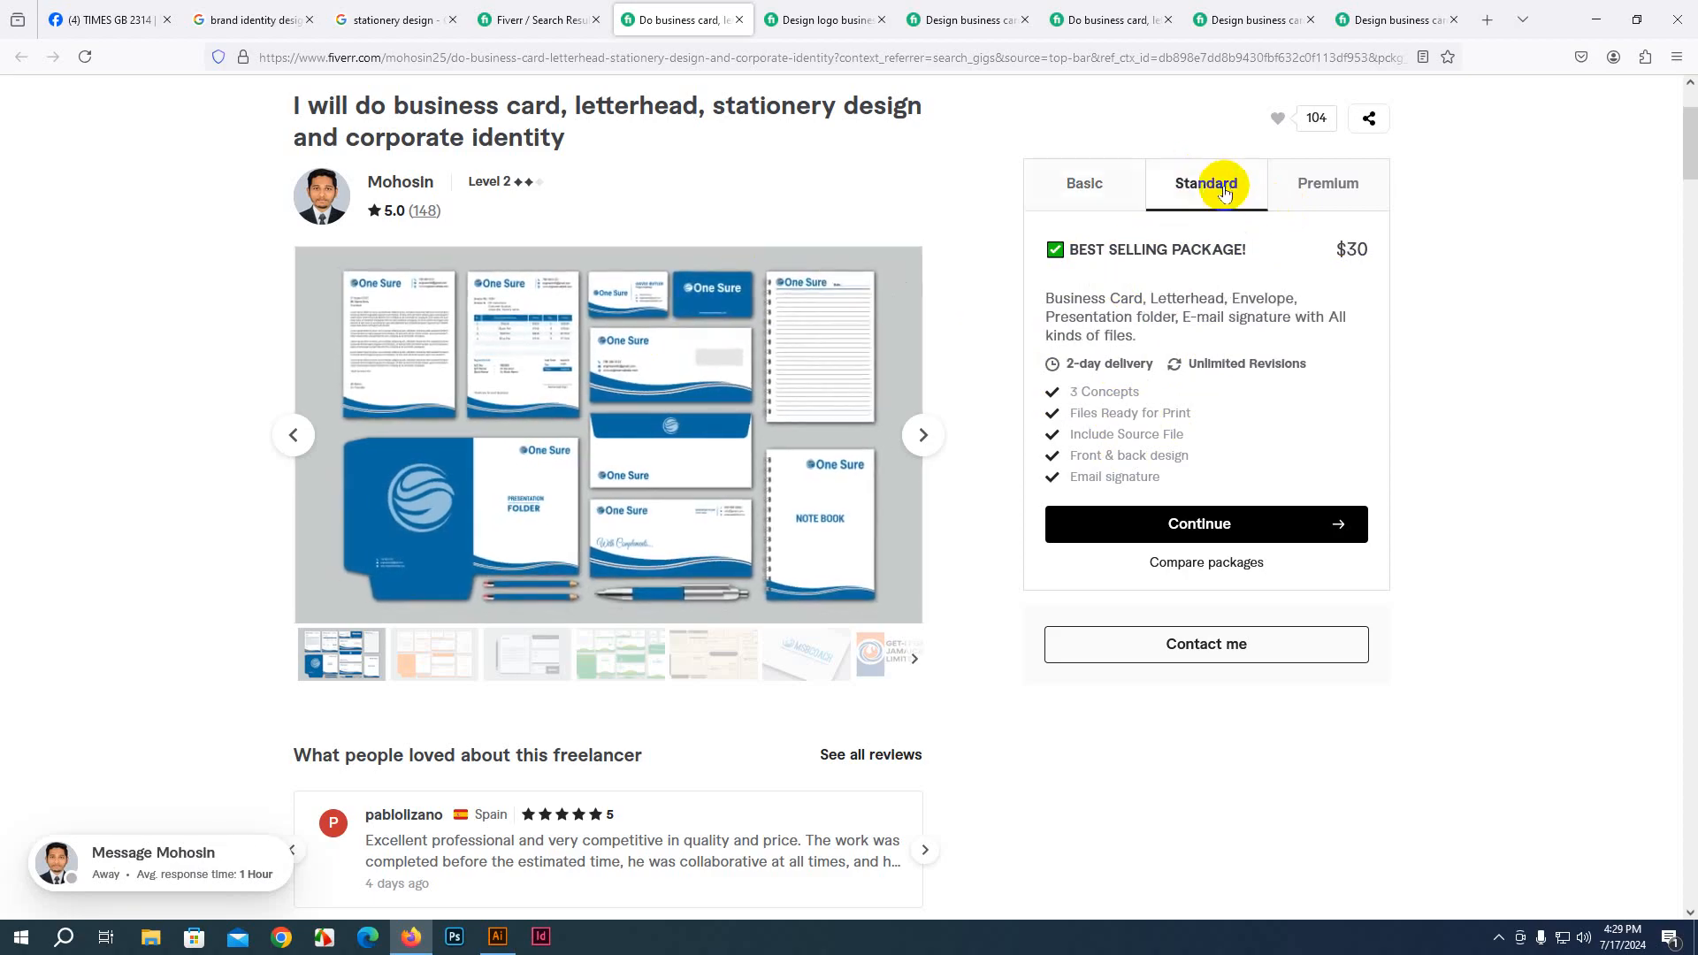
left_click(1299, 193)
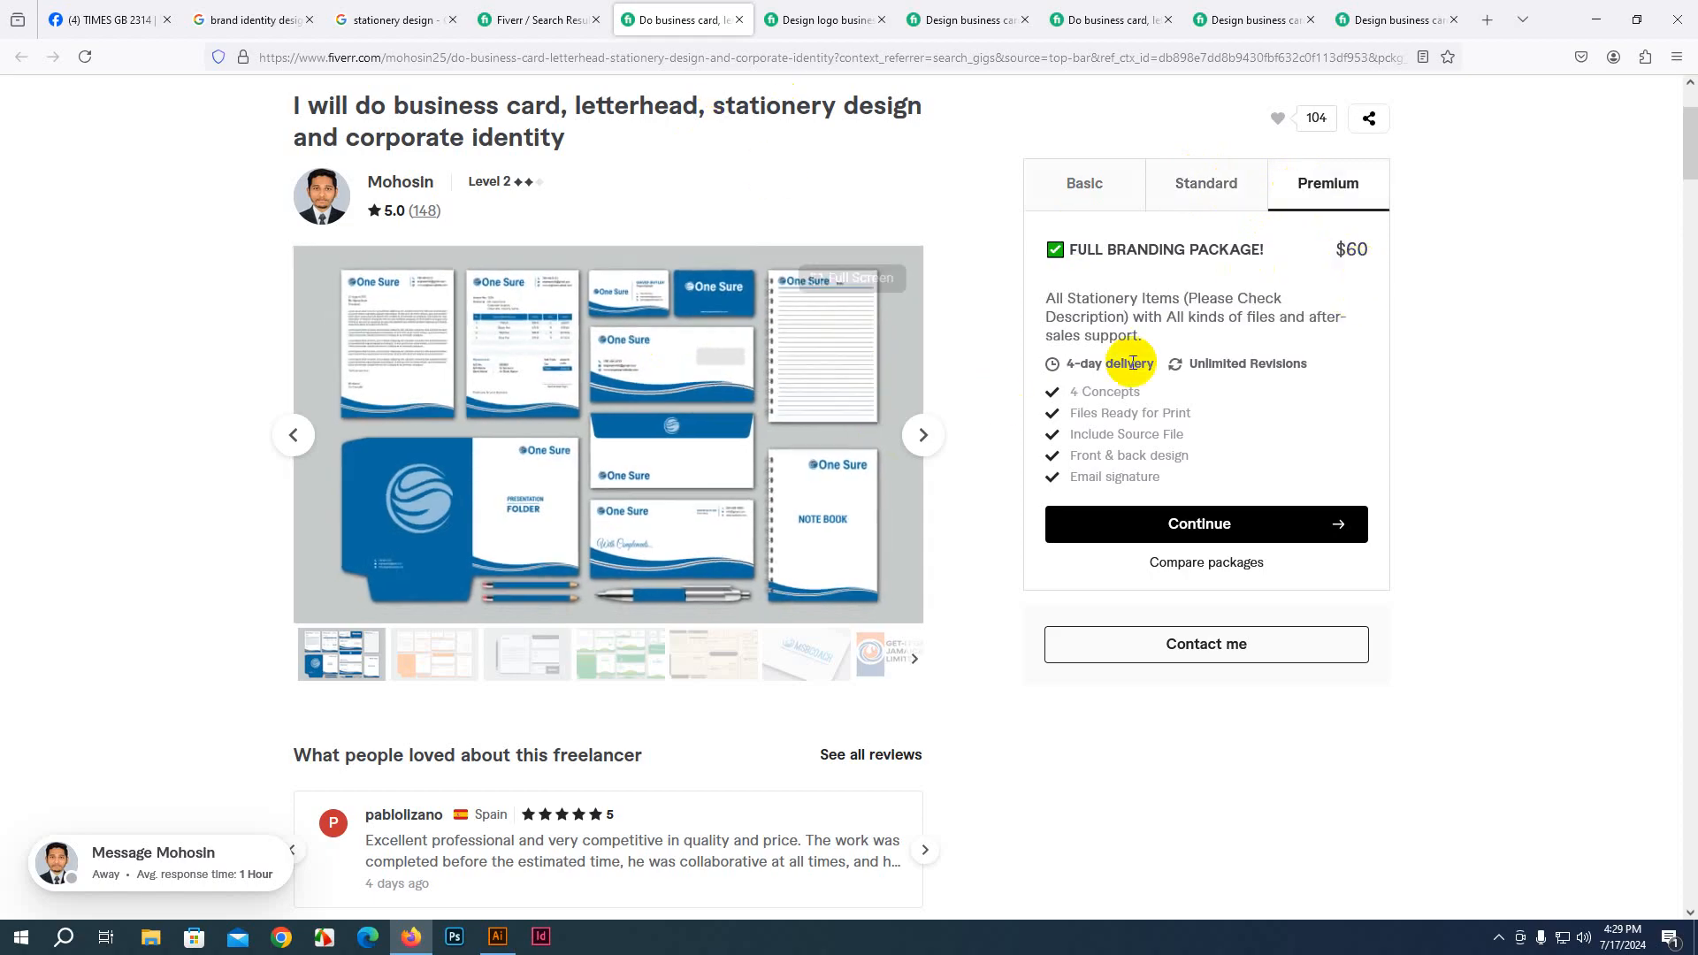
View the logo, business cards, letterhead and stationery items gig, dismissing the sign-in prompt, and compare its Basic, Standard and Premium packages
left_click(816, 19)
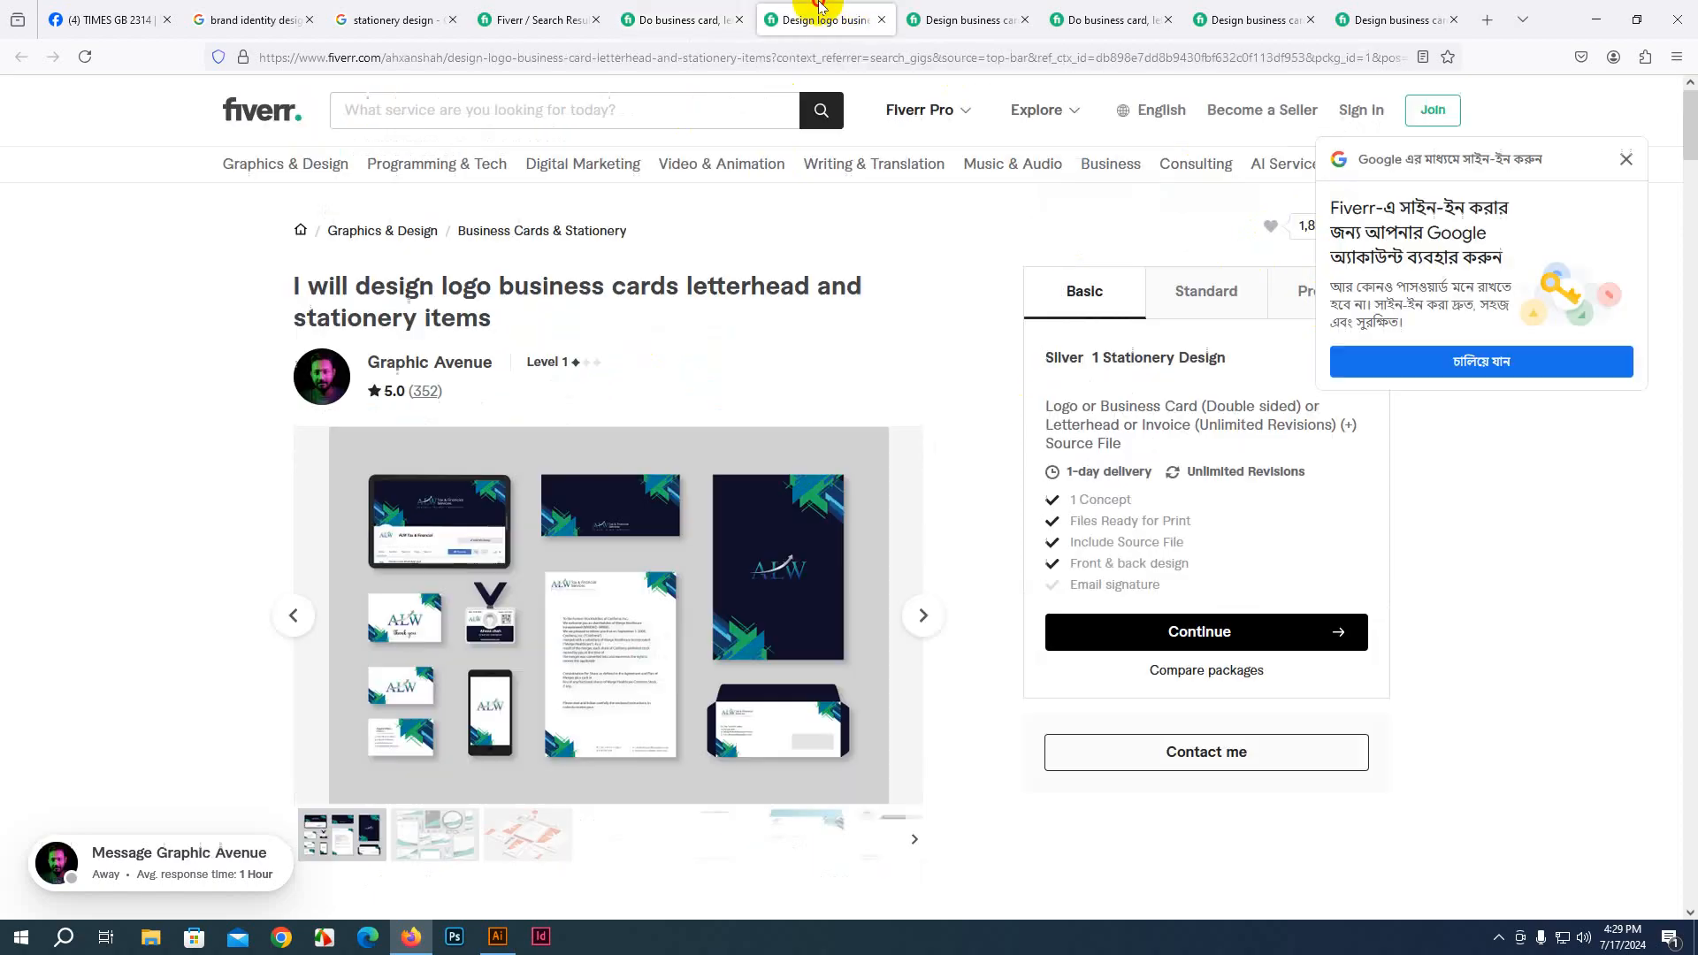
left_click(1625, 159)
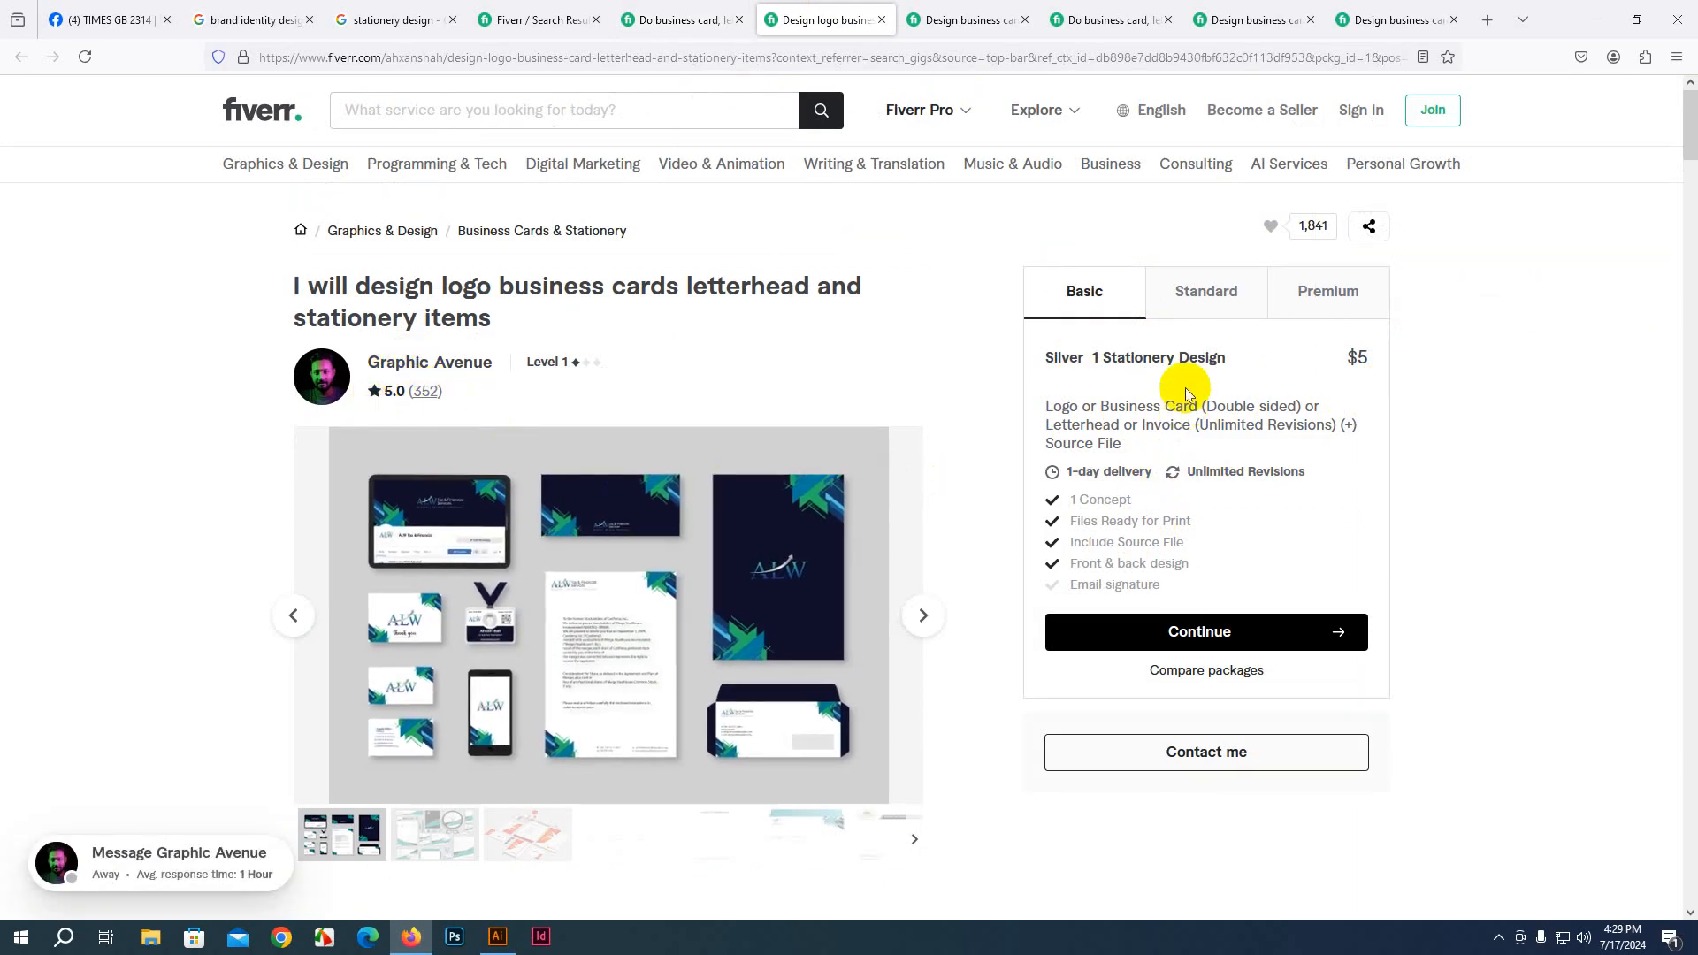
left_click(1208, 303)
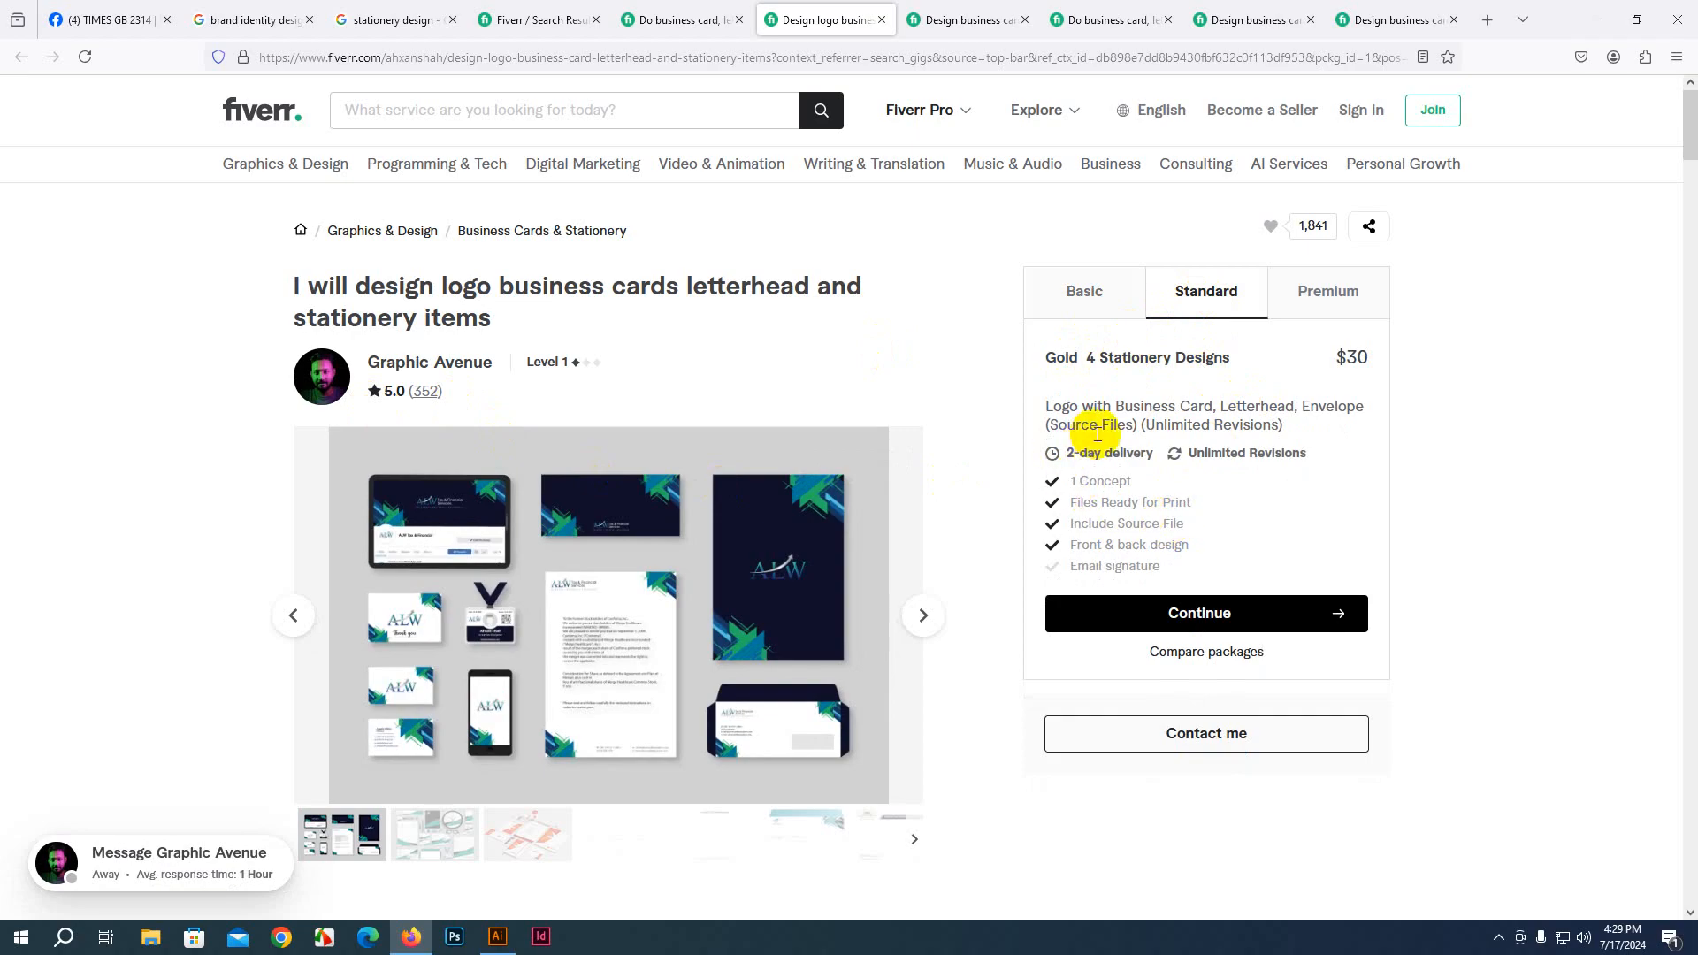
left_click(1312, 305)
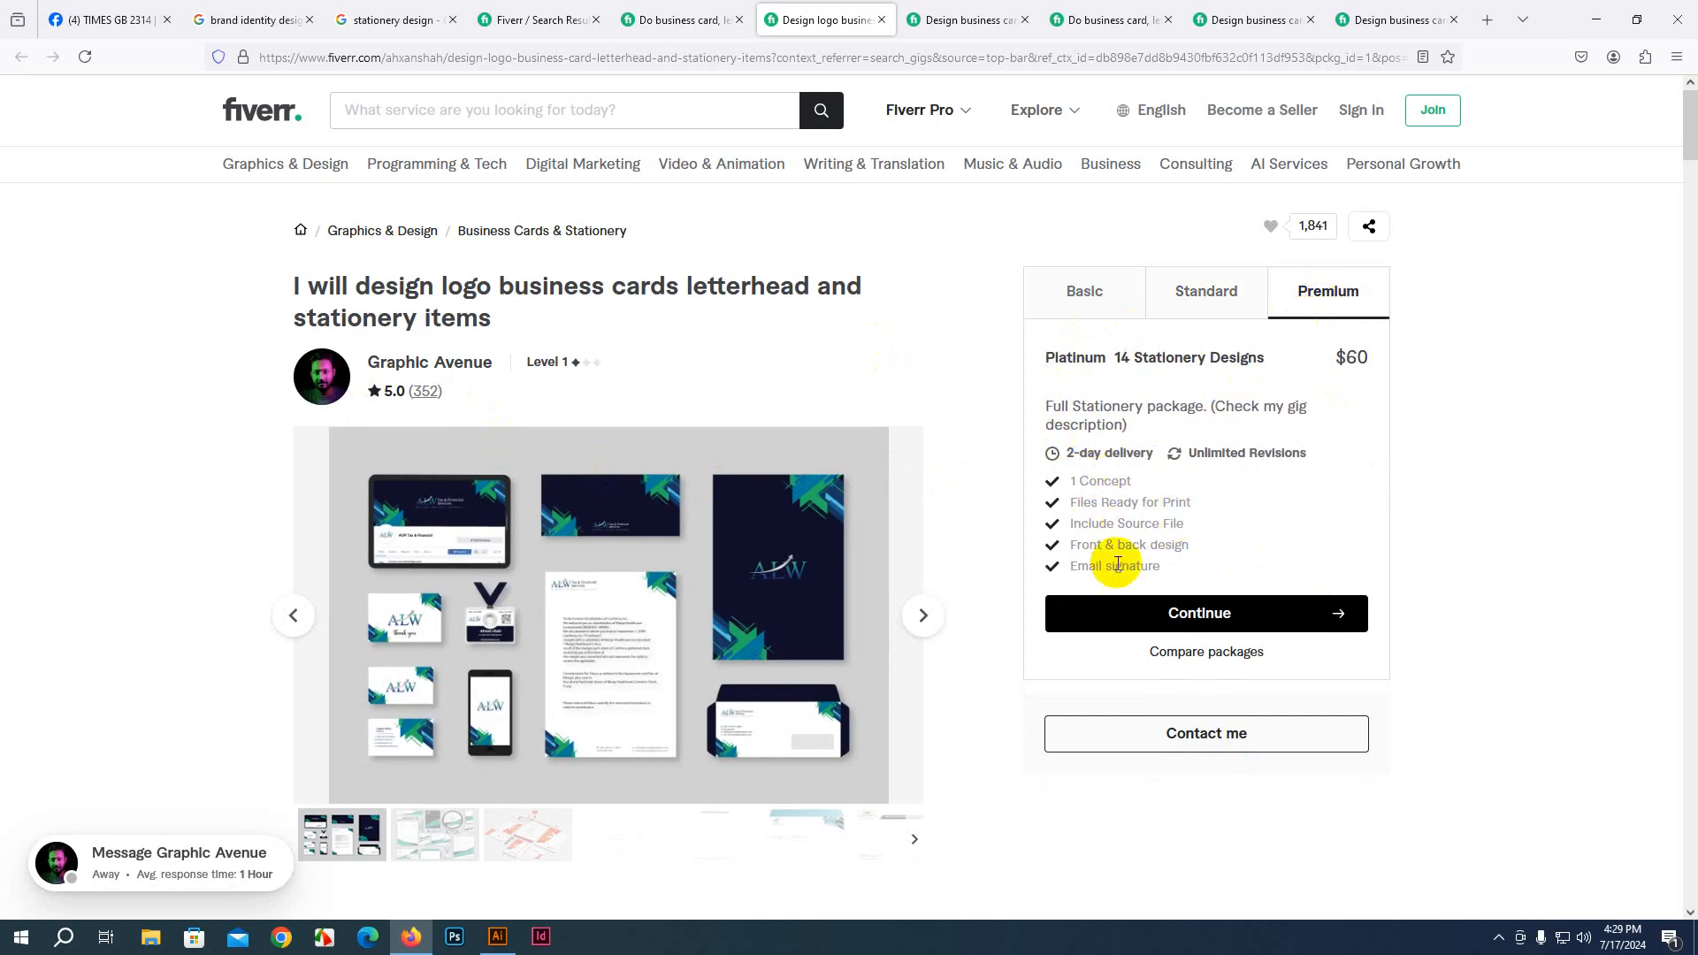
View the business card, letterhead and stationery complete item gig, dismissing the sign-in prompt, and show its Standard package
left_click(1002, 20)
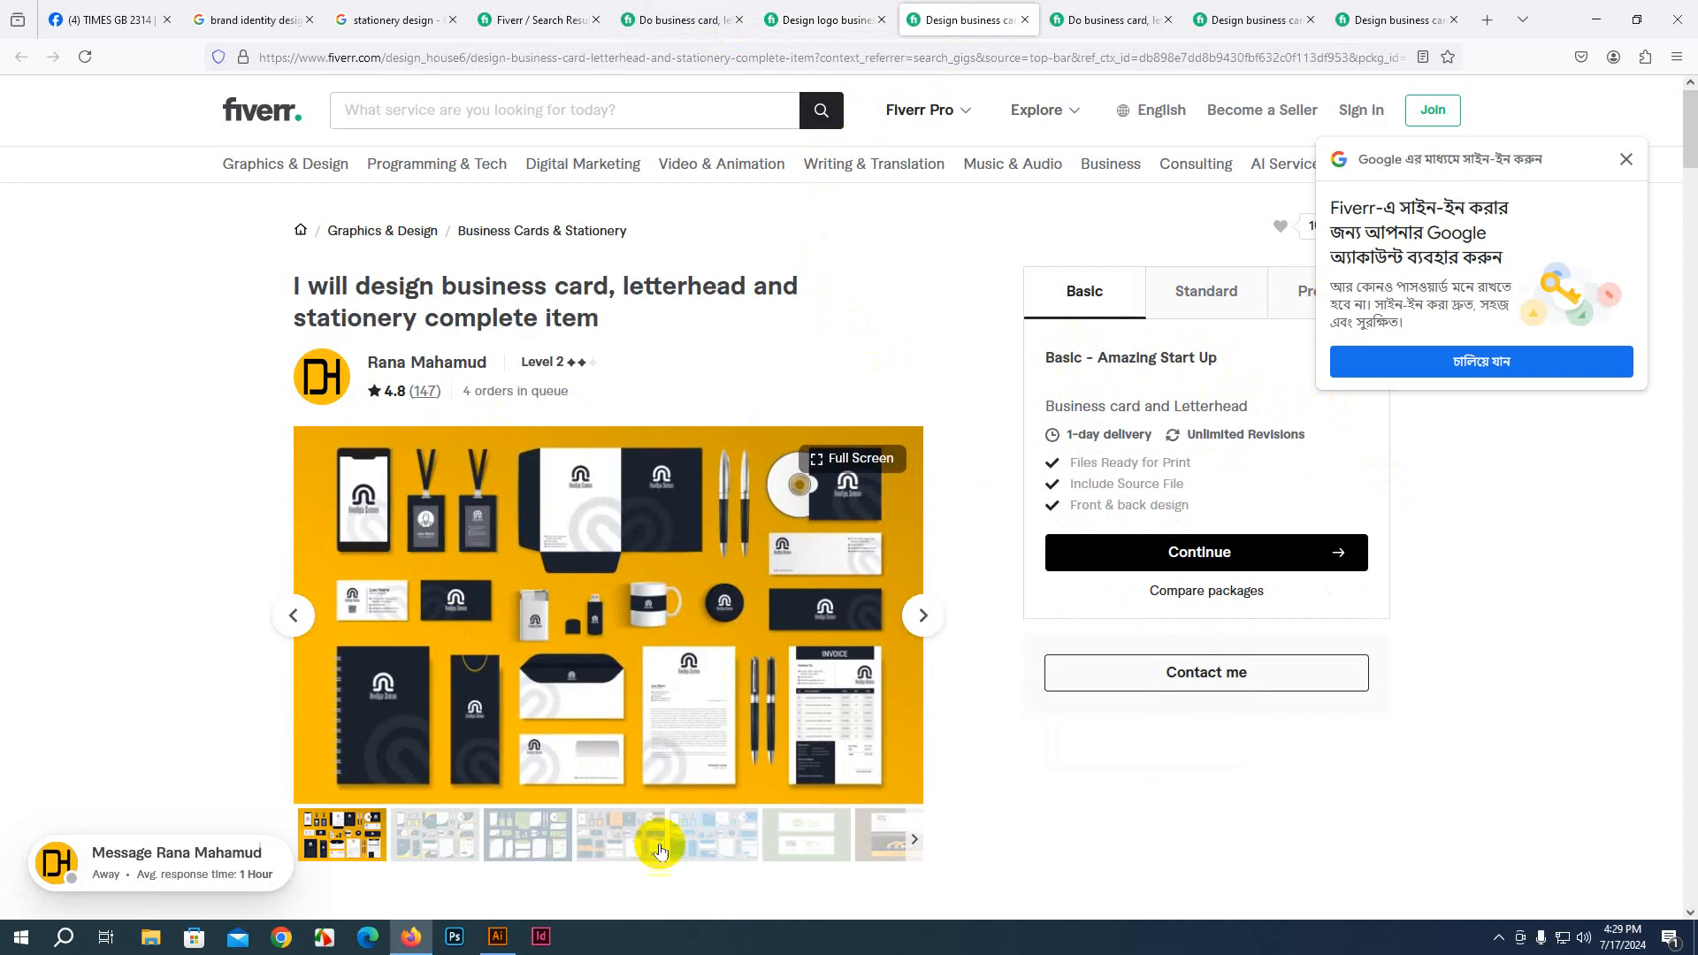
left_click(1624, 160)
left_click(1206, 291)
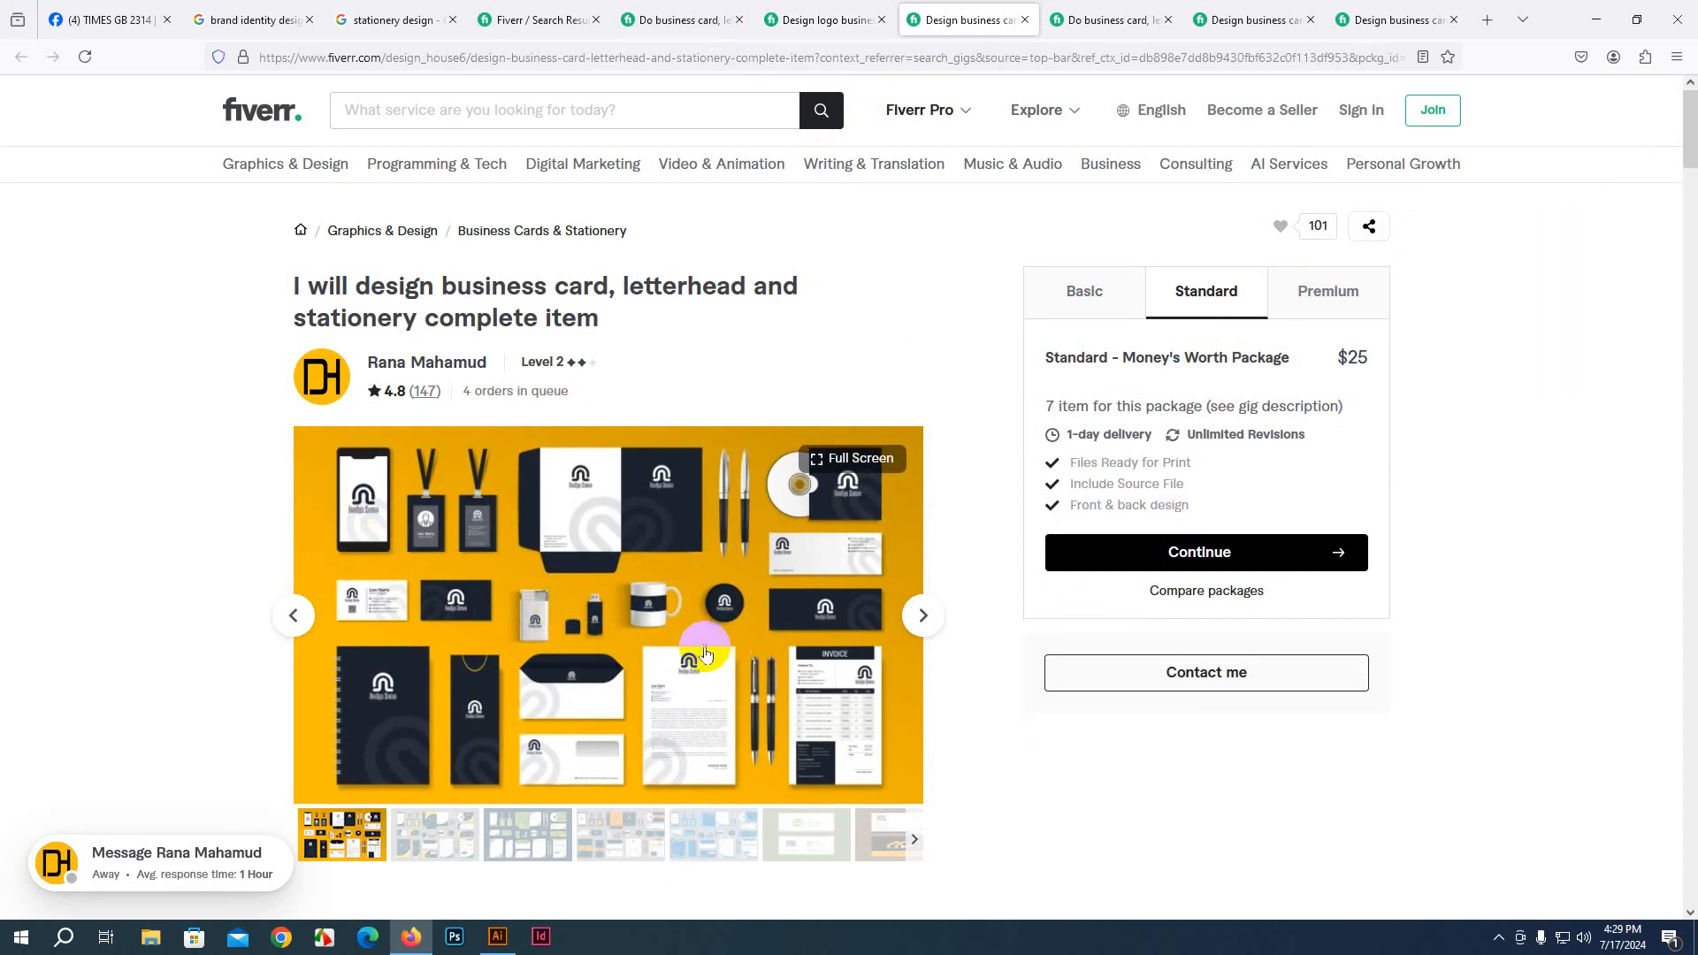
Look over the business card, letterhead and stationery design gig and the stationery all items gig
left_click(1119, 15)
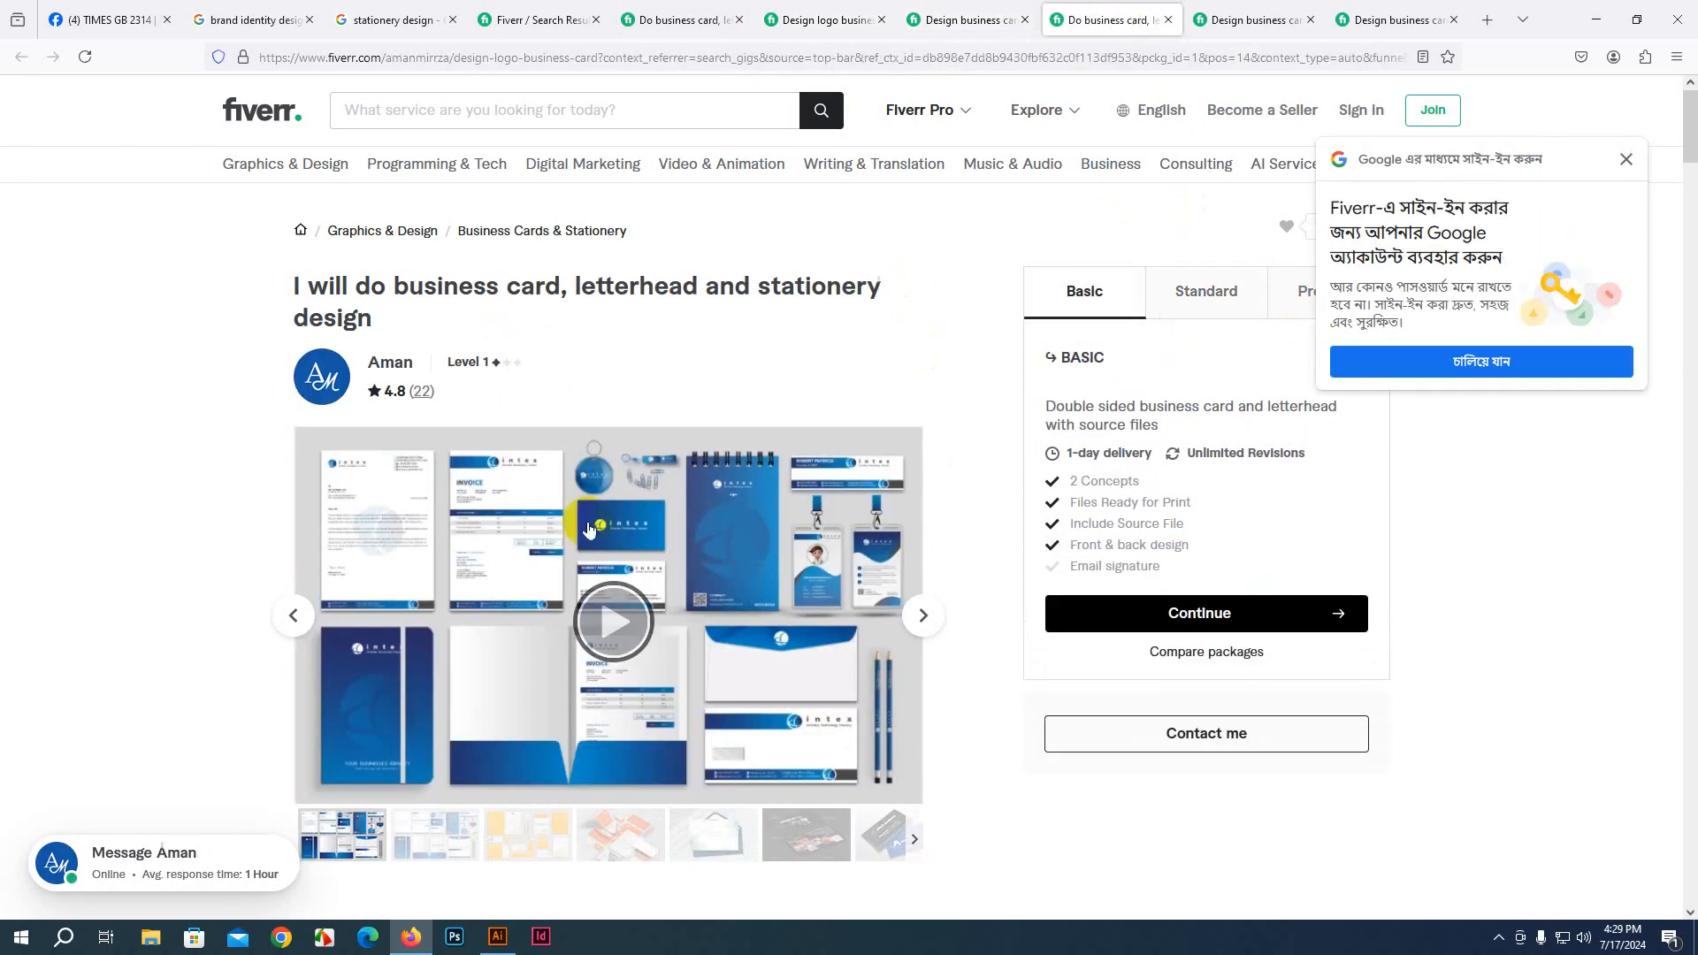
scroll(531, 601, "down", 3)
scroll(428, 633, "up", 3)
left_click(1251, 19)
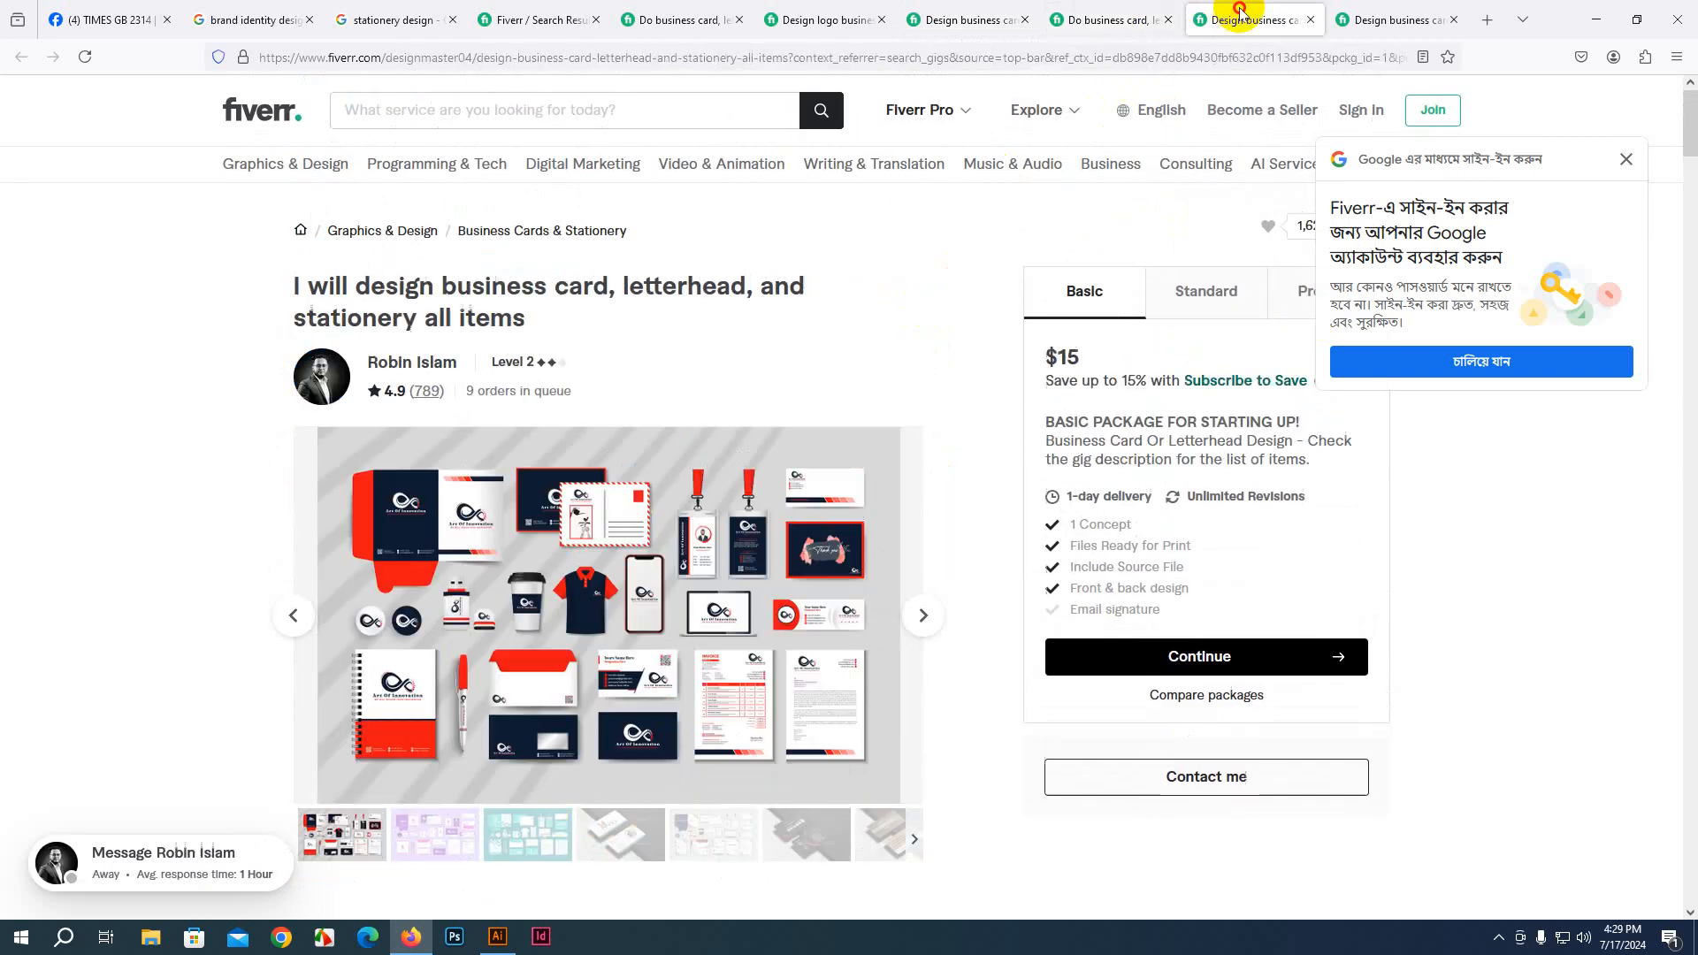
Close the six open gig pages, leaving the Fiverr stationery design search results showing
middle_click(697, 30)
middle_click(698, 30)
middle_click(697, 30)
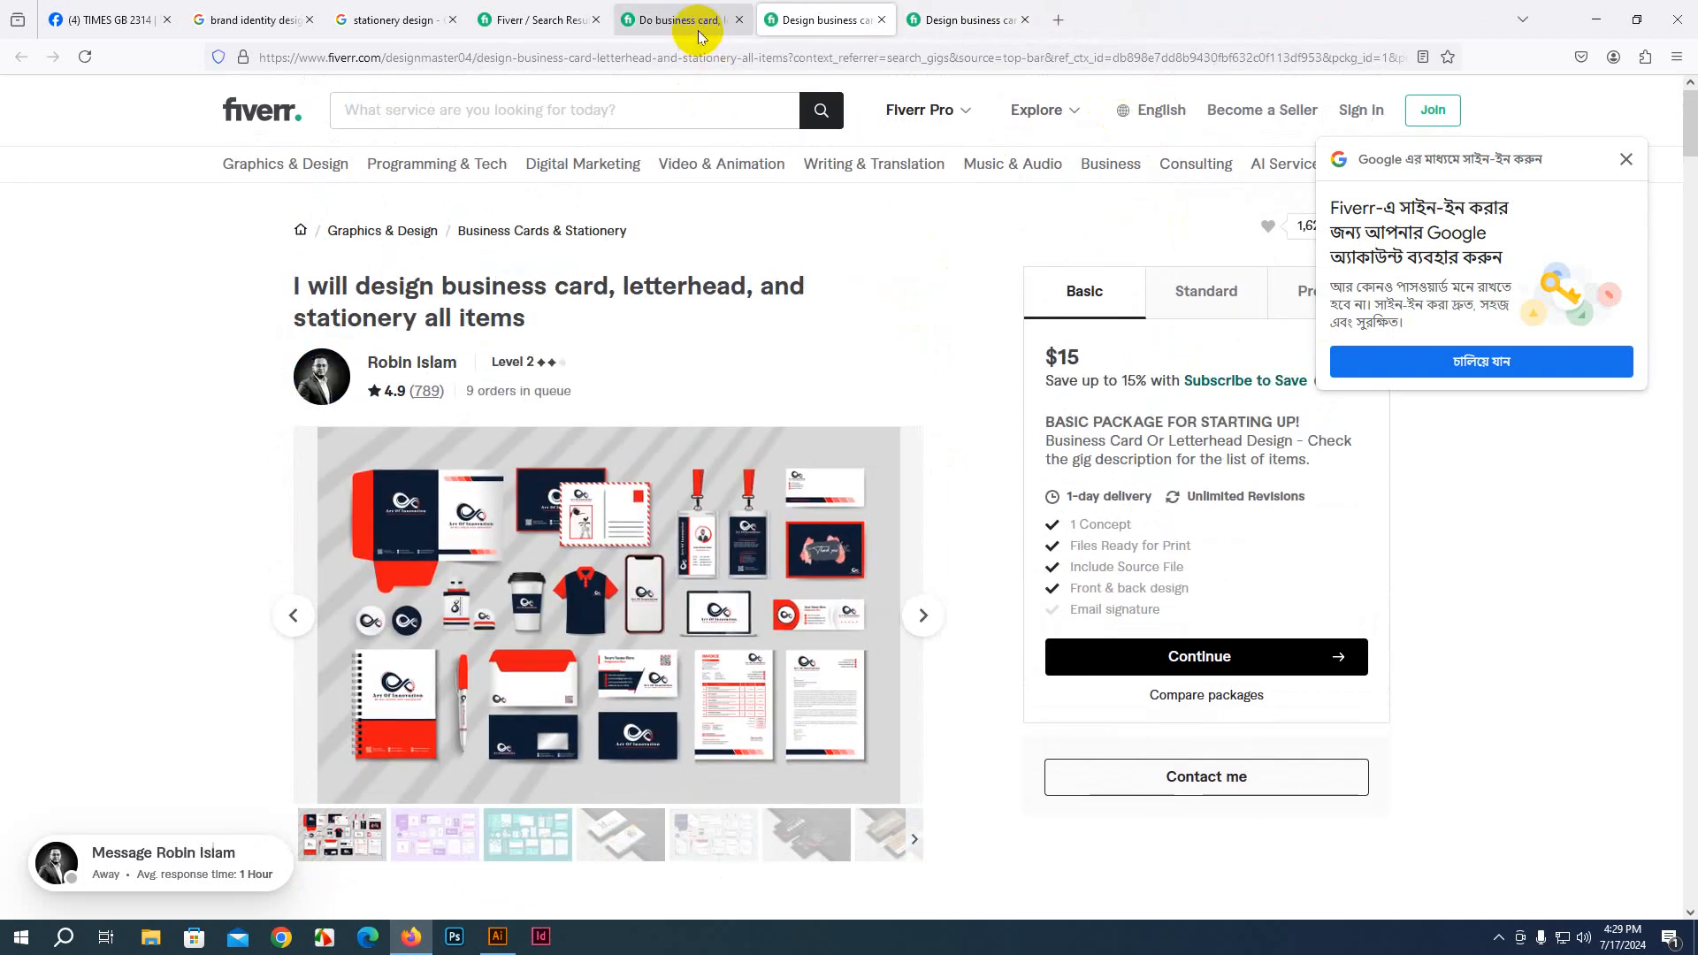
middle_click(697, 30)
middle_click(697, 30)
middle_click(698, 30)
Replace the Fiverr stationery query with "brand identity design" and run the search from the suggestions
scroll(492, 171, "up", 3)
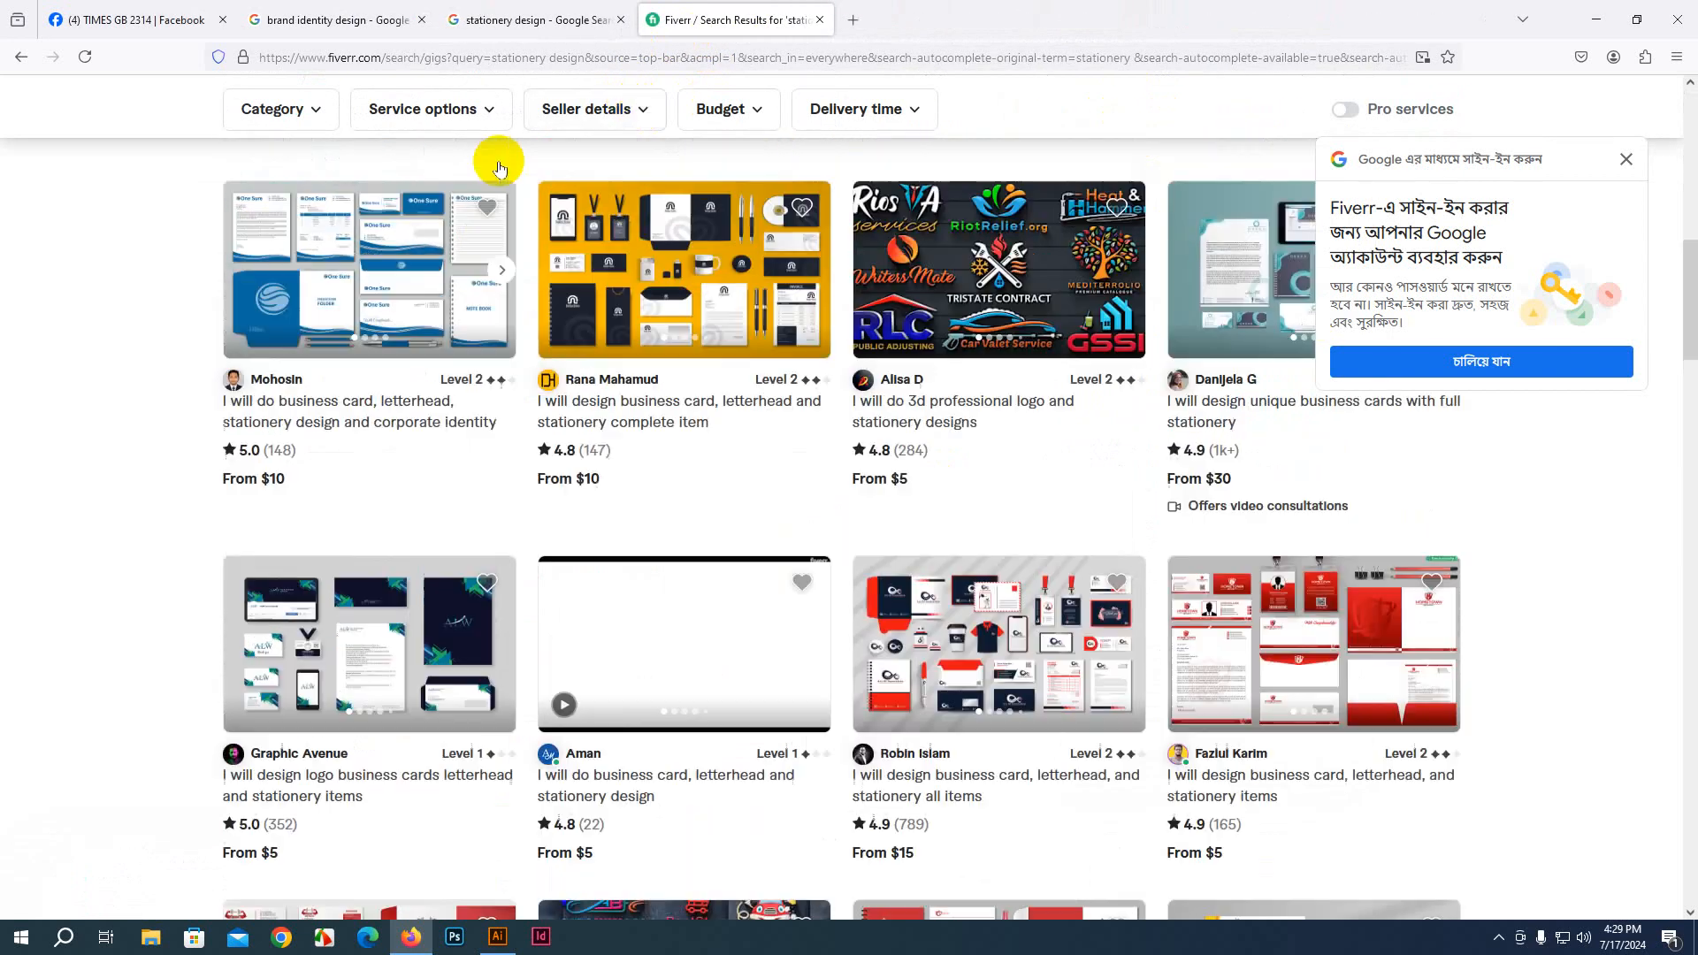
scroll(531, 212, "down", 9)
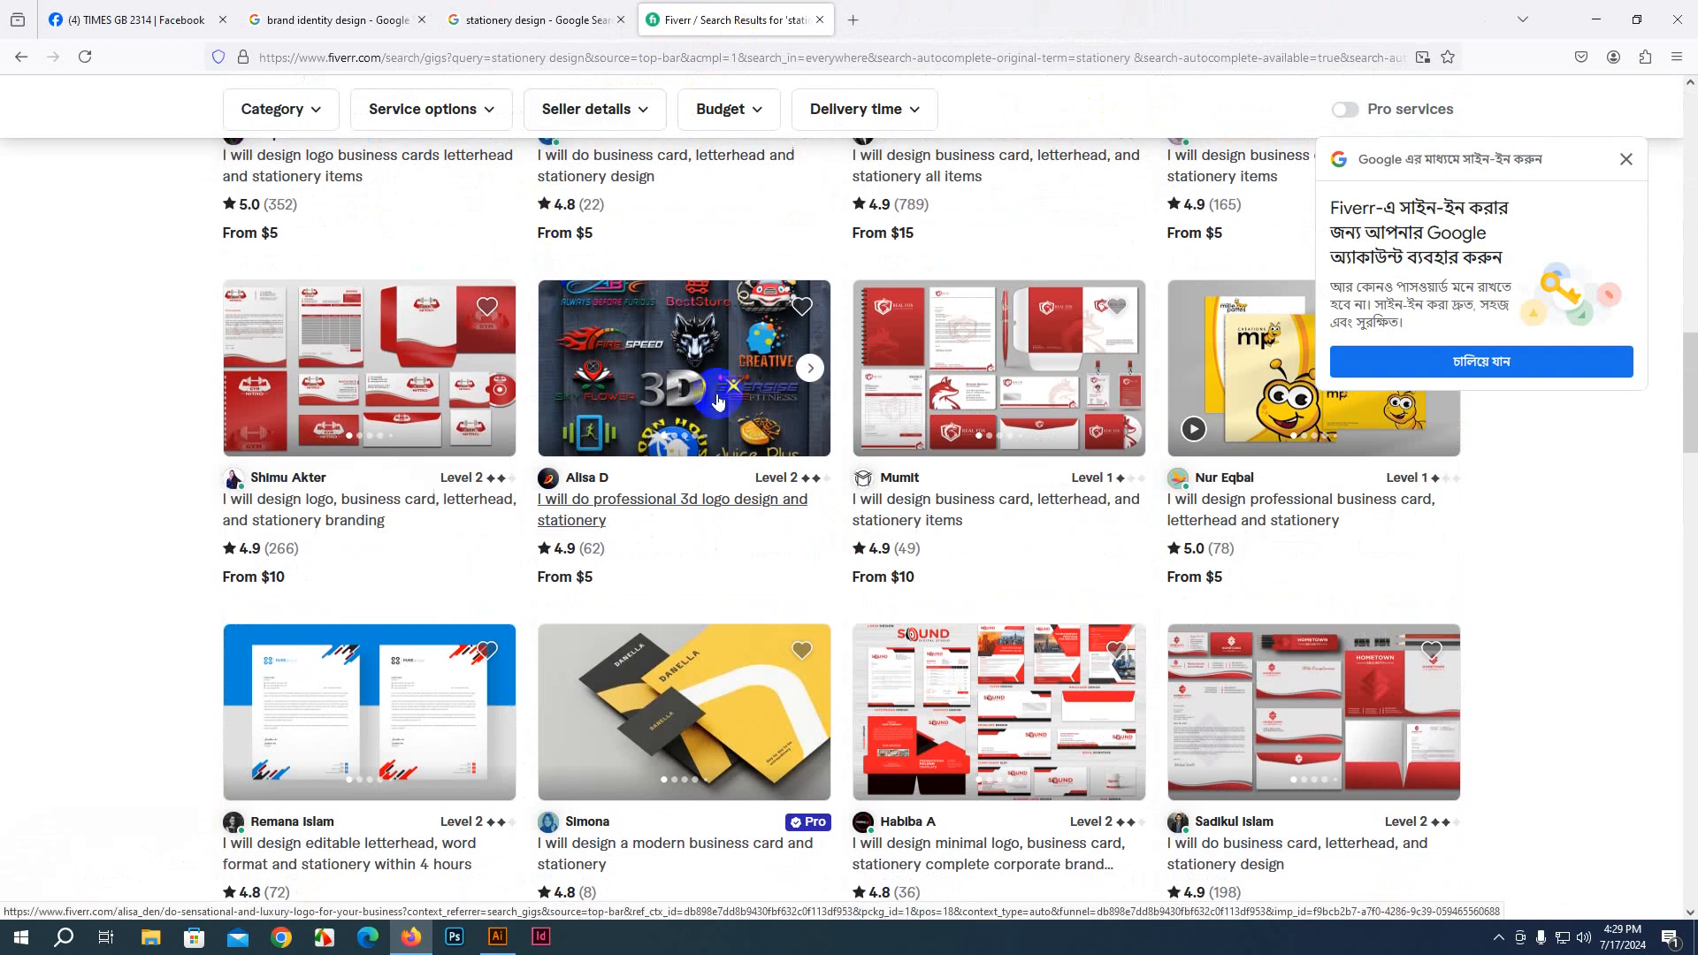
scroll(535, 224, "up", 10)
scroll(592, 364, "up", 2)
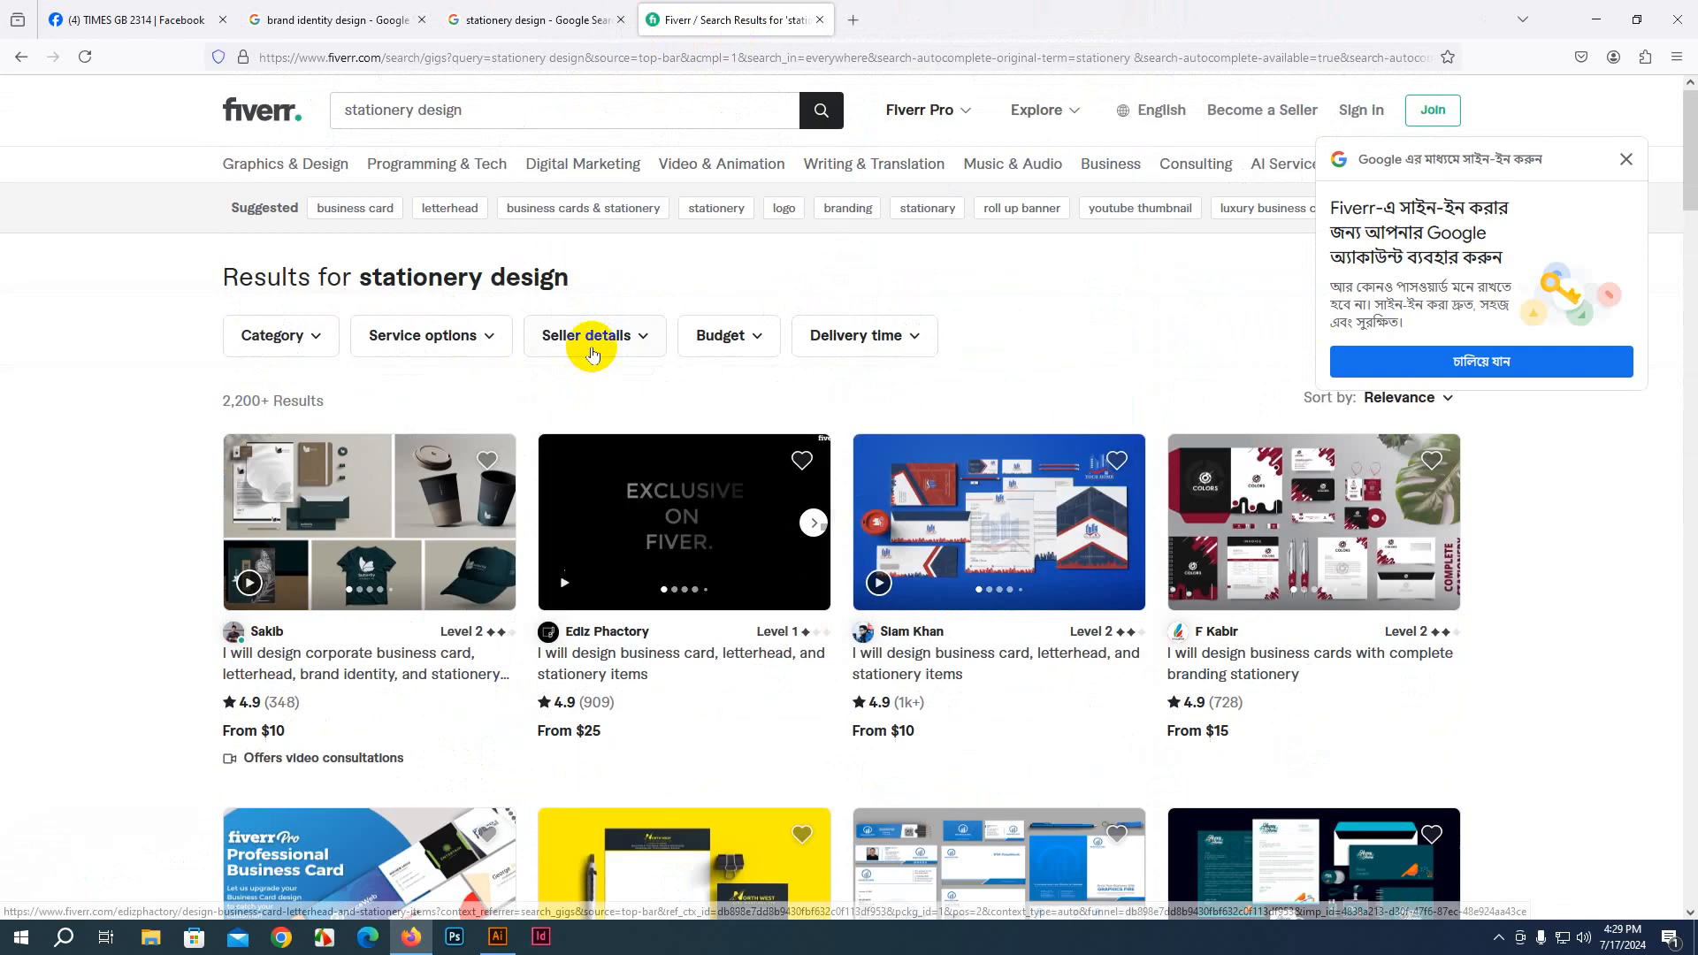
double_click(412, 111)
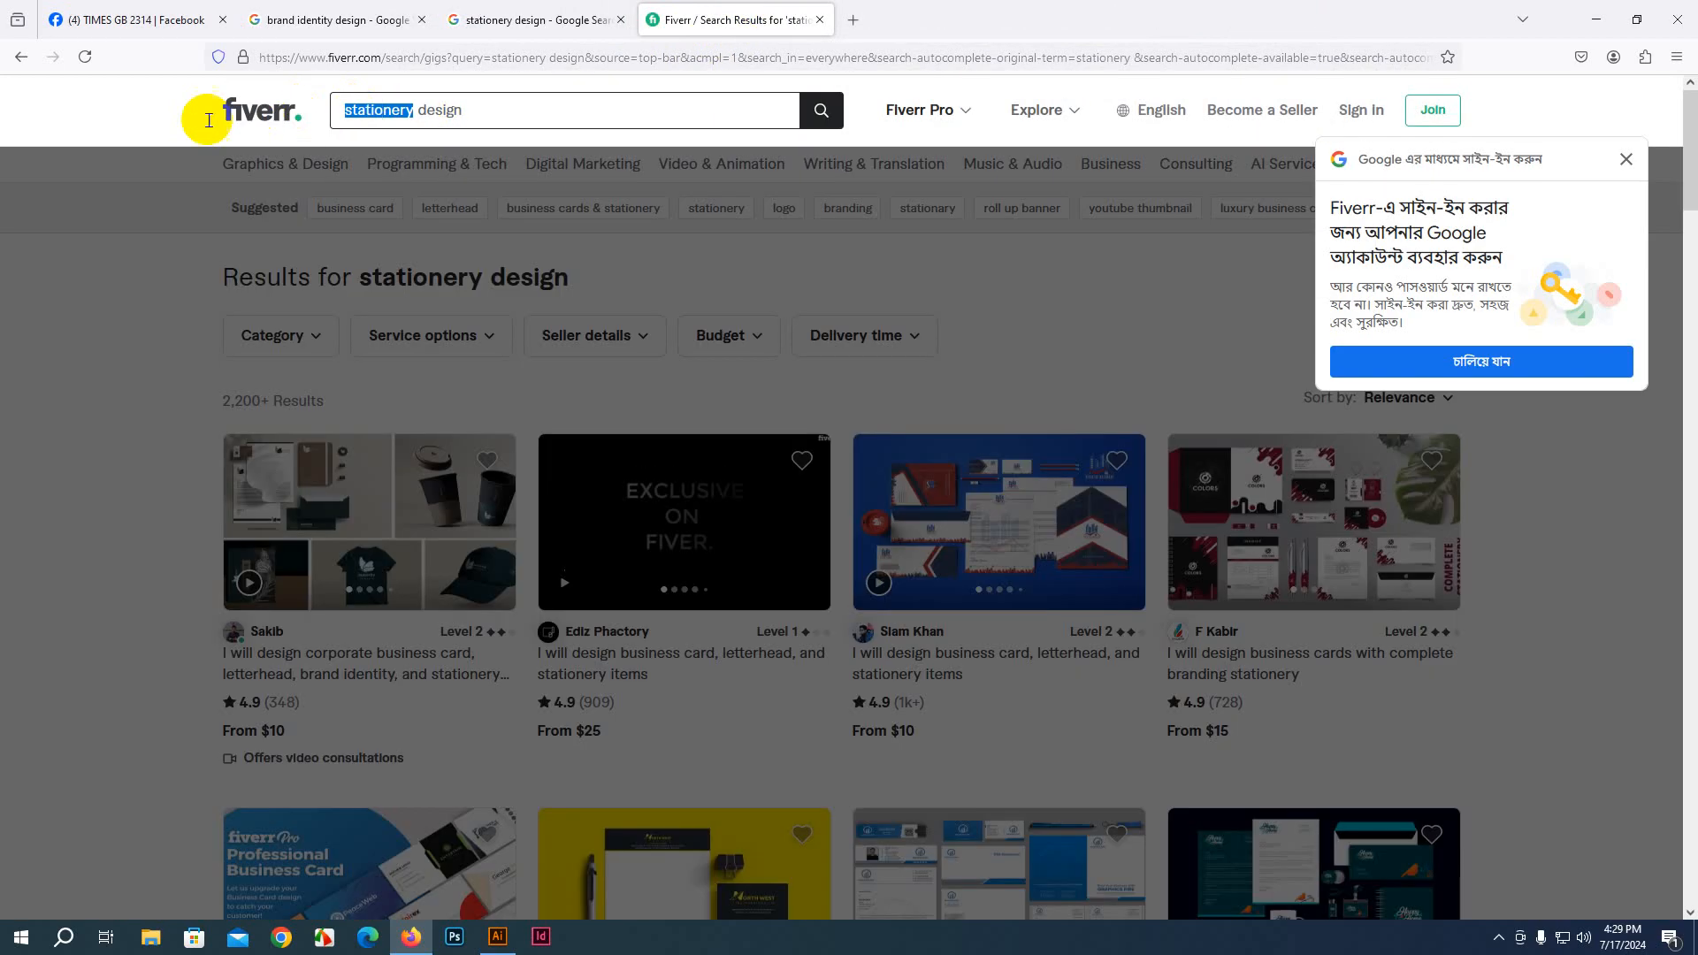
type("bra")
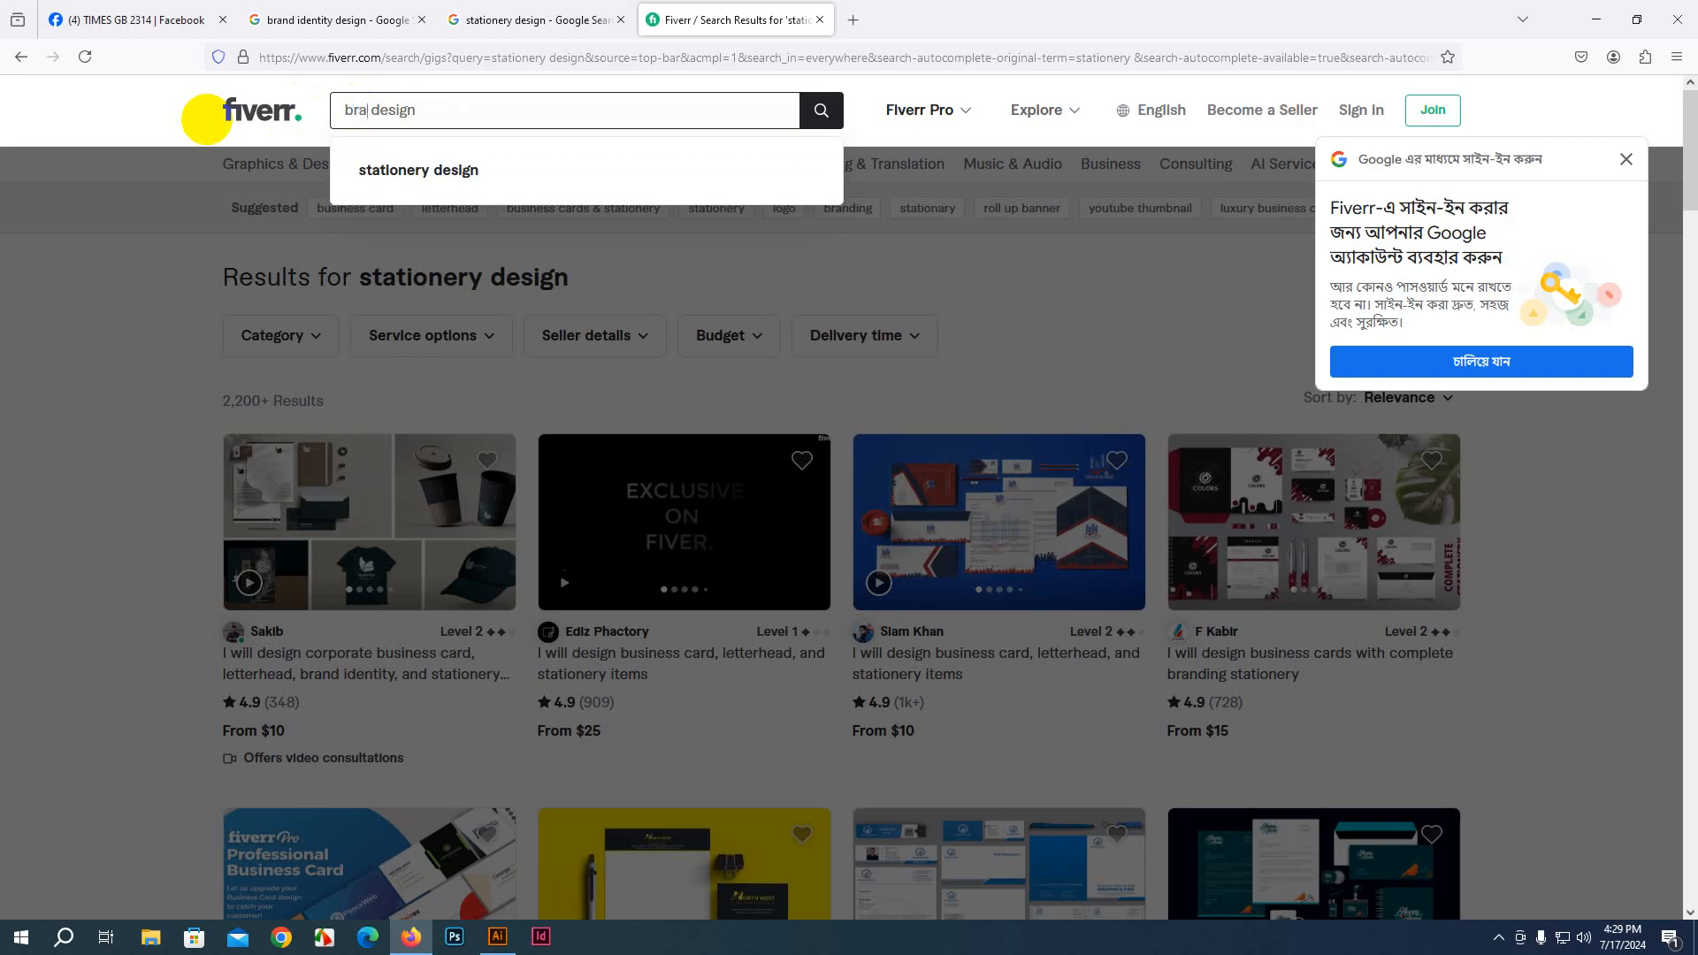
type("nd identity")
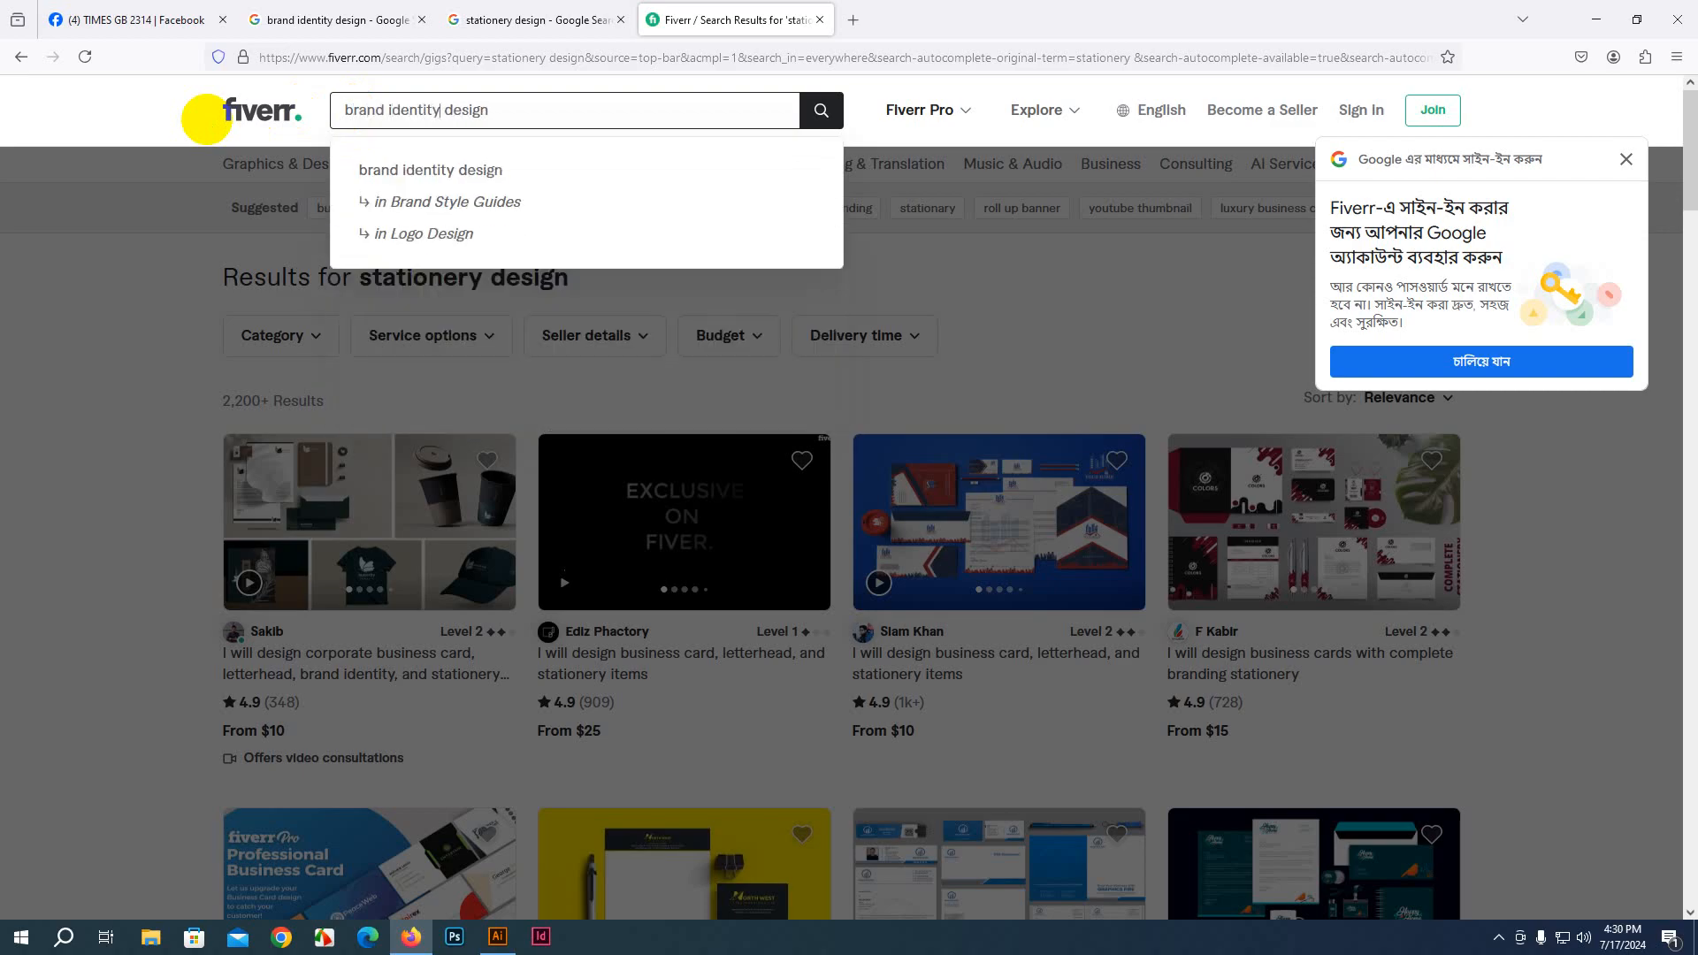
left_click(456, 204)
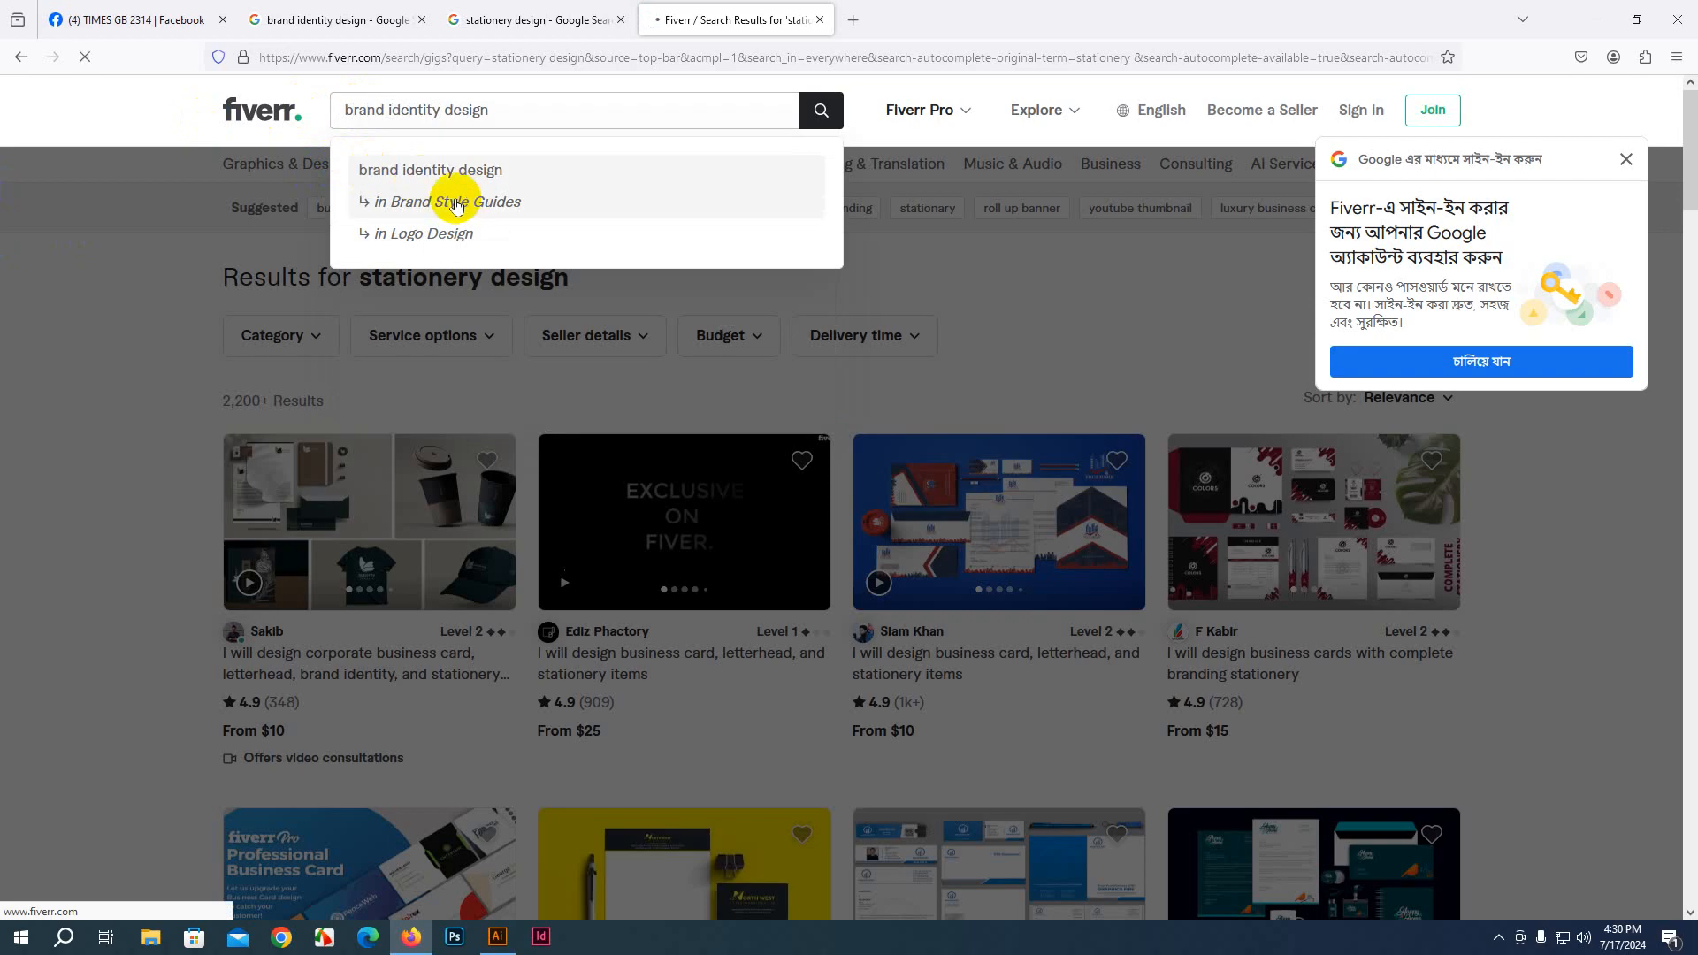
Browse the brand identity design gigs, examining their thumbnails, titles and starting prices
scroll(718, 391, "down", 6)
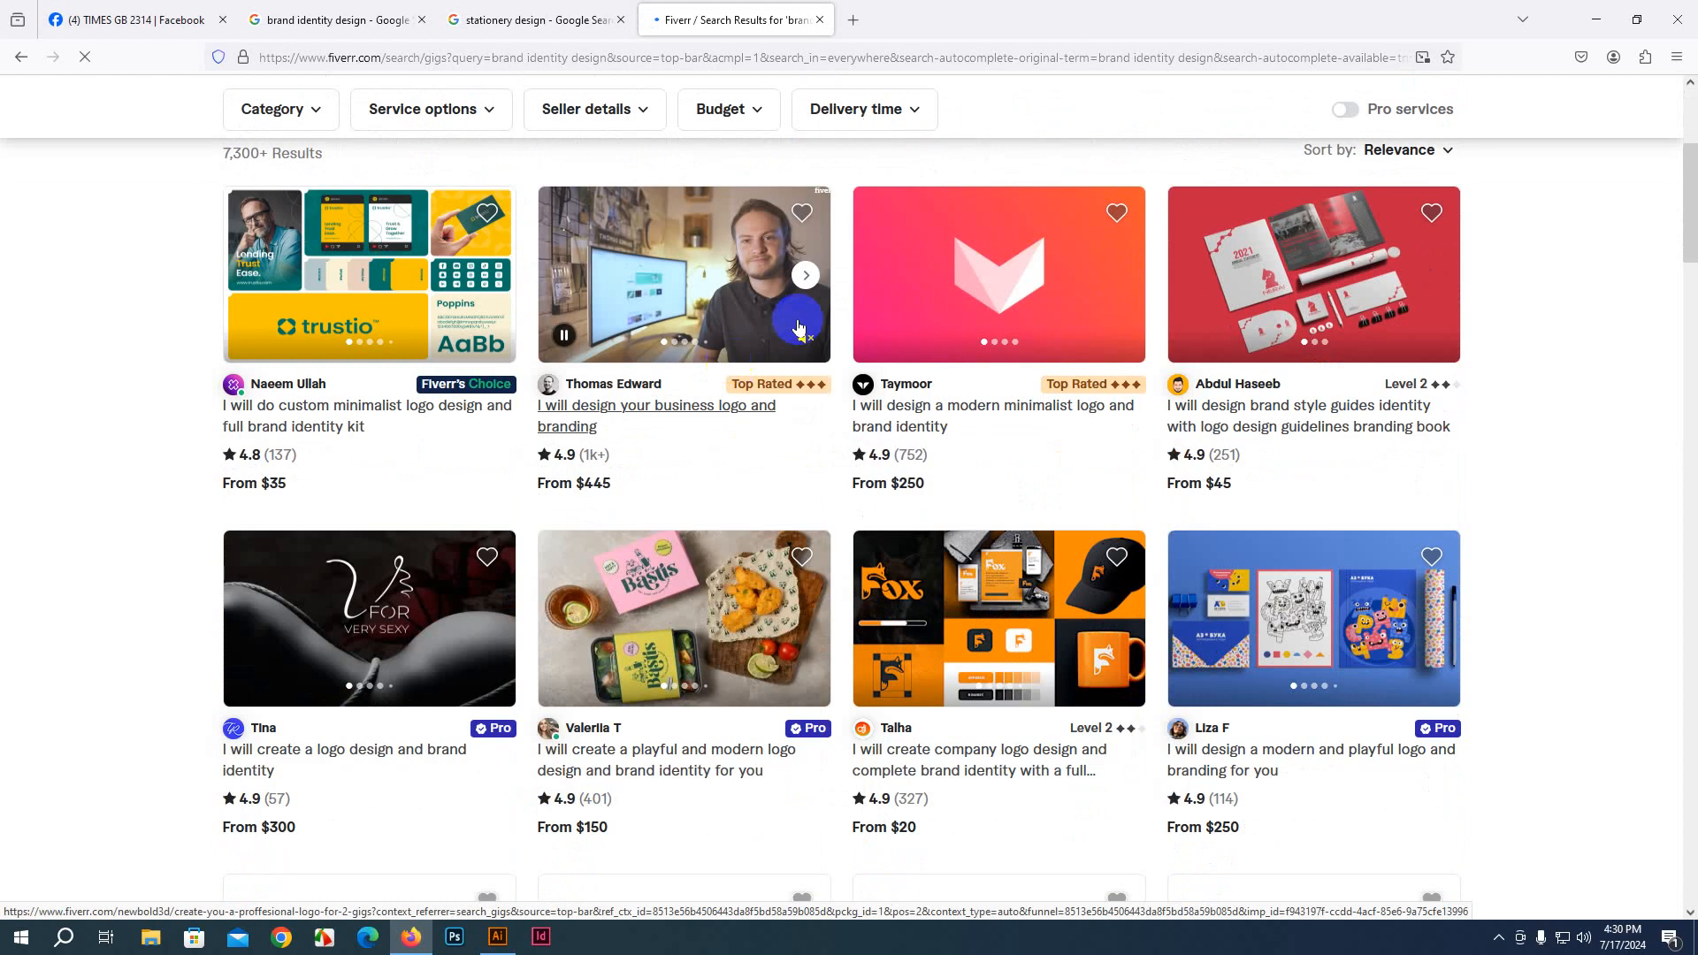
scroll(708, 428, "down", 5)
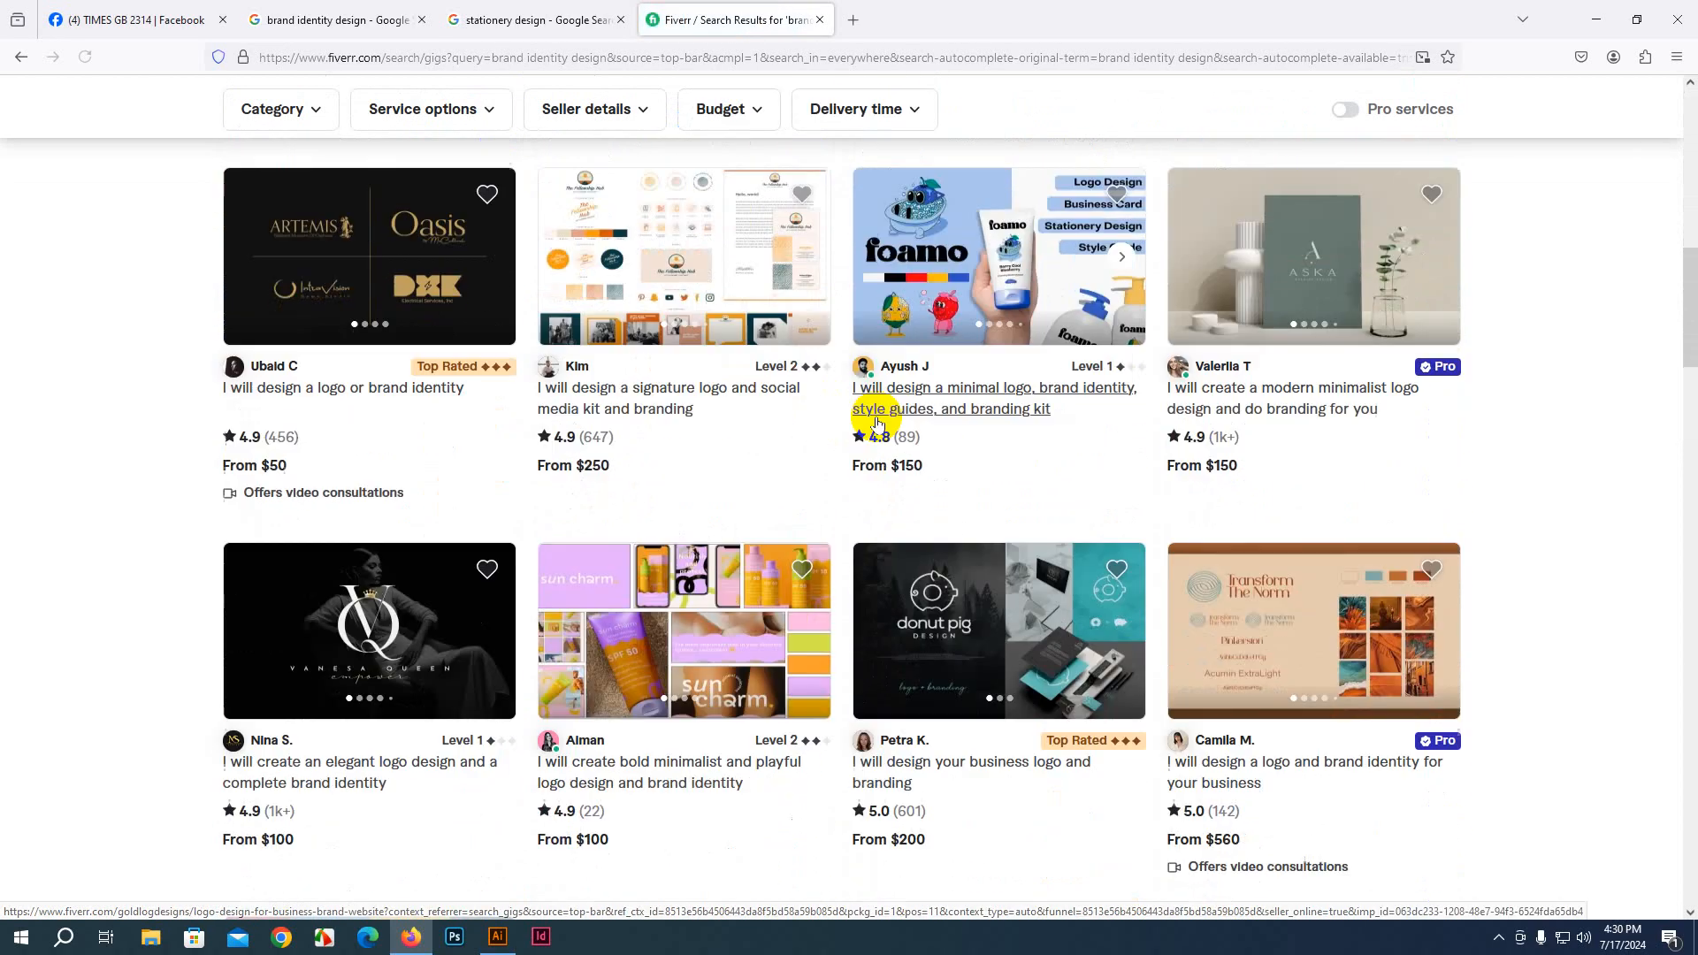
scroll(733, 554, "down", 10)
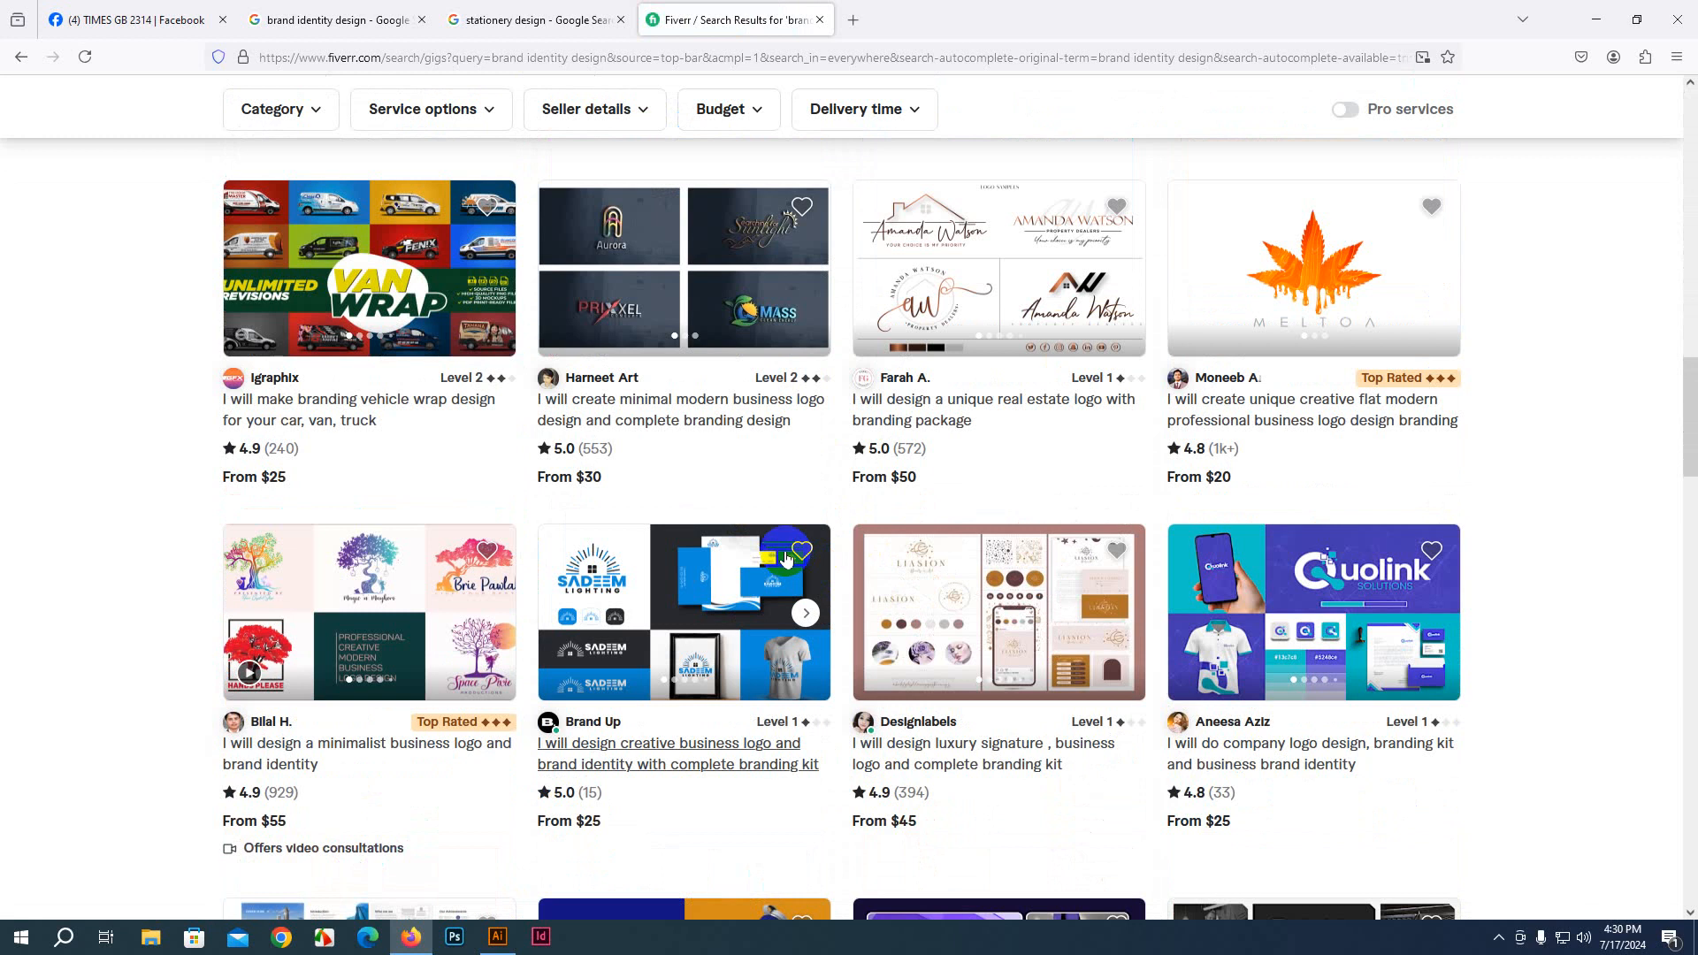
scroll(623, 510, "down", 4)
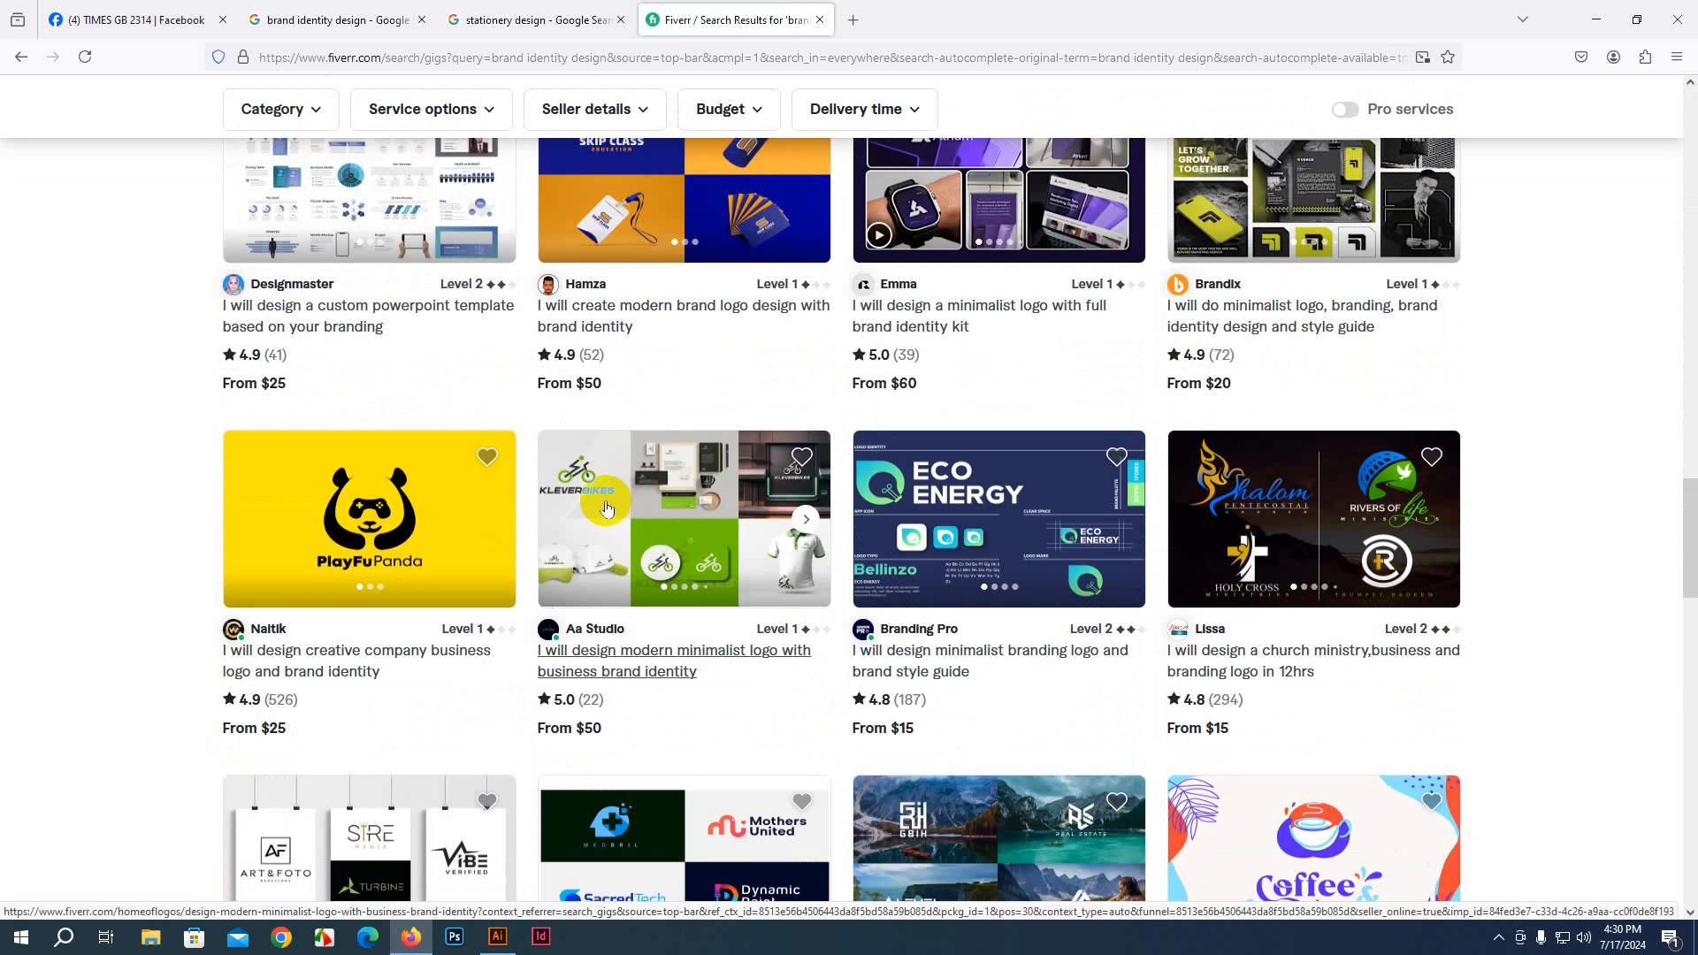
scroll(768, 549, "down", 4)
scroll(768, 550, "down", 3)
scroll(353, 481, "up", 14)
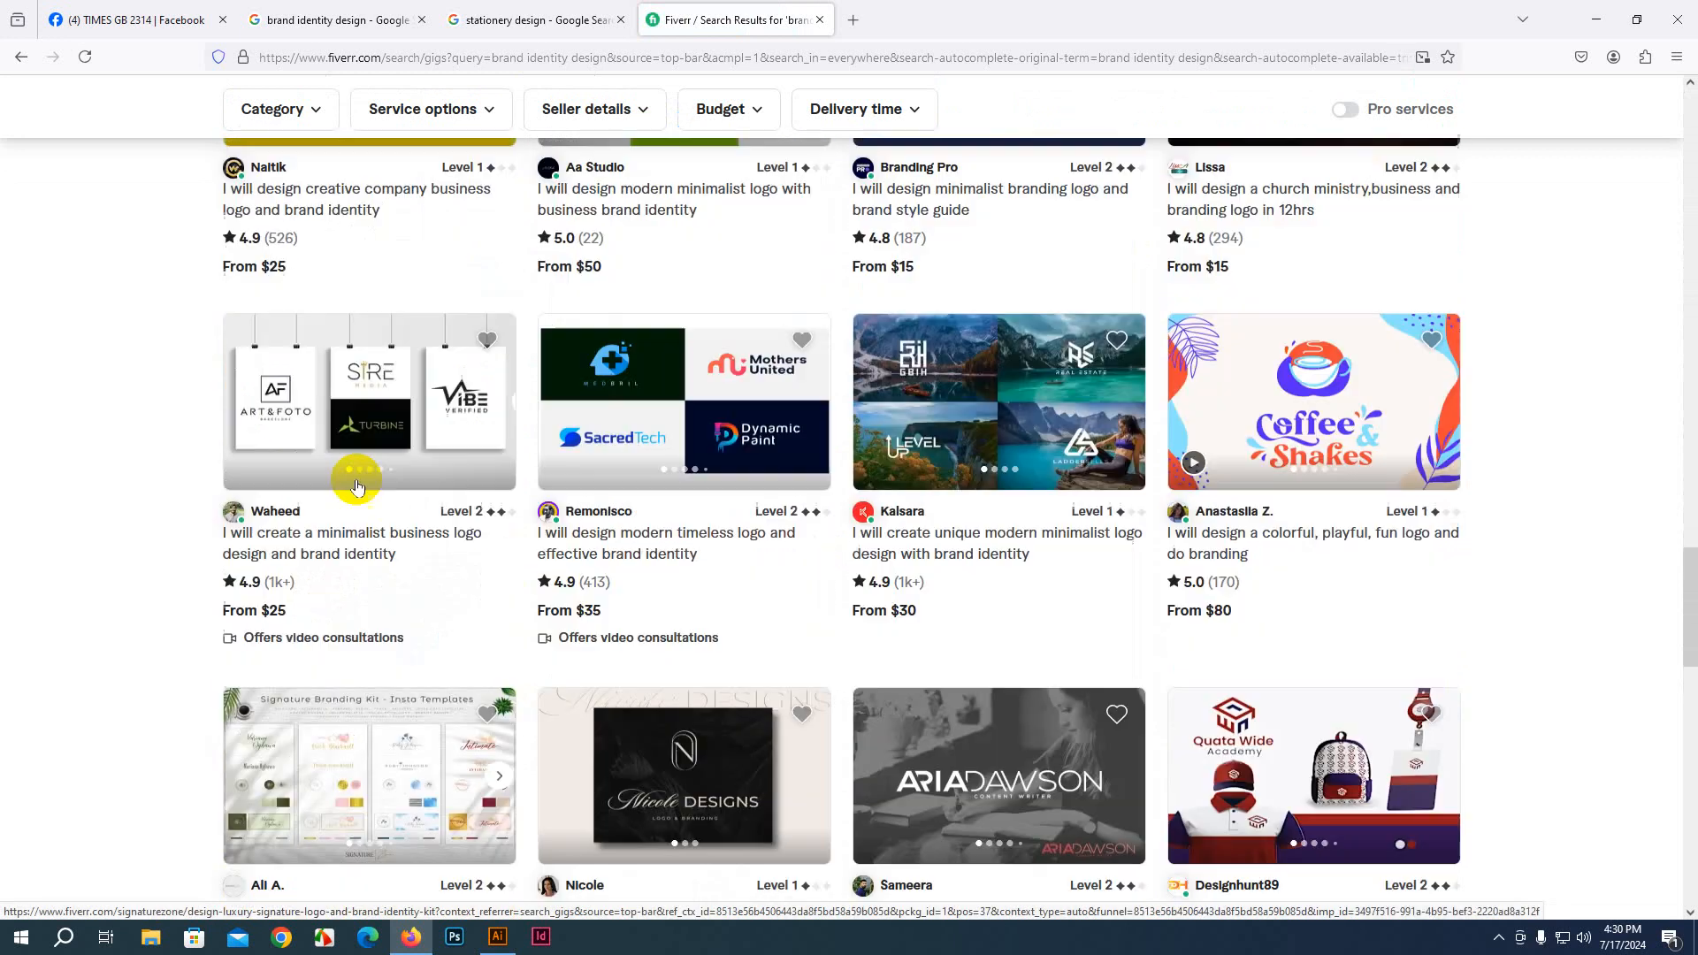
scroll(362, 393, "up", 12)
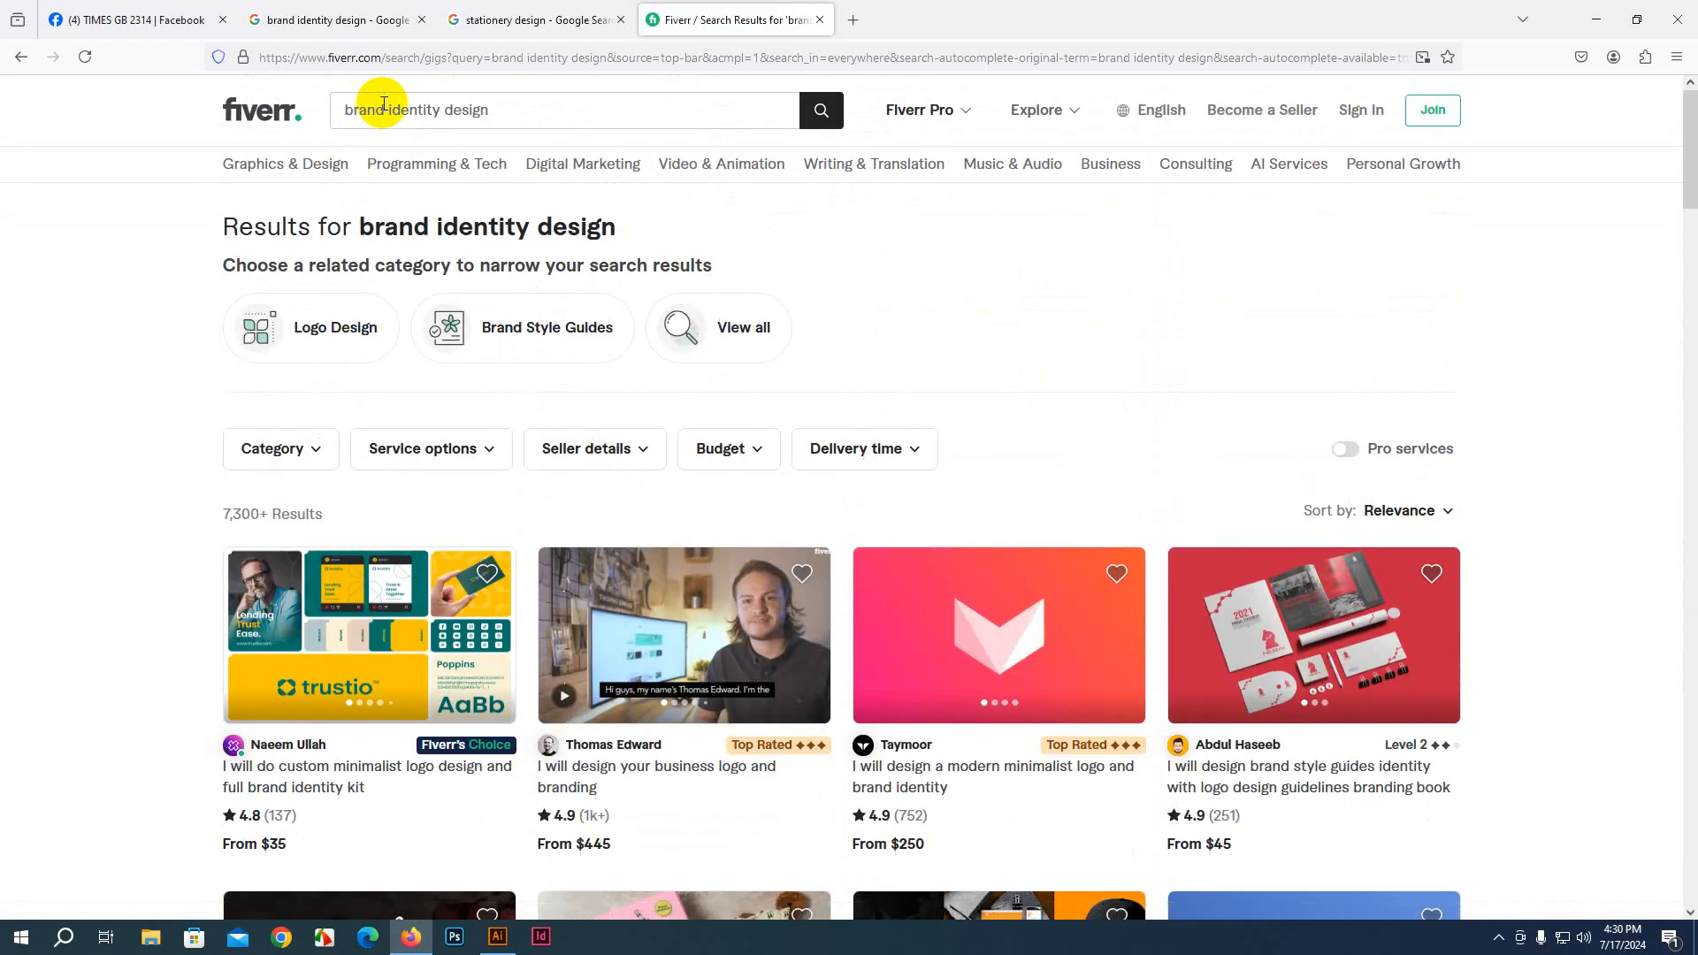
Narrow the brand identity design search to the Brand Style Guides category and look through its gigs
left_click(388, 110)
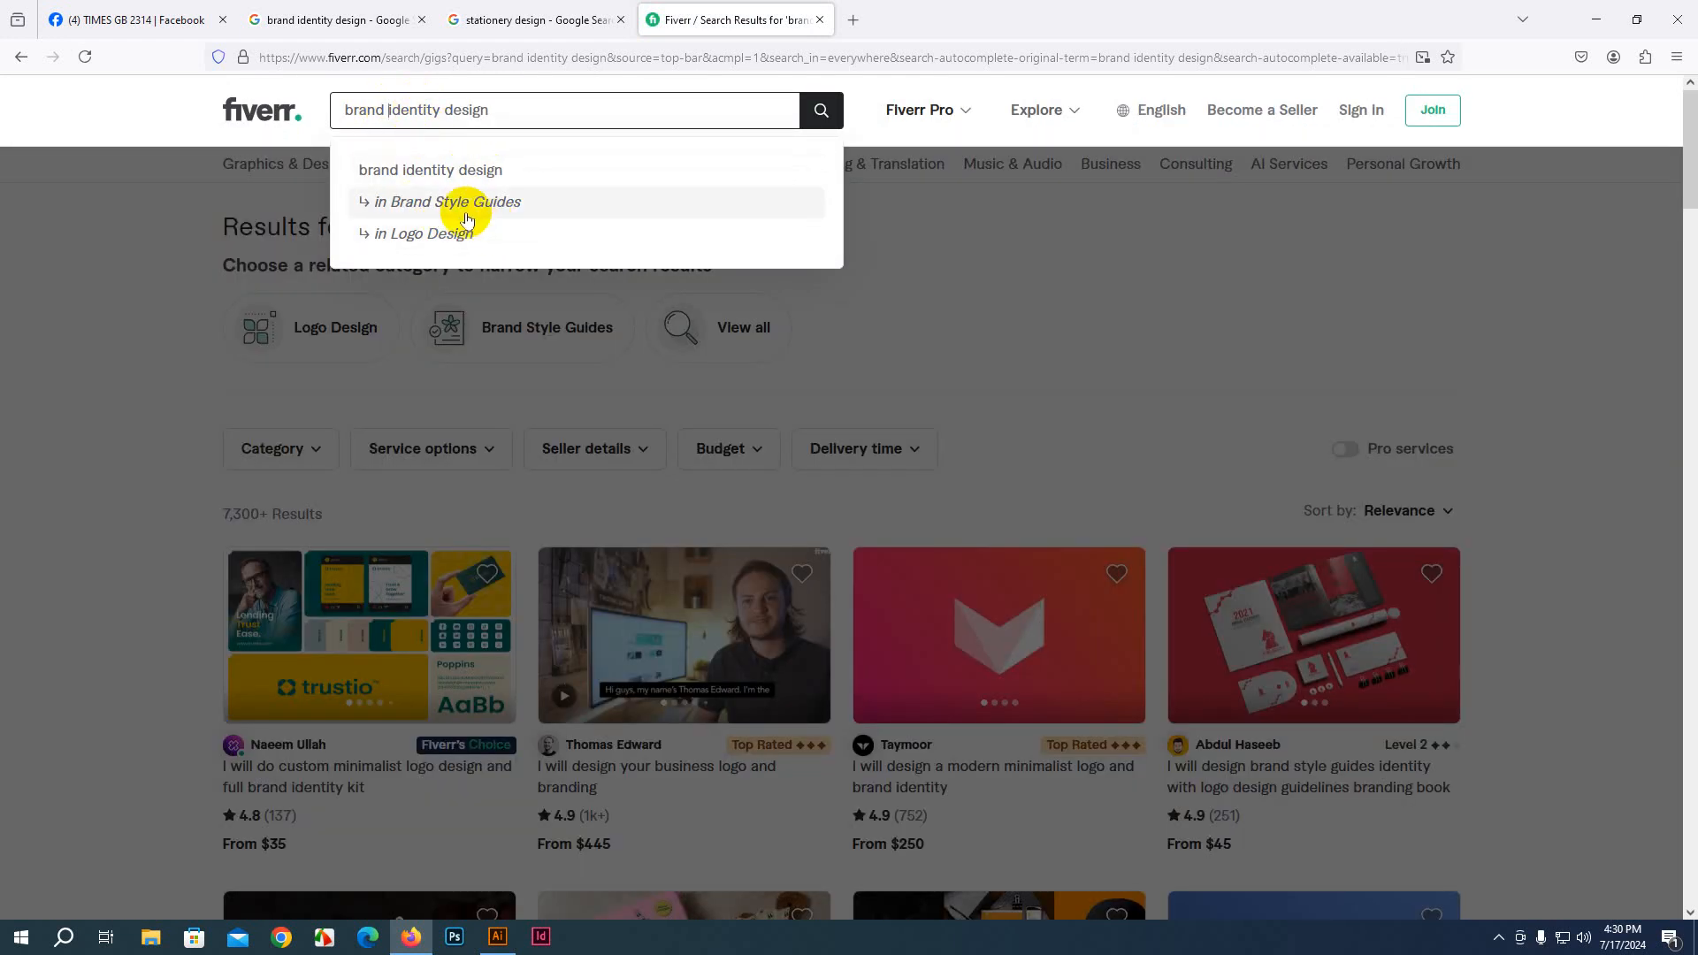
left_click(531, 199)
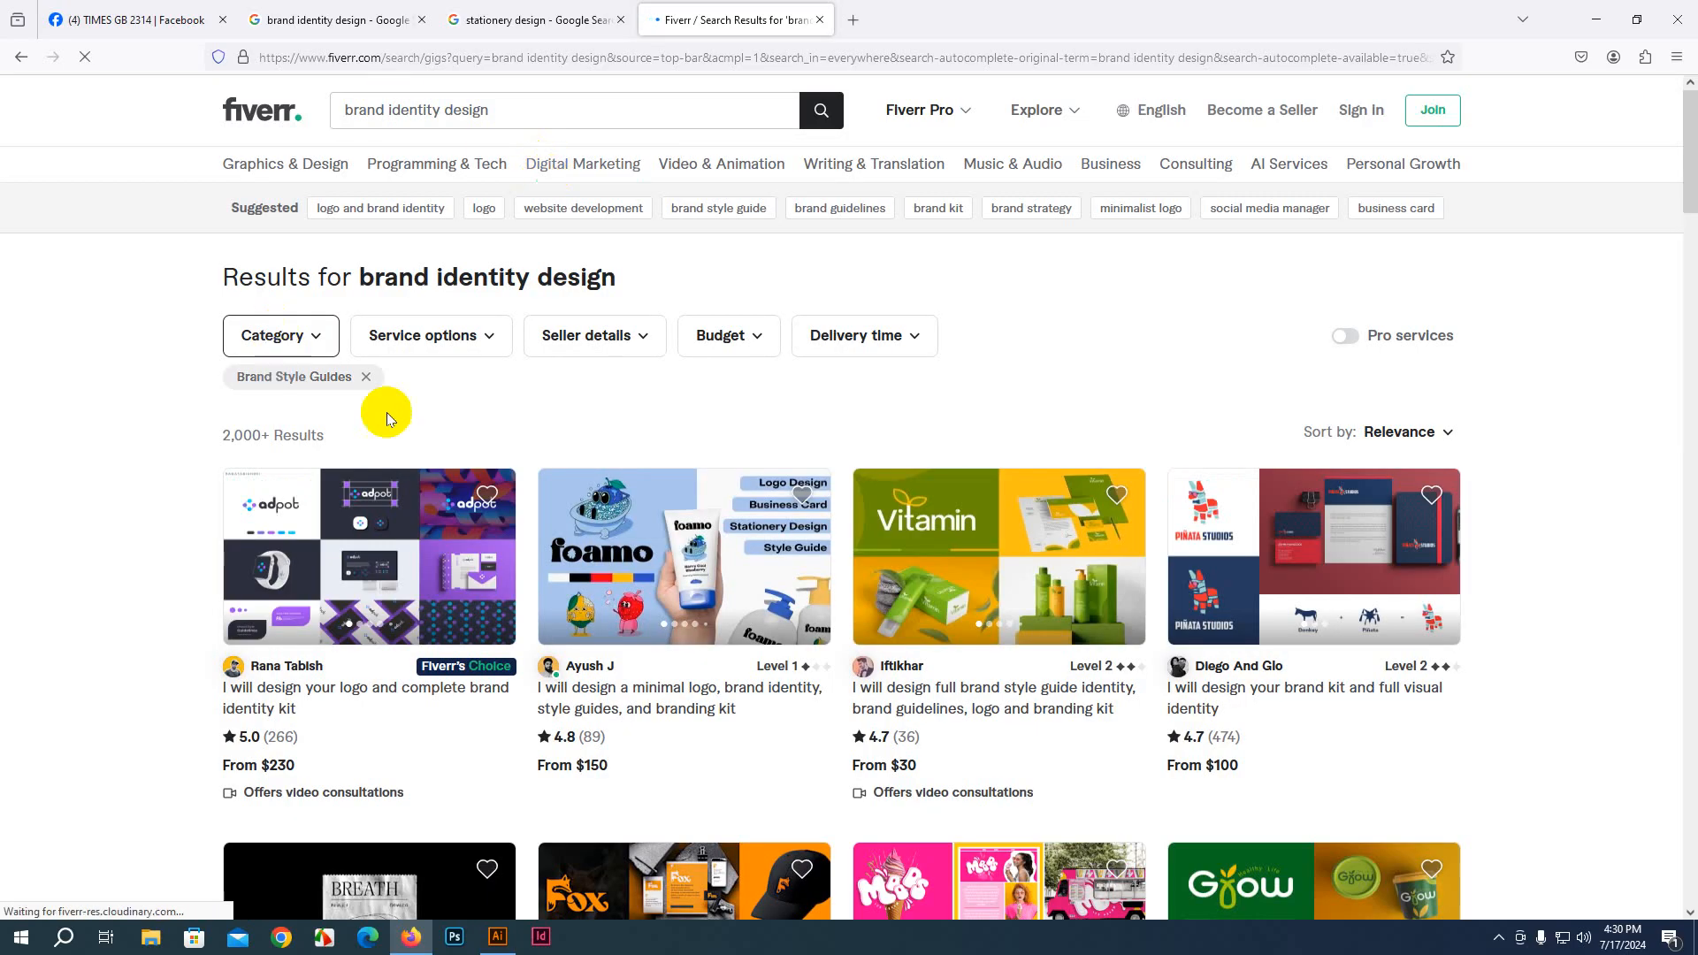
scroll(546, 543, "down", 1)
scroll(1291, 610, "down", 7)
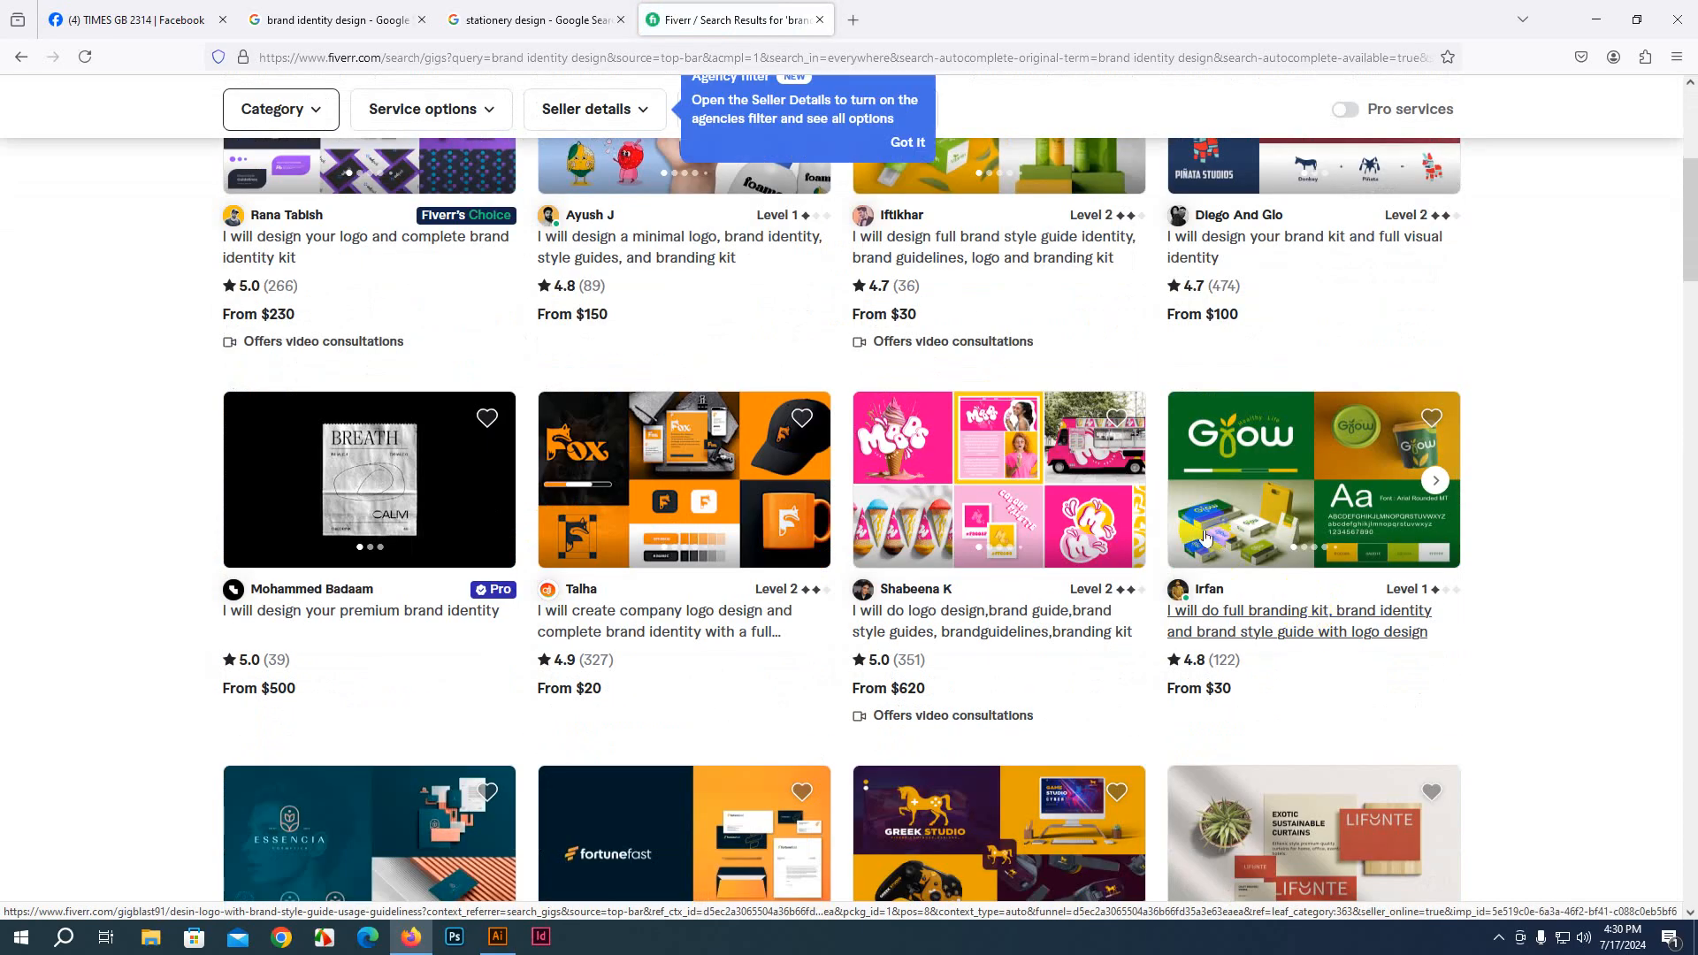
scroll(644, 448, "up", 1)
scroll(881, 529, "down", 3)
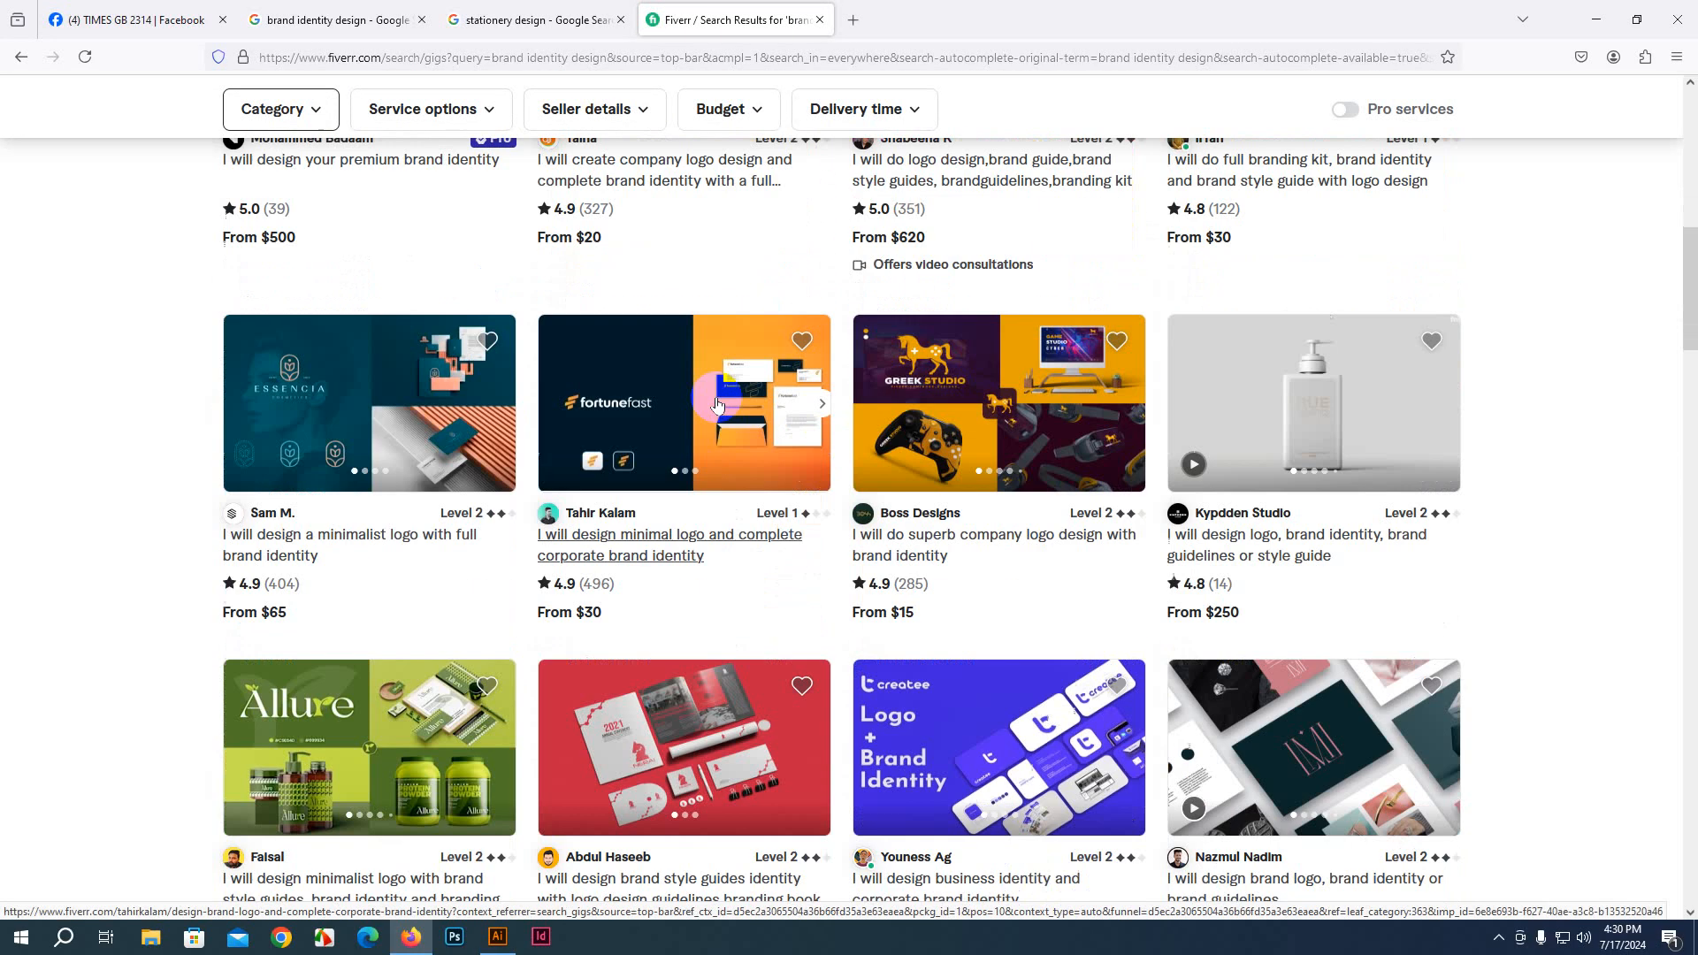
scroll(881, 529, "down", 6)
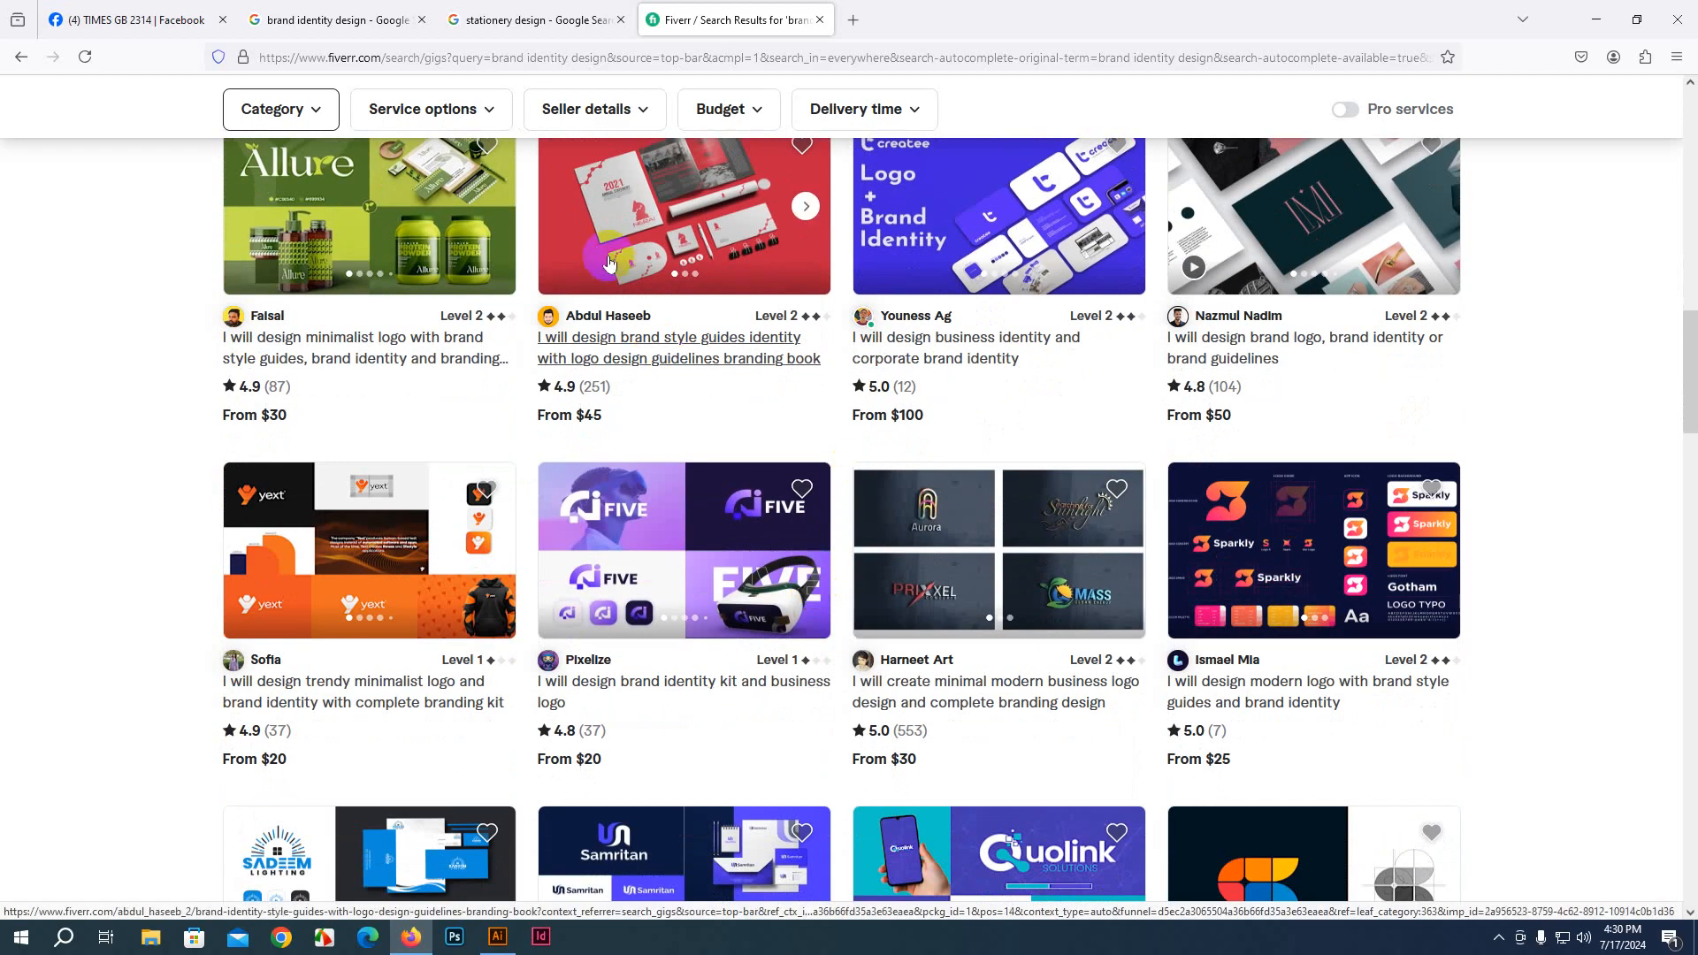
Revisit the Google image results for brand identity design and skim those for stationery design
left_click(354, 19)
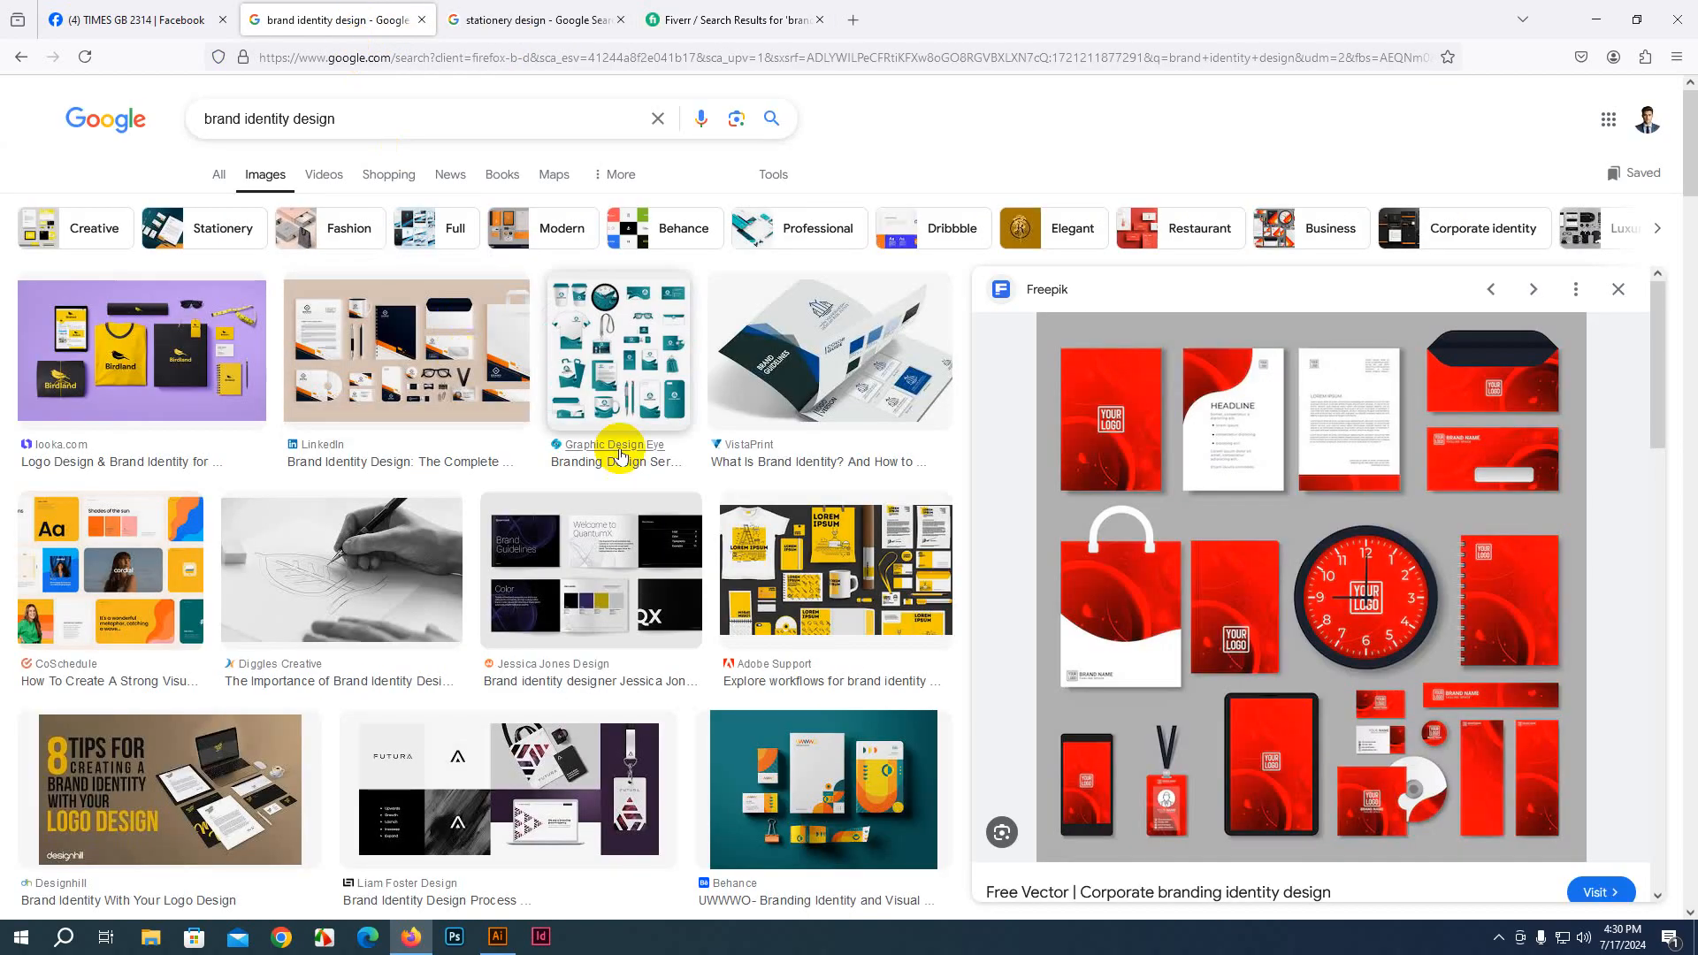
left_click(526, 20)
scroll(455, 417, "down", 3)
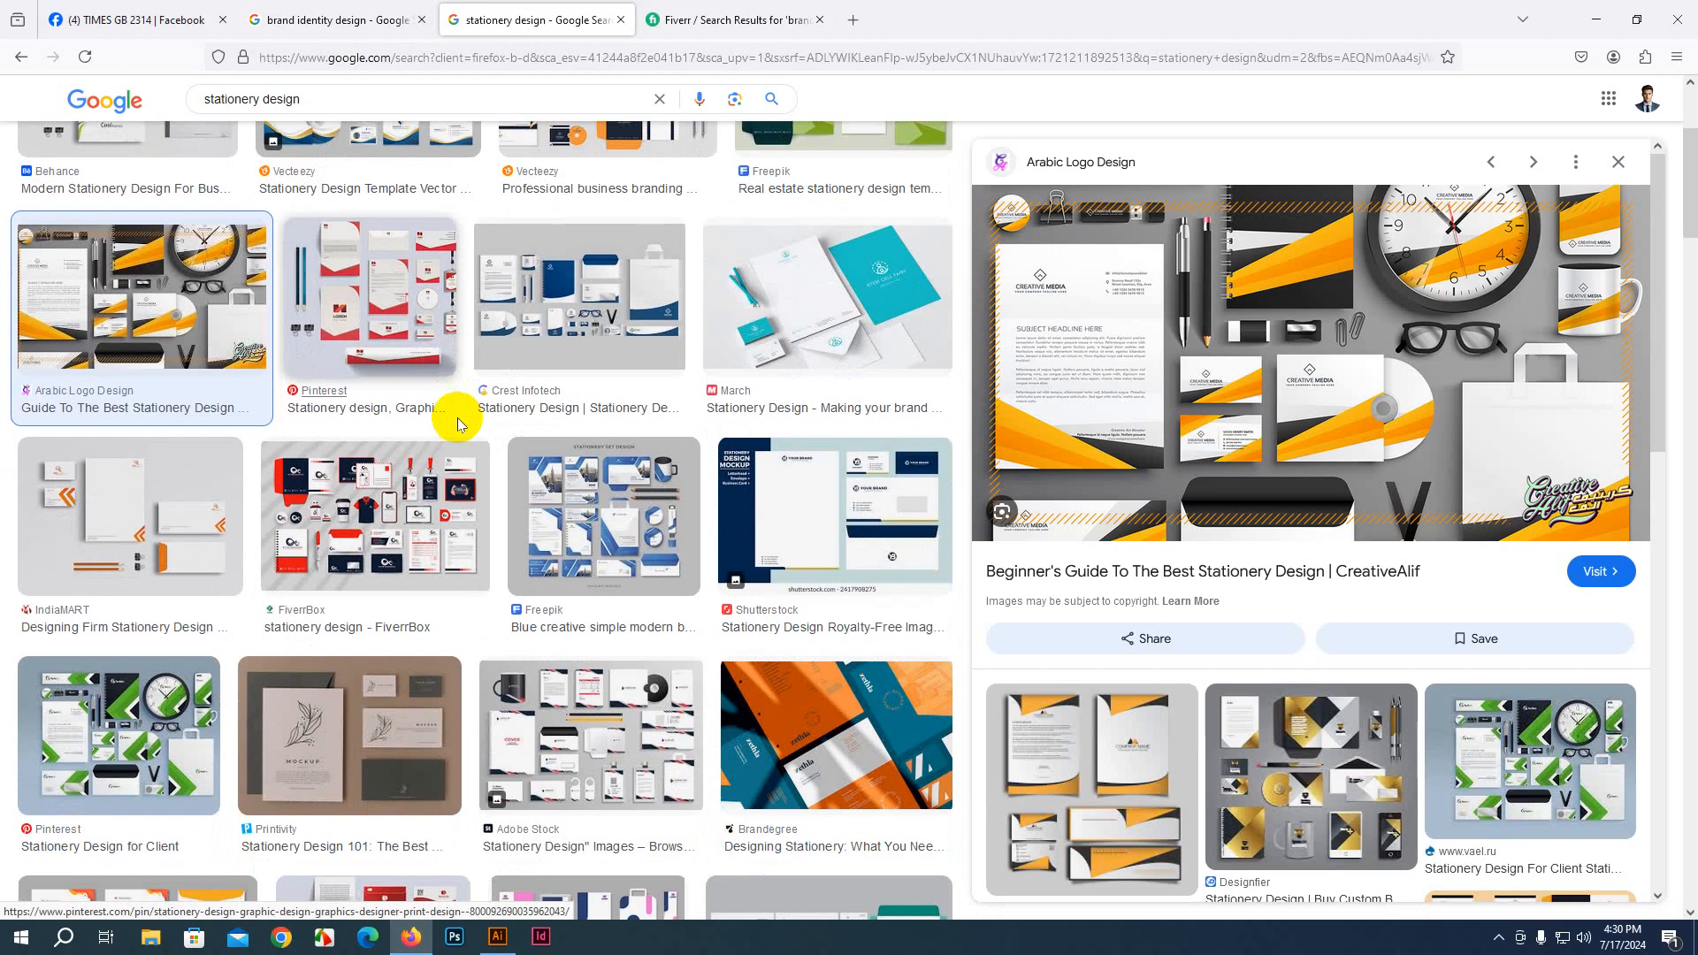
scroll(619, 495, "up", 4)
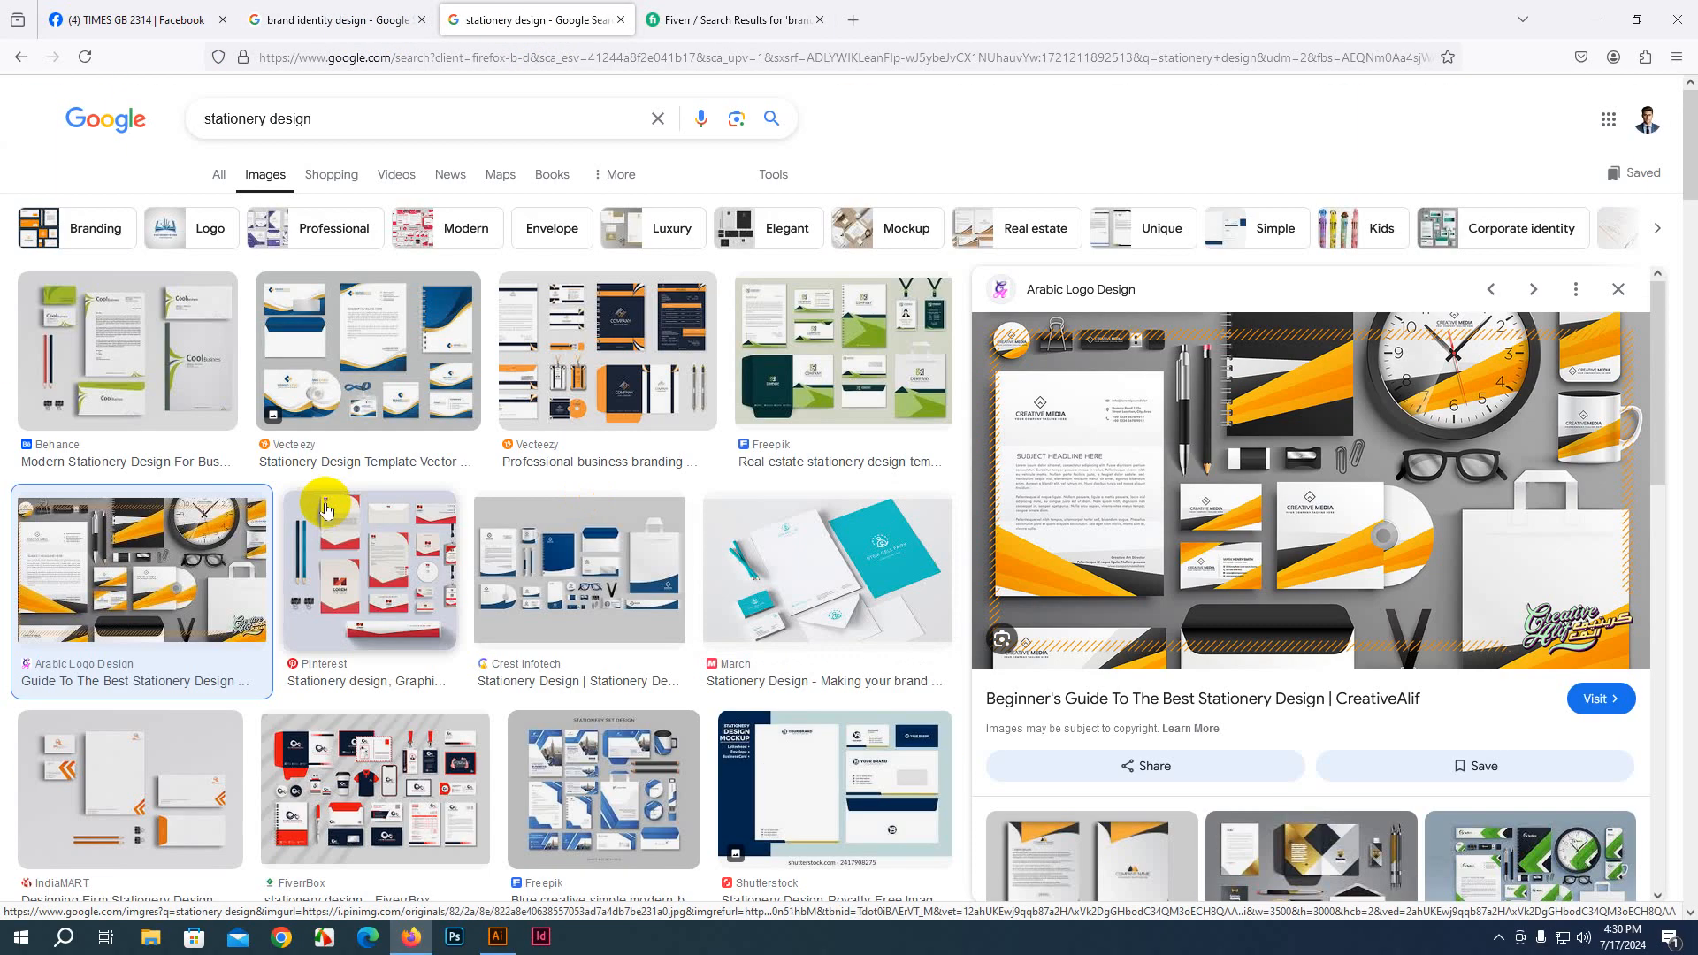
Preview the Vecteezy stationery template, the Freepik real estate stationery template and the Freepik blue business stationery set
left_click(286, 385)
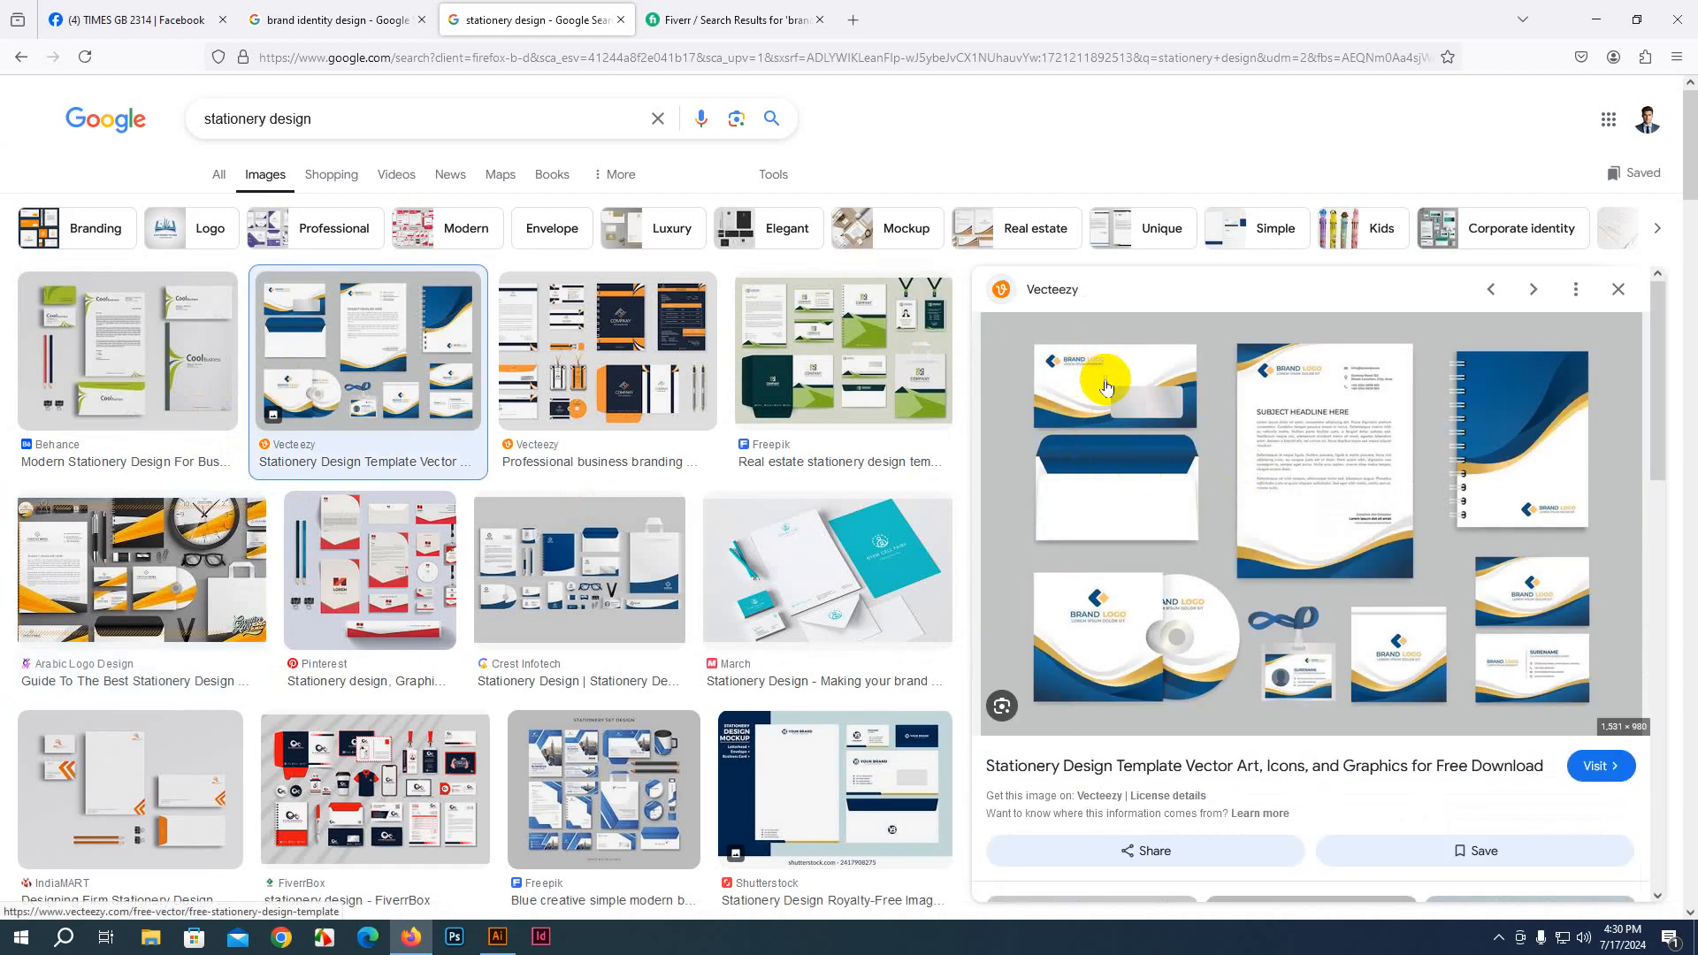
left_click(797, 345)
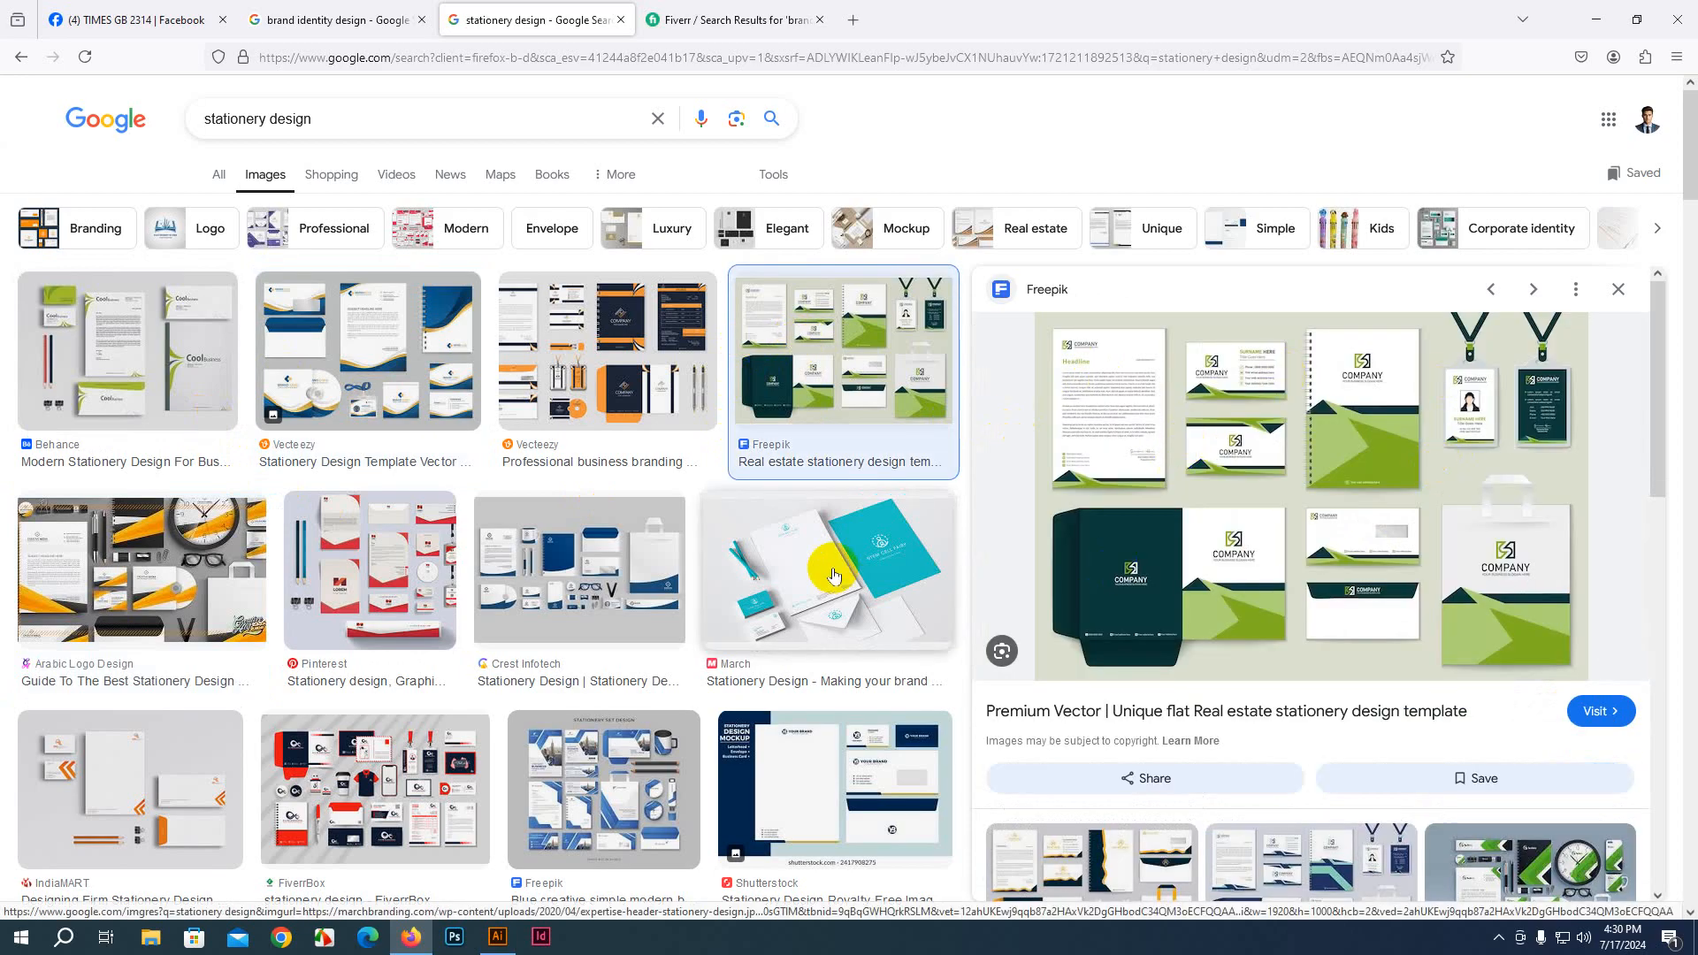
scroll(822, 570, "down", 3)
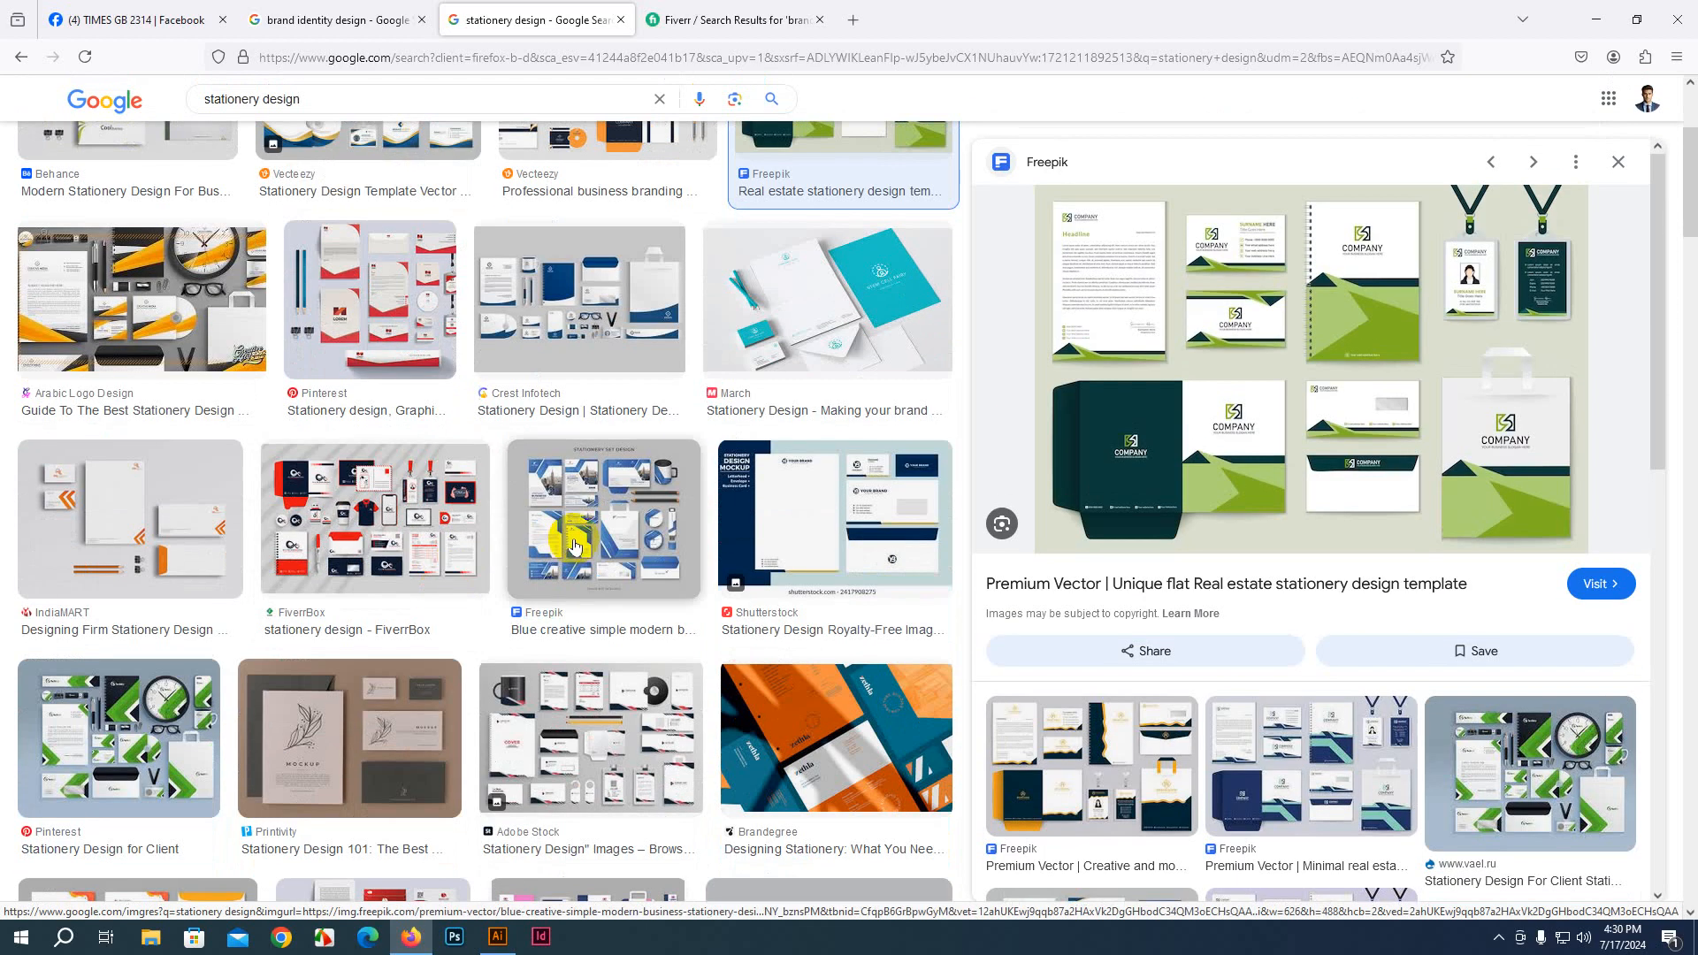
left_click(575, 549)
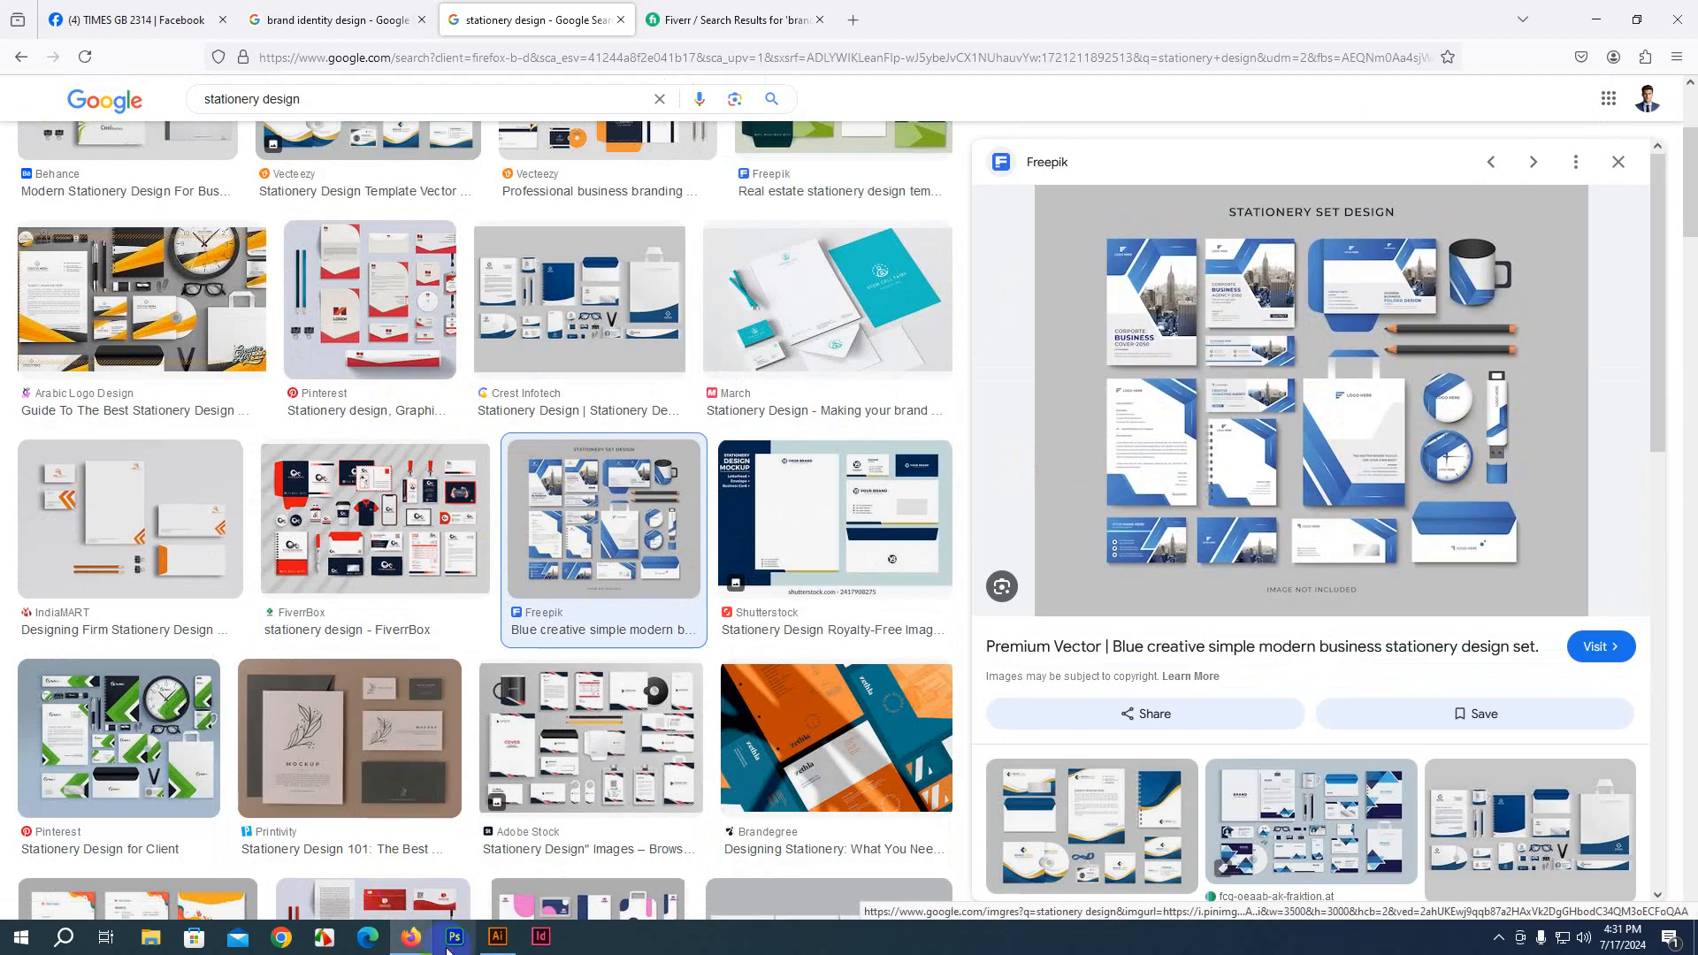
Switch to Illustrator and create a document from the recent 3.5 x 2 in preset with two artboards and 0.125 in bleed
left_click(498, 937)
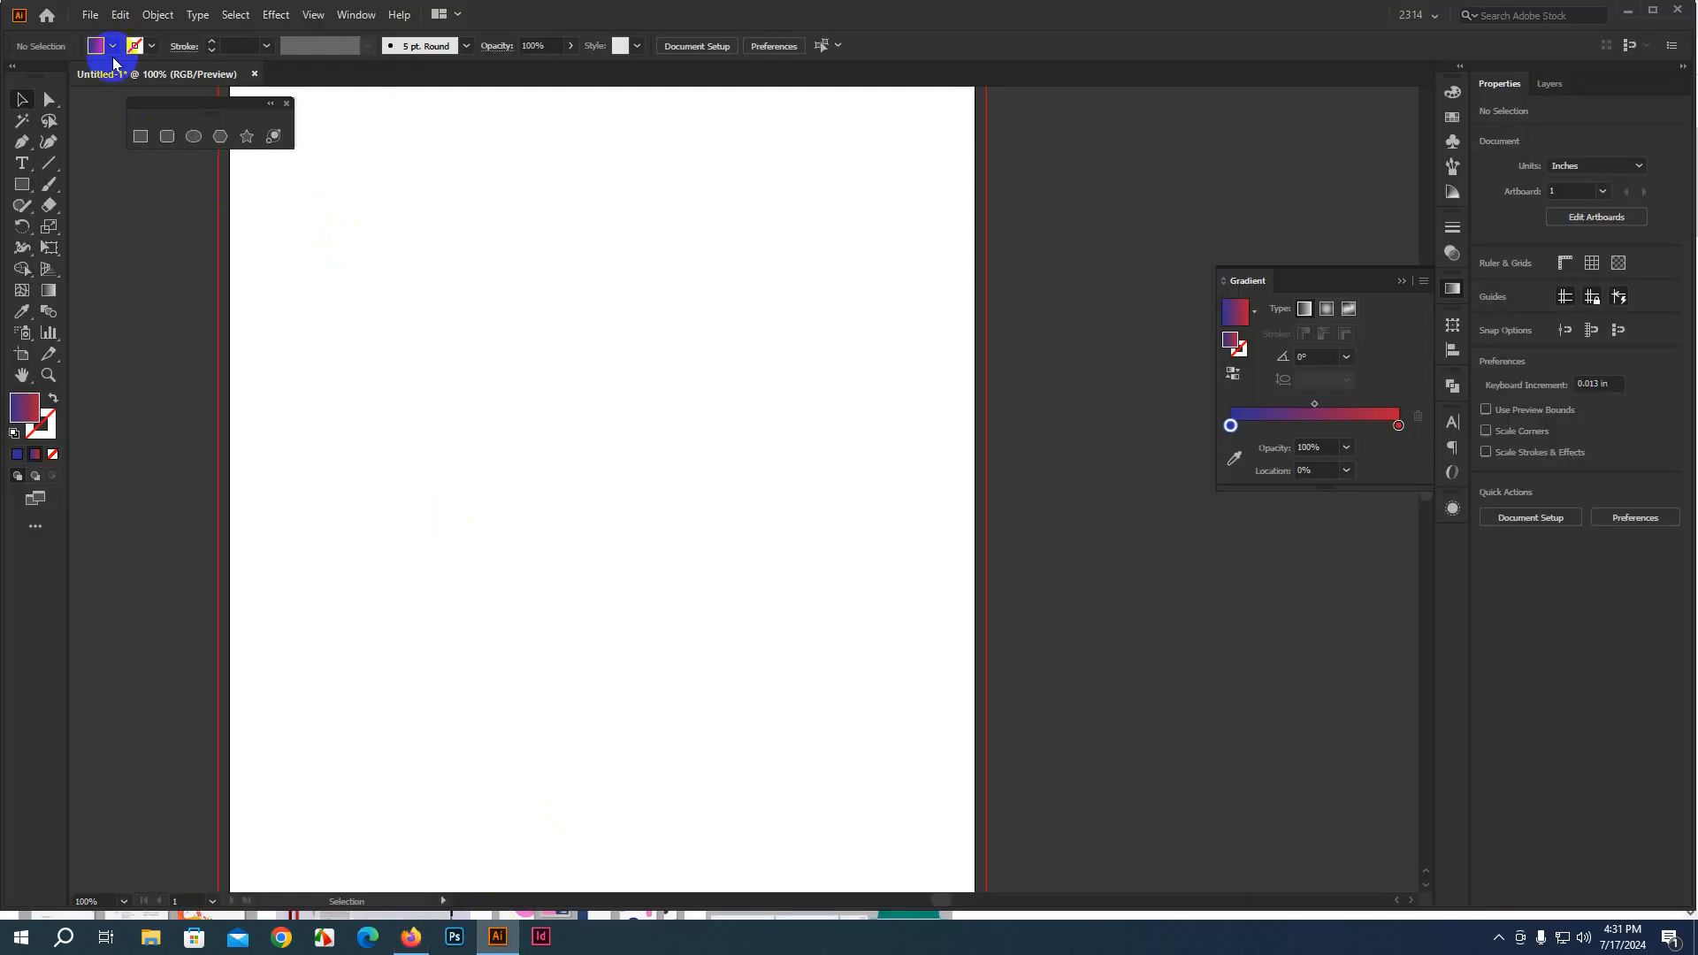
left_click(90, 14)
left_click(103, 34)
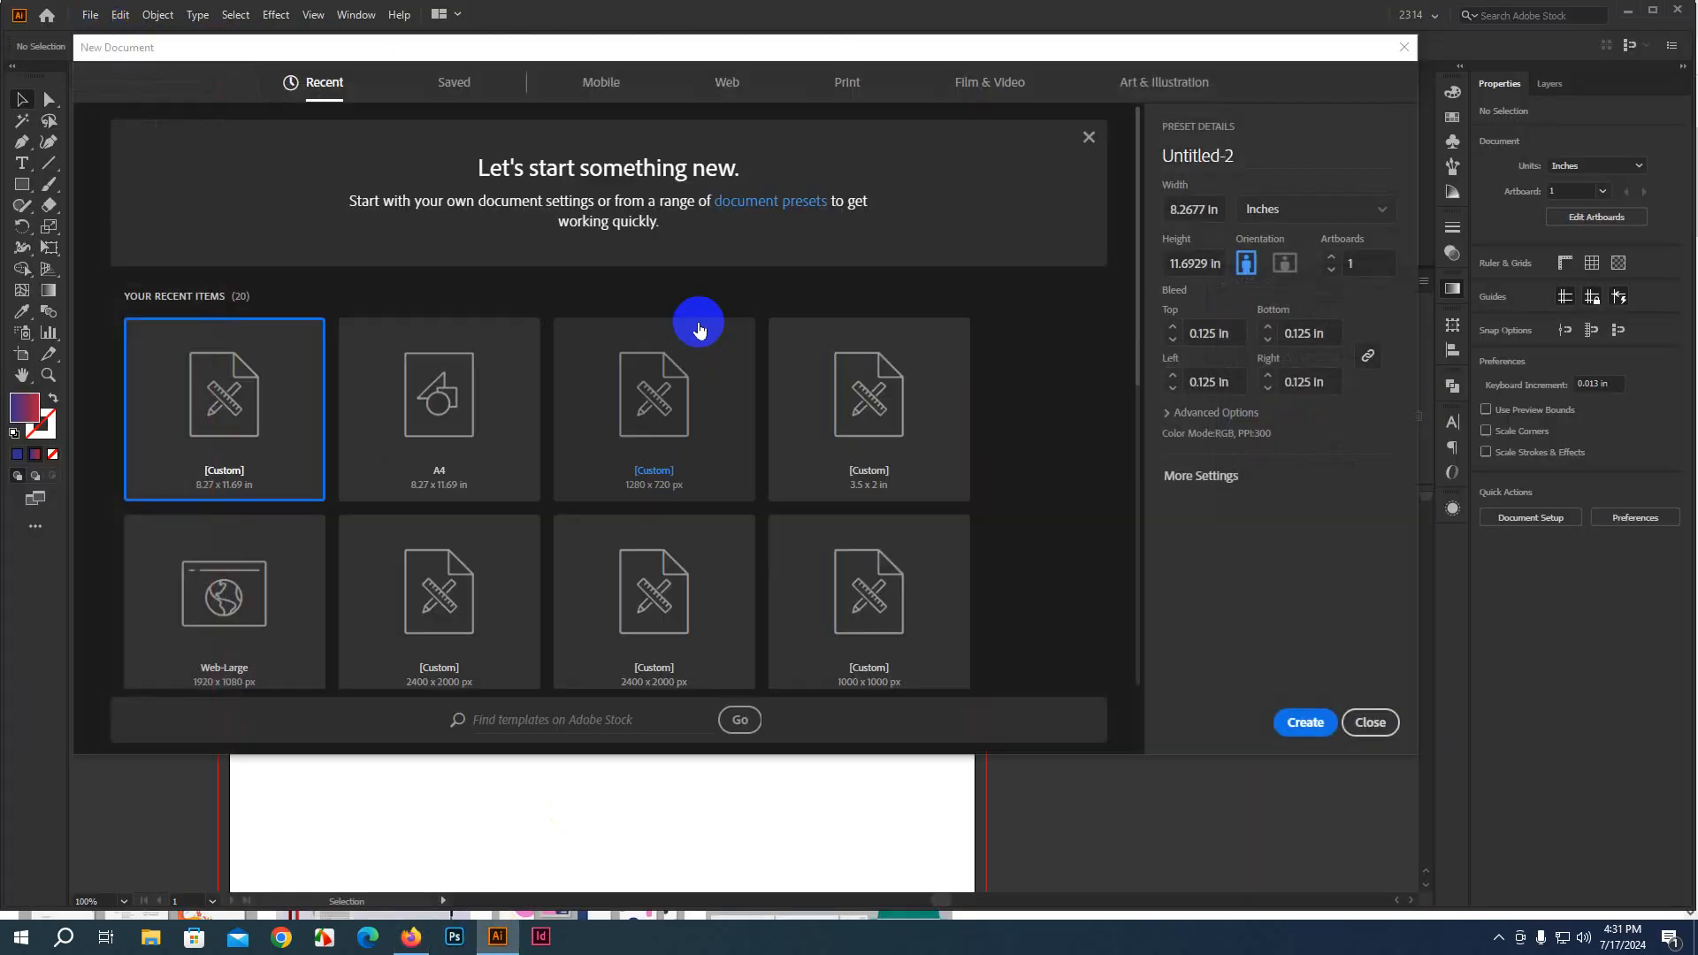
left_click_drag(675, 45, 693, 78)
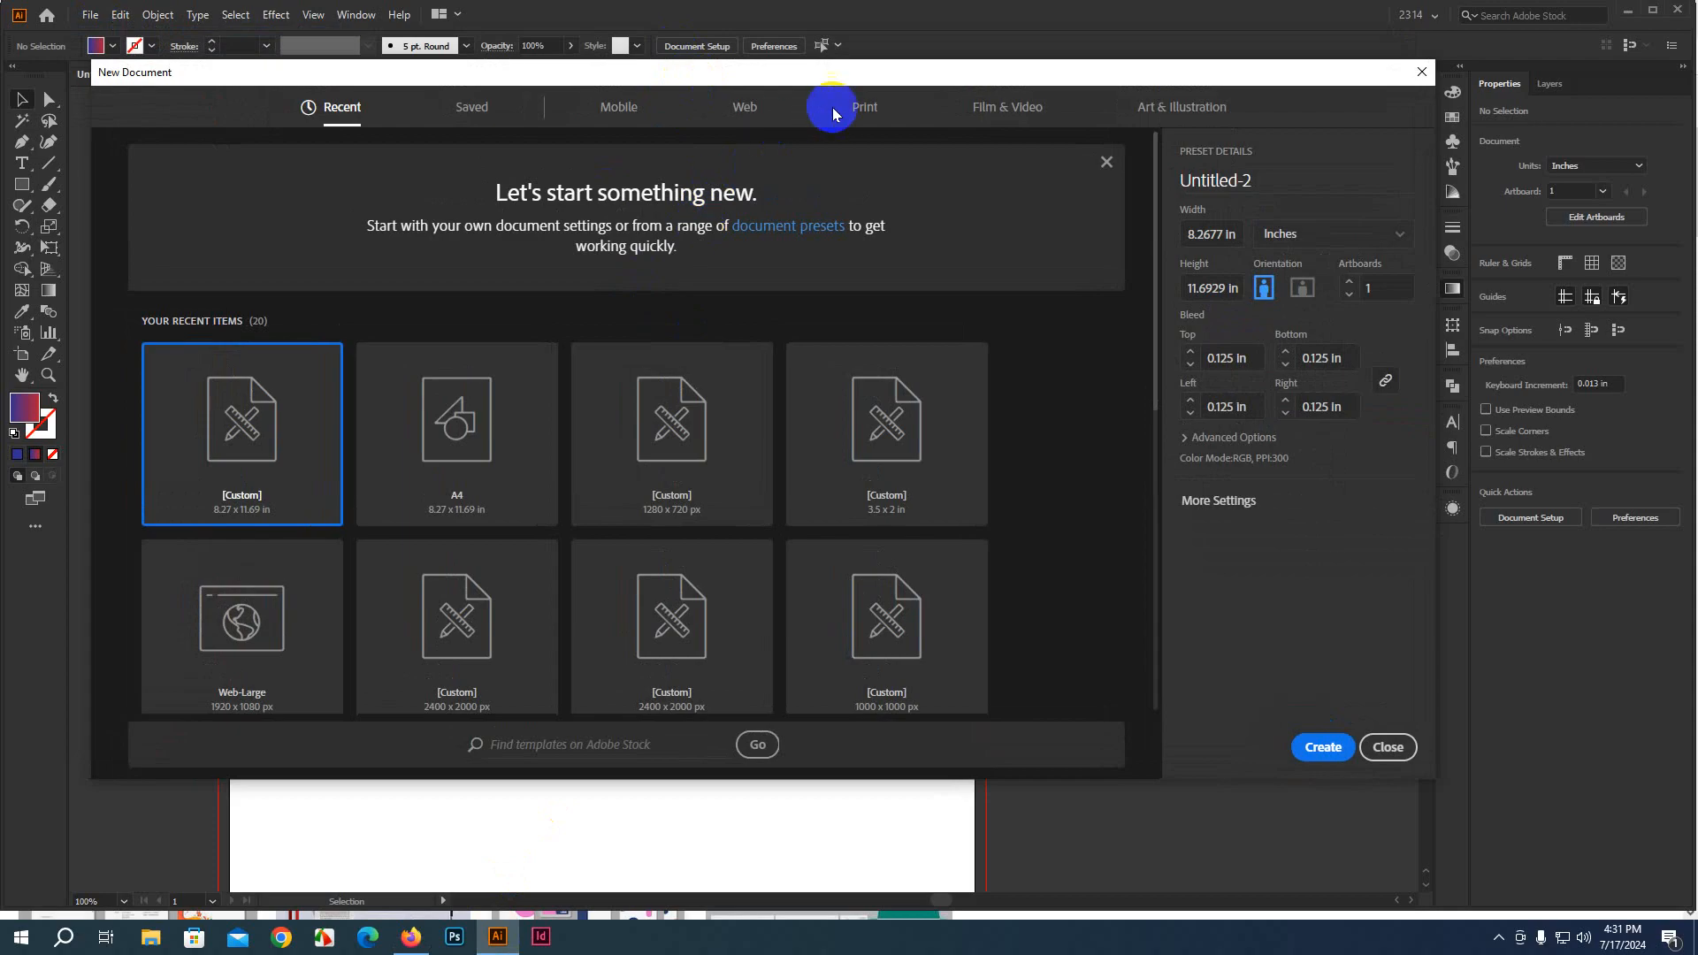
left_click(864, 107)
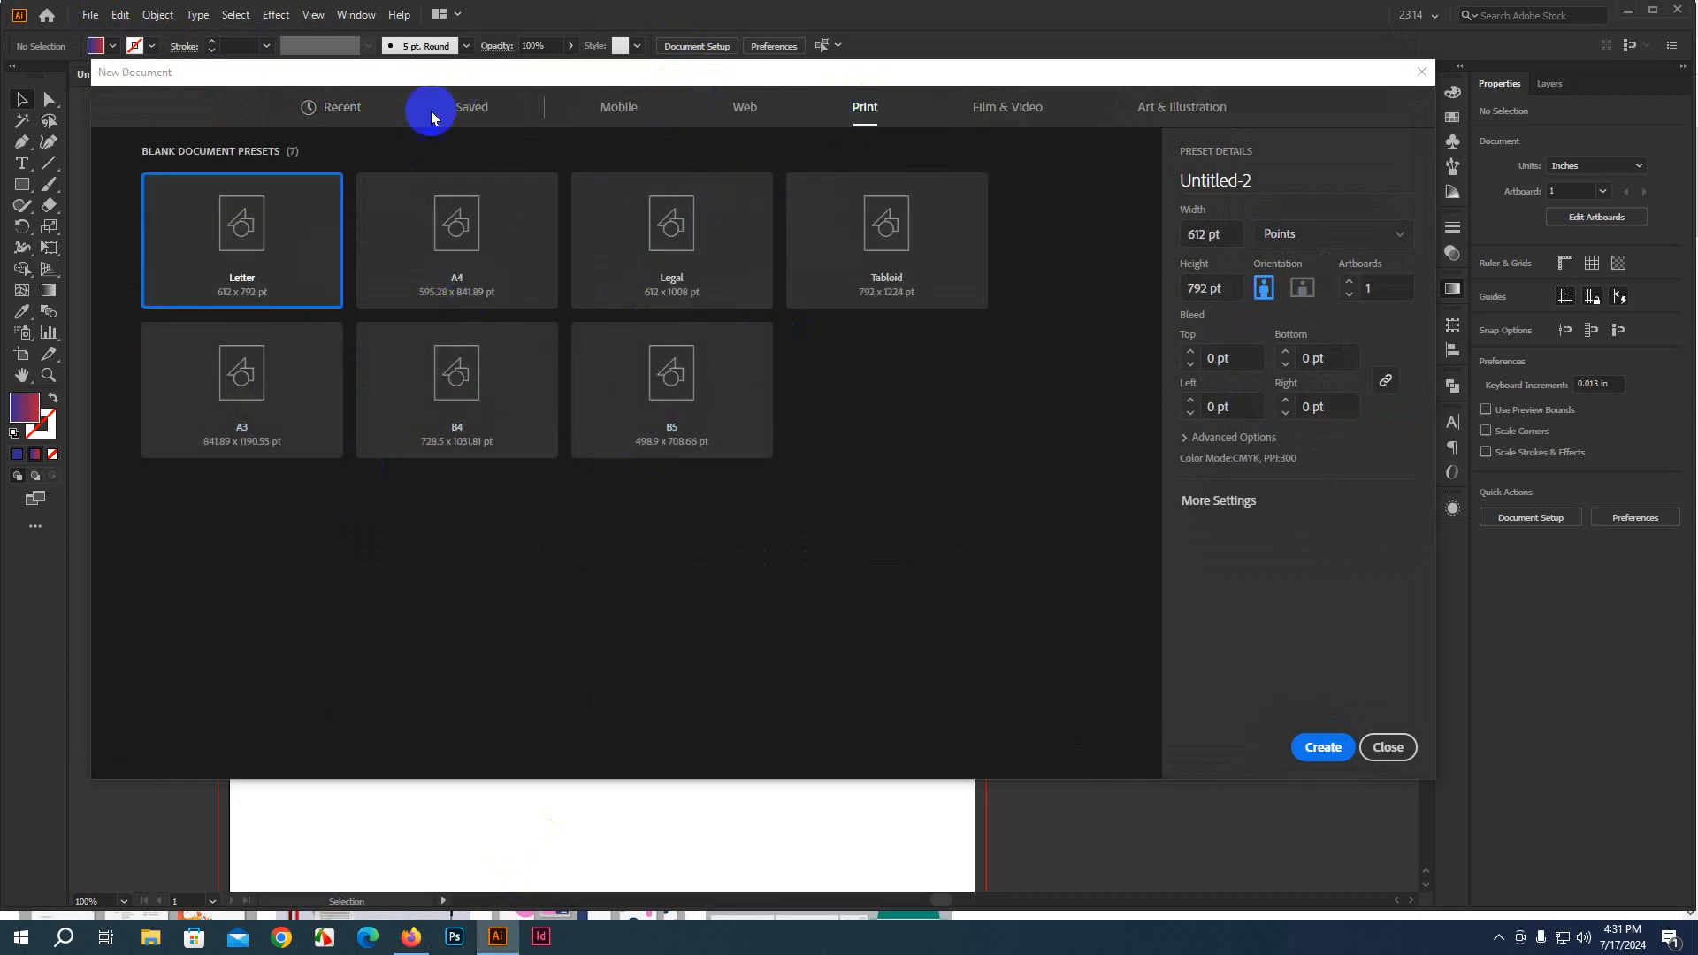
left_click(341, 107)
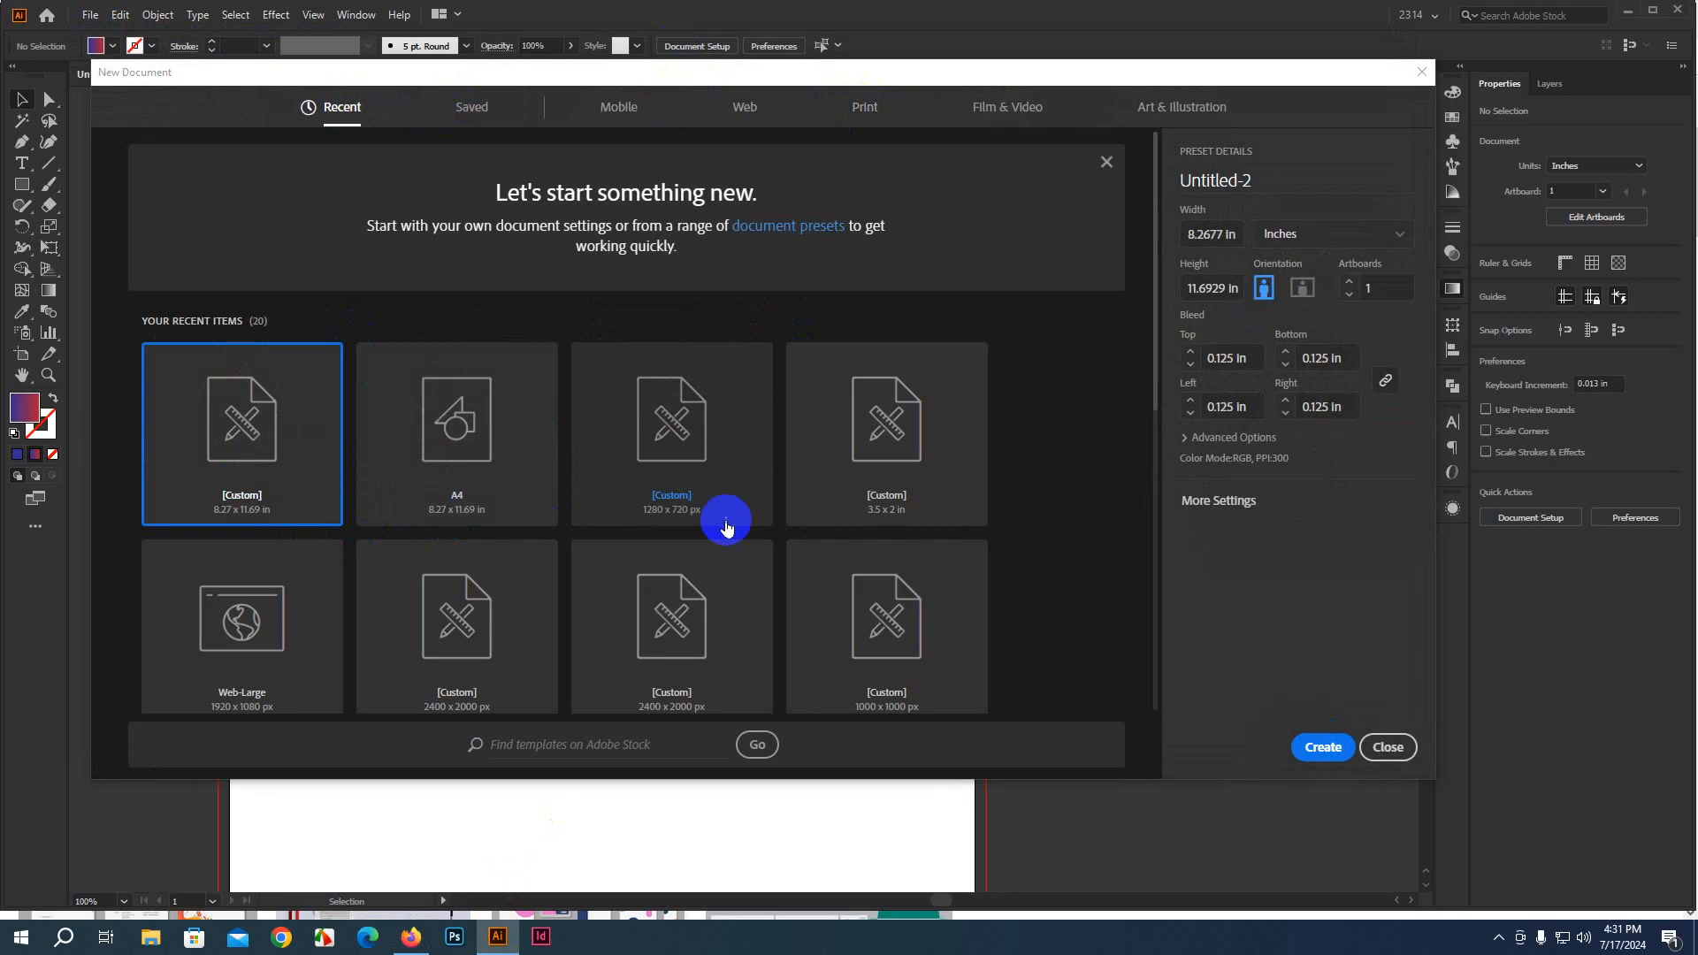
left_click(884, 522)
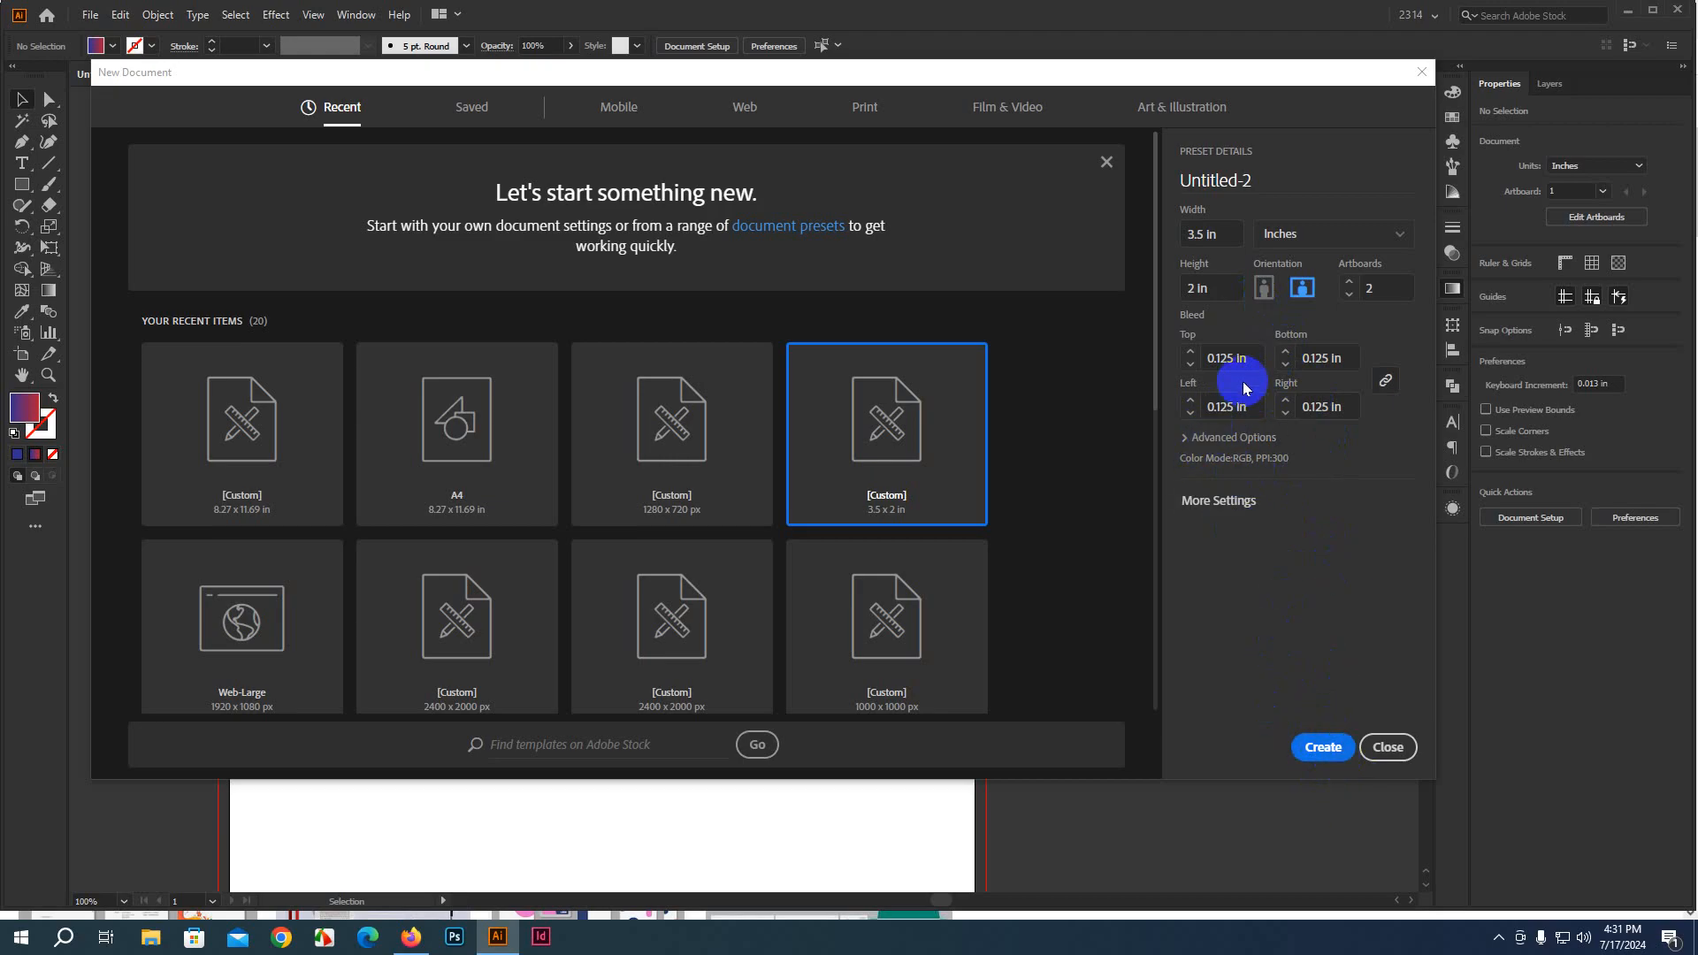
left_click(1319, 739)
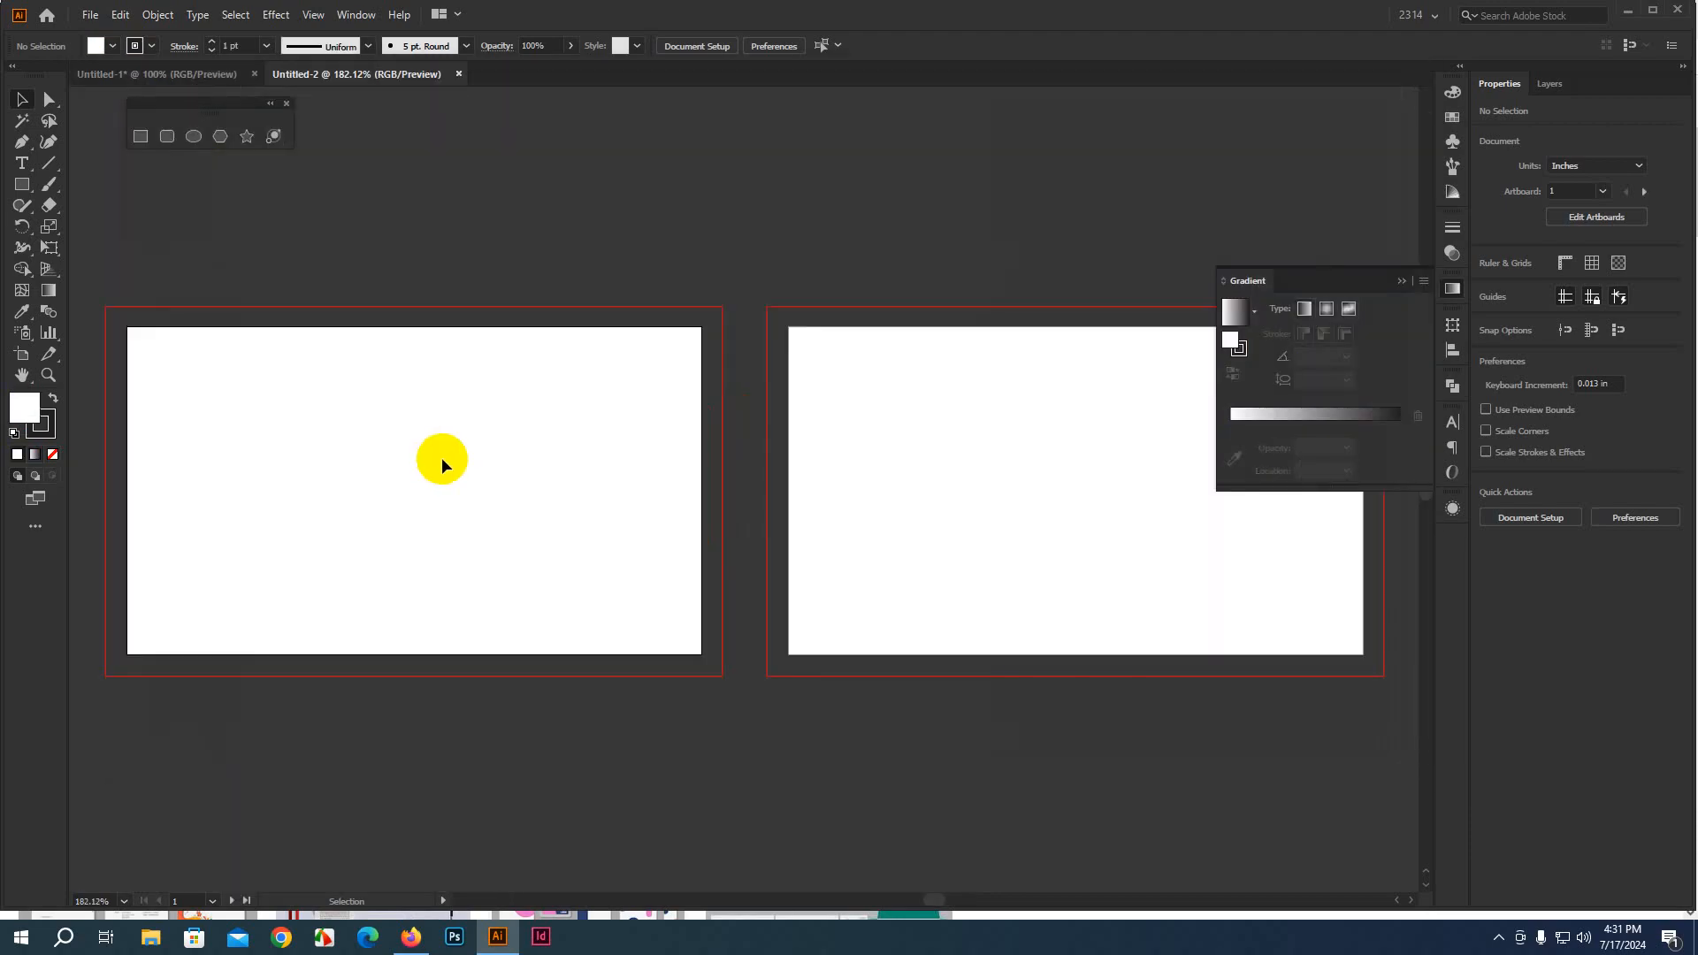
scroll(459, 434, "down", 2)
left_click_drag(697, 431, 687, 371)
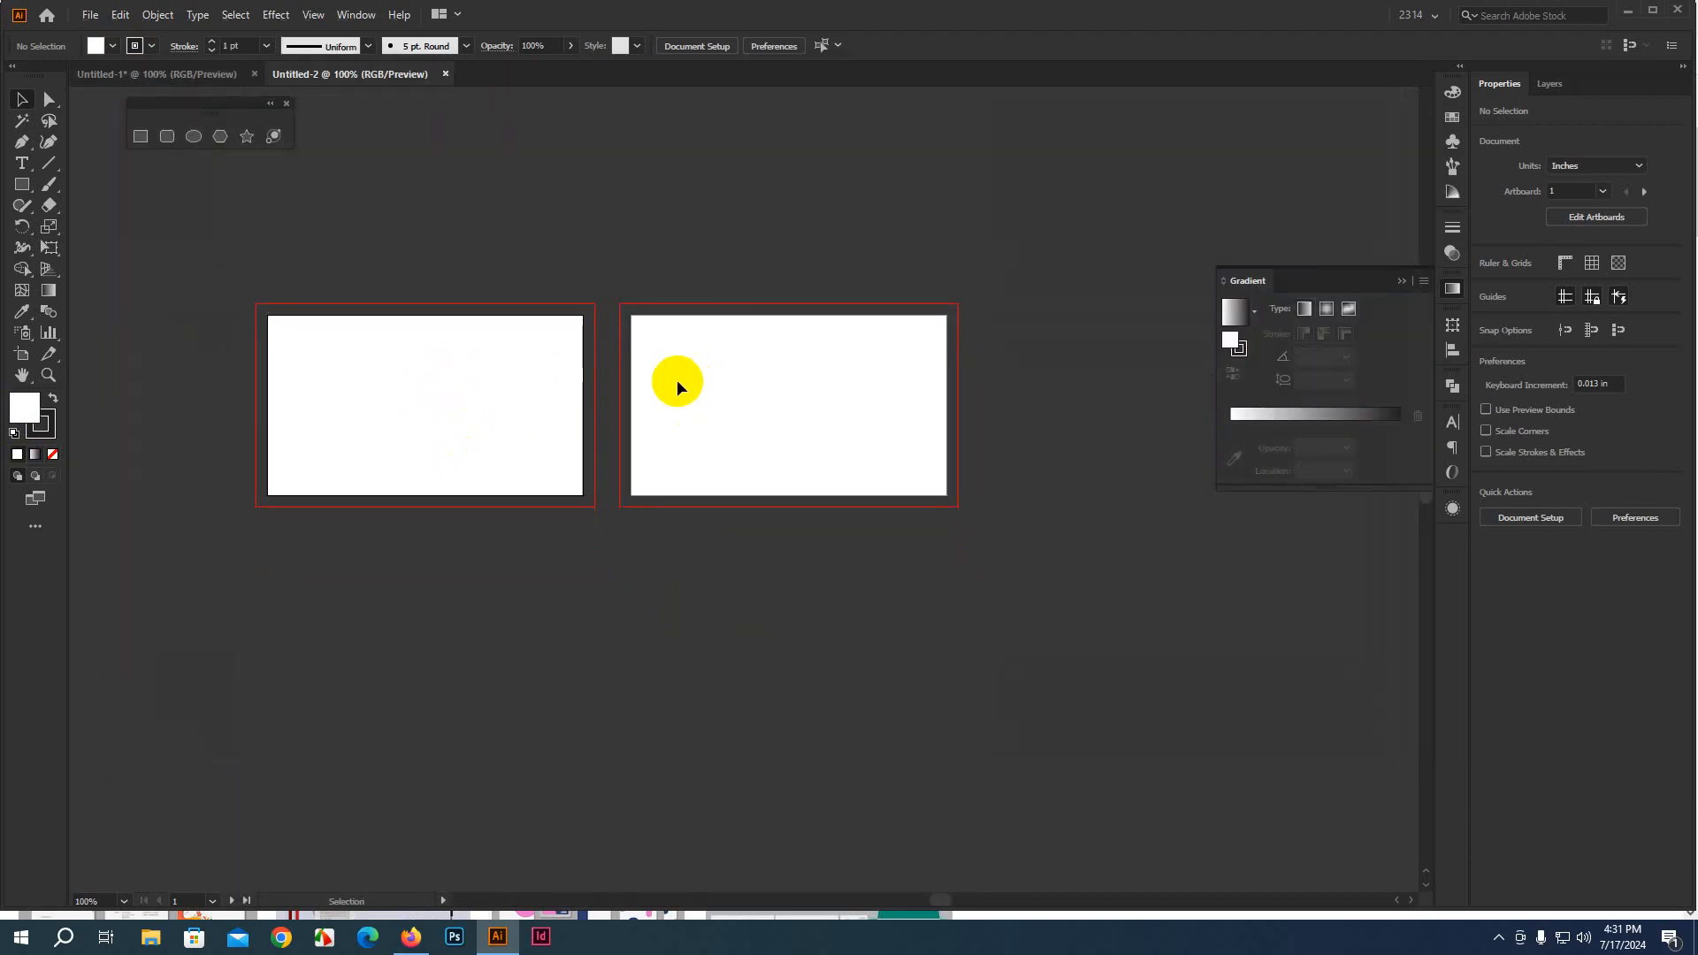
Switch to the browser and preview the red Pinterest stationery set and the orange-black Arabic Logo Design set
left_click(413, 939)
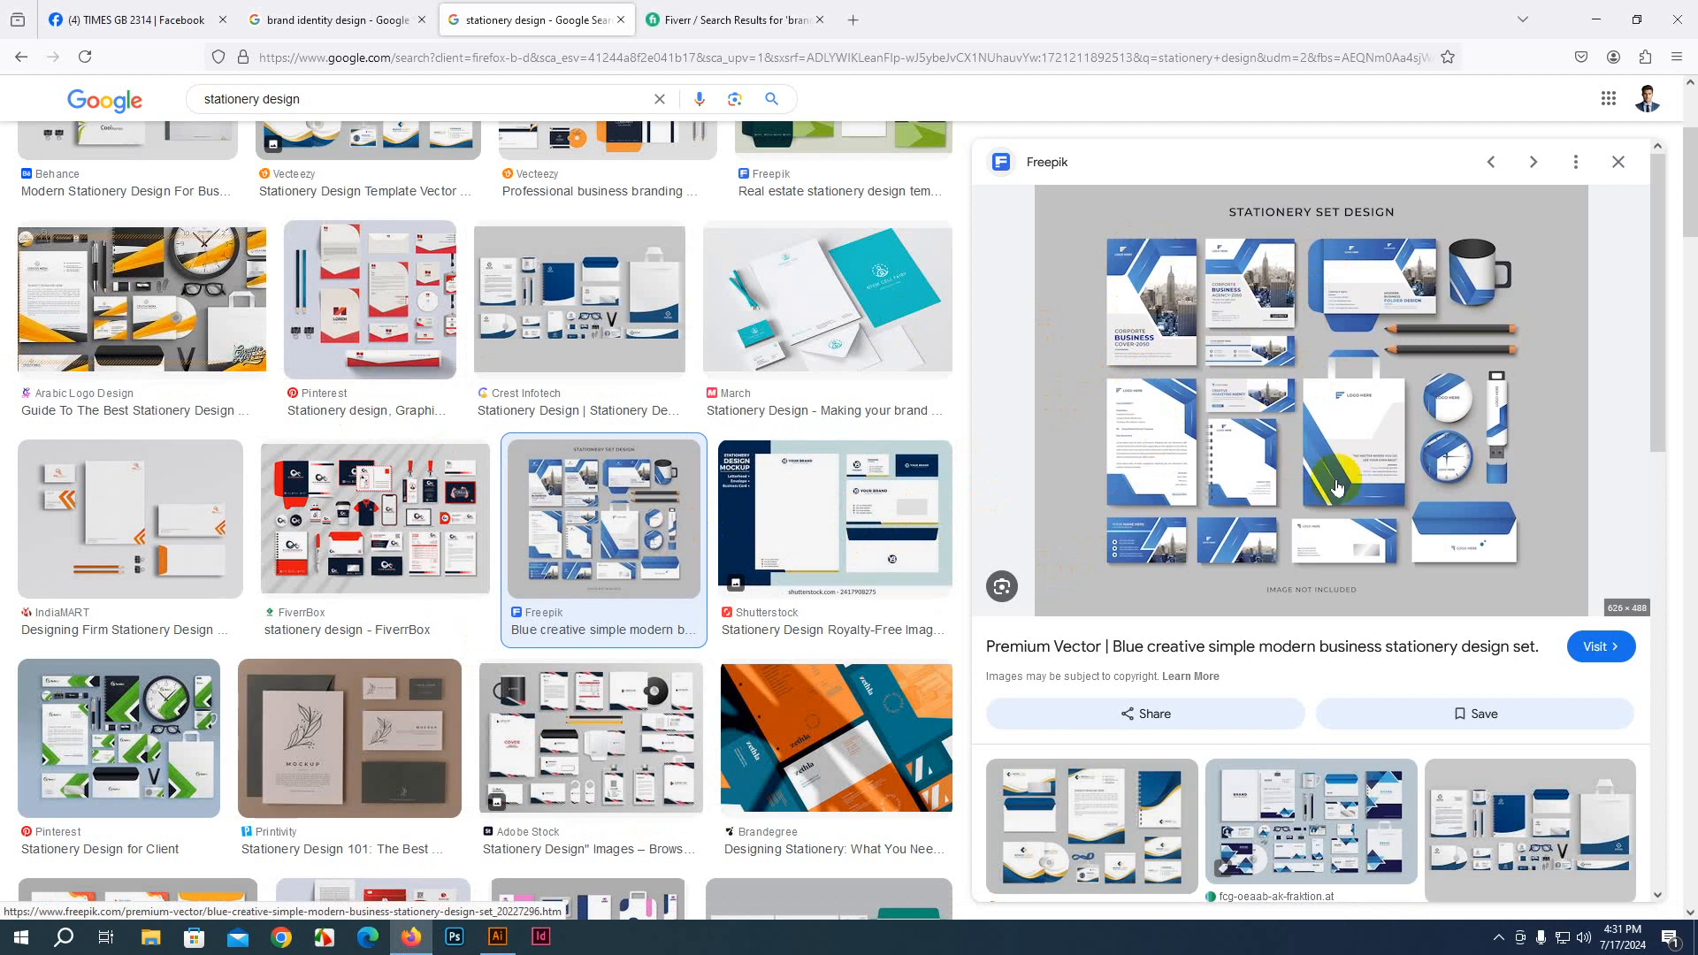
left_click(398, 284)
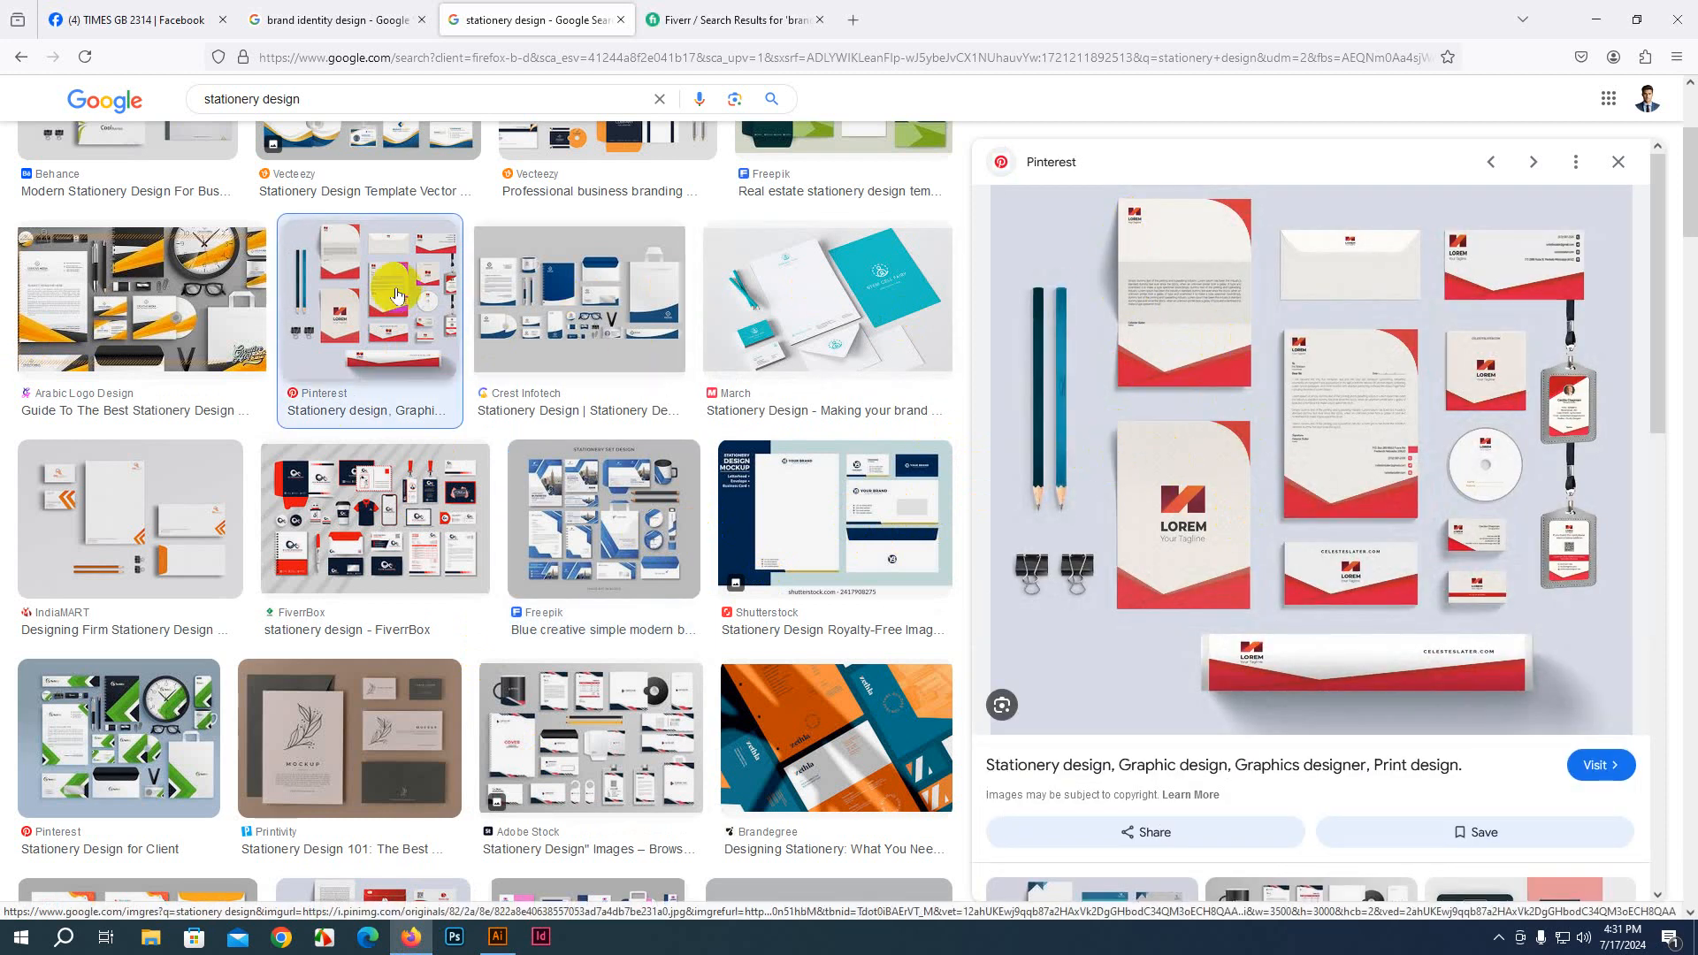
left_click(234, 323)
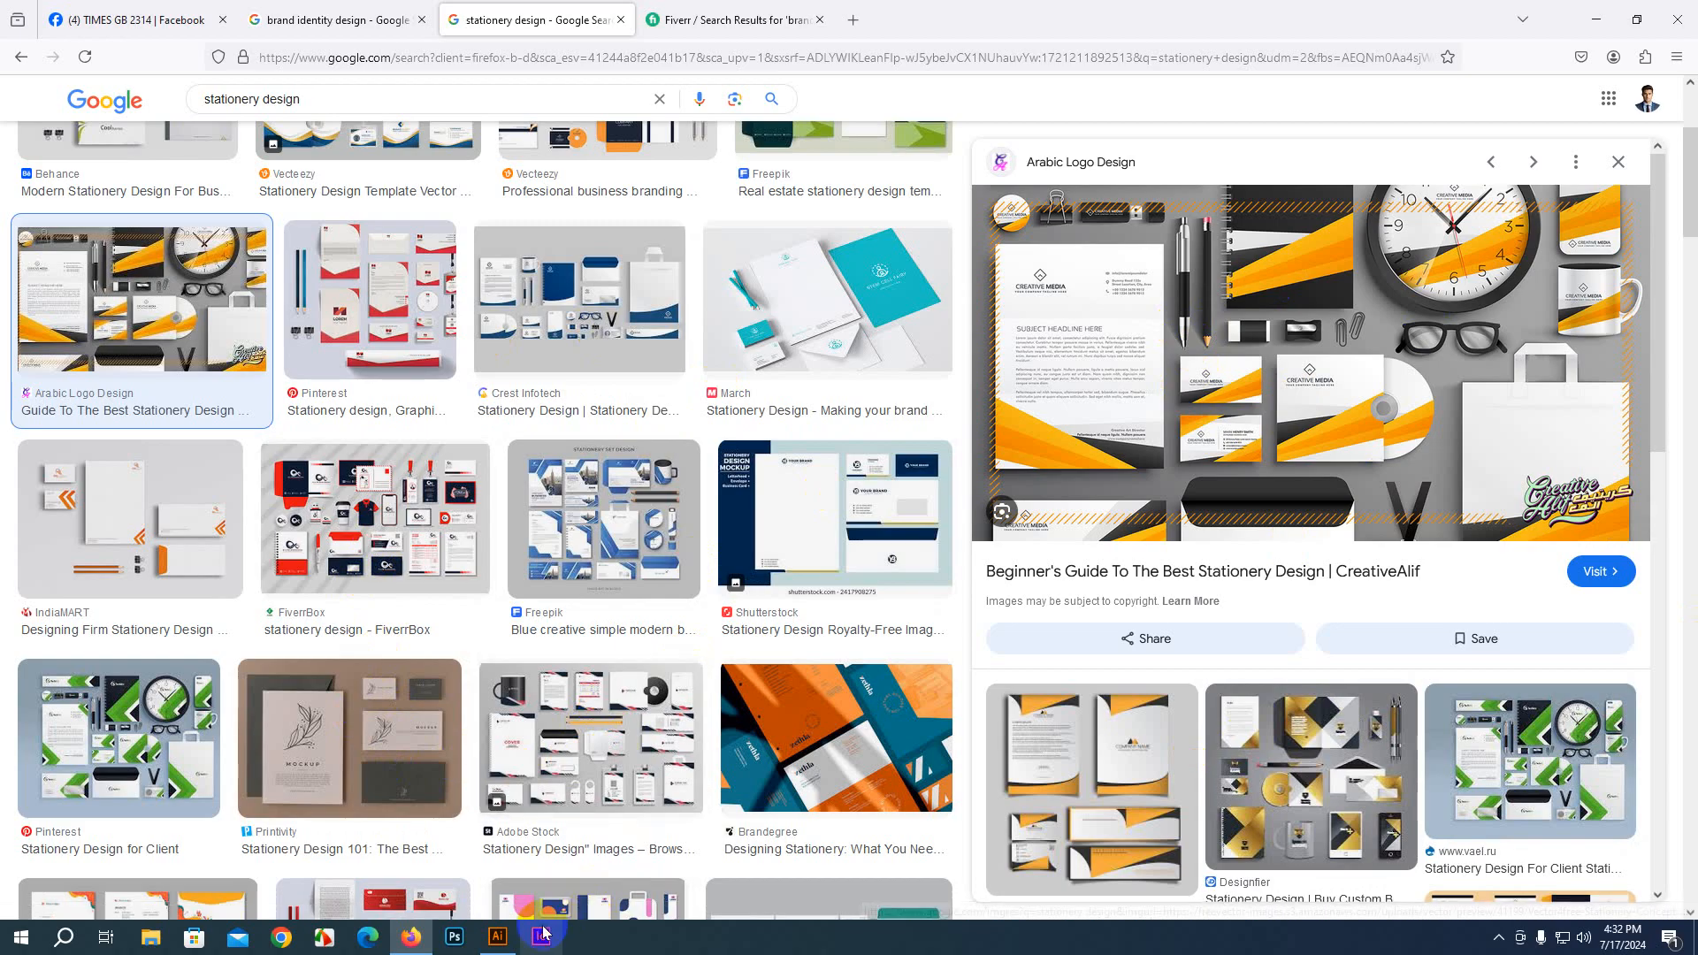
Return to Illustrator and draw a square about 0.56 in wide in the empty space above the first artboard
left_click(500, 937)
scroll(532, 734, "up", 2)
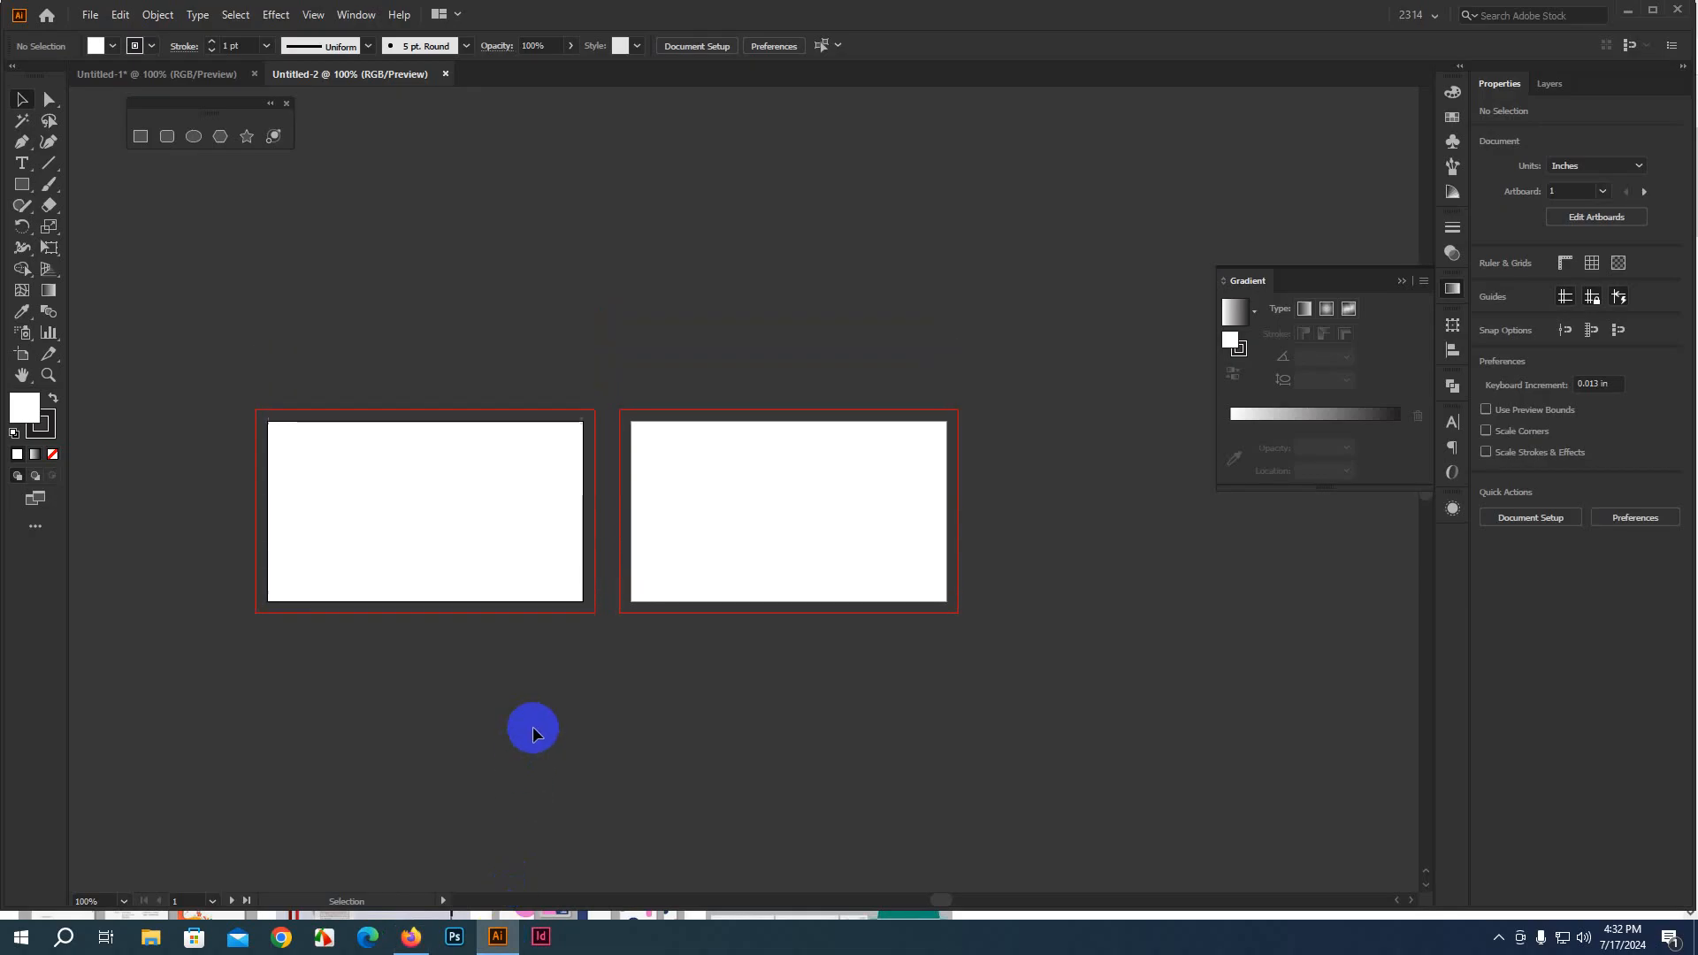
scroll(532, 734, "up", 3)
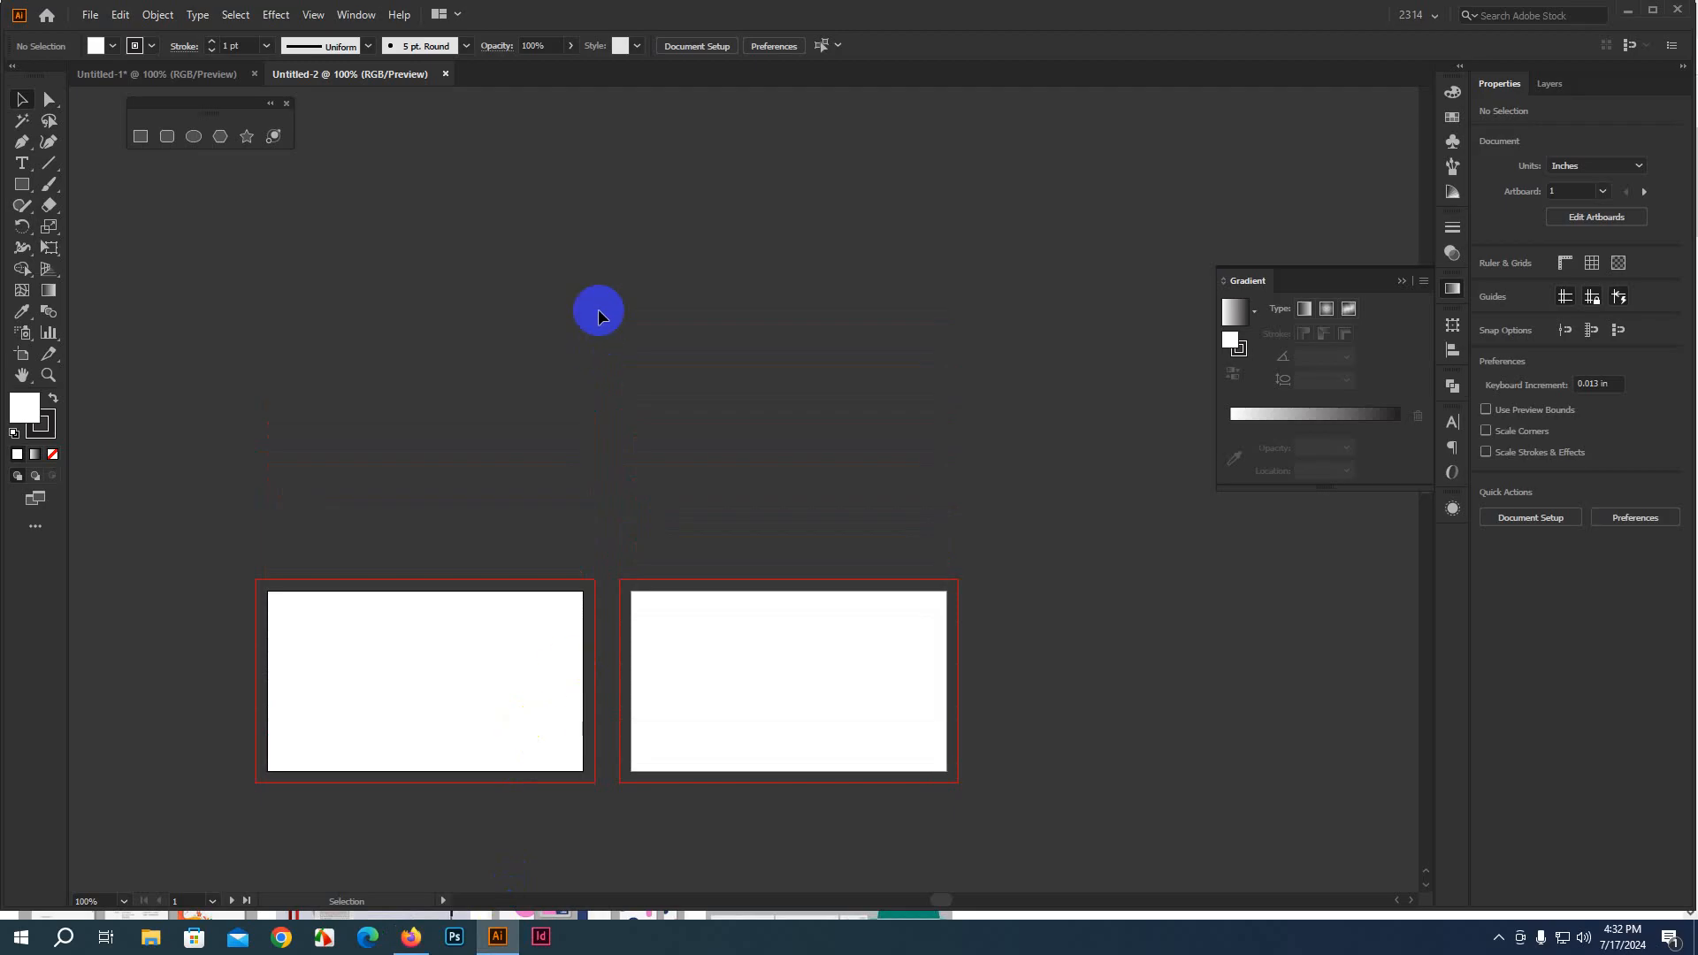
scroll(589, 315, "down", 3)
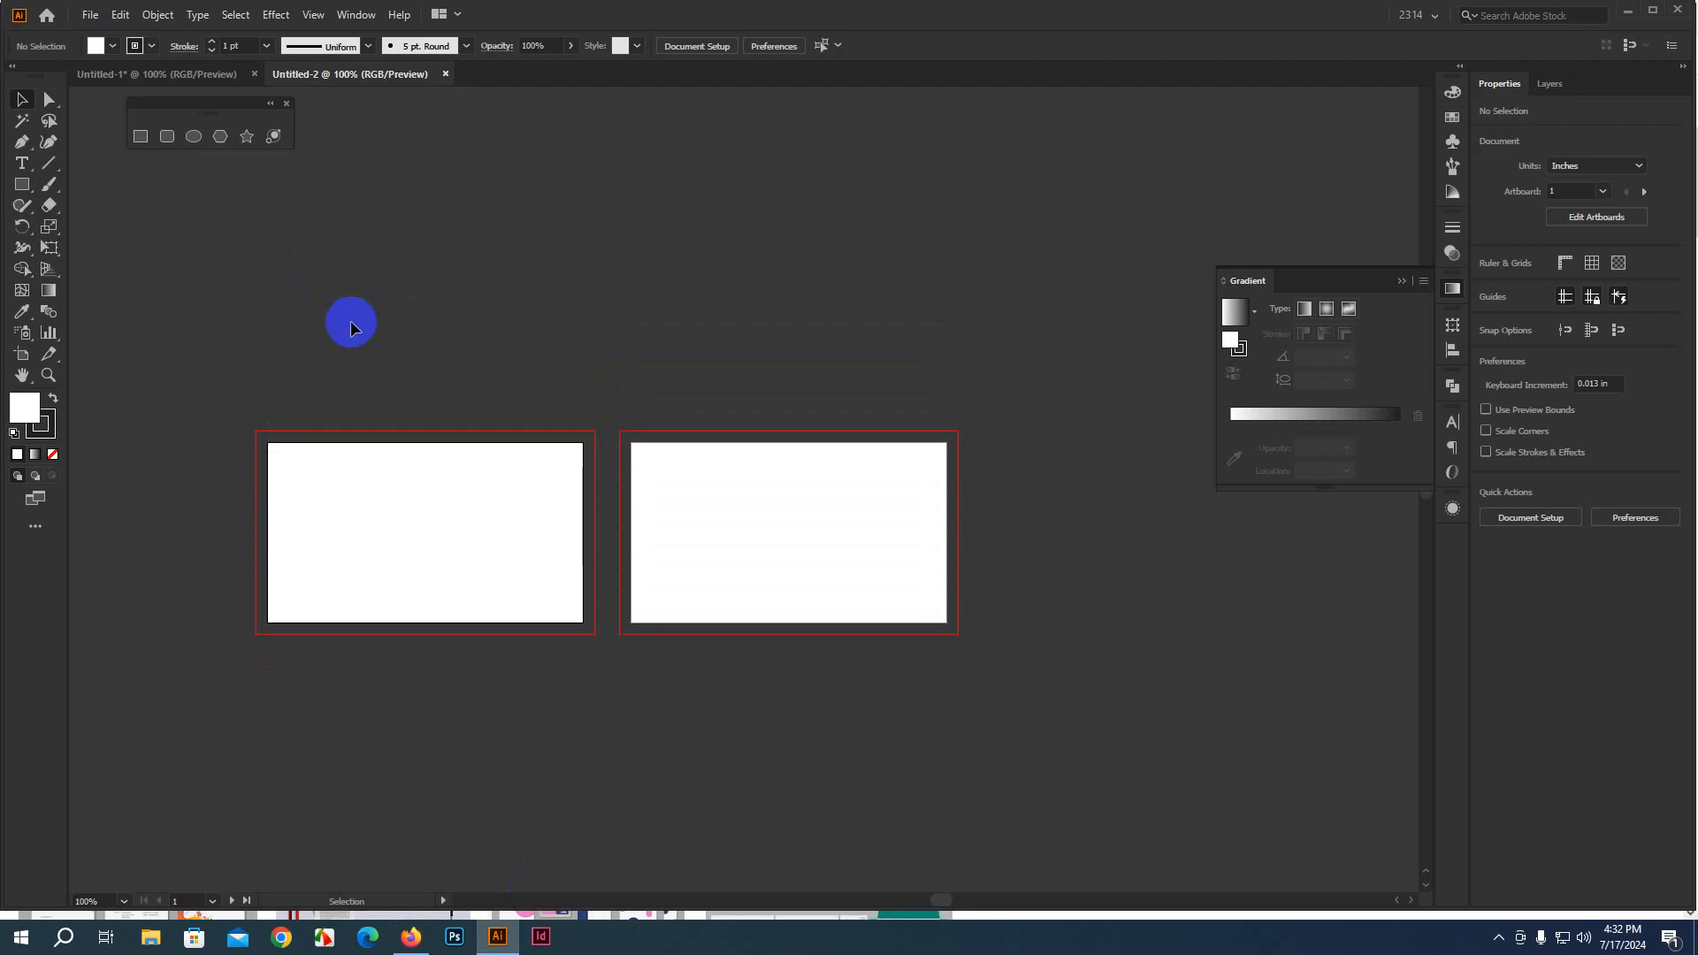
scroll(380, 265, "down", 1)
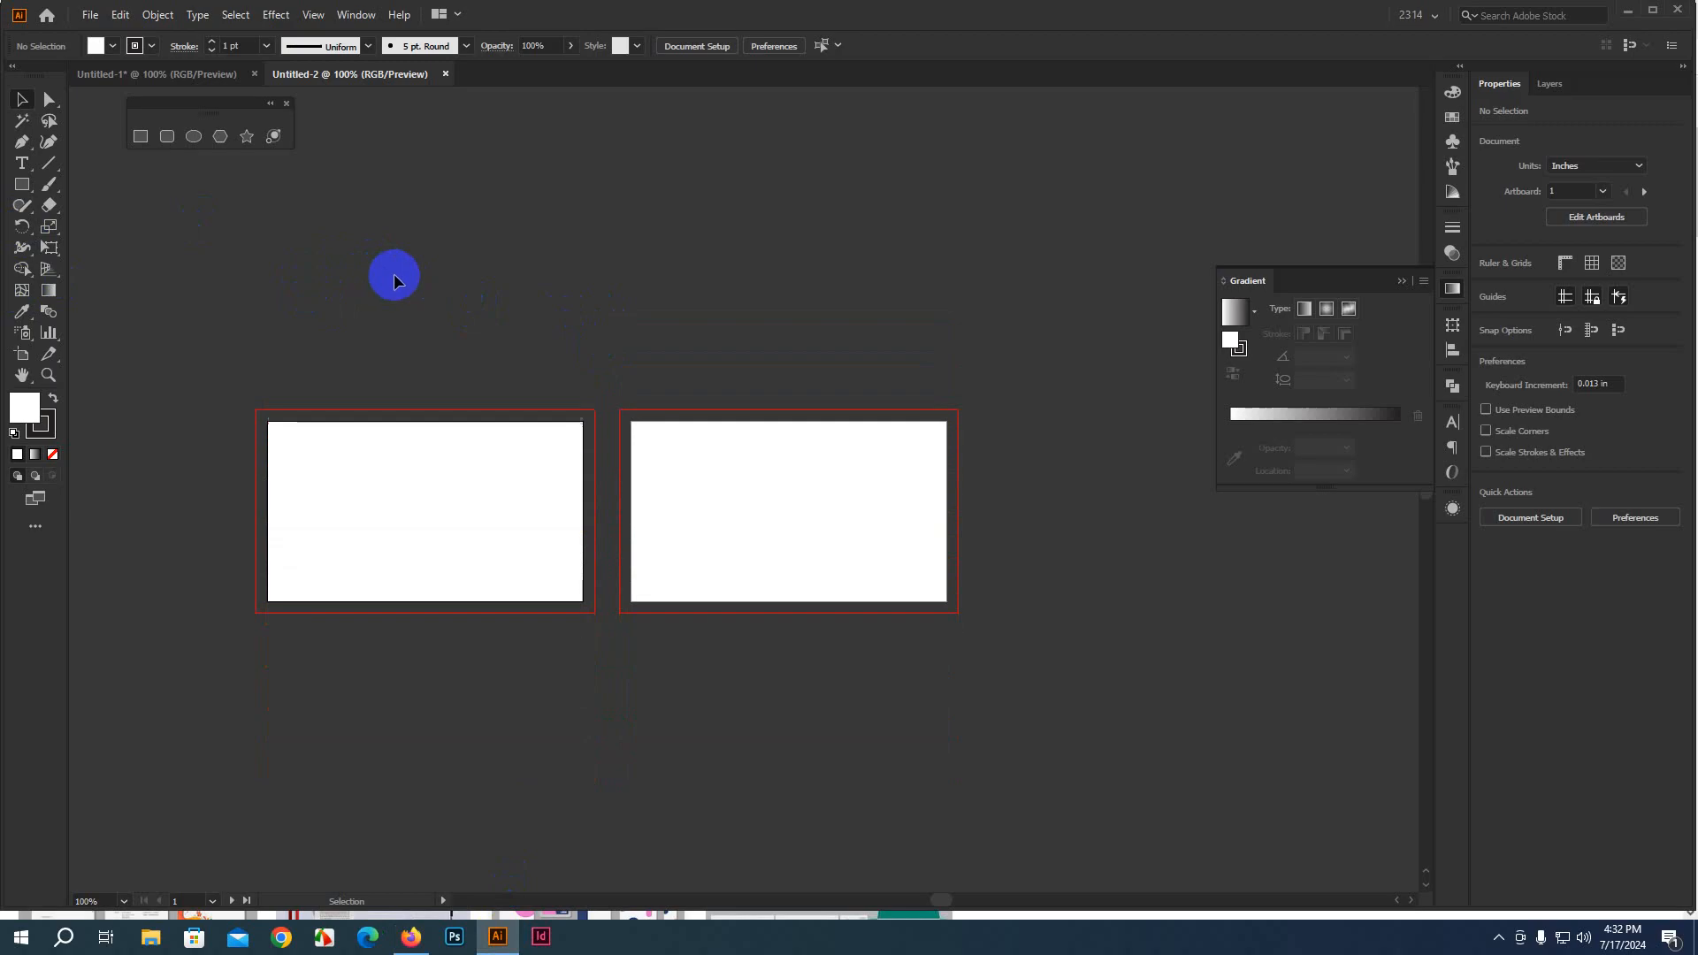
scroll(437, 329, "up", 2)
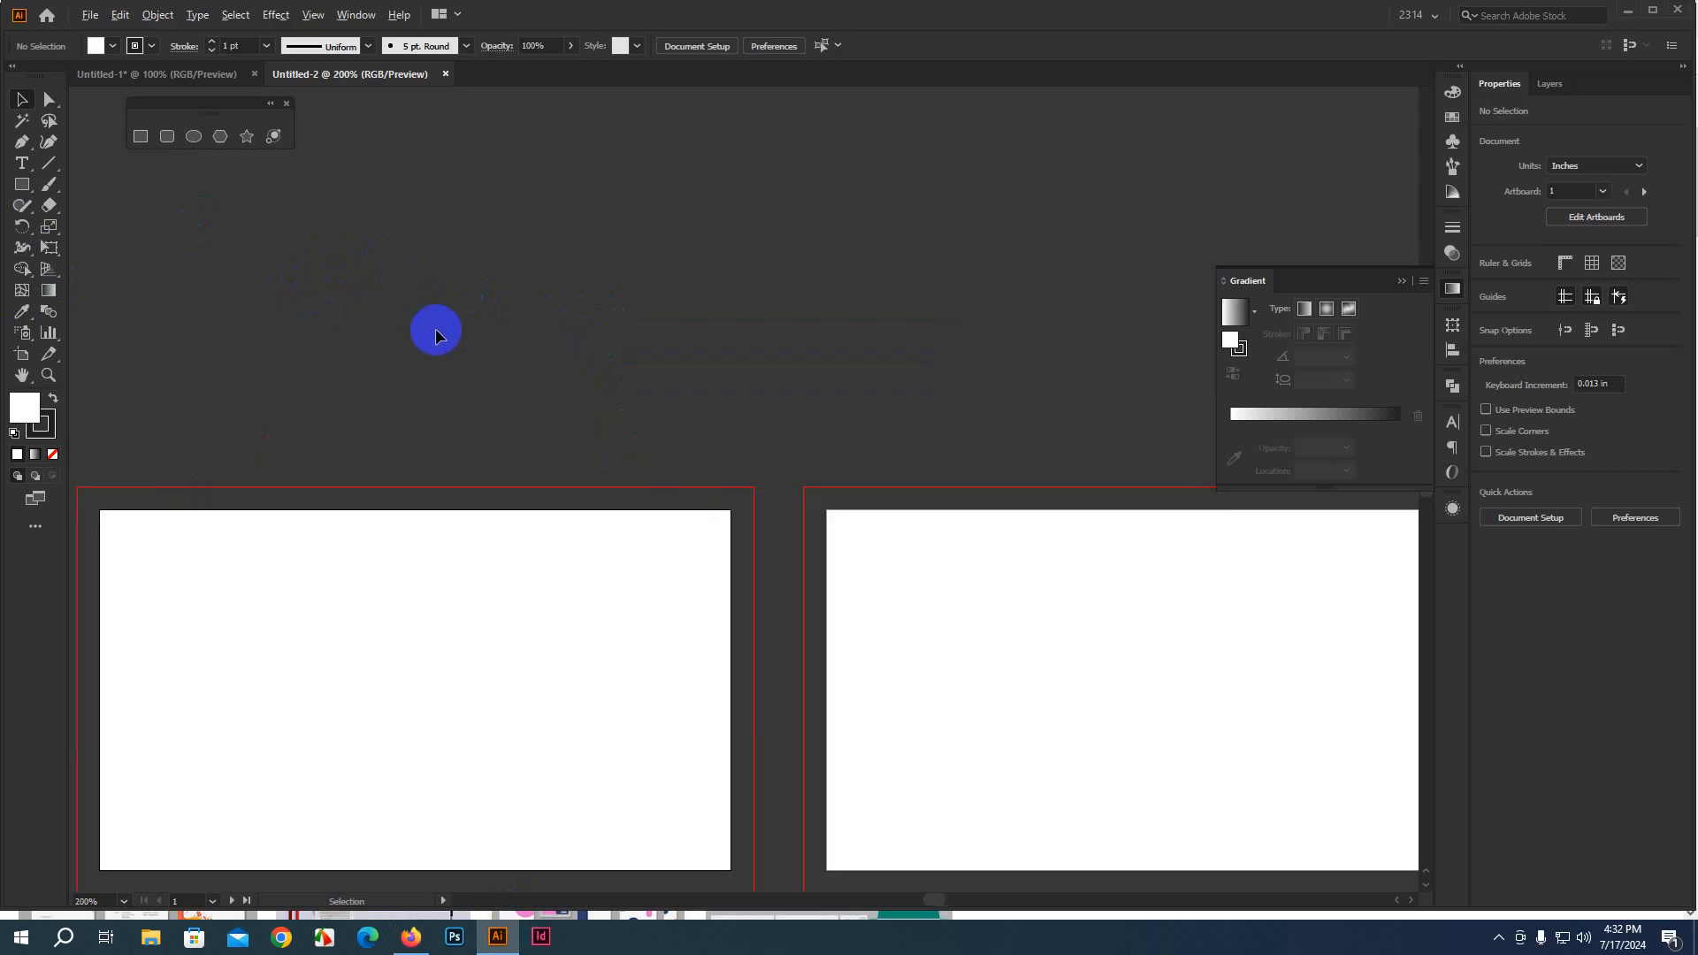
left_click_drag(437, 329, 454, 262)
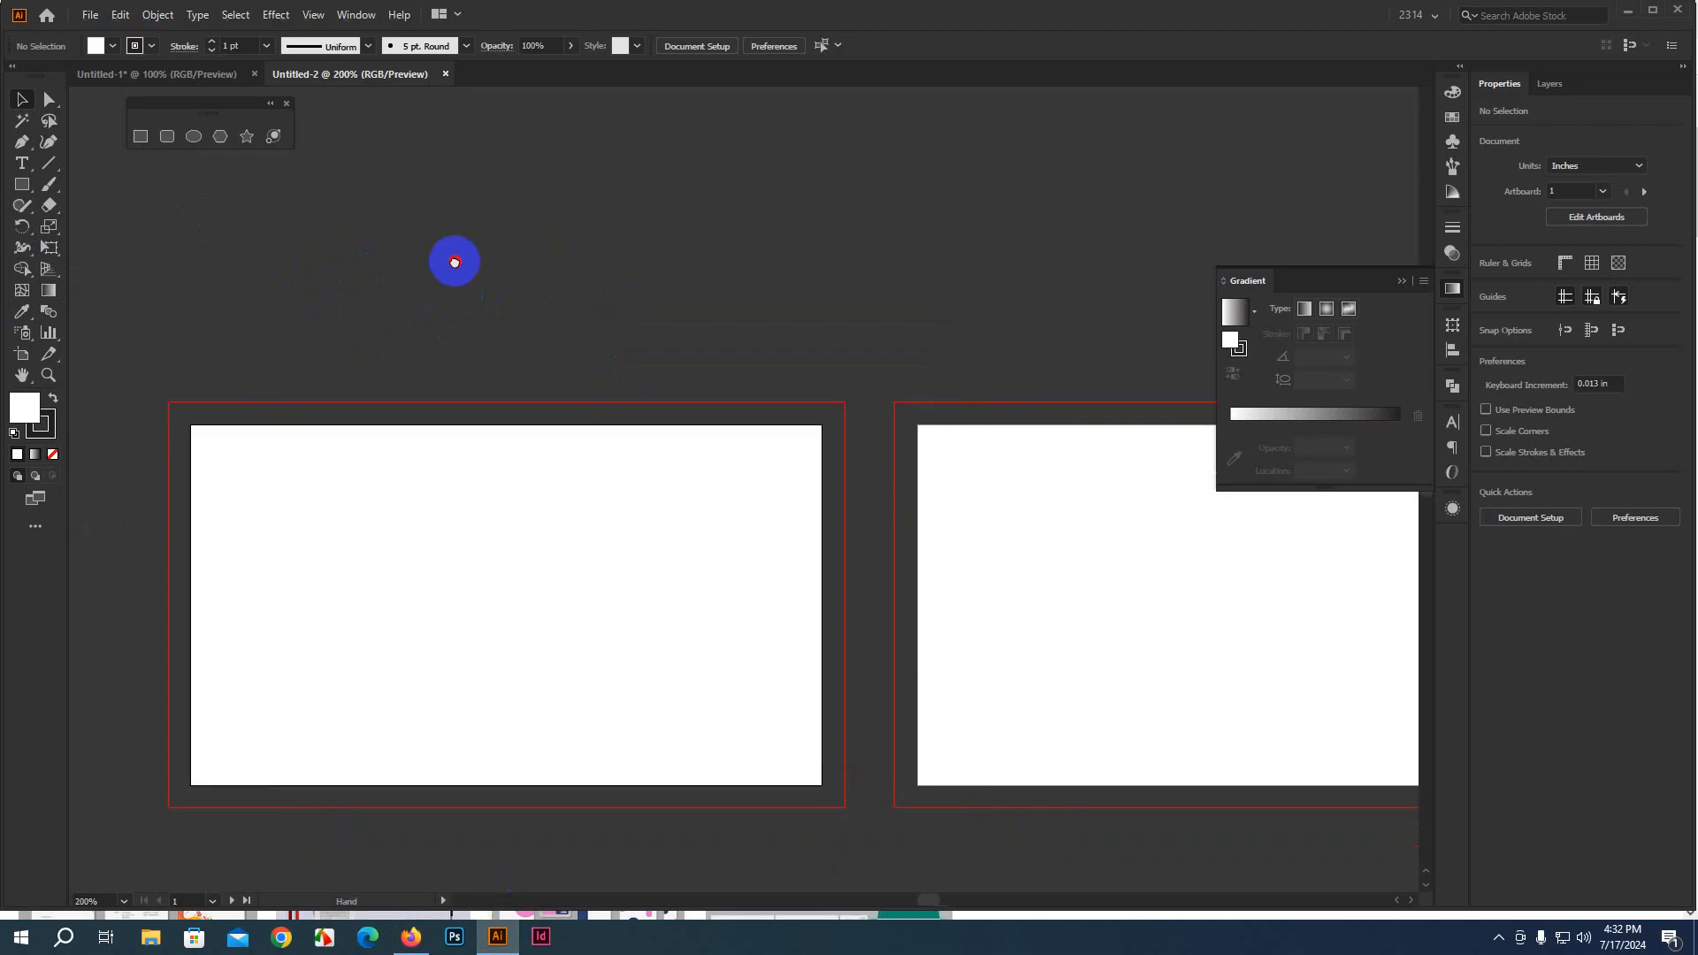
left_click(142, 136)
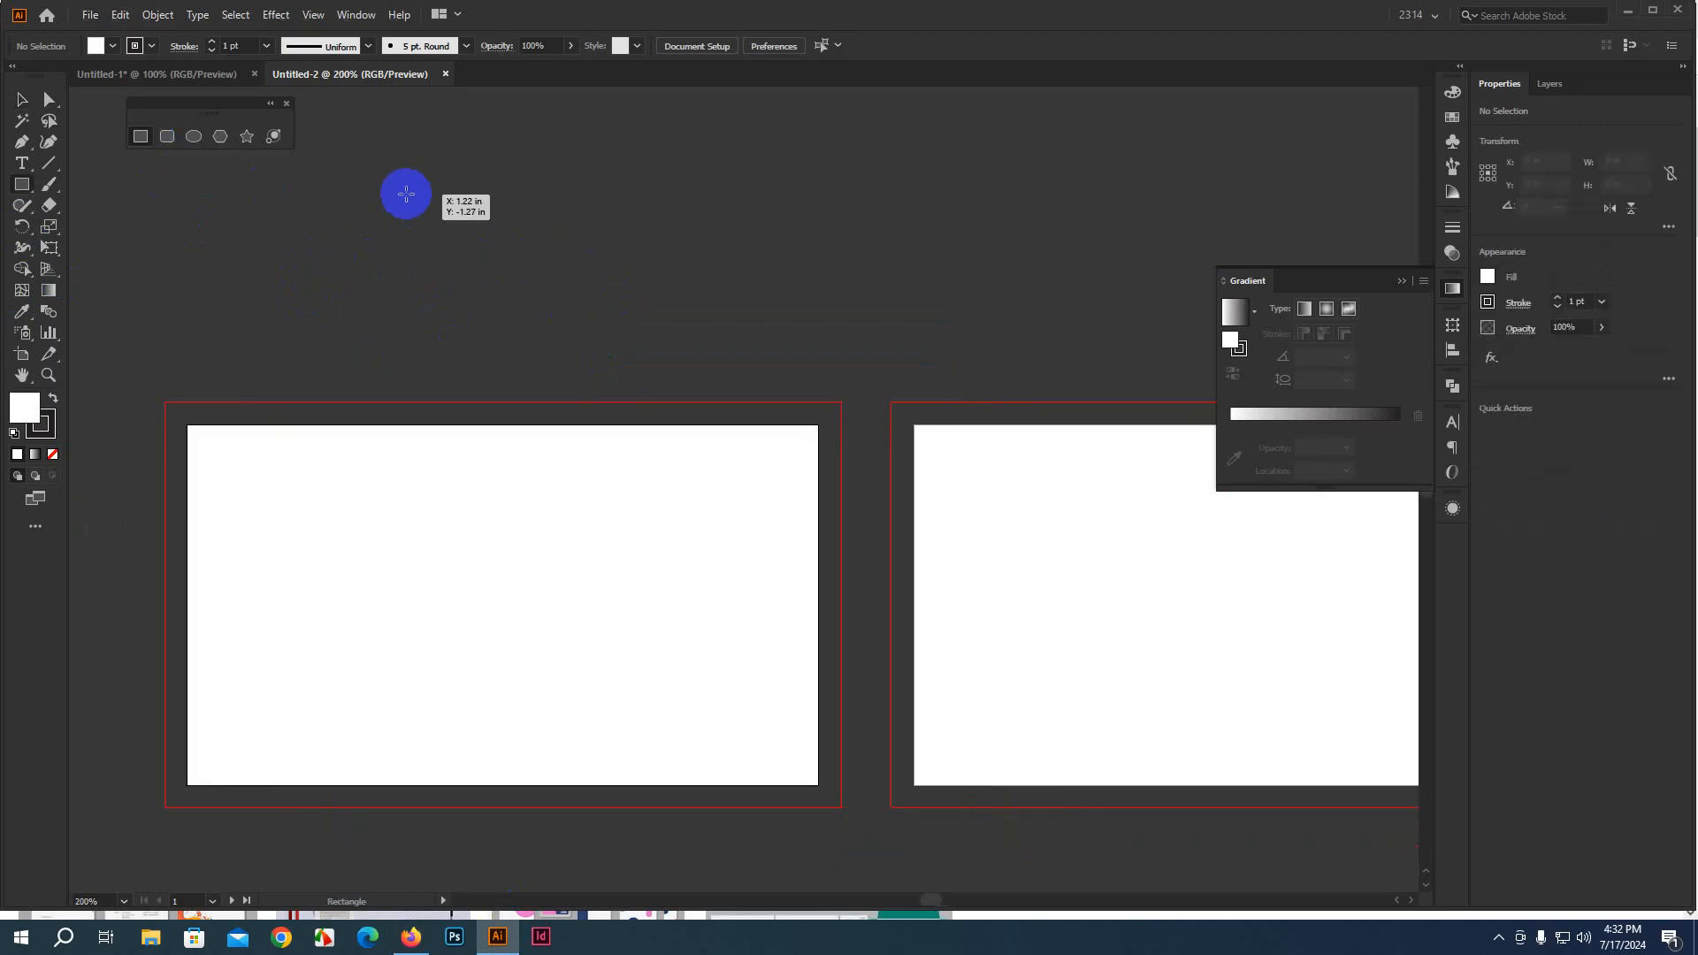
left_click_drag(405, 194, 507, 294)
left_click_drag(506, 468, 507, 468)
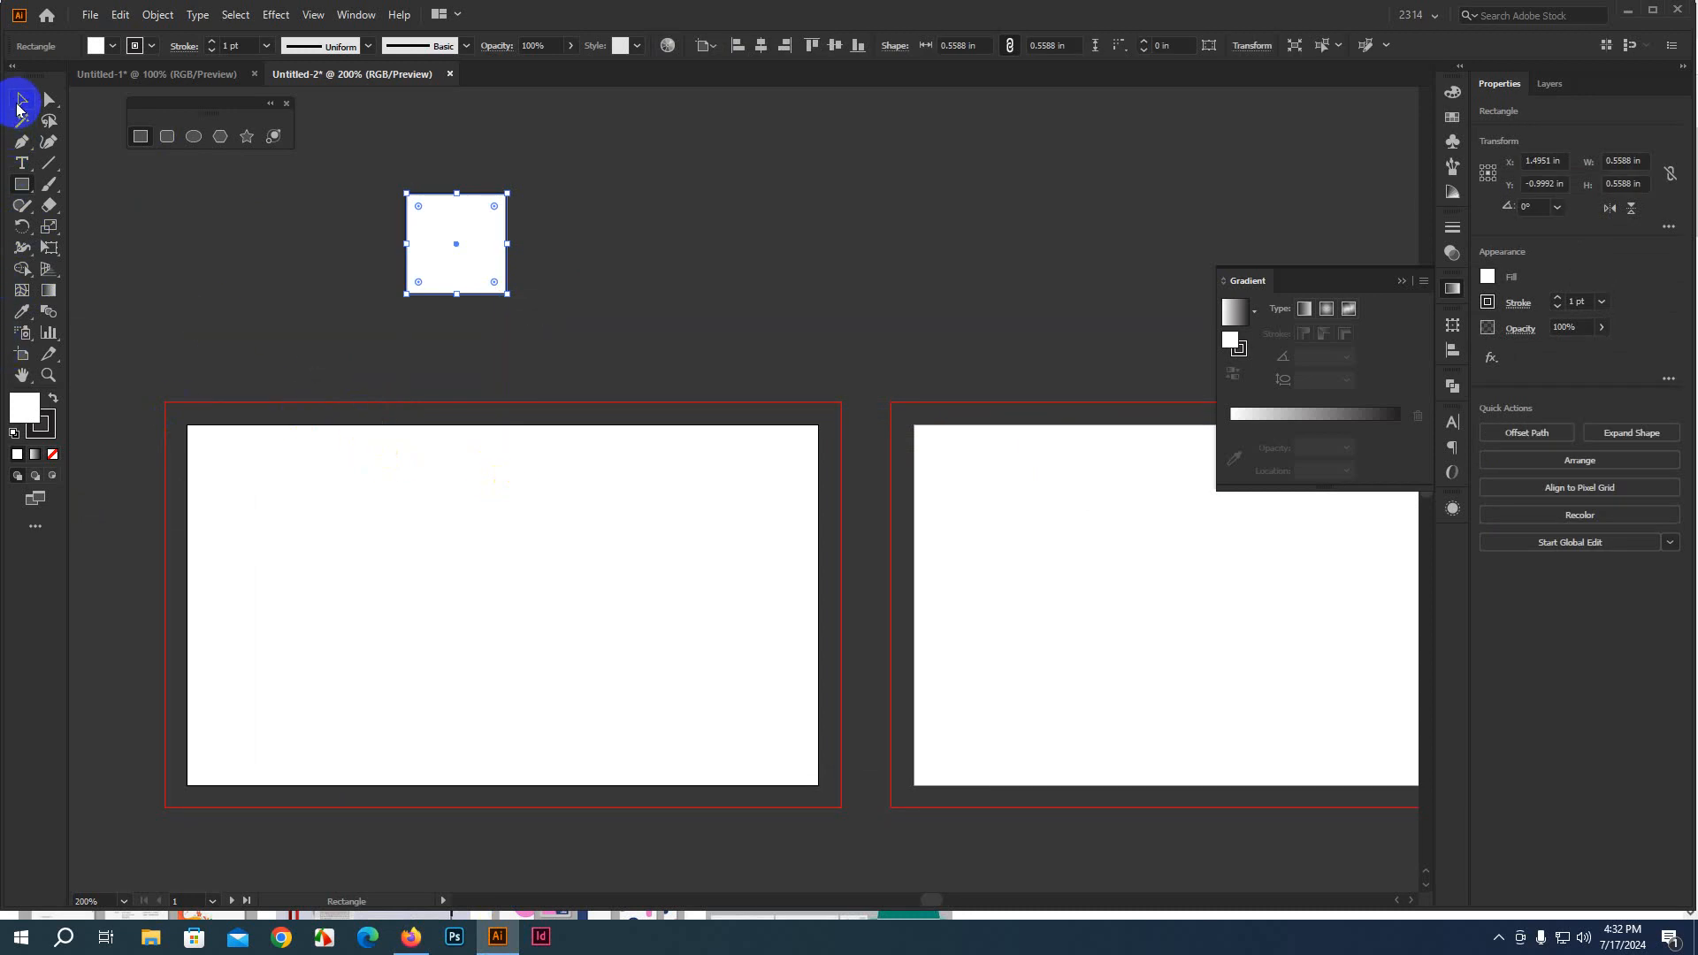
Remove the square's stroke, keeping the white fill, and rotate it 45° clockwise into a diamond
left_click(22, 100)
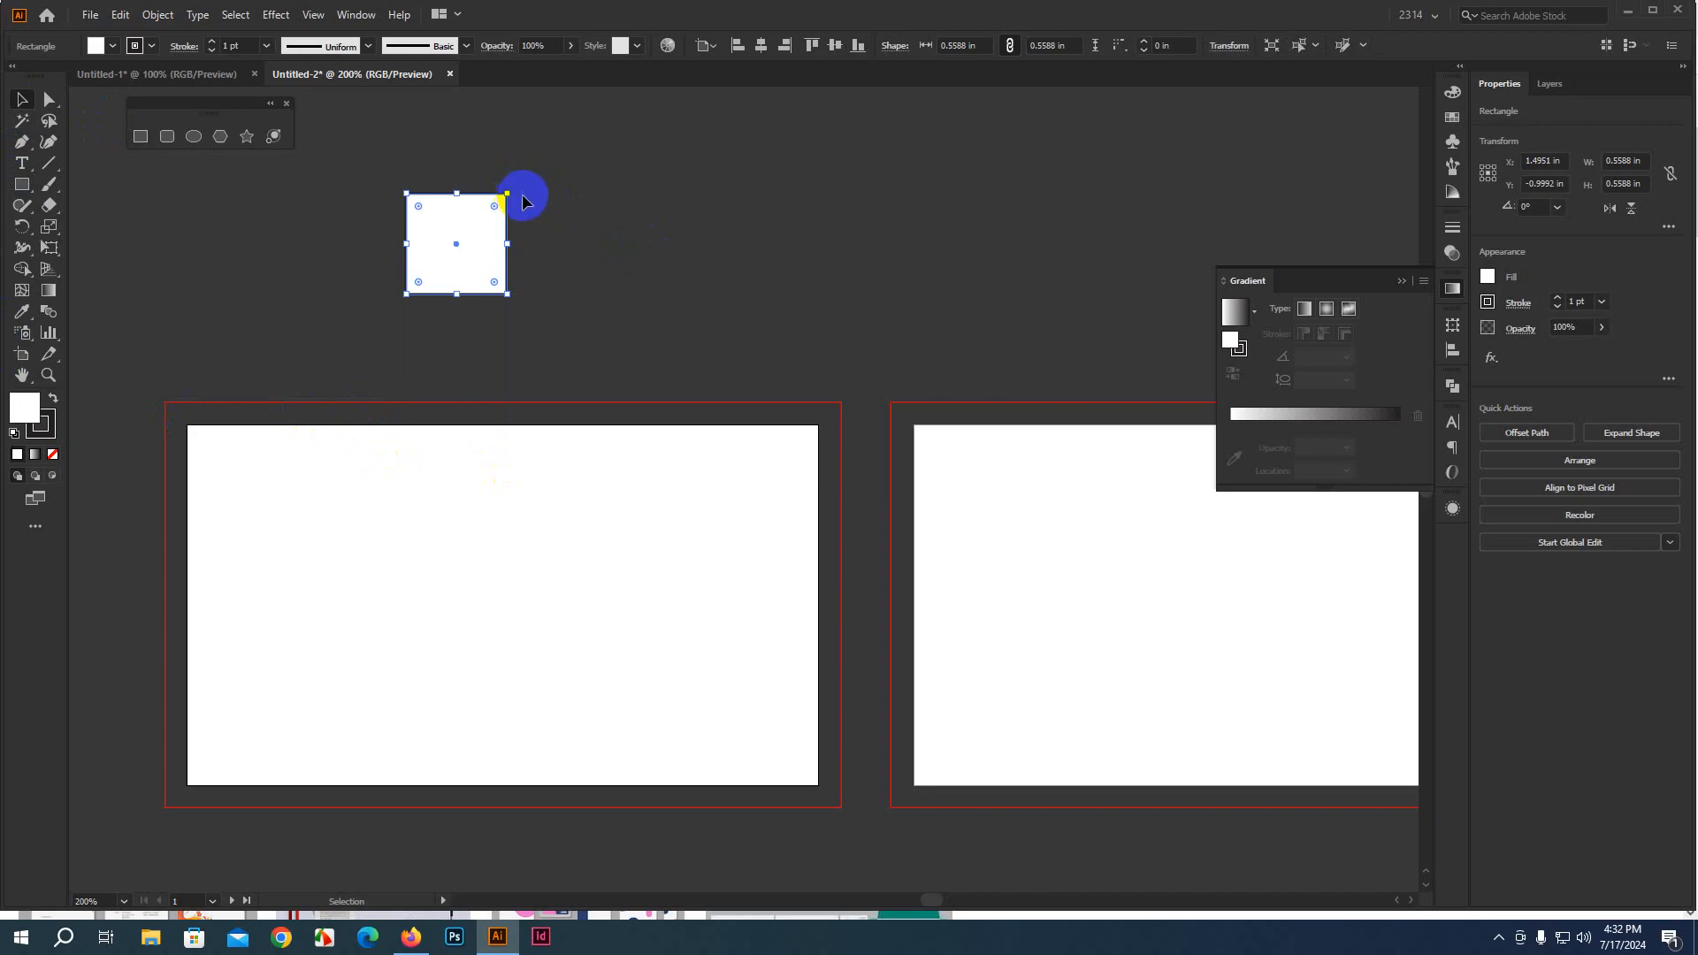
scroll(523, 195, "up", 2)
left_click_drag(560, 245, 650, 359)
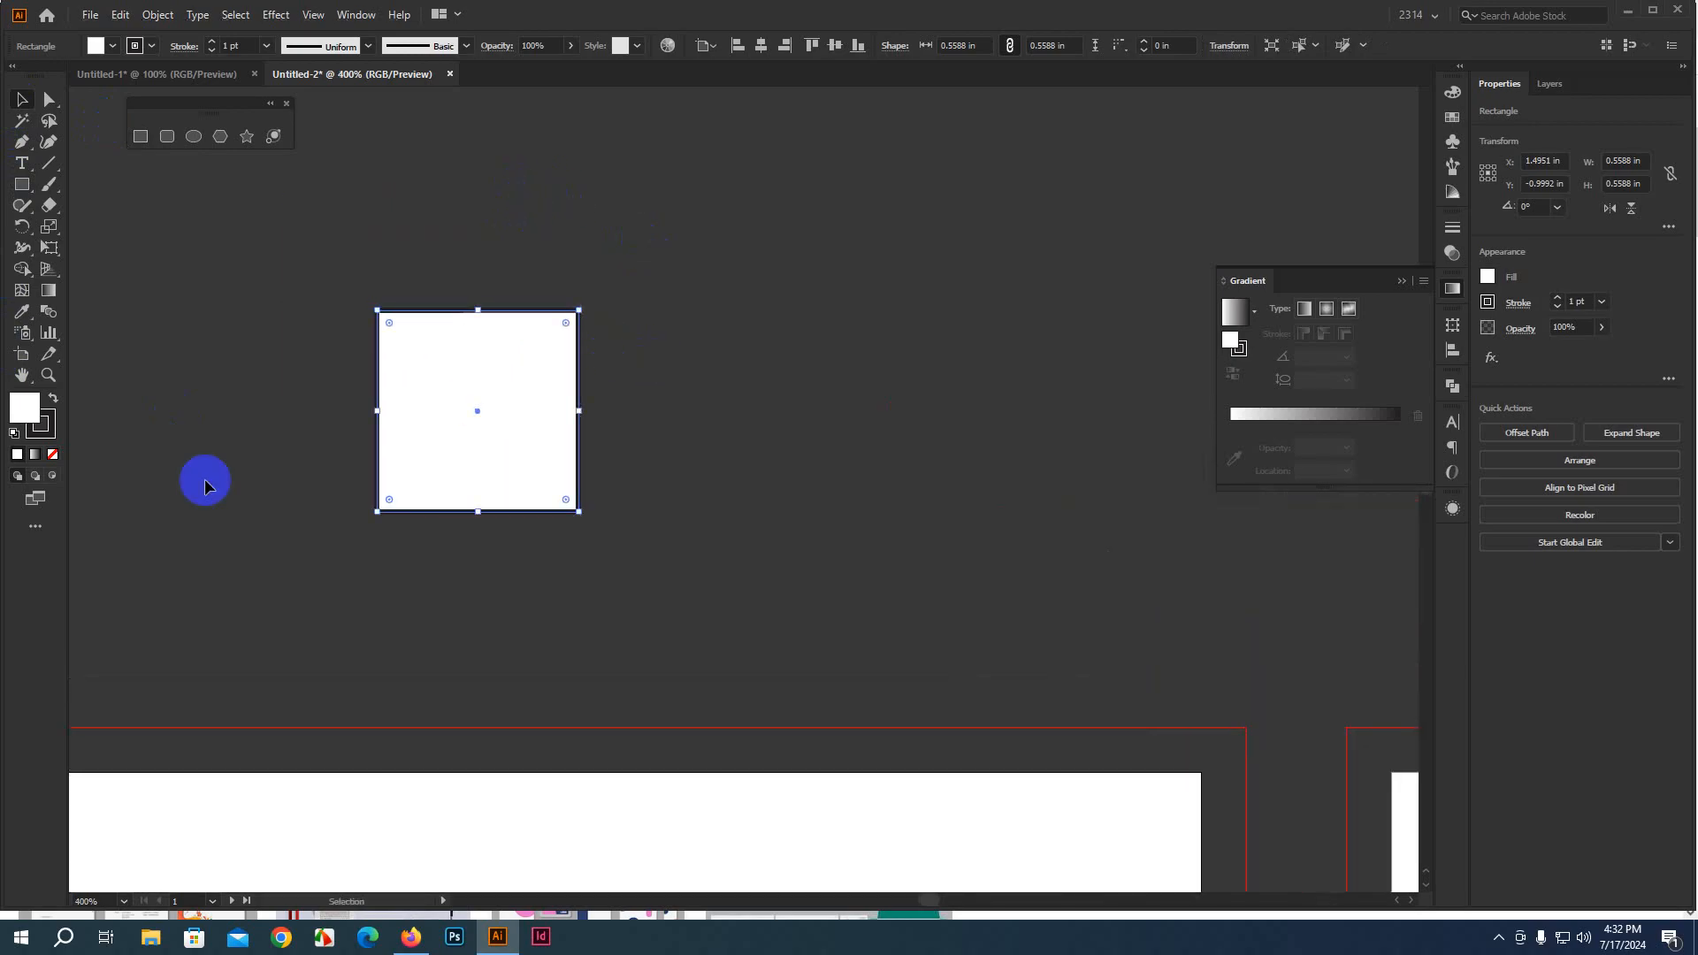
left_click(46, 435)
left_click(52, 453)
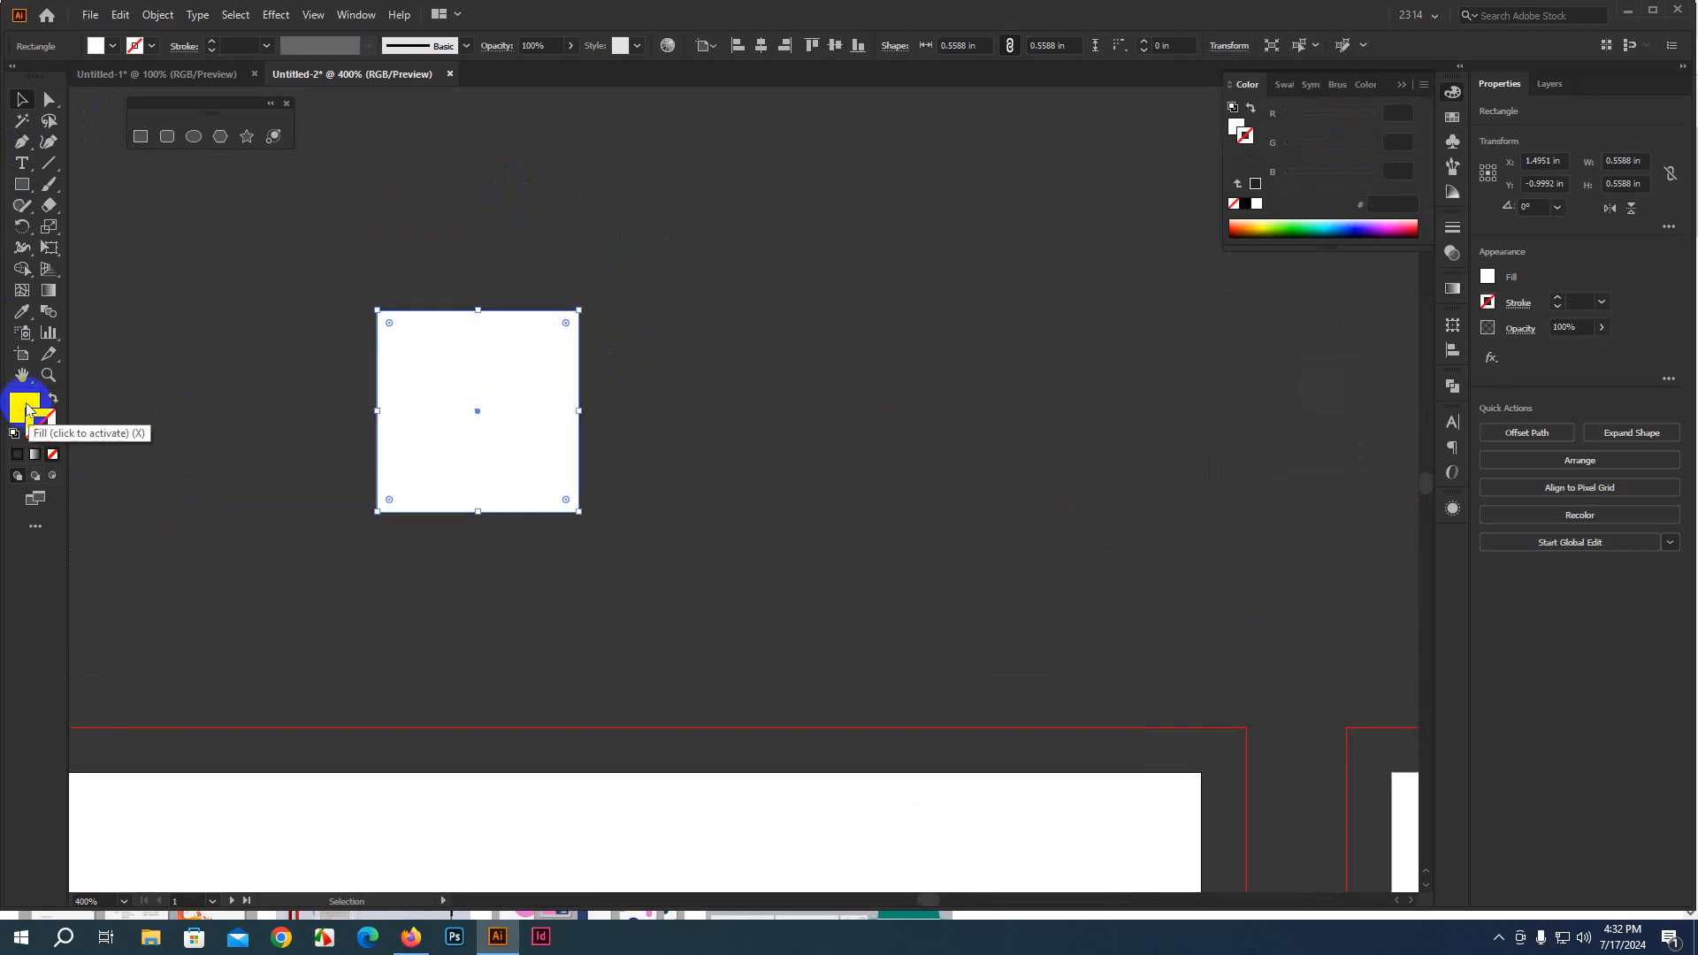
left_click(25, 406)
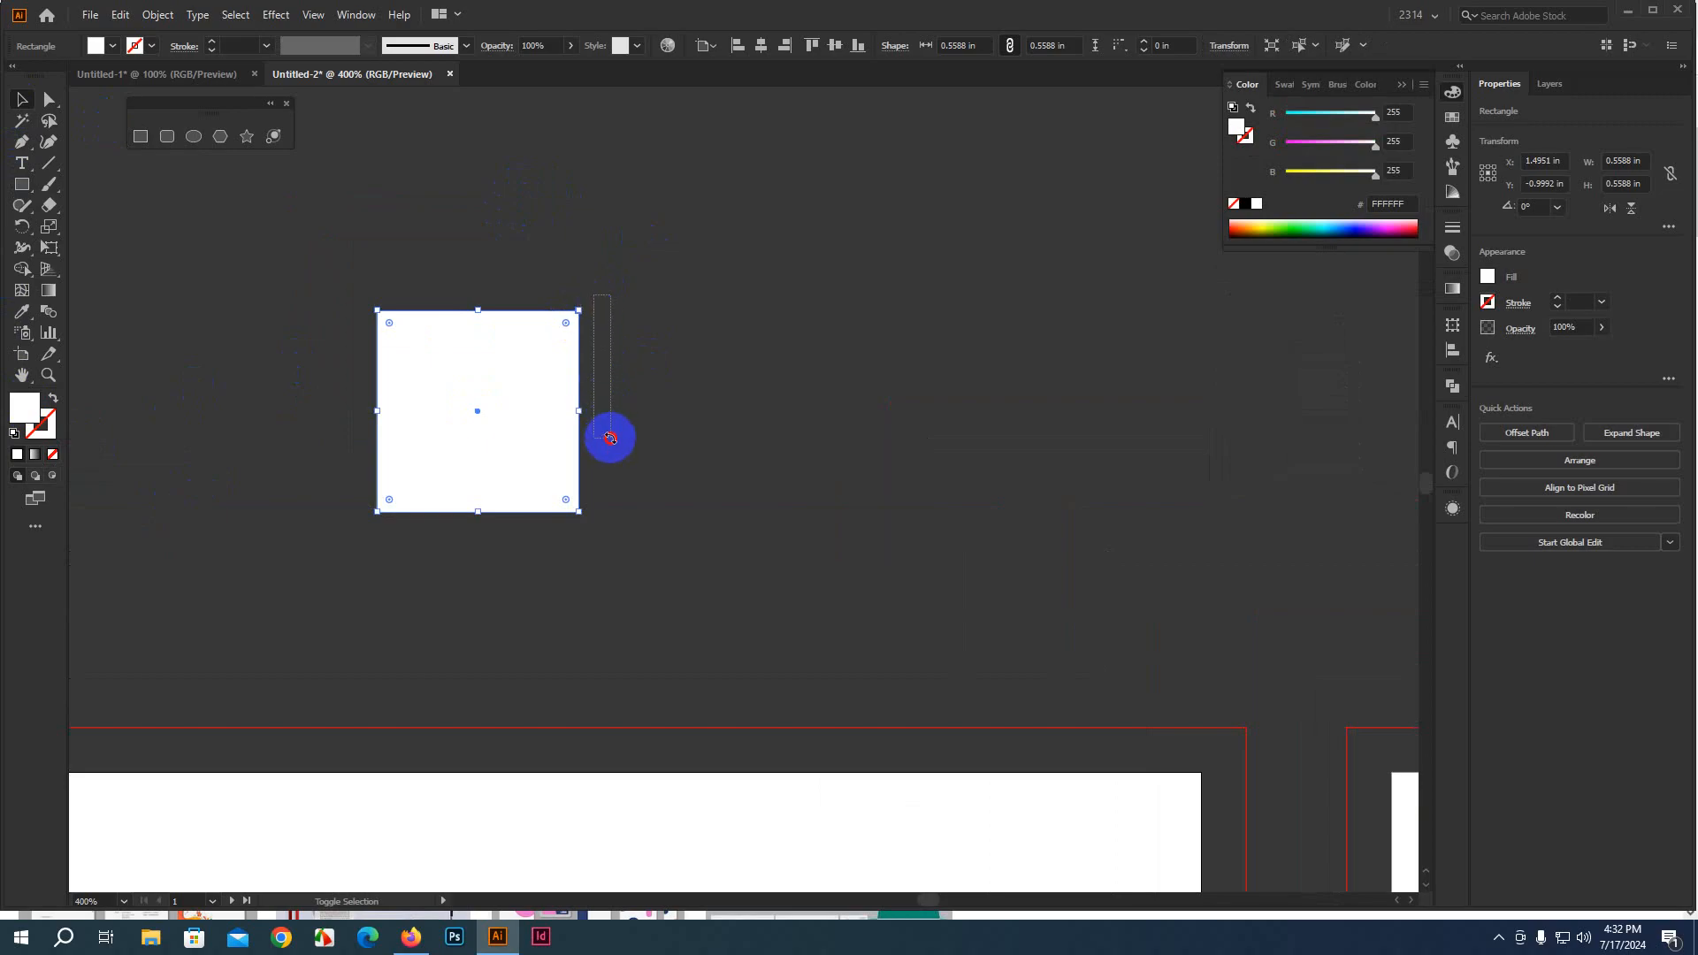
left_click_drag(580, 306, 599, 447)
scroll(566, 447, "down", 1)
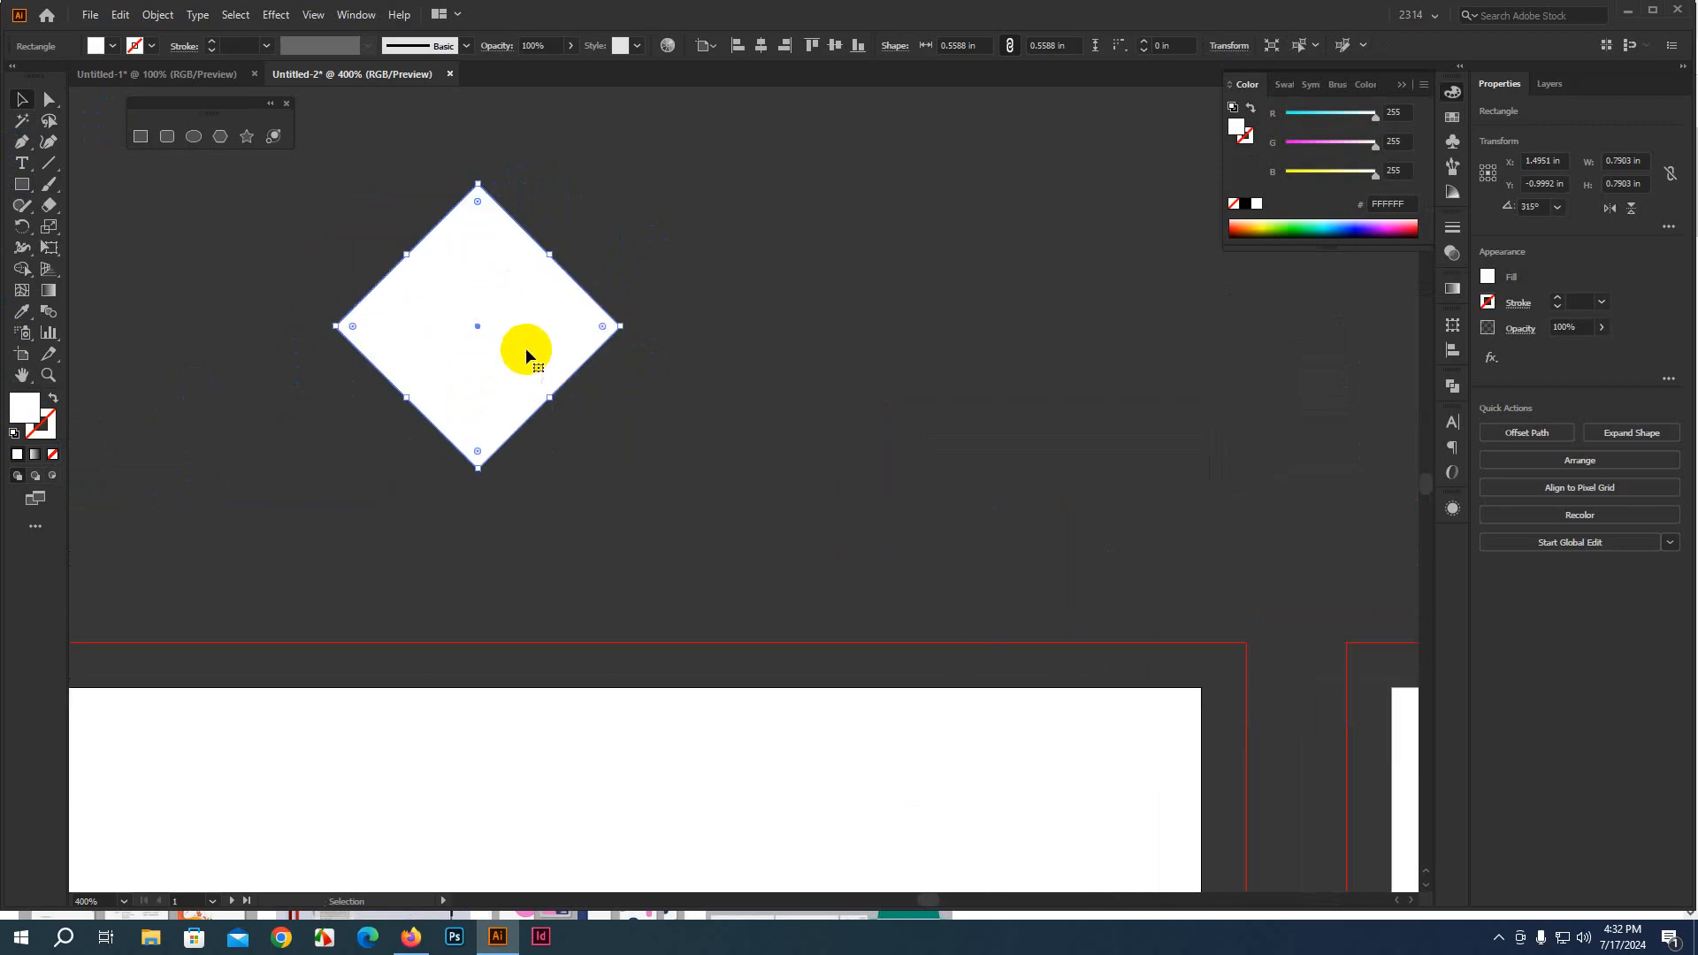
Make two evenly offset copies of the diamond to its right, and subtract the middle one from the outermost to form a chevron
left_click_drag(526, 356, 568, 358)
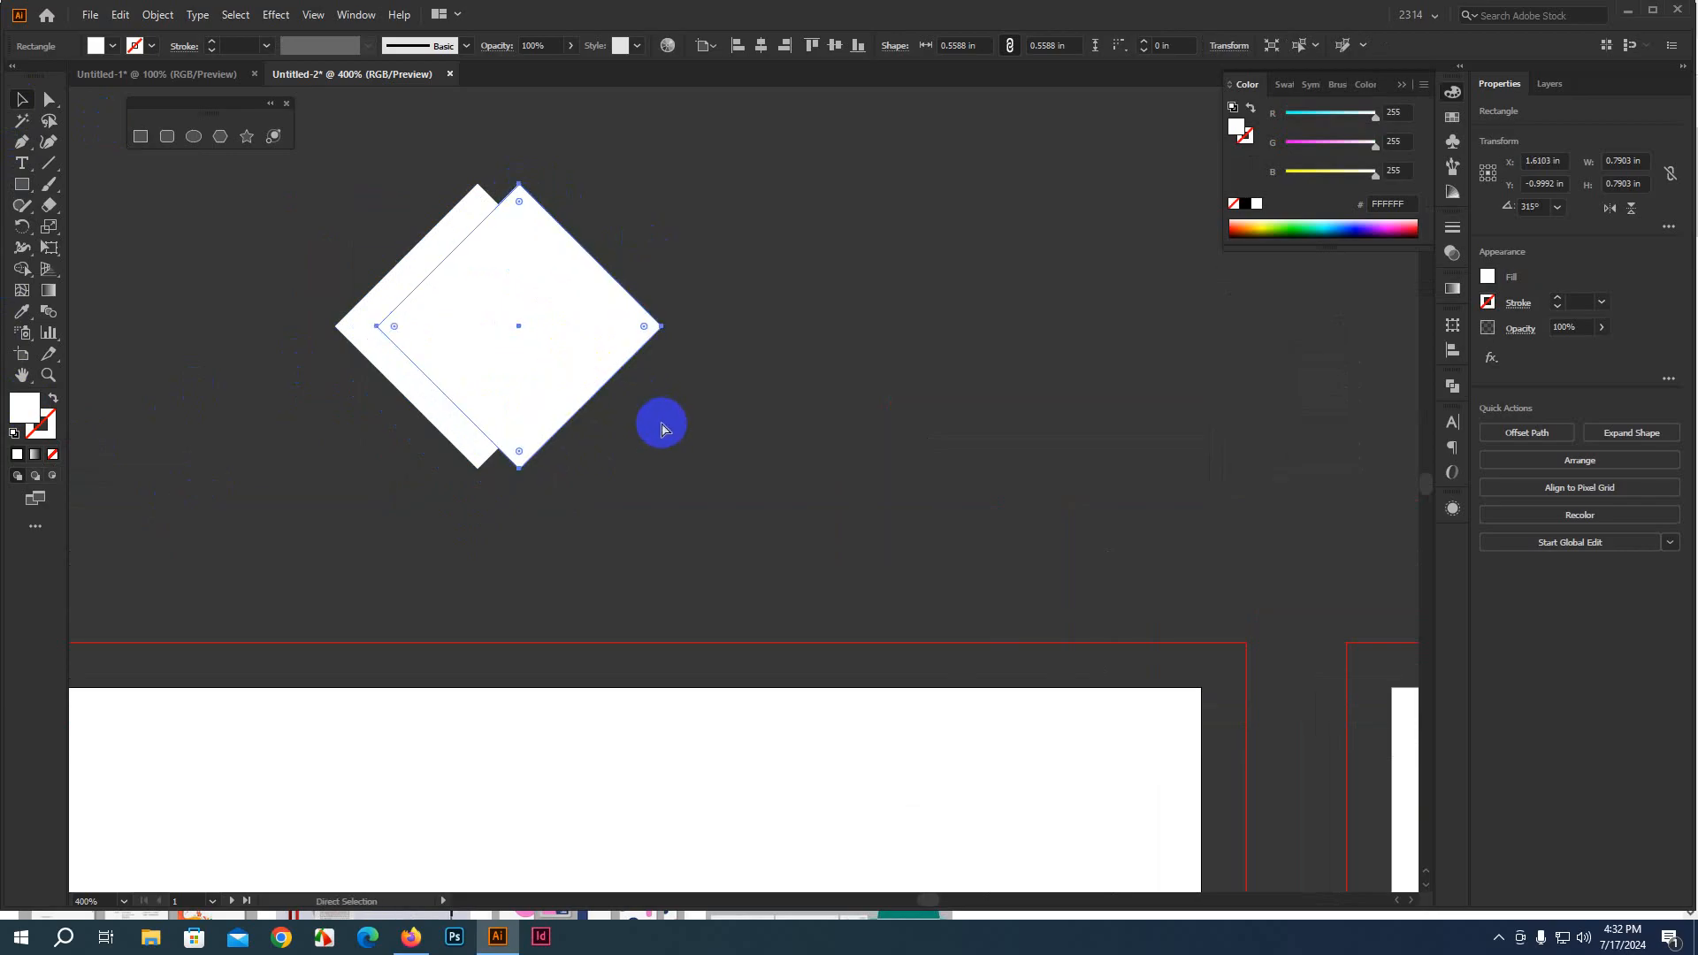
key("ctrl+d")
left_click(519, 199)
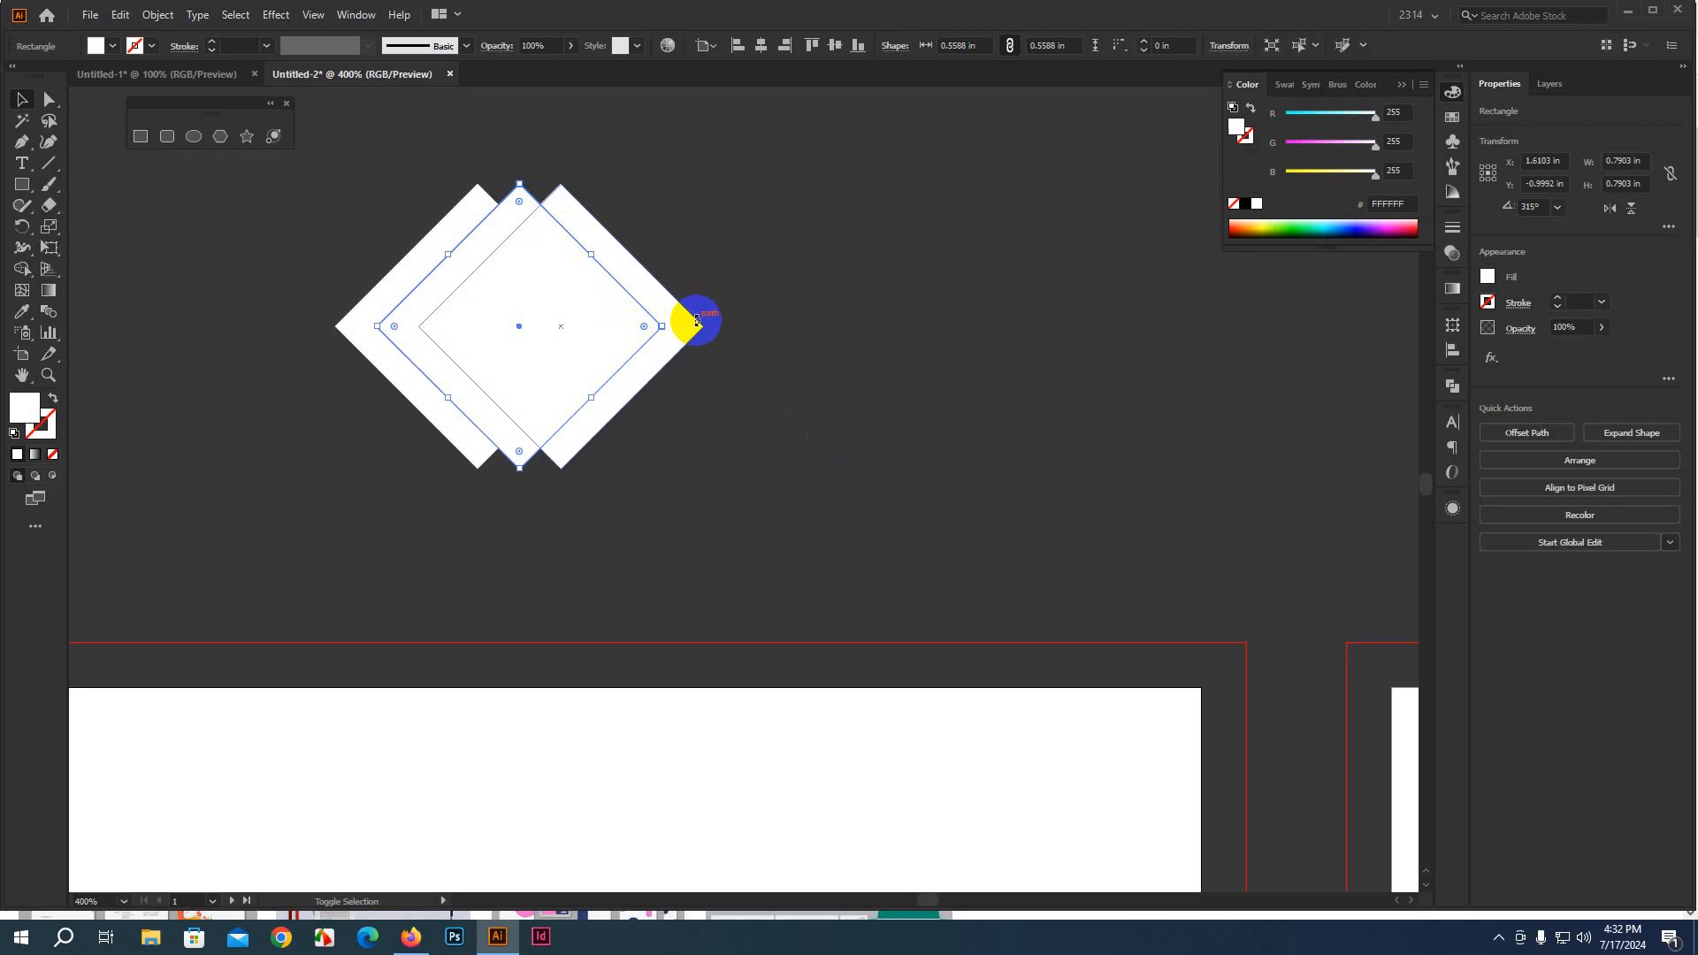
left_click(756, 308)
left_click_drag(509, 170, 625, 261)
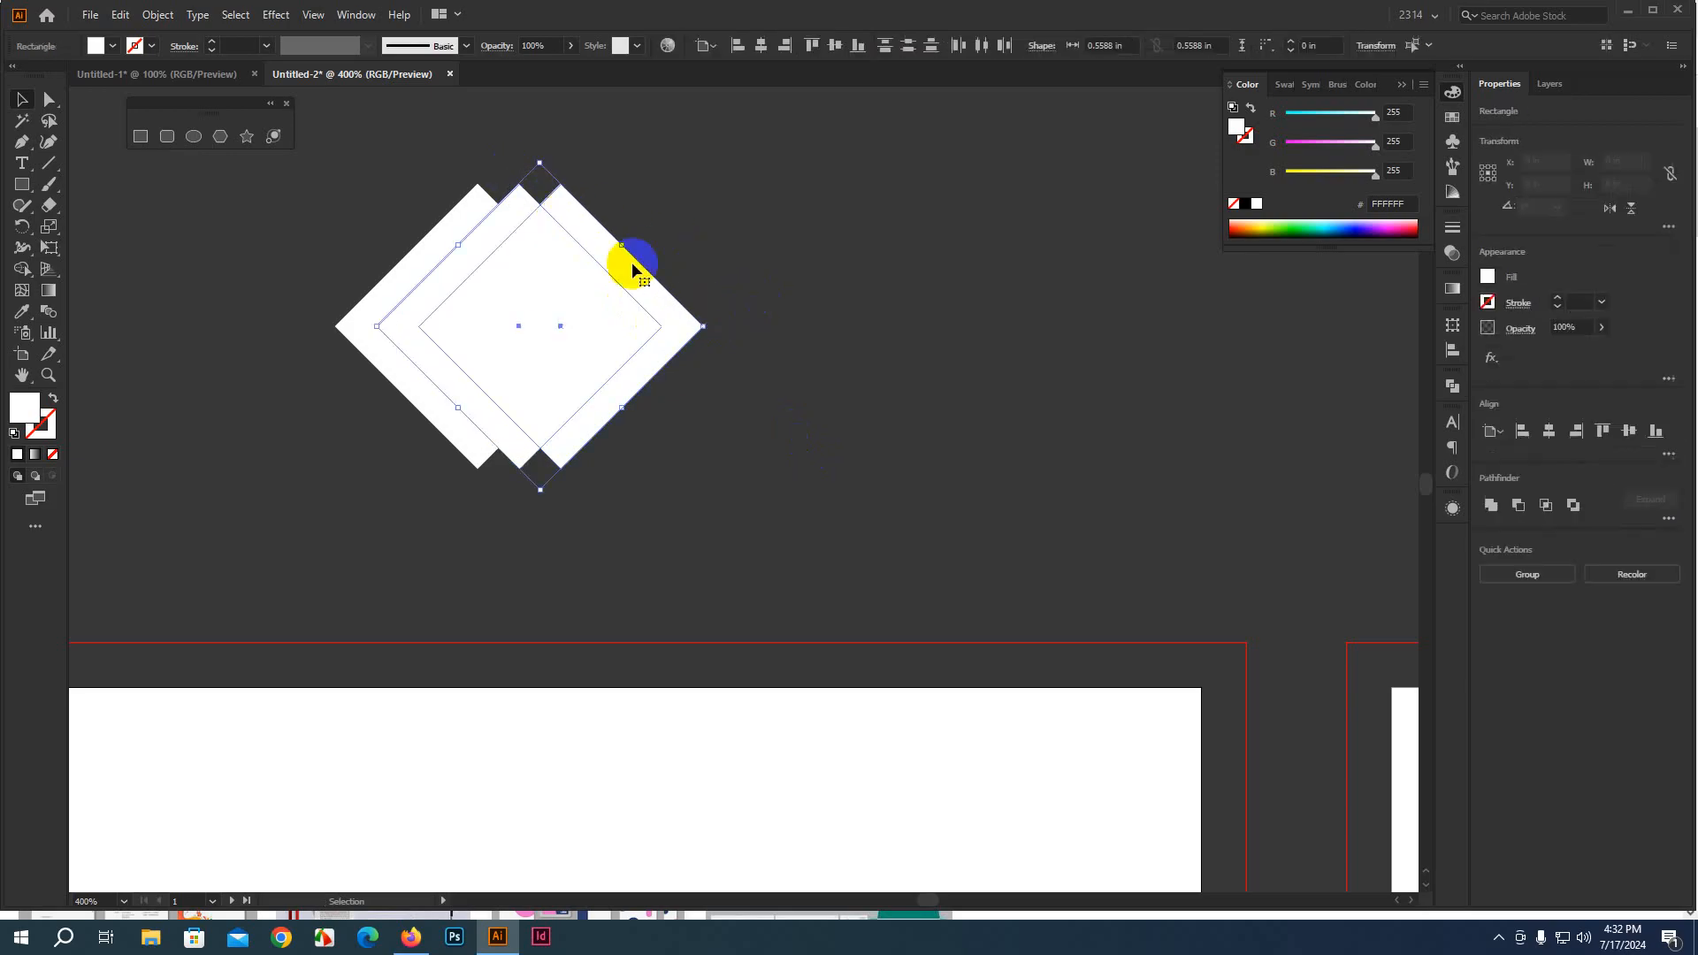
left_click(1667, 520)
left_click(1657, 619)
left_click(1023, 515)
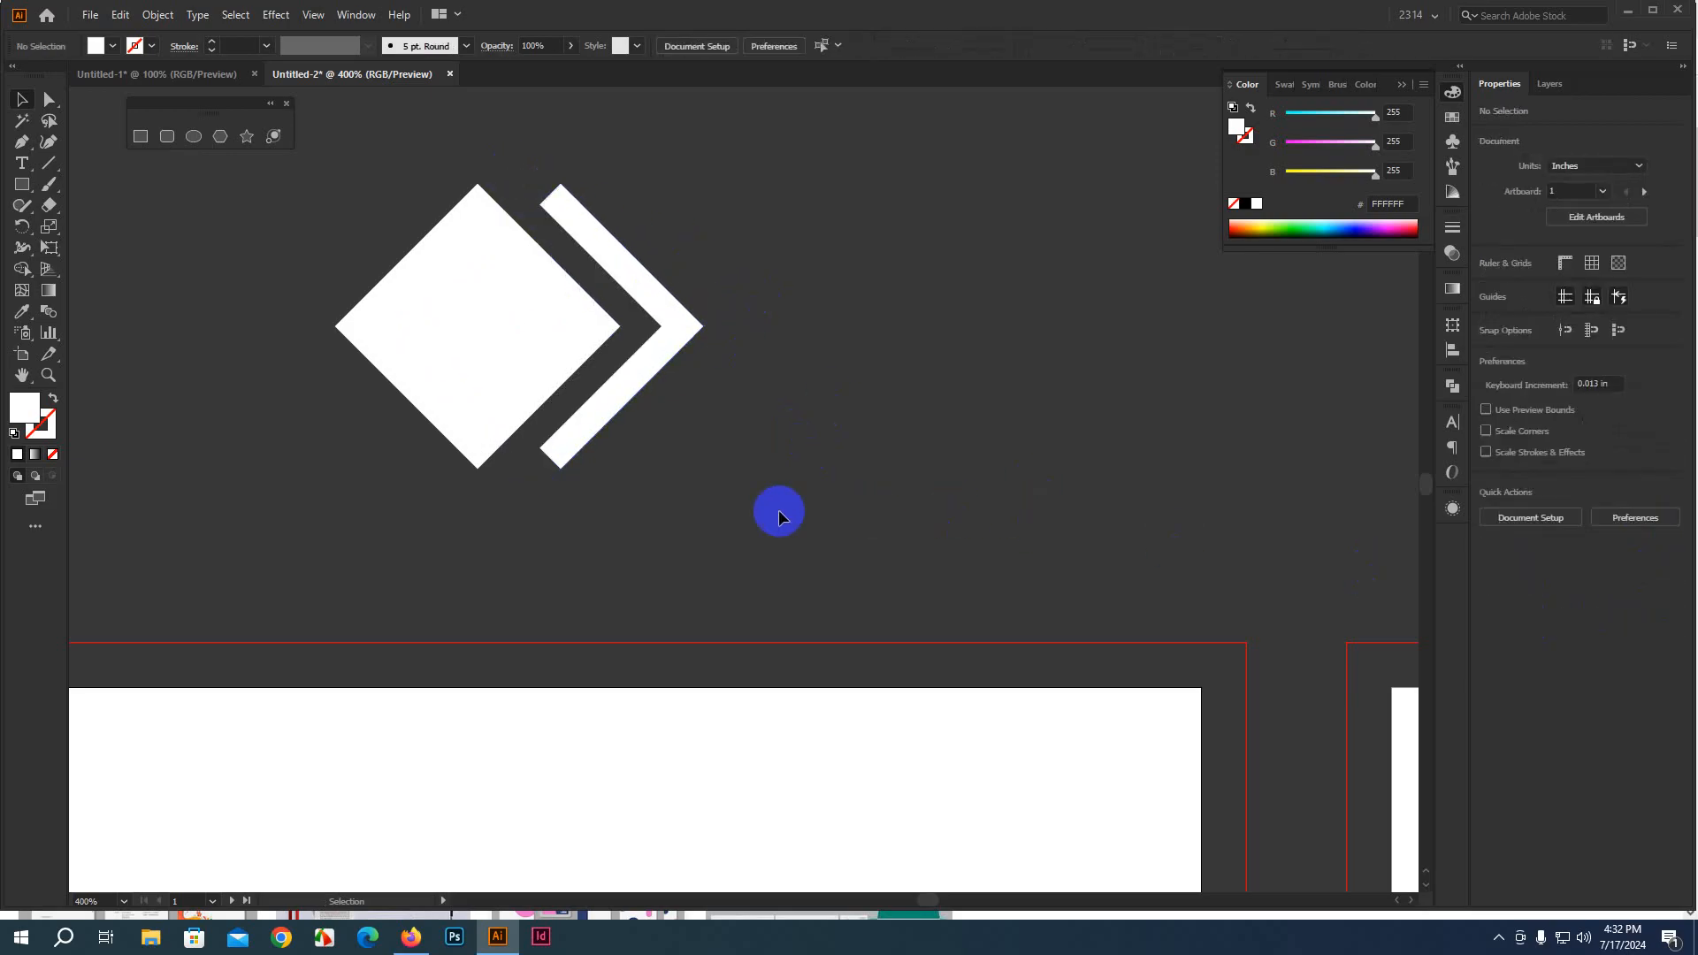
Unite the diamond and chevron with Pathfinder and rotate the combined logo shape 45° counterclockwise
scroll(654, 485, "down", 2)
left_click_drag(747, 483, 741, 450)
left_click_drag(416, 292, 725, 429)
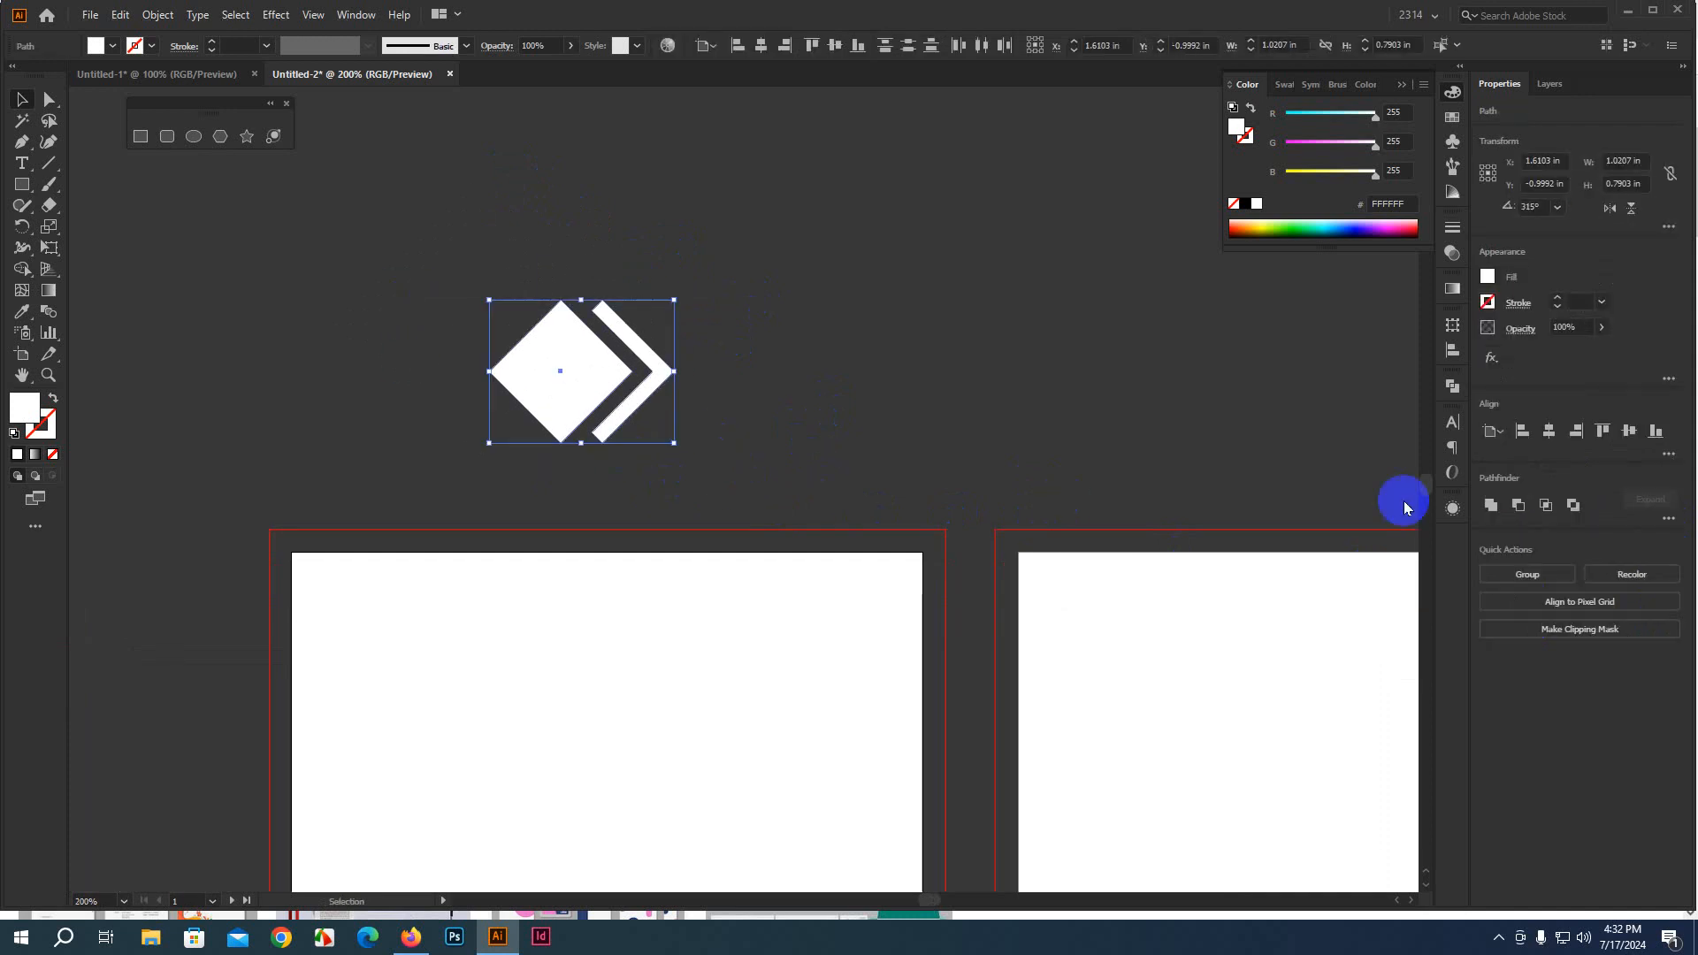
left_click(1490, 504)
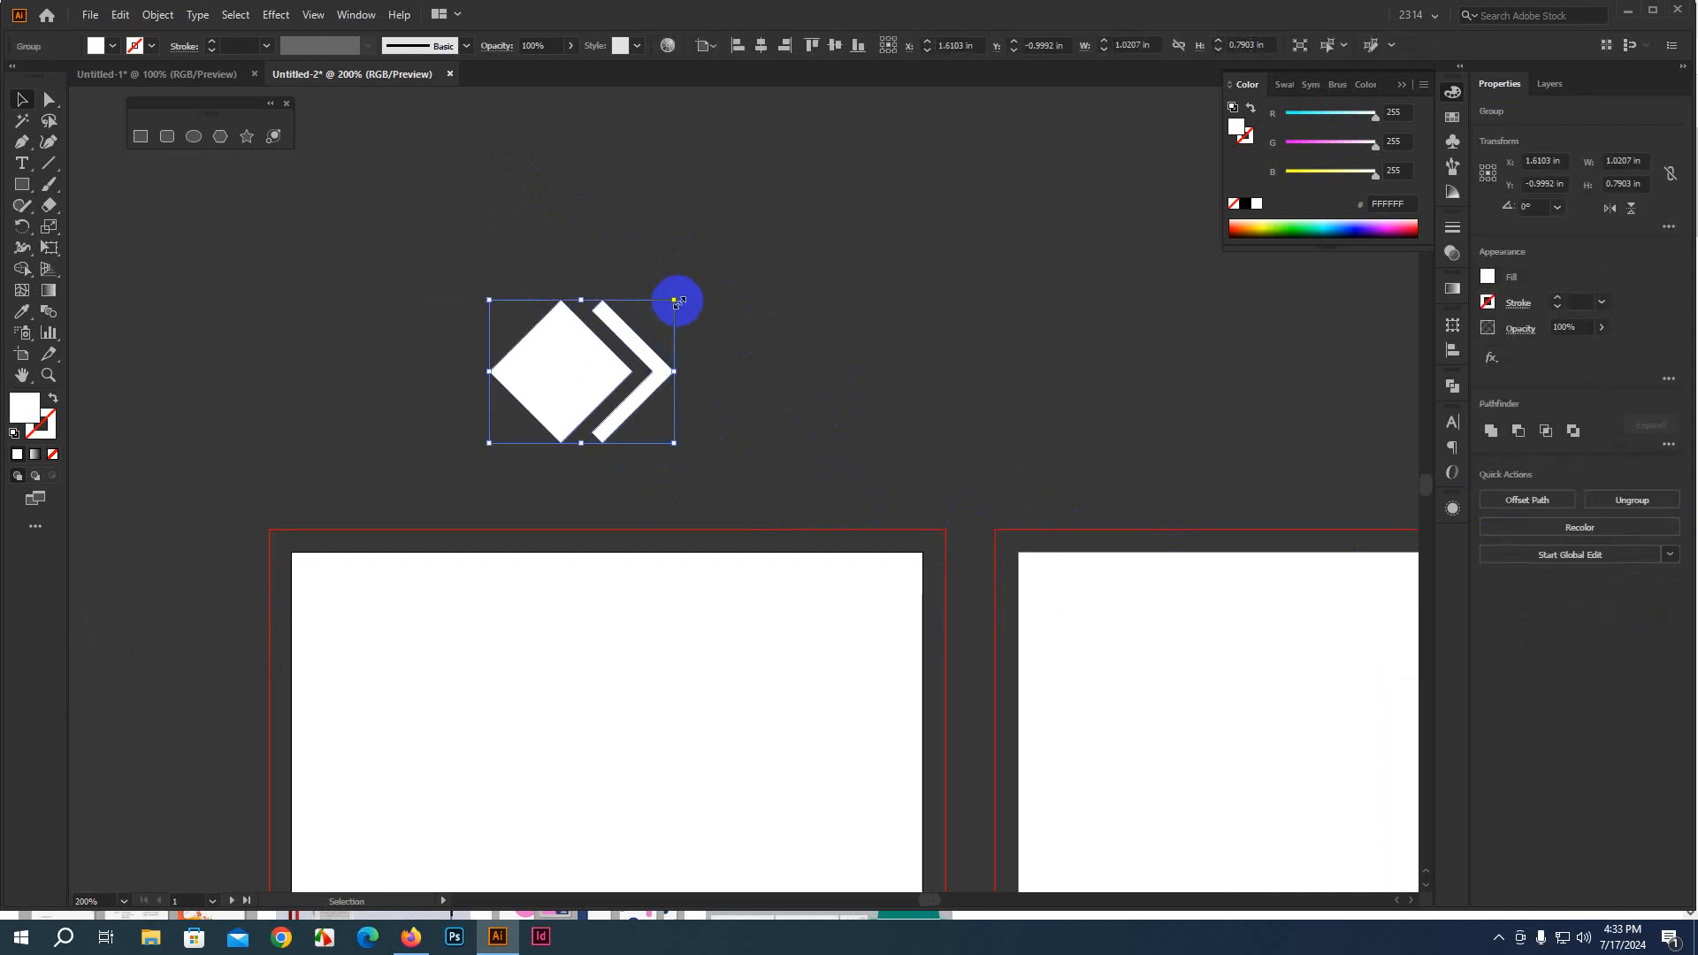
left_click_drag(679, 298, 674, 363)
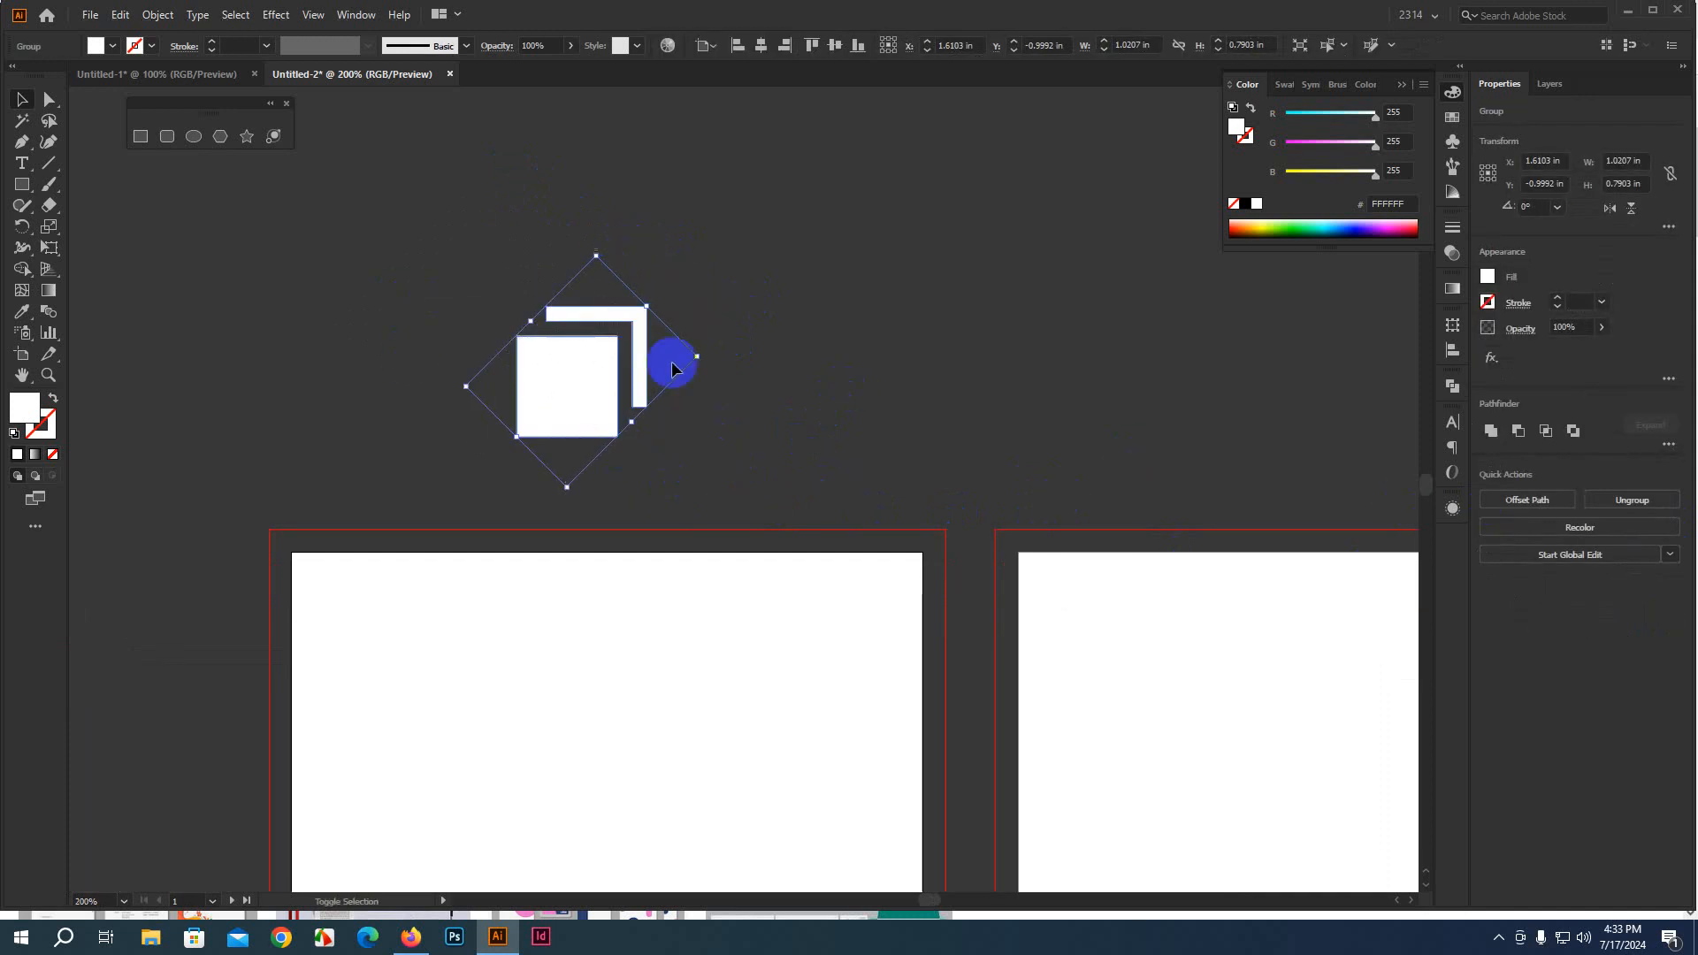
left_click(735, 460)
Move the square-and-corner logo shape farther up, leaving more empty space between it and the first artboard
scroll(760, 478, "down", 1)
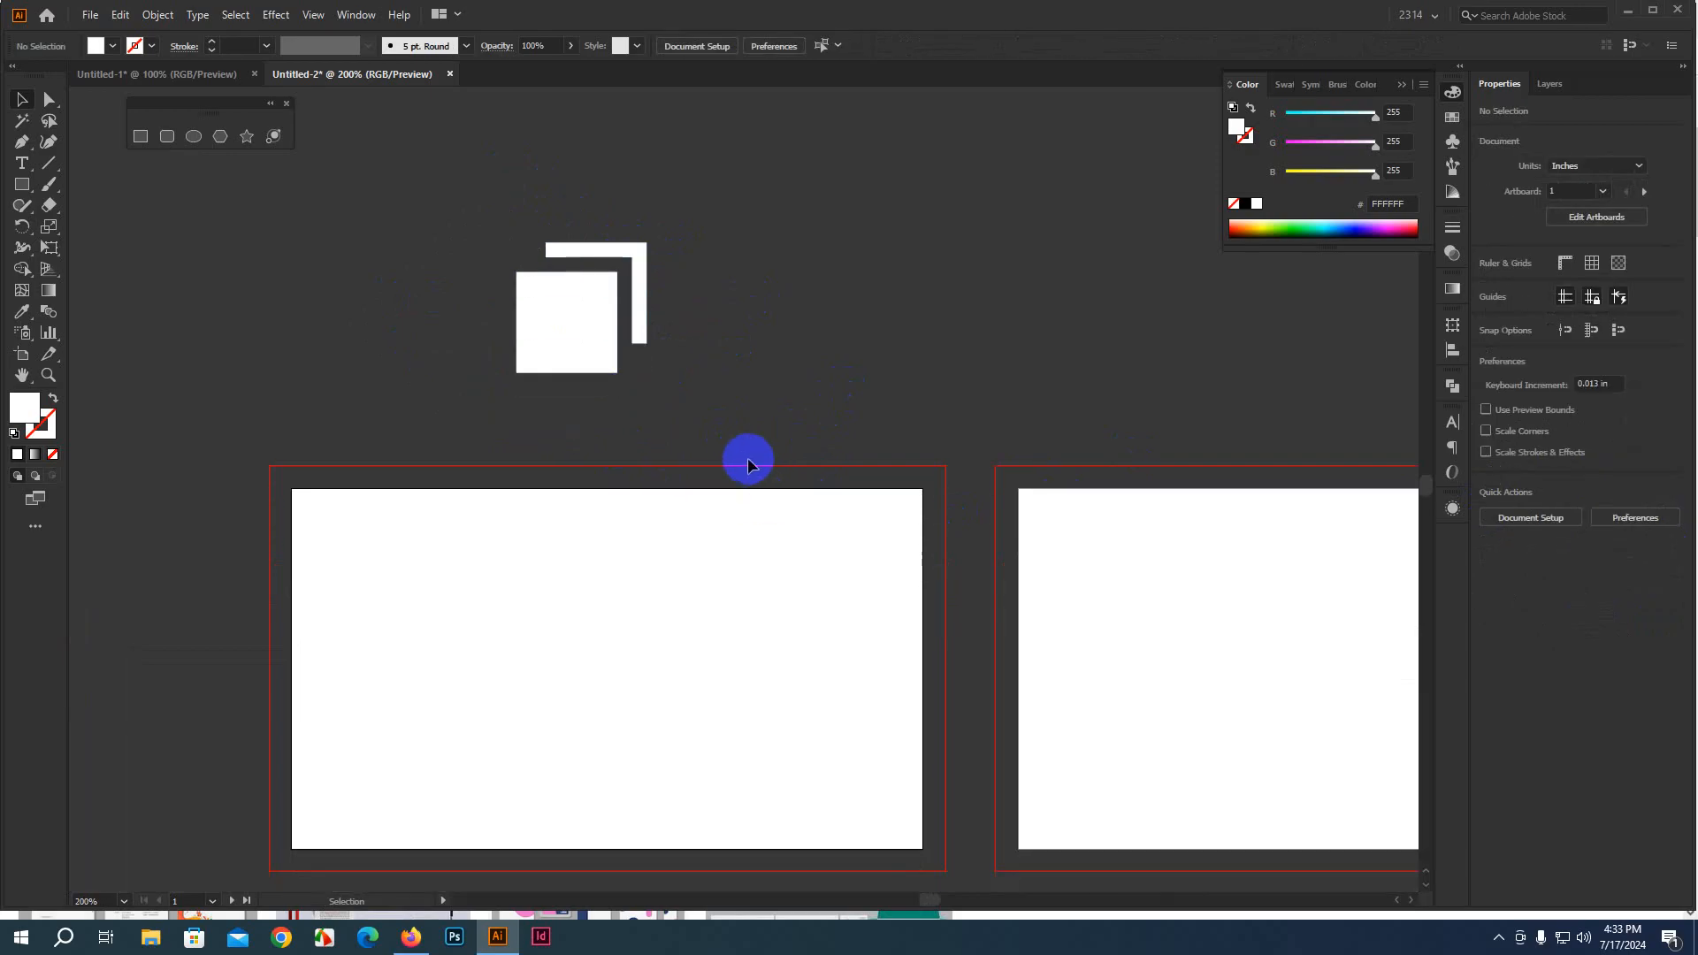
scroll(746, 459, "up", 1)
left_click_drag(531, 430, 582, 294)
scroll(831, 416, "up", 4)
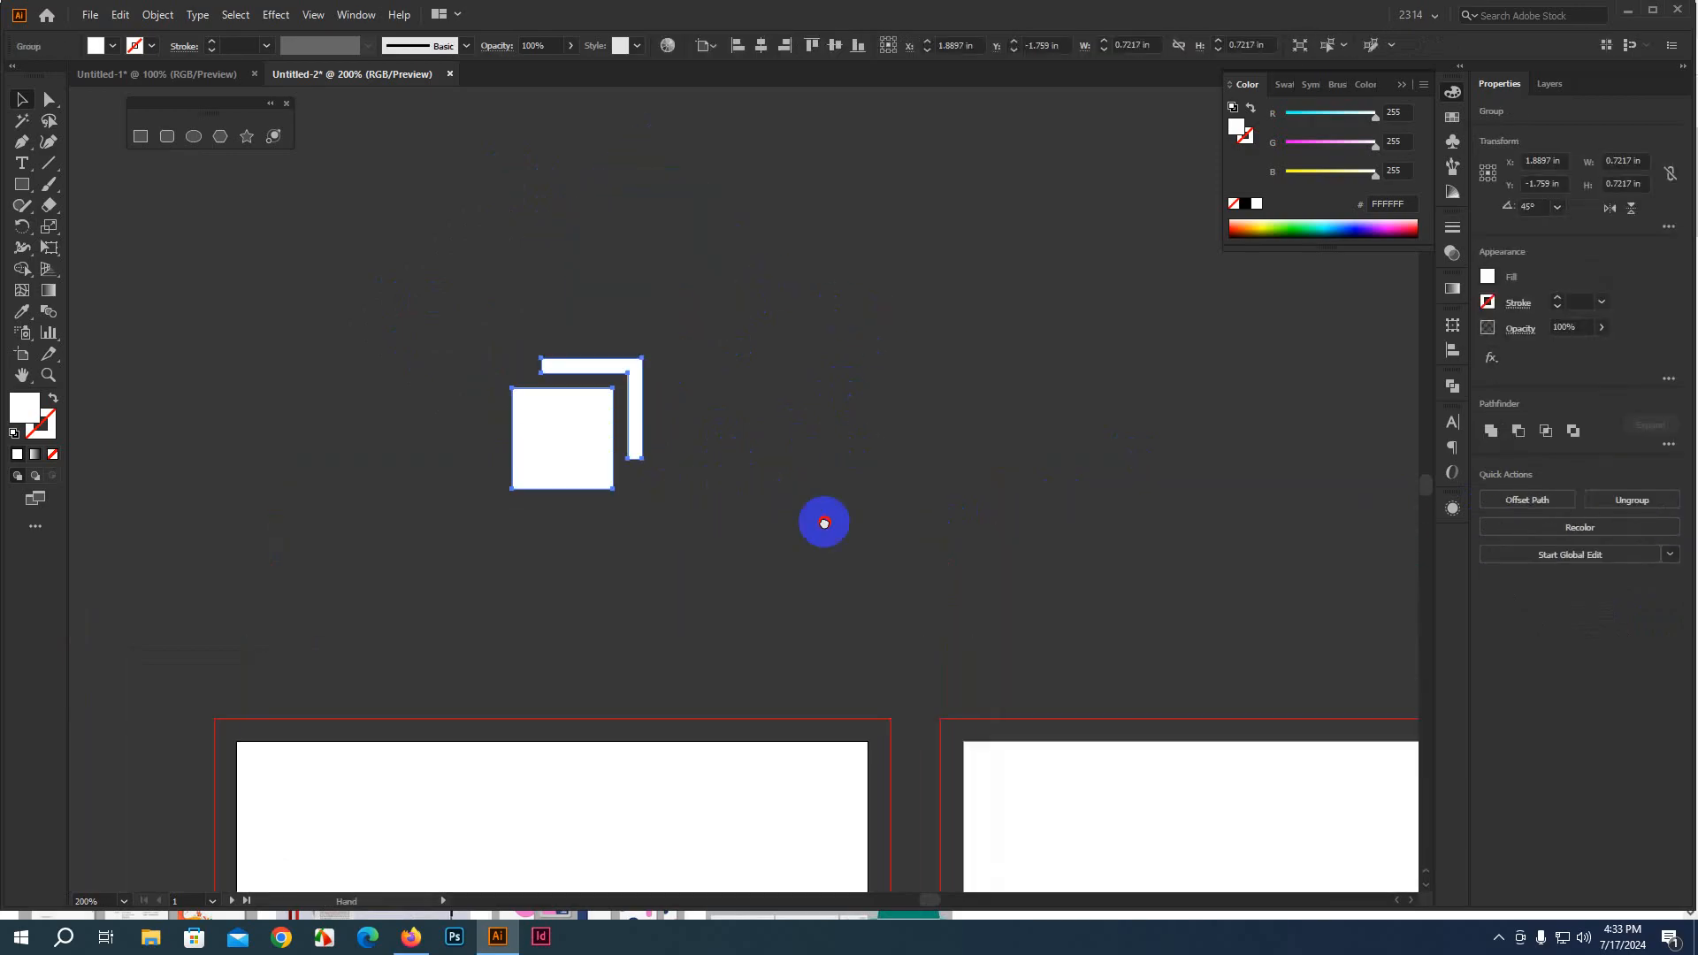
left_click_drag(567, 449, 581, 332)
left_click(715, 370)
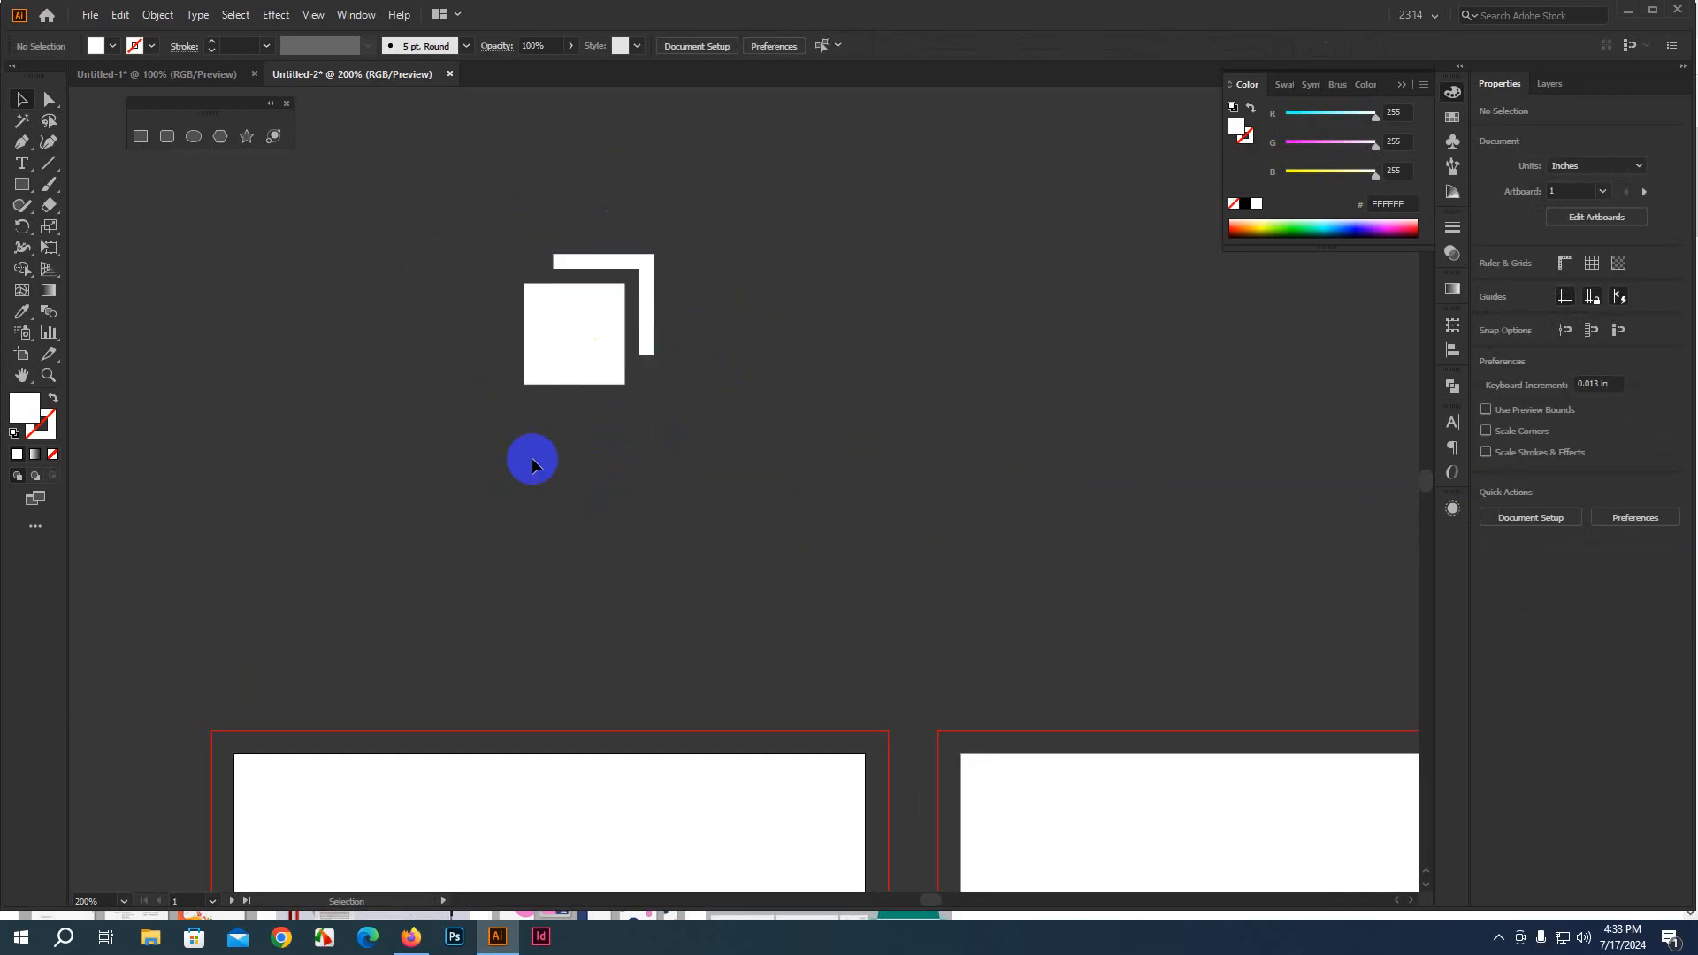
scroll(532, 459, "up", 1)
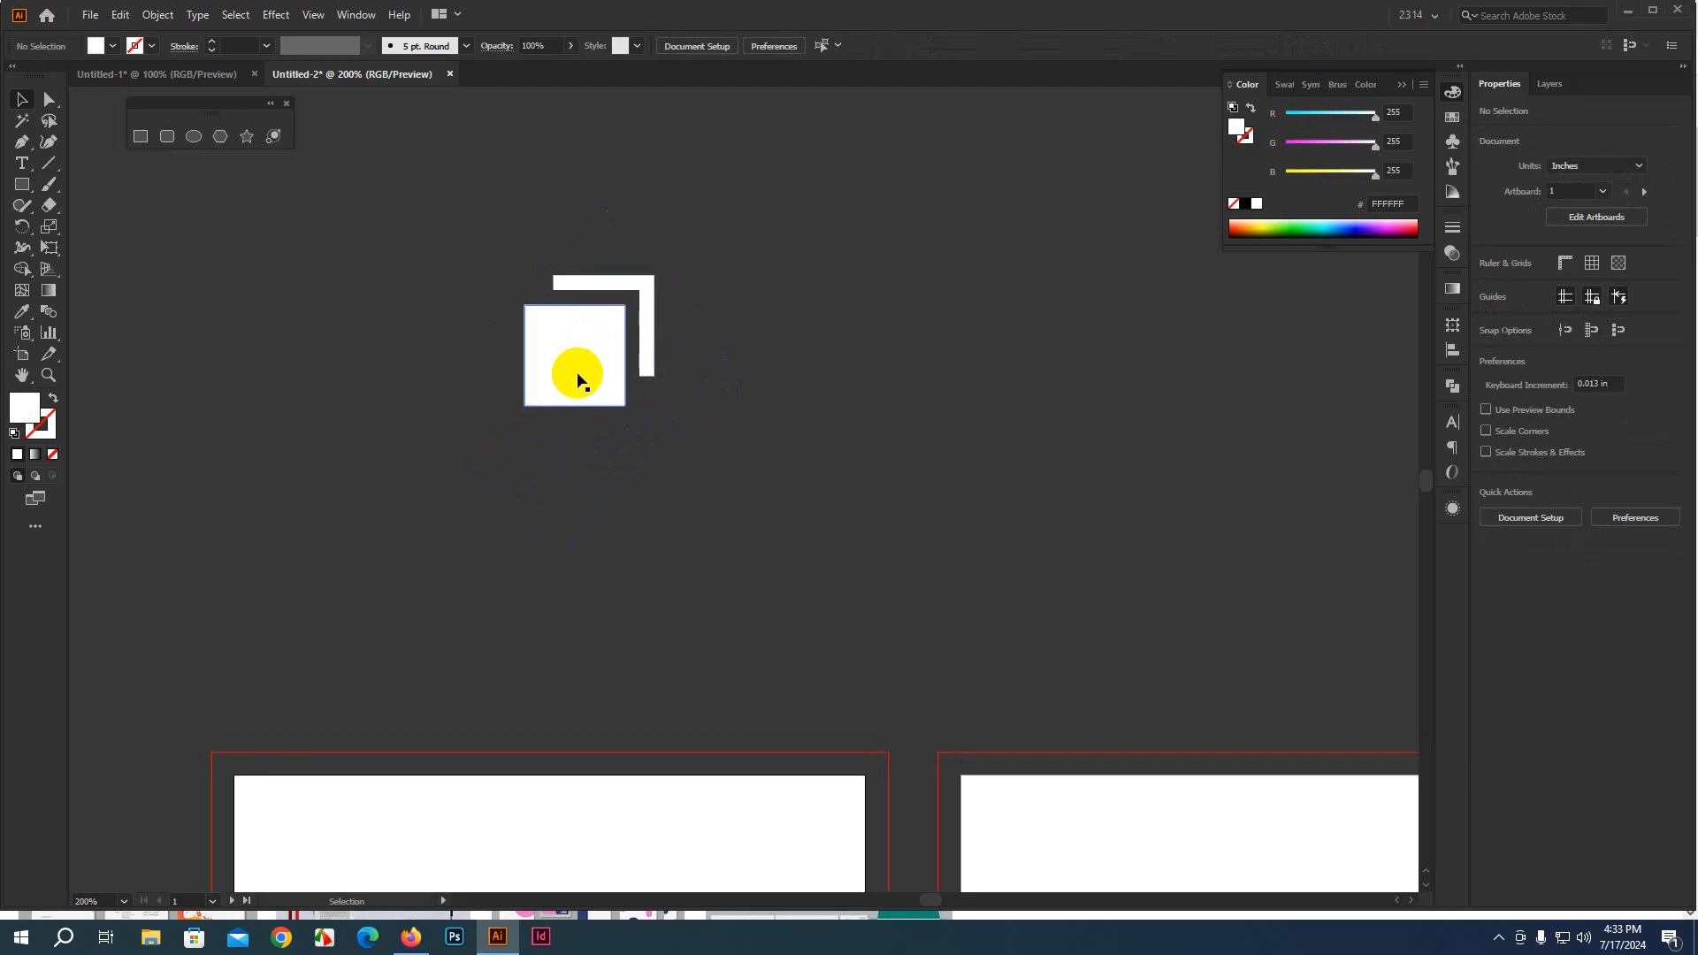
Shift the square-and-corner logo mark slightly higher above the first artboard and deselect it
left_click_drag(505, 317, 592, 371)
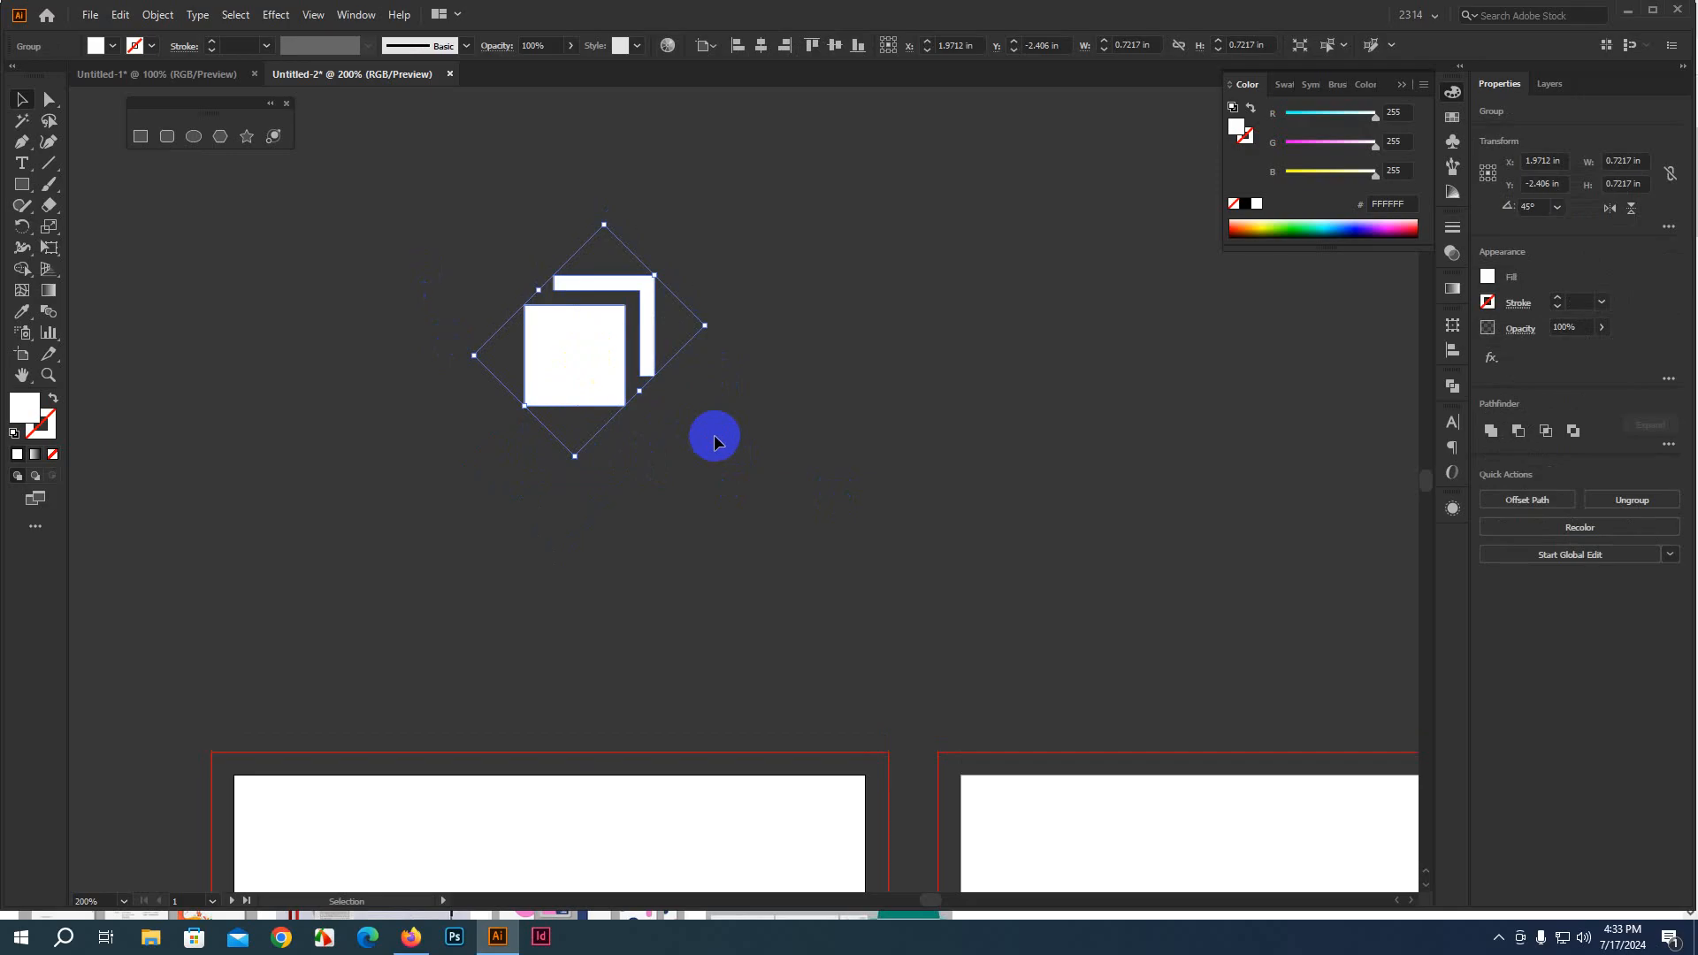
scroll(698, 438, "up", 2)
left_click_drag(589, 432, 594, 301)
left_click(784, 455)
scroll(587, 508, "down", 1)
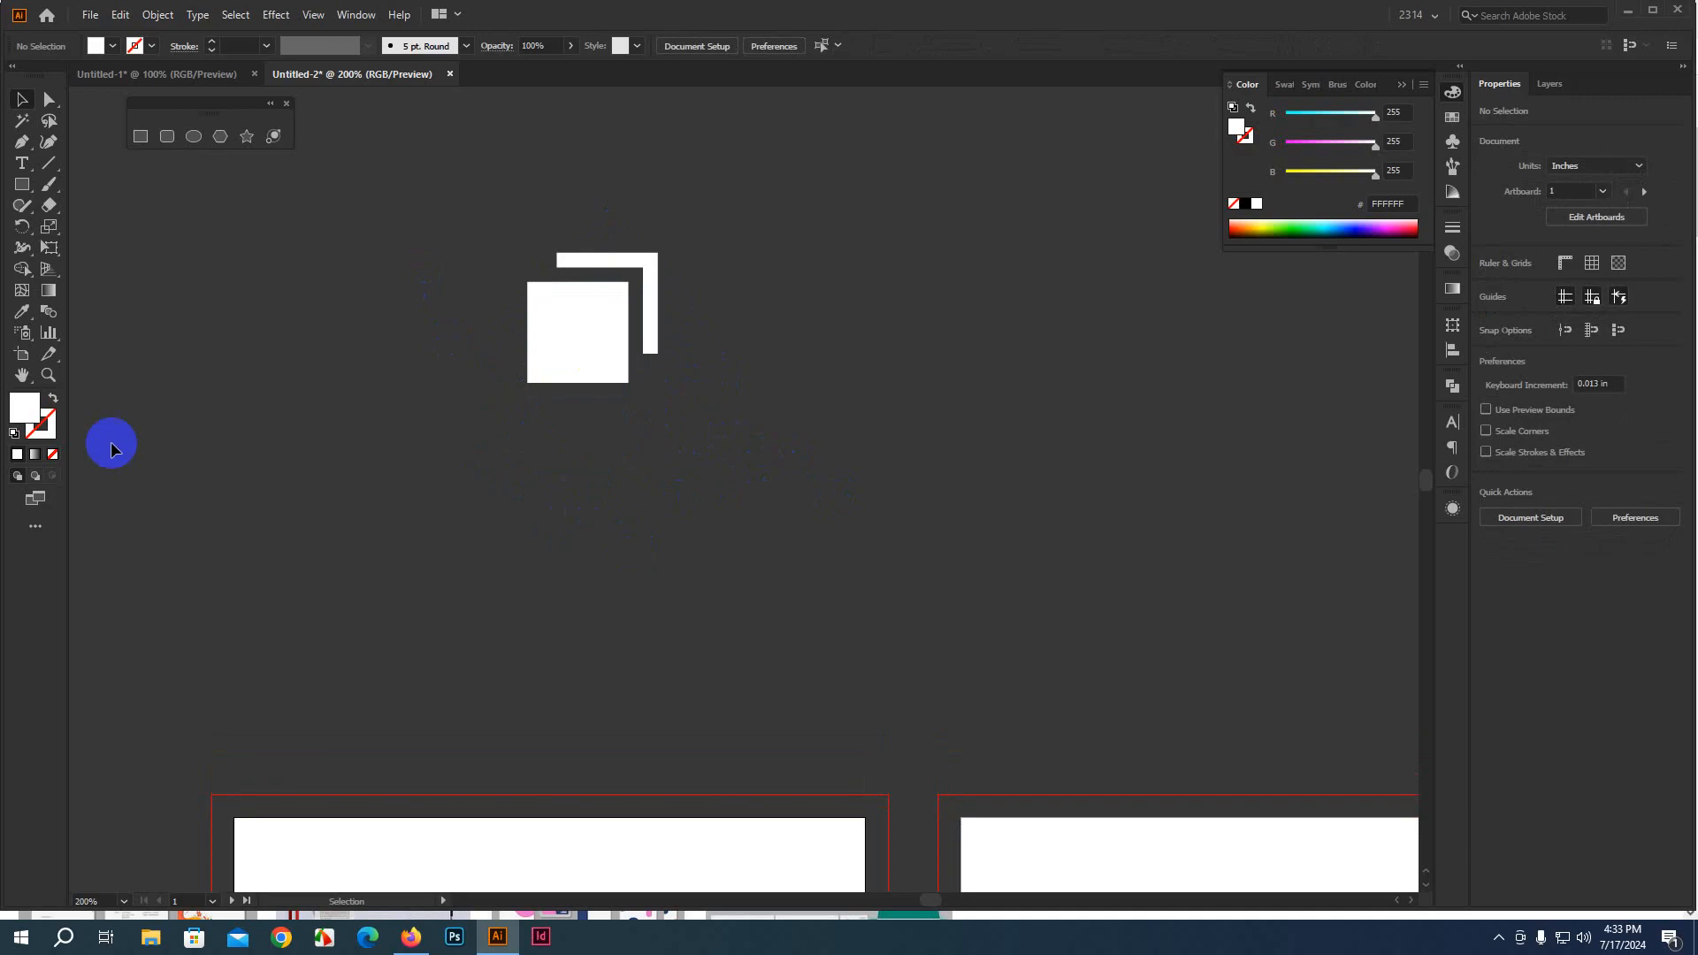
Add the text "logo here" and scale it up to about 38 pt, placing it beneath the square-and-corner mark
left_click(22, 163)
left_click(363, 468)
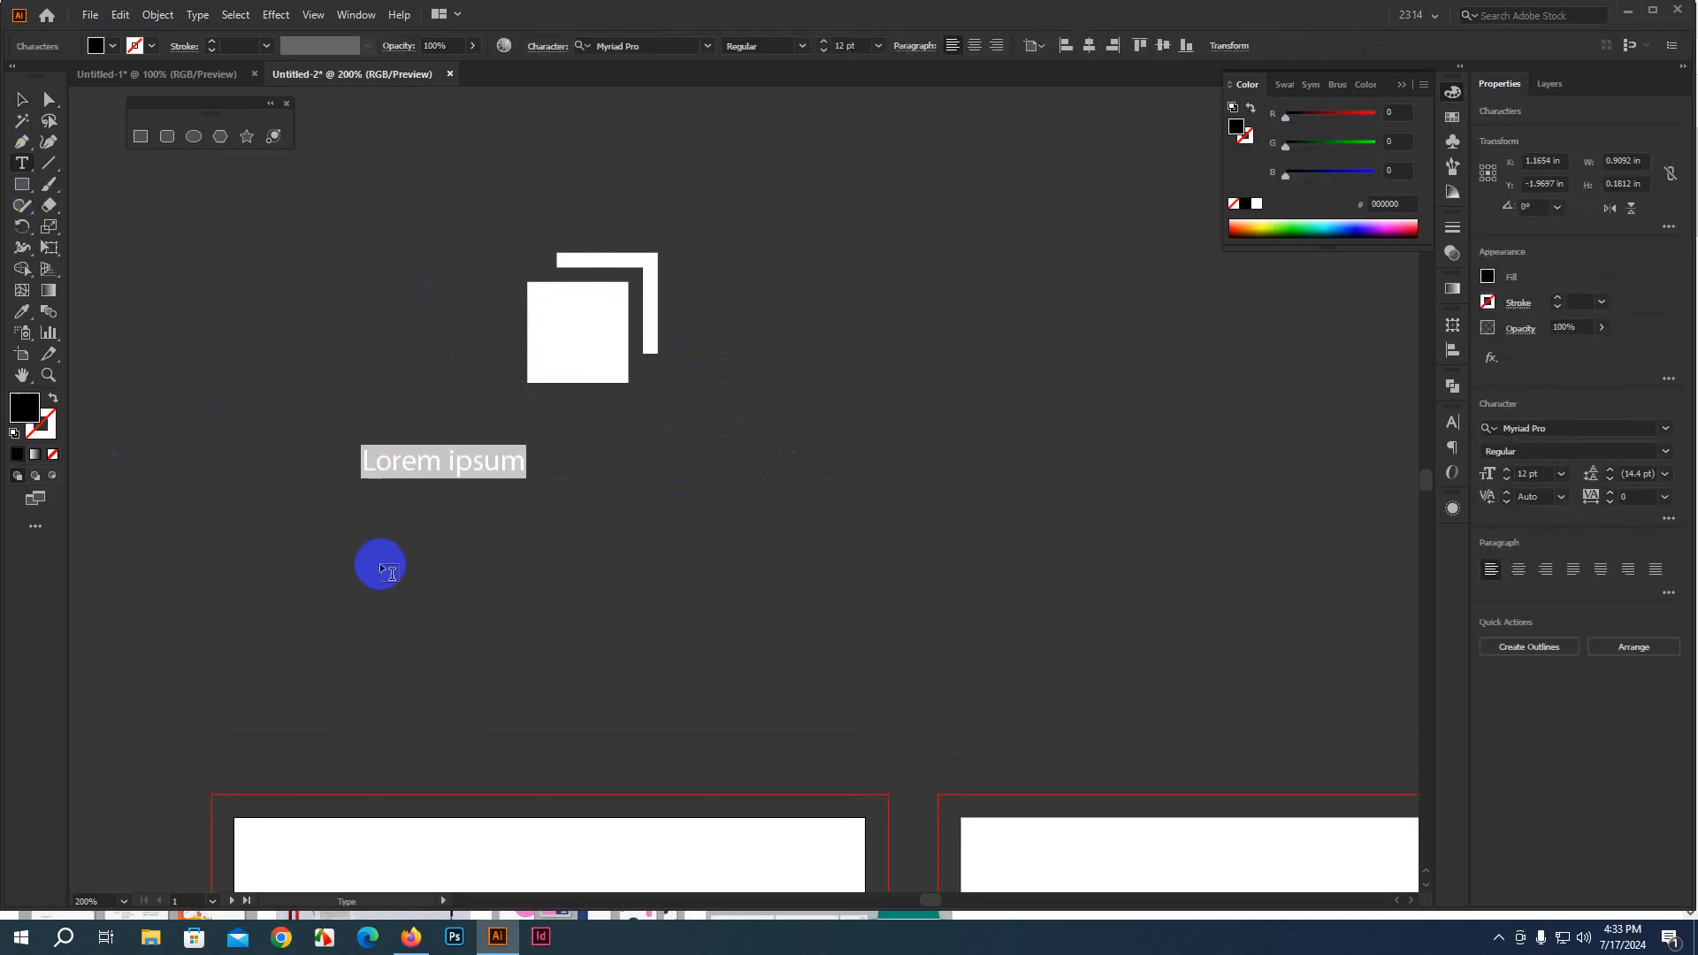
type("logo")
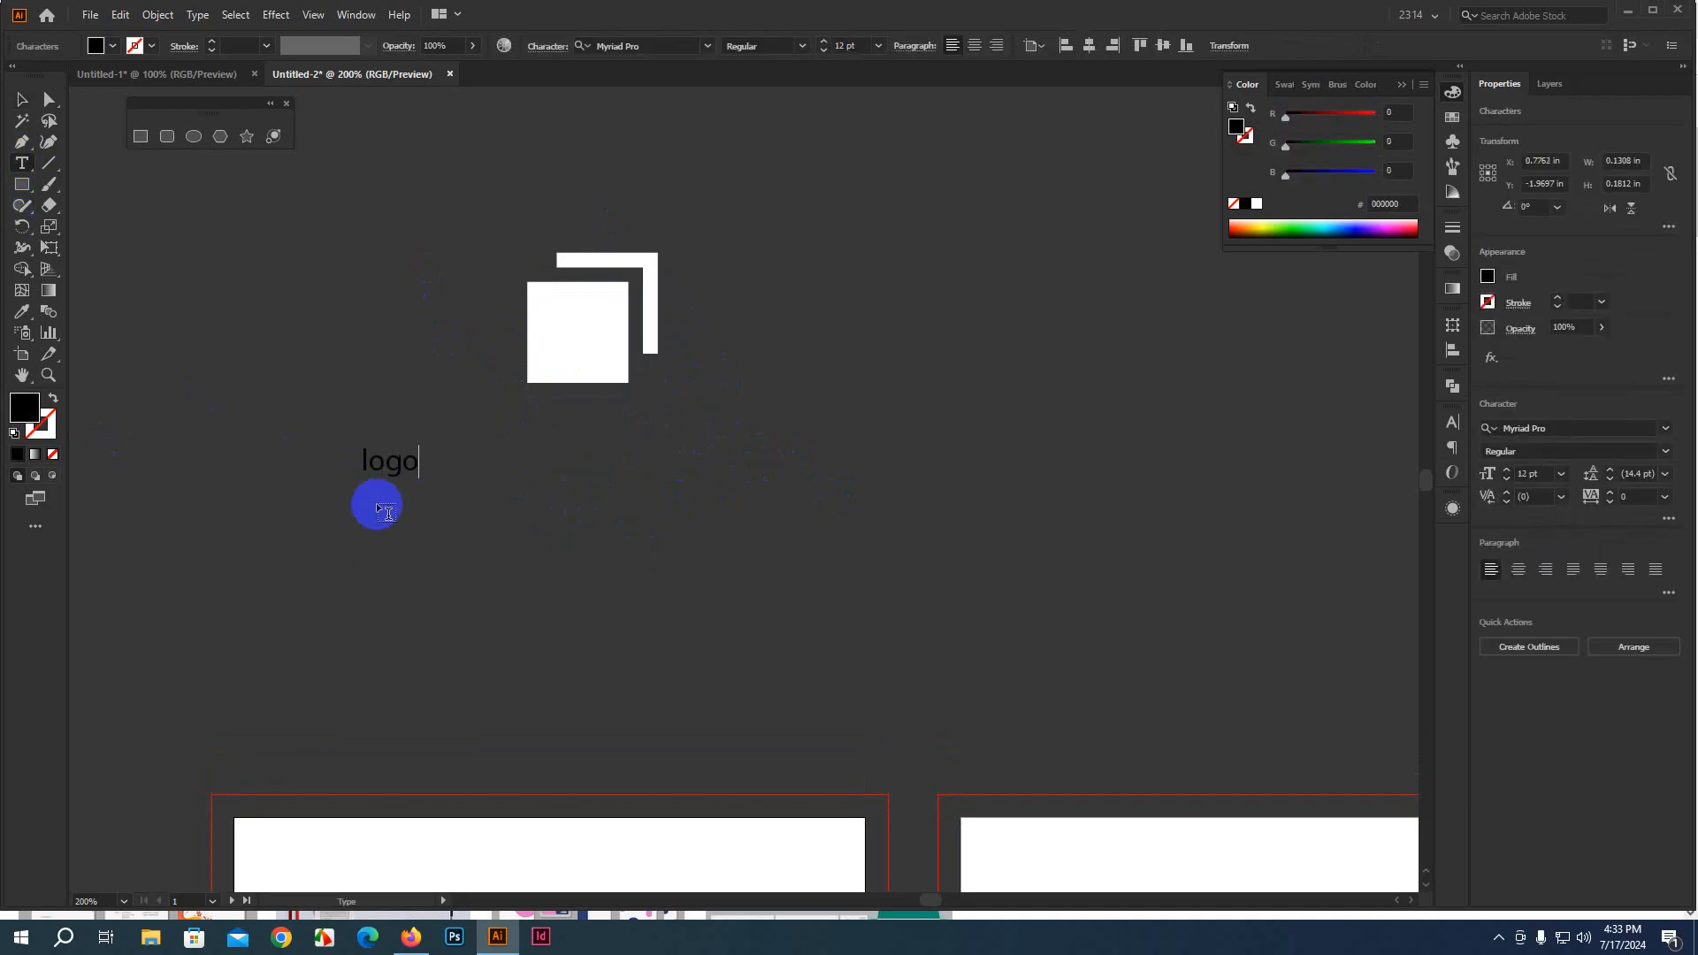
type(" here")
left_click(22, 99)
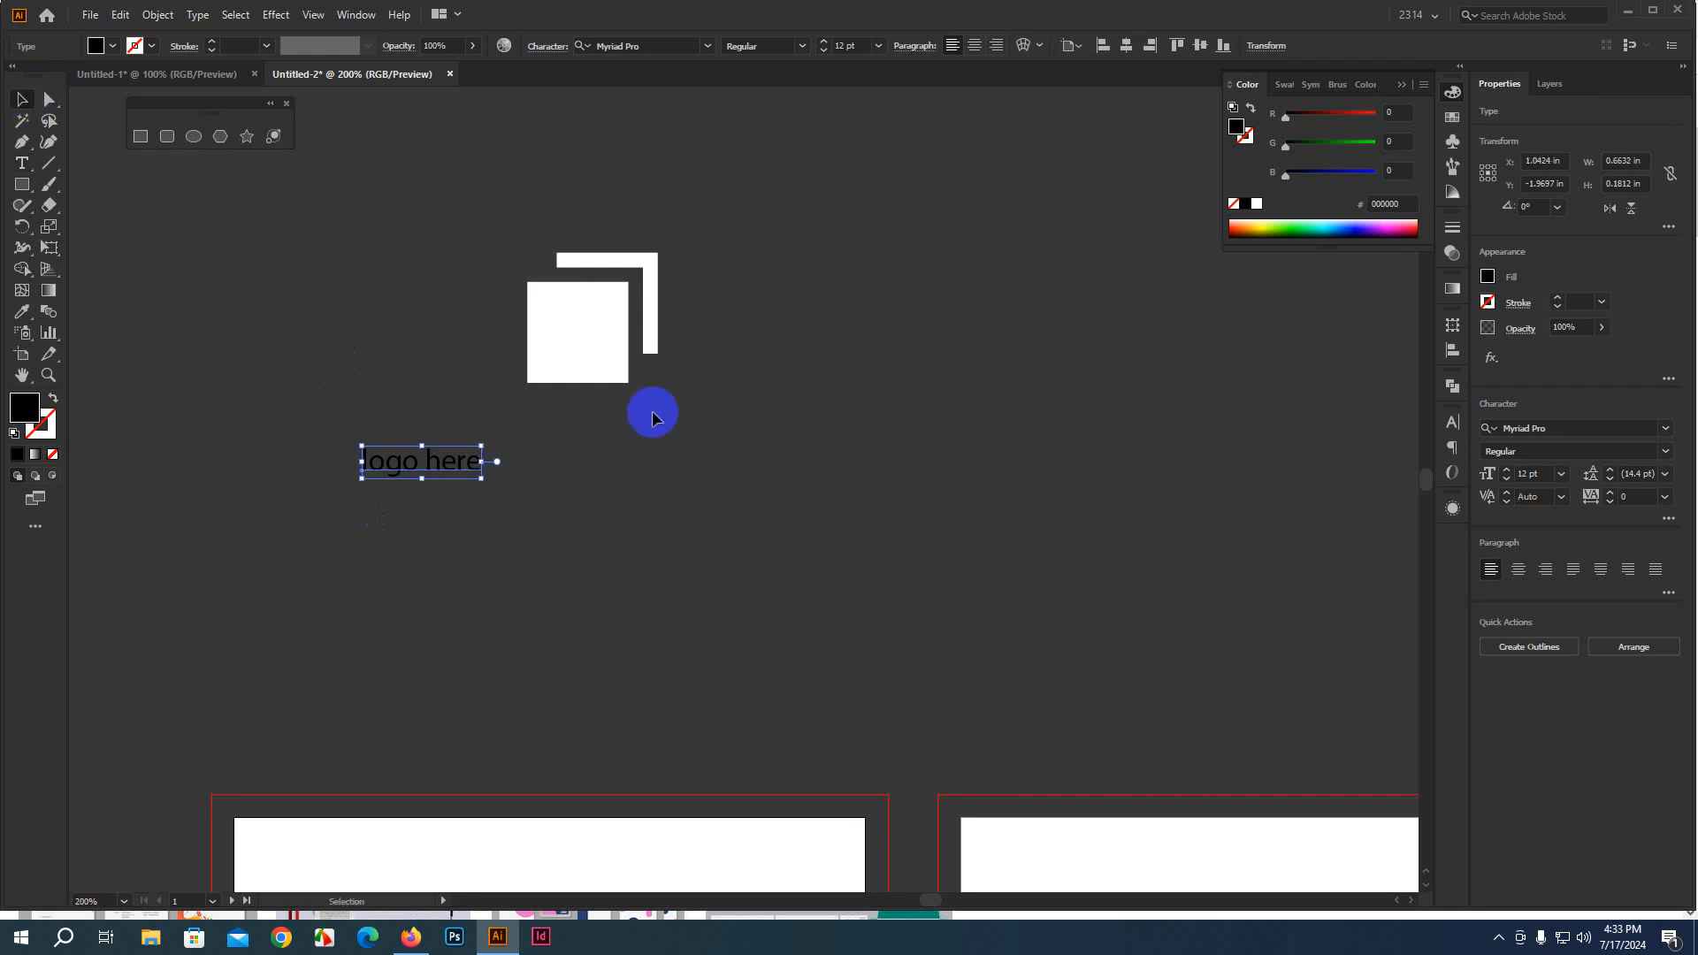
left_click_drag(478, 480, 742, 549)
left_click_drag(623, 507, 681, 465)
left_click(819, 496)
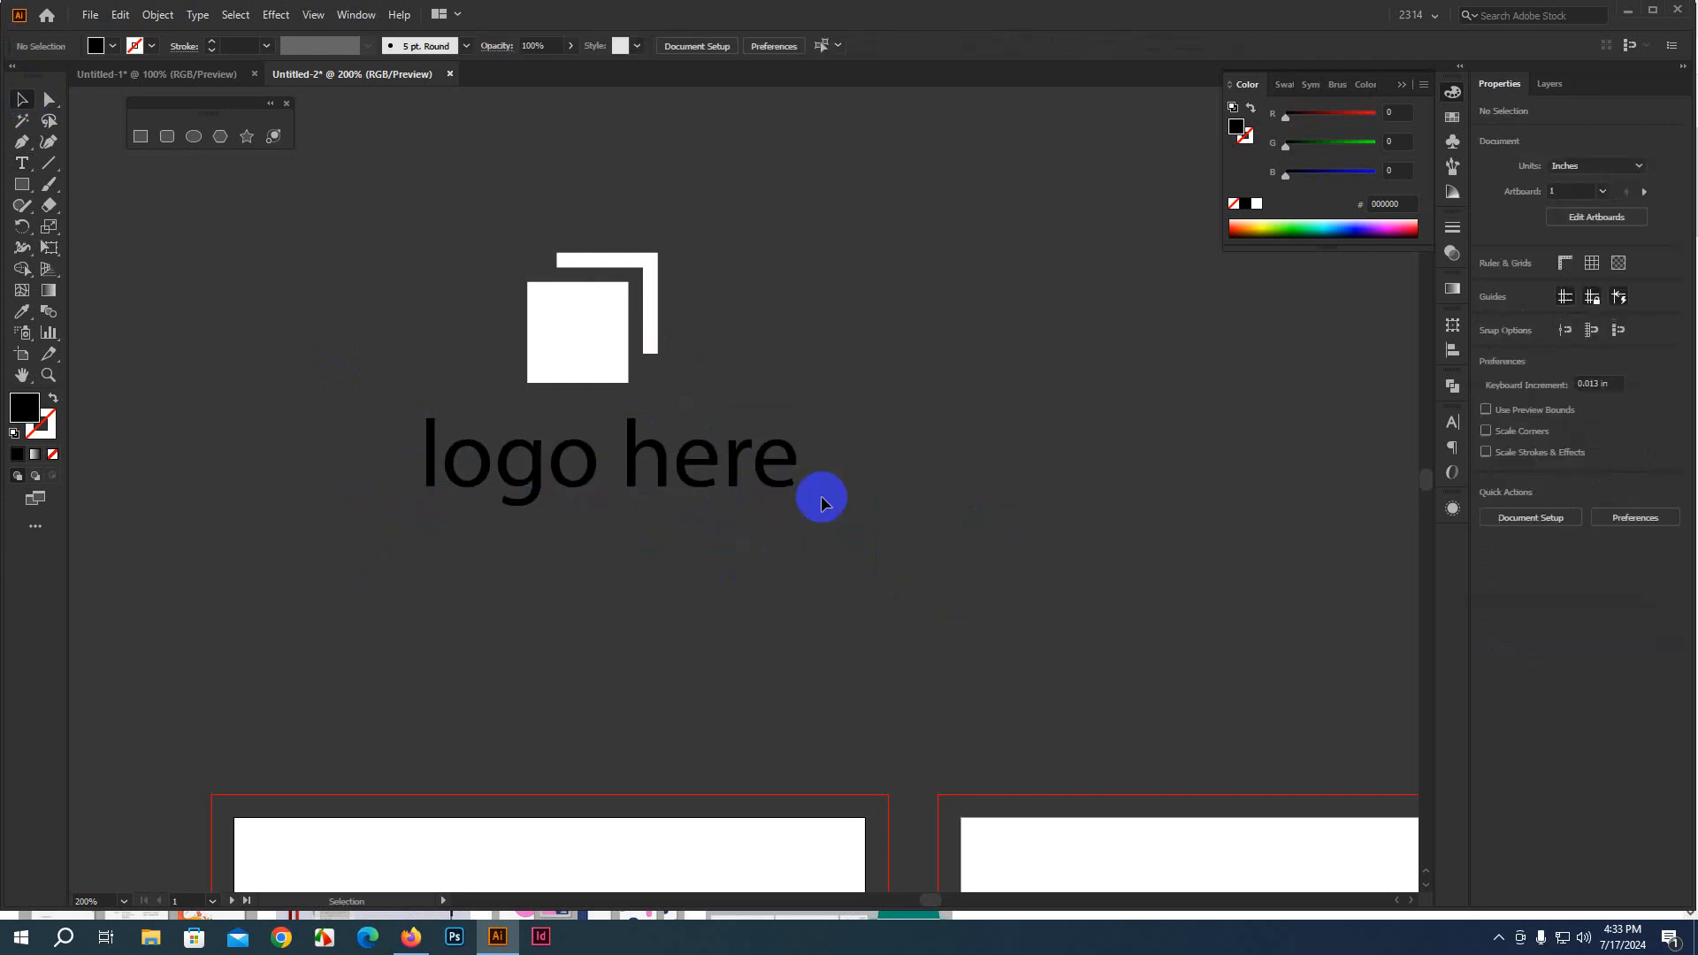
Set the "logo here" text in Montserrat Bold and apply All Caps
left_click(625, 455)
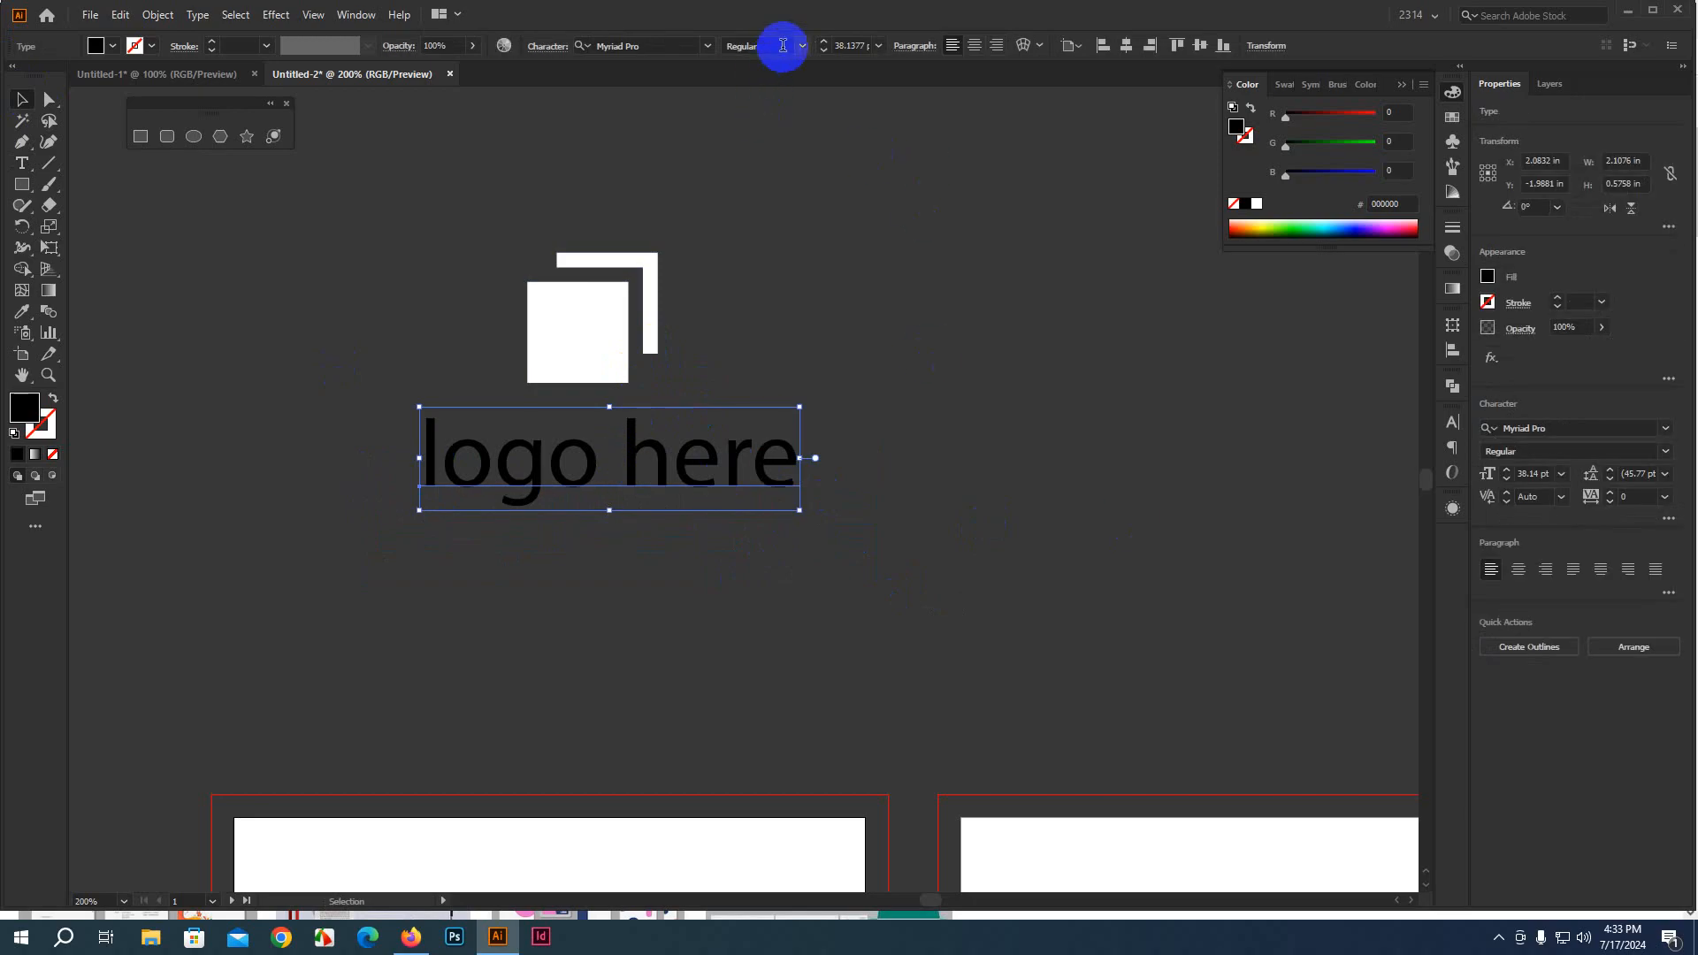
left_click(672, 49)
type("mont")
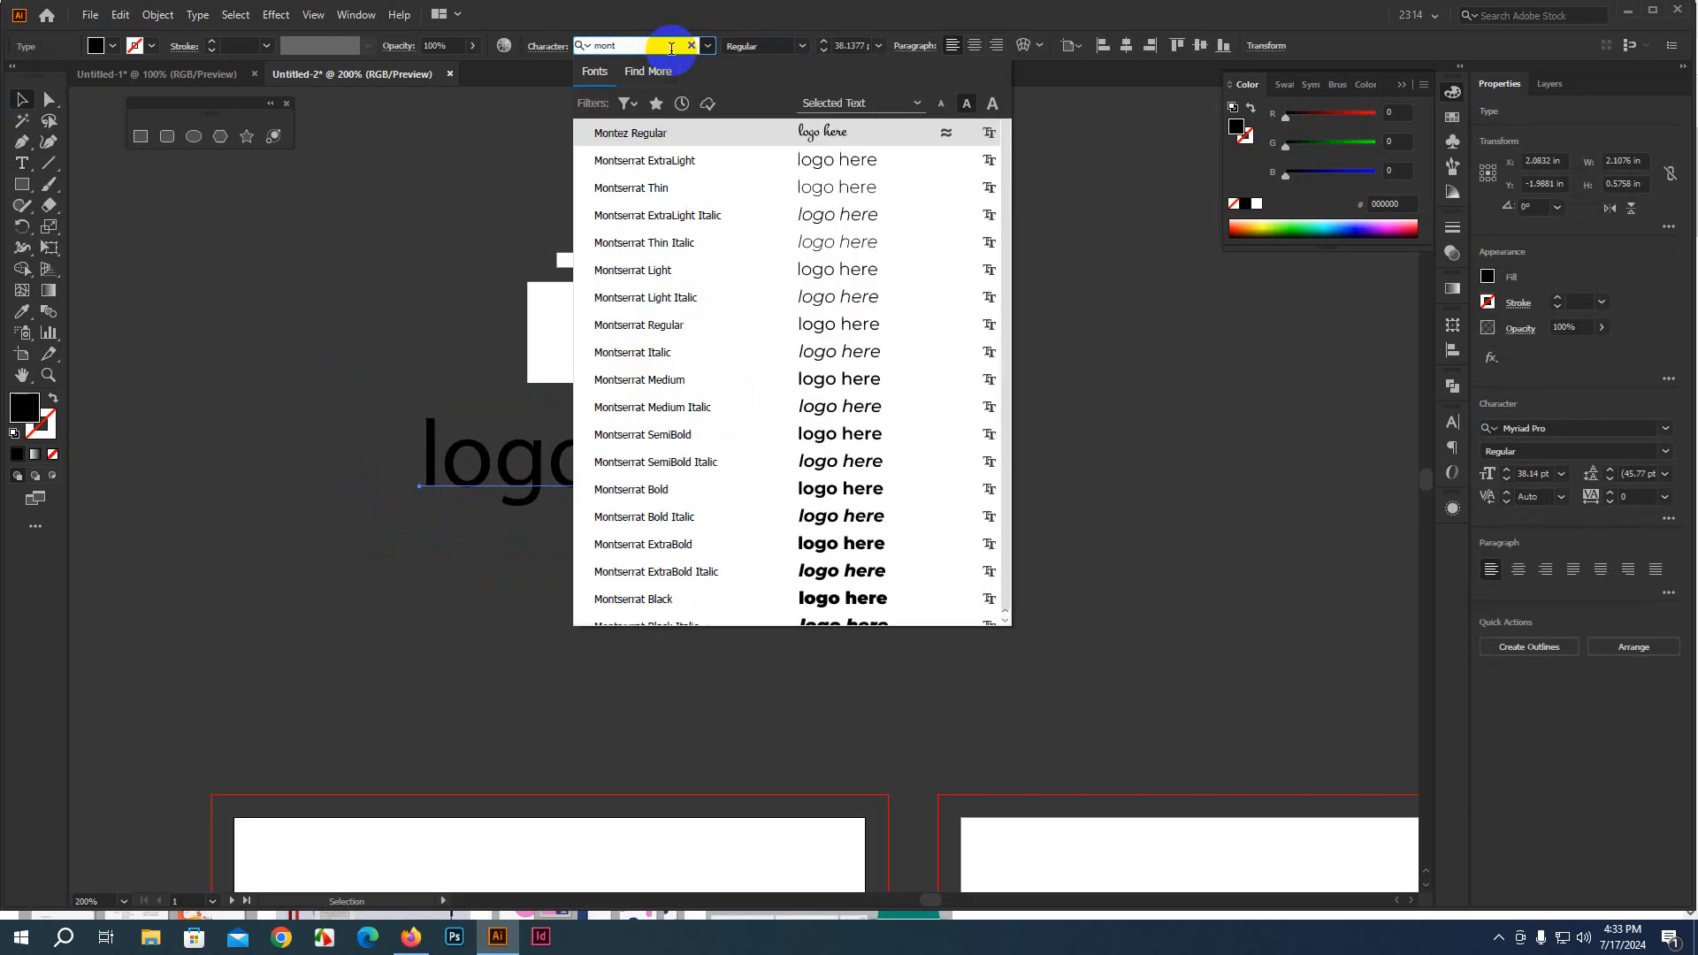
left_click(608, 489)
left_click(536, 46)
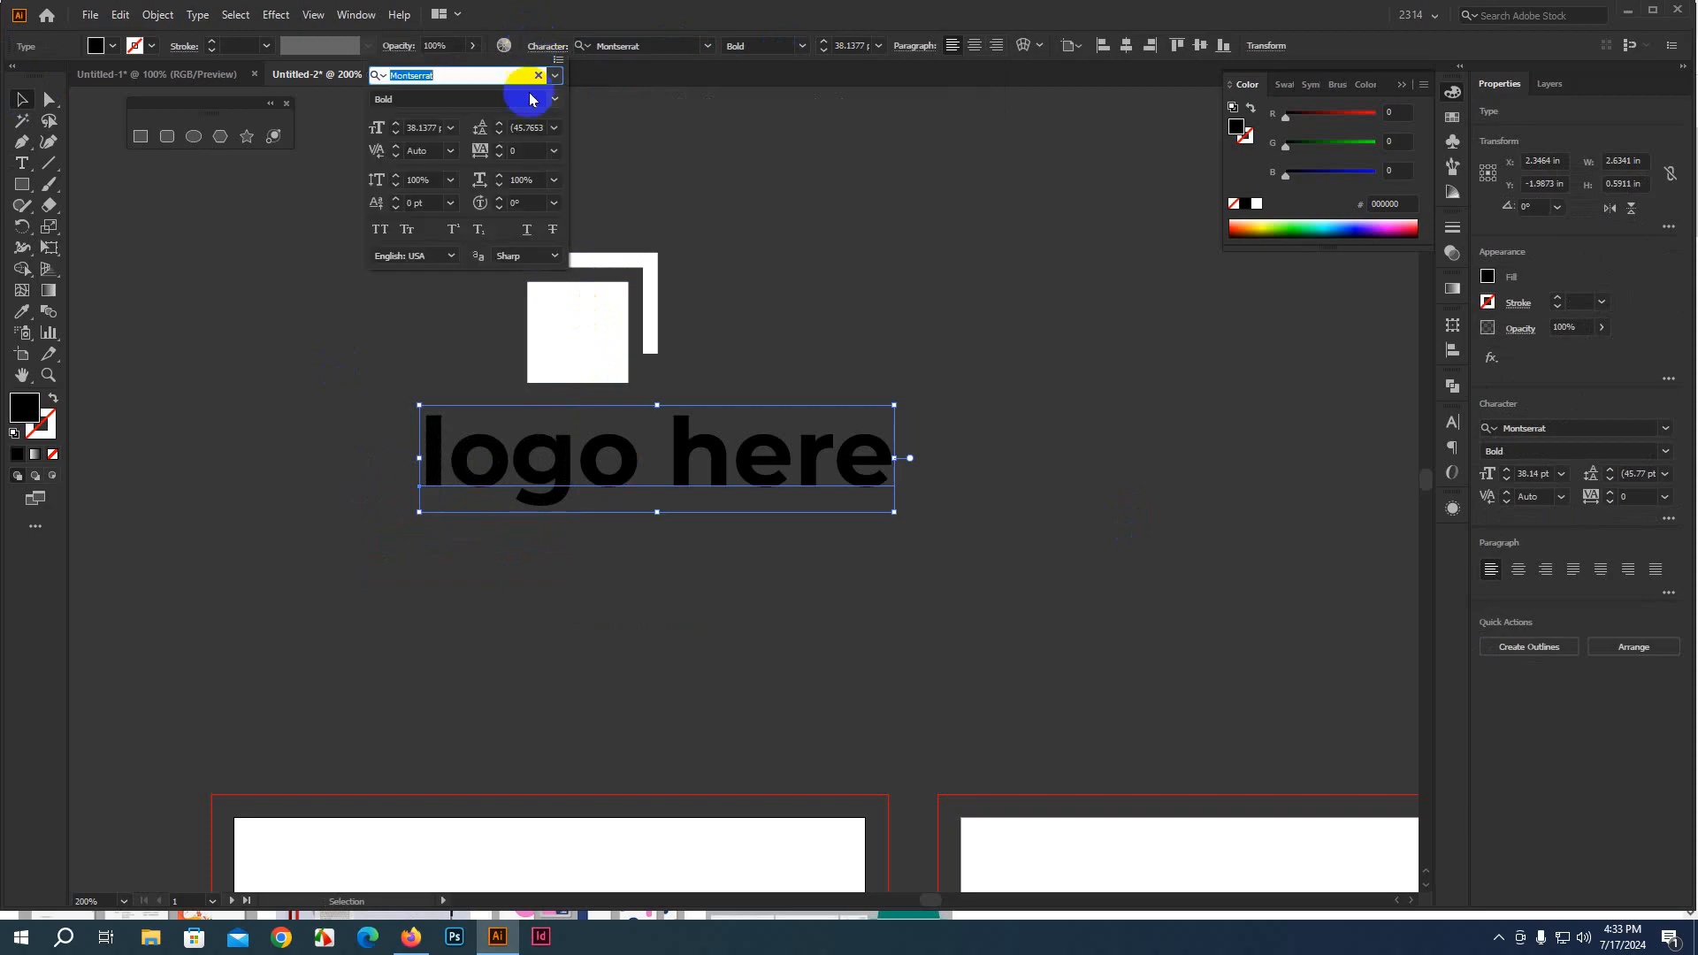
left_click(392, 234)
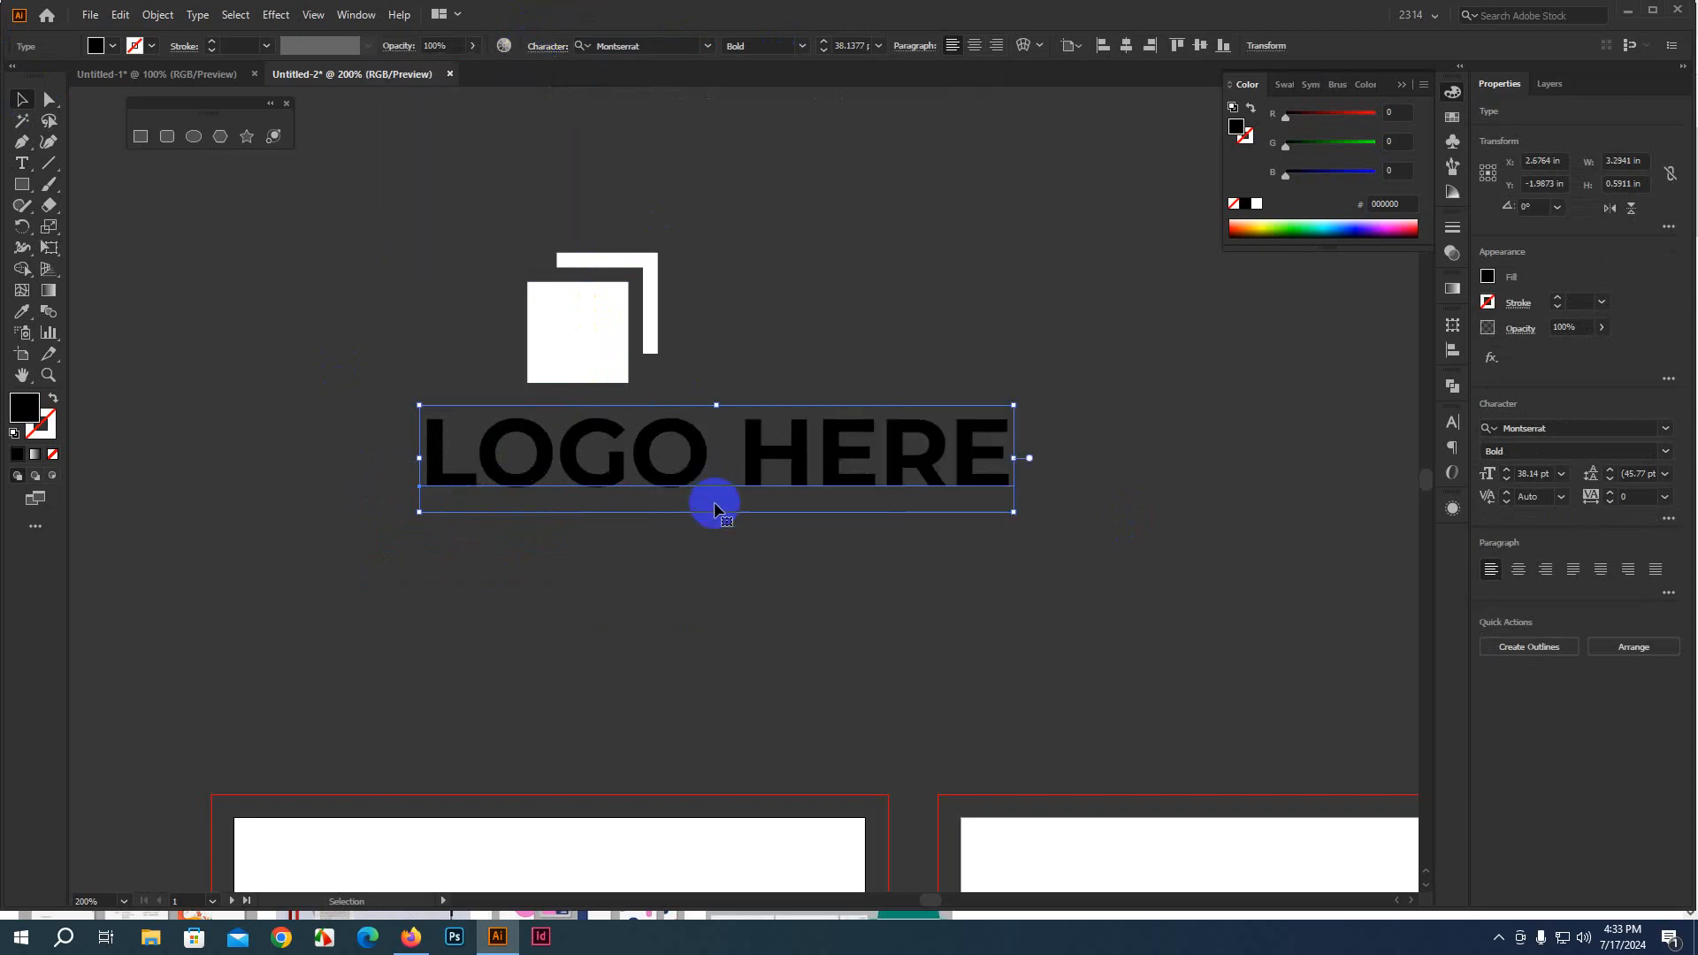
Reduce the LOGO HERE text to 28 pt and reposition it under the logo mark
left_click_drag(726, 496, 614, 473)
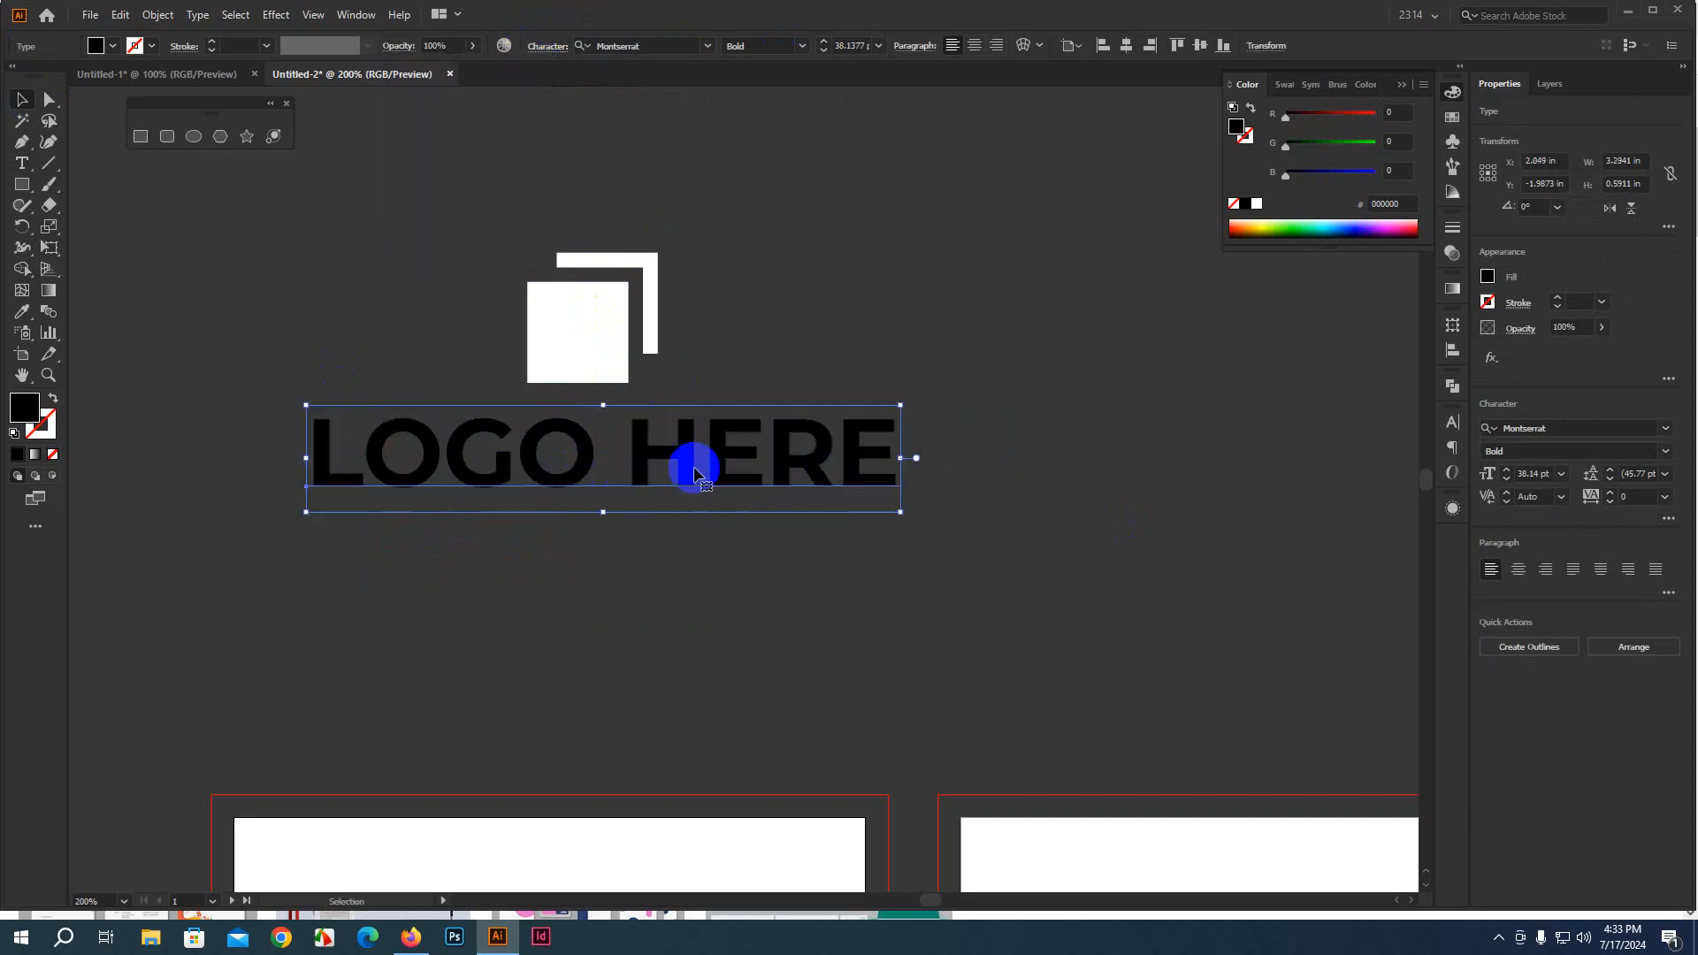
left_click_drag(896, 510, 862, 489)
left_click_drag(595, 448, 644, 462)
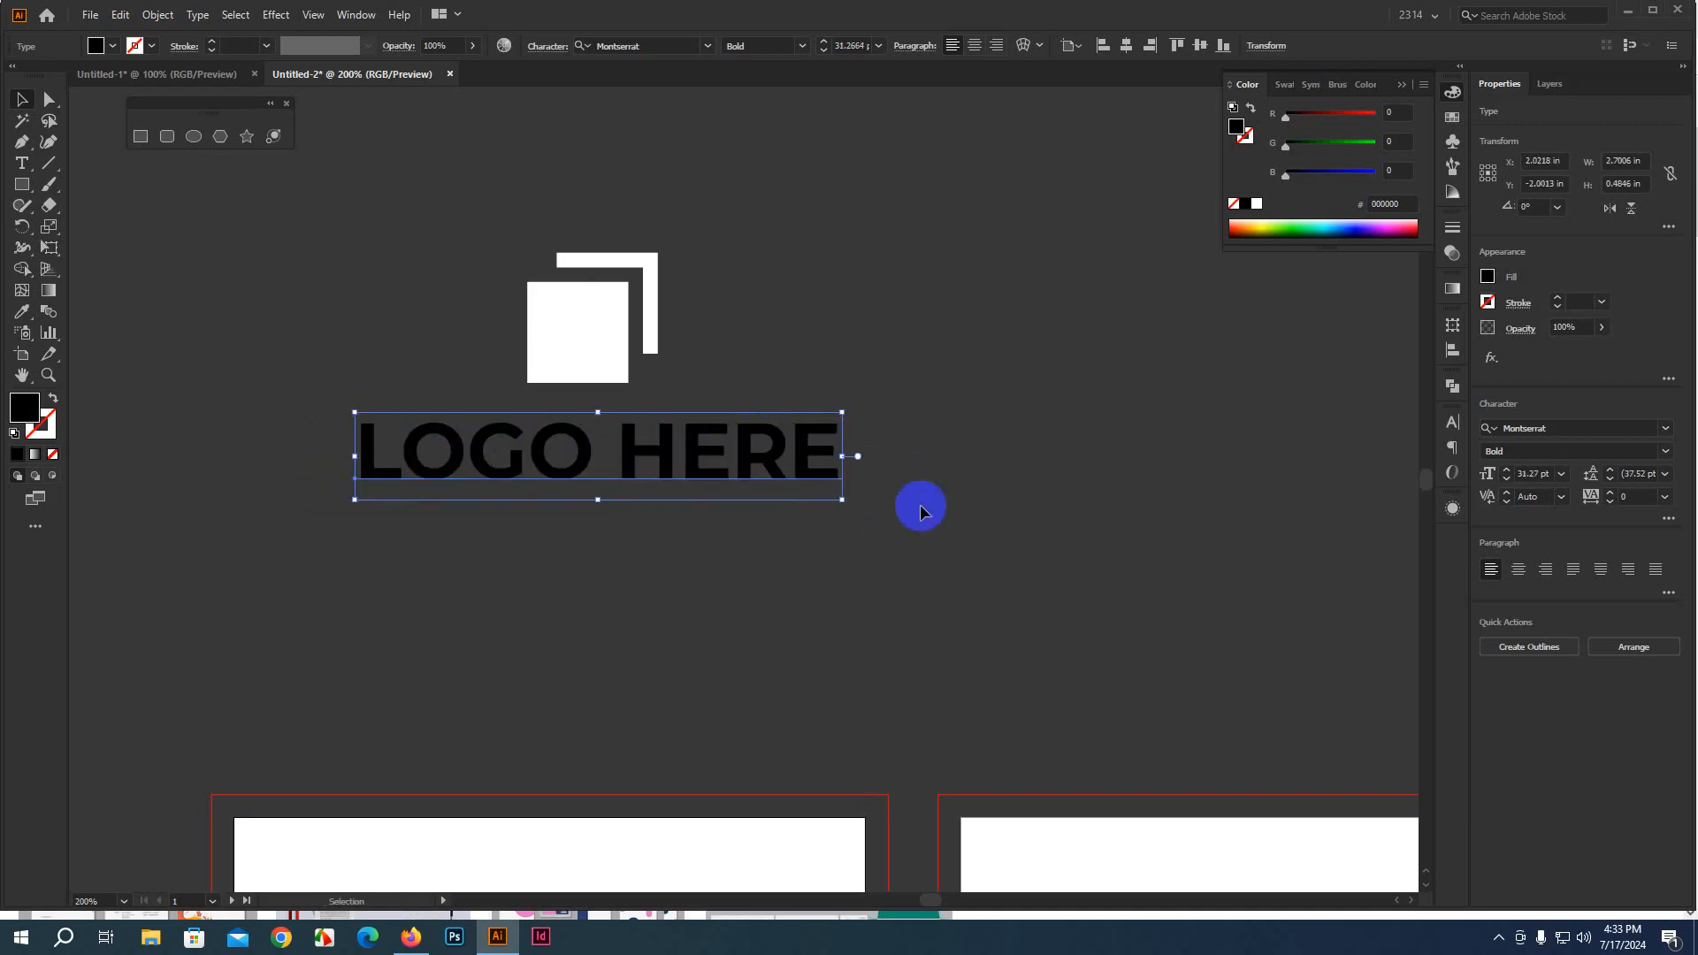
left_click_drag(842, 501, 797, 492)
left_click(822, 51)
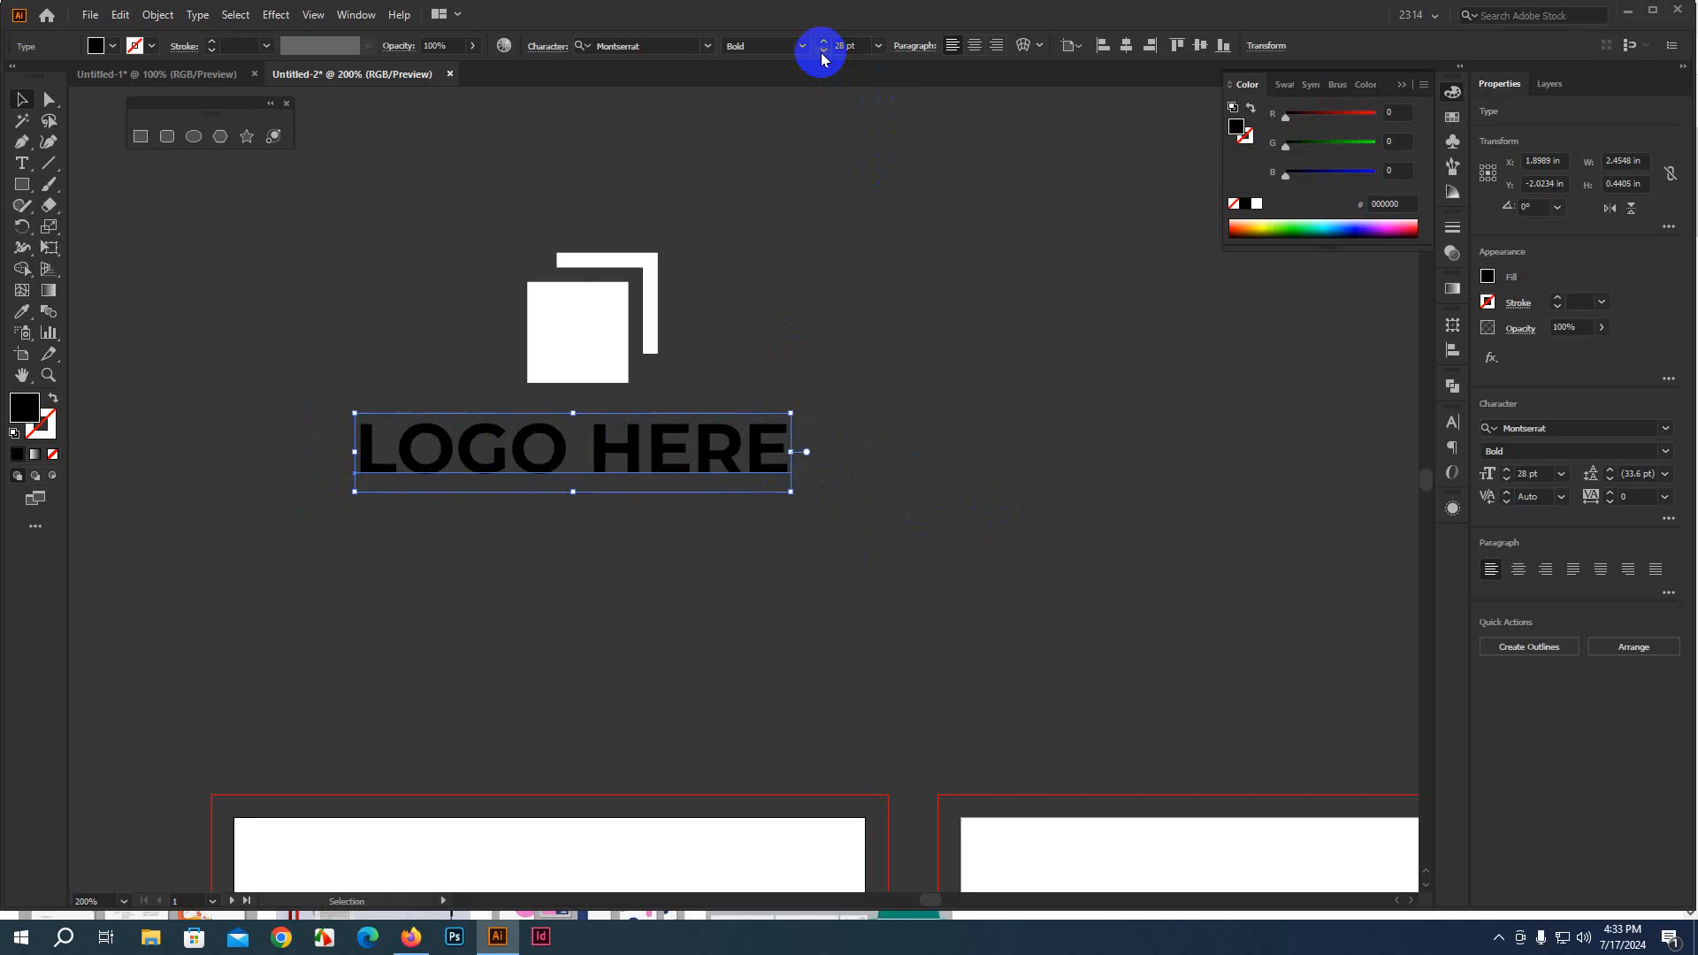
left_click(879, 292)
left_click(668, 448)
Center the LOGO HERE paragraph and align the text horizontally to the logo mark's center, using the mark as key object
left_click_drag(523, 239, 596, 424)
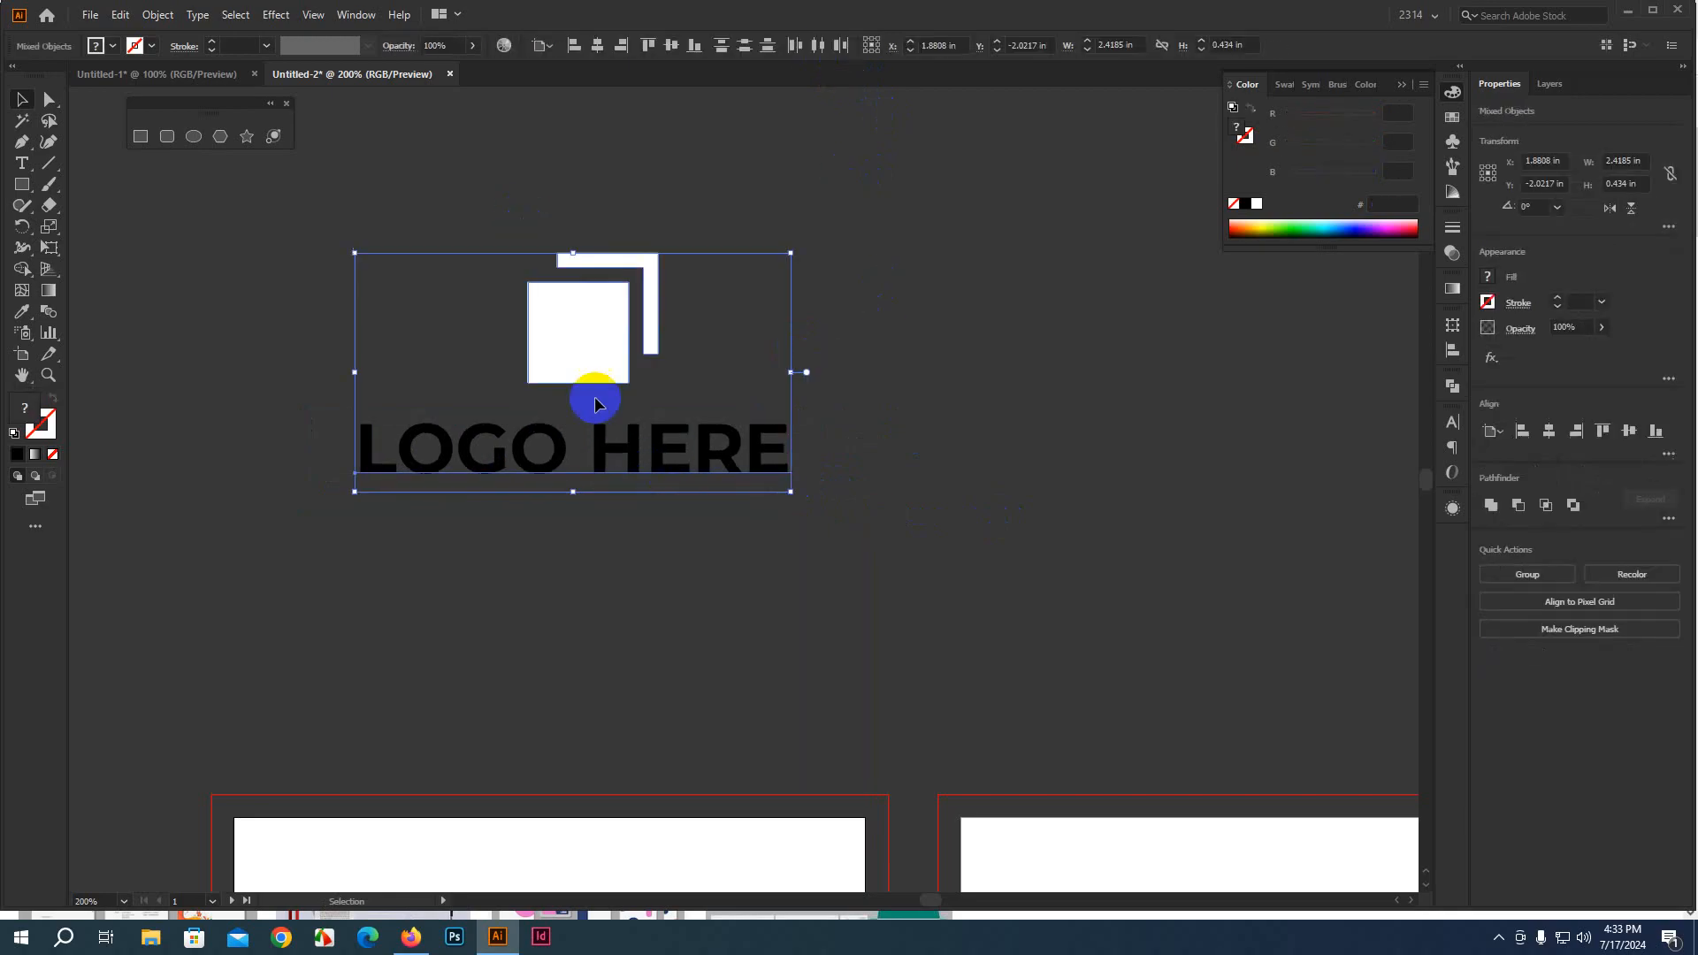
left_click(592, 347)
left_click(948, 413)
left_click(738, 418)
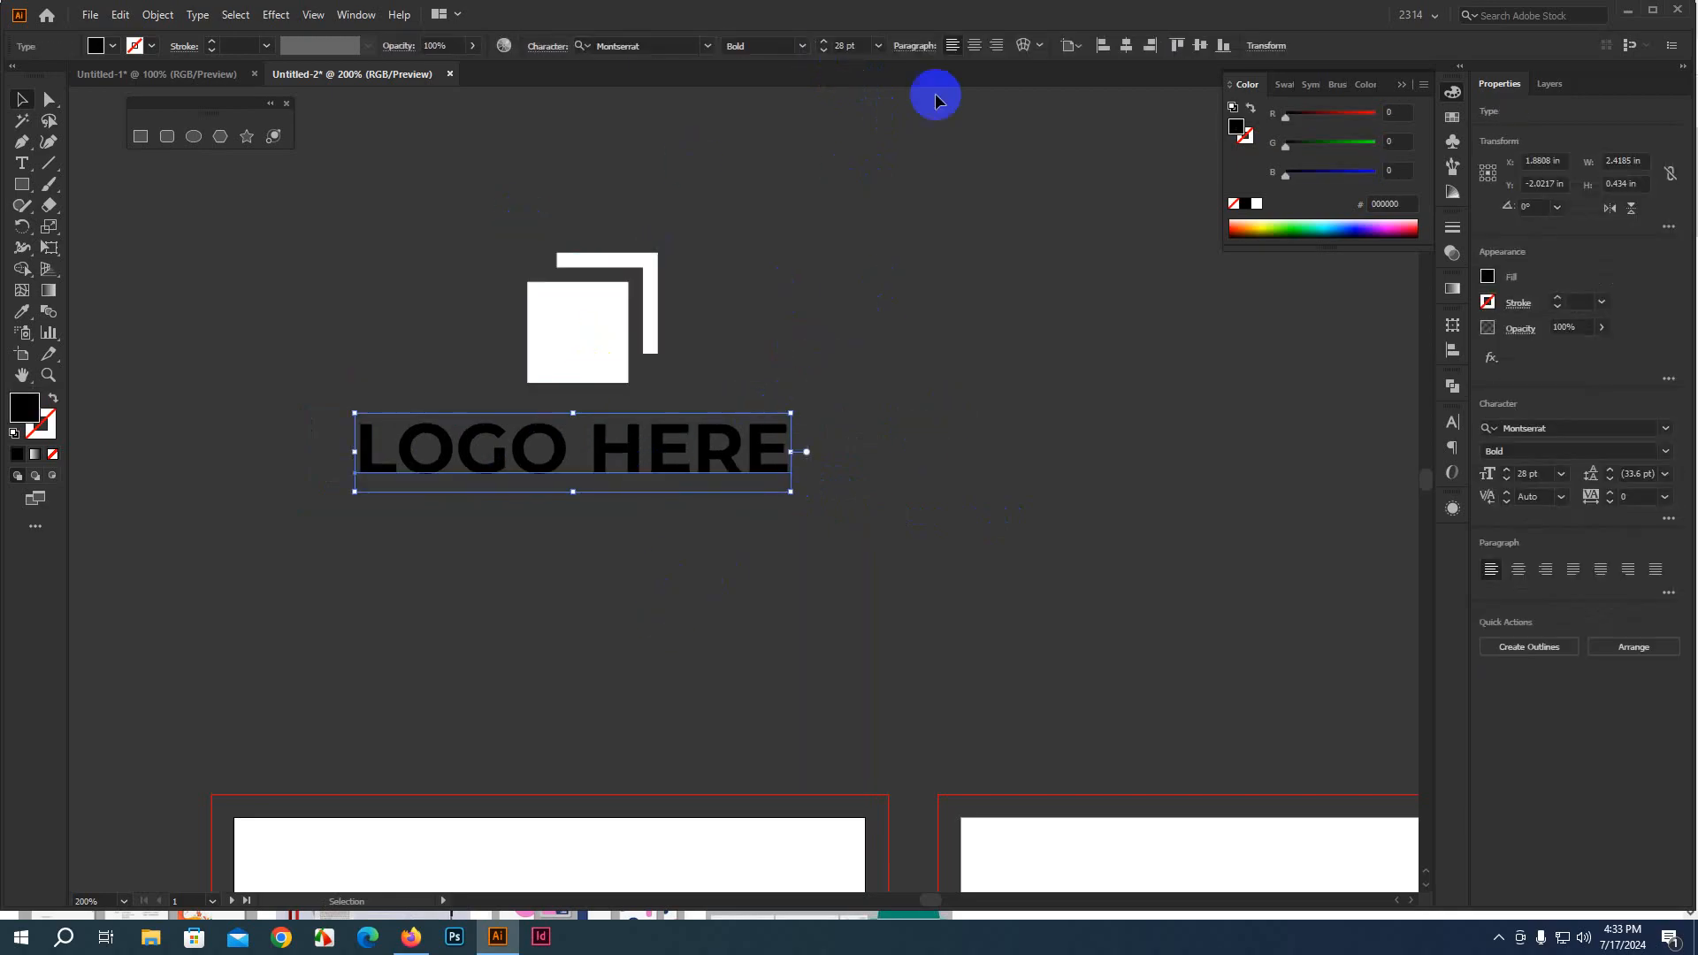
left_click(977, 46)
left_click(1010, 557)
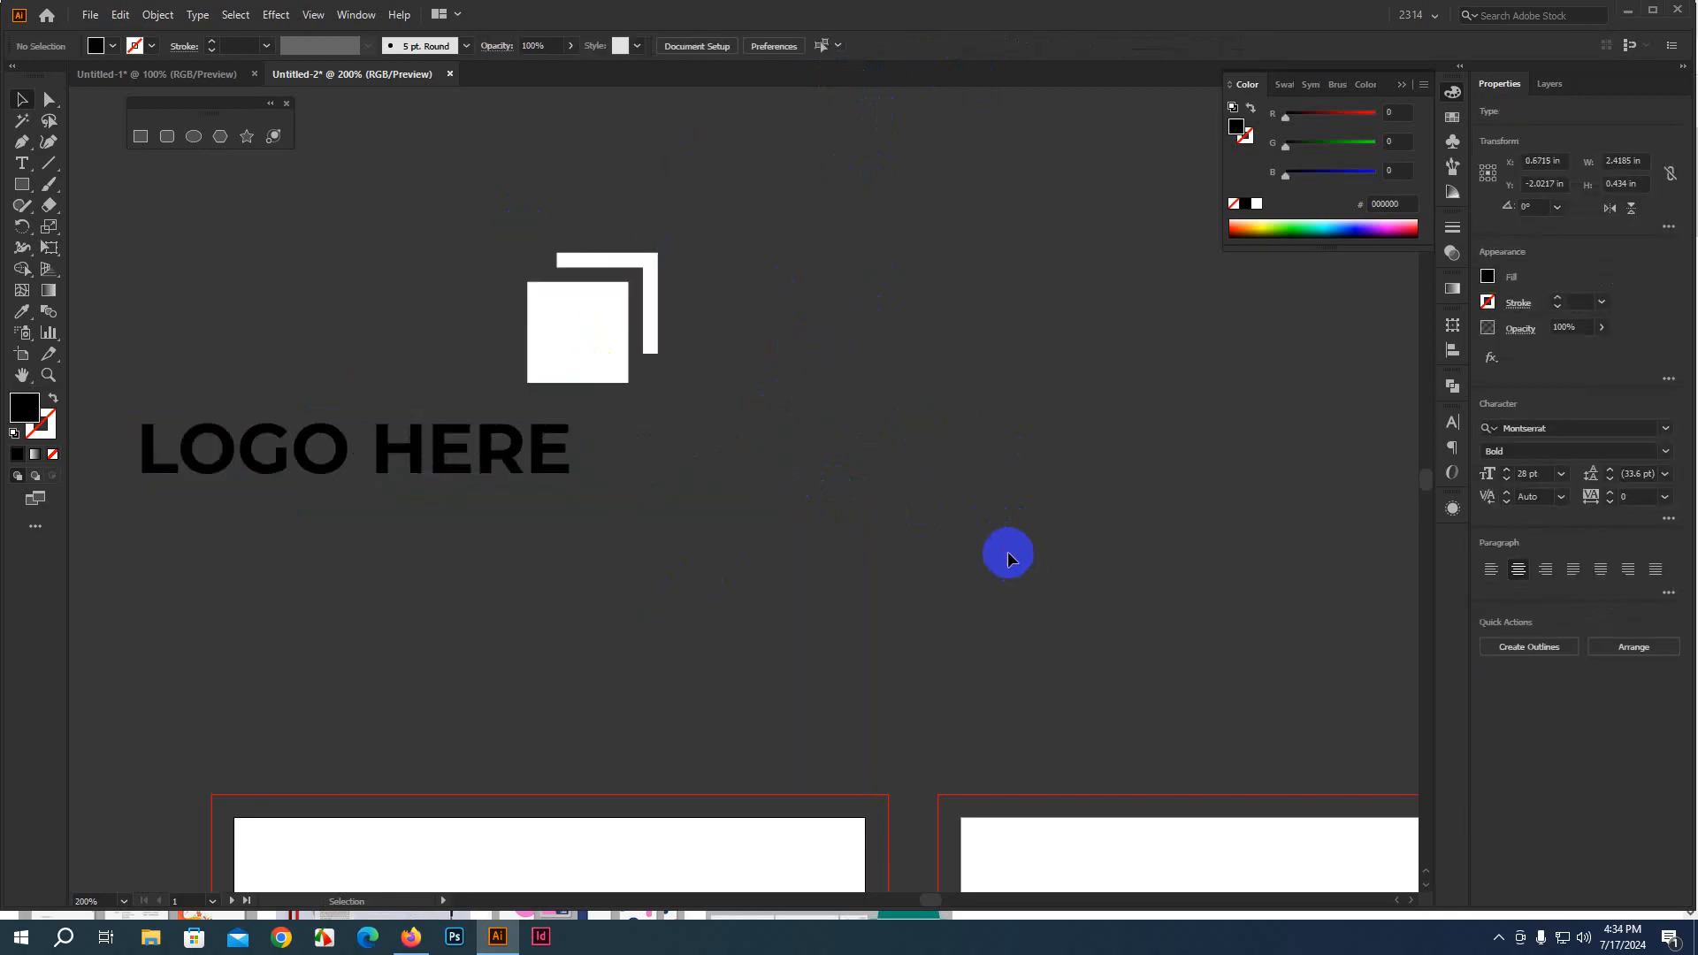
left_click_drag(412, 194, 619, 619)
left_click(552, 334)
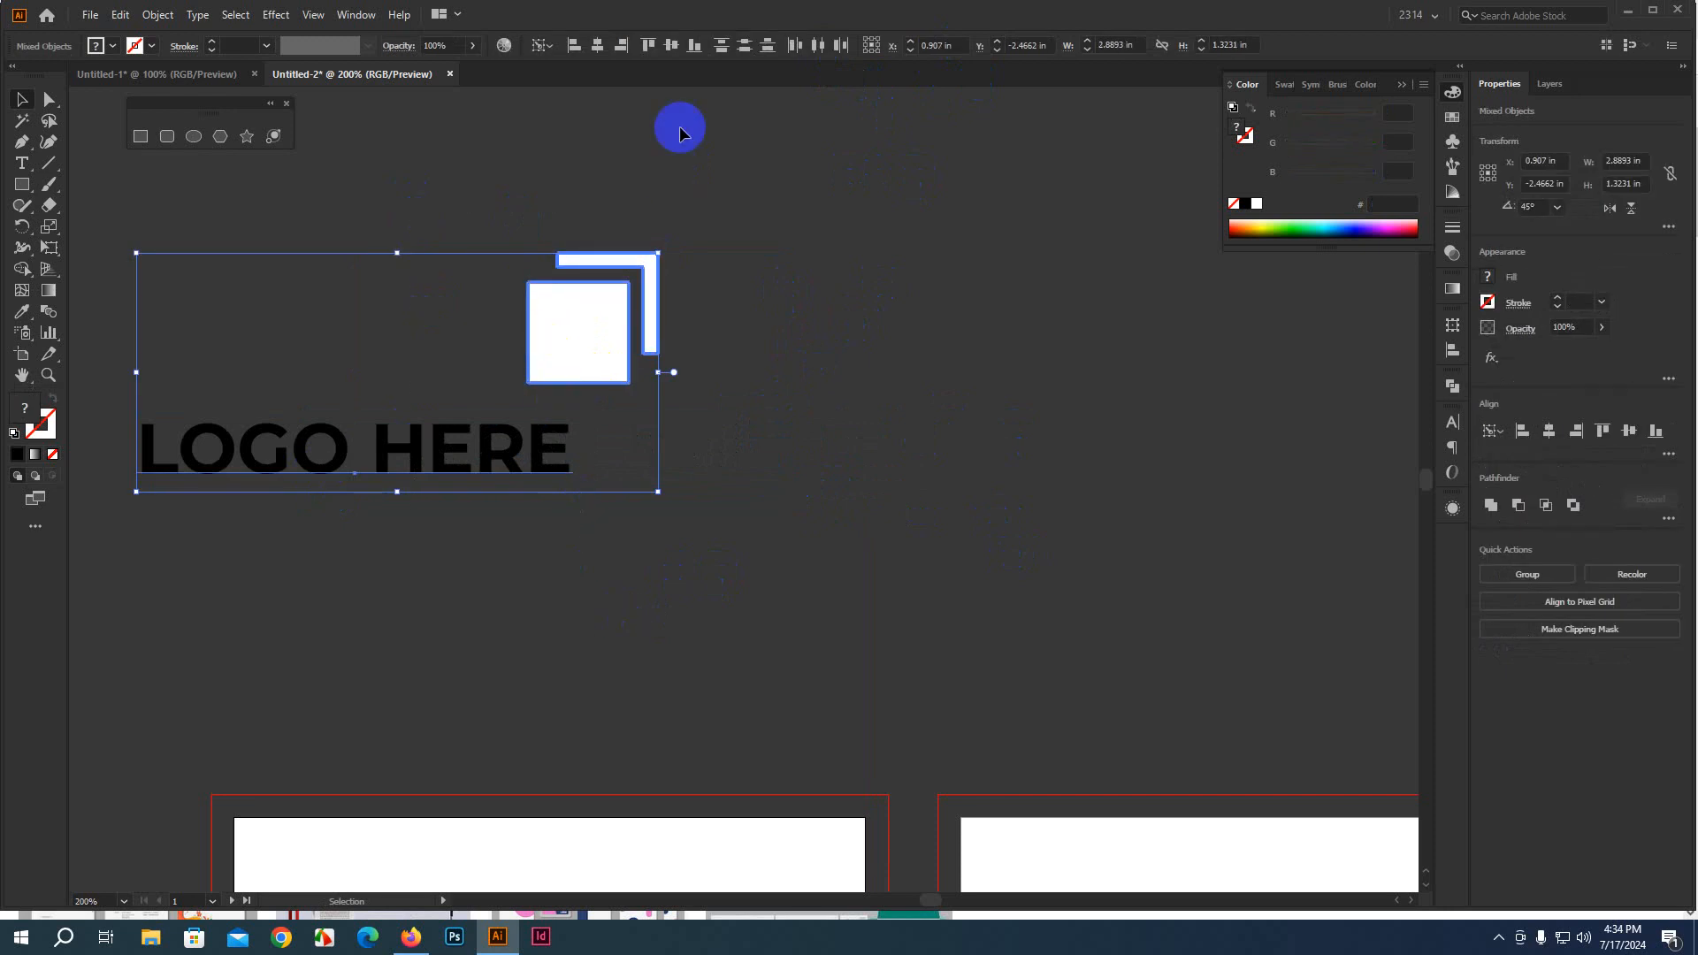
left_click(597, 46)
left_click(1031, 421)
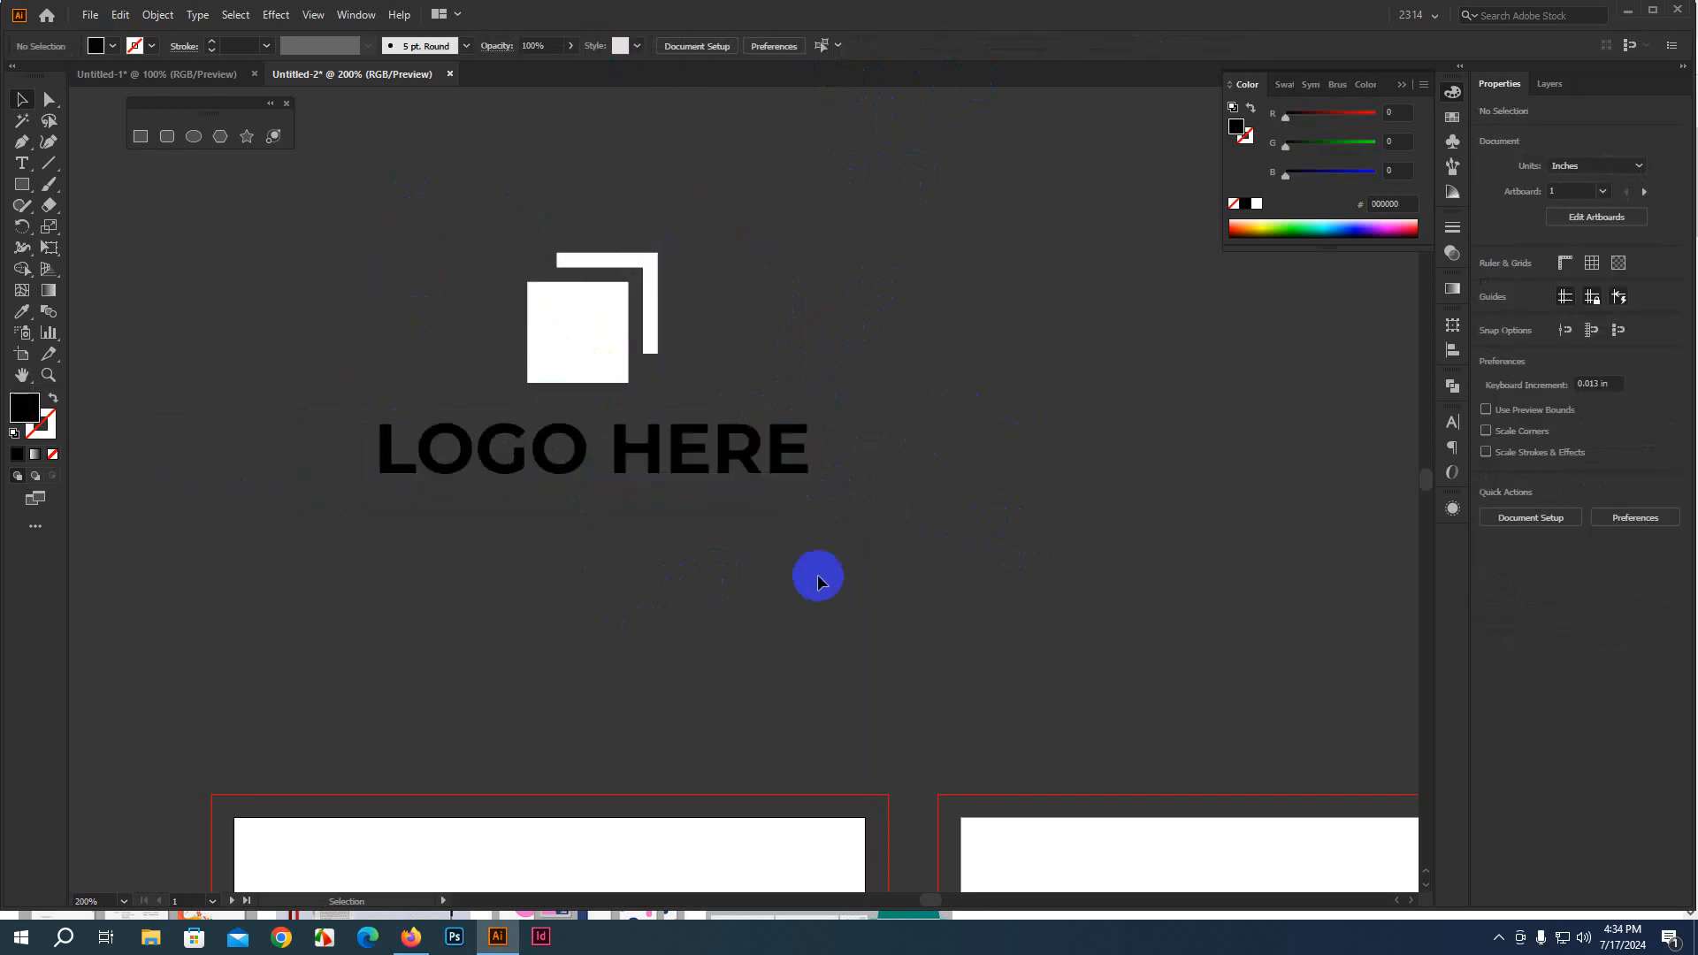
Nudge the LOGO HERE text slightly upward to tighten the gap below the logo mark
scroll(571, 539, "down", 1)
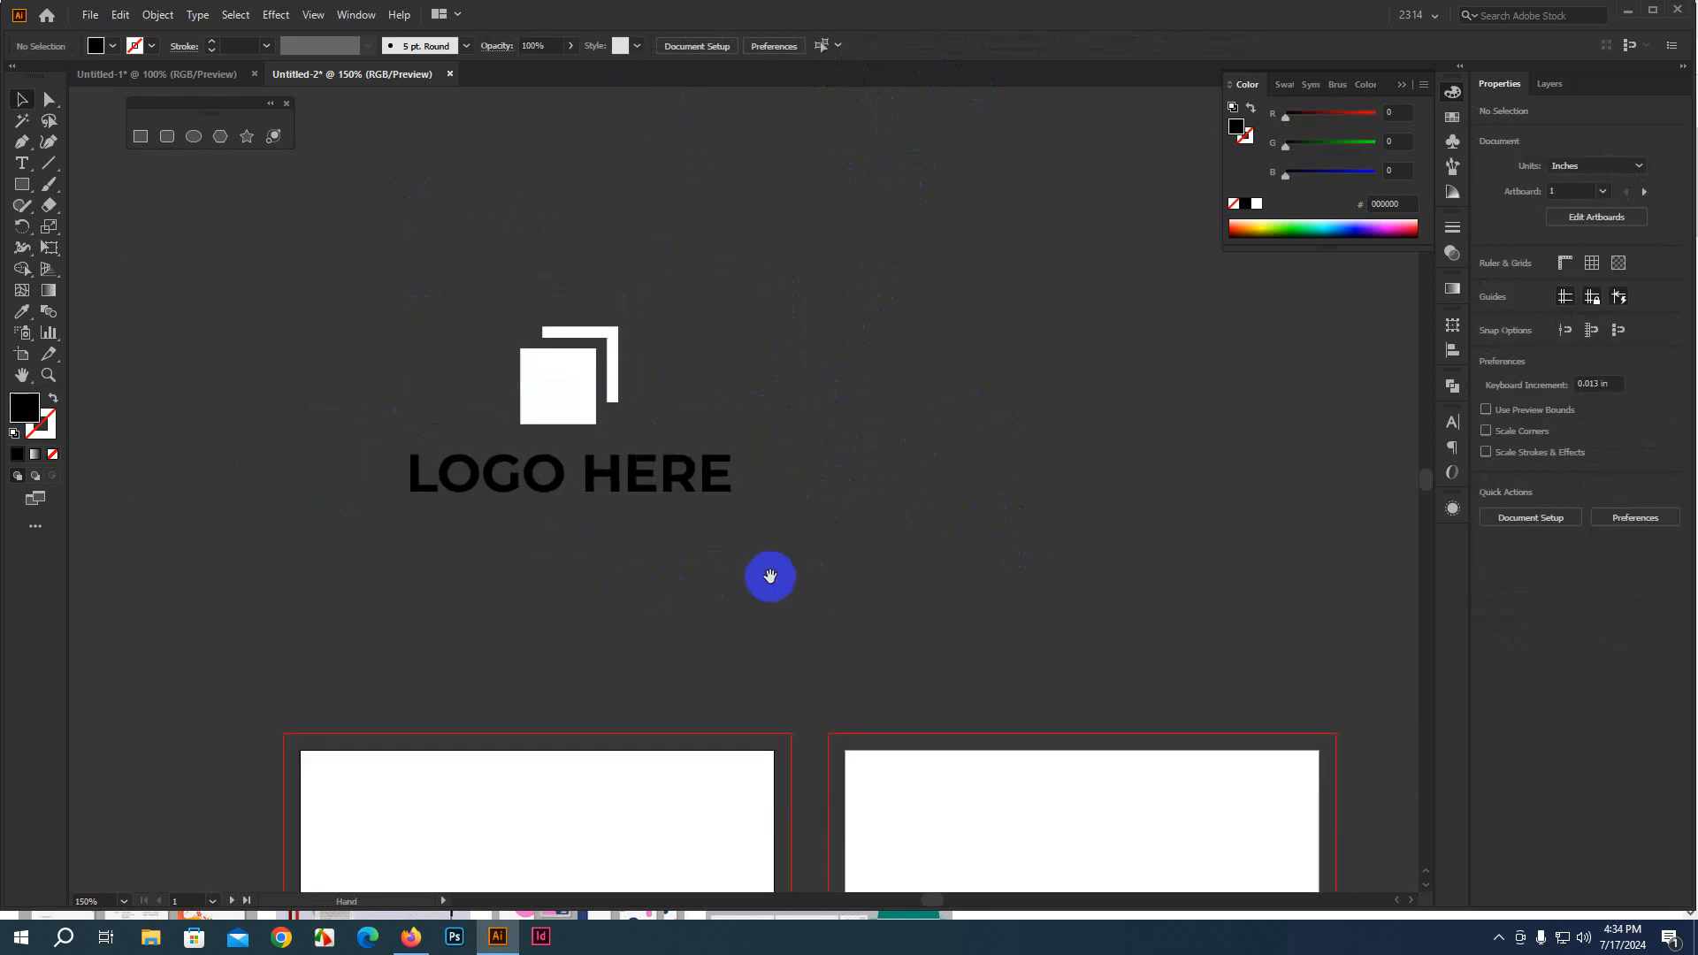
scroll(586, 557, "up", 1)
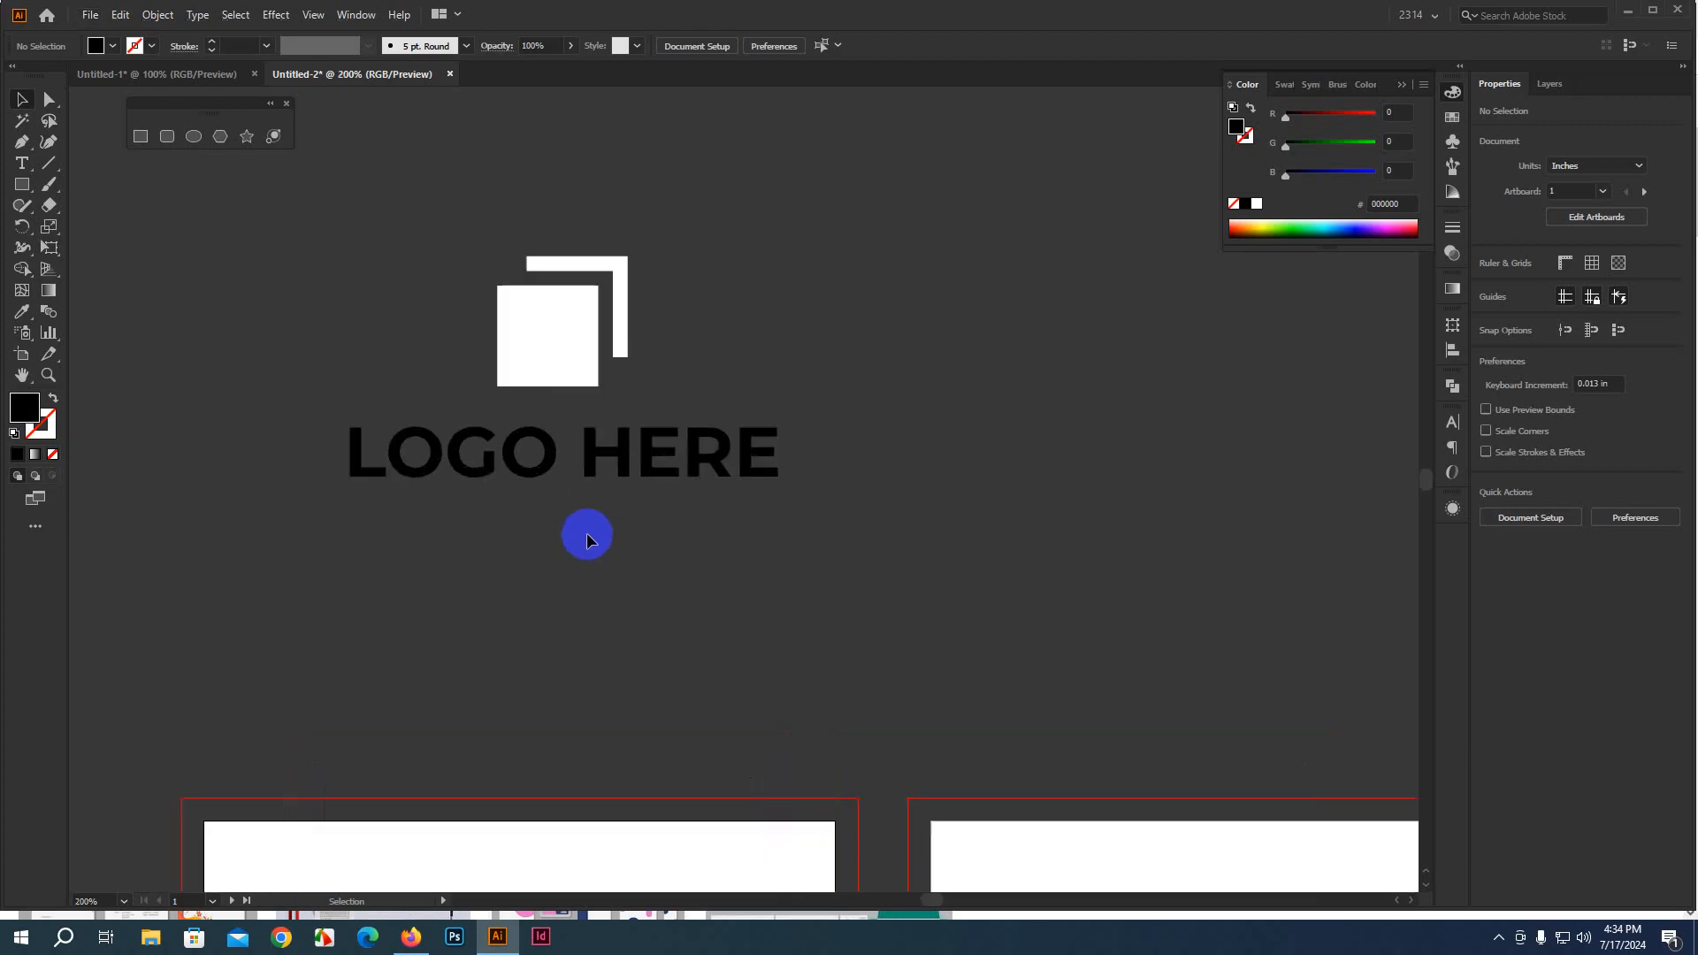
left_click(603, 470)
key("Up")
key("Up")
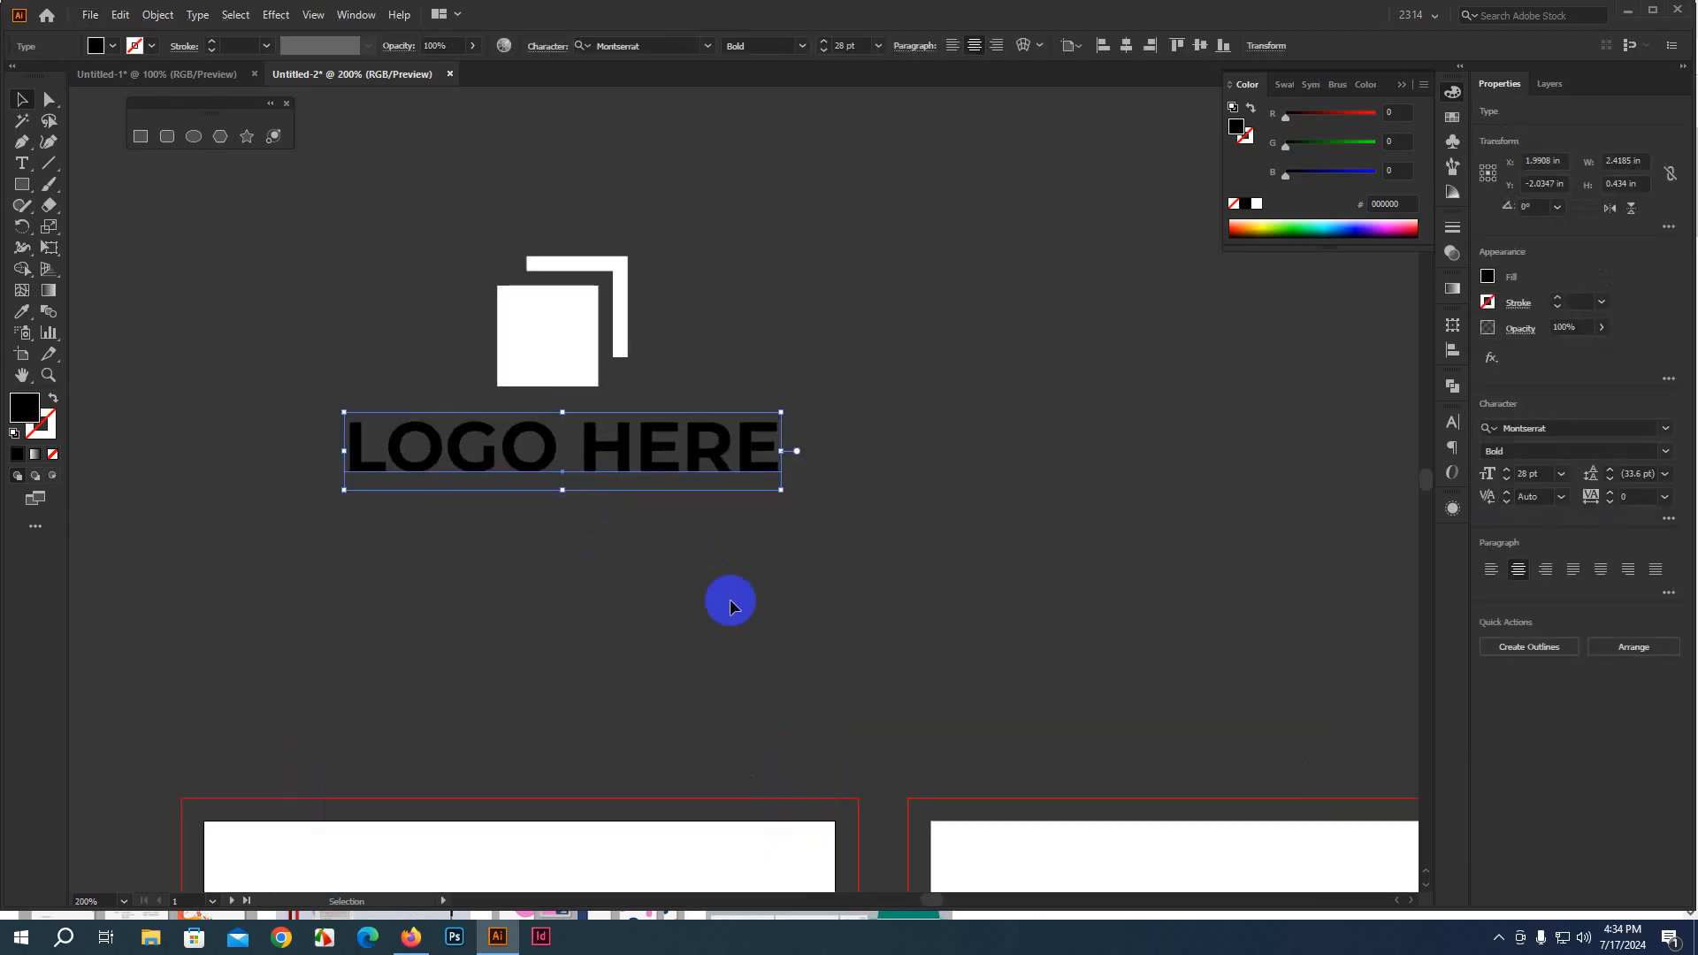
left_click(778, 608)
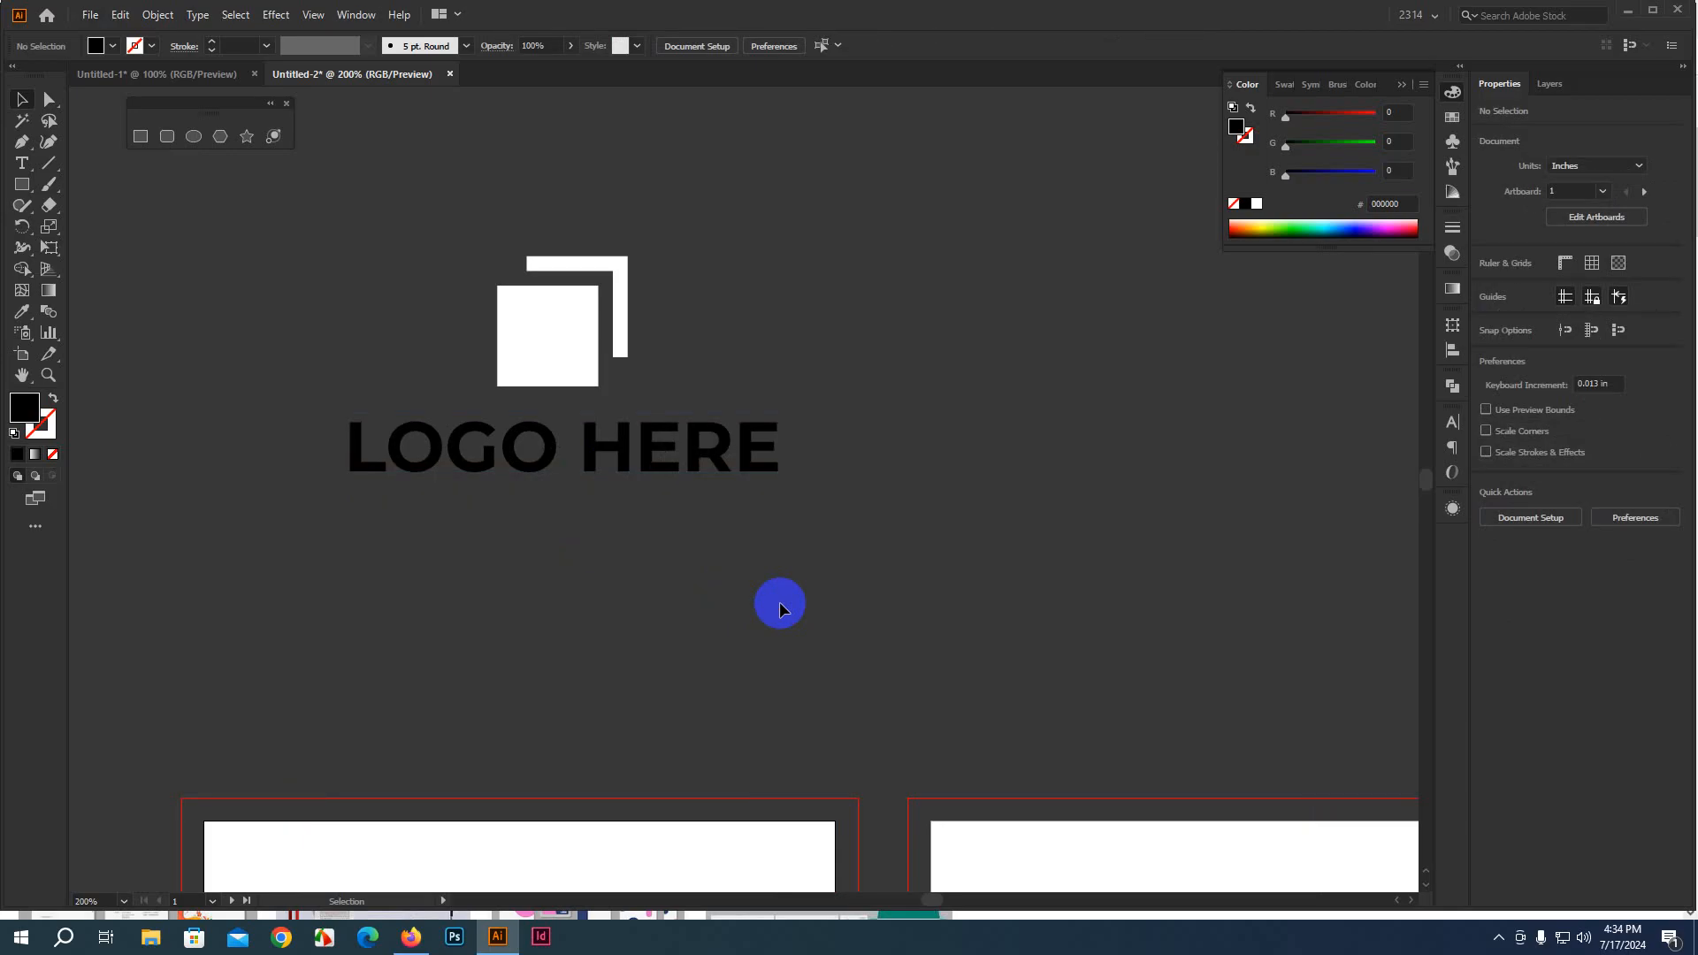
Switch to Firefox, search for "huemint" in a new tab, and launch Huemint's color palette generator
left_click(410, 937)
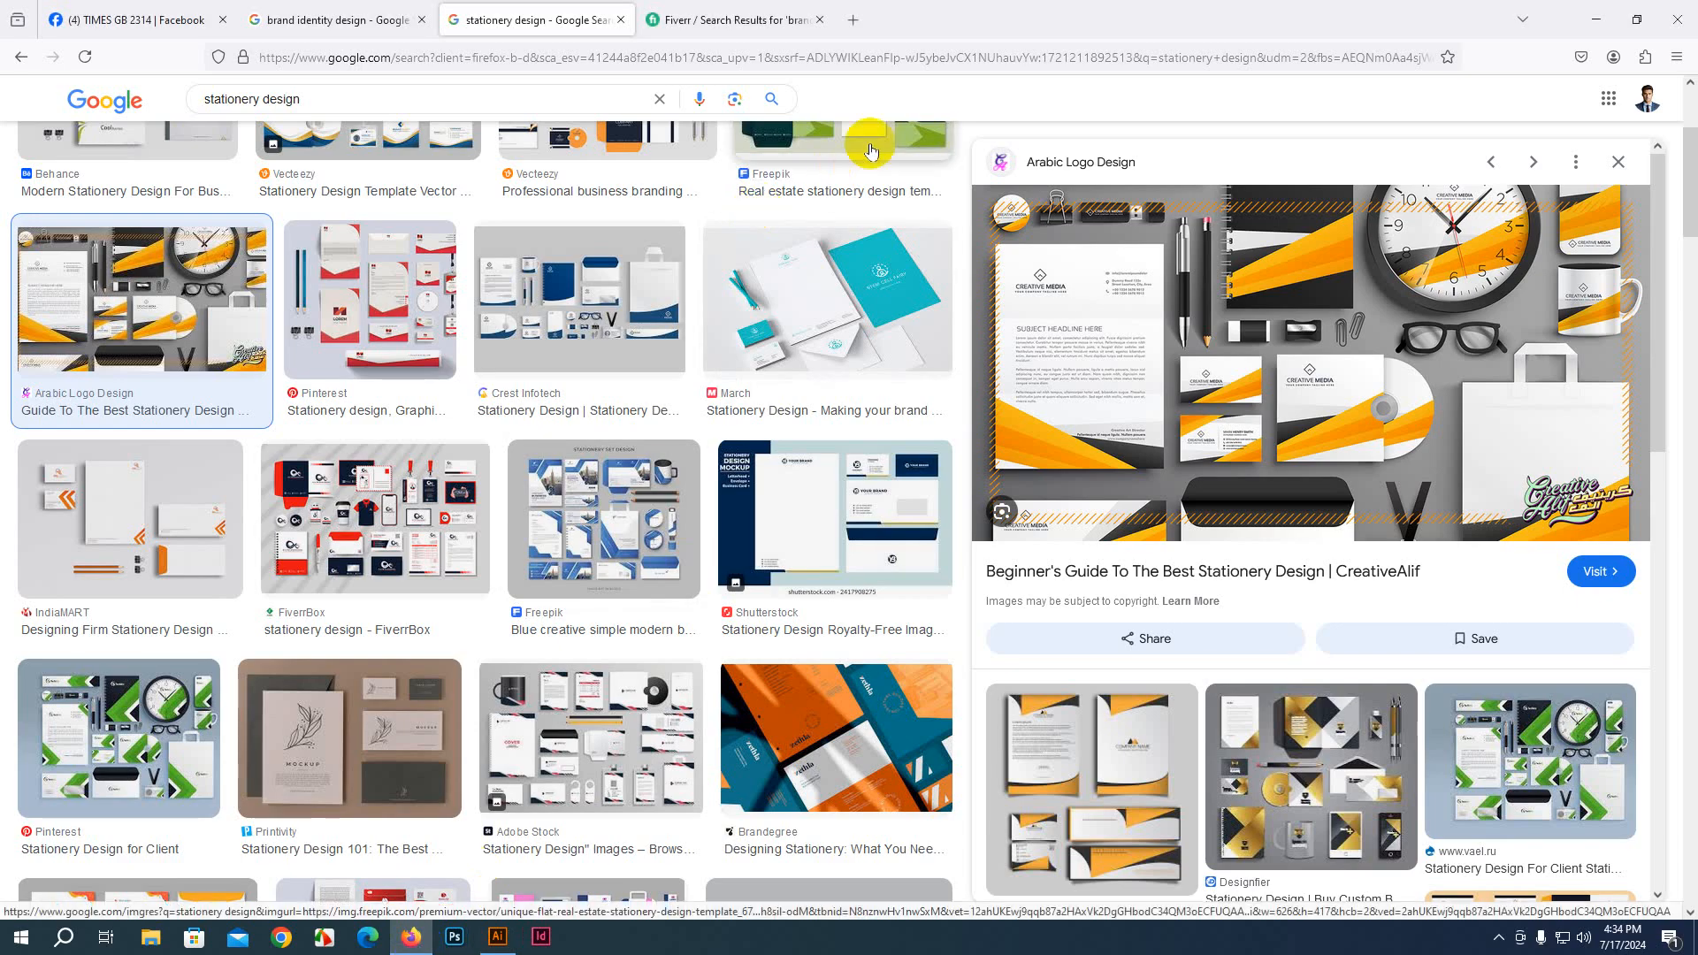
left_click(859, 25)
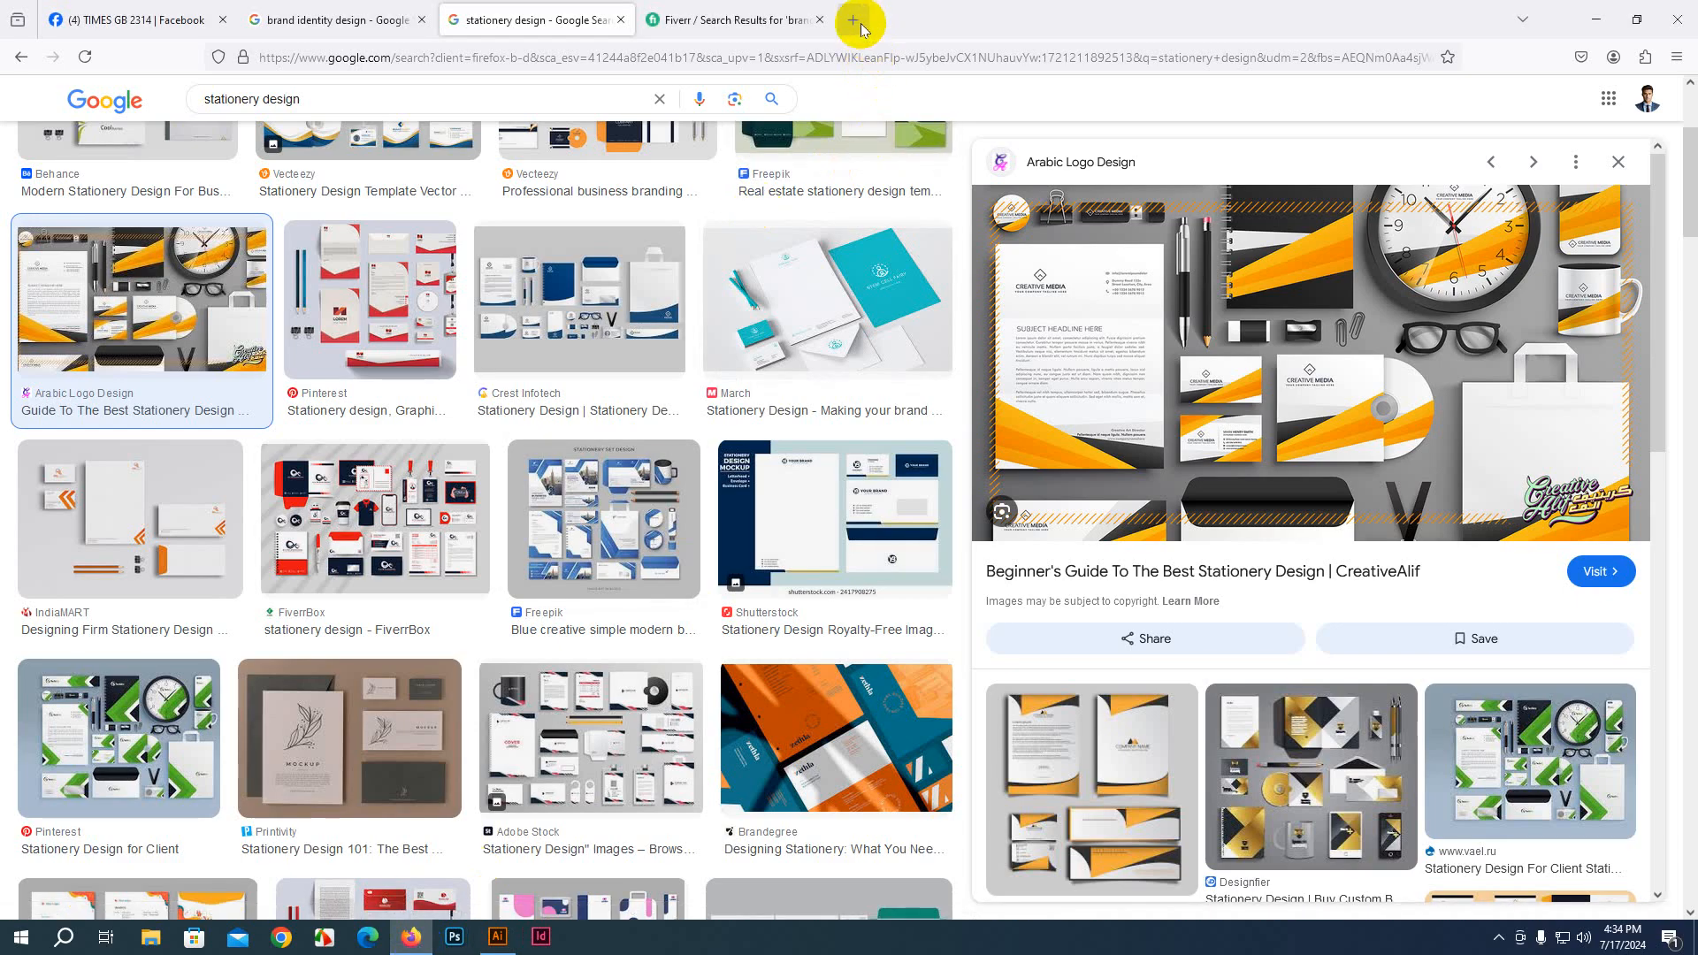
type("huemint")
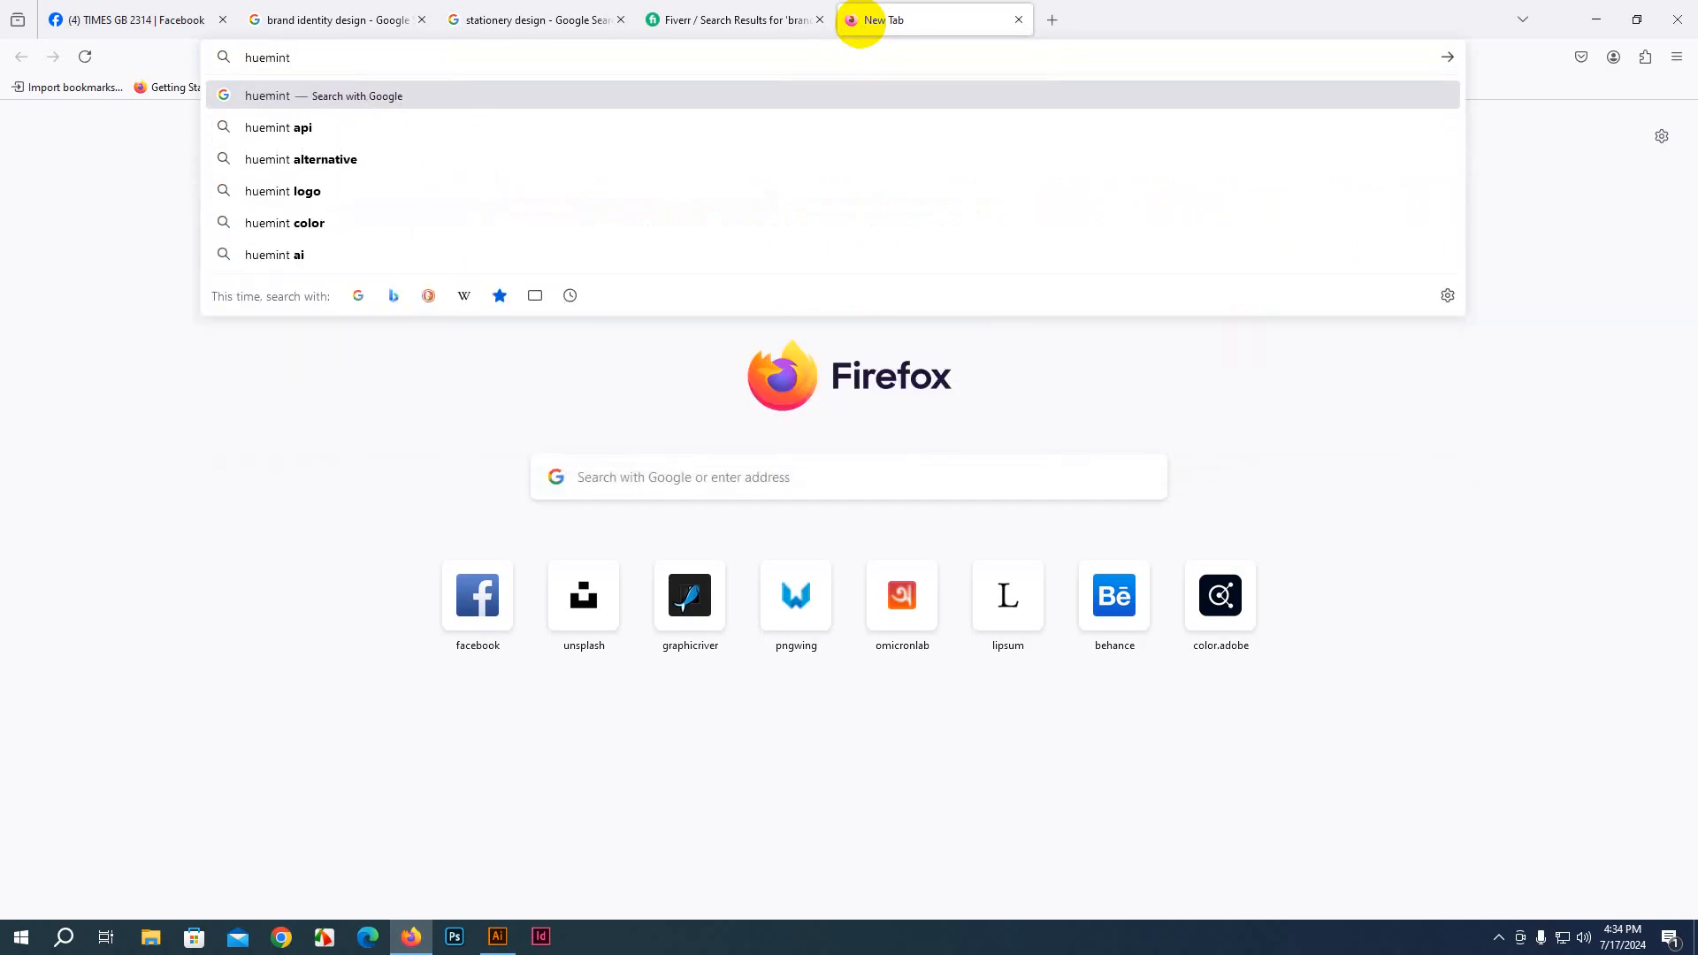
key("Return")
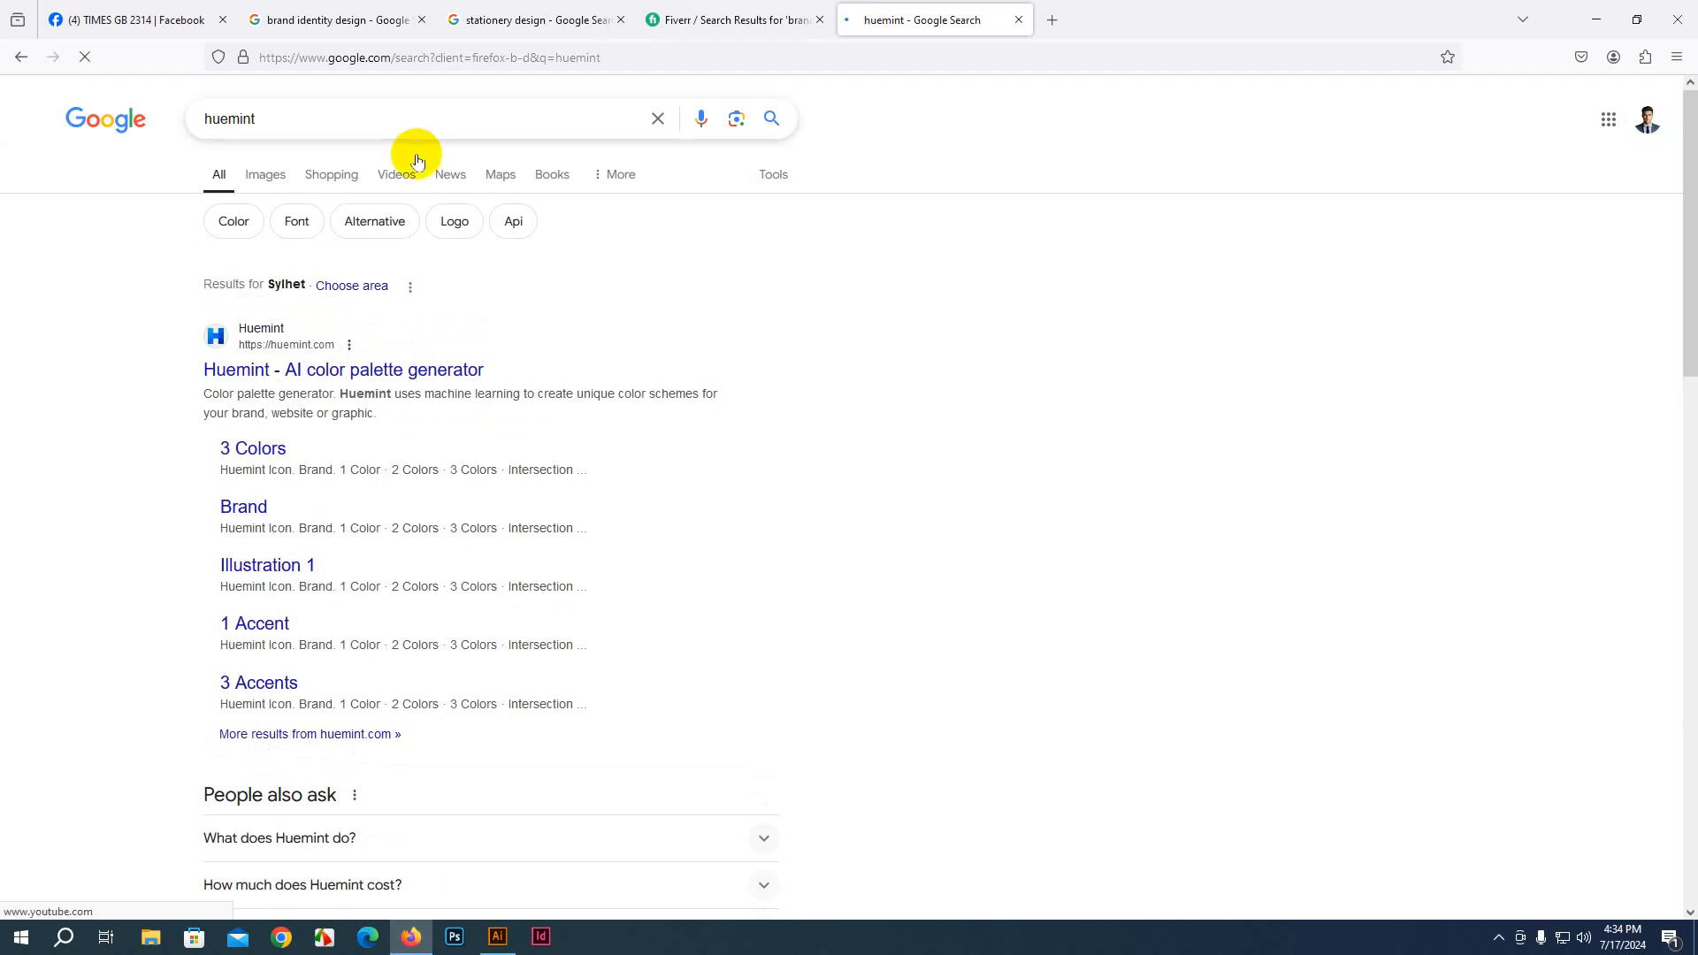
left_click(254, 371)
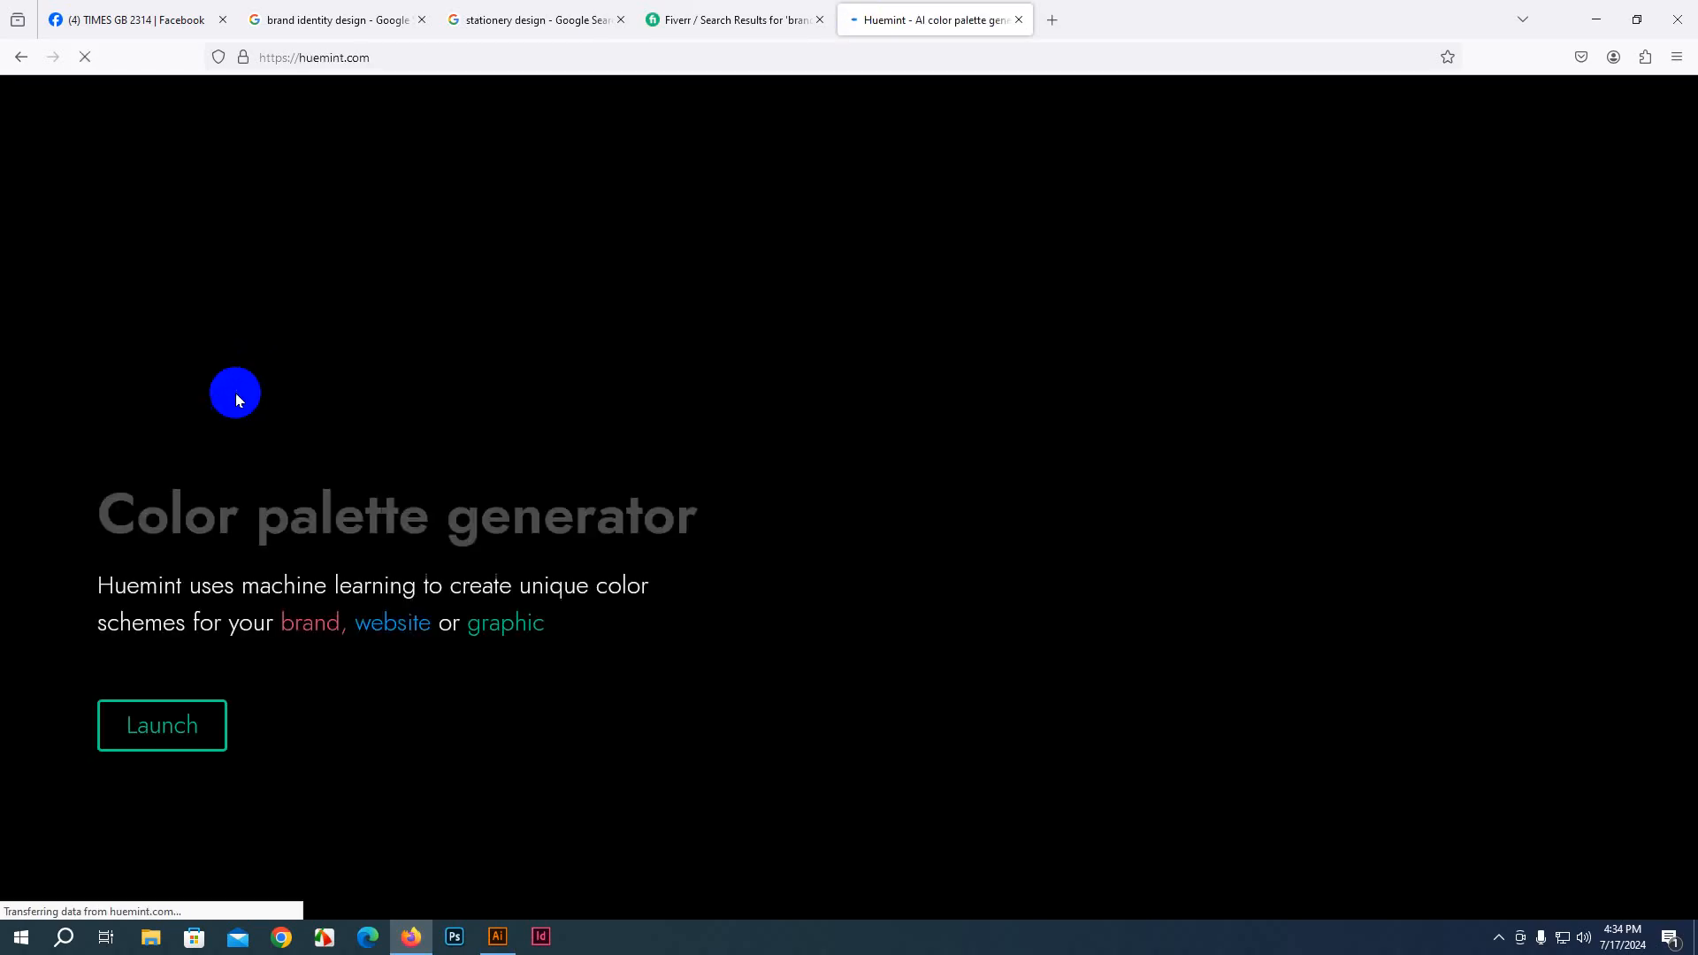
left_click(161, 715)
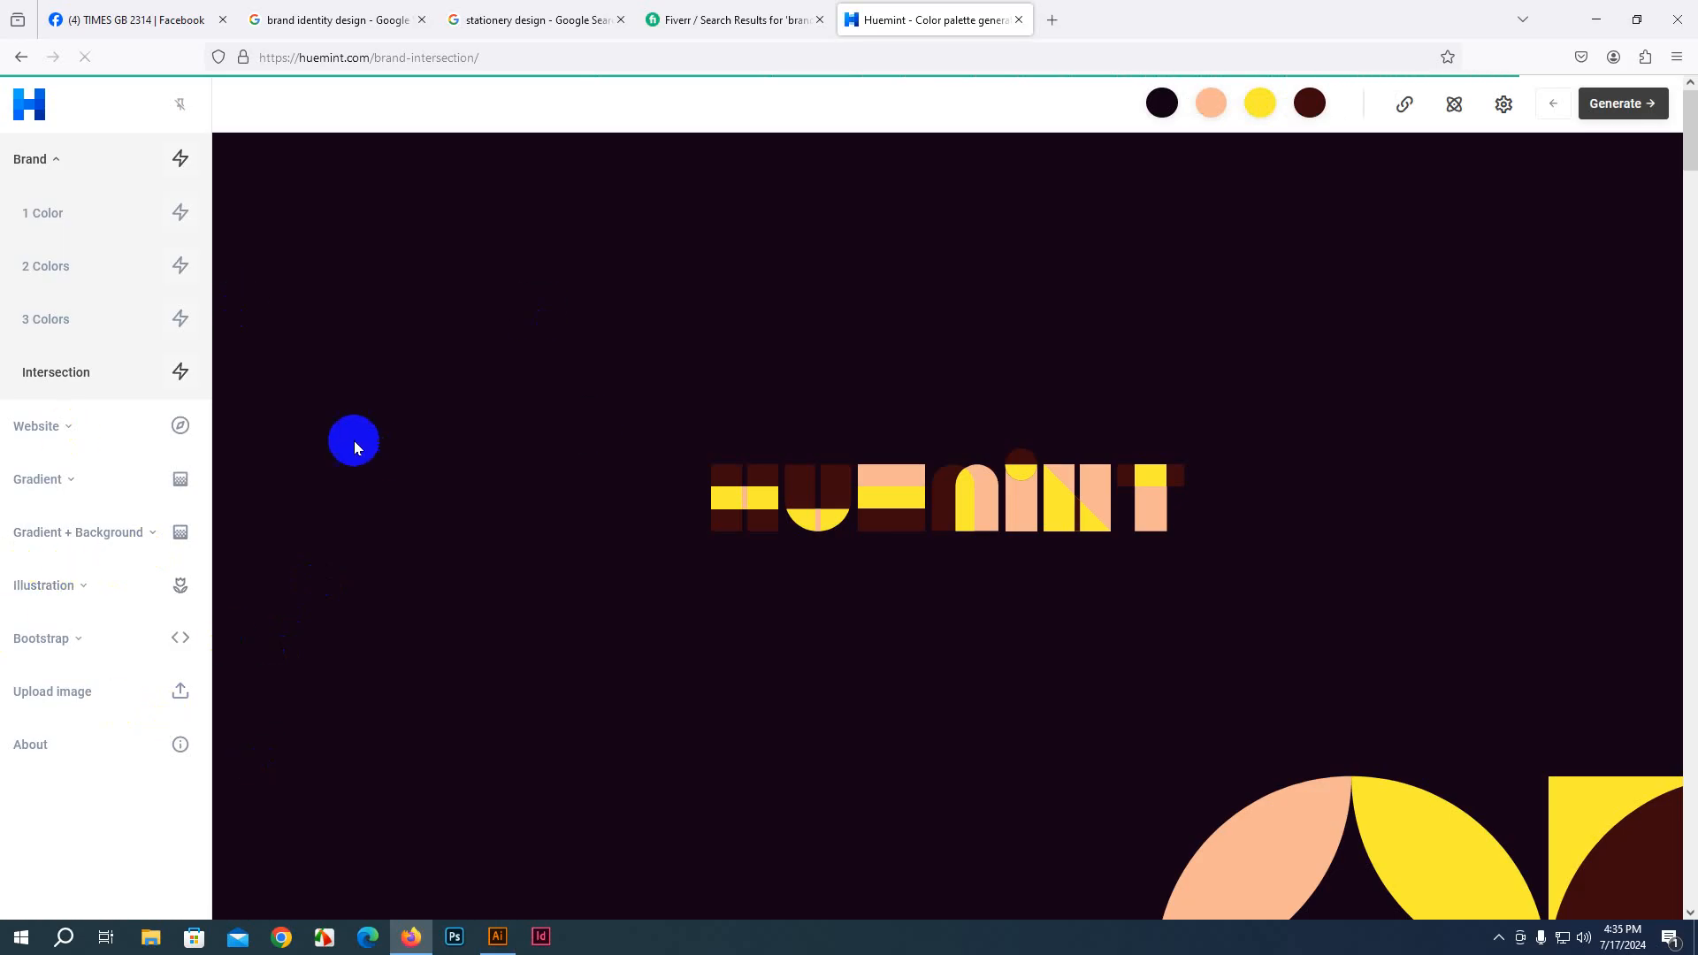
View the 1 Color brand palette, switch to the 2 Colors brand mode, and generate a new color scheme
left_click(52, 160)
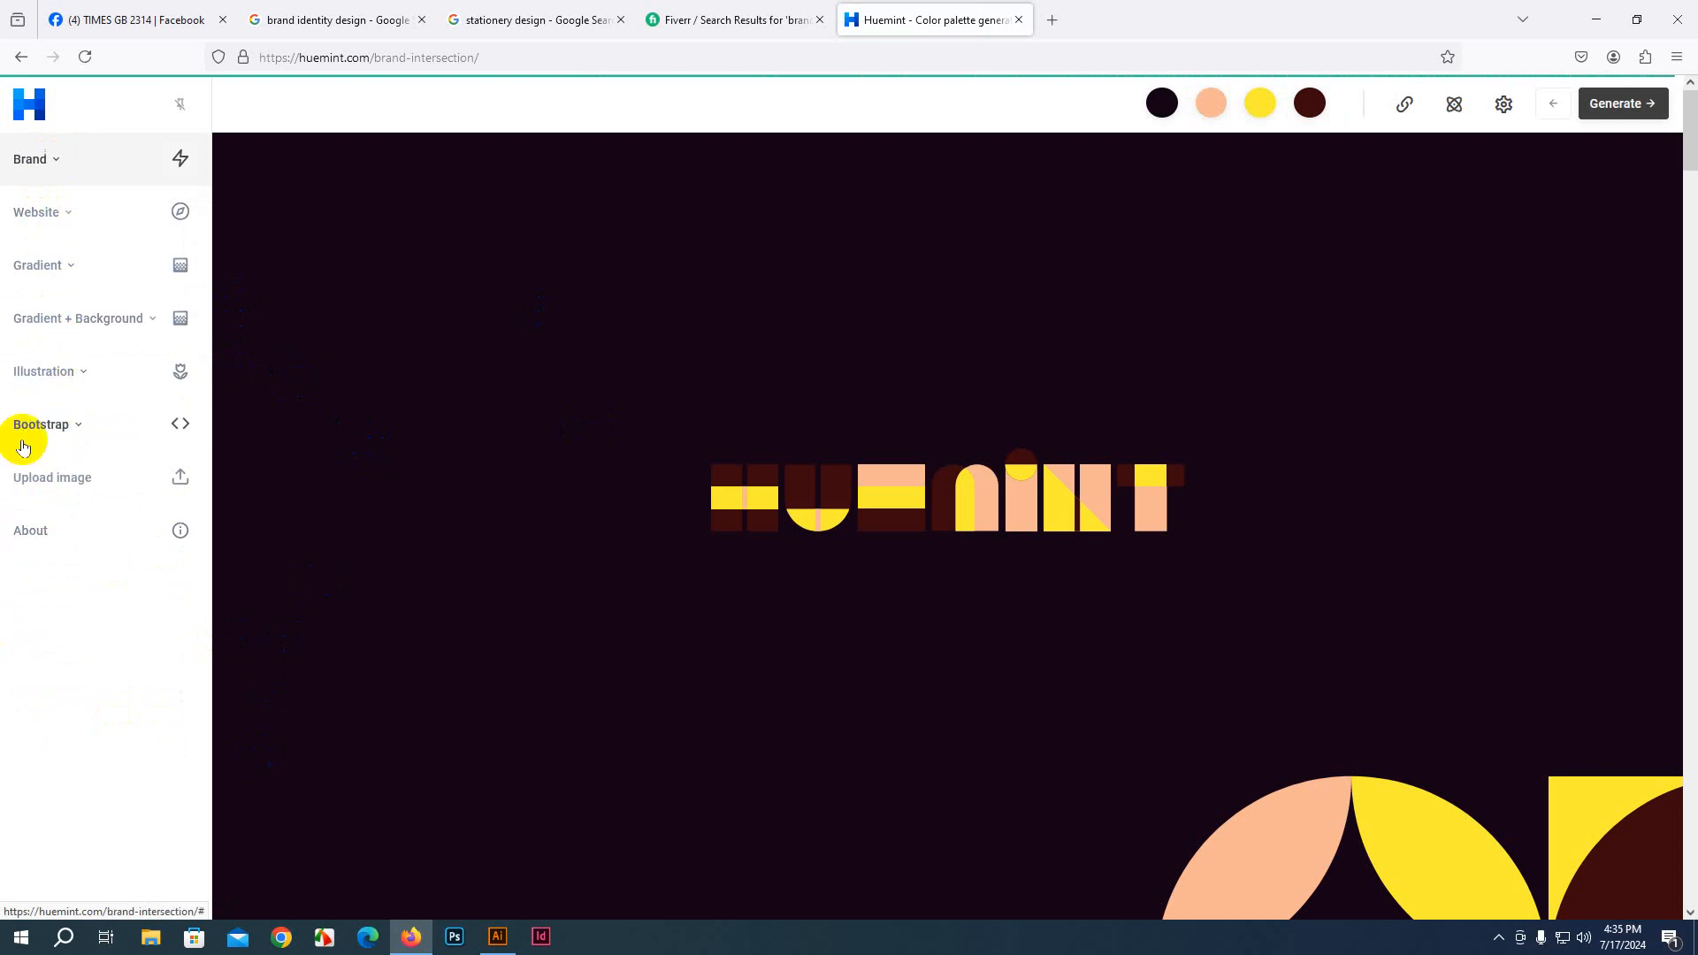
left_click(58, 166)
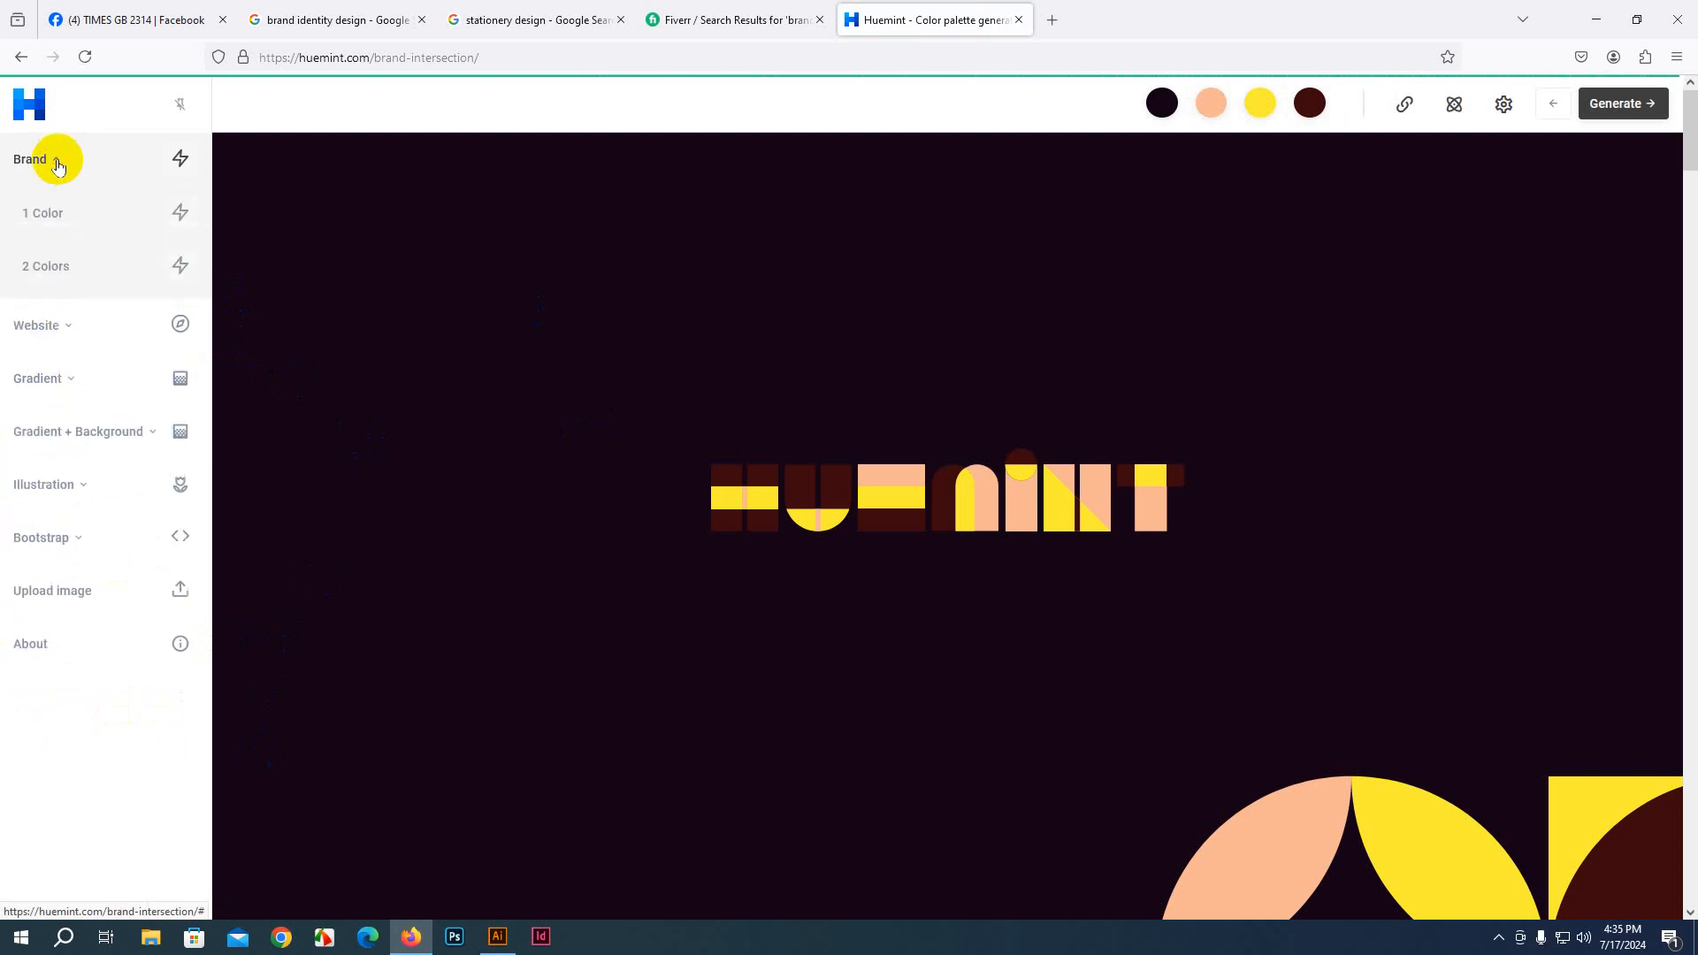
left_click(64, 226)
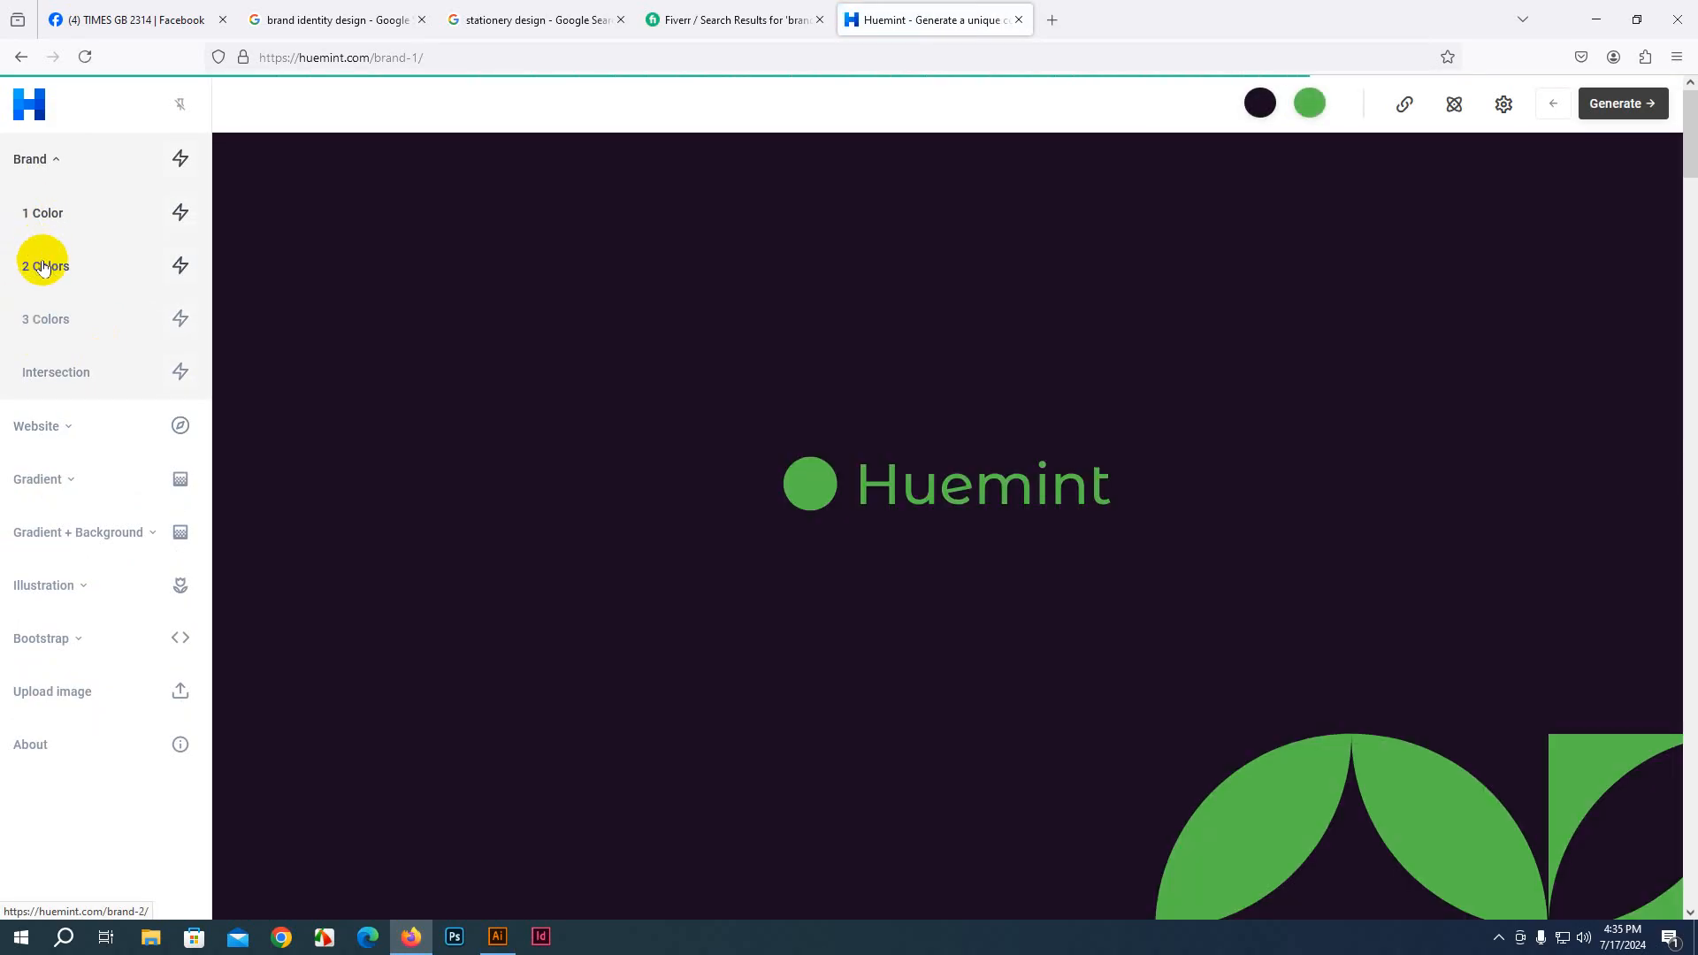
left_click(45, 266)
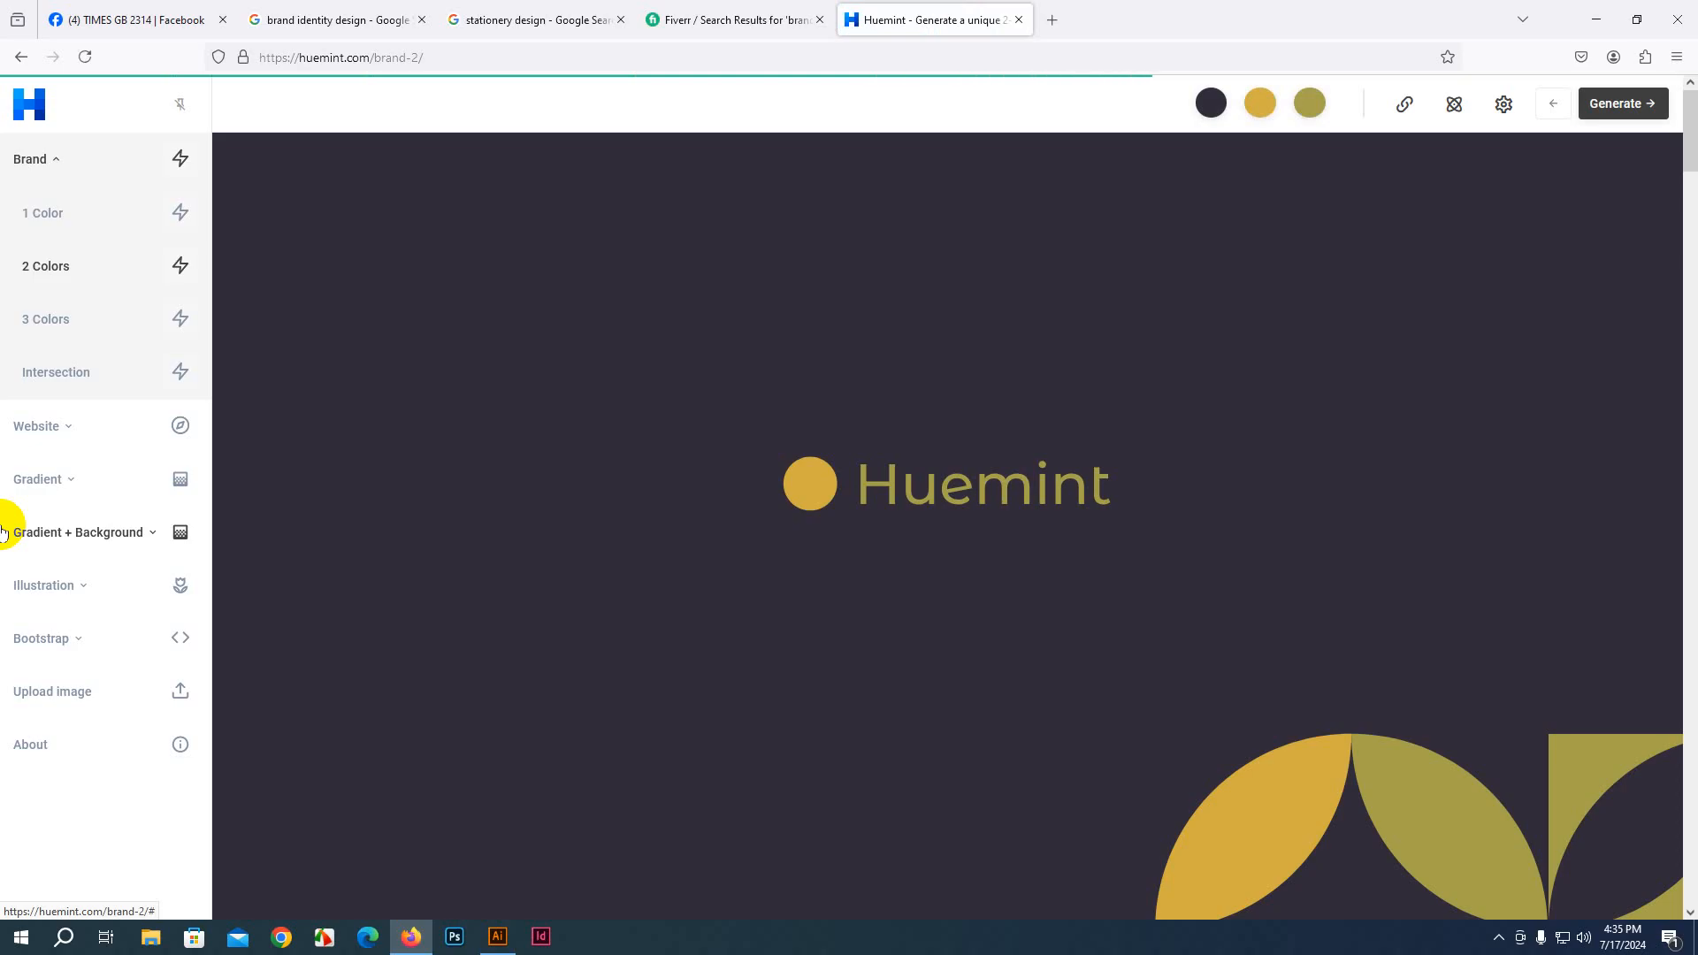
scroll(840, 591, "down", 1)
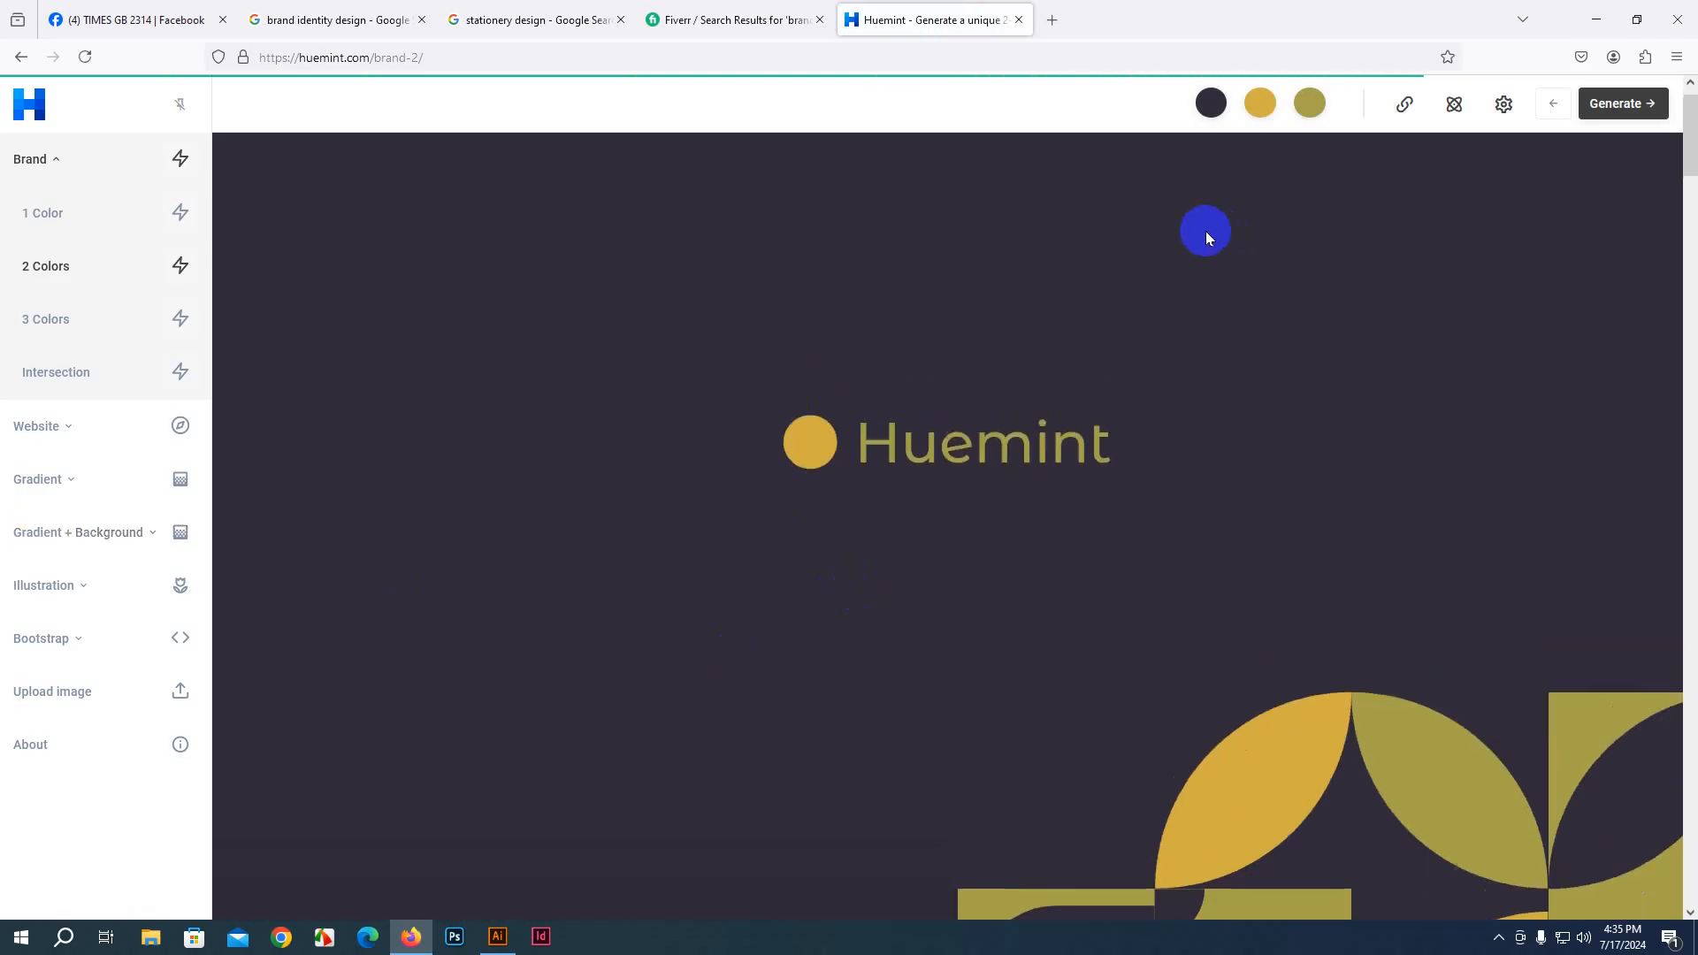
scroll(1206, 231, "up", 1)
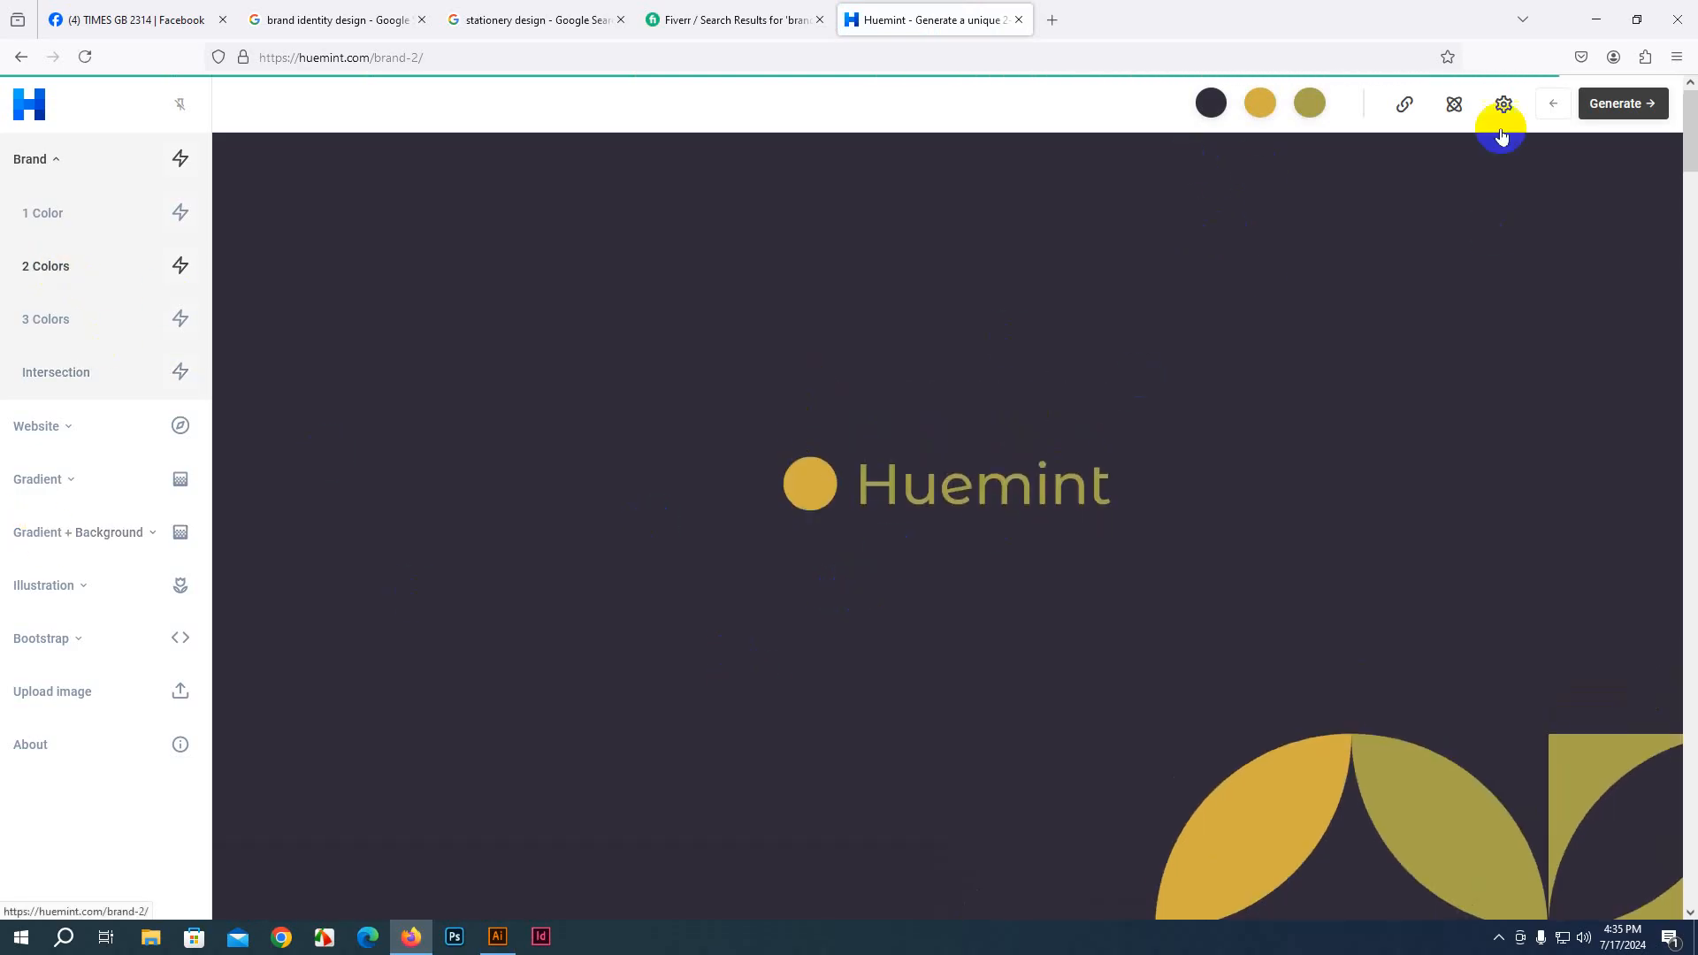
left_click(1629, 115)
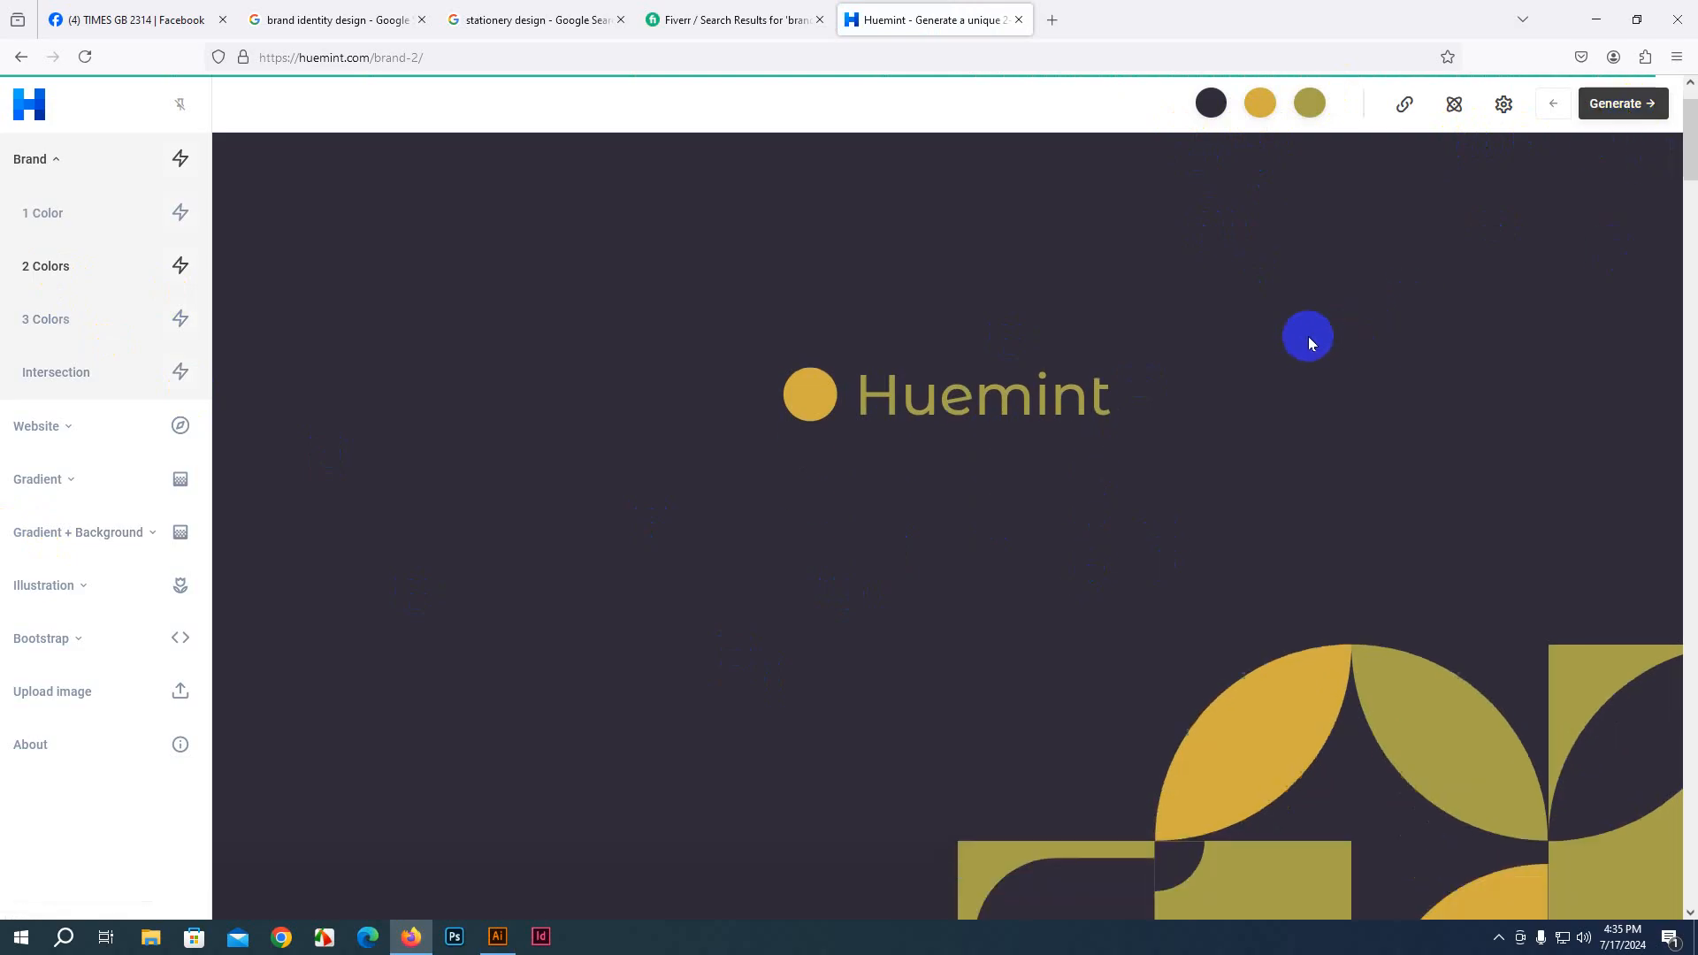
Examine the packaging, label and apparel mockups previewing the two-color brand palette
scroll(882, 492, "down", 1)
scroll(882, 492, "down", 5)
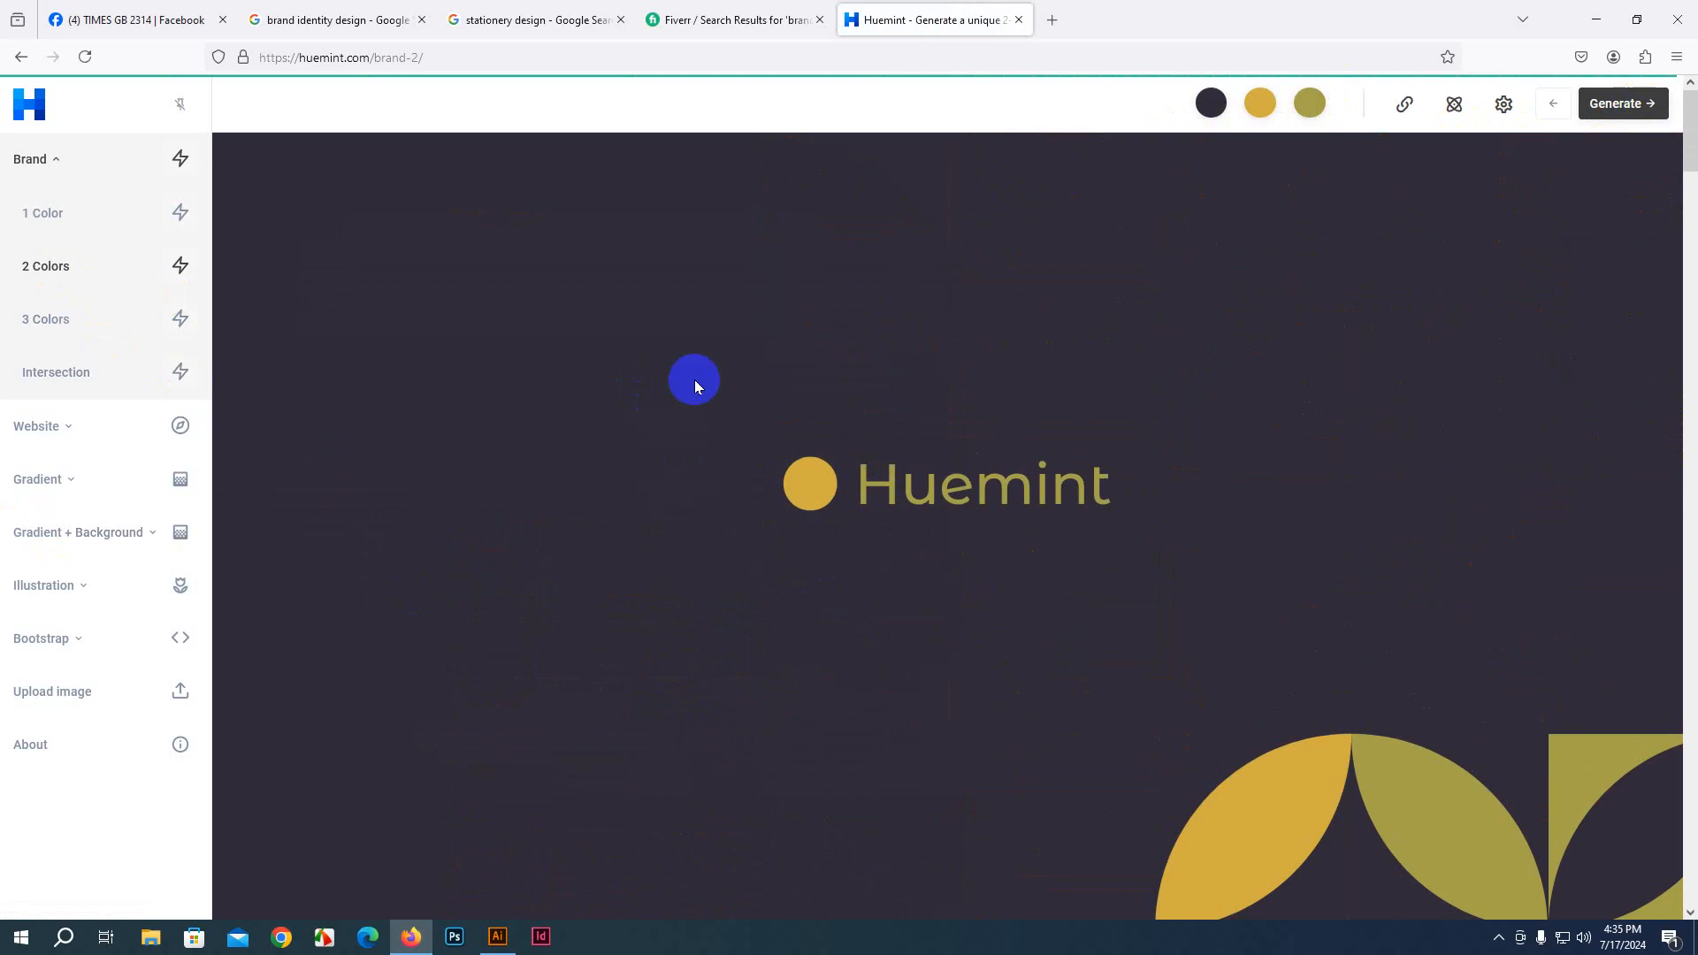
scroll(809, 274, "down", 3)
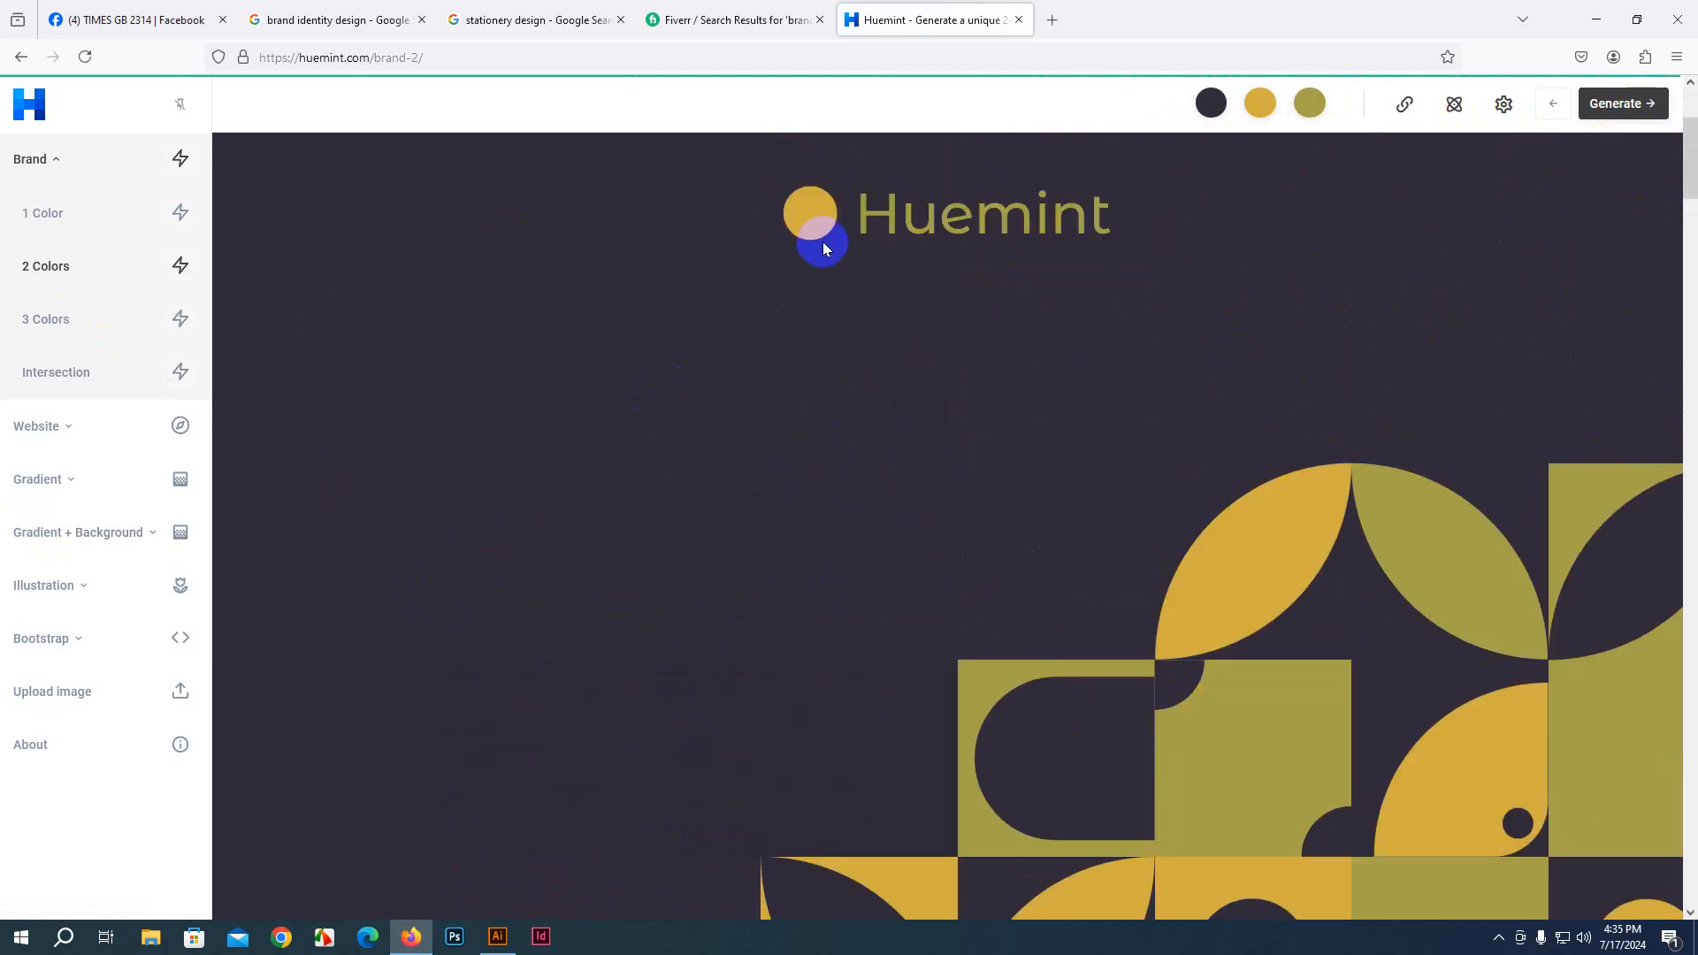
scroll(819, 243, "down", 5)
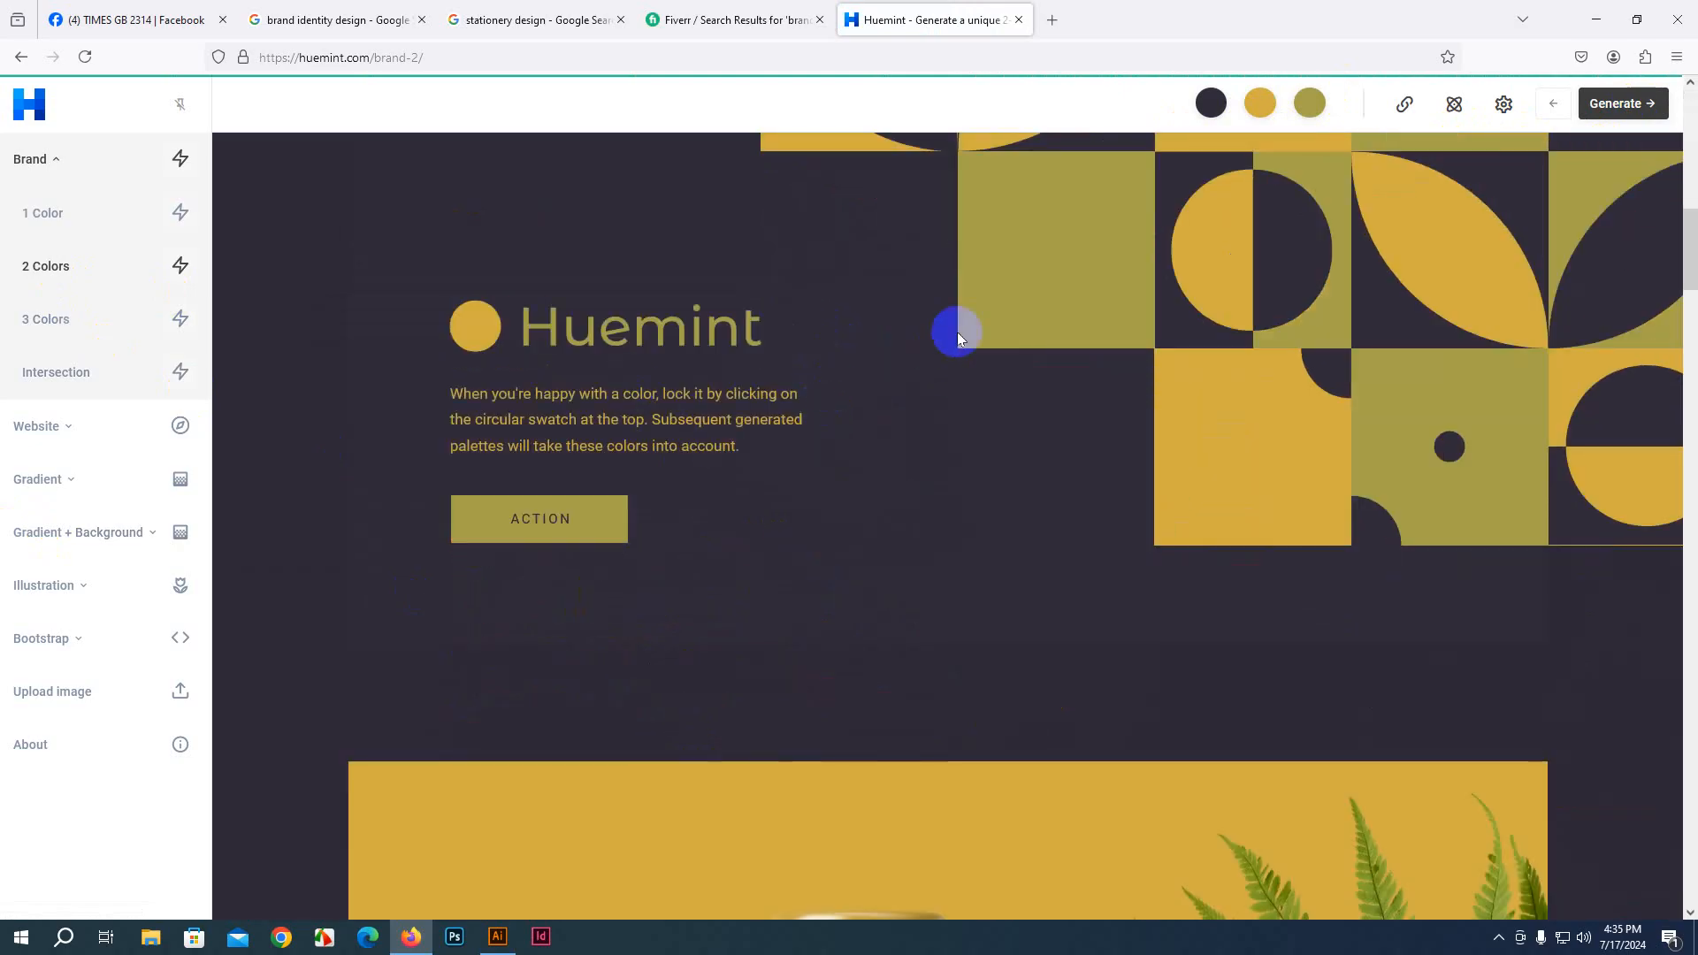
scroll(957, 332, "down", 7)
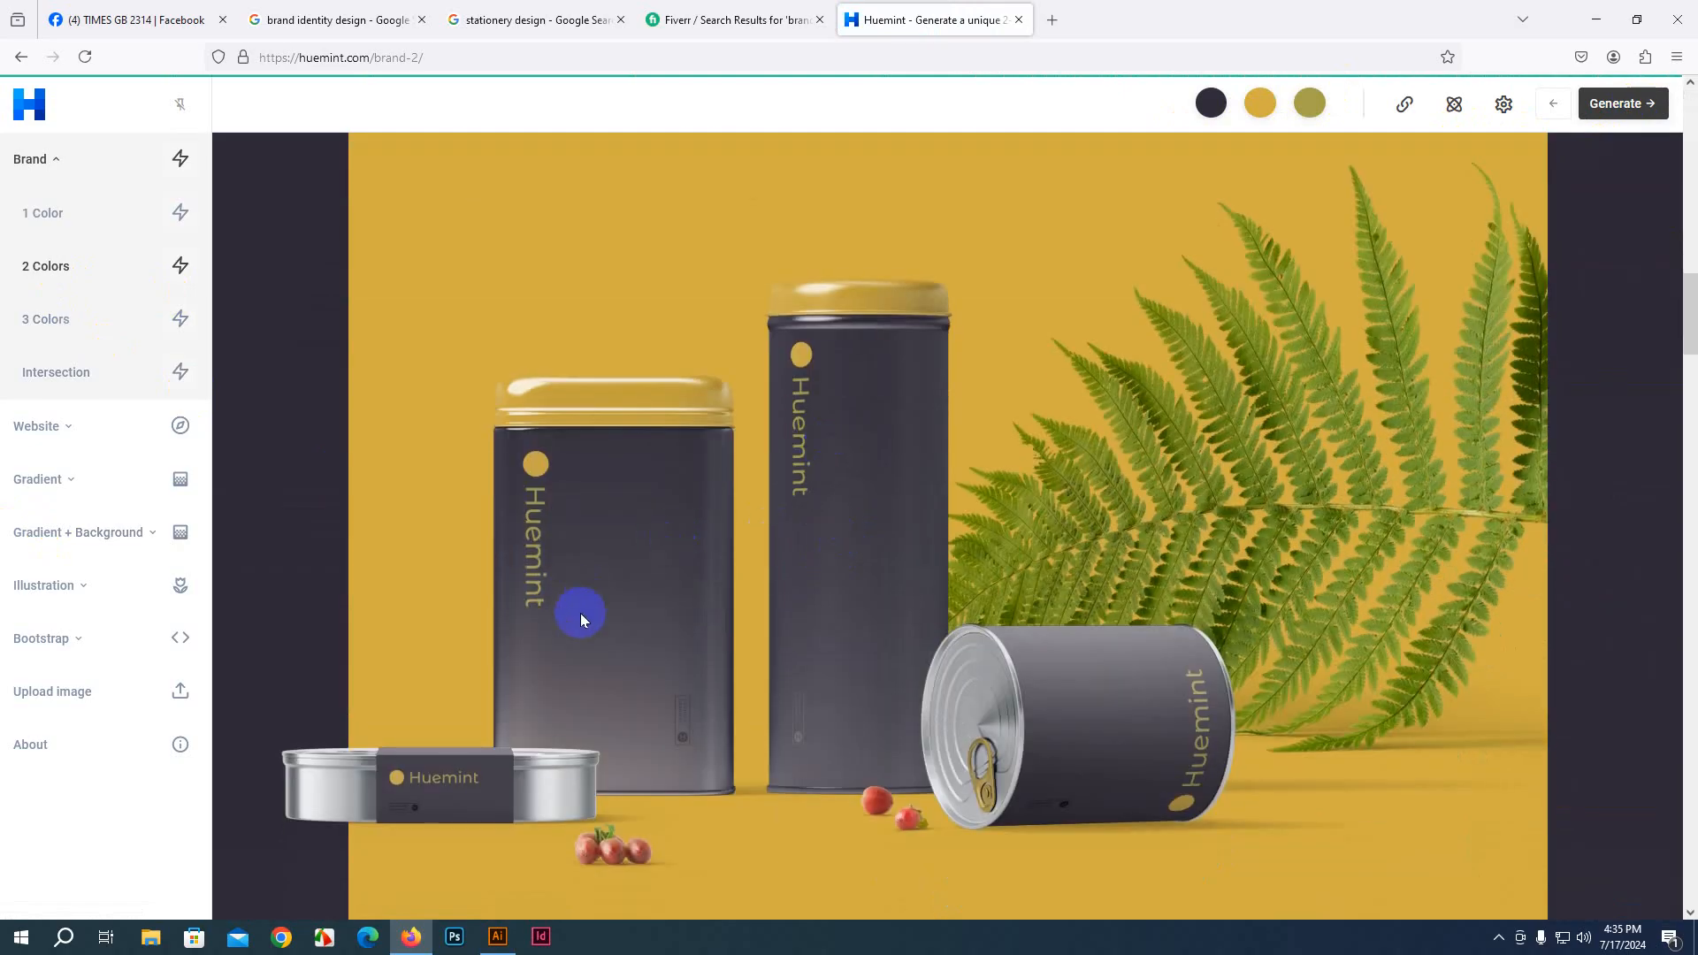
scroll(529, 770, "down", 11)
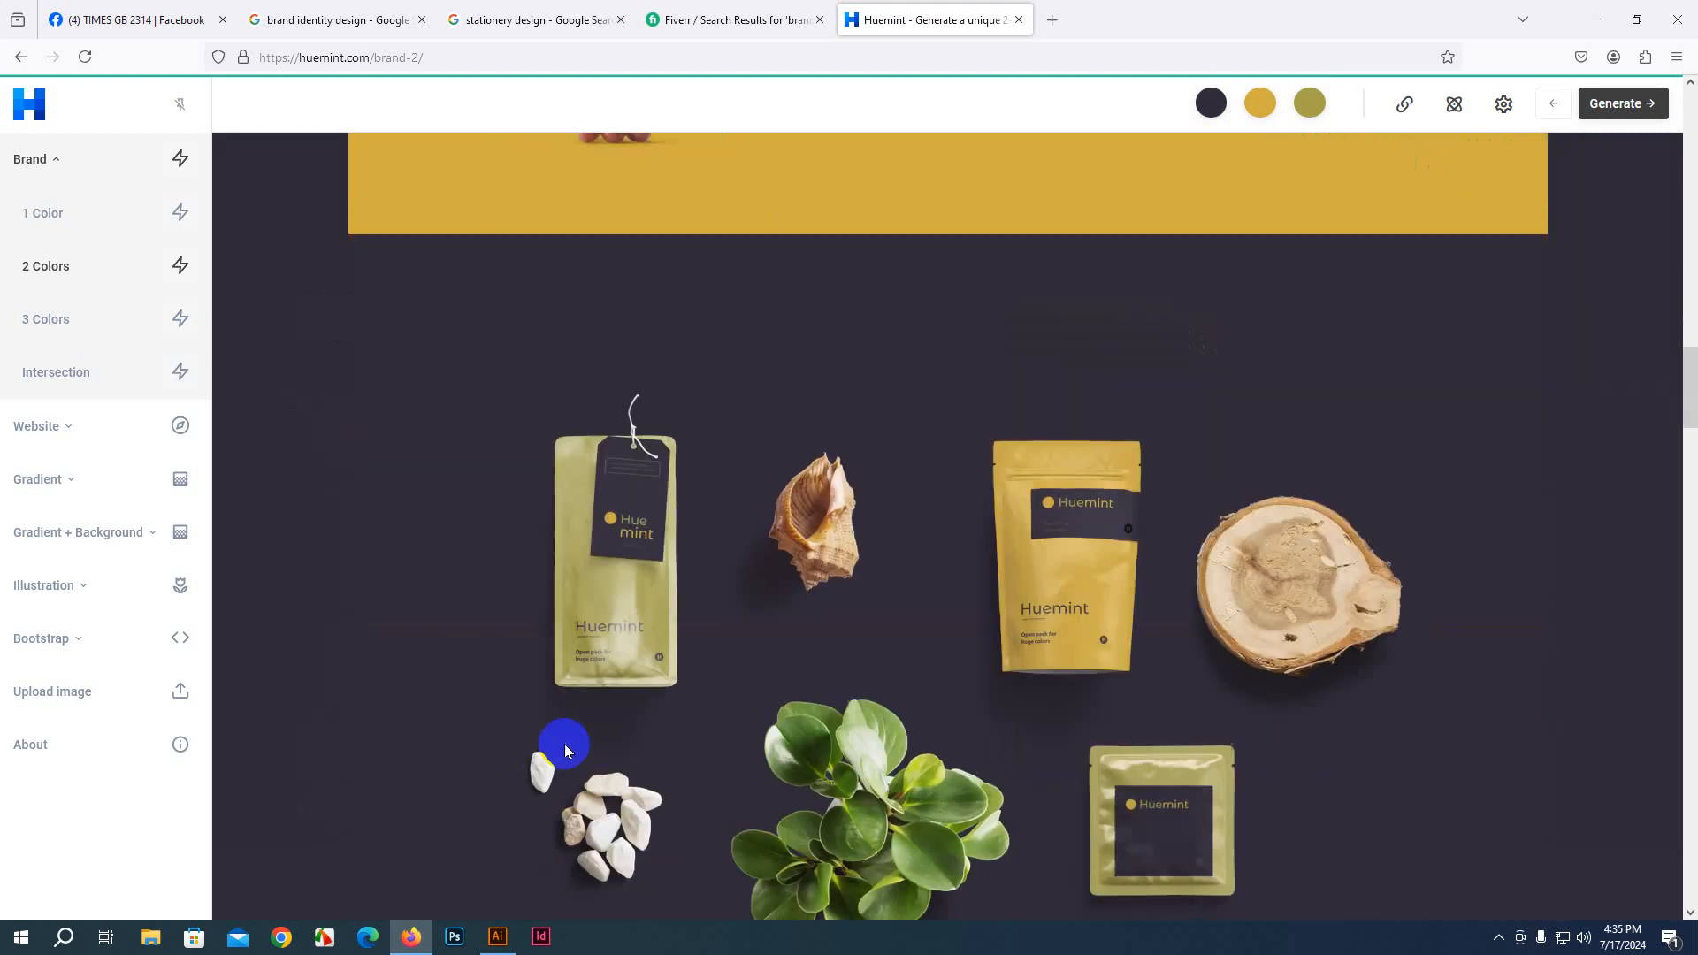
scroll(899, 654, "down", 15)
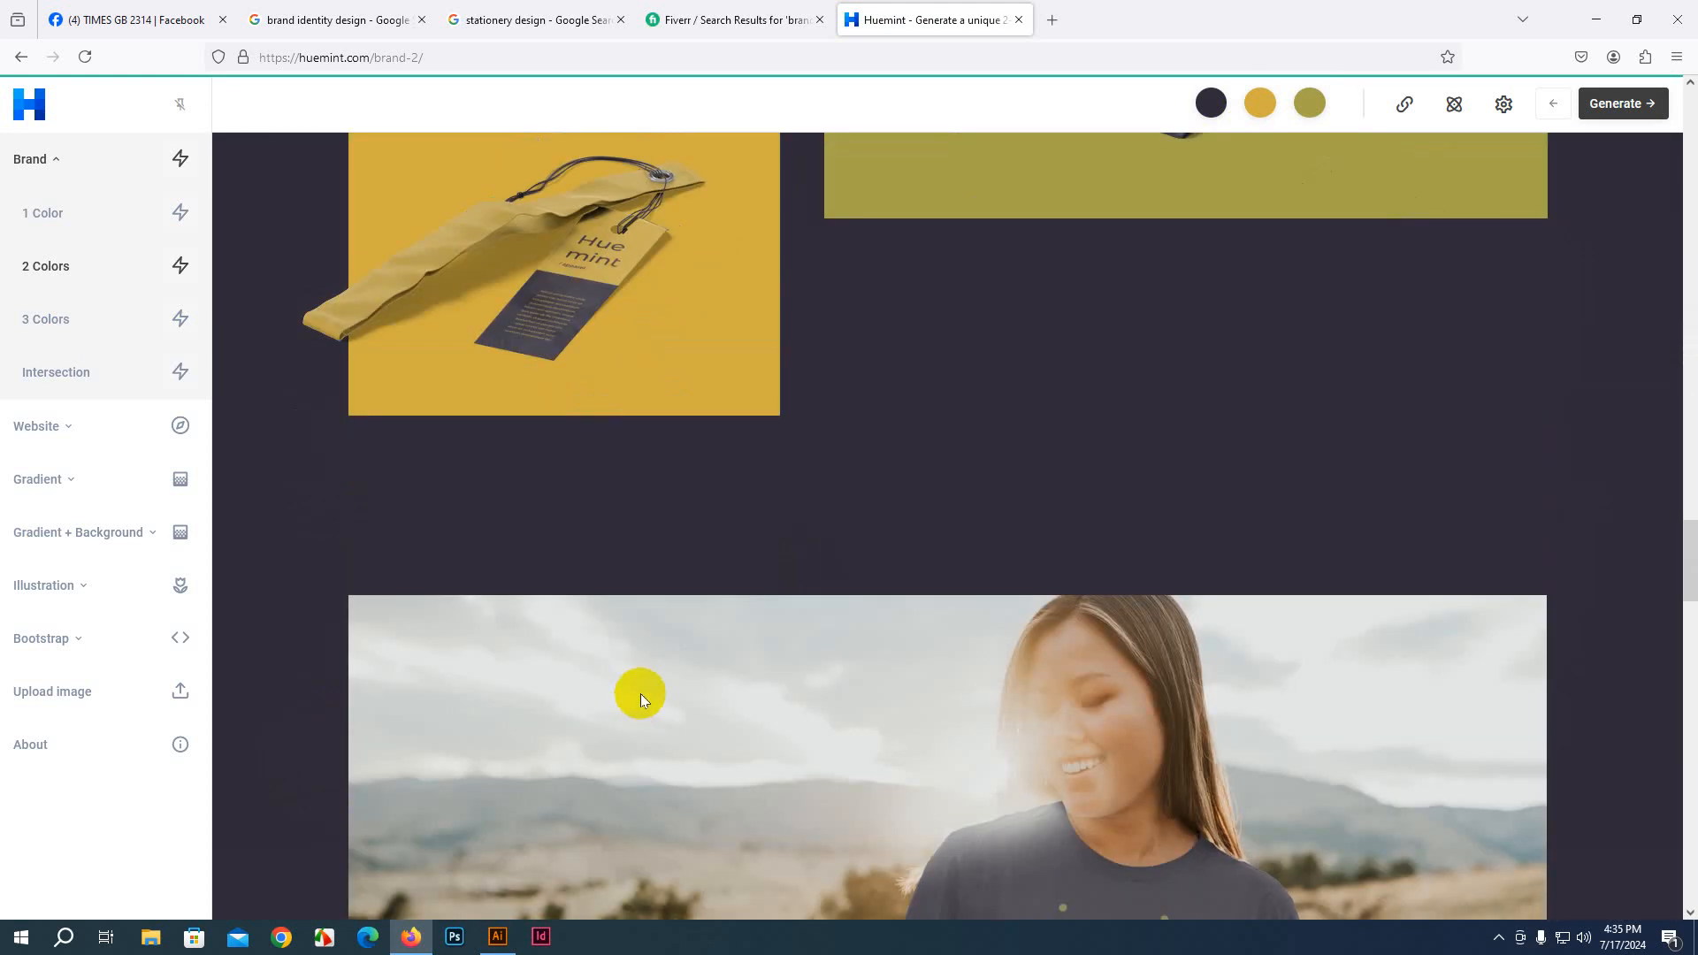
scroll(799, 660, "up", 15)
scroll(819, 651, "up", 15)
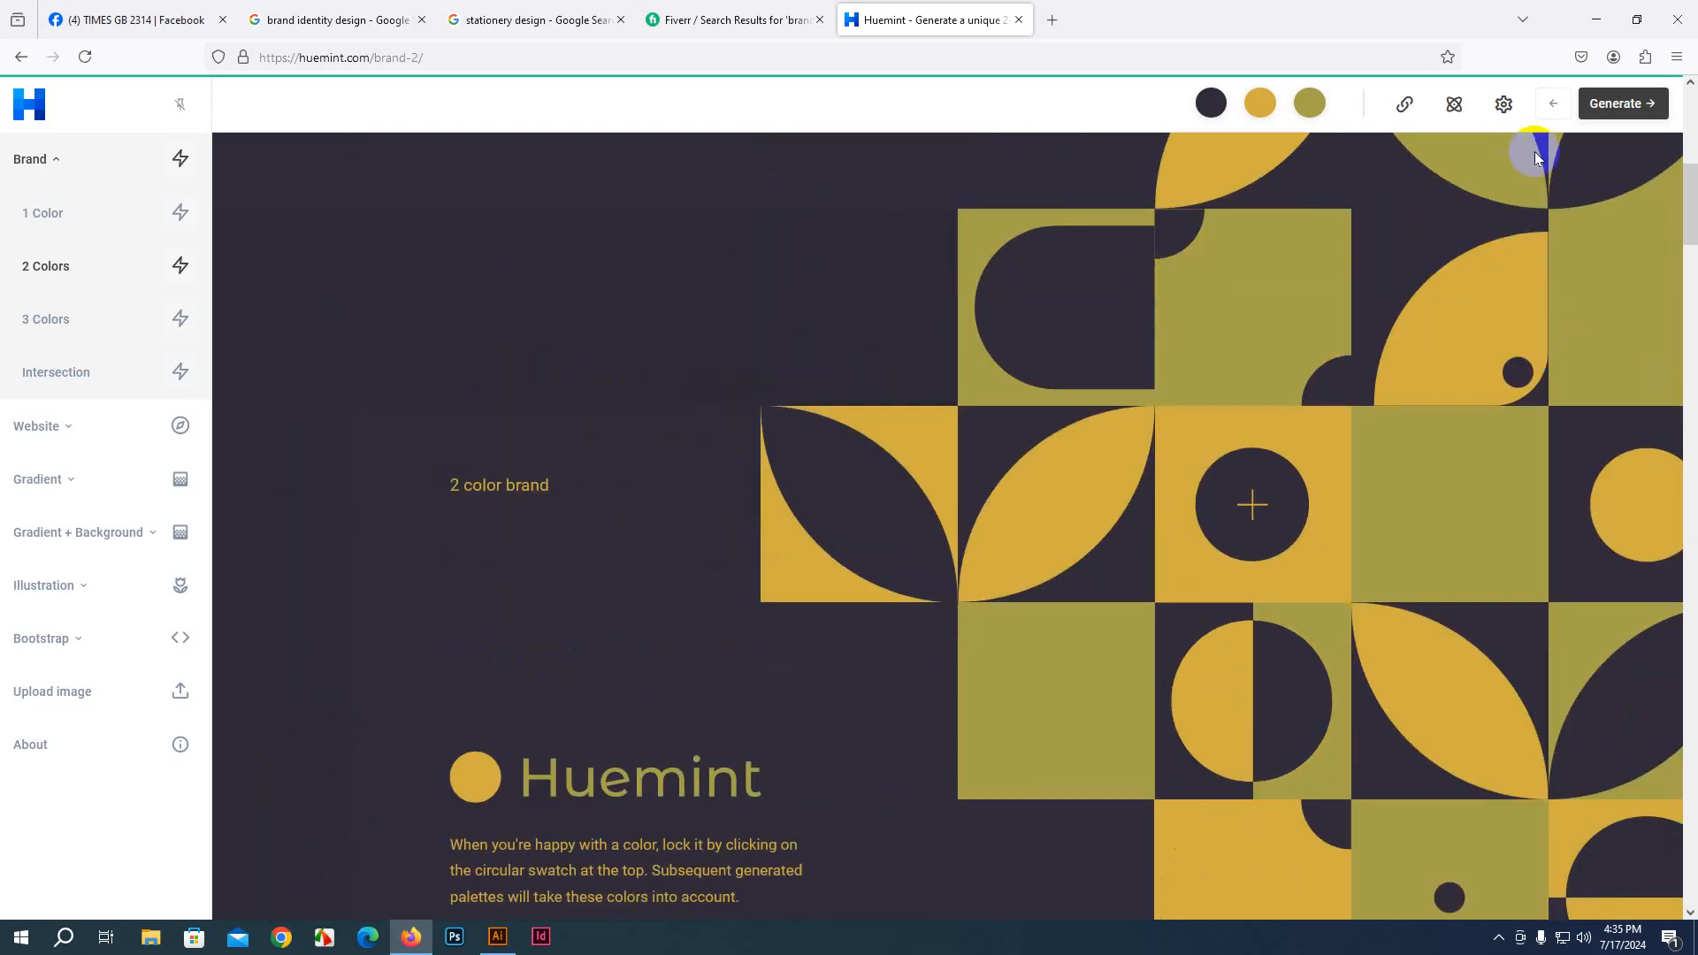
Generate new two-color brand schemes until the palette combines near-black, light gray and orange
left_click(1622, 104)
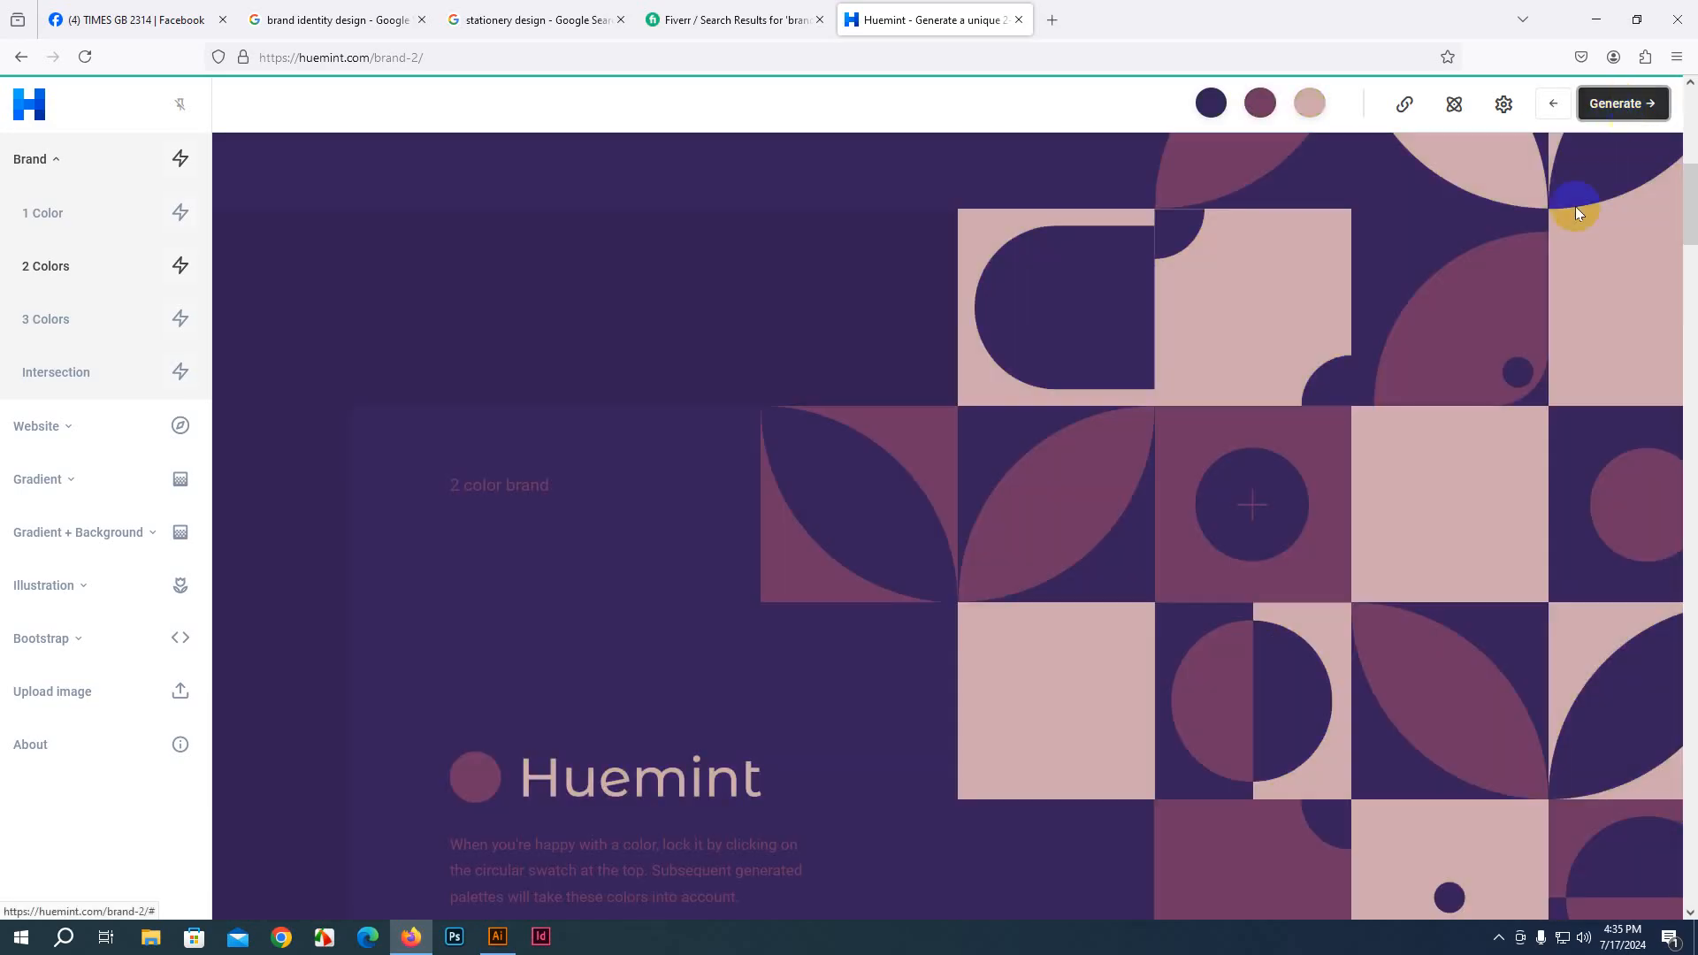
left_click(1619, 122)
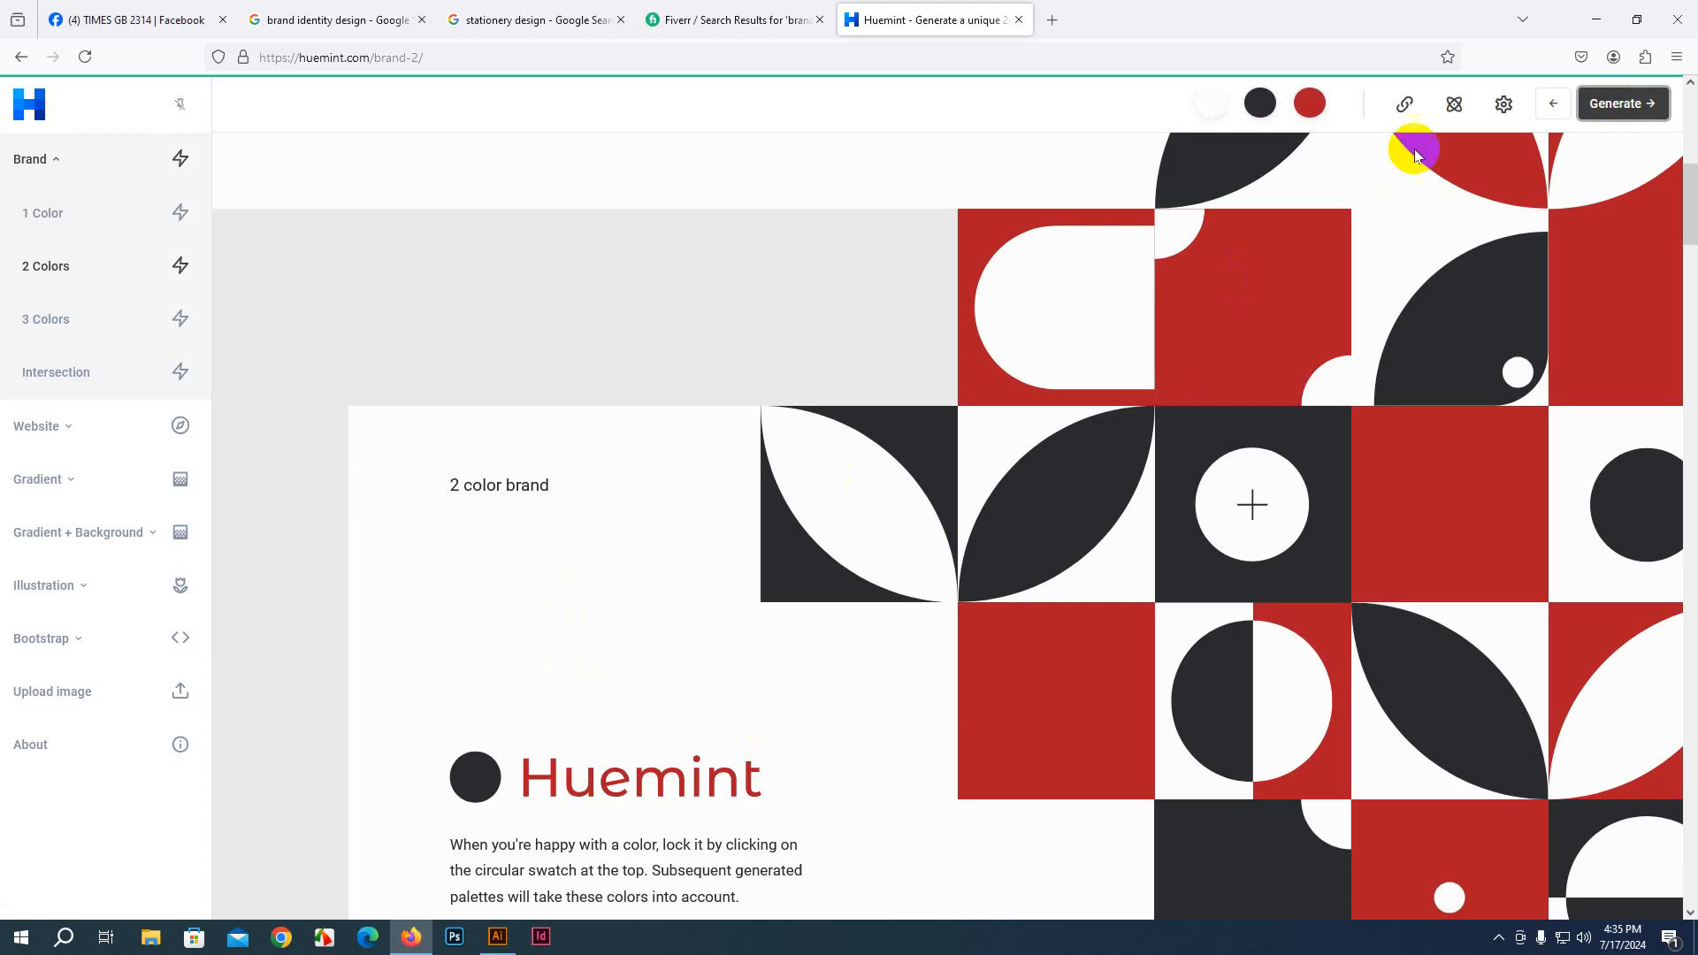
left_click(1603, 121)
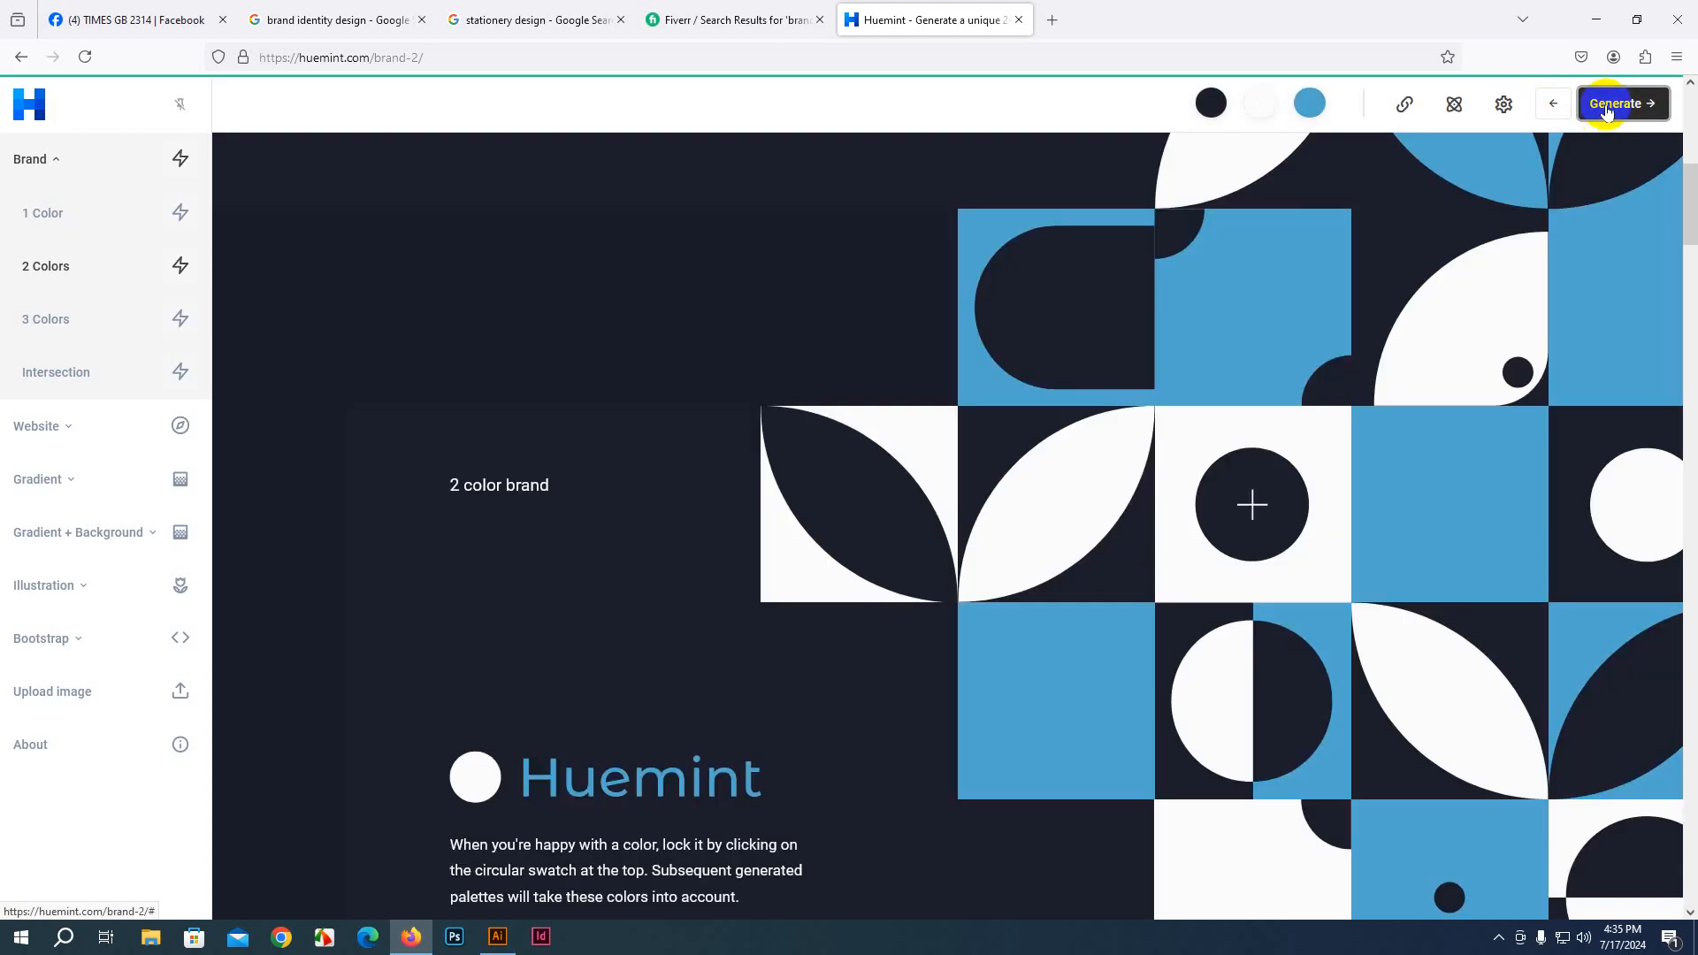
left_click(1607, 112)
left_click(1606, 113)
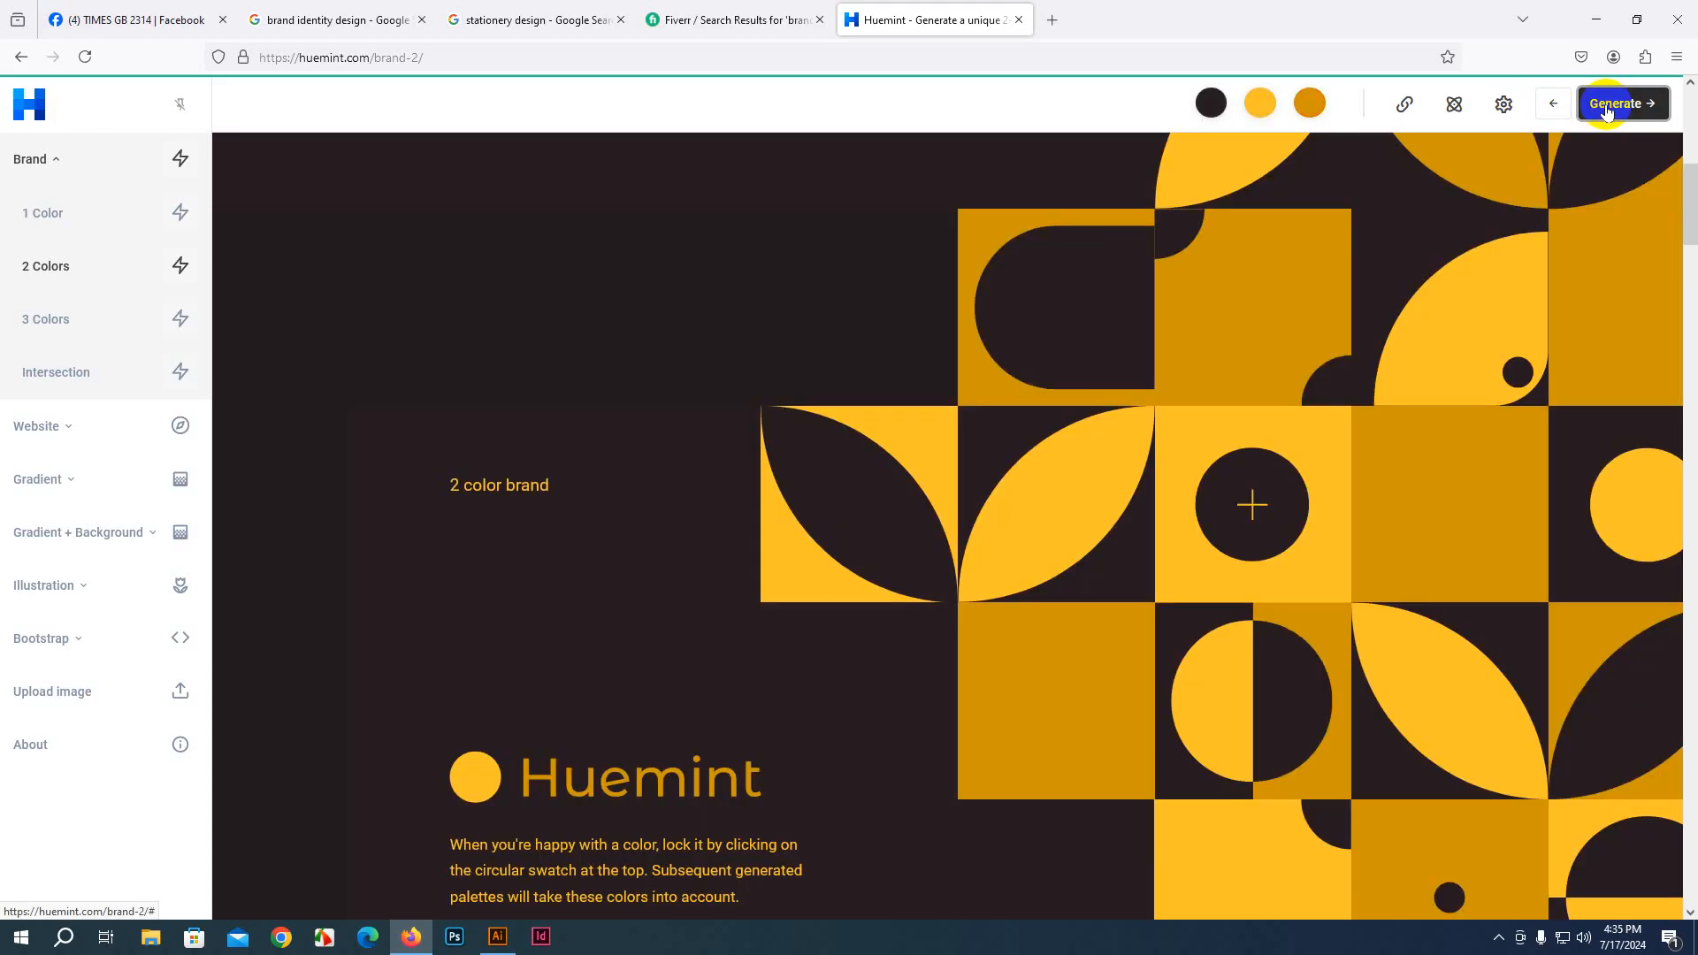
left_click(1607, 113)
left_click(1607, 112)
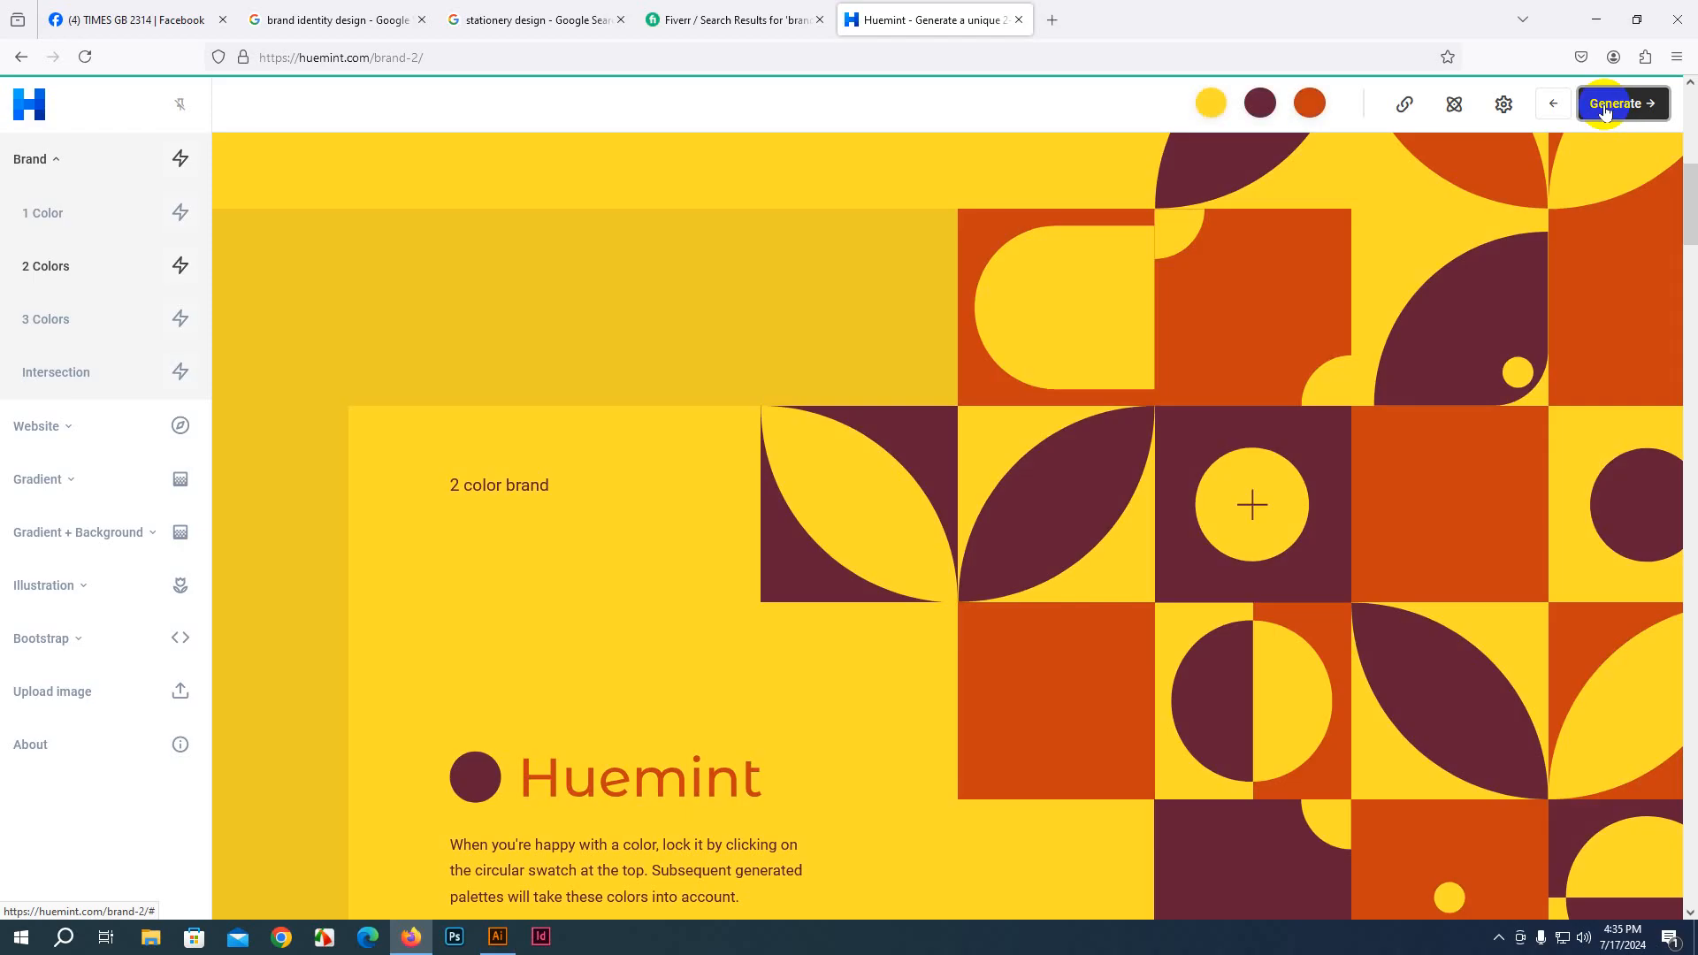
left_click(1607, 112)
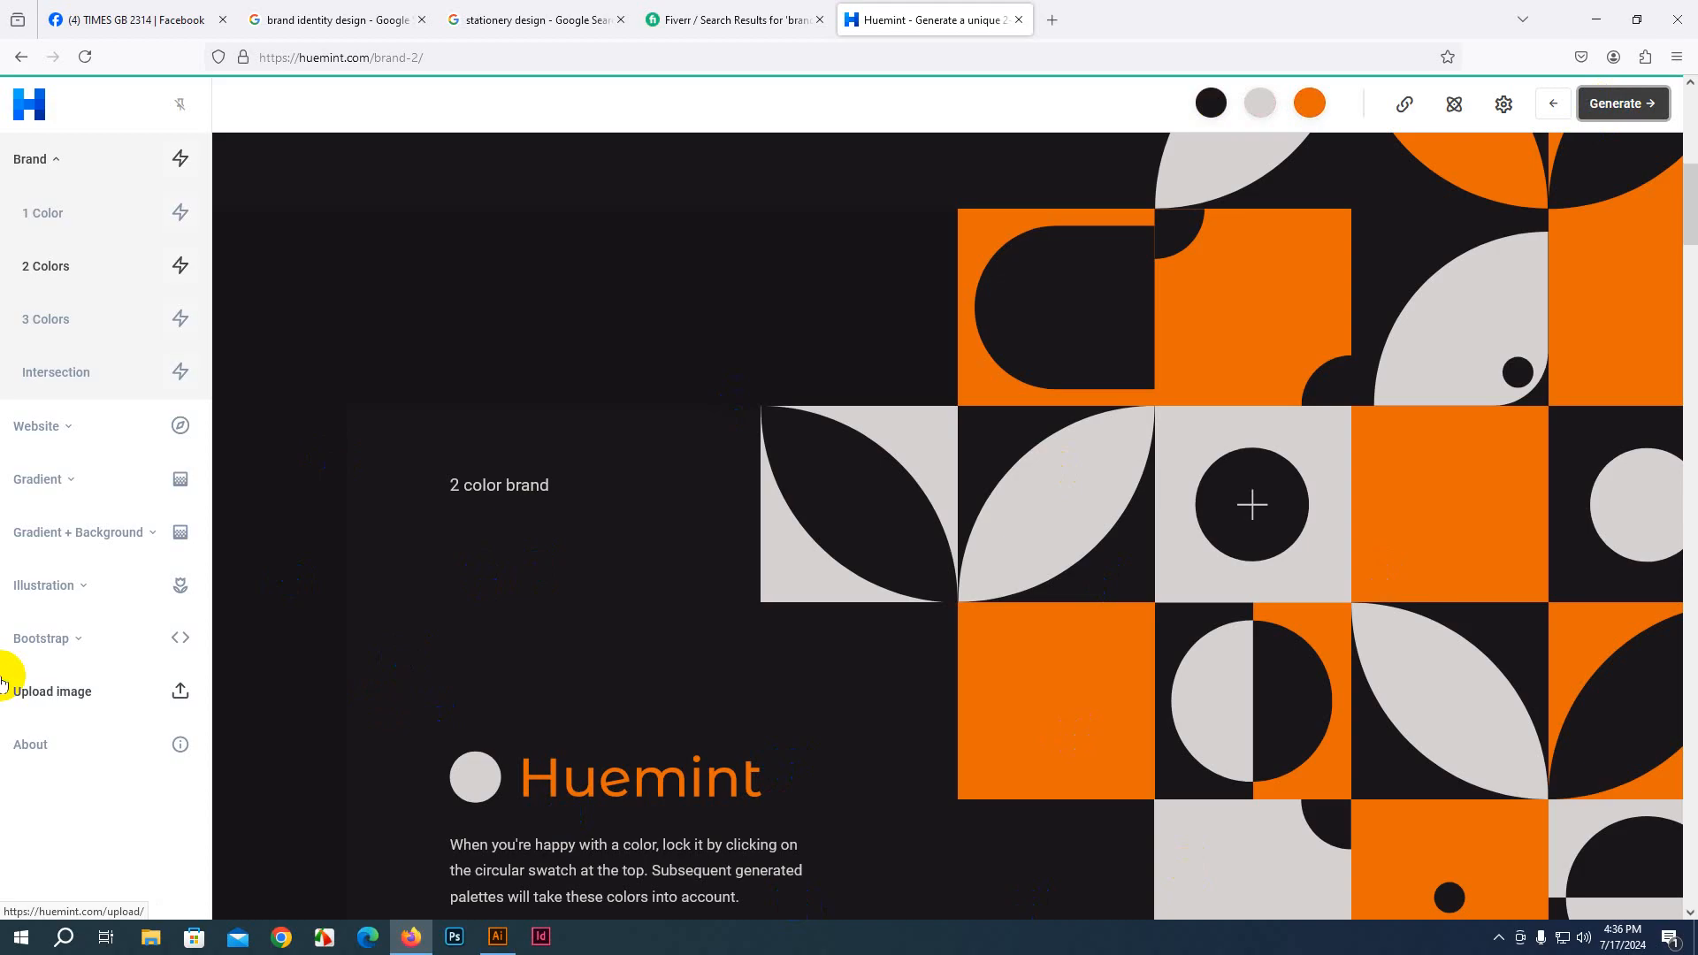
Copy the hex code #181618 of the palette's near-black color
left_click(1264, 108)
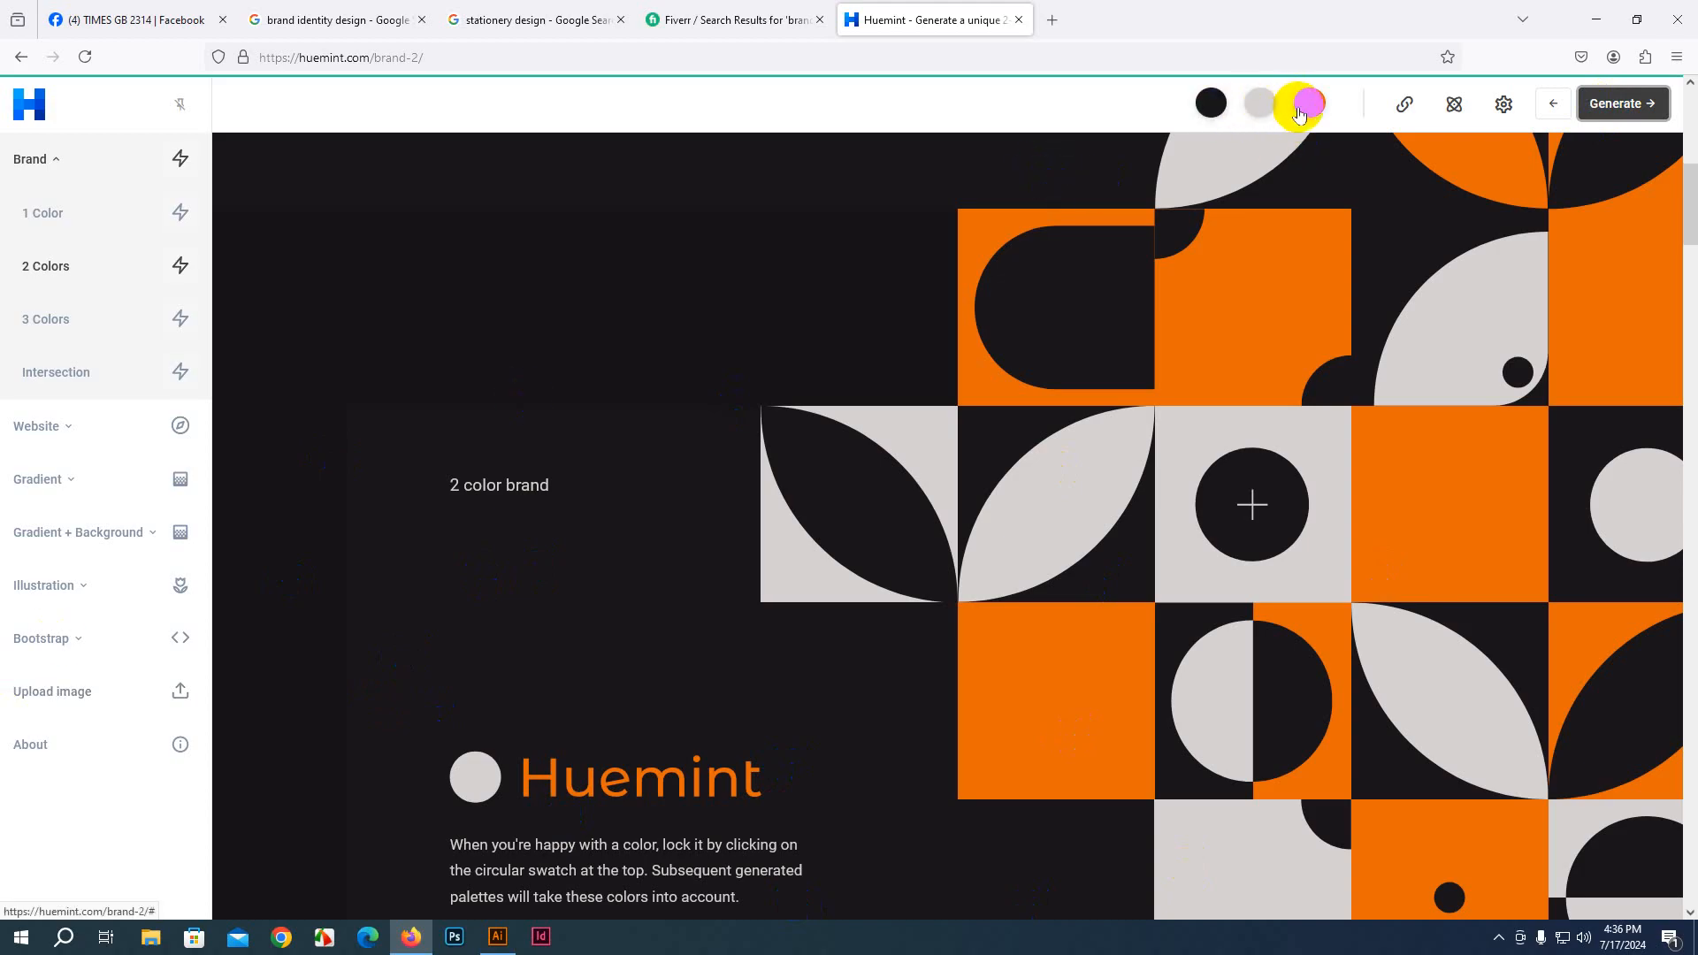
left_click(1212, 109)
left_click(1165, 201)
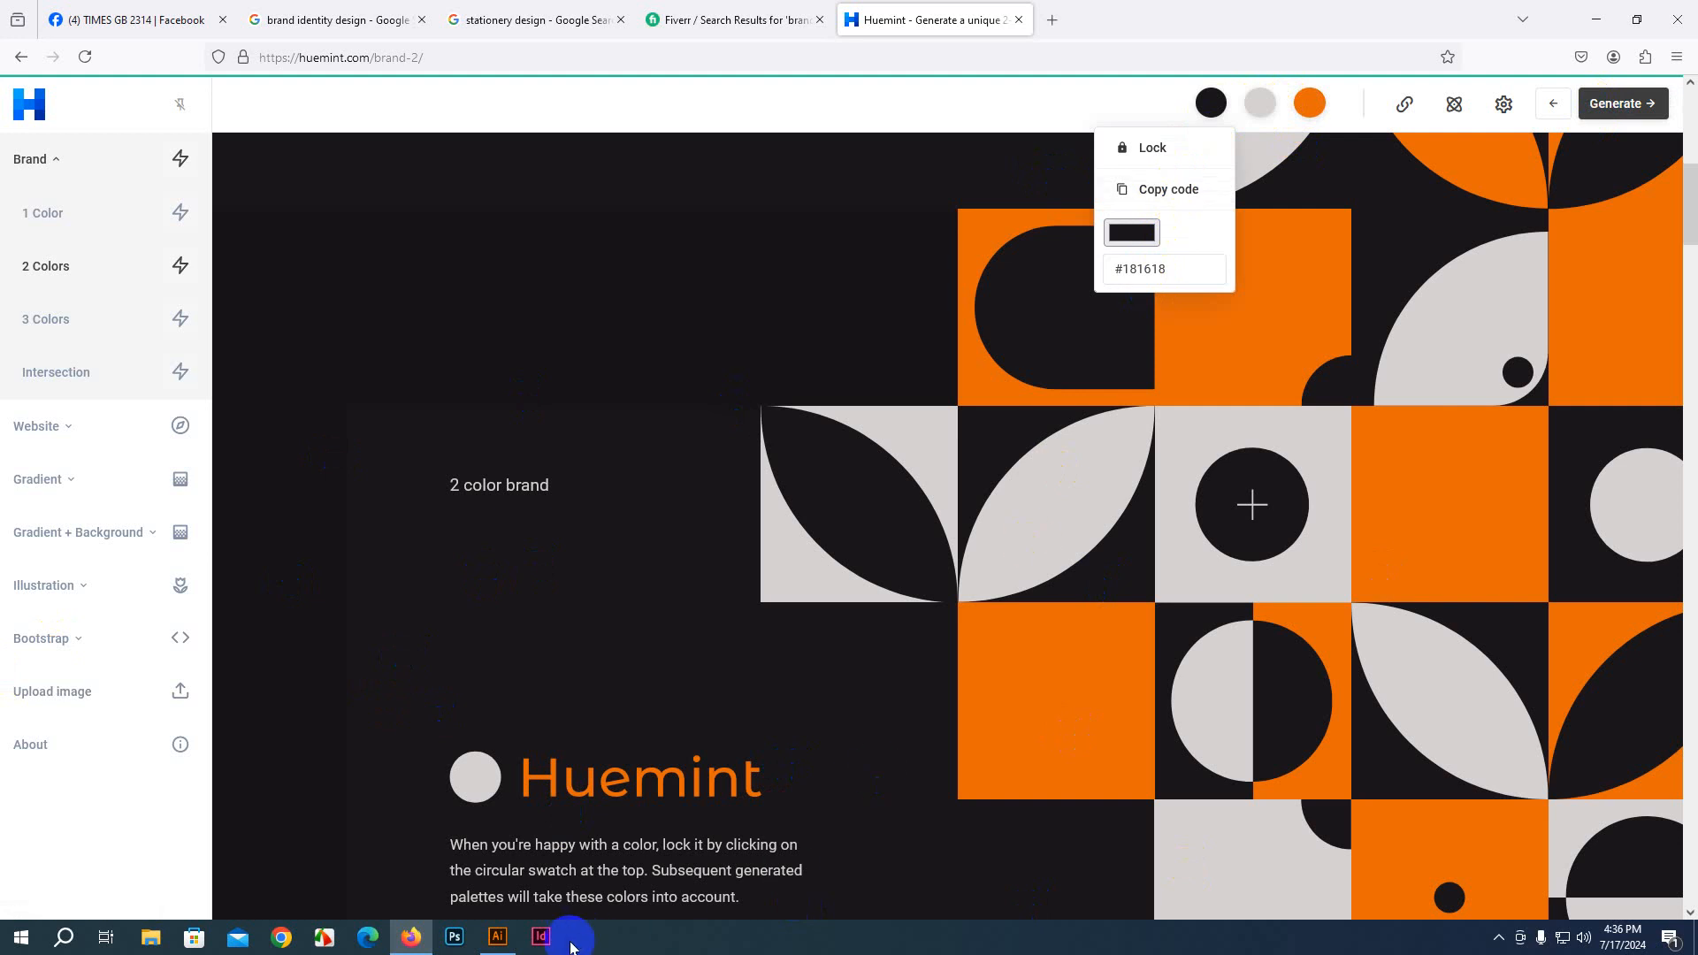
Switch to Illustrator, set the fill color to #181618, and save it as a new global swatch
left_click(497, 937)
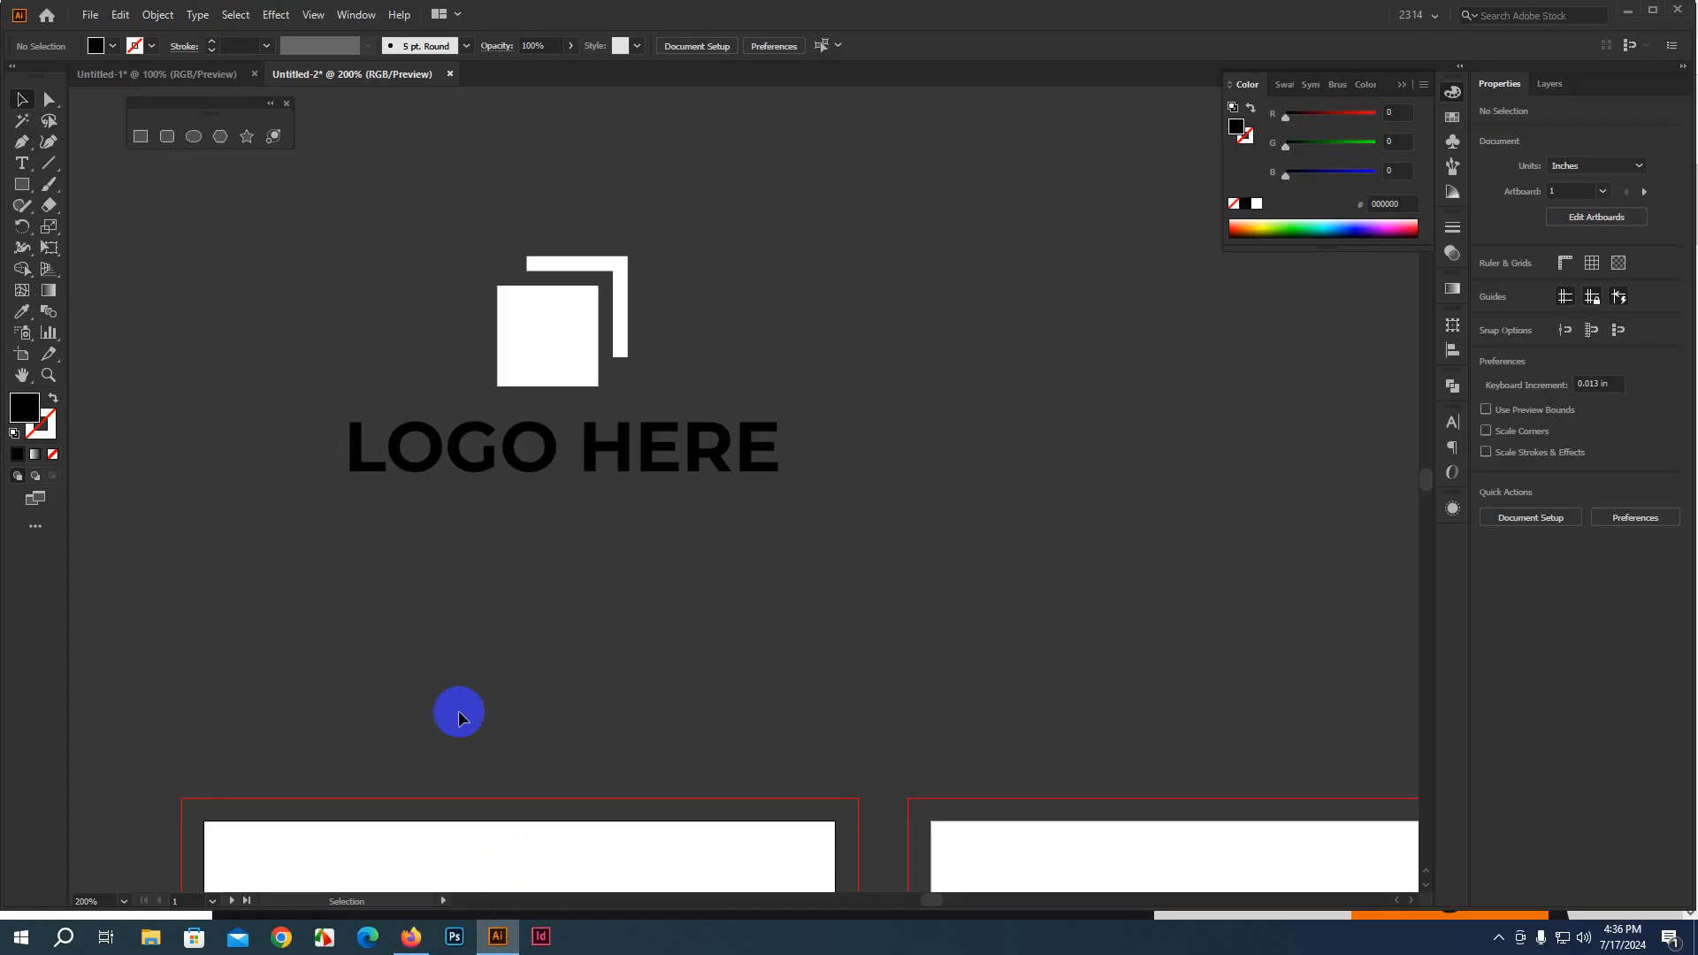
double_click(25, 408)
type("181618")
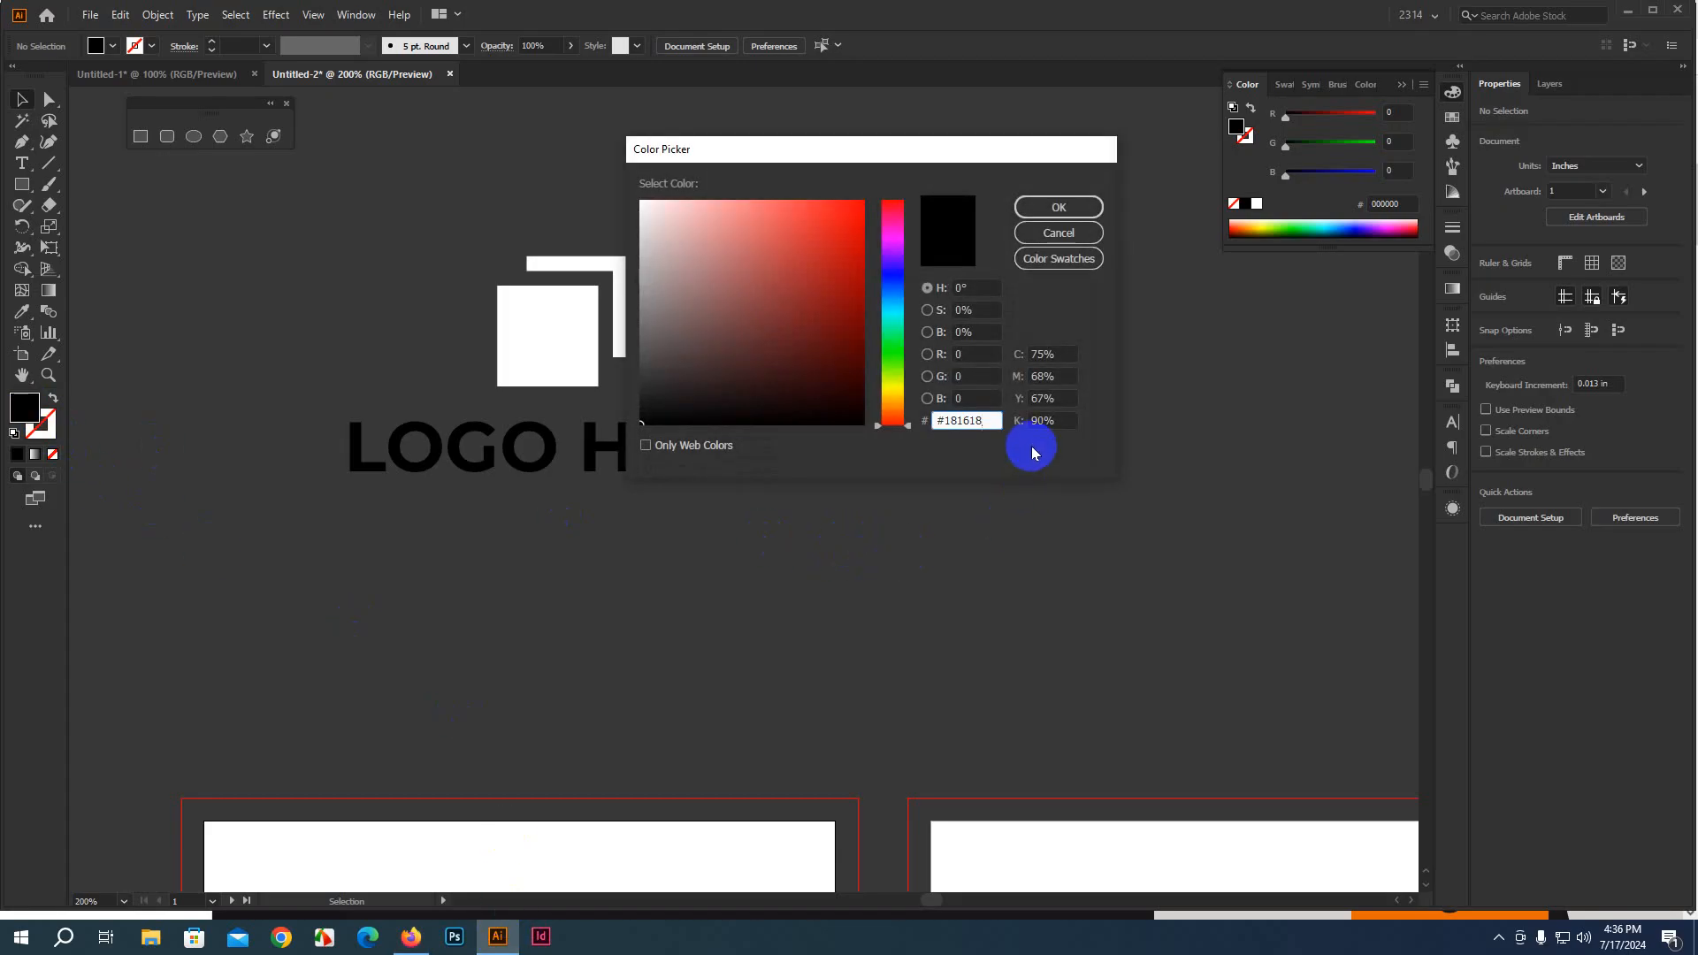
left_click(1063, 208)
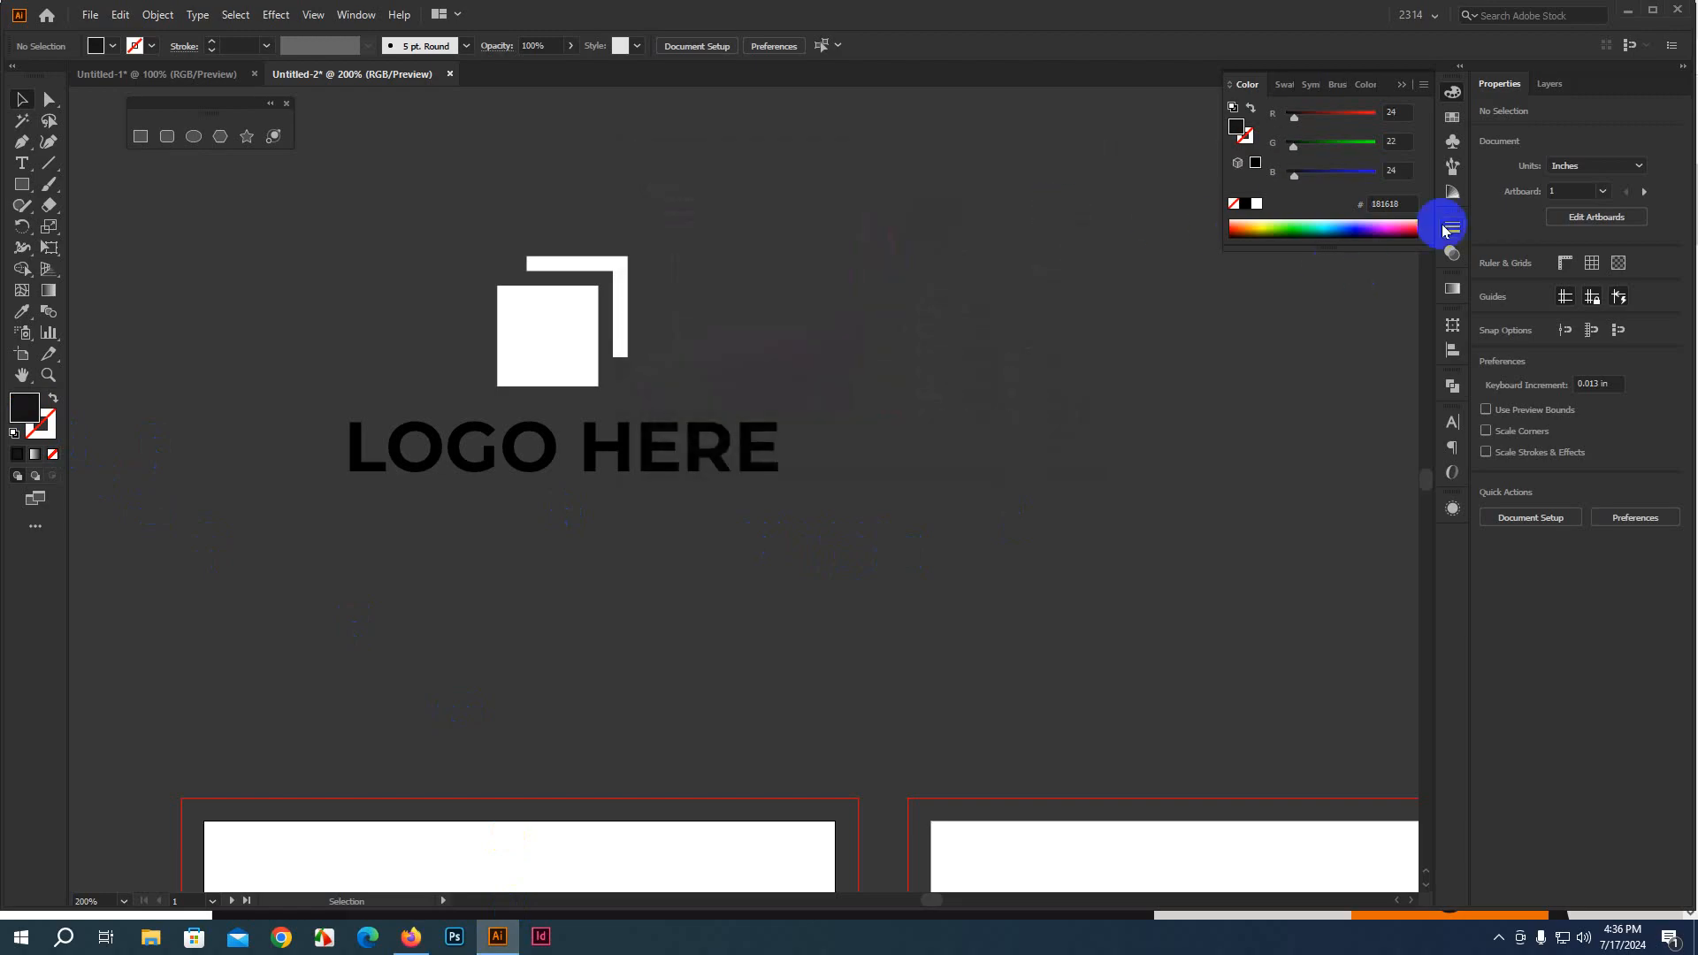
left_click(1450, 118)
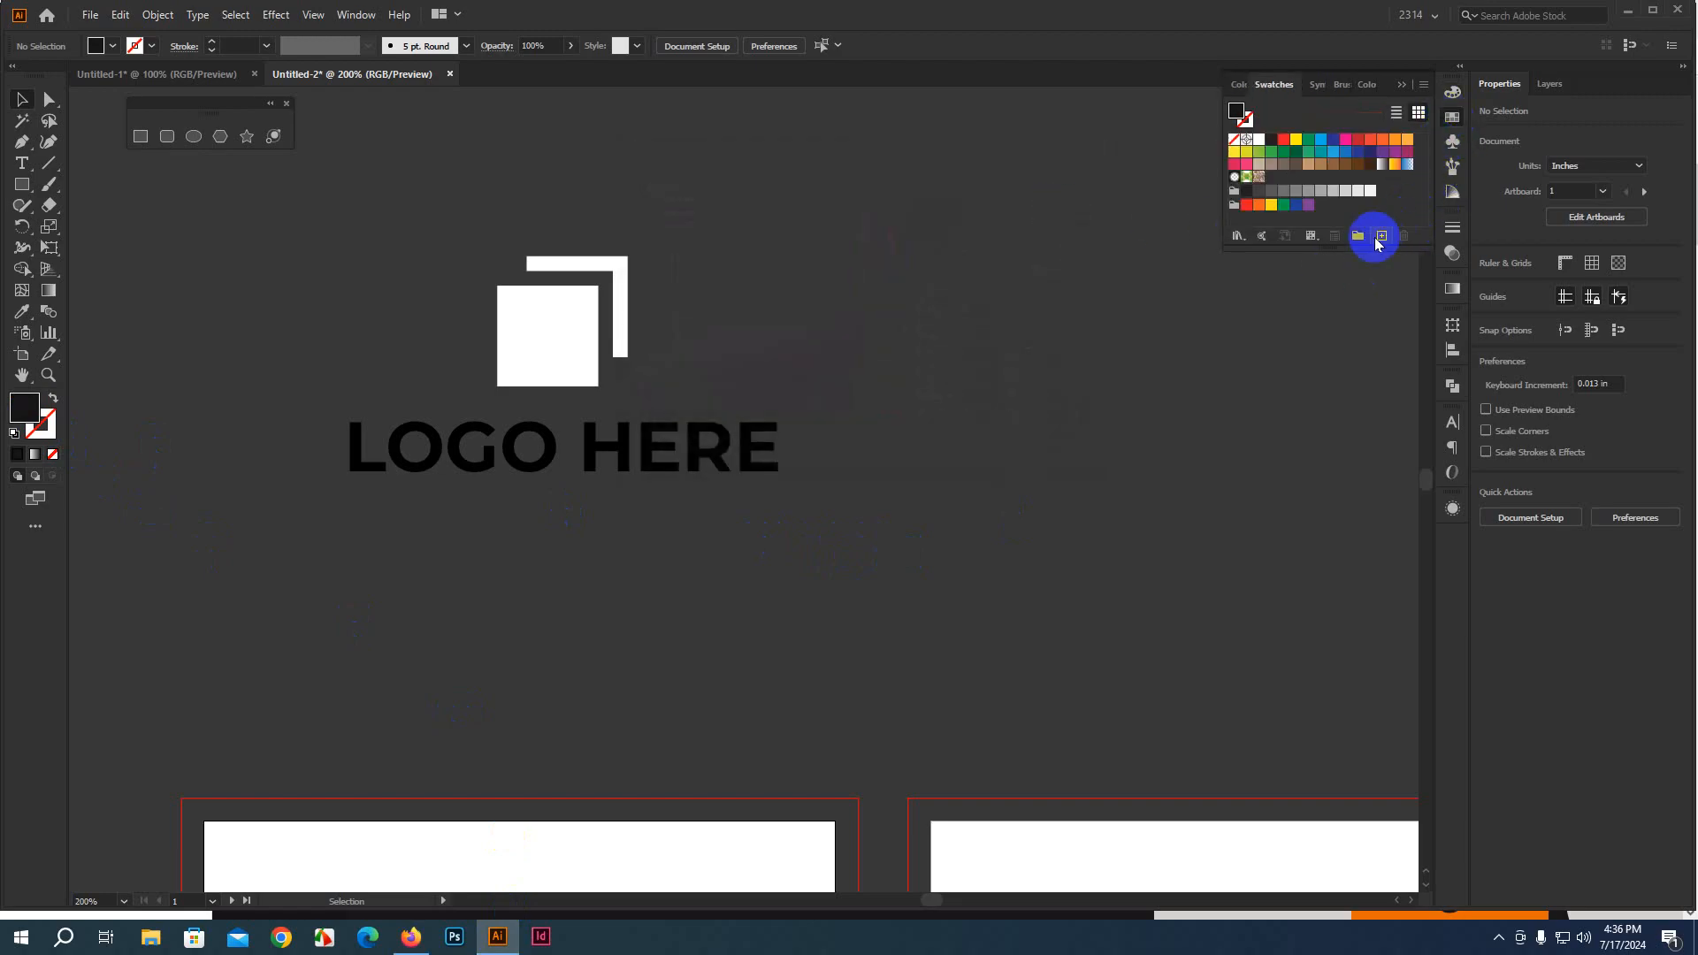
left_click(1379, 236)
left_click(711, 510)
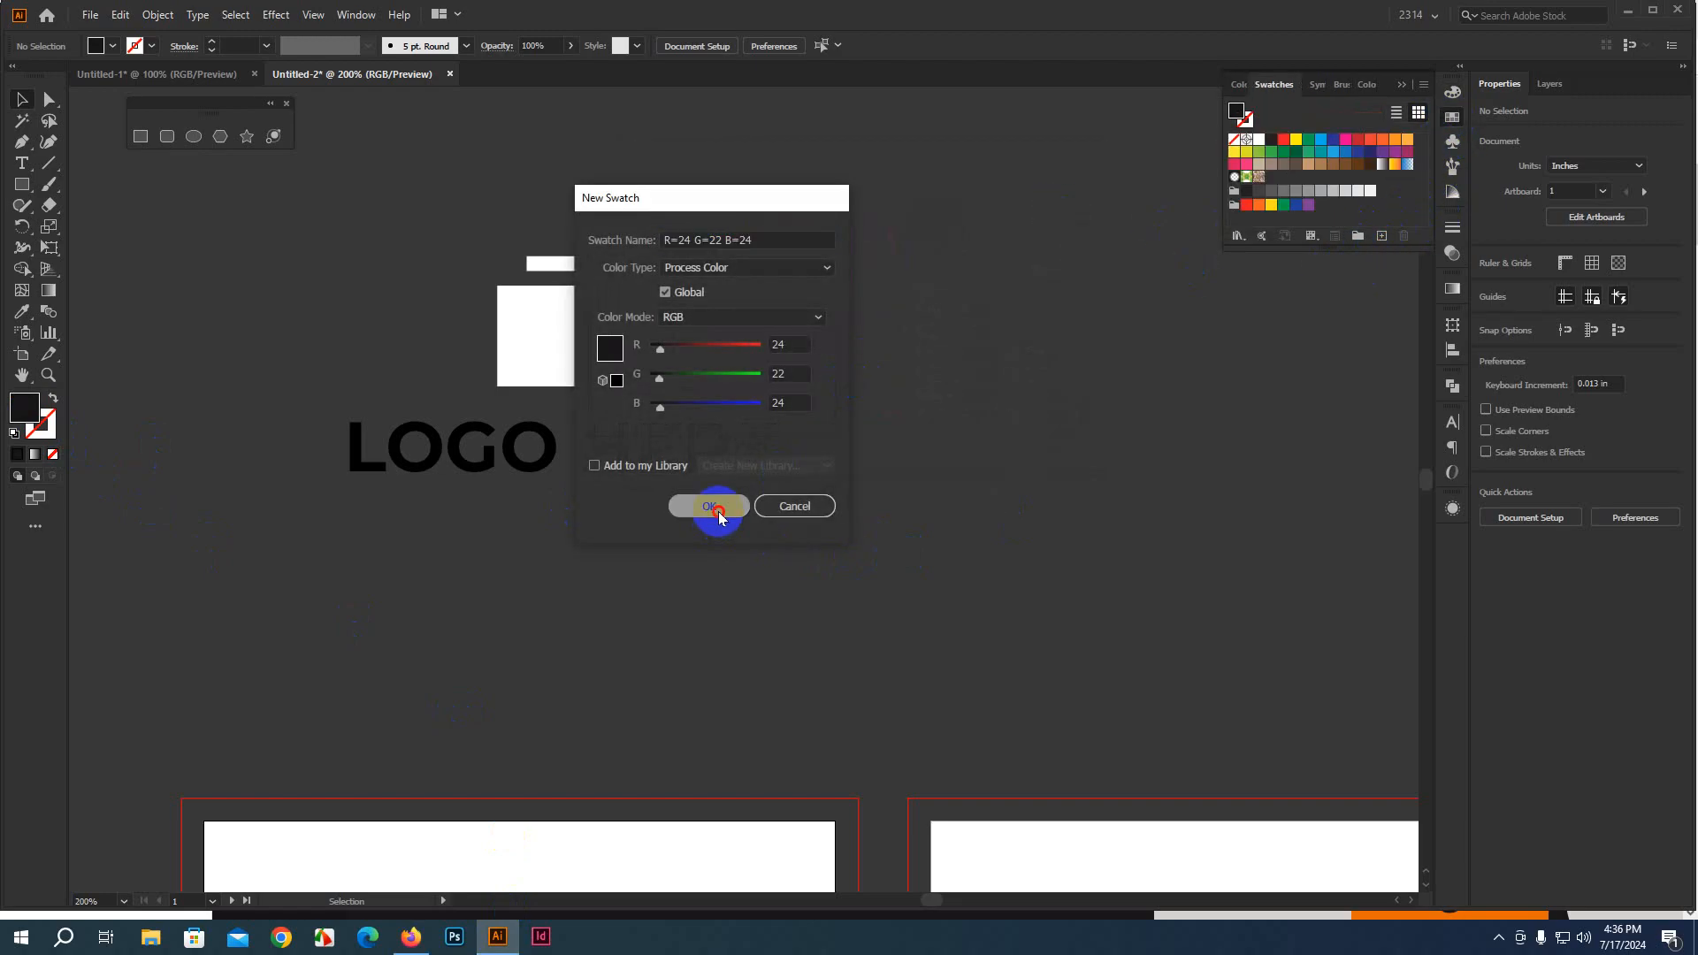
Switch to Firefox and copy the hex code #e76906 of the palette's orange color
left_click(412, 939)
left_click(1310, 104)
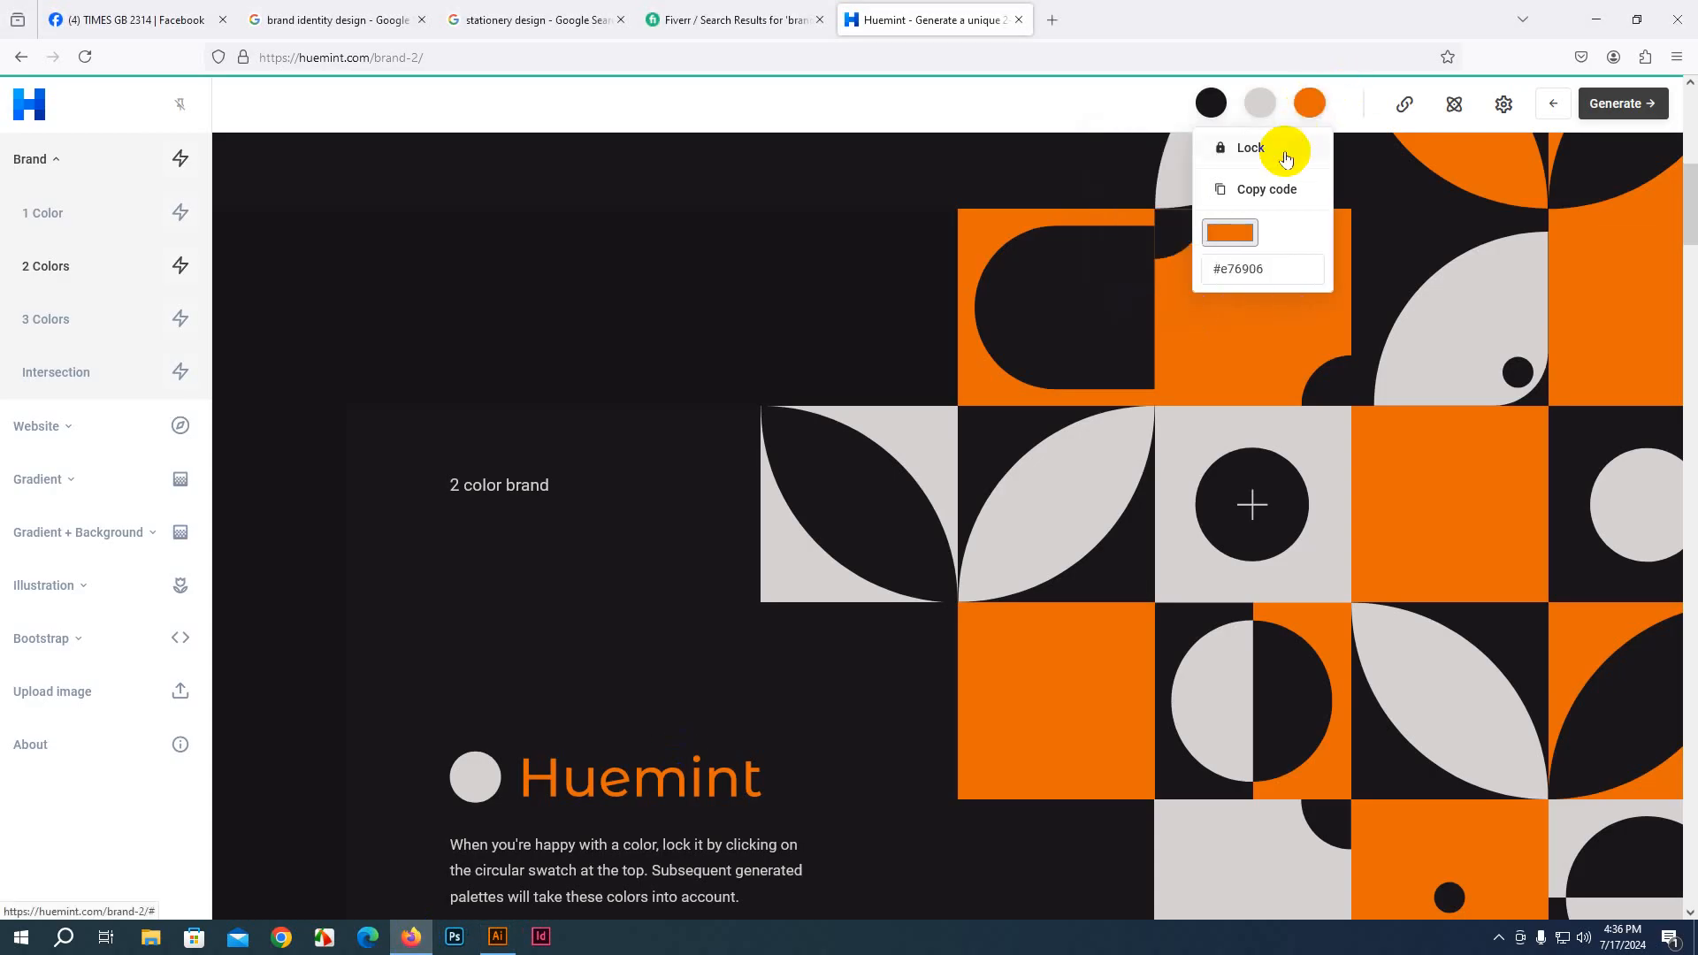
left_click(1261, 192)
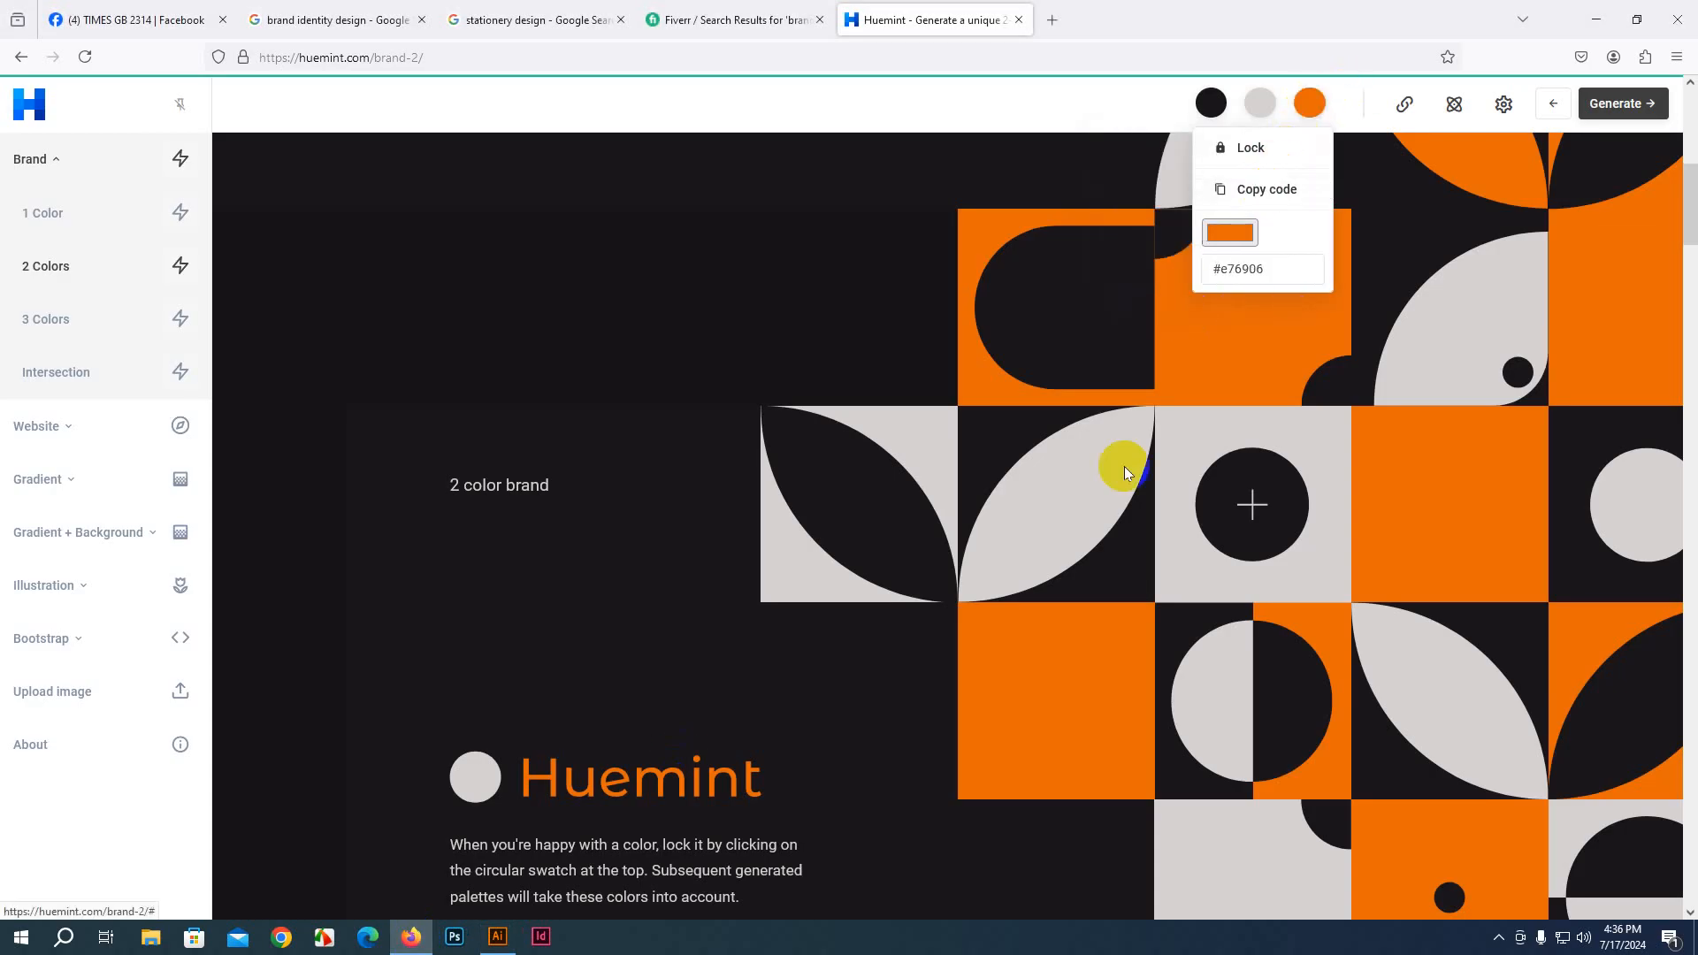
Switch to Illustrator, set the fill color to #e76906, and save it as a new global swatch
left_click(498, 937)
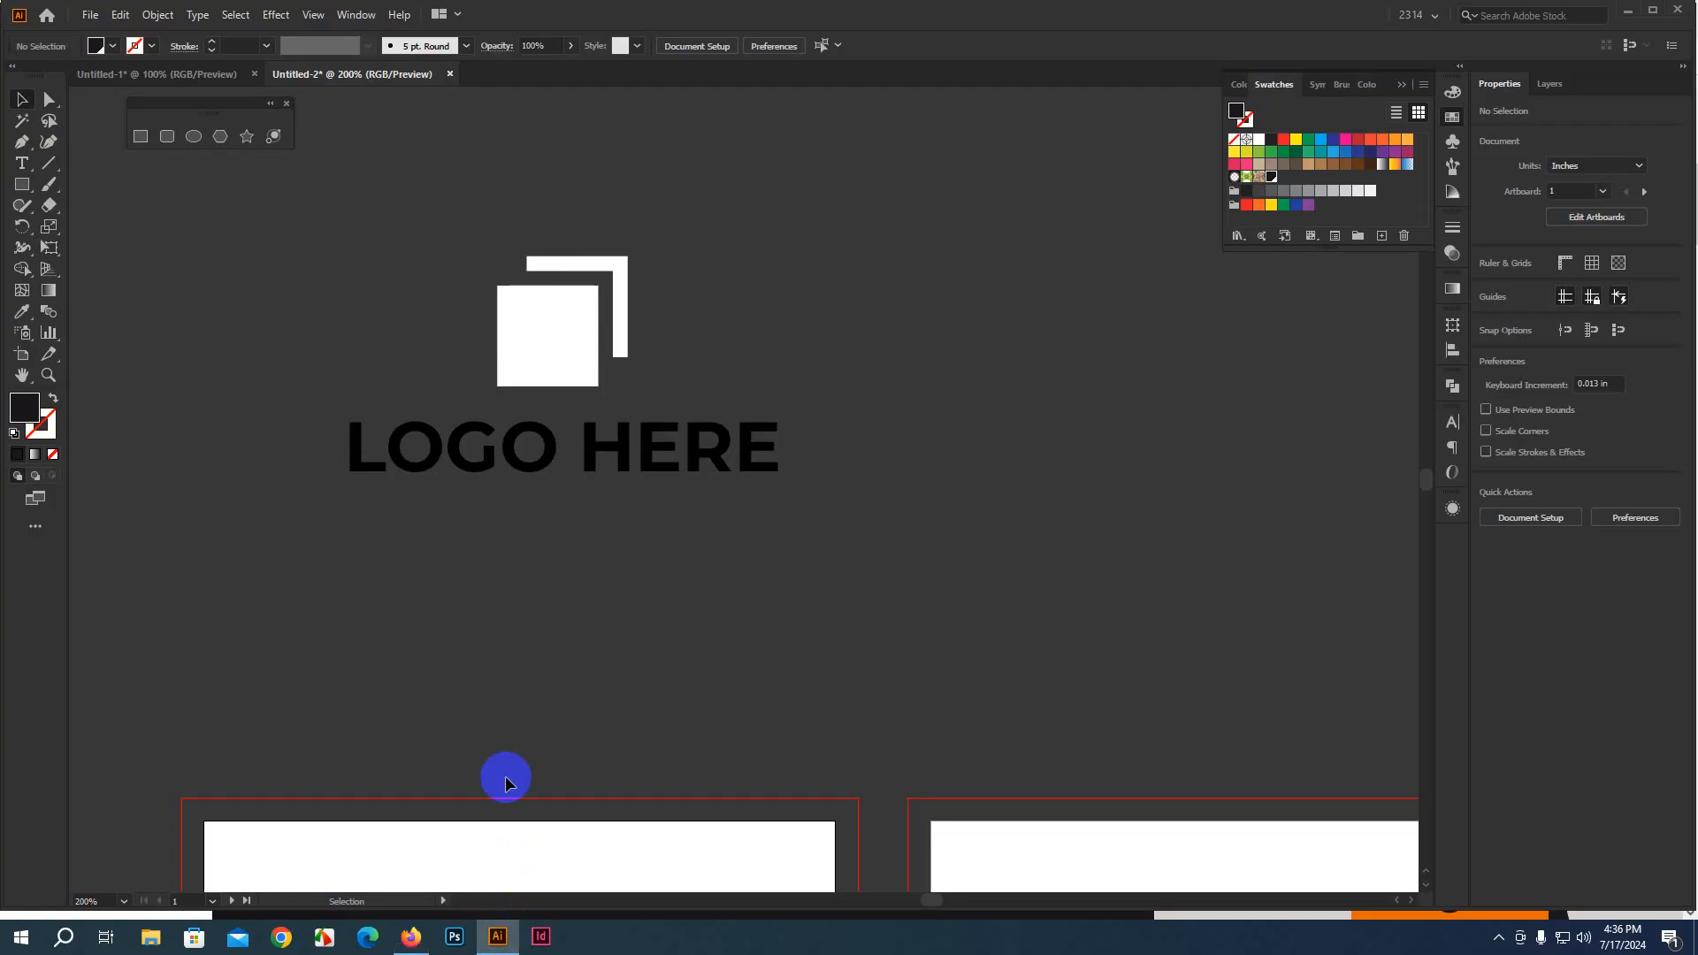
double_click(23, 414)
key("ctrl+v")
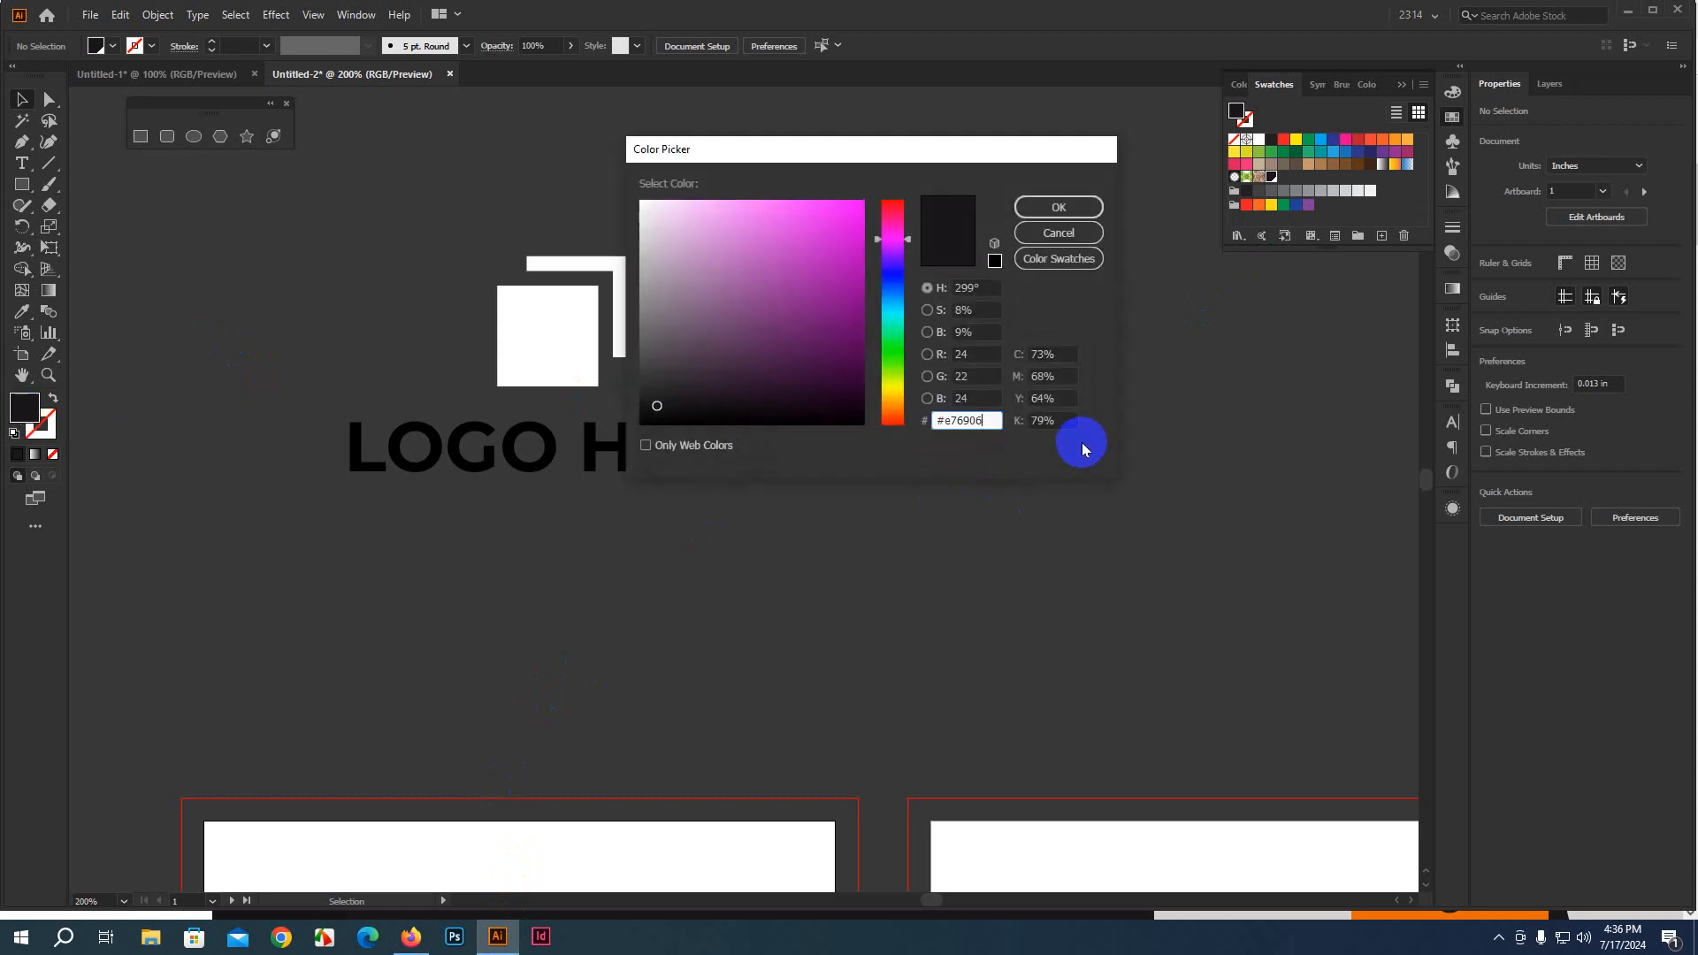
left_click(1080, 209)
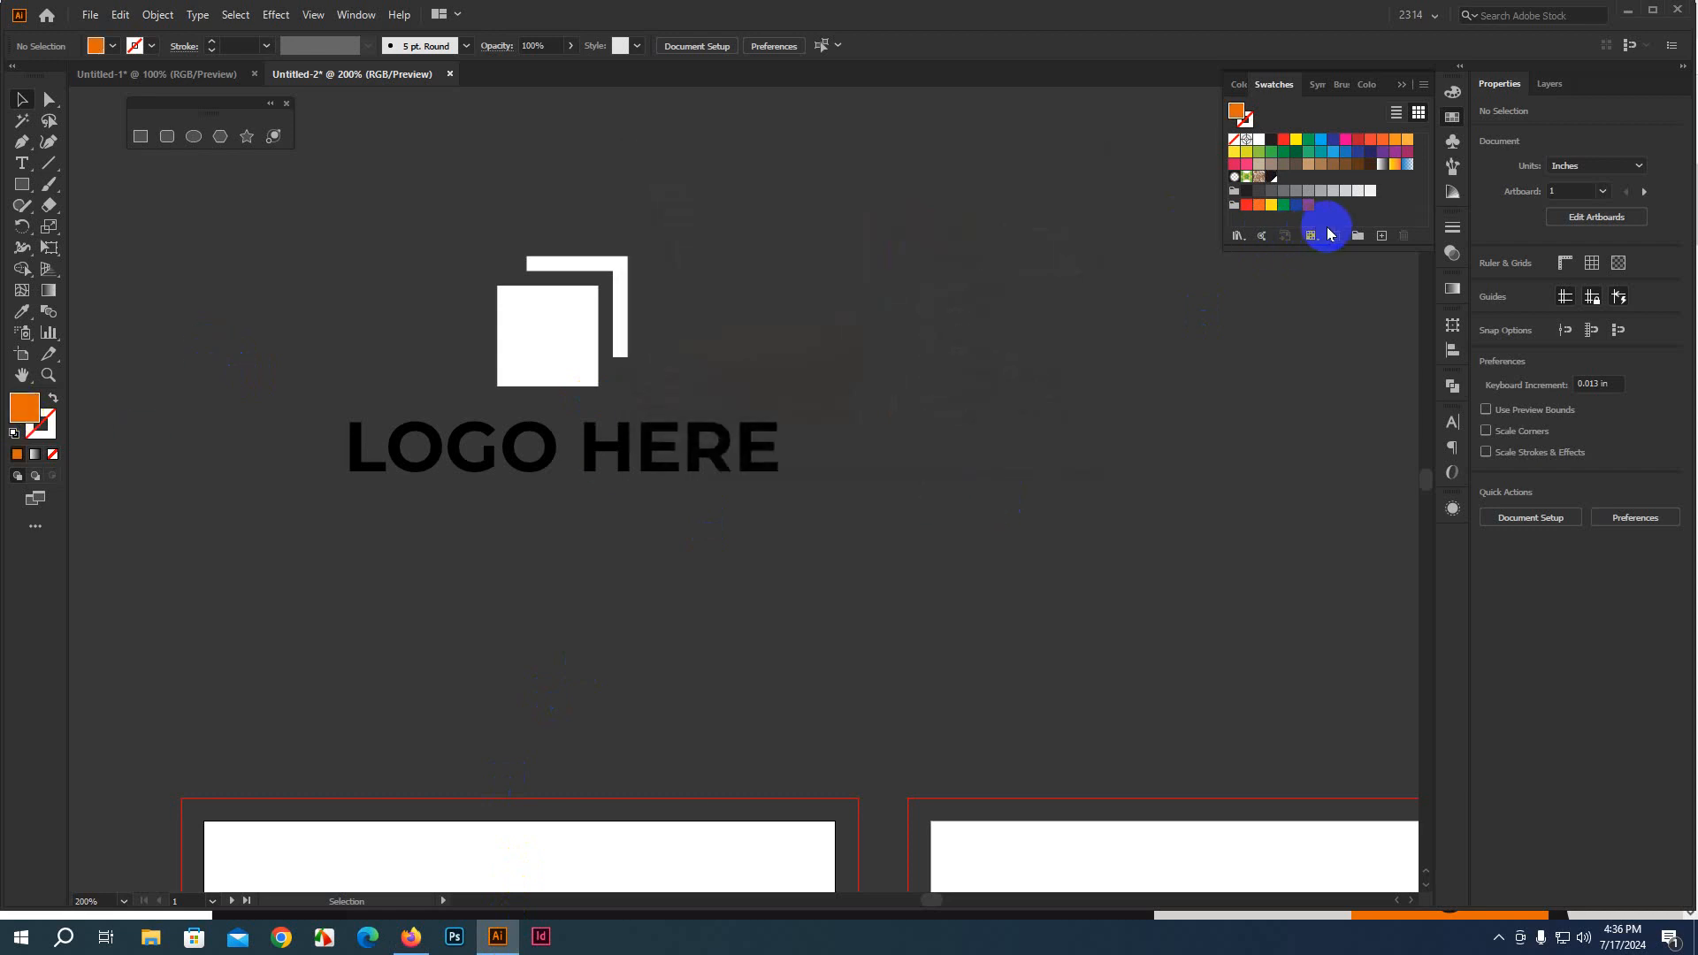
left_click(1381, 236)
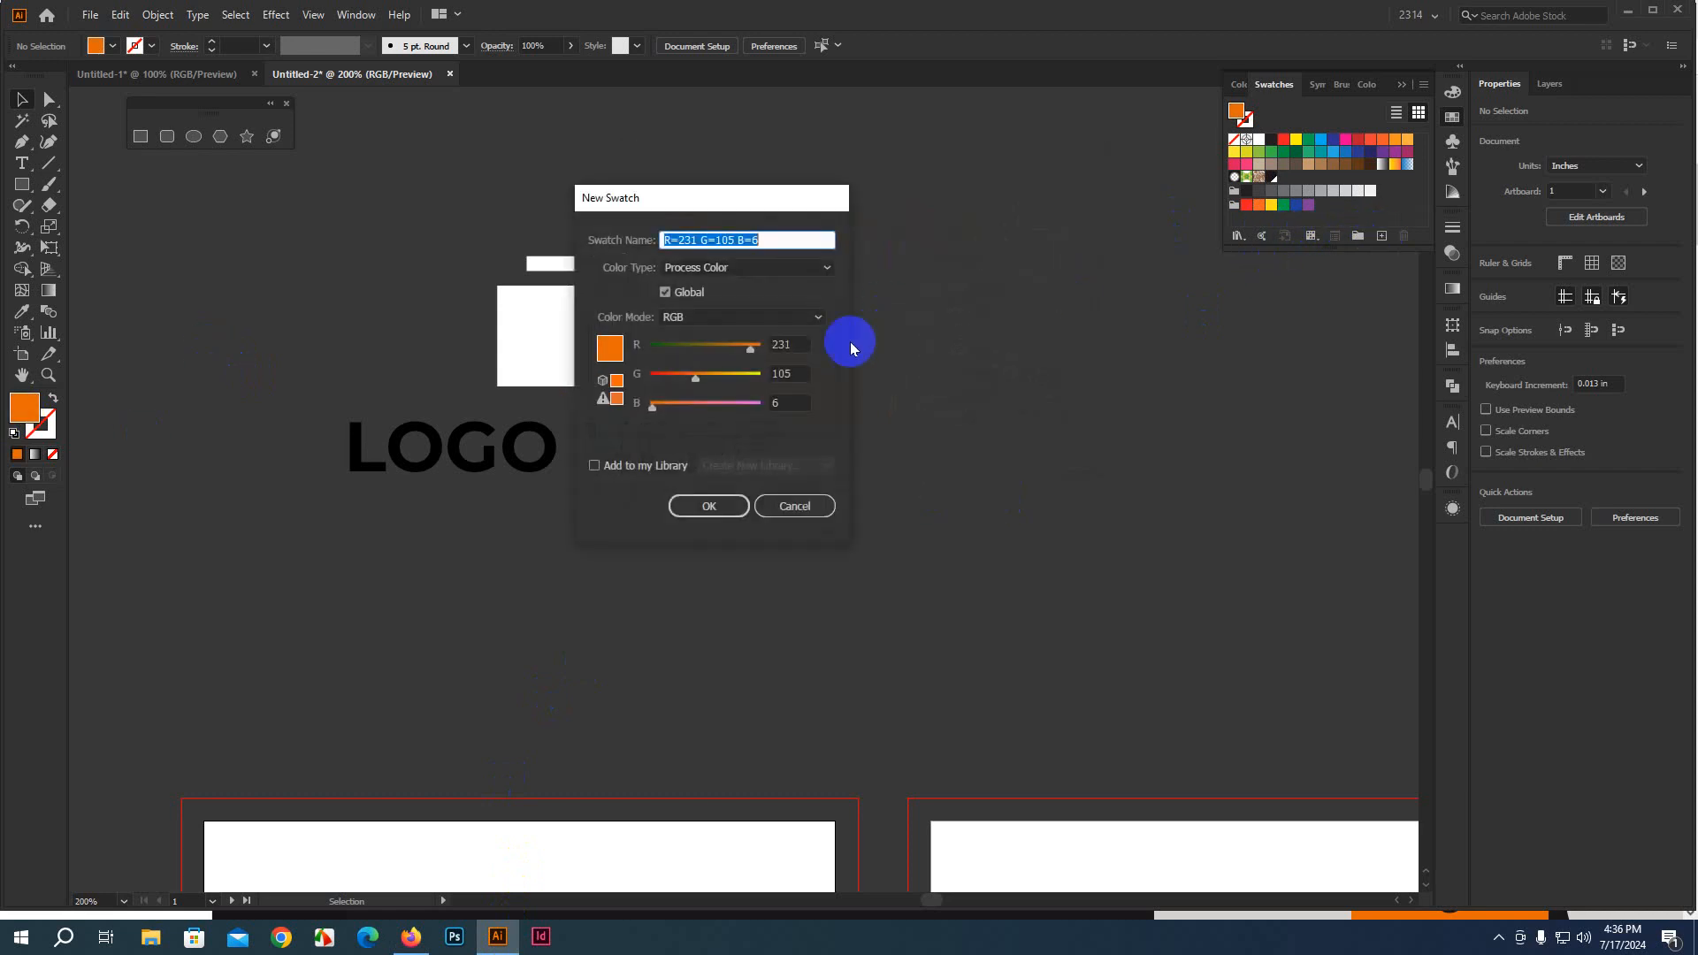
left_click(720, 511)
Open the fill's Color Picker, then switch to Firefox and copy the light gray color's hex code #d6d2d0
left_click(50, 425)
double_click(31, 419)
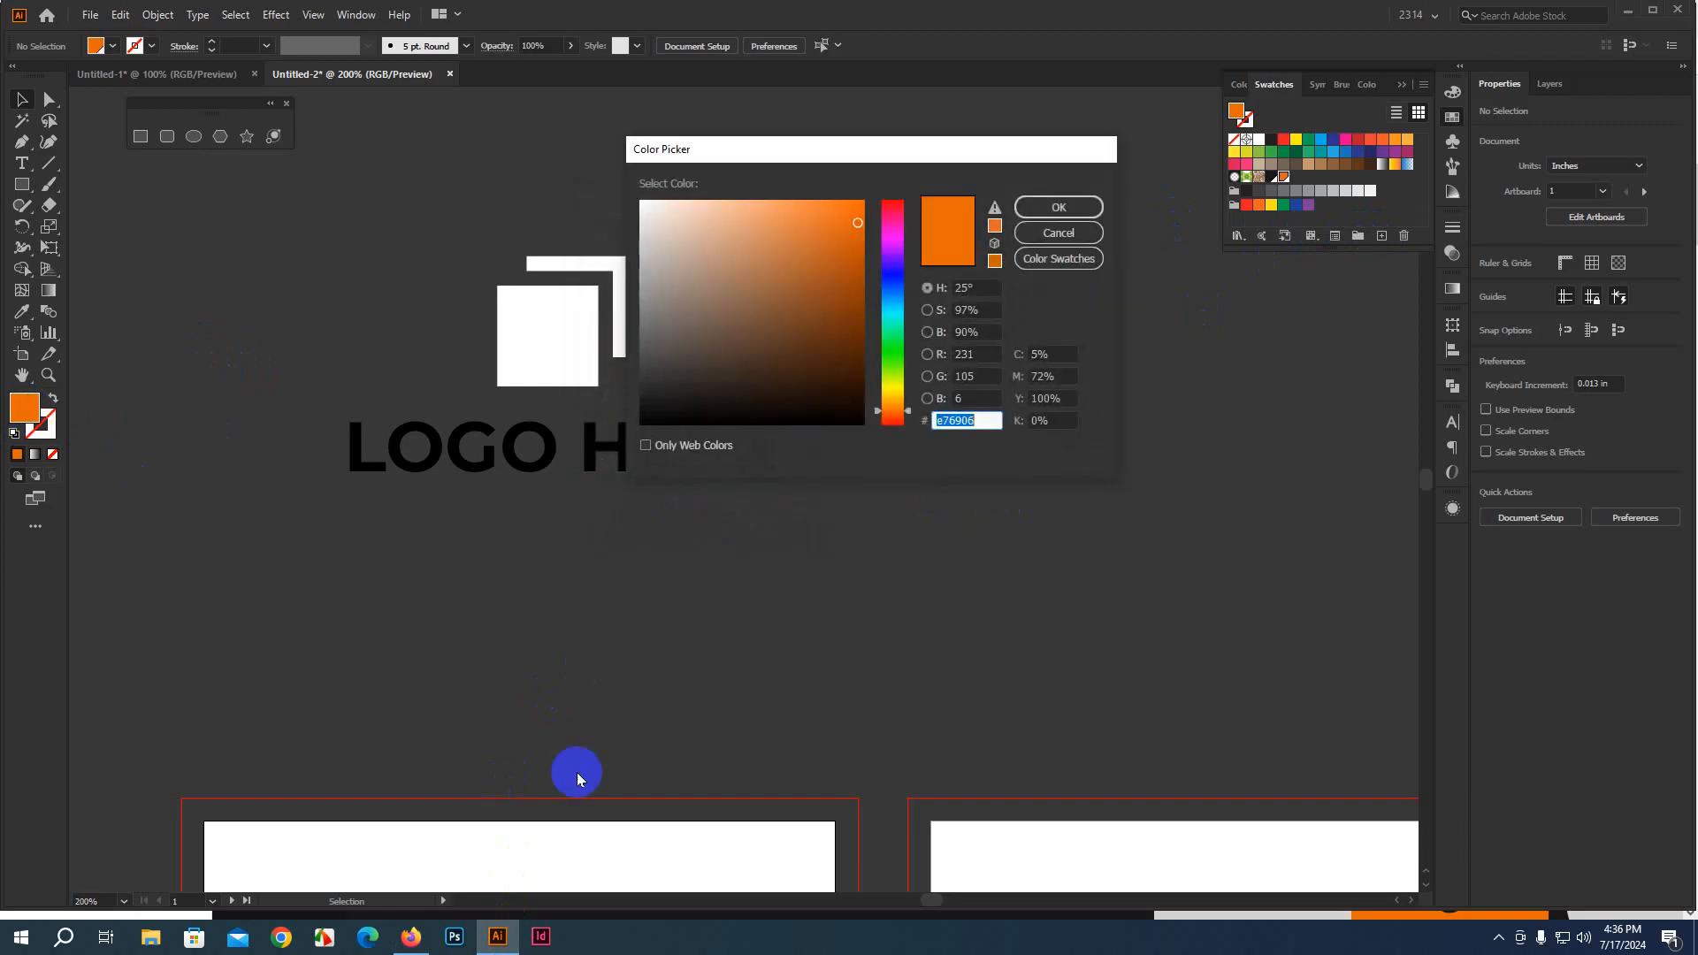
left_click(410, 937)
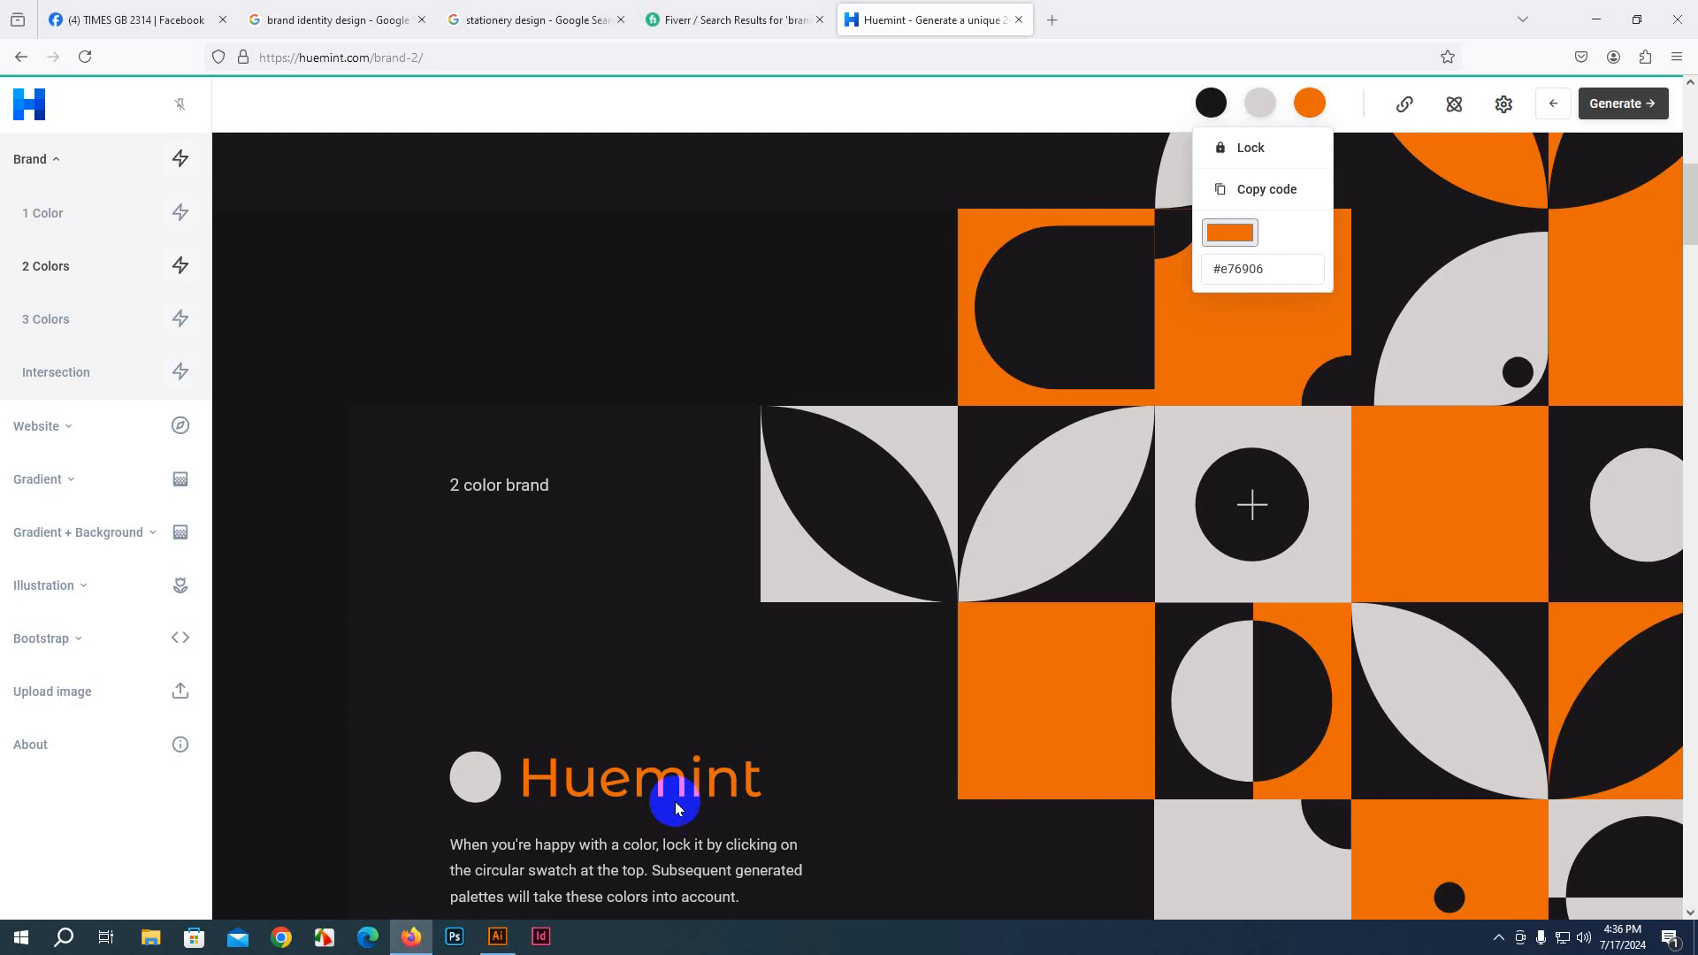
left_click(1262, 99)
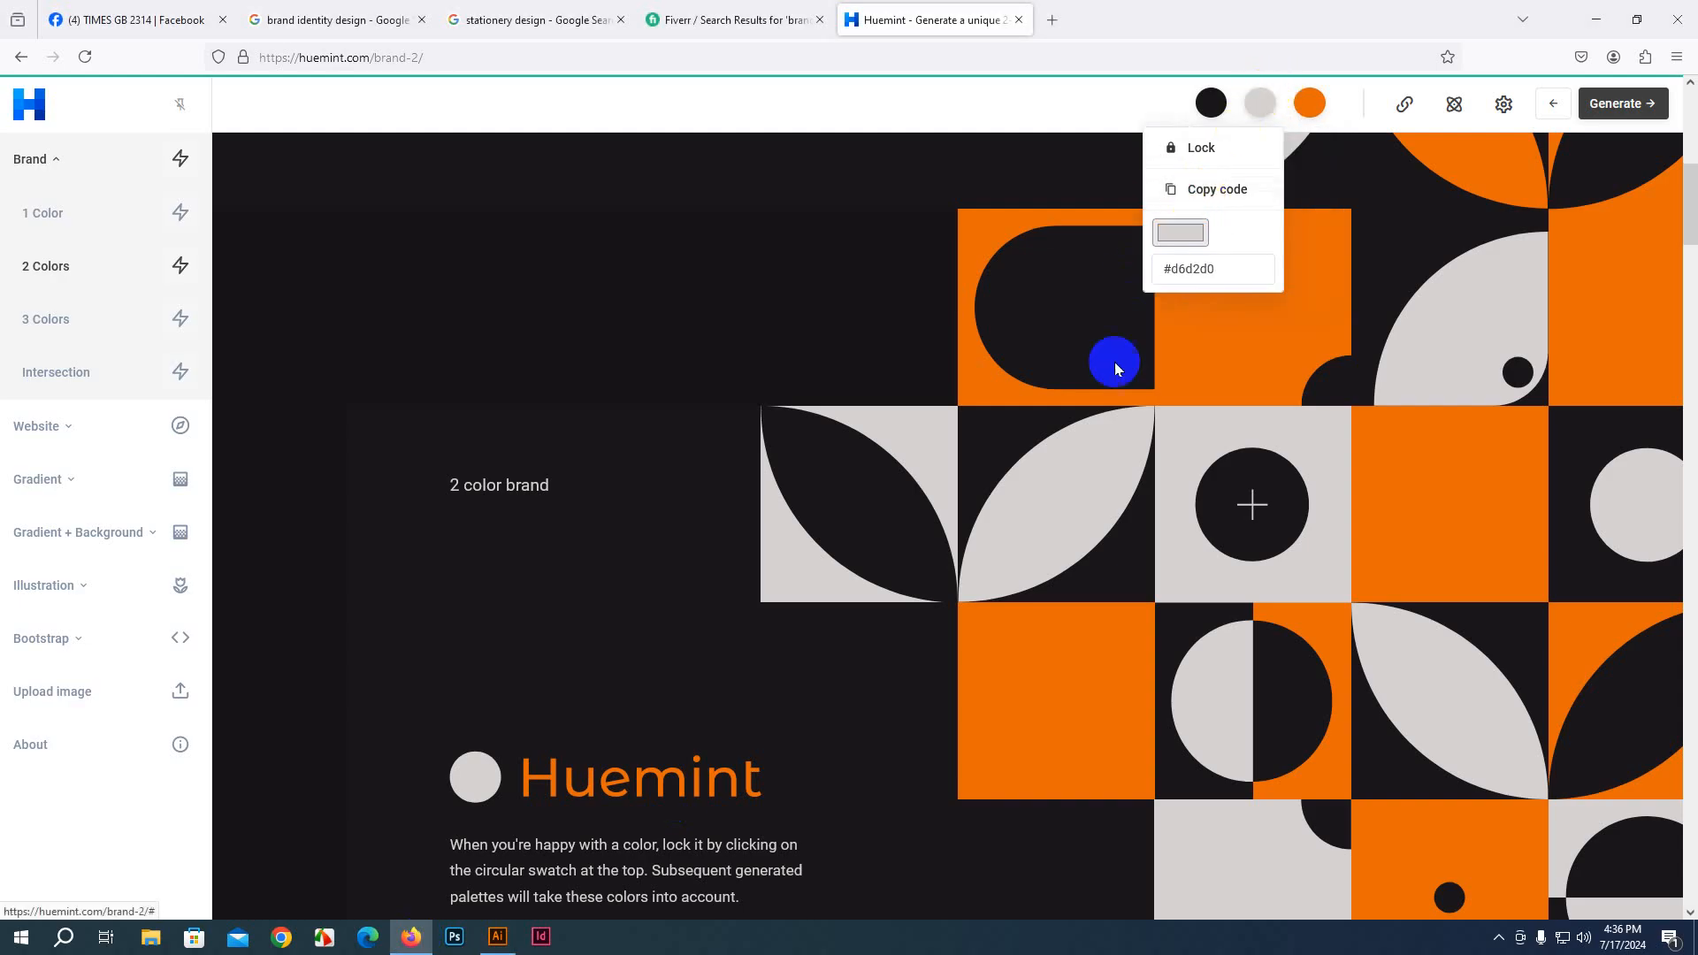
Switch to Illustrator, set the fill color to #d6d2d0, and save it as a new swatch
left_click(497, 939)
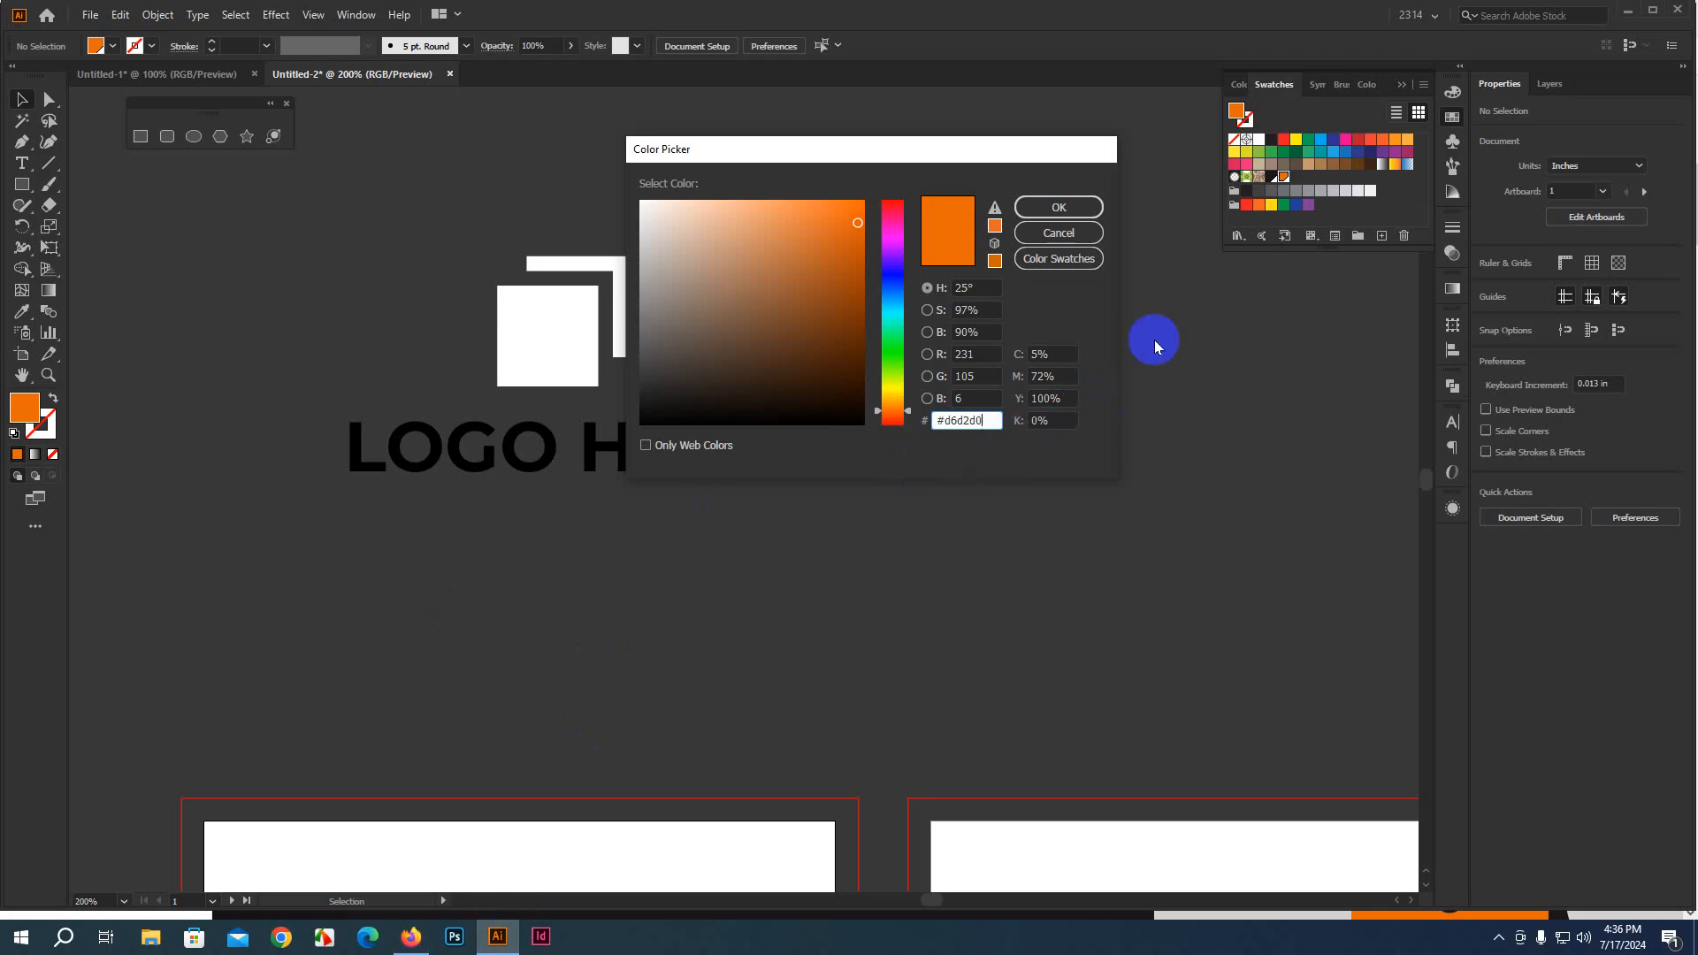
key("ctrl+v")
left_click(1086, 212)
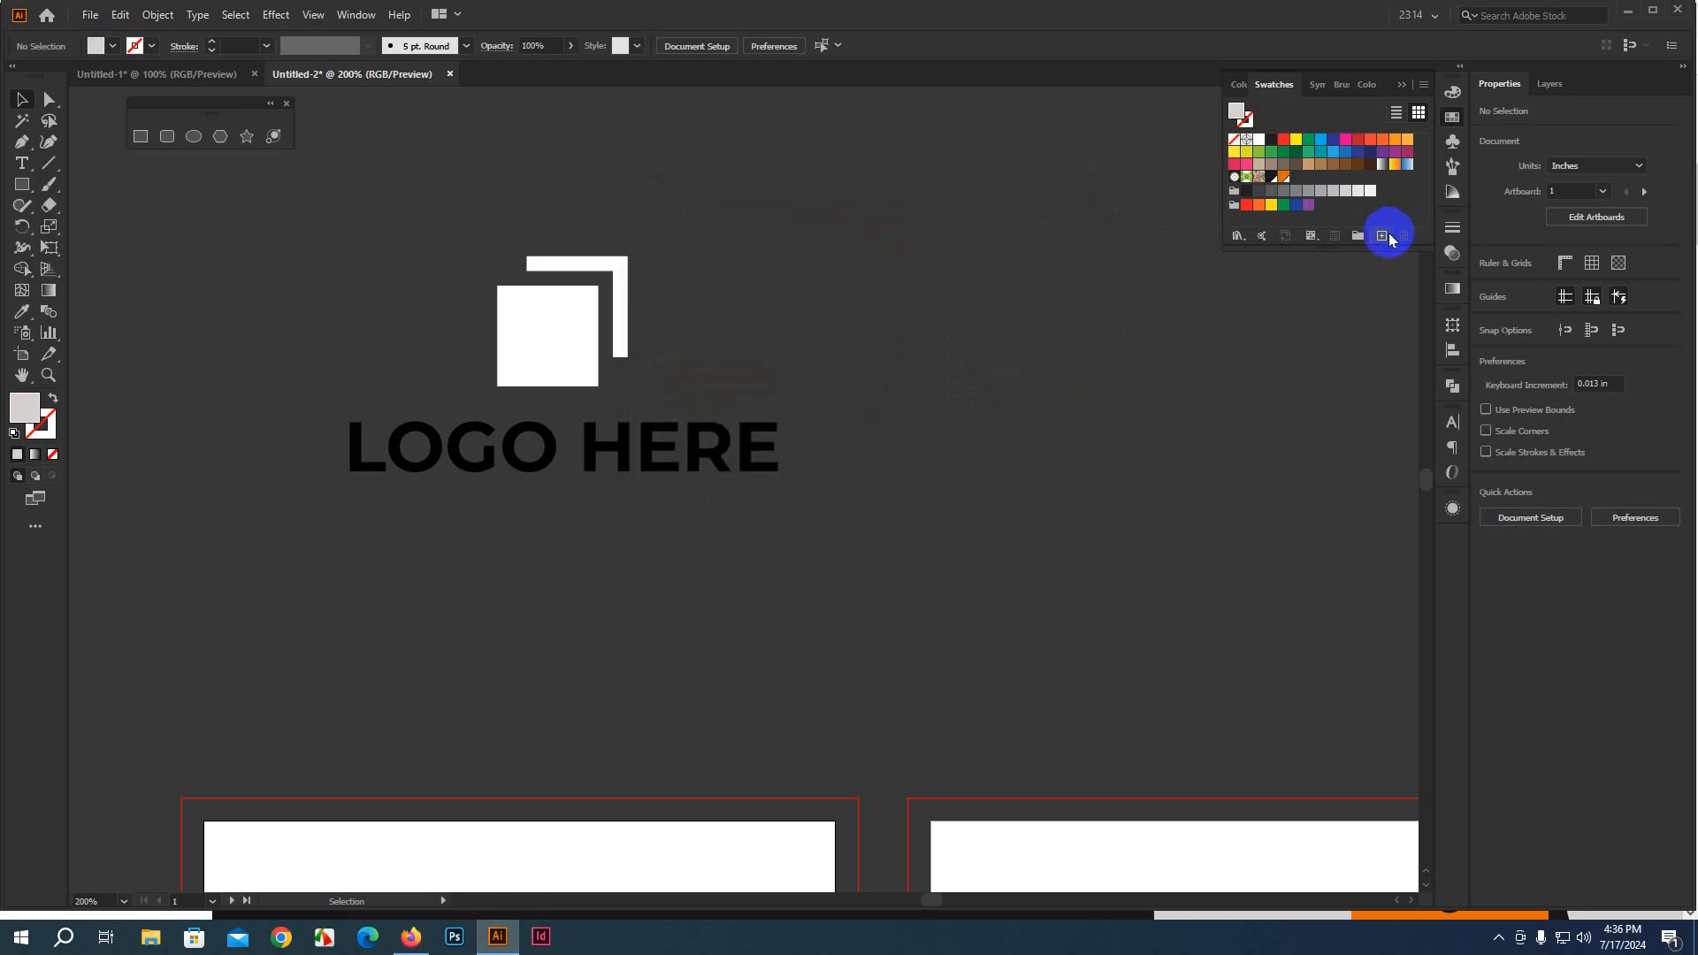
left_click(1382, 236)
left_click(699, 500)
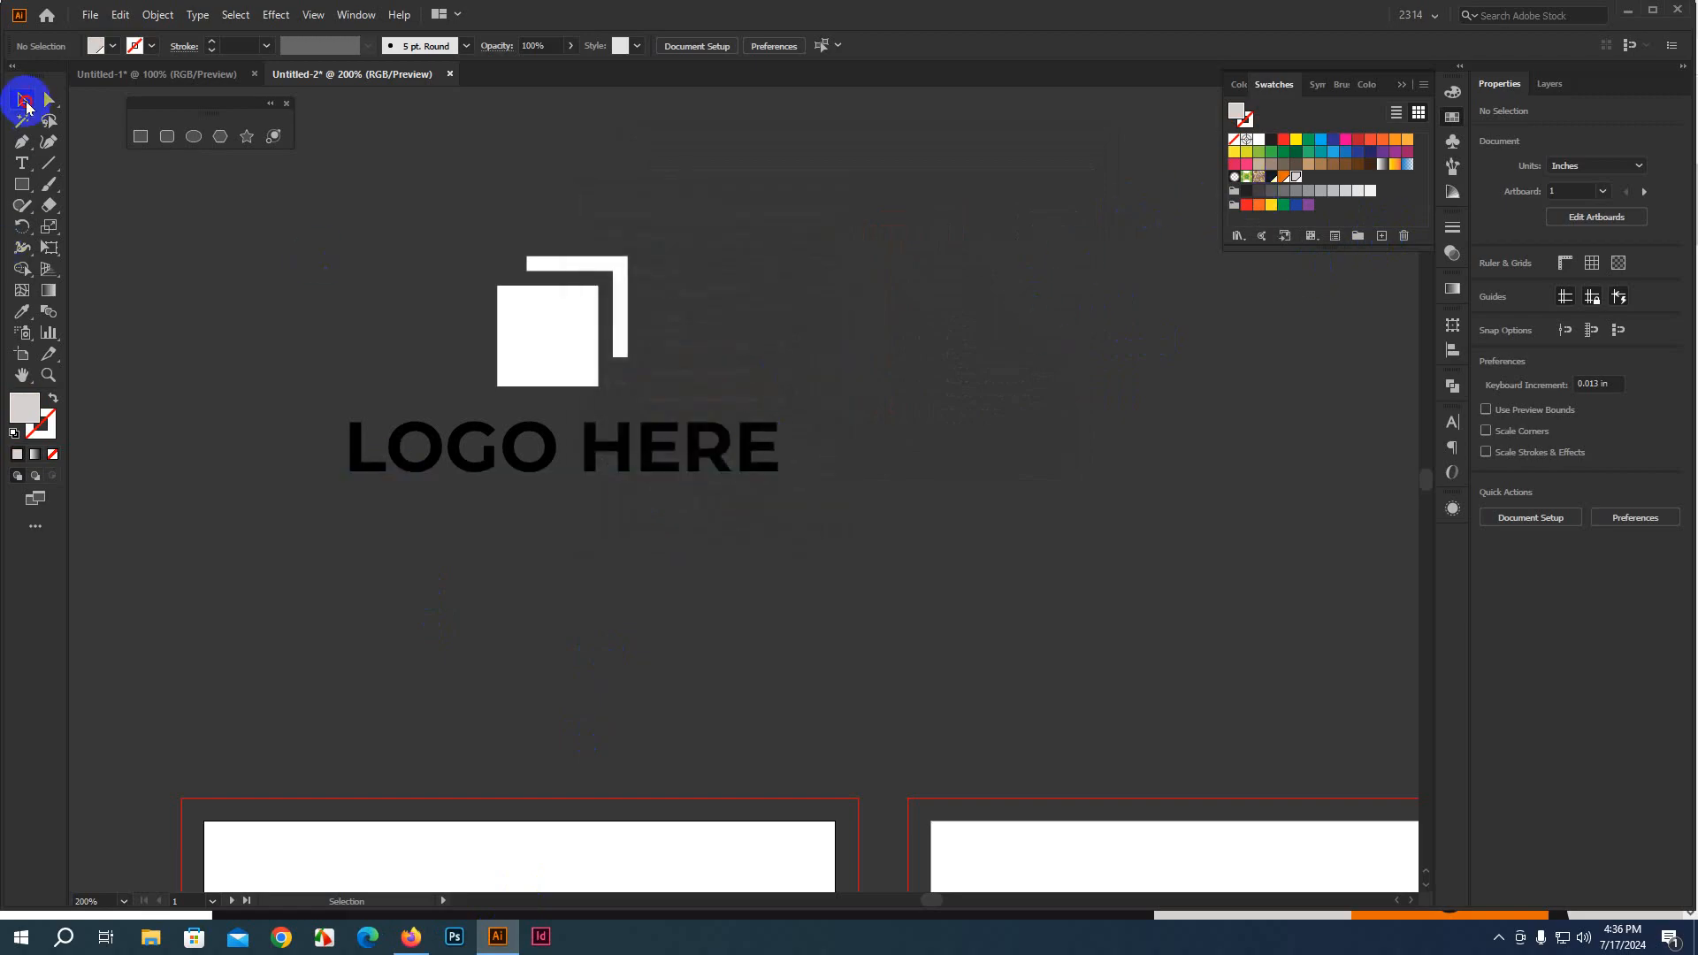
Fill the logo mark above the LOGO HERE text with the saved orange swatch
scroll(240, 351, "down", 3)
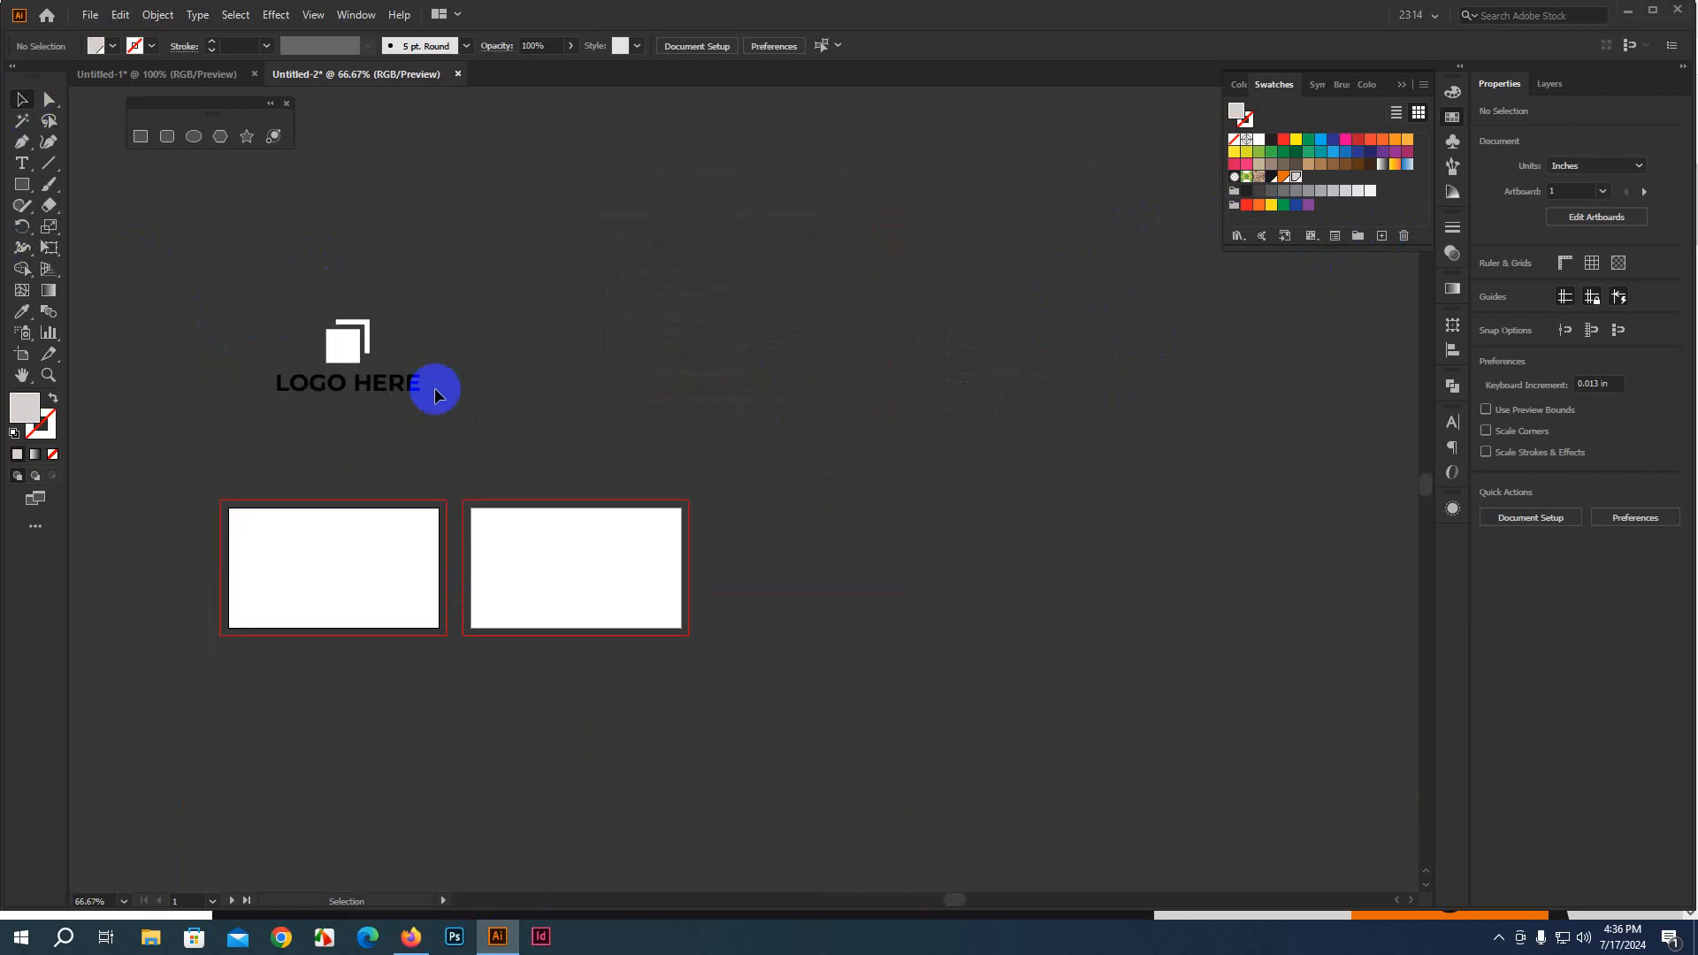
left_click_drag(502, 398, 721, 429)
scroll(559, 437, "up", 3)
scroll(795, 398, "up", 1)
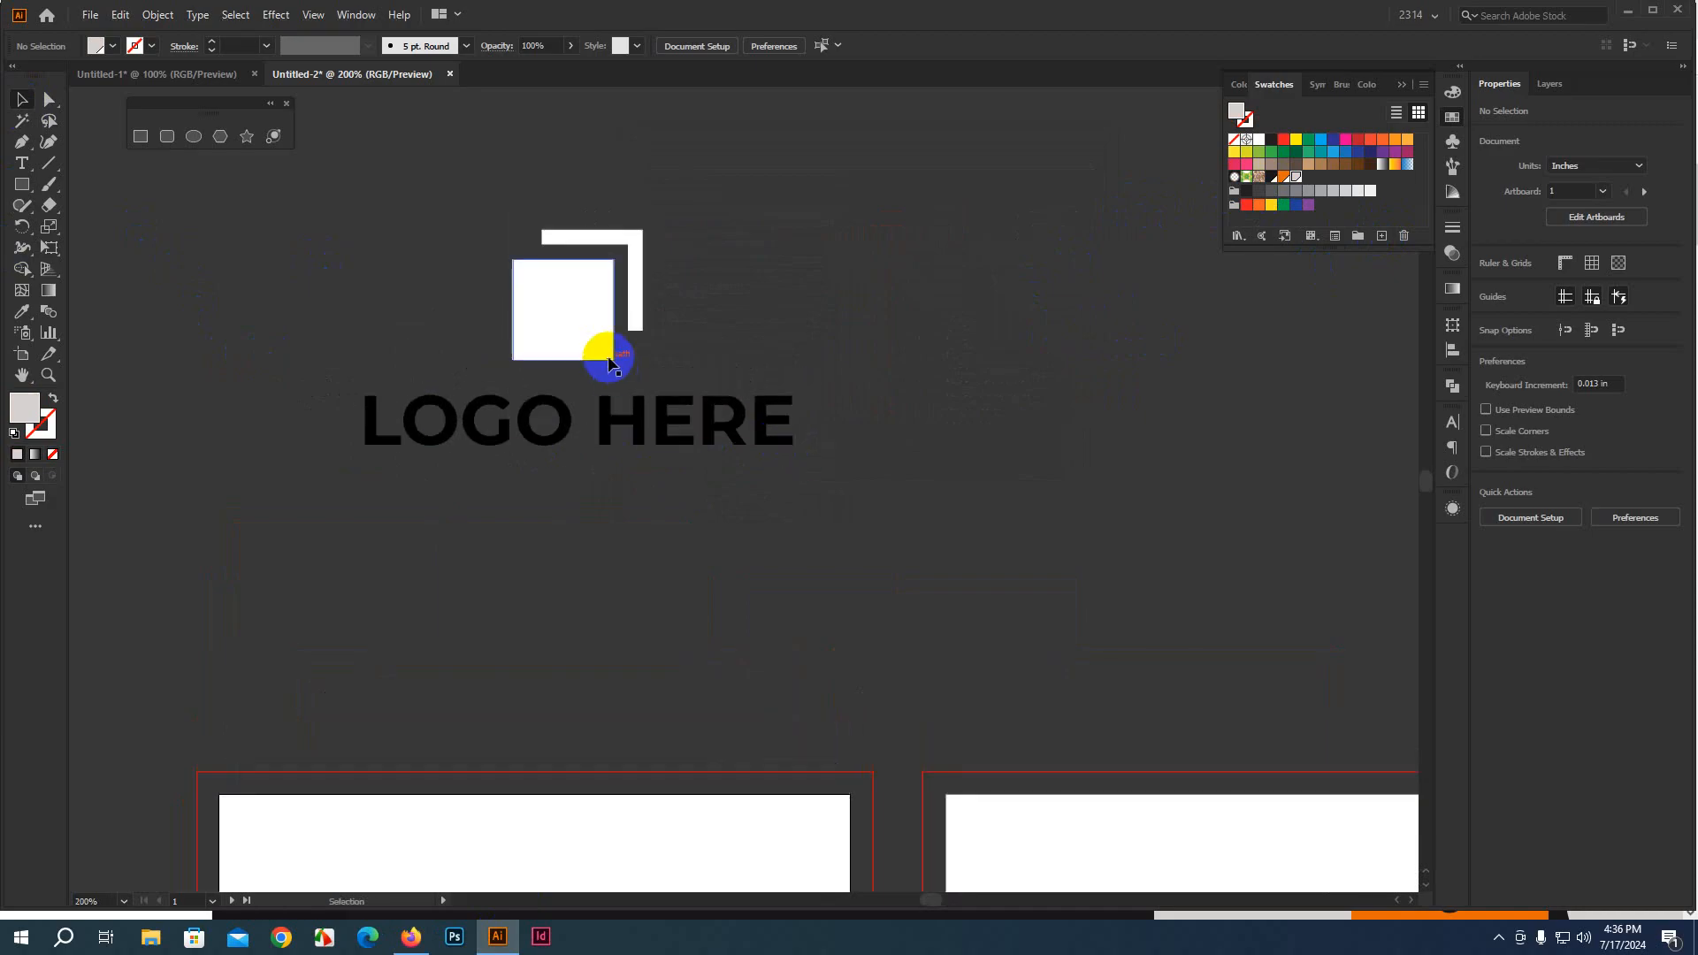
left_click(588, 341)
left_click(1282, 179)
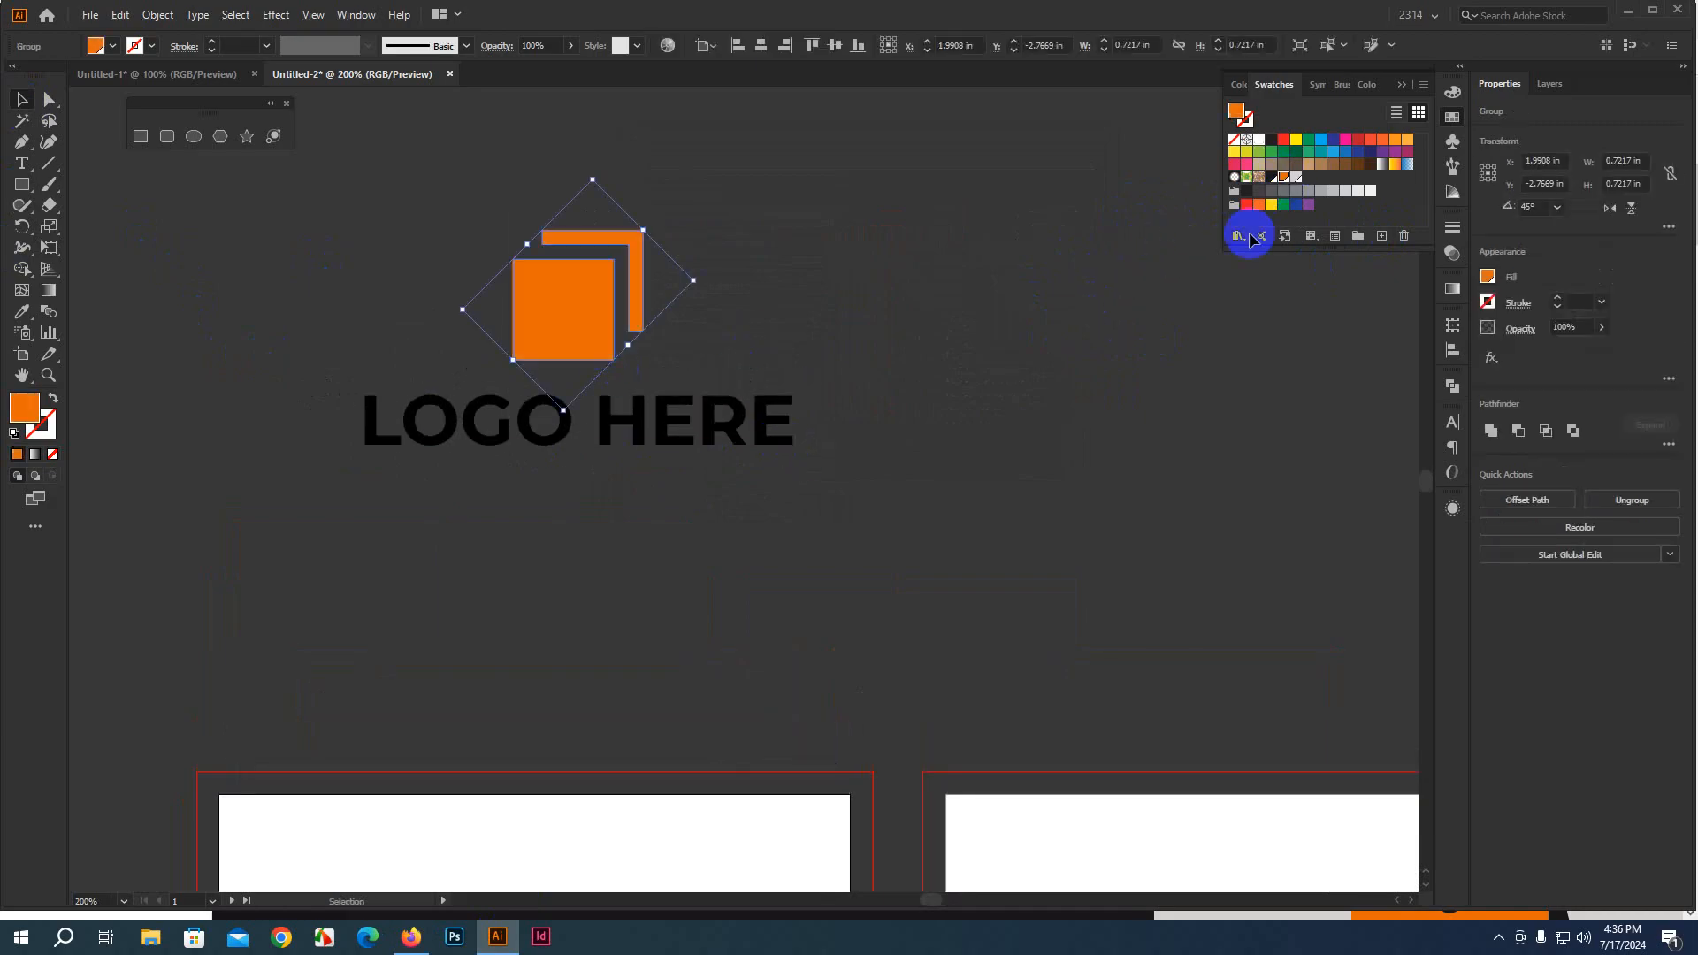
Fill the LOGO HERE text with the saved near-black swatch
left_click(864, 409)
left_click(719, 458)
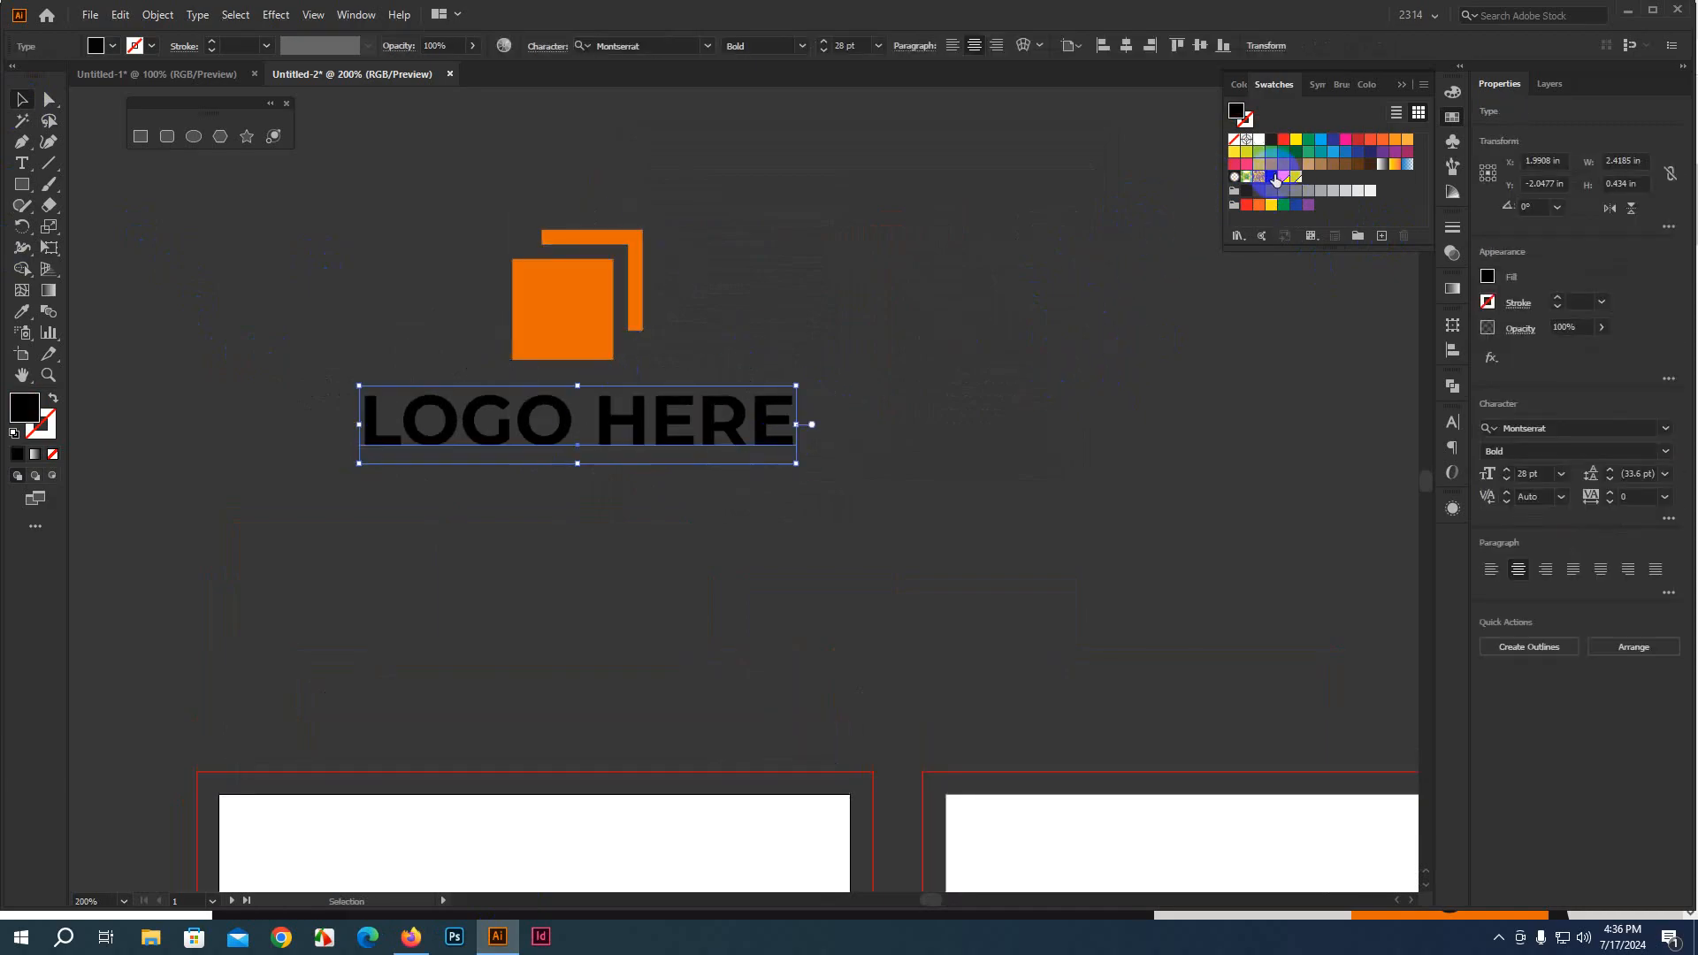
left_click(947, 454)
scroll(805, 481, "down", 2)
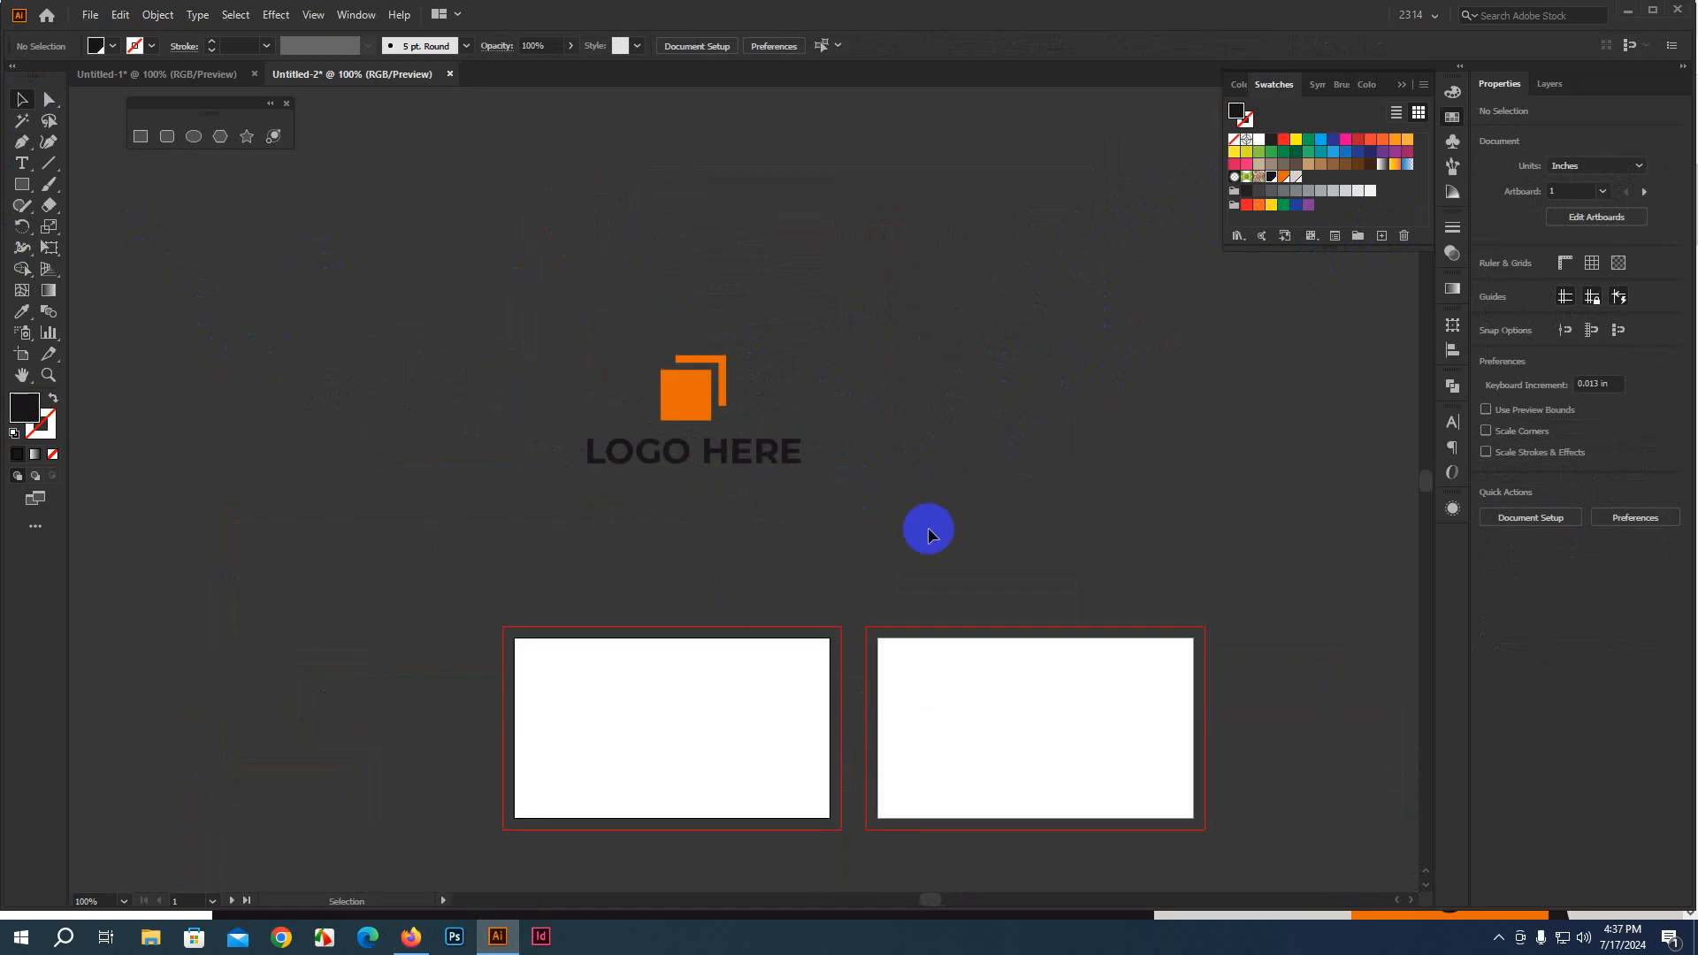
Place a copy of the orange logo mark to the right of the LOGO HERE logo
scroll(929, 534, "down", 1)
scroll(840, 495, "right", 1)
left_click_drag(439, 216, 708, 447)
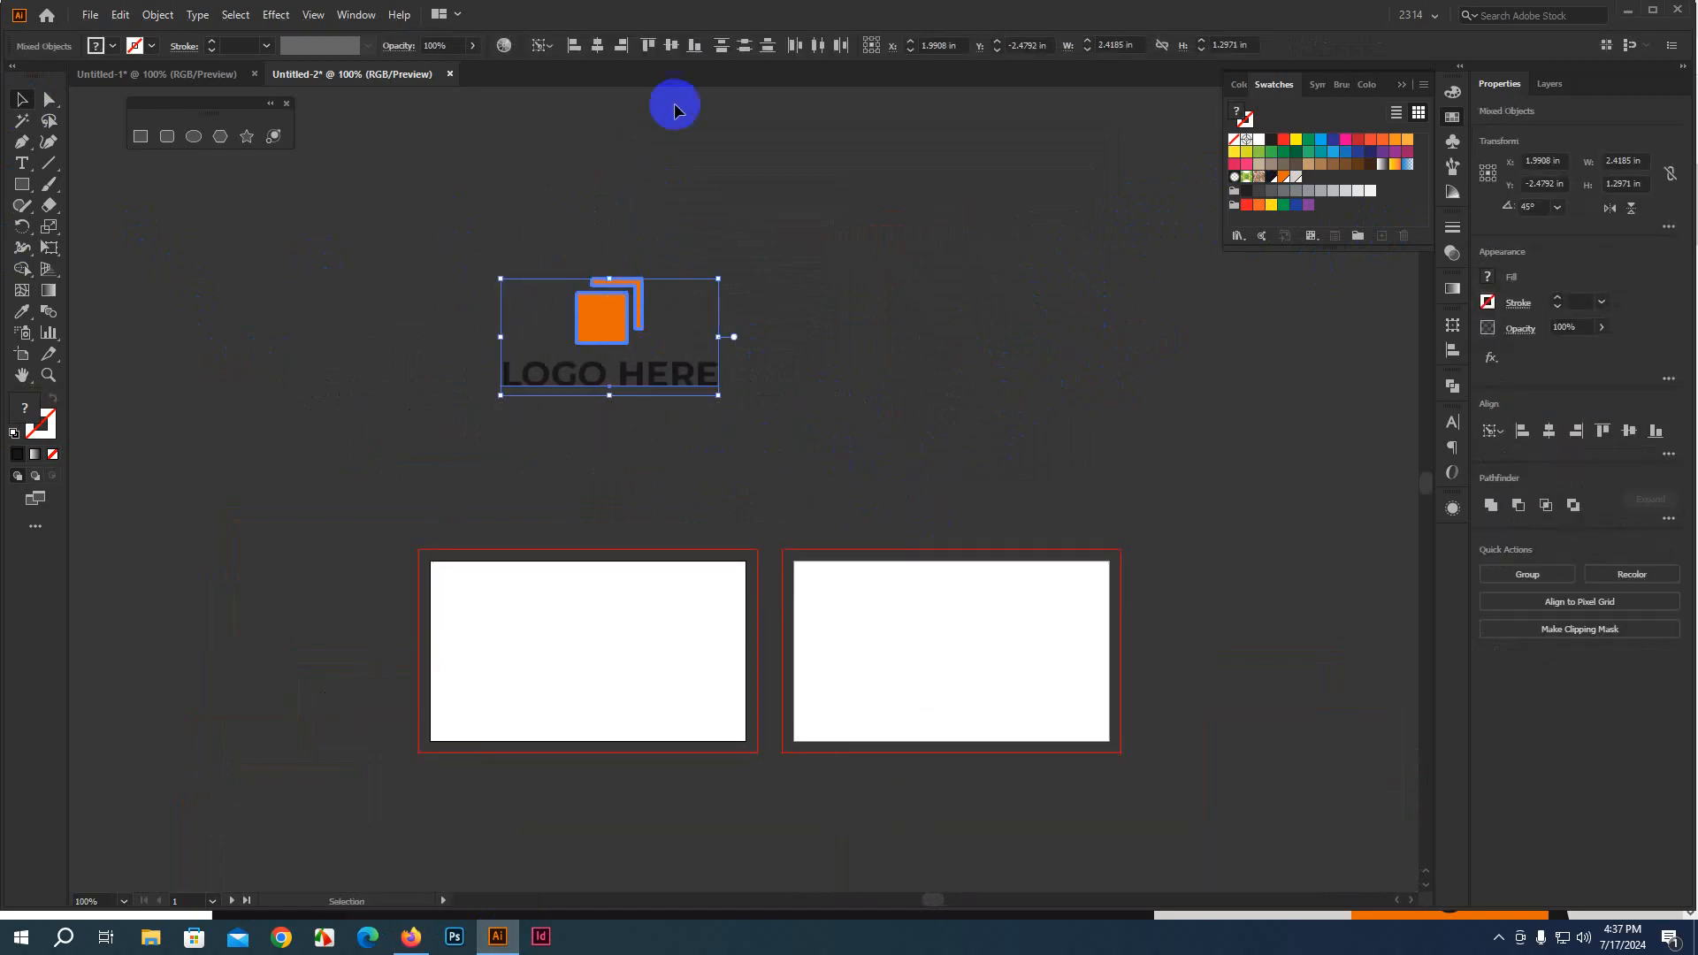
left_click(834, 284)
left_click_drag(618, 323, 840, 349, "alt")
left_click(602, 426)
scroll(601, 426, "down", 1)
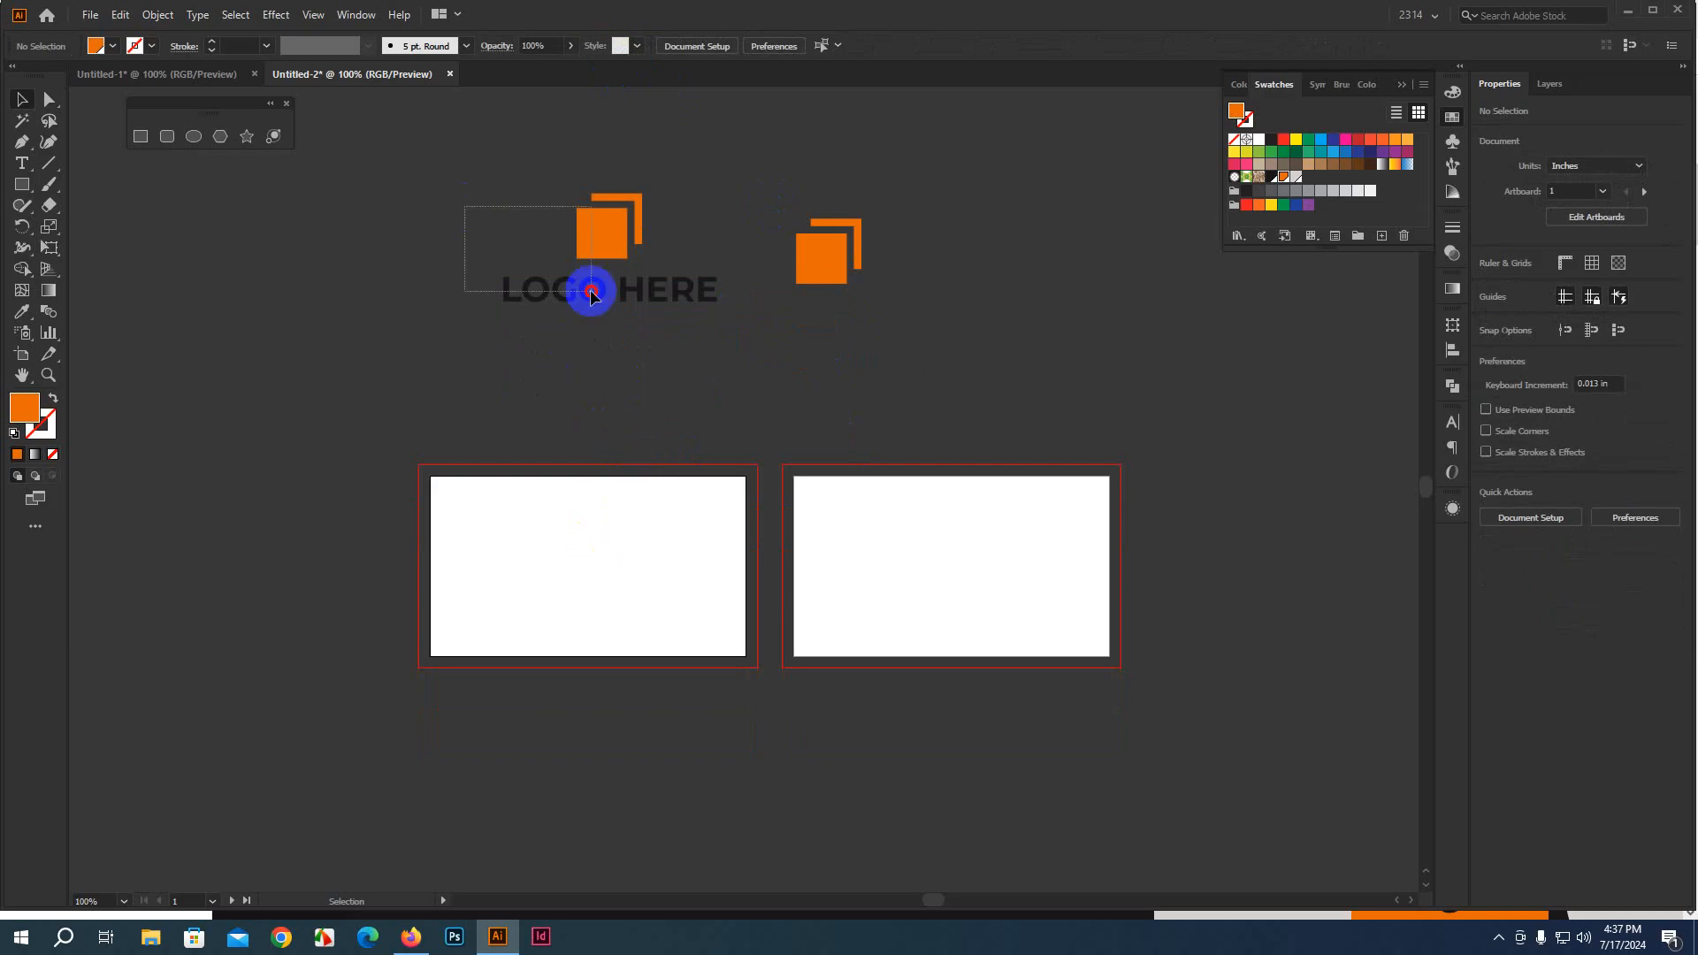
left_click_drag(591, 289, 679, 353)
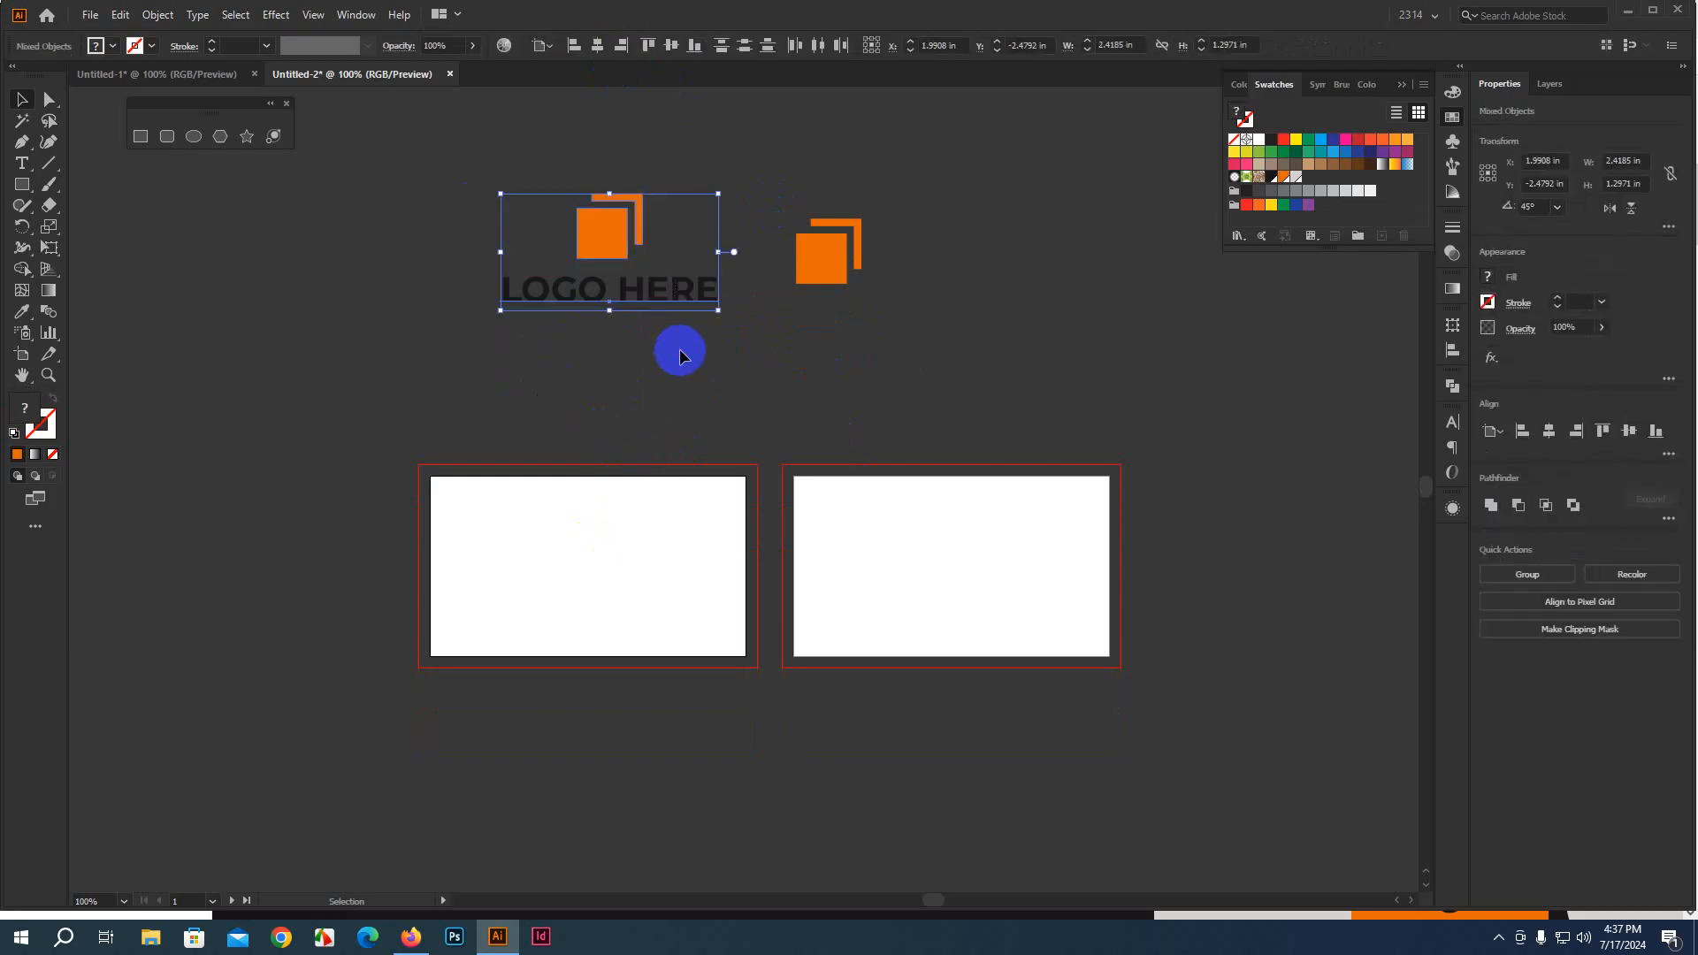
left_click(885, 332)
Draw a 3.75 x 2.25 in rectangle over the first card's bleed area and fill it with the saved light gray swatch
scroll(864, 395, "down", 1)
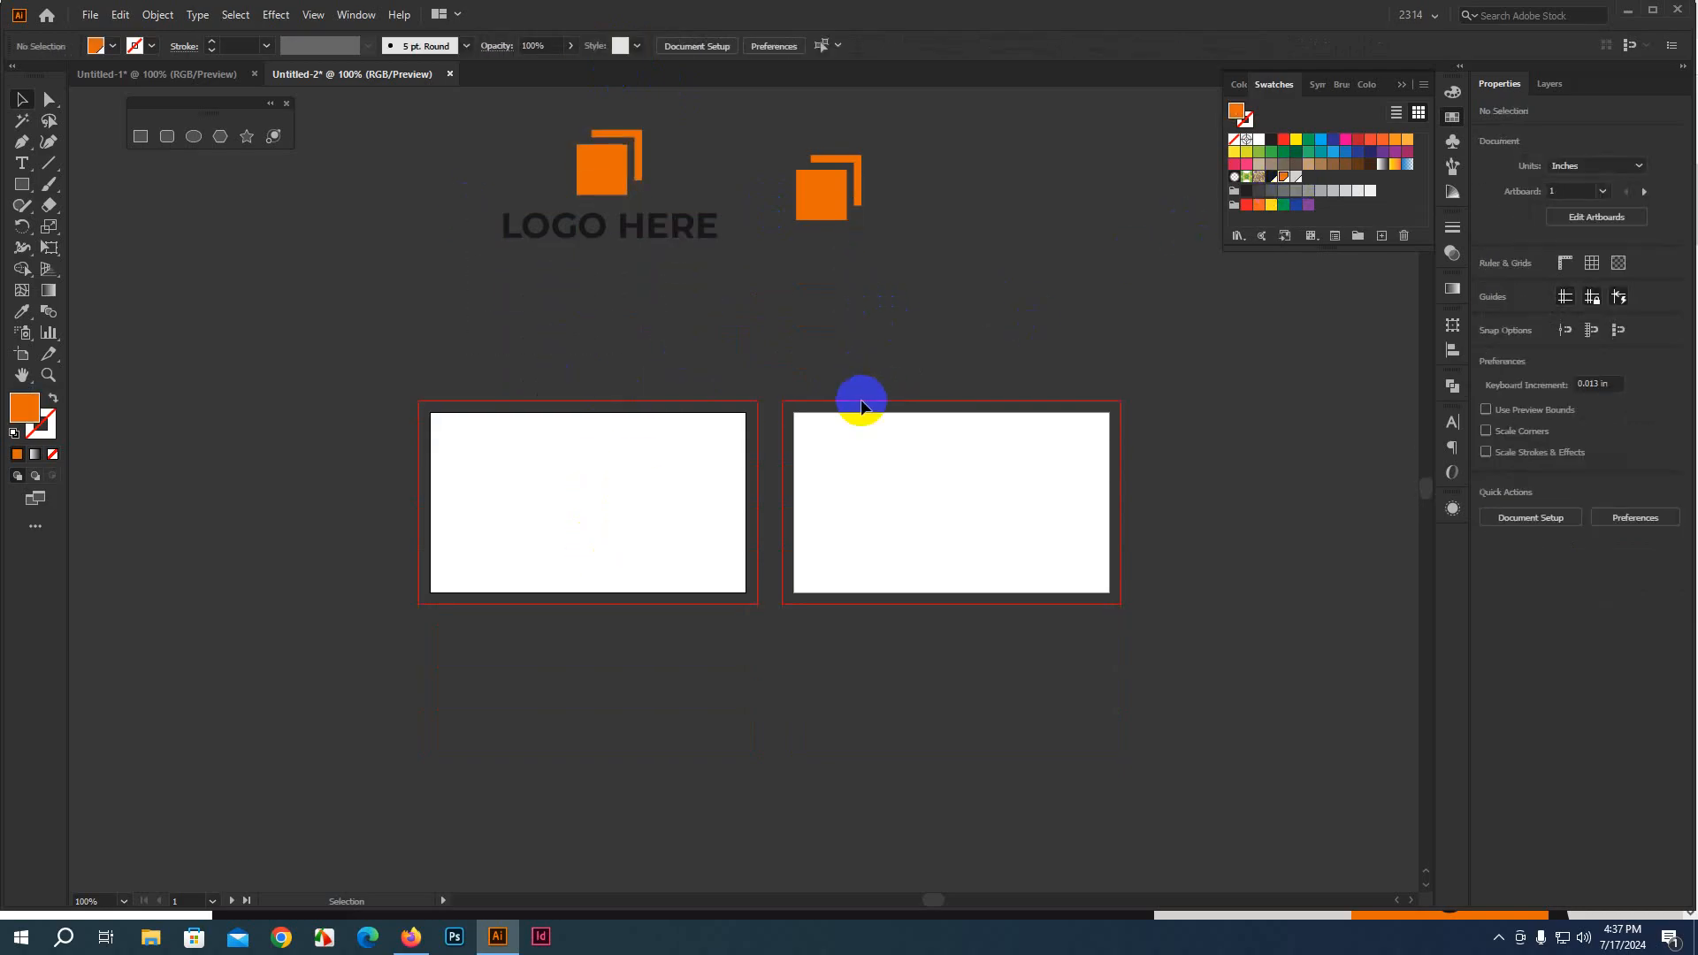
scroll(749, 412, "down", 1)
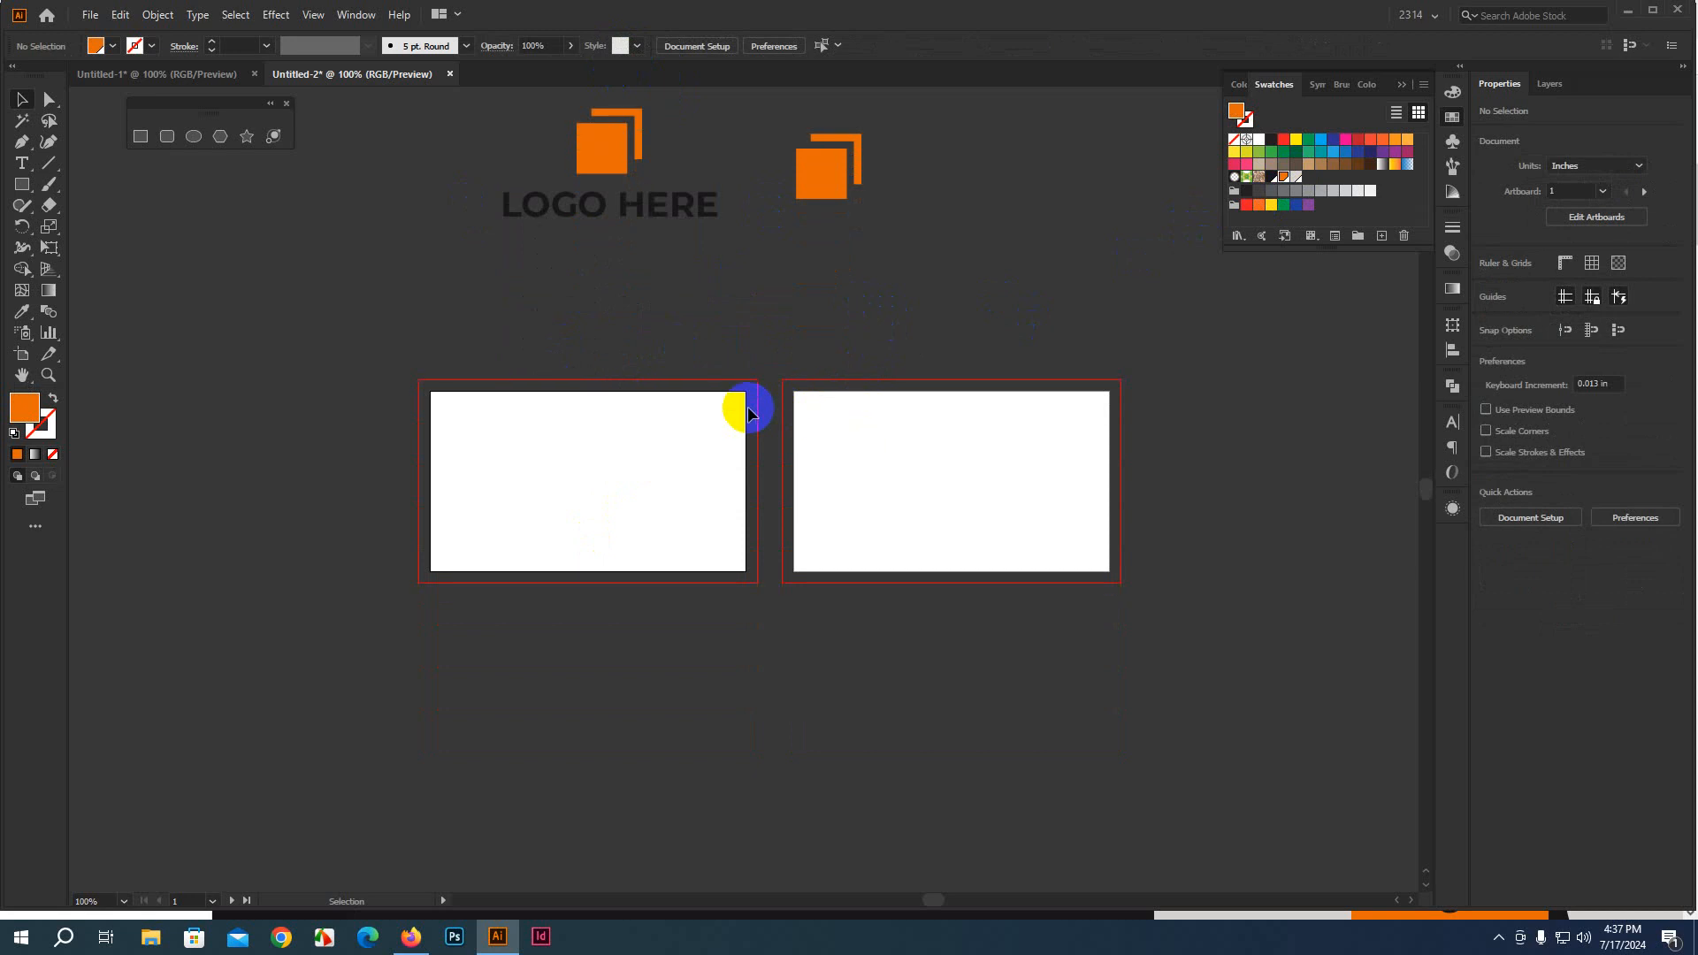
left_click(140, 136)
left_click_drag(421, 343, 756, 539)
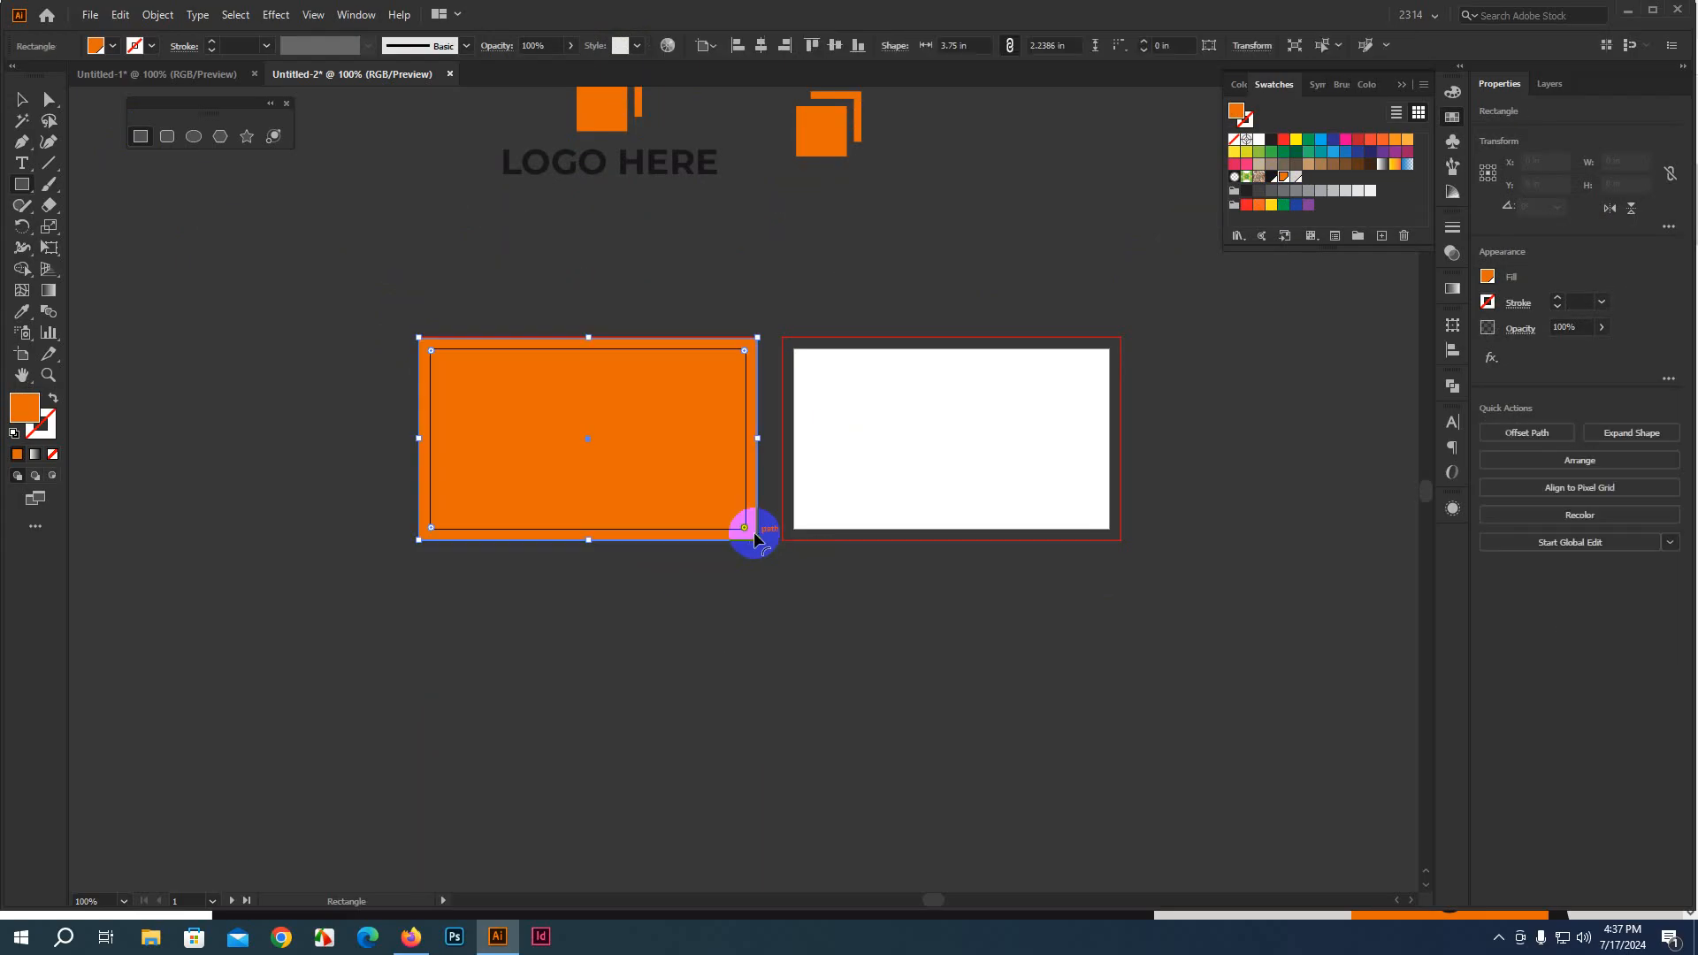
key("v")
left_click_drag(587, 339, 589, 337)
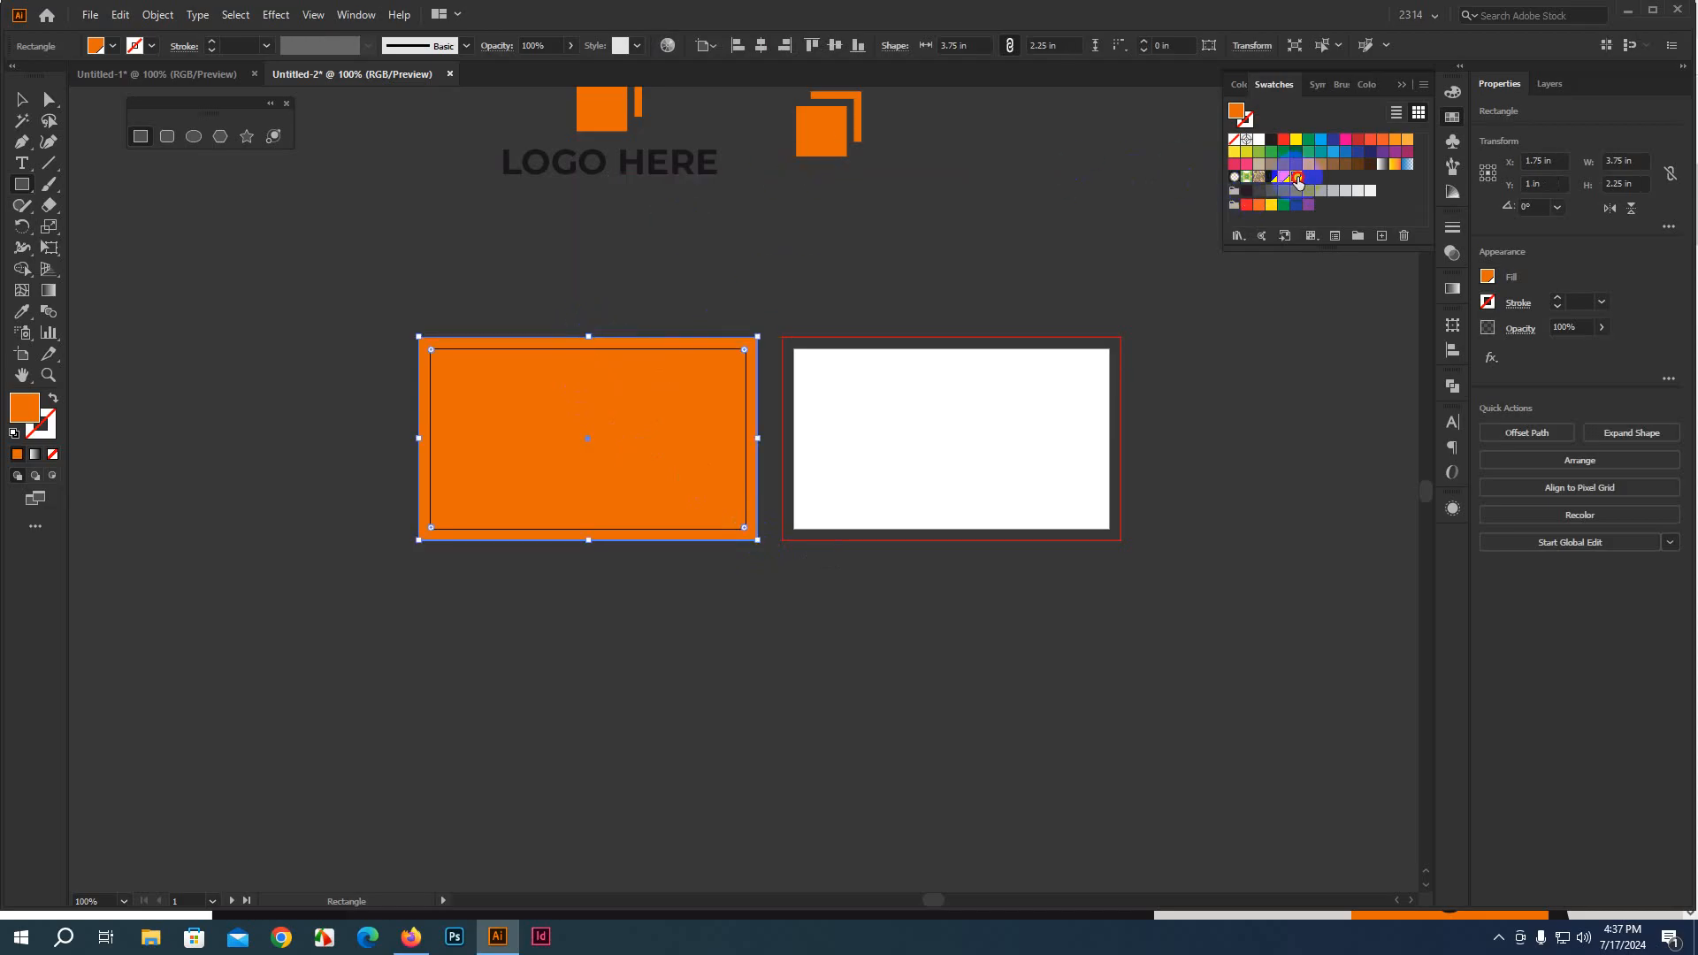
left_click(1298, 179)
left_click(22, 99)
Offset the gray rectangle's path by -0.25 in and convert the resulting inner outline to a guide
scroll(470, 405, "up", 3)
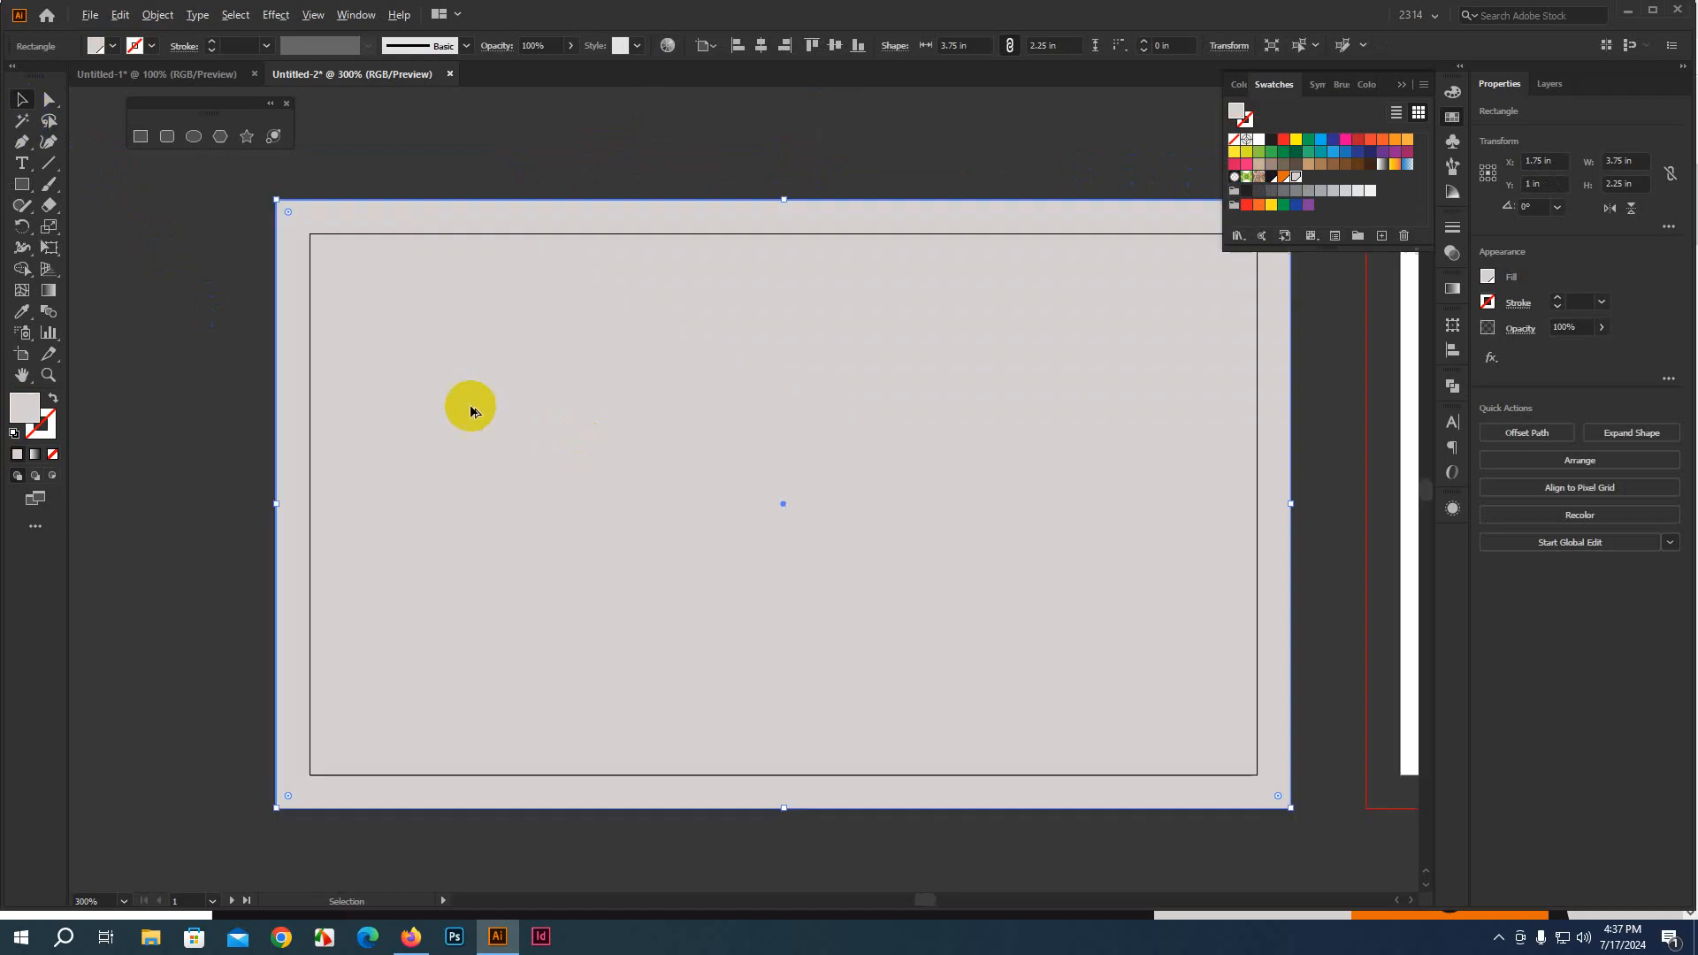
scroll(469, 405, "up", 1)
scroll(489, 451, "down", 2)
left_click_drag(1049, 562, 984, 490)
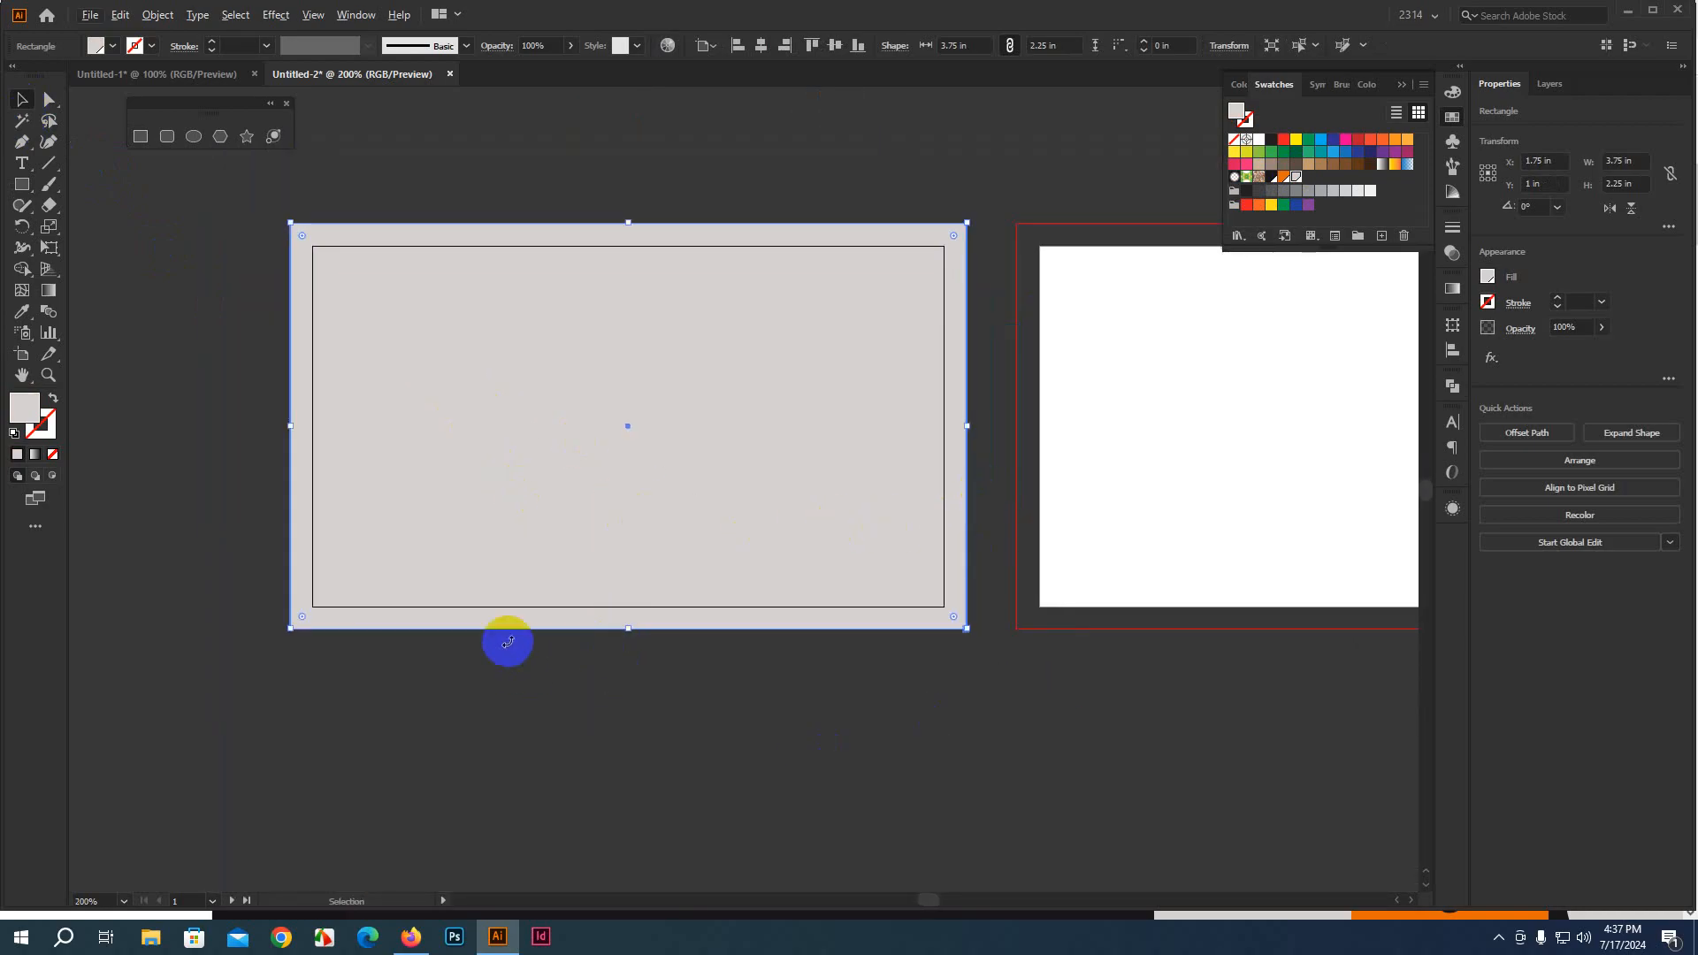
scroll(507, 641, "down", 1)
scroll(504, 633, "up", 1)
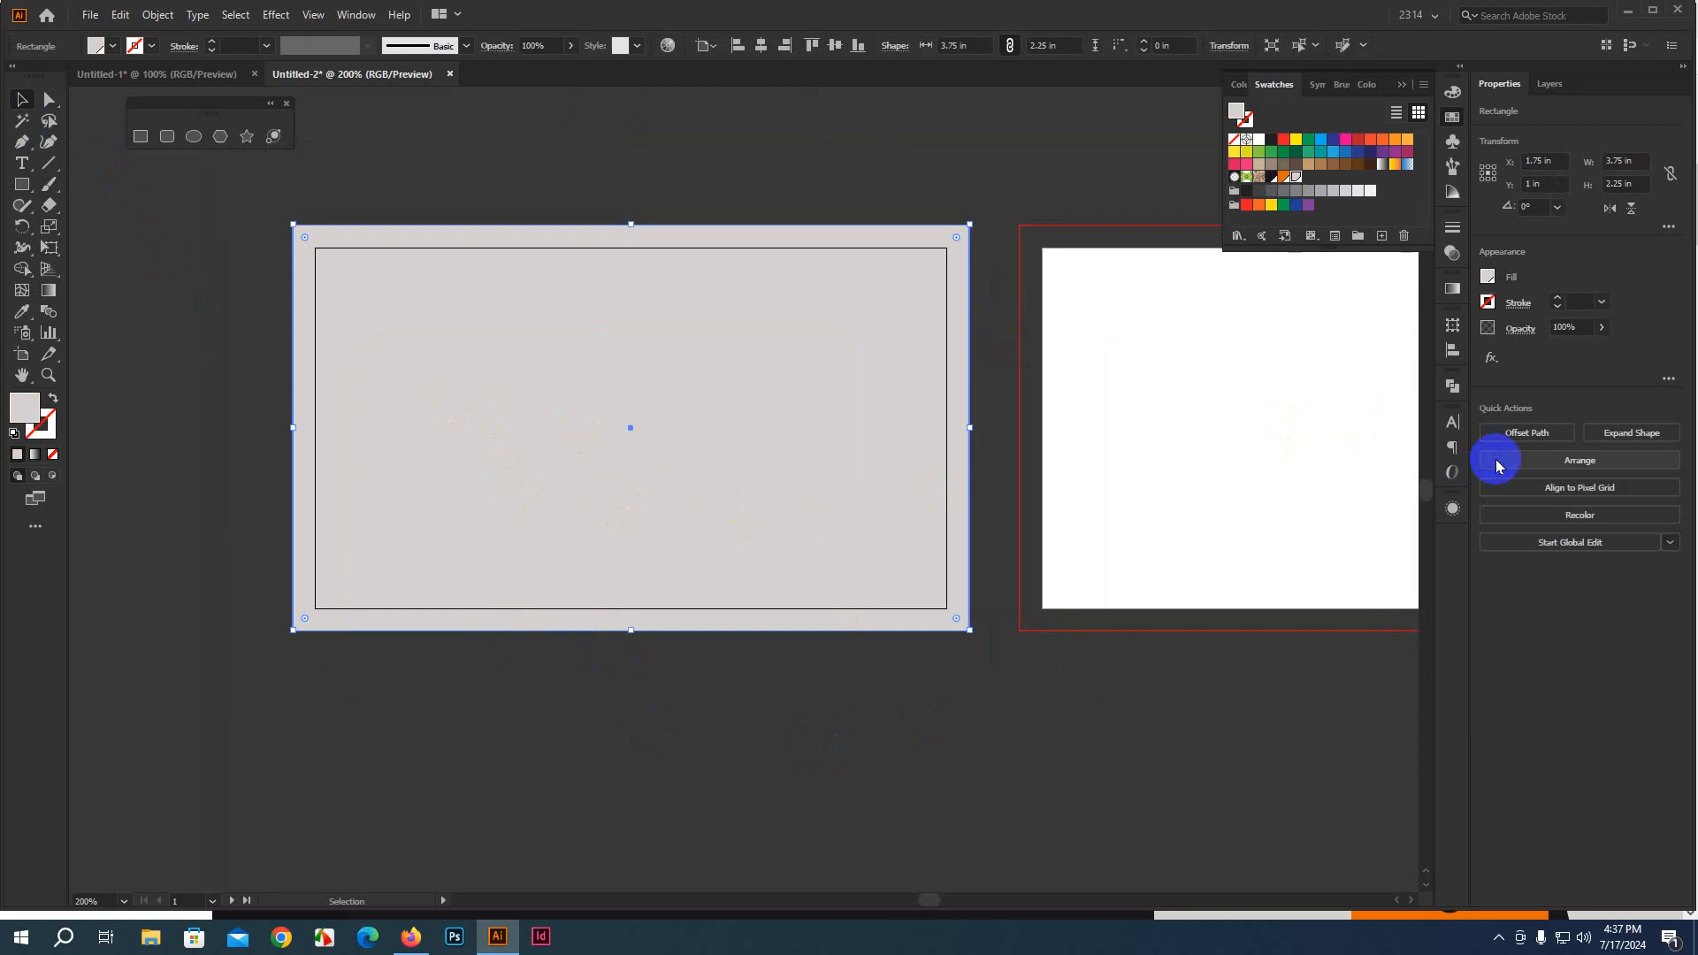
left_click(1529, 433)
left_click(908, 164)
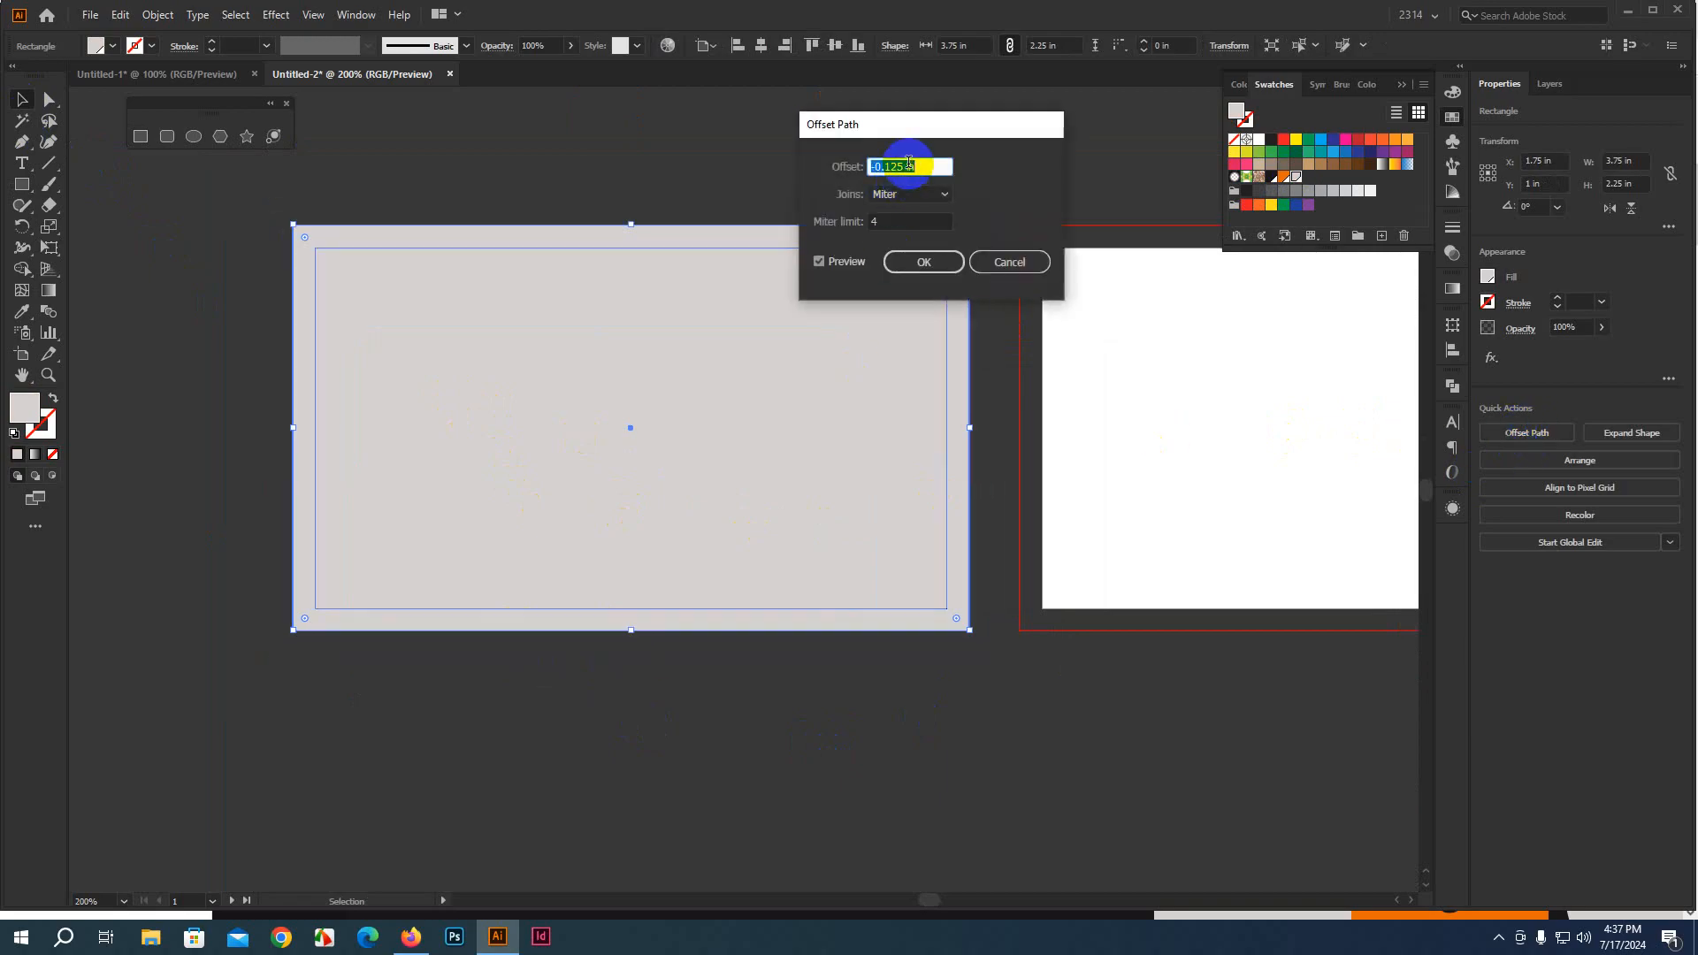
scroll(909, 163, "up", 1)
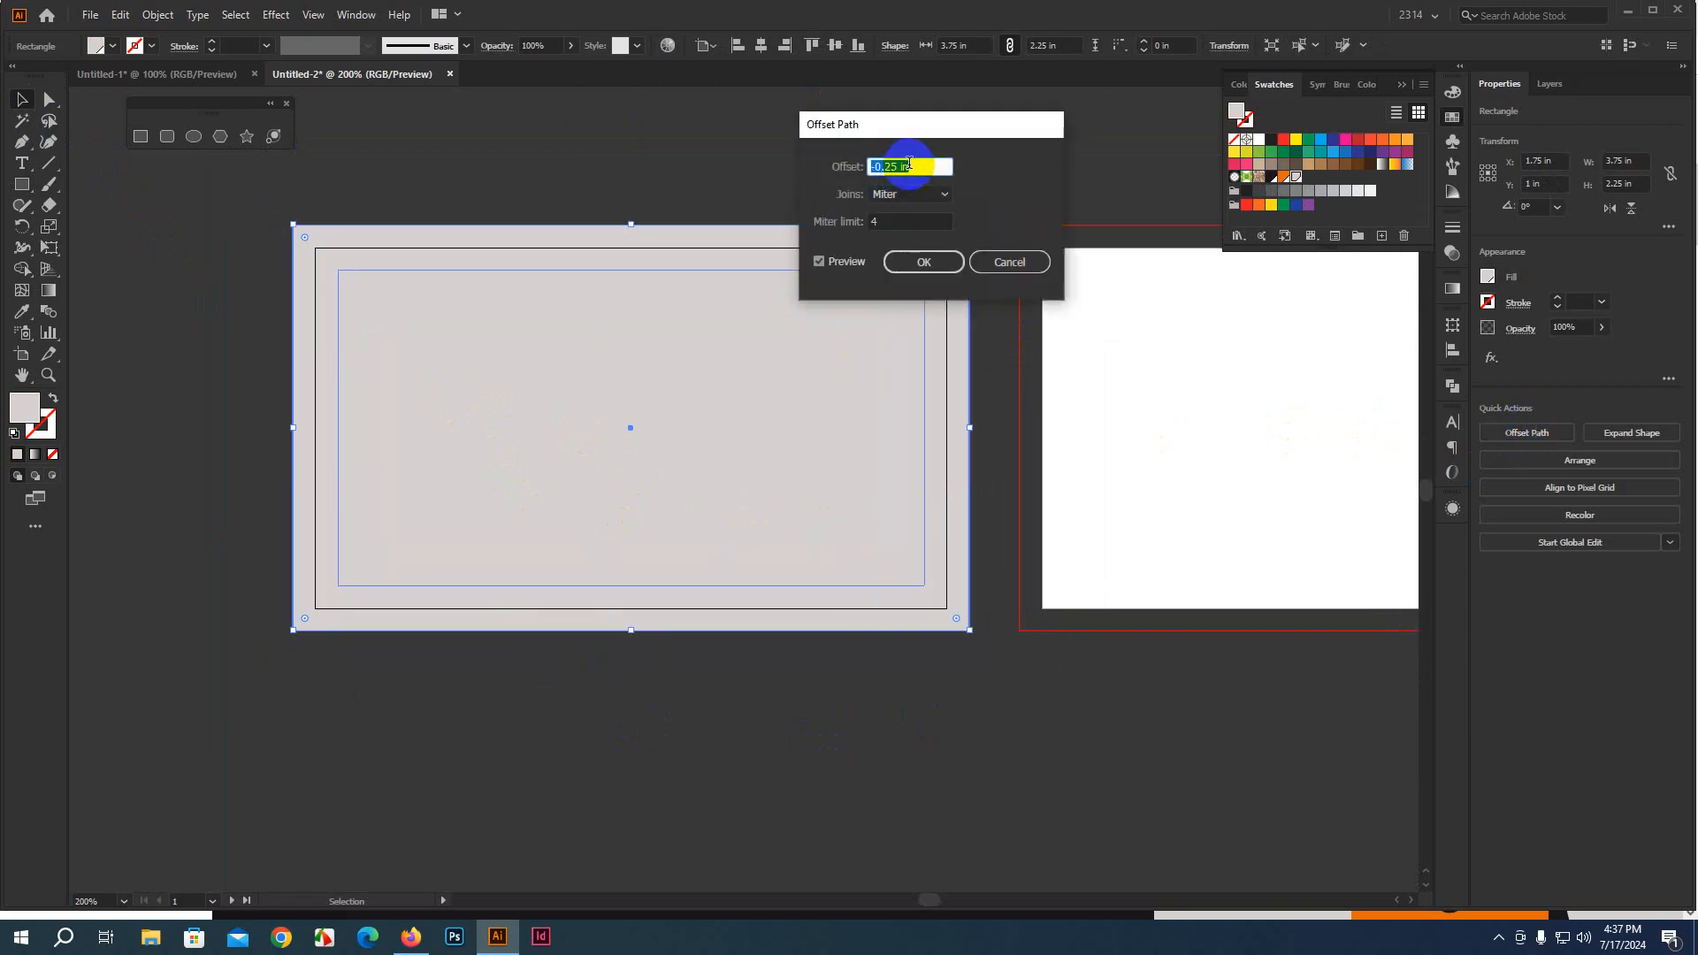
left_click(923, 262)
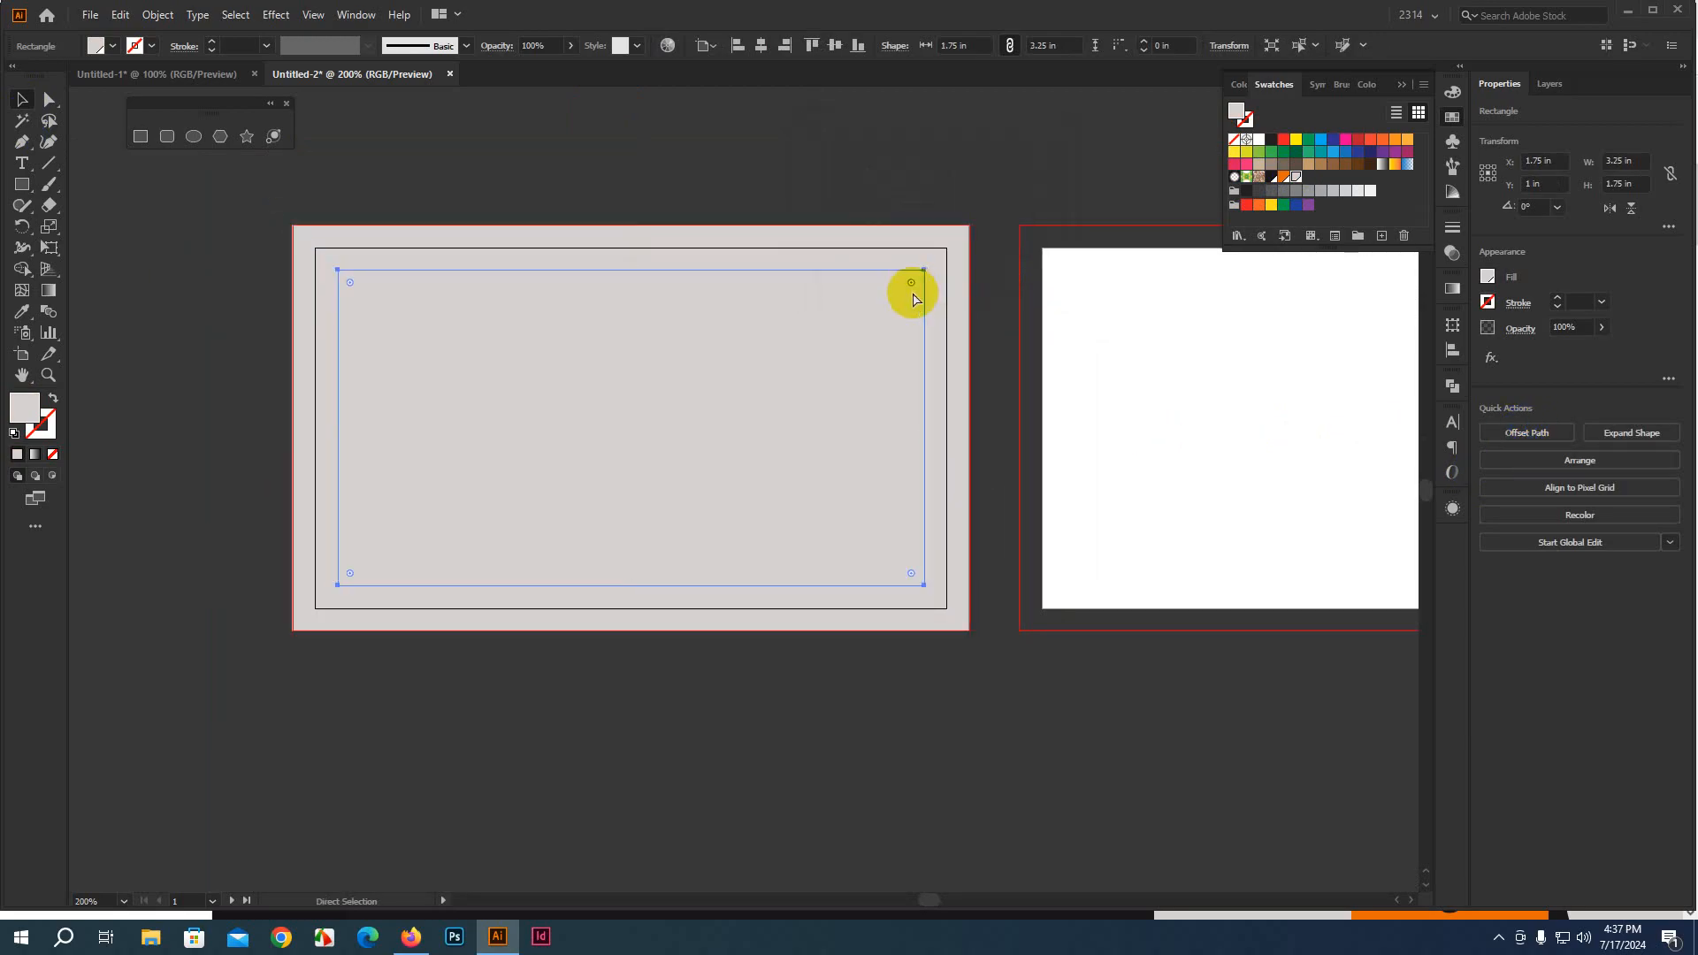
key("ctrl+shift+a")
left_click(33, 105)
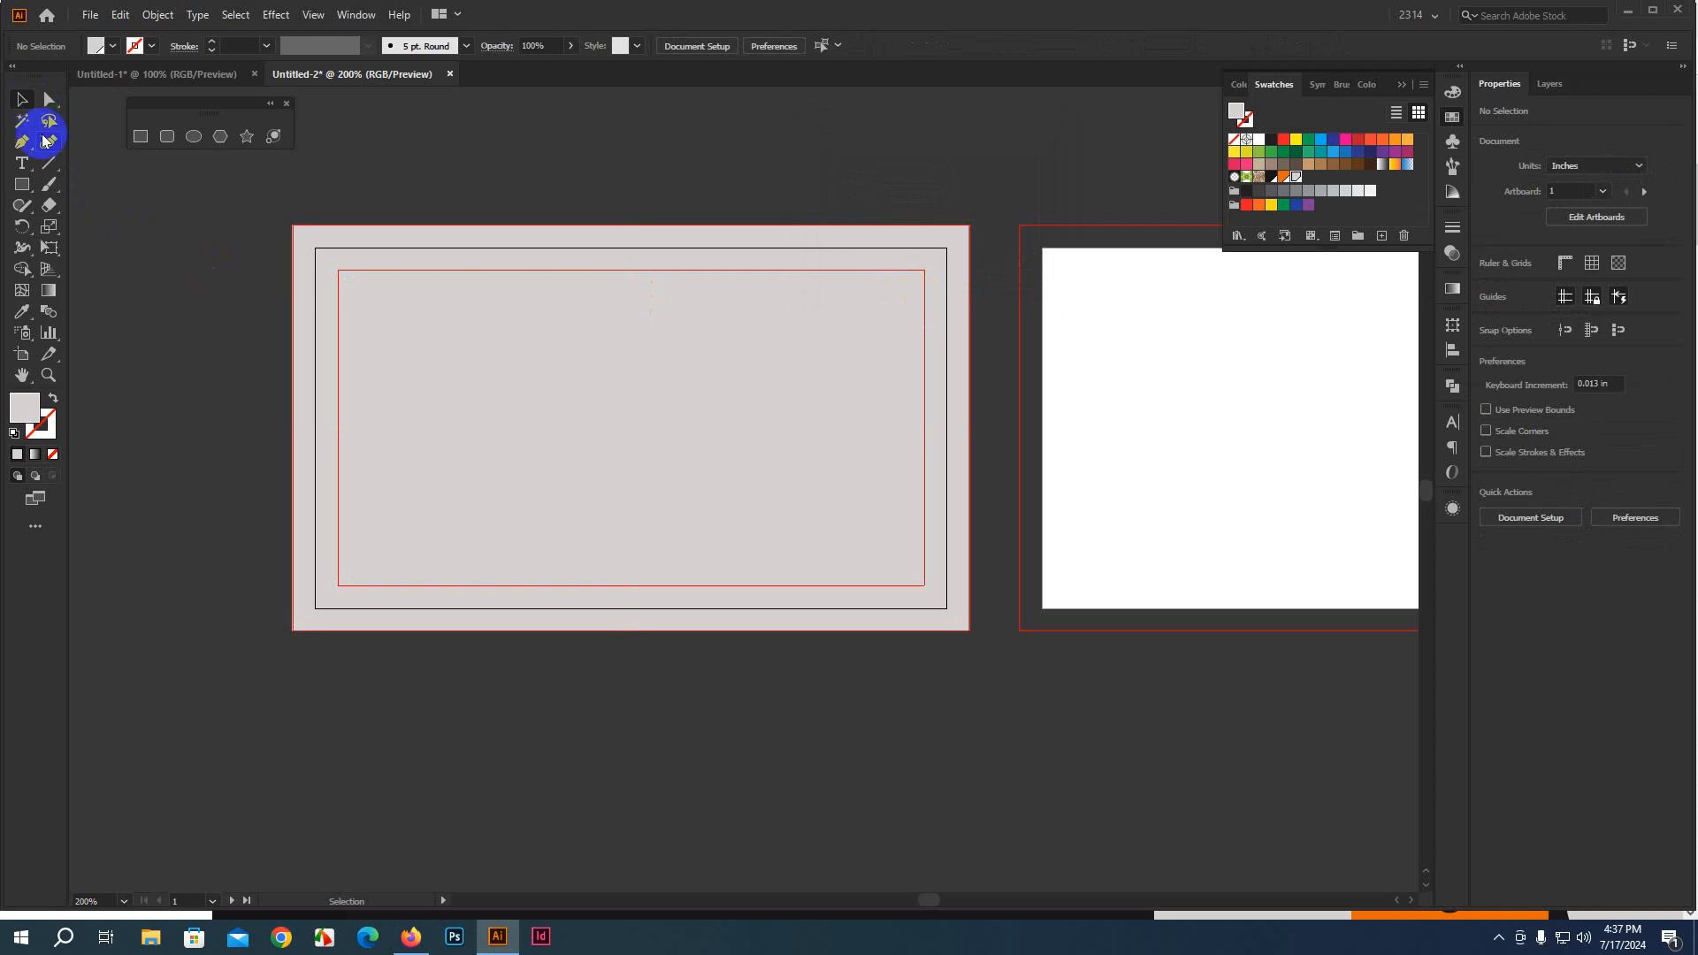
scroll(203, 416, "down", 2)
left_click_drag(499, 694, 743, 732)
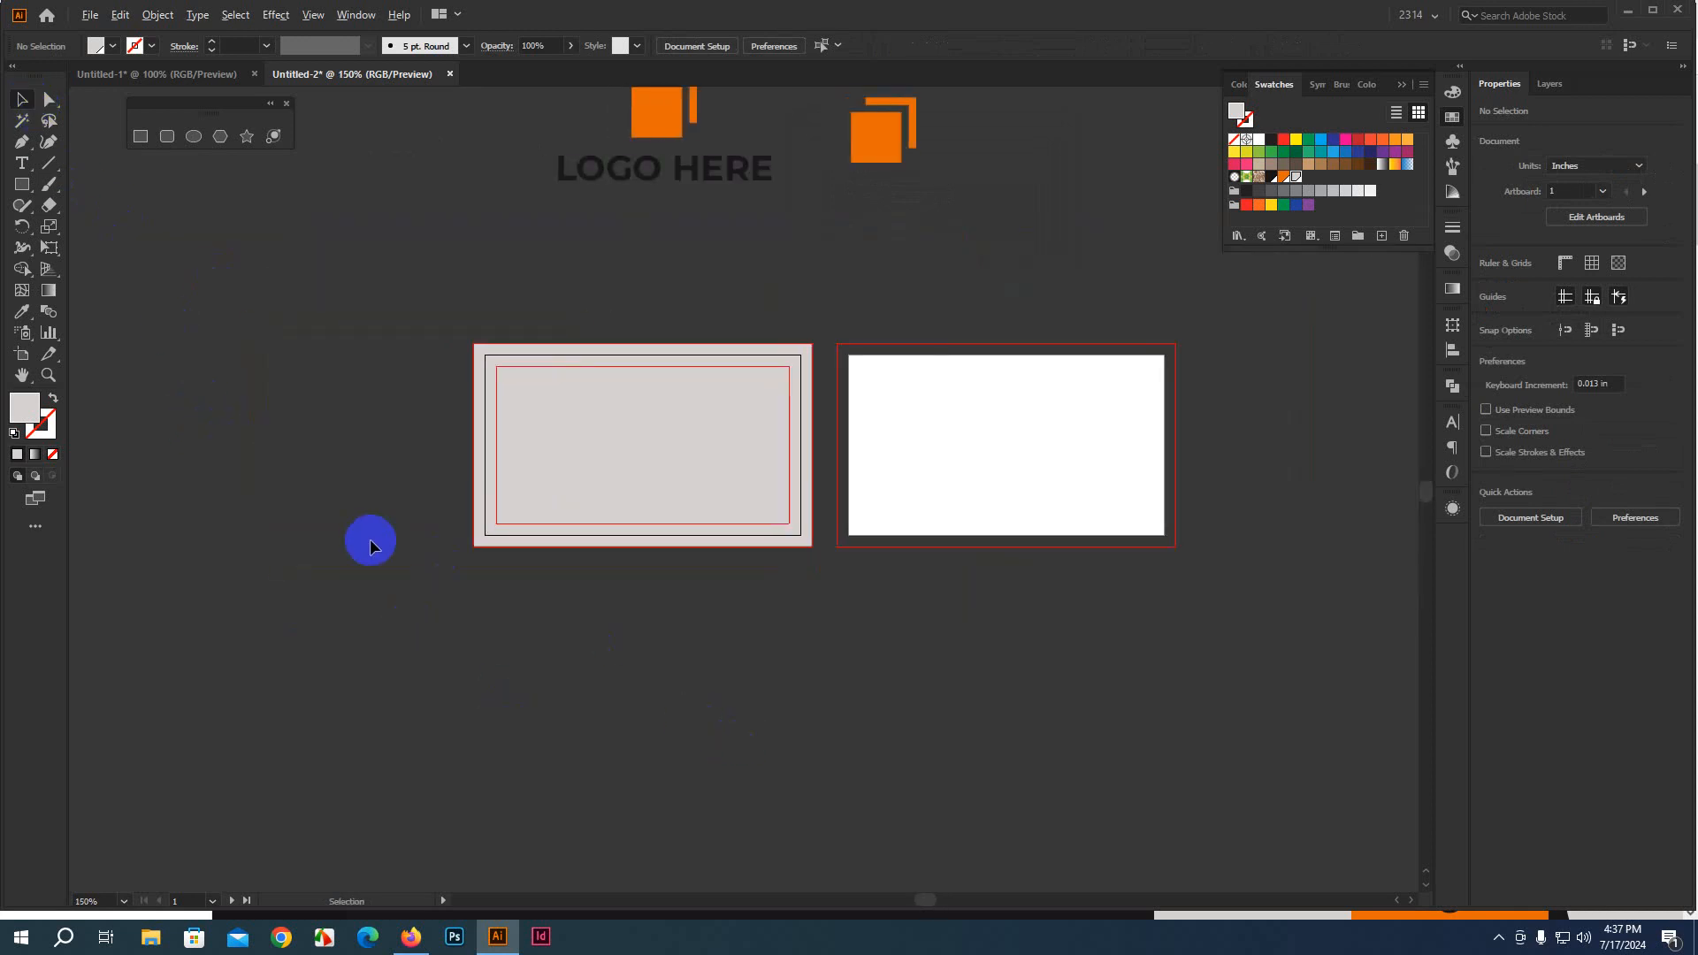
scroll(368, 539, "up", 1)
left_click_drag(1190, 738, 1016, 932)
scroll(663, 699, "down", 1)
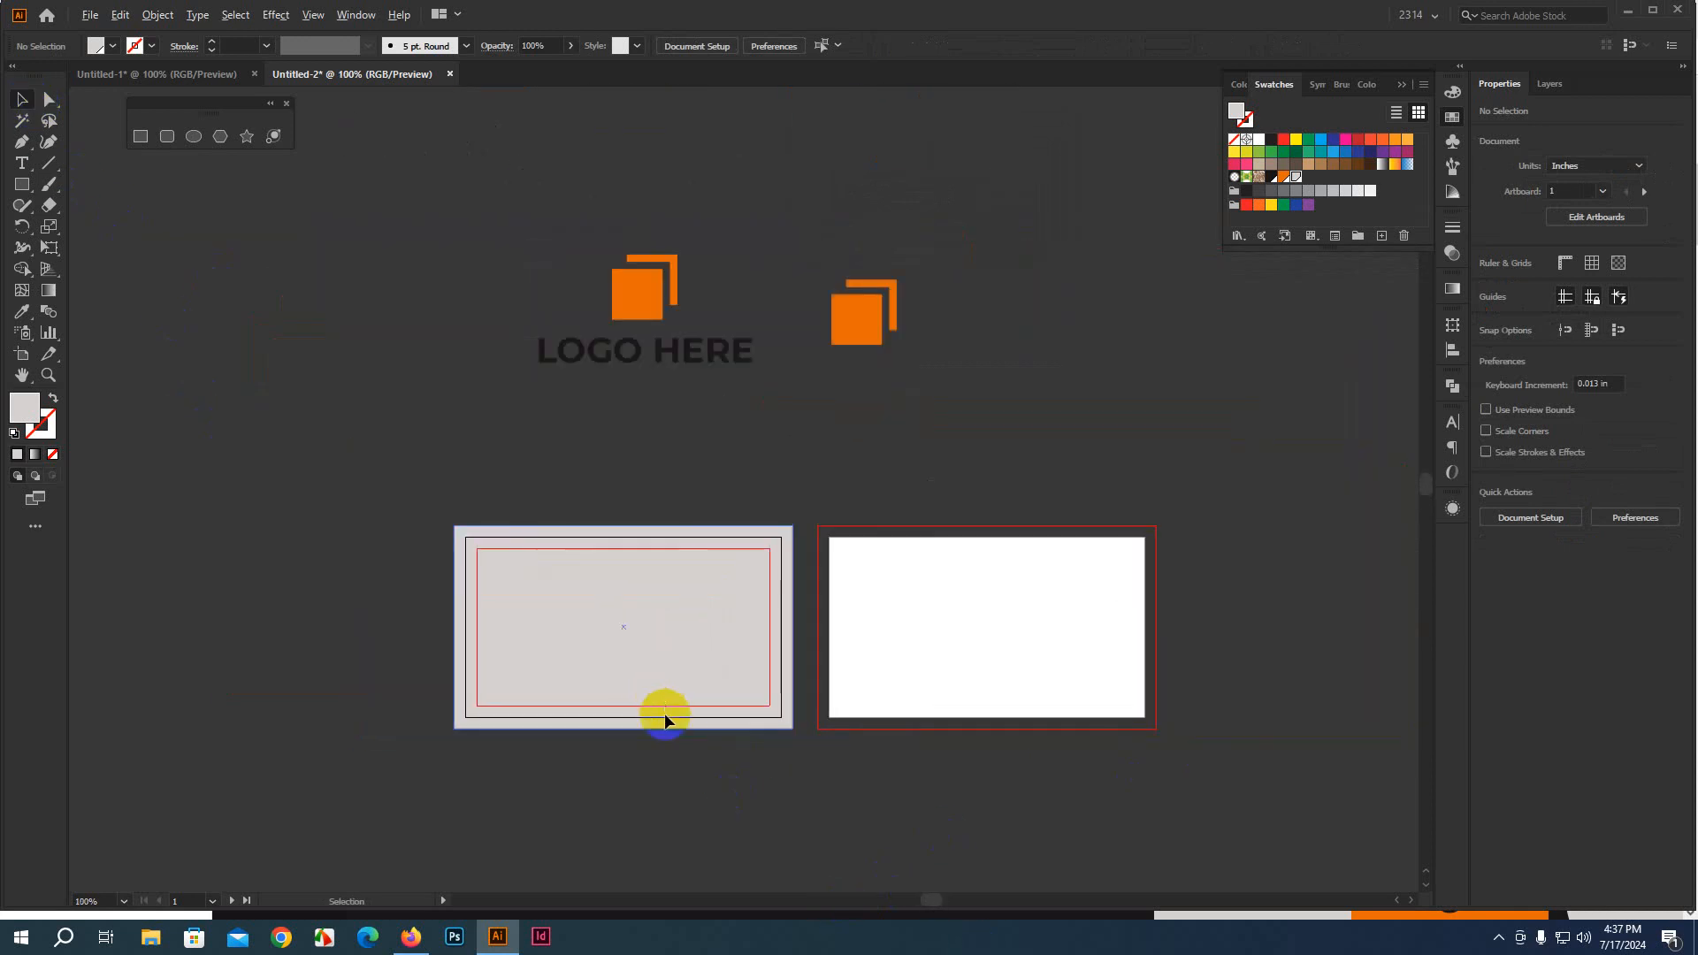
left_click_drag(891, 840, 876, 678)
scroll(711, 644, "up", 2)
scroll(759, 654, "down", 2)
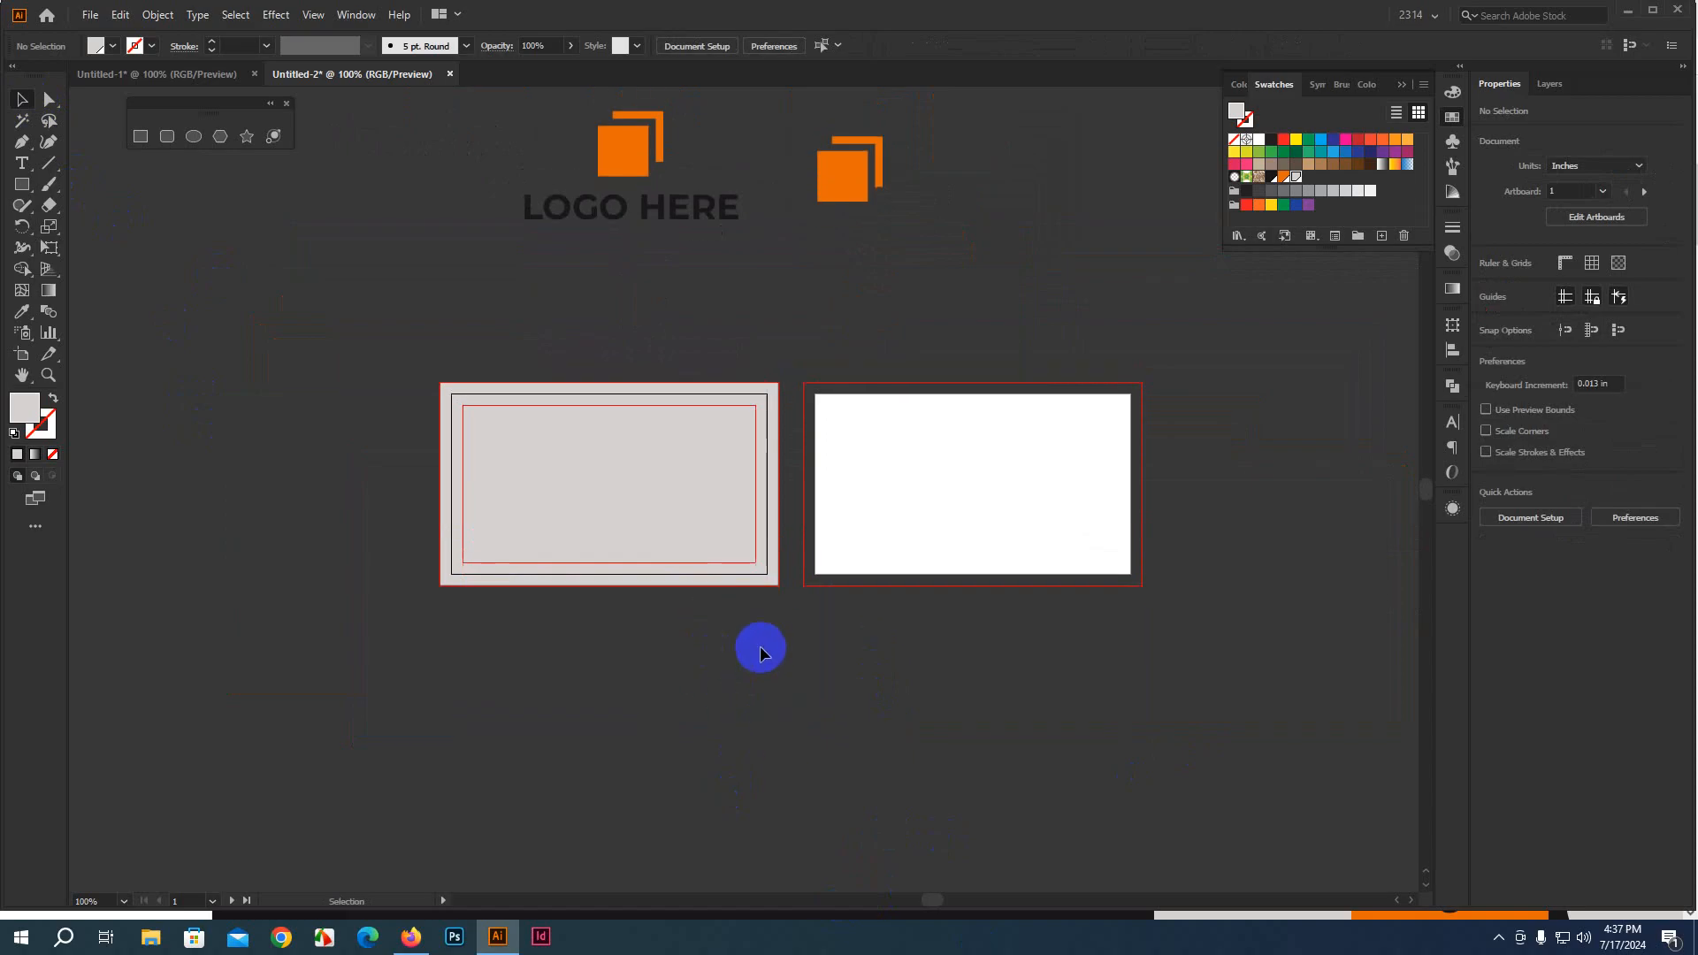
scroll(608, 613, "up", 2)
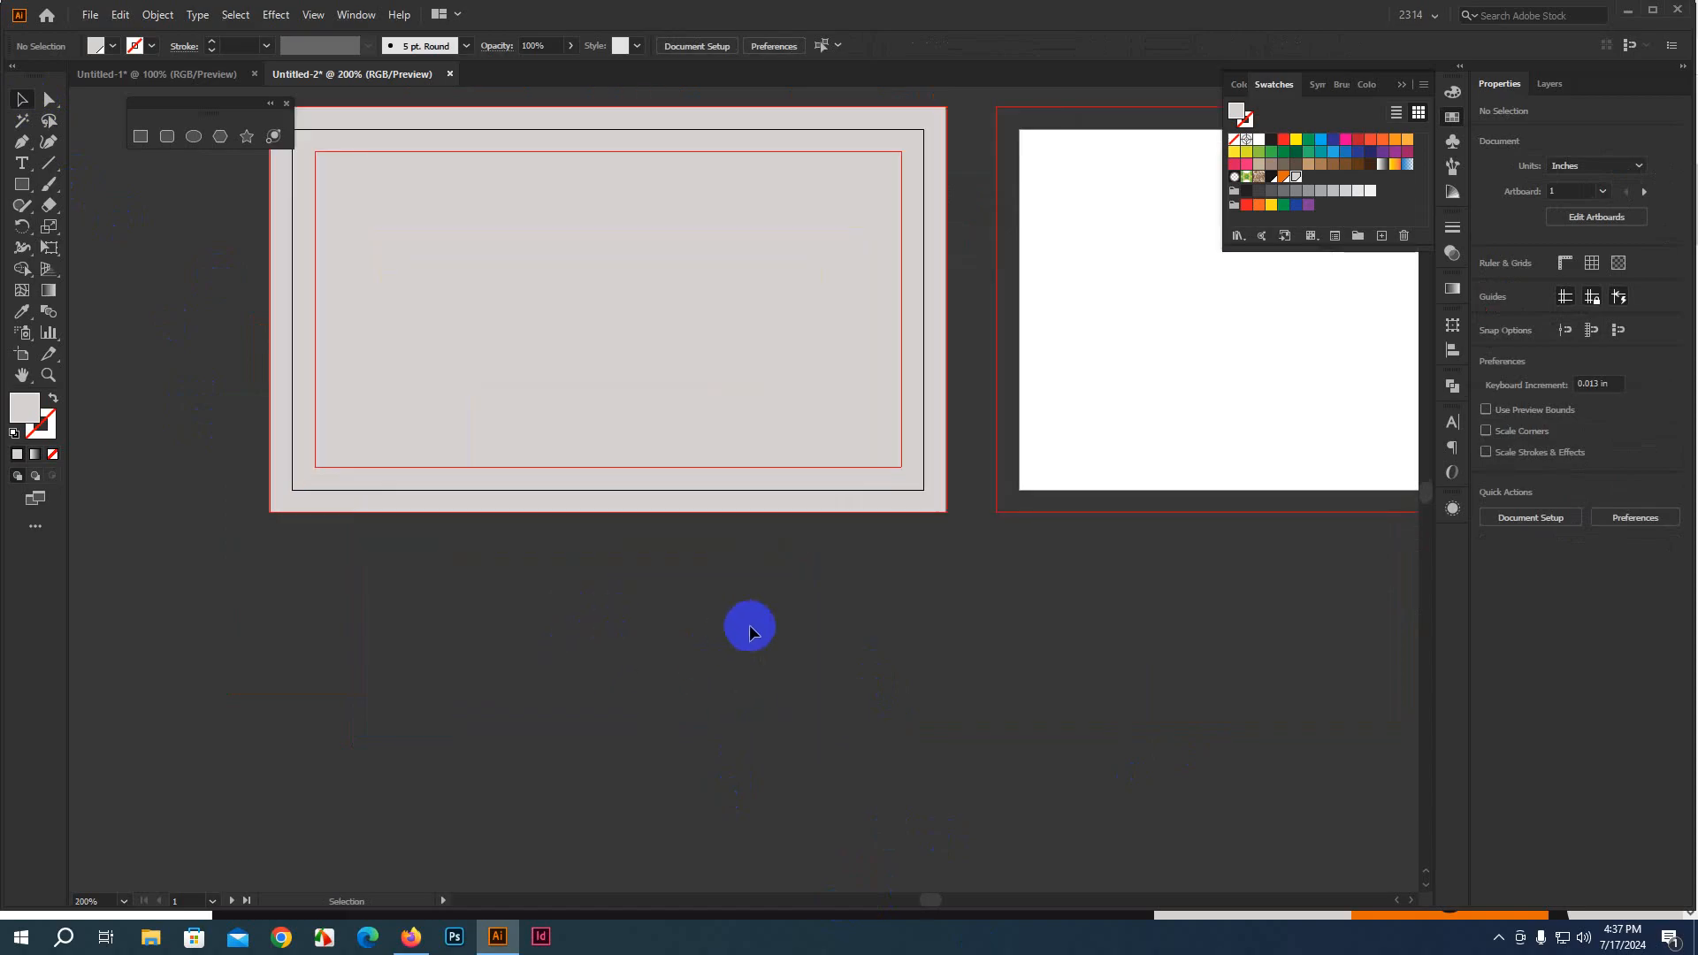
left_click_drag(746, 625, 807, 736)
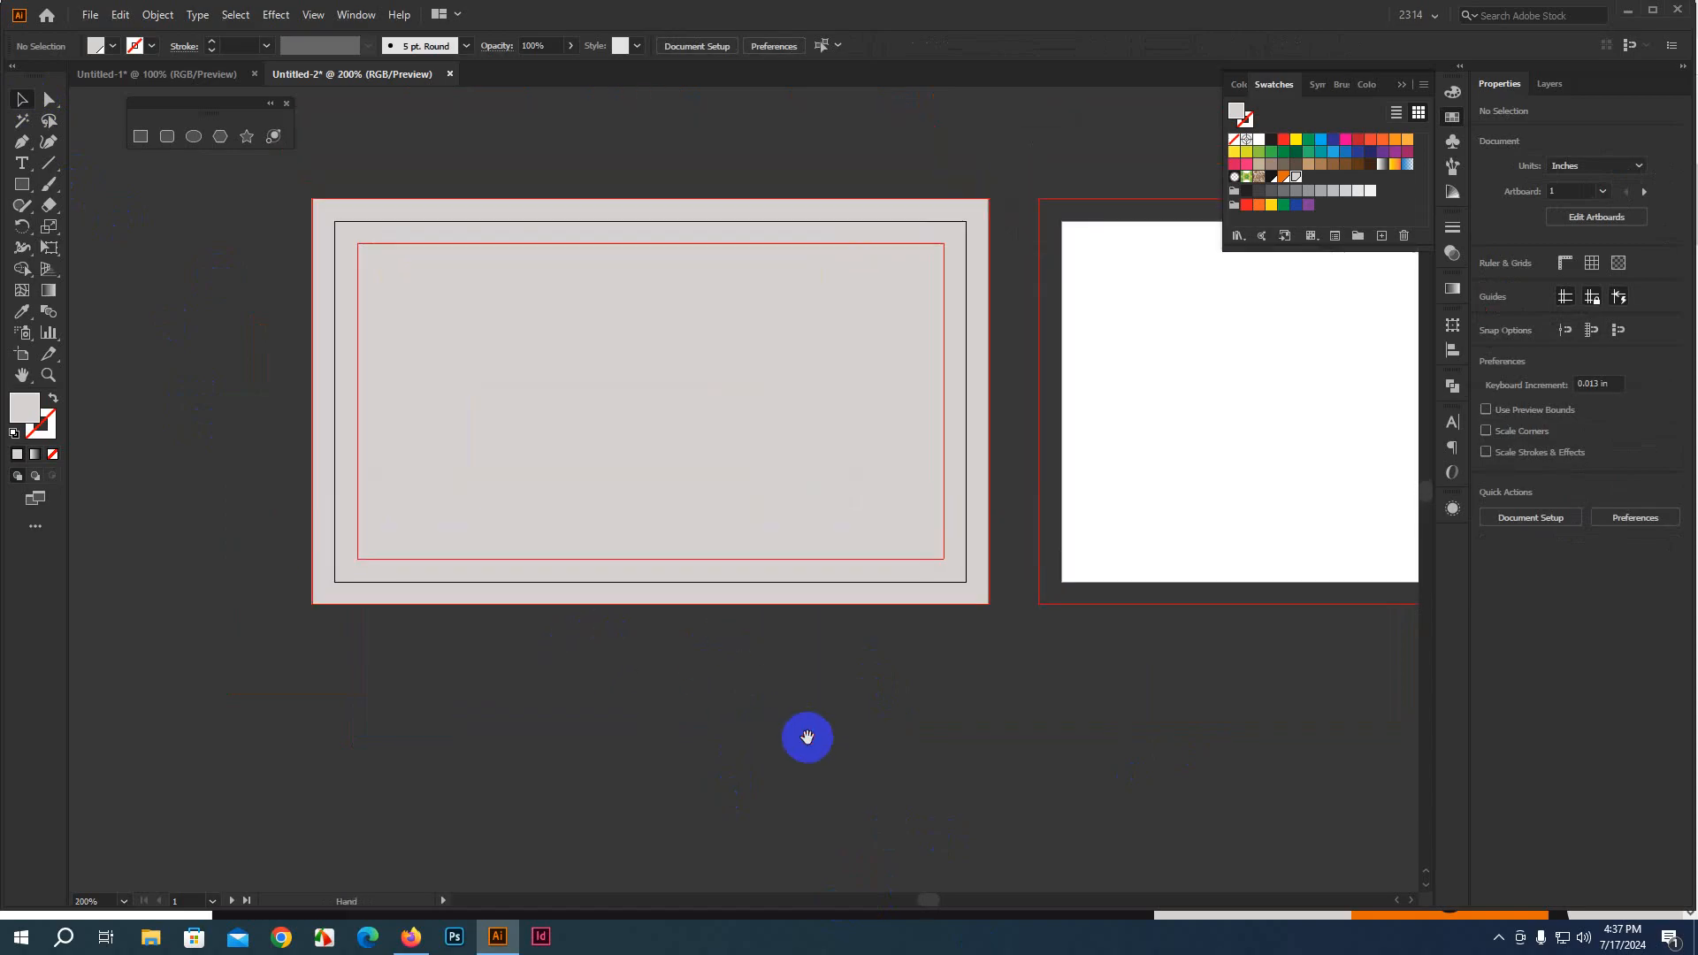
Switch to Firefox and review the brand identity and stationery design image results, previewing the blue Vecteezy stationery template
left_click(408, 936)
left_click(416, 22)
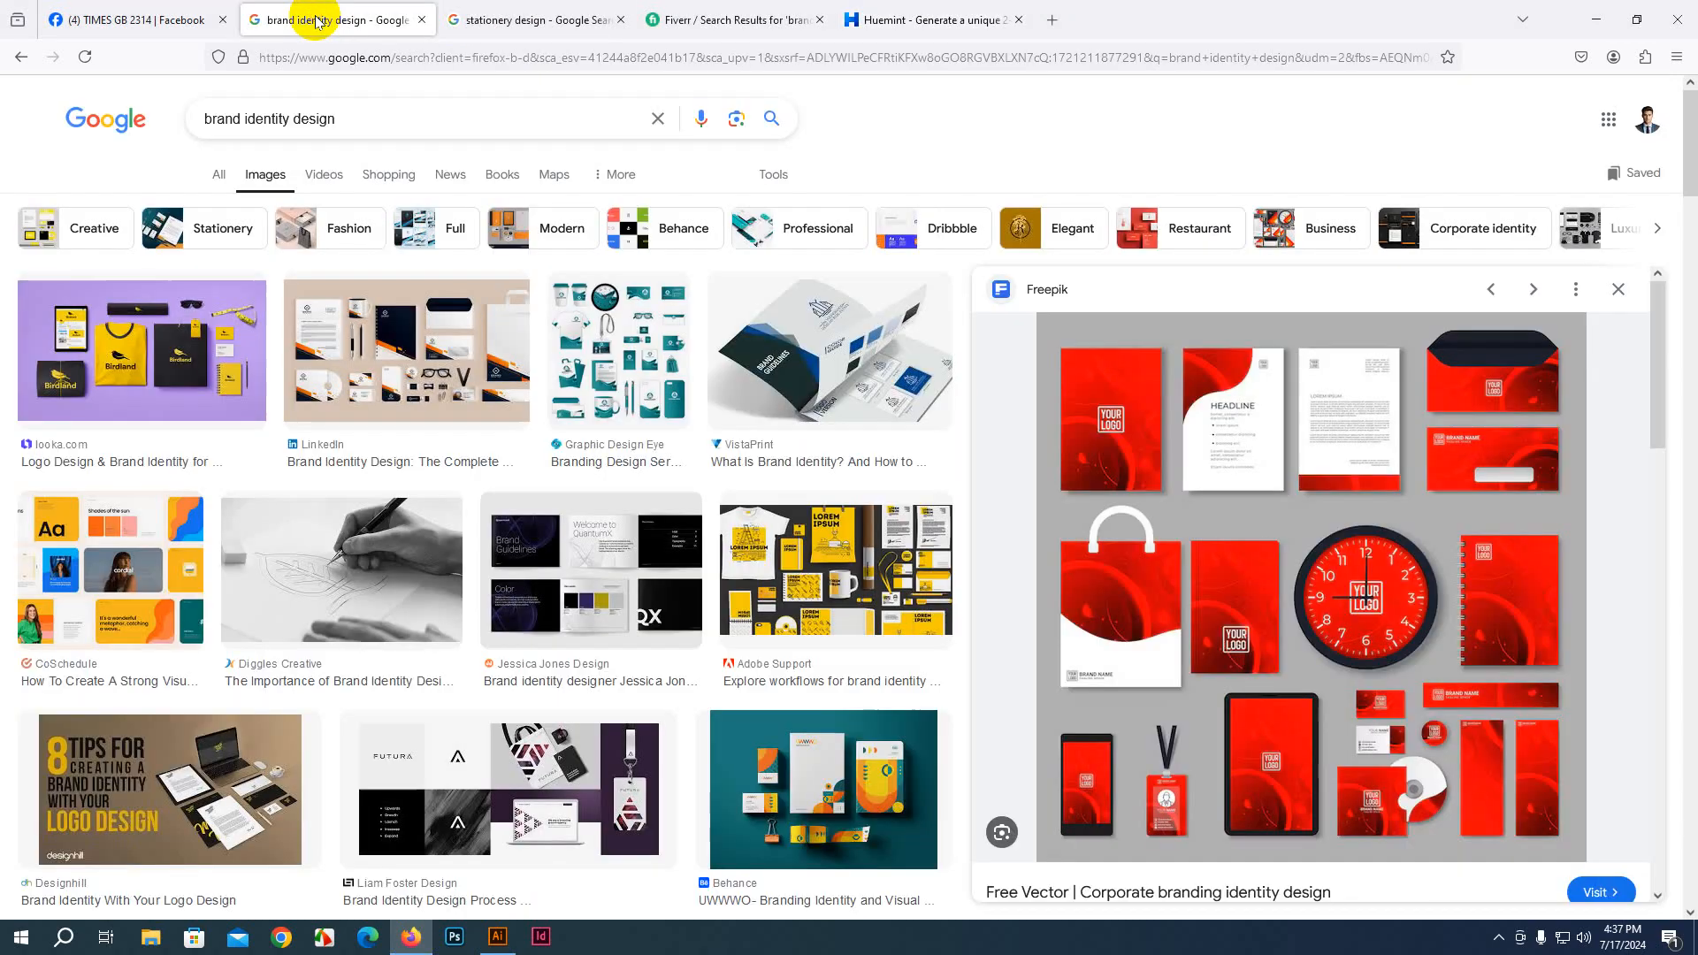
left_click(518, 33)
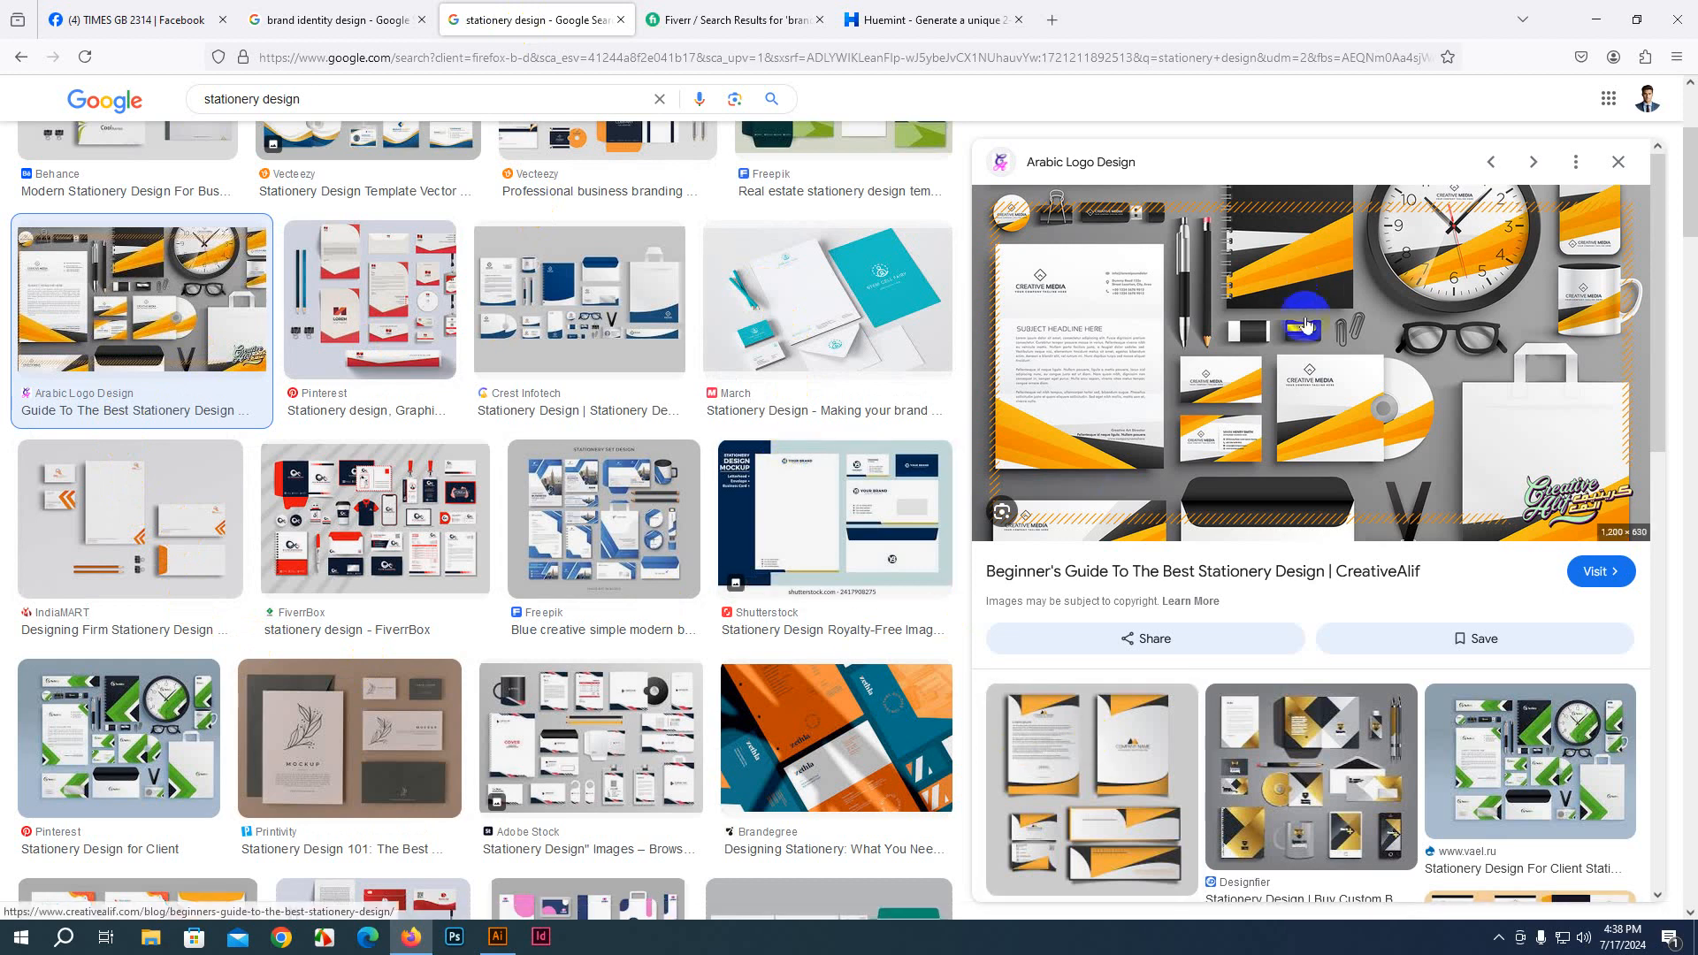
scroll(604, 519, "up", 3)
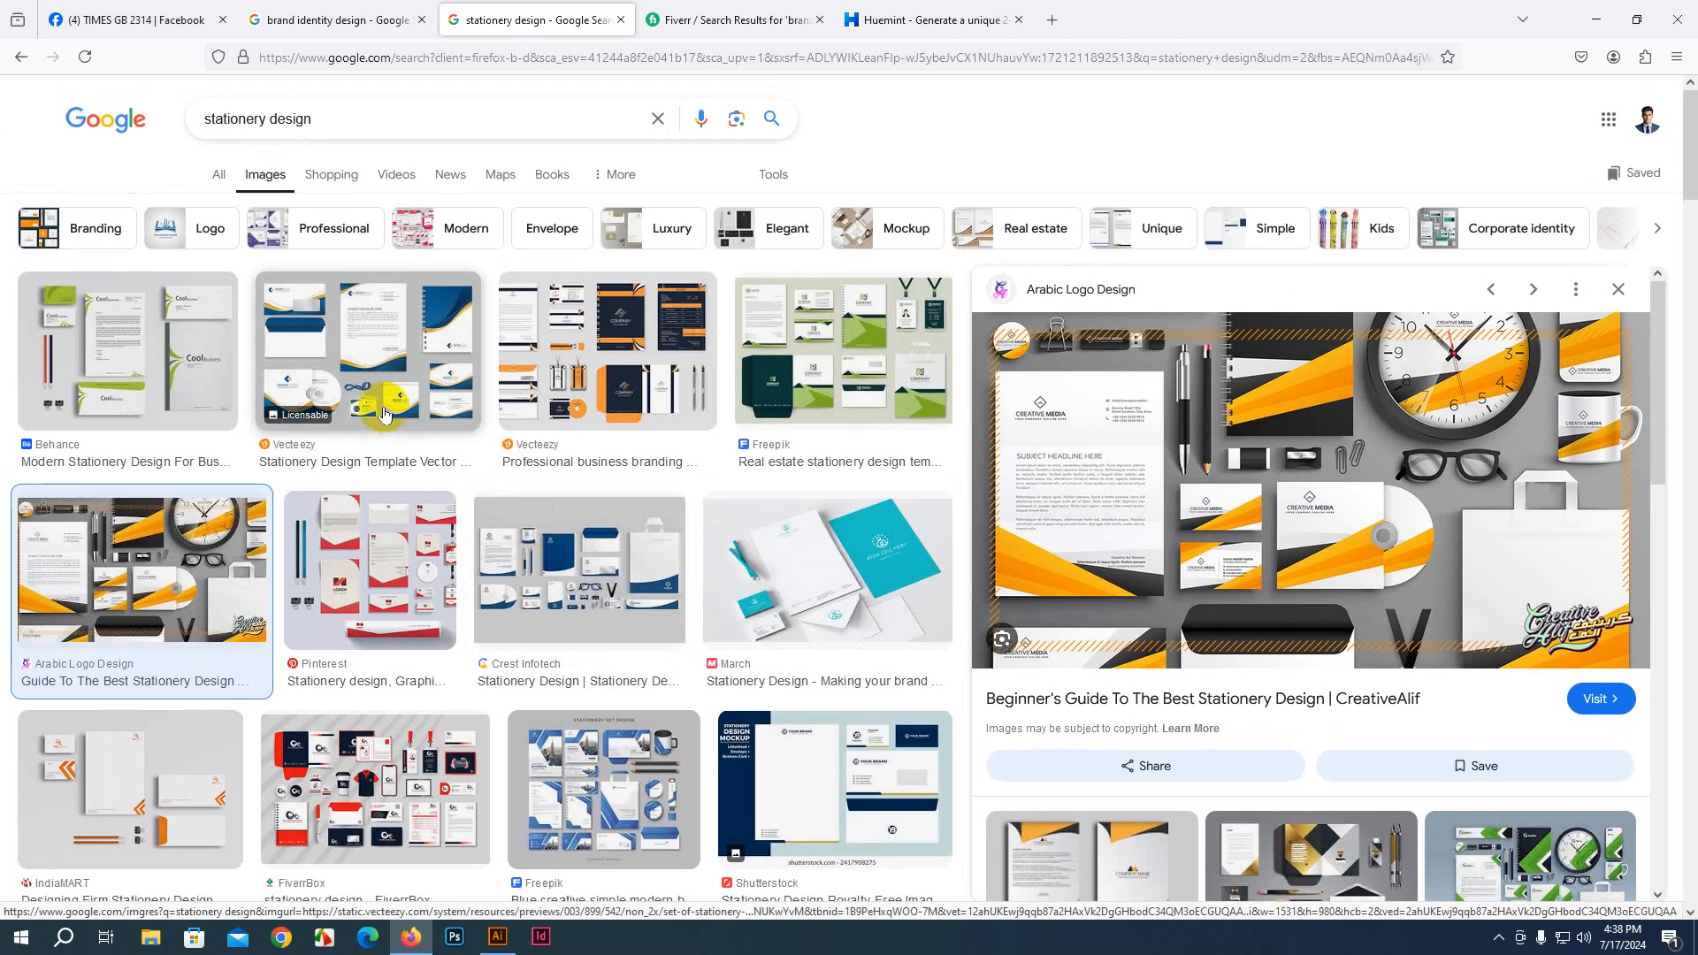
left_click(367, 351)
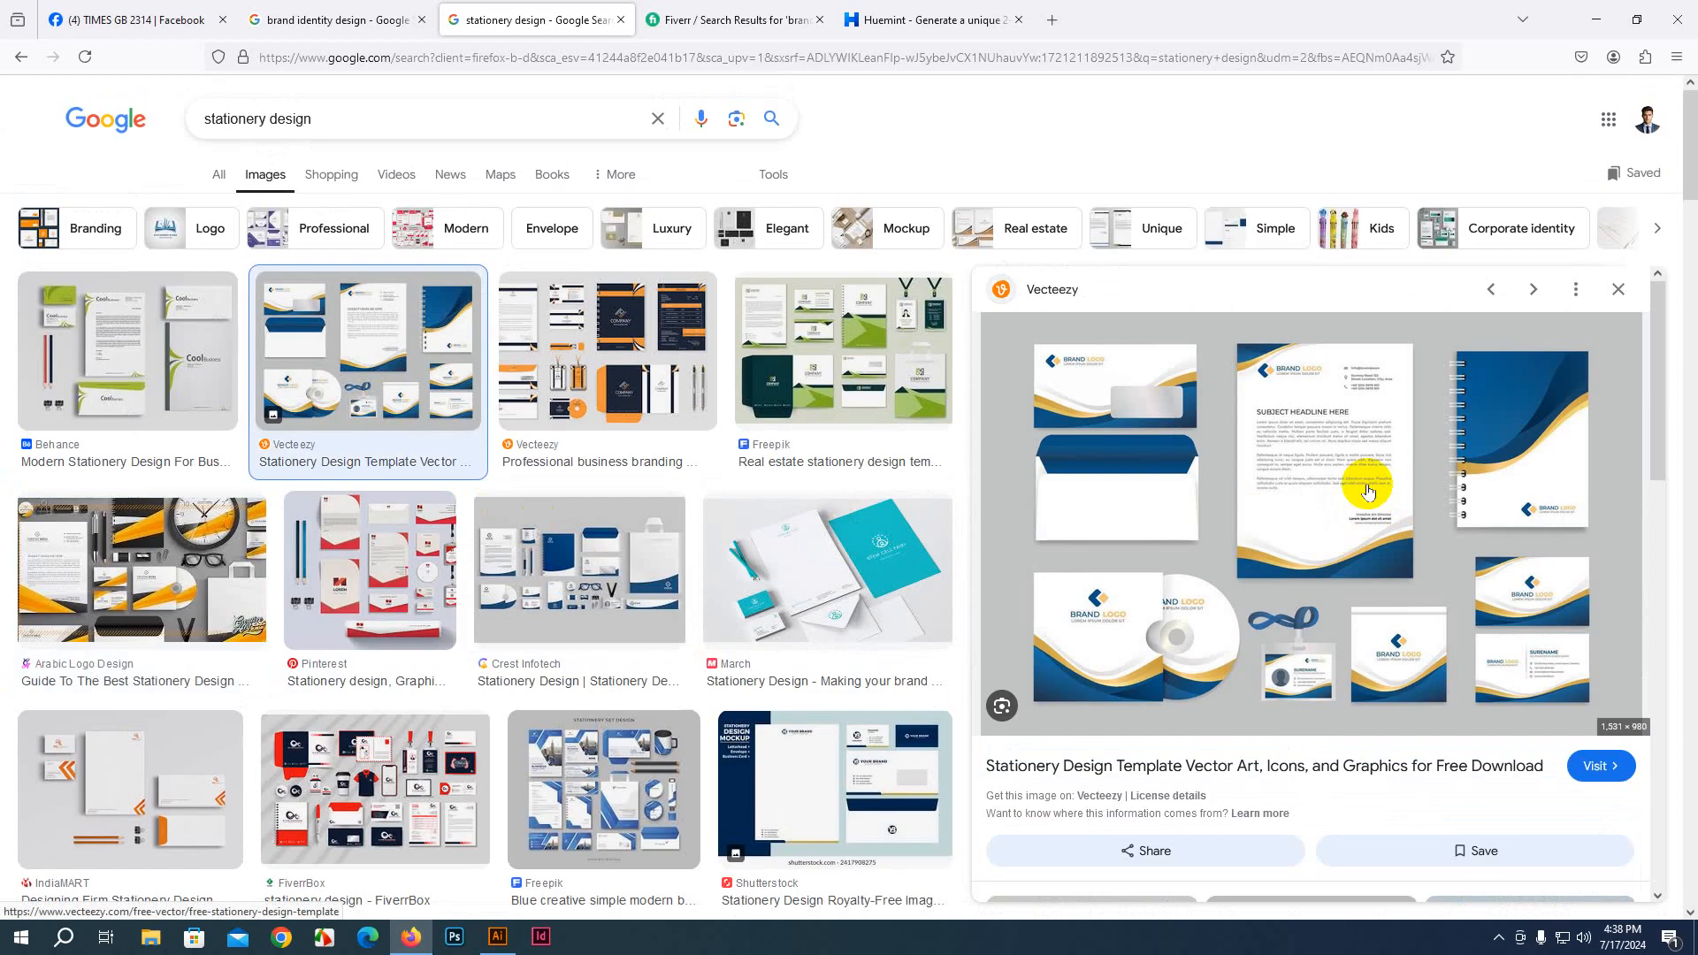
Browse the Fiverr listings for brand identity design
left_click(669, 22)
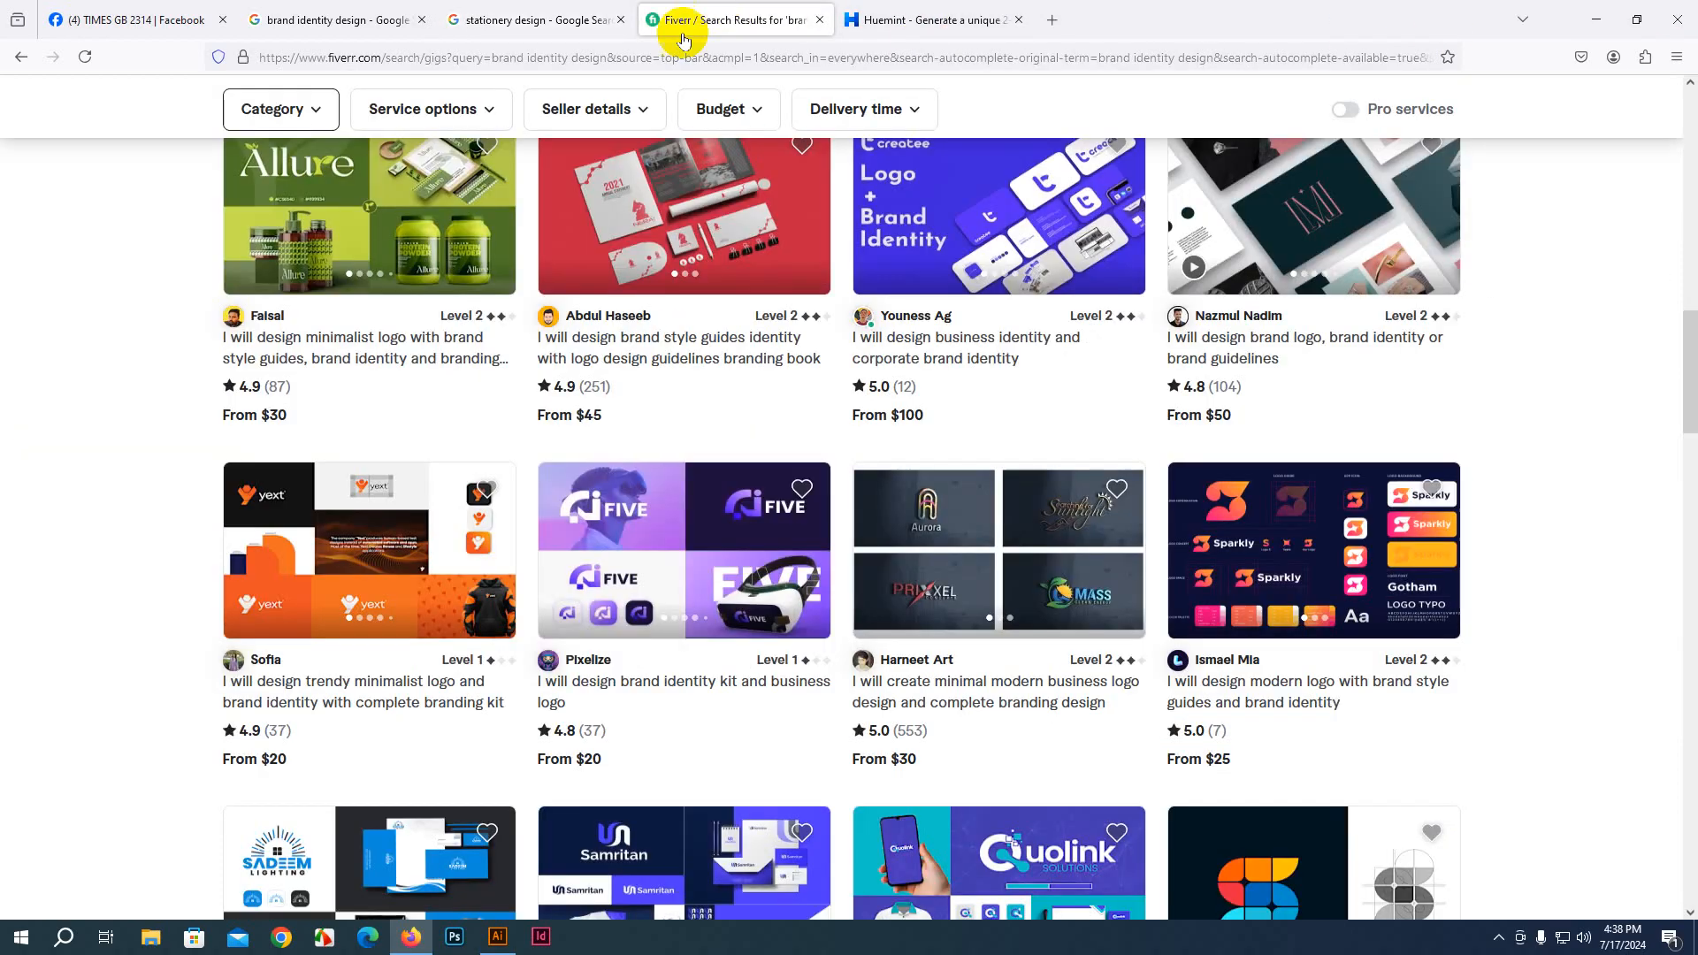
scroll(480, 235, "up", 2)
scroll(481, 237, "down", 10)
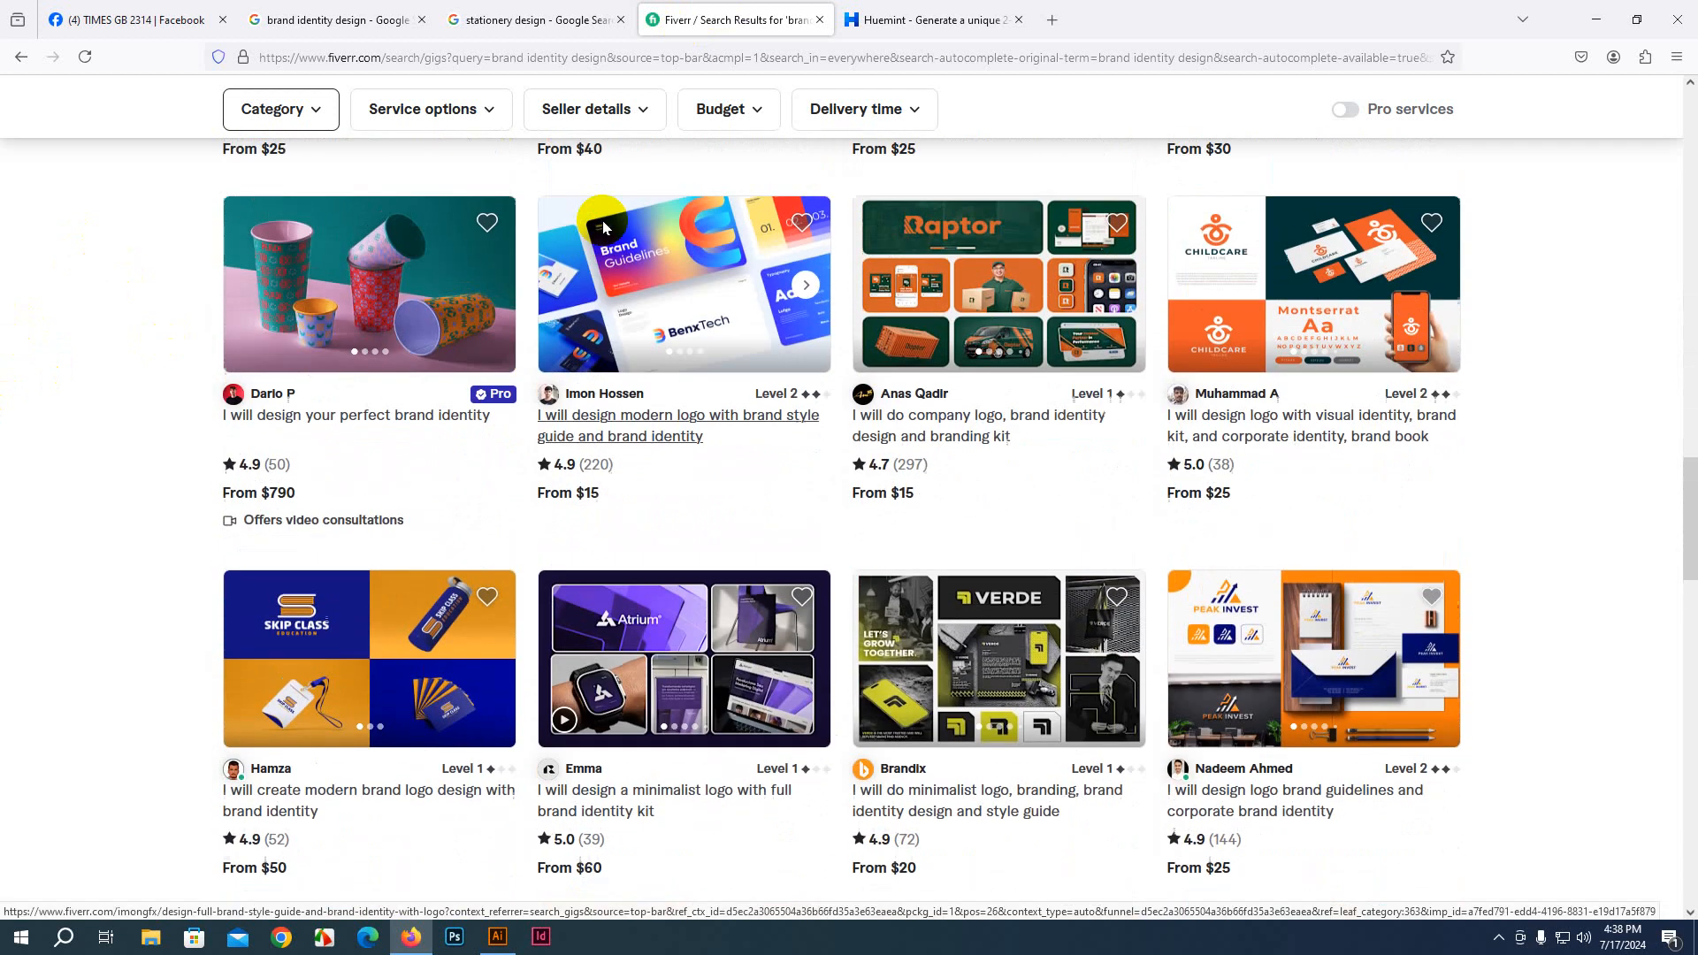
scroll(602, 228, "up", 7)
scroll(602, 228, "up", 15)
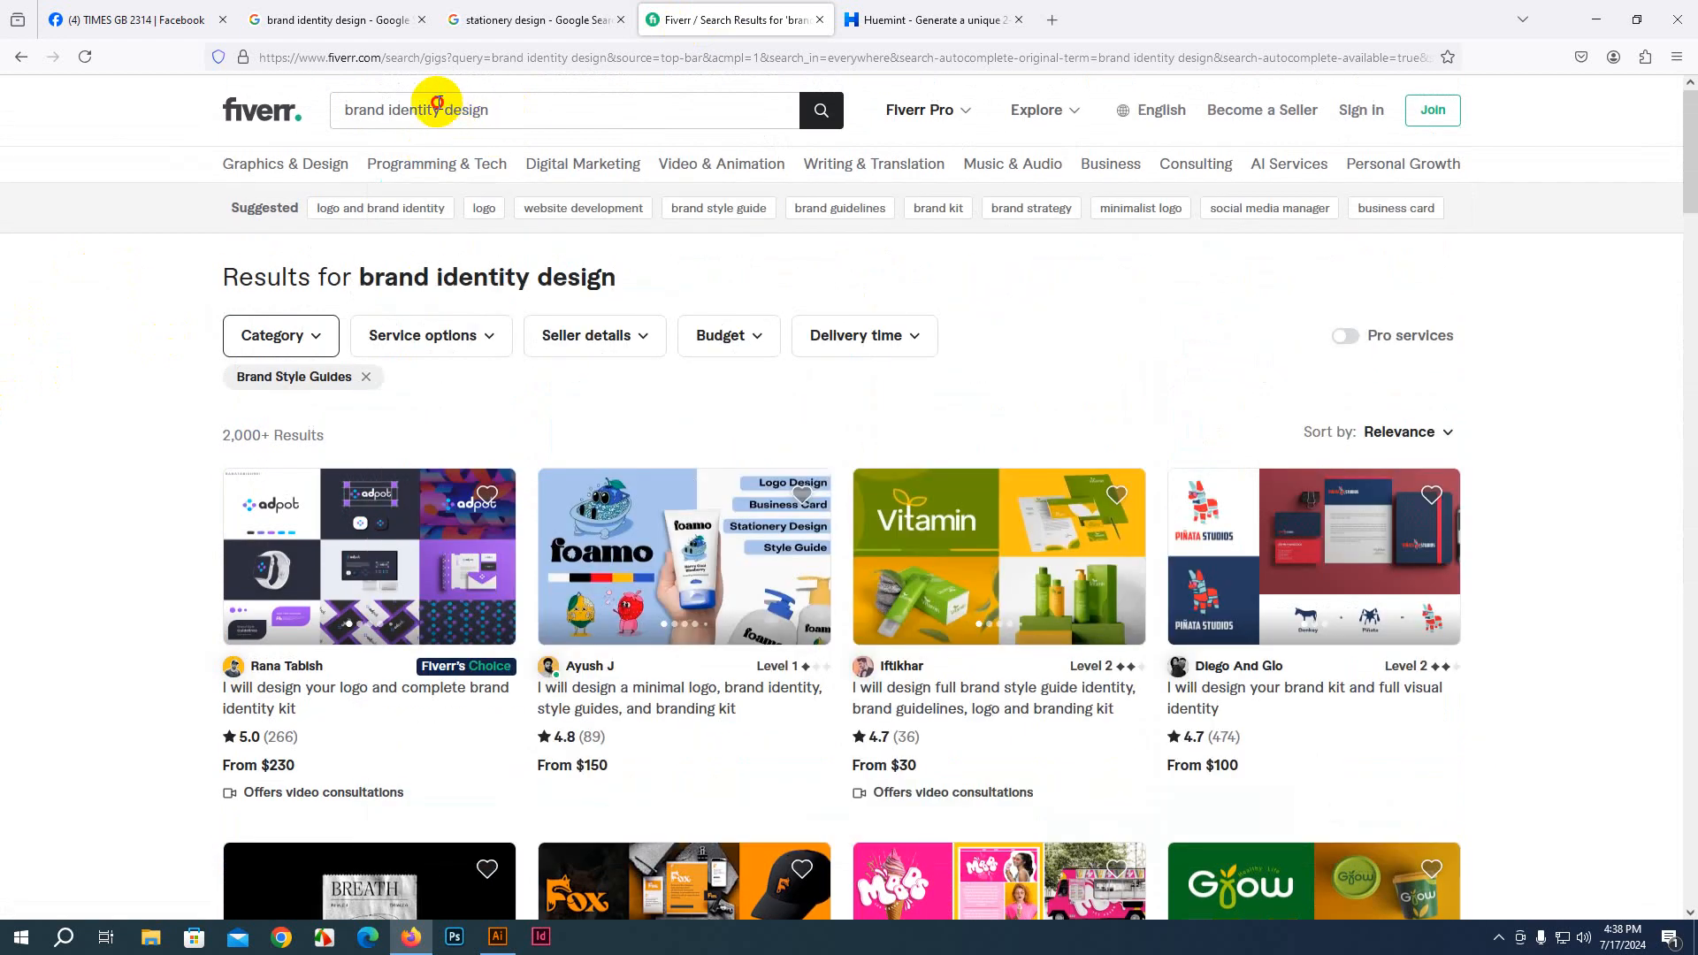
Search Fiverr for logo design and open the typographic logo and timeless logo gigs in new tabs
left_click(437, 102)
left_click_drag(438, 107, 271, 124)
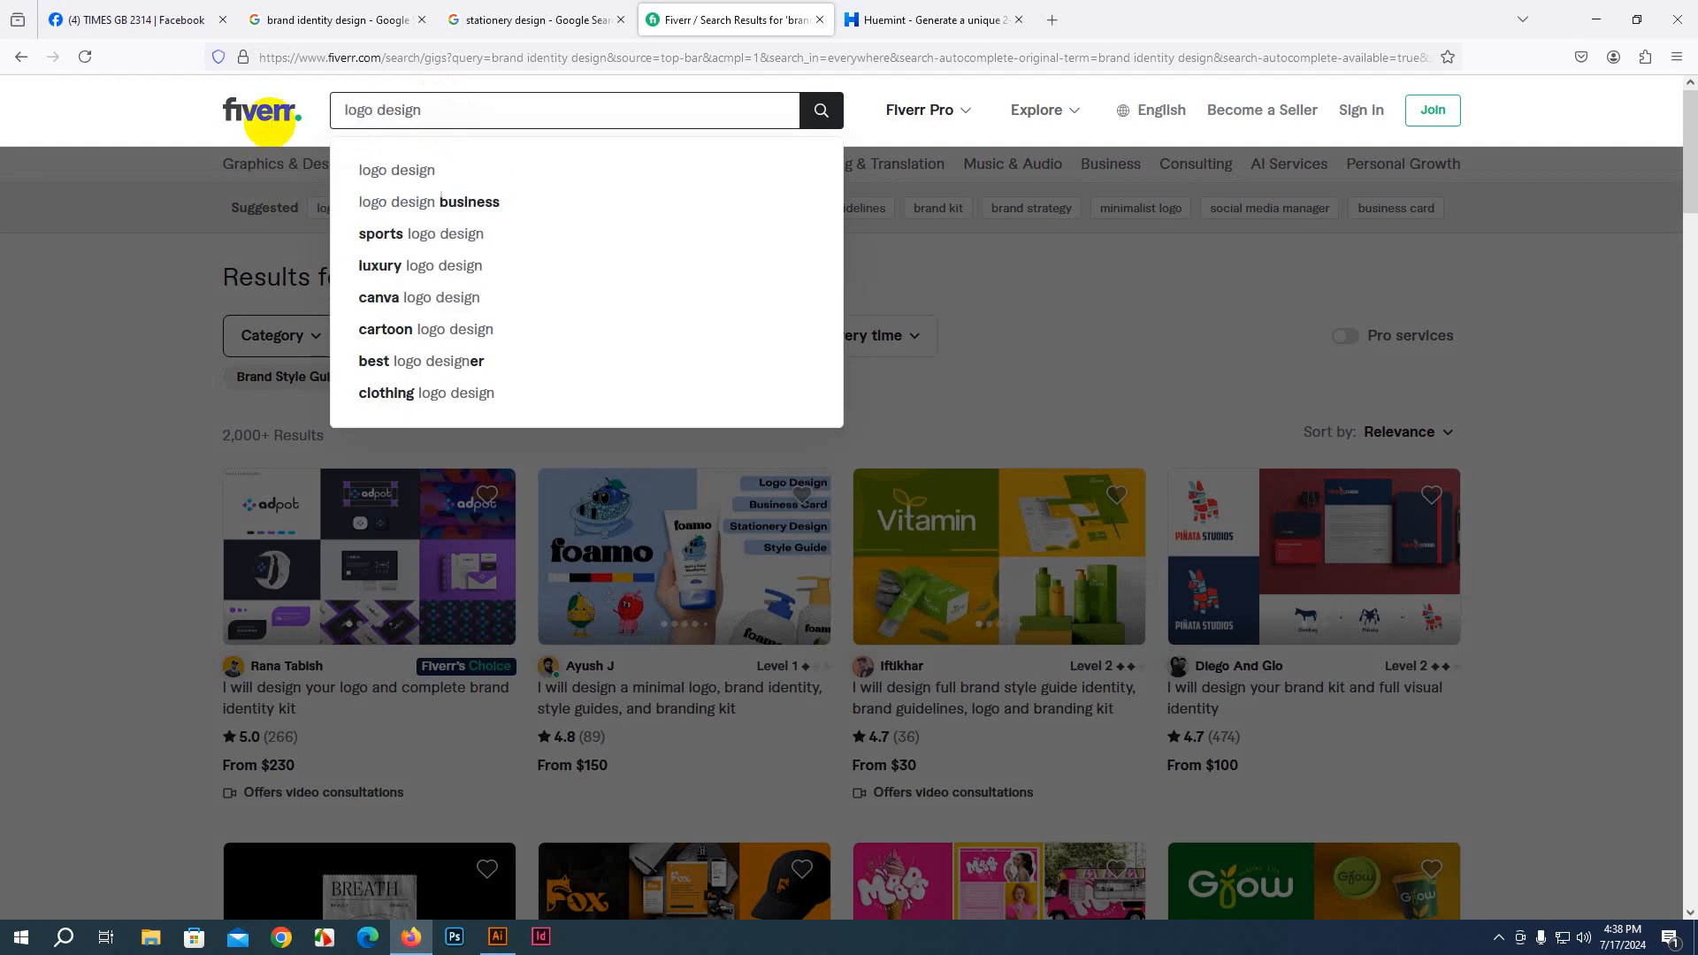
key("Return")
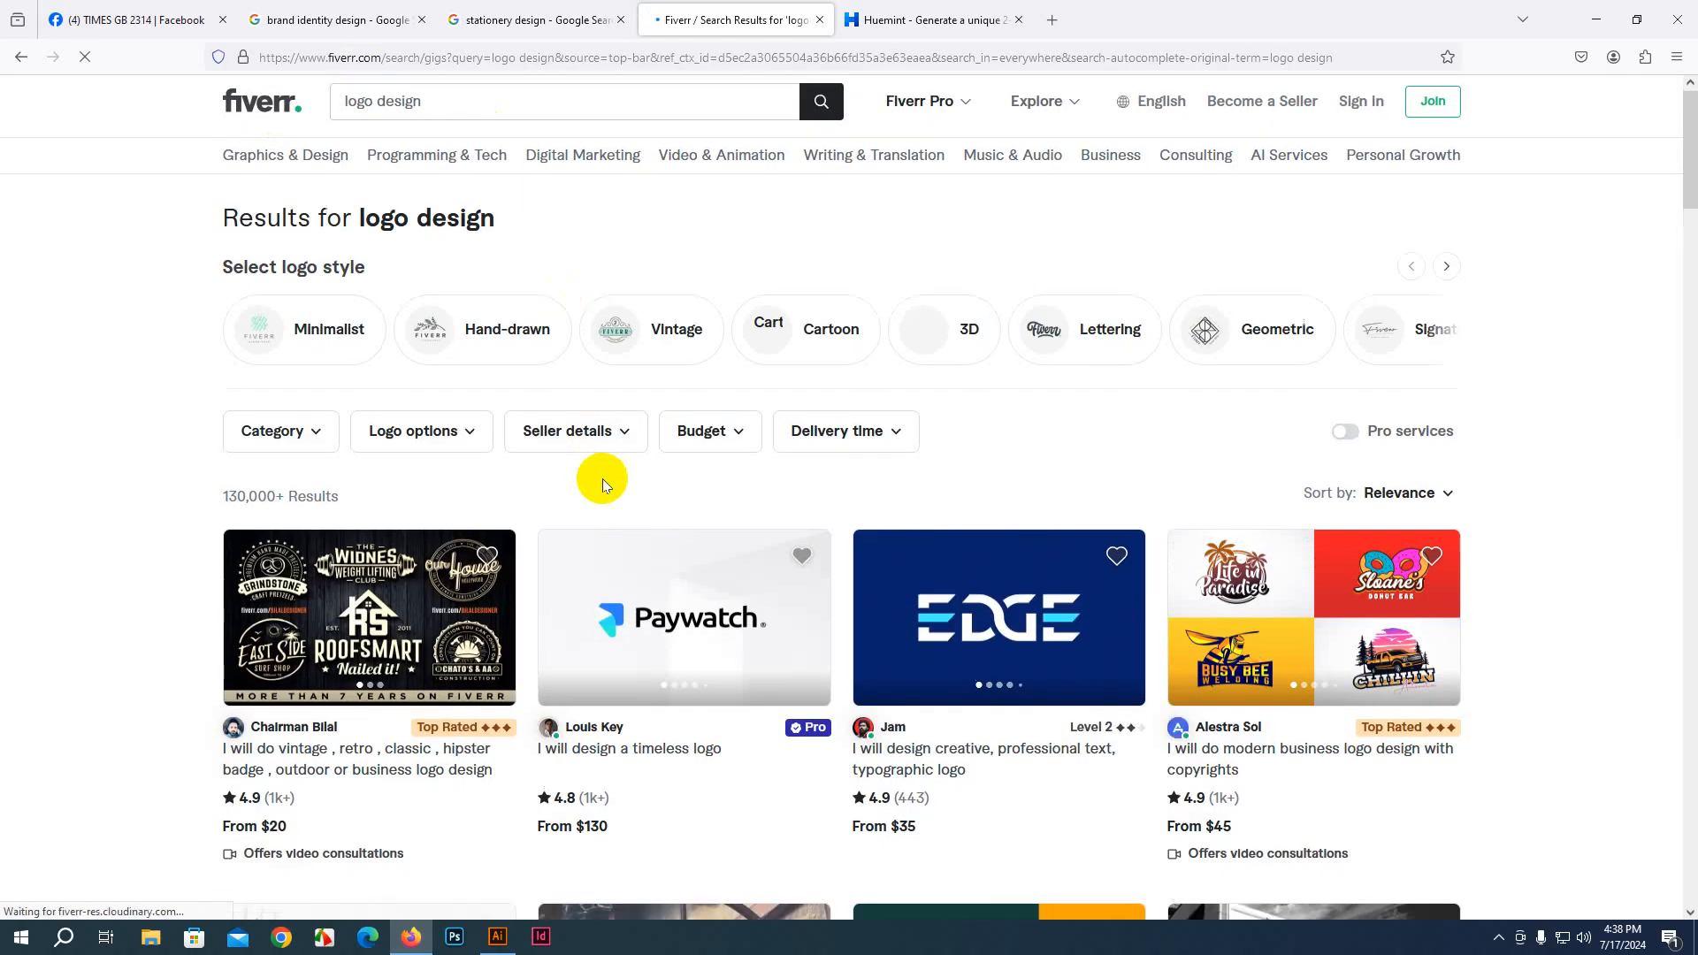
scroll(600, 474, "down", 3)
scroll(911, 459, "down", 1)
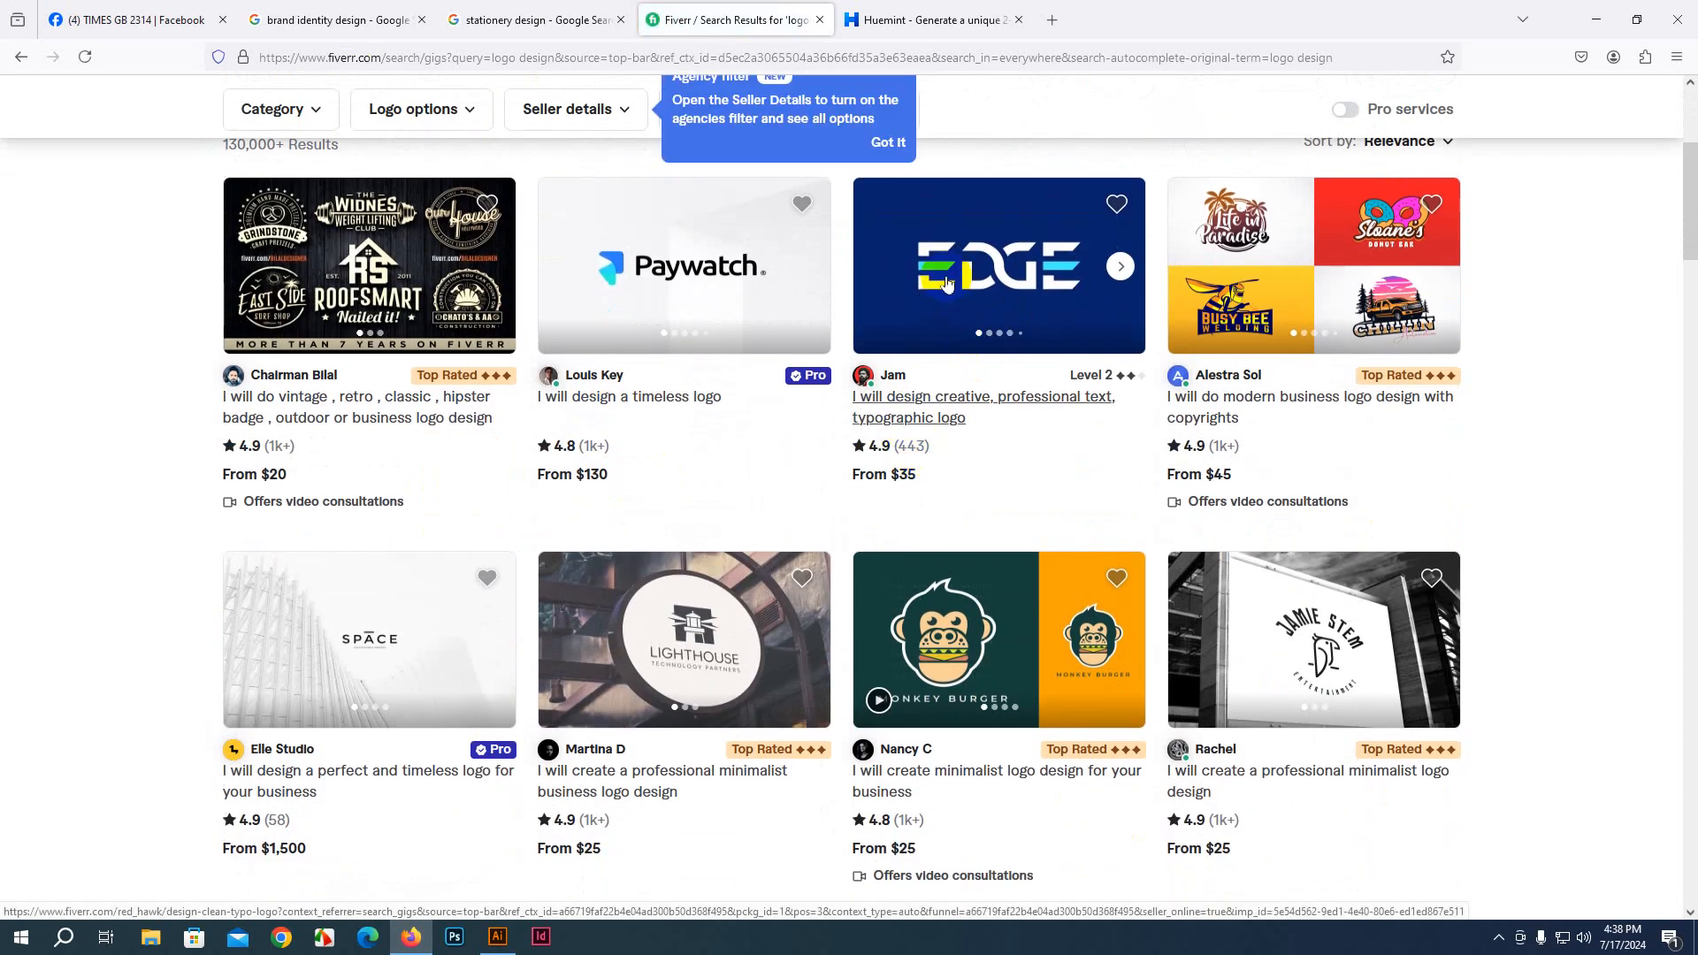
middle_click(963, 393)
middle_click(778, 279)
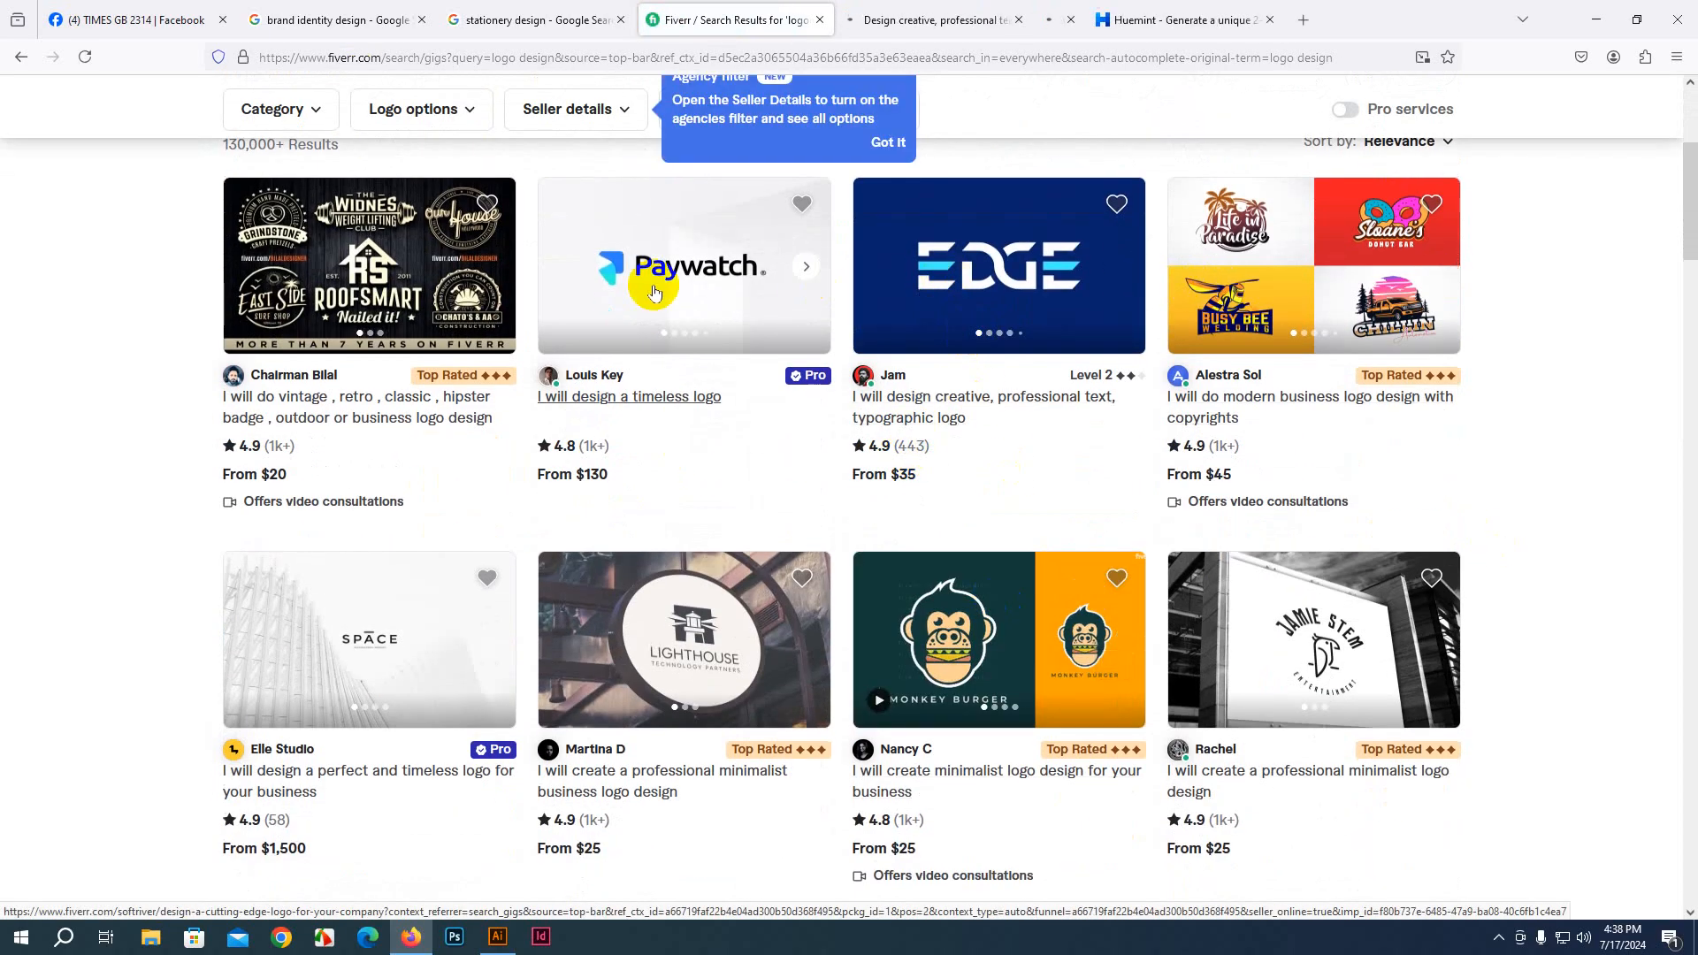
View the Premium package details of the typographic logo gig and the timeless logo gig
left_click(927, 35)
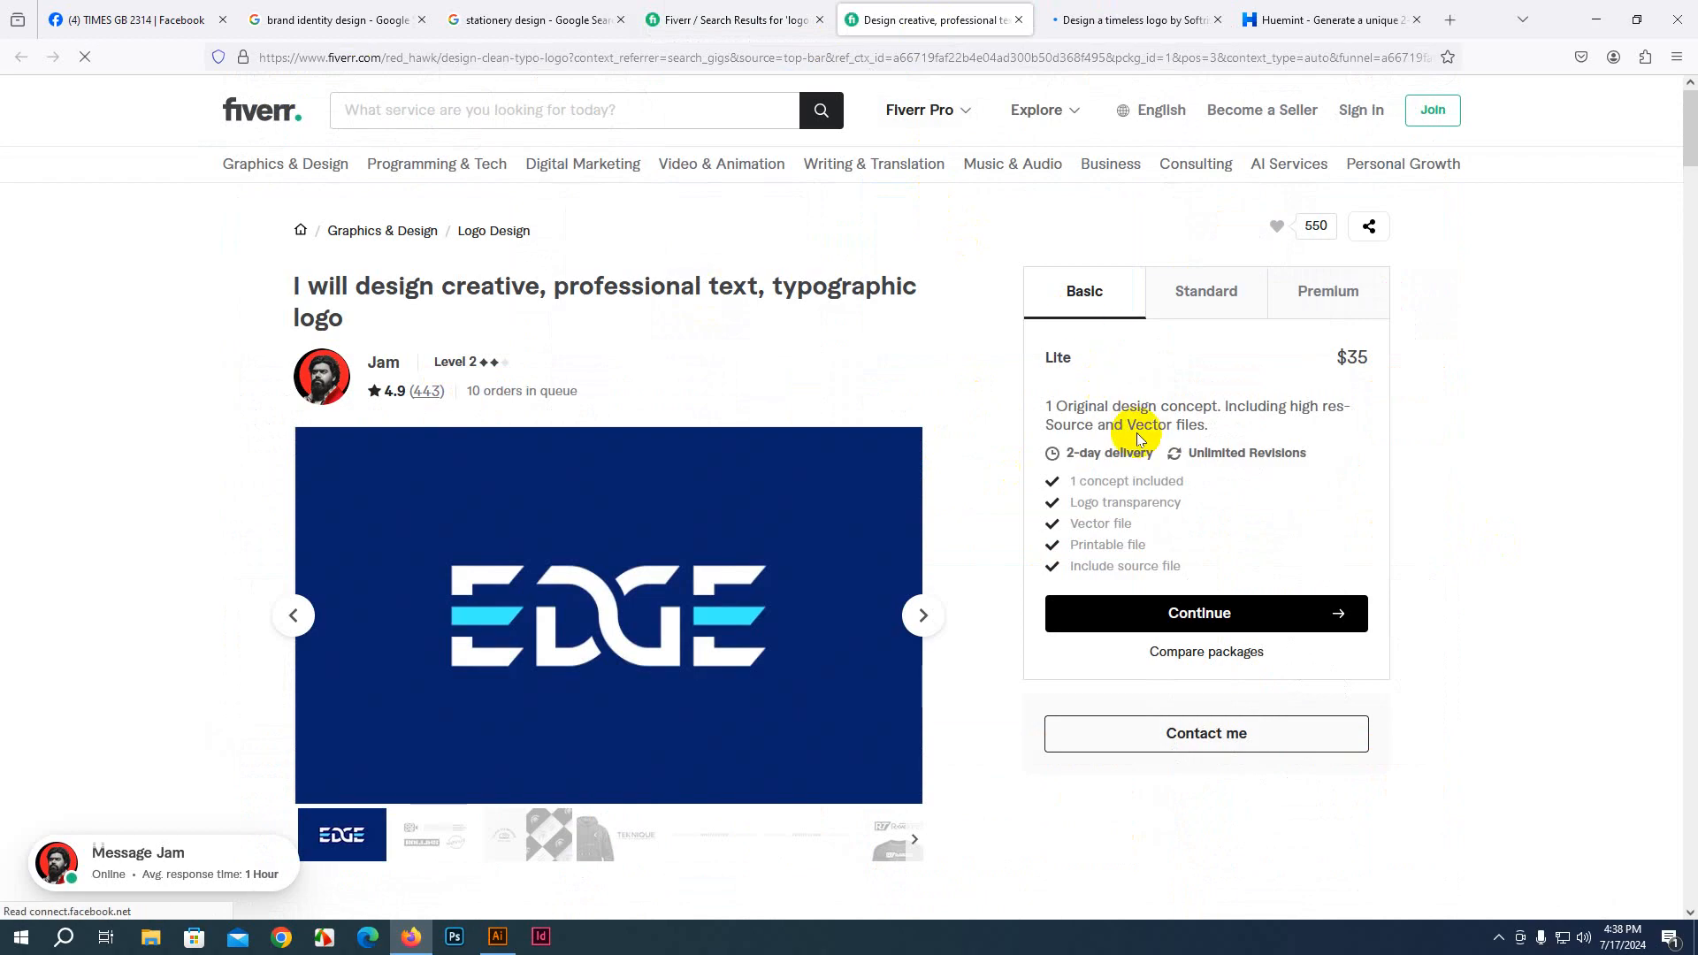
left_click(1295, 295)
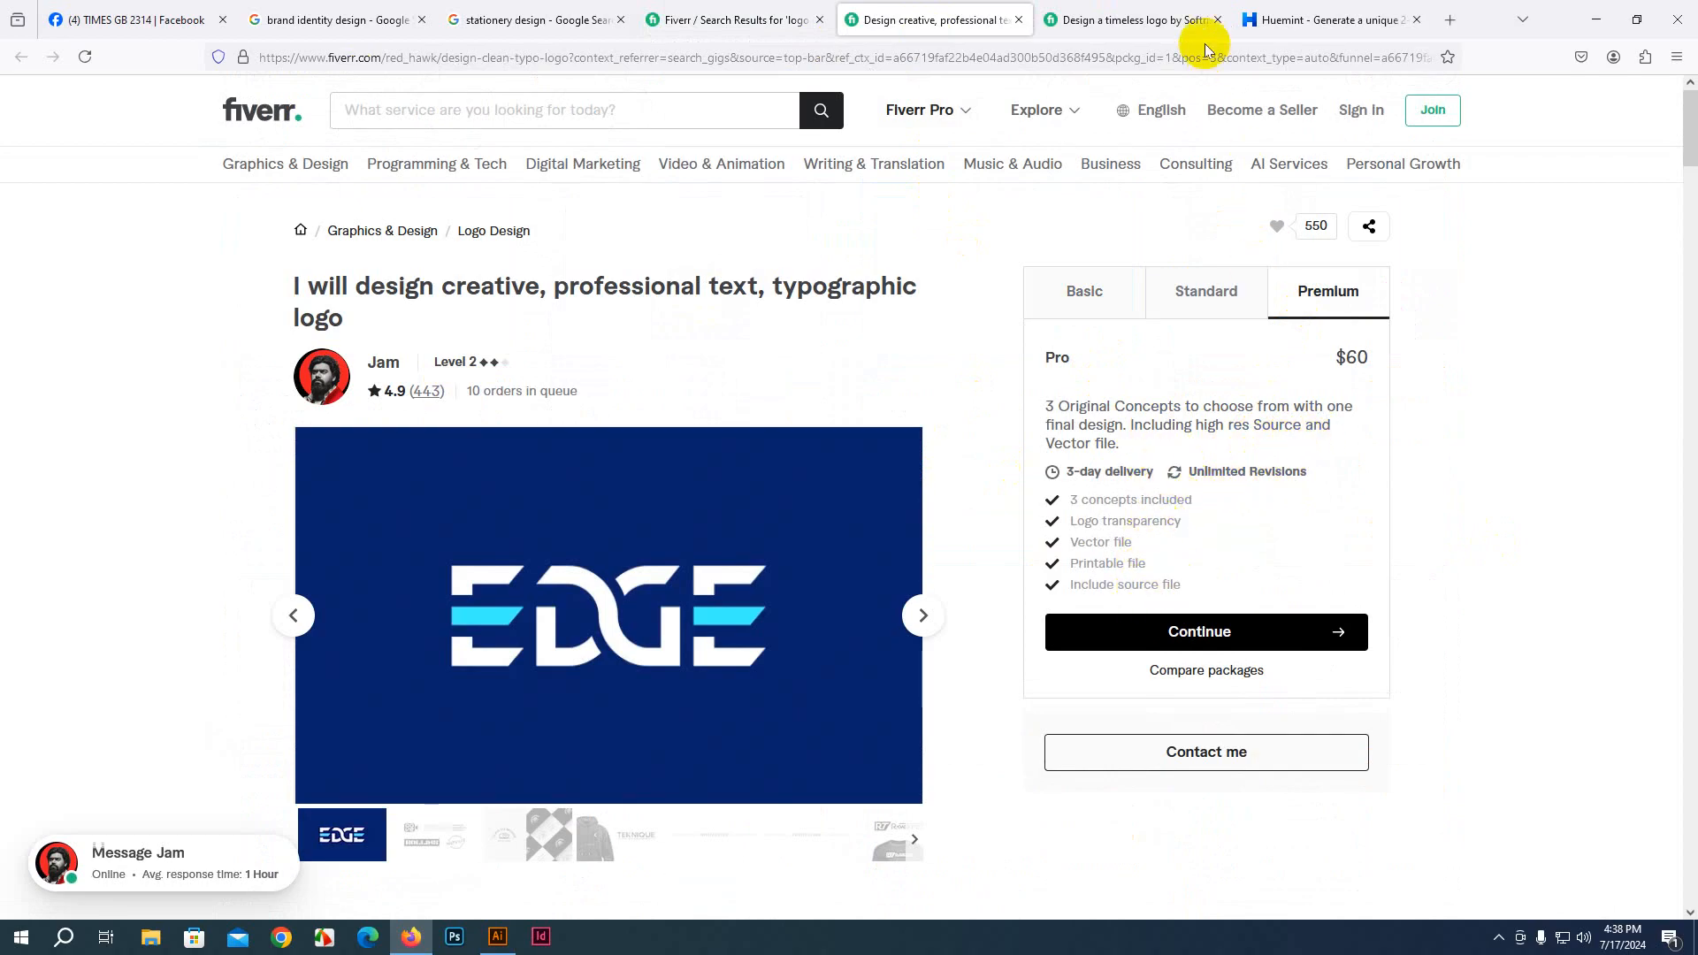
left_click(1149, 22)
left_click(1321, 299)
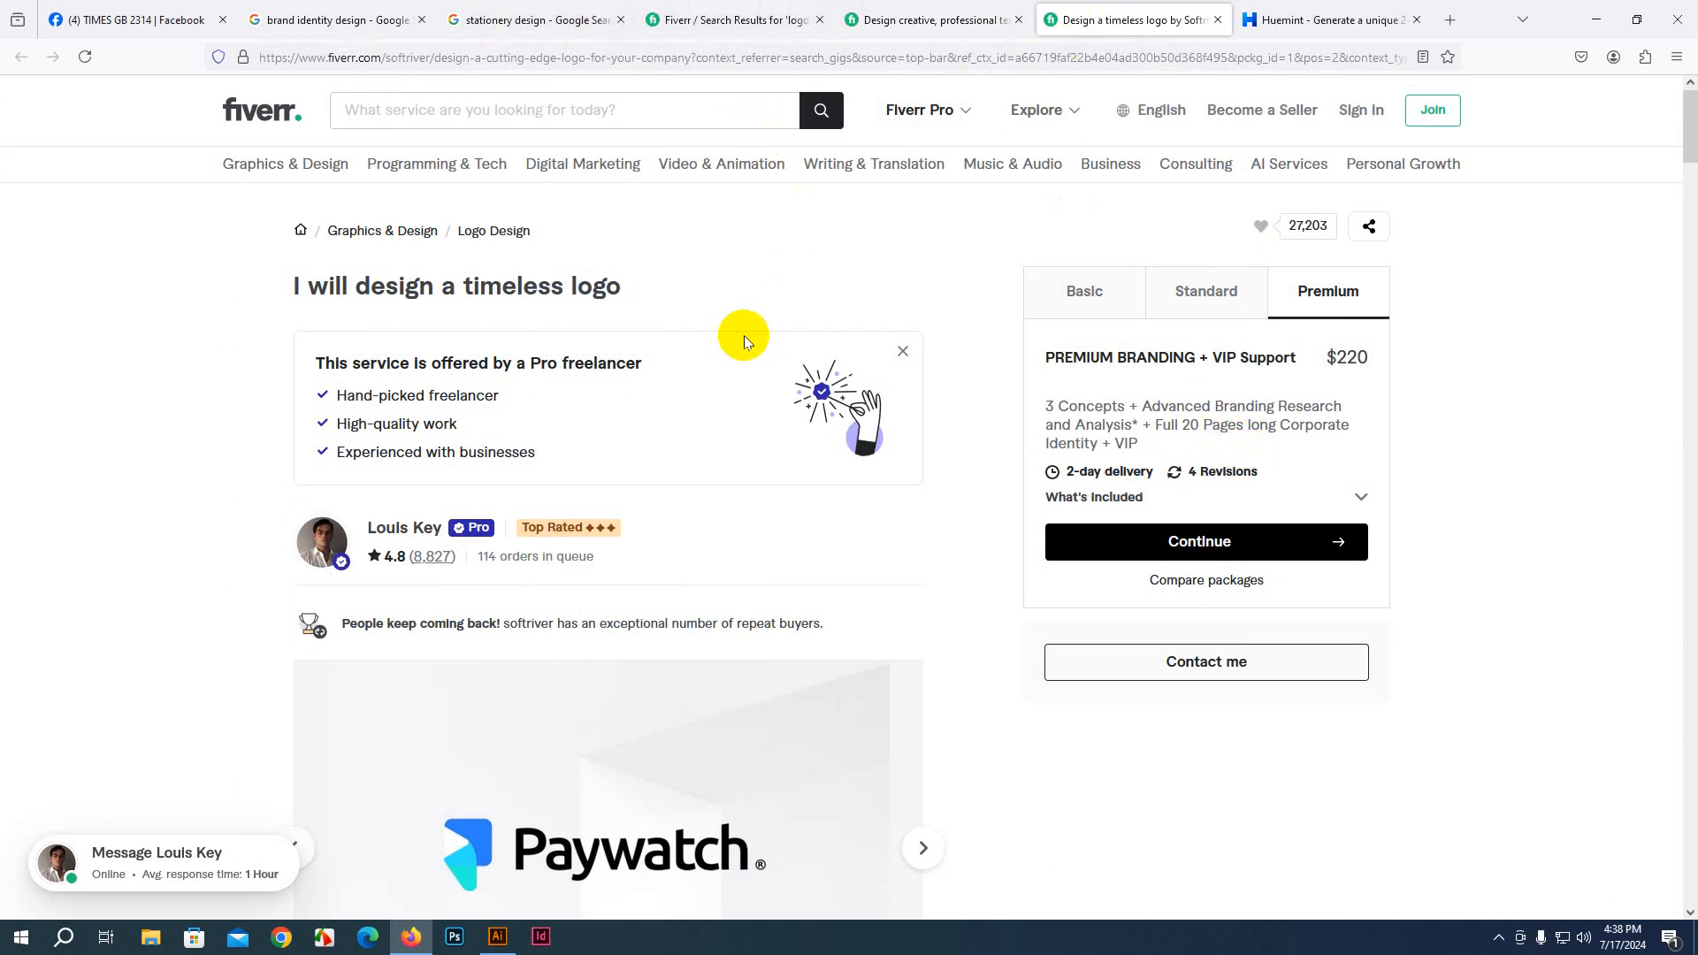
Review the timeless logo gig's preview and Premium package, and return to the stationery design image results
scroll(752, 342, "down", 5)
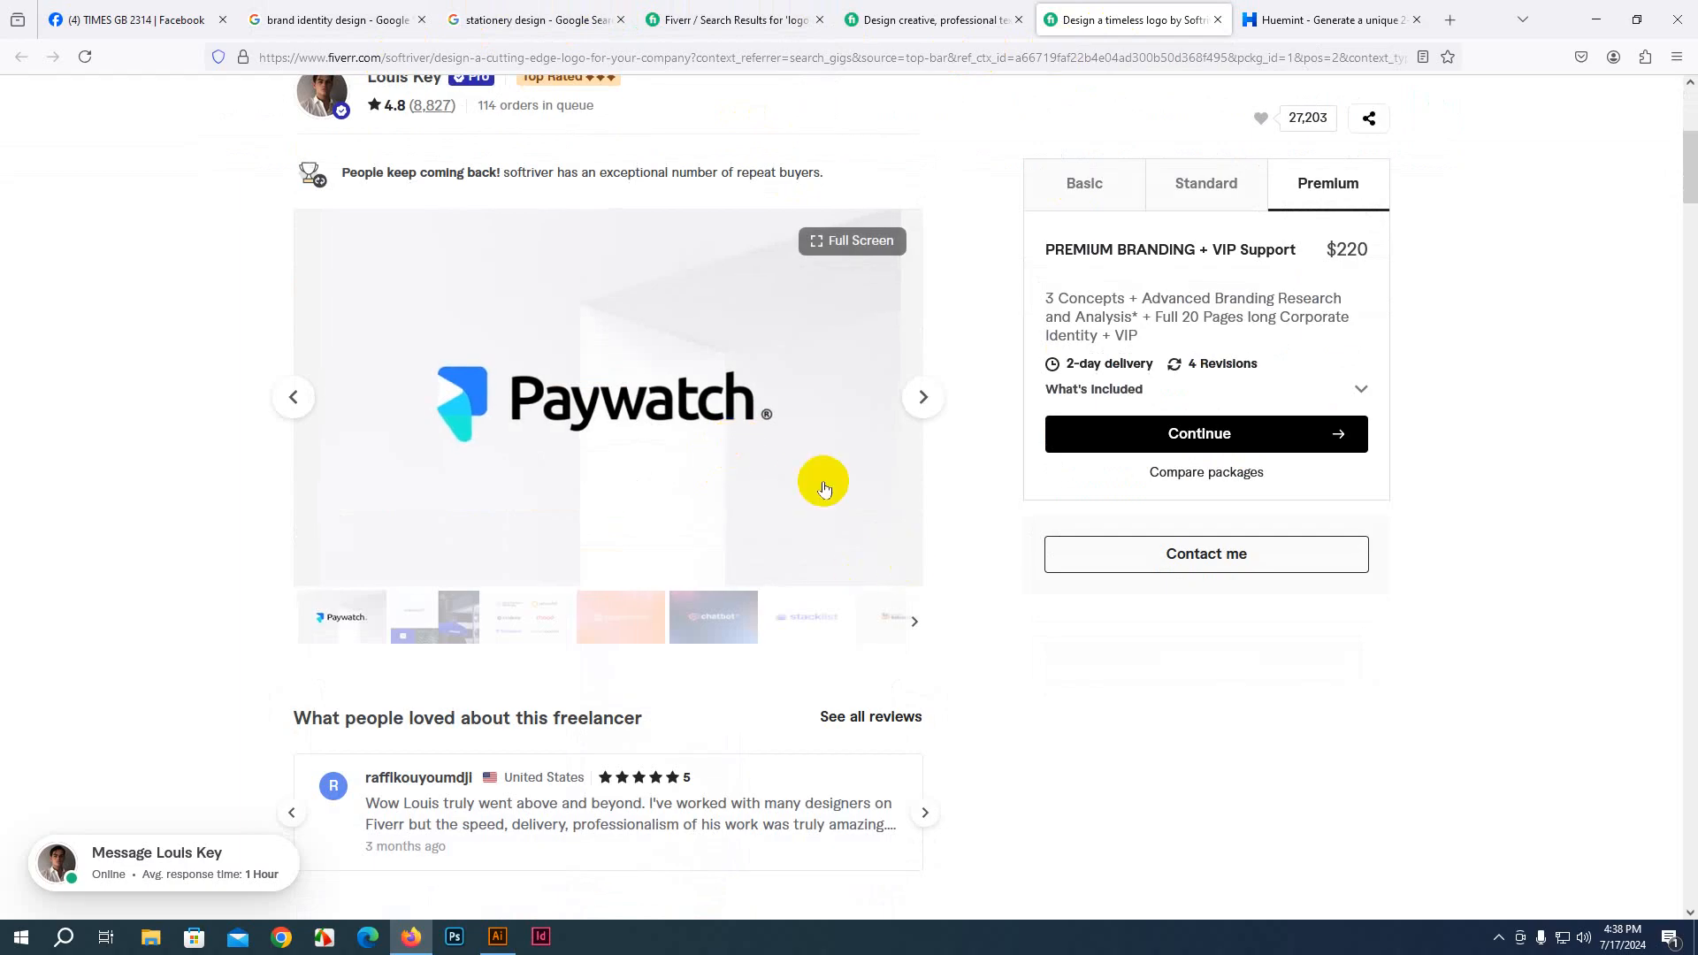
scroll(822, 488, "up", 2)
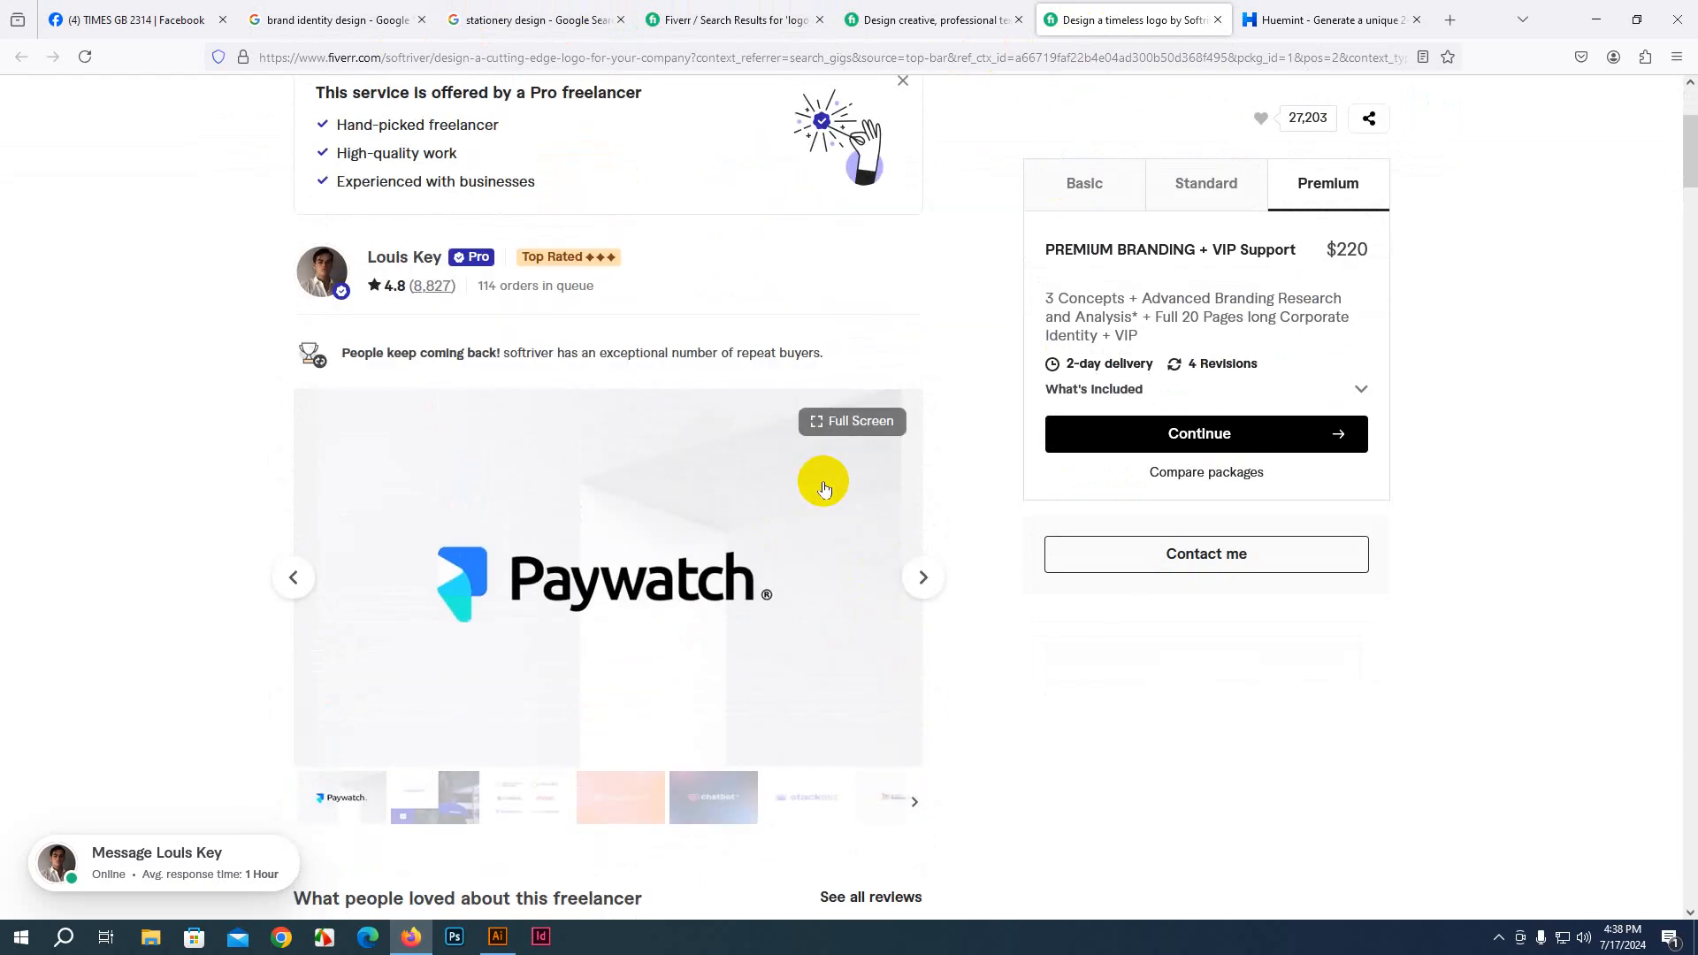
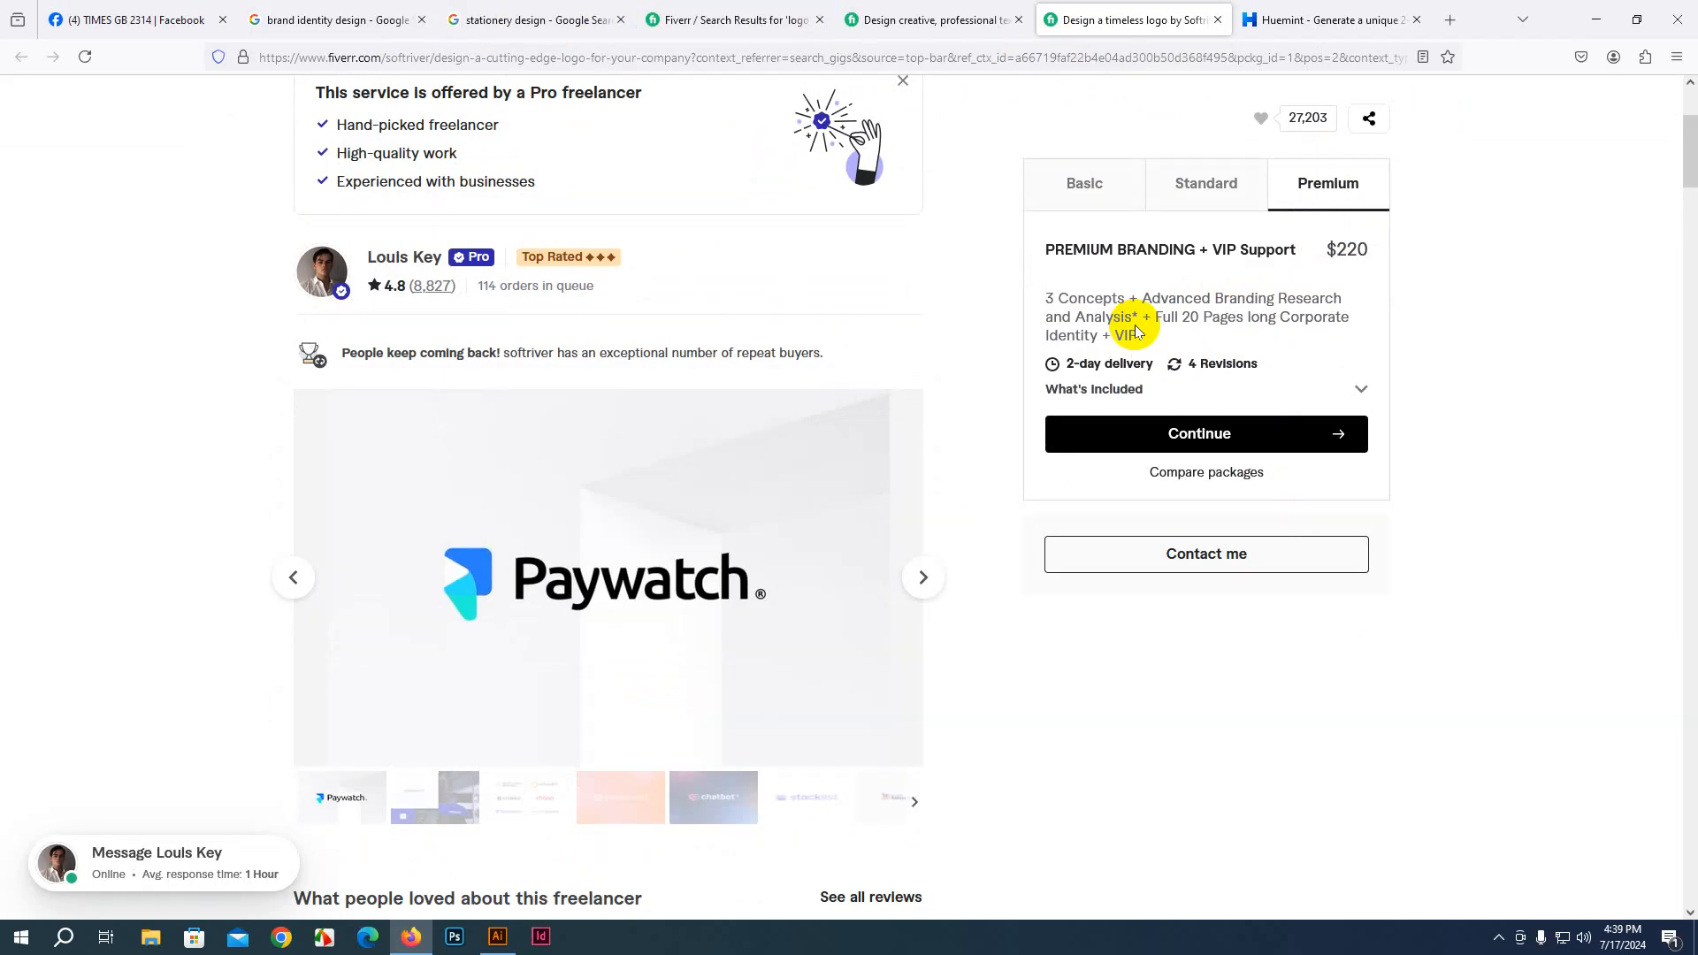
left_click(367, 29)
left_click(460, 16)
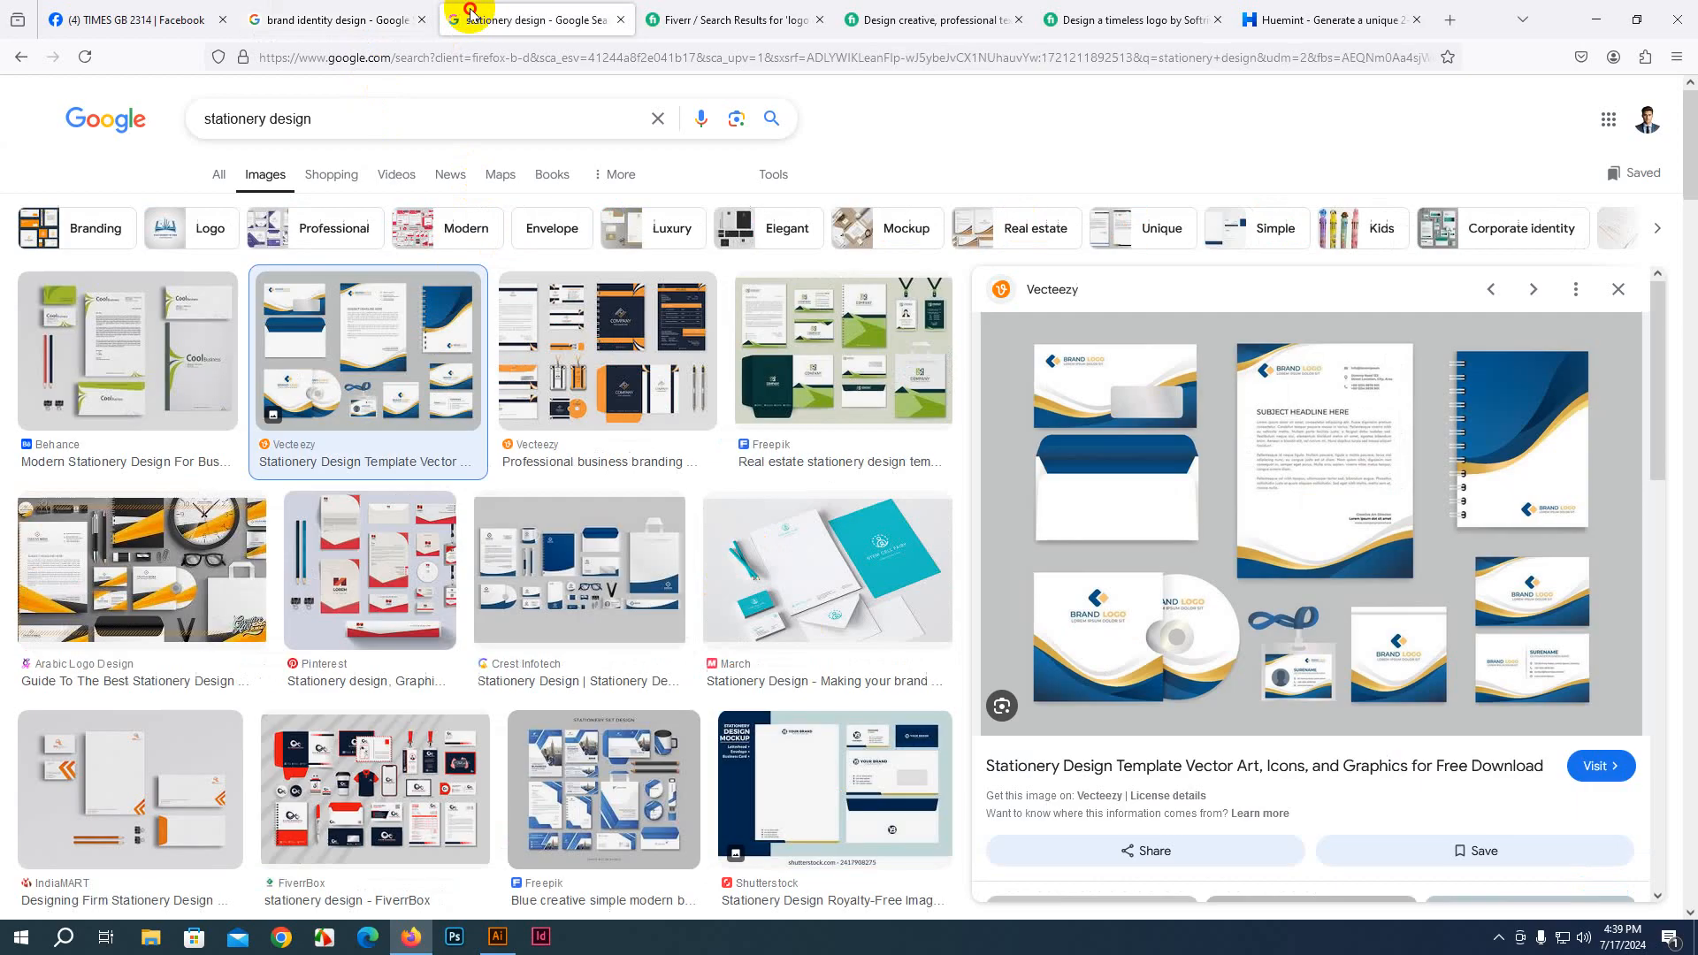
Switch to Illustrator, group the orange icon with its LOGO HERE text, and place the group on the grey front card
left_click(497, 939)
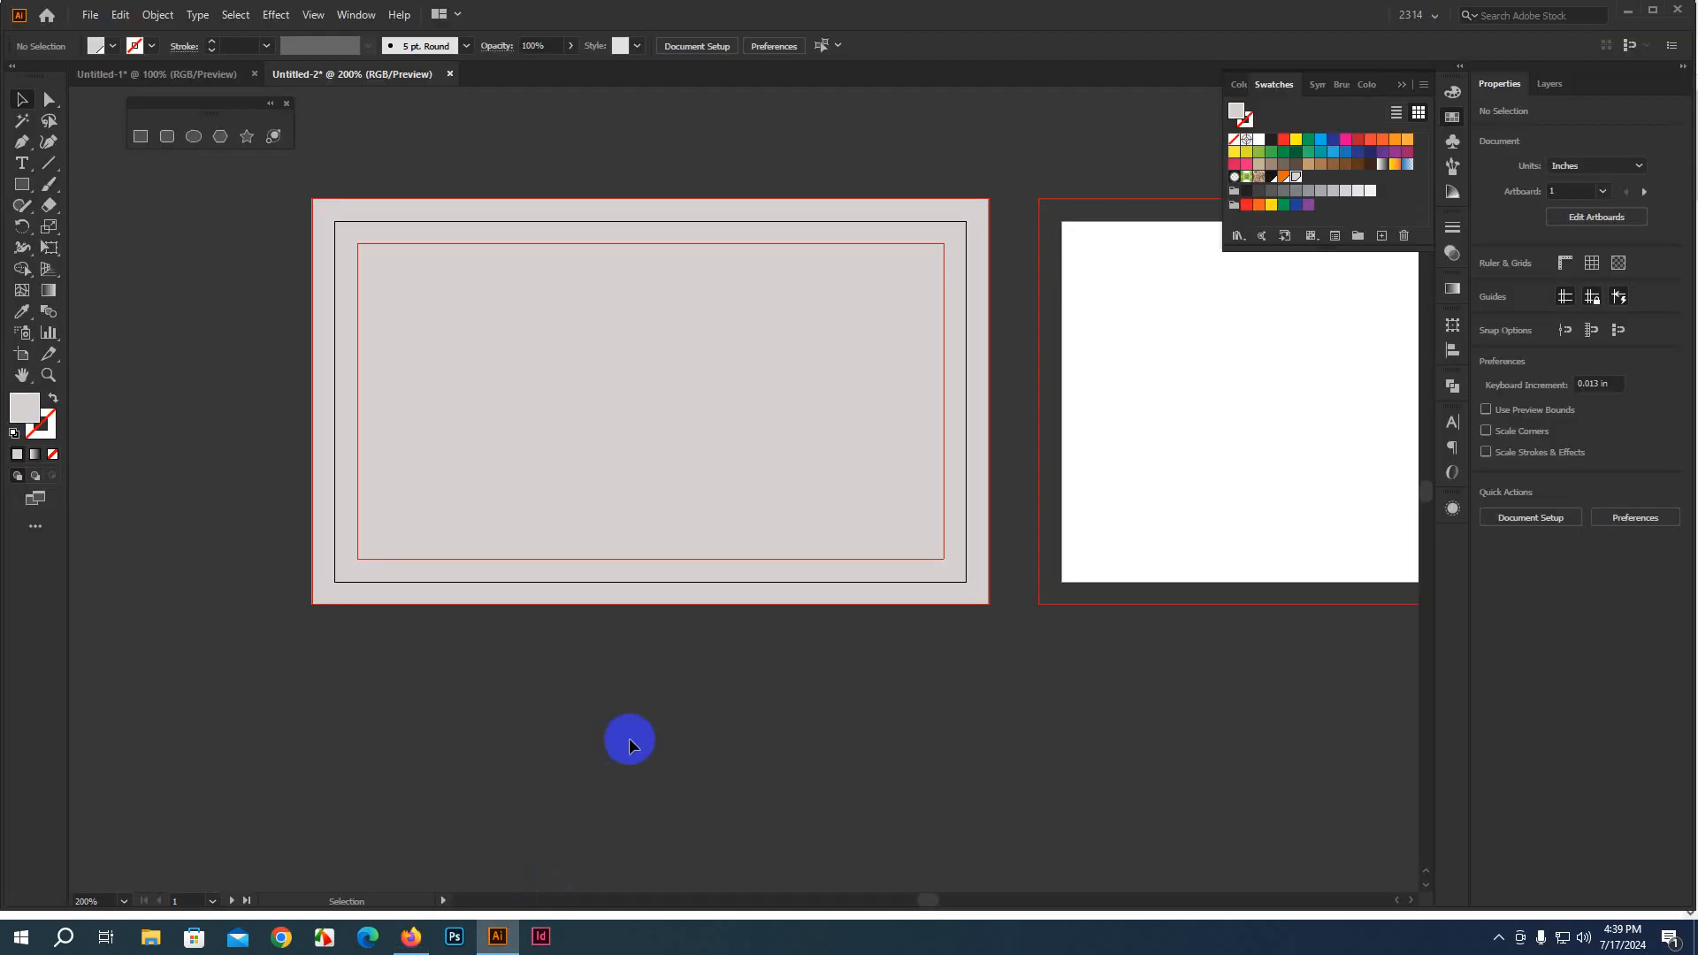
scroll(614, 766, "down", 2)
left_click_drag(778, 788, 738, 689)
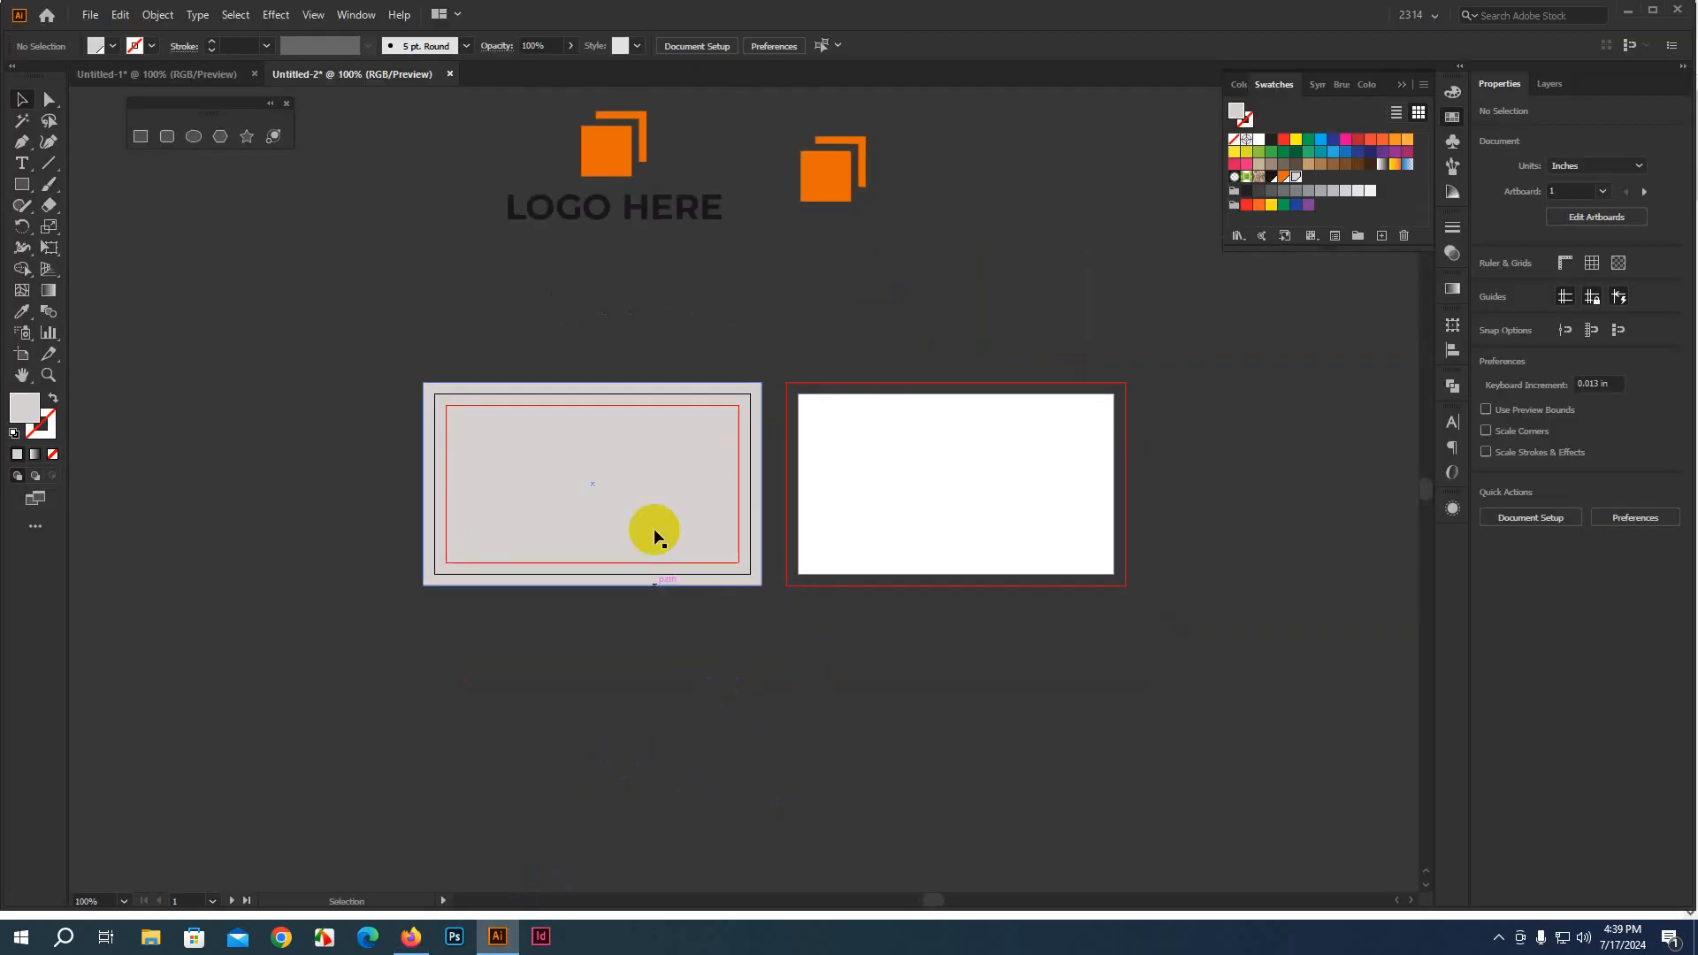
left_click(617, 158)
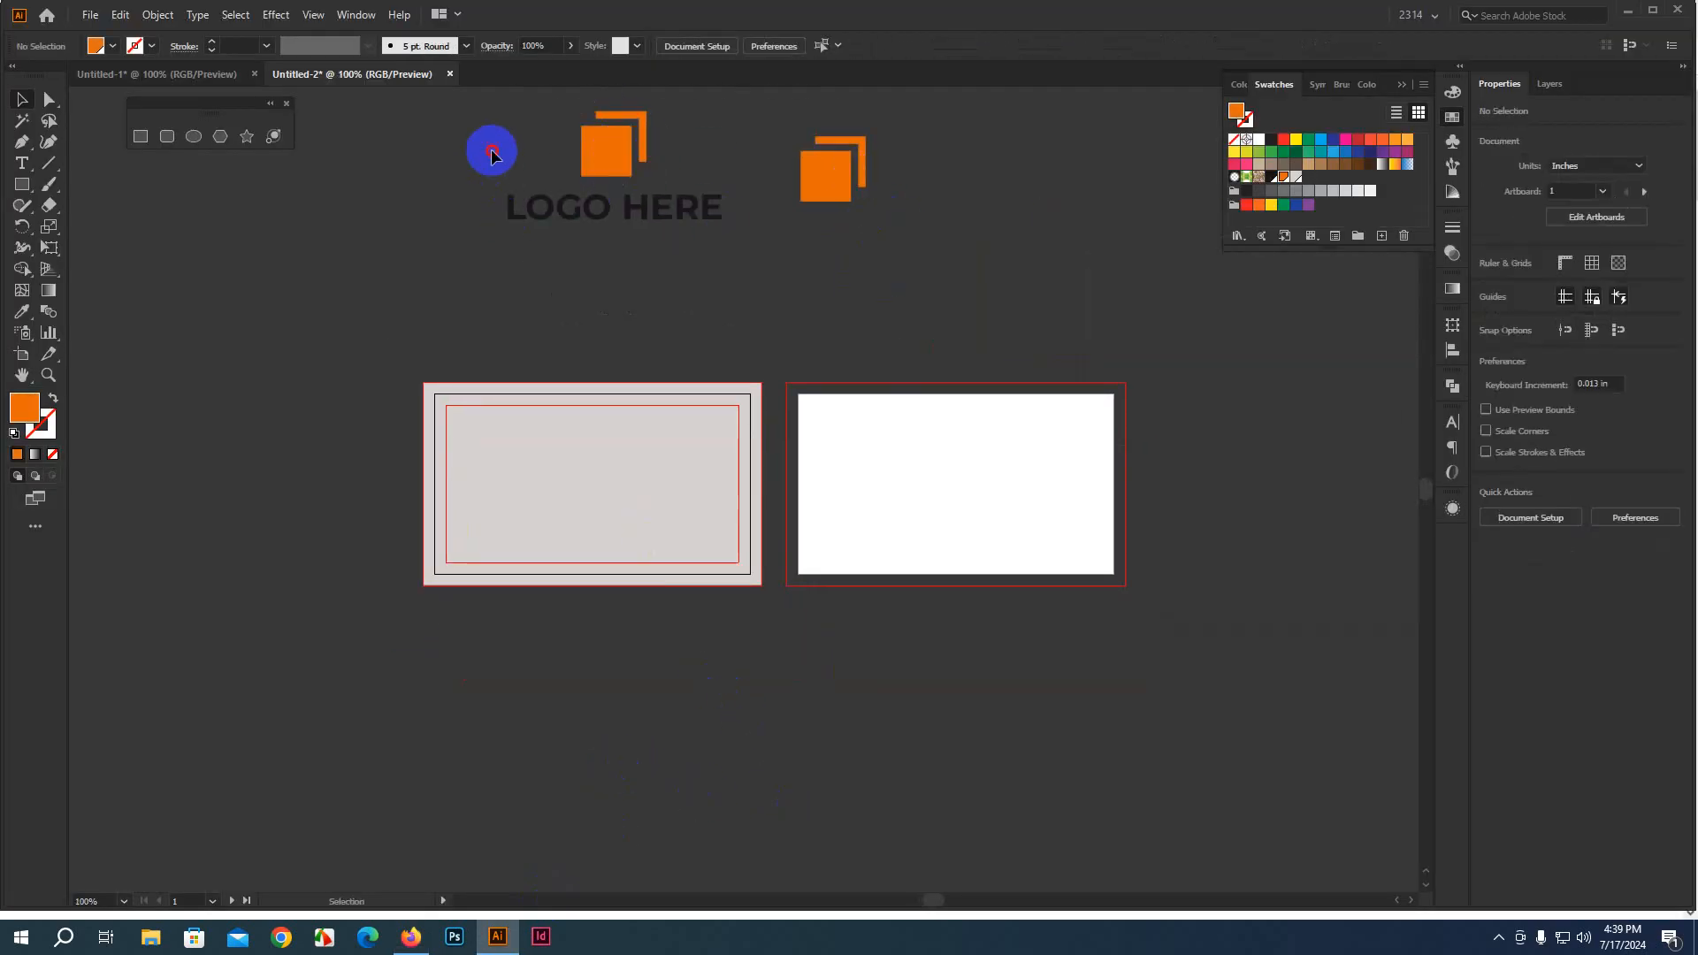
left_click_drag(489, 151, 691, 309)
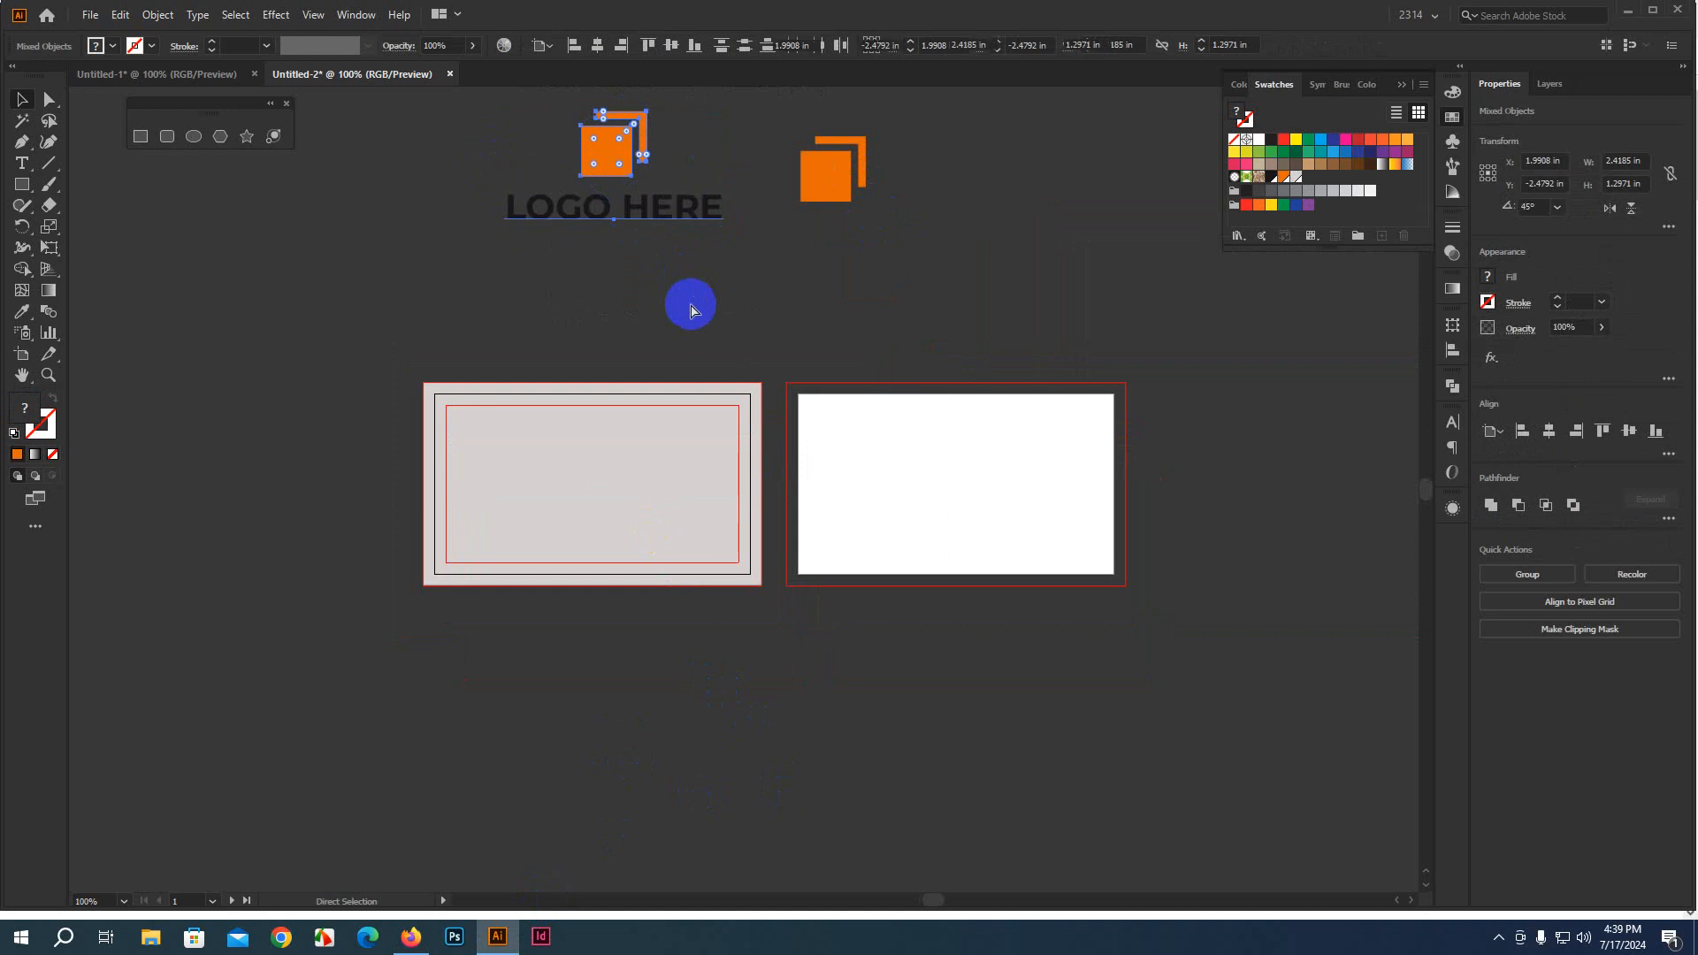
key("v")
left_click(782, 349)
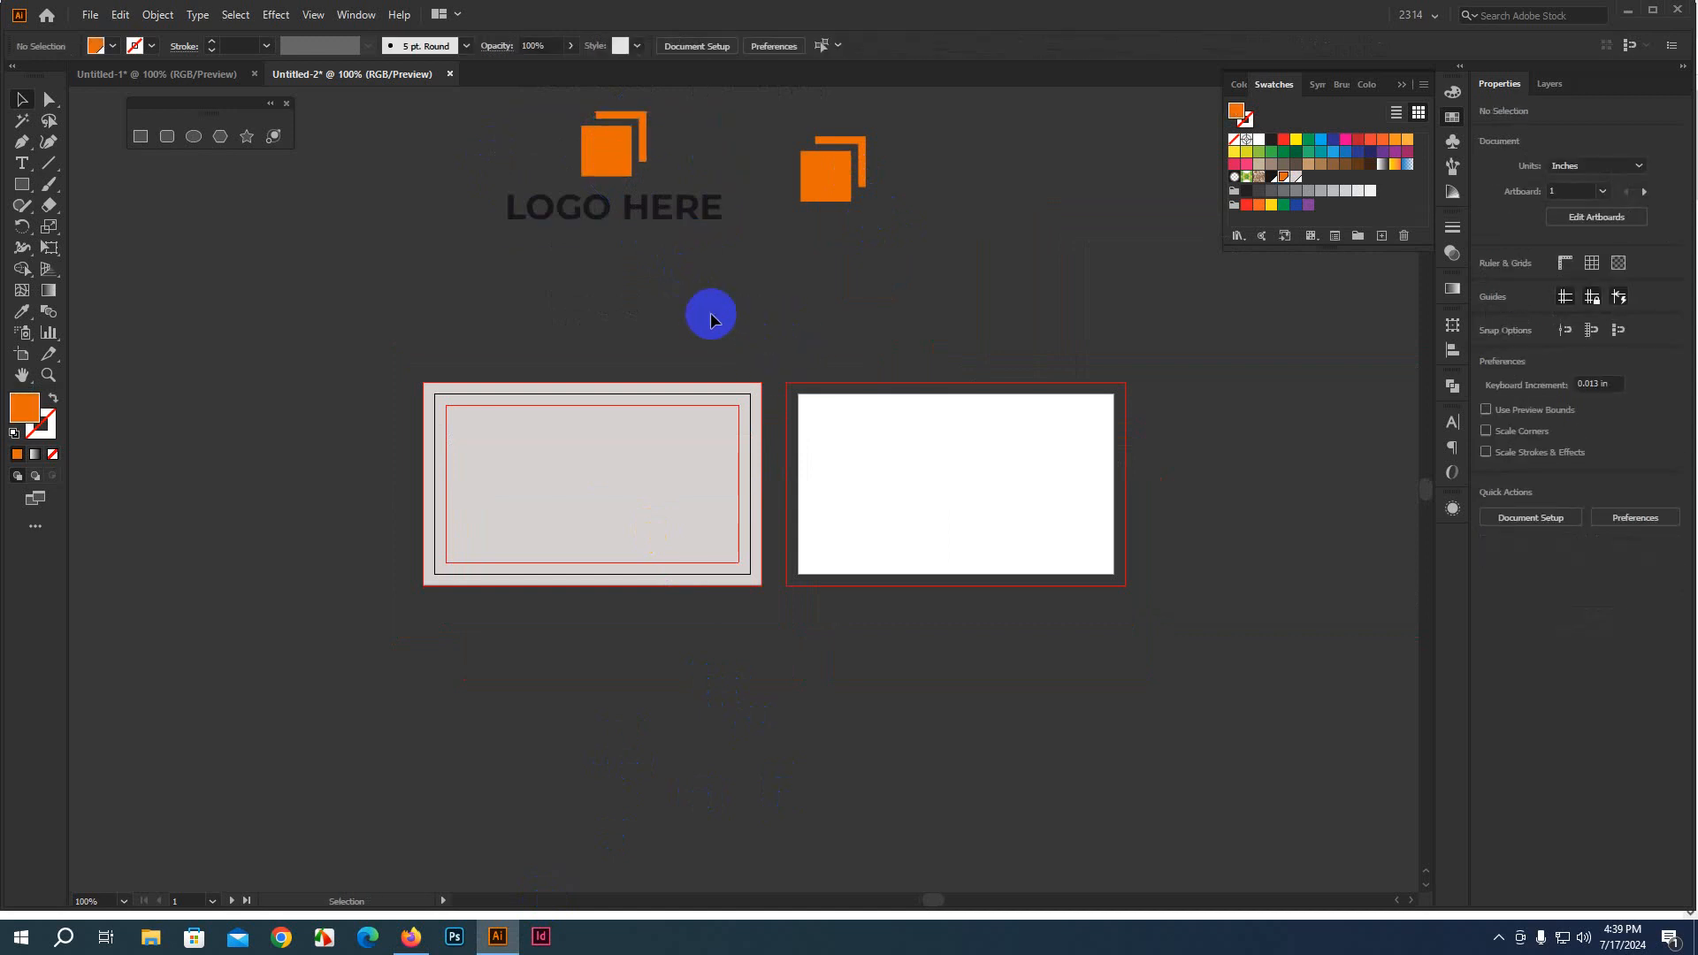
left_click_drag(595, 171, 595, 481)
scroll(603, 489, "up", 2)
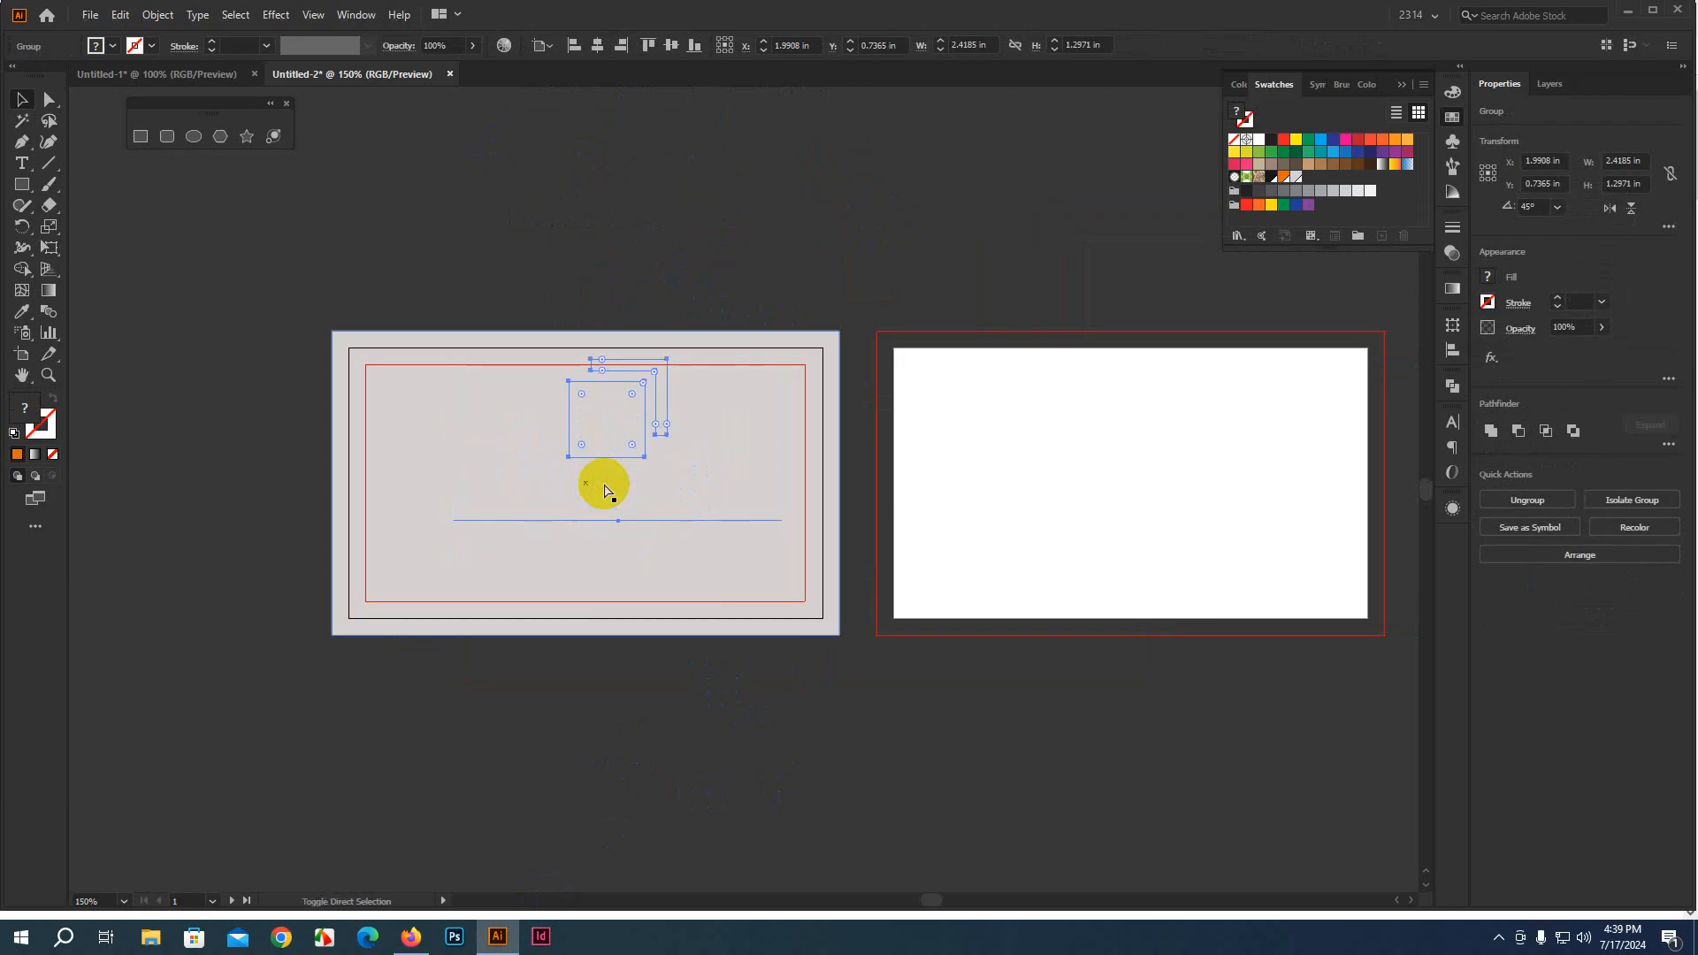
Scale the logo group down to about 0.75 x 0.40 in and move it near the upper safe margin of the card
scroll(587, 474, "up", 3)
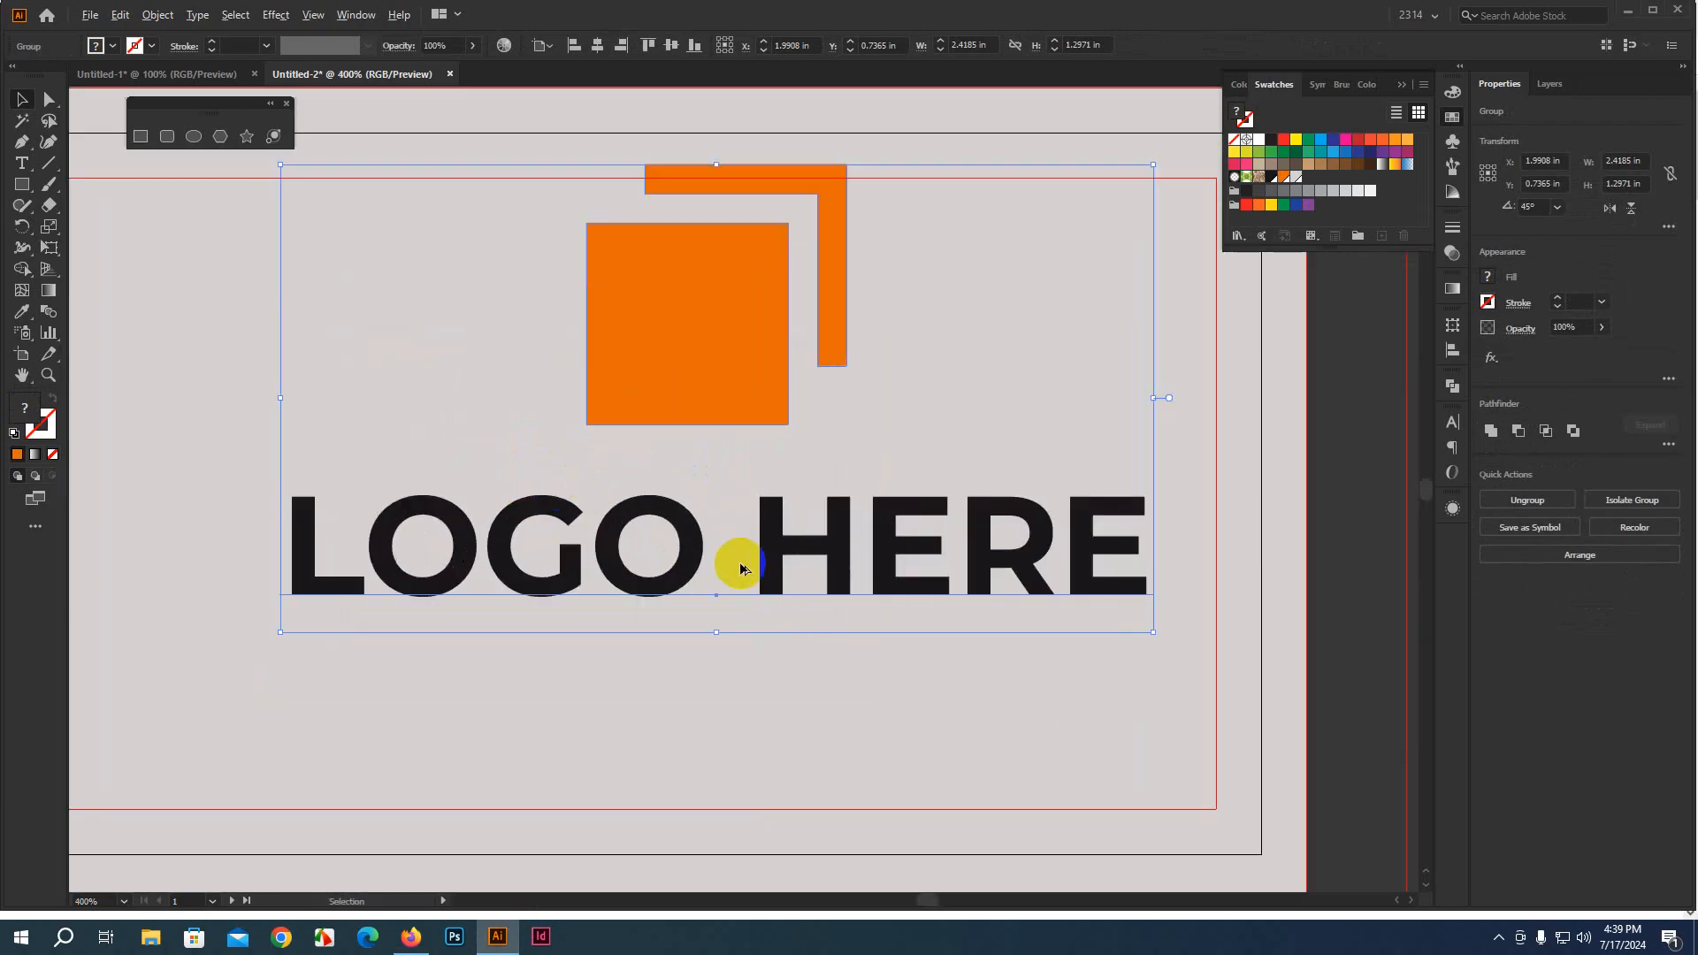
scroll(741, 569, "down", 2)
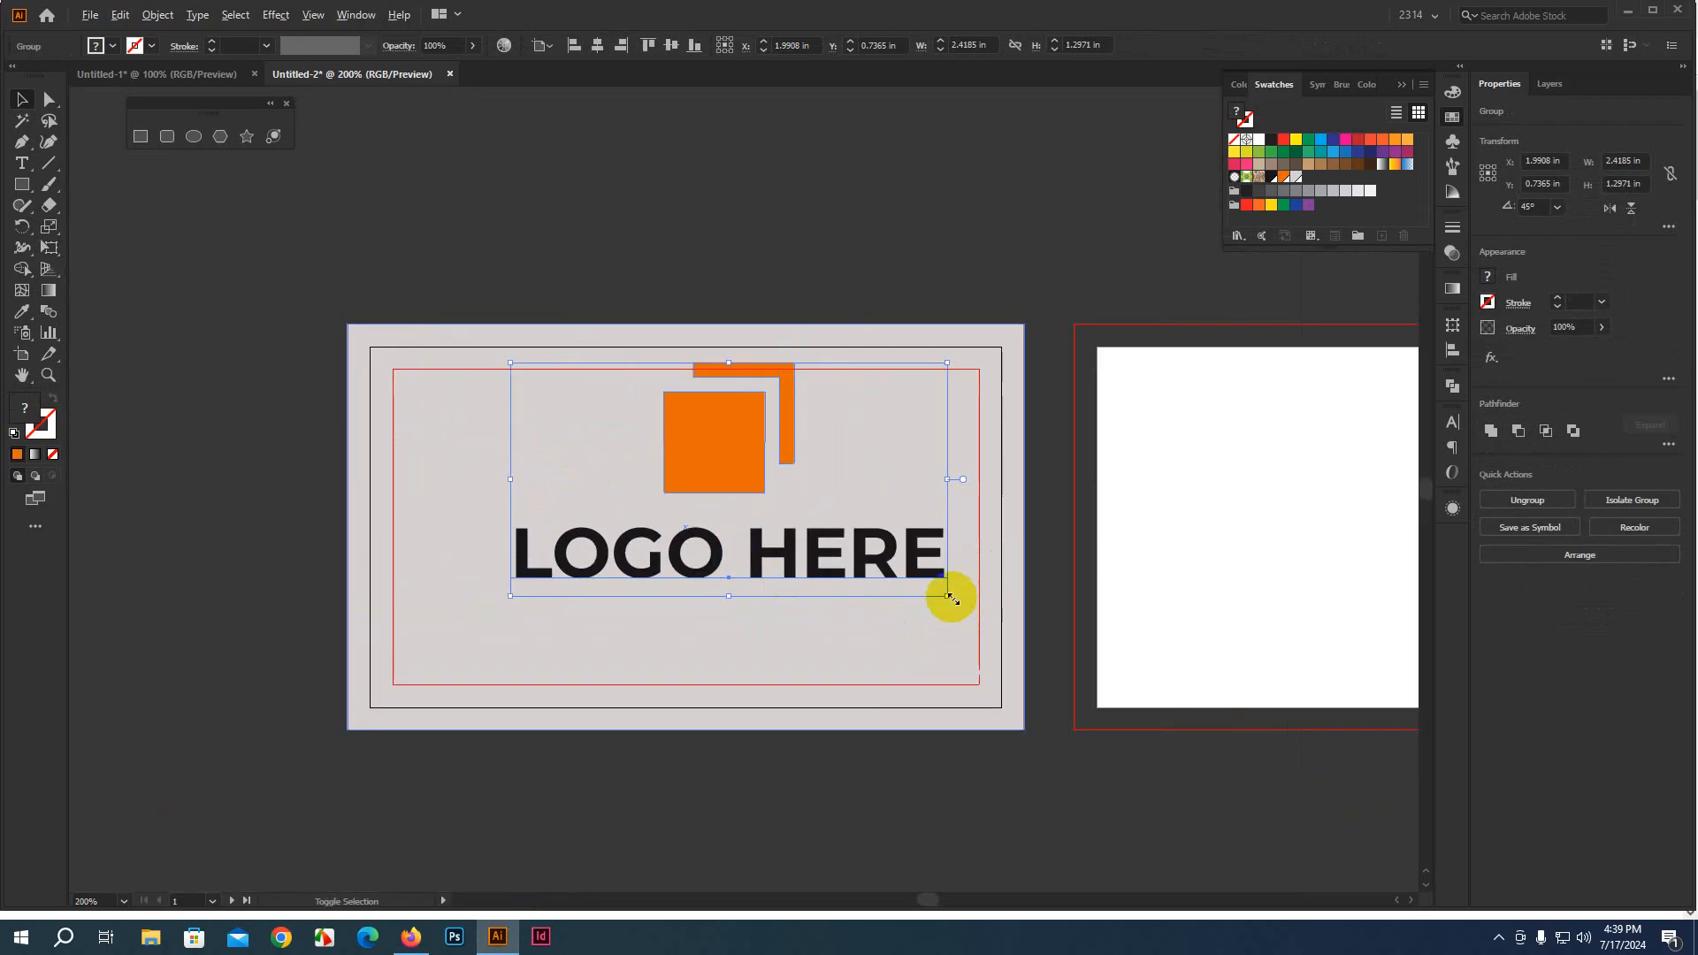
left_click_drag(950, 598, 790, 531)
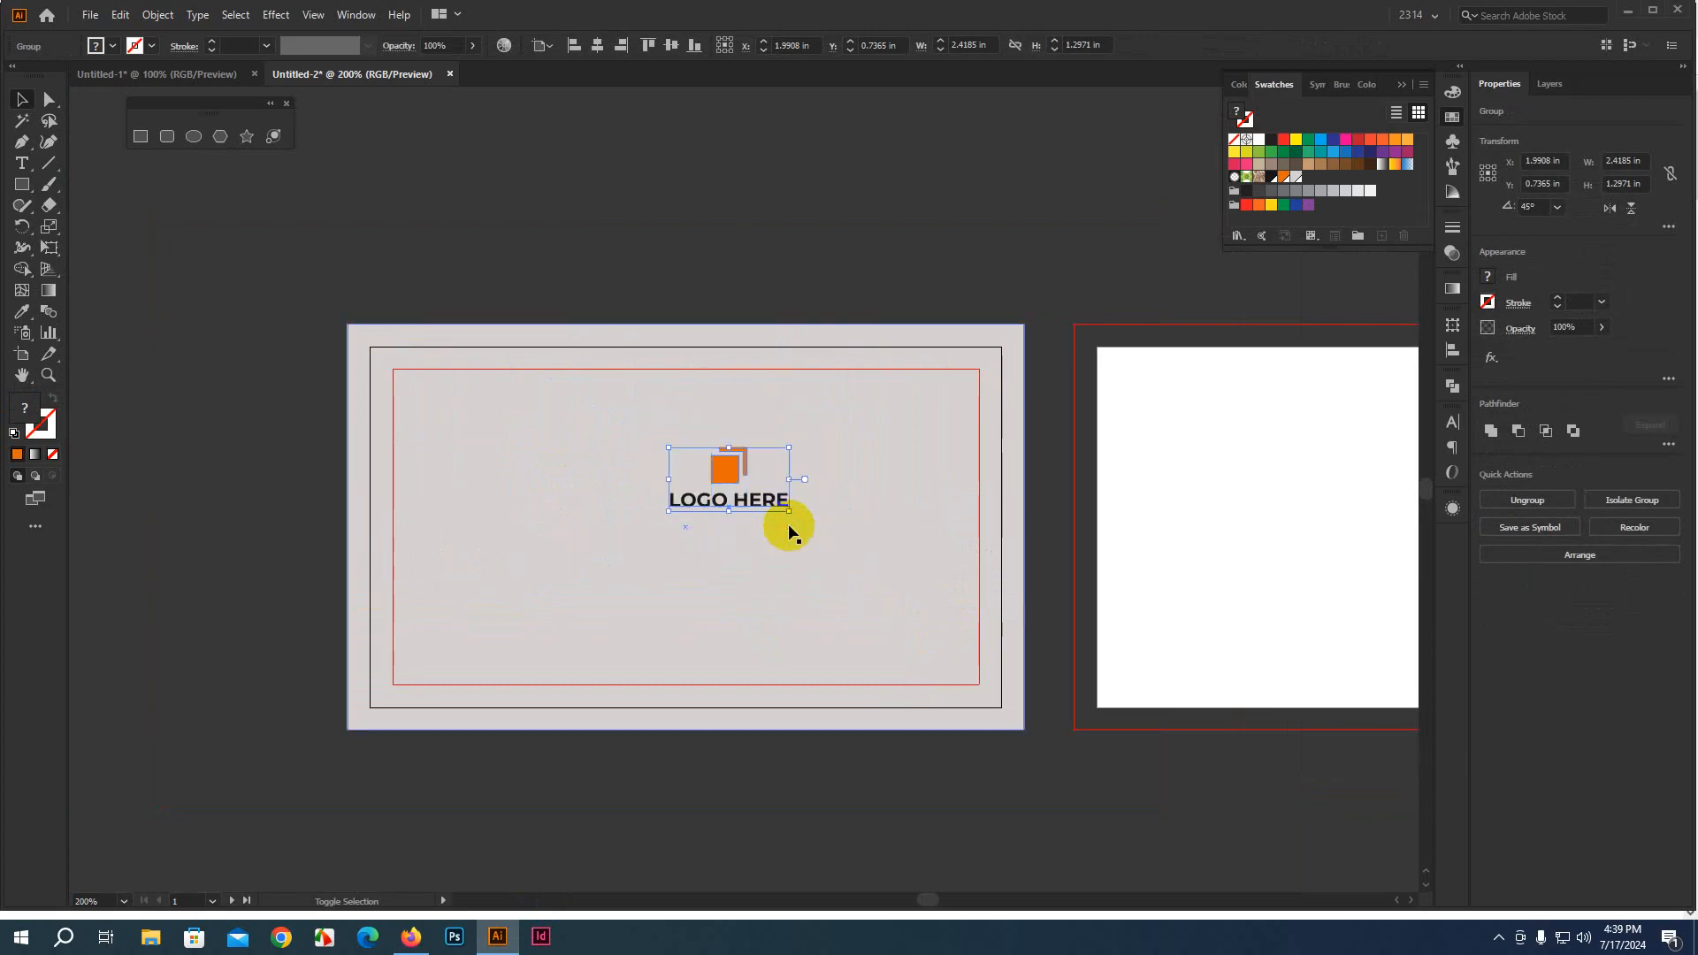
key("ctrl+=")
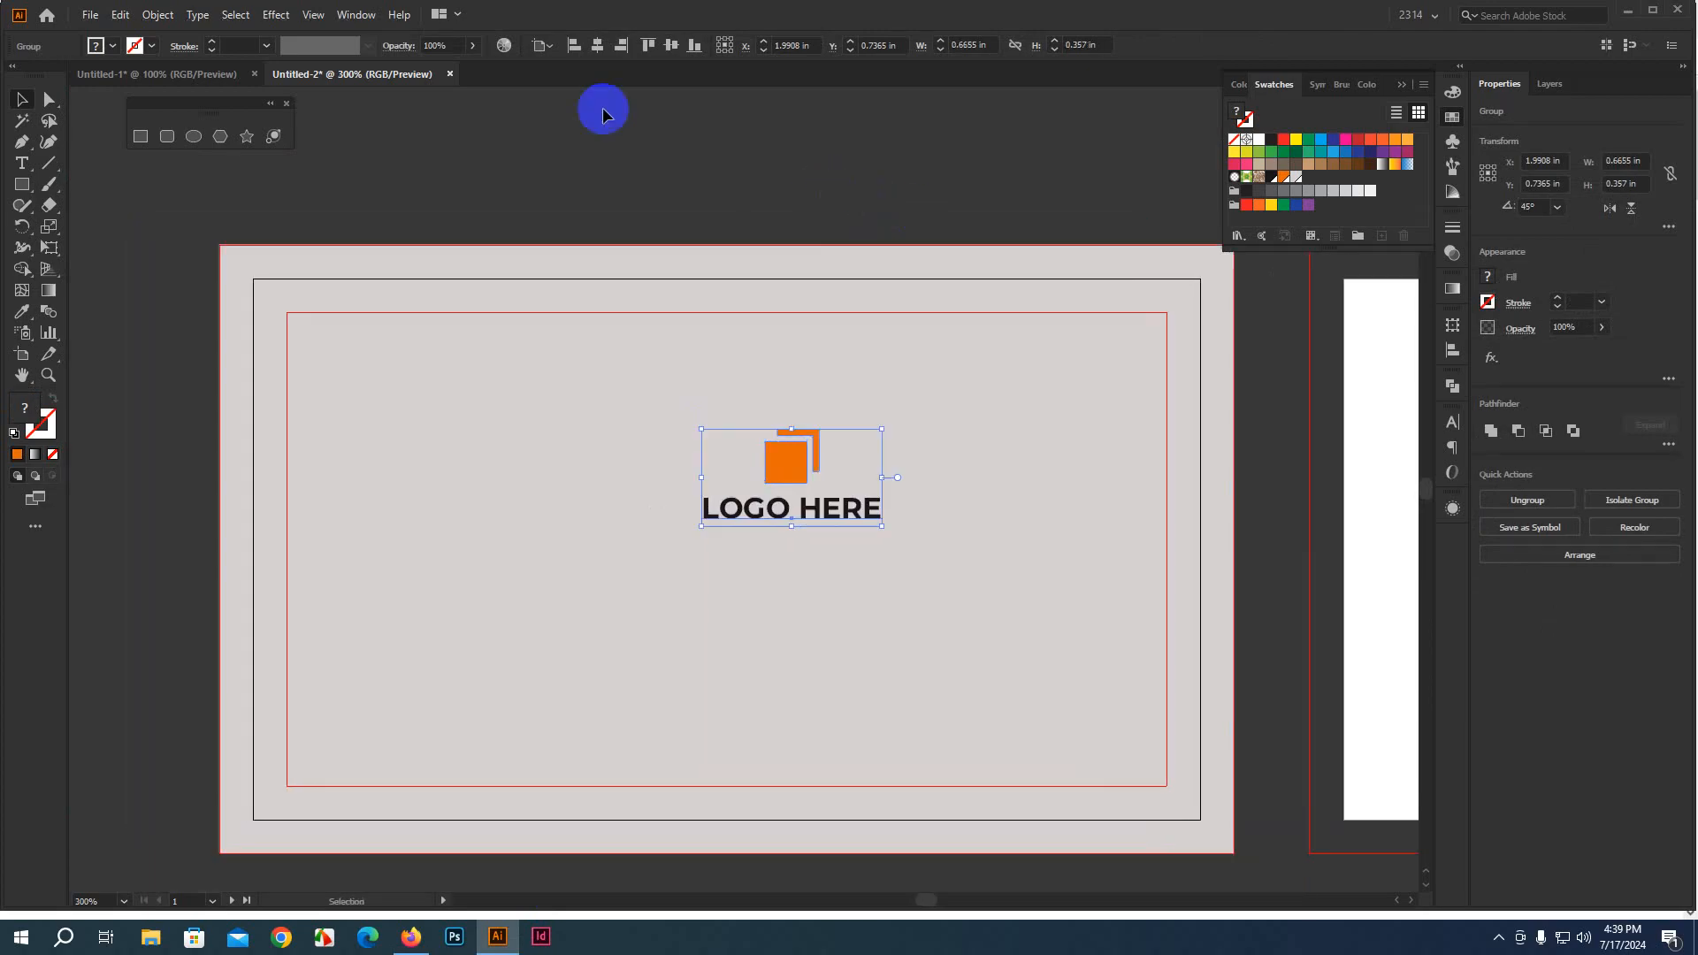
left_click_drag(768, 459, 699, 362)
left_click_drag(802, 422, 814, 429)
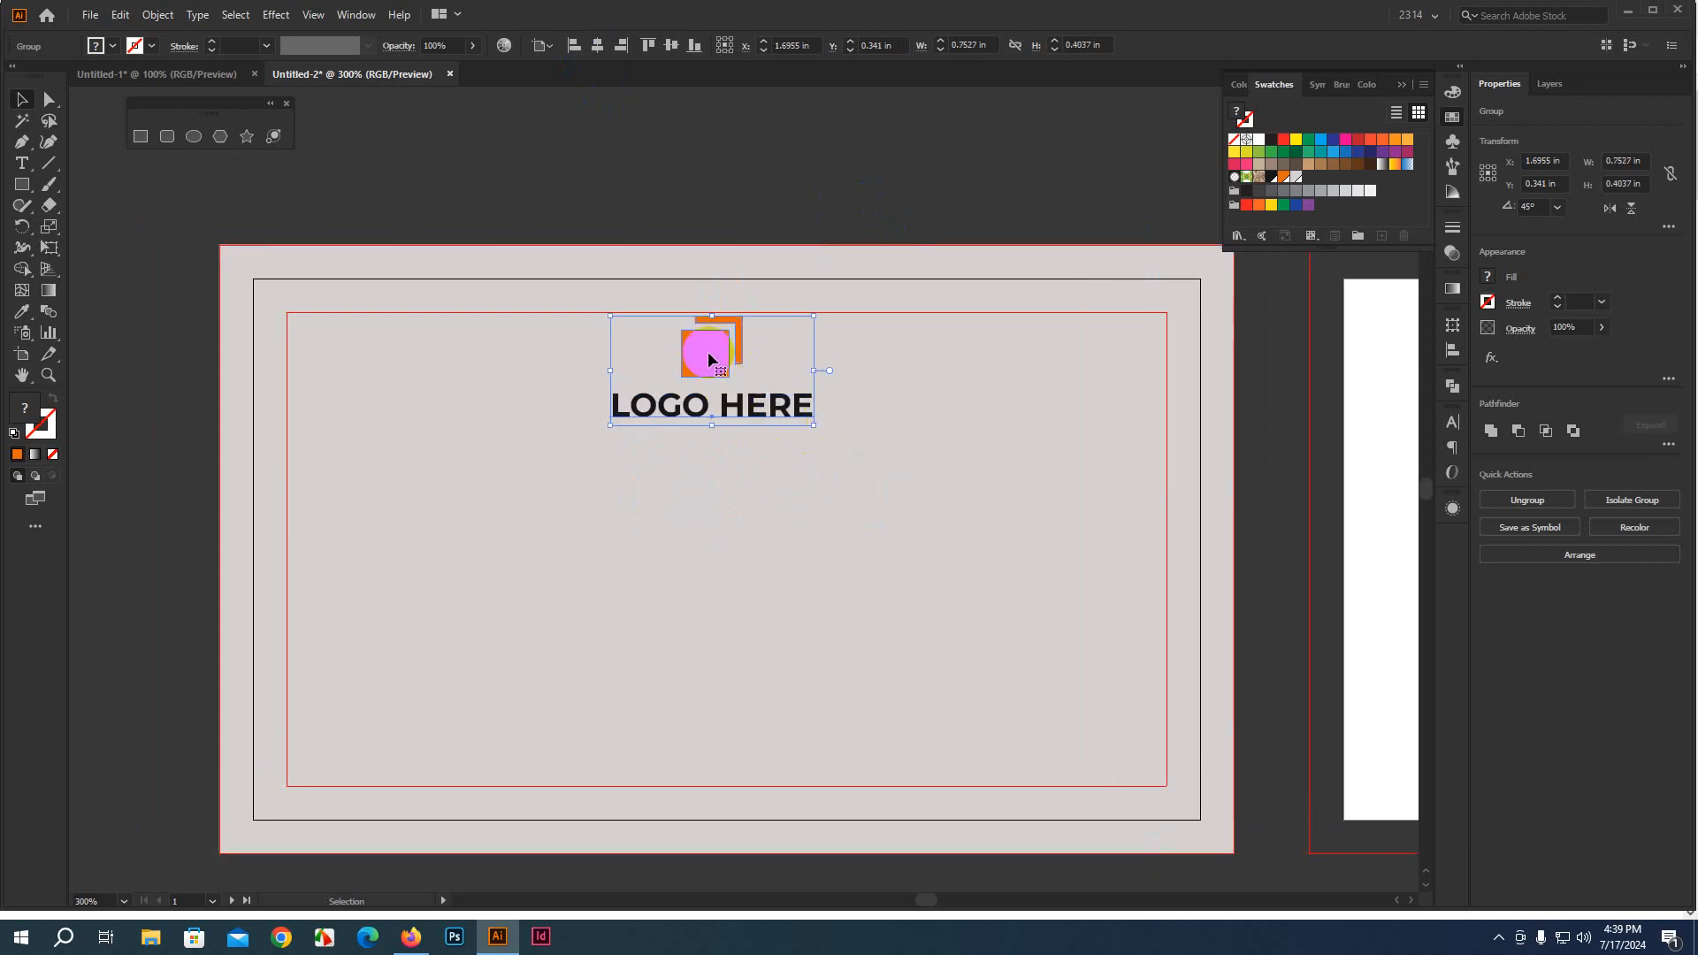
Nudge the logo just inside the upper safe margin and align it to the card's horizontal center
left_click_drag(708, 352, 708, 359)
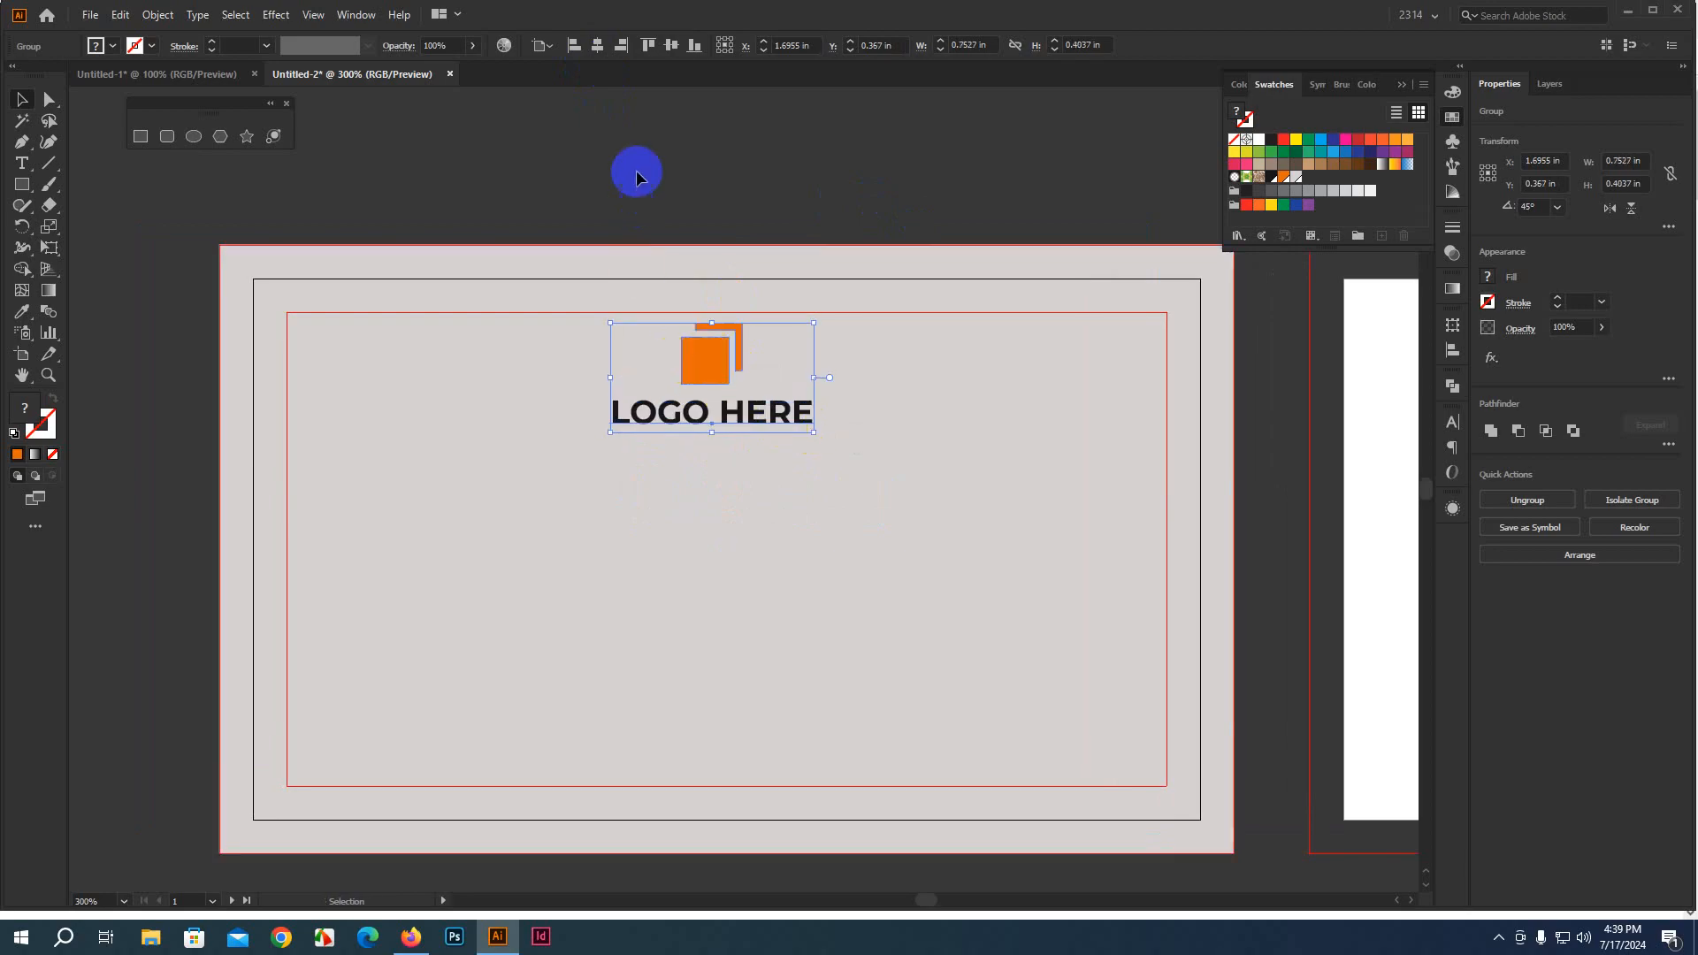
left_click(596, 45)
left_click(761, 190)
scroll(793, 456, "down", 1)
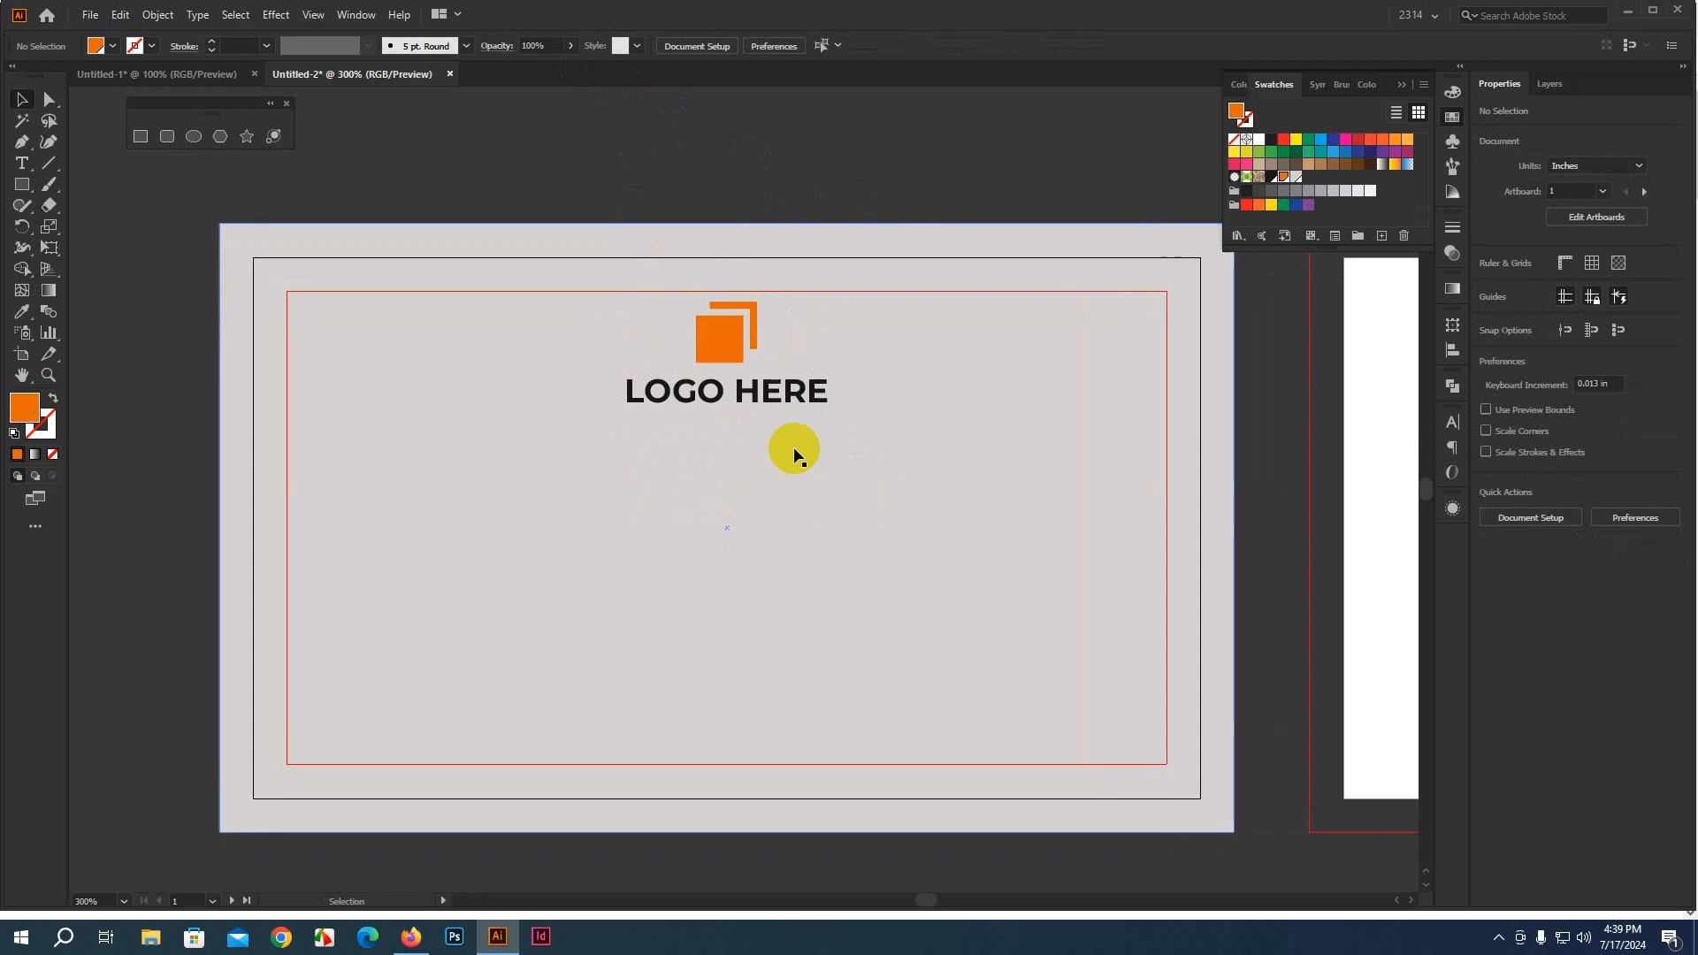
Draw a 0.25 in vertical line with the Line Segment tool from the card's top edge center to the upper safe margin
scroll(793, 455, "up", 2)
left_click(49, 162)
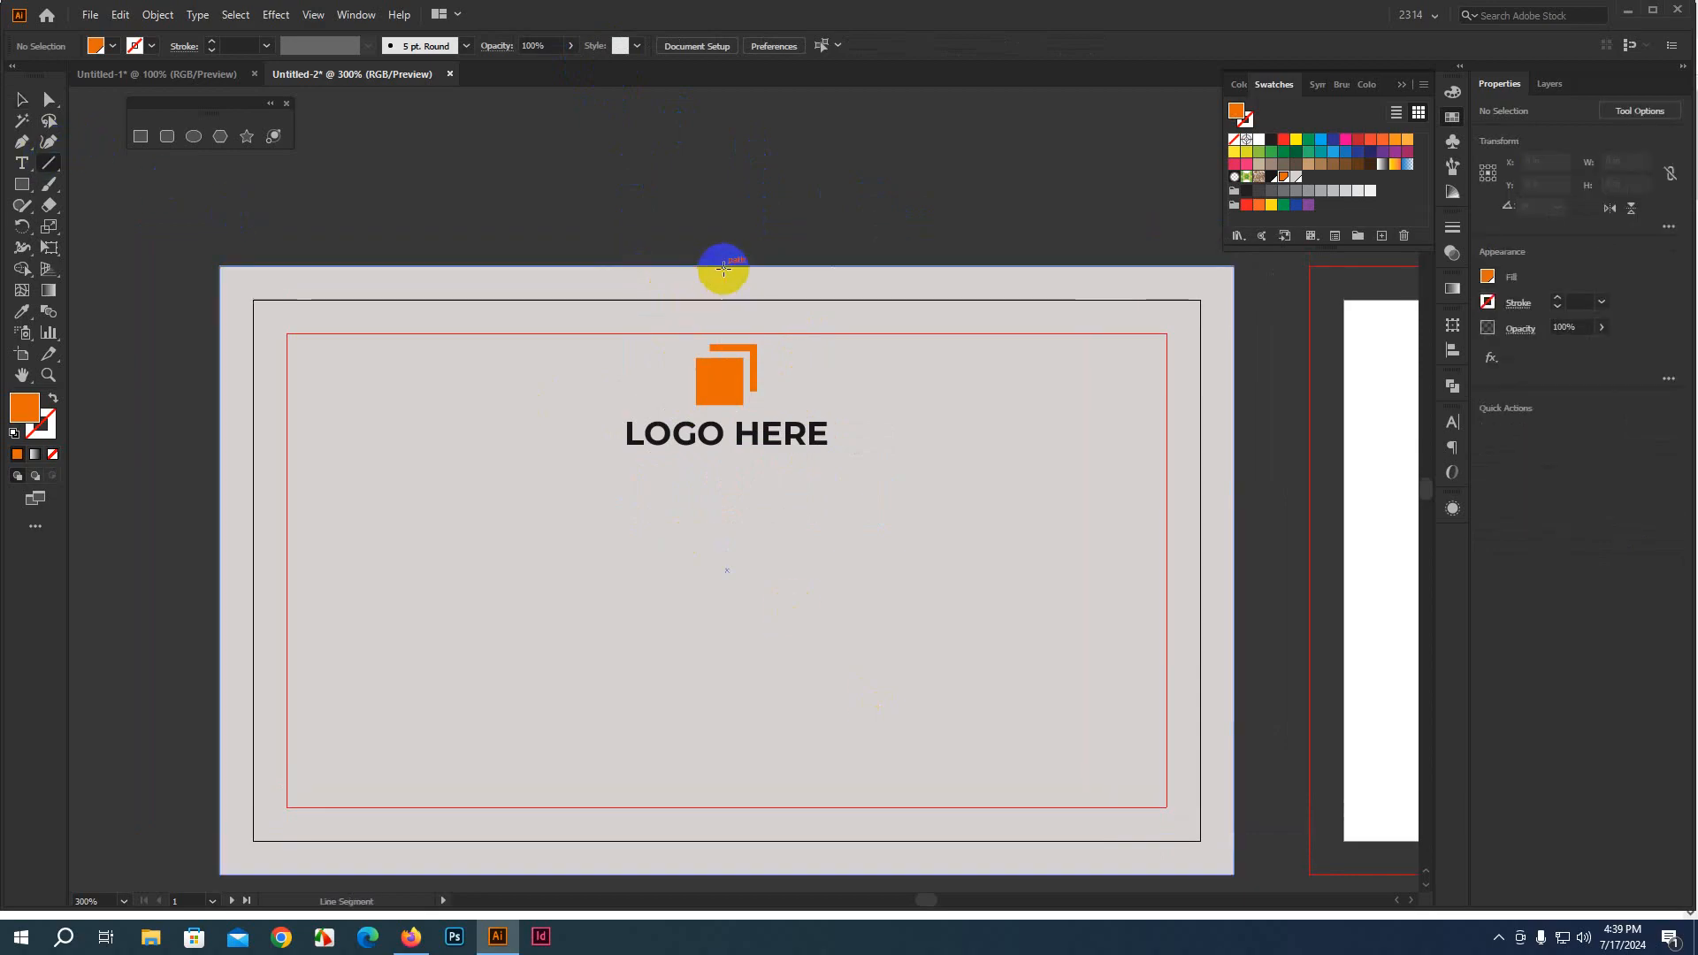
left_click_drag(723, 264, 727, 333)
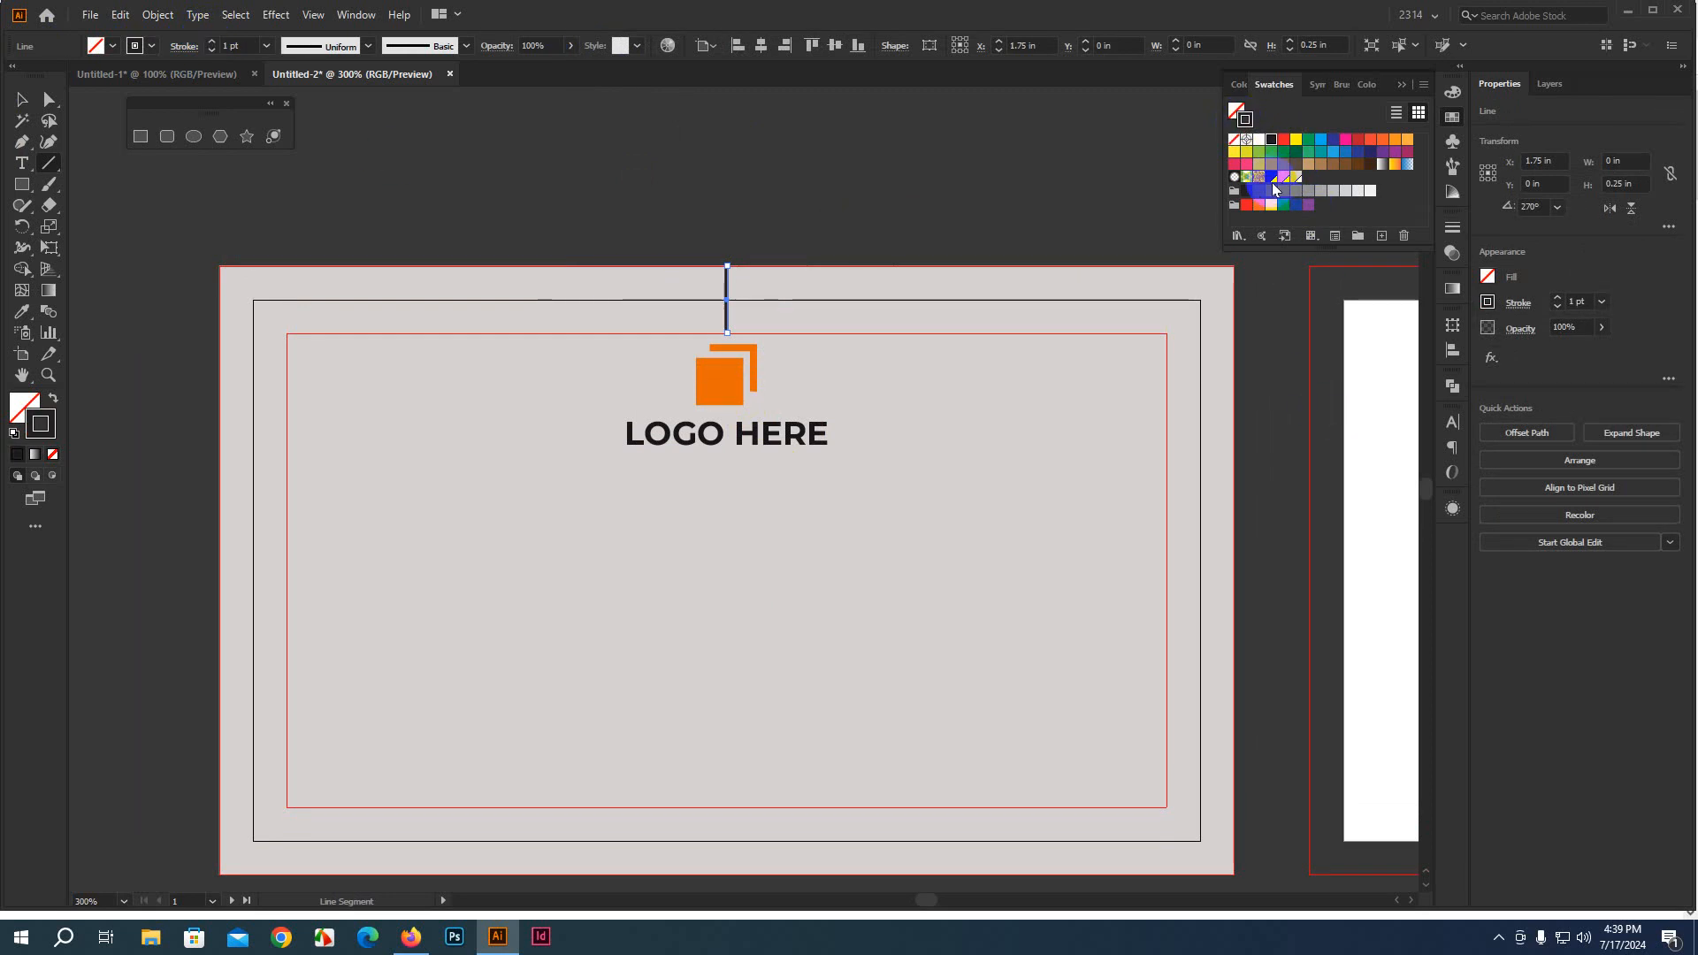
Copy the vertical line to the card's bottom edge and stretch it up to just below the logo, about 1.45 in long
scroll(628, 301, "down", 2)
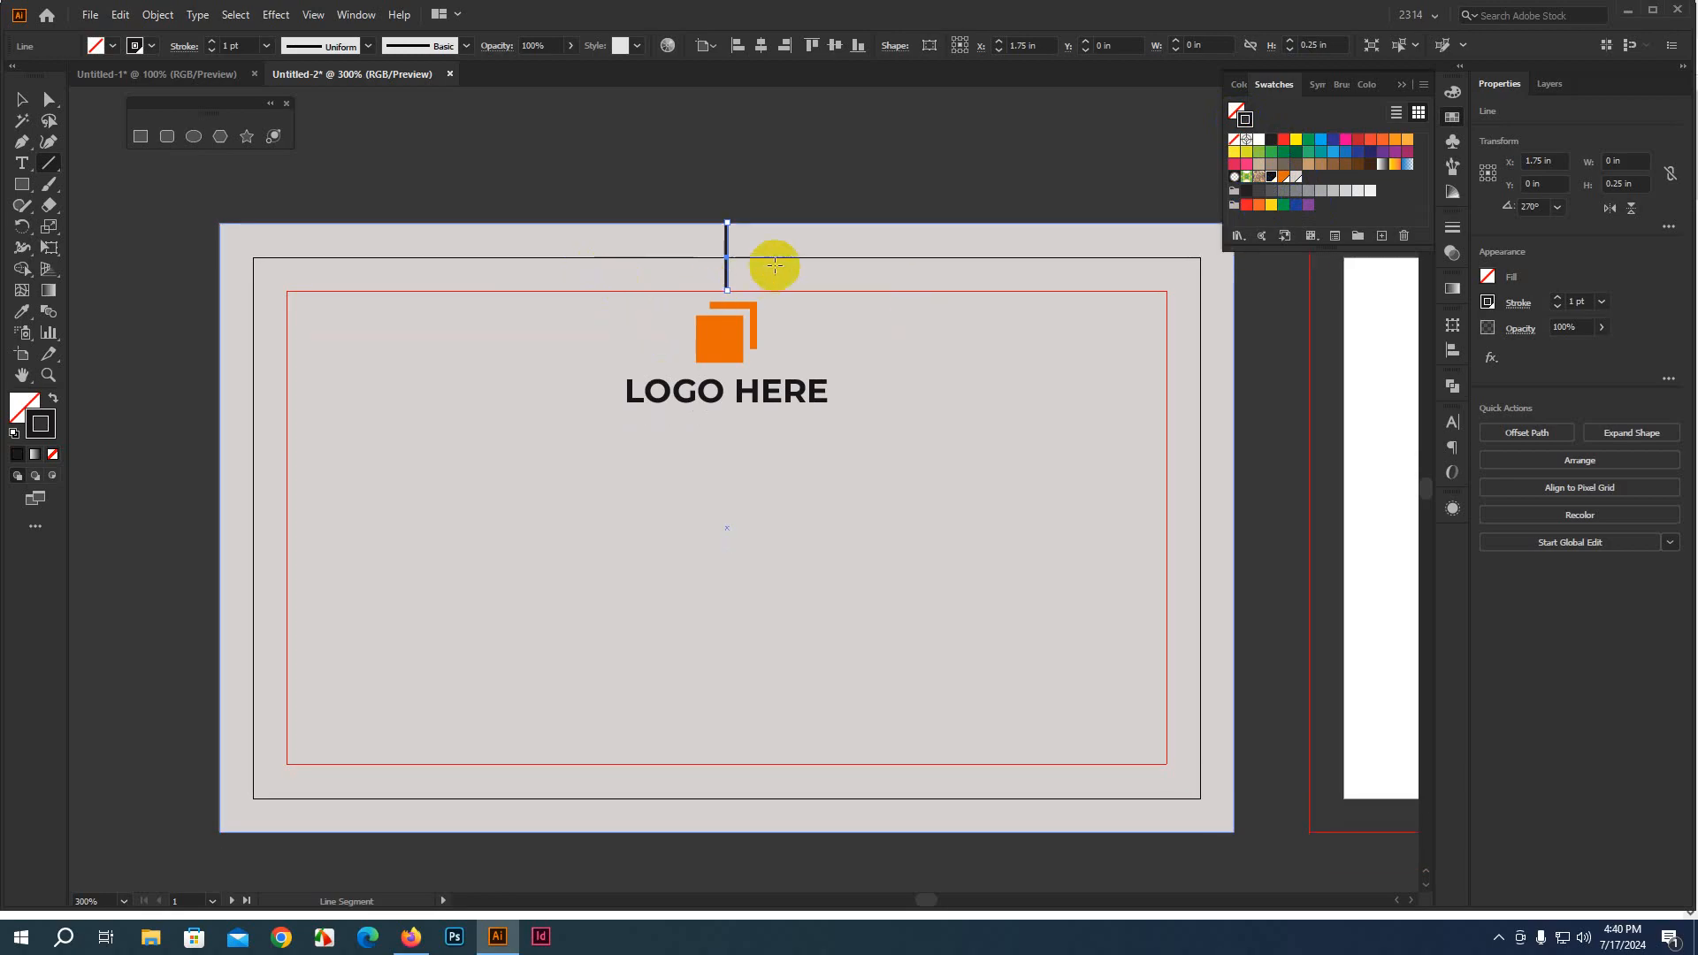
left_click(20, 98)
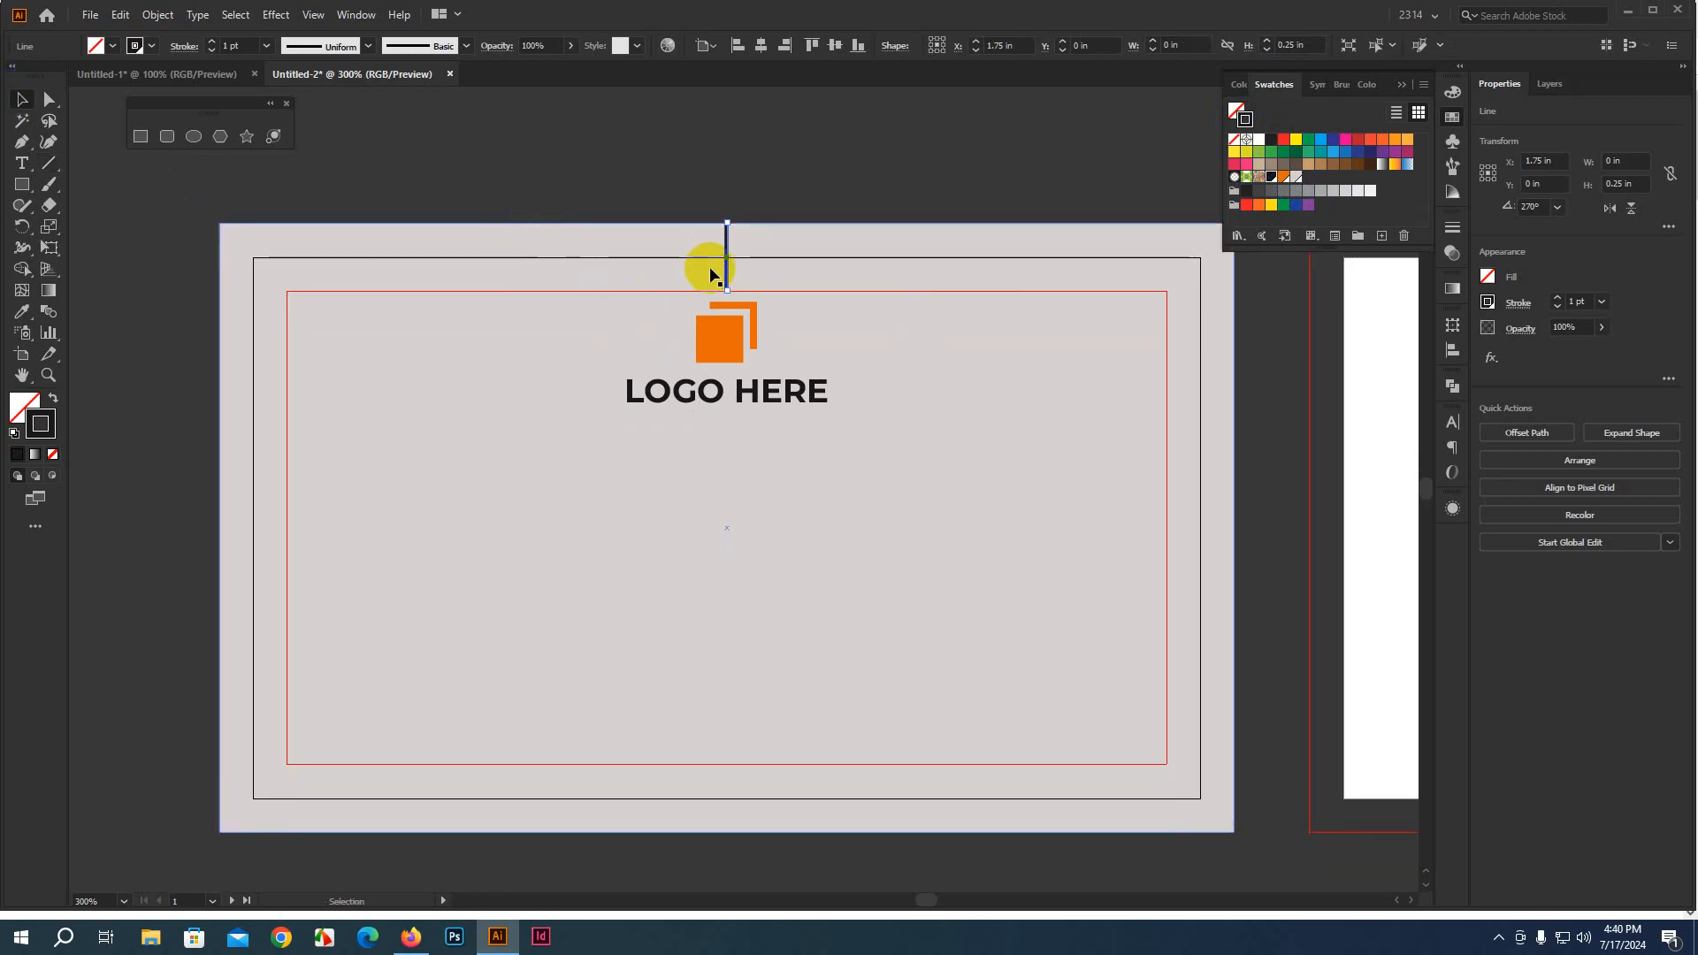
left_click_drag(720, 276, 680, 811)
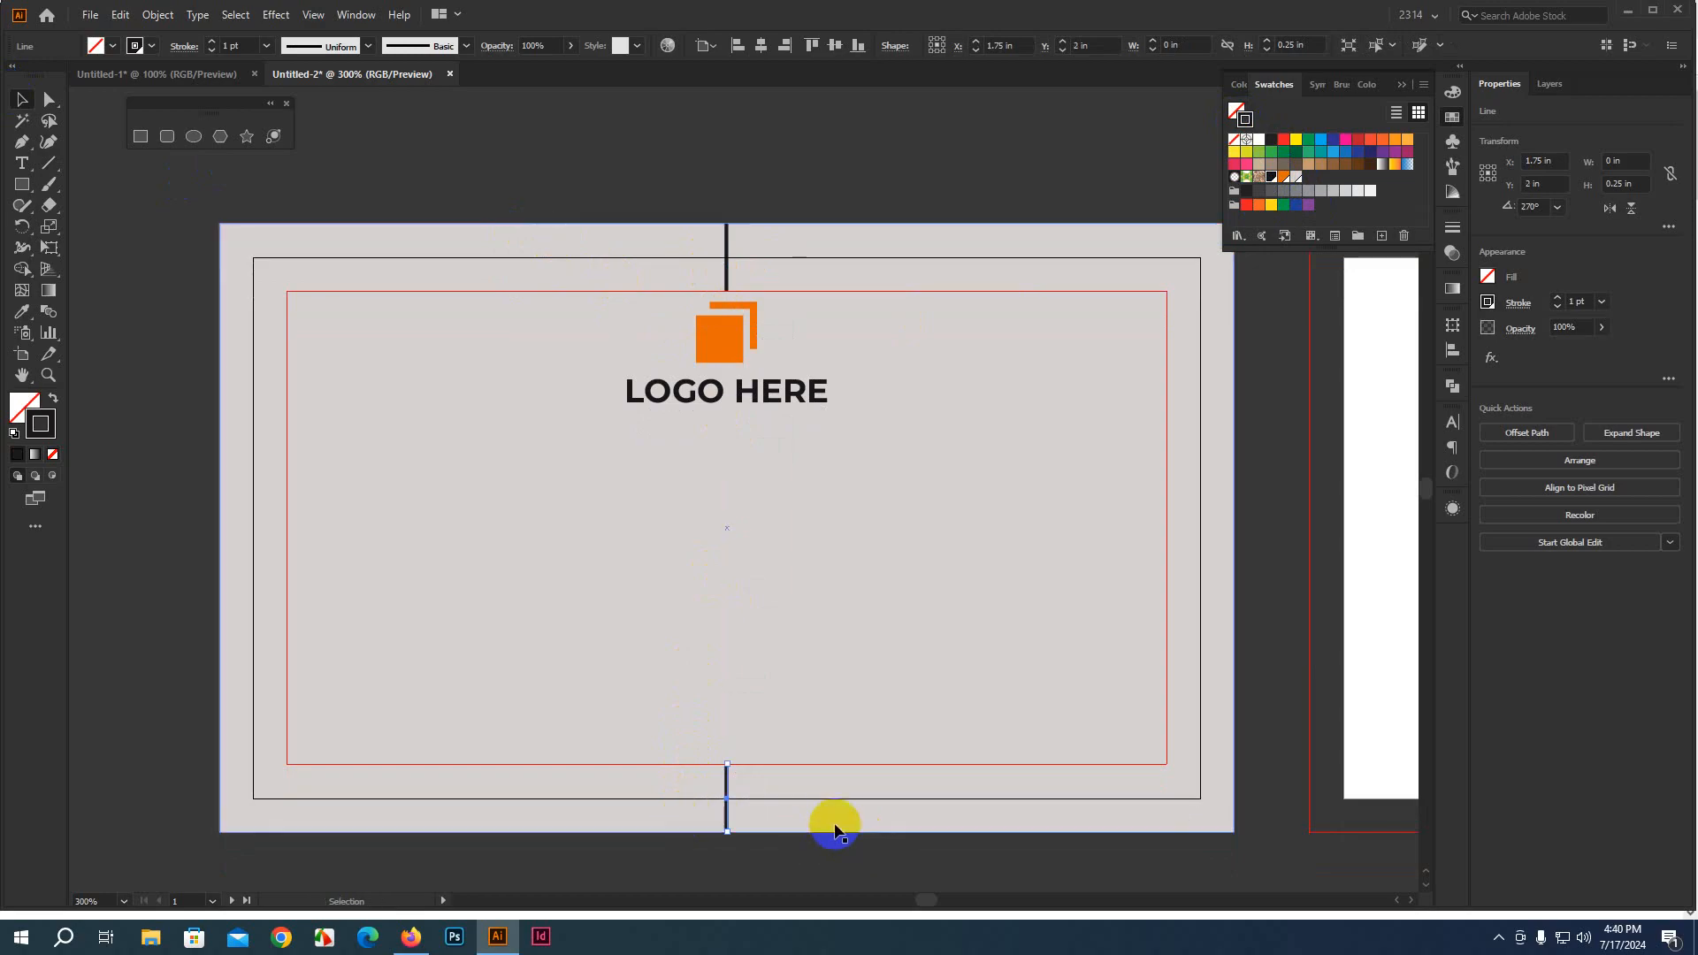
left_click_drag(720, 758, 765, 445)
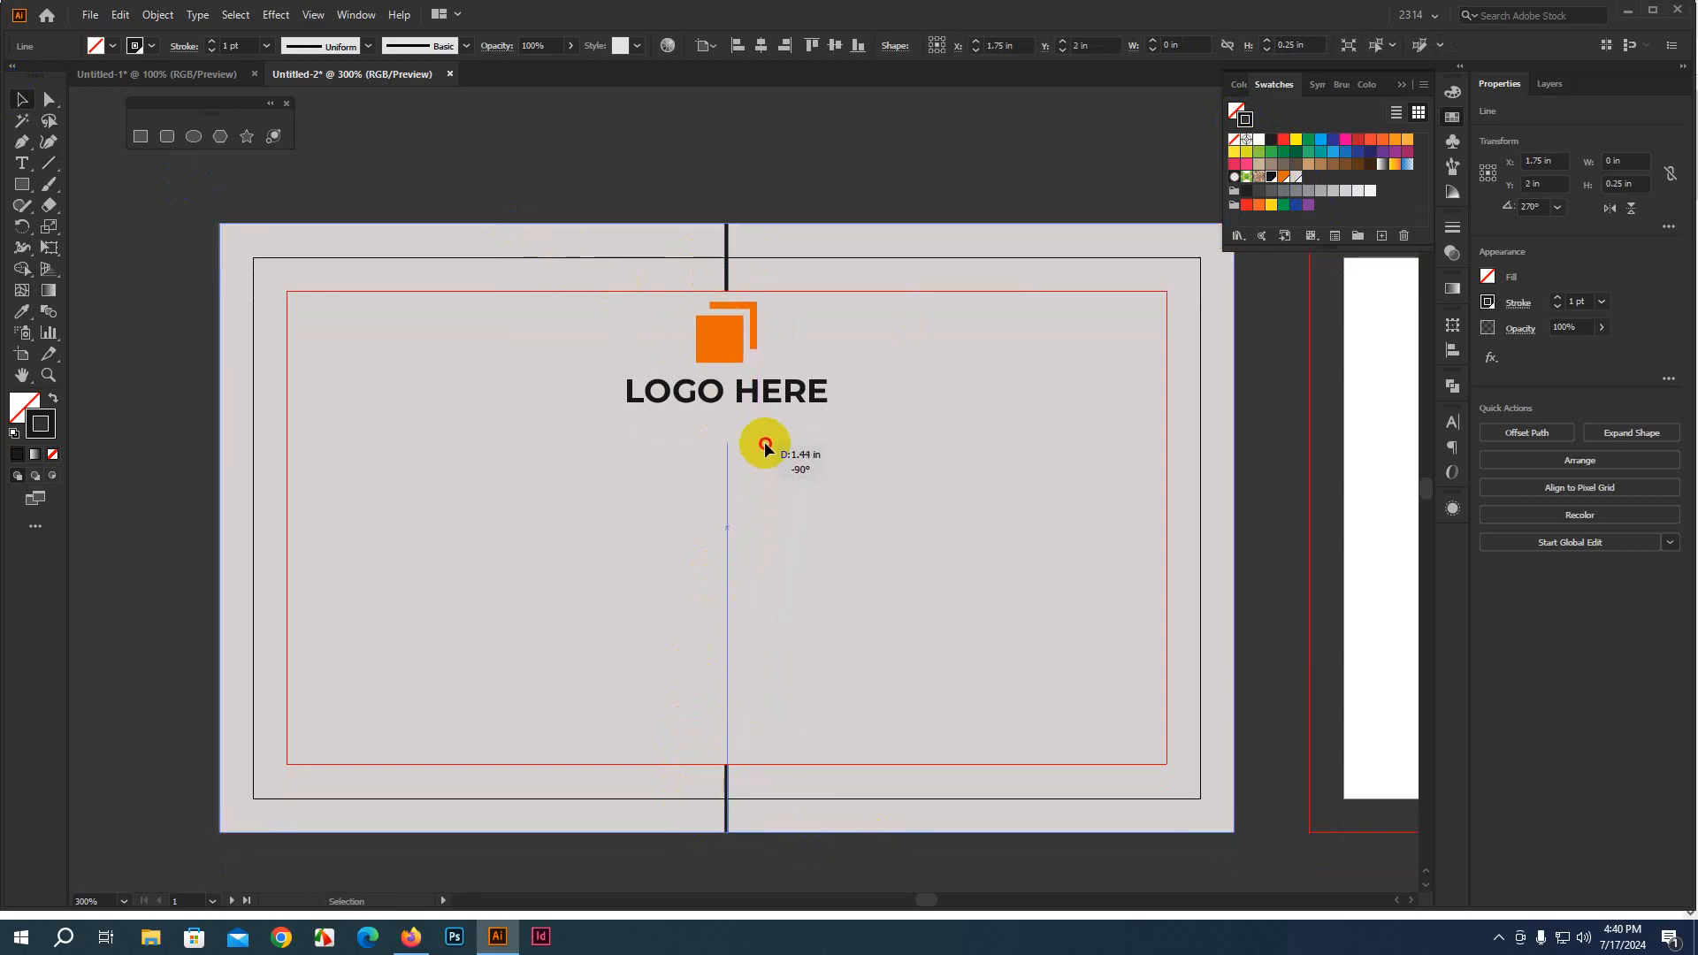
Lower the logo to a Y position of about 0.42 in, centering it in the gap between the two vertical lines
left_click(731, 342)
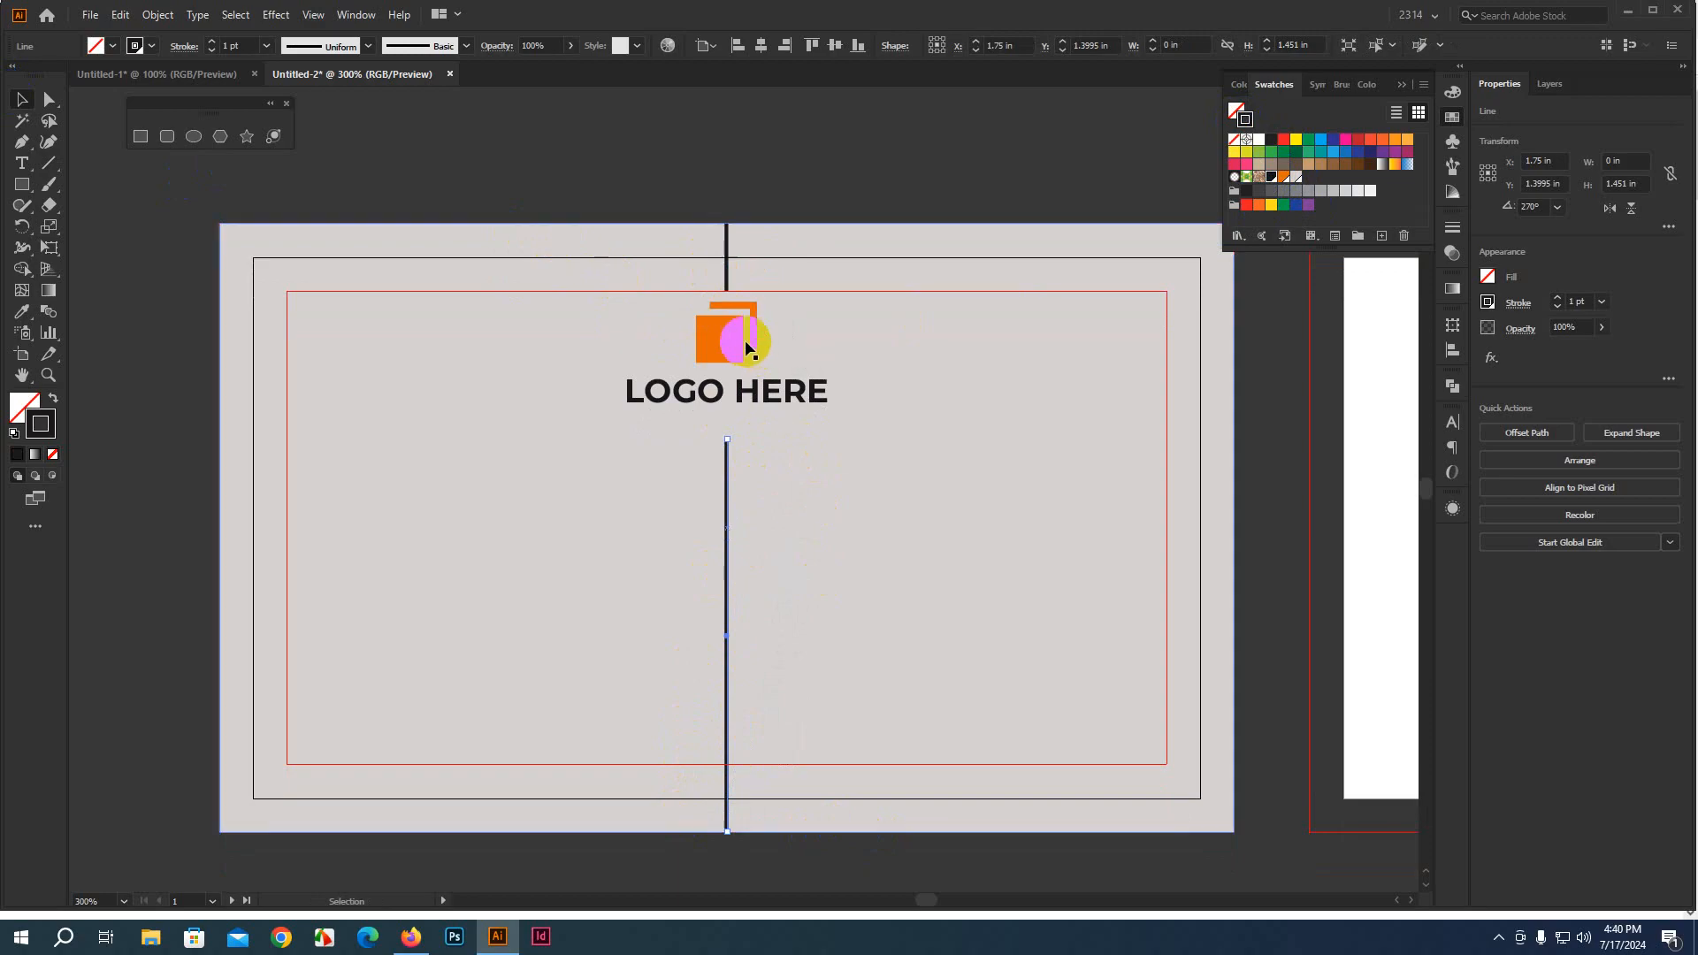
left_click(719, 358)
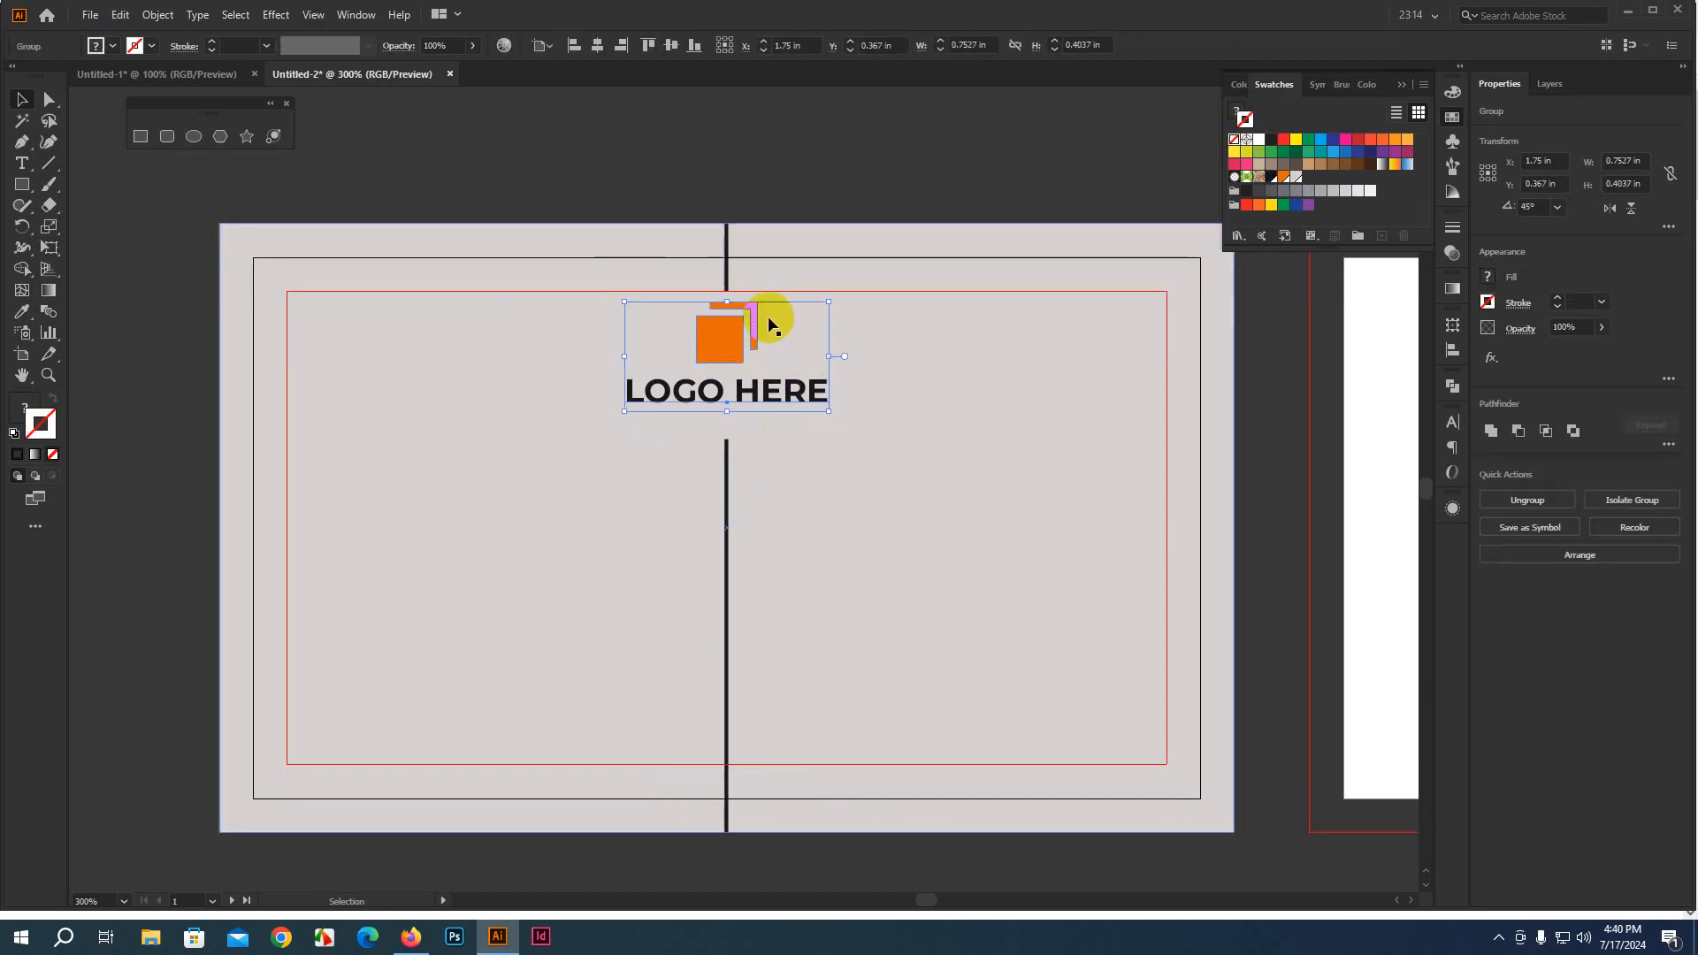
left_click_drag(719, 342, 723, 362)
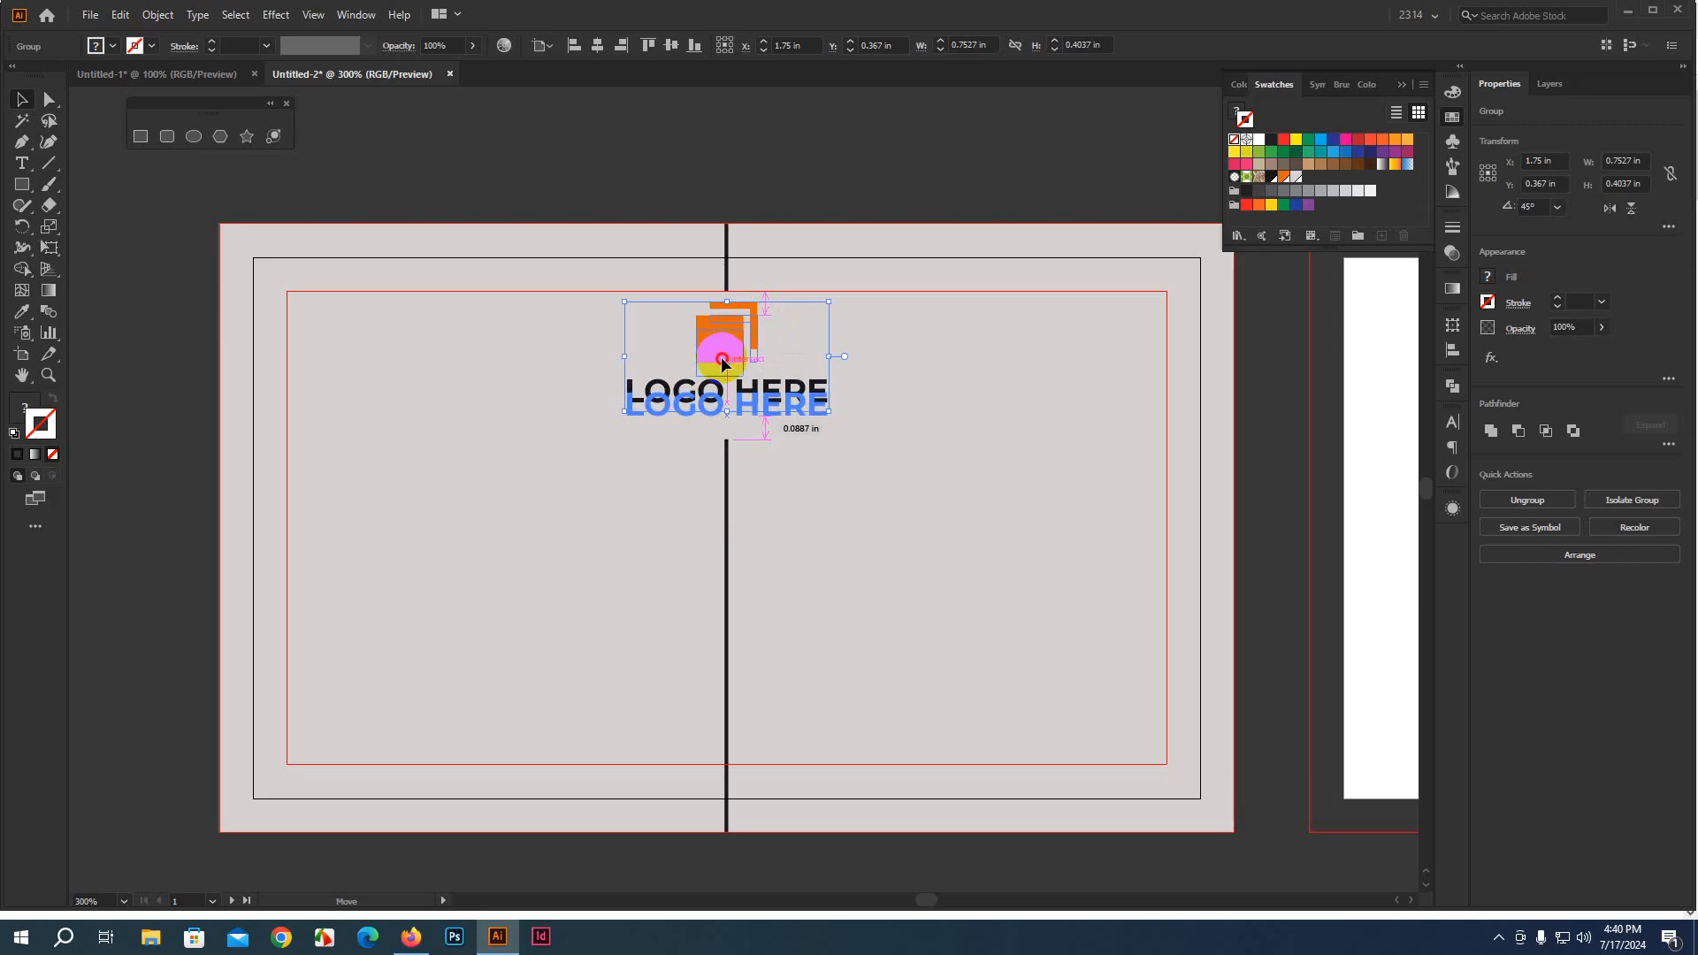
left_click_drag(720, 357, 851, 487)
key("ctrl+z")
left_click_drag(717, 337, 727, 362)
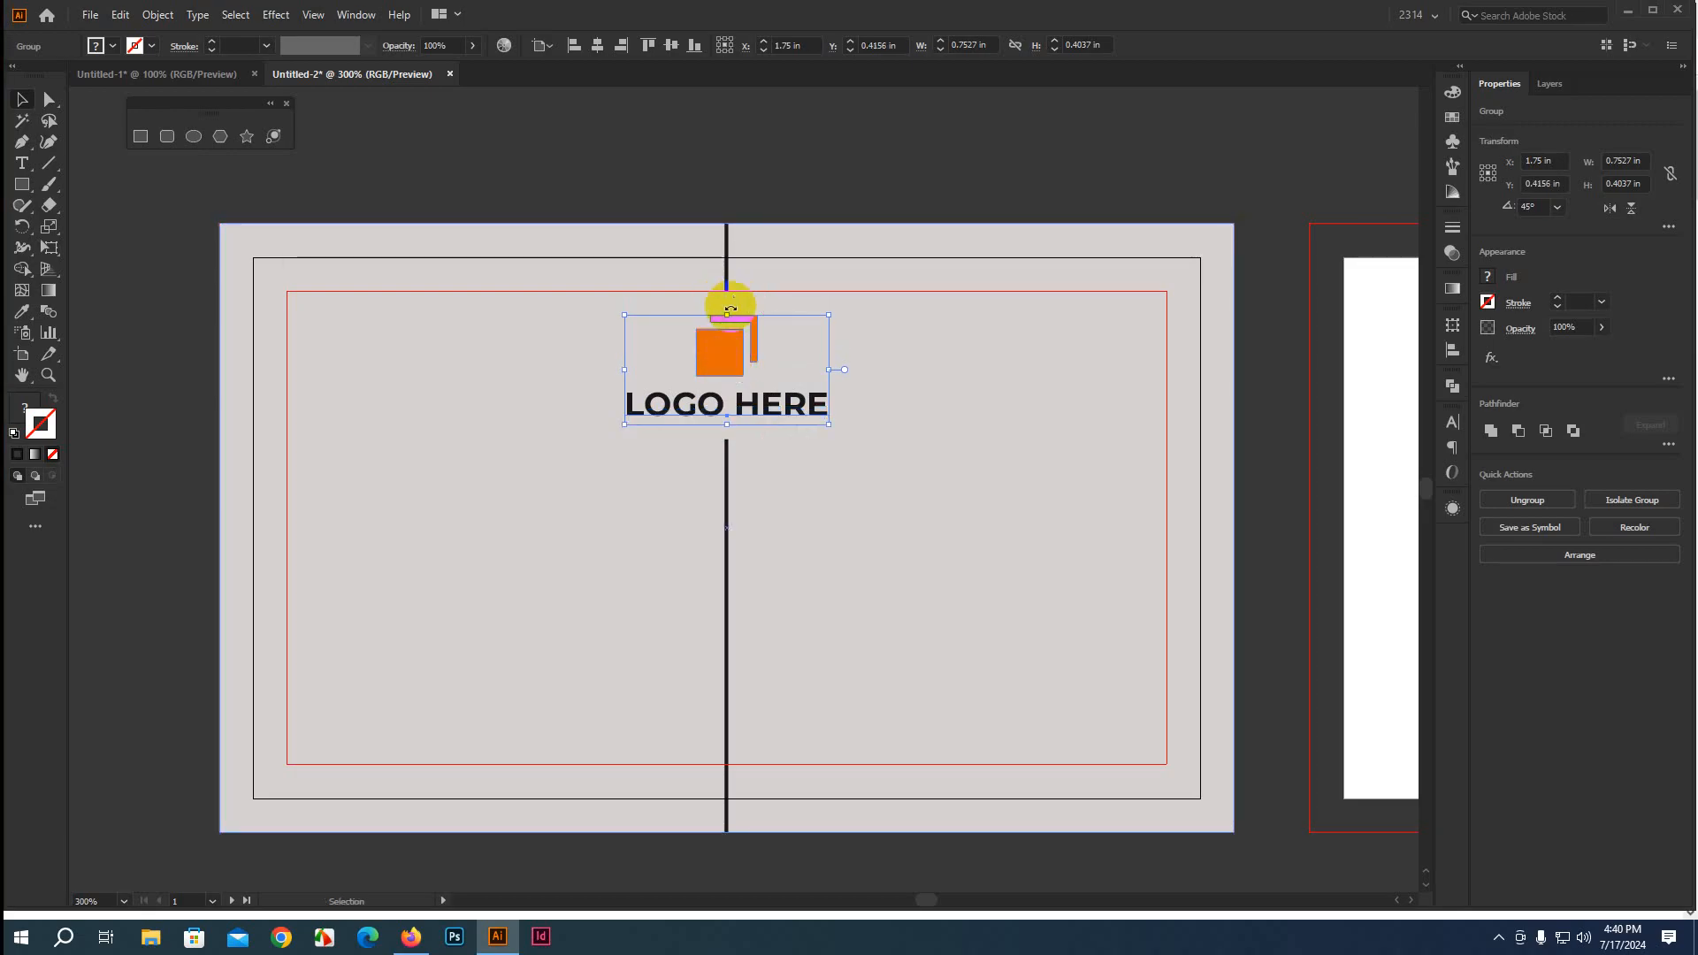
left_click(864, 151)
scroll(778, 541, "down", 2)
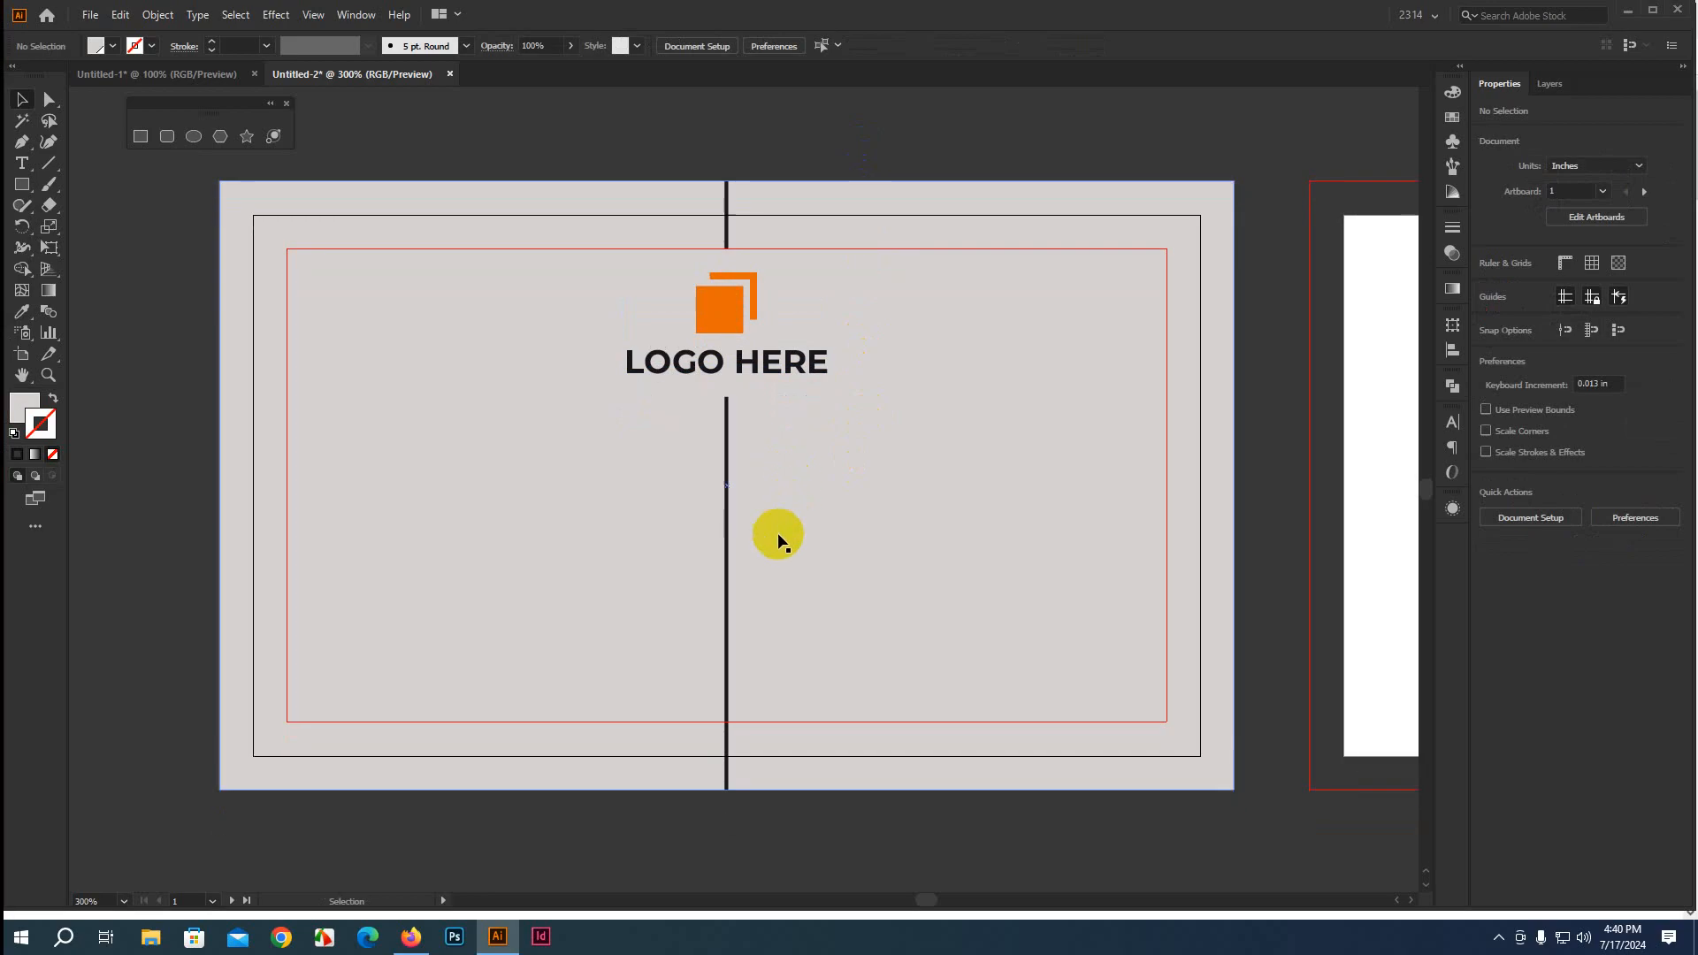
key("ctrl+minus")
key("ctrl+minus")
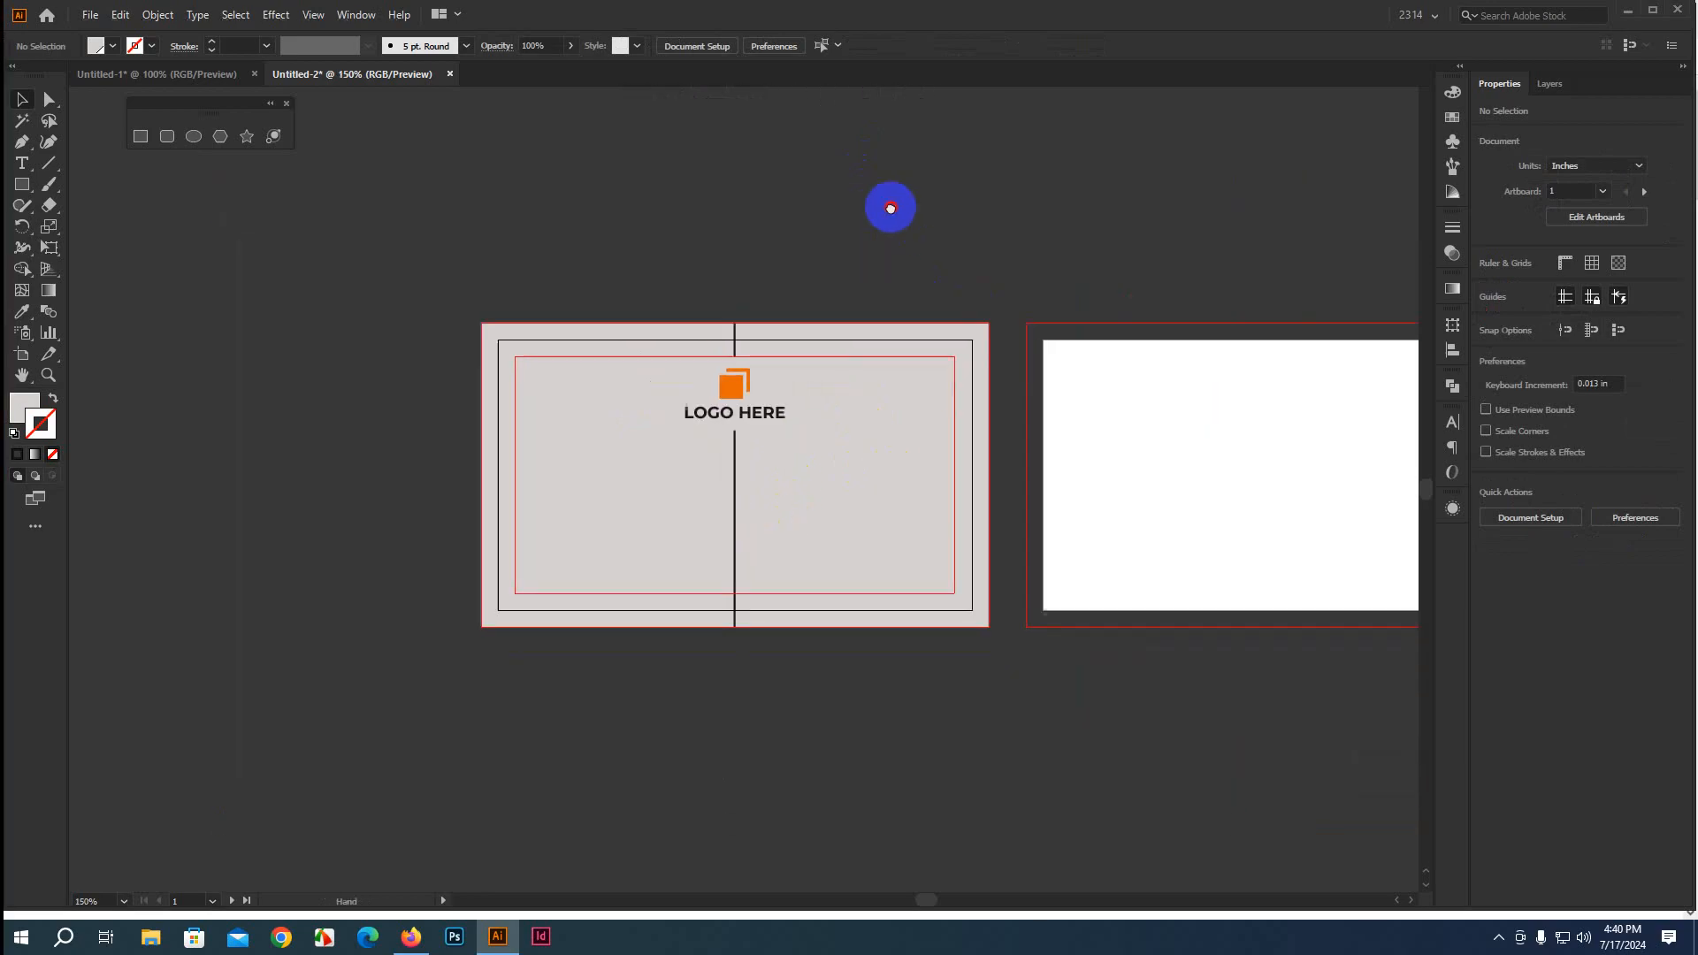
Open the Business Card.ait template from the Class Work folder in GB 2314 on drive D and view its card layouts
left_click(160, 946)
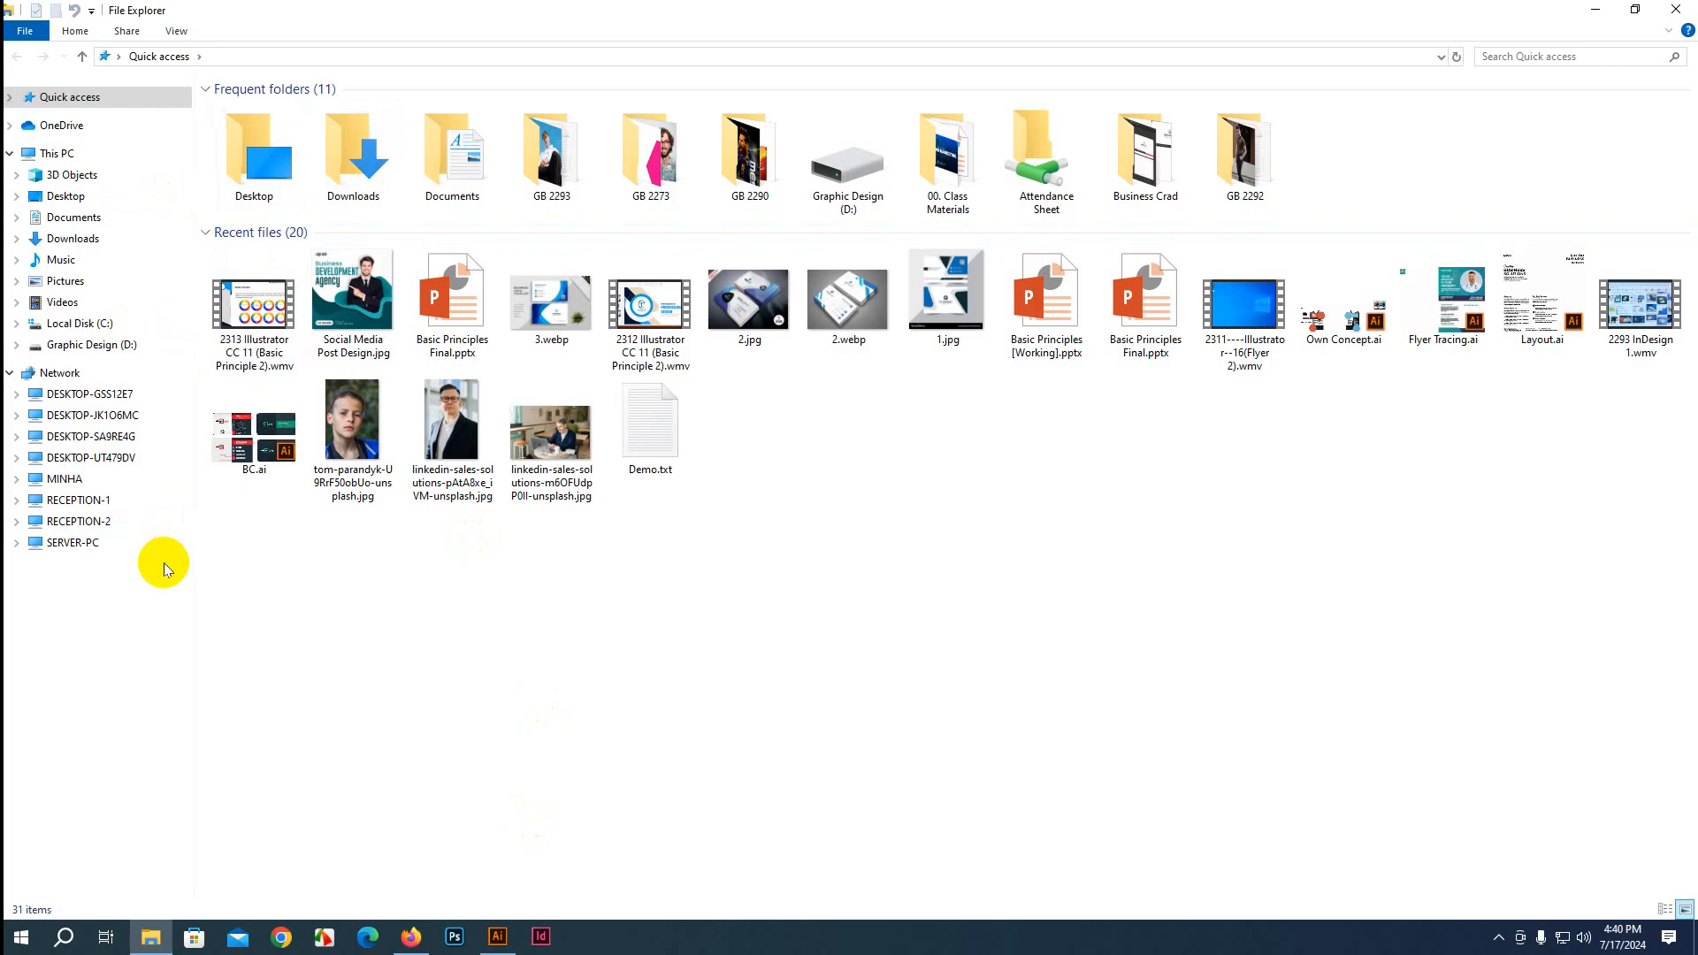
left_click(106, 344)
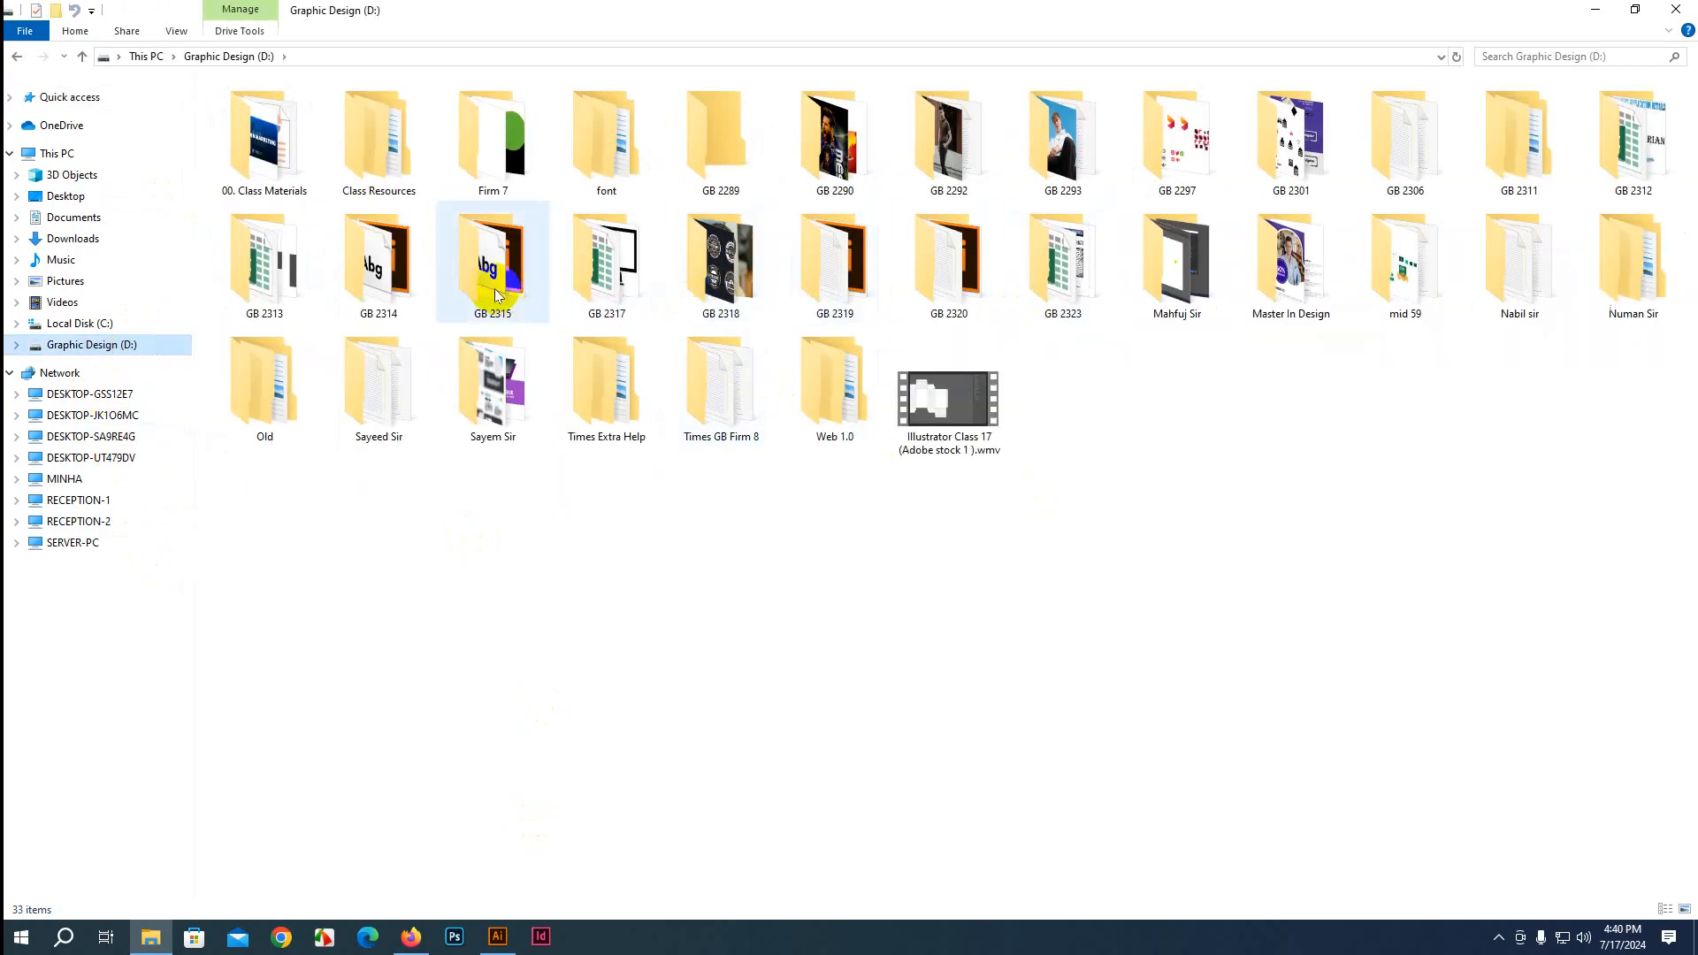
double_click(389, 266)
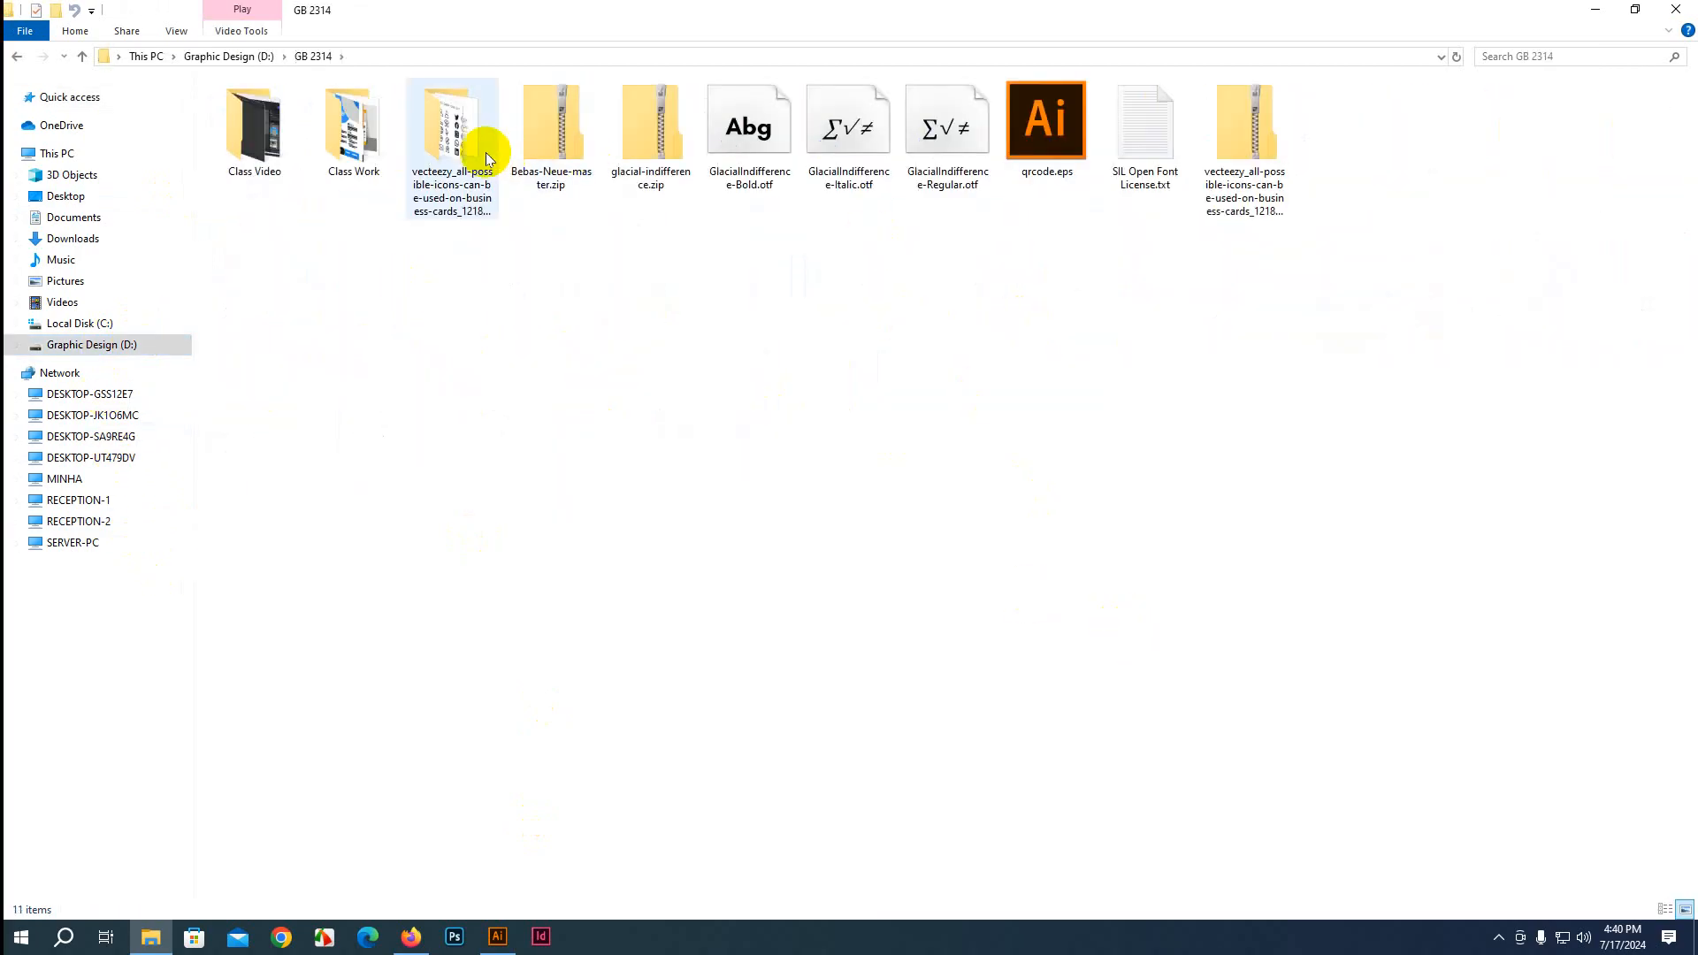
double_click(363, 120)
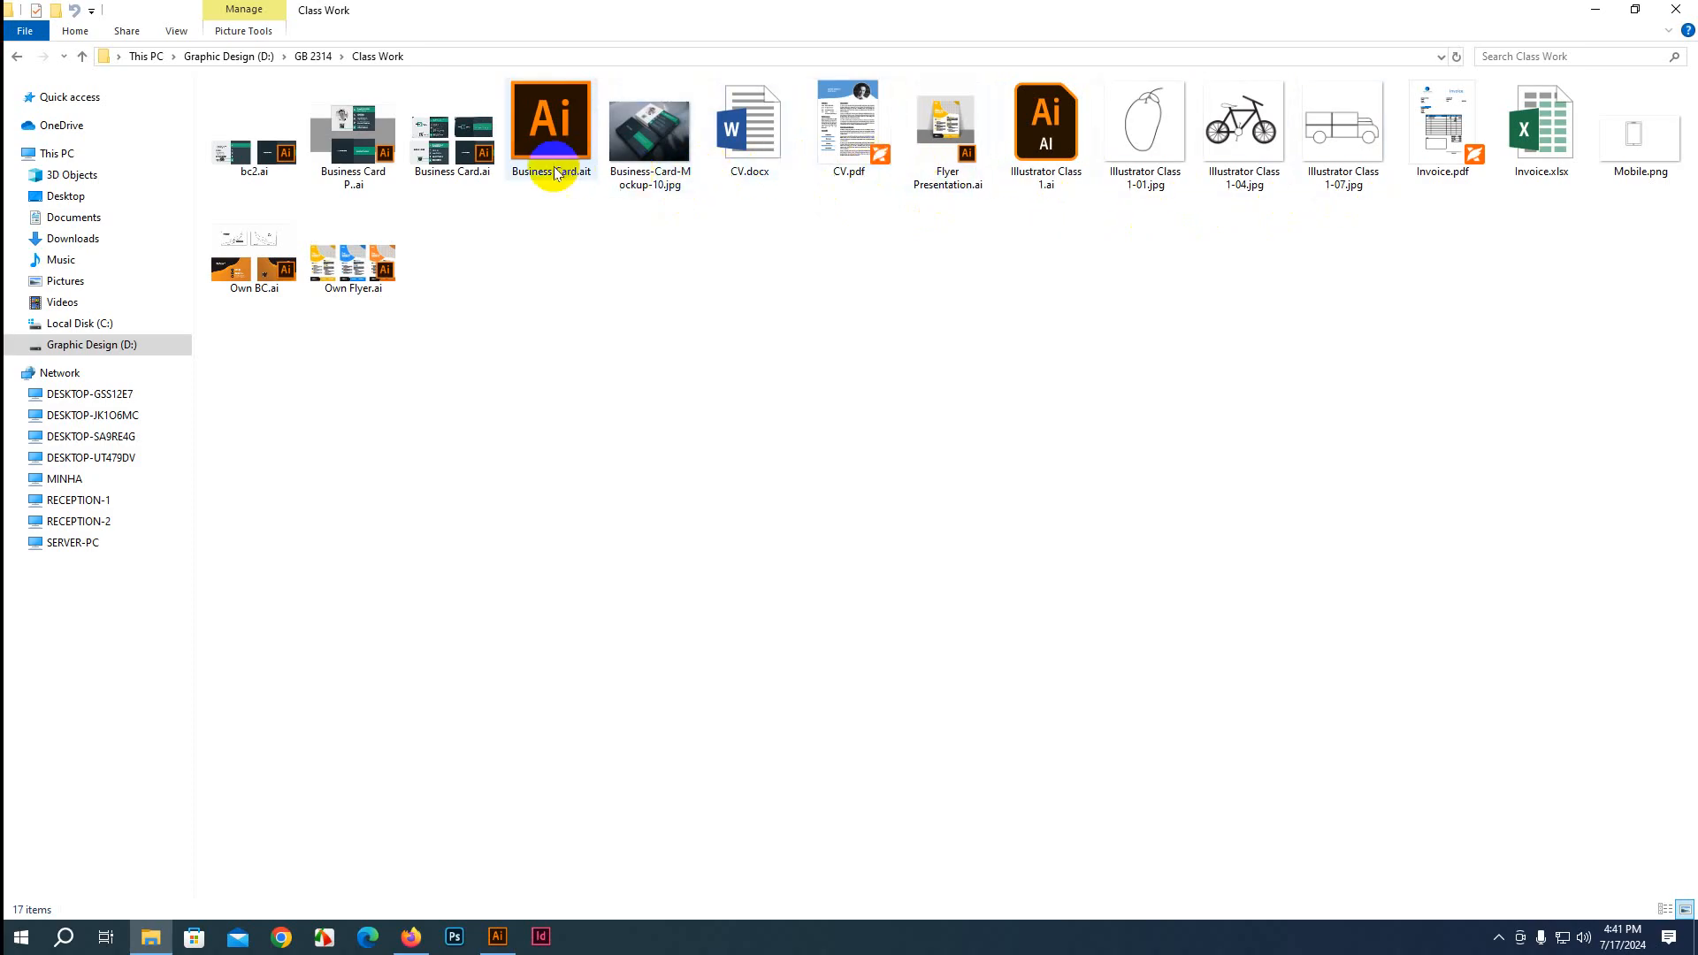
double_click(550, 132)
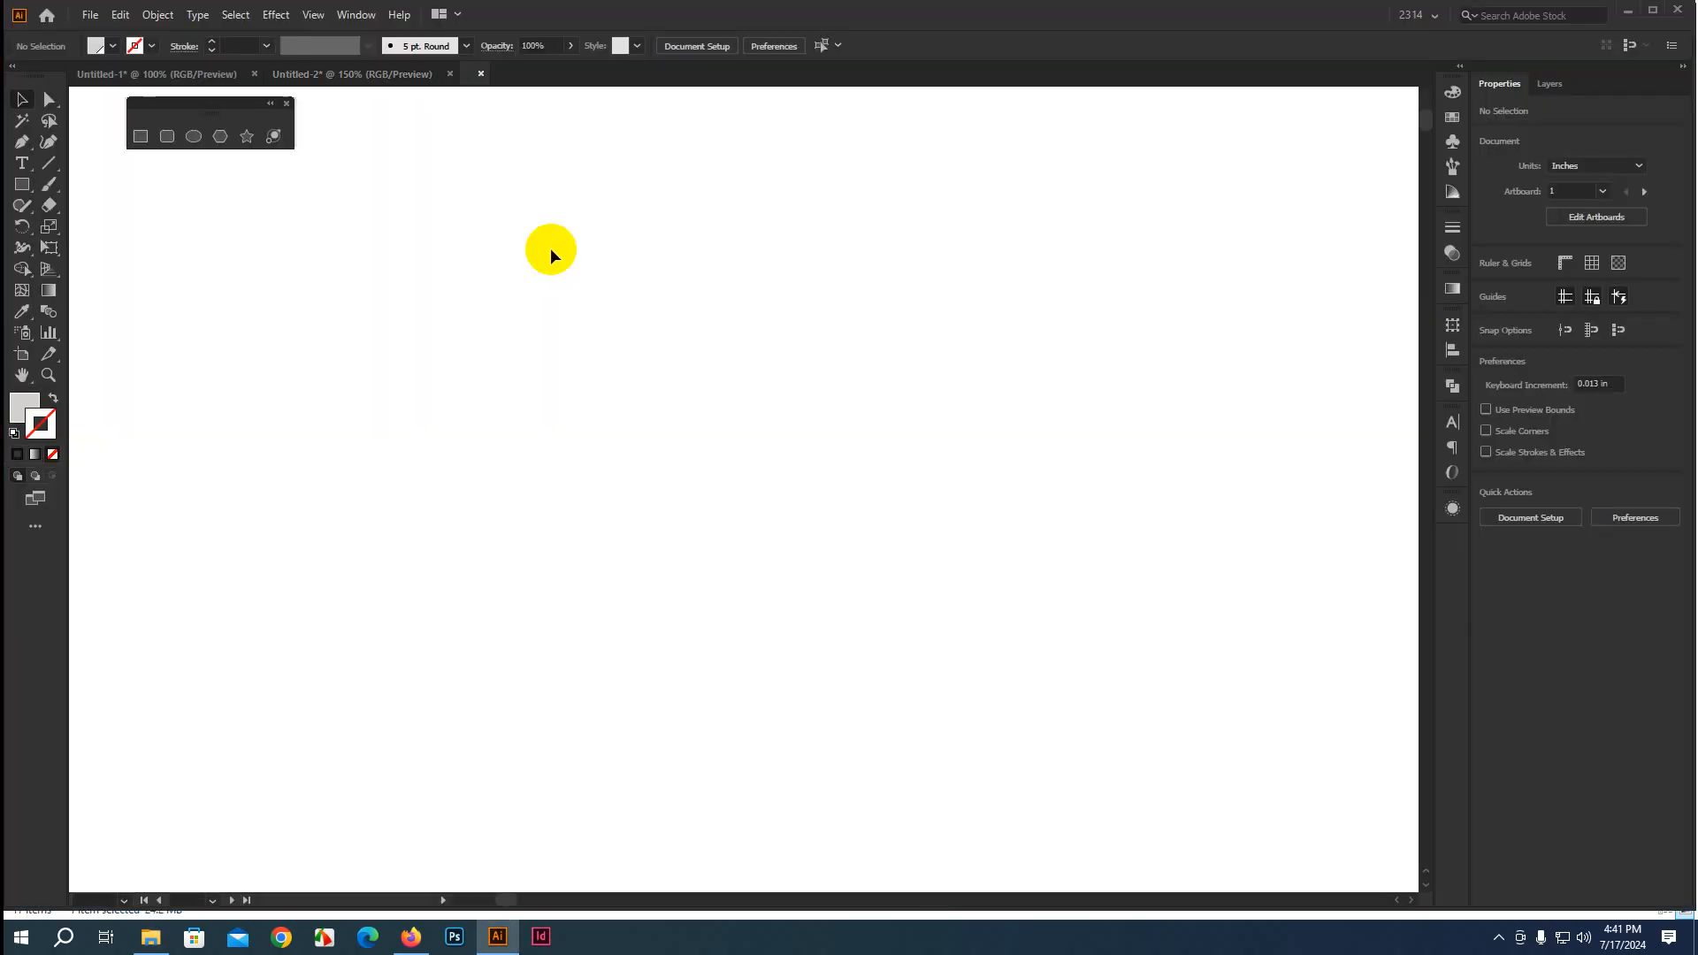
scroll(507, 437, "down", 1)
scroll(507, 442, "down", 1)
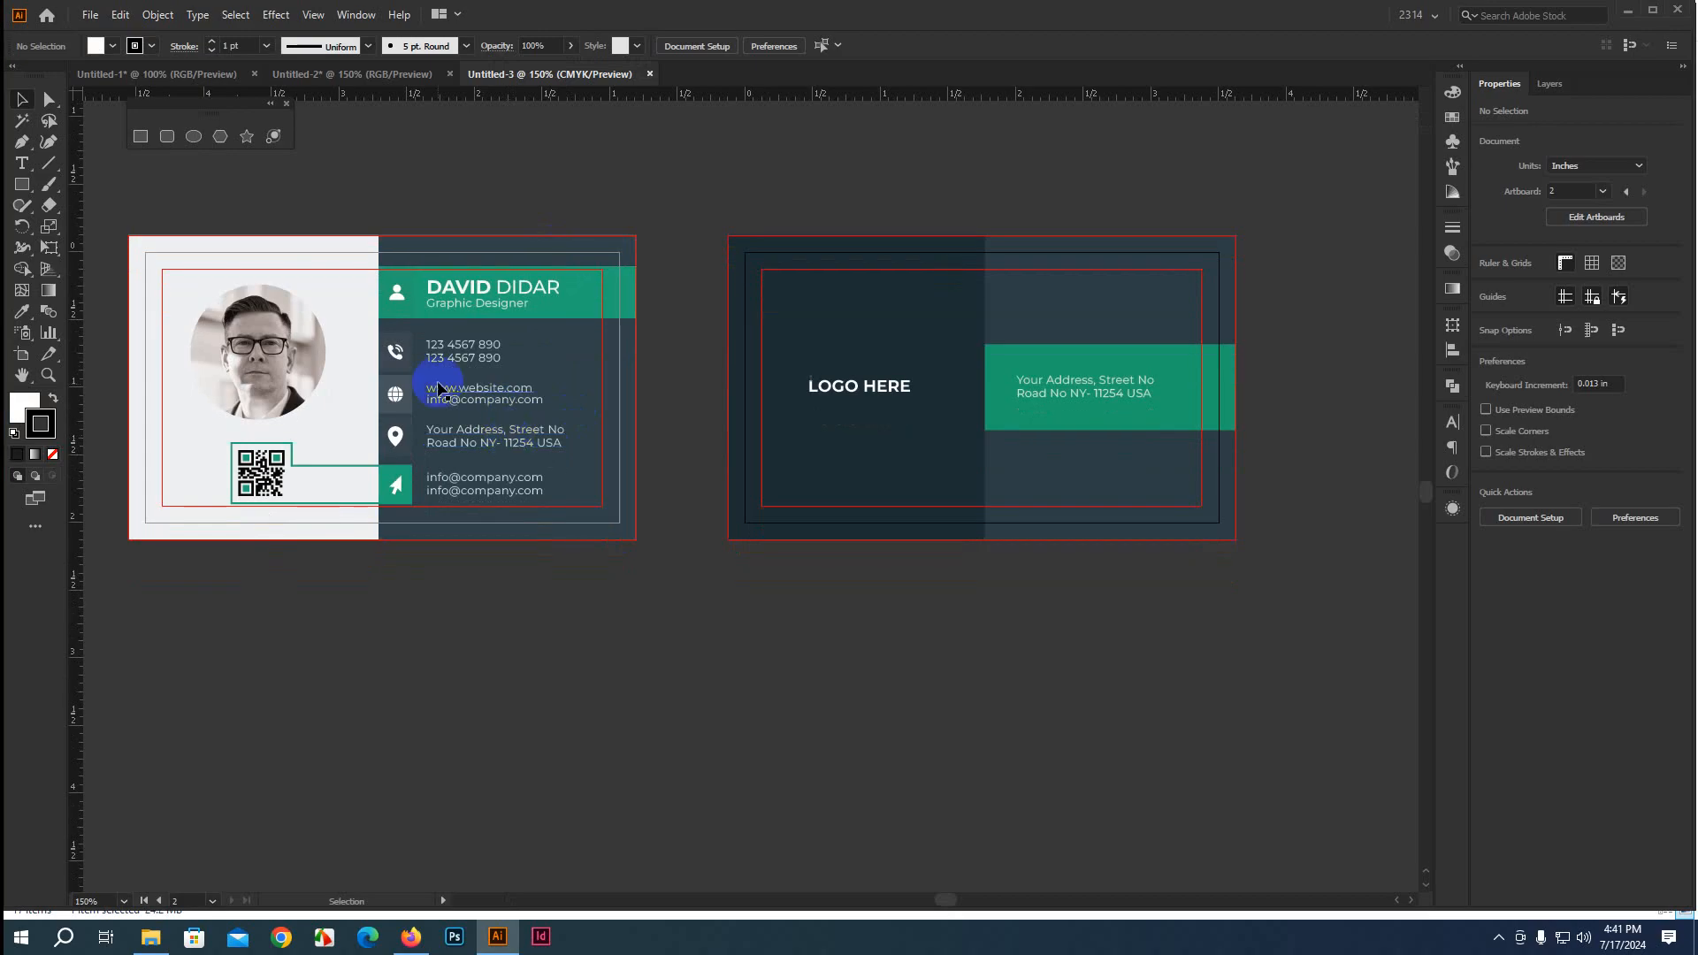
scroll(433, 424, "up", 1)
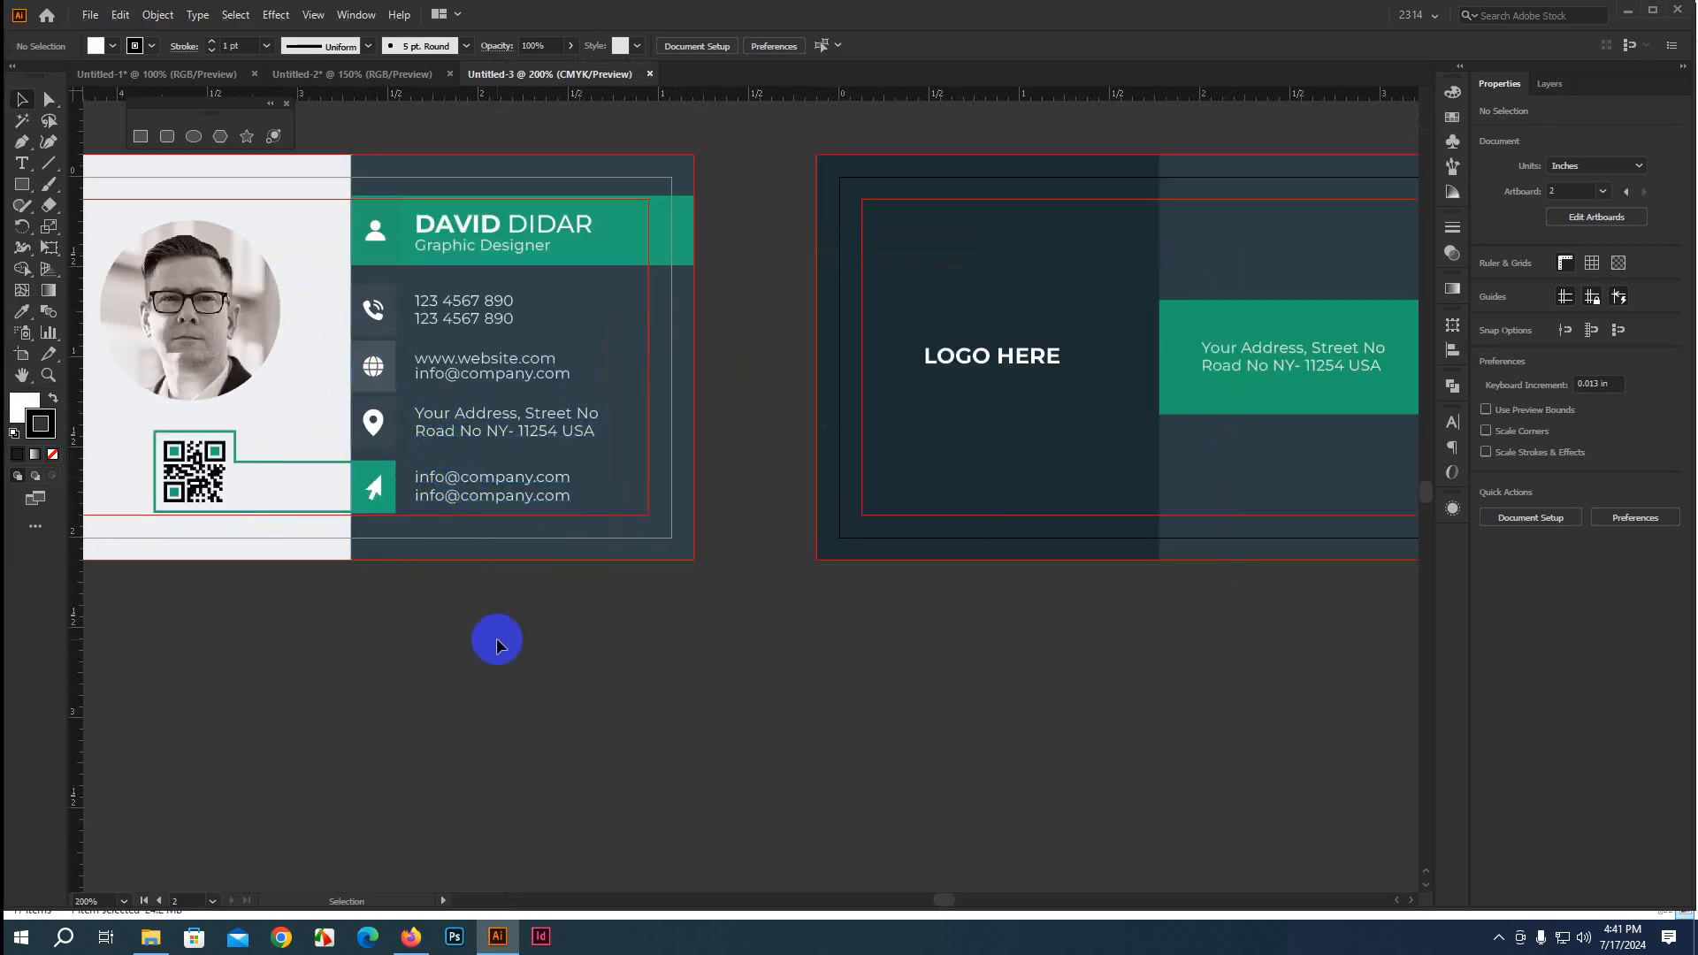
Ungroup the complete artwork of the front business card with the portrait photo
left_click_drag(602, 655, 788, 763)
left_click(724, 519)
key("ctrl")
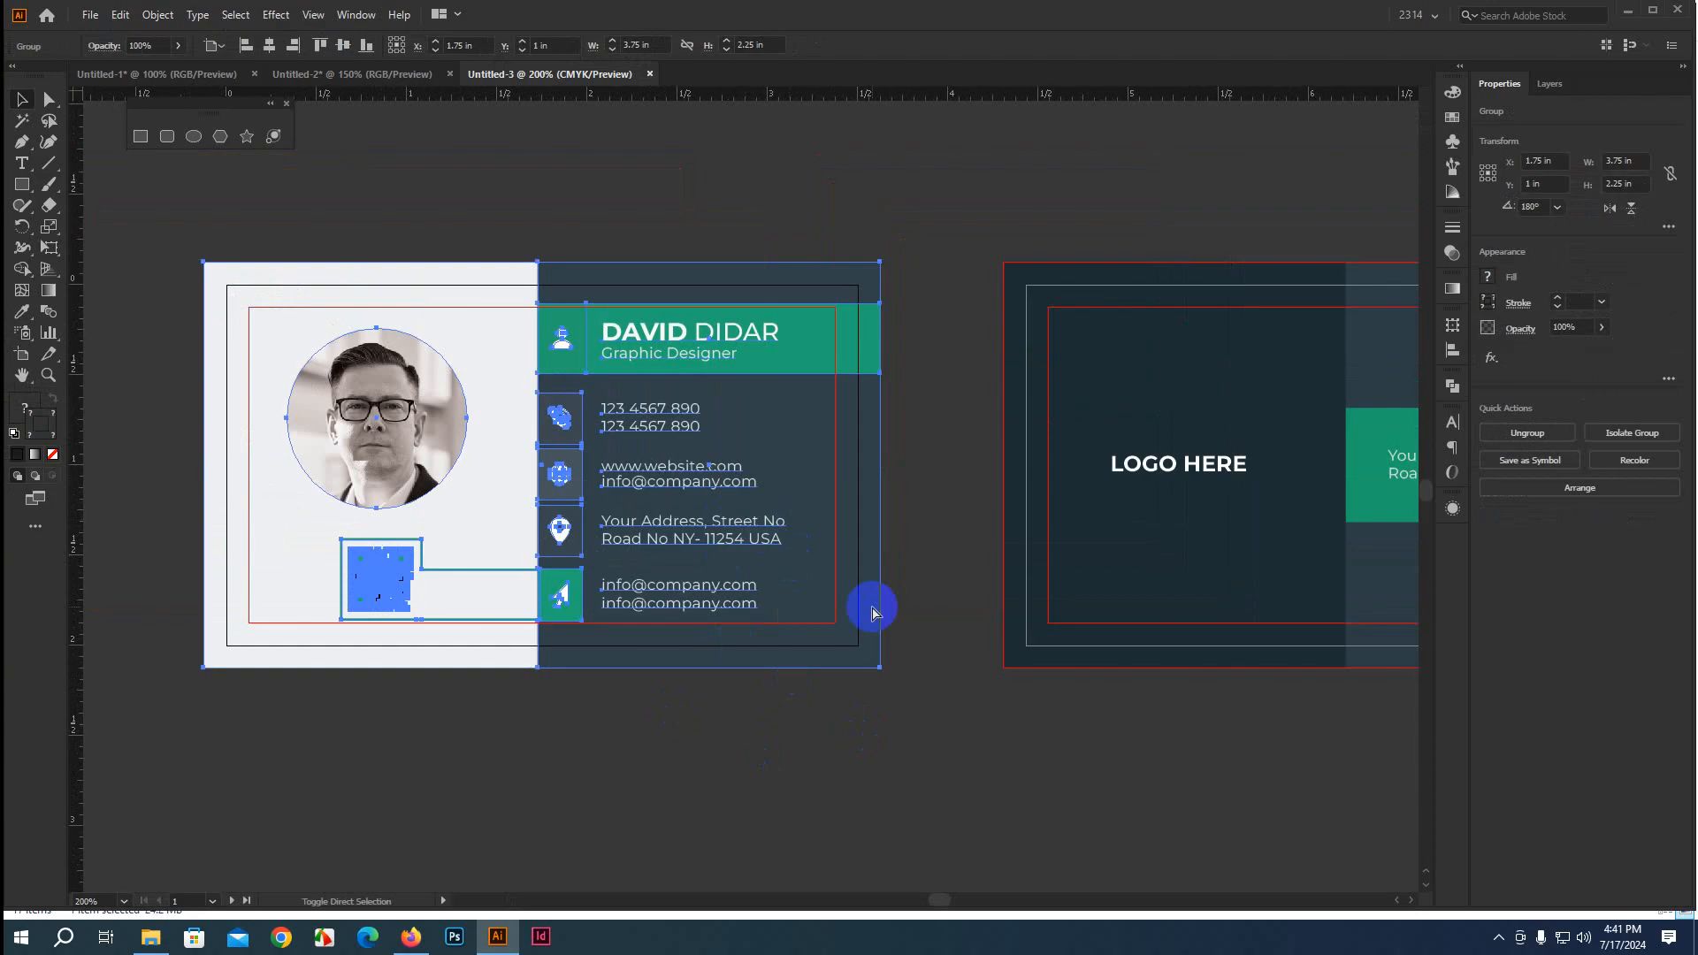
key("ctrl+shift+g")
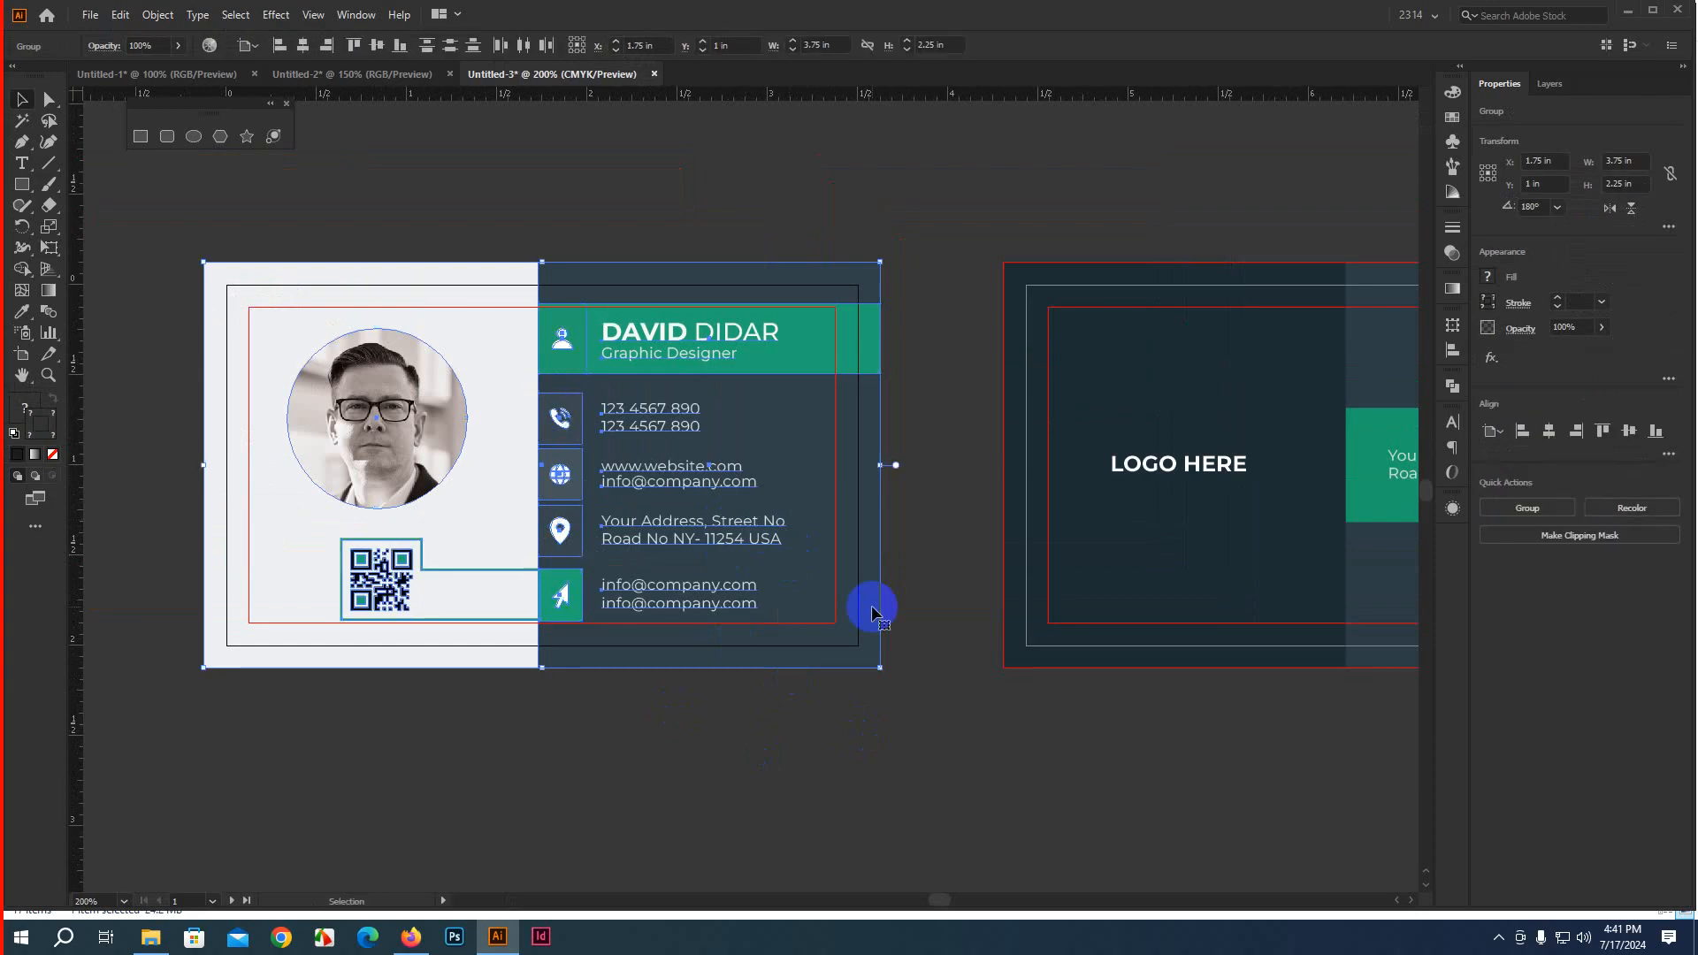
left_click(807, 694)
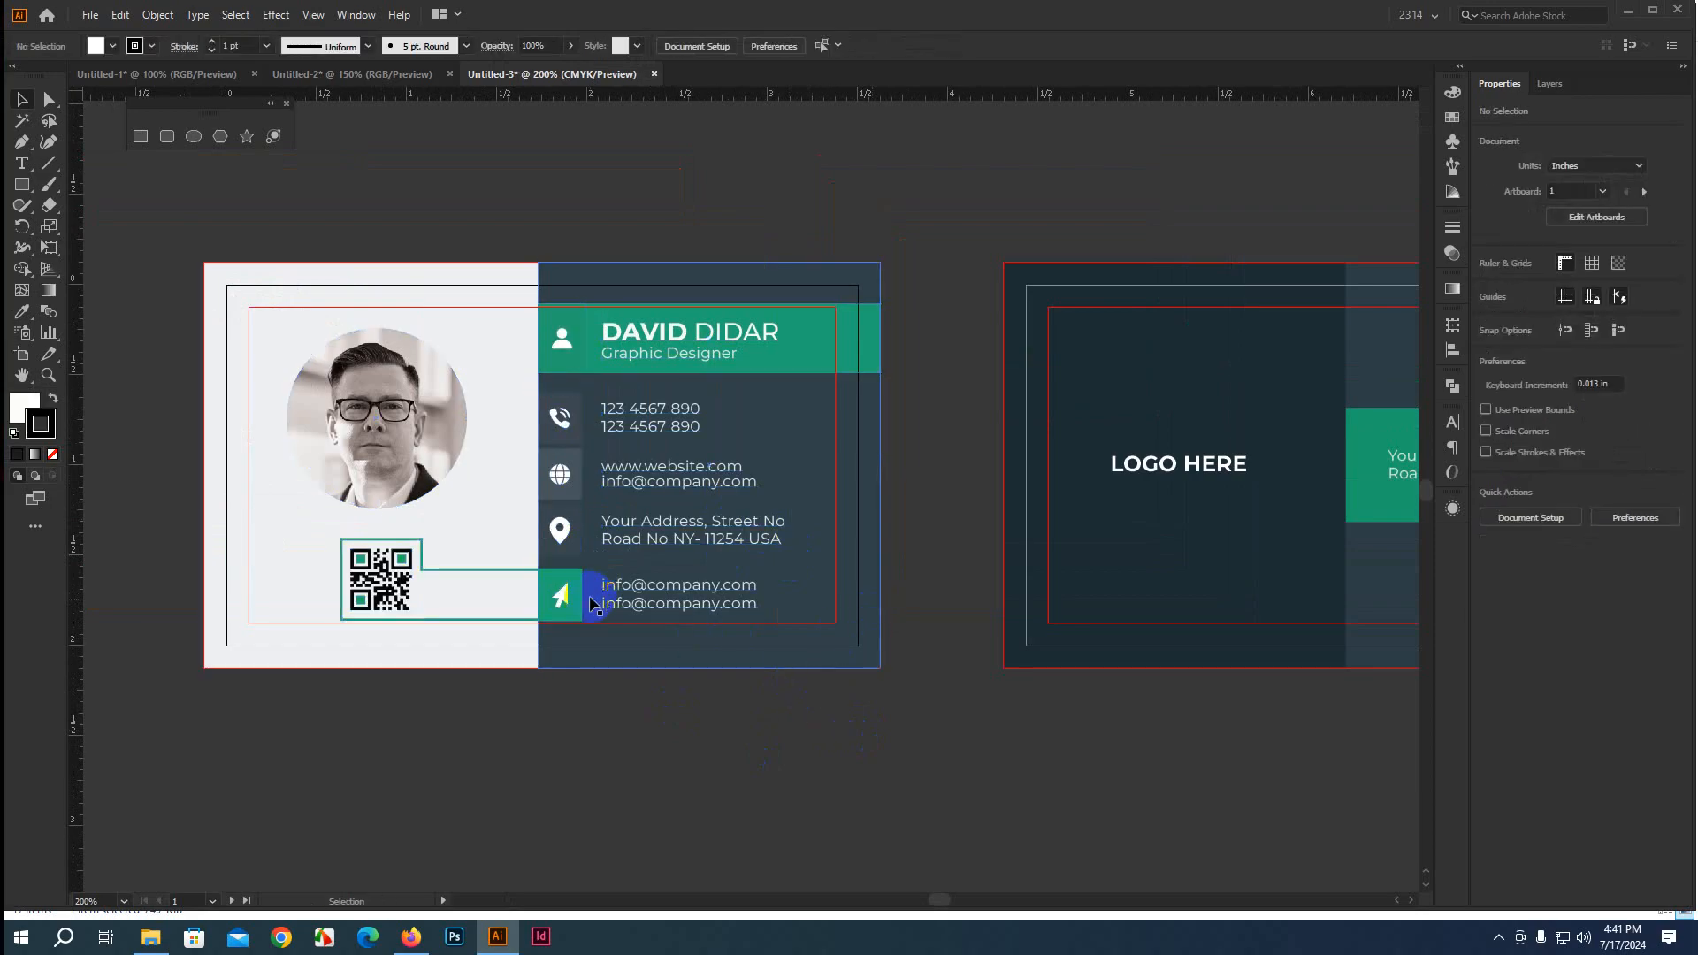
Ungroup the column of white contact icons on the front card
left_click(562, 535)
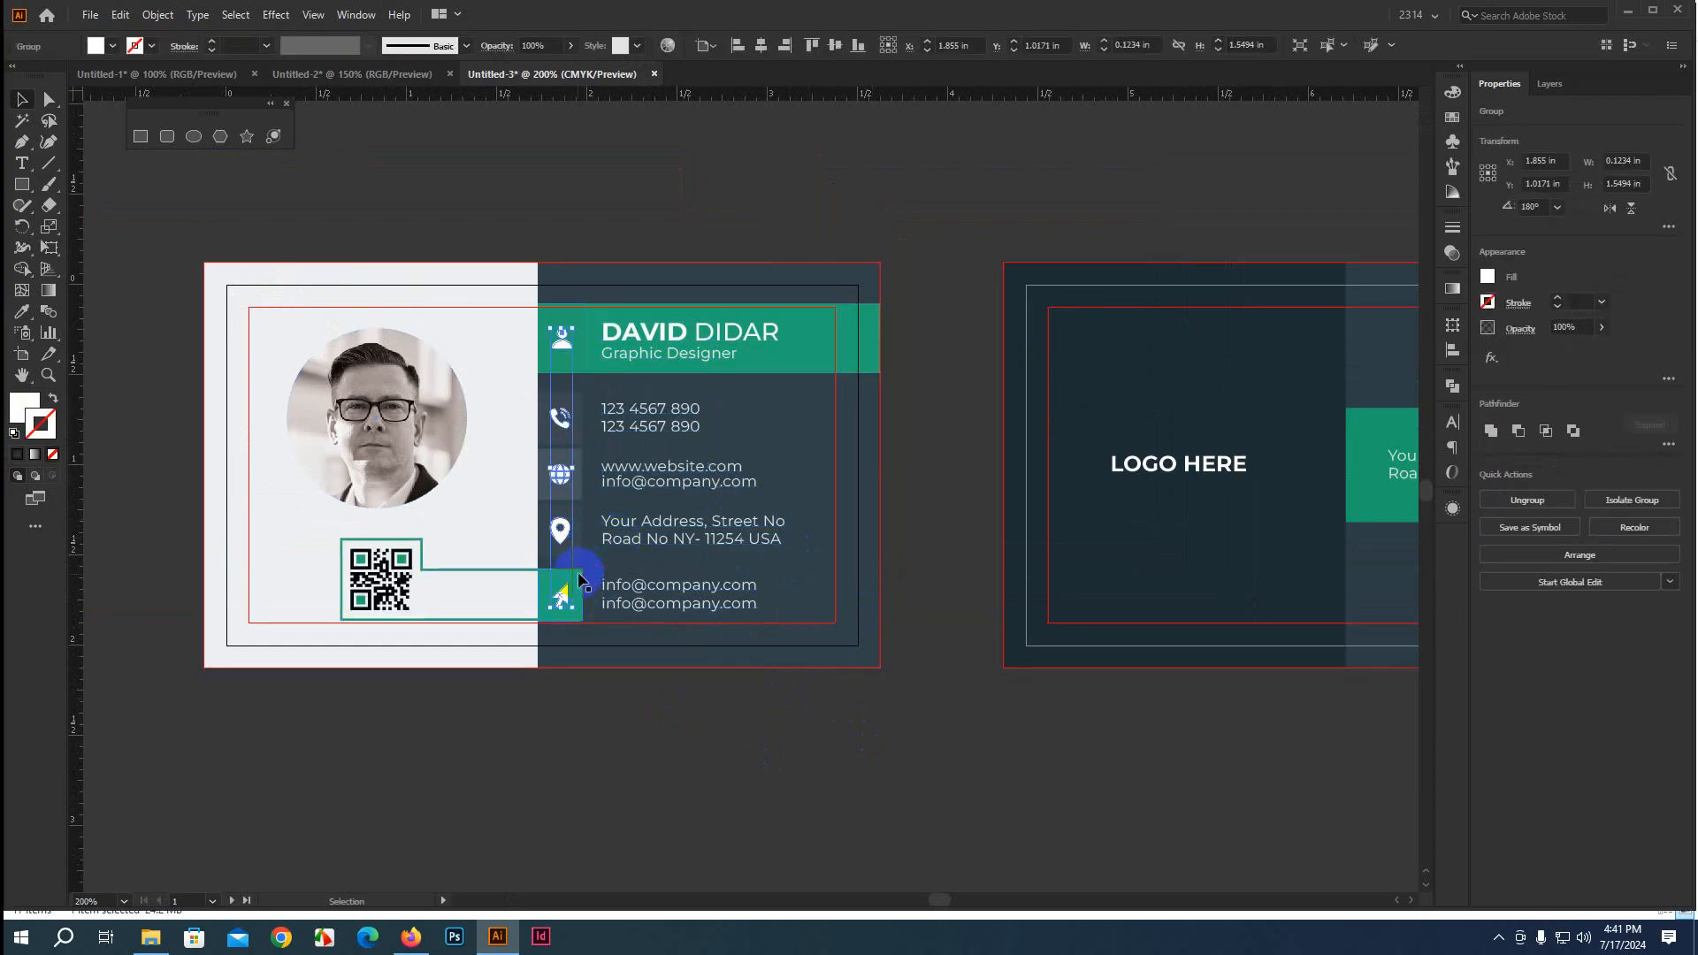
key("a")
key("v")
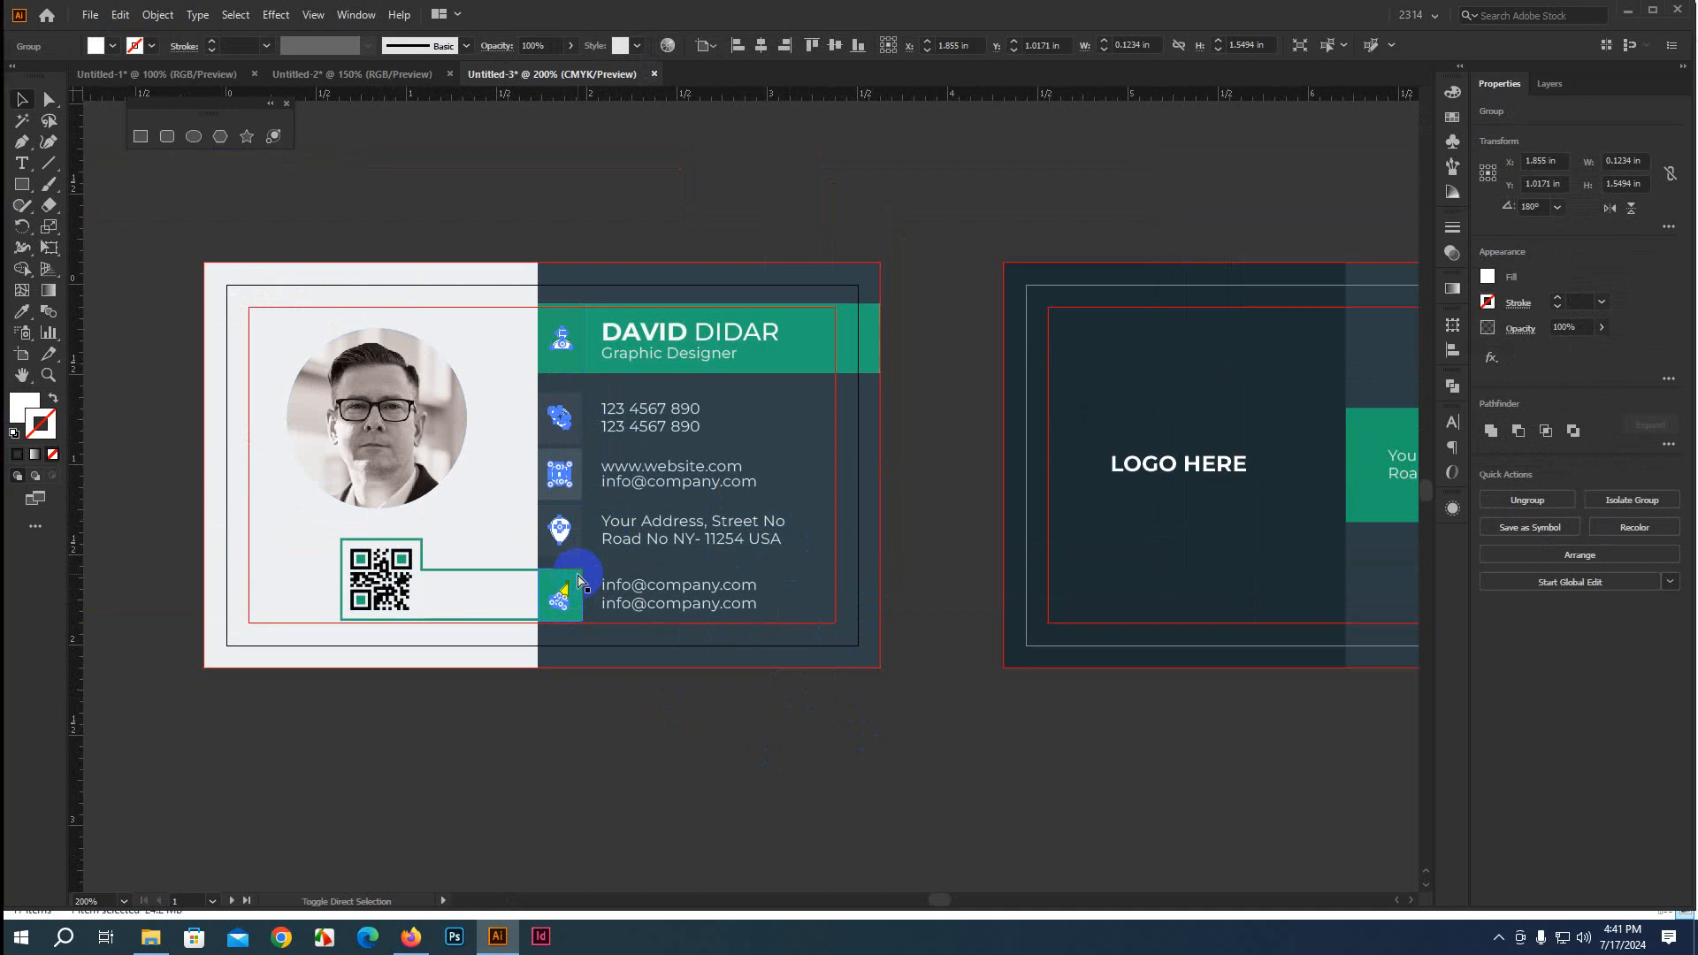
left_click(656, 731)
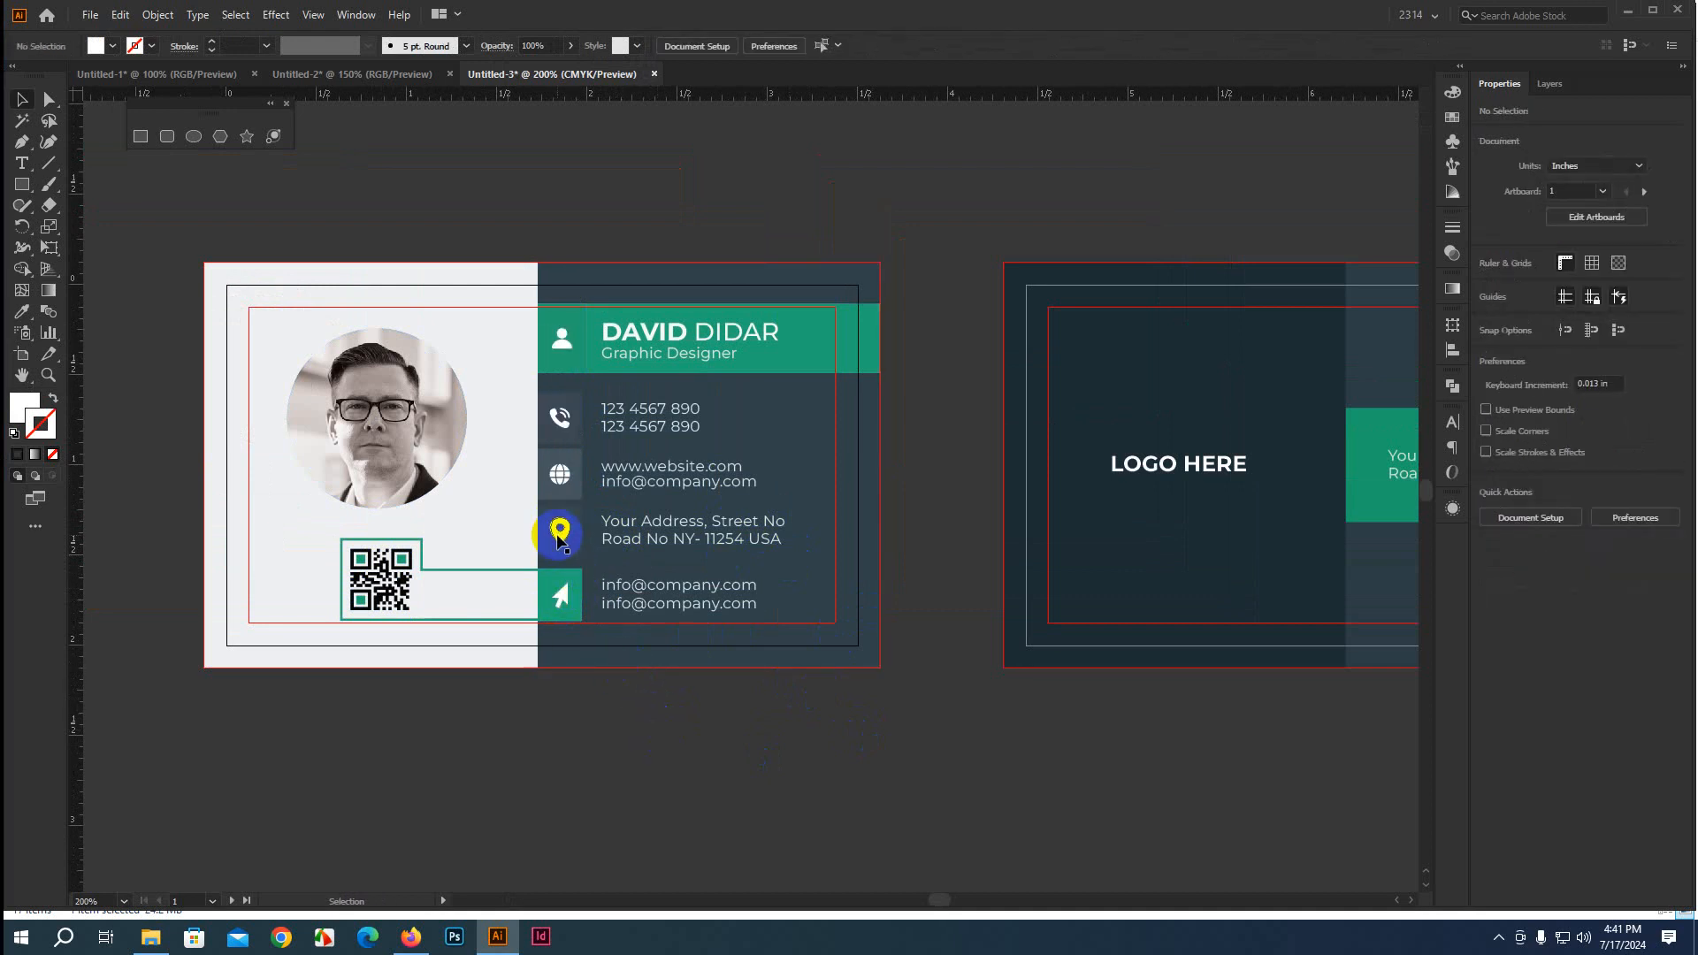
Try to copy the front card's contact icons and contact text into the Untitled-2 document
left_click(561, 532)
left_click(557, 482, "shift")
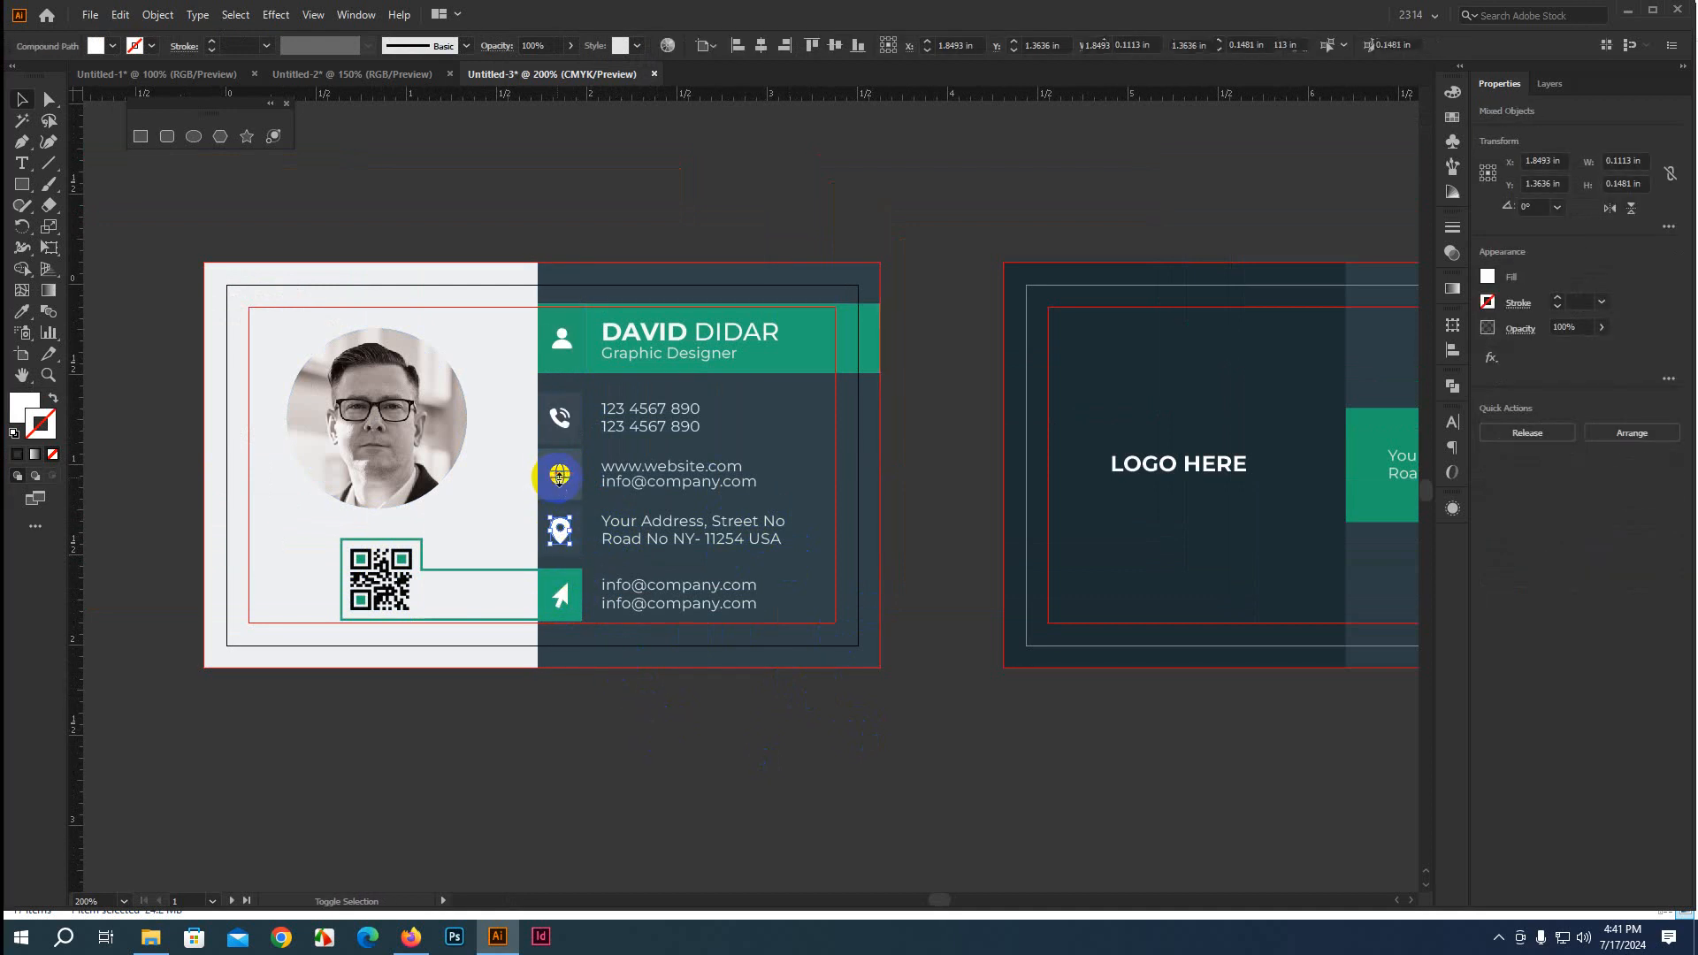
left_click(560, 417, "shift")
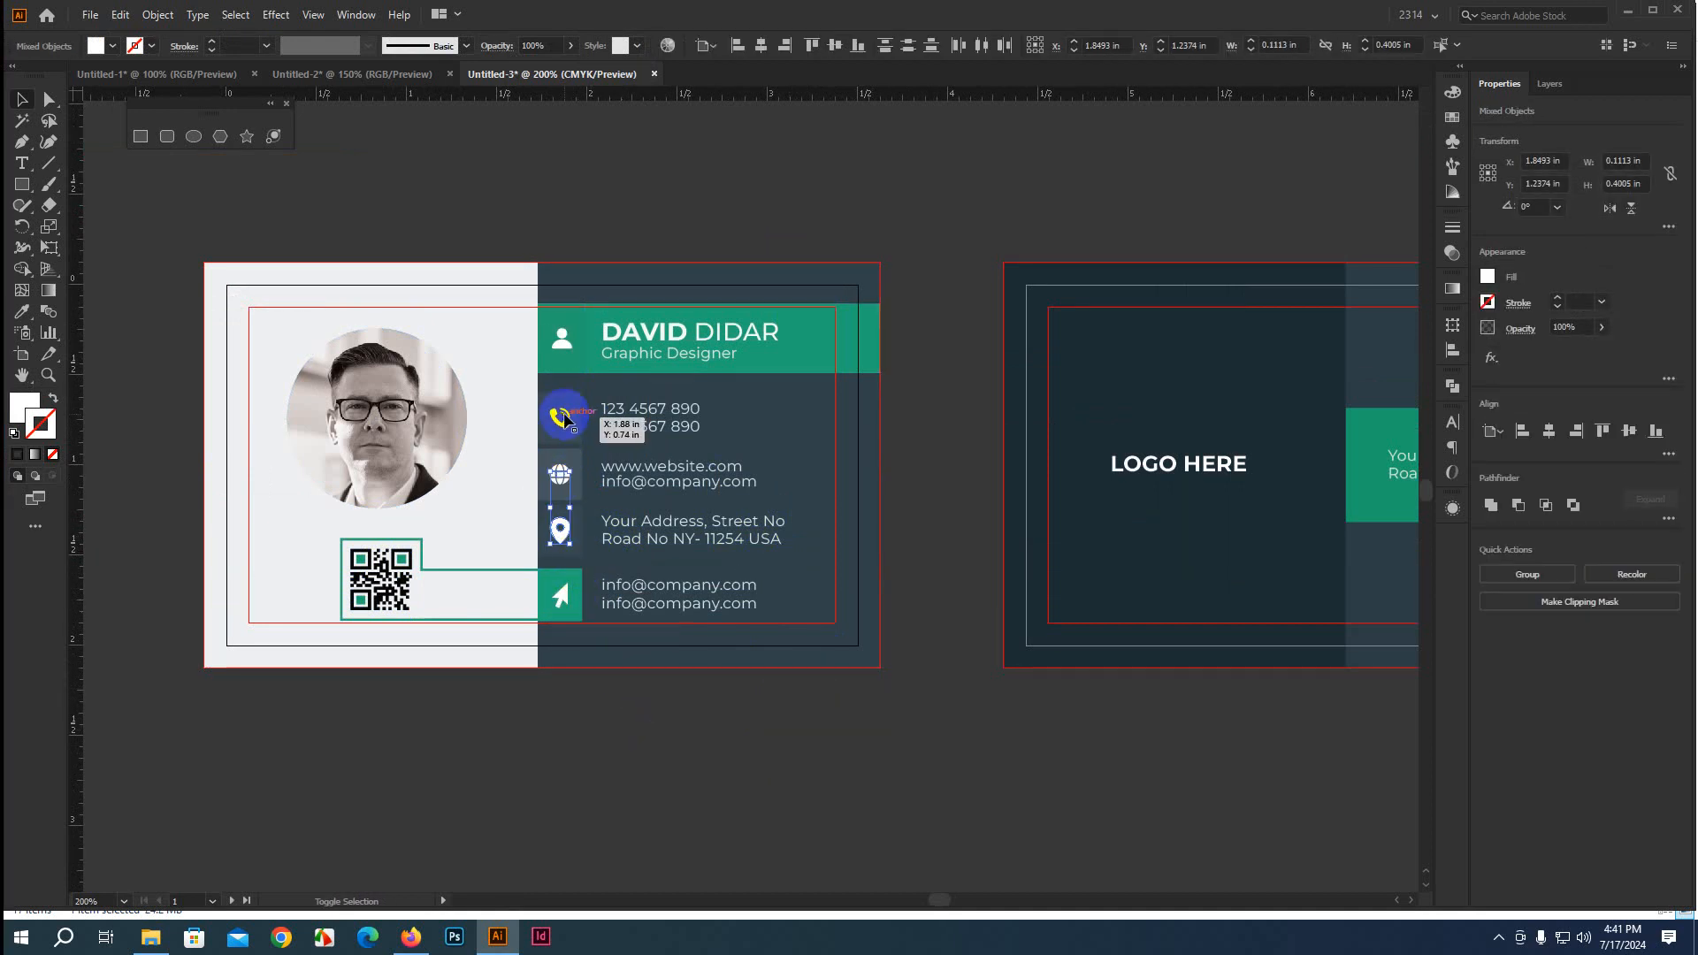
left_click(652, 429, "shift")
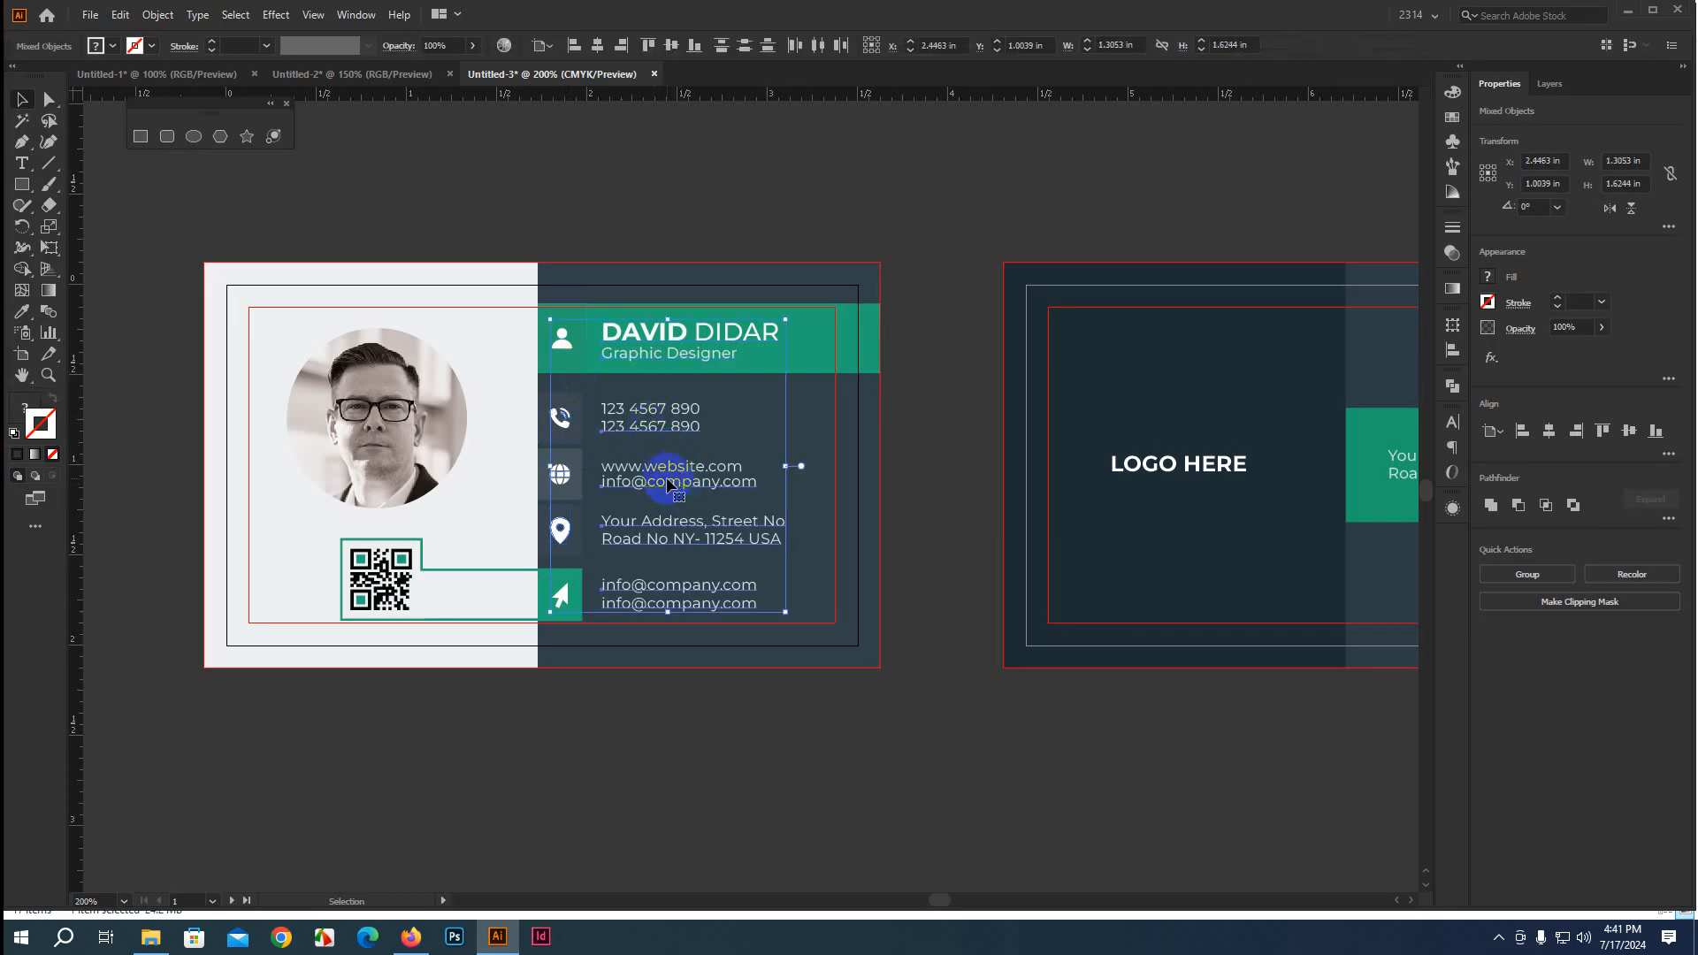
left_click_drag(665, 425, 278, 459)
left_click_drag(358, 683, 743, 766)
left_click(666, 731)
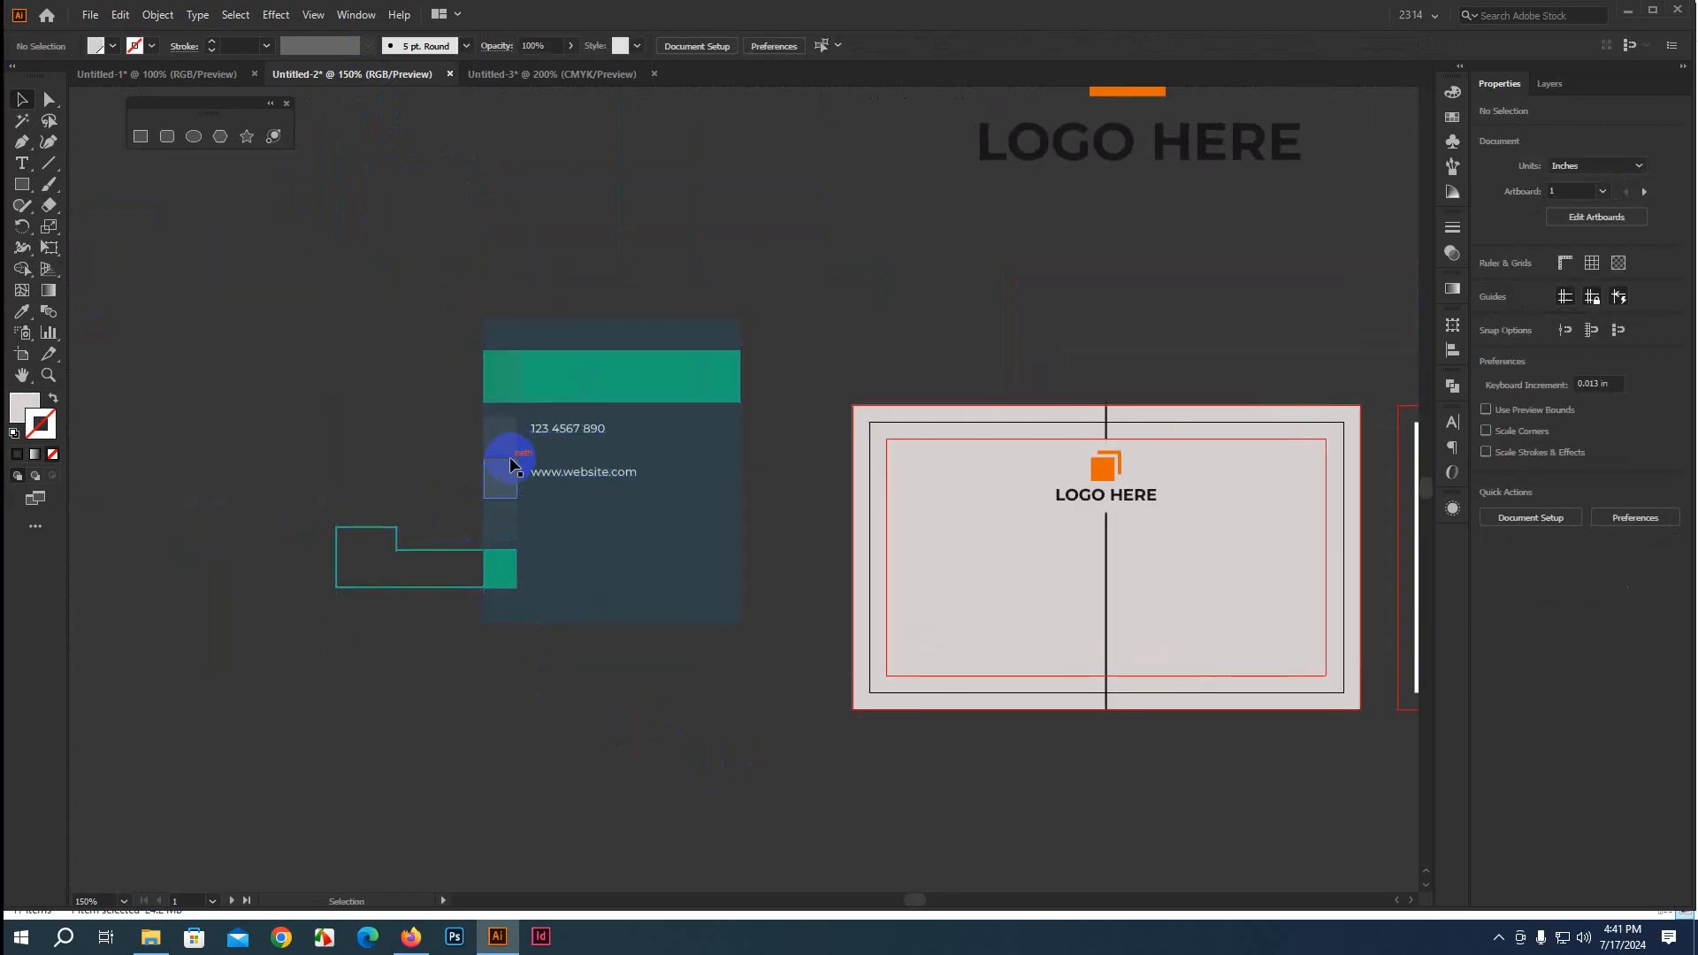
Ungroup the pasted group of card shapes and text in Untitled-2
left_click(362, 485)
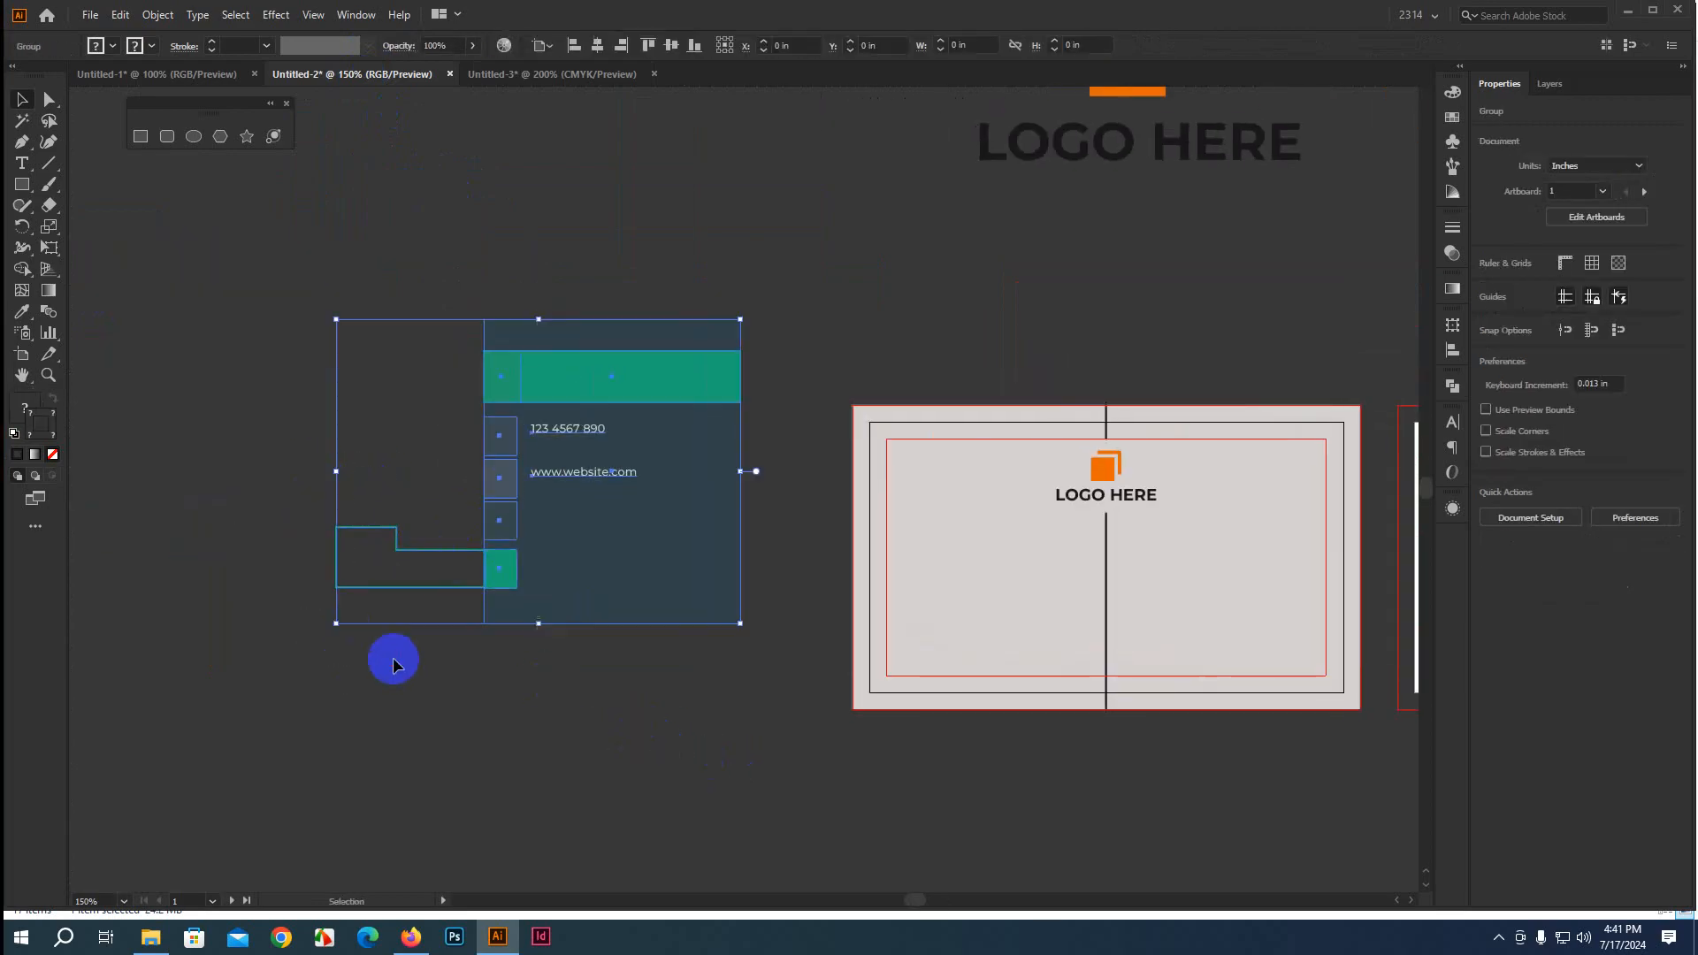
right_click(465, 610)
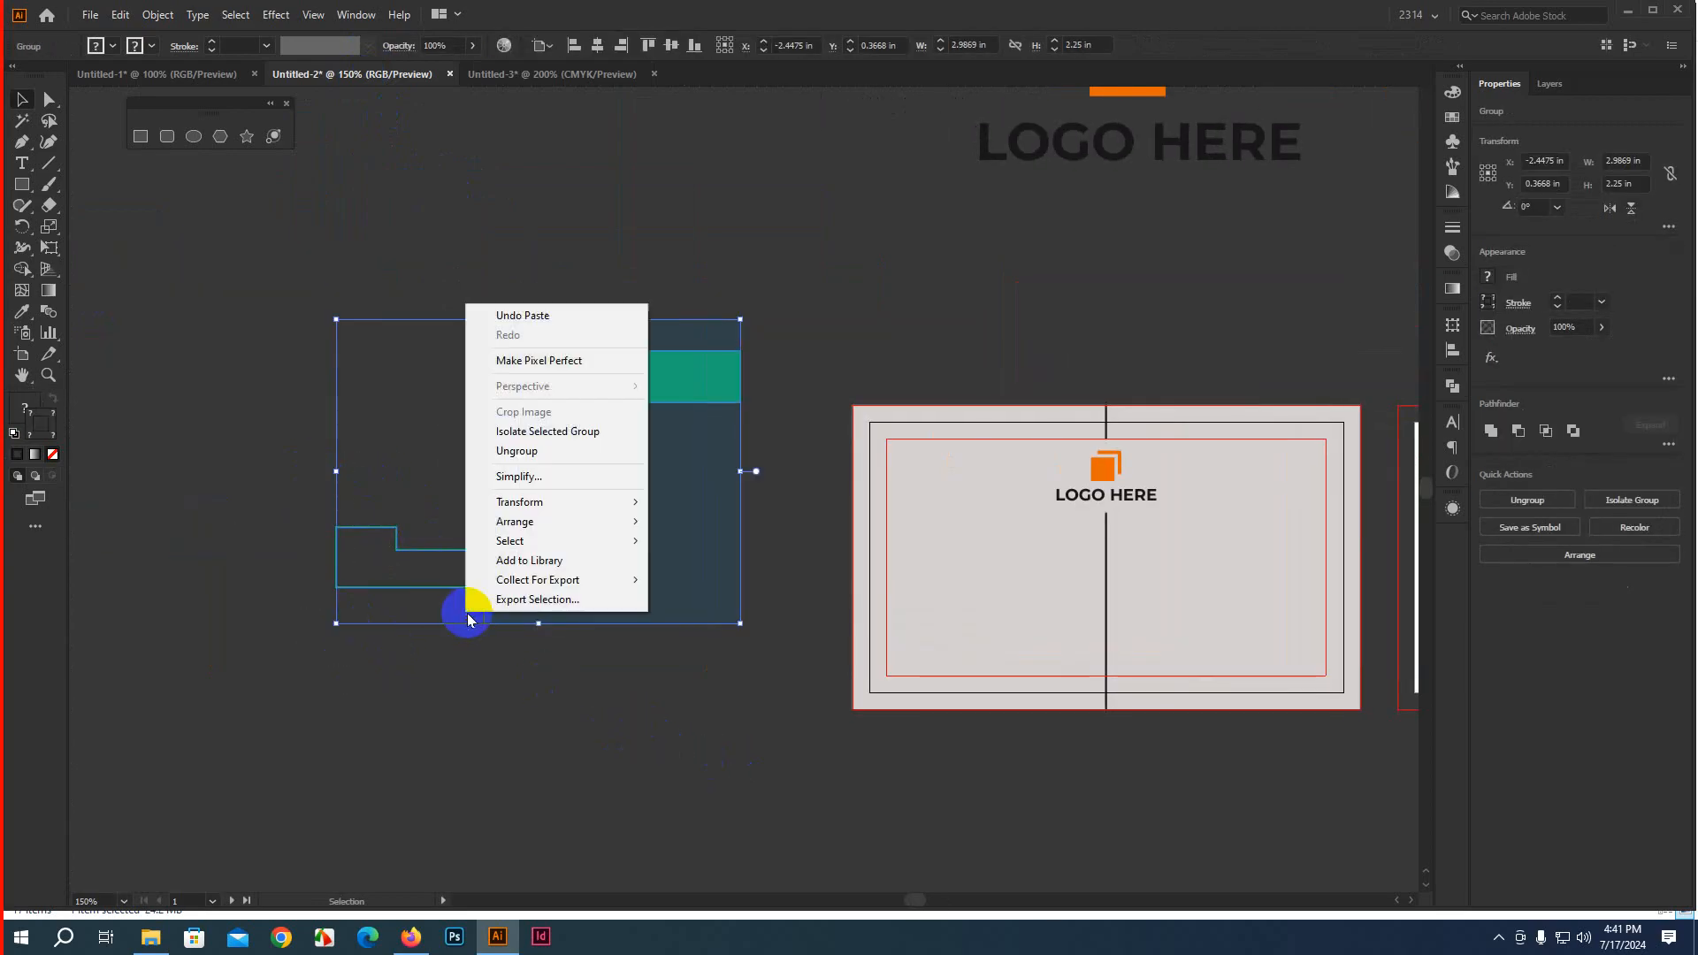
left_click(513, 452)
left_click(511, 762)
Delete the pasted green outline, dark background rectangle, green bar and column of small squares, leaving only the text
left_click_drag(312, 530, 456, 668)
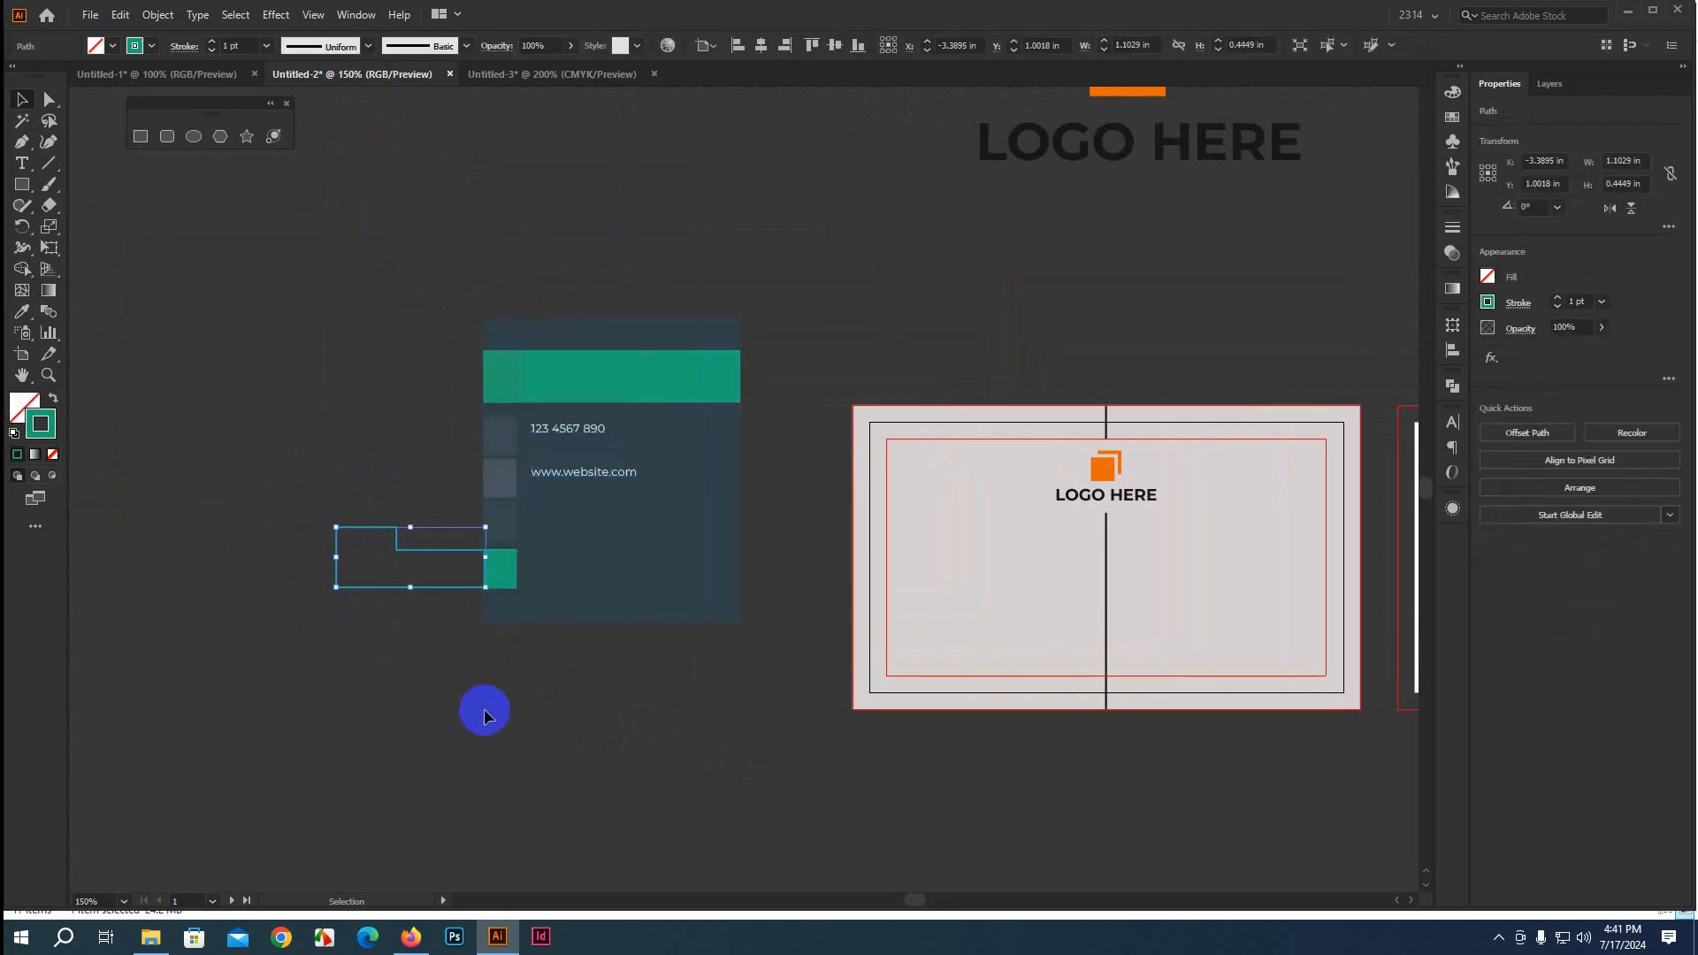
key("Delete")
left_click(675, 561)
key("Delete")
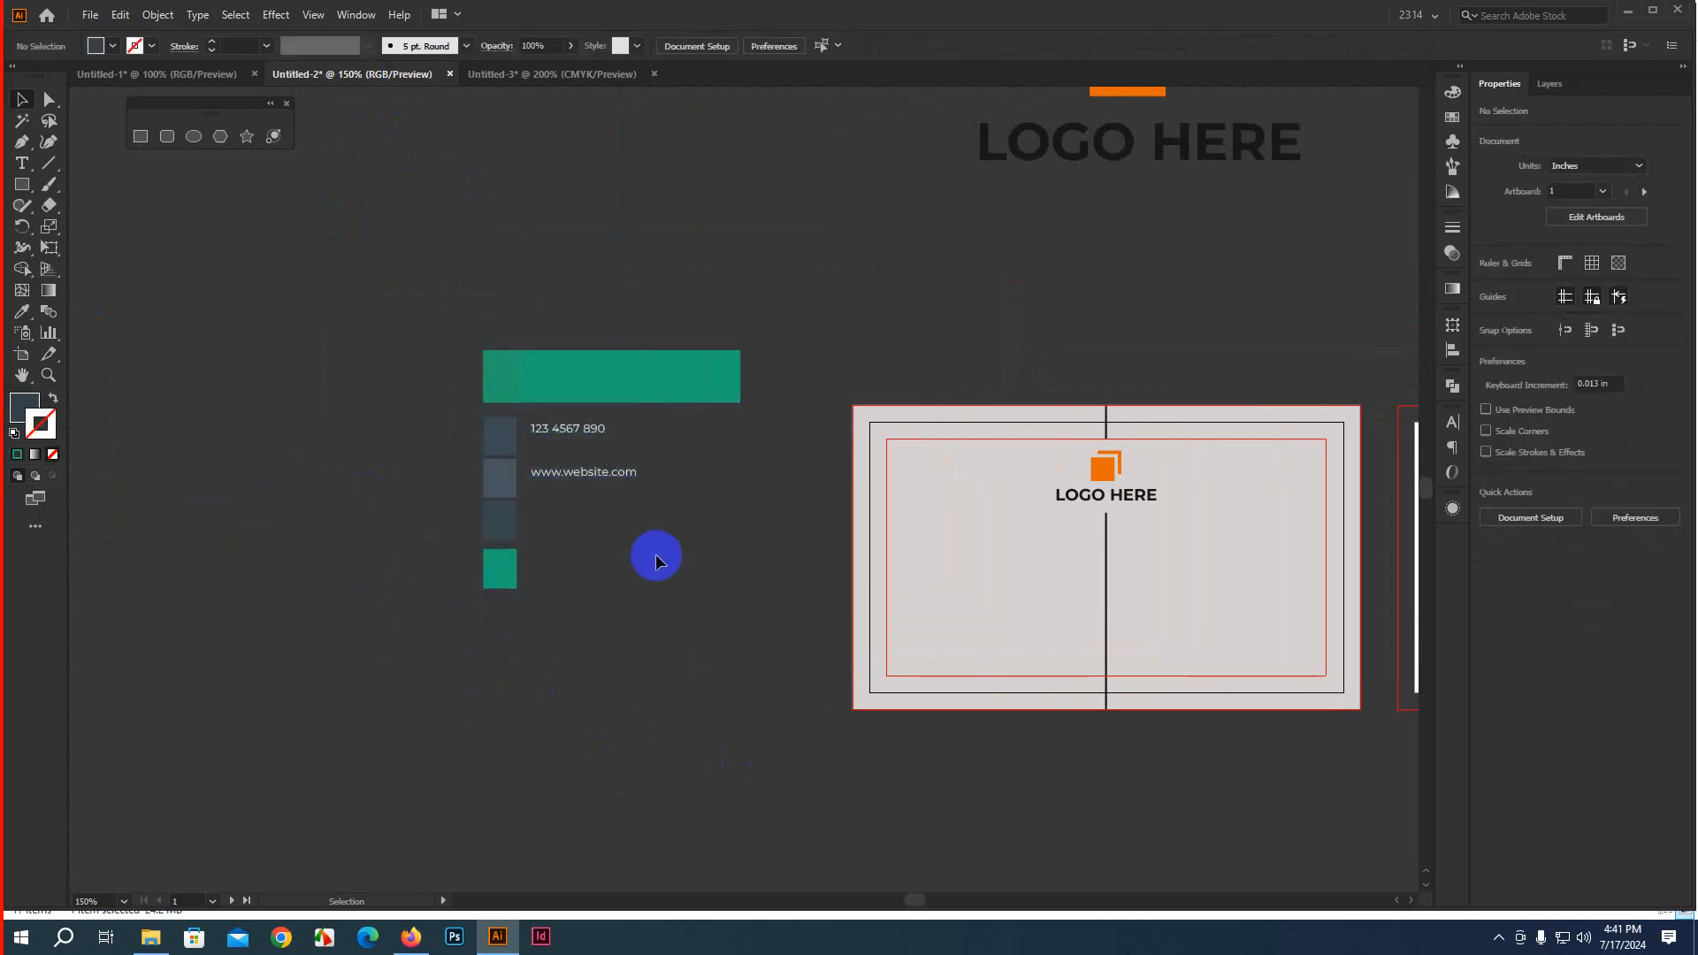
left_click(688, 402)
key("Delete")
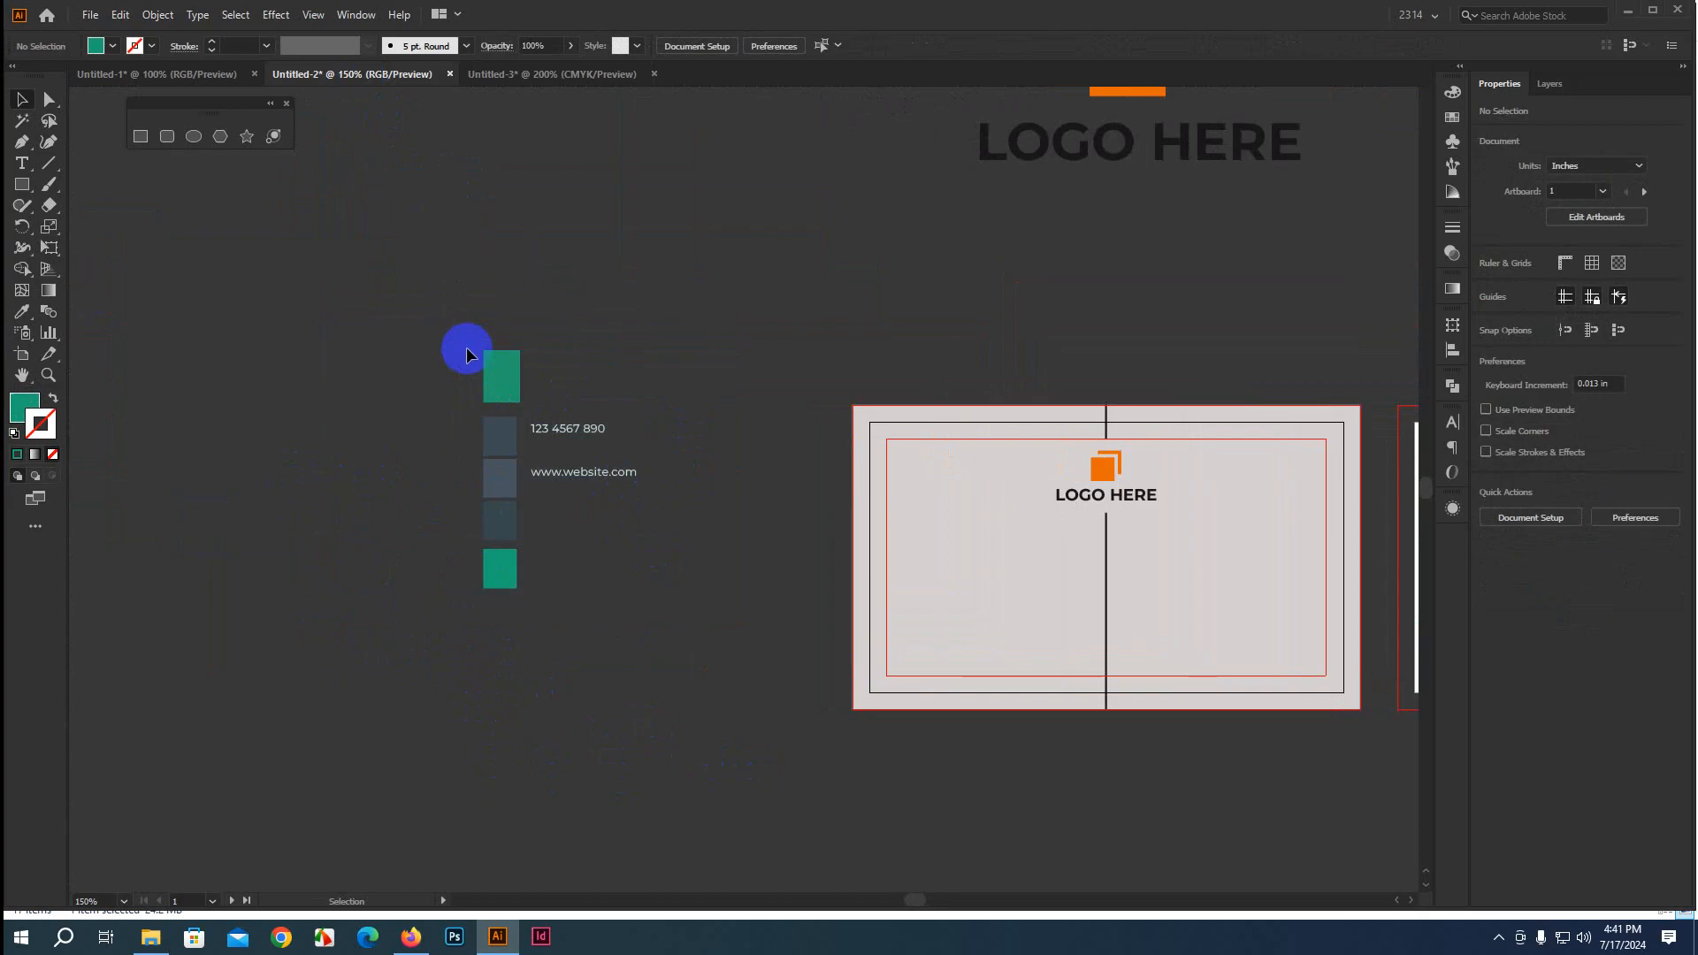
left_click_drag(465, 346, 516, 616)
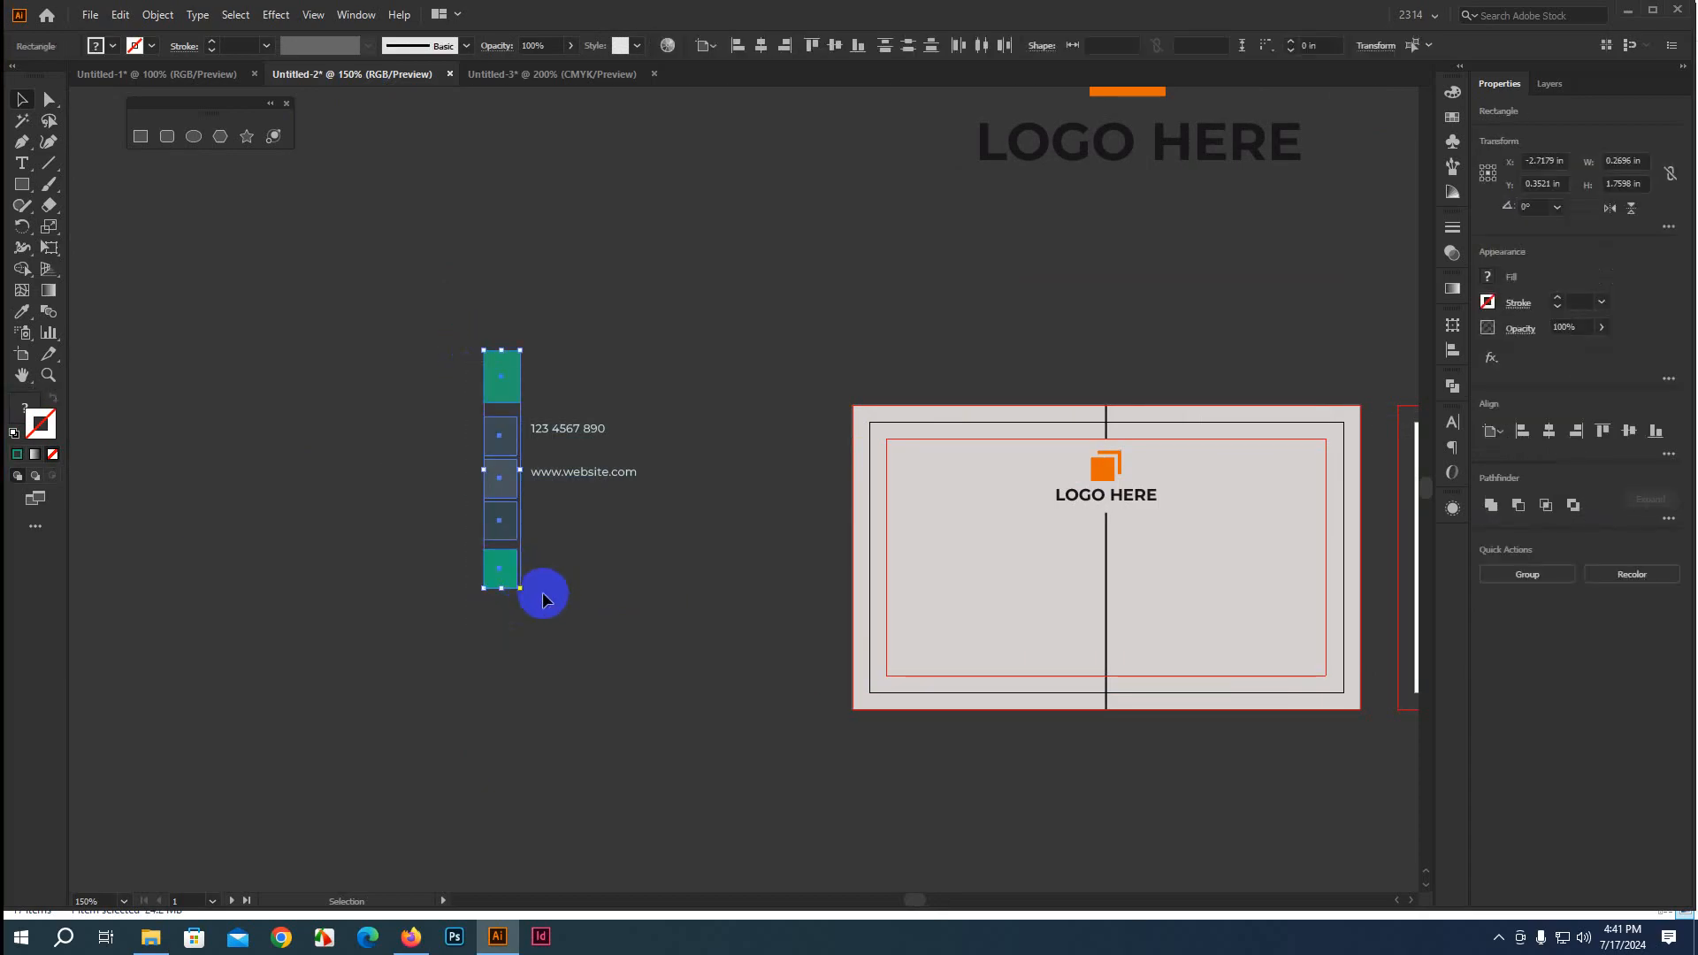
key("Delete")
Switch to Untitled-3 and ungroup the front card's group of background shapes and text
left_click(523, 74)
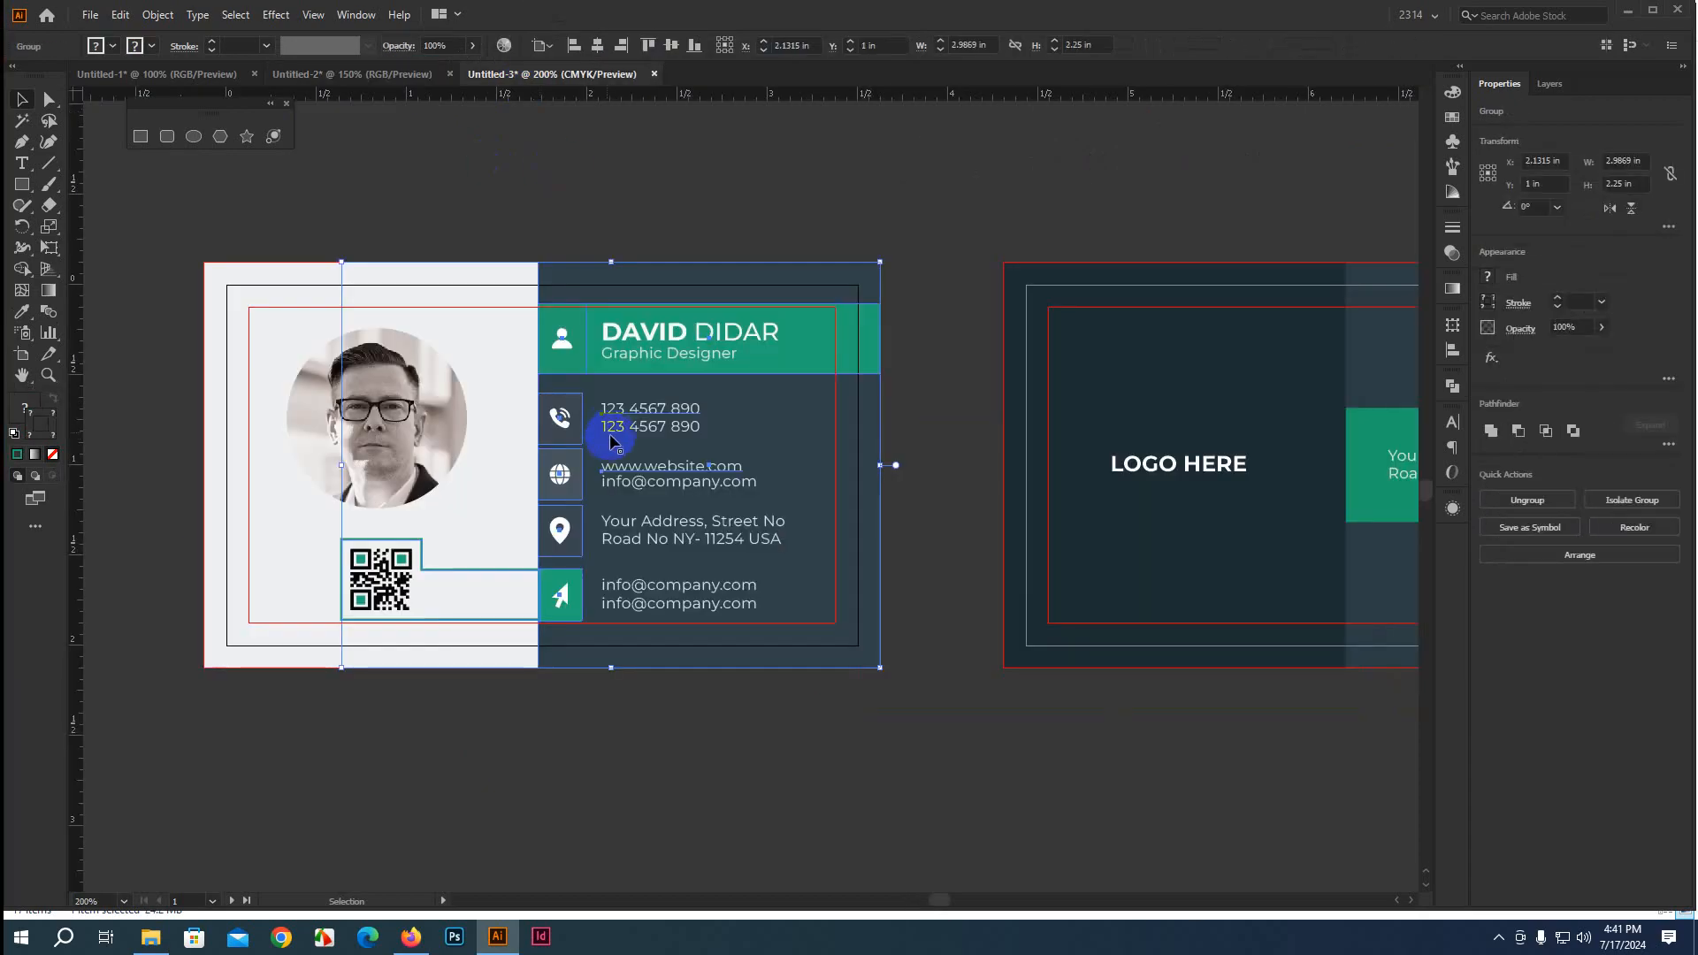
left_click(910, 431)
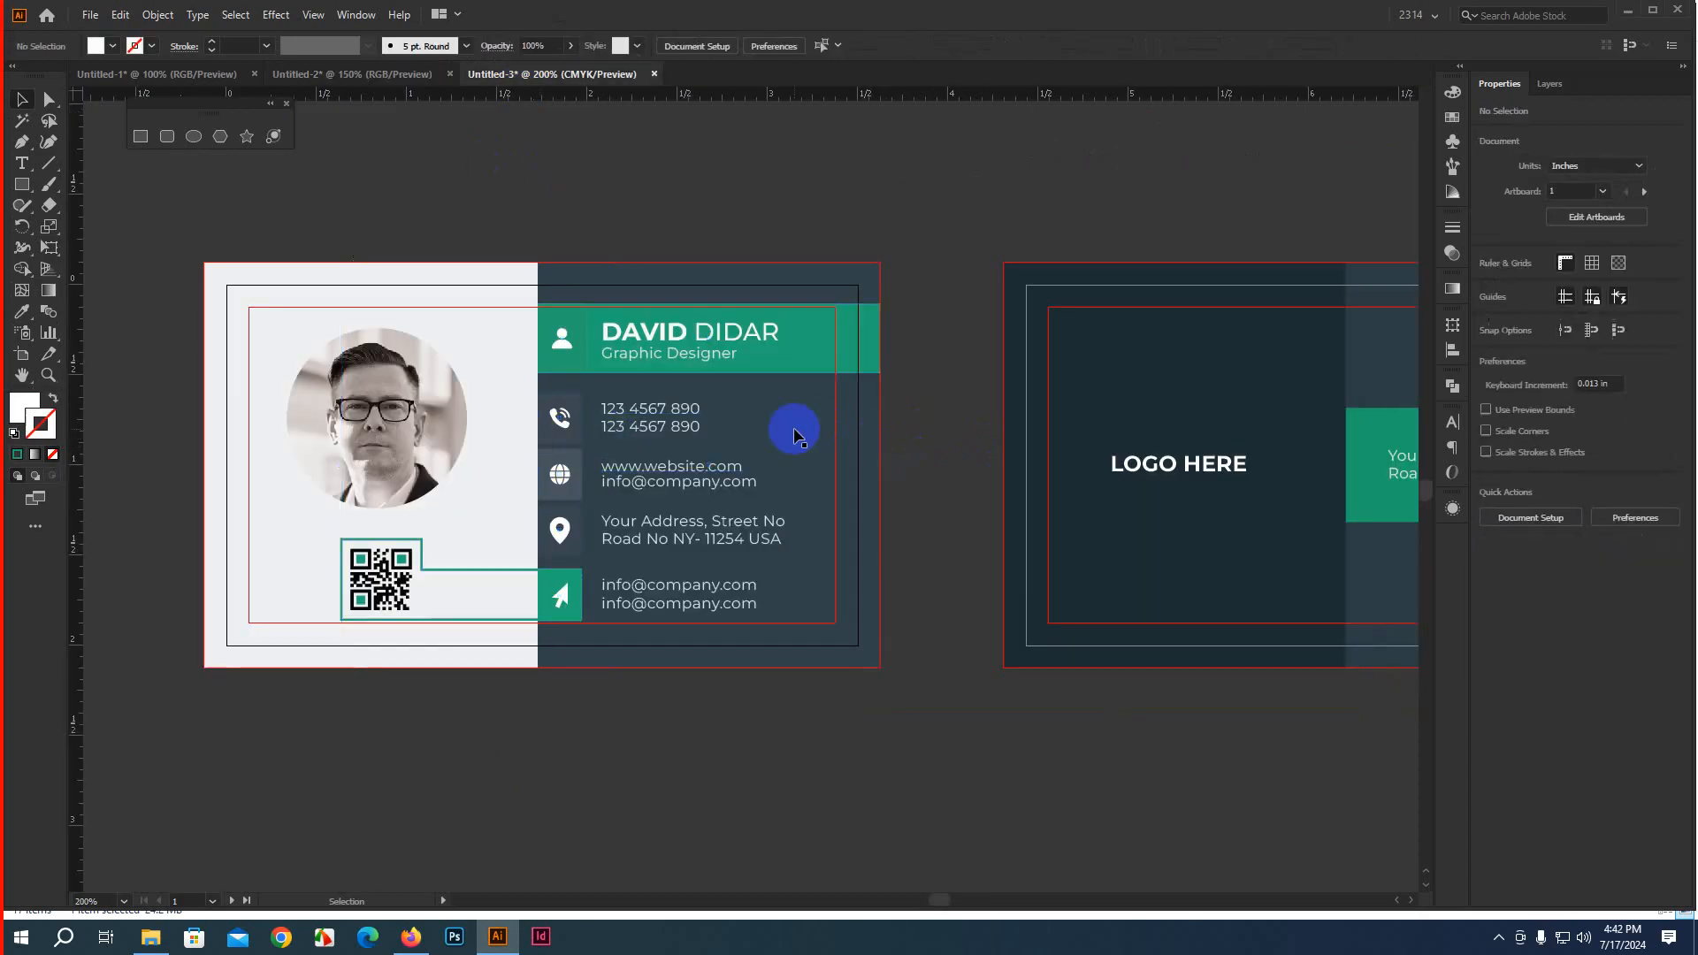
left_click(668, 415)
right_click(668, 415)
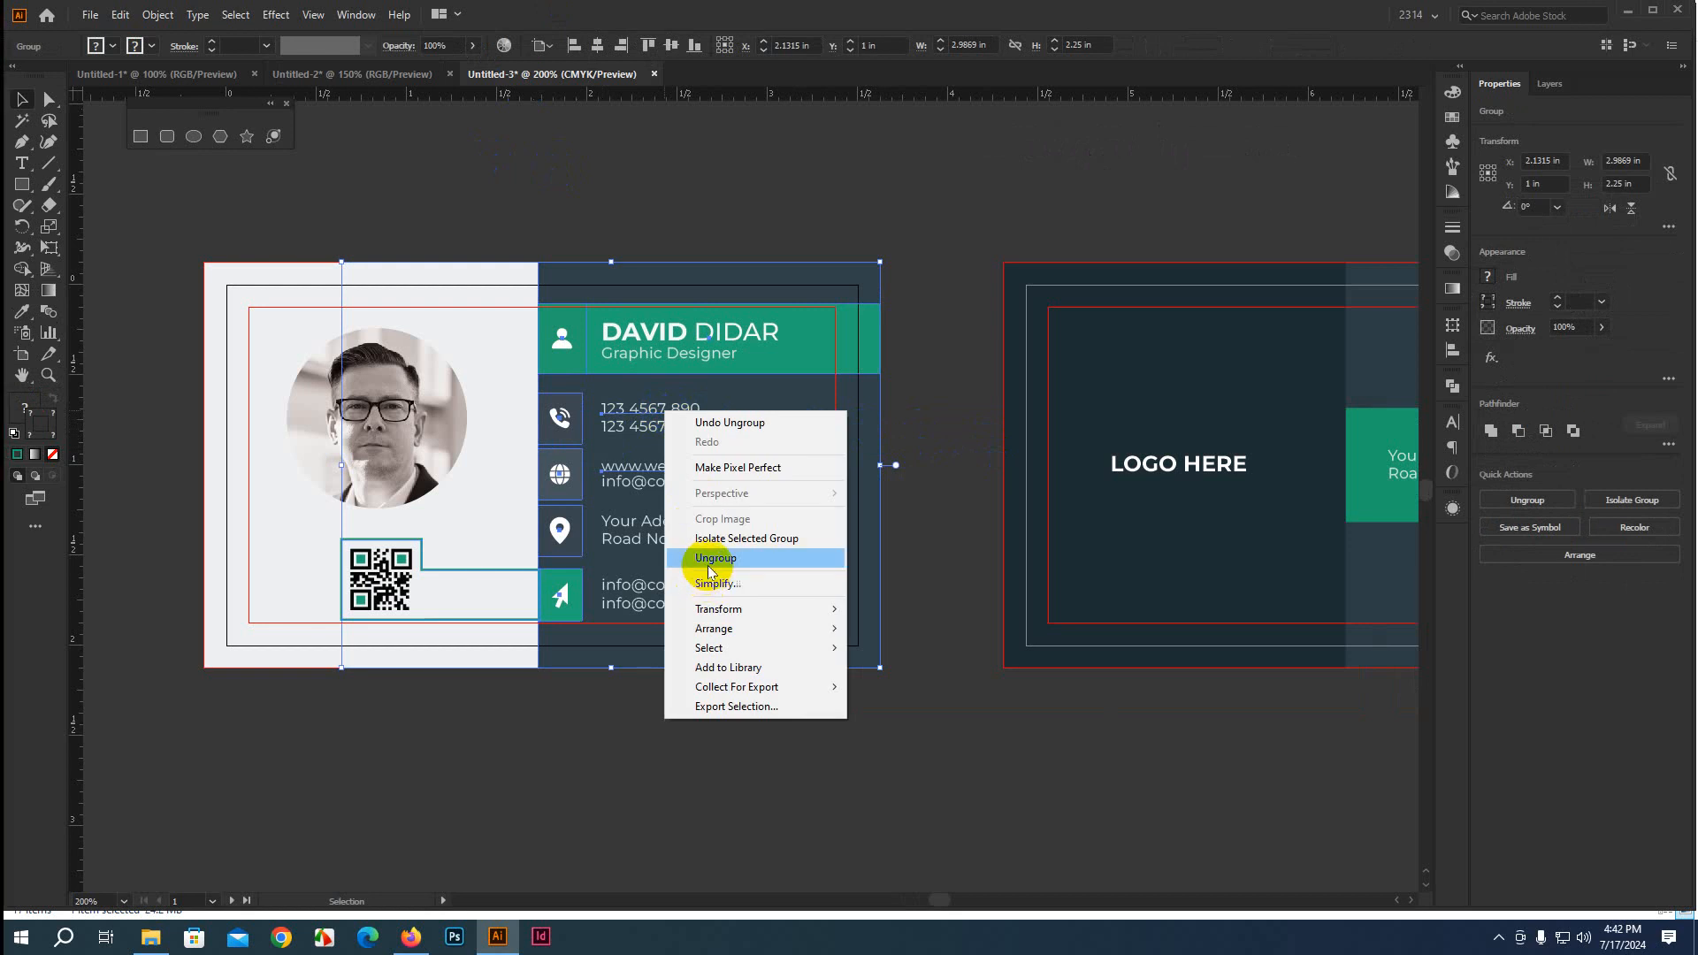
left_click(707, 559)
left_click(936, 525)
Copy the front card's text group with its contact icons into Untitled-2, placing them on the empty canvas beside the artboard
left_click(636, 433)
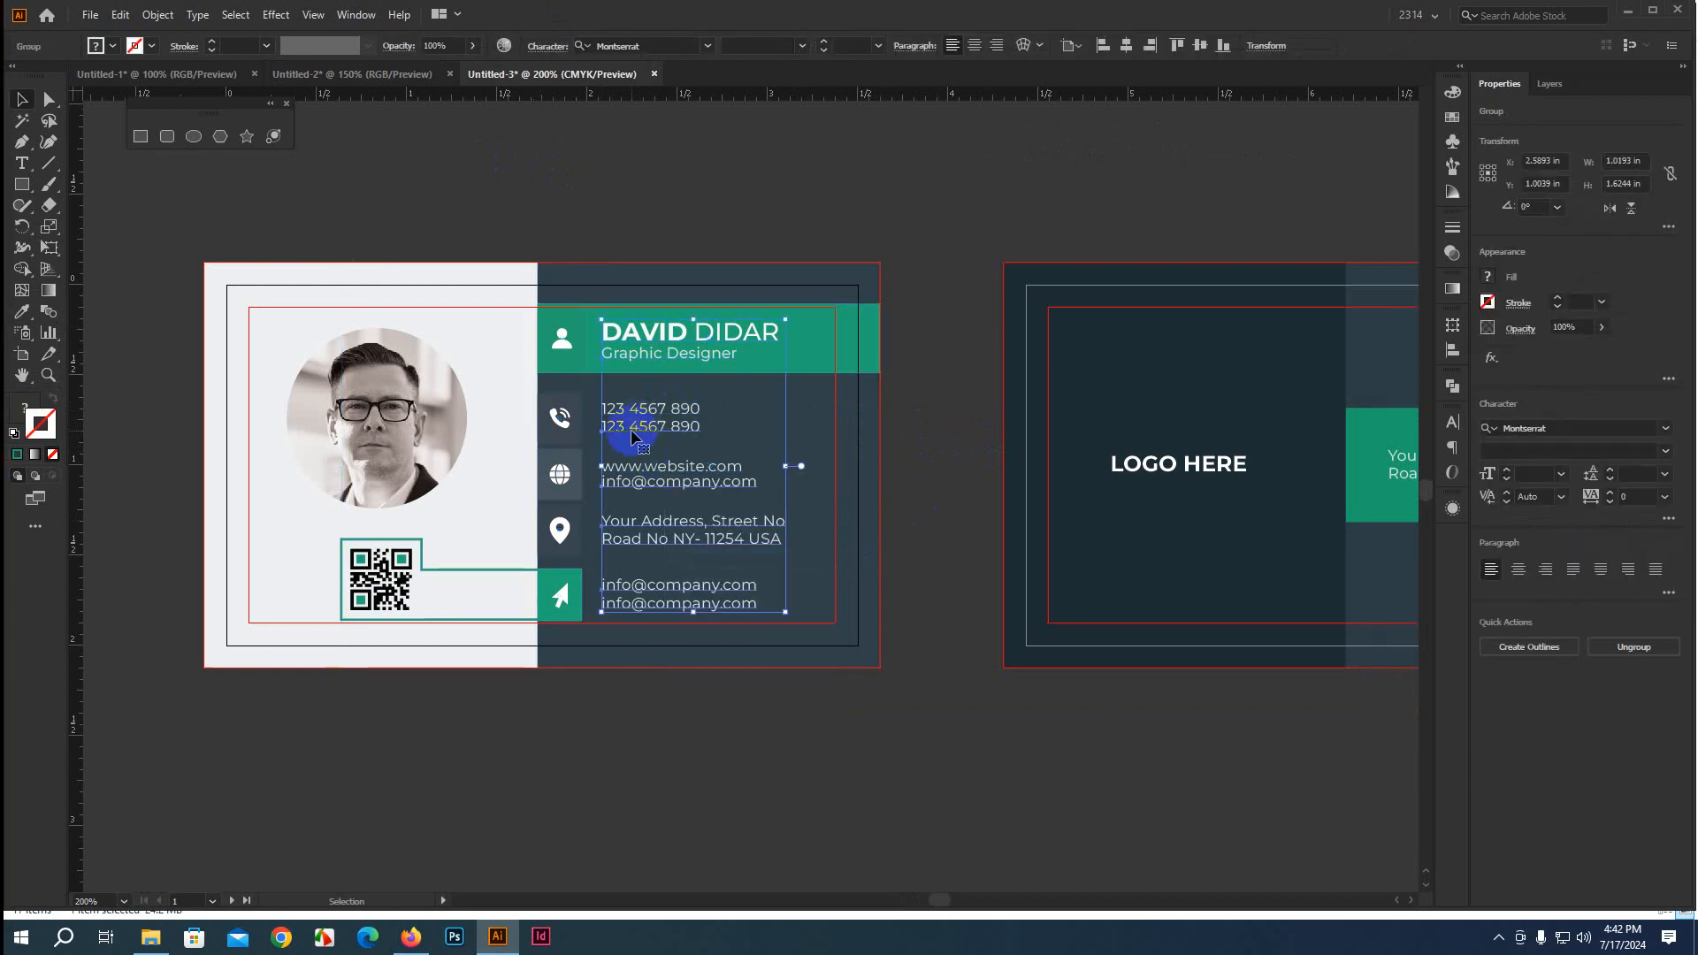
left_click(560, 421, "shift")
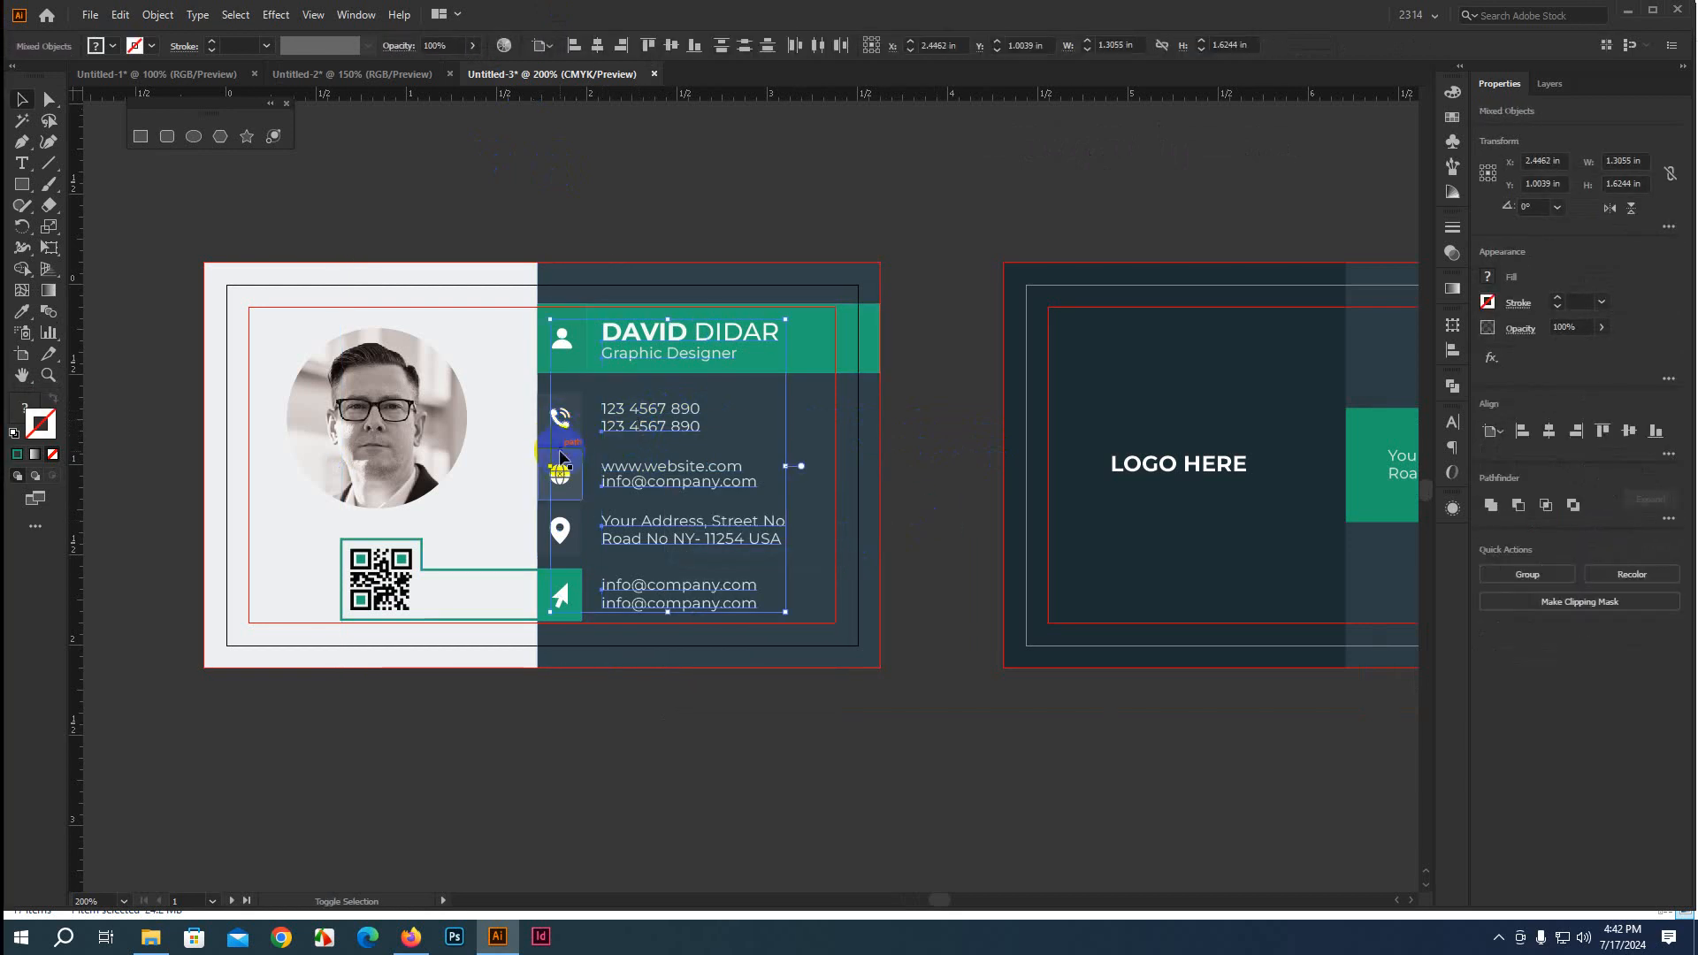
left_click(563, 480, "shift")
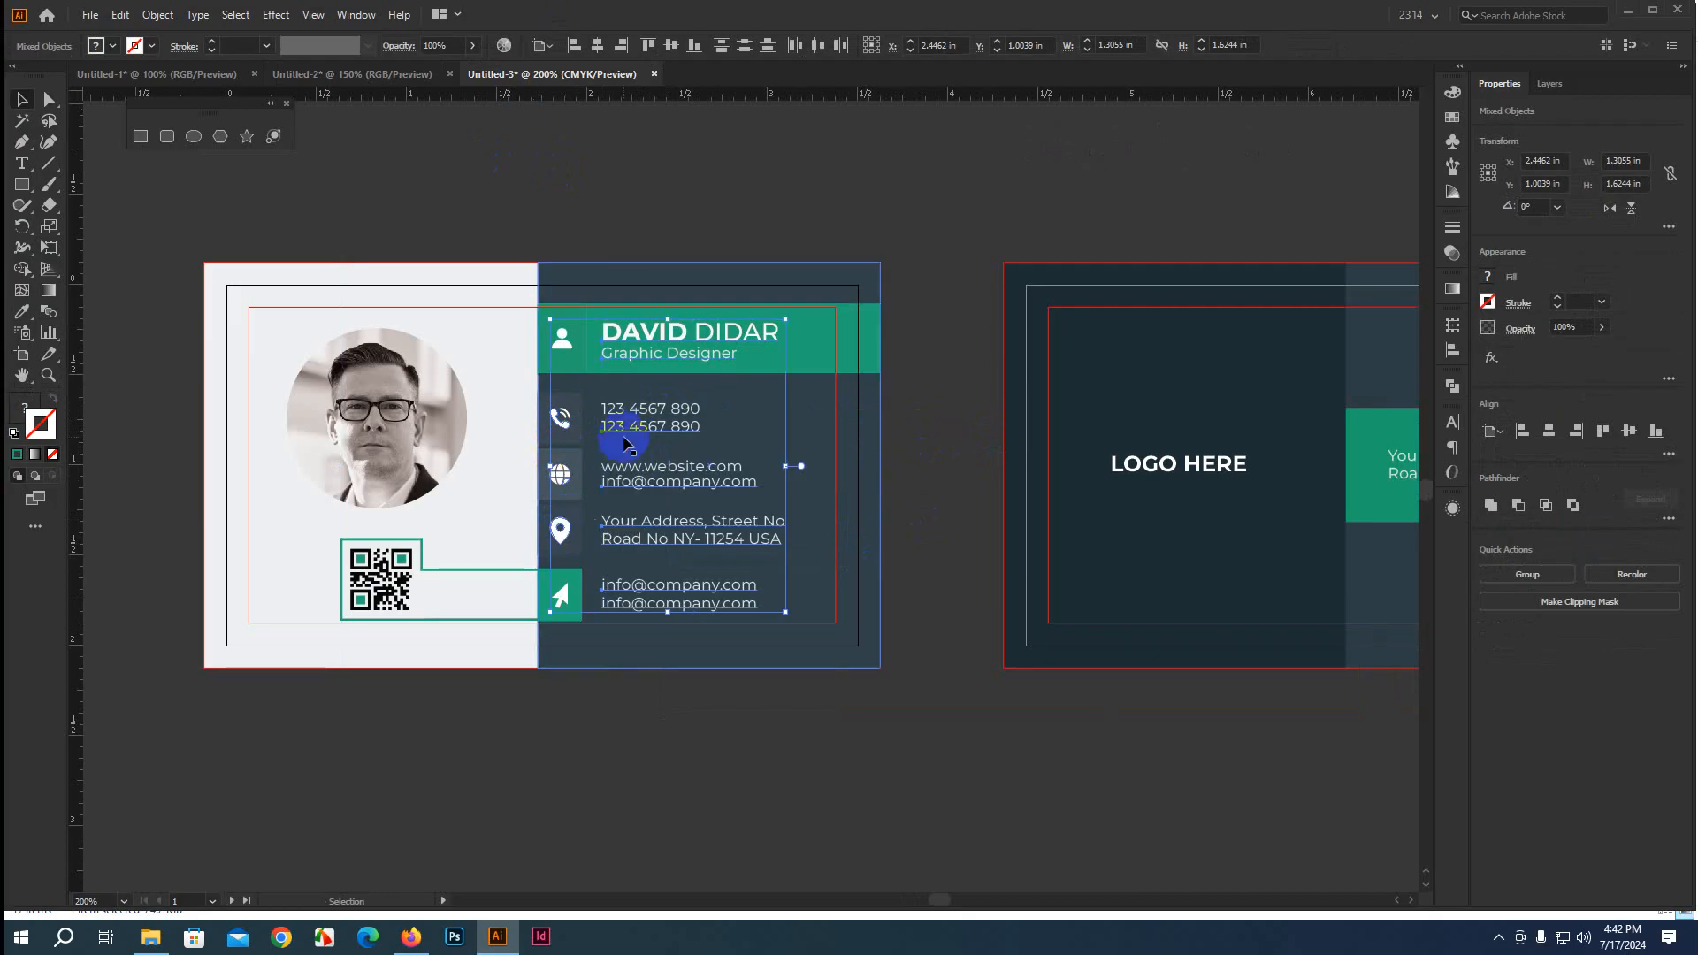
left_click_drag(624, 433, 418, 78)
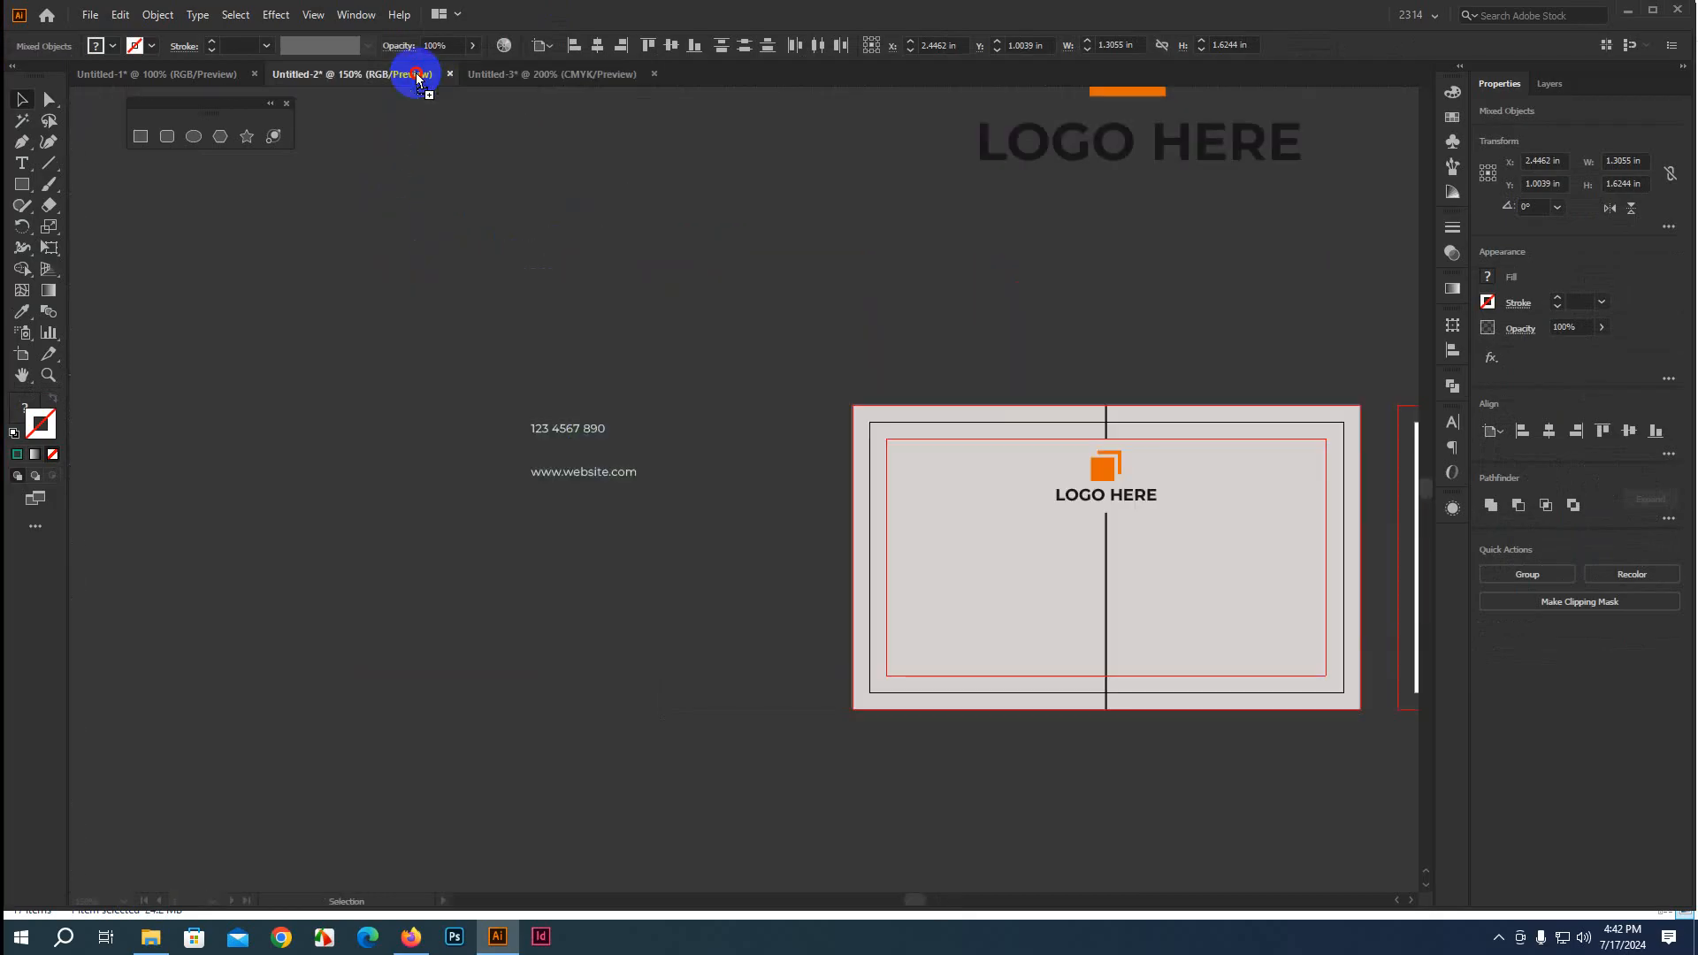
left_click_drag(424, 630, 425, 631)
Delete the leftover phone and website text from the earlier paste and the stray fragment of the globe icon
left_click_drag(466, 379, 663, 531)
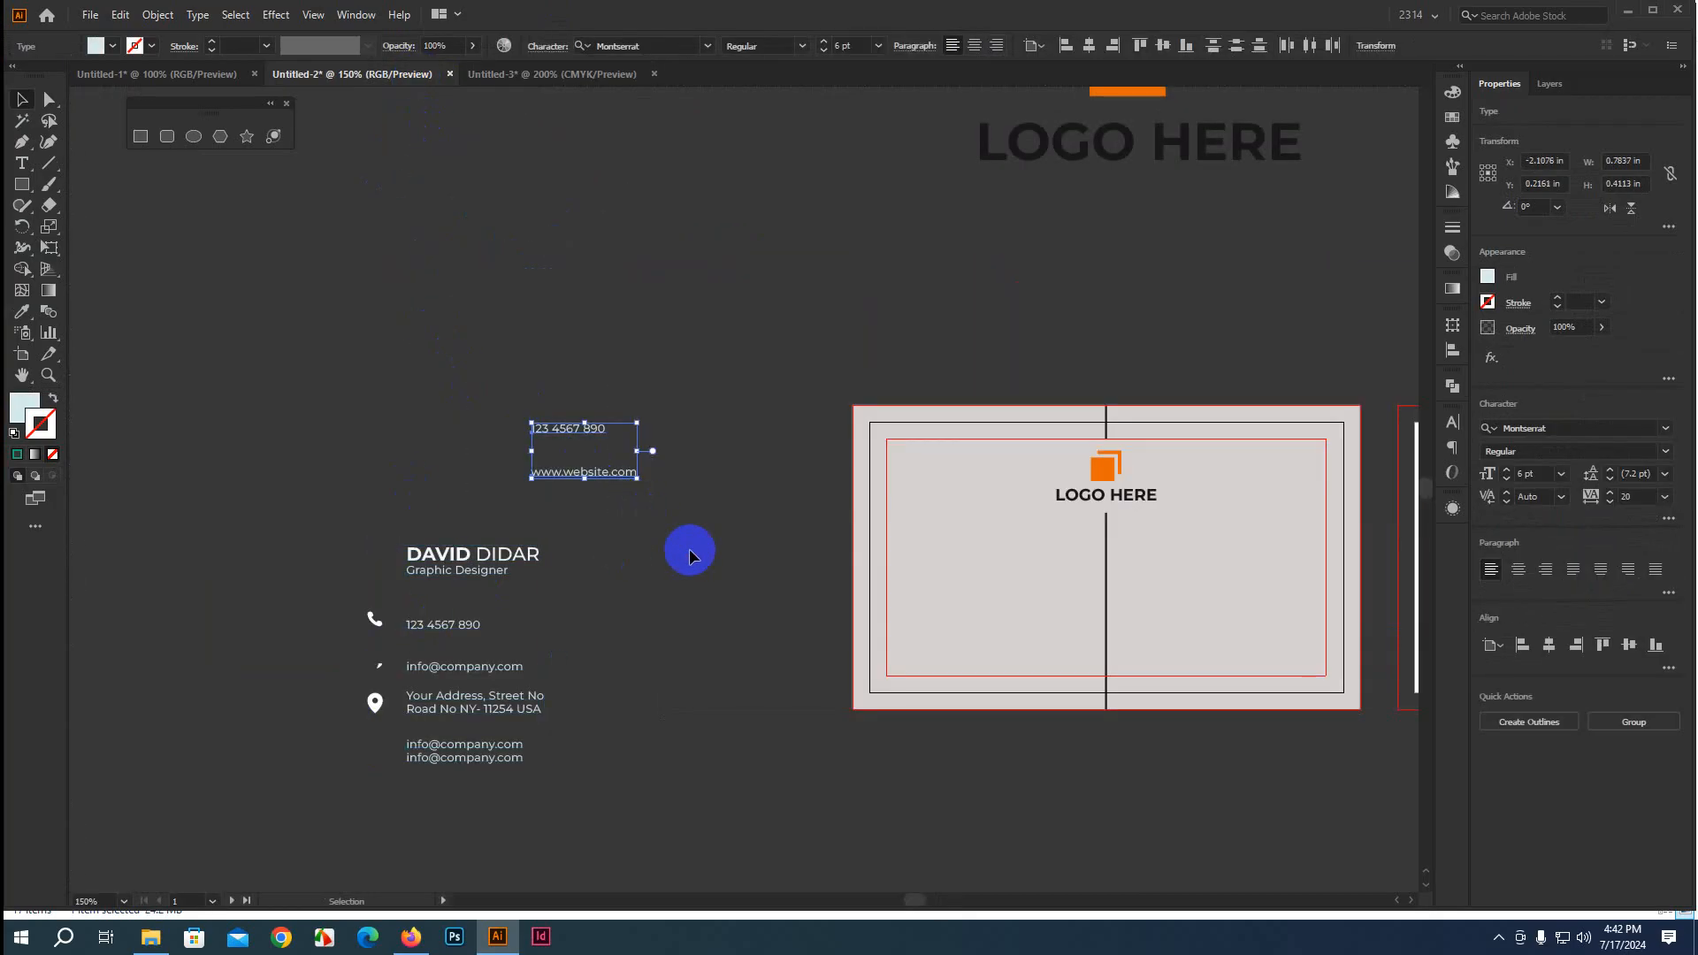
key("Delete")
scroll(610, 598, "down", 2)
left_click_drag(634, 646, 606, 591)
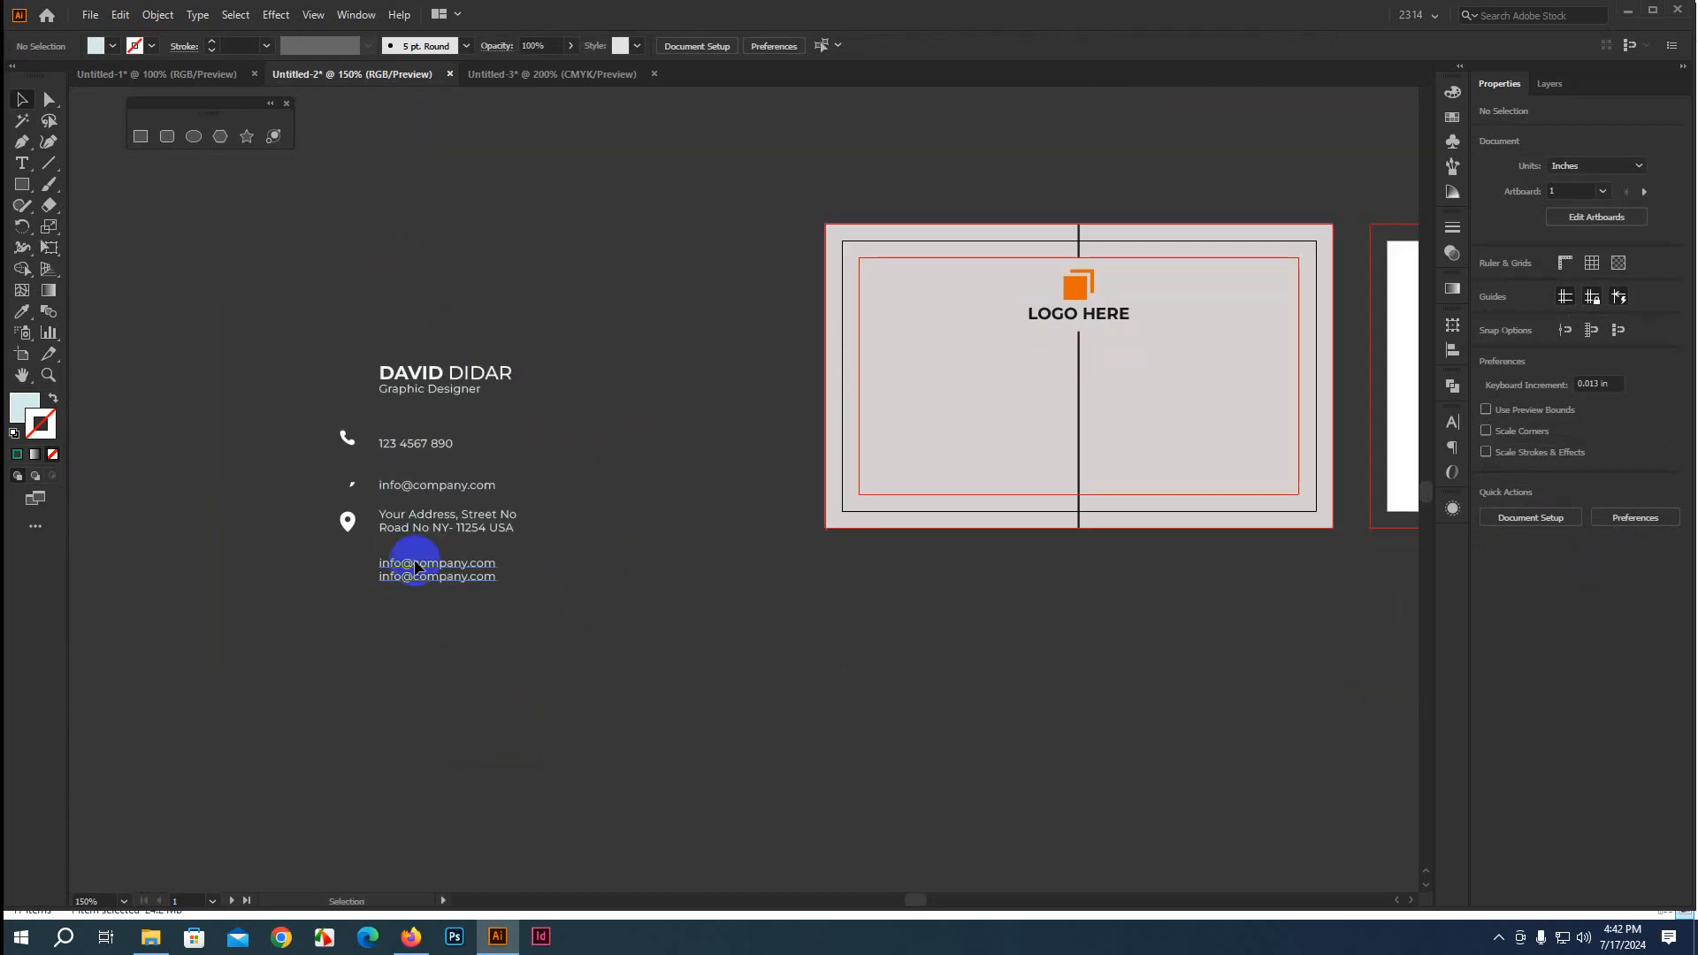
left_click(354, 491)
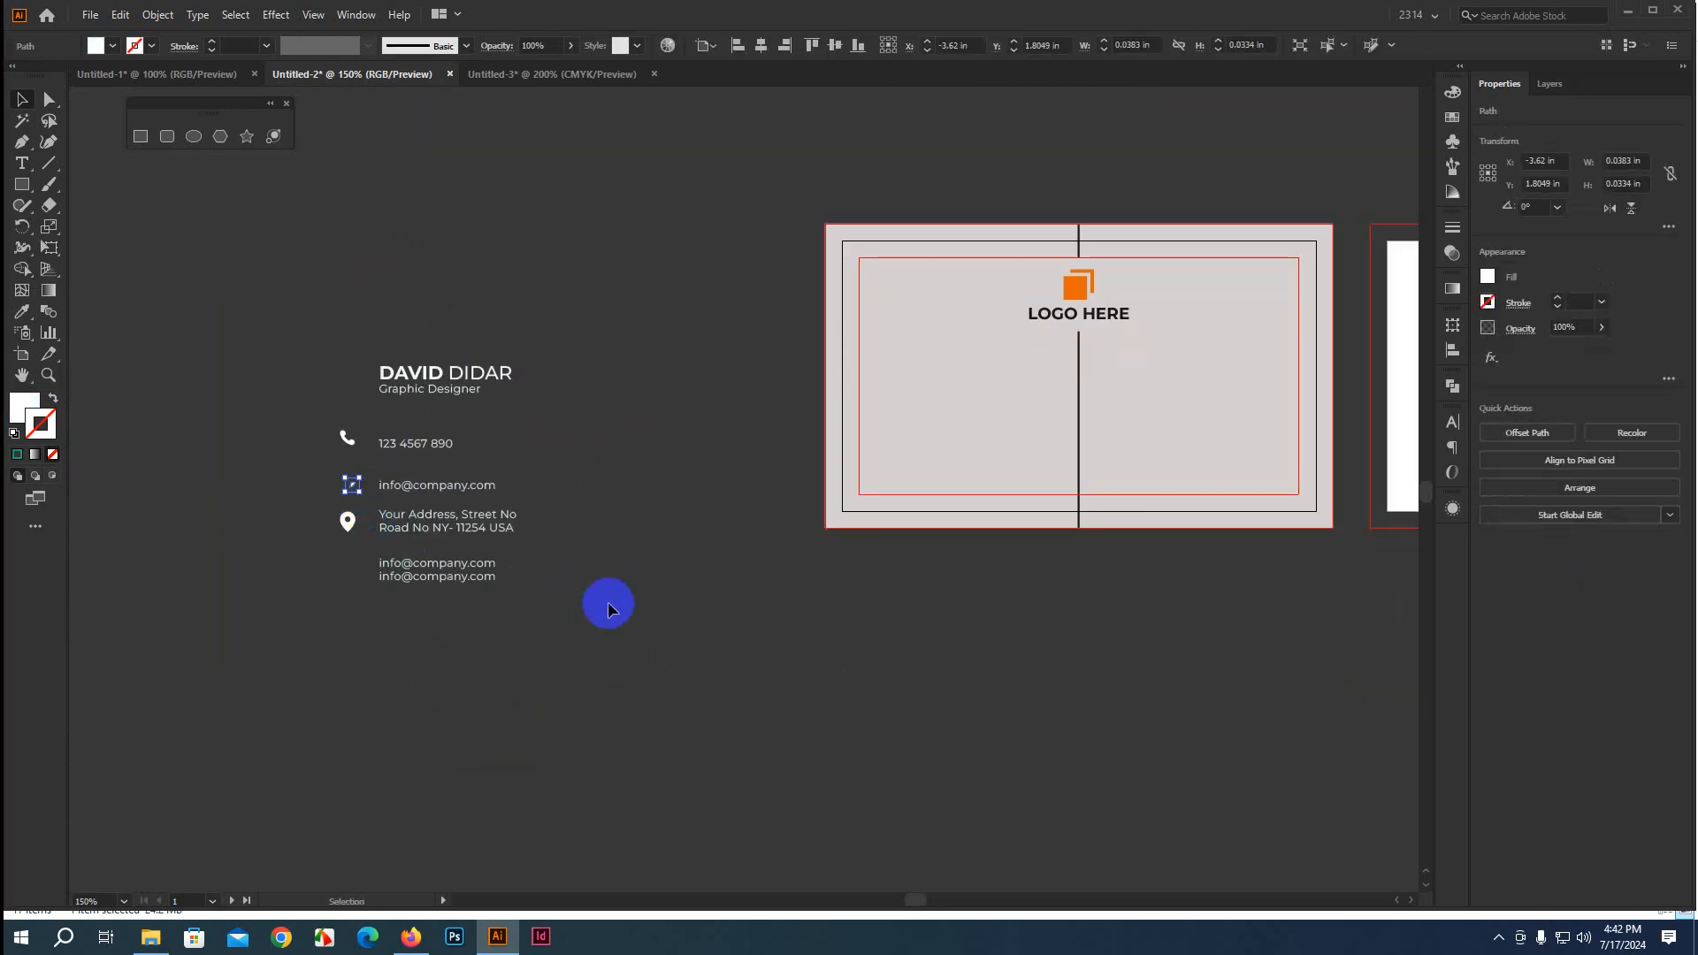
key("Delete")
In Untitled-3, select all pieces of the white globe icon and unite them with Pathfinder
left_click(495, 76)
left_click(568, 474)
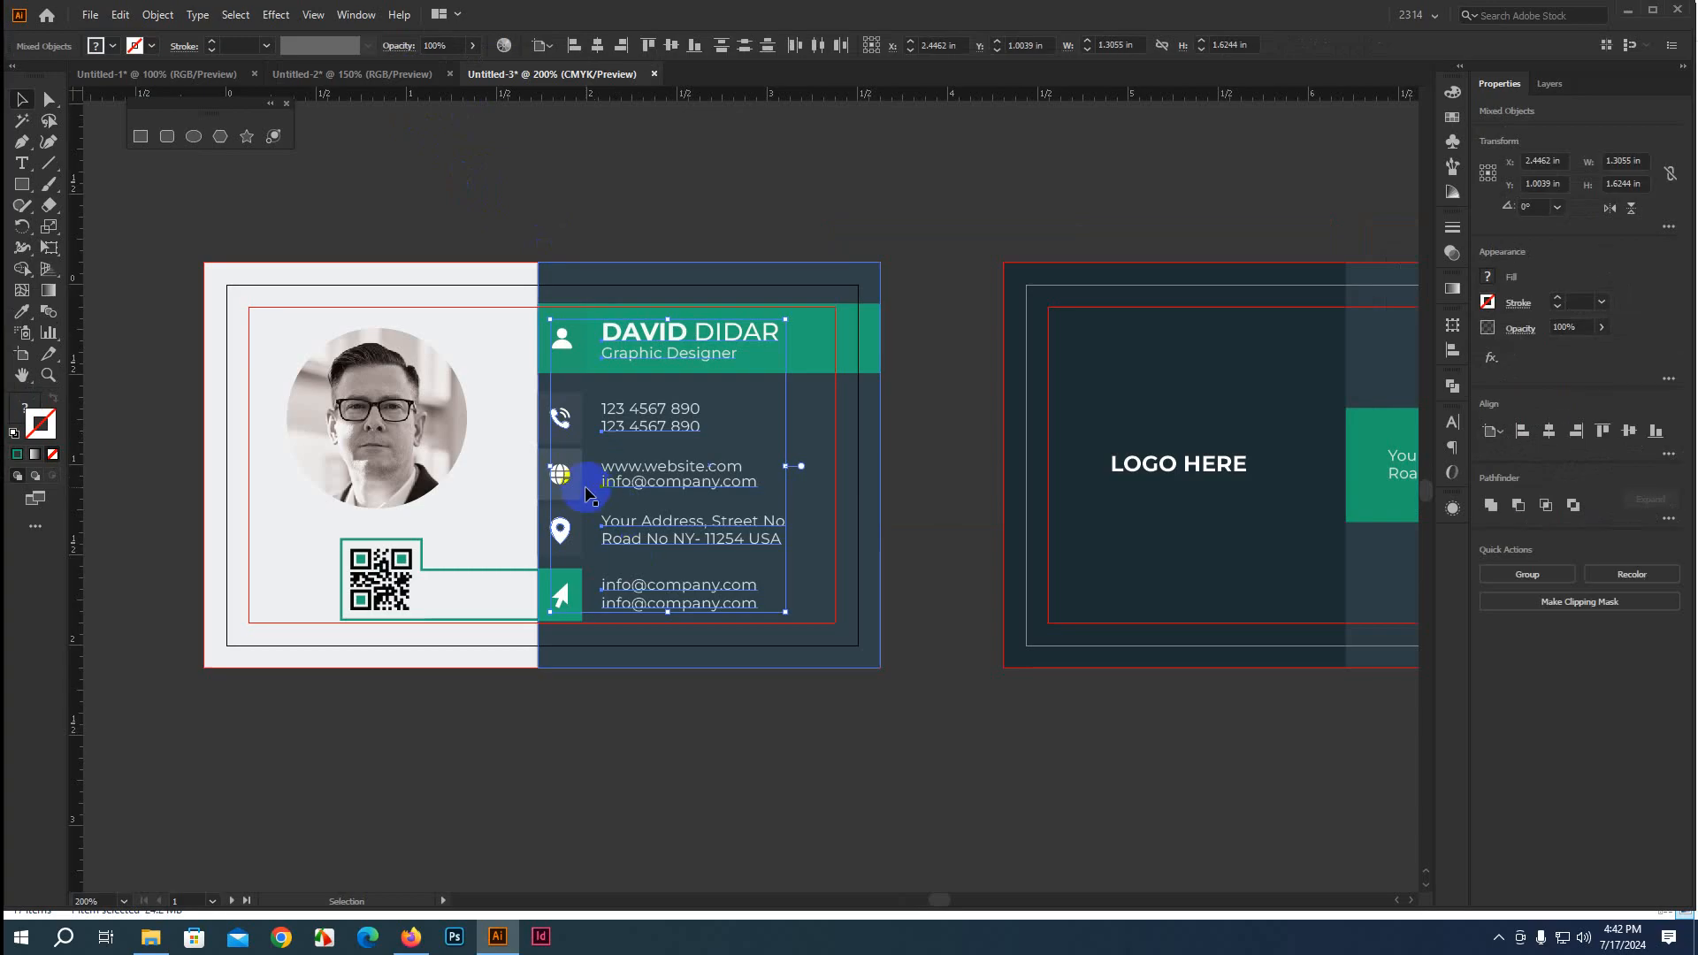
scroll(570, 484, "up", 2)
scroll(570, 486, "up", 5)
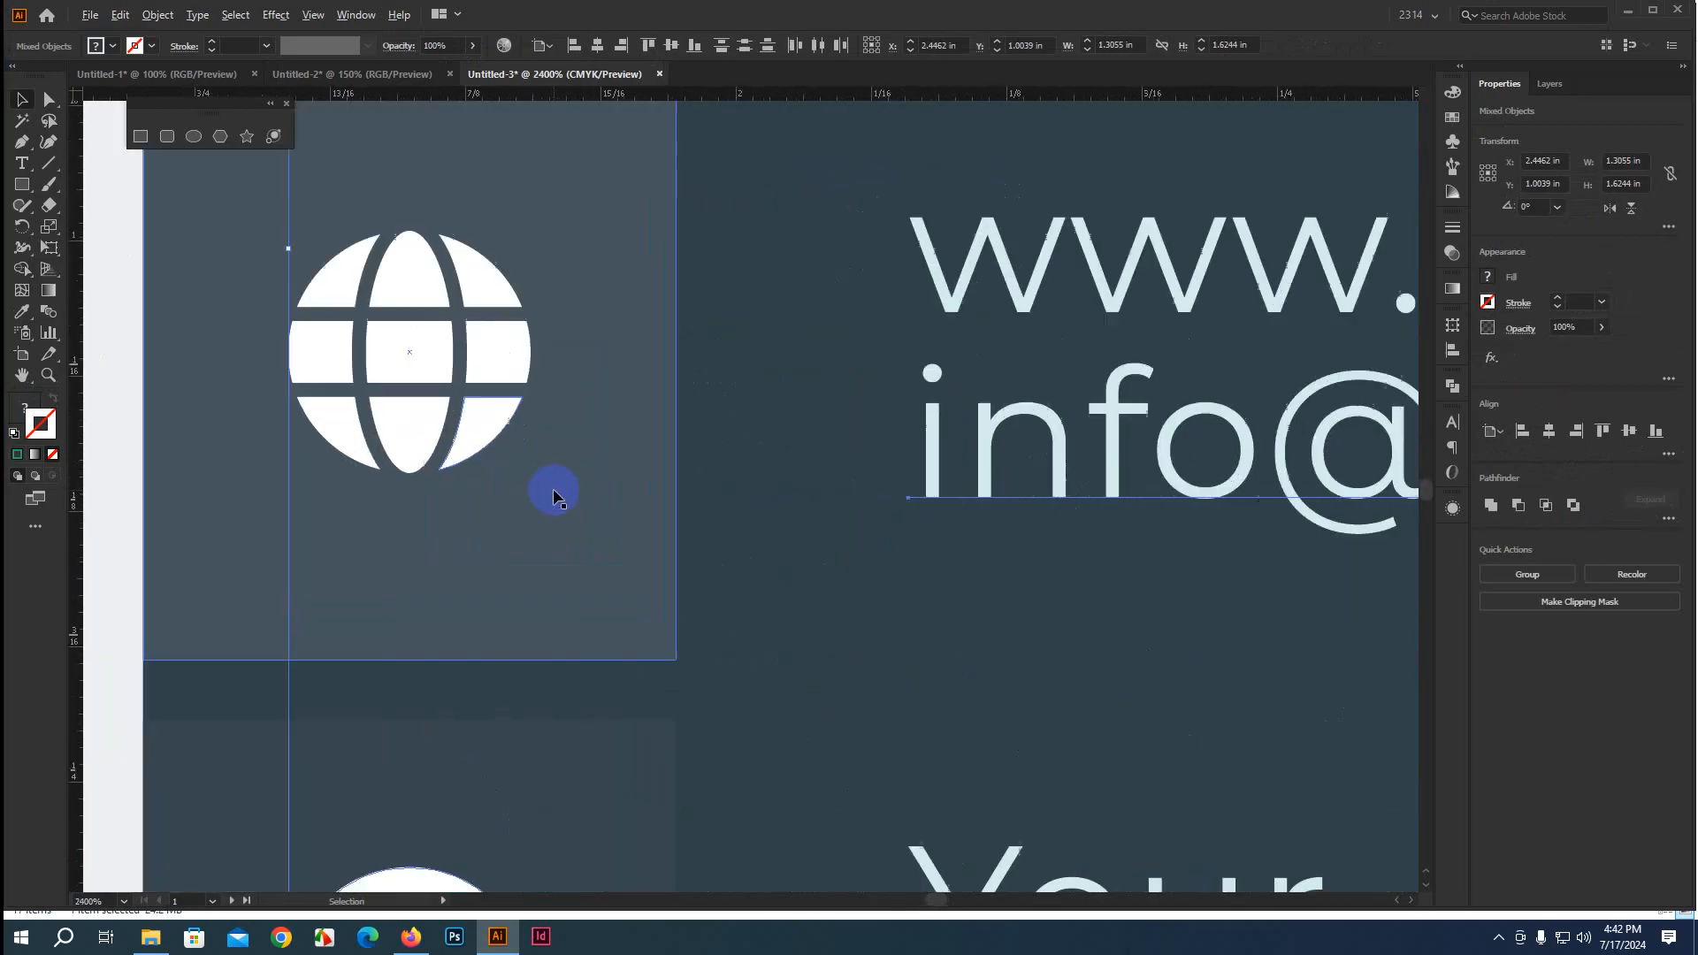
left_click(571, 498)
left_click(478, 428)
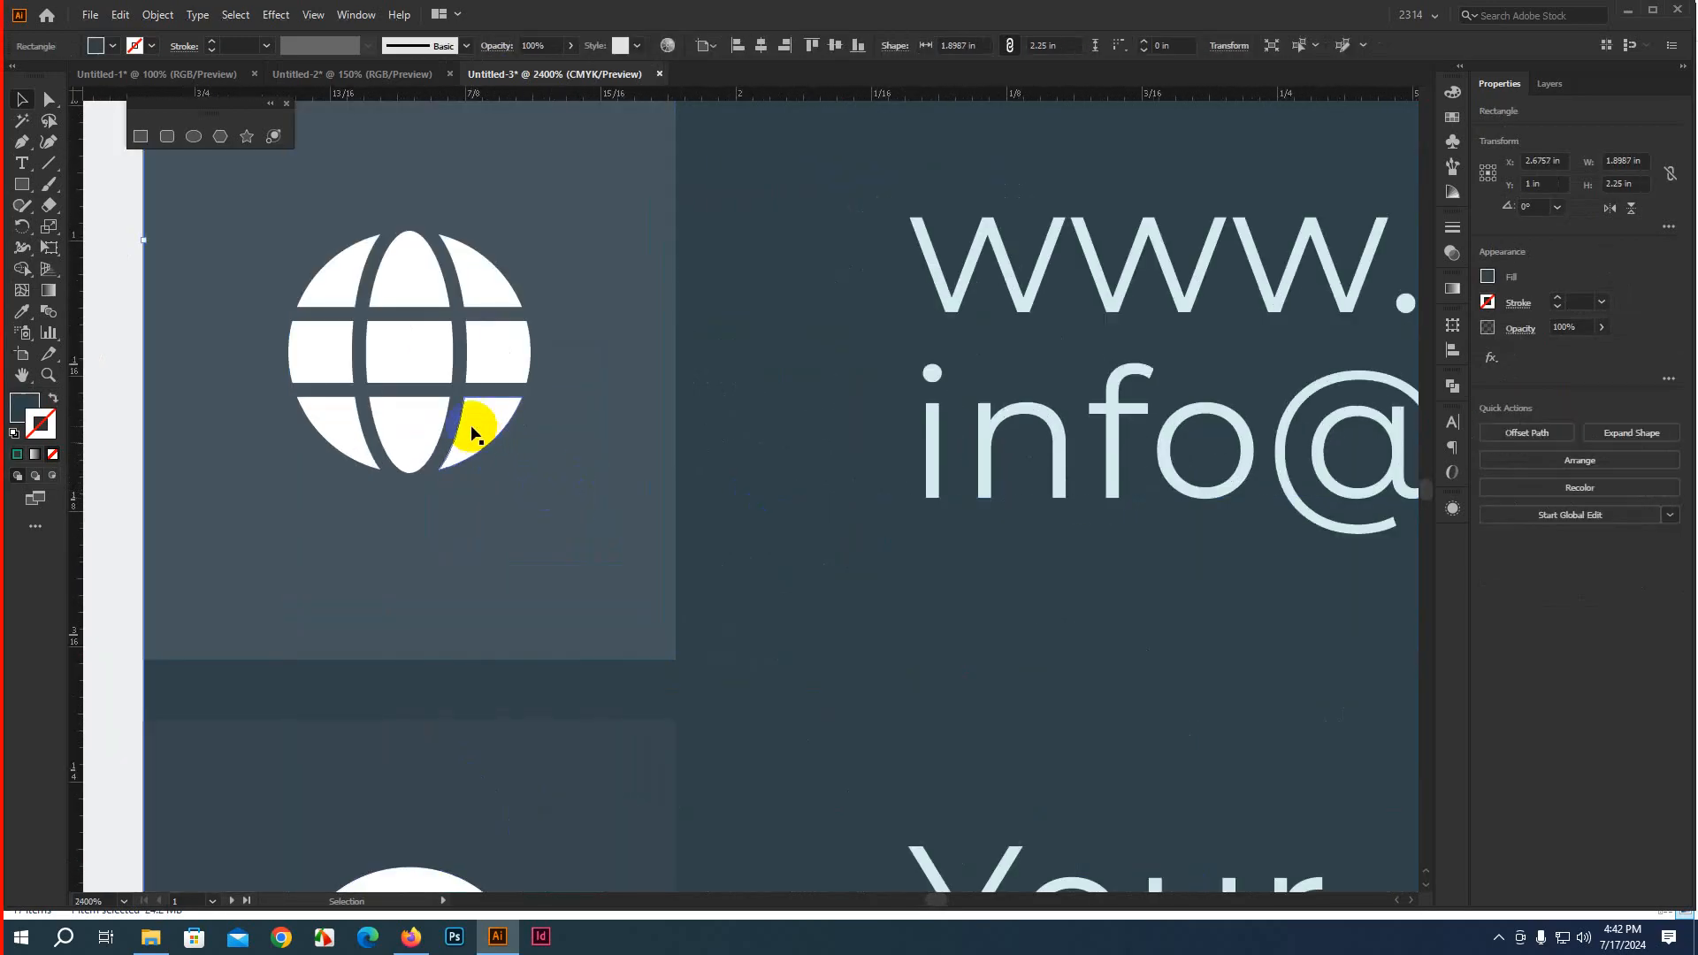
left_click(386, 431, "shift")
left_click(330, 433, "shift")
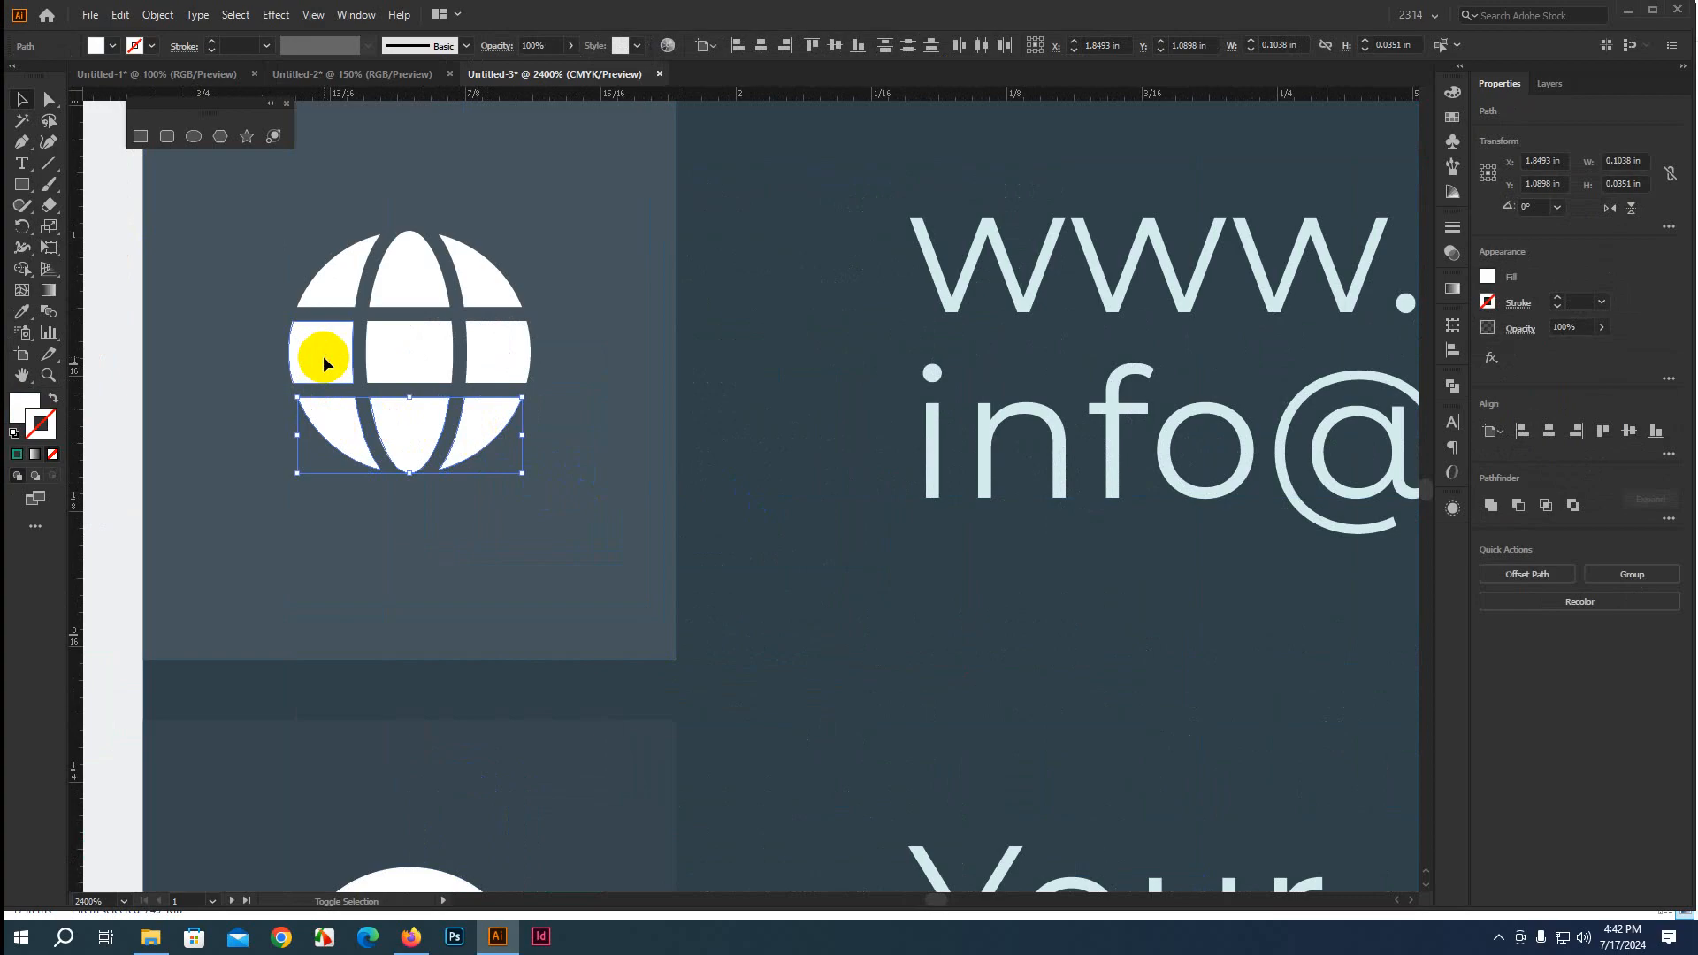
left_click(482, 307, "shift")
left_click(427, 277, "shift")
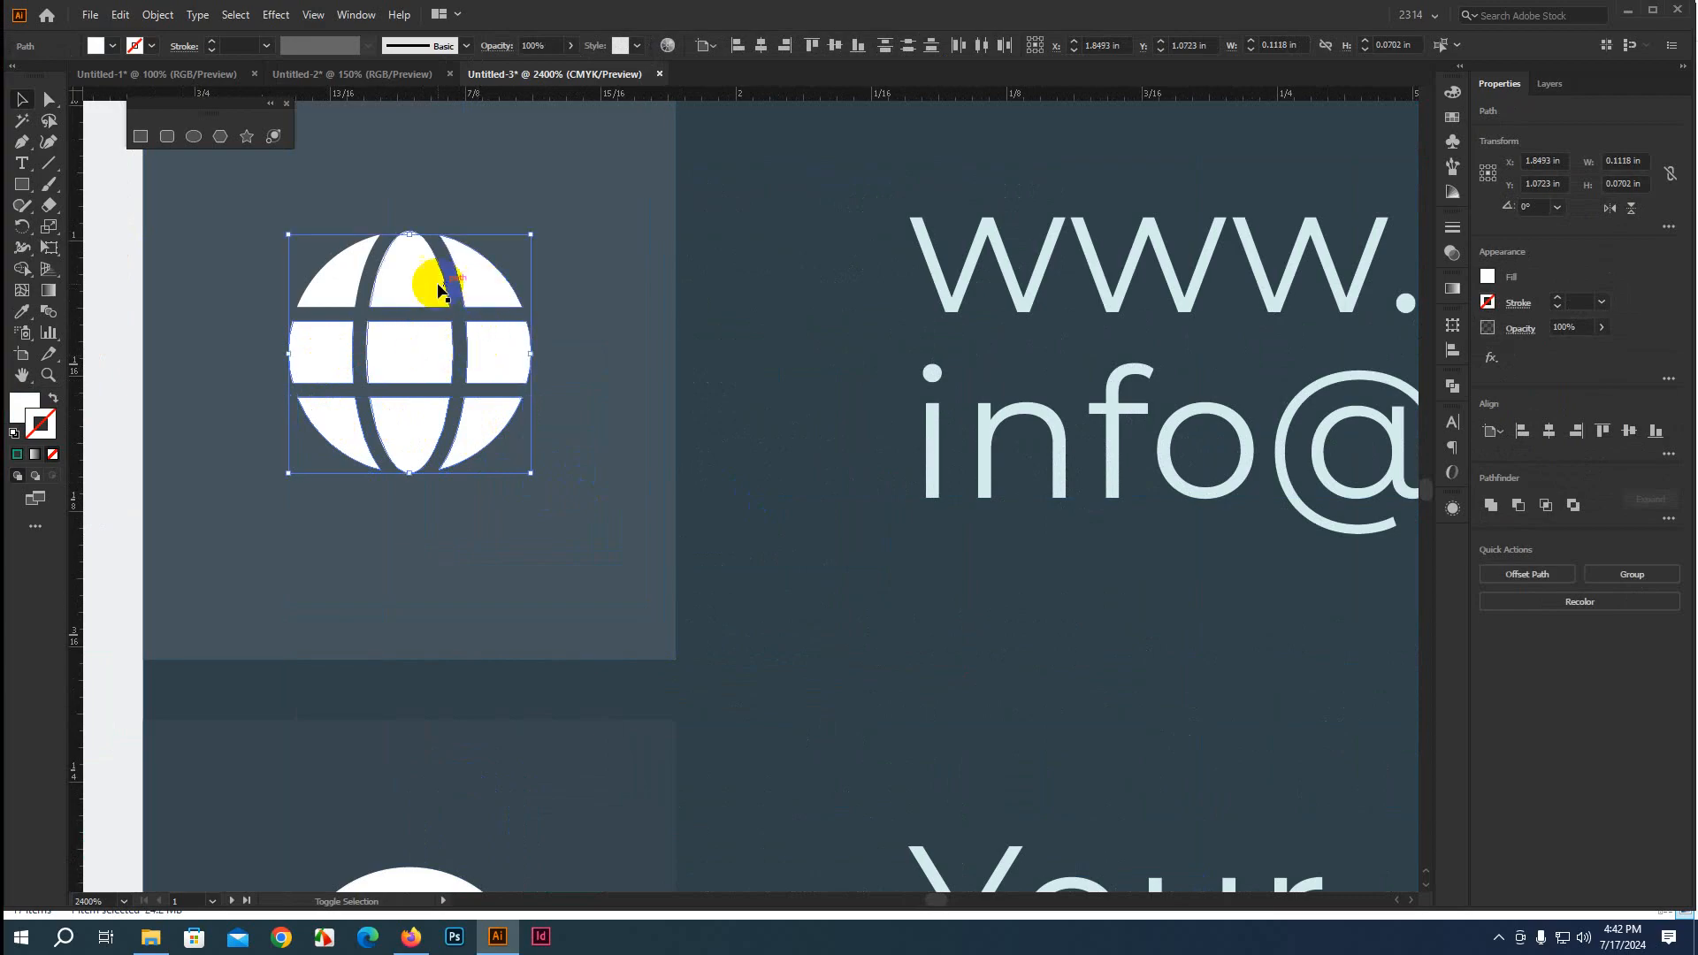
left_click(349, 273, "shift")
left_click(1491, 505)
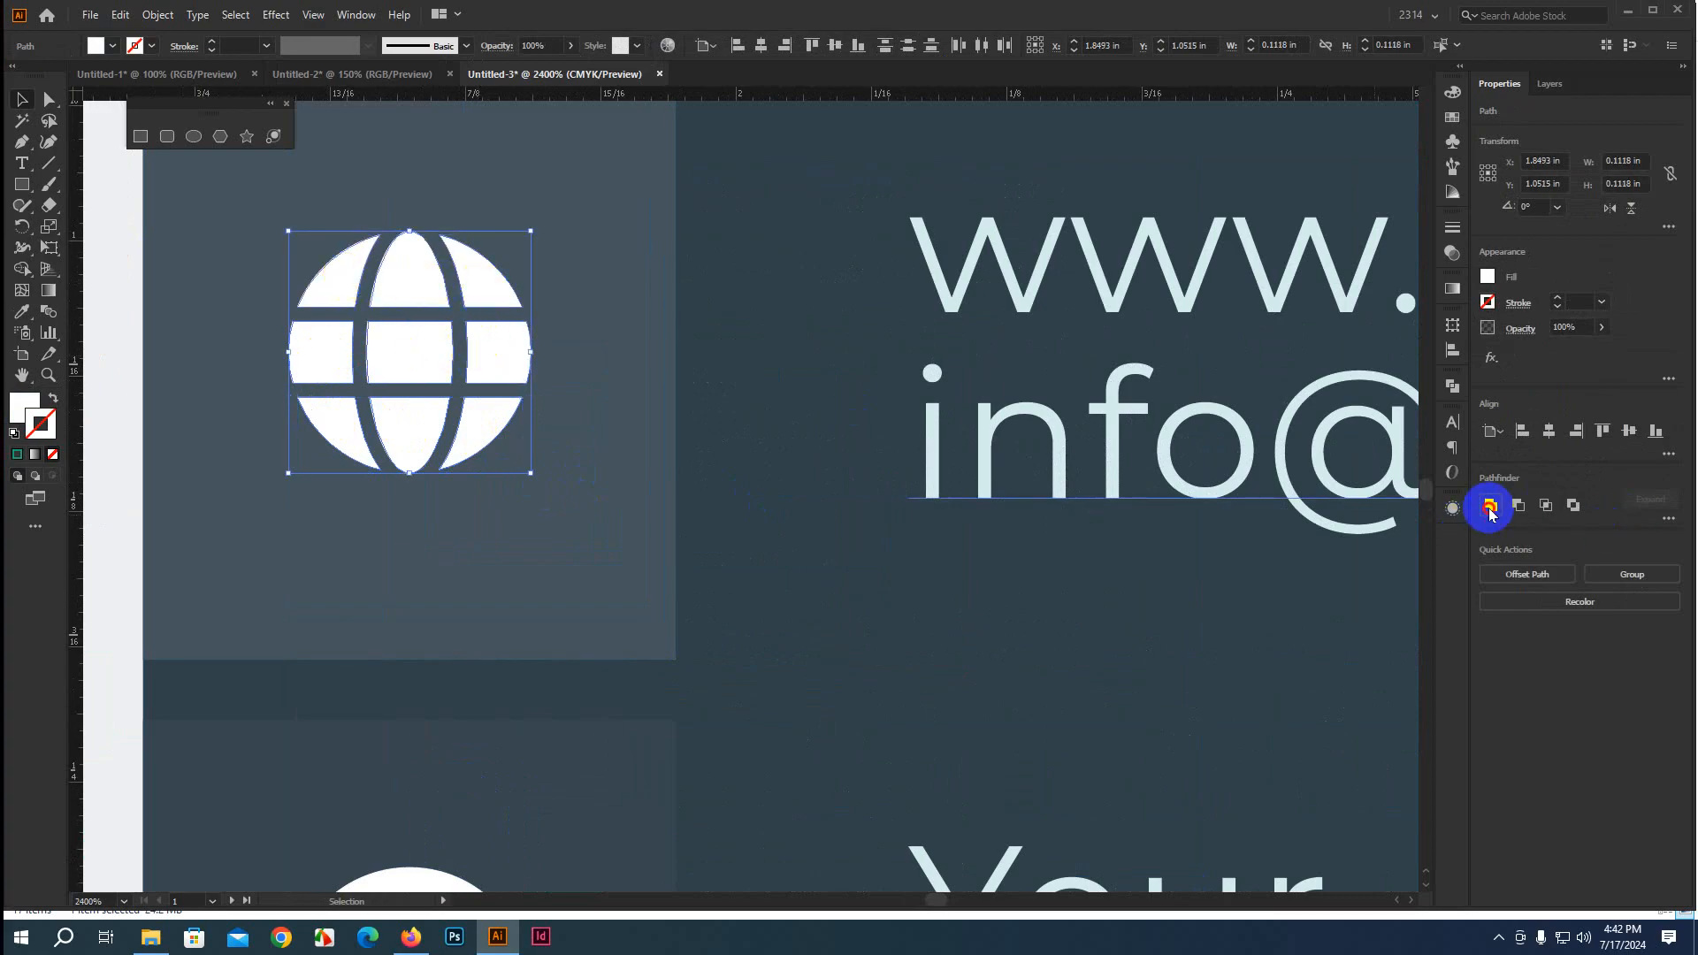
Copy the globe icon into Untitled-2 and position it between the phone and location pin icons
left_click_drag(424, 334, 435, 79)
left_click_drag(475, 380, 341, 474)
scroll(358, 550, "up", 2)
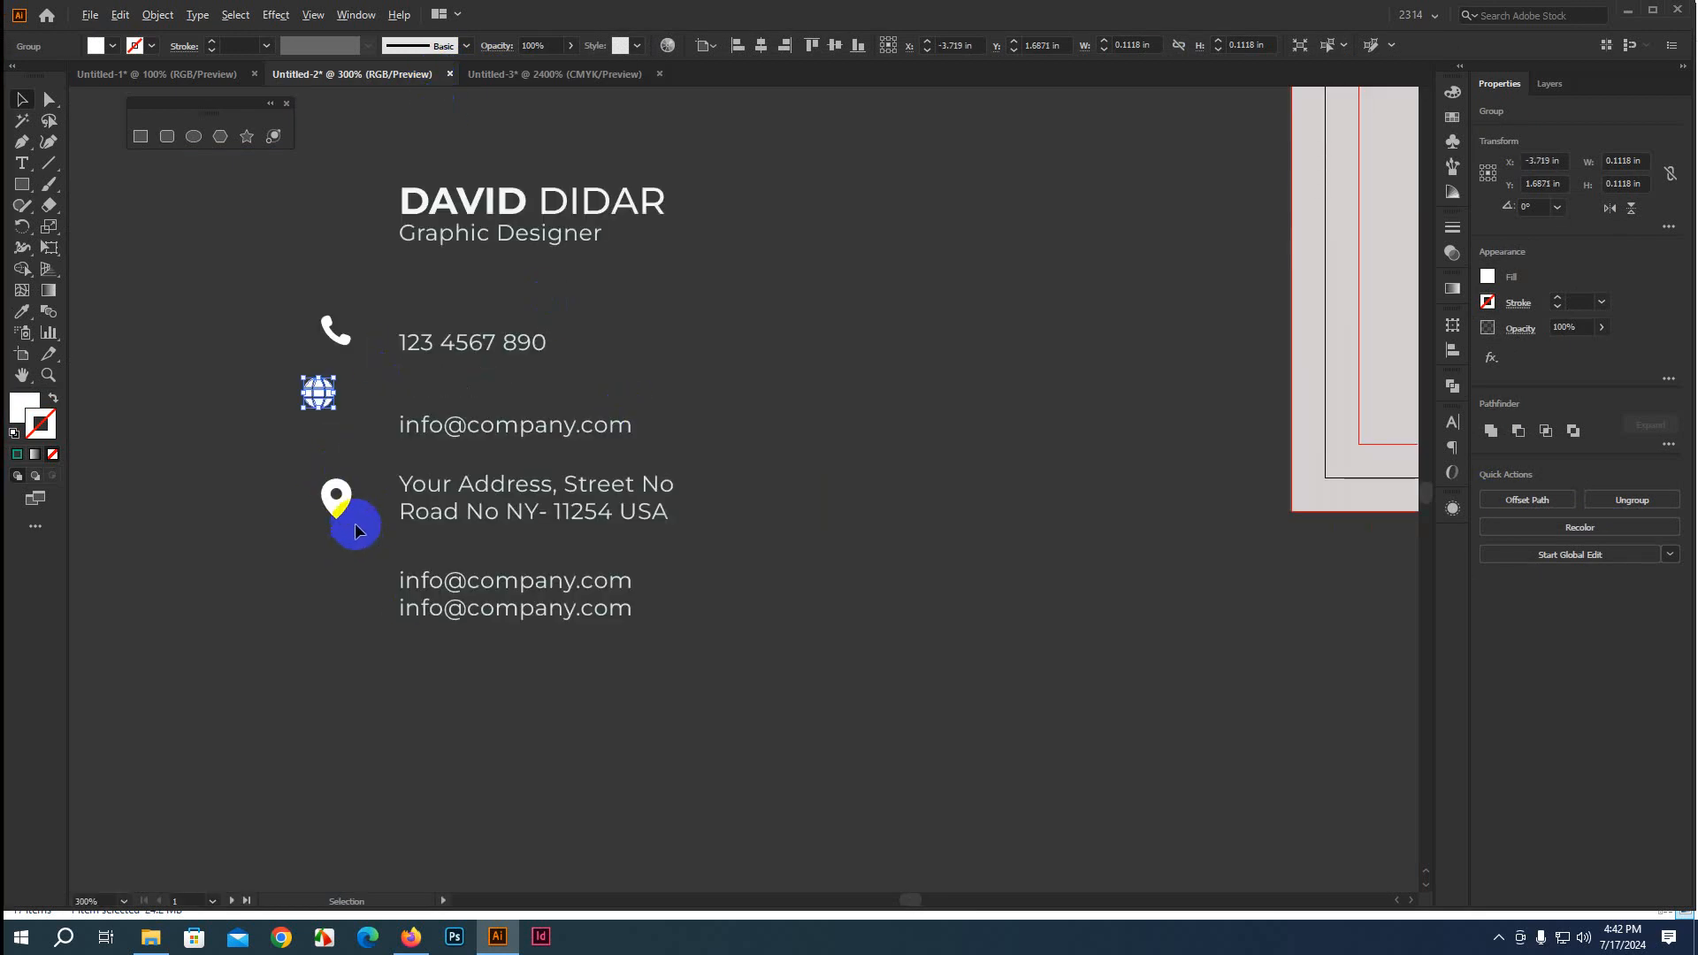
left_click_drag(311, 399, 326, 418)
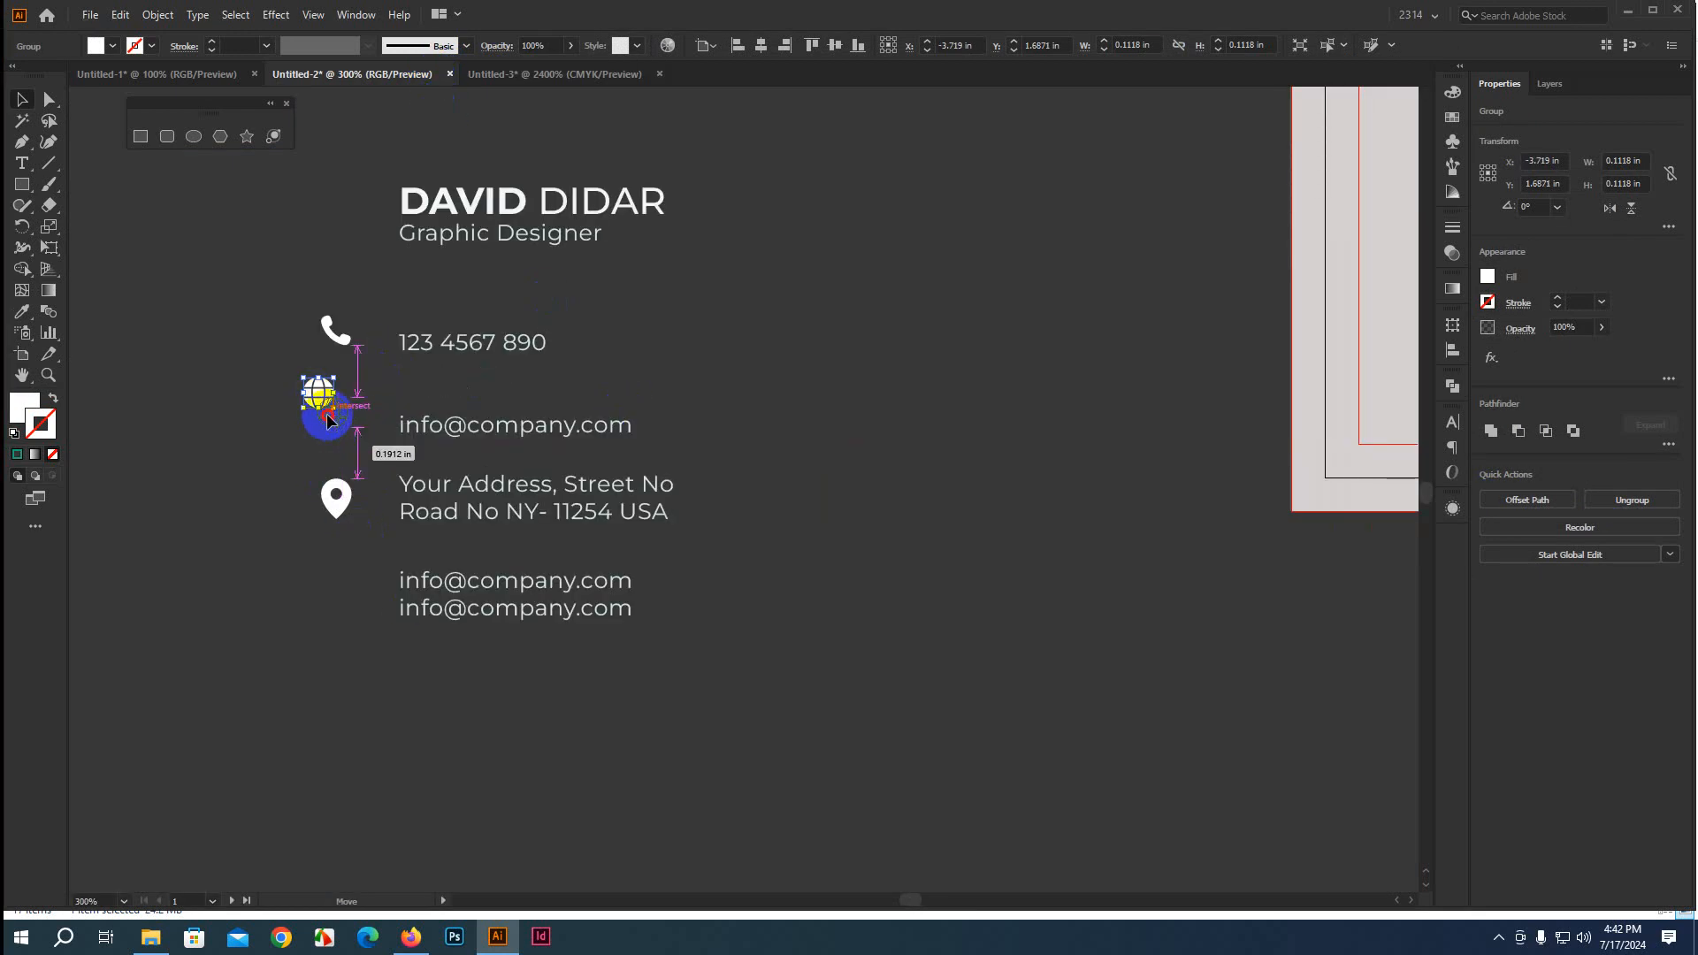
left_click(783, 512)
scroll(813, 572, "down", 2)
left_click_drag(970, 636, 612, 614)
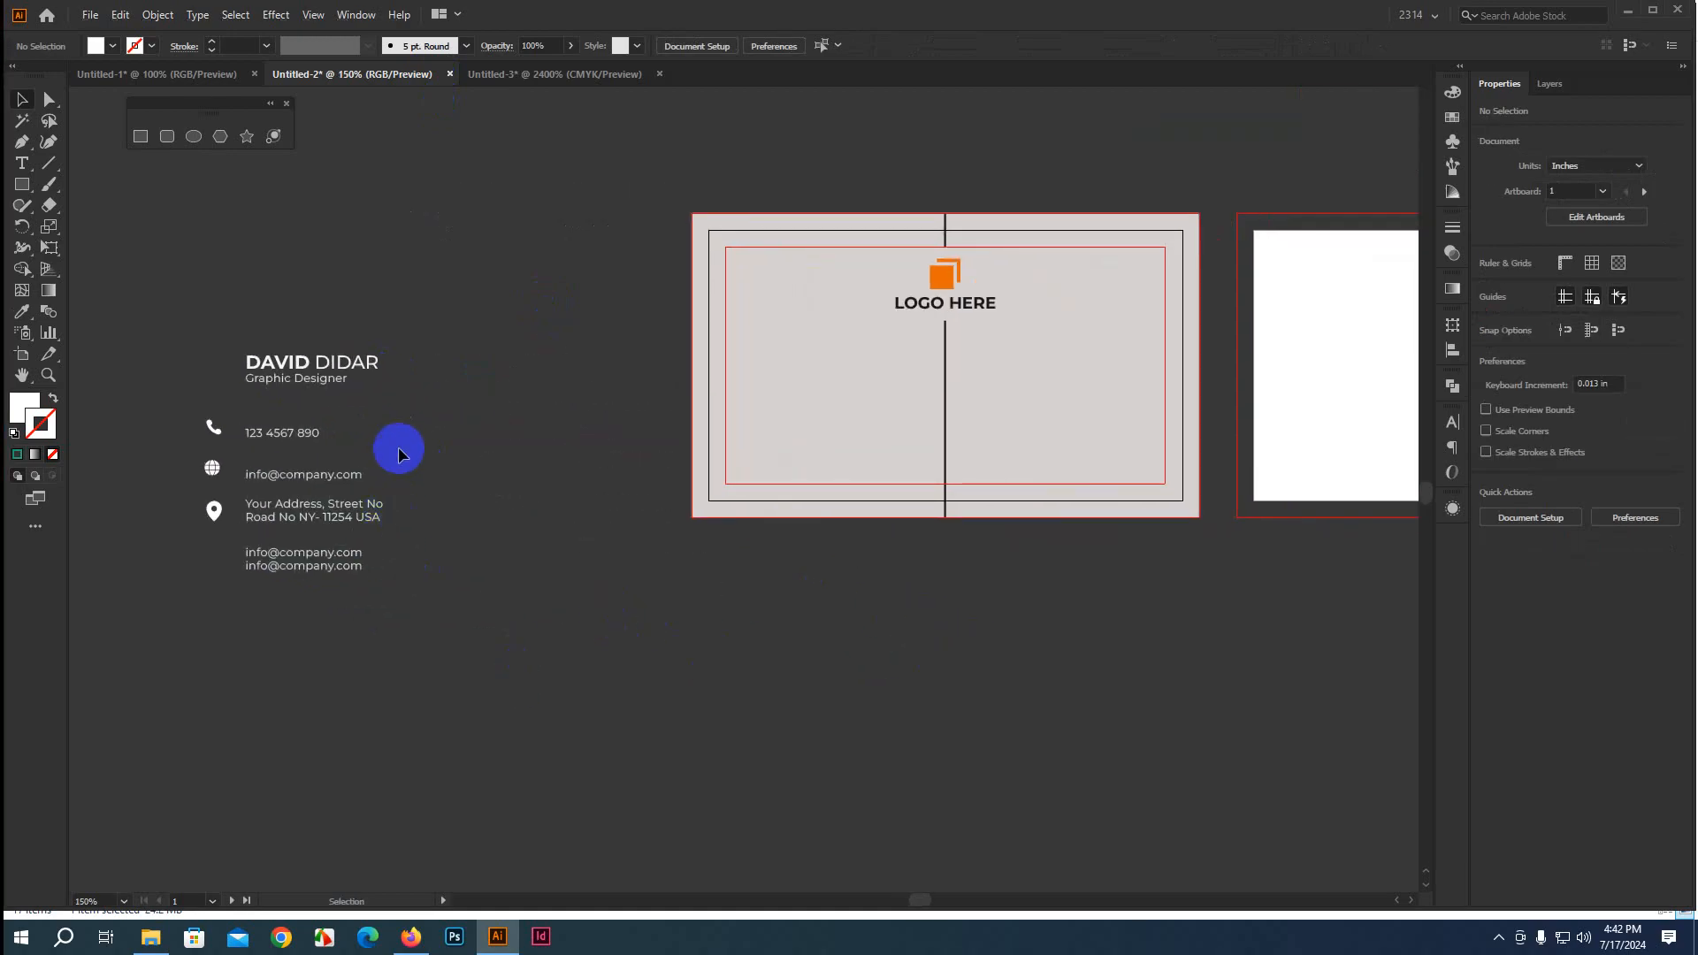
Ungroup the pasted text block and move its phone, email and address lines onto the card, beside the lower part of the vertical line
left_click_drag(381, 414, 295, 477)
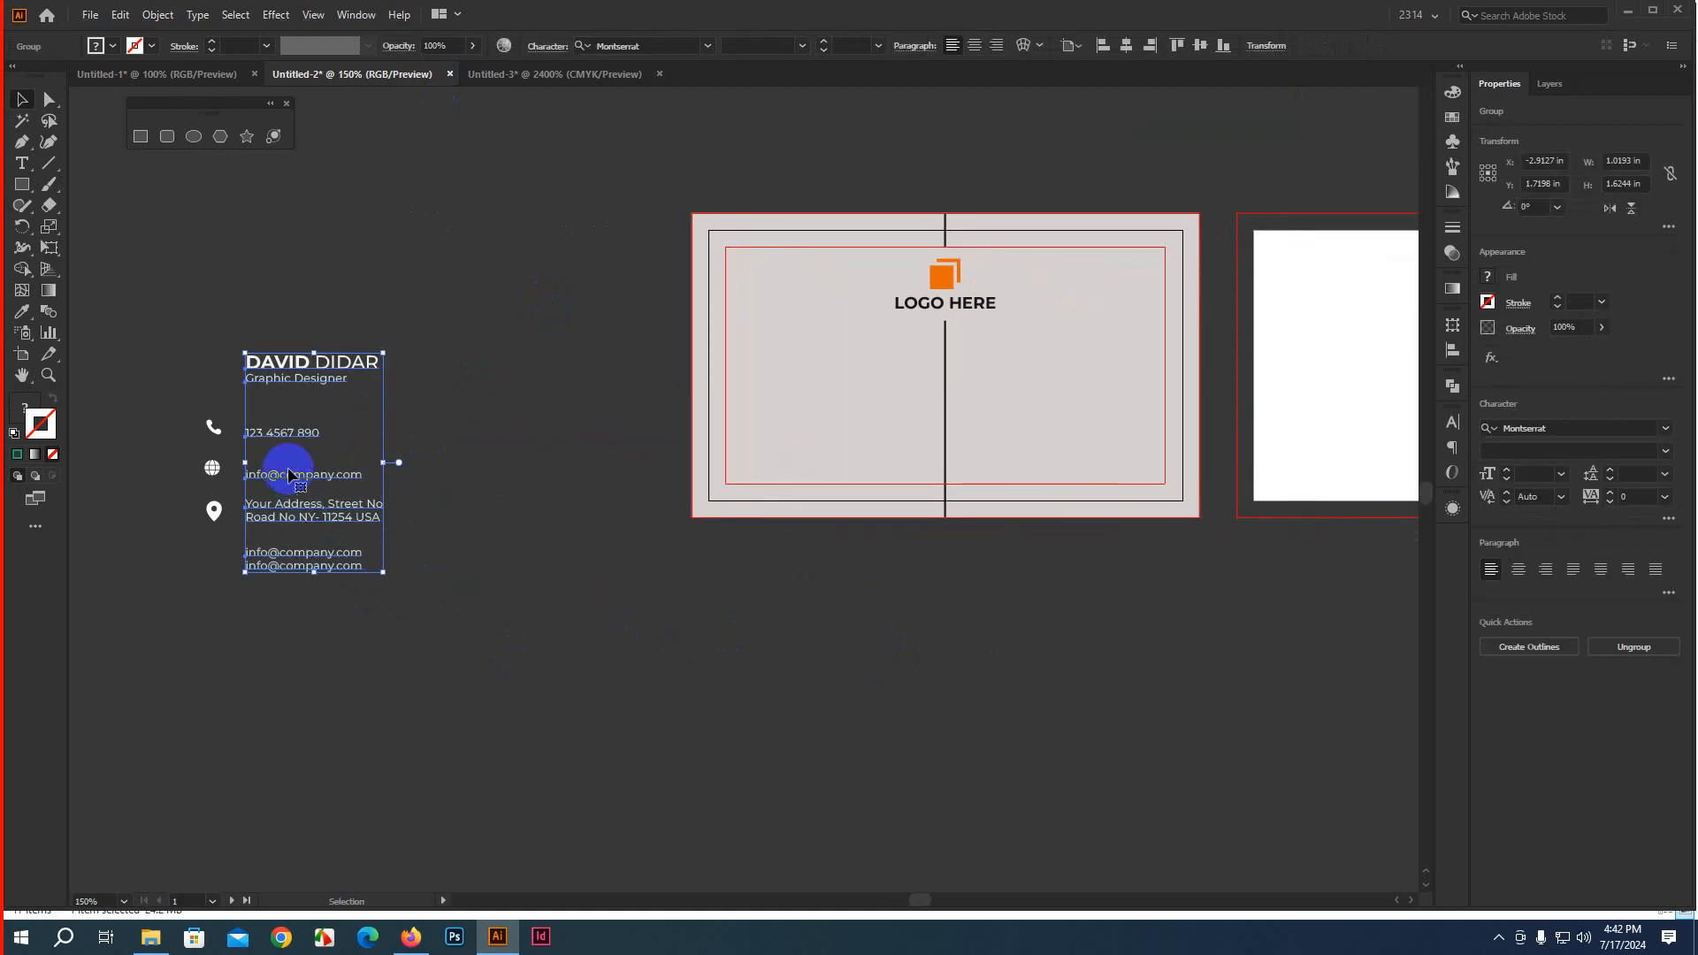
left_click(454, 493)
left_click(343, 367)
right_click(343, 367)
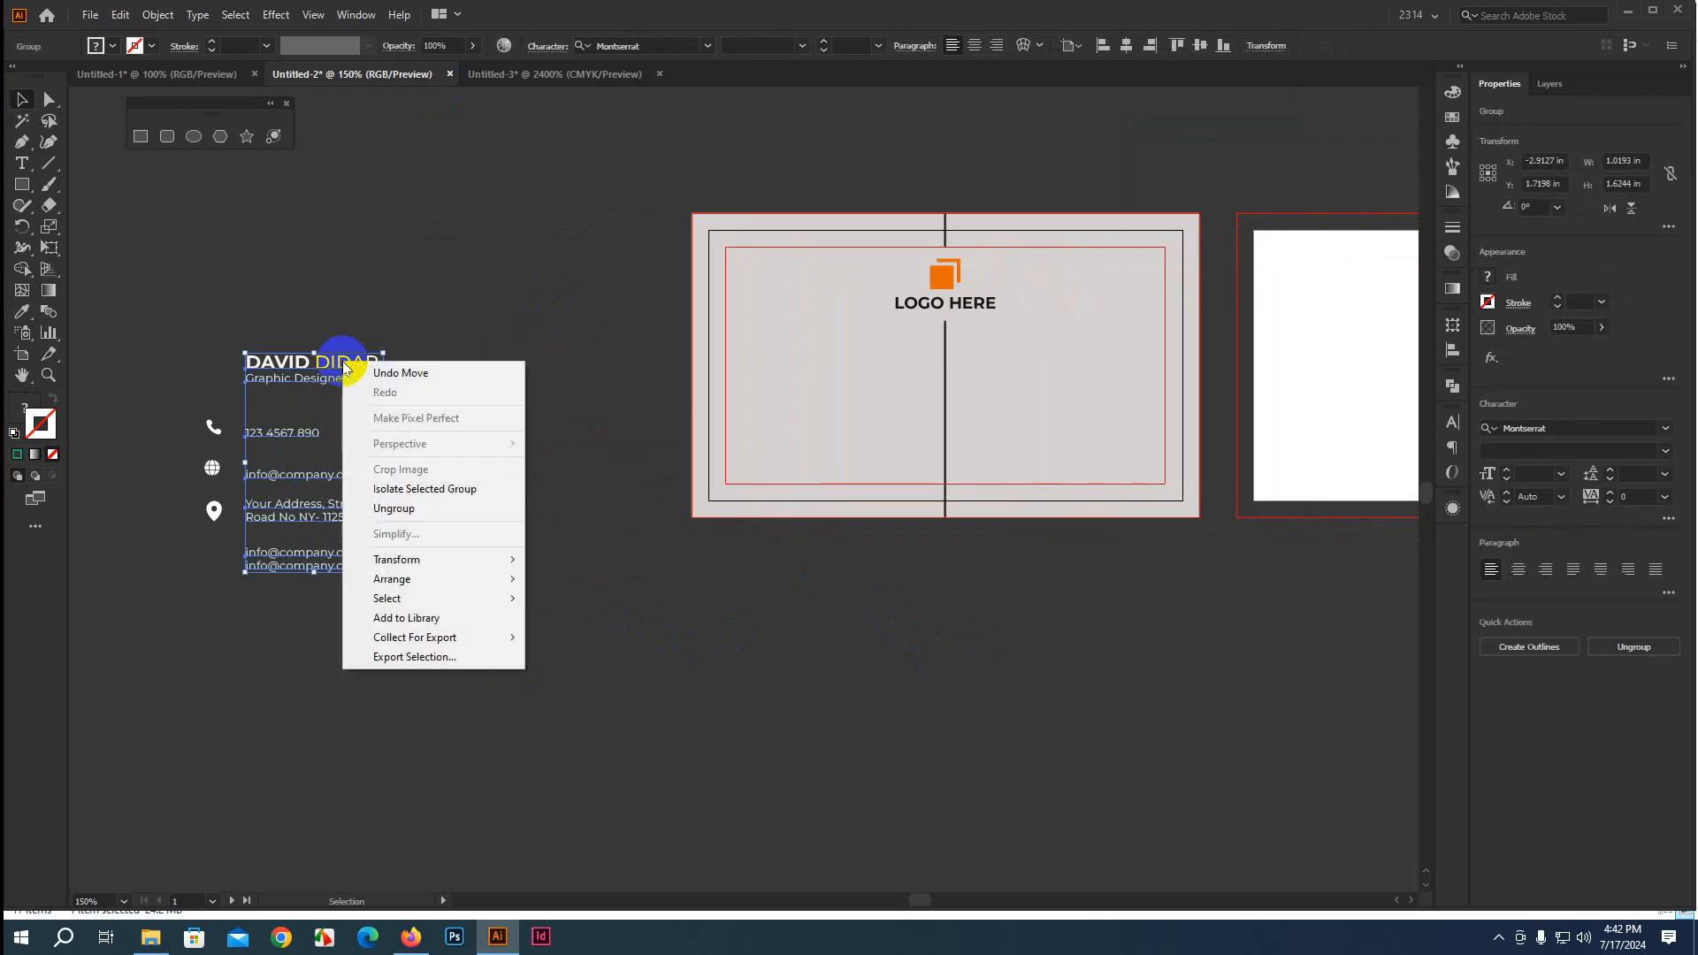
left_click(397, 492)
left_click(523, 459)
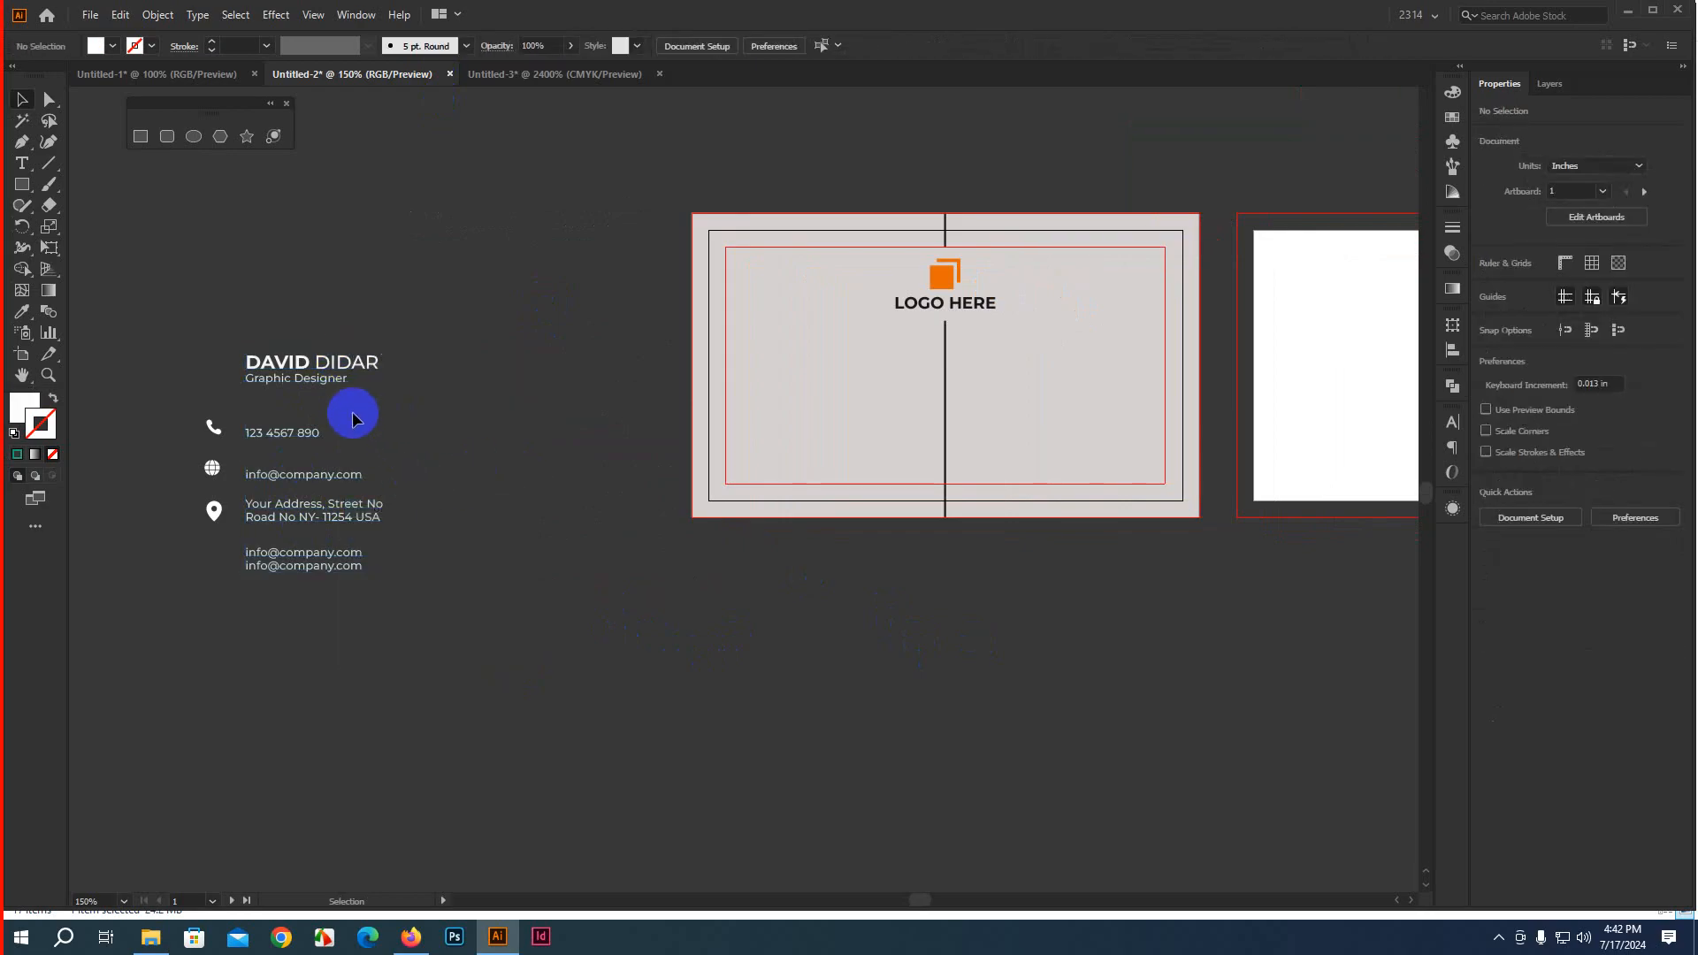
left_click_drag(353, 412, 305, 539)
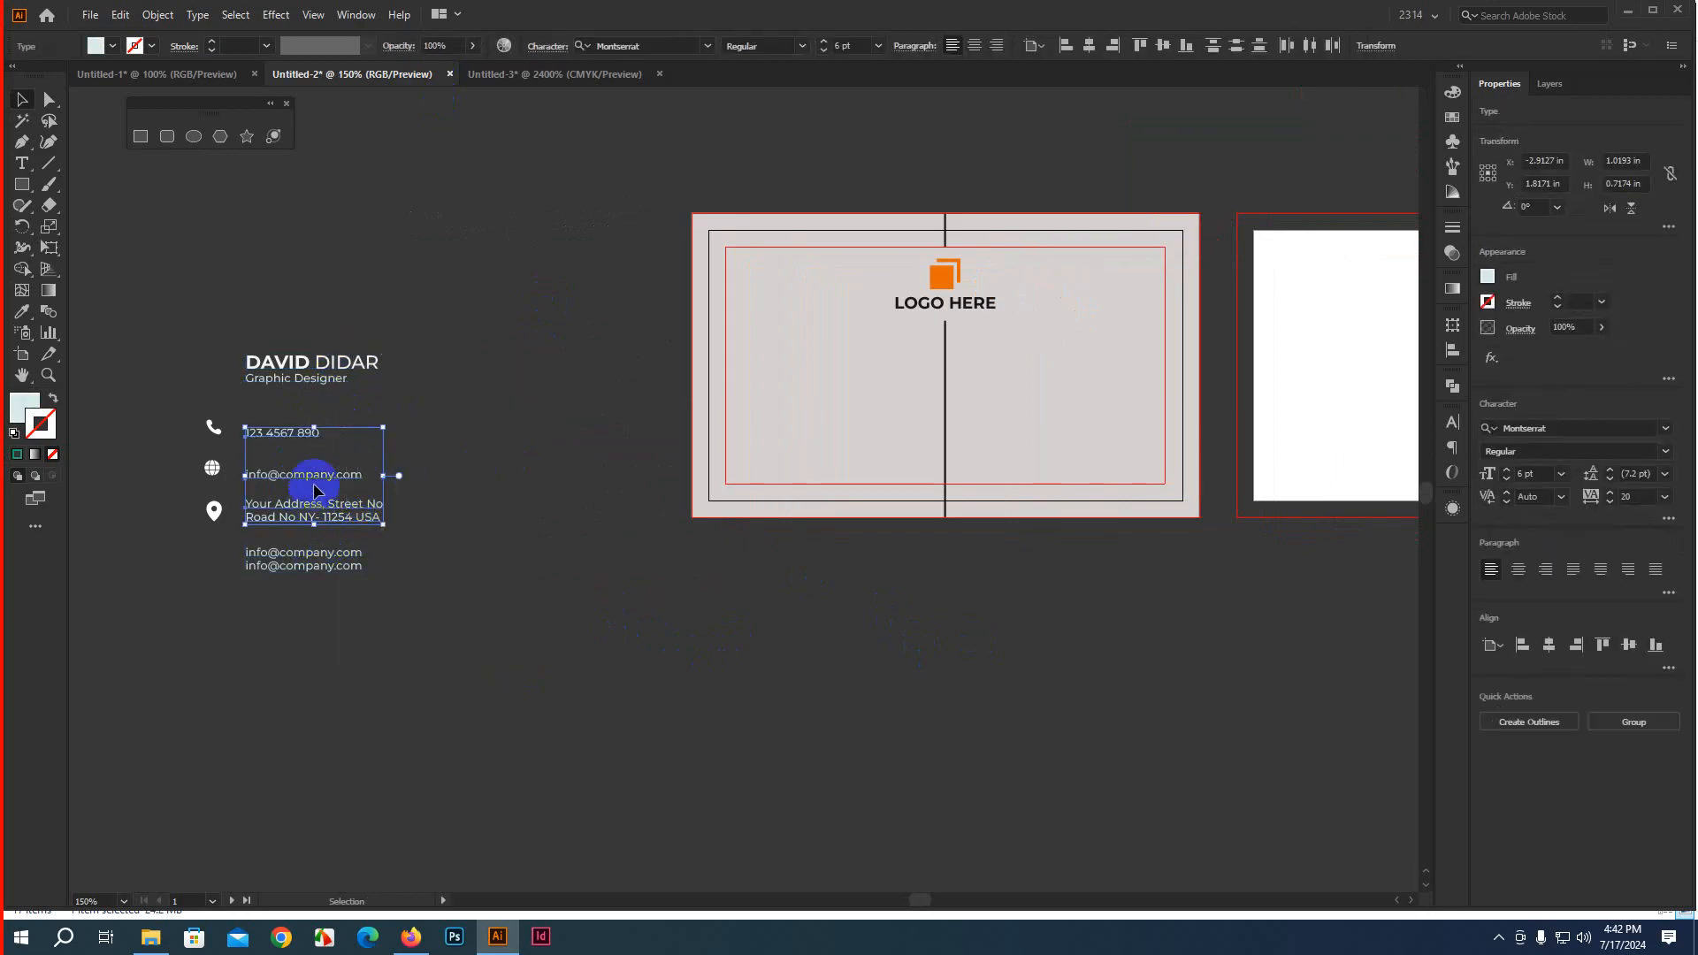
left_click_drag(319, 475, 1044, 408)
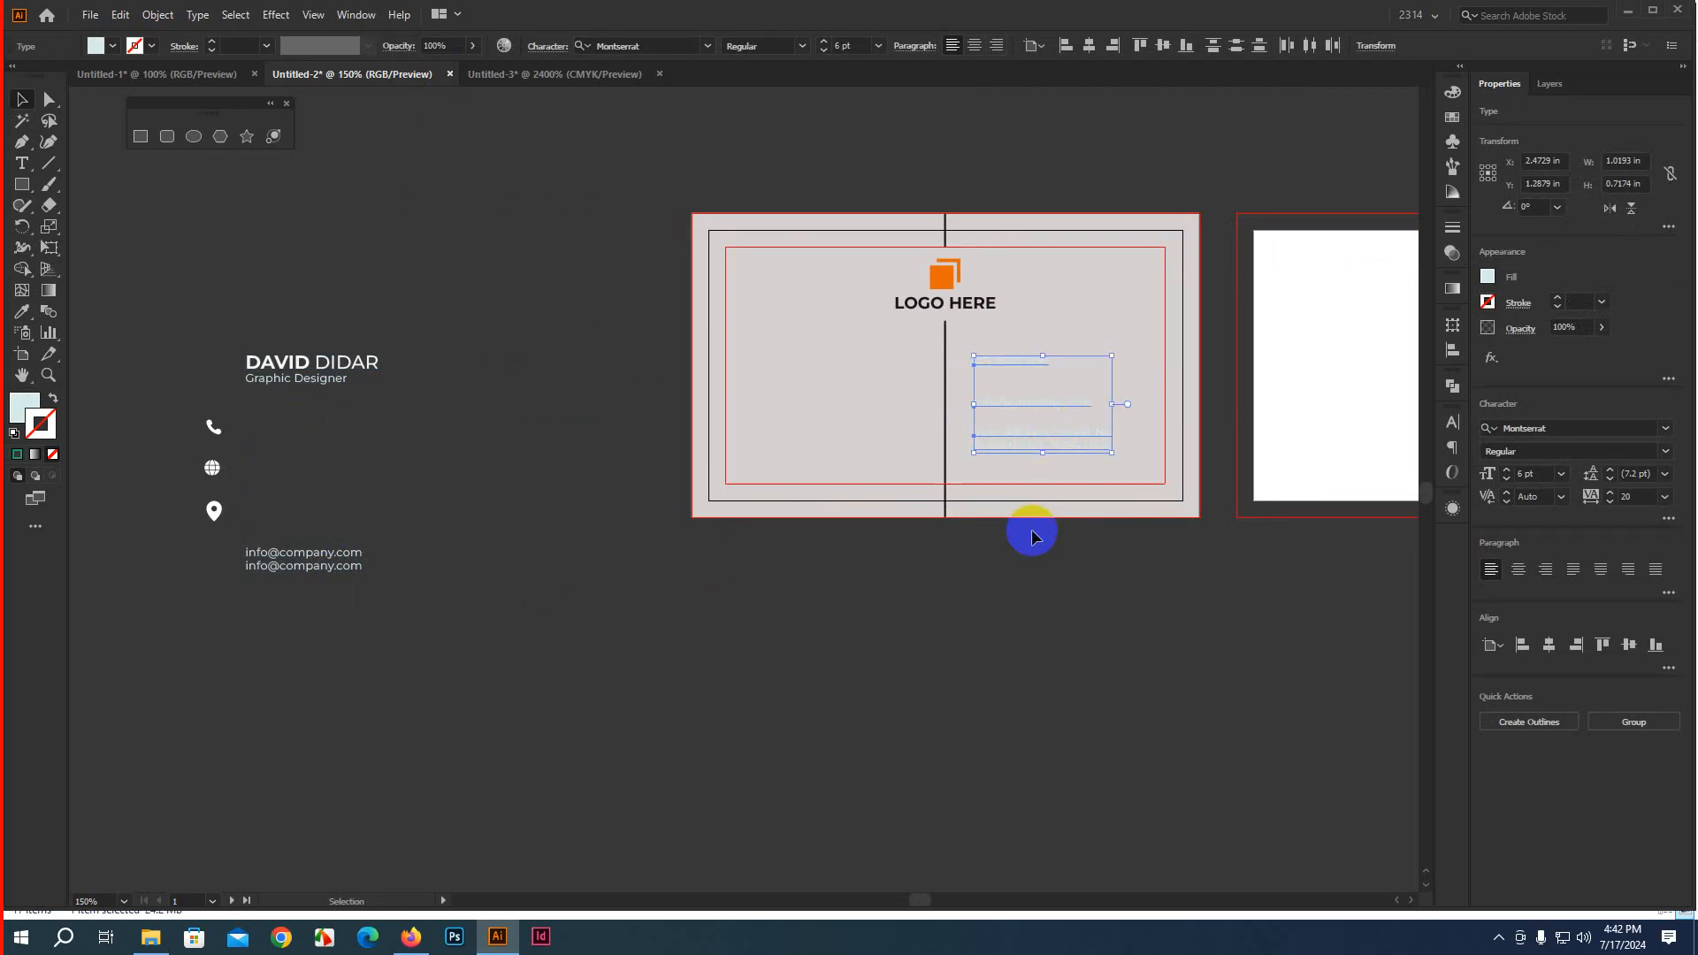
Give the phone, email and address text on the card a black fill and no stroke
left_click(1456, 124)
left_click(1272, 176)
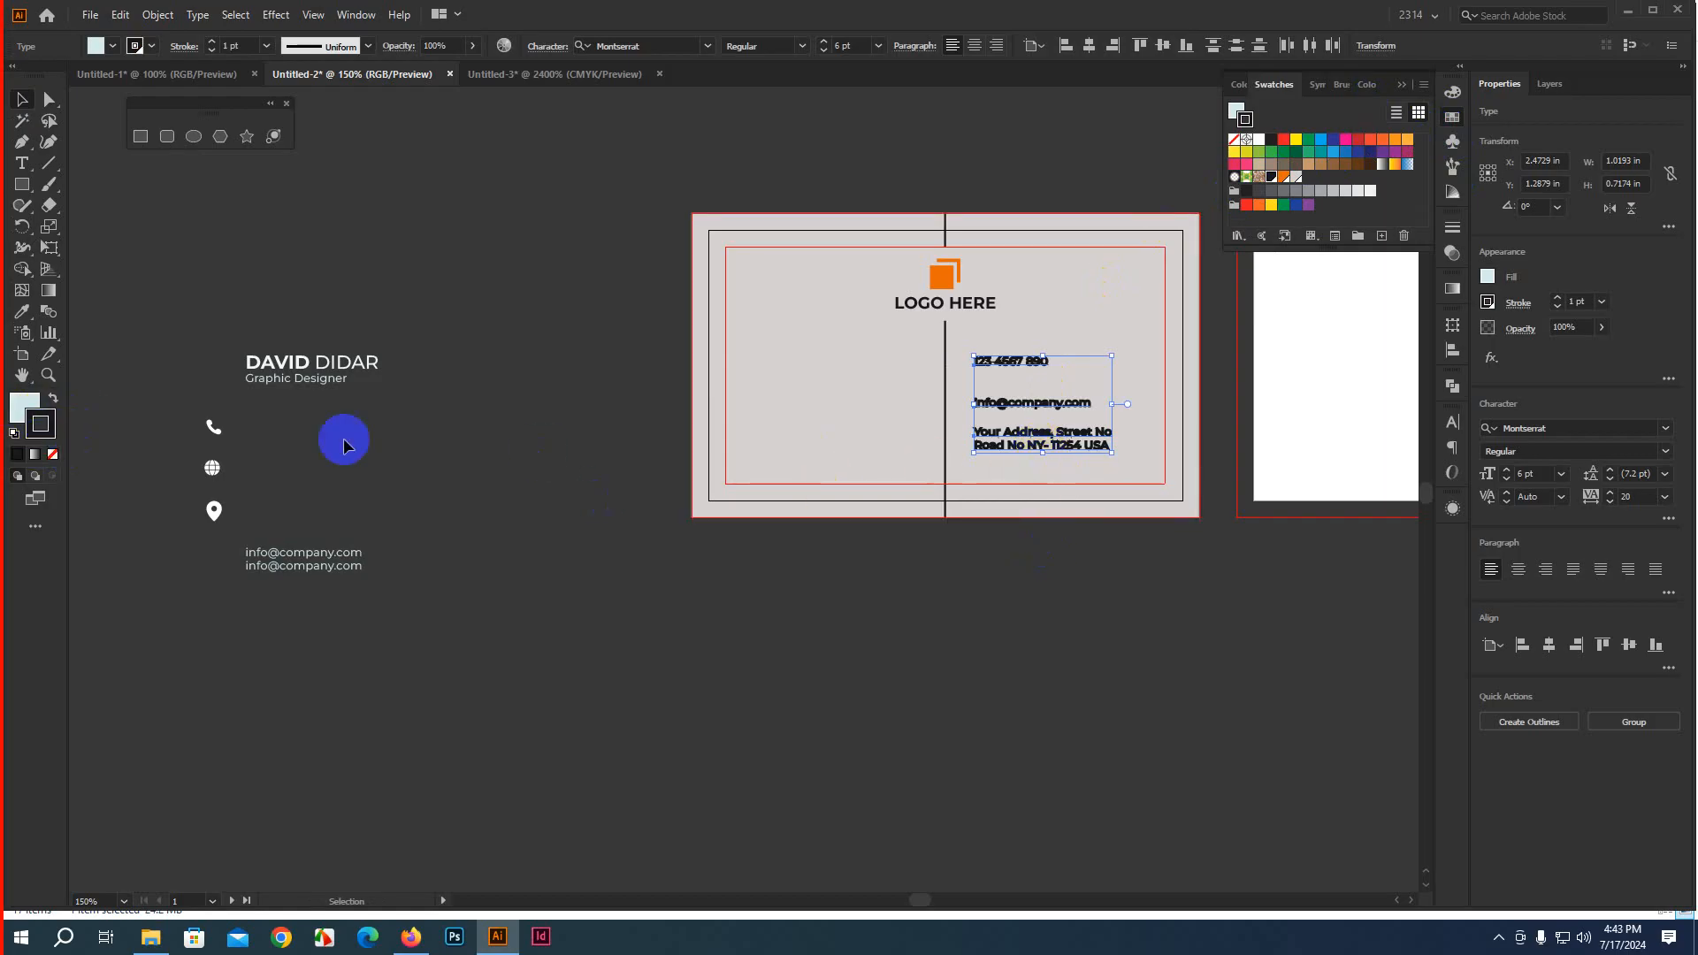
left_click(53, 398)
left_click(52, 453)
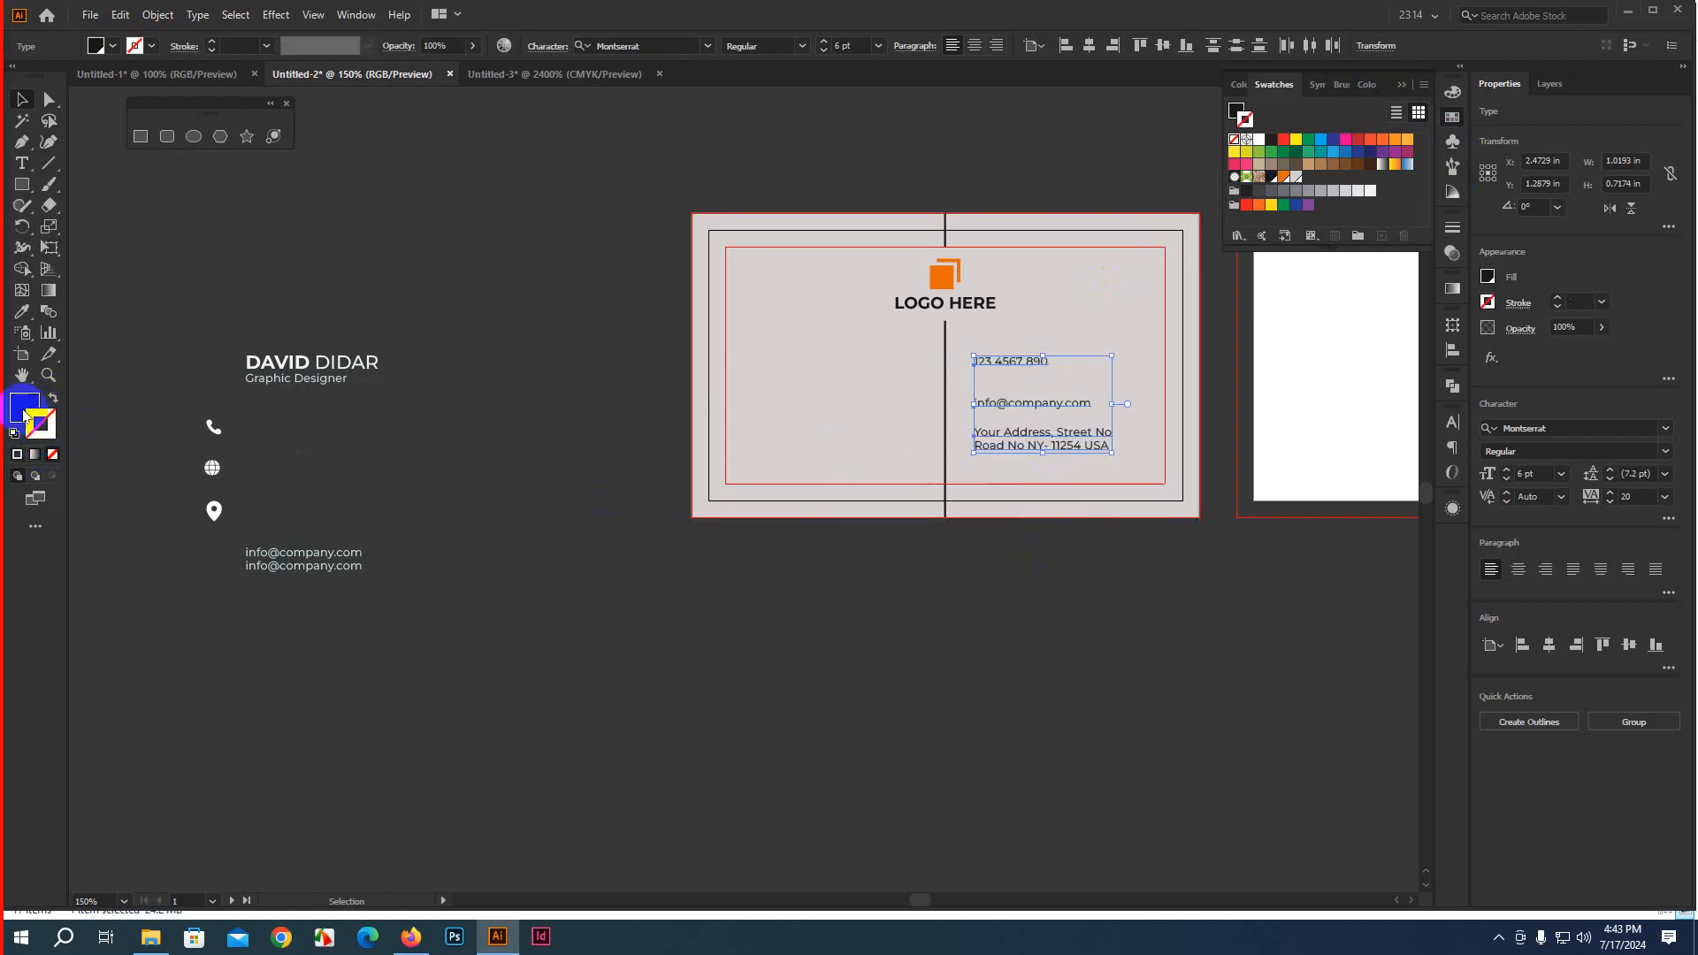
Even out the spacing of the contact lines and duplicate the email line into the gap above the address
scroll(1057, 532, "up", 2)
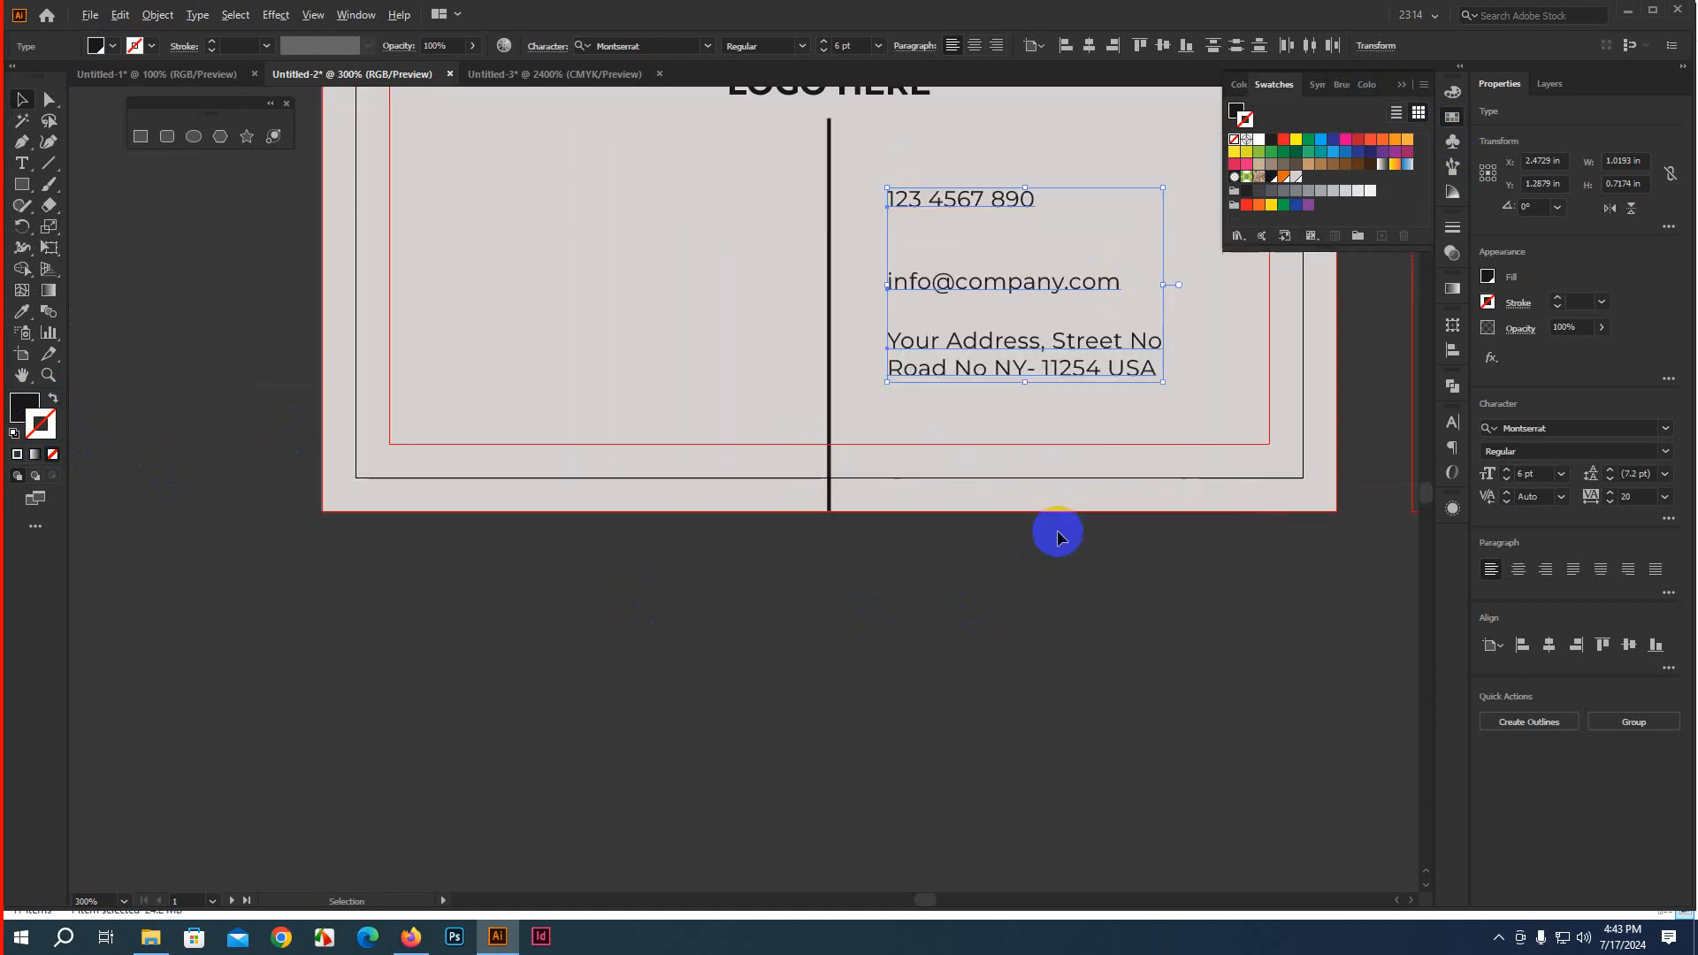
left_click_drag(1057, 533, 648, 781)
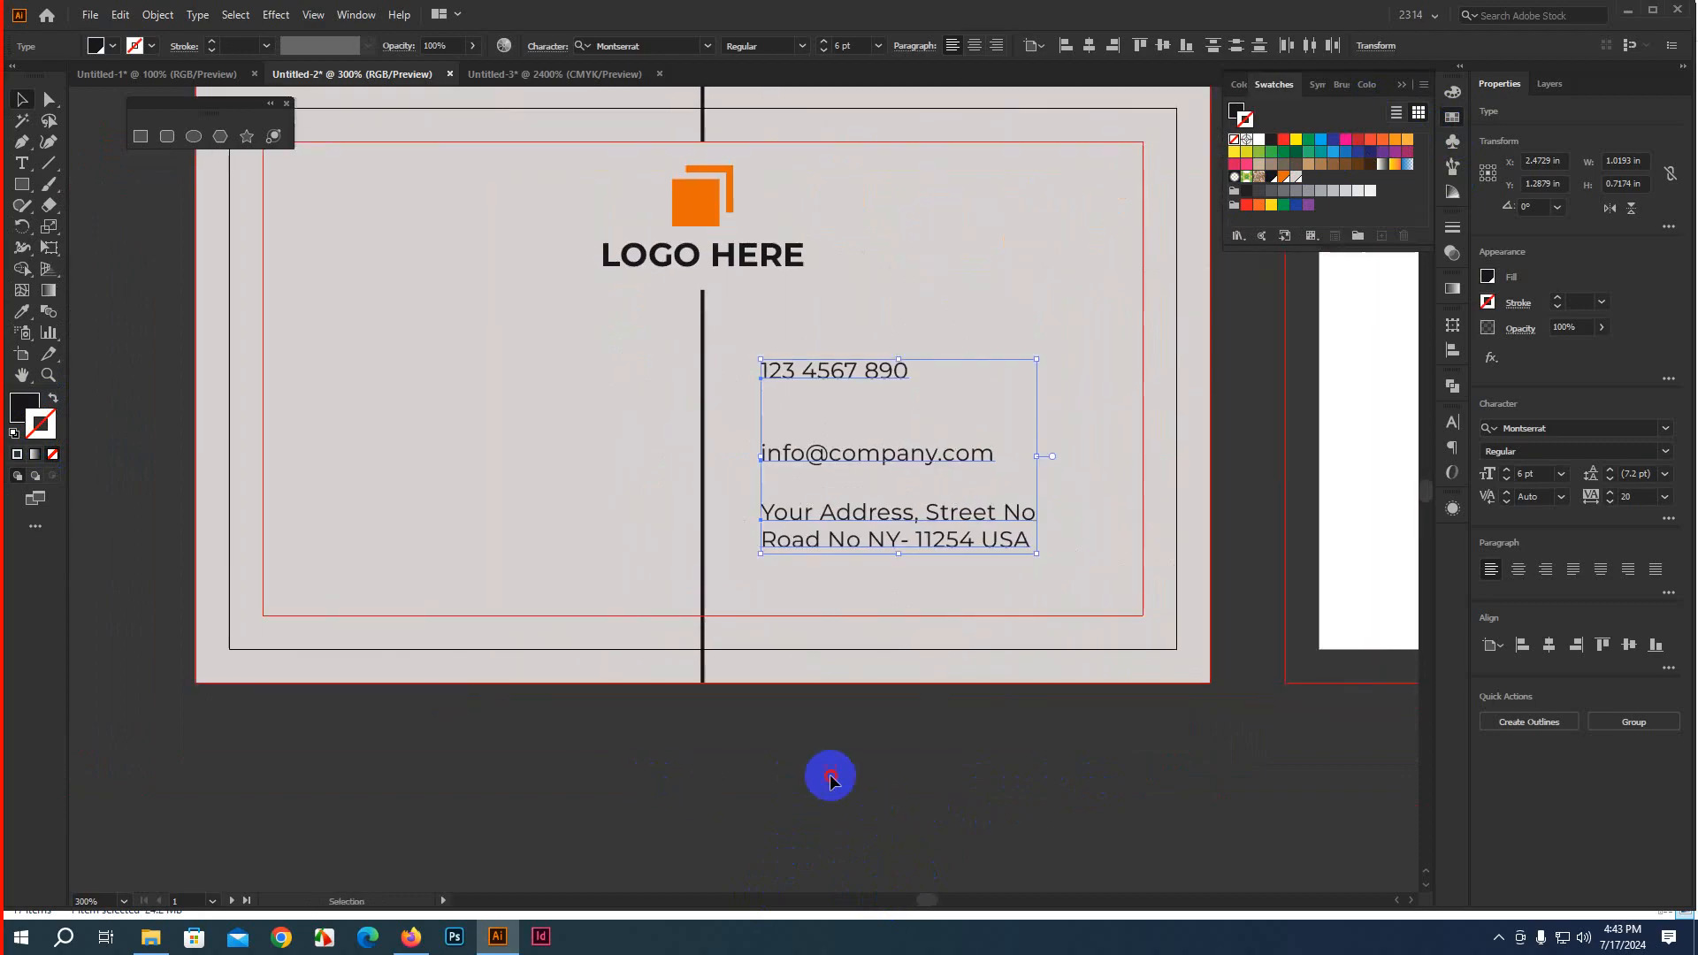
left_click(829, 777)
left_click_drag(815, 450, 815, 423)
mouse_move(840, 522)
left_mouse_down()
mouse_move(839, 477)
mouse_move(840, 524)
left_mouse_up()
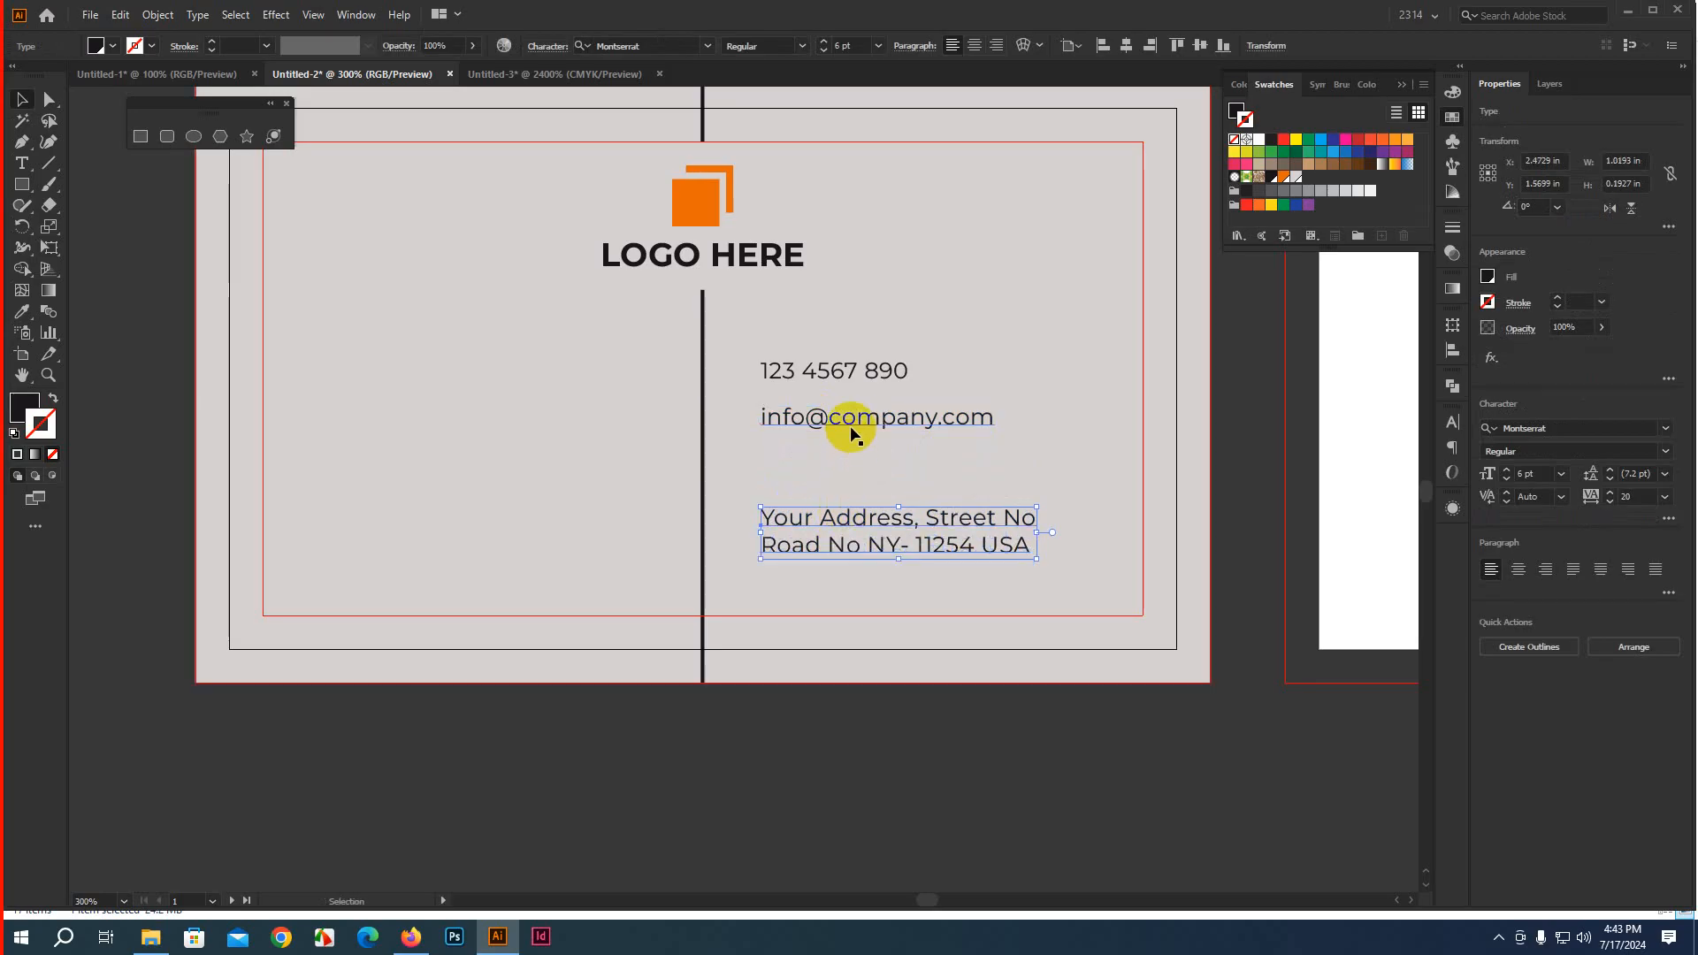
left_click_drag(851, 428, 850, 475)
left_click(878, 782)
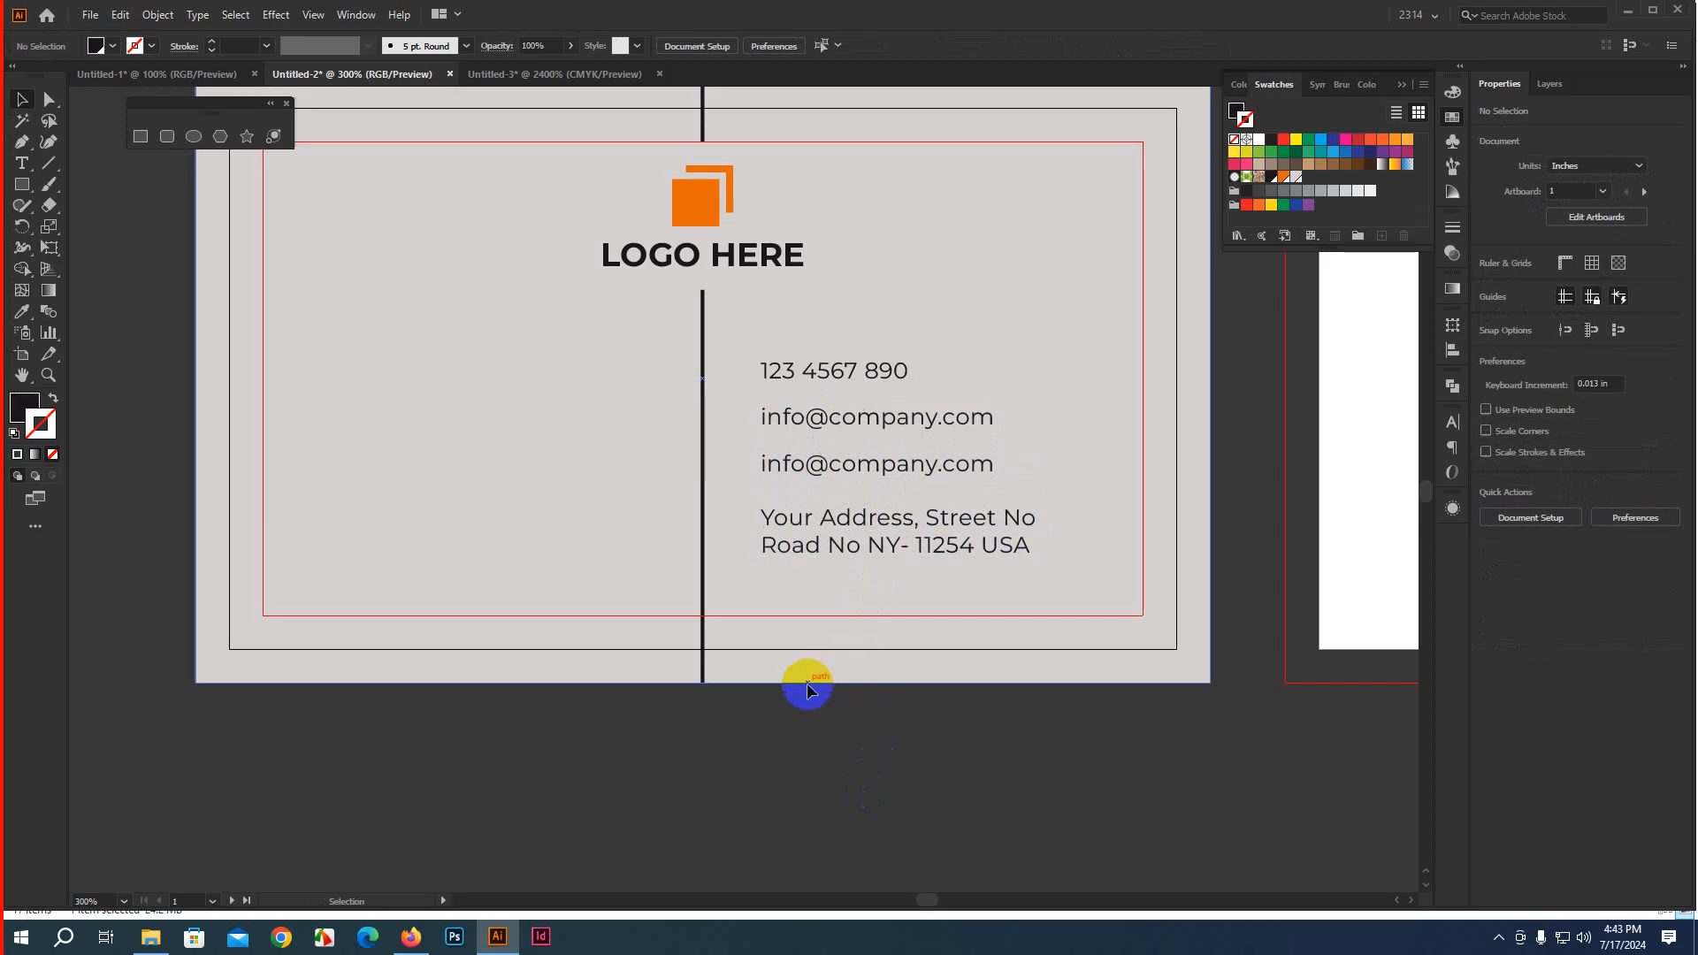
Draw a black square about 0.19 in wide over the vertical line, beside the phone number
left_click_drag(807, 689, 690, 786)
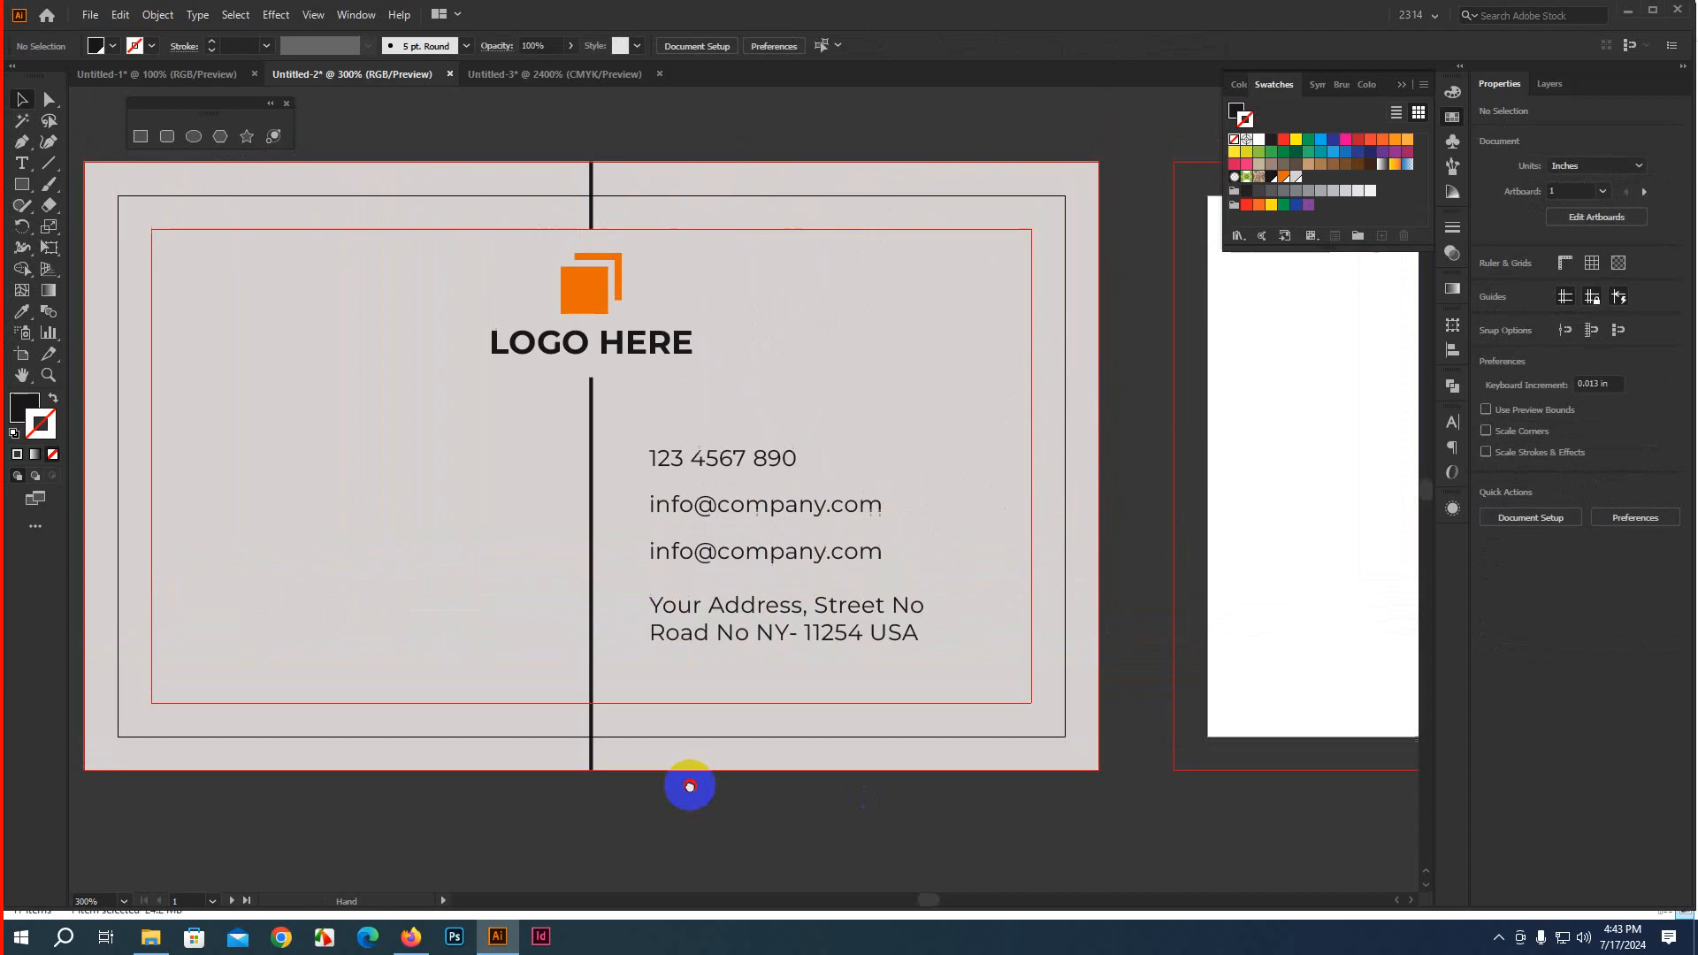
left_click(50, 184)
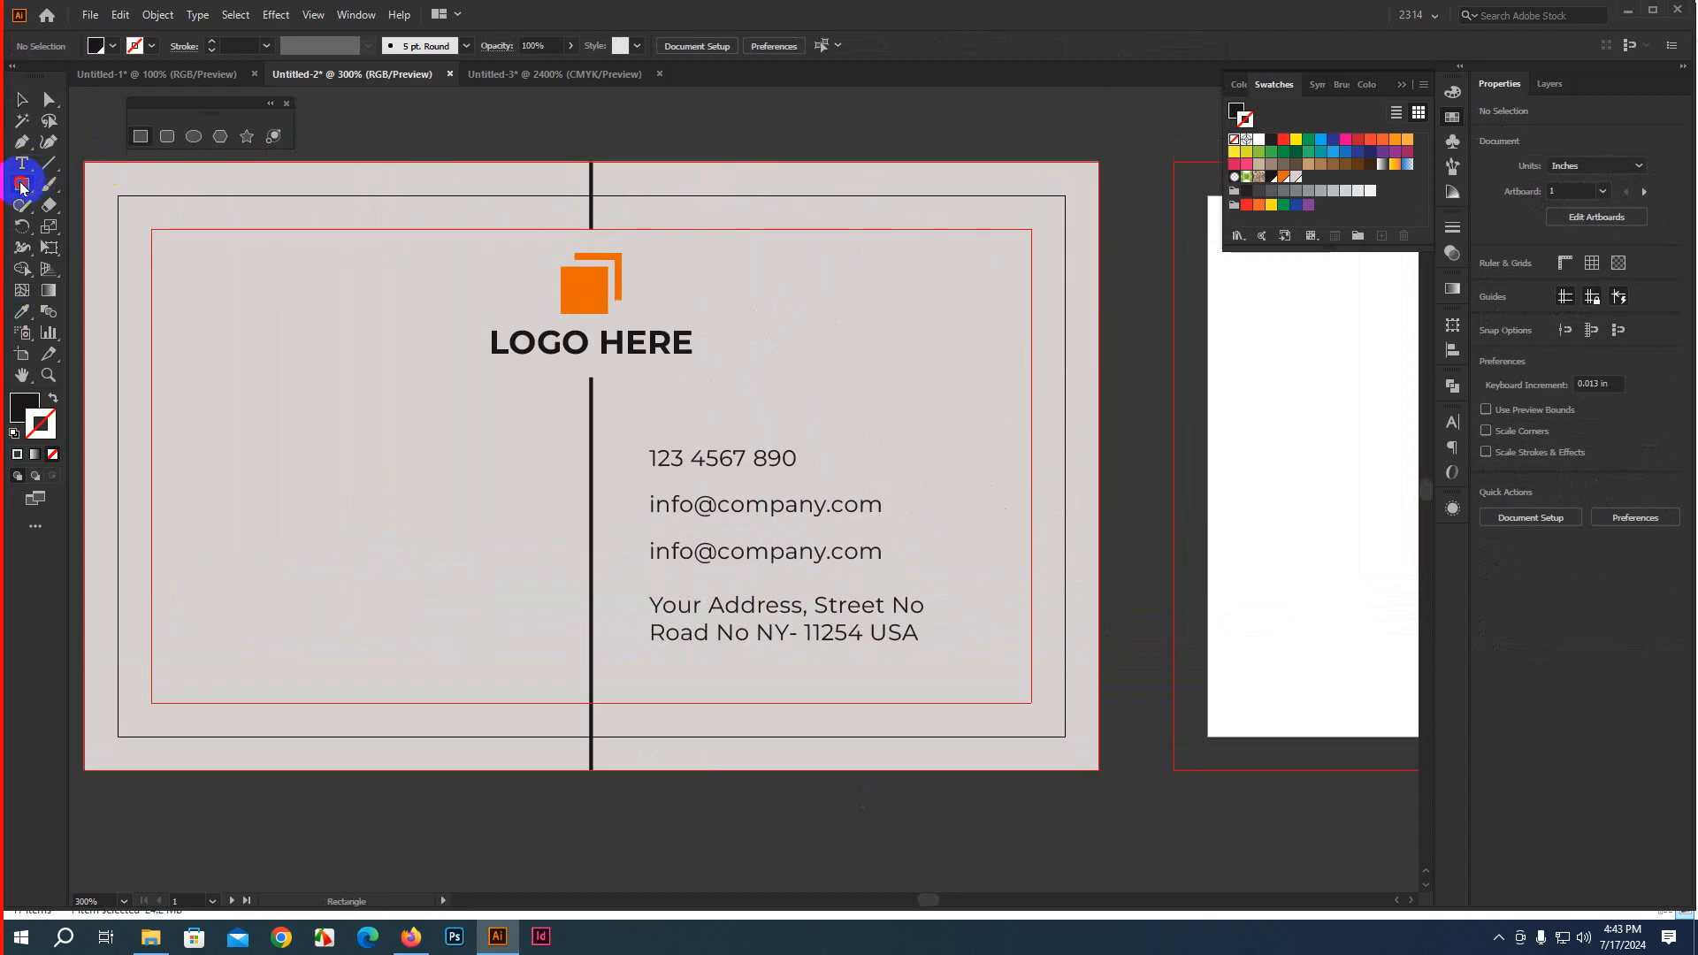
left_click(22, 183)
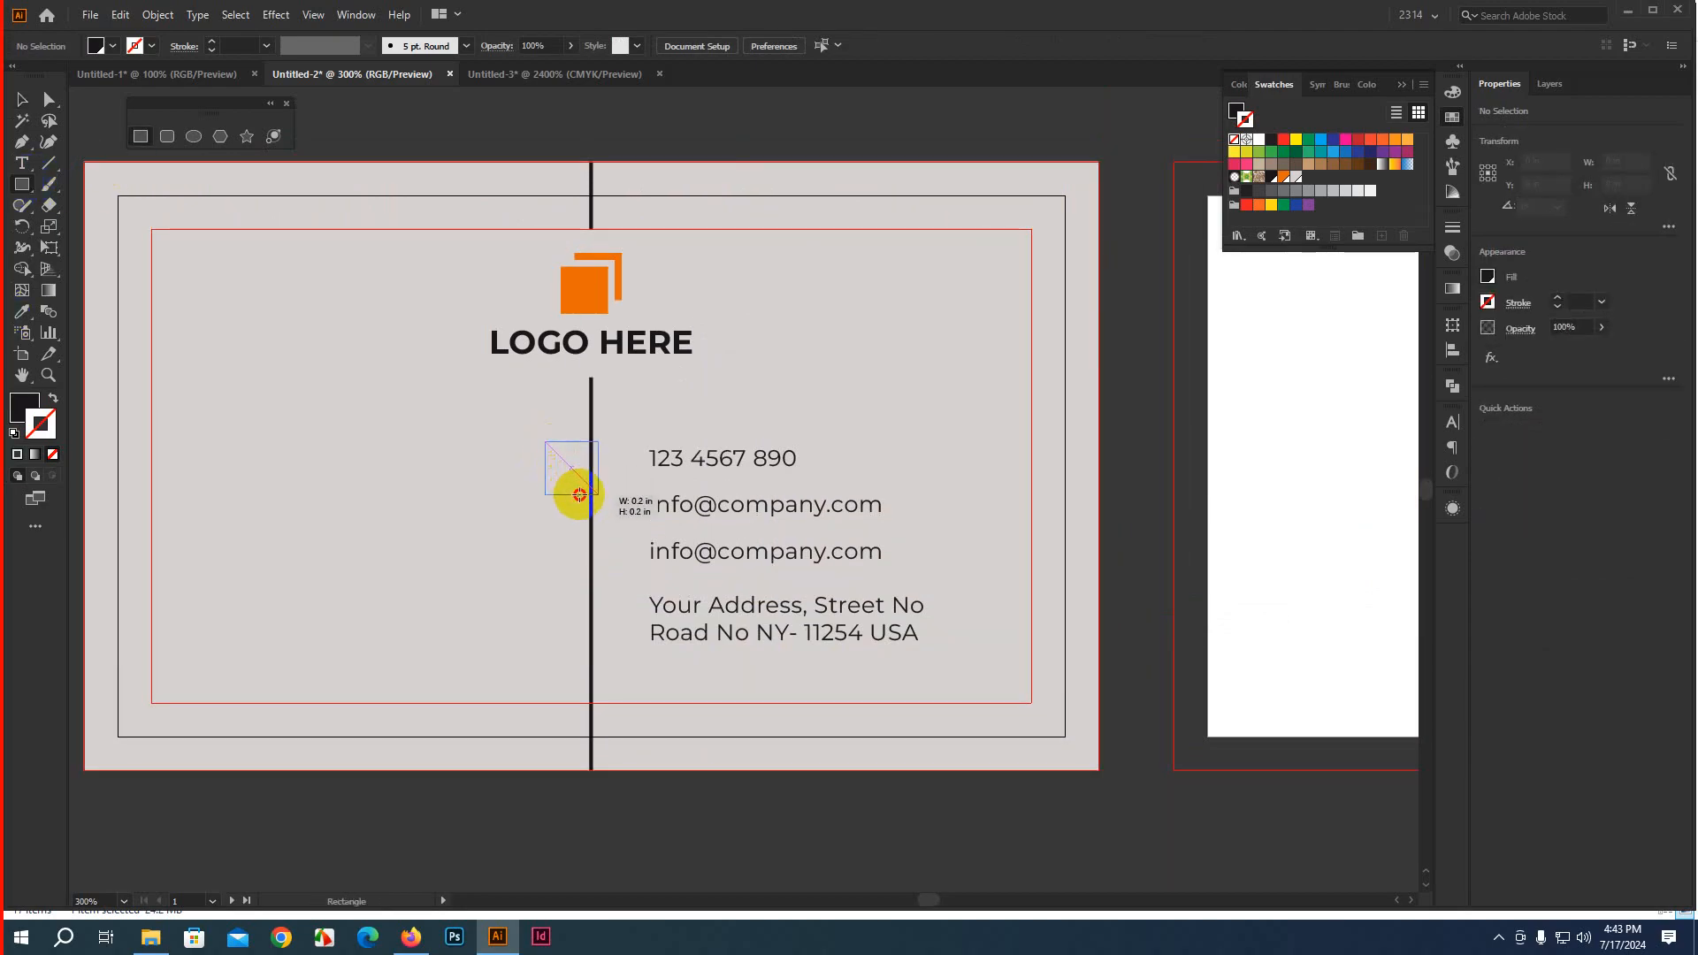
left_click_drag(580, 494, 587, 493)
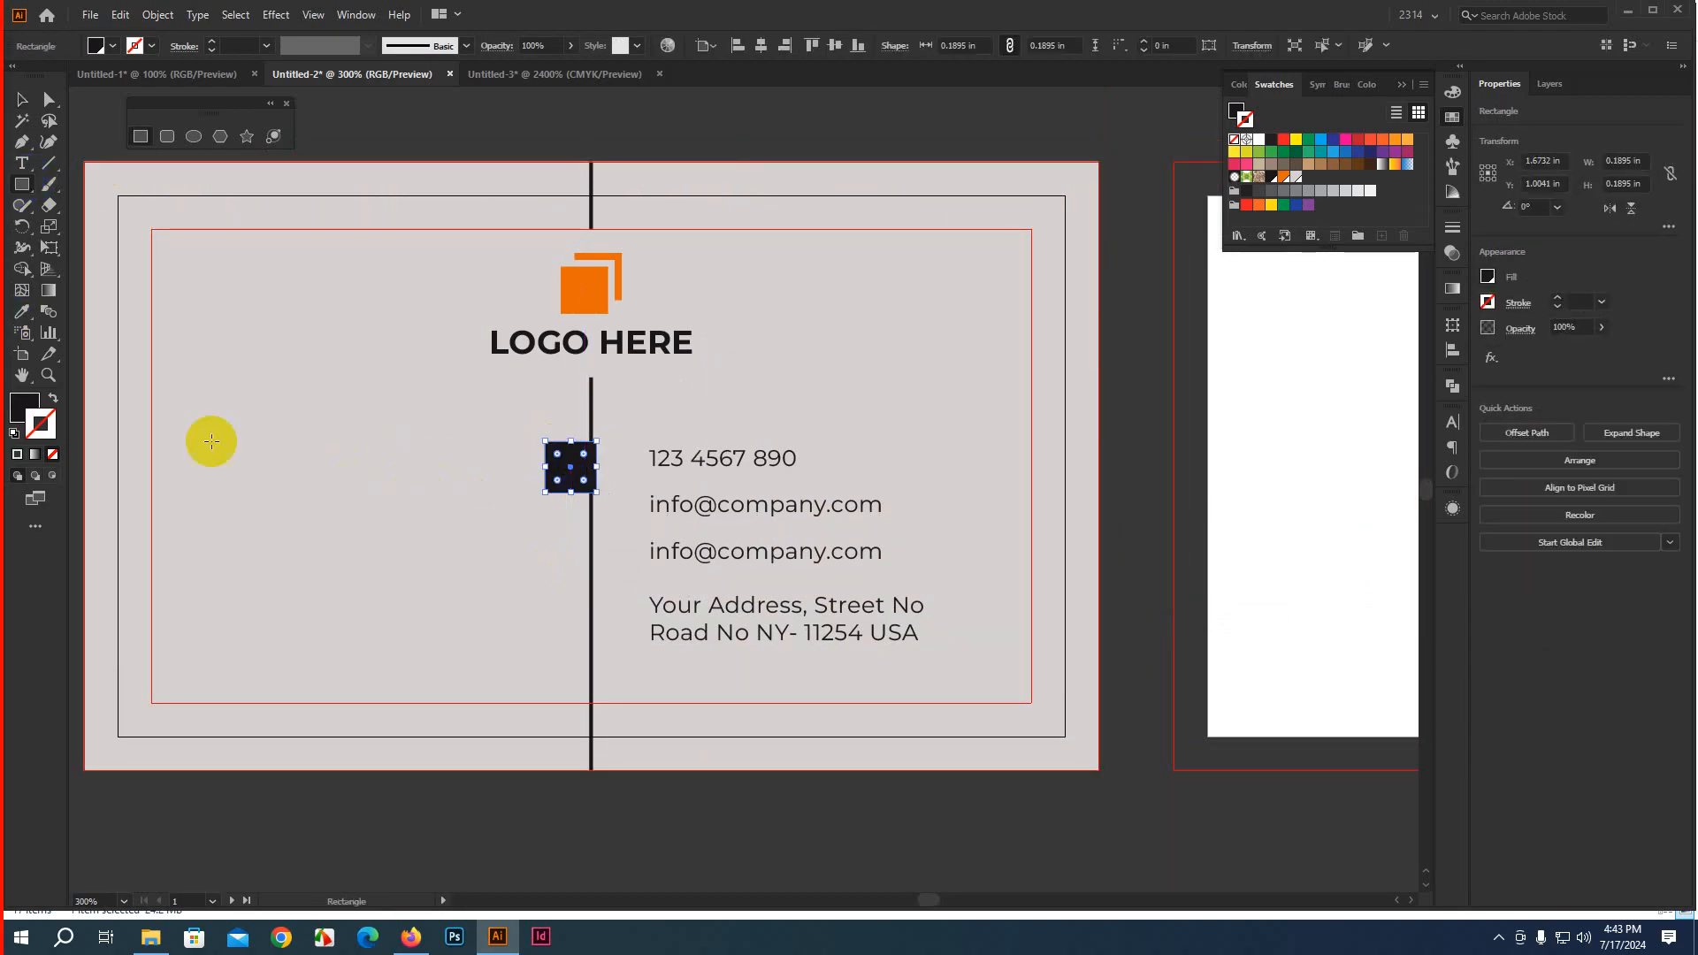
left_click(24, 101)
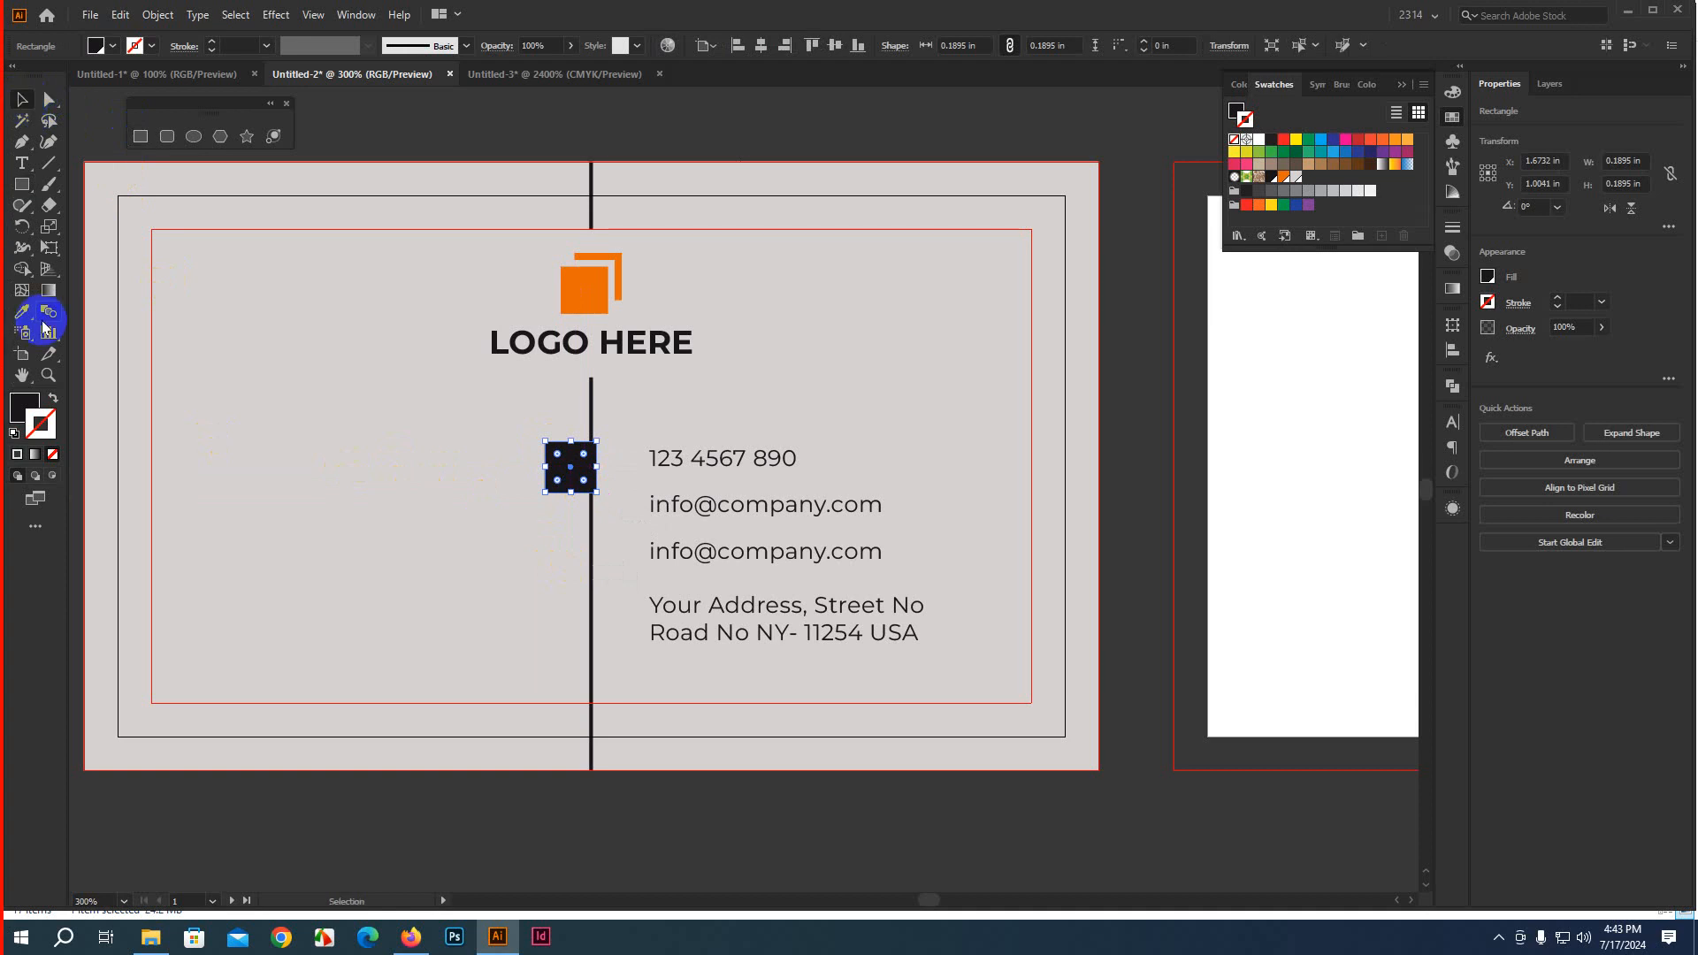
left_click(17, 408)
Shrink the black square to about 0.15 in, rotate it 45° into a diamond and centre it on the vertical line
scroll(596, 492, "up", 2)
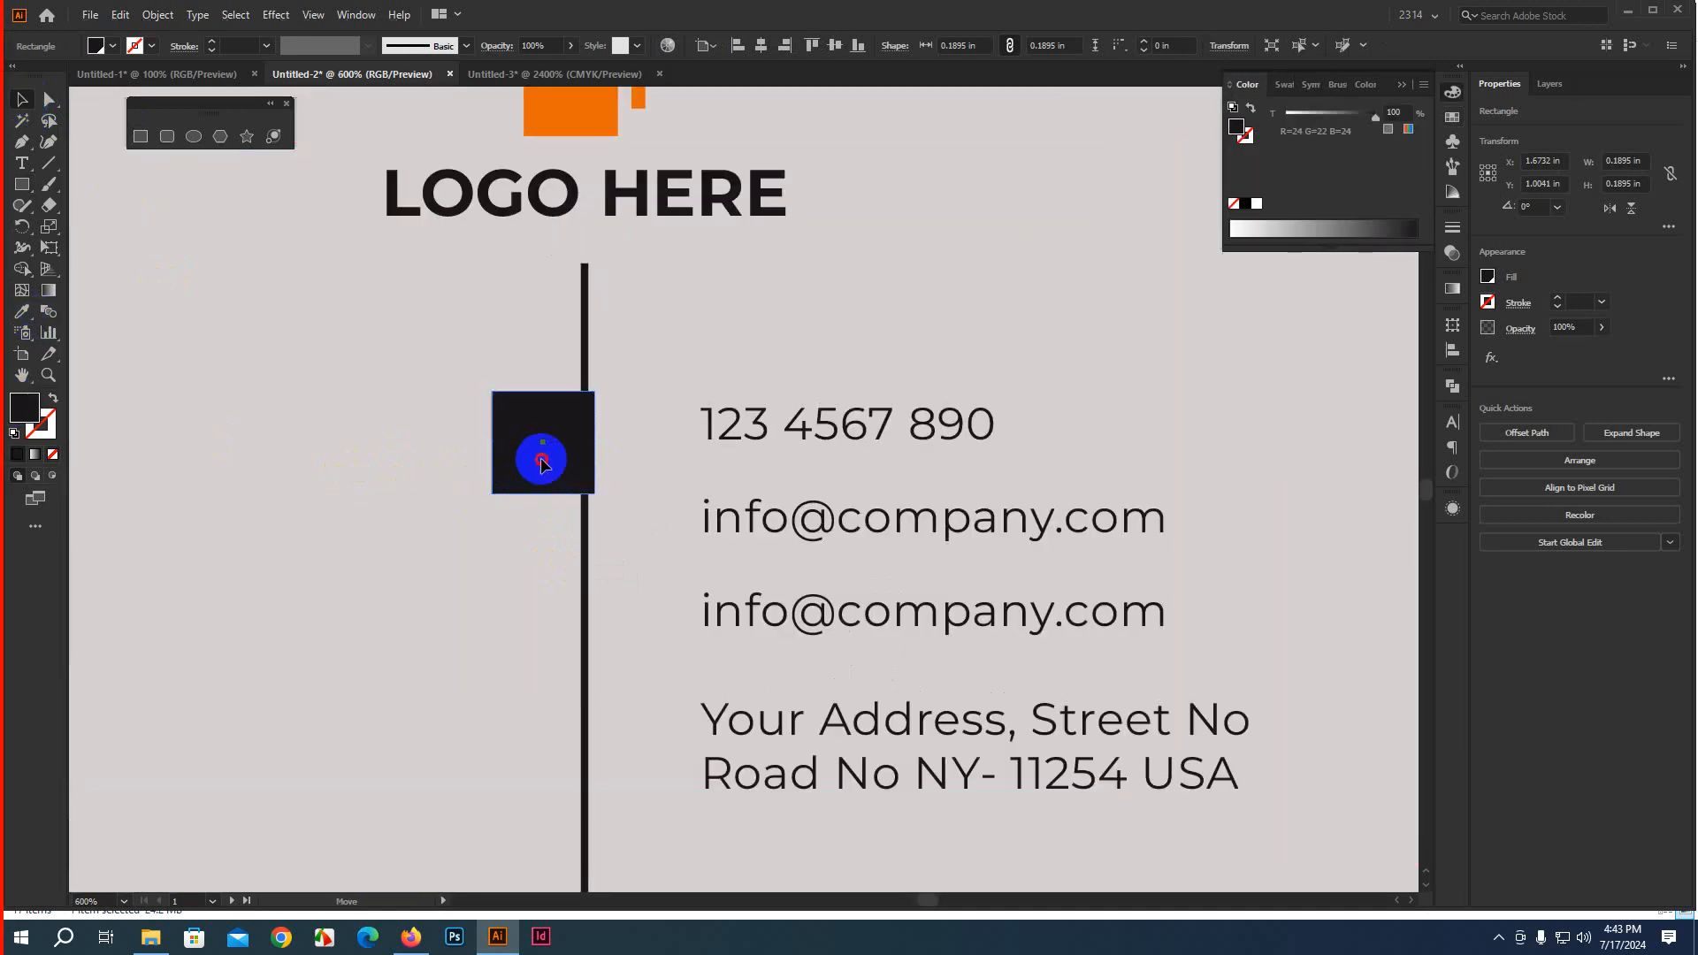
left_click_drag(542, 462, 651, 461)
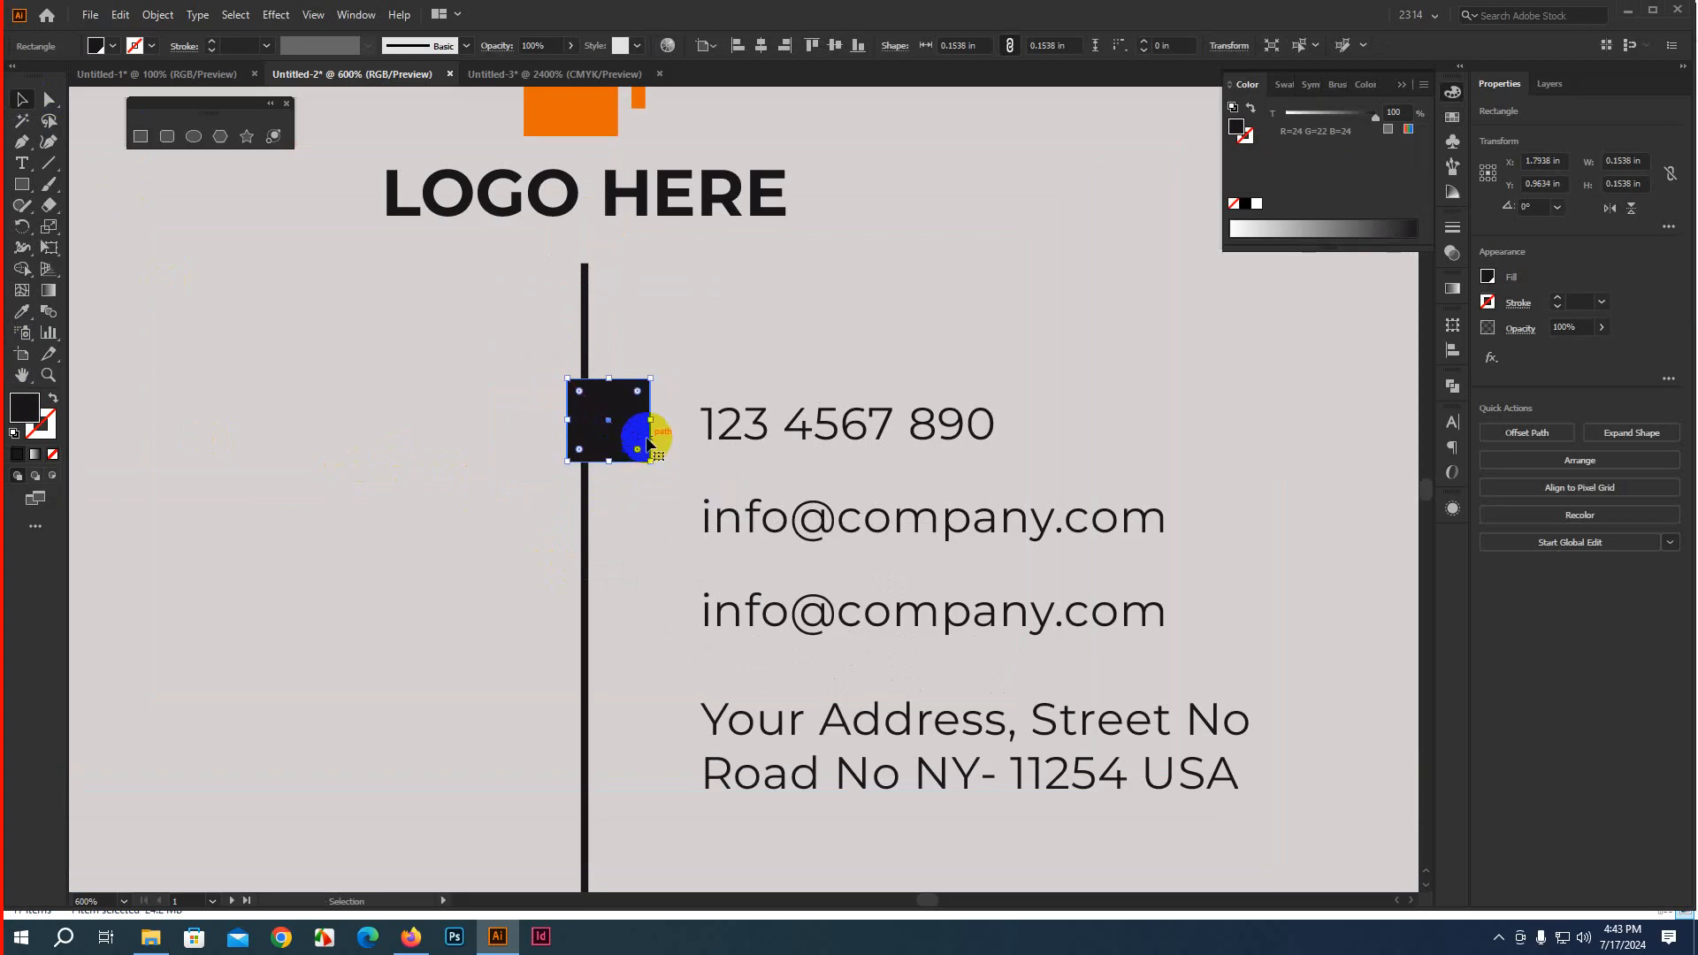
left_click_drag(656, 369, 598, 418)
key("v")
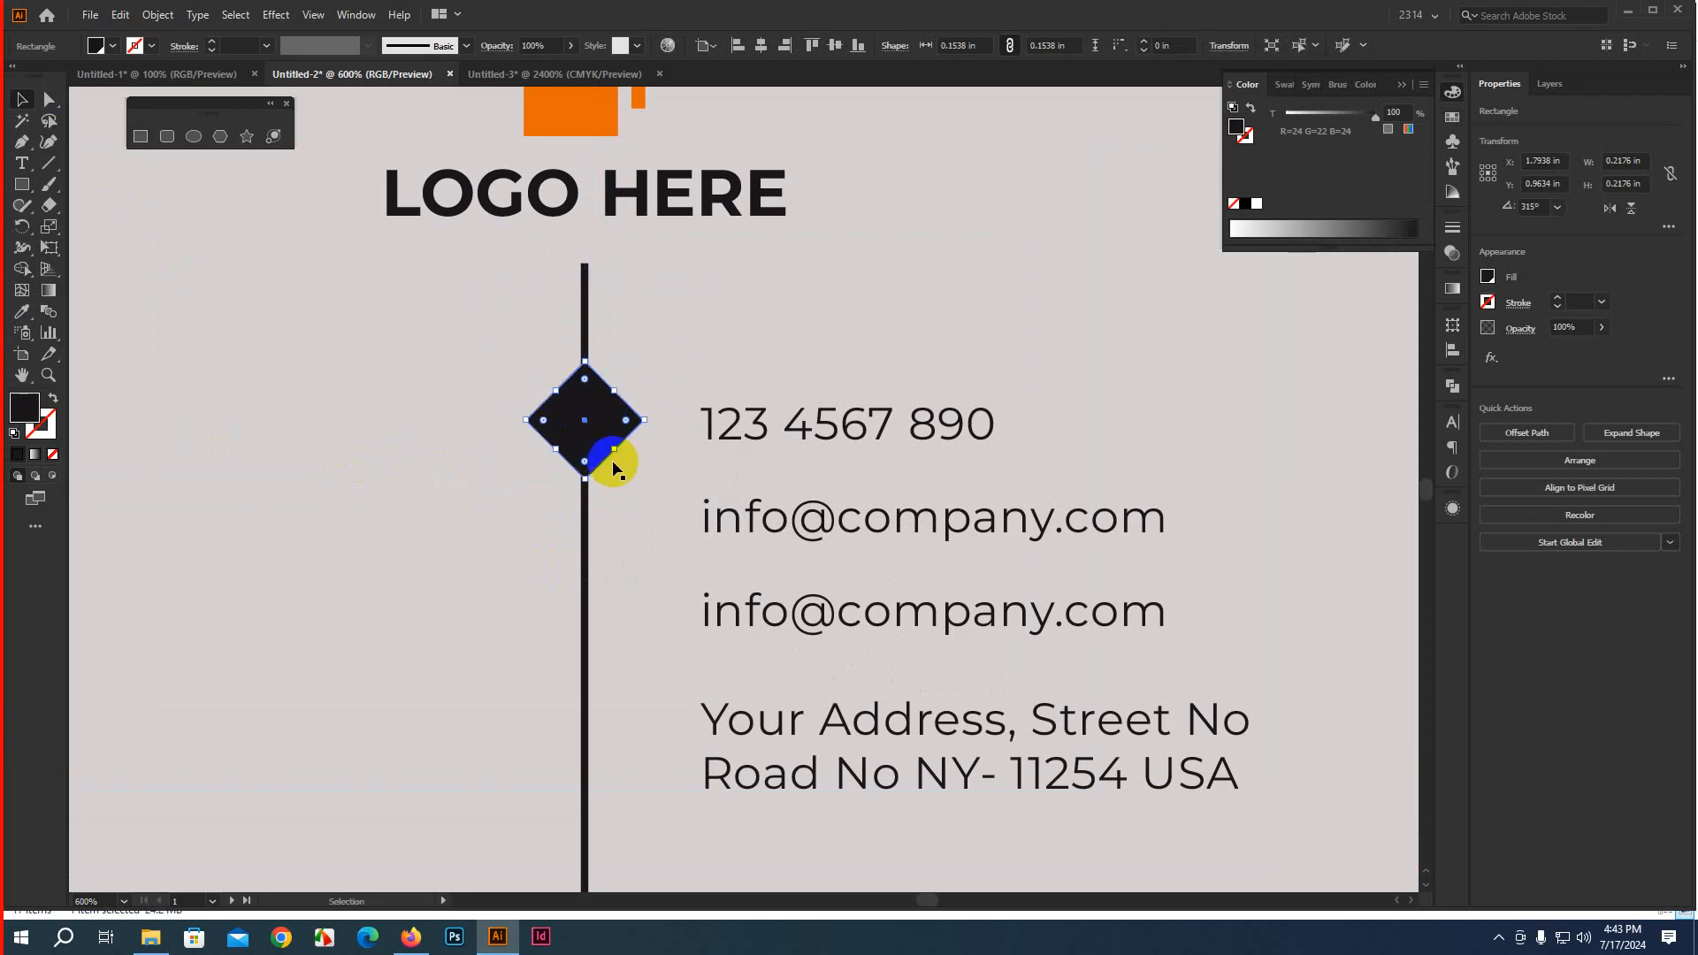
Copy the diamond straight down the vertical line and repeat the copy twice at equal spacing to make four diamonds
scroll(652, 515, "down", 2)
scroll(639, 464, "up", 1)
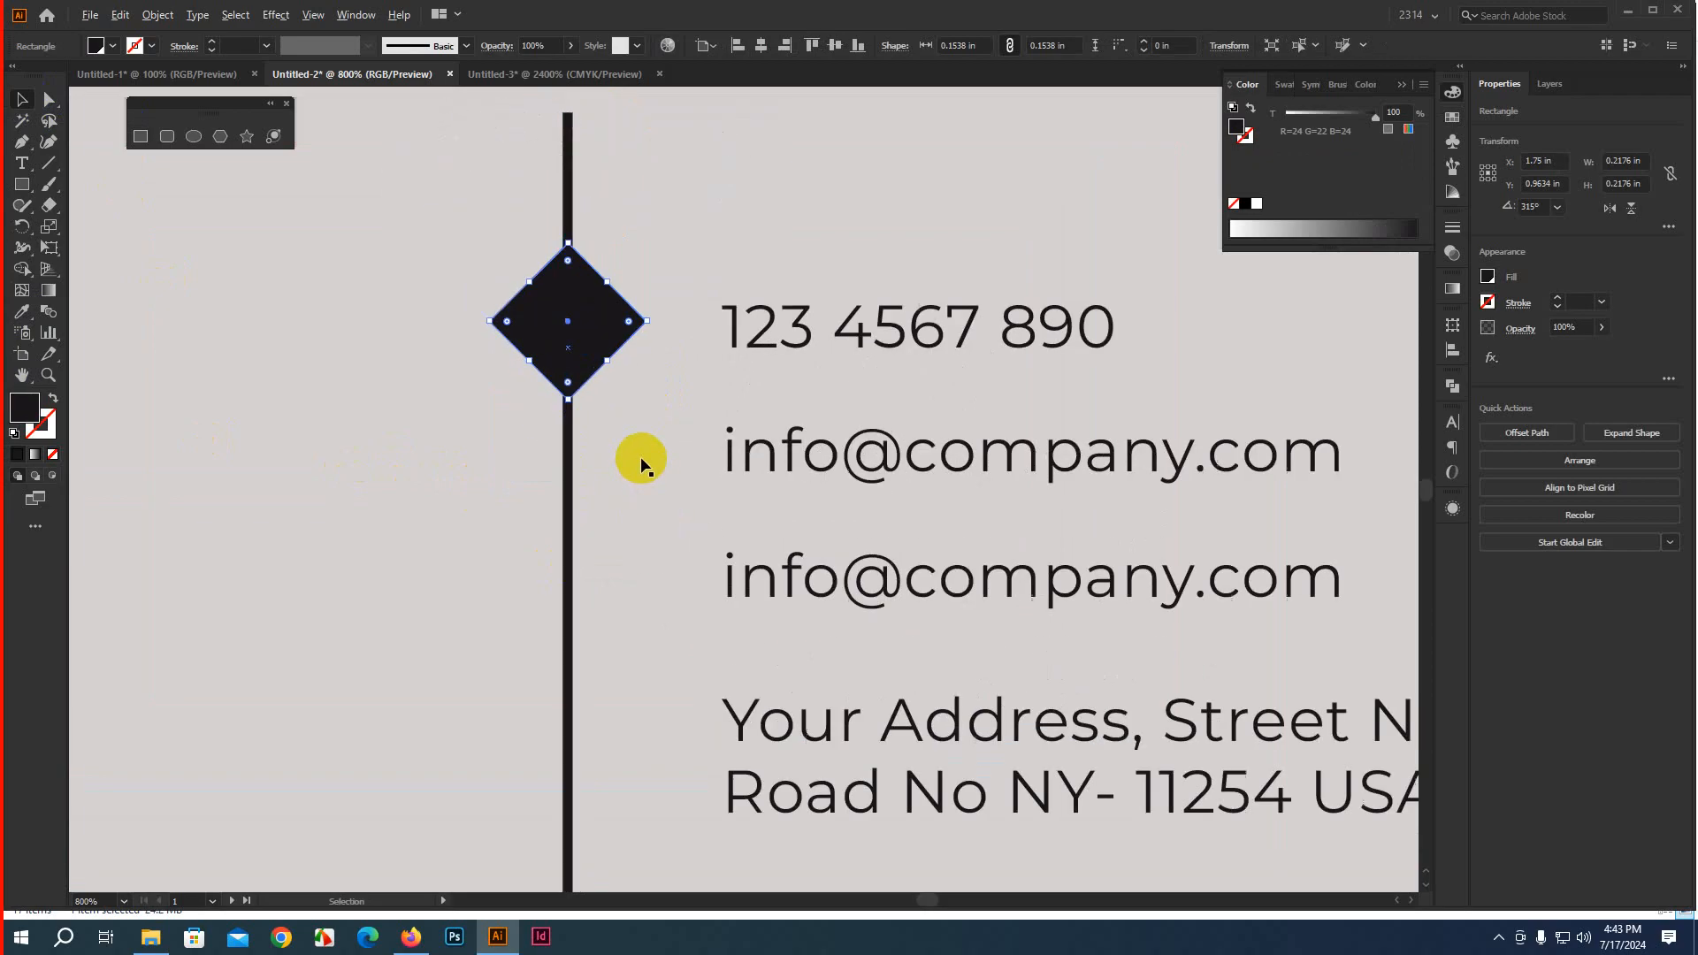
scroll(619, 424, "down", 2)
scroll(616, 428, "up", 5)
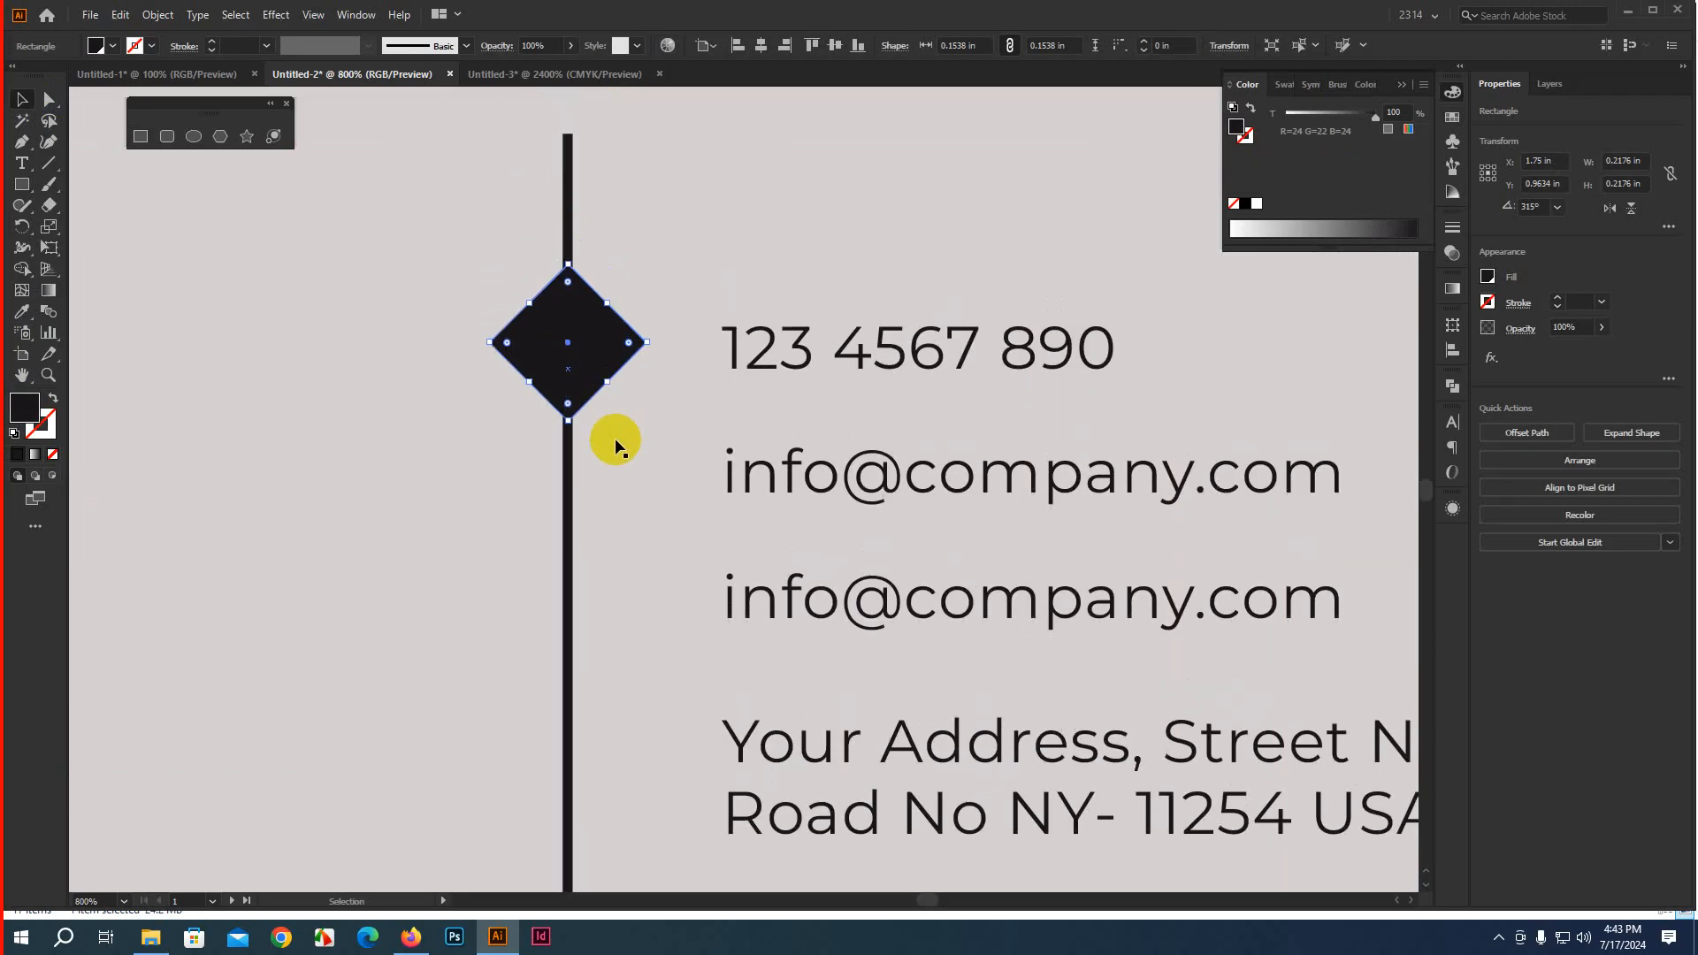
left_click_drag(589, 398, 558, 586)
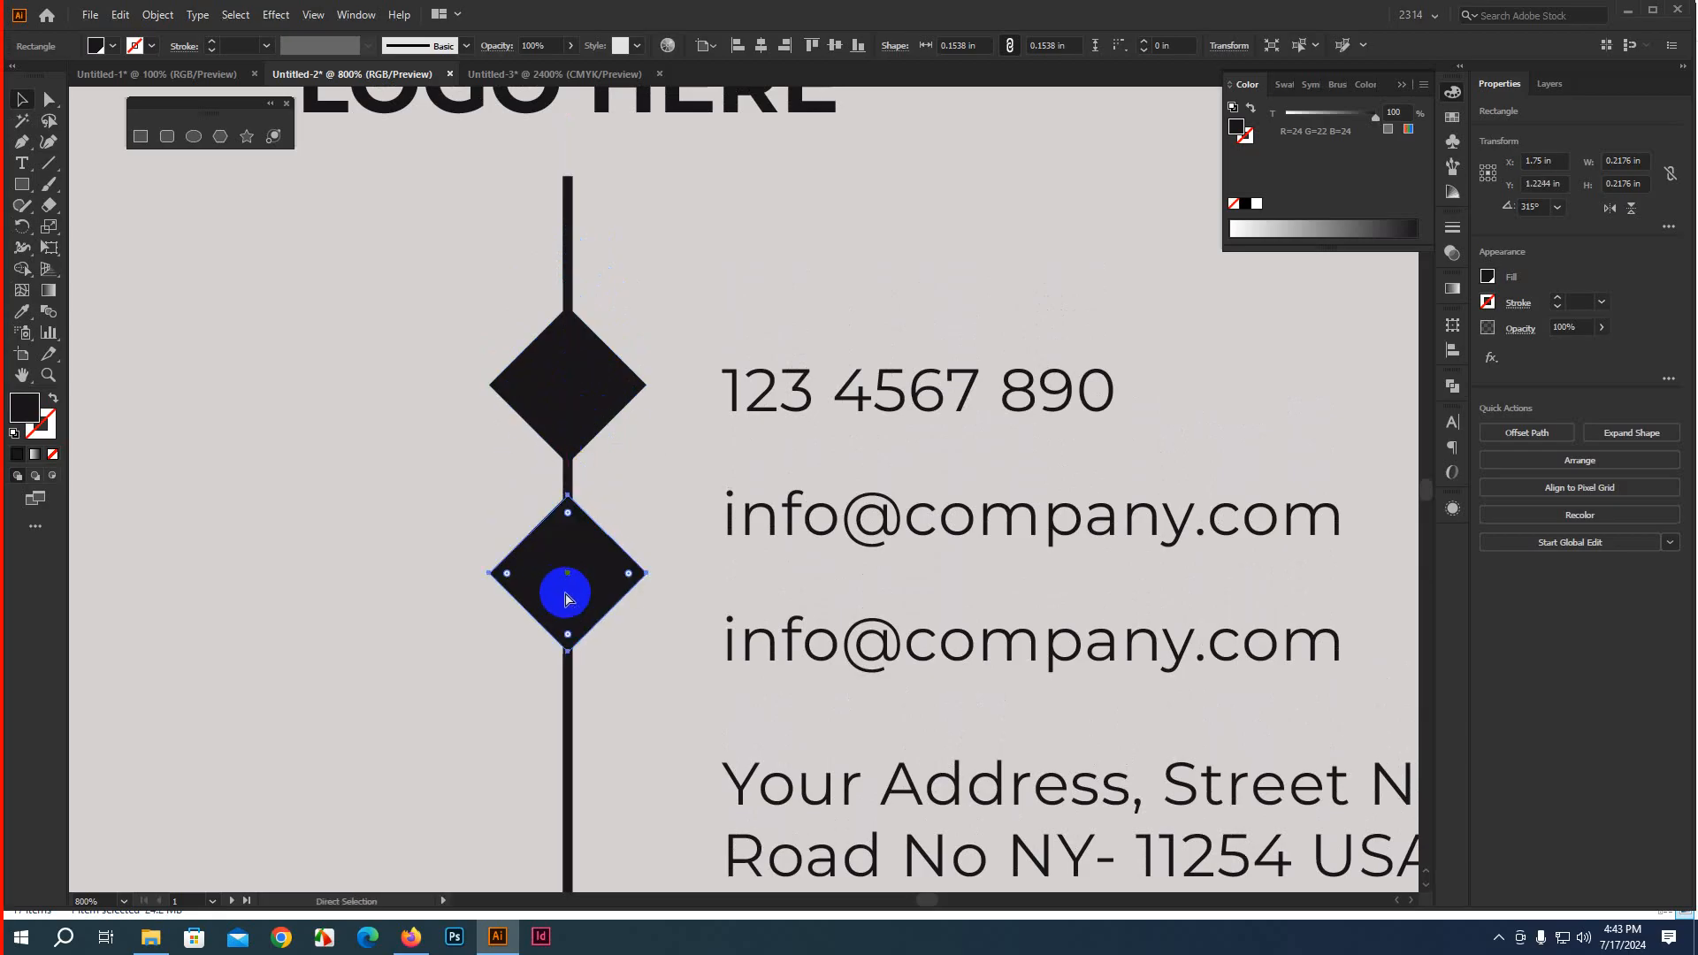
key("ctrl+d")
key("ctrl+d")
scroll(565, 495, "down", 2)
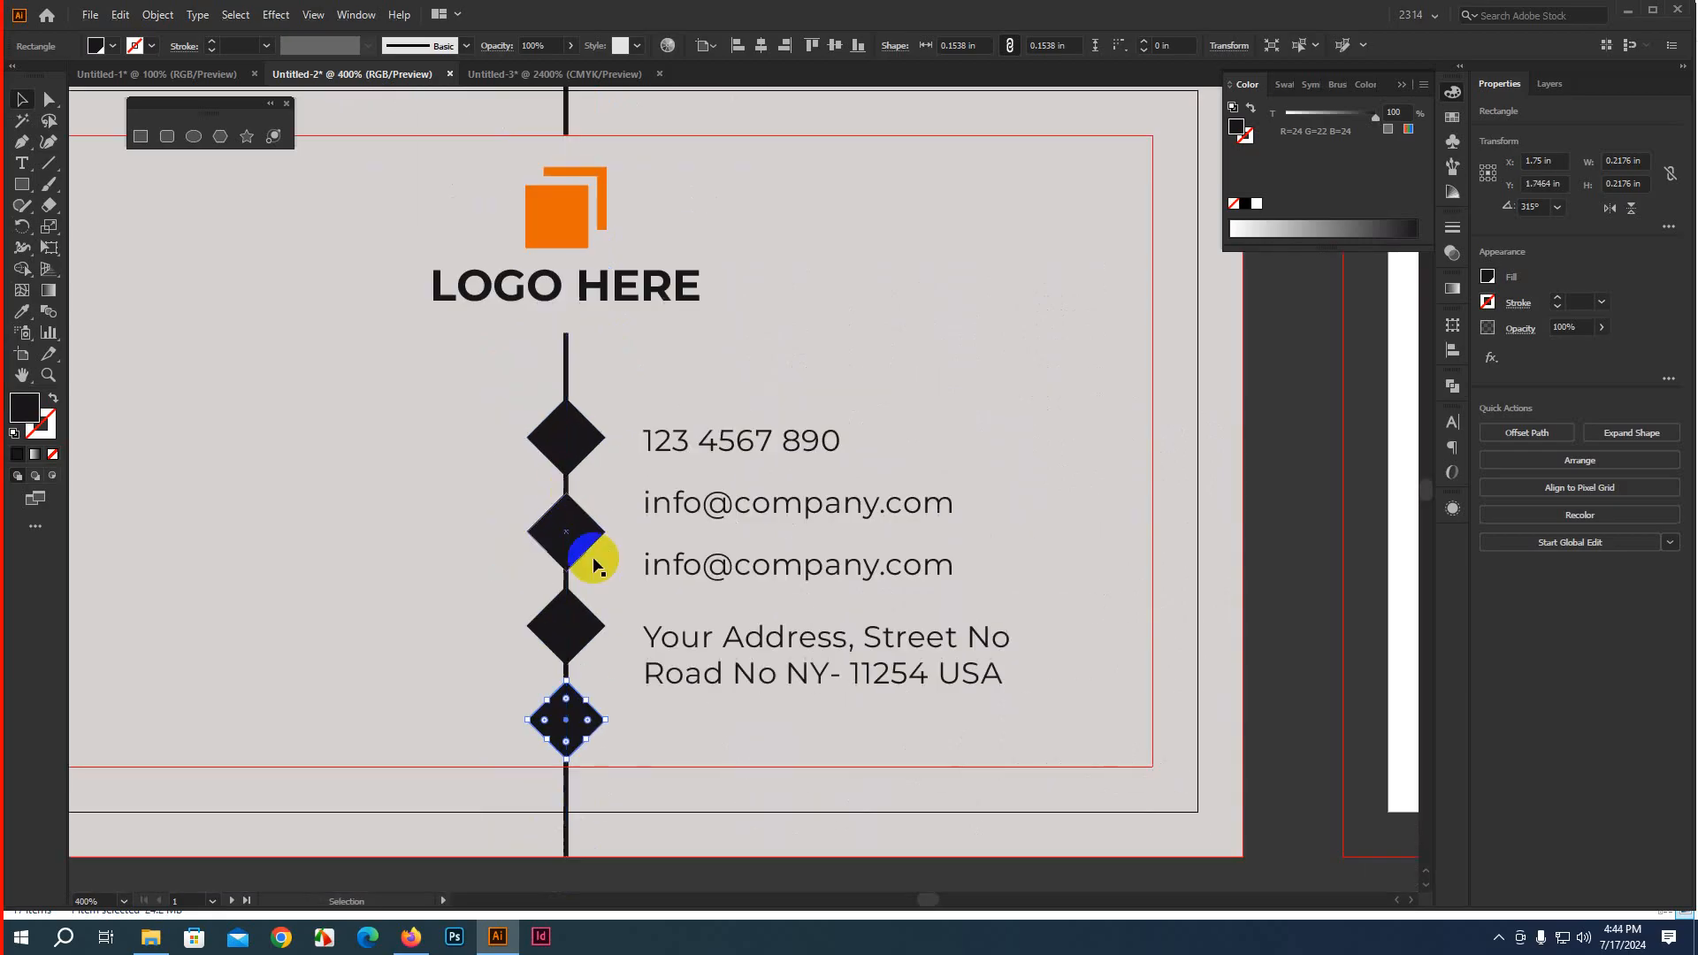
Select all four diamonds, scale them down to about 0.12 in per side and reposition them centred on the vertical line
scroll(587, 561, "down", 1)
left_click(574, 557, "shift")
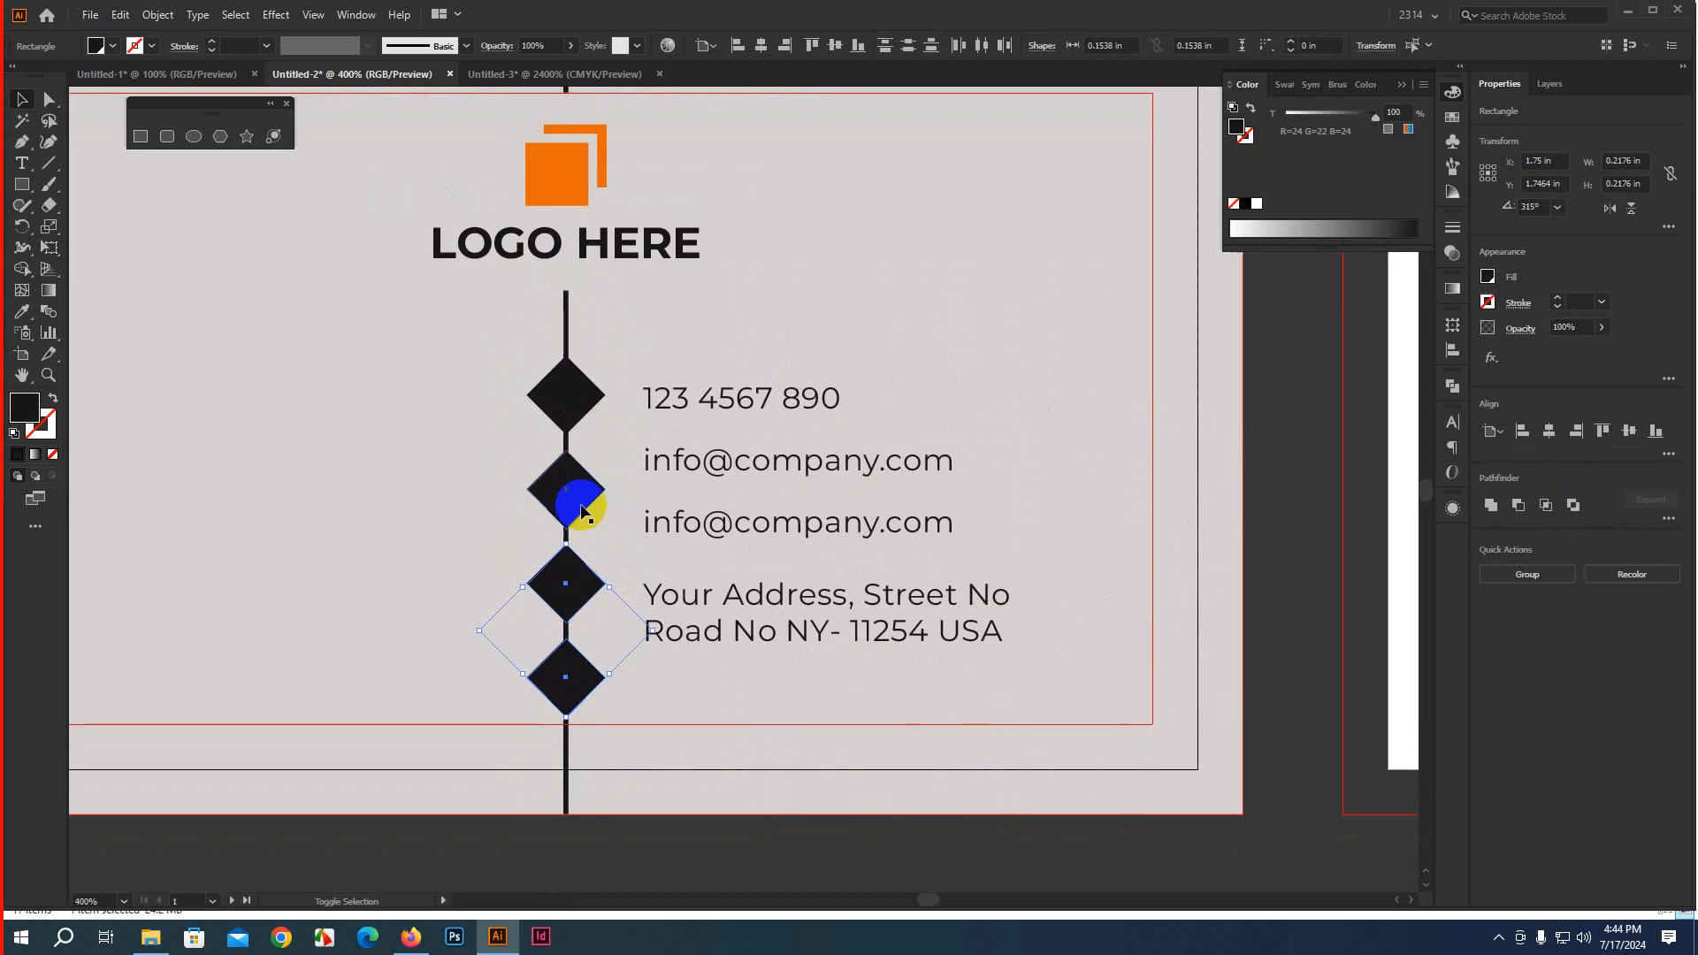
left_click(579, 492, "shift")
left_click(579, 409, "shift")
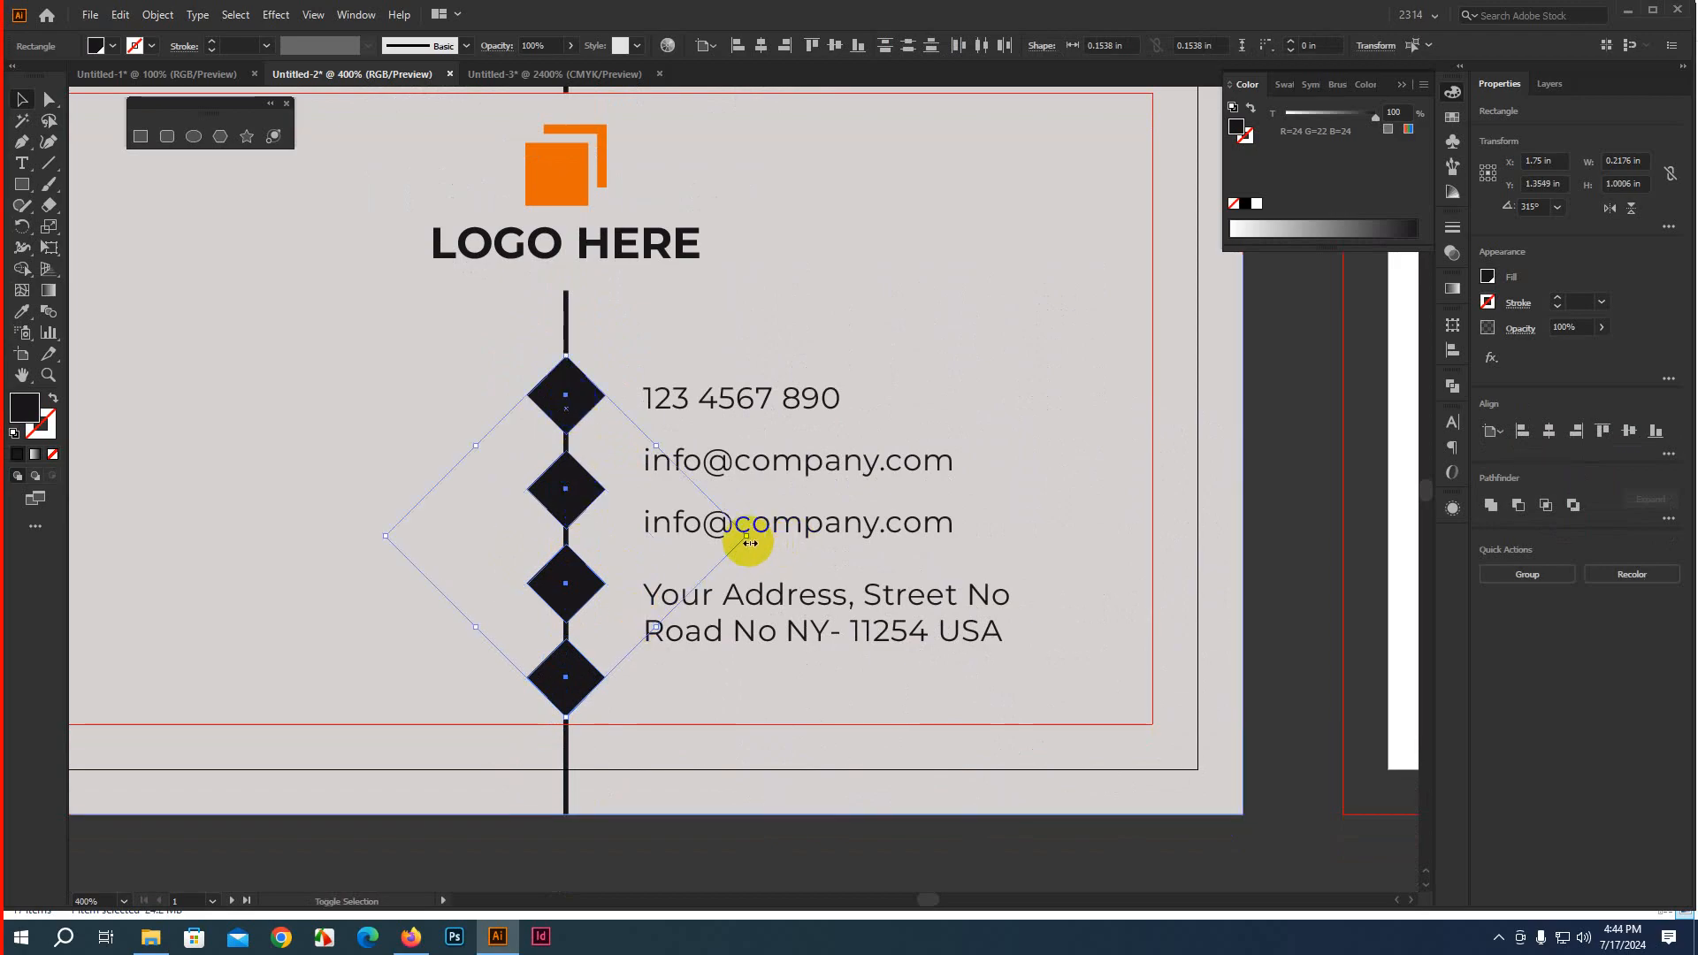
left_click_drag(750, 542, 705, 569)
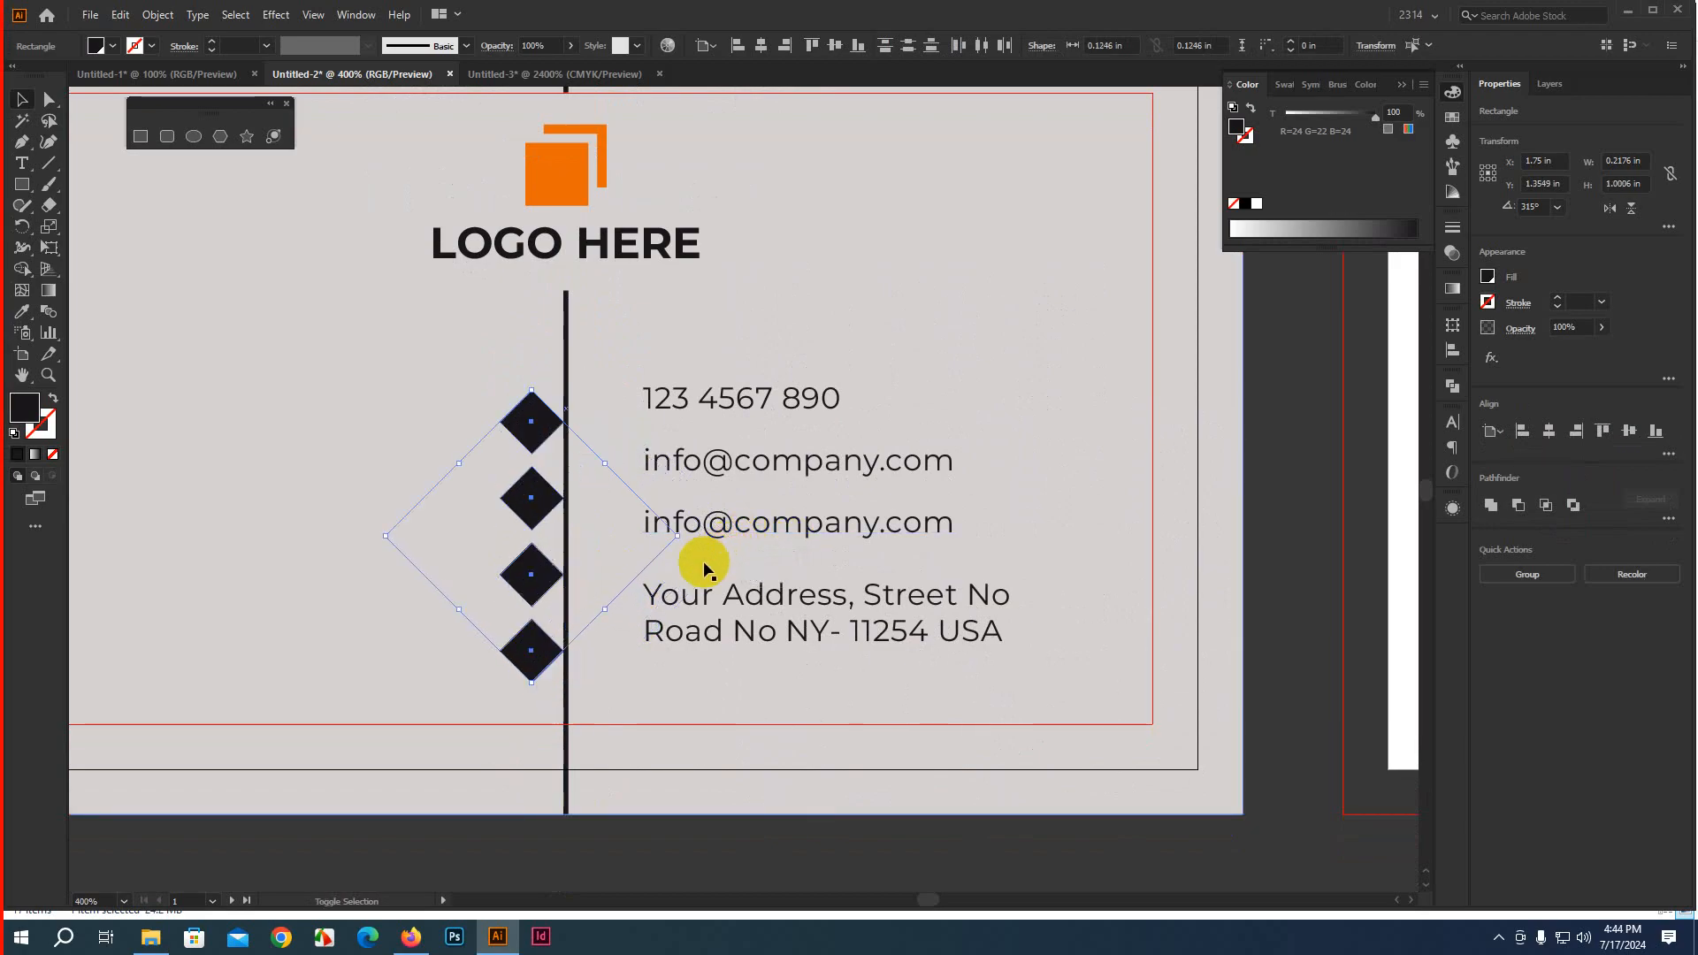
left_click_drag(532, 422, 571, 402)
scroll(966, 758, "down", 2)
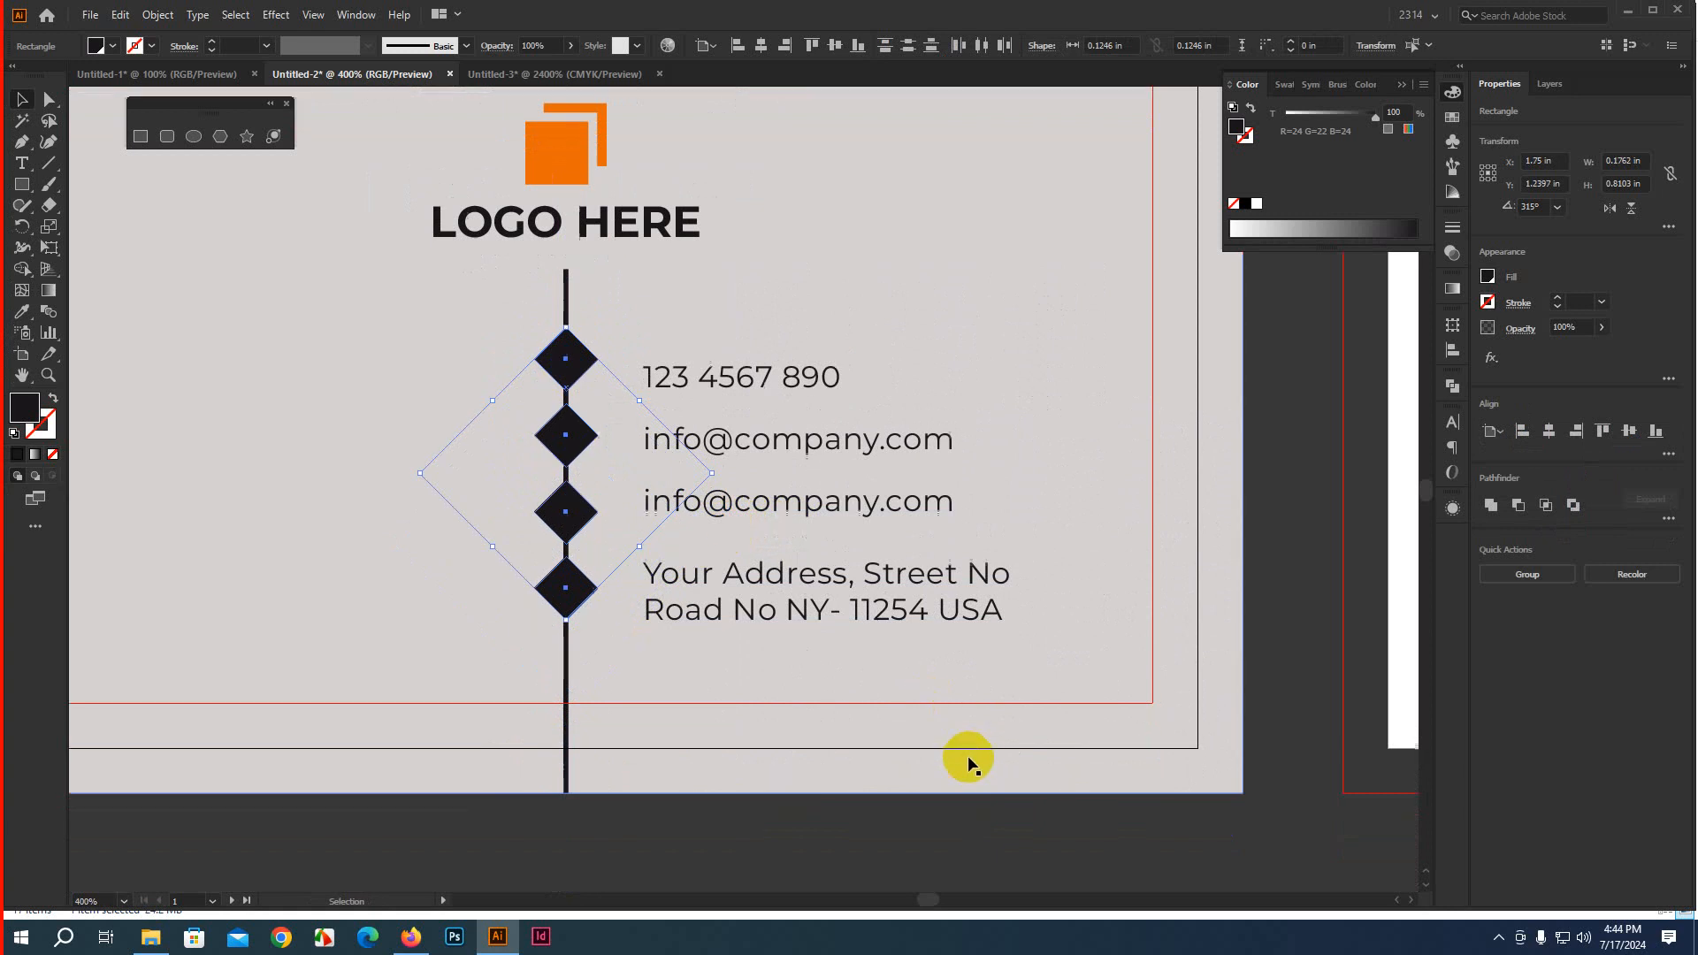
left_click(759, 856)
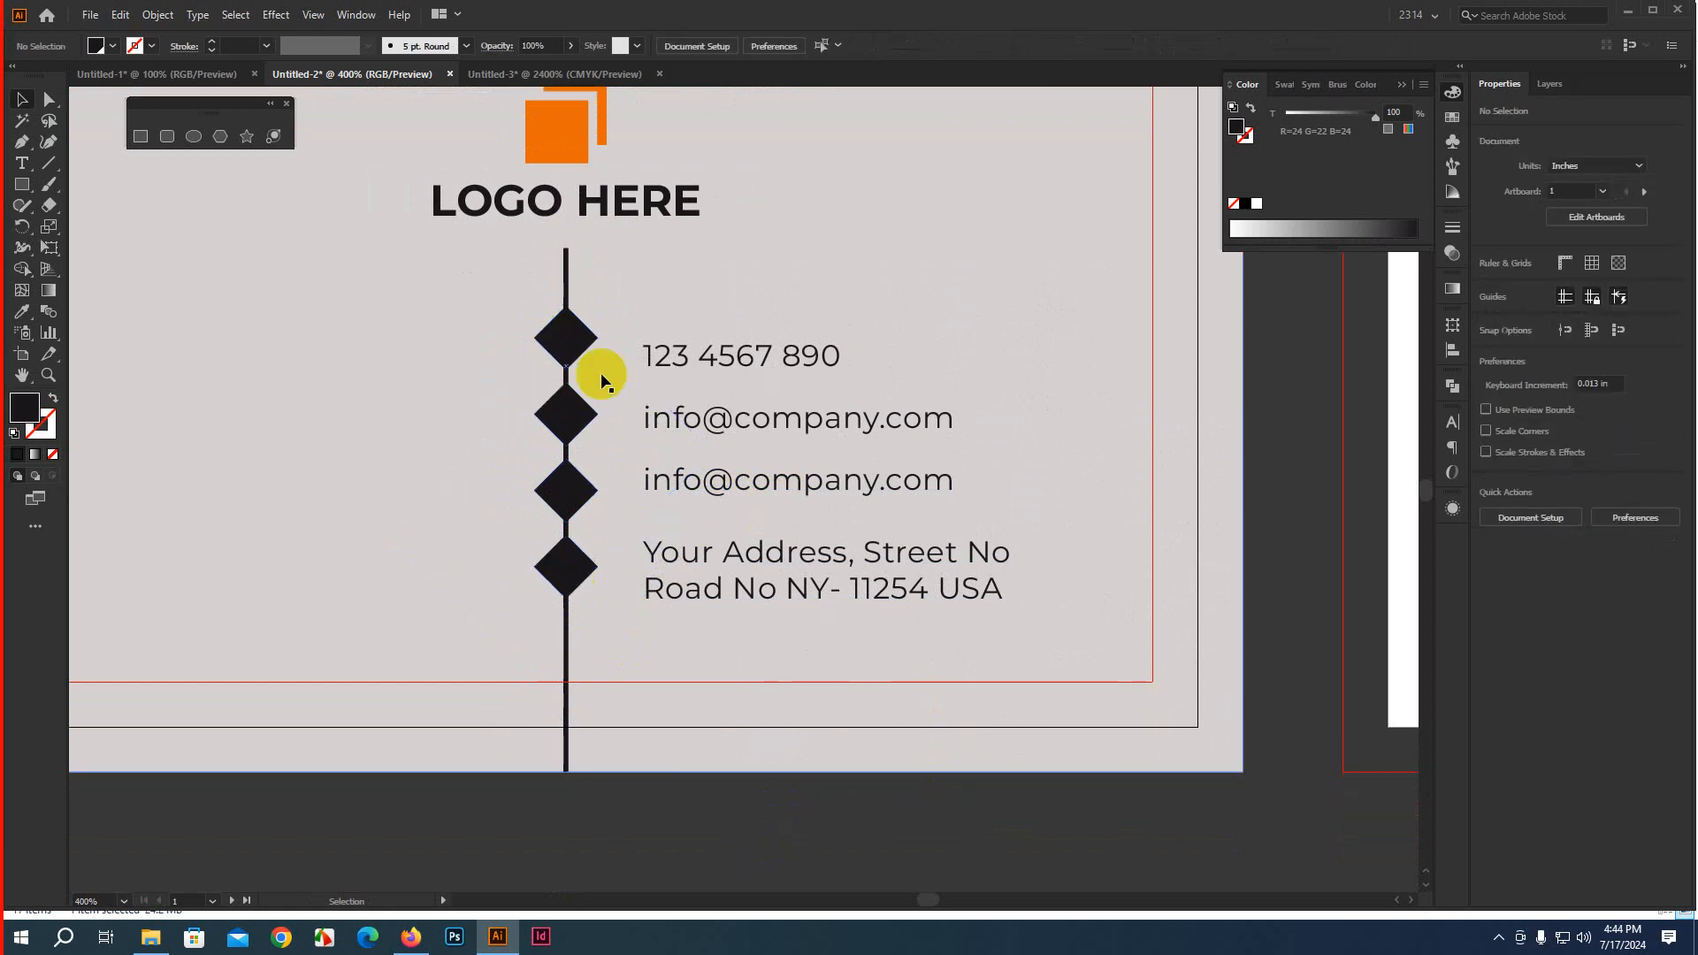
Vertically centre the phone number line with the first diamond
left_click(562, 336)
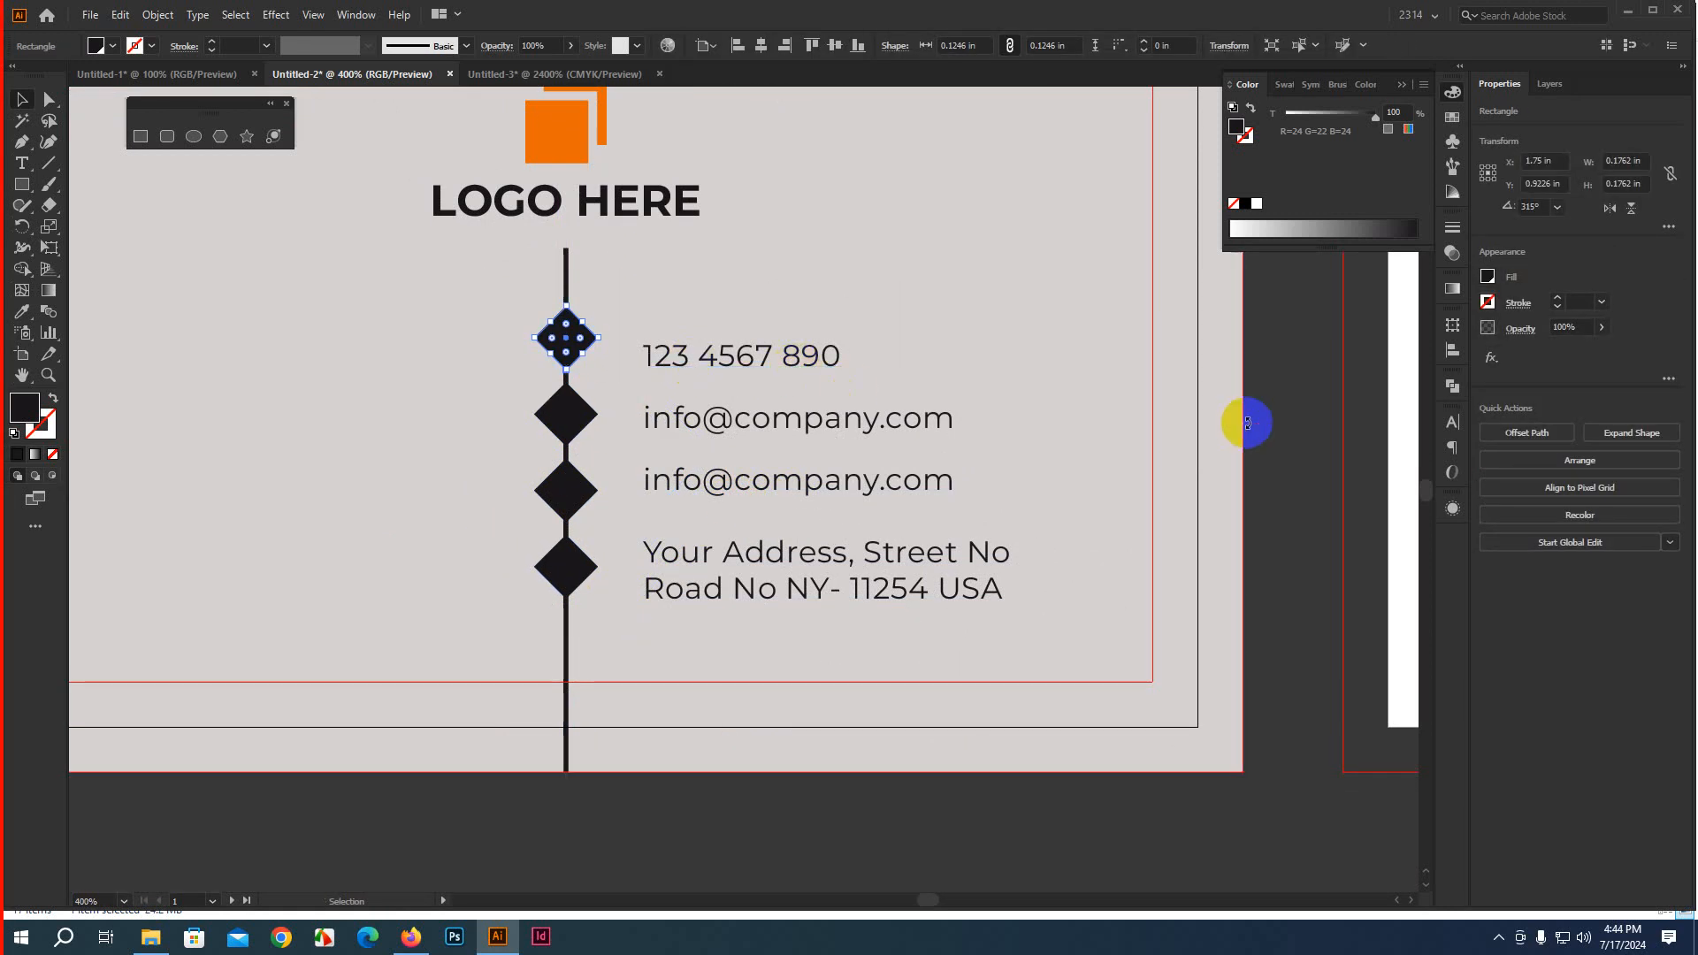
left_click(748, 355, "shift")
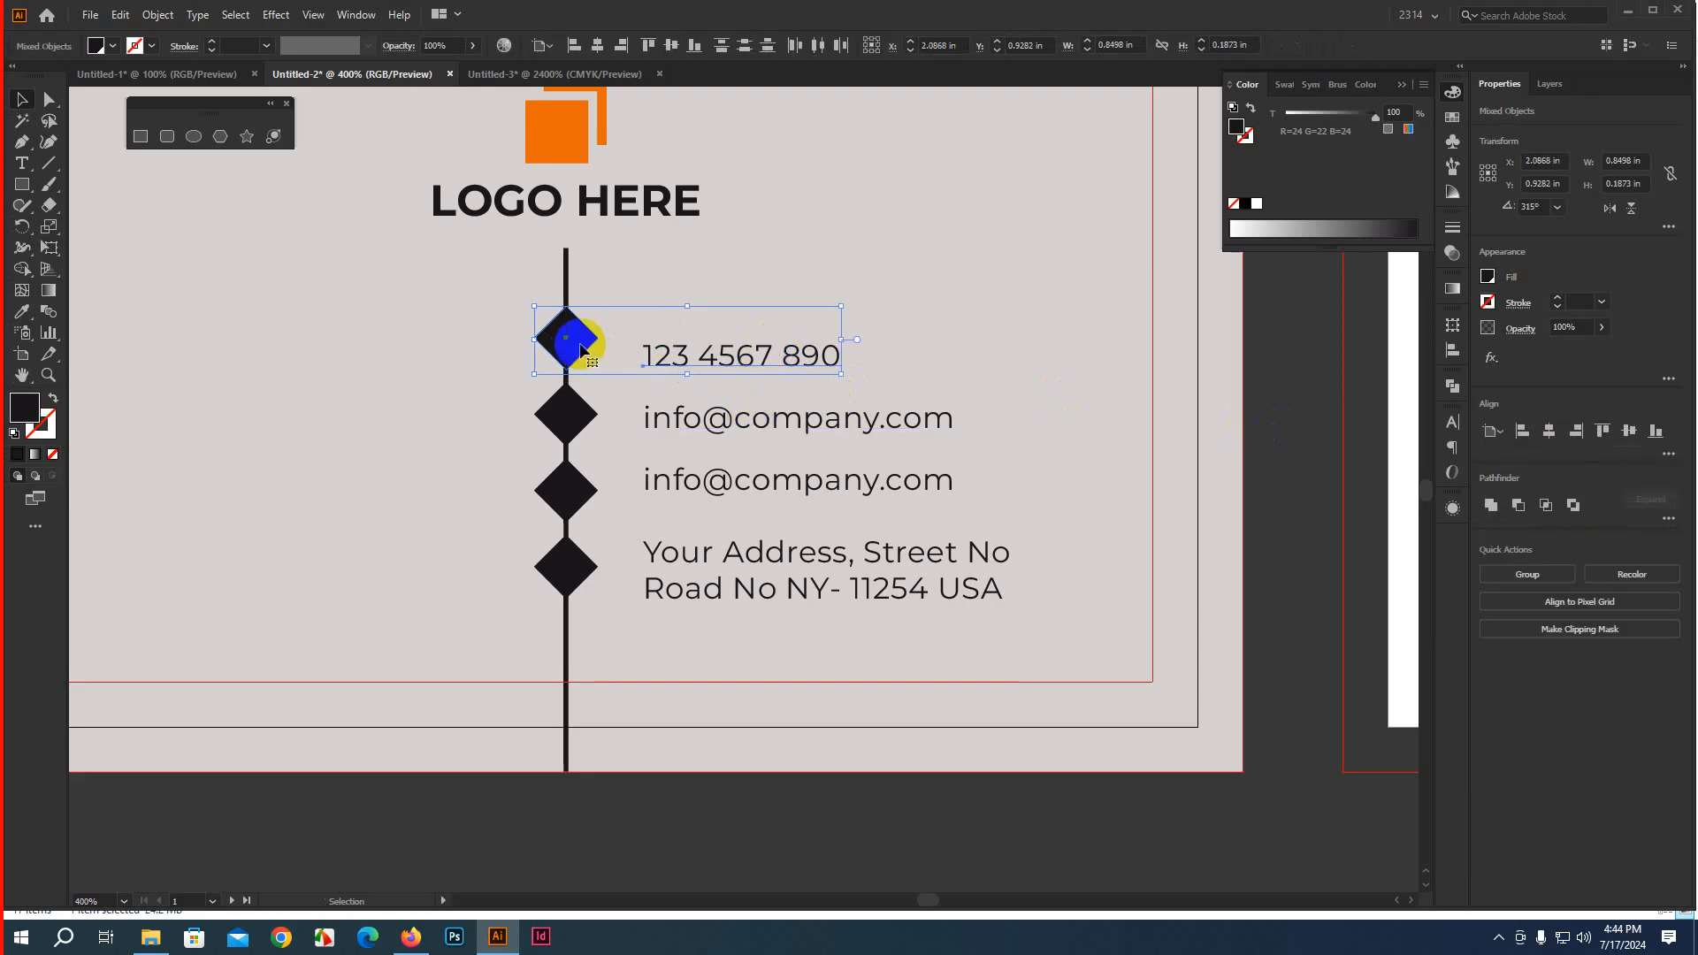
left_click(671, 45)
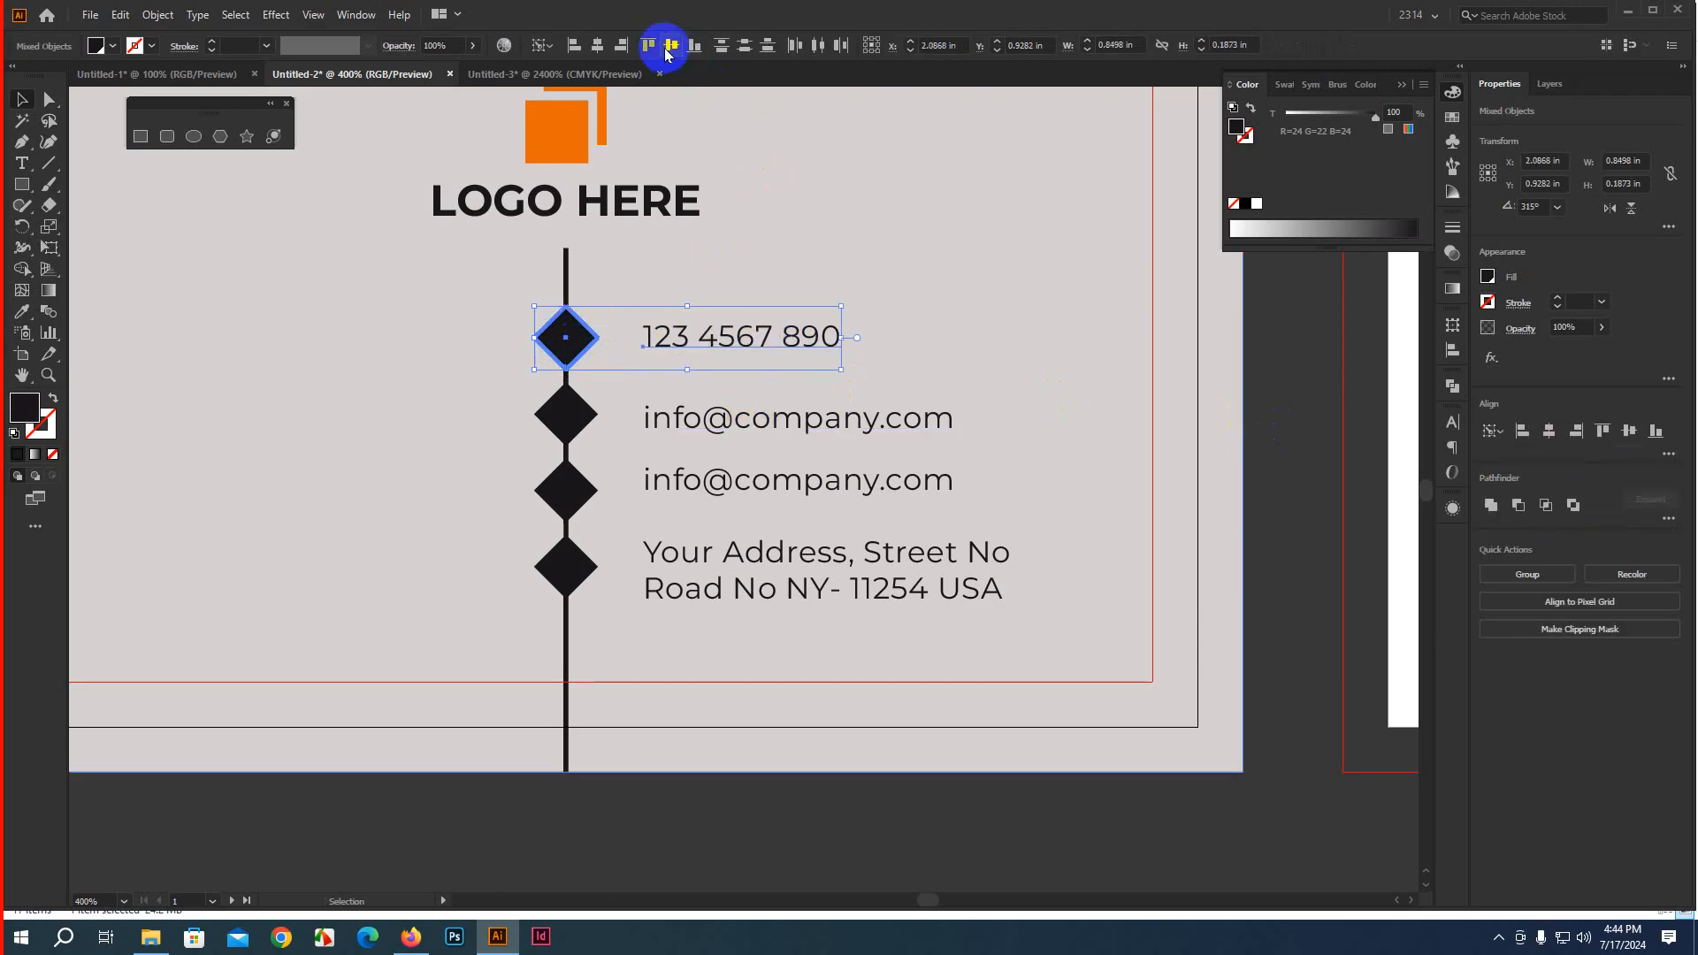
Vertically centre the two email lines with the second and third diamonds
left_click(573, 417)
left_click(671, 421, "shift")
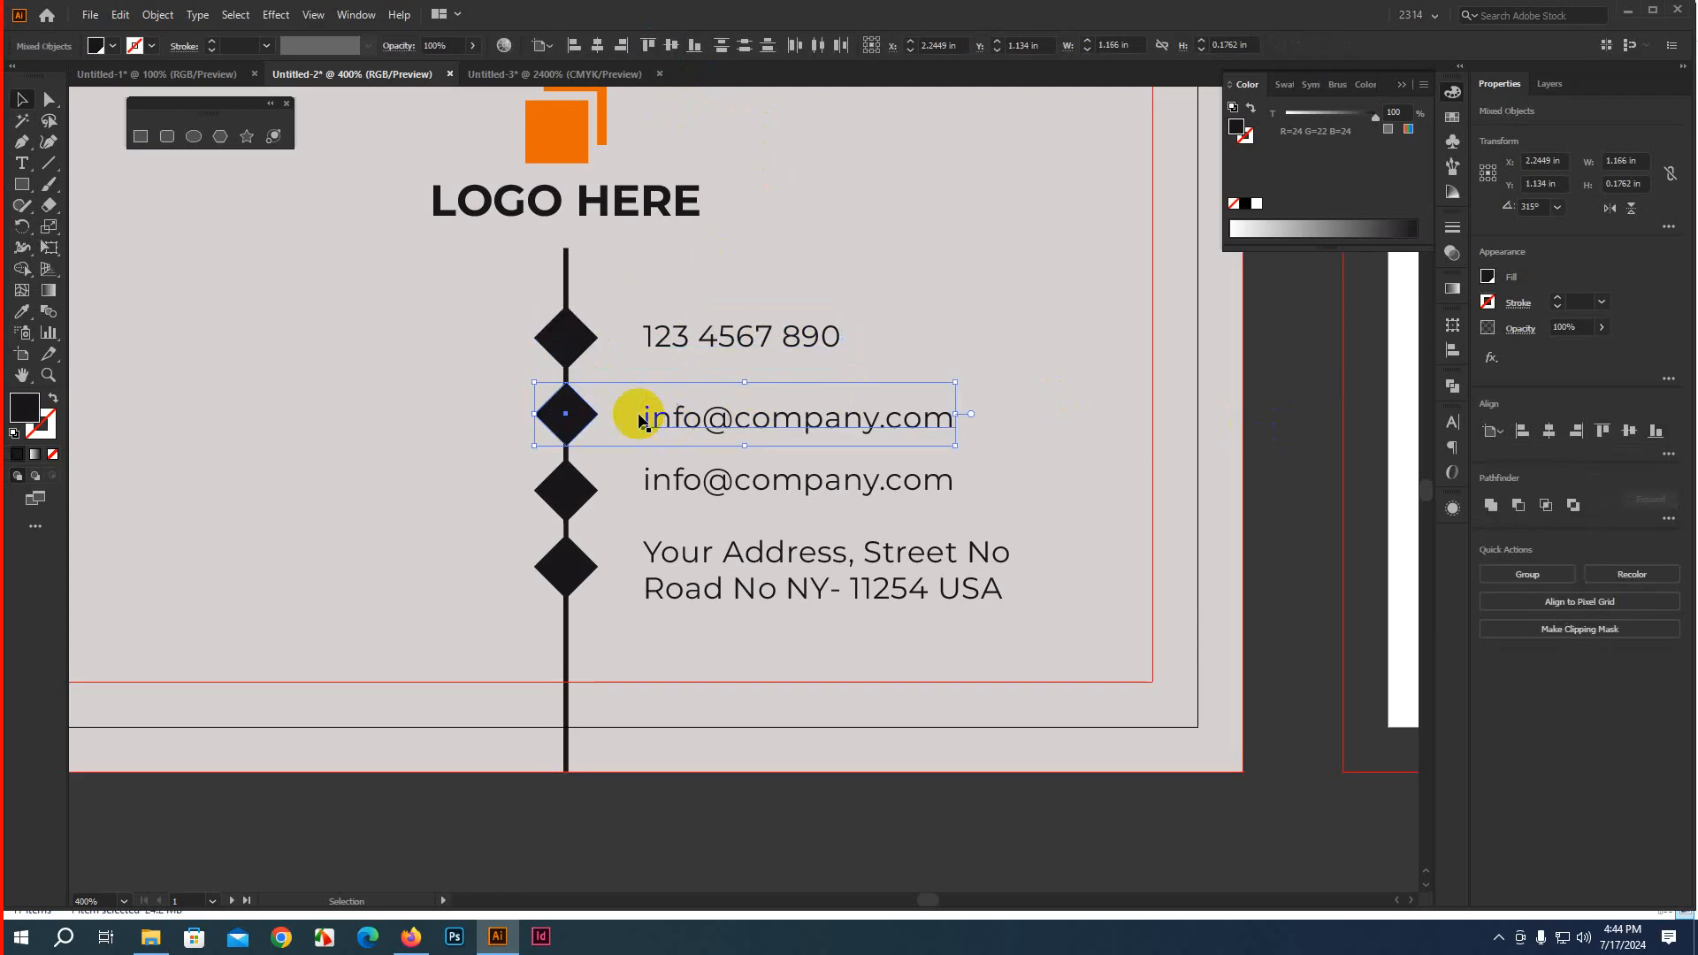
left_click(671, 45)
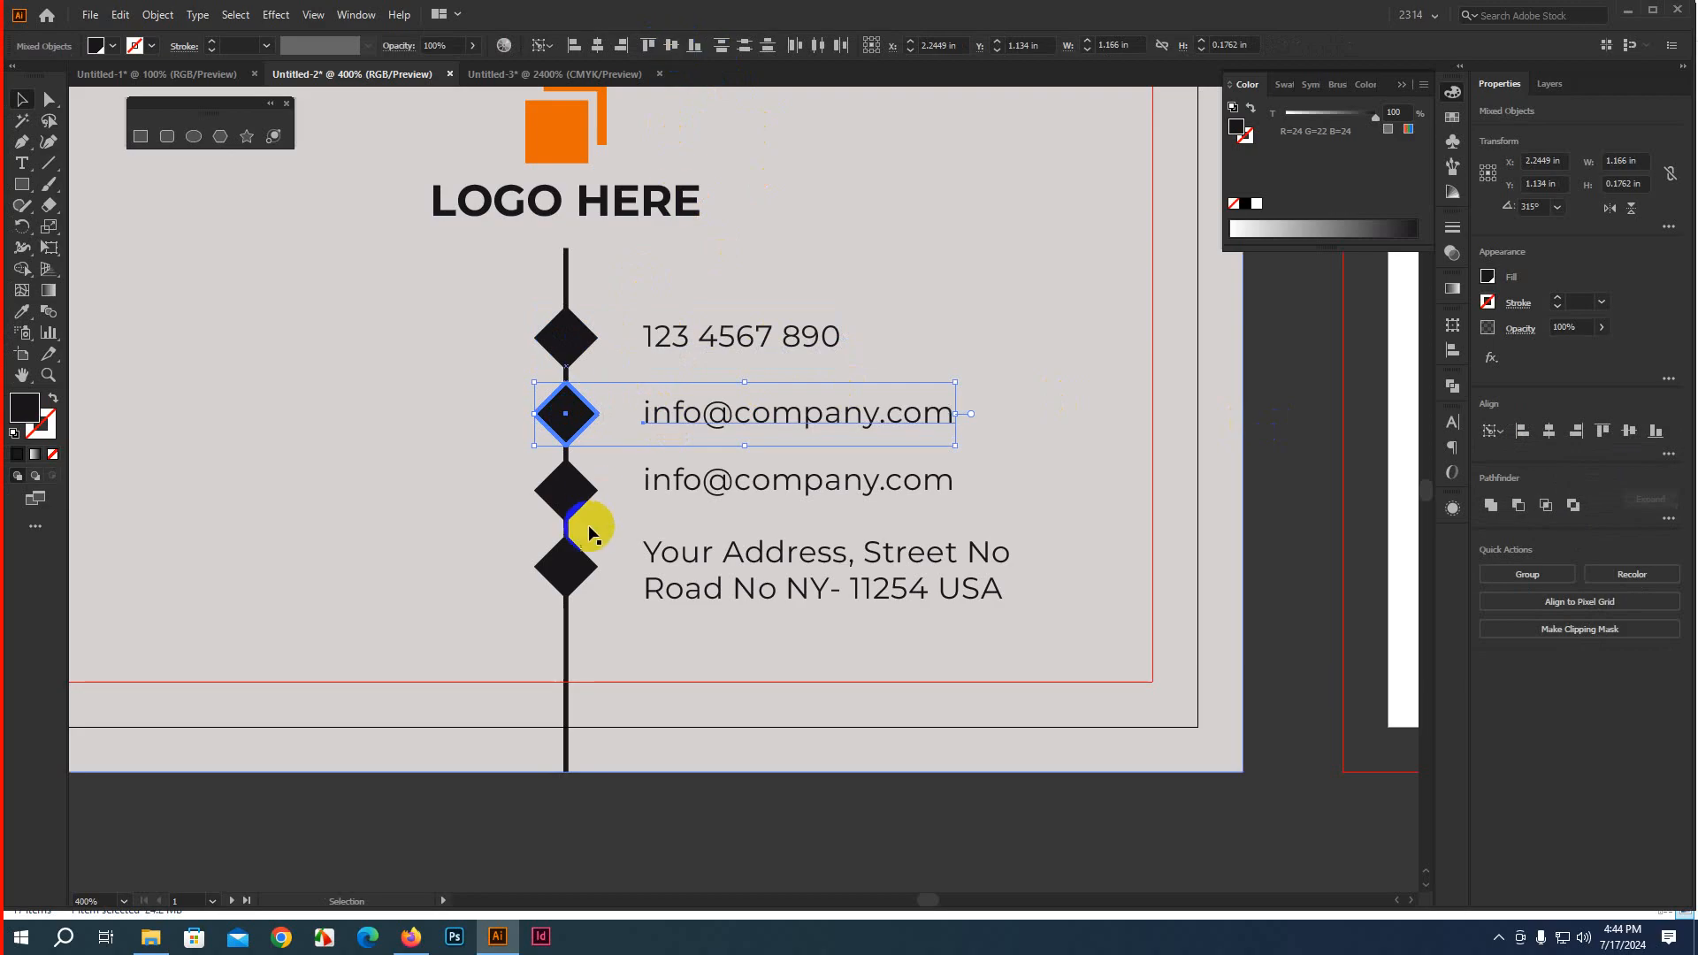
left_click(570, 493)
left_click(707, 482, "shift")
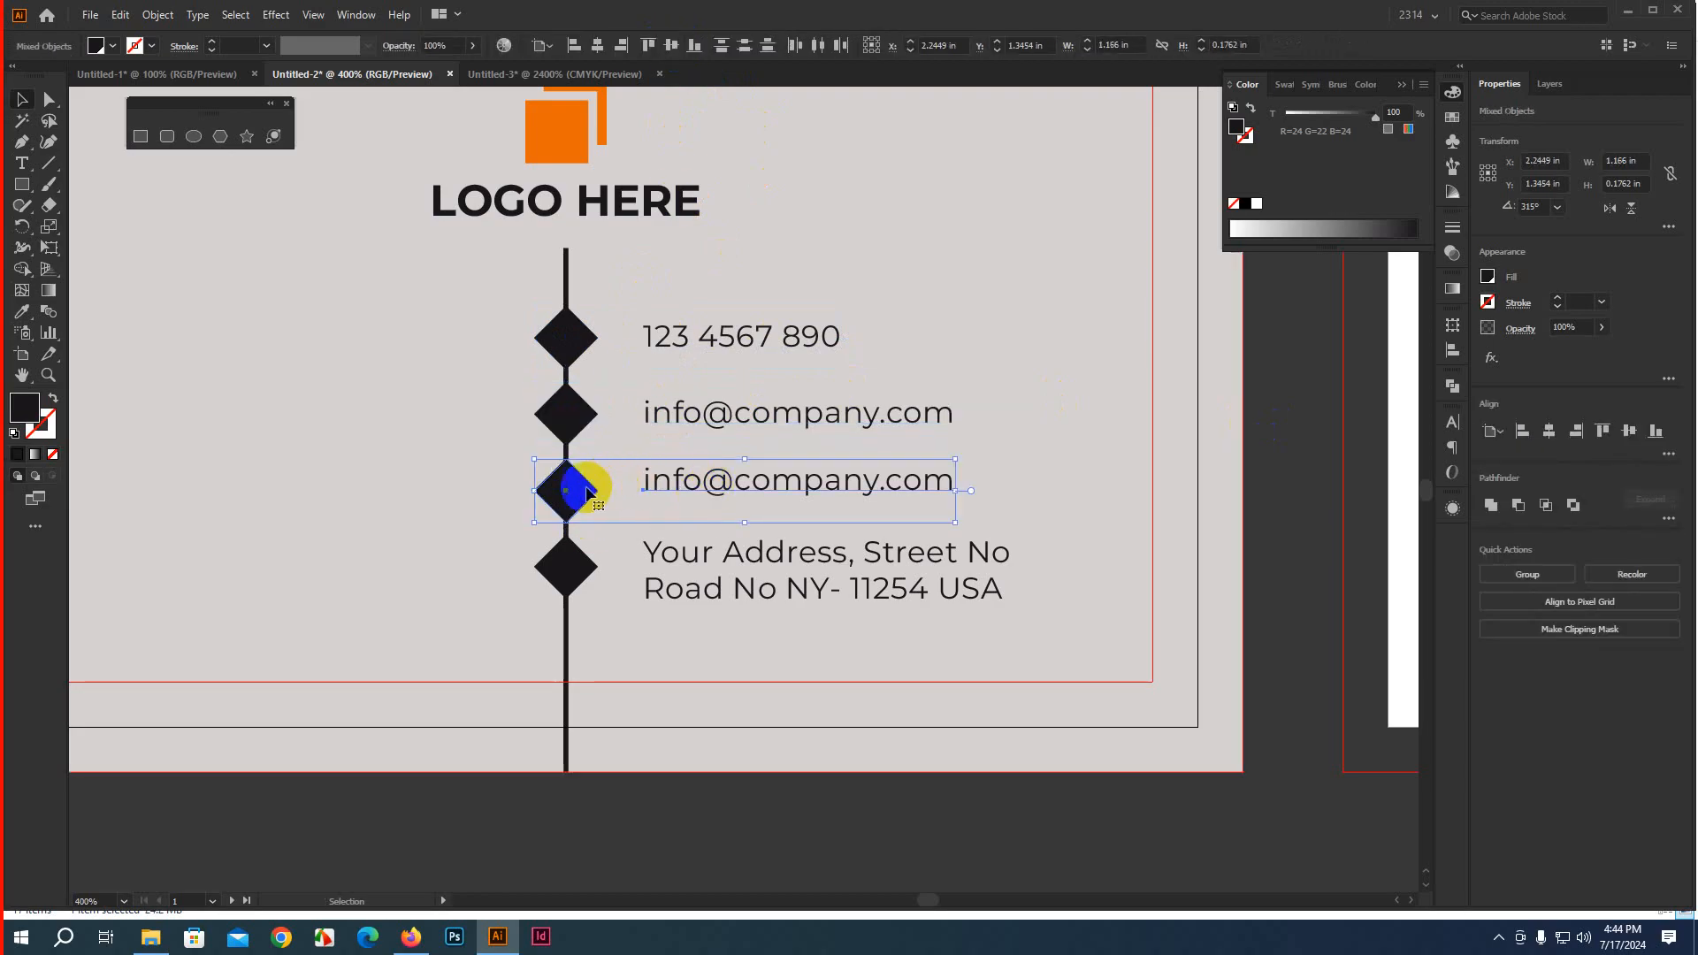
left_click(587, 493)
left_click(670, 48)
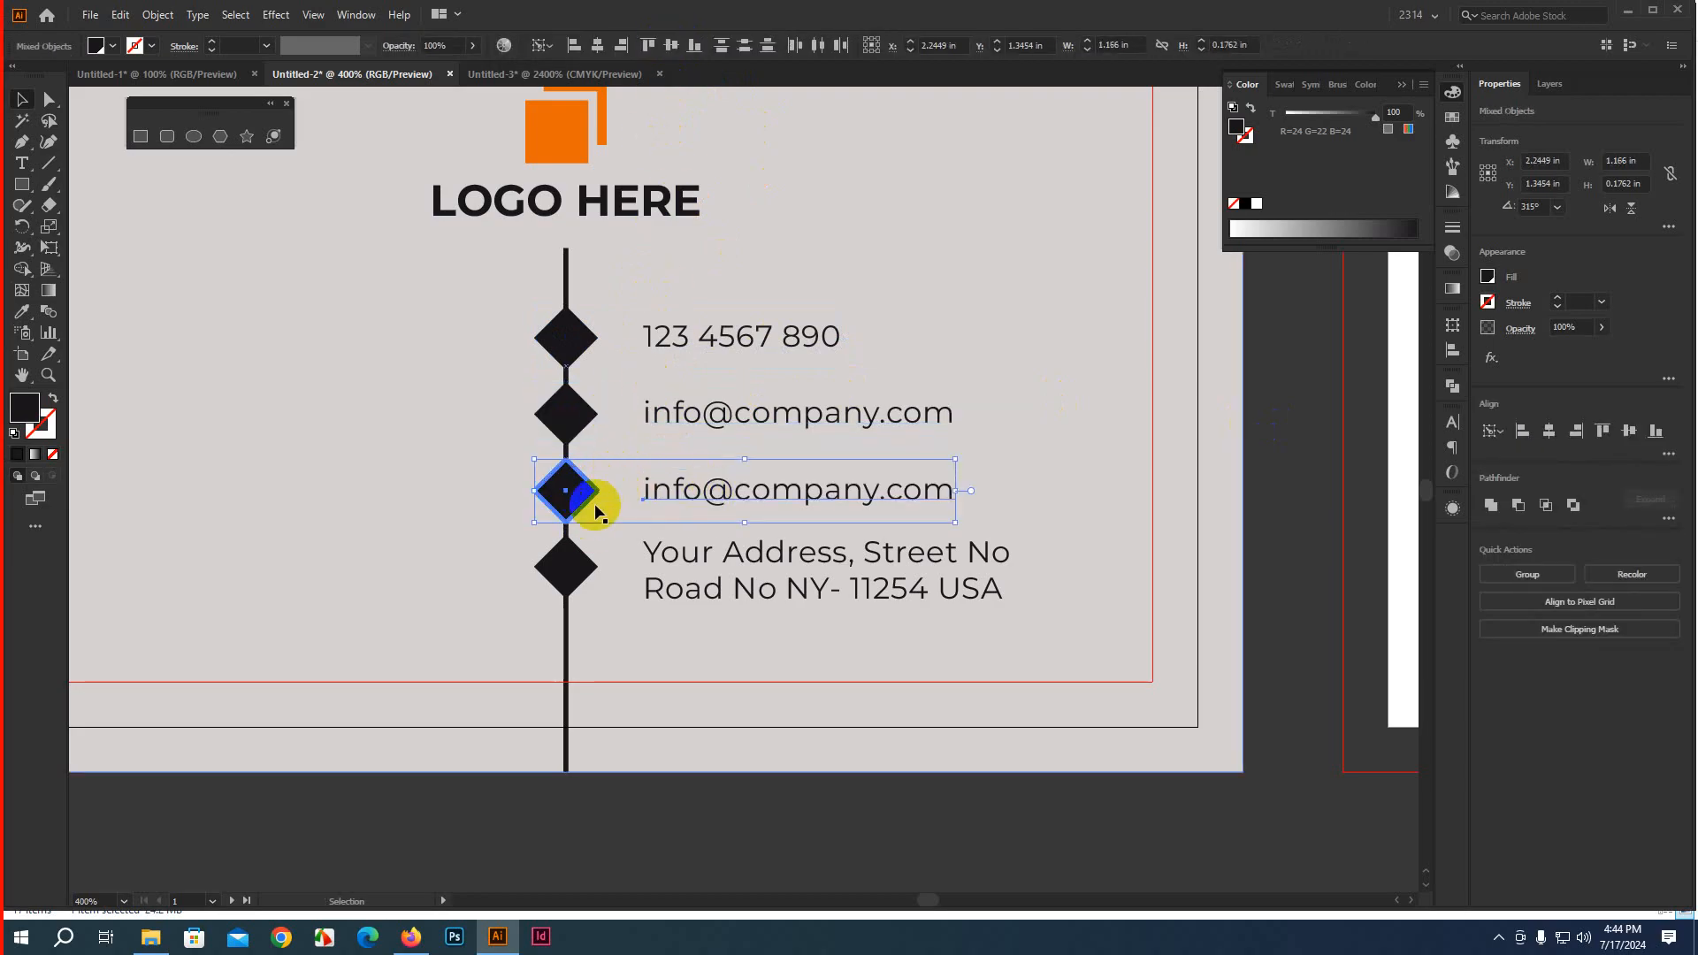
Vertically centre the two-line address with the fourth diamond, keeping the diamond as the fixed alignment reference
left_click(566, 564)
left_click(693, 560, "shift")
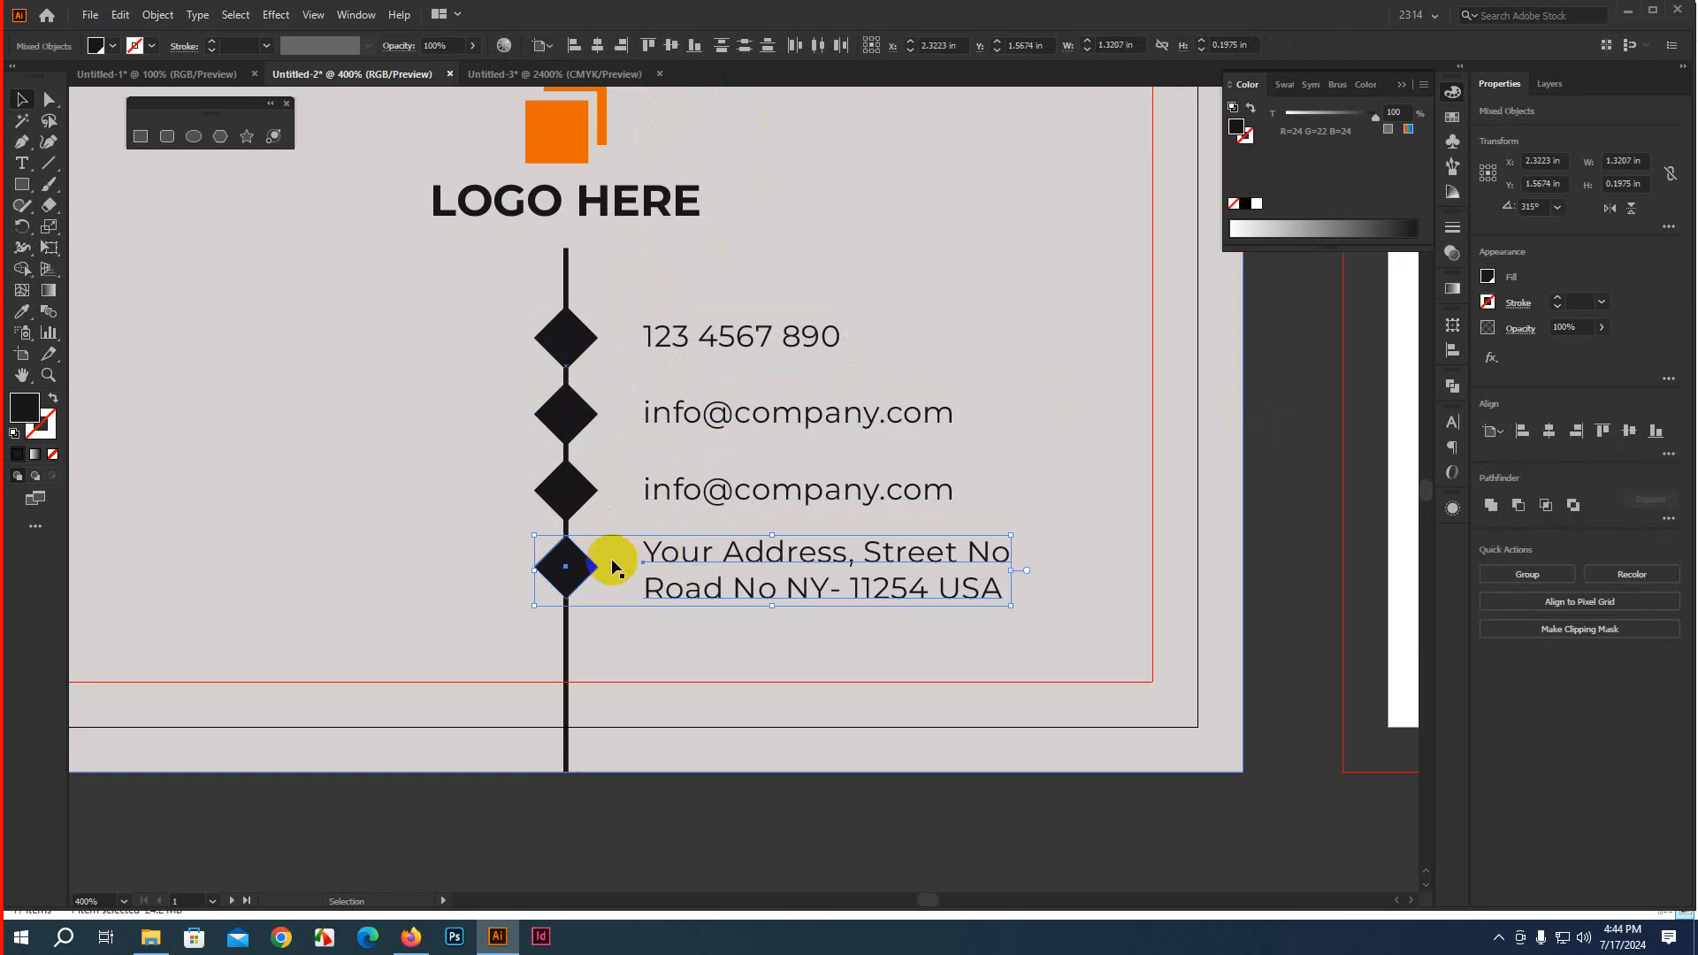
left_click(571, 566)
left_click(669, 45)
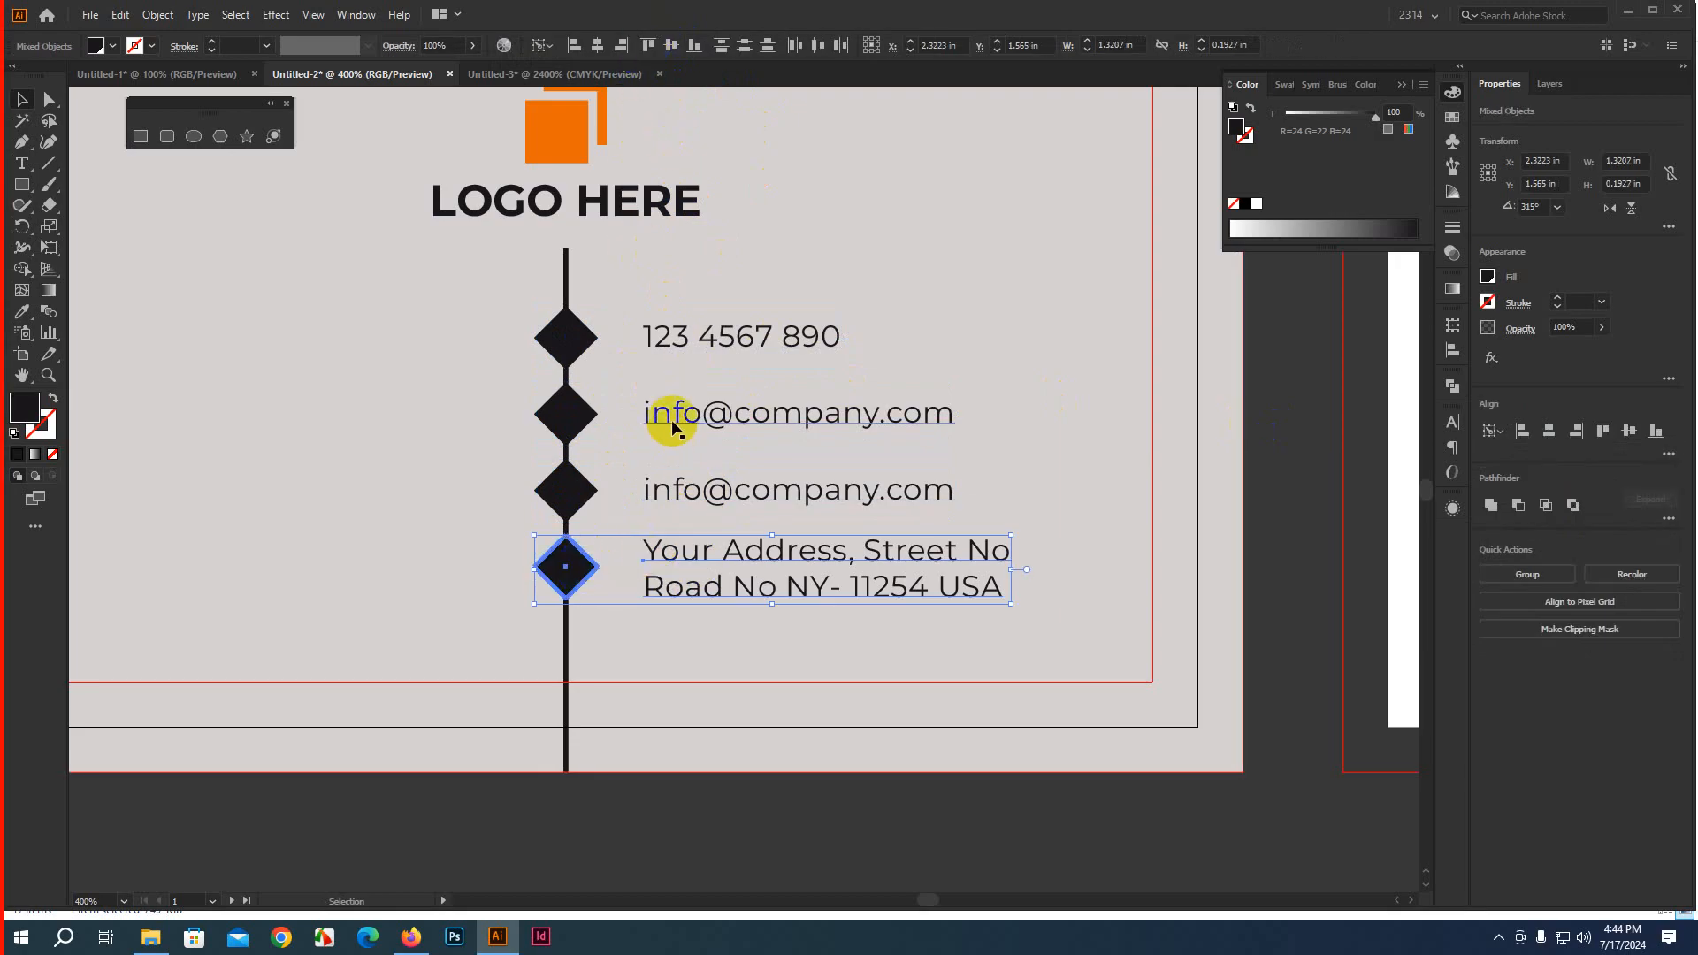
left_click(1277, 619)
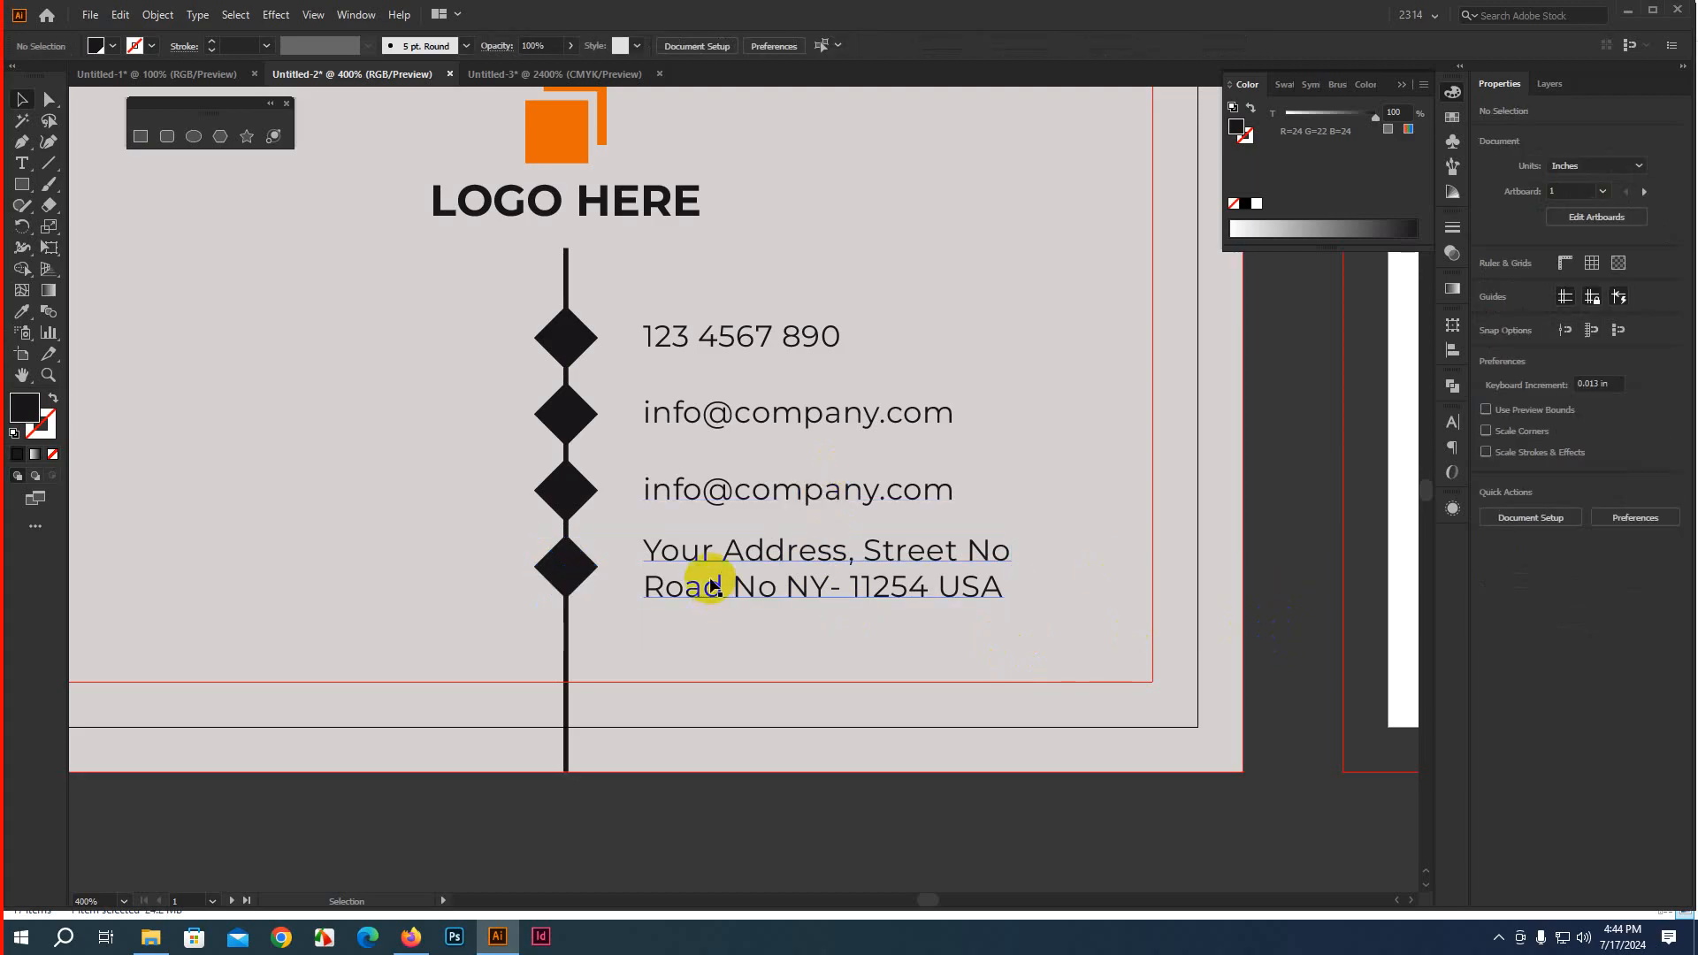
Nudge all four contact text lines together about 0.04 in left, closer to the diamonds
scroll(709, 576, "down", 1)
left_click(679, 413)
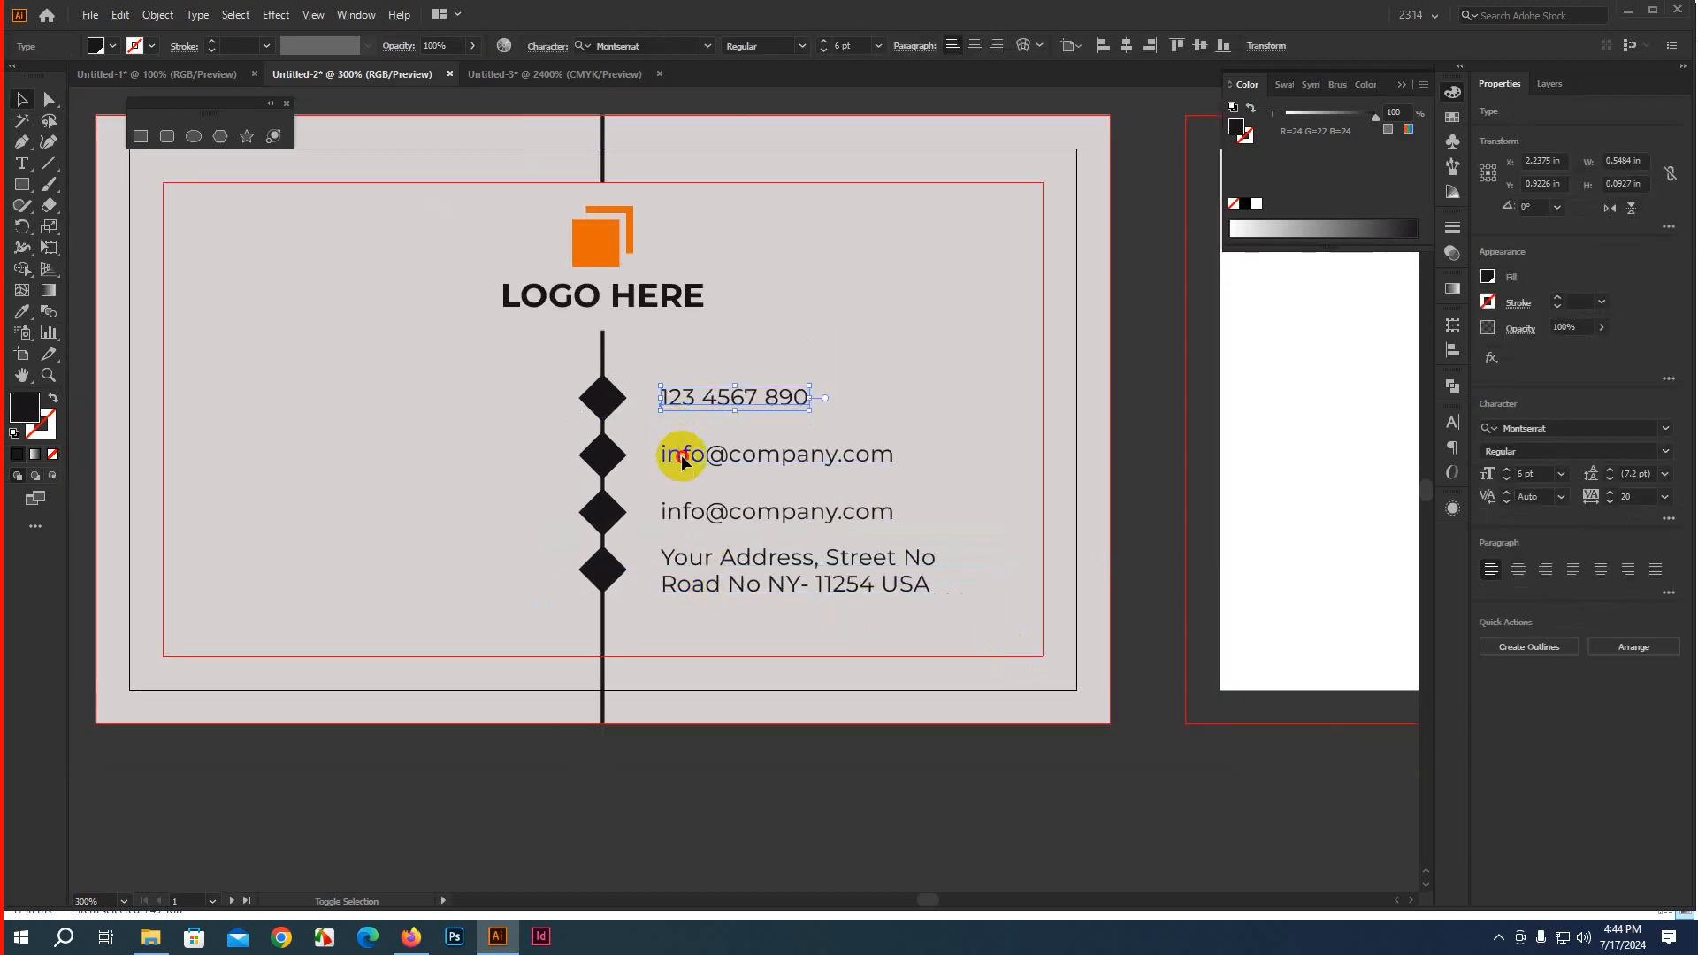
left_click(686, 451, "shift")
left_click(687, 575, "shift")
left_click(676, 395)
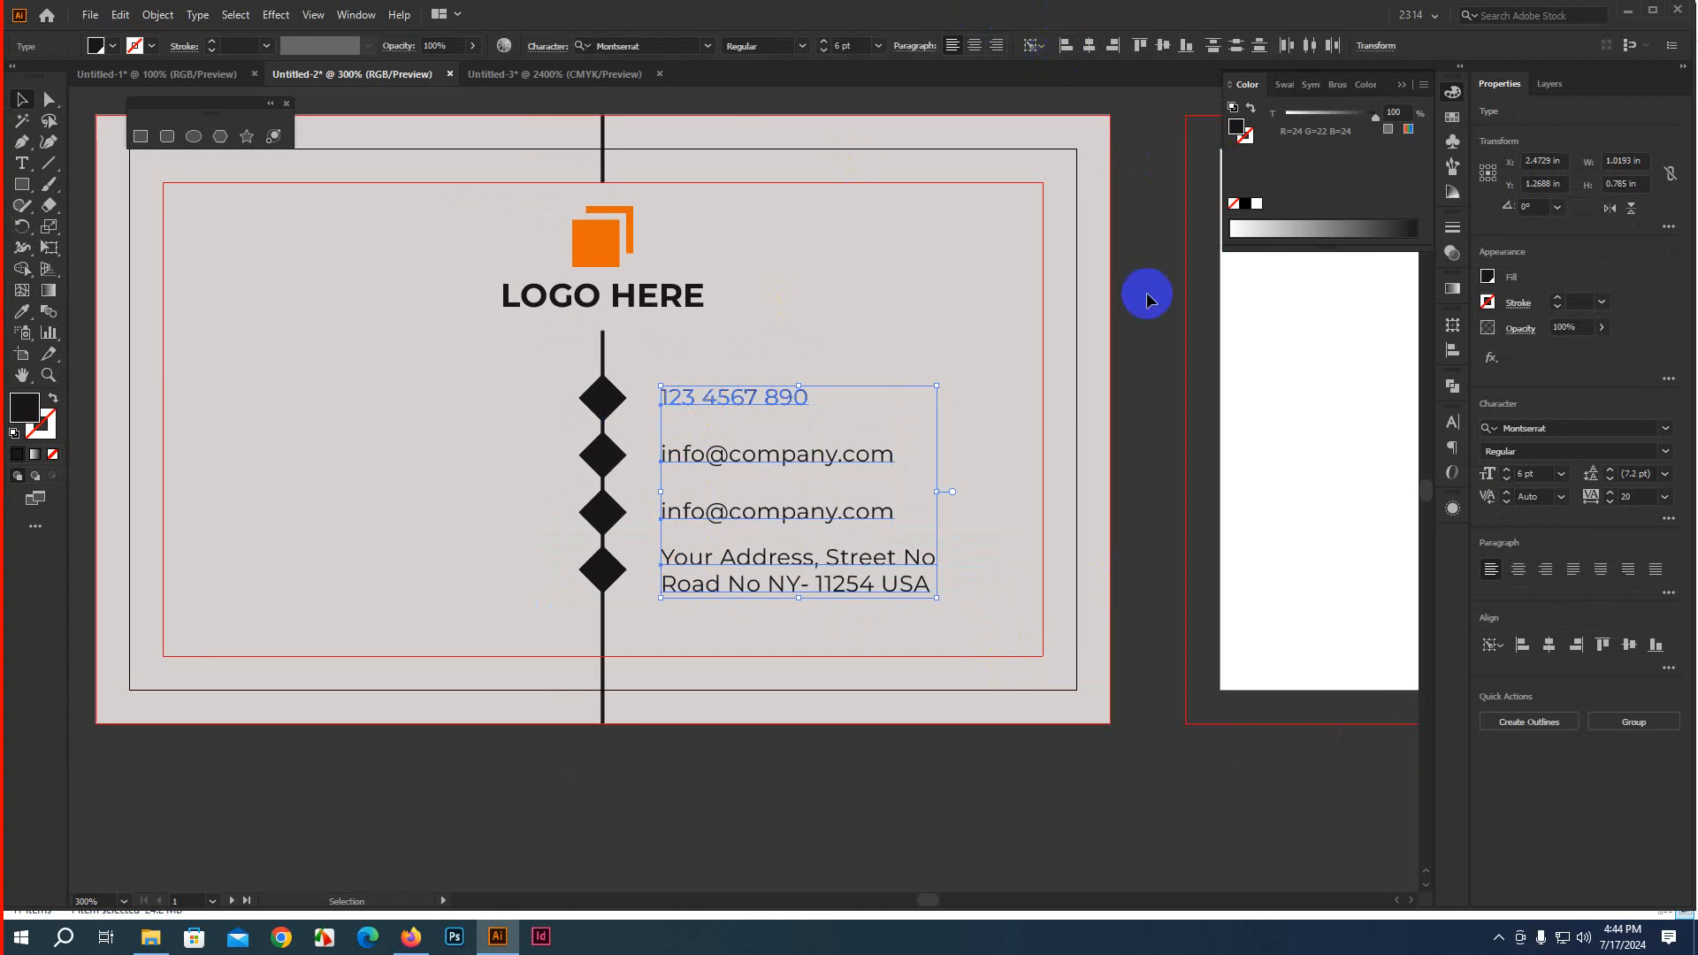
key("Left")
key("Left")
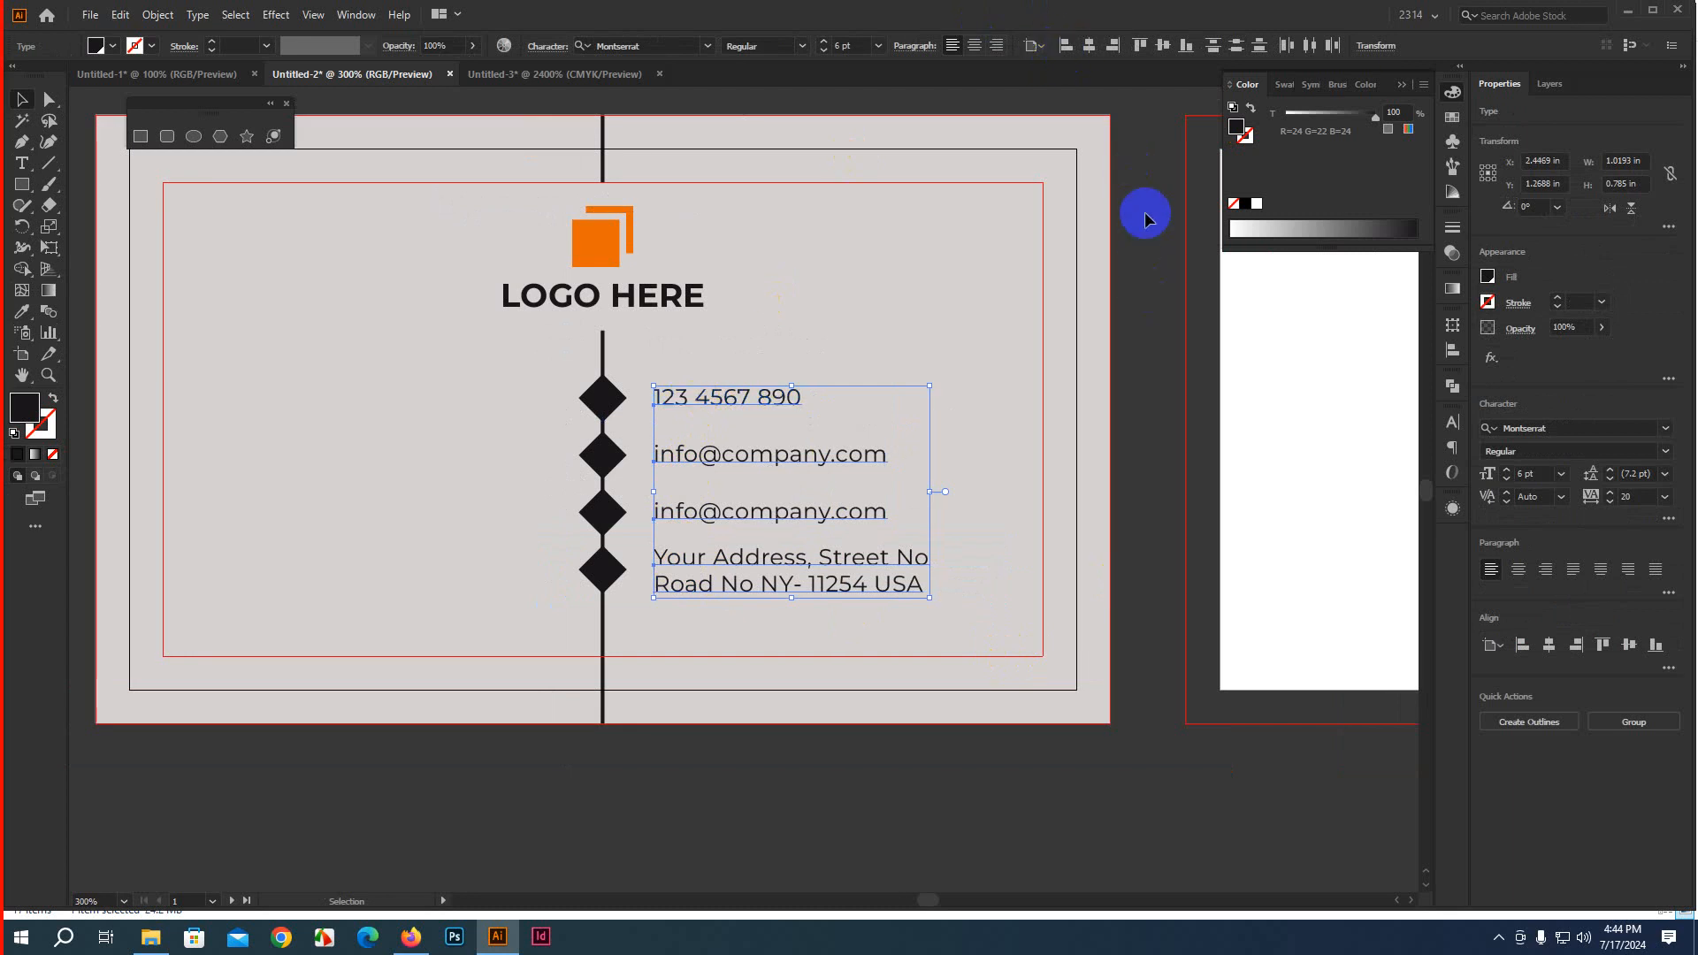
key("Left")
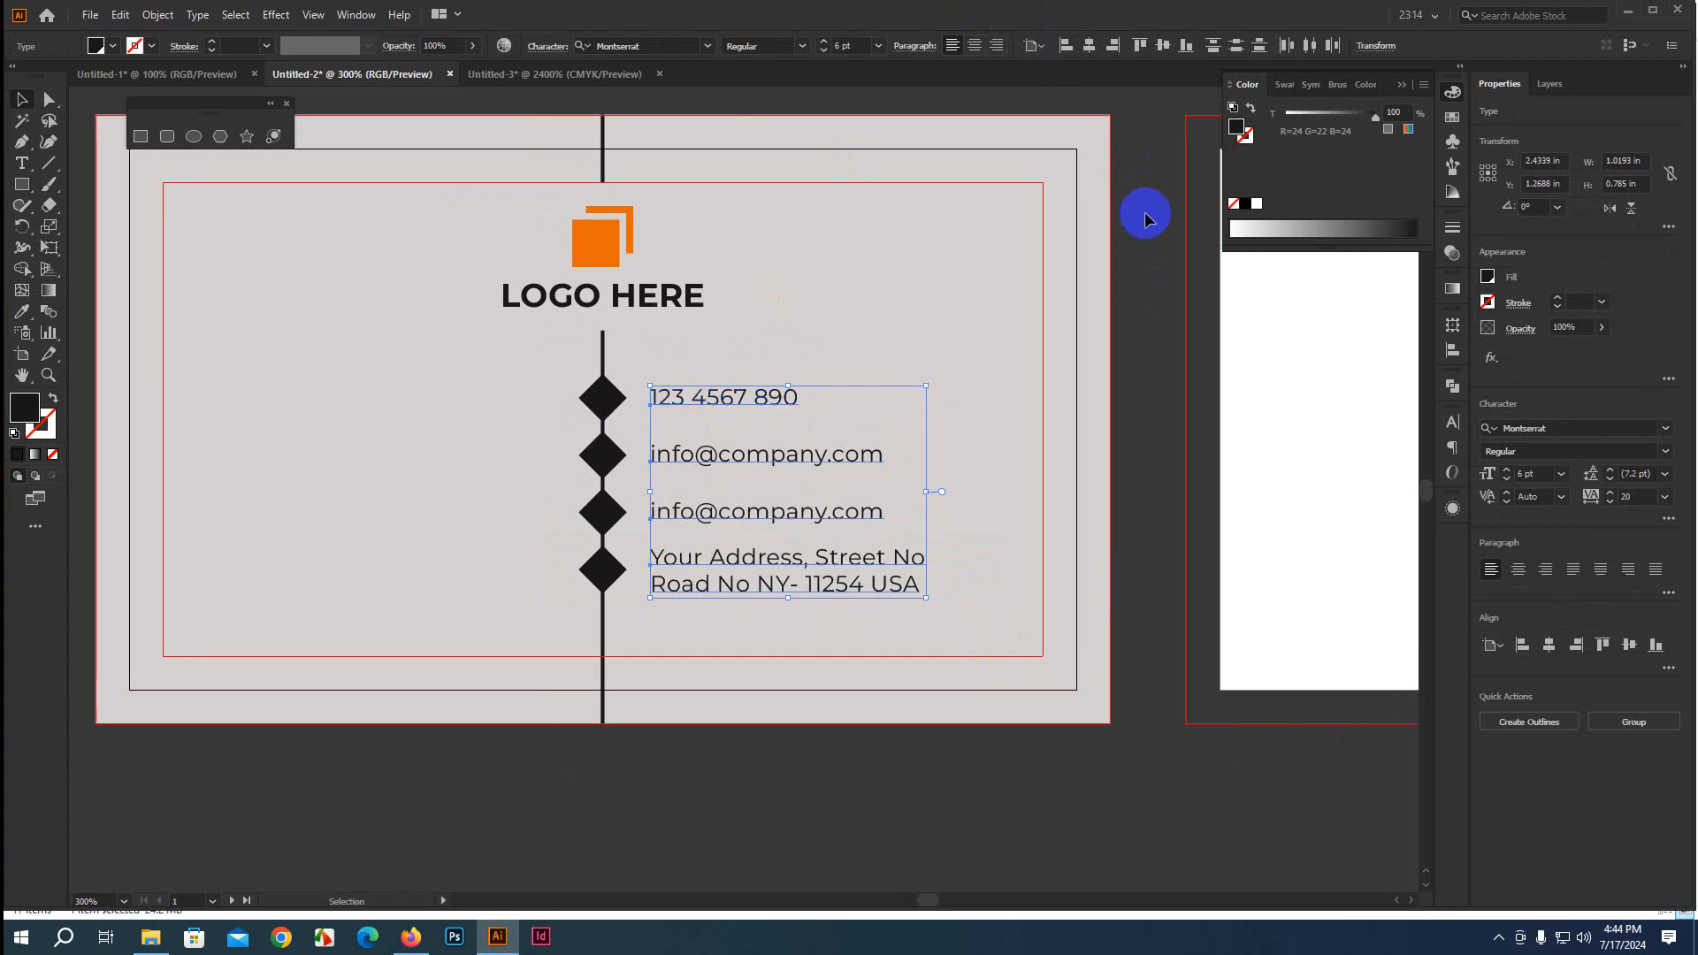
left_click(1139, 334)
Try to centre the white phone icon on the first diamond, and undo both alignments
scroll(841, 793, "left", 5)
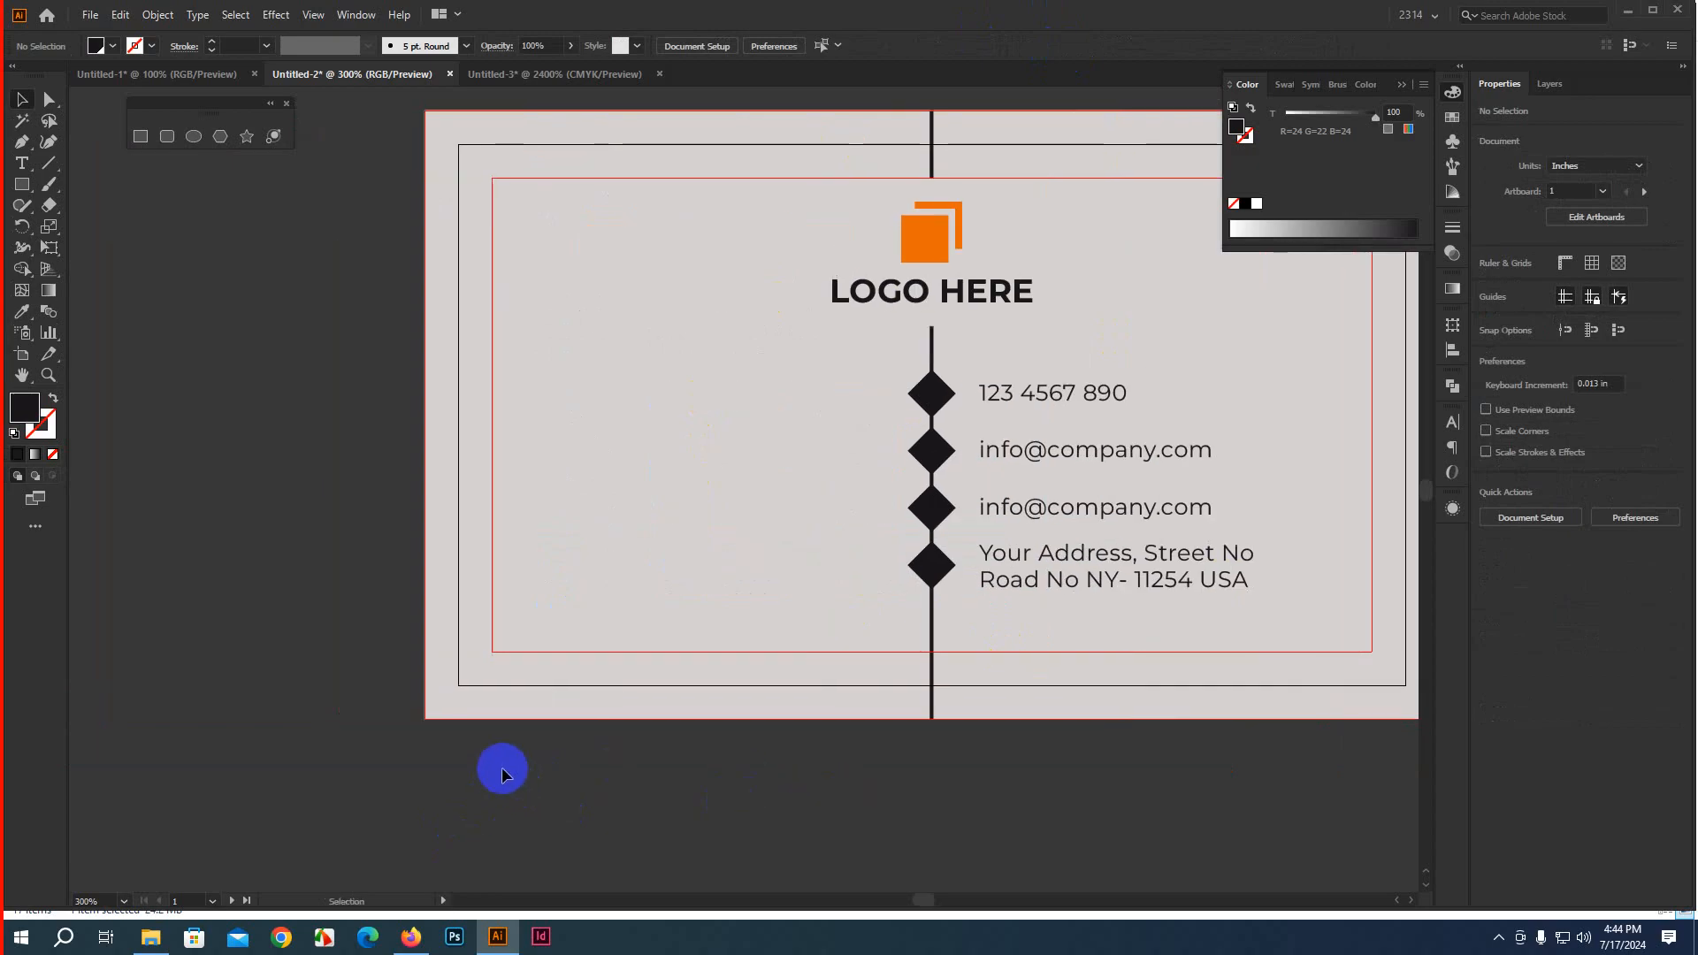
scroll(481, 741, "down", 1)
left_click_drag(482, 746, 848, 649)
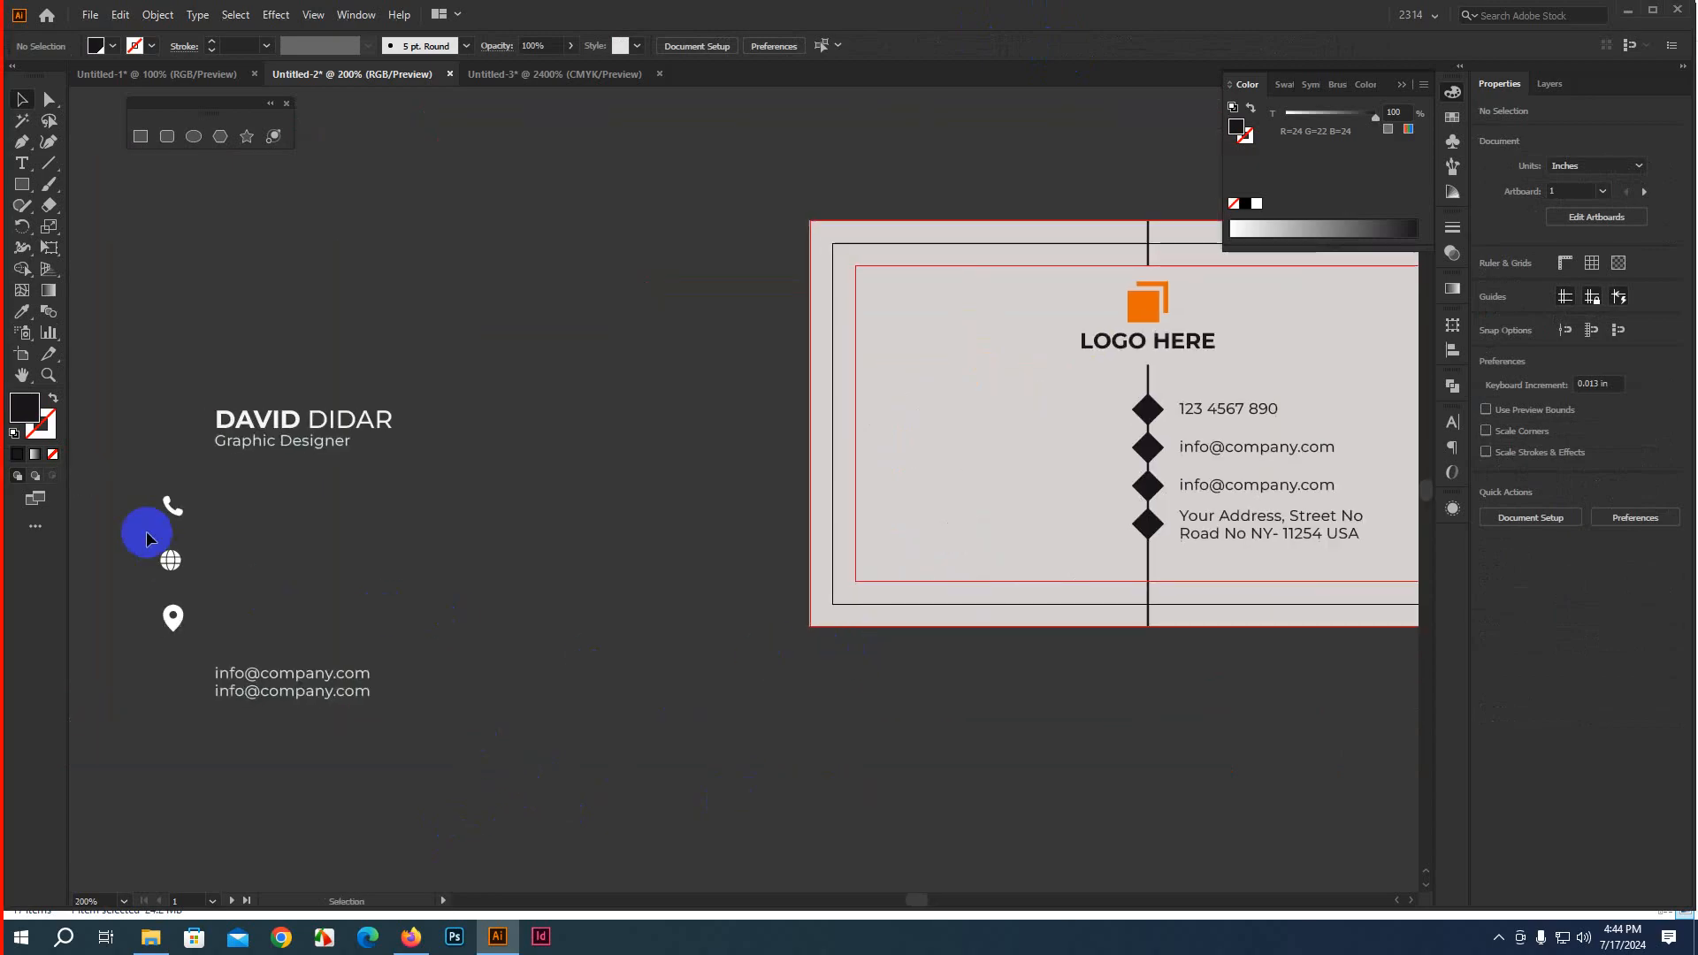
left_click(174, 518)
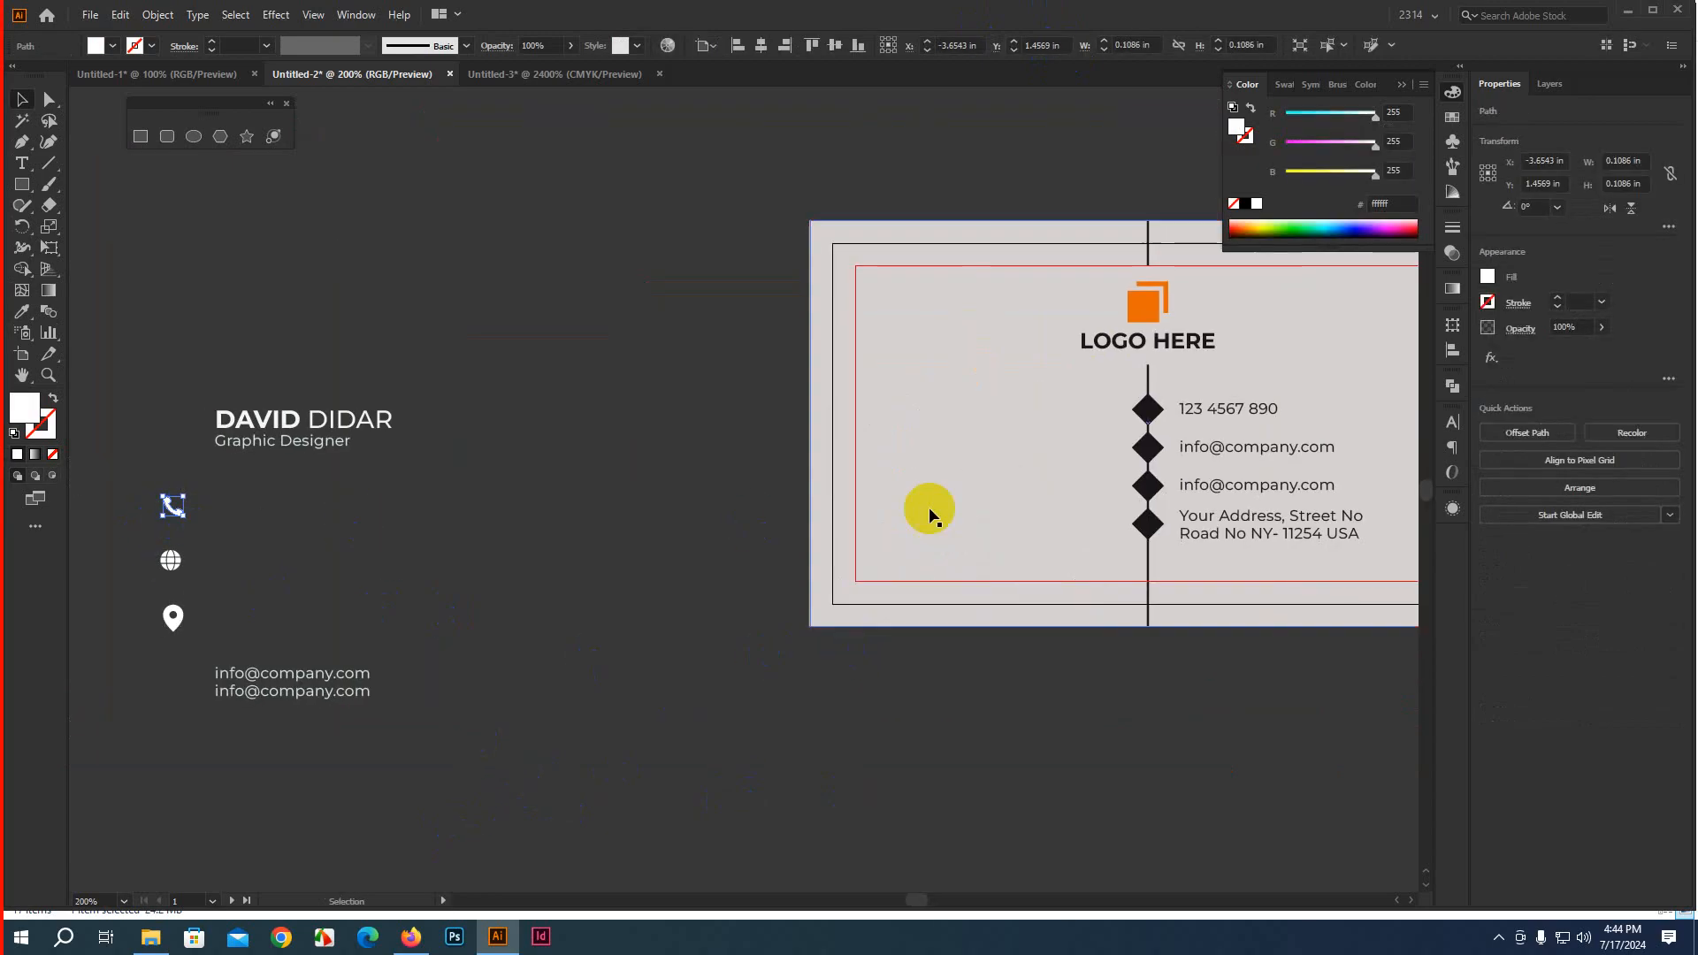
left_click(1150, 410, "shift")
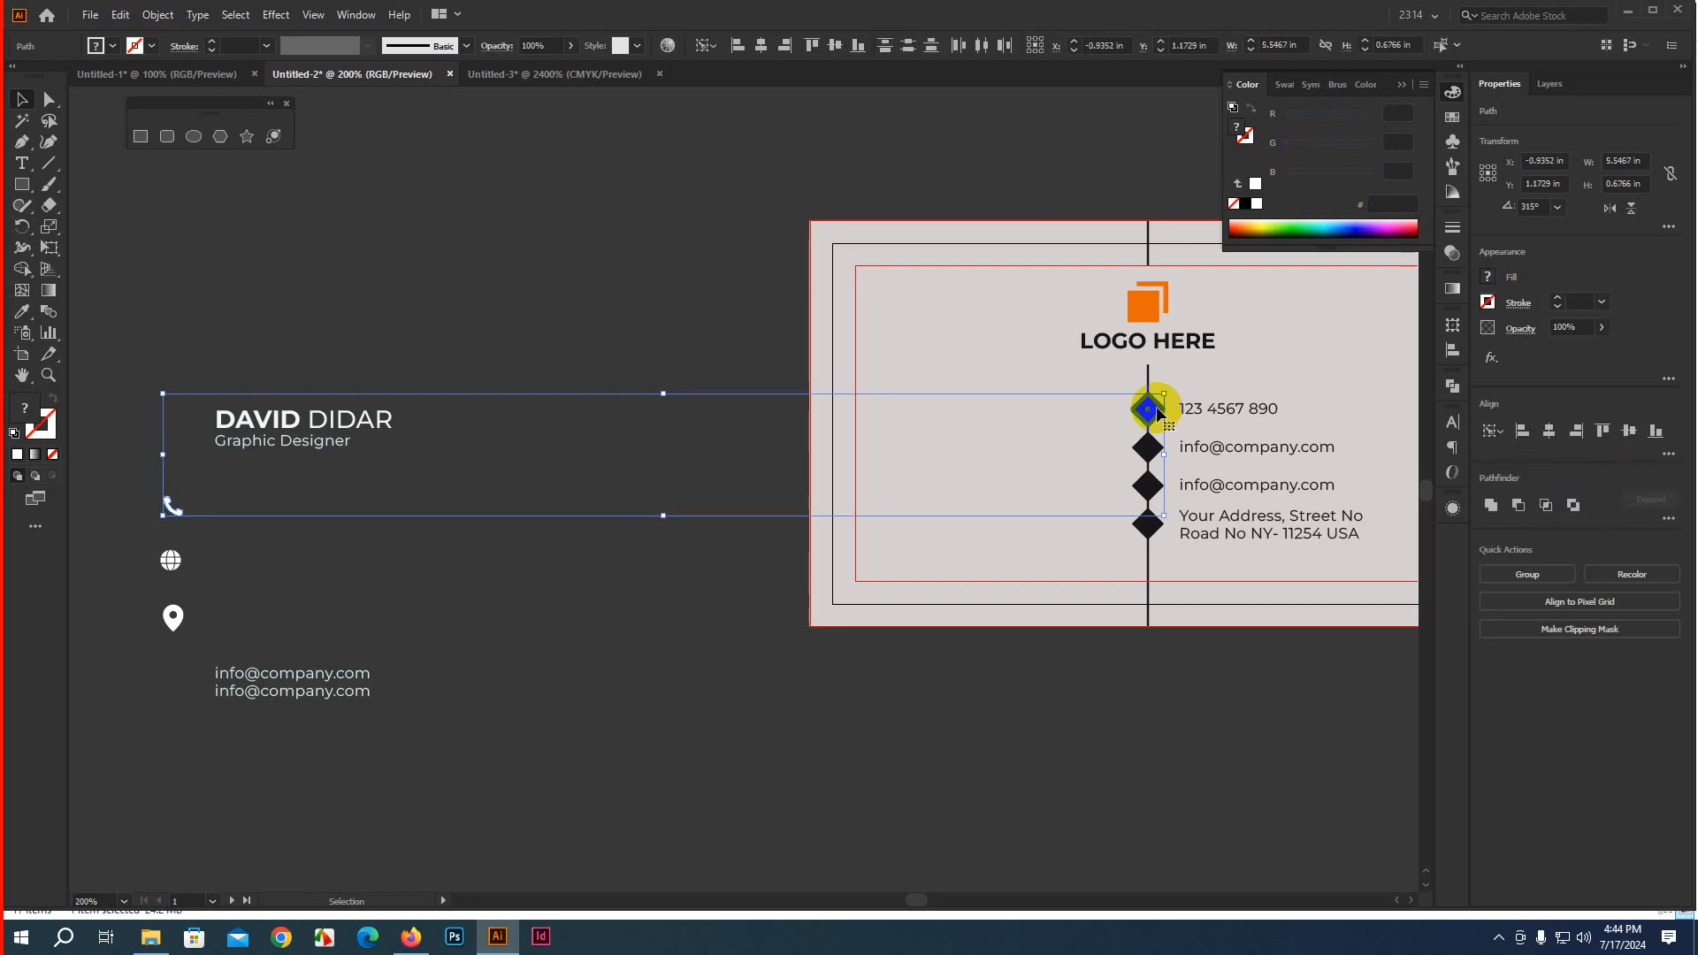
left_click(761, 45)
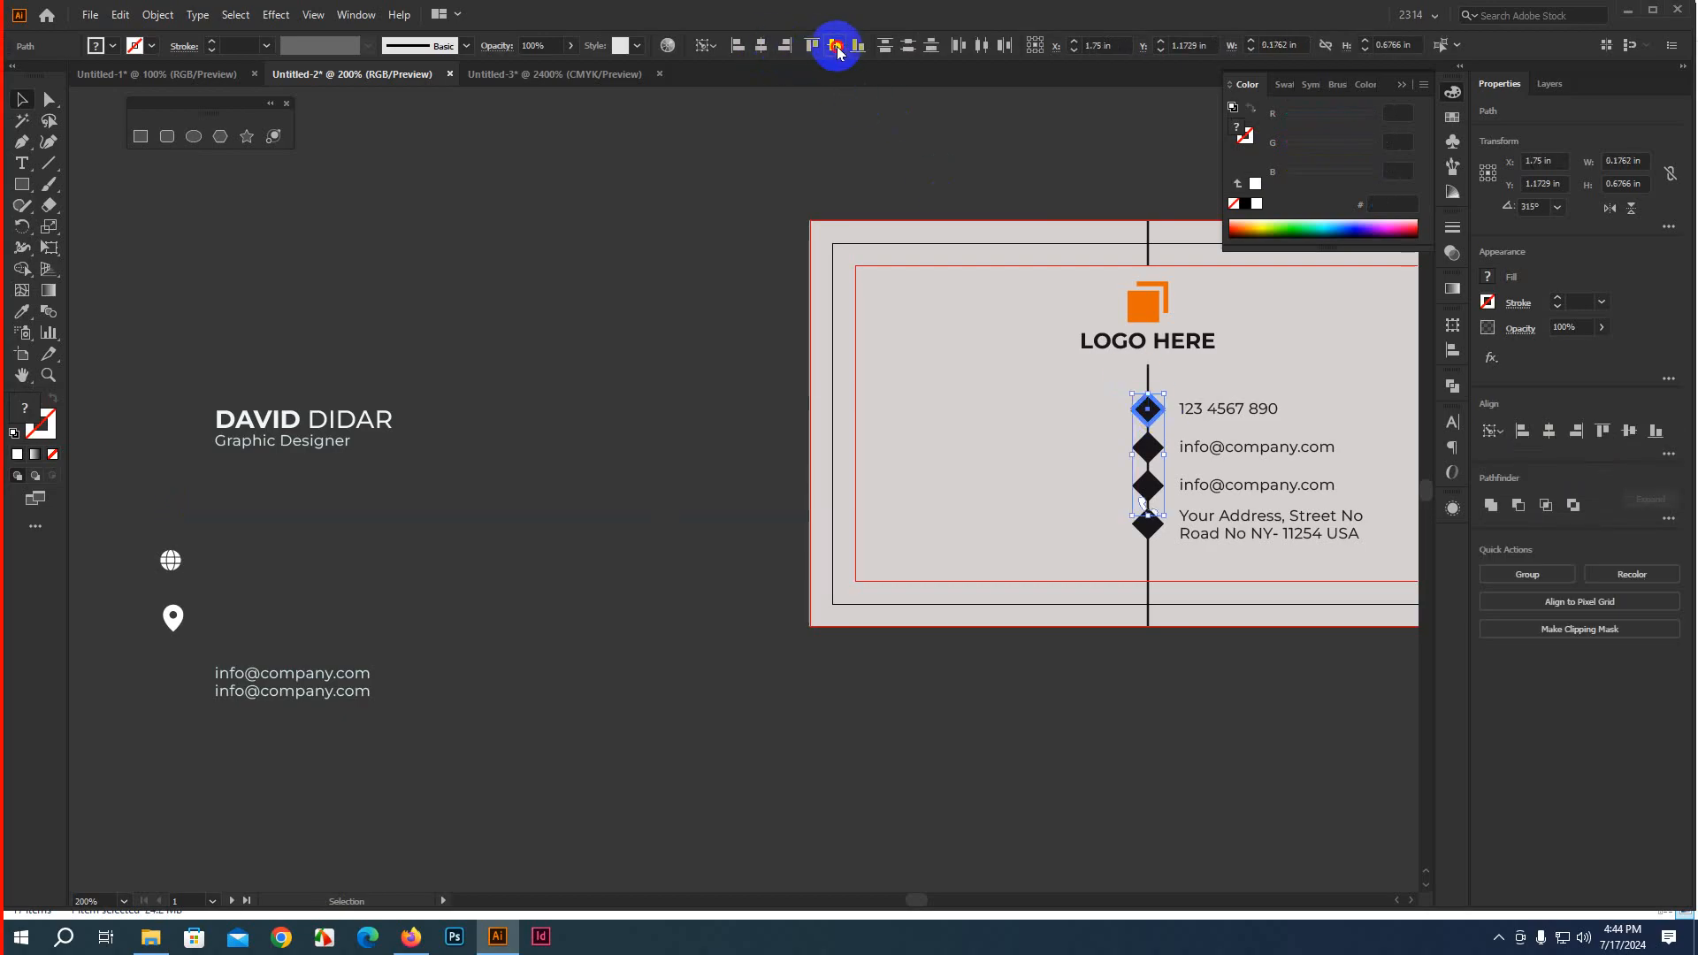
left_click(834, 45)
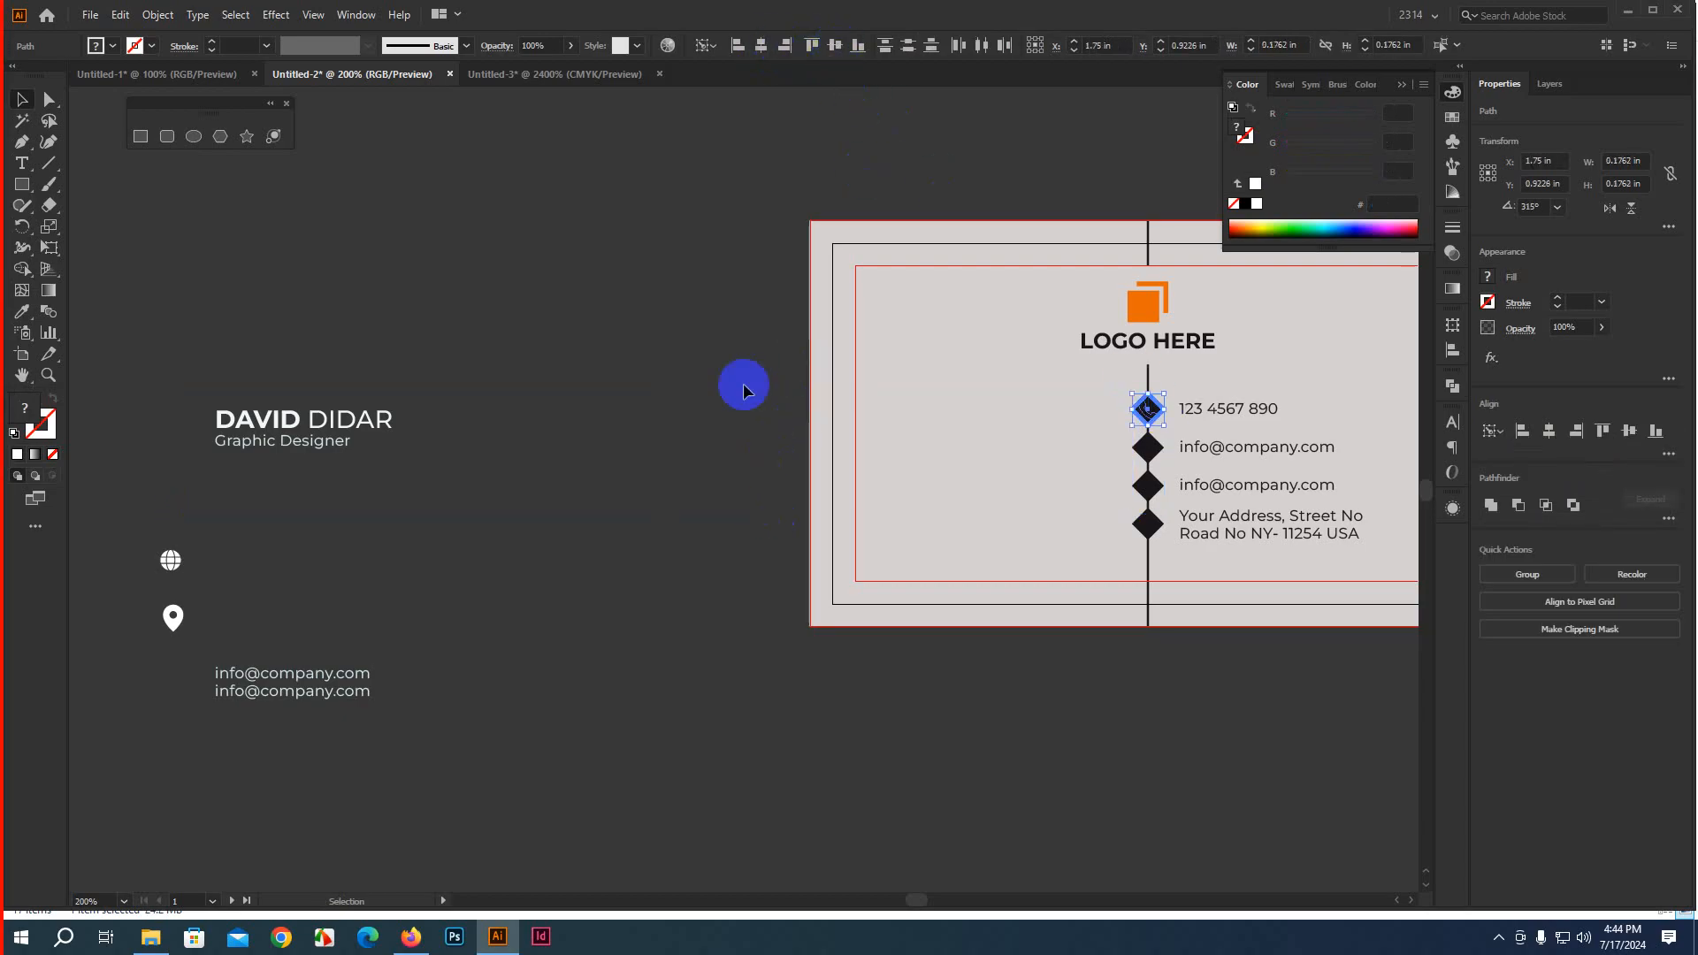
key("ctrl+z")
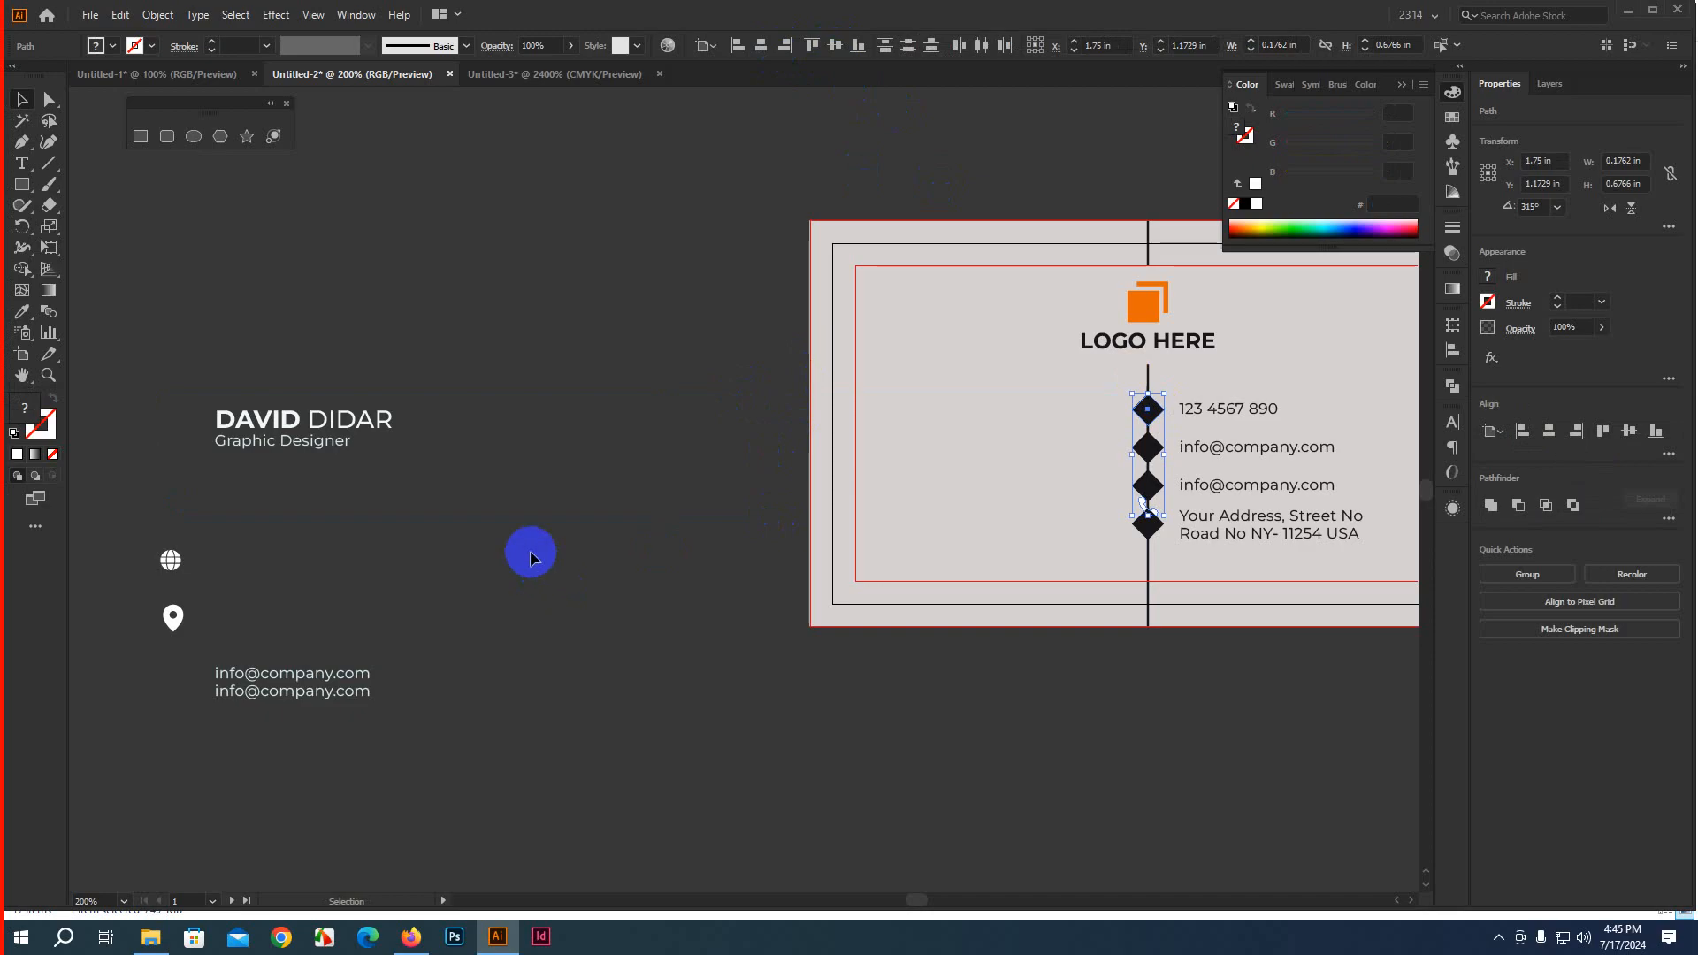
key("a")
key("ctrl+z")
key("v")
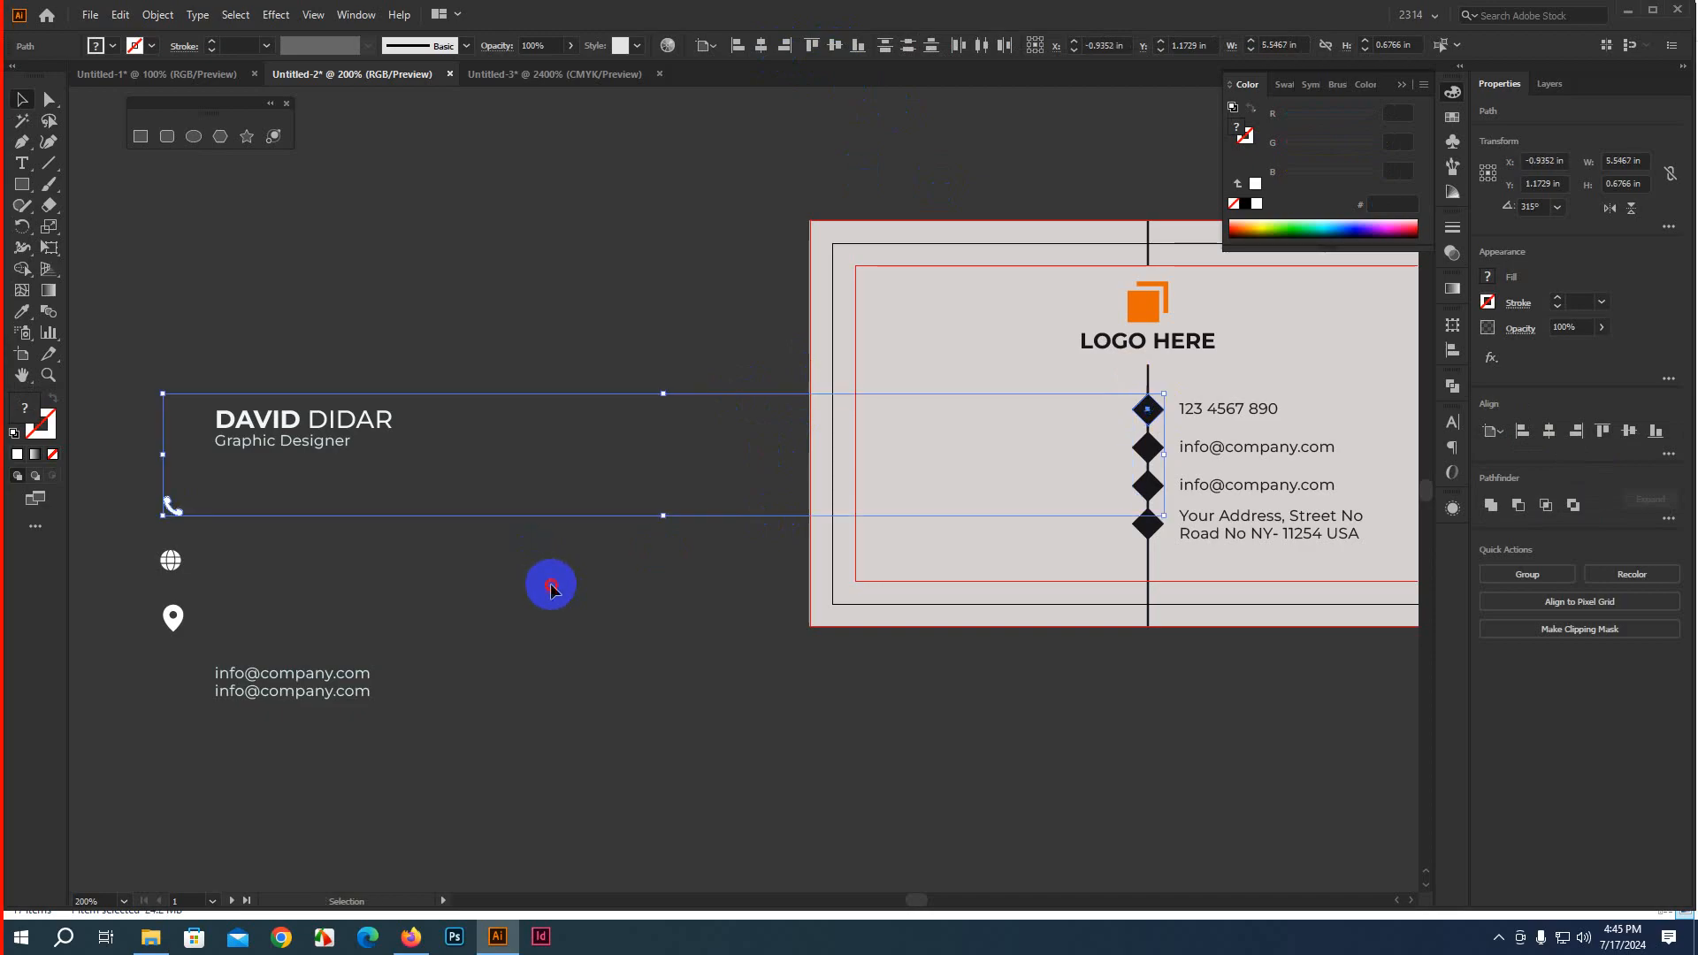
Bring the white phone, globe and location pin icons to the front of the stacking order
left_click(550, 582)
left_click_drag(154, 610, 182, 672)
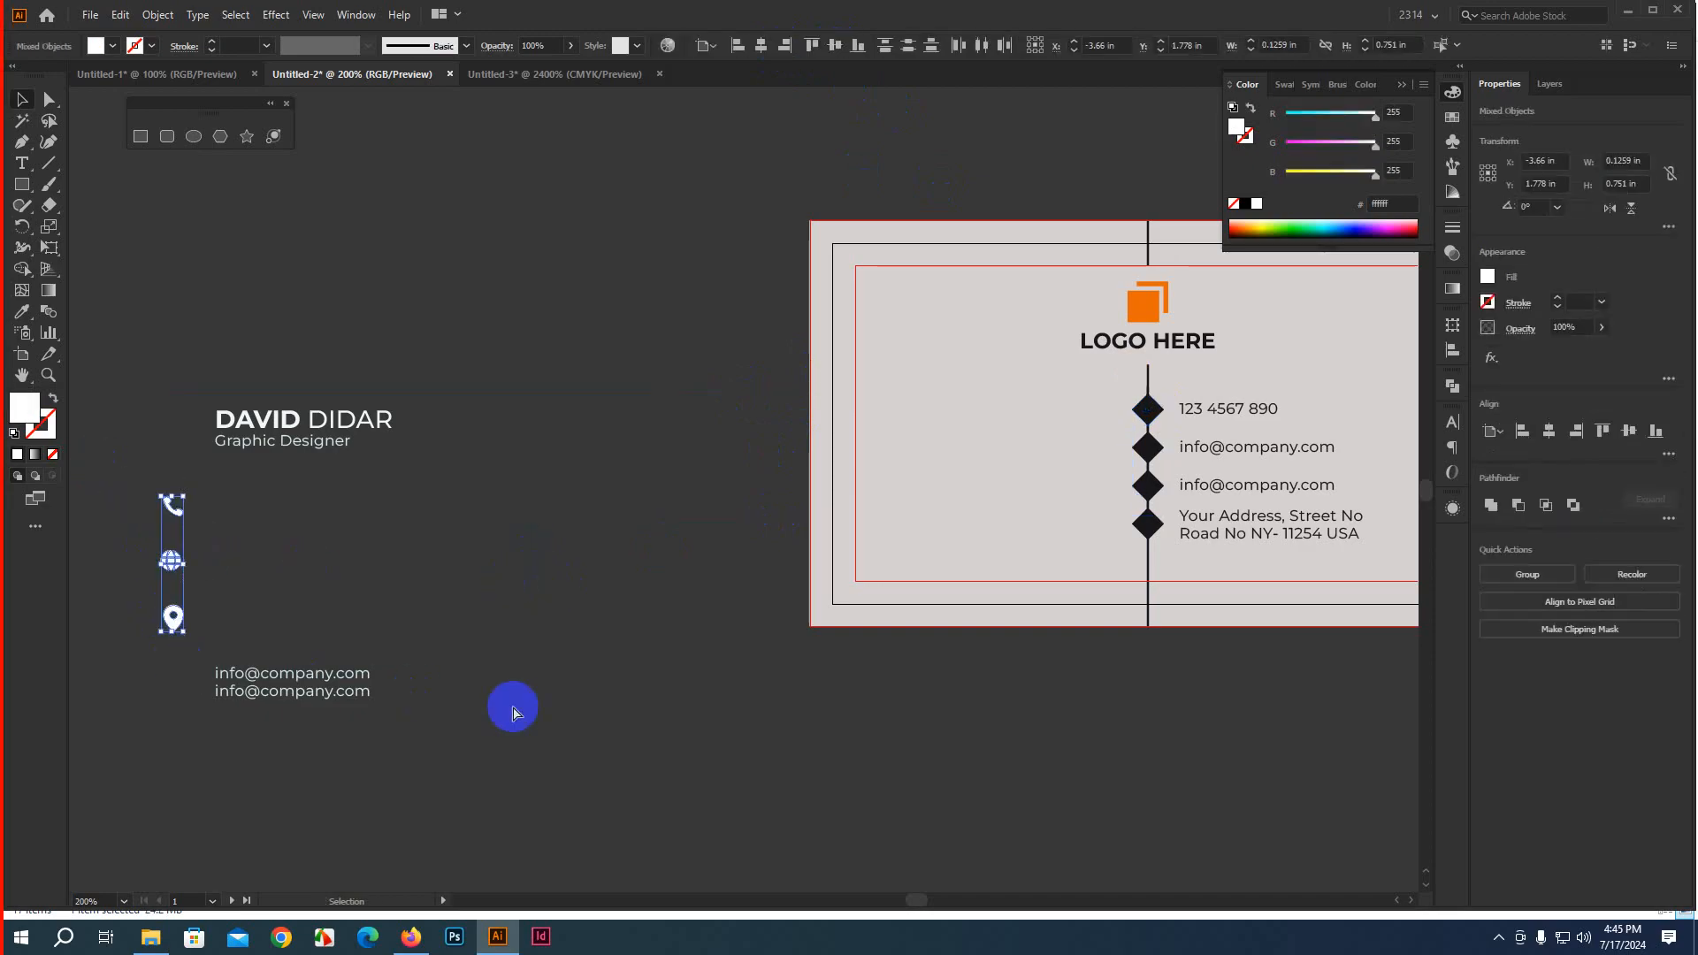
key("v")
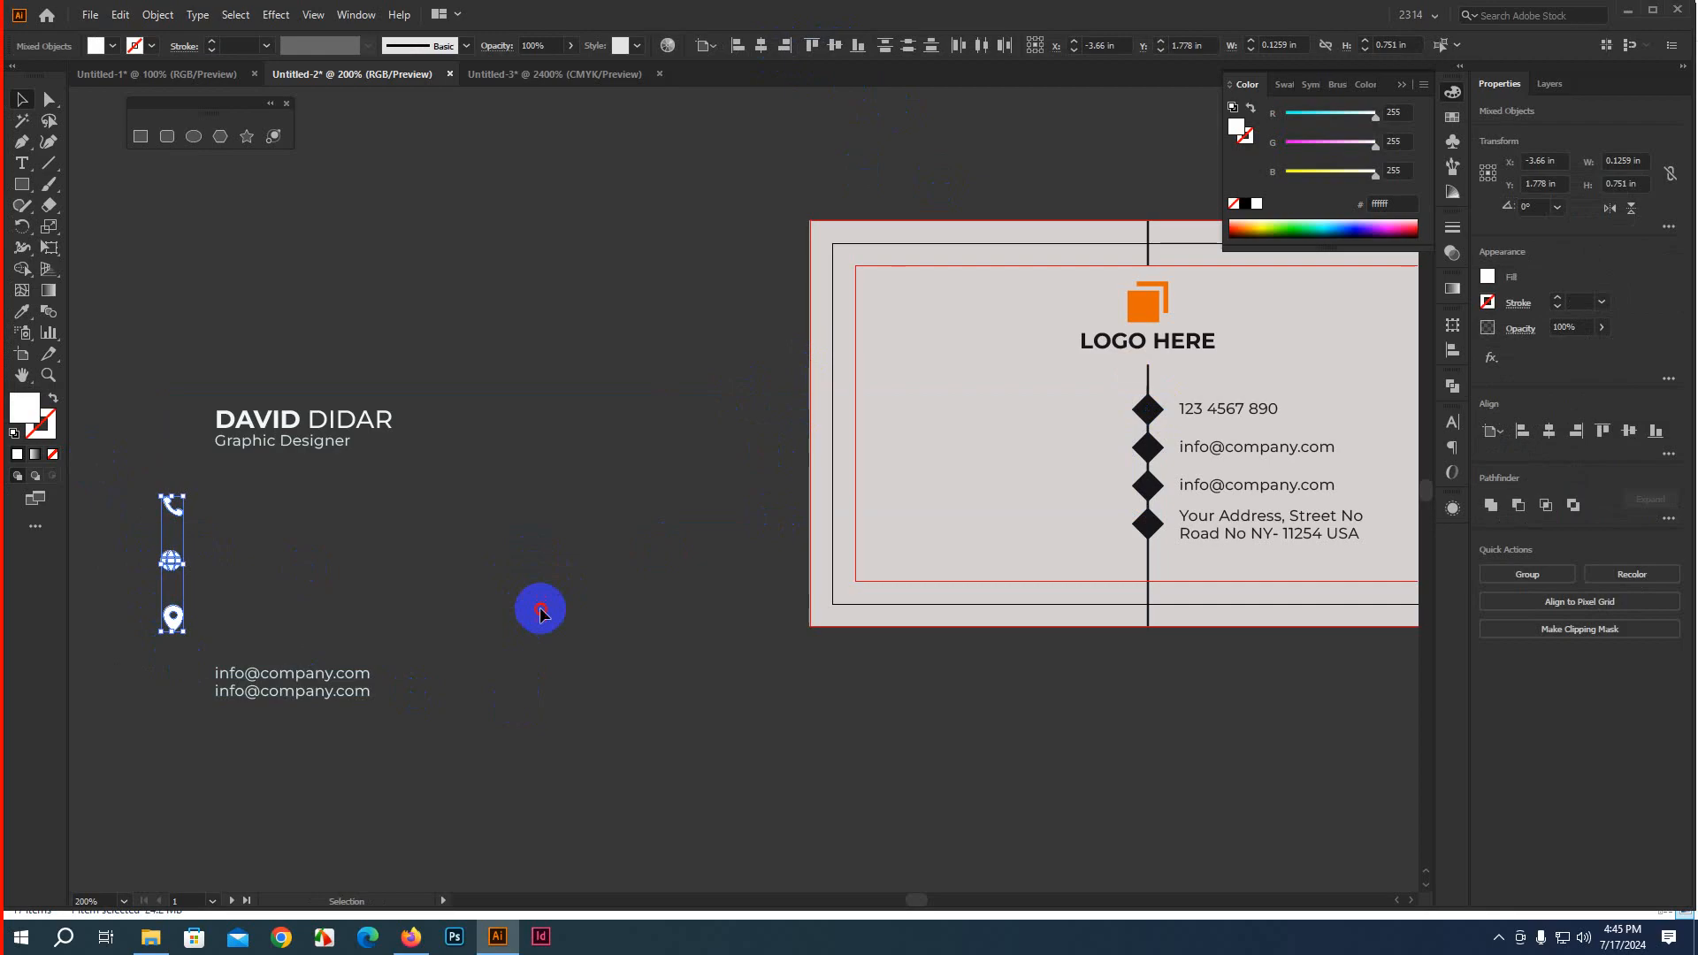
left_click(540, 612)
Centre the phone icon horizontally and vertically on the first diamond, using the diamond as the alignment reference
left_click(173, 522)
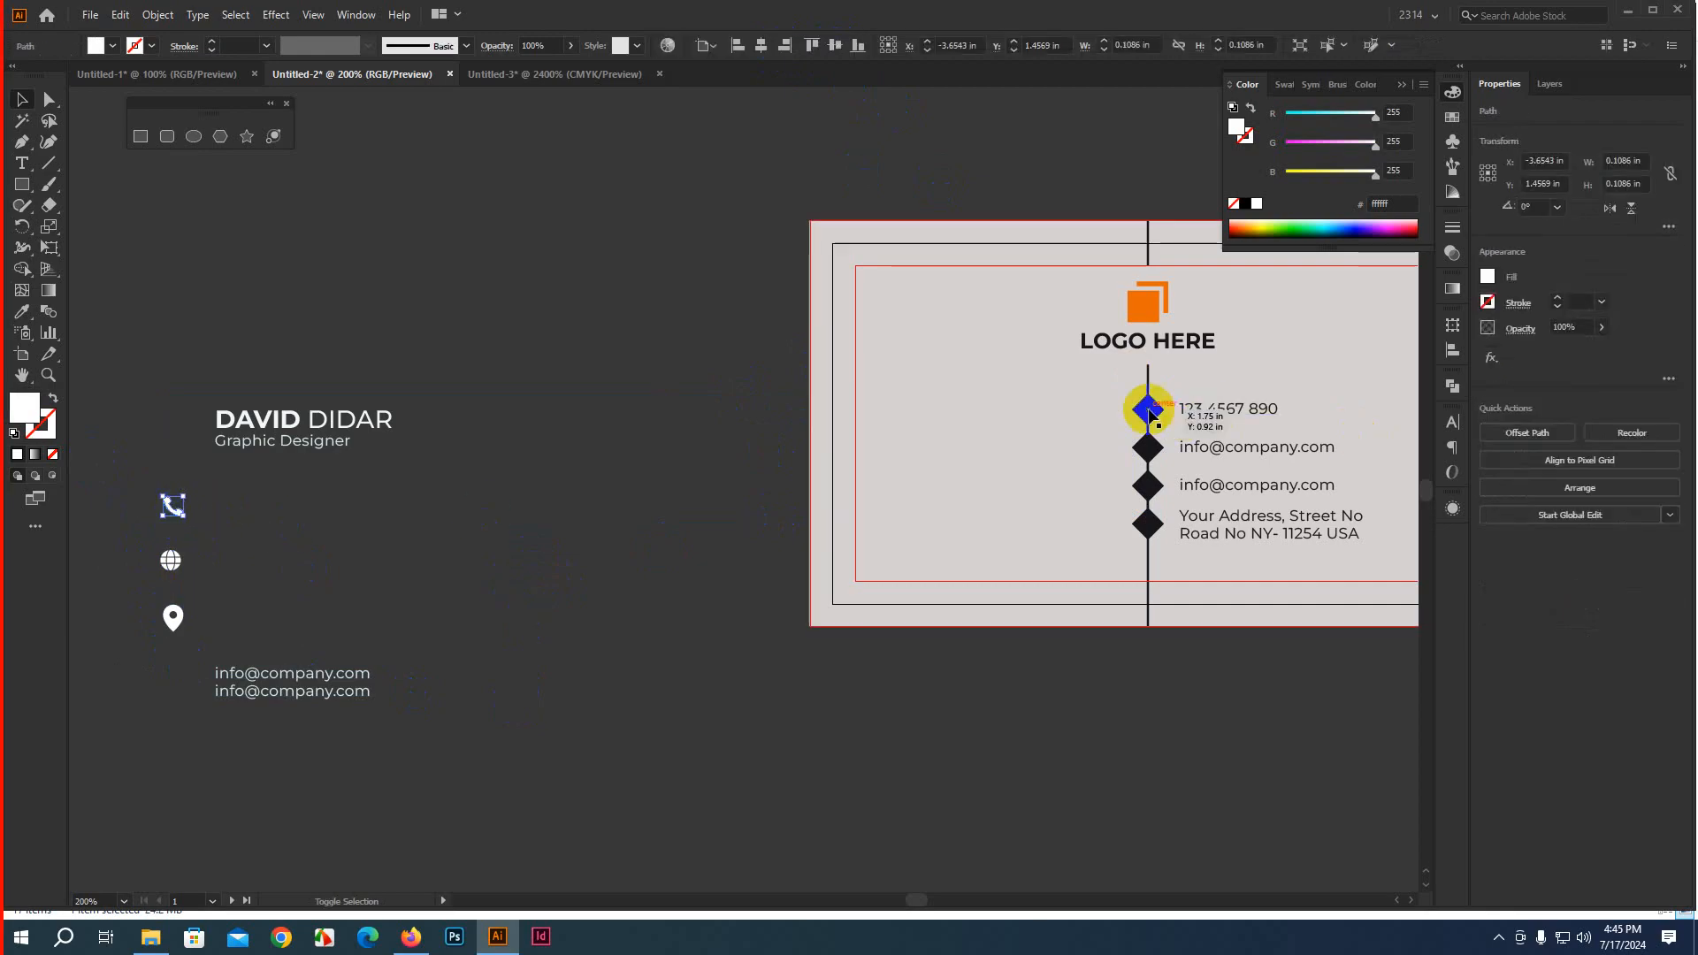
left_click(1148, 409, "shift")
left_click(1148, 409)
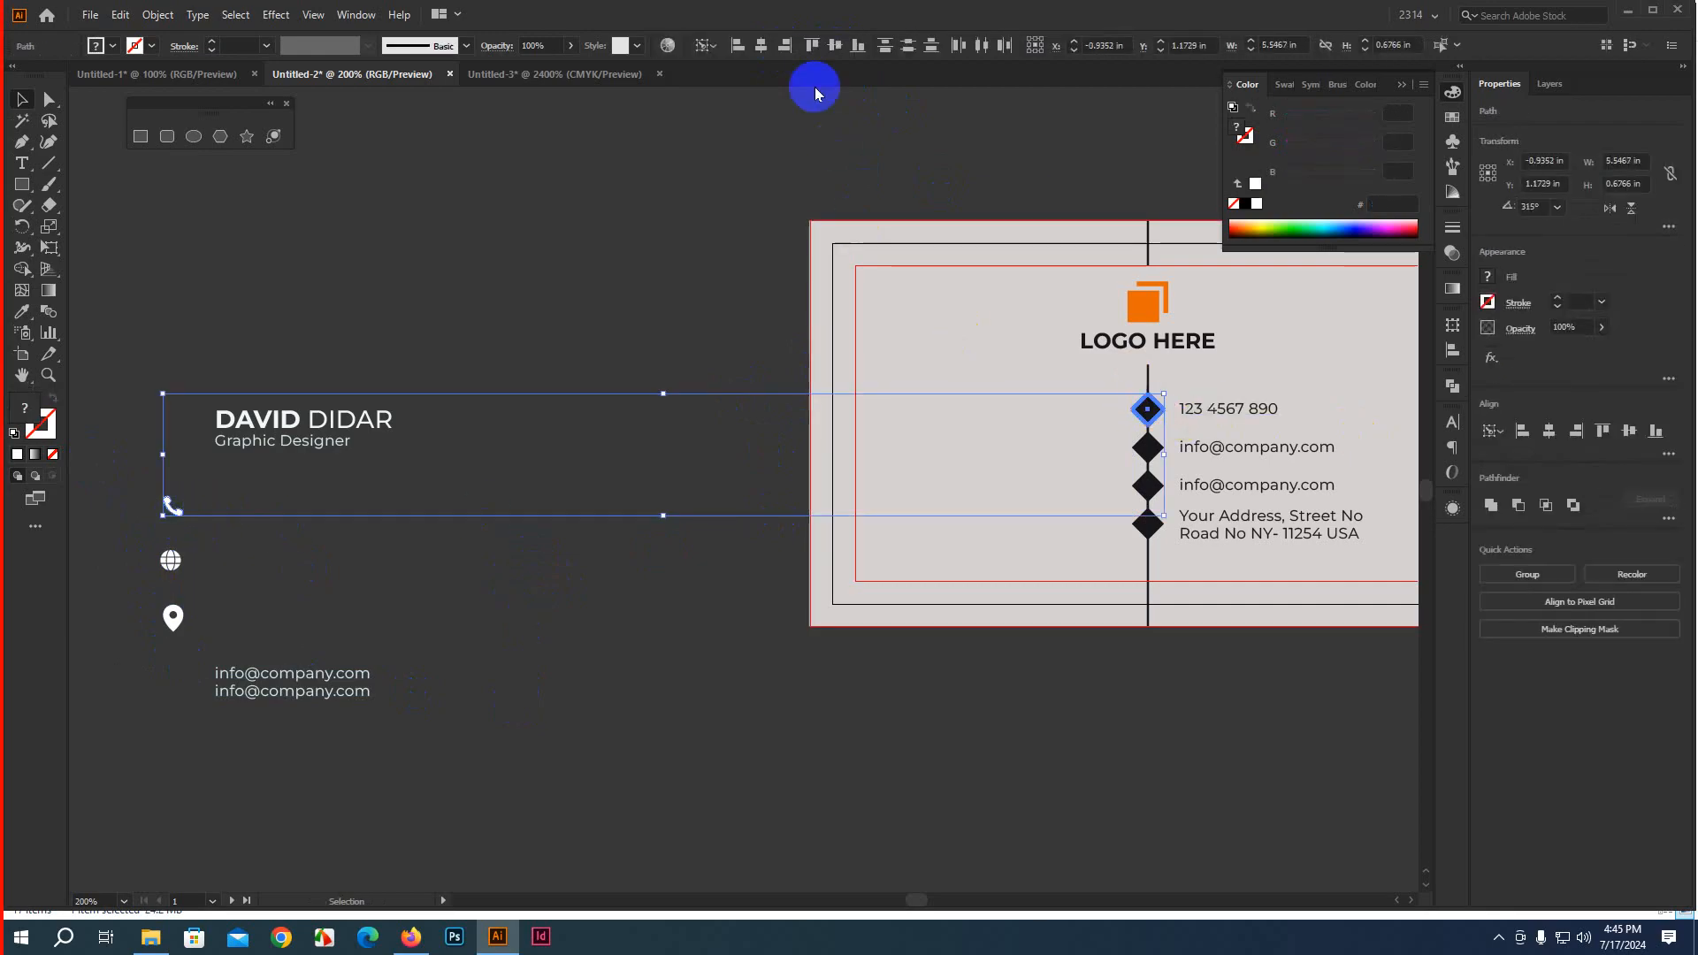
left_click(761, 45)
left_click(835, 45)
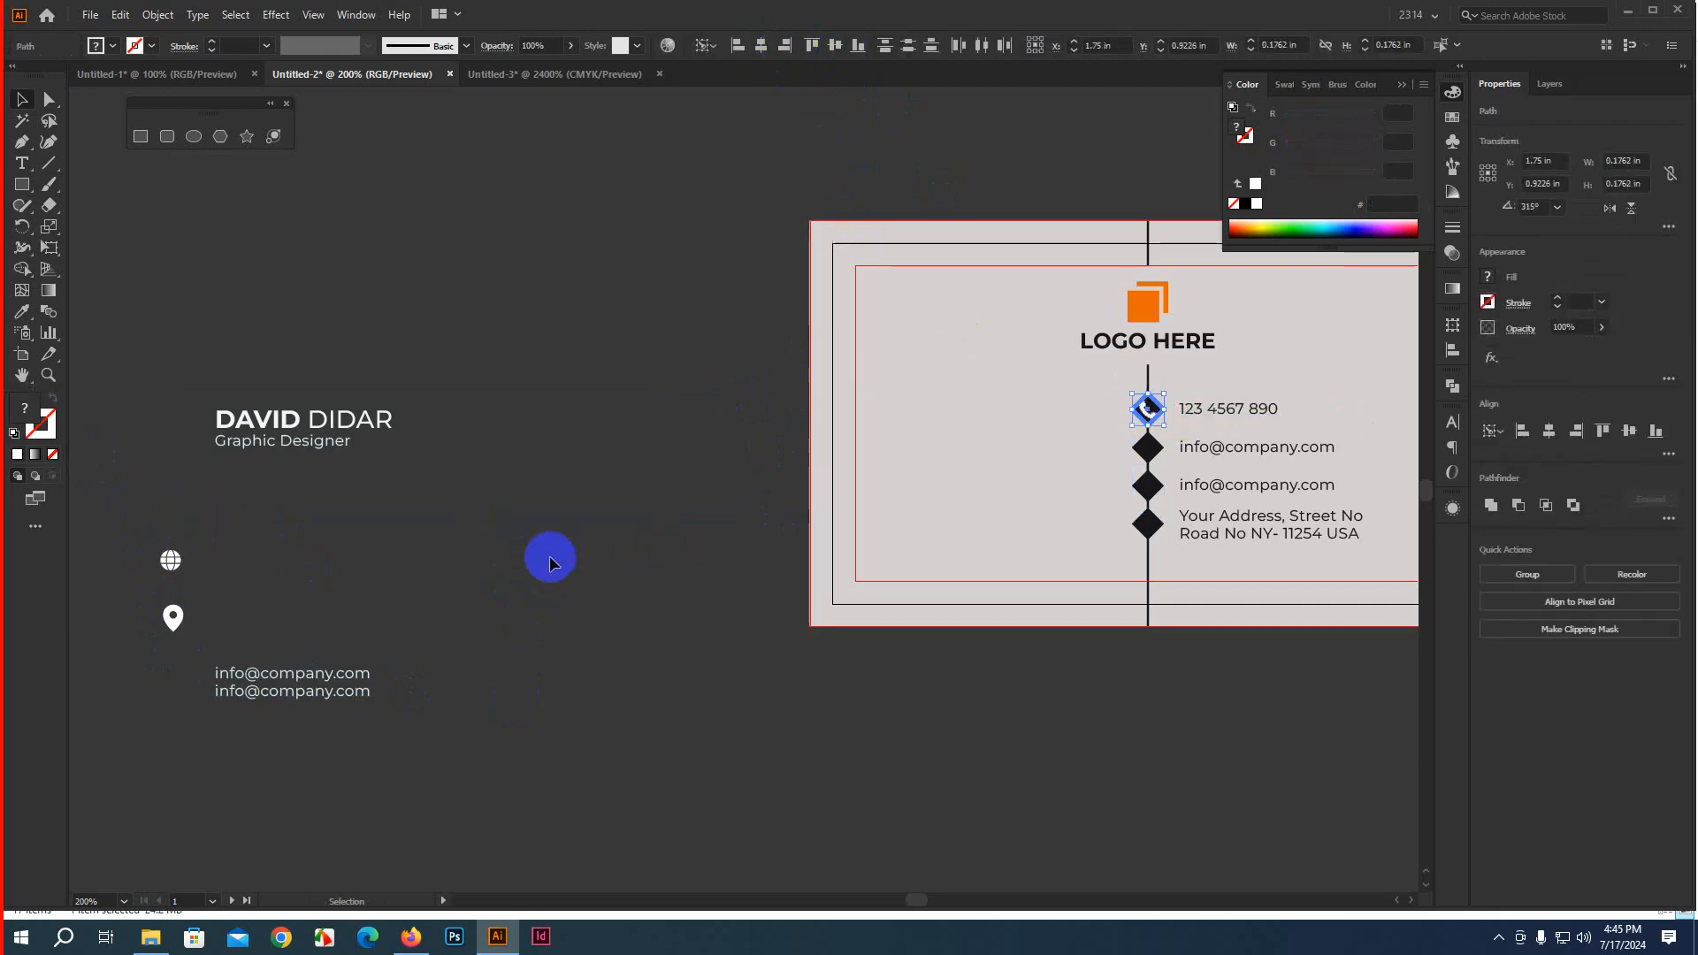
Centre the globe icon horizontally and vertically on the second diamond
left_click(171, 562)
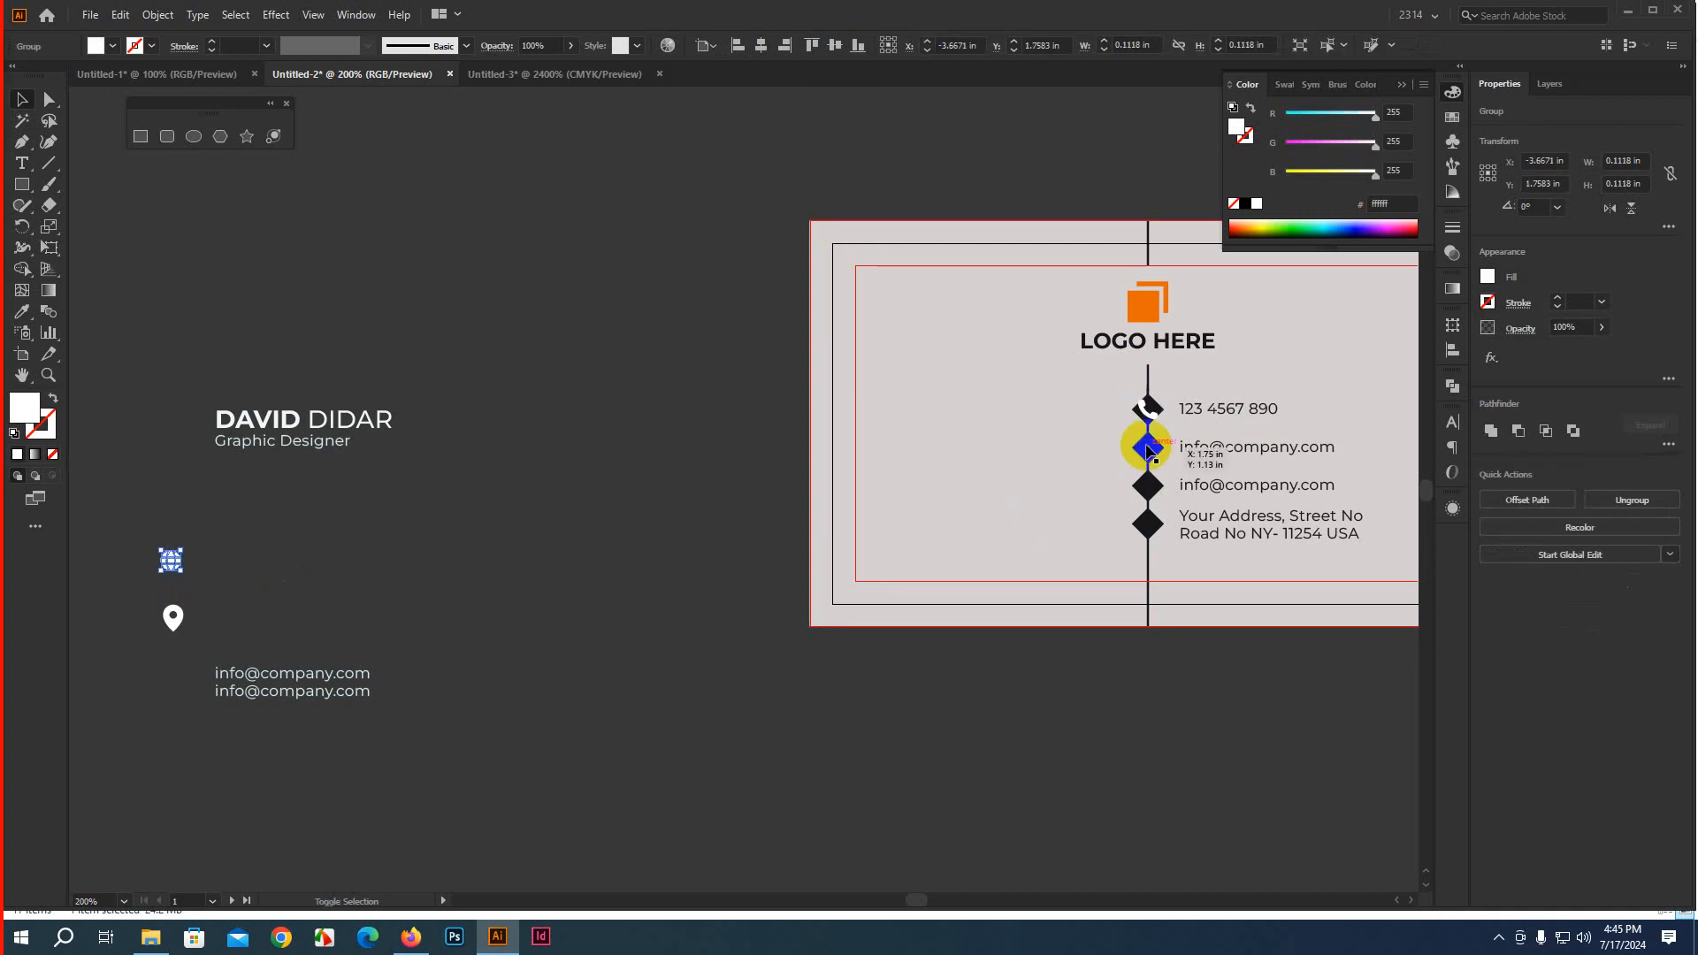
left_click(1147, 449, "shift")
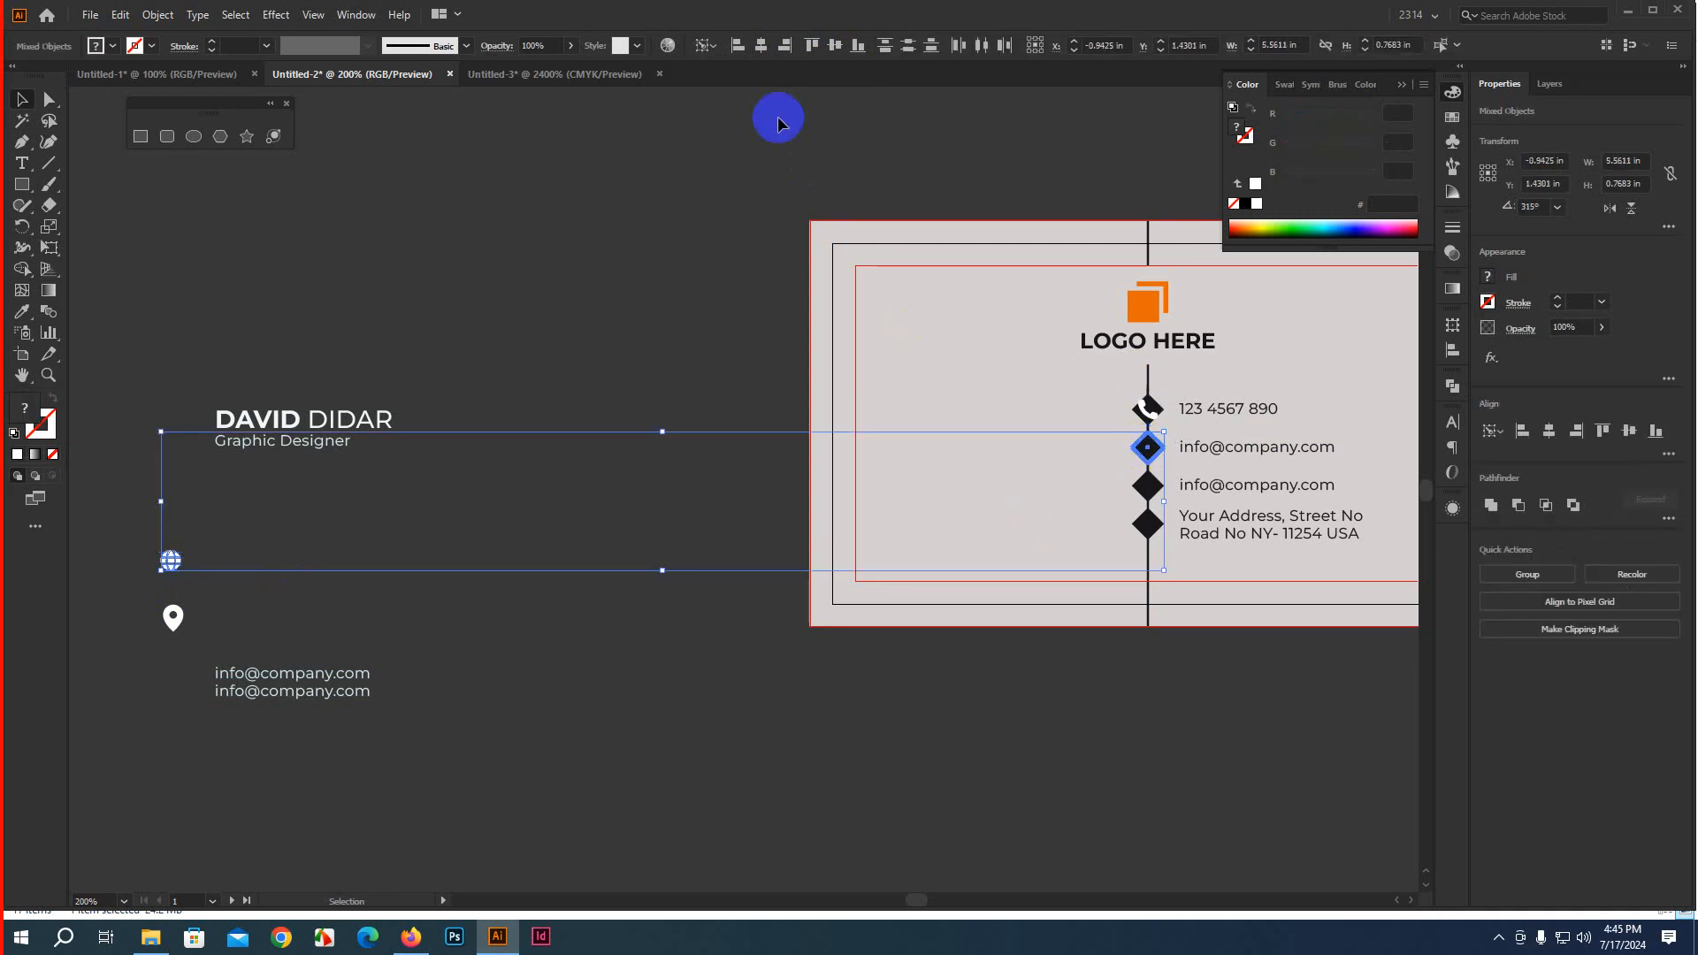
left_click(760, 45)
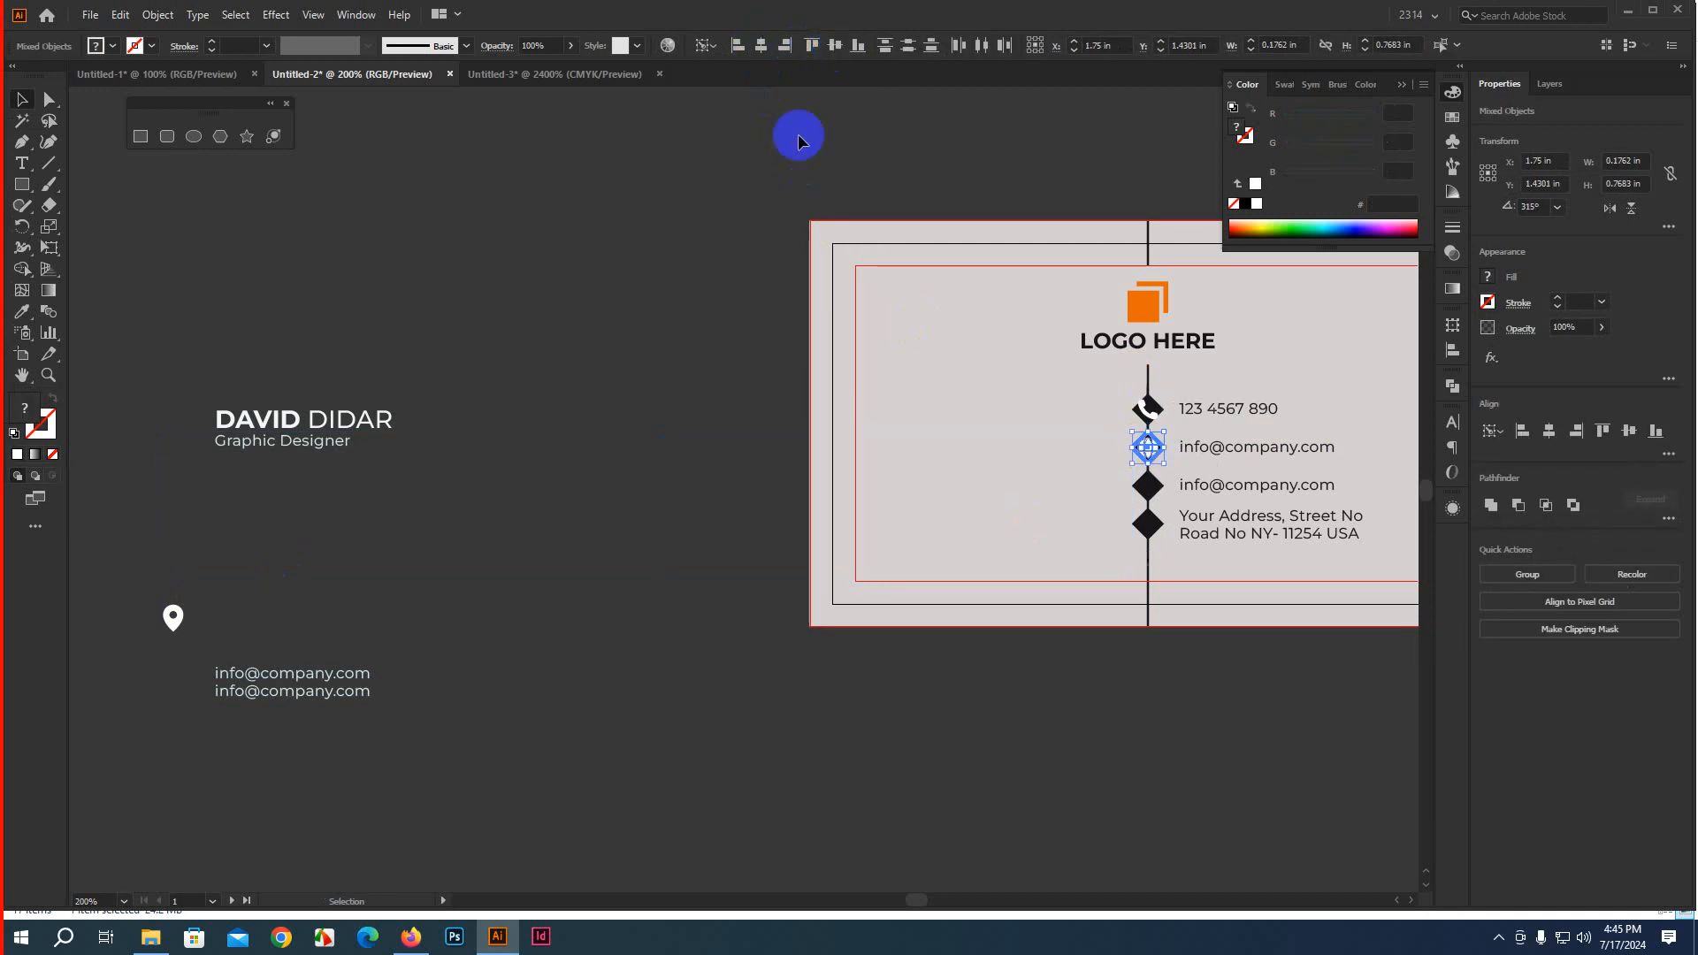
Centre the location pin icon horizontally and vertically on the fourth diamond beside the address
left_click(177, 621)
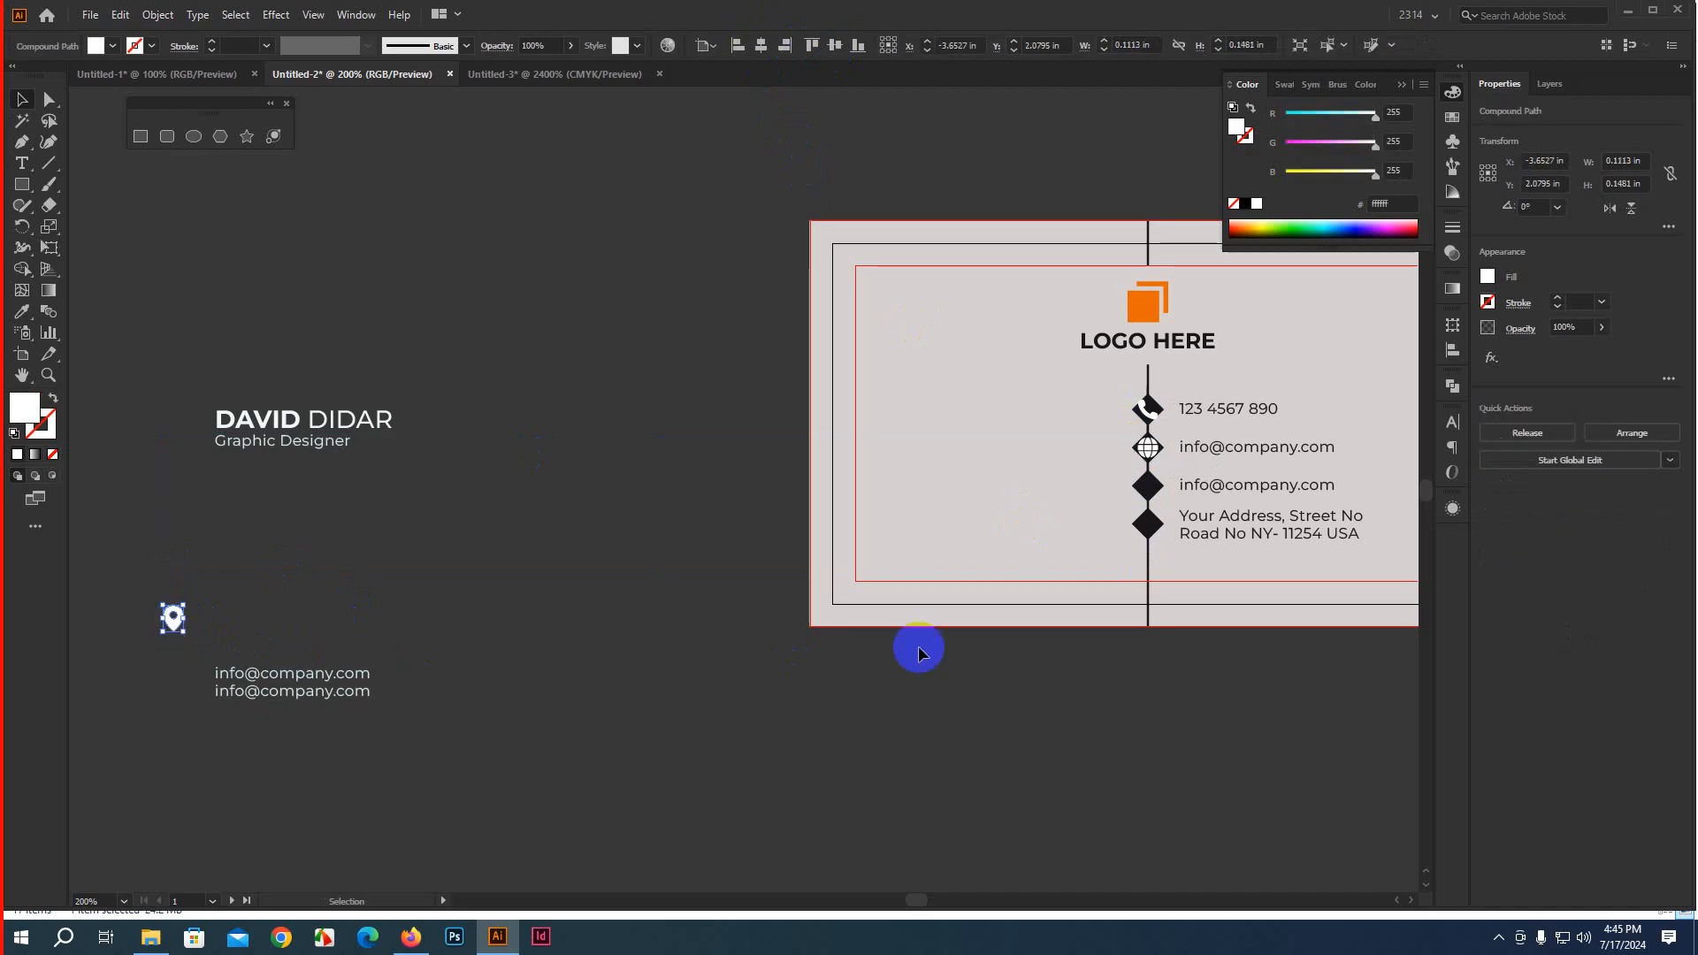
left_click(1138, 525, "shift")
left_click(1136, 528)
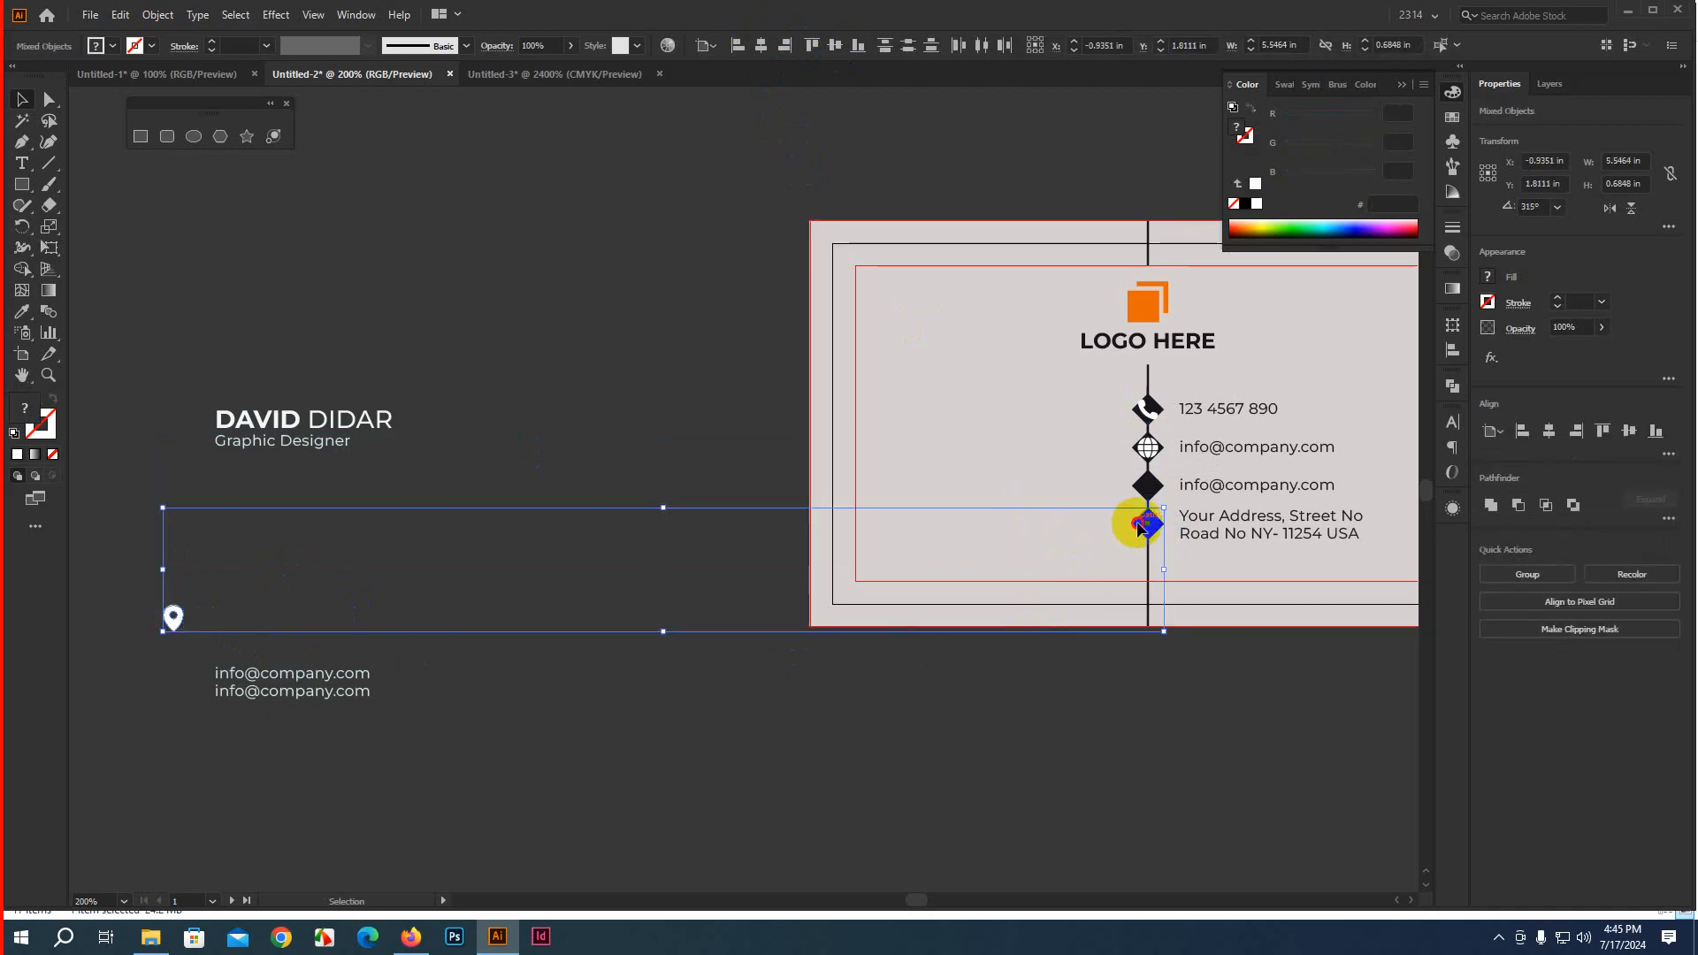
left_click(760, 45)
left_click(835, 45)
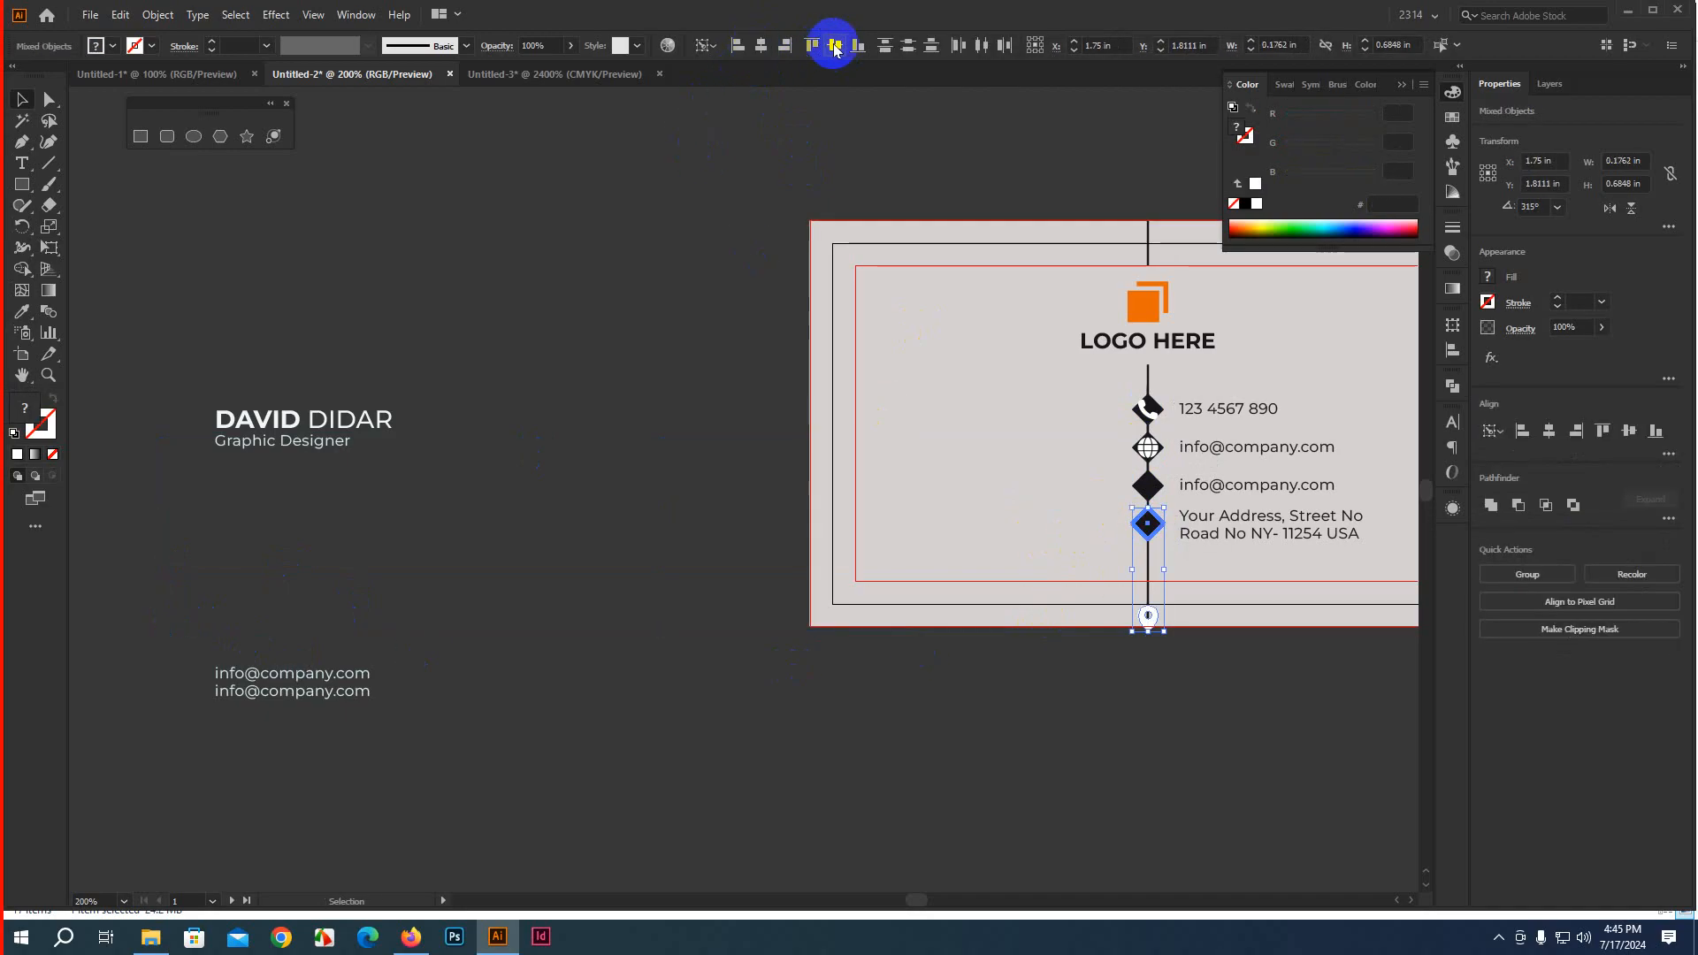
Scale the phone, globe and pin icons down together around their common centre to about 0.09 in wide
left_click(1183, 760)
scroll(1176, 693, "up", 2)
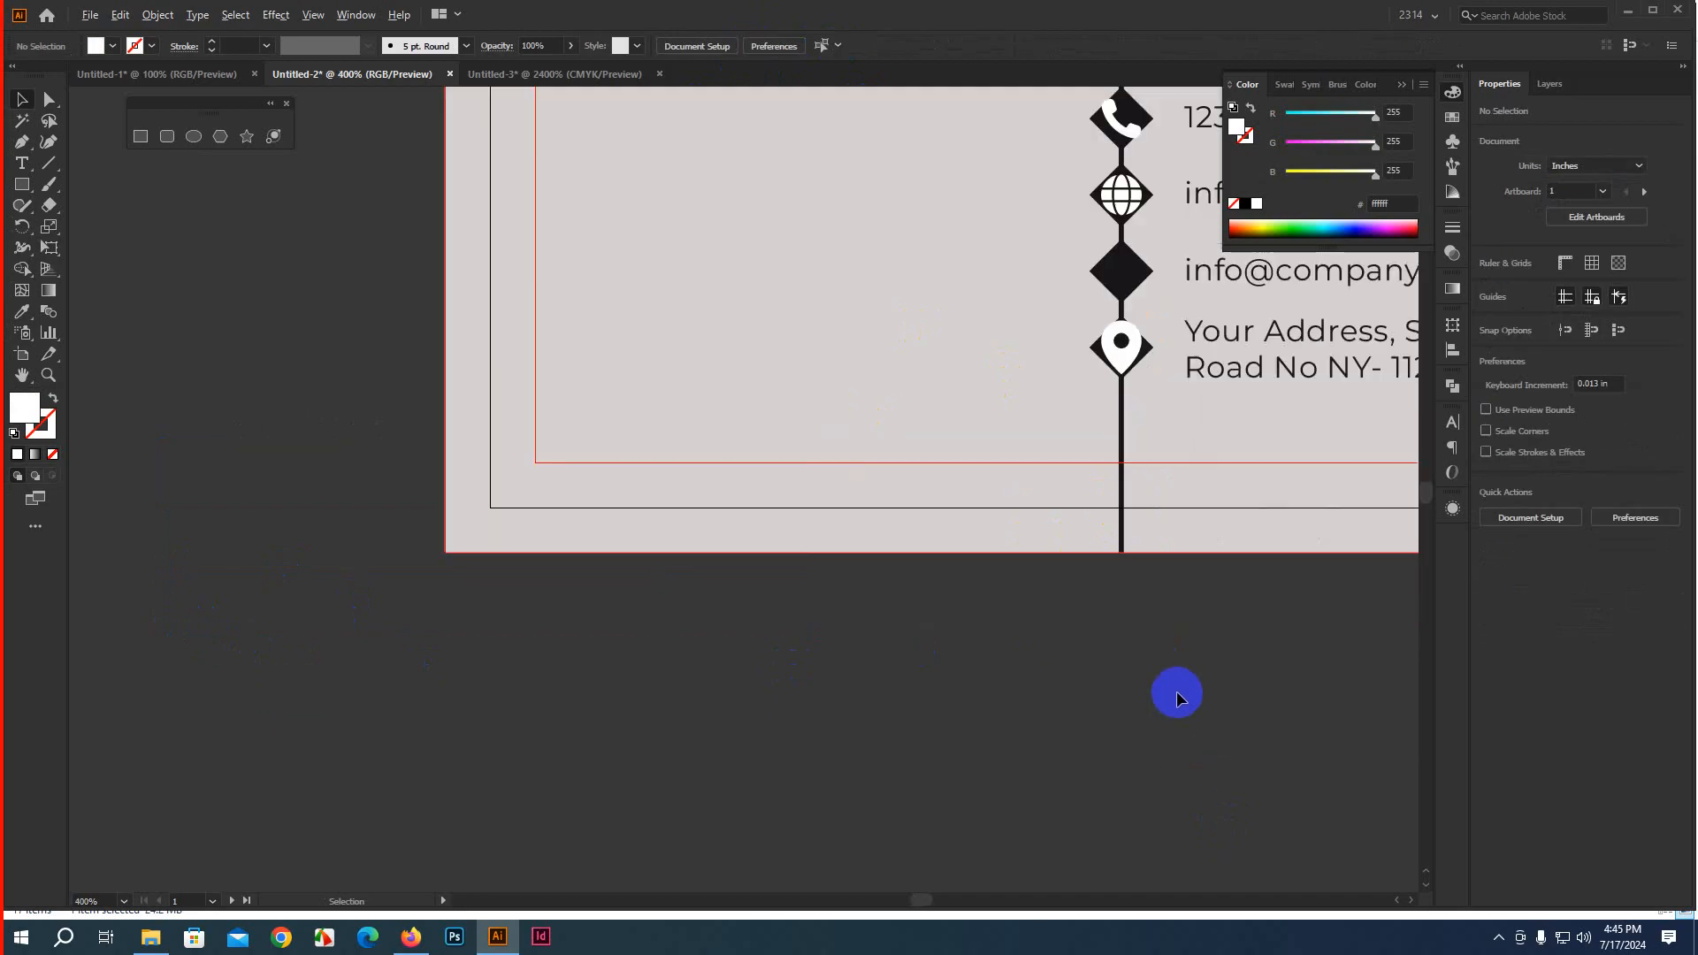
left_click_drag(1176, 693, 499, 924)
scroll(336, 651, "up", 1)
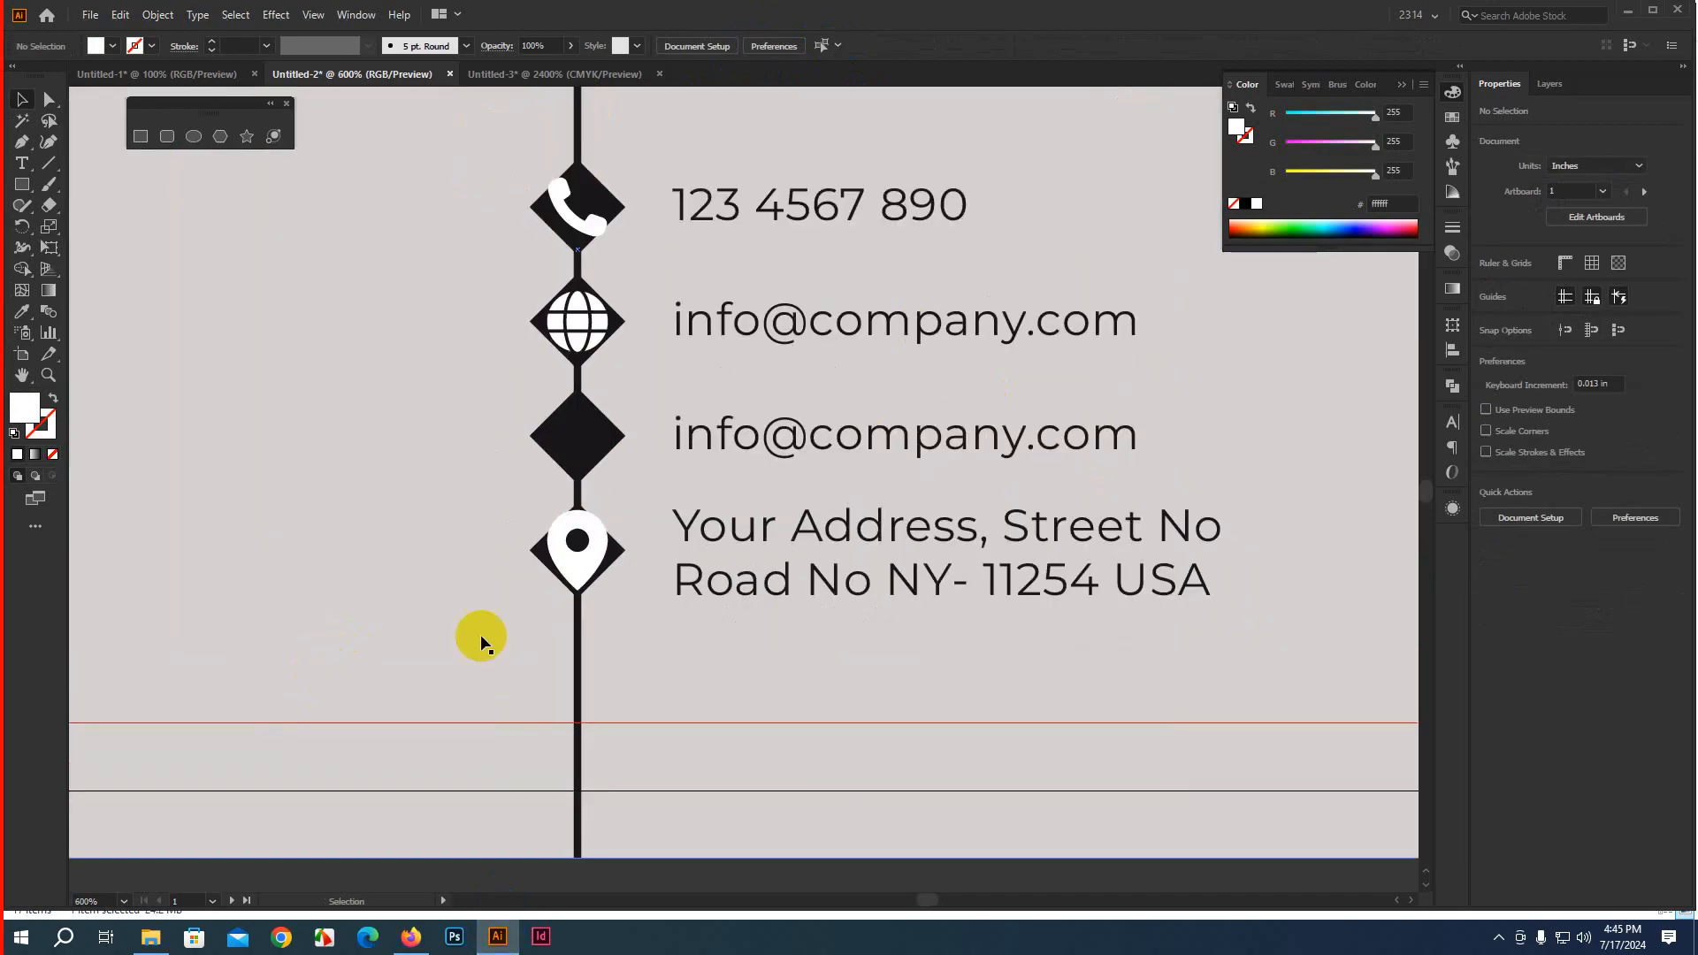
left_click(587, 335)
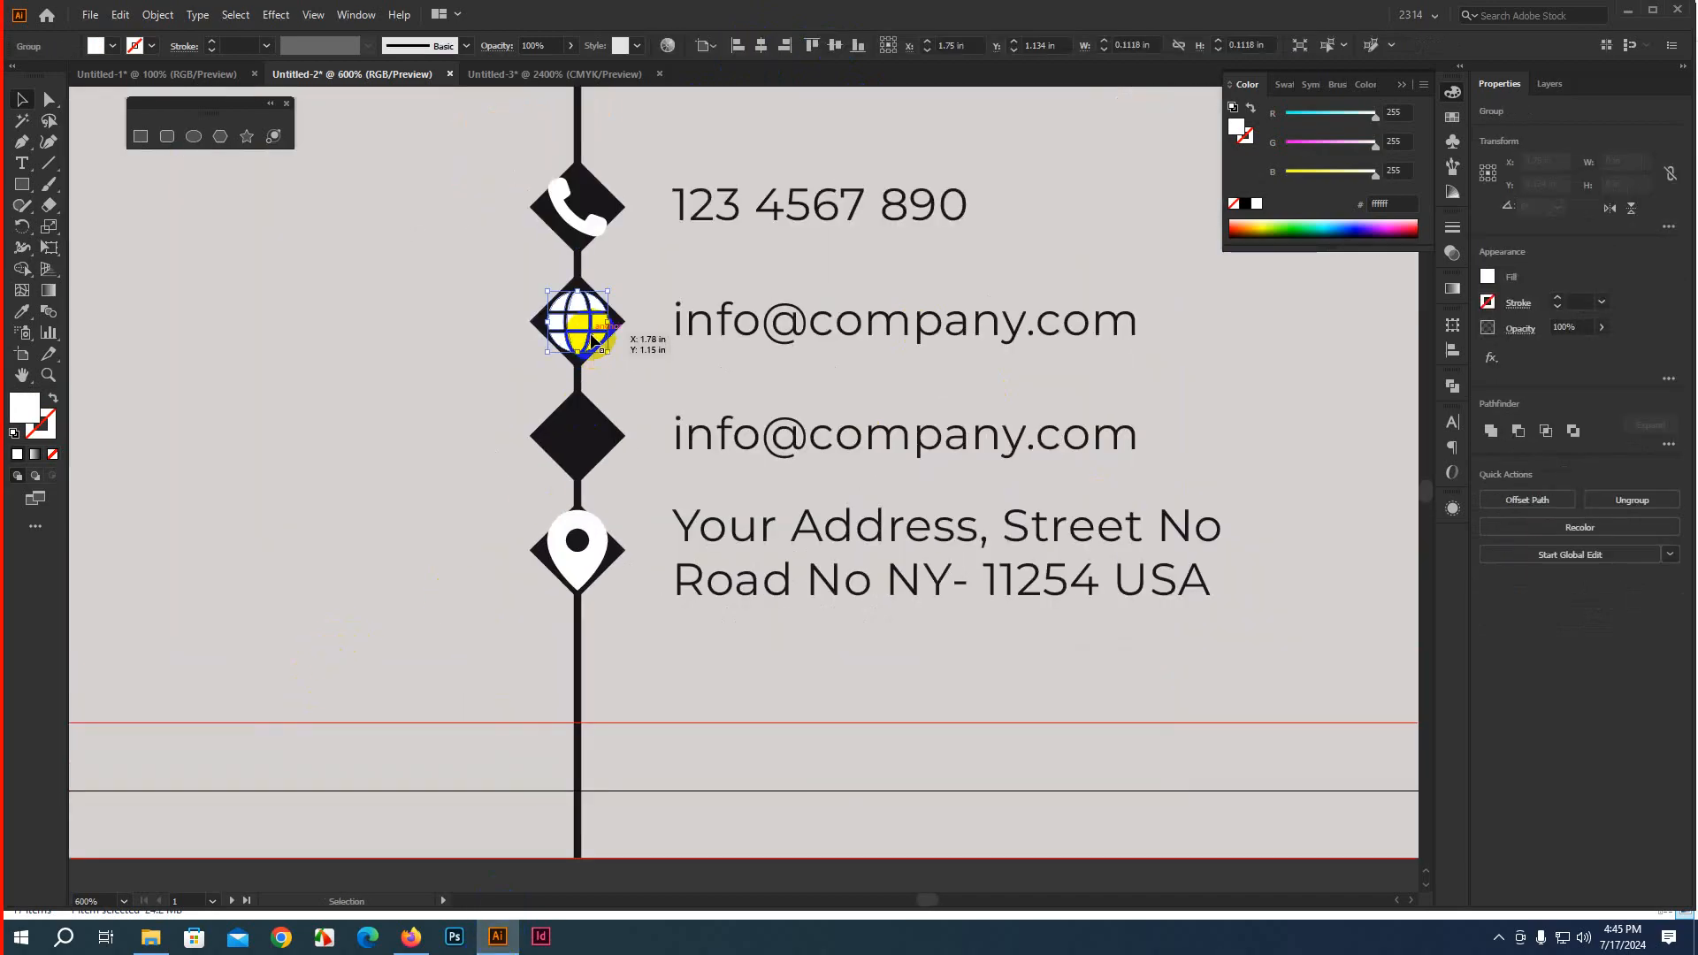
left_click(588, 257, "shift")
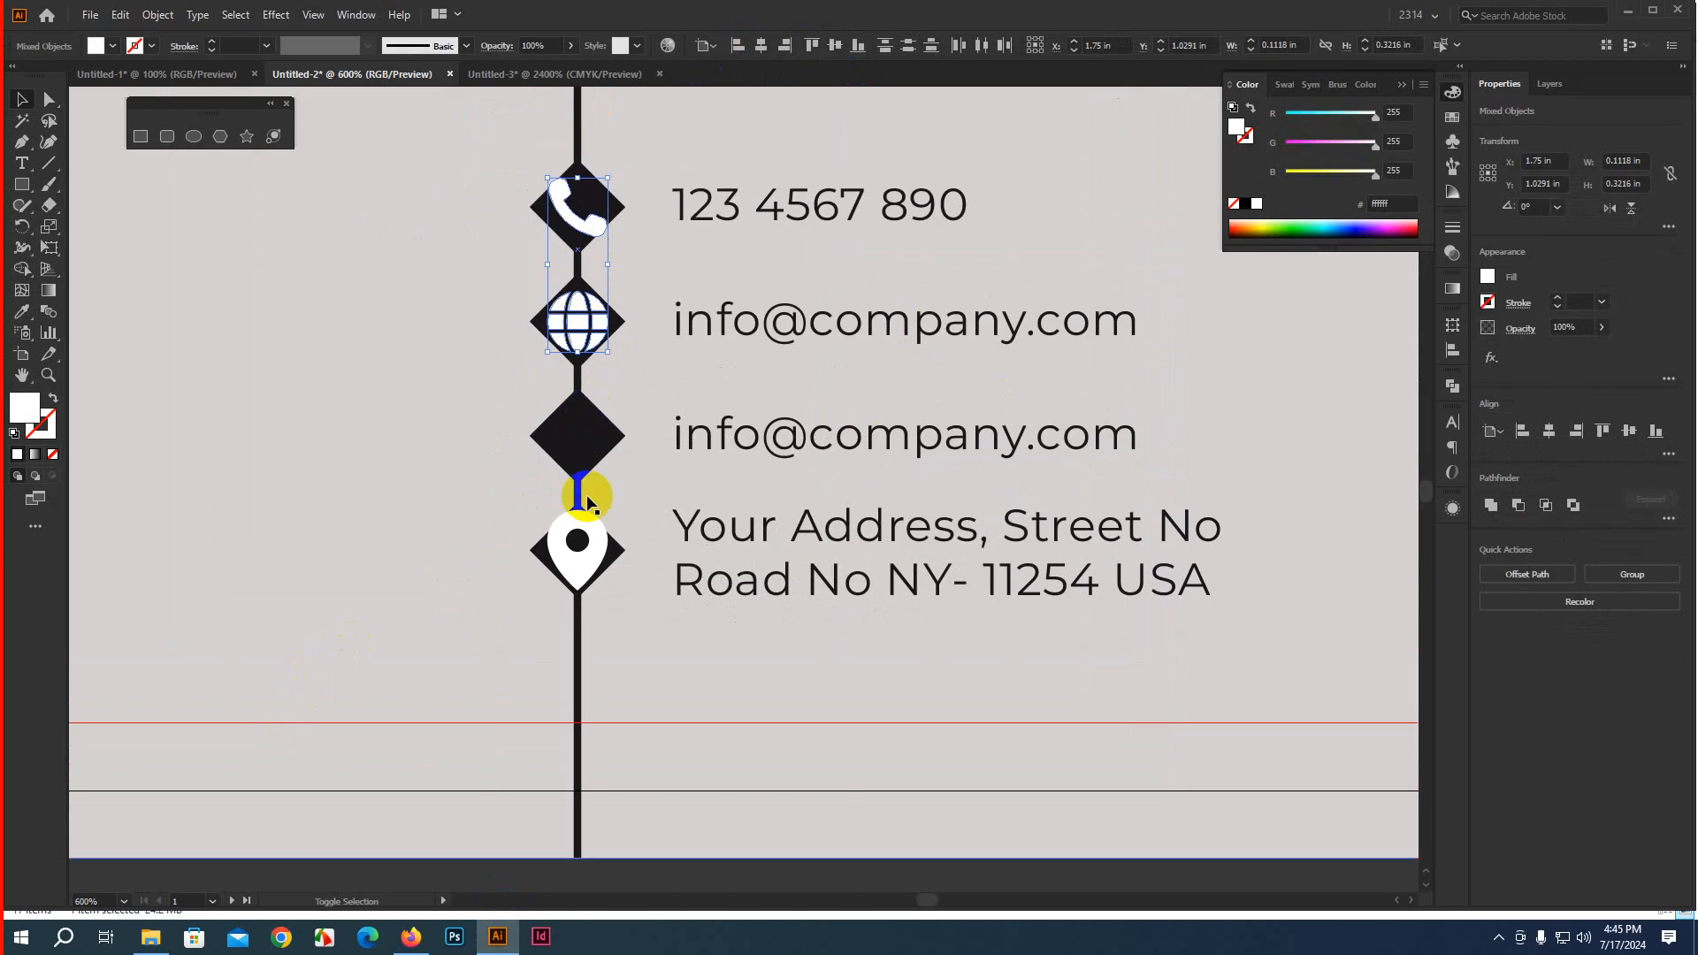
left_click(589, 524, "shift")
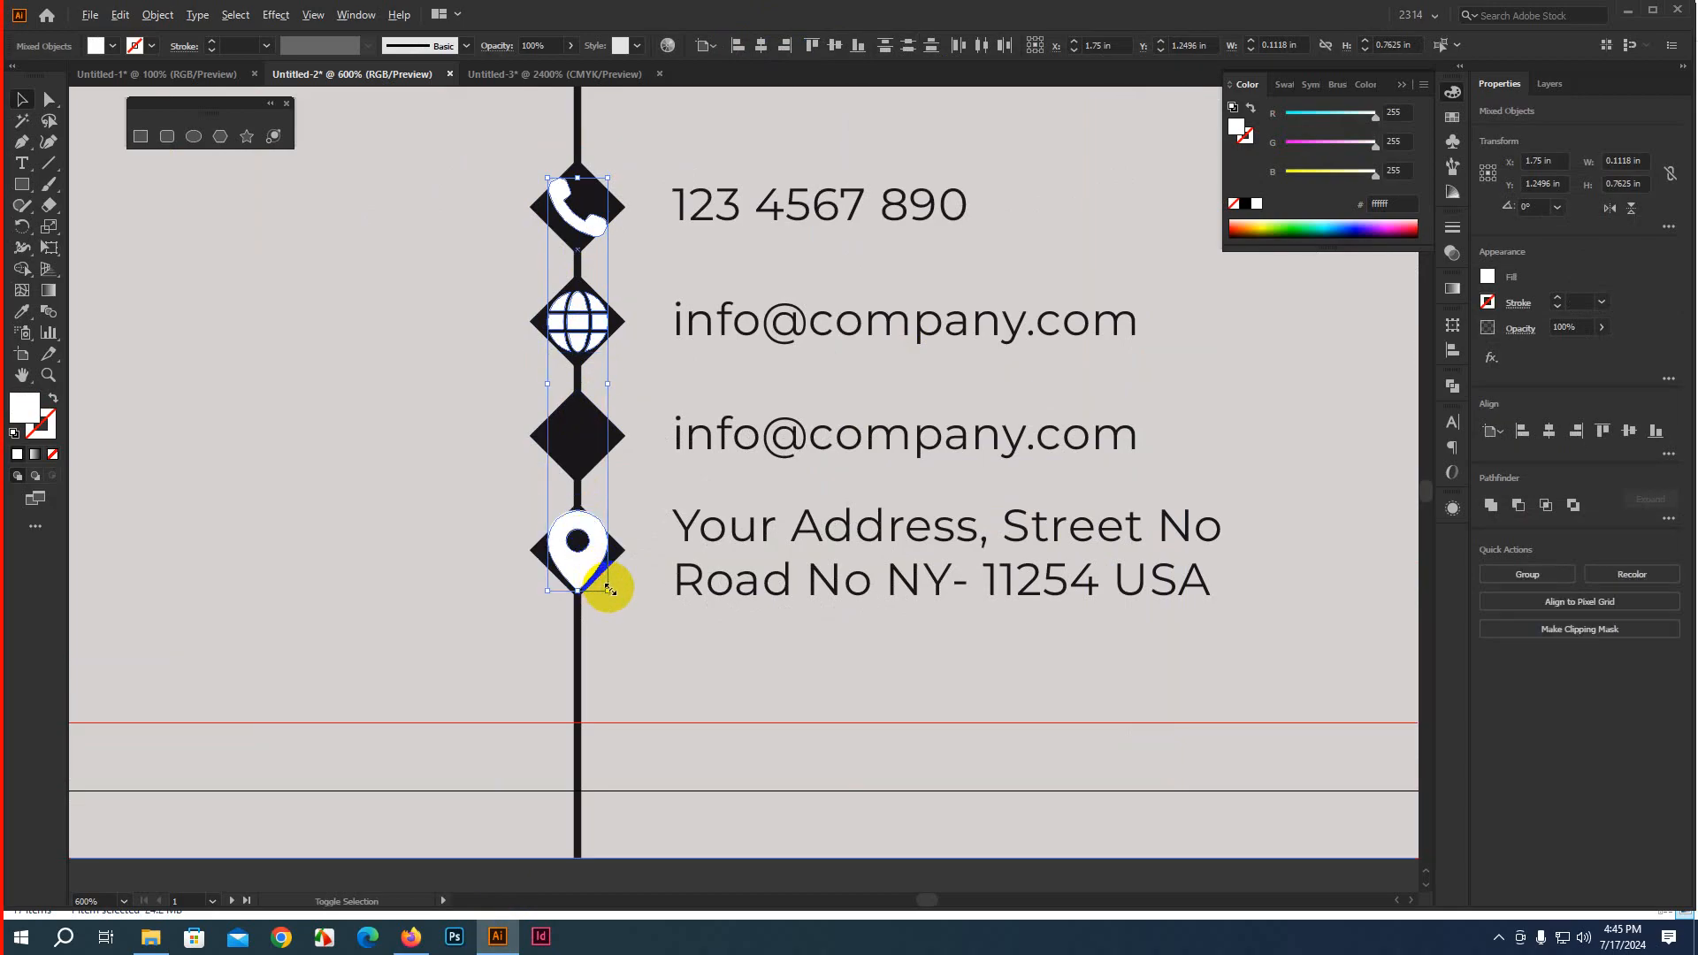
mouse_move(609, 590)
left_mouse_down()
mouse_move(587, 544)
mouse_move(597, 572)
left_mouse_up()
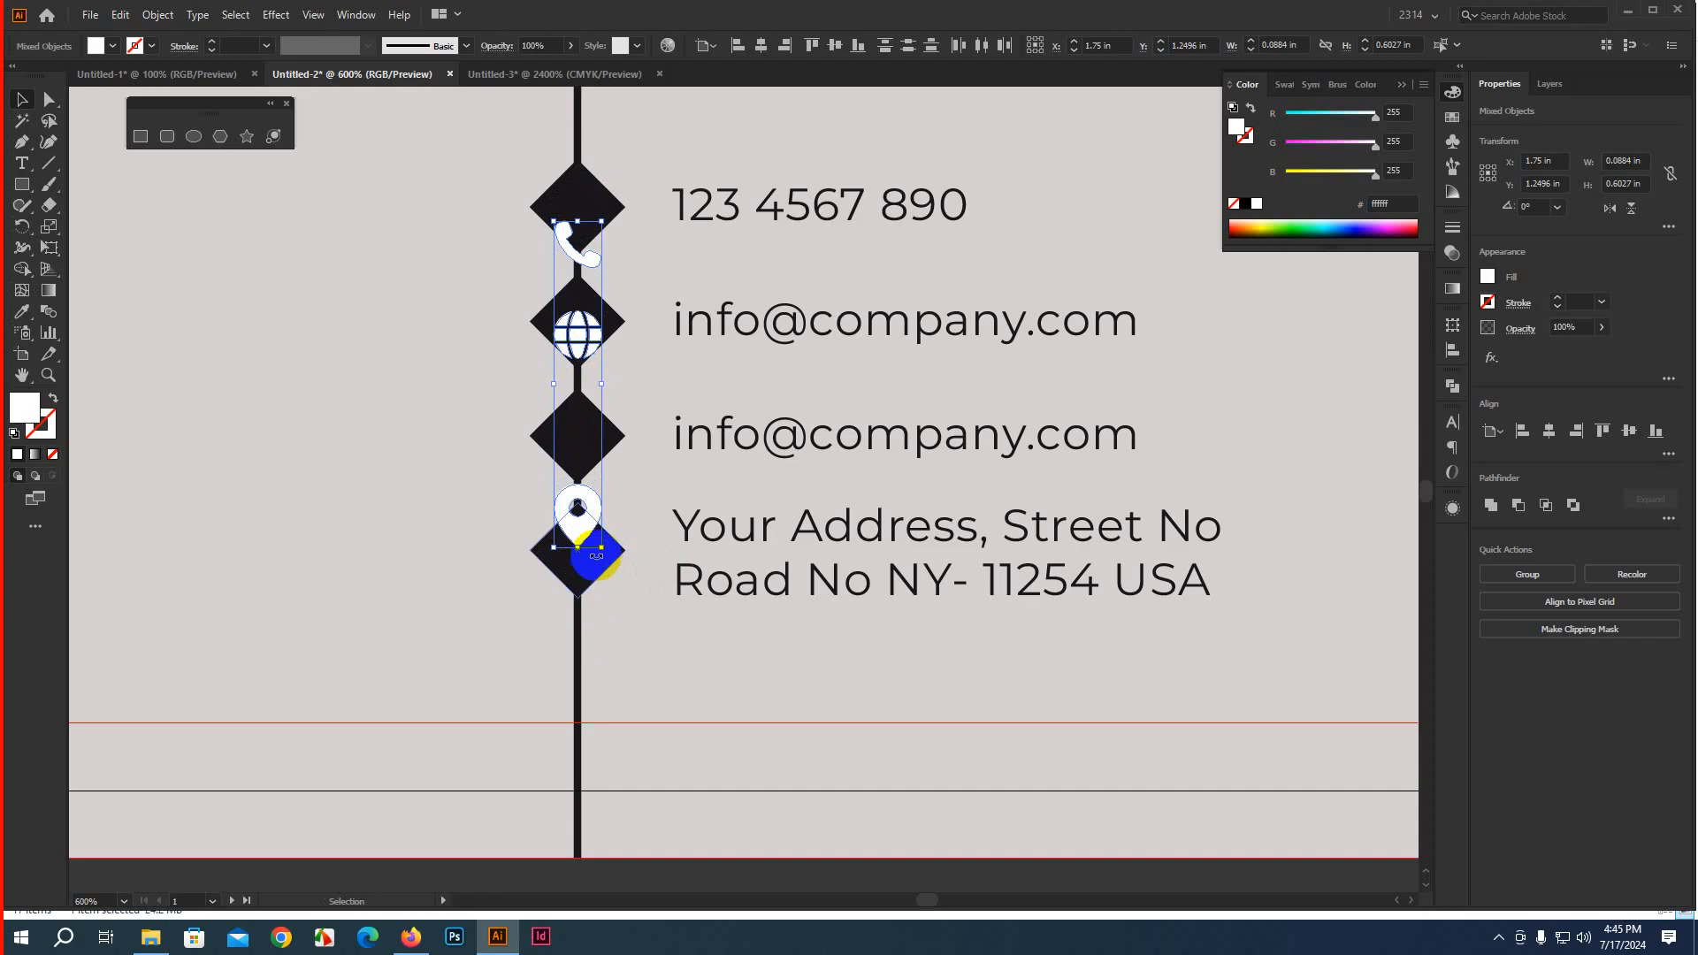
Realign the scaled phone icon to the centre of the first diamond
left_click(622, 210)
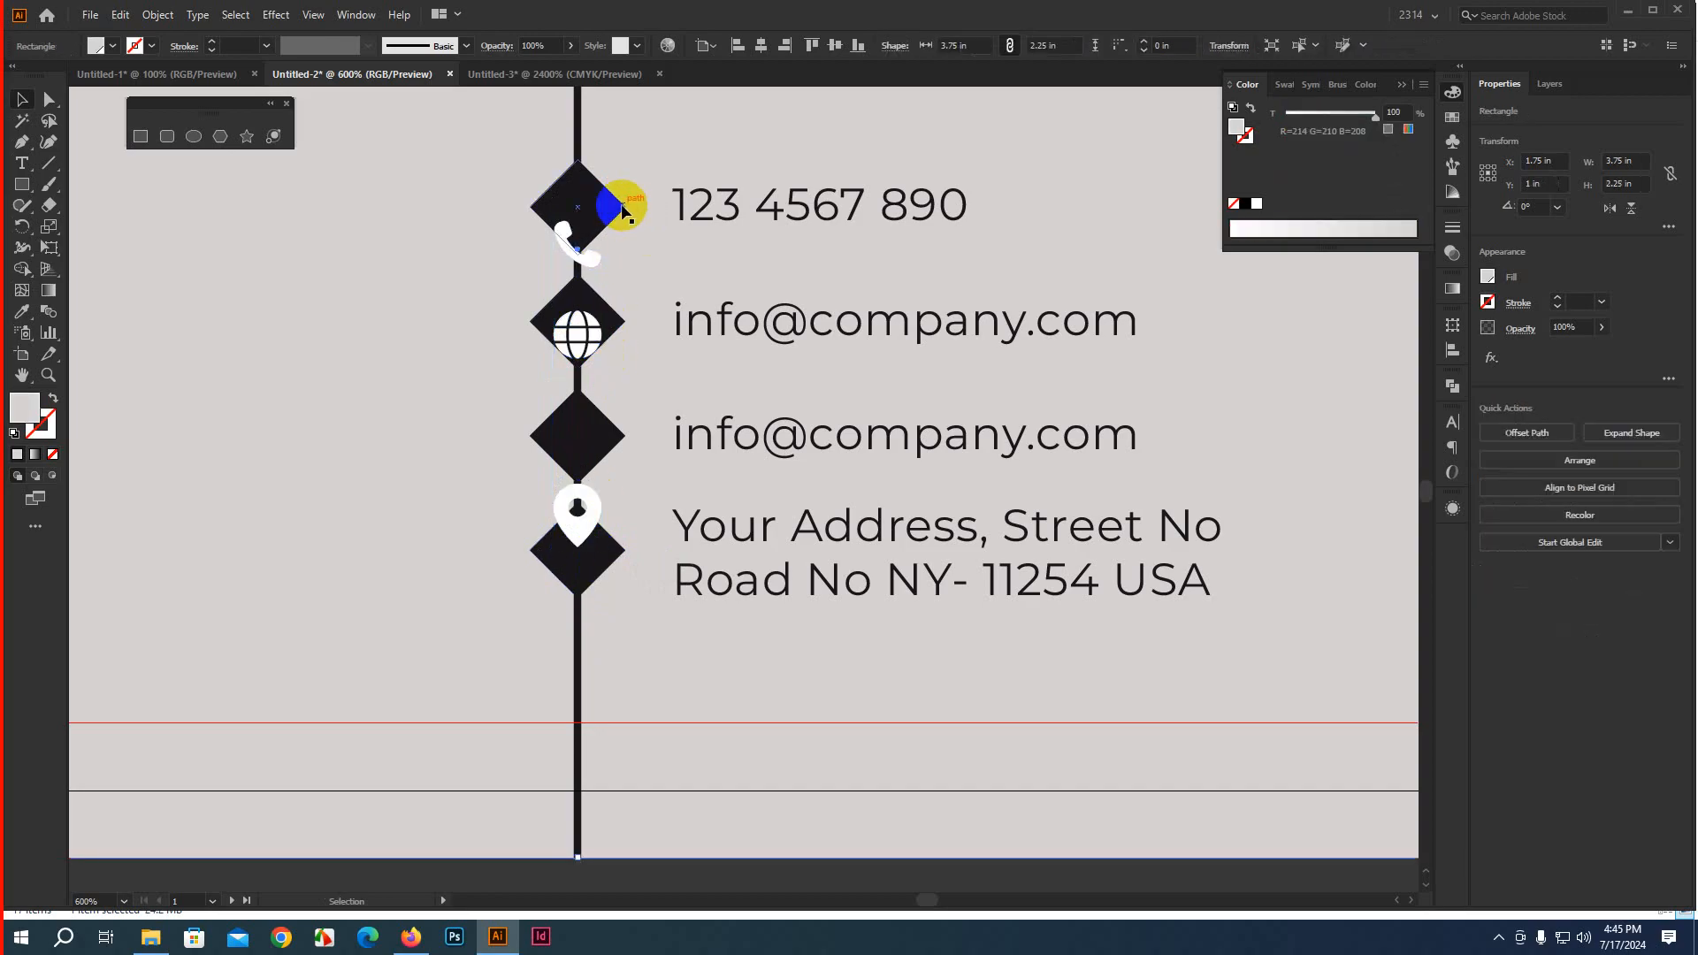
left_click(586, 221)
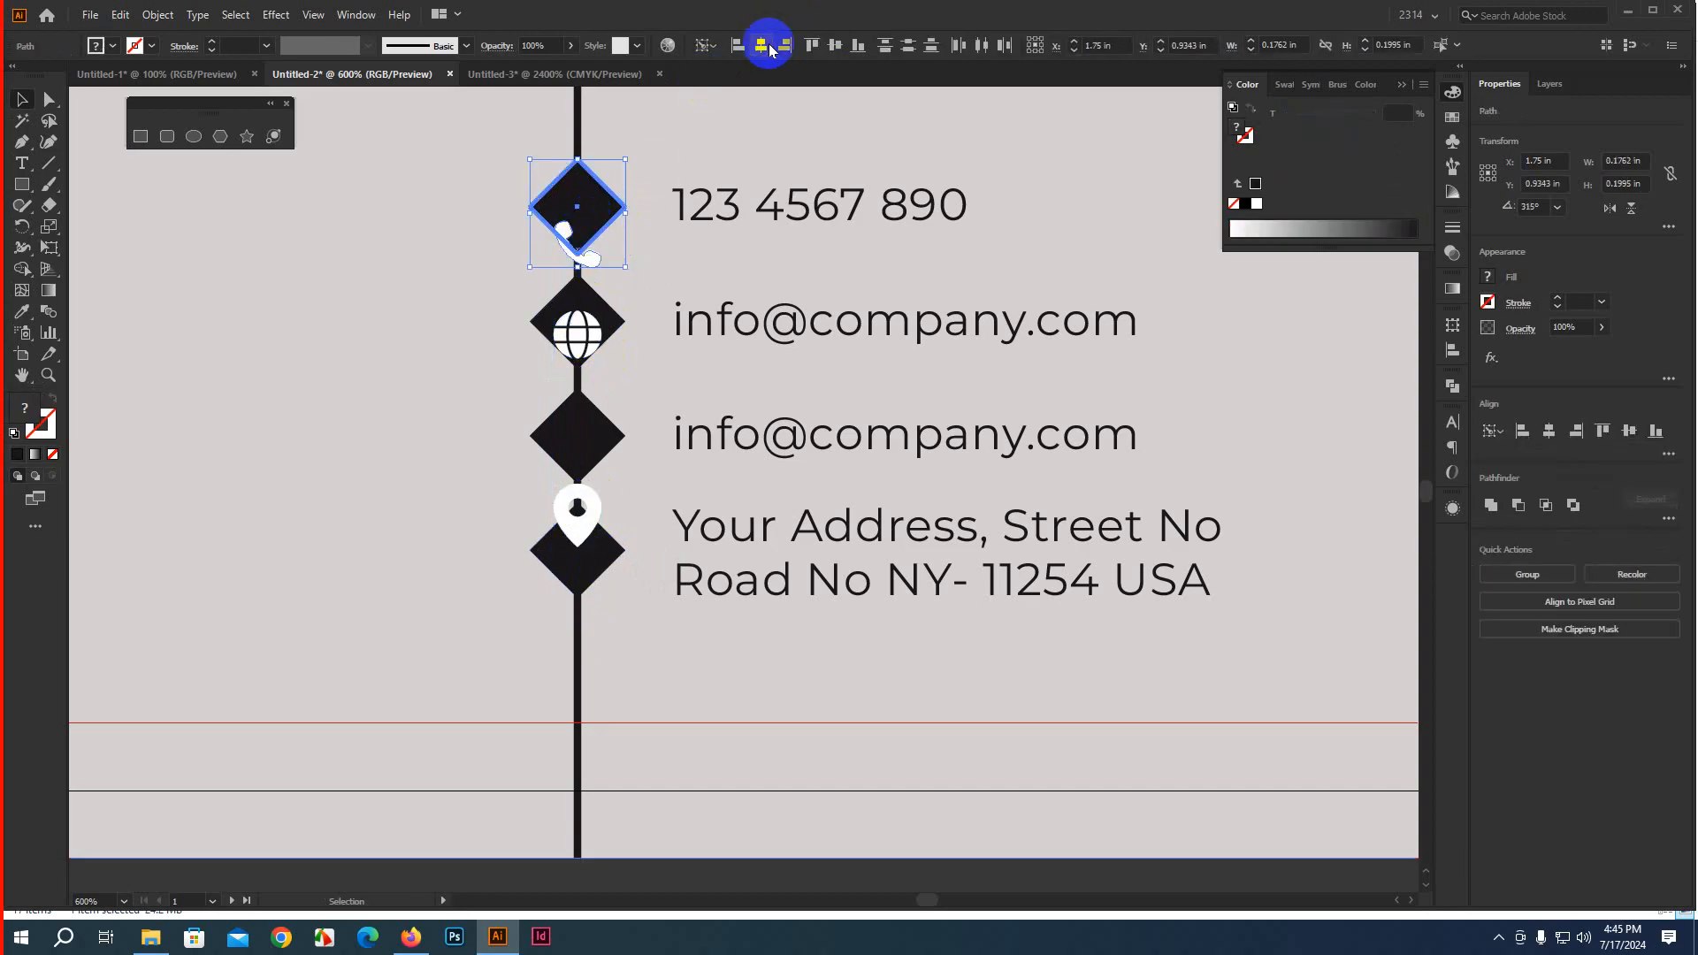
left_click(837, 48)
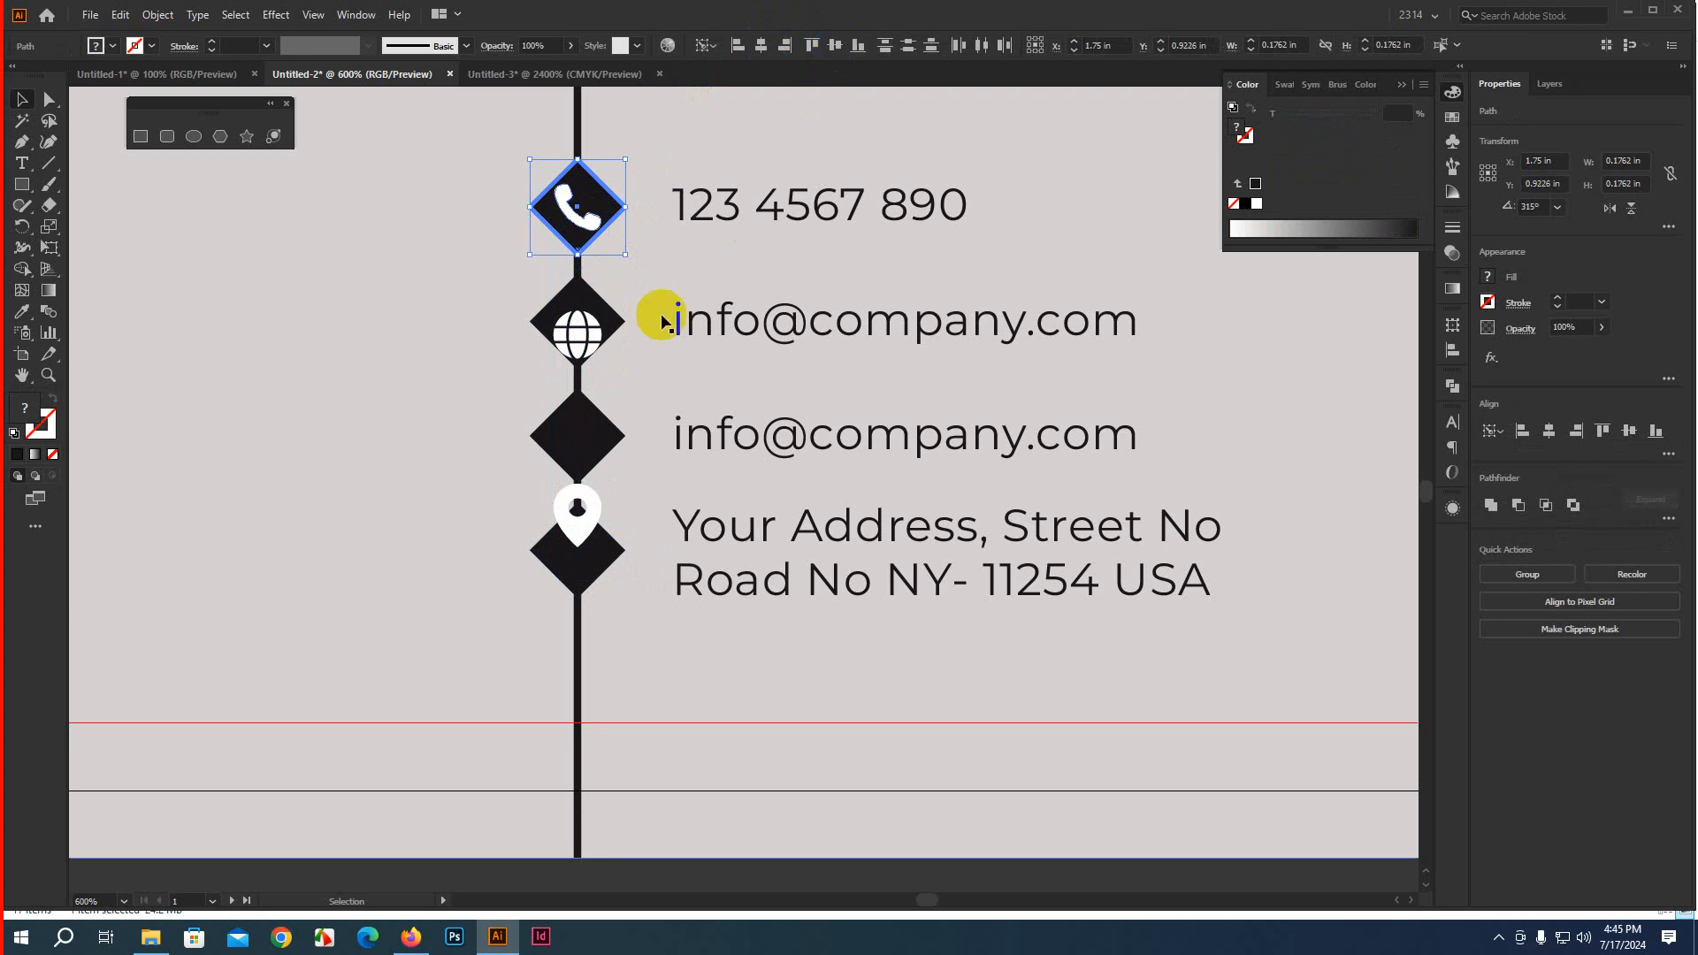
Realign the scaled globe icon vertically to the centre of the second diamond
left_click(605, 322)
left_click(581, 334, "shift")
left_click(608, 322)
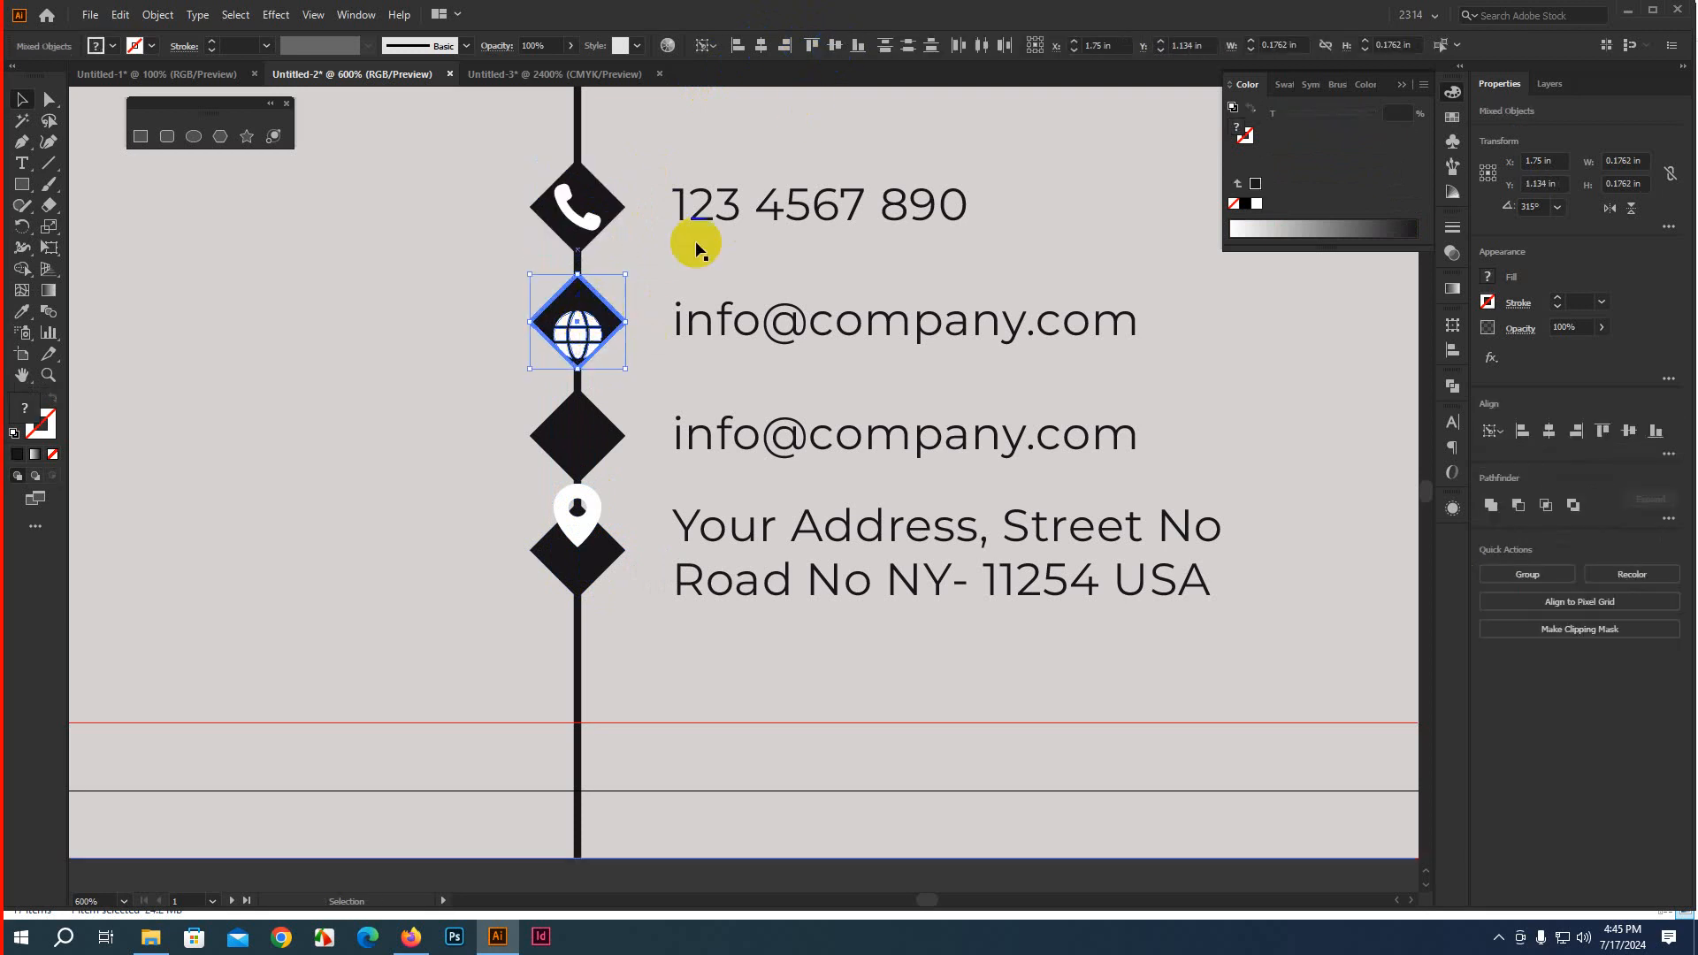
left_click(836, 48)
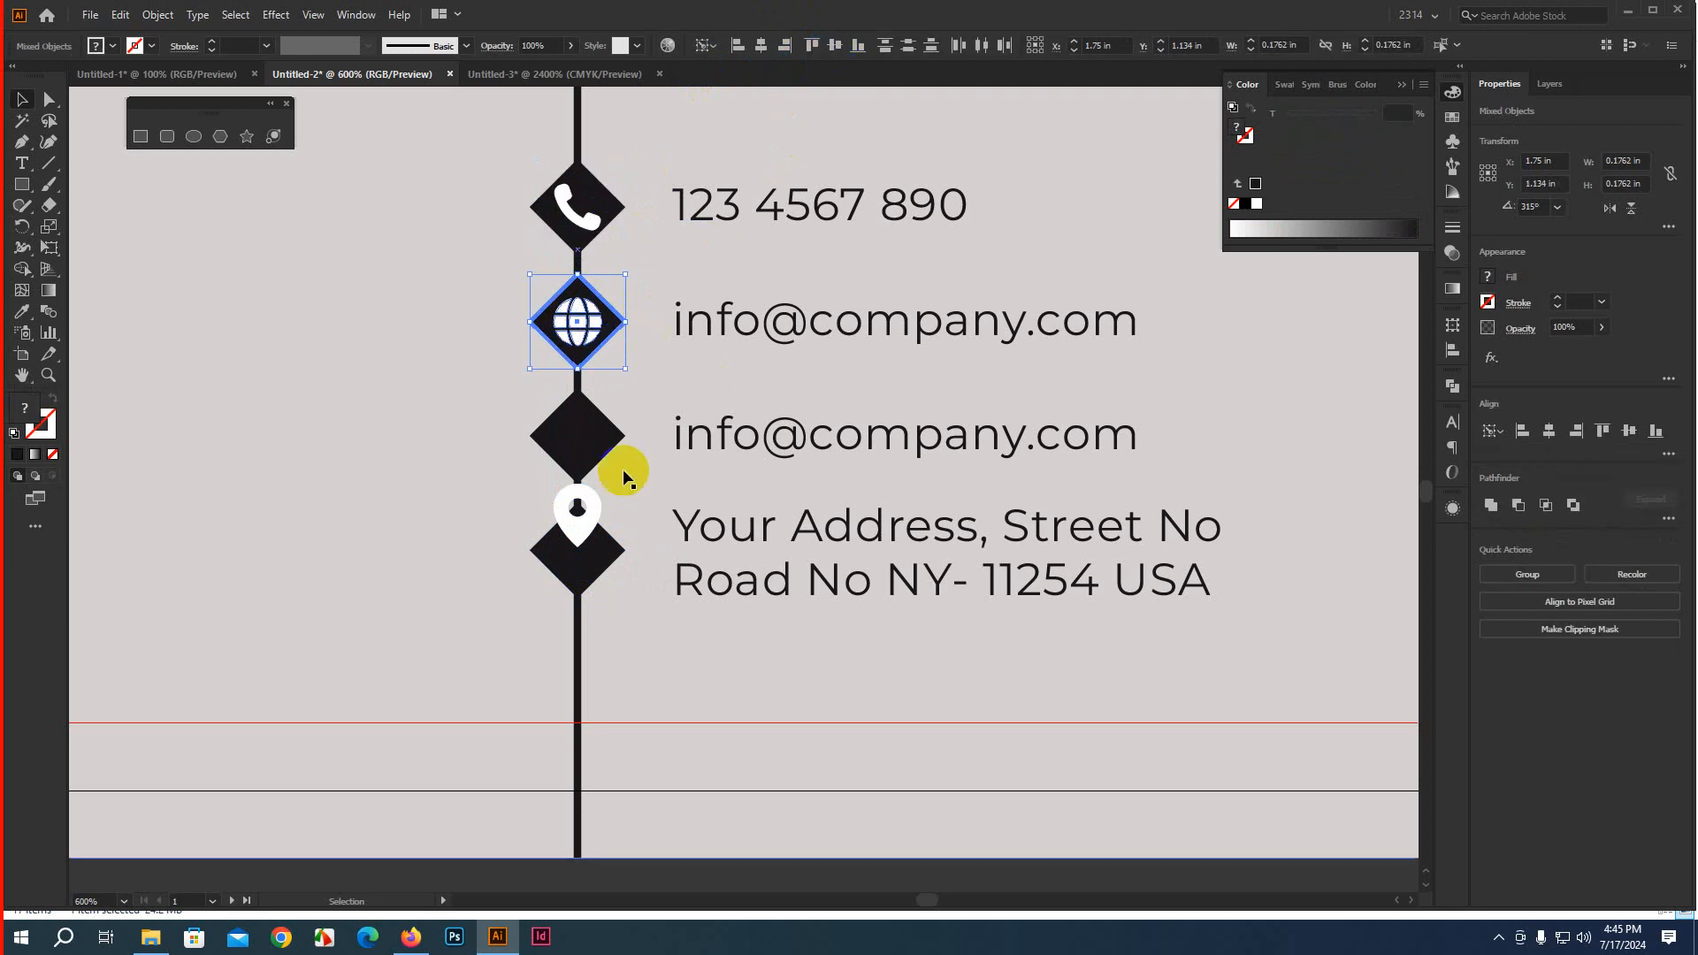
Move the location pin down into the fourth diamond and centre it horizontally on that diamond
left_click(585, 435)
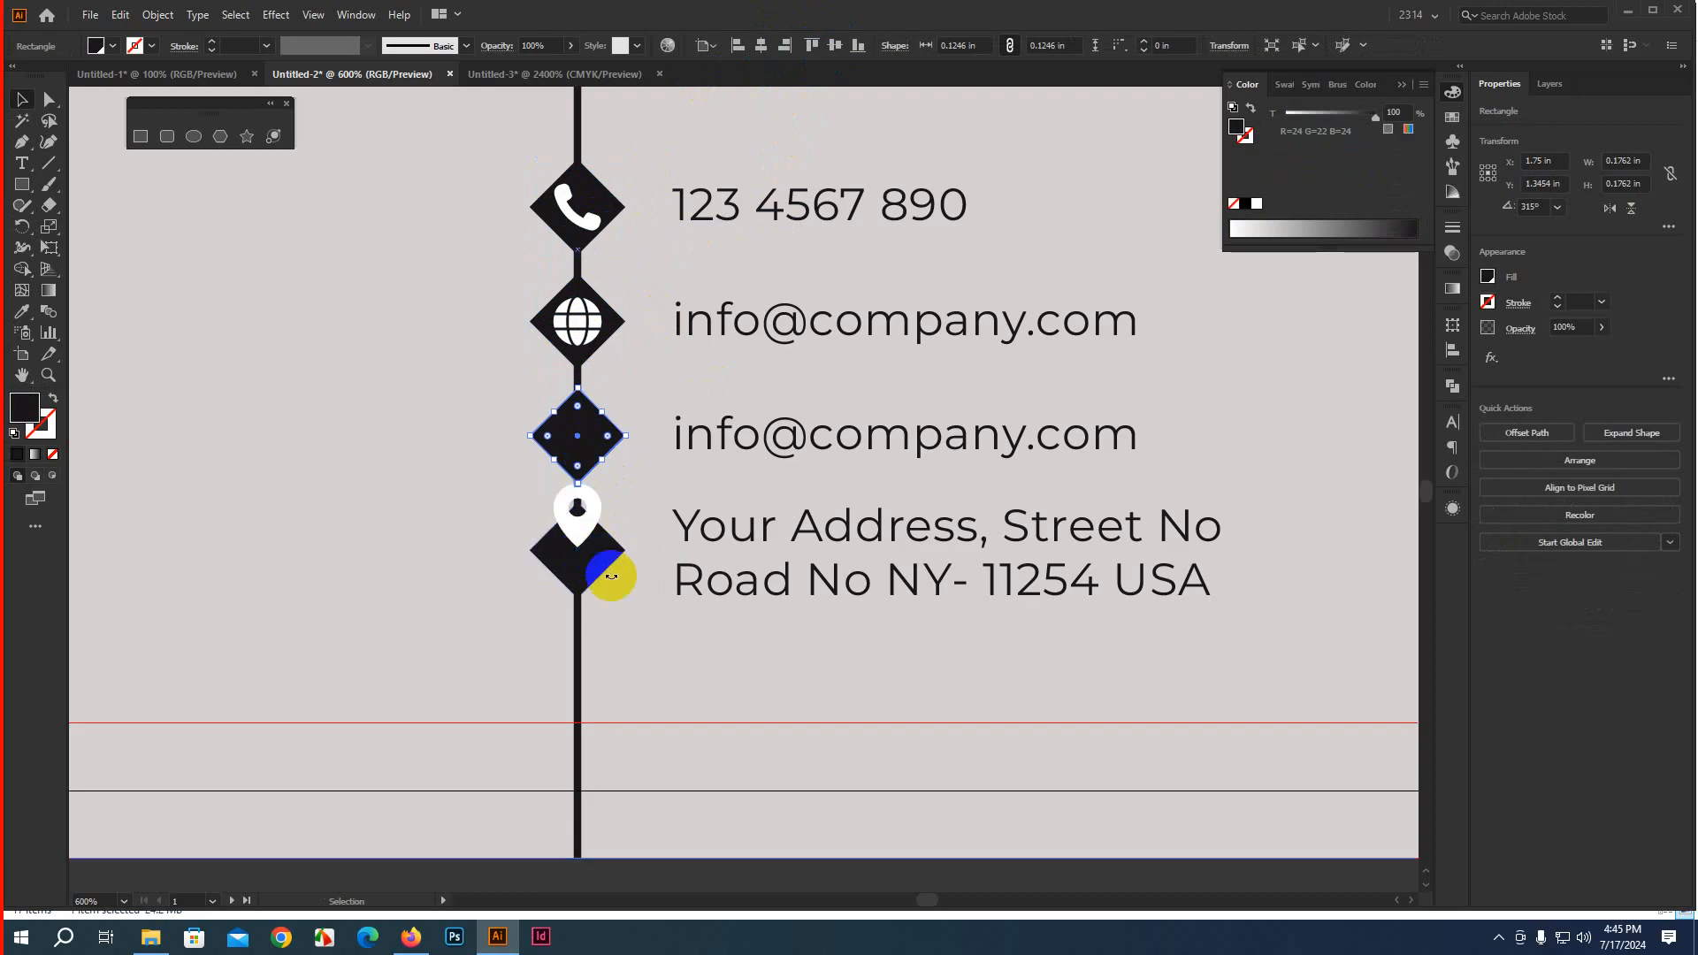
left_click(611, 576)
scroll(603, 581, "up", 2)
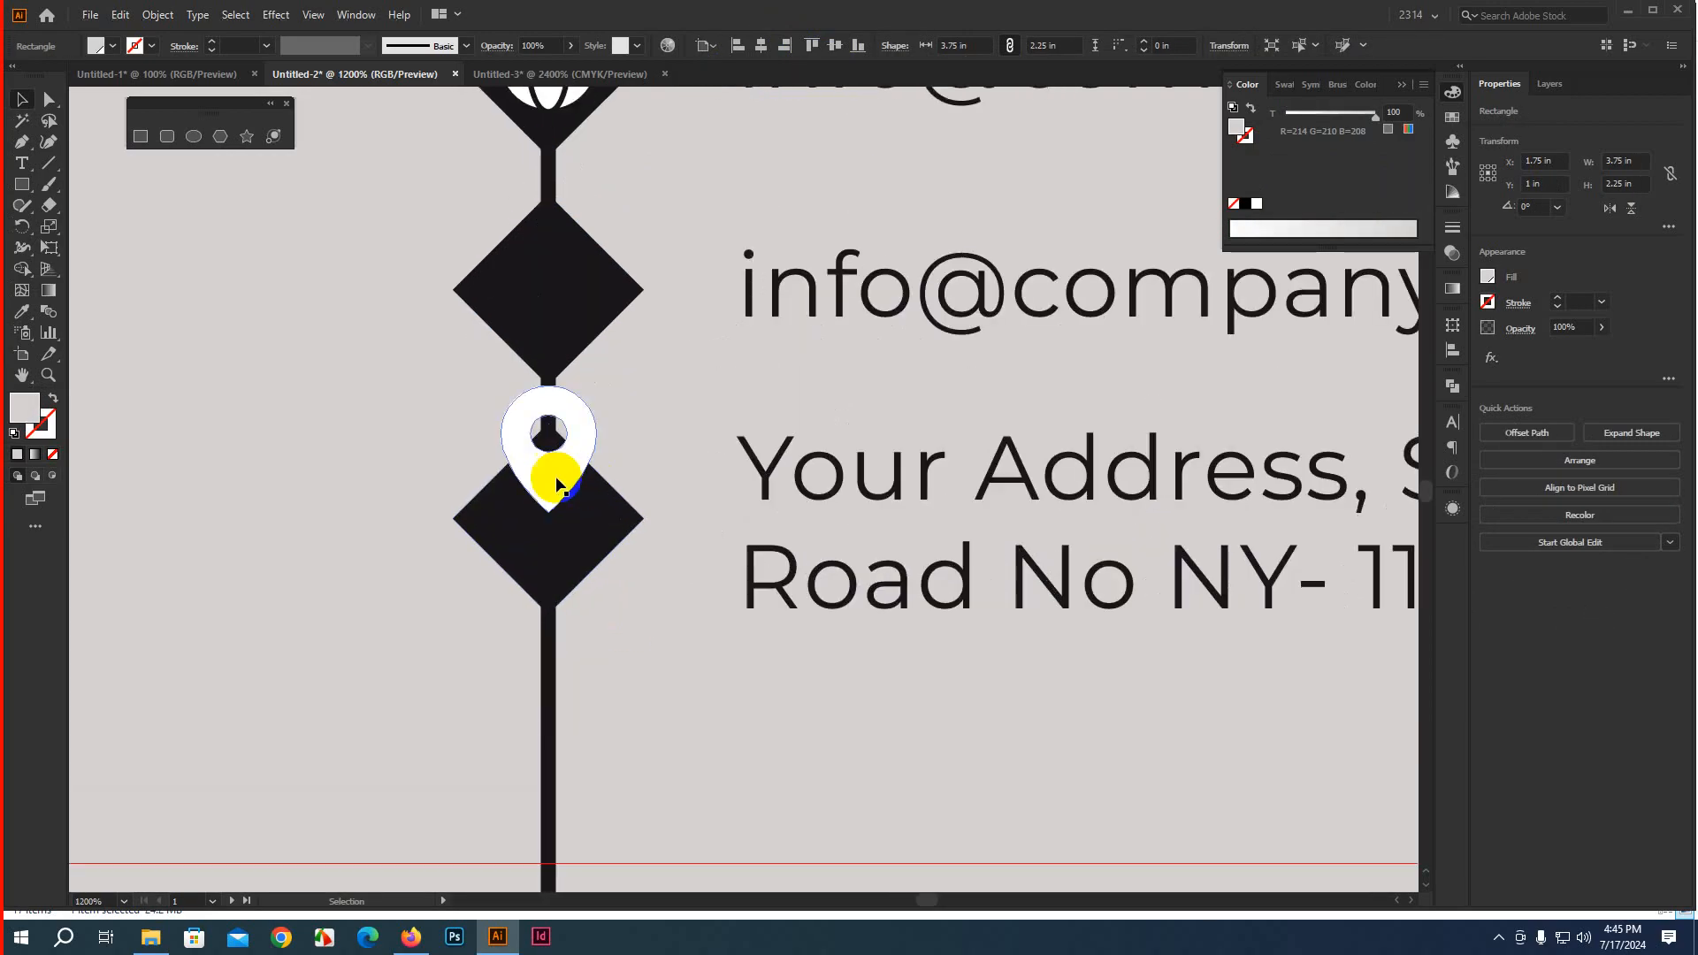
left_click_drag(555, 482, 594, 576)
left_click(616, 526, "shift")
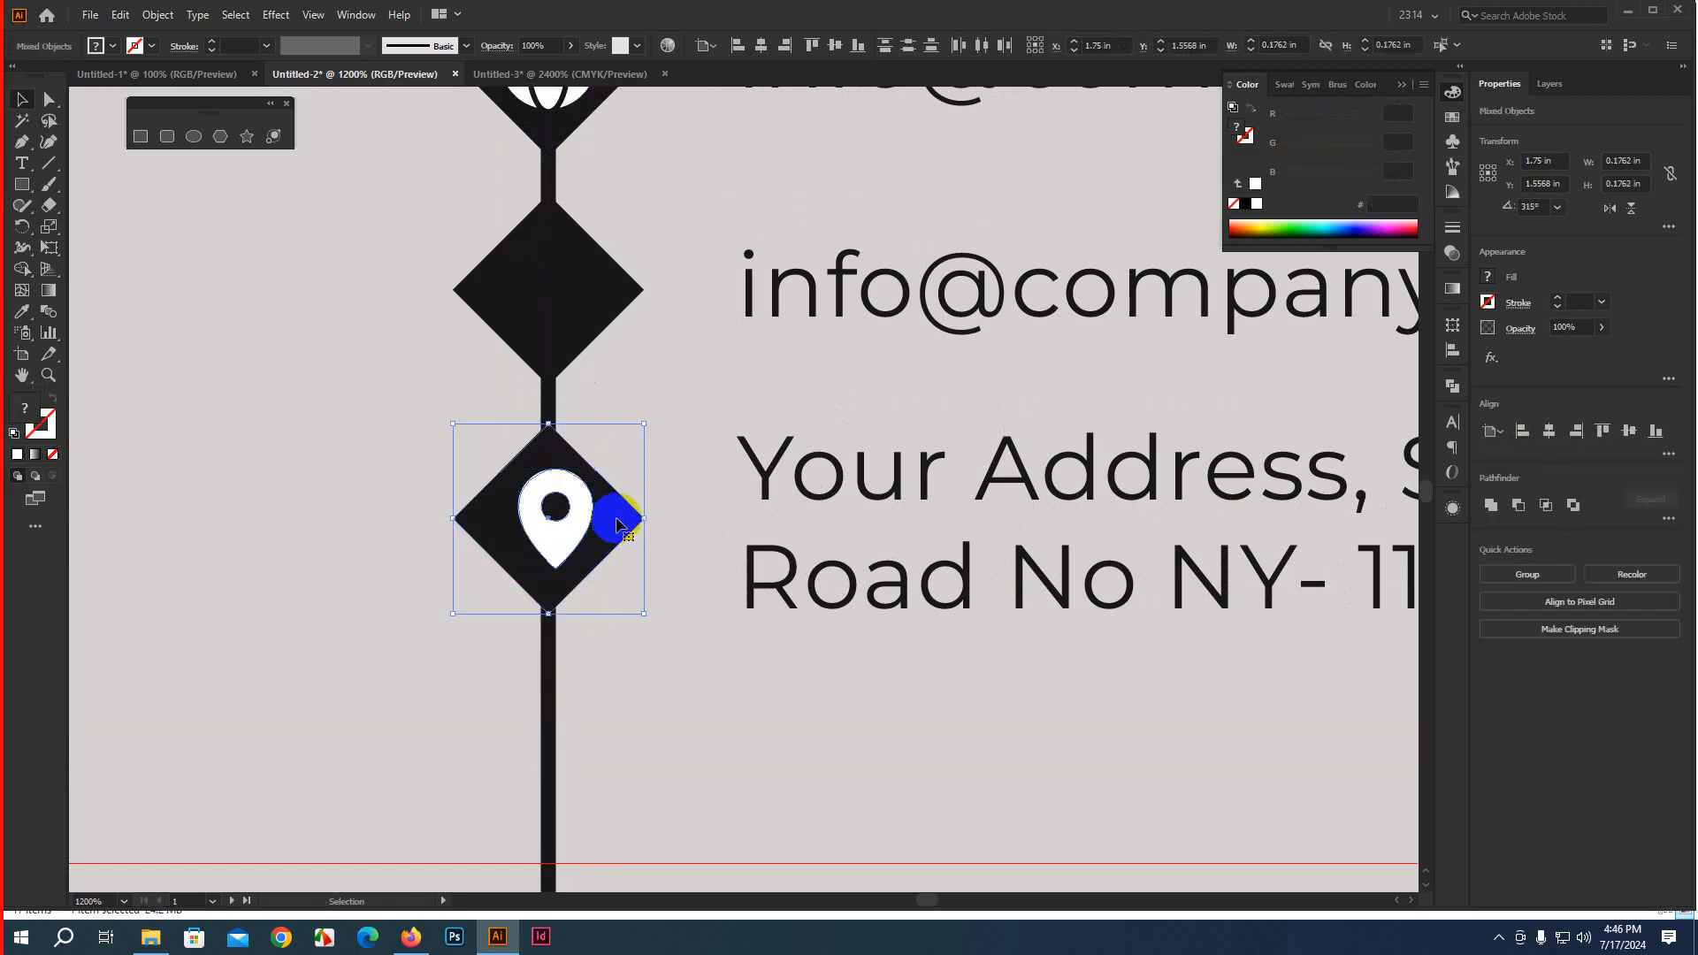
left_click(760, 45)
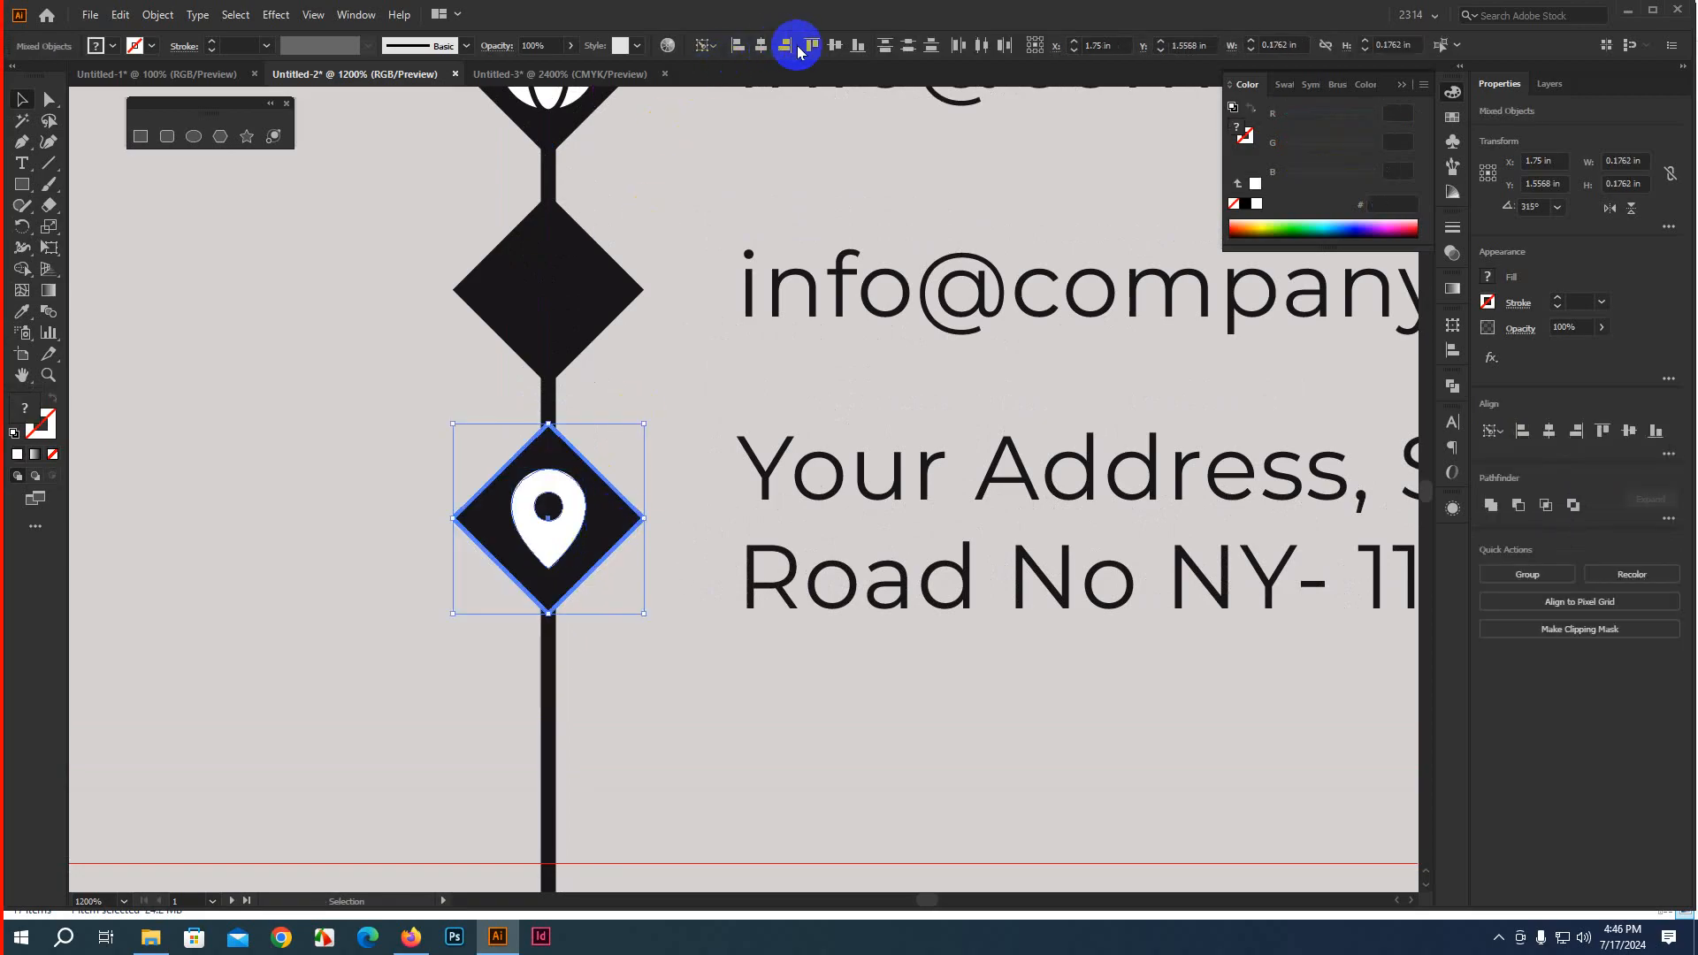
left_click(681, 358)
scroll(654, 423, "down", 5)
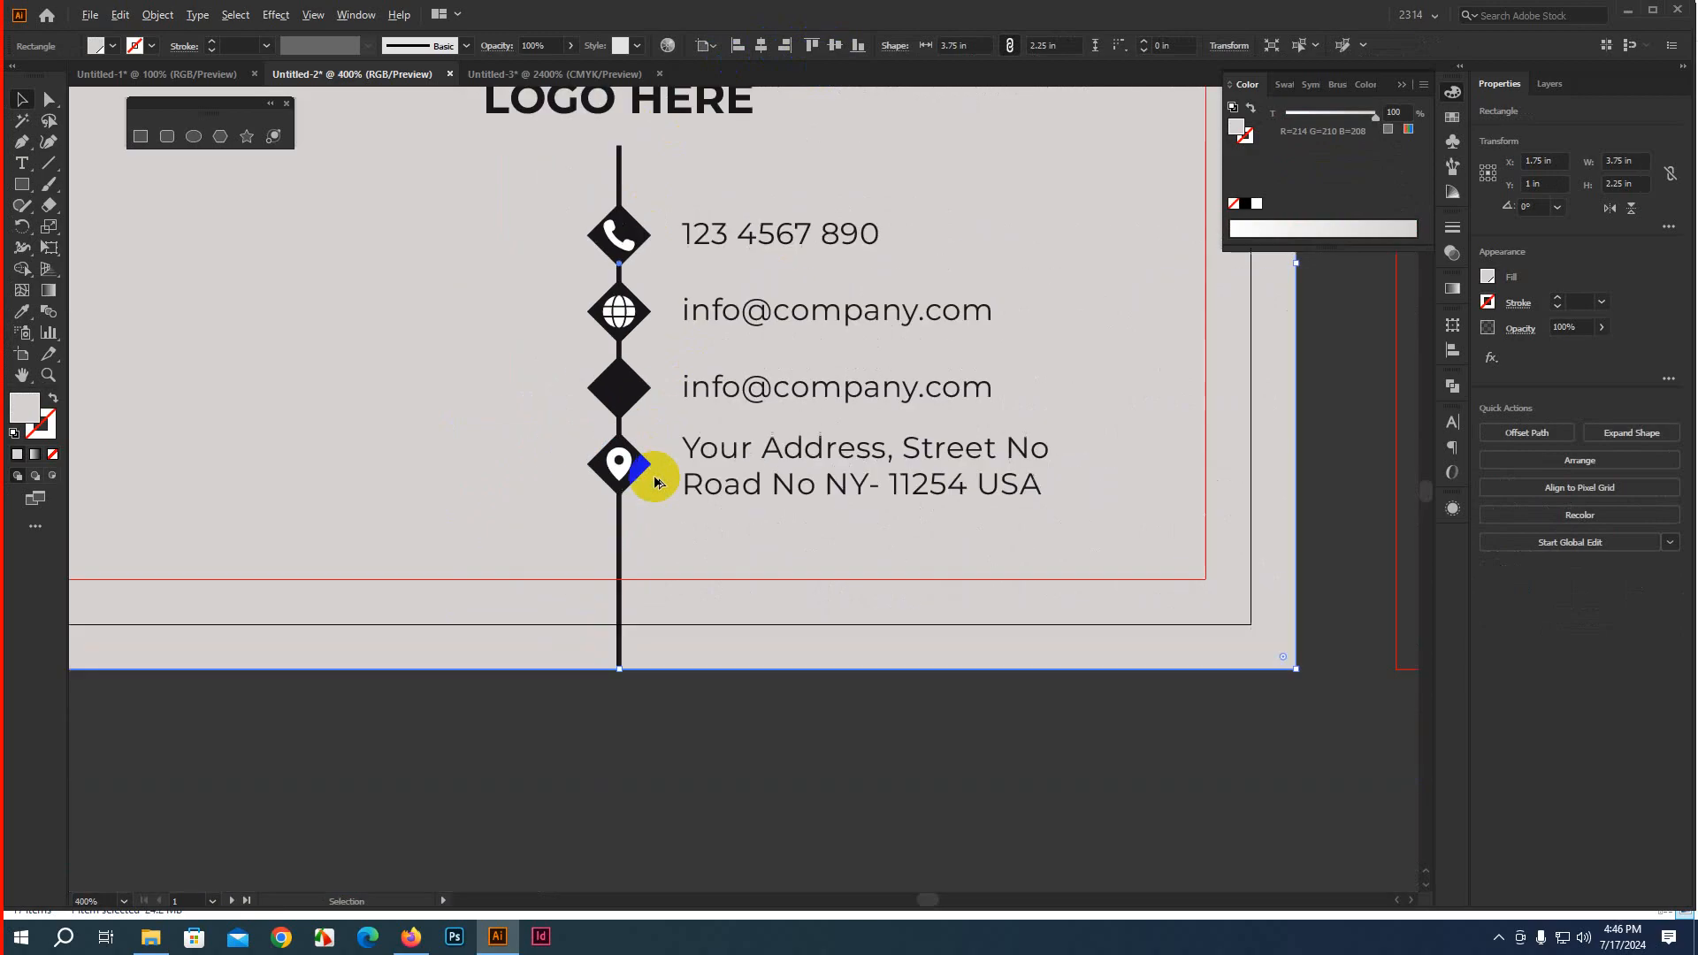
Try to copy the white arrow cursor icon from Untitled-3 into Untitled-2, deleting the green rectangle brought over instead
left_click(557, 77)
left_click(741, 580)
scroll(741, 580, "down", 3)
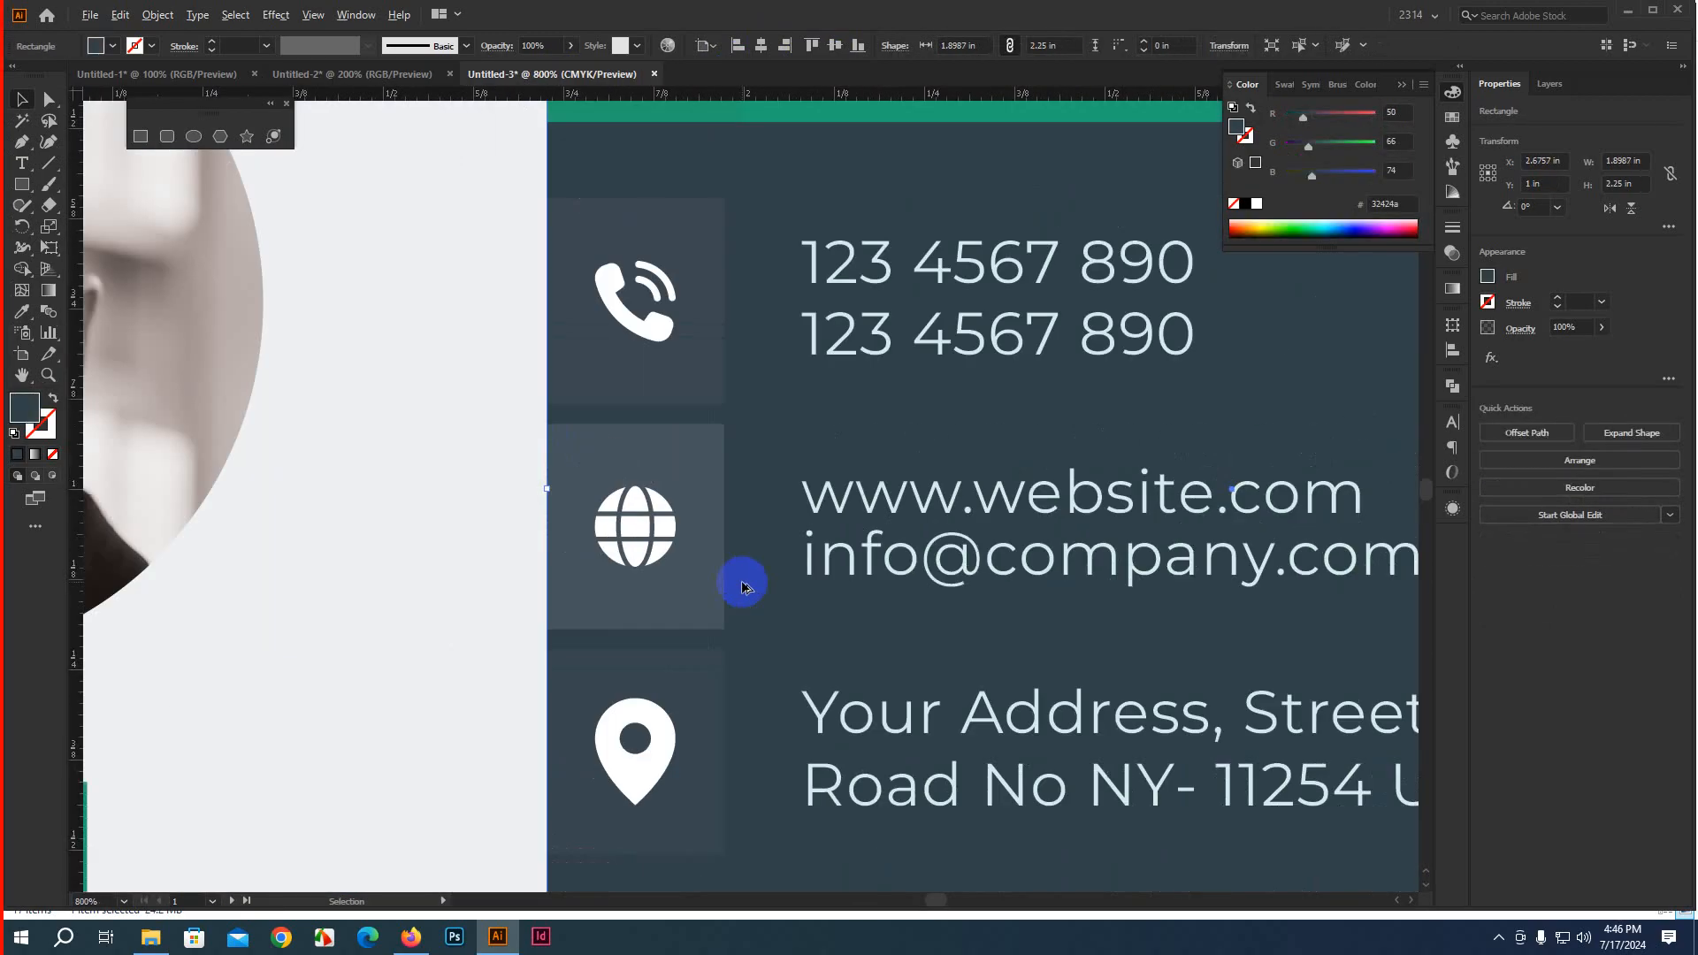
scroll(741, 583, "down", 3)
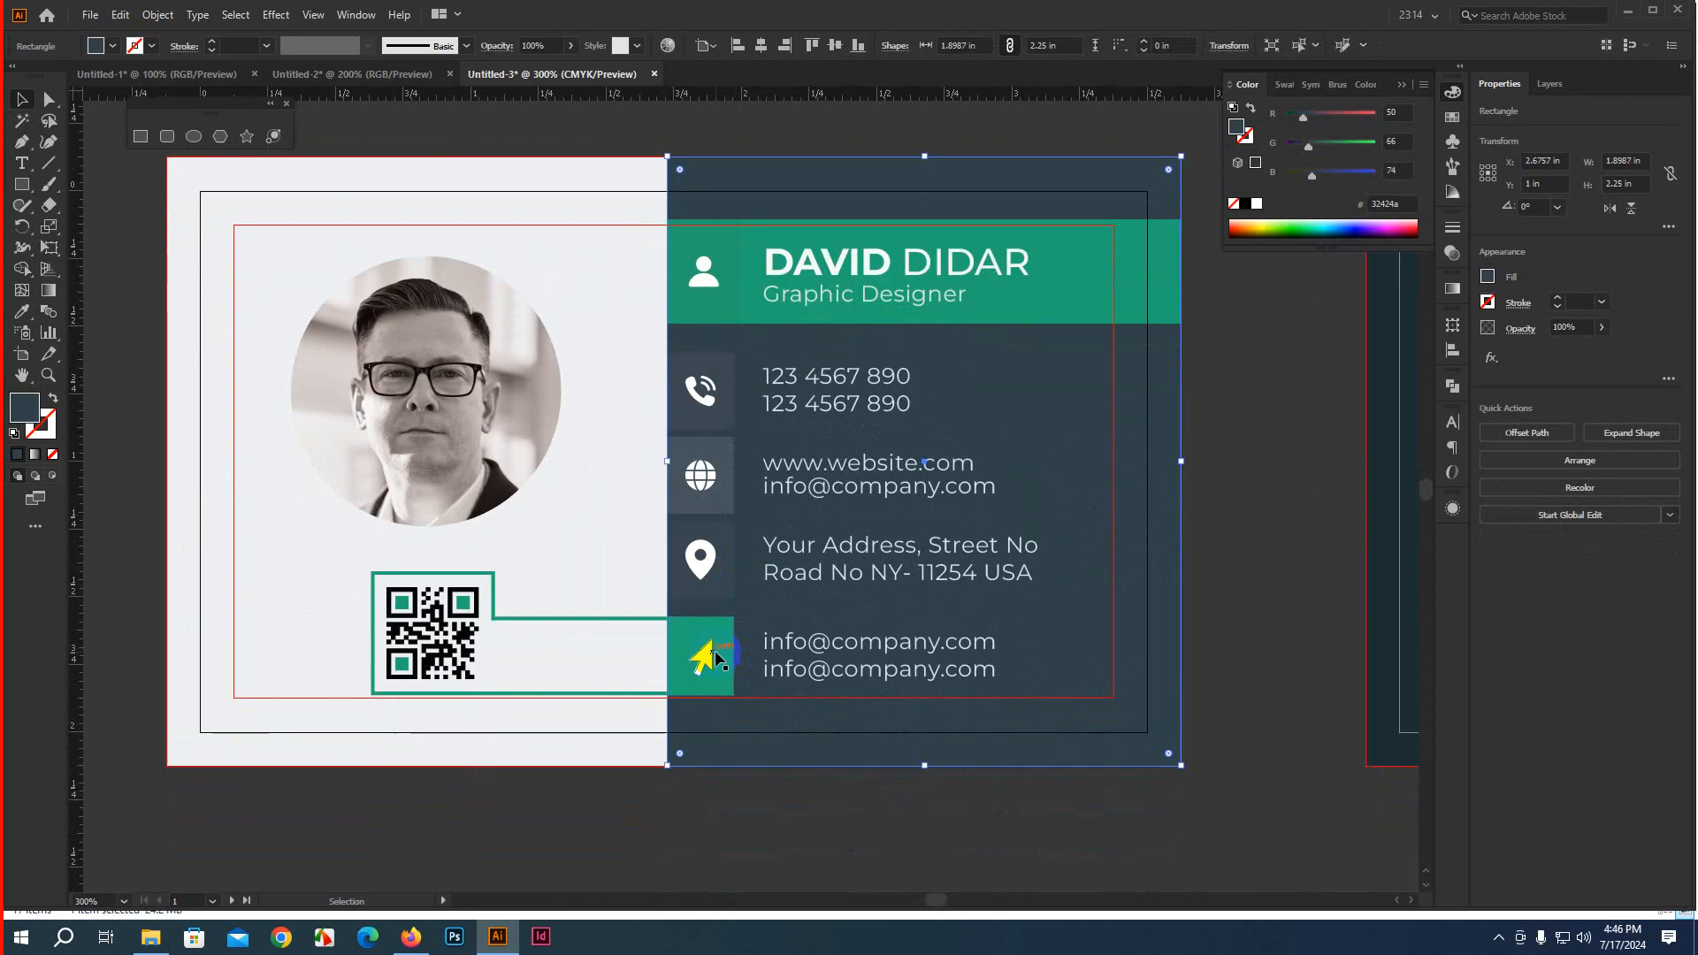
left_click(710, 658)
key("a")
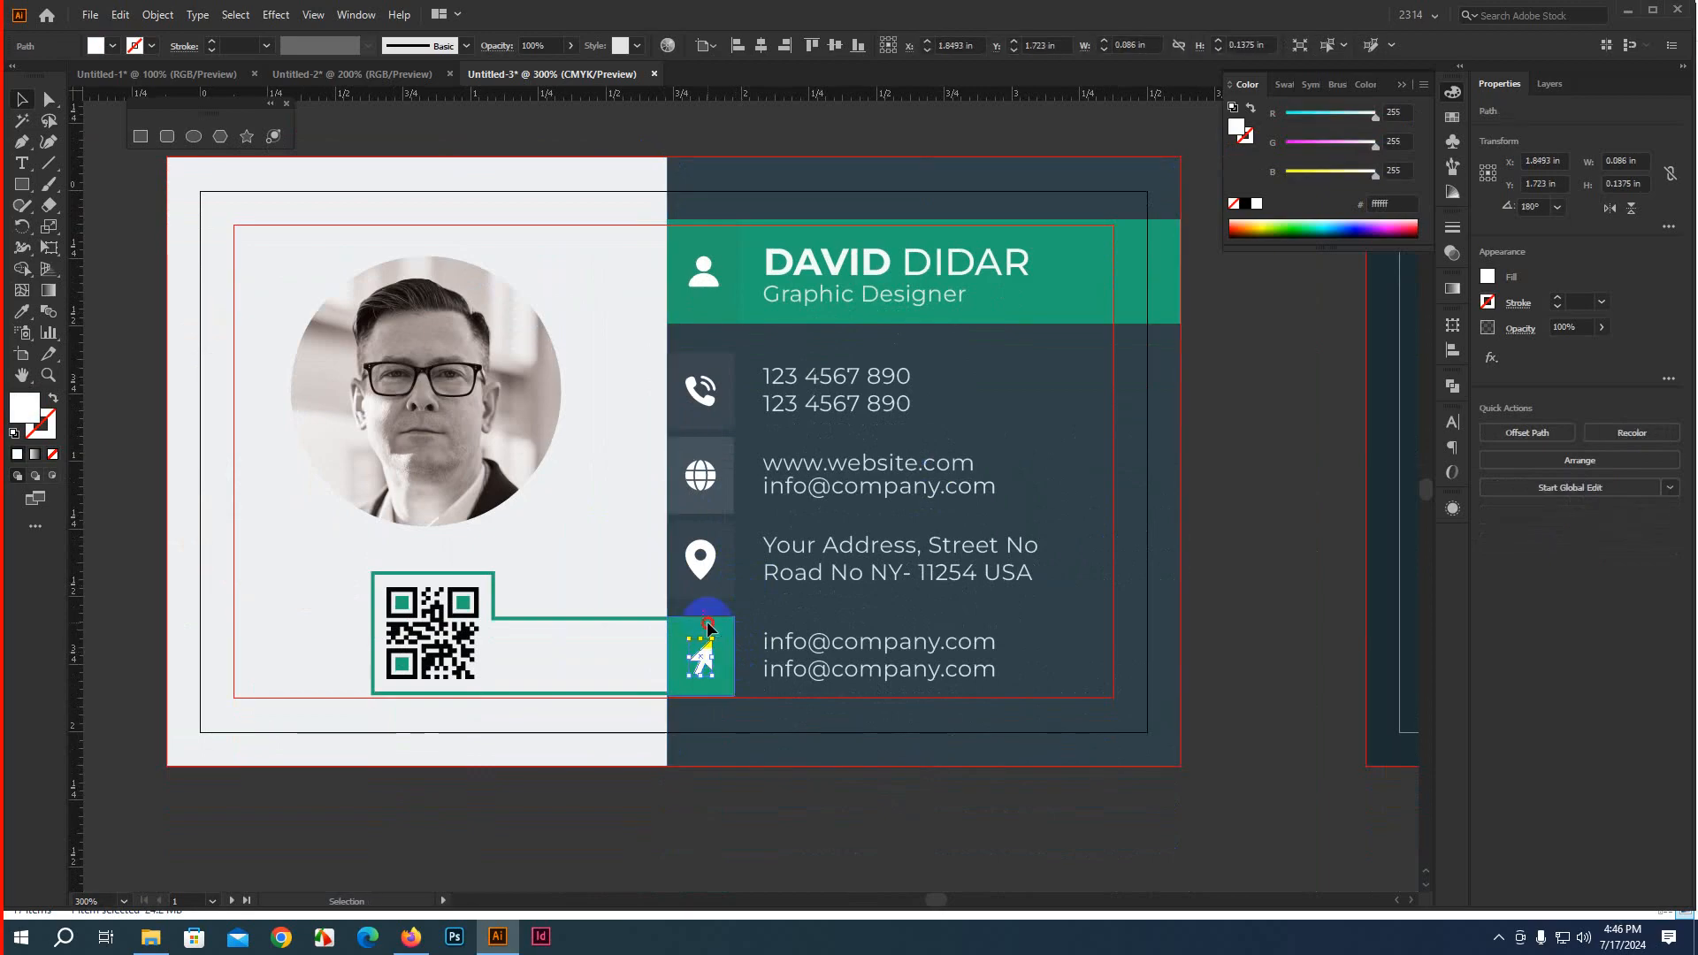
left_click_drag(707, 627, 417, 78)
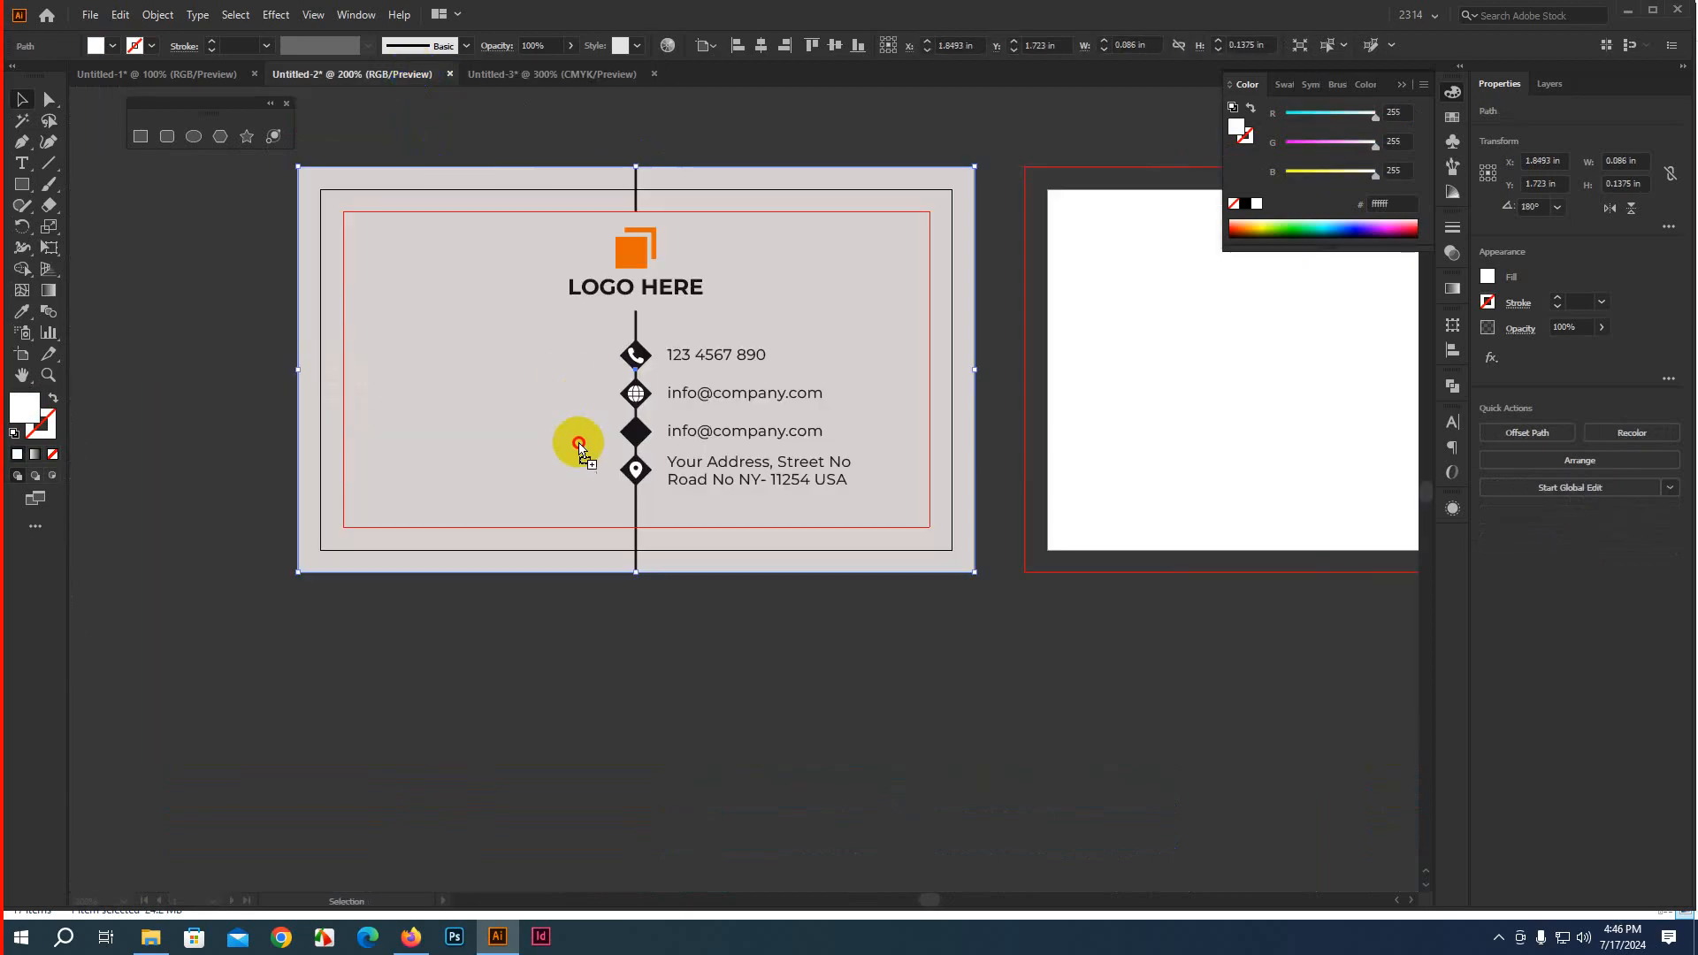
left_click_drag(579, 445, 497, 492)
left_click_drag(450, 662, 452, 665)
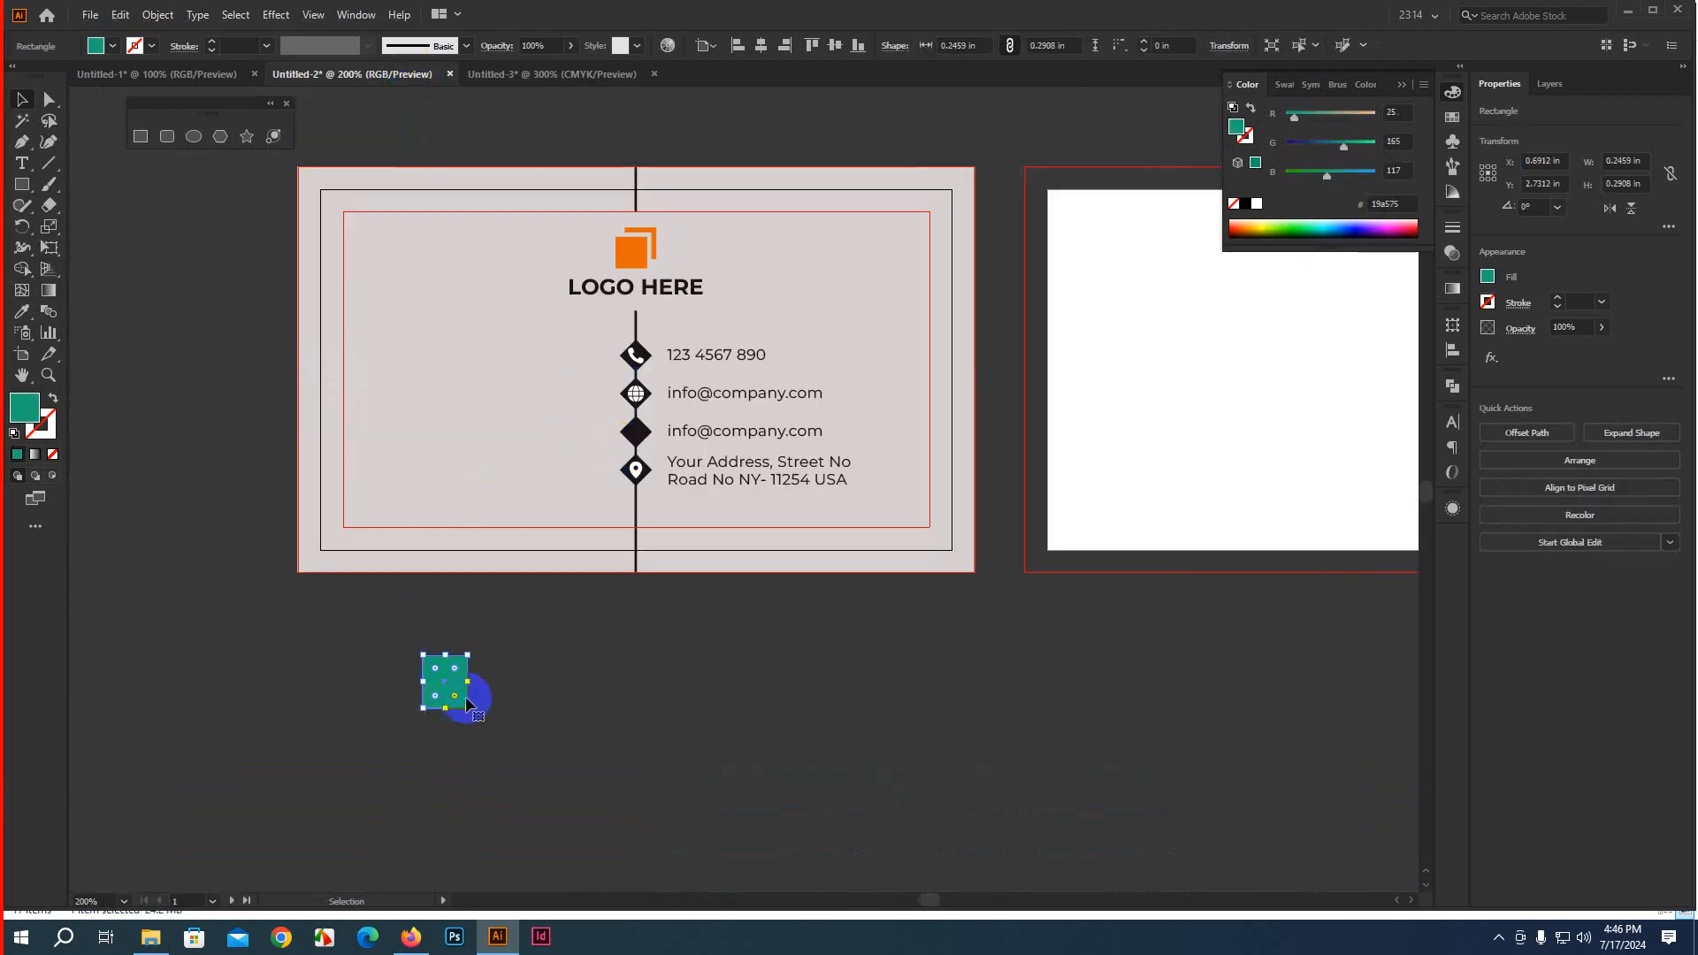
key("Delete")
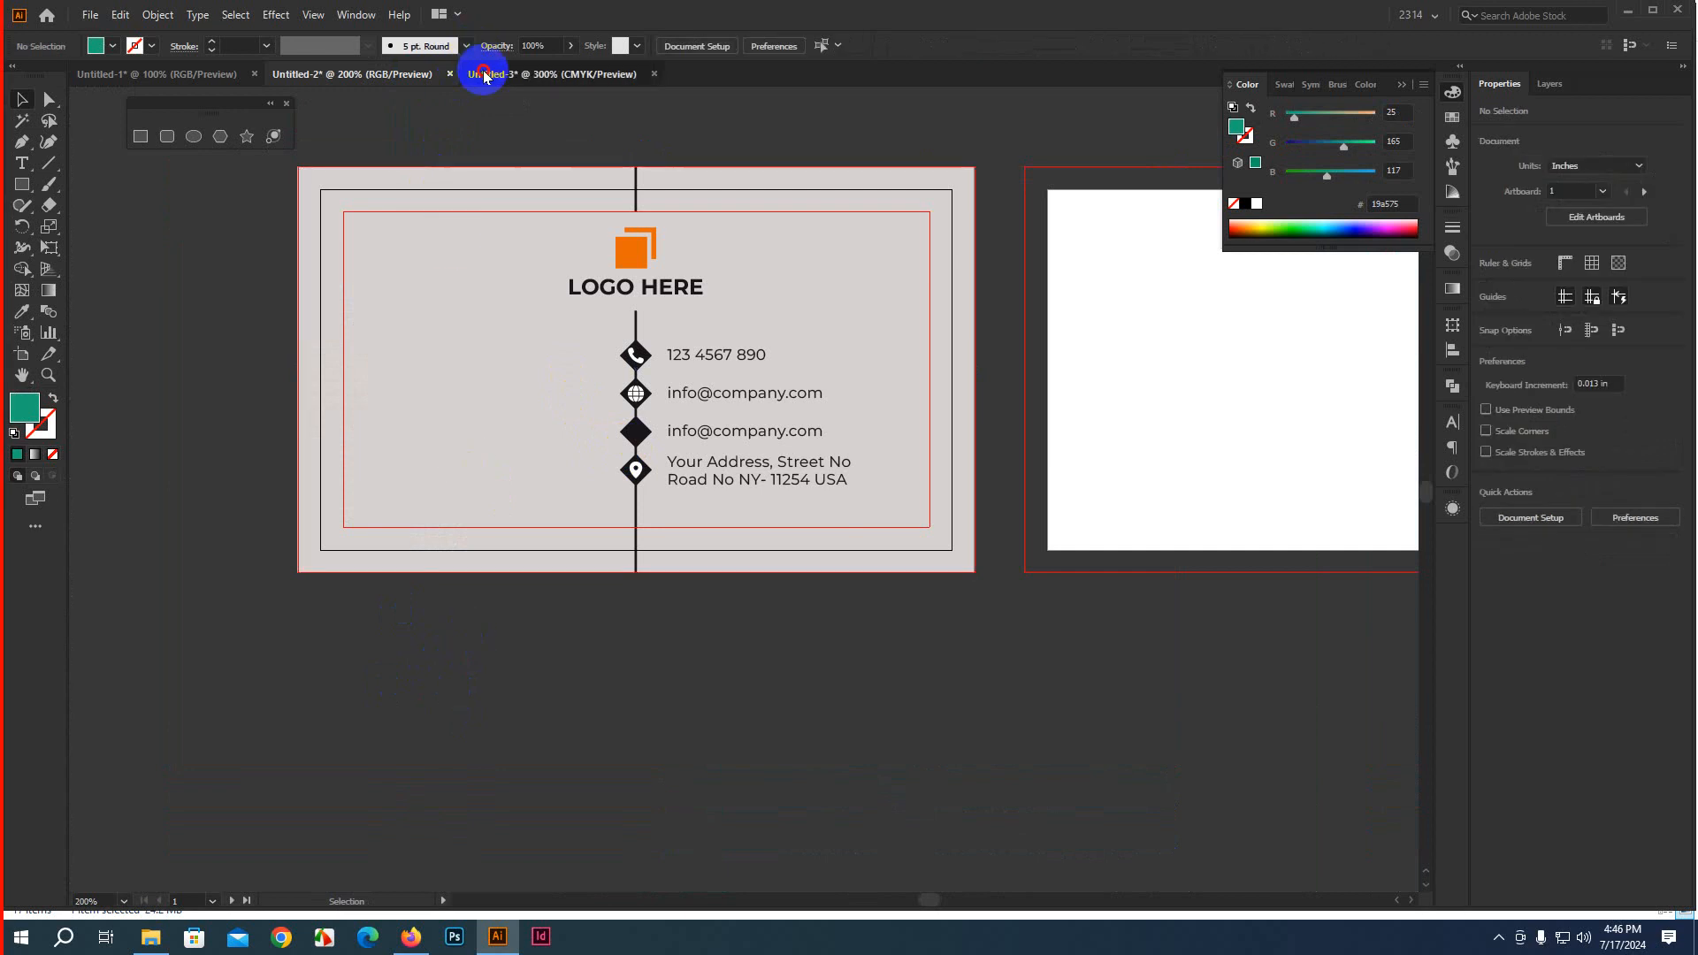
Copy only the white arrow cursor icon from Untitled-3 onto the business card in Untitled-2
left_click(484, 76)
left_click(703, 659)
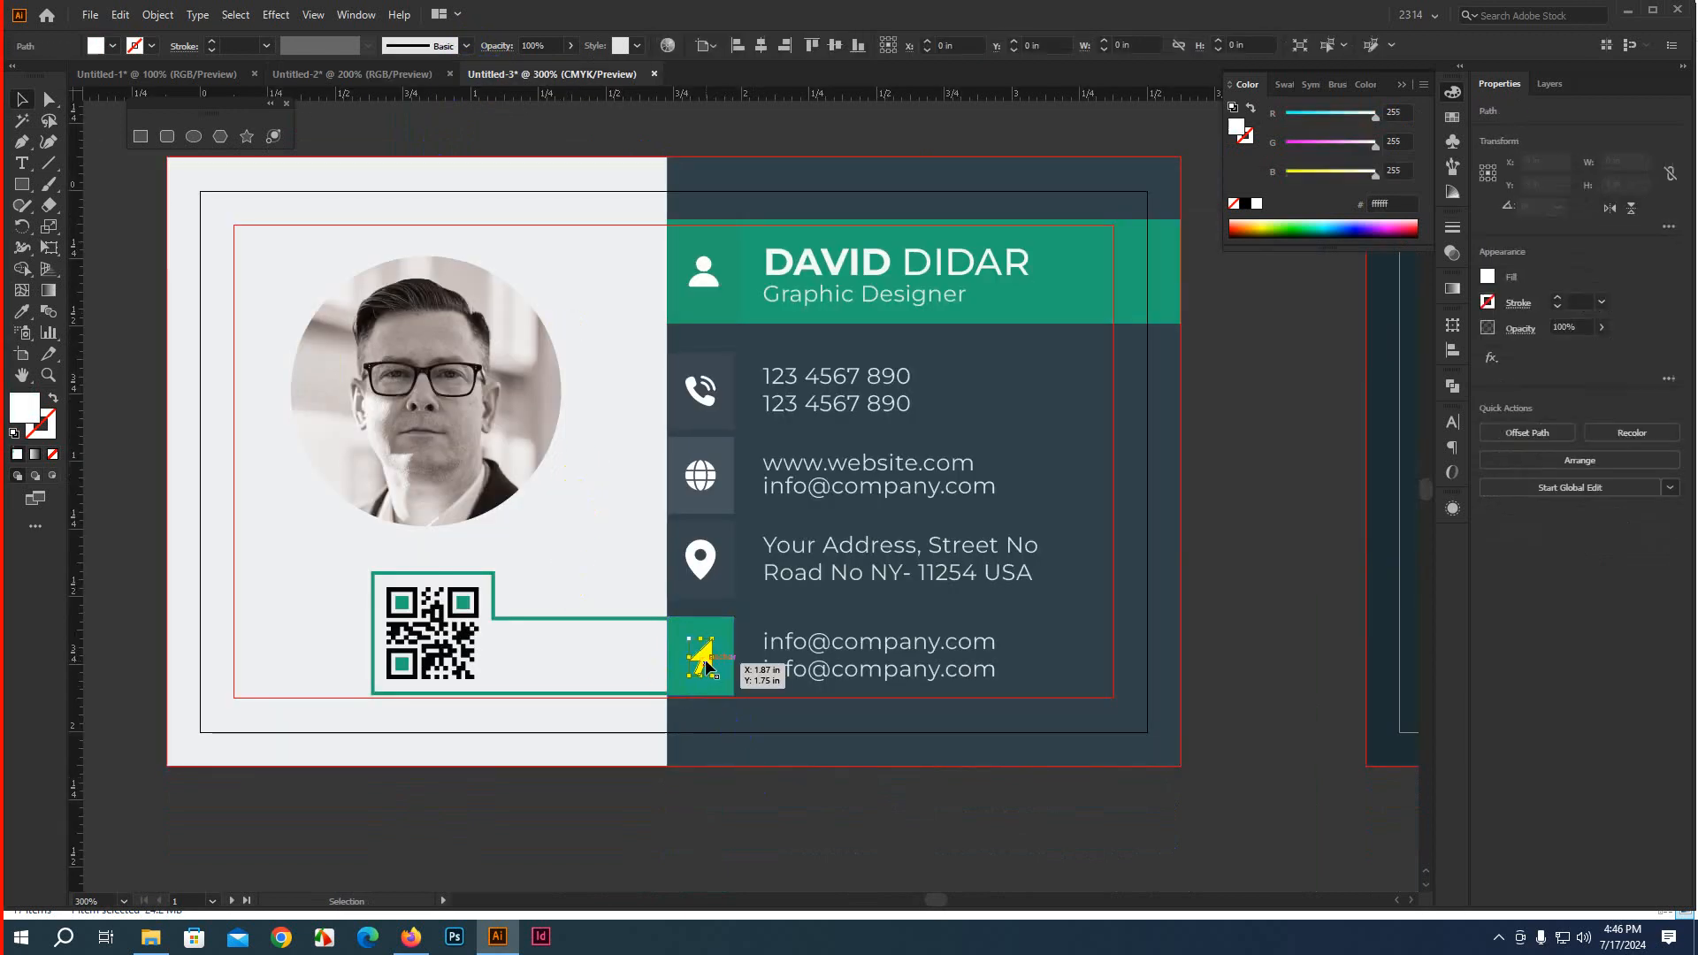
left_click(428, 81)
left_click_drag(656, 488, 543, 511)
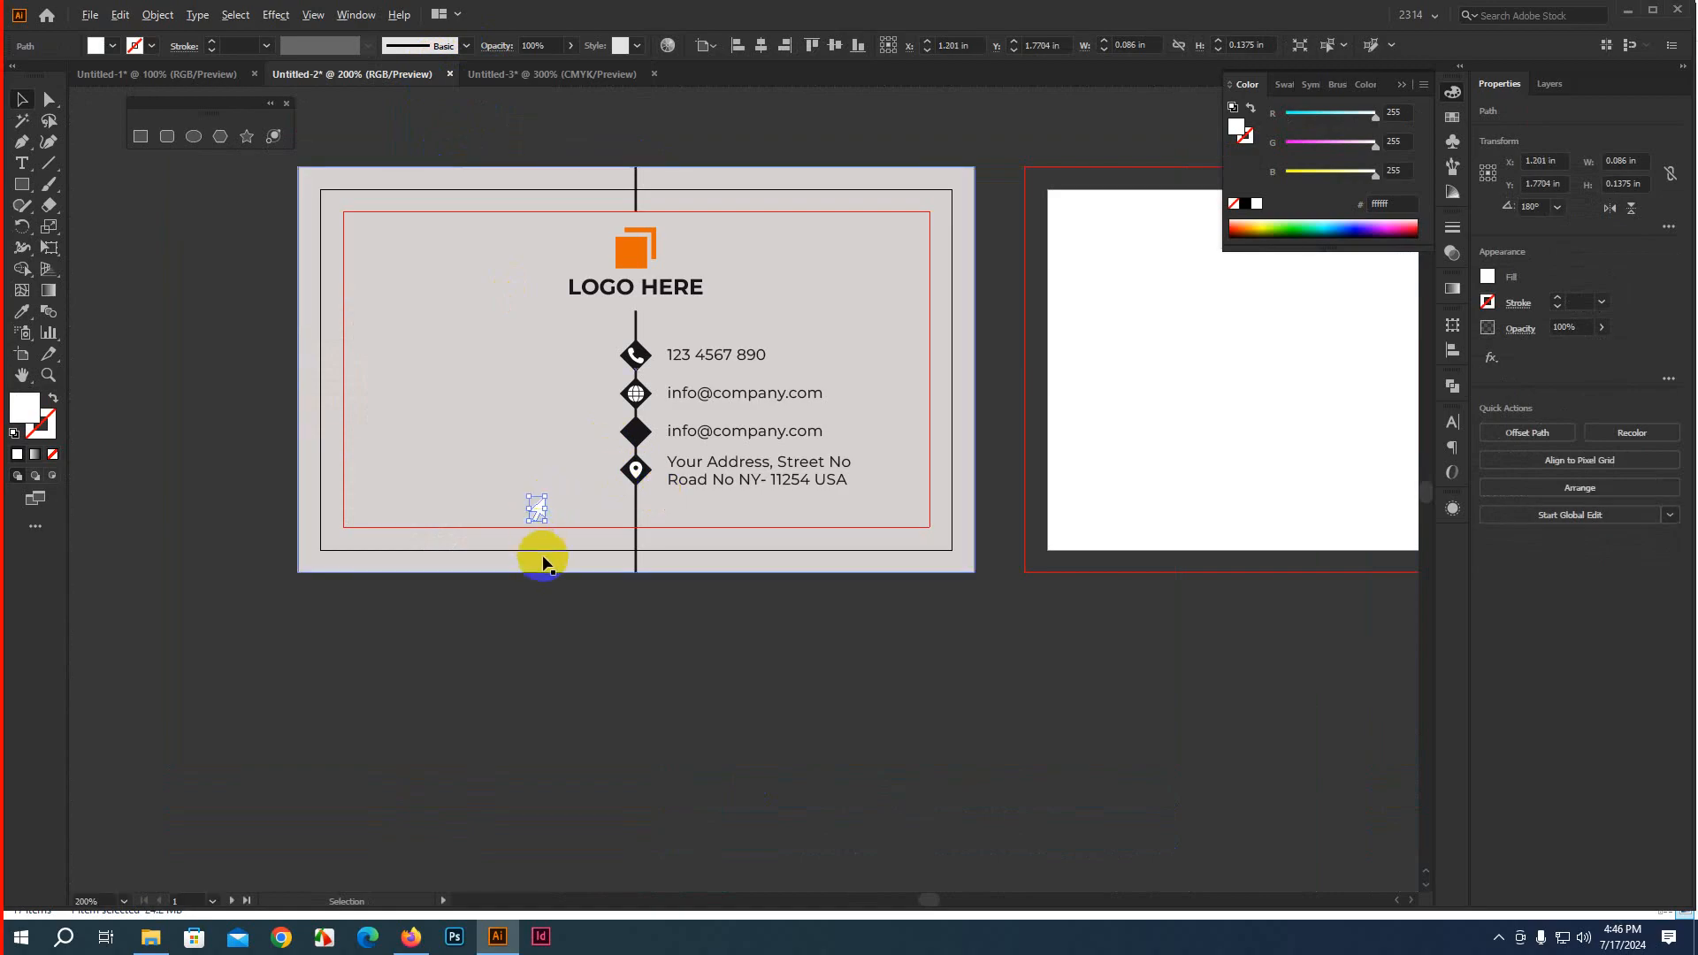
Place the arrow cursor icon on the third diamond and scale it down proportionally to about 0.05 × 0.08 in
scroll(542, 556, "up", 4)
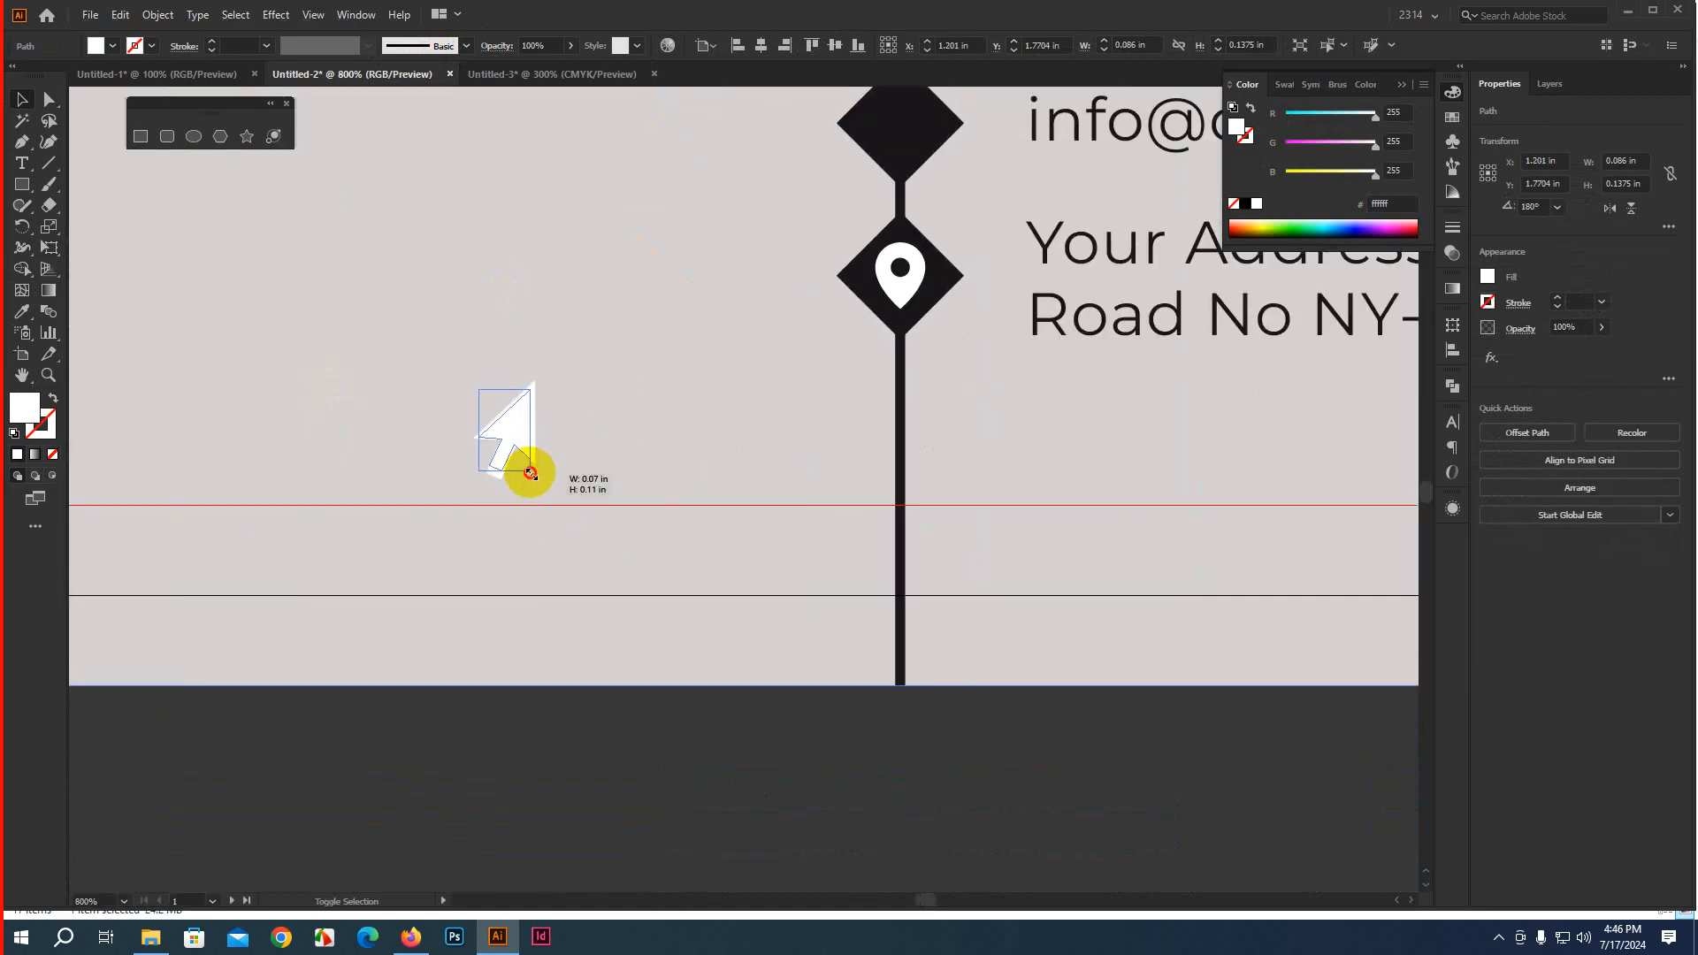
left_click_drag(527, 469, 890, 126)
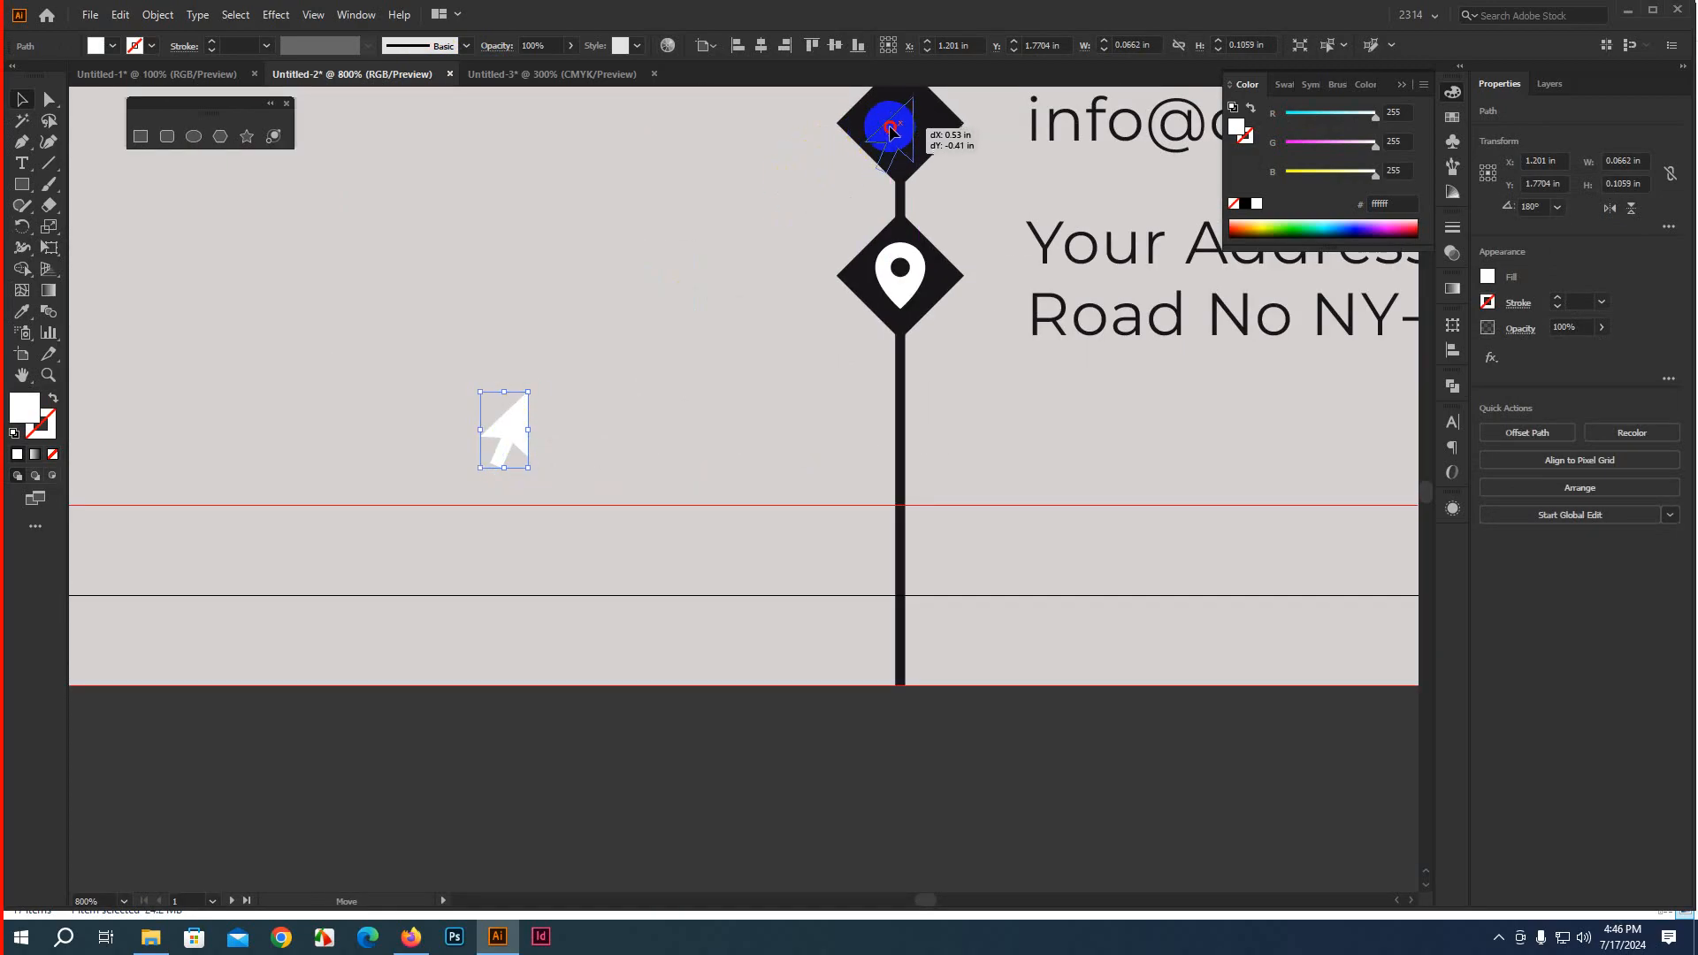
scroll(916, 176, "up", 3)
scroll(922, 645, "up", 4)
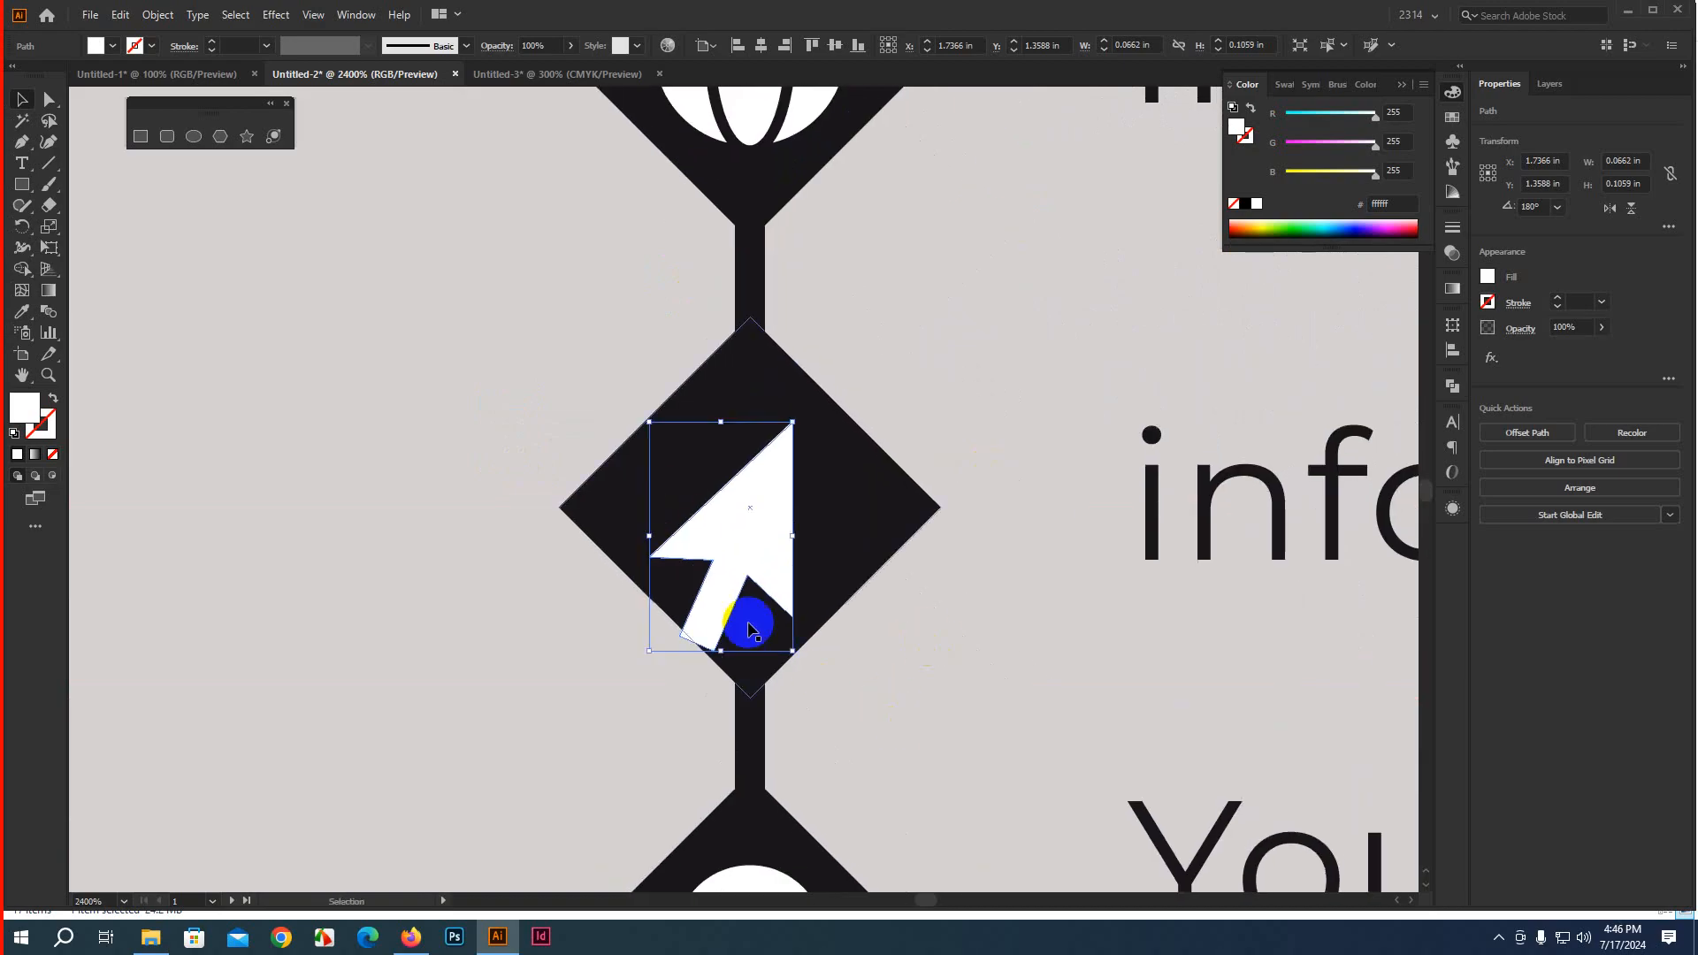
left_click_drag(787, 653, 789, 584)
double_click(851, 524)
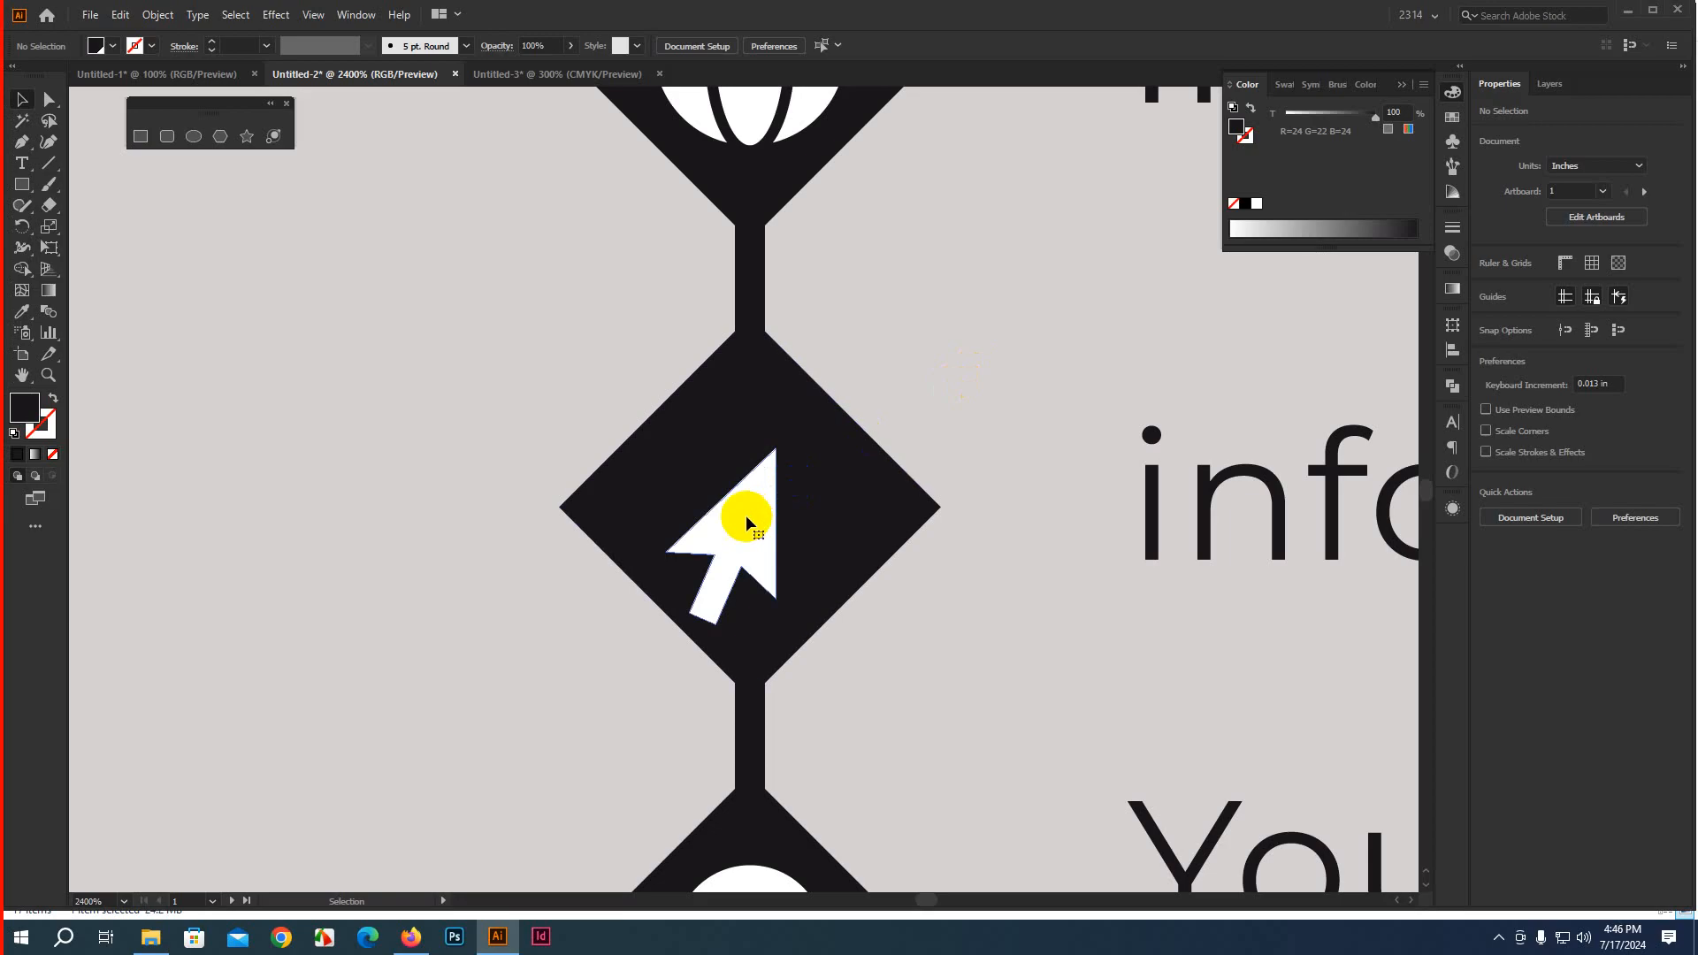
Centre the arrow cursor icon horizontally and vertically on the third diamond
left_click(747, 519)
left_click(841, 500, "shift")
left_click(843, 509)
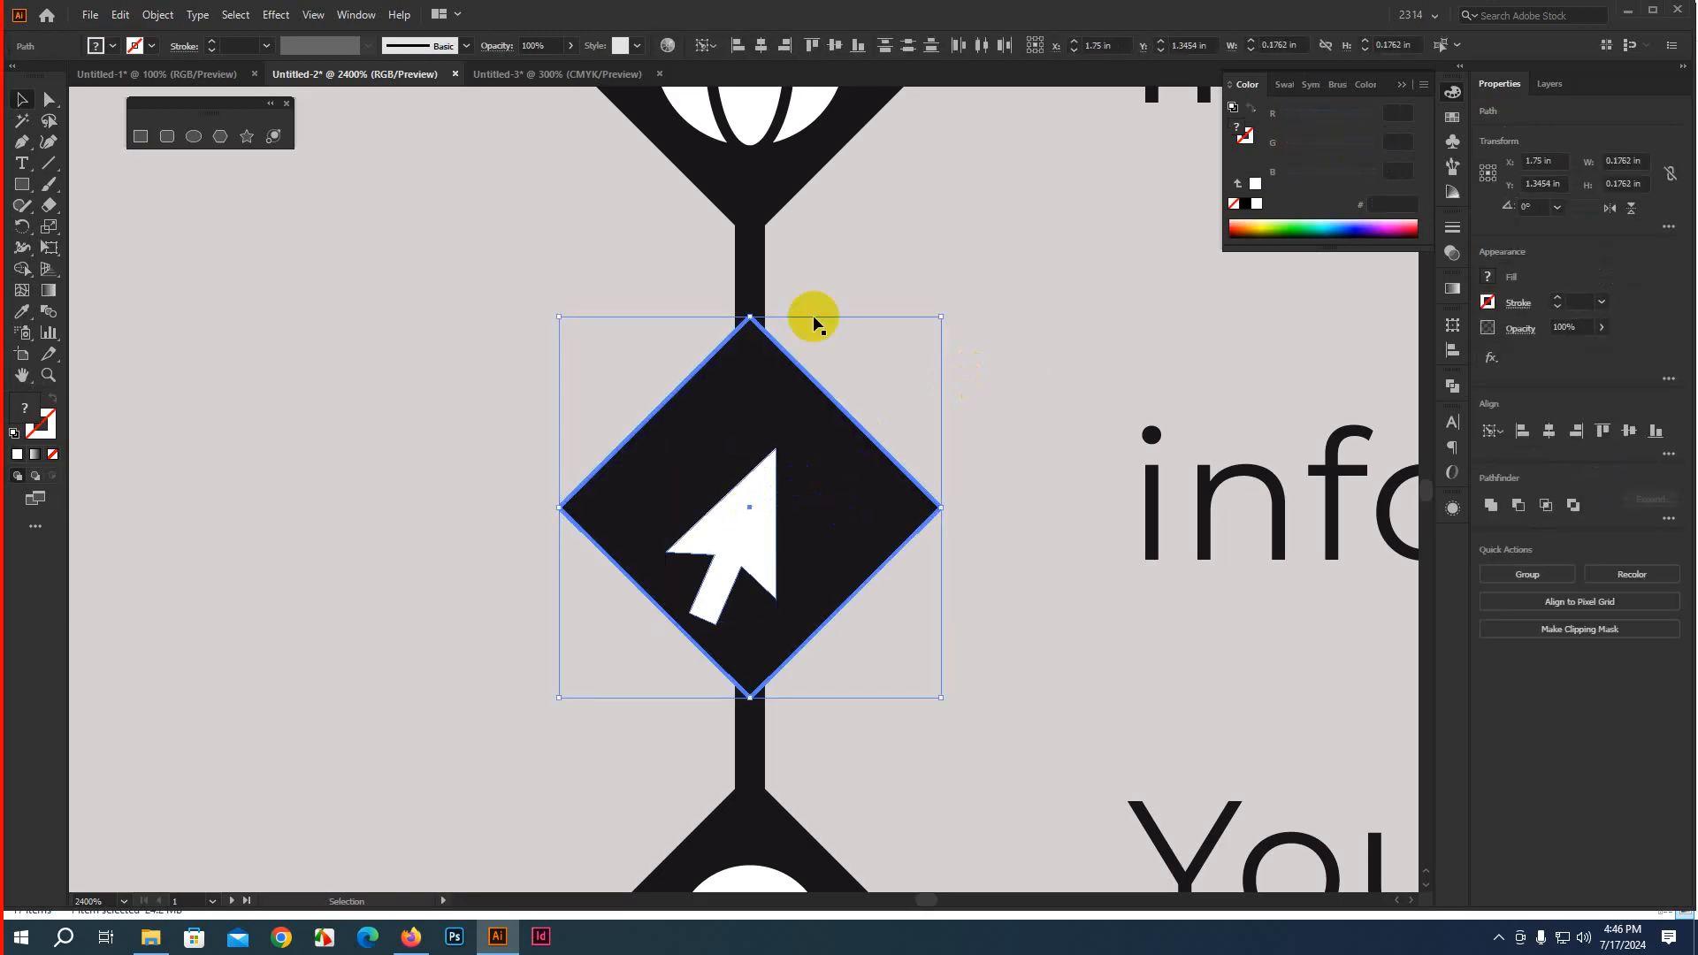
left_click(760, 45)
left_click(835, 45)
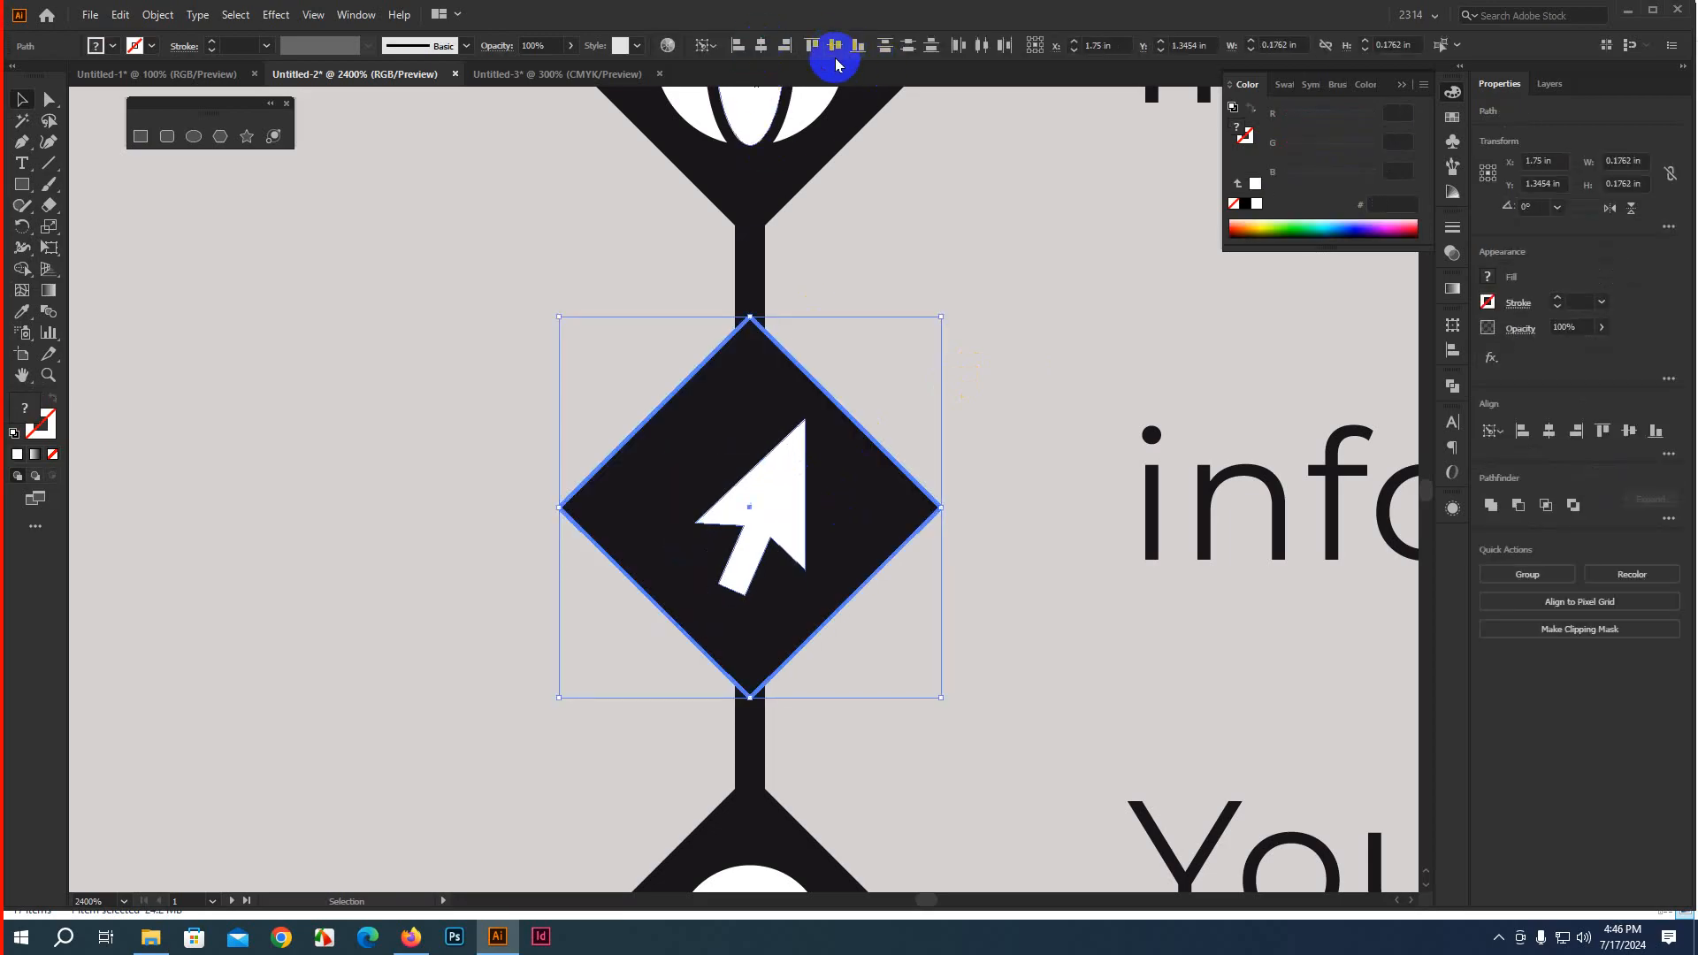
left_click(999, 348)
scroll(807, 575, "down", 6)
Nudge the arrow cursor icon one 0.013 in increment to the left within its diamond
scroll(807, 656, "up", 4)
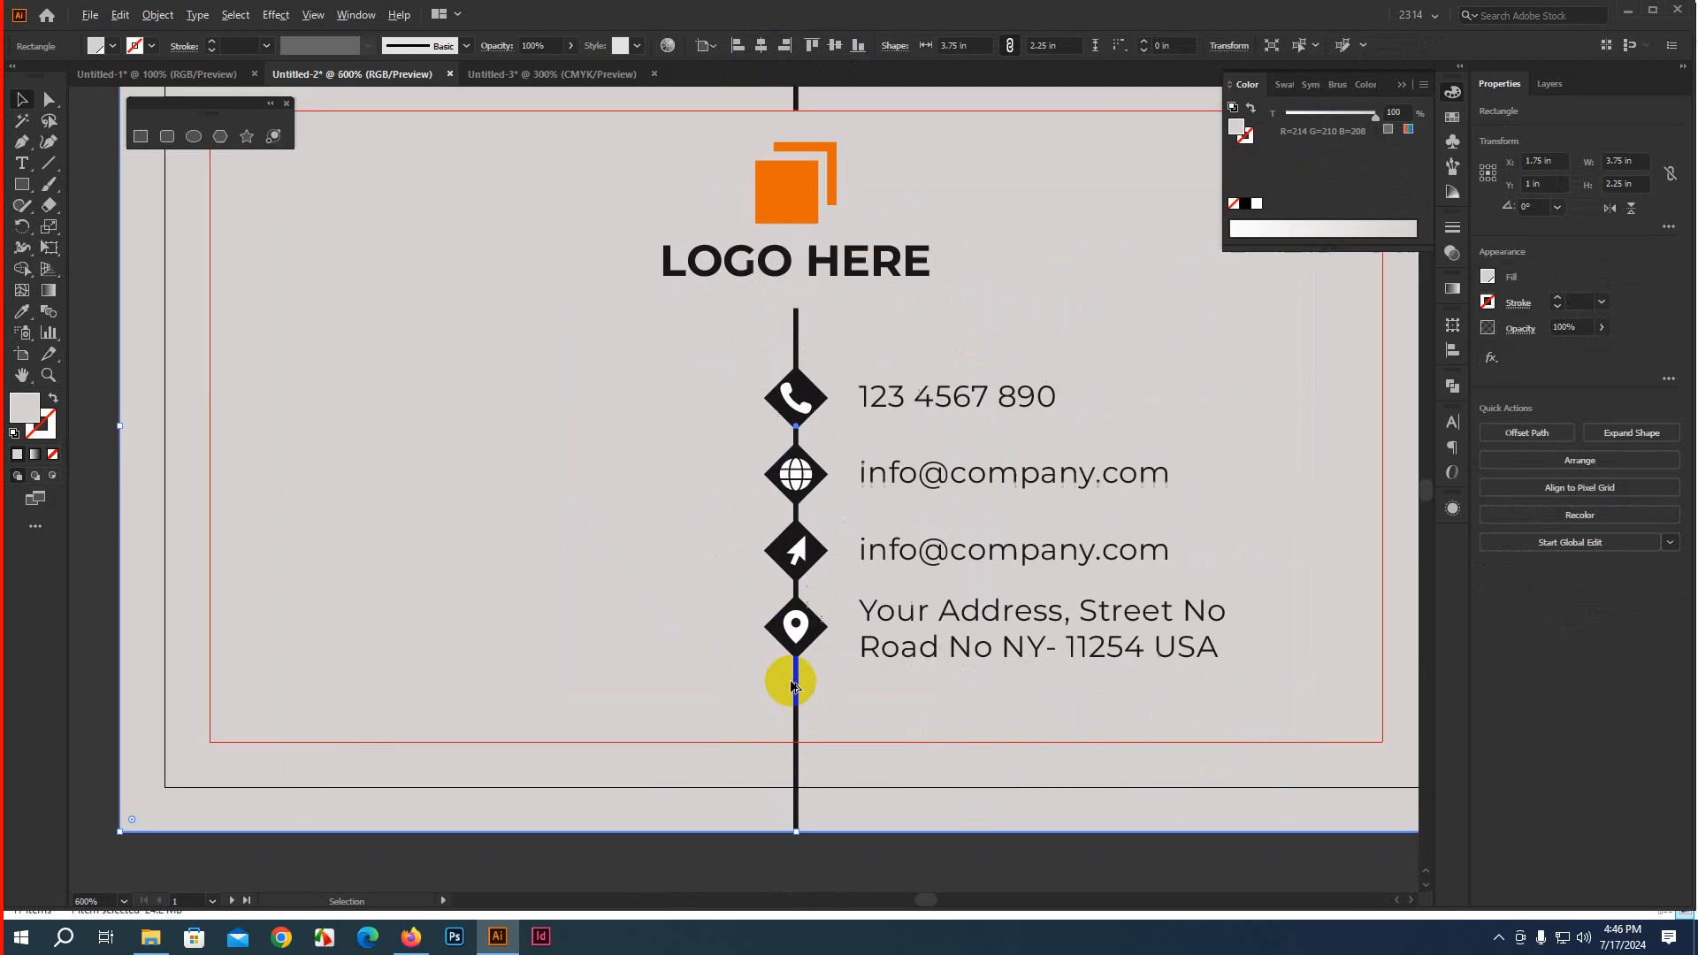
left_click(796, 485)
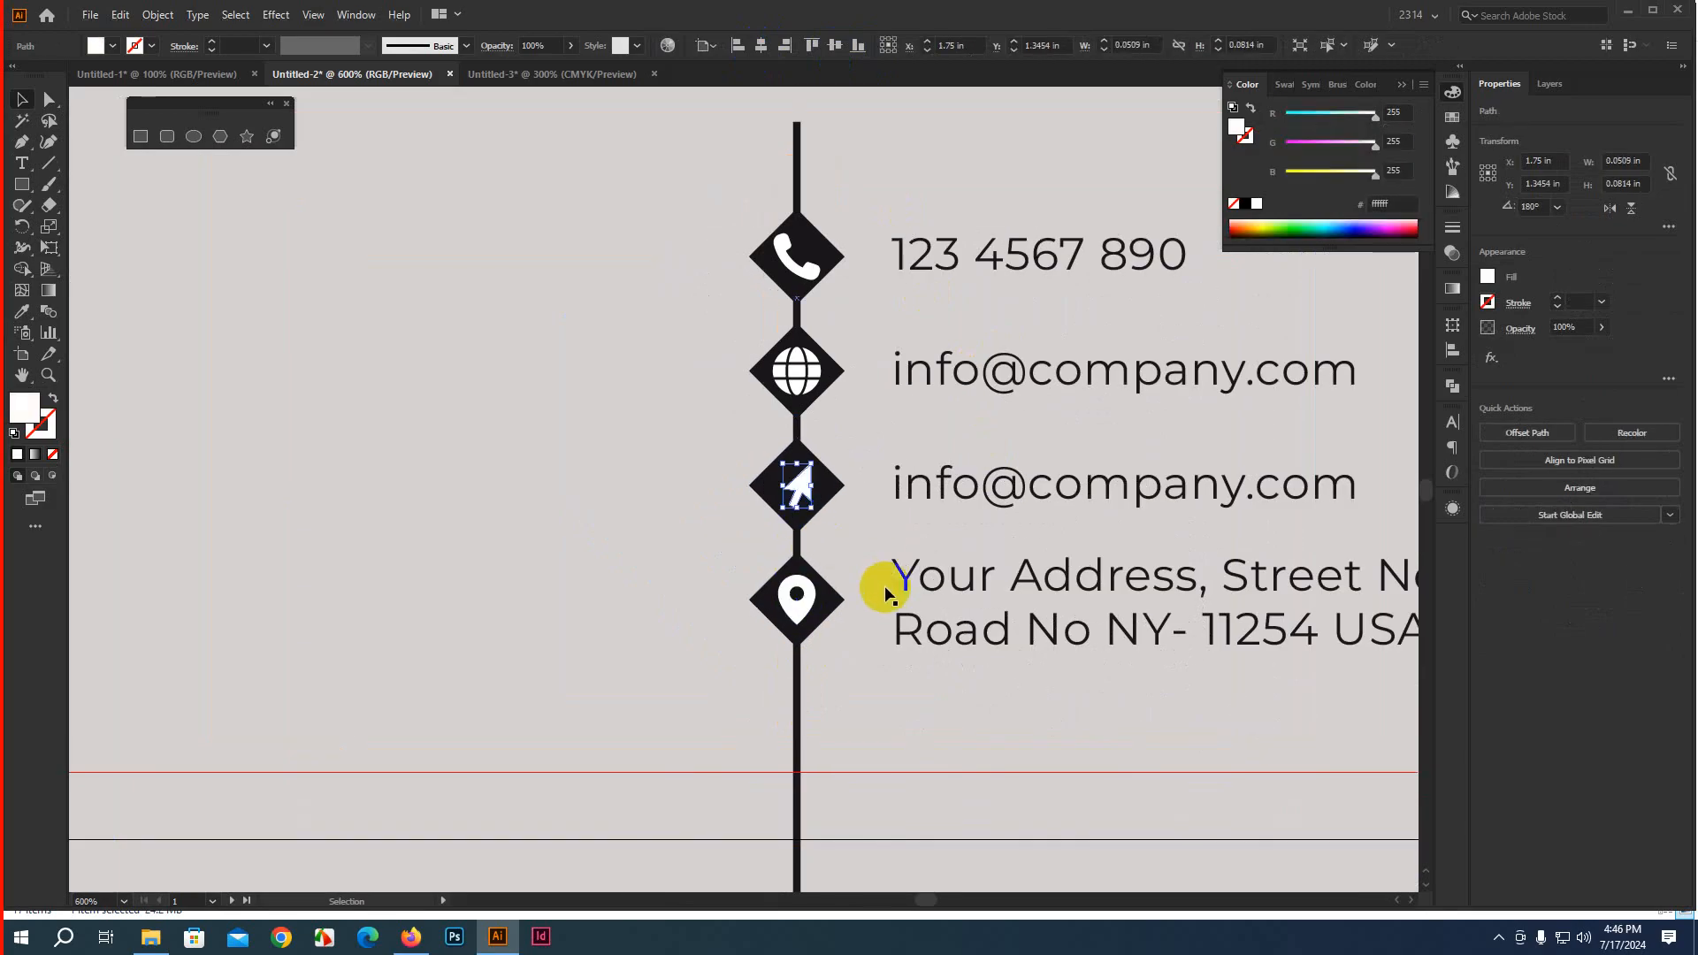
key("Left")
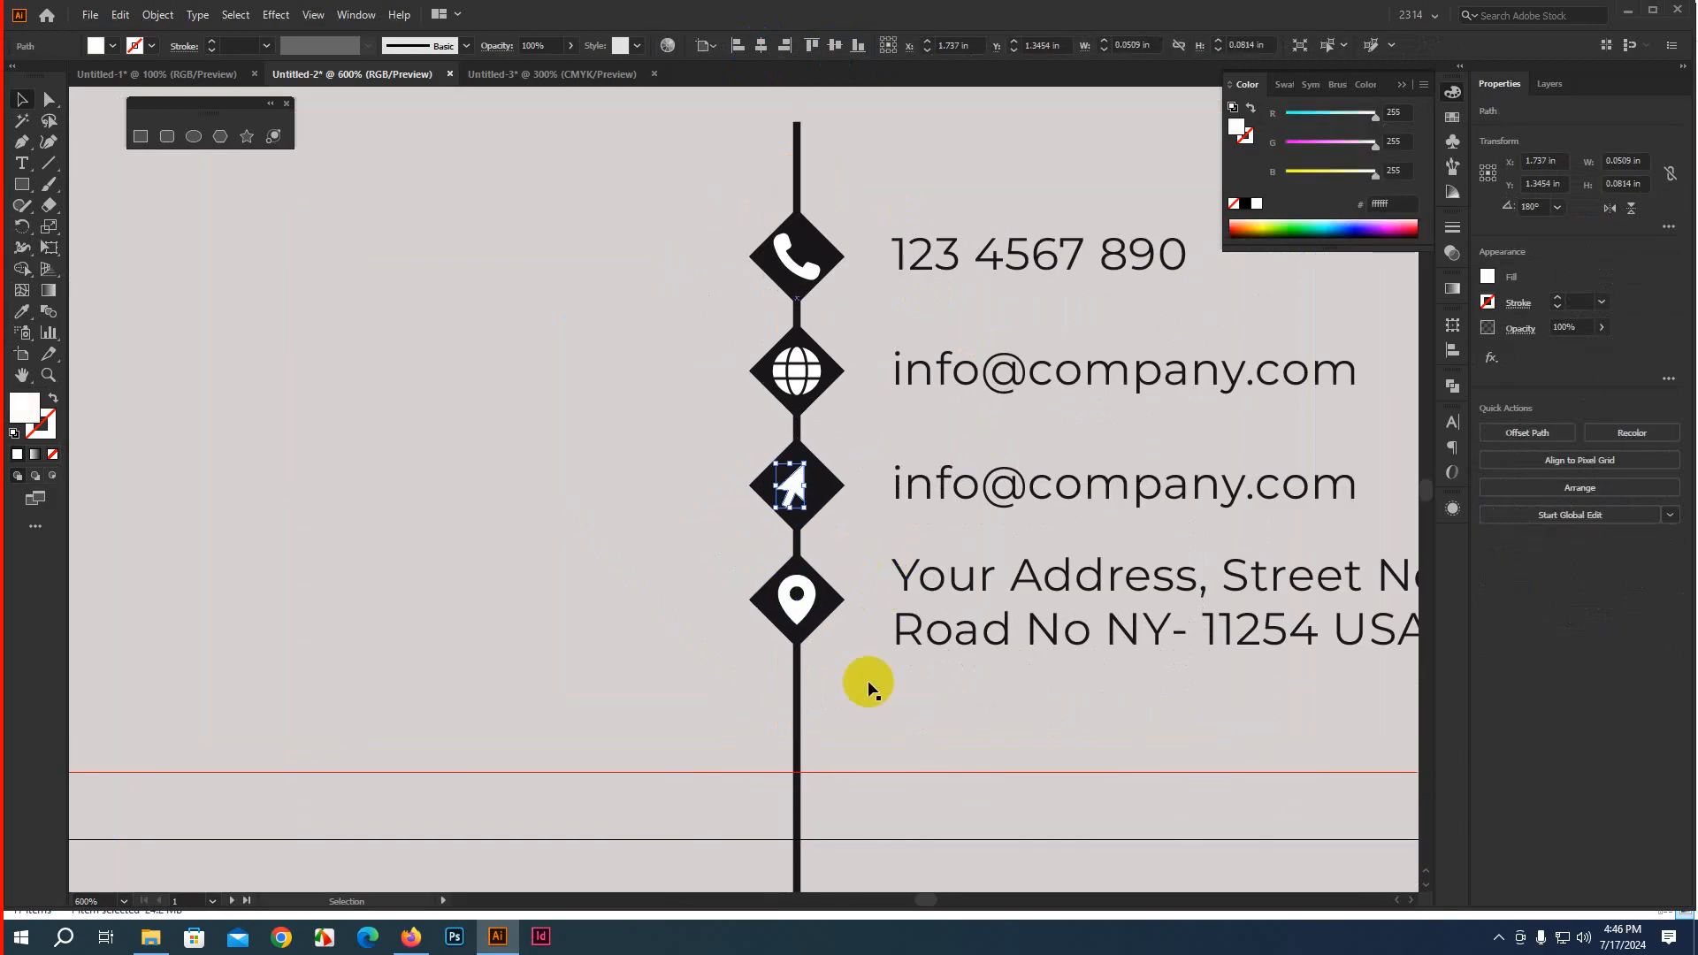
scroll(849, 864, "down", 2)
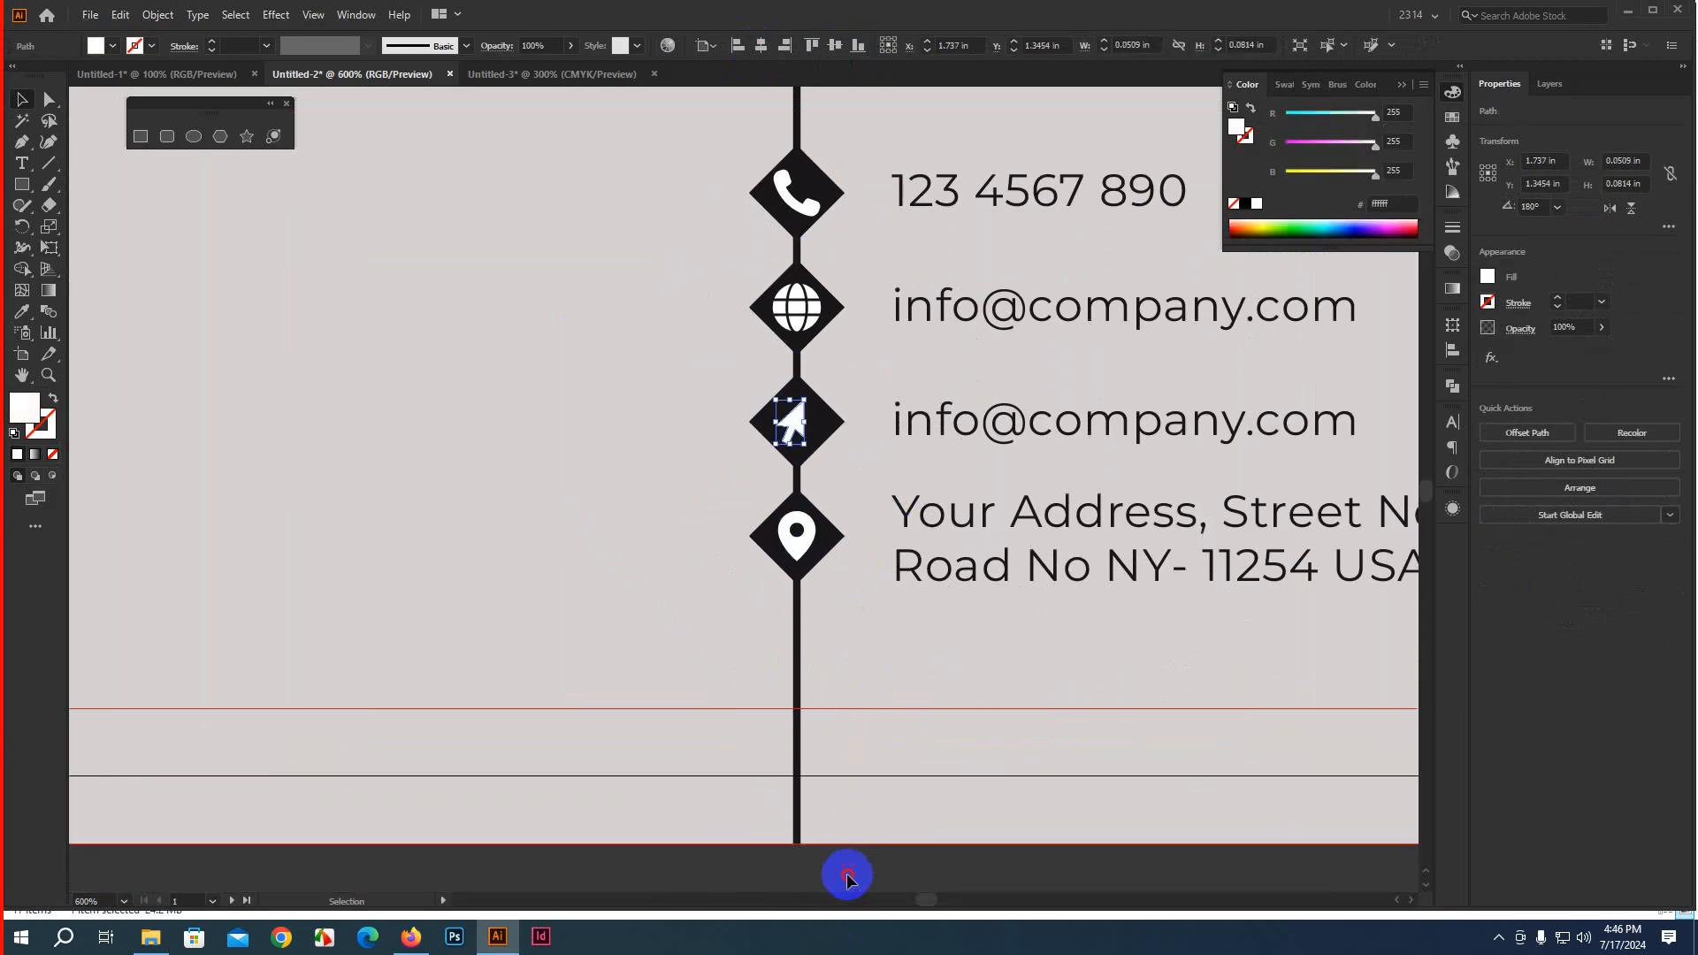
left_click(847, 876)
Fill the second and fourth diamonds with the orange swatch
scroll(841, 874, "down", 3)
left_click_drag(1048, 824, 909, 491)
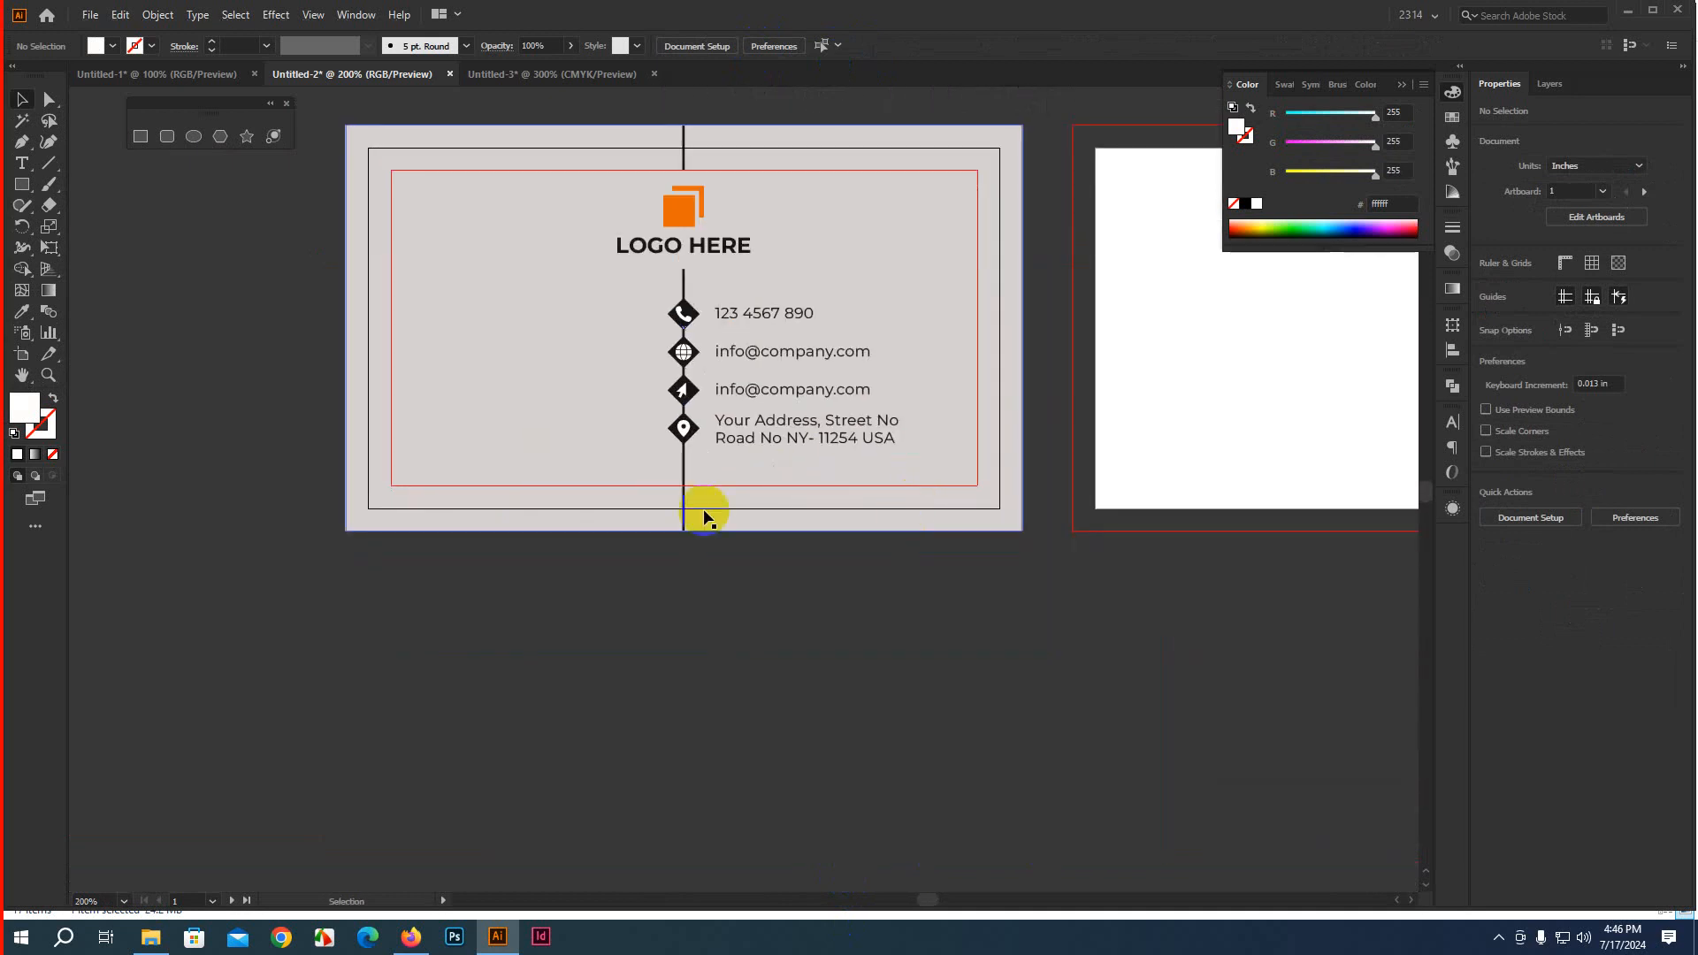
left_click(694, 351)
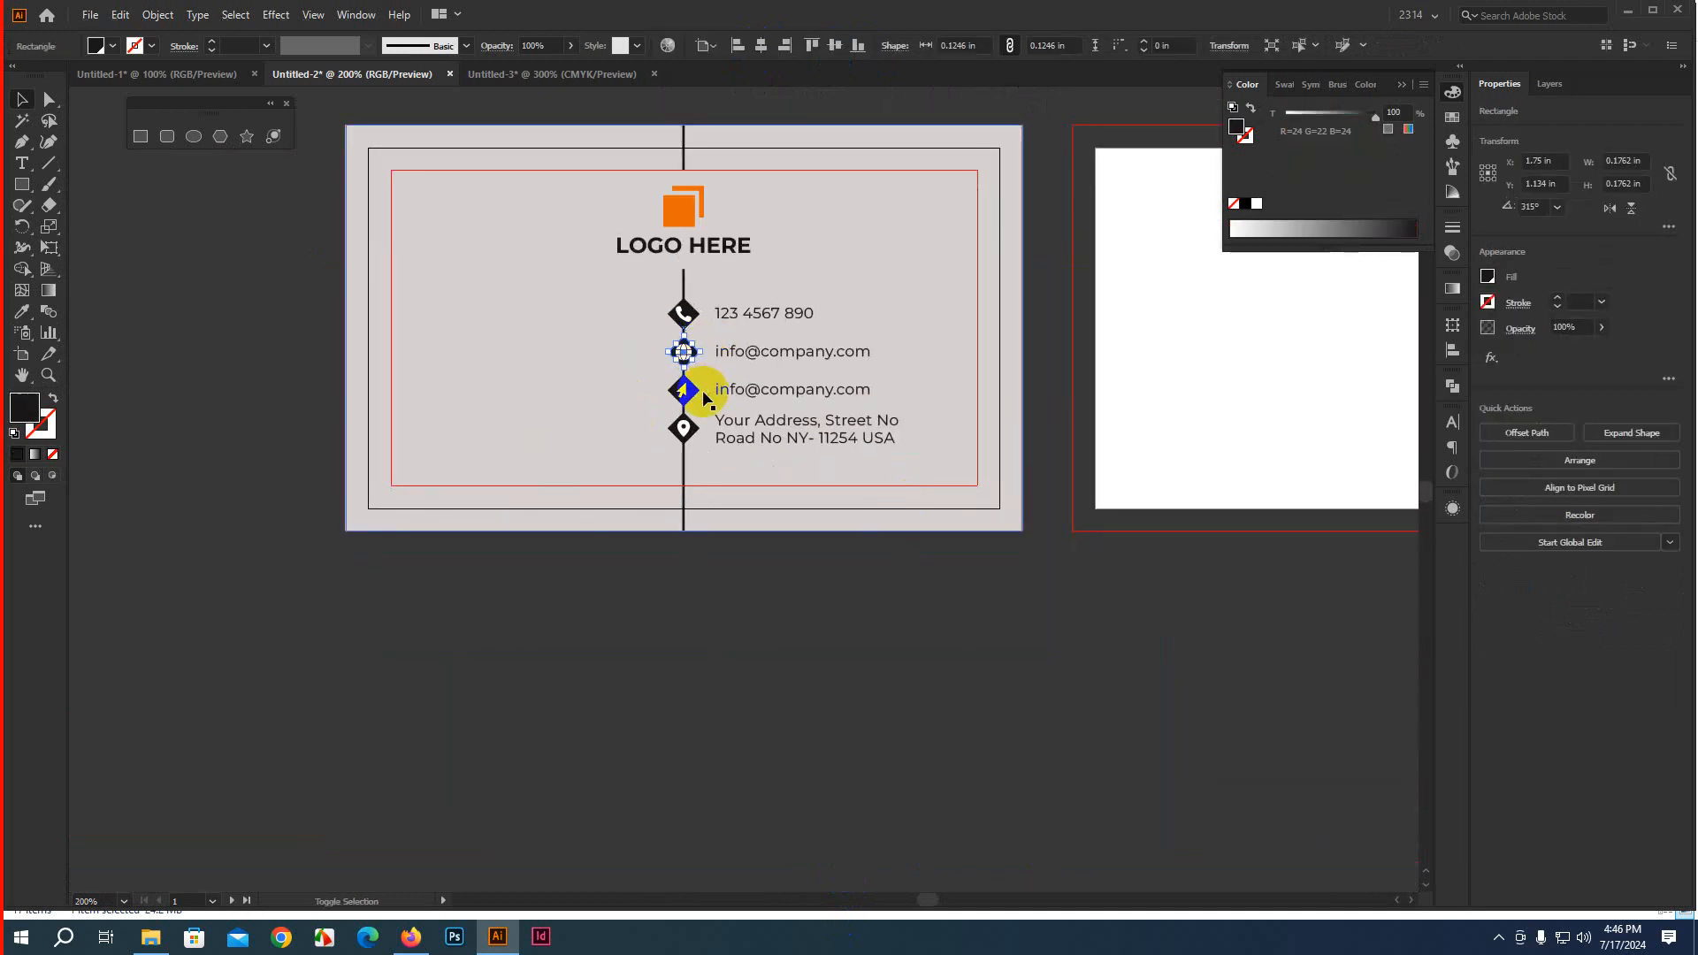
left_click(684, 429, "shift")
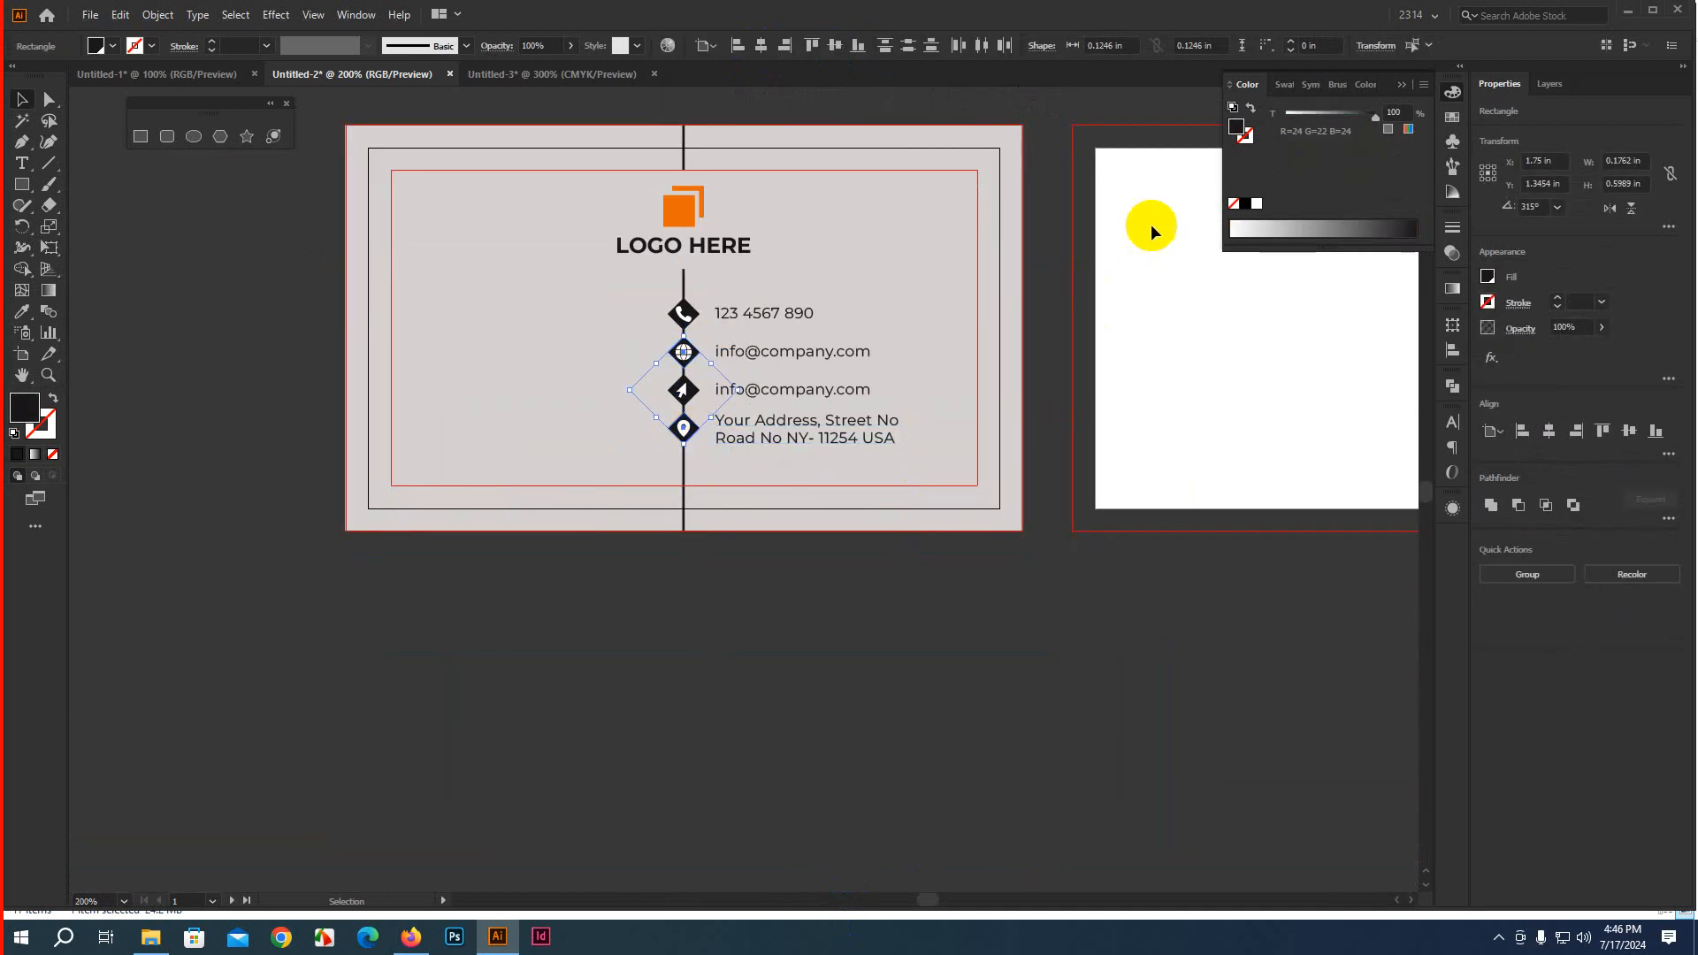
left_click(1453, 120)
left_click(1283, 176)
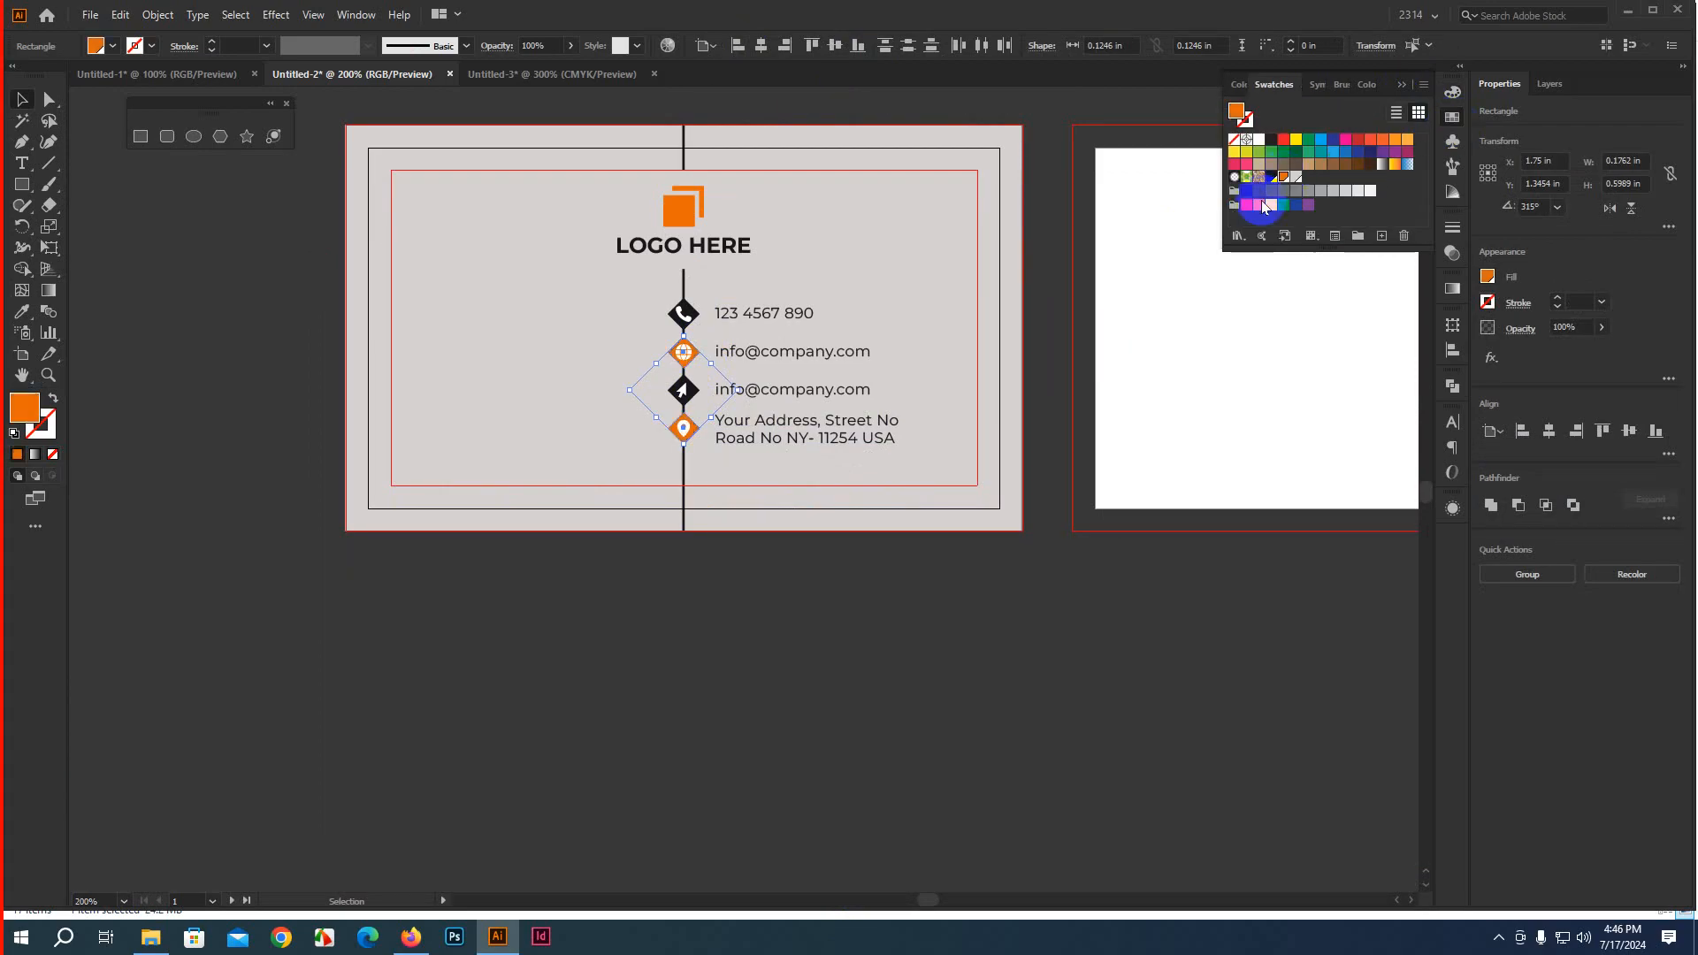
left_click(1013, 590)
Move the name and job title text onto the card's left half and fill it with the near-black swatch
scroll(853, 645, "down", 1)
scroll(1005, 693, "left", 3)
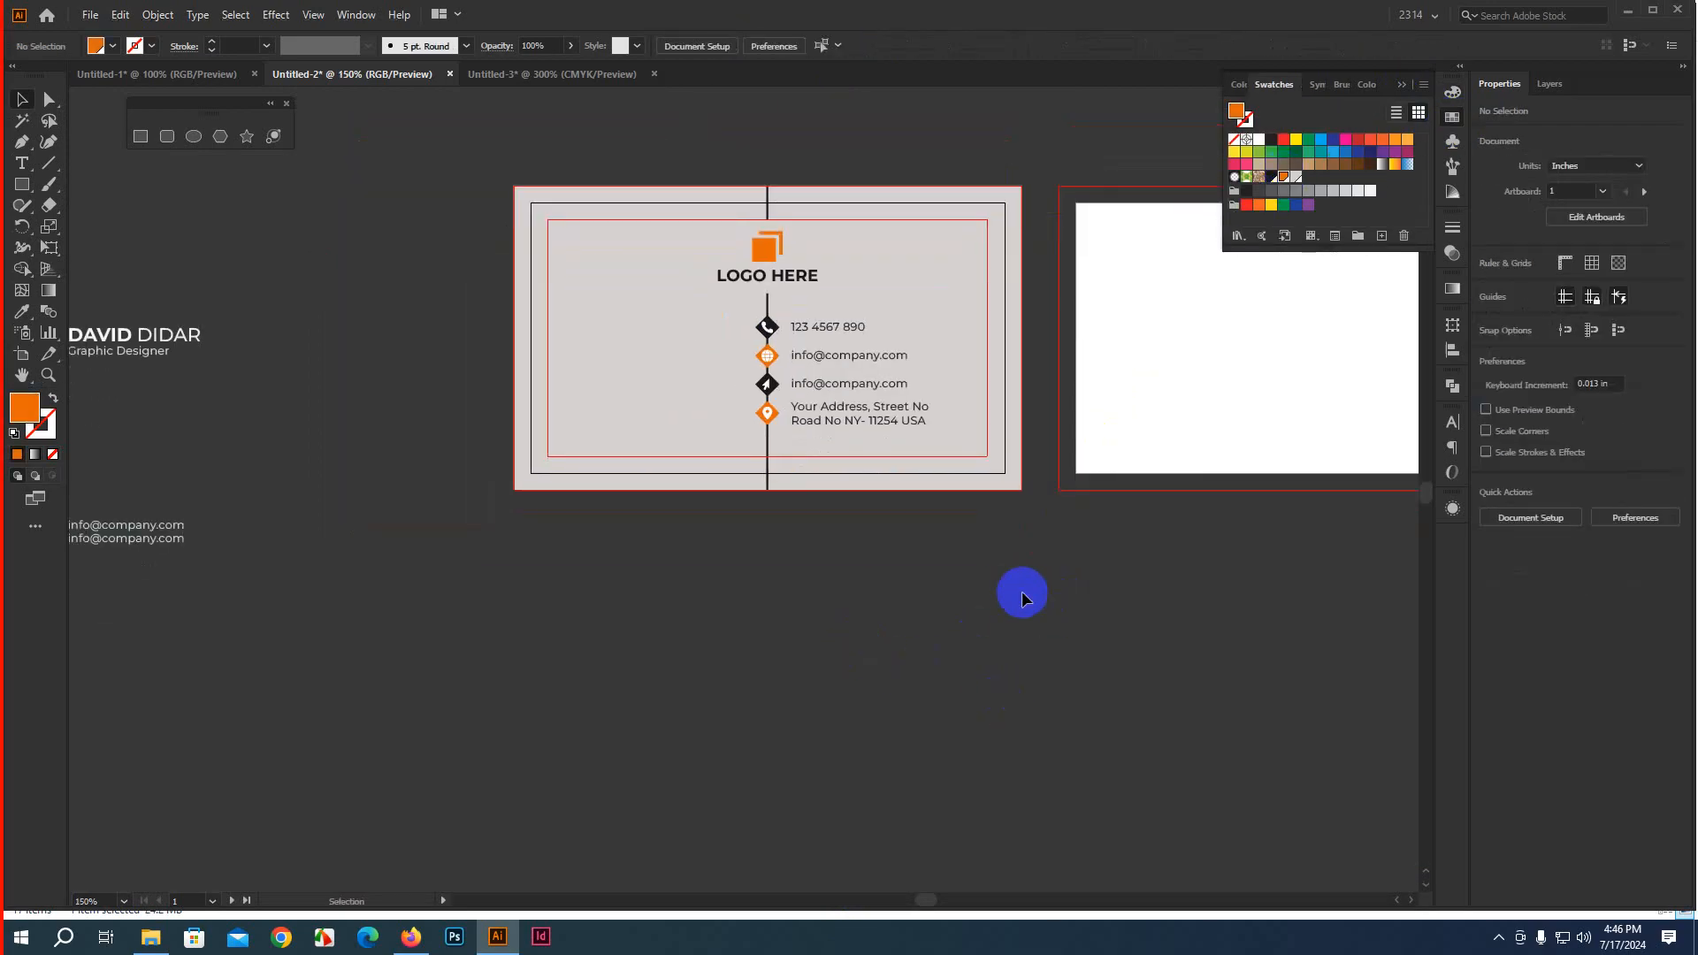
left_click_drag(203, 310, 284, 435)
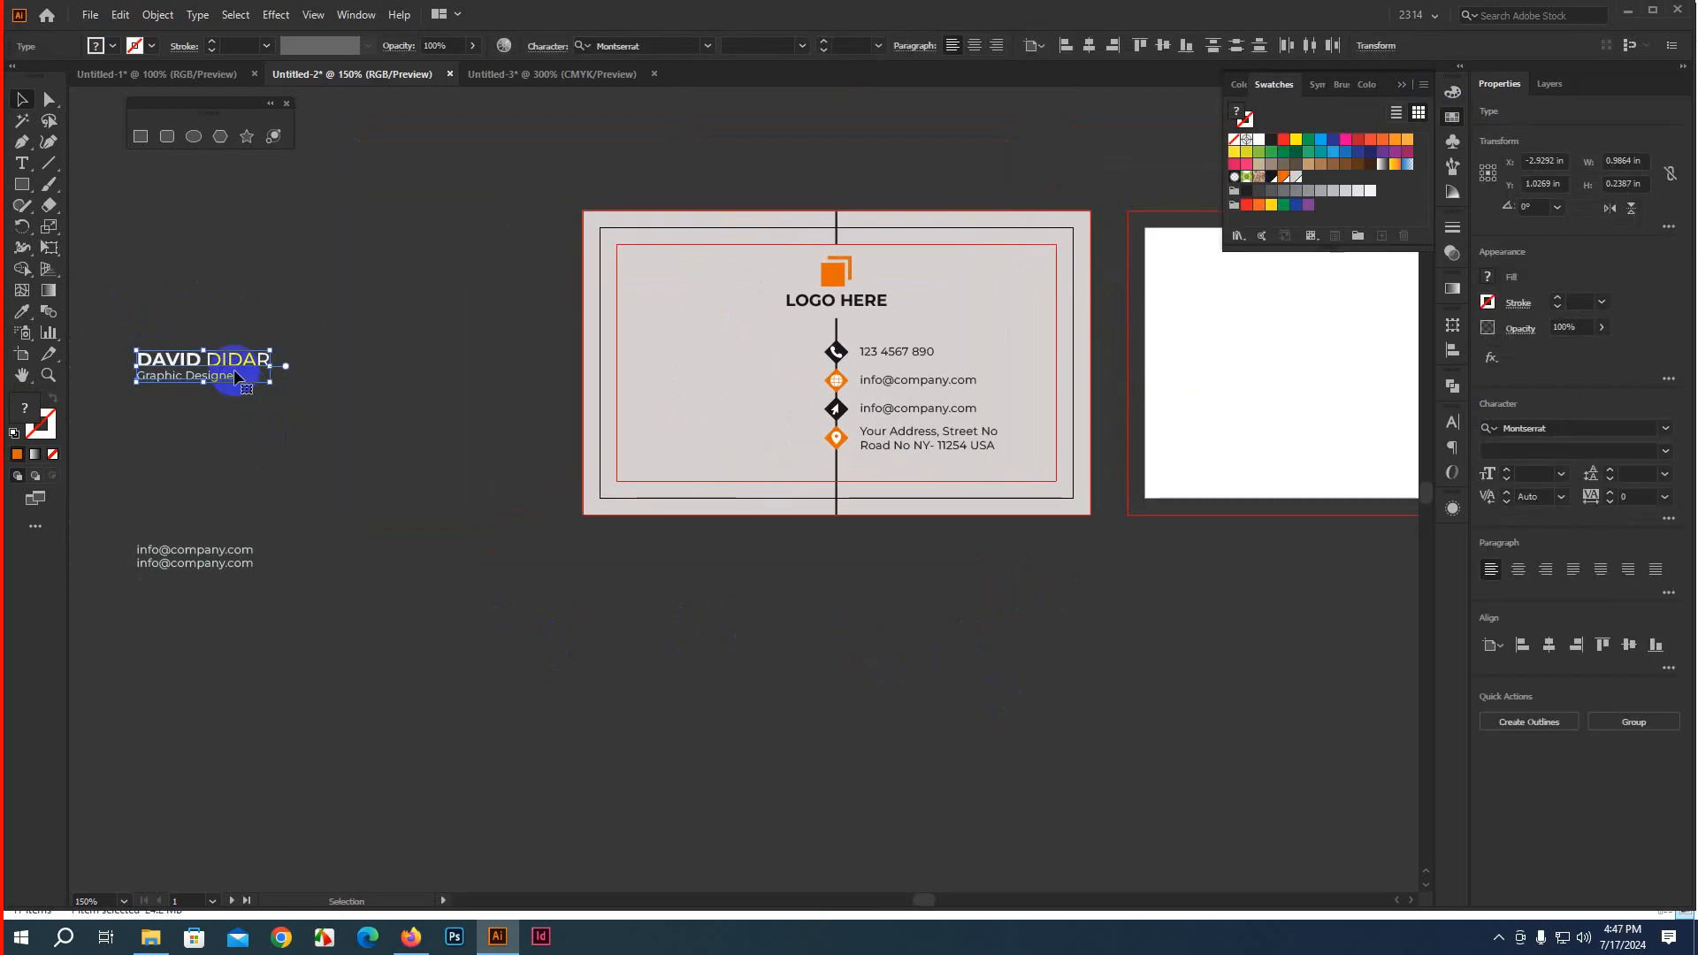
left_click_drag(237, 376, 742, 371)
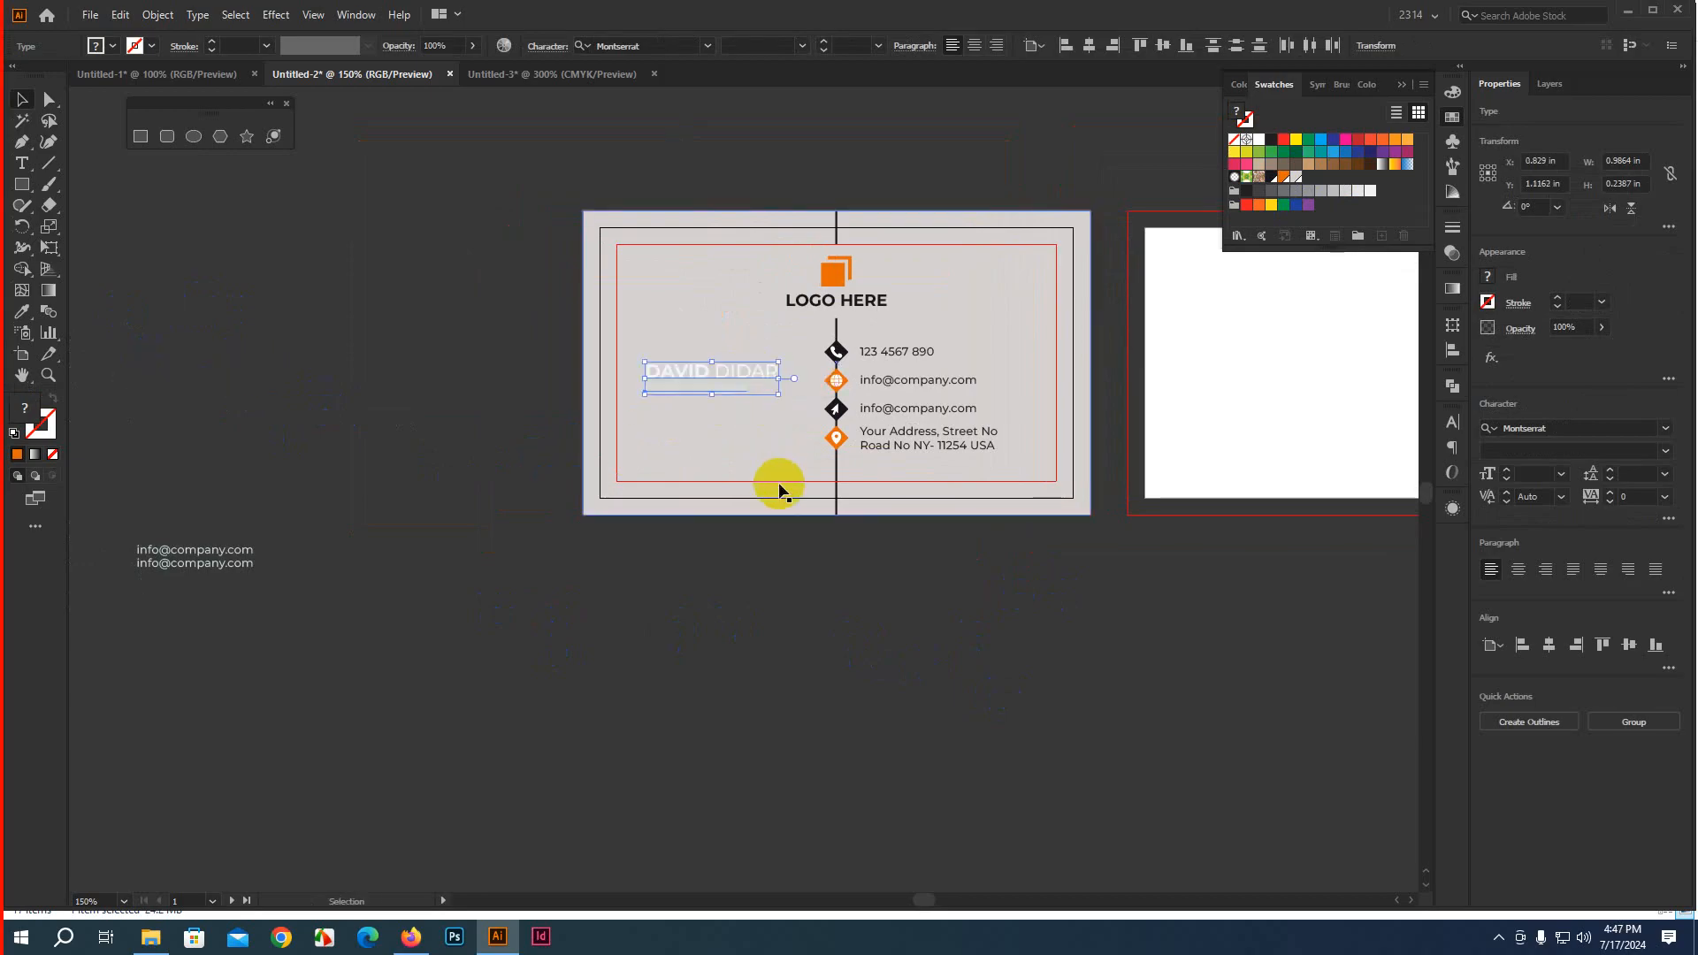
left_click(1264, 183)
left_click(815, 652)
Replace the name above the job title with the placeholder "NAME SURNAME"
scroll(598, 416, "up", 3)
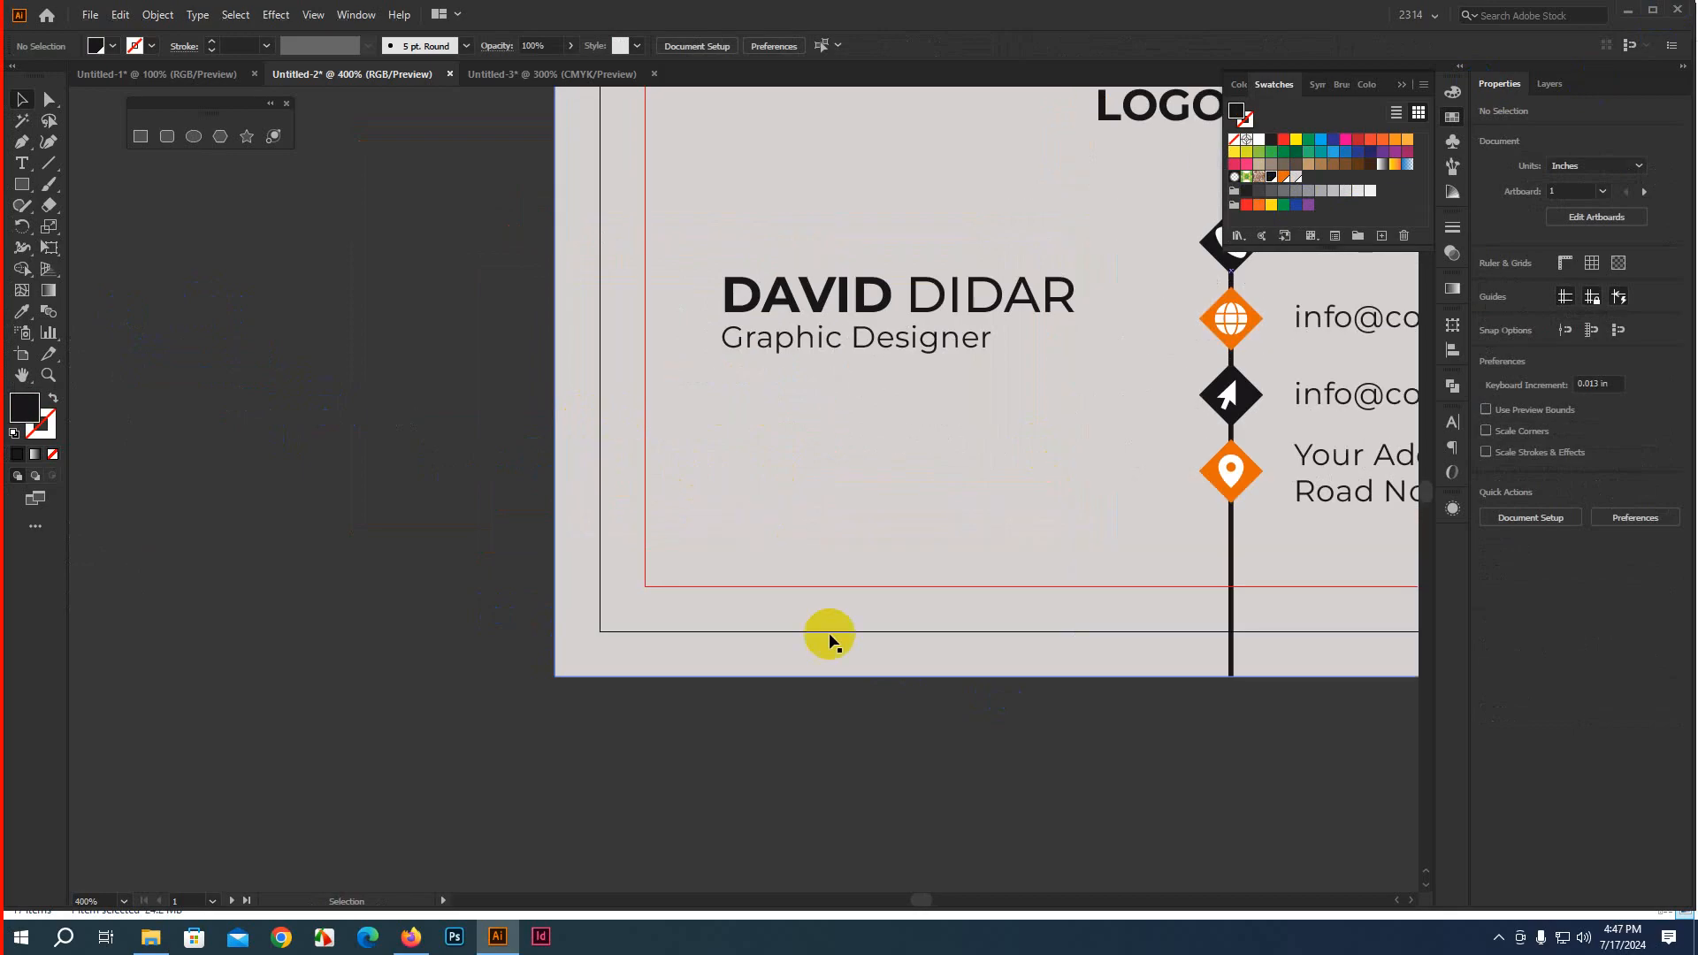
left_click_drag(830, 635, 465, 931)
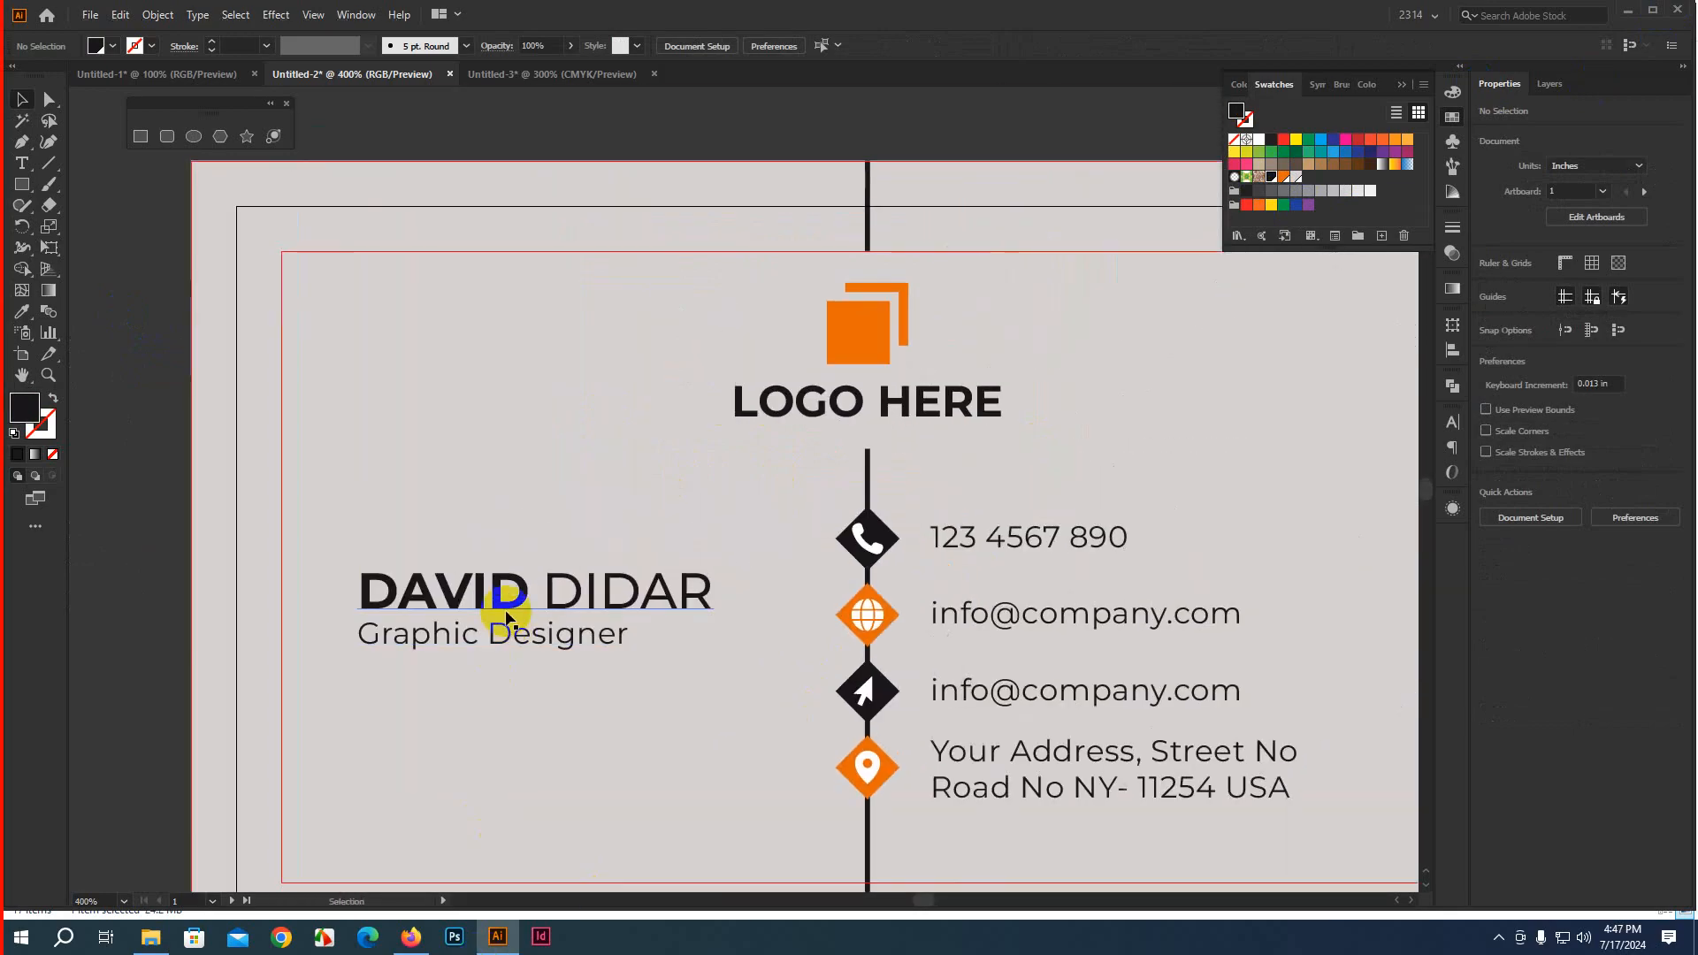
double_click(511, 601)
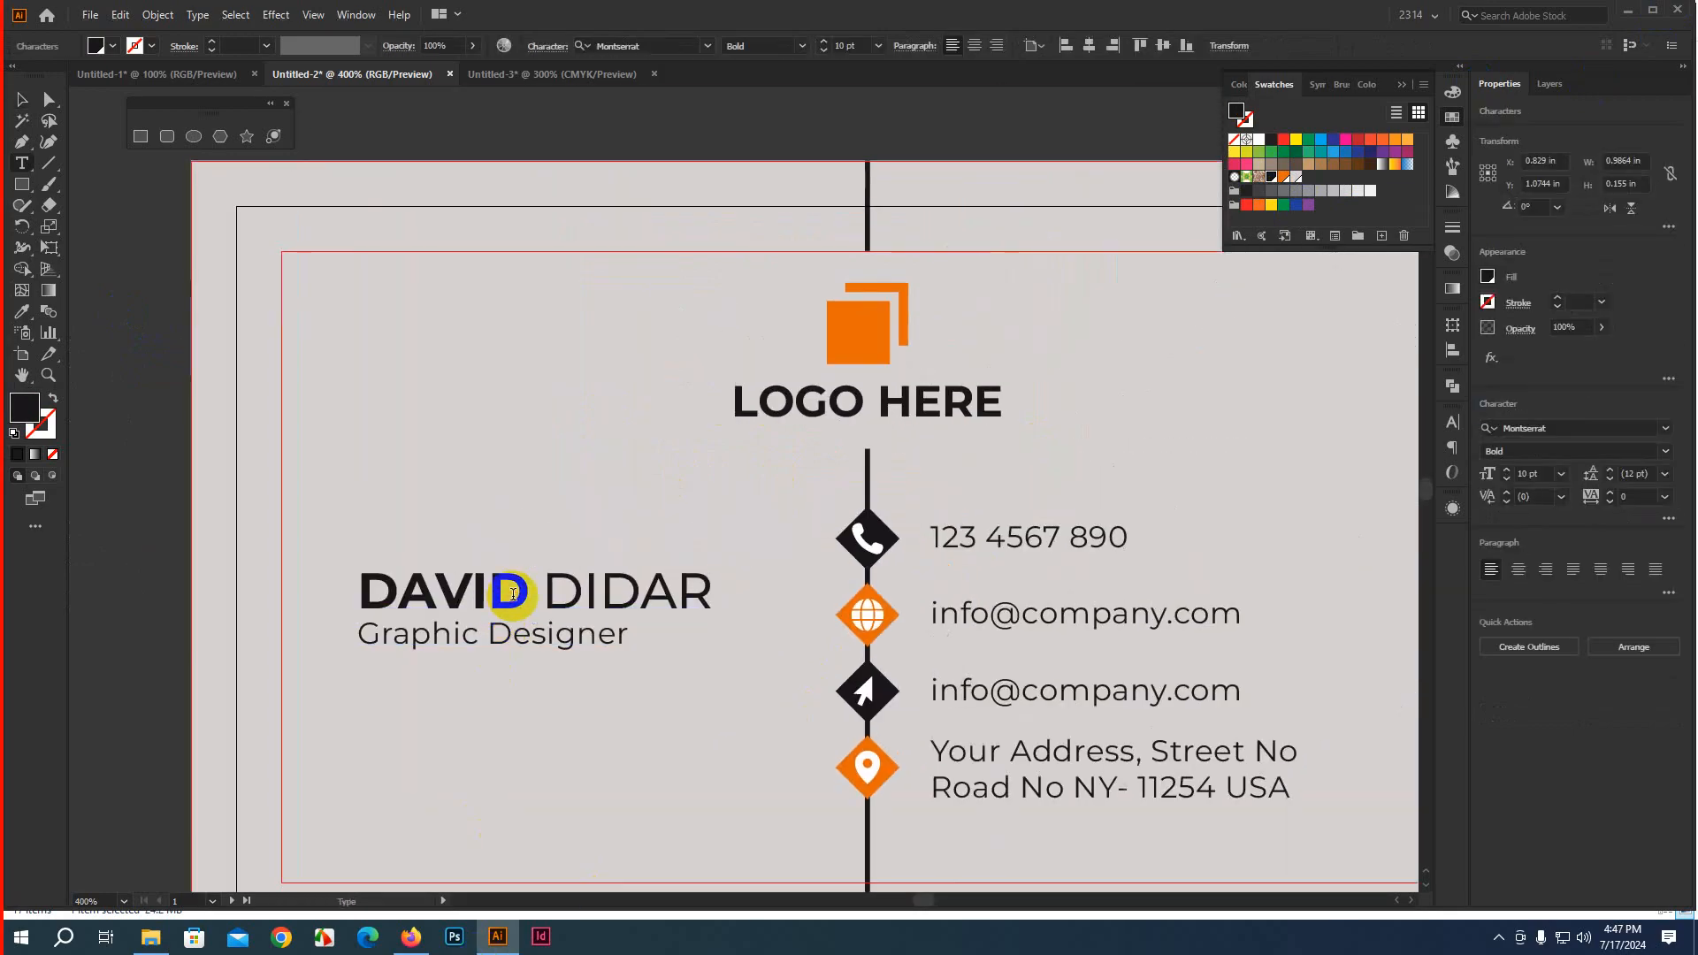
triple_click(513, 598)
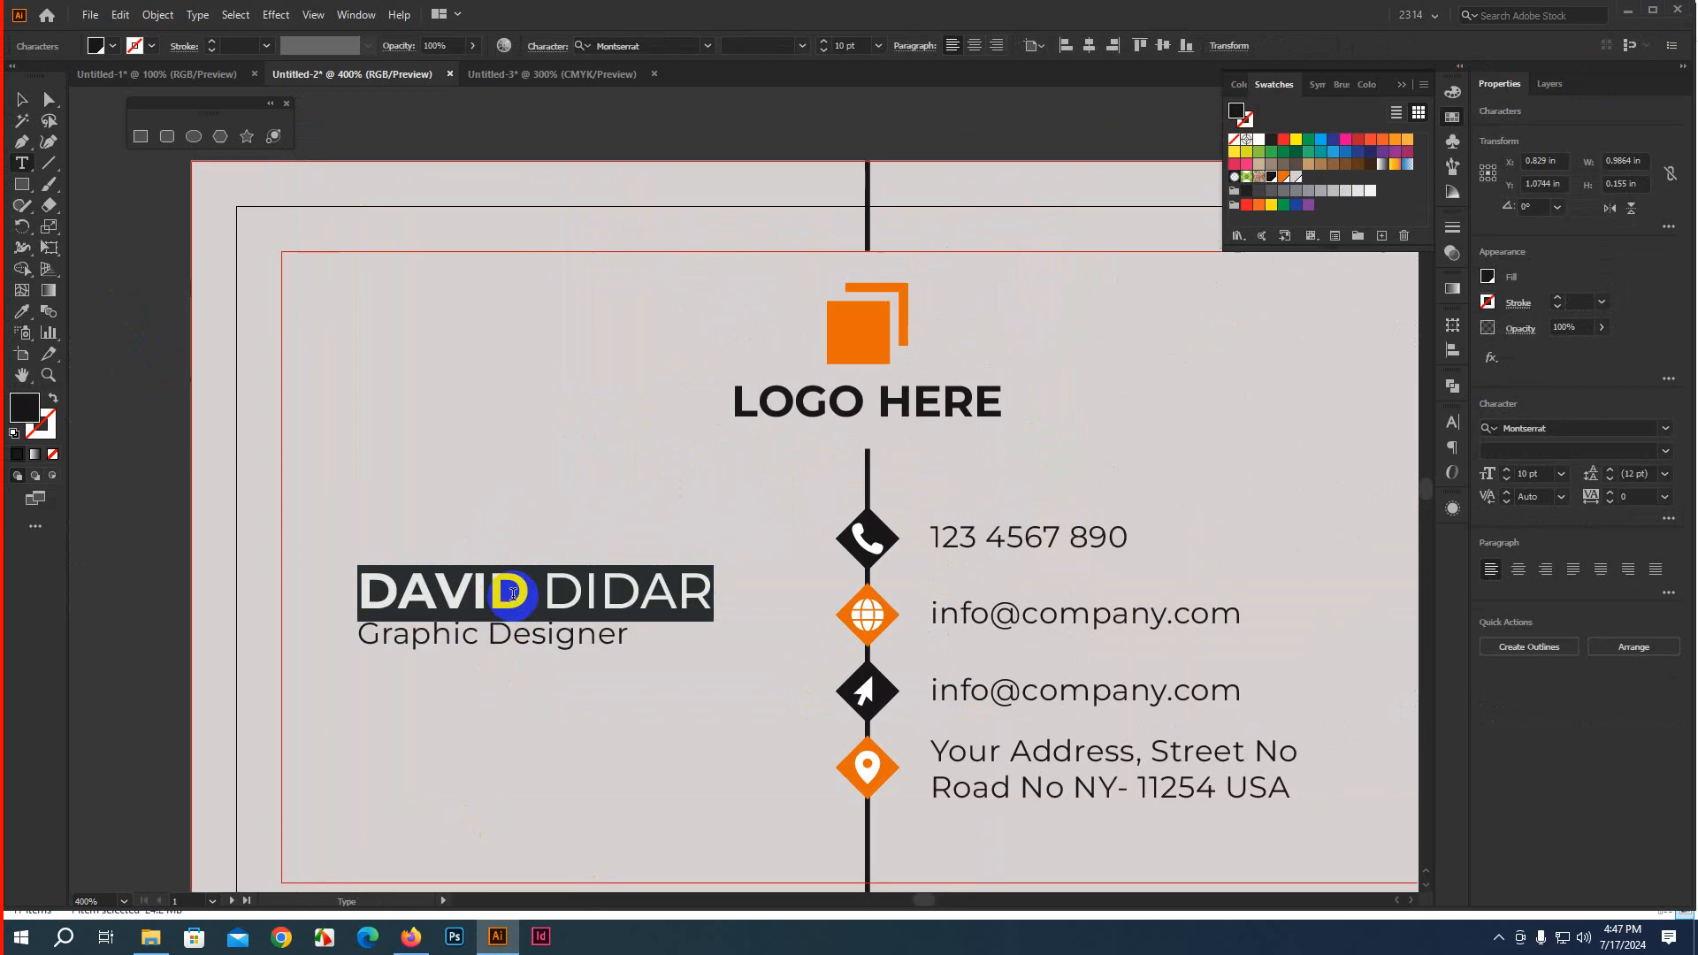
type("NA")
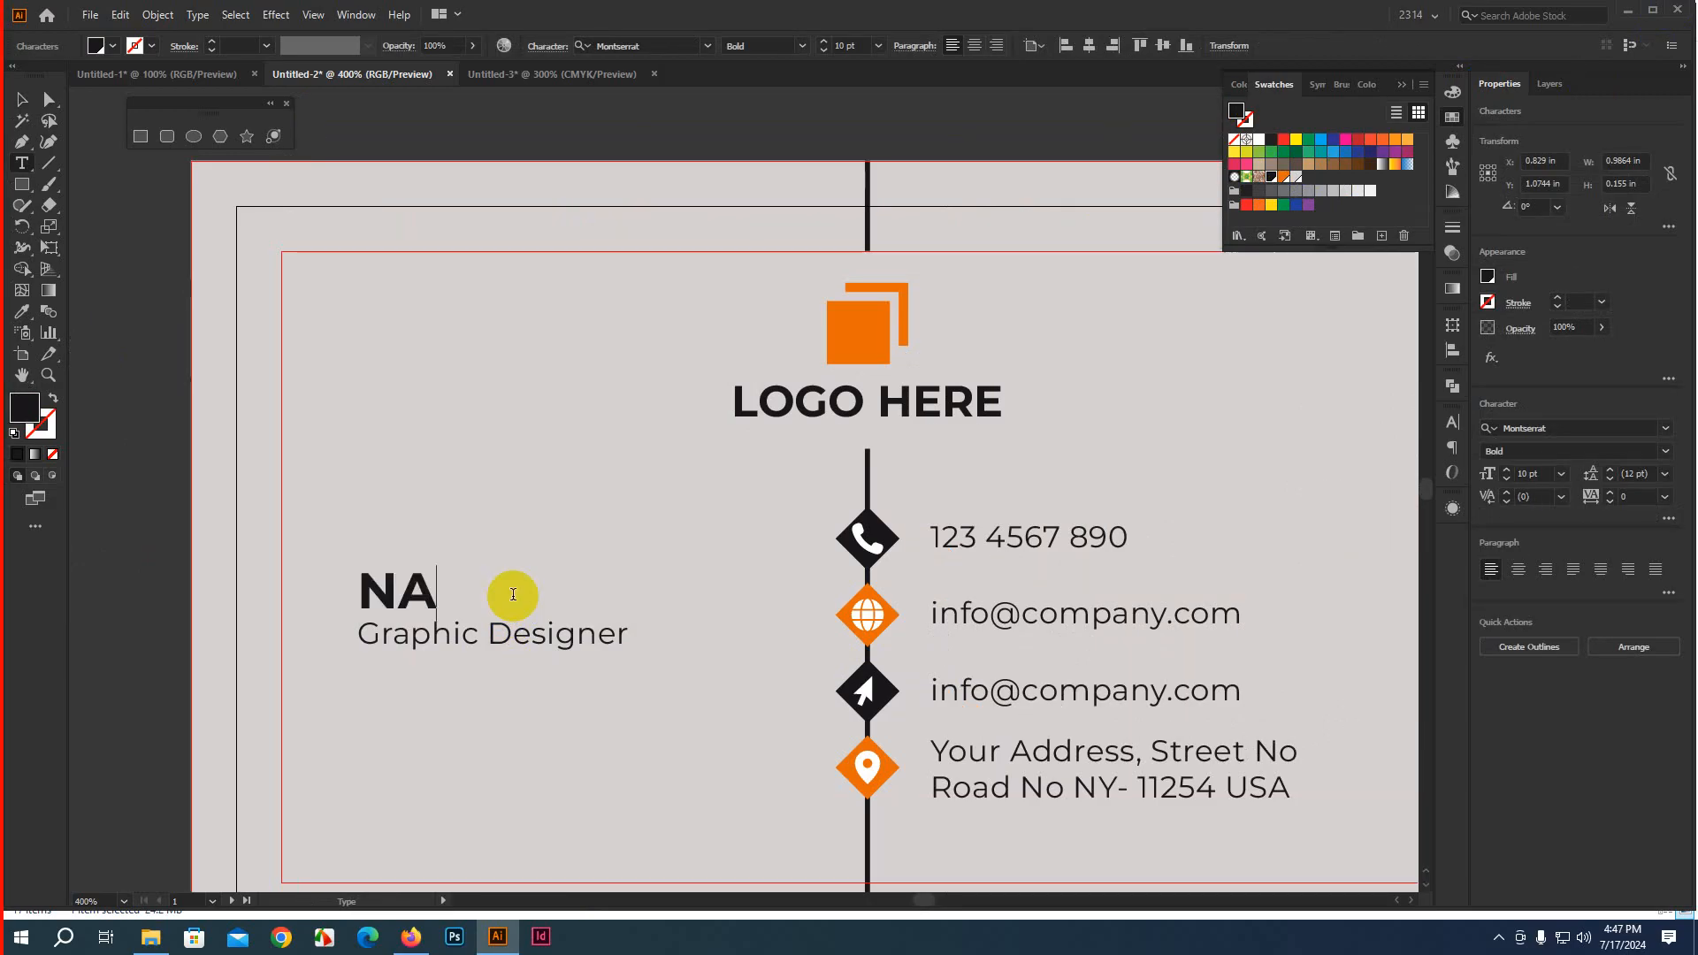
type("ME SUR")
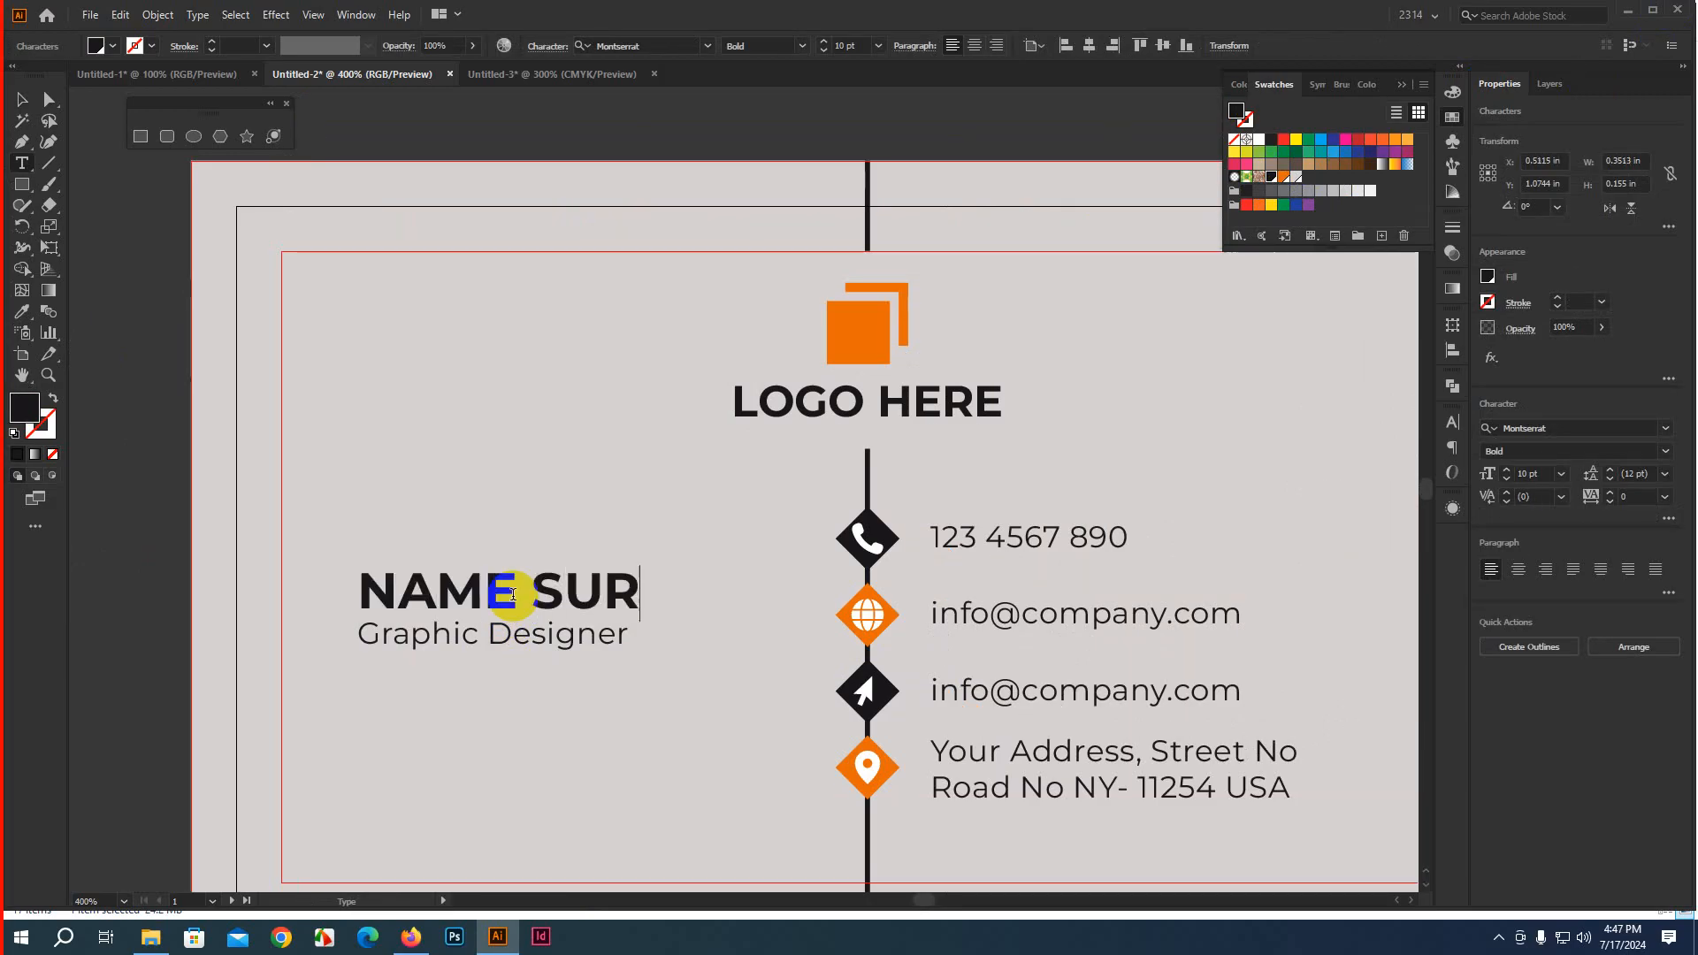
type("NAMR")
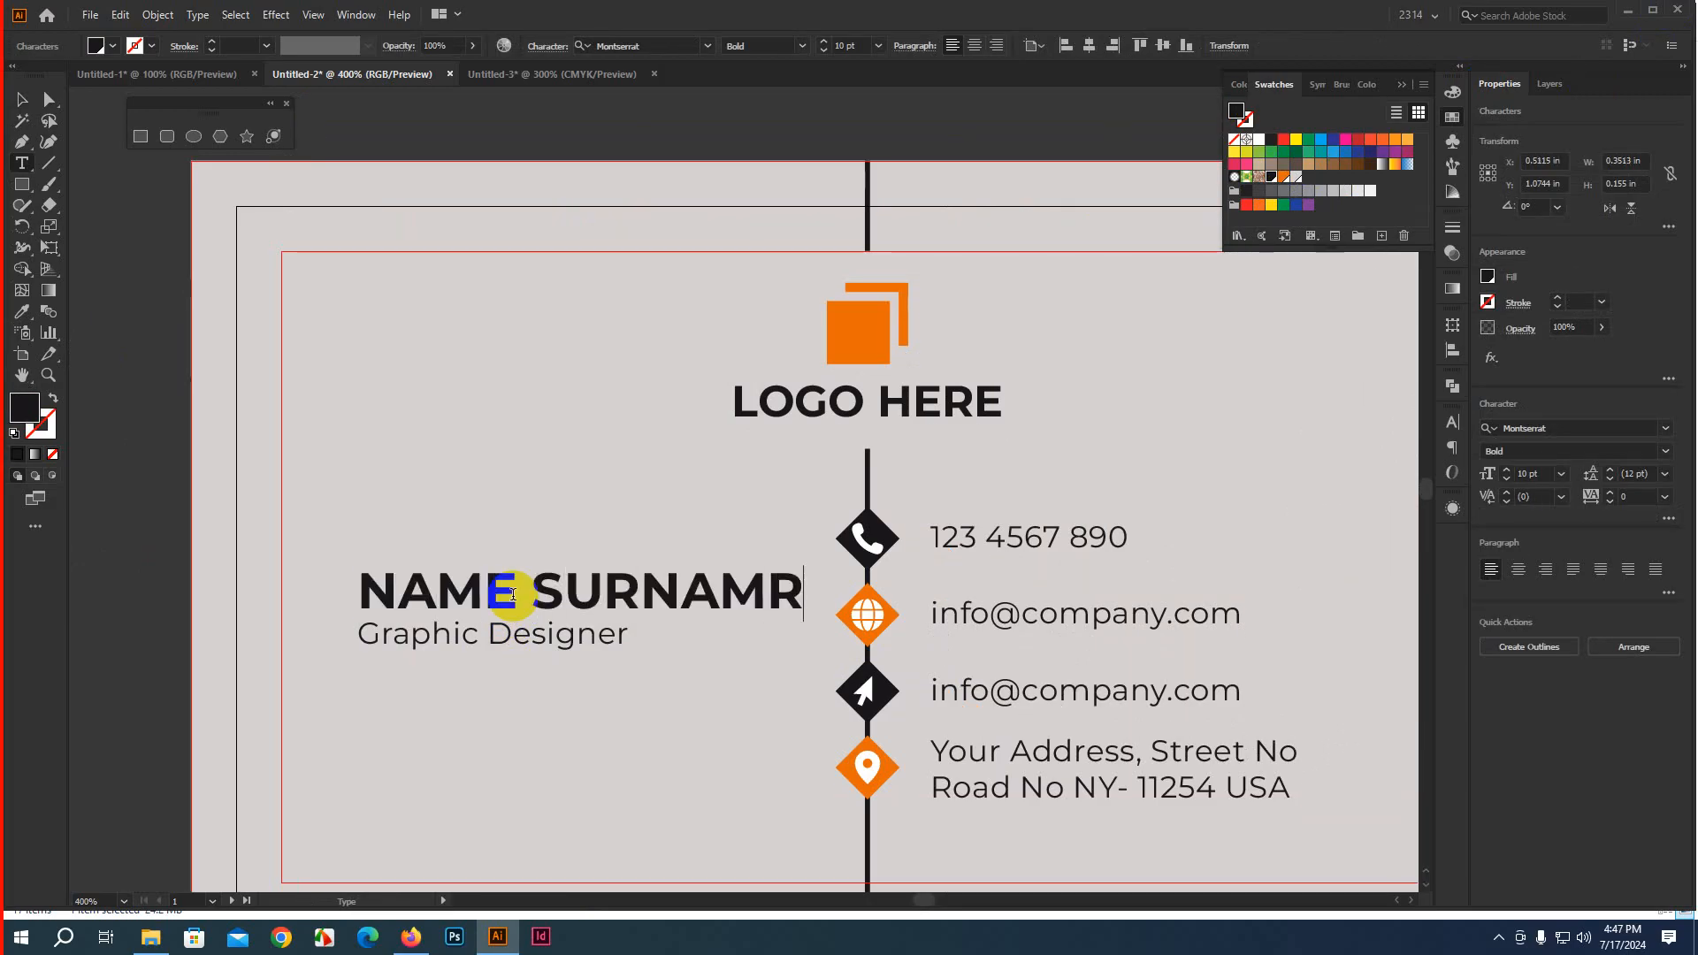
key("BackSpace")
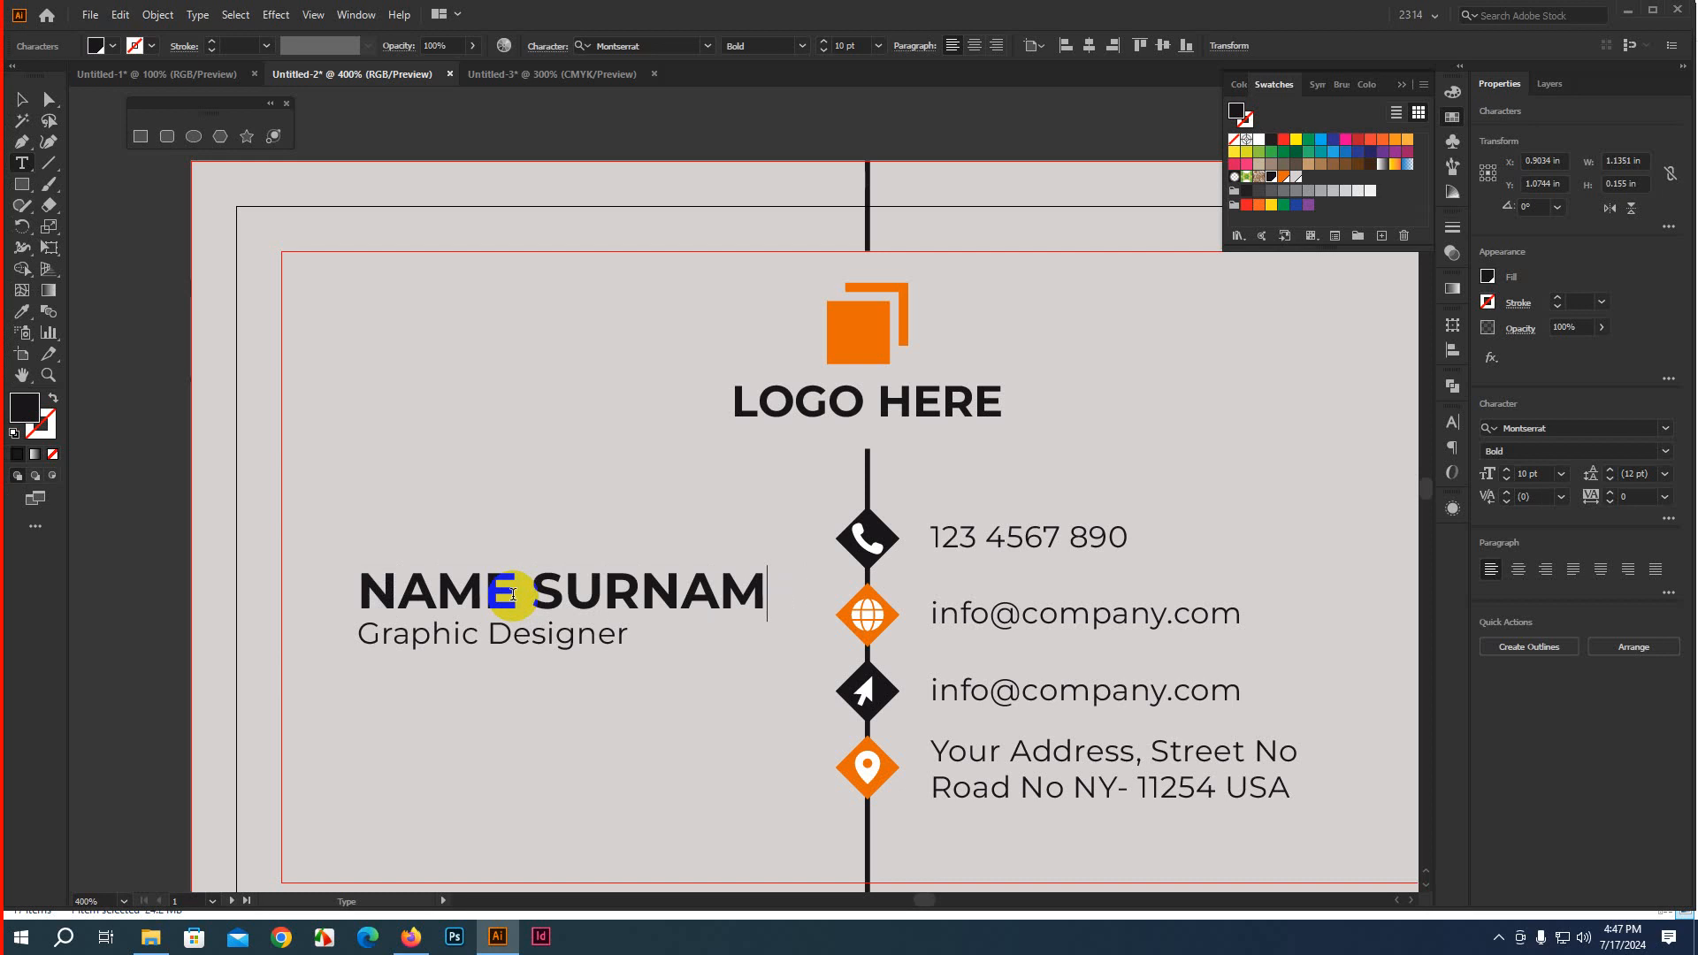
type("E")
left_click(20, 101)
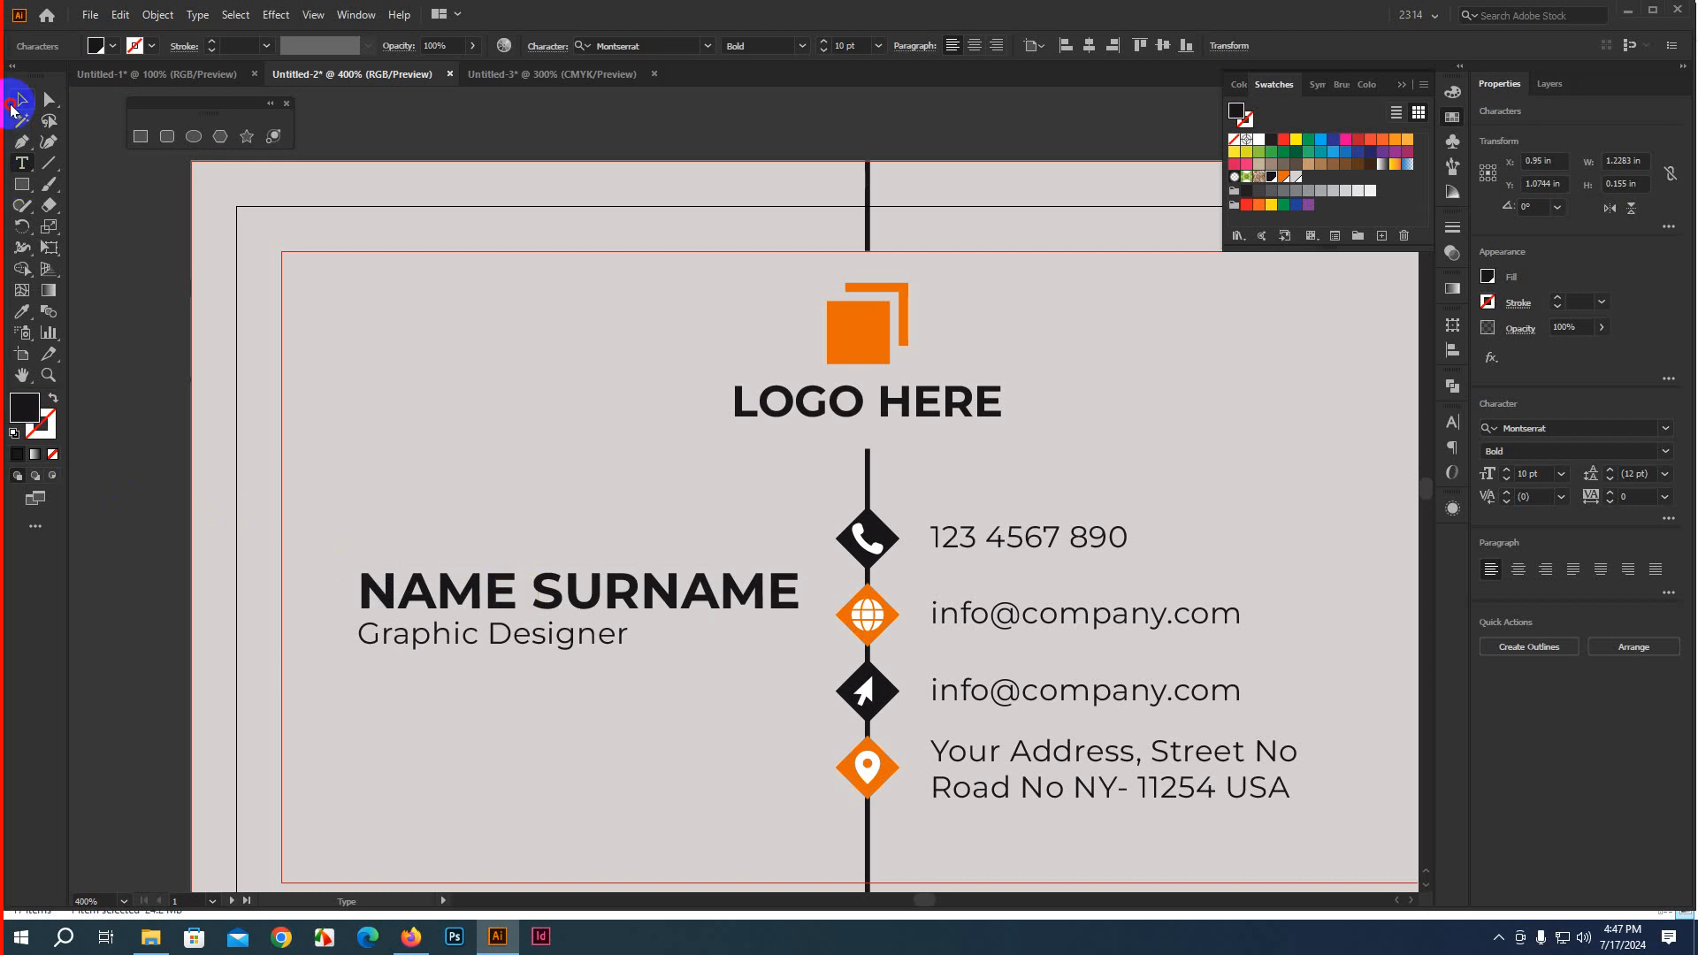
Nudge the name and job title text 0.13 in to the left, toward the card's left safe margin
left_click(476, 624, "shift")
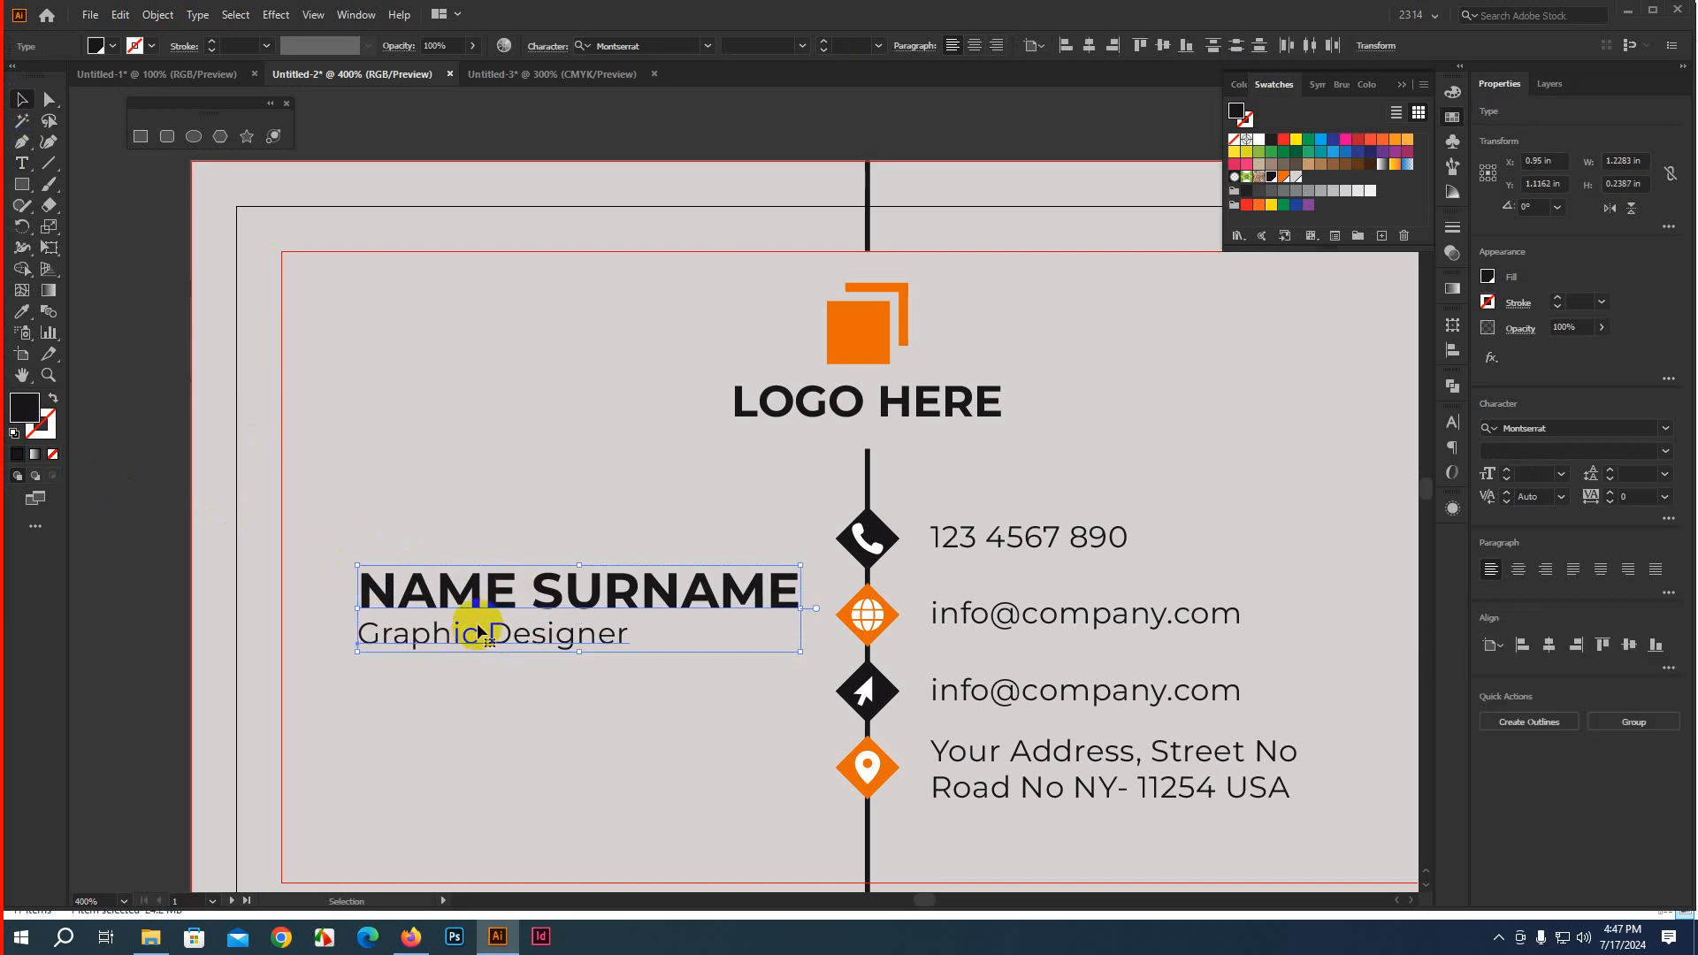
key("Left")
key("Left")
key("Left")
key("Left")
key("Left")
key("Left")
key("Left")
key("Left")
key("Left")
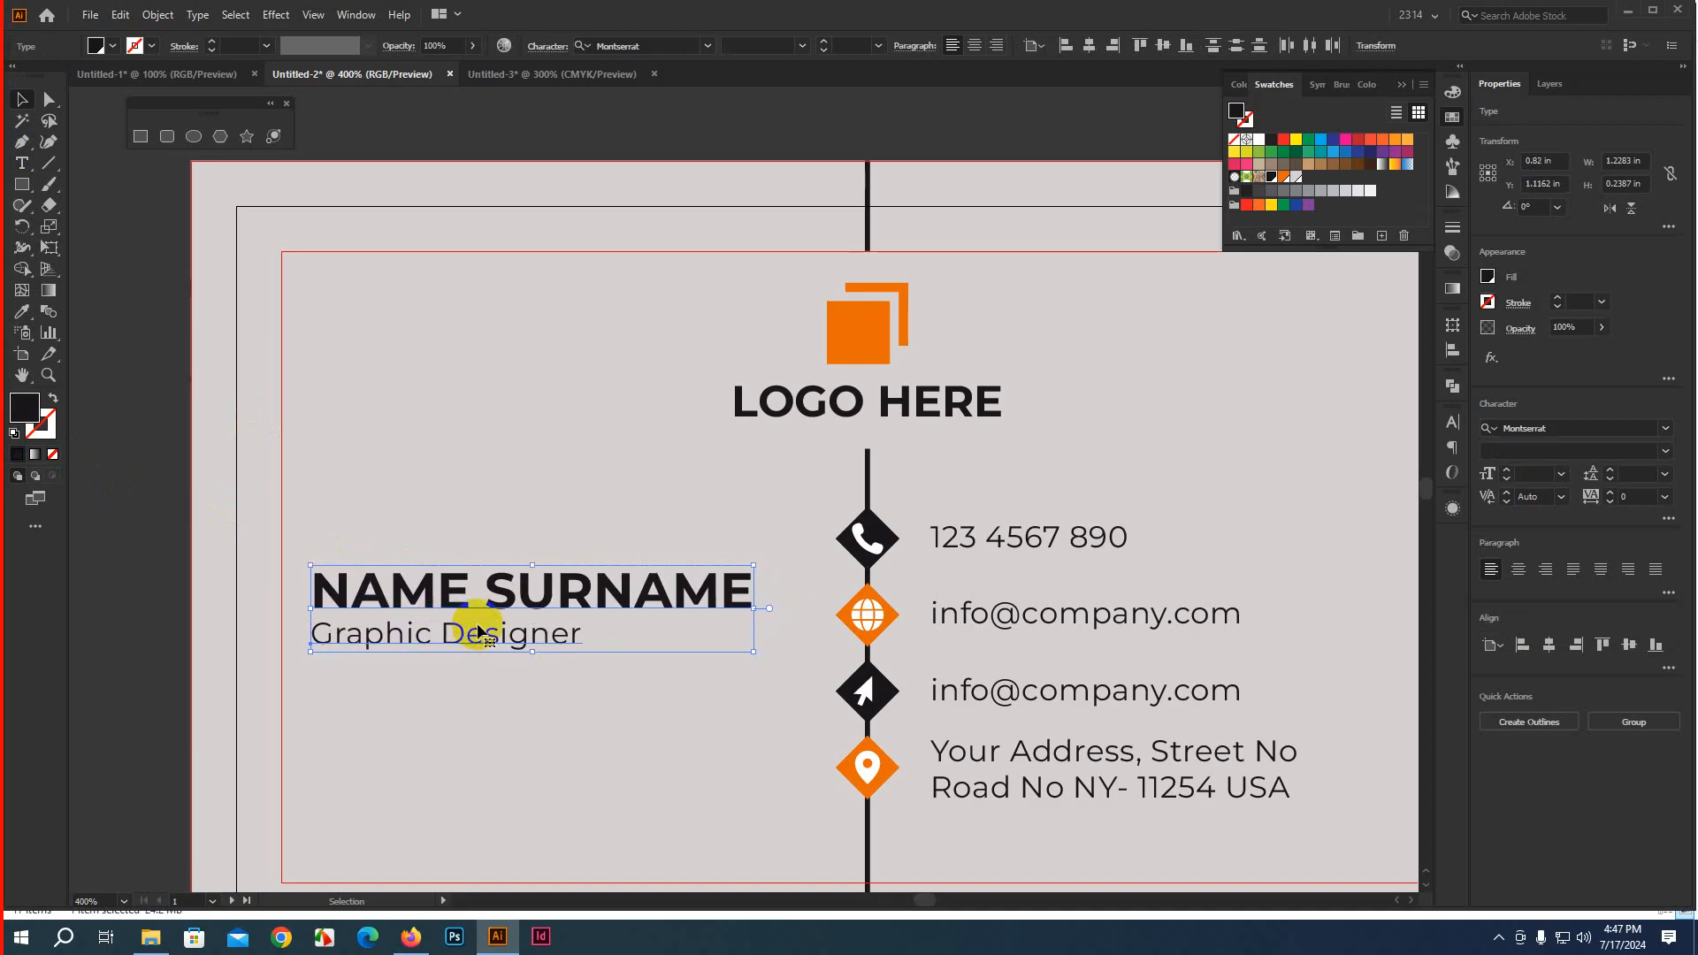
Group the name and job title lines and centre the group vertically on the artboard
key("ctrl+g")
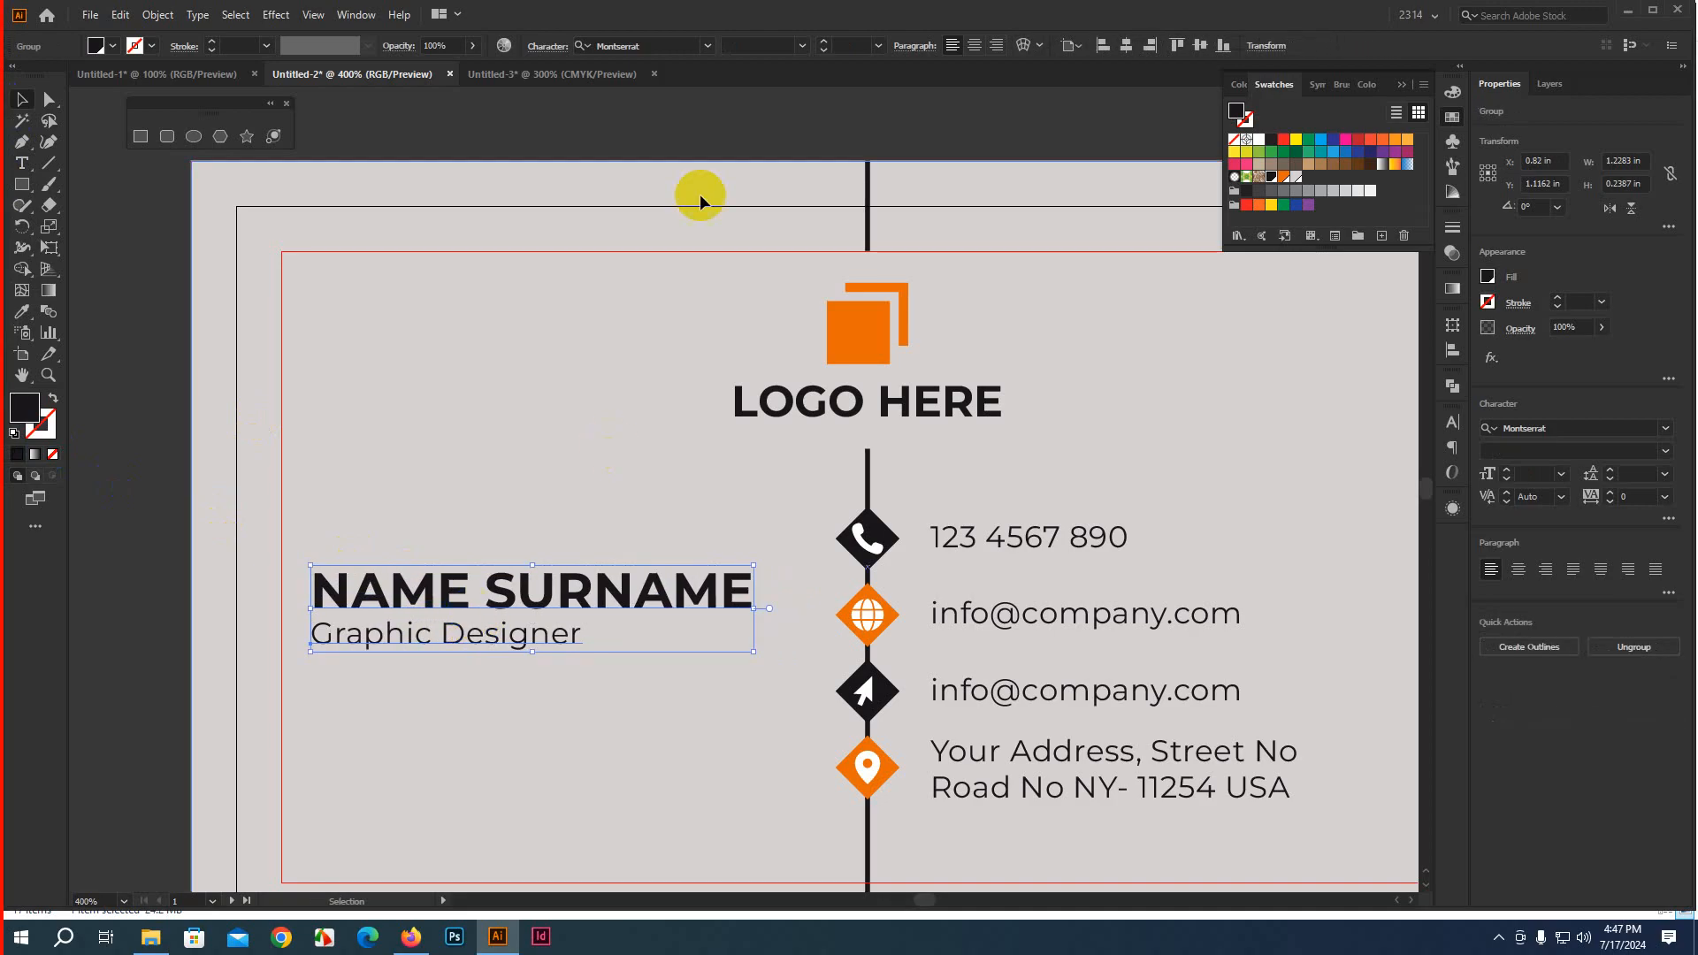
left_click(1199, 51)
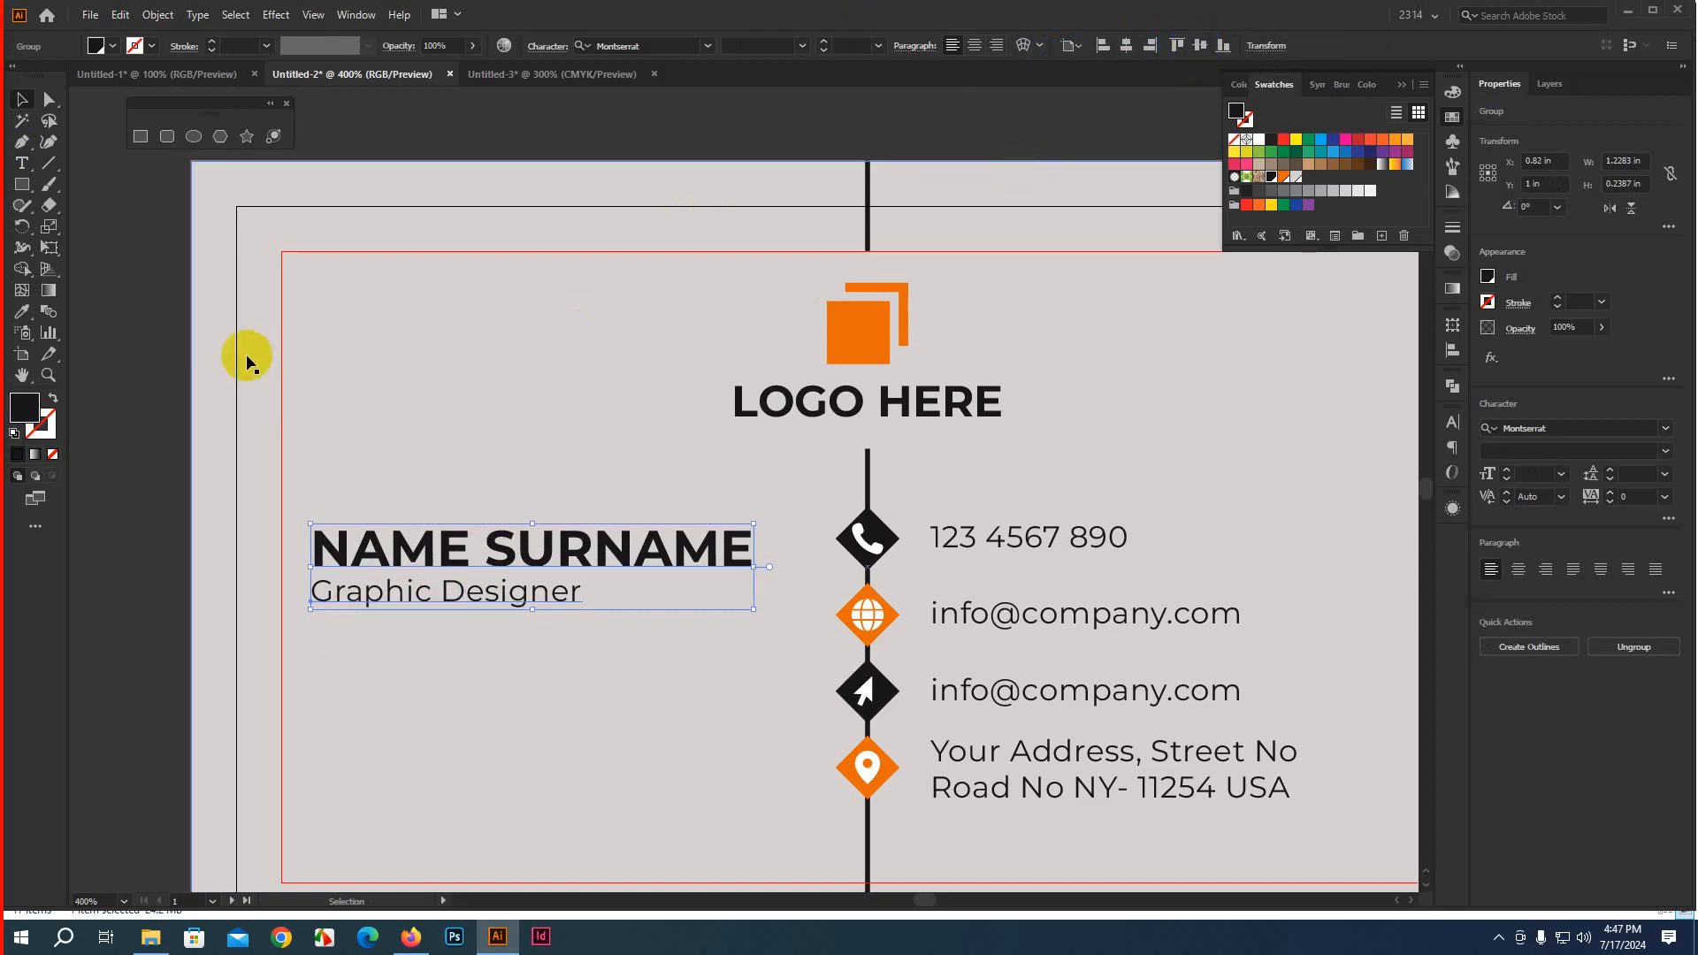
left_click(137, 354)
Place a copy of the spare orange logo mark on the card's lower-left corner and bring it to the front
scroll(138, 359, "down", 1)
scroll(139, 361, "down", 1)
left_click_drag(491, 815, 784, 842)
scroll(631, 727, "down", 1)
scroll(716, 663, "down", 1)
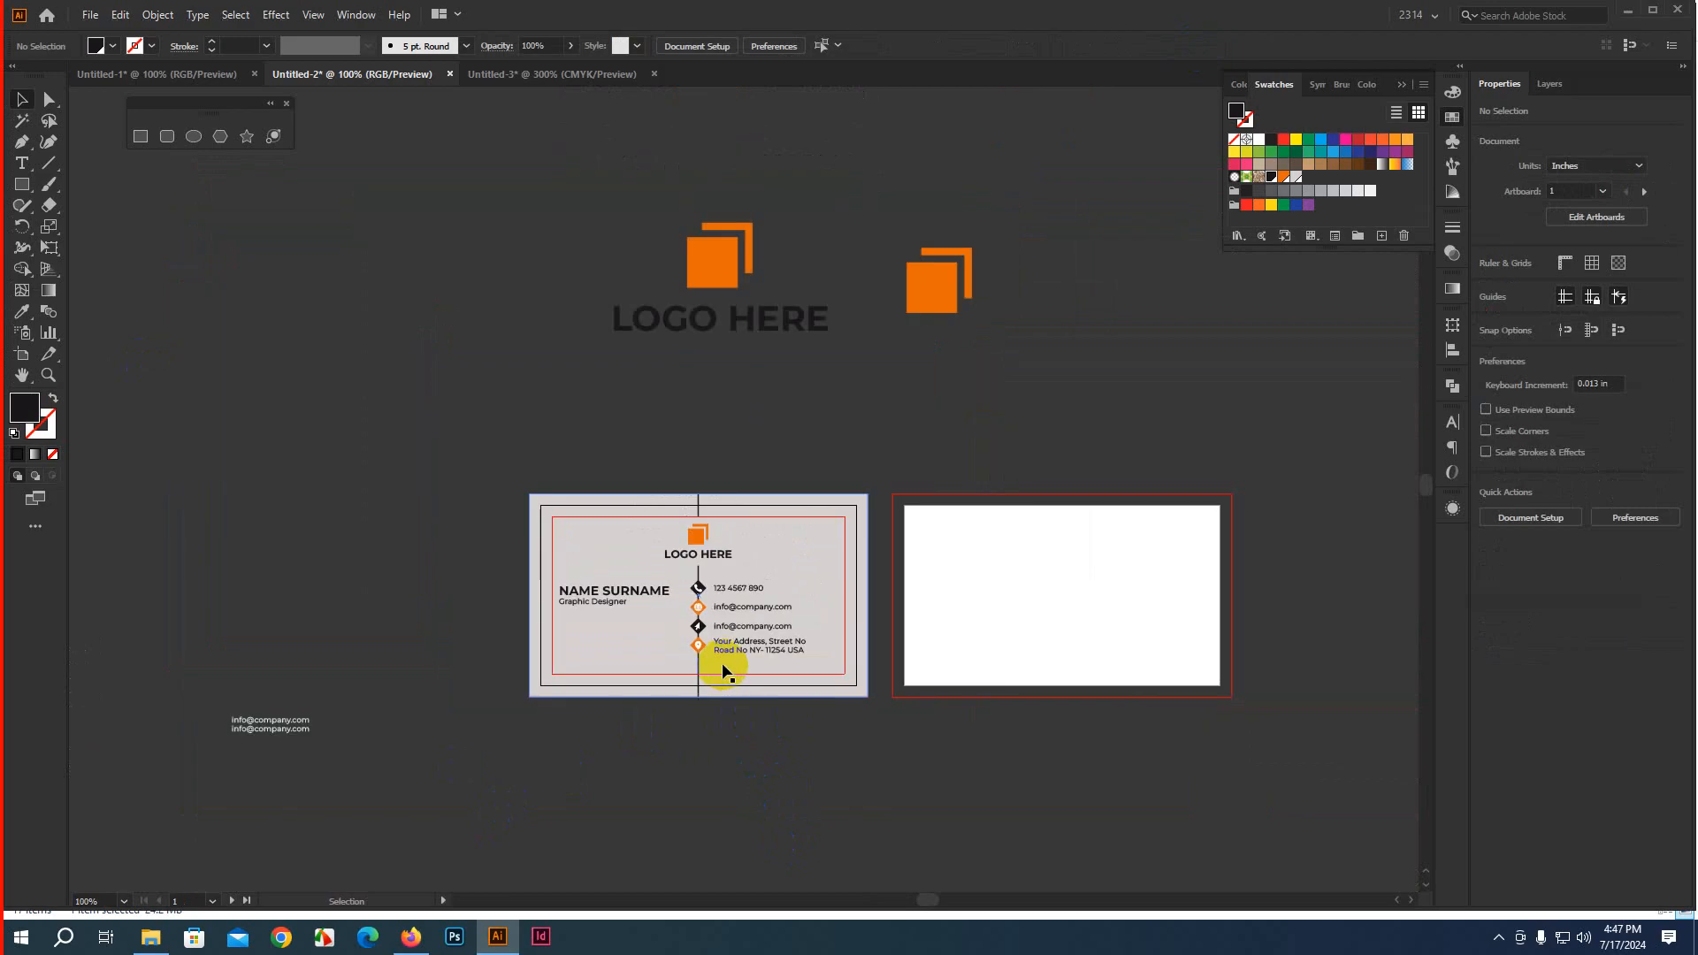
left_click(939, 260)
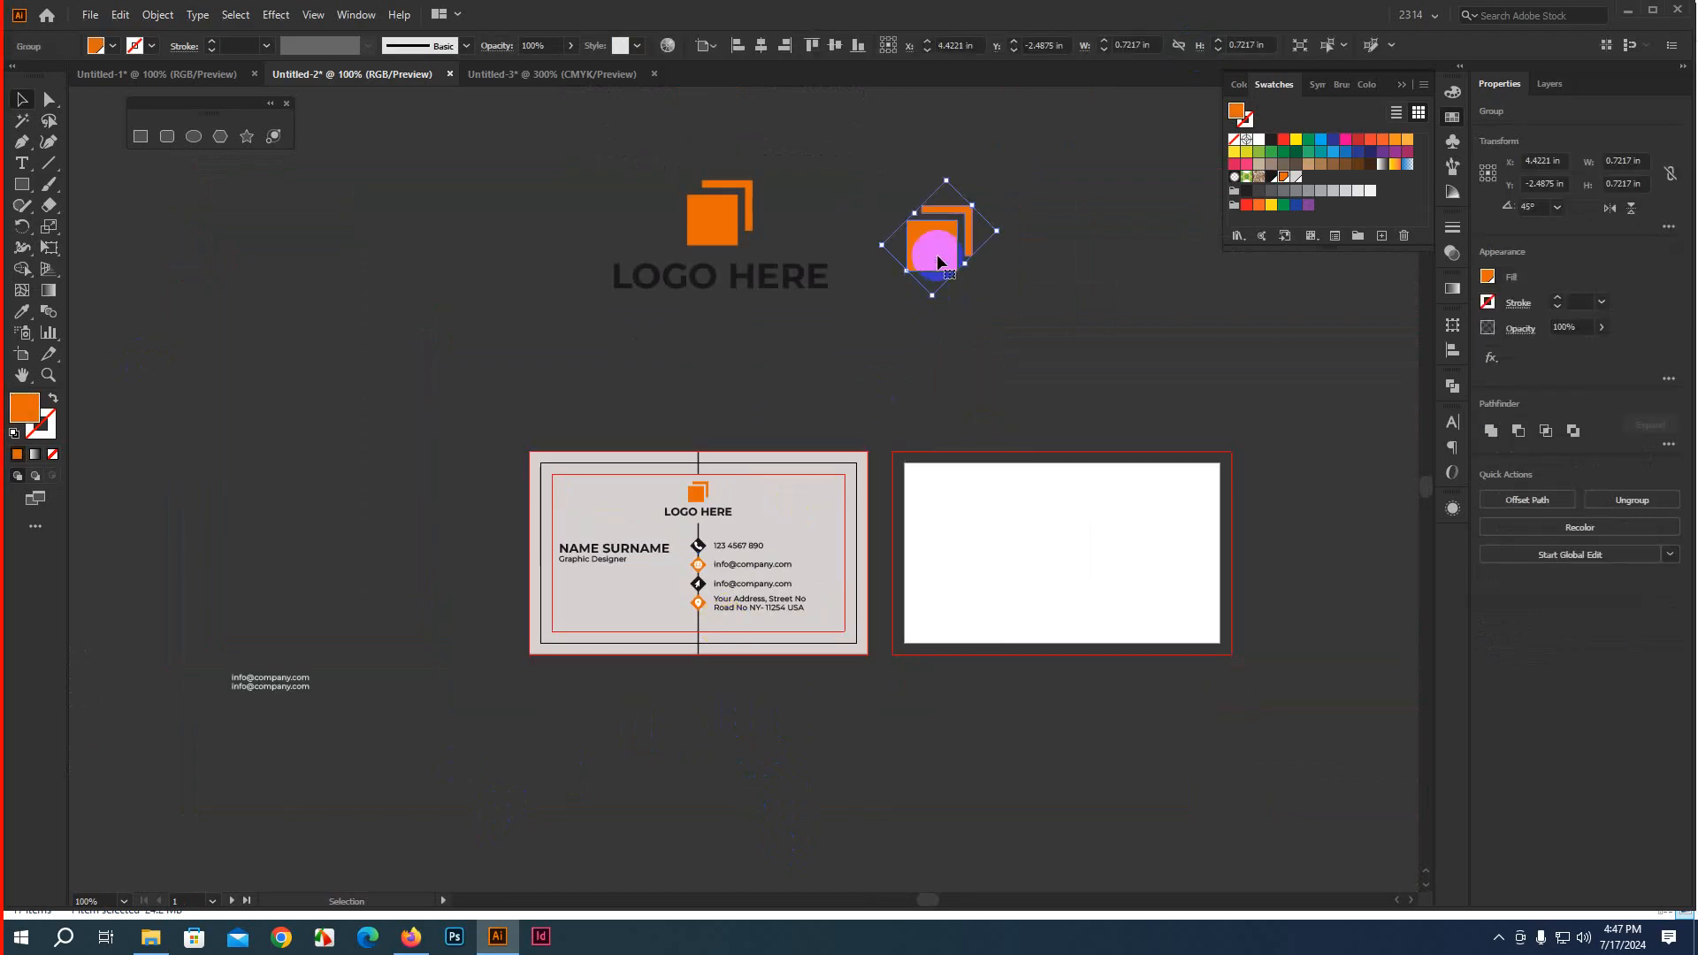
left_click_drag(939, 260, 530, 688)
scroll(530, 689, "up", 1)
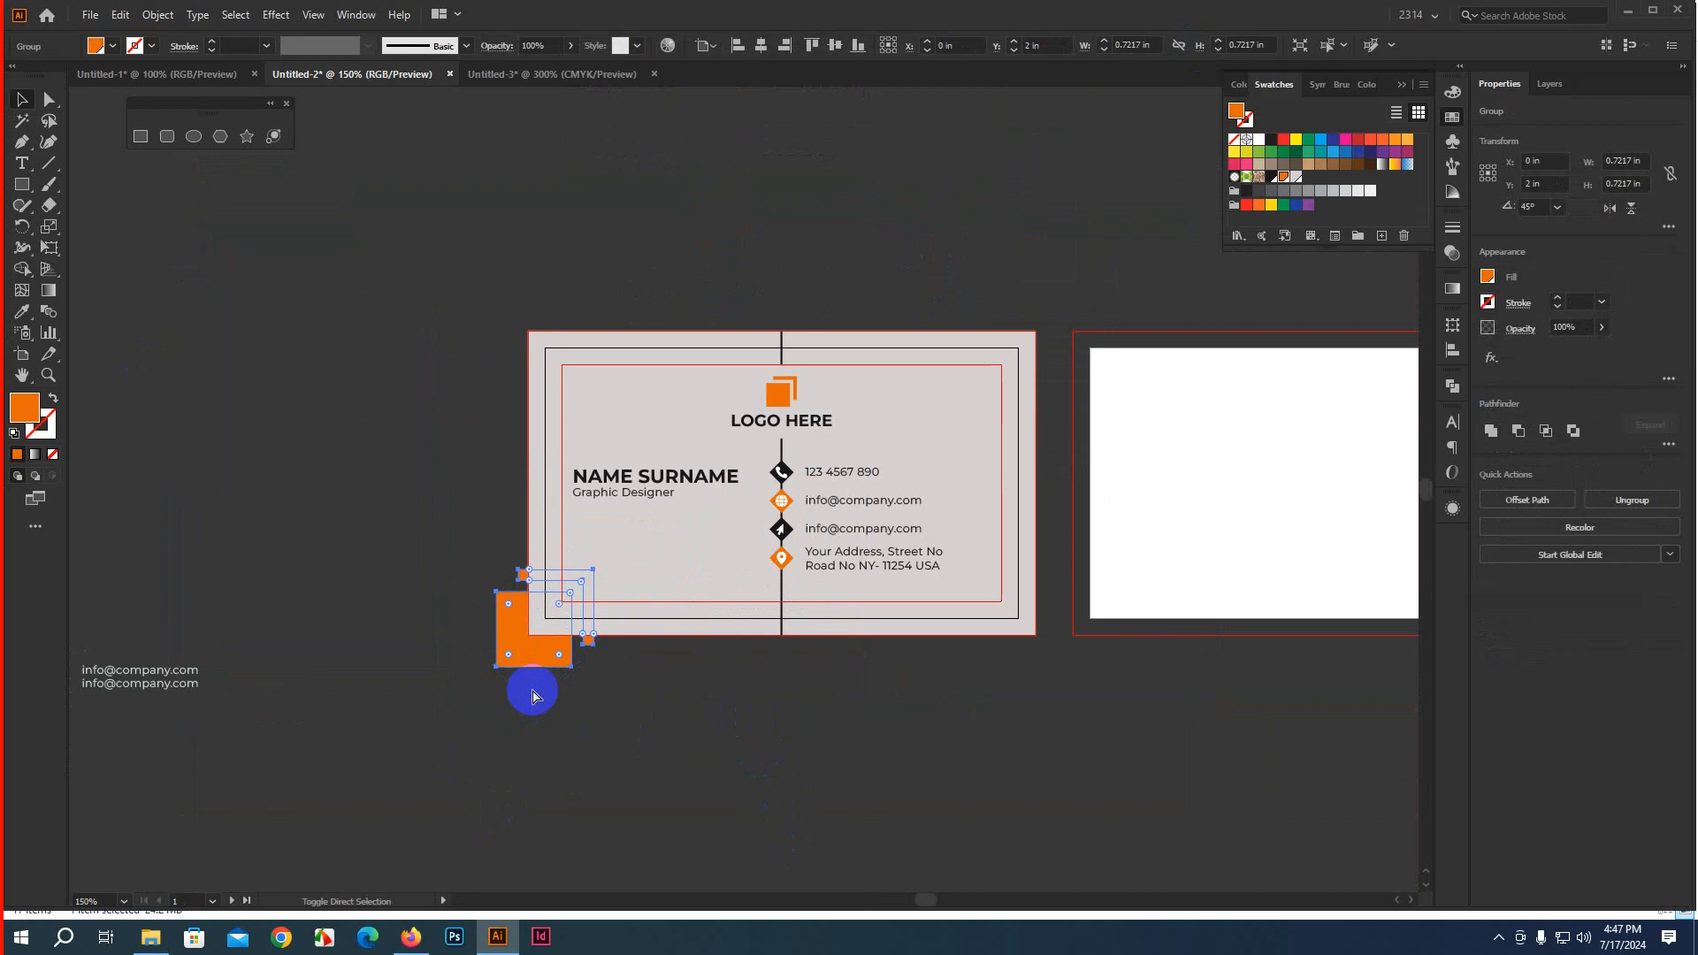
key("ctrl+shift+bracketright")
scroll(519, 694, "up", 2)
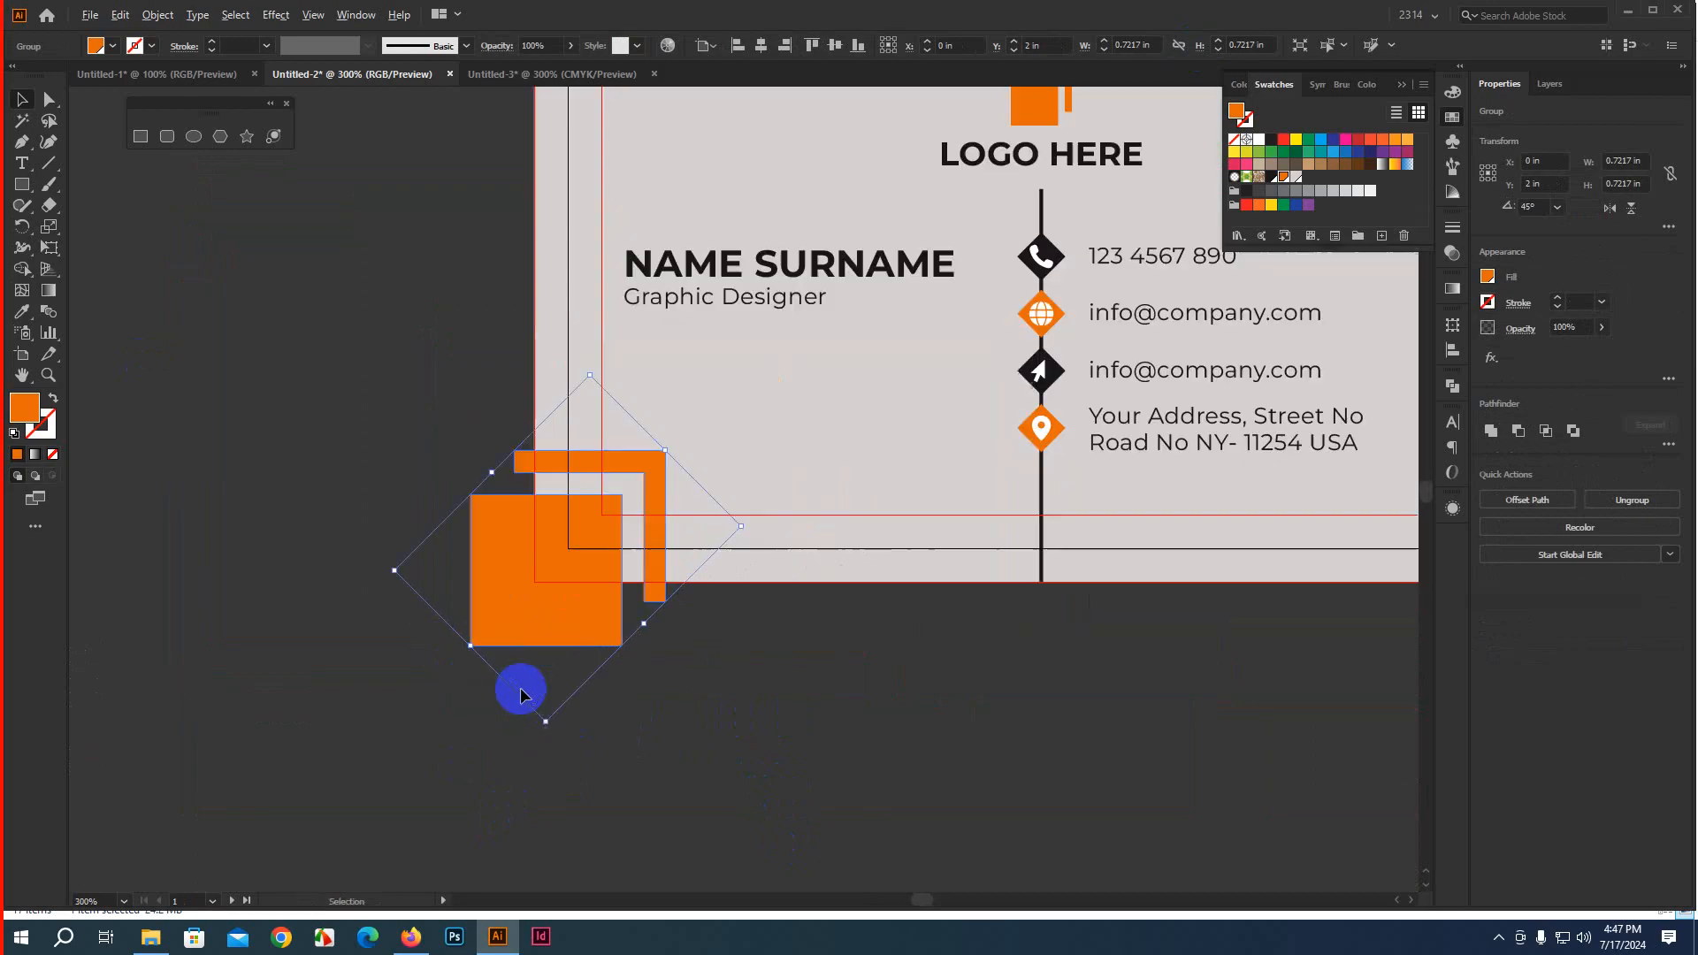
Enlarge the lower-left orange mark proportionally to about 0.89 in and reposition it at about X 0.07 in, Y 1.96 in
left_click_drag(576, 594, 619, 584)
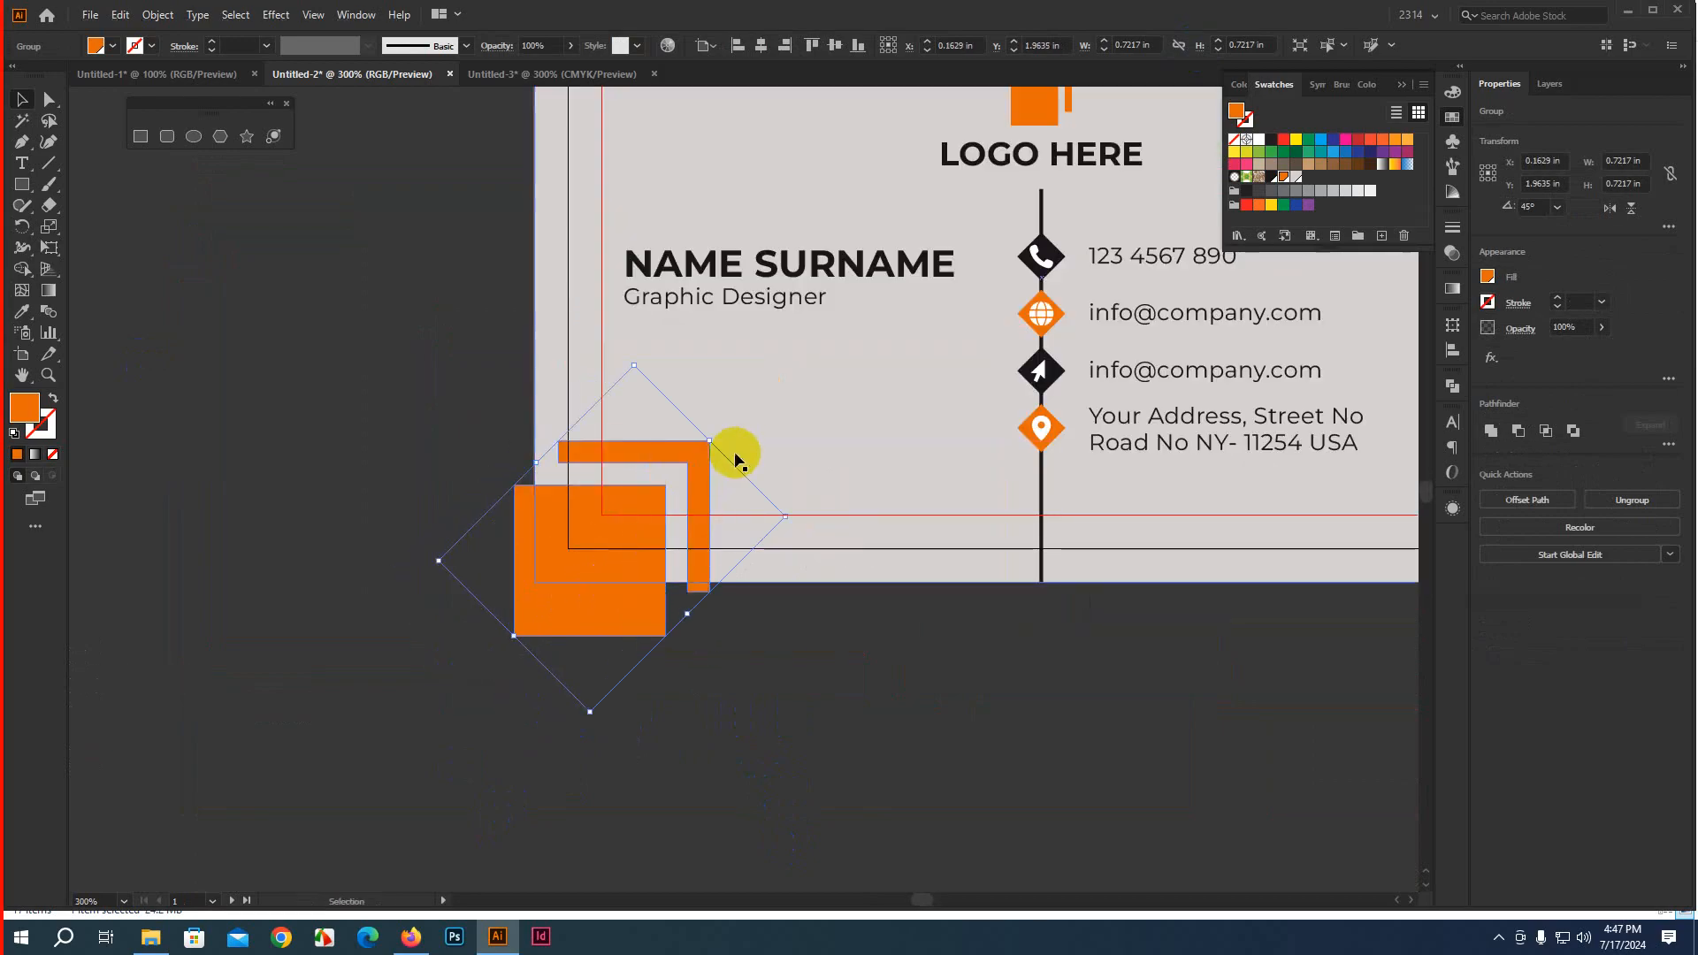
left_click_drag(788, 516, 824, 512)
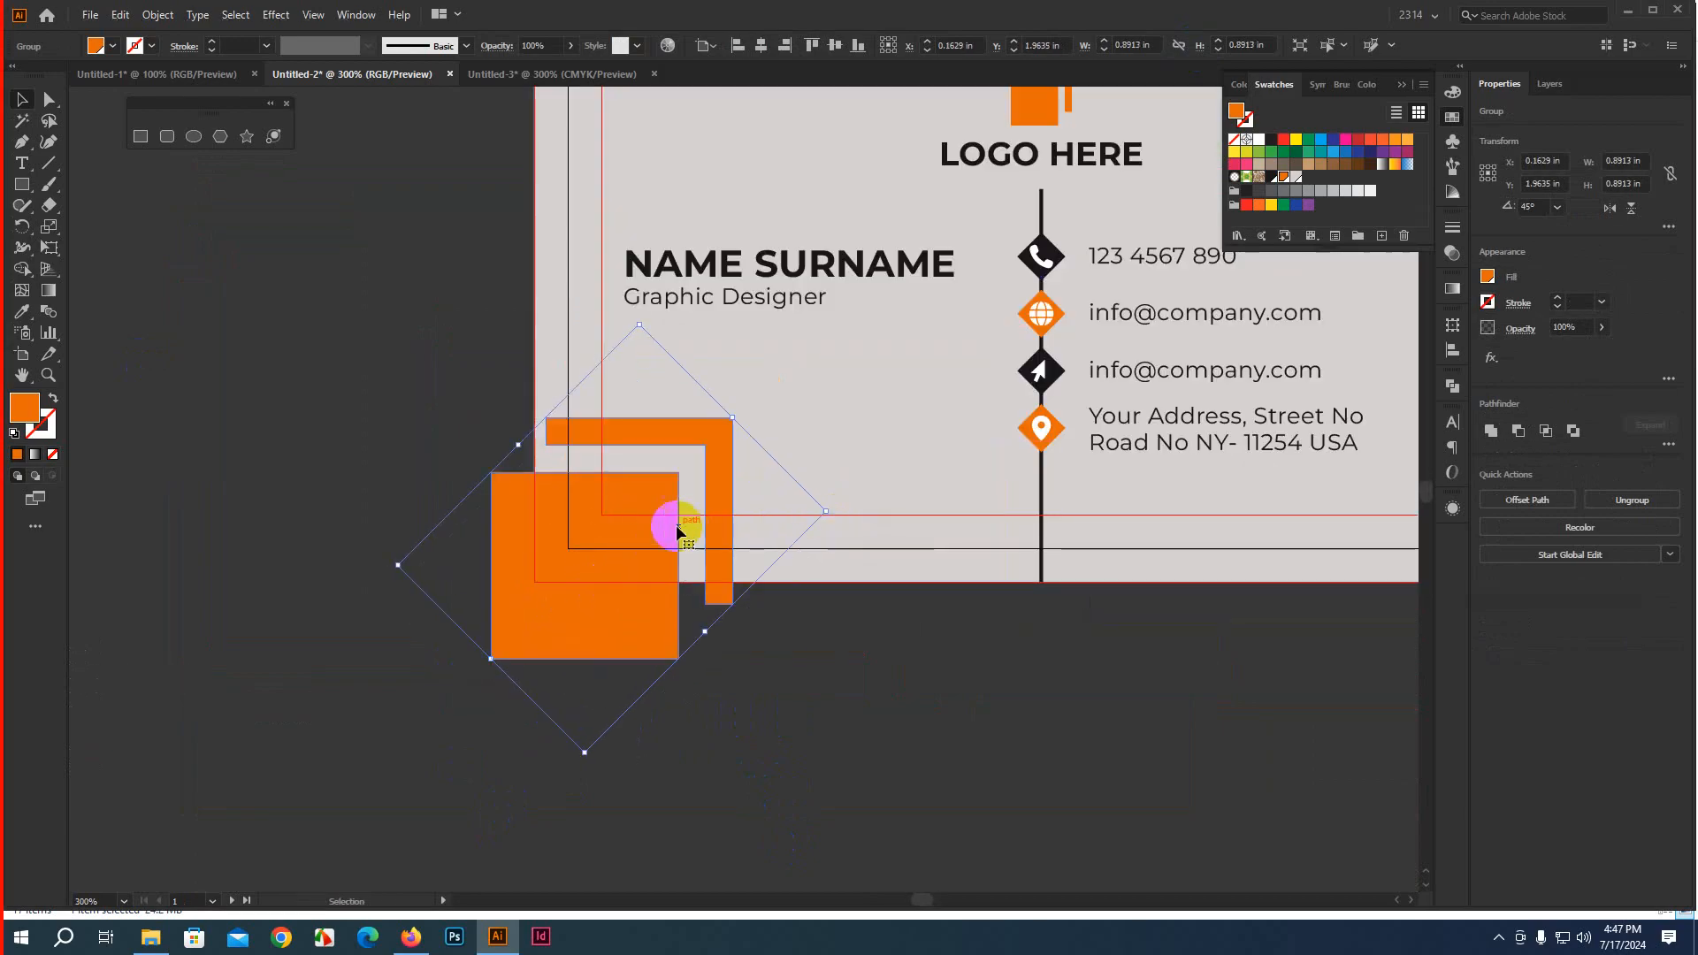
left_click_drag(643, 543, 623, 560)
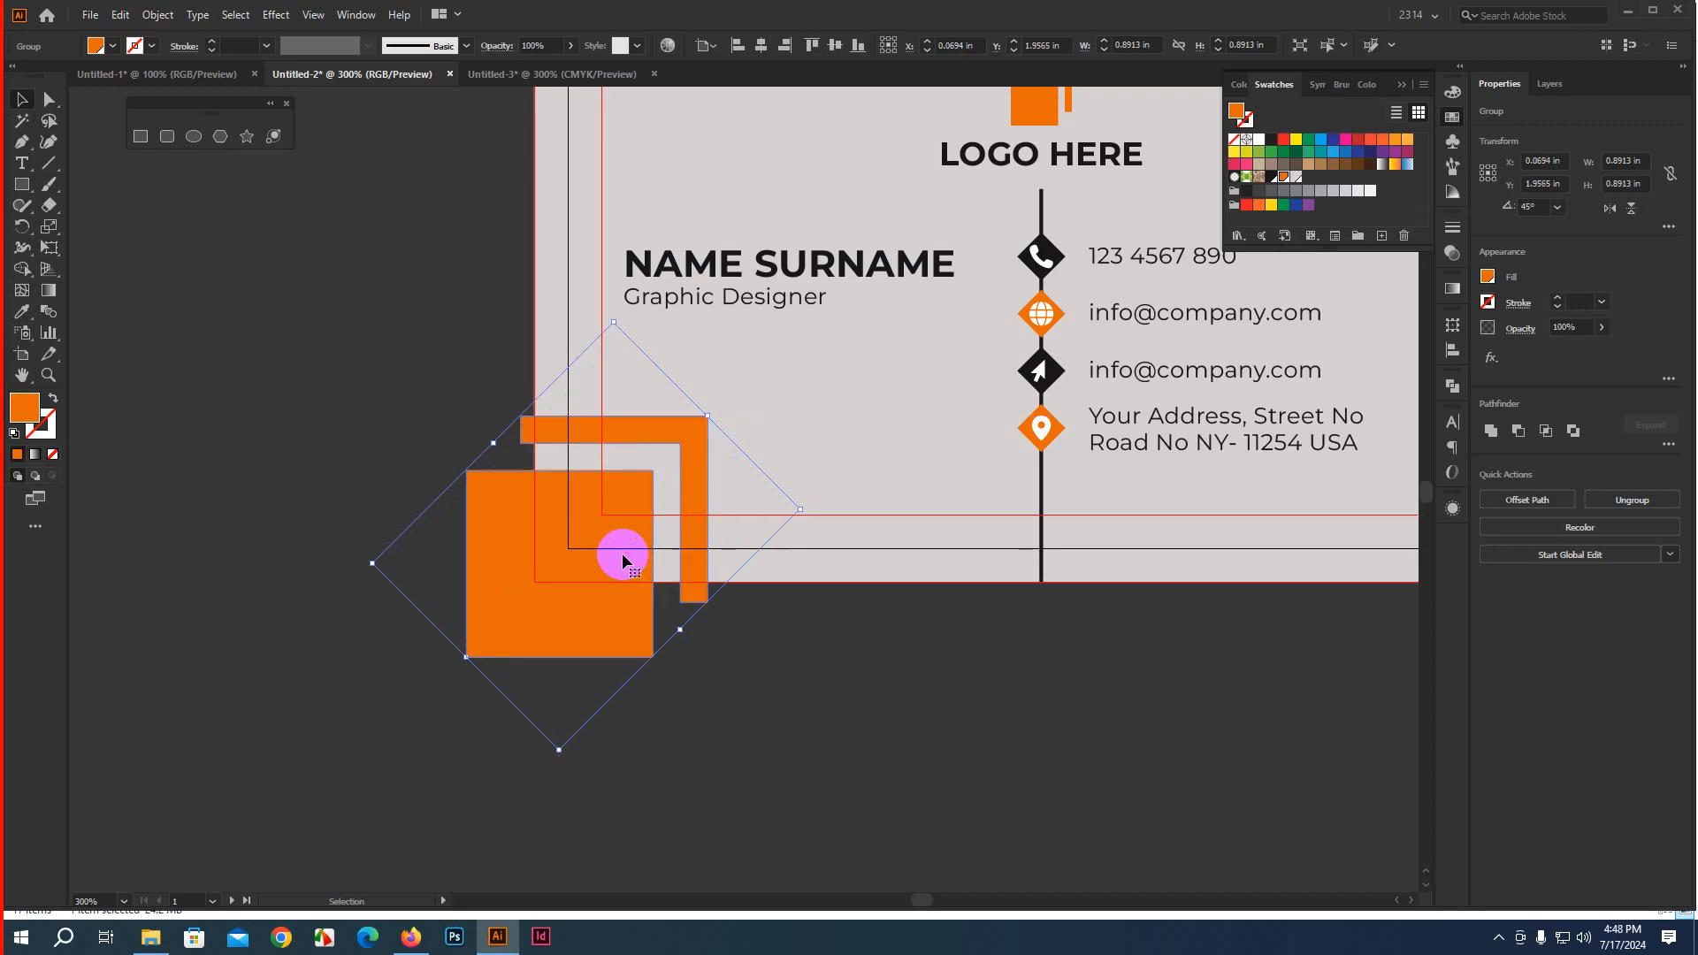
Copy the enlarged orange mark onto the card's upper-right bleed corner at X 3.625 in, Y -0.125 in
scroll(802, 704, "down", 3)
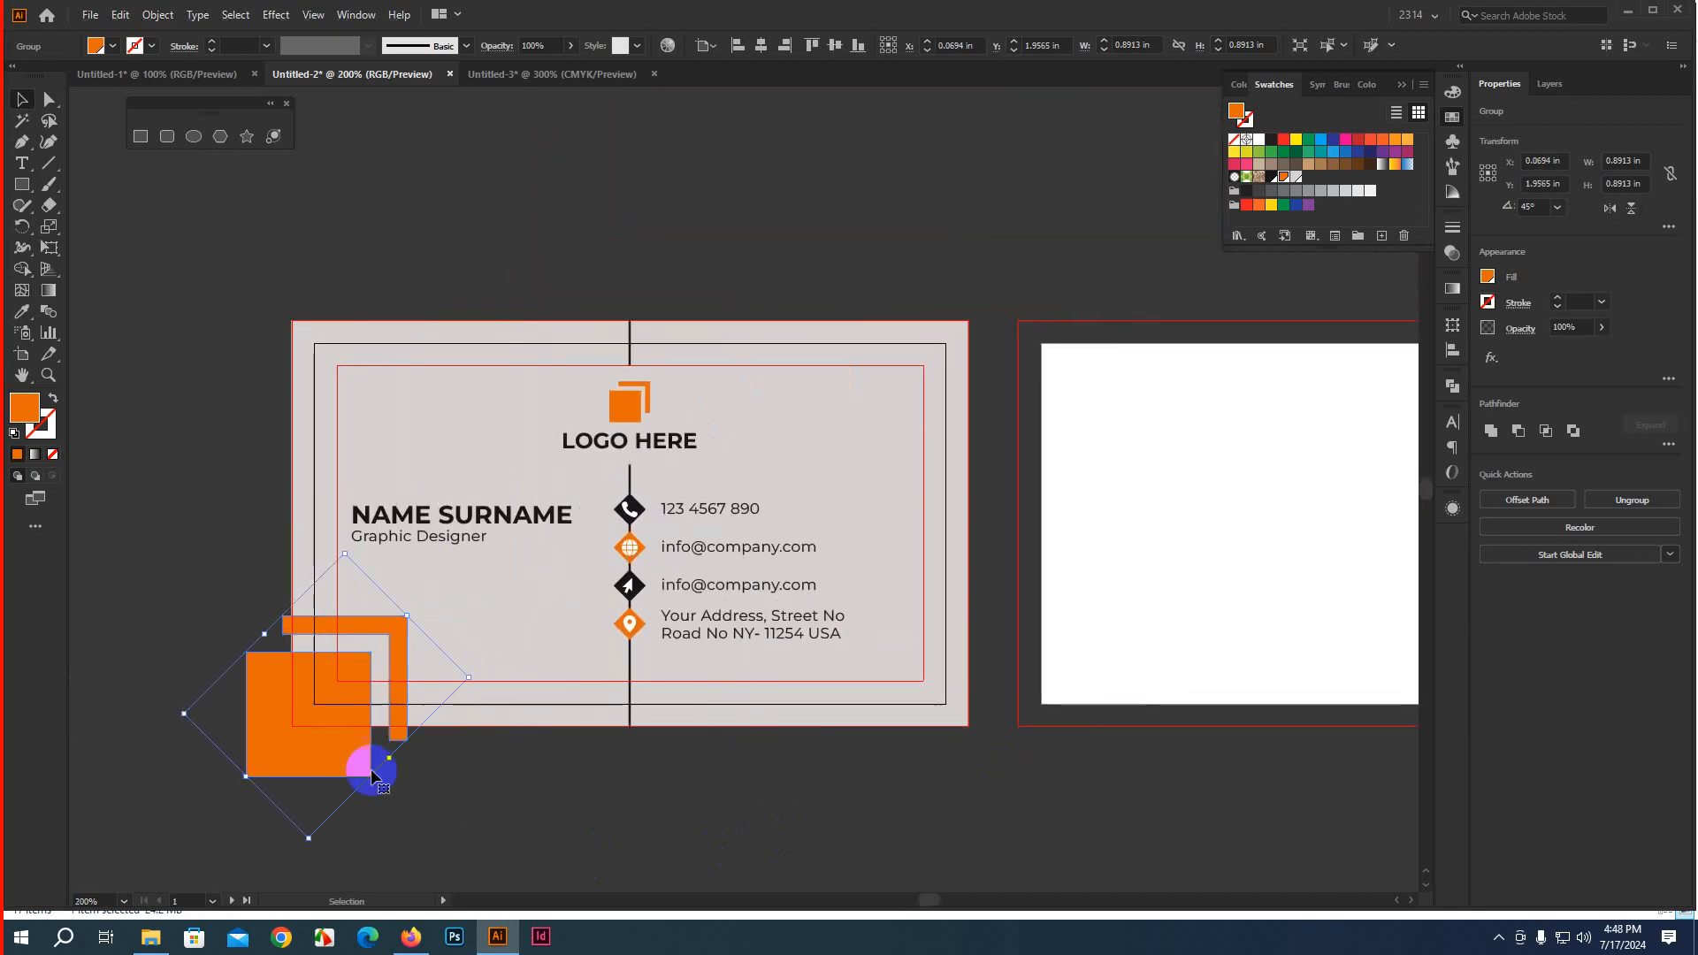
left_click_drag(371, 777, 978, 363)
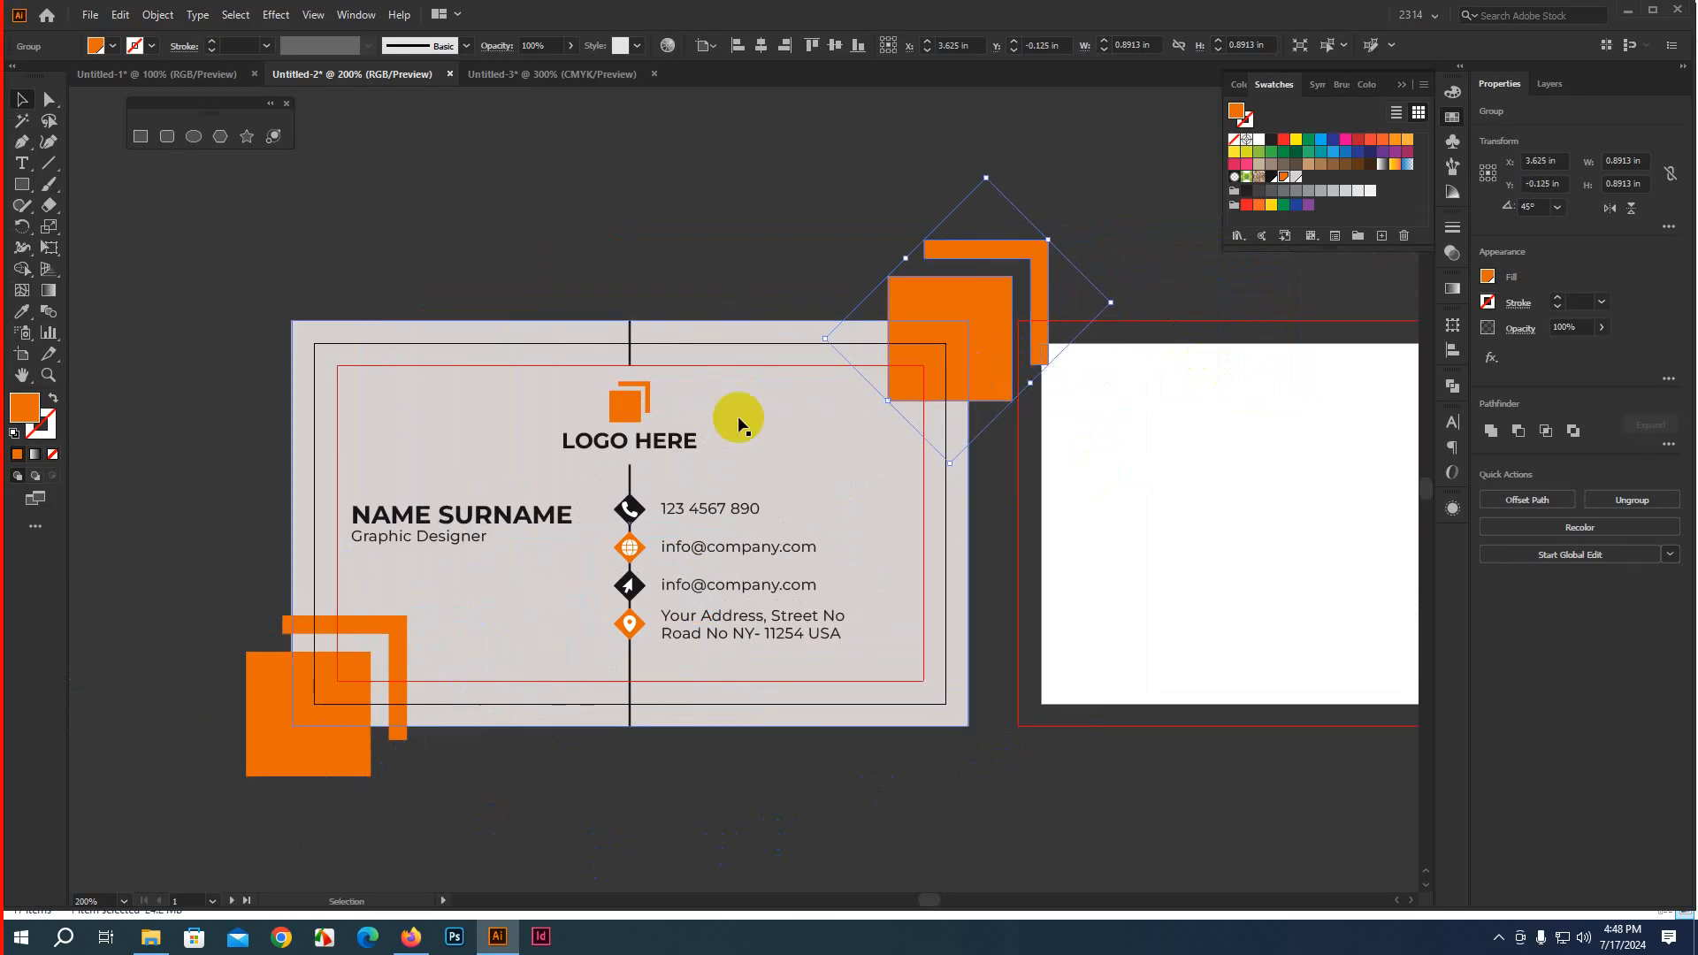
left_click(1000, 770)
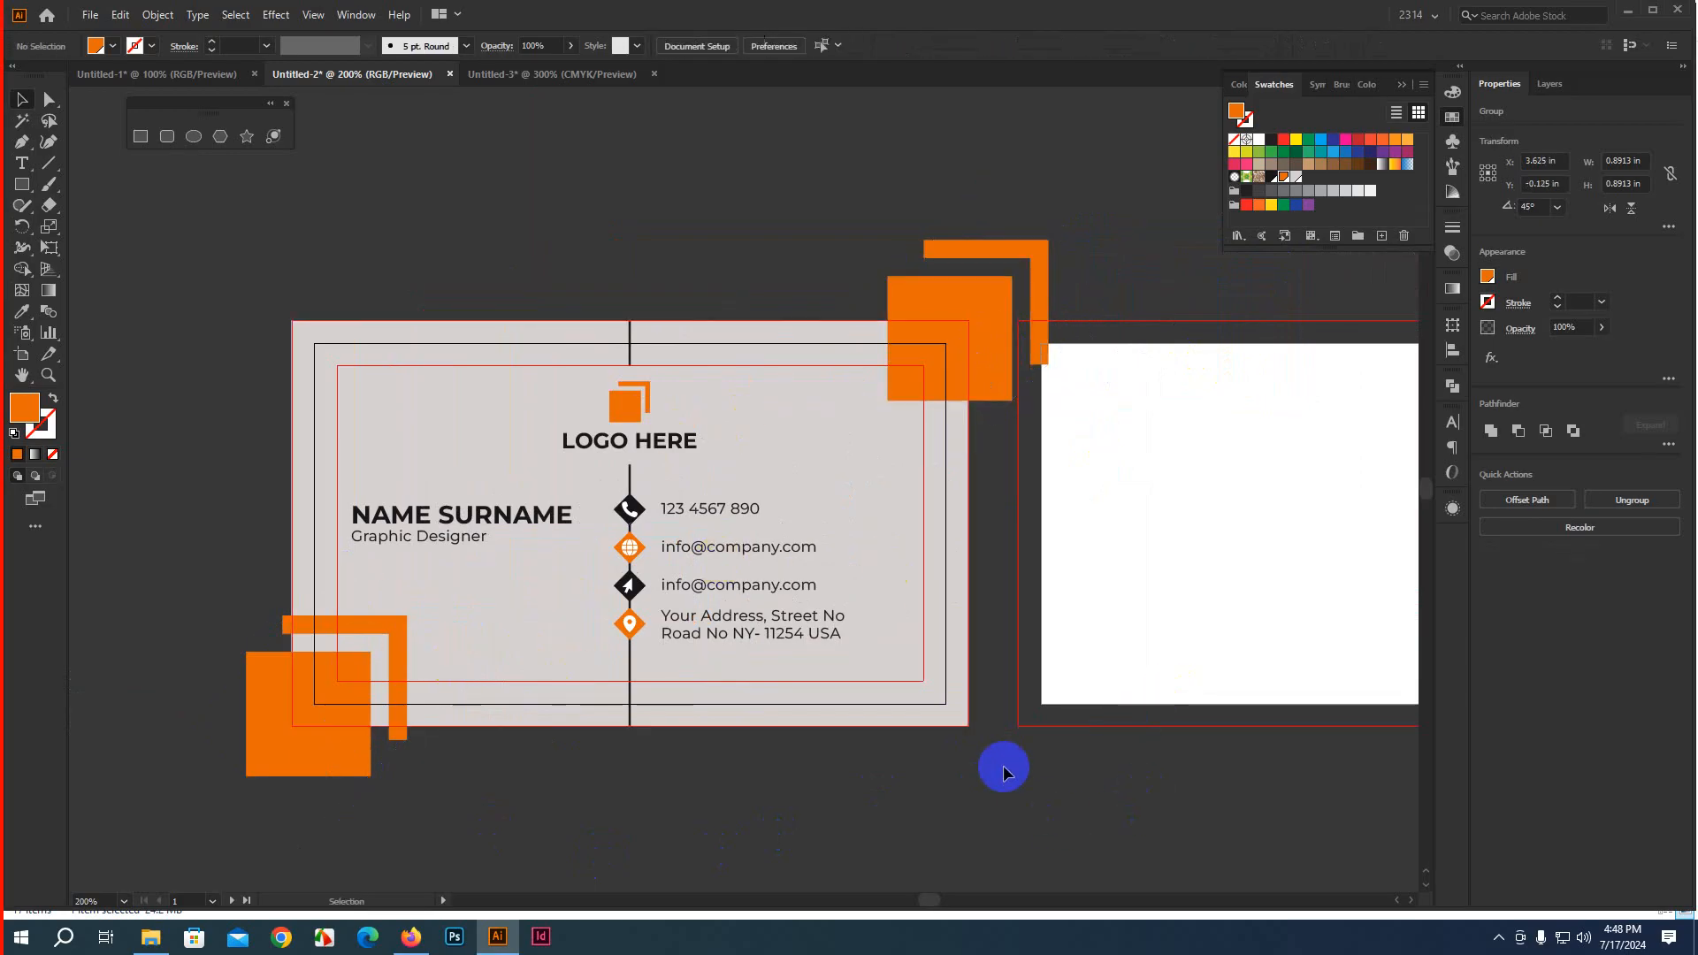
Duplicate the grey card background rectangle in place and bring the copy to the front
left_click(882, 492)
key("a")
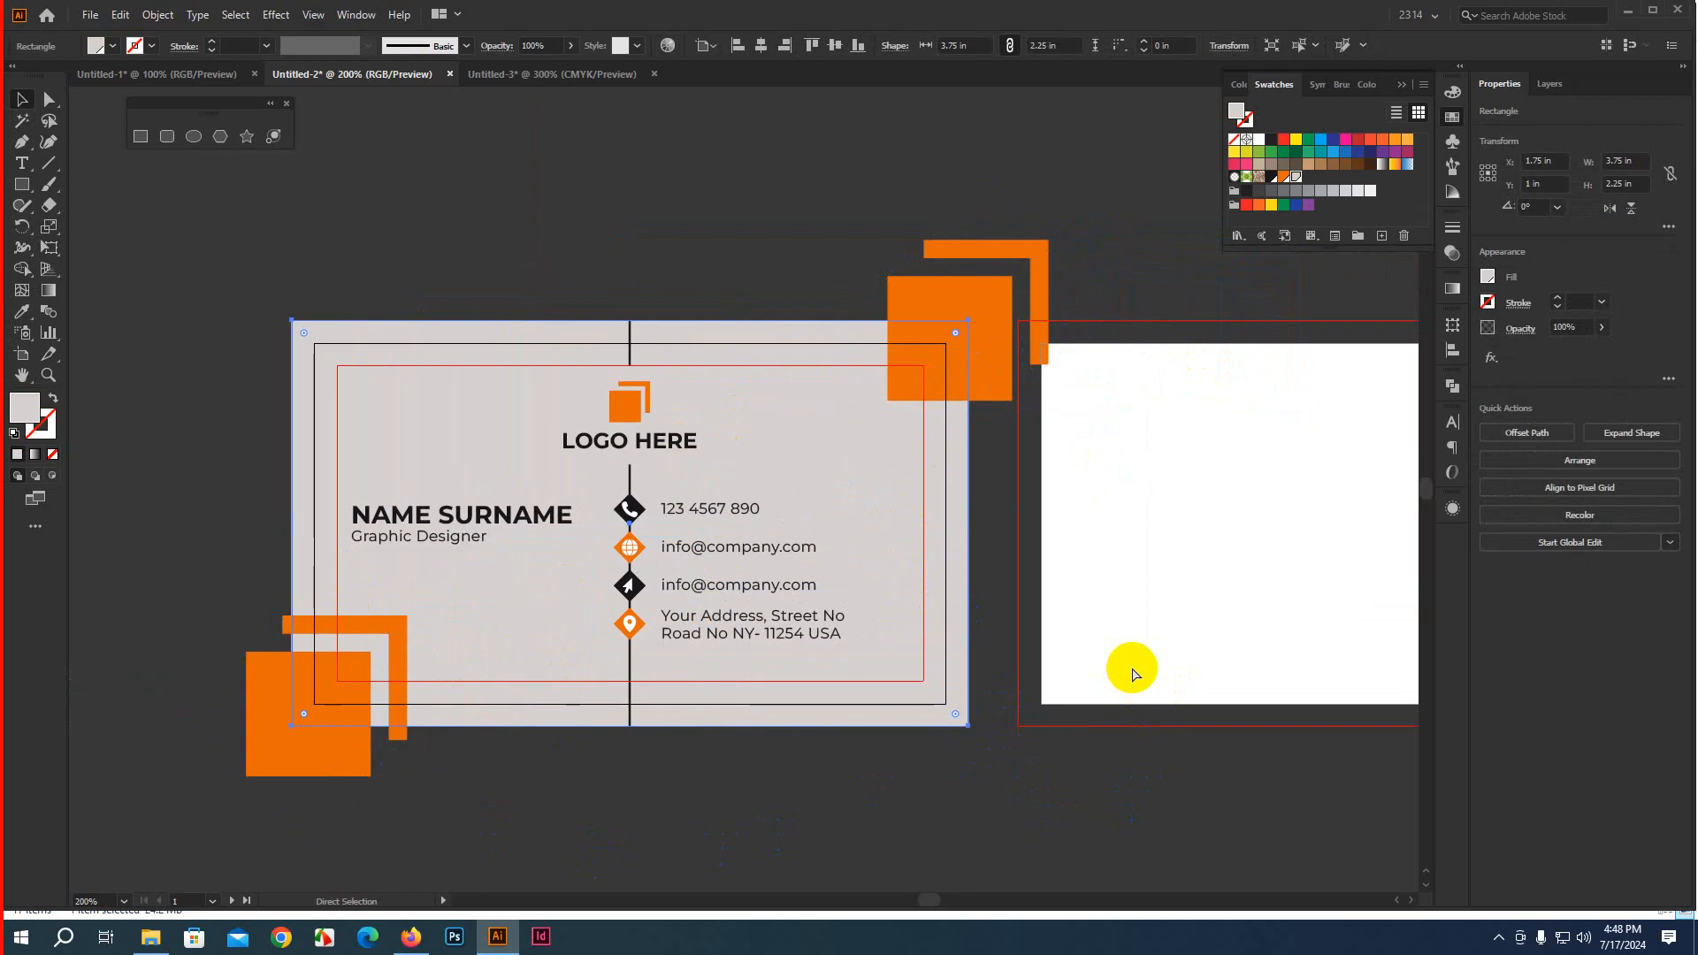
key("v")
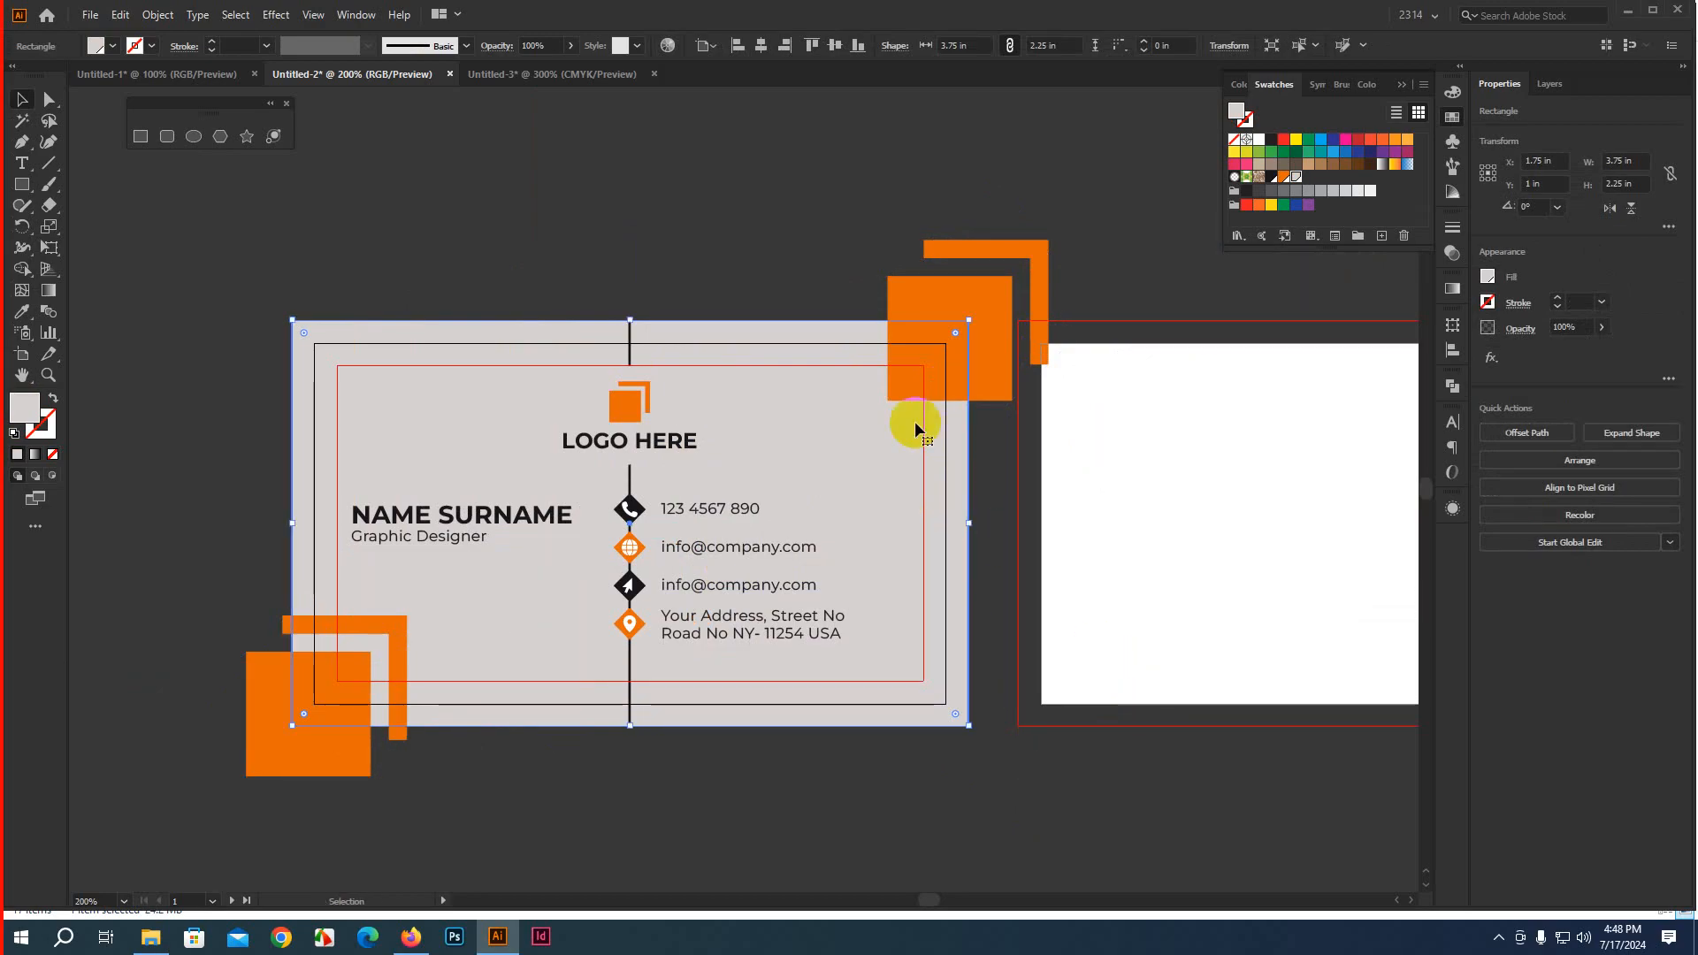
key("ctrl+shift+bracketright")
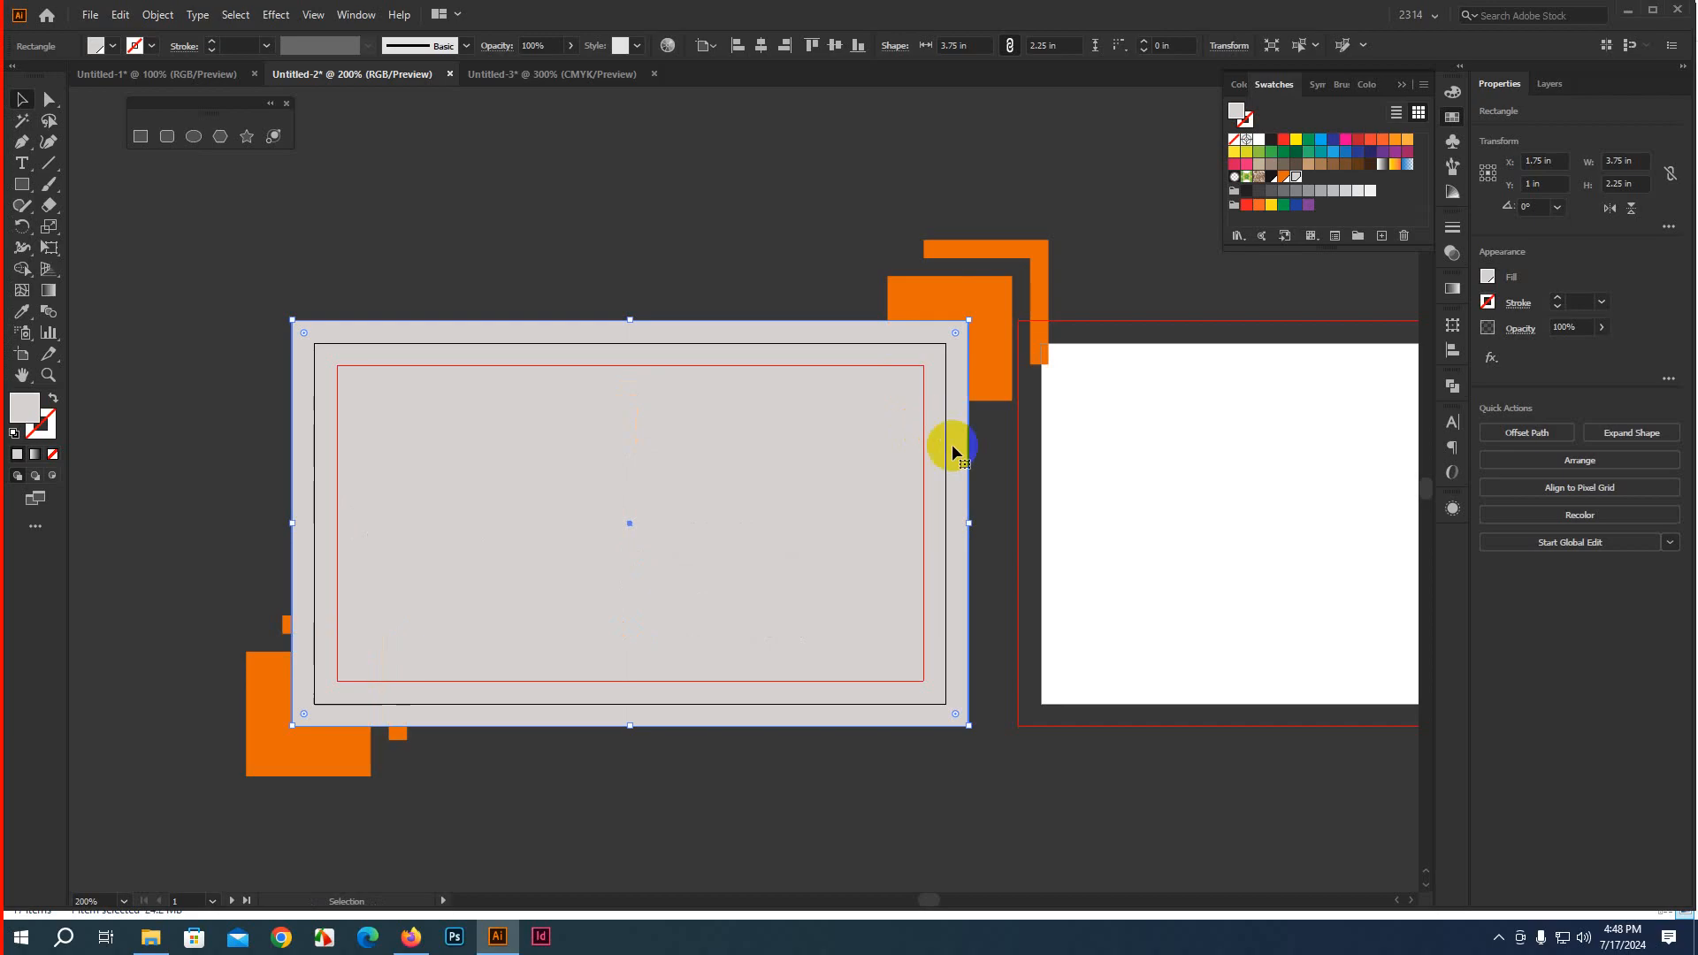
Make a clipping mask from the front rectangle and both orange corner marks to trim them at the card's bleed edge
left_click(252, 688)
left_click(561, 486, "shift")
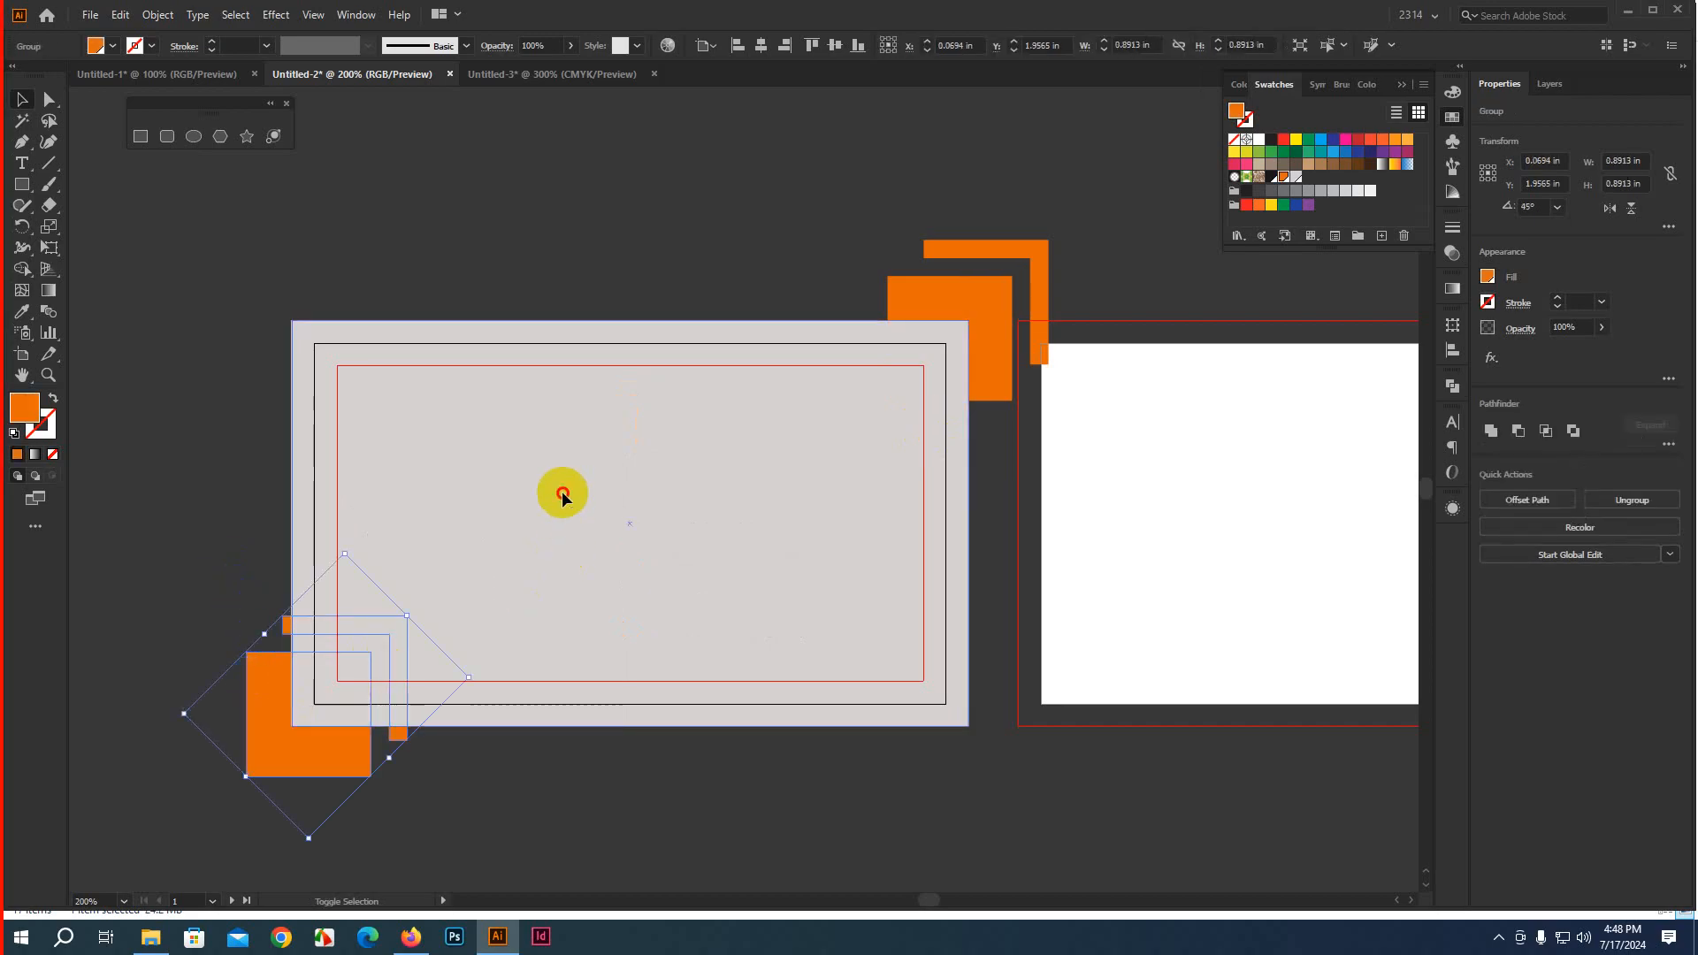
left_click(965, 298, "shift")
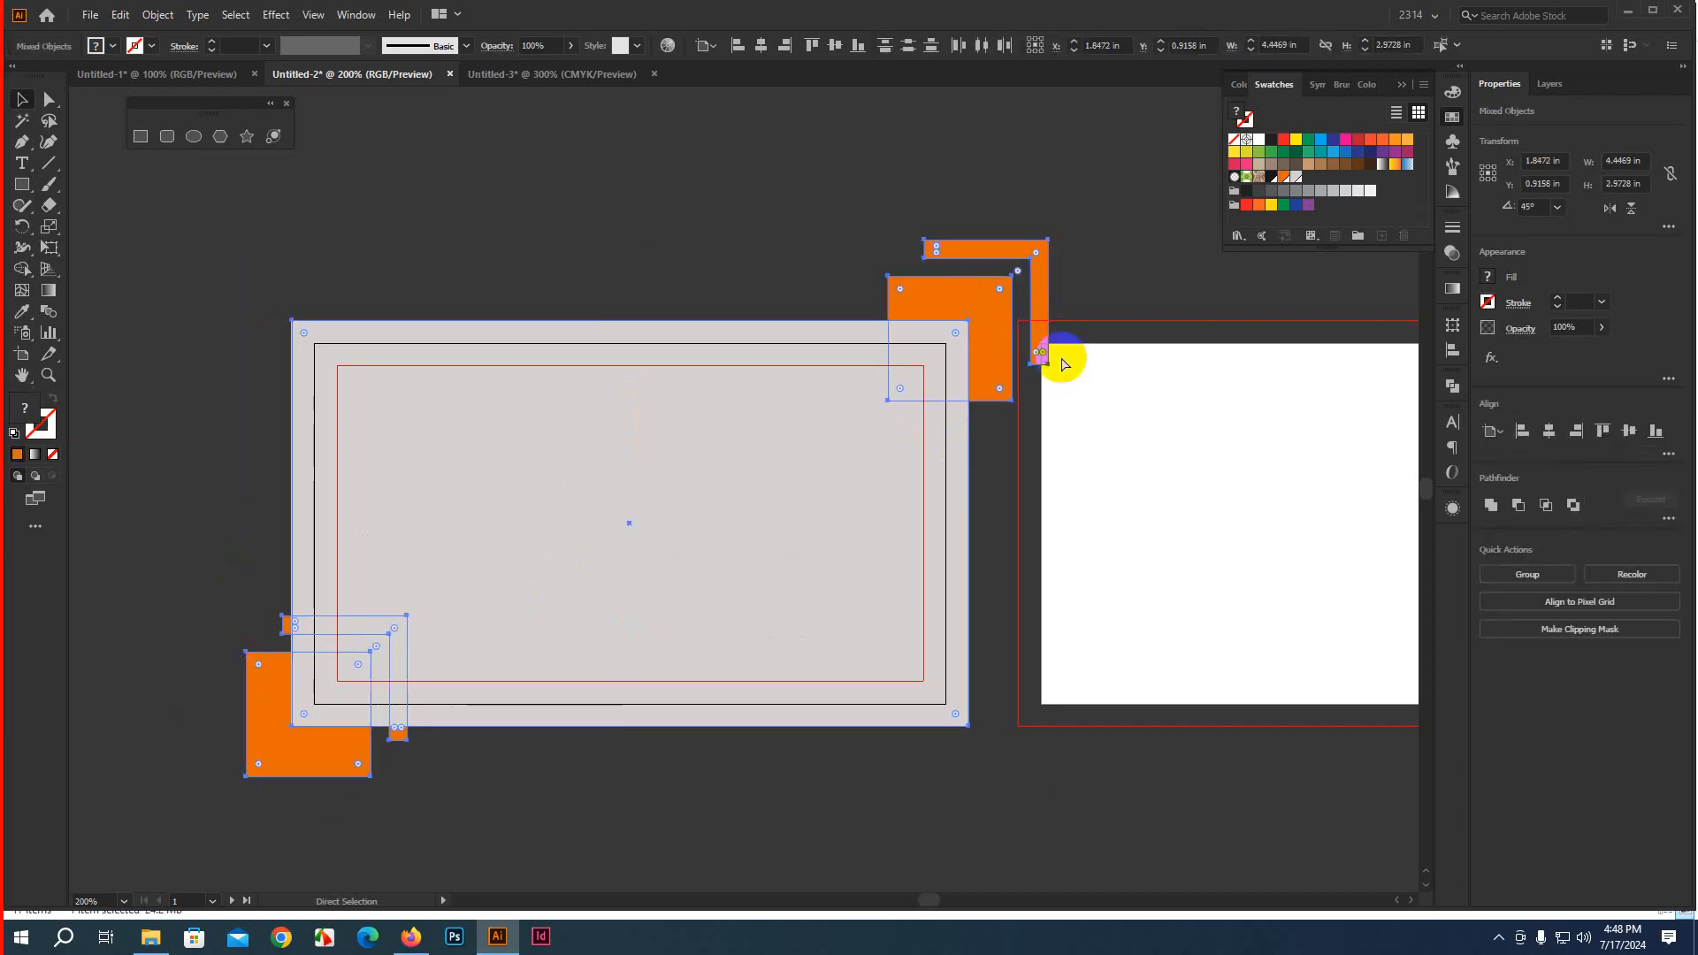
key("ctrl+7")
left_click(678, 129)
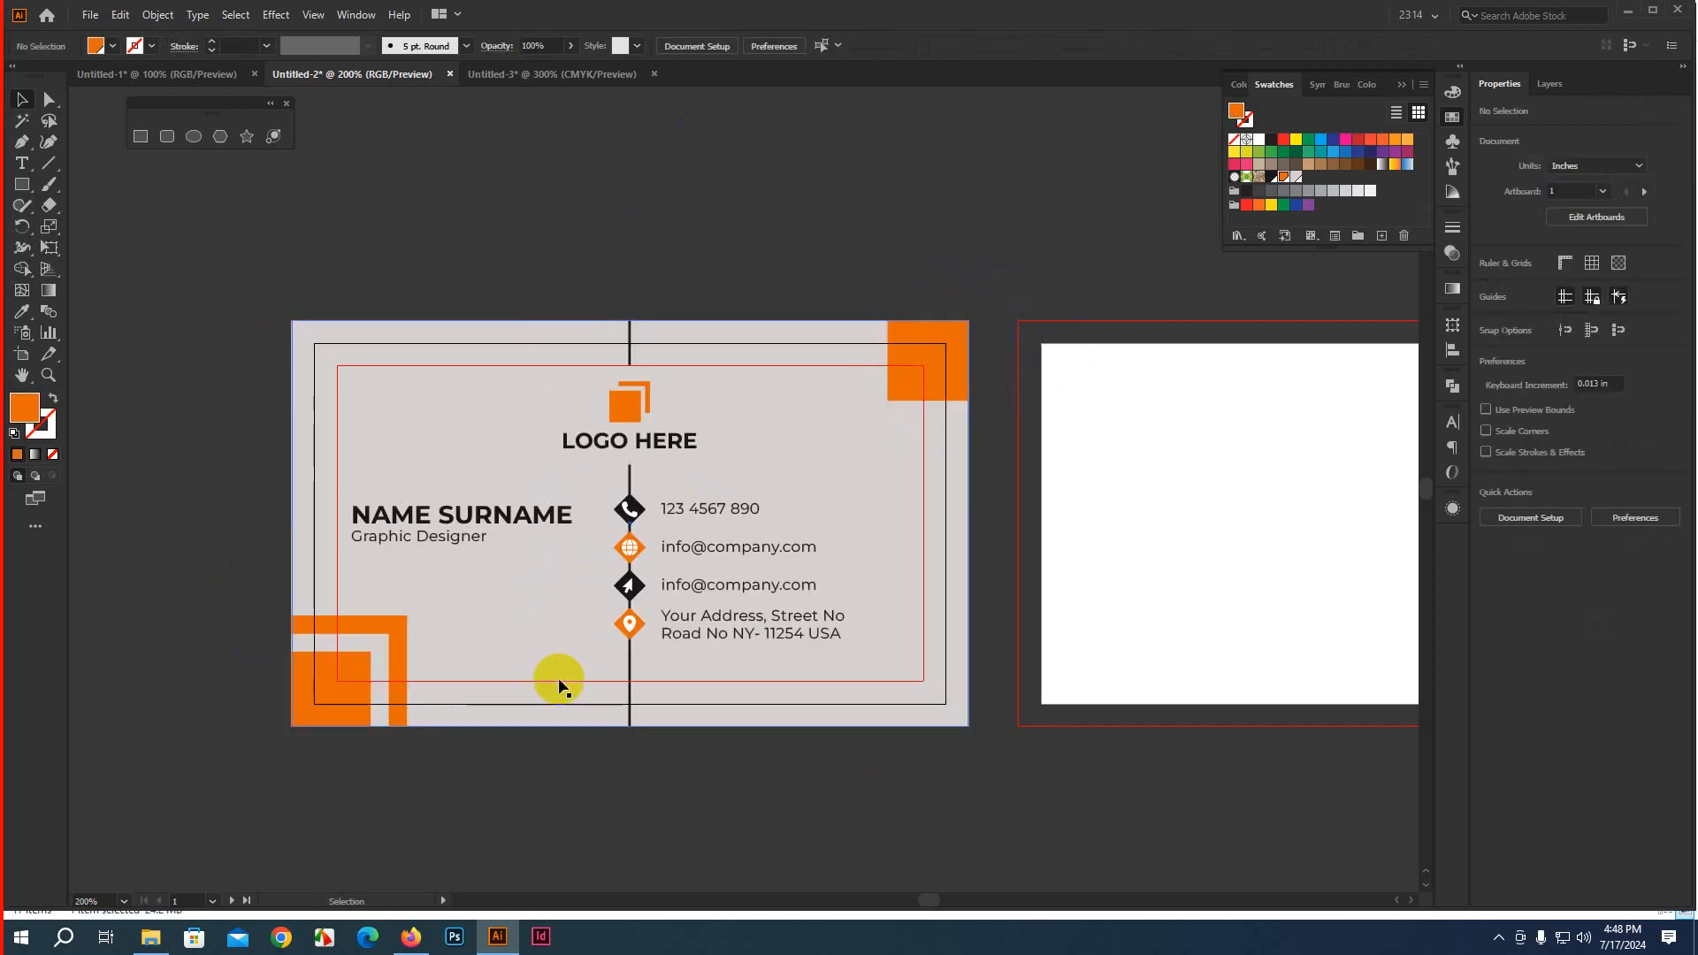
Examine the card front's layout, corner marks and text spacing, along with the blank second artboard and the spare logos
scroll(474, 705, "down", 1)
left_click_drag(746, 796, 656, 796)
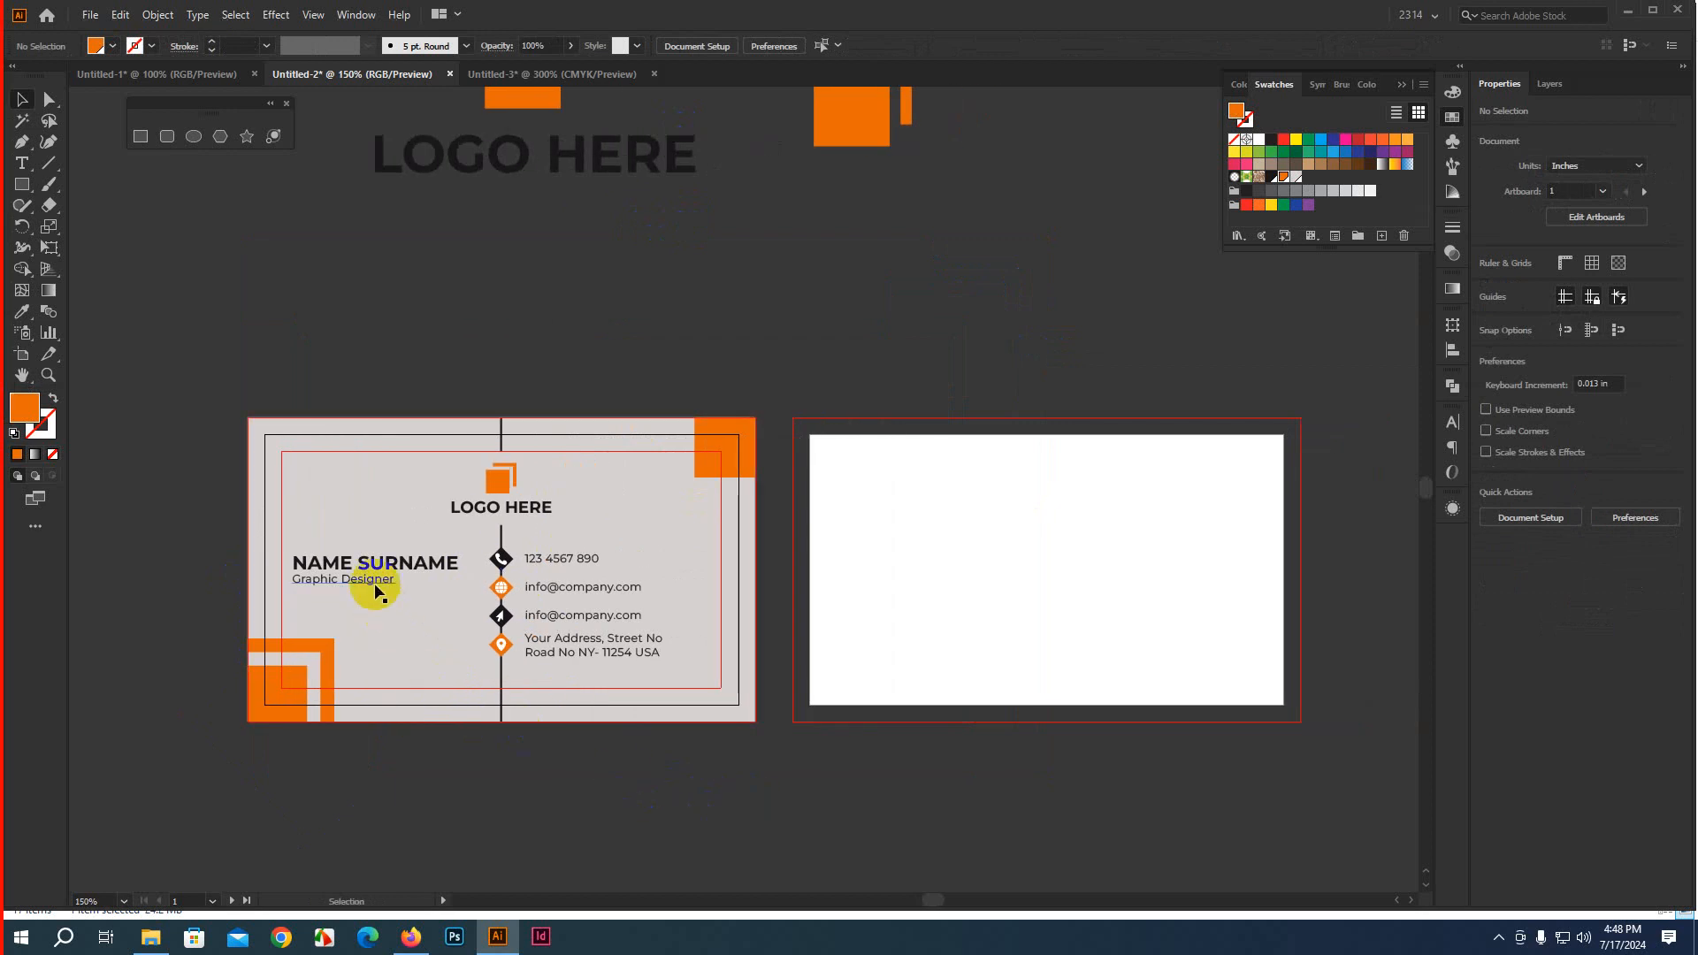
scroll(610, 743, "down", 1)
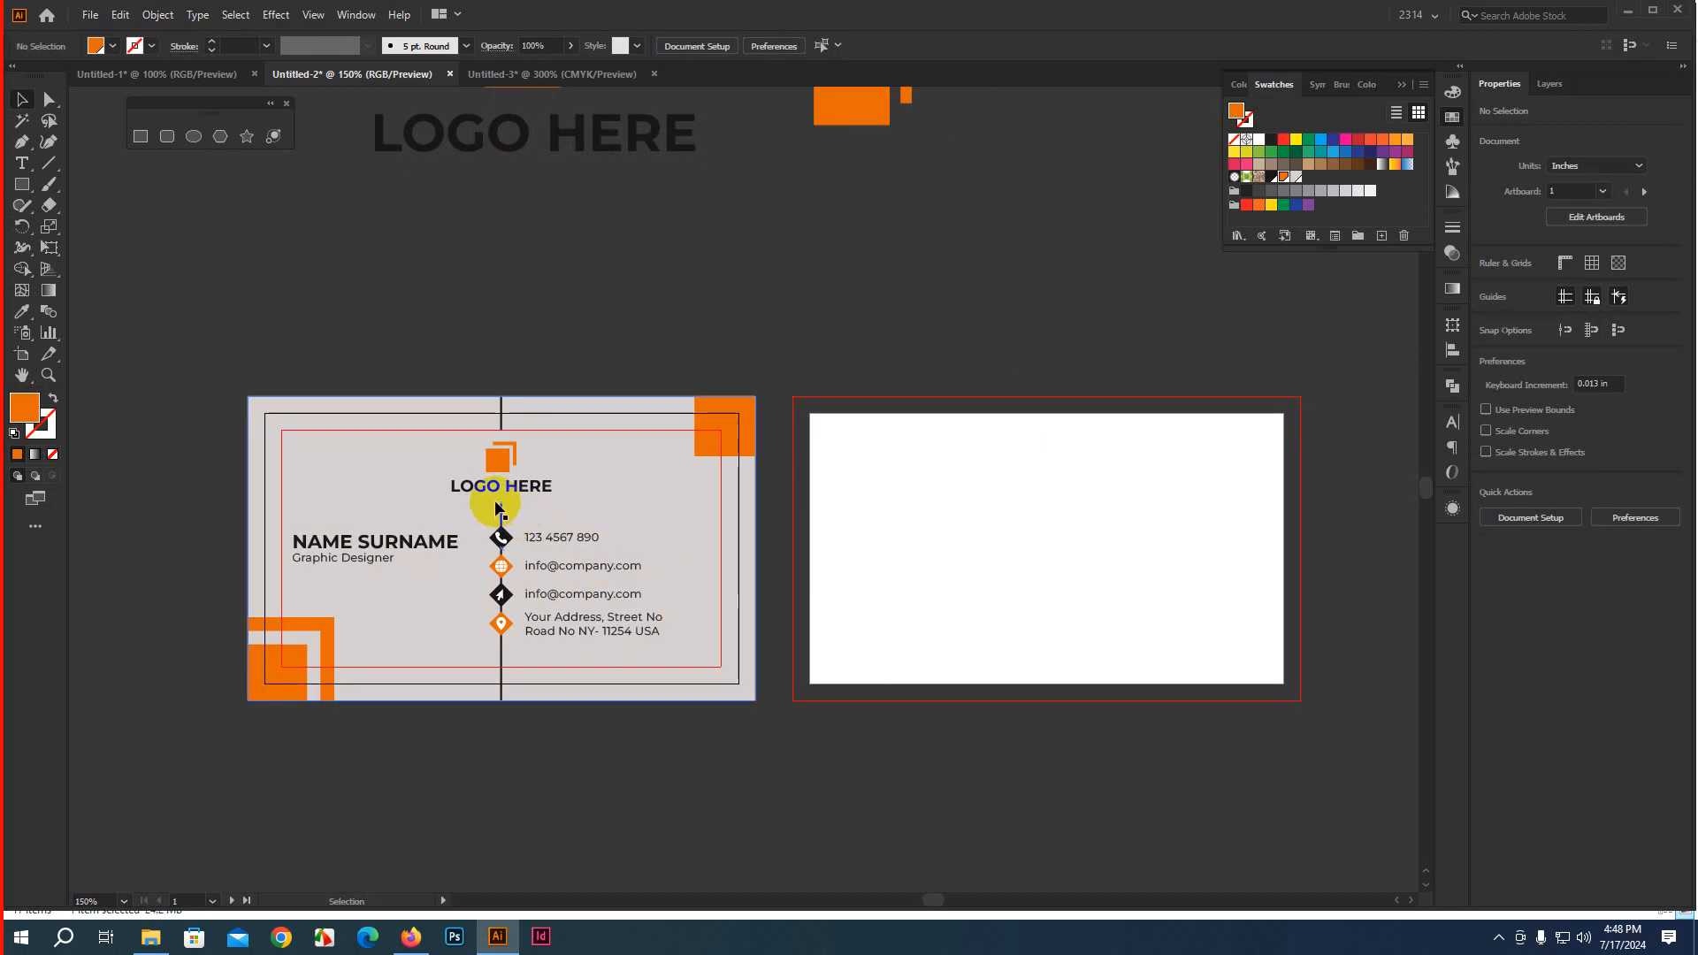
scroll(496, 507, "up", 2)
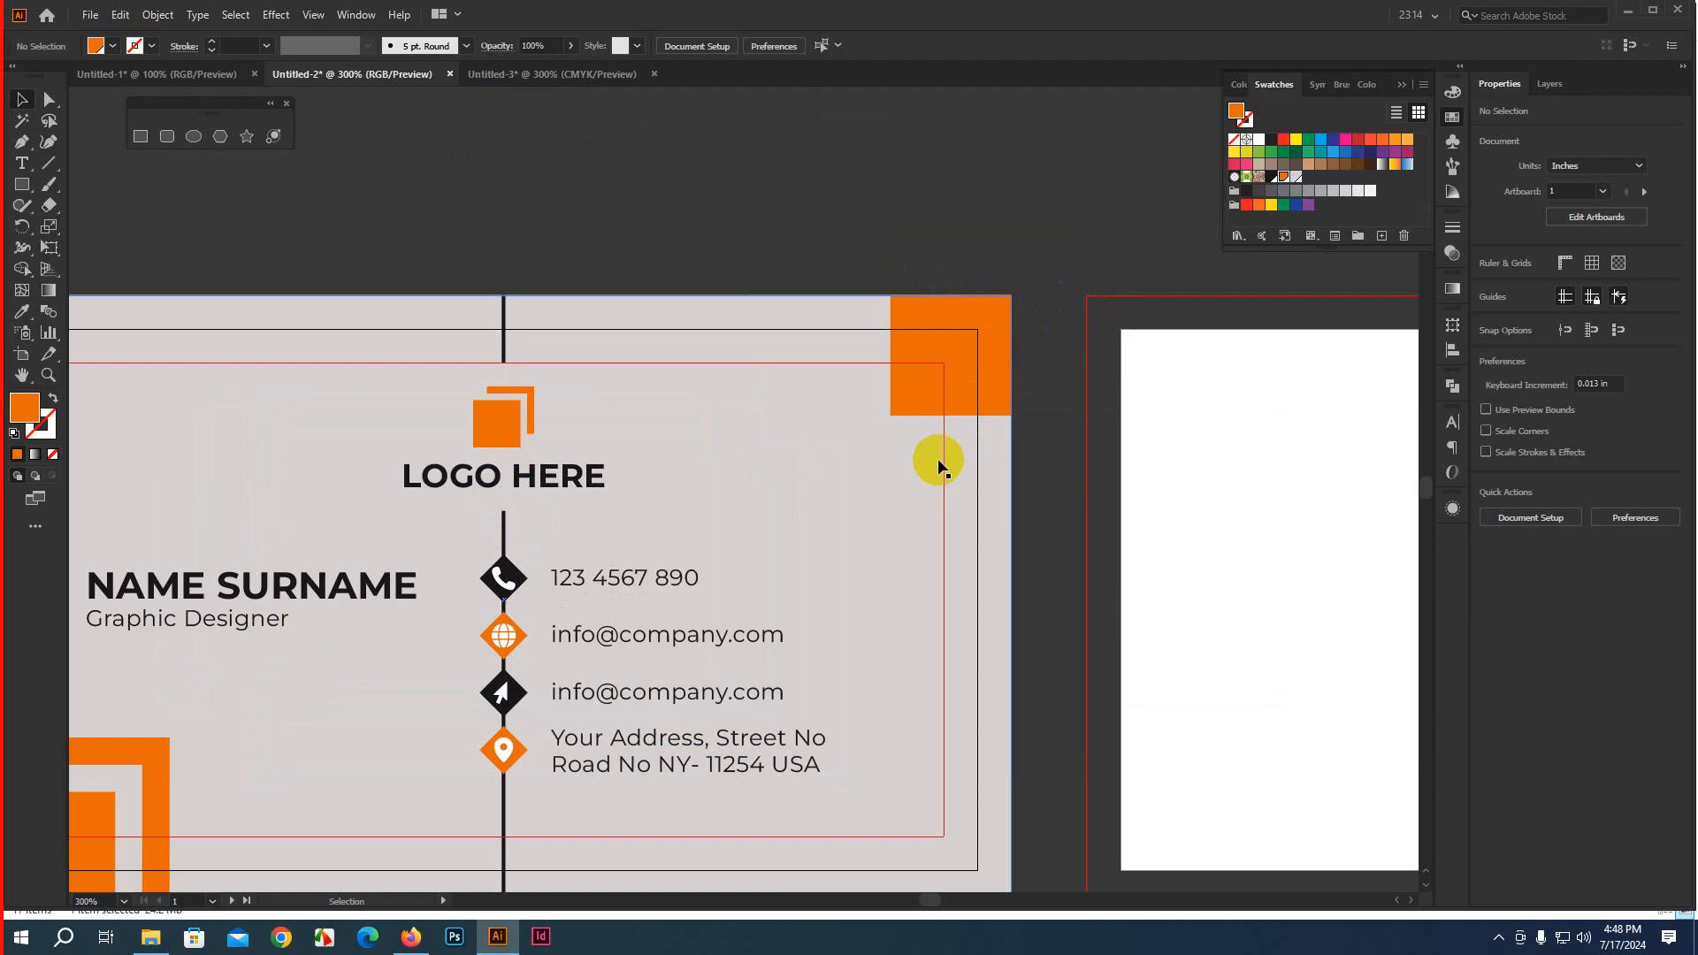
left_click_drag(401, 682, 469, 532)
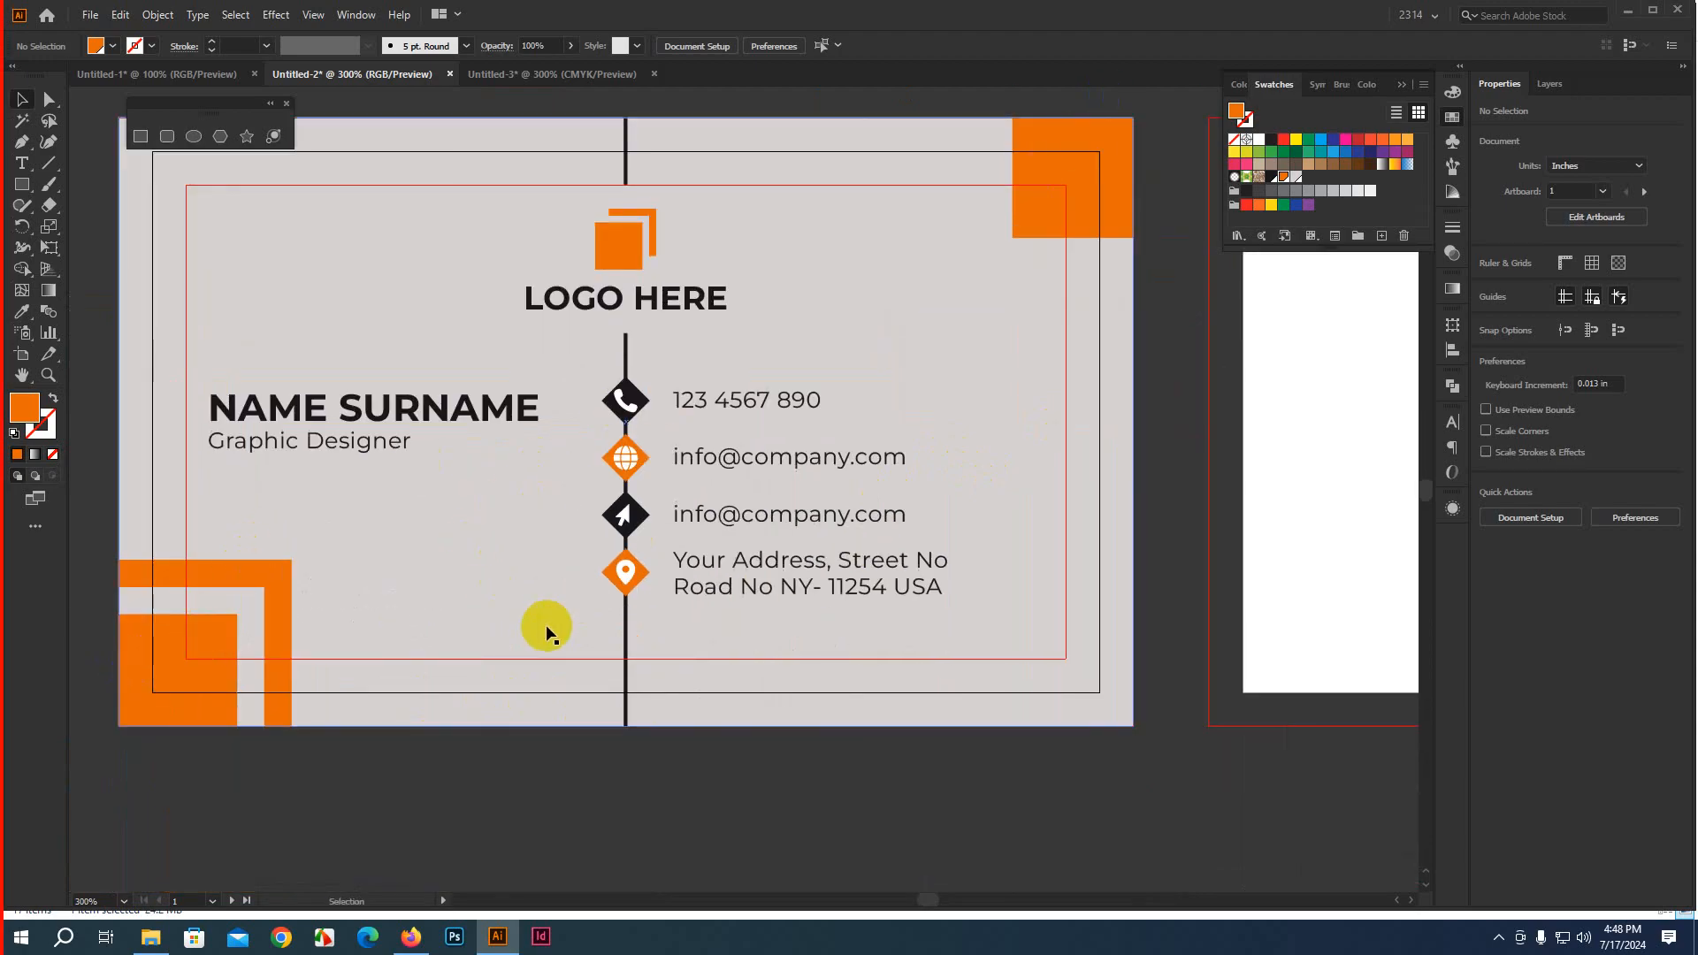
scroll(550, 633, "down", 2)
scroll(967, 353, "up", 5)
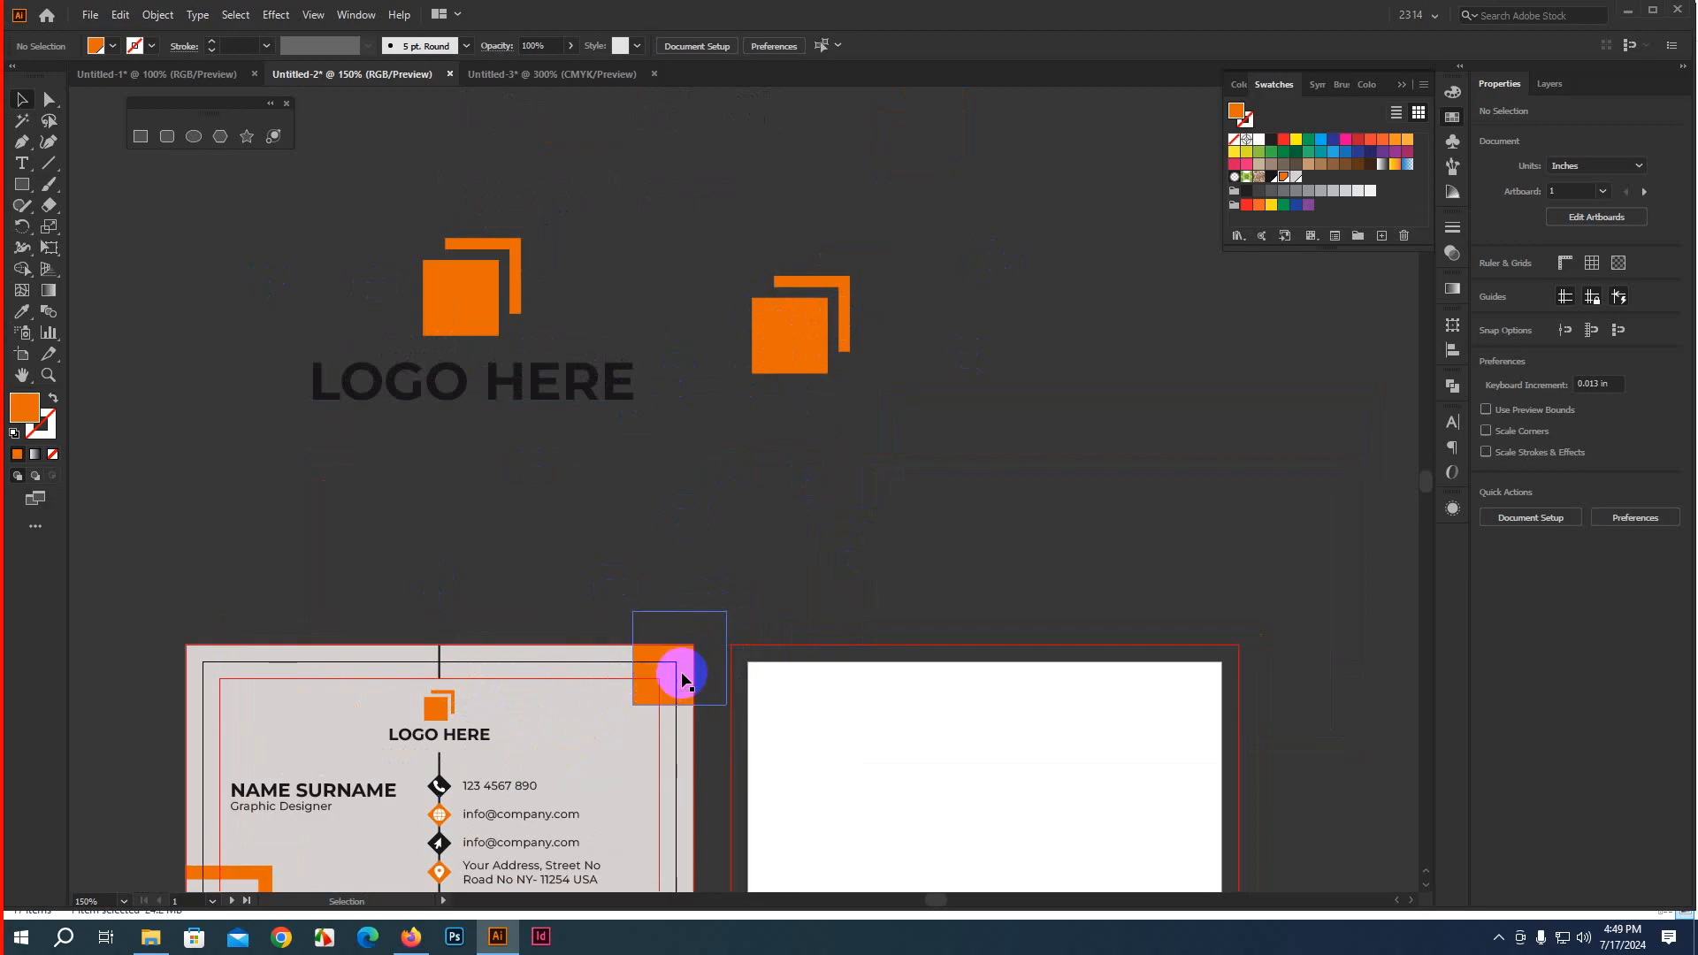
key("ctrl+minus")
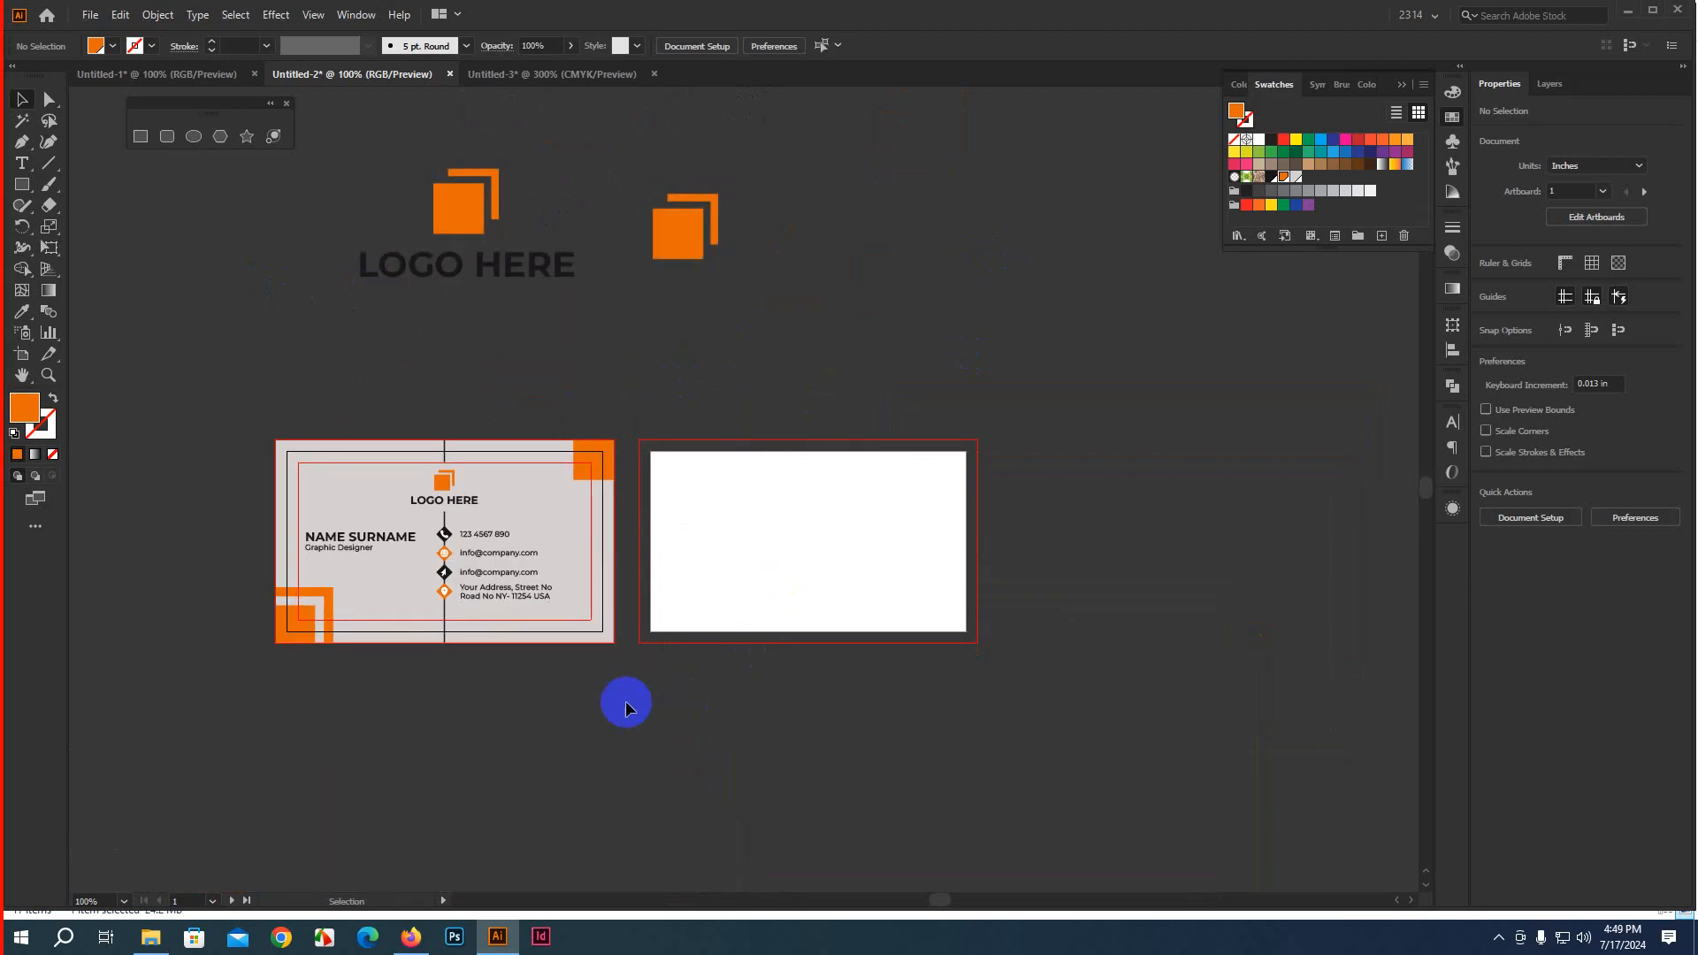
Copy the grey background with its clipped orange corner marks from the card front onto the blank second artboard
scroll(485, 751, "up", 2)
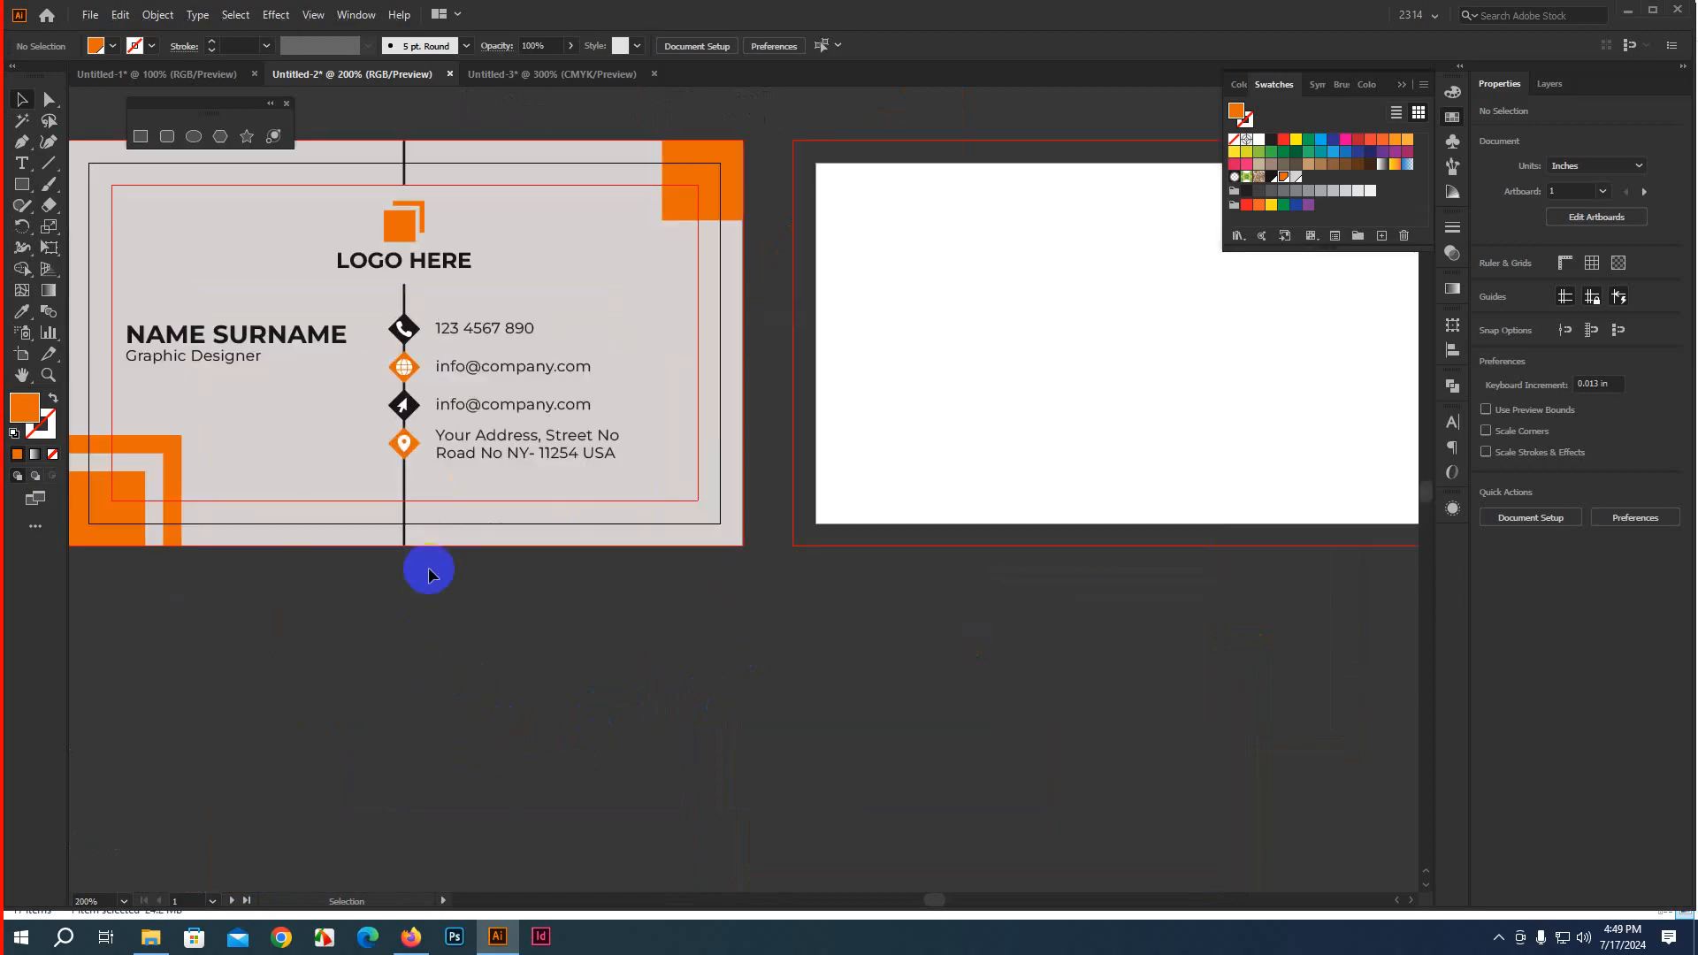
scroll(628, 664, "down", 2)
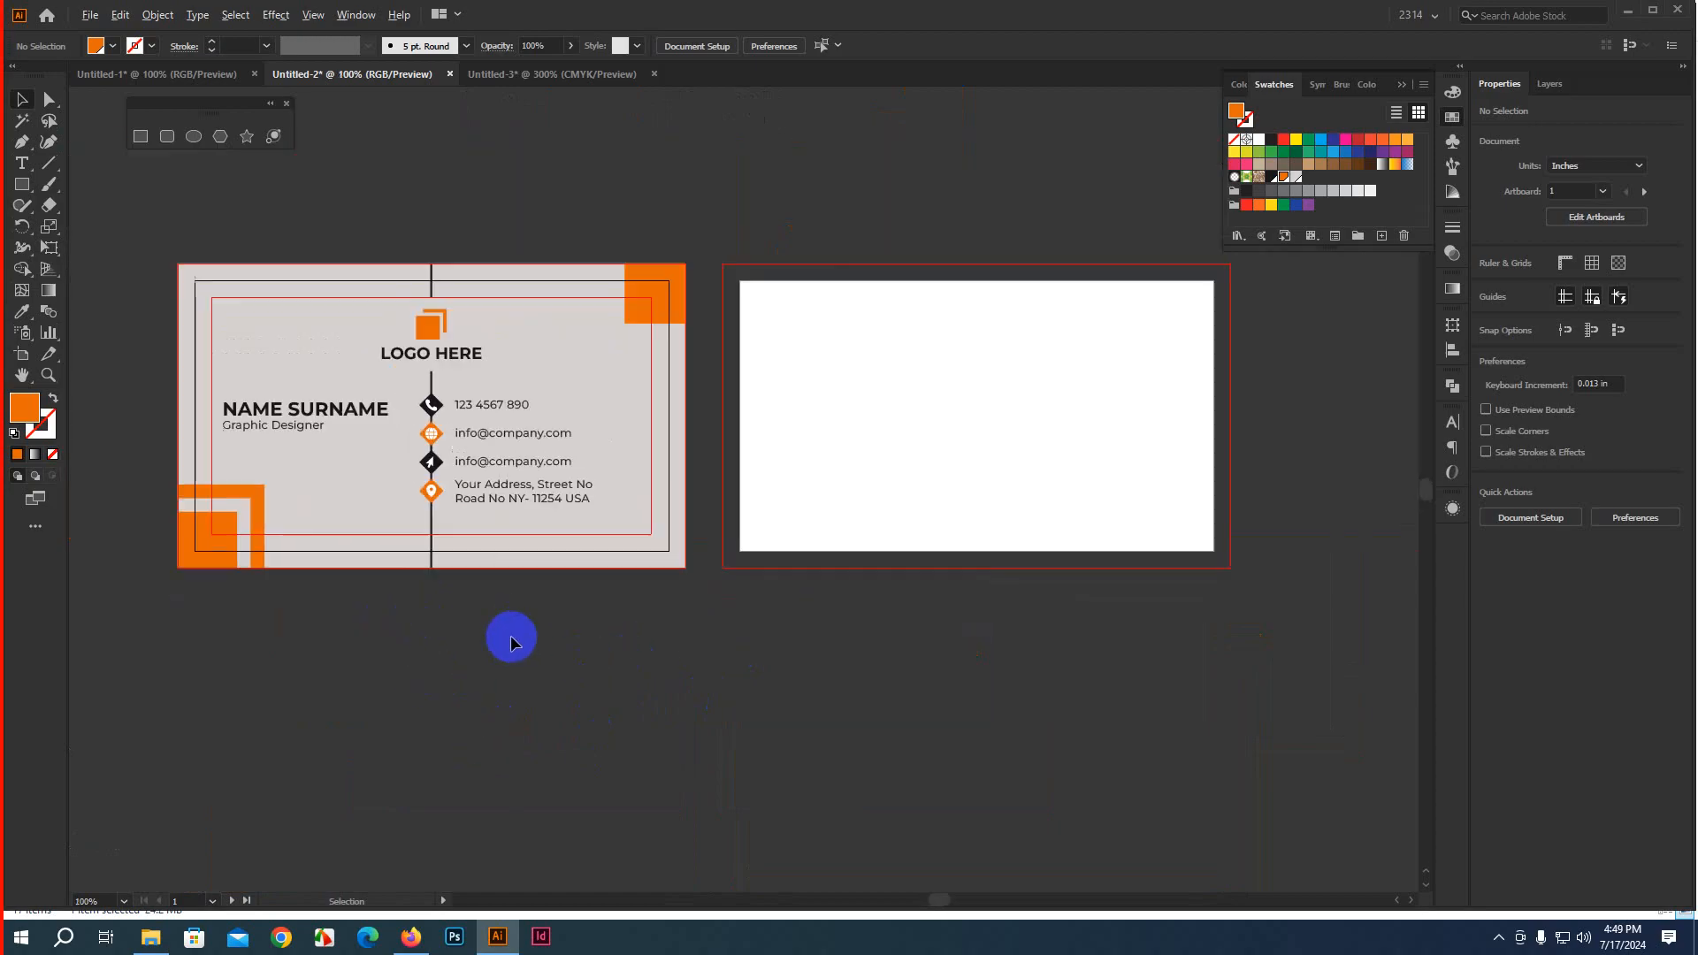
left_click(465, 385)
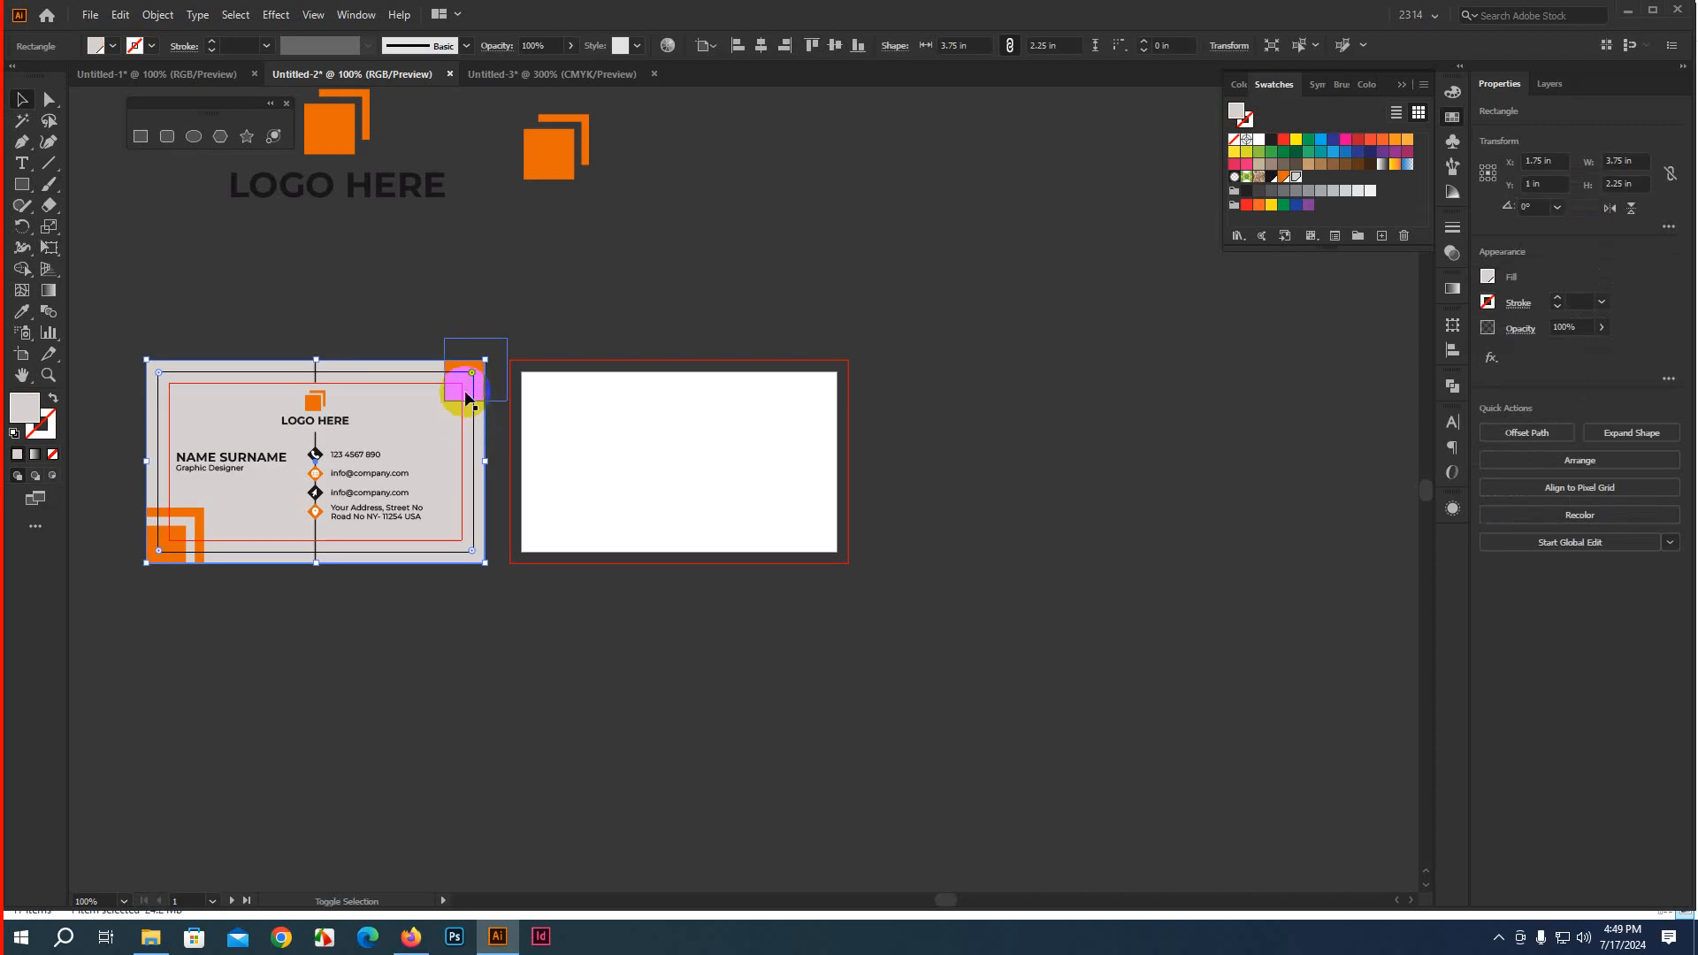
left_click_drag(464, 385, 826, 421)
left_click(1027, 504)
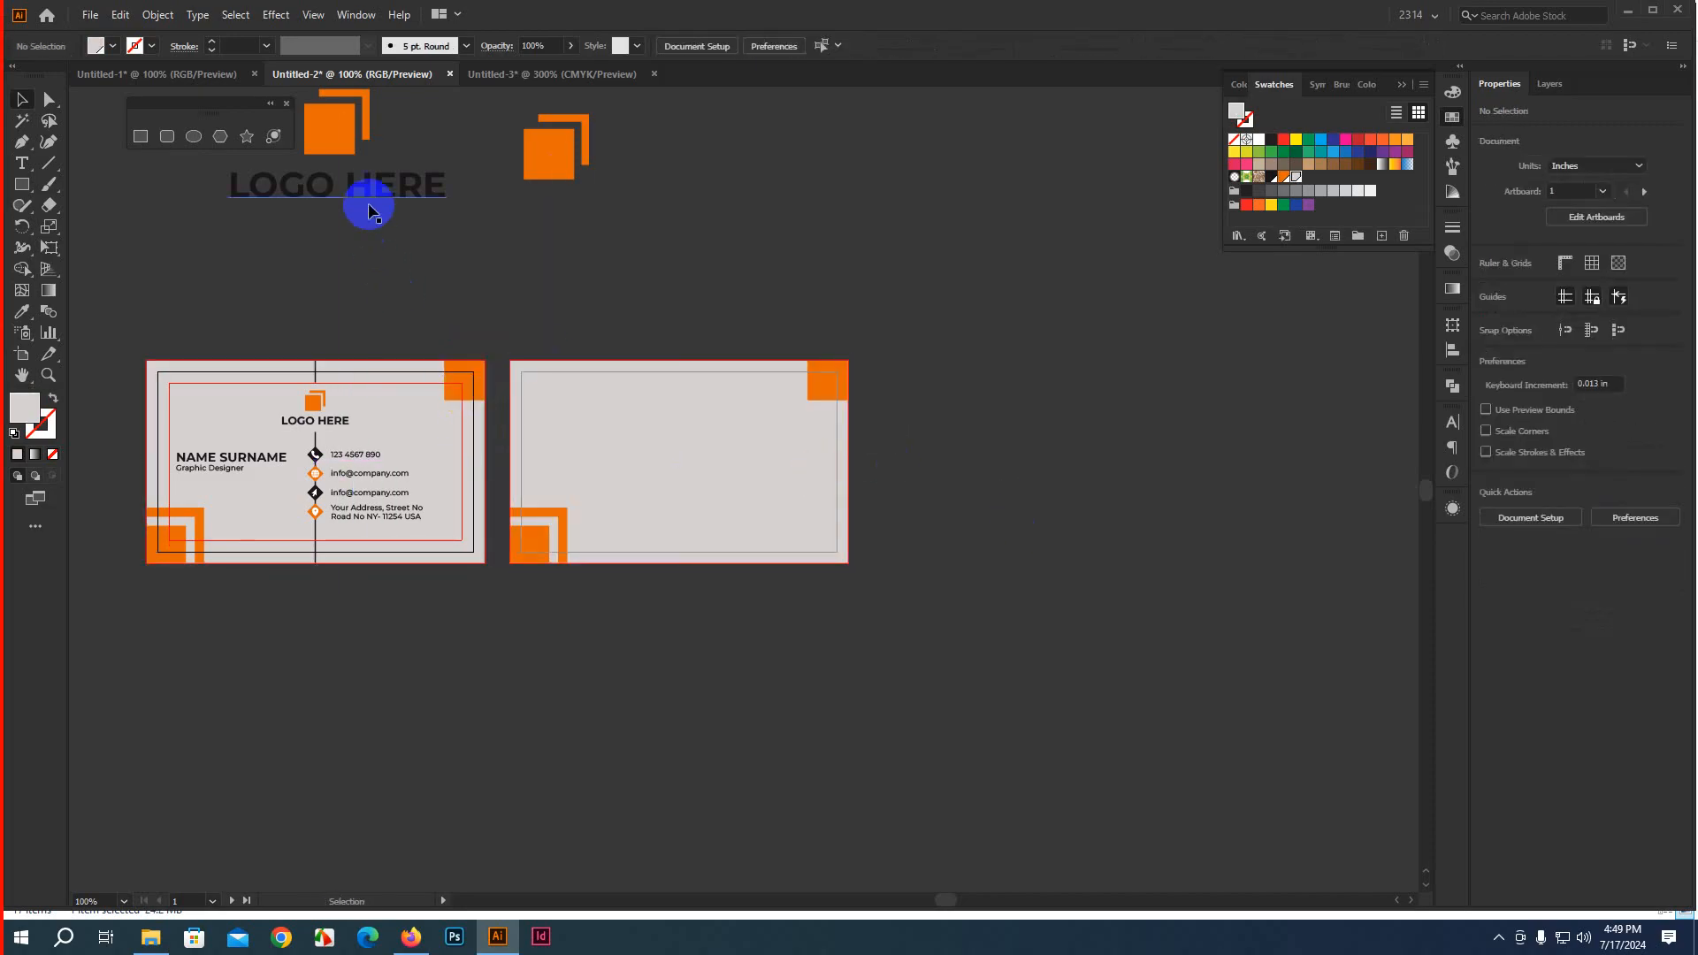
Copy the spare LOGO HERE logo onto the second artboard, scale it to about 1.43 in wide and centre it both ways
left_click_drag(379, 182, 709, 501)
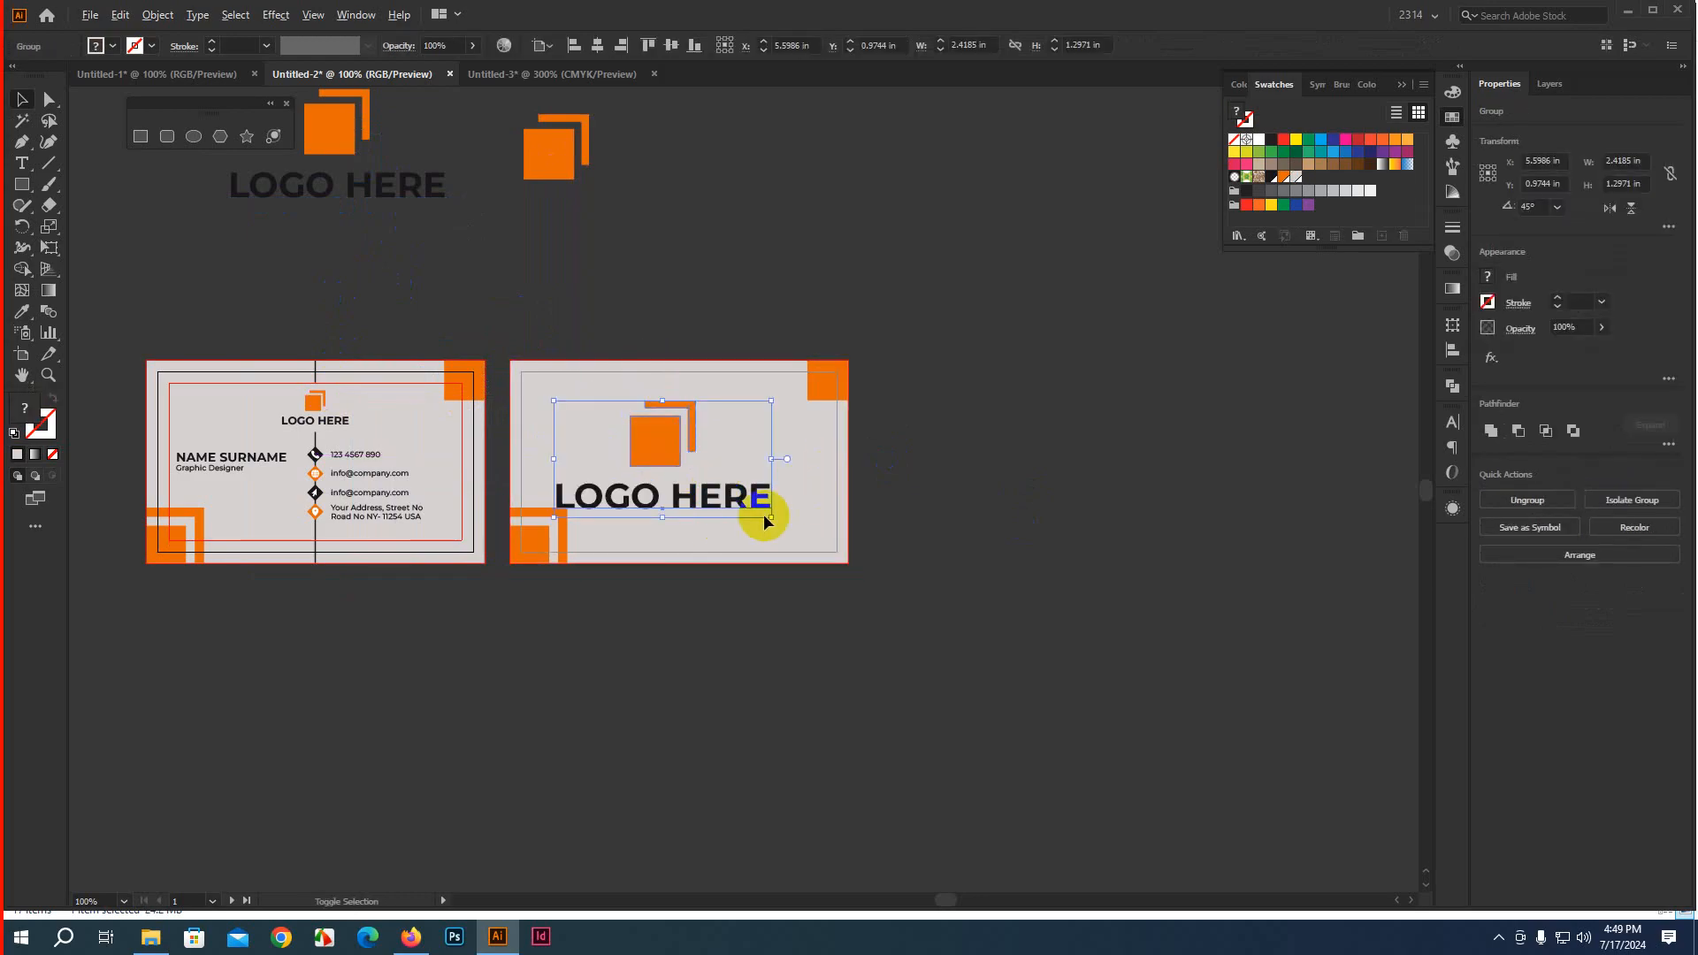
left_click_drag(769, 515, 728, 496)
left_click(601, 46)
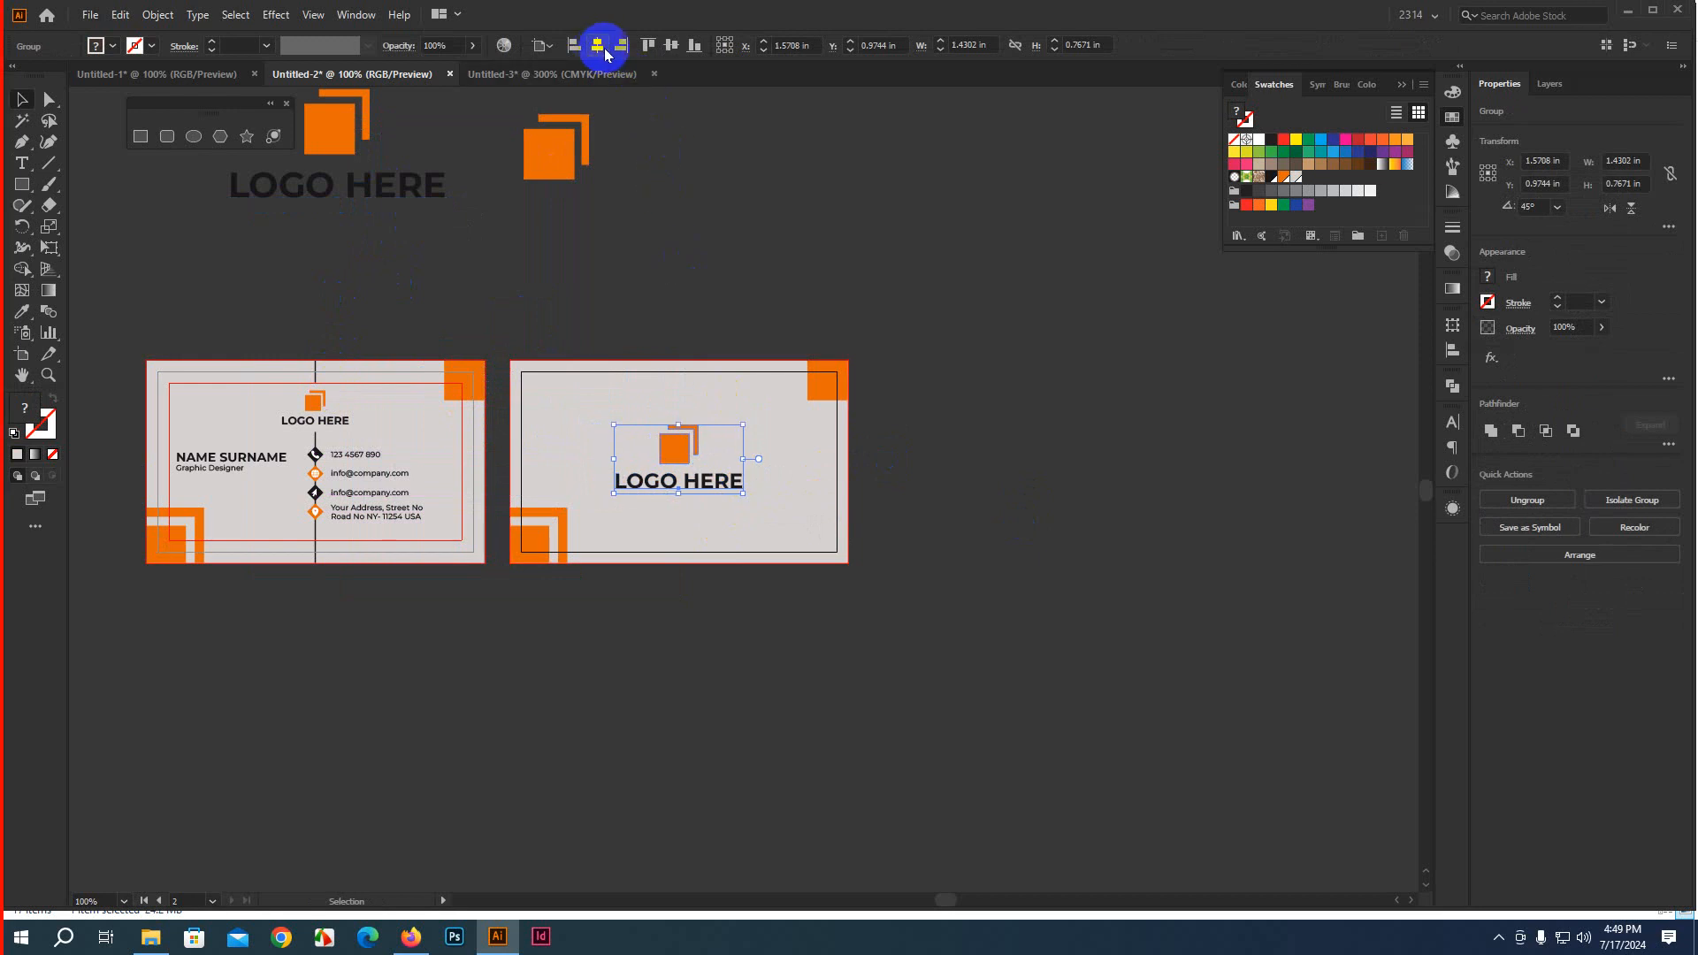
left_click(670, 46)
left_click(1028, 505)
Shrink the centred logo on the card back to about 1.25 in by 0.67 in, keeping it in the middle
scroll(674, 518, "up", 2)
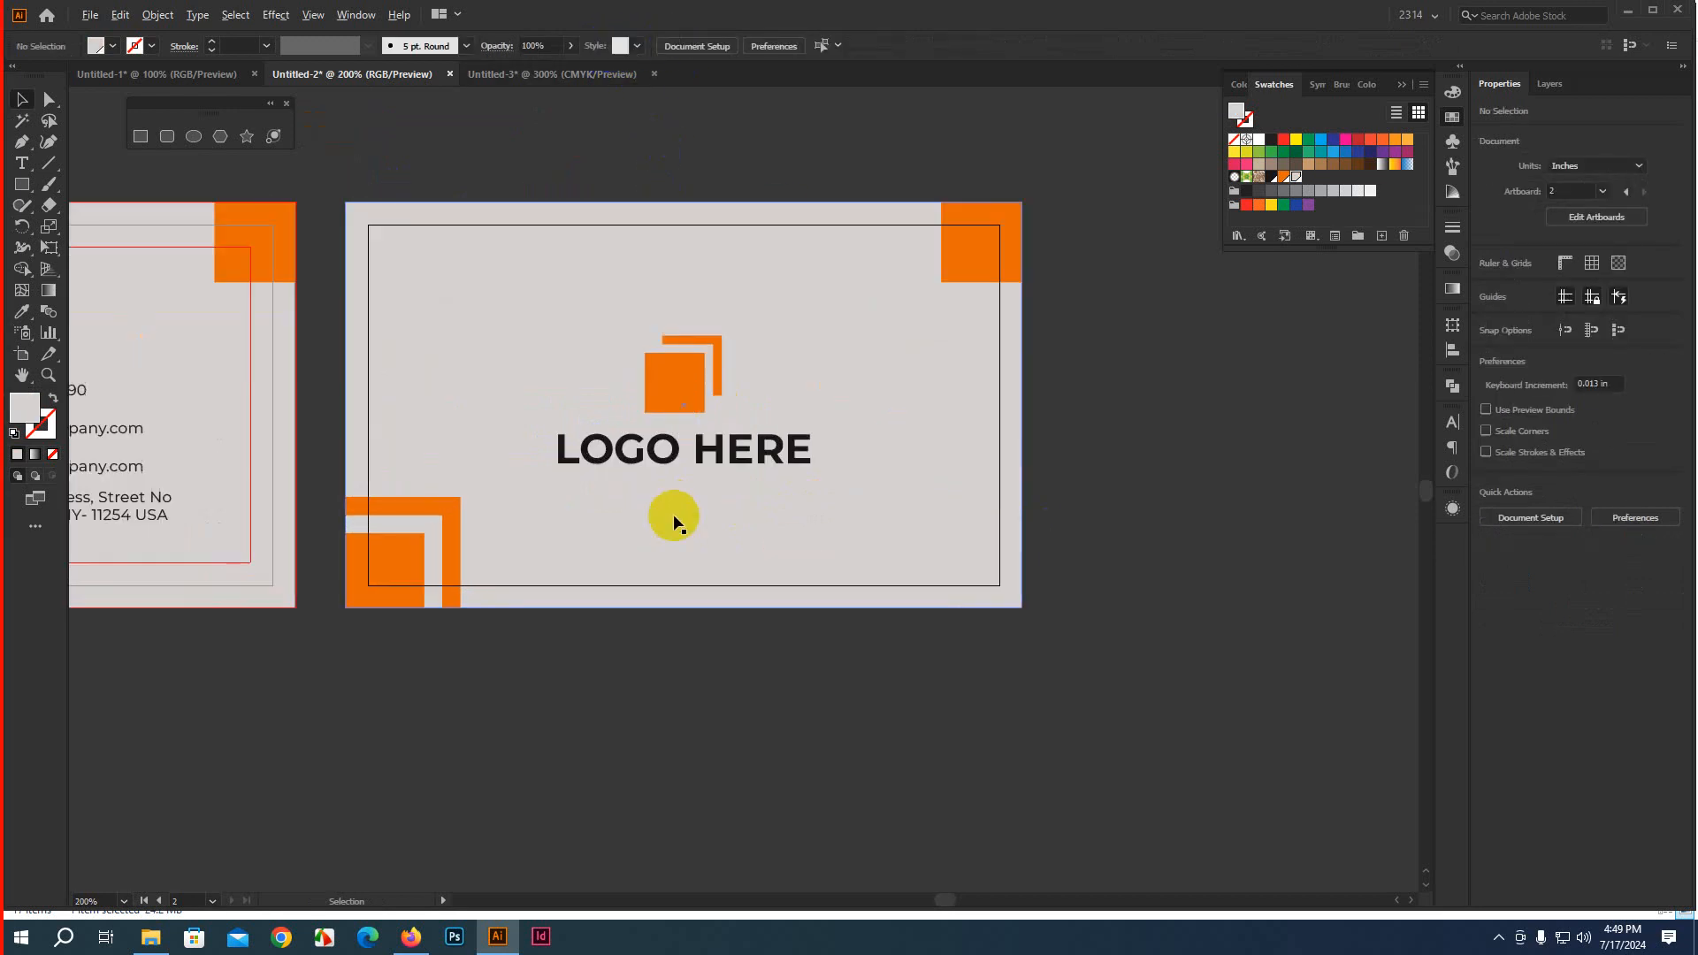
left_click(726, 462)
left_click_drag(804, 469, 793, 461)
left_click(1144, 496)
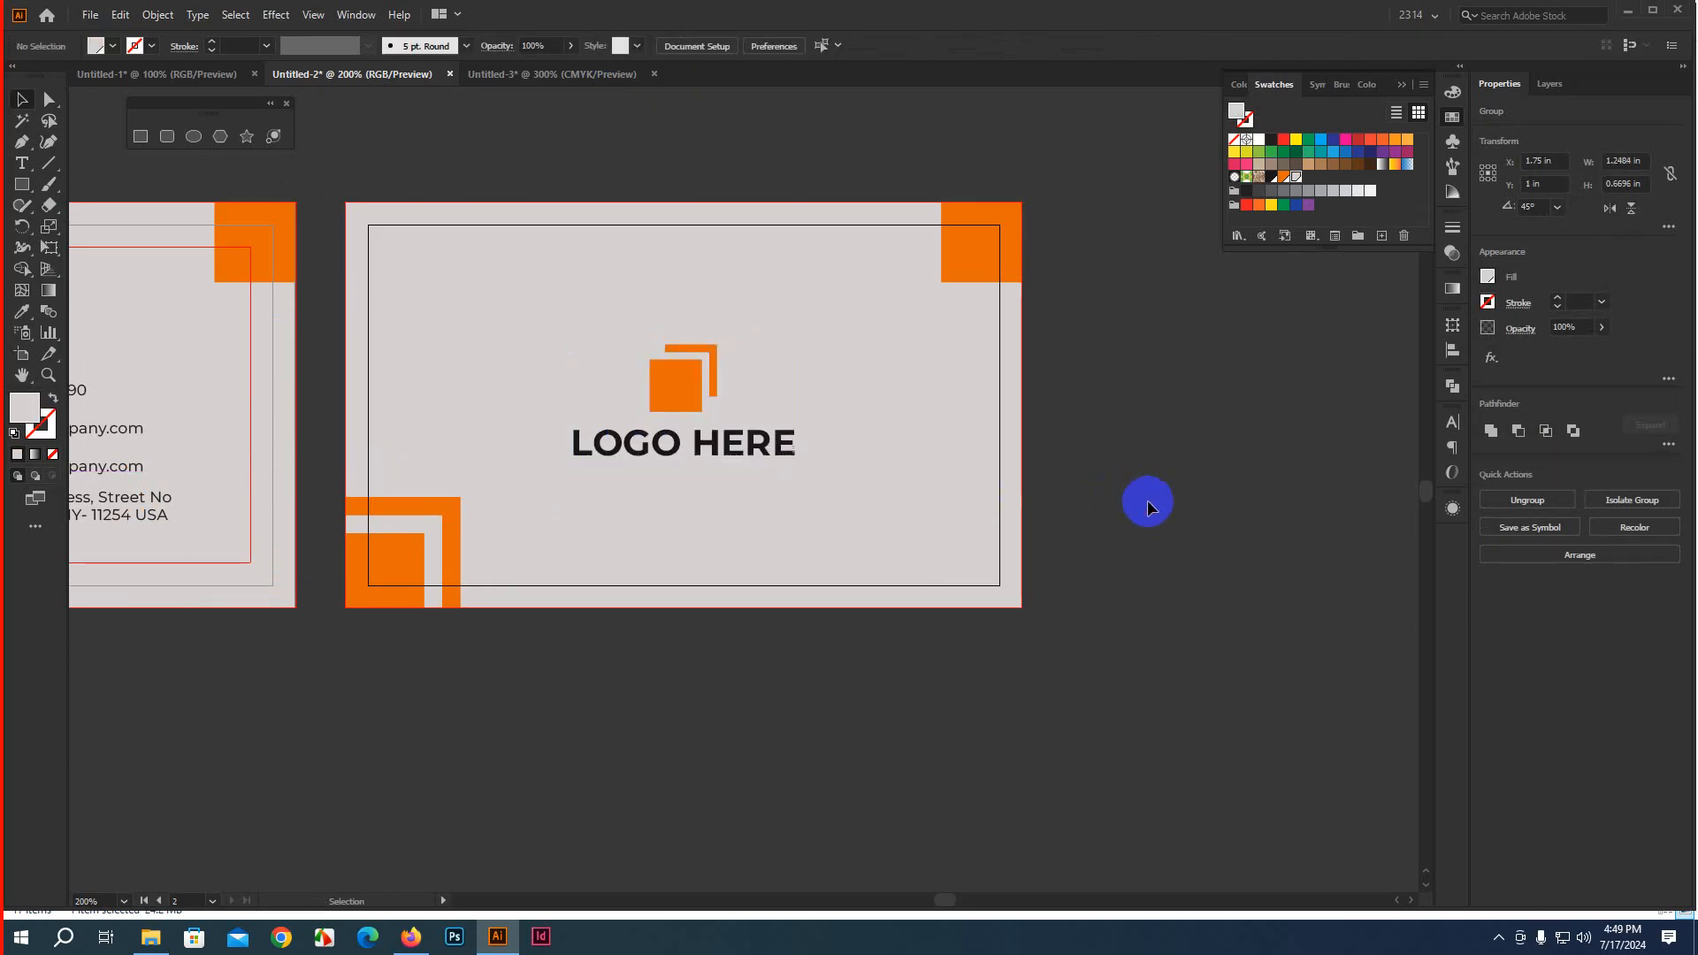
scroll(856, 631, "down", 2)
scroll(911, 647, "down", 2)
left_click_drag(1031, 645, 990, 579)
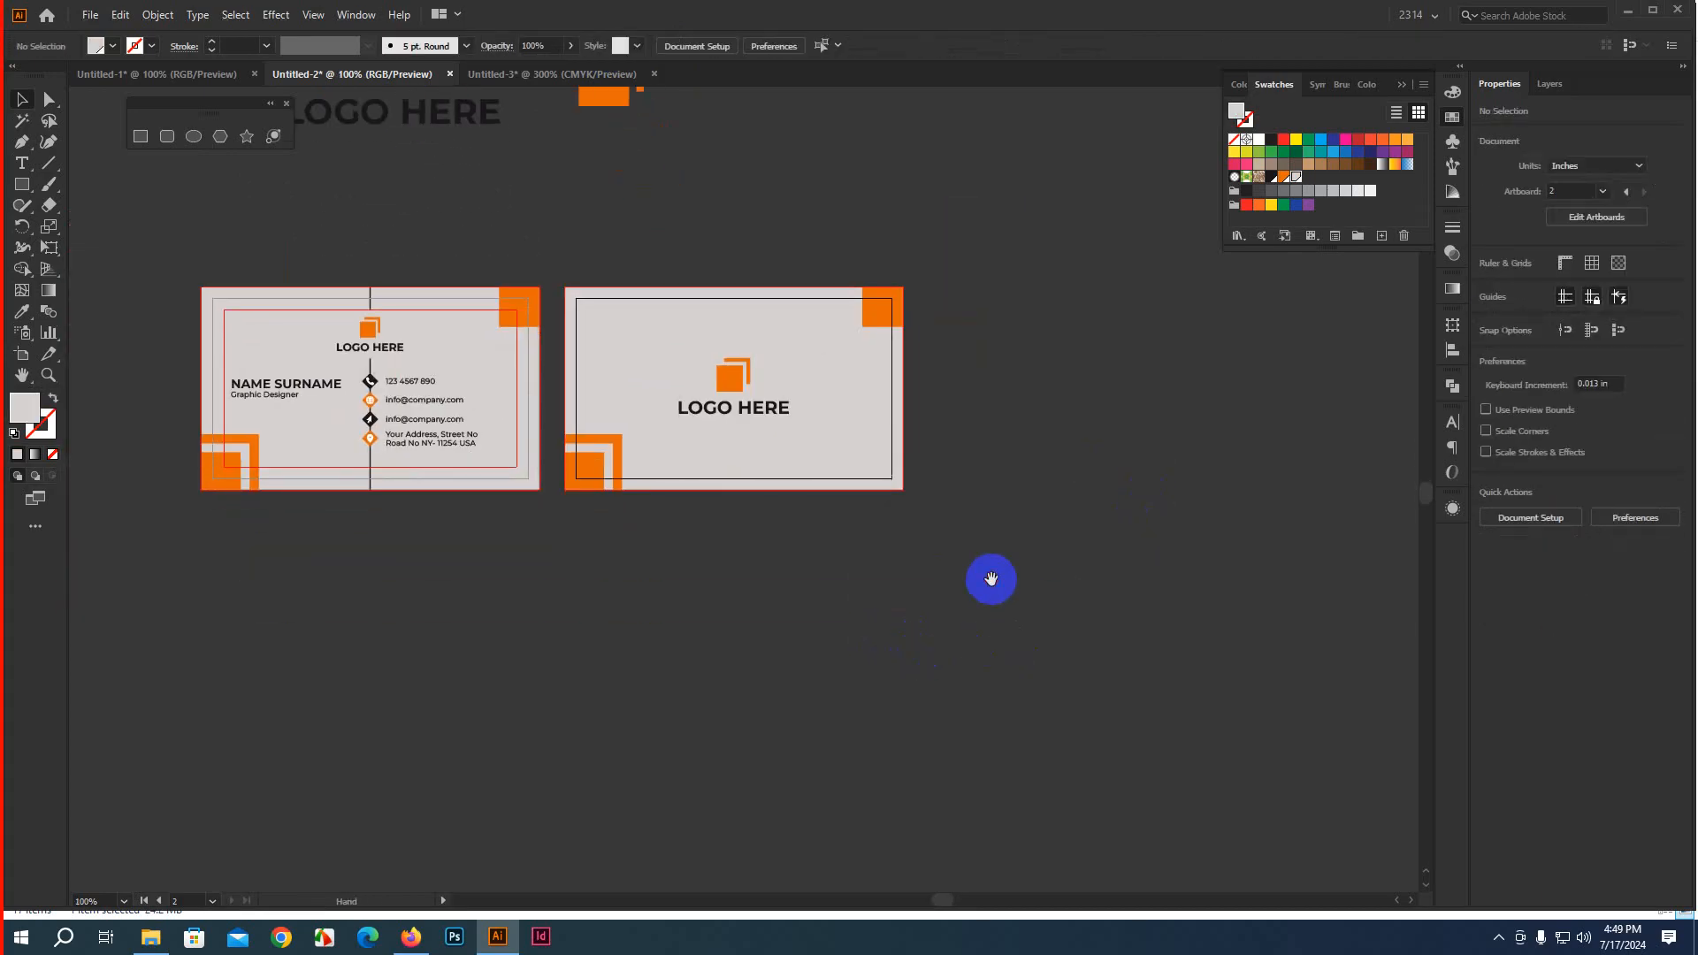
left_click(357, 468)
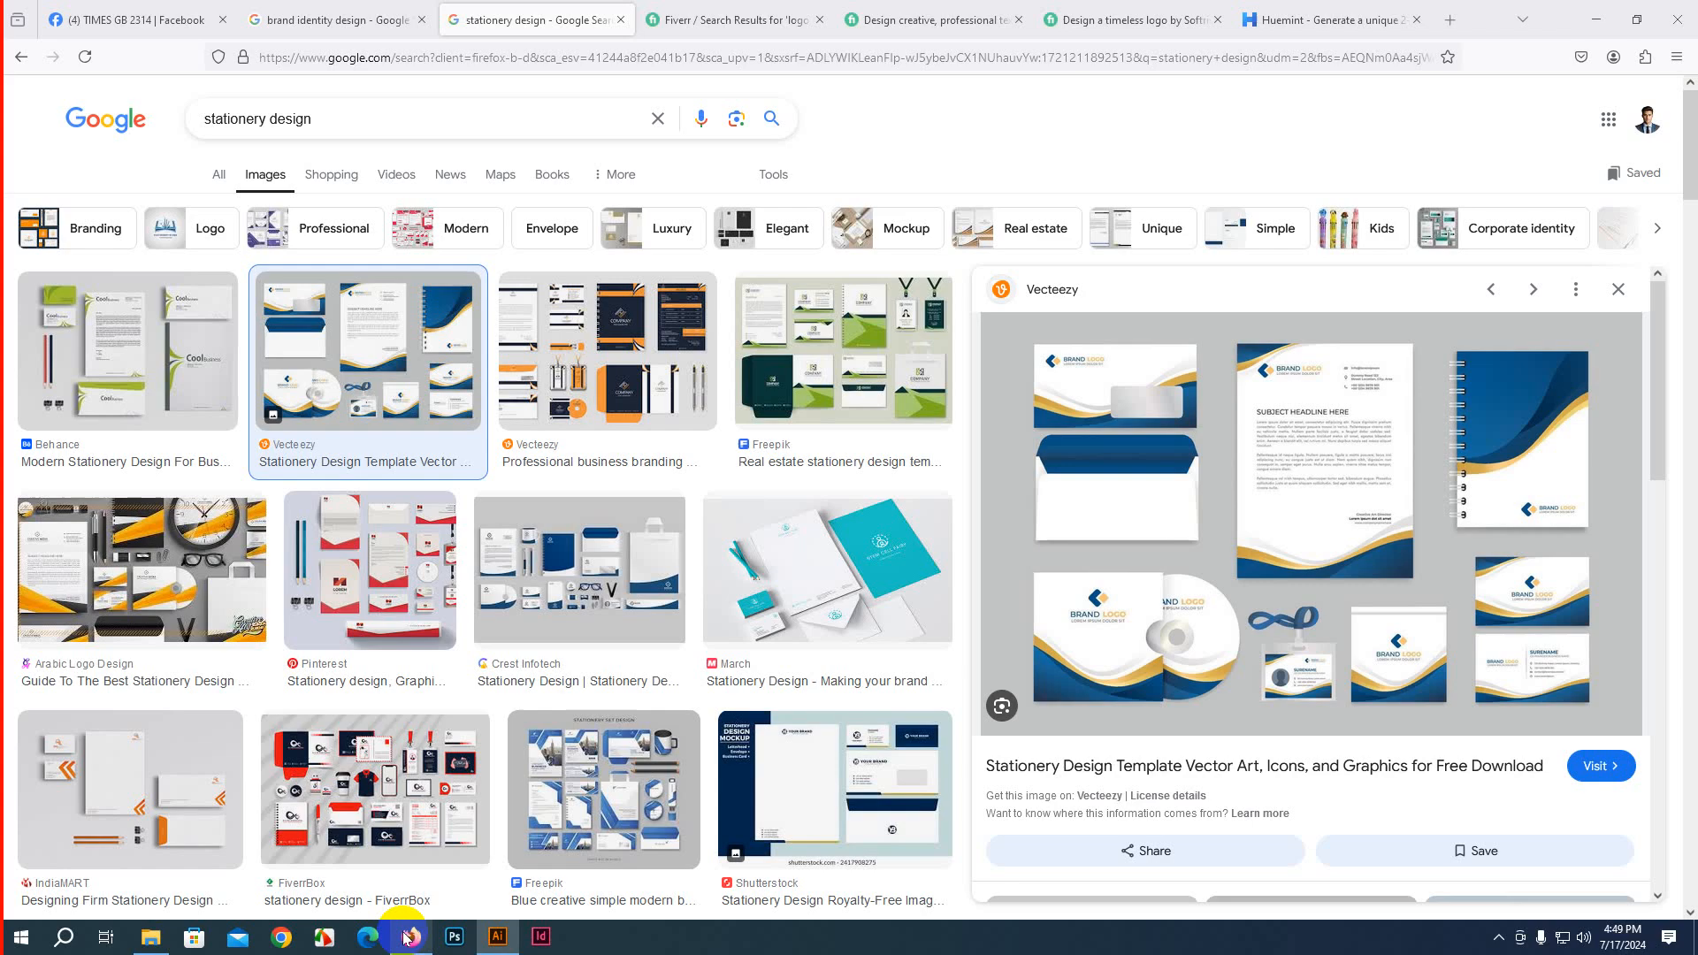
Switch to Firefox and close the Huemint tab and the three Fiverr tabs
left_click(411, 937)
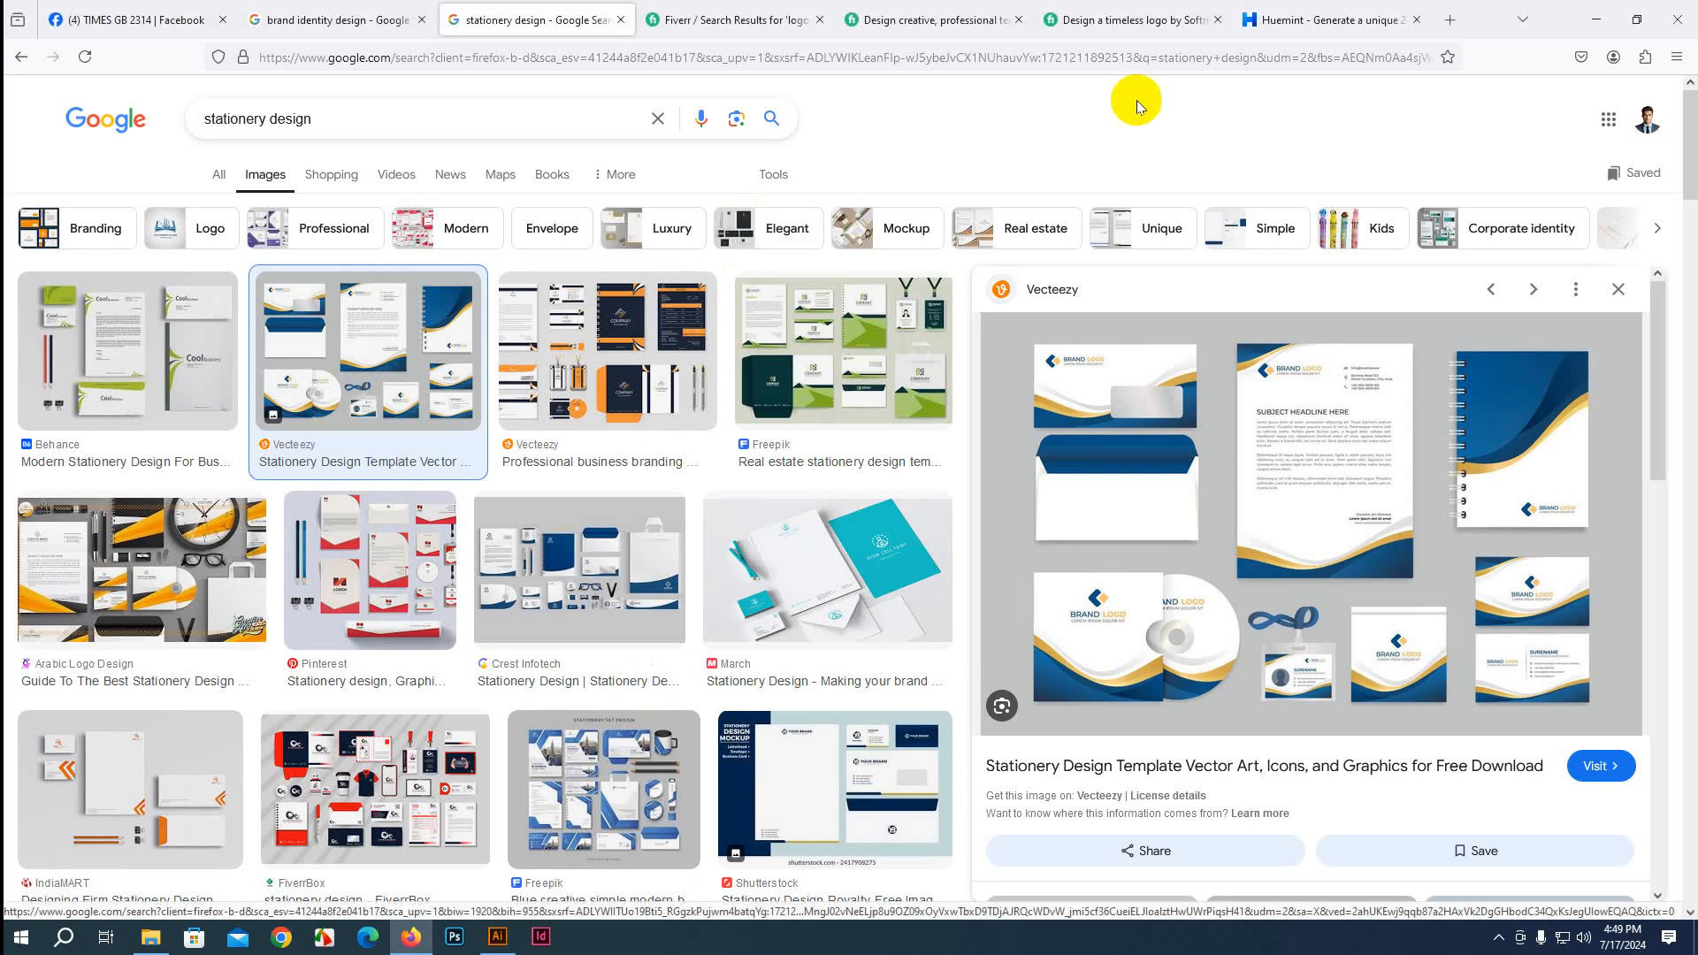
middle_click(1283, 25)
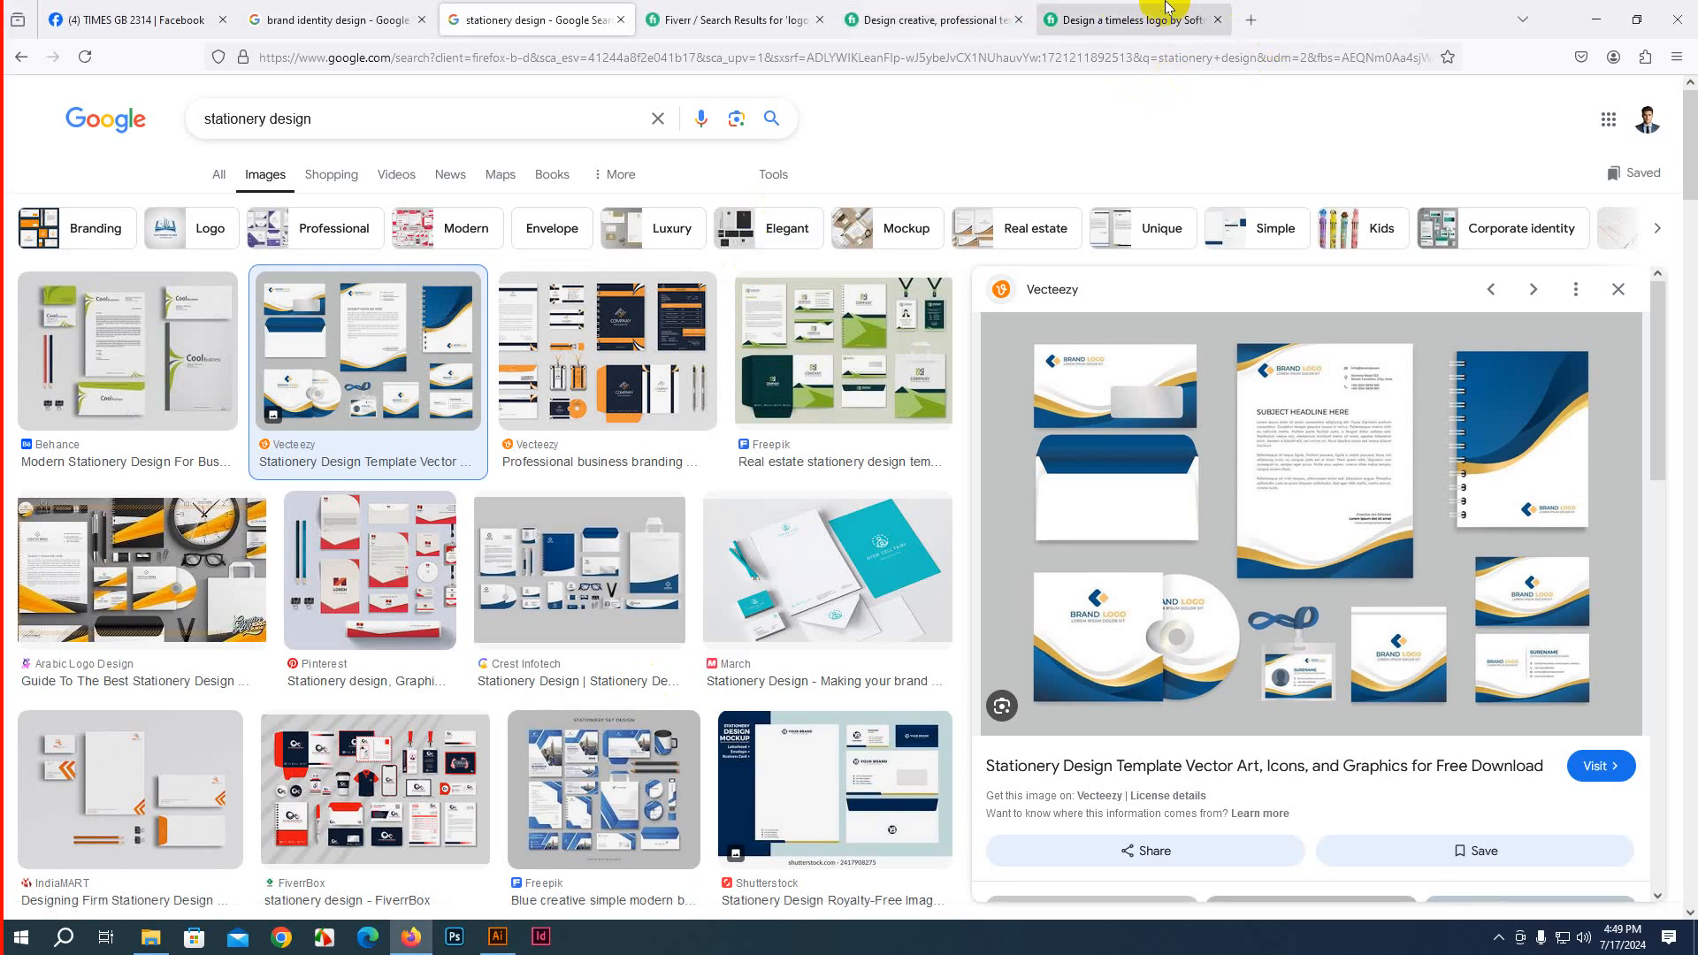
middle_click(1165, 13)
middle_click(924, 16)
middle_click(725, 14)
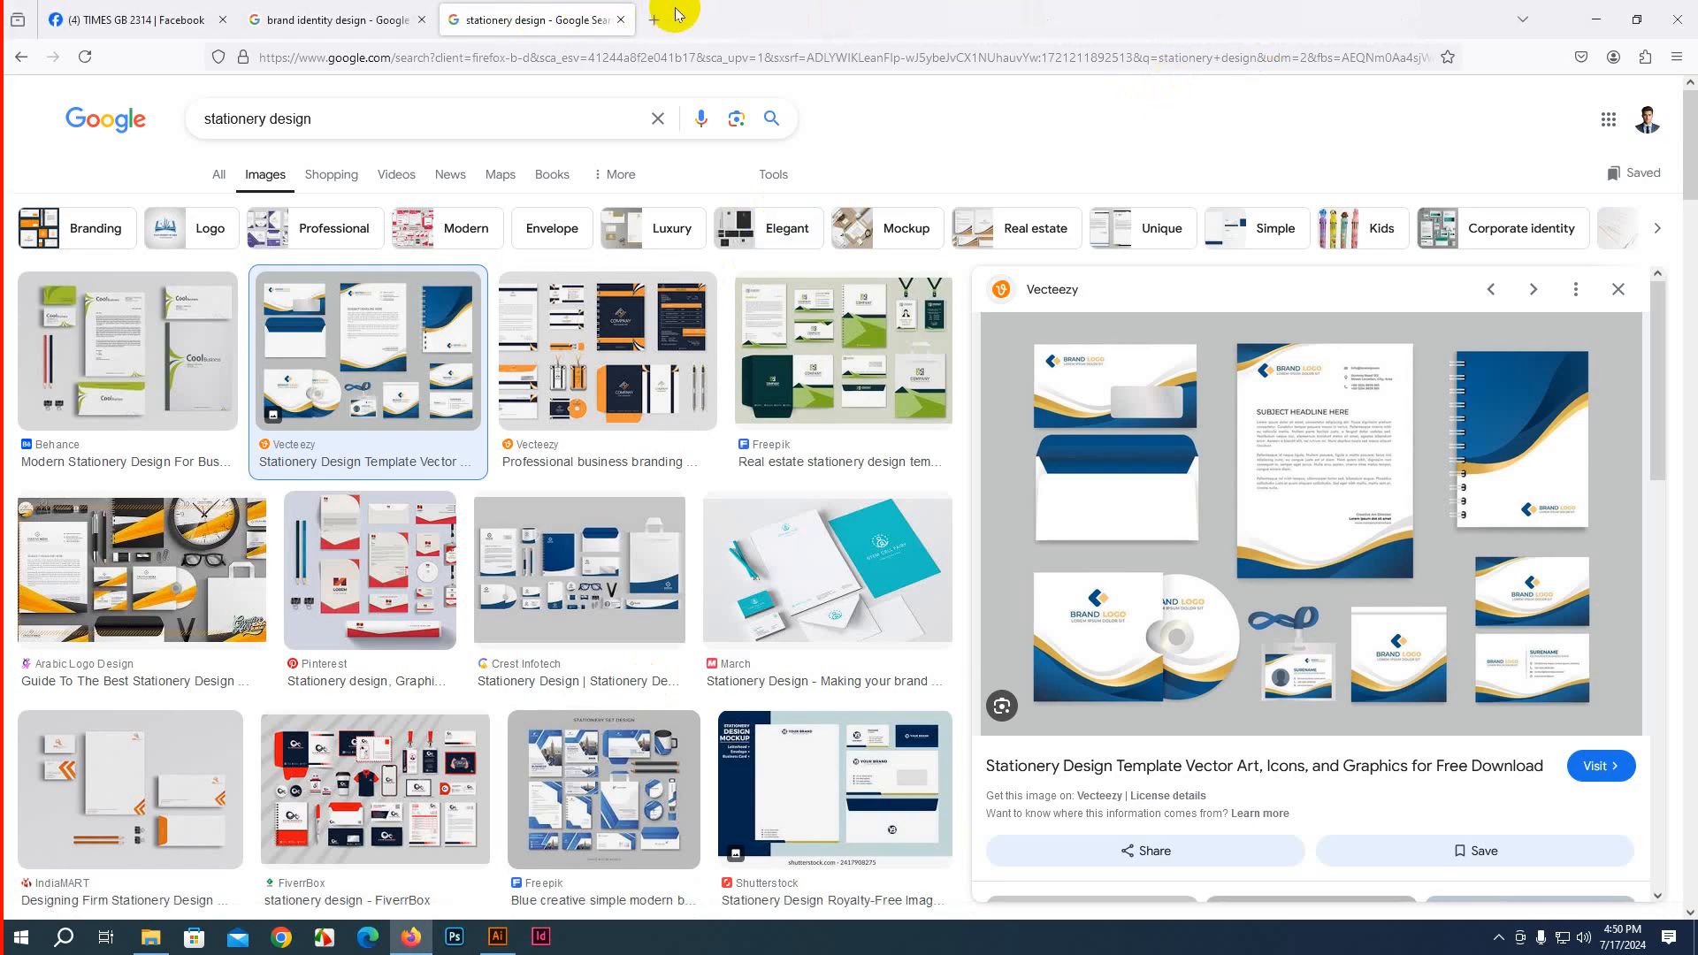
Search Google in a new tab for "id card design" and show the image results
left_click(654, 19)
type("id ")
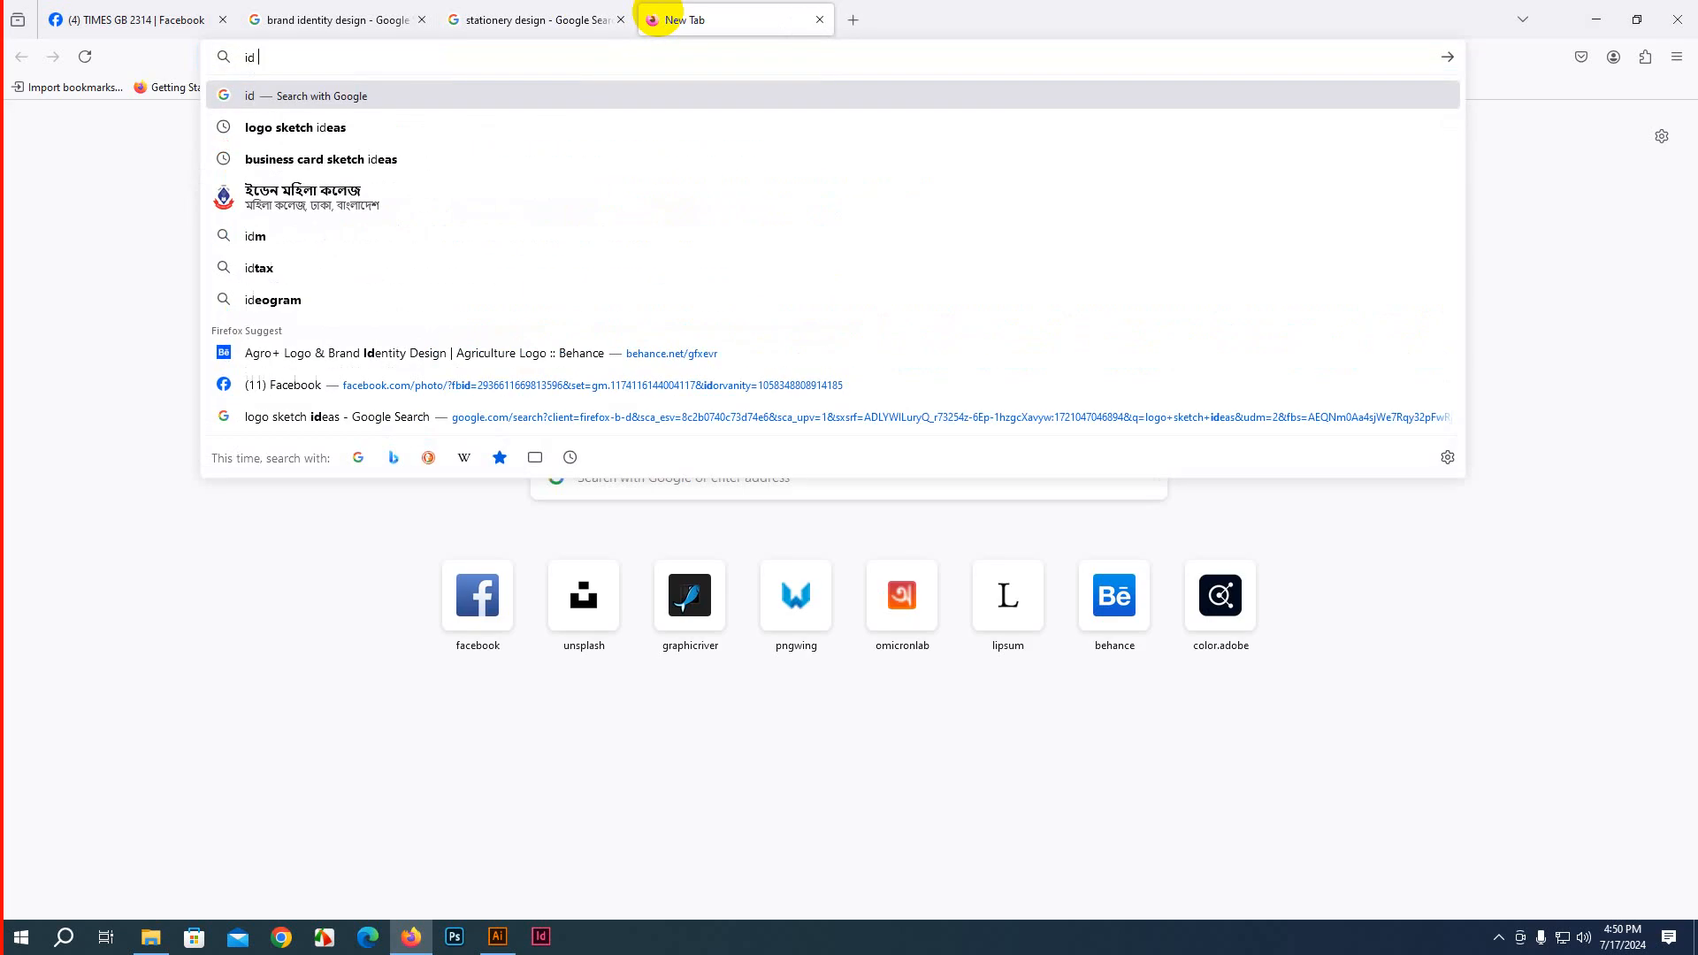
type("card design")
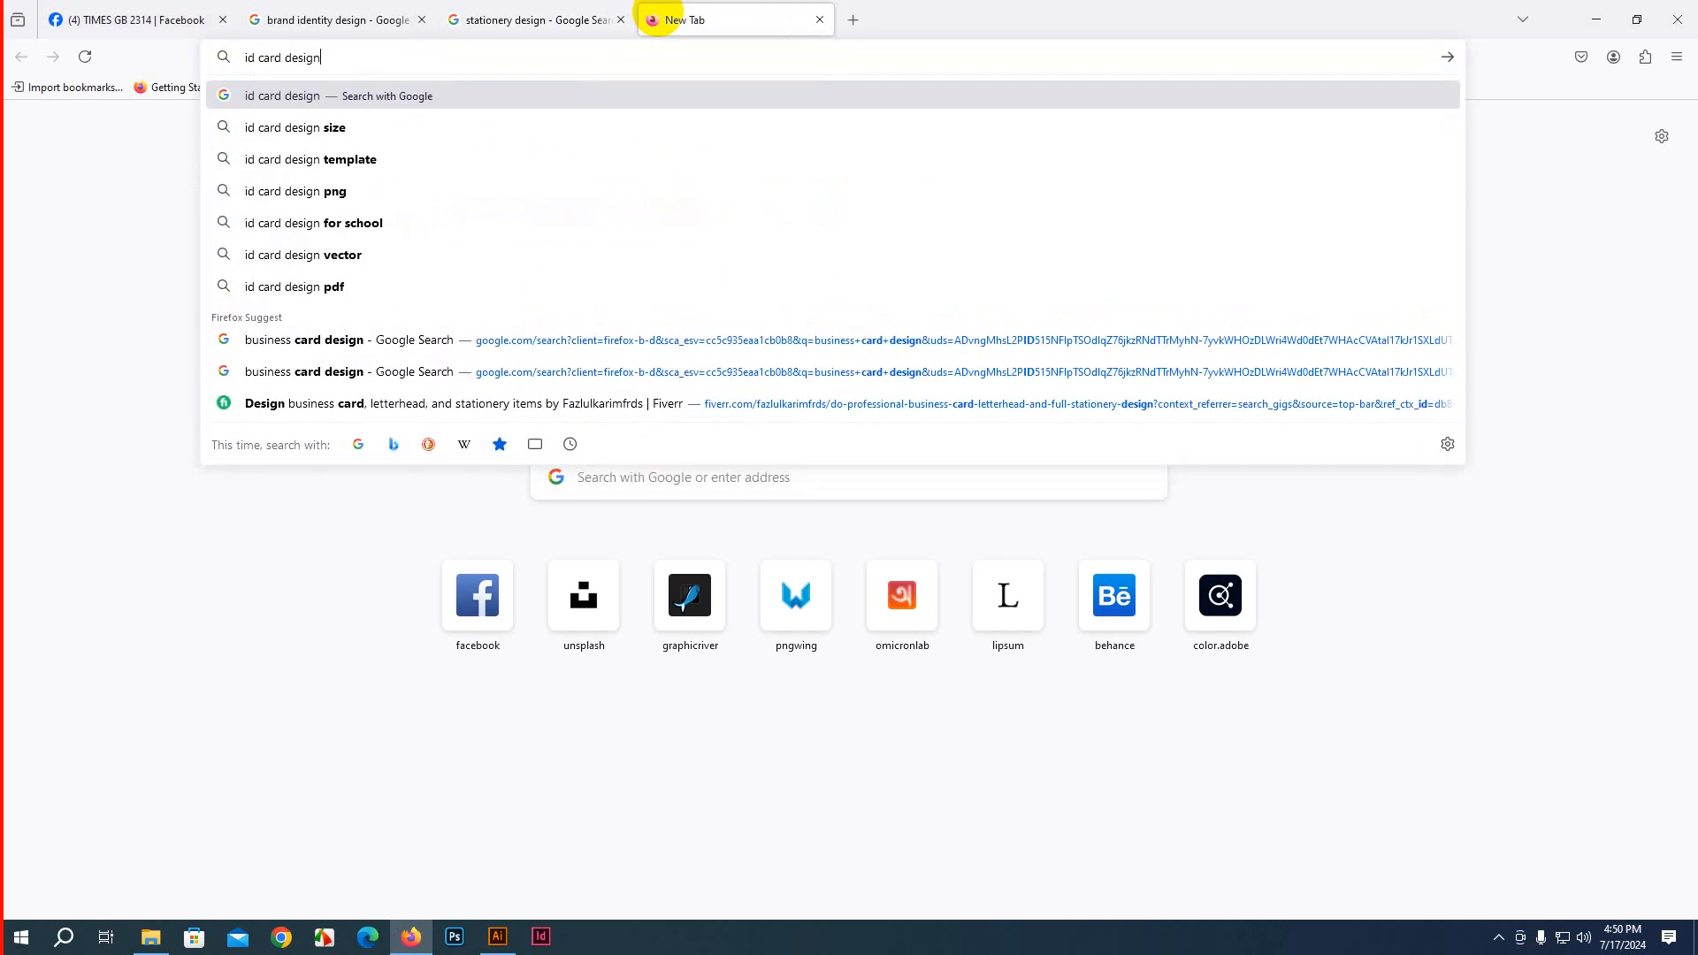
key("Return")
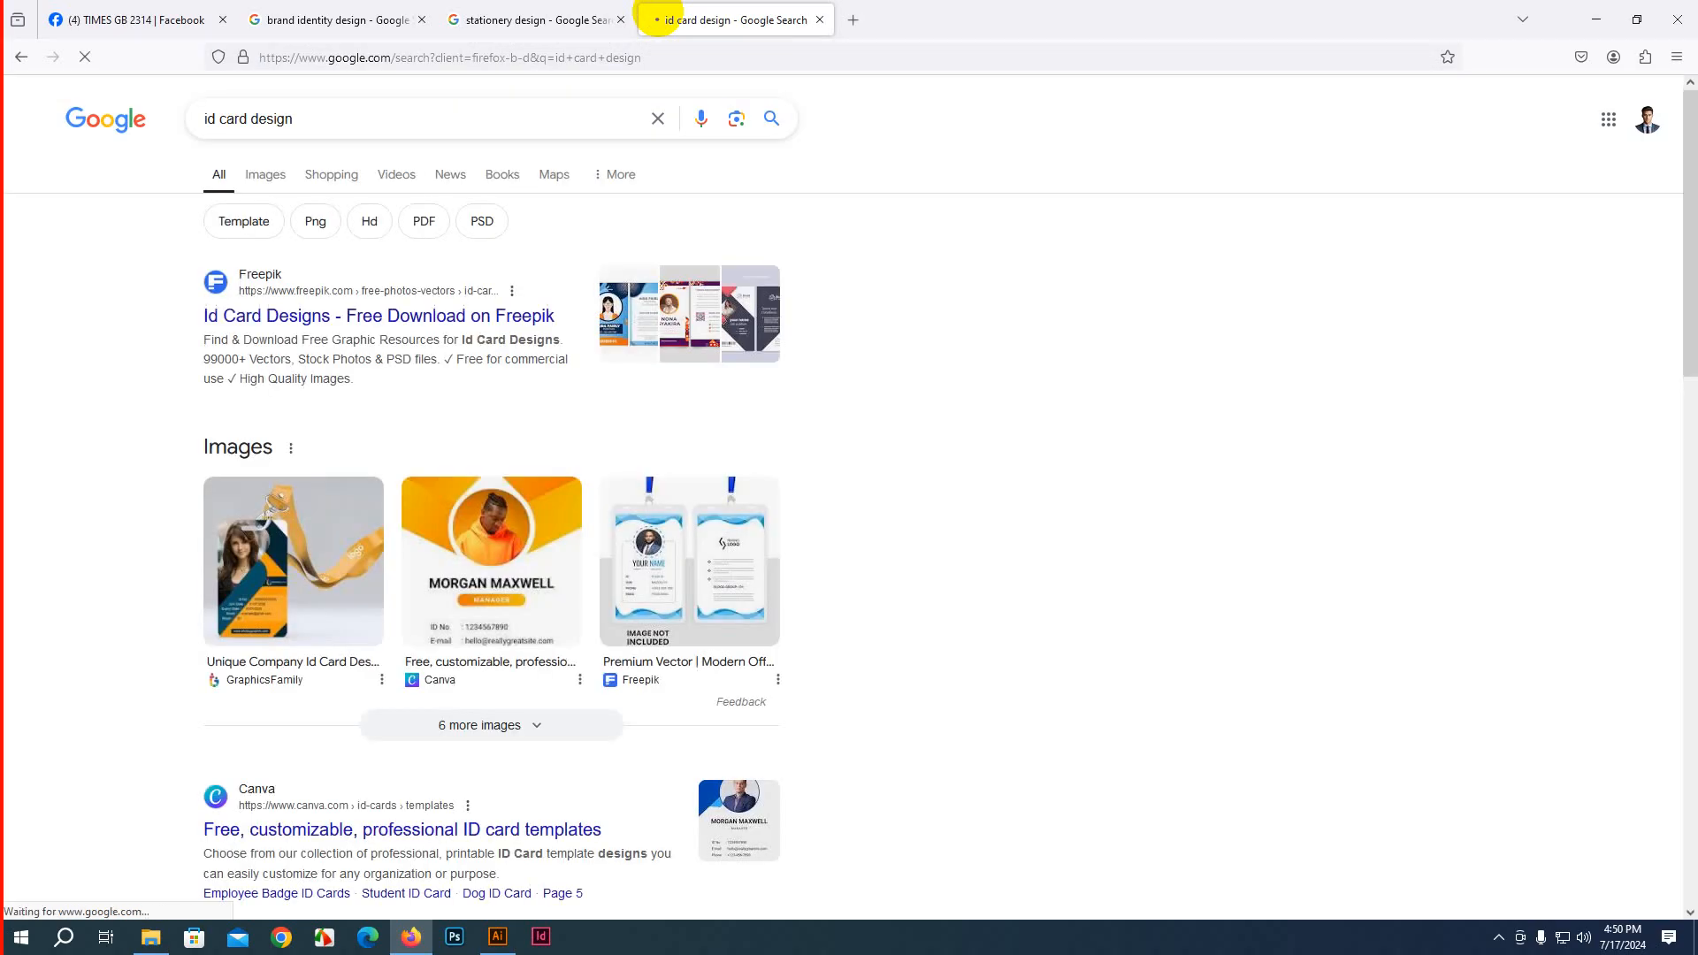
left_click(263, 172)
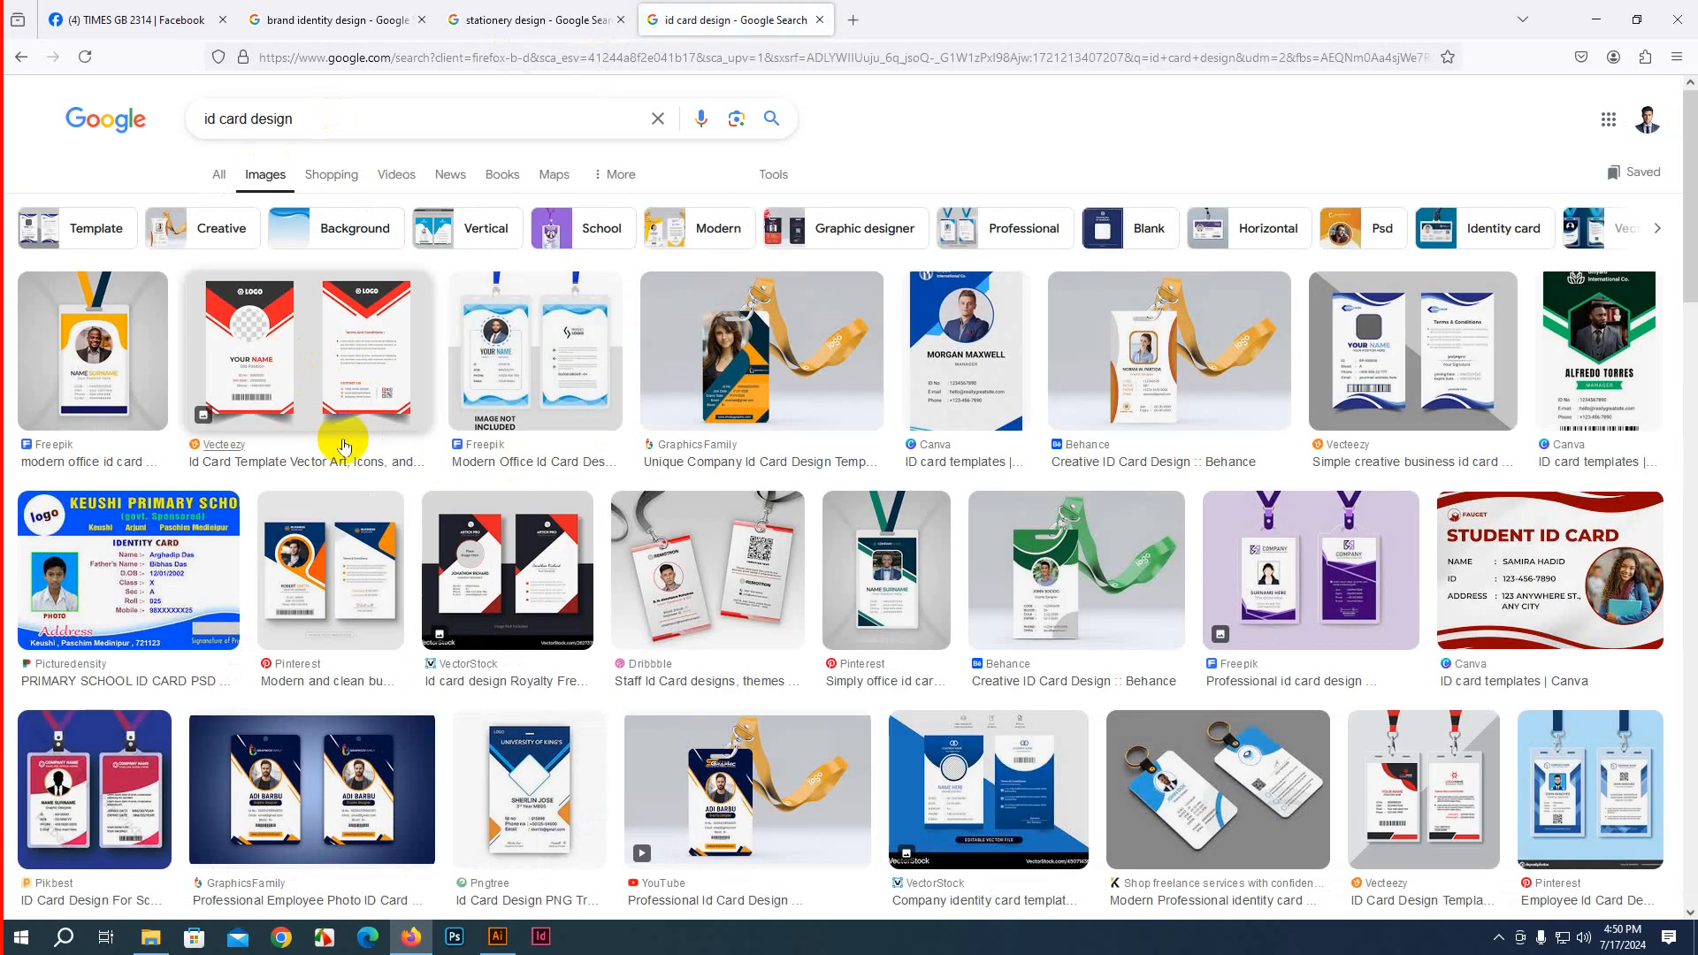
Preview the Freepik modern office ID card and the Canva ID card template to study their layouts
left_click(228, 321)
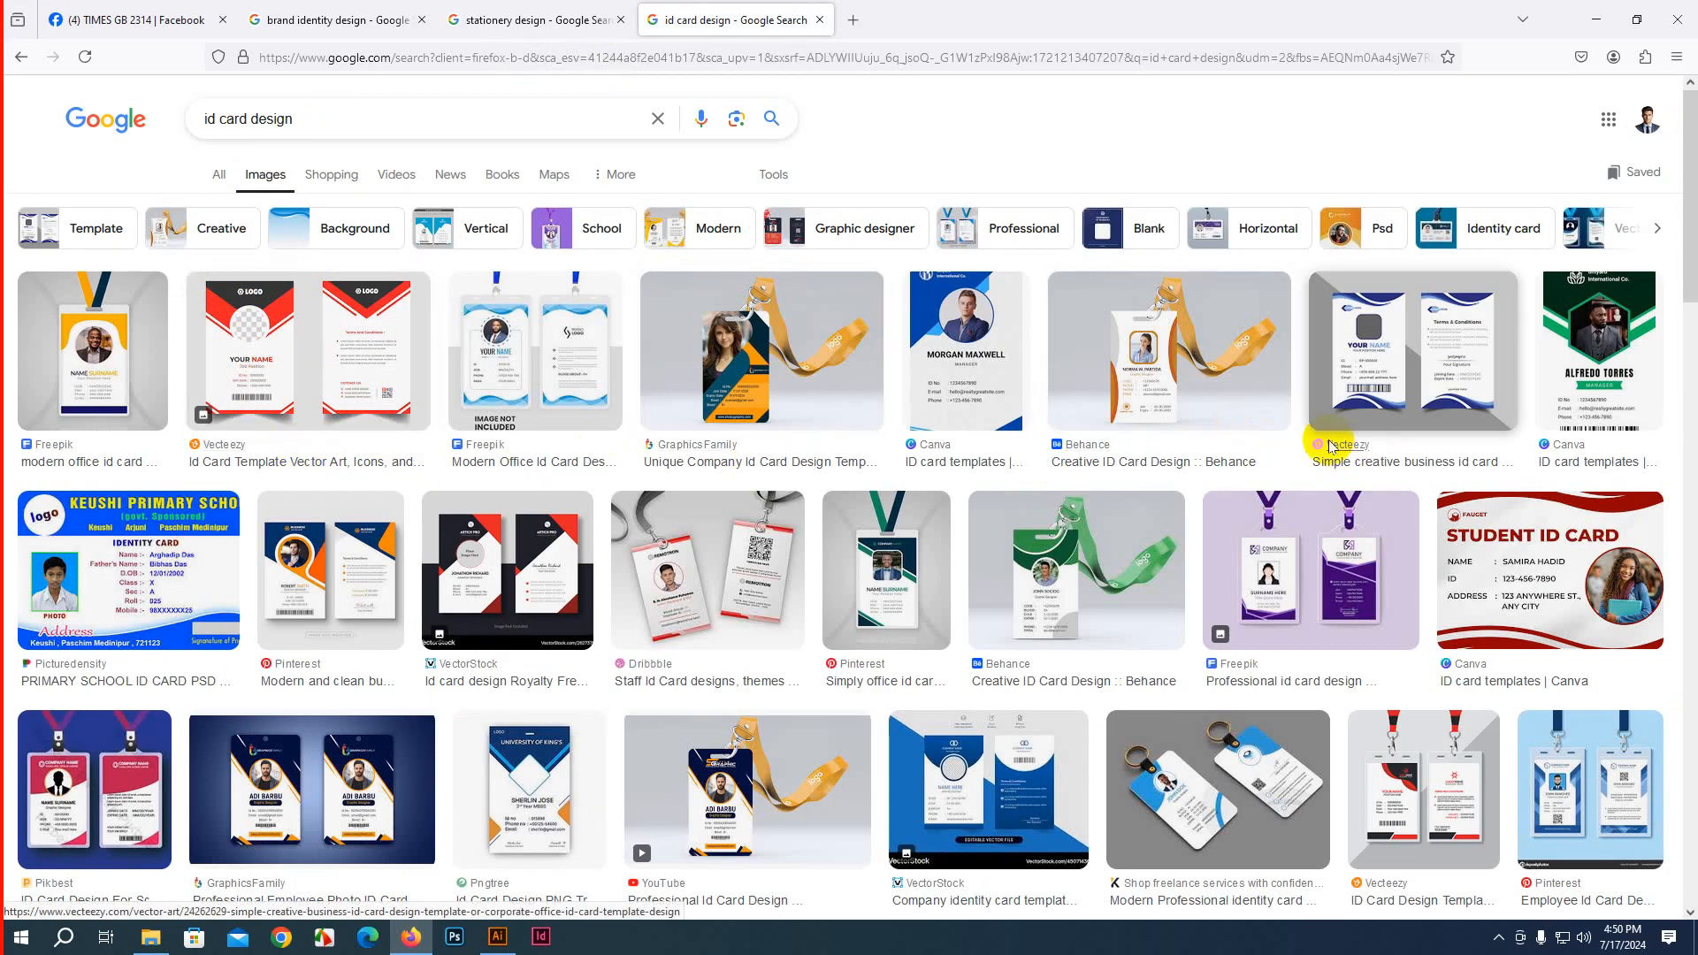
left_click(496, 386)
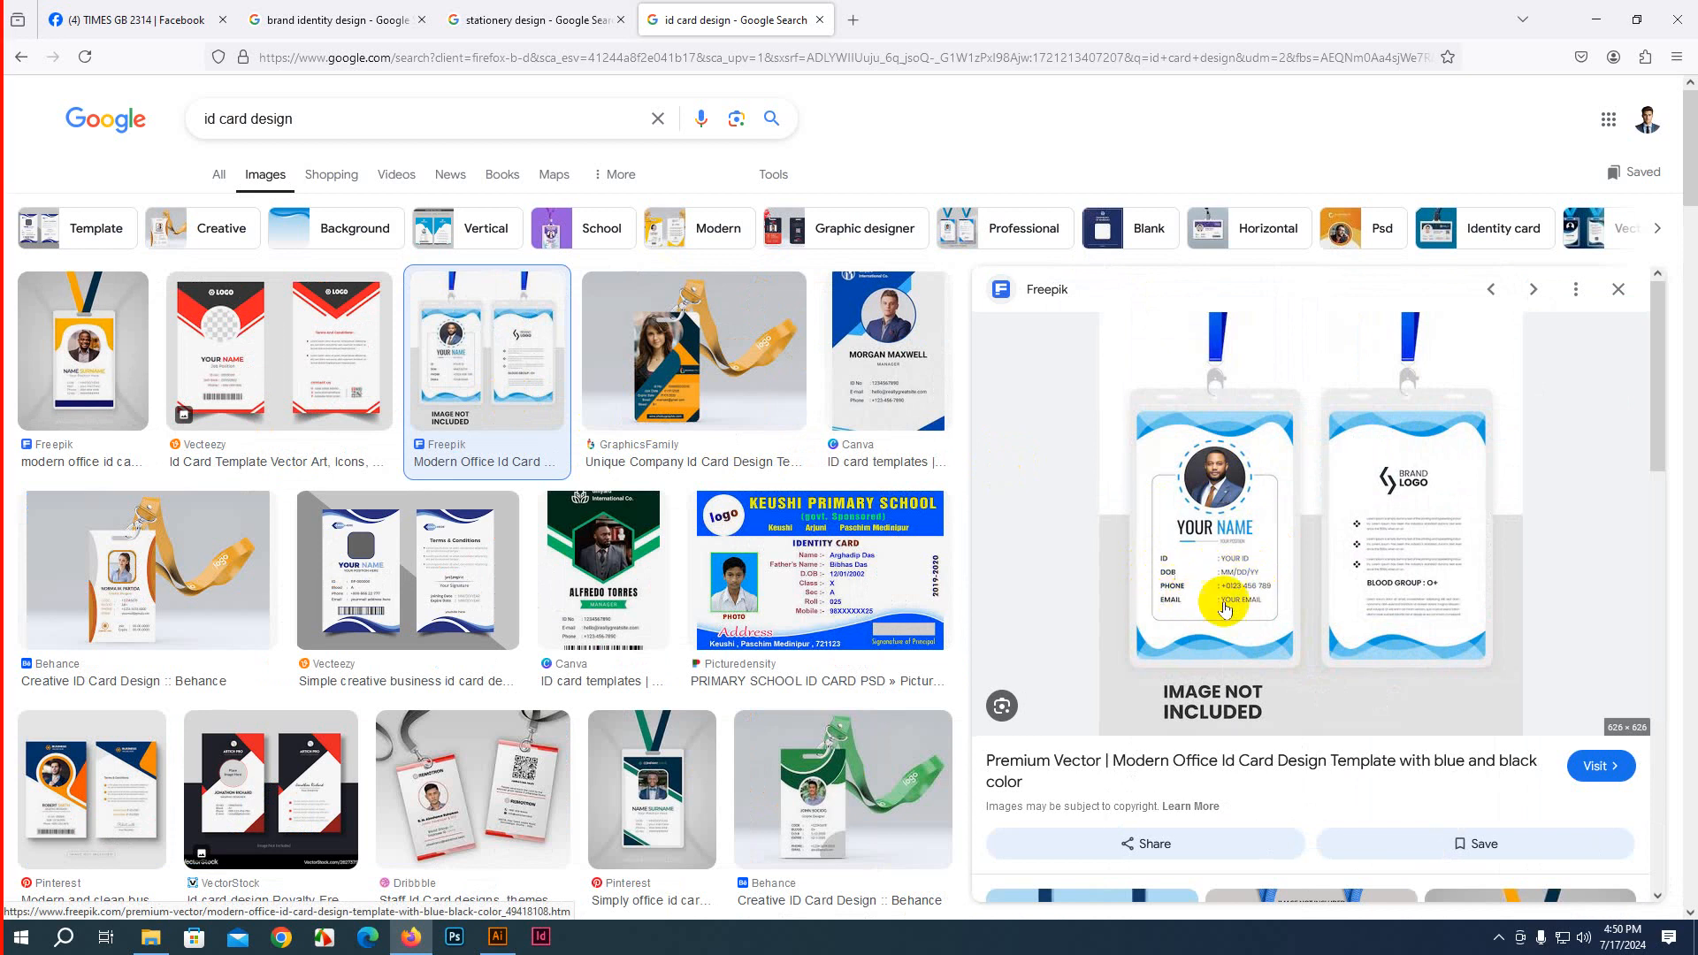
left_click(880, 412)
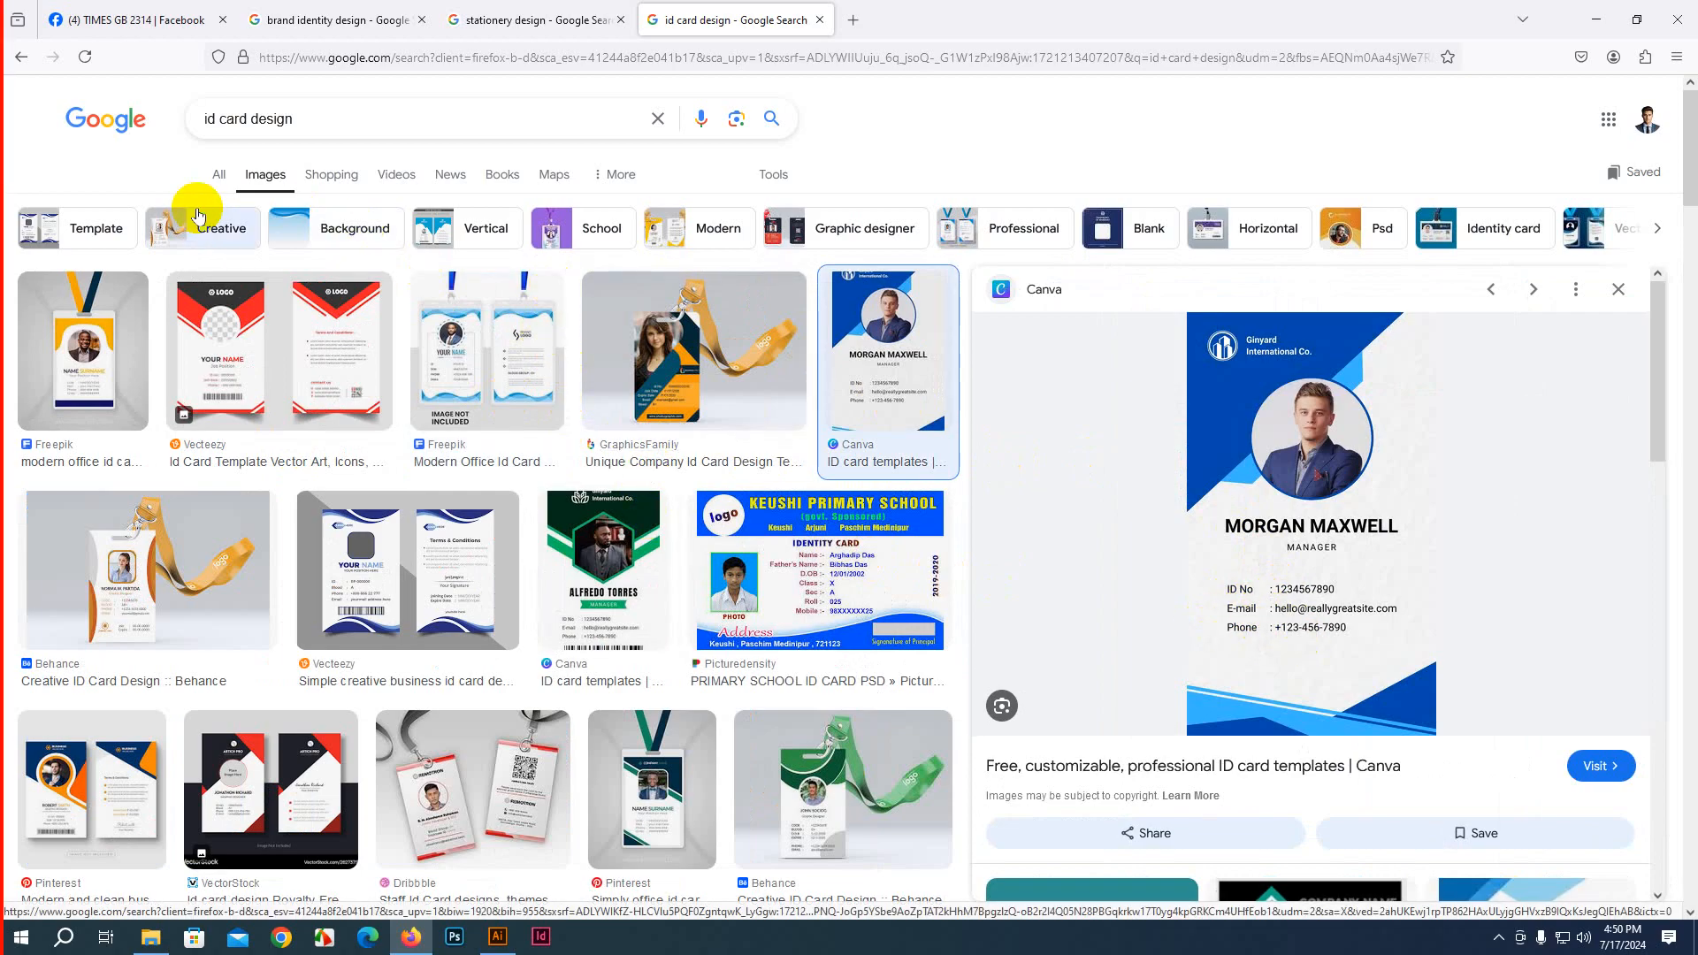
Search Google in another new tab for "id card design size"
triple_click(326, 118)
key("ctrl+c")
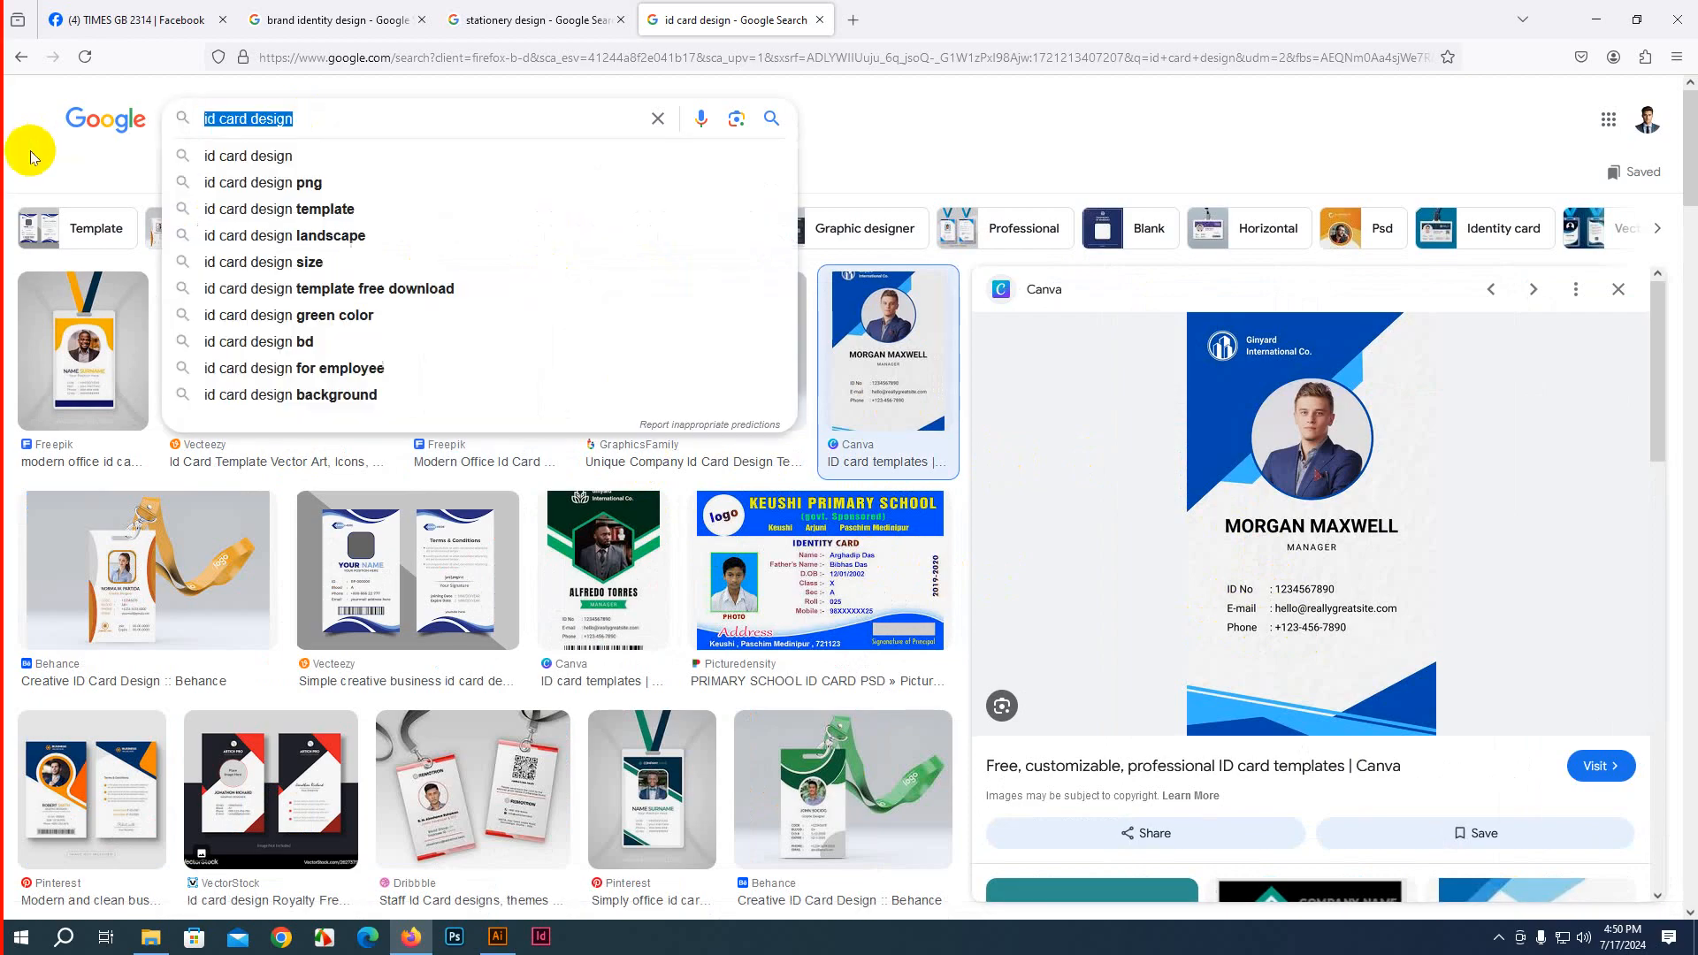
left_click(852, 19)
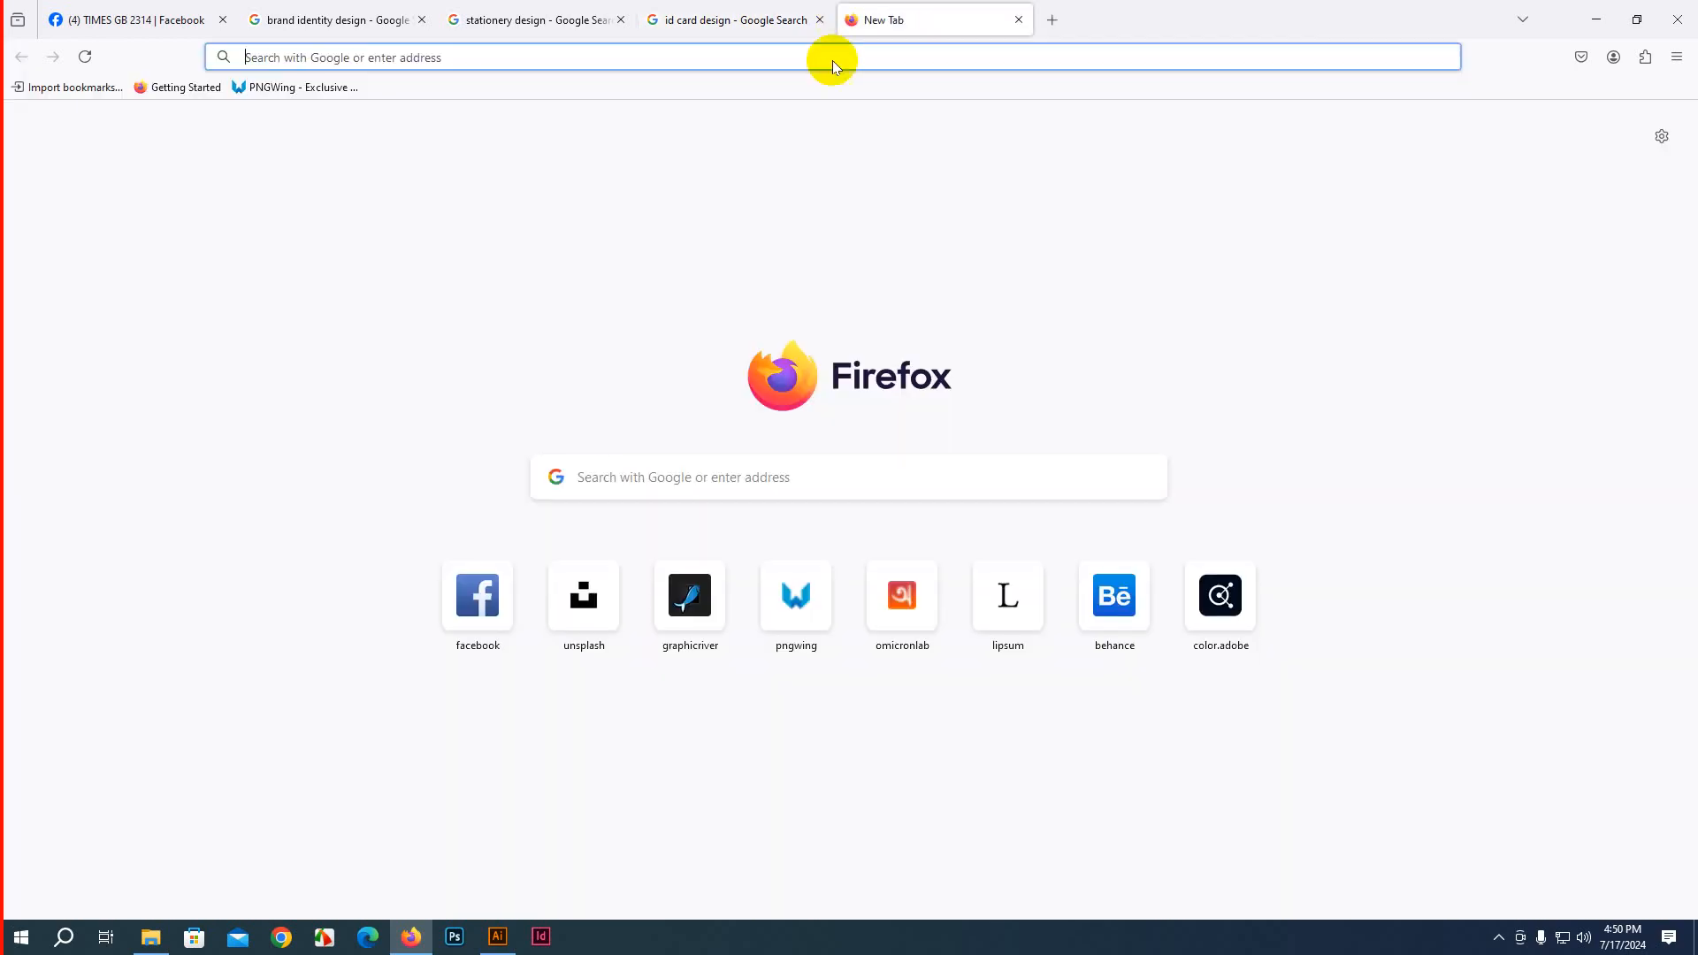
key("ctrl+v")
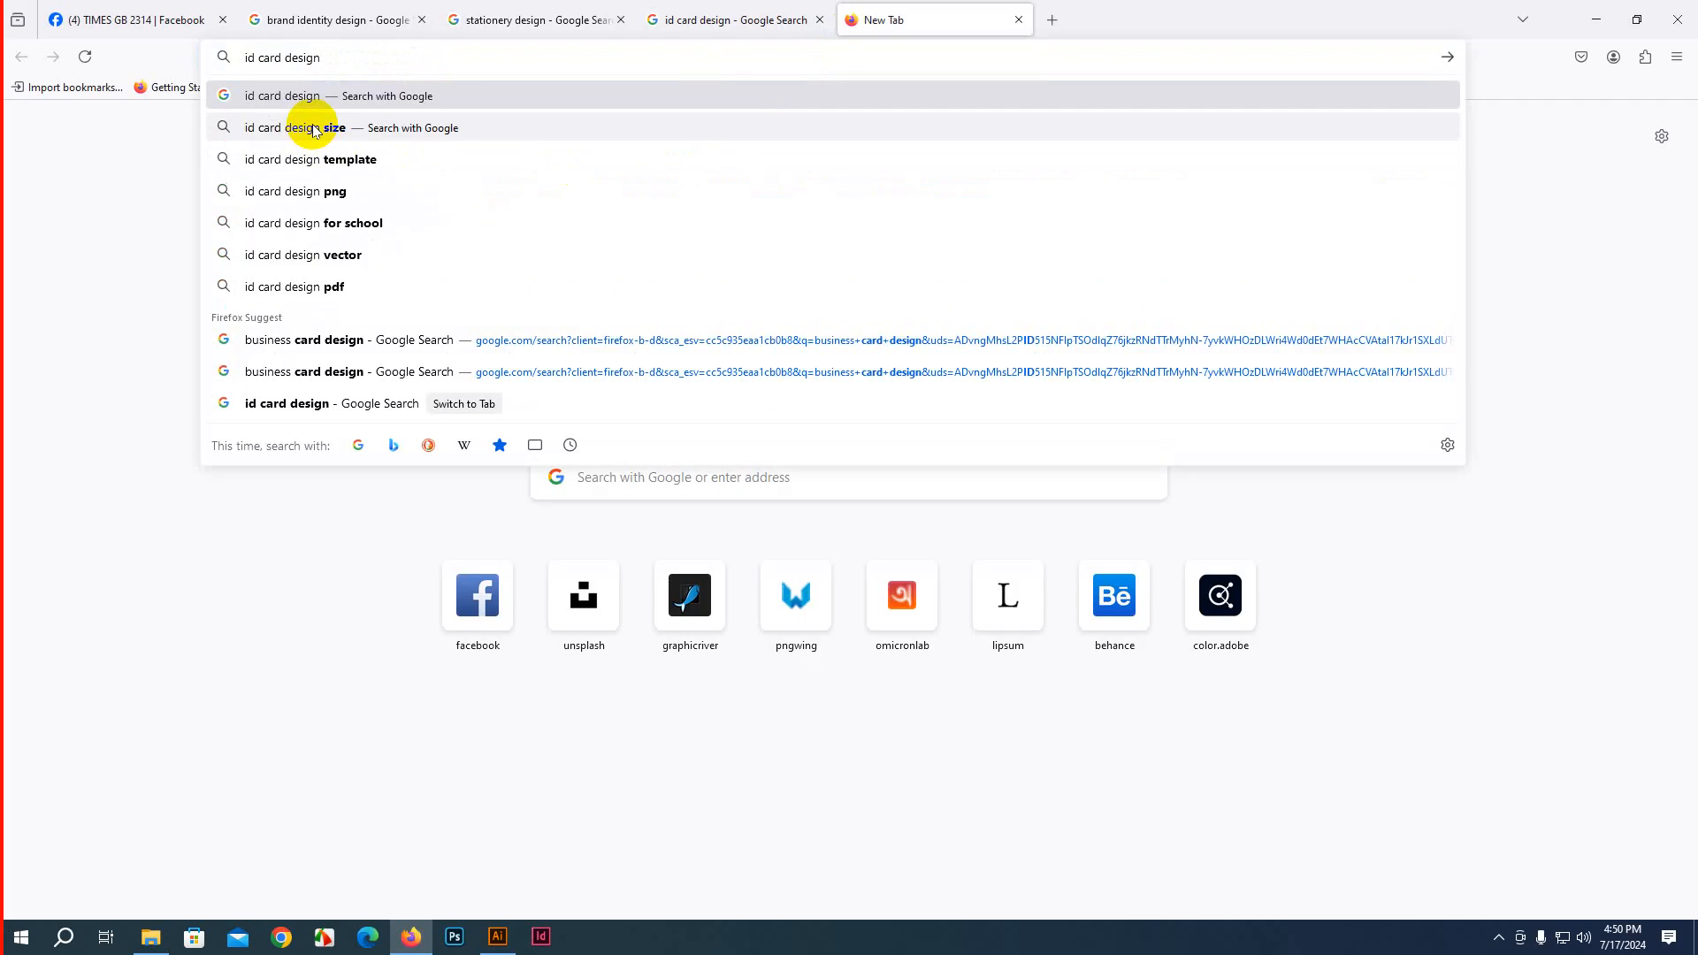
left_click(314, 130)
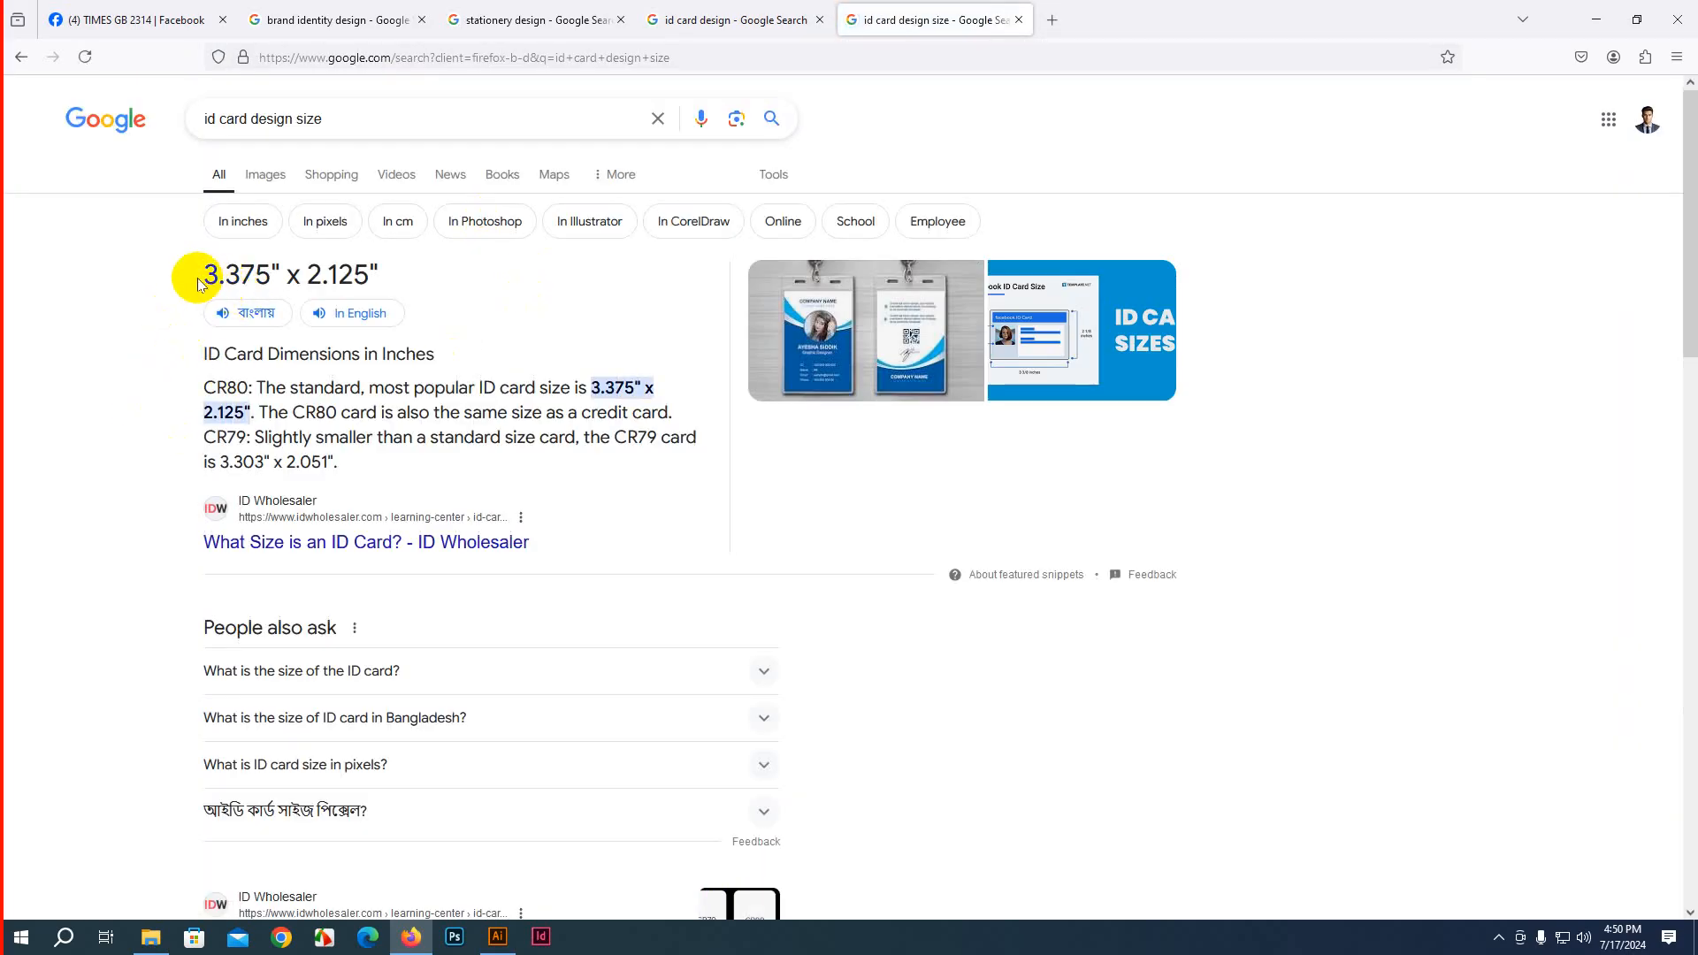
Examine the standard ID card dimensions in inches, then preview the ID Wholesaler size chart in the image results
left_click_drag(210, 279, 362, 283)
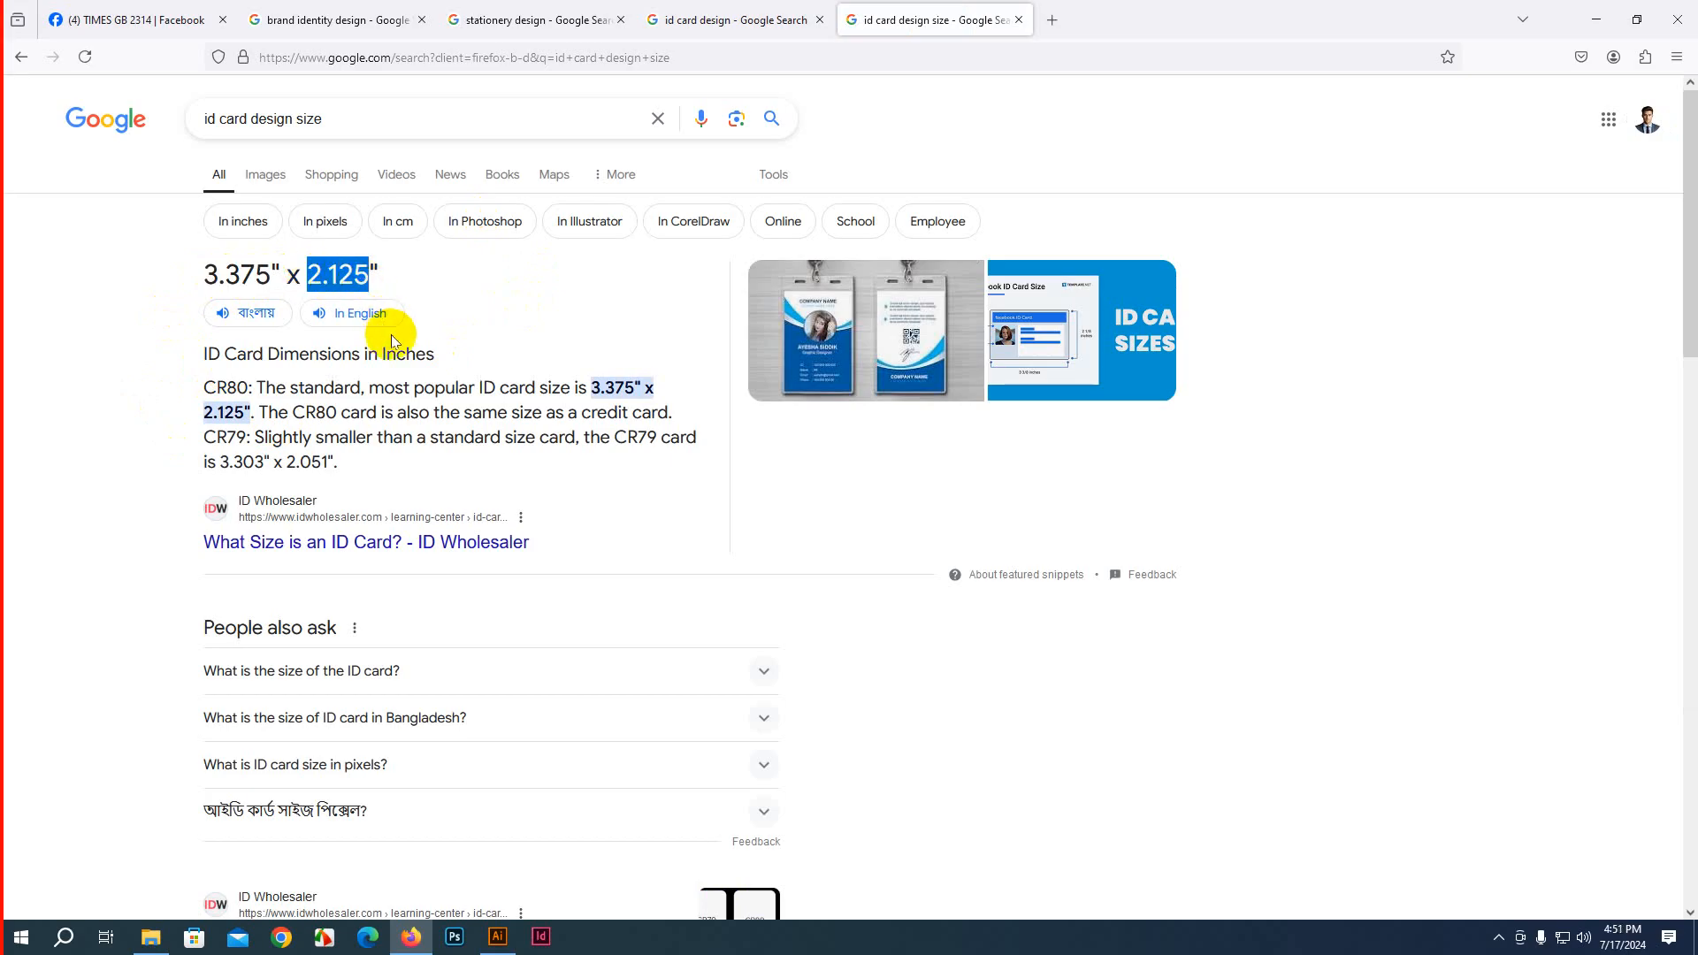
left_click(274, 175)
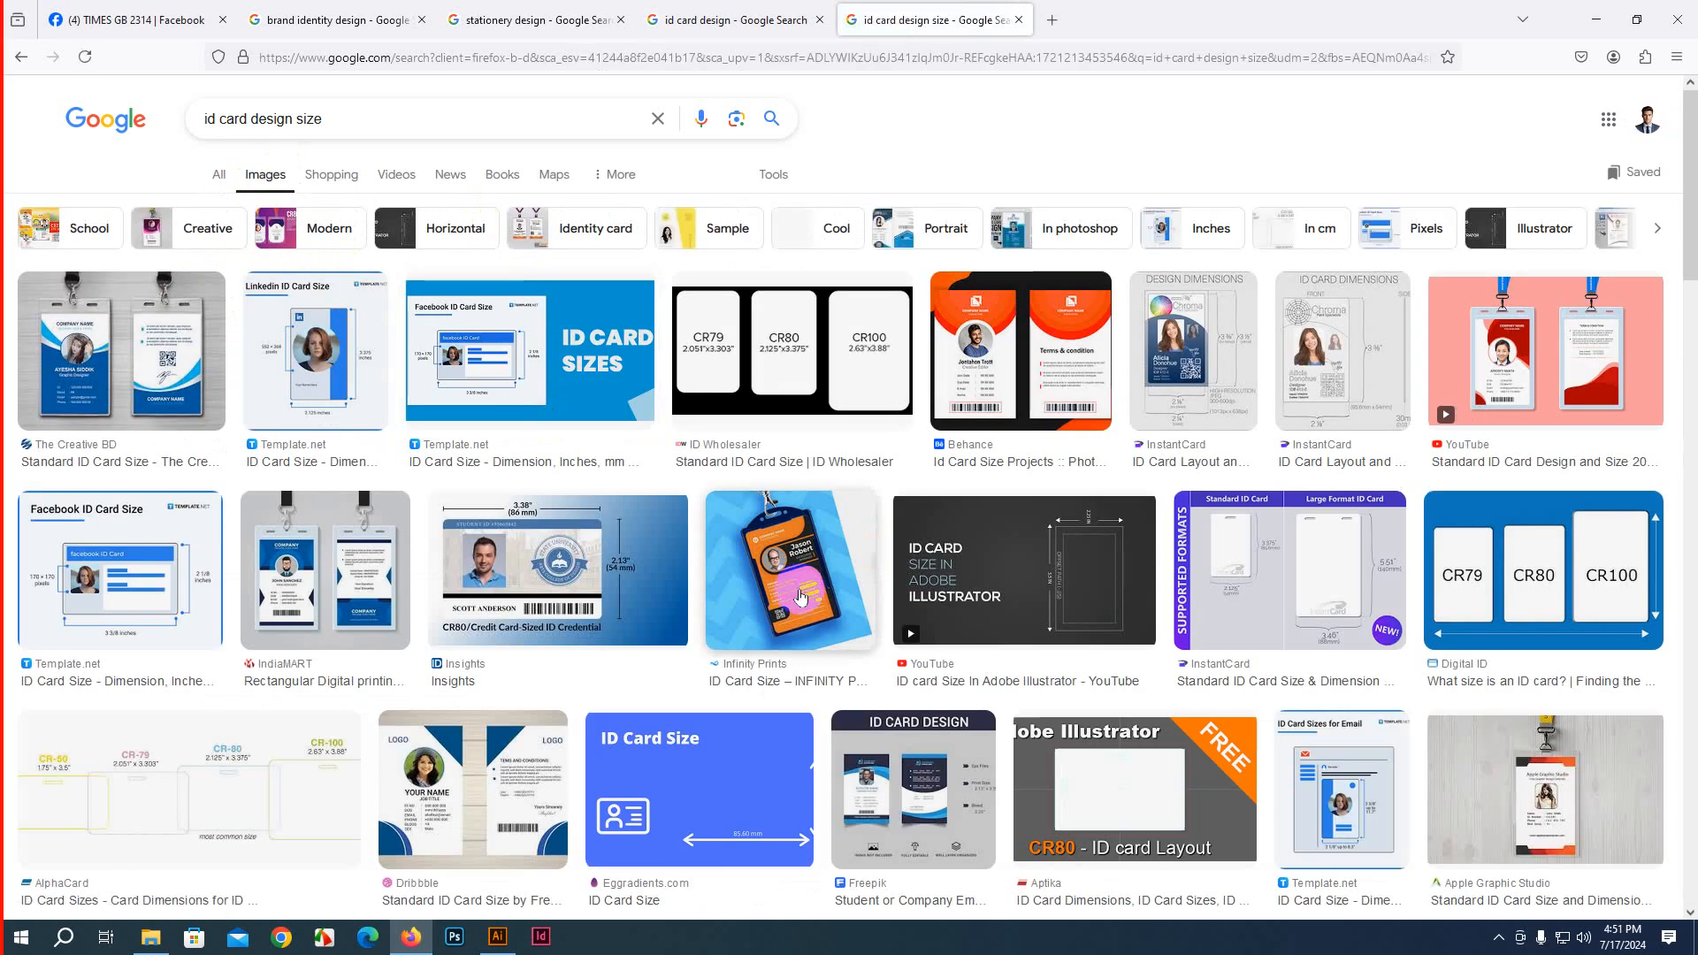
left_click(747, 389)
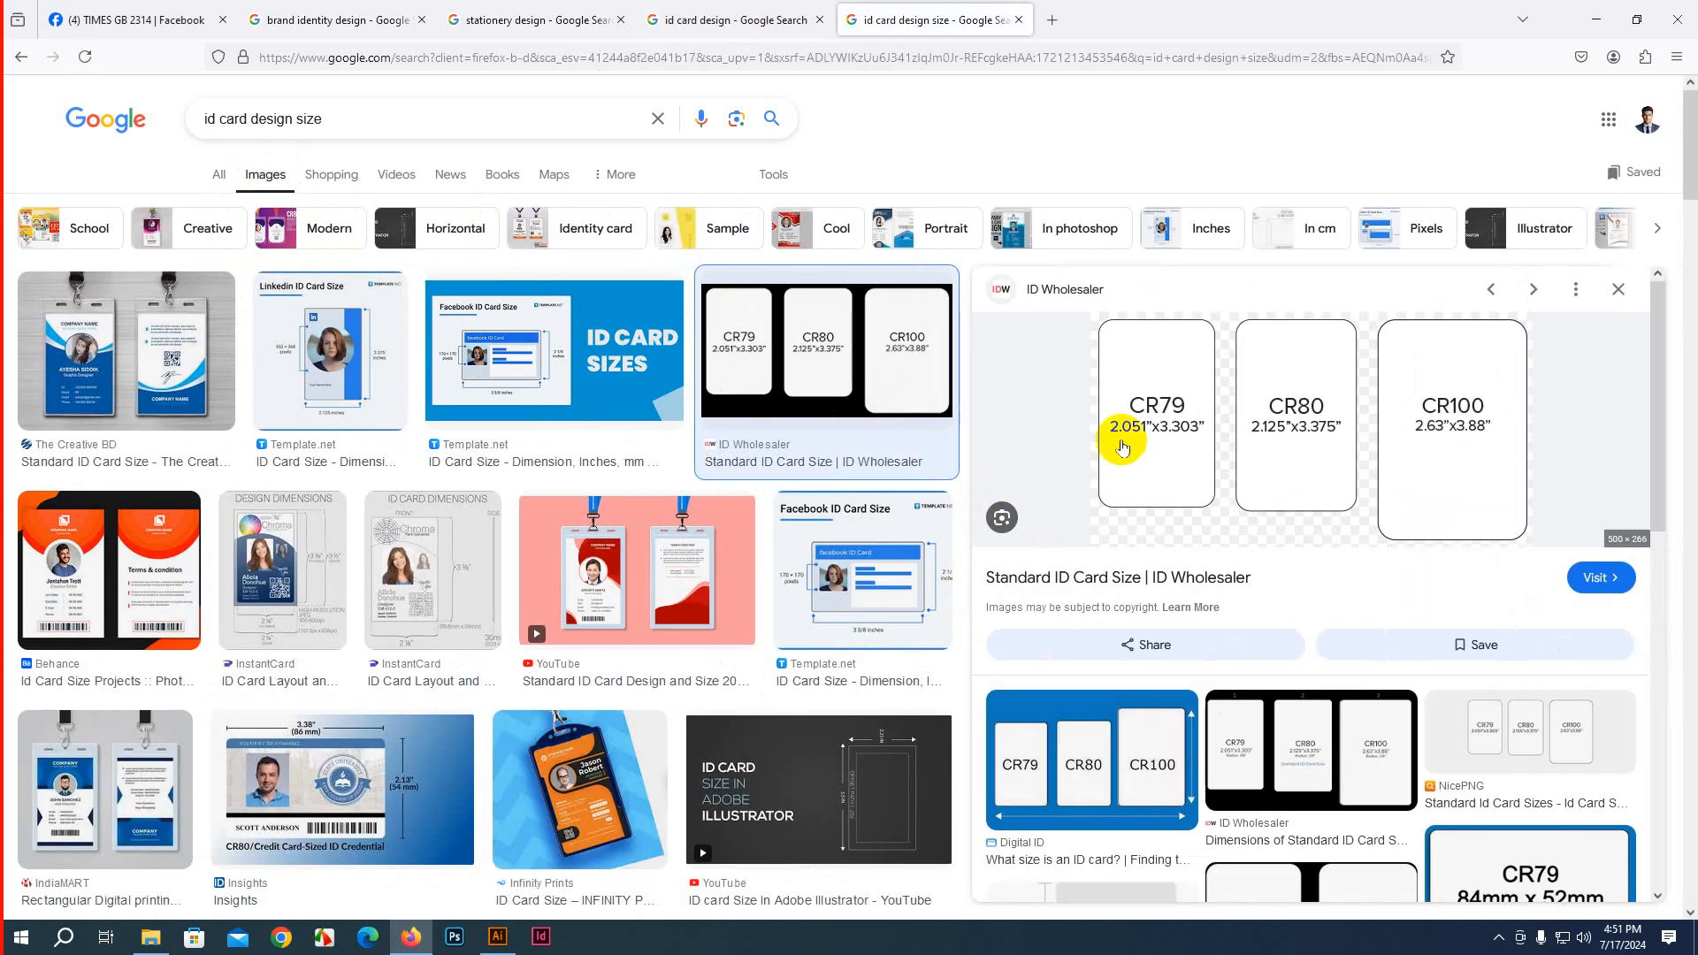
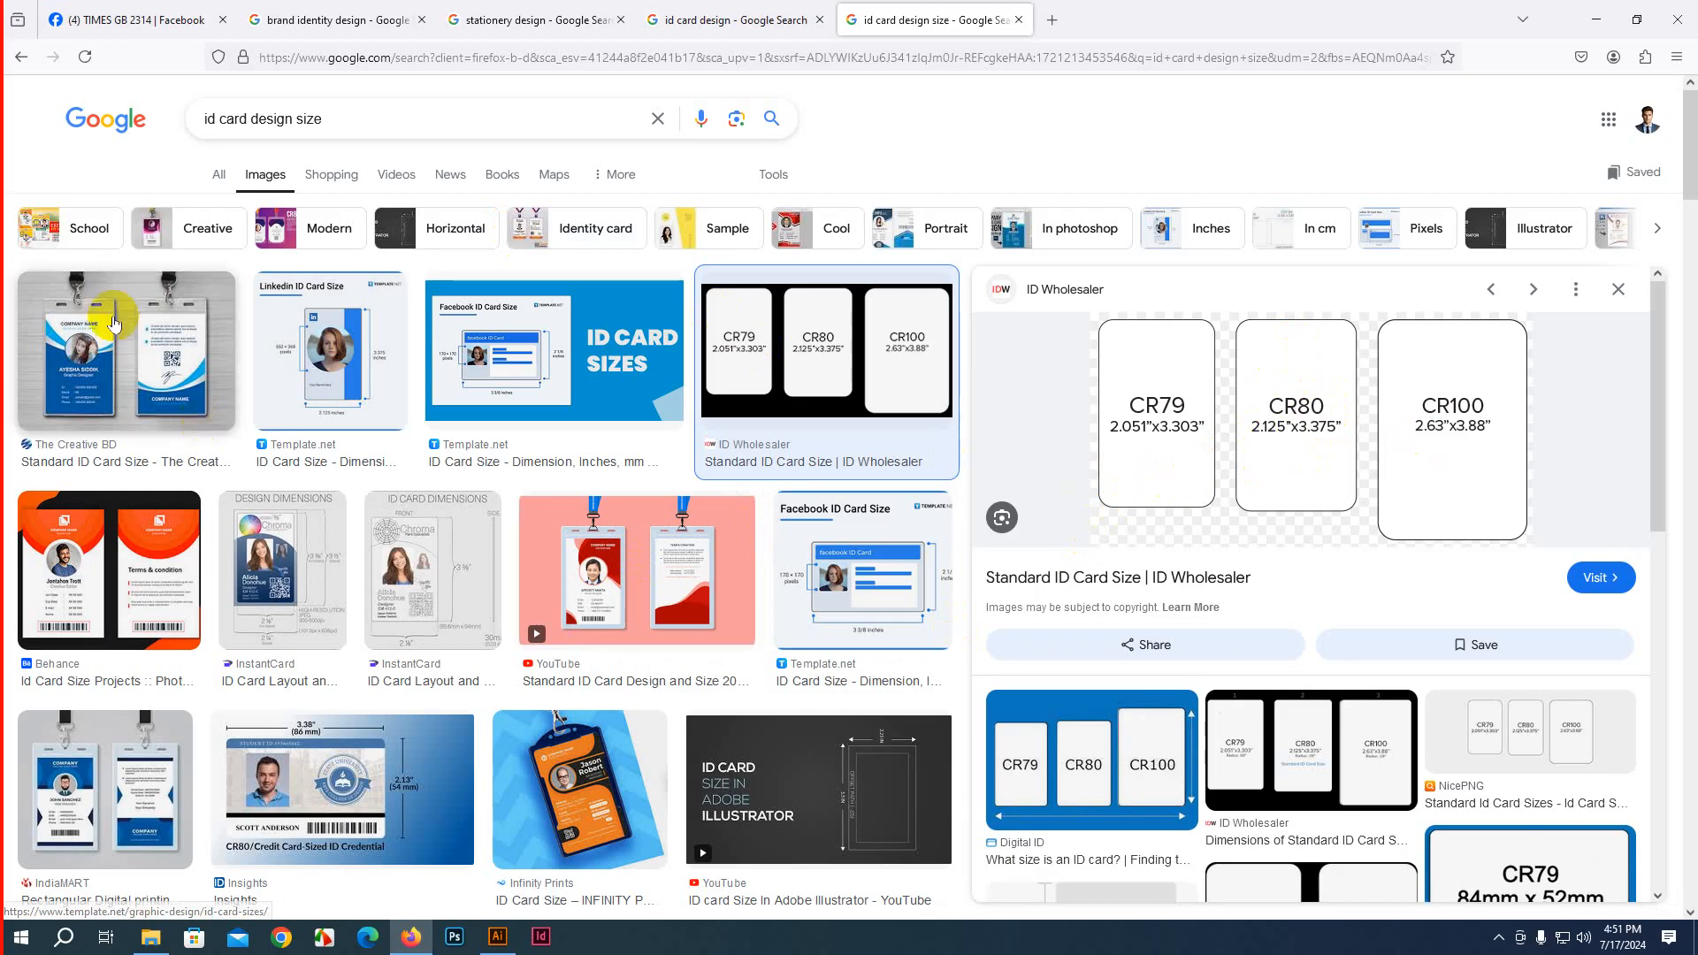
Switch back to Illustrator and rename Layer 1 as Business Card
left_click(496, 935)
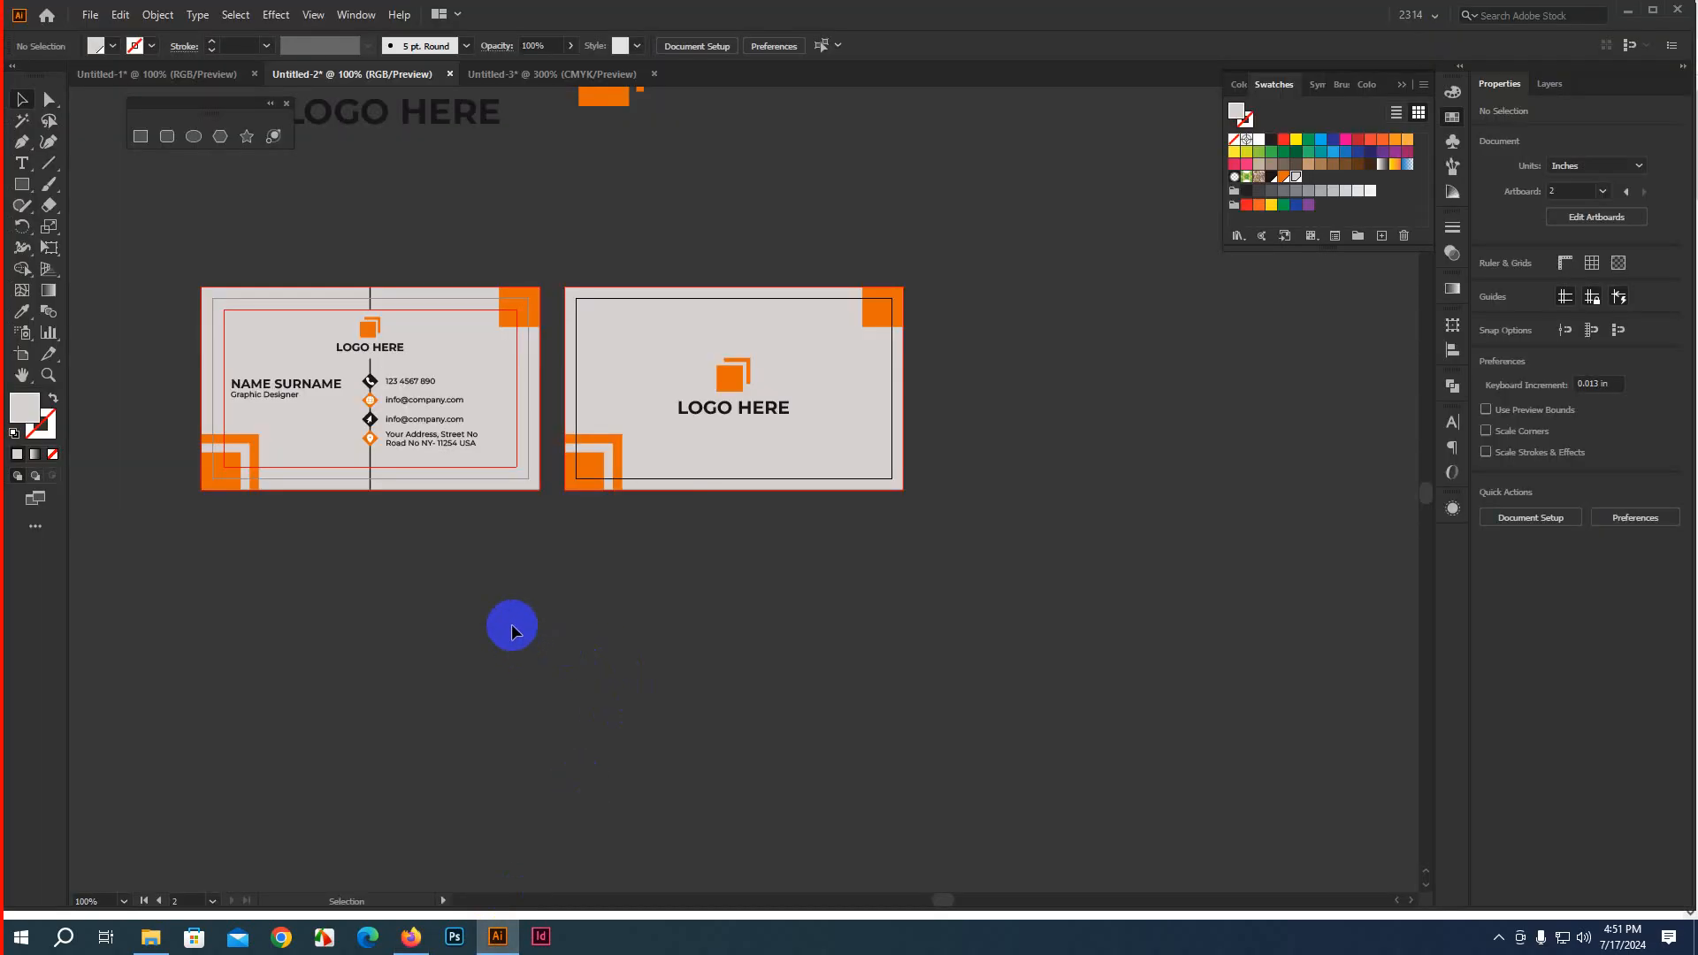
scroll(512, 625, "down", 1)
scroll(720, 591, "down", 1)
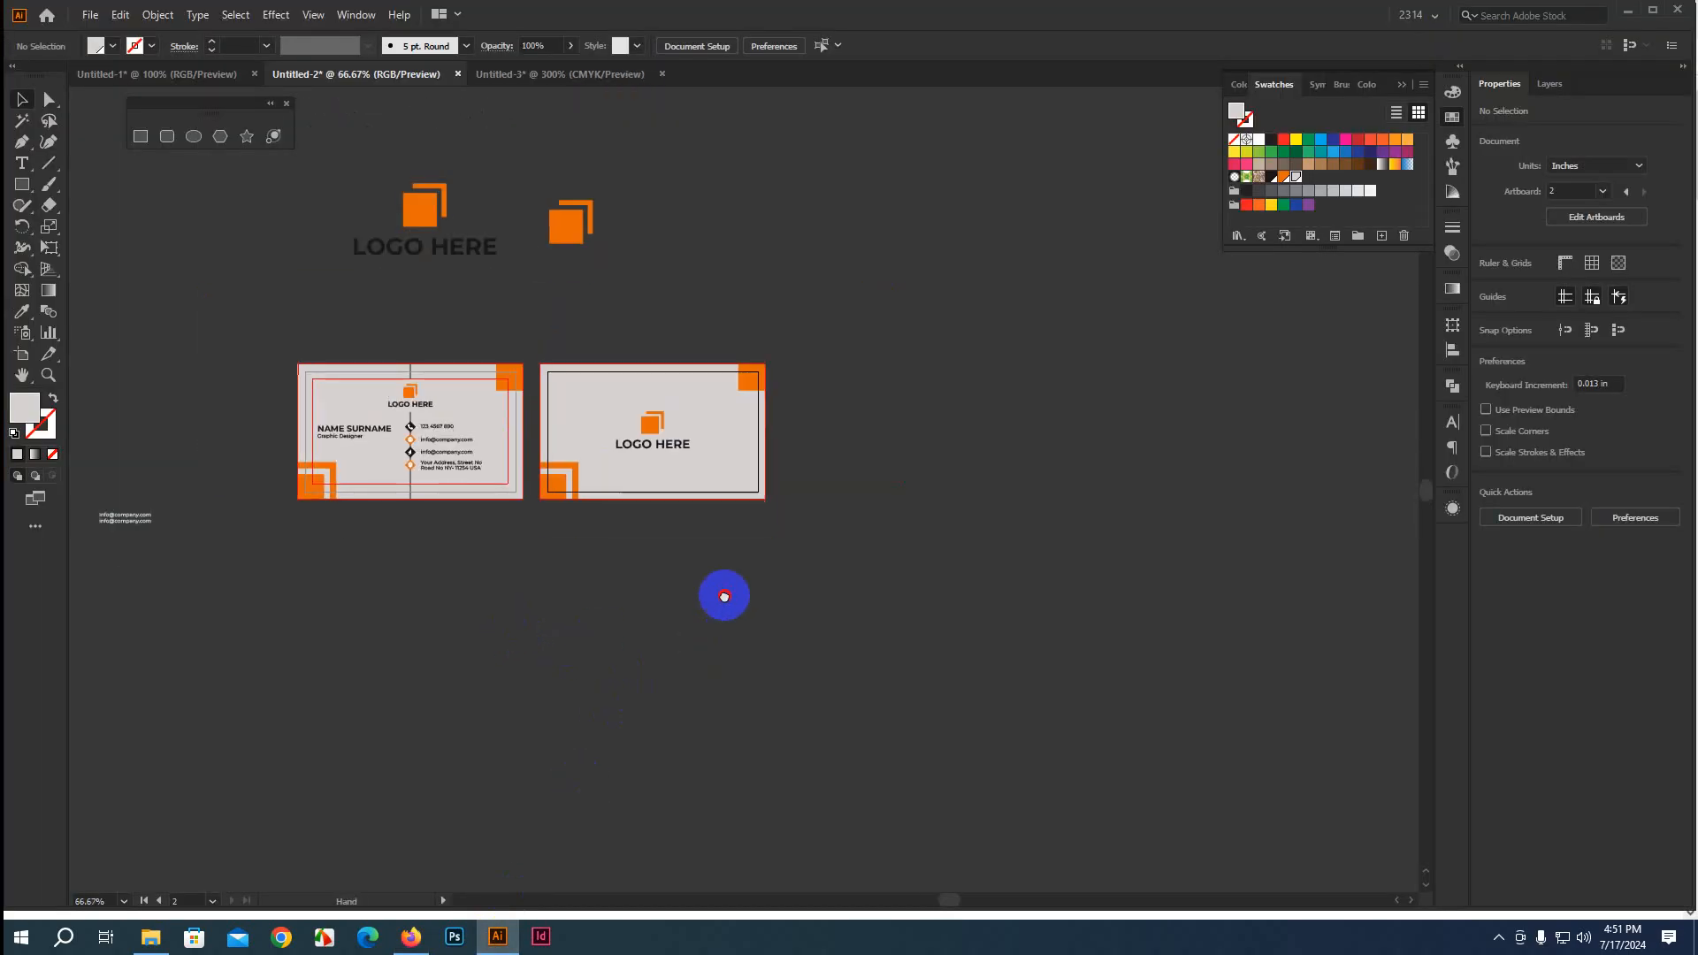
left_click(1549, 83)
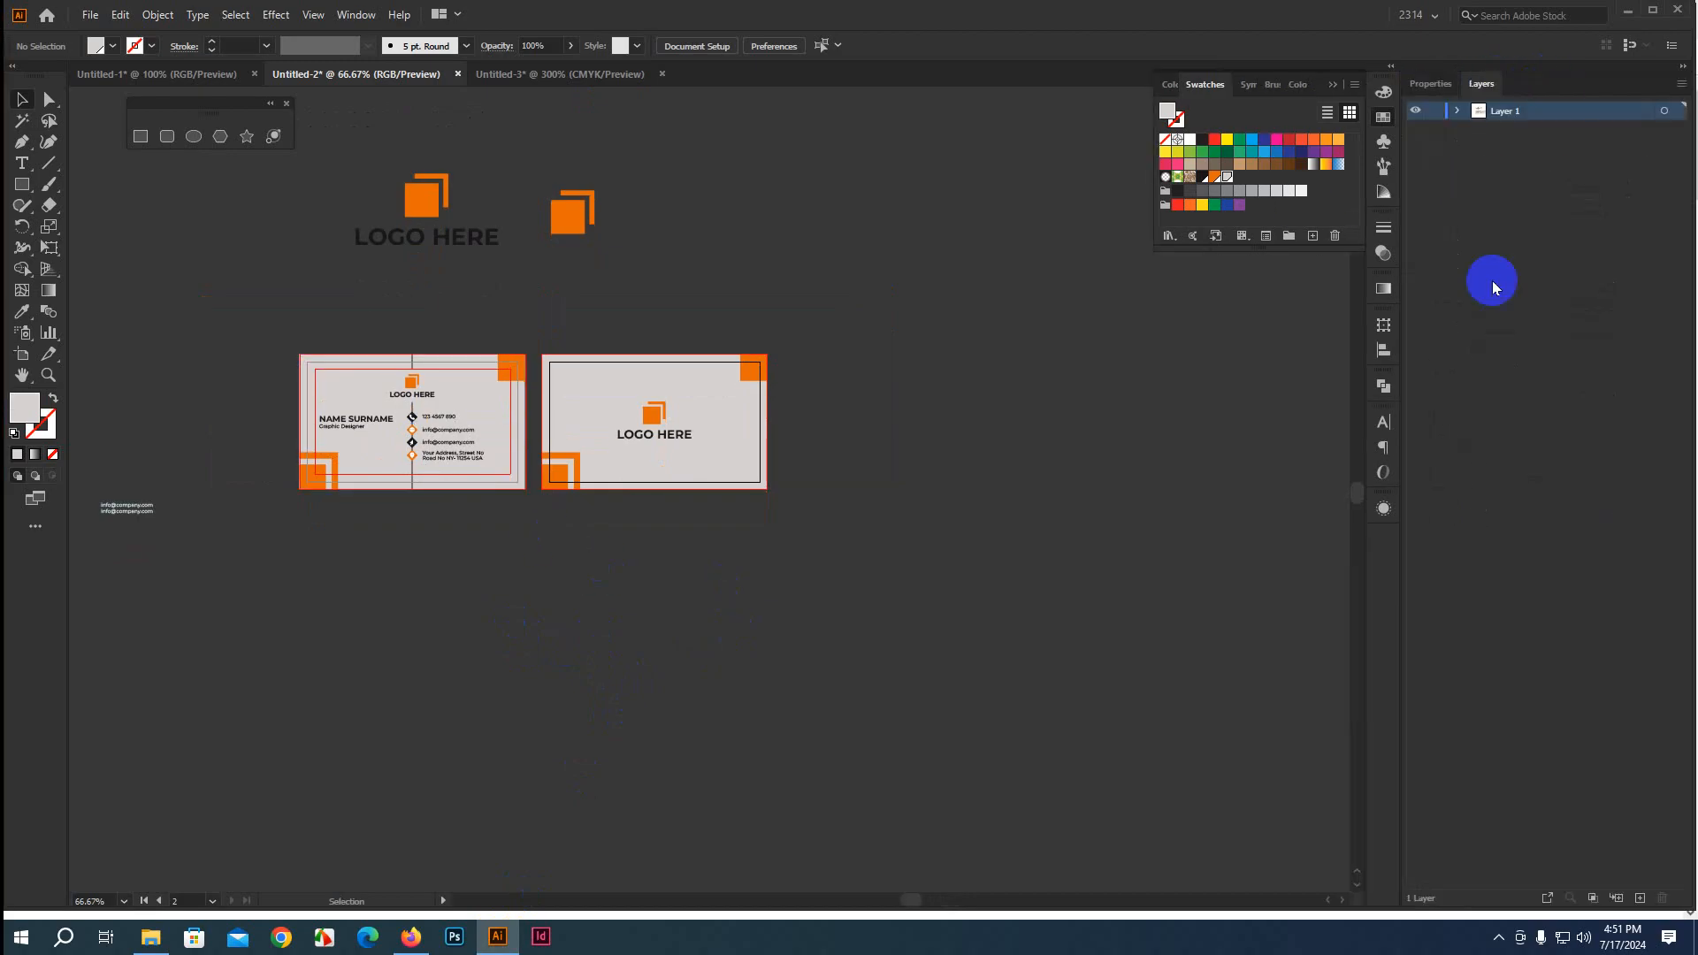
left_click(1456, 110)
left_click(1456, 110)
double_click(1513, 115)
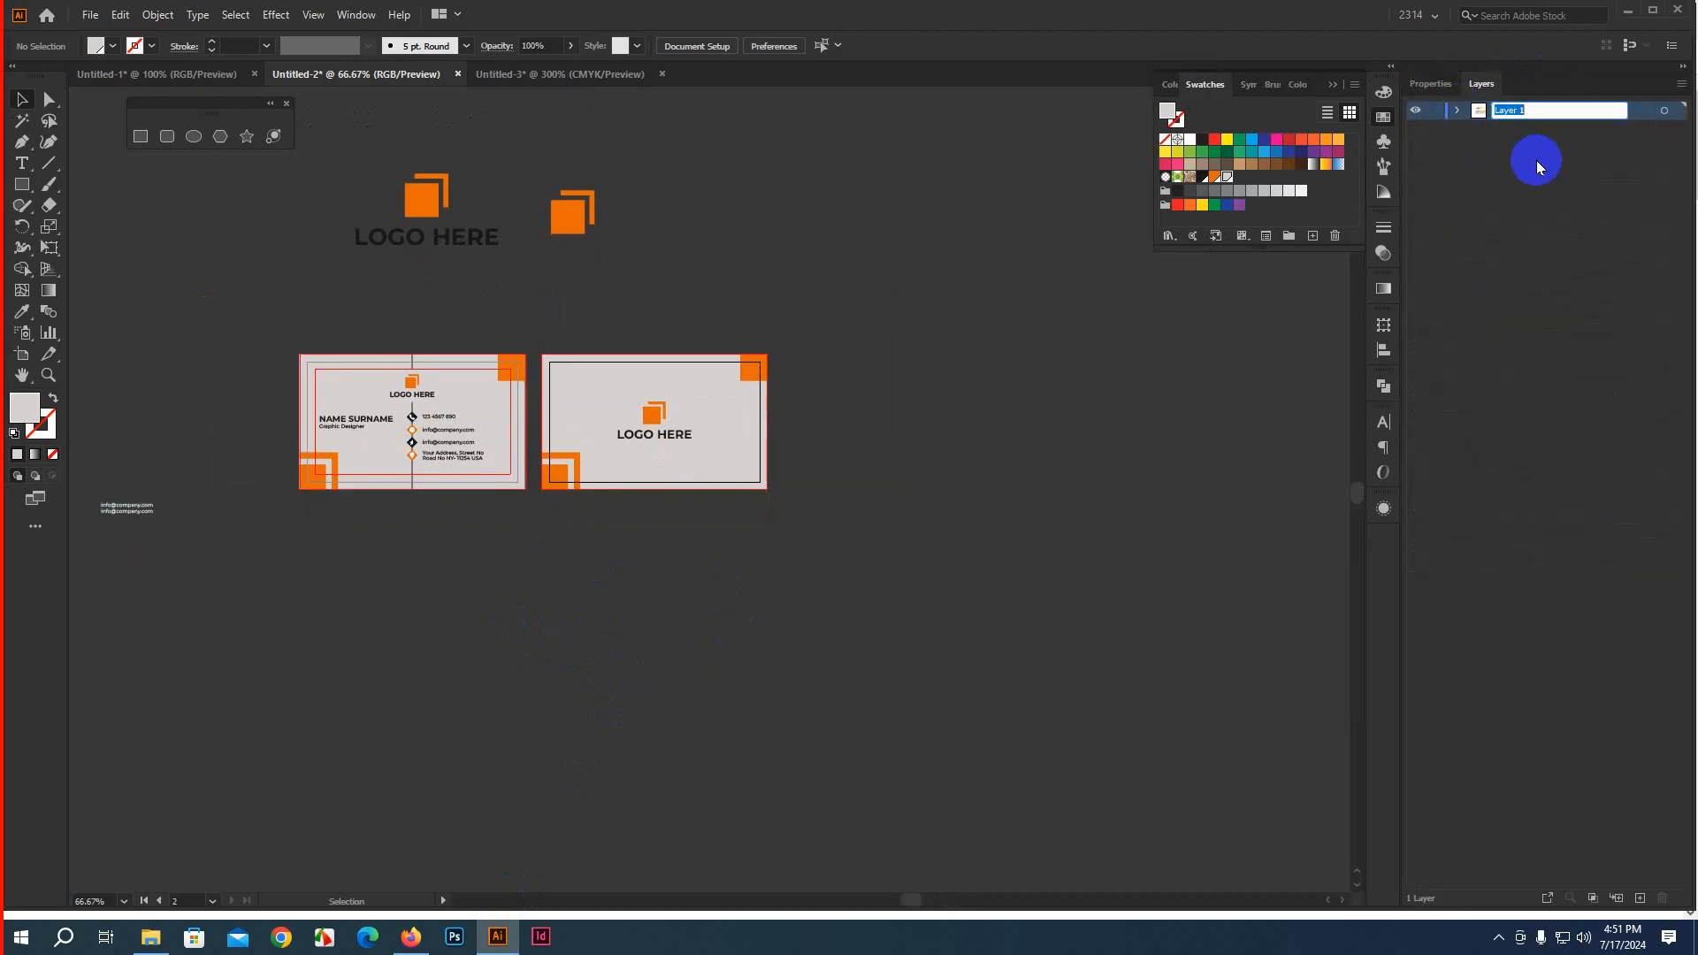
type("Bud")
key("BackSpace")
type("sinss Card")
key("Return")
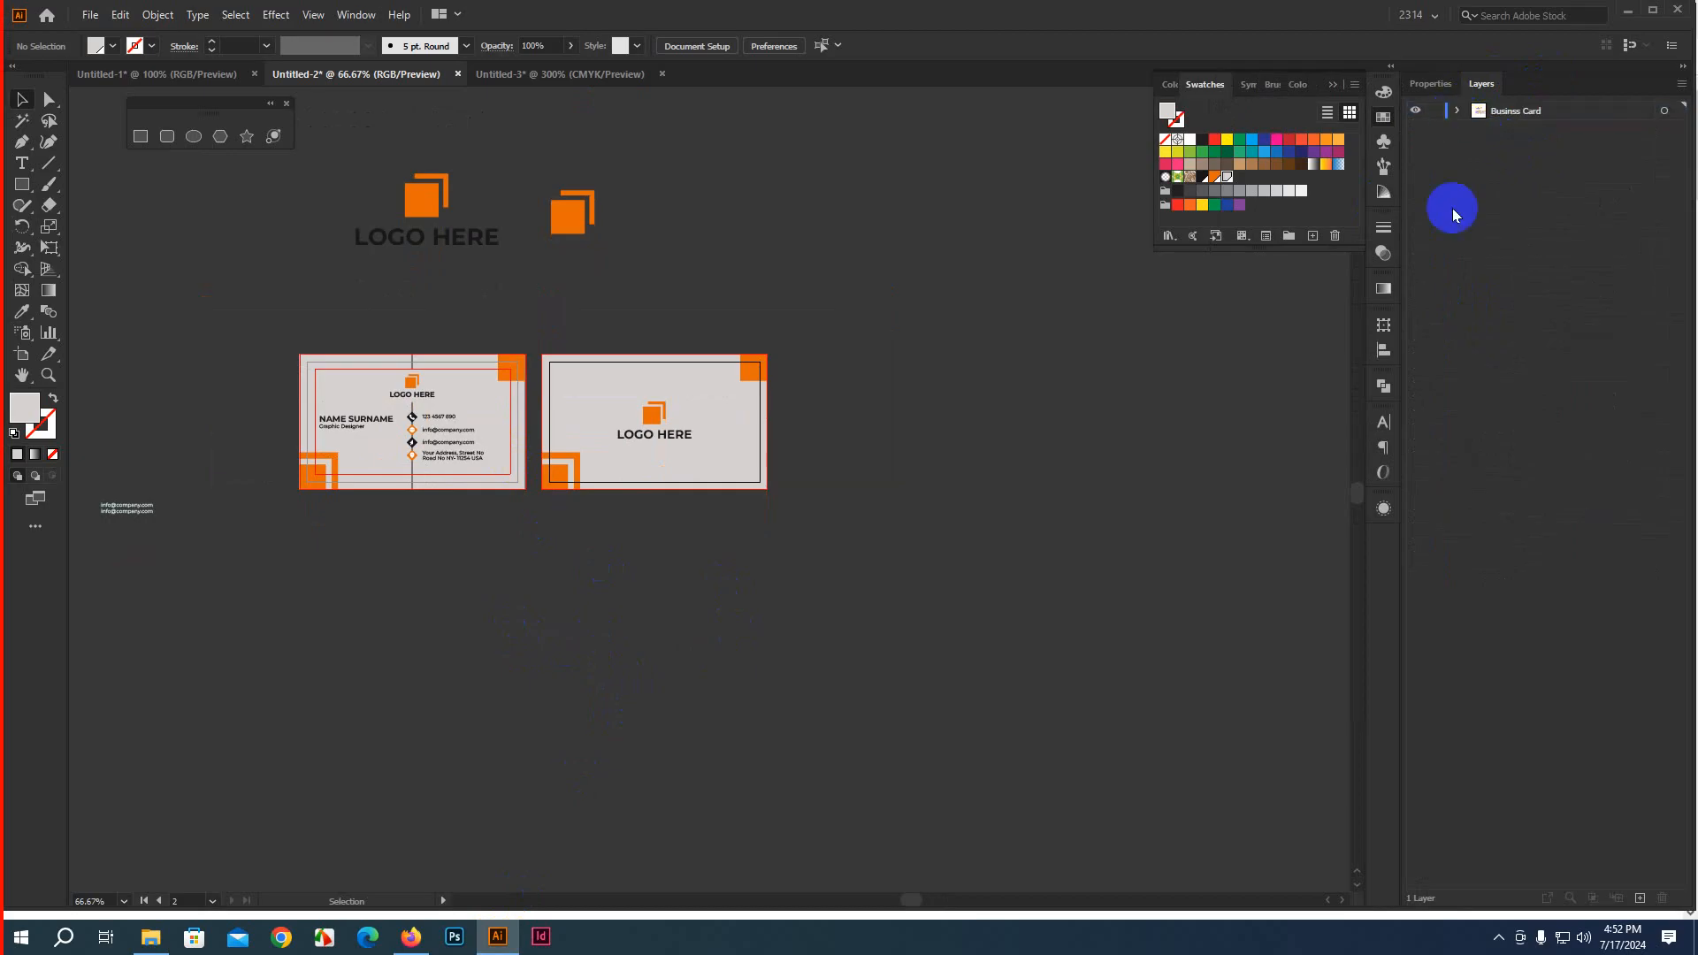
Create a new layer above Business Card and name it ID Card
left_click(1639, 897)
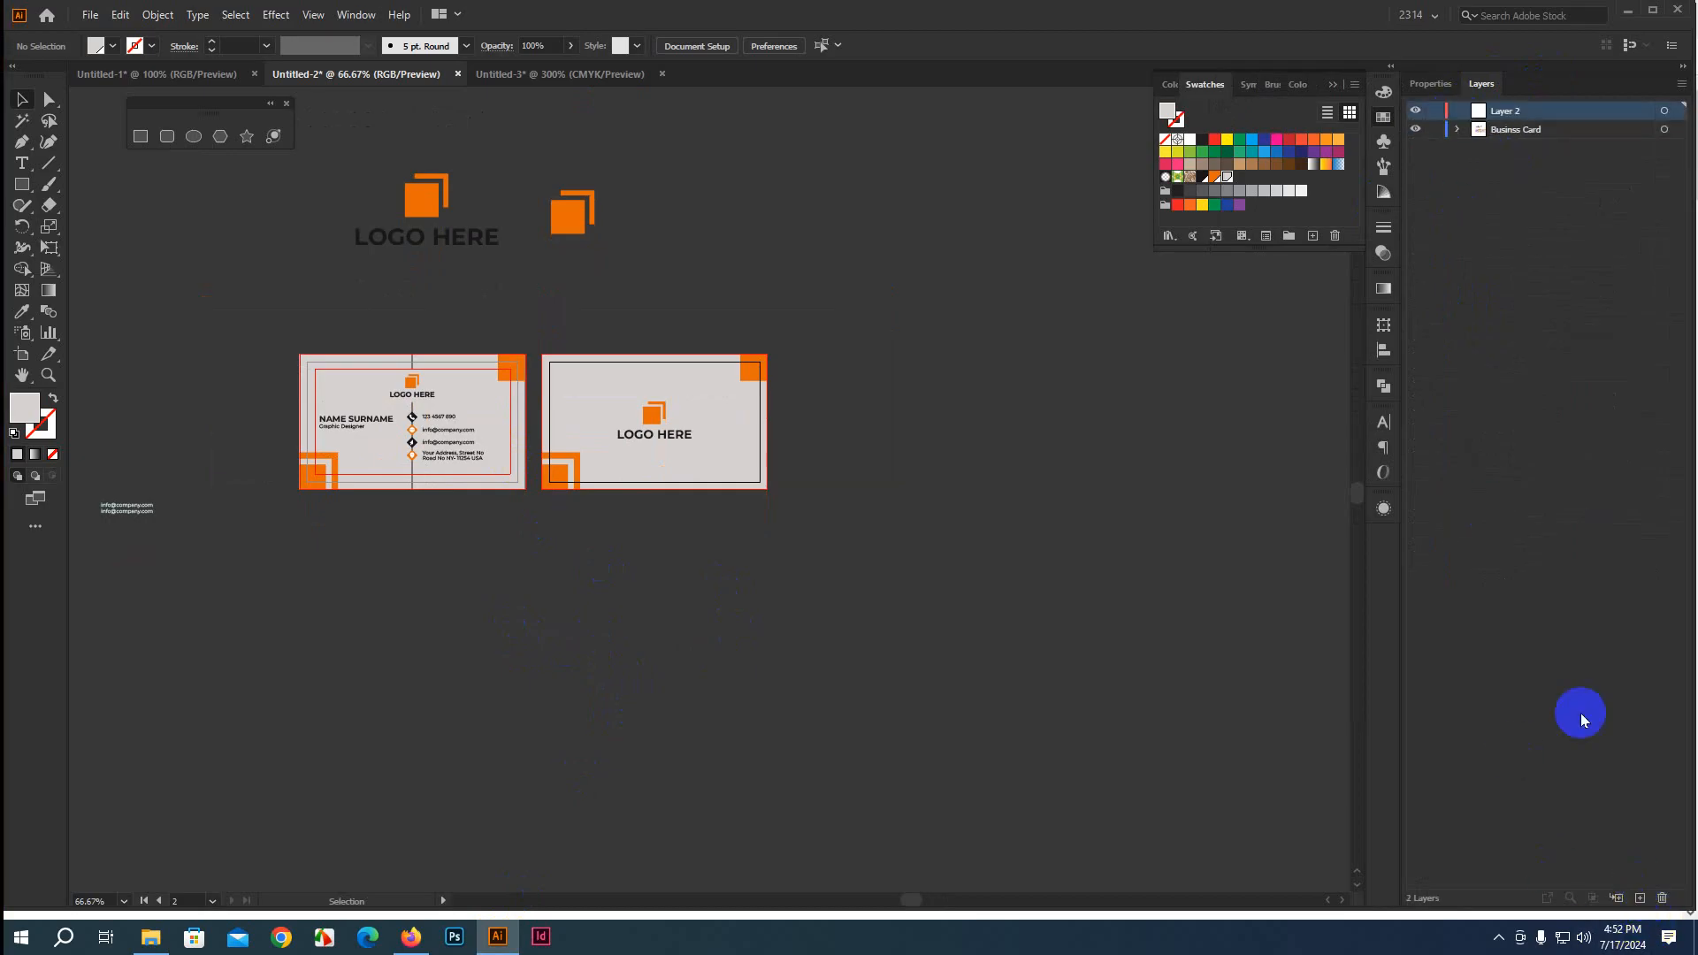
double_click(1512, 111)
type("ID")
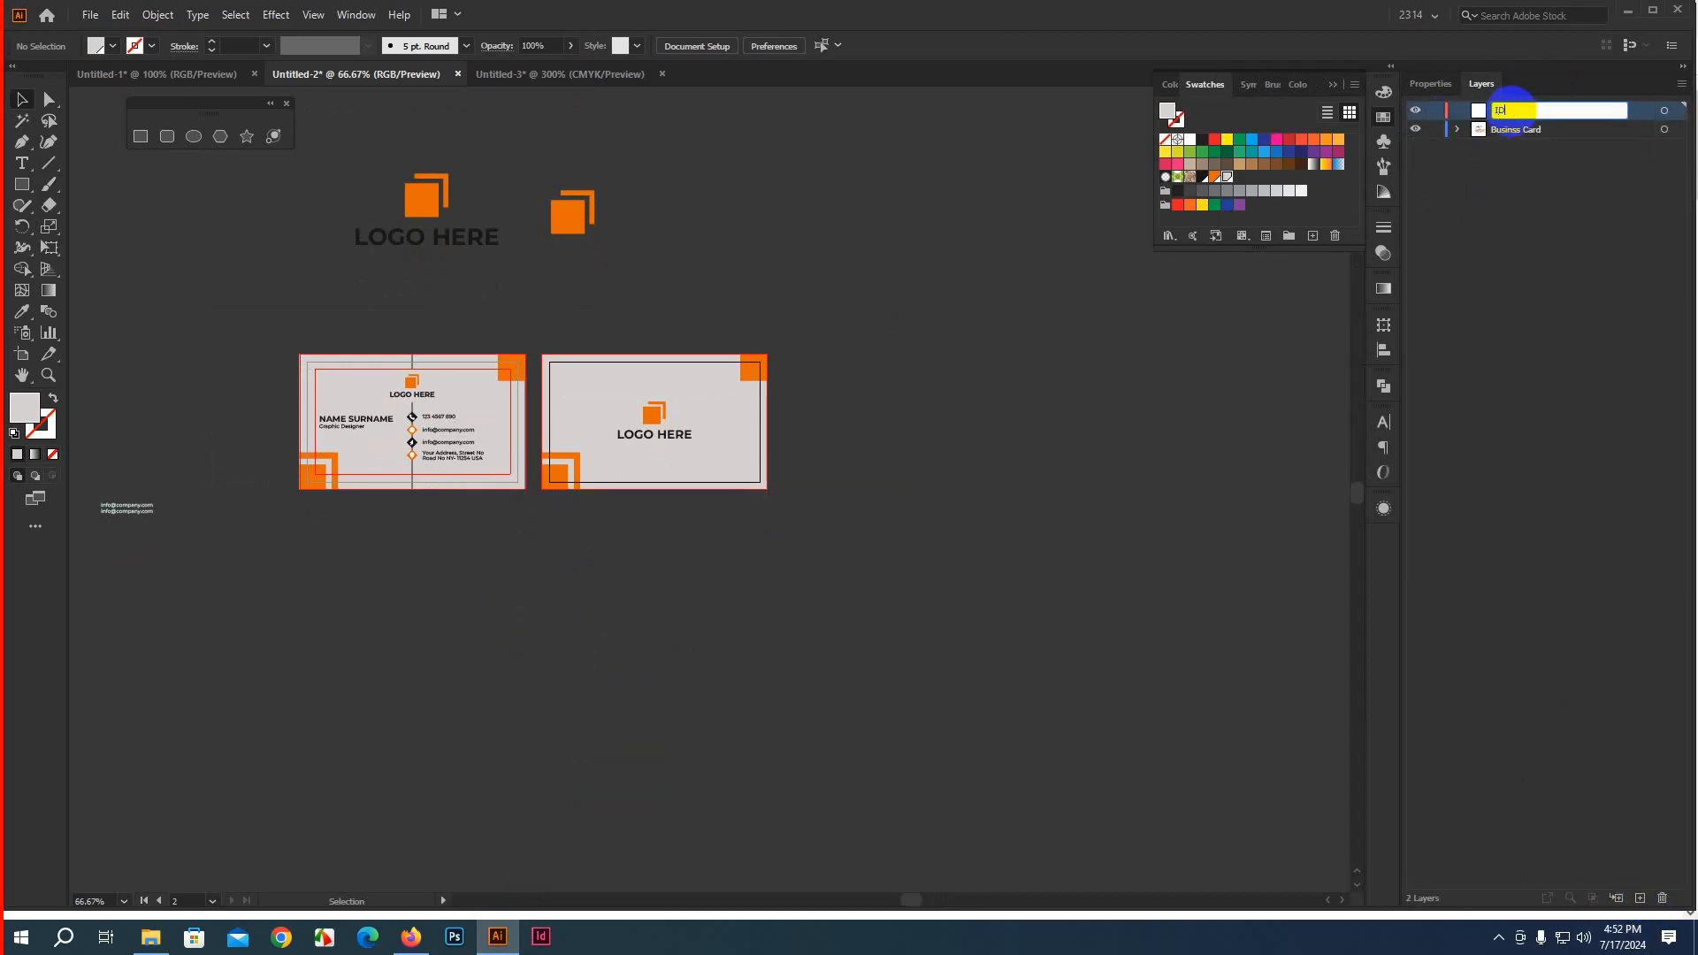
type(" Card")
left_click(1532, 271)
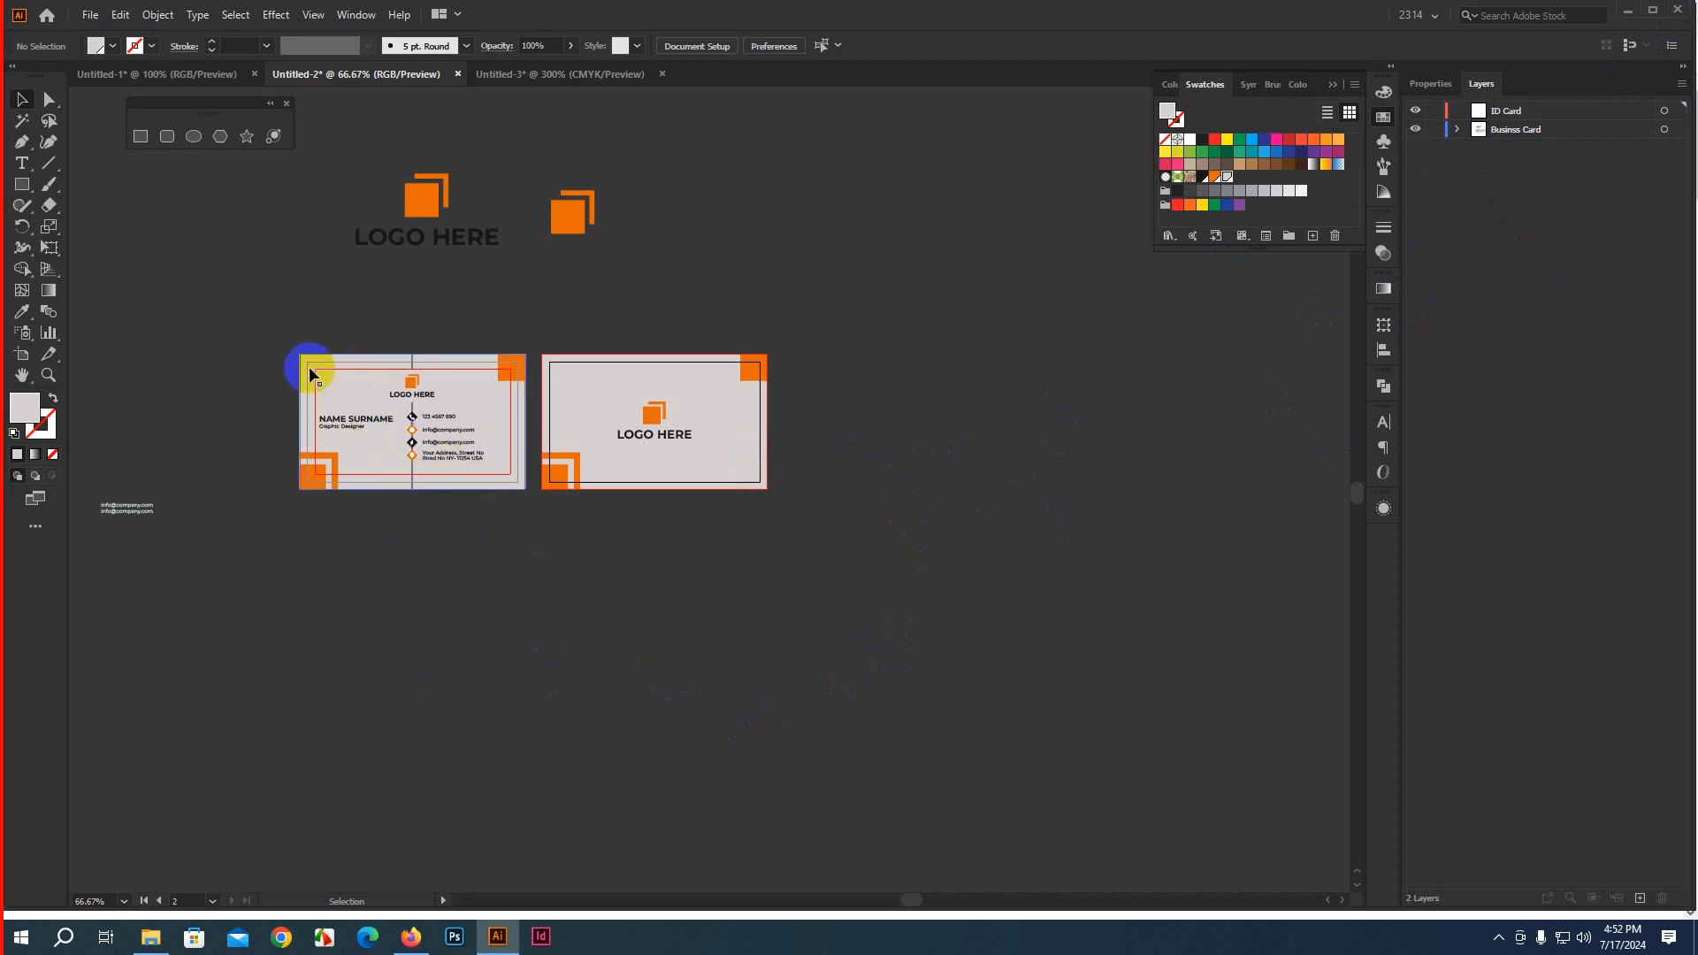
Copy the logo, name, contact details and divider line from the business card front and paste them into the ID Card layer
left_click_drag(283, 329, 480, 500)
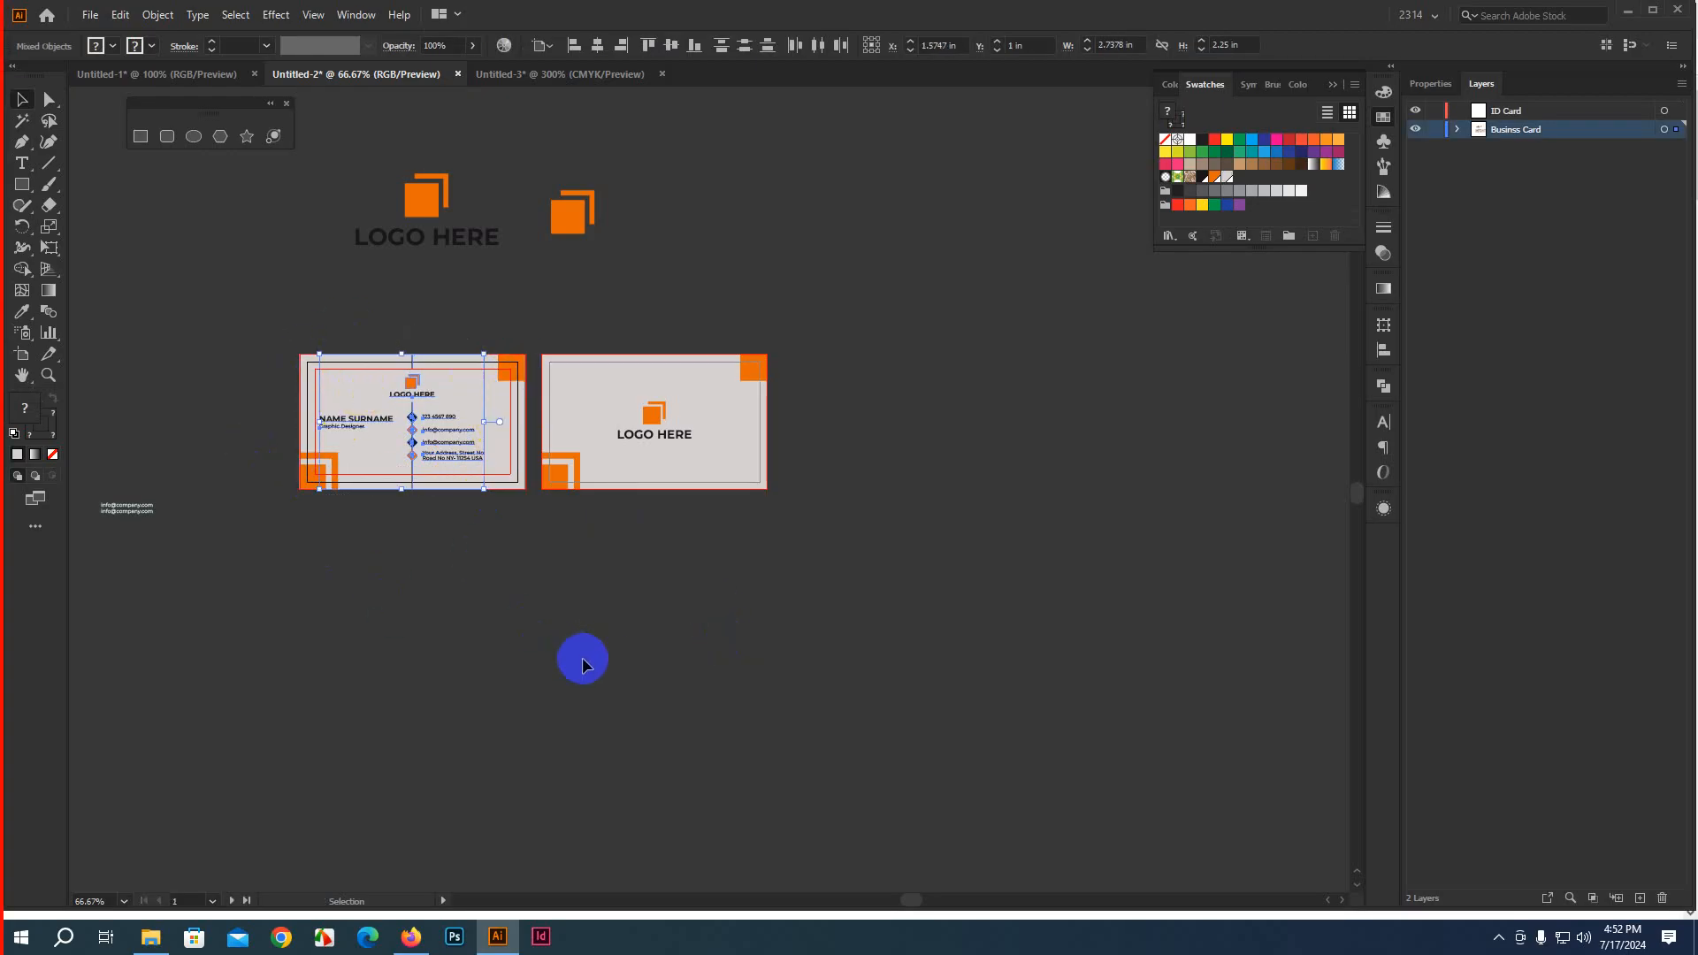
key("v")
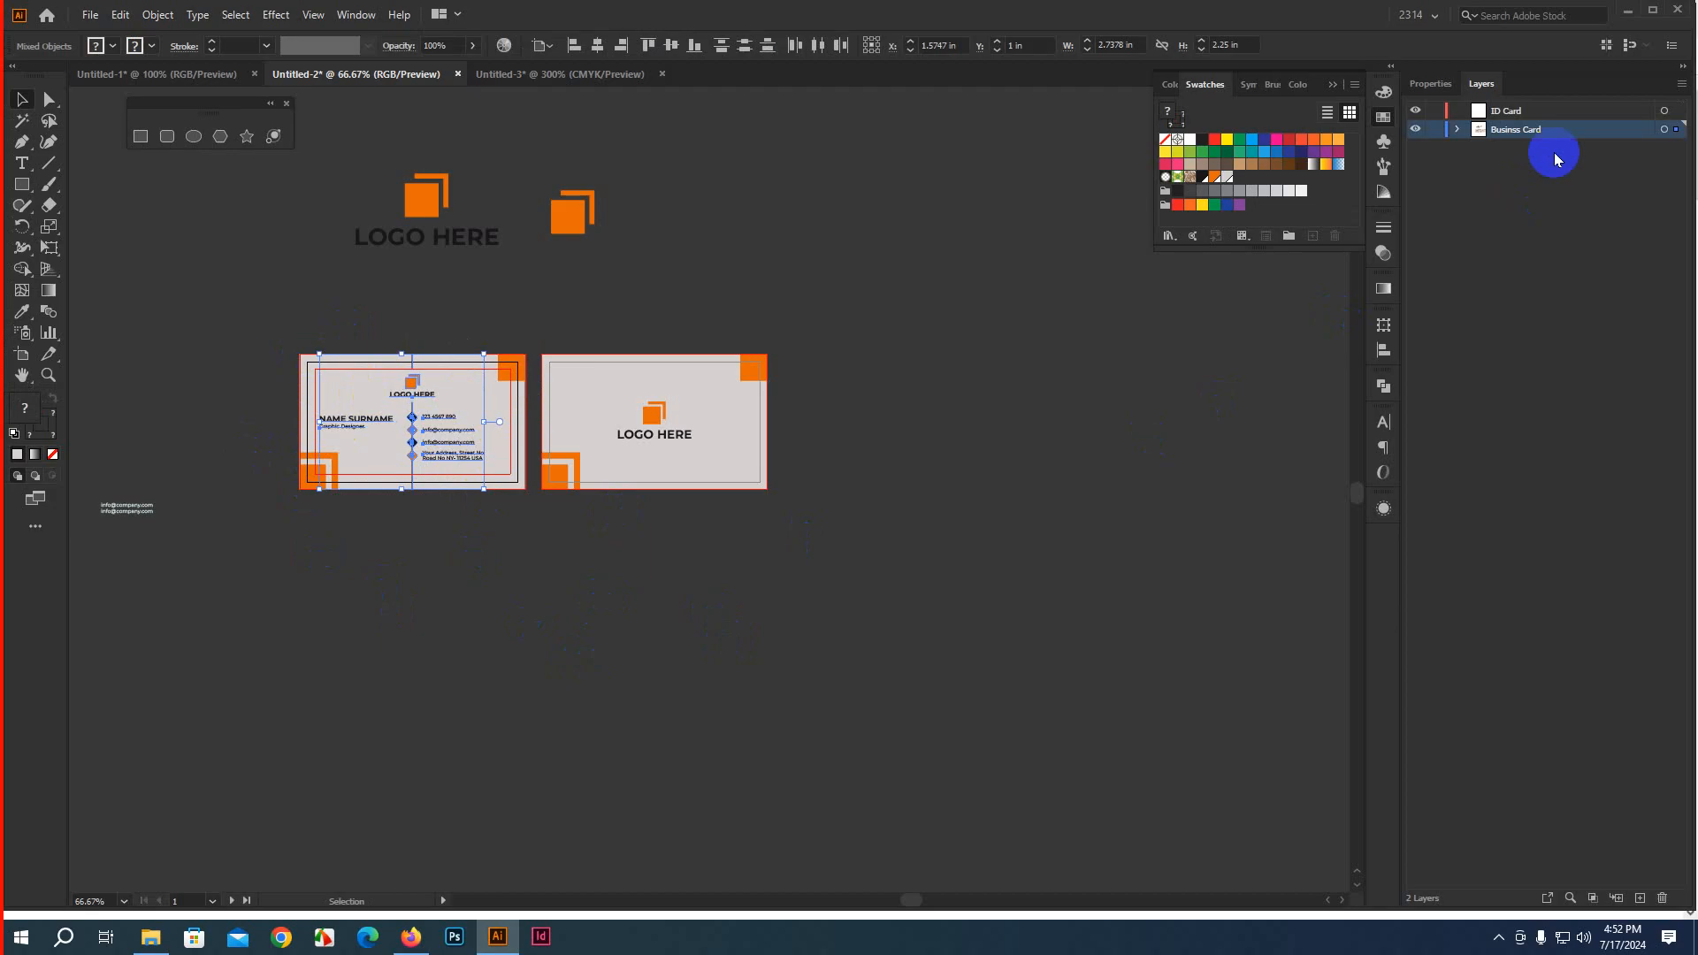
left_click(1512, 117)
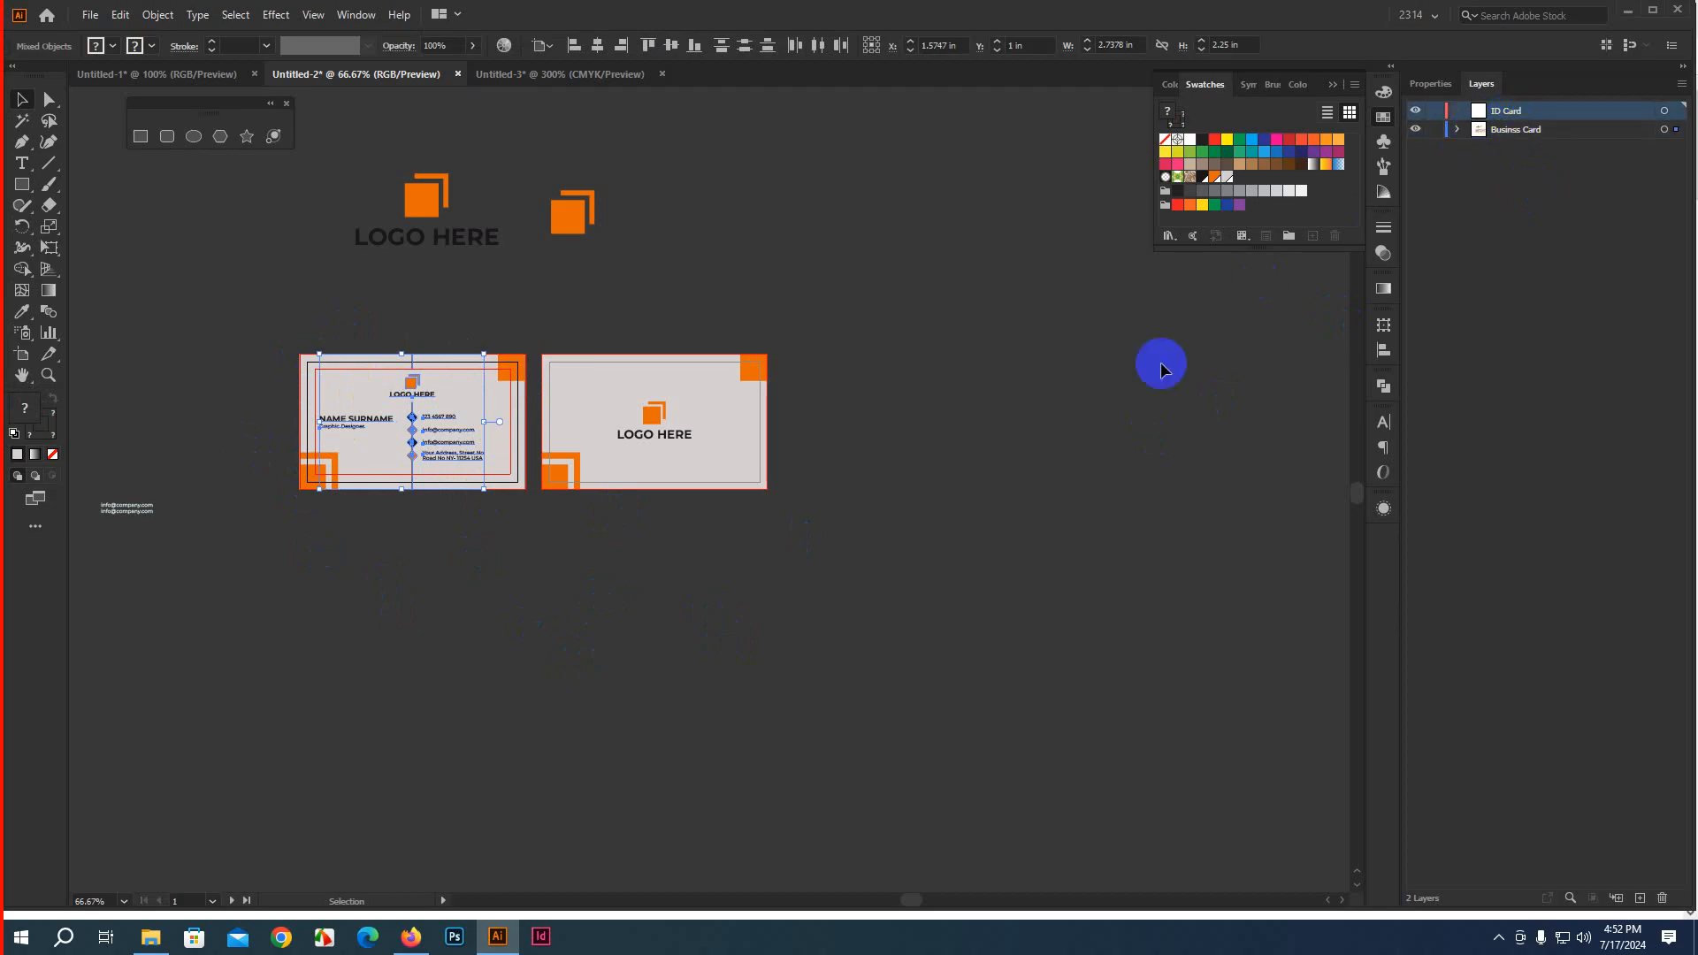
key("ctrl+v")
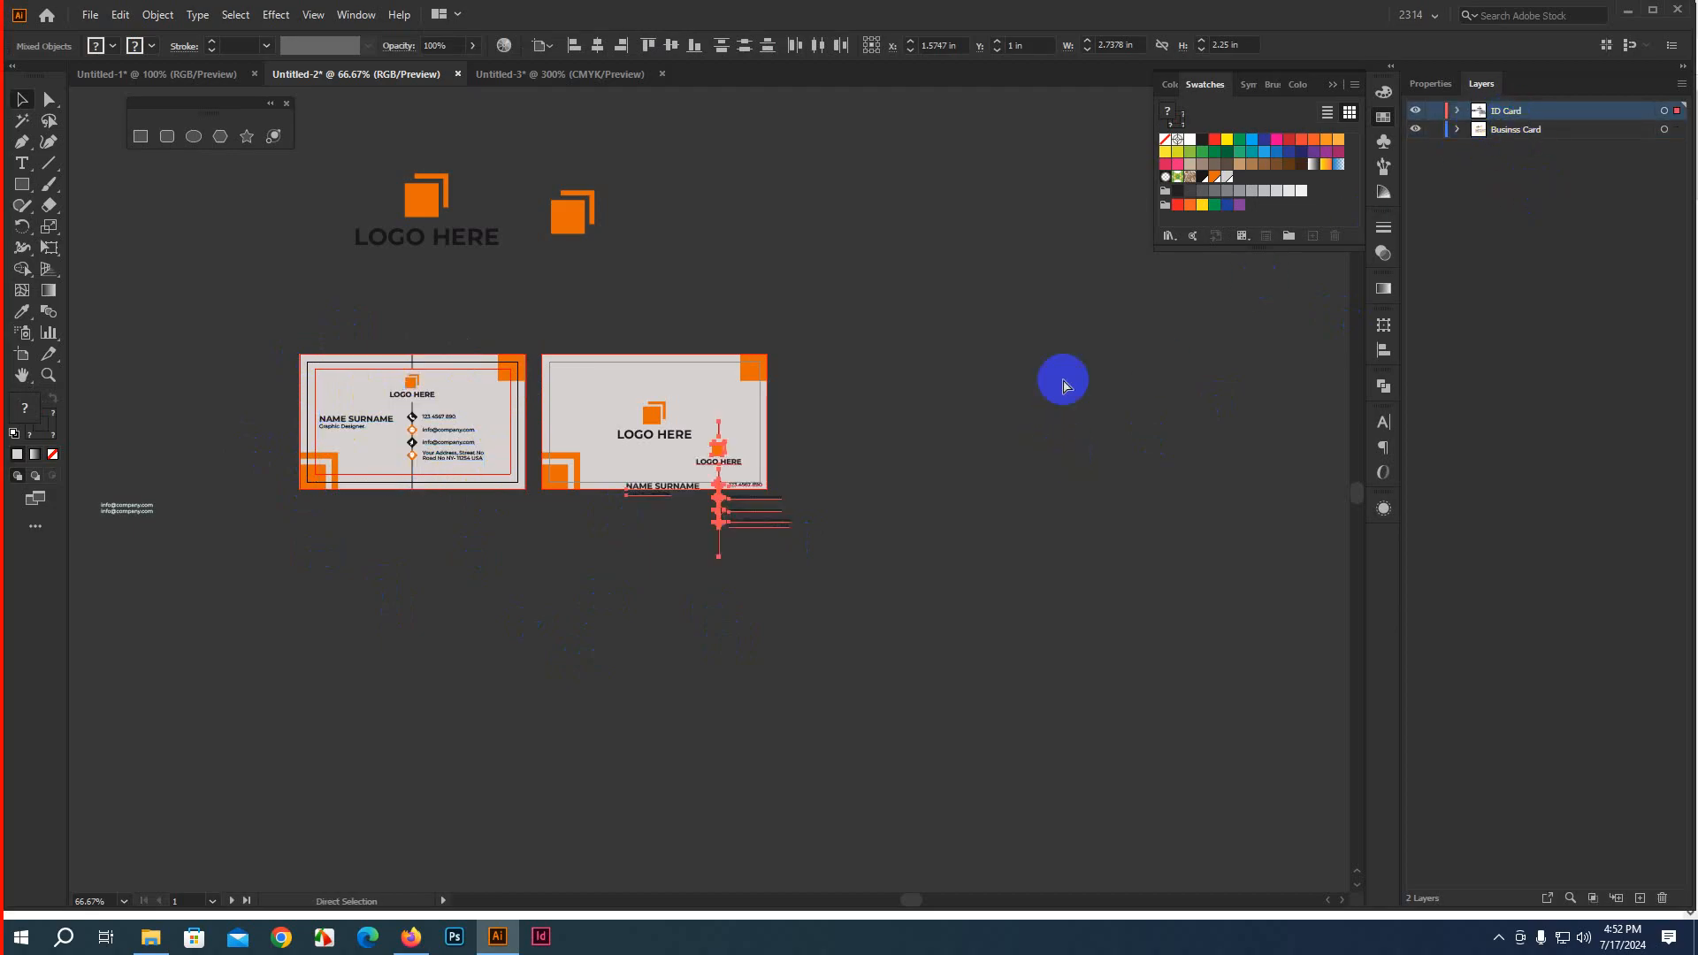
left_click_drag(743, 516, 633, 663)
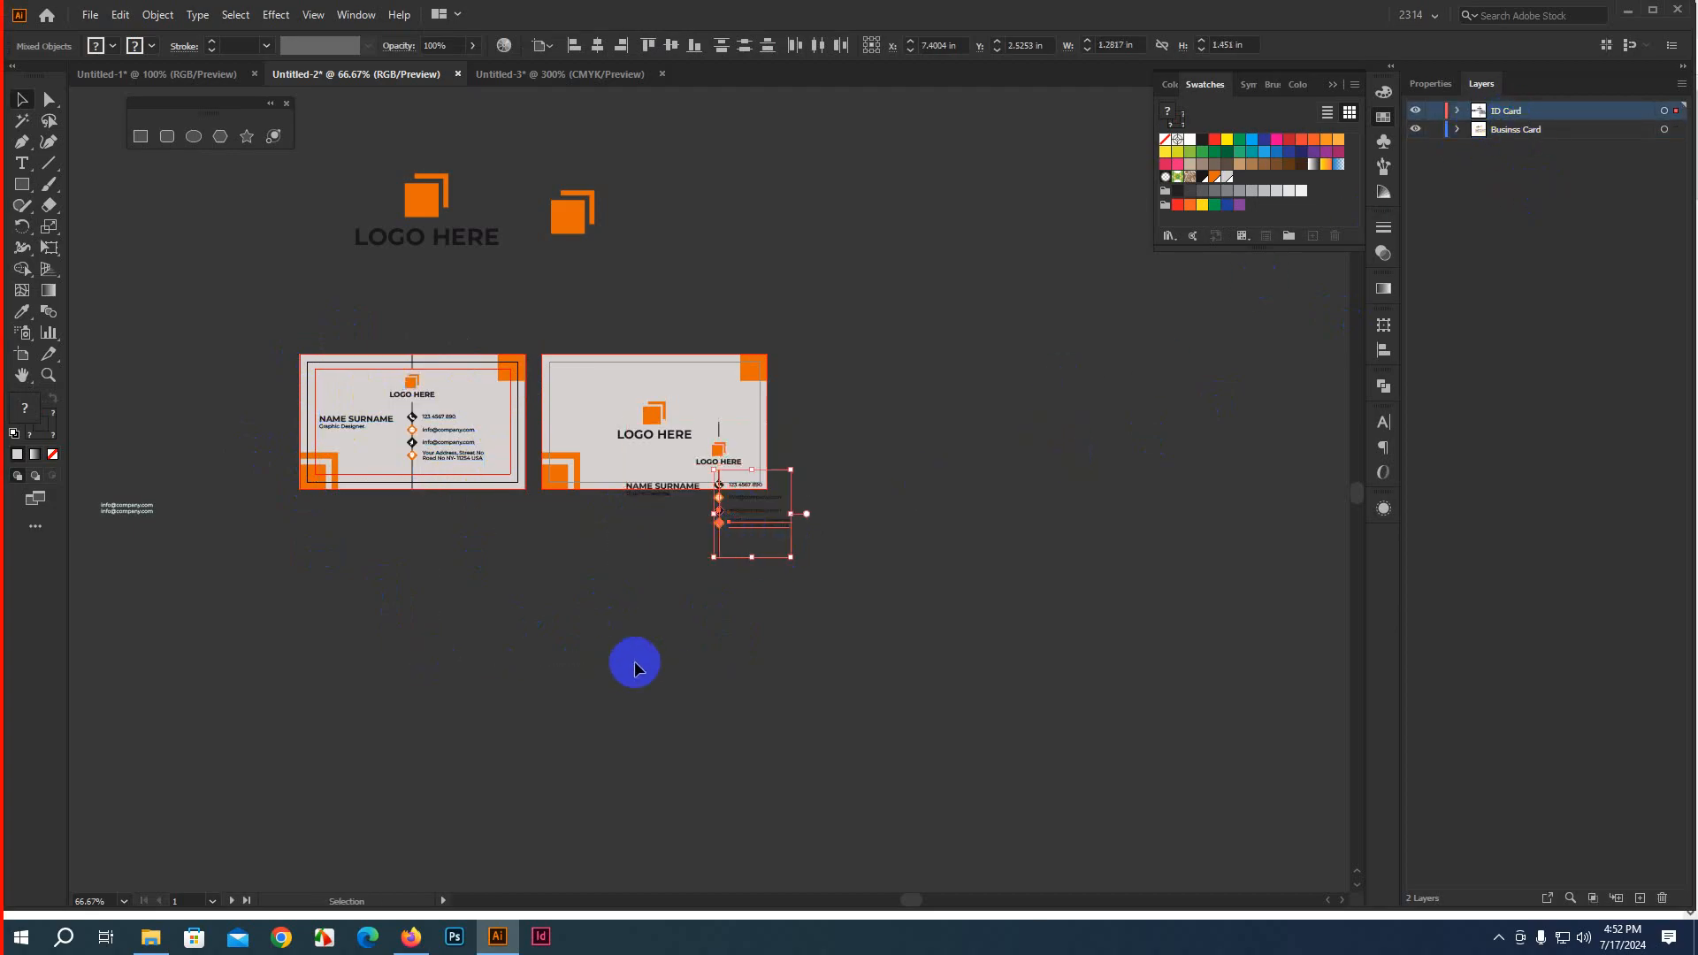
left_click(633, 665)
left_click_drag(654, 495, 362, 609)
key("ctrl+z")
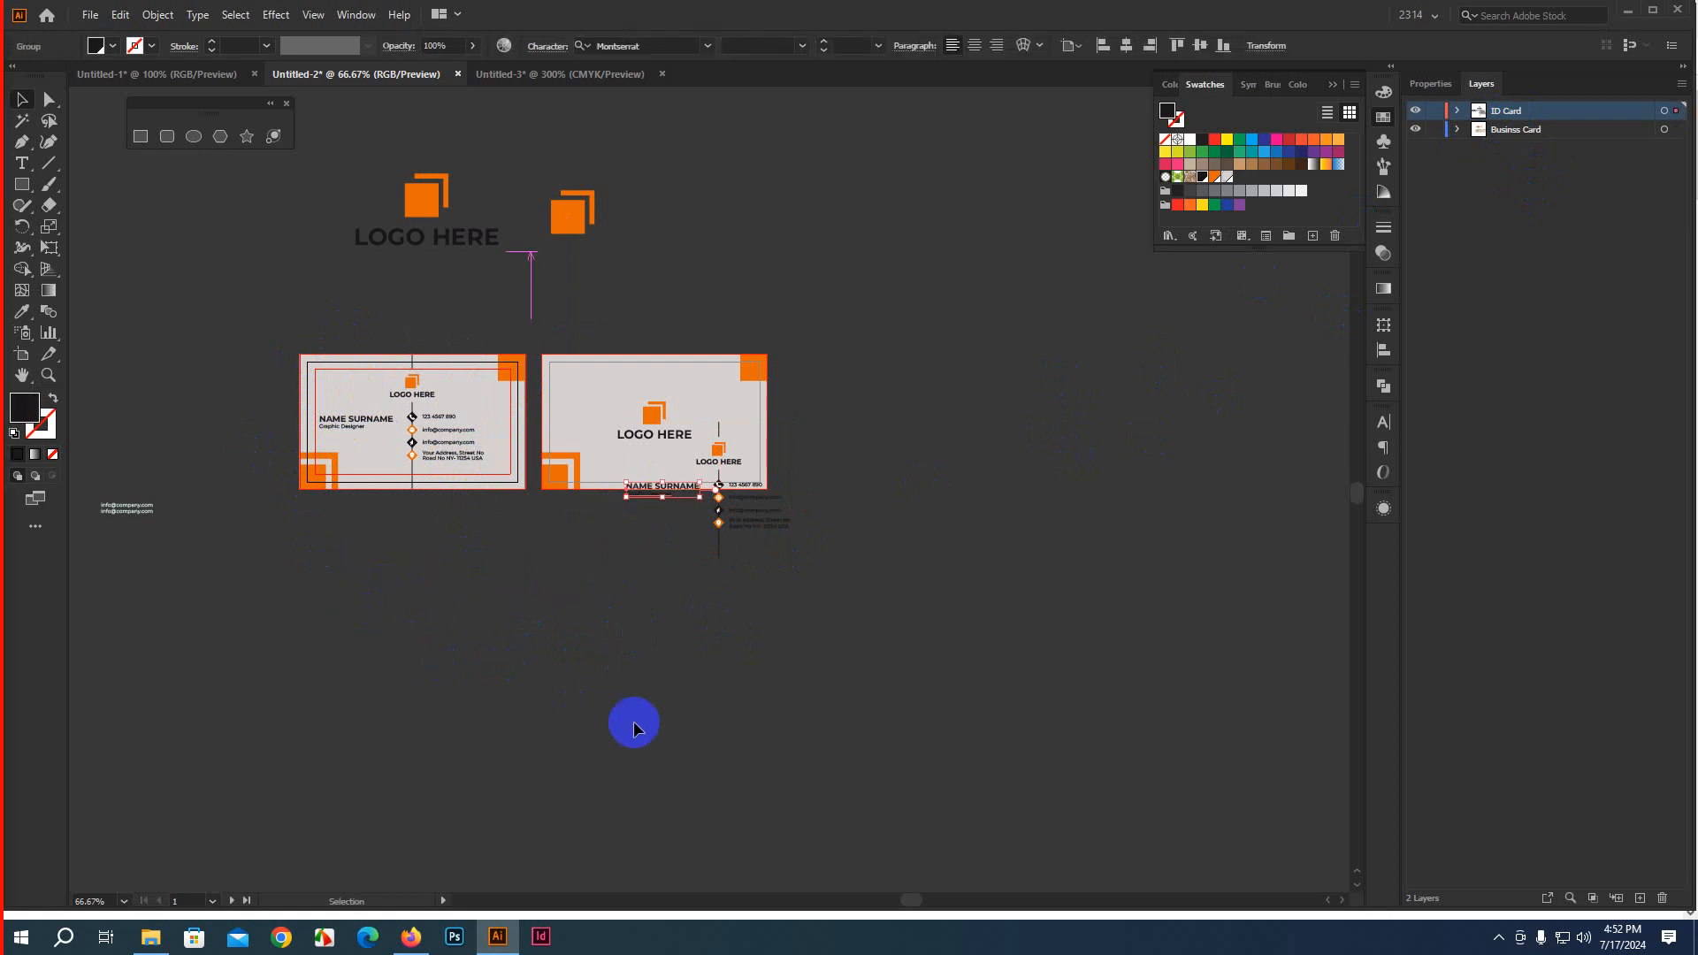
left_click(639, 721)
left_click_drag(608, 606, 834, 453)
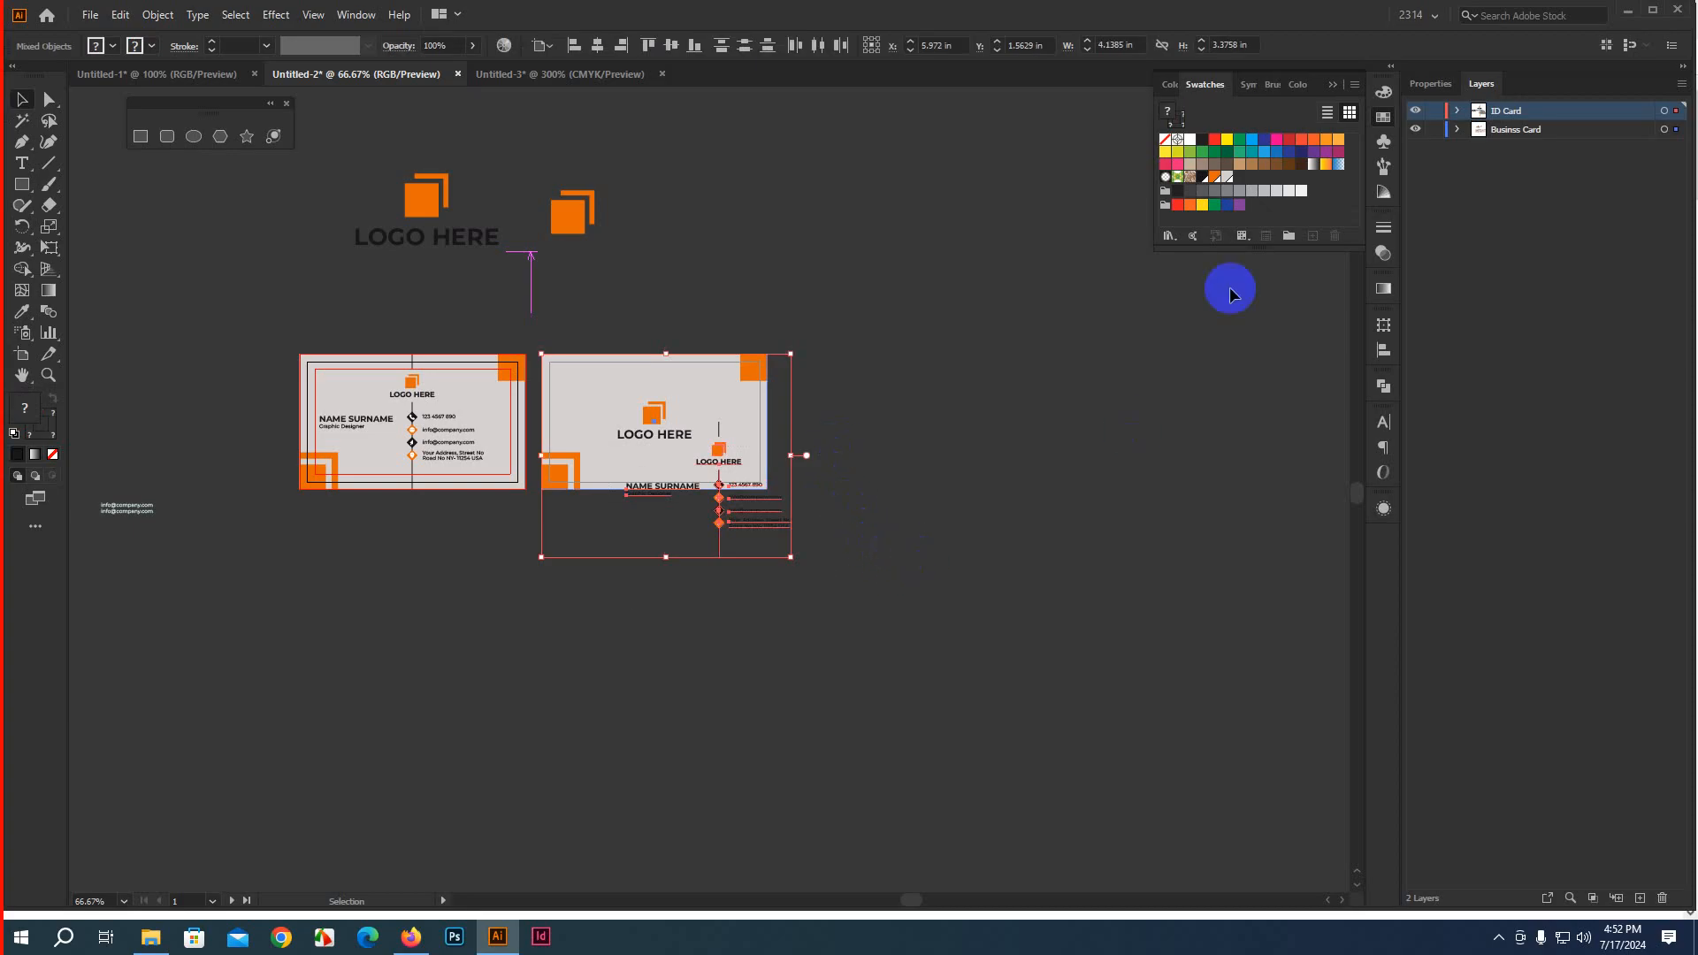
Lock the Business Card layer and move all the pasted elements onto the empty canvas below and left of the business card
left_click(1435, 129)
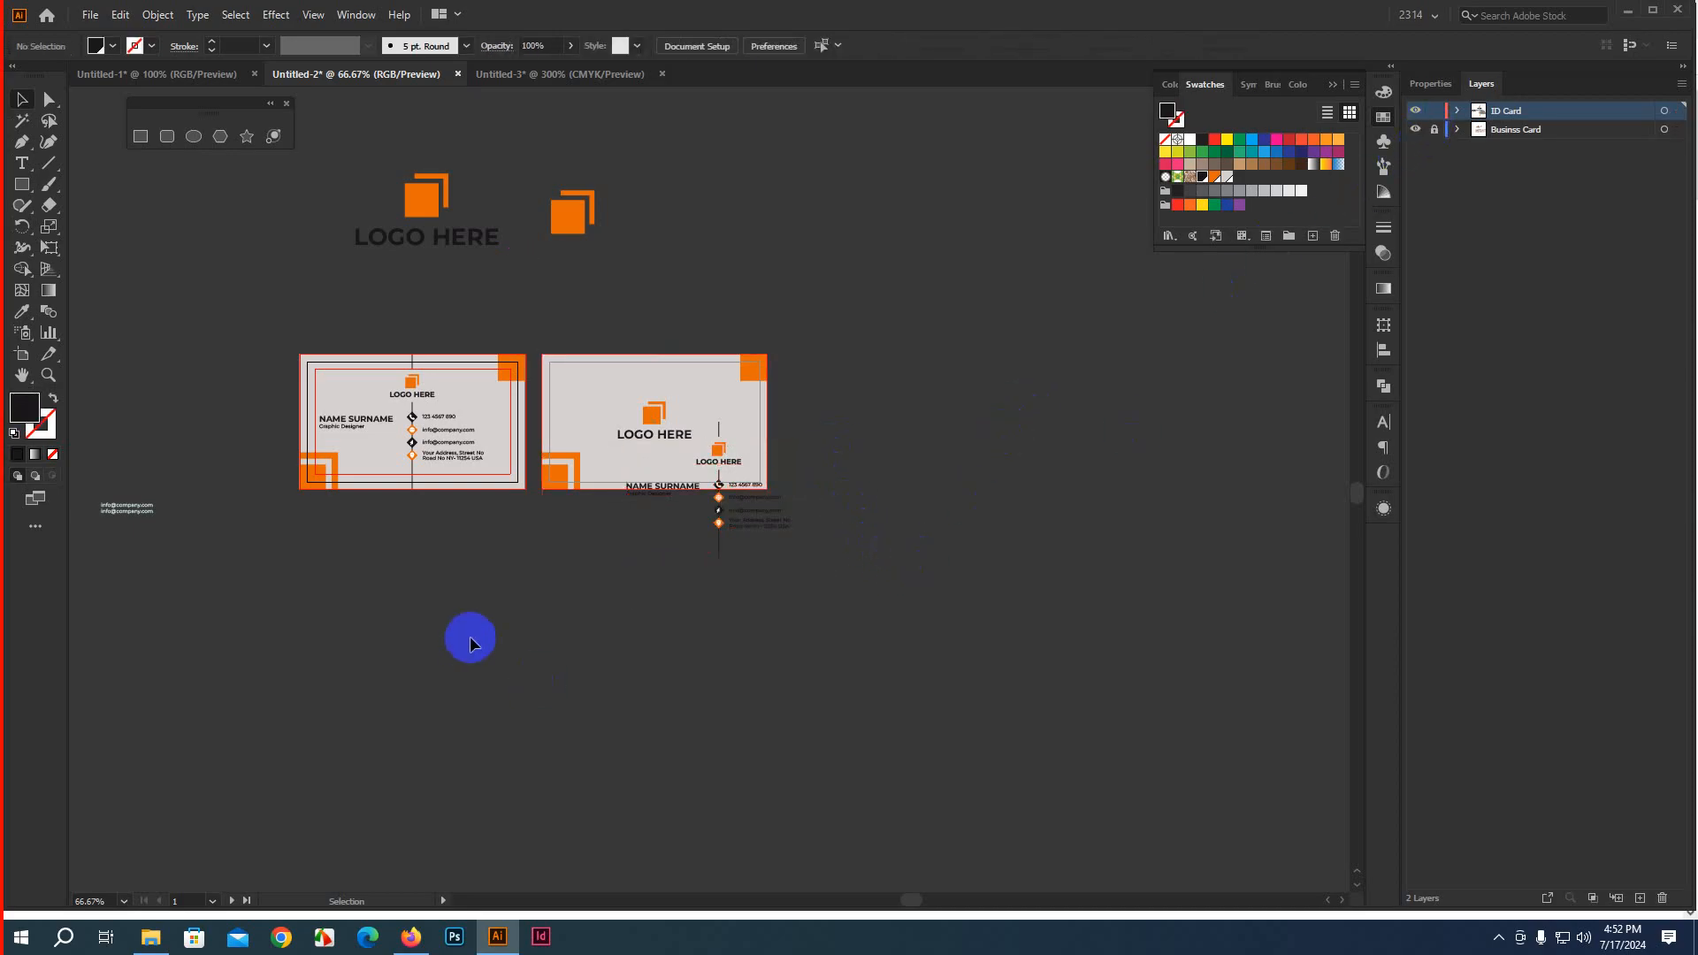
left_click_drag(469, 633, 929, 416)
left_click_drag(712, 461, 200, 621)
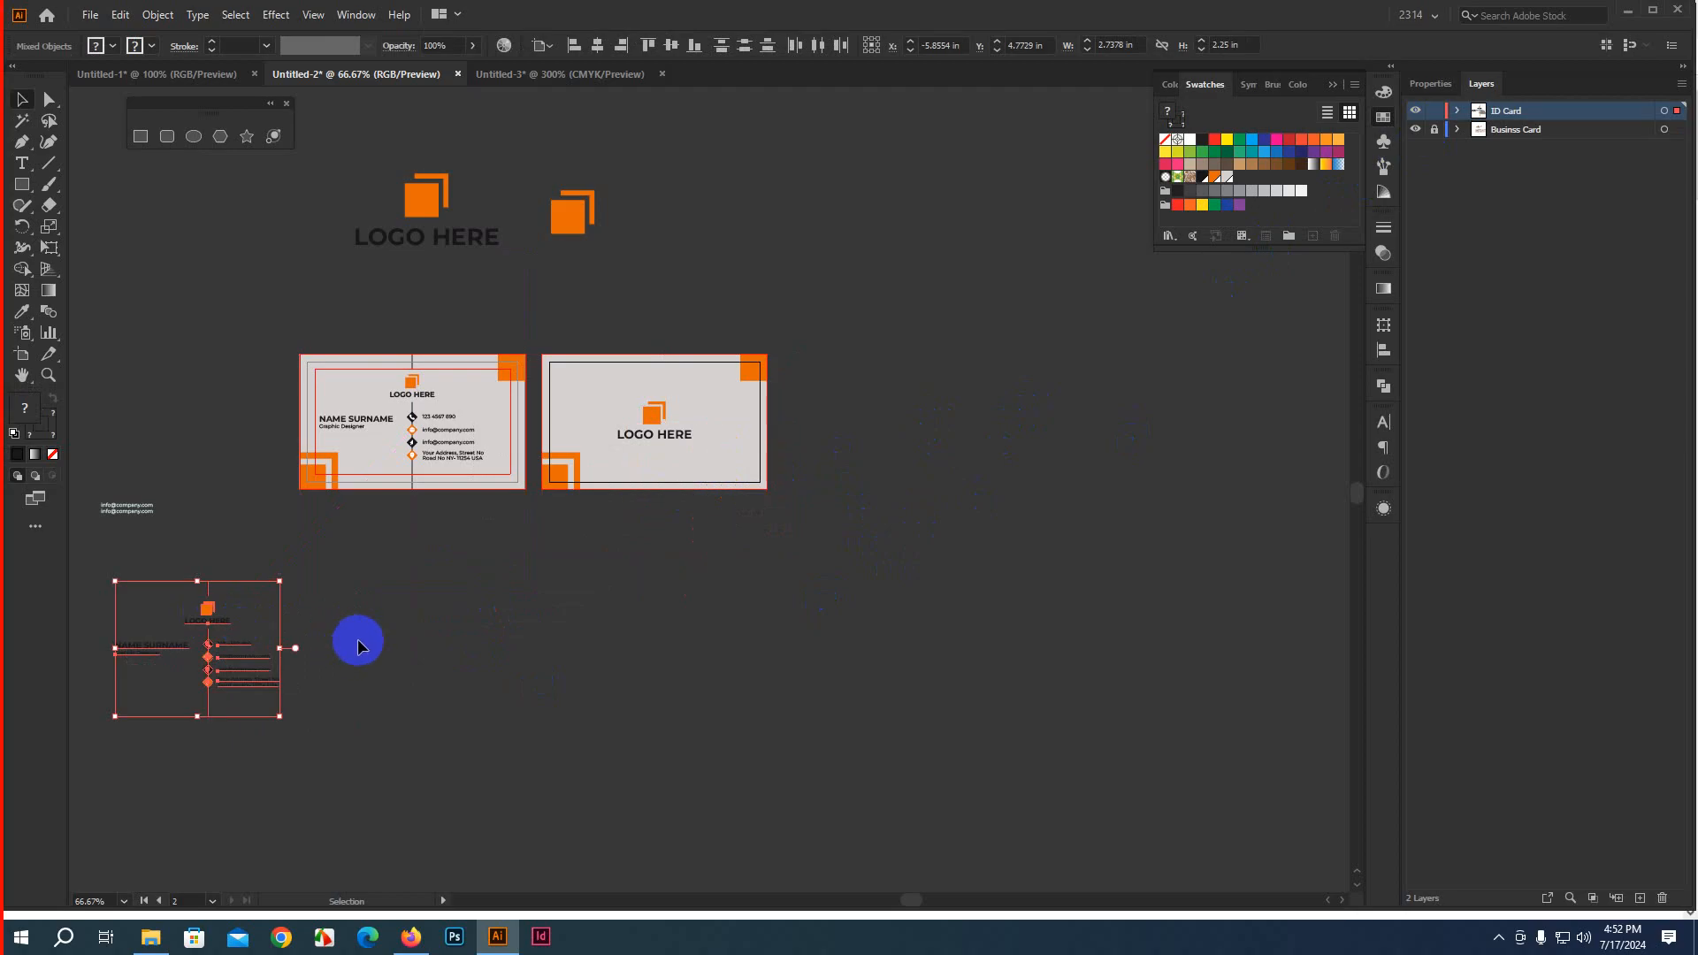
left_click(353, 640)
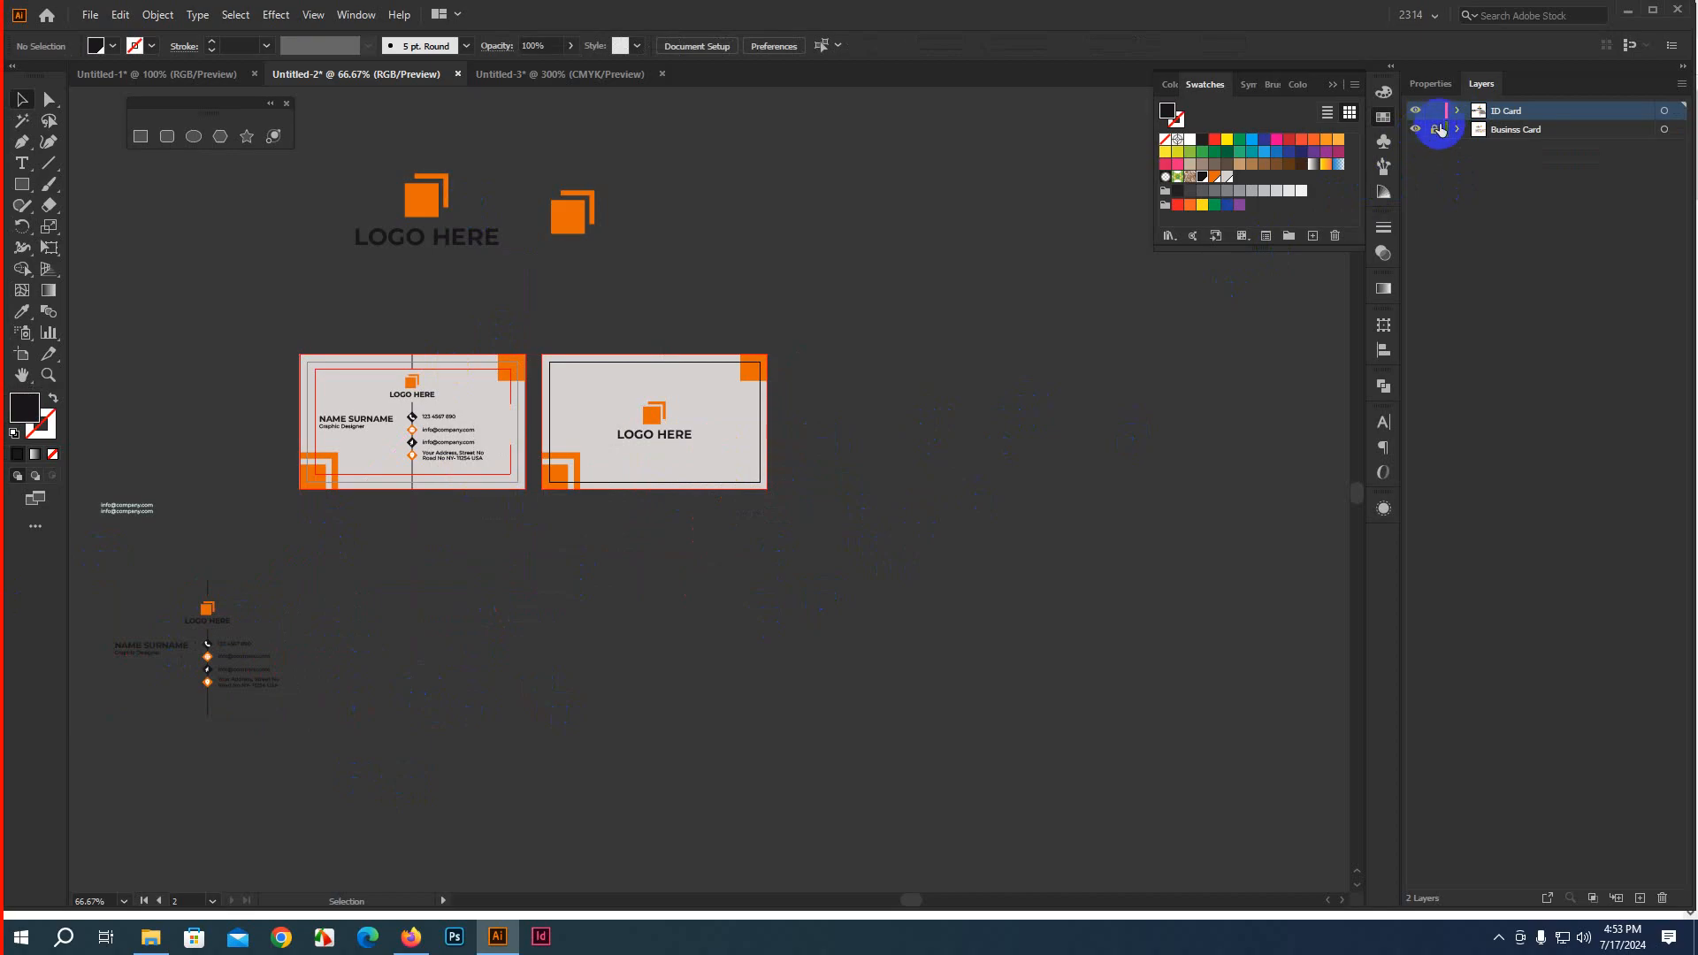
Draw a new portrait artboard about 3.59 by 4.85 in on the empty canvas below the second business card side
scroll(610, 478, "down", 3)
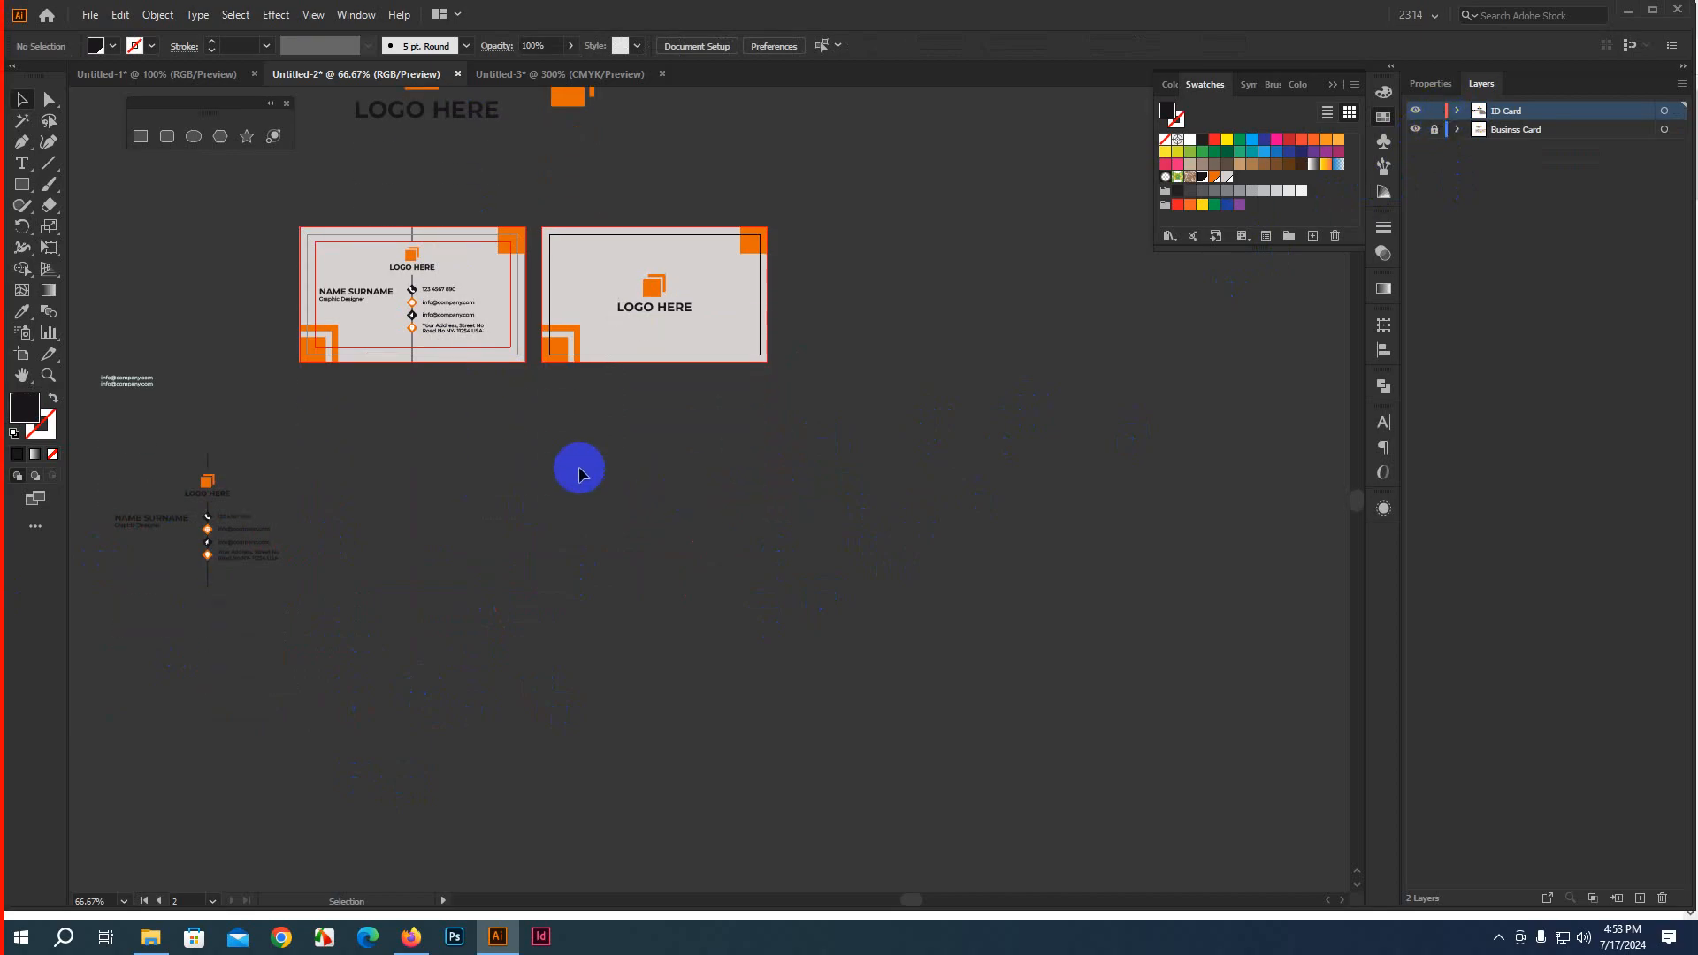
scroll(530, 458, "up", 1)
left_click_drag(680, 473, 737, 533)
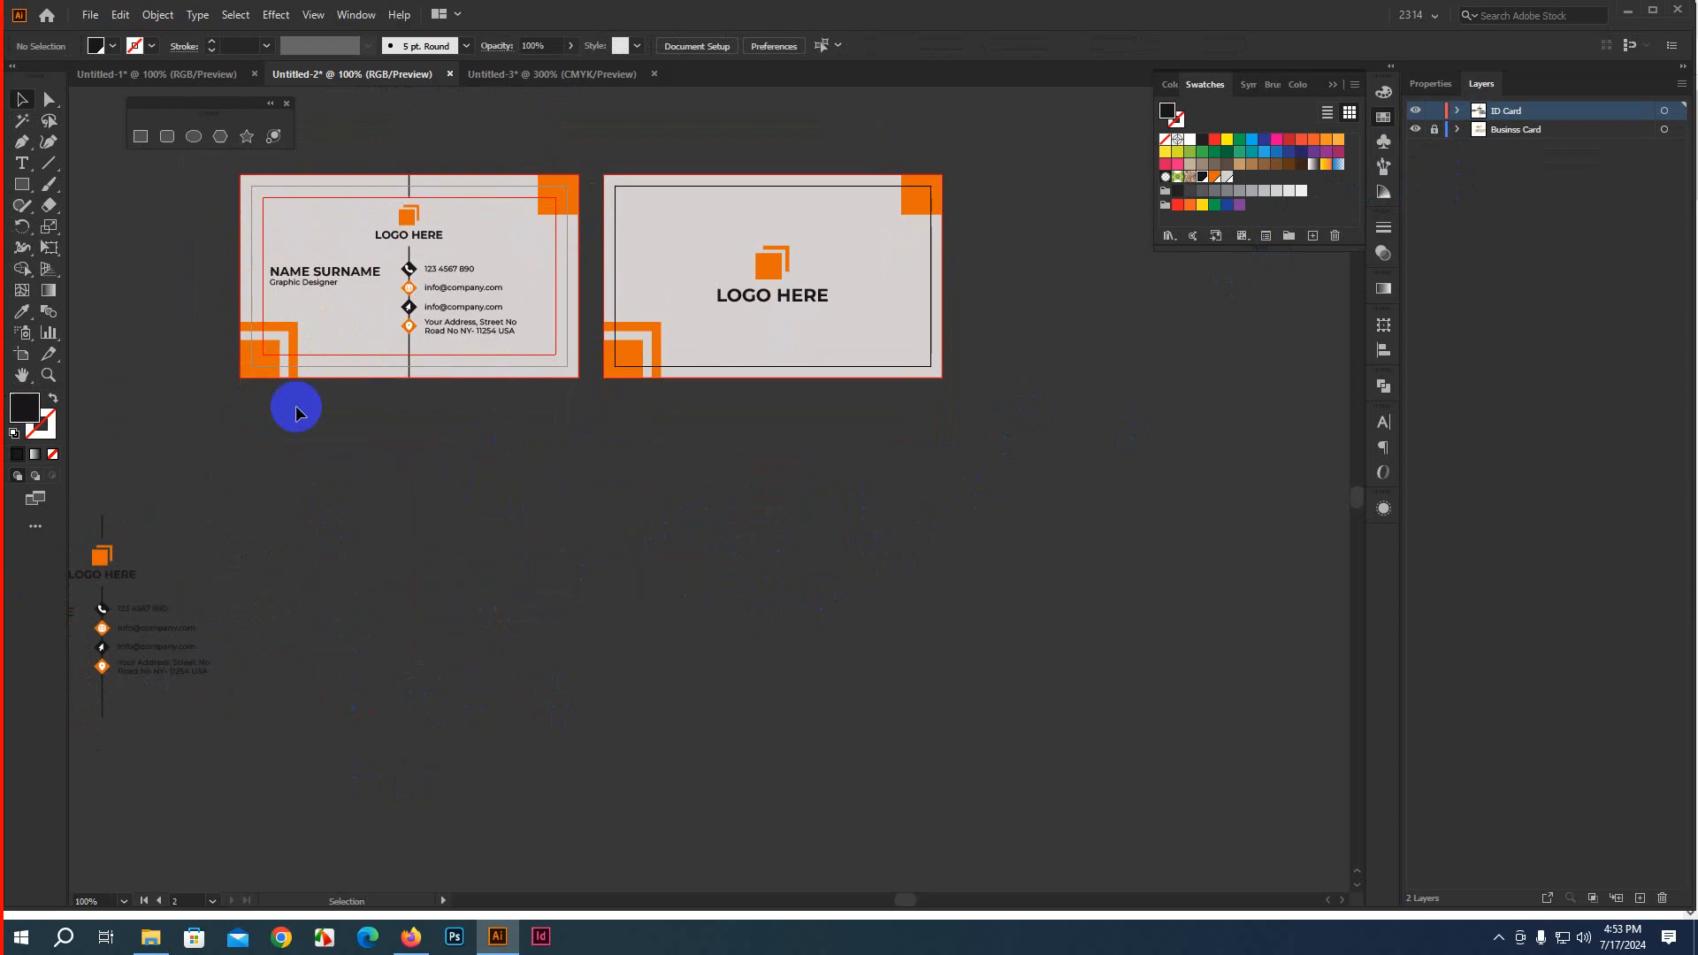
left_click(23, 354)
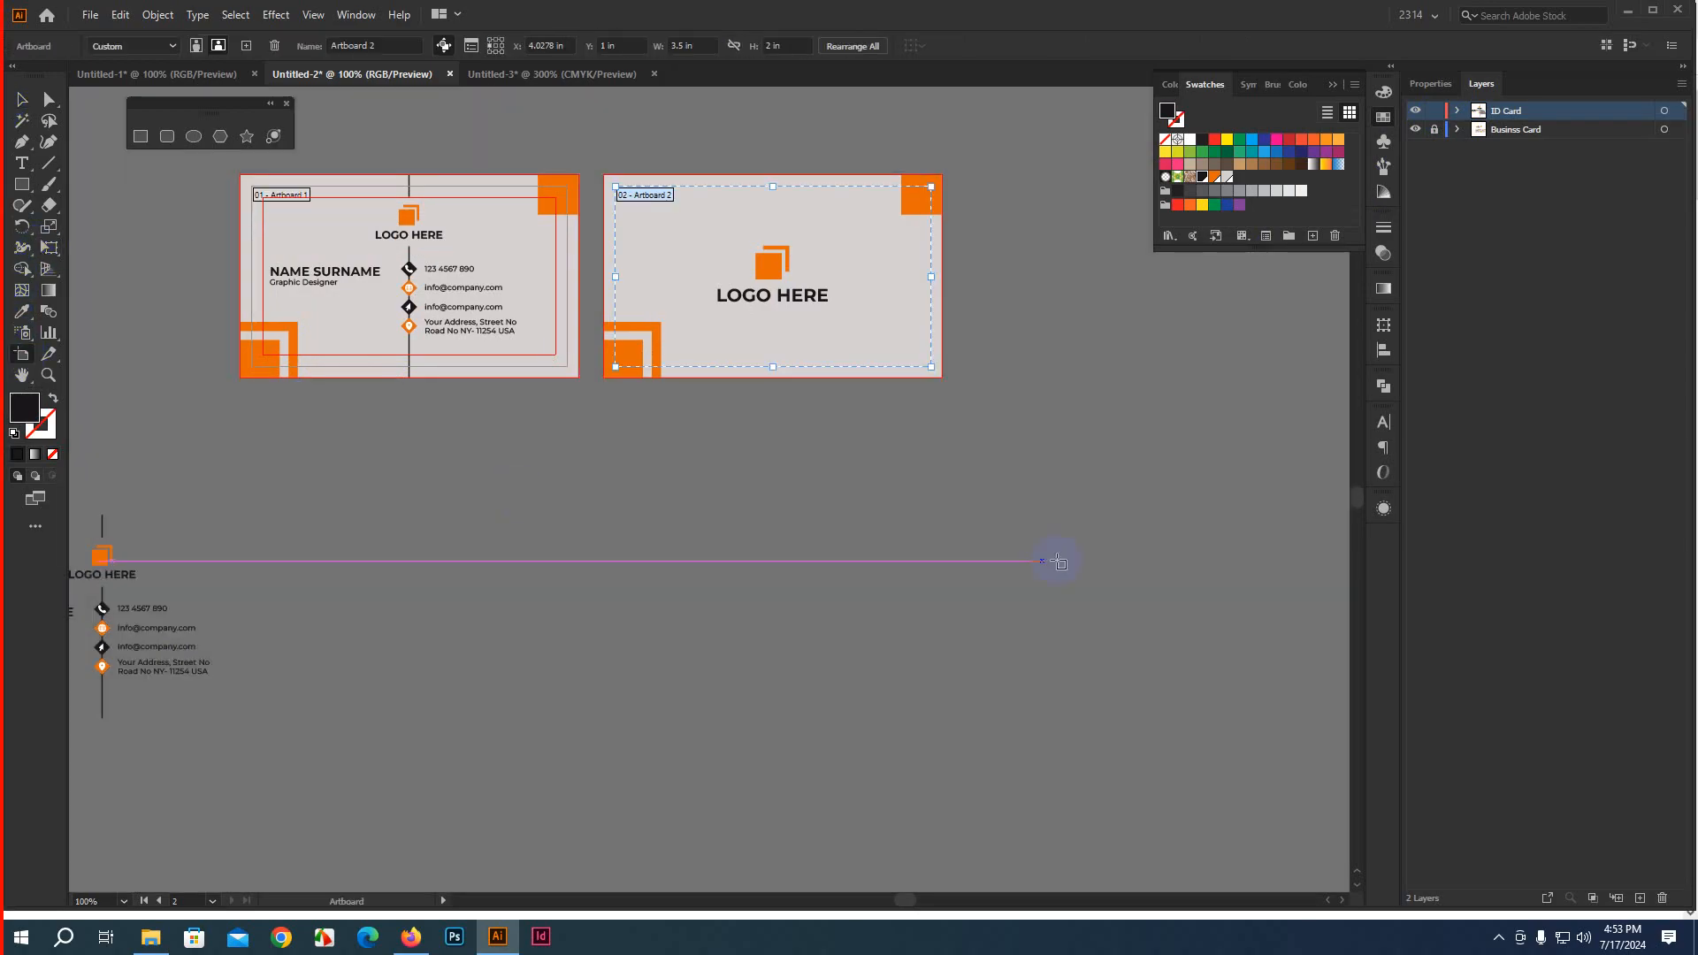
left_click_drag(950, 419, 627, 857)
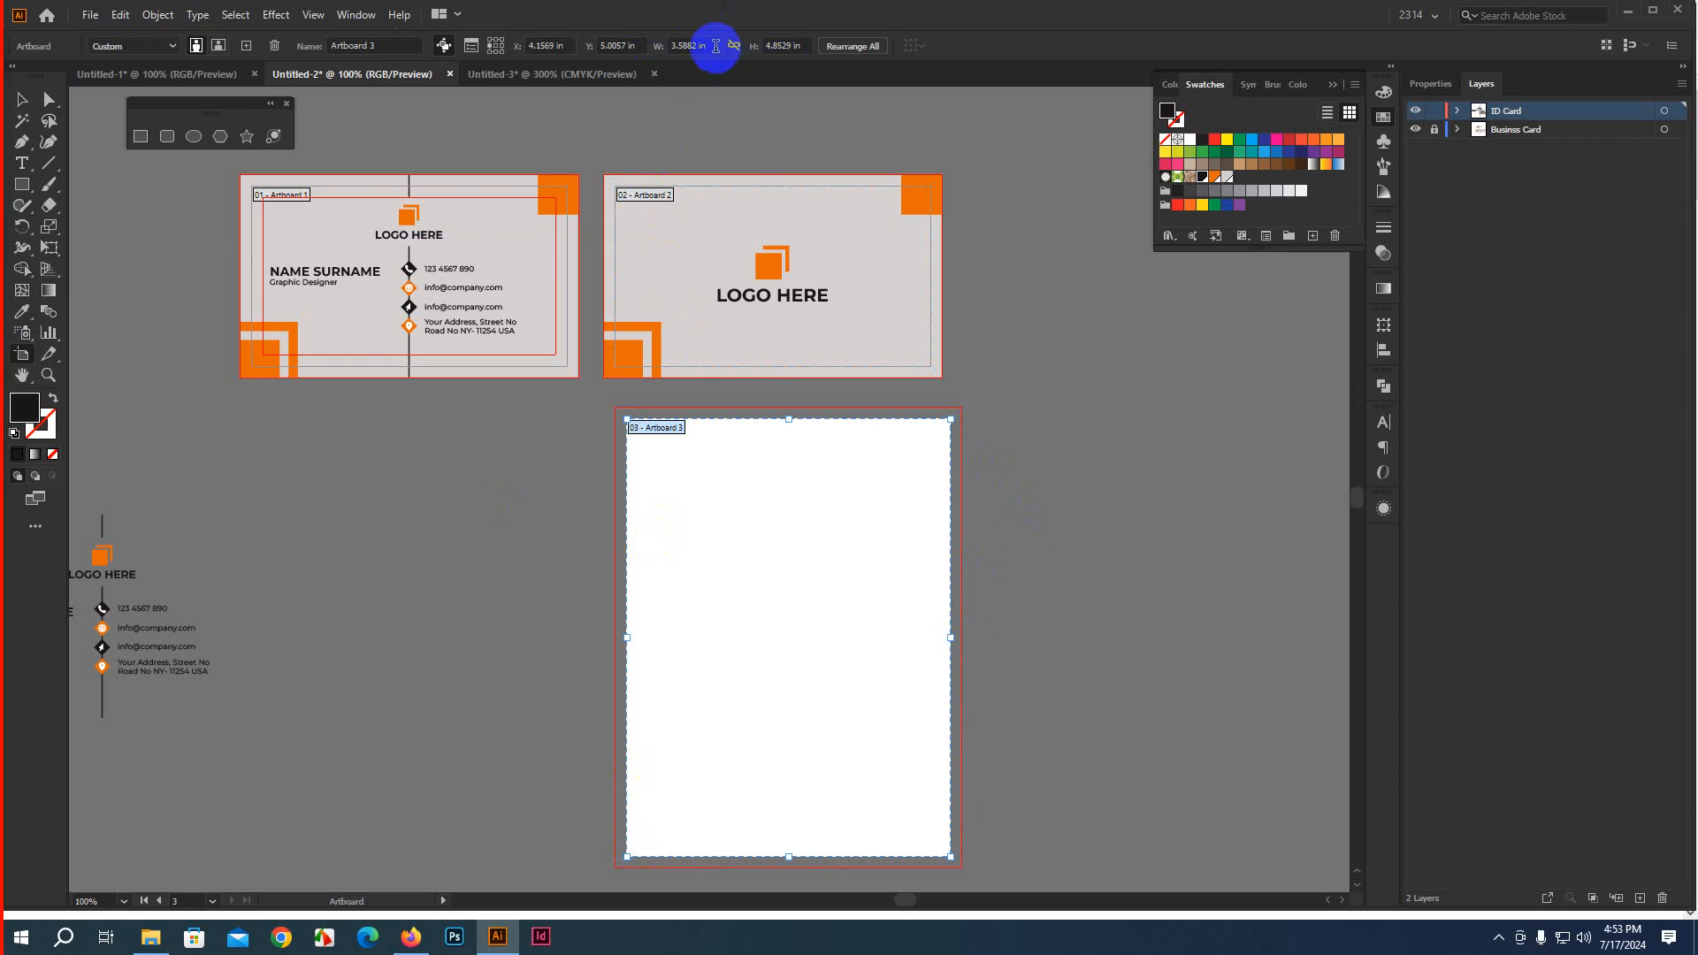
Set the new artboard's width to 2.125 in and its height to 3.375 in
left_click_drag(715, 46, 538, 45)
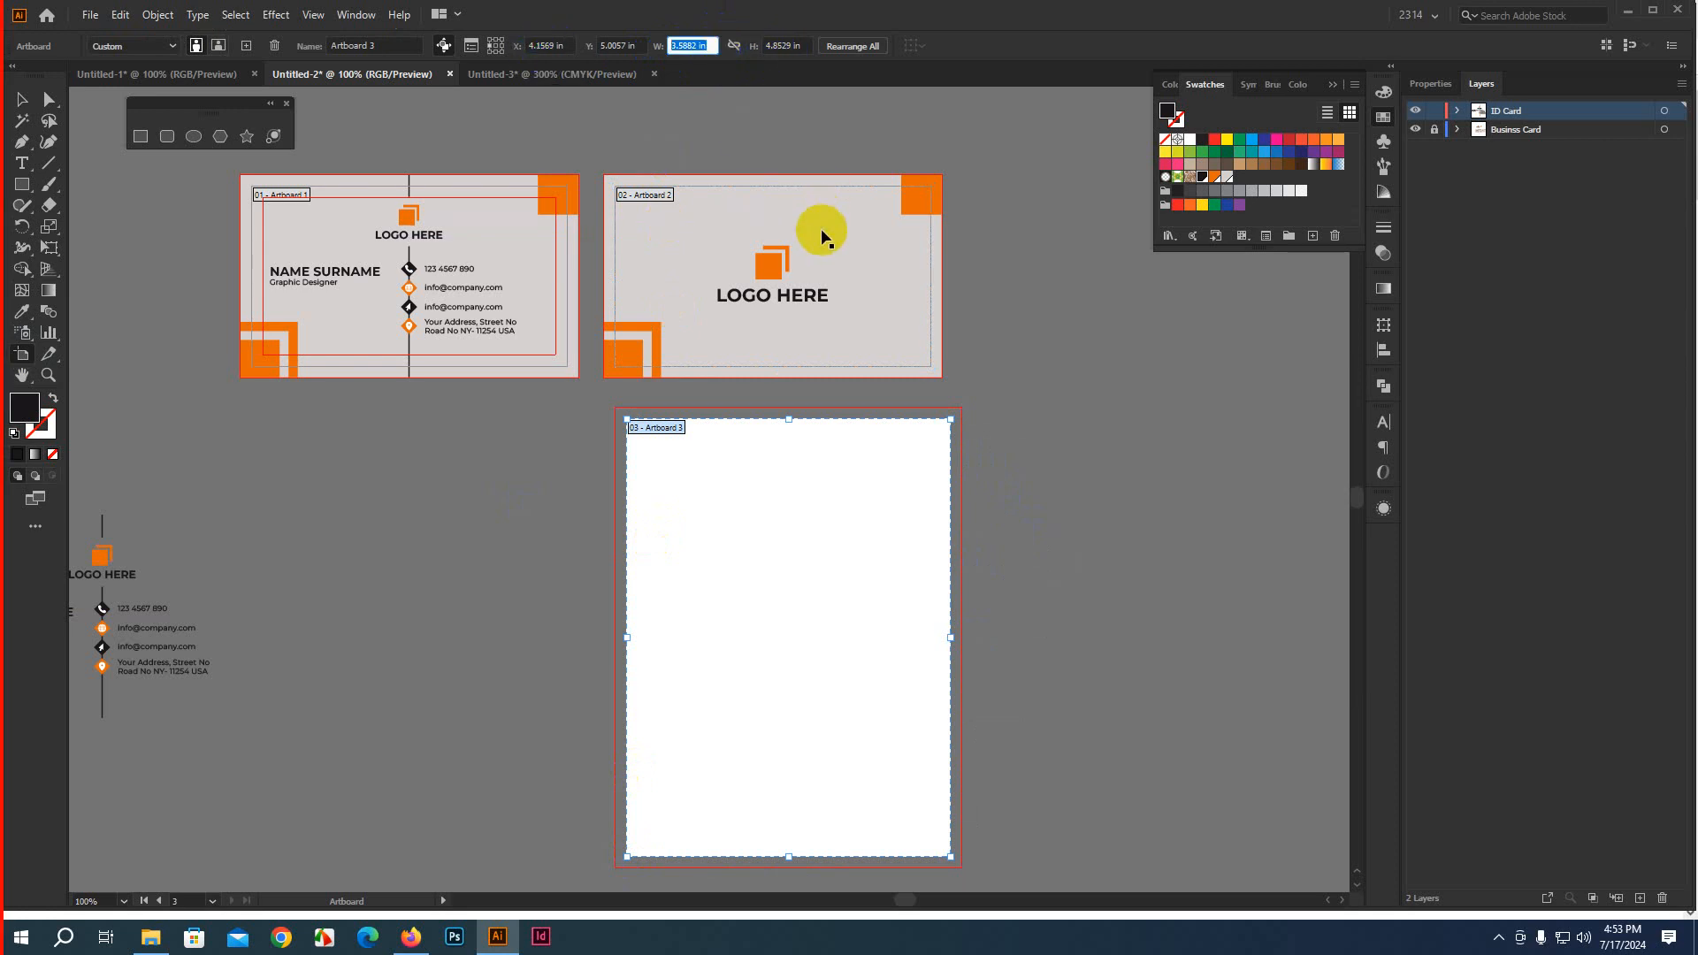
type("2.125")
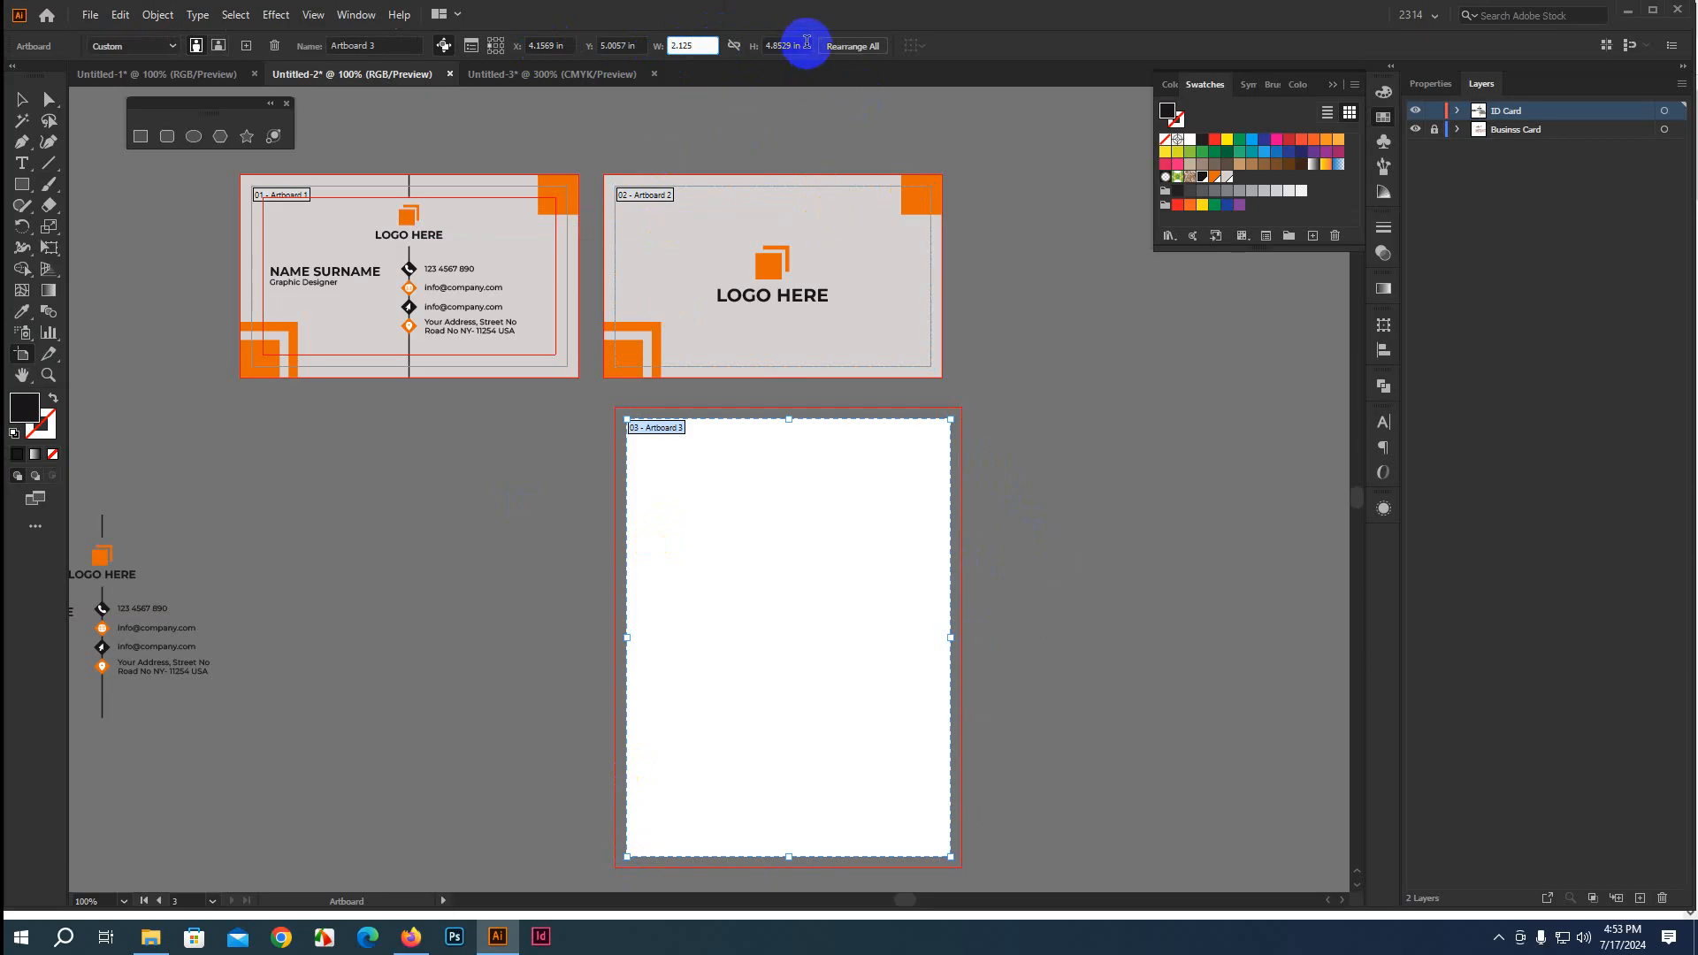
left_click(796, 45)
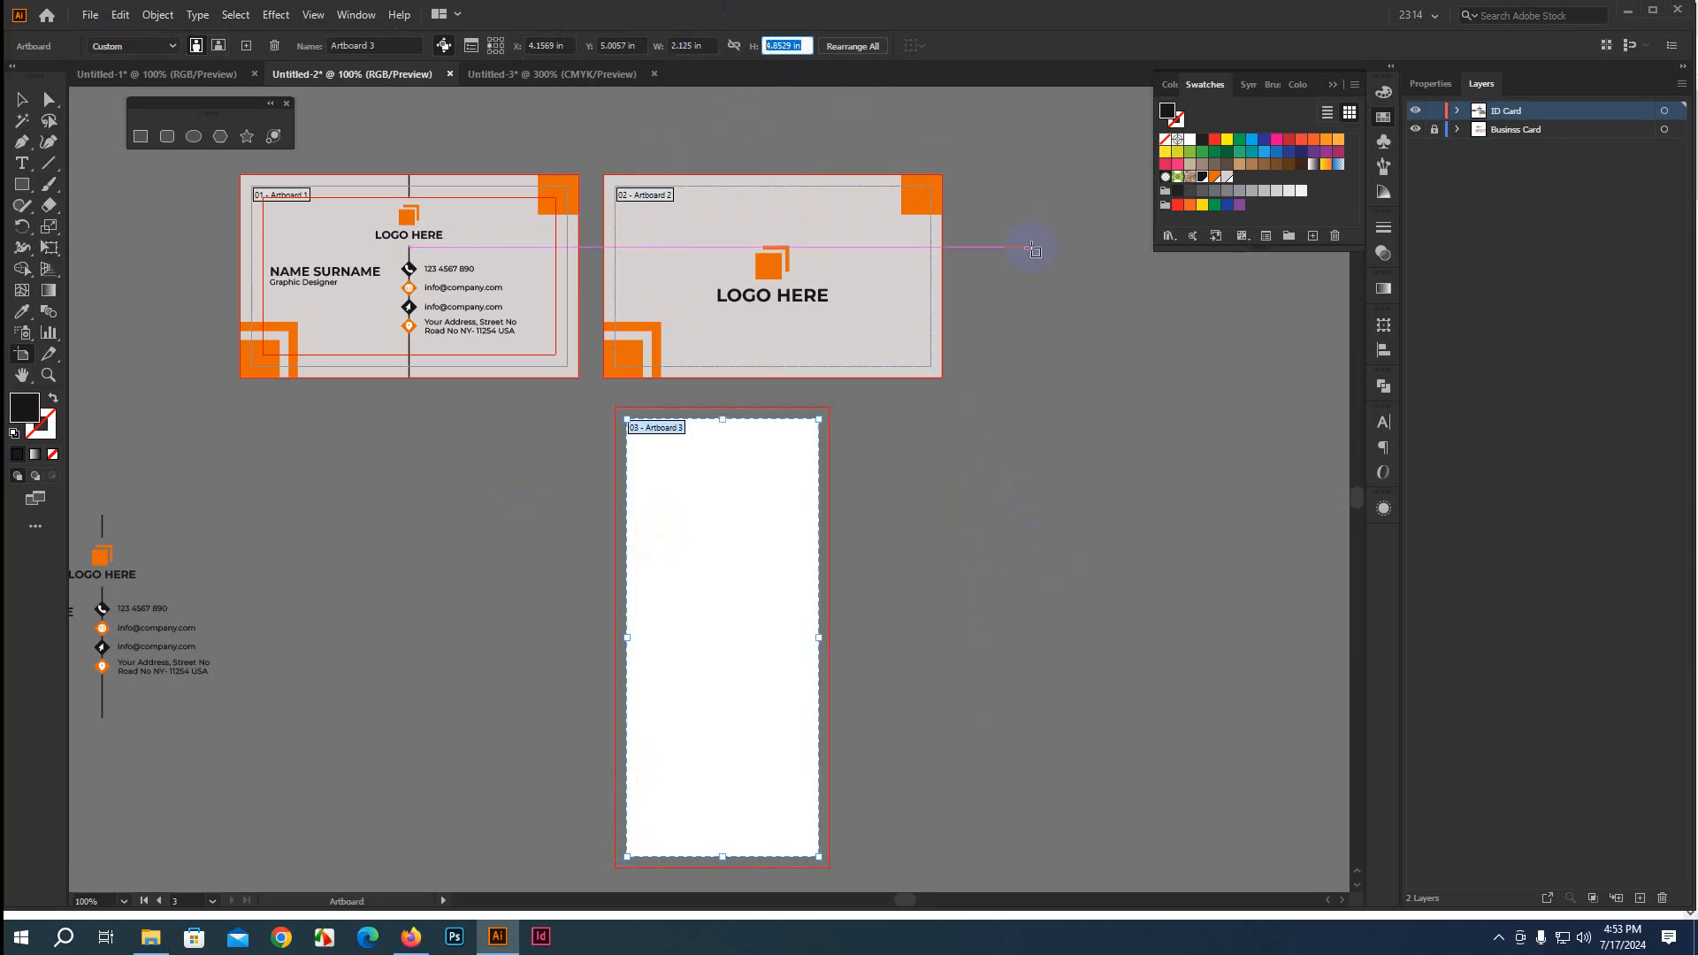
type("3.375")
key("Return")
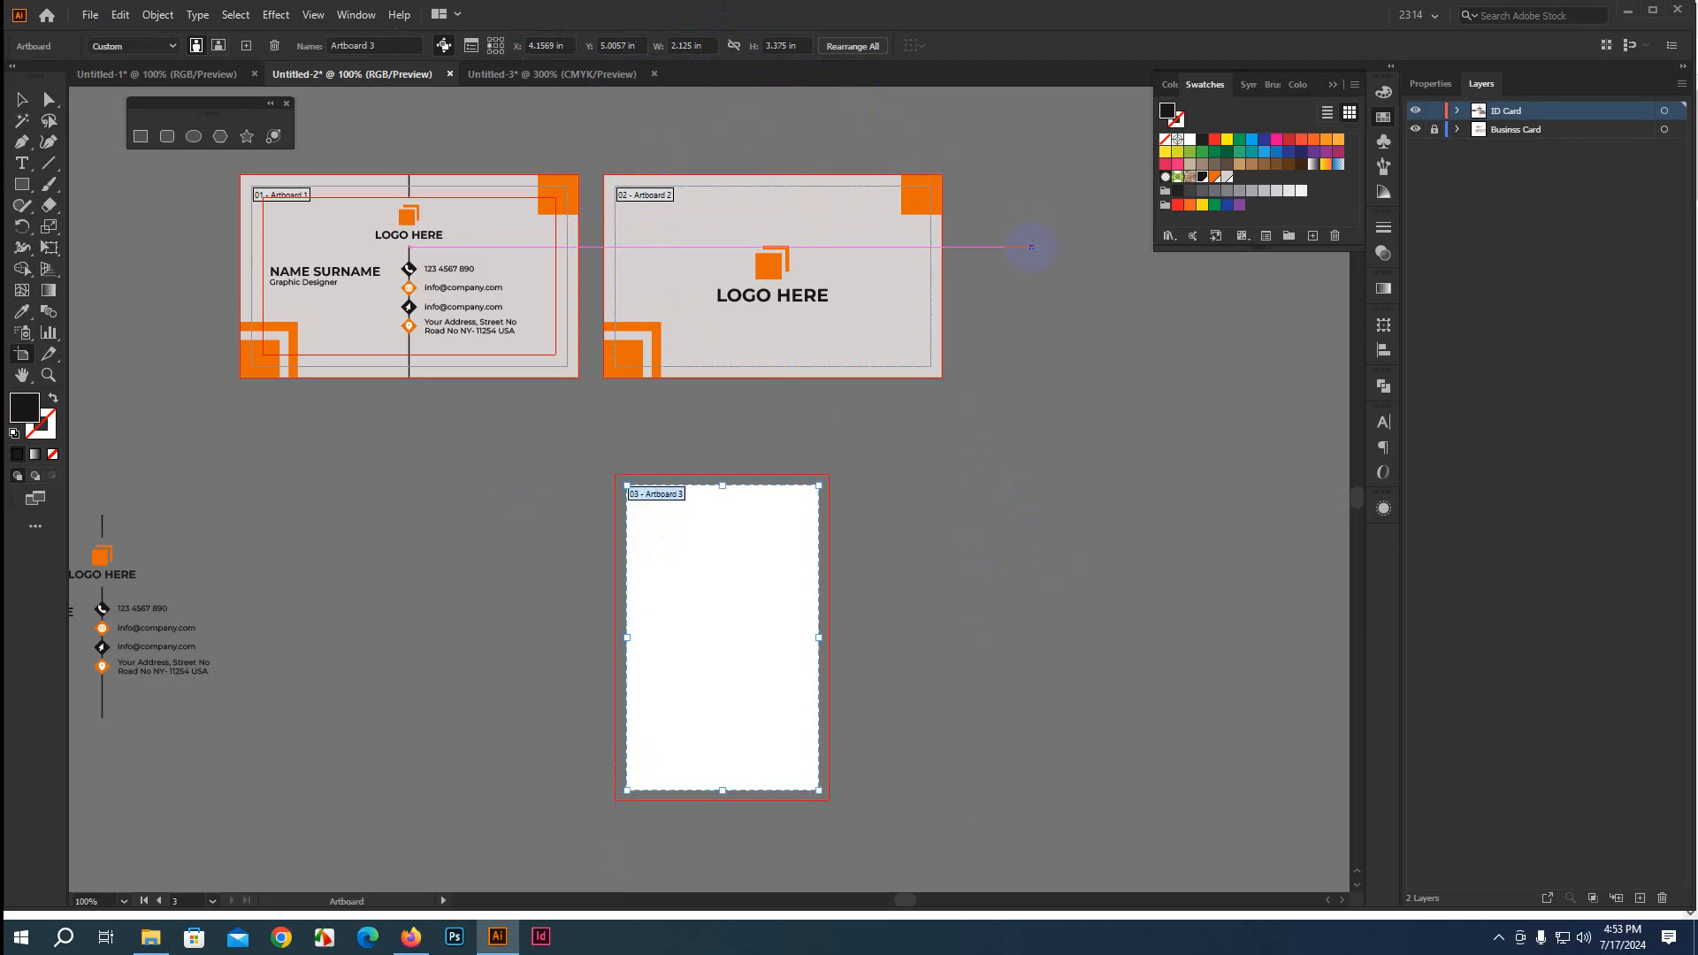
Place the ID card artboard beneath the second business card side and duplicate it to its left
left_click_drag(765, 612, 601, 570)
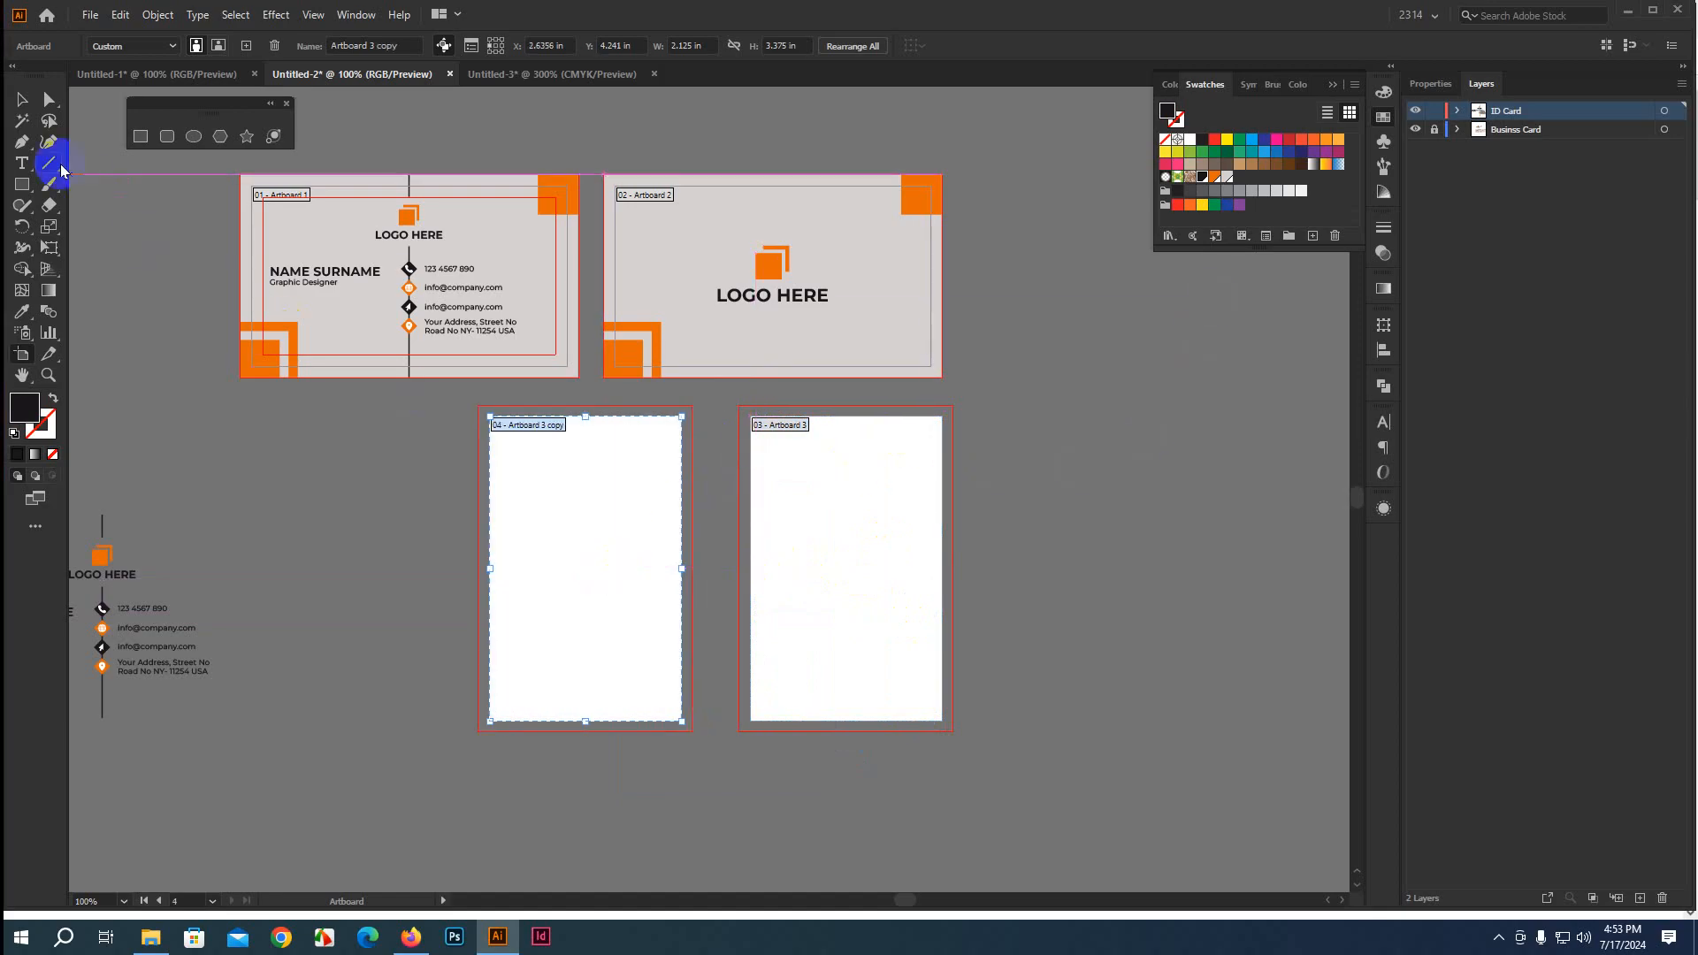
left_click(21, 99)
scroll(382, 590, "down", 1)
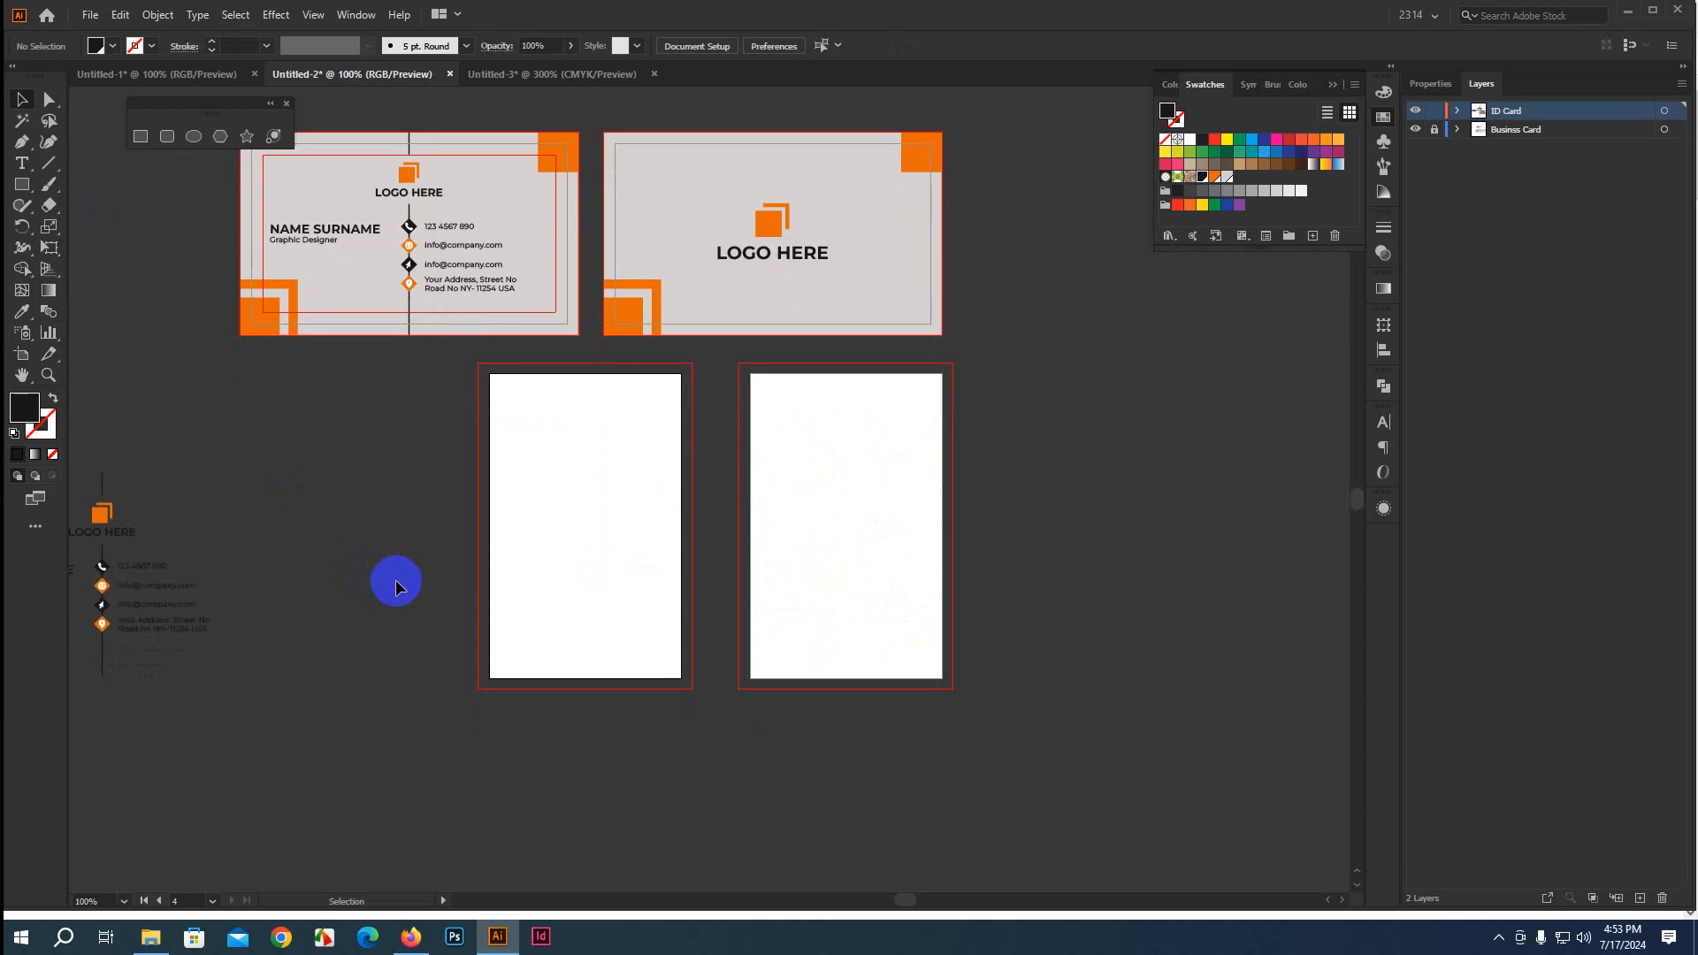
left_click_drag(394, 580, 489, 560)
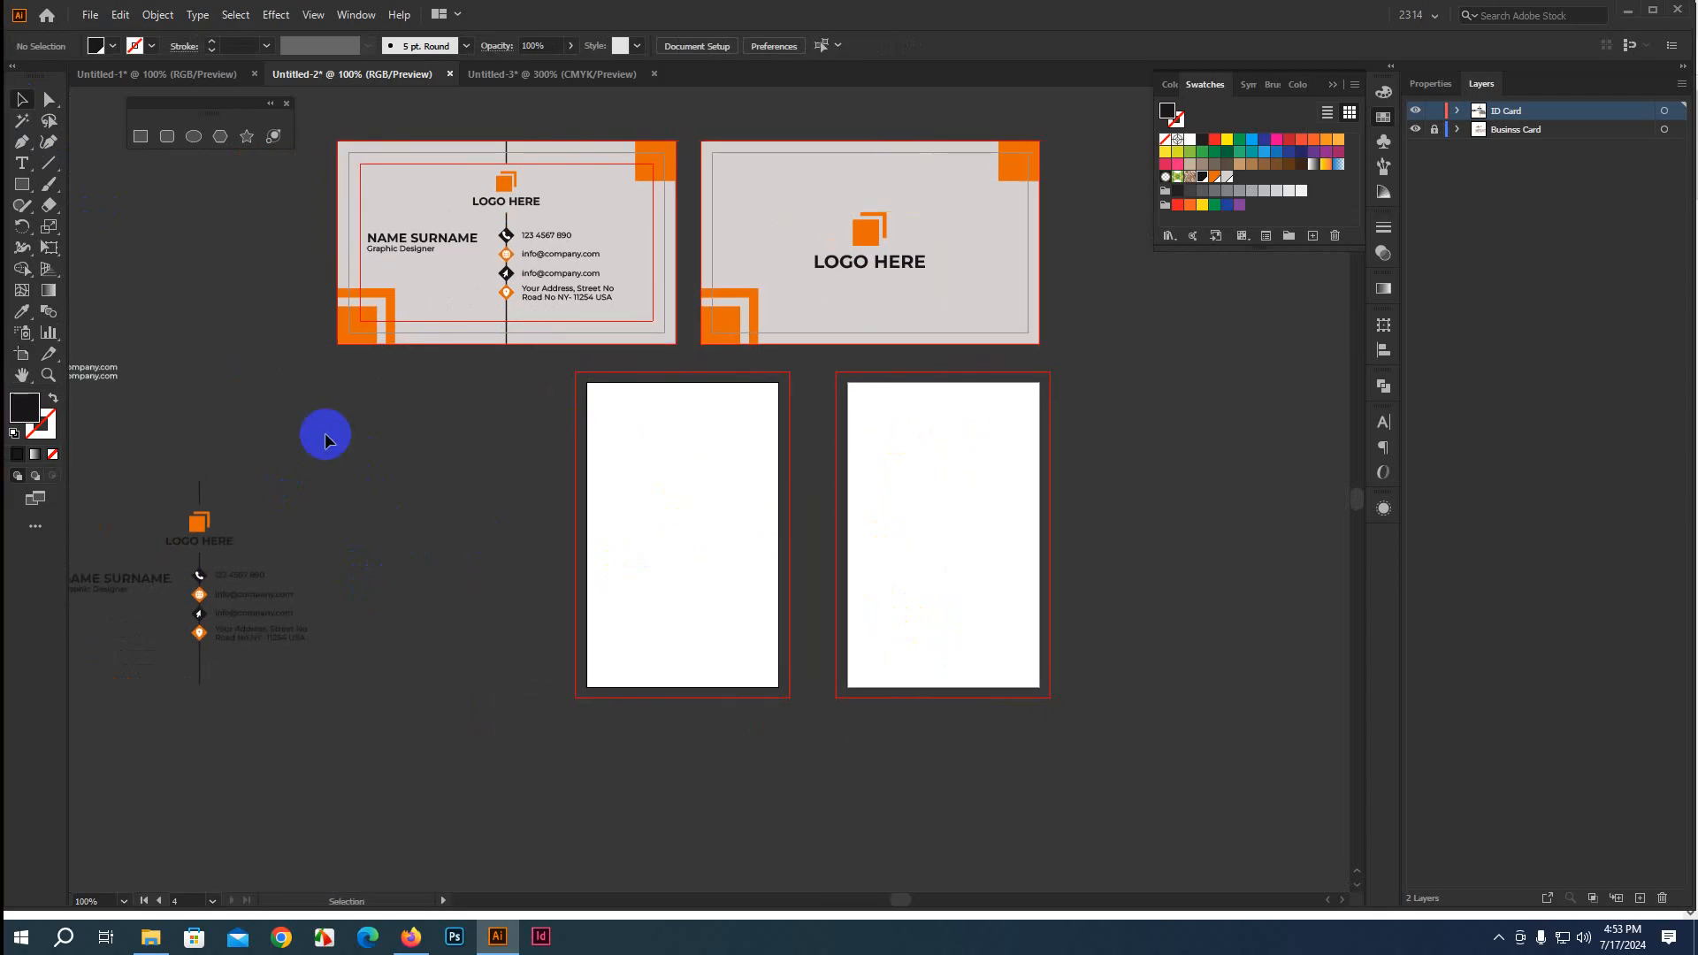
Draw a 2.375 by 3.625 in rectangle covering the left ID card artboard with its bleed and fill it with the light gray swatch
left_click(140, 136)
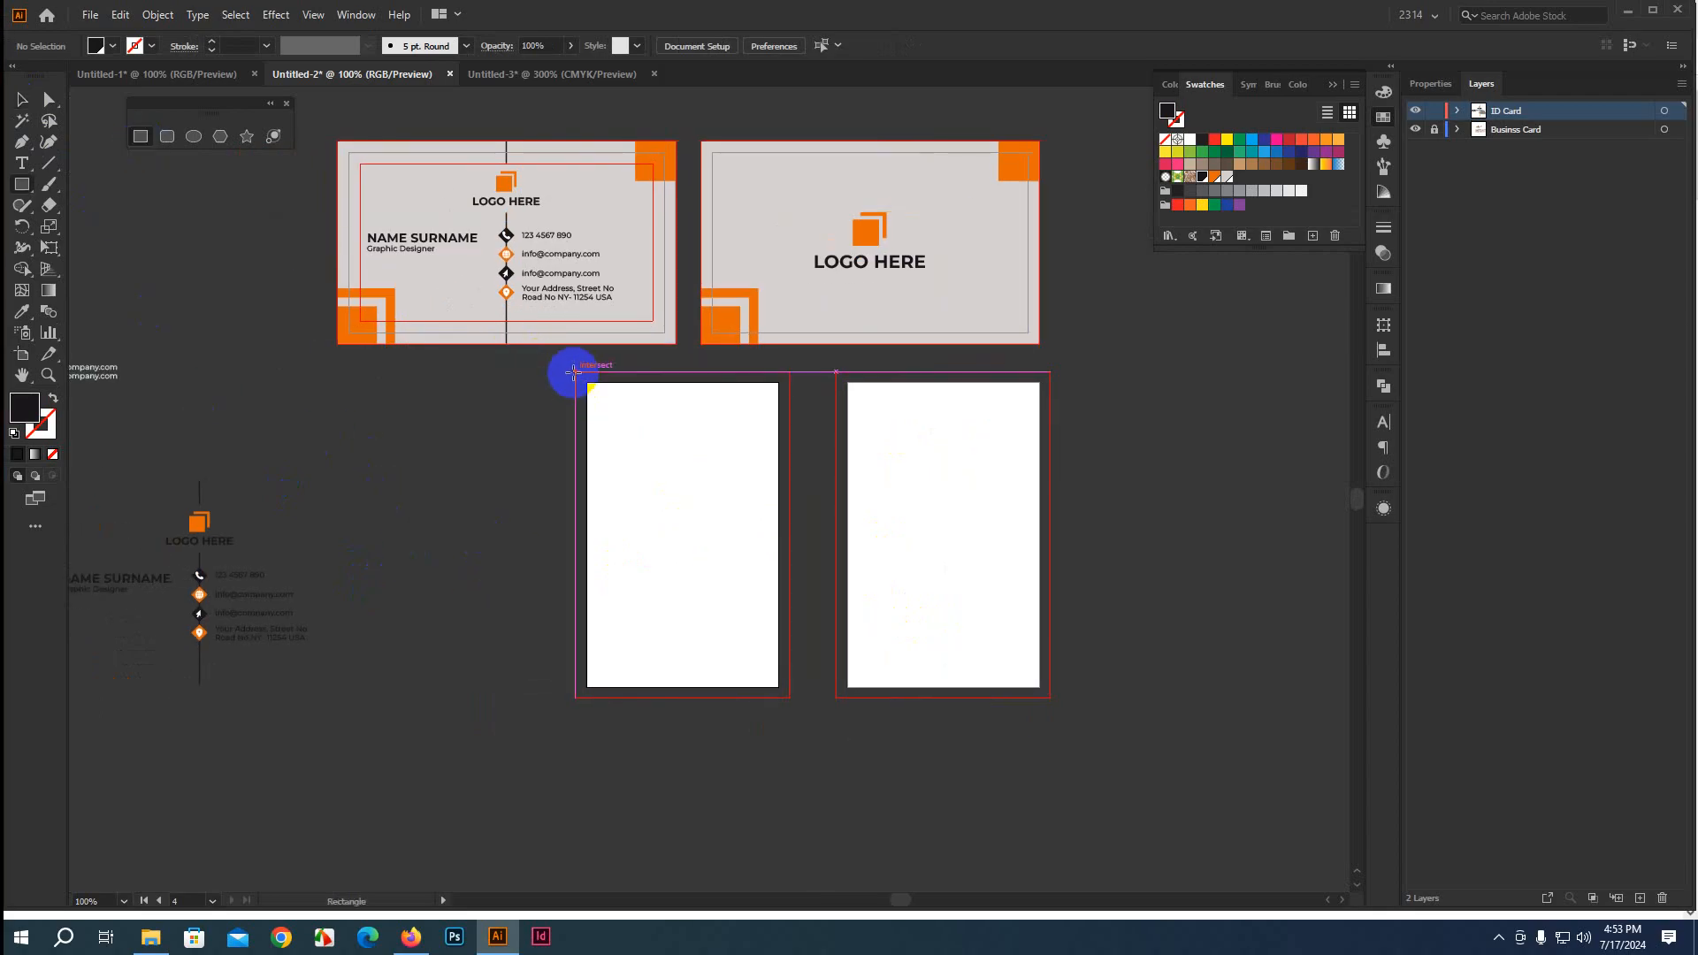
left_click_drag(574, 382, 788, 697)
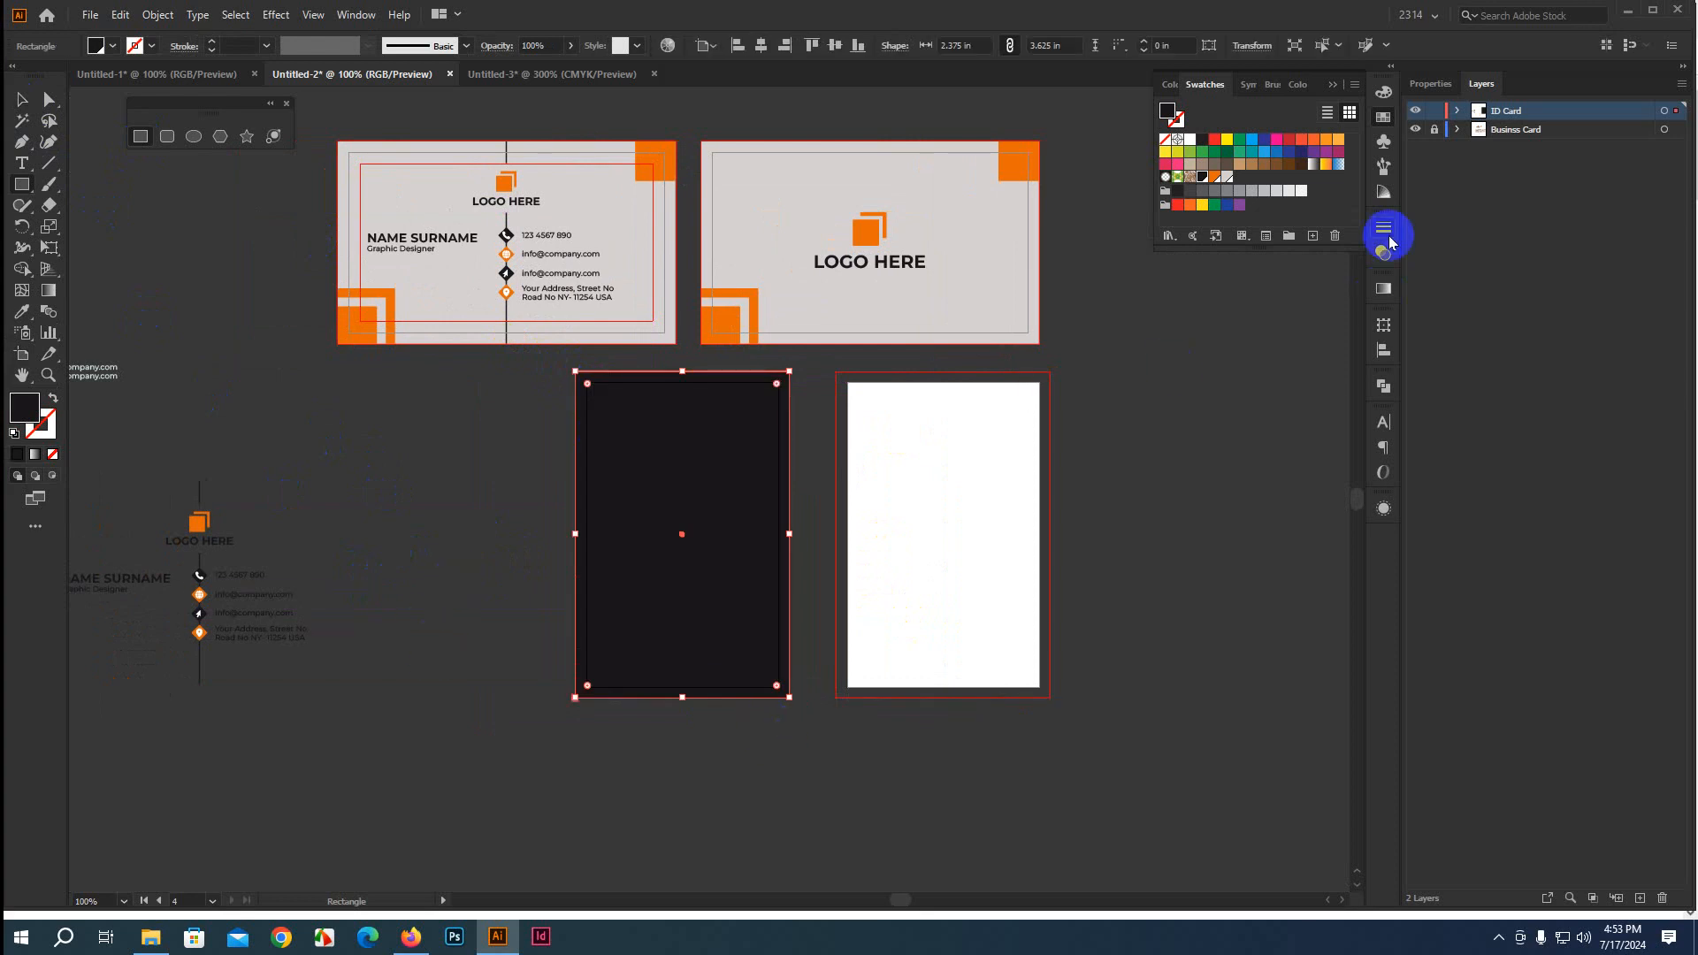
left_click(1226, 176)
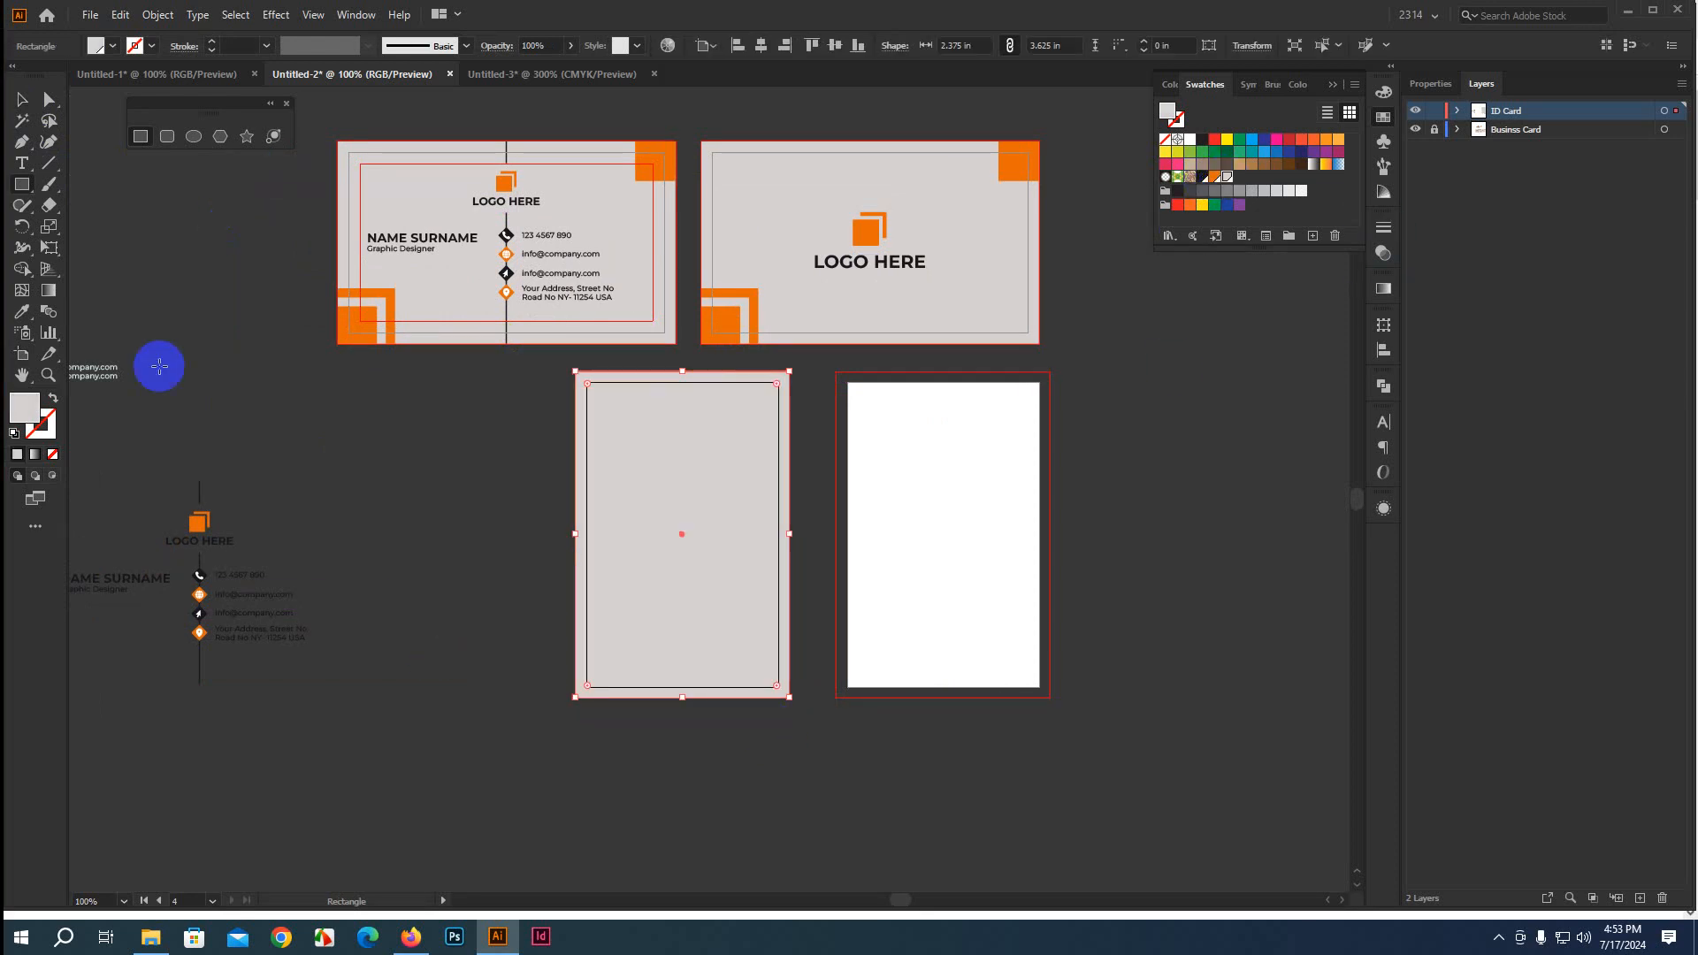
scroll(466, 409, "down", 1)
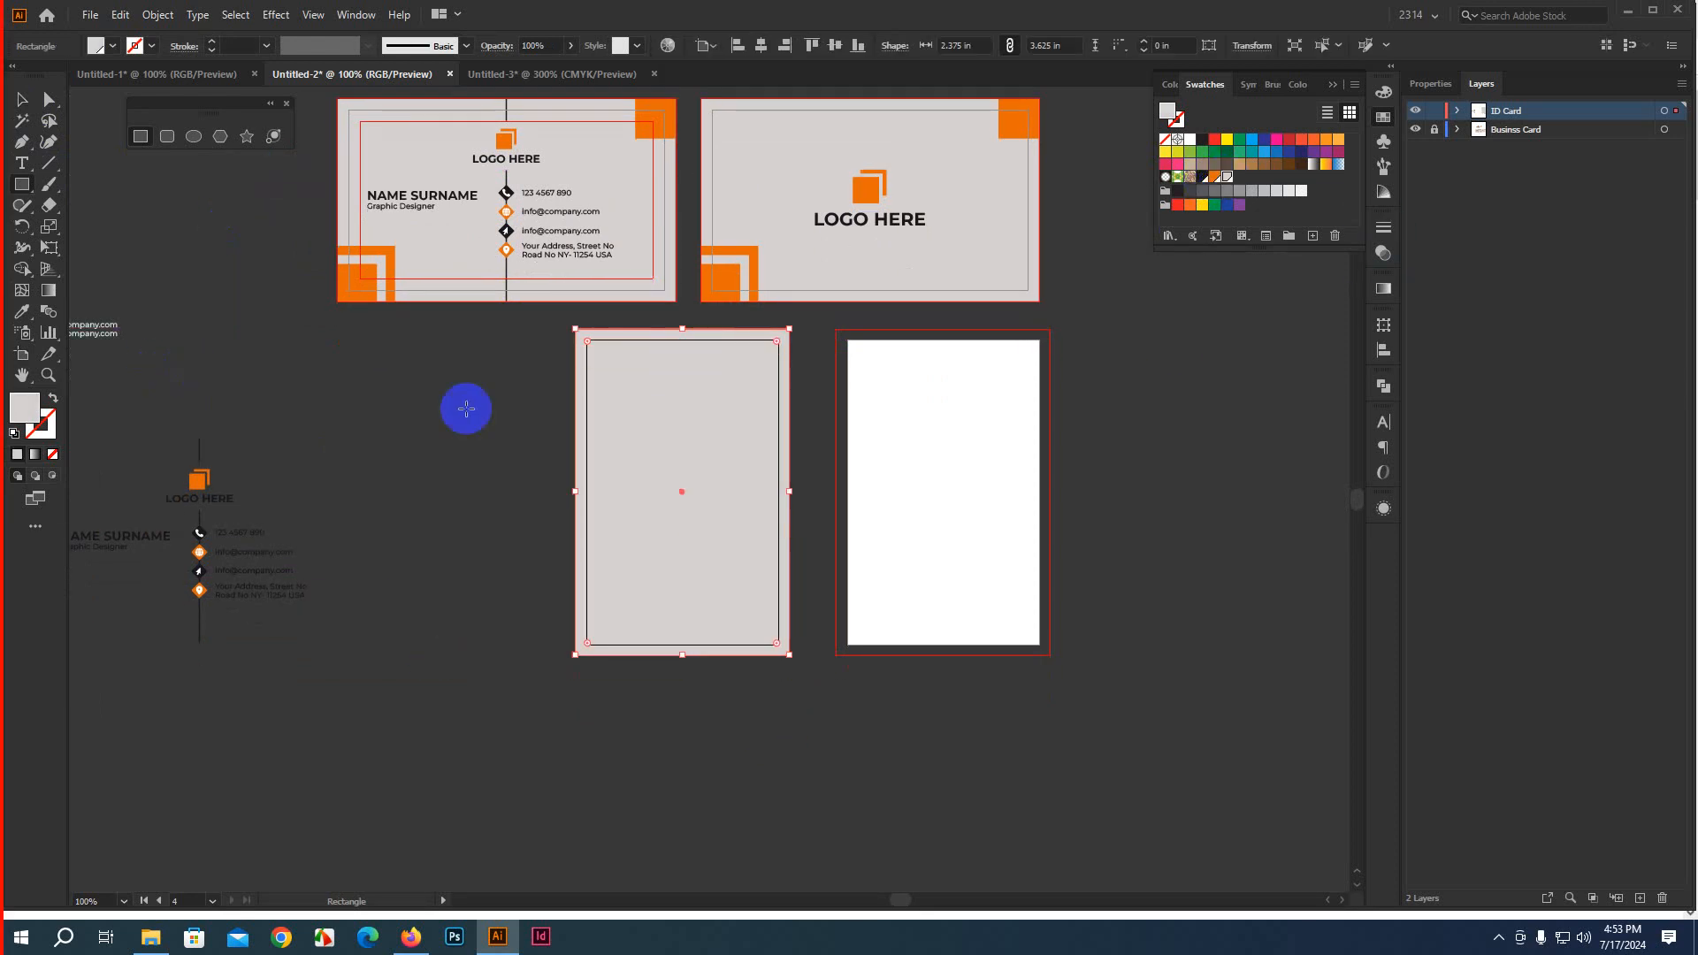
left_click(326, 410)
Offset the gray background rectangle by -0.25 in with miter joins and turn the inner path into a safe-area guide
scroll(434, 446, "down", 1)
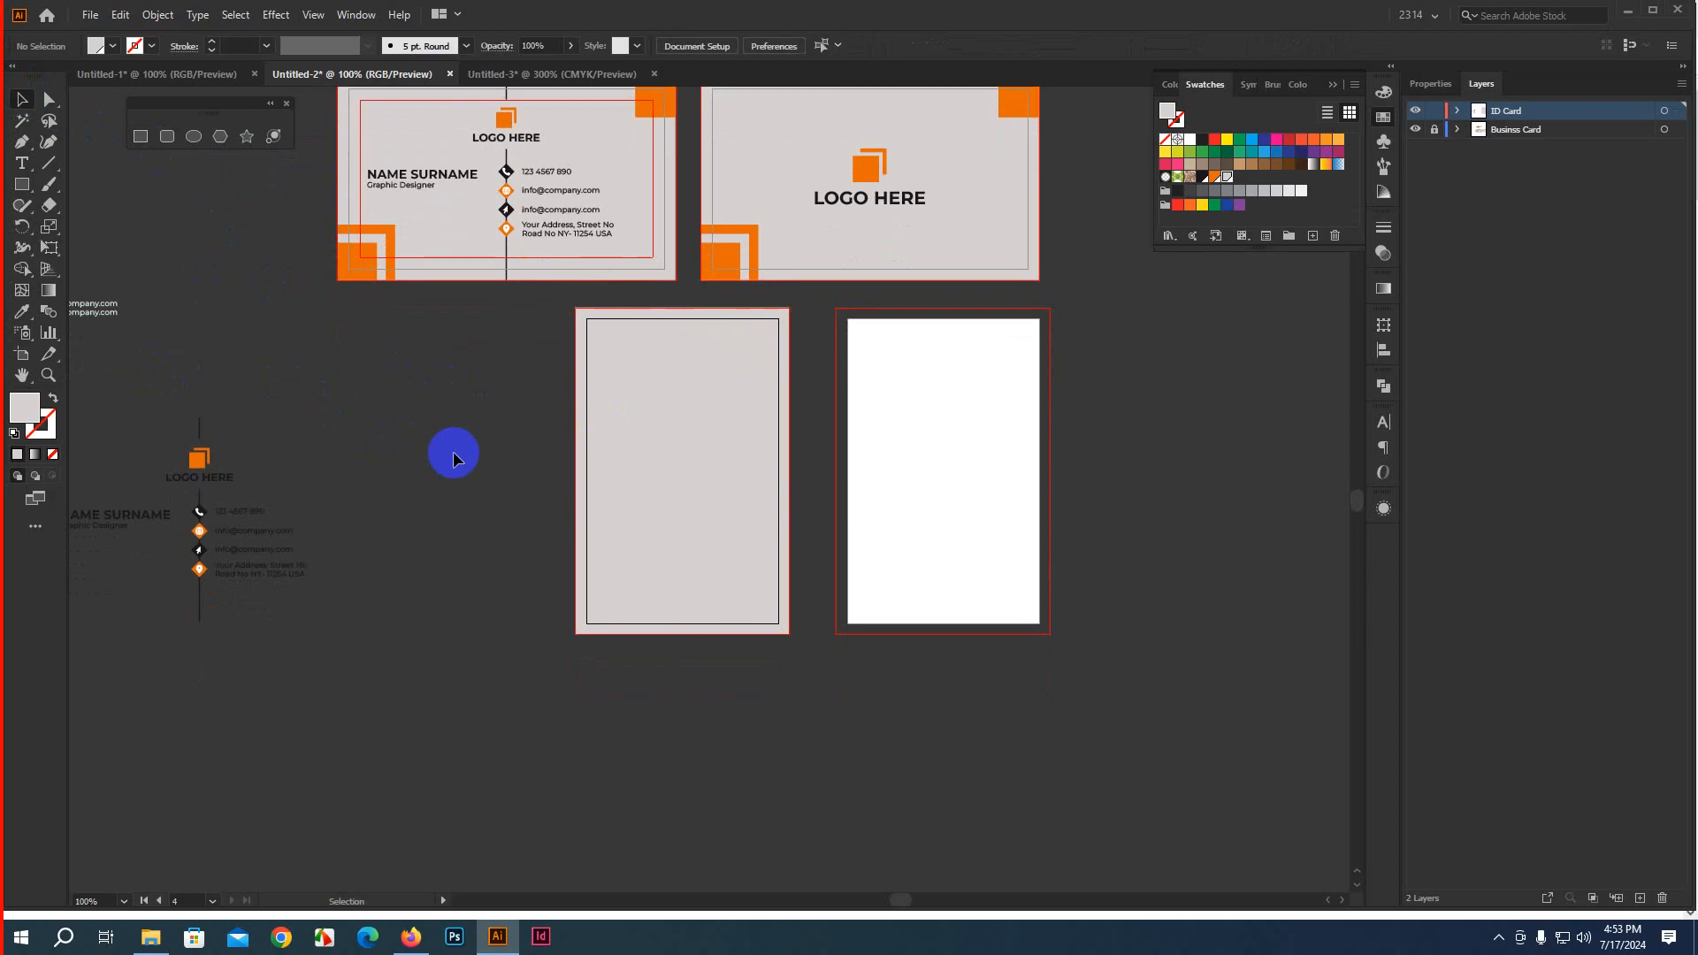
left_click(669, 581)
left_click(1430, 83)
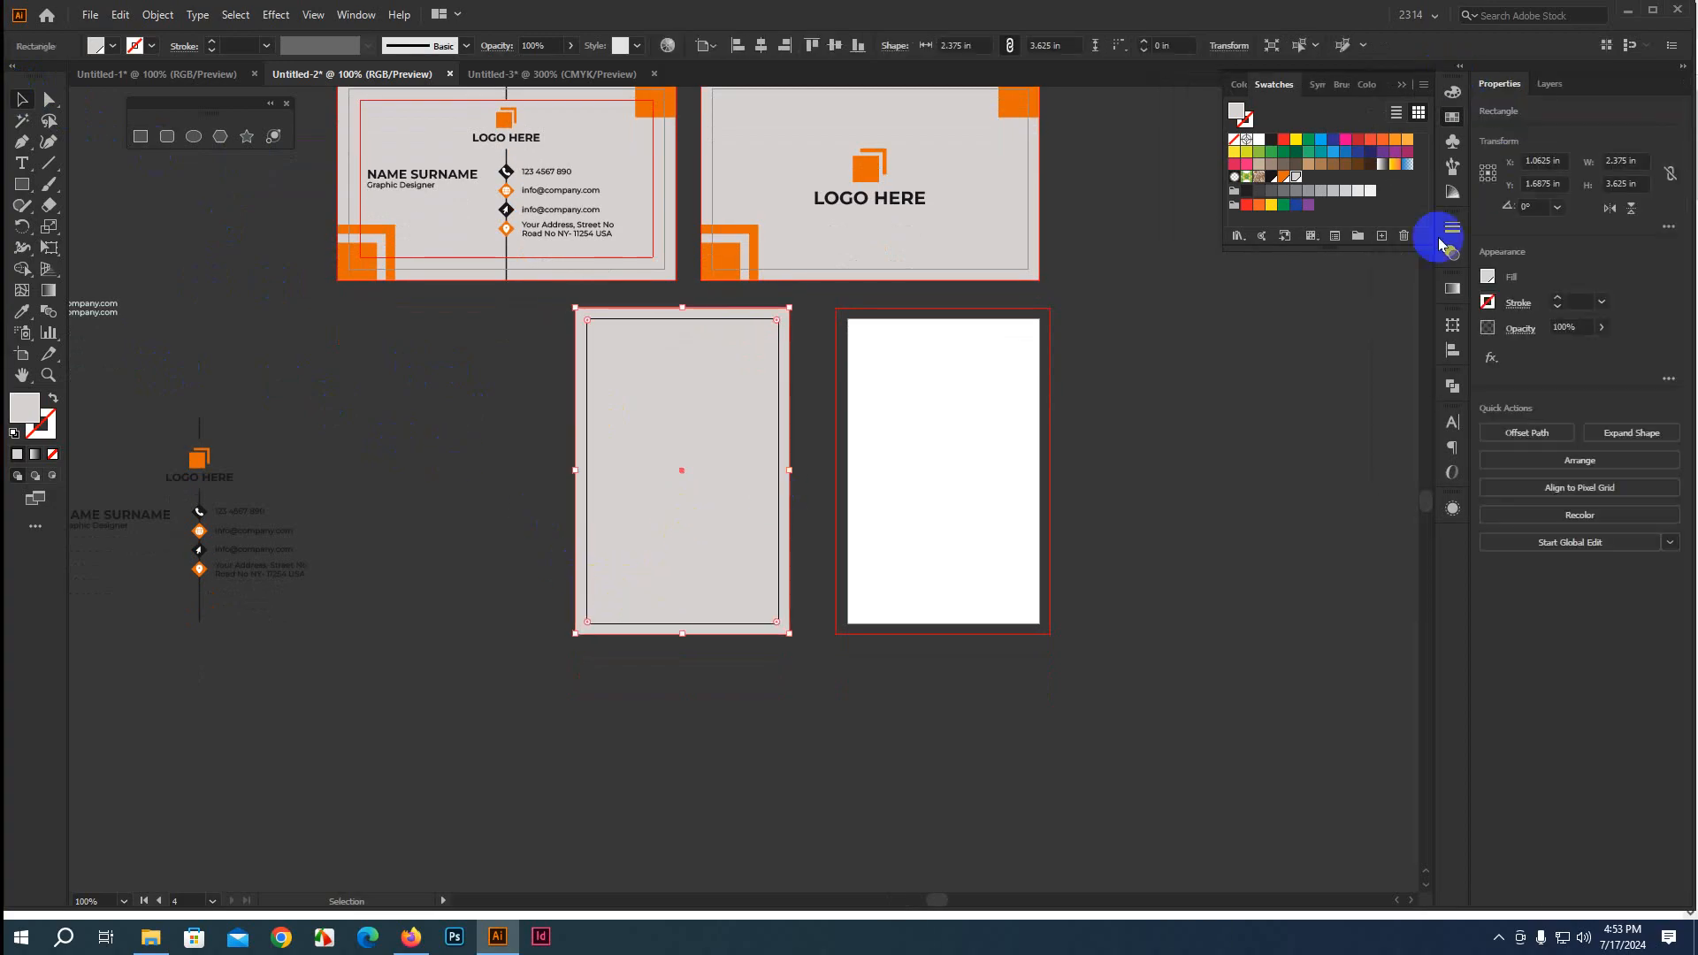
left_click(1524, 433)
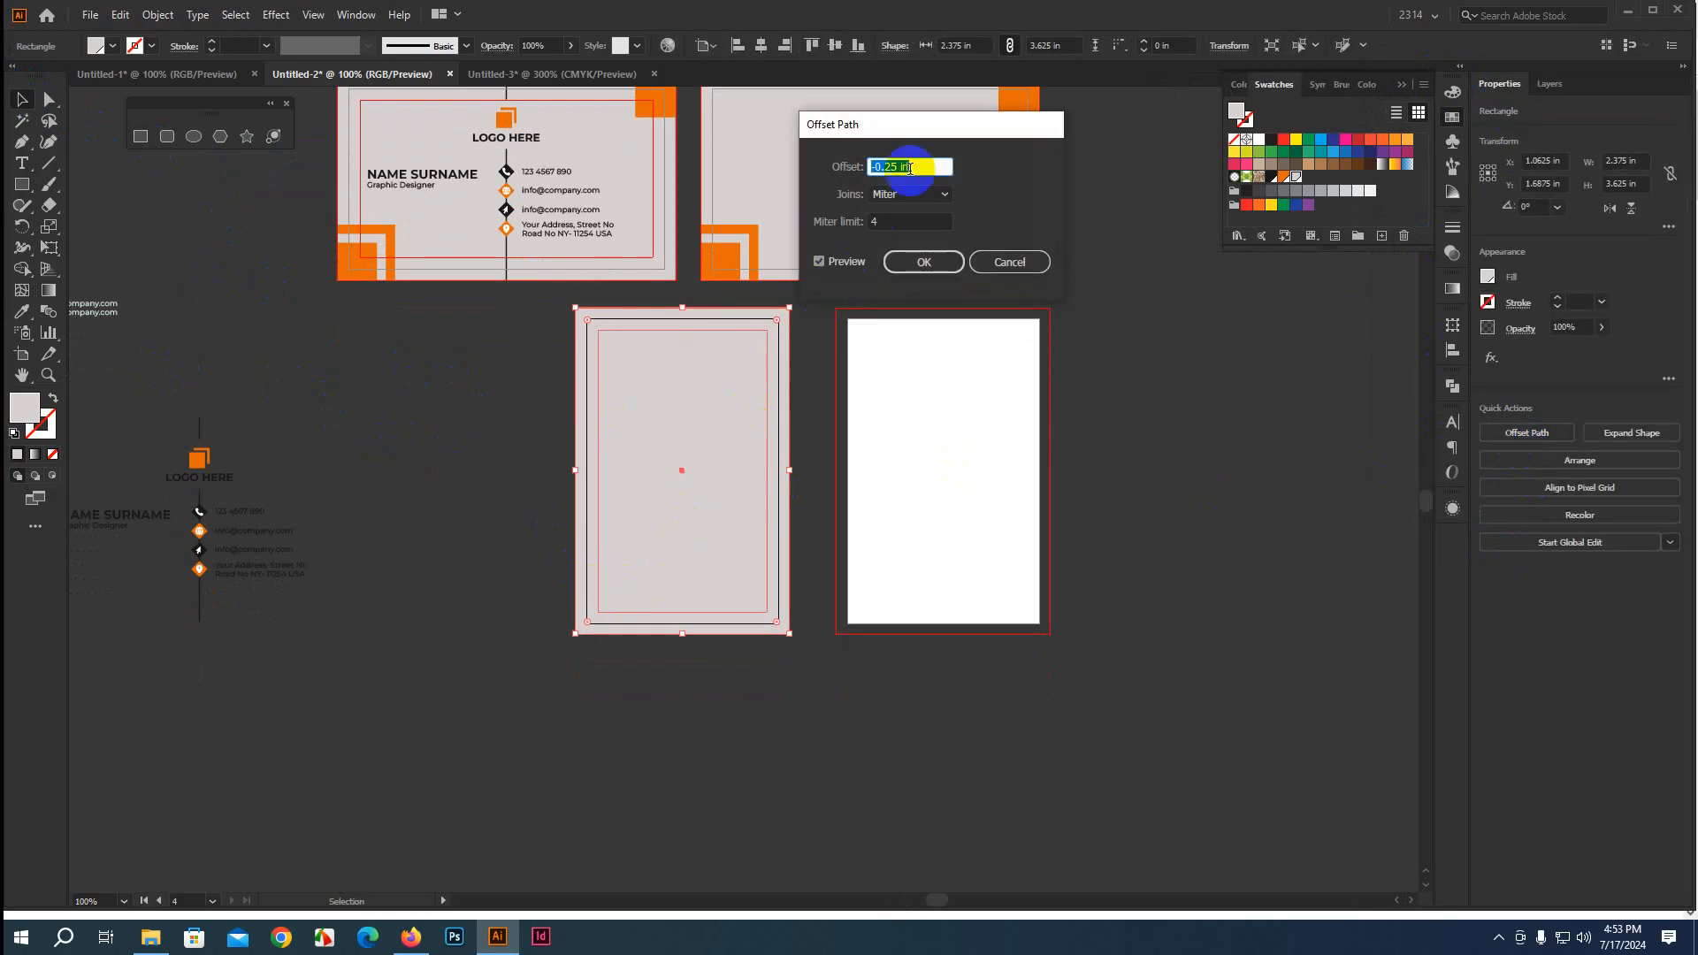
left_click(916, 263)
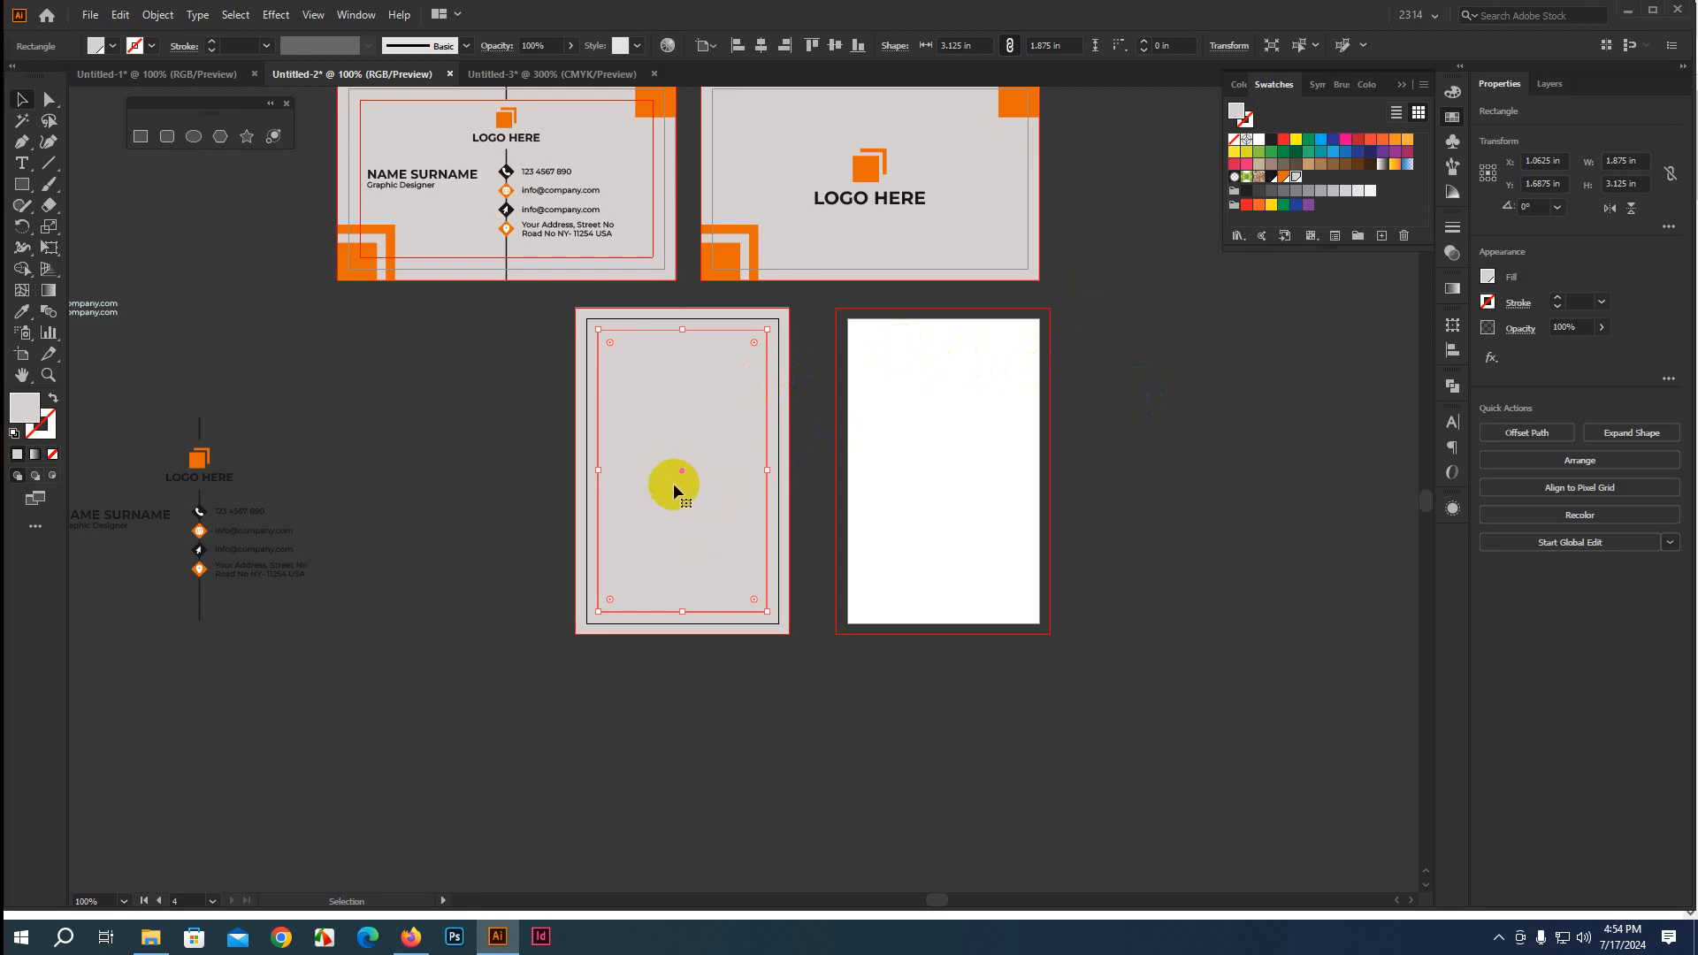
scroll(672, 483, "up", 1)
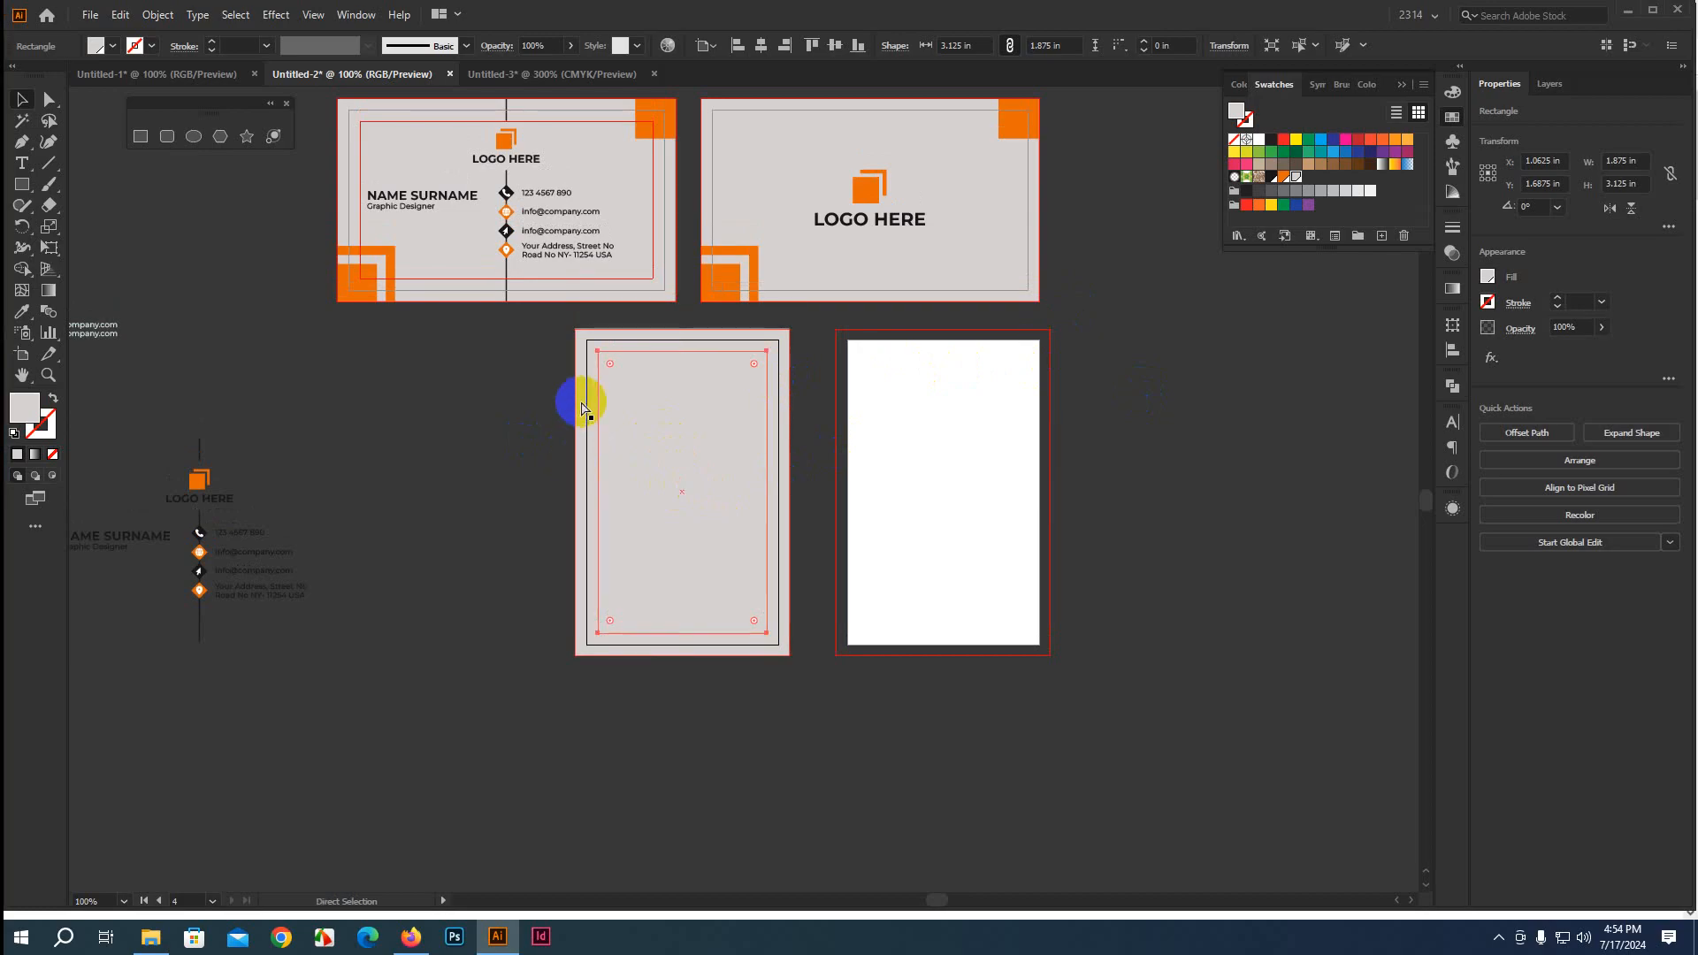
left_click(558, 382)
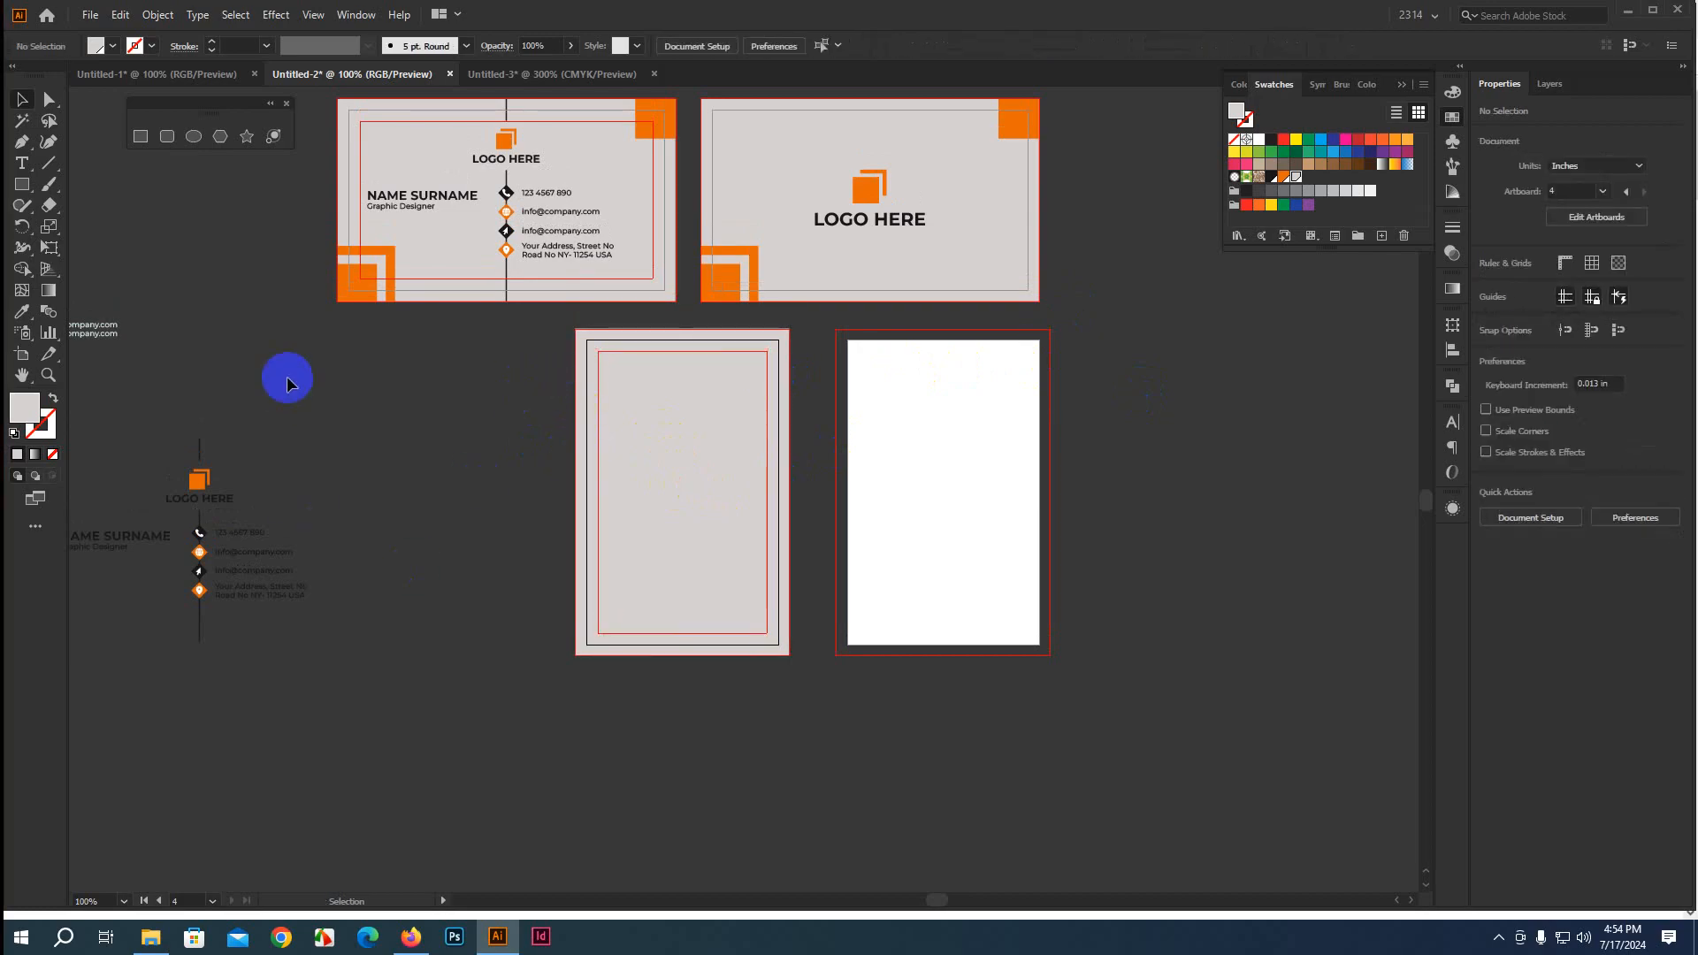
scroll(345, 343, "up", 1)
mouse_move(509, 456)
left_mouse_down()
mouse_move(529, 364)
mouse_move(537, 430)
mouse_move(519, 428)
left_mouse_up()
scroll(731, 628, "right", 5)
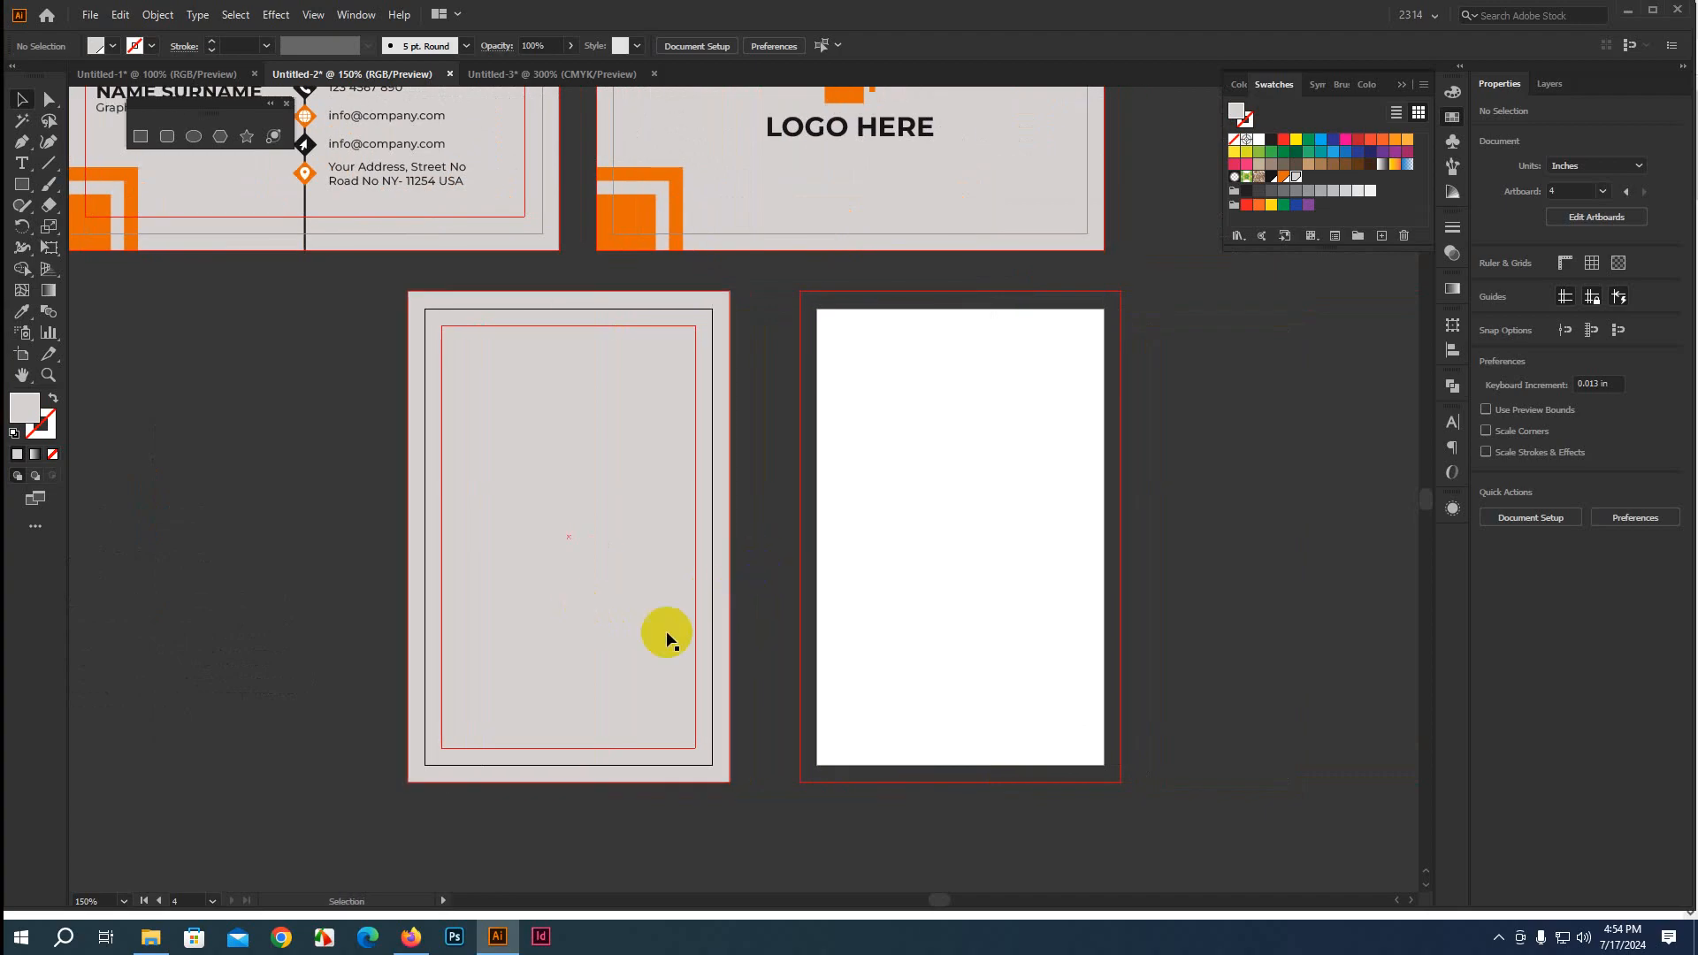
Check the ID card design examples in the browser's image results and return to Illustrator
scroll(661, 602, "up", 3)
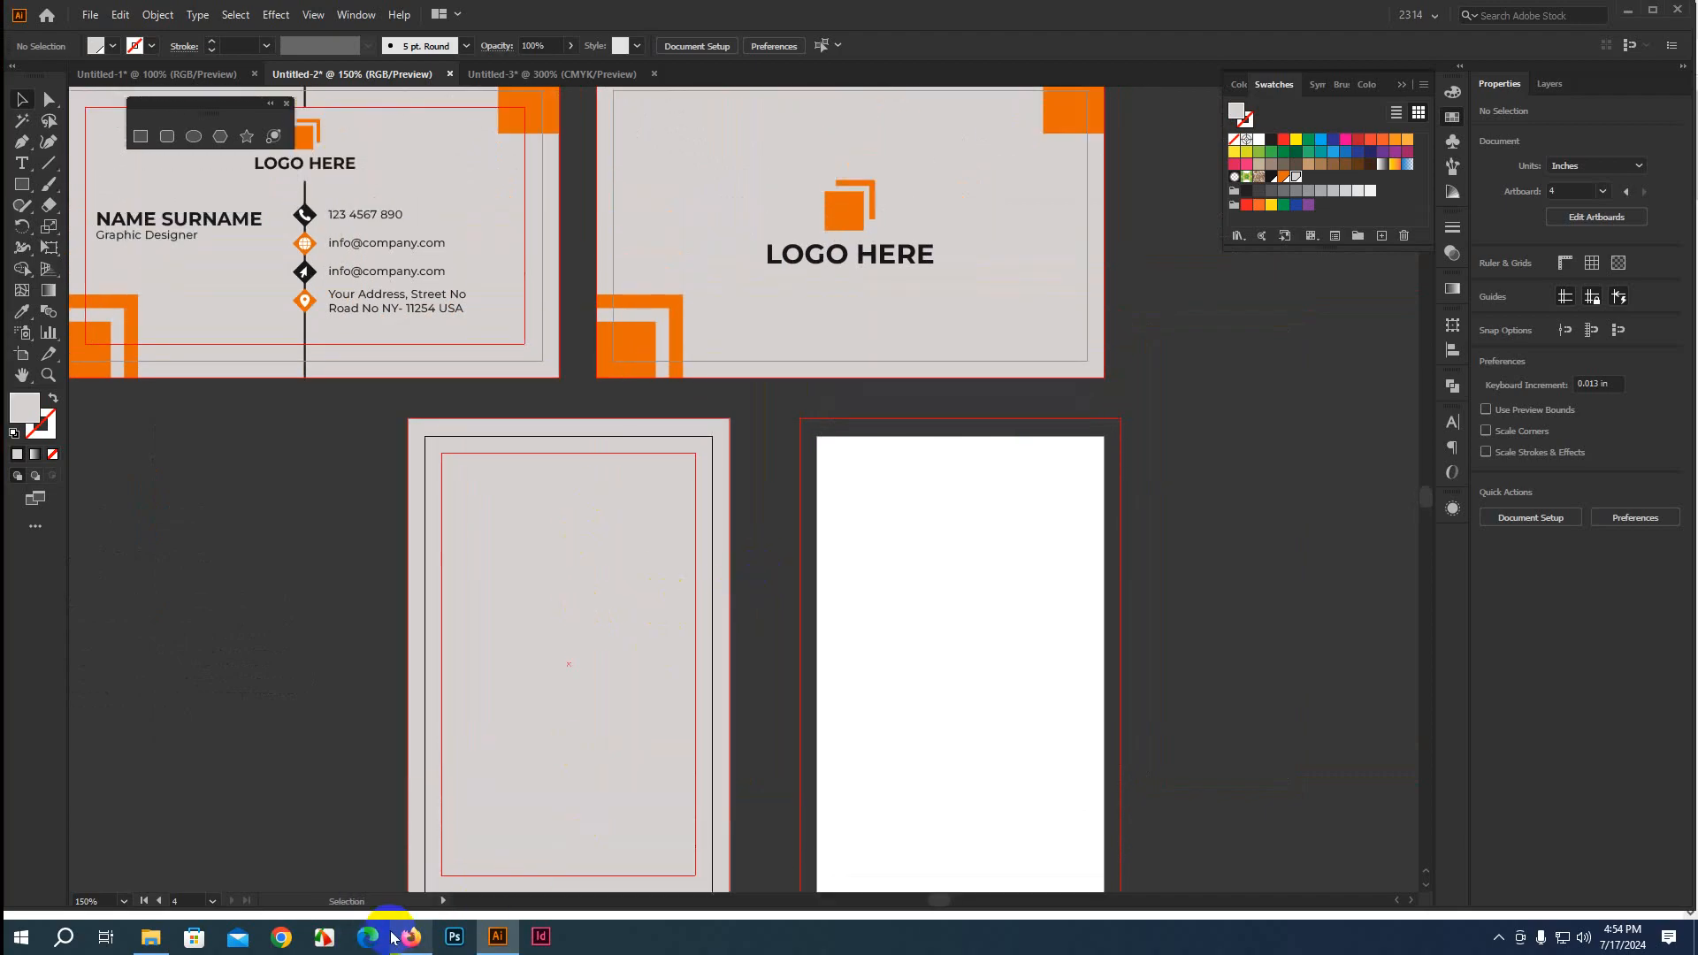
left_click(398, 938)
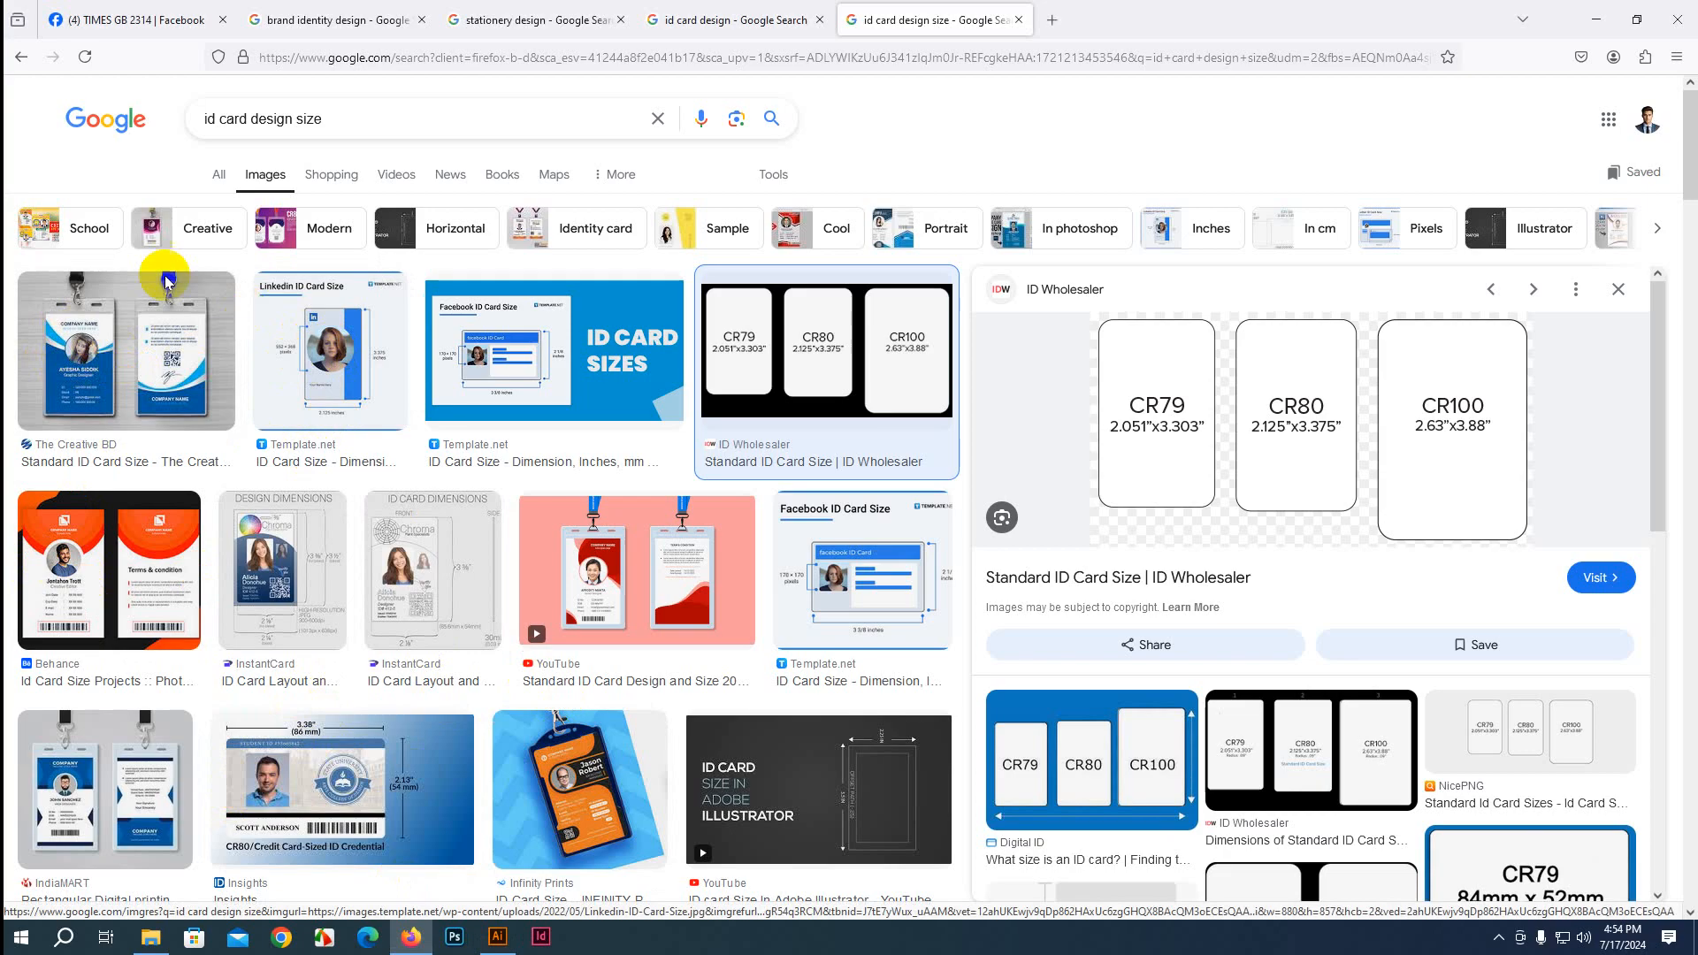
left_click(498, 937)
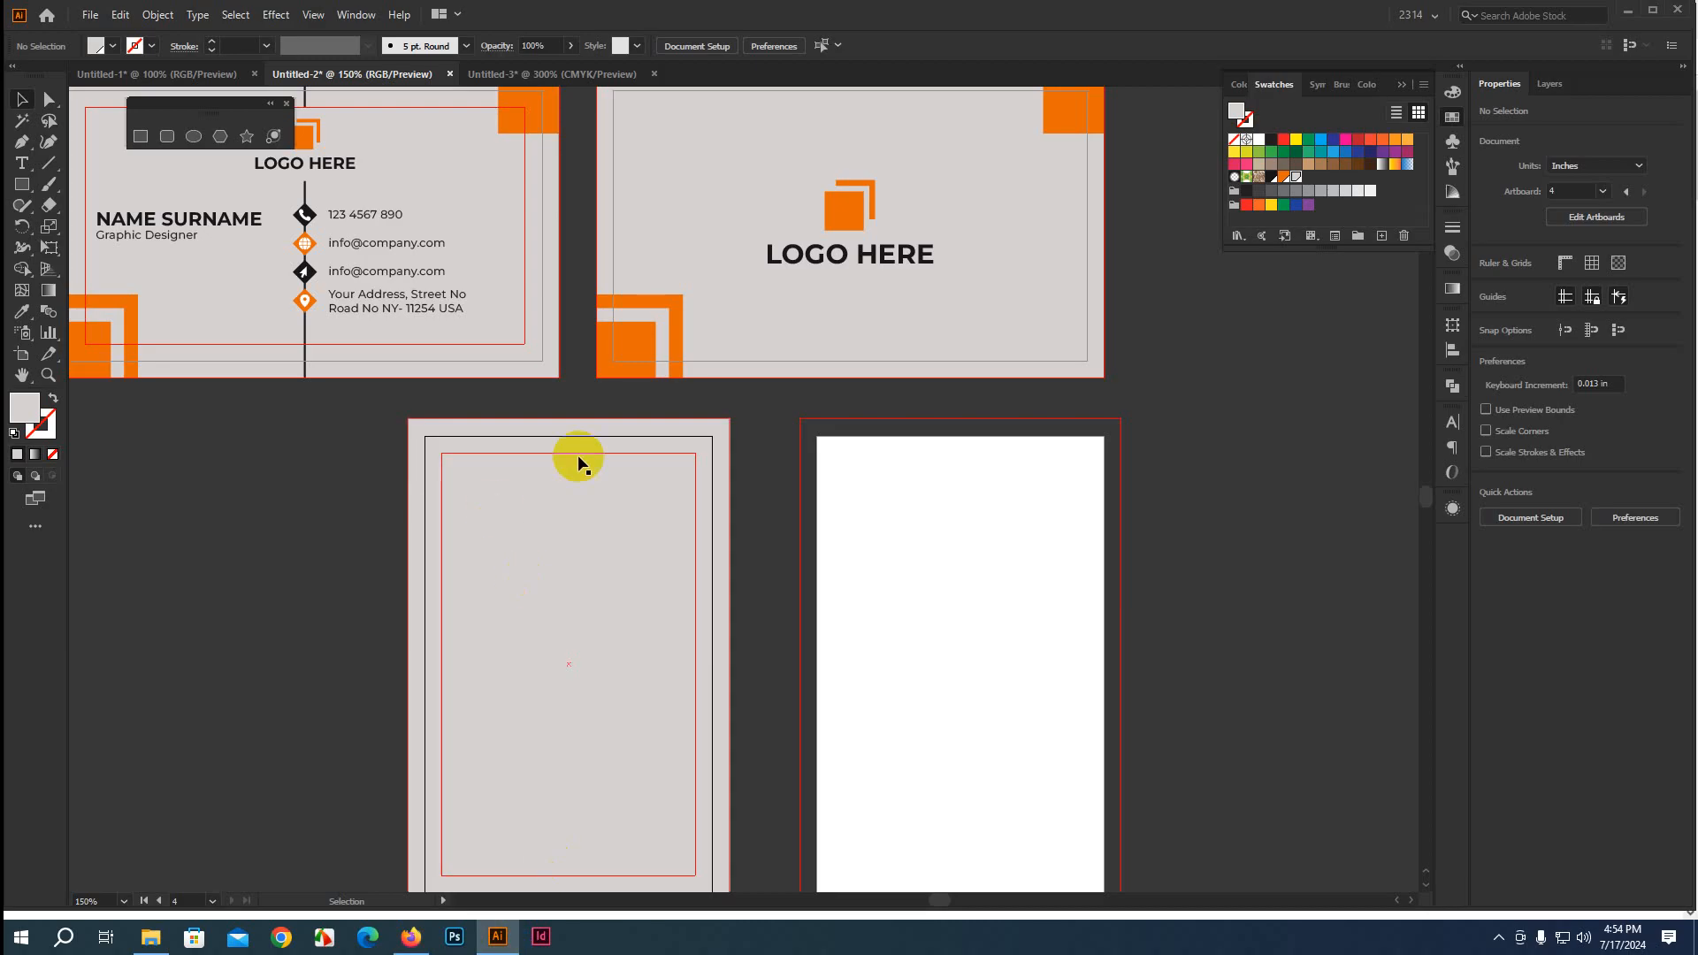
Draw a square about 1.01 in wide in the upper part of the left ID card and fill it with the near-black swatch
left_click_drag(808, 739, 860, 523)
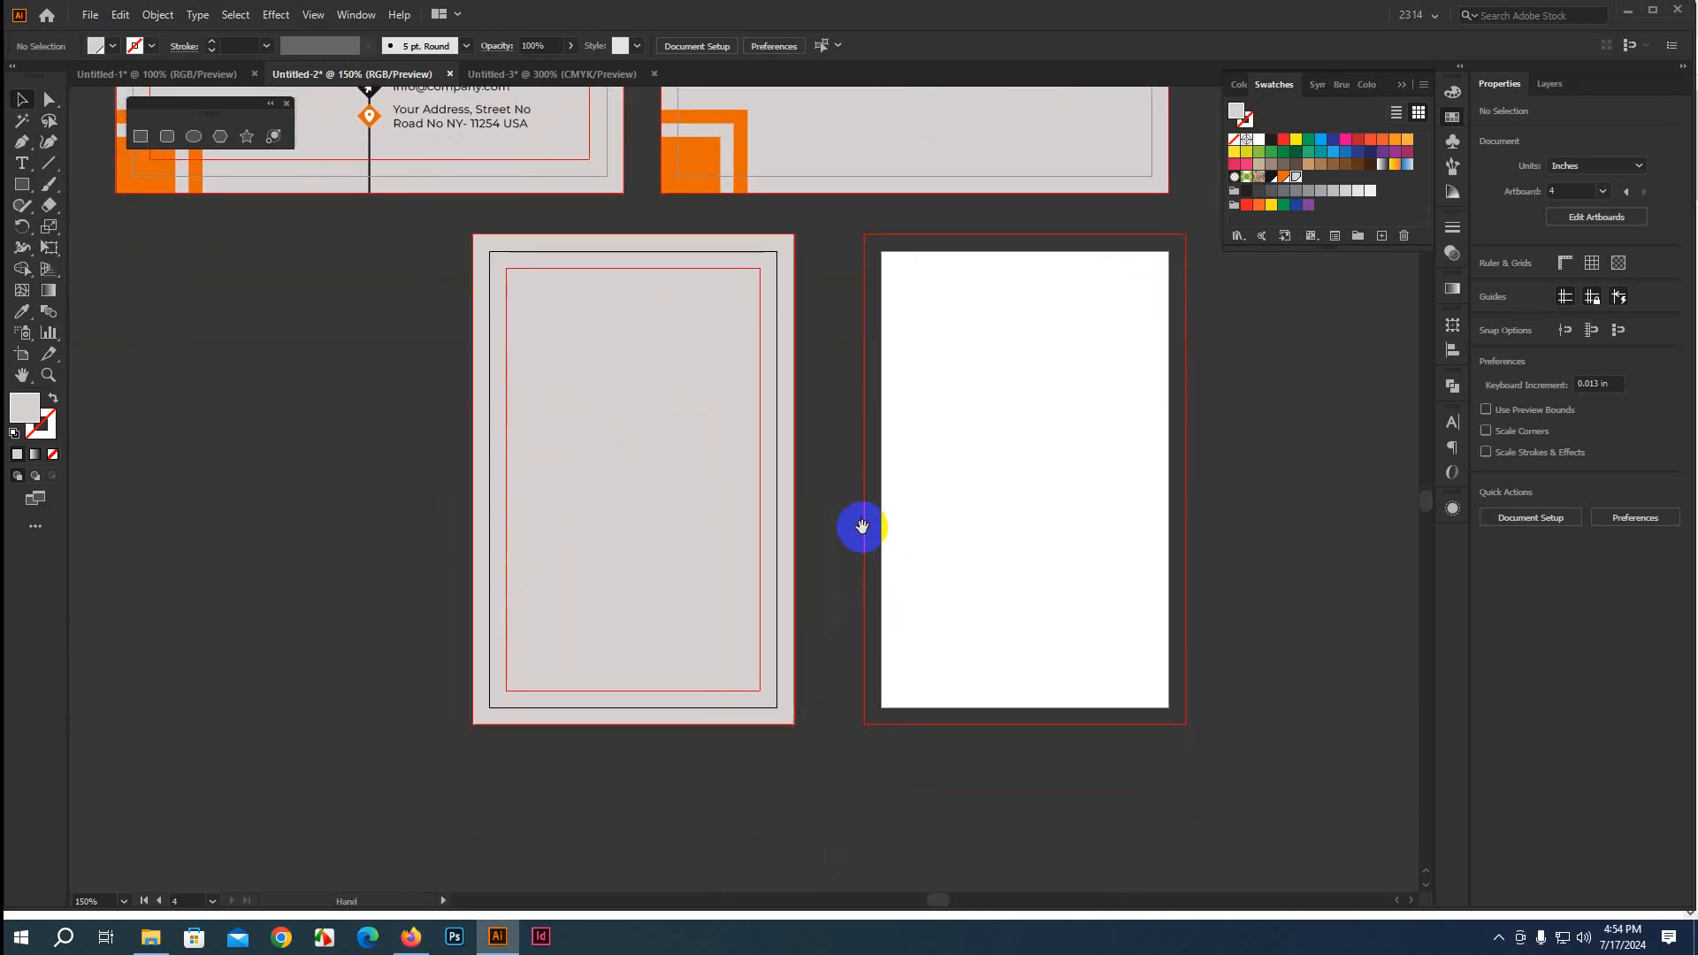
left_click(682, 439)
left_click(243, 420)
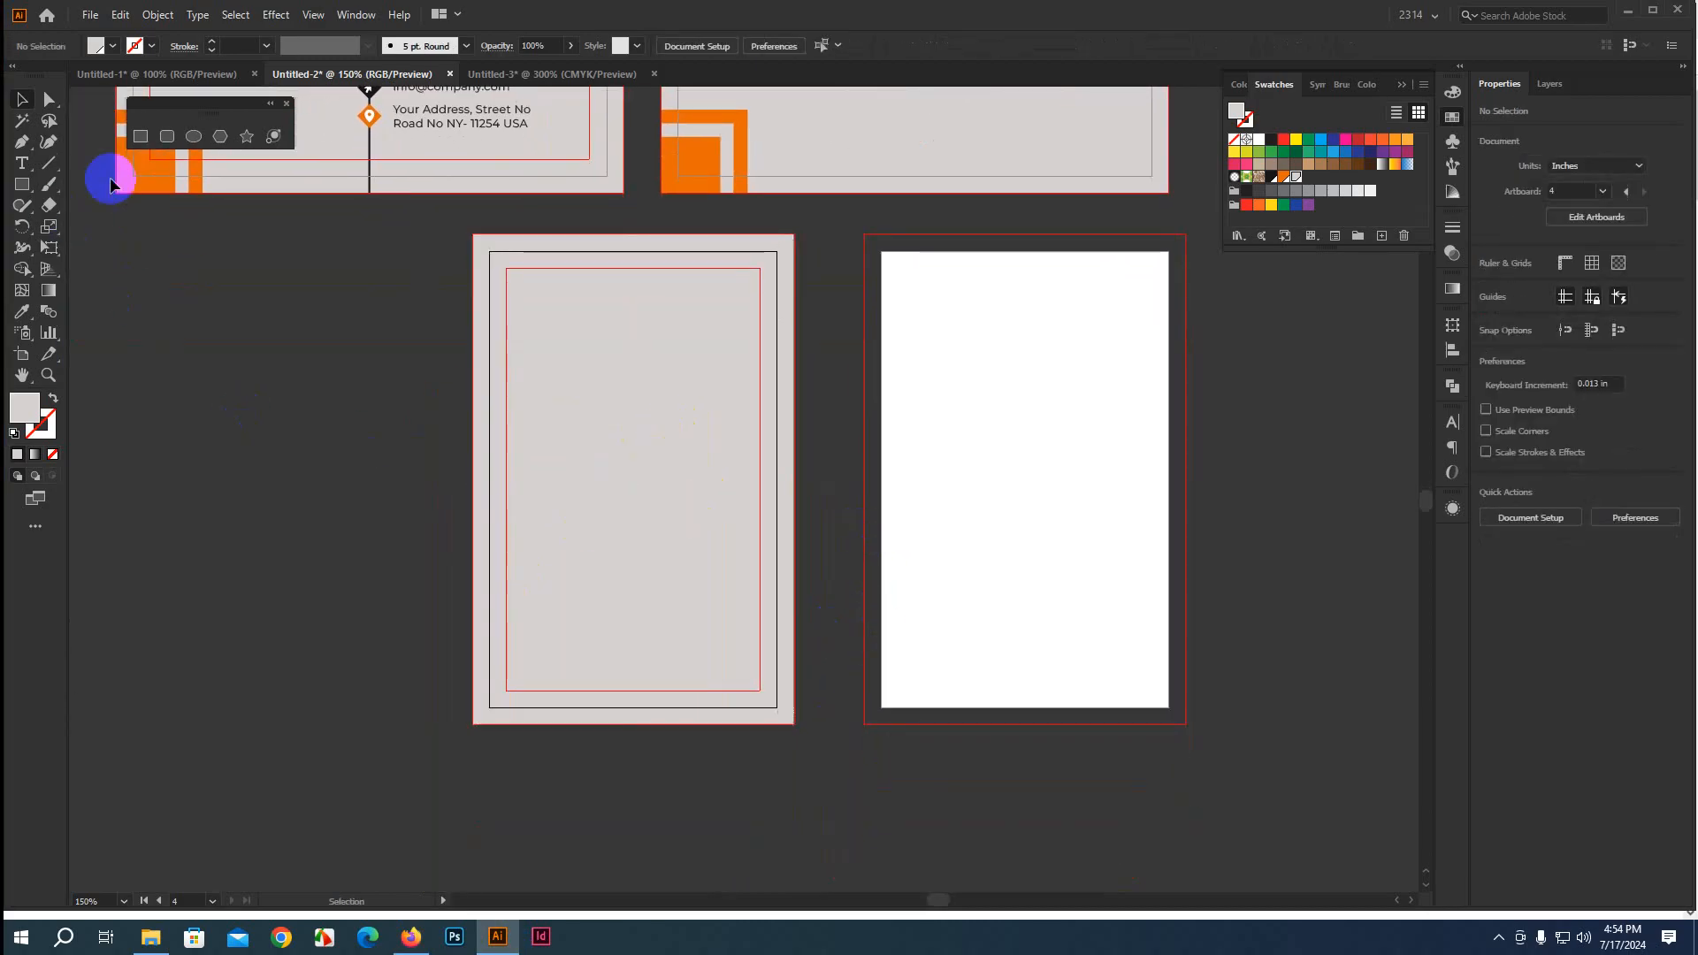
left_click(137, 137)
left_click_drag(554, 292, 639, 430)
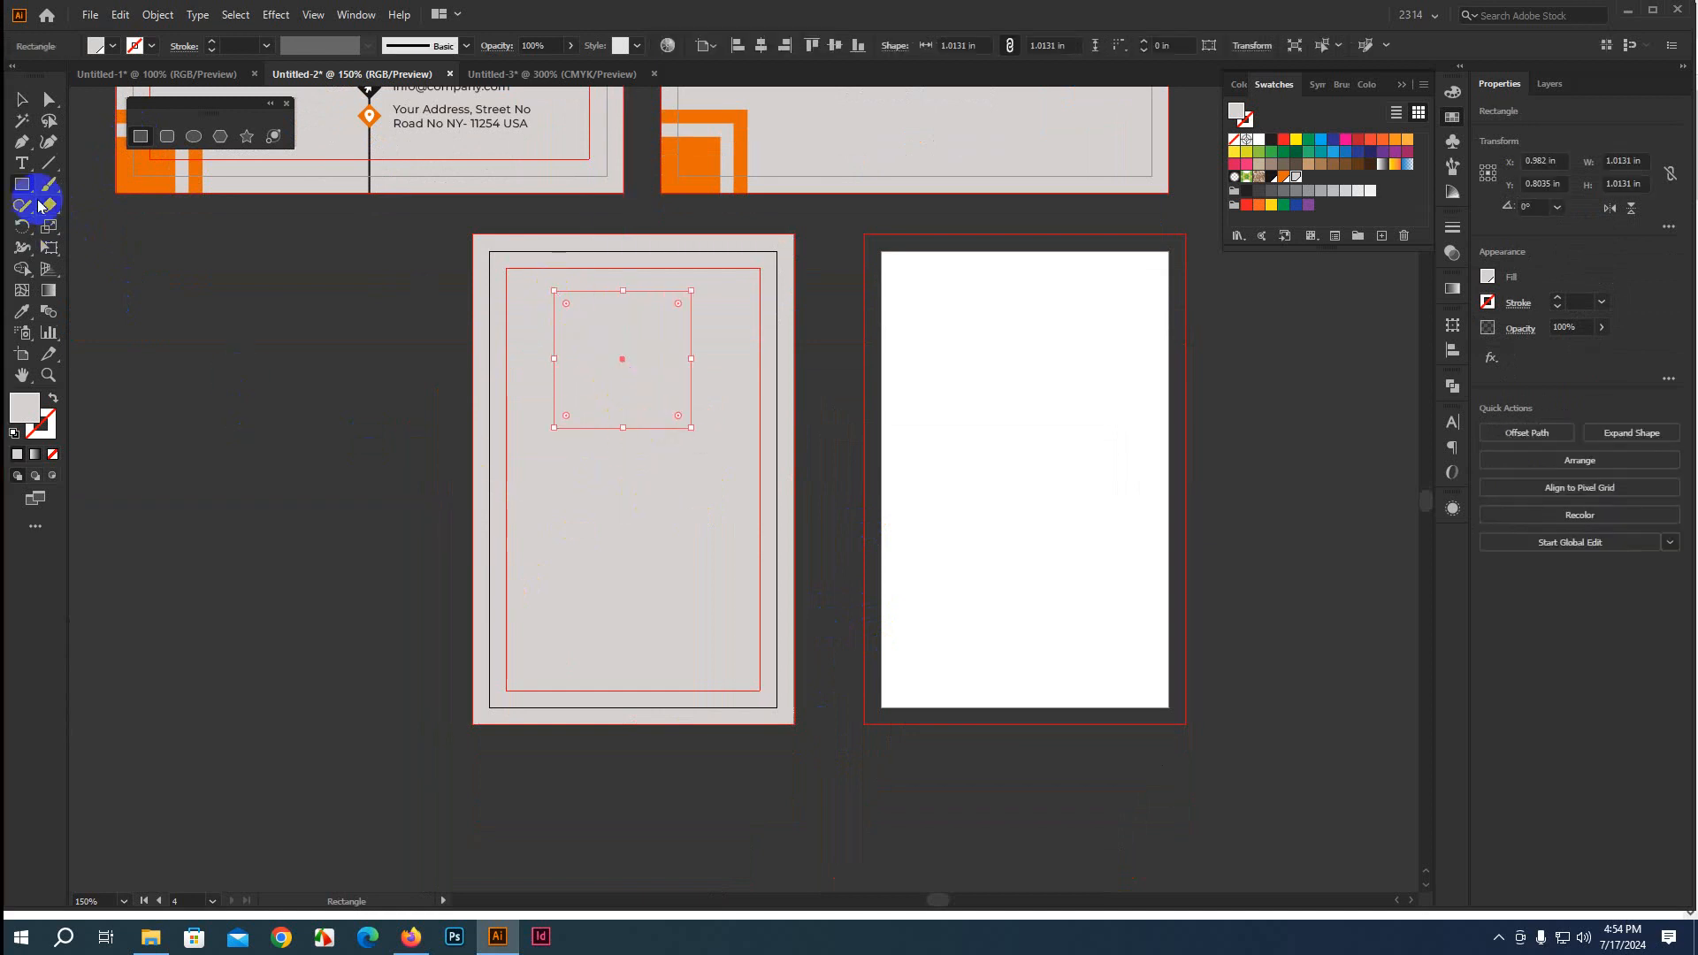
left_click(1273, 175)
left_click(143, 143)
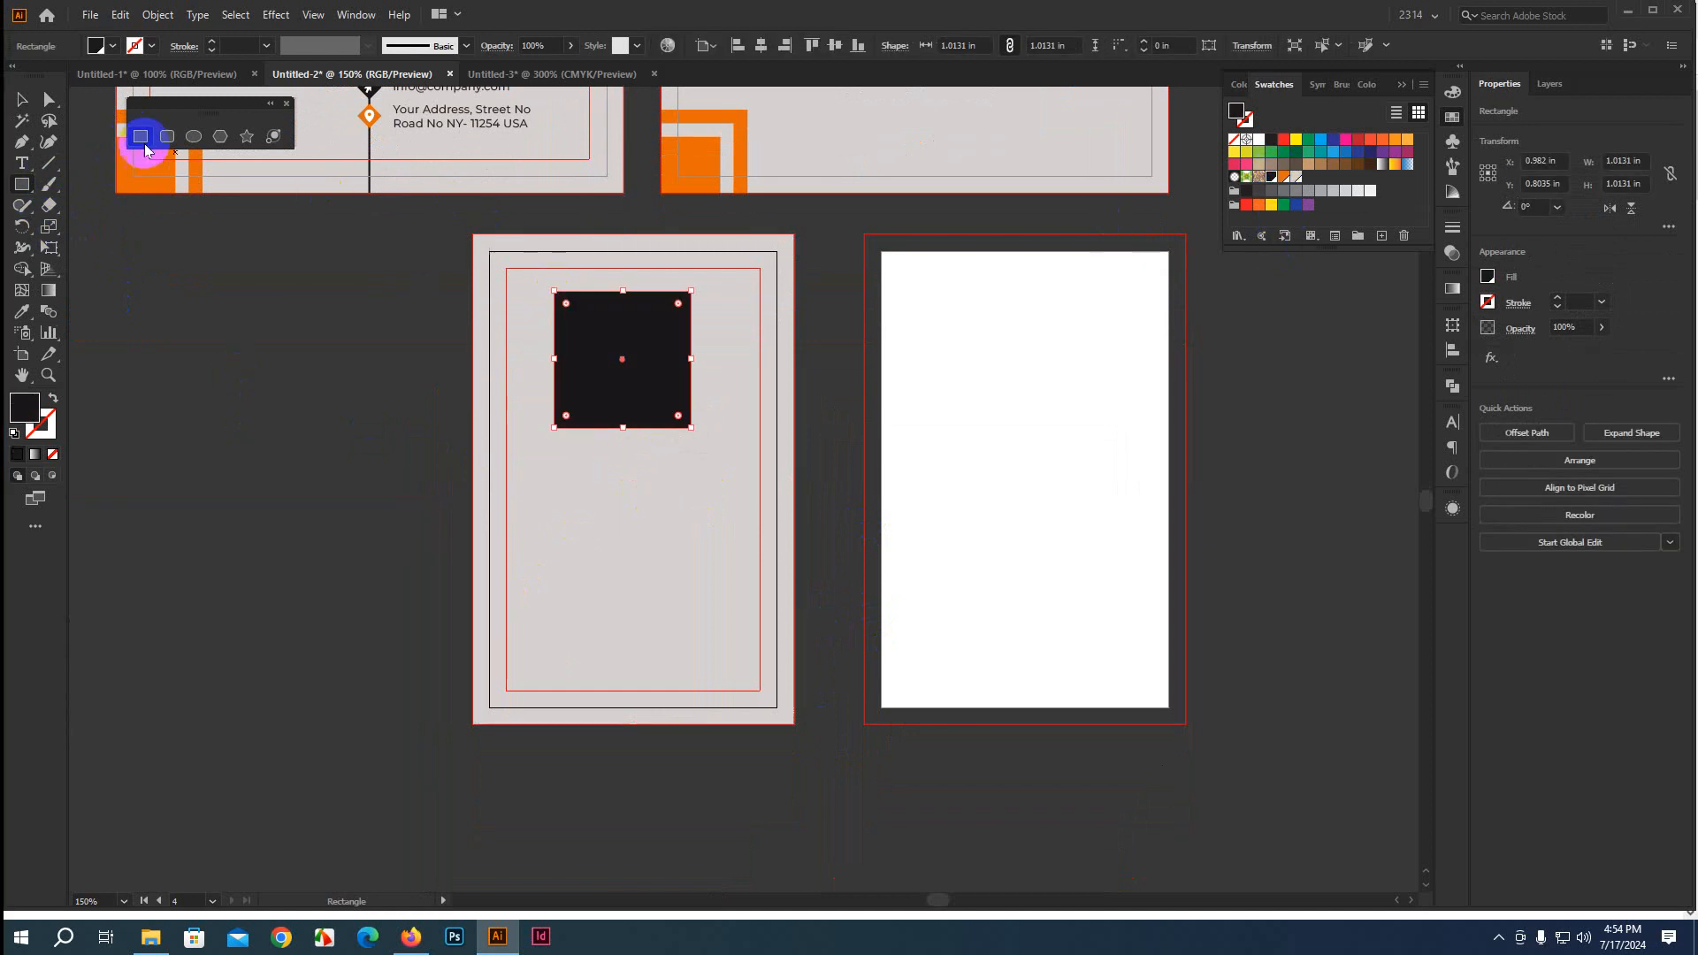
left_click(22, 99)
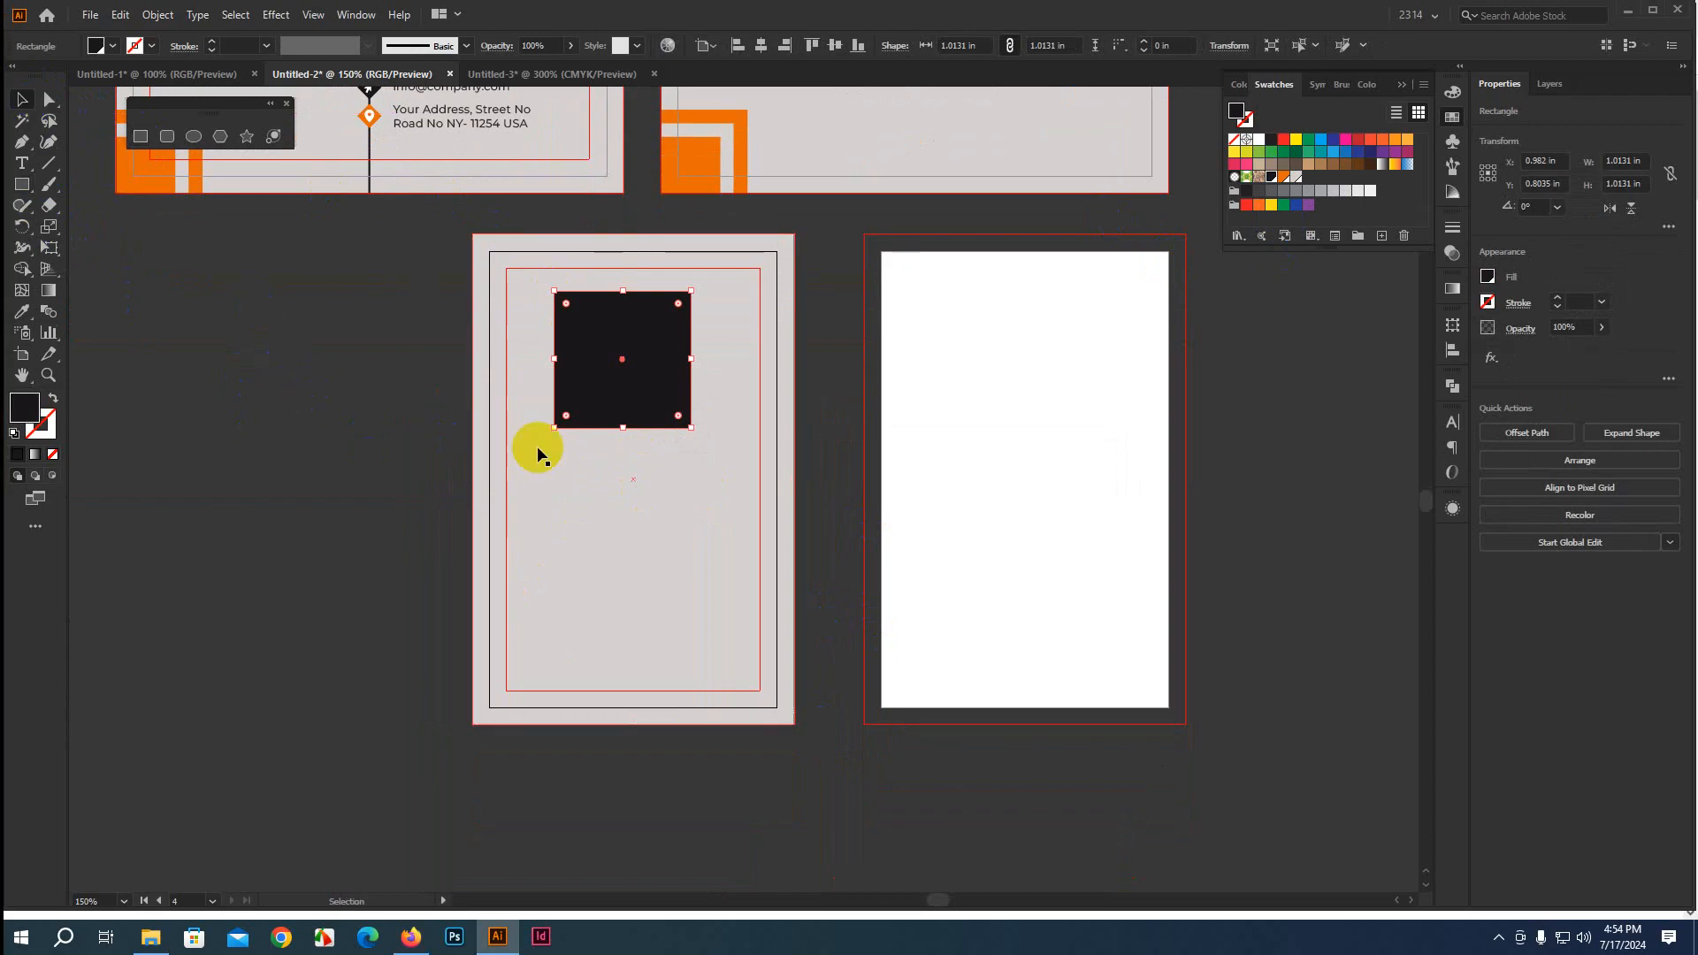
Center the black square horizontally on the left ID card and nudge it up about 0.05 in
scroll(549, 426, "up", 1)
left_click(963, 454)
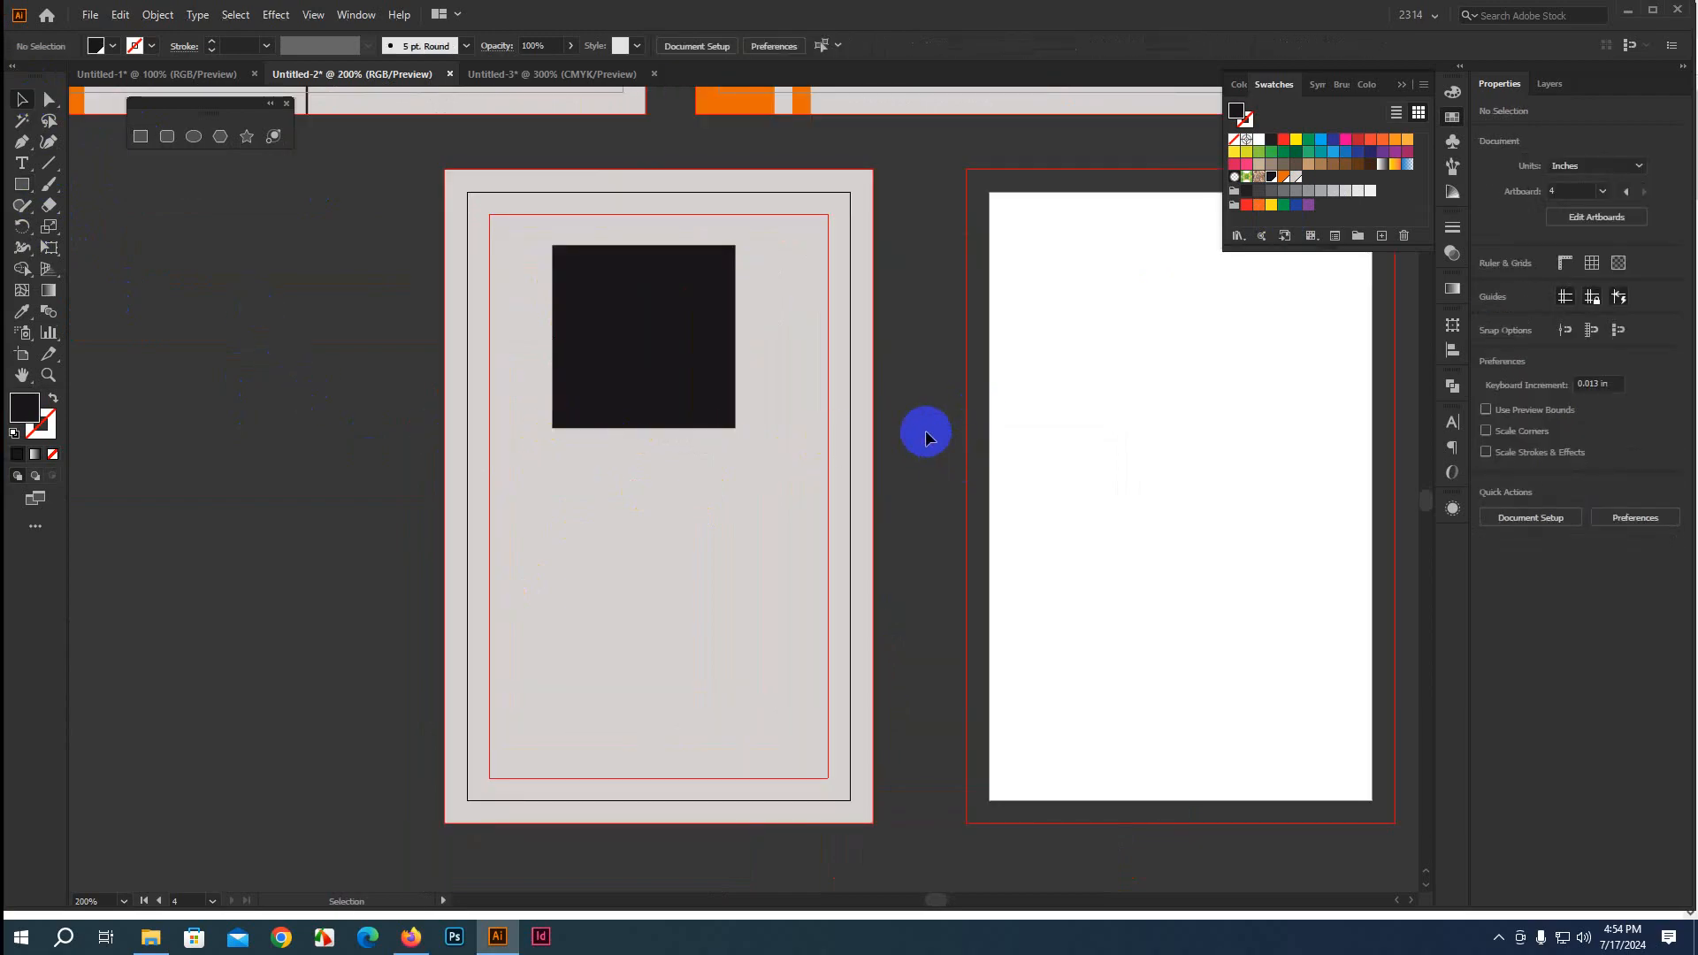
scroll(795, 437, "up", 2)
left_click(663, 436)
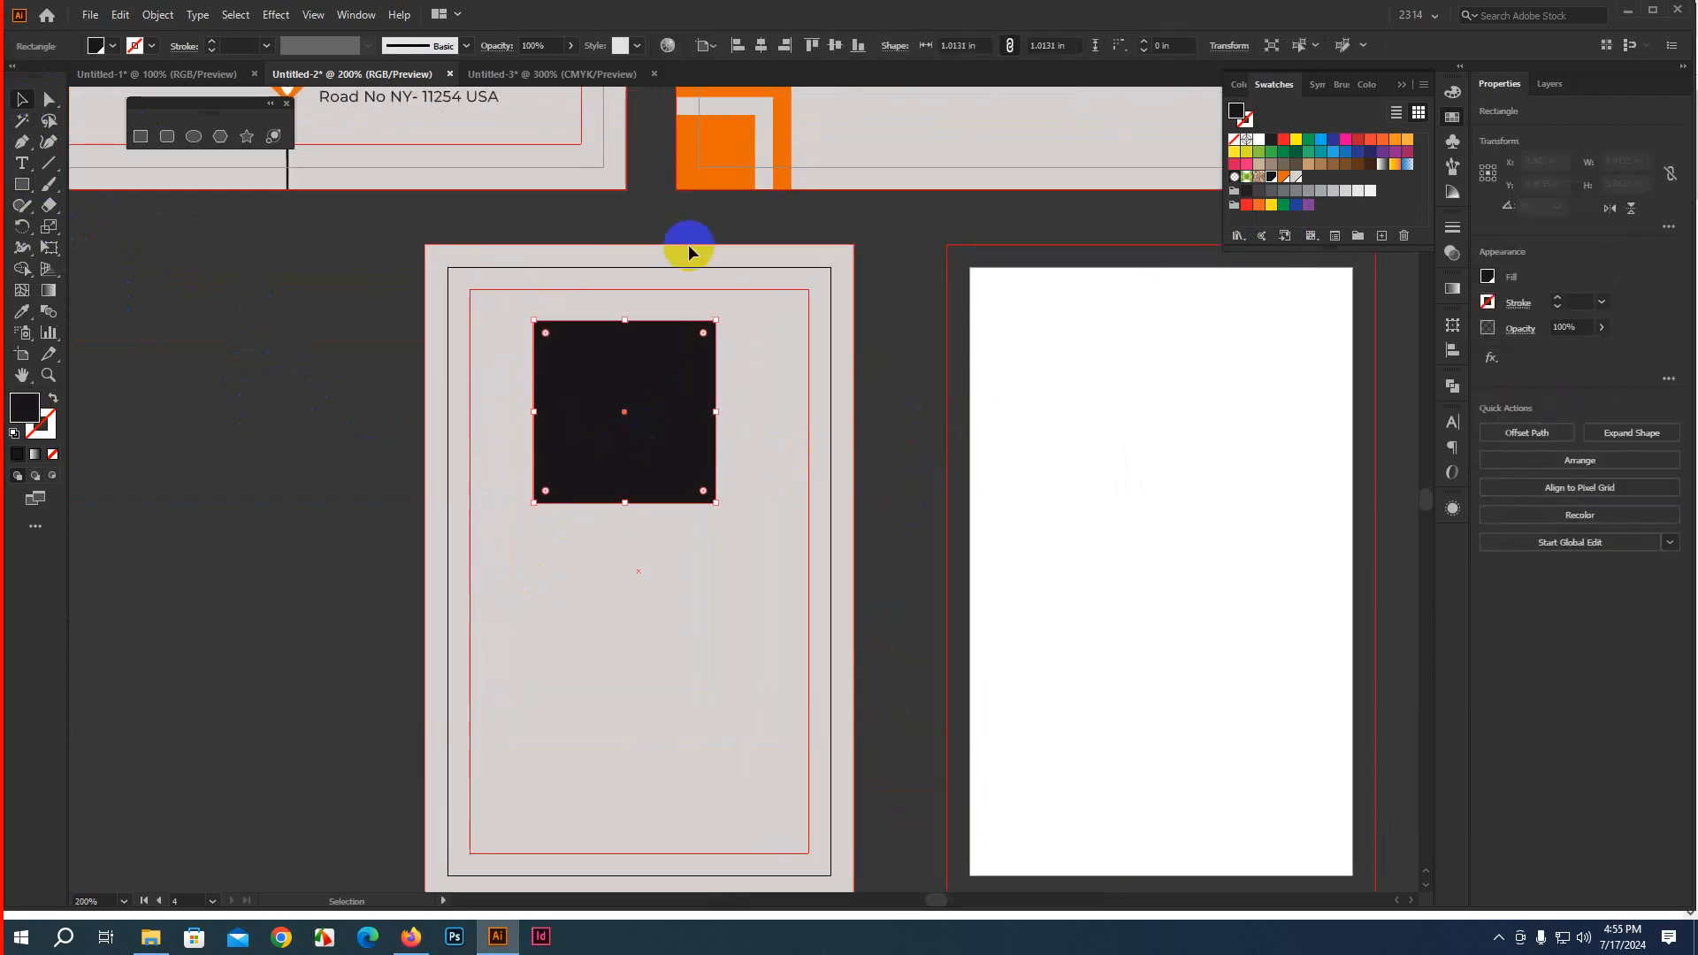
left_click(759, 46)
scroll(884, 400, "down", 1)
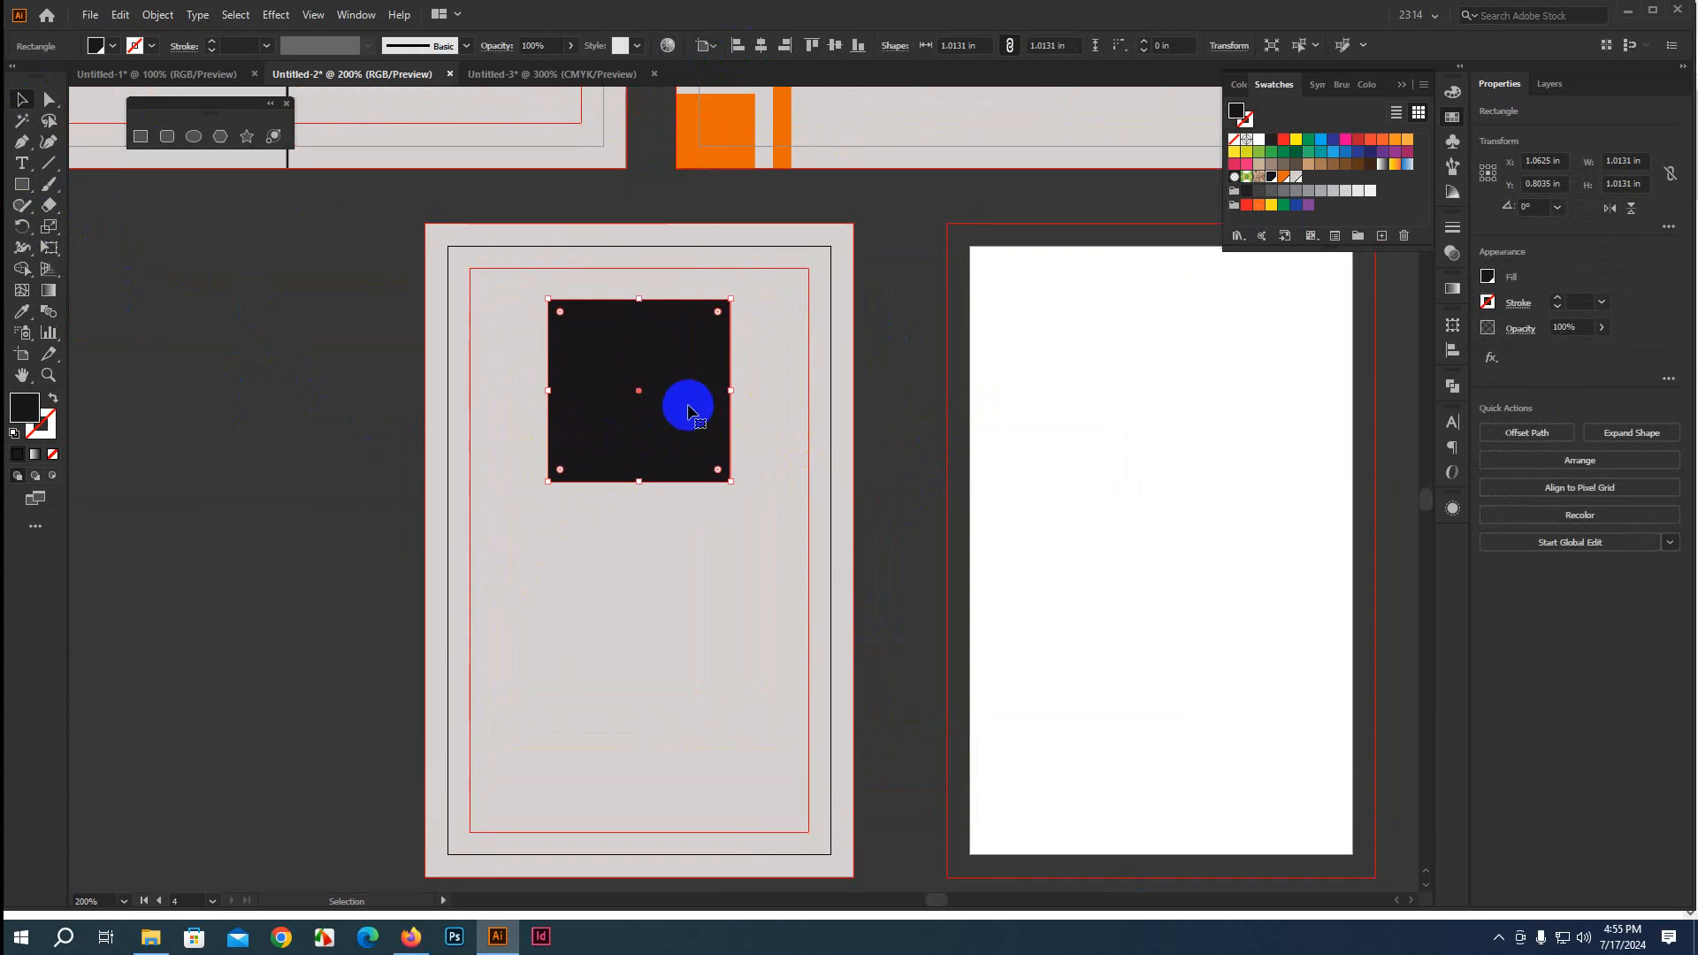
key("Up")
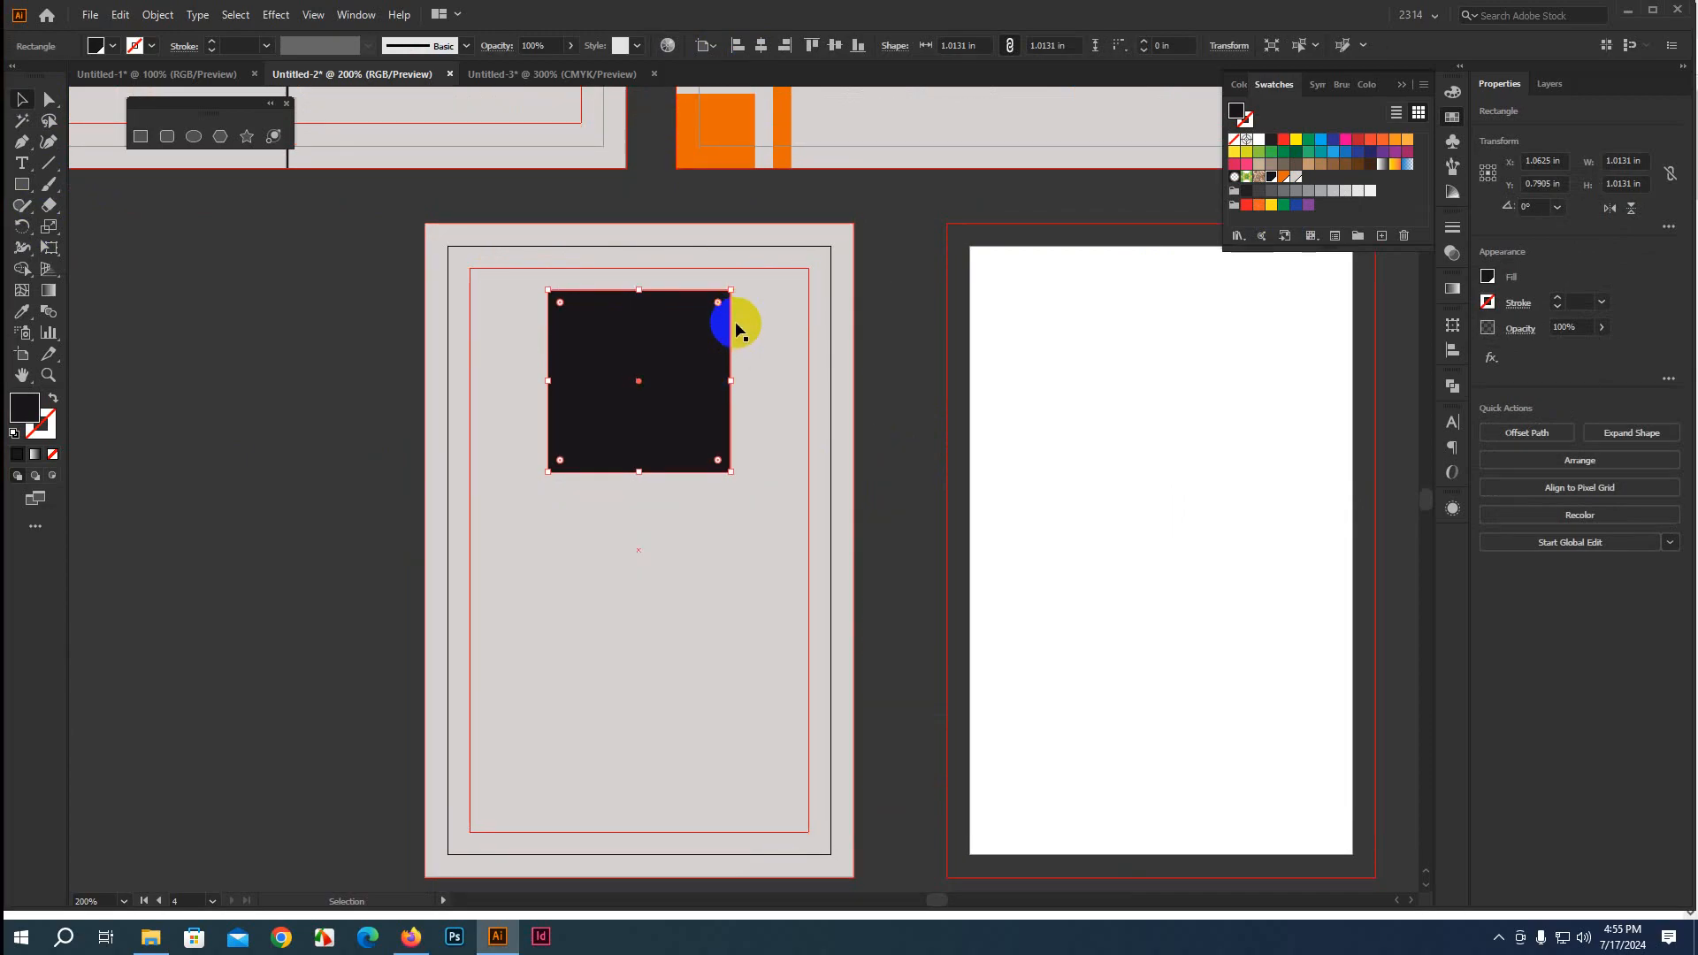
key("Up")
key("Up")
key("Up")
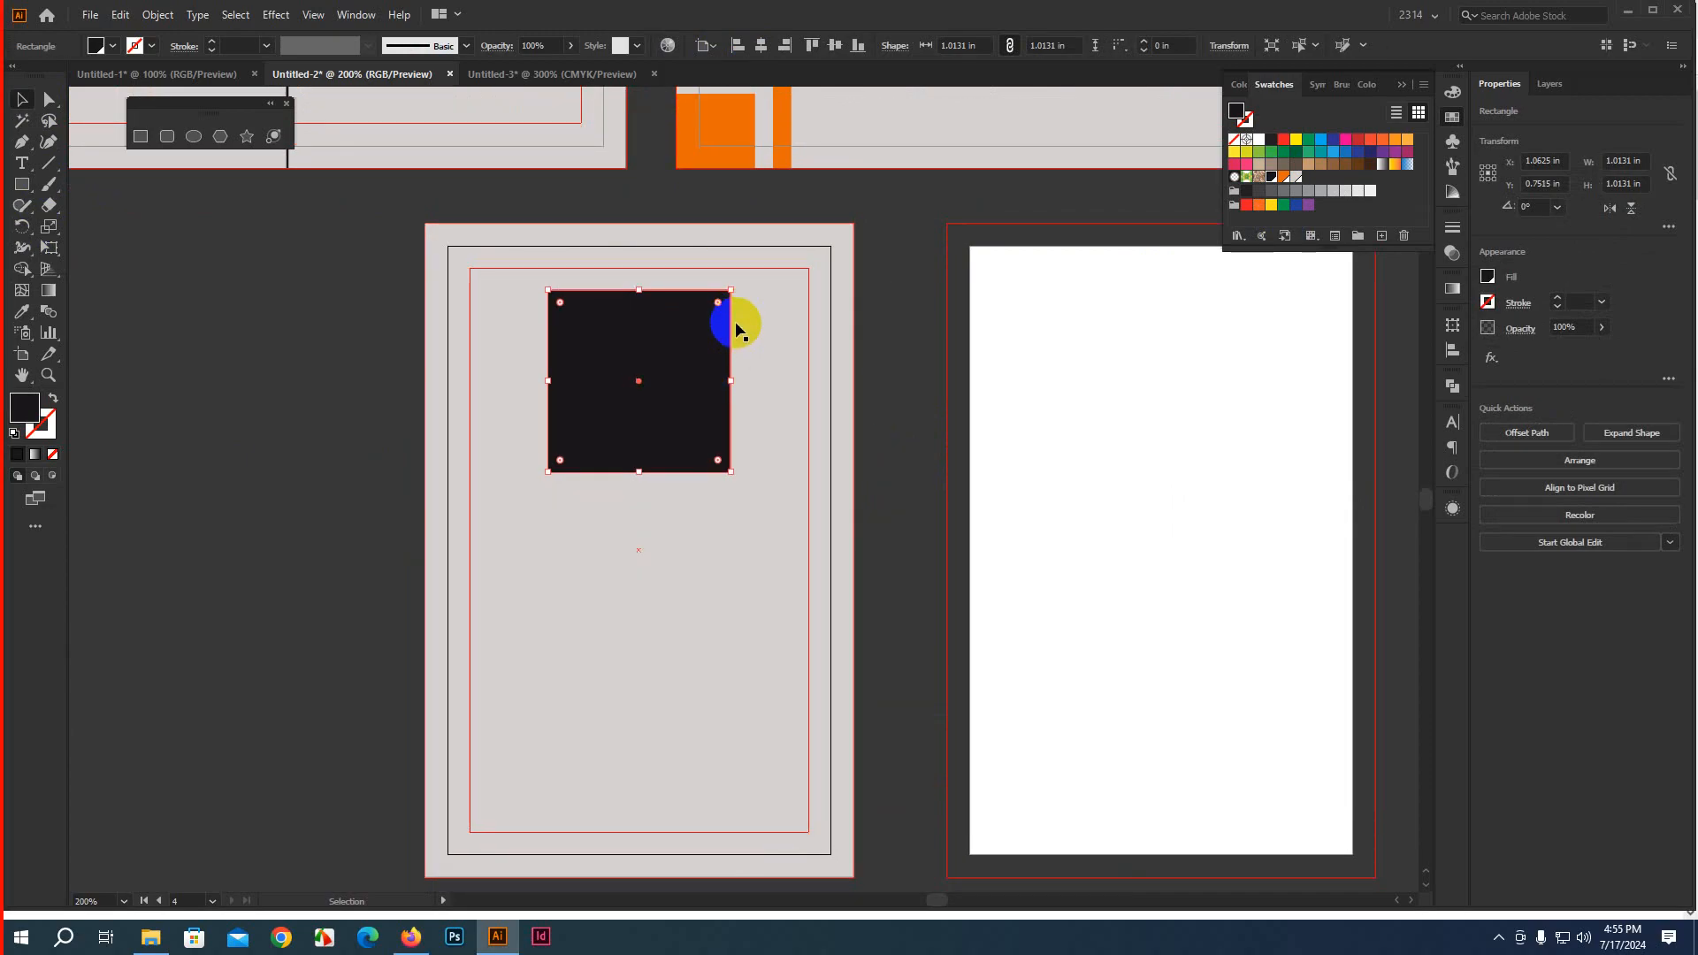
Compare the black square's placement on the ID card with the photo areas in the browser's reference designs
left_click(411, 937)
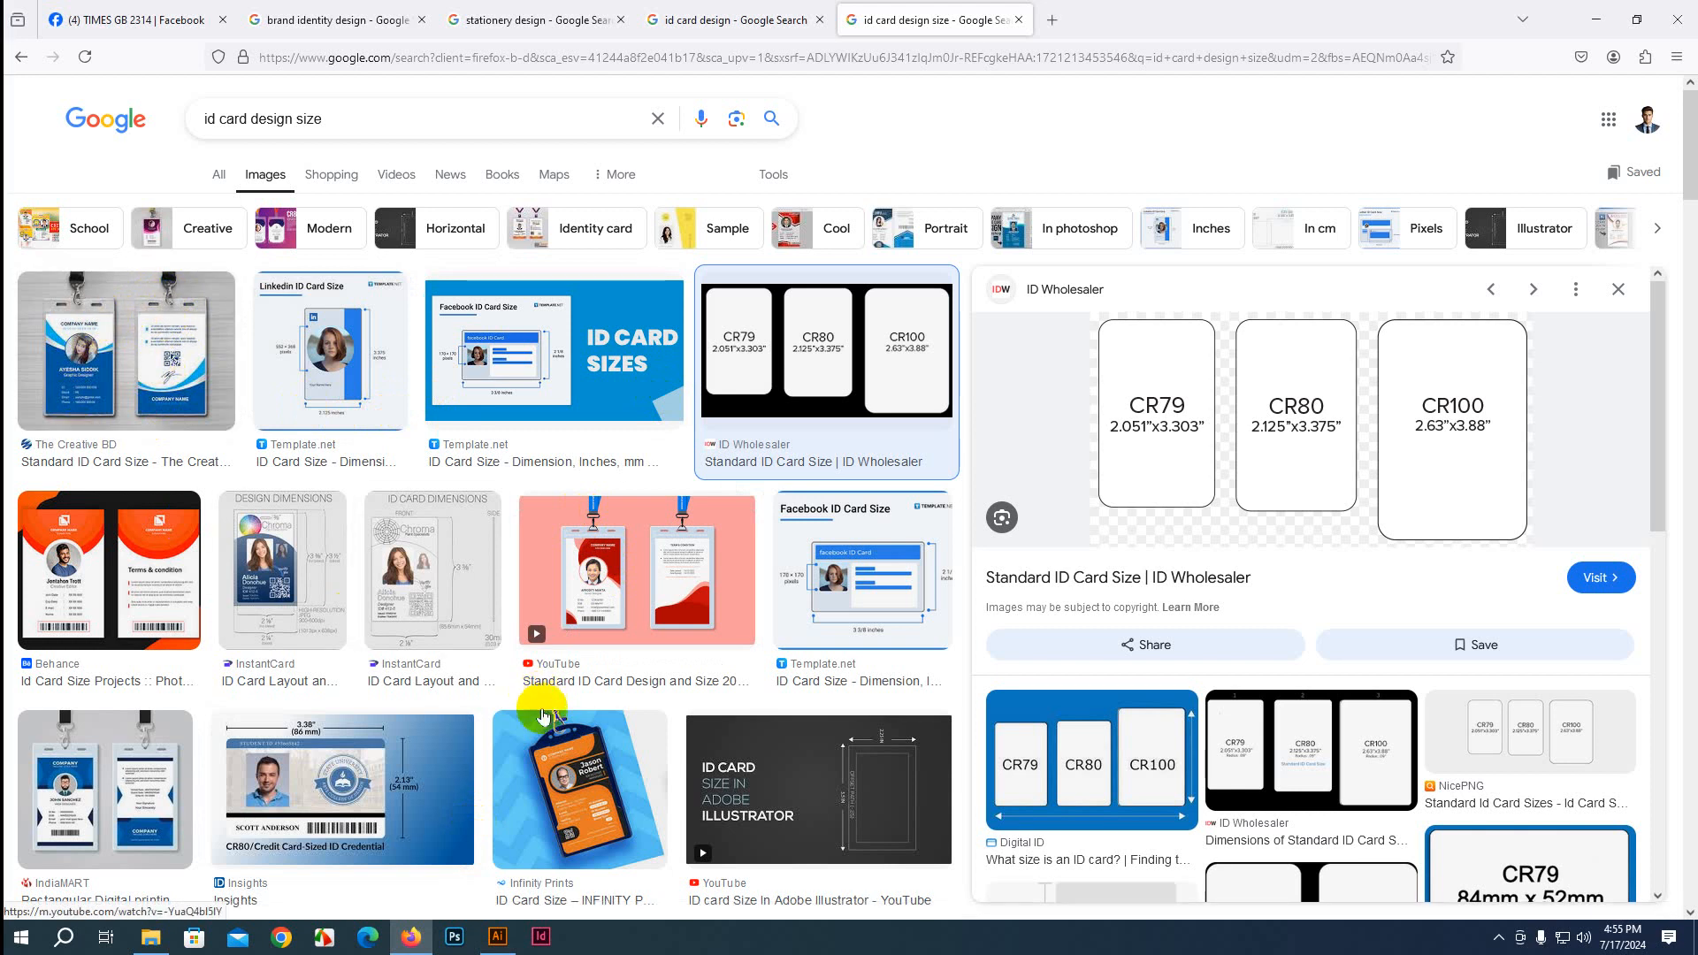
left_click(501, 944)
scroll(644, 652, "down", 1)
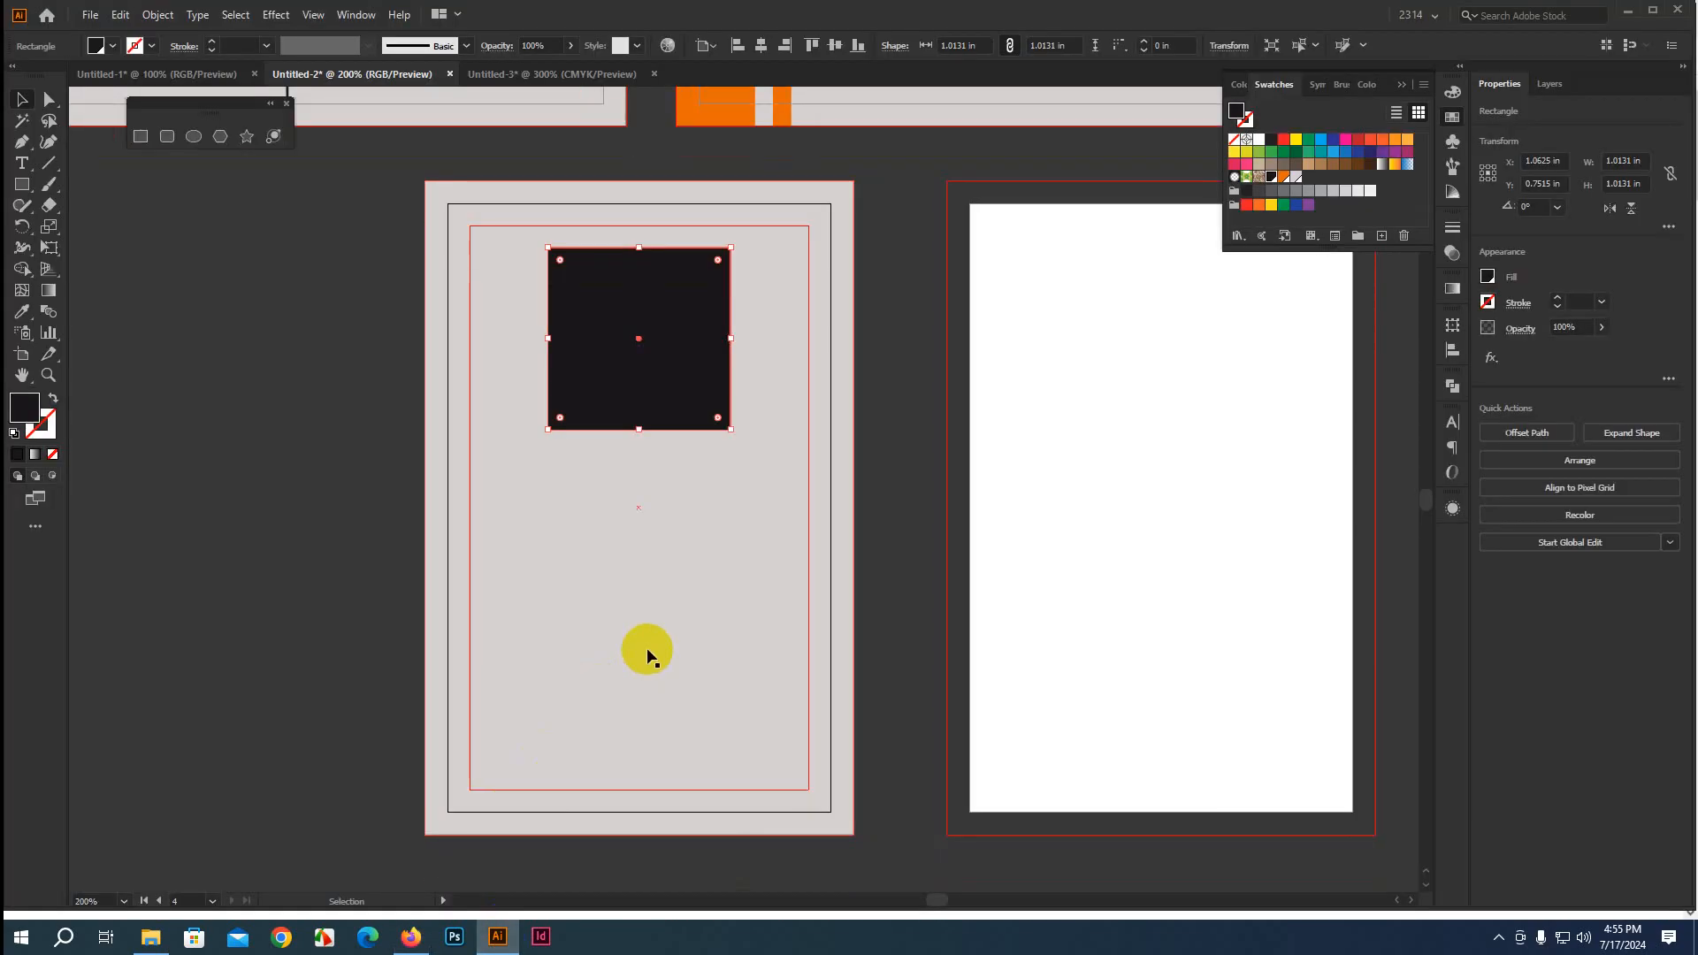
left_click(874, 517)
left_click(611, 395)
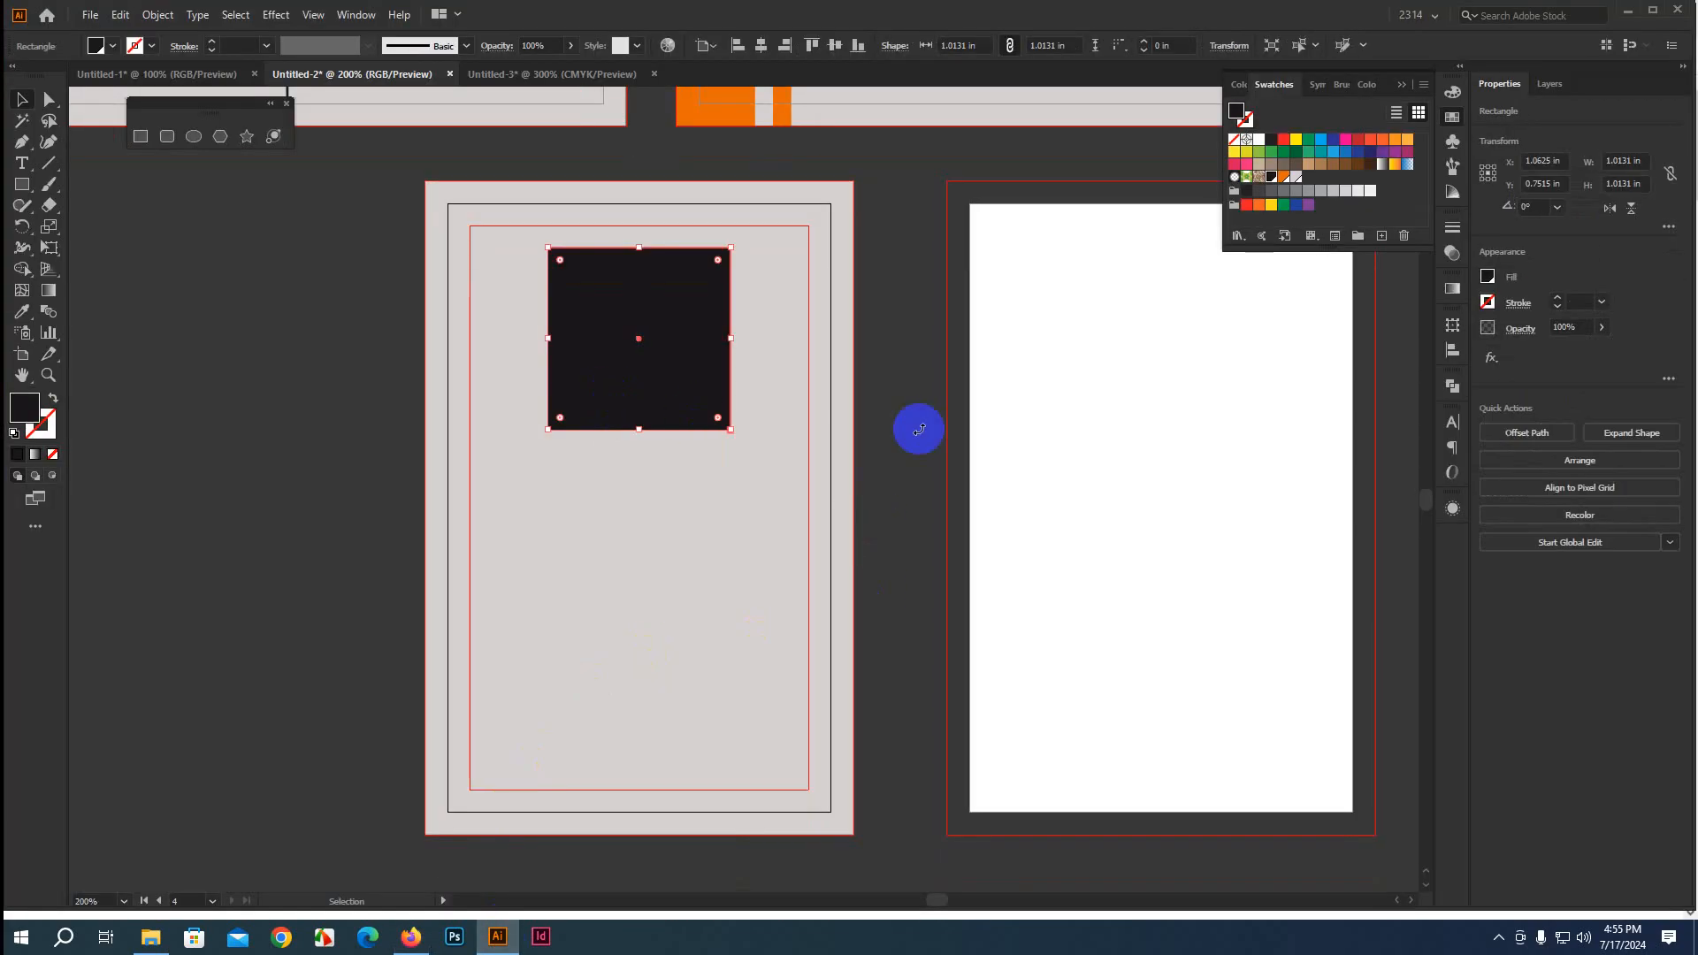
left_click(917, 429)
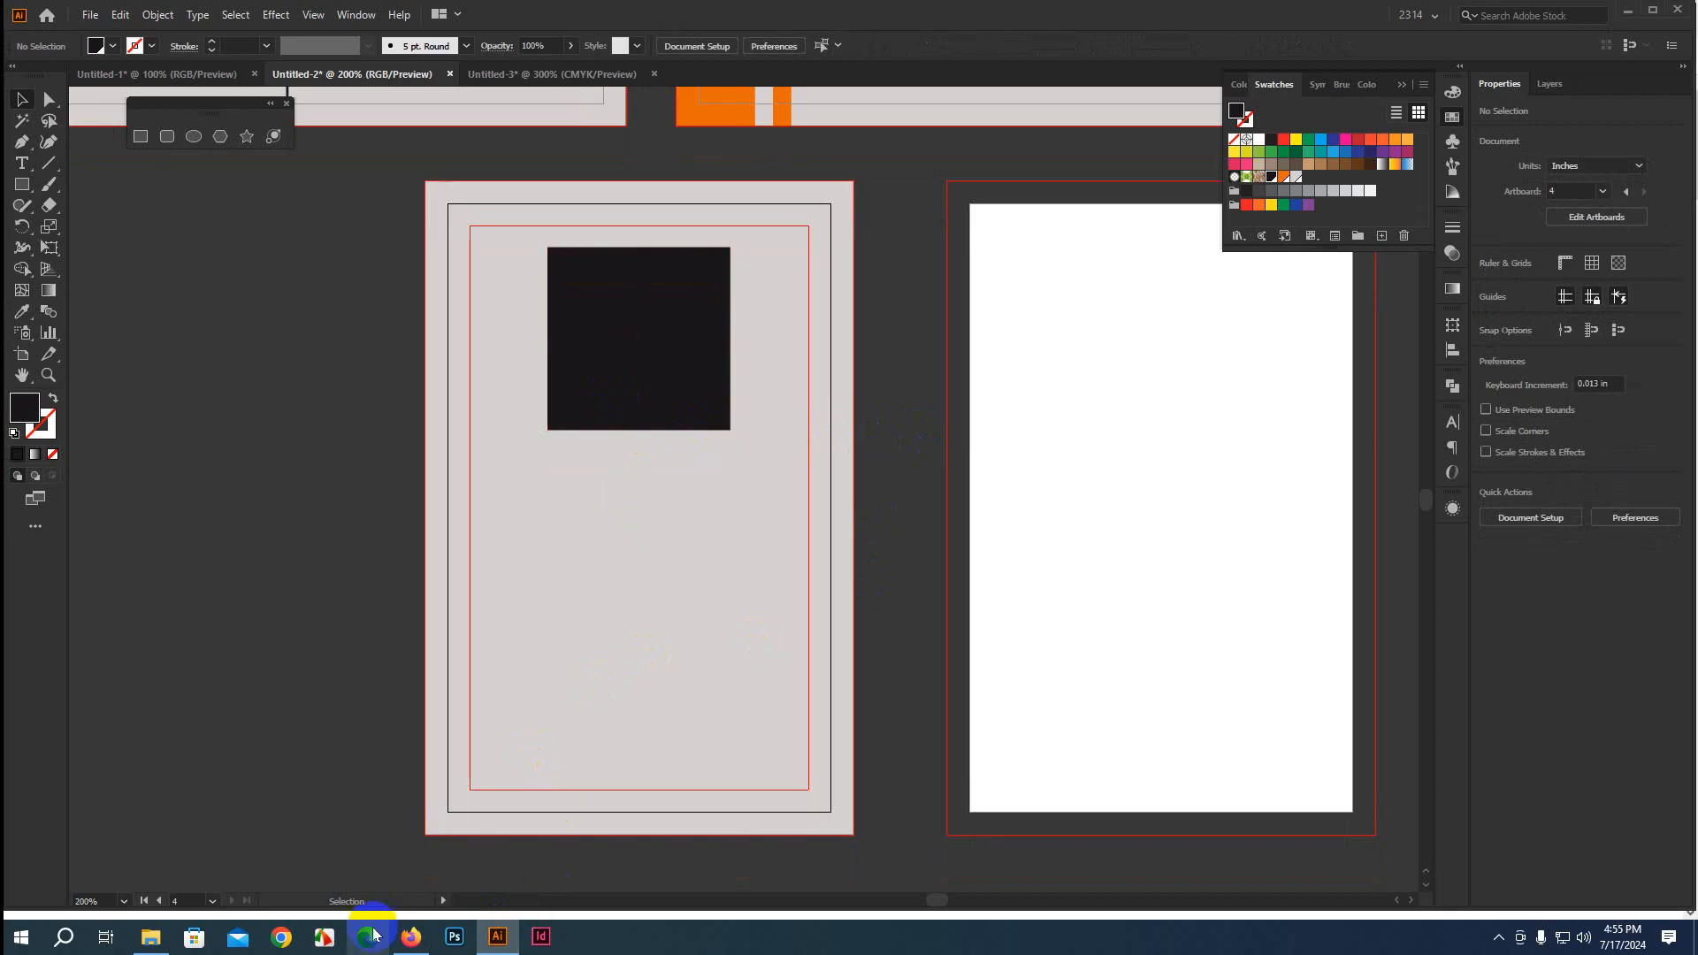
Switch to Firefox, open Unsplash in a new tab and search it for "businessman"
left_click(411, 937)
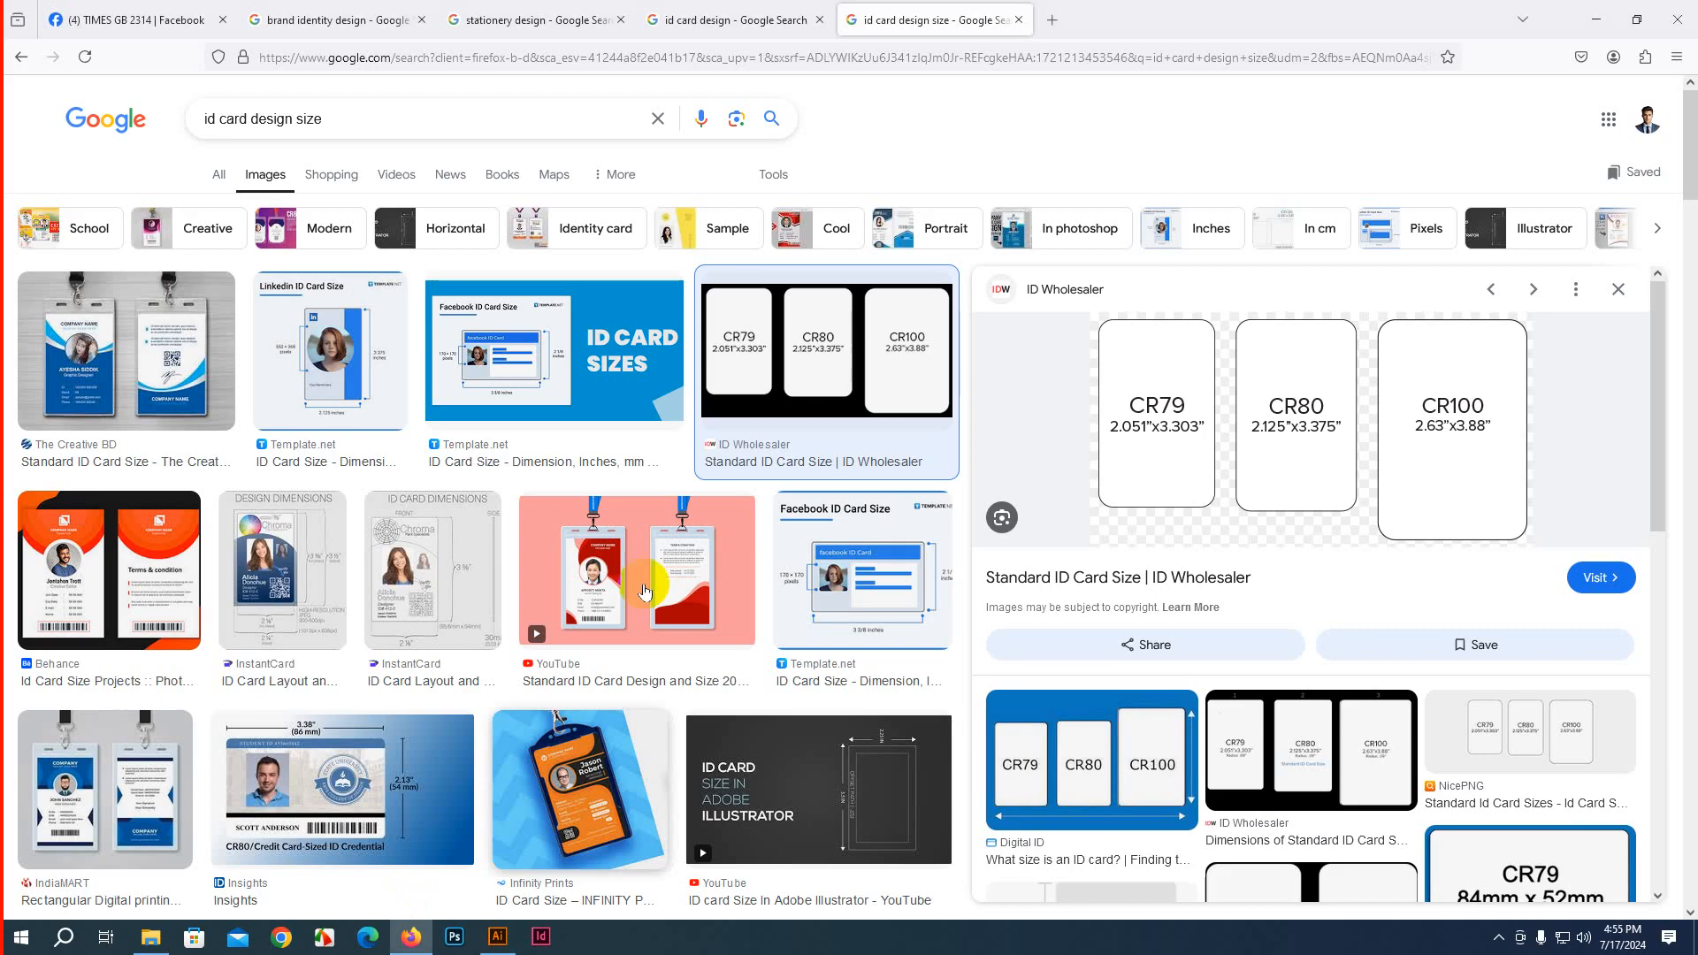
left_click(1051, 21)
left_click(570, 601)
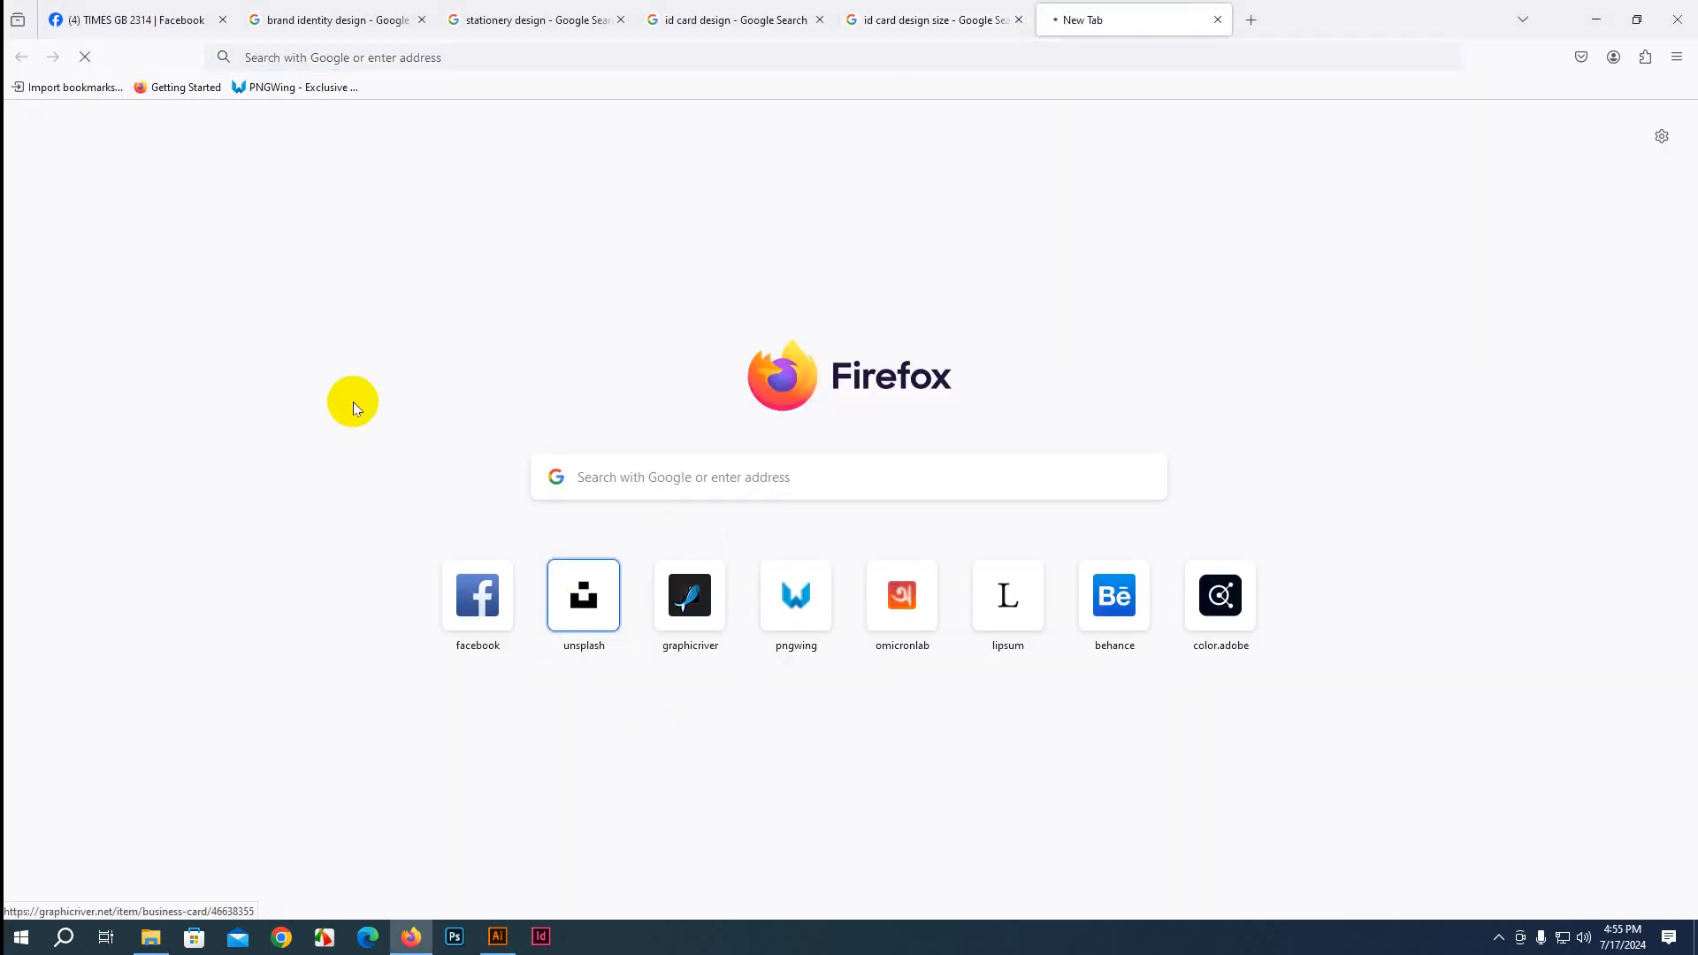
left_click(187, 104)
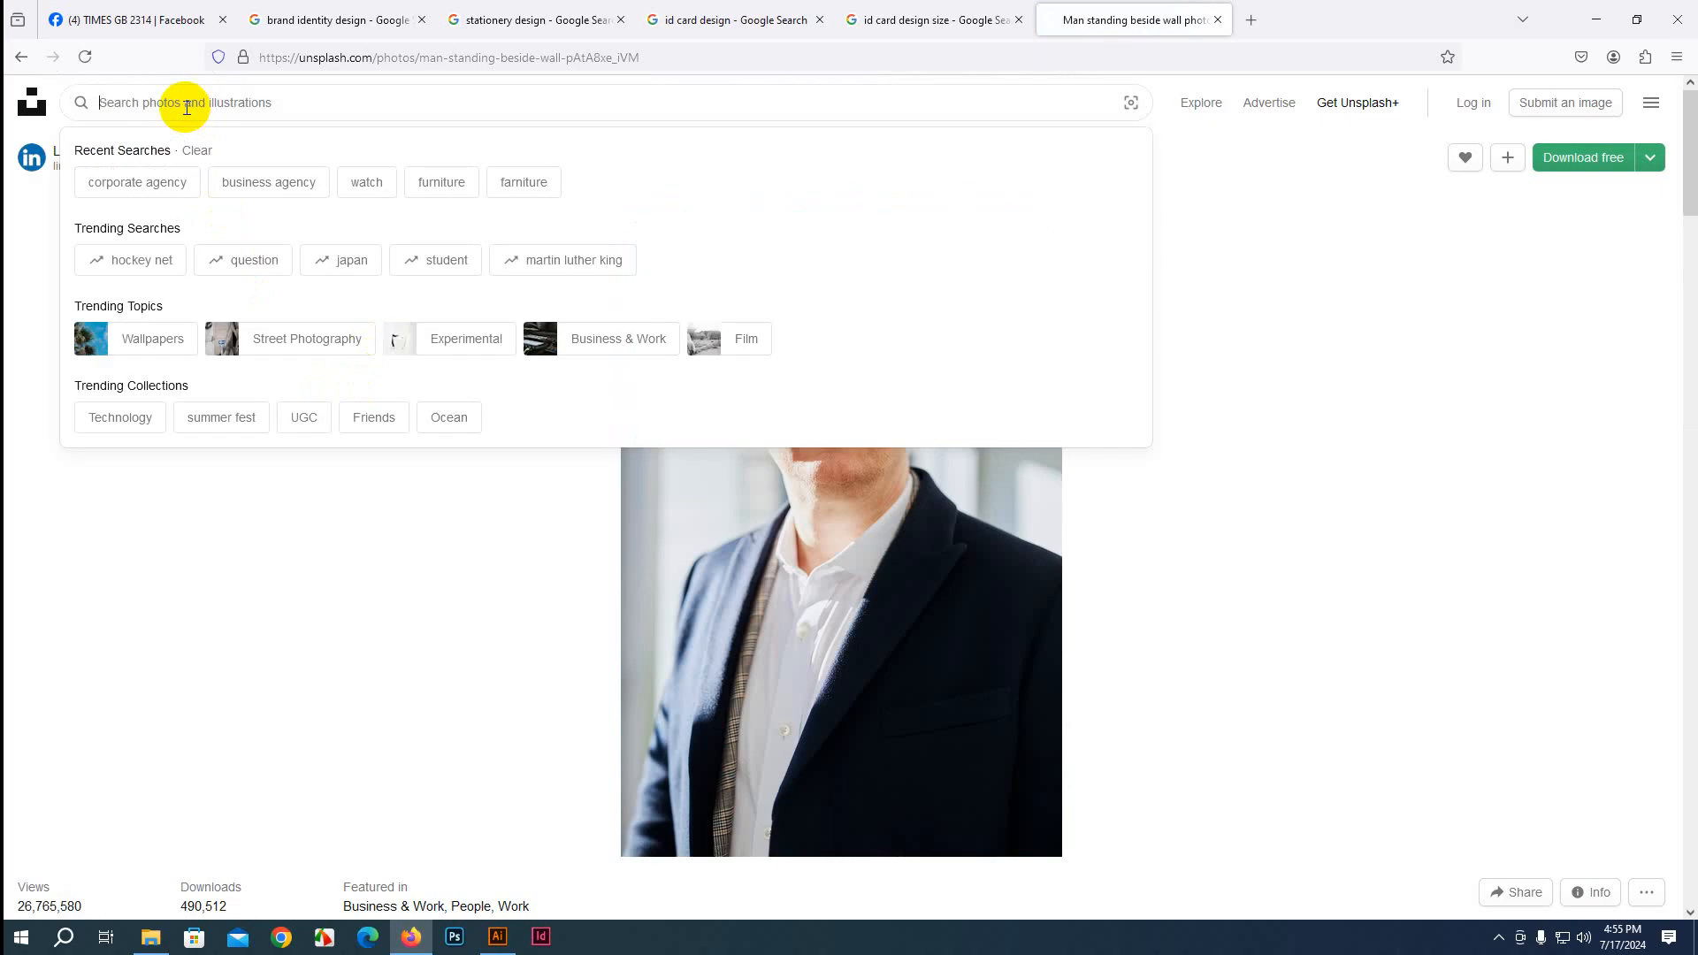
type("busine")
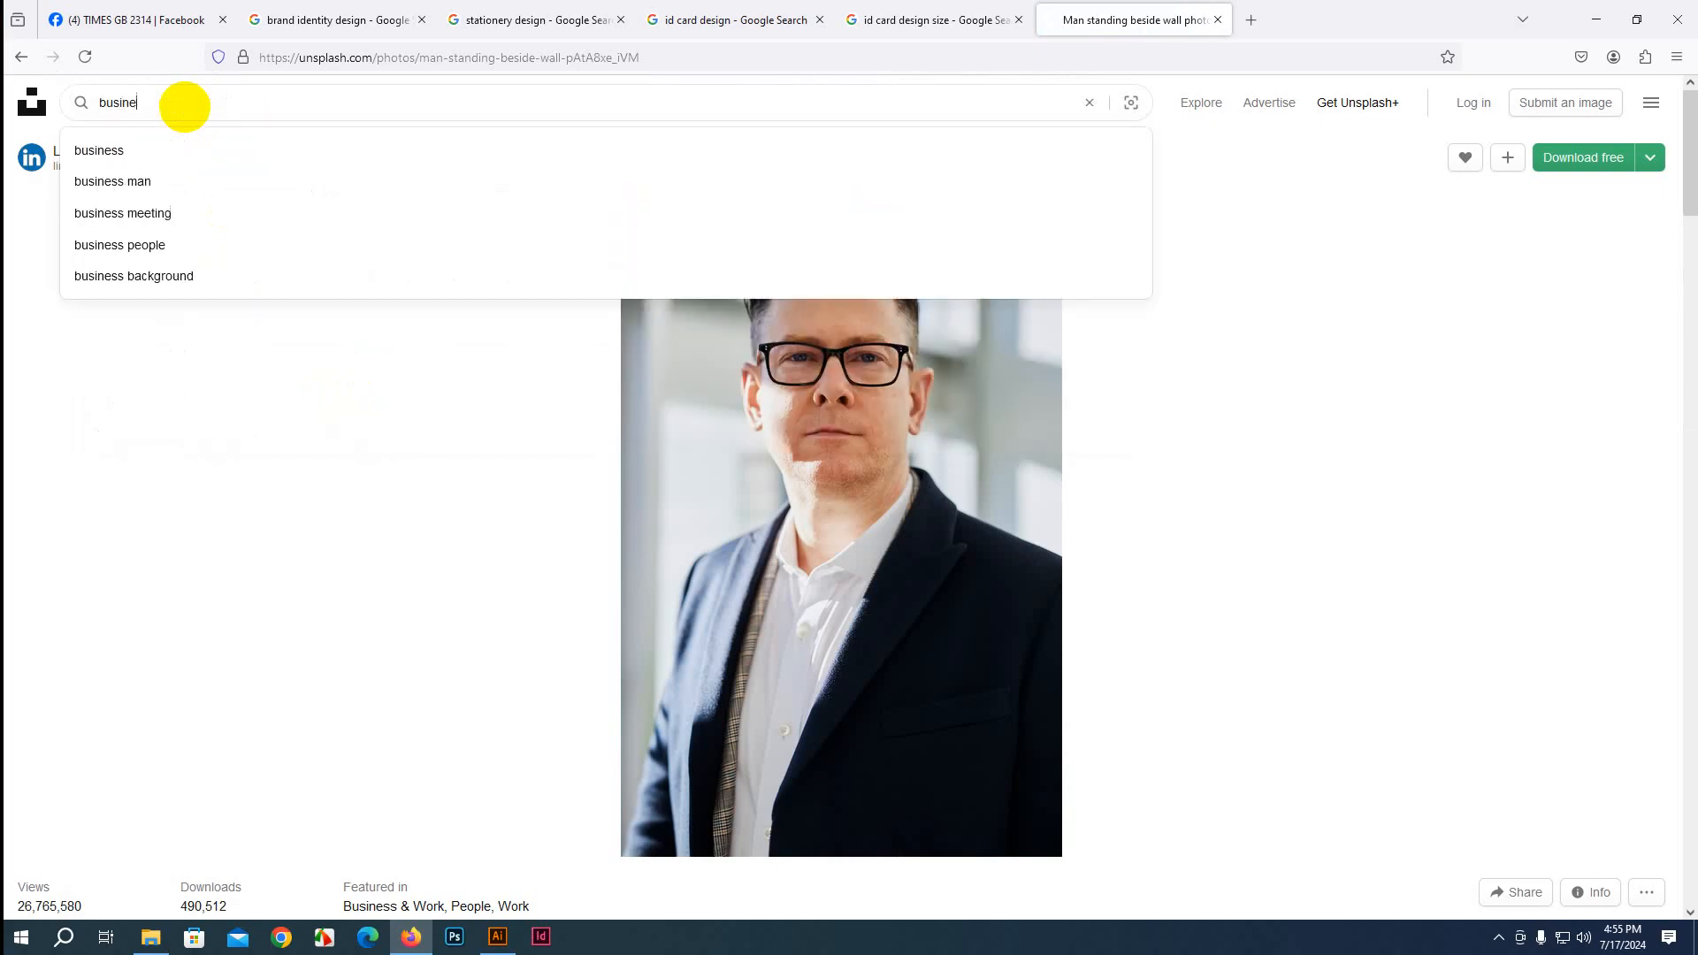
type("ss man")
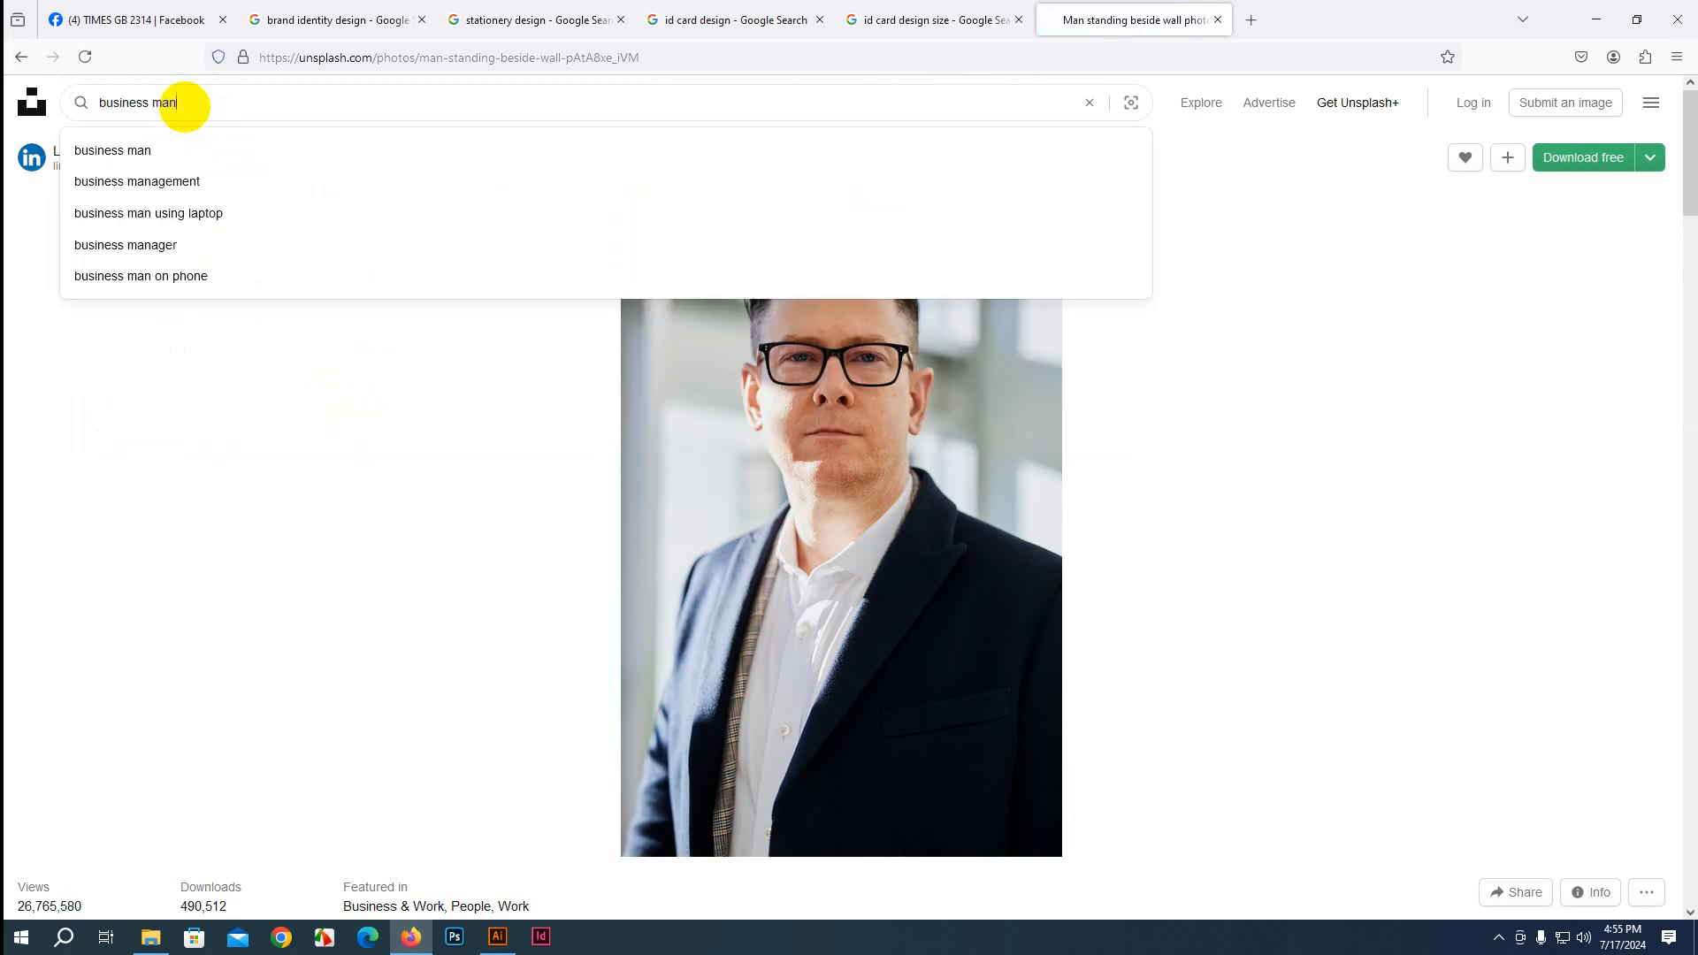
key("BackSpace")
key("BackSpace")
key("BackSpace")
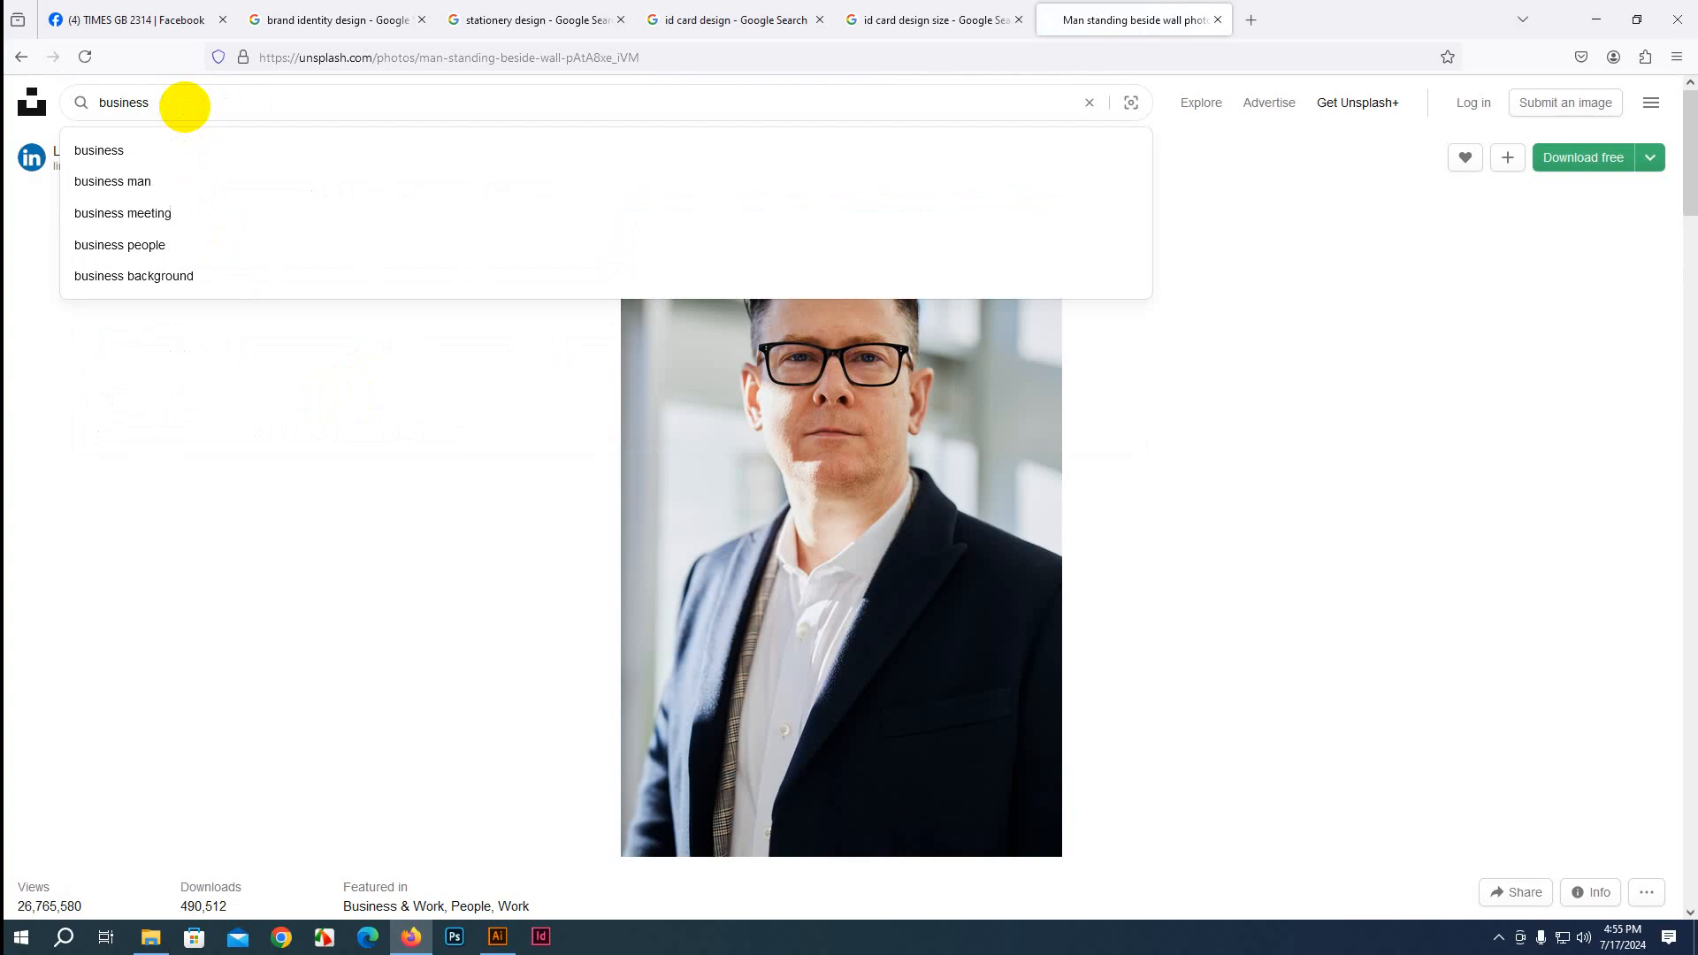
type("man")
key("Return")
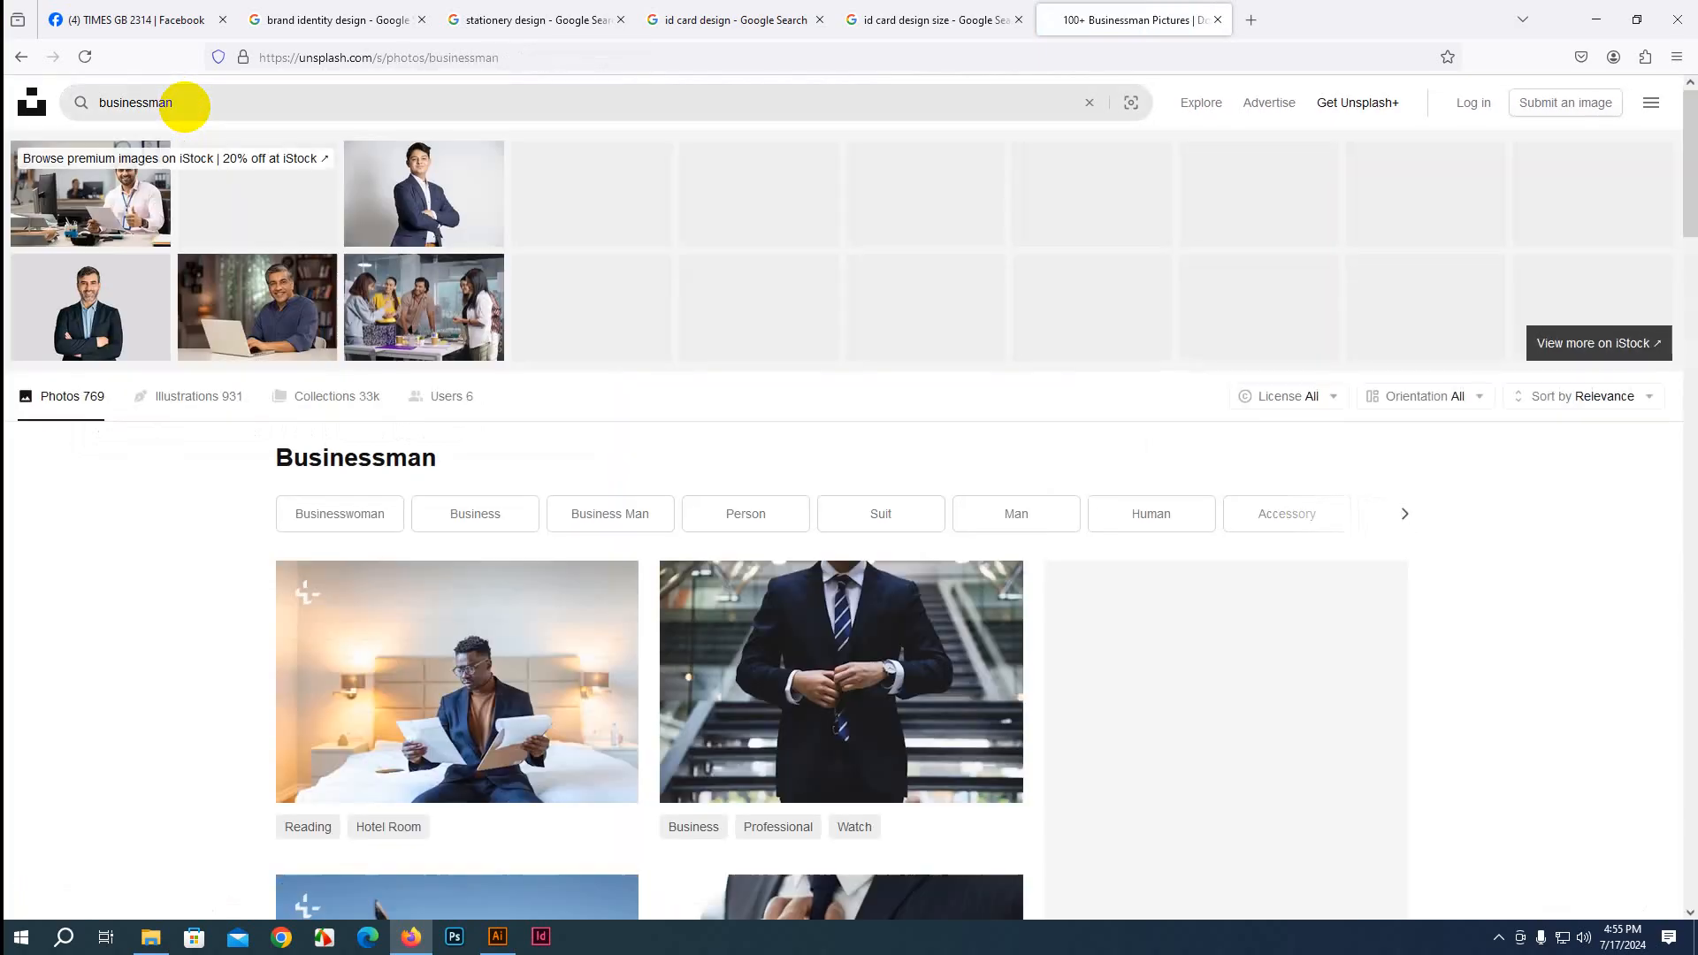
Browse the businessman photo results, loading more of them, for a front-facing portrait suitable for the ID card
scroll(531, 425, "down", 9)
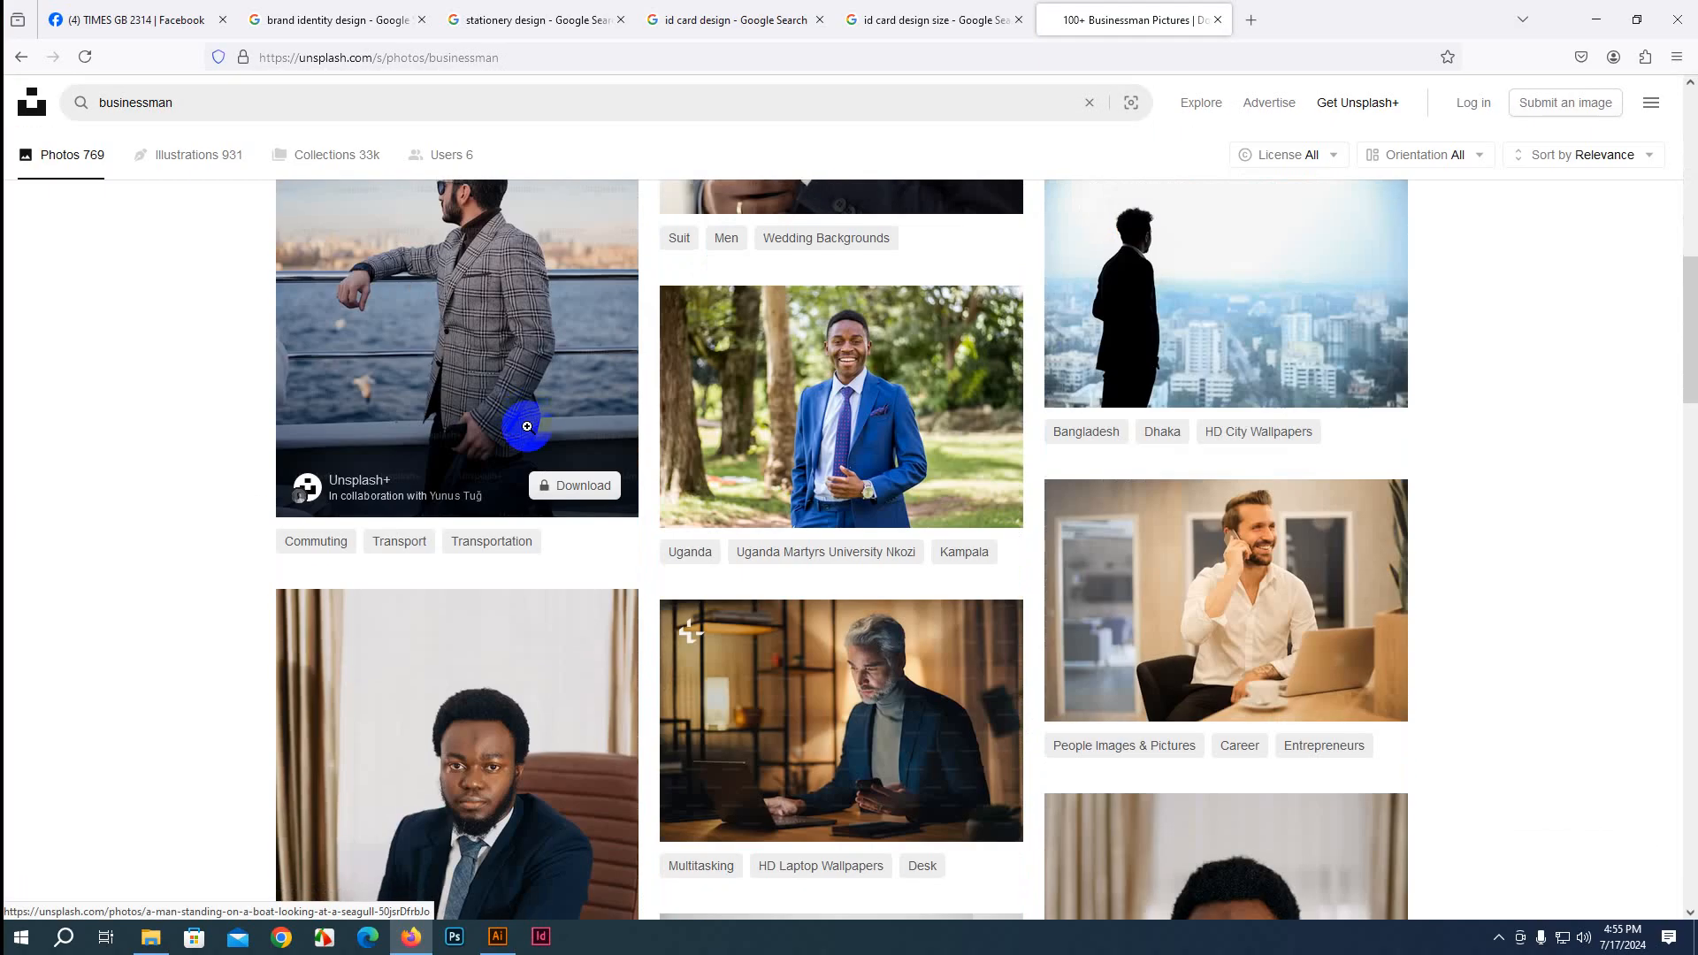
scroll(527, 426, "down", 7)
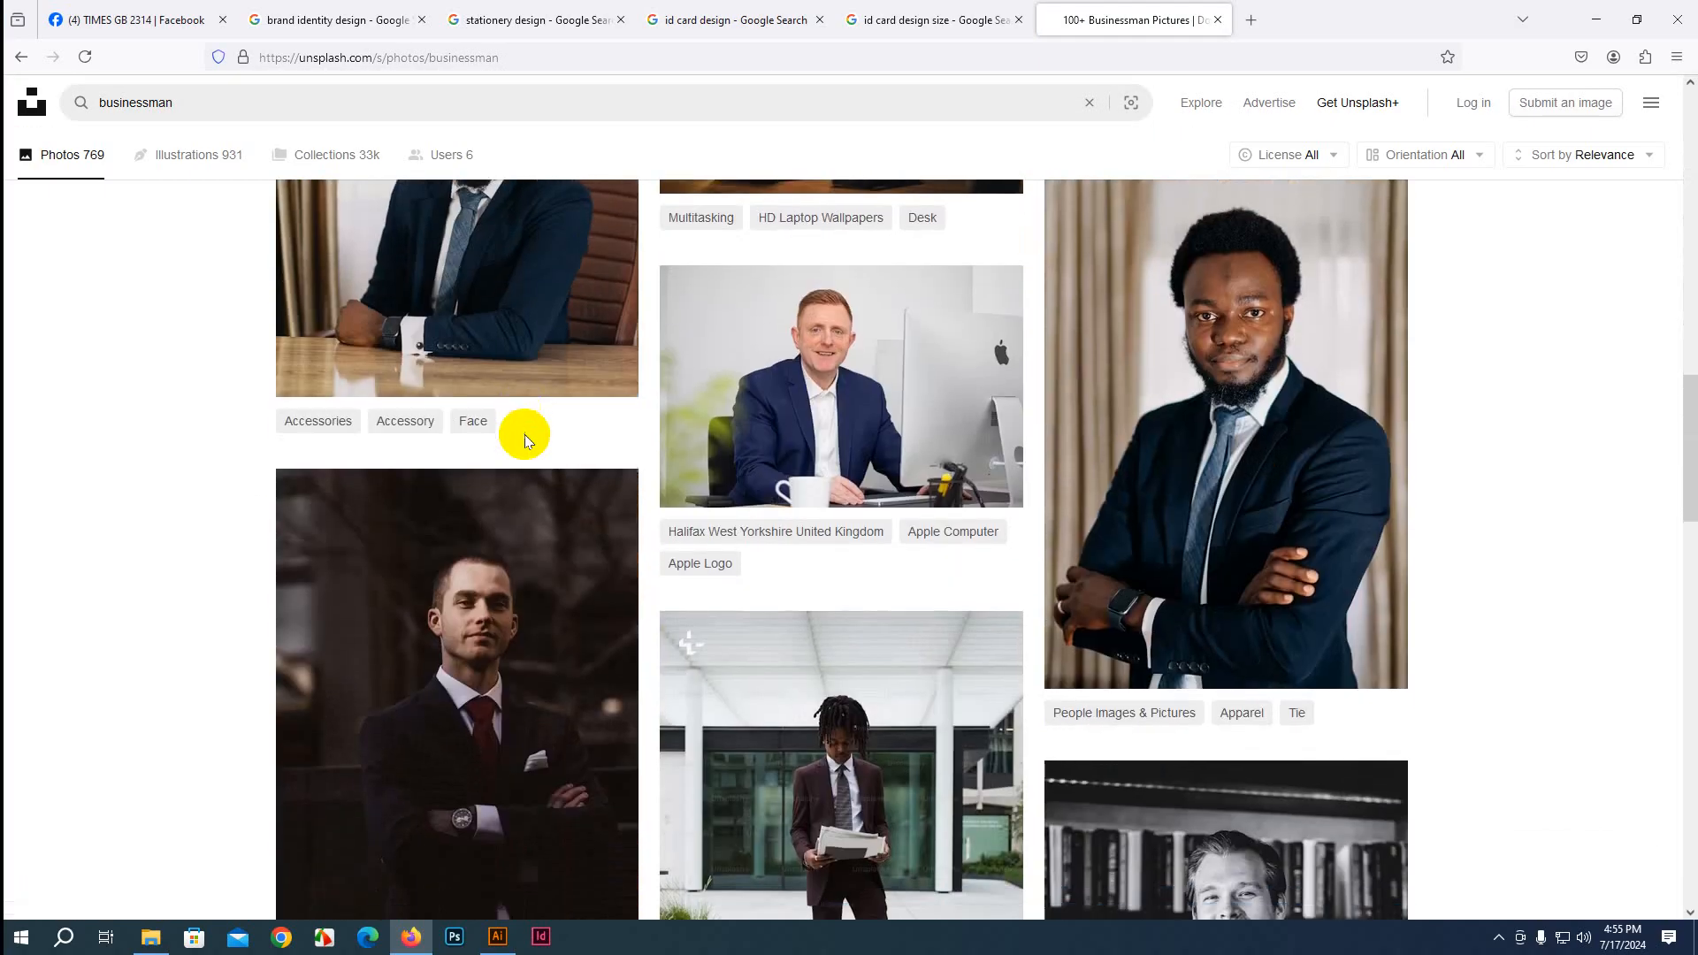
scroll(524, 433, "down", 3)
scroll(523, 429, "down", 5)
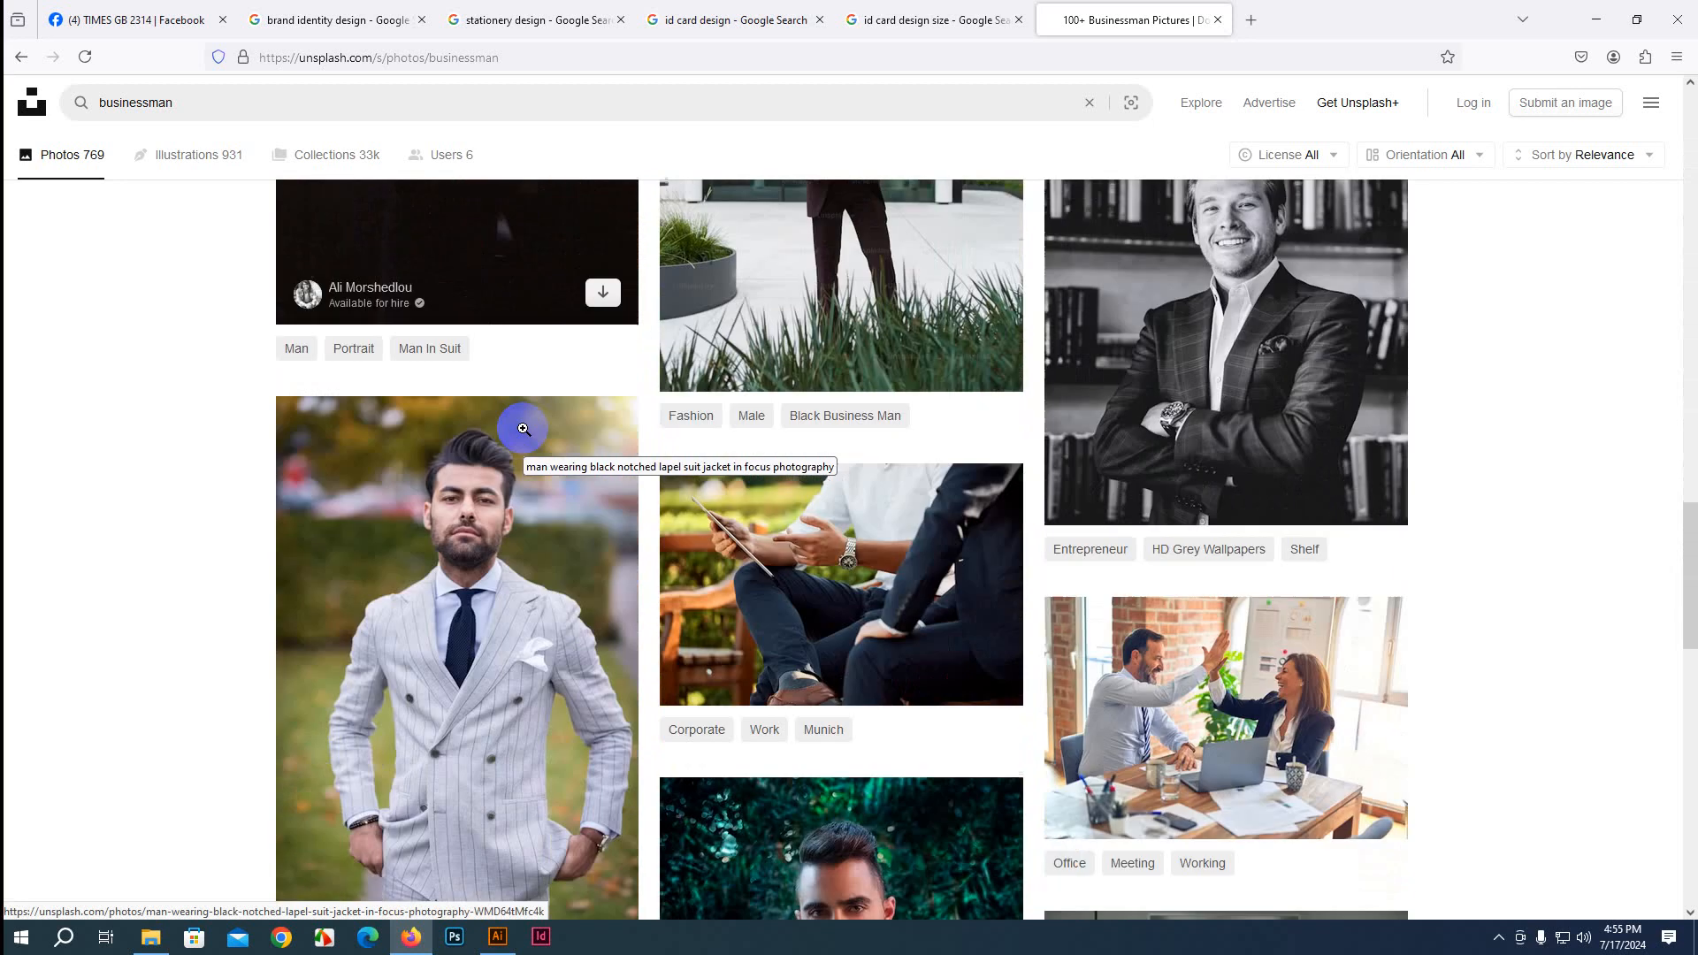
scroll(522, 428, "down", 8)
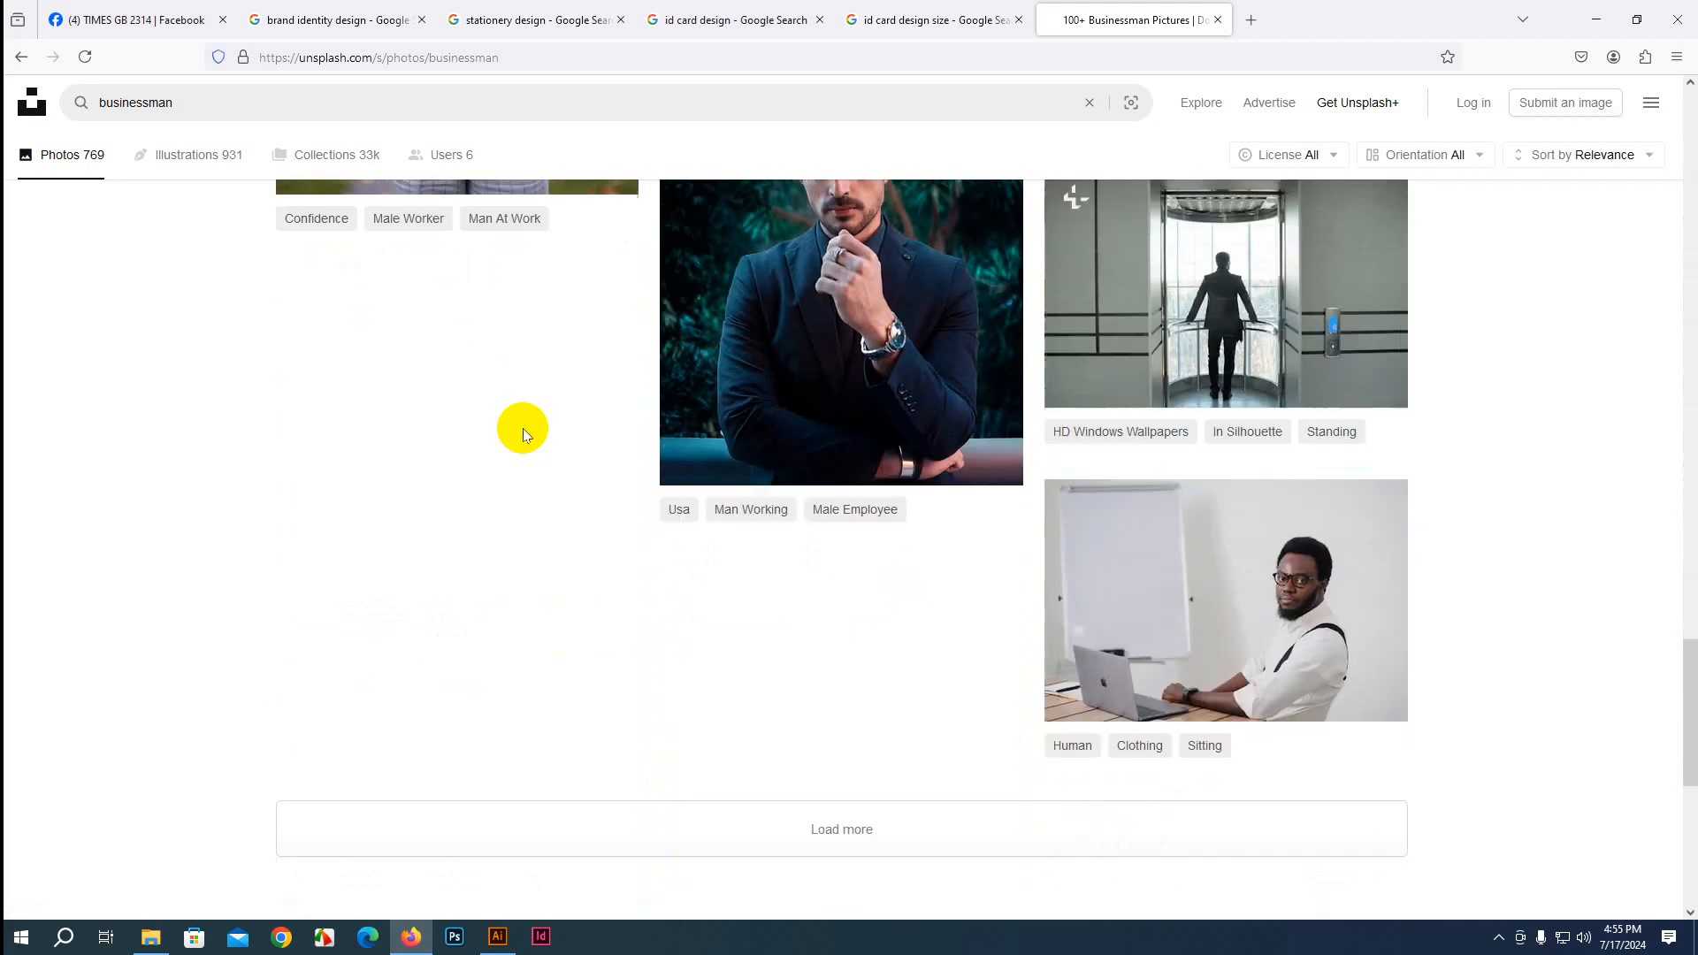
scroll(523, 428, "down", 2)
left_click(770, 655)
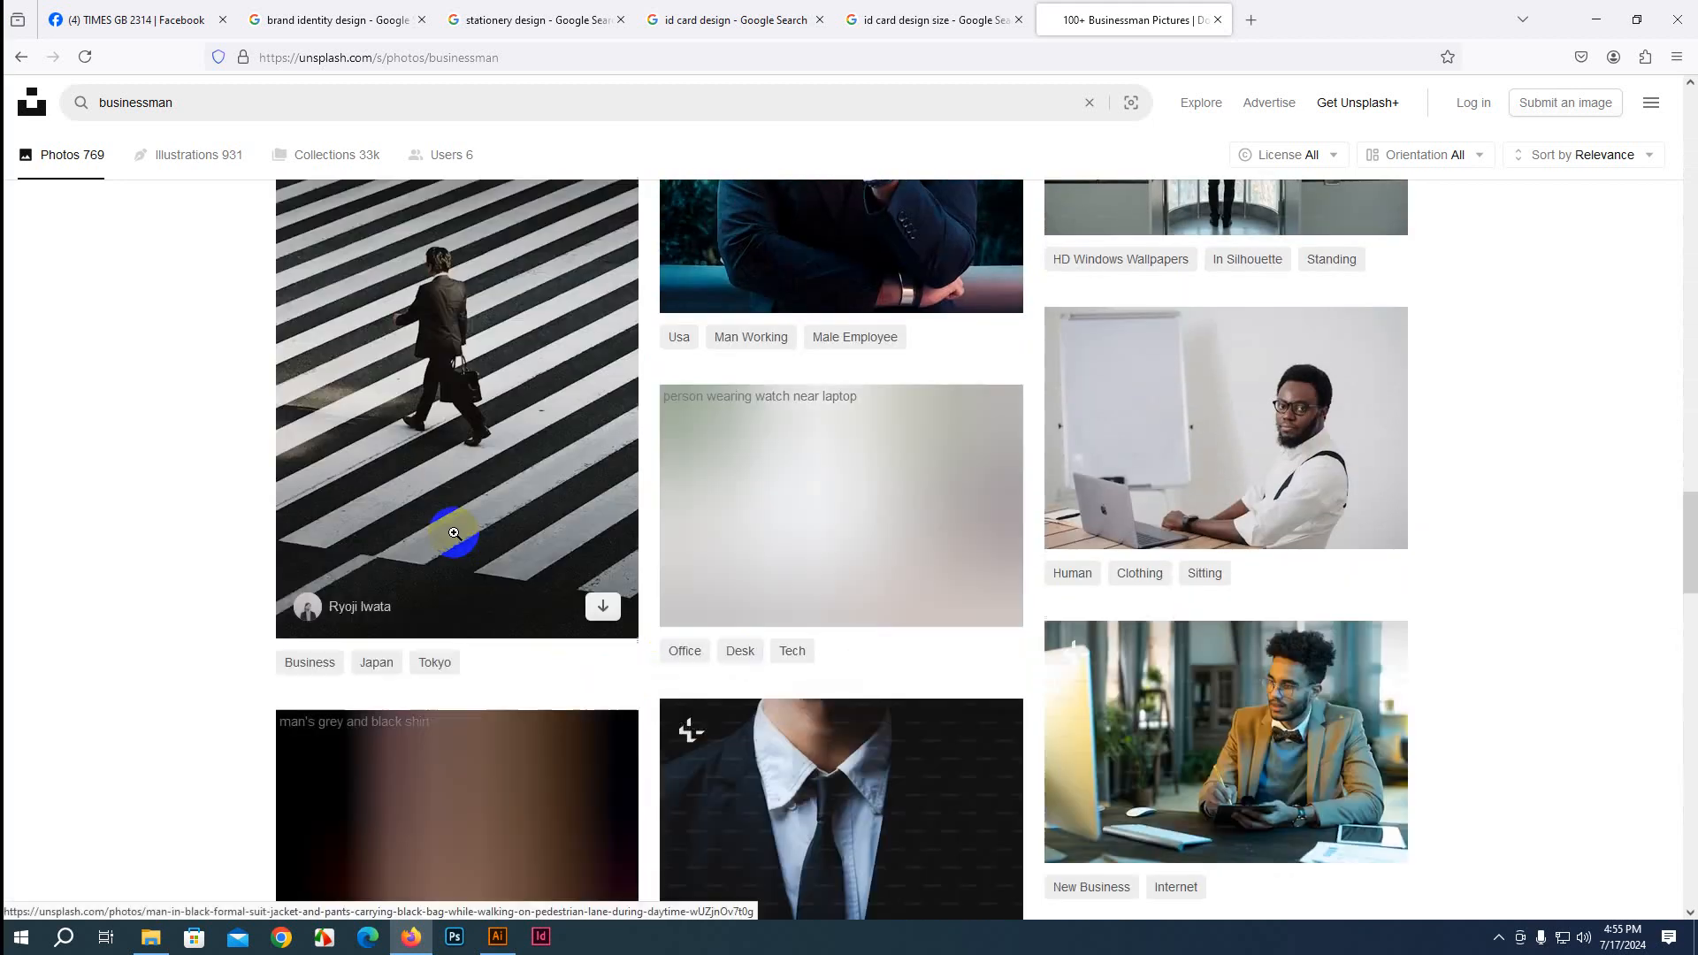
scroll(460, 531, "down", 7)
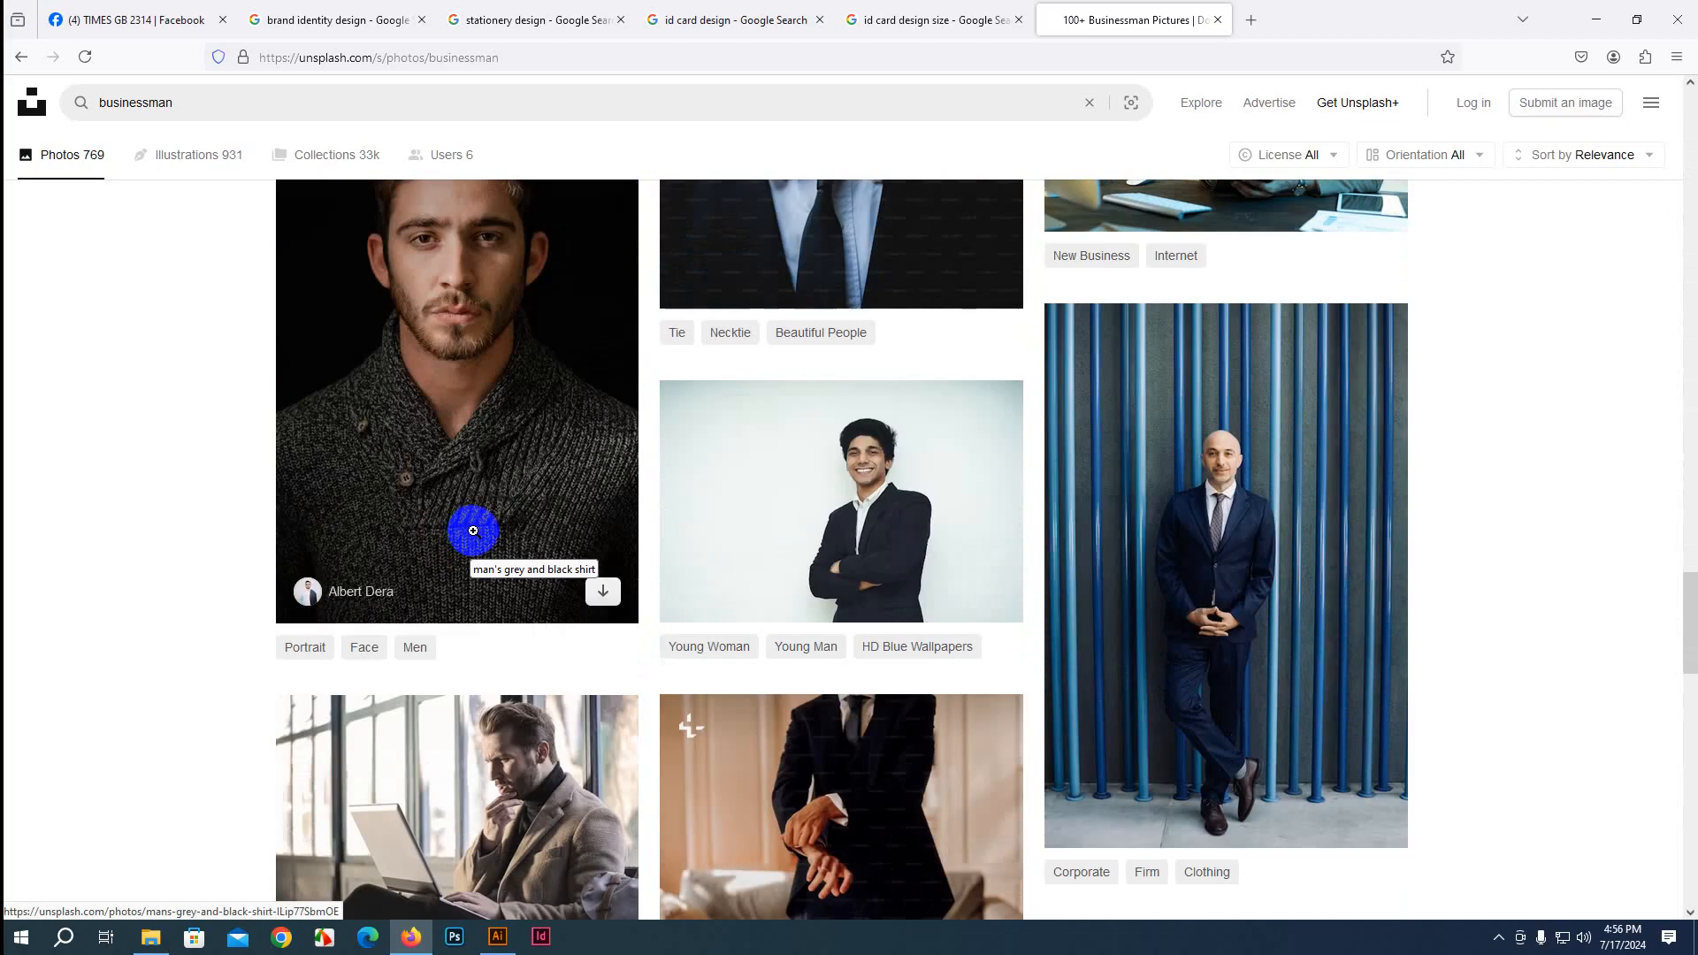
scroll(487, 522, "down", 8)
scroll(510, 513, "down", 1)
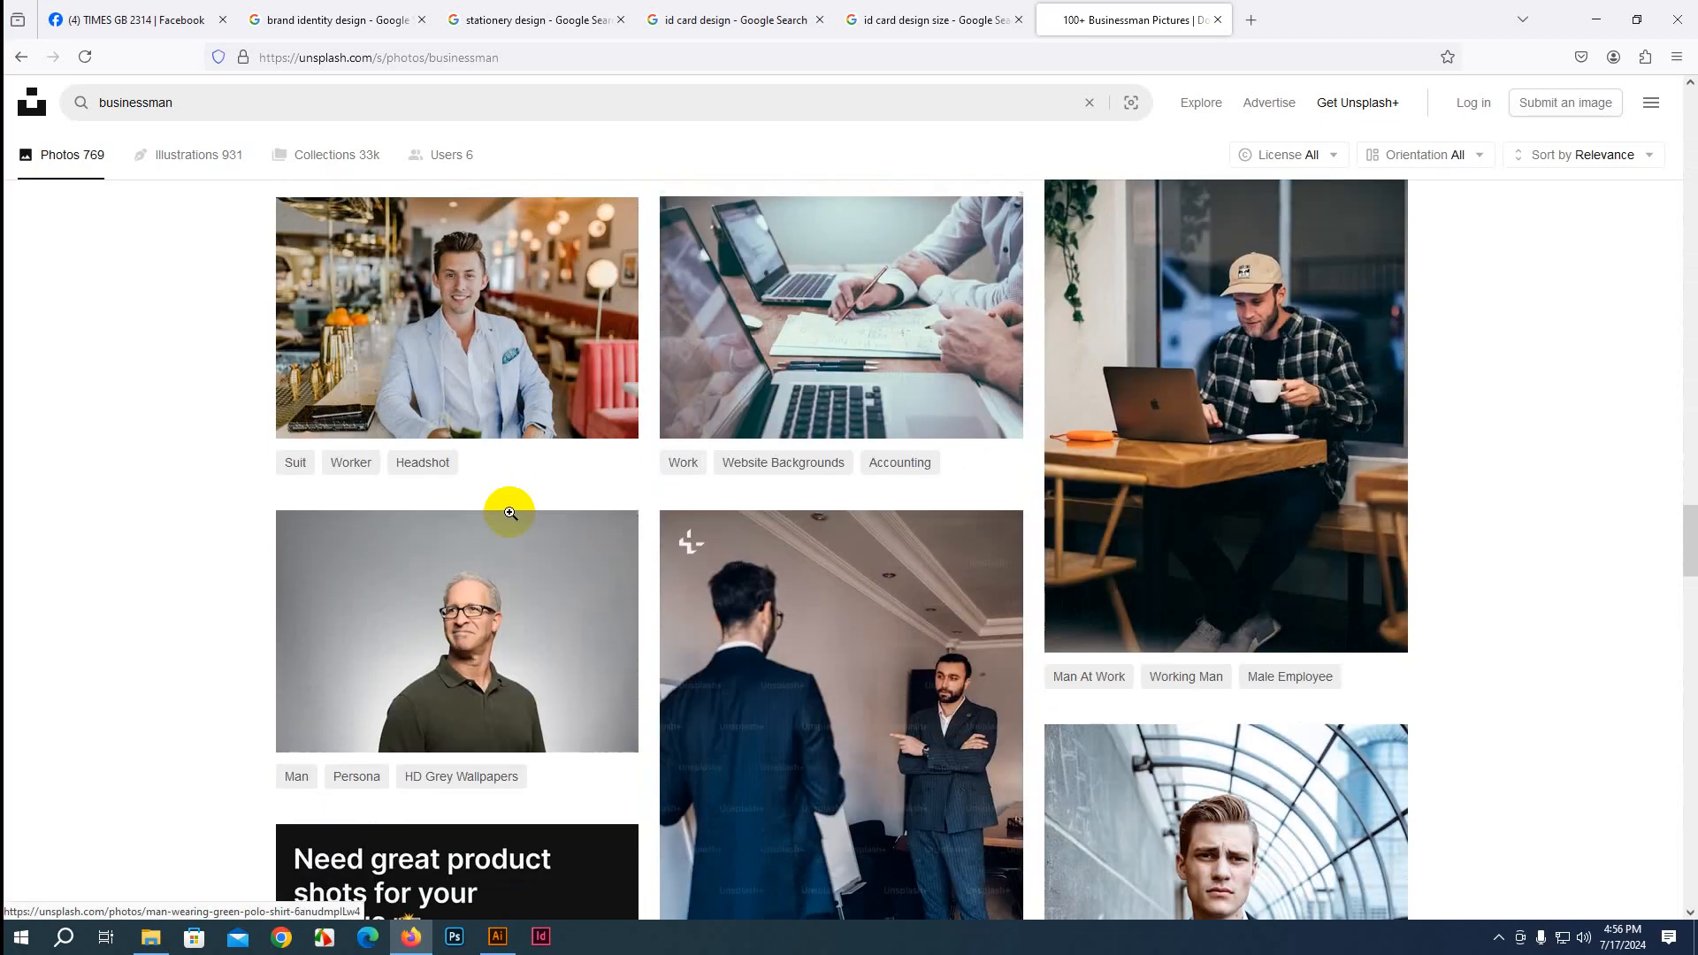
scroll(530, 517, "down", 1)
scroll(518, 389, "down", 1)
scroll(491, 371, "up", 2)
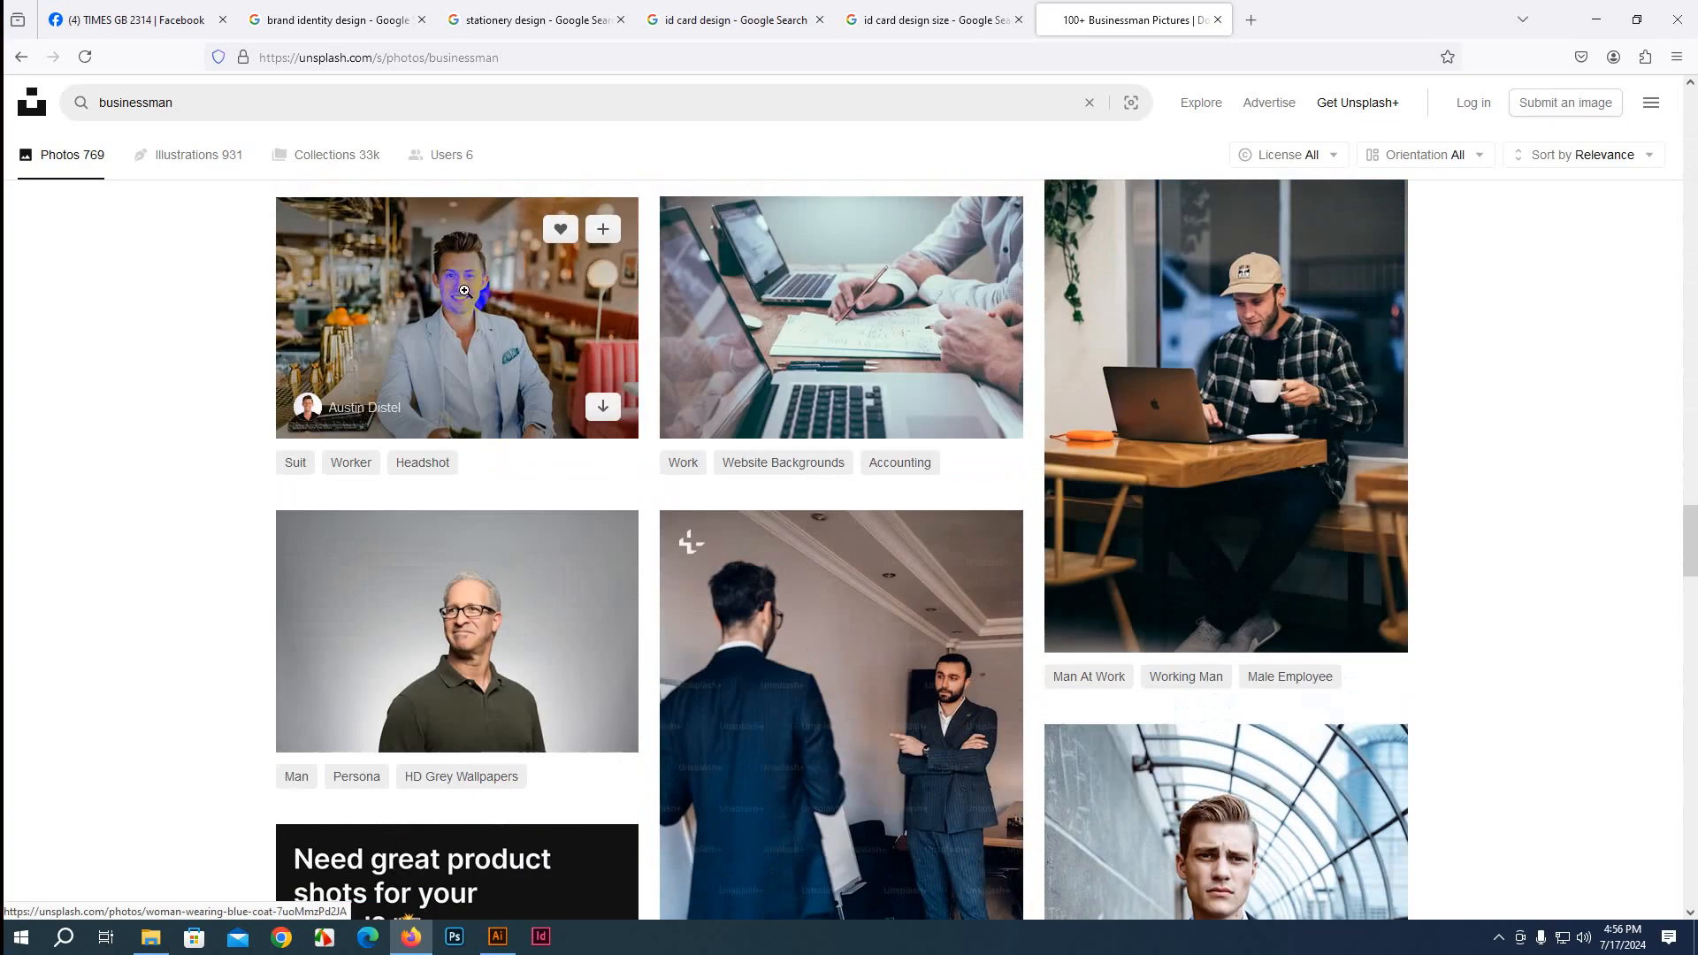
Download the free photo of the smiling man in a light blue jacket as a JPEG into the Downloads folder
left_click(464, 291)
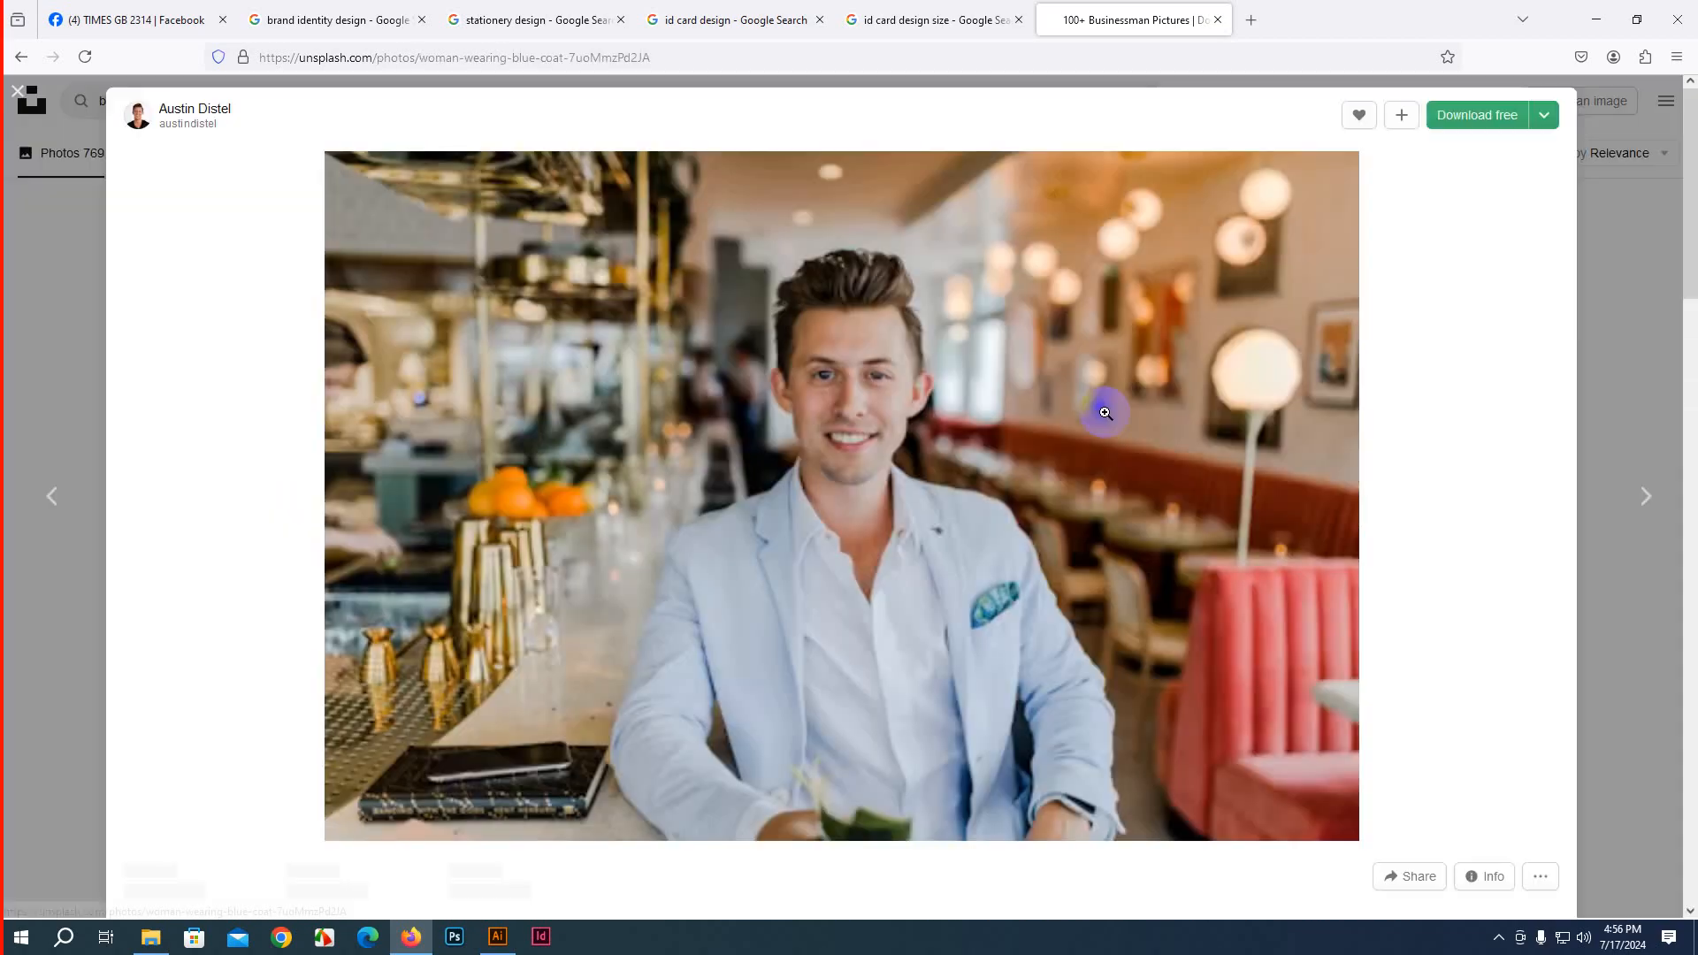
left_click(1510, 126)
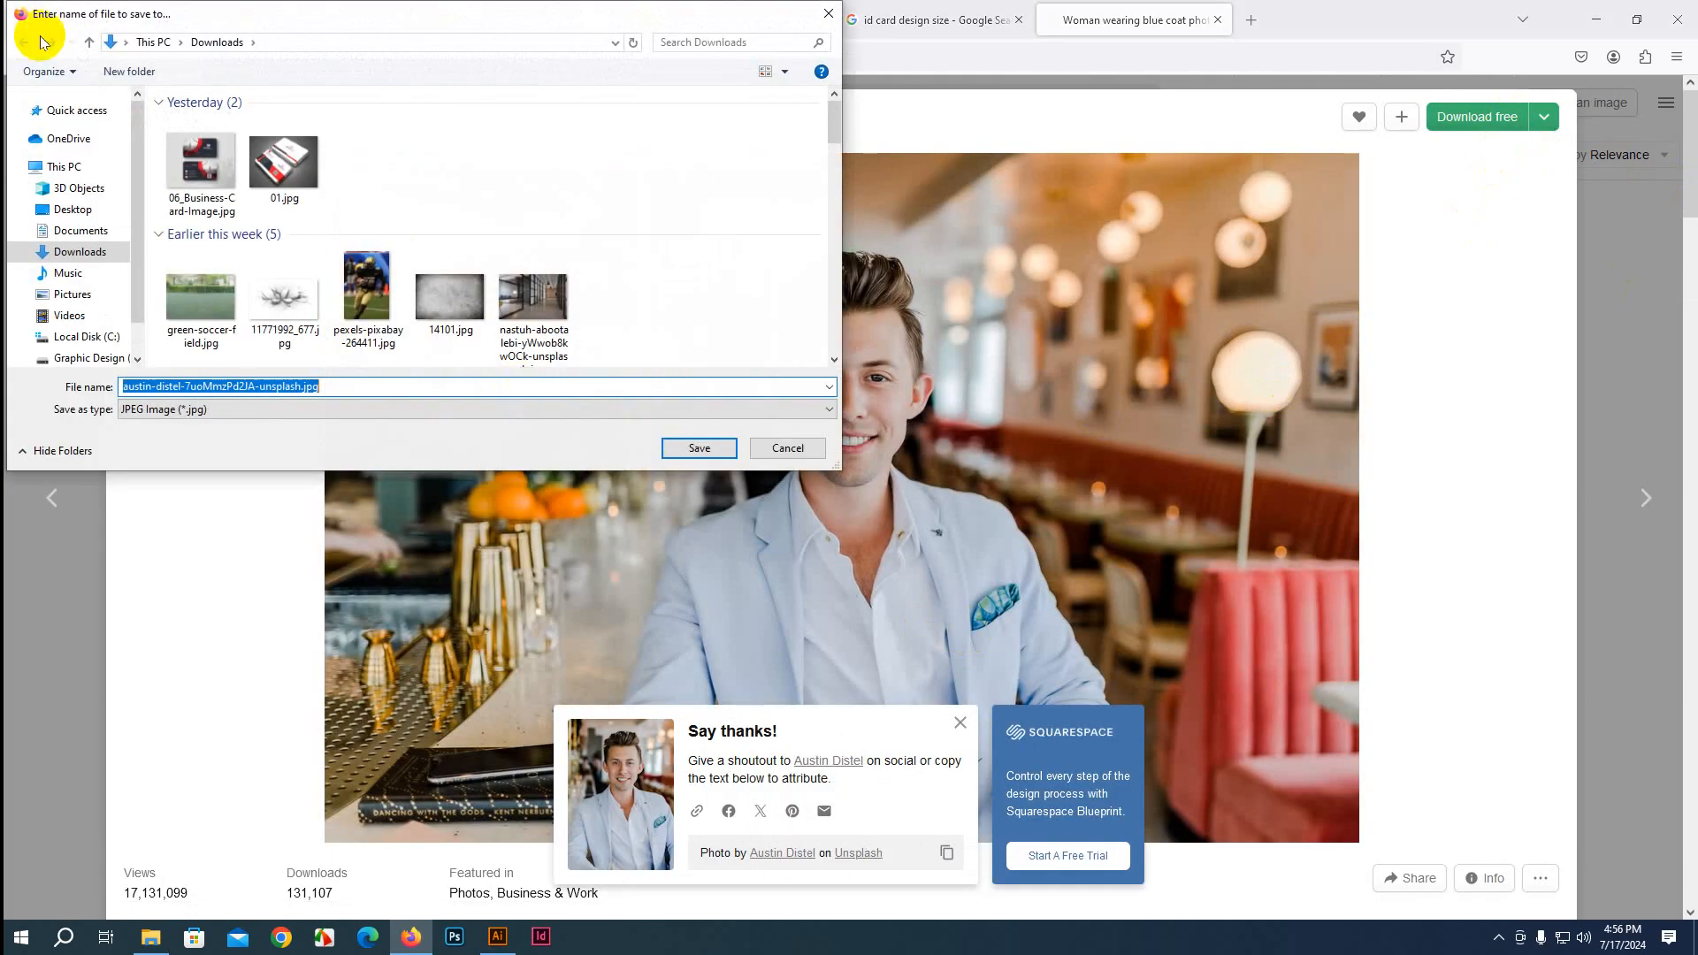
left_click(704, 447)
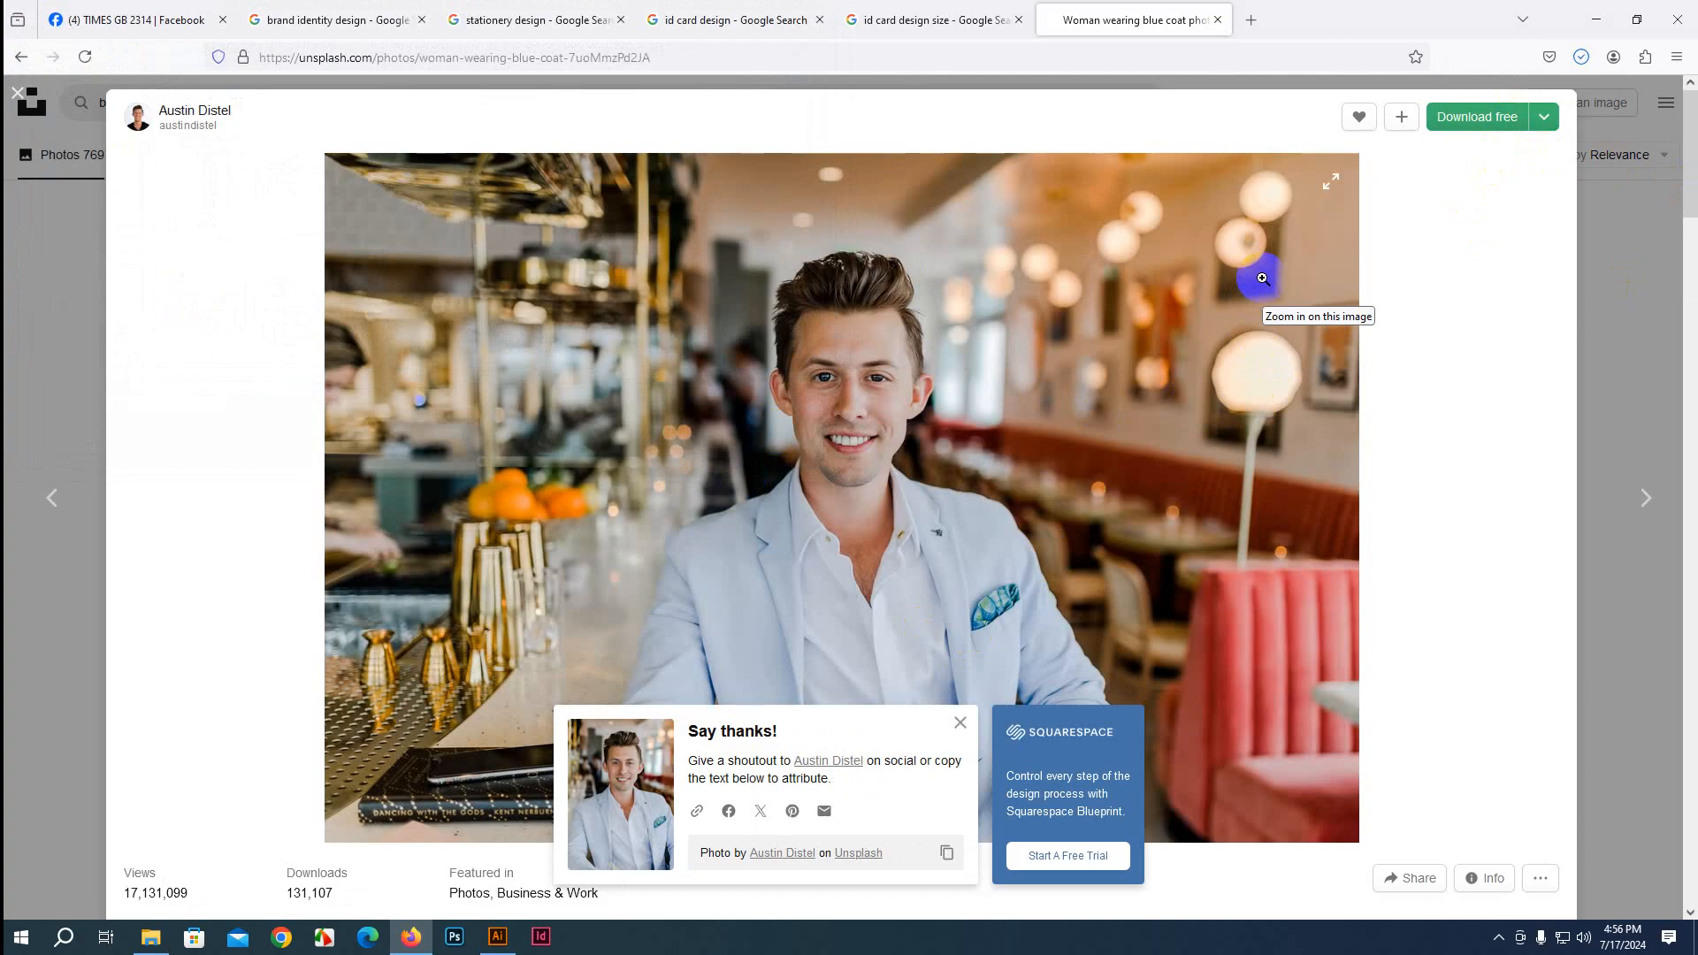
Place the downloaded portrait photo from its folder into the Untitled-2 document in Illustrator and embed it
left_click(1580, 57)
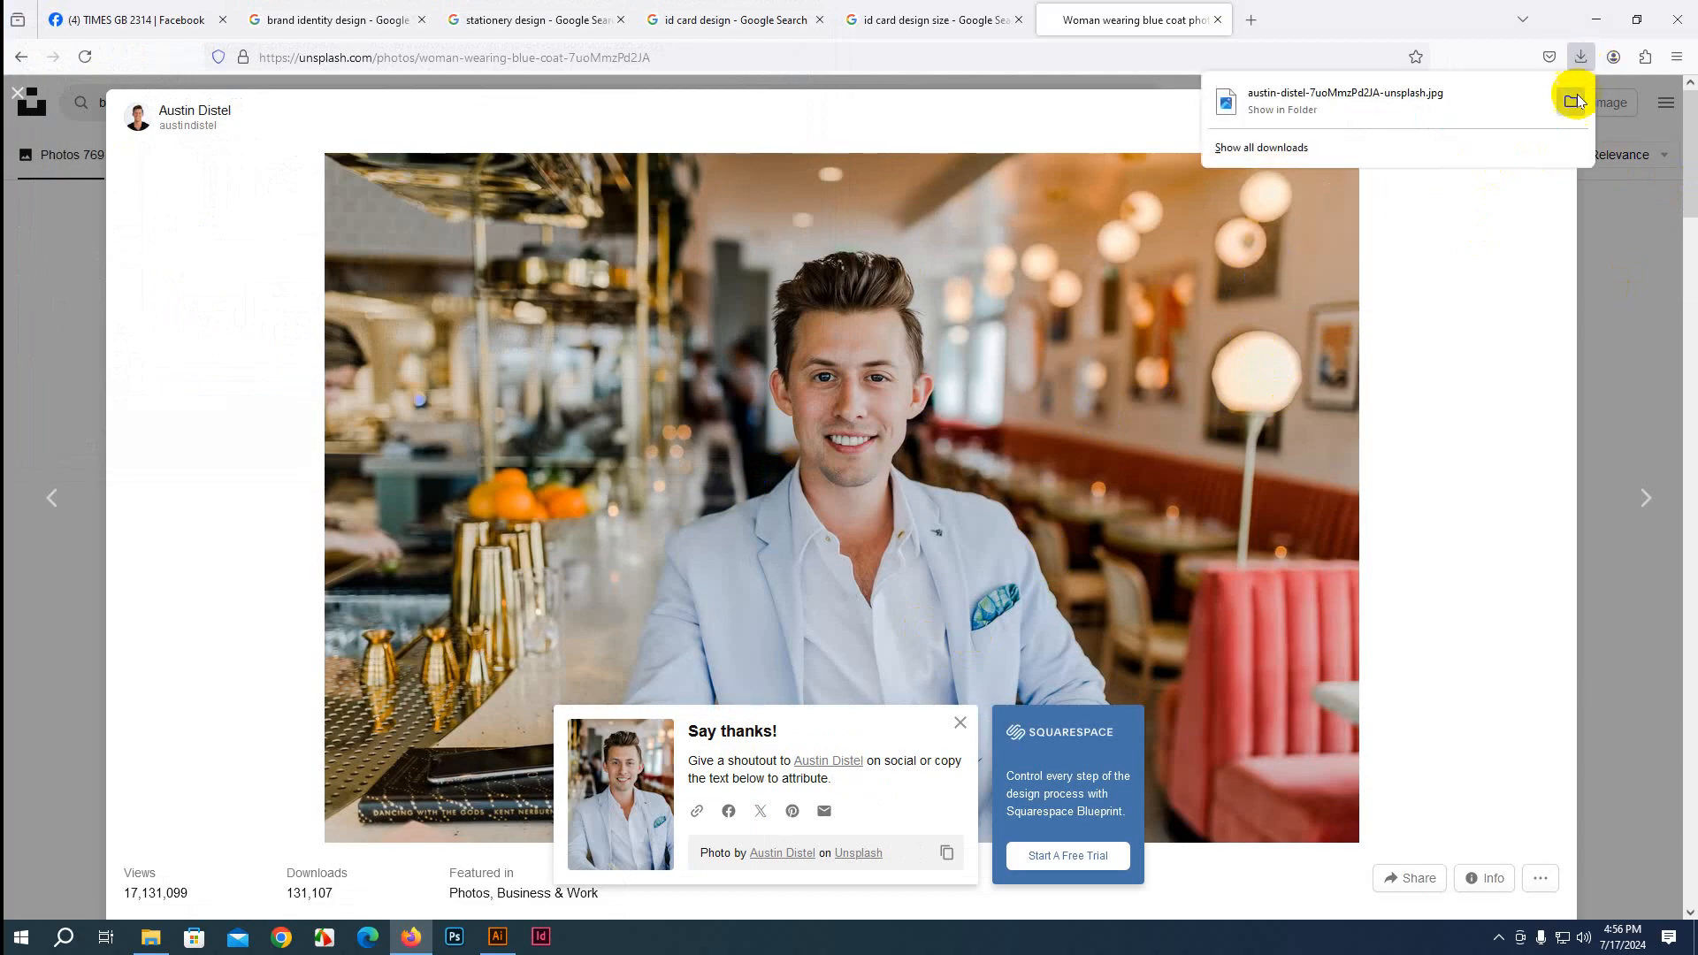
left_click(1565, 106)
left_click_drag(265, 160, 416, 338)
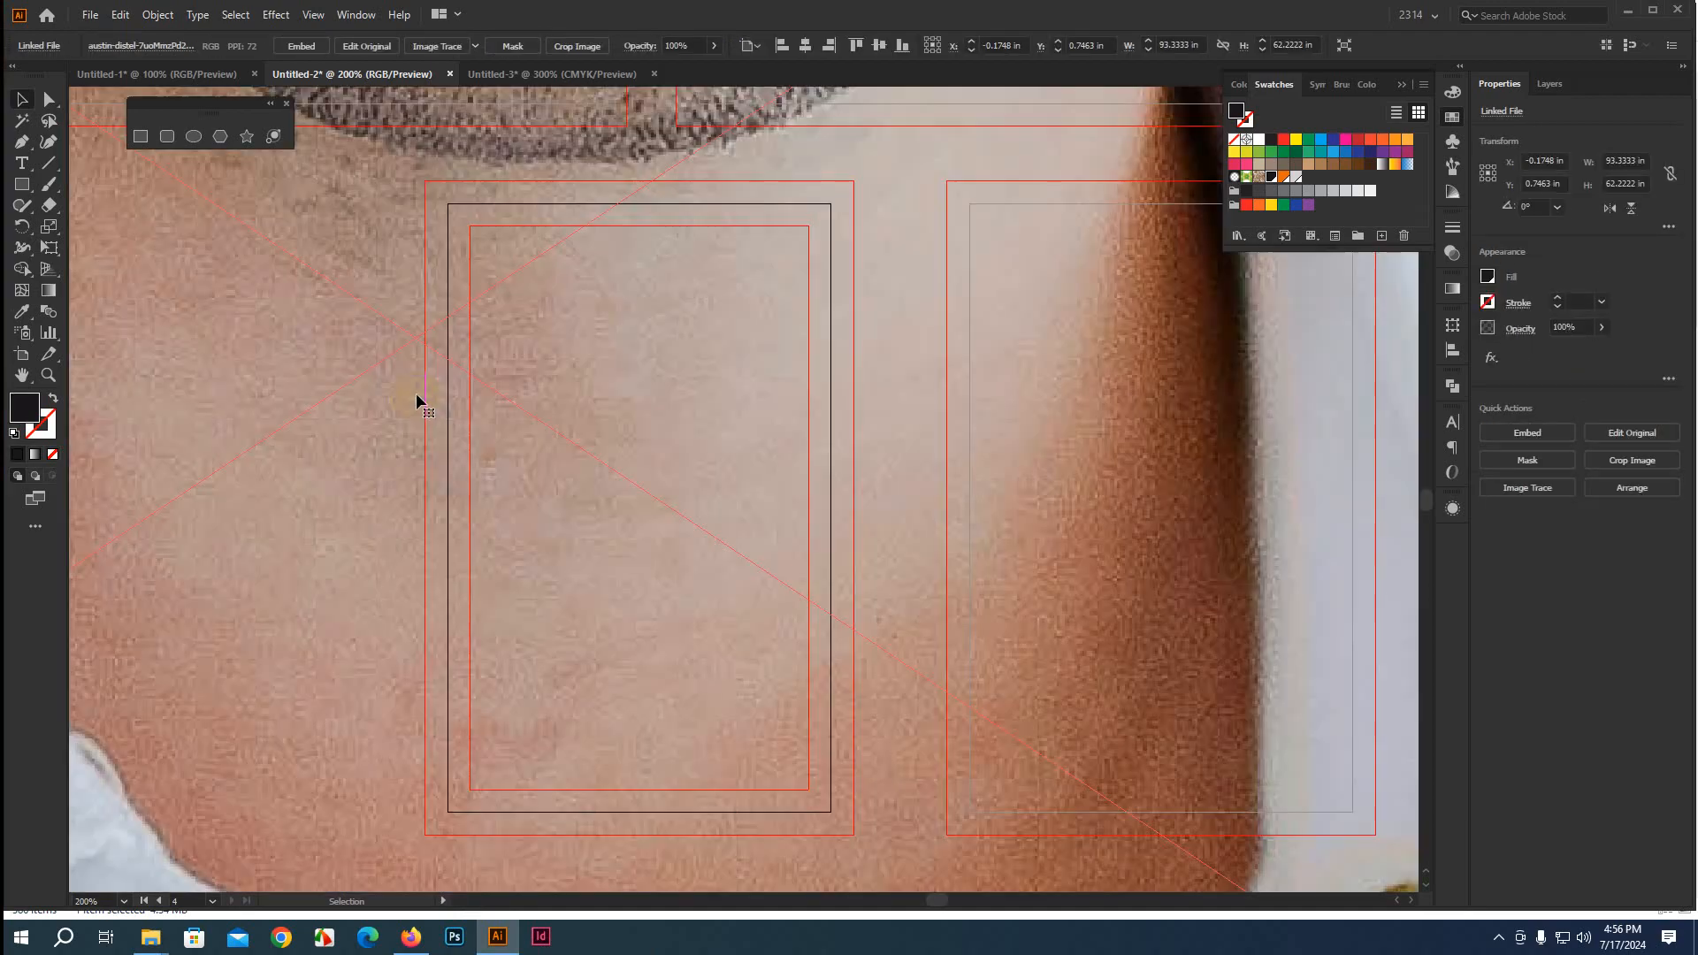
scroll(624, 417, "down", 4)
scroll(624, 422, "down", 4)
left_click(302, 46)
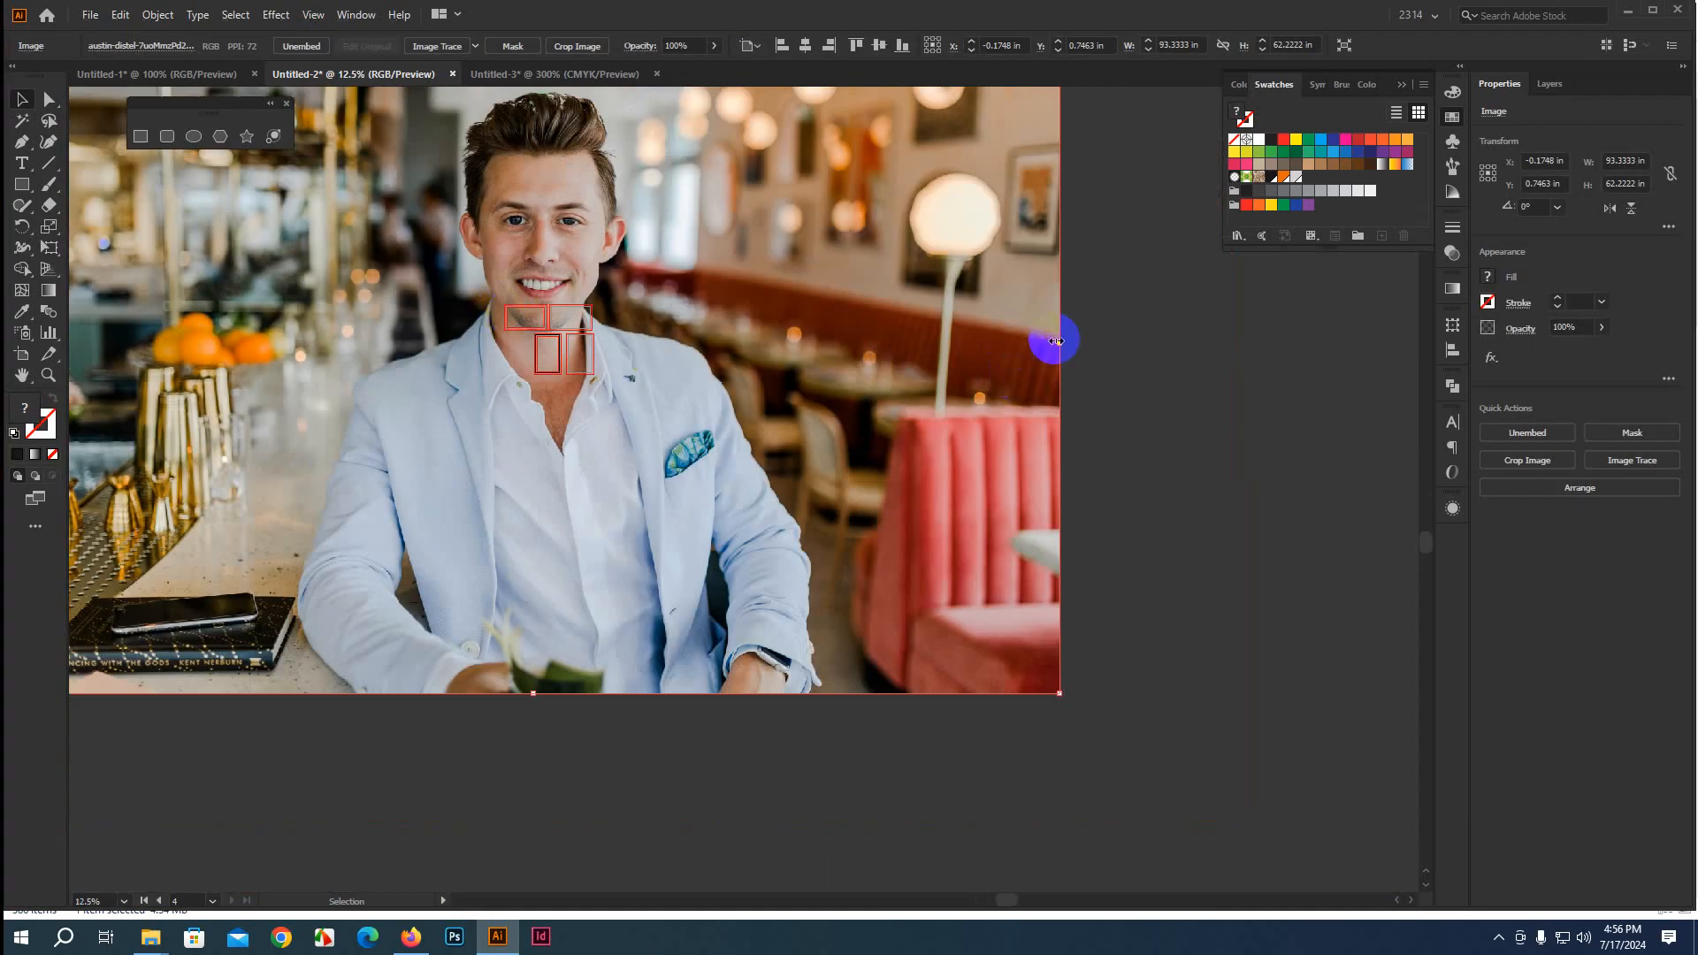
Scale the portrait down to about 2.51 in wide and centre it over the black square on the ID card
left_click_drag(1056, 341, 555, 352)
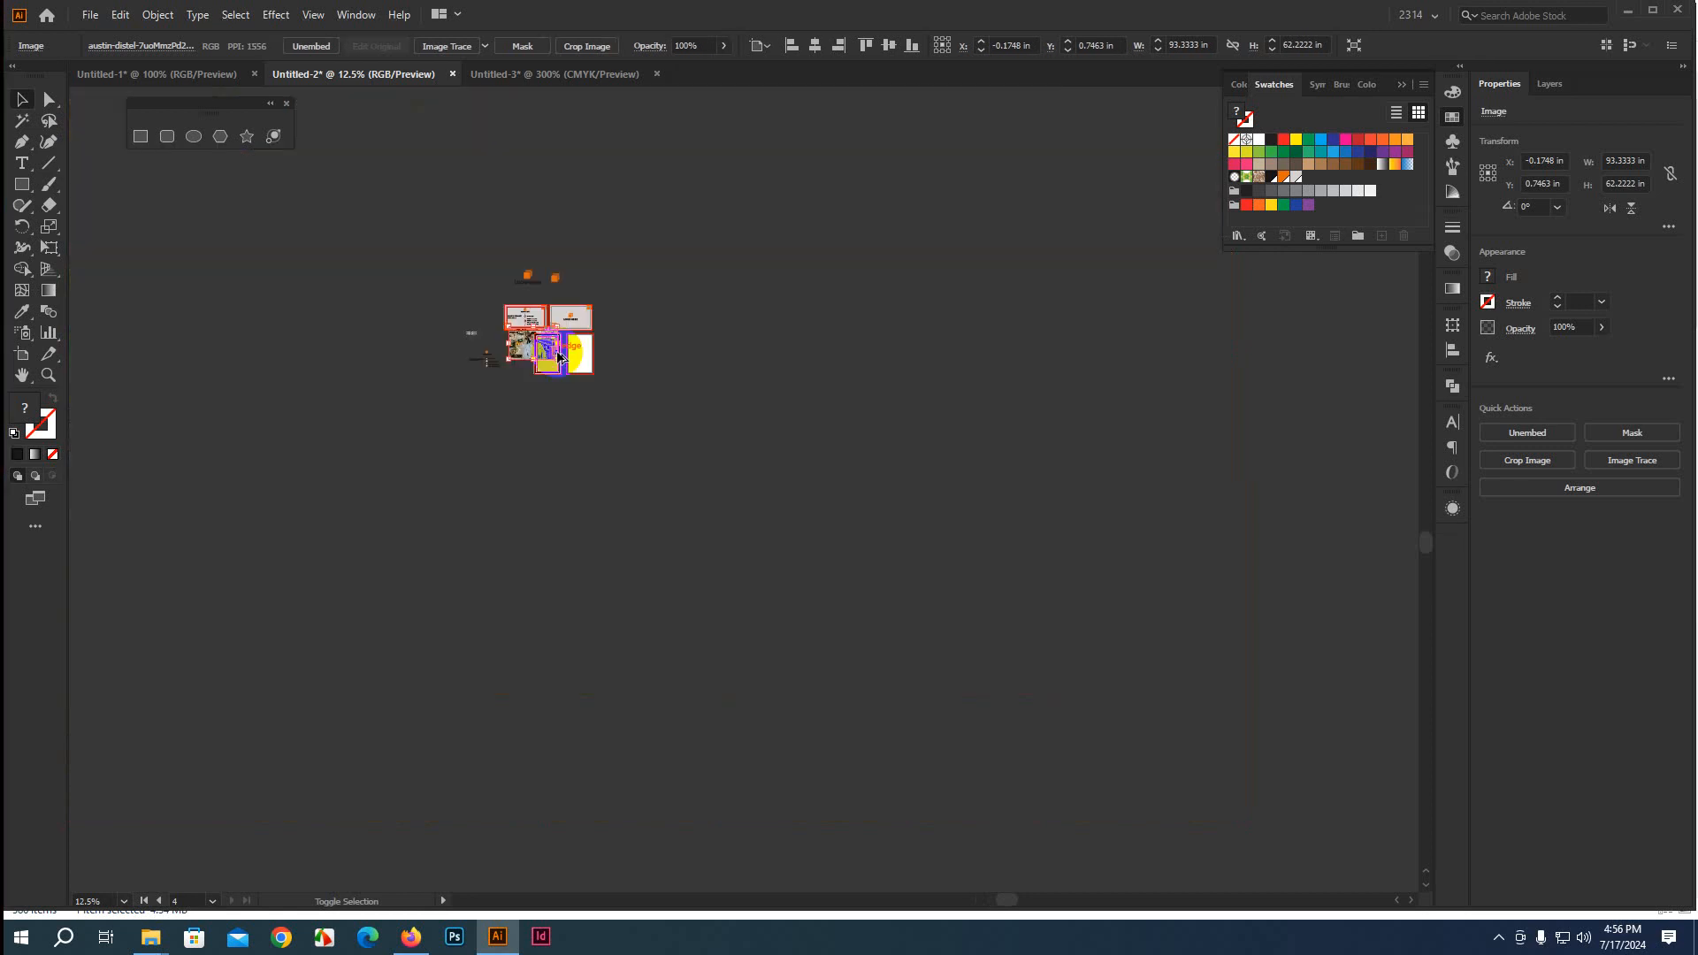
scroll(542, 366, "up", 4)
scroll(542, 365, "up", 2)
left_click_drag(678, 270, 741, 329)
left_click_drag(625, 333, 641, 303)
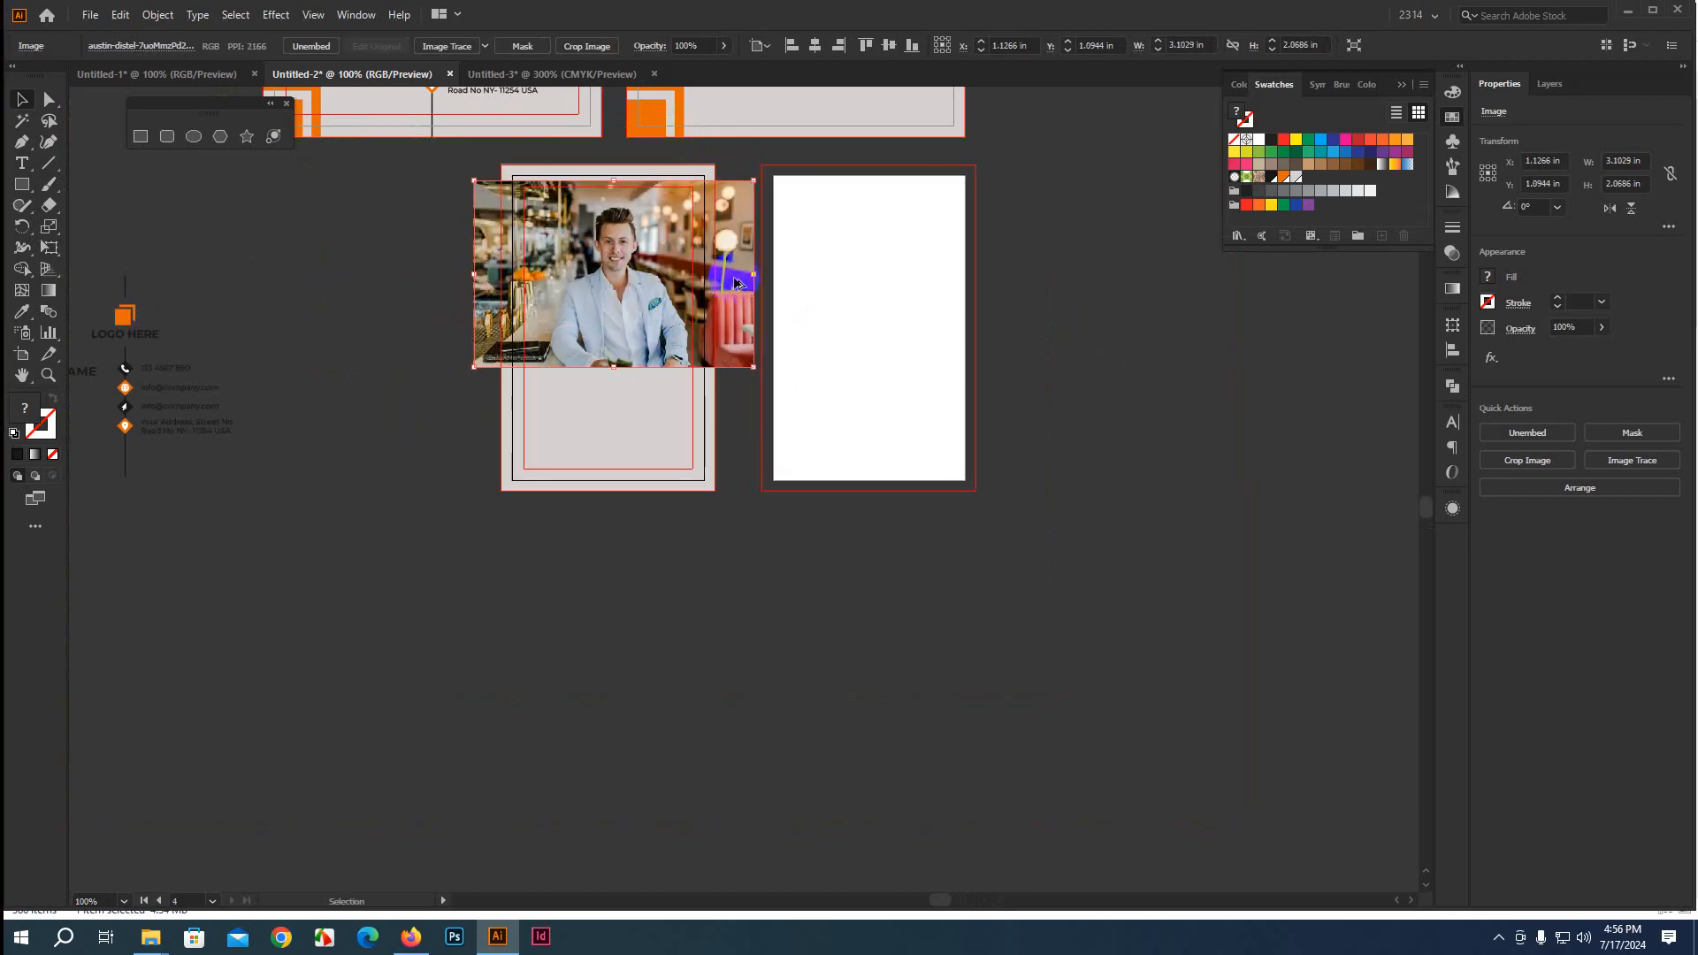
left_click_drag(751, 275, 740, 277)
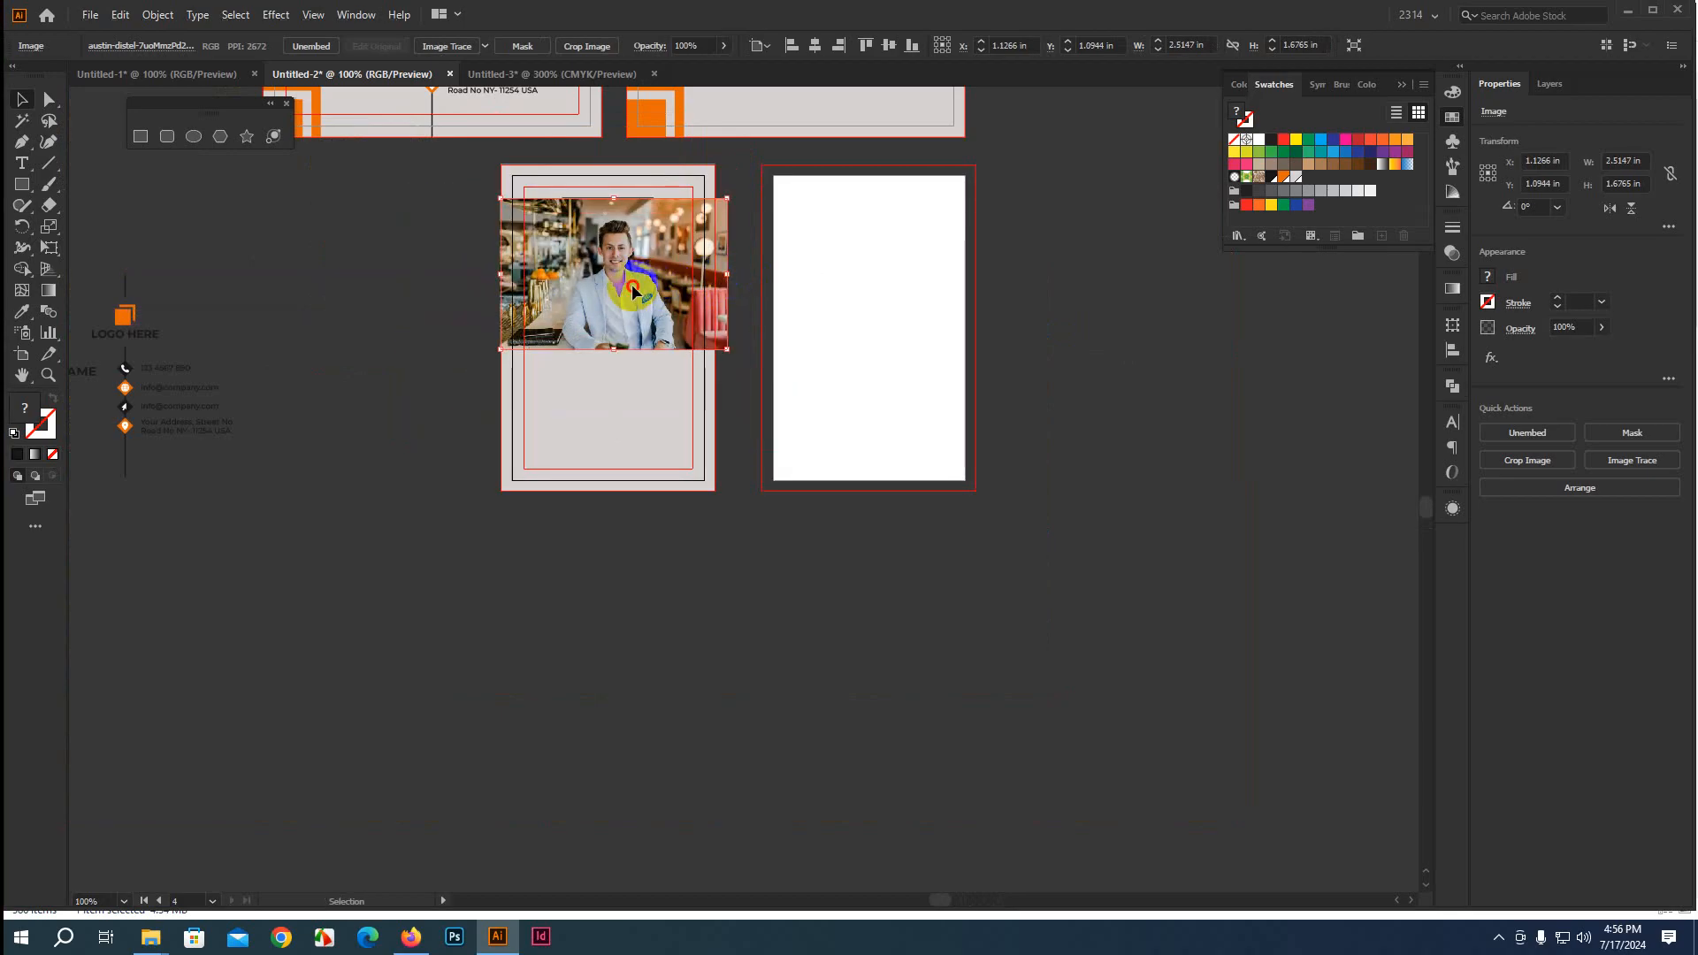
left_click_drag(633, 290, 628, 276)
scroll(625, 288, "up", 2)
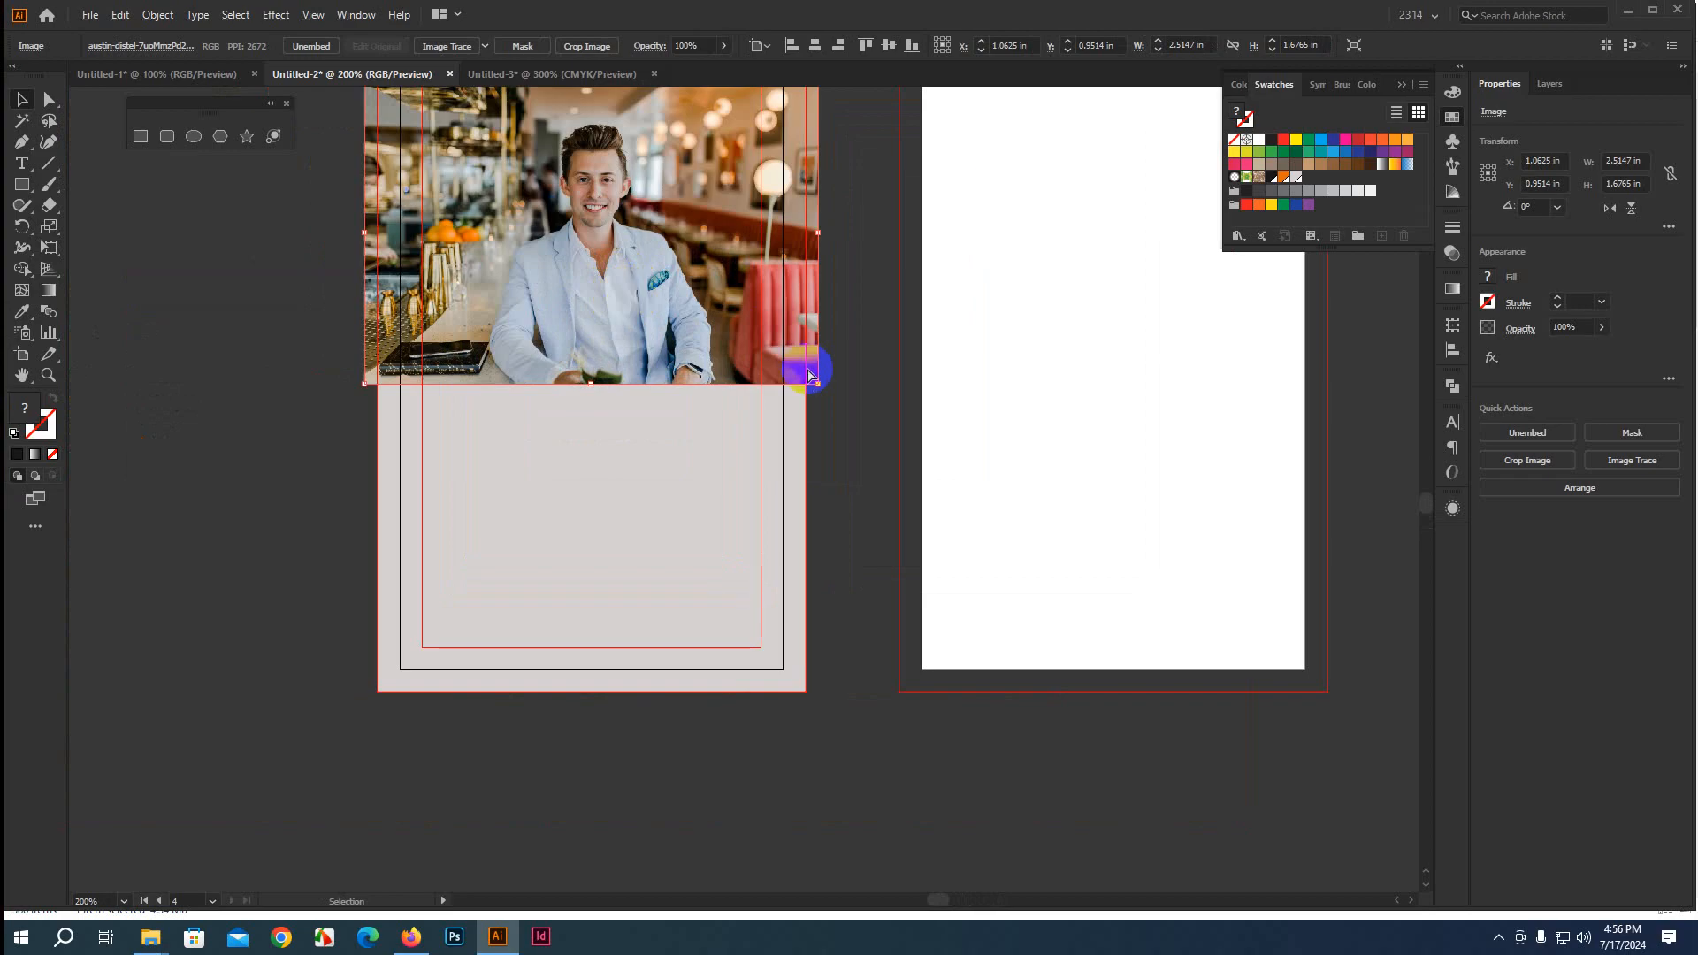
Send the portrait behind the black square and clip it to the square with a clipping mask
key("ctrl+shift+bracketleft")
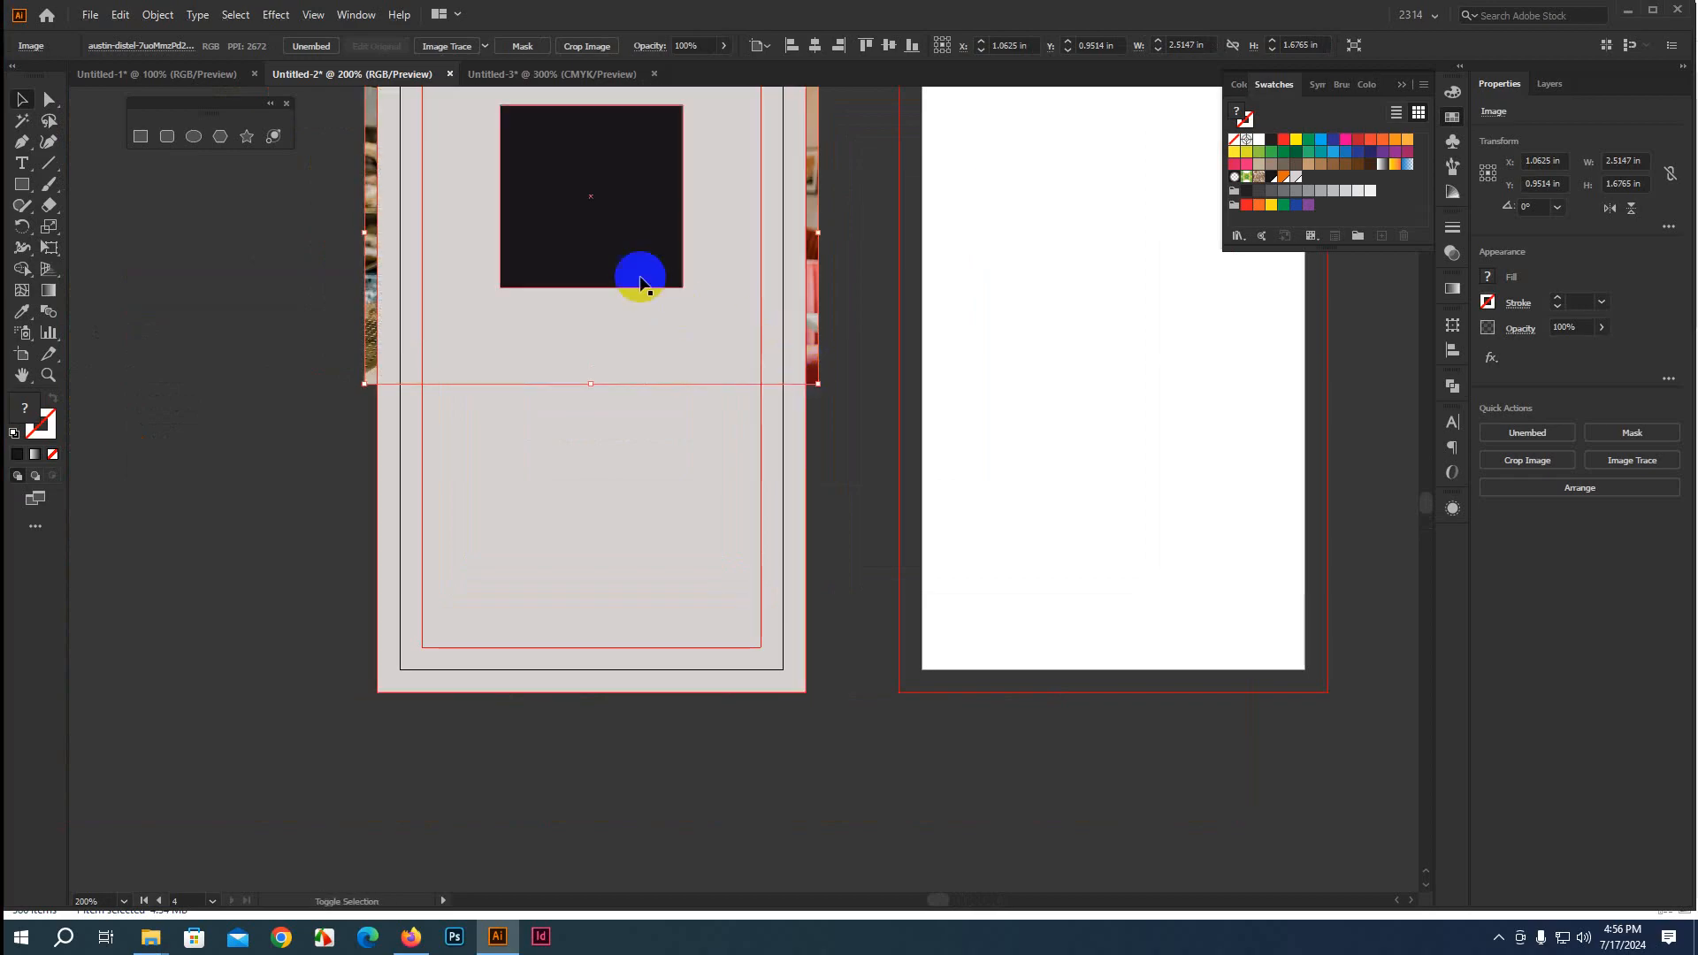
left_click(618, 255, "shift")
key("ctrl+7")
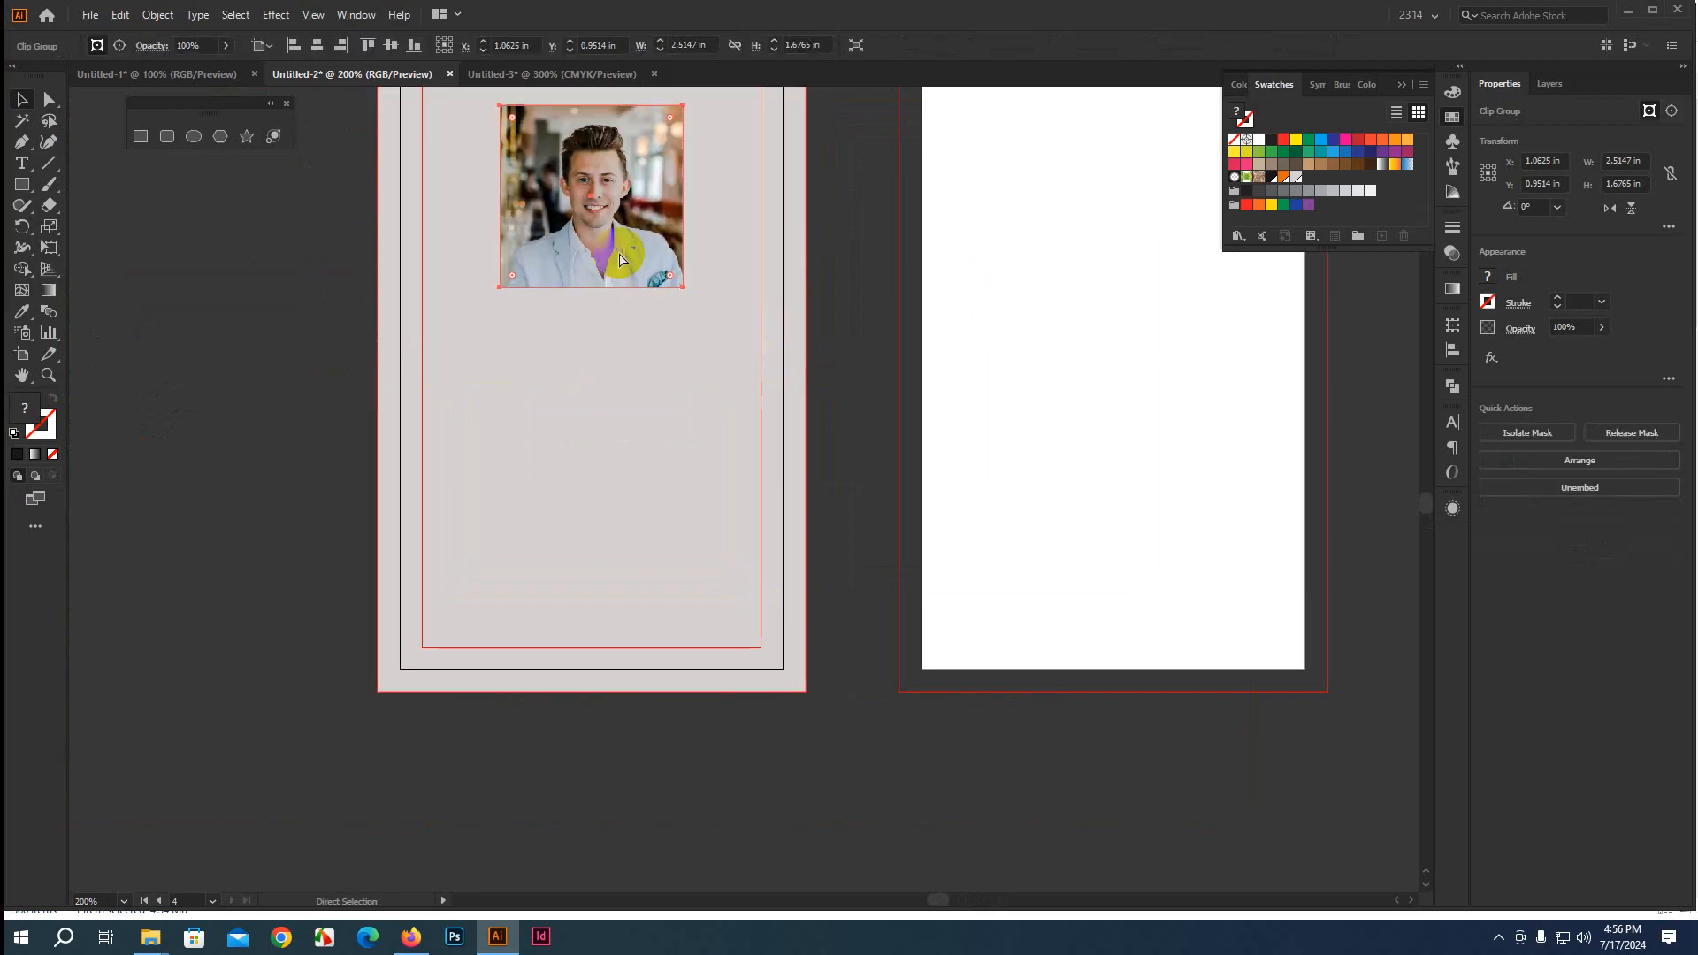
key("v")
left_click(864, 310)
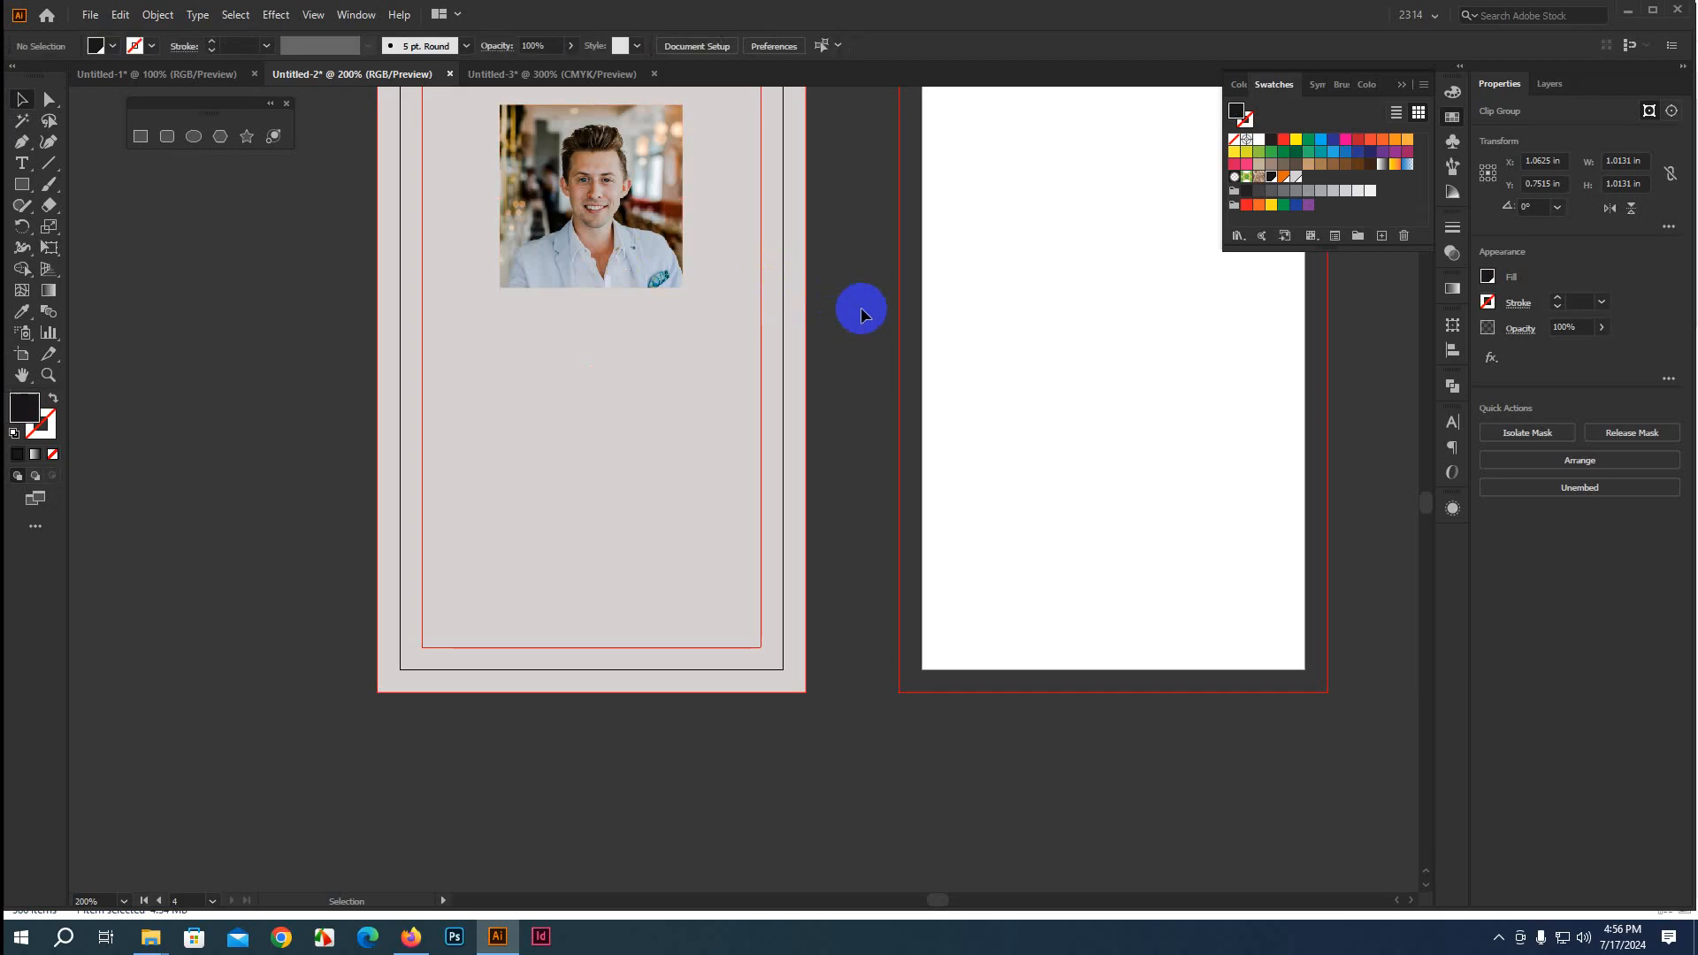
Enlarge the image inside the clip group to about 2.59 in wide and shift it slightly left within the square
scroll(811, 376, "up", 2)
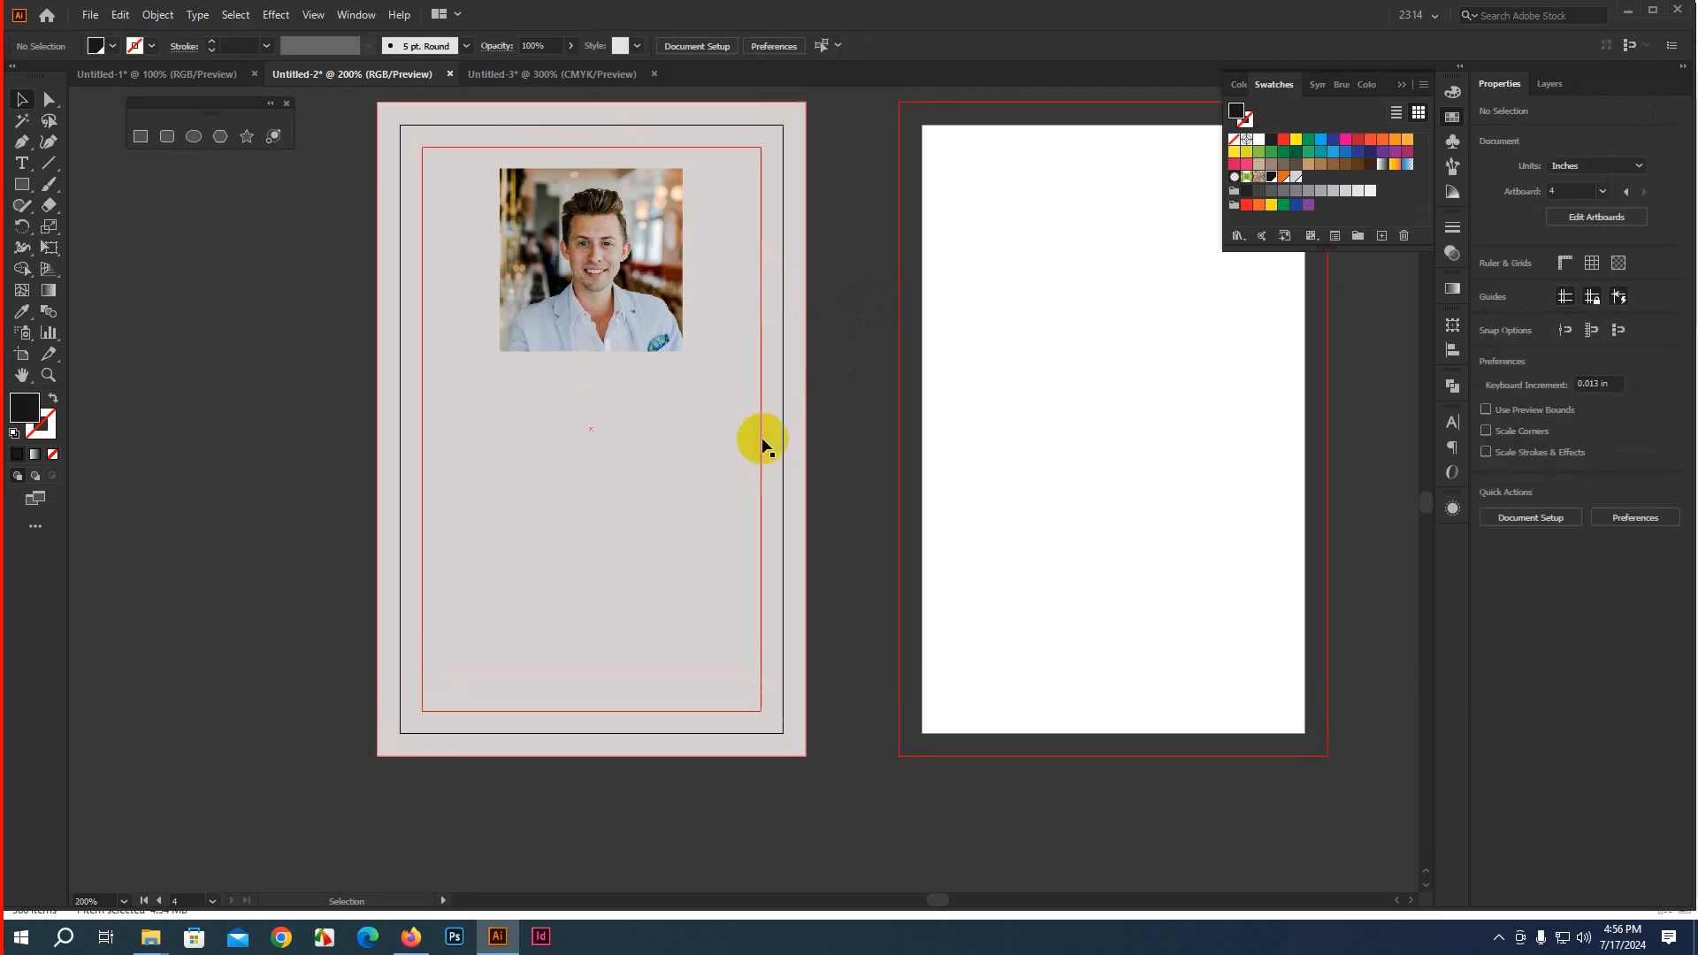
double_click(621, 332)
left_click(709, 371)
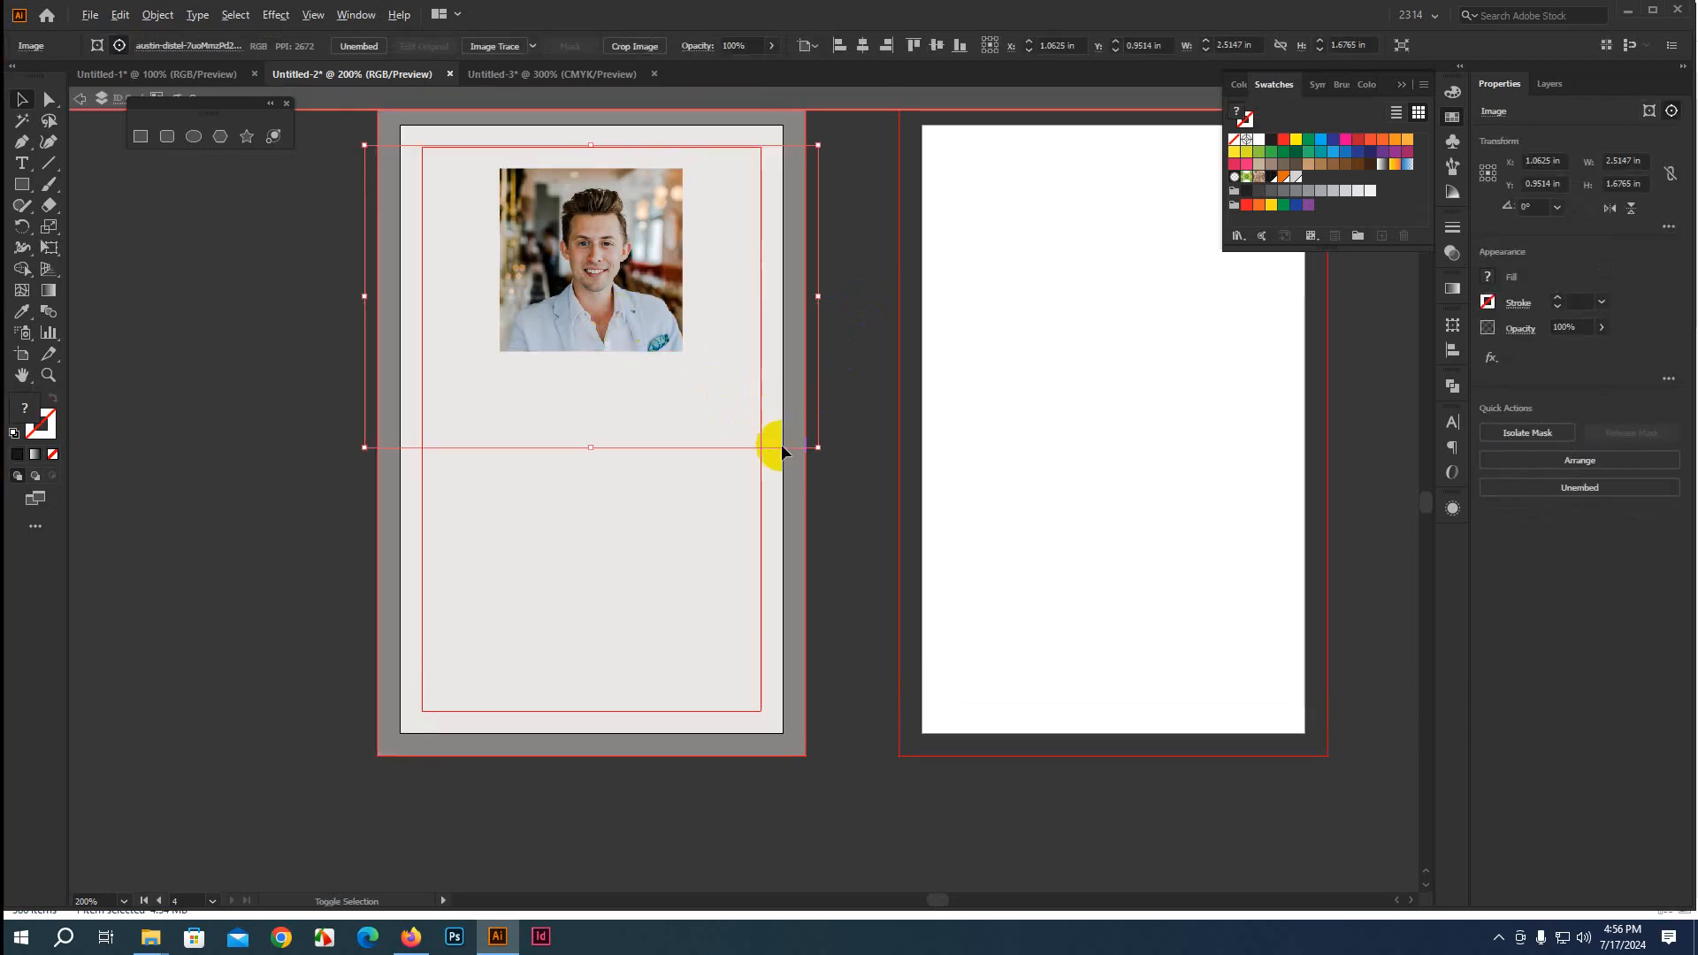
left_click_drag(817, 448, 825, 452)
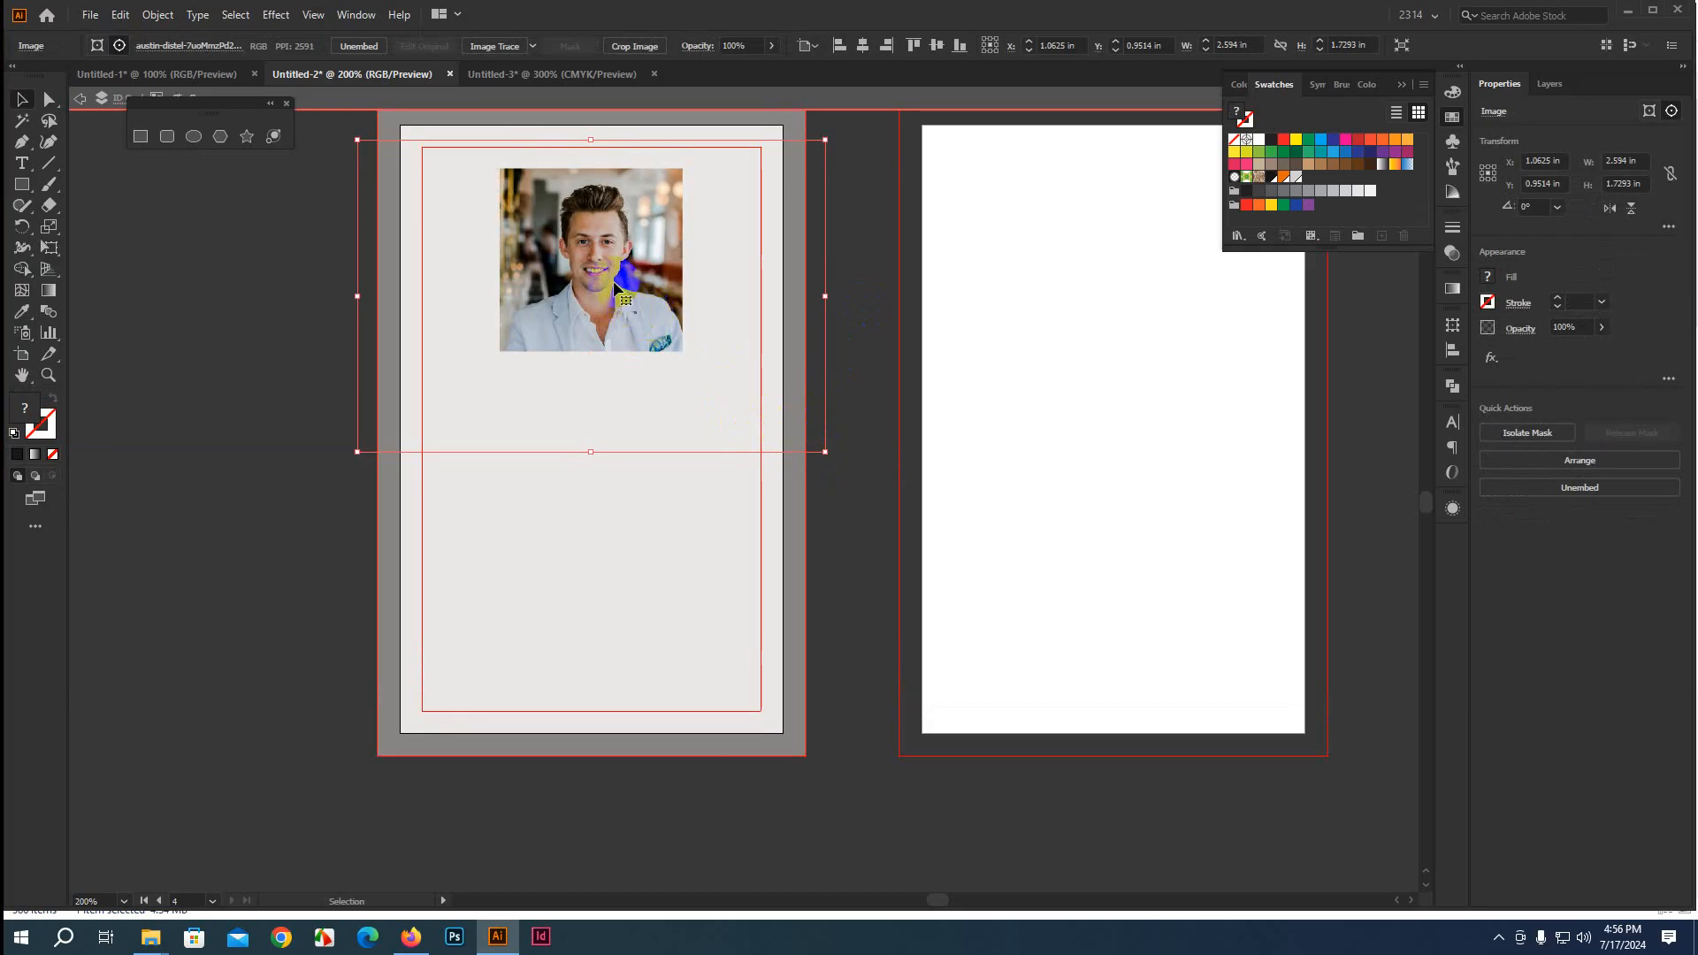
left_click_drag(604, 276, 596, 277)
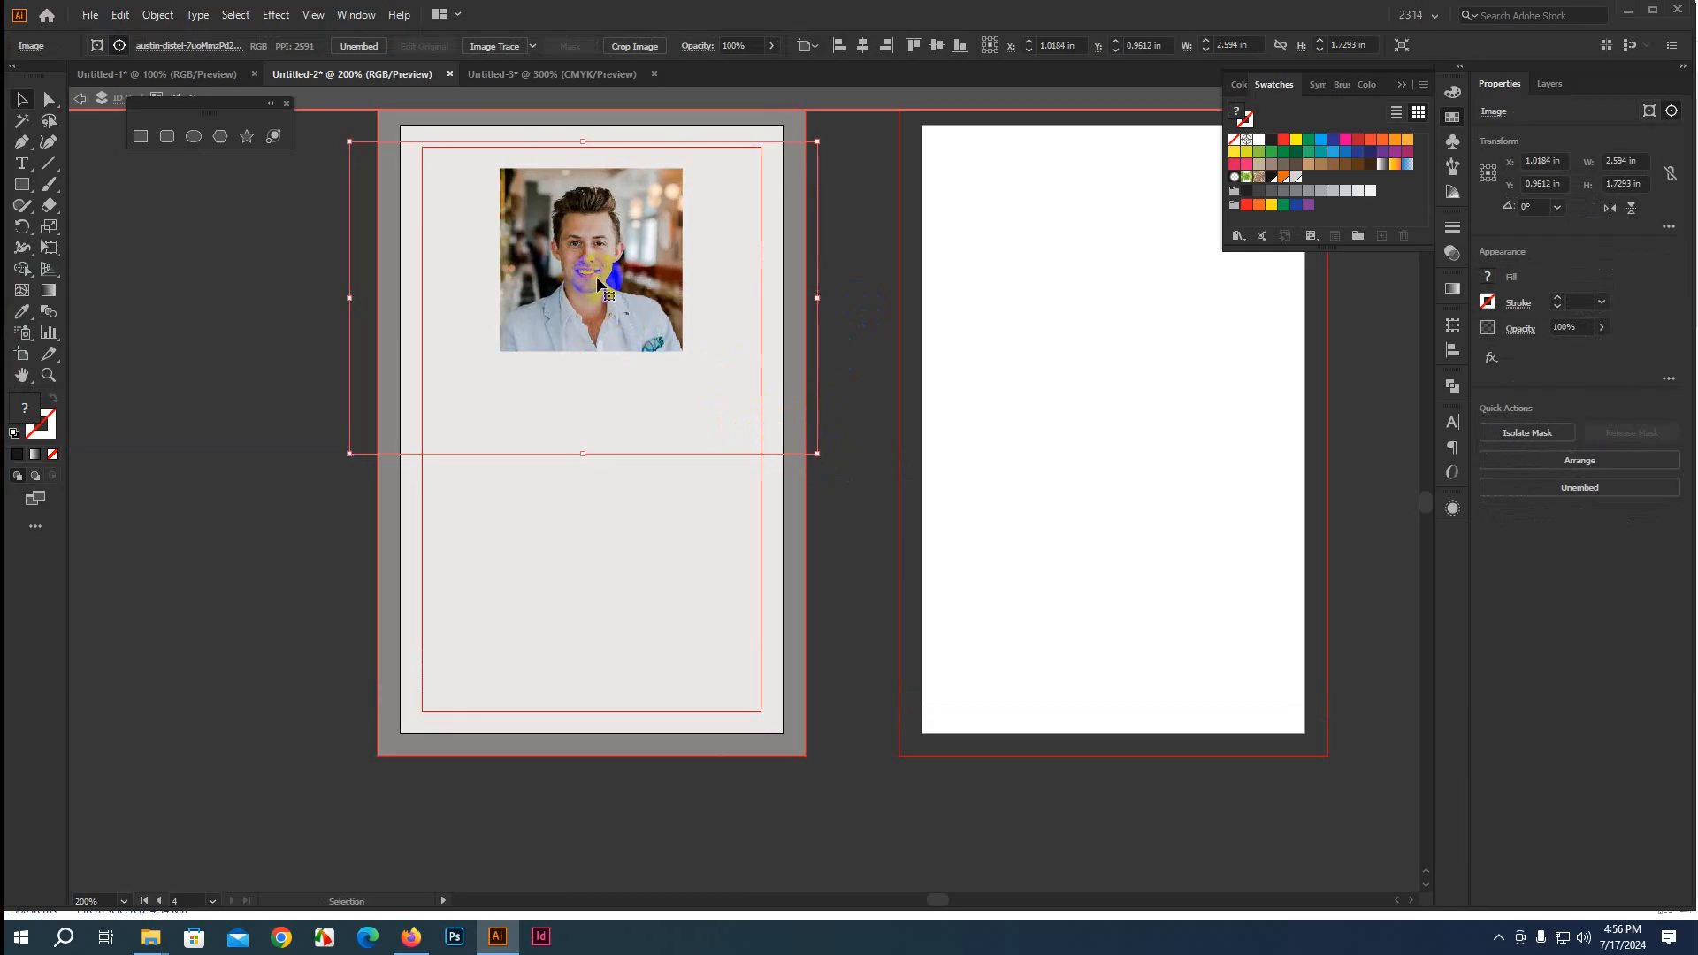
left_click(596, 278)
left_click(835, 278)
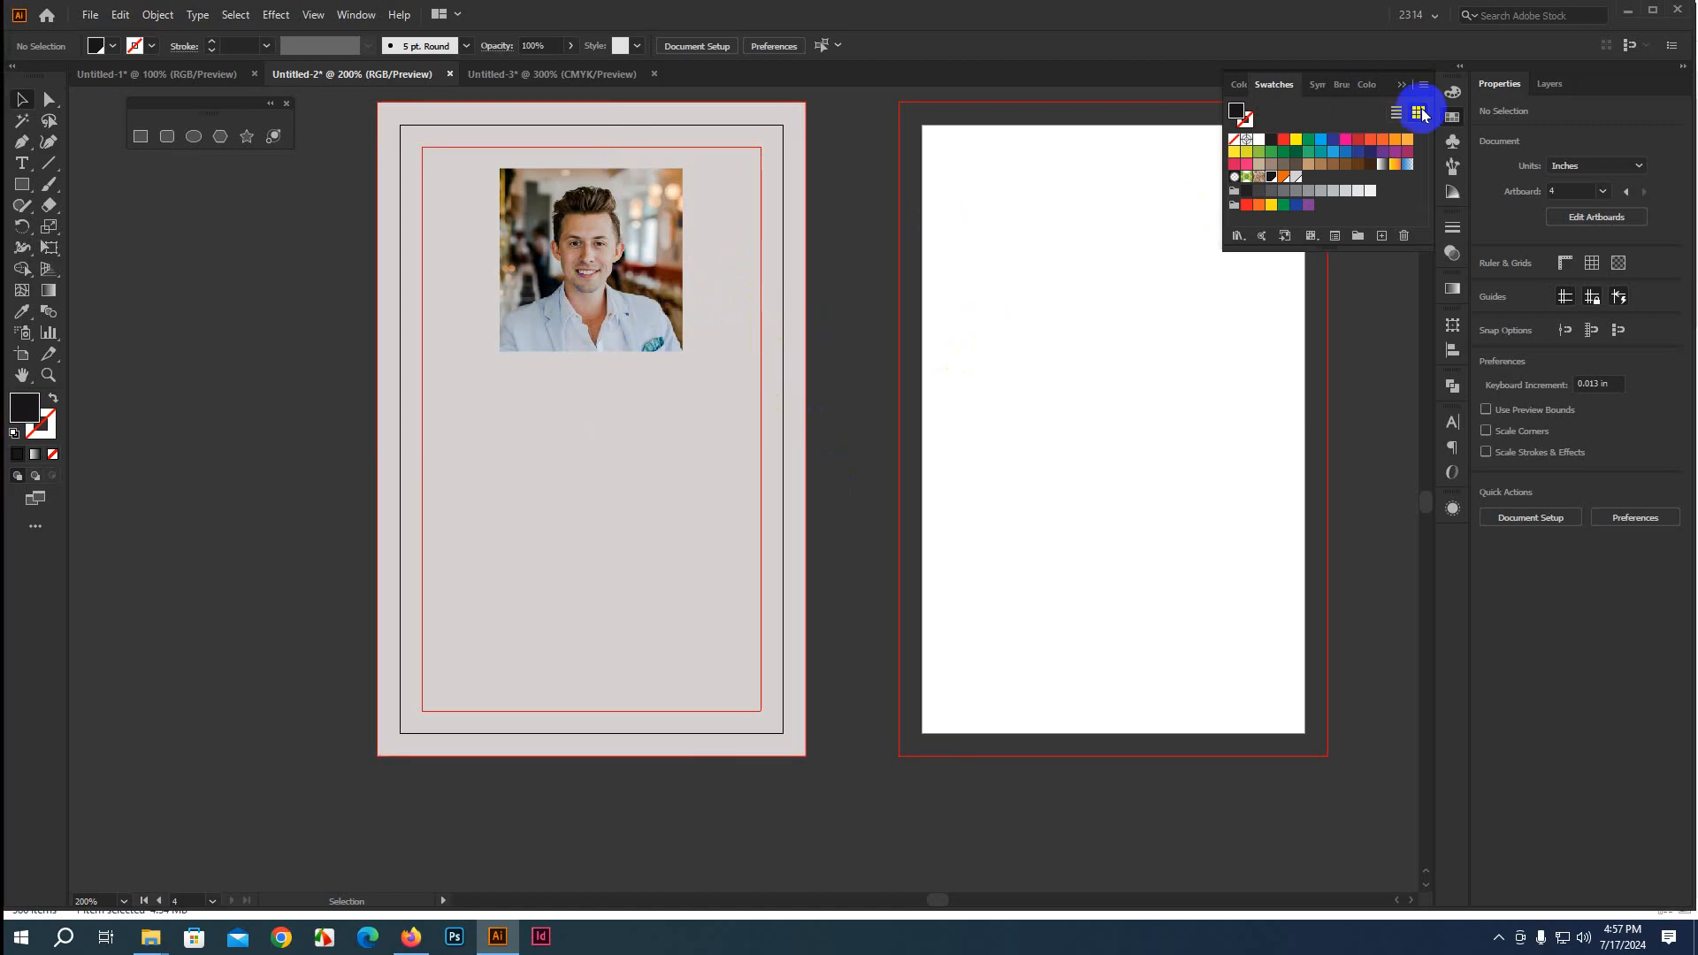
Duplicate the clip group's mask rectangle and place the copy above the group in the ID Card layer
left_click(1547, 84)
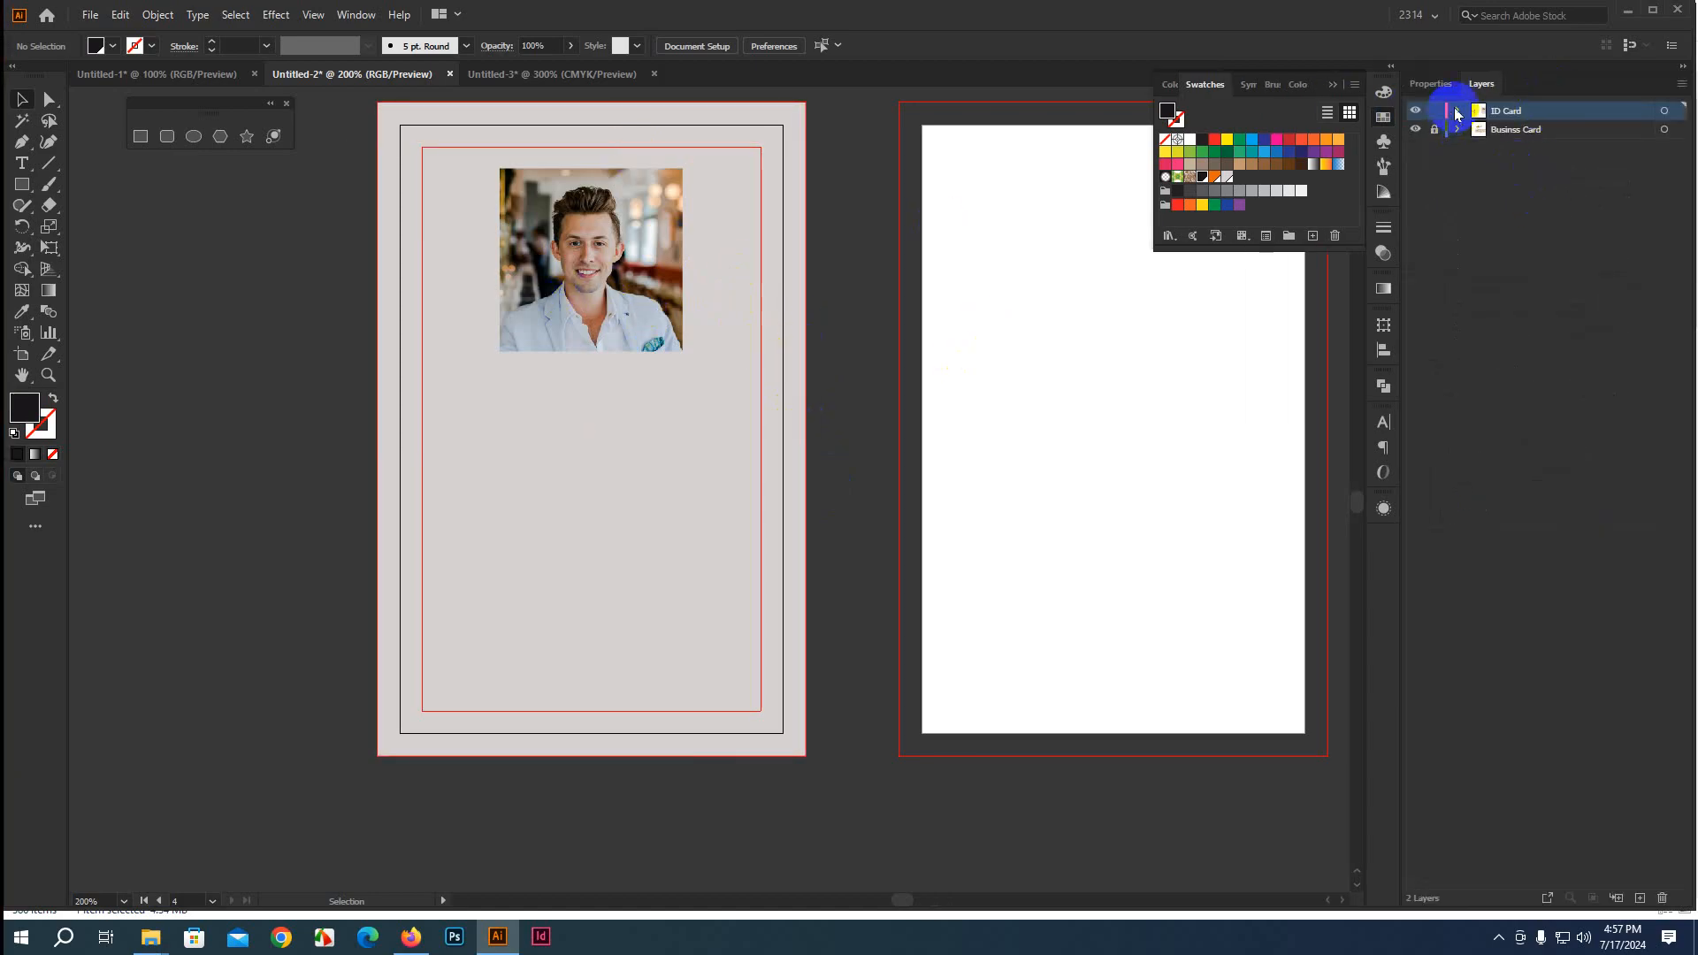
left_click(1457, 112)
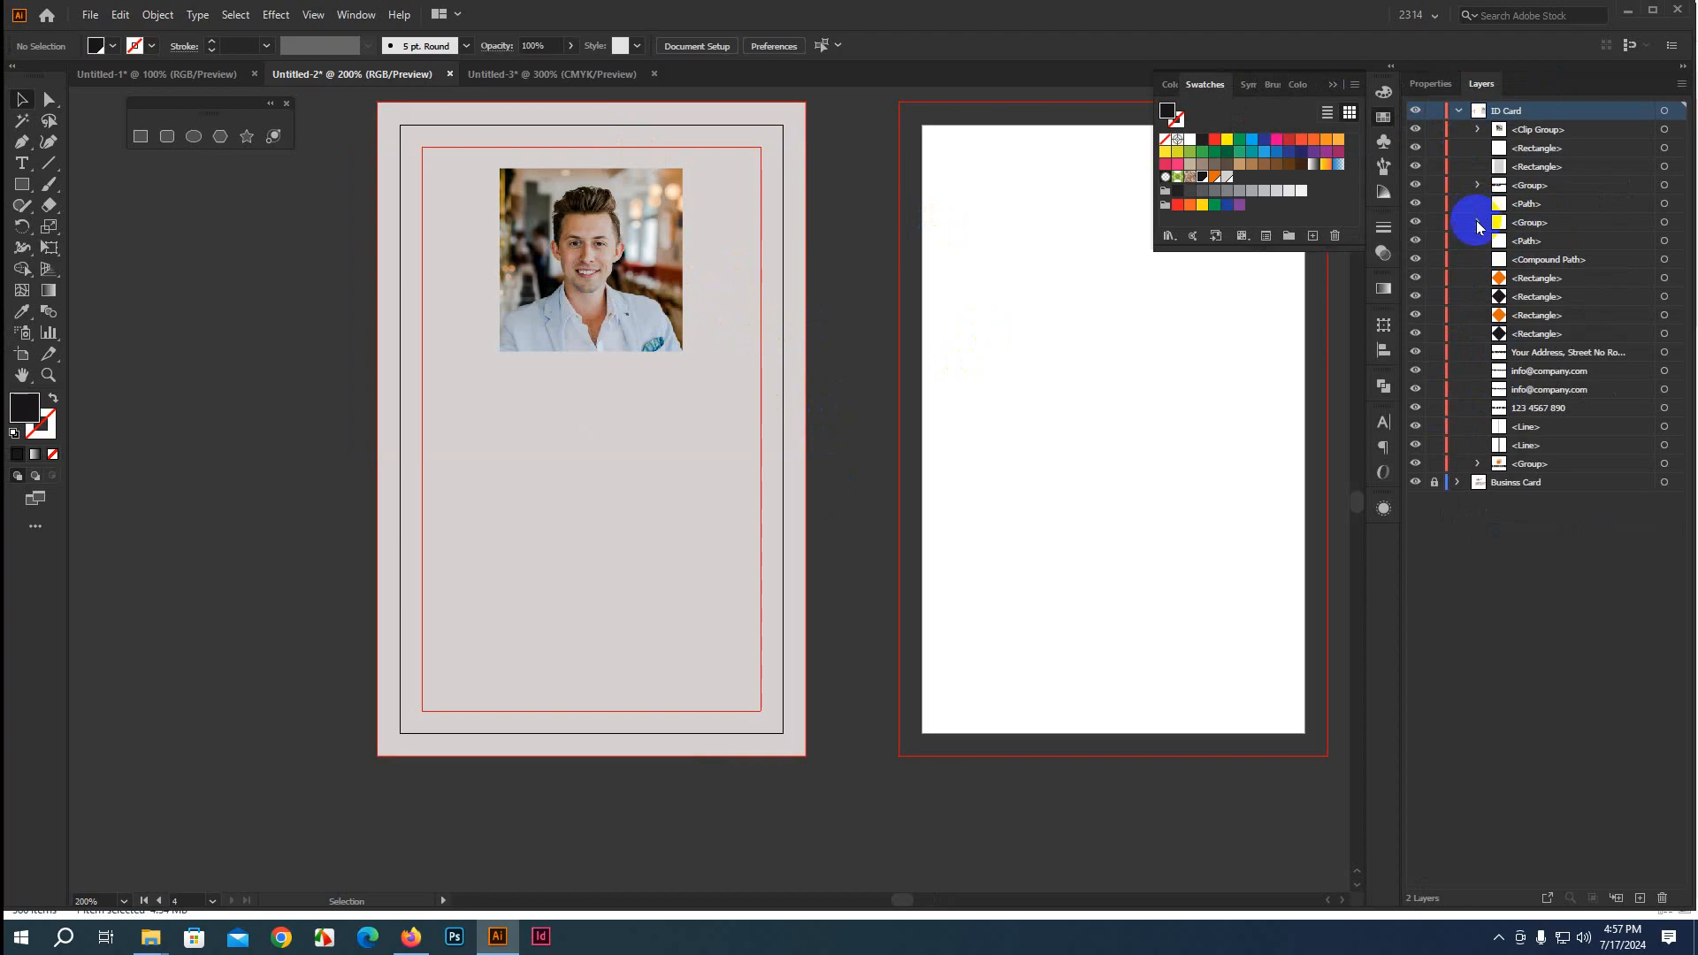
left_click(1478, 129)
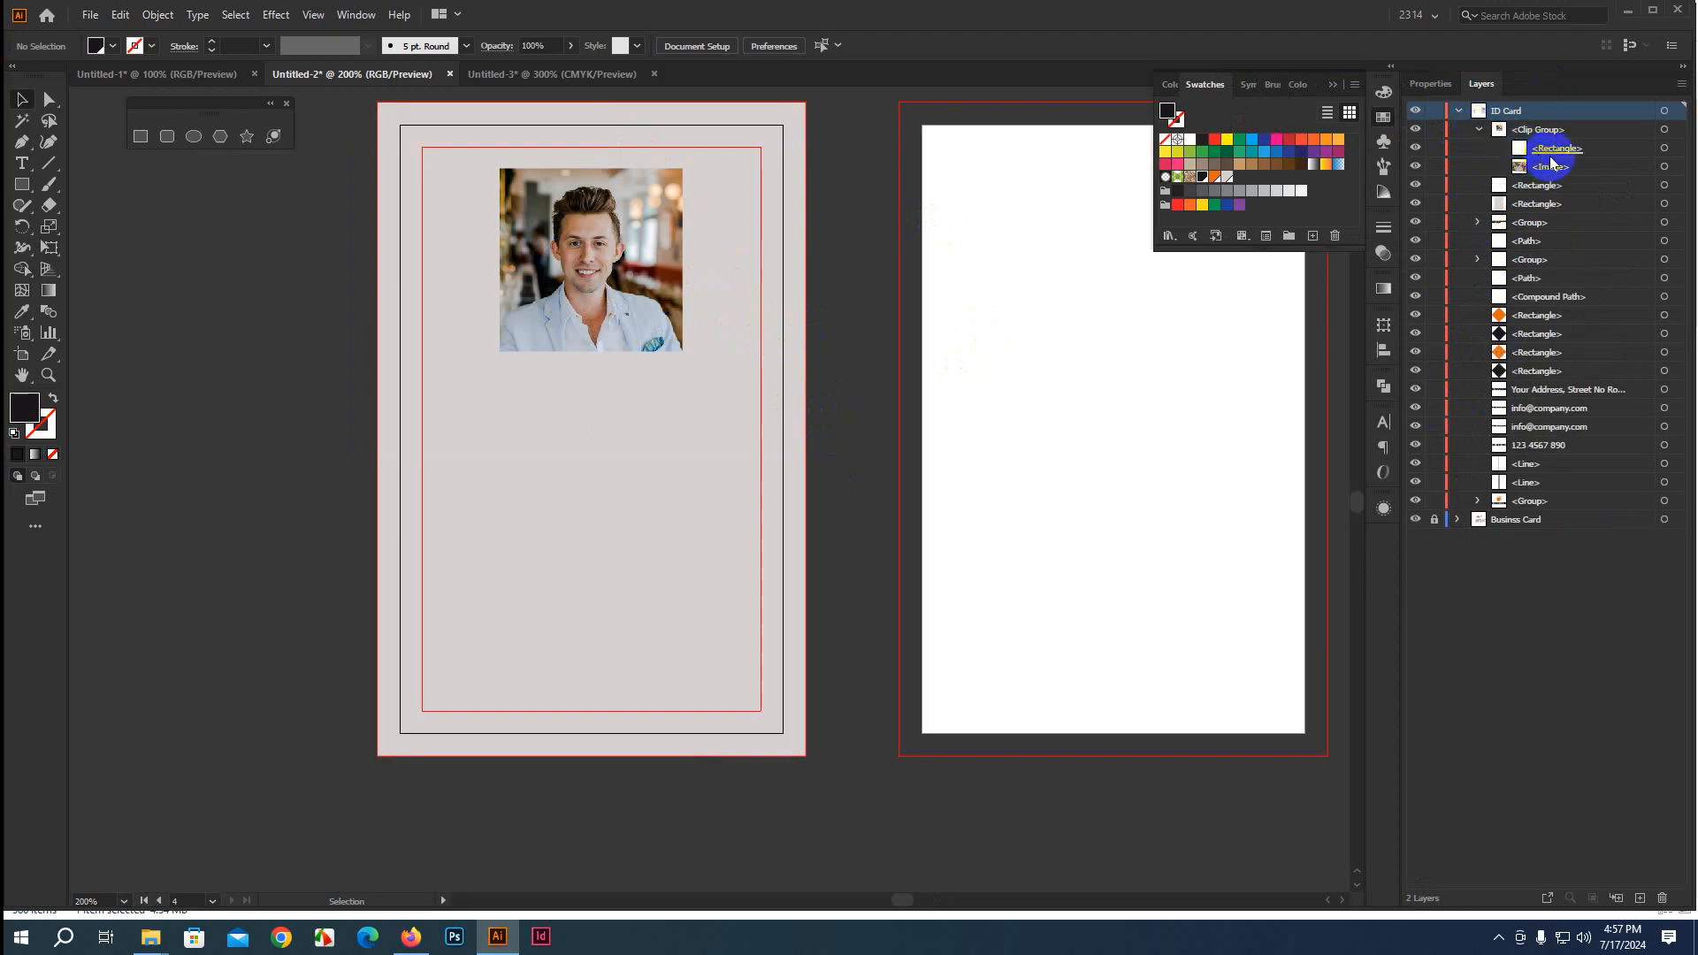
left_click(1628, 147)
left_click(1624, 149)
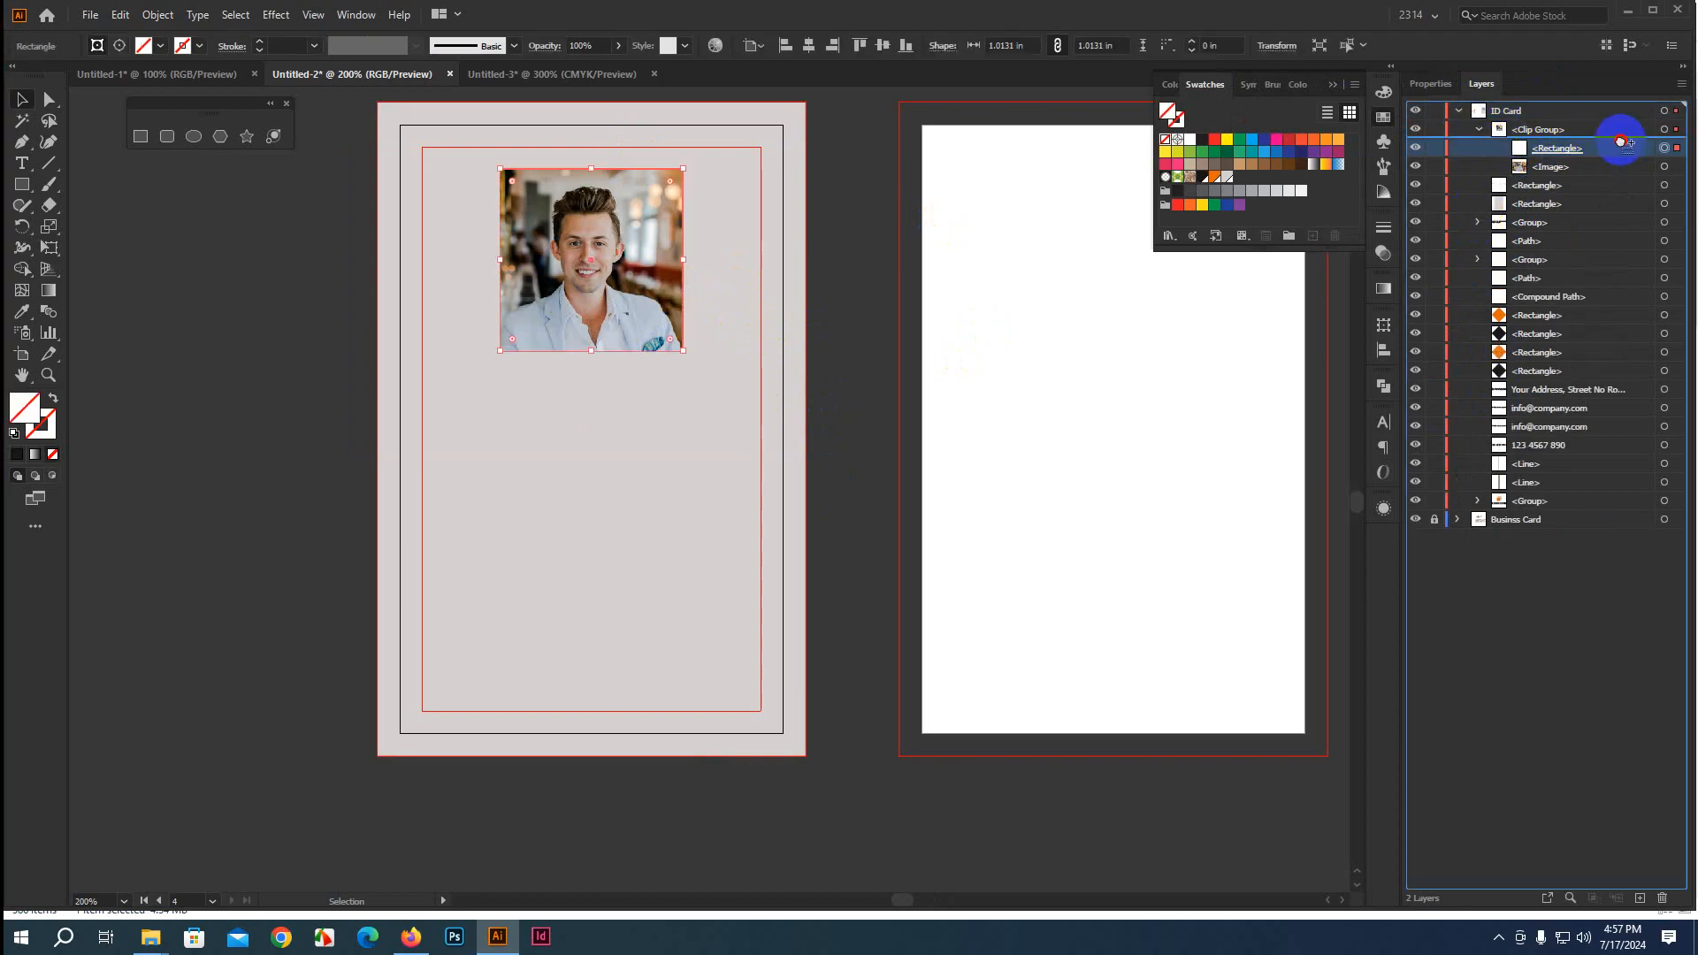
left_click(1623, 130)
left_click_drag(1621, 130, 1618, 118)
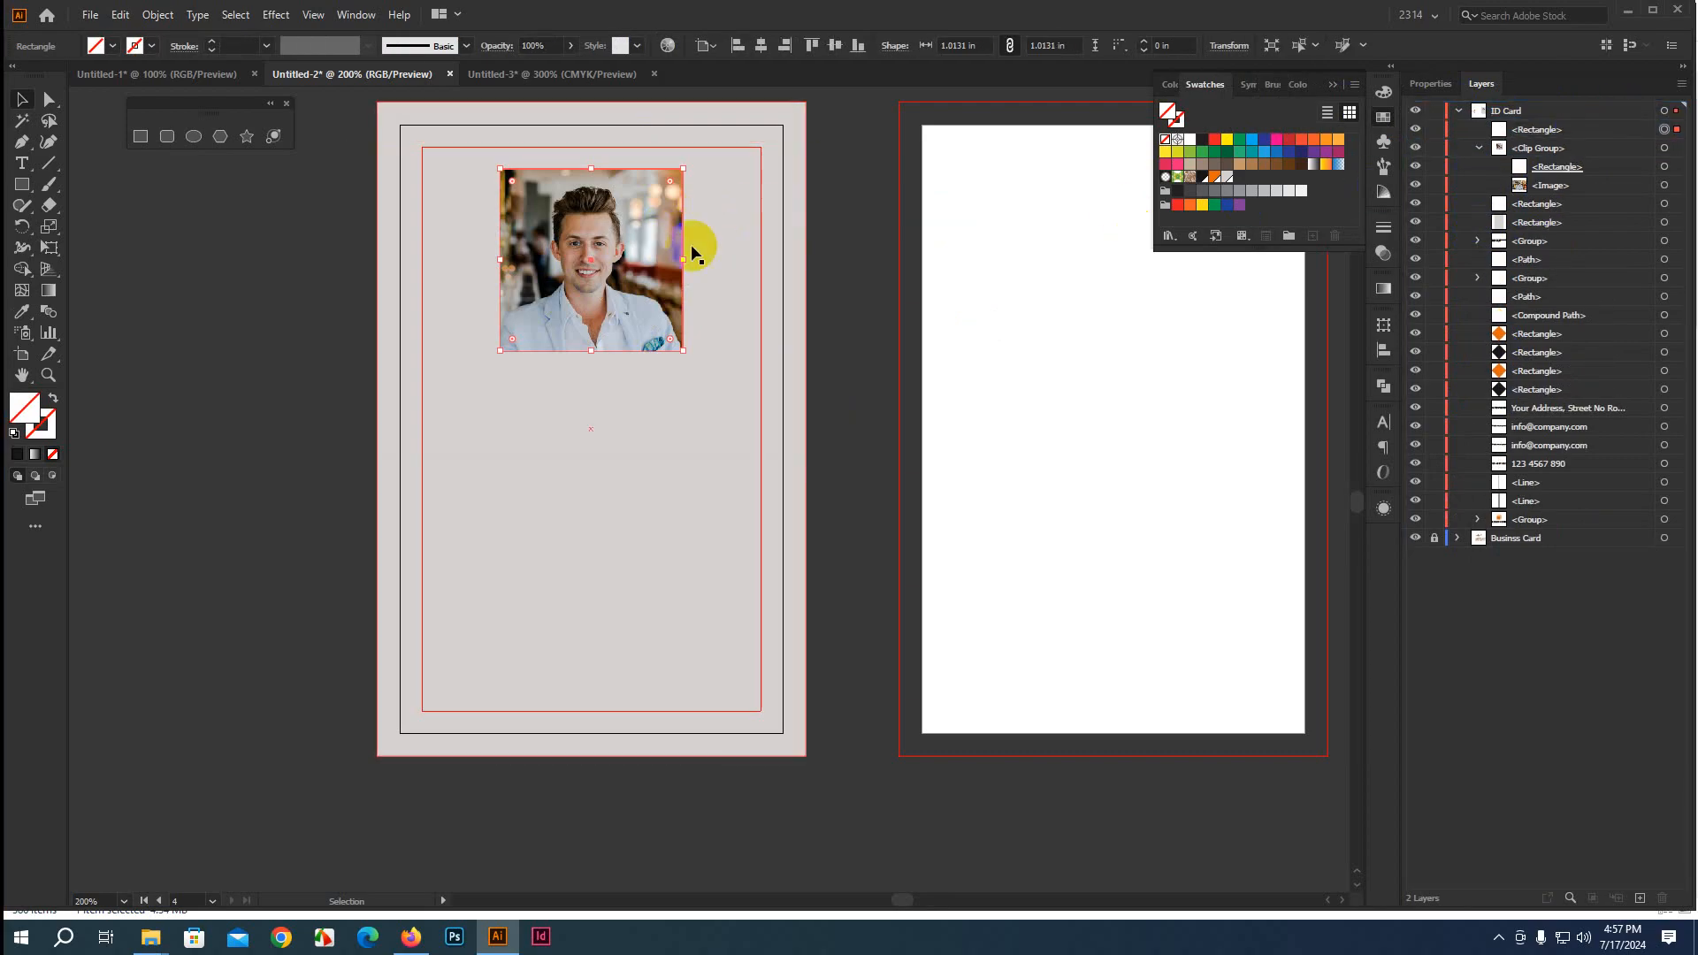
Fill the copied rectangle with black and reshape it into a bar about 0.069 x 0.64 in beside the photo's upper left edge
left_click(1207, 180)
left_click_drag(691, 259, 488, 260)
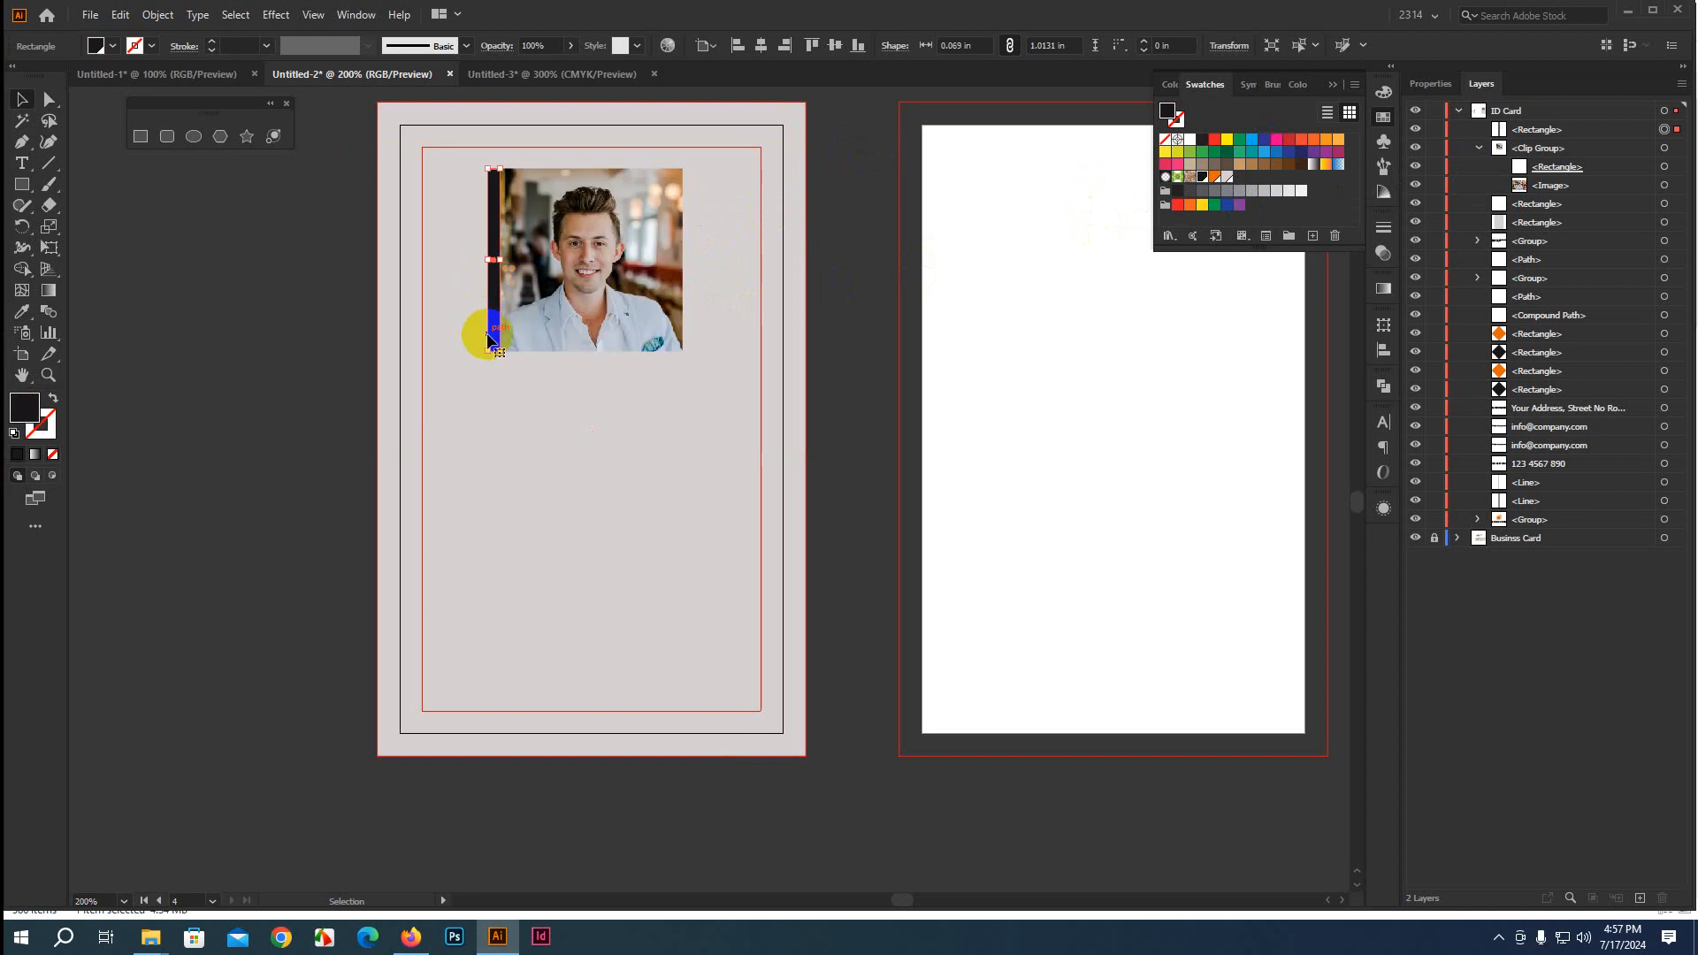
scroll(493, 351, "up", 4)
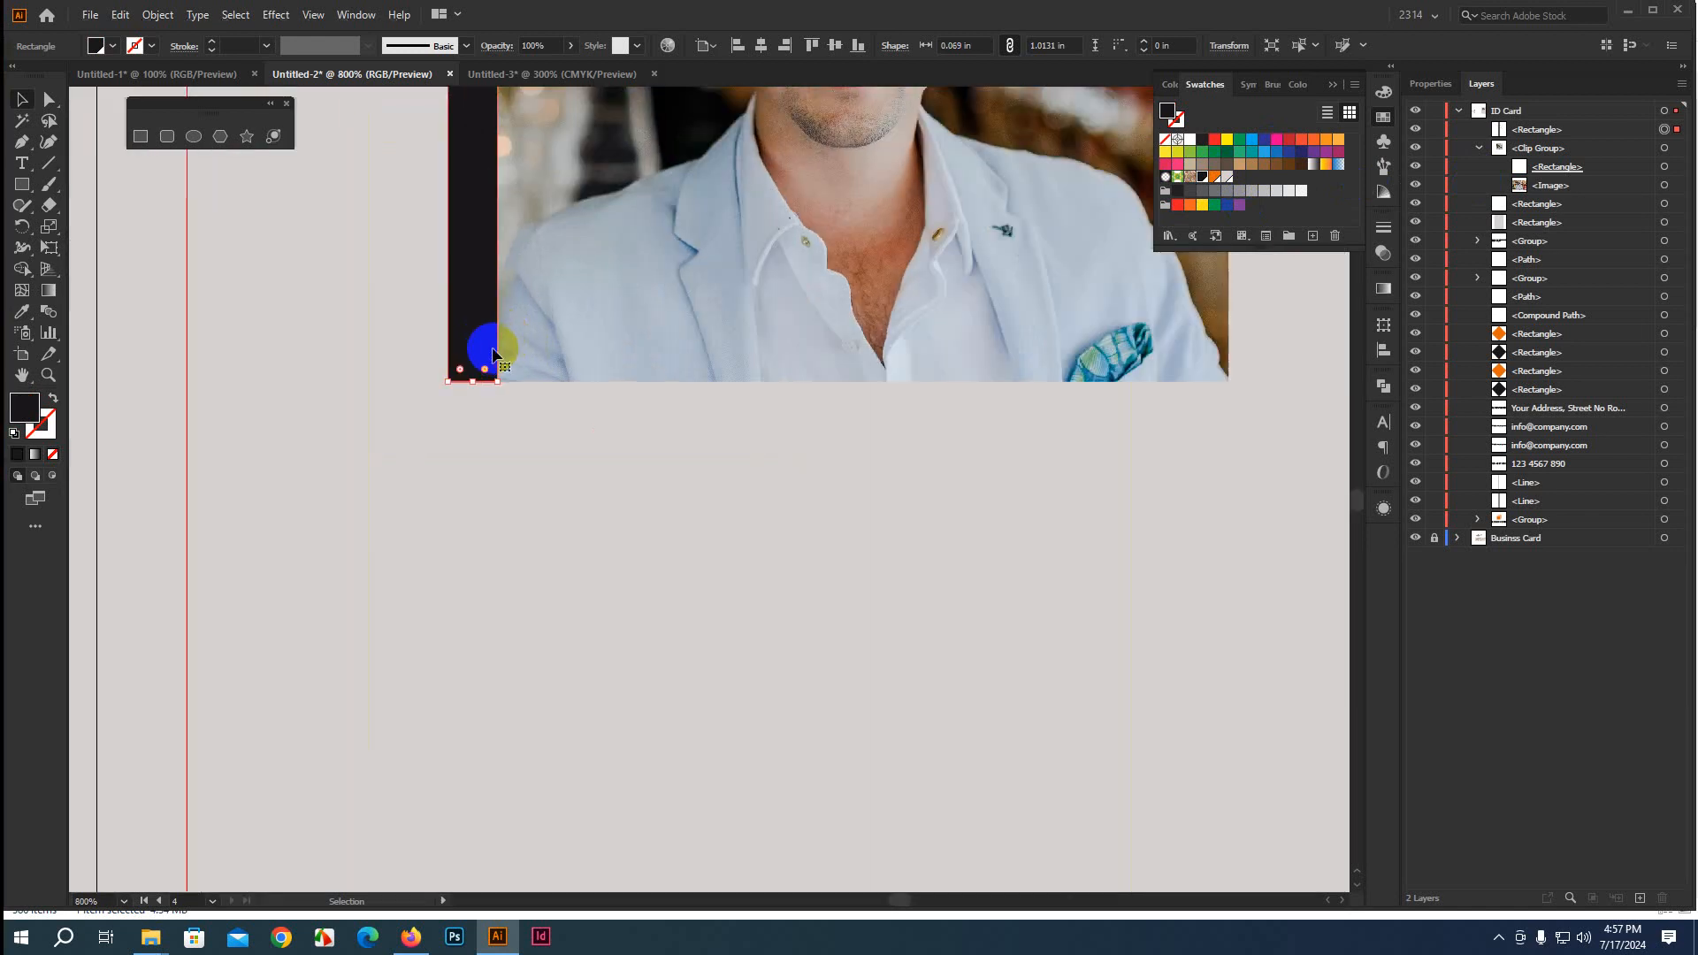
left_click_drag(474, 371, 507, 114)
scroll(458, 401, "up", 5)
scroll(519, 353, "down", 2, "alt")
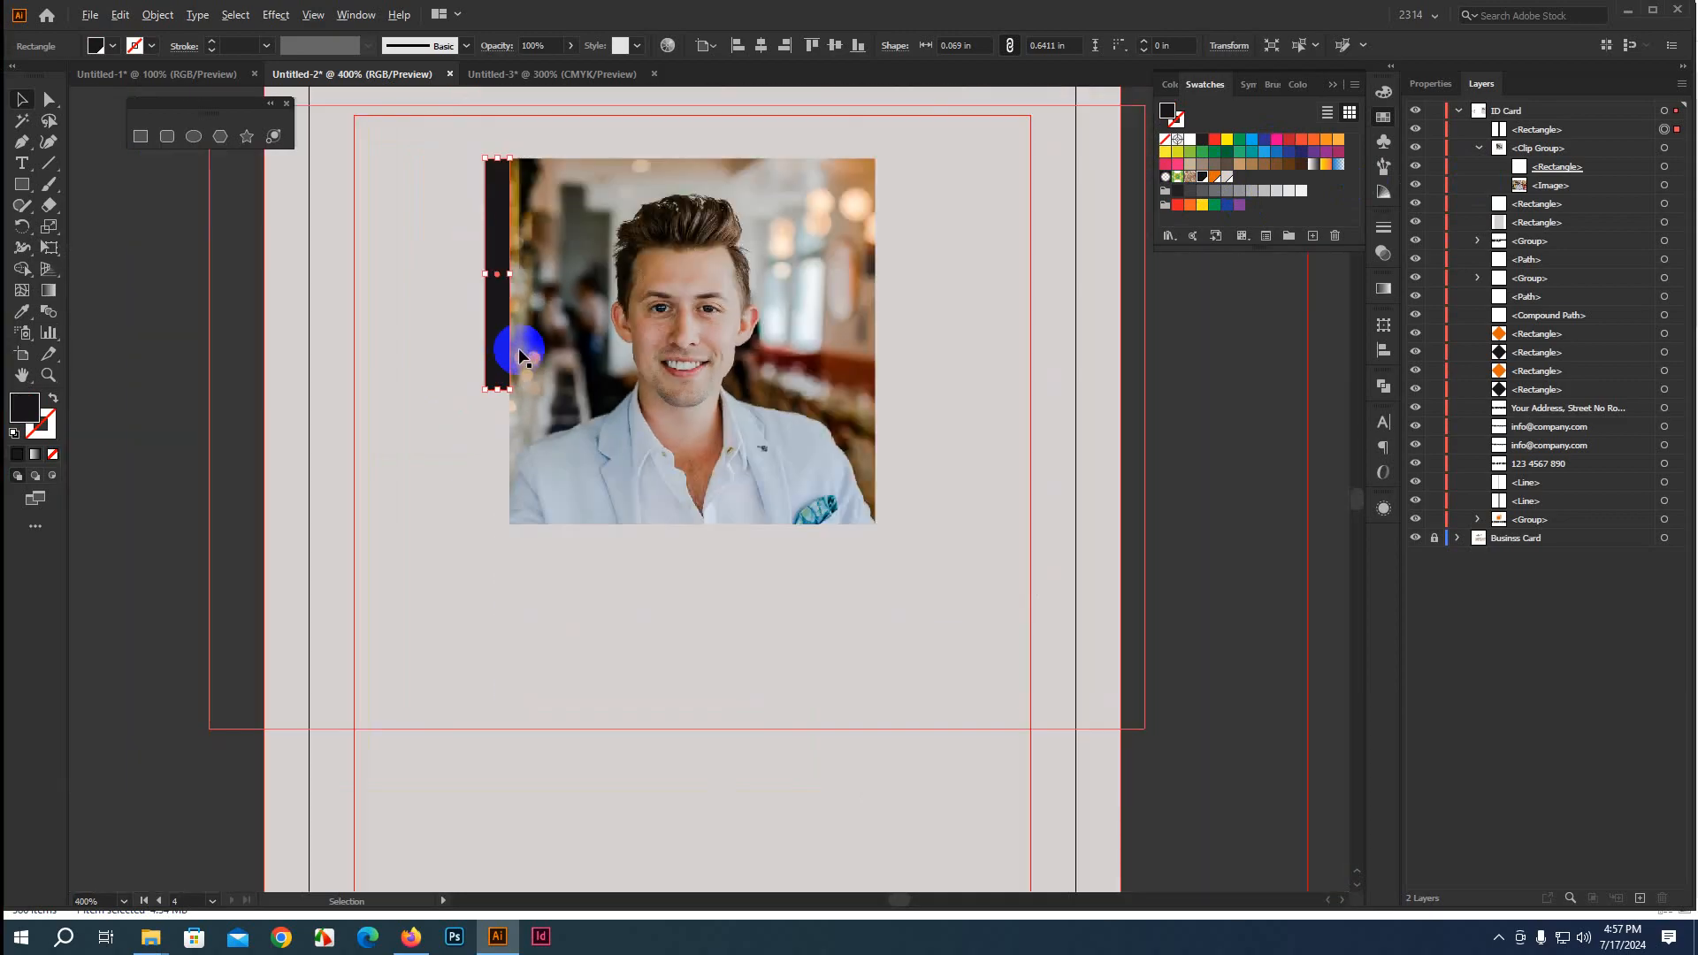
Shorten the black bar to half the photo's height and copy it to the photo's lower right edge
left_click_drag(500, 392, 894, 485)
left_click(1171, 515)
scroll(1002, 568, "down", 1)
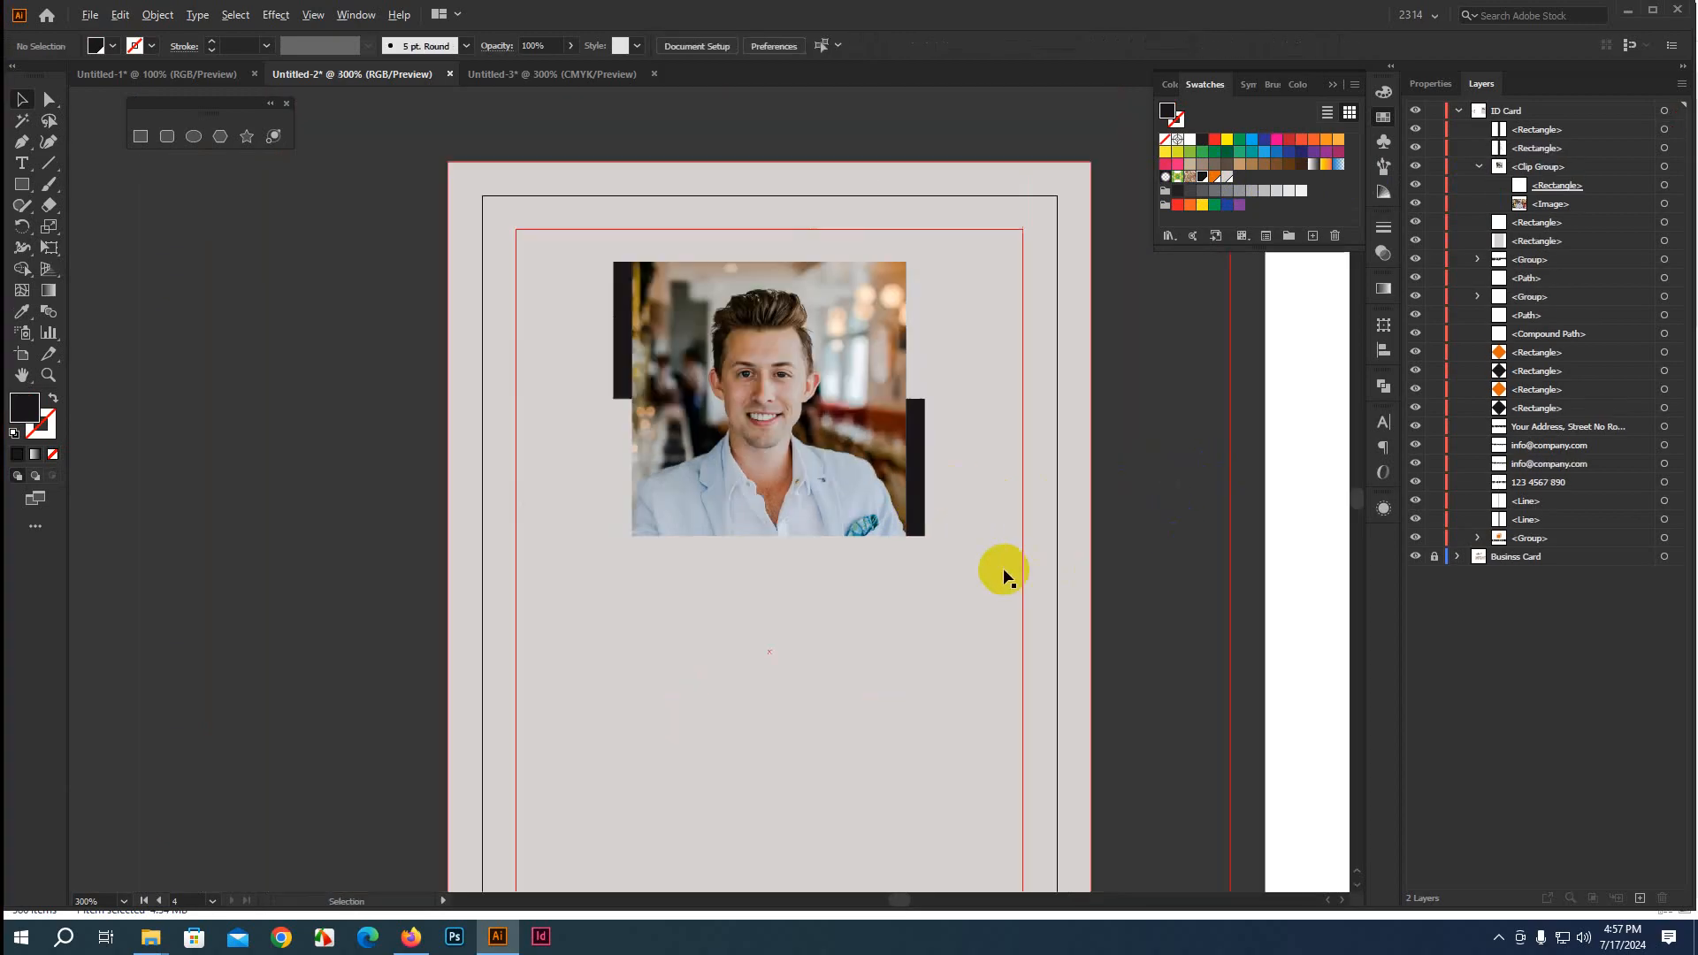
Move the spare NAME SURNAME and Graphic Designer text group onto the ID card below the photo
scroll(1003, 568, "down", 2)
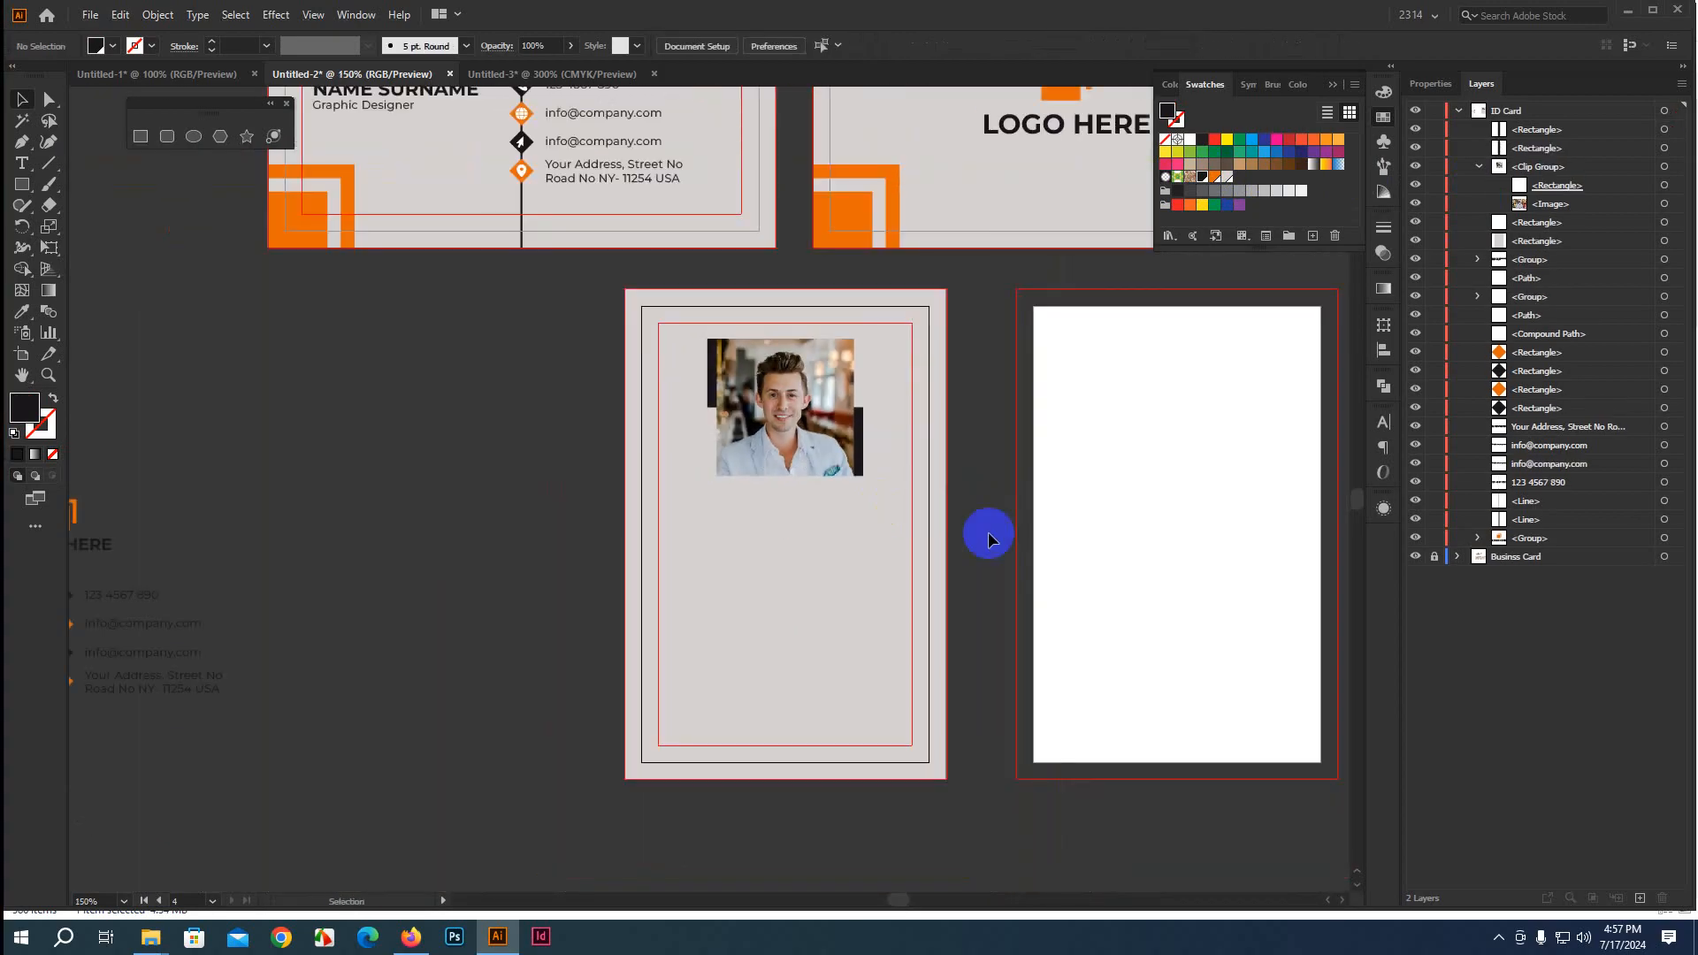
left_click_drag(989, 536, 933, 541)
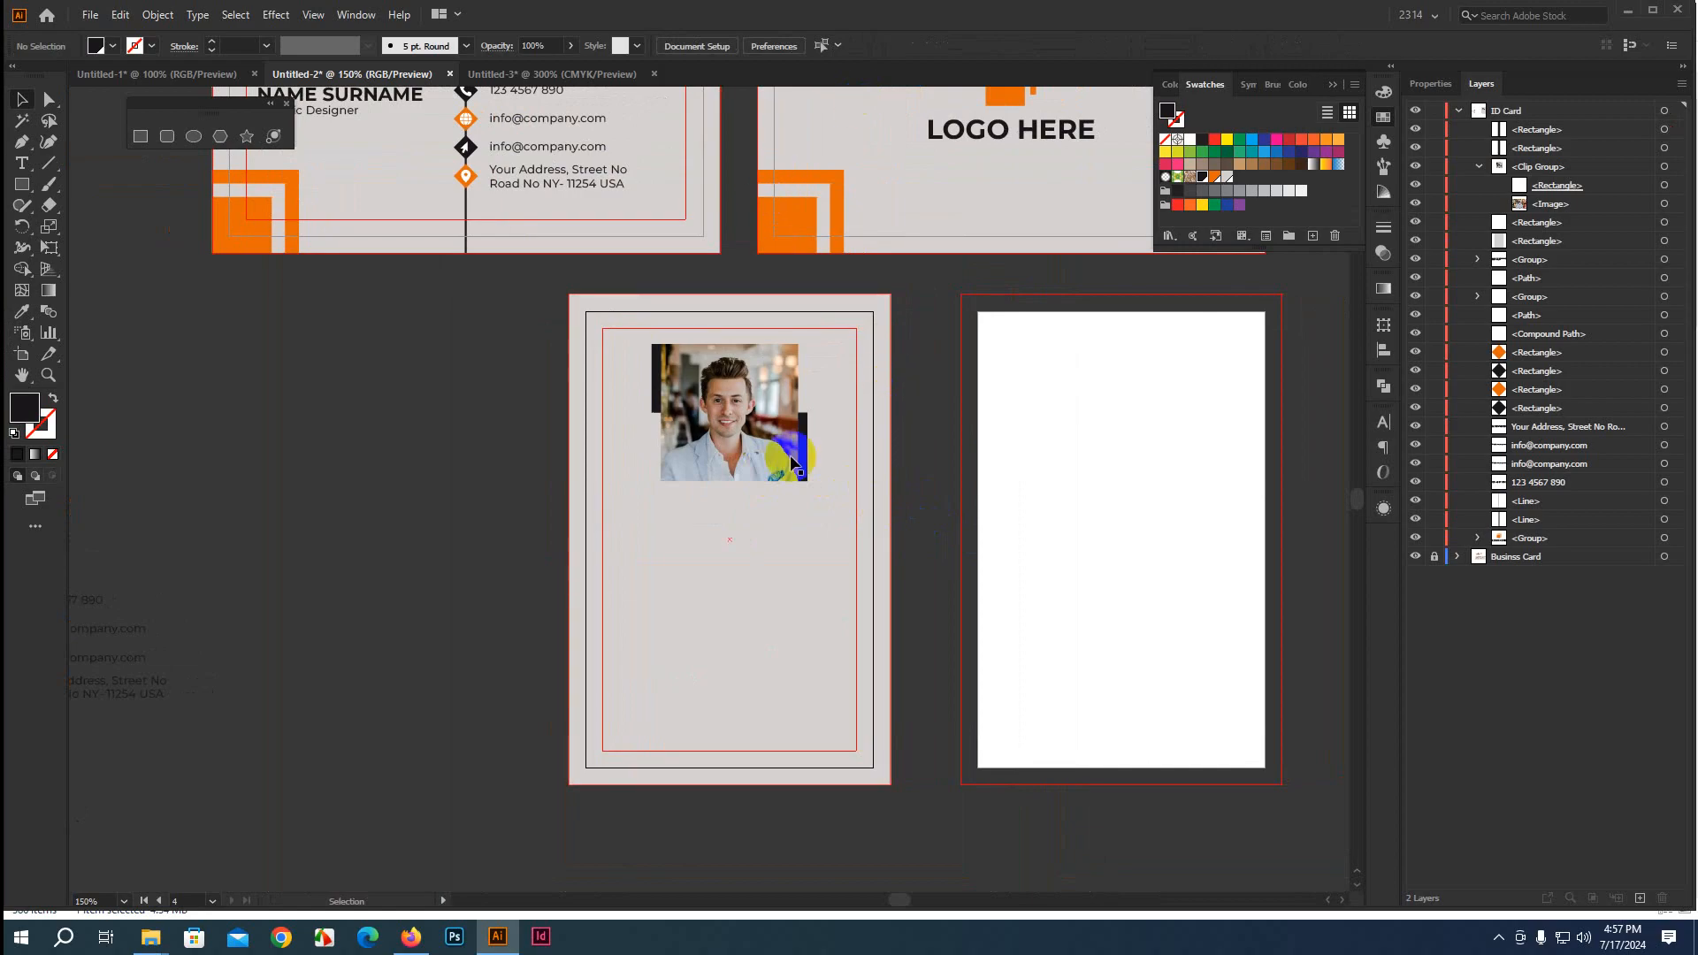
scroll(380, 424, "down", 1)
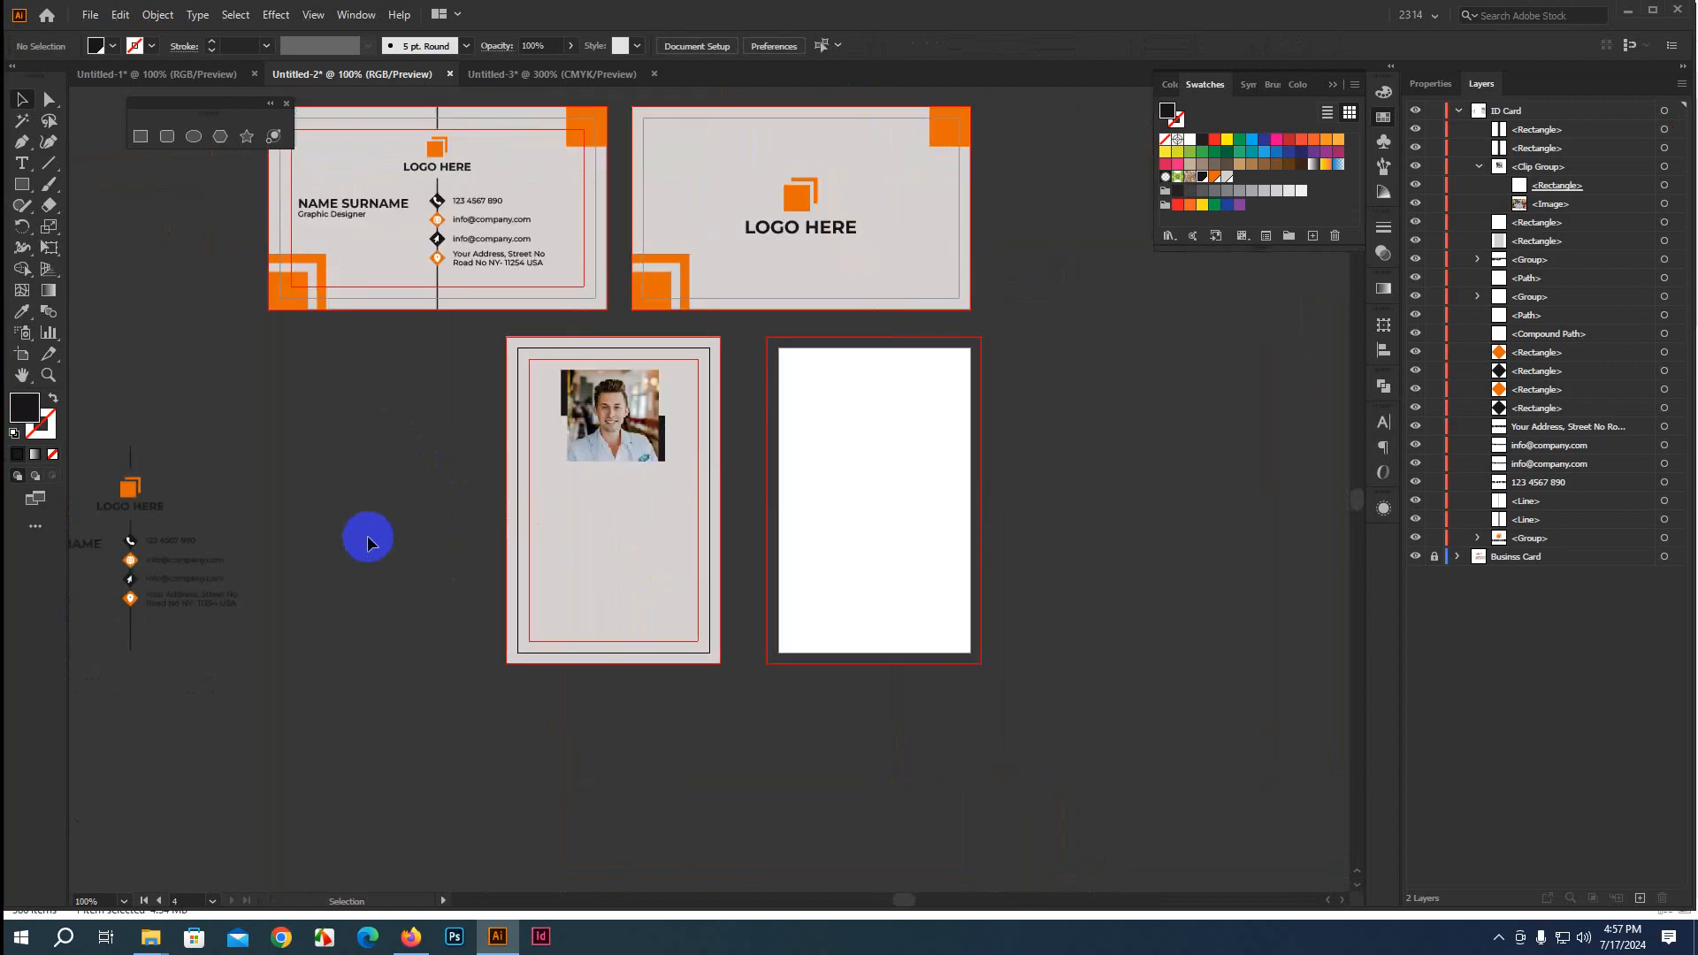
left_click_drag(368, 537, 443, 535)
left_click_drag(340, 655, 493, 680)
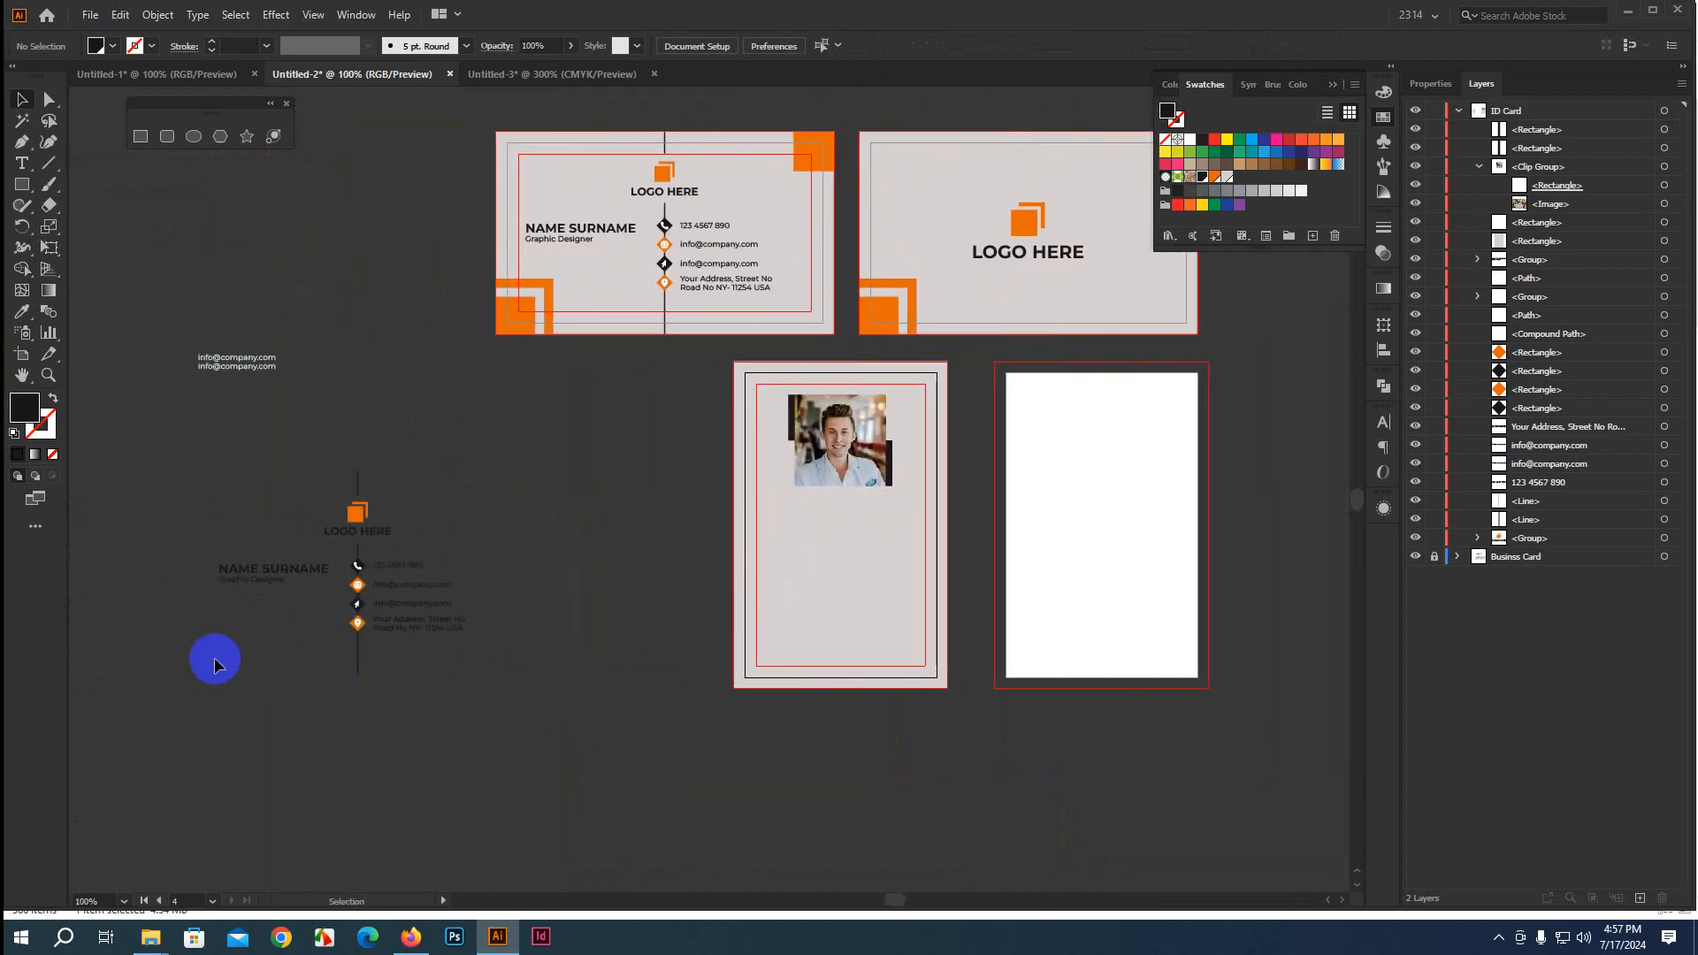
left_click(257, 580)
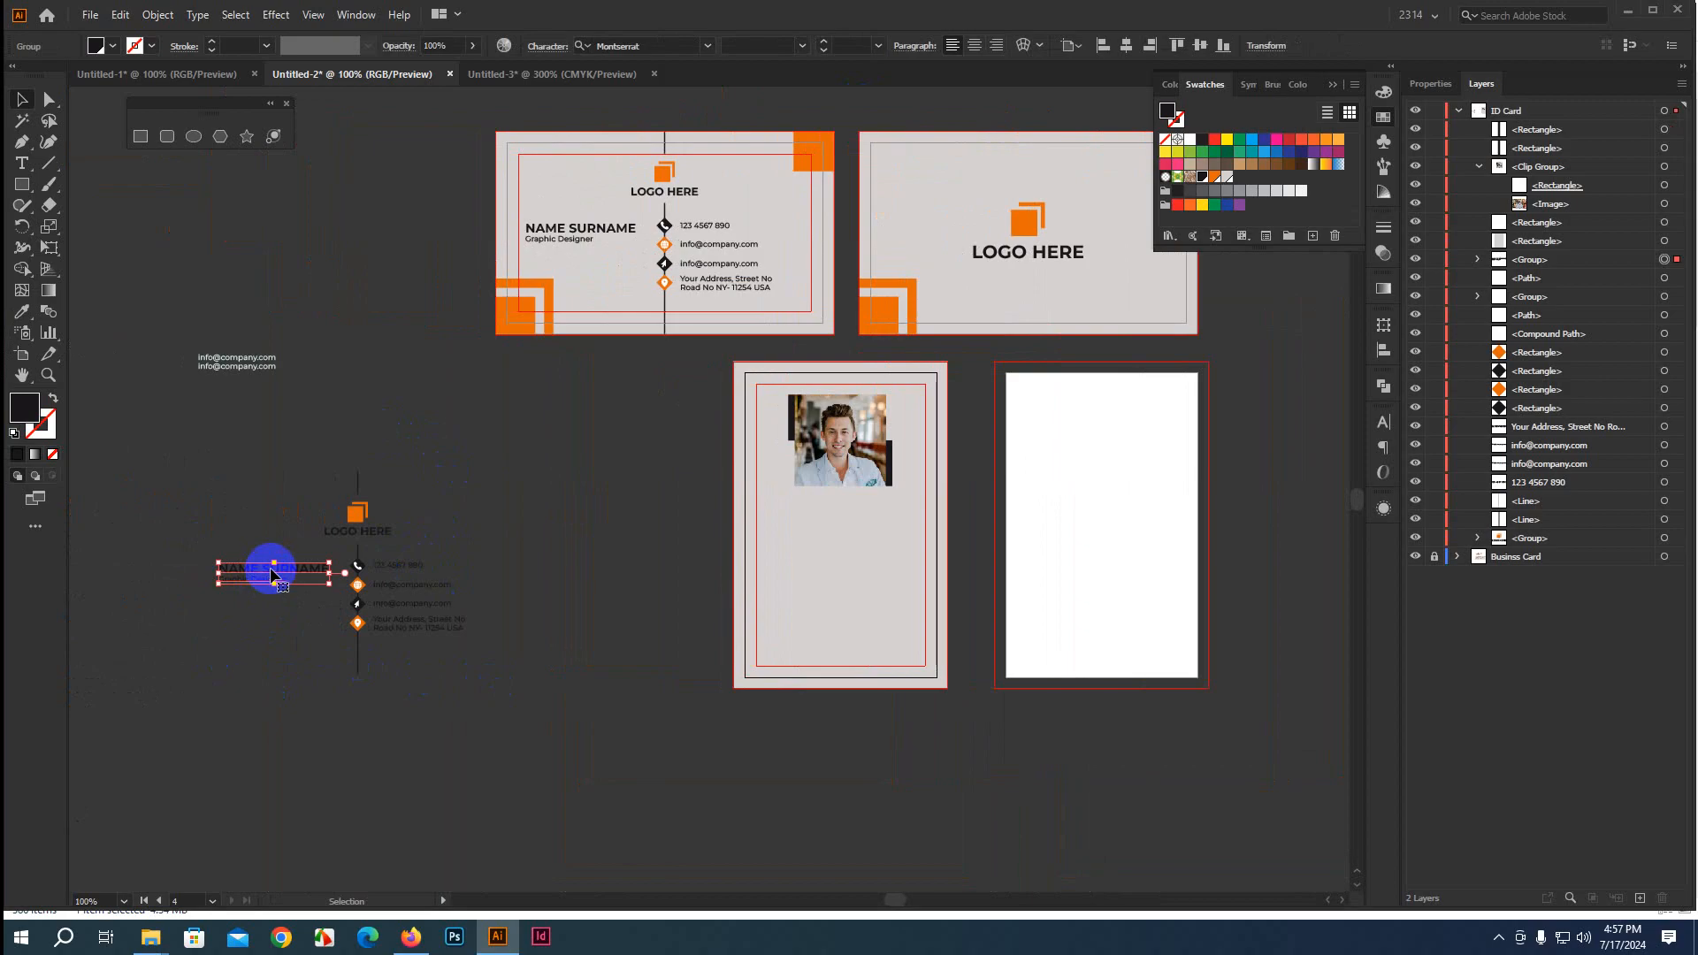
left_click_drag(271, 573, 846, 531)
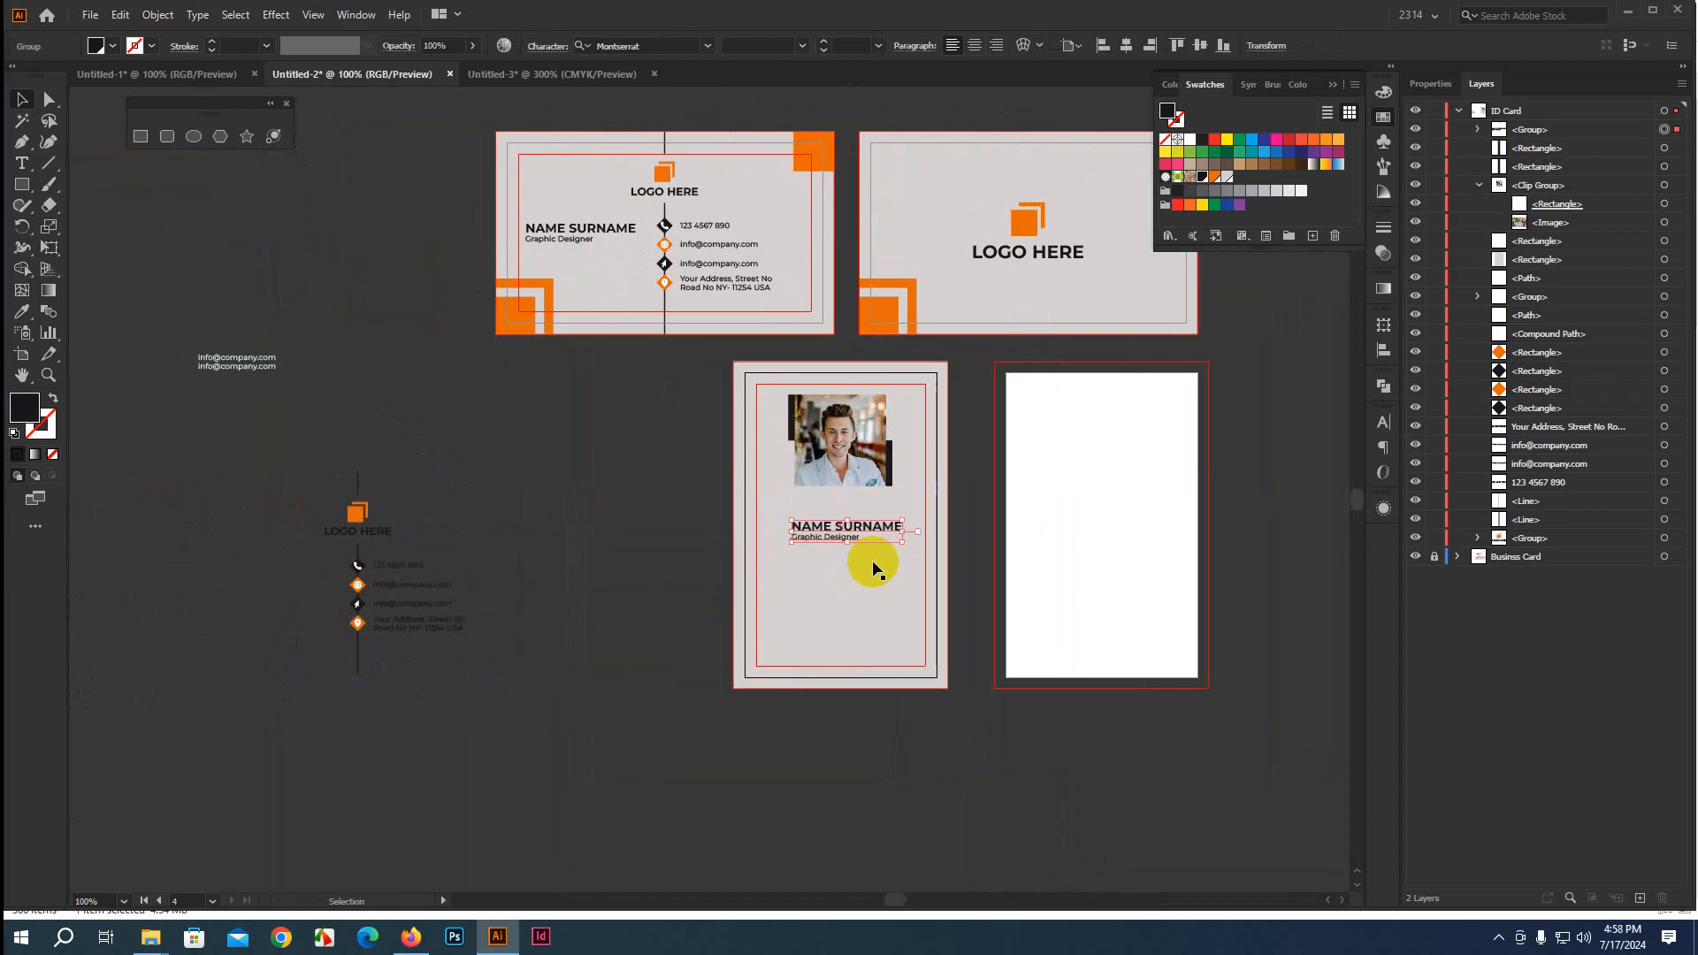
Bring the spare logo, contact details, icons and lines beside the ID card to the front of their layer
left_click_drag(967, 747, 791, 747)
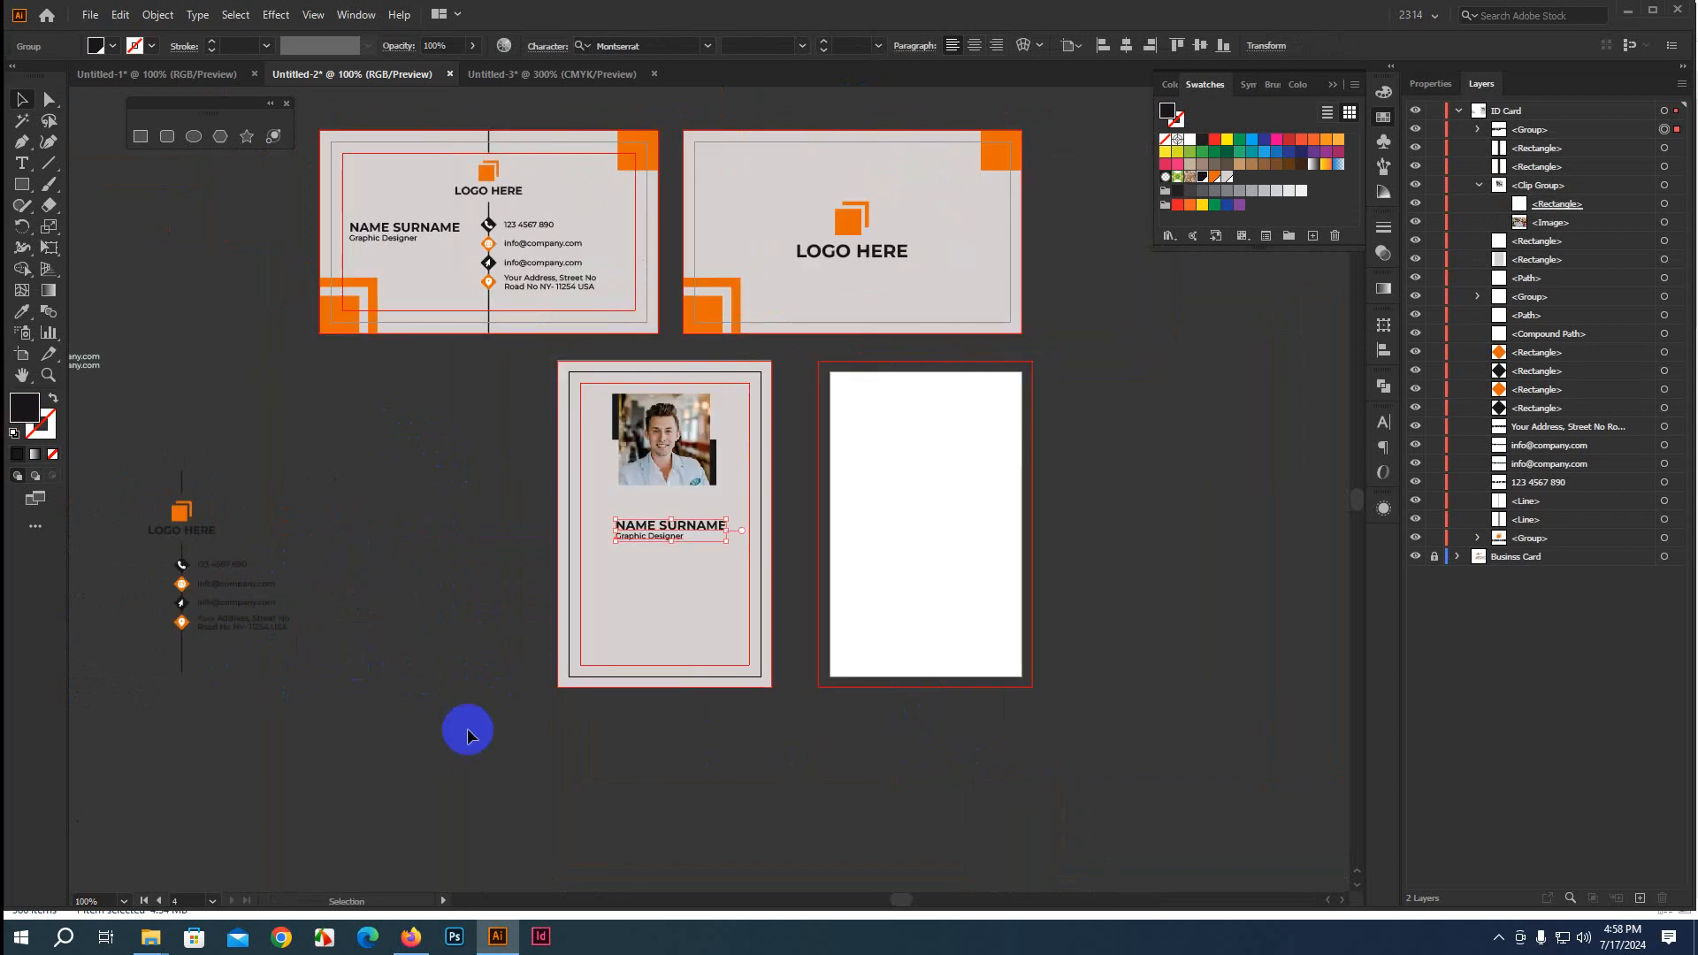
left_click_drag(106, 440, 350, 800)
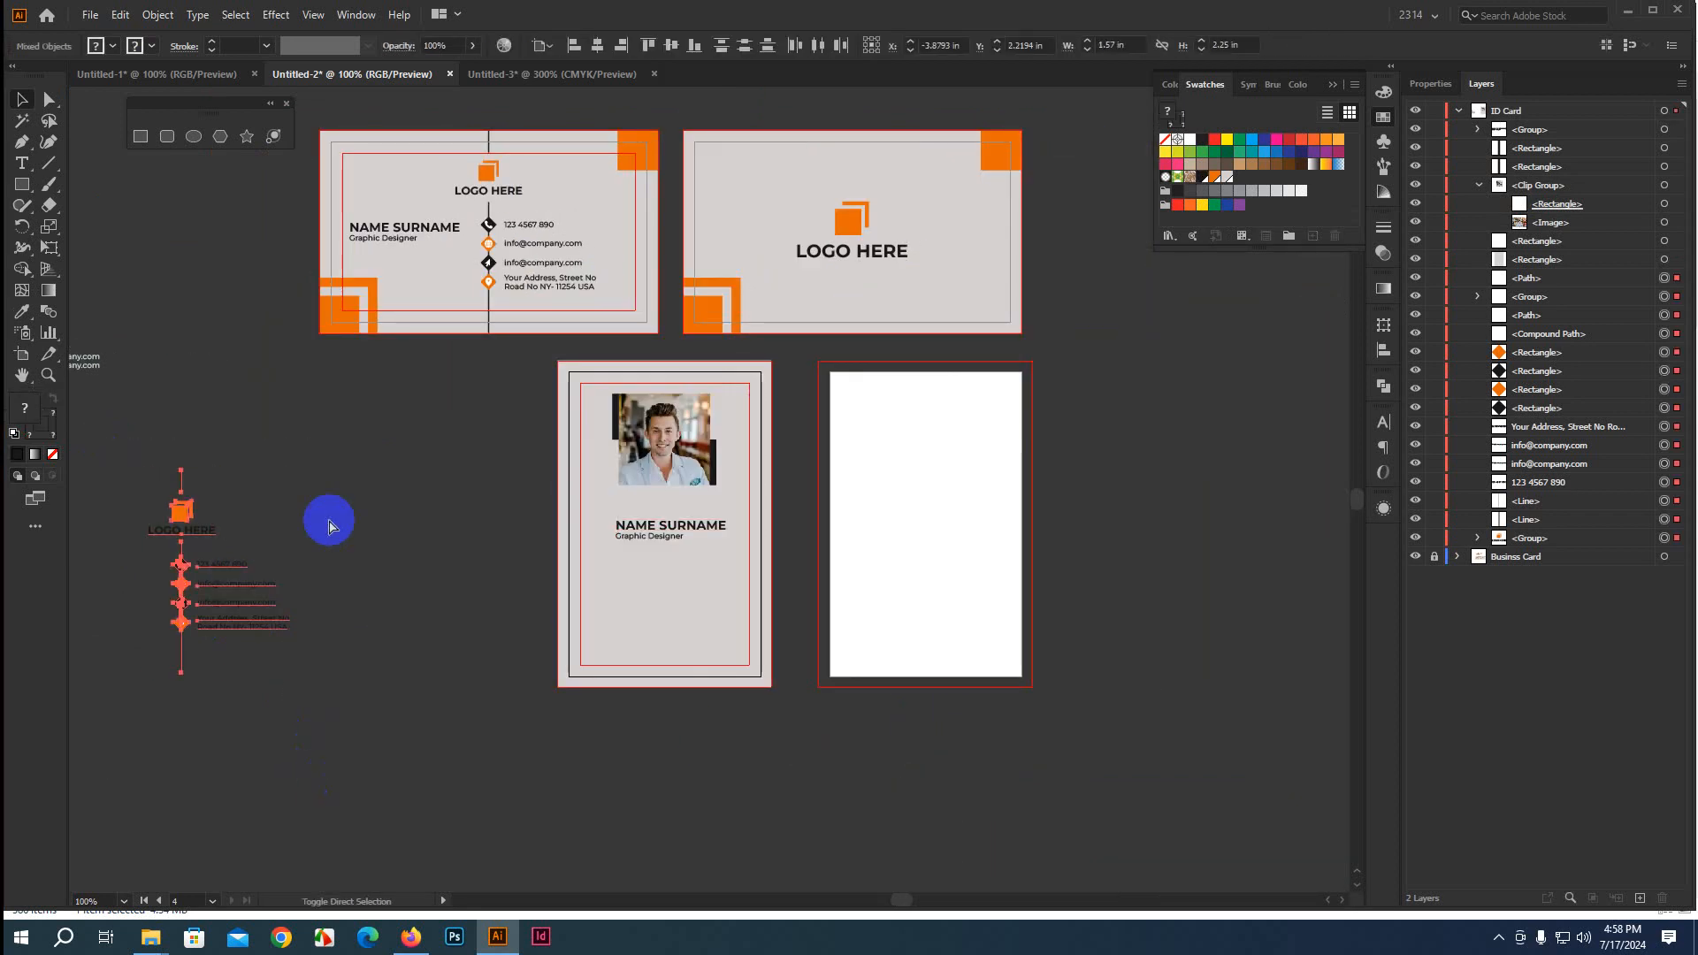
key("ctrl+shift+bracketright")
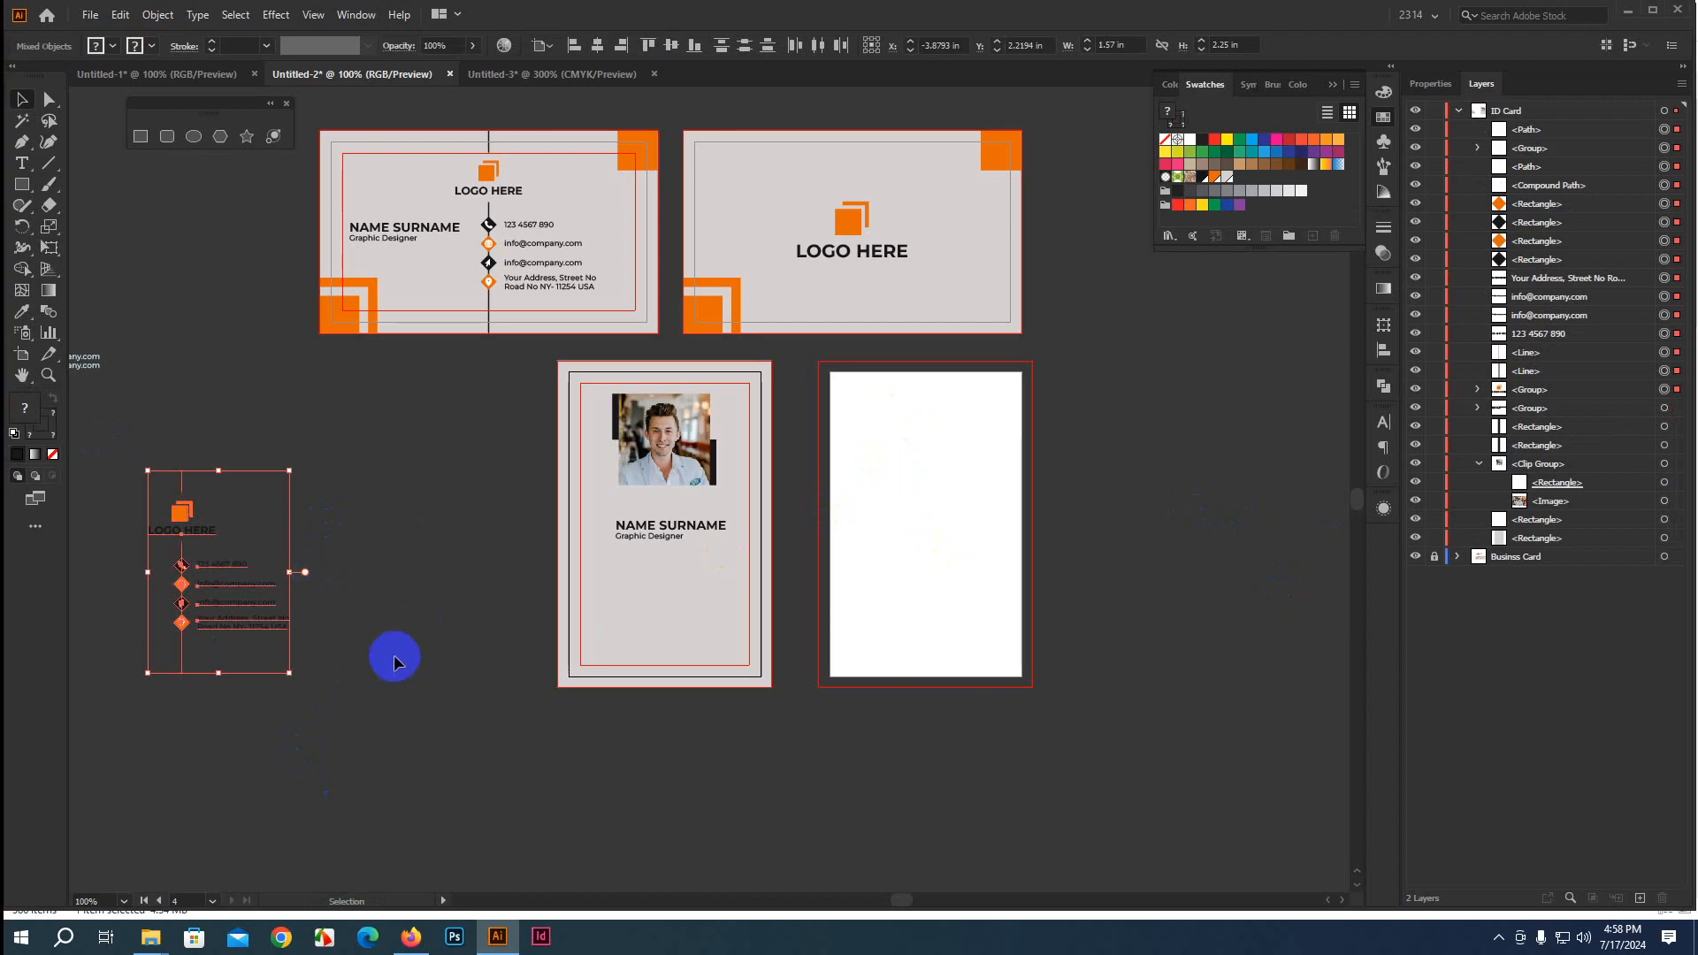
Ungroup the NAME SURNAME and Graphic Designer text, centre-align both lines and centre them horizontally on the ID card
scroll(390, 655, "up", 2)
left_click_drag(1055, 733, 735, 897)
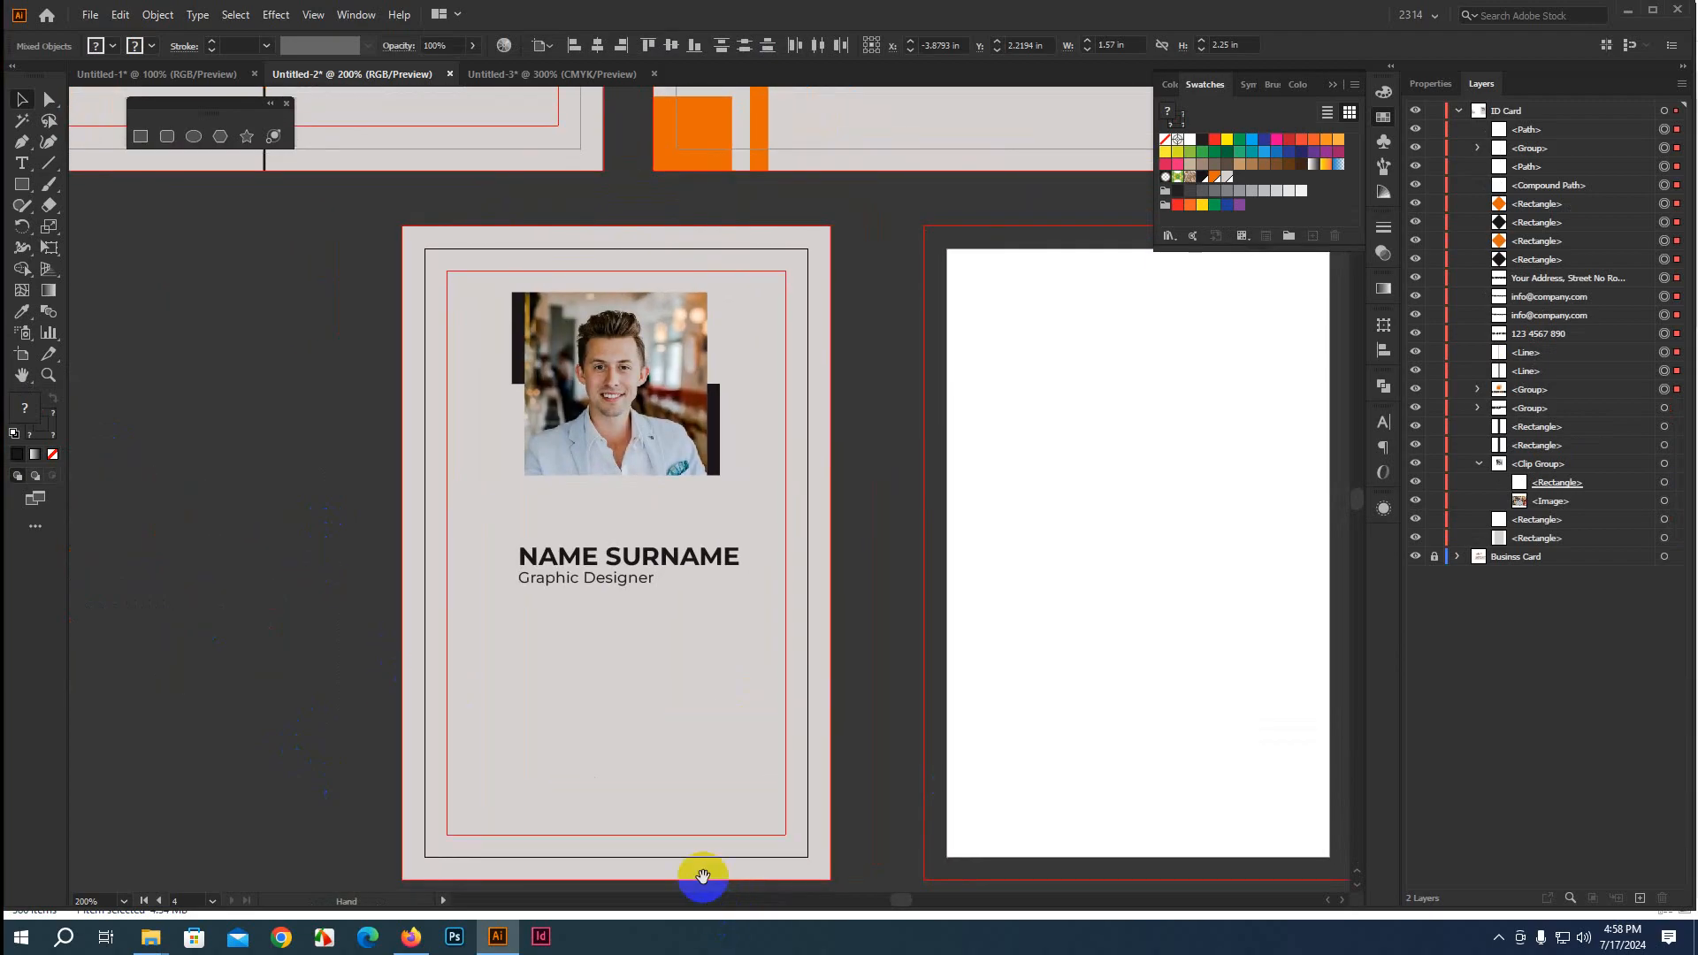
left_click(606, 587)
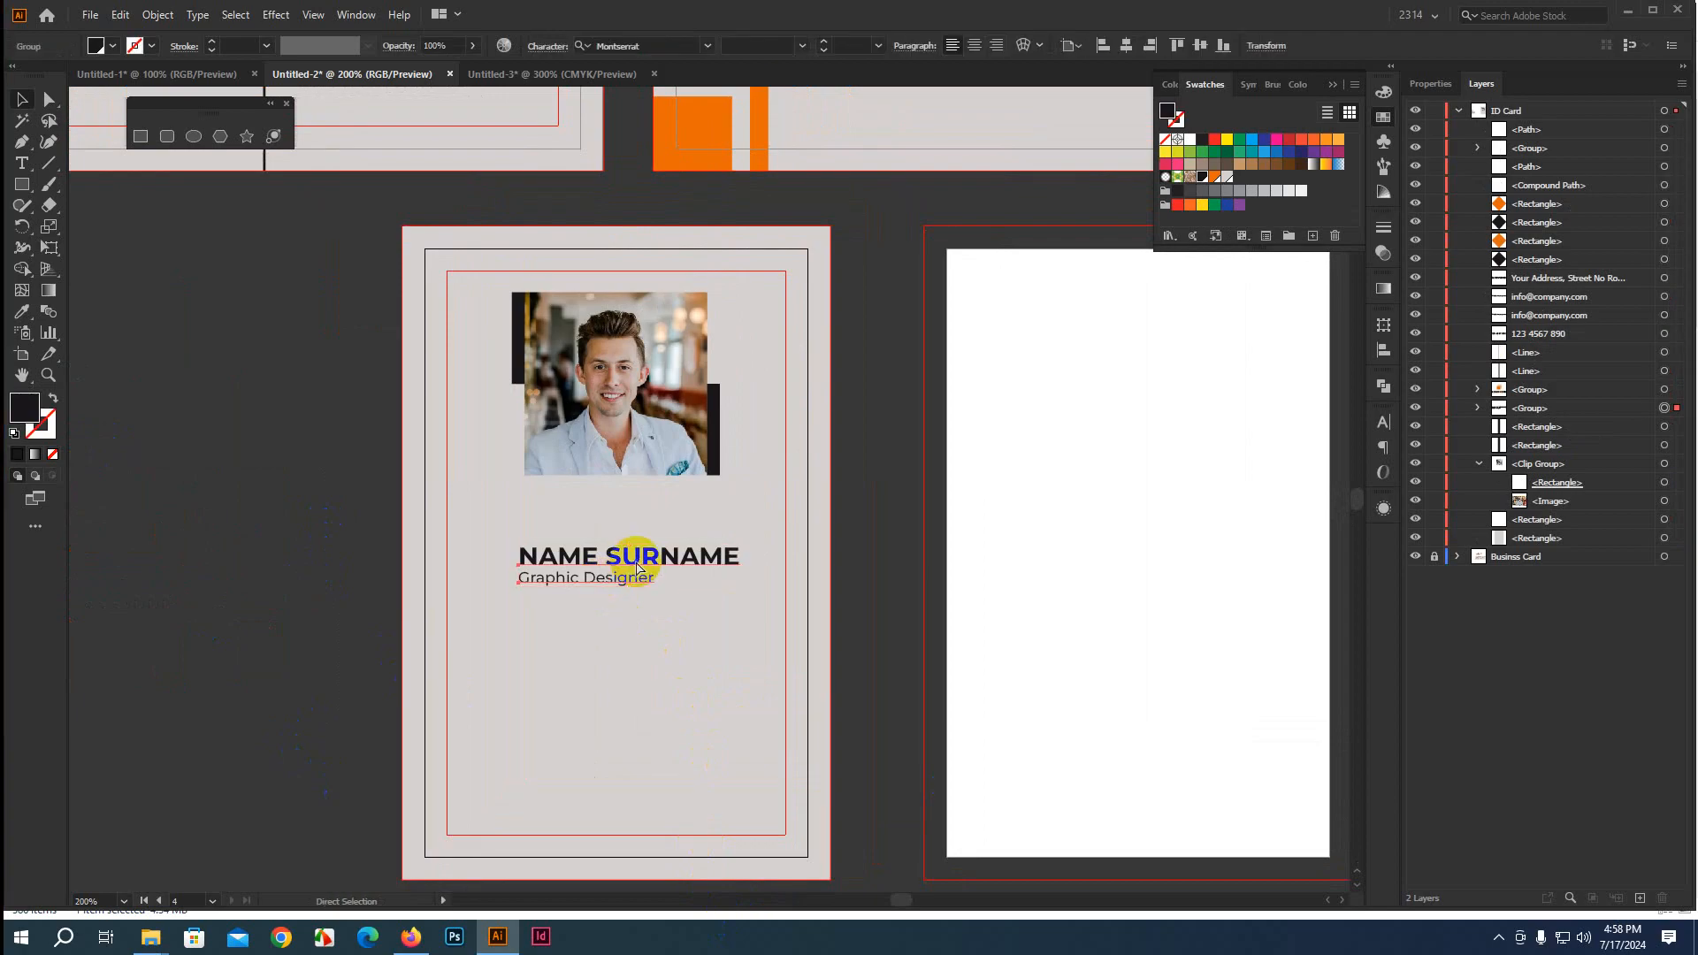
key("ctrl+shift+g")
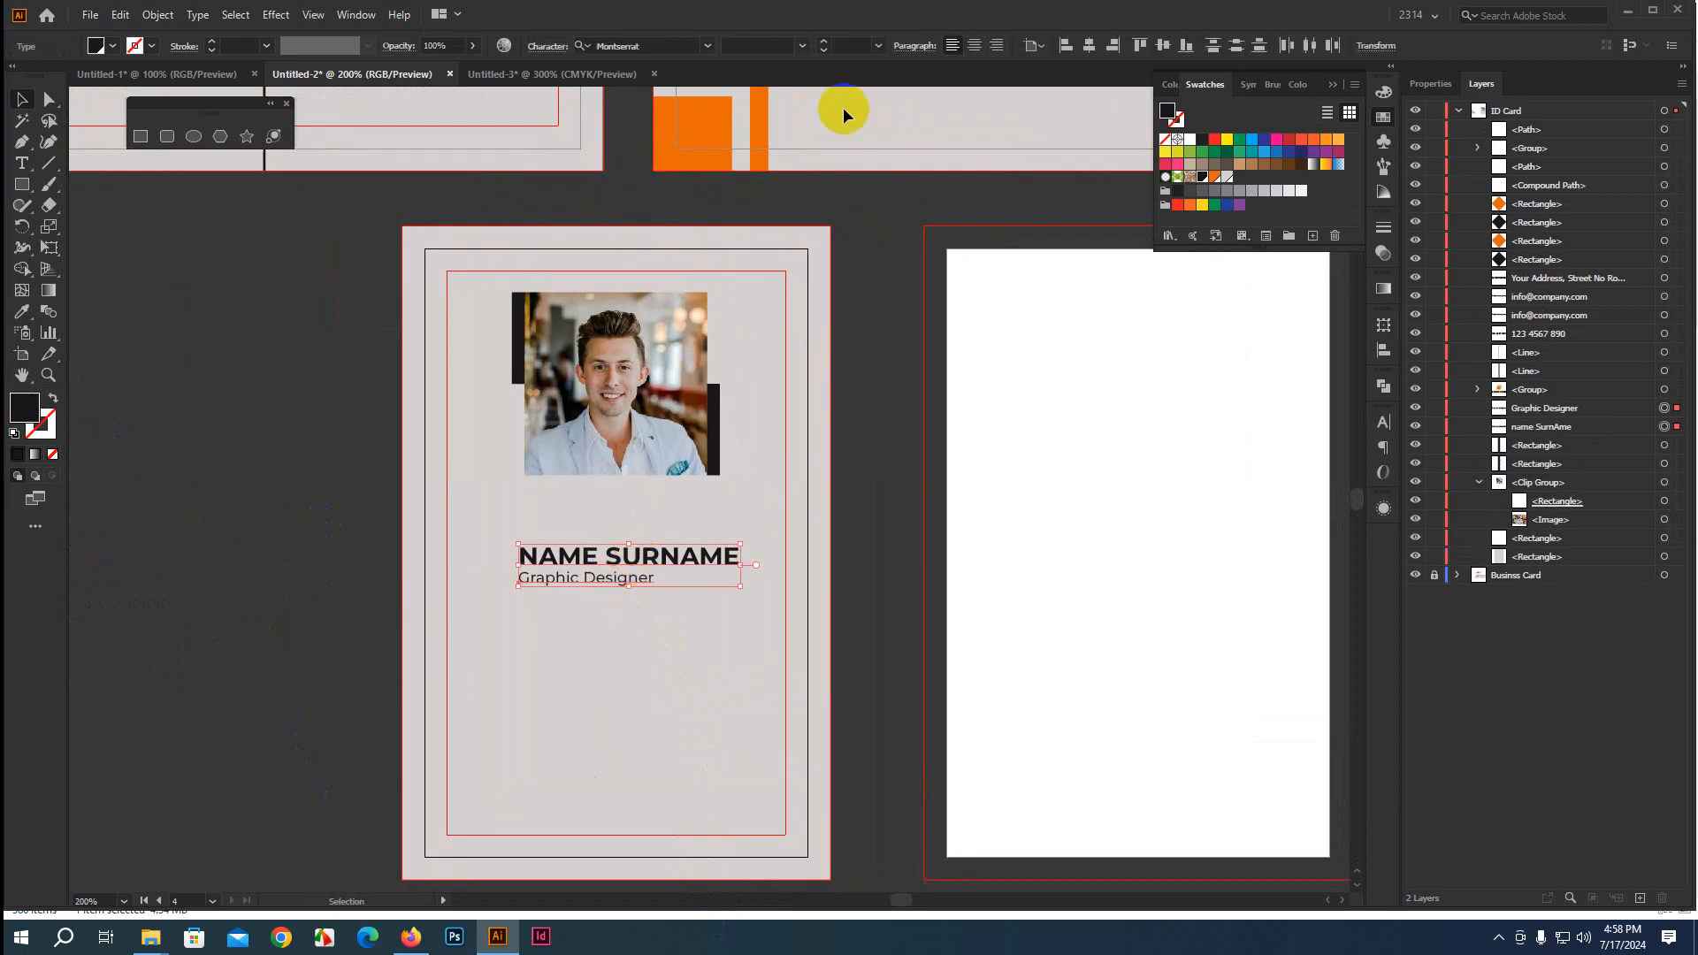
left_click(975, 48)
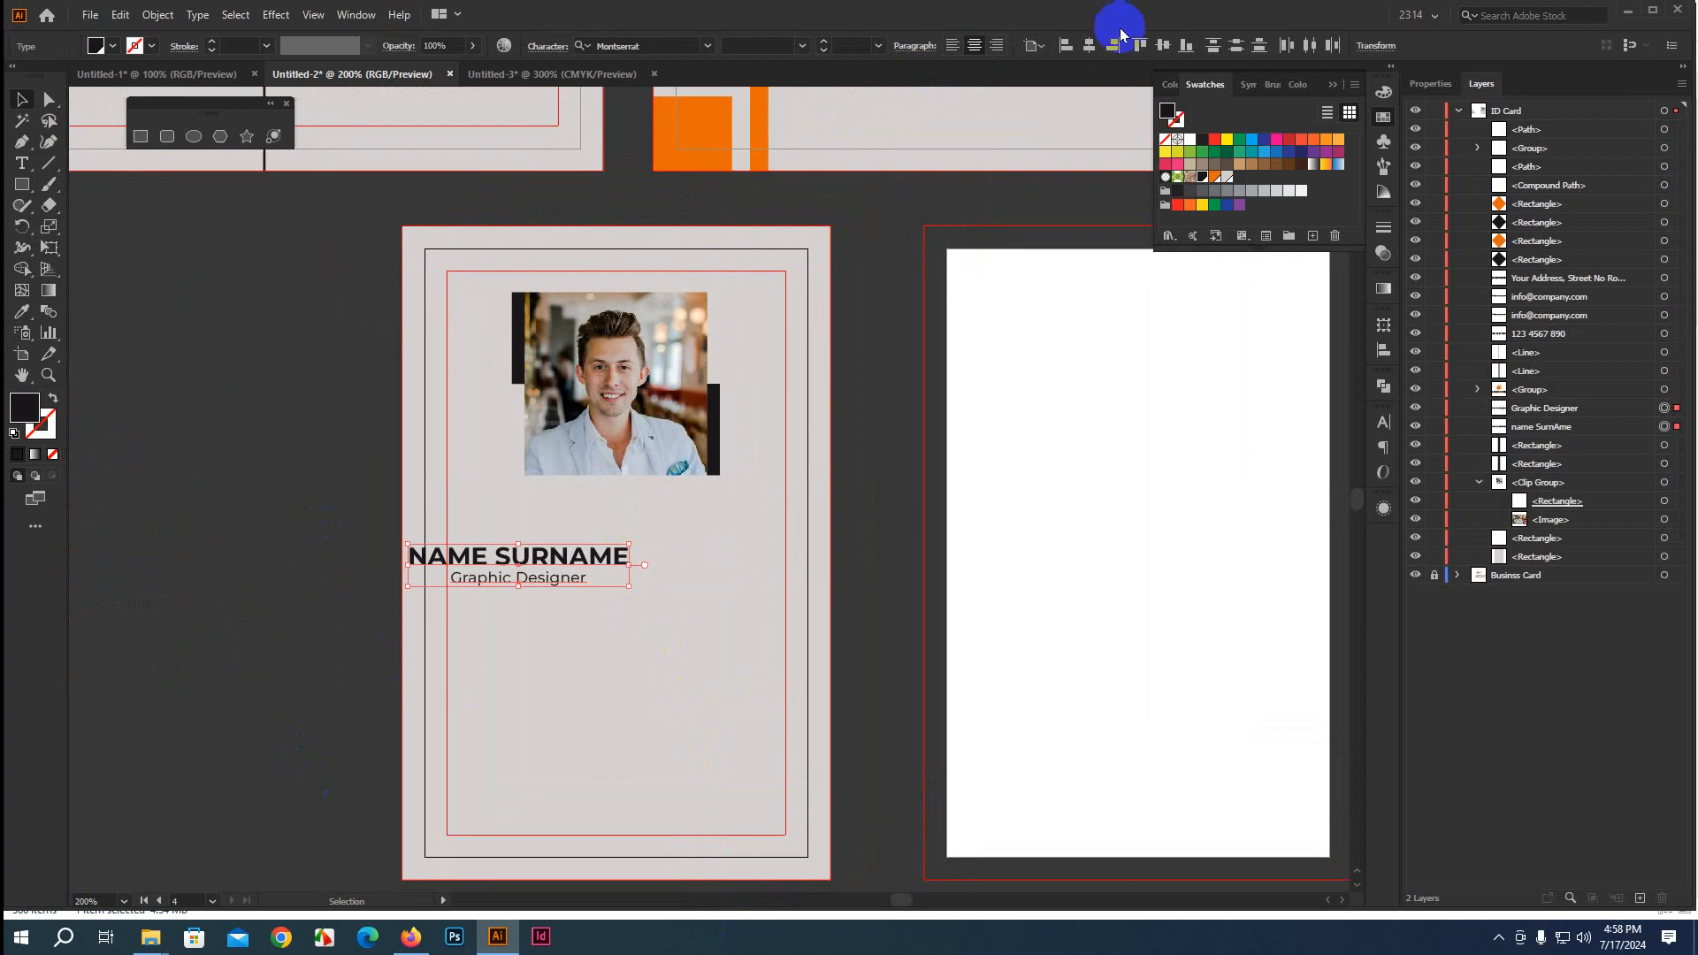
left_click(1087, 45)
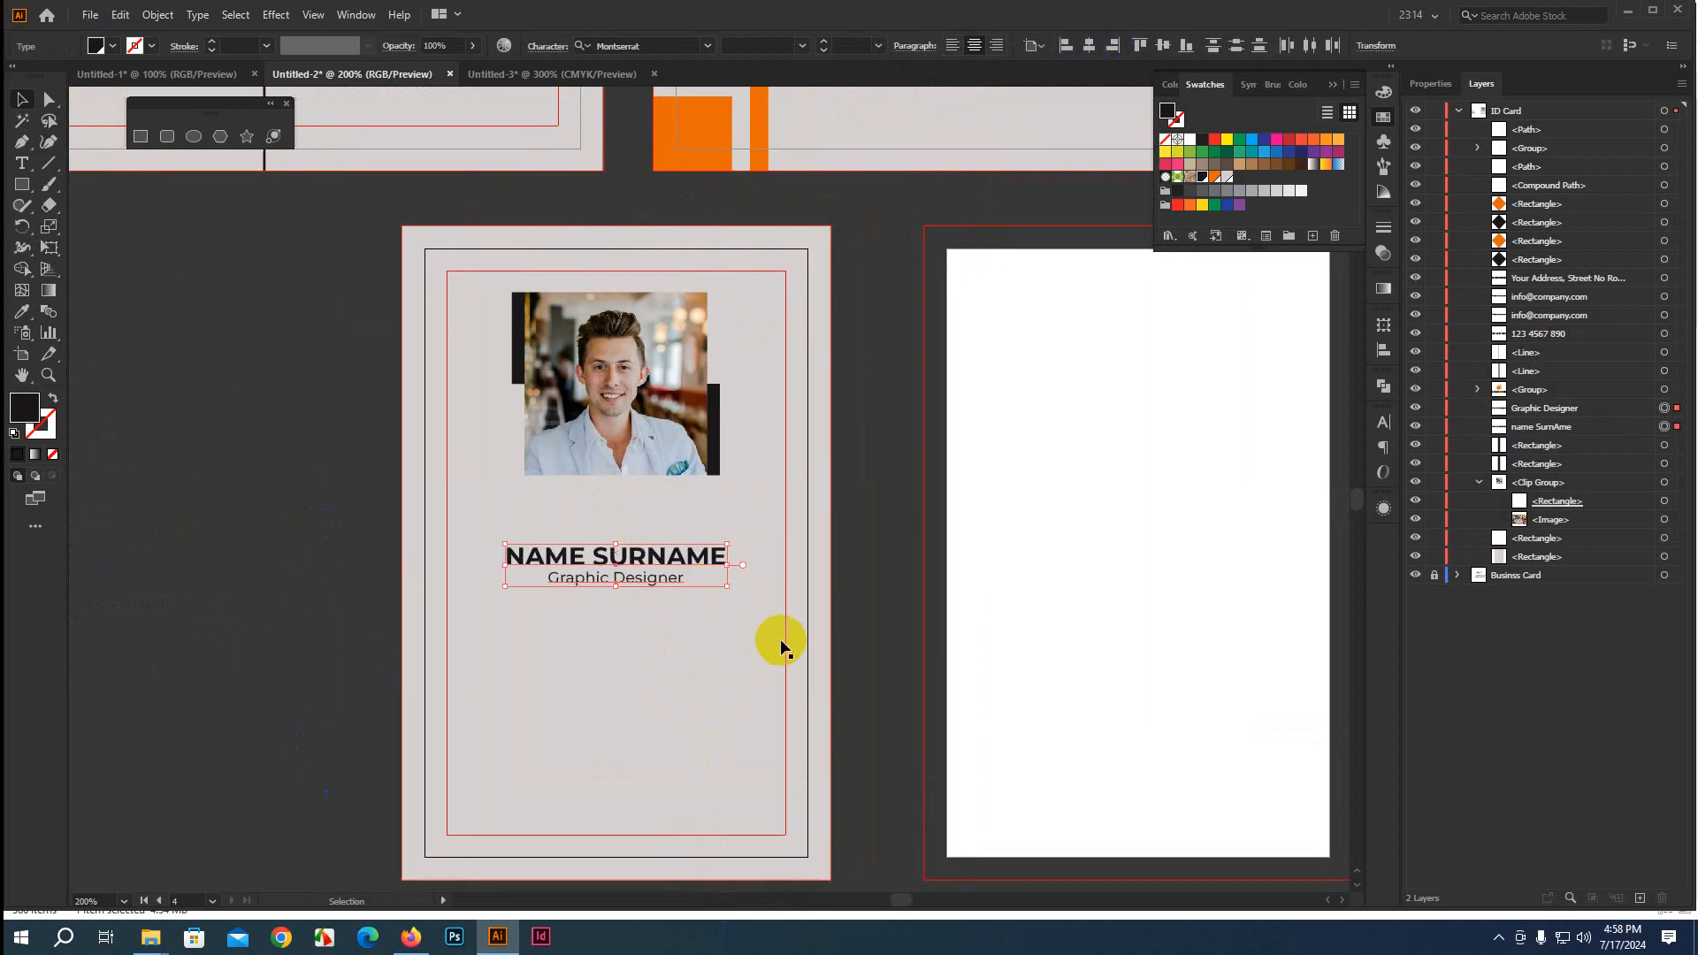
Nudge the name and job title lines up until they sit close beneath the portrait photo
scroll(804, 618, "down", 1)
key("Up")
key("Up")
key("Up")
key("Up")
key("Up")
key("Up")
key("Up")
key("Up")
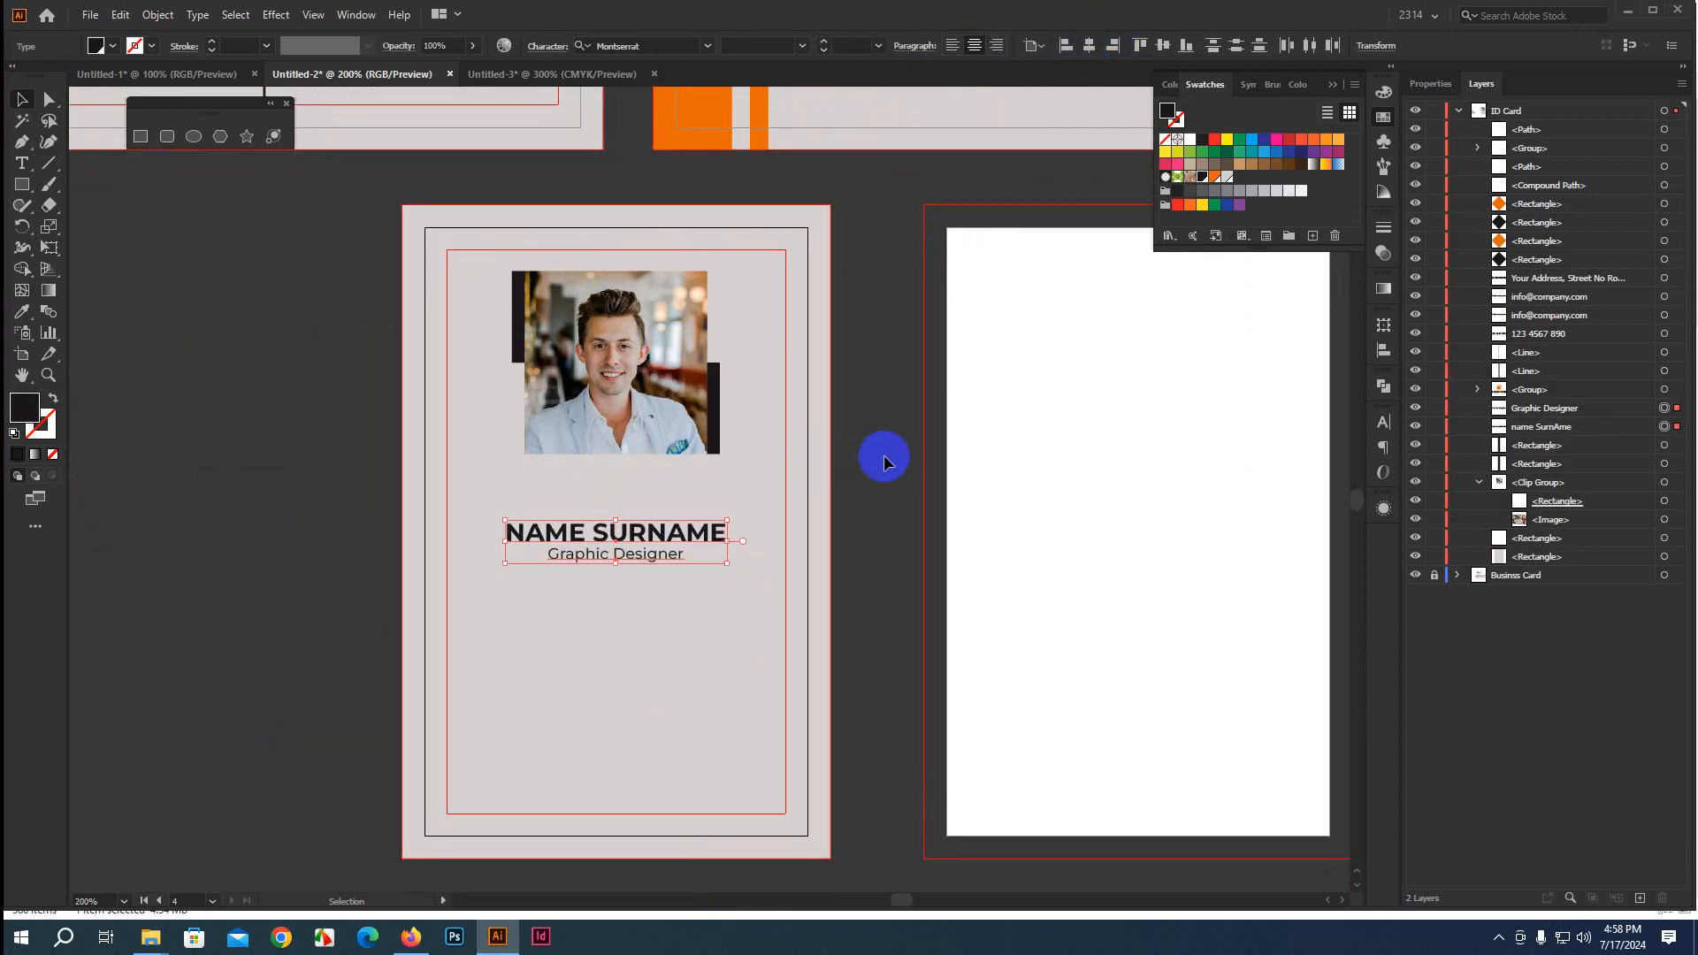
key("Up")
key("Up")
key("Up")
key("Up")
key("Up")
key("Up")
key("Up")
key("Up")
key("Up")
key("Up")
key("Up")
key("Up")
key("Up")
key("Up")
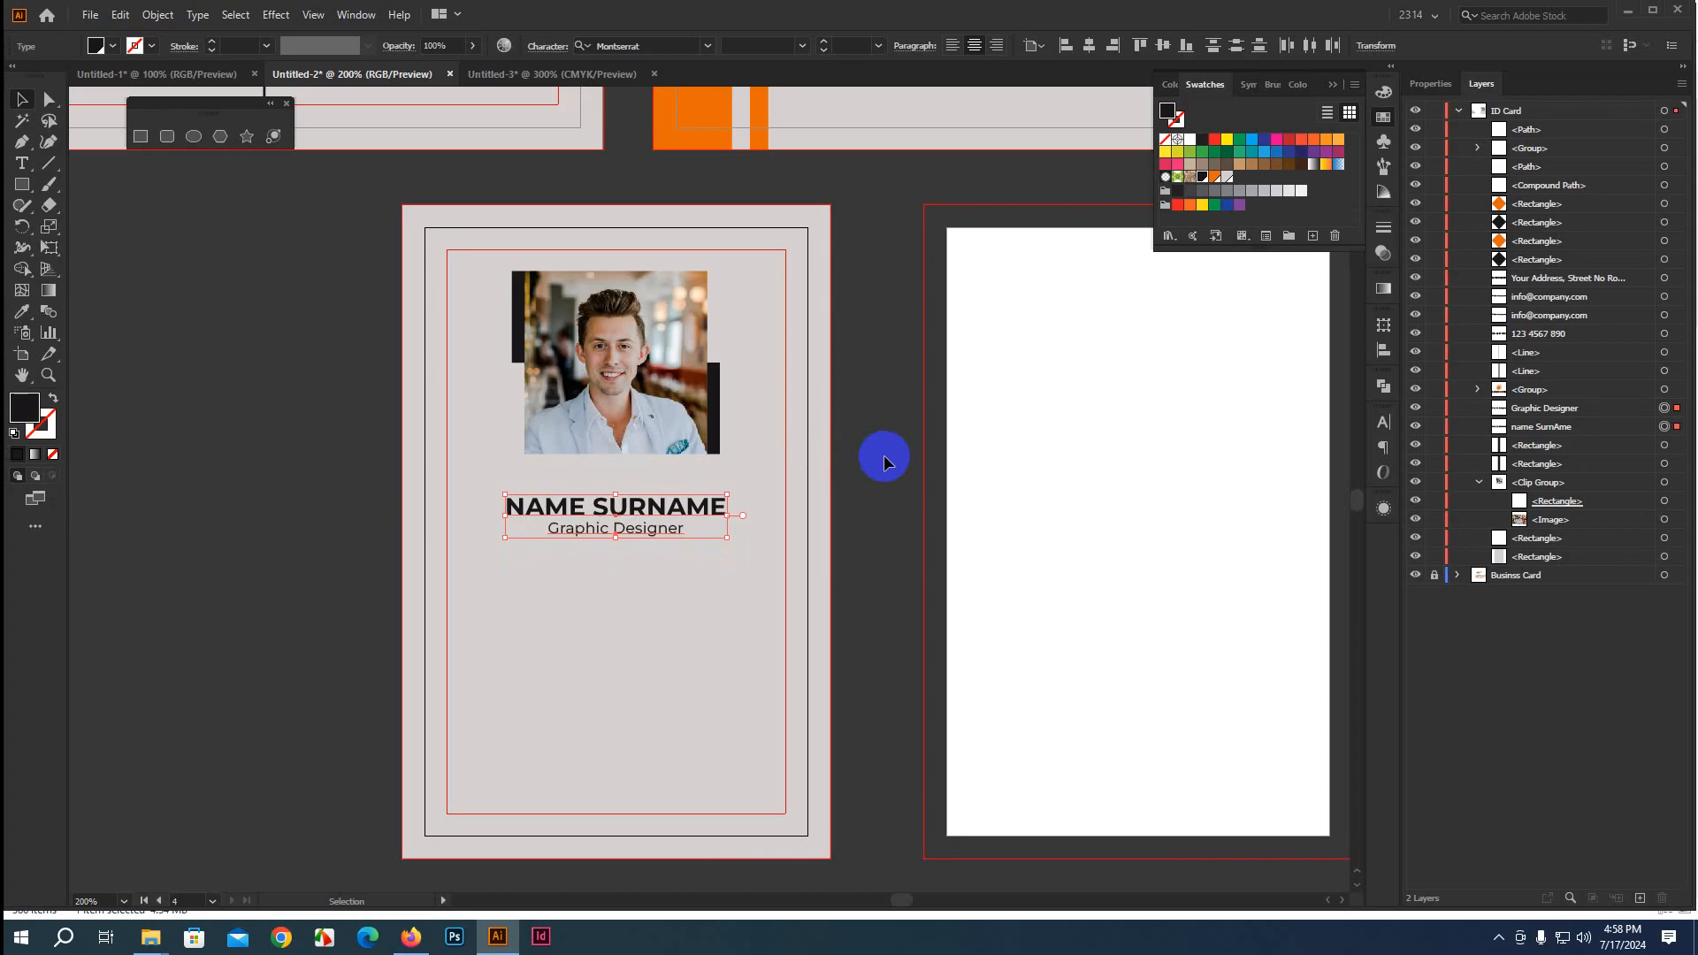
key("Up")
key("Up")
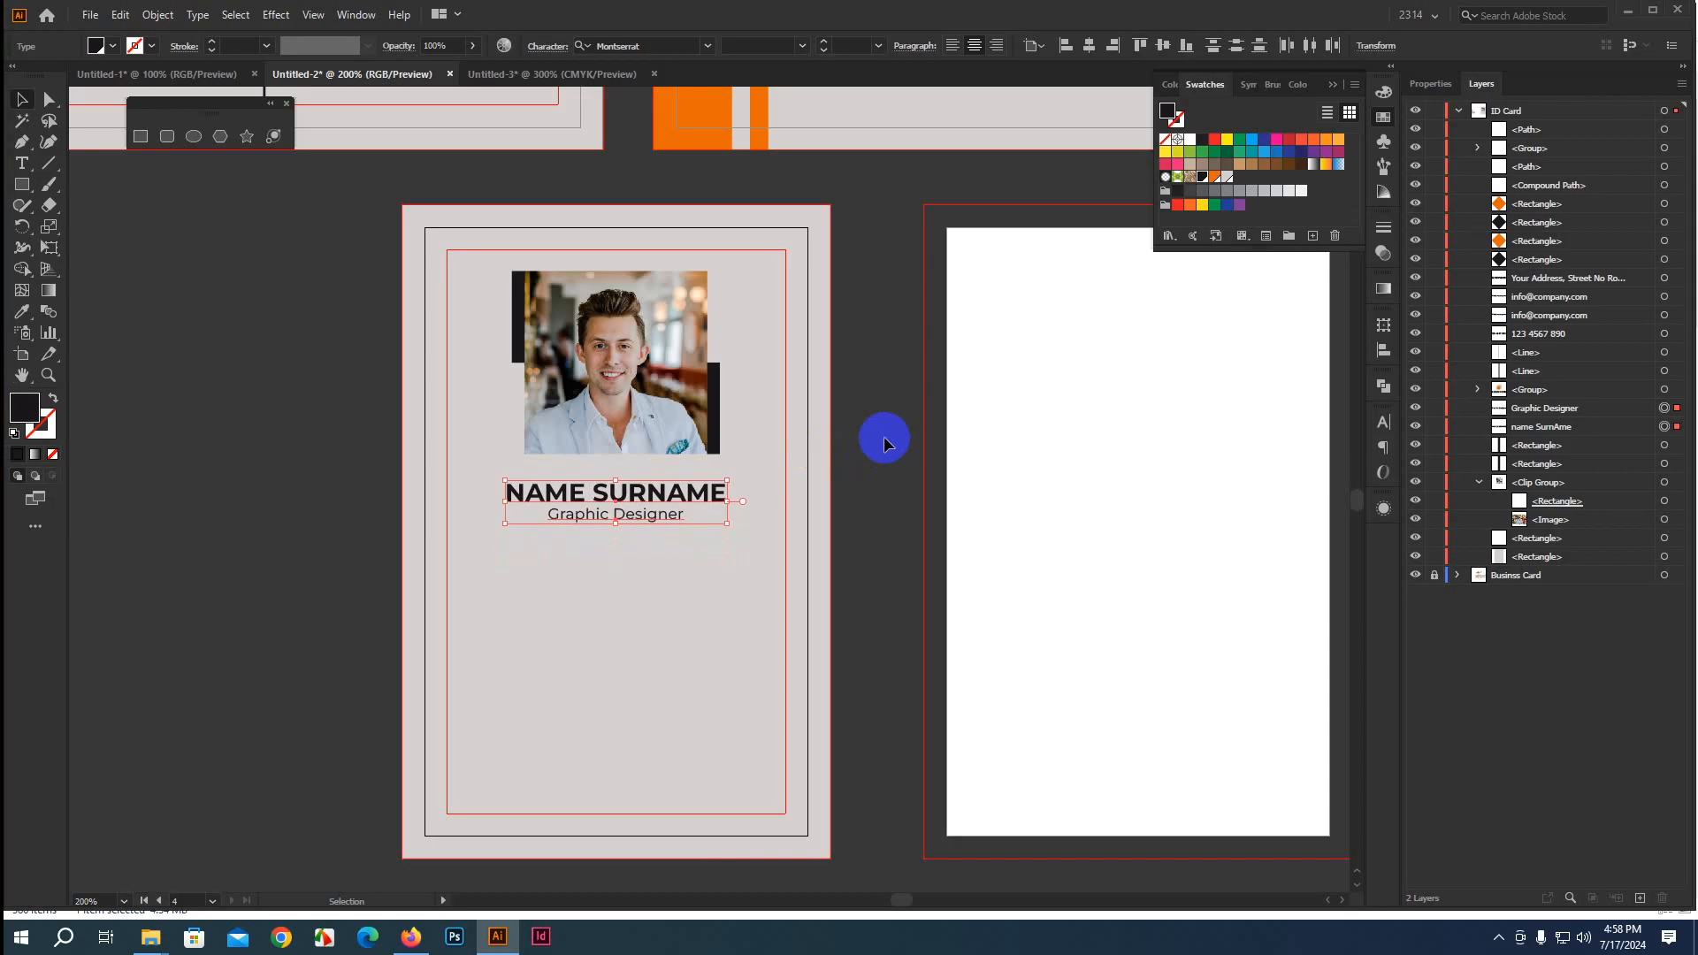
left_click(884, 437)
scroll(84, 597, "down", 1)
left_click_drag(98, 618, 437, 583)
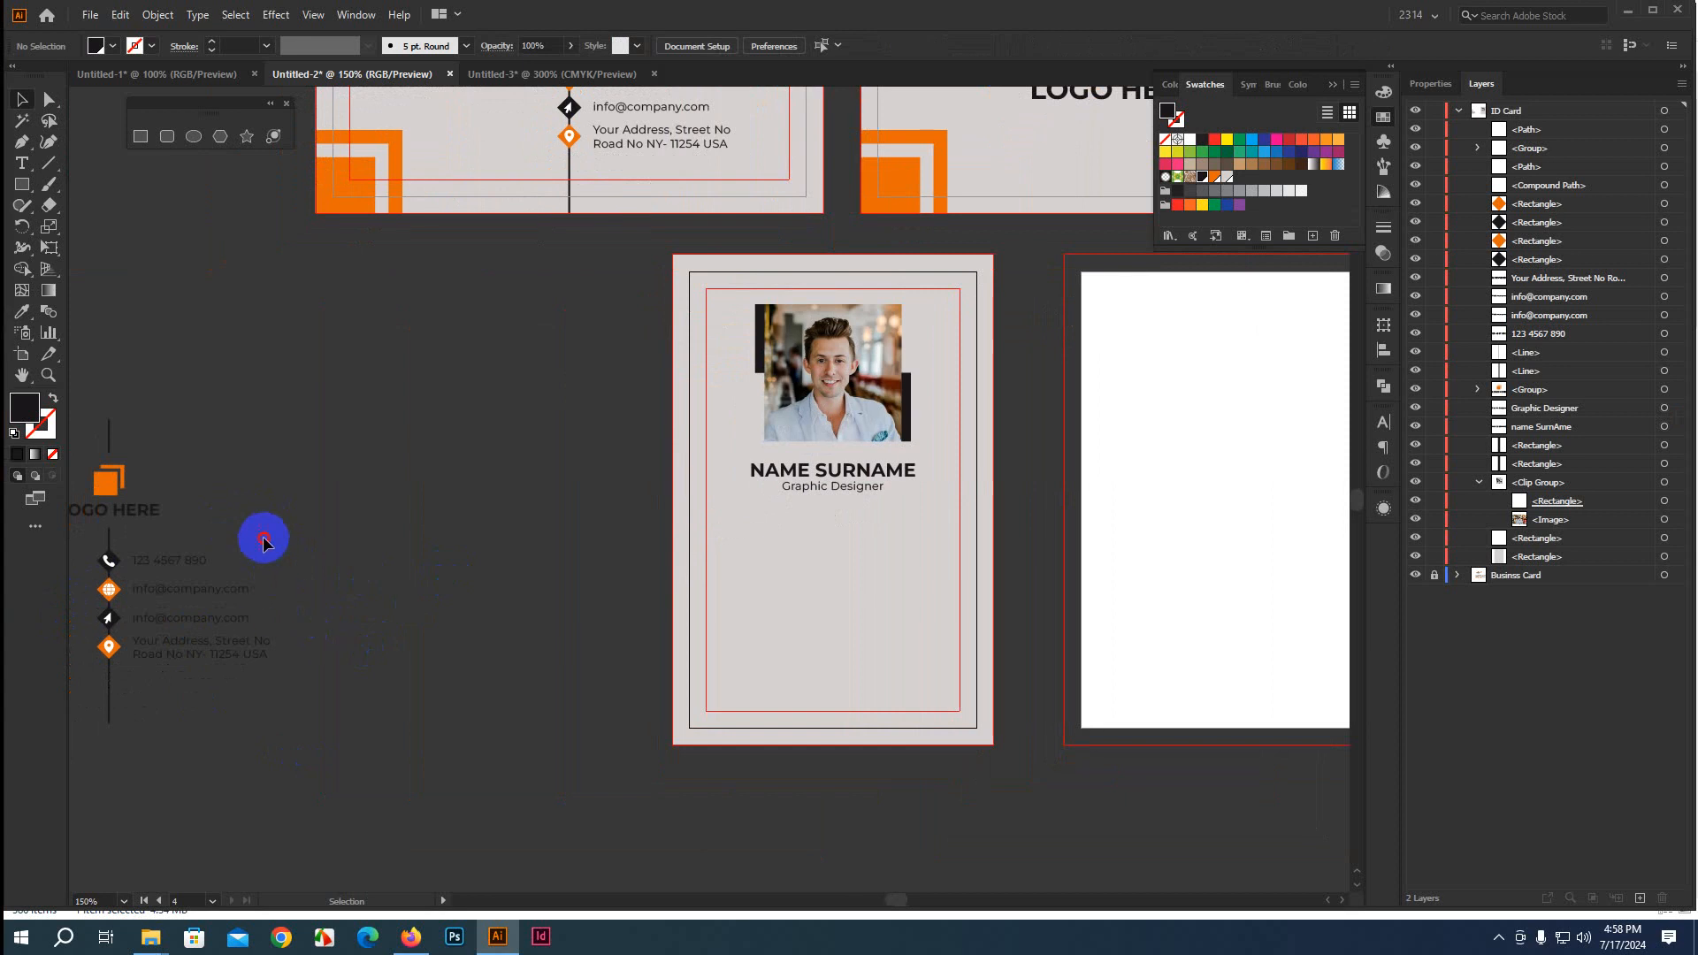
left_click(181, 562)
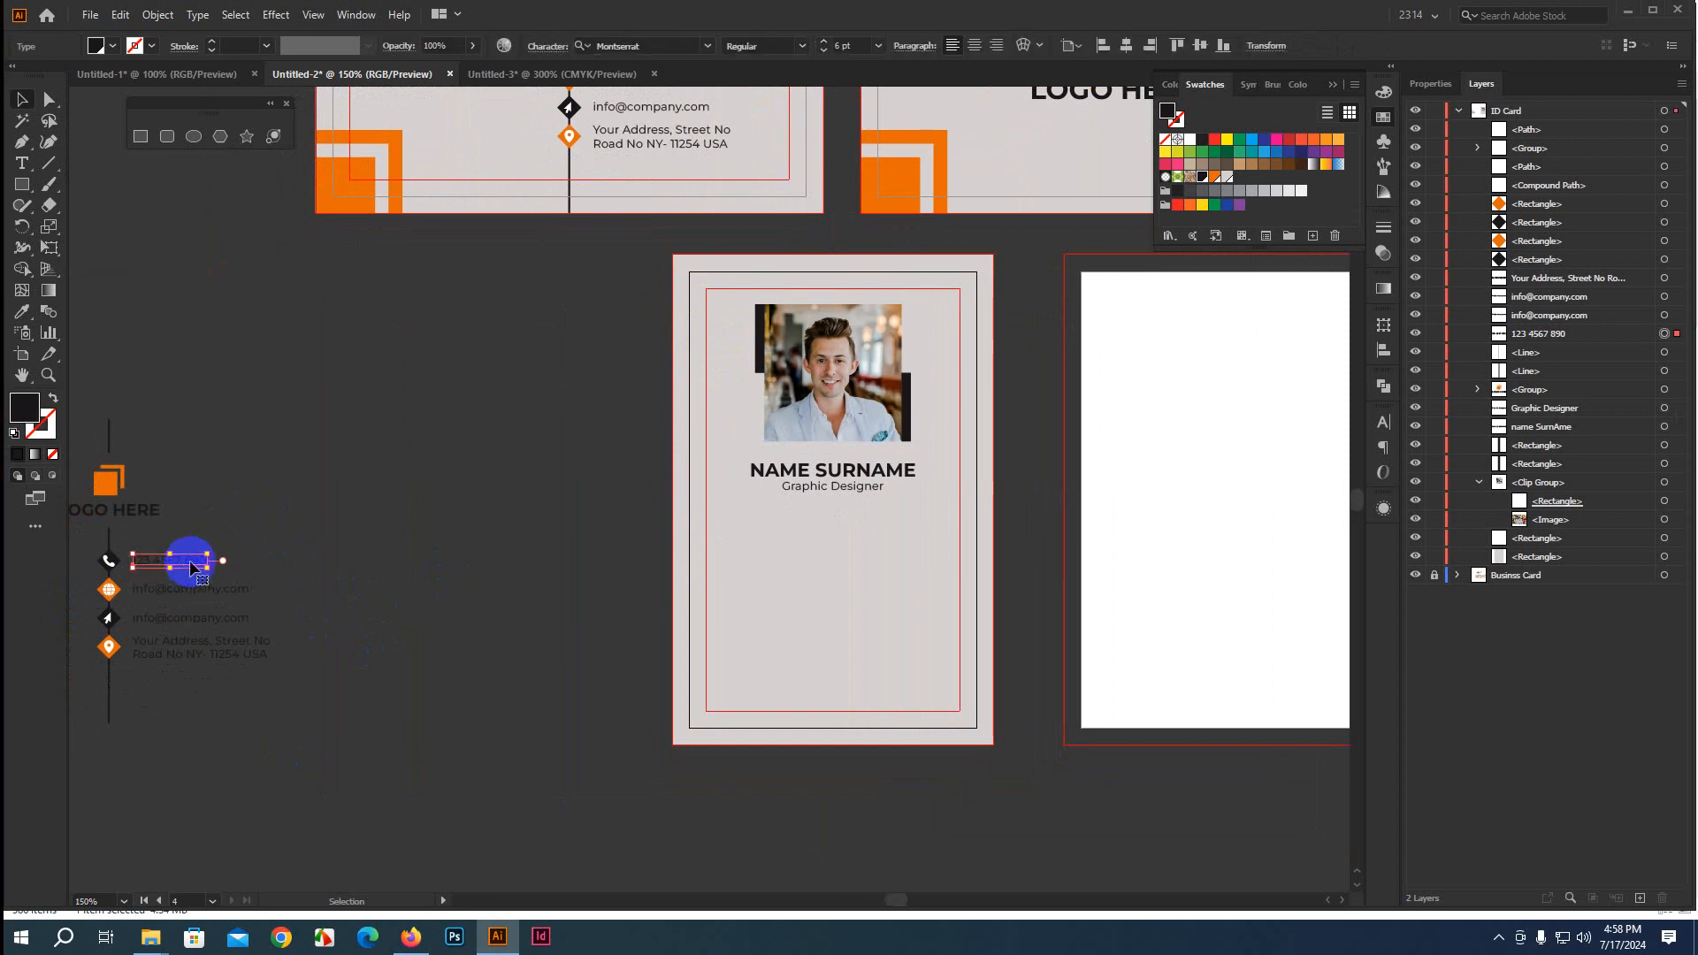
left_click_drag(192, 566, 844, 569)
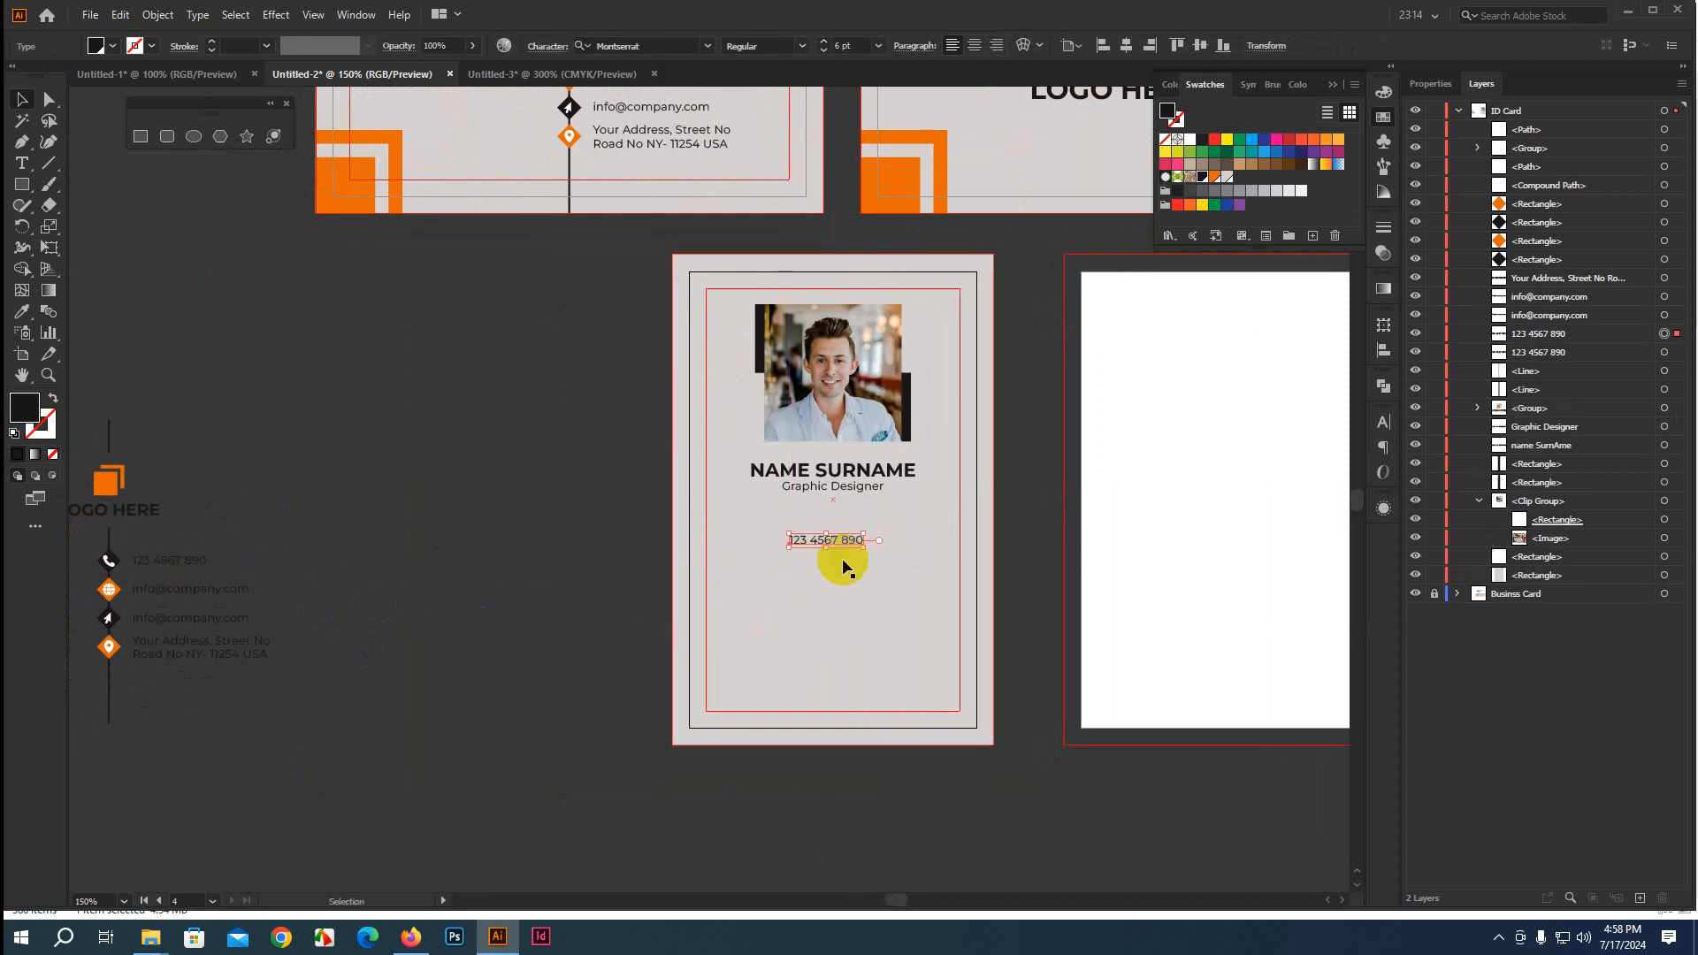
scroll(846, 583, "up", 2)
left_click_drag(1201, 577, 1076, 618)
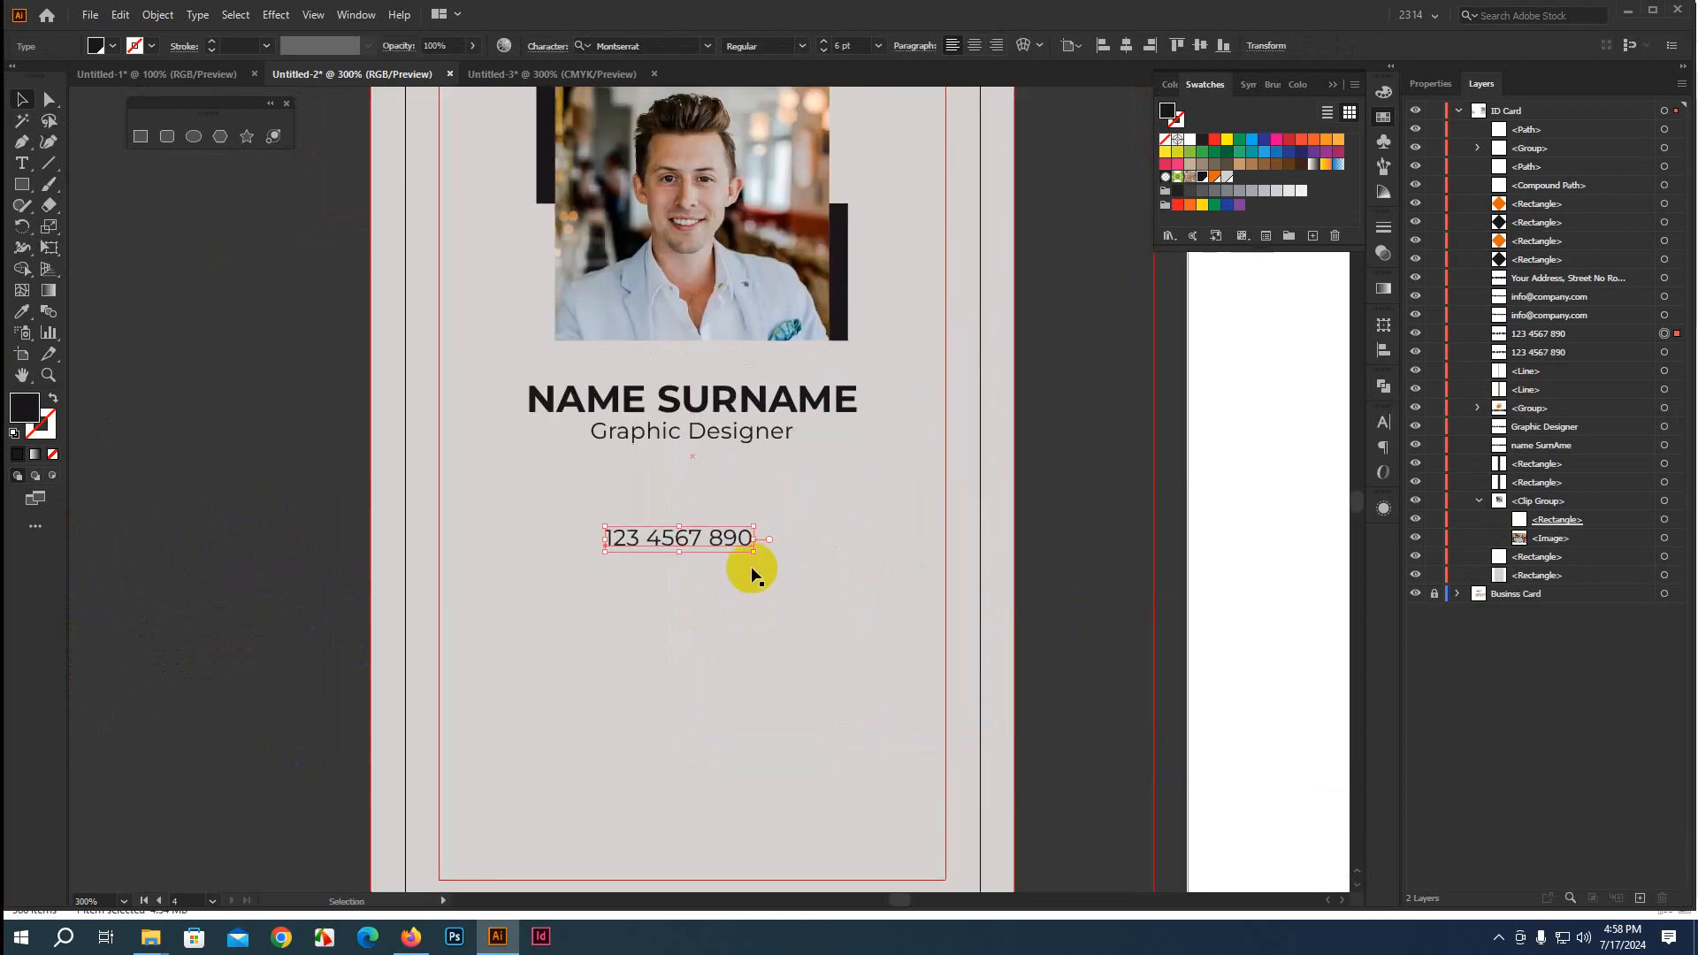
left_click_drag(733, 529, 732, 532)
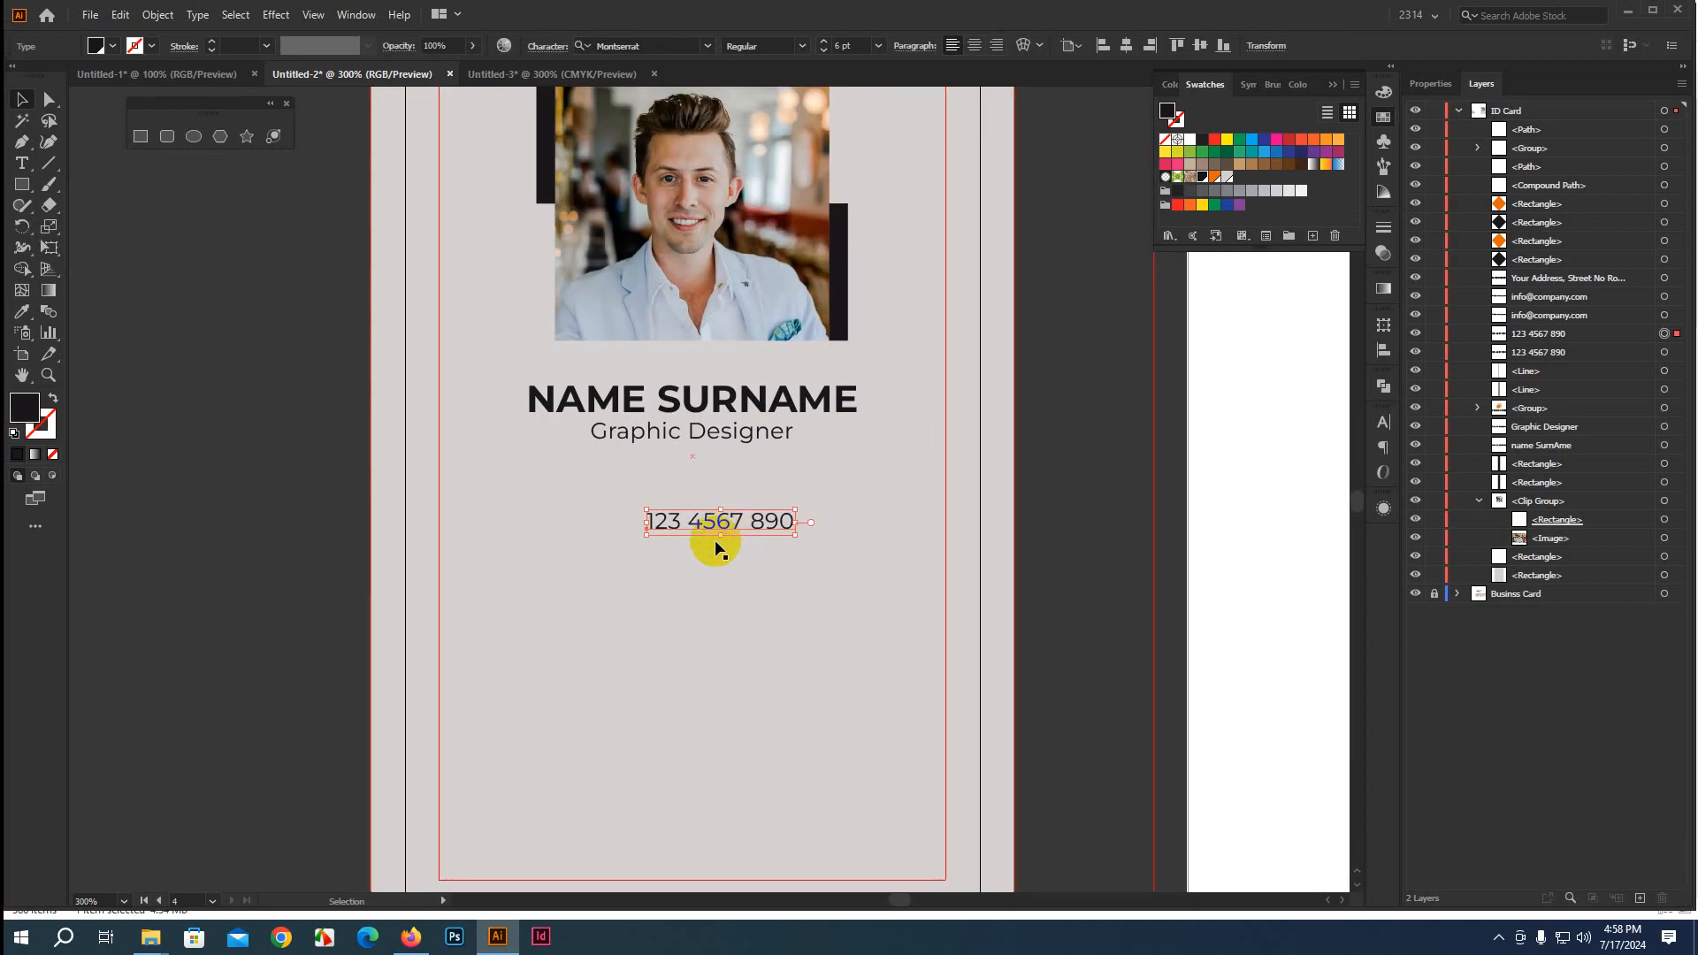
key("Delete")
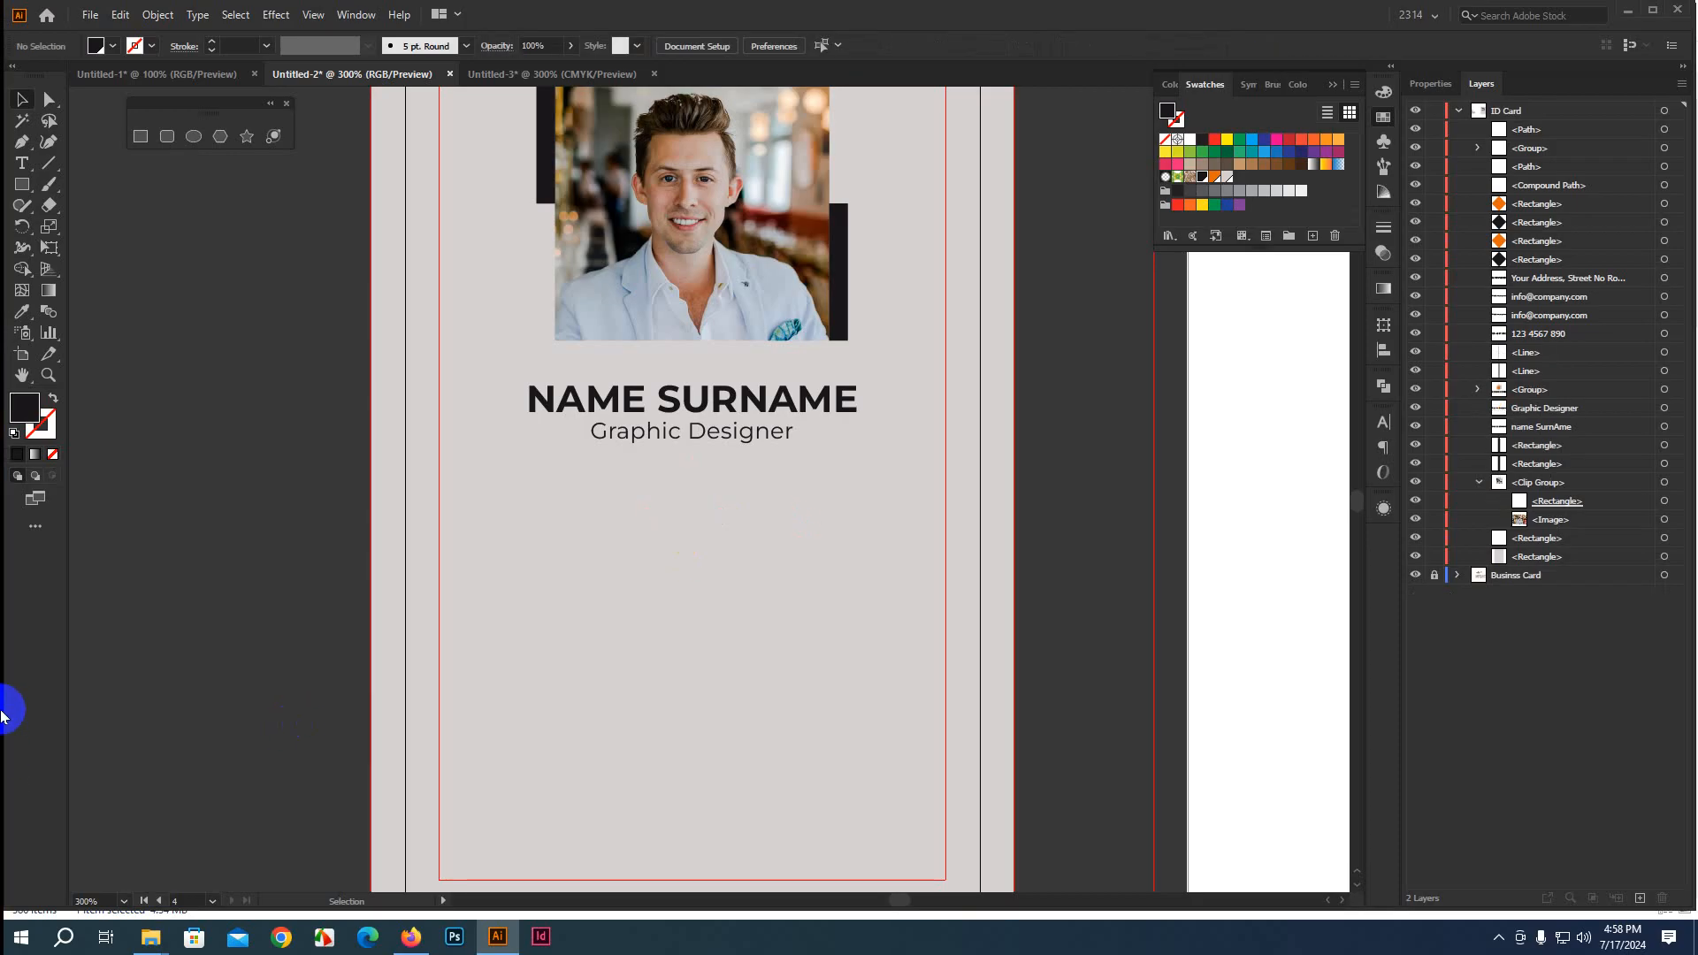
Copy the phone number and both e-mail lines from the spare contact details onto the ID card below the job title
key("ctrl+minus")
key("ctrl+minus")
left_click_drag(292, 610, 690, 553)
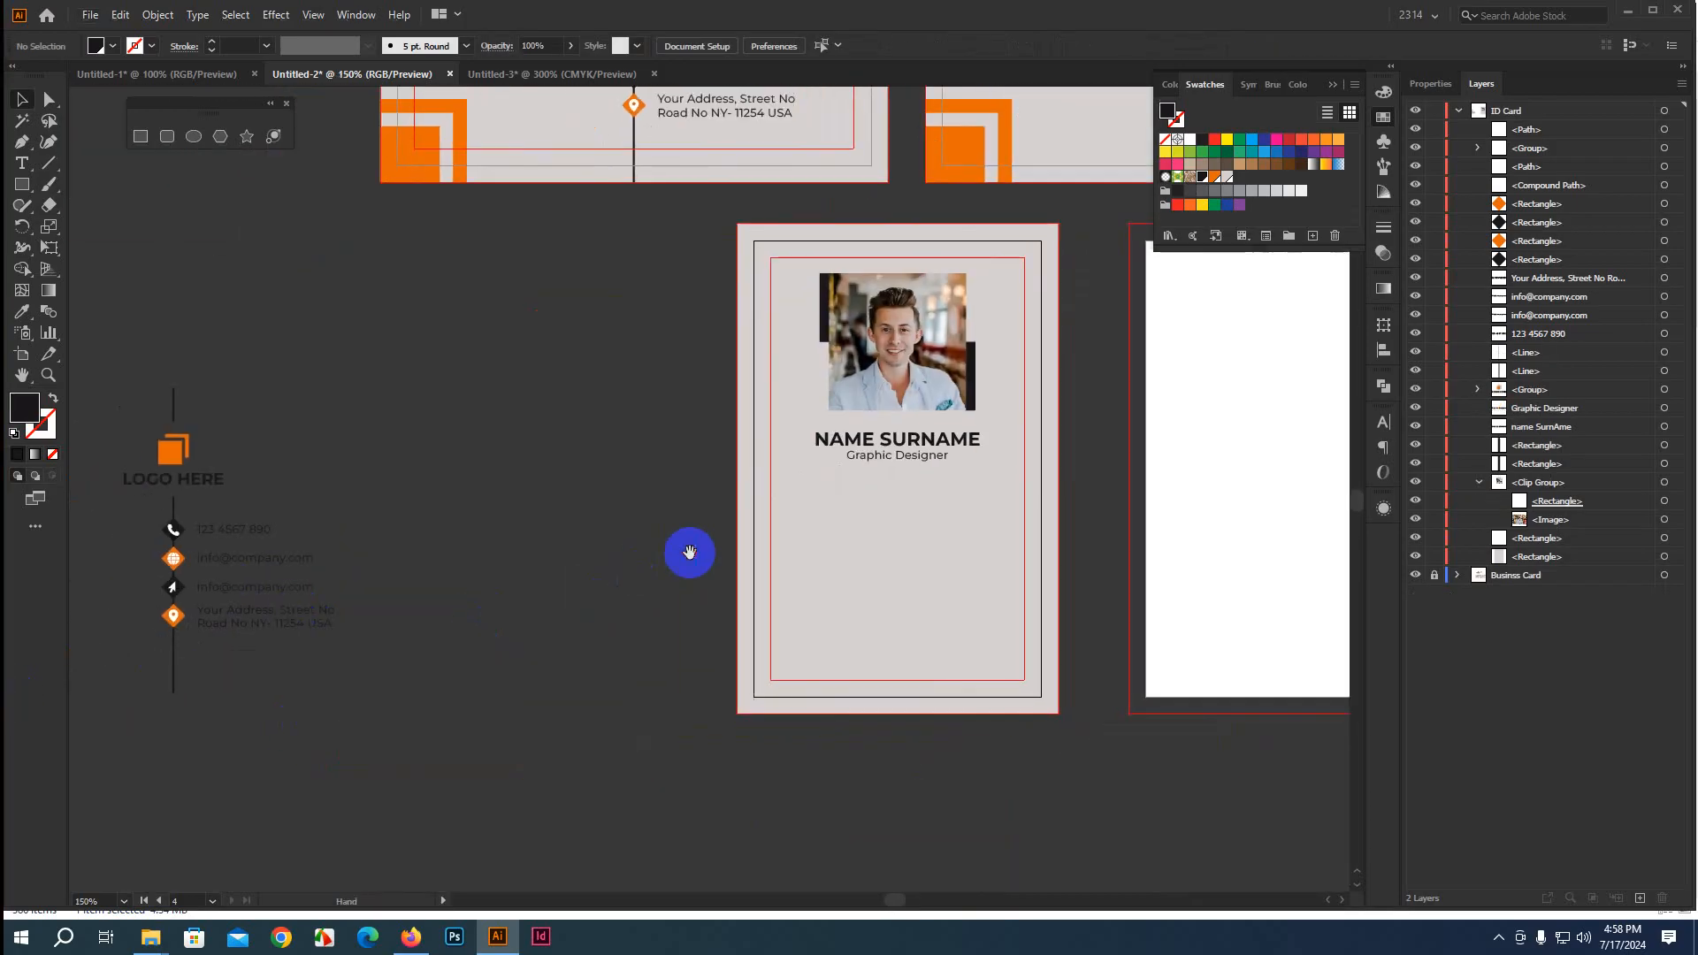
left_click(234, 533)
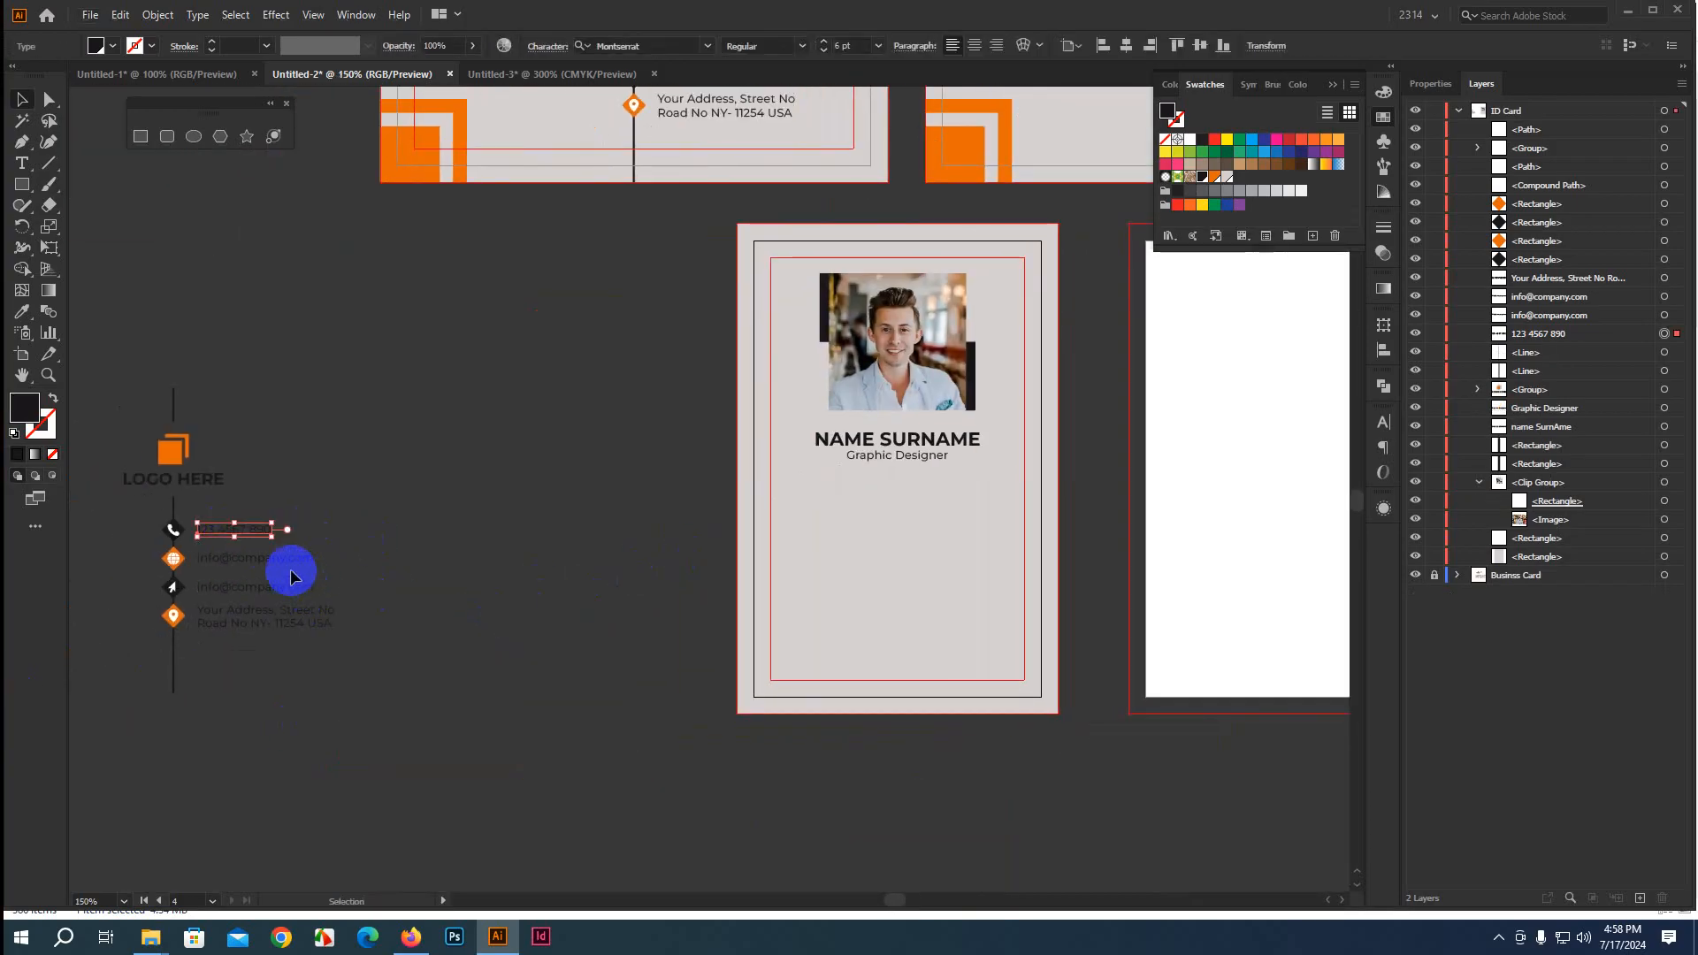
left_click(290, 564, "shift")
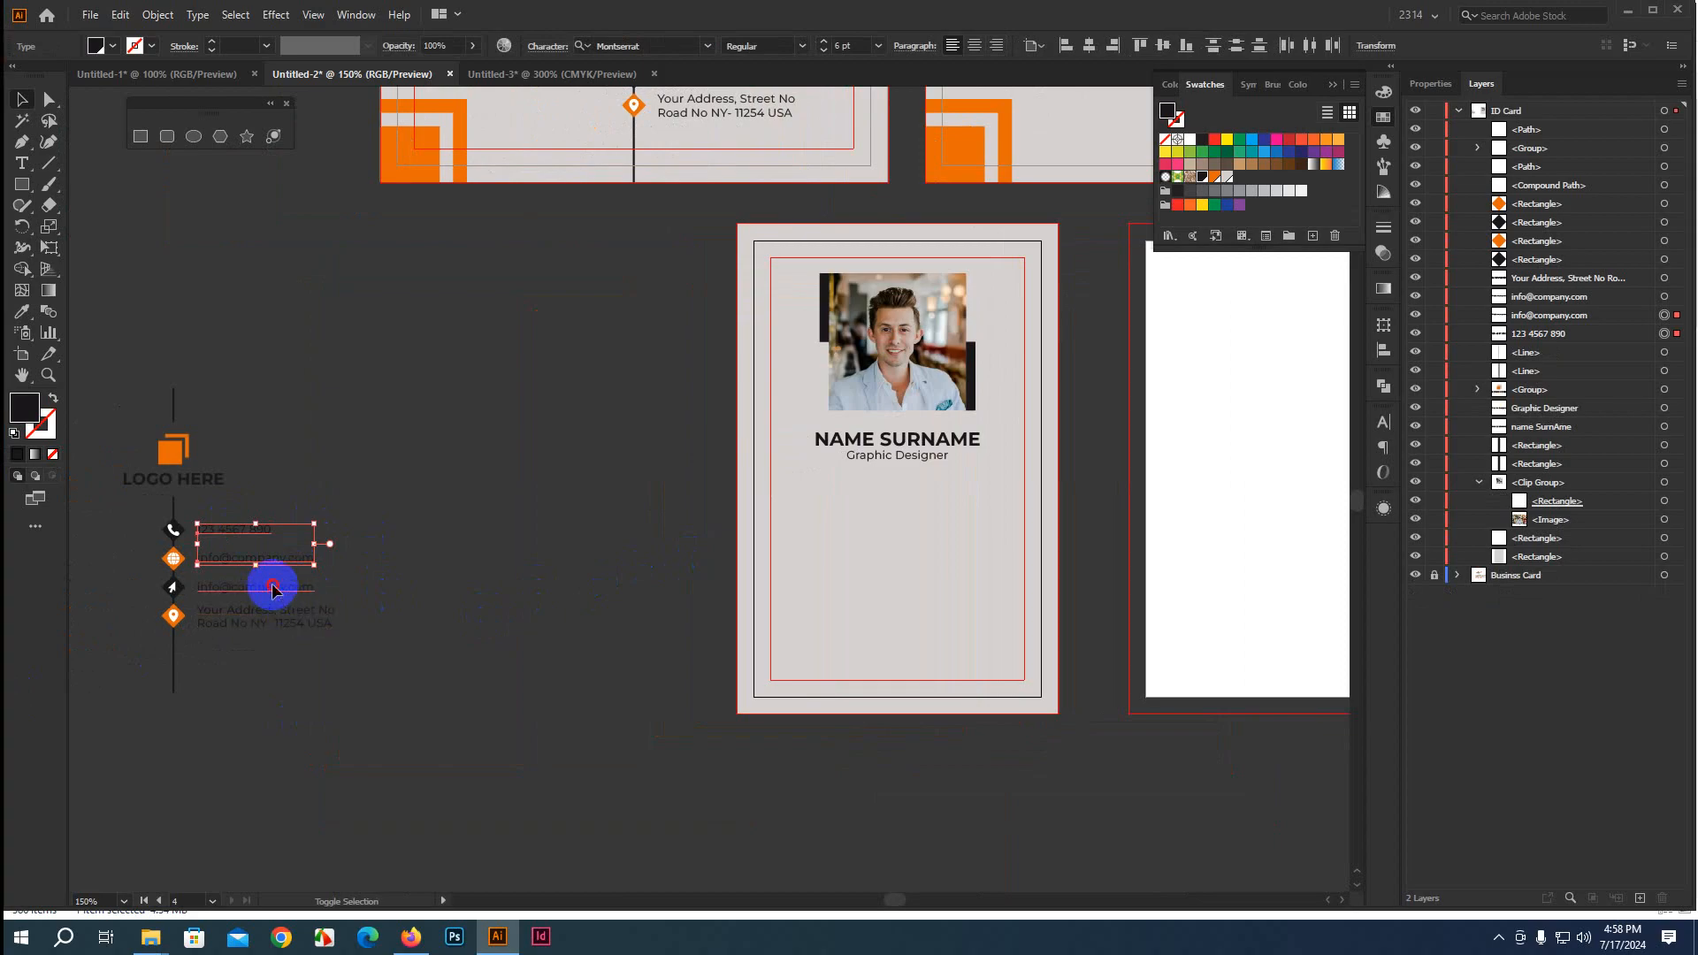
left_click(273, 588, "shift")
left_click_drag(272, 589, 929, 564)
scroll(920, 612, "up", 3)
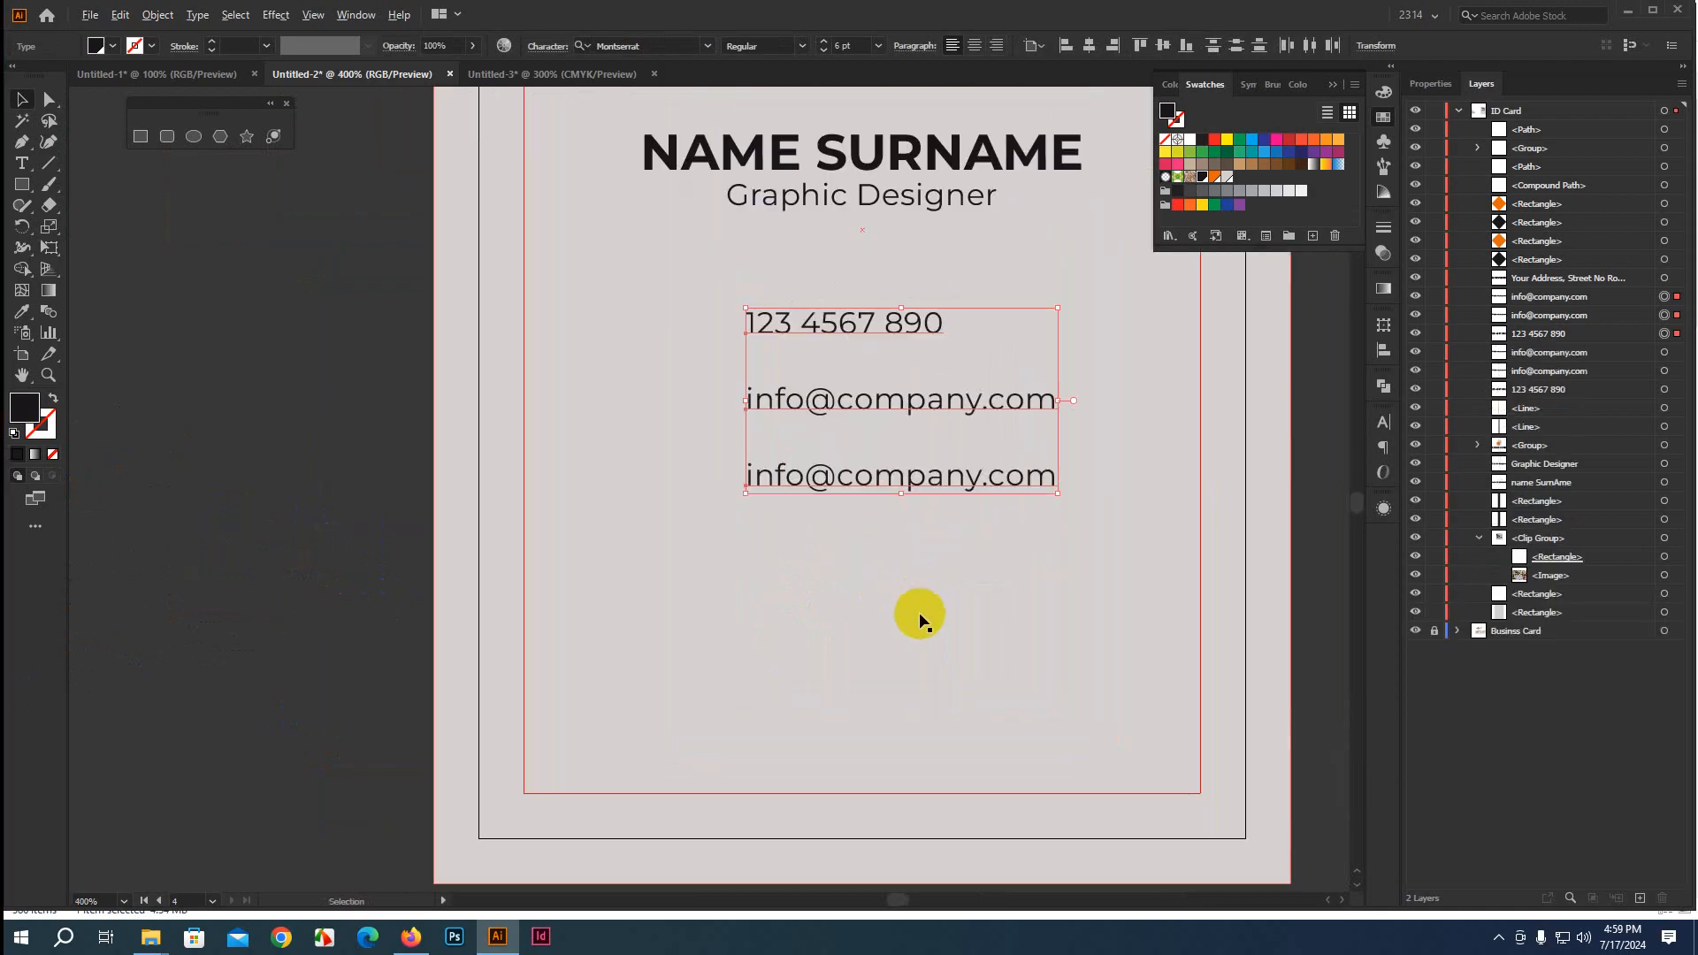
scroll(920, 612, "down", 1)
left_click_drag(1197, 576, 1178, 607)
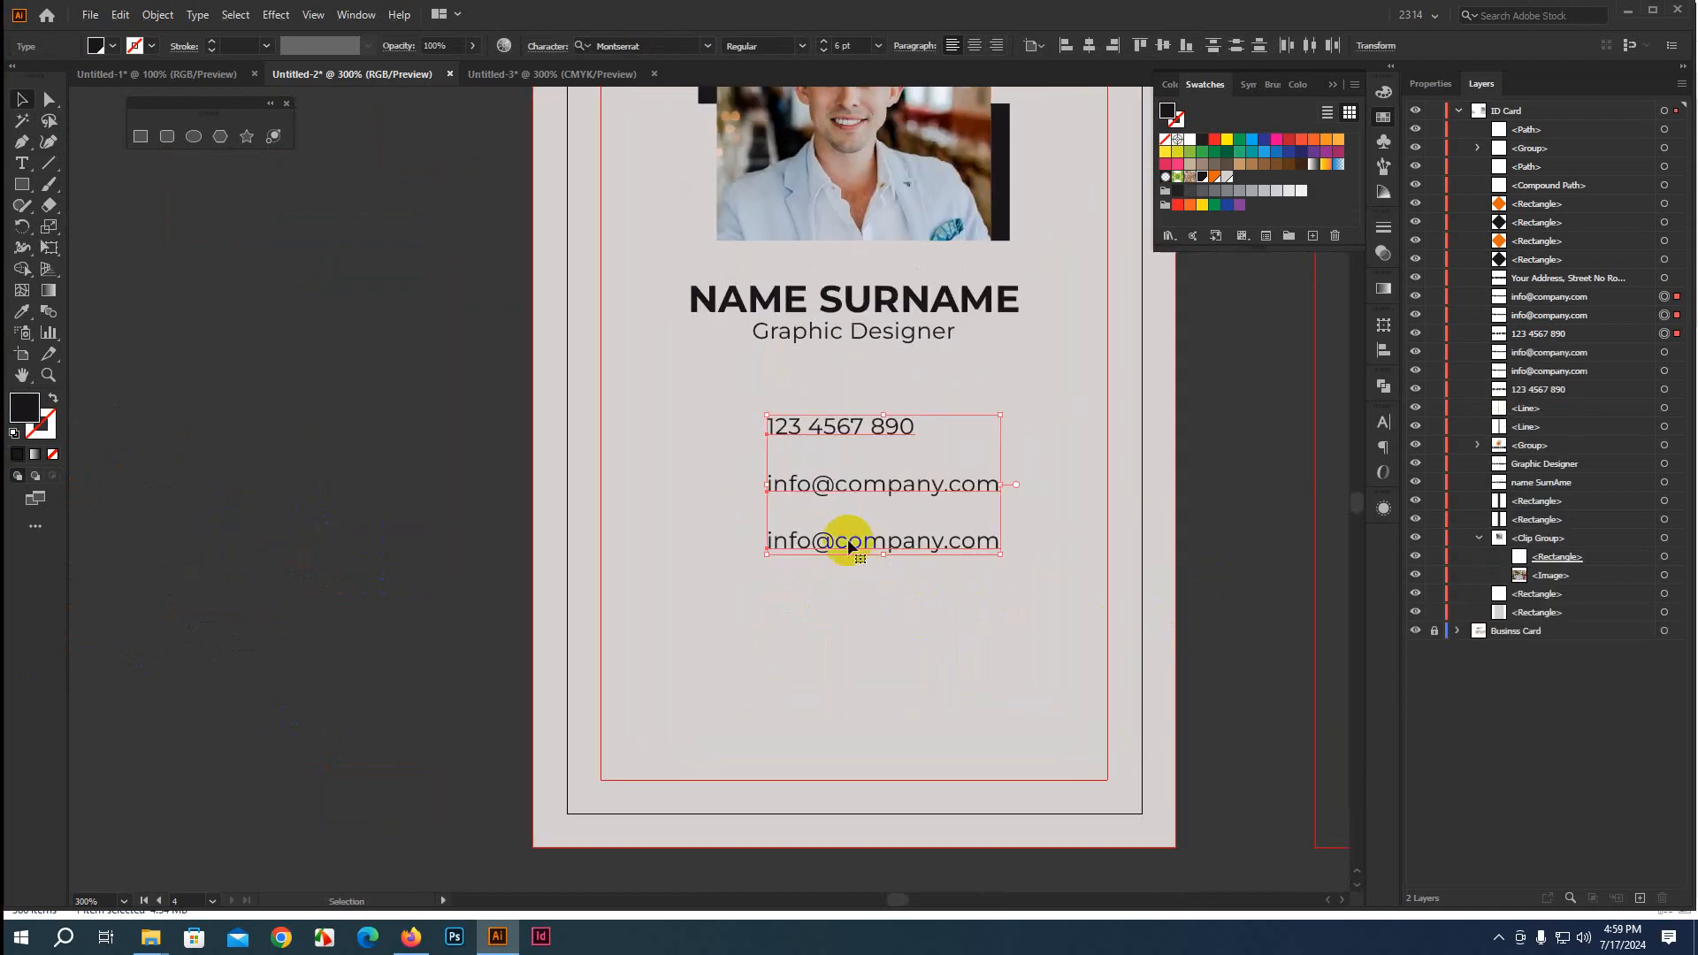
left_click(432, 477)
Make a Bold "ID No." label from a copy of the phone number line, placed to the left of that line
left_click_drag(825, 433, 713, 436)
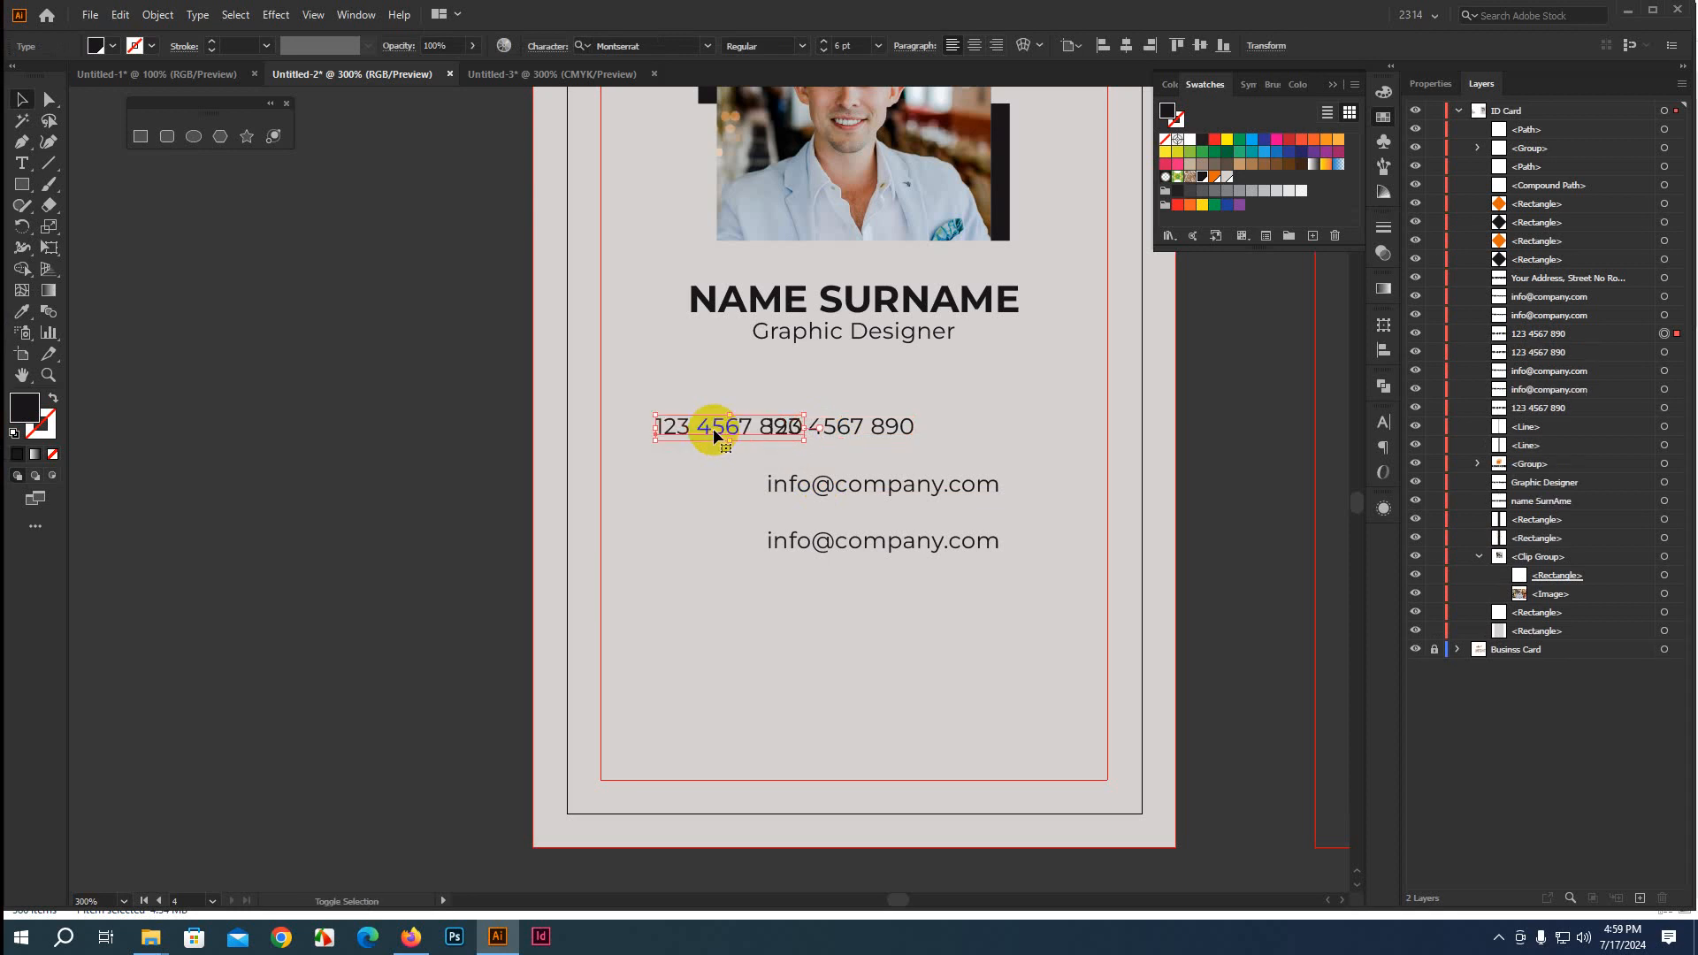
double_click(704, 449)
key("ctrl+a")
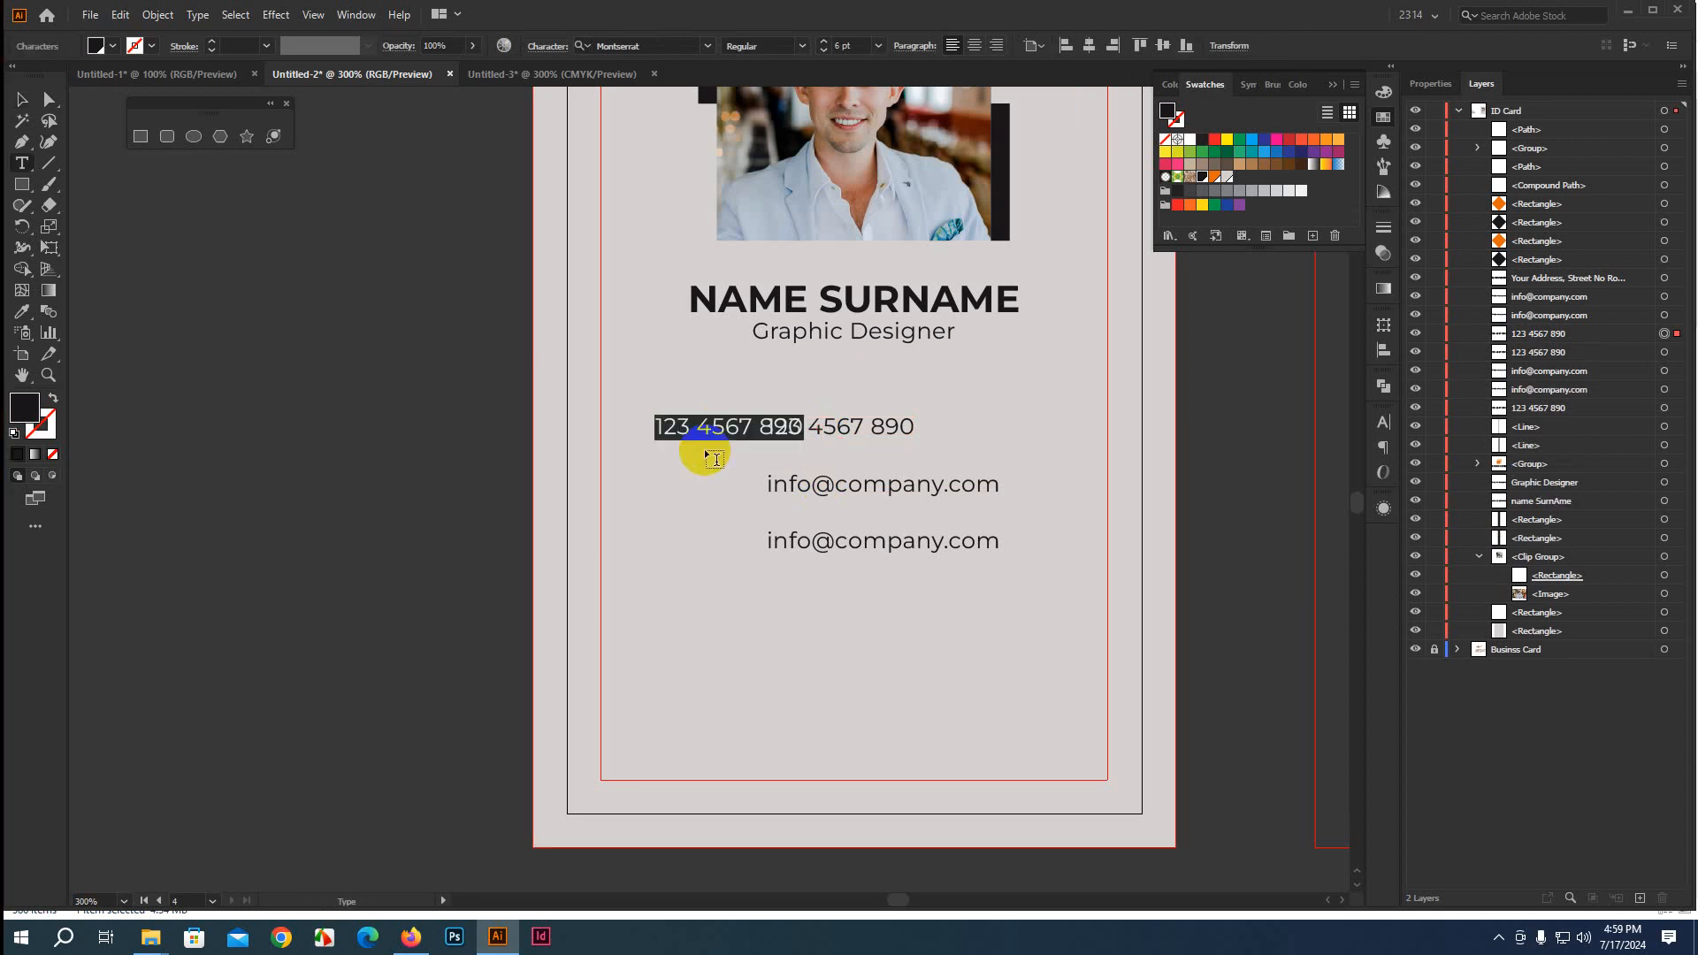
type("OI")
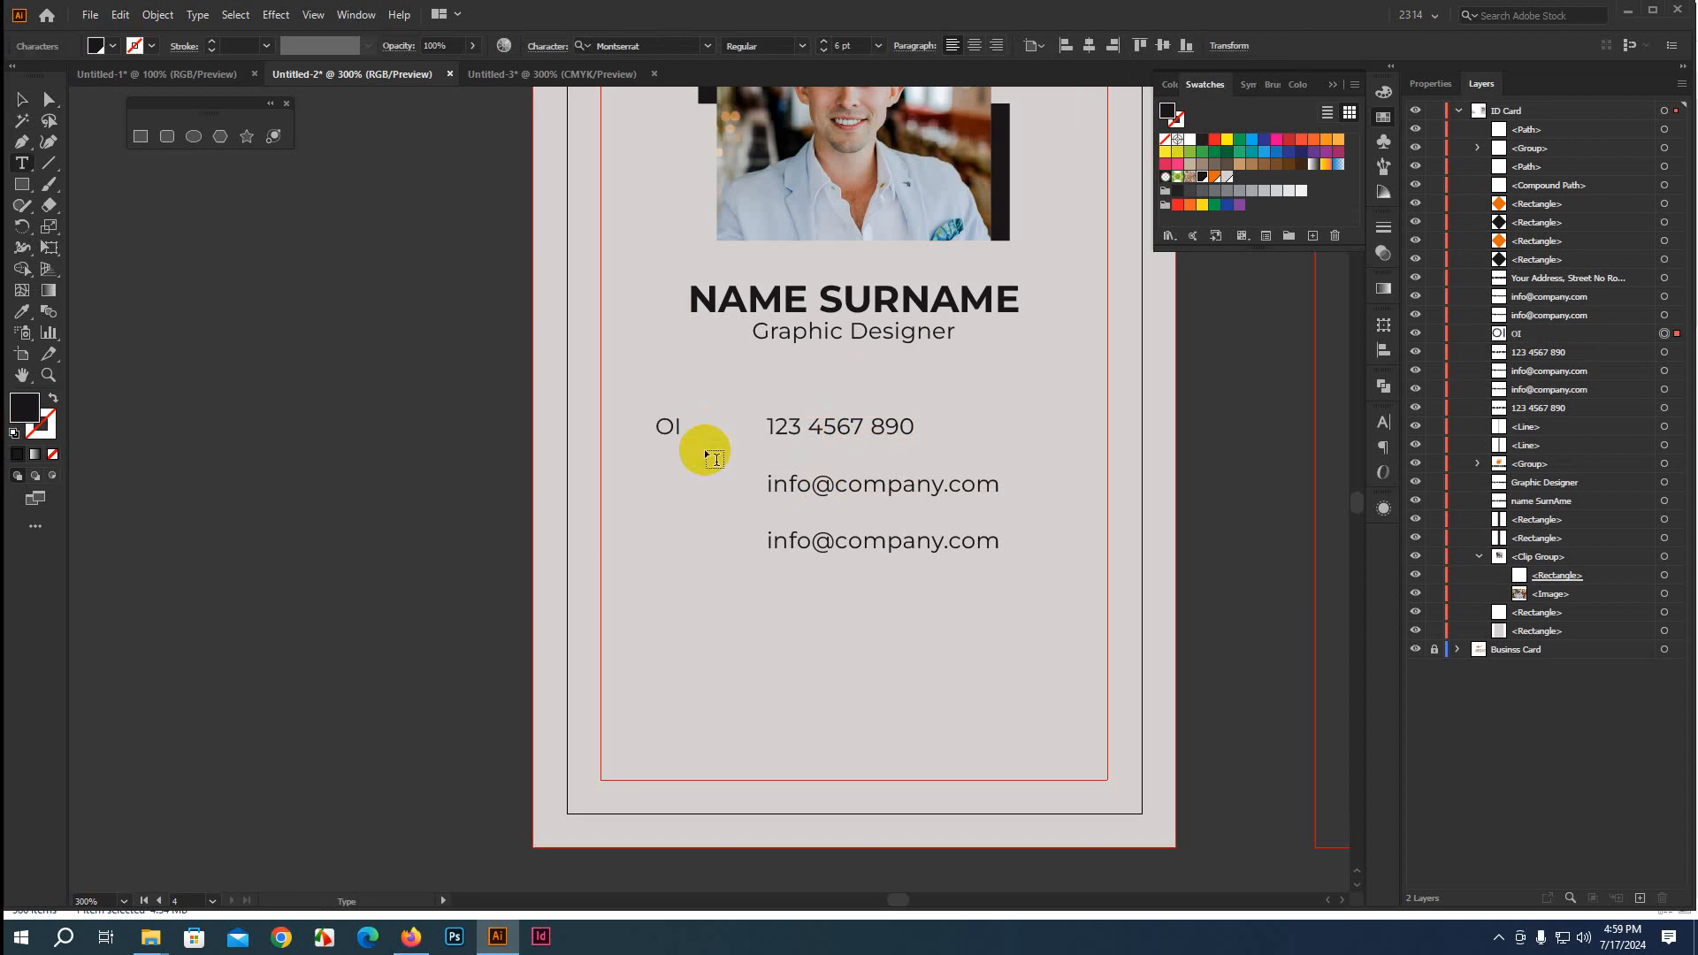
type("ID NO")
key("BackSpace")
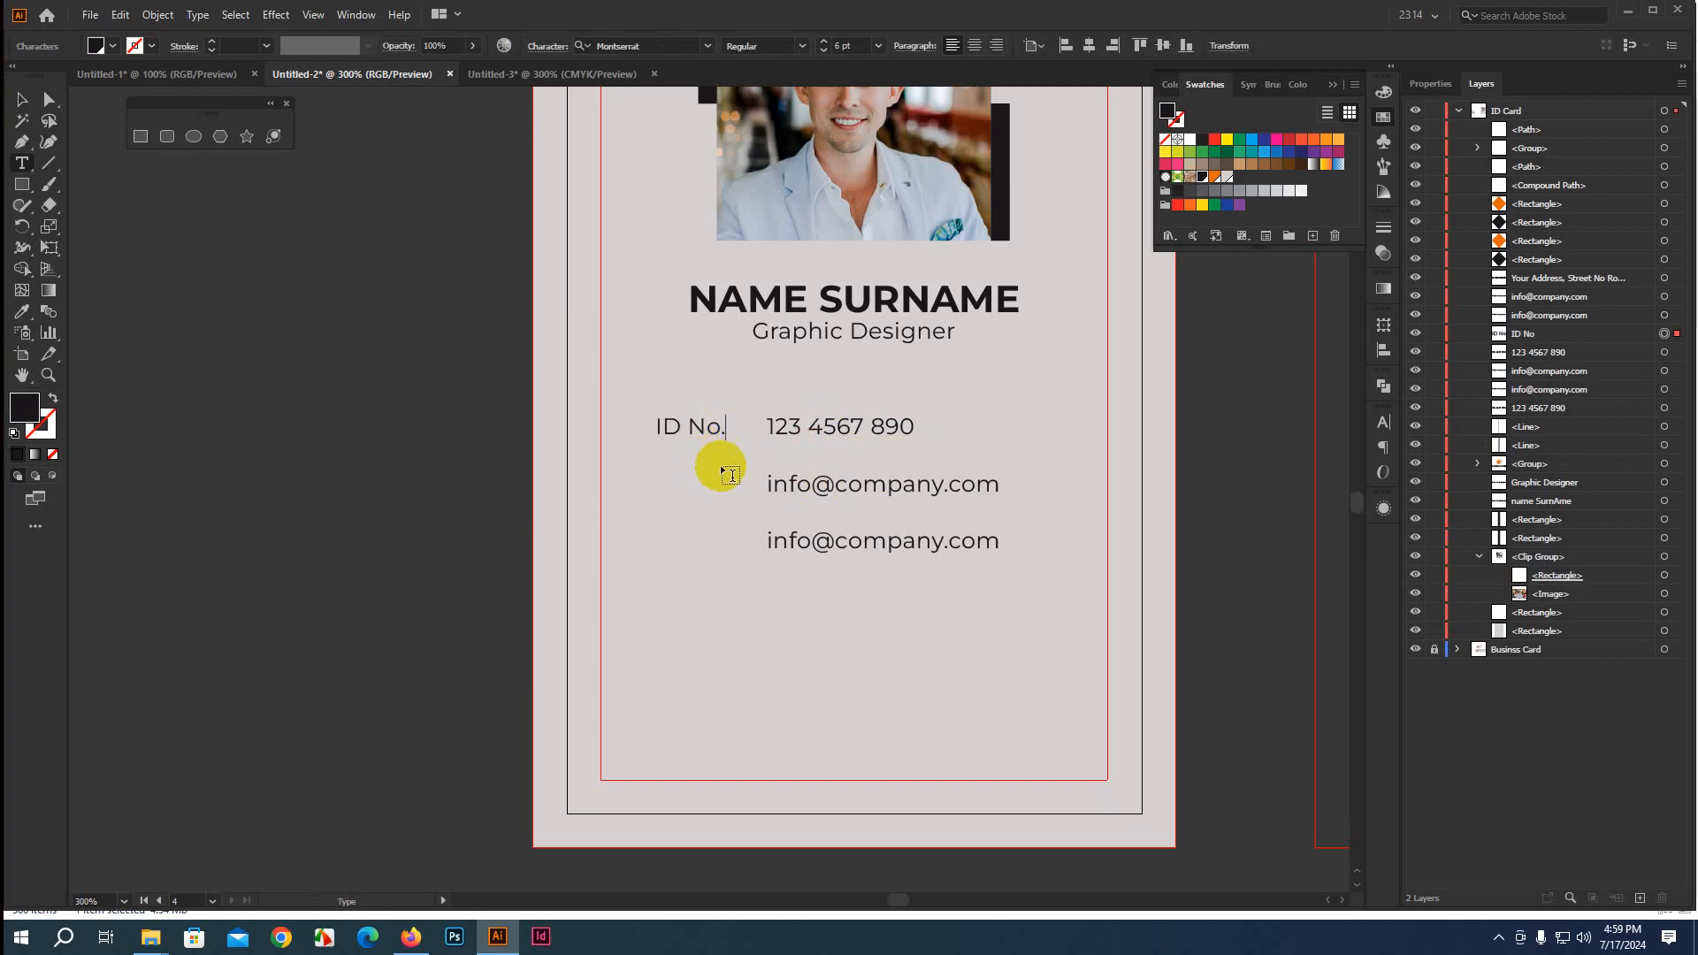
left_click(23, 99)
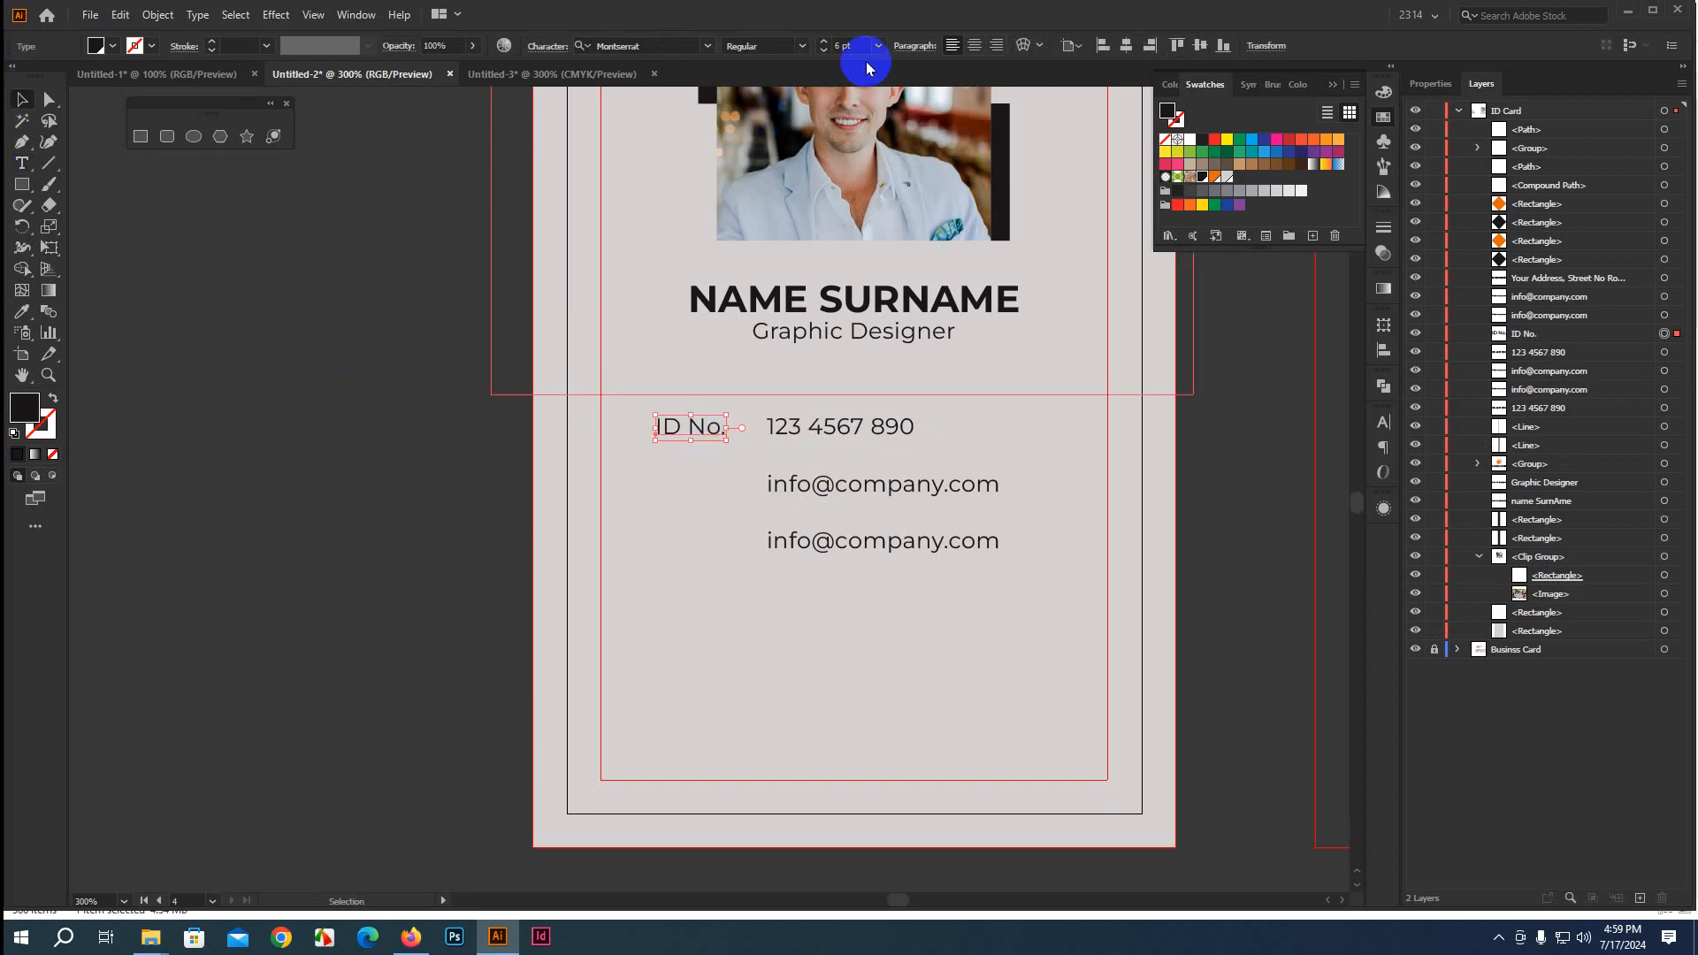
left_click(801, 45)
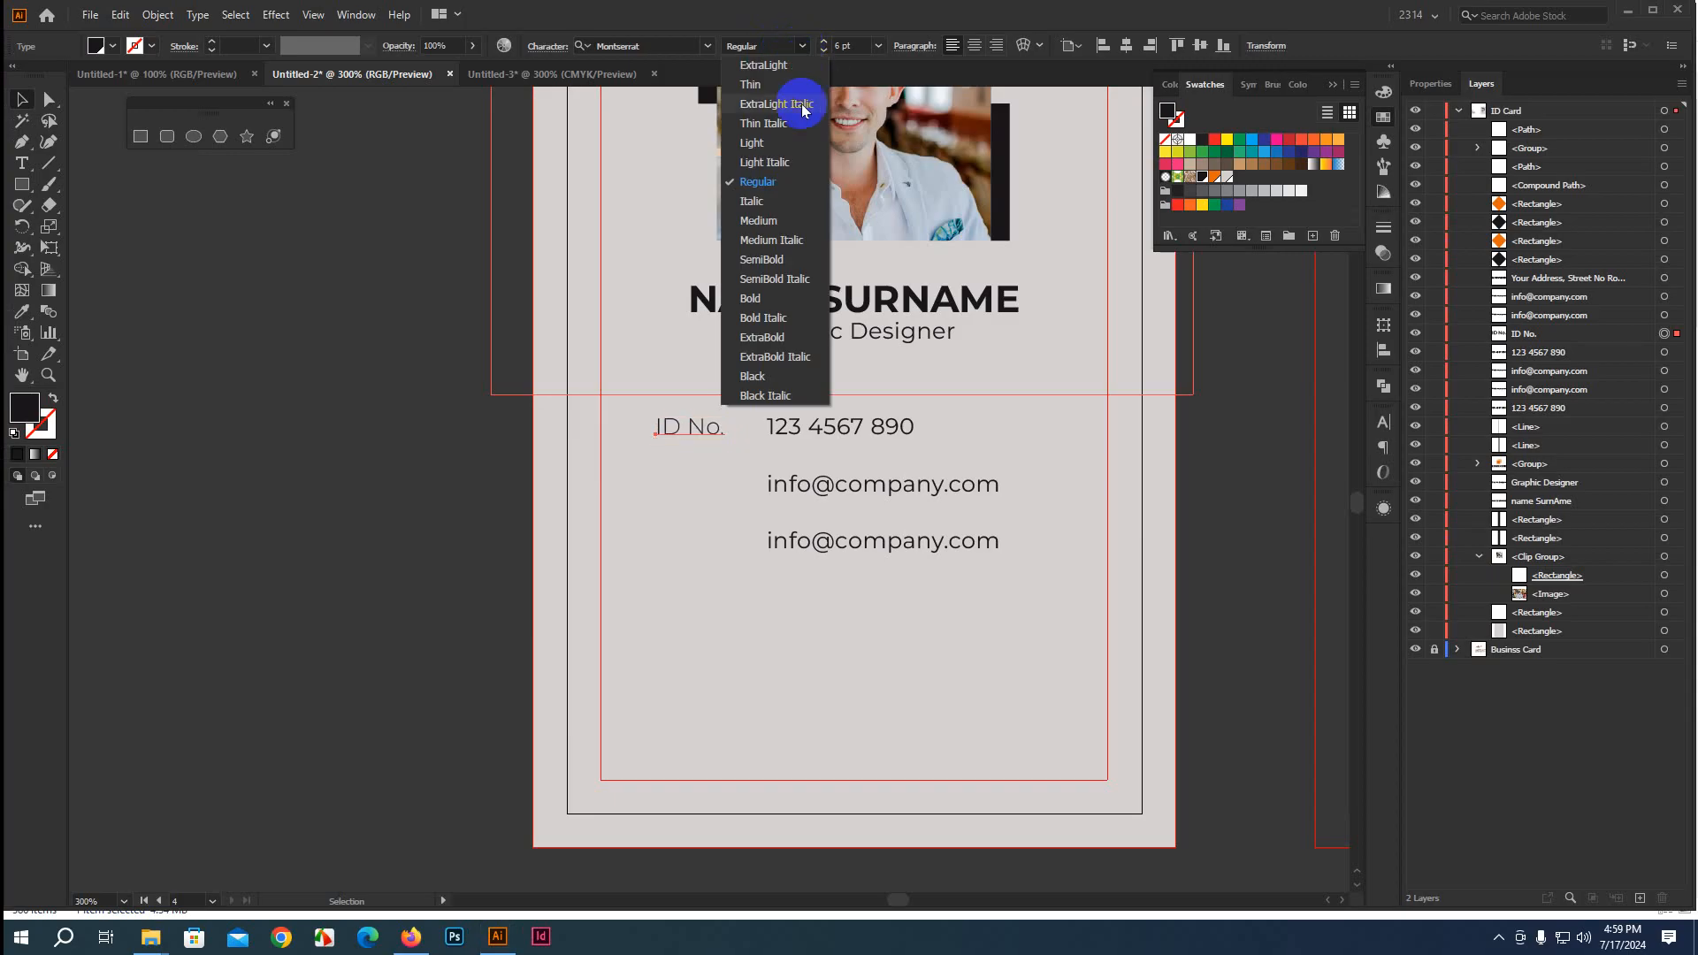
left_click(760, 299)
Duplicate the "ID No." label three times straight down at equal spacing to form a column of four labels
scroll(690, 495, "down", 1)
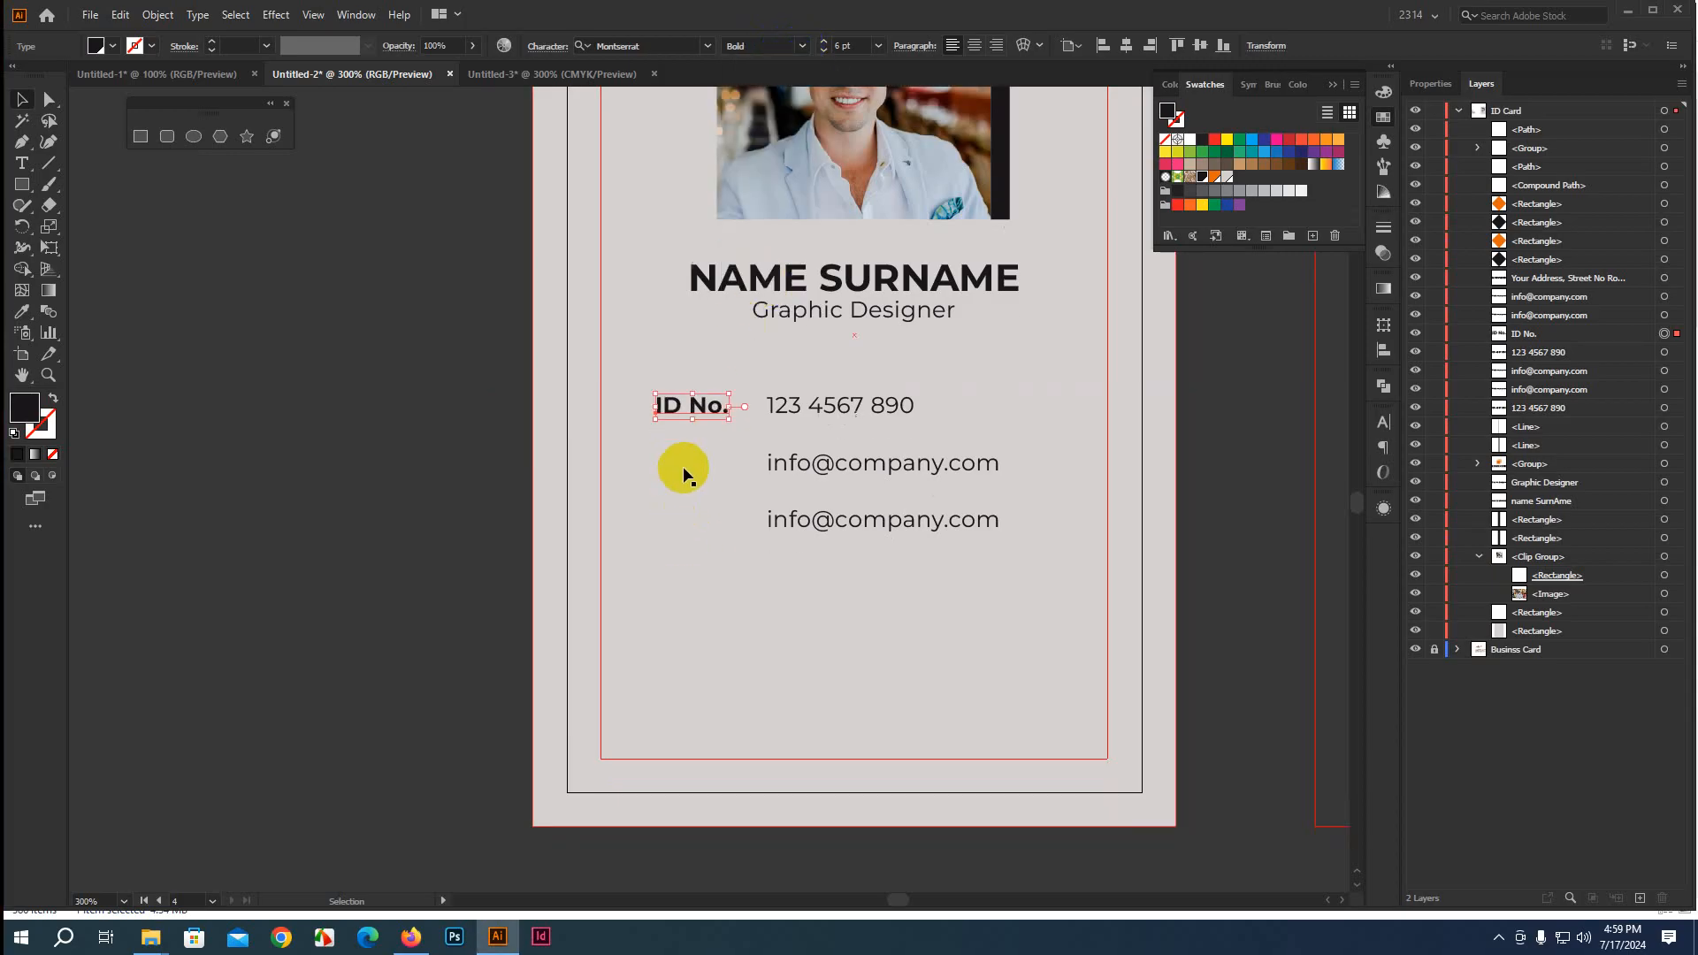
scroll(687, 476, "down", 1)
left_click_drag(695, 385, 698, 434)
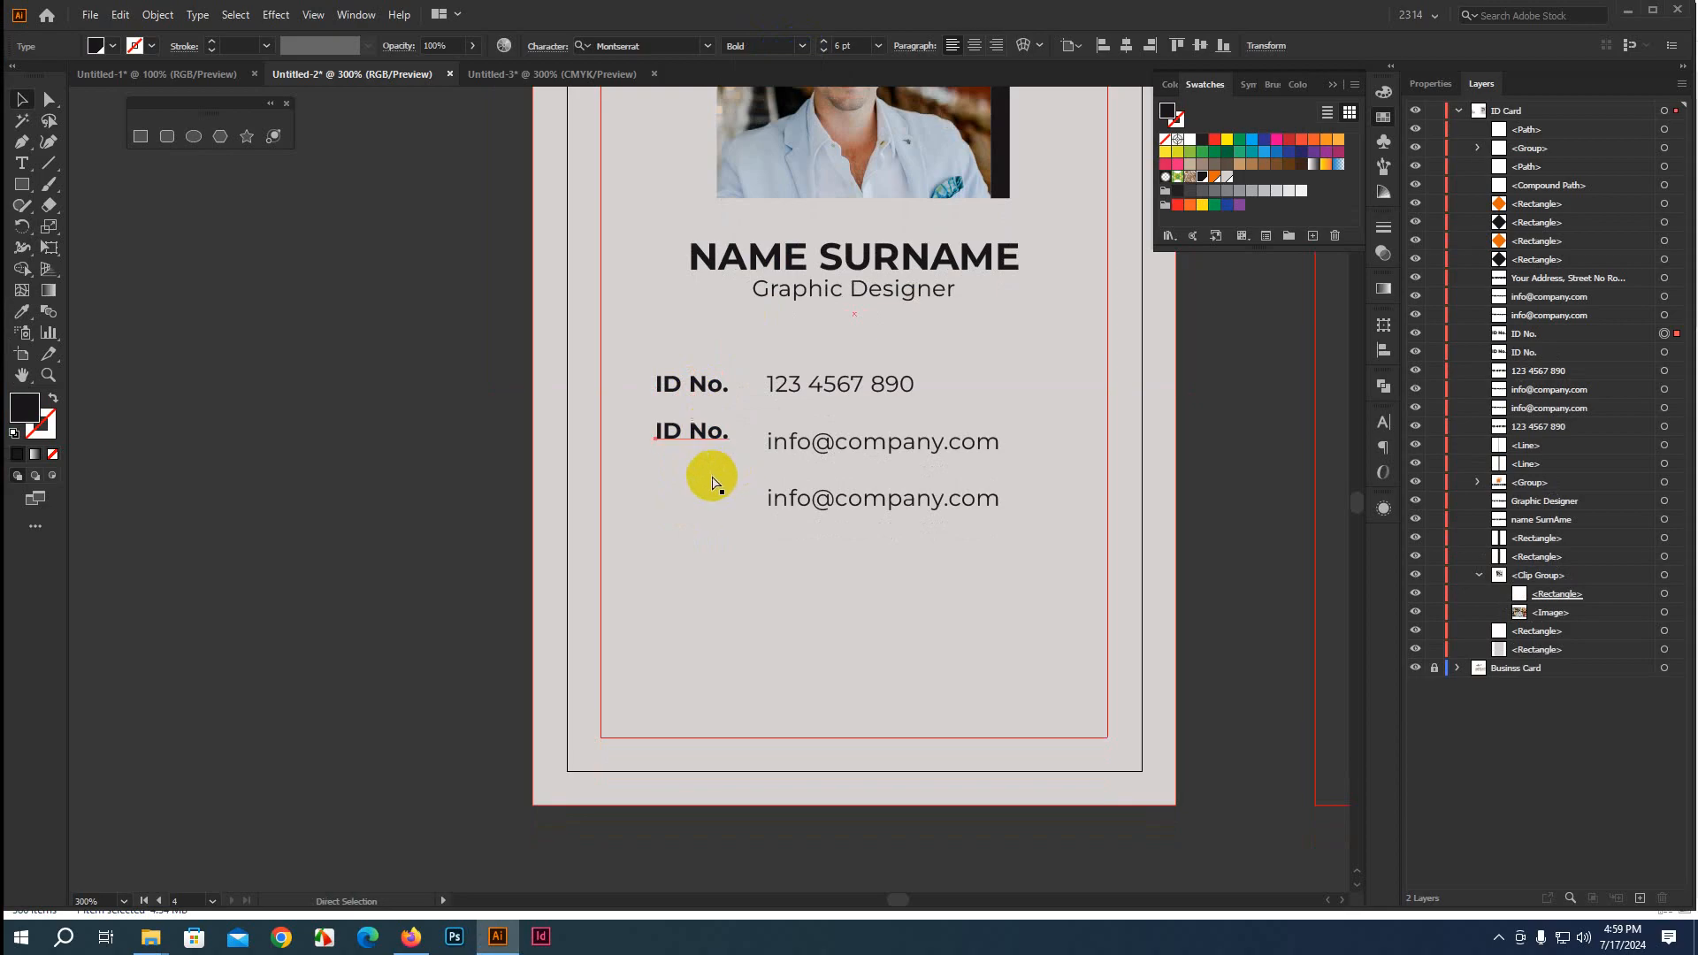
key("ctrl+d")
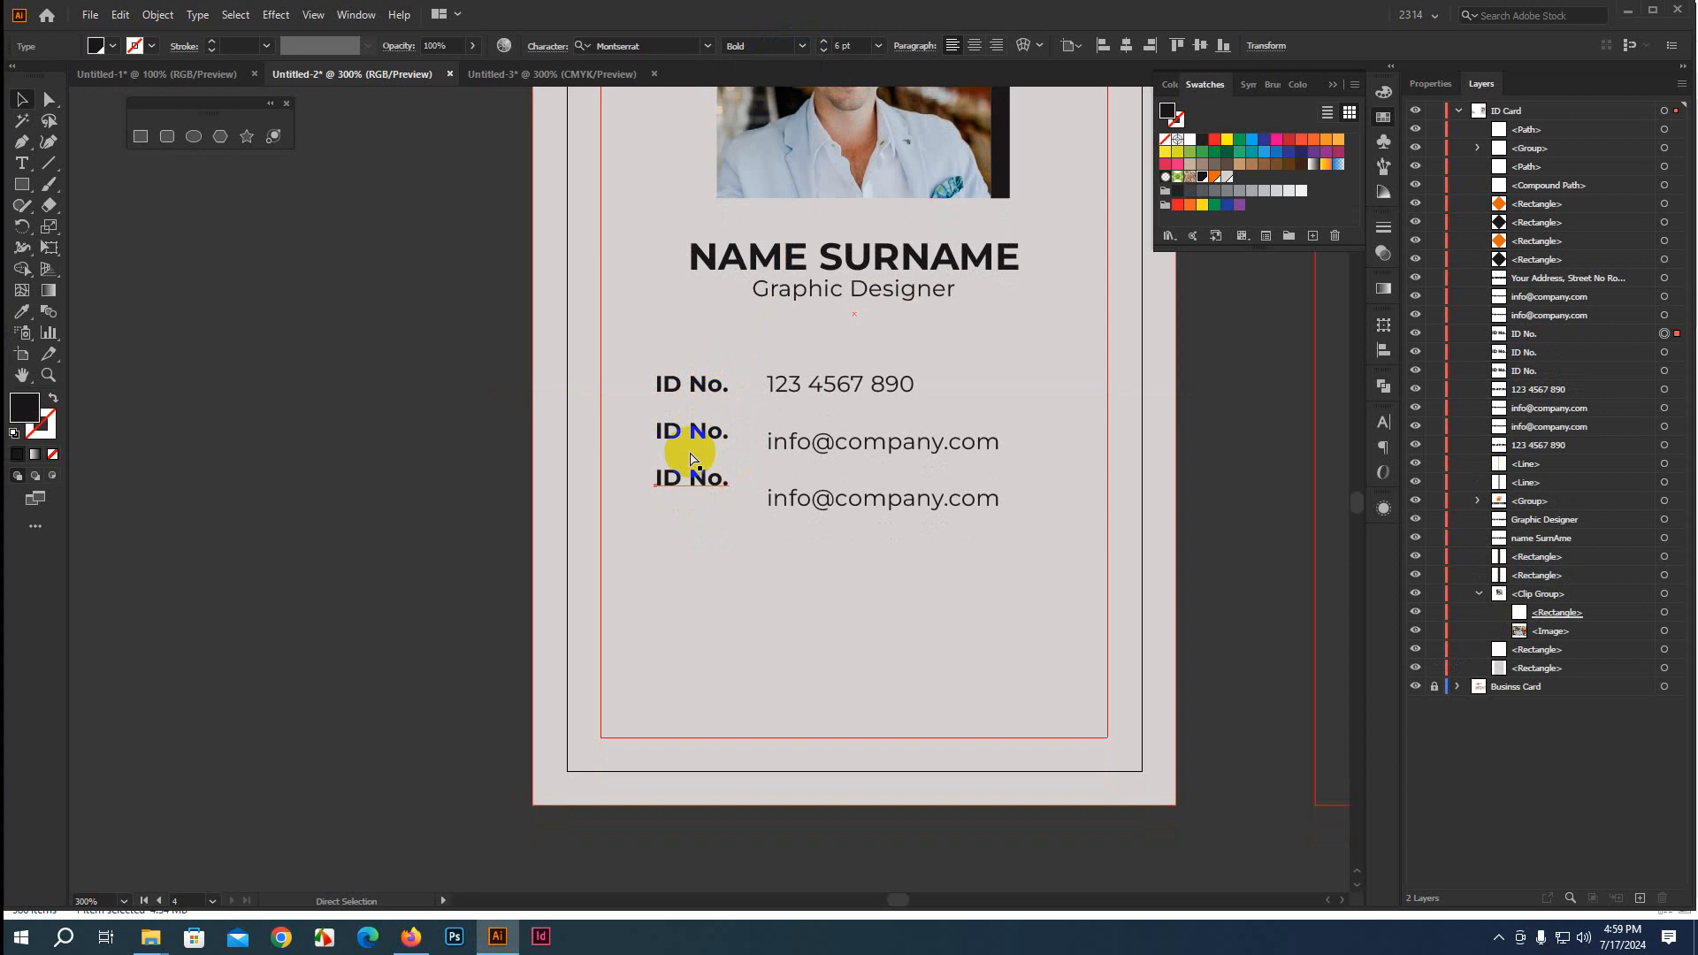
key("ctrl+d")
left_click(425, 506)
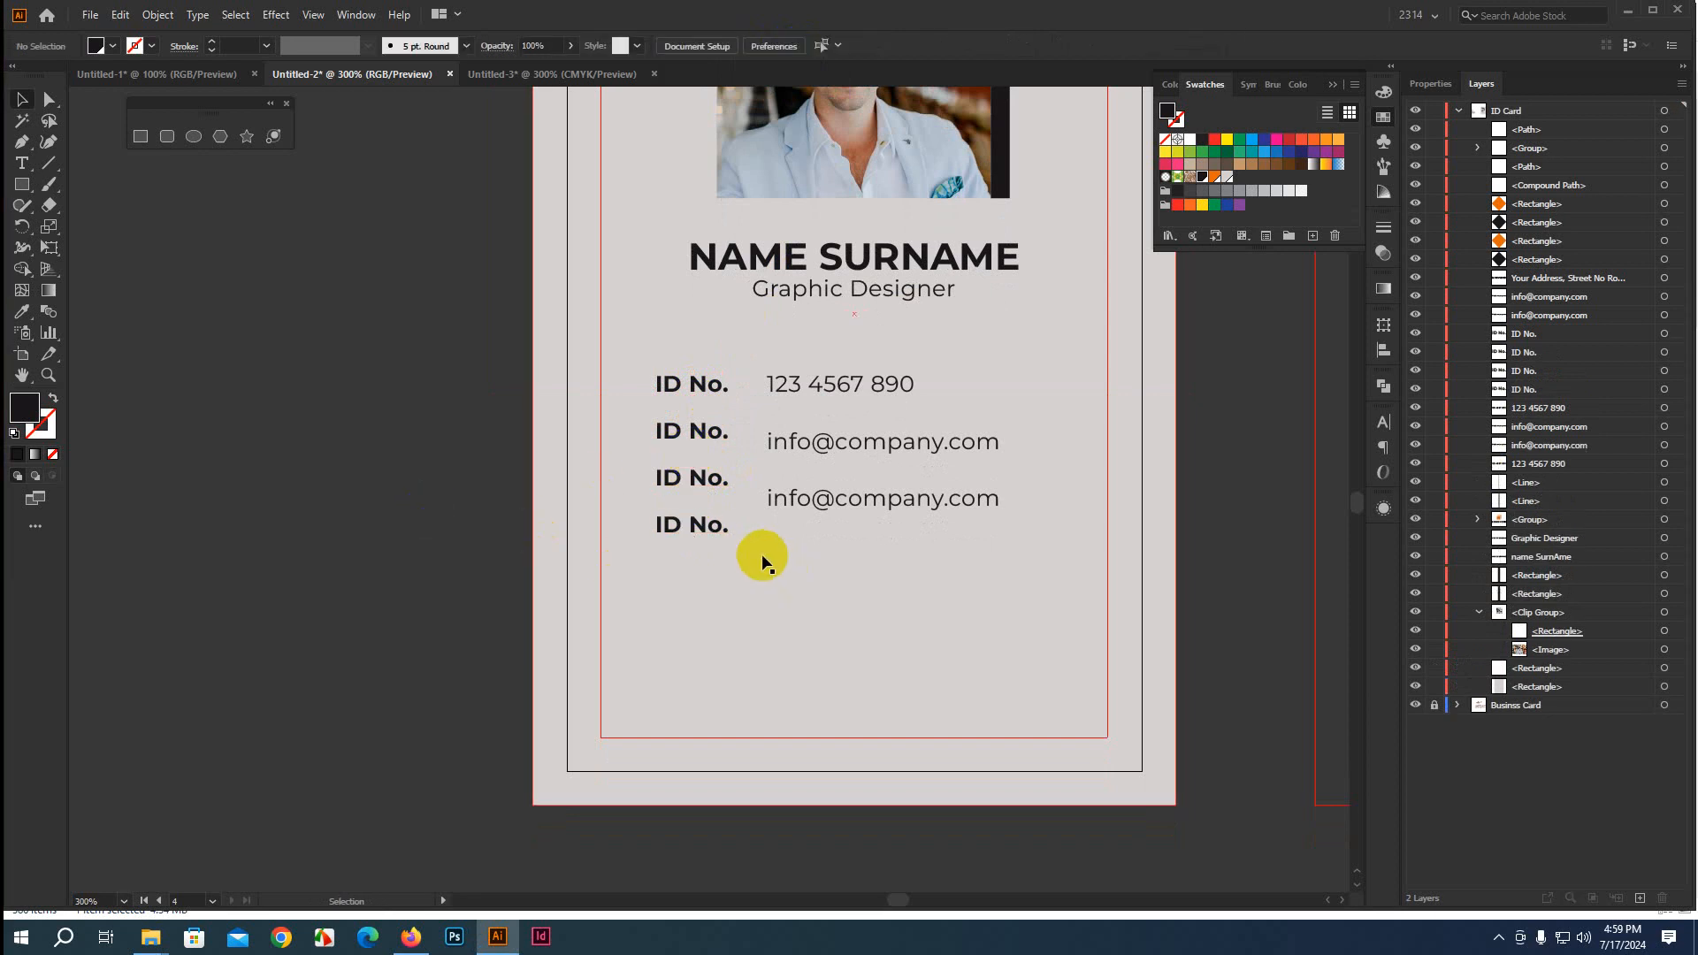
Shorten the number beside the first "ID No." label by deleting its last three digits
scroll(767, 513, "up", 1)
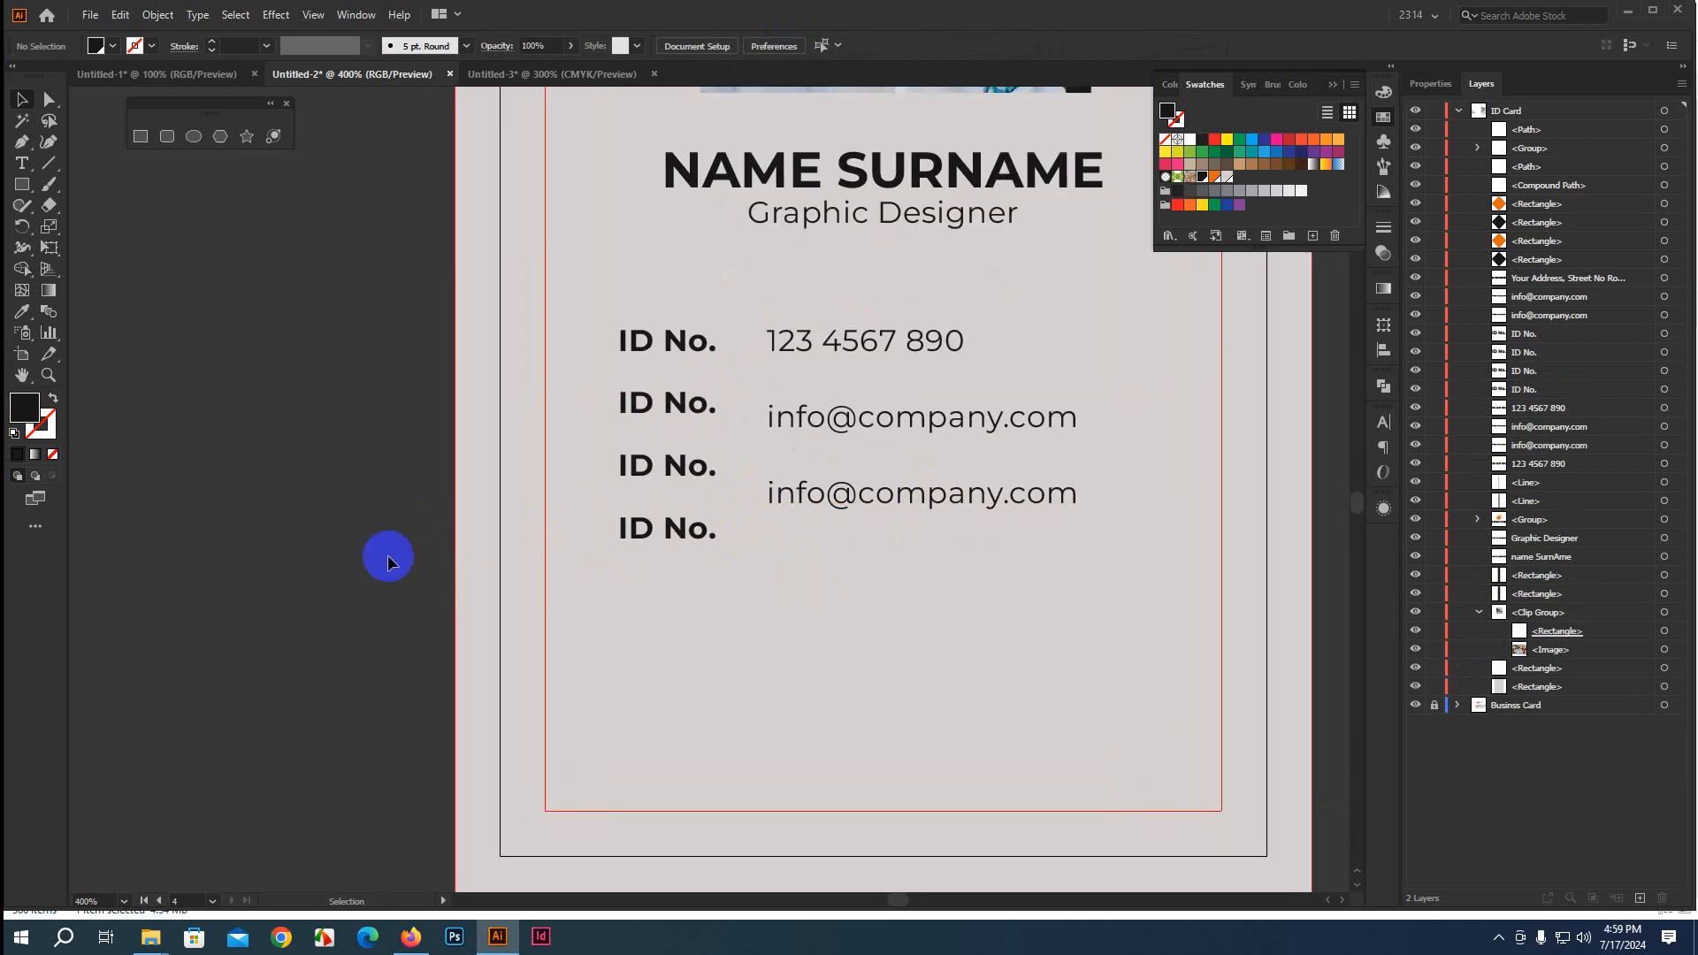
left_click_drag(1268, 572, 1043, 476)
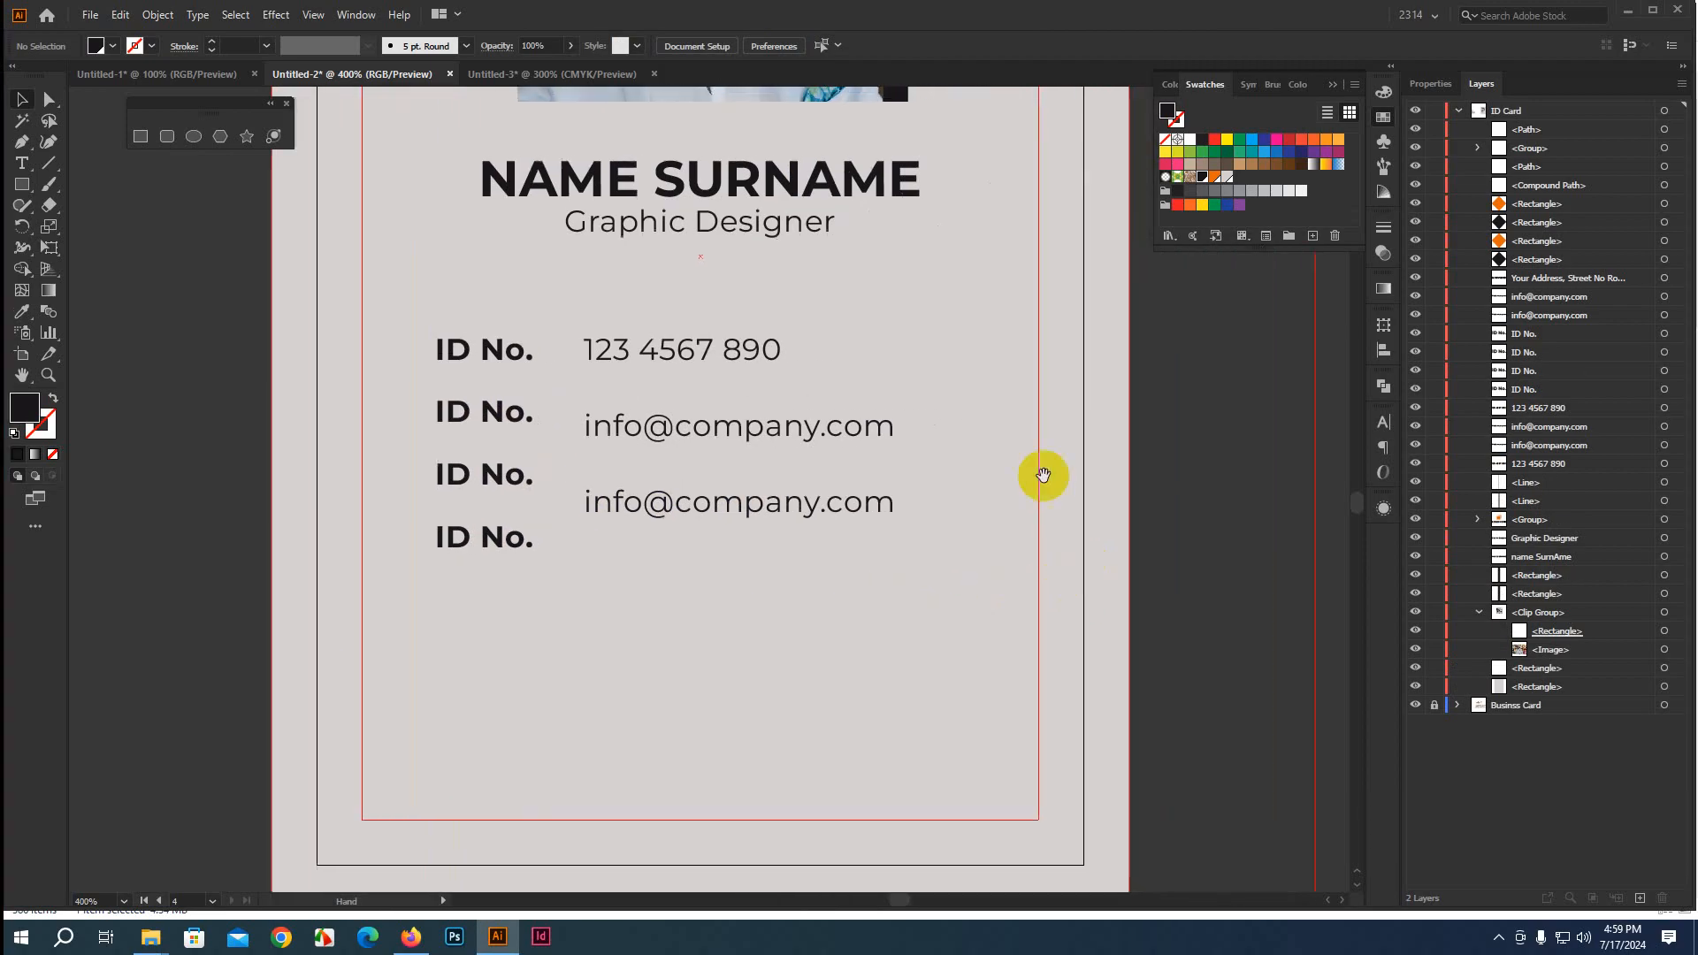
left_click(632, 363)
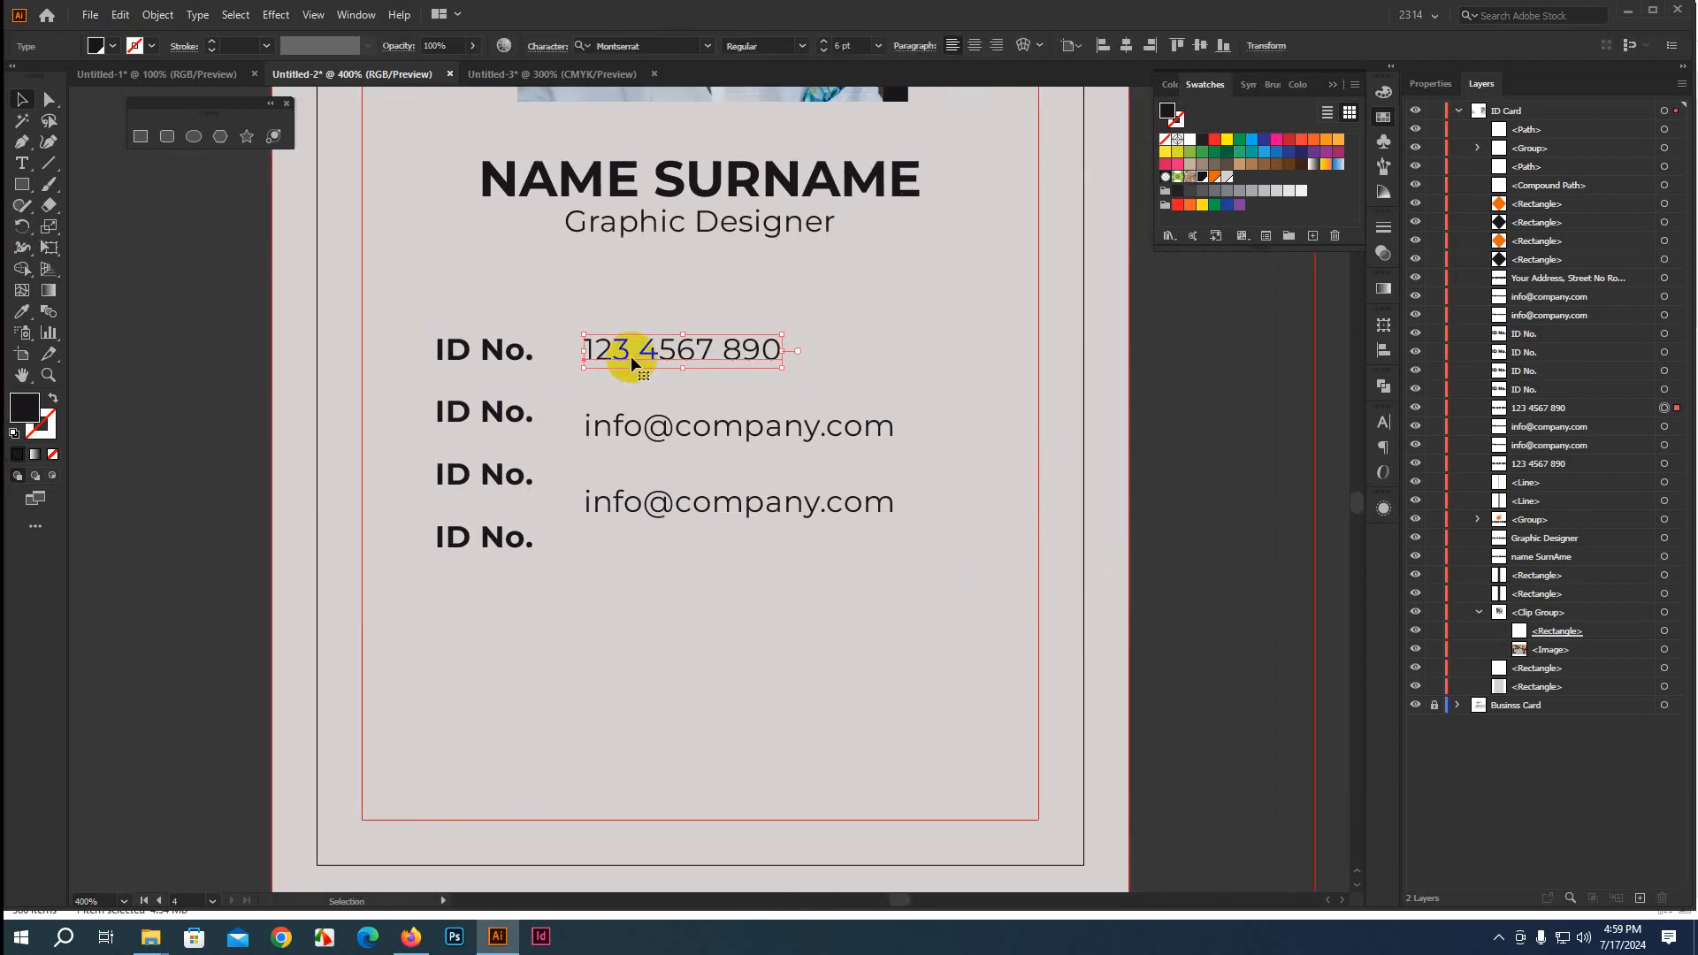
double_click(688, 351)
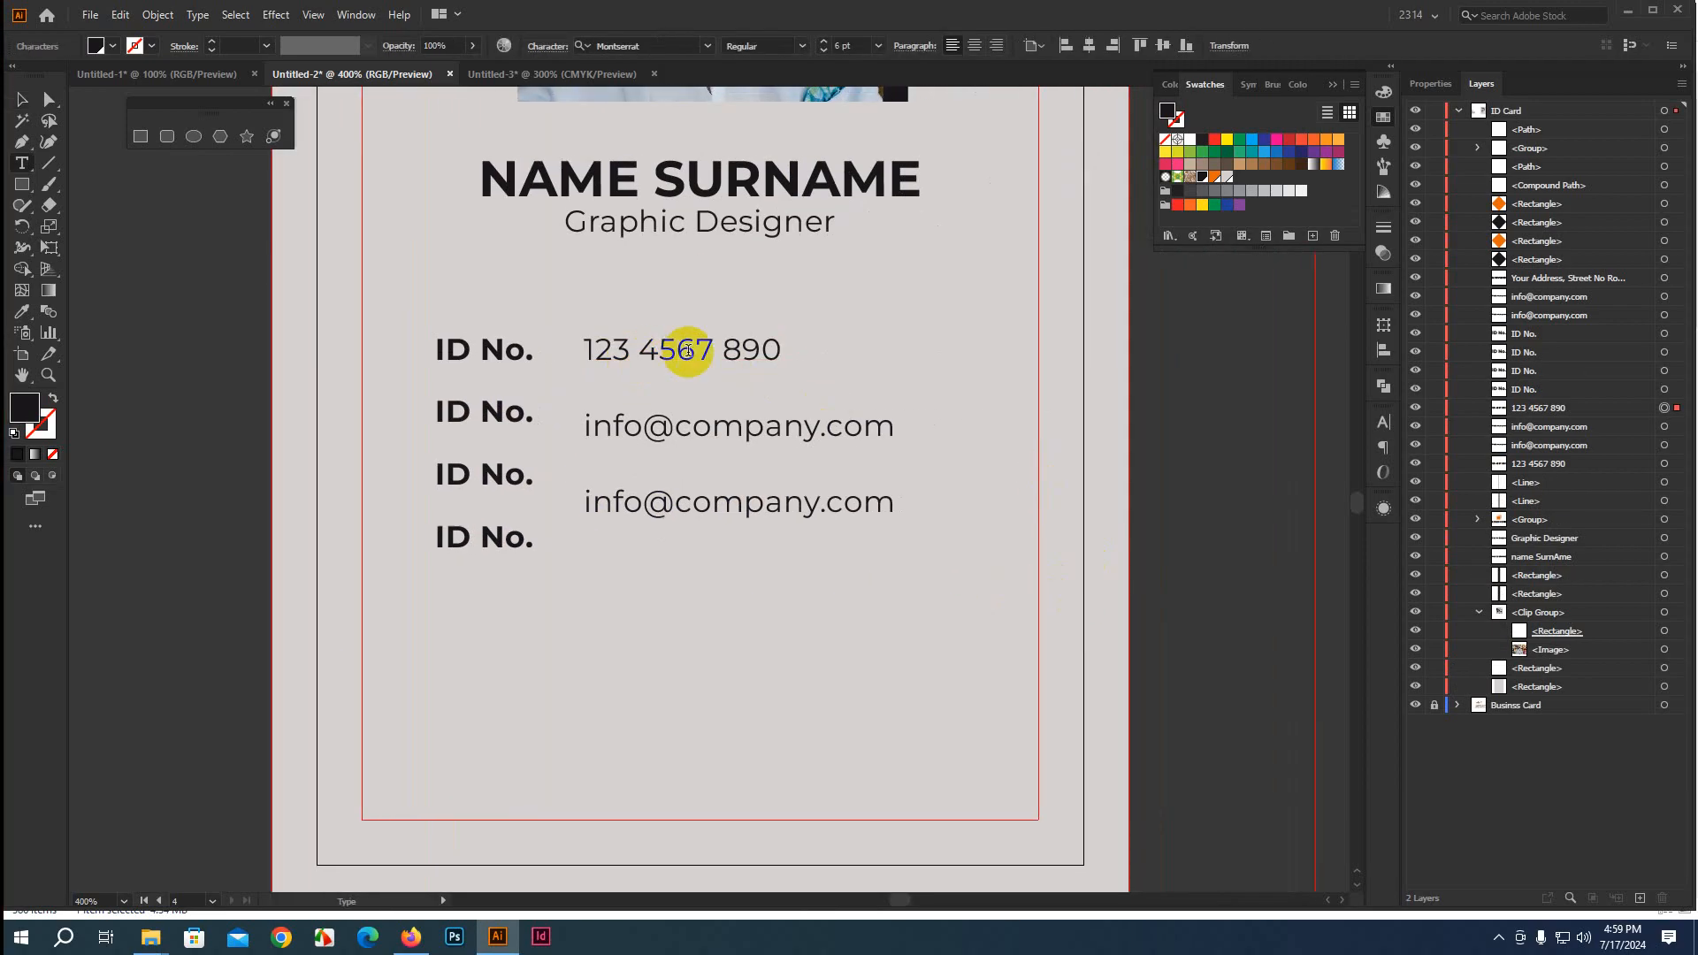
left_click_drag(729, 349, 846, 370)
key("BackSpace")
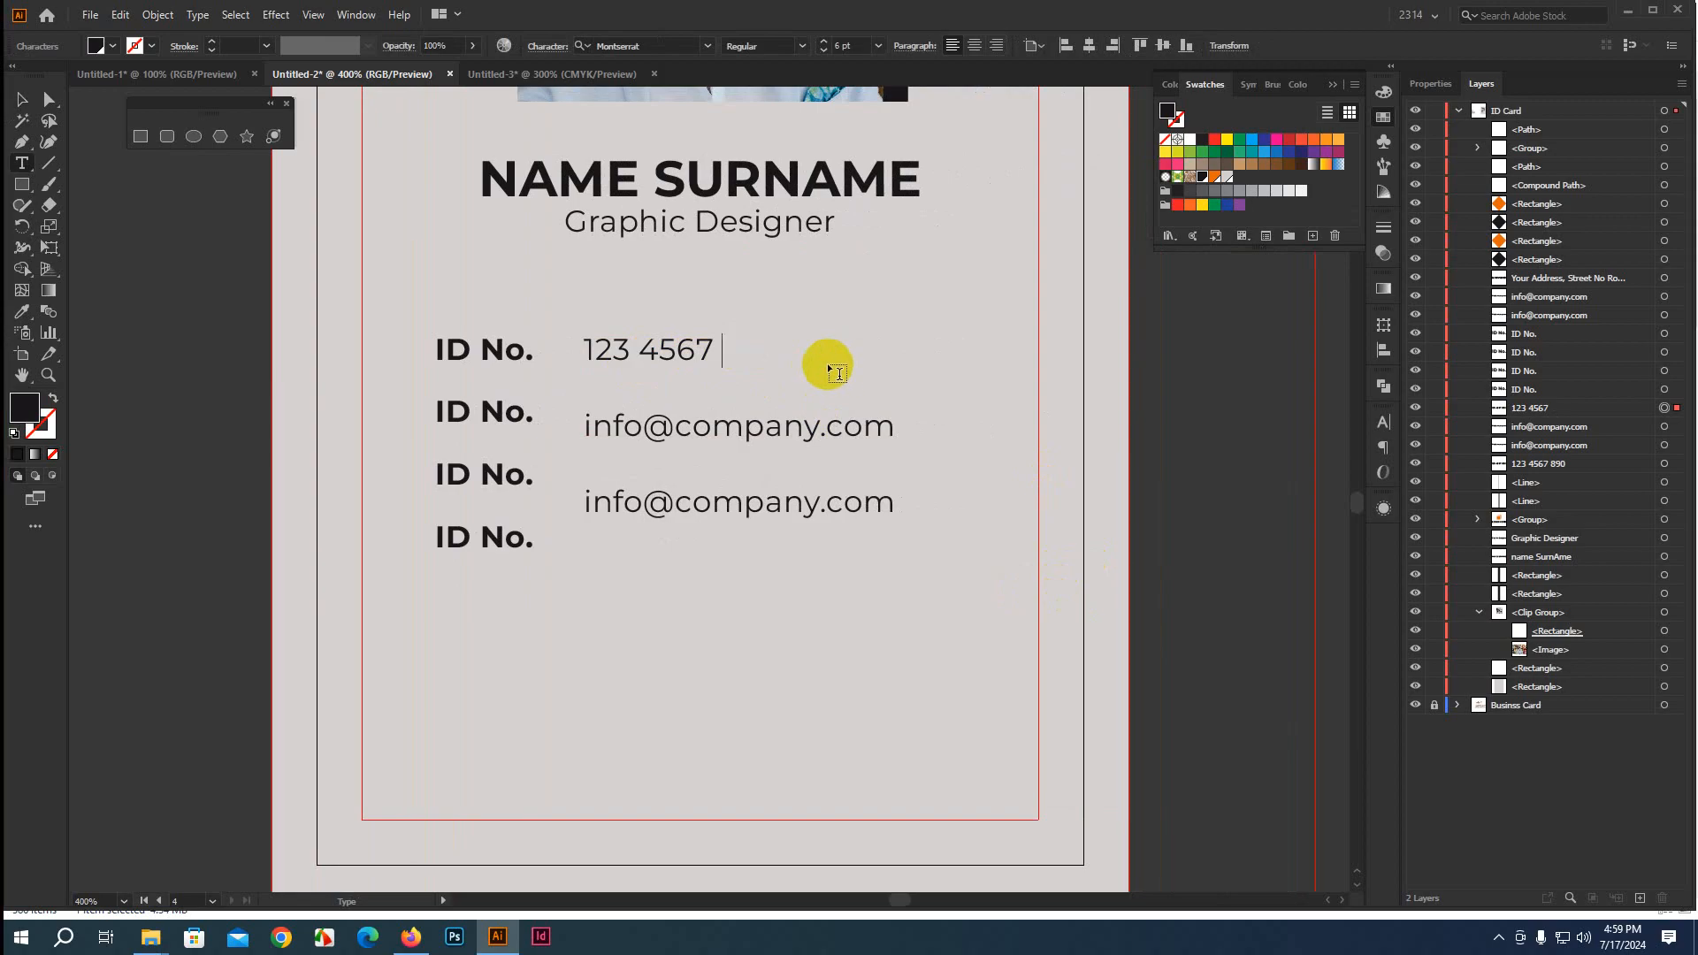
left_click(17, 102)
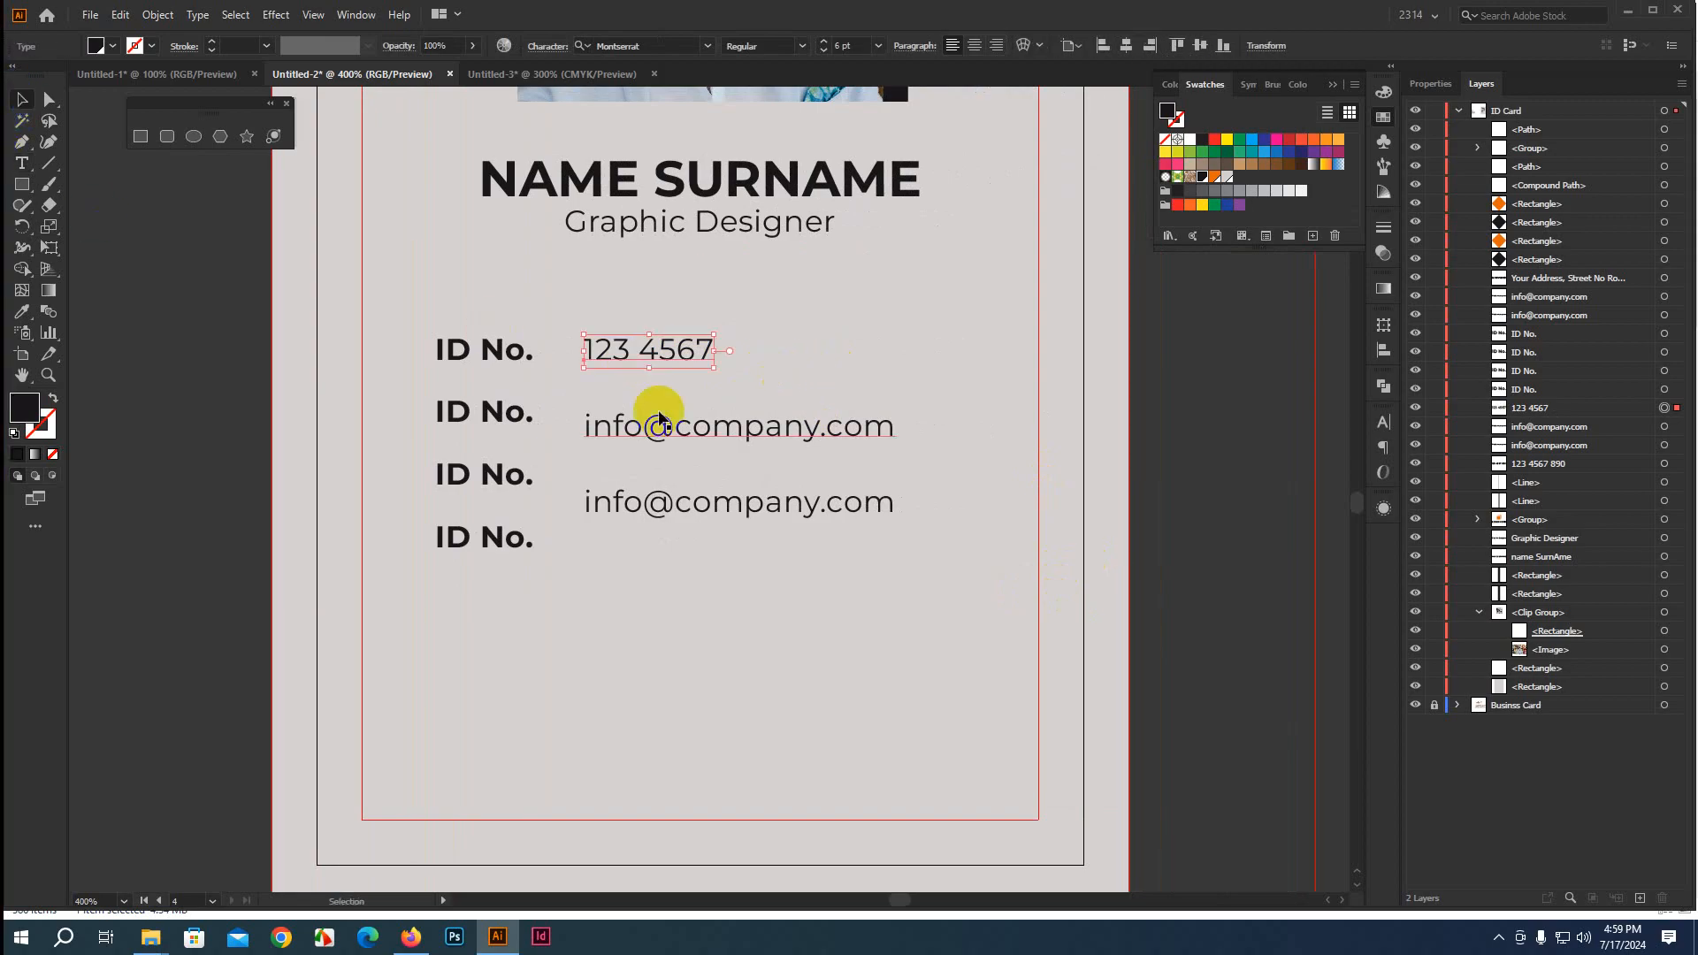
Change the text of the second "ID No." label to "Blood G."
left_click(657, 430)
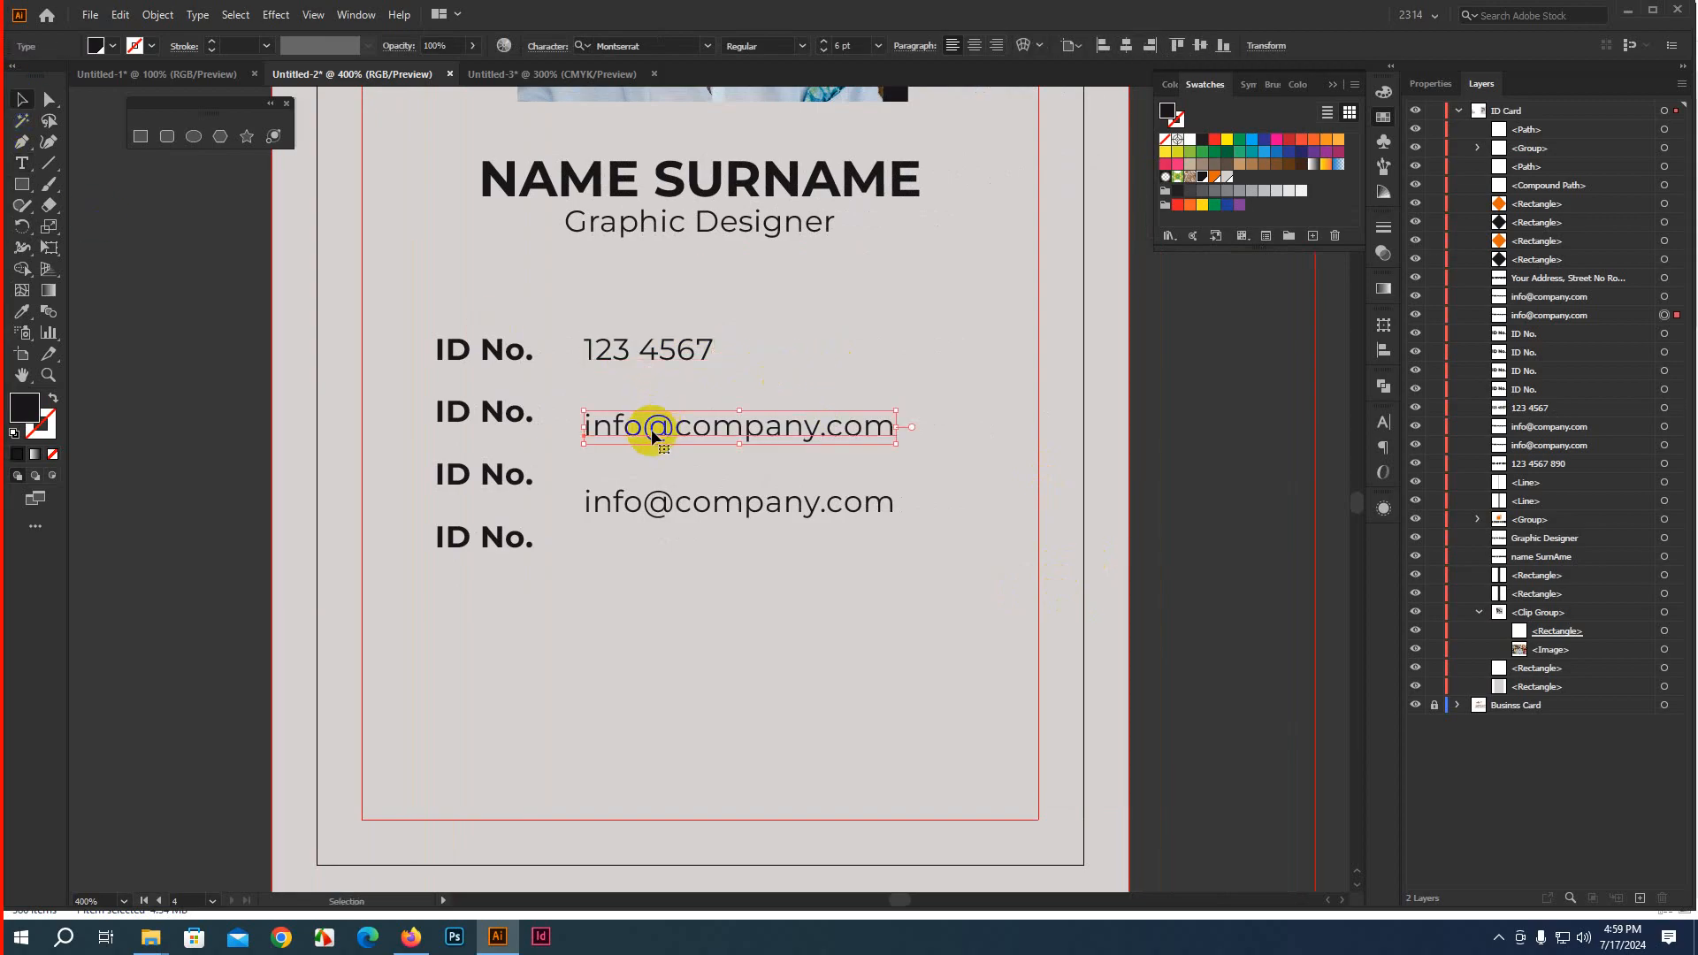
double_click(500, 409)
key("Escape")
triple_click(512, 430)
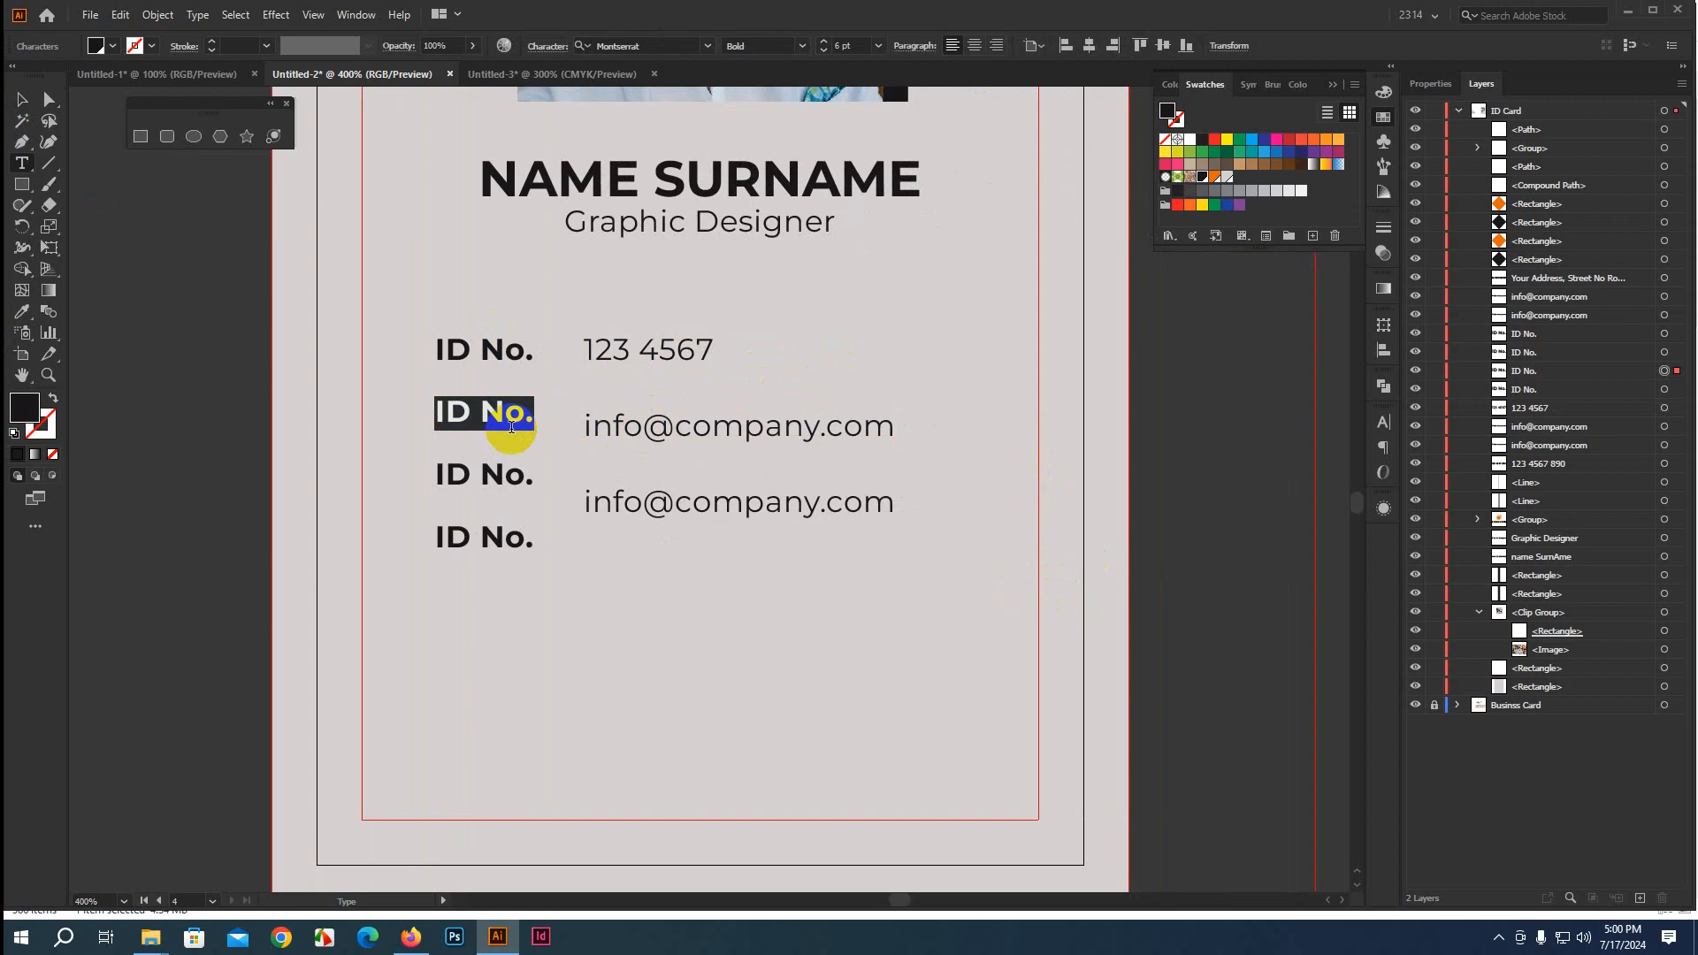
type("Bloo")
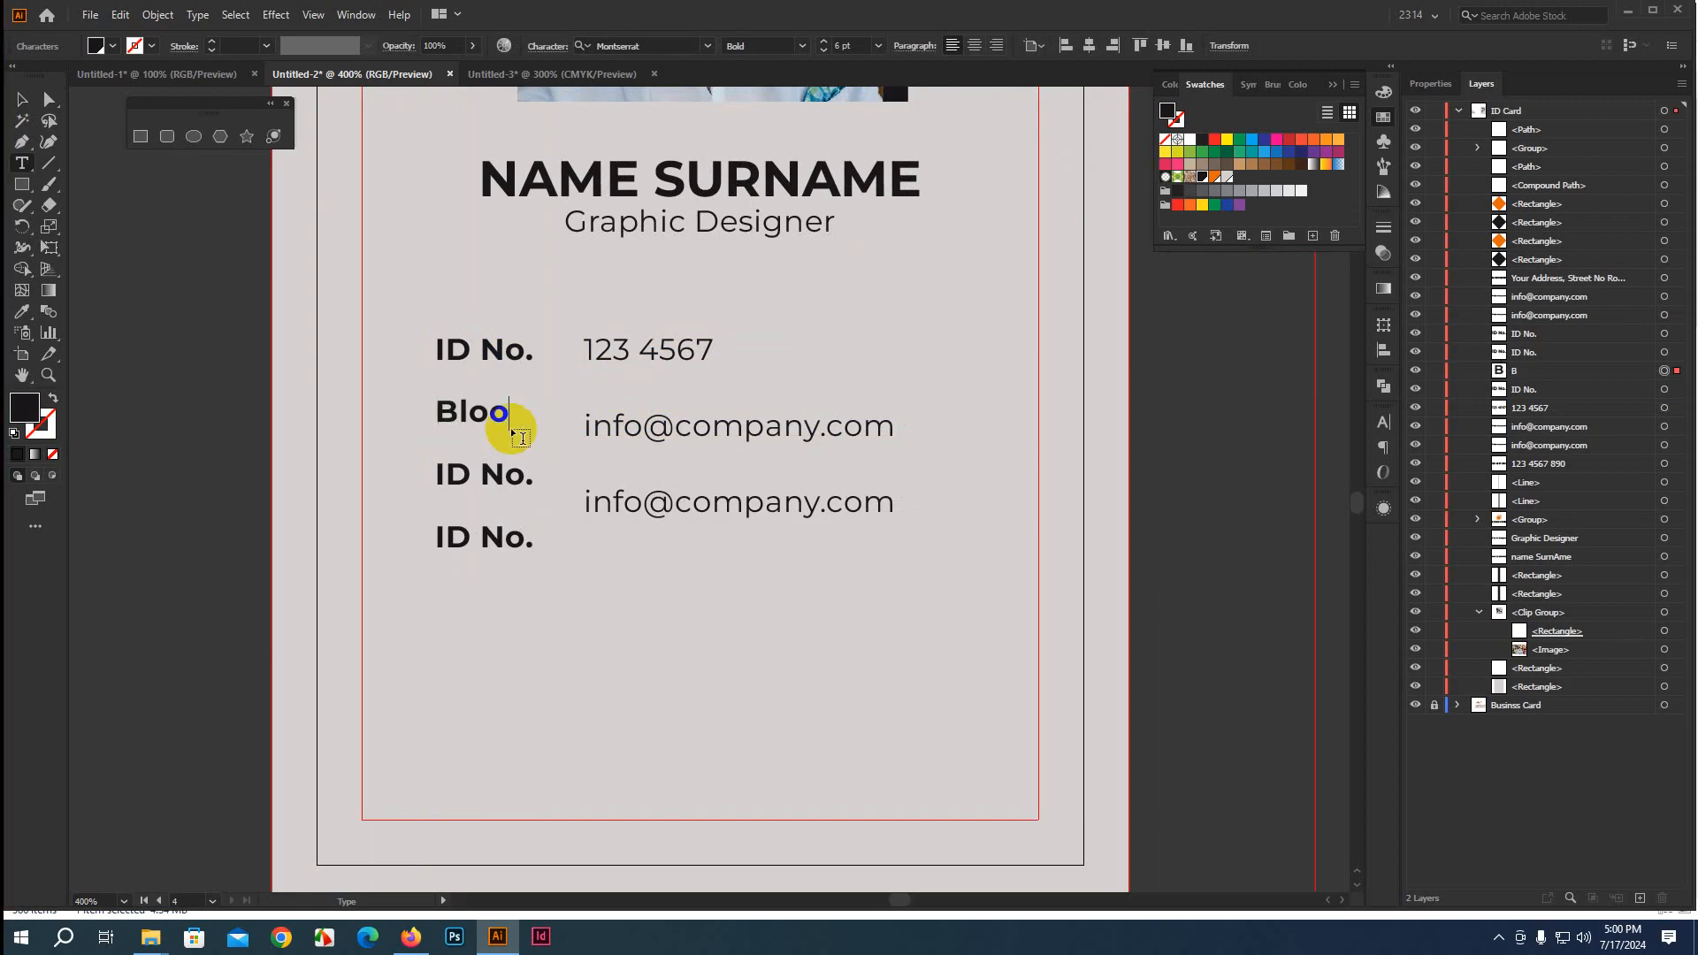
type("d G.")
Change the third and fourth labels of the column to "Email" and "Mobile"
left_click(489, 475)
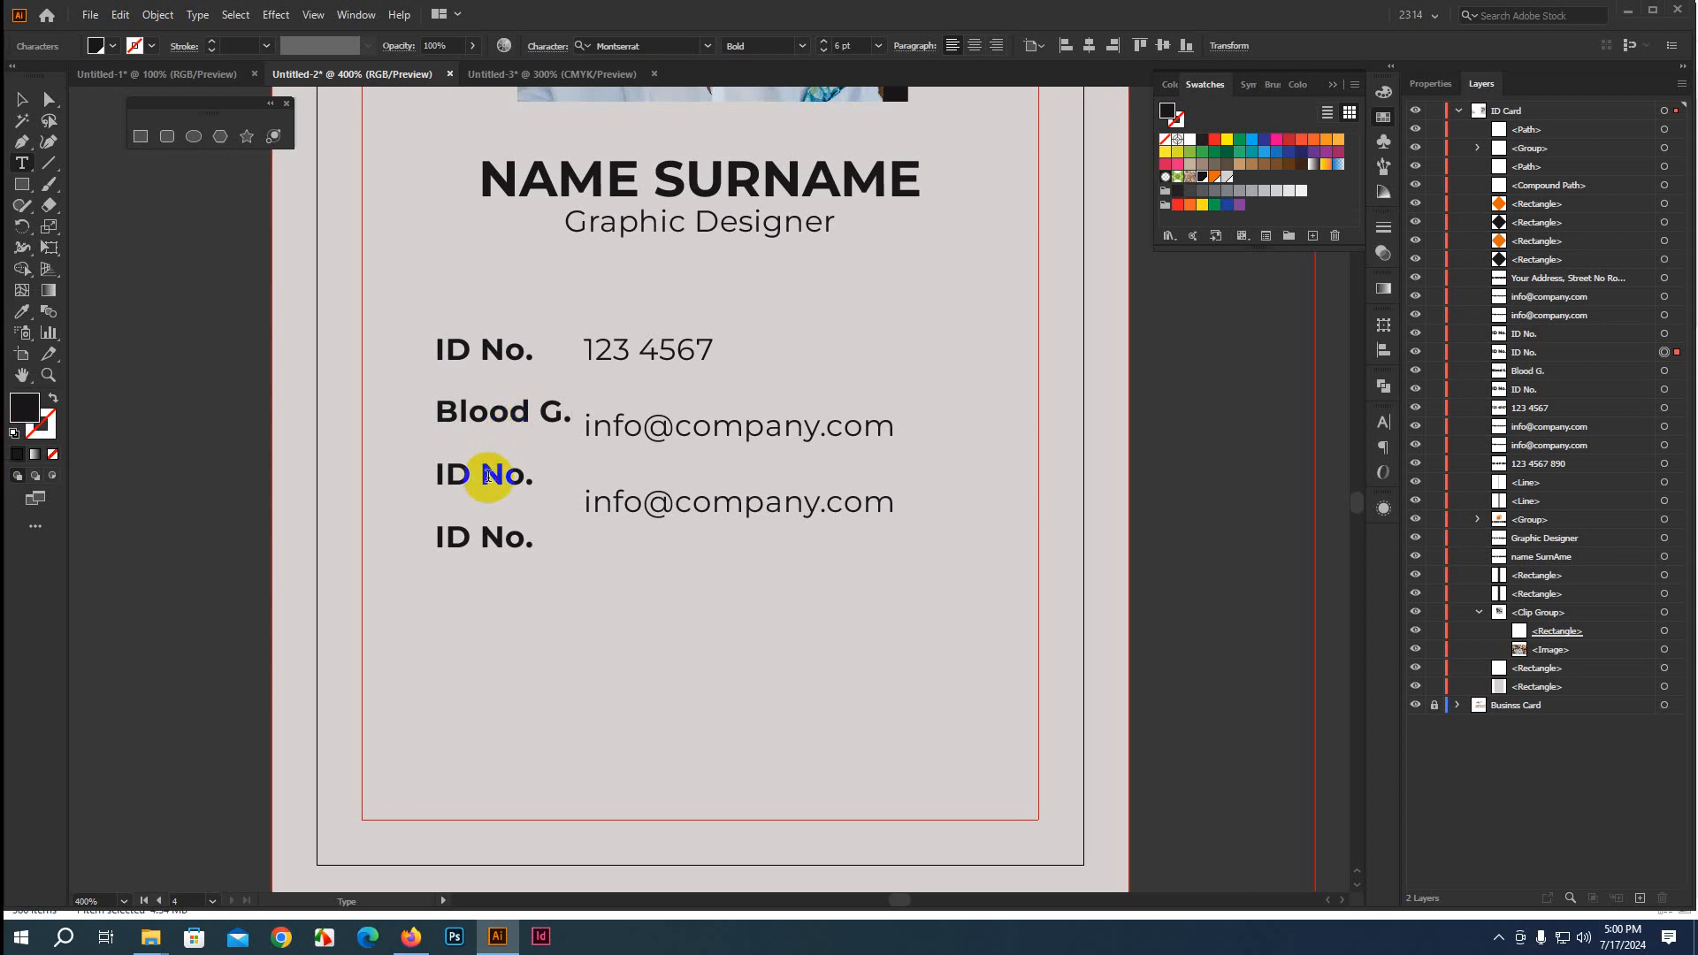
triple_click(489, 463)
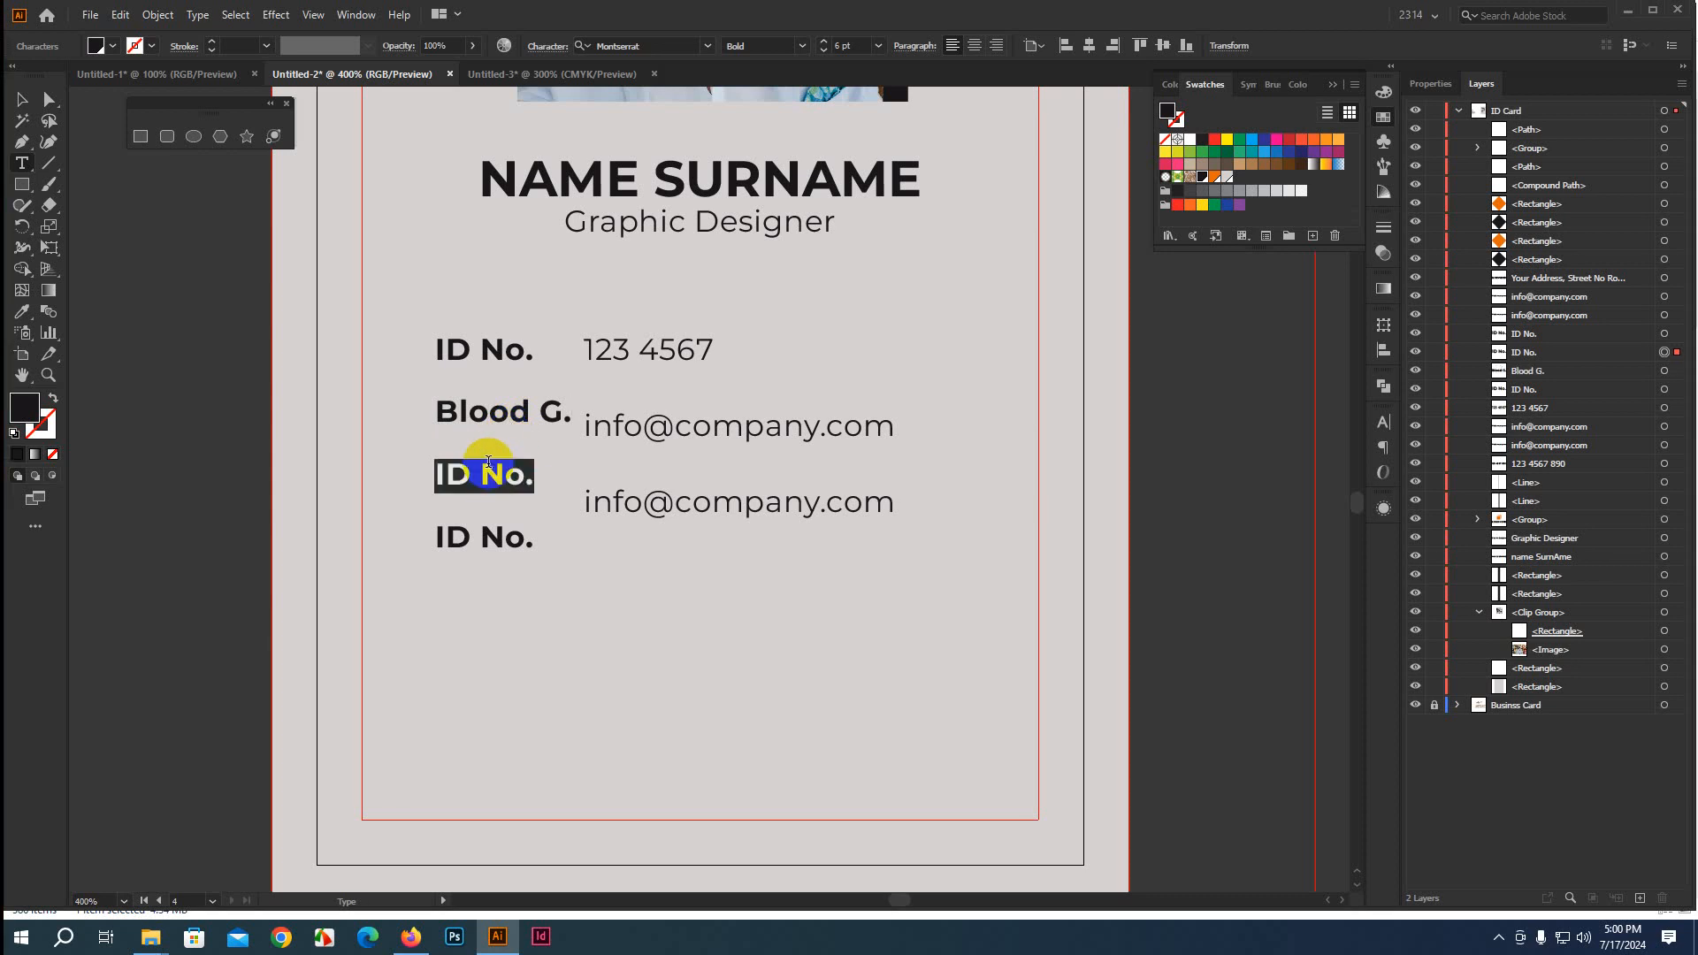
type("Email")
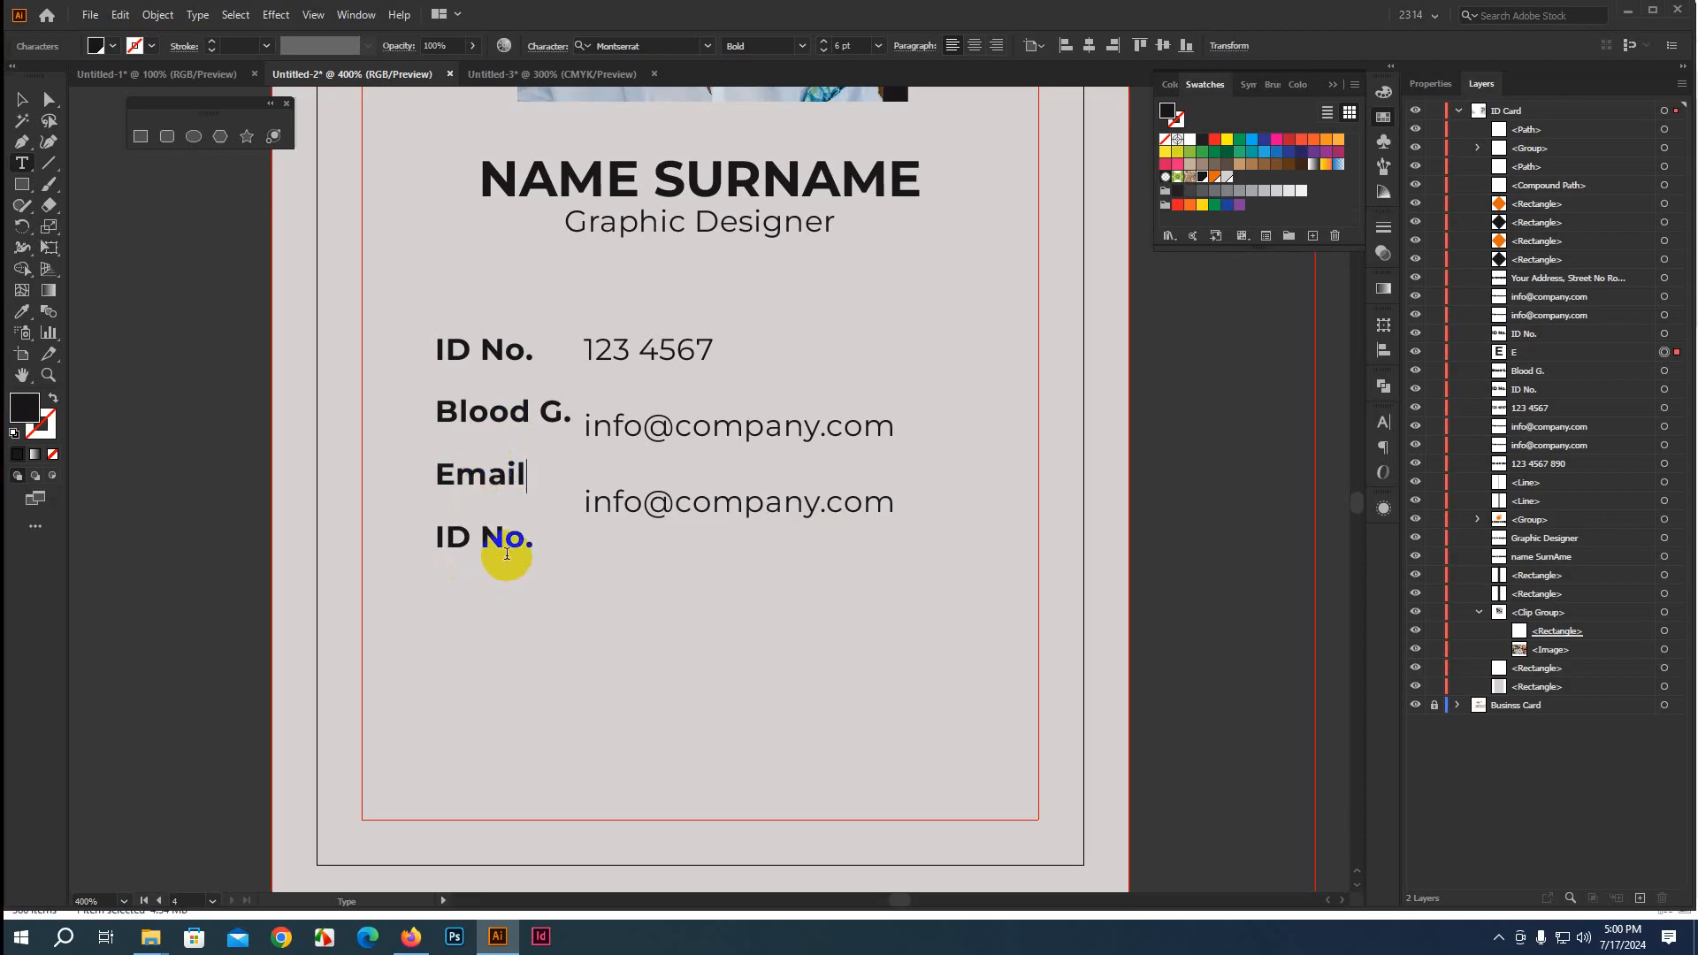
left_click(485, 535)
key("ctrl+a")
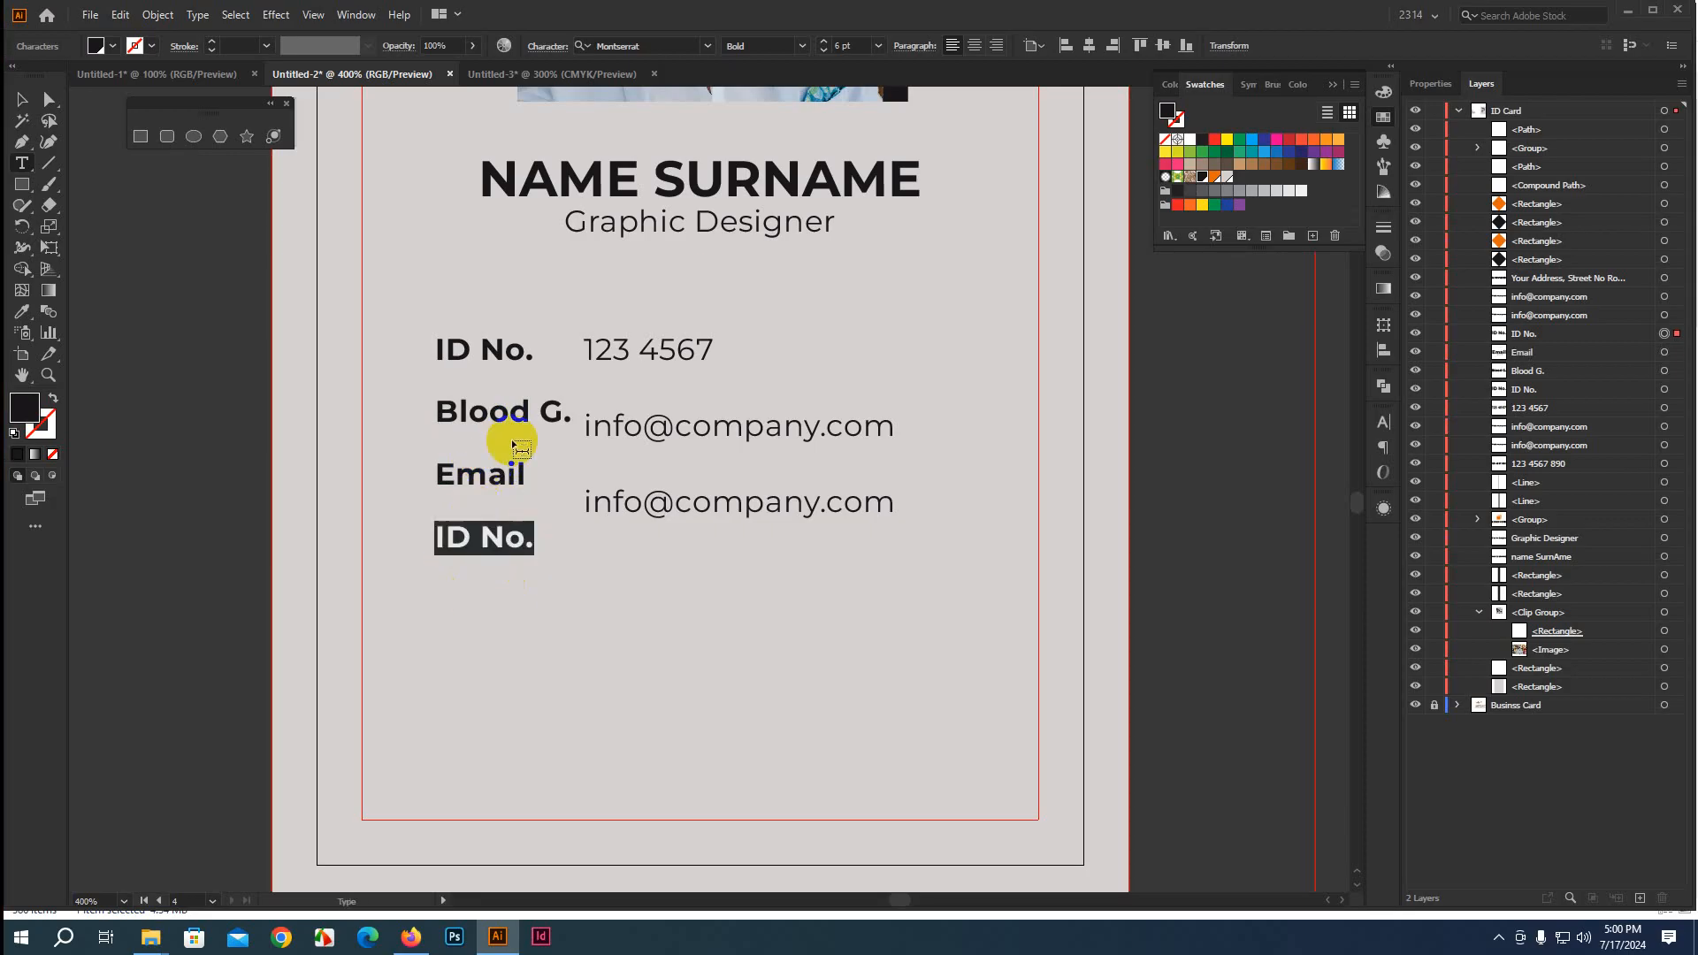
type("Mo")
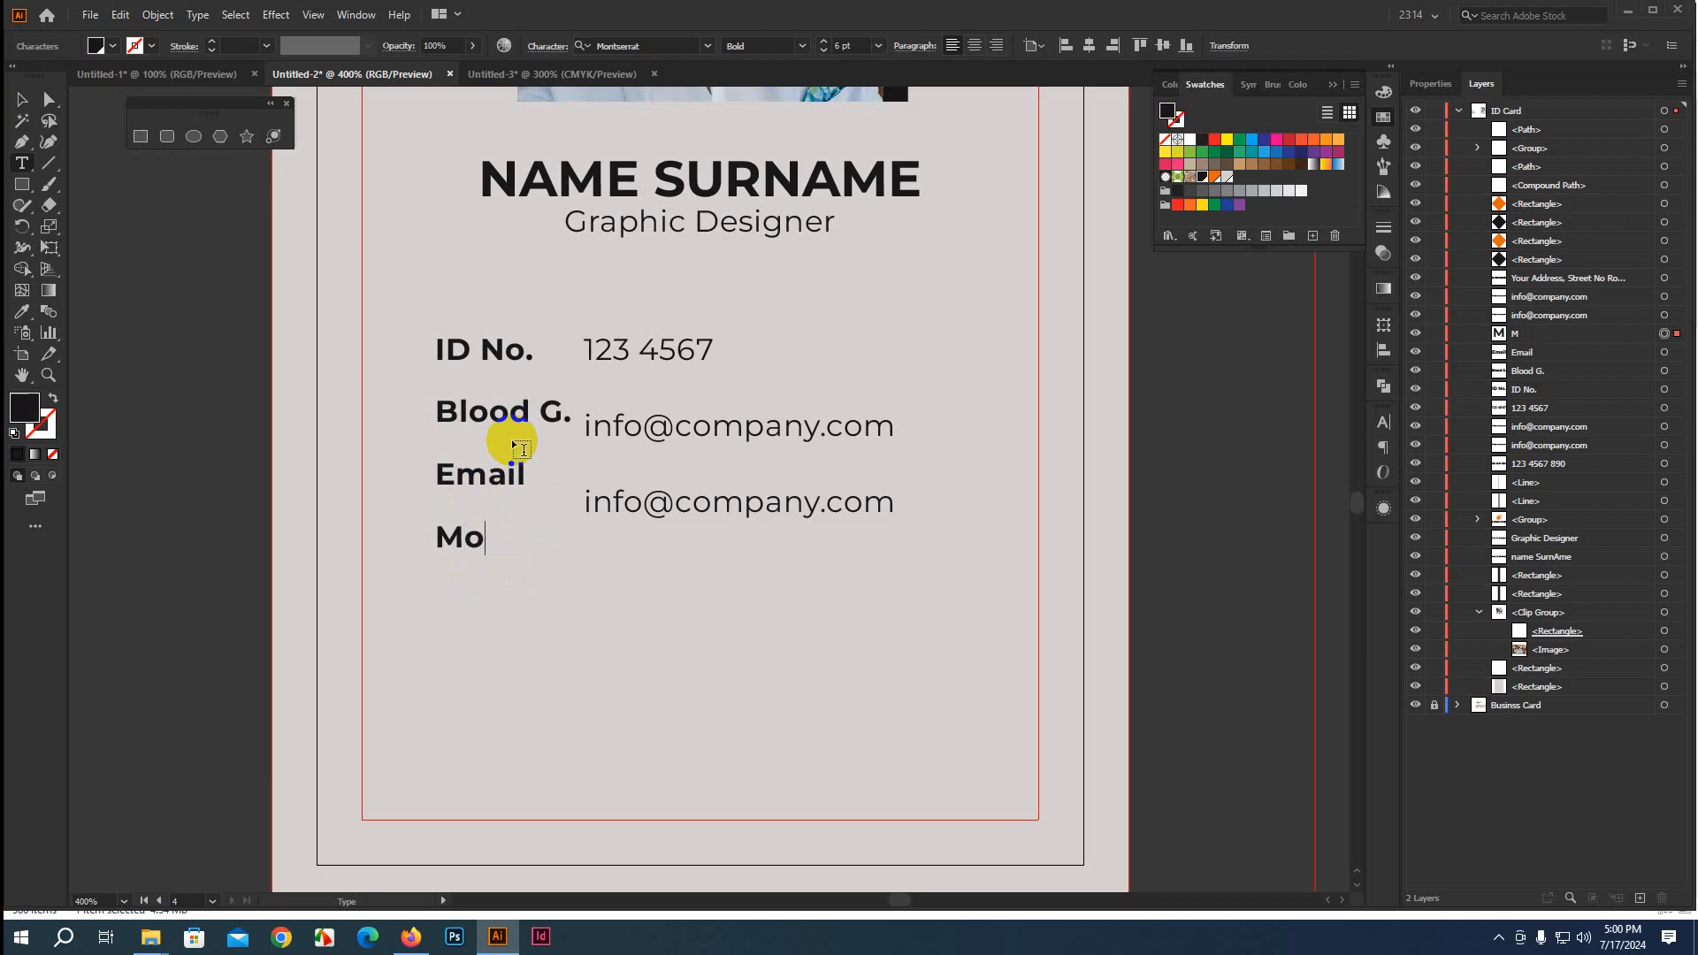
type("bile")
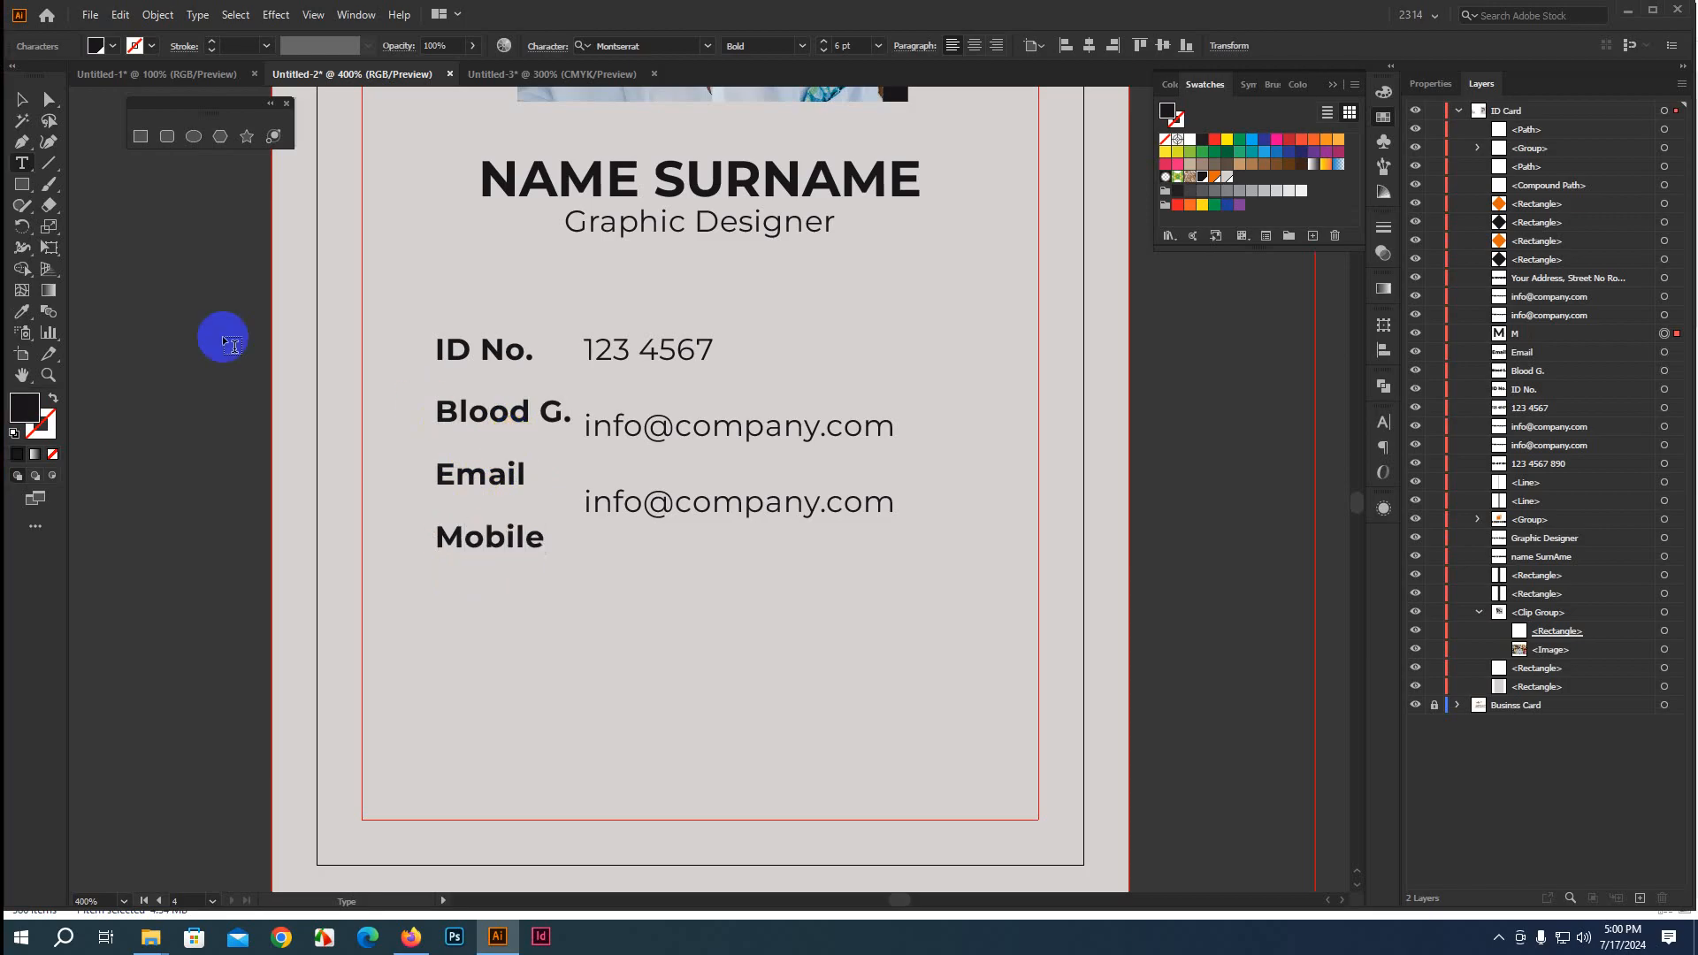
left_click(22, 100)
left_click(1218, 528)
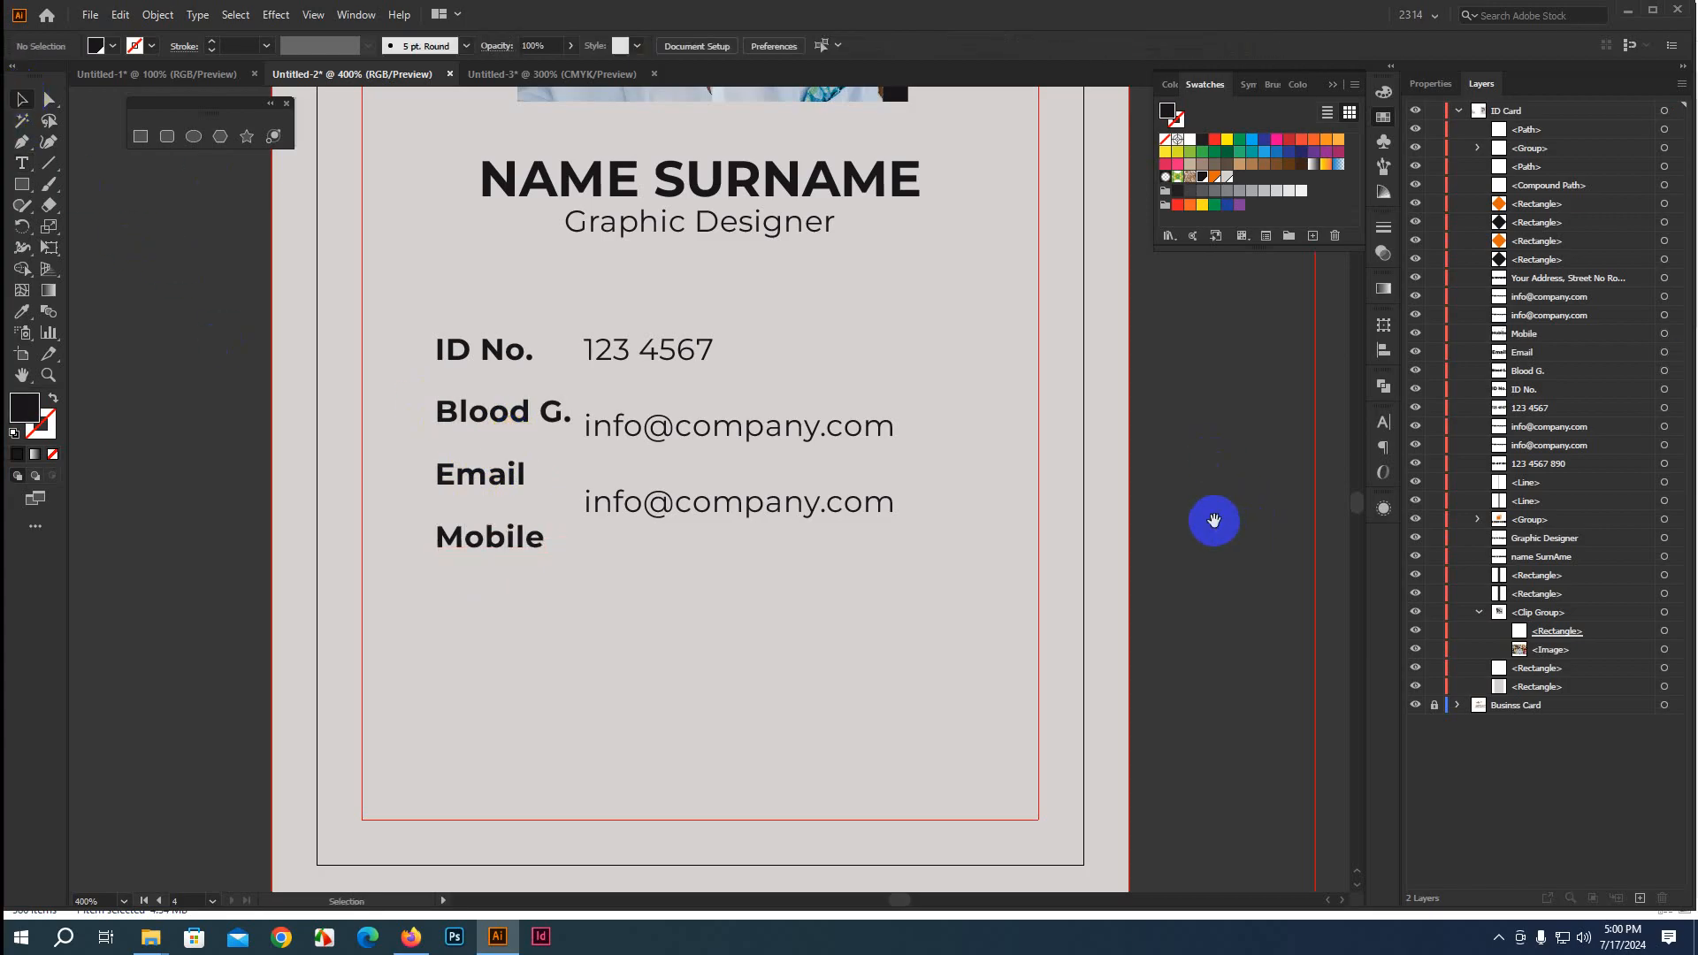
Nudge the ID number and both e-mail lines together to the right to widen the gap from the labels
left_click_drag(1216, 523, 1080, 527)
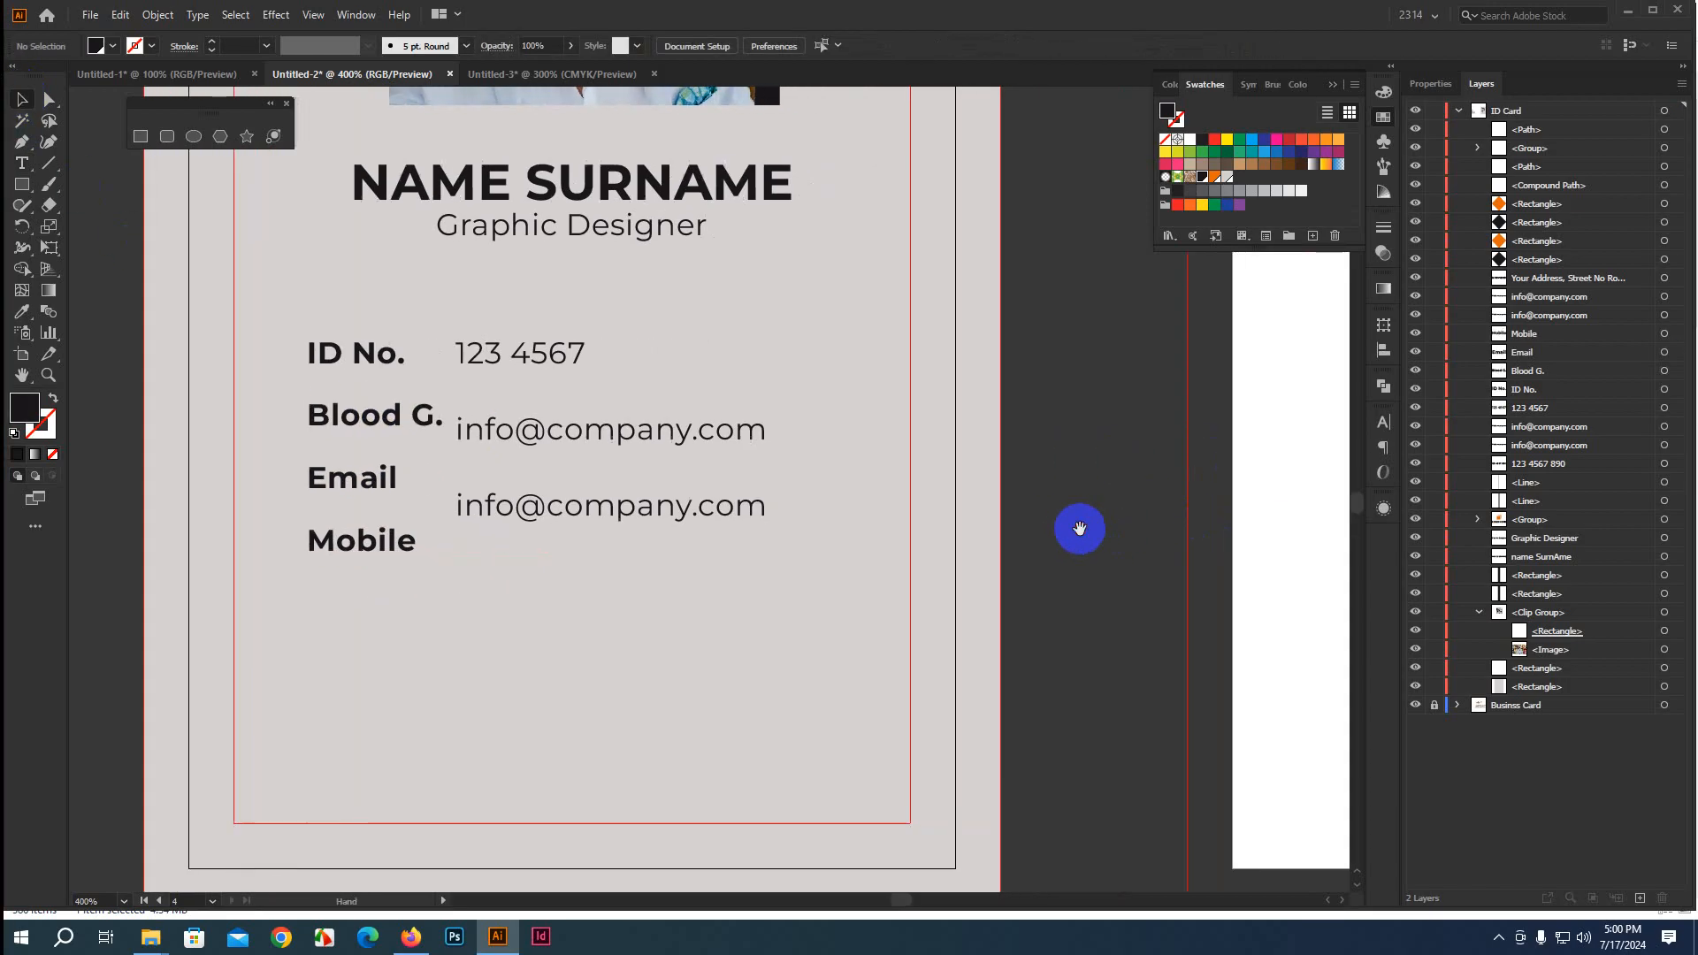
left_click(491, 354)
left_click(513, 433, "shift")
left_click(530, 506, "shift")
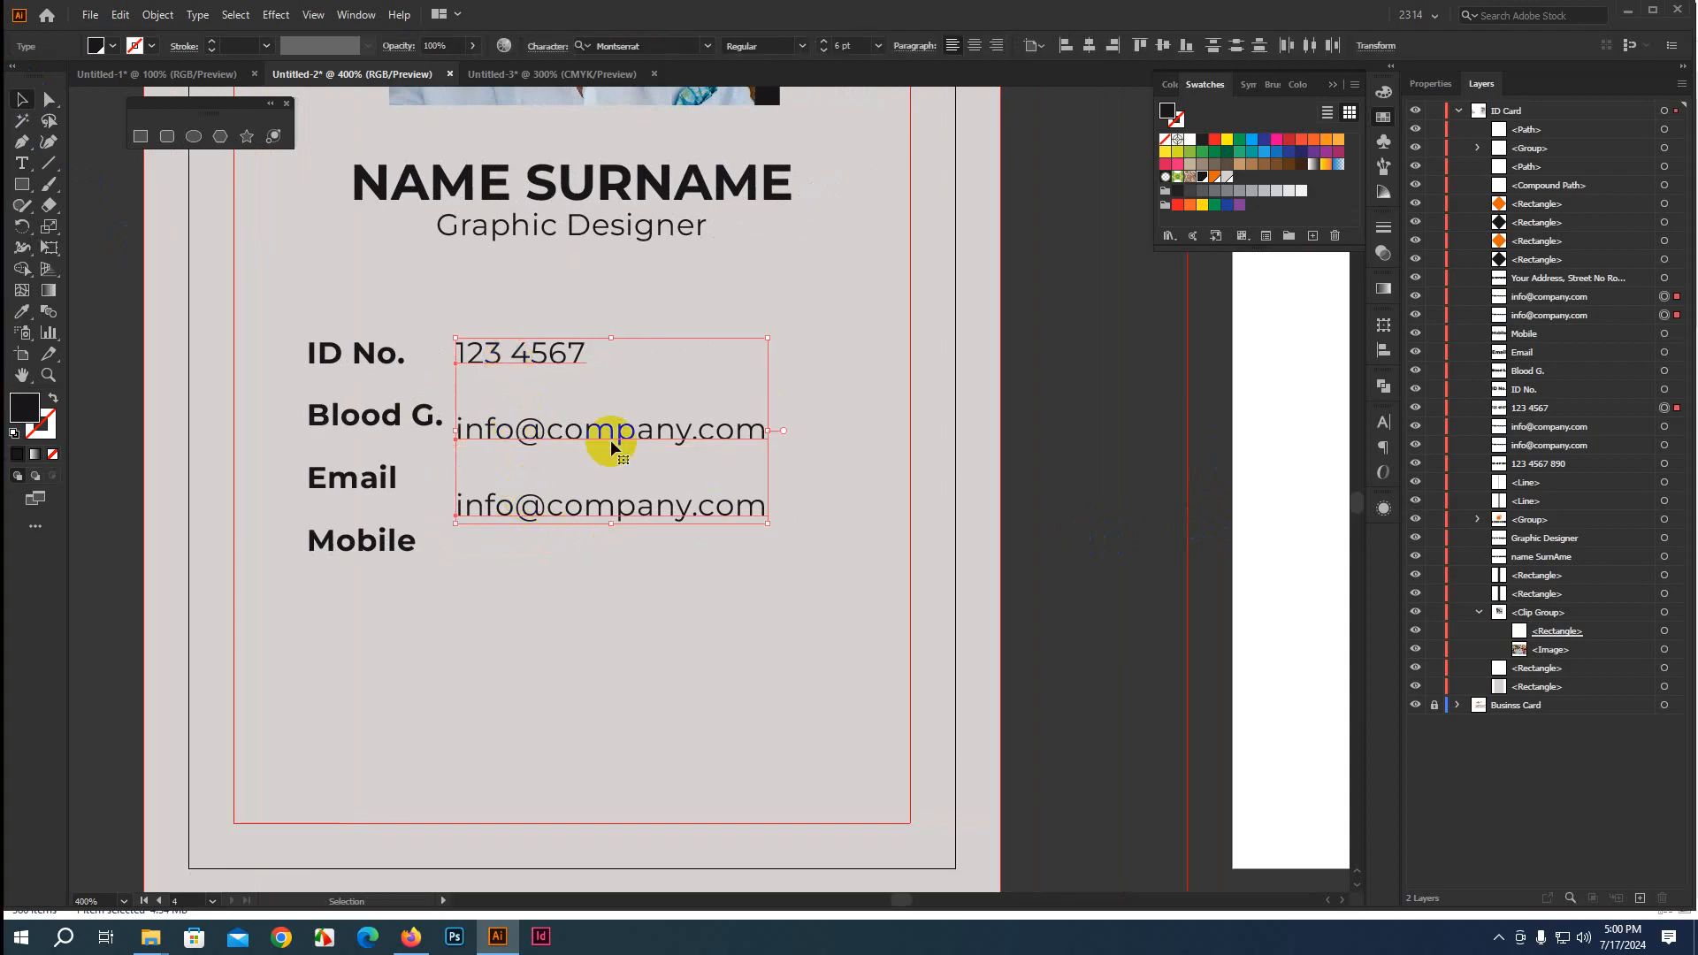
key("Right")
key("Right")
key("Right")
key("Right")
key("Right")
key("Right")
key("Right")
key("Right")
key("Right")
key("Right")
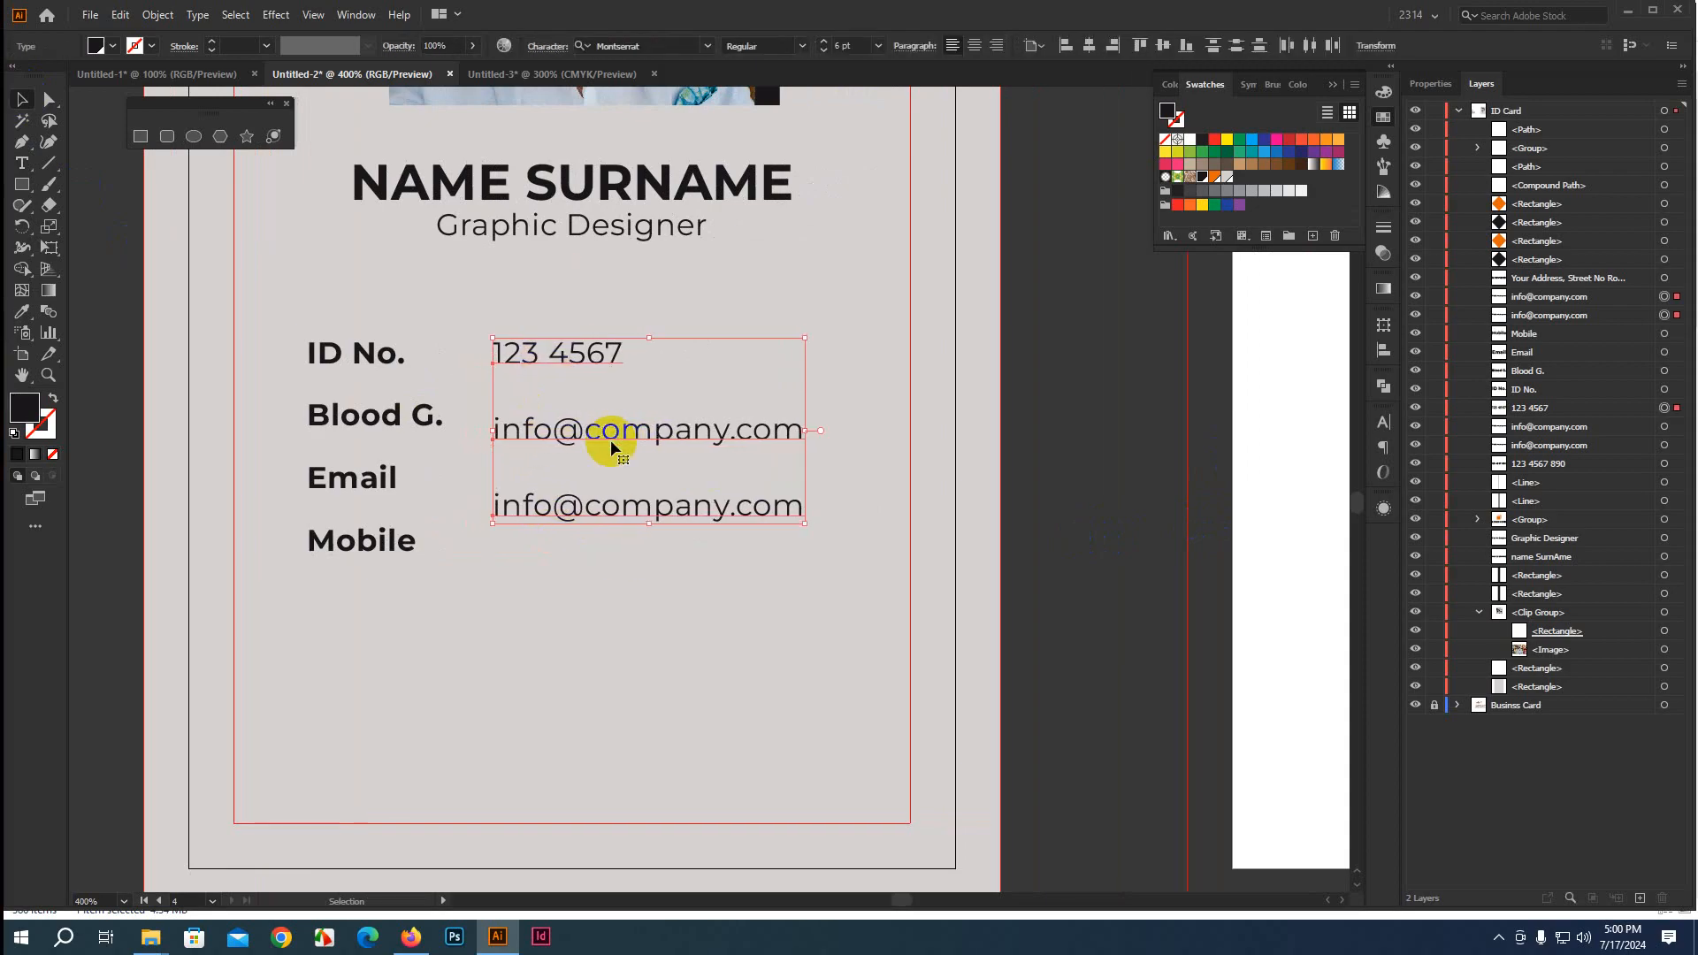
left_click(1031, 416)
Insert a colon and a space before the ID number and before the upper e-mail line
double_click(528, 359)
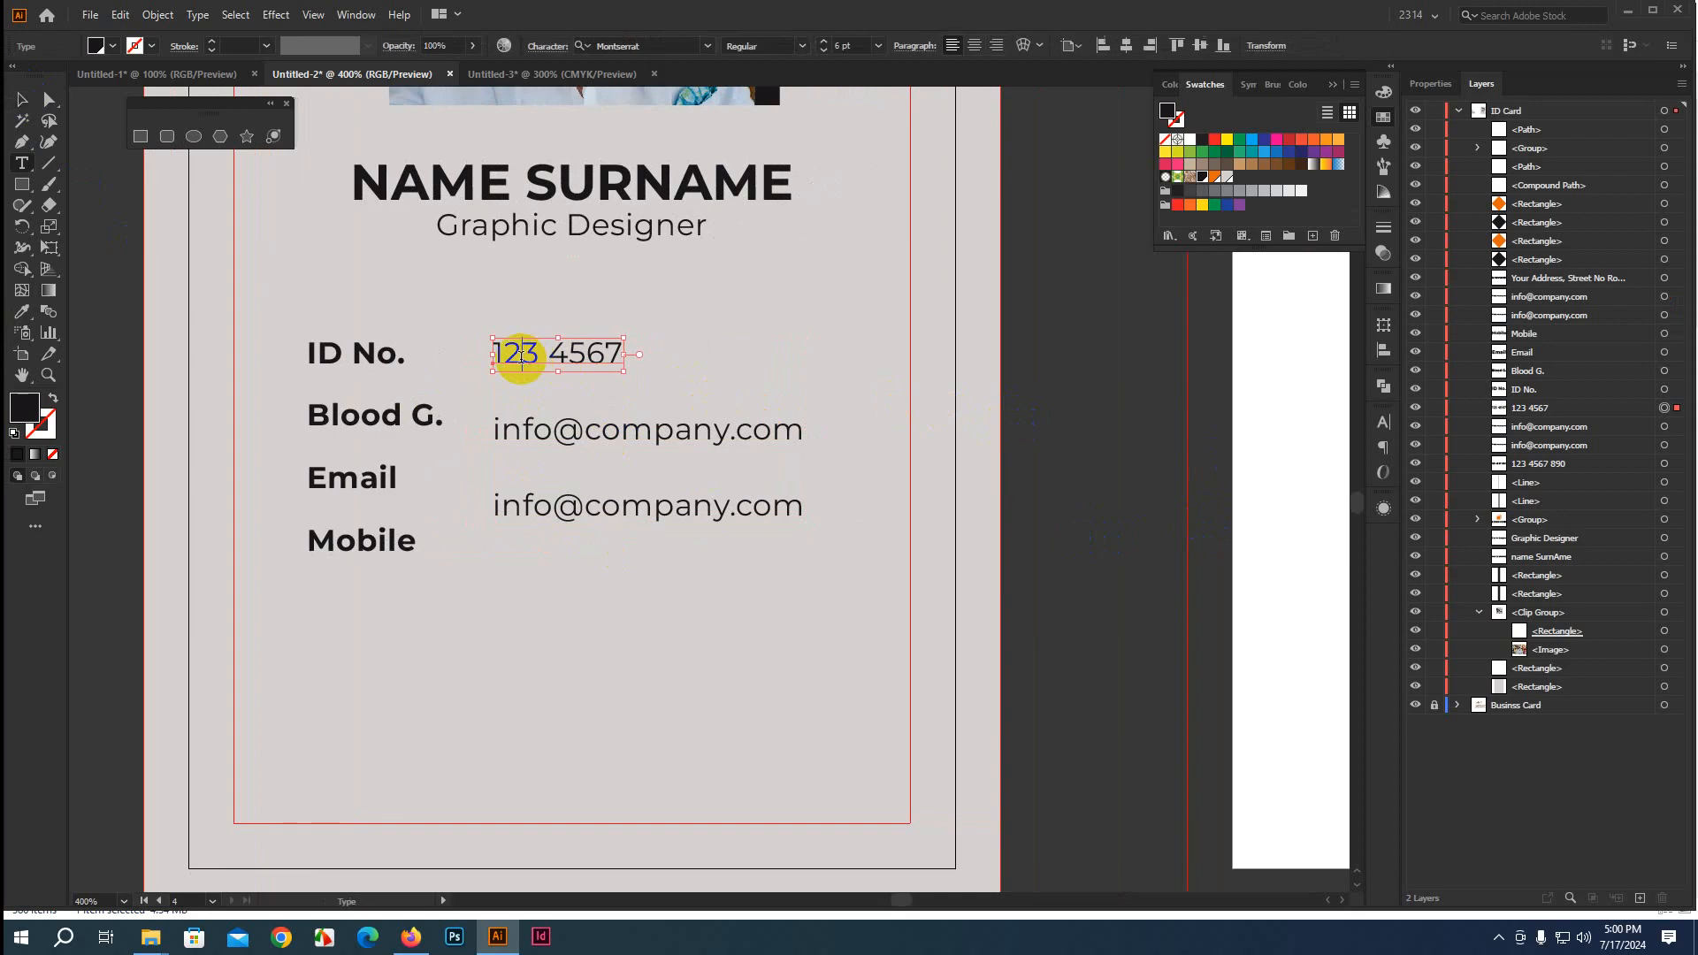
key("Home")
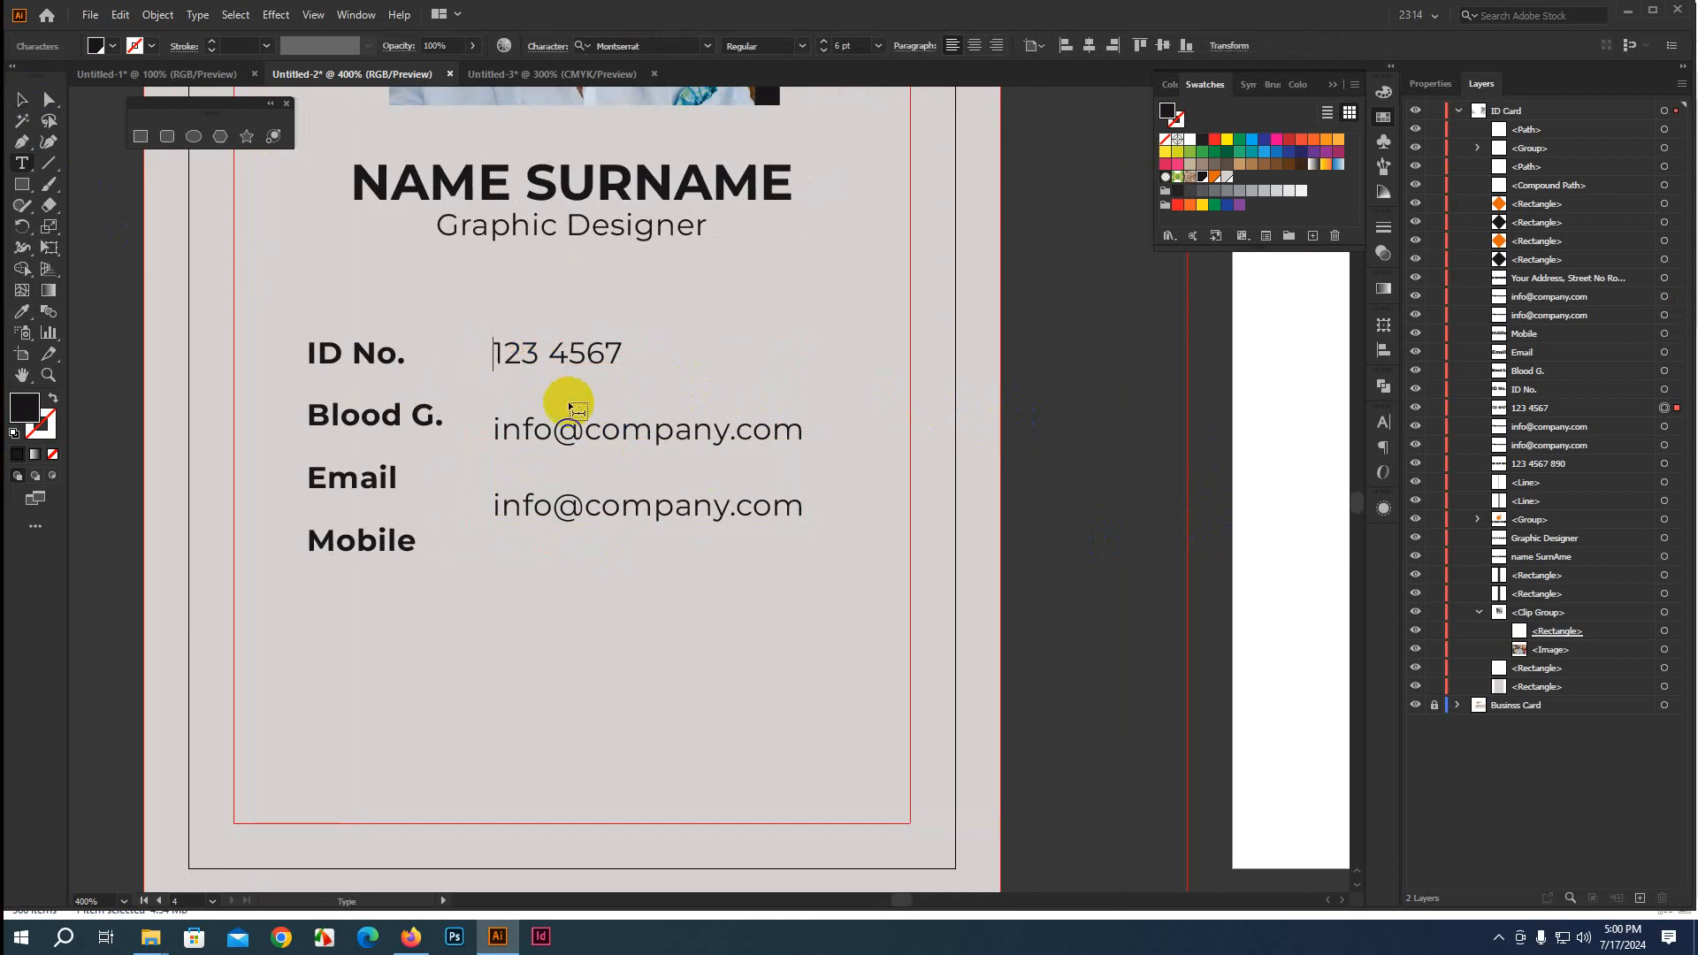
type(":")
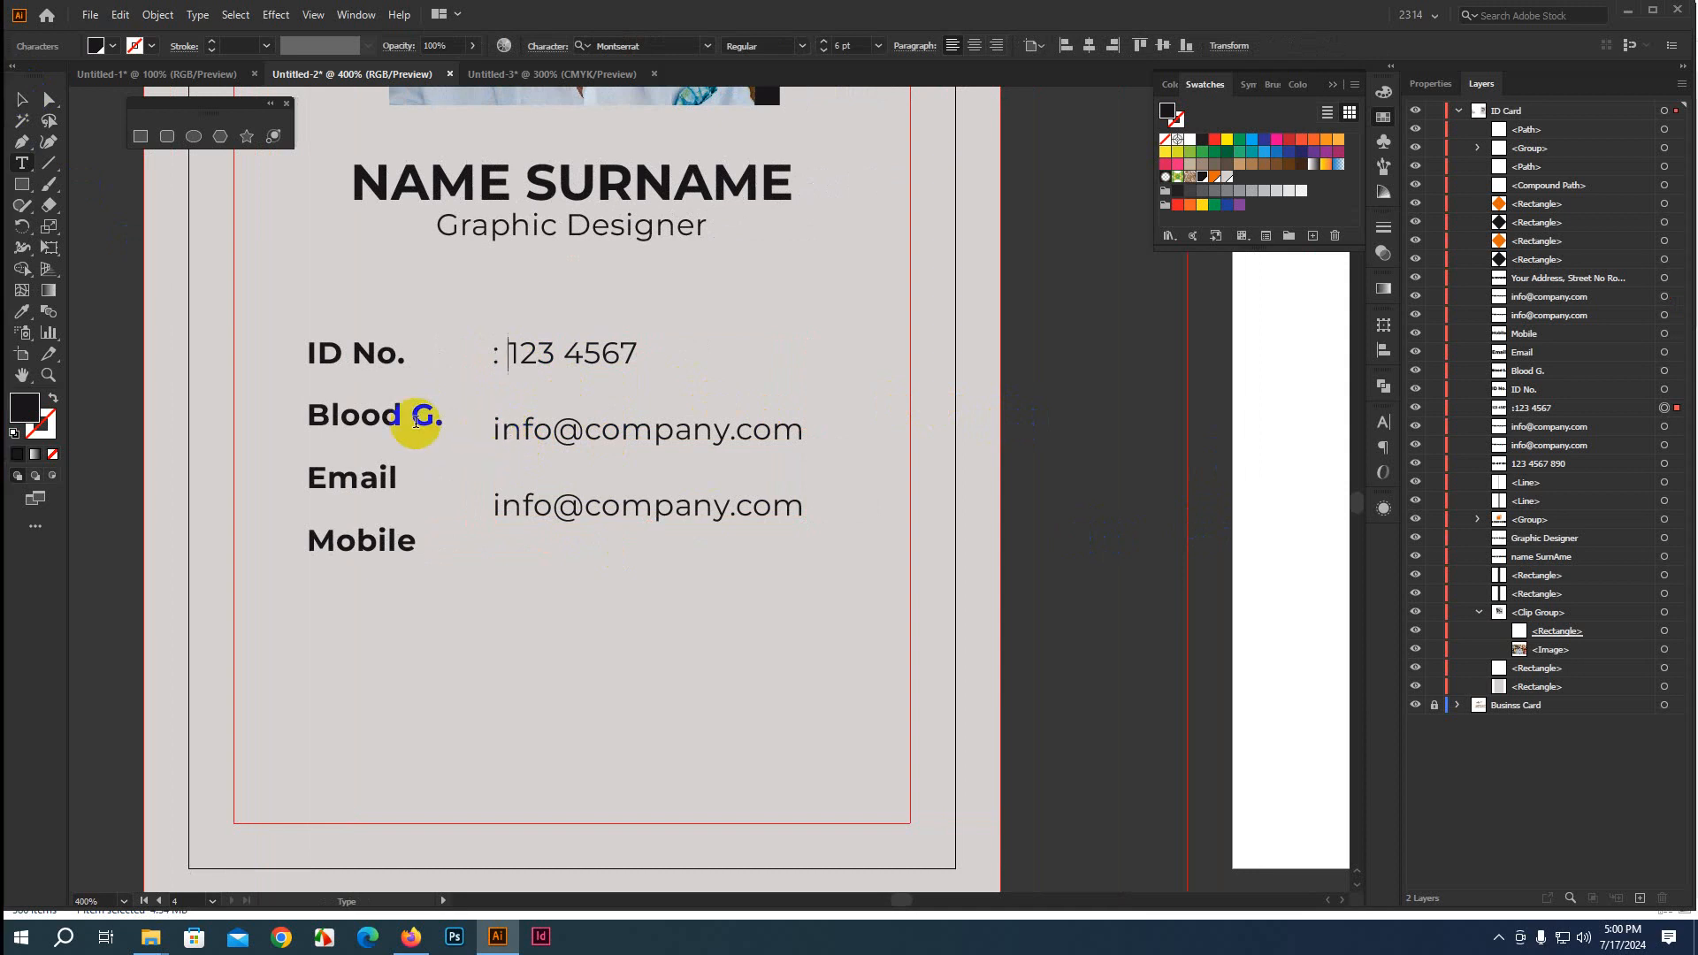
left_click(22, 99)
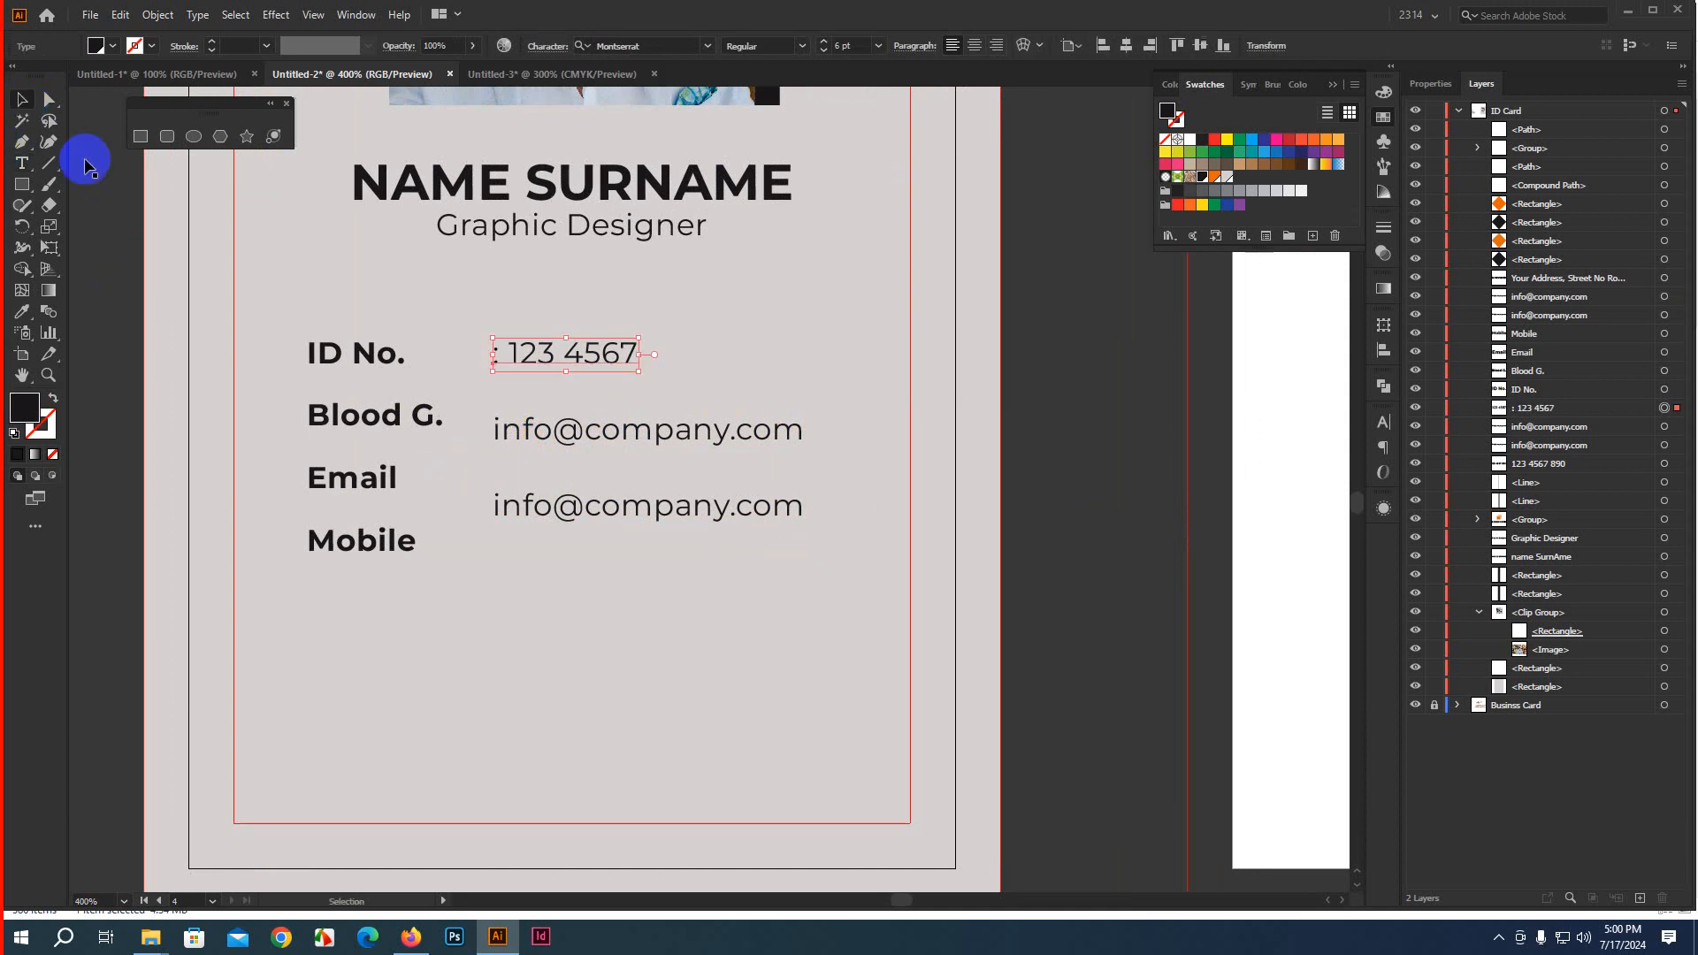
double_click(497, 428)
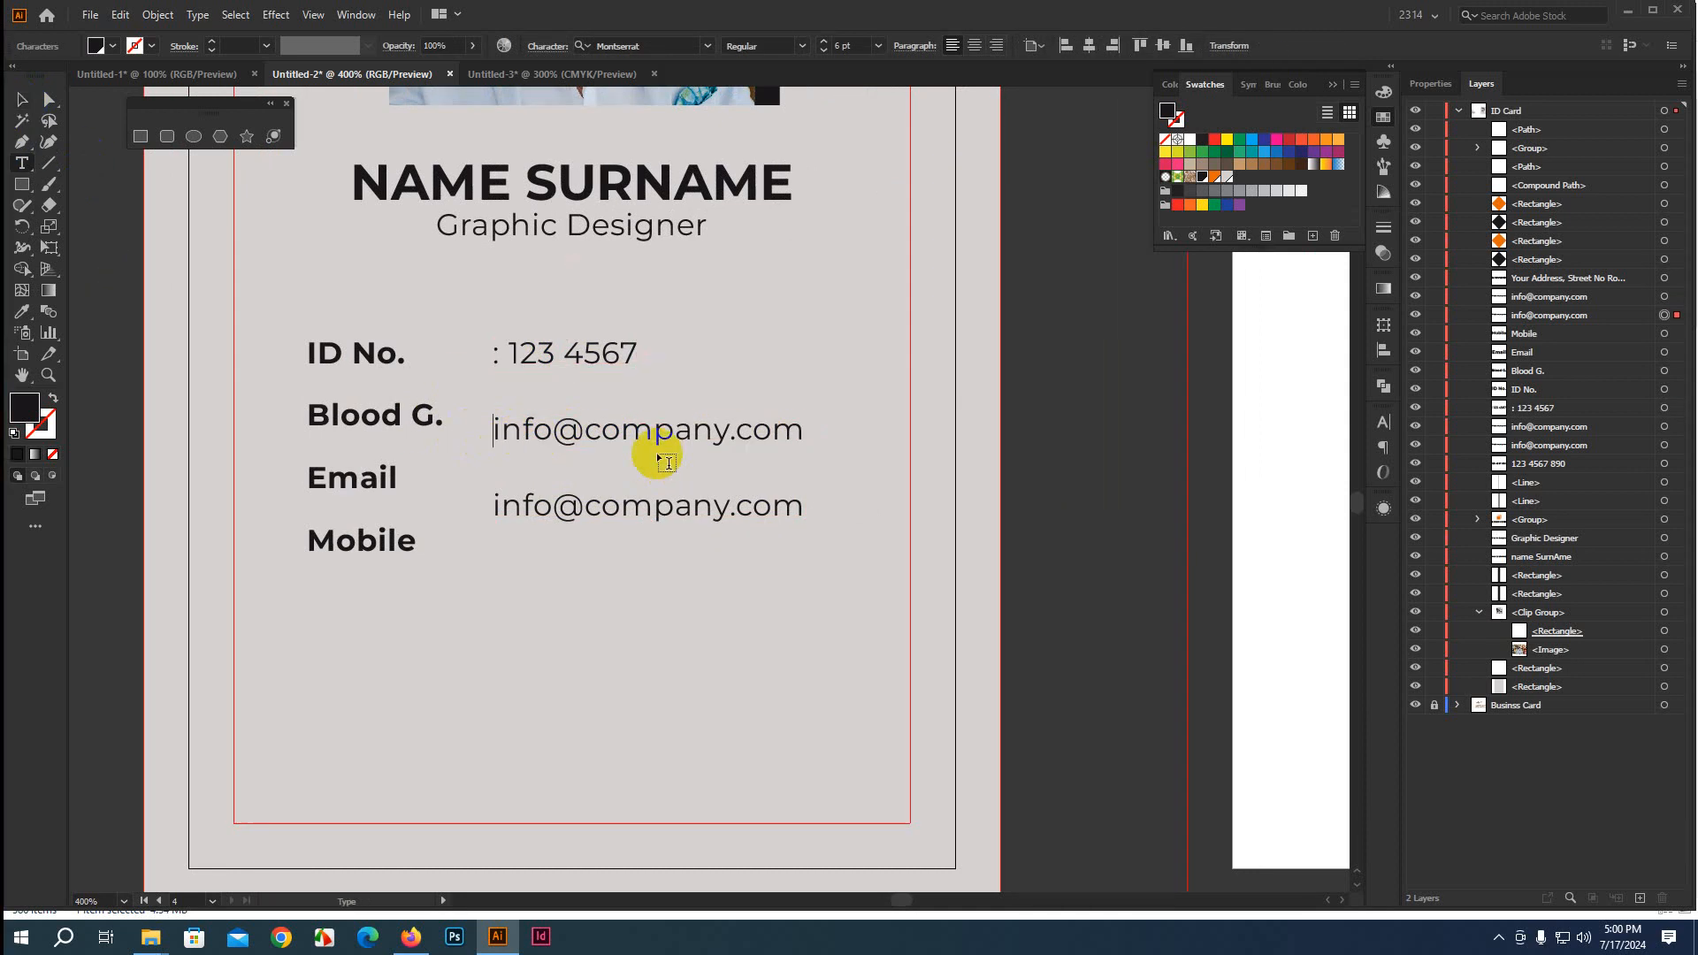
type(":")
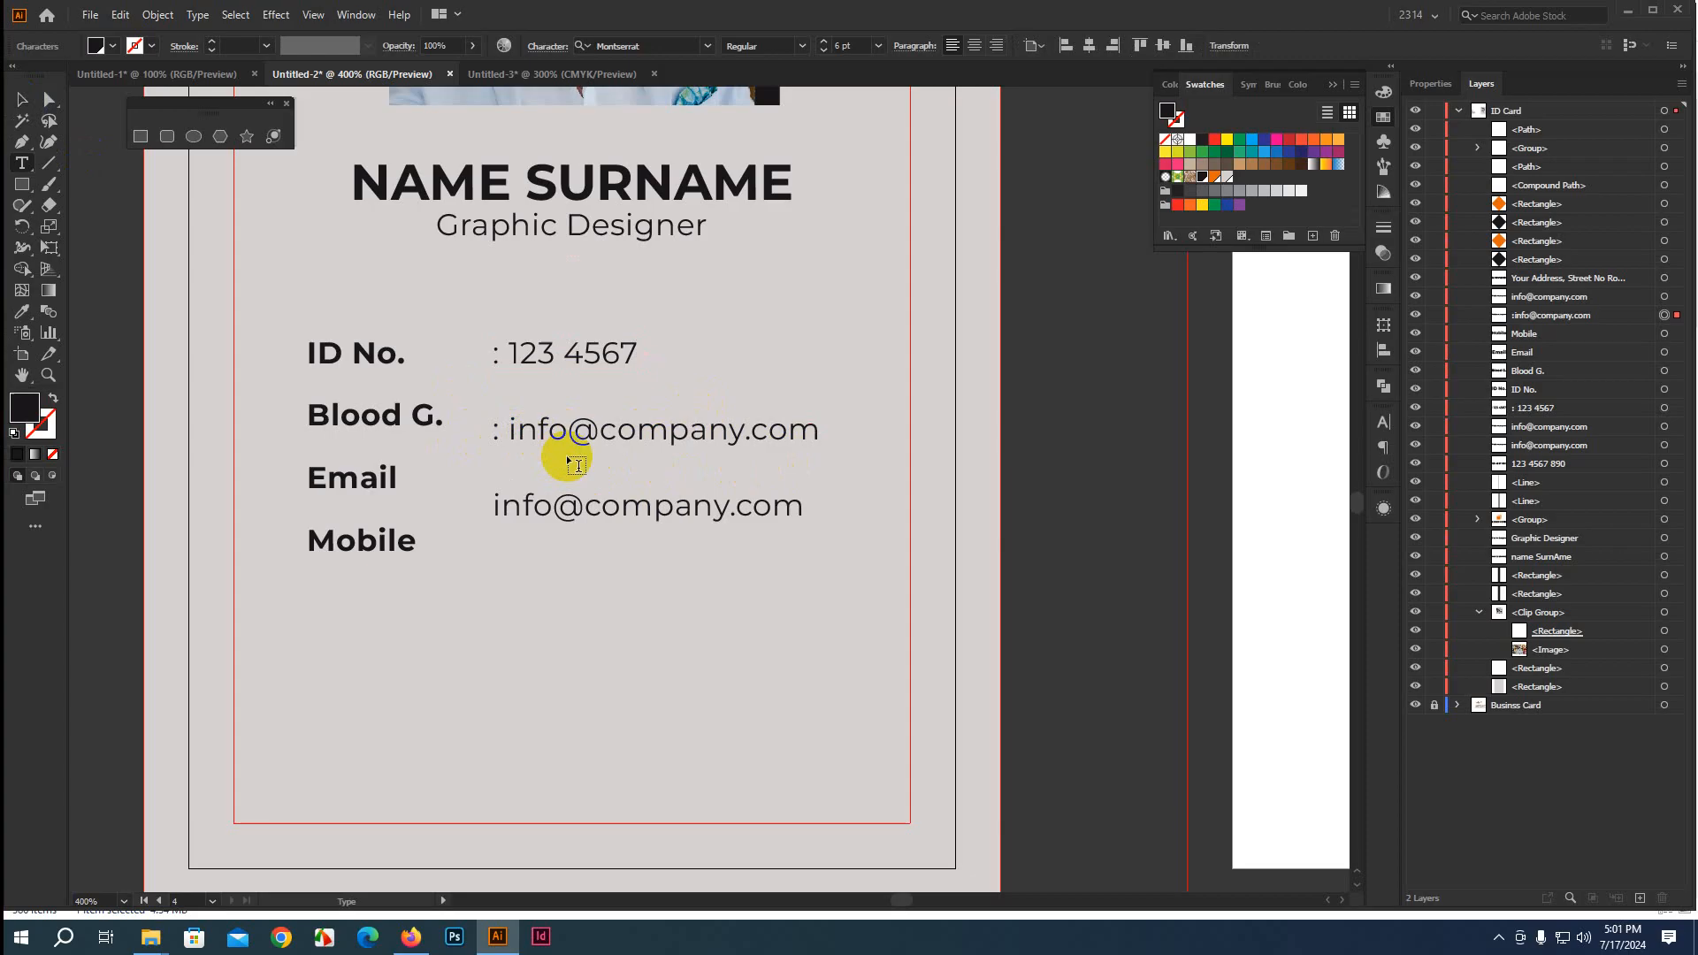
Replace the lower e-mail line with the blood group value ": B+"
left_click(494, 506)
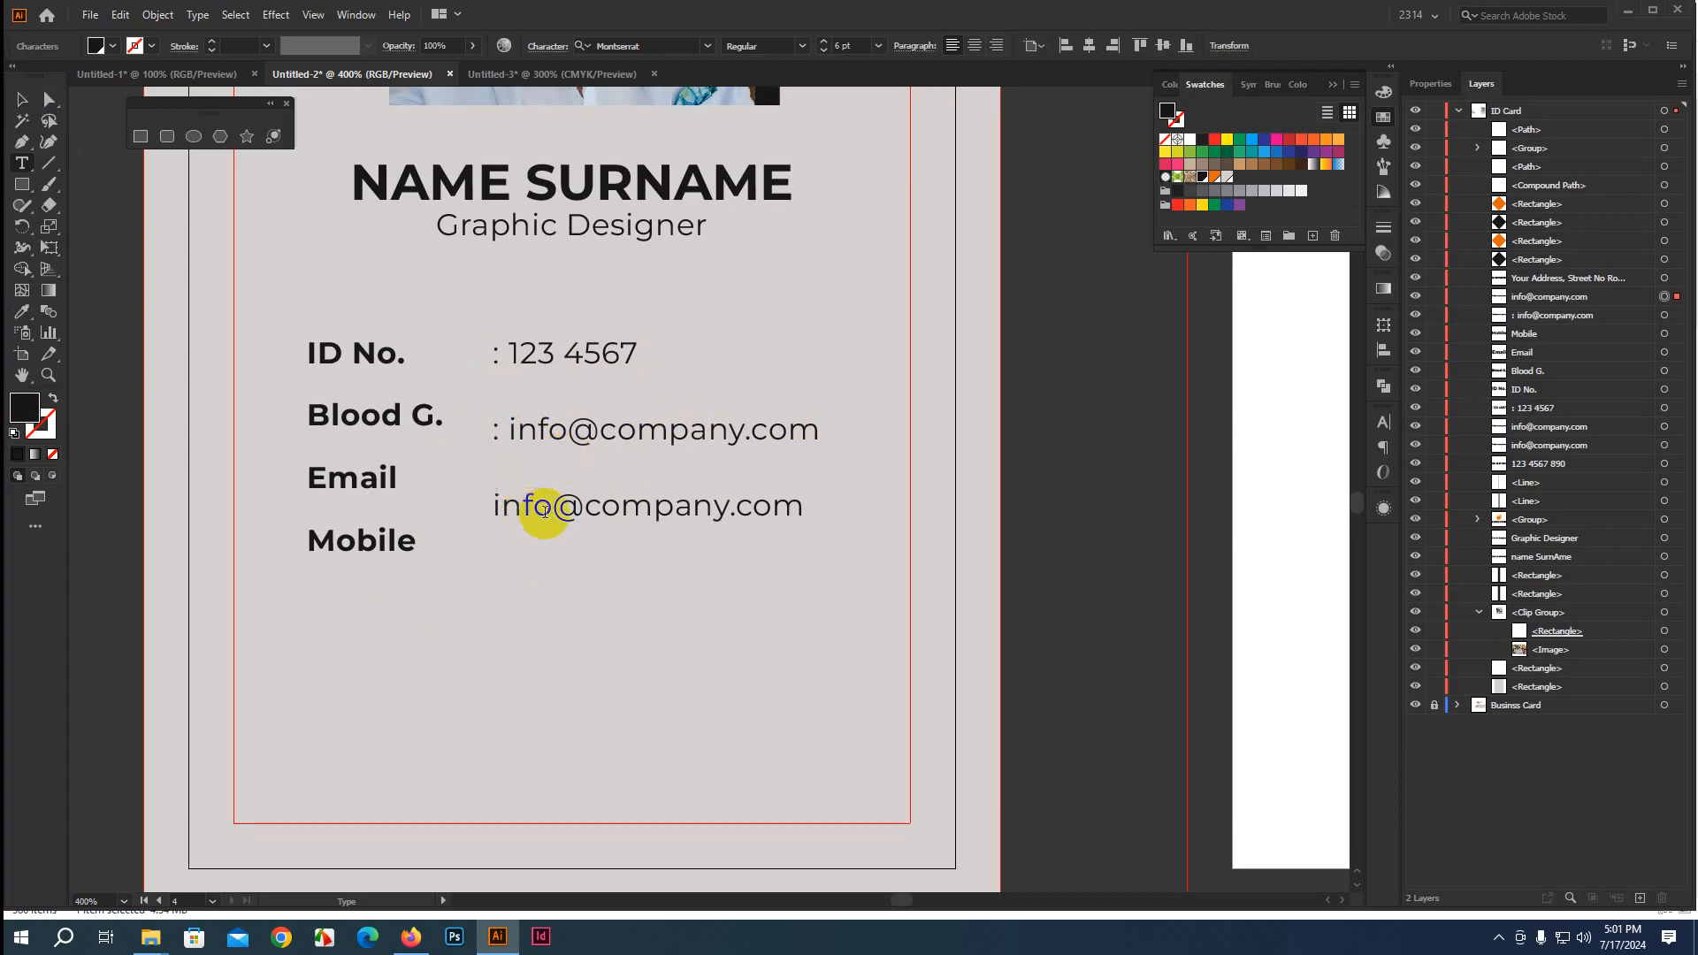
triple_click(555, 520)
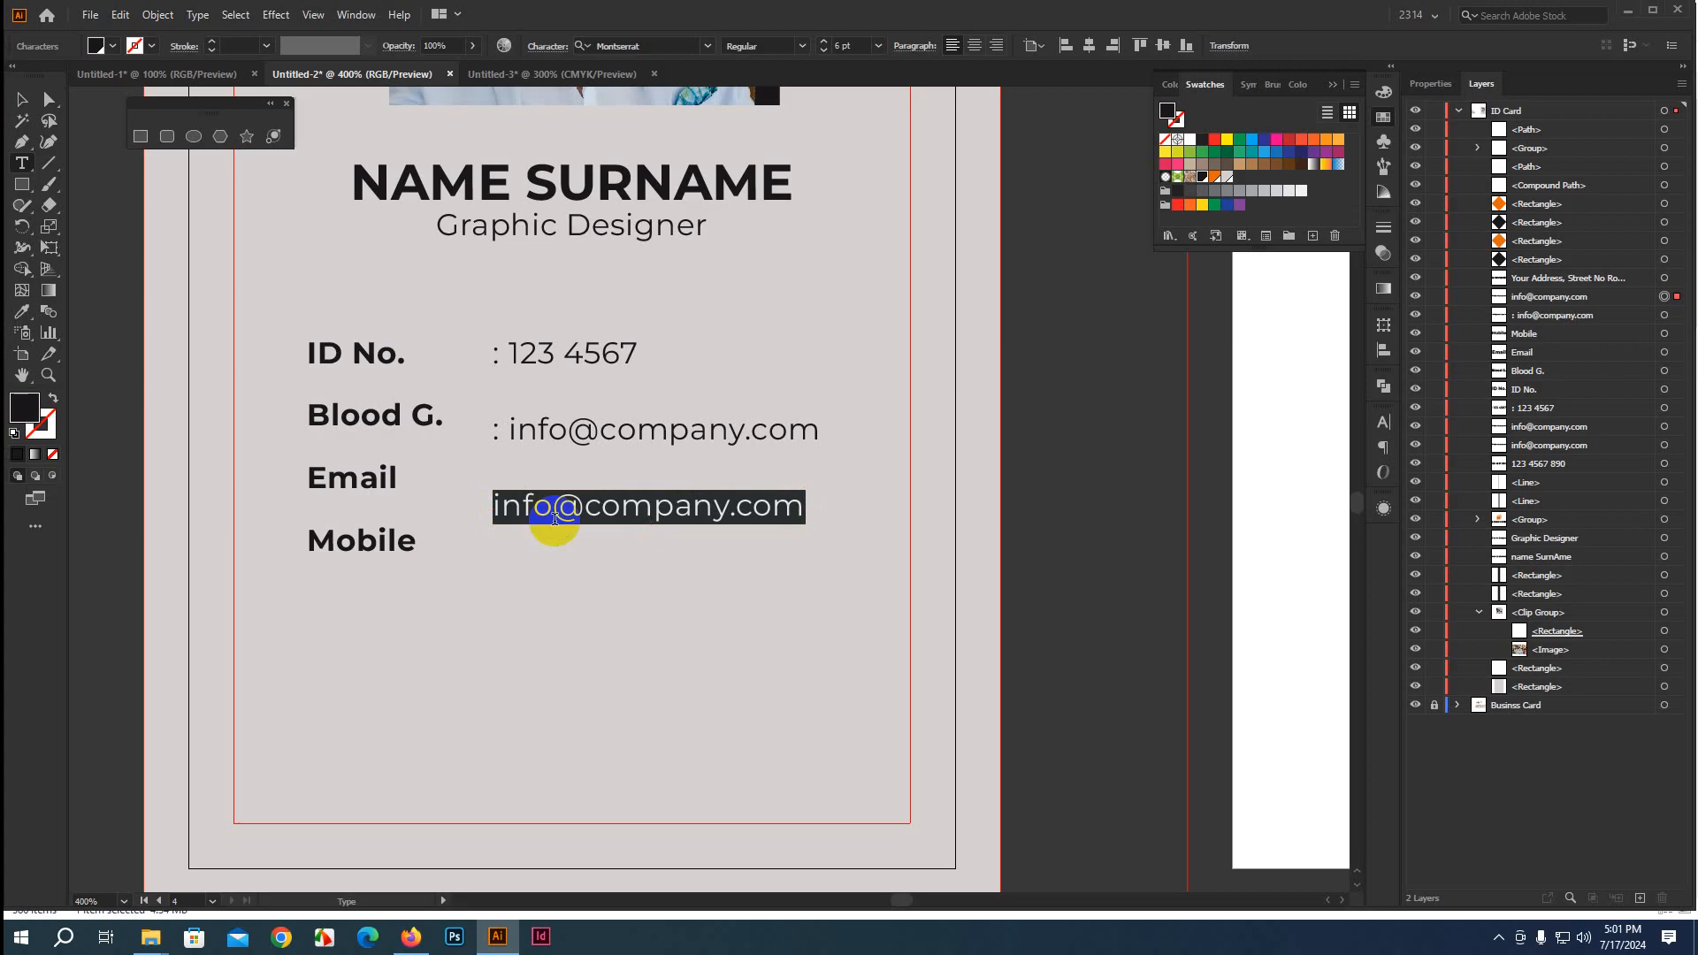
type(":")
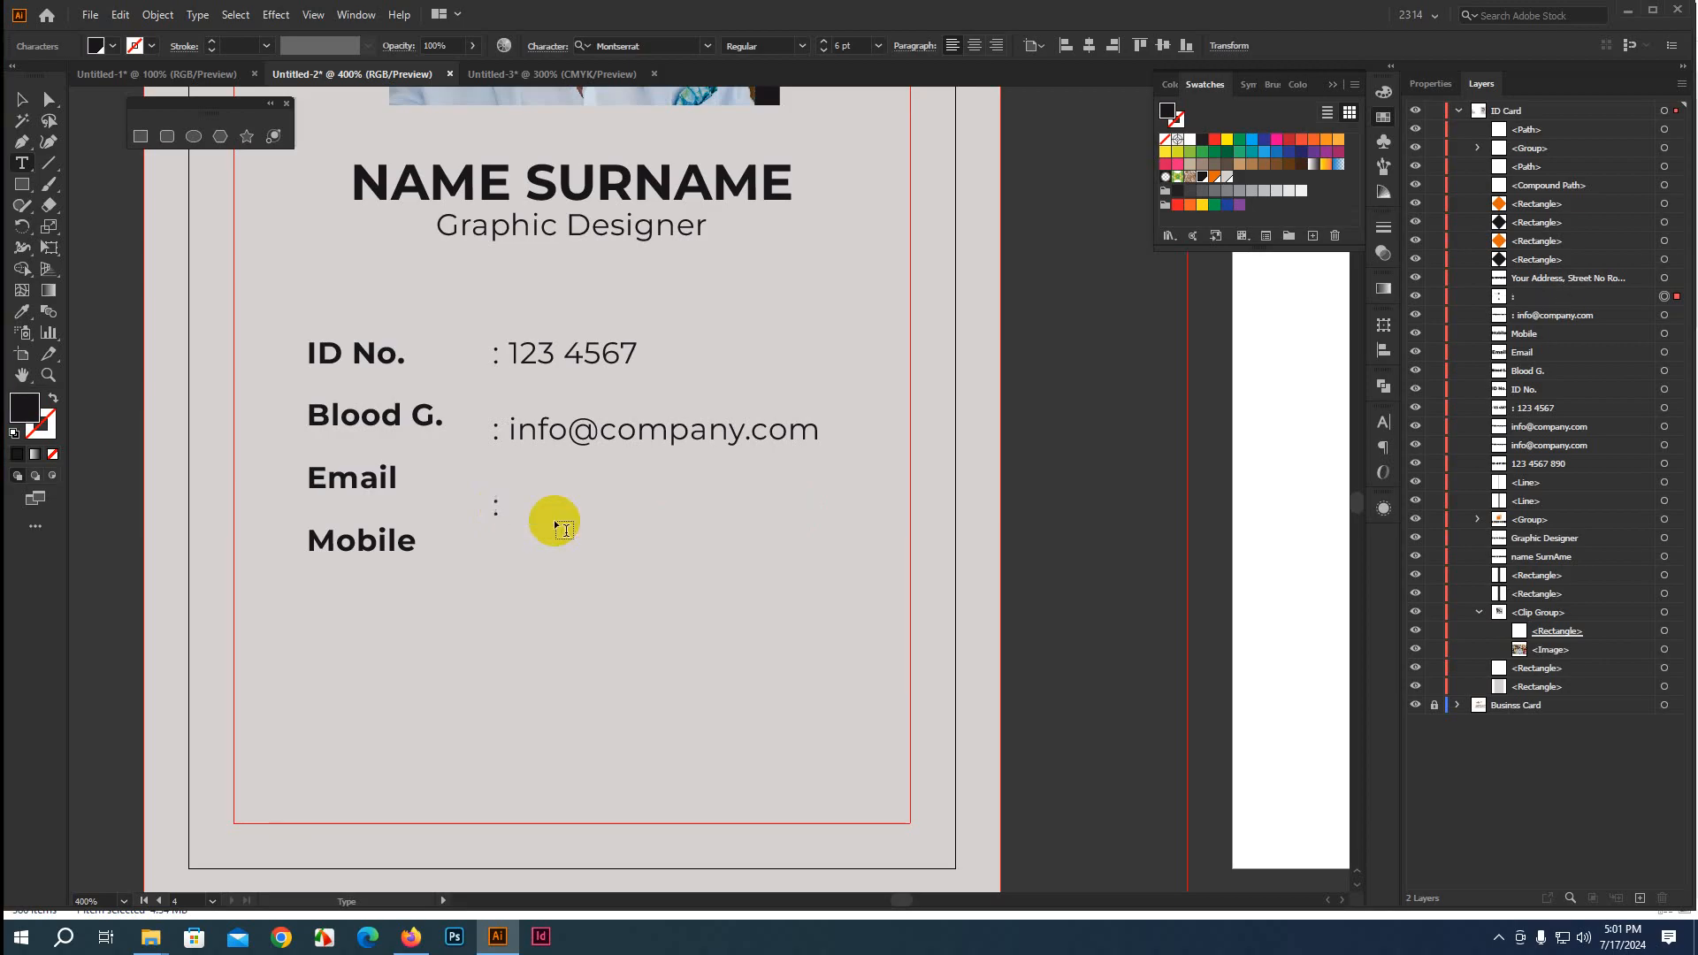
type(" B+")
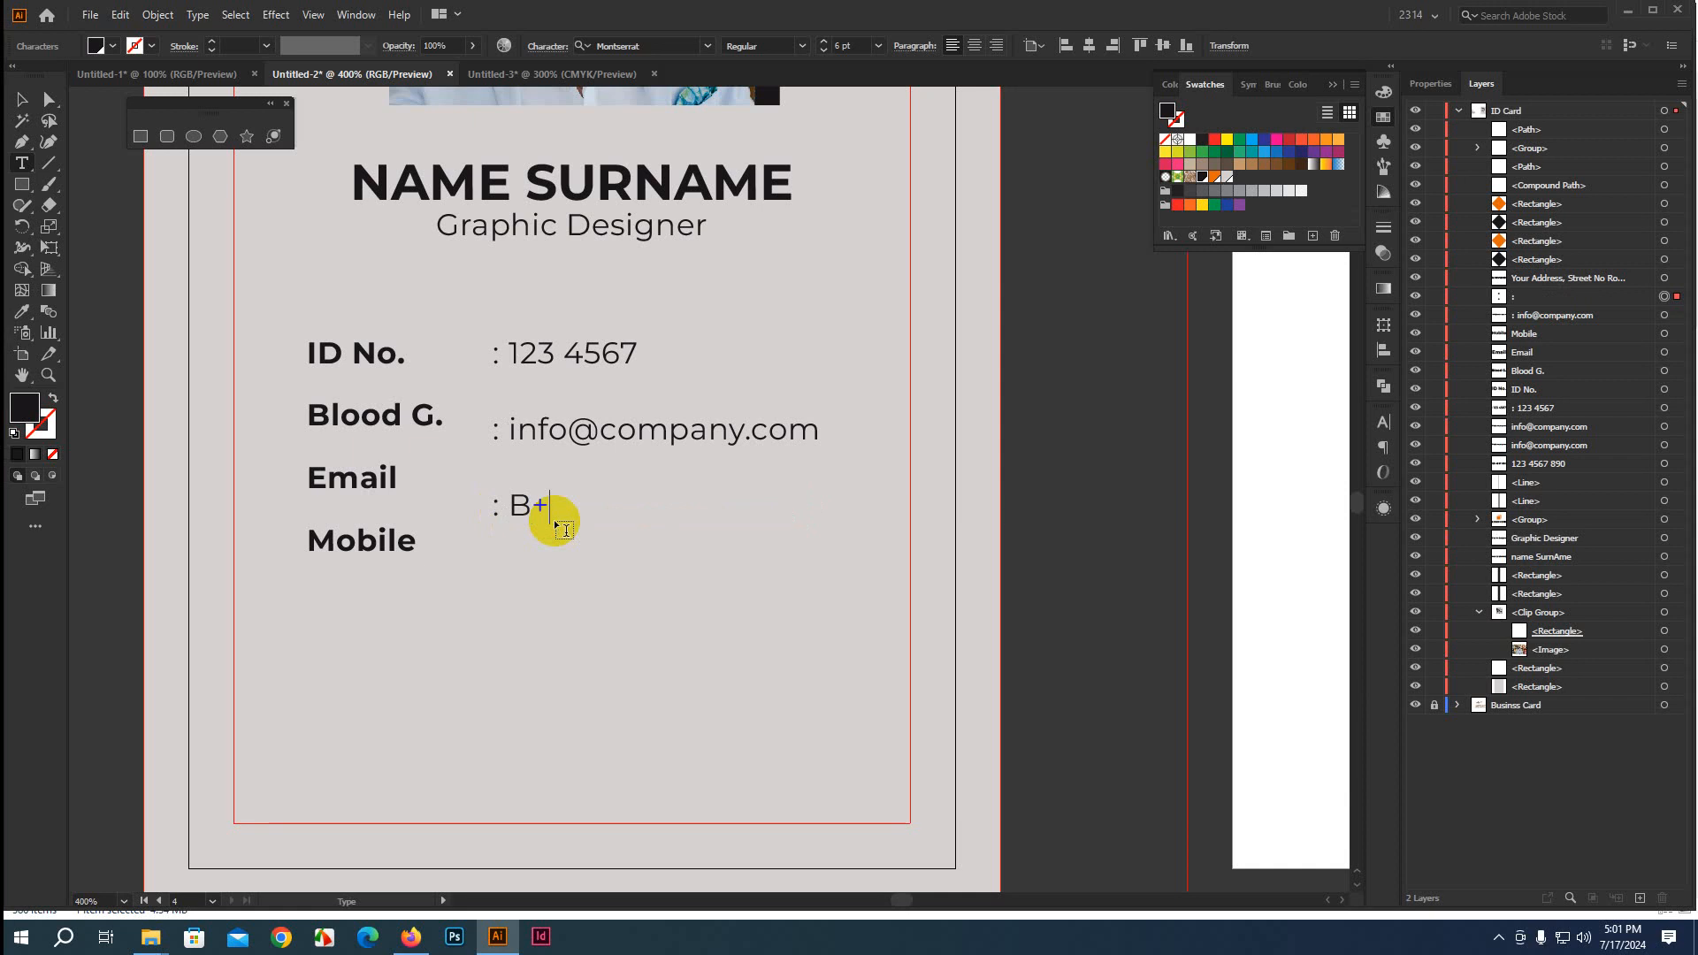
left_click(26, 101)
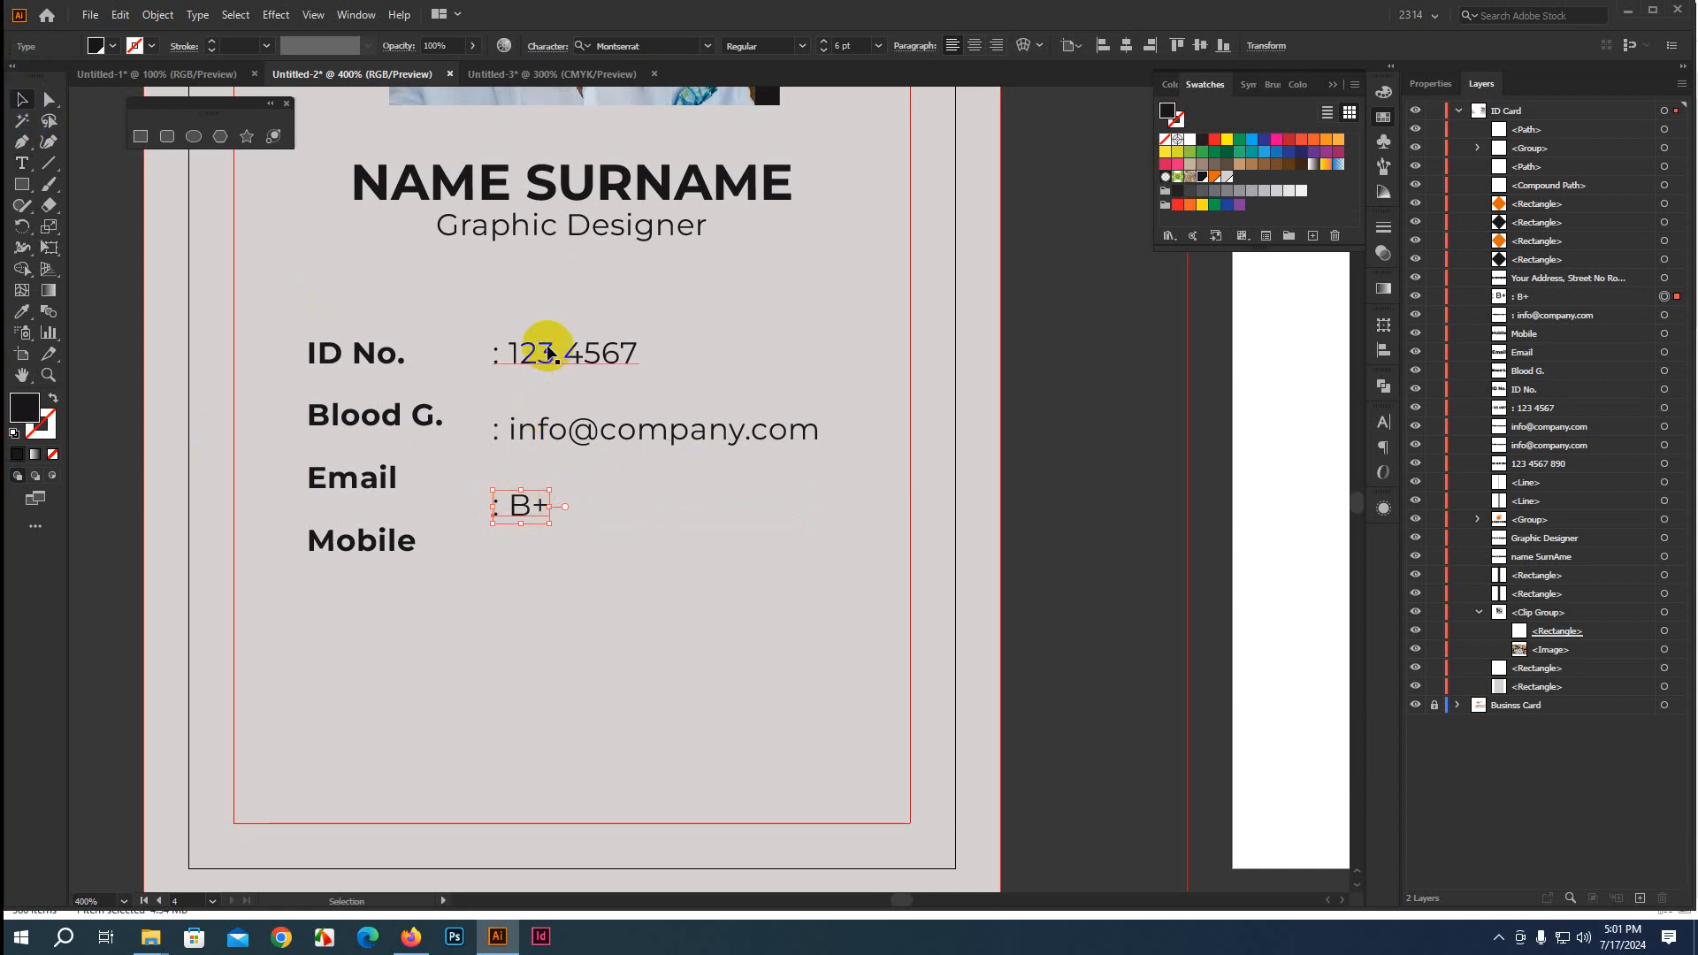
Copy the ID number line below the ": B+" line and append three digits to make it the mobile number
left_click_drag(550, 350, 543, 568)
double_click(578, 587)
left_click(588, 586)
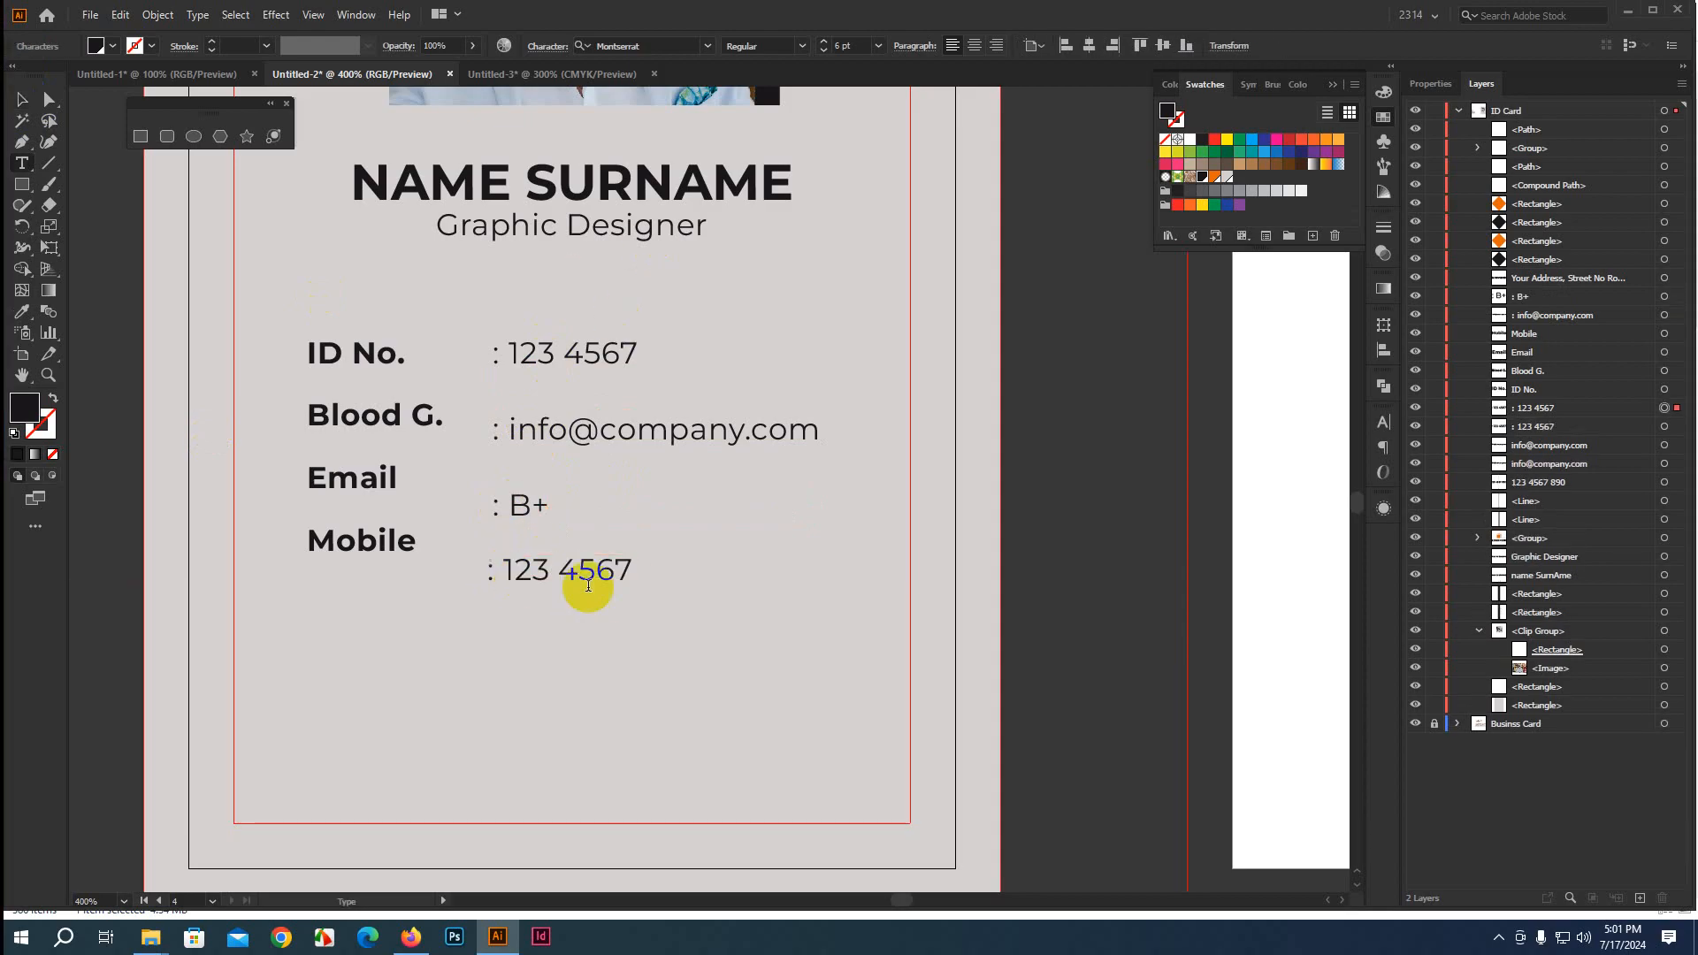
key("Right")
key("Right")
key("Right")
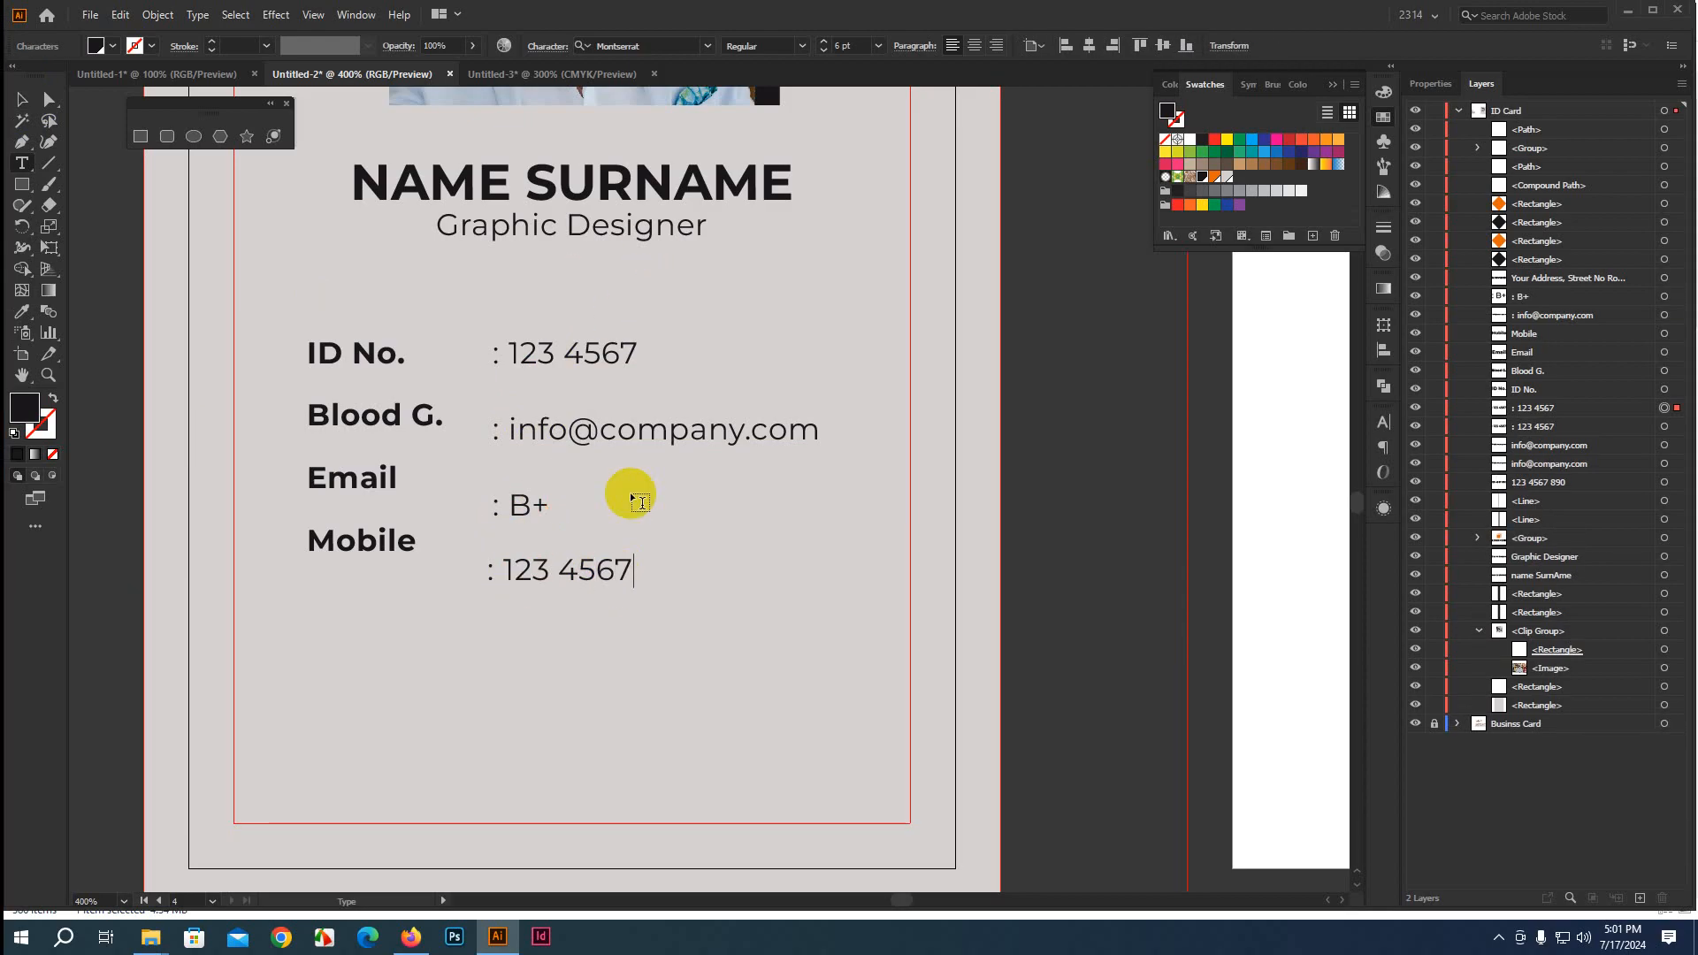
type("899")
left_click(20, 119)
left_click(1151, 568)
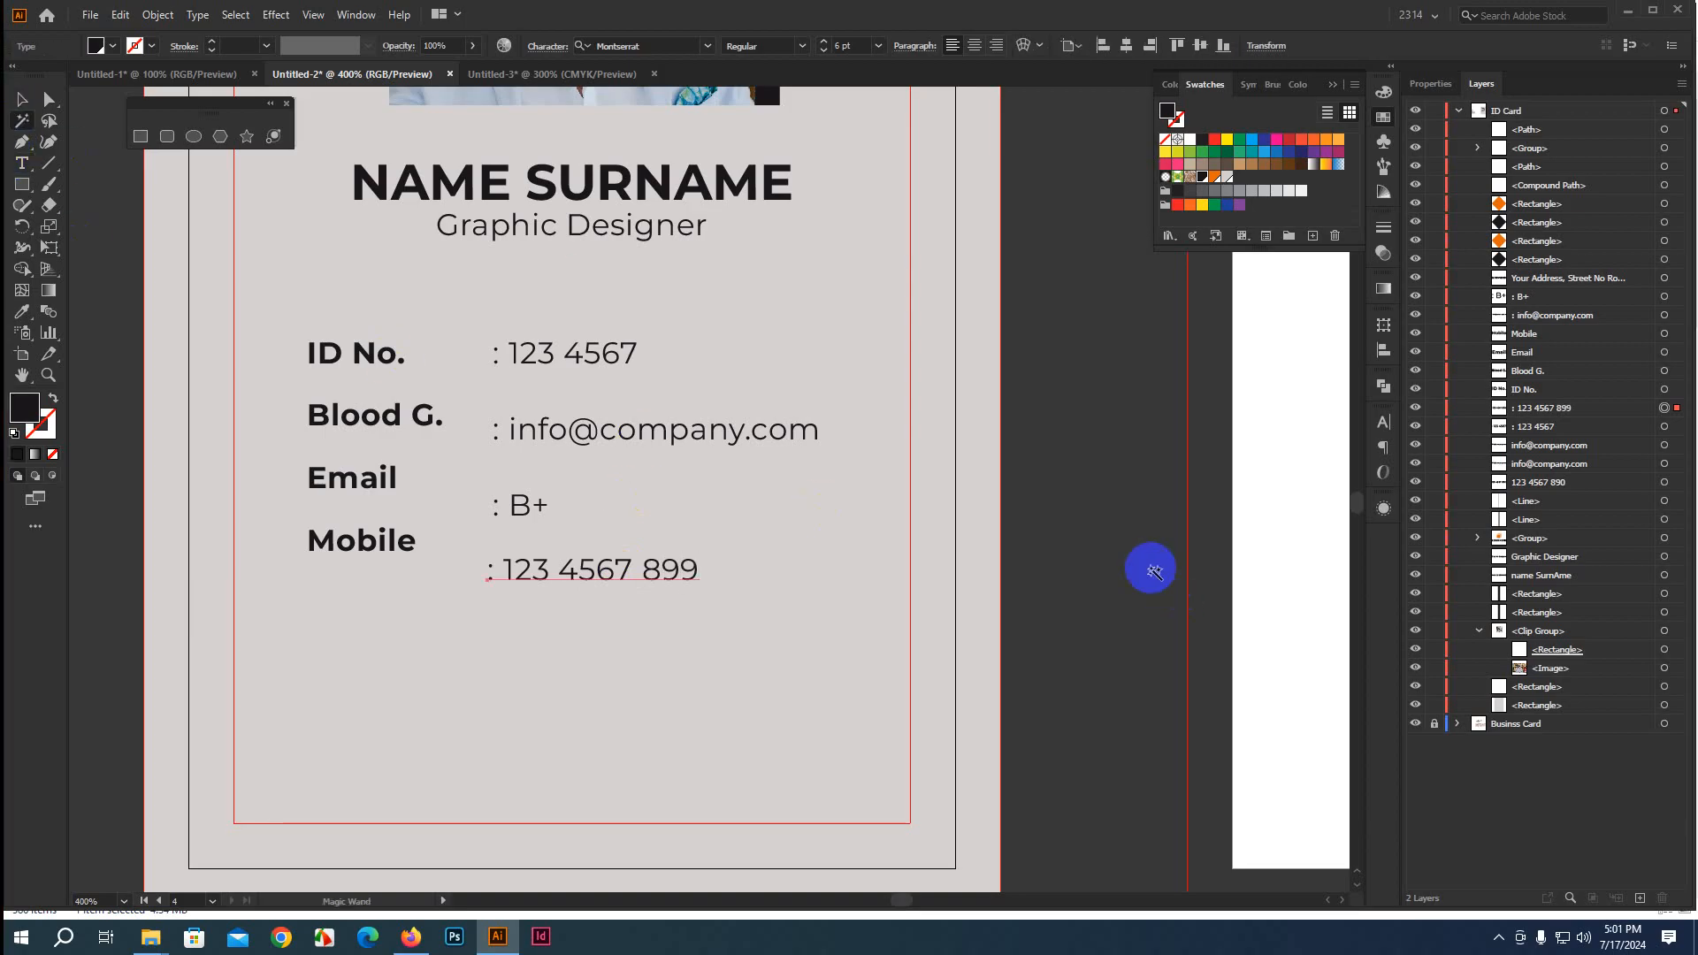
left_click(810, 476)
left_click(19, 105)
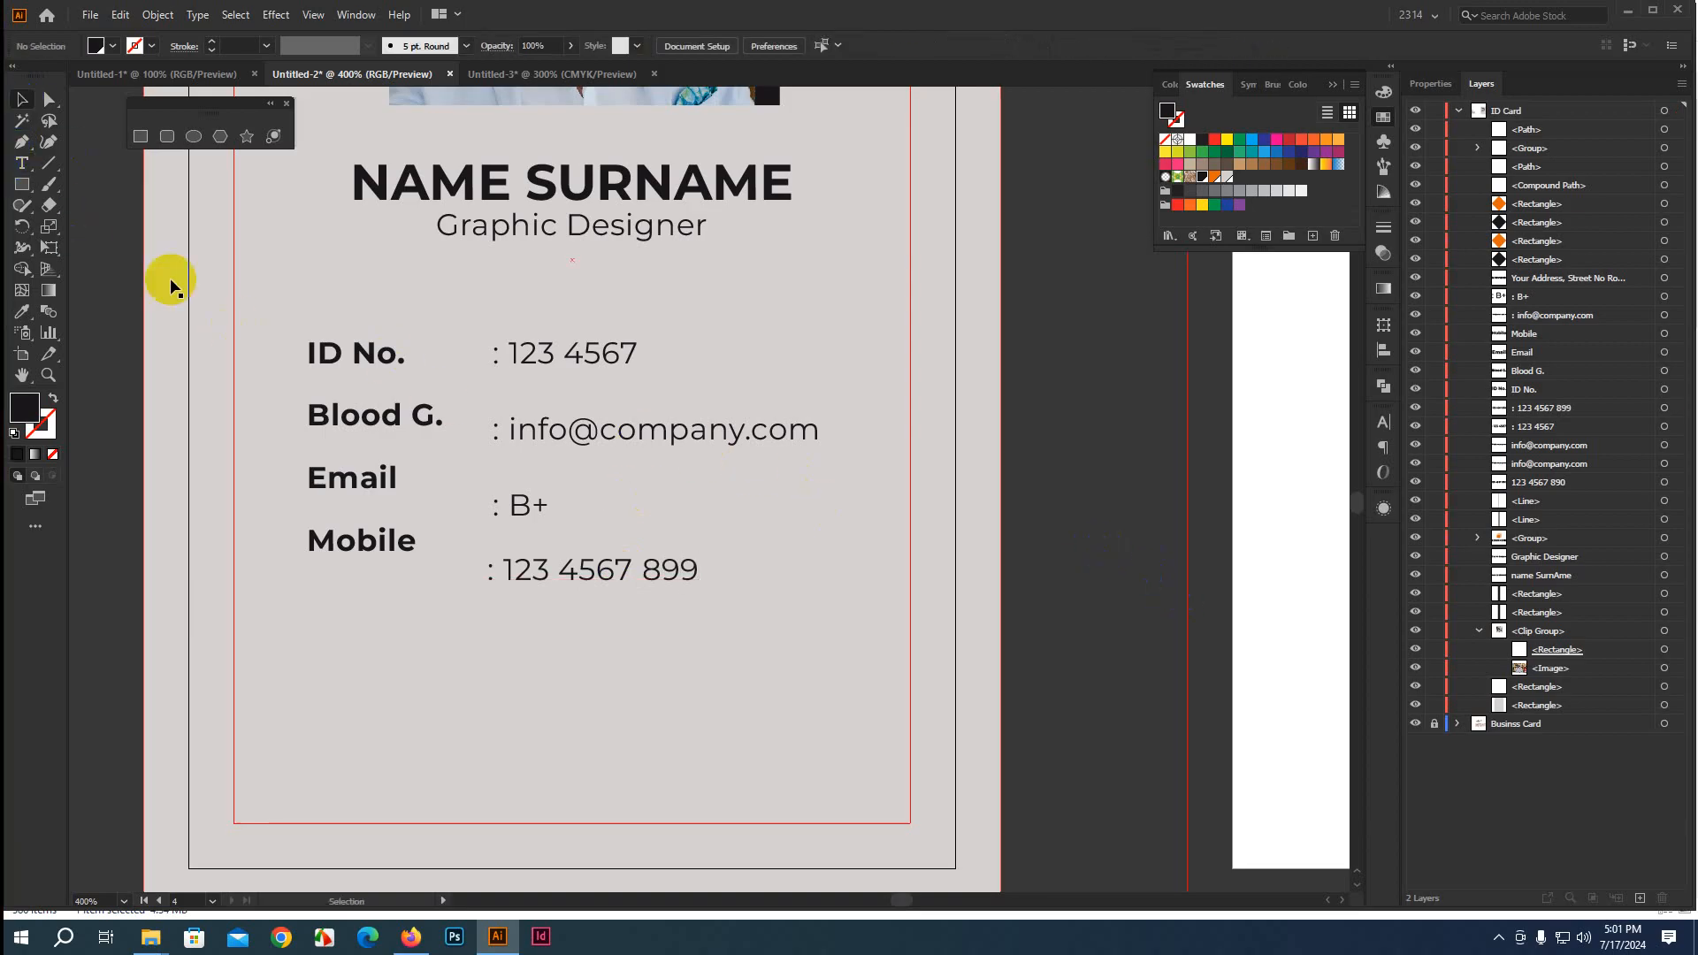
Align the ID number line vertically to the "ID No." label, using the label as the key object
left_click(343, 357)
left_click(516, 353, "shift")
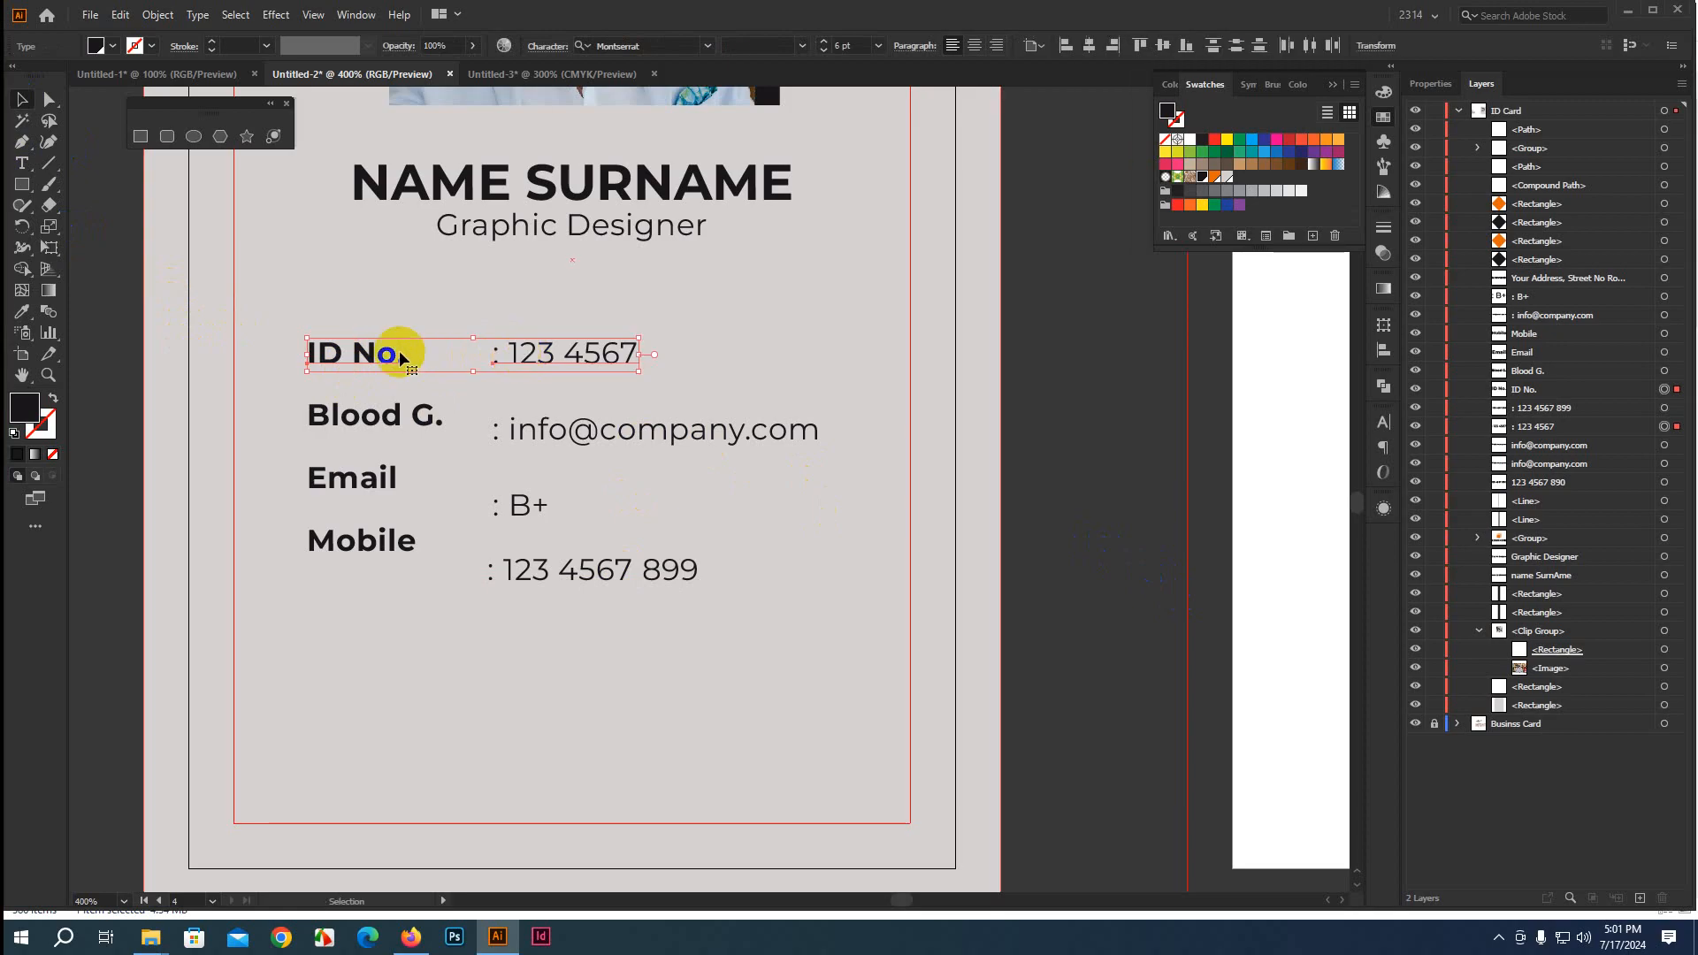
left_click(358, 352)
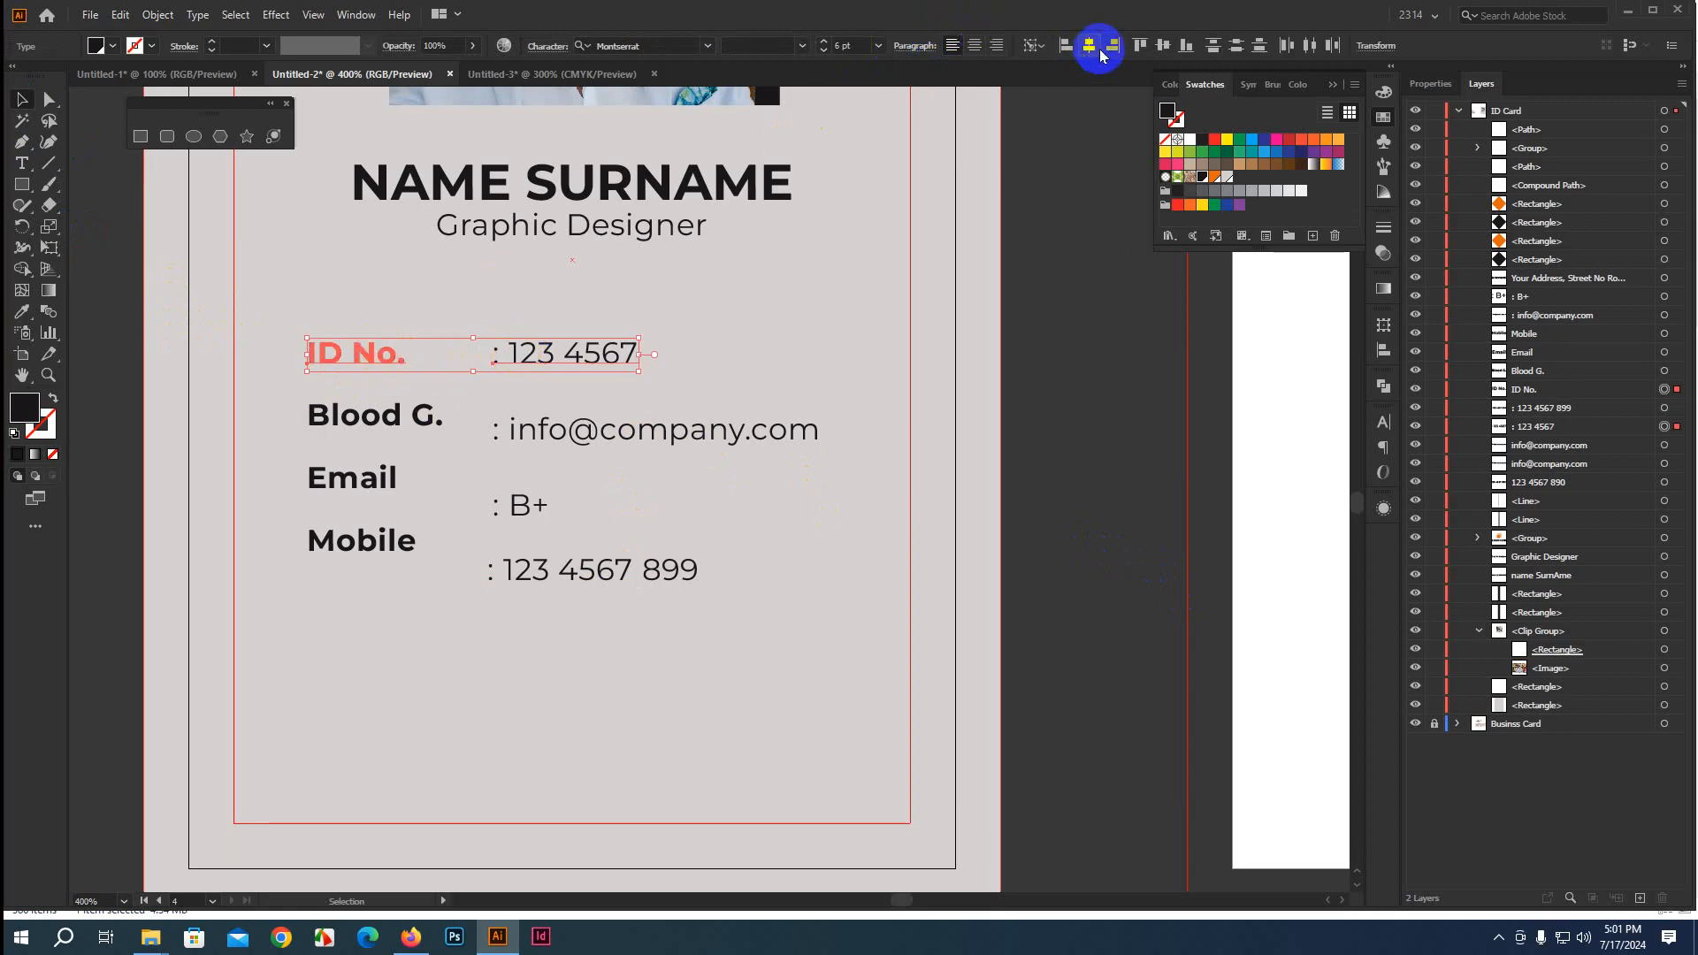
Centre the e-mail line vertically on the "Blood G." label, with the label as the key object
left_click(336, 409)
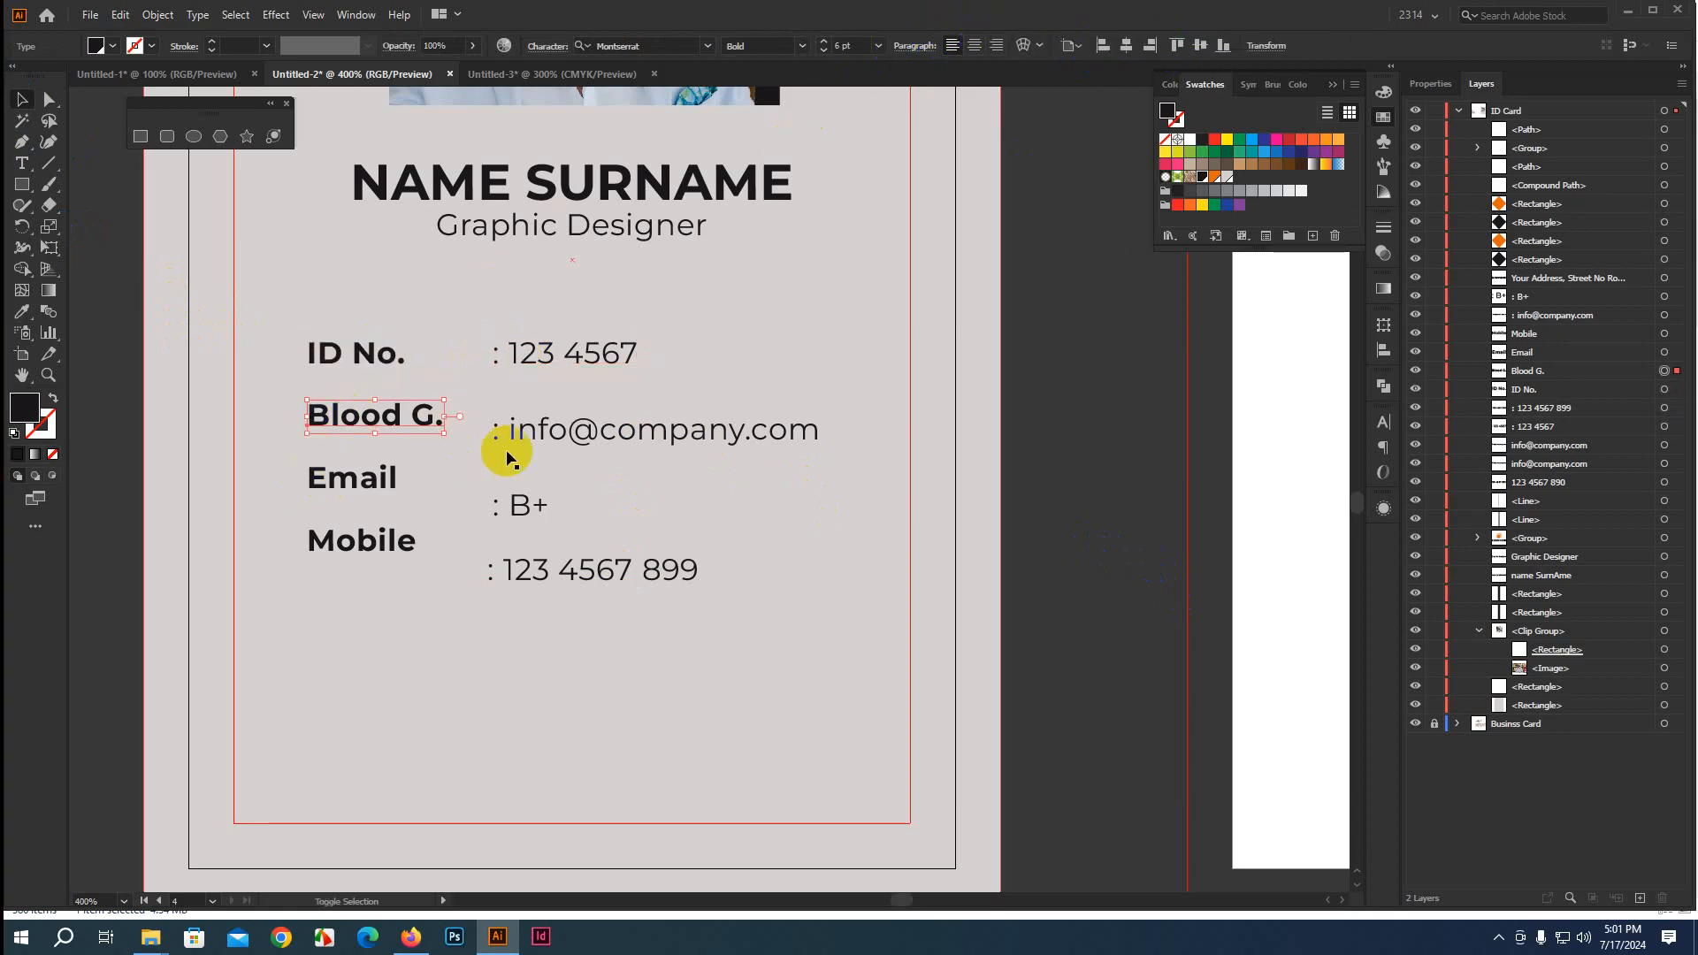
left_click(535, 431, "shift")
left_click(391, 417)
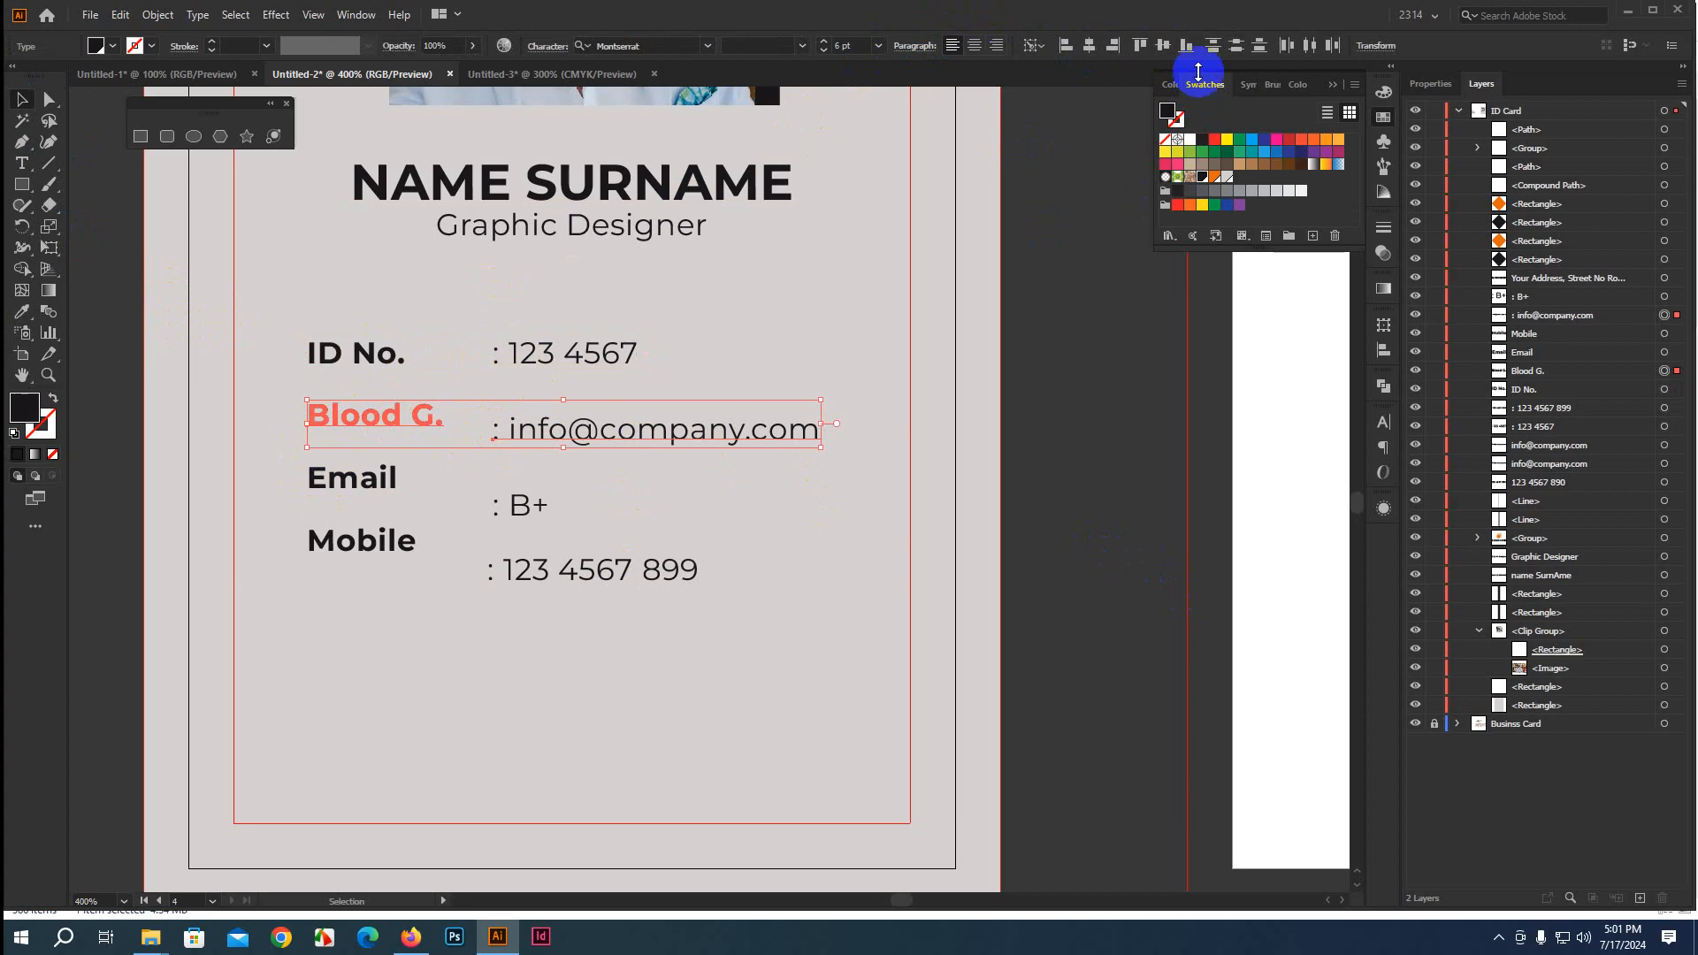
left_click(1165, 52)
Centre the e-mail line vertically on the "Email" label, using the label as the key object
left_click(371, 480)
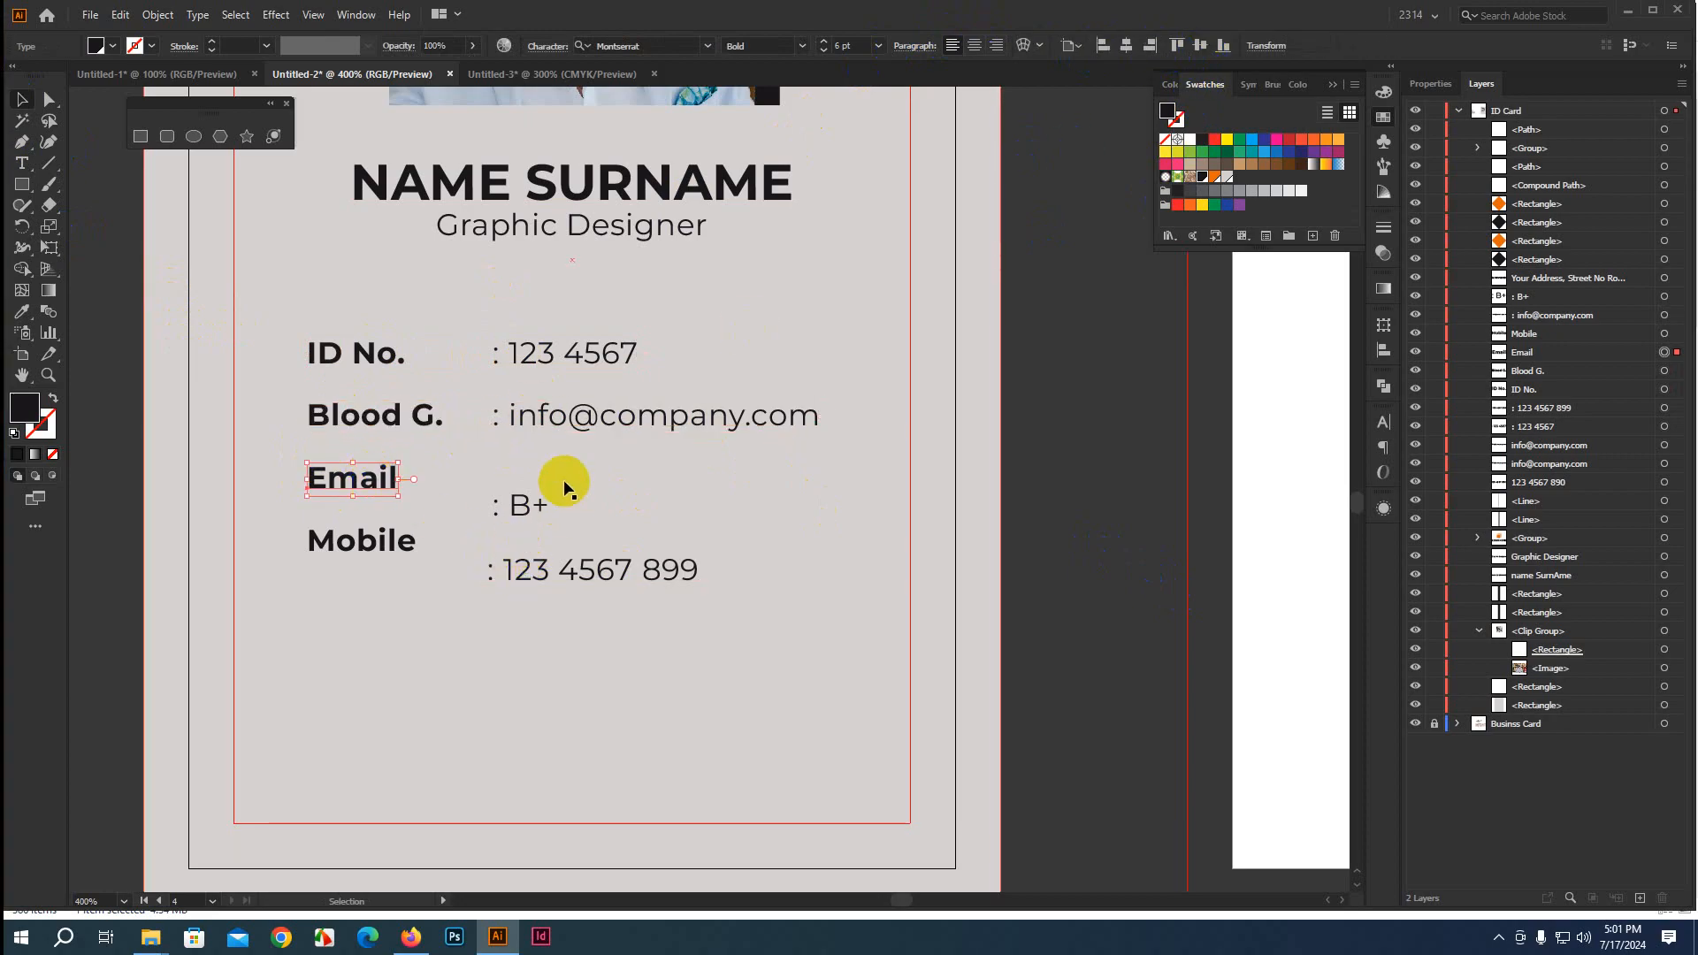
left_click(619, 420, "shift")
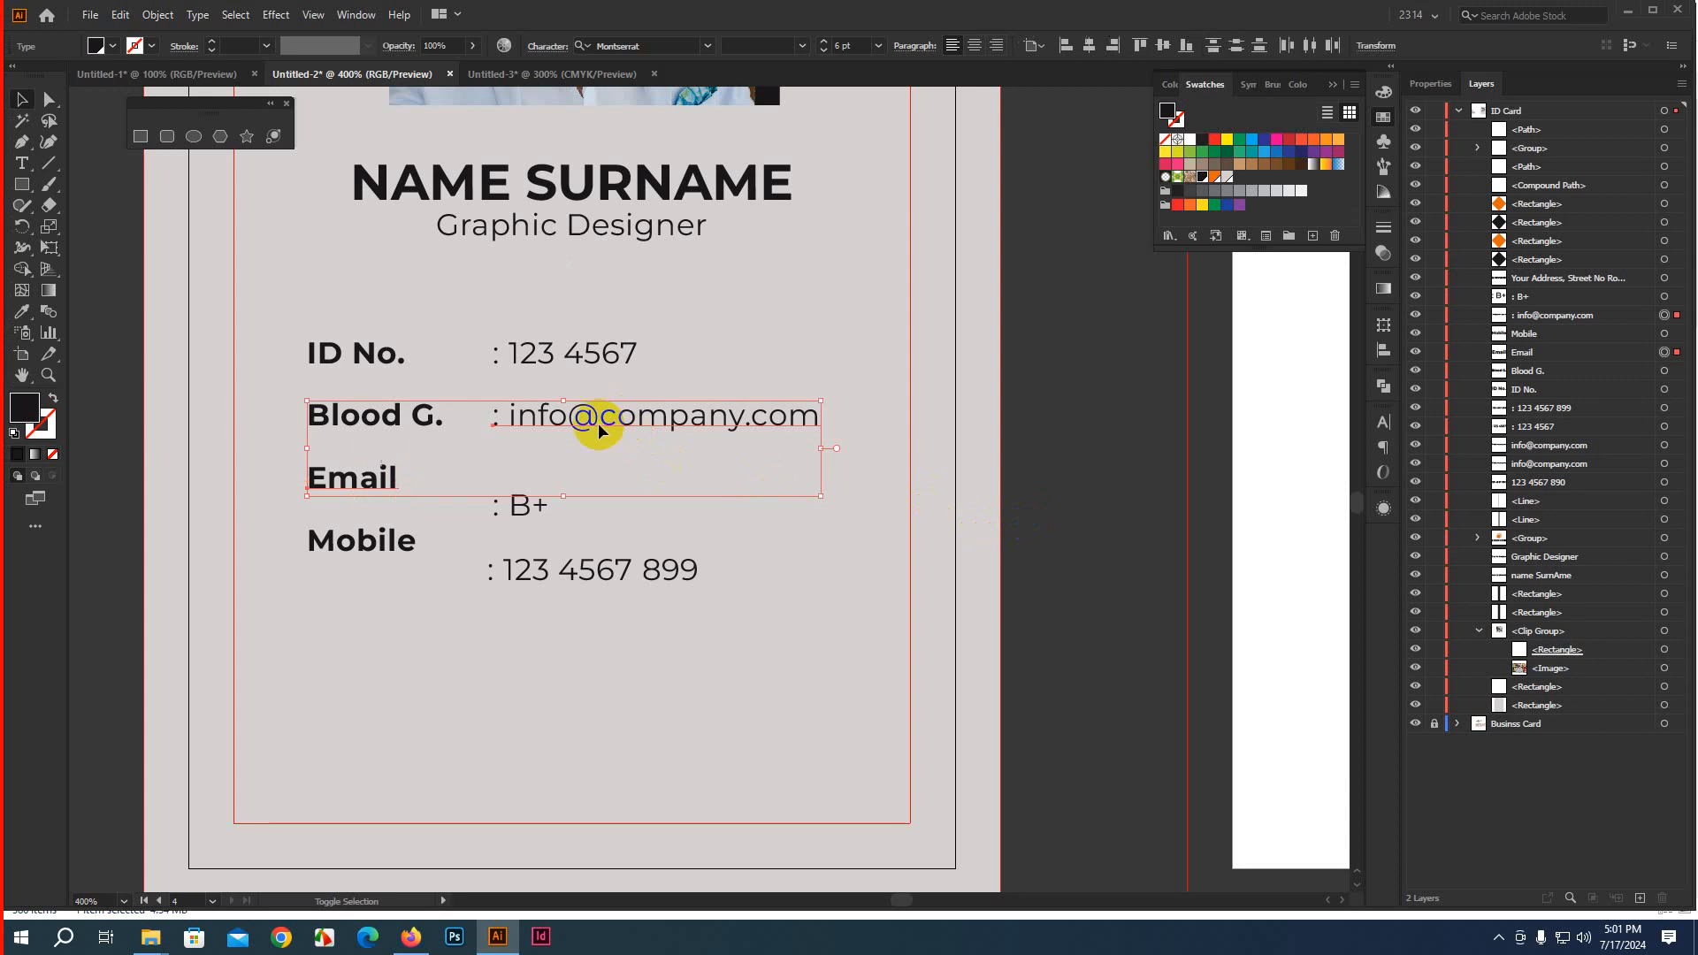
left_click(344, 473)
left_click(1160, 46)
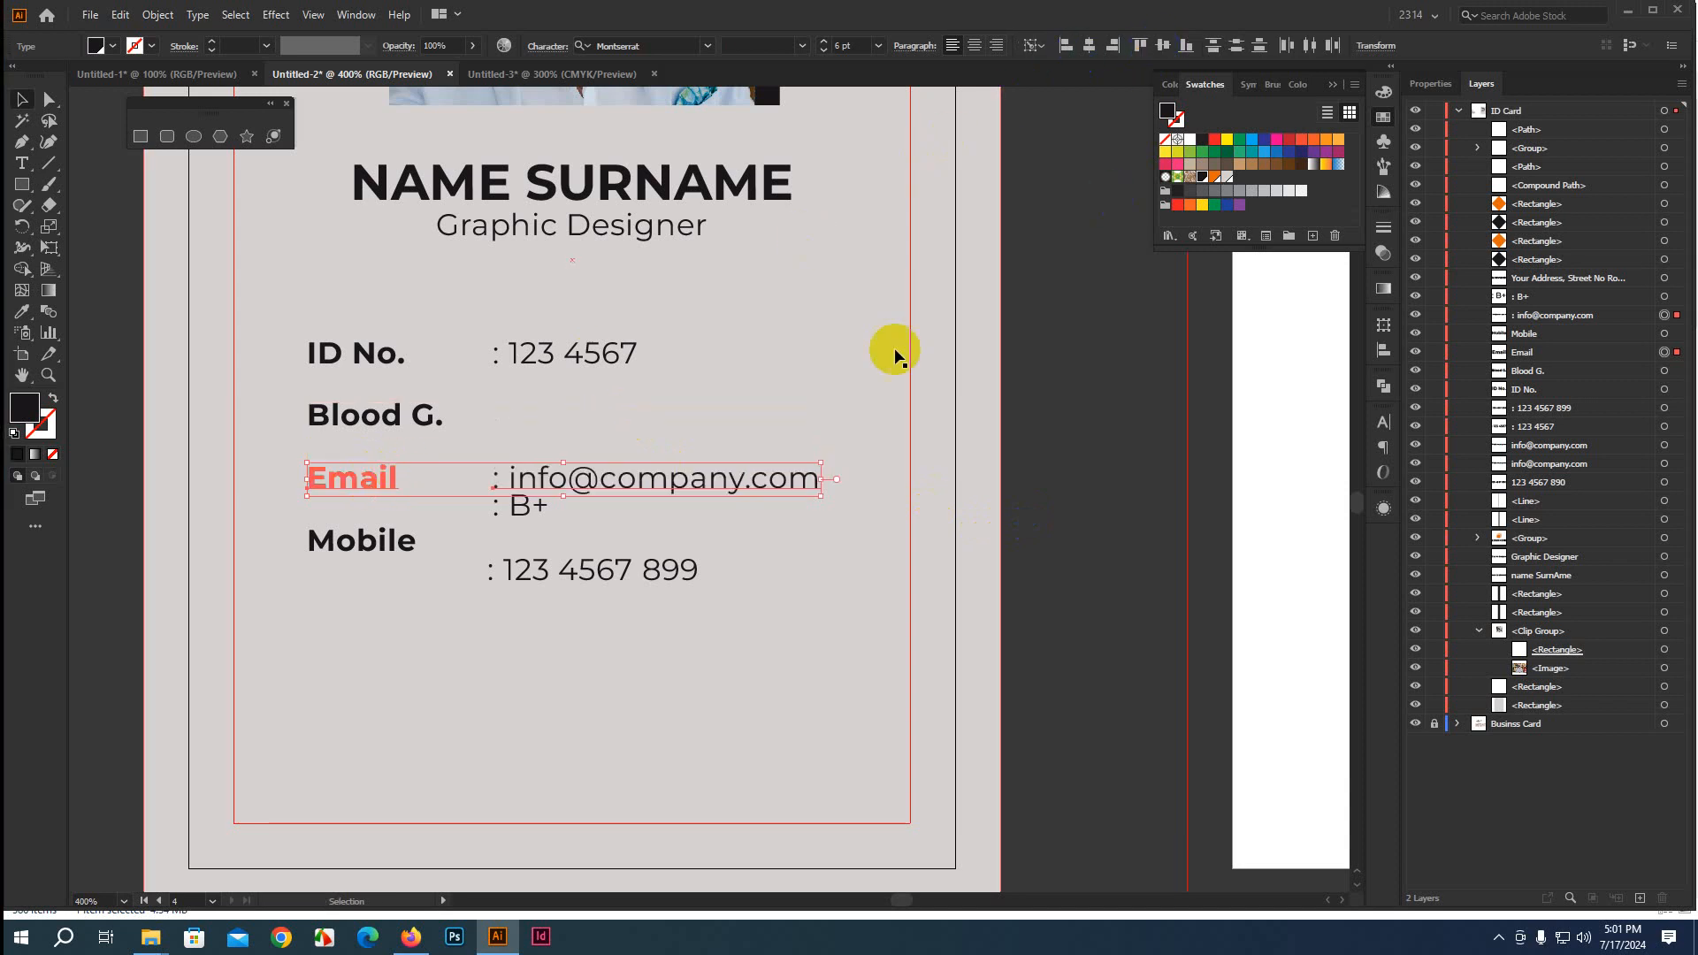
Align the ": B+" line vertically to the "Blood G." label, using the label as the key object
left_click(404, 423)
left_click(515, 507, "shift")
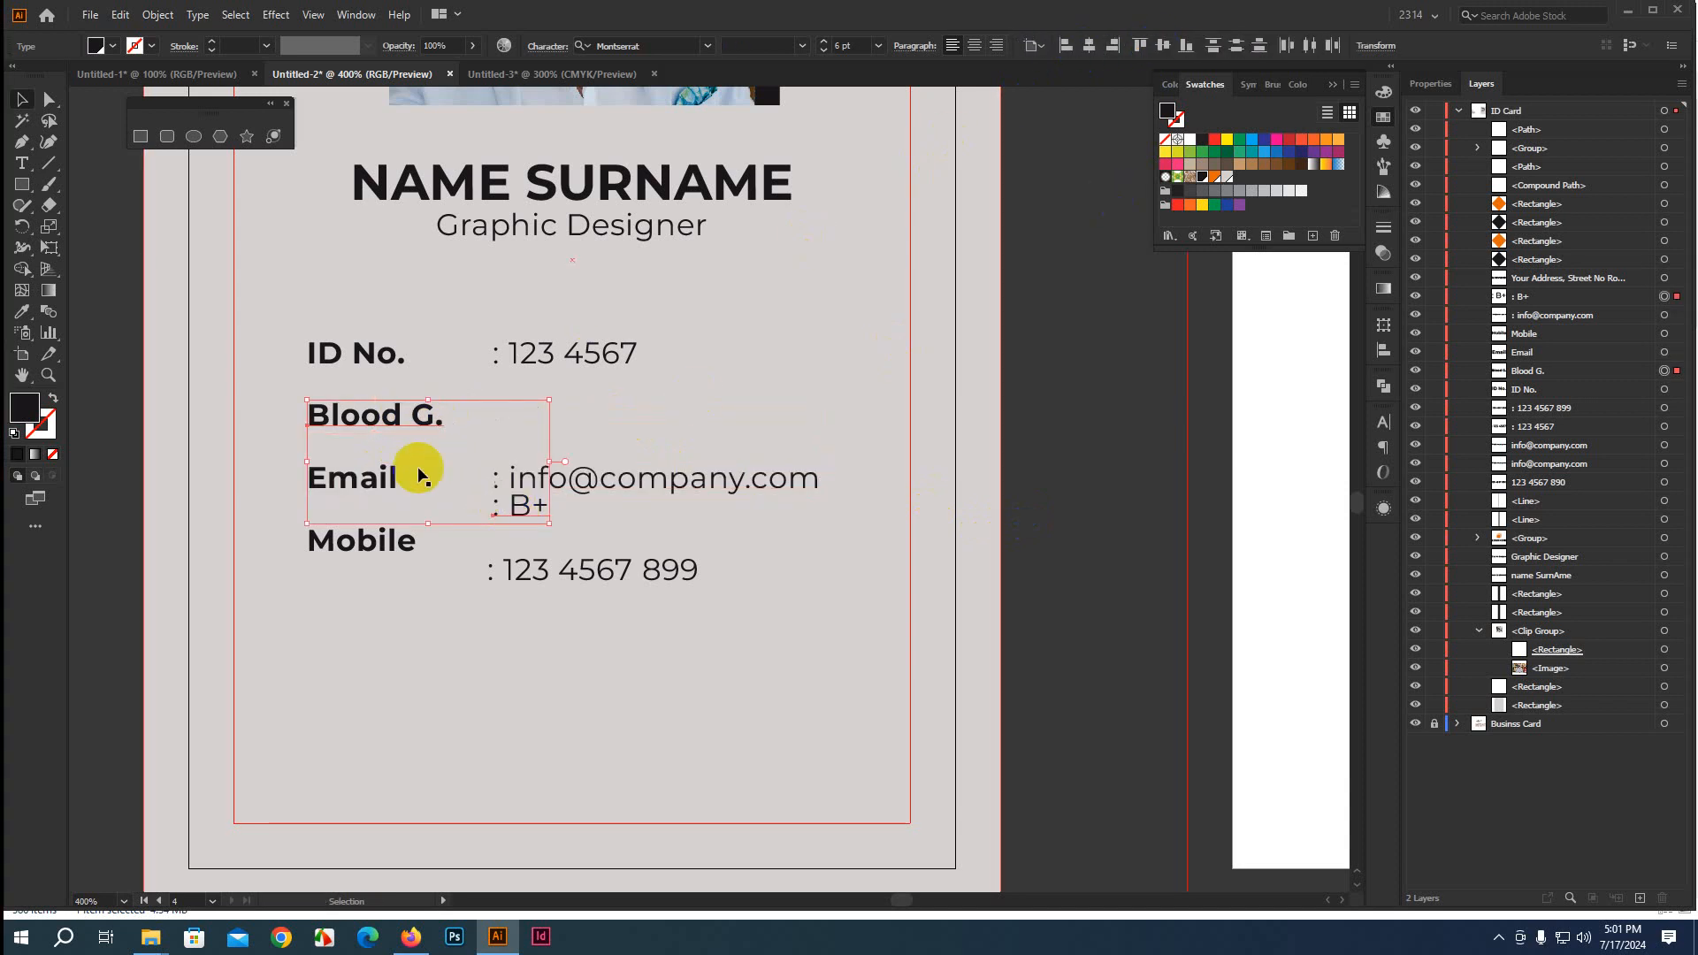
left_click(380, 432)
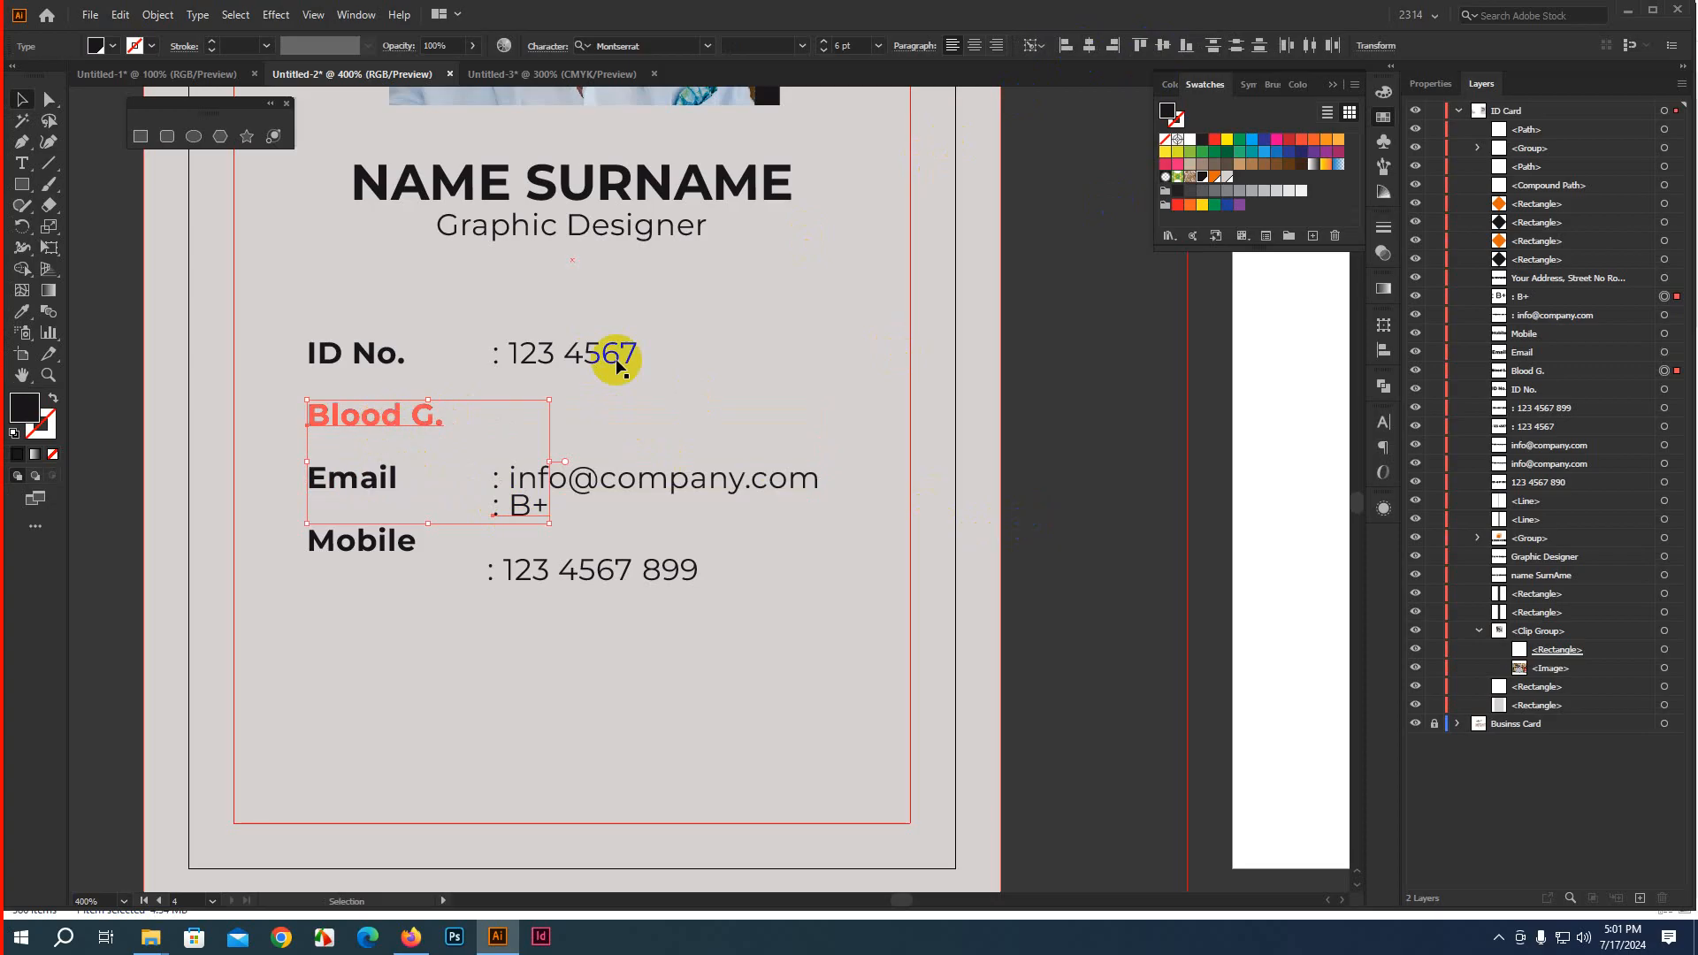
Vertically centre the blood group value on the Blood G. label and the phone number on the Mobile label
left_click(1161, 50)
left_click(372, 548)
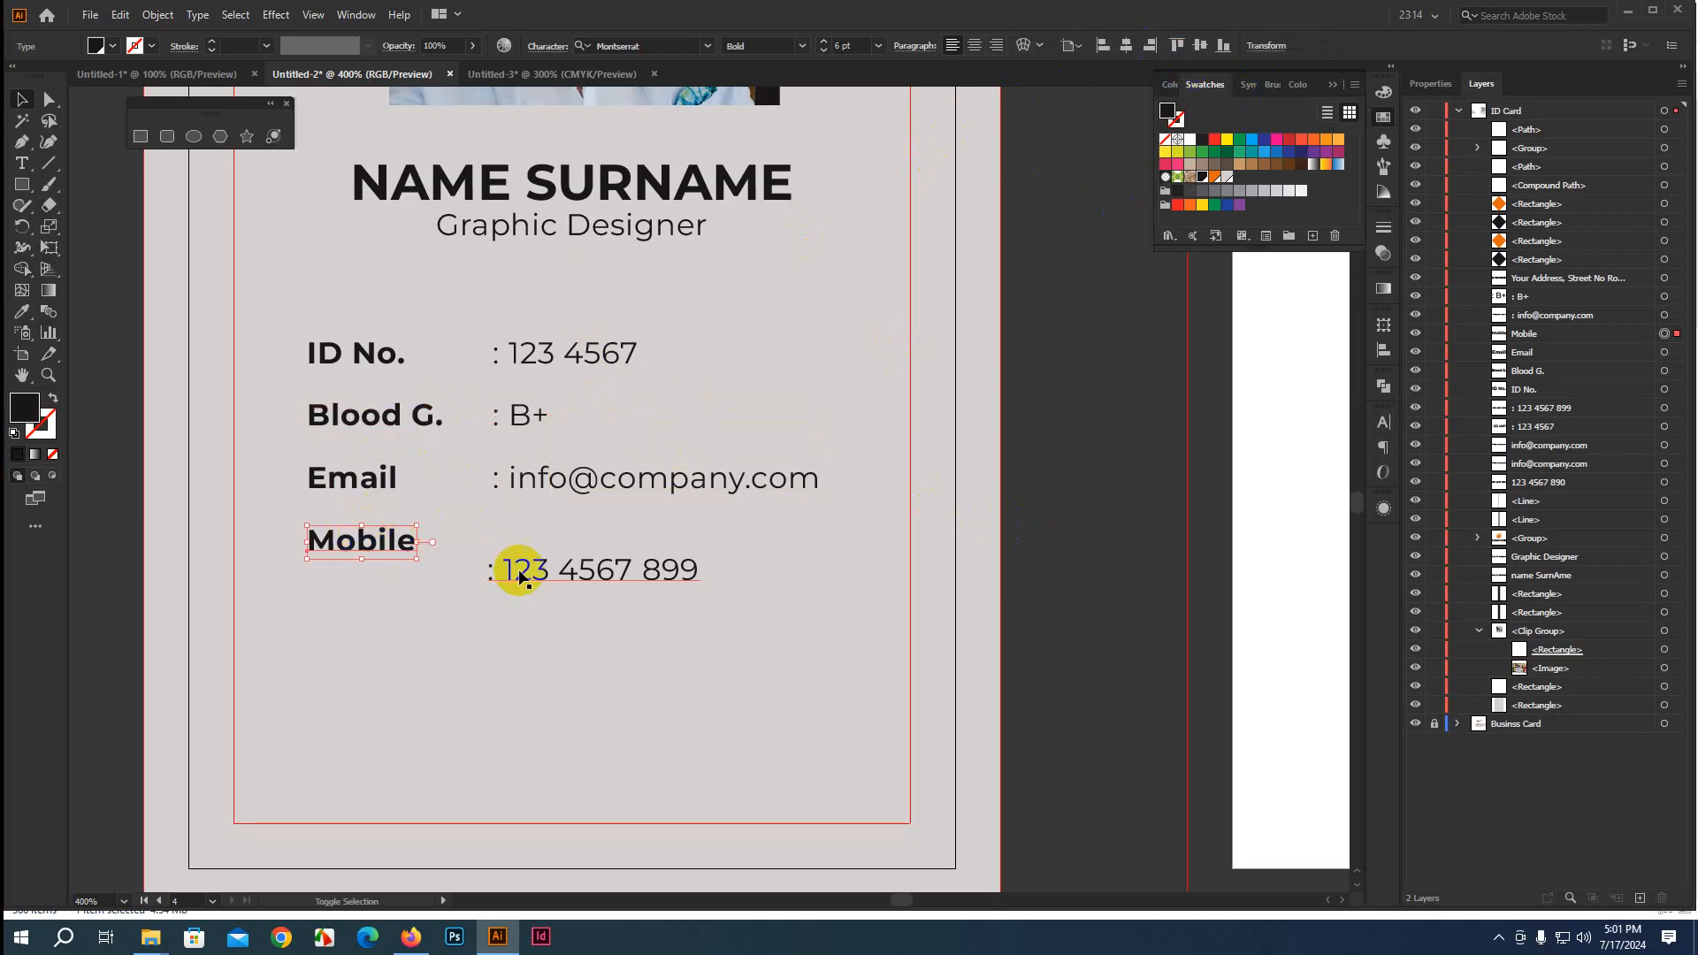
left_click(513, 568, "shift")
left_click(392, 542)
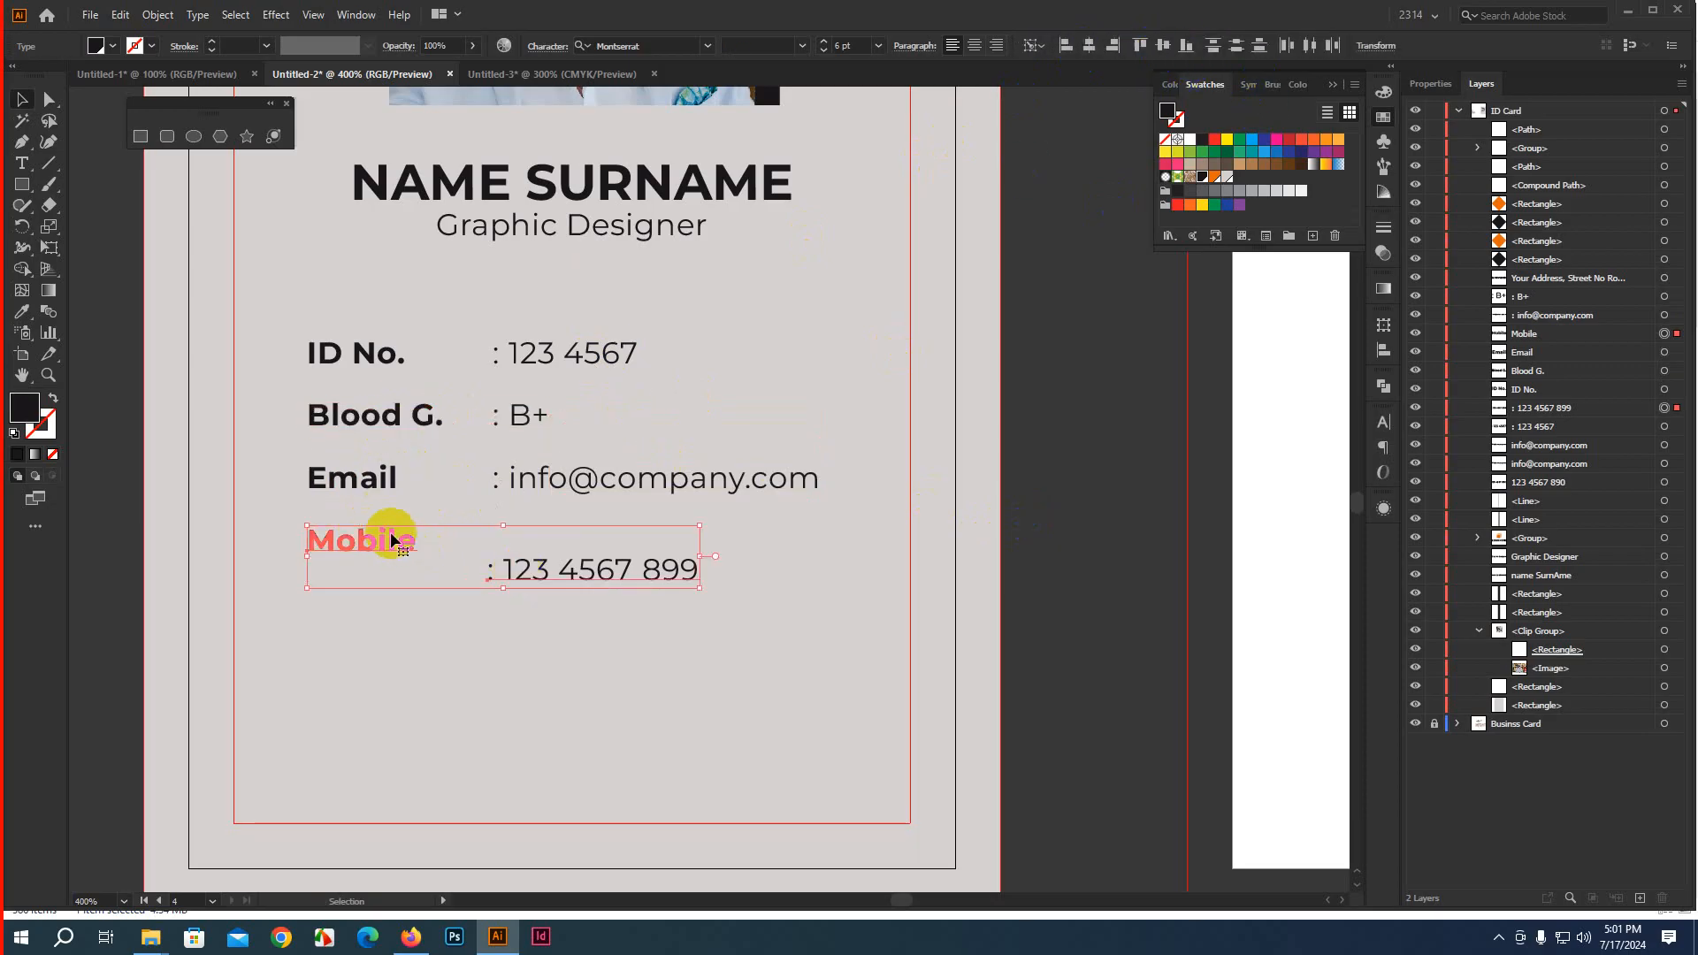
left_click(1161, 45)
left_click_drag(1030, 486, 1088, 530)
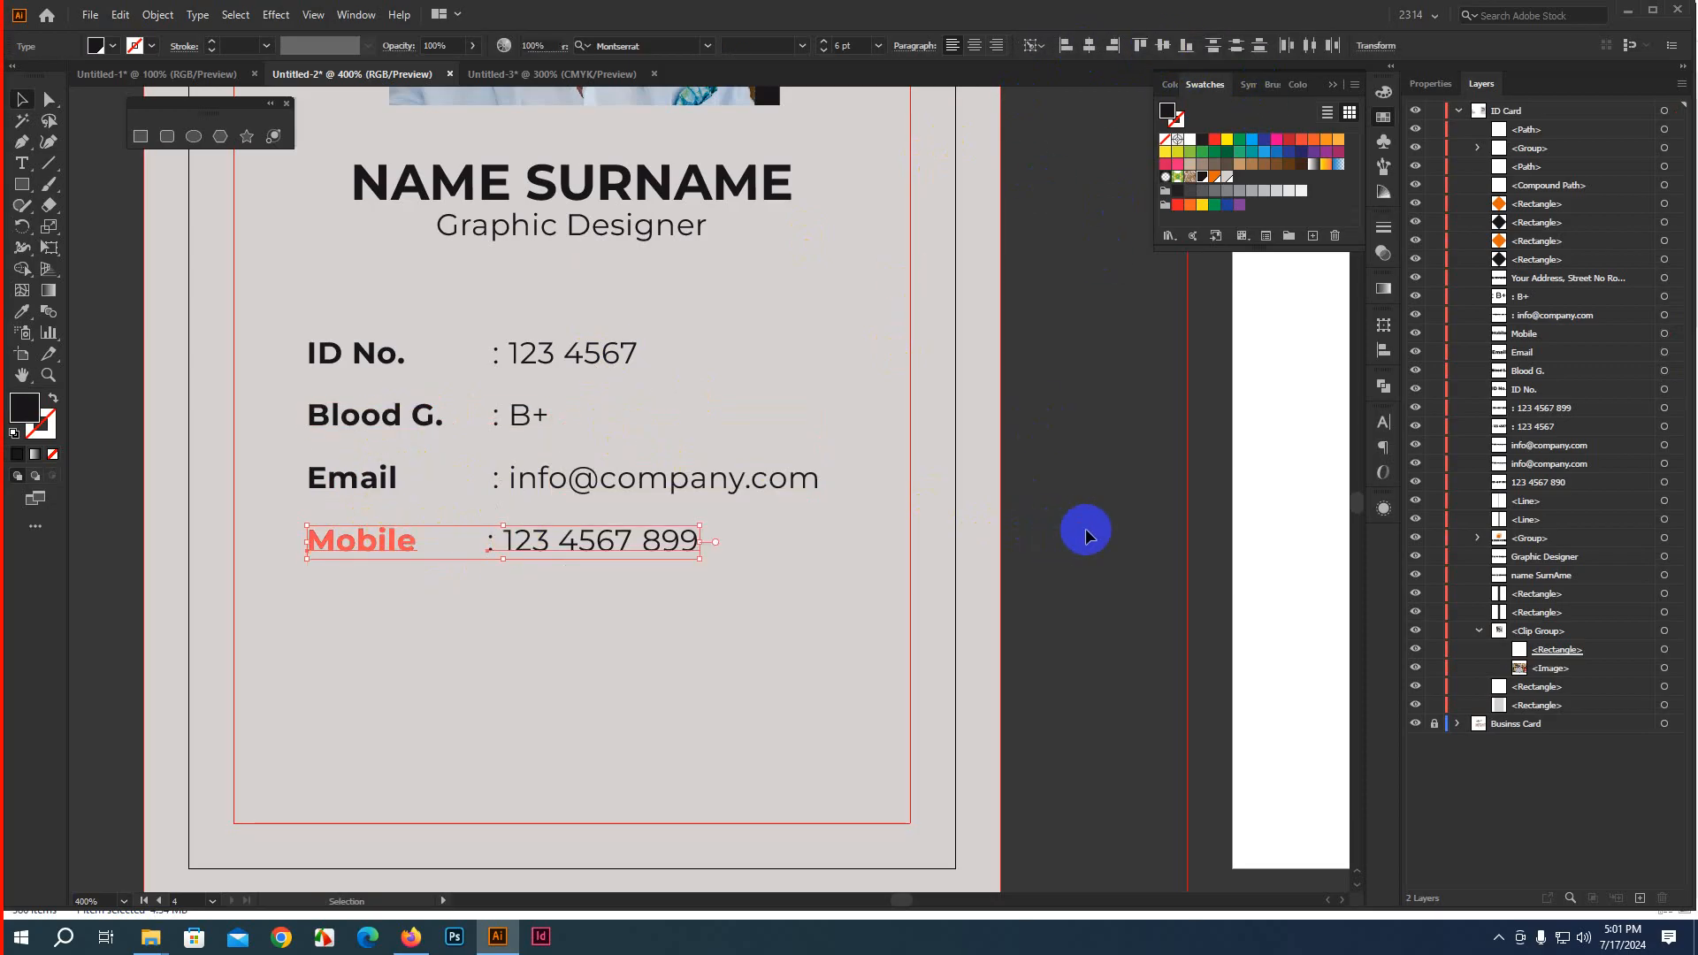
Left-align the blood group, email and mobile values to the ID number value as key object
left_click(588, 354)
left_click(528, 414, "shift")
left_click(540, 477, "shift")
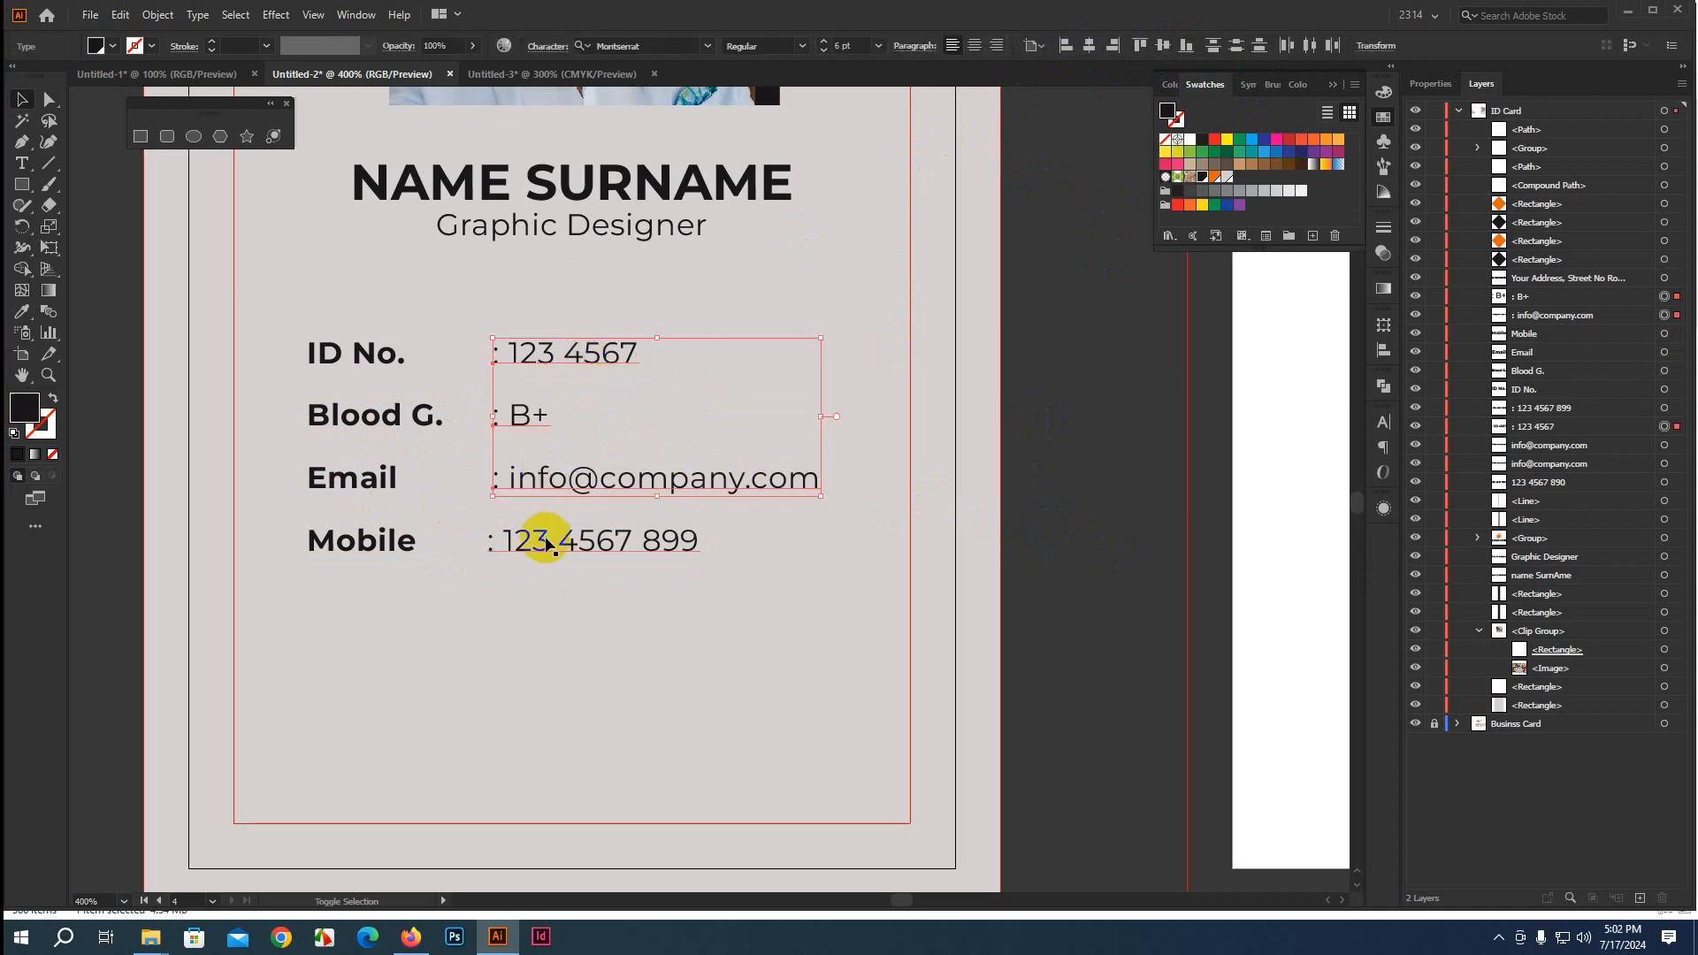
left_click(542, 538, "shift")
left_click(533, 378)
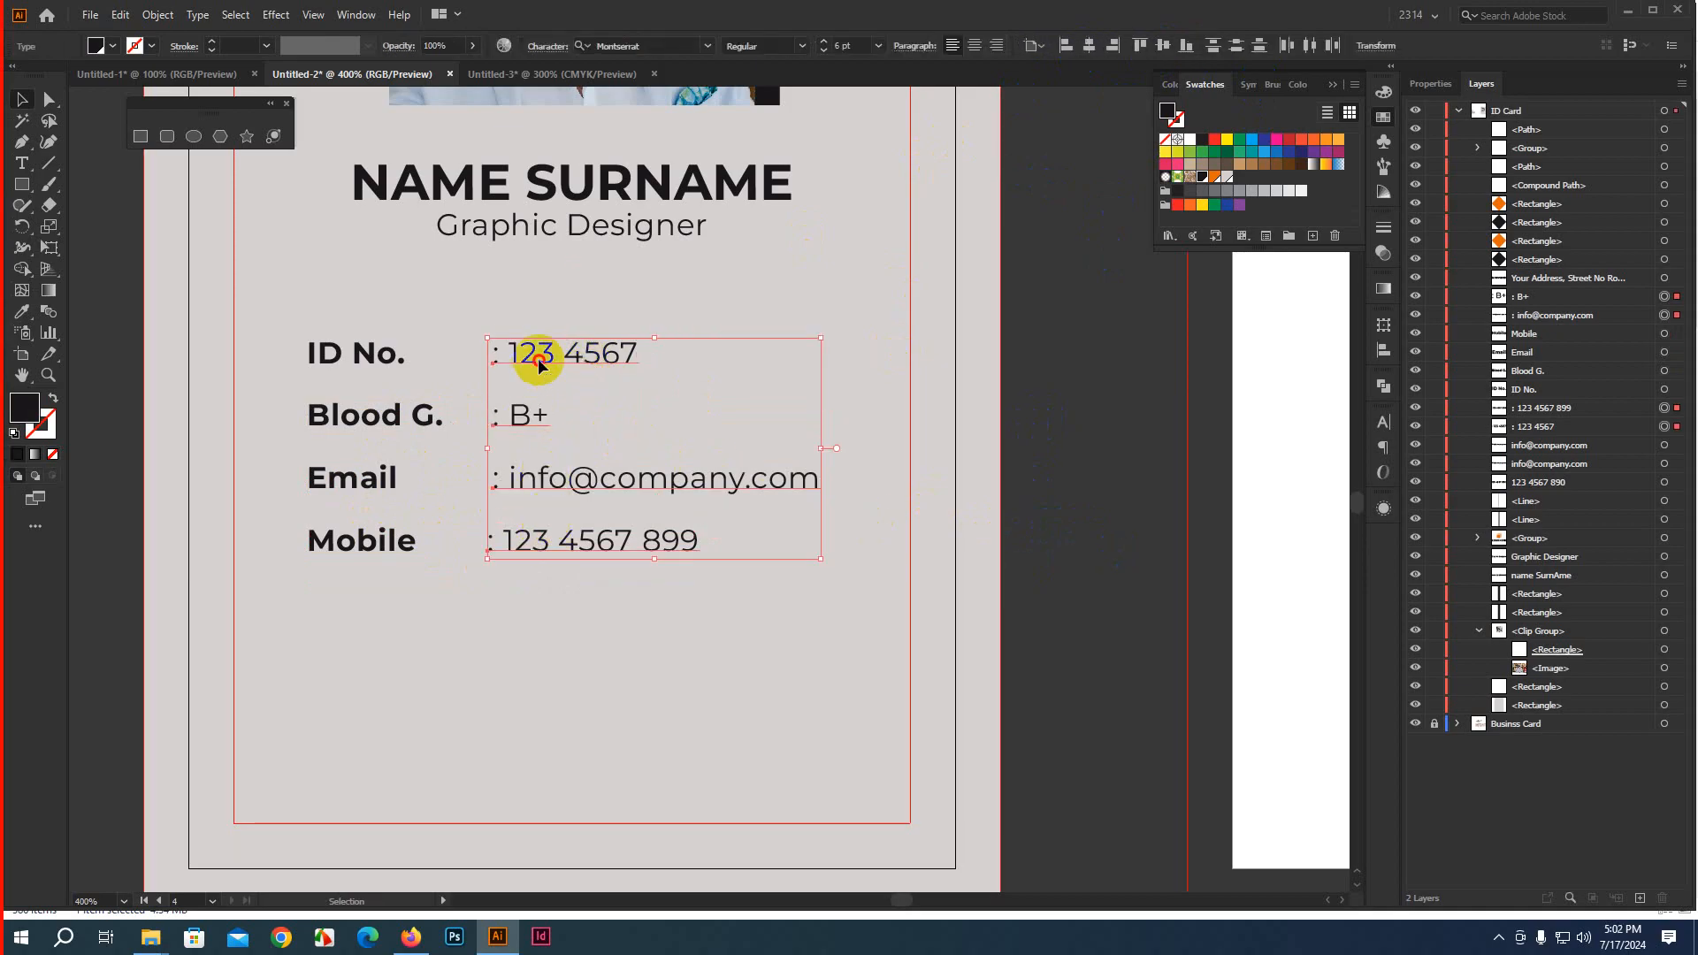
left_click(1064, 47)
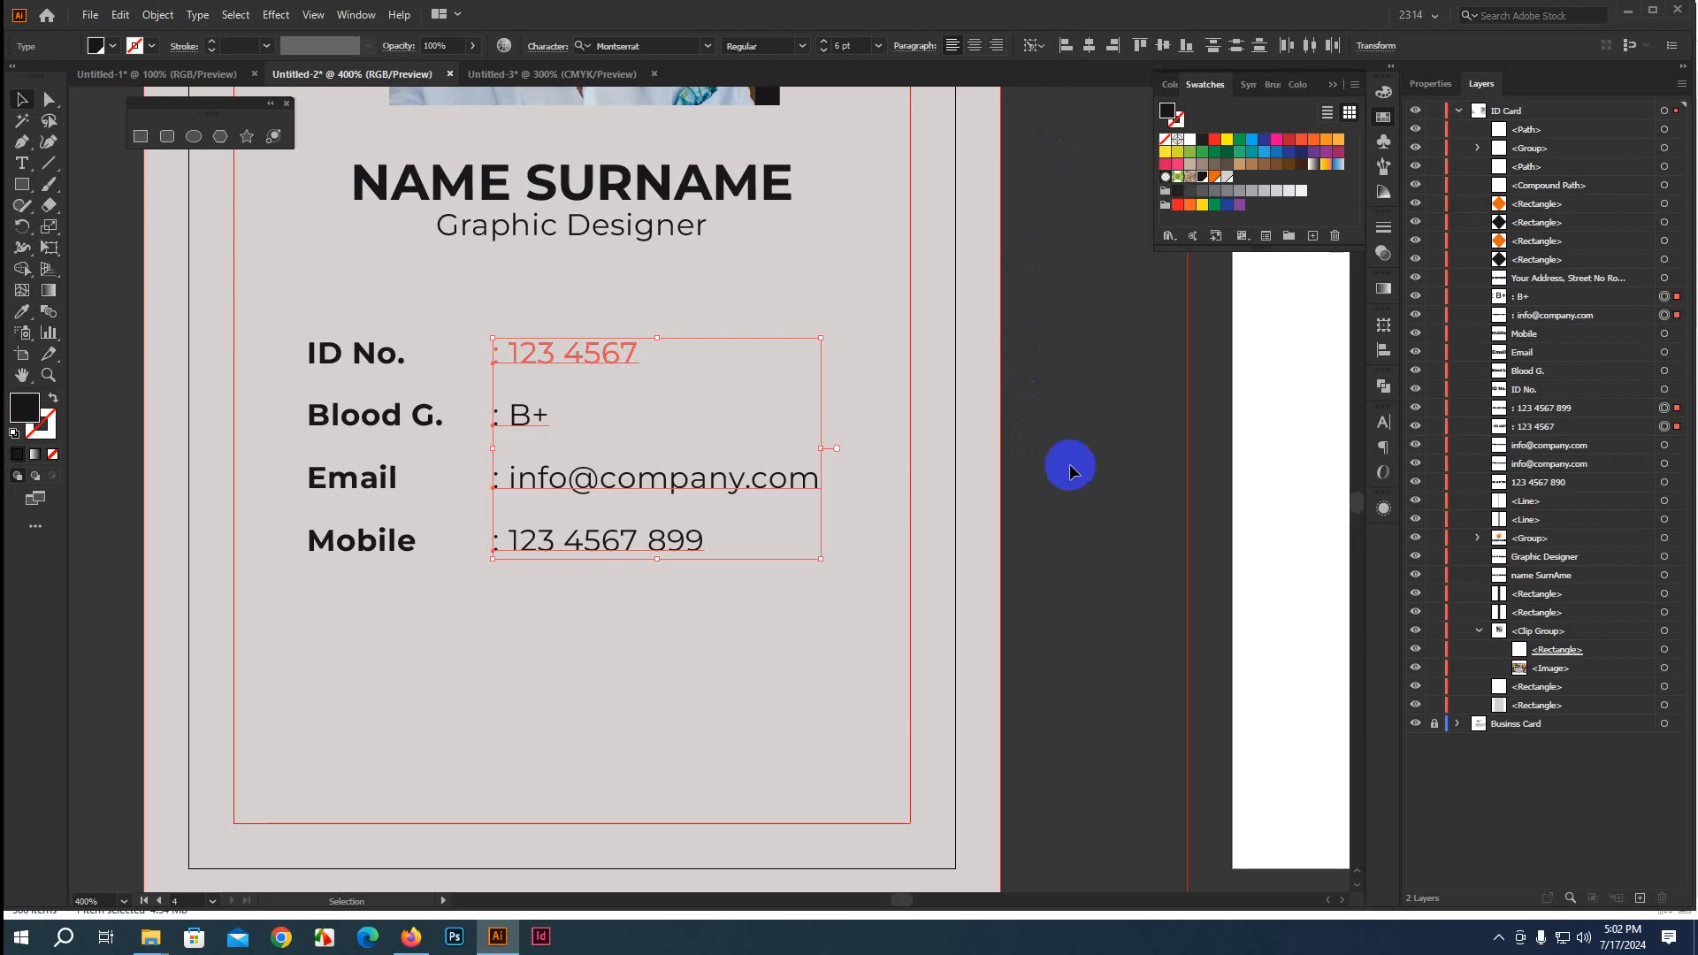
left_click(652, 443)
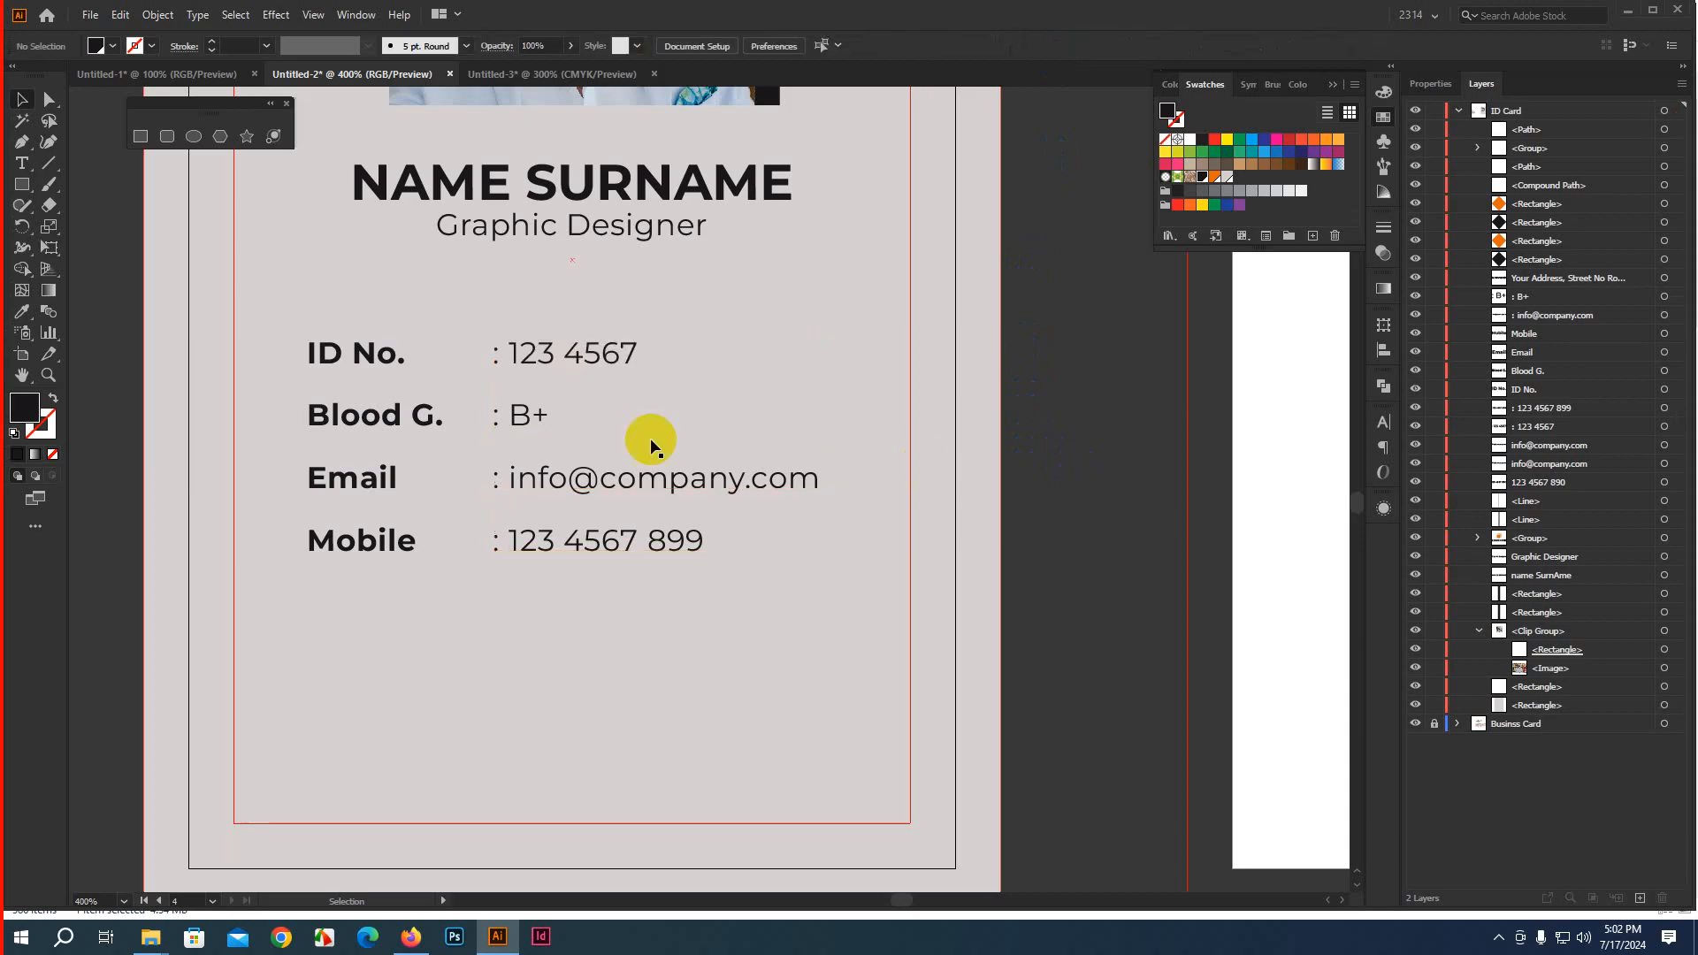
Left-align the Blood G., Email and Mobile labels to the ID No. label as key object
left_click(363, 352)
left_click(375, 416, "shift")
left_click(378, 479, "shift")
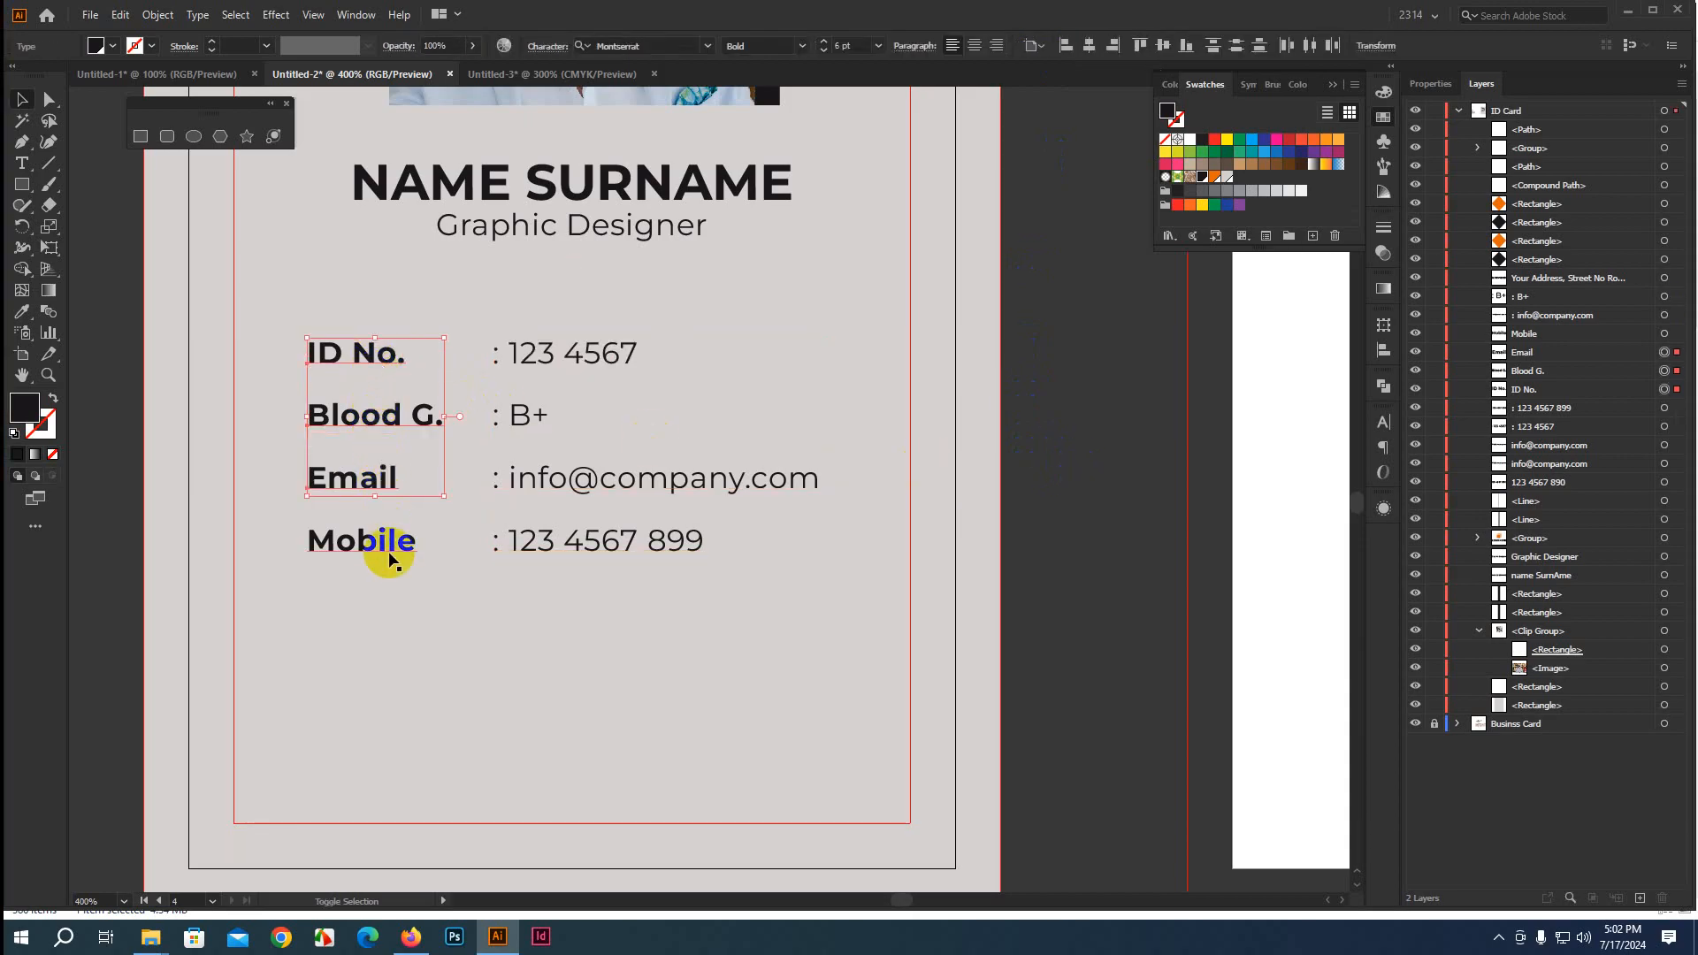
left_click(390, 545, "shift")
left_click(382, 352)
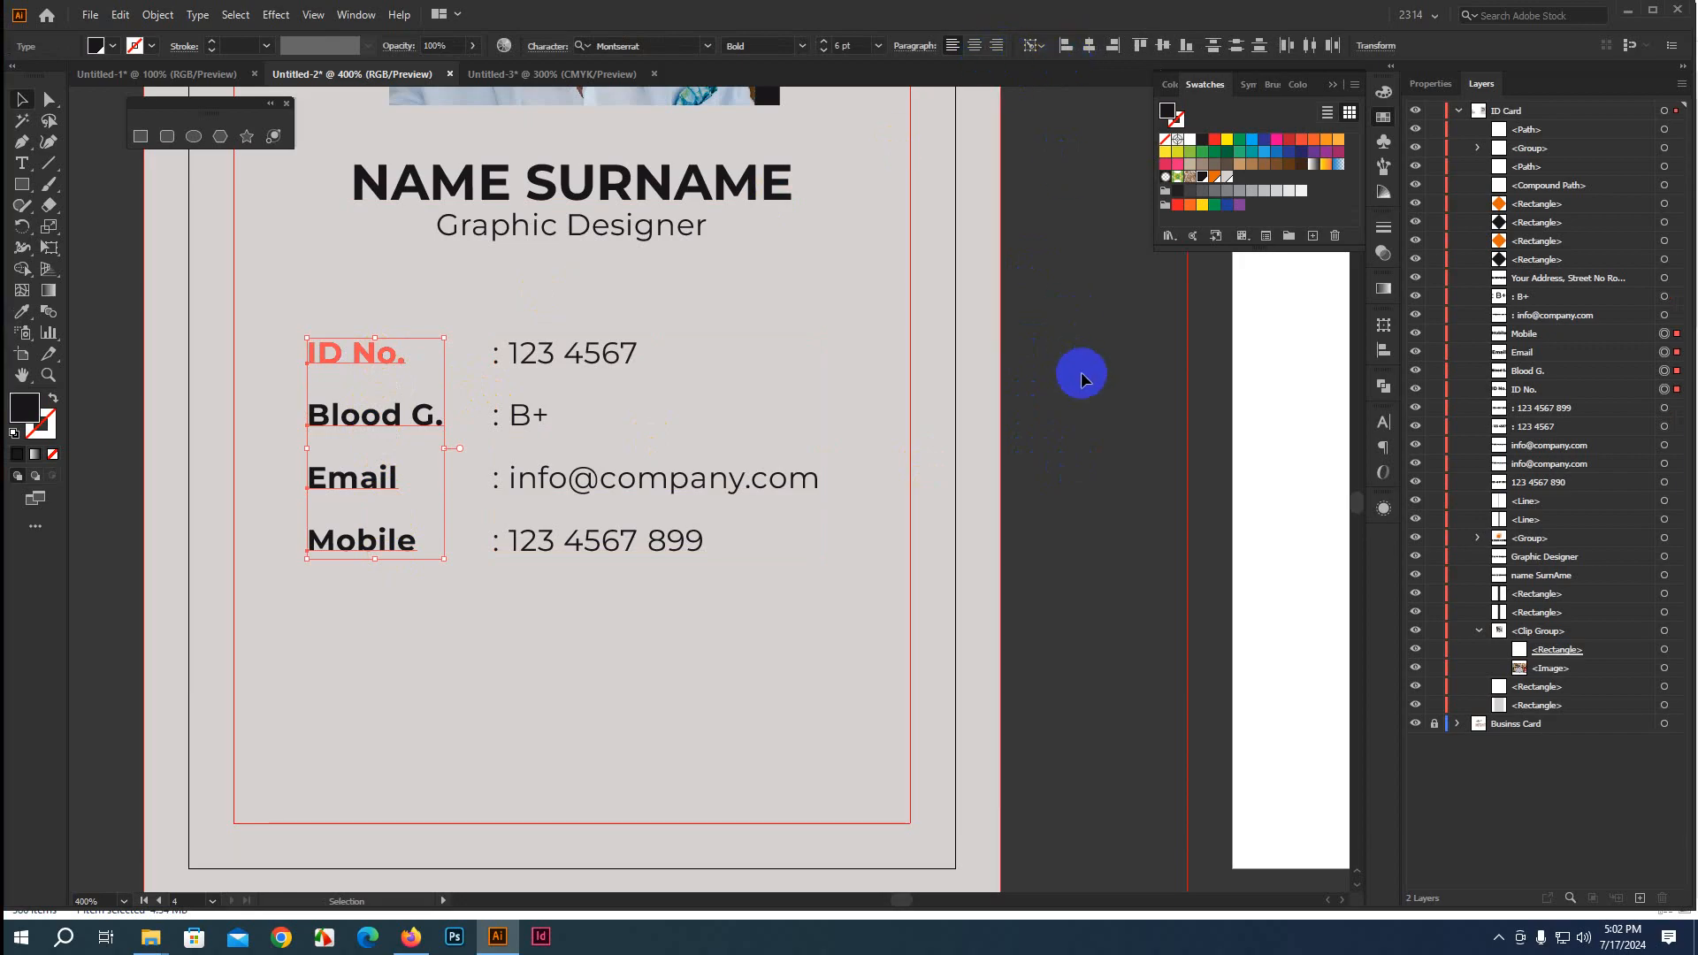
left_click(988, 761)
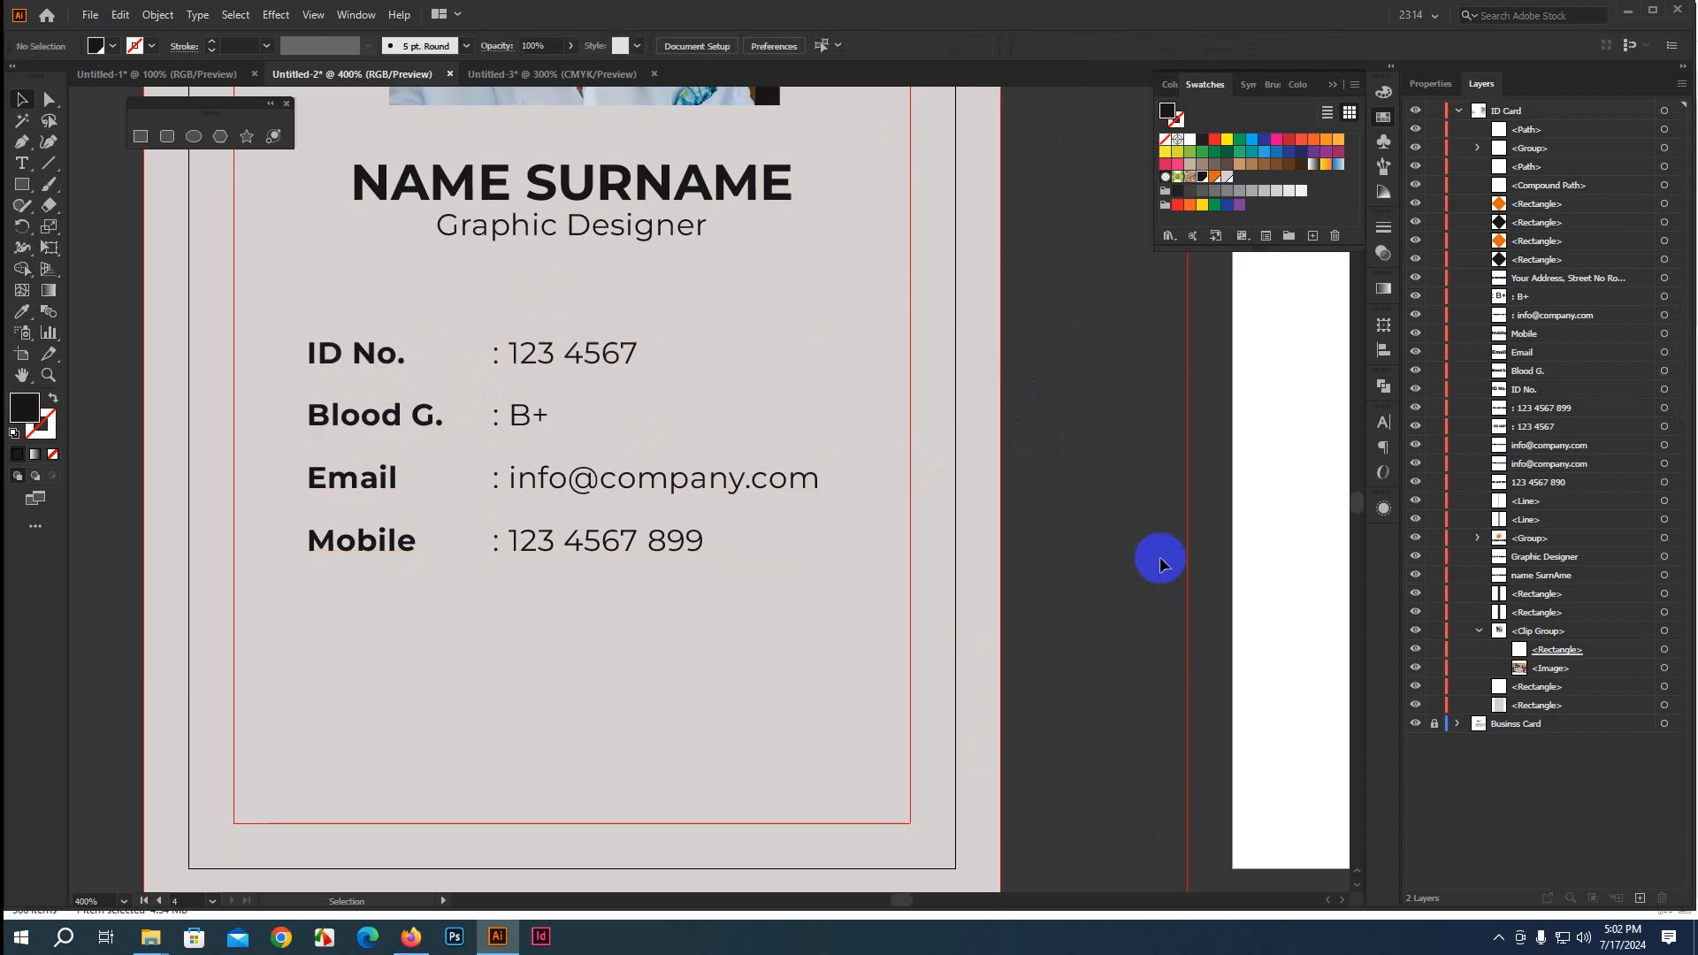
Group all four detail rows with their labels and values, and centre the group horizontally on the ID card artboard
left_click_drag(87, 317, 894, 619)
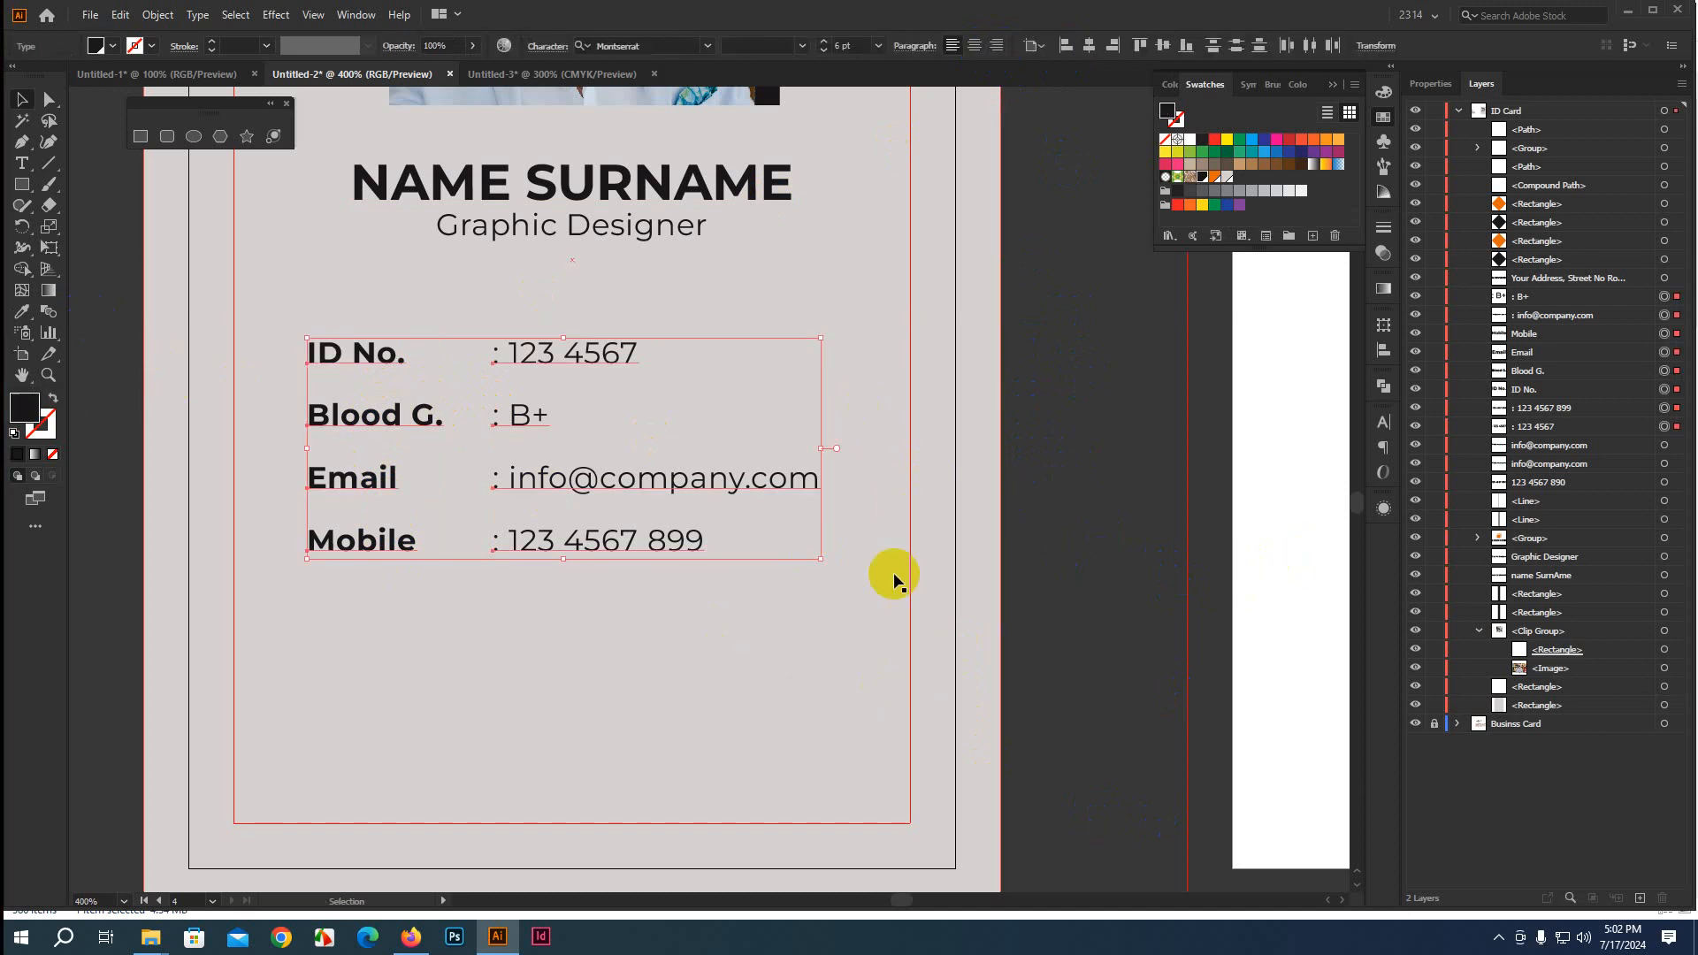
key("ctrl+g")
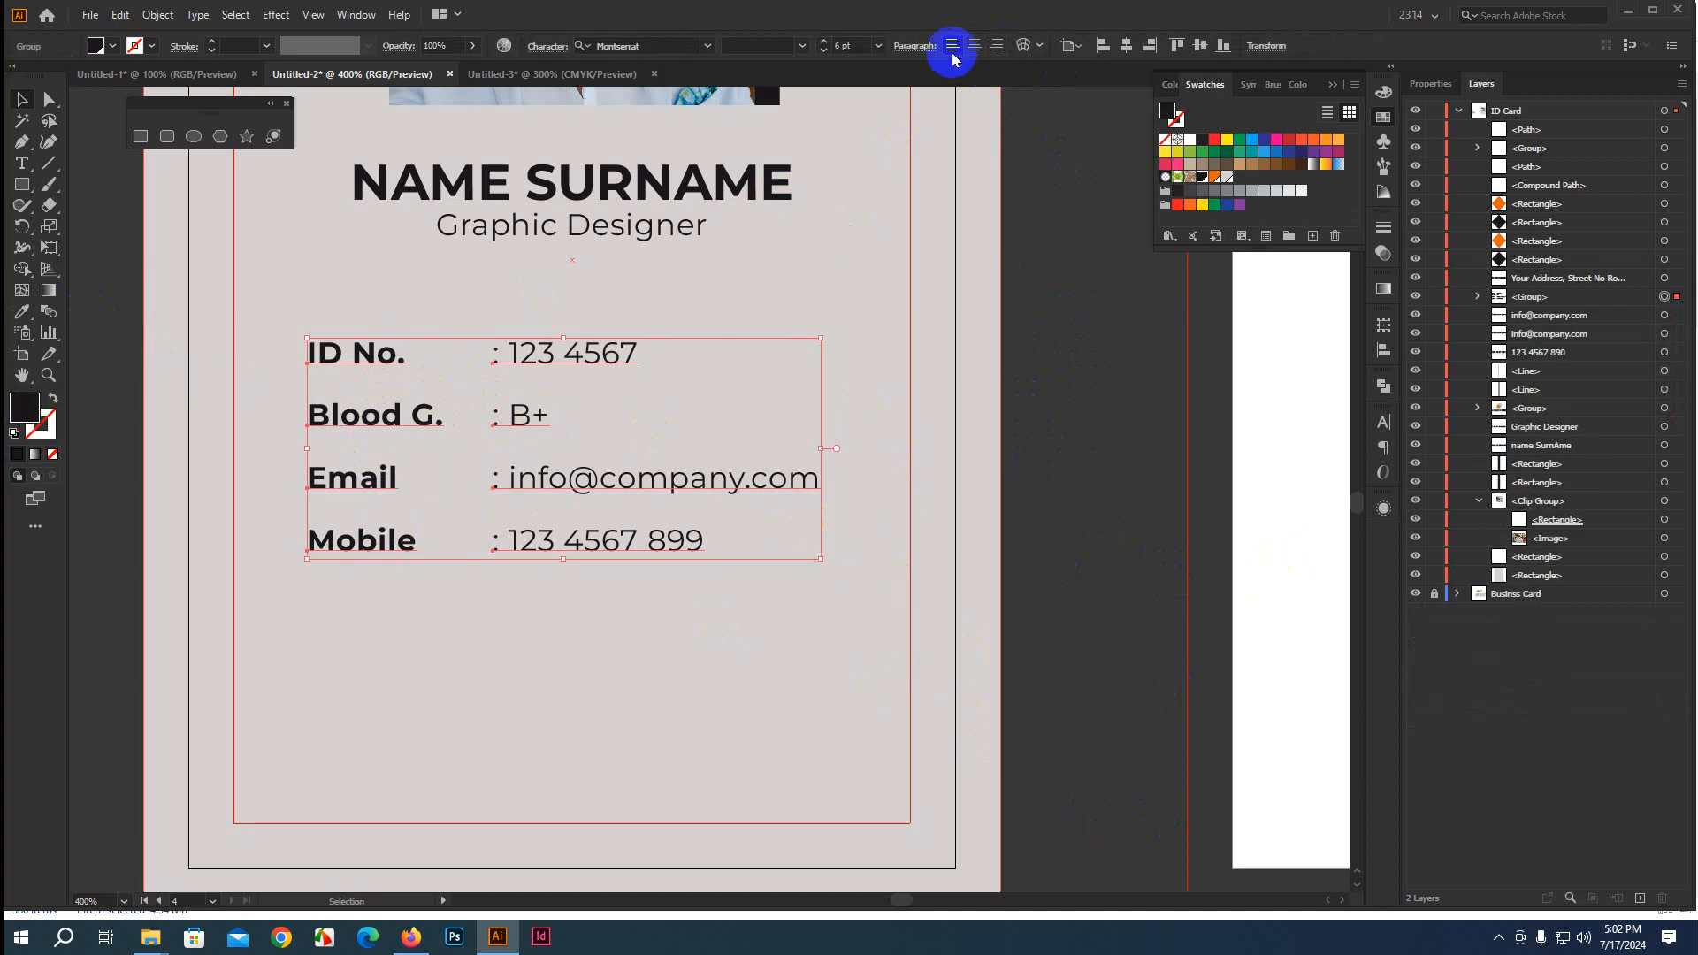
left_click(1126, 45)
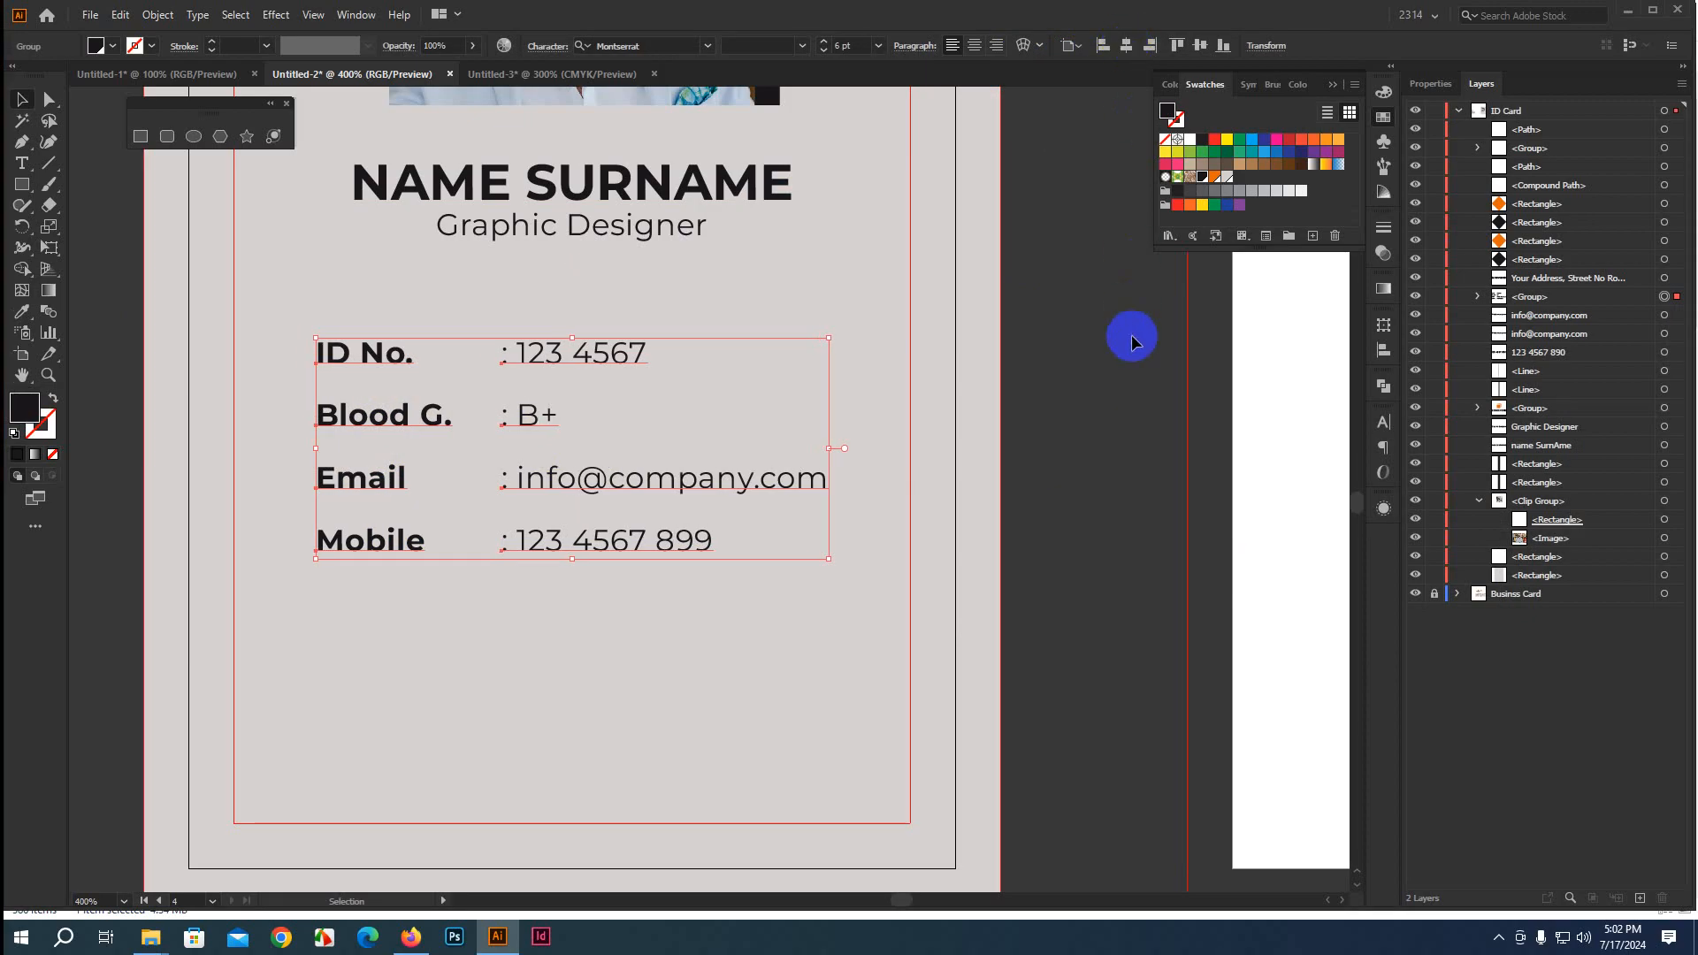
left_click(970, 542)
Copy the orange logo icon from the spare elements beside the artboards and paste it onto the portrait ID card
scroll(646, 492, "down", 1)
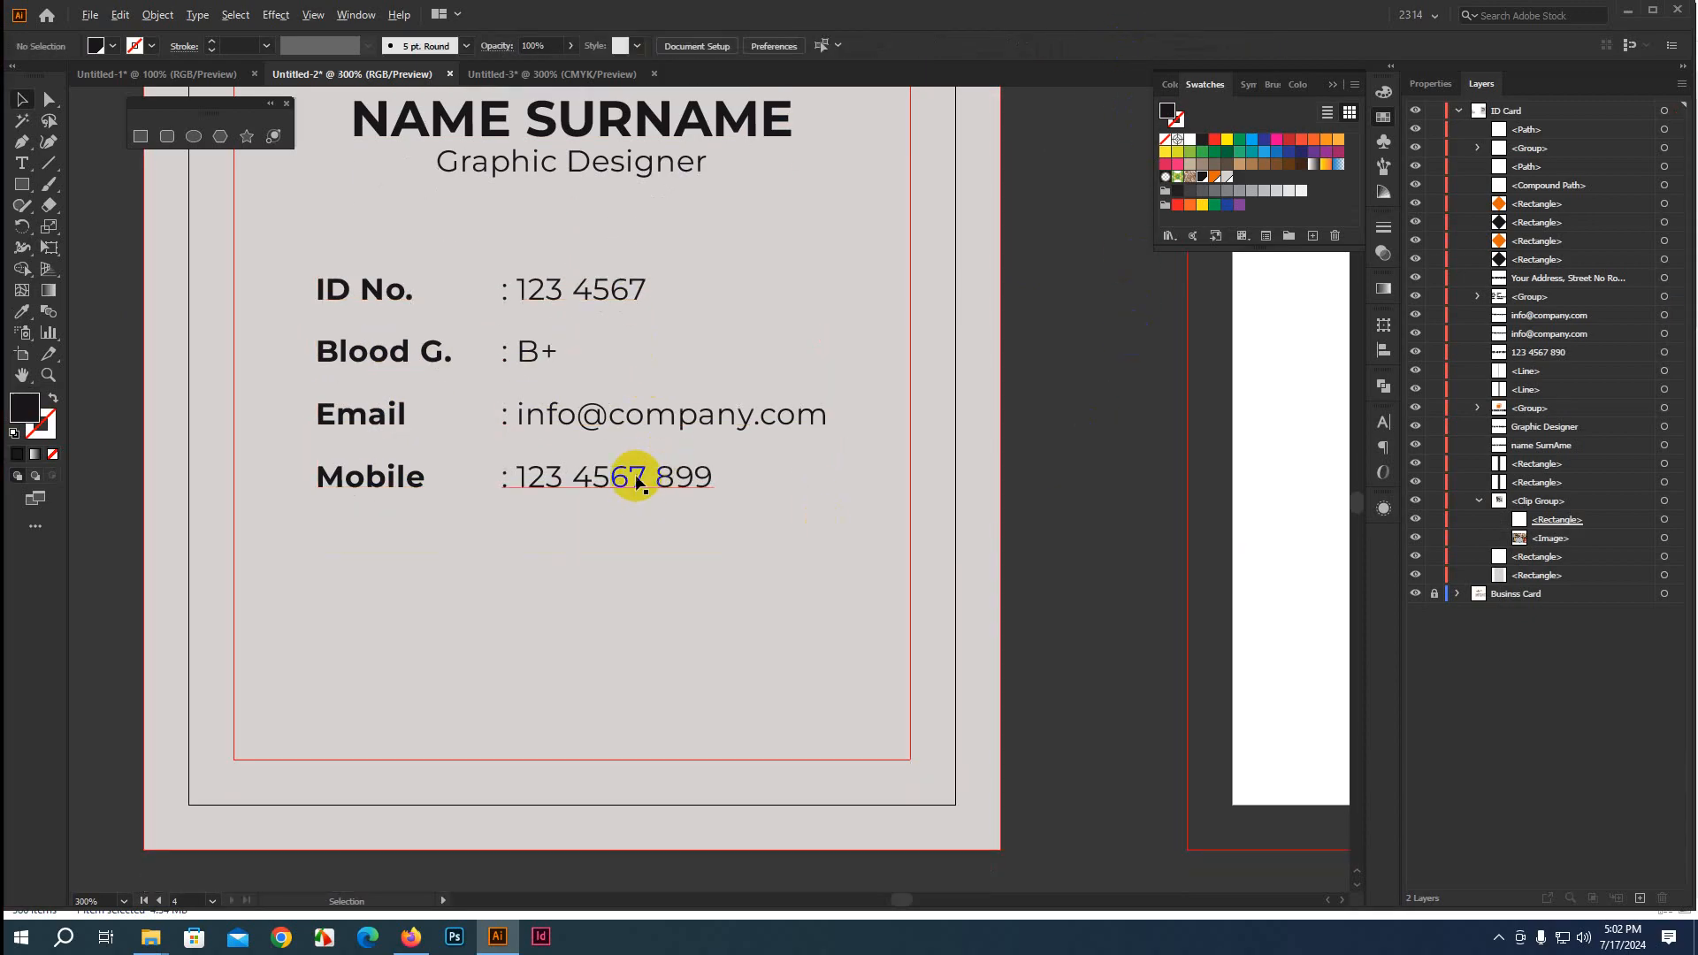
scroll(645, 492, "down", 2)
left_click_drag(834, 531, 837, 681)
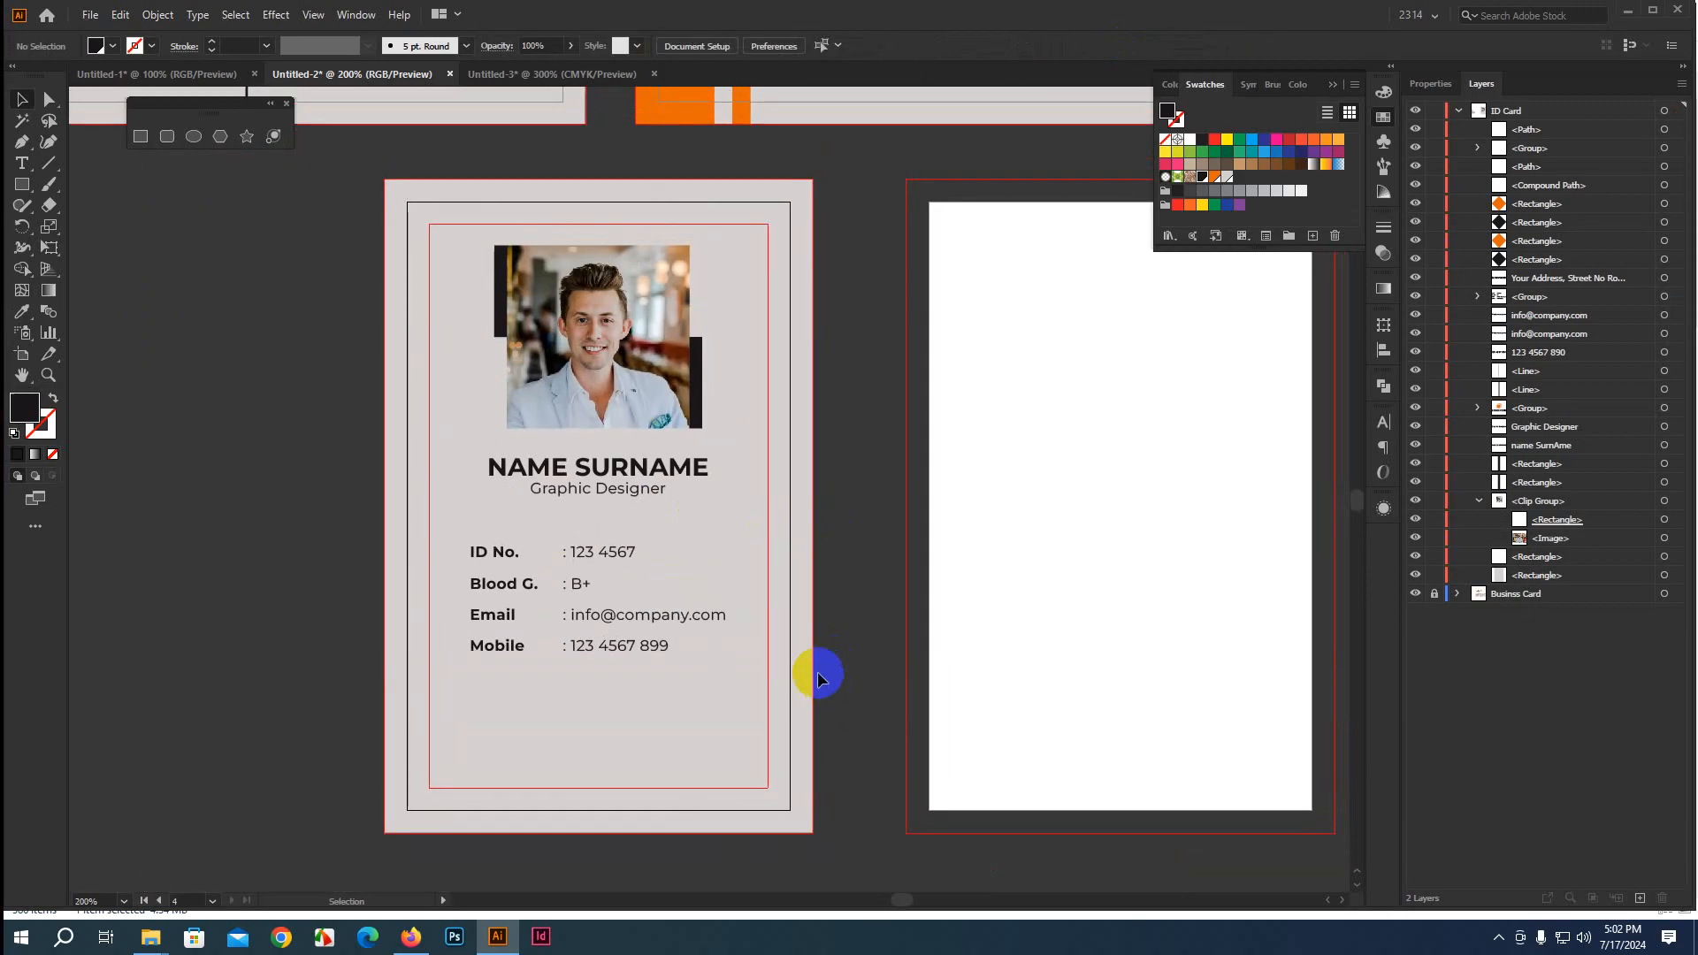
scroll(814, 674, "down", 1)
scroll(790, 644, "down", 1)
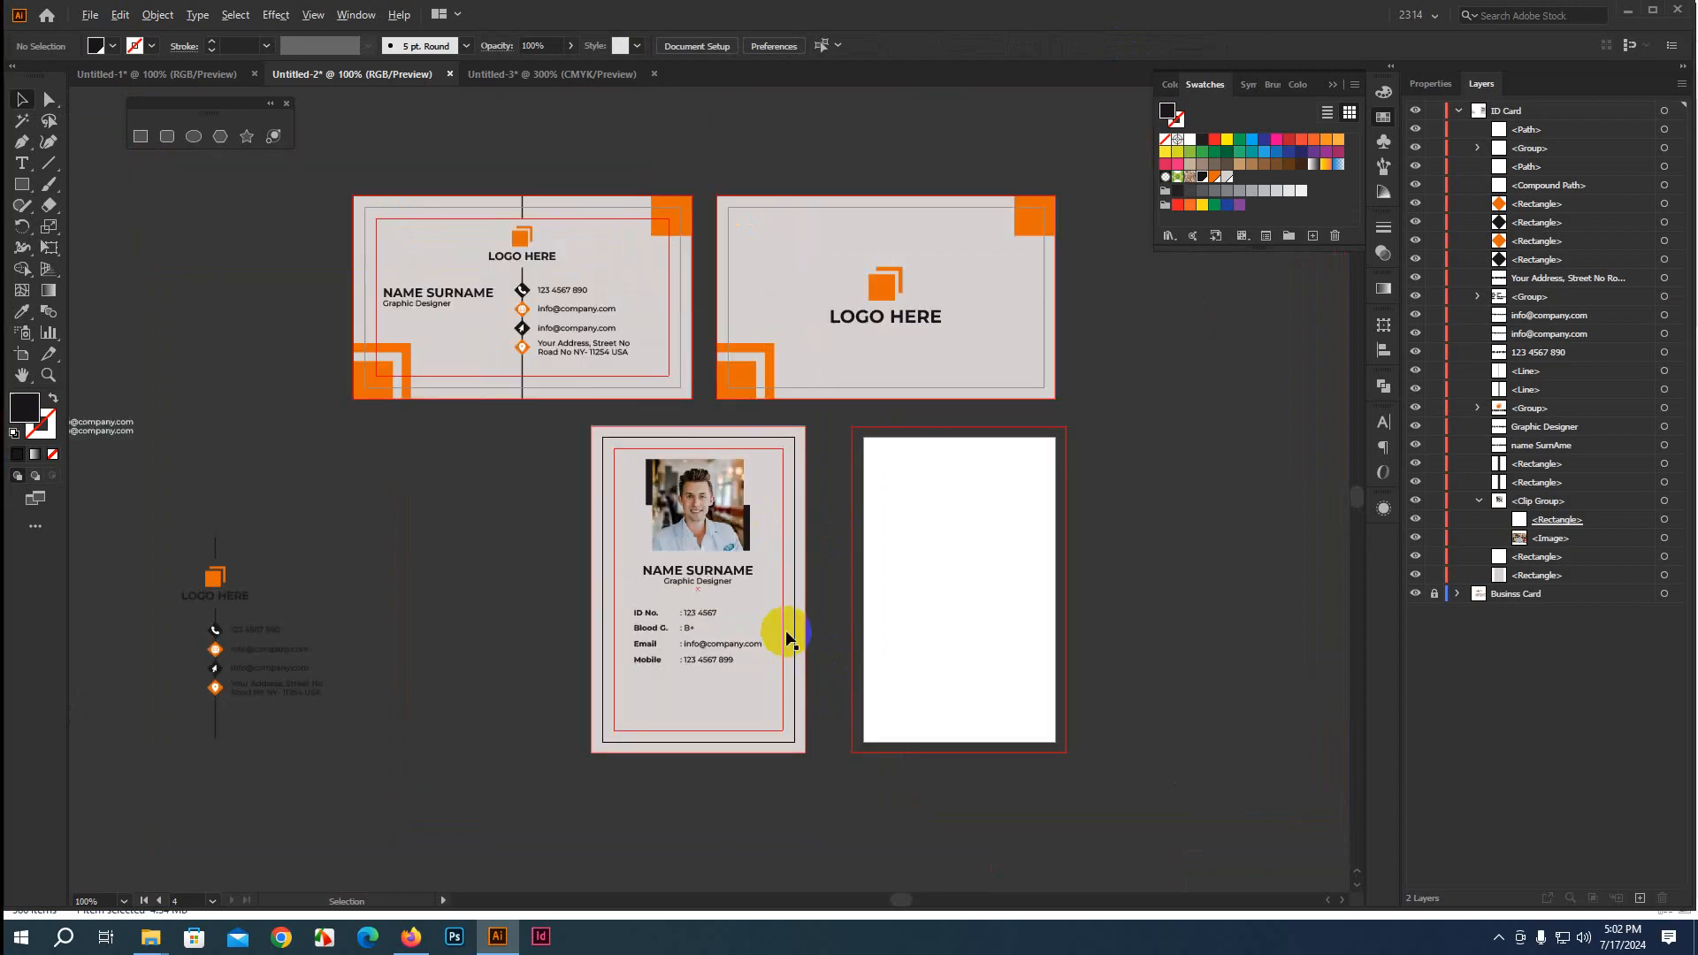
scroll(770, 610, "down", 1)
scroll(417, 628, "up", 2)
scroll(416, 628, "down", 2)
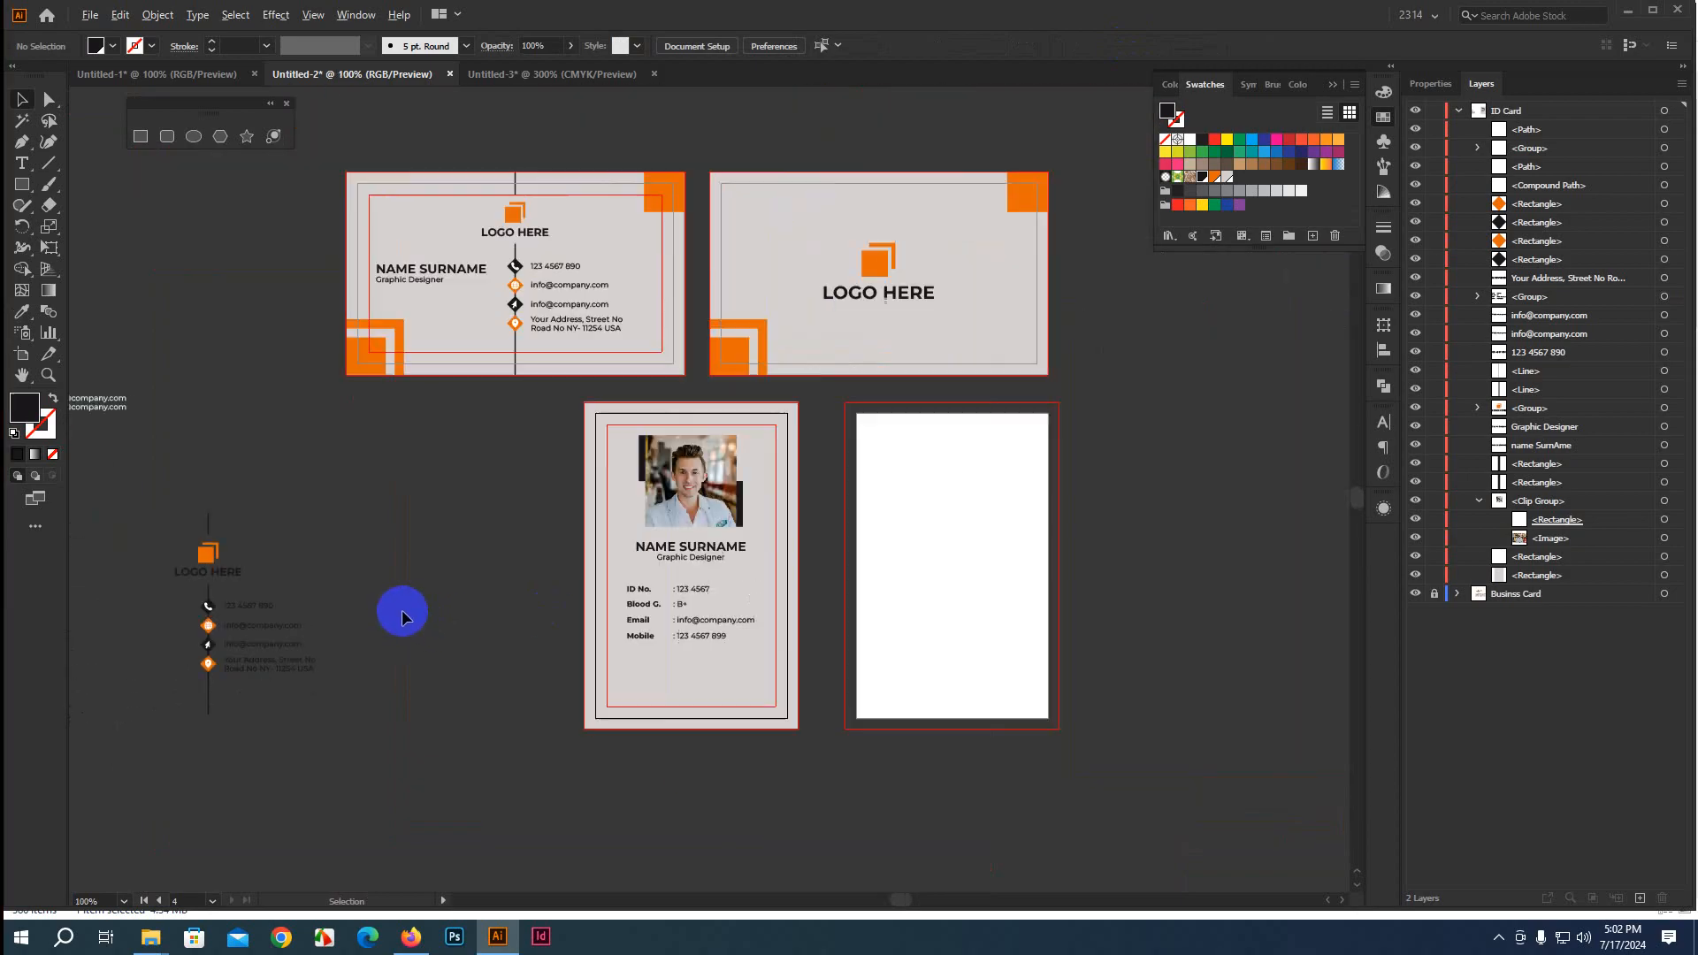
double_click(291, 530)
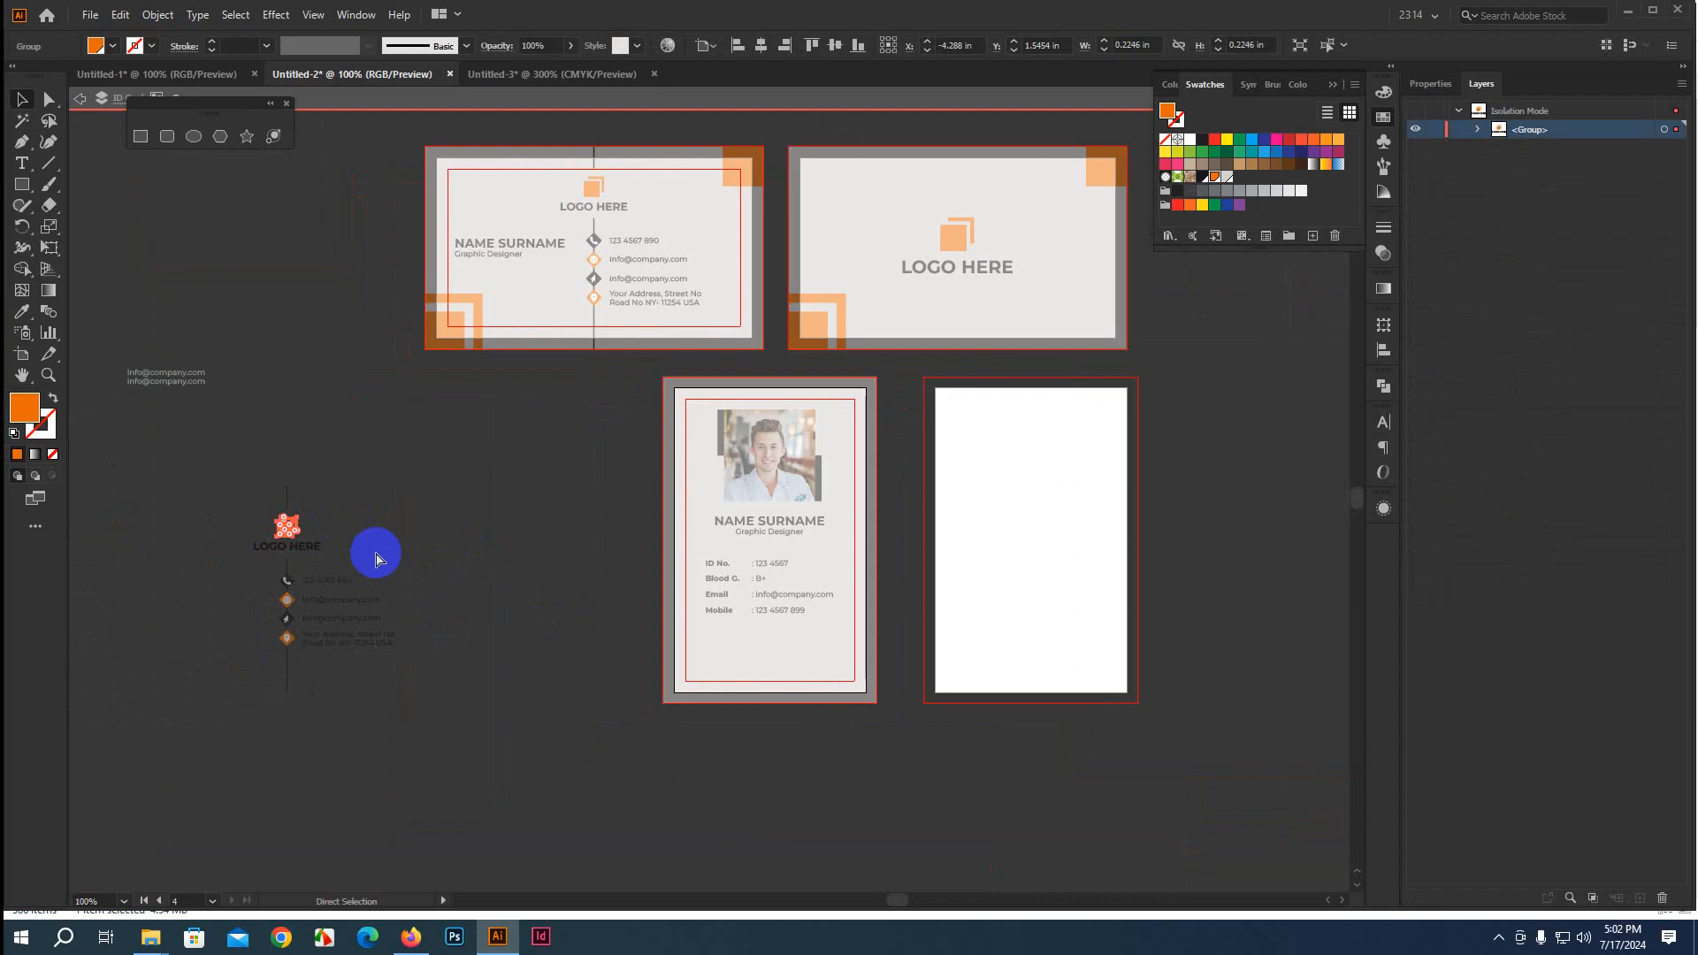
key("Escape")
key("ctrl+v")
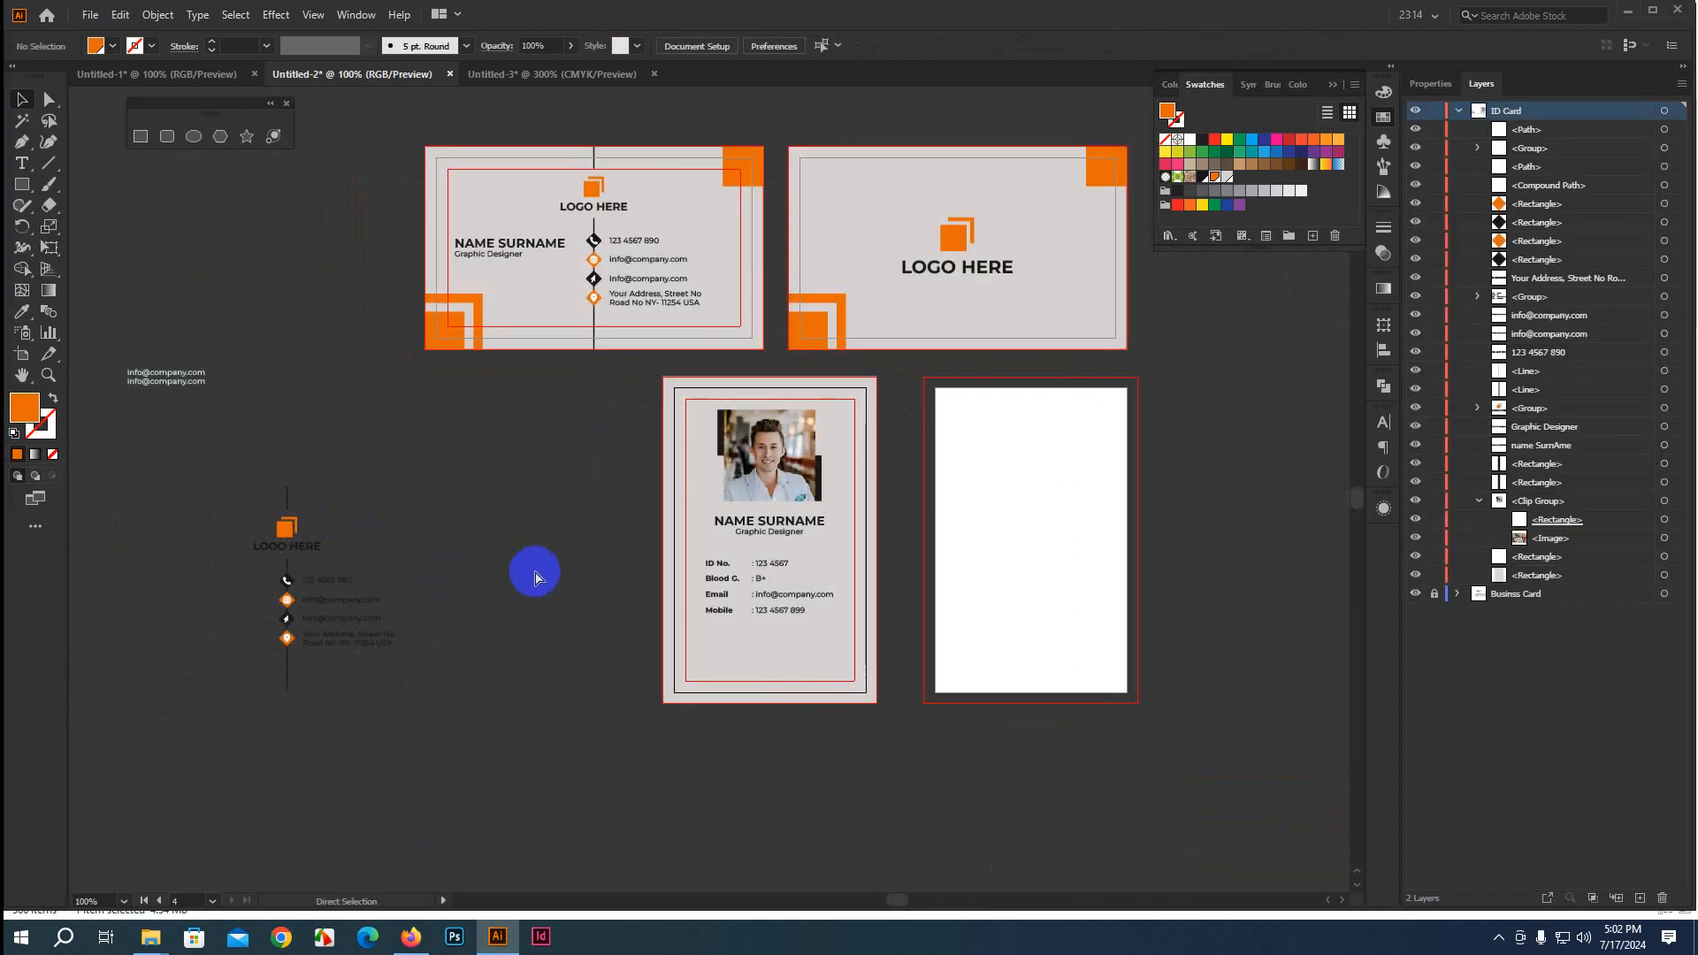
scroll(815, 560, "up", 3)
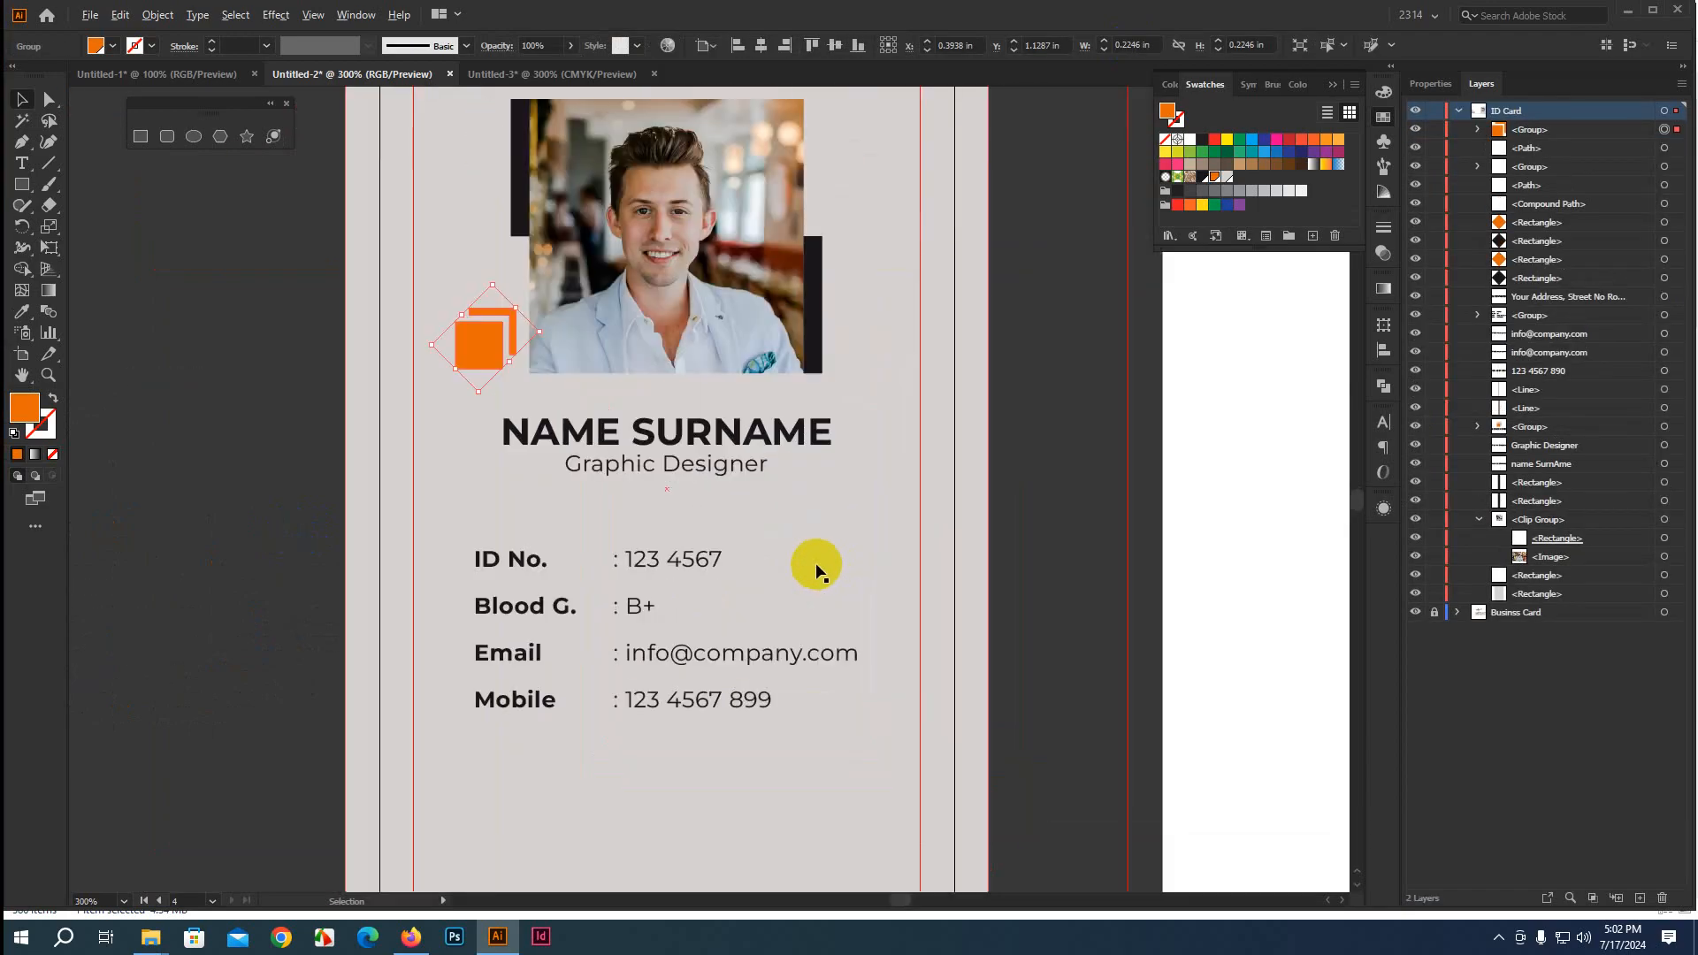
Enlarge the pasted orange icon to about 0.71 in wide and centre it on the ID card's lower-left corner
left_click_drag(1011, 537, 1118, 429)
scroll(734, 487, "down", 1)
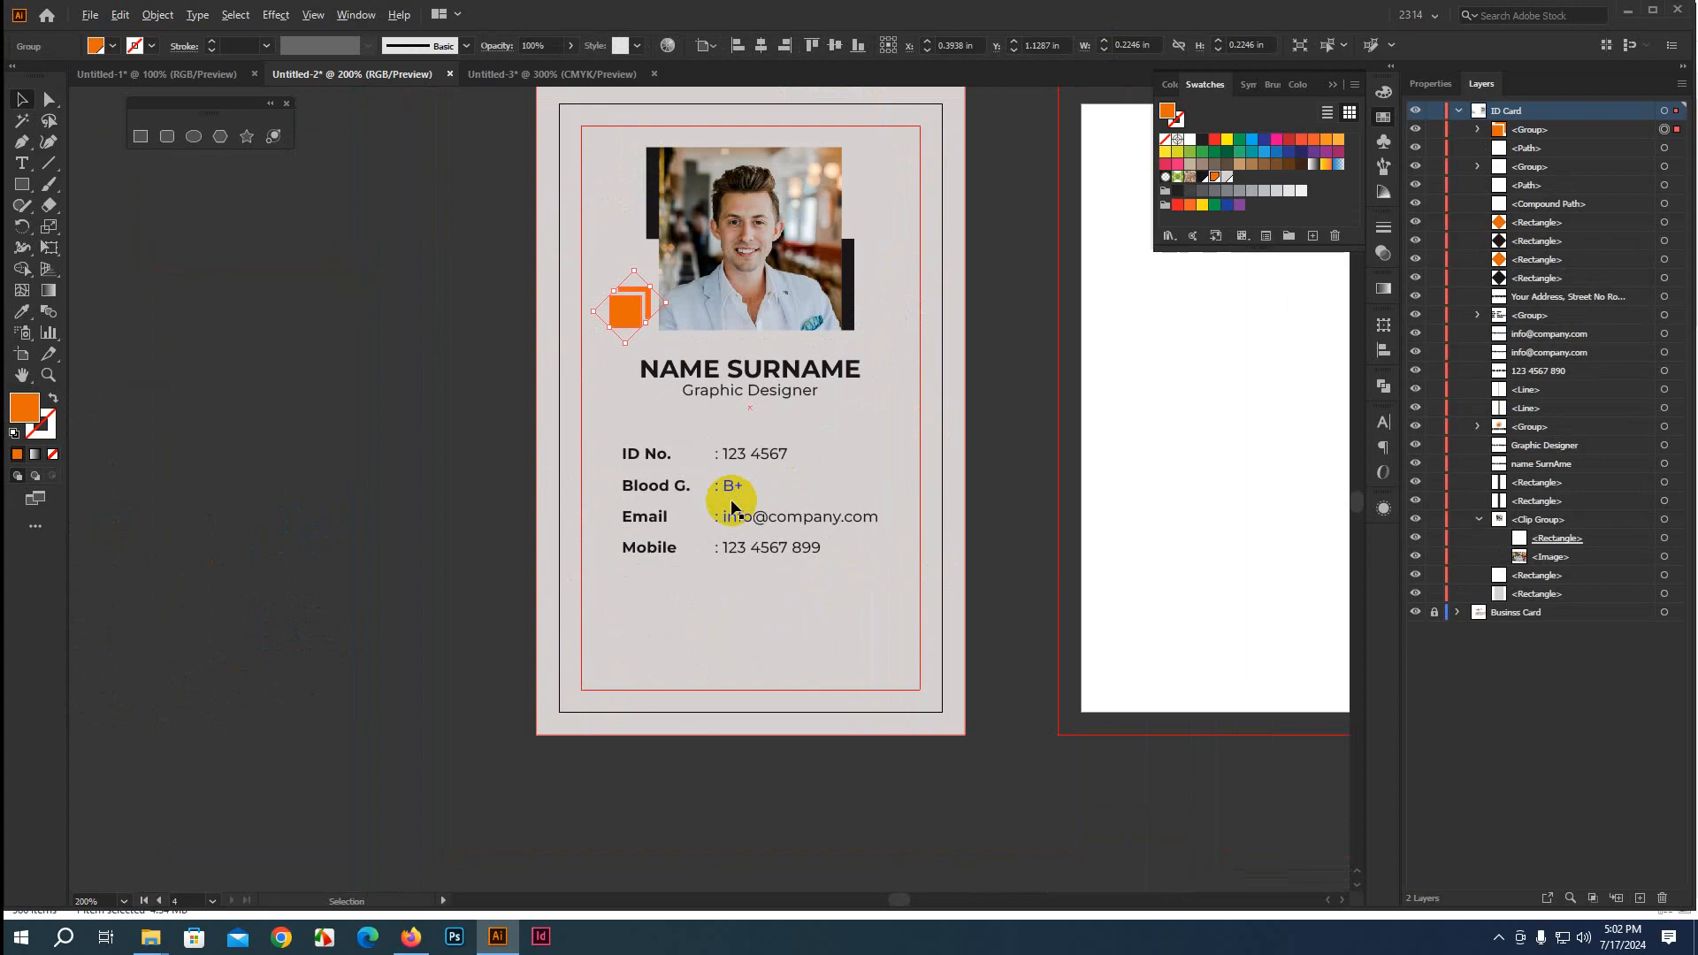
left_click_drag(629, 325, 669, 698)
scroll(560, 731, "down", 1)
scroll(565, 735, "up", 2)
left_click(553, 730)
left_click_drag(554, 730, 551, 734)
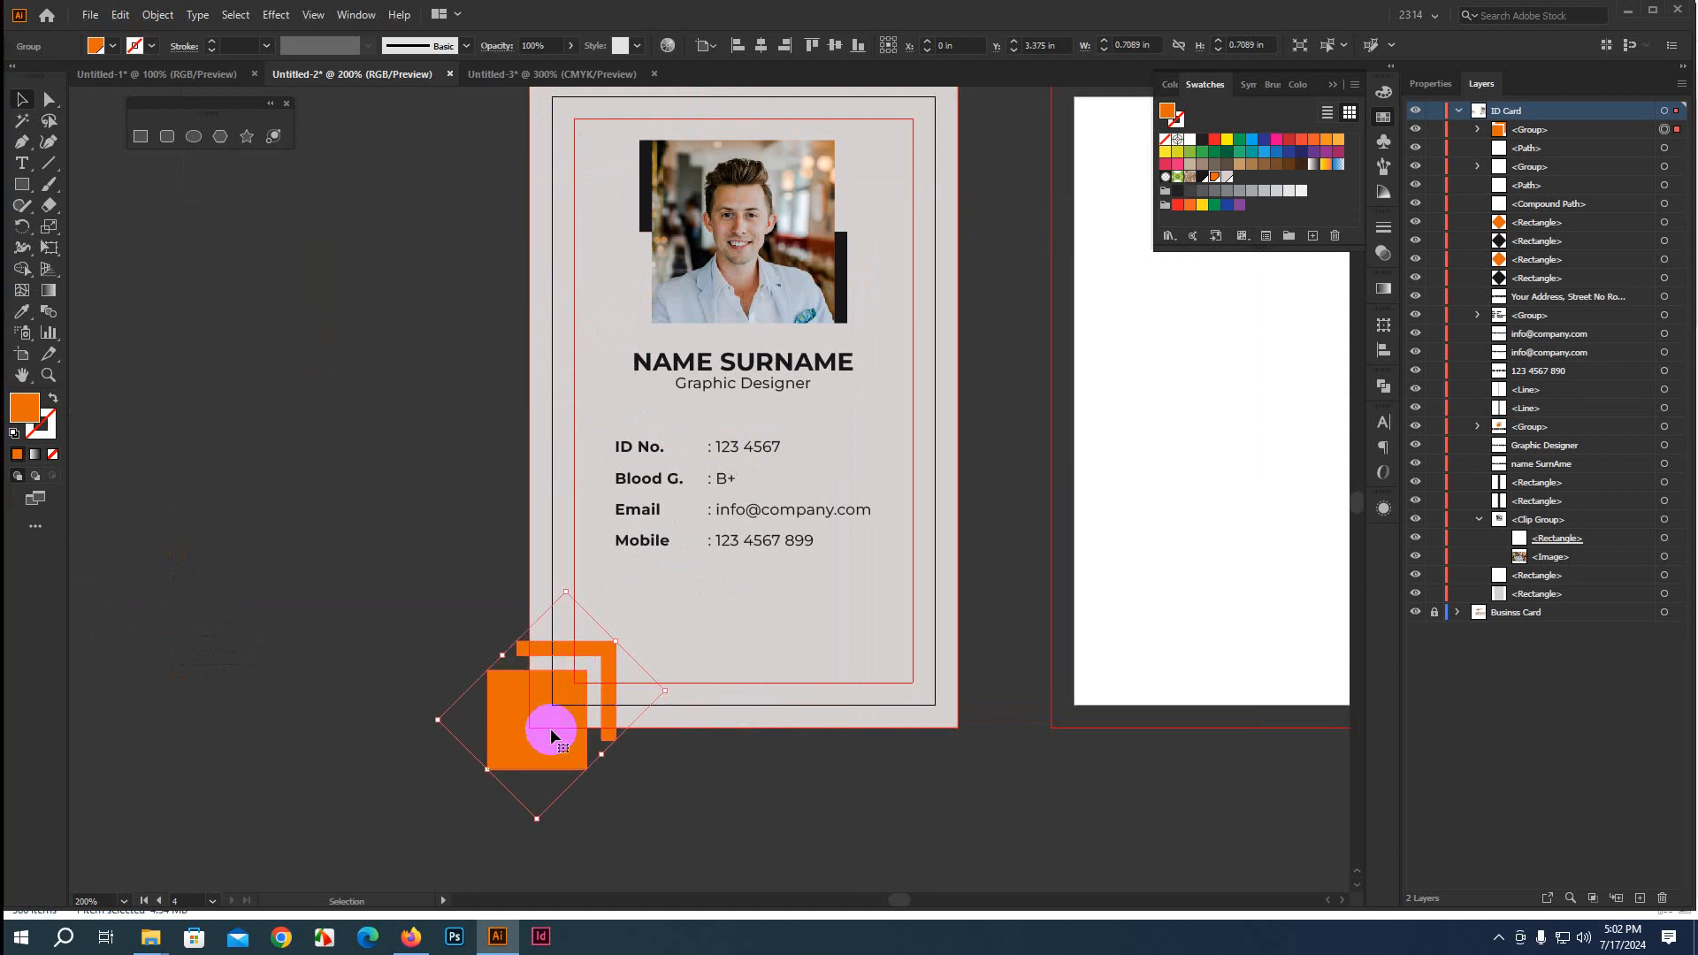
Duplicate the enlarged orange icon and place the copy over the ID card's upper-right corner at about X 2.25 in, Y -0.125 in
scroll(743, 752, "down", 2)
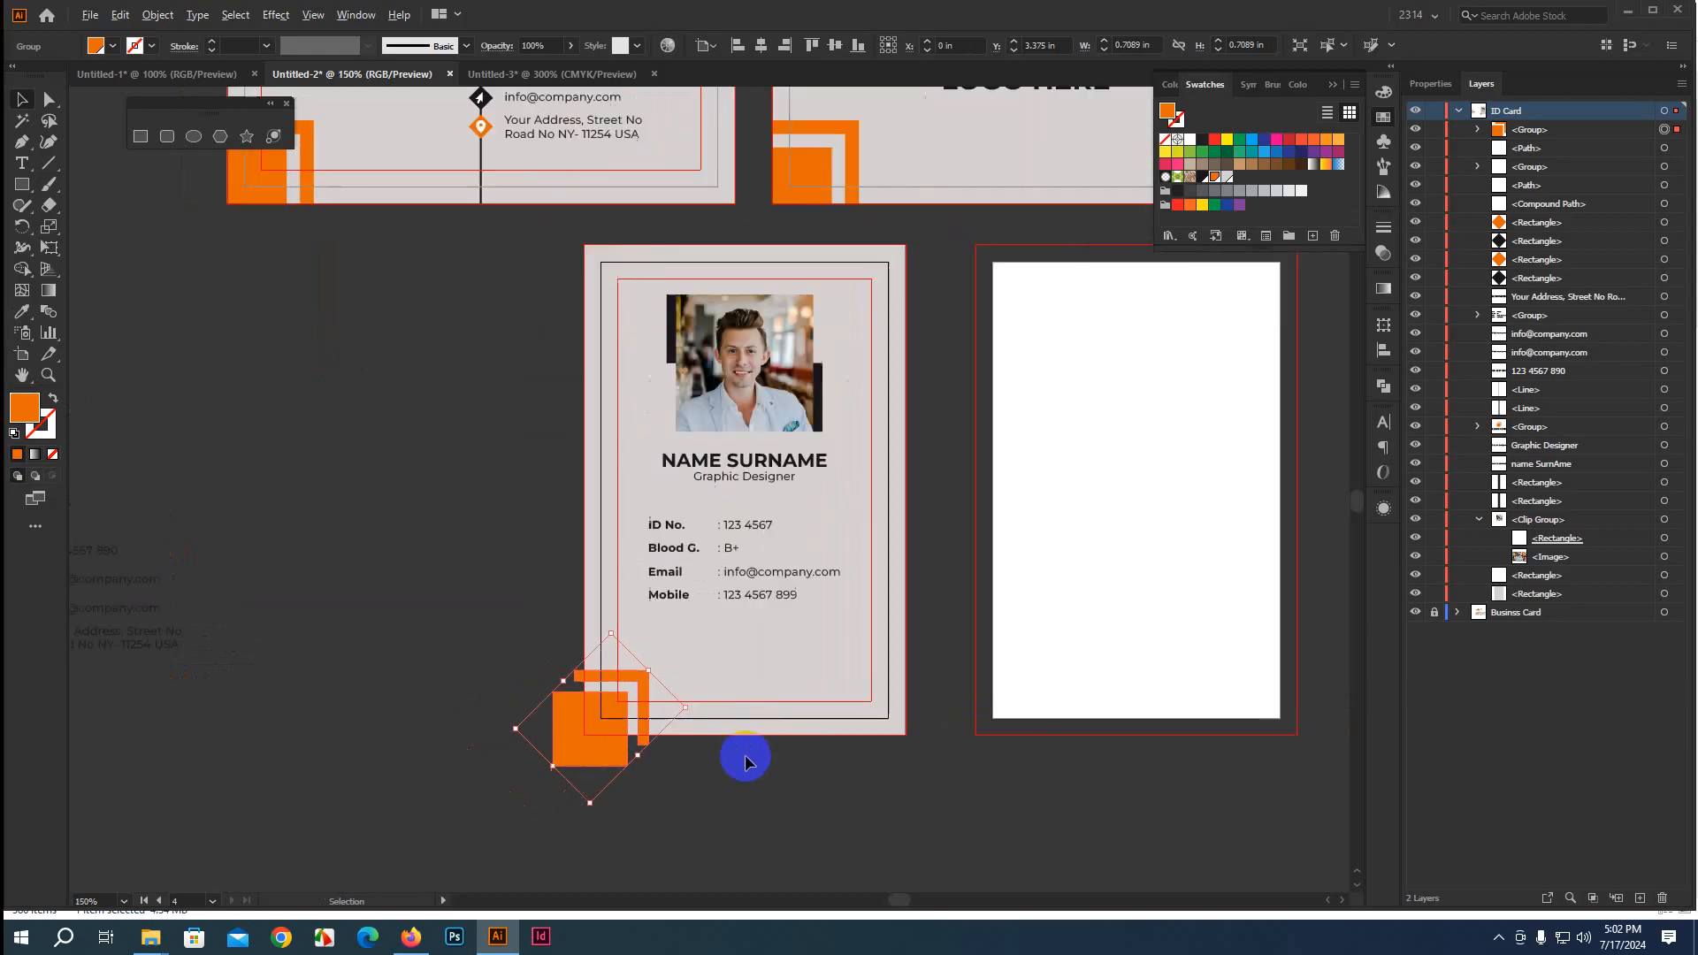
left_click_drag(650, 757, 857, 441)
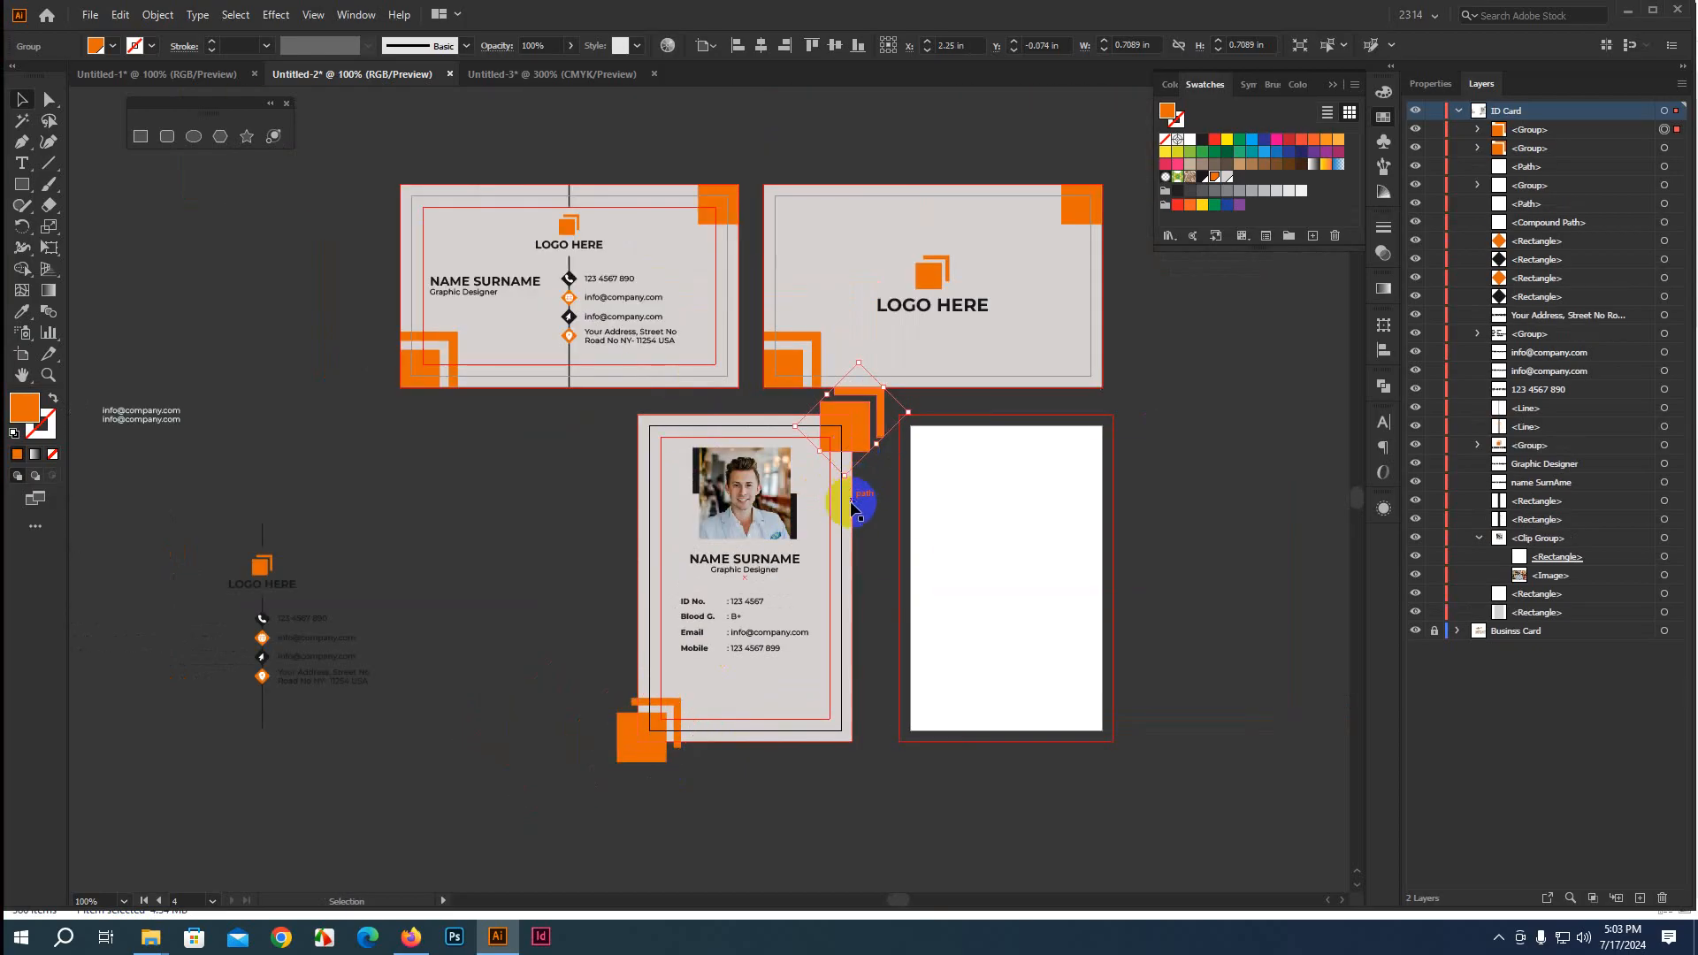
scroll(846, 501, "up", 2)
scroll(893, 502, "up", 2)
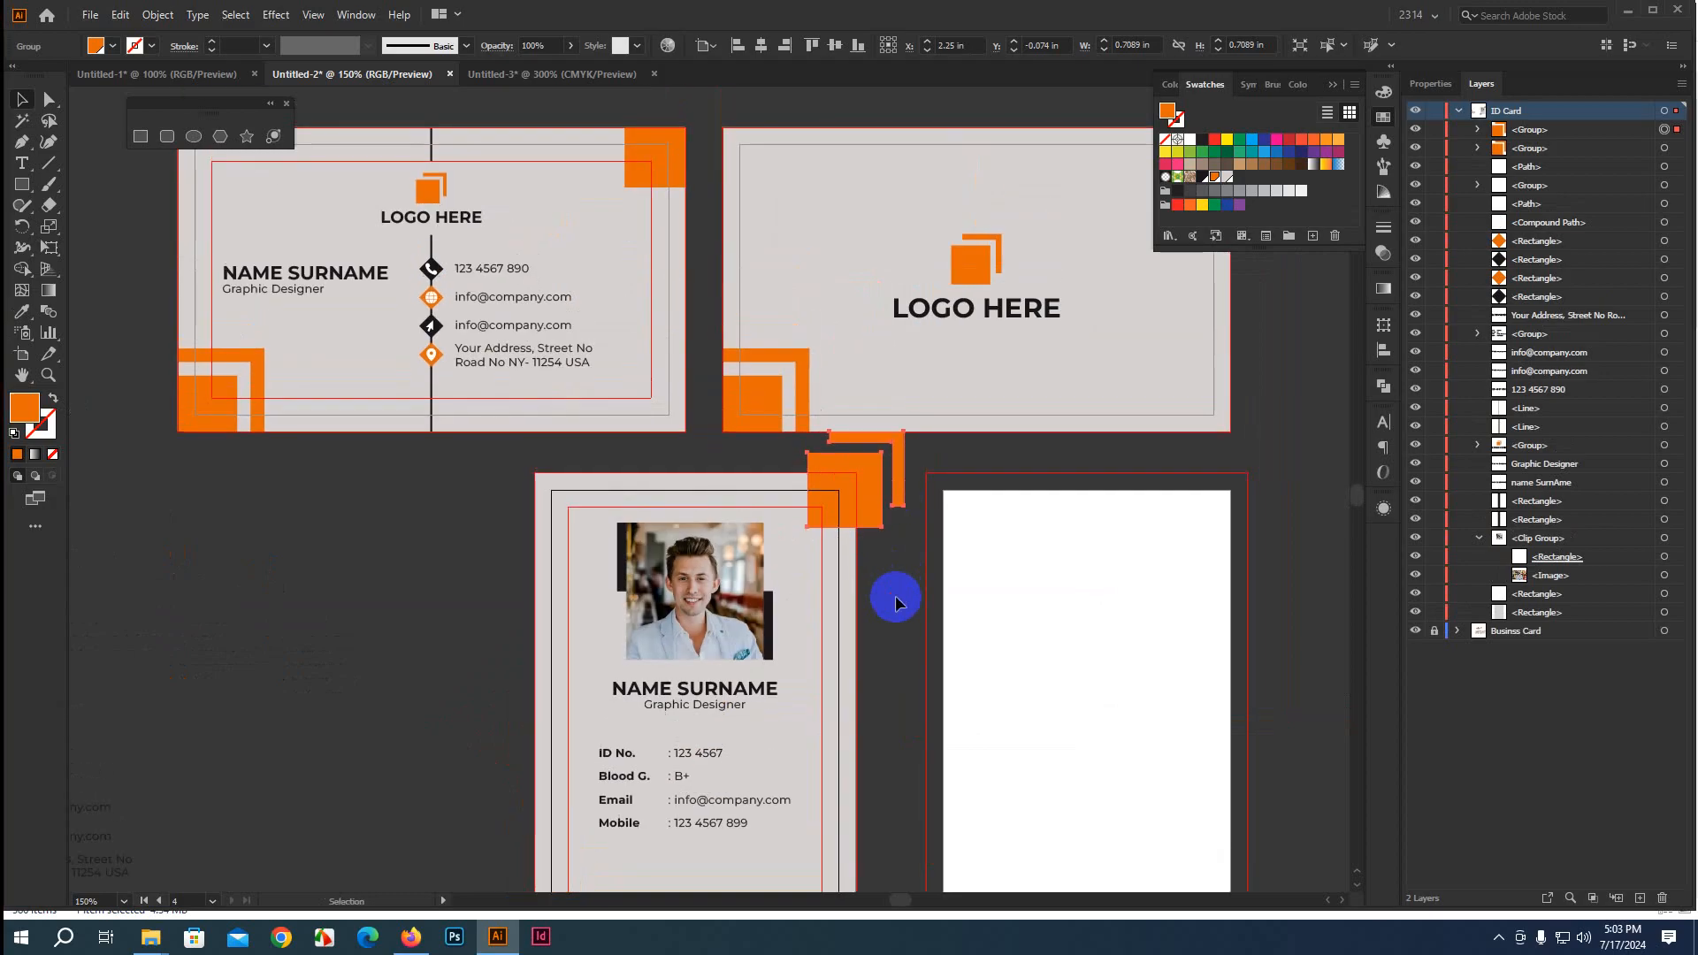
left_click_drag(865, 510, 864, 493)
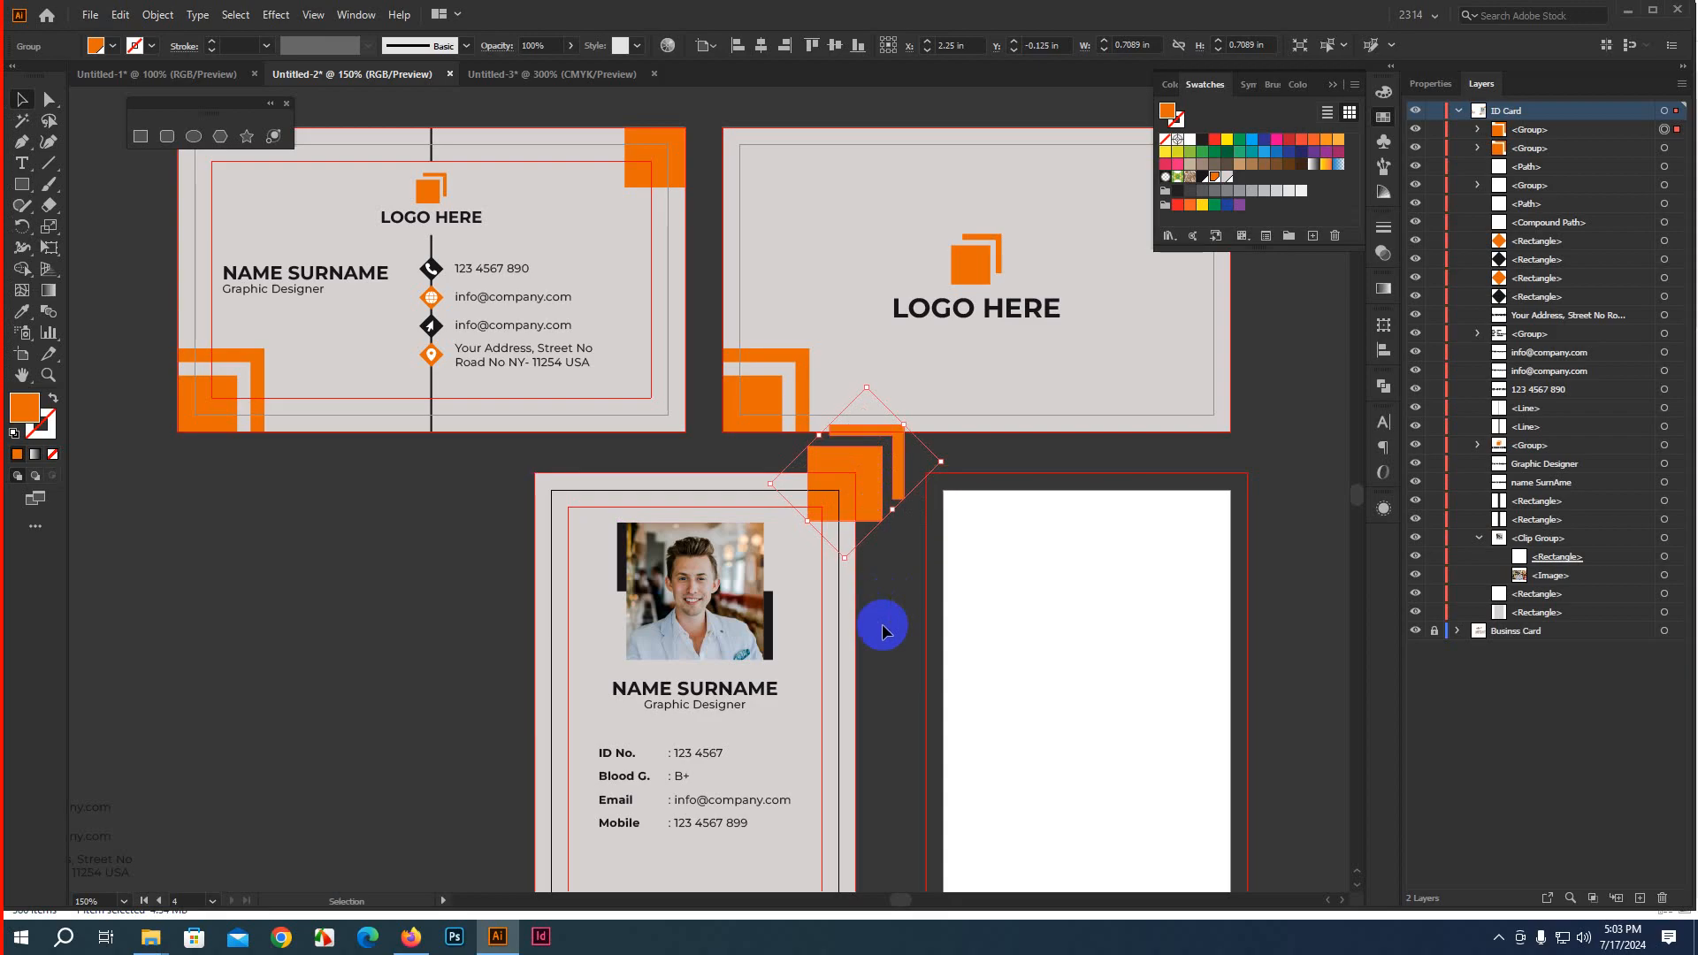
left_click(882, 628)
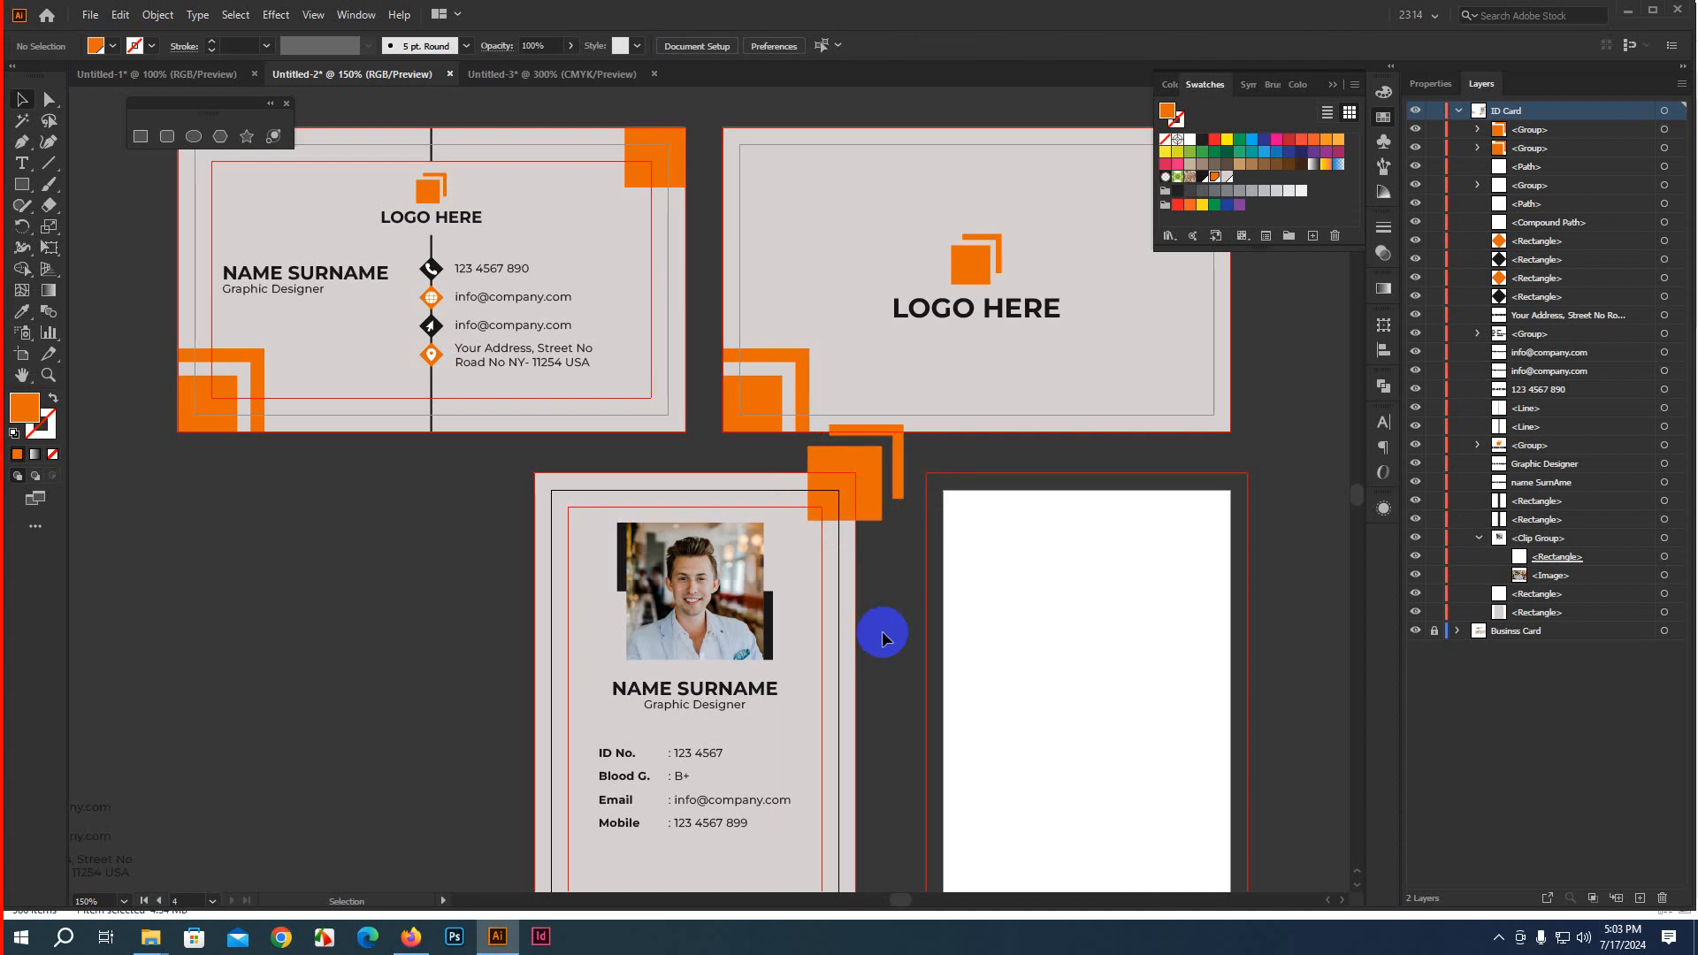
Duplicate the ID card's background rectangle in place and bring the copy to the front of the layer
scroll(603, 622, "down", 2)
left_click_drag(781, 690, 744, 574)
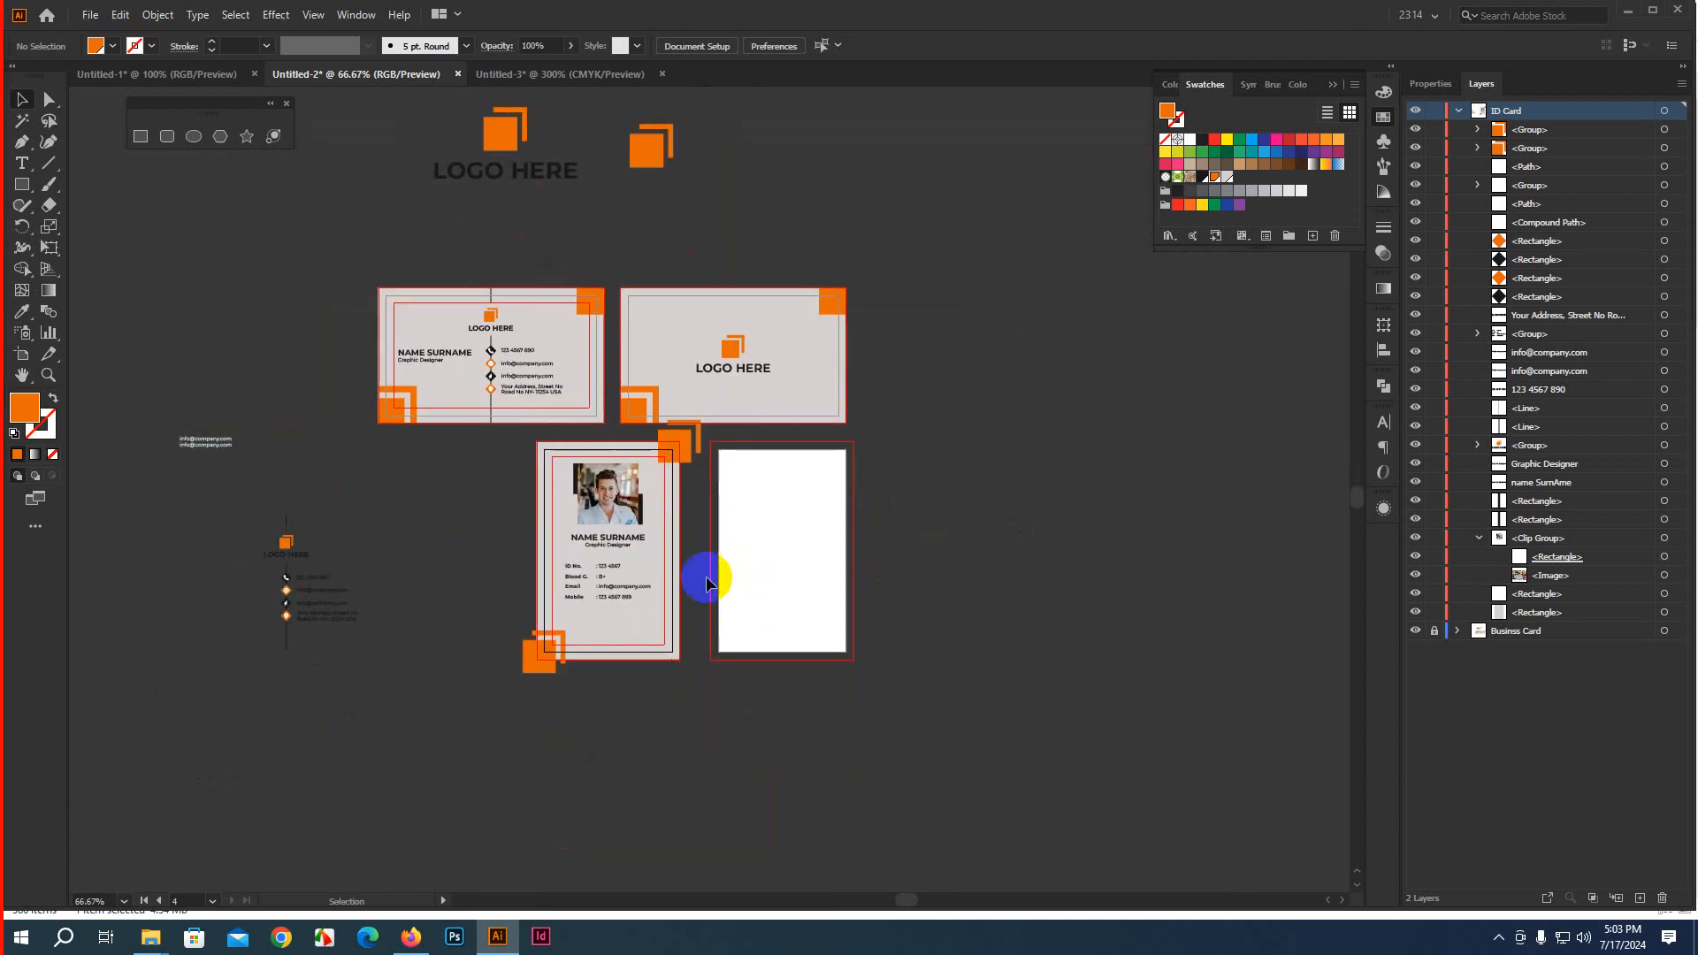
scroll(707, 584, "up", 2)
left_click(622, 592)
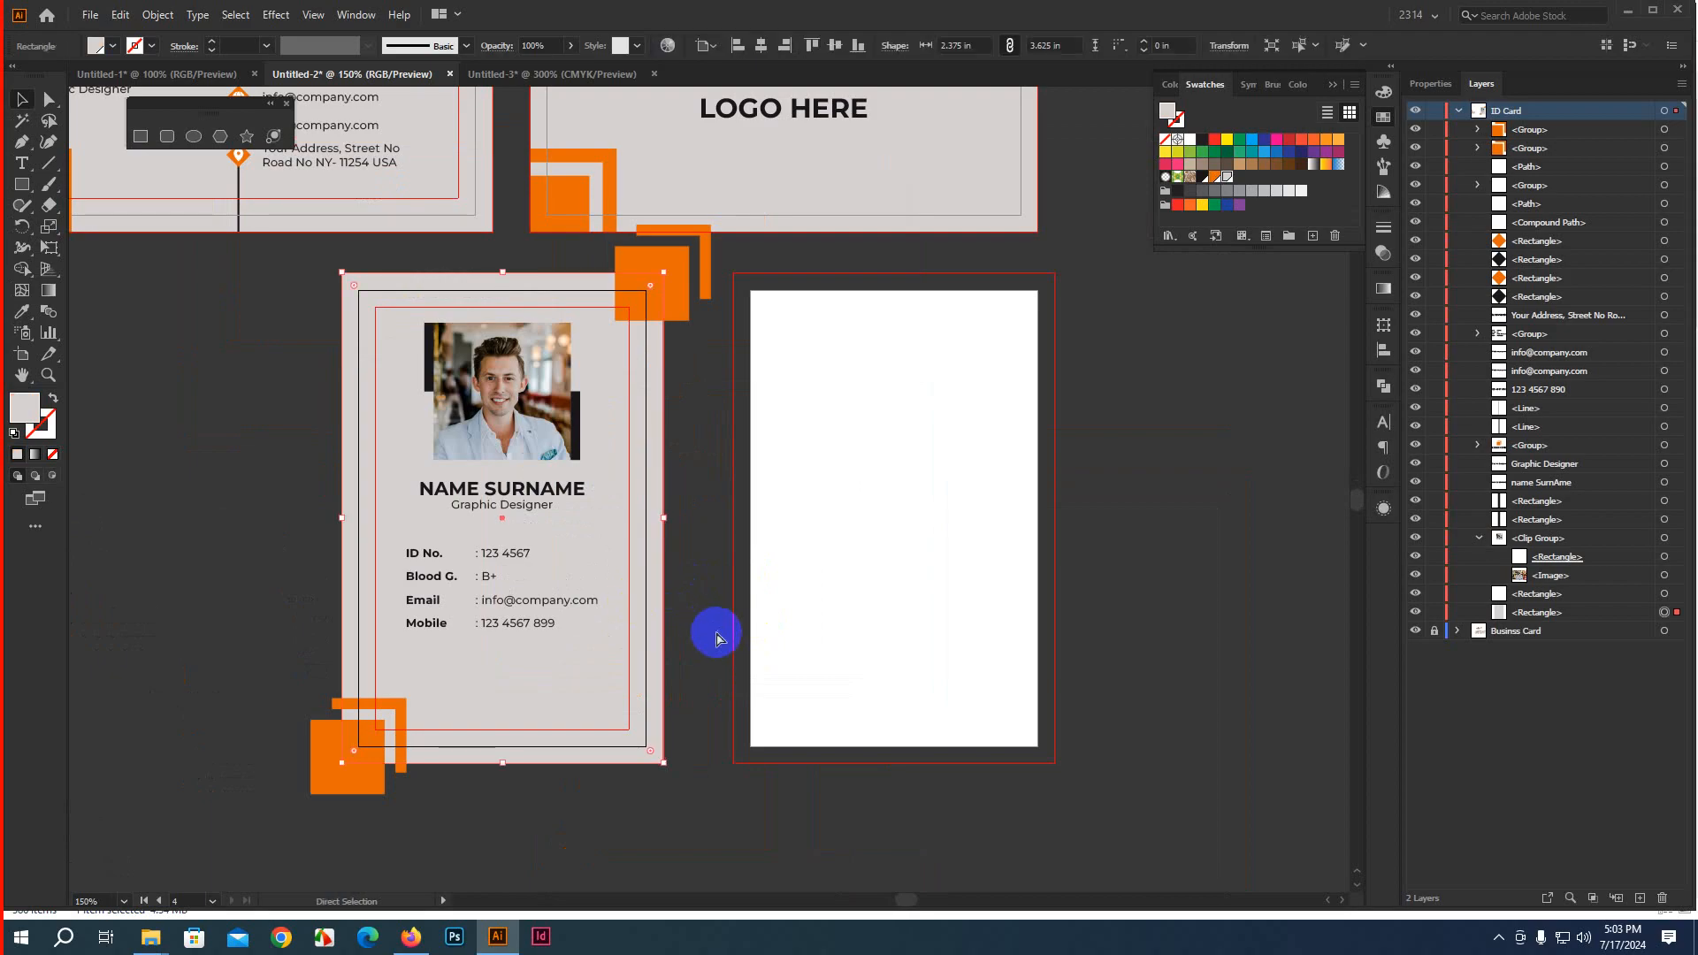
key("ctrl+c")
key("ctrl+f")
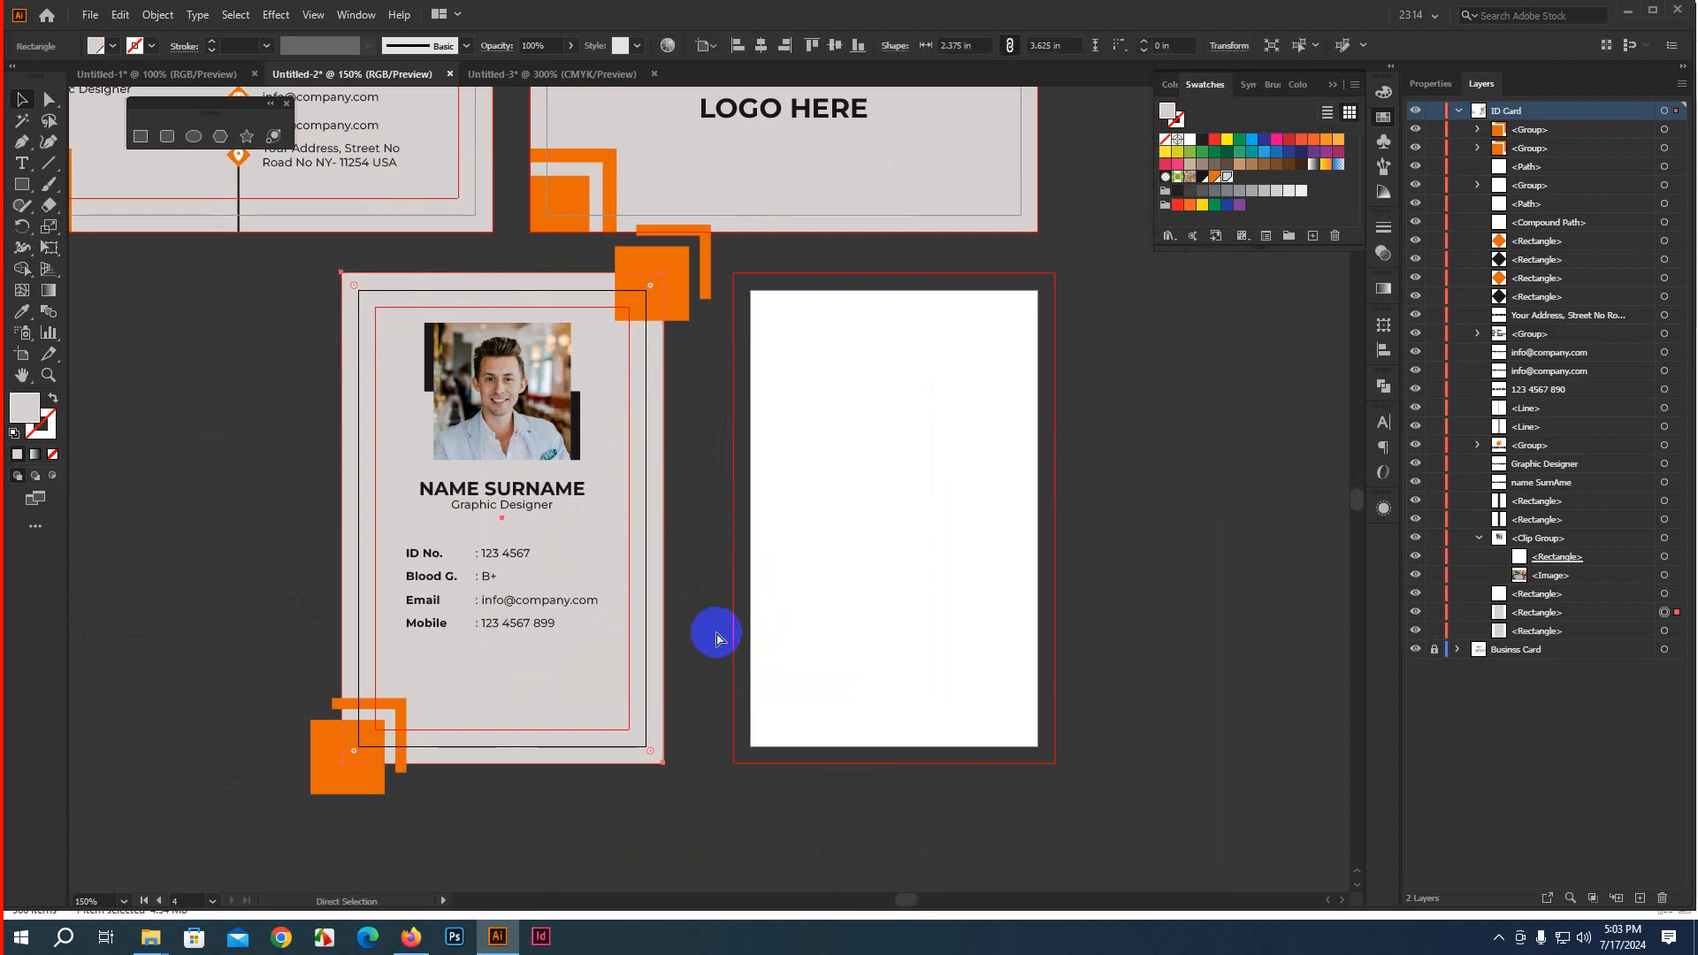
key("ctrl+shift+bracketright")
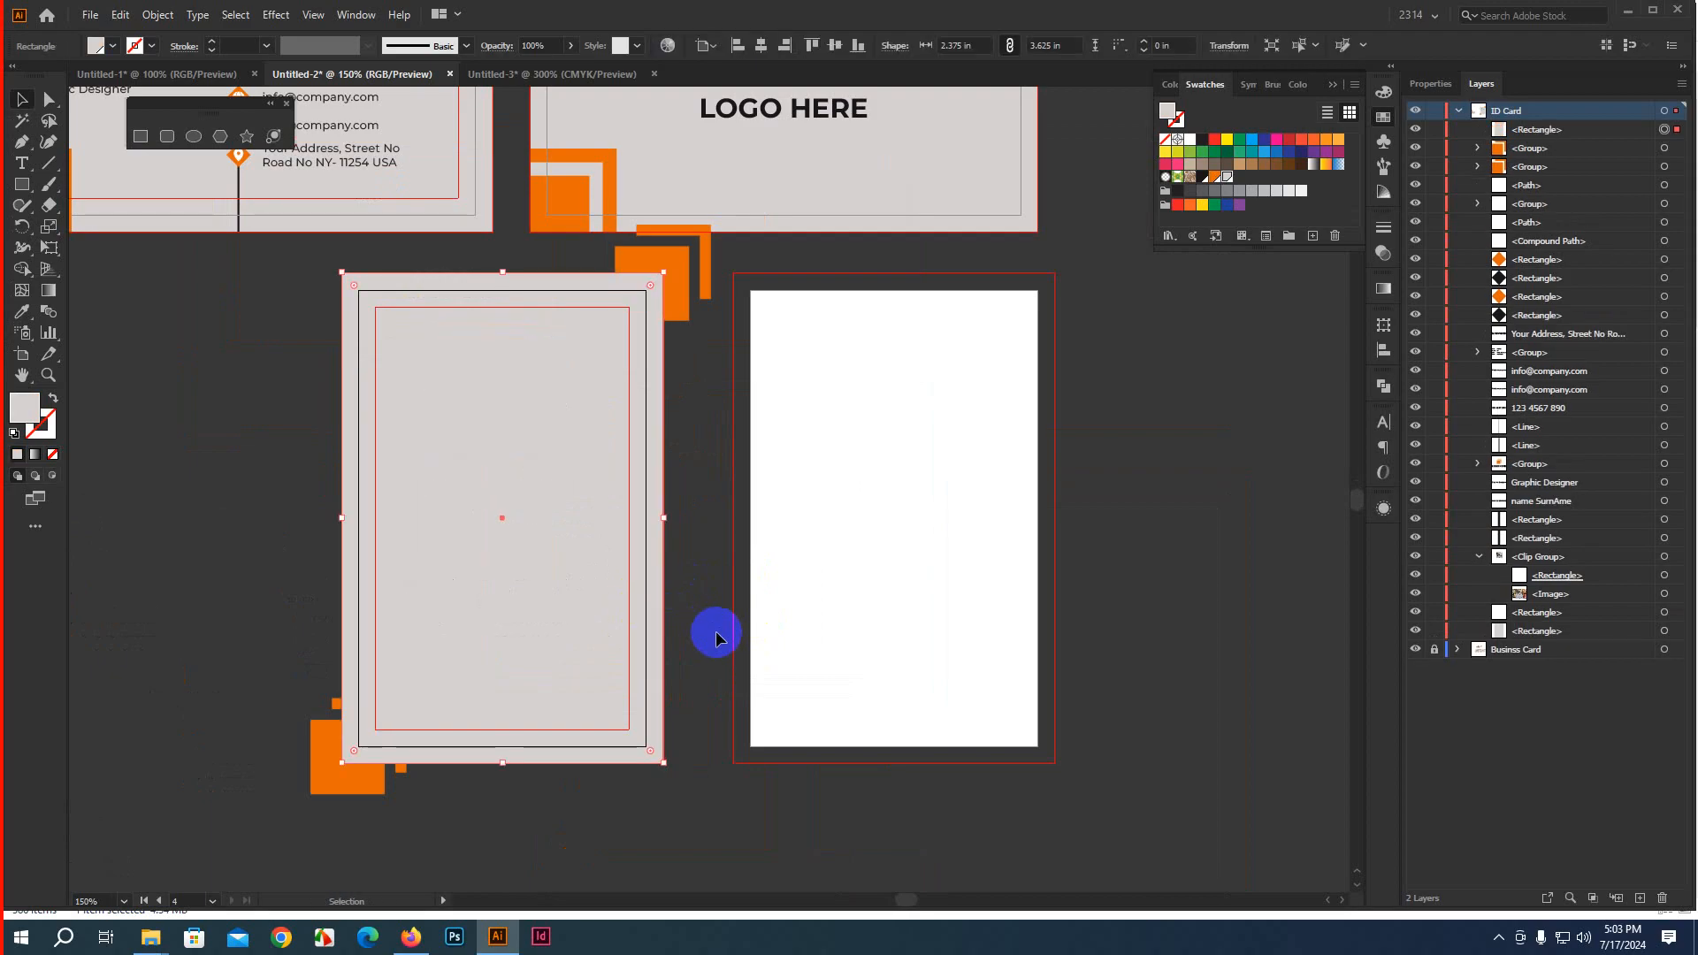
Clip both orange corner icons to the card's edges with a clipping mask made from the front rectangle
left_click(345, 779, "shift")
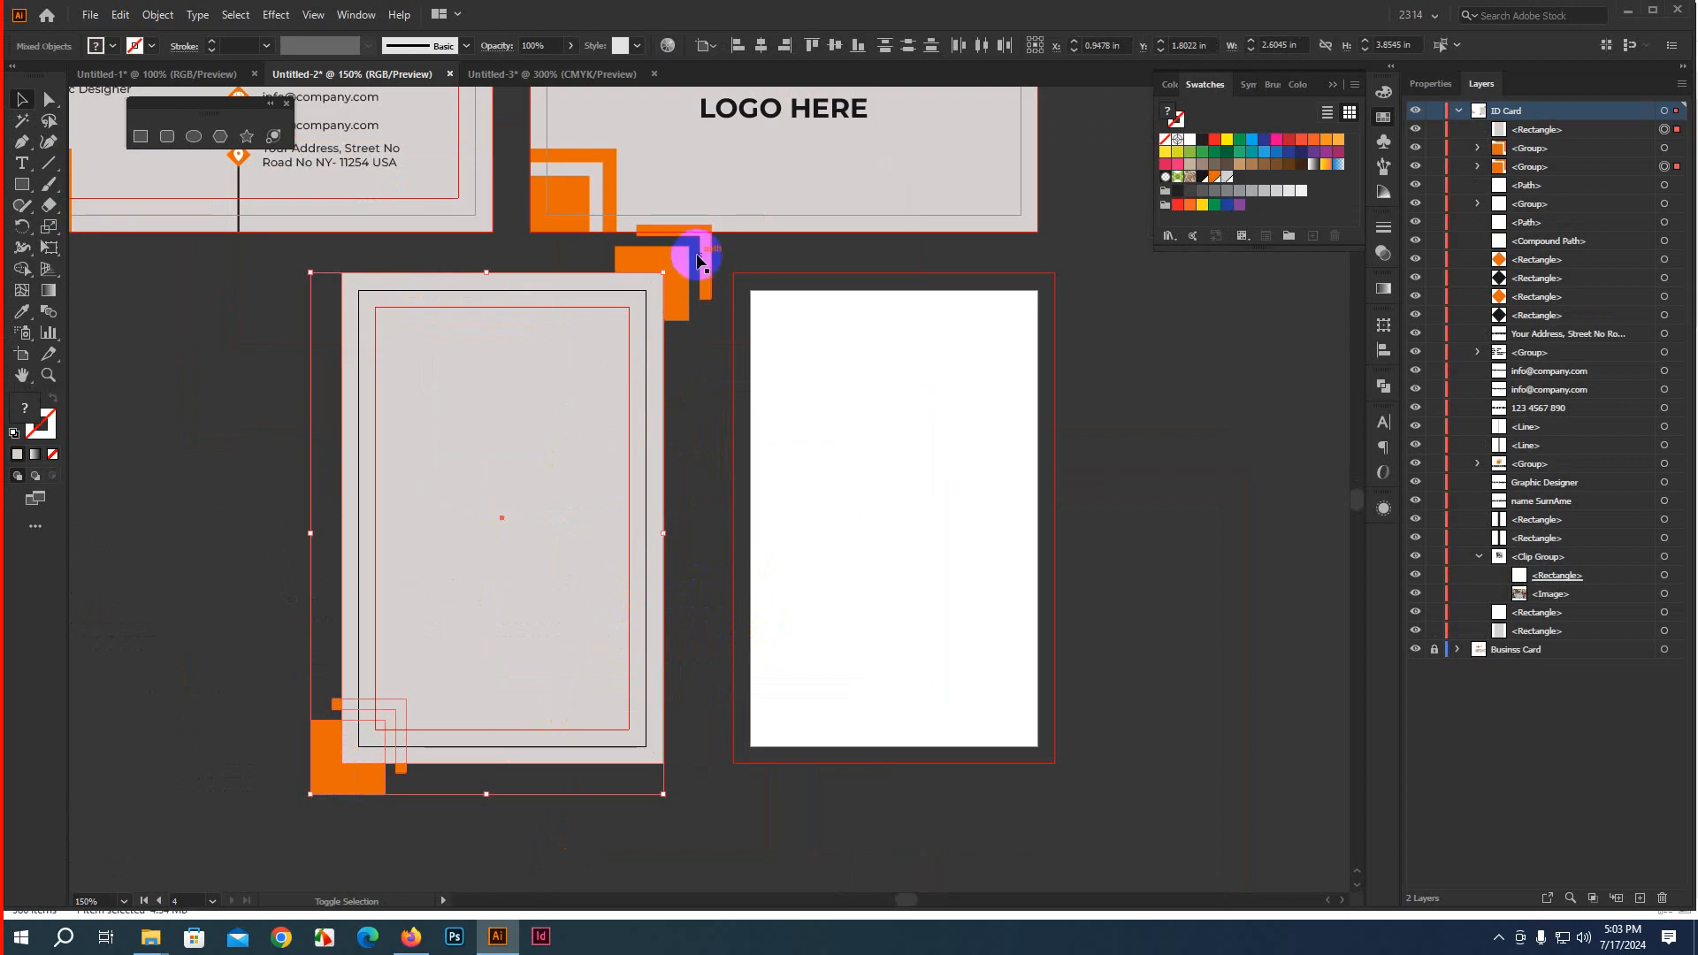
key("ctrl+7")
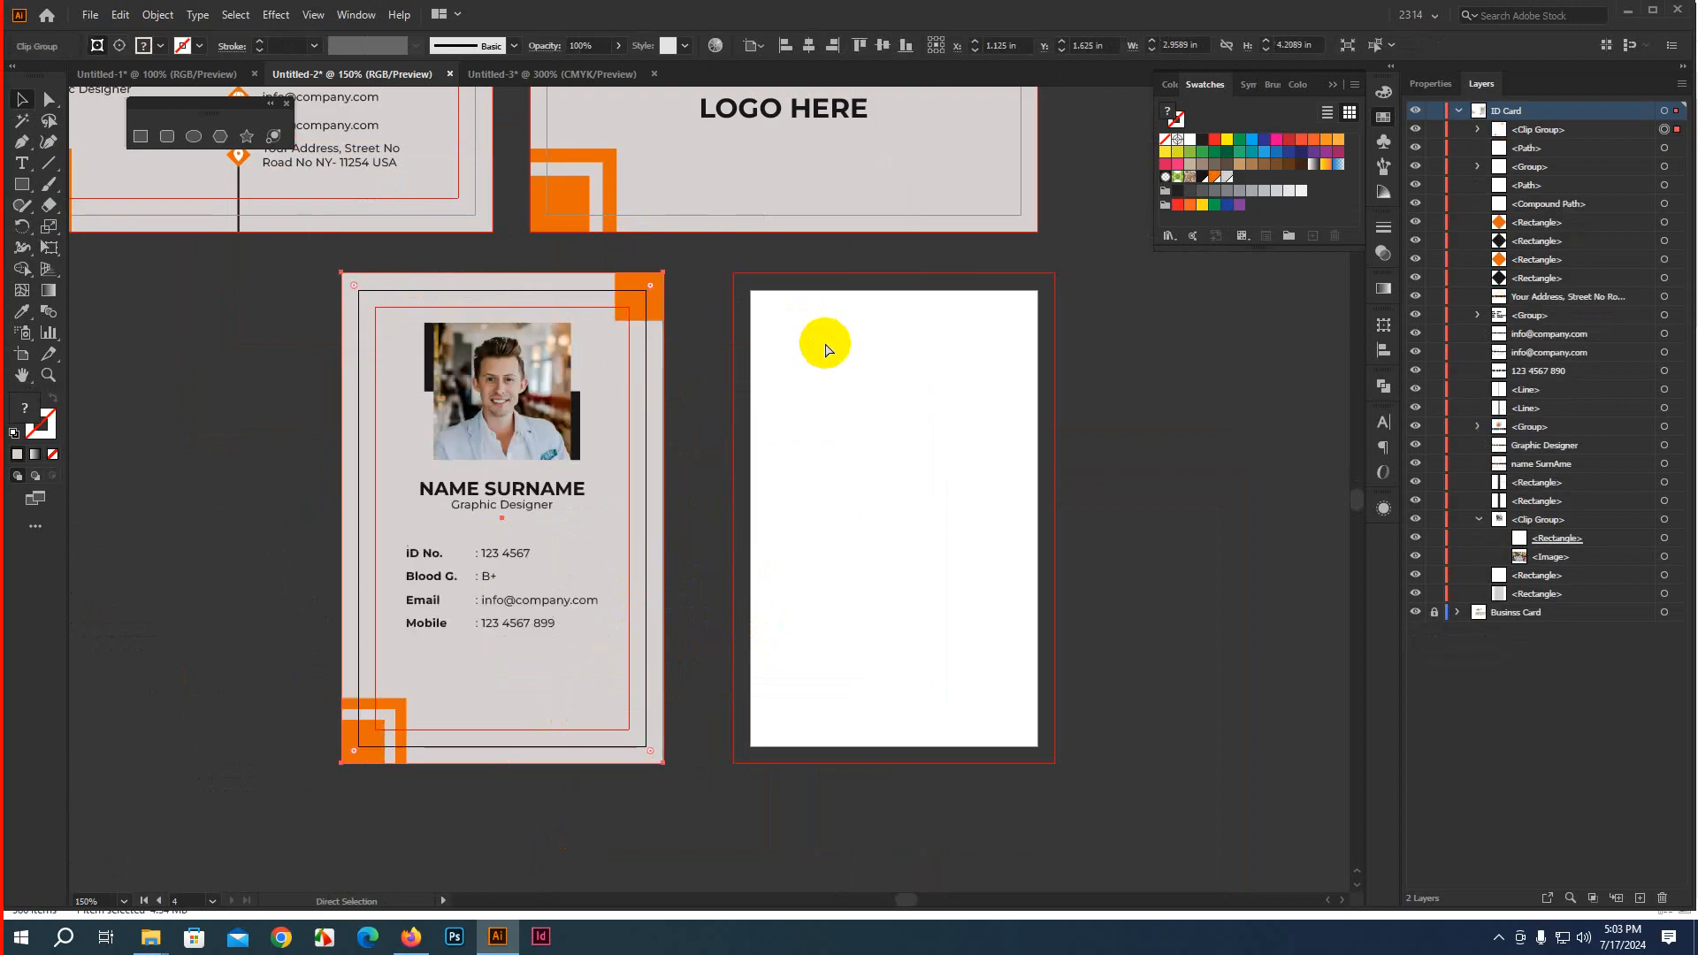
left_click(697, 521)
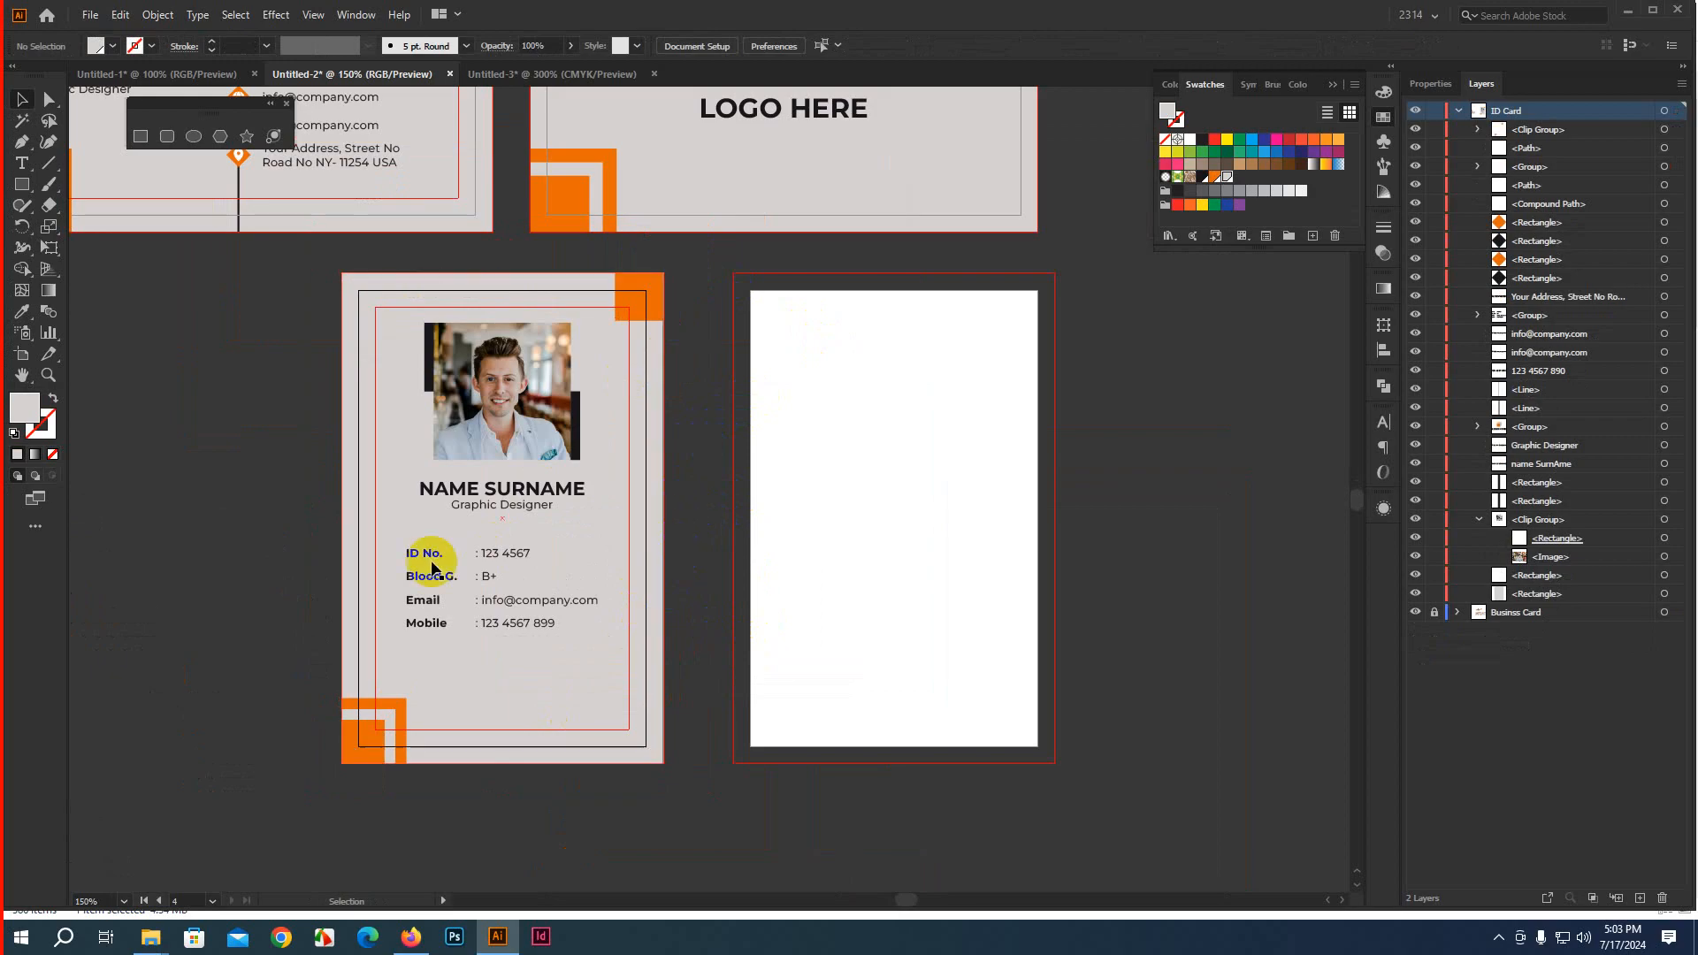
Move the name, job title and personal details block slightly down on the front of the ID card
left_click_drag(228, 486, 493, 628)
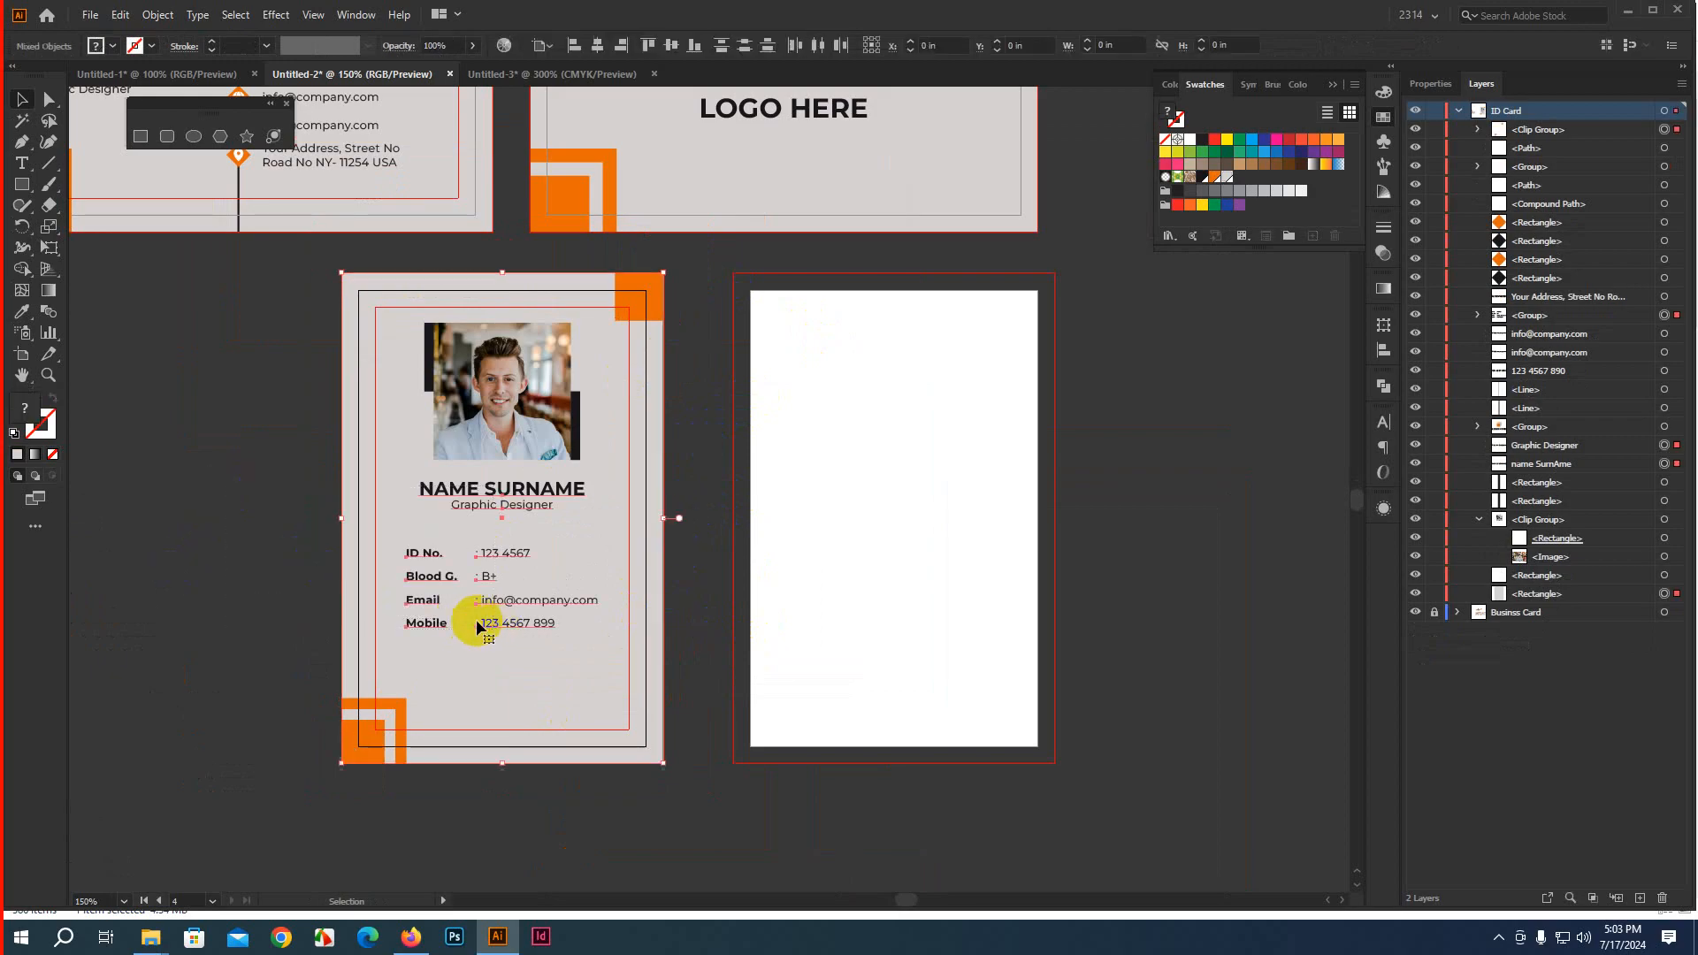
left_click(368, 709, "shift")
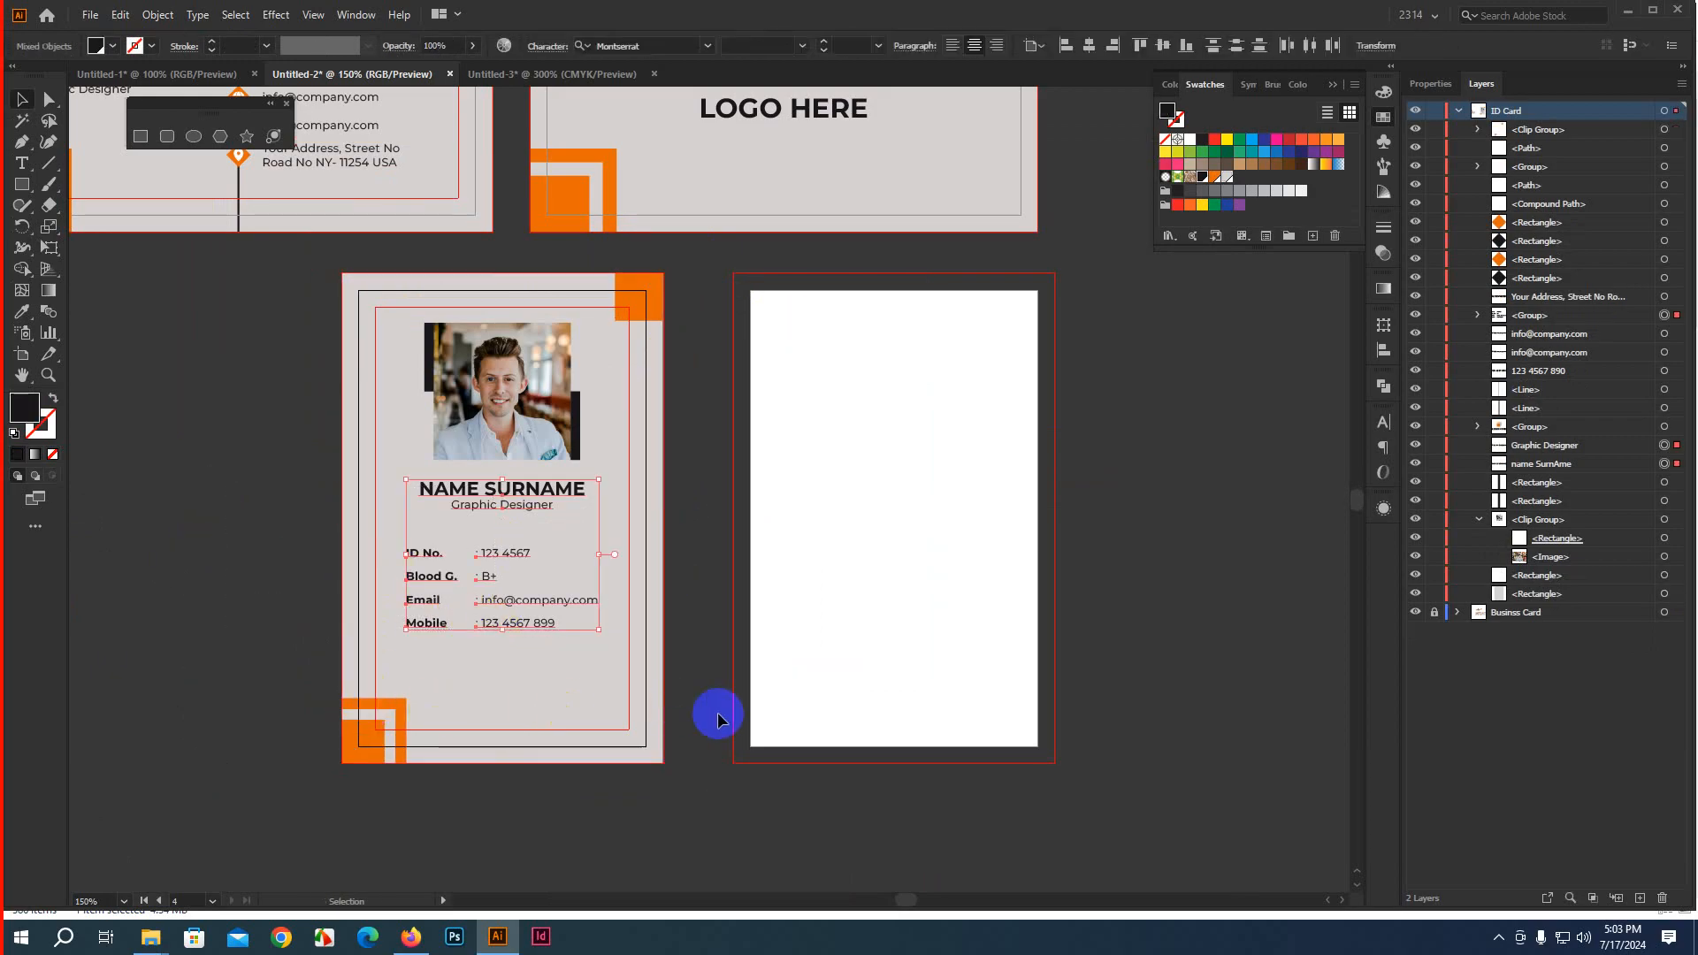
key("Down")
key("Down")
key("Down")
key("Down")
key("Down")
key("Down")
key("Down")
key("Down")
key("Down")
key("Down")
key("Down")
key("Down")
key("Down")
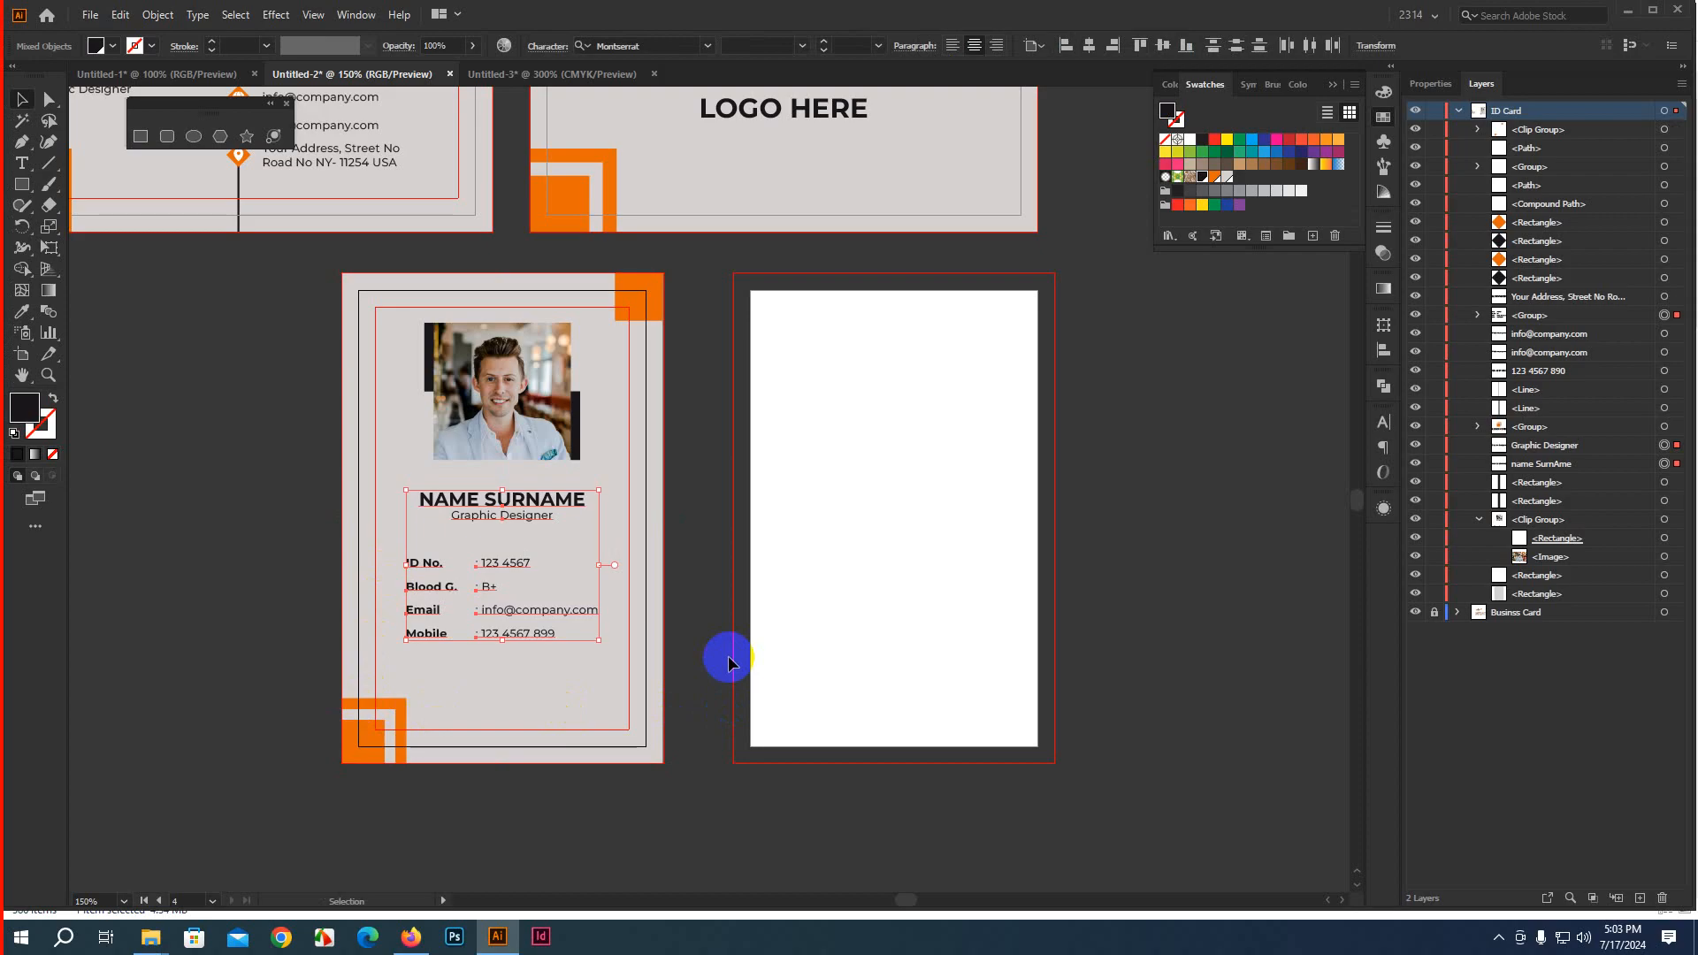
key("Up")
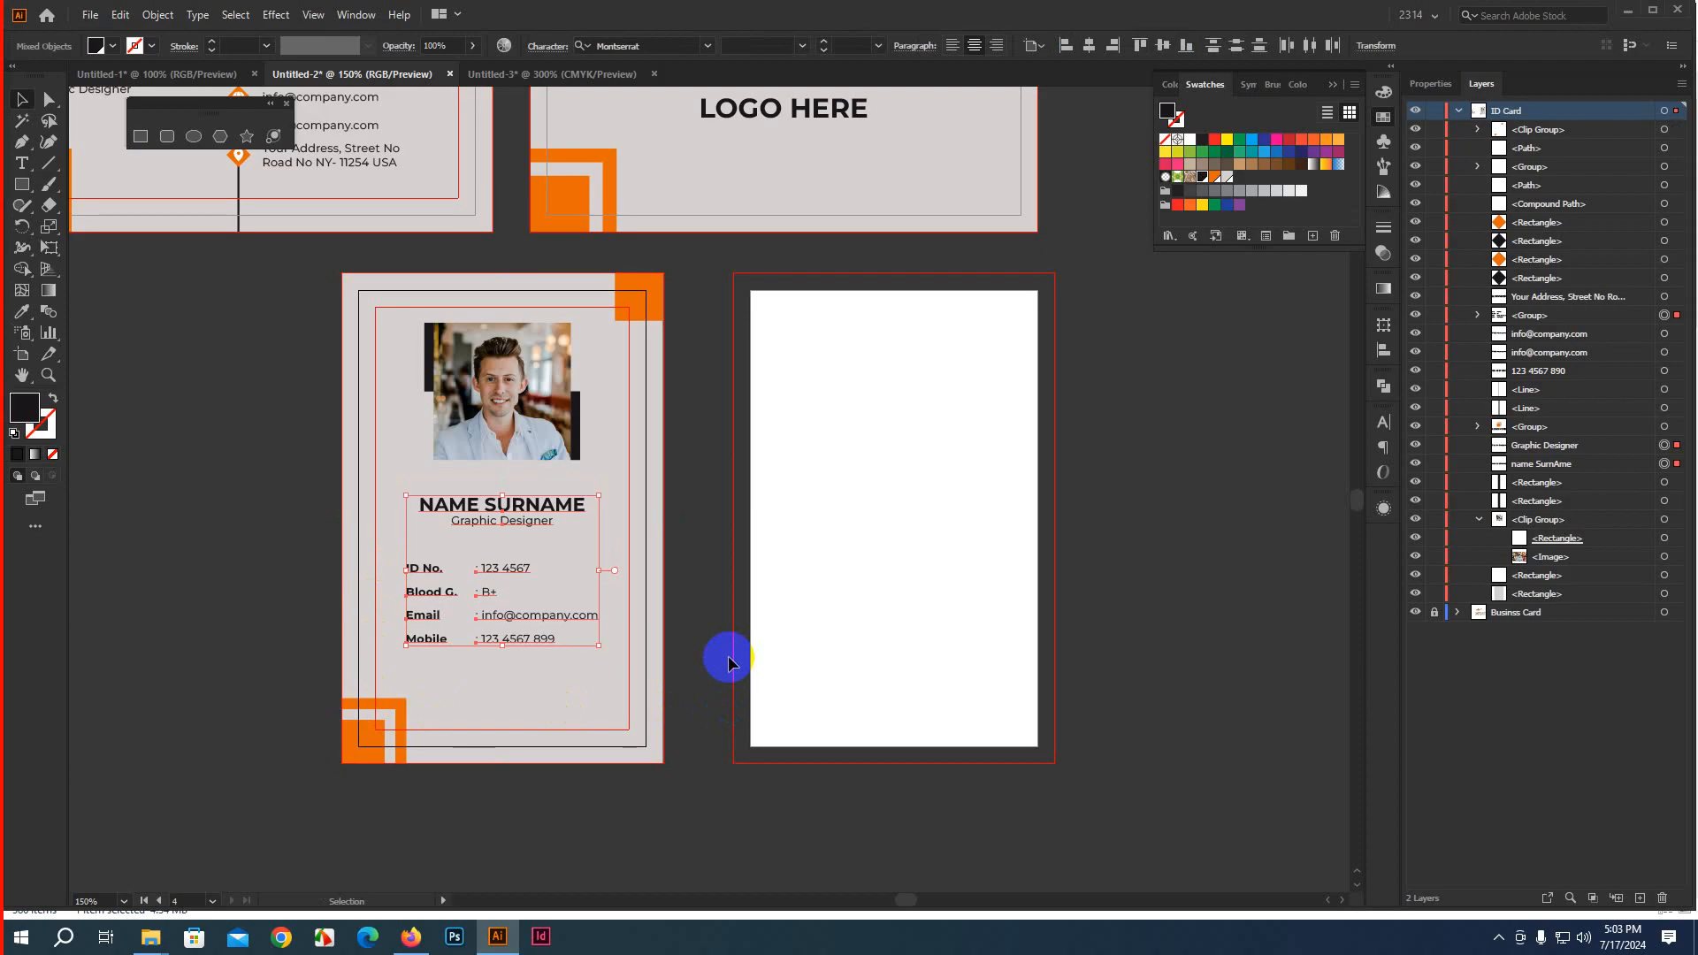
key("Down")
left_click(1132, 590)
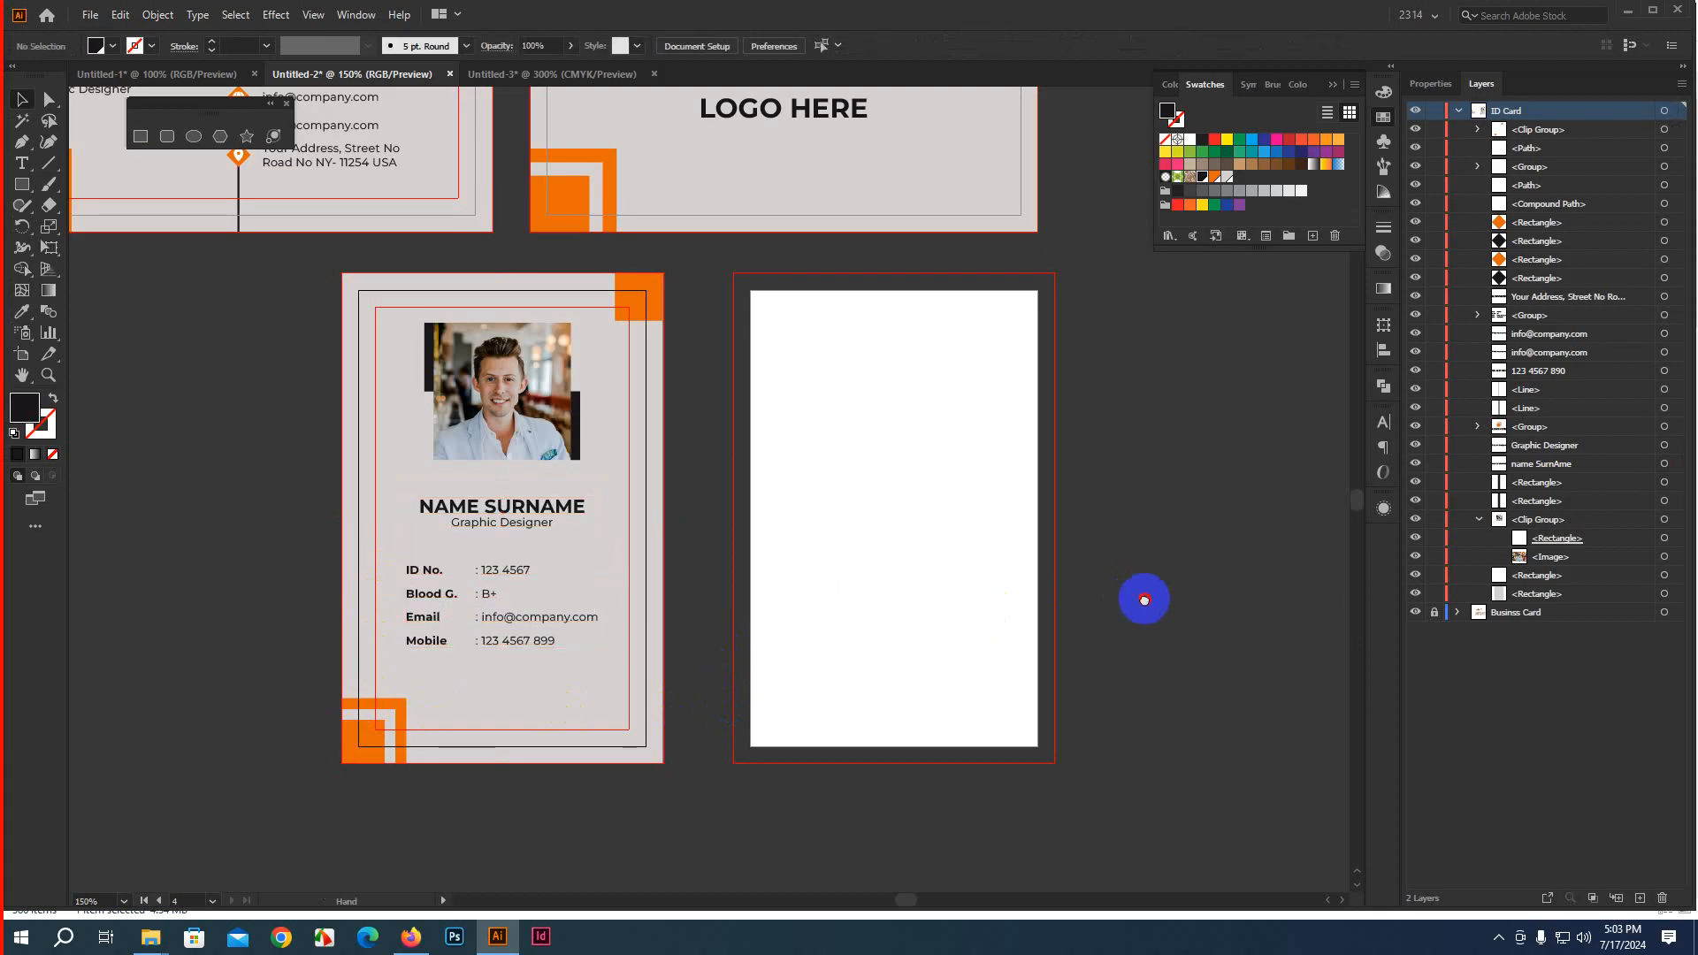
Duplicate the front card's background rectangle and clipped orange corner icons onto the blank second ID card artboard
left_click_drag(1144, 595, 872, 588)
left_click(382, 324)
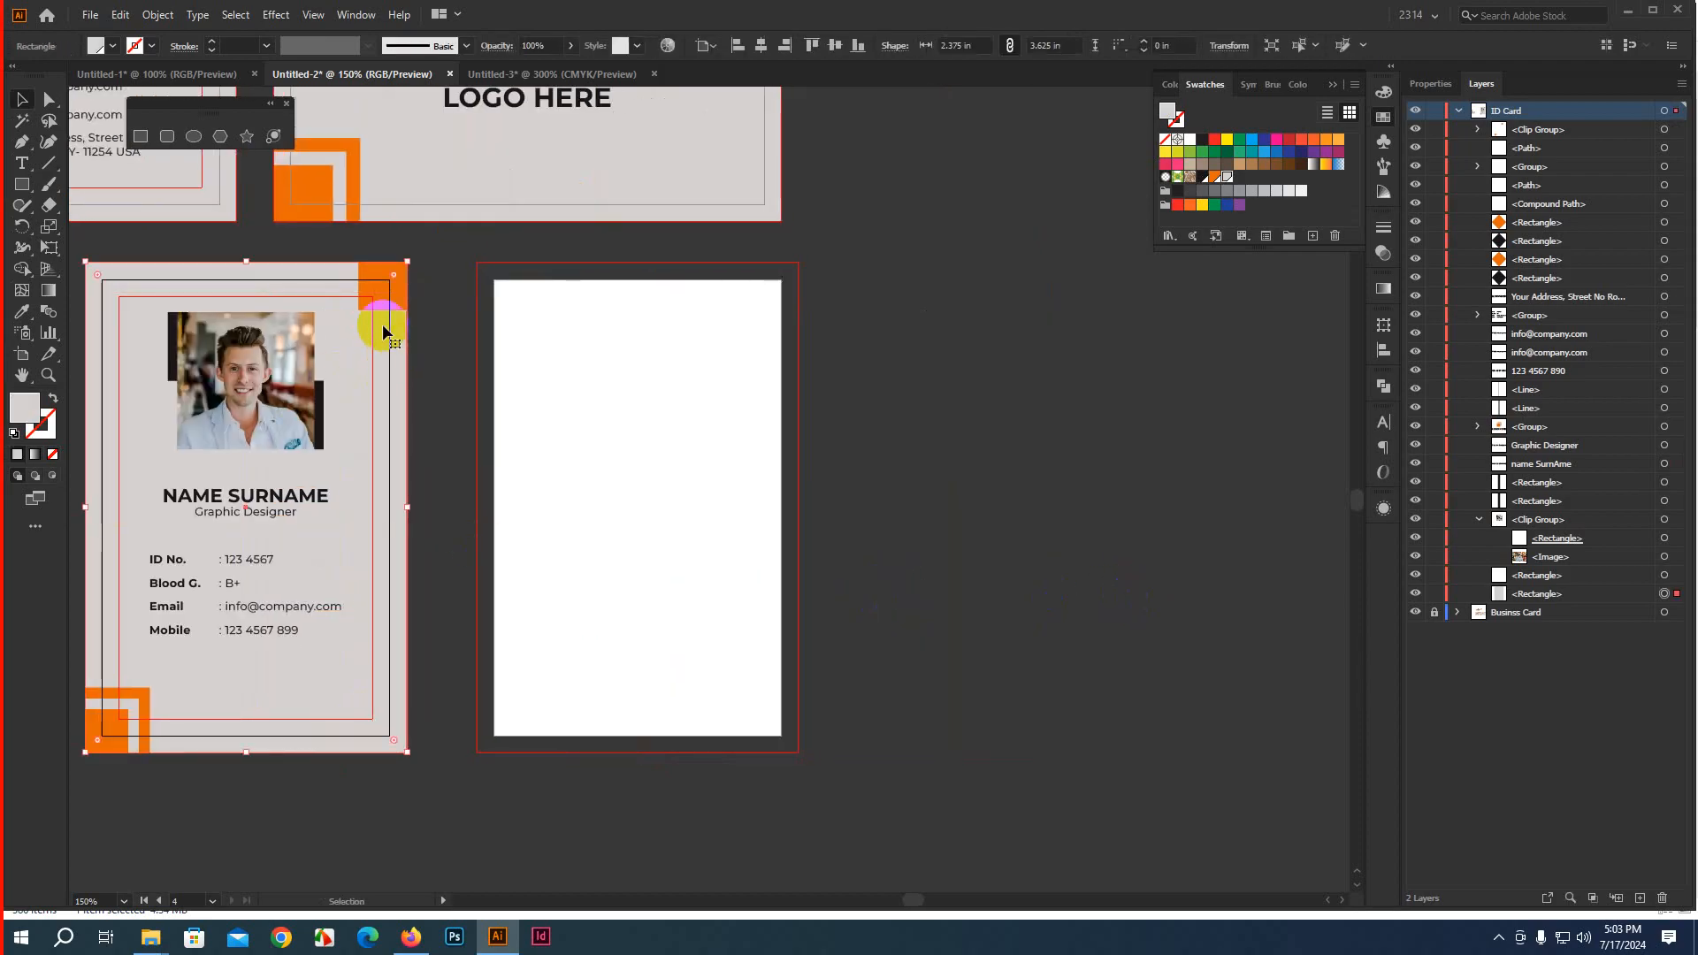
left_click(407, 352, "shift")
left_click_drag(379, 342, 769, 377)
left_click(947, 434)
left_click_drag(962, 571, 1028, 552)
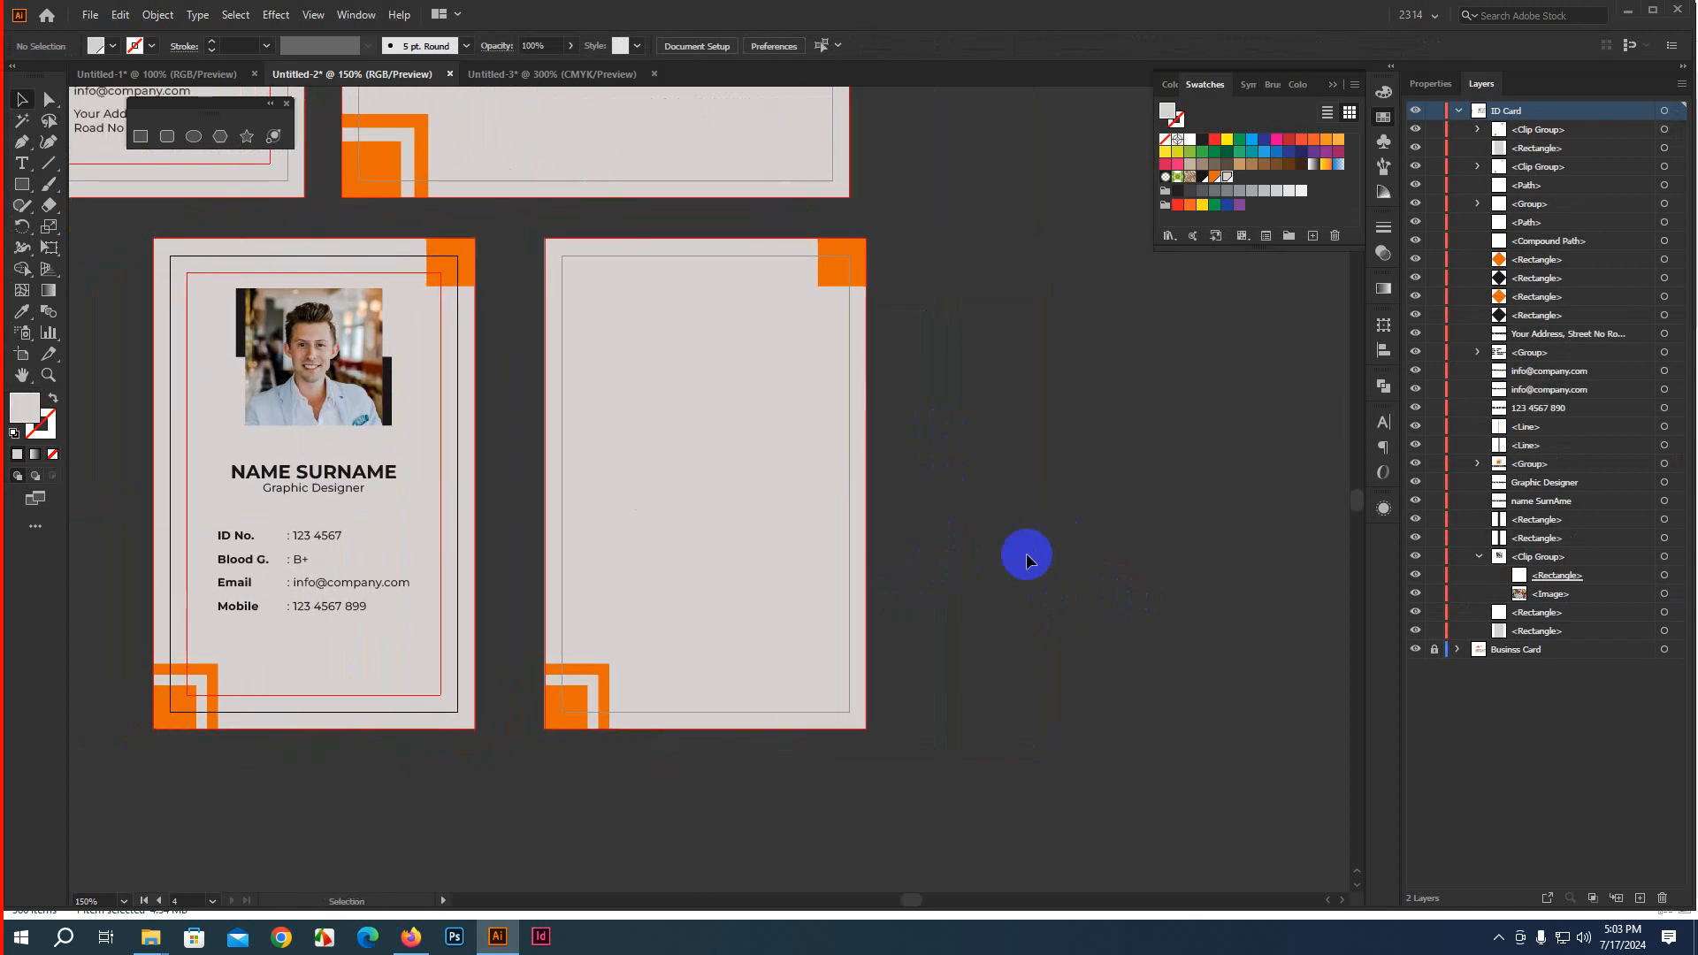
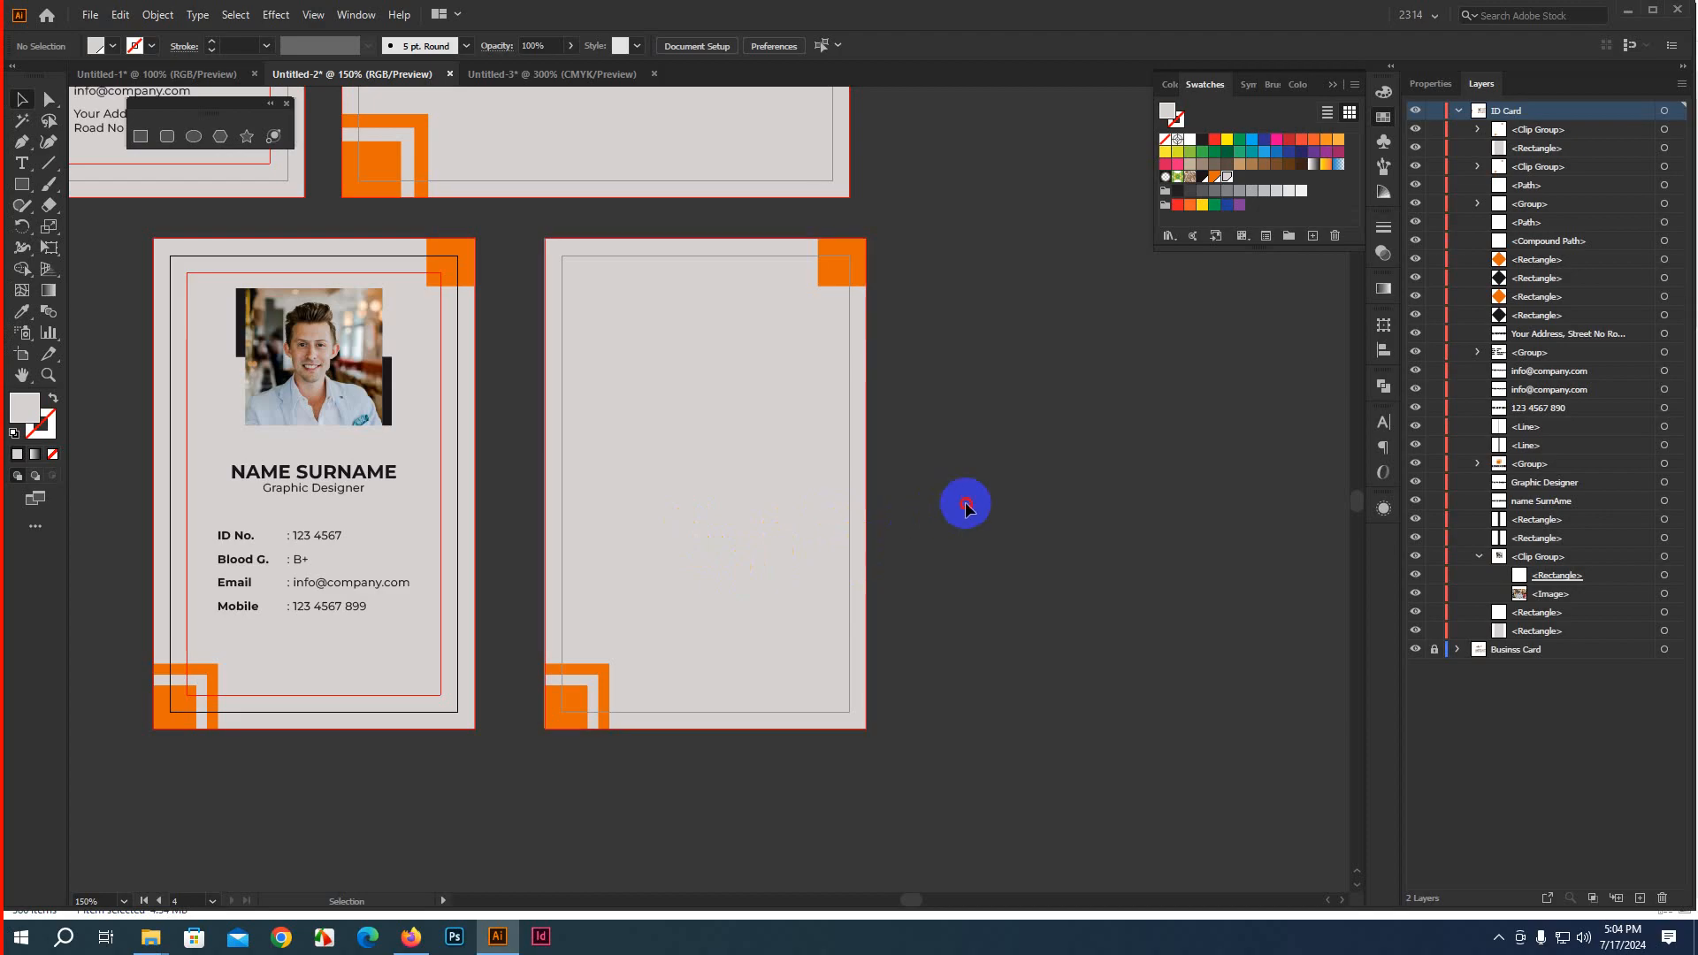
Copy the spare logo with its LOGO HERE text to the top centre of the ID card's back side
scroll(448, 614, "up", 1)
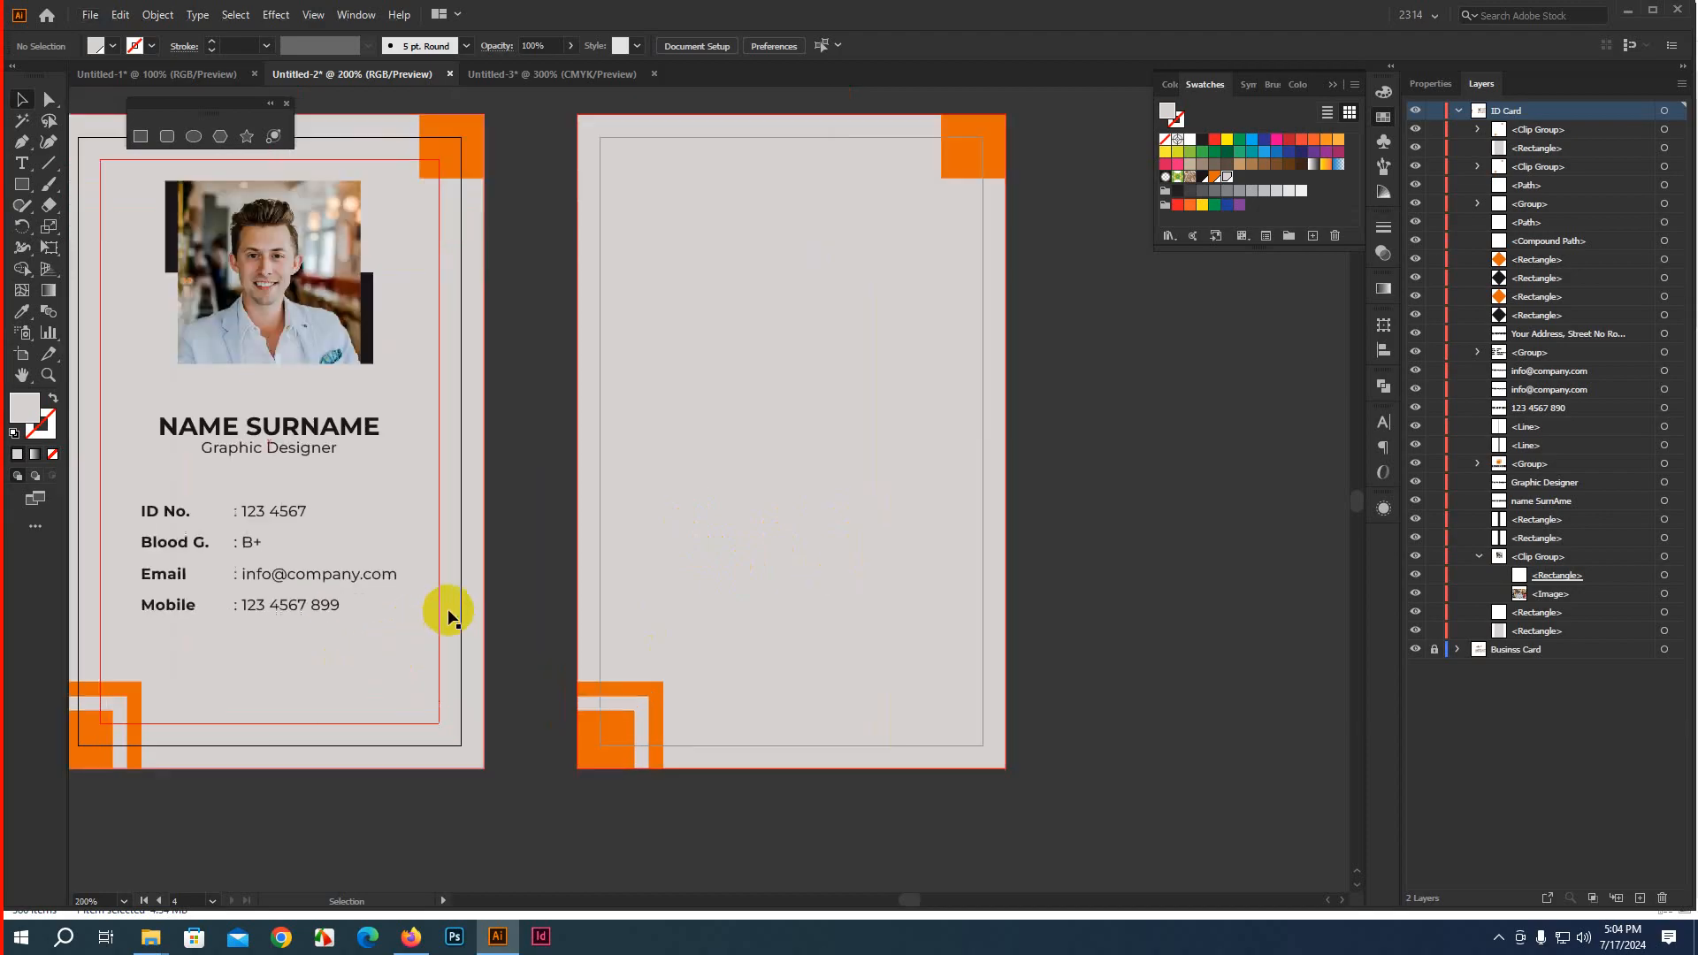
left_click_drag(1084, 549, 1061, 739)
scroll(808, 674, "down", 2)
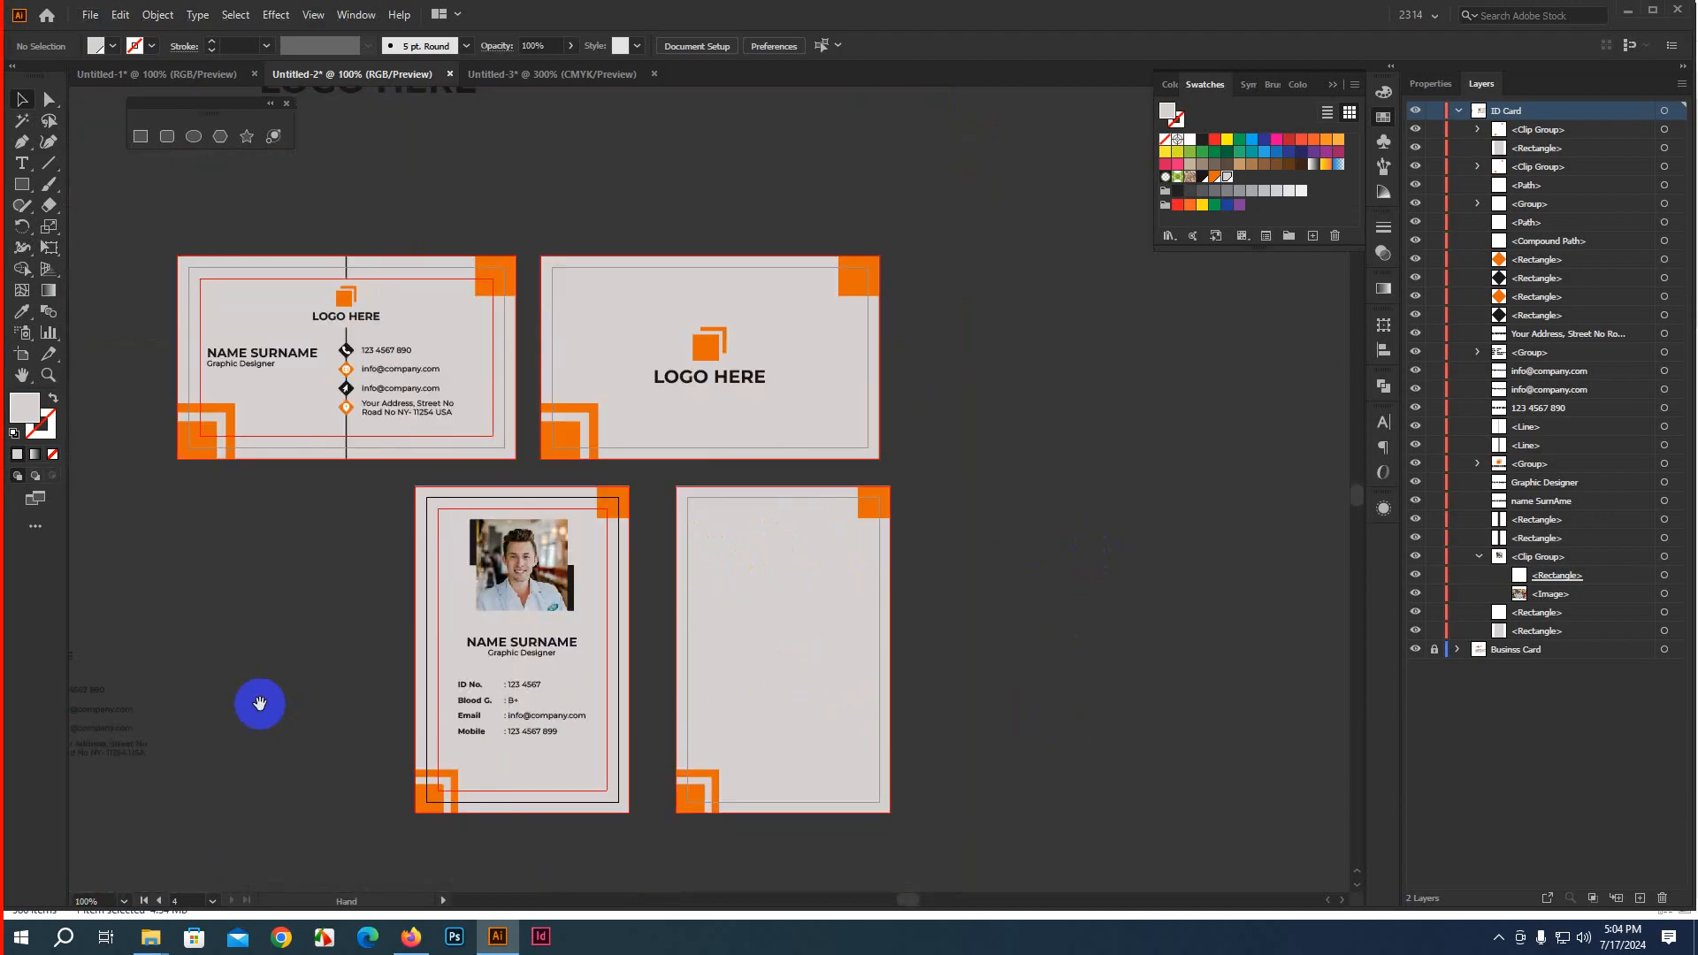
left_click_drag(258, 701, 411, 681)
left_click_drag(228, 659, 989, 542)
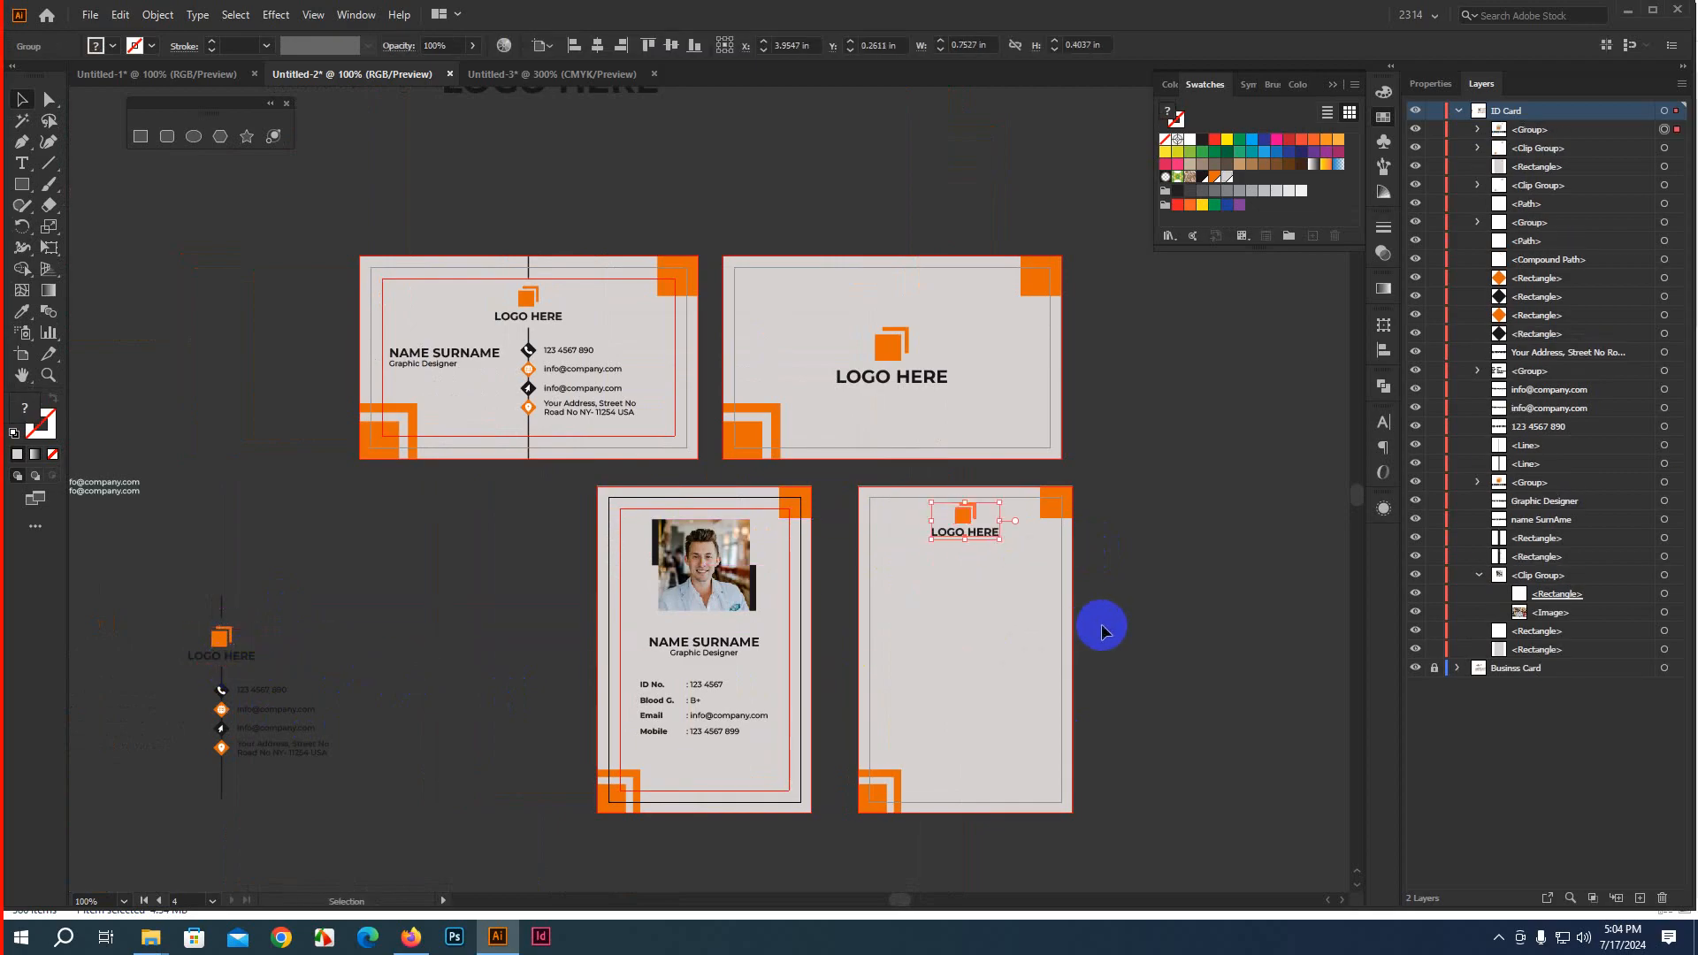
Send the background rectangle of the ID card's back side to the back of the layer
scroll(1057, 708, "up", 1)
scroll(1057, 708, "up", 1)
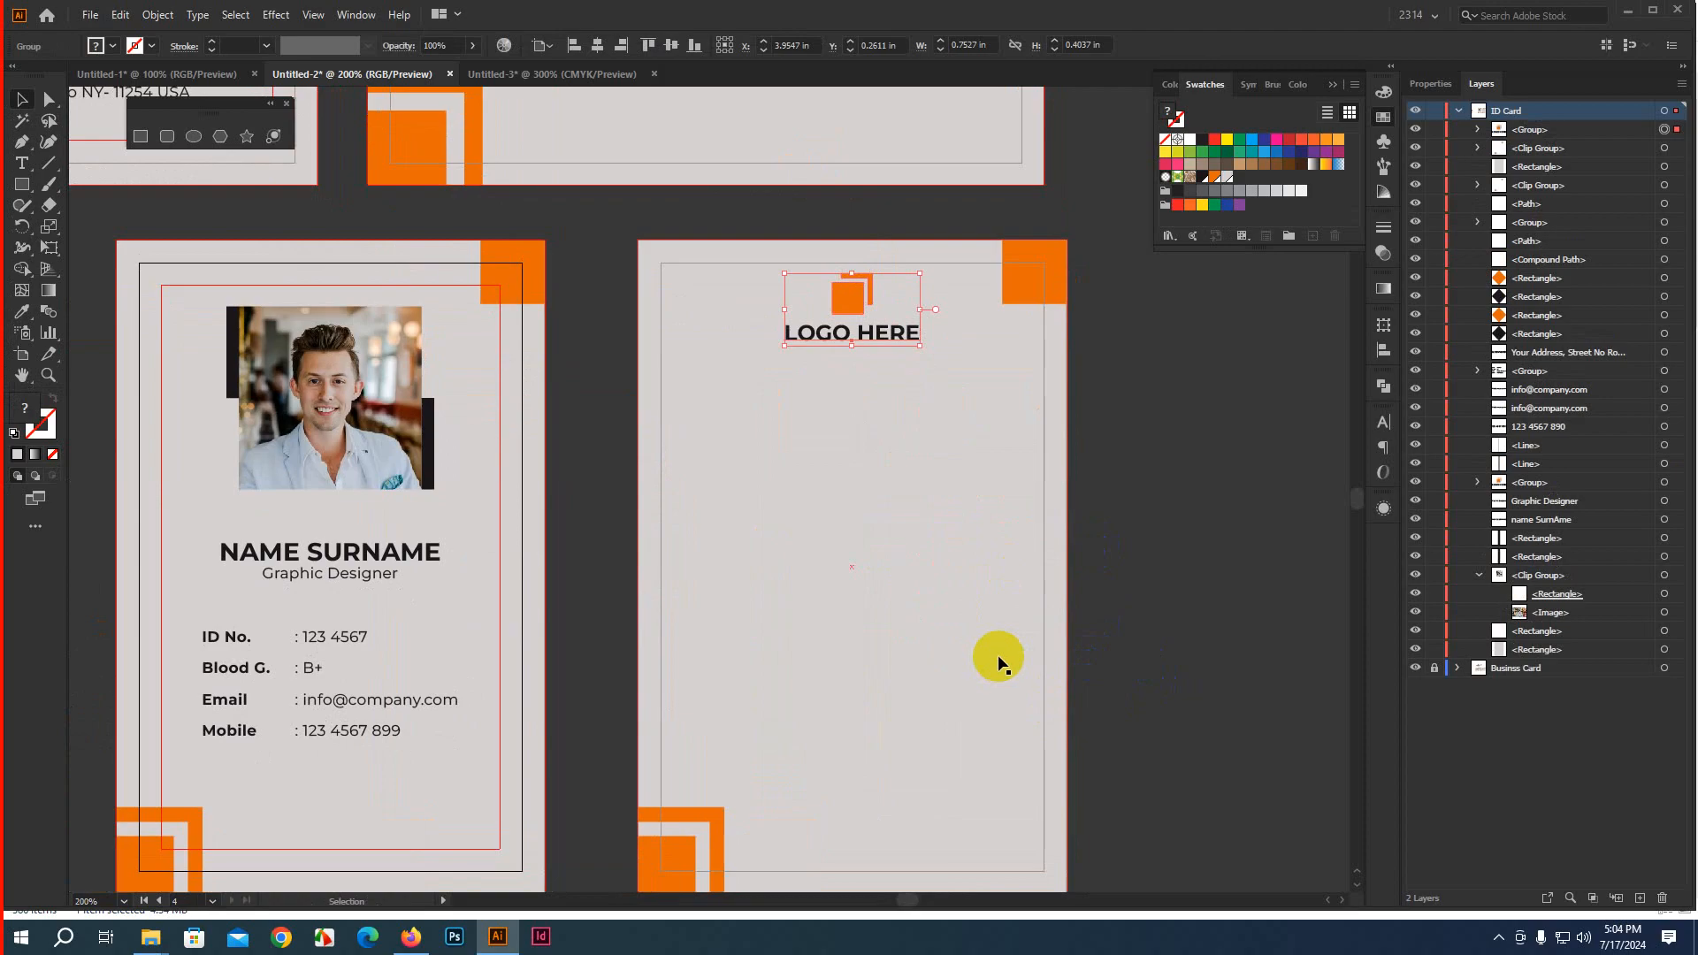
left_click(1014, 664)
key("v")
key("ctrl+shift+bracketleft")
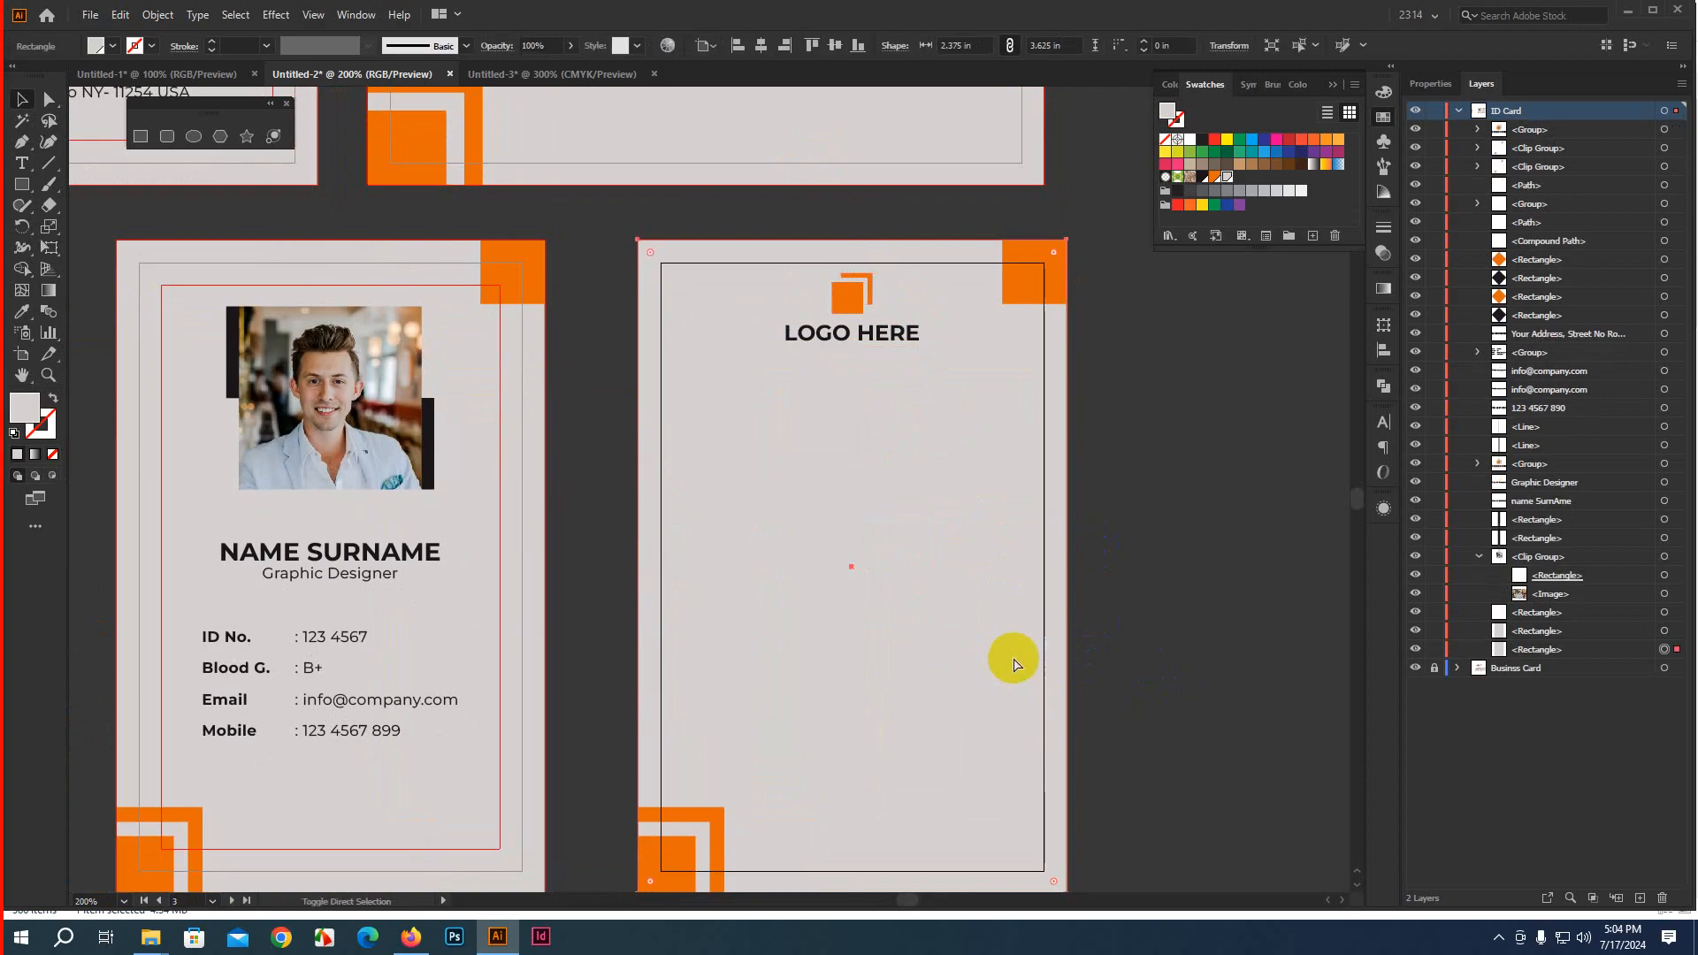
left_click(1205, 484)
scroll(1201, 483, "down", 2)
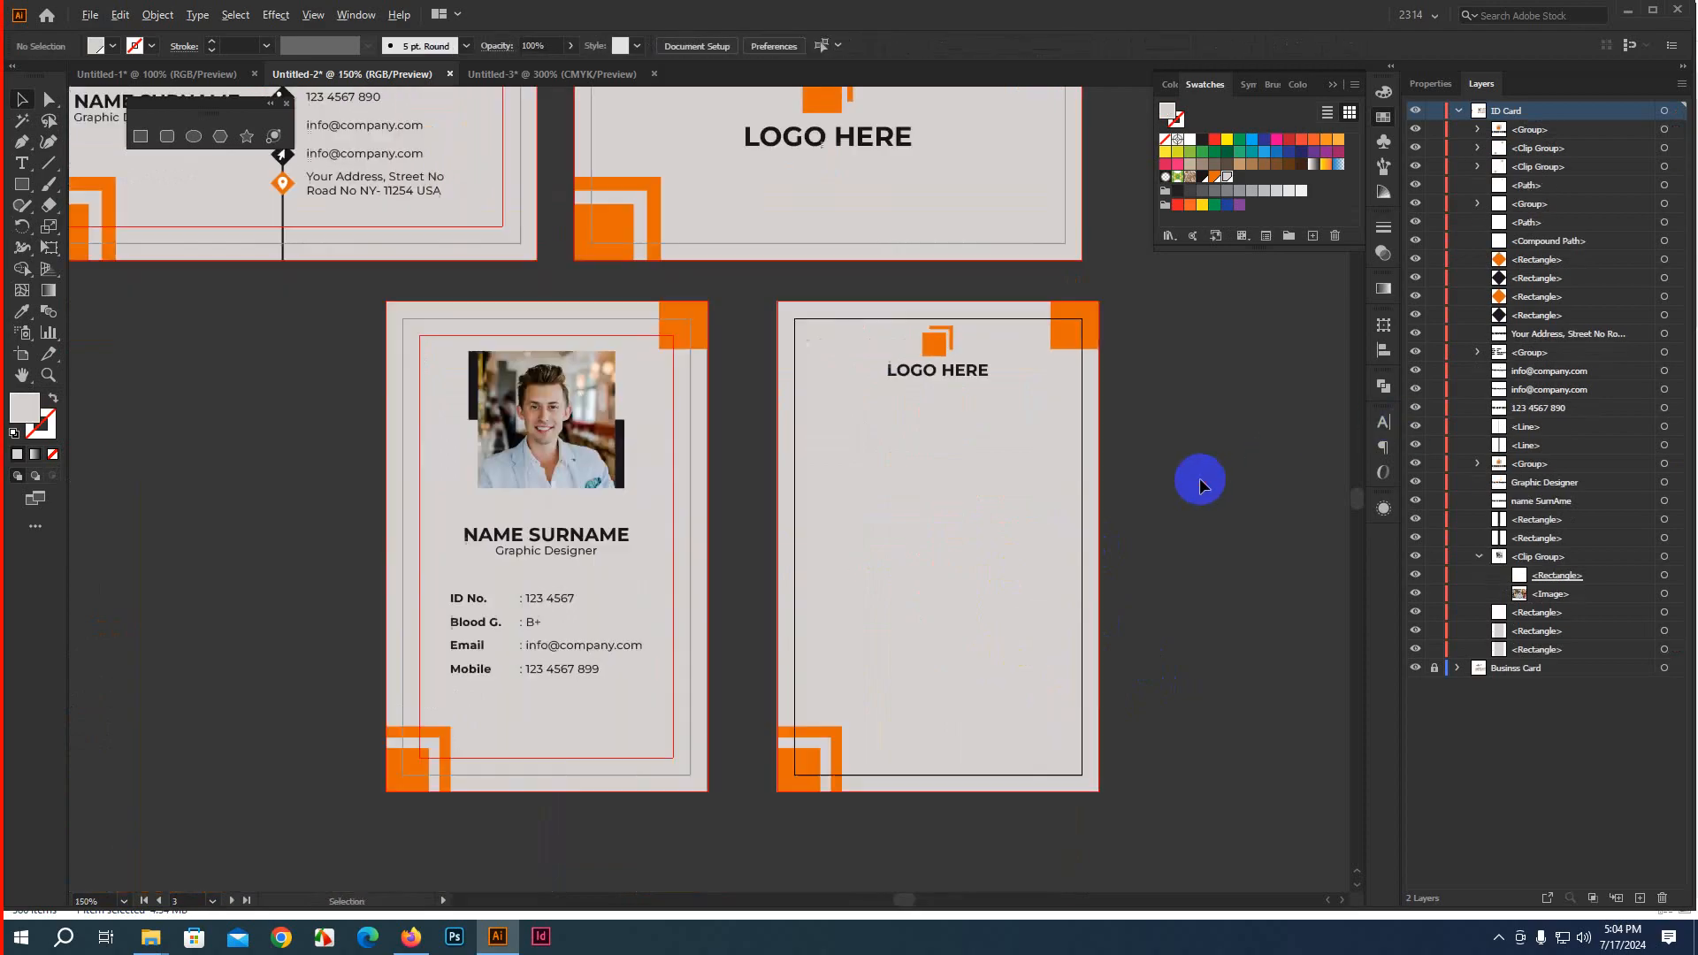
left_click_drag(1137, 595, 1091, 542)
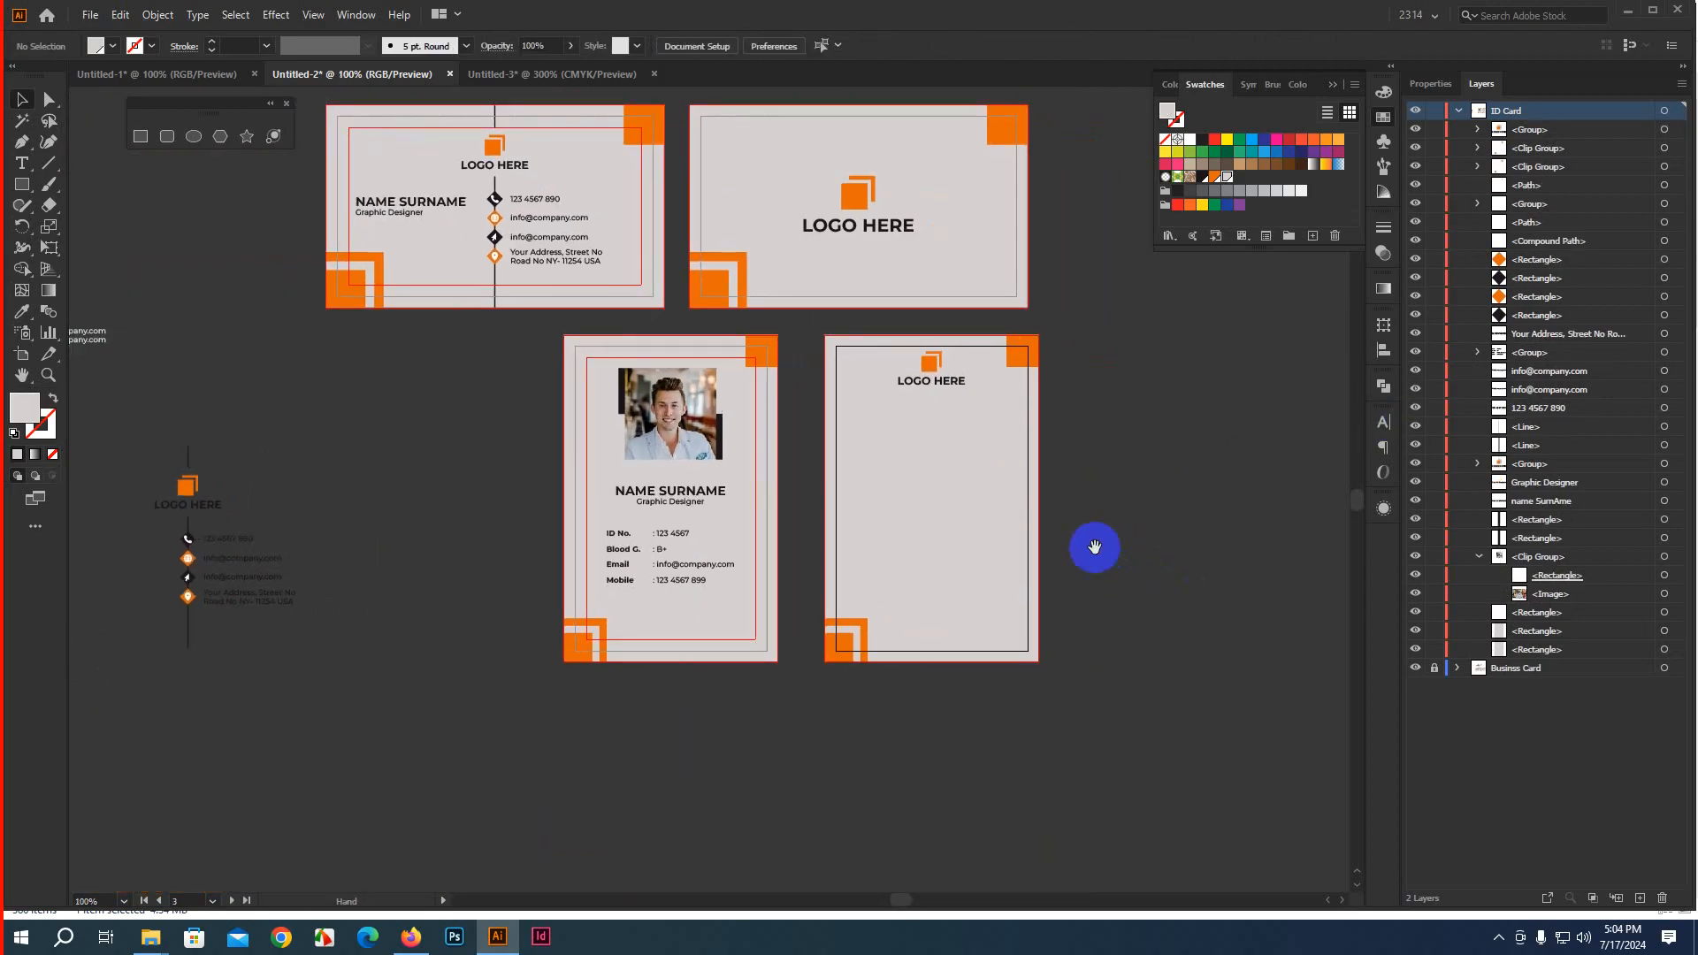
scroll(909, 513, "up", 1)
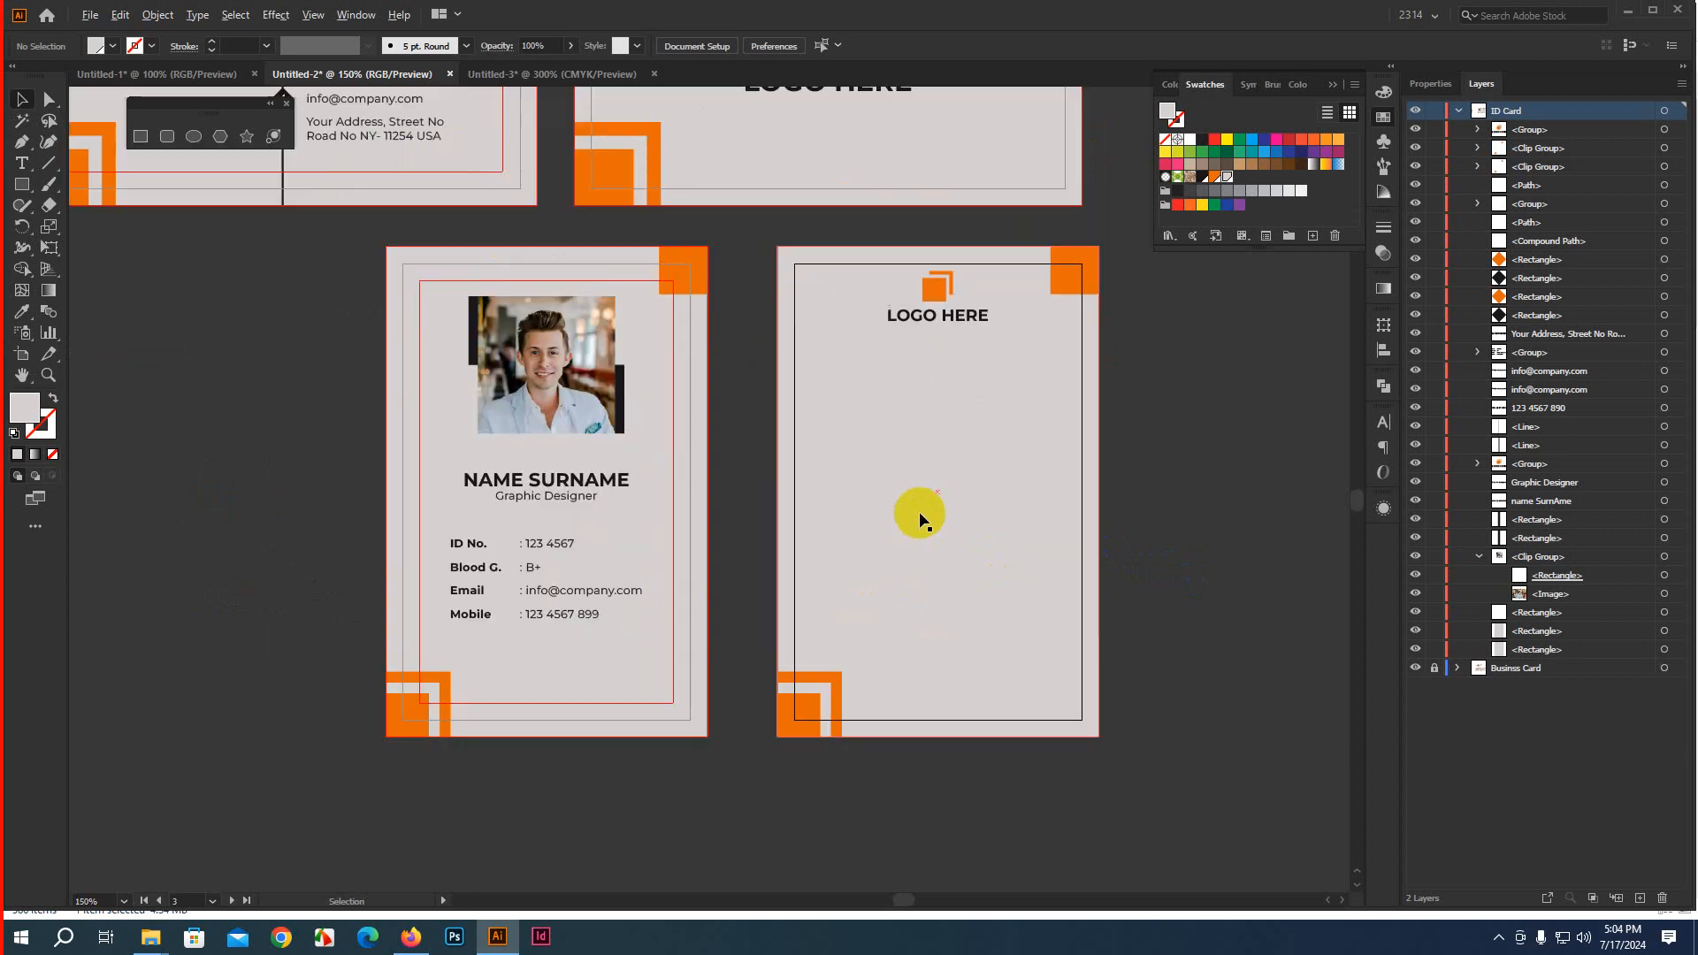
scroll(548, 527, "down", 1)
scroll(548, 528, "down", 1)
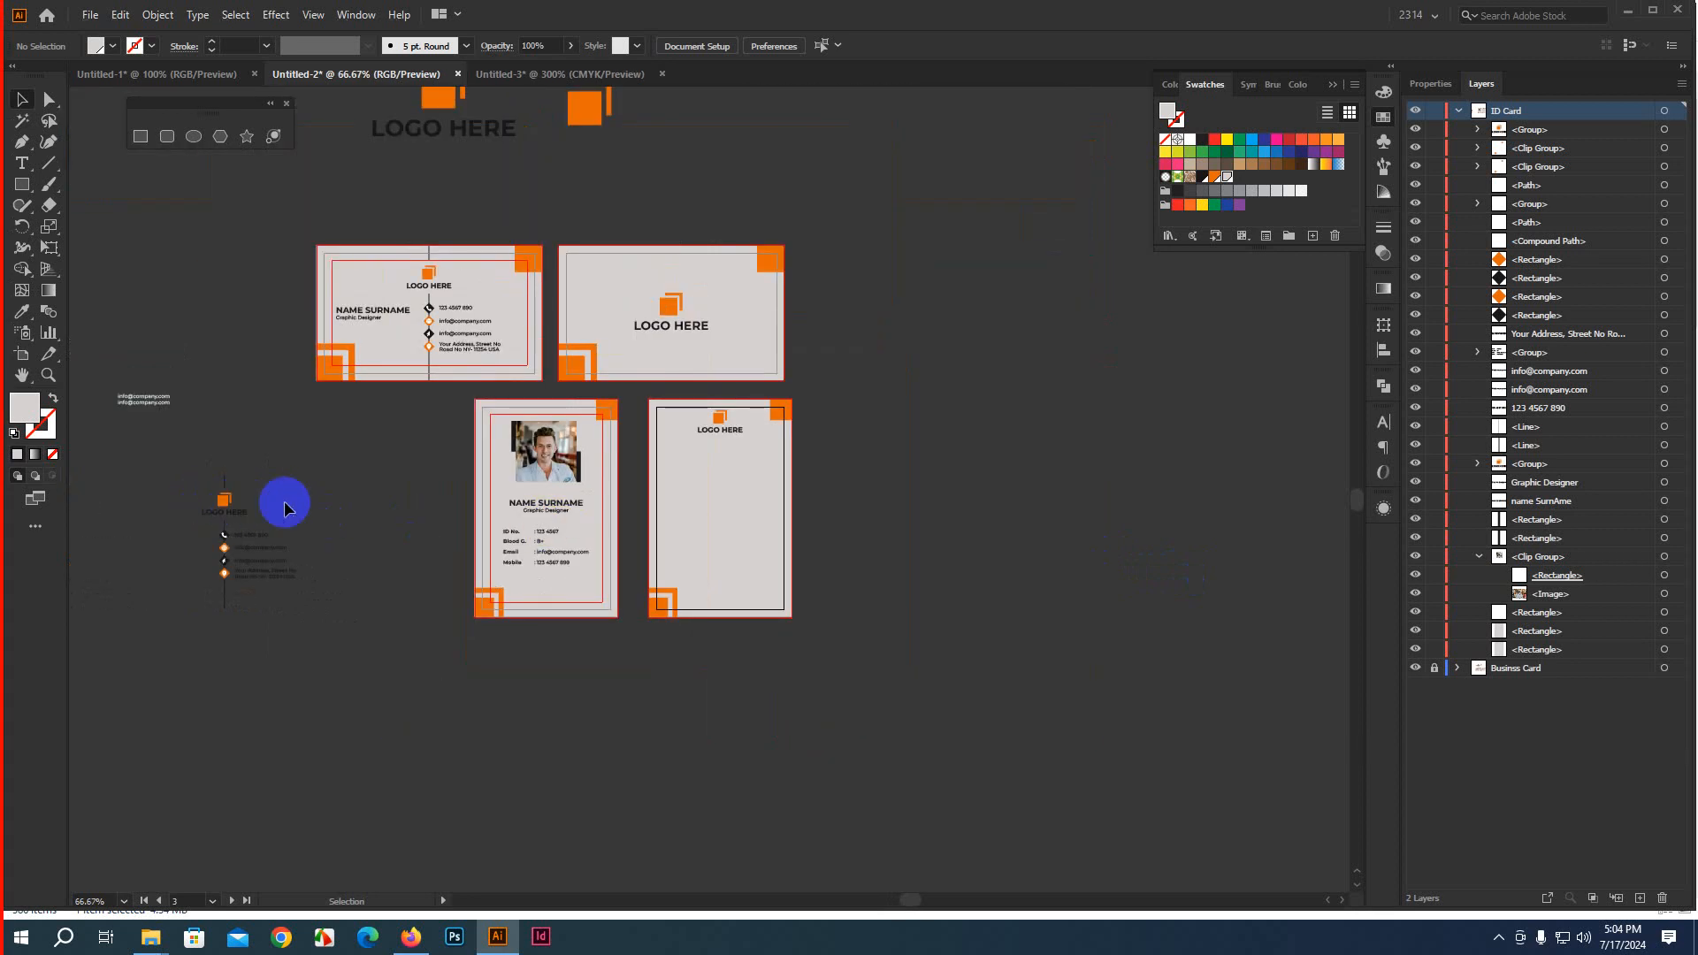
key("ctrl+v")
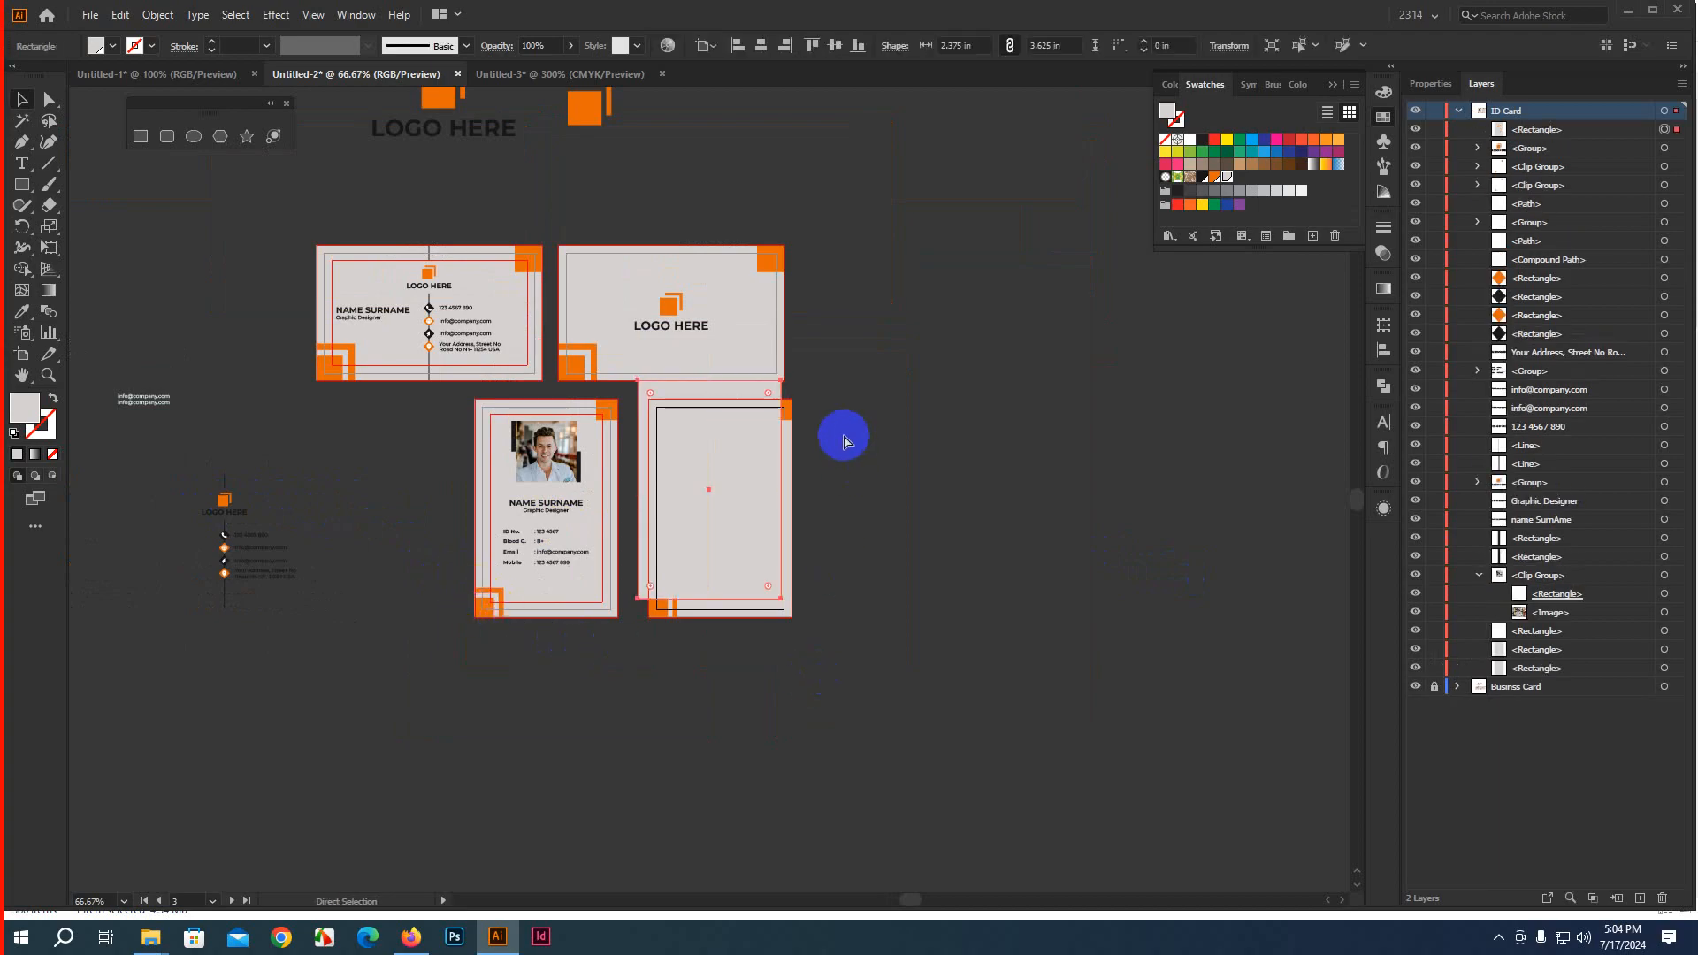
key("Delete")
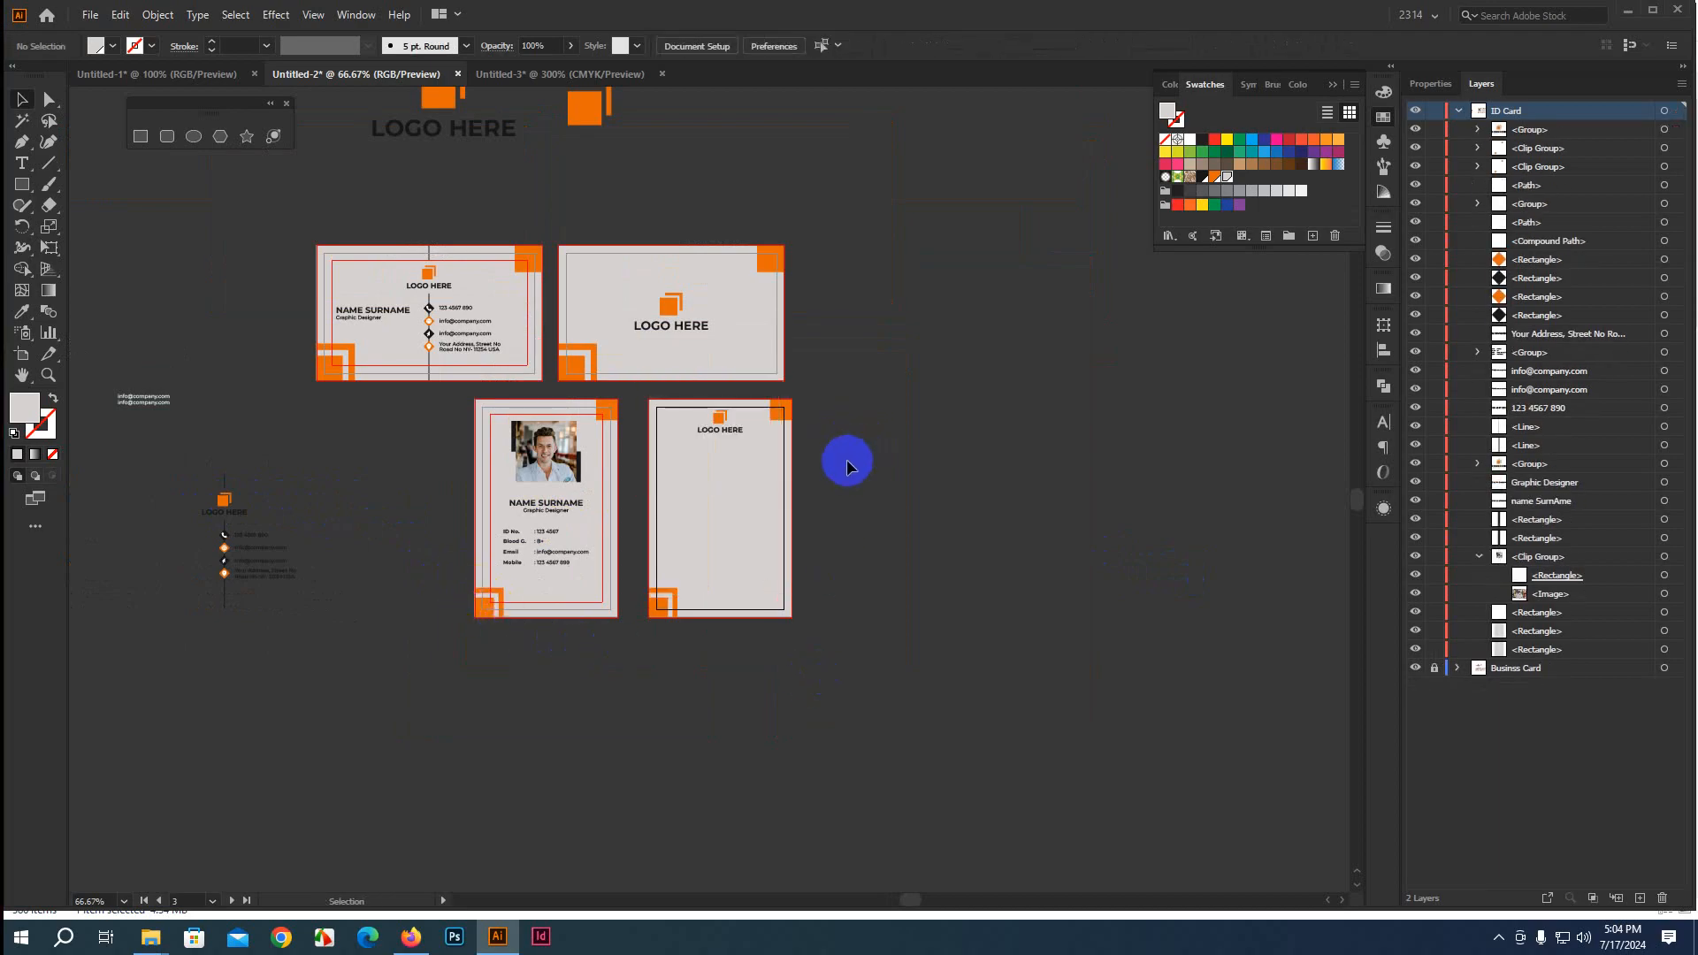
Copy the orange icon from inside the spare logo group beside the artboards and paste it onto the ID card's back side
left_click(228, 504)
double_click(228, 504)
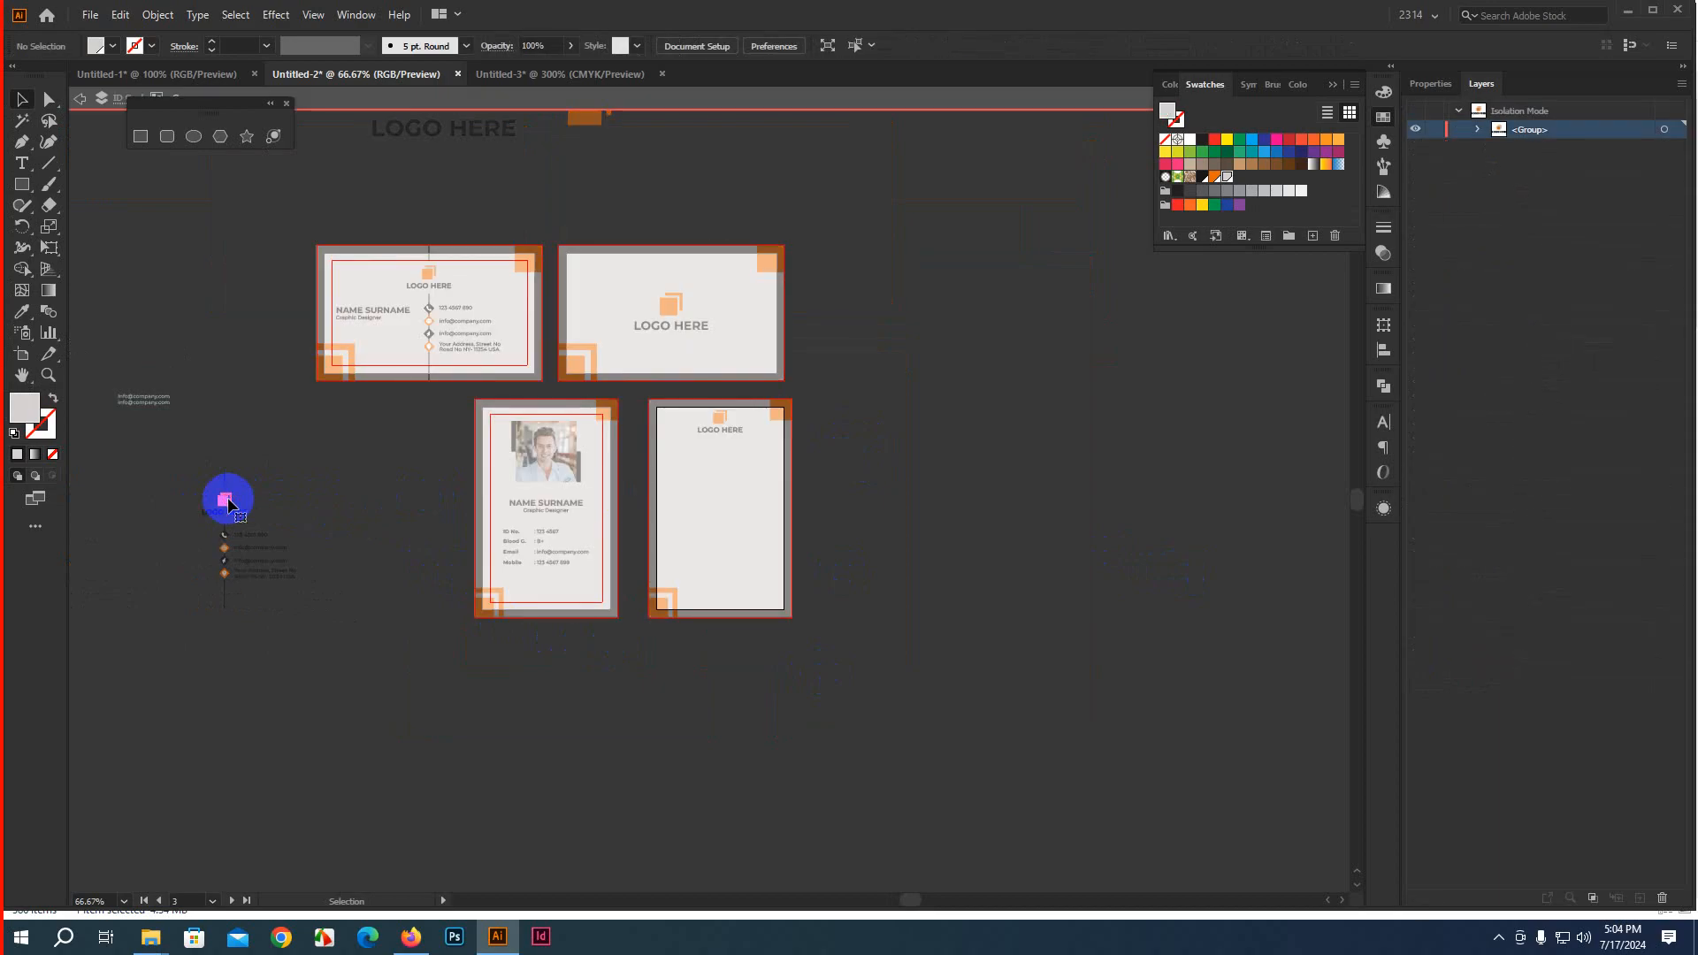
left_click(227, 501)
double_click(910, 633)
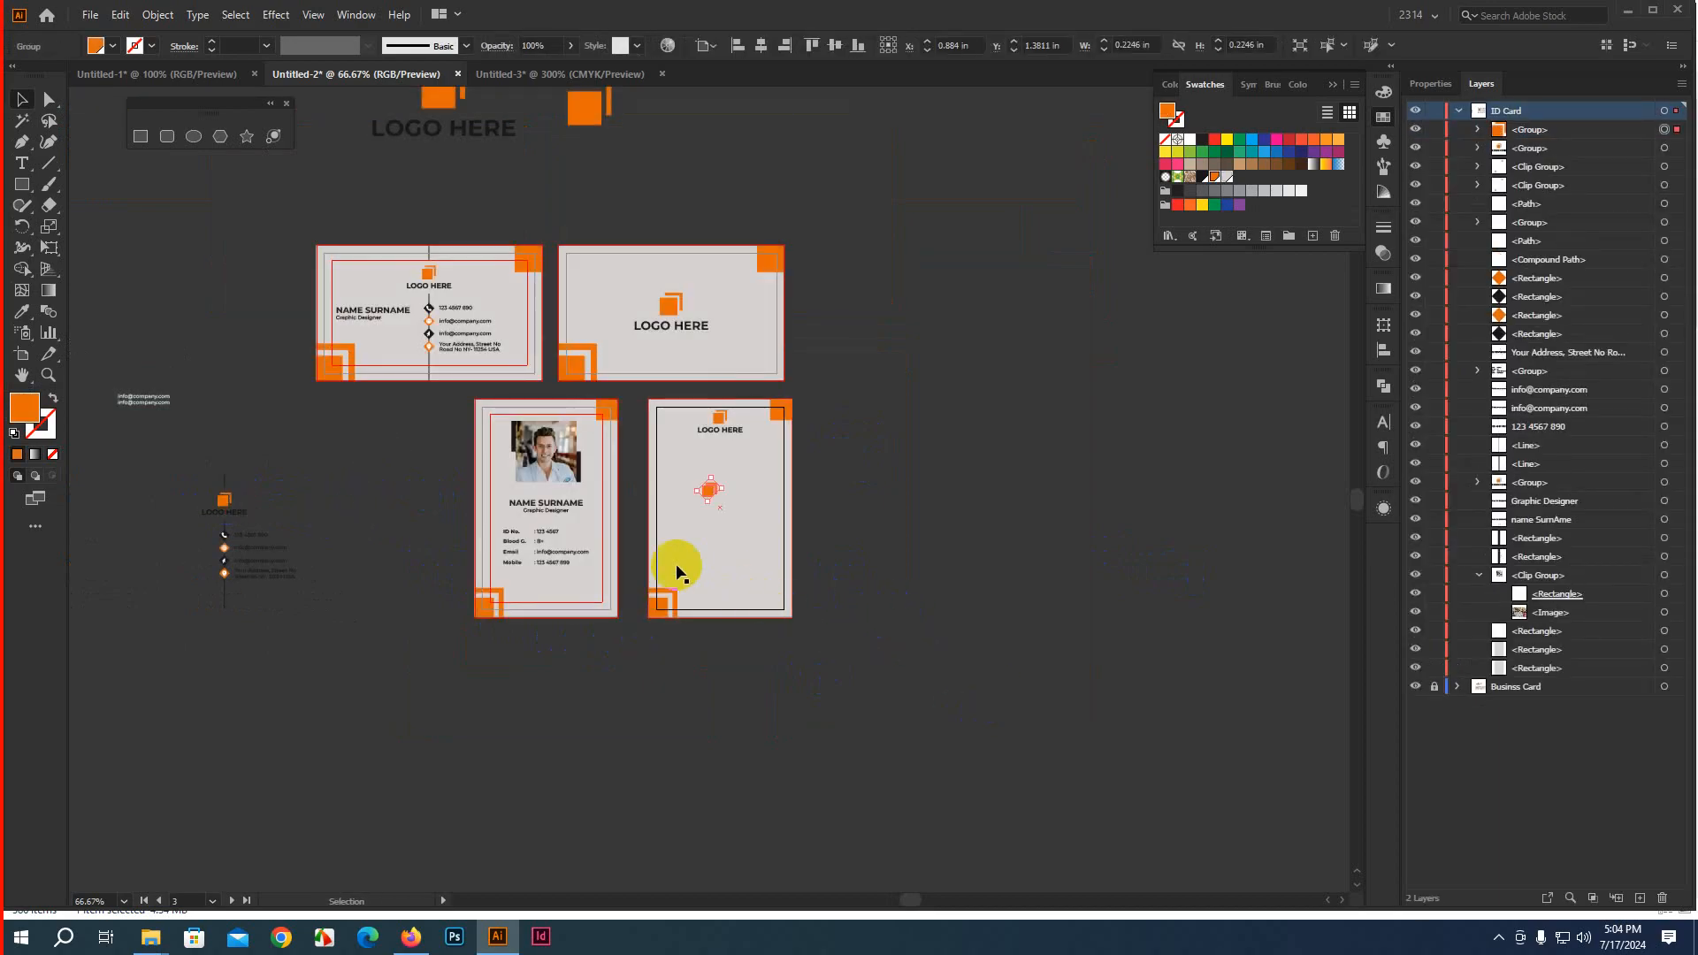
key("ctrl+v")
Shrink the pasted orange icon, rotate it into a diamond bullet pointing right, and place it below the logo near the card's left margin
scroll(674, 504, "up", 4)
left_click_drag(1242, 538, 917, 608)
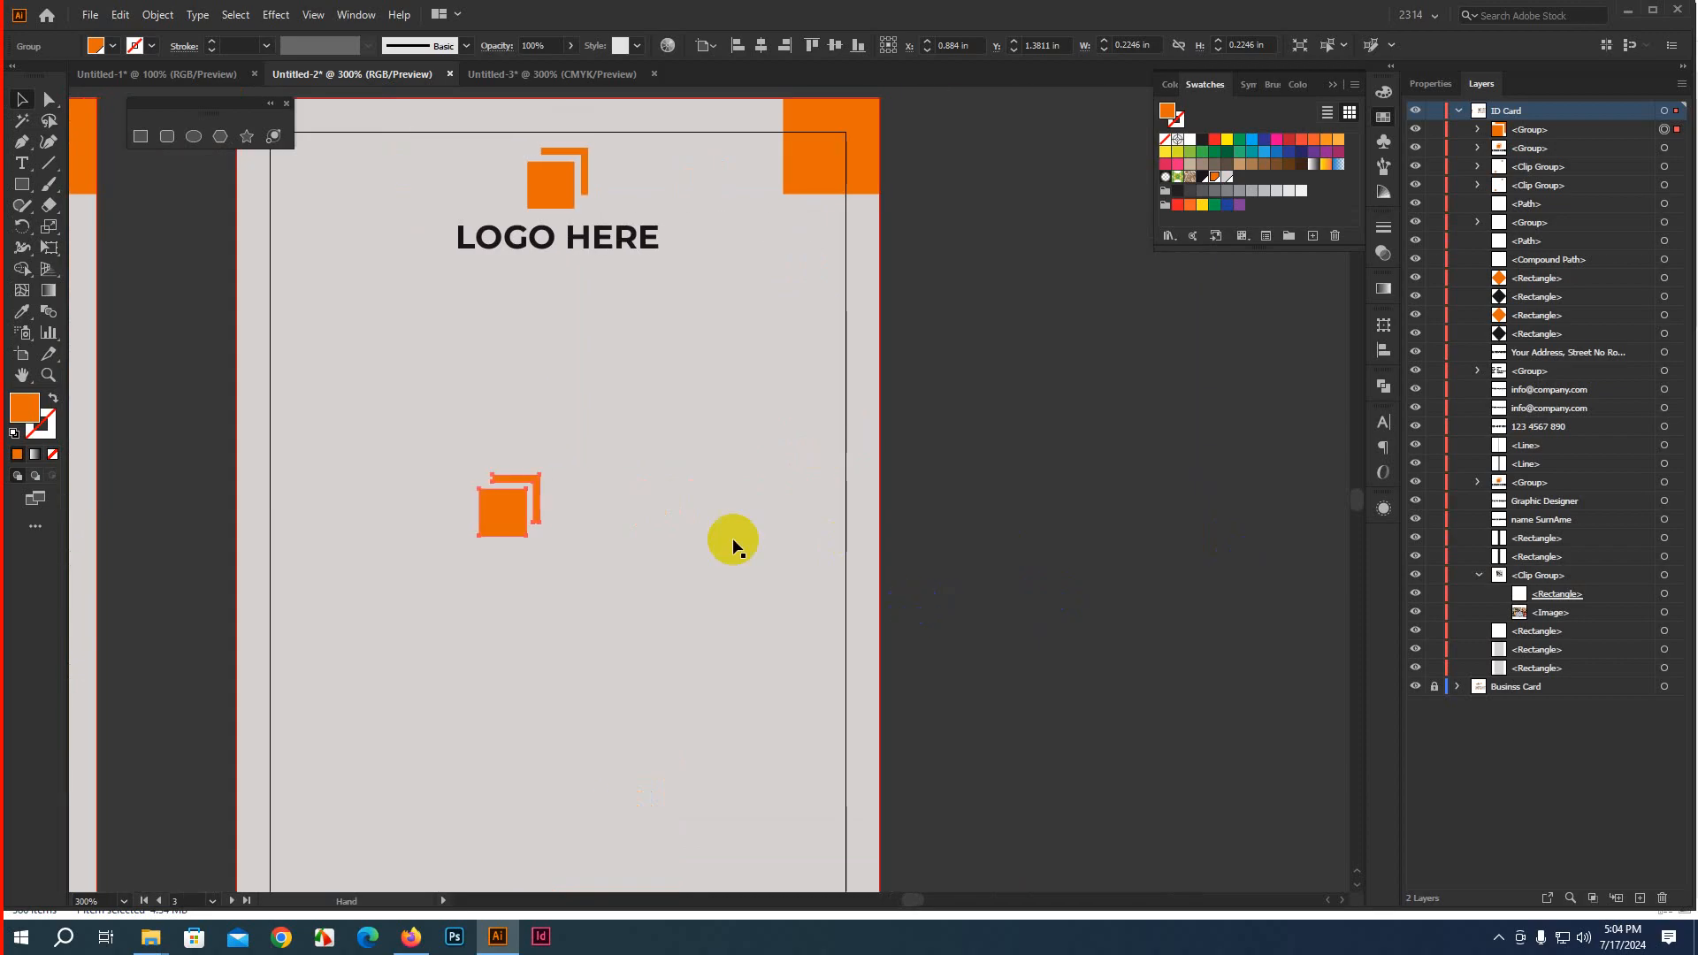
left_click_drag(520, 443, 376, 362)
left_click(1040, 504)
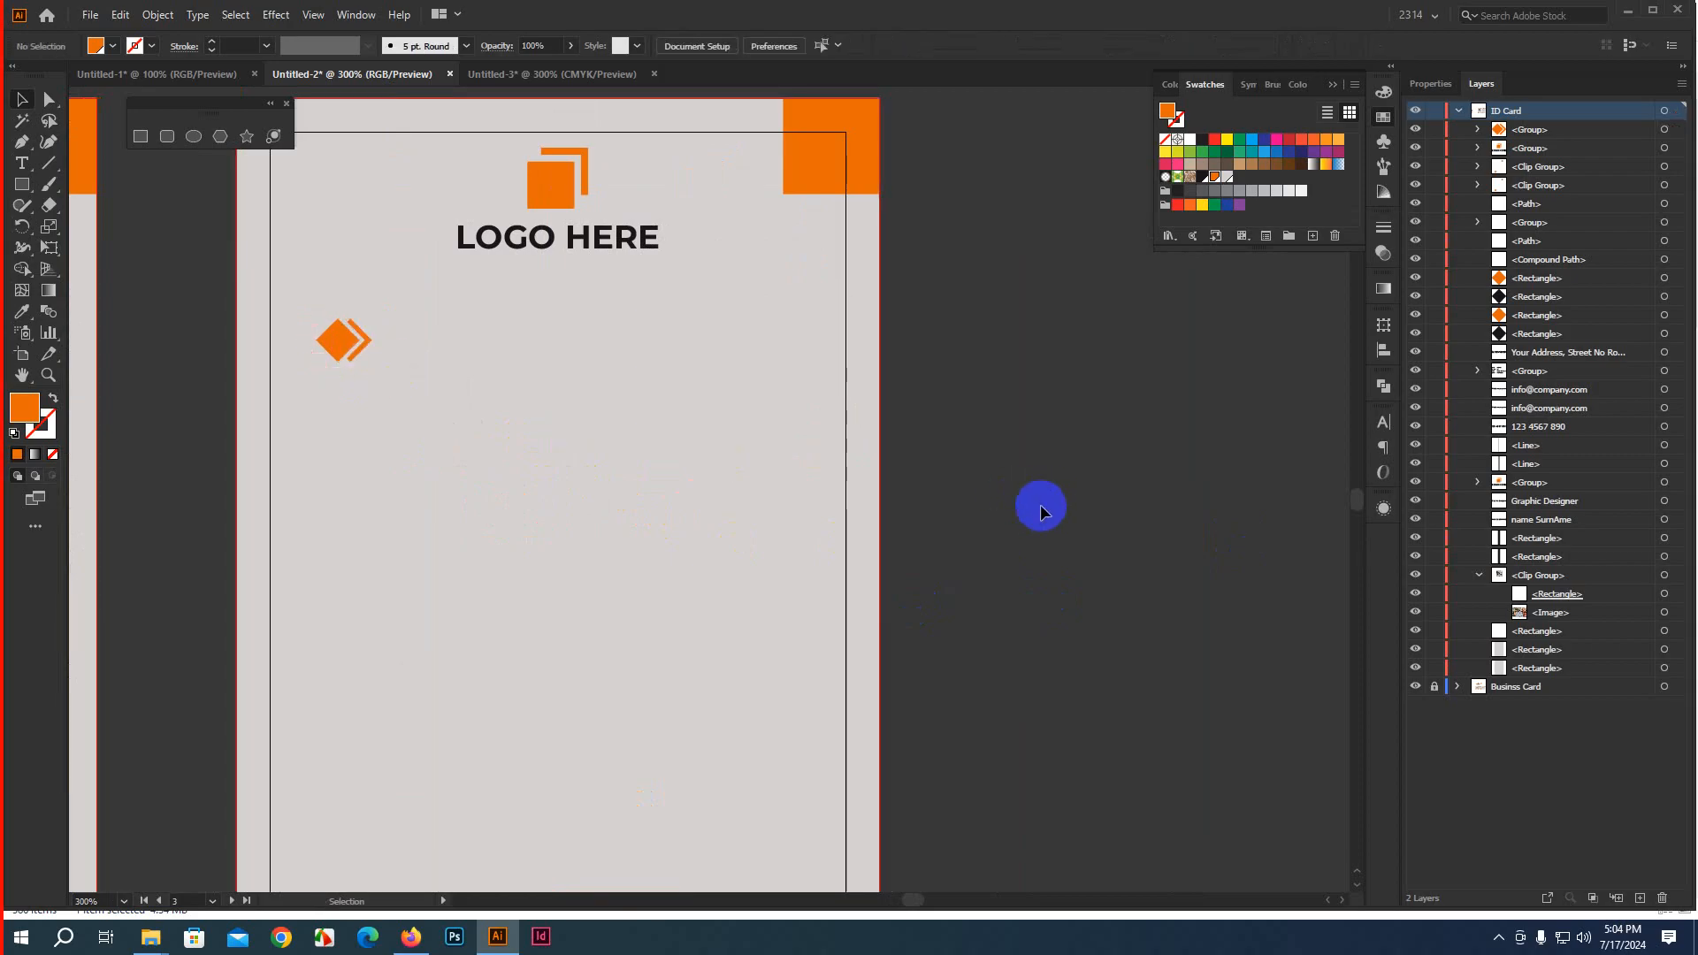
Draw a one-line text area beside the diamond bullet, reaching almost to the card's right margin, with a 10 pt font size
scroll(1040, 504, "down", 1)
left_click_drag(1047, 539, 1030, 549)
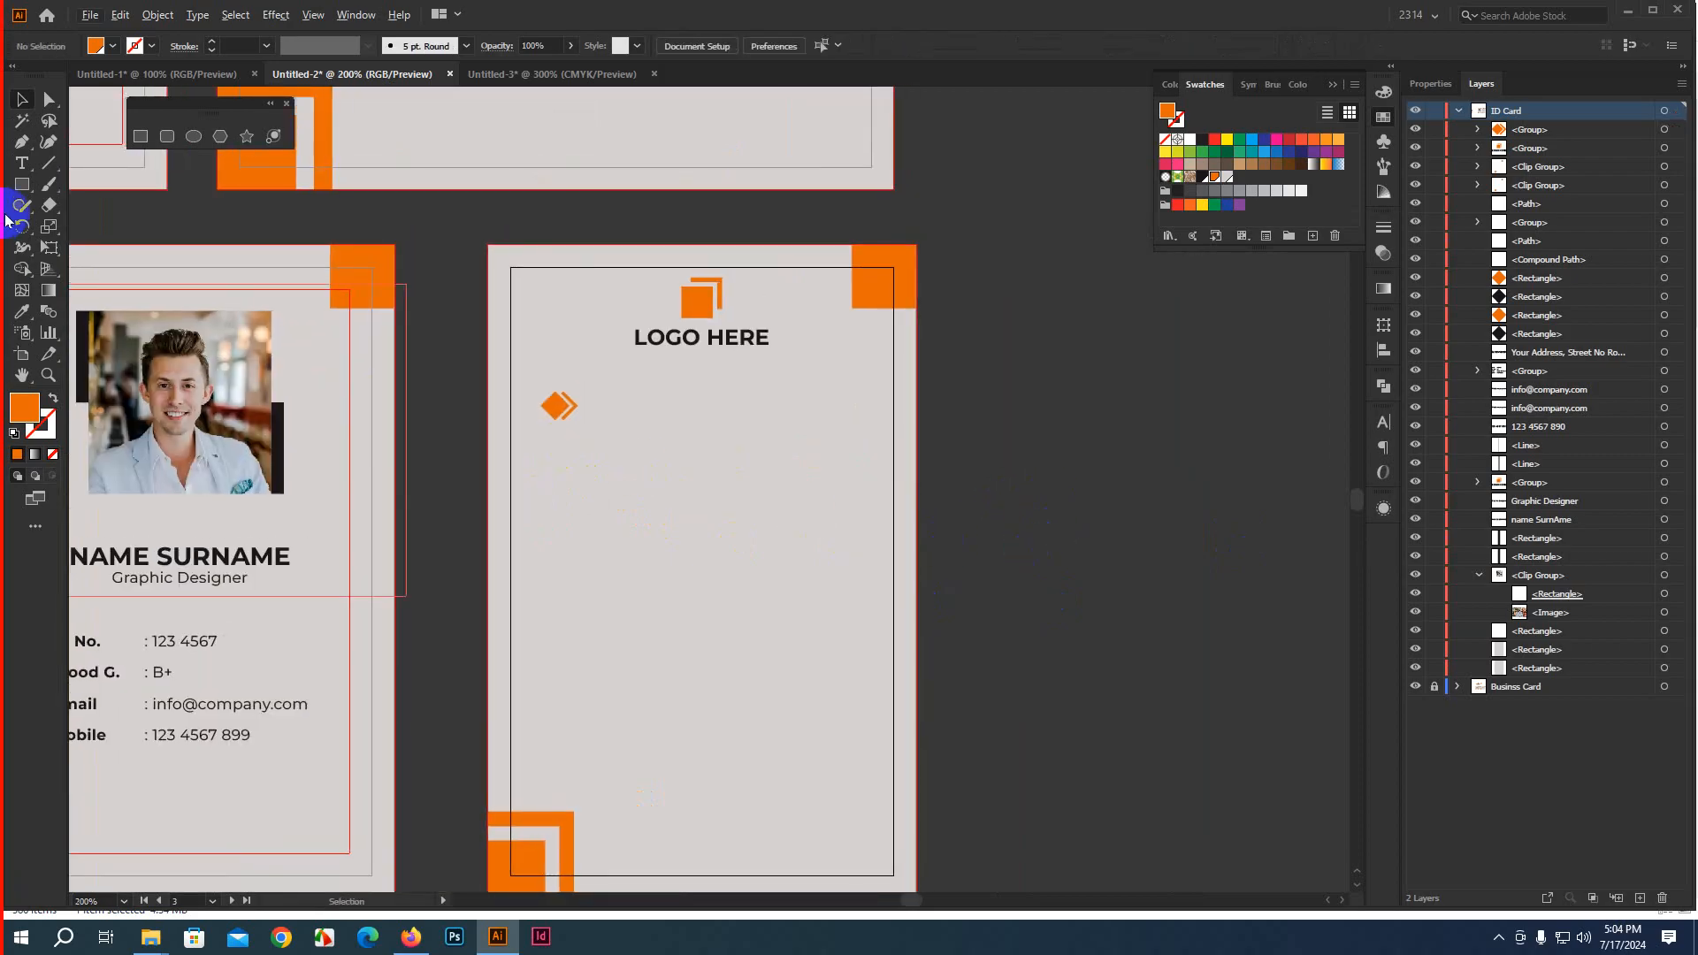
left_click(22, 163)
left_click_drag(595, 394, 871, 432)
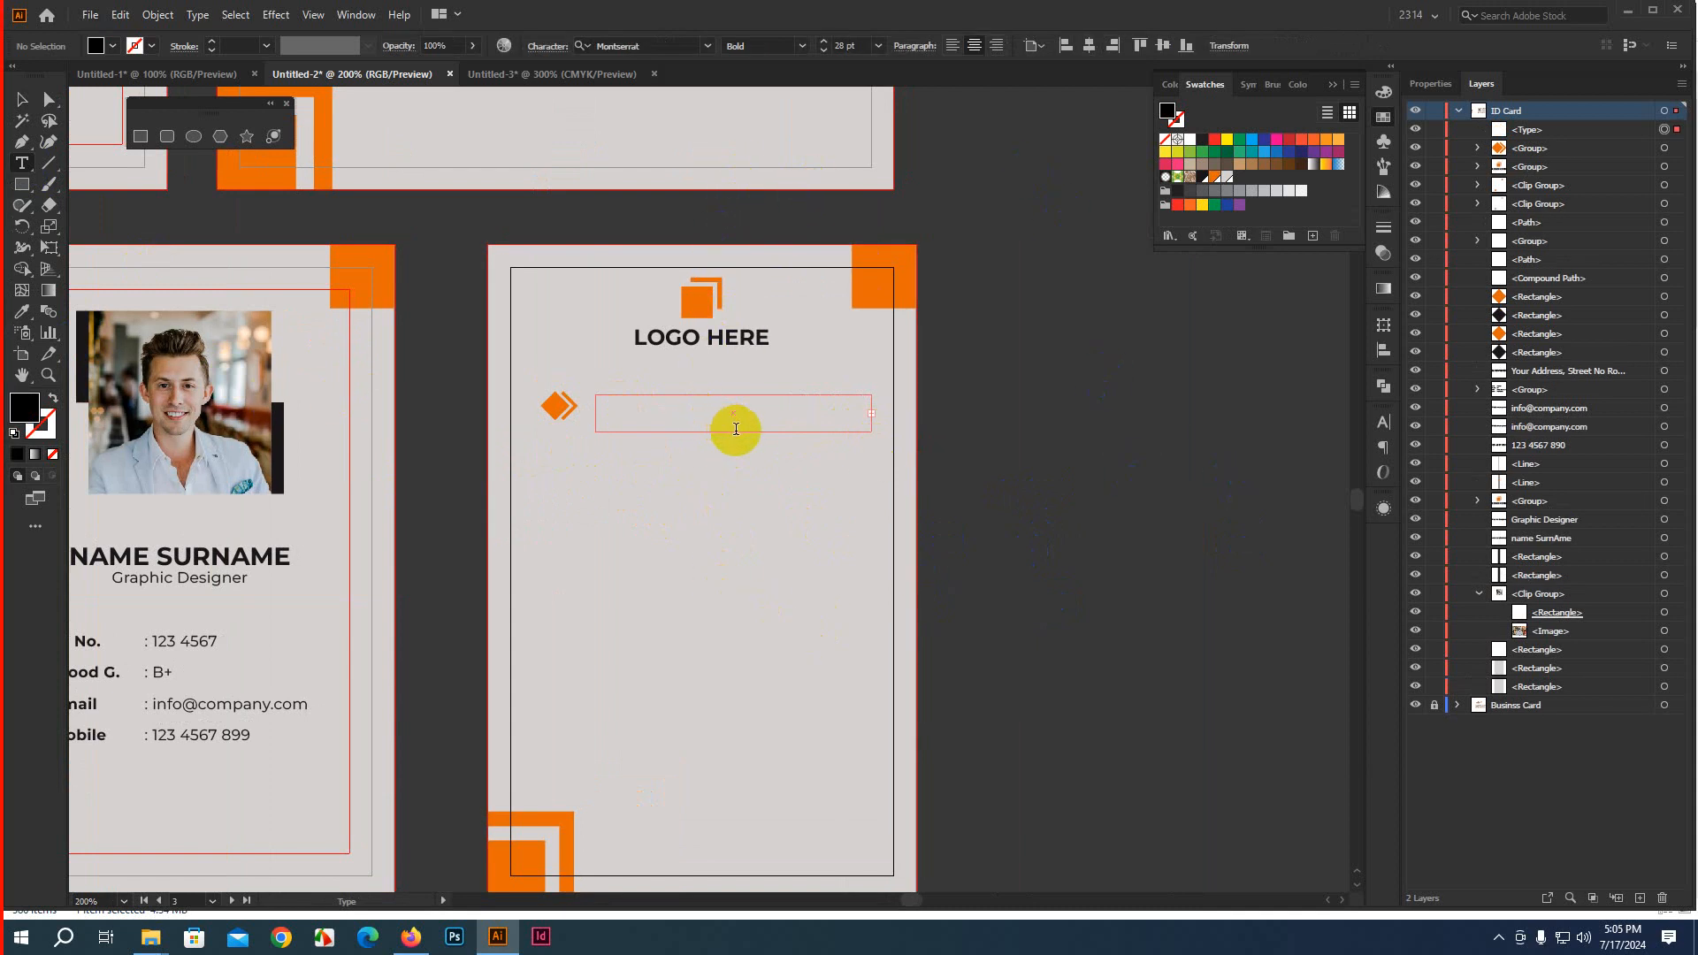
left_click(878, 45)
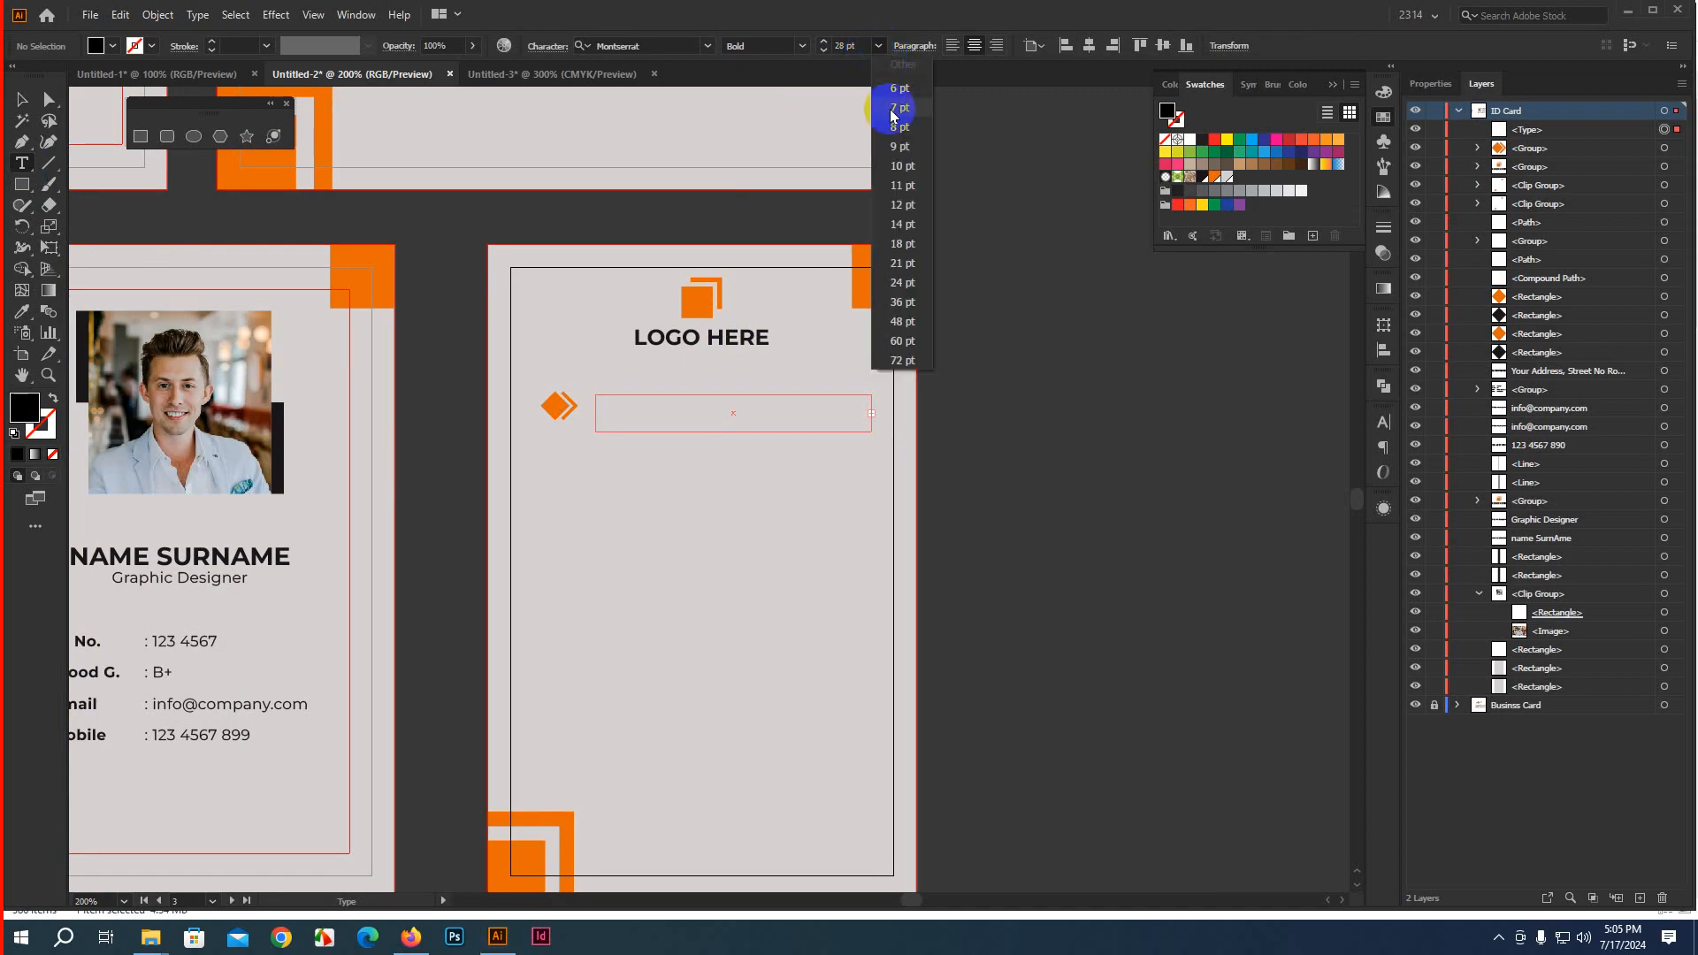
left_click(899, 166)
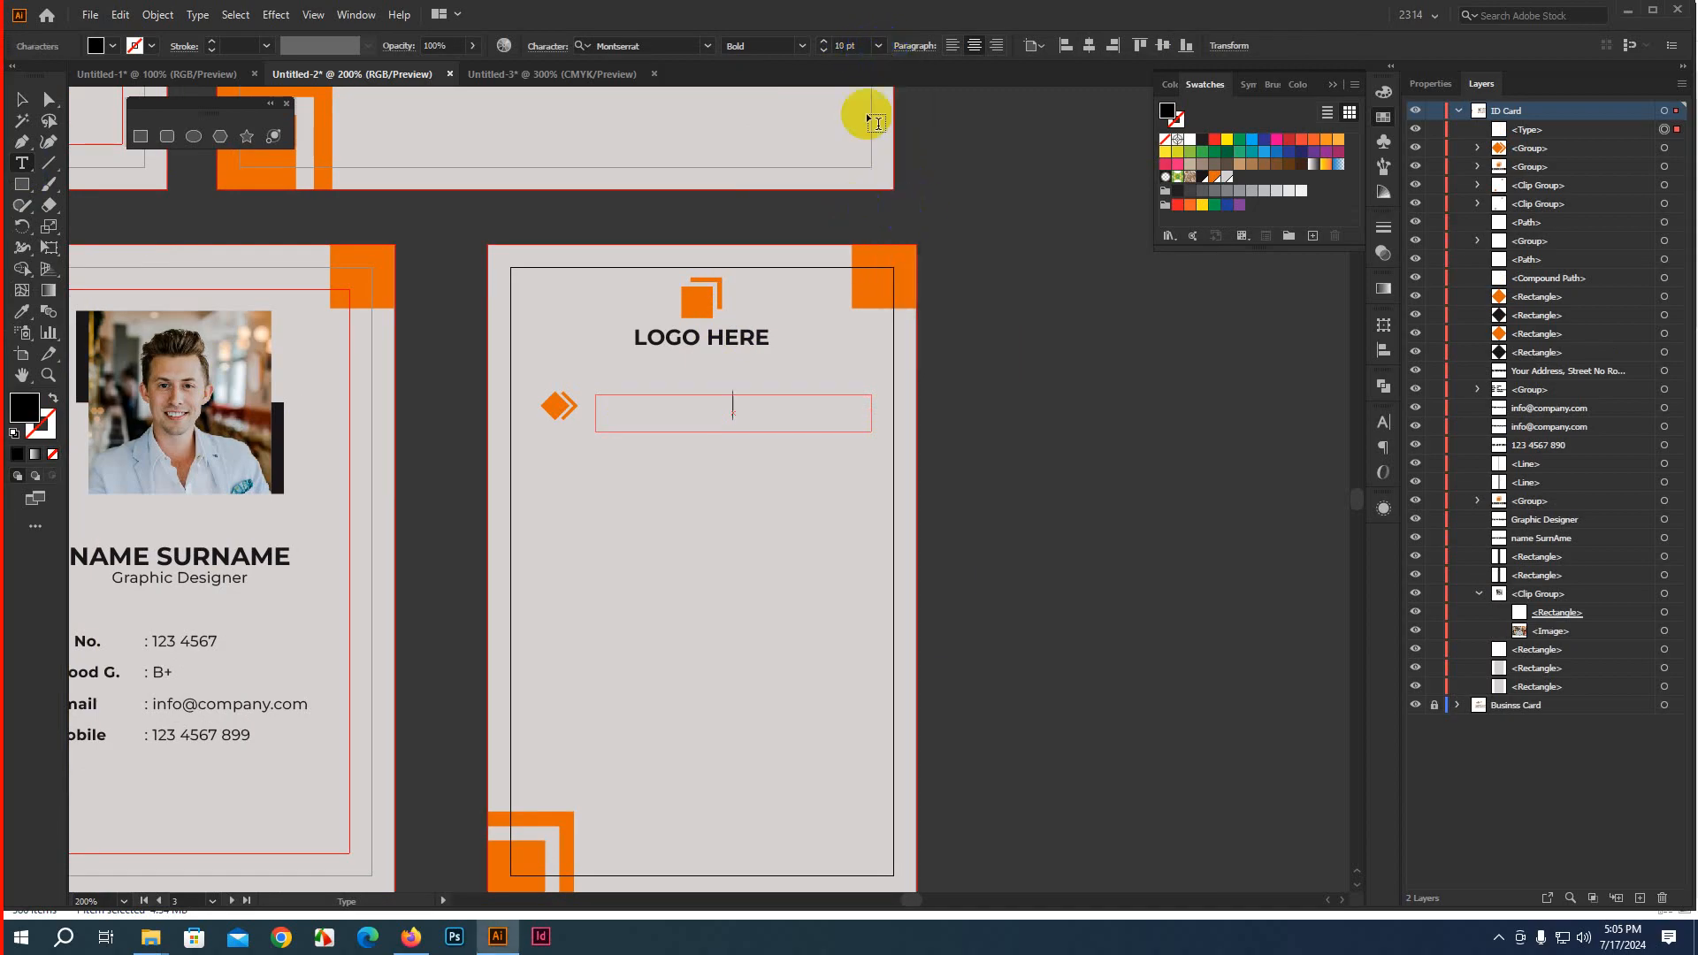
Extend the text area beside the bullet downward to two-line height and fill it with placeholder text
key("Escape")
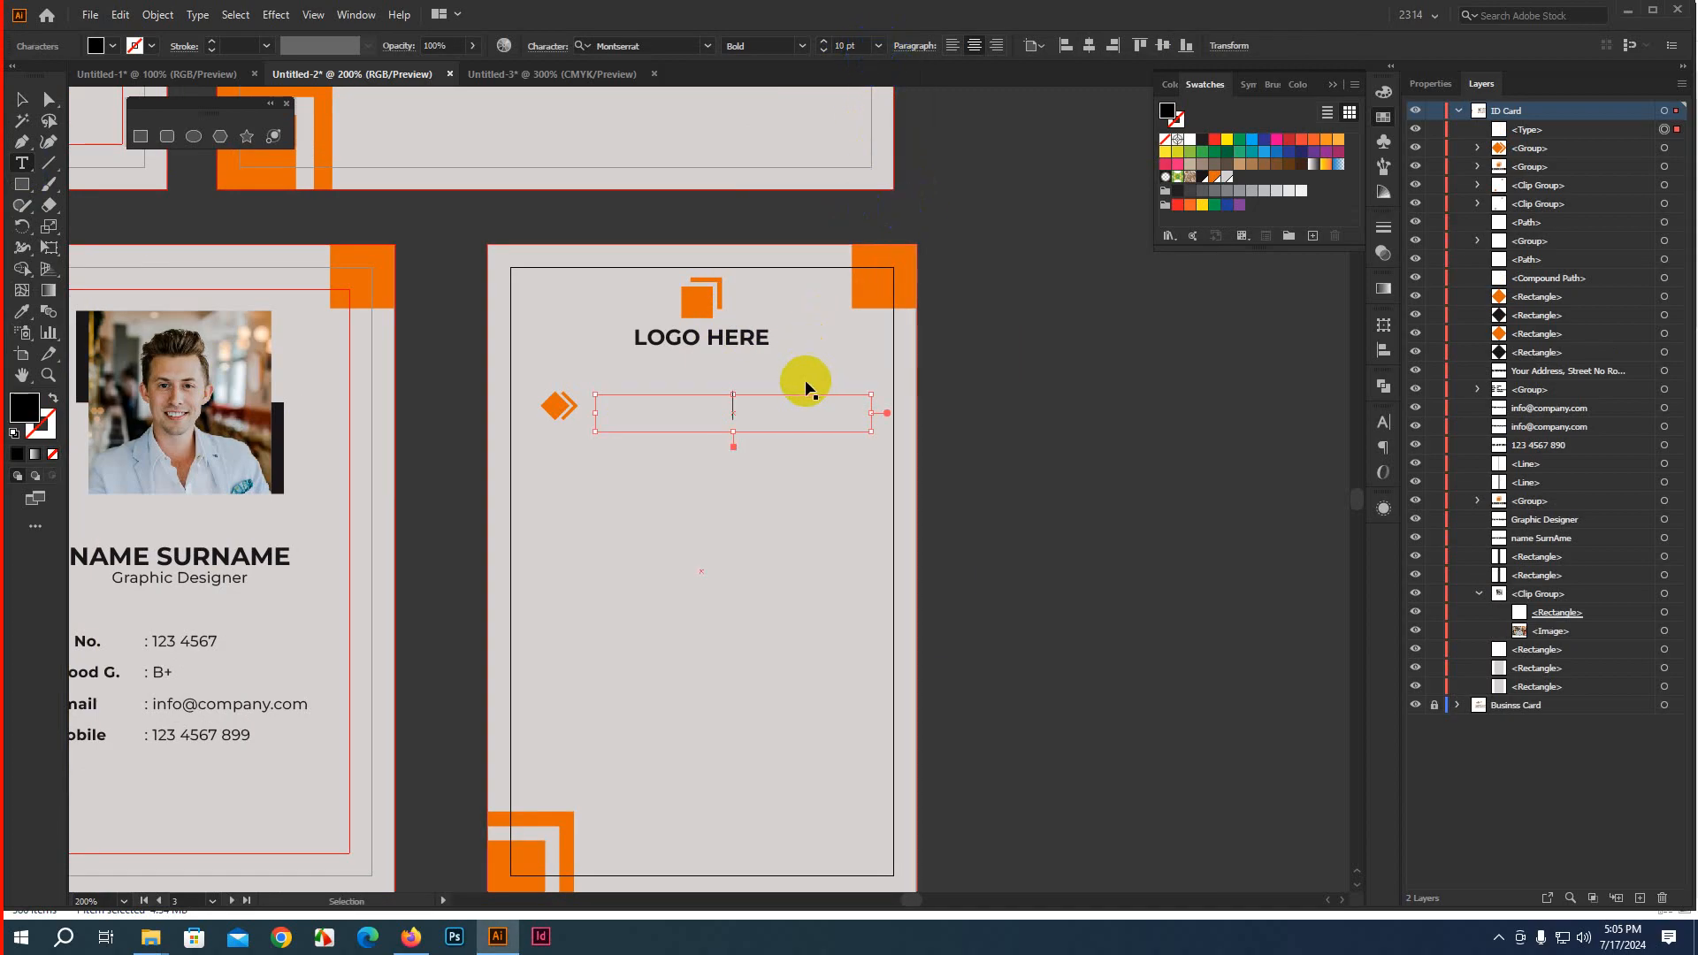
left_click(785, 405)
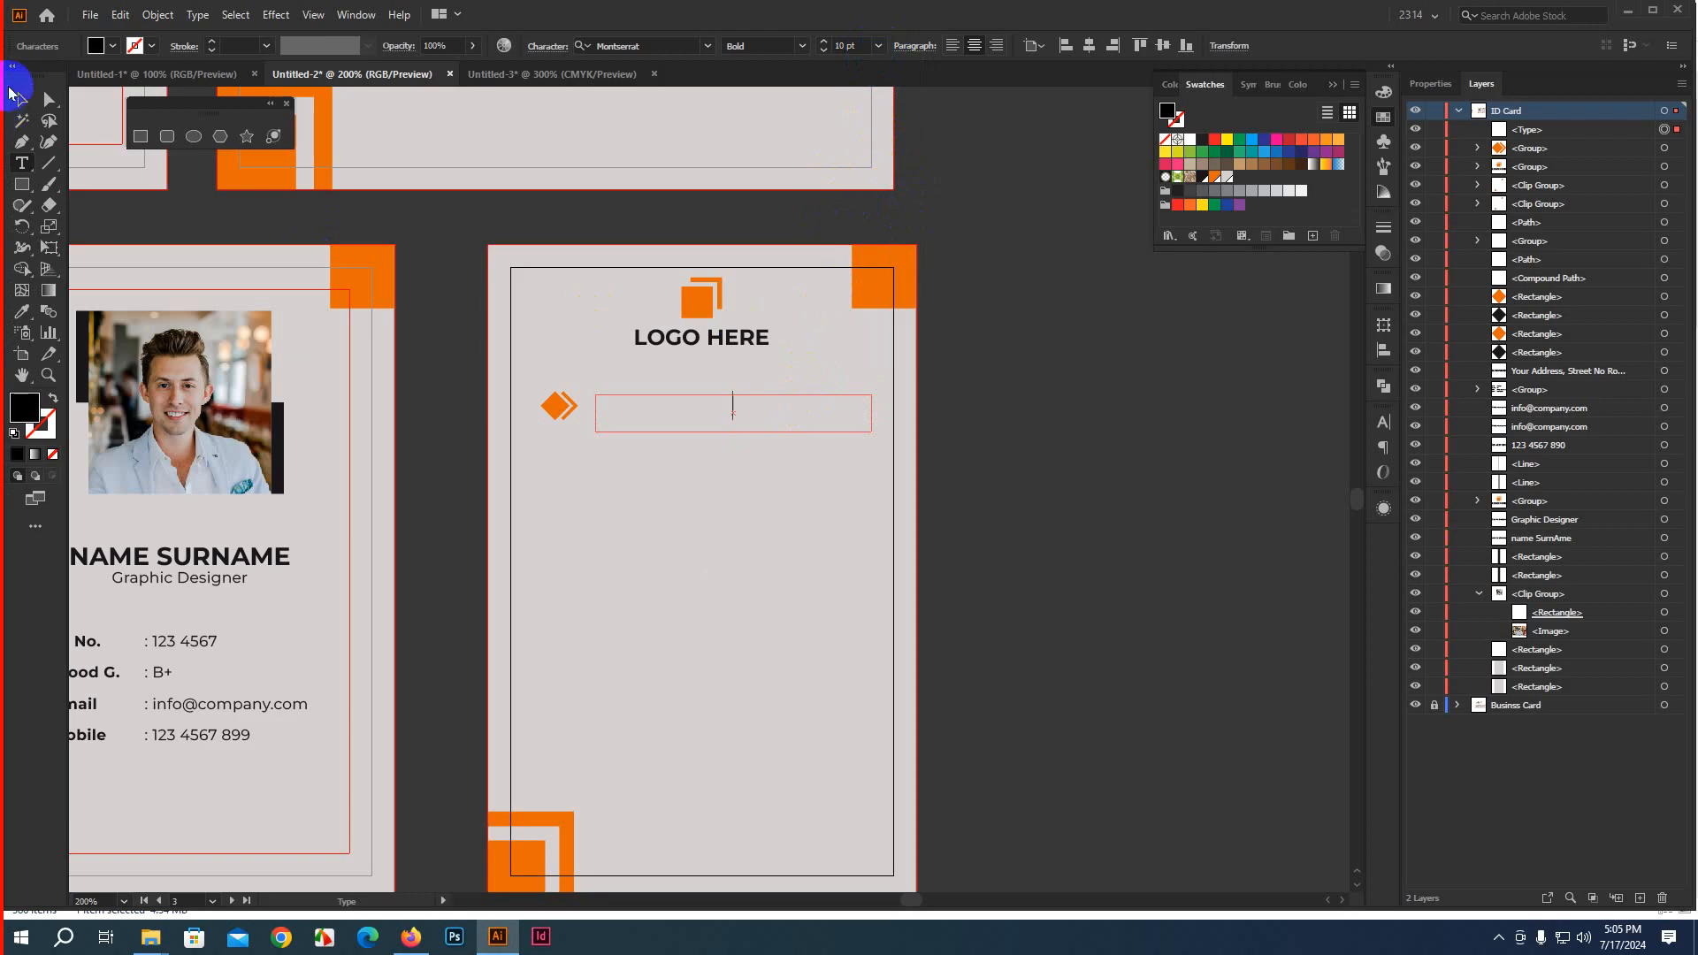
left_click(14, 94)
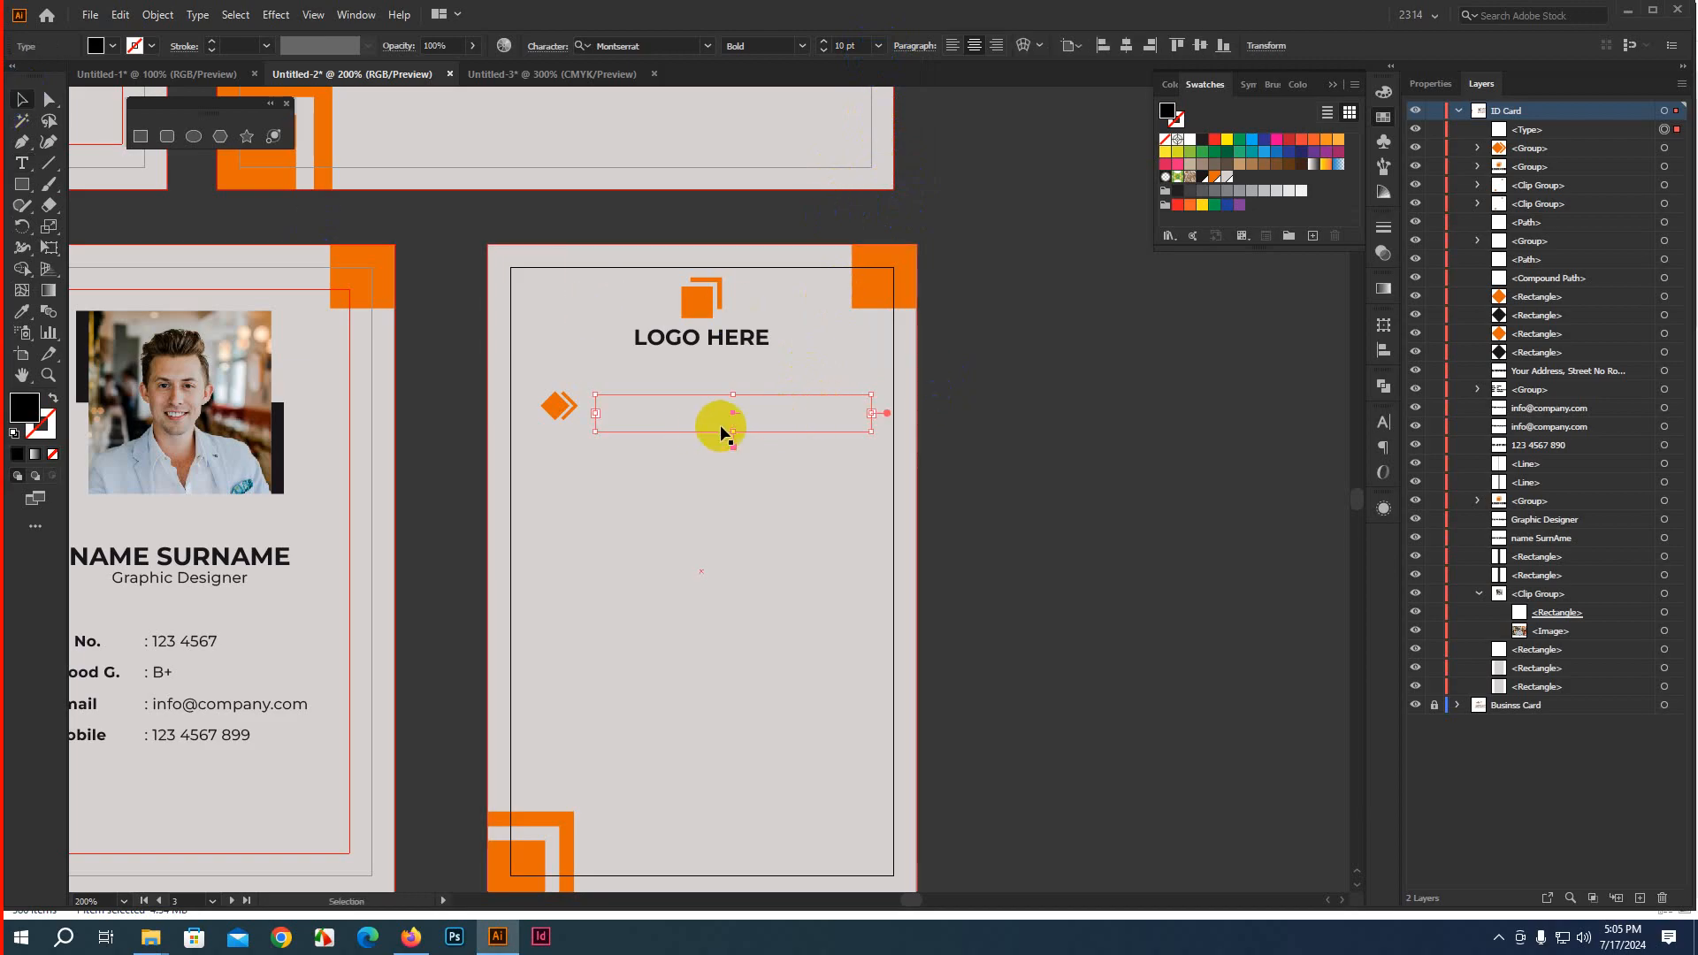
left_click_drag(727, 426, 728, 460)
right_click(699, 414)
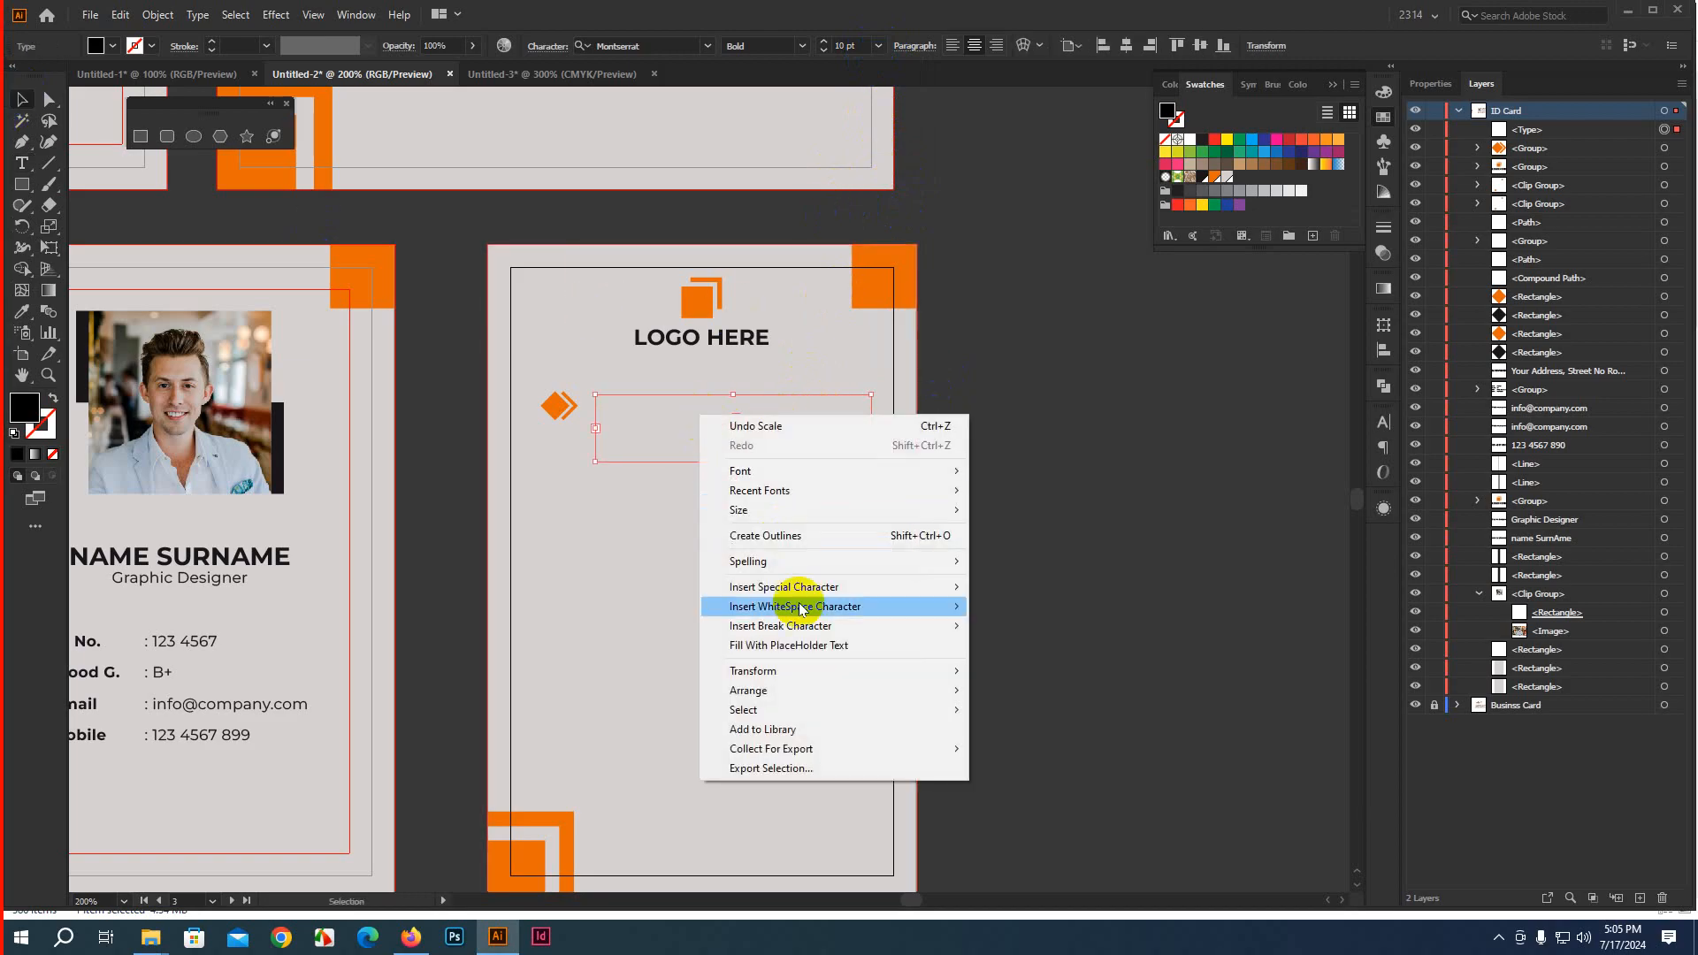
left_click(771, 645)
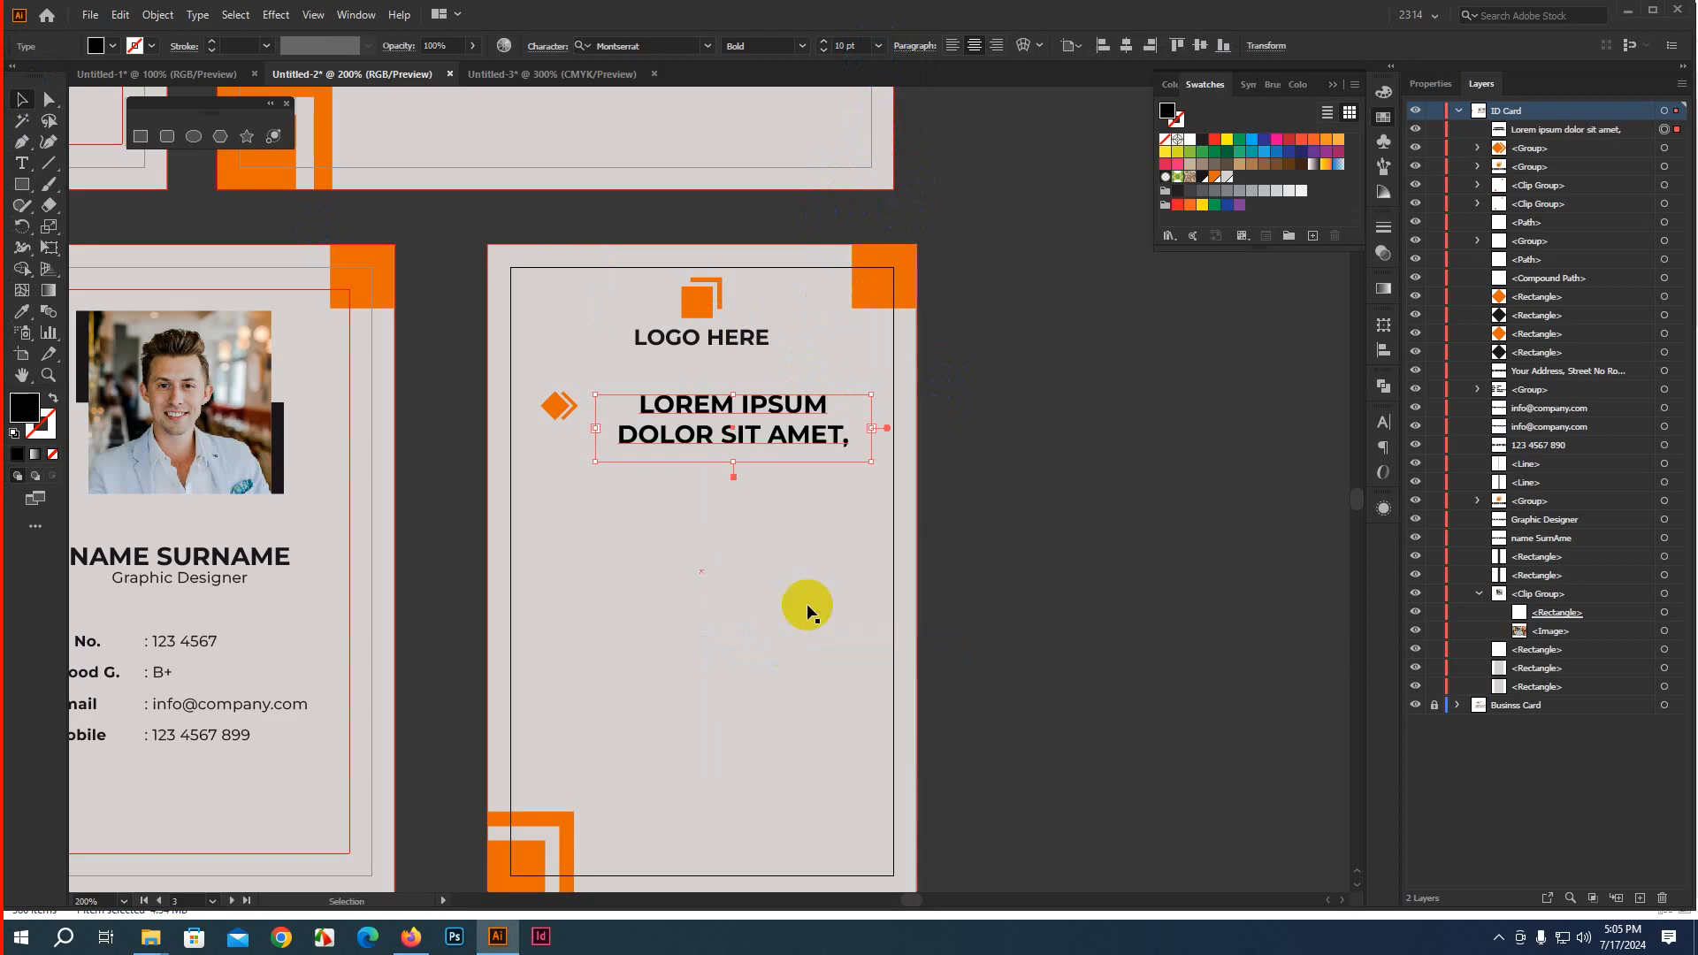
Set the placeholder text's font size to 6 pt and turn off All Caps
left_click(878, 46)
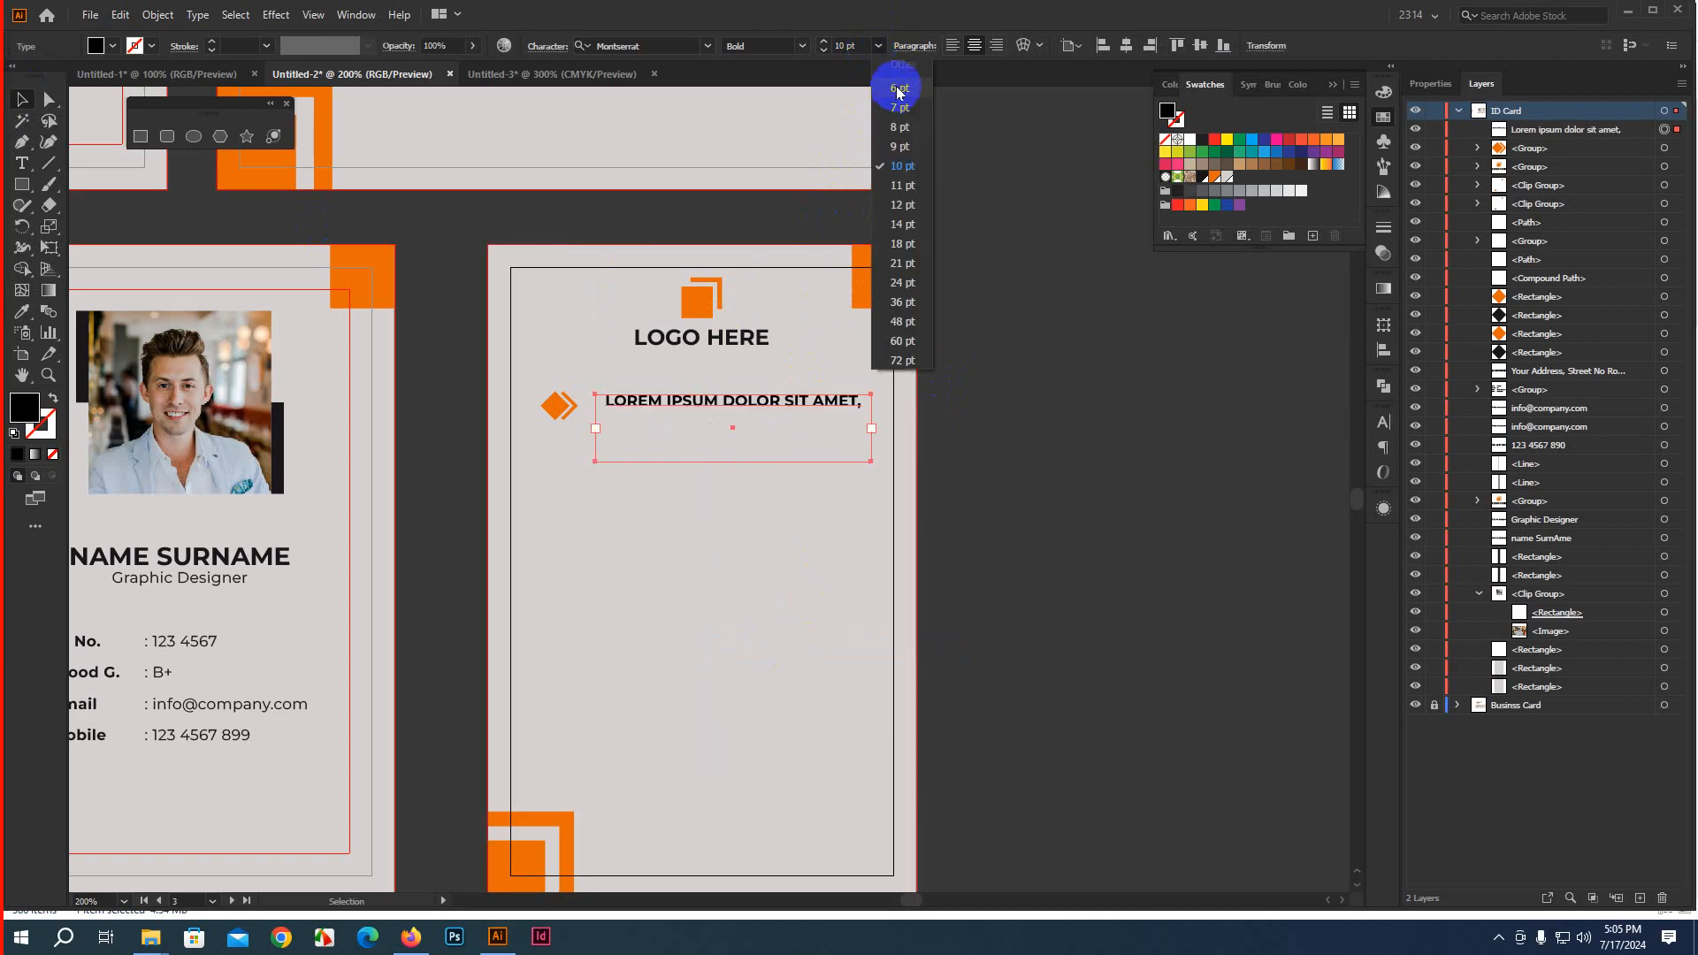
left_click(893, 82)
left_click(548, 46)
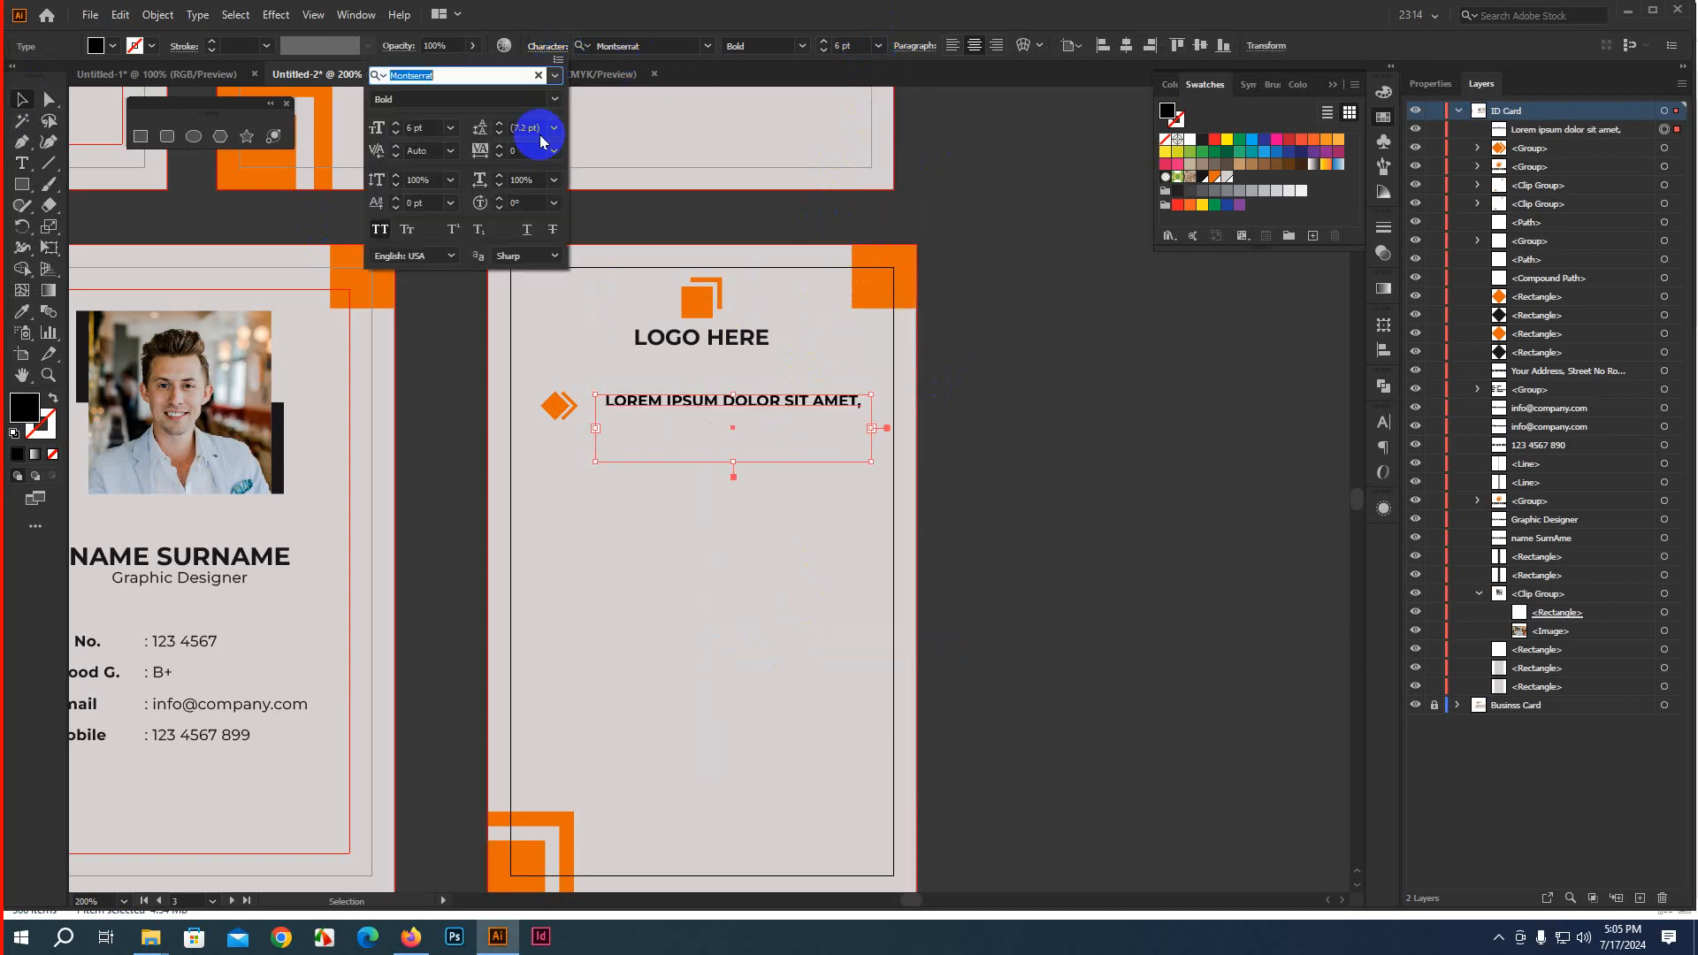
left_click(387, 231)
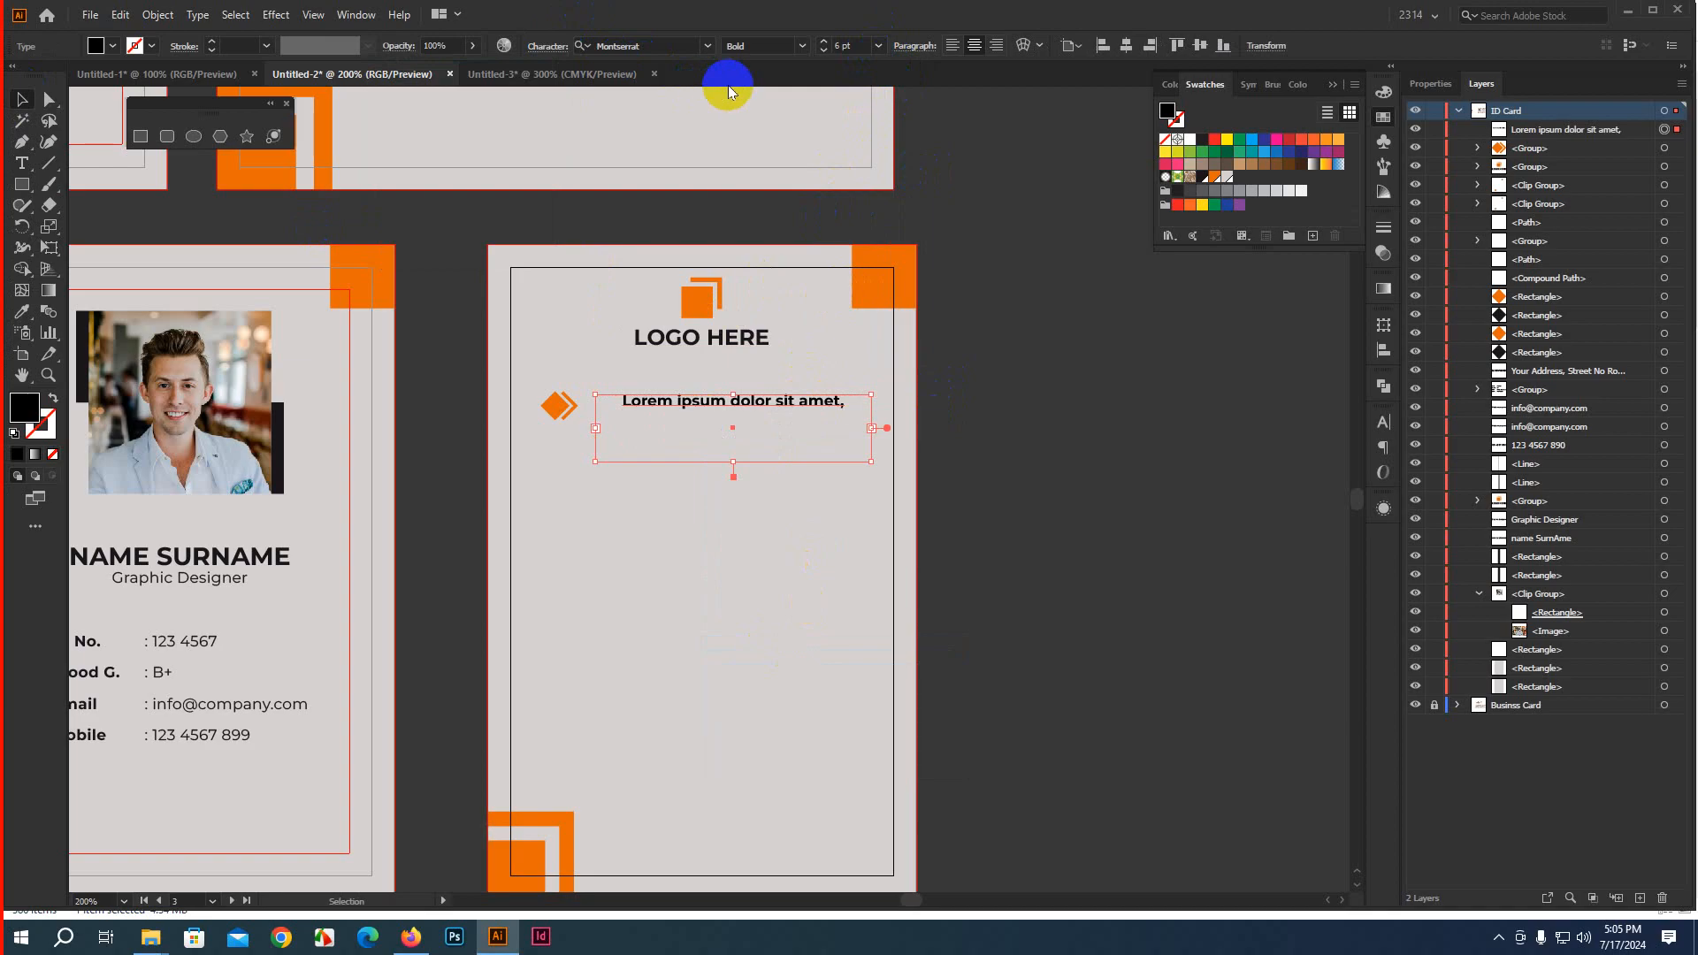
Left-align the text beside the bullet, set its weight to Regular, and fill the text area with placeholder text
left_click(801, 46)
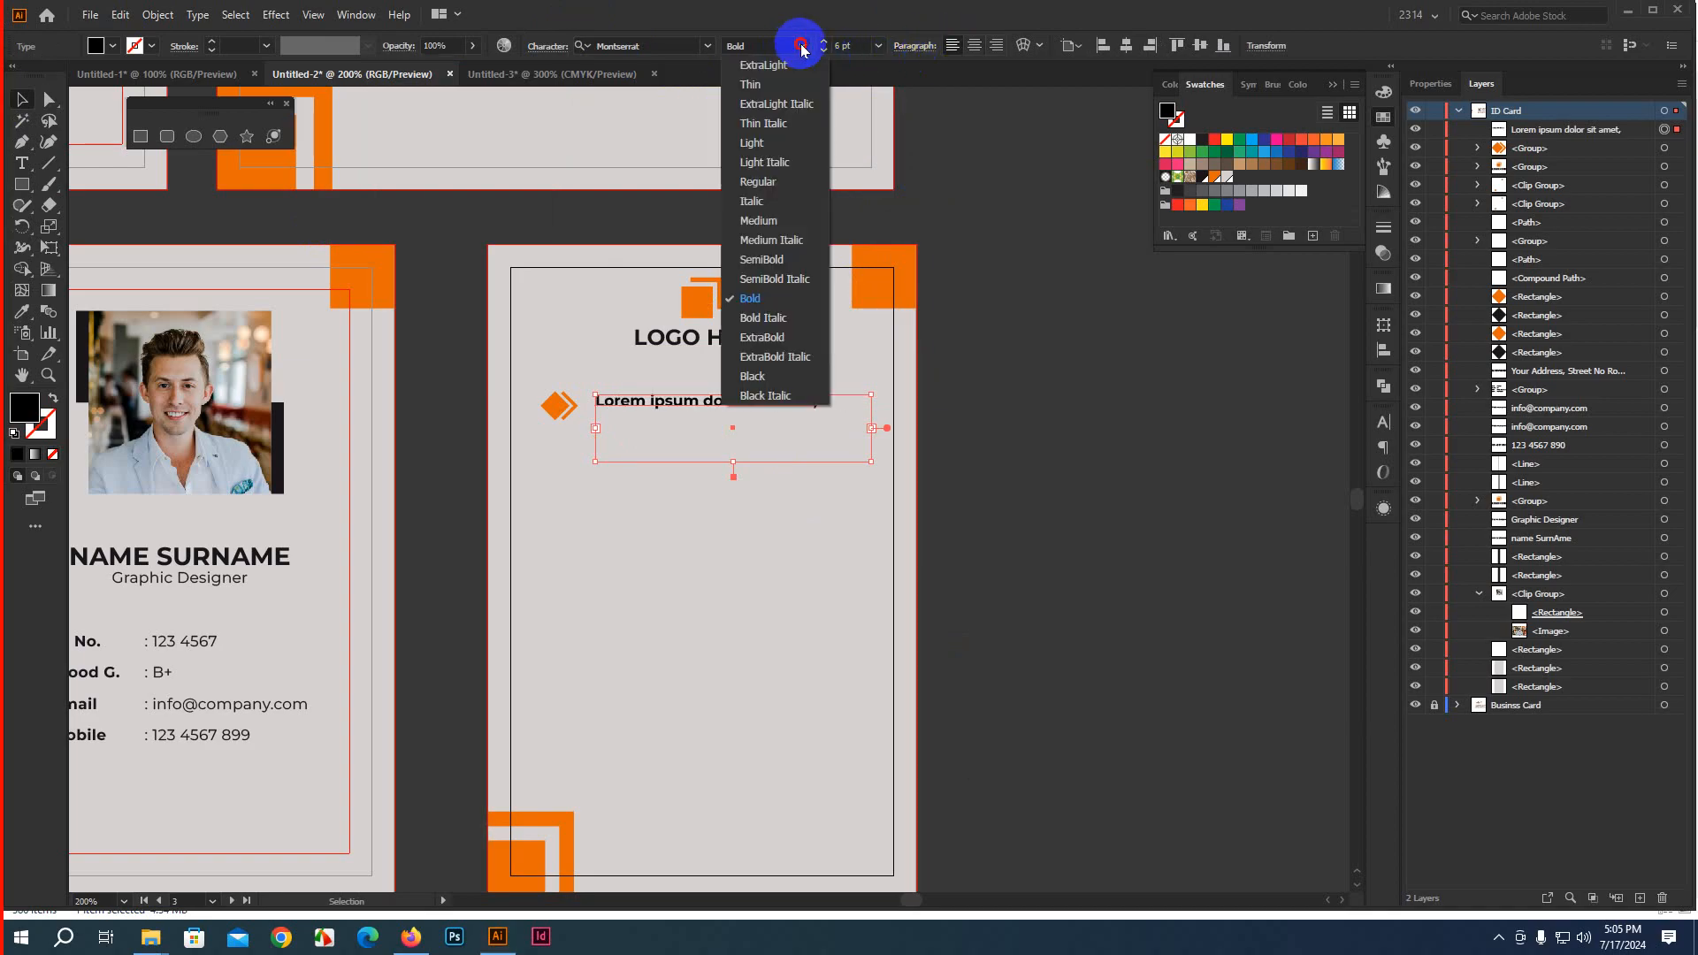
left_click(758, 181)
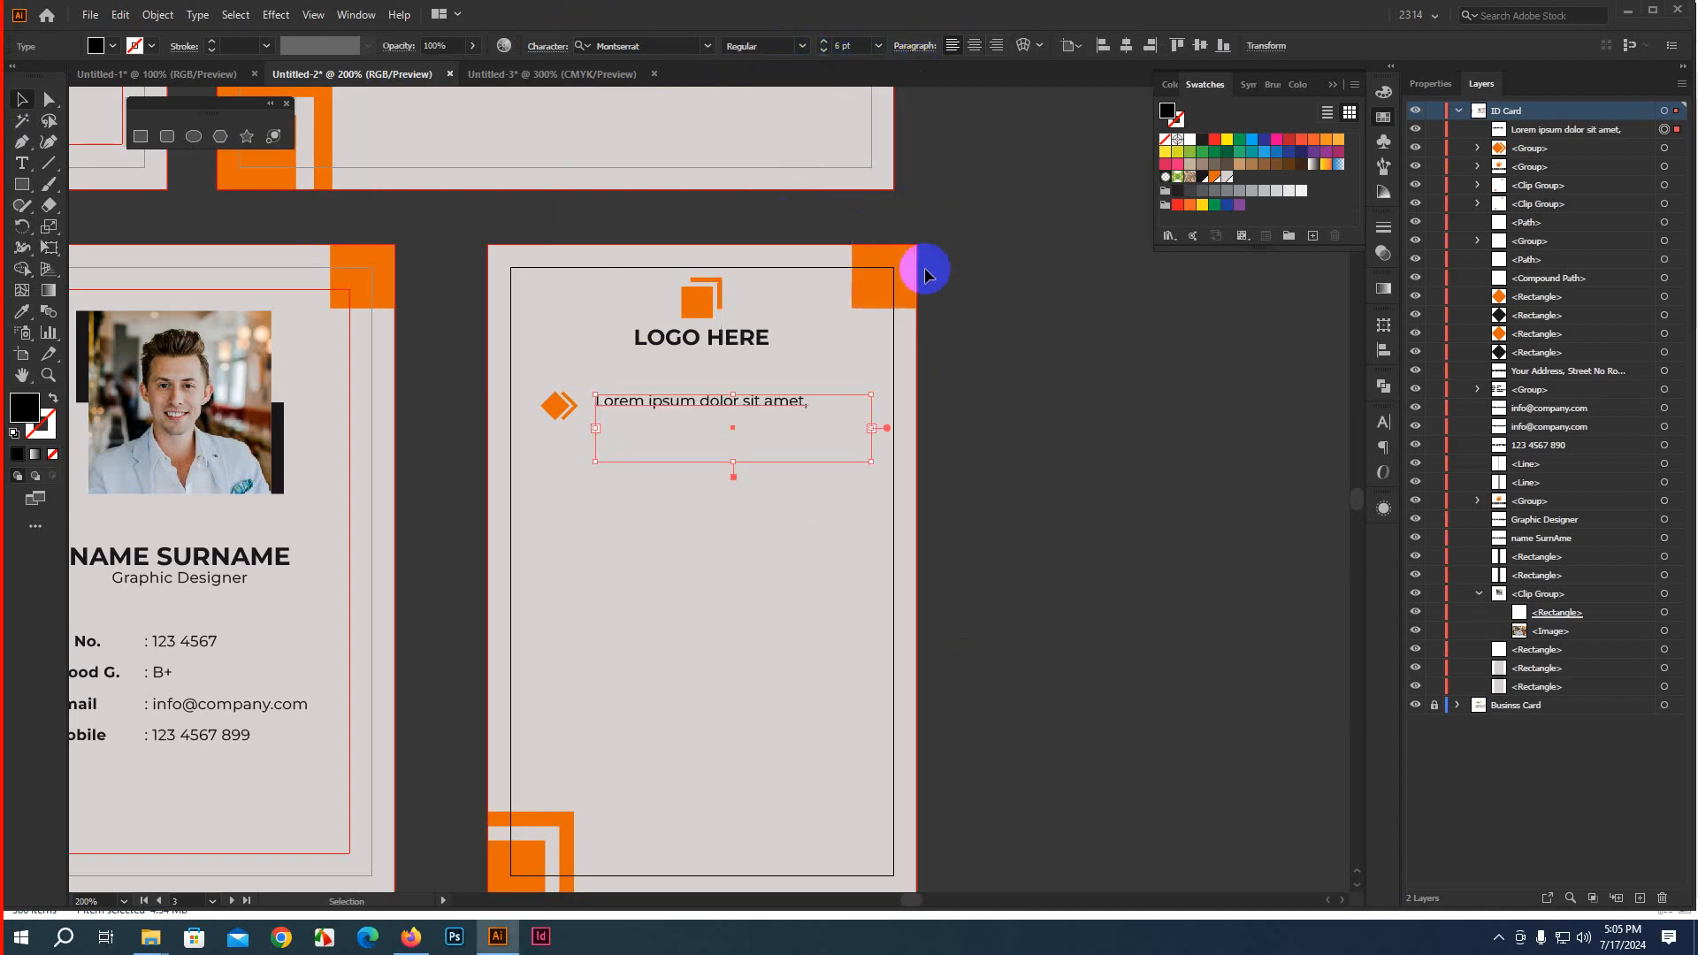
scroll(782, 372, "down", 2)
right_click(766, 390)
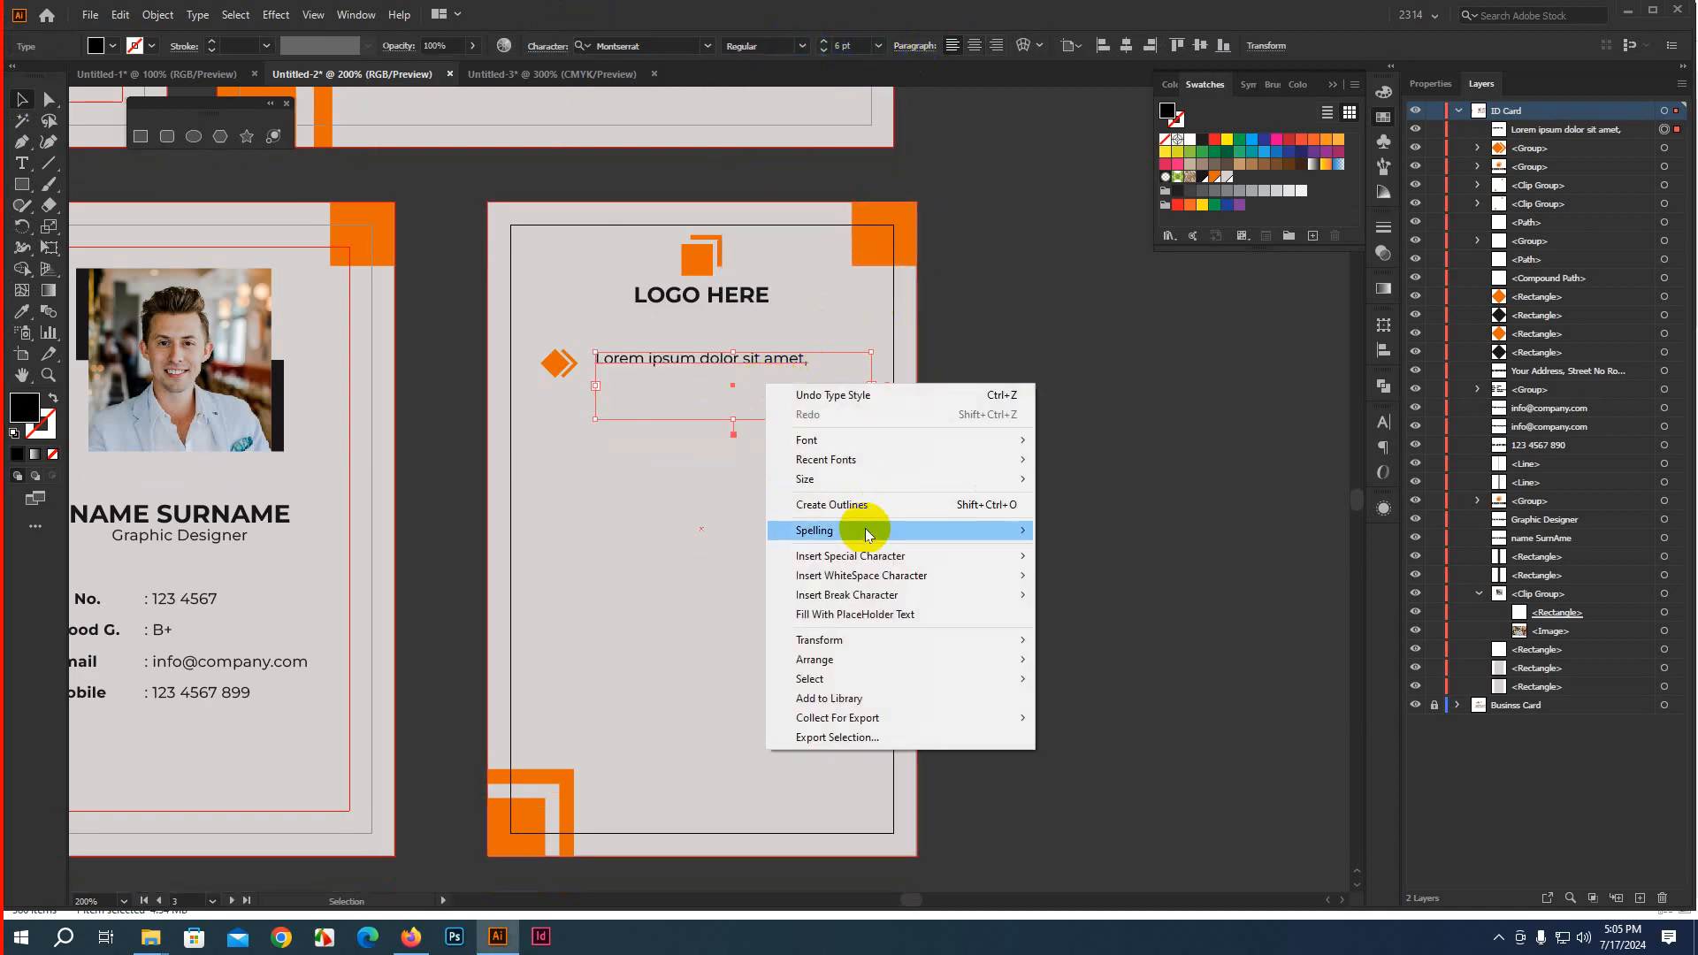
left_click(846, 613)
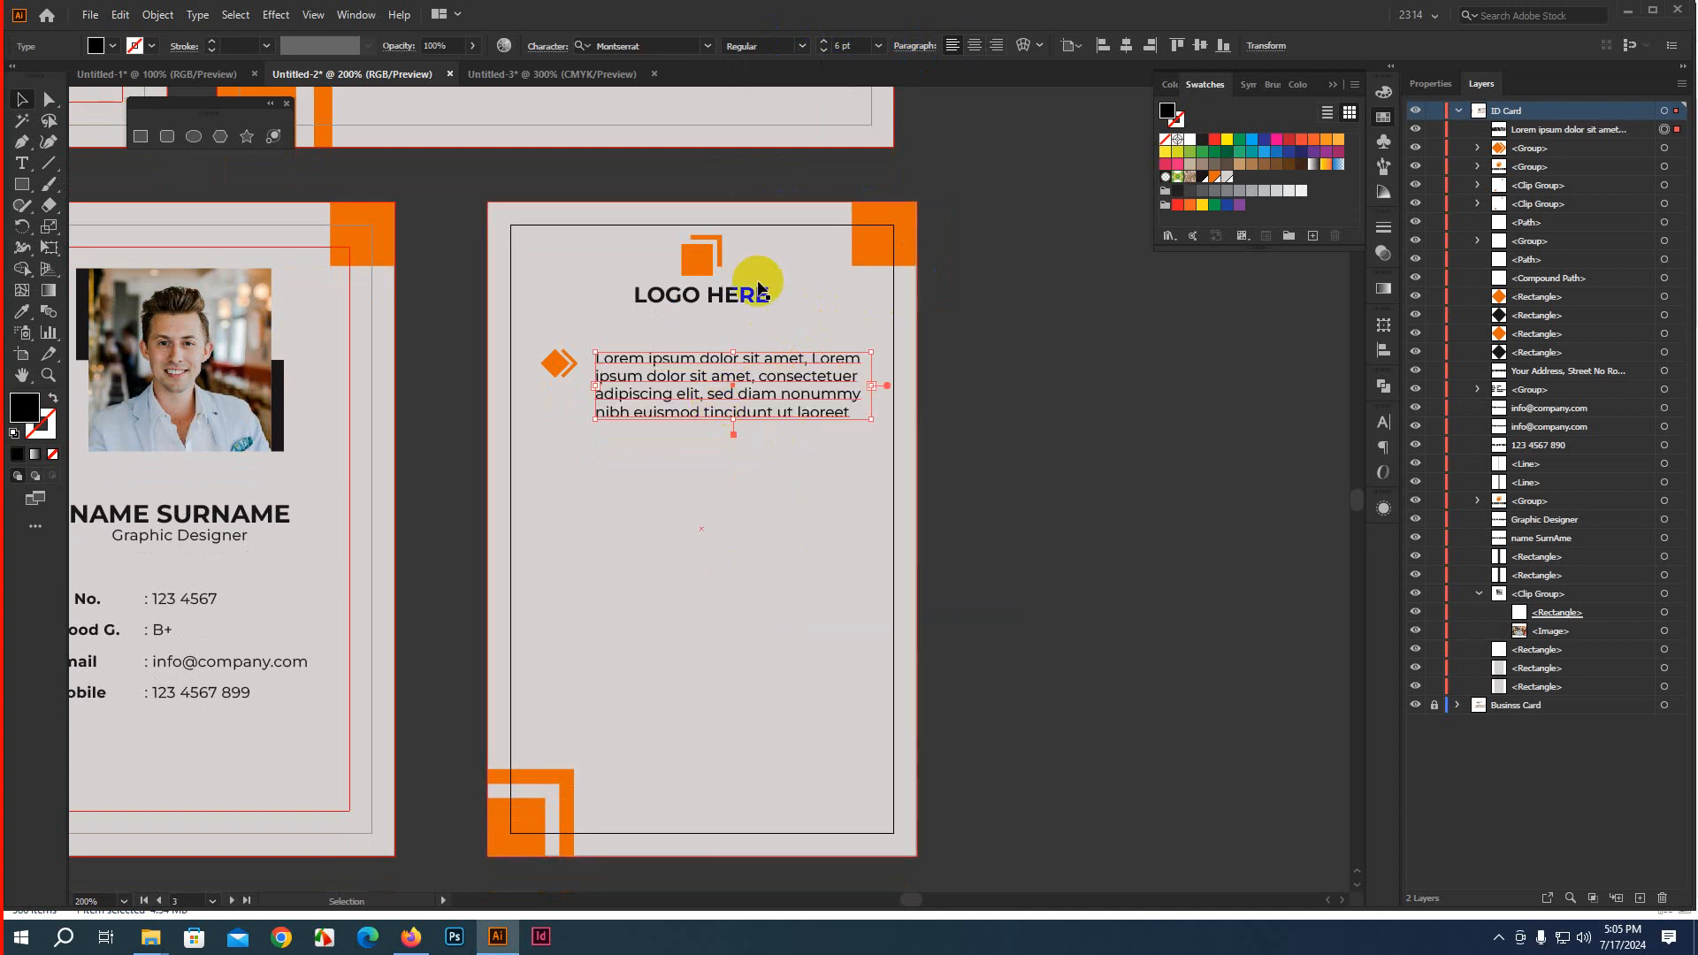
Set the placeholder paragraph's leading to 9 pt
left_click(538, 49)
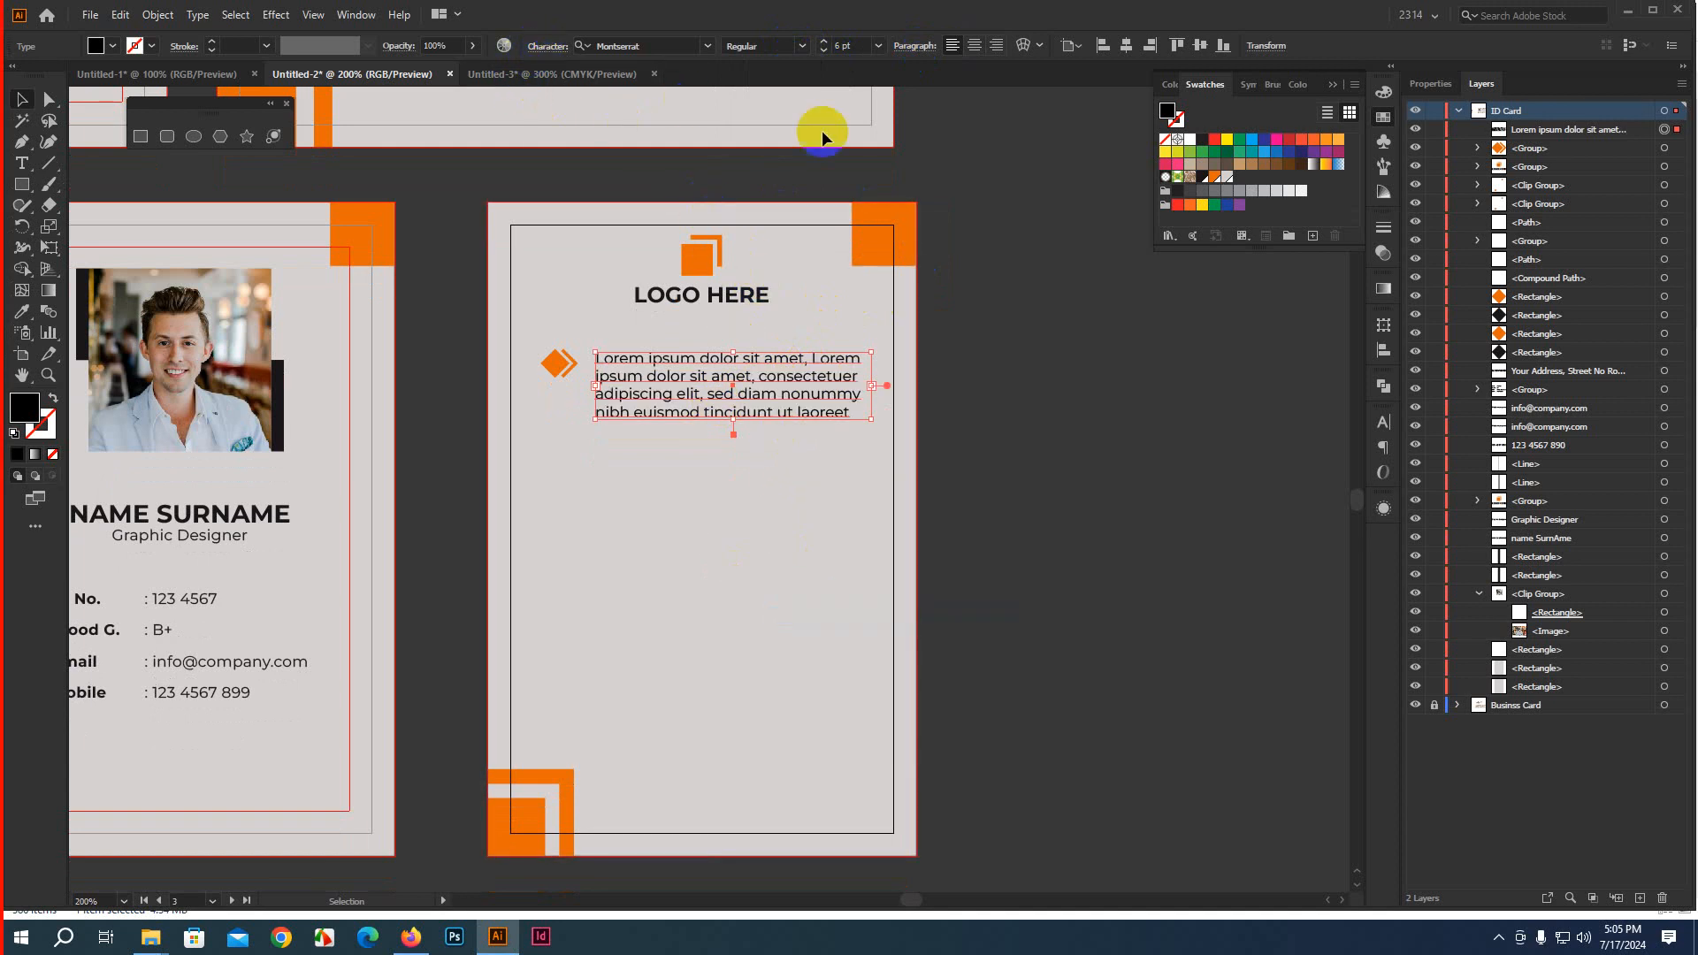
left_click(545, 48)
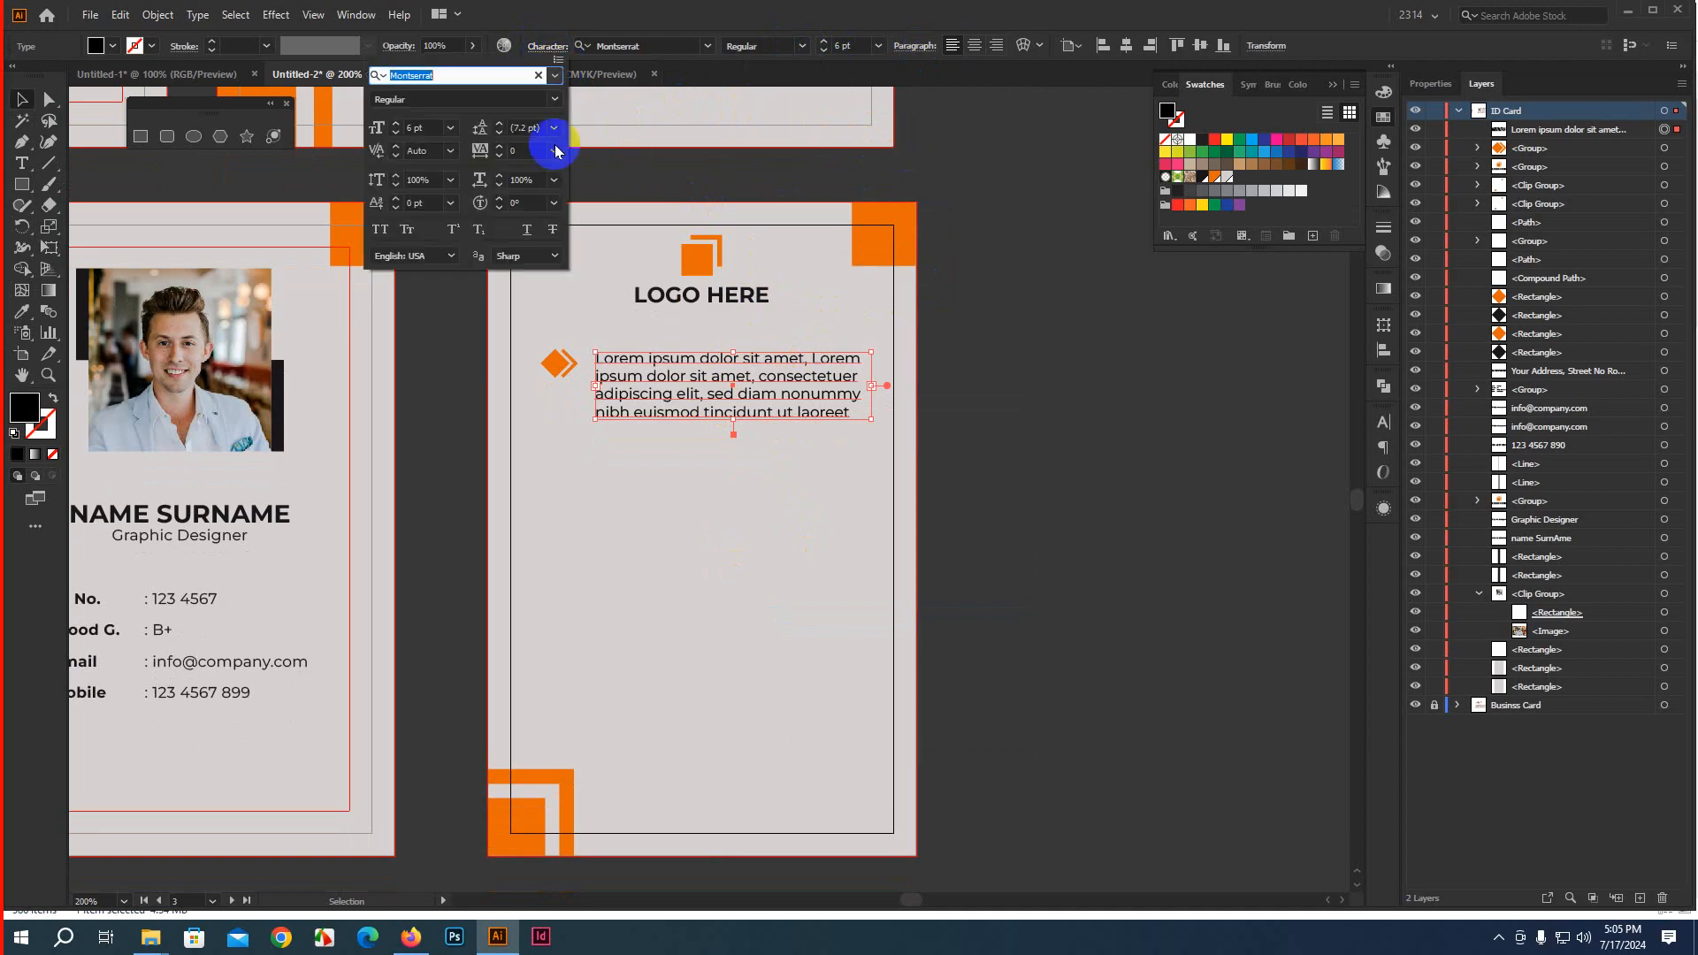
left_click(499, 124)
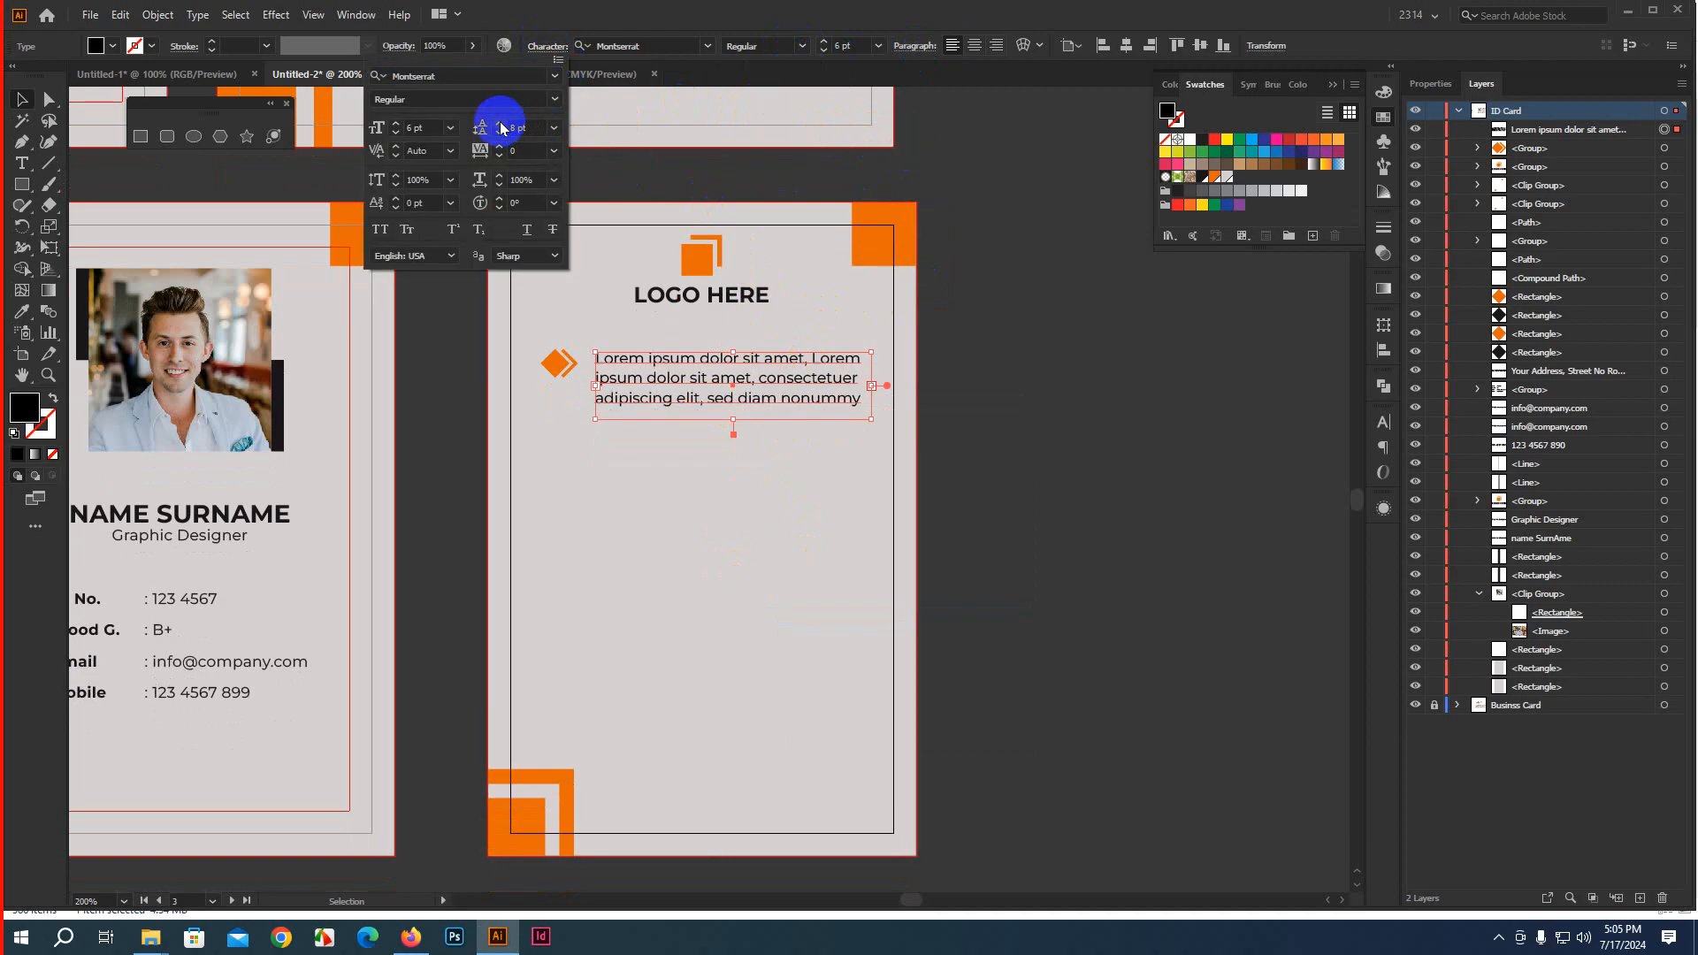
left_click(499, 124)
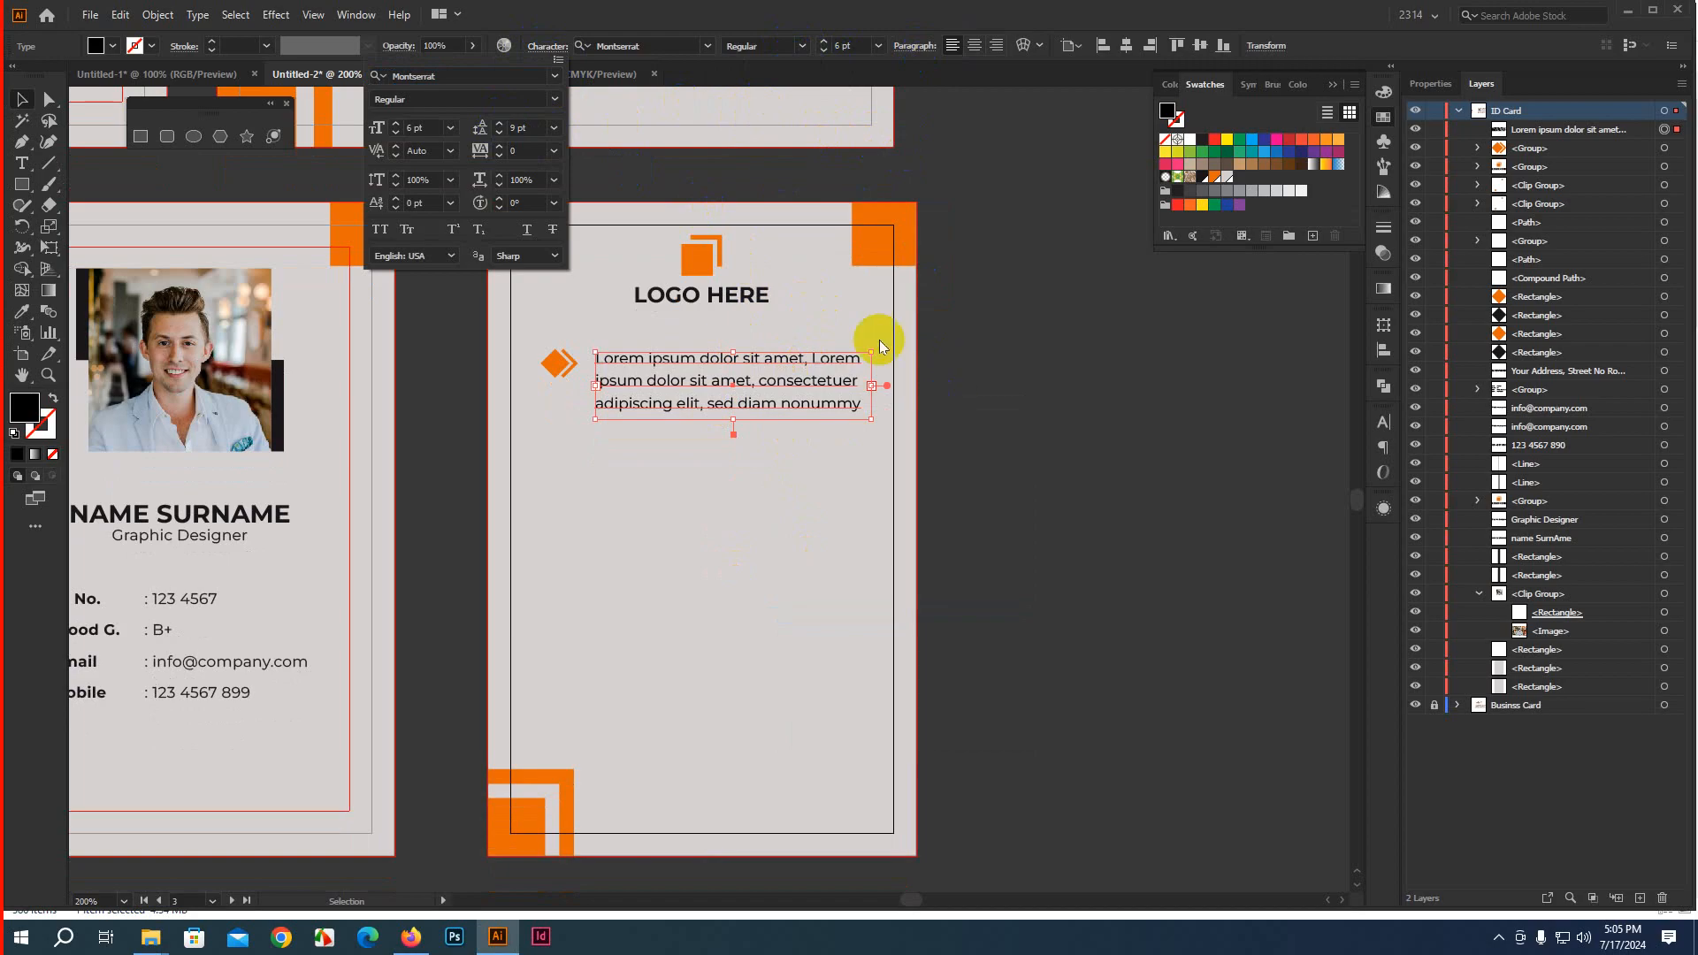
left_click(15, 53)
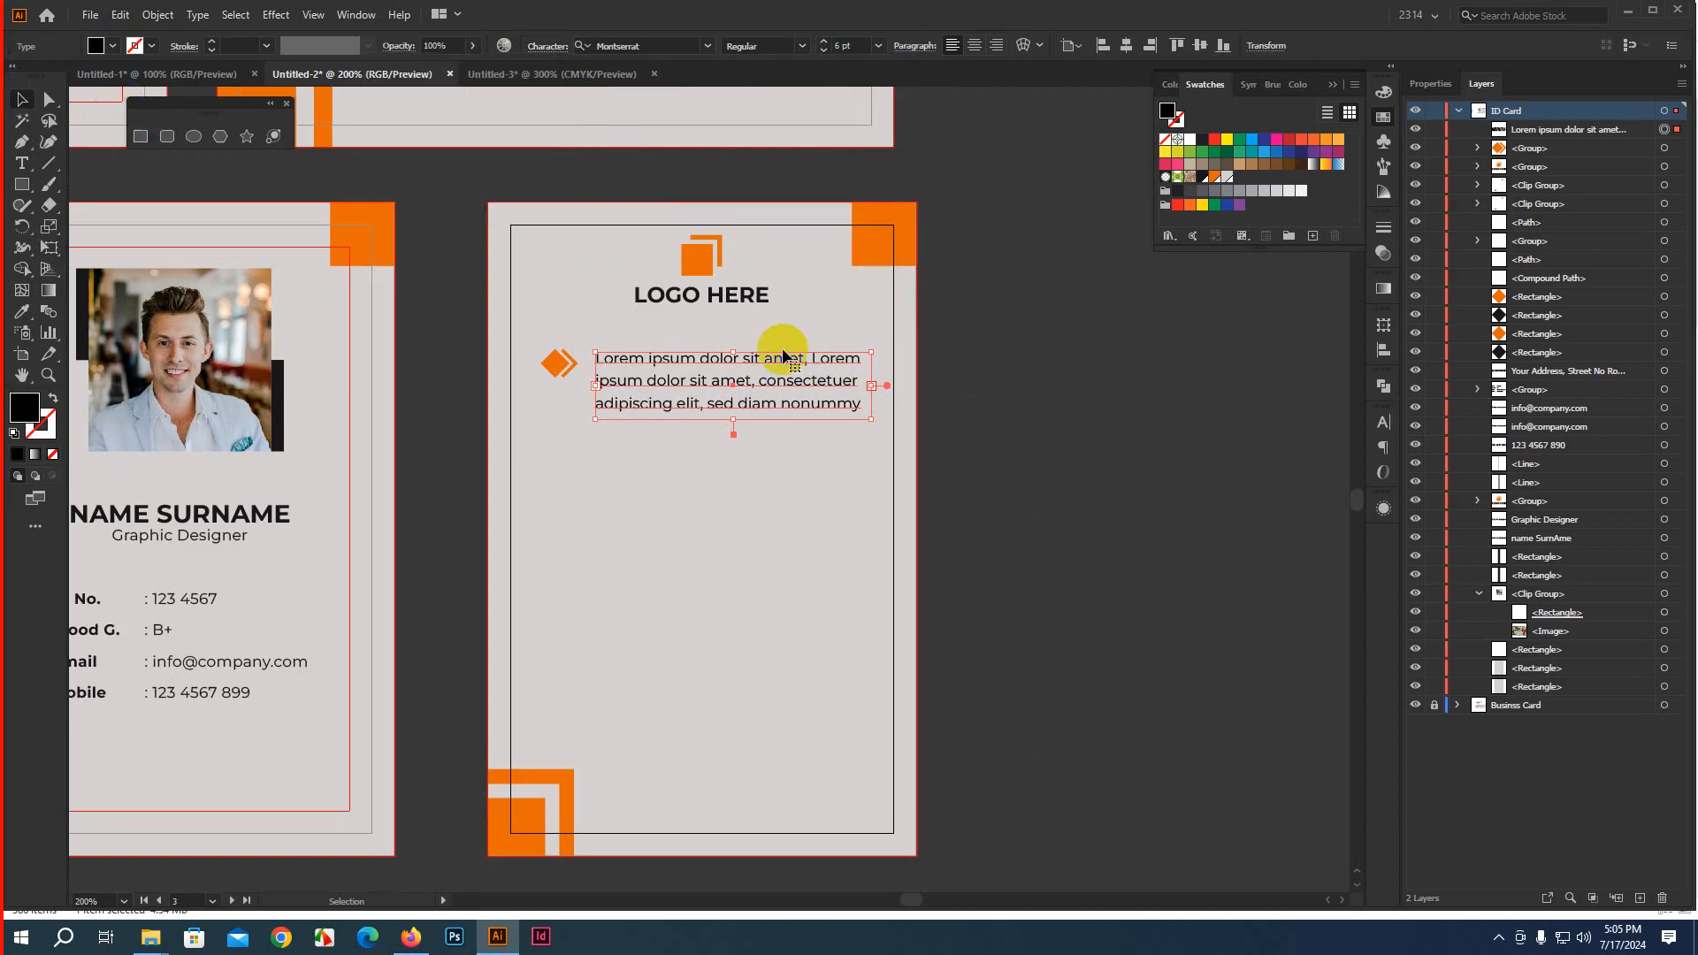
left_click(932, 383)
Copy the phrase "Lorem ipsum dolor sit amet, Lorem ipsum dolor sit amet," from the start of the placeholder paragraph
scroll(701, 433, "up", 2)
left_click(720, 386)
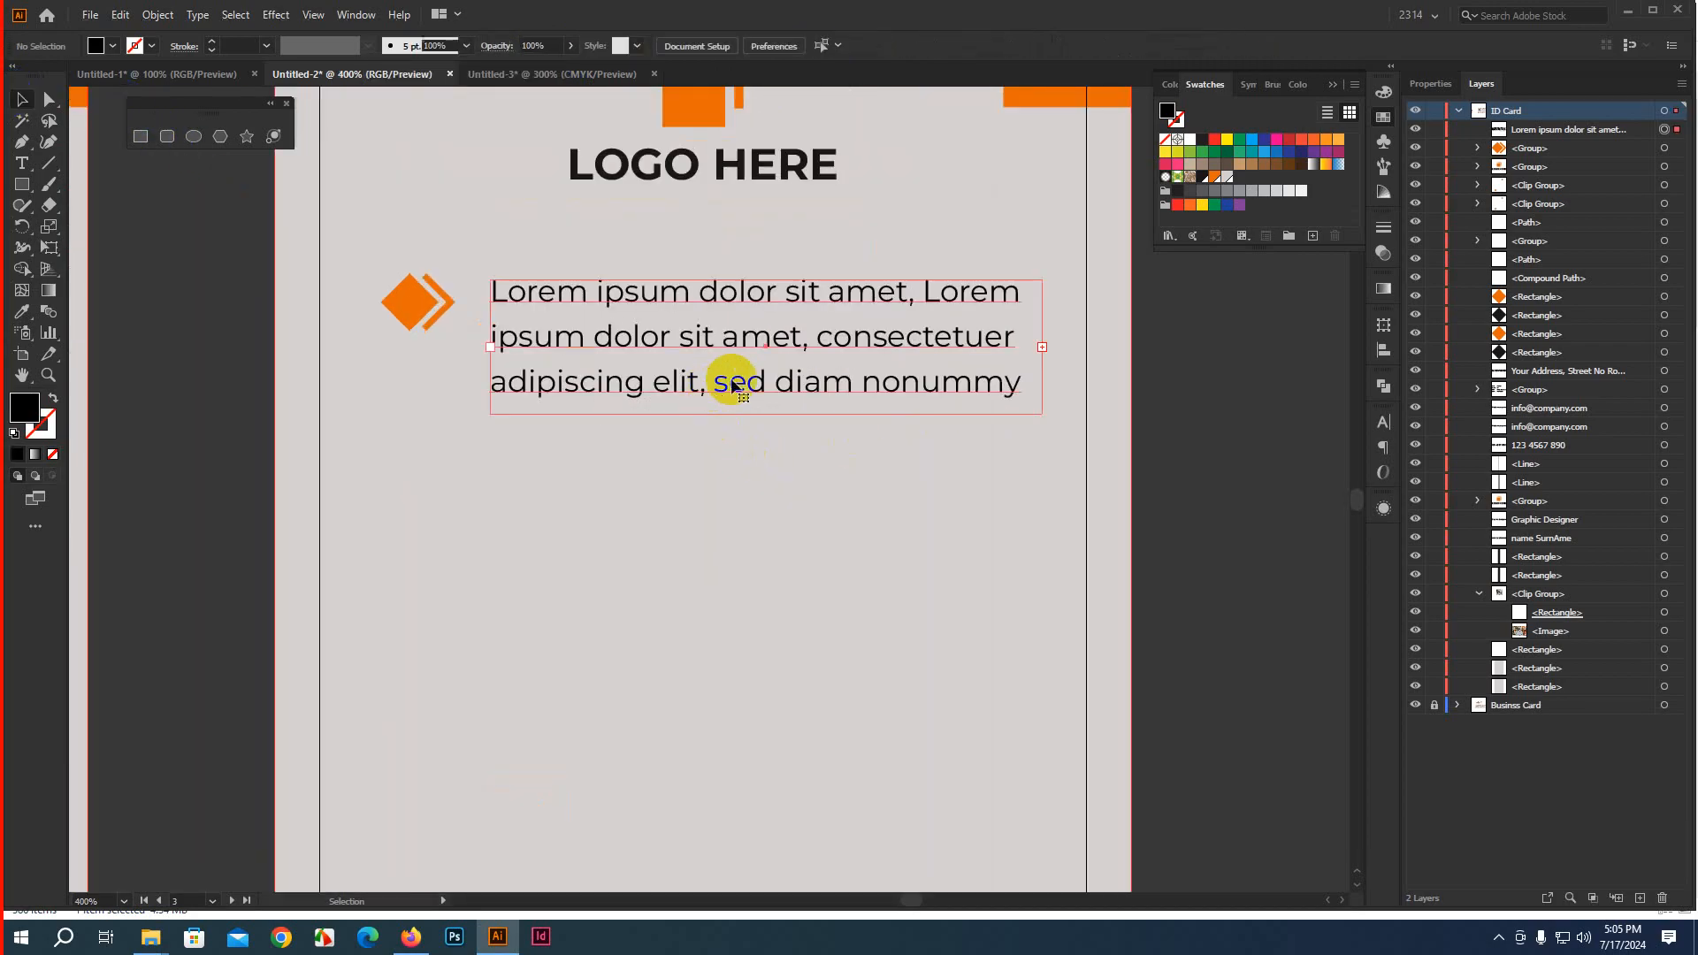
double_click(851, 338)
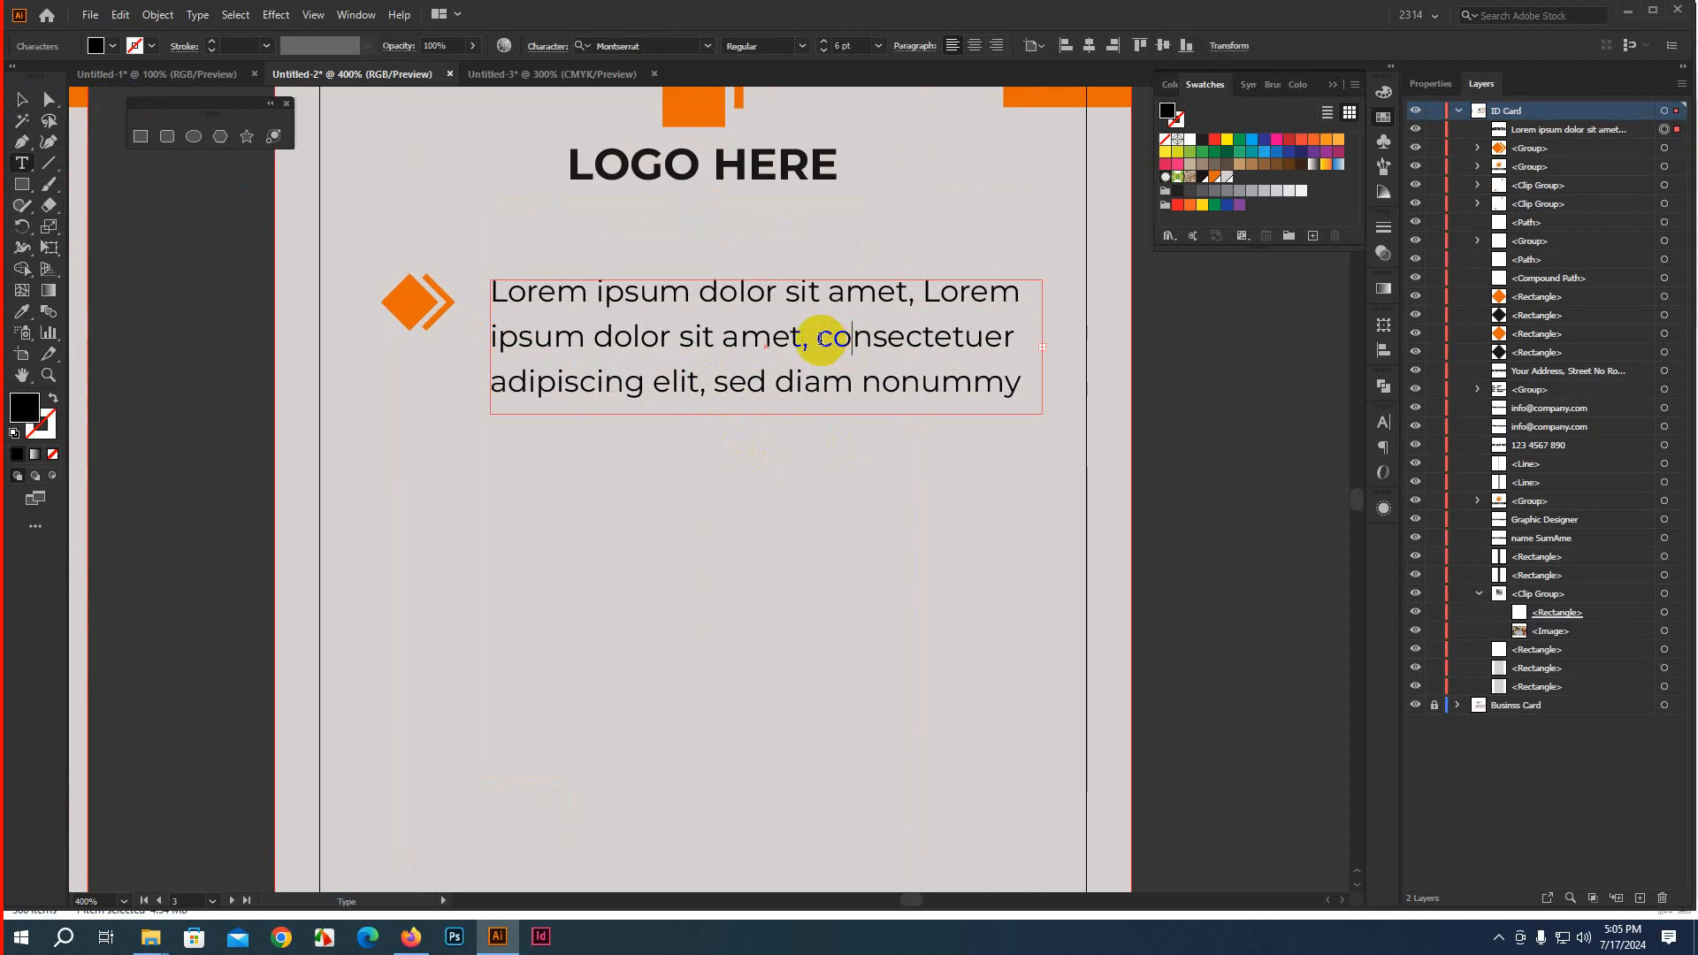
left_click_drag(820, 338, 1014, 402)
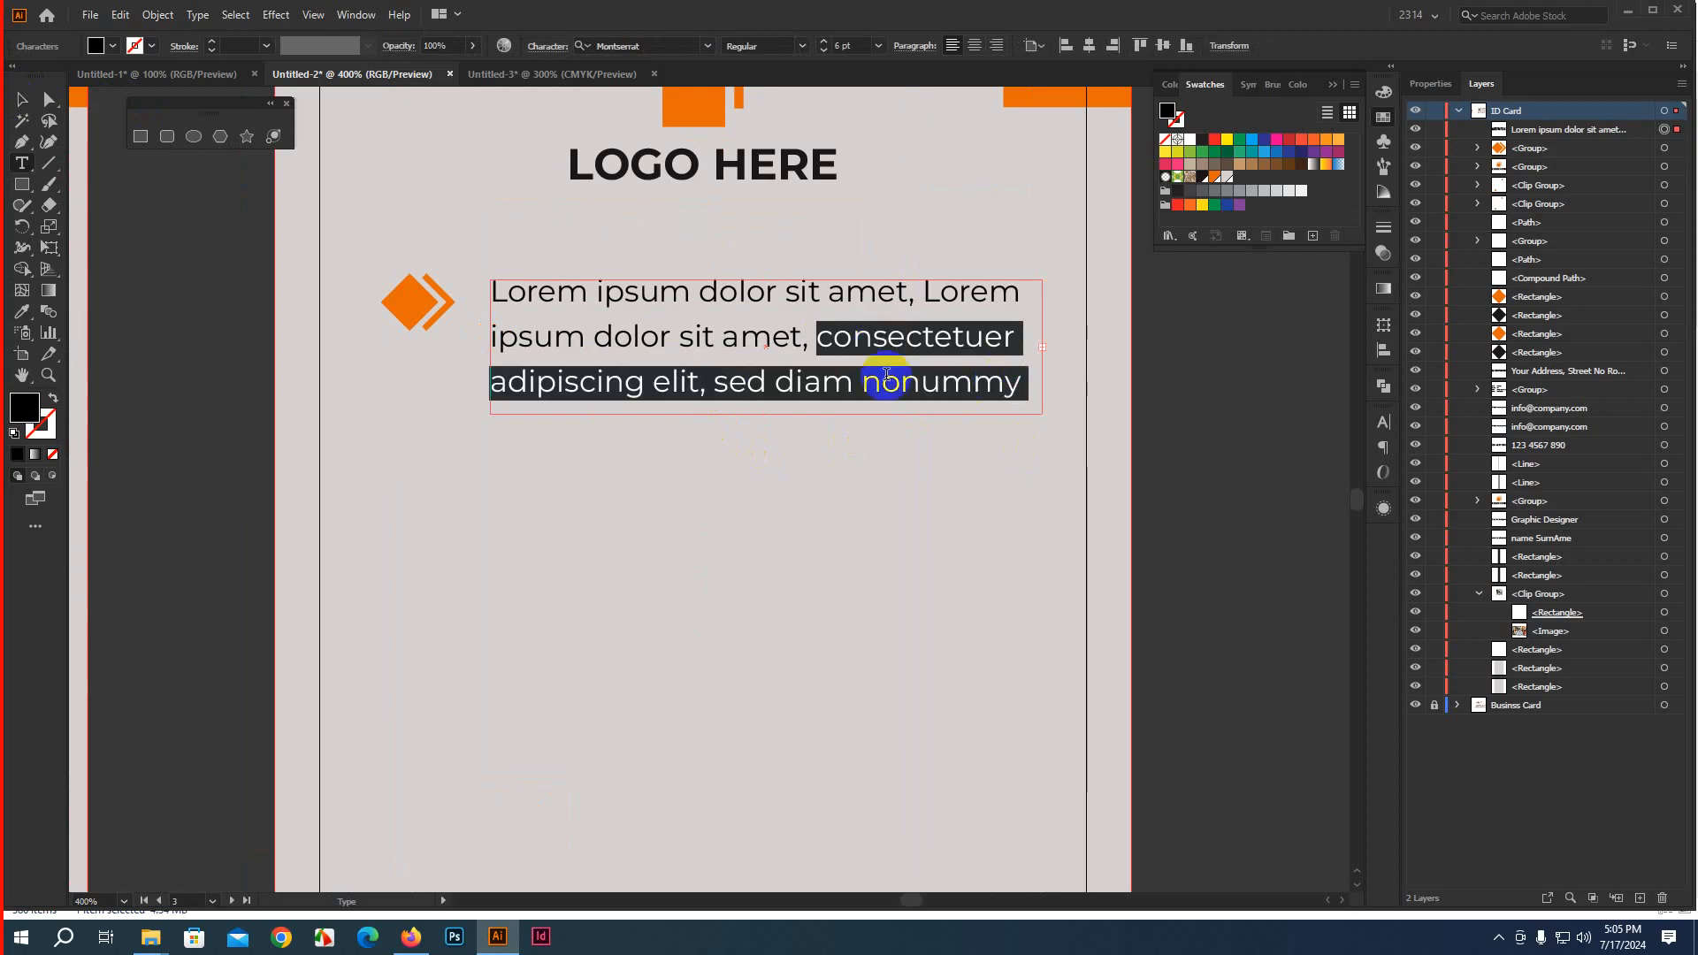
left_click_drag(806, 339, 493, 285)
key("ctrl+c")
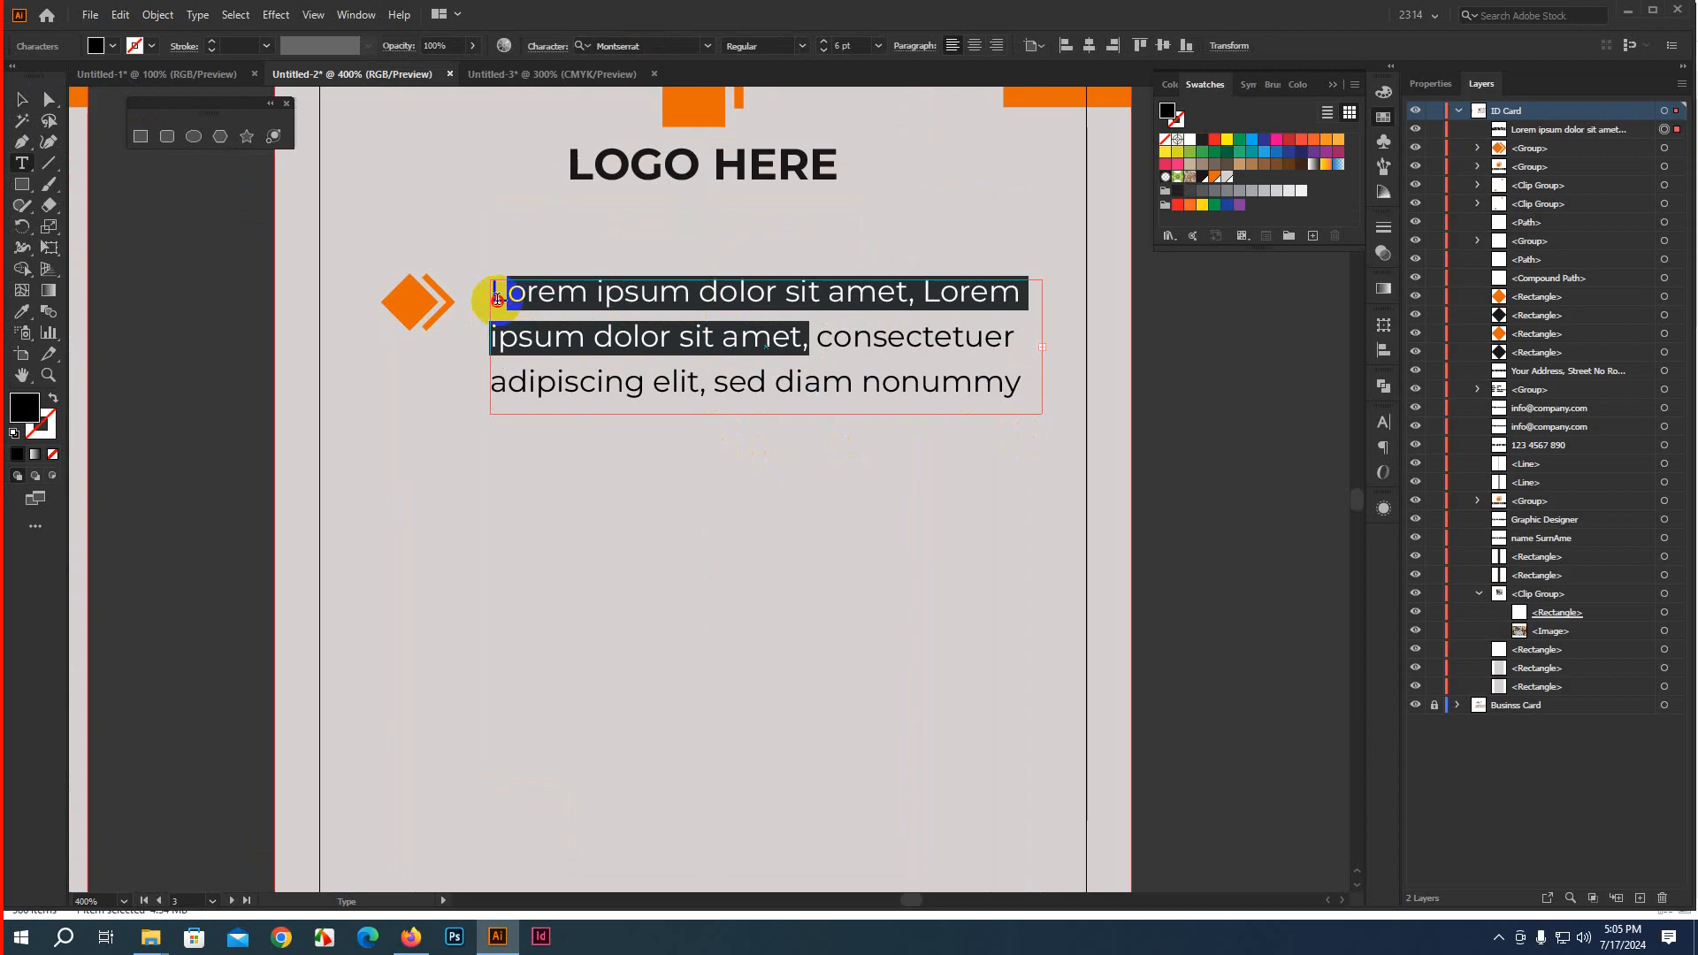
Replace the whole paragraph with the copied phrase and end it with a period instead of the final comma
key("BackSpace")
left_click(599, 292)
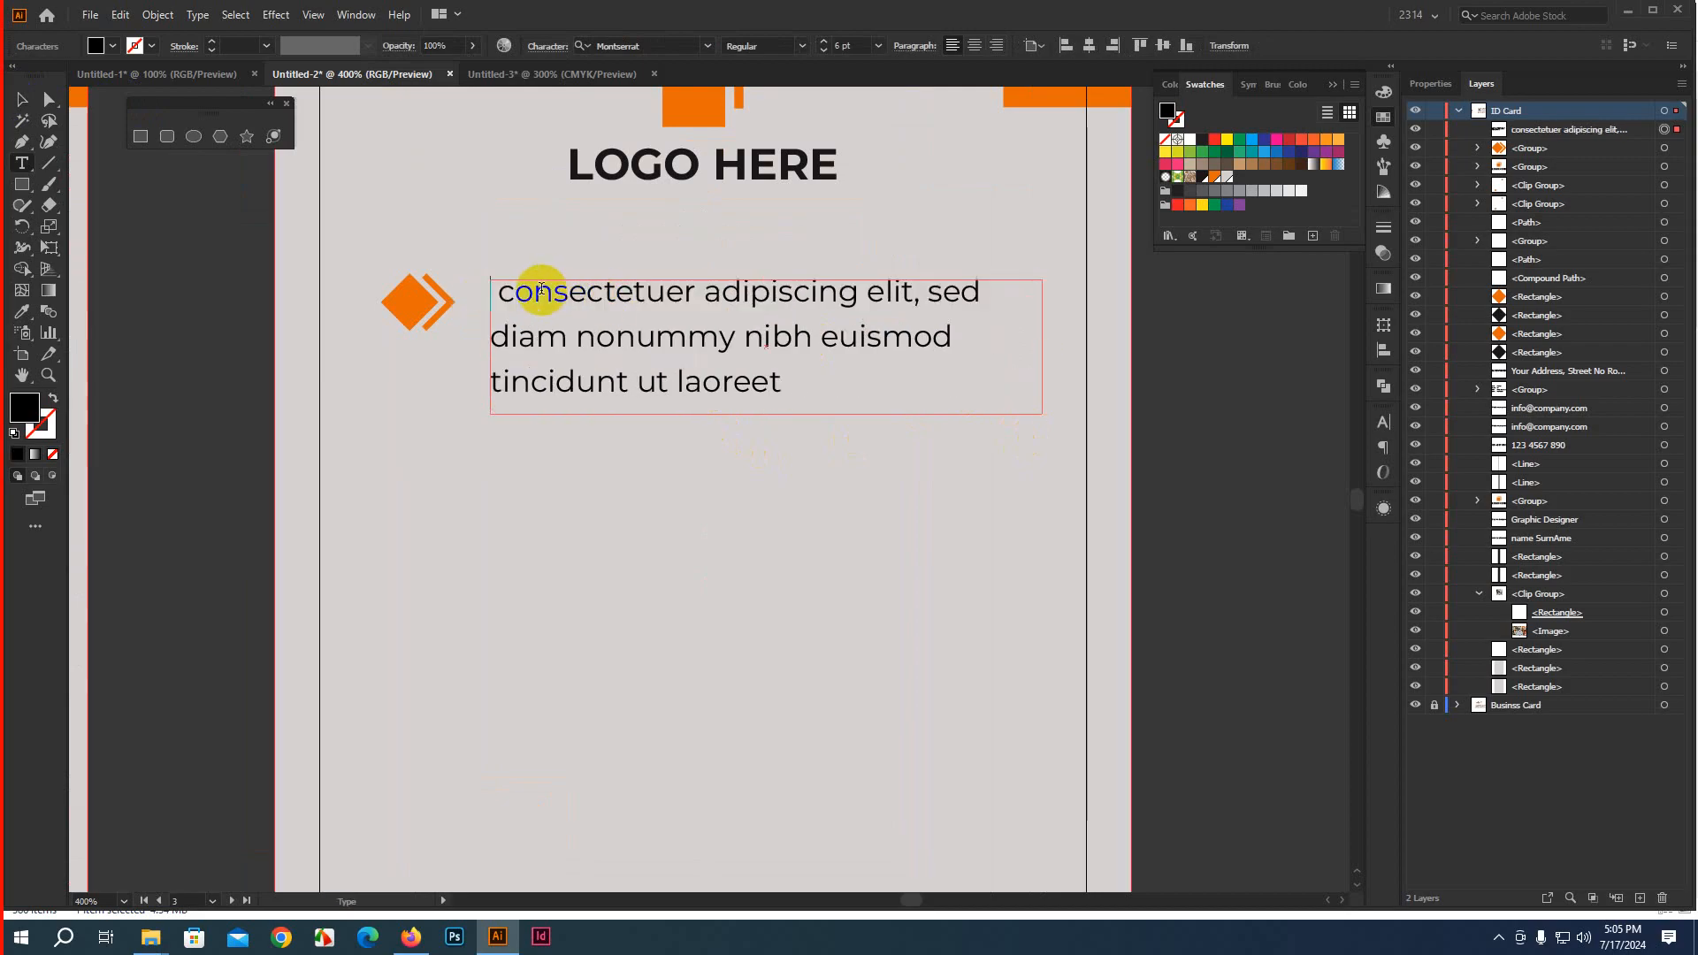
key("ctrl+a")
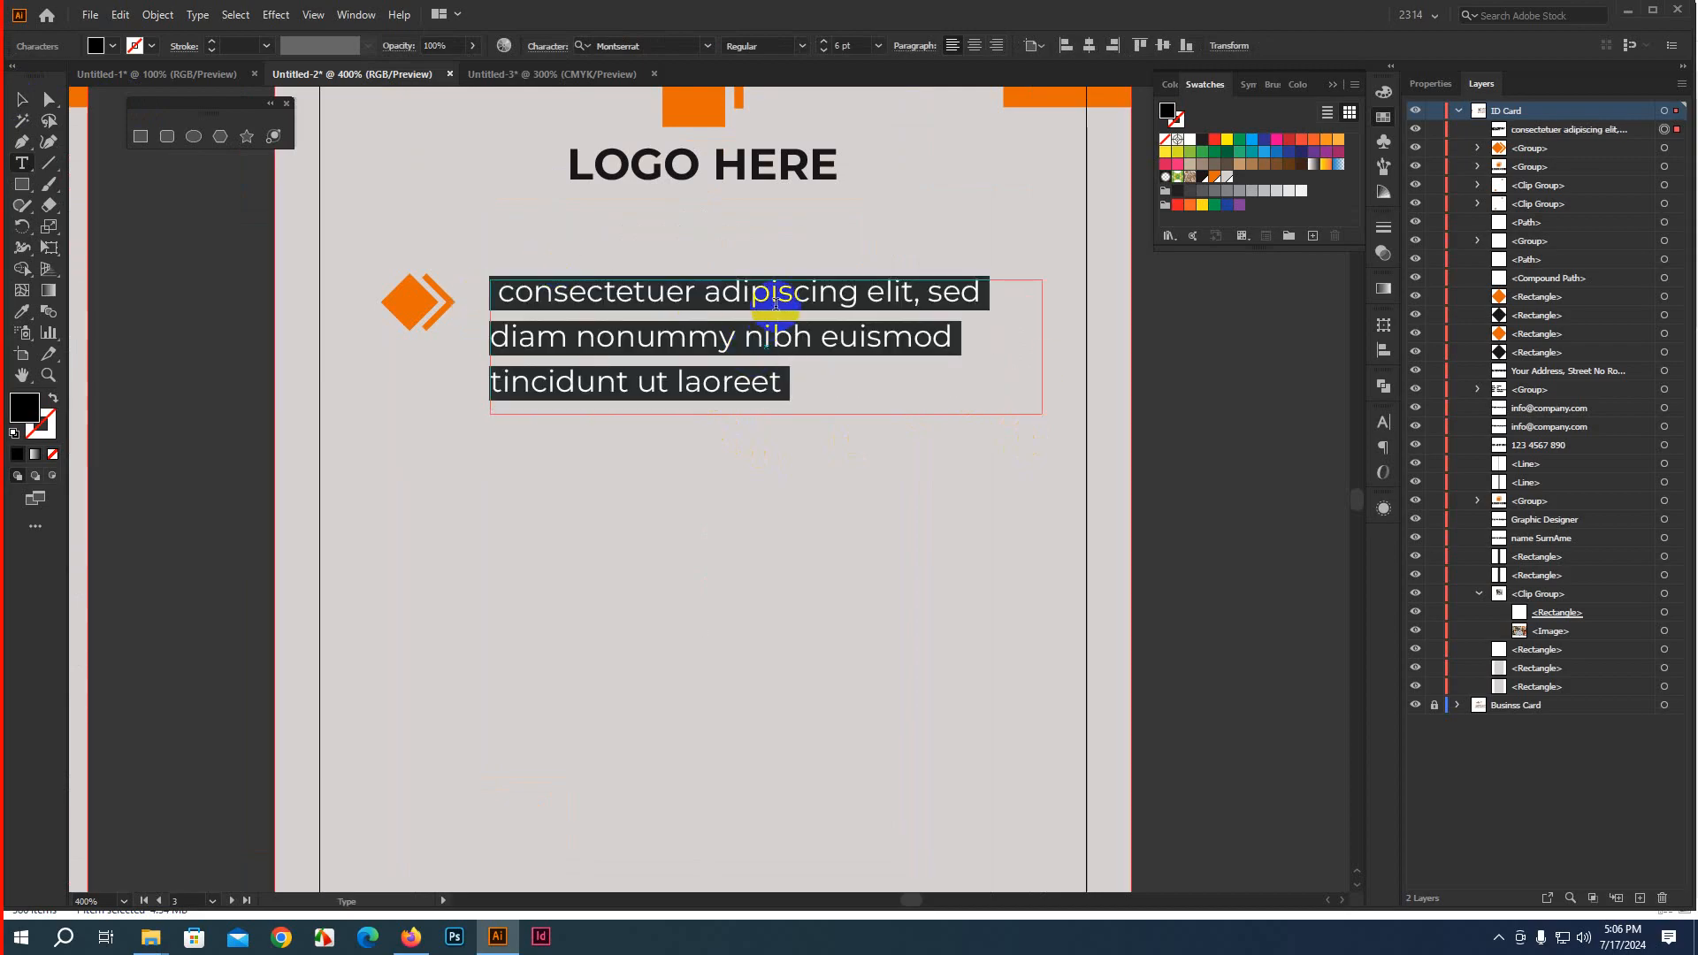
key("BackSpace")
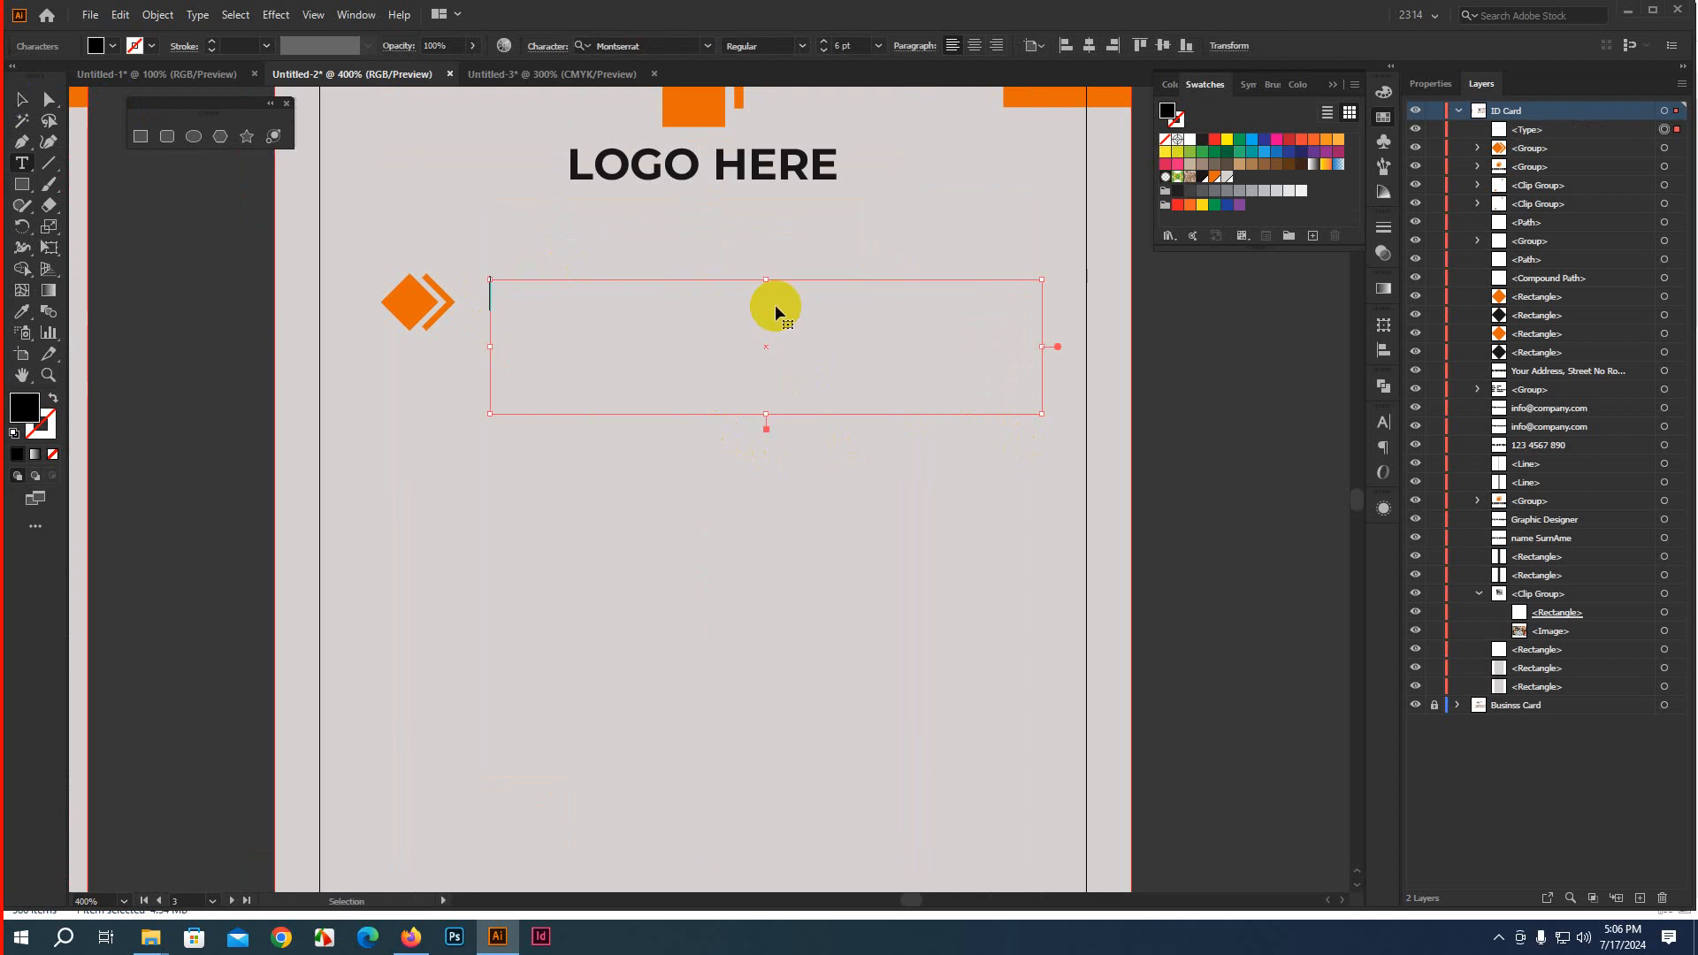
key("ctrl+v")
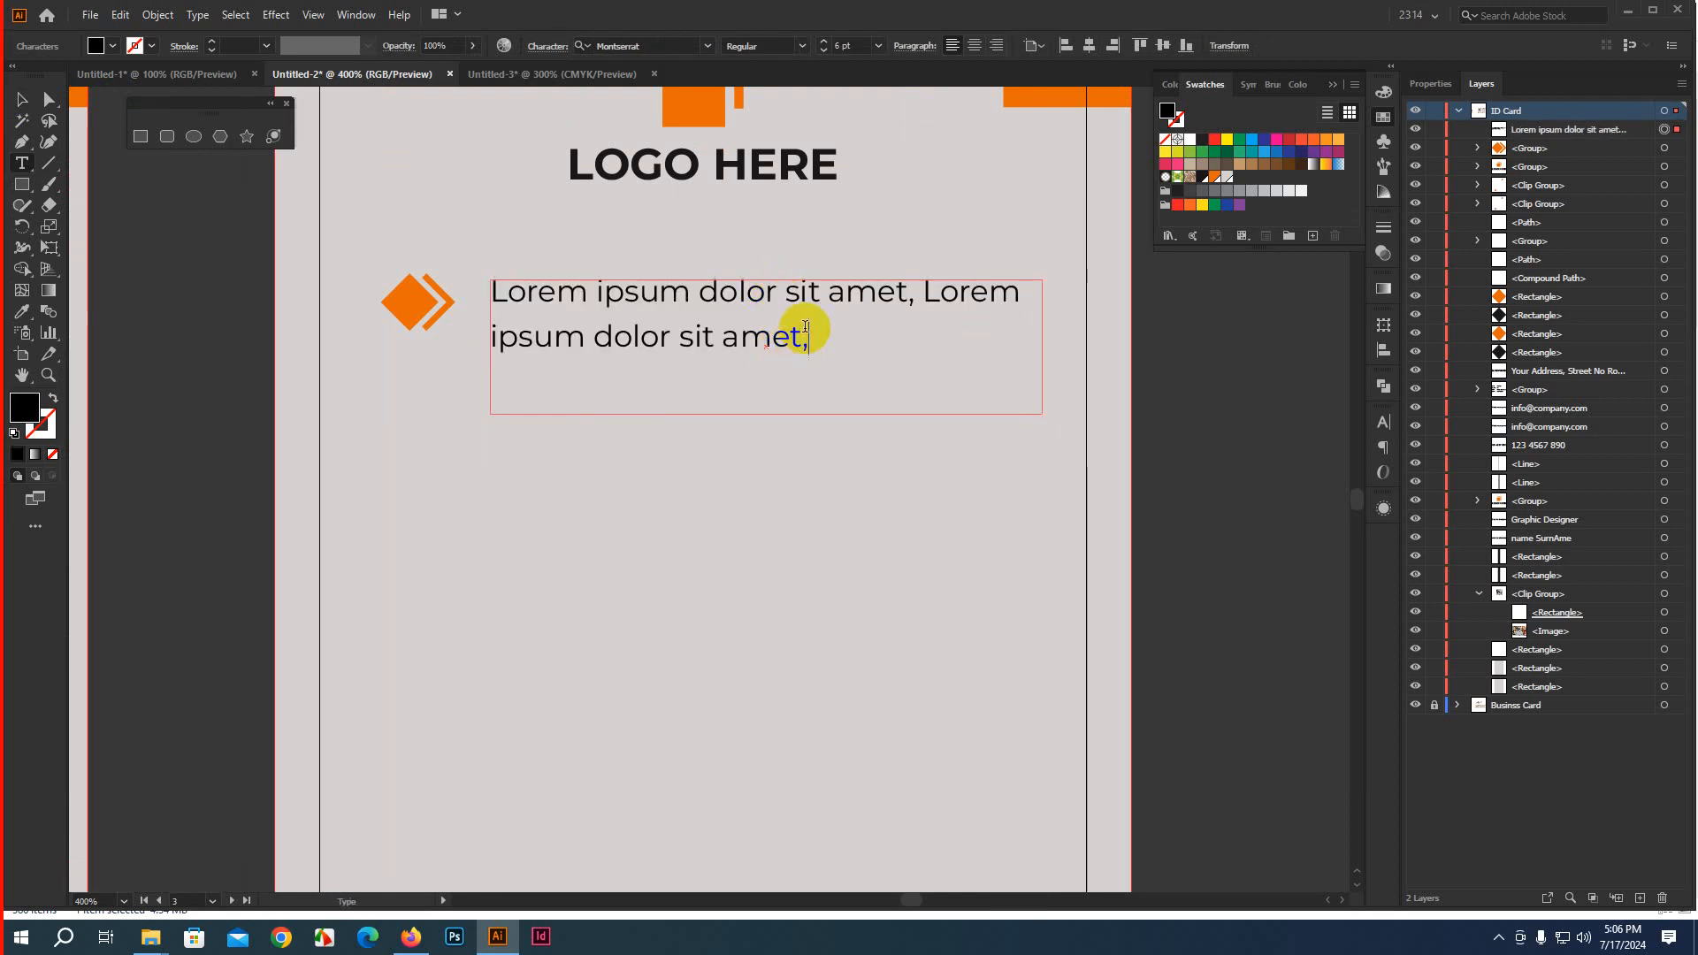
key("BackSpace")
type(".")
left_click(22, 100)
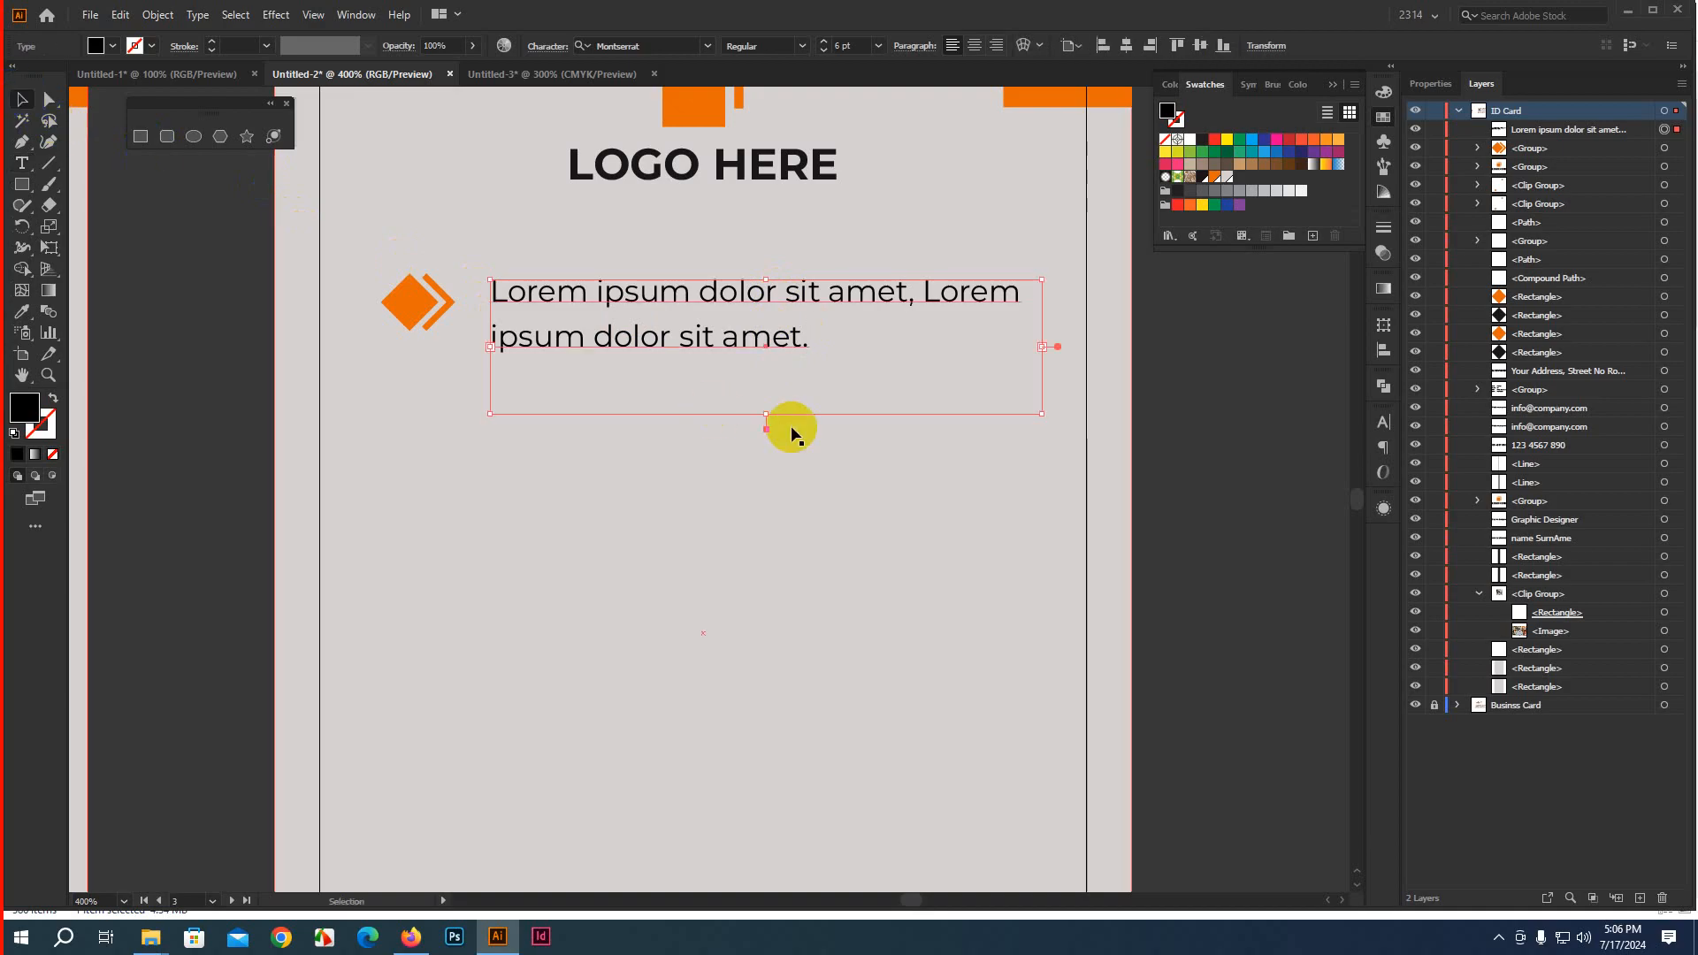
Shorten the text area to fit its two lines and vertically centre the diamond bullet with it
left_click_drag(765, 414, 764, 361)
left_click(416, 303)
left_click(542, 303, "shift")
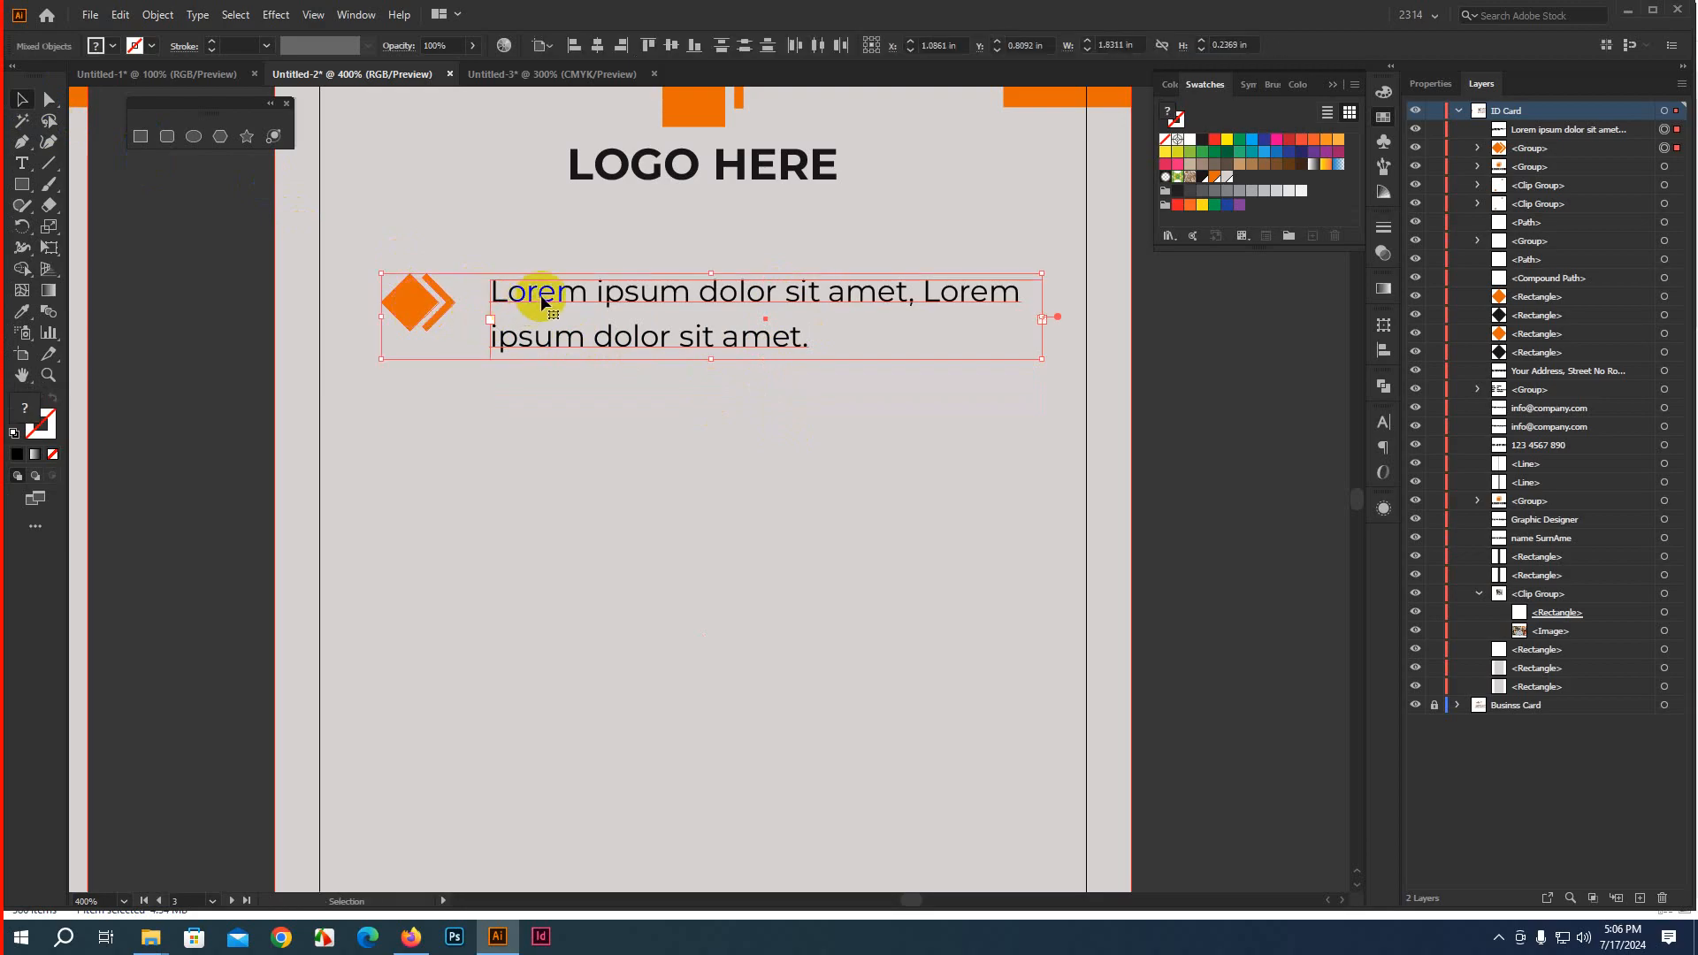
left_click(543, 300)
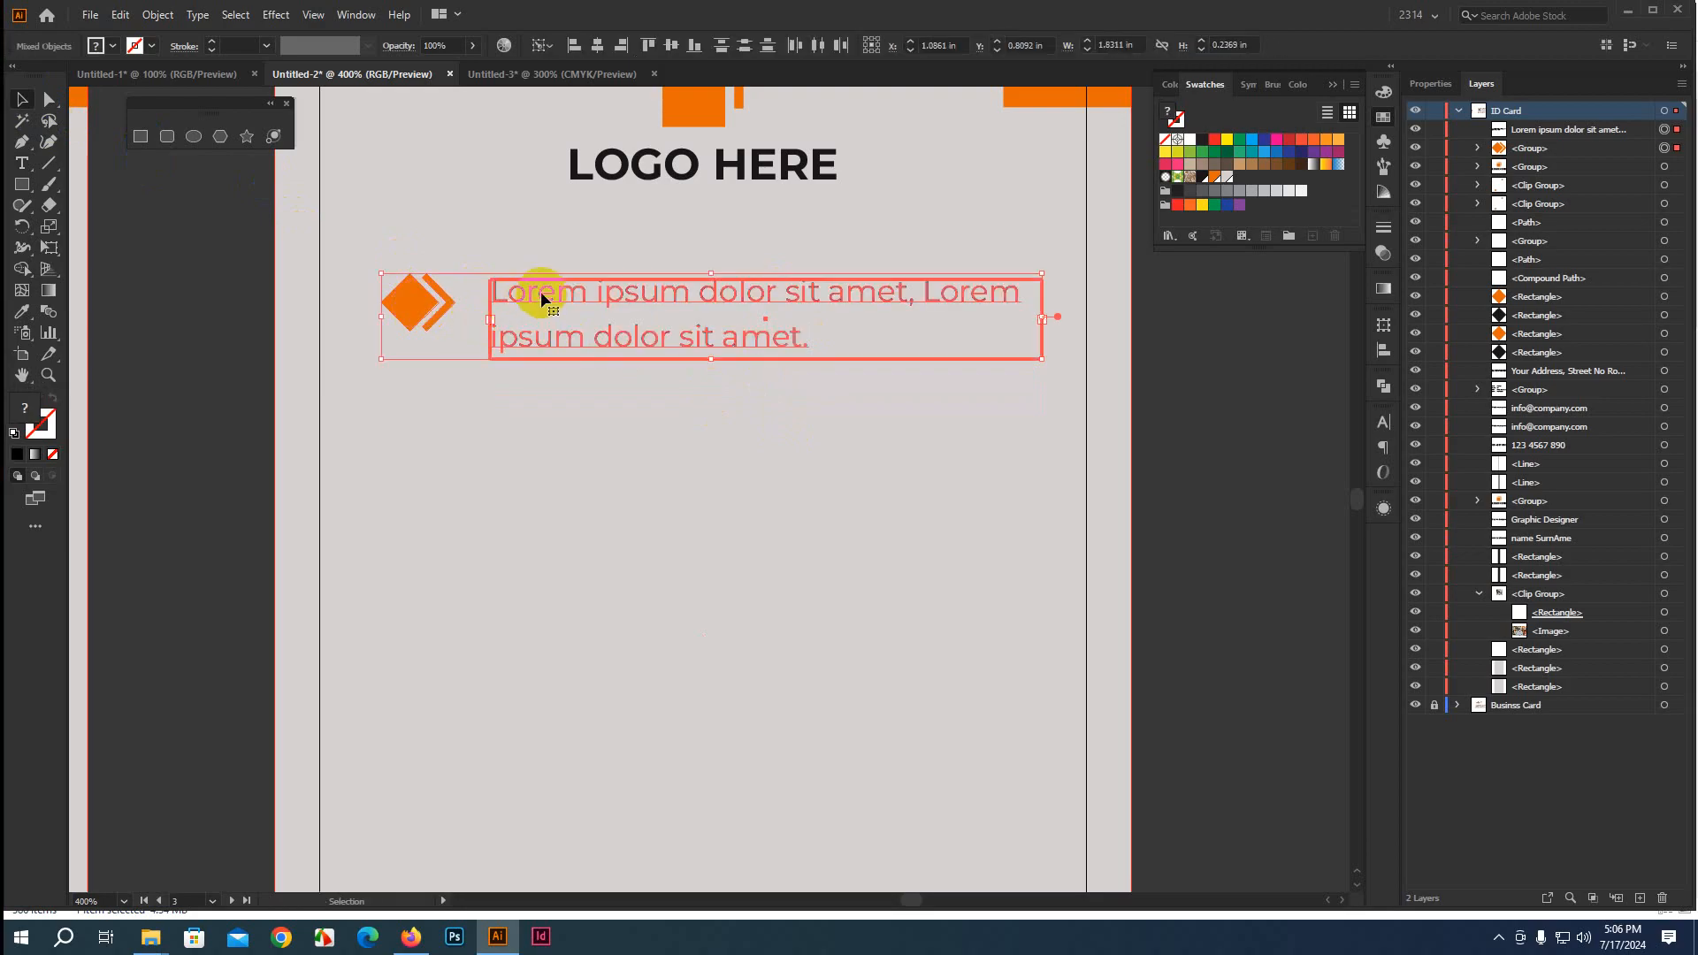
left_click(671, 47)
left_click(868, 459)
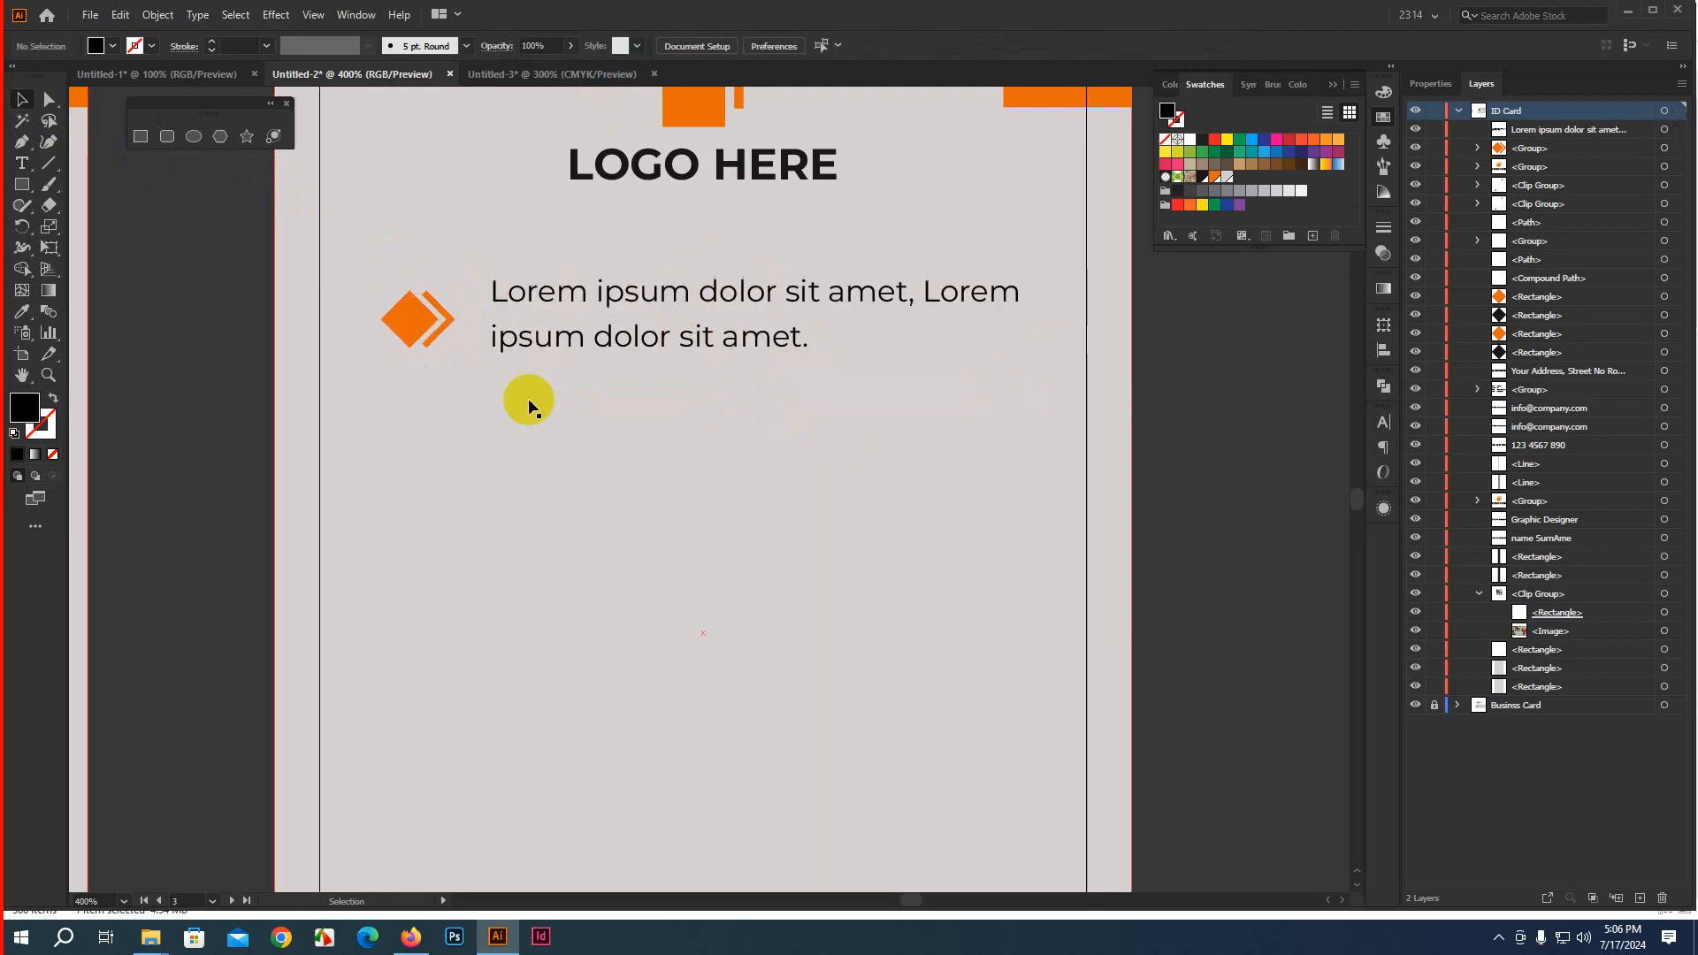
Duplicate the bullet and its text straight down three times to make four evenly spaced rows on the card back
scroll(509, 419, "down", 2)
scroll(769, 460, "up", 1)
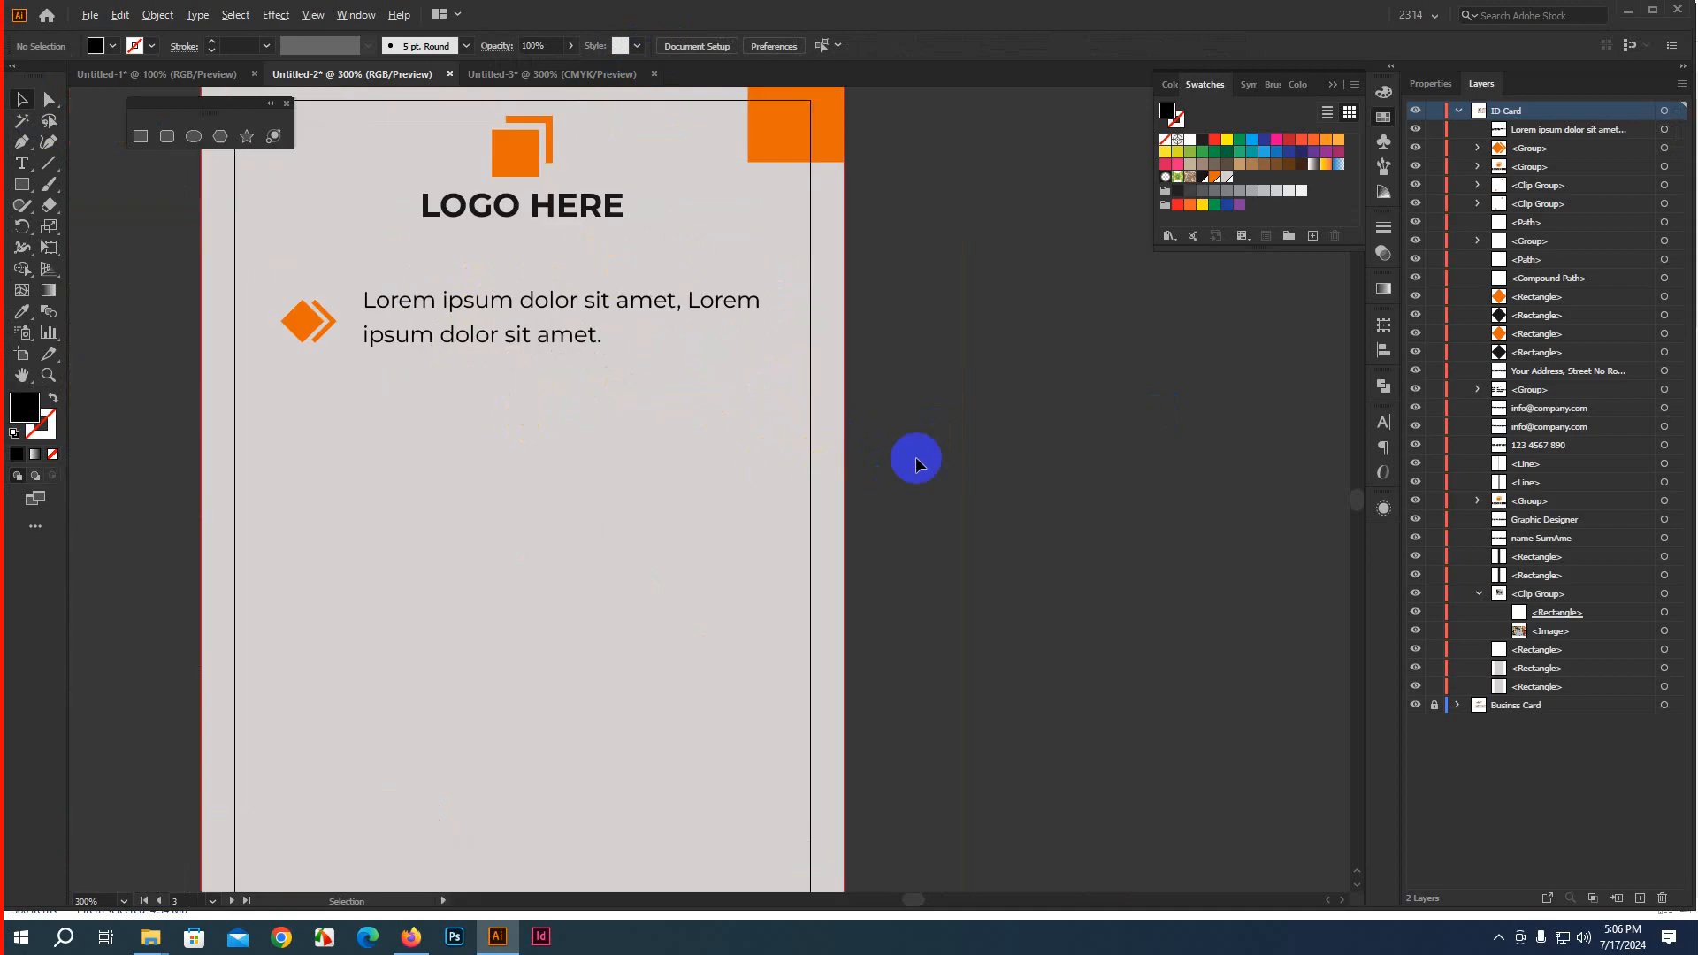
scroll(492, 409, "down", 1)
left_click(368, 353)
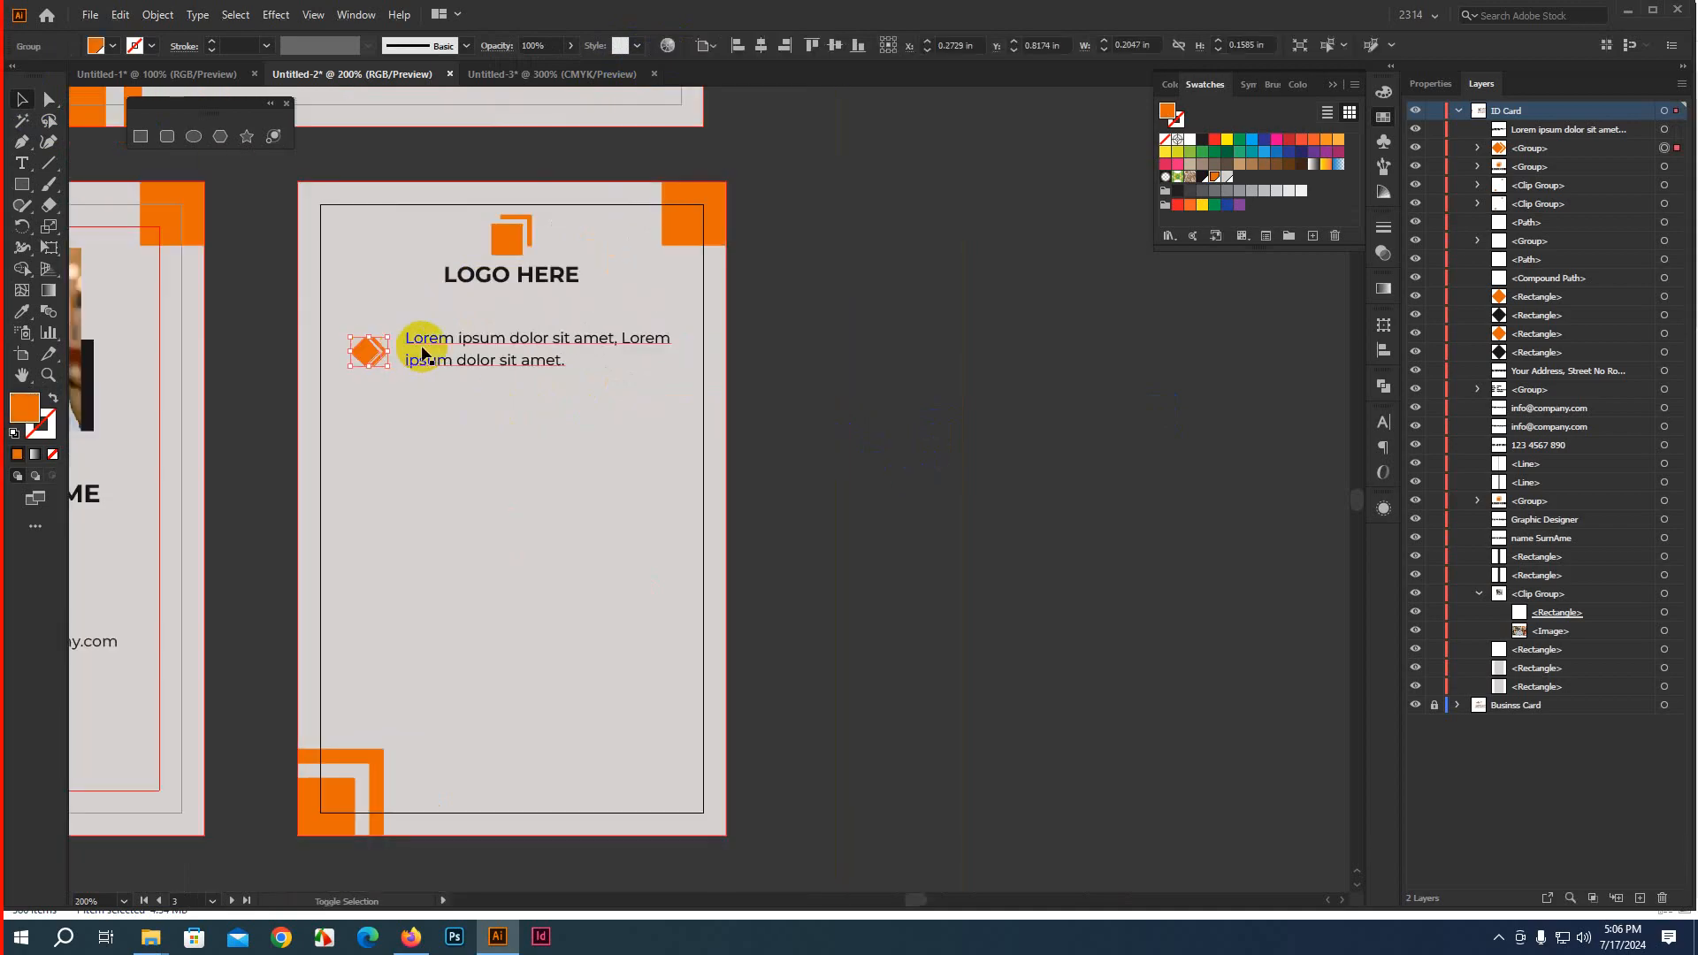
left_click(433, 354, "shift")
left_click_drag(442, 365, 442, 424)
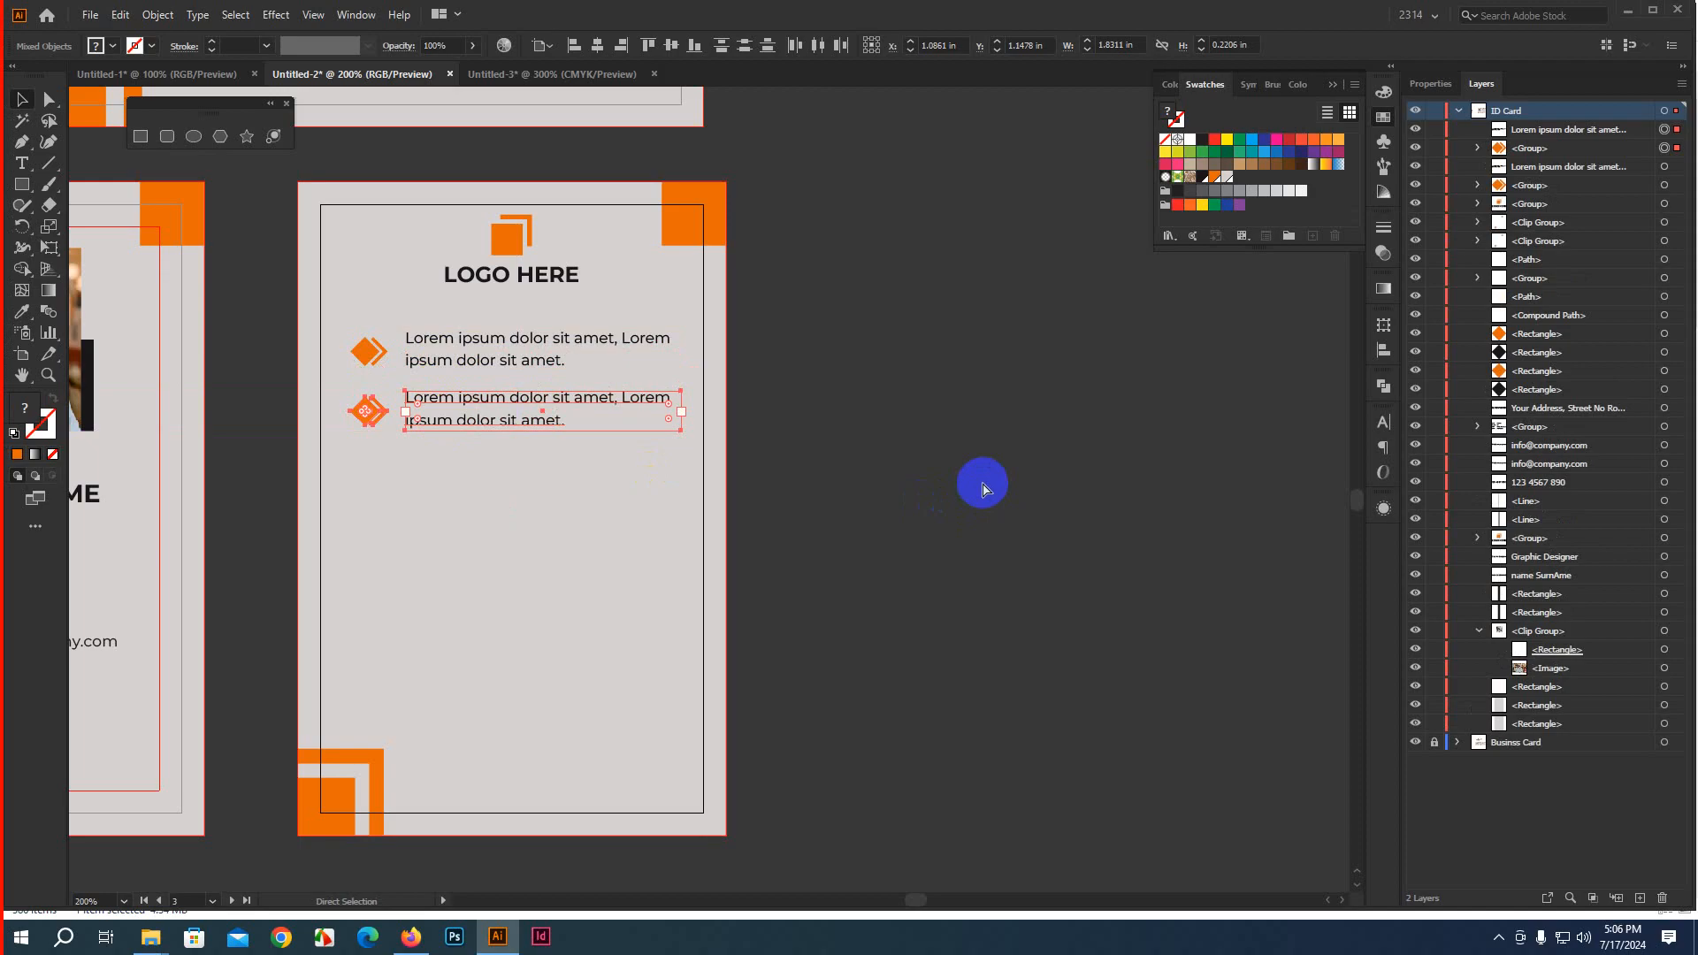
key("ctrl+d")
key("ctrl+d")
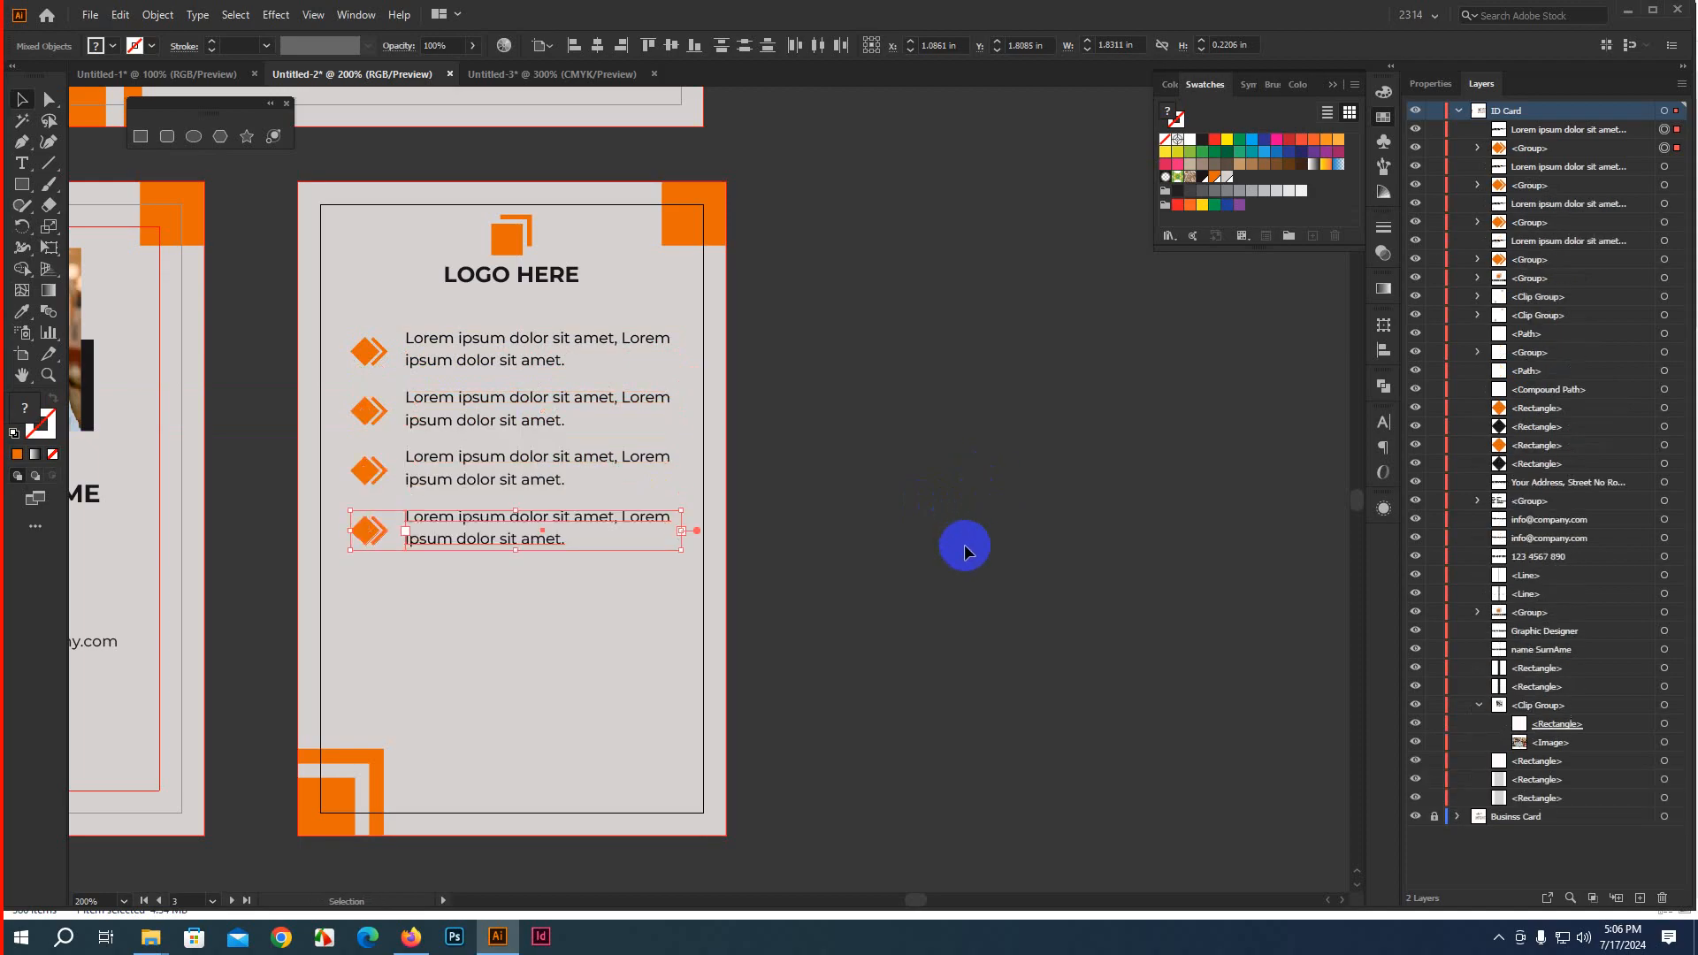
left_click(964, 544)
Copy the name and job title from the card front to below the bulleted rows, scaled down near the back's right margin
left_click_drag(947, 615, 1123, 592)
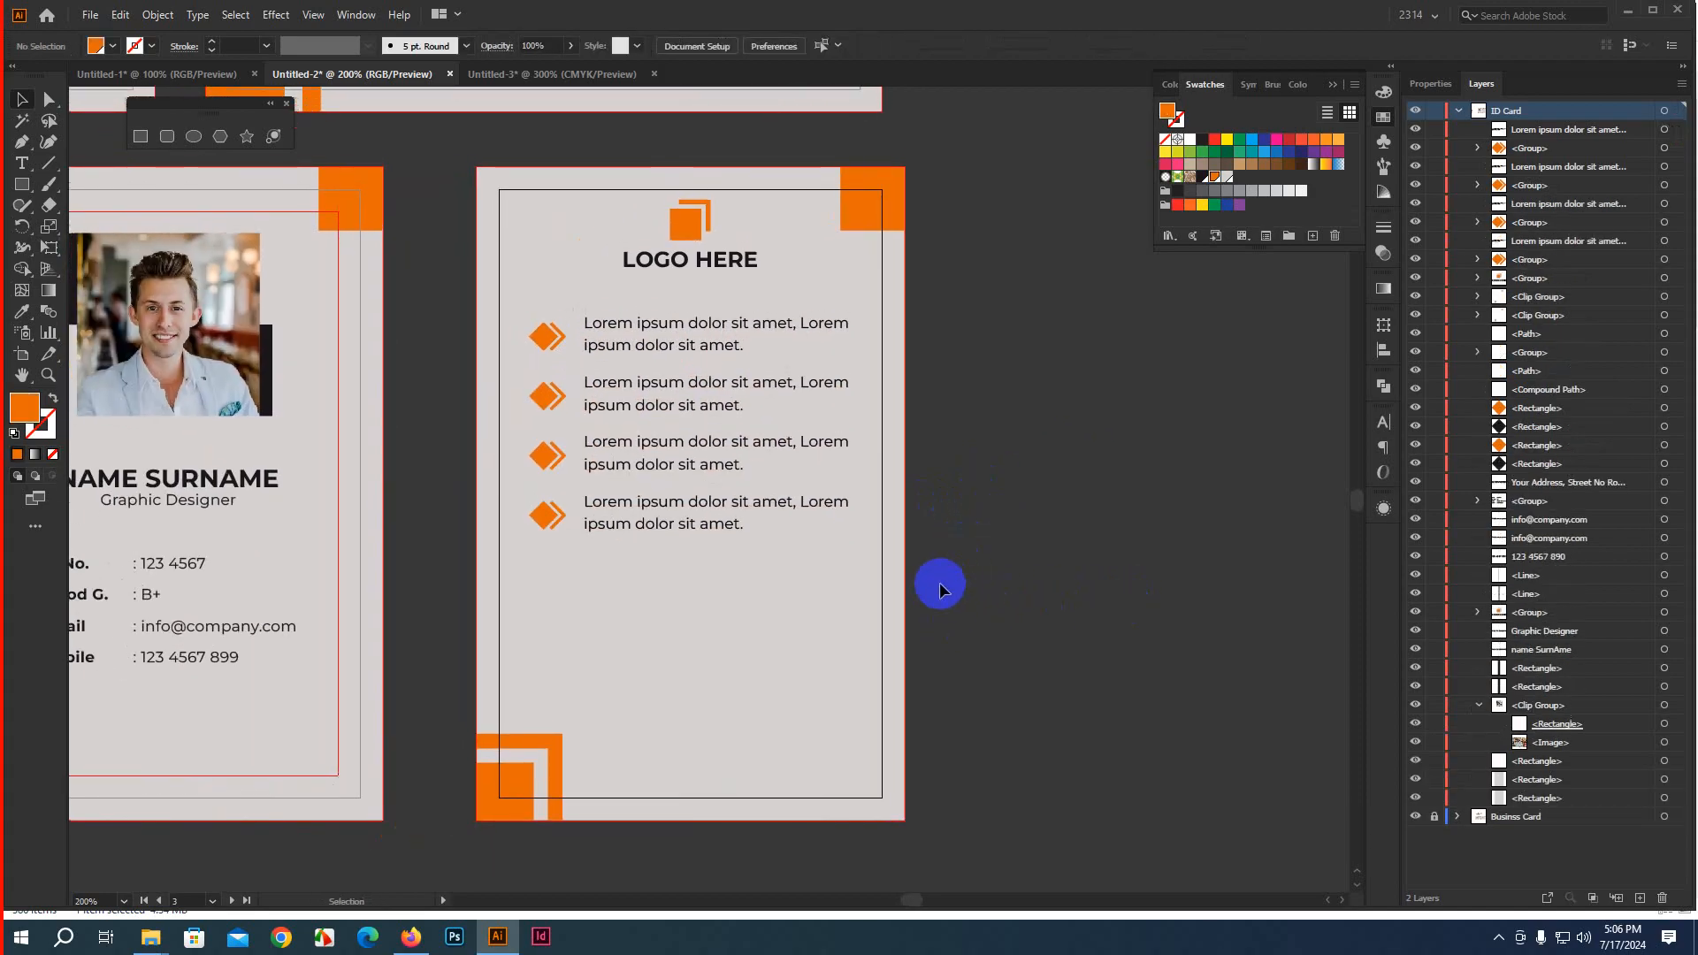
scroll(935, 580, "down", 1)
left_click_drag(973, 549, 1091, 561)
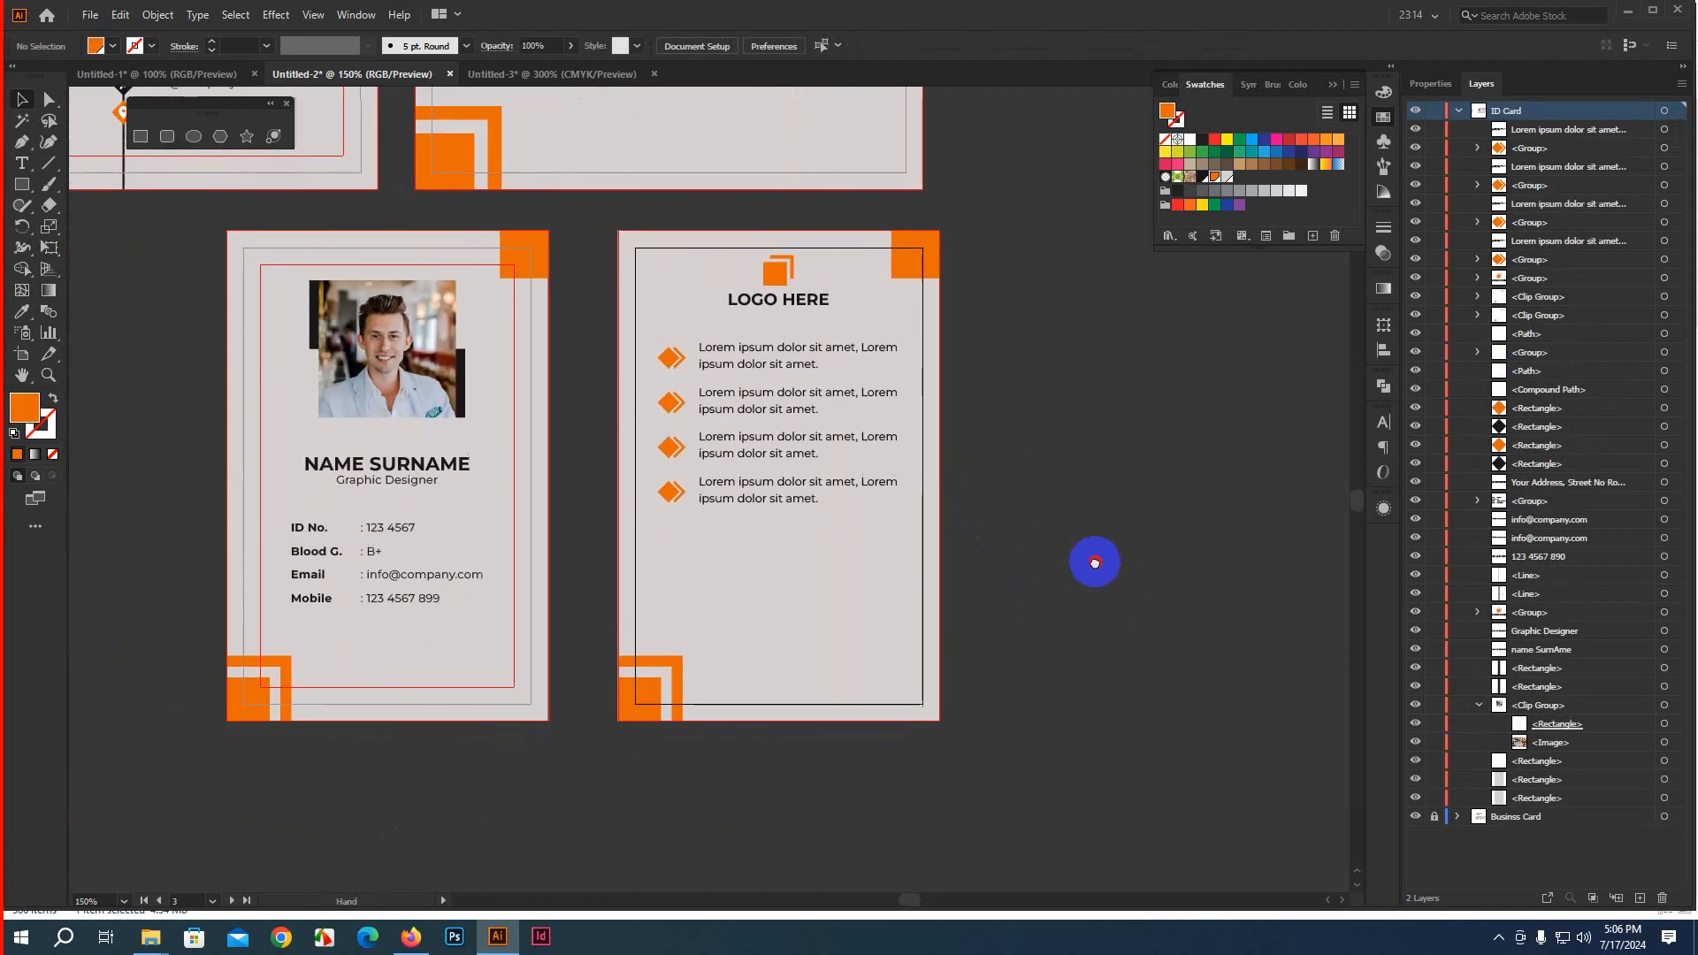
scroll(746, 568, "down", 2)
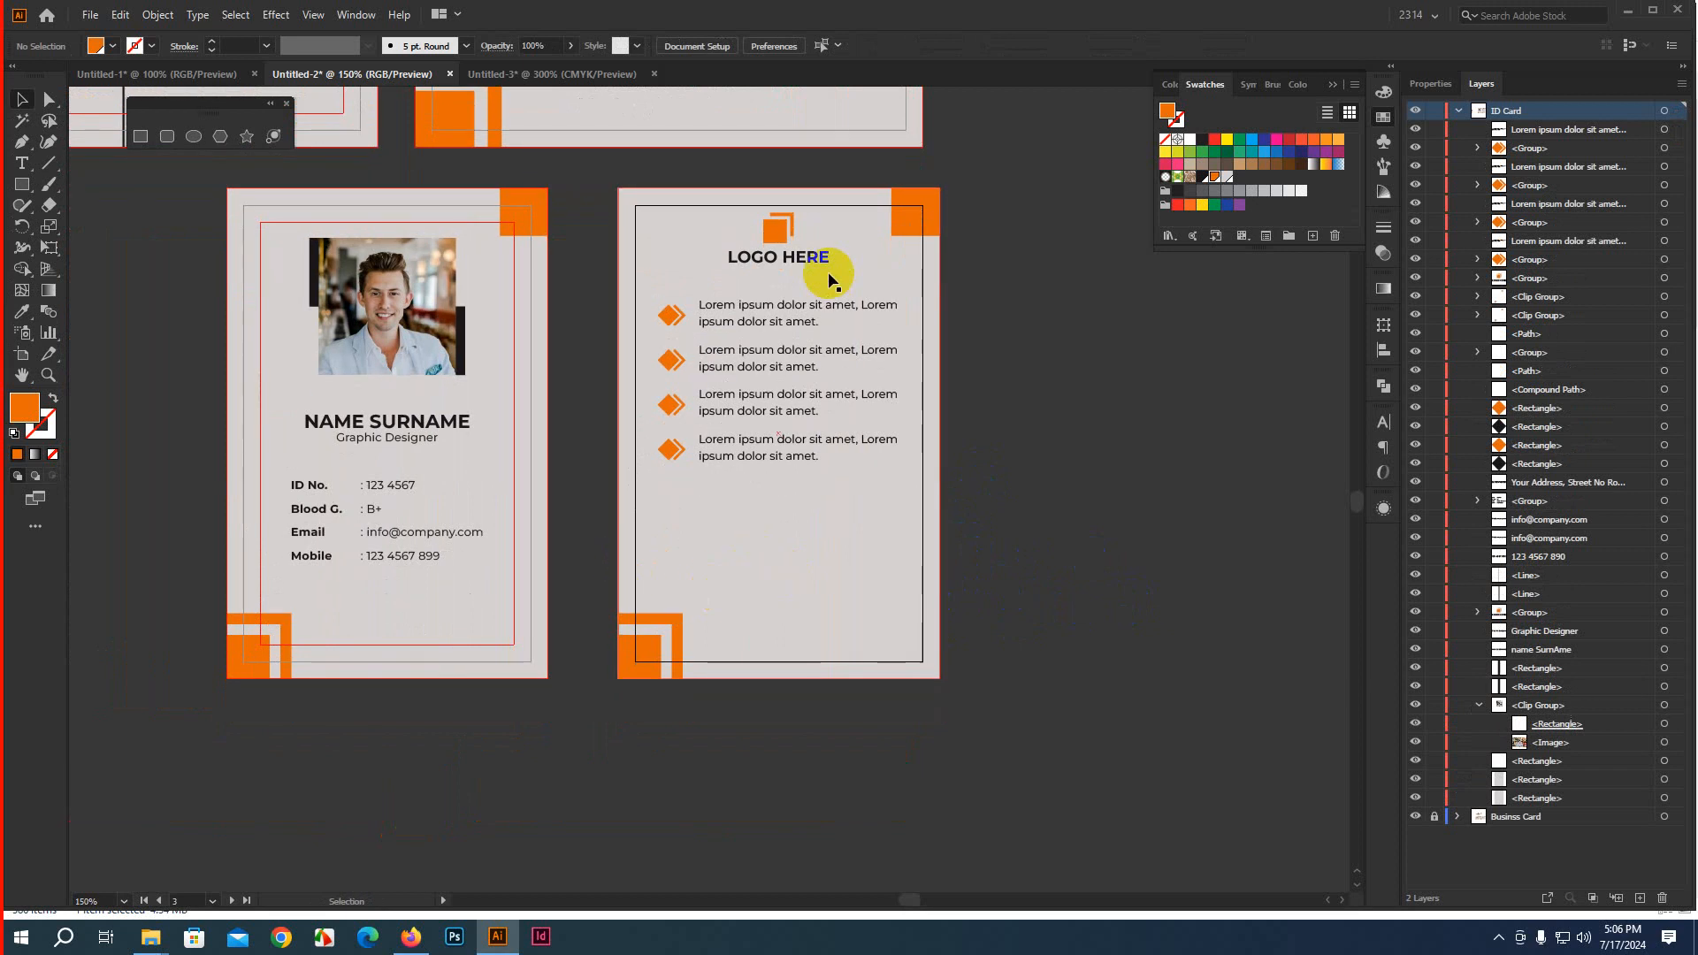
left_click(387, 430)
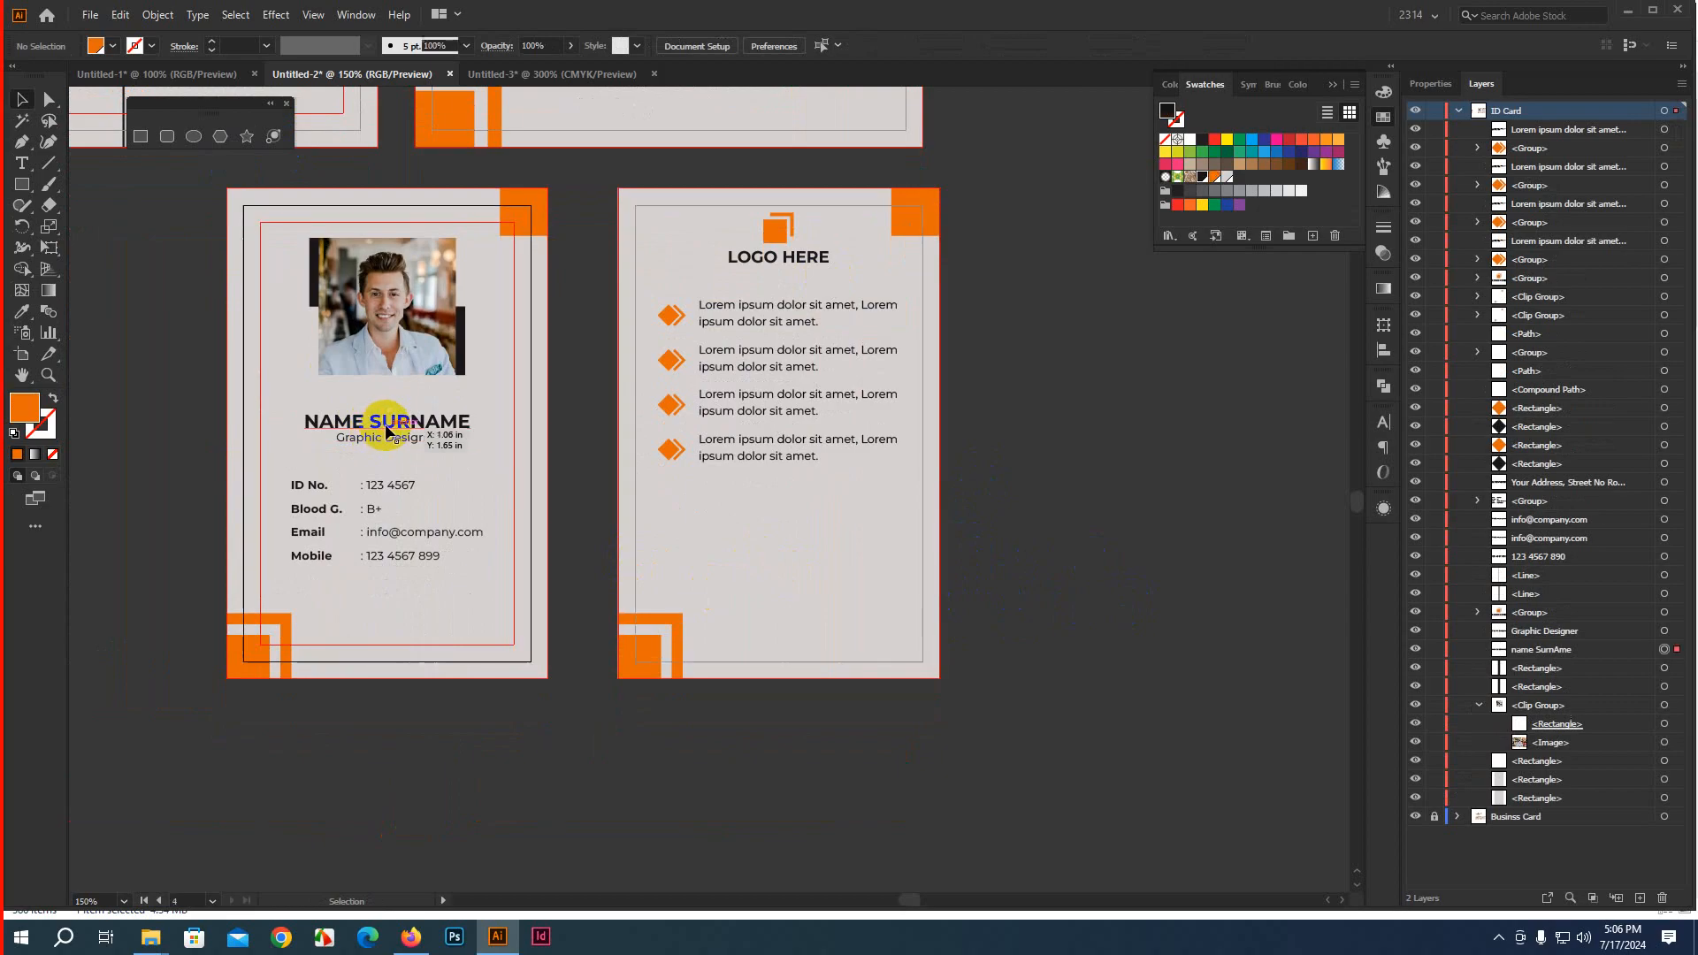
left_click(387, 431)
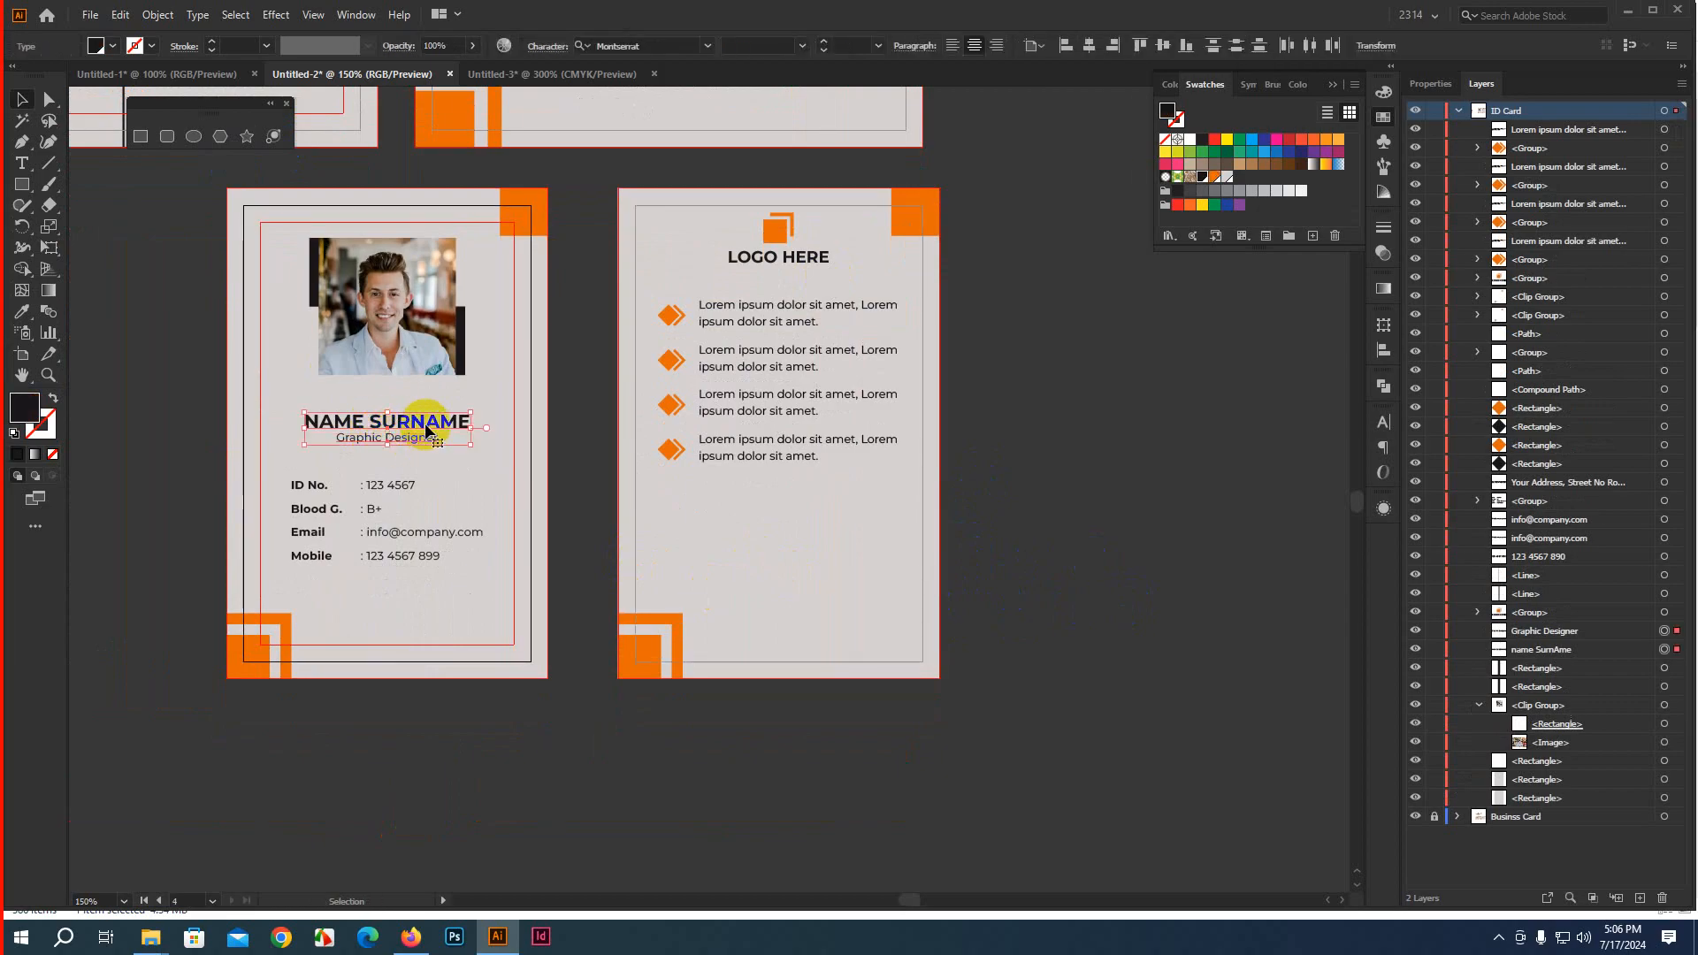
left_click_drag(427, 431, 862, 552)
scroll(778, 561, "up", 2)
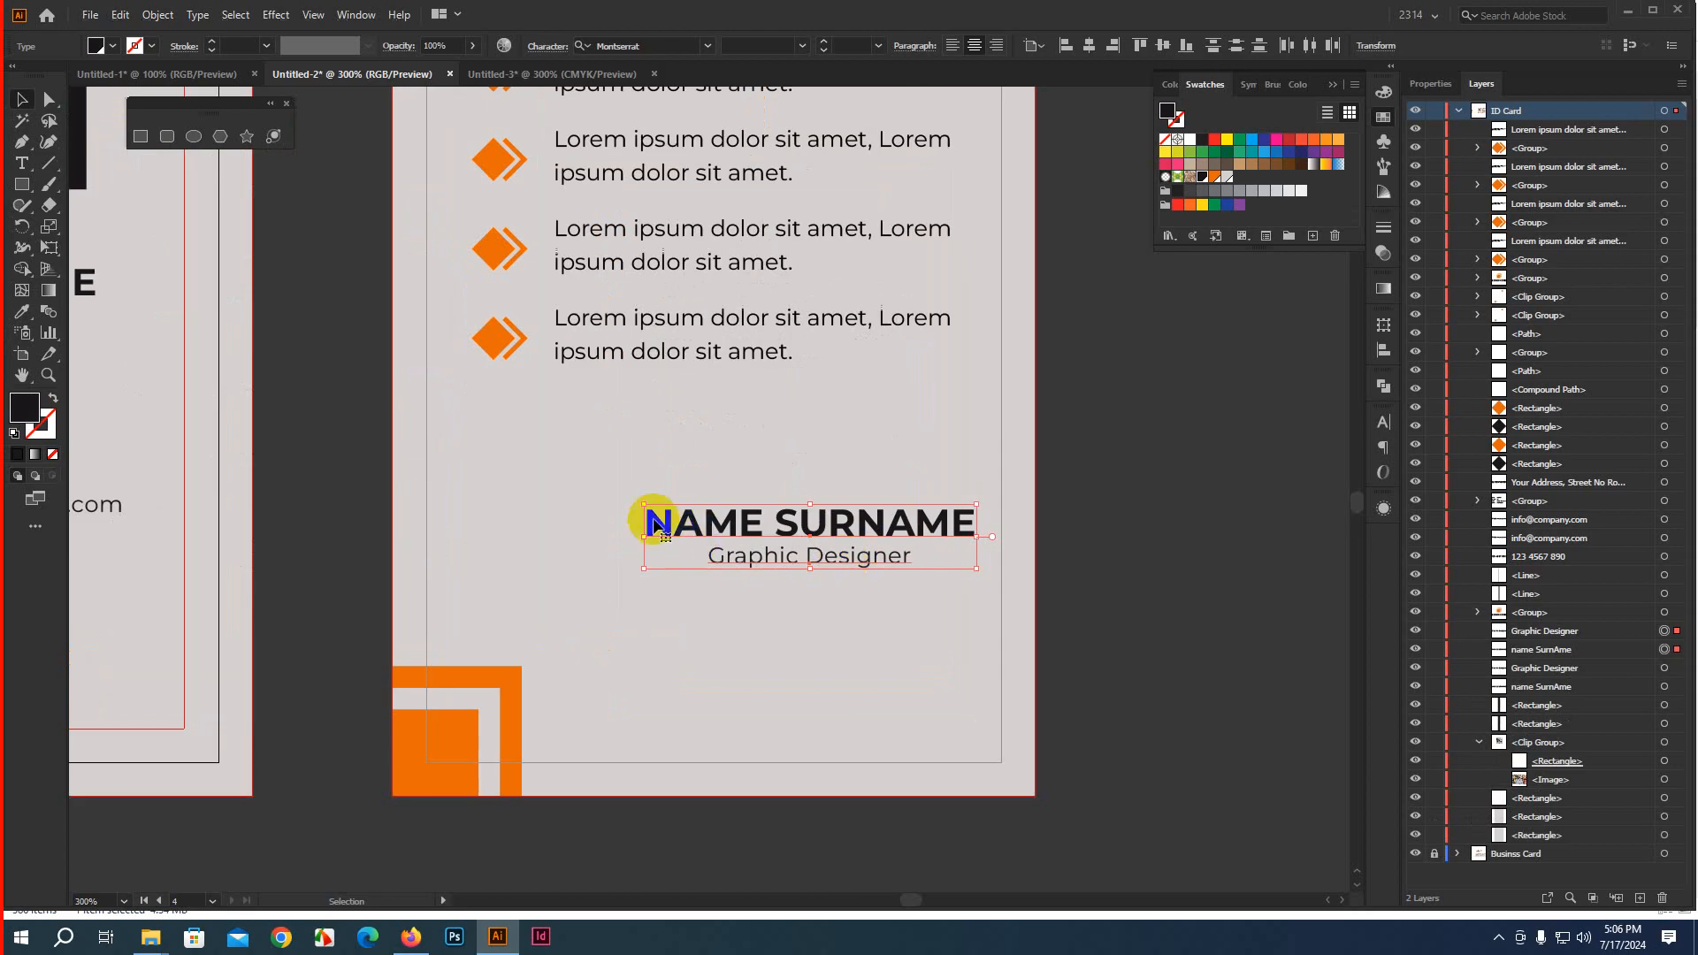
left_click_drag(644, 504, 893, 525)
left_click(1168, 543)
scroll(606, 569, "down", 1)
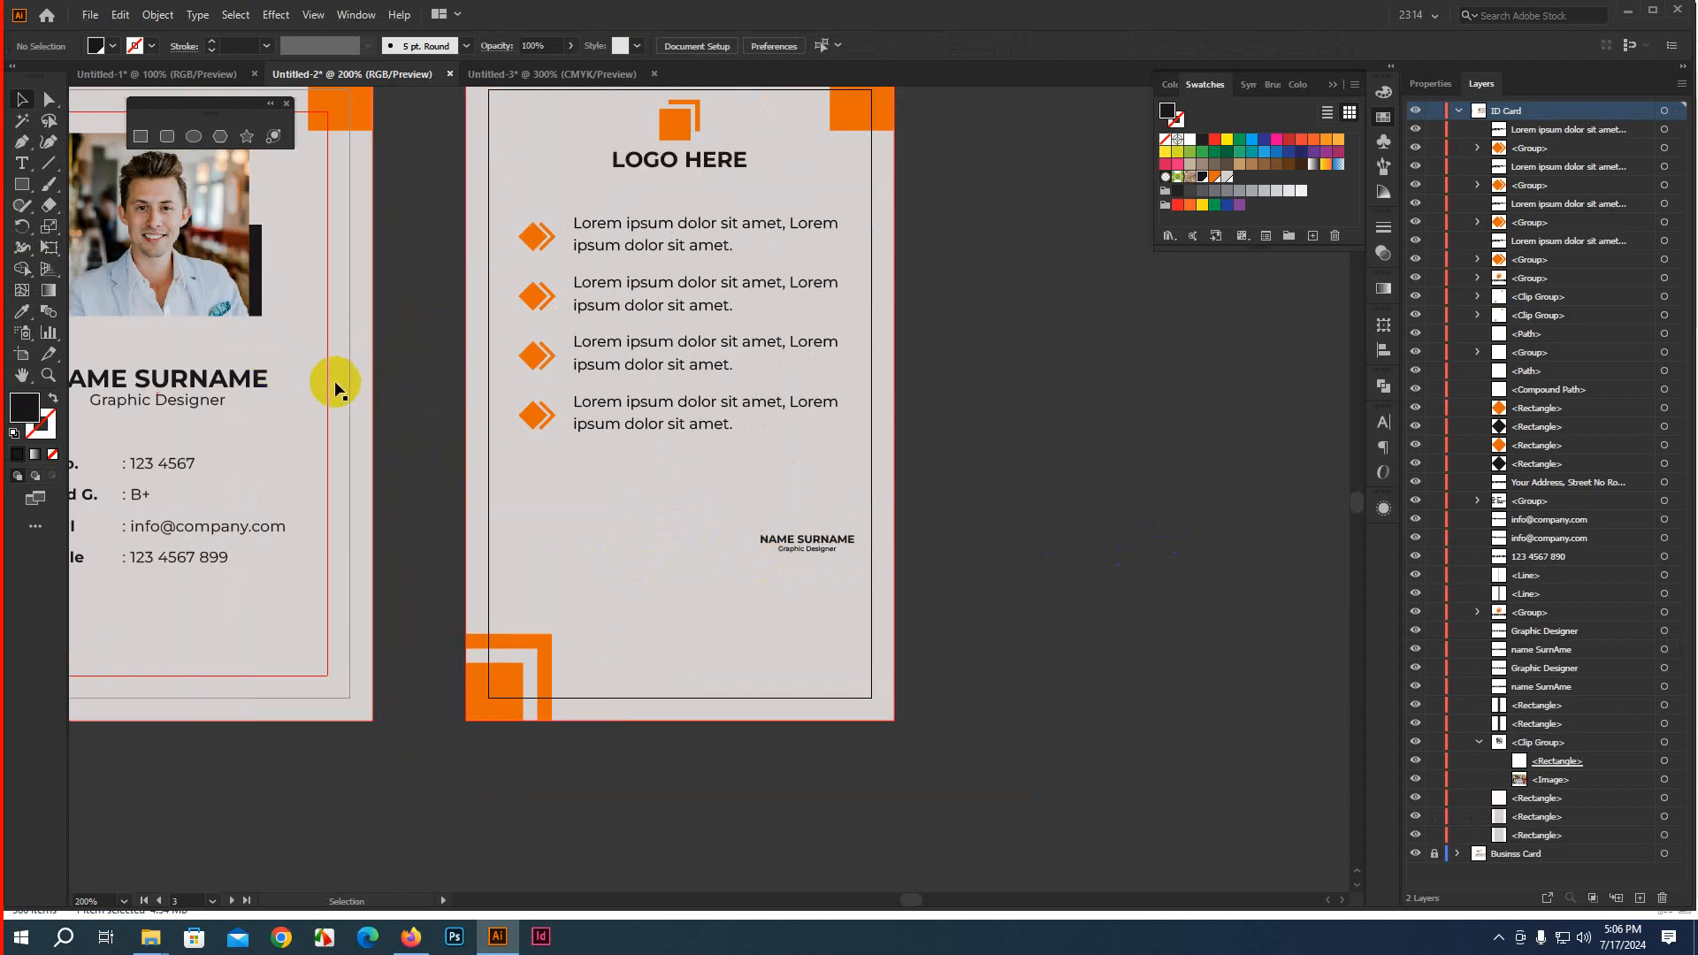
Switch to Firefox and run a Google image search for "signature" in the new tab
scroll(830, 542, "down", 1)
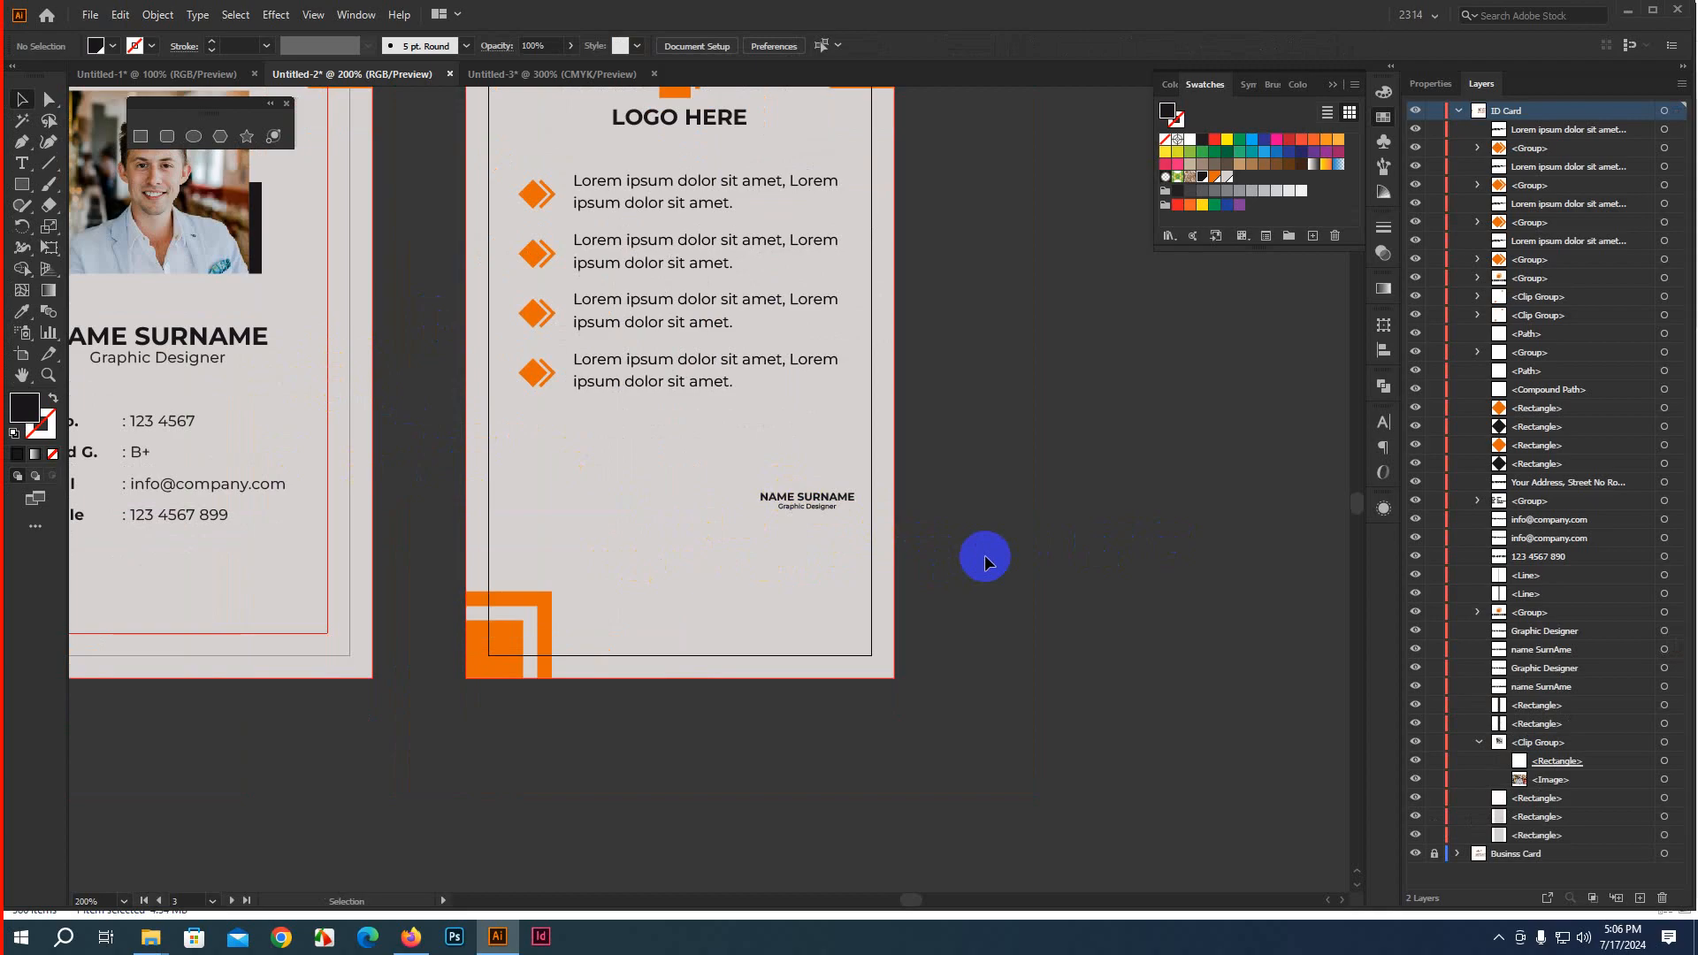
scroll(741, 815, "down", 1)
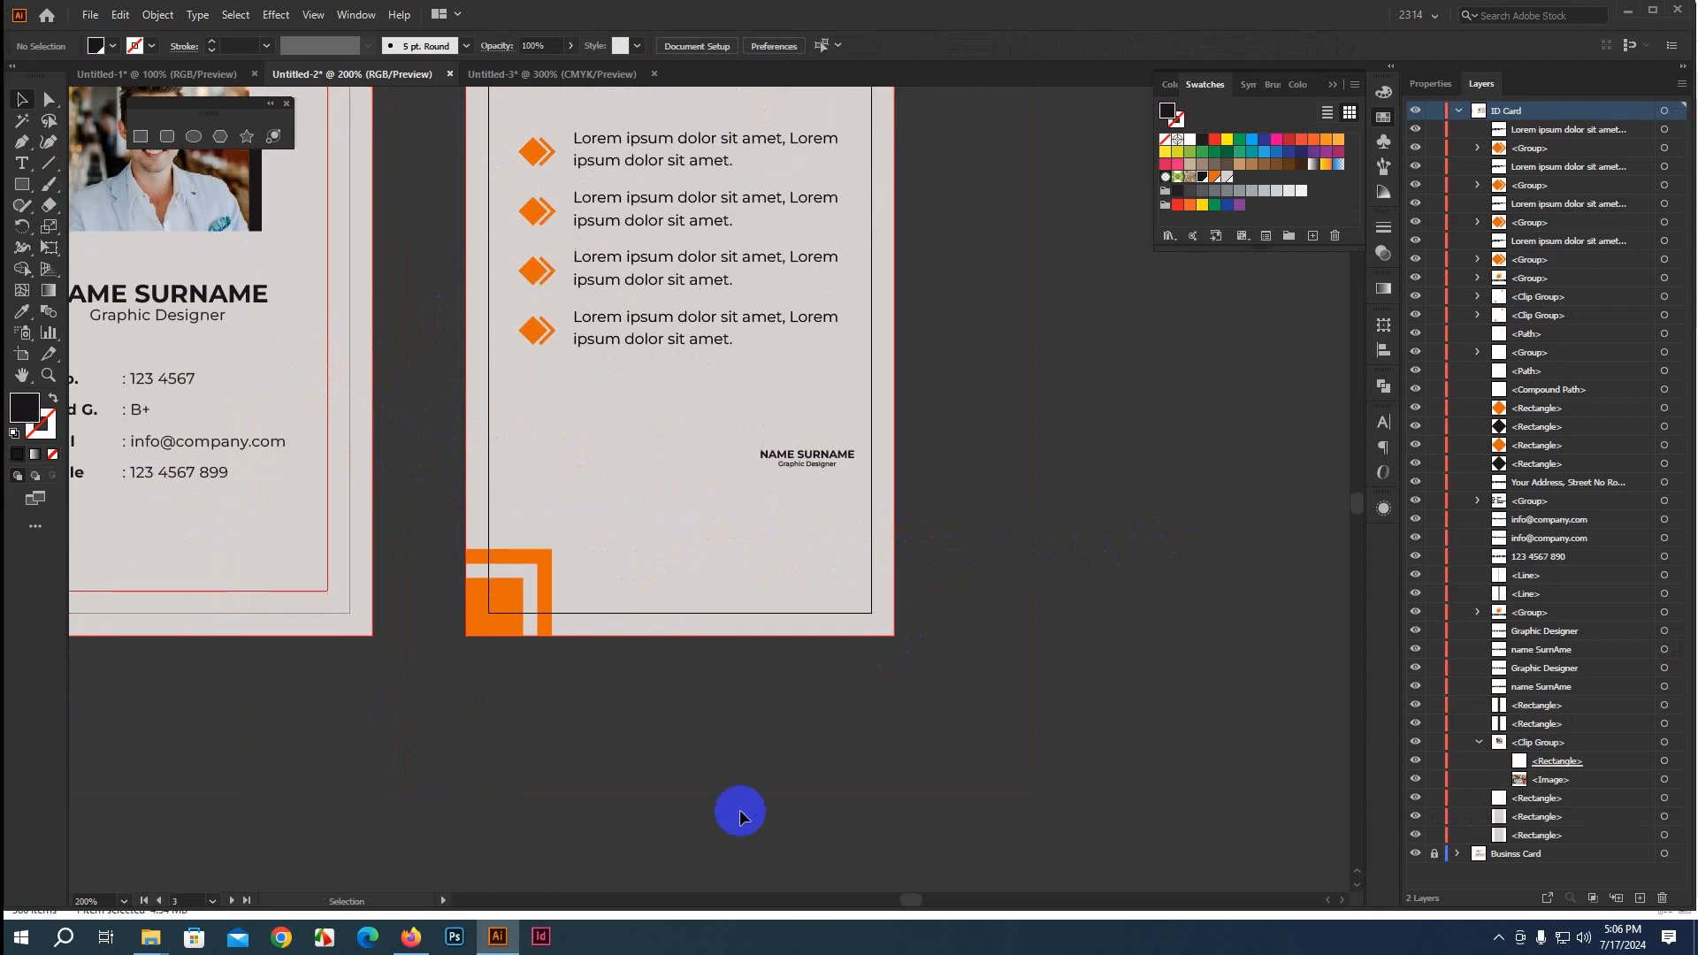
left_click(413, 936)
left_click(1248, 20)
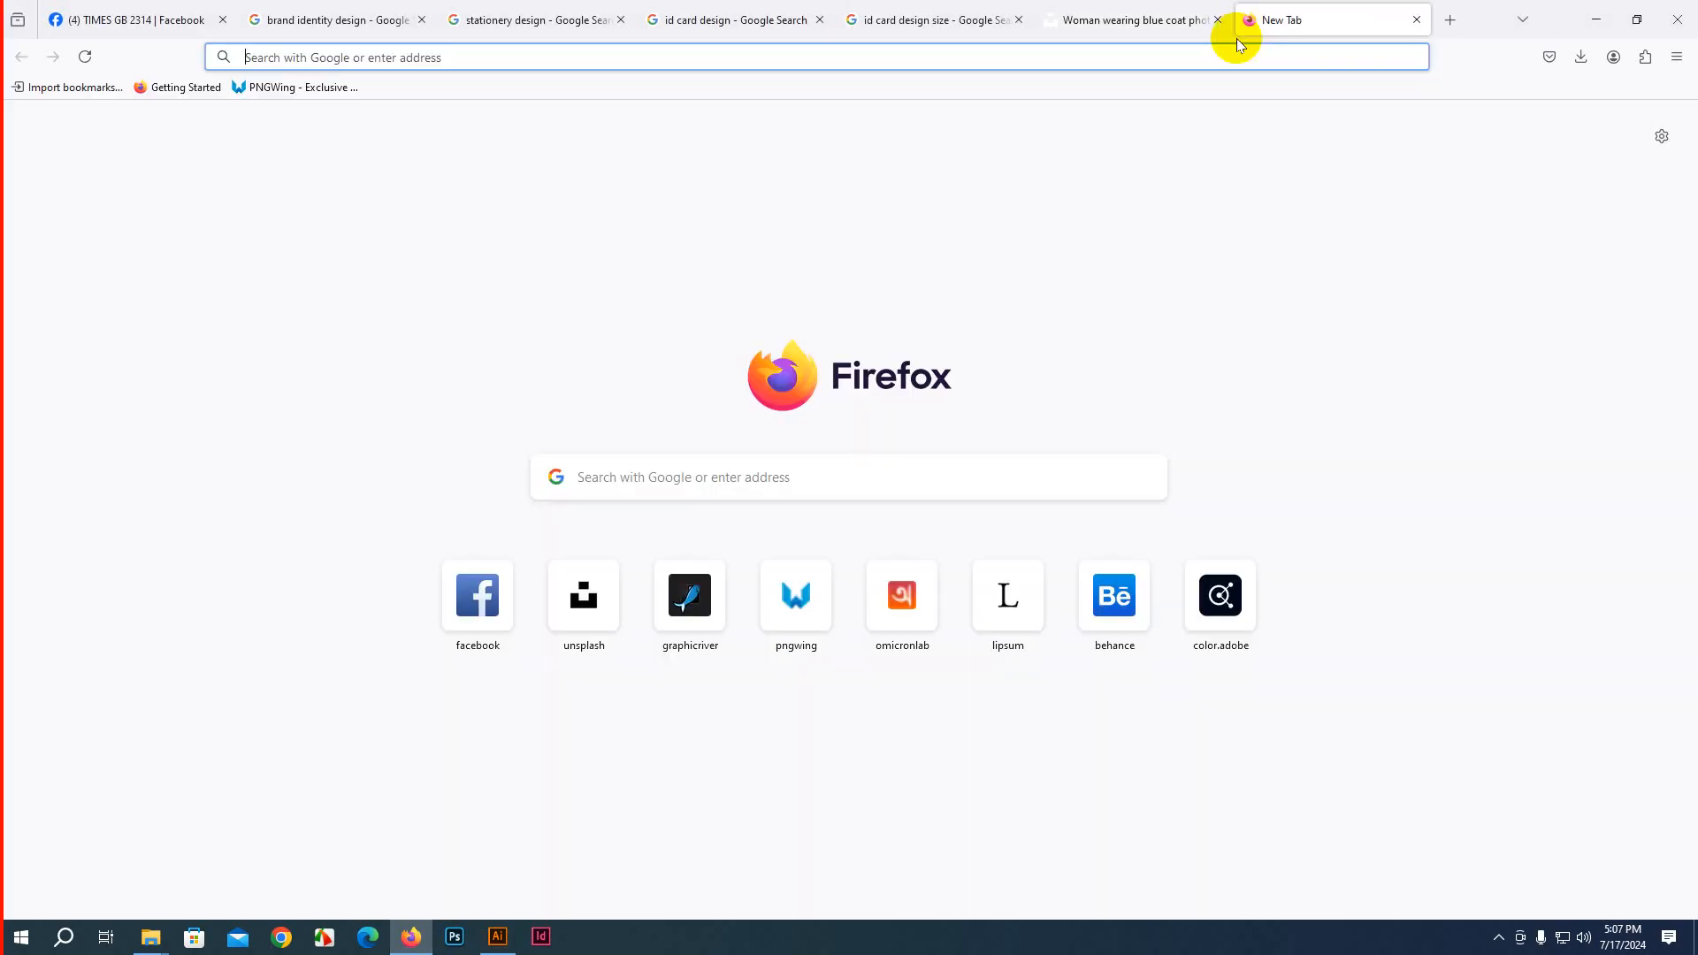
type("signa")
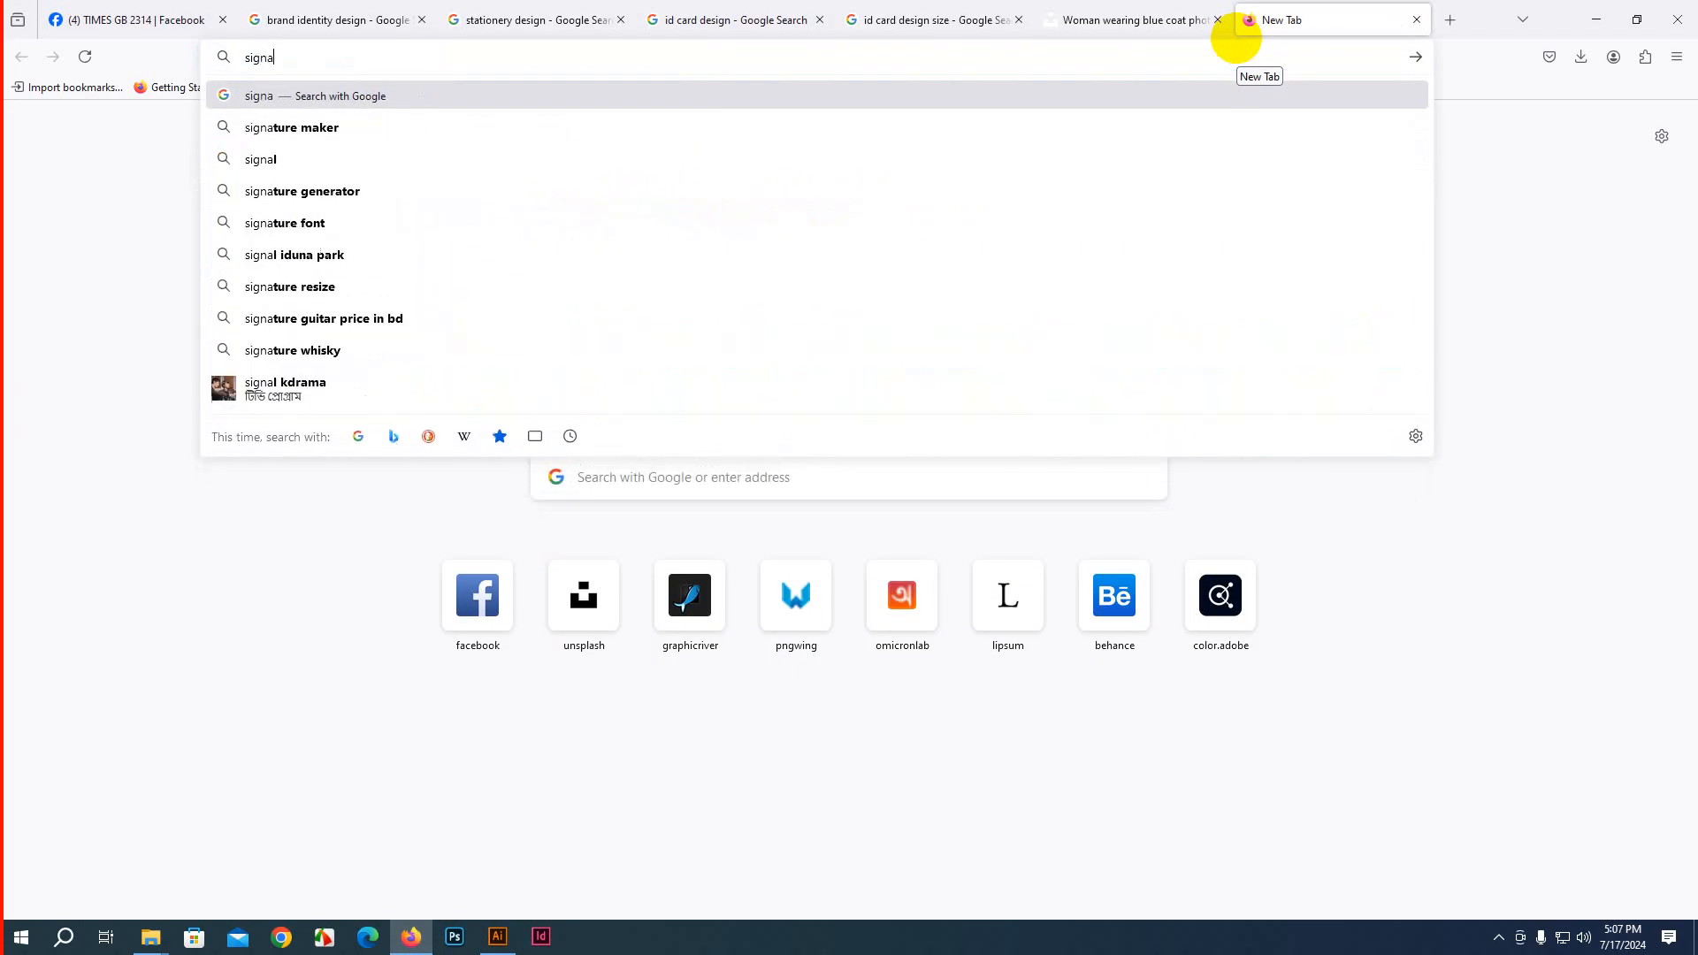
type("ture")
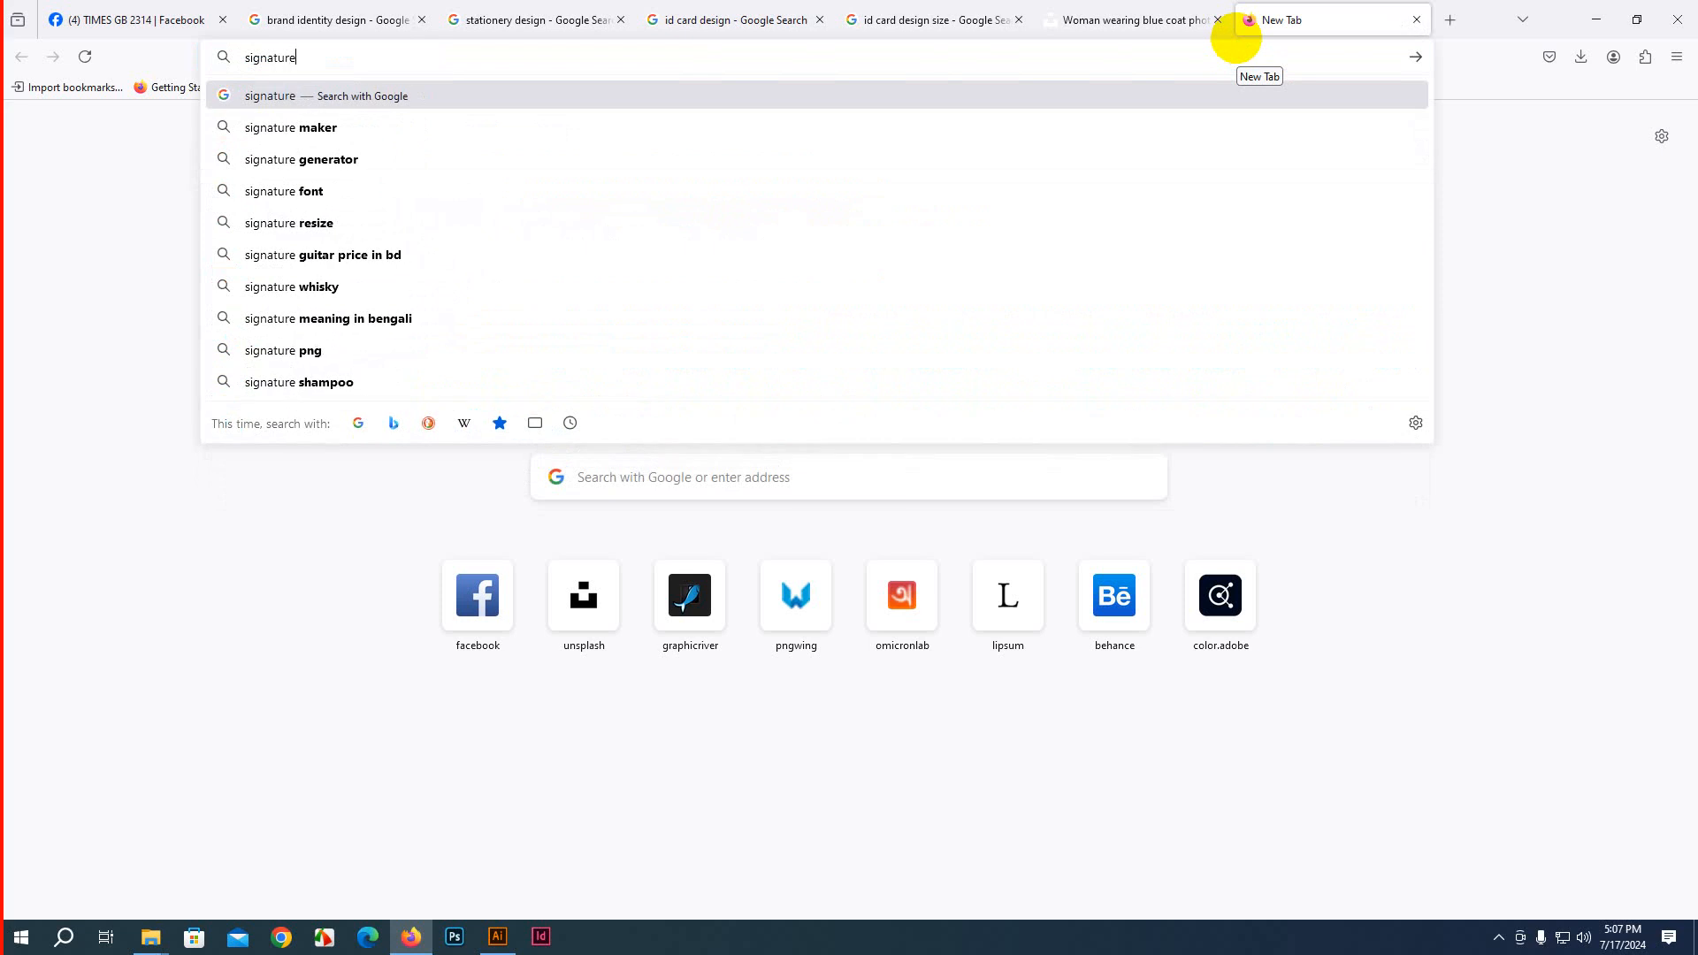
key("Return")
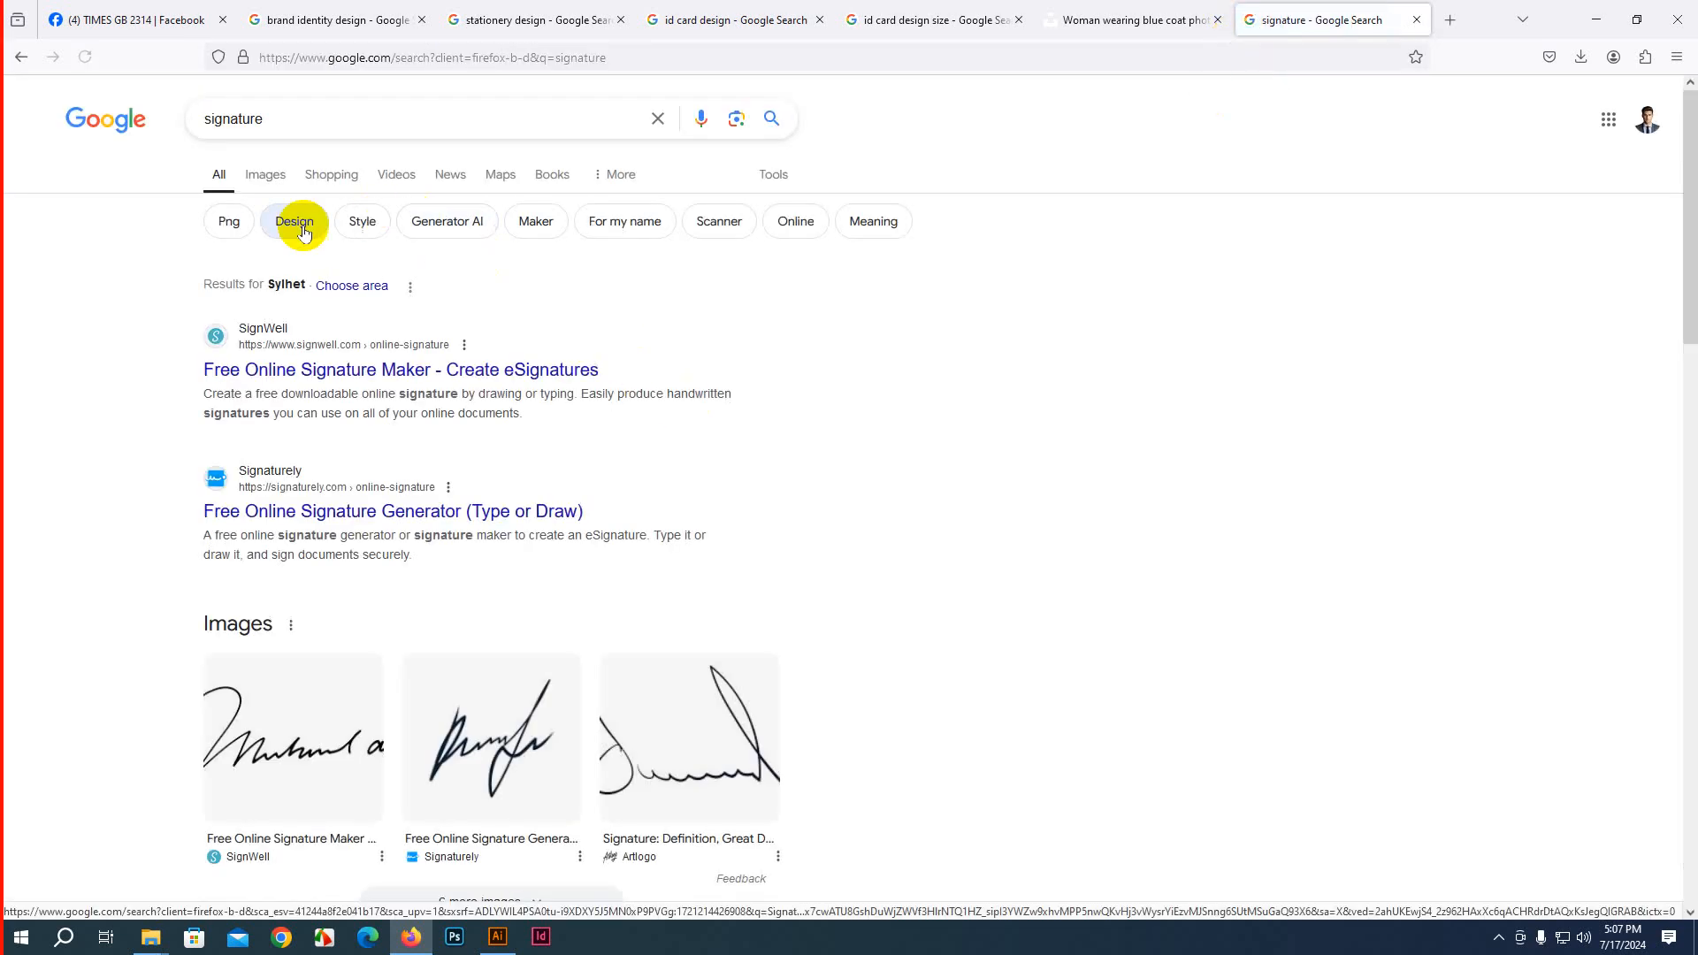
left_click(265, 174)
Browse the signature image results for a handwritten signature suited to the card back
scroll(891, 372, "down", 2)
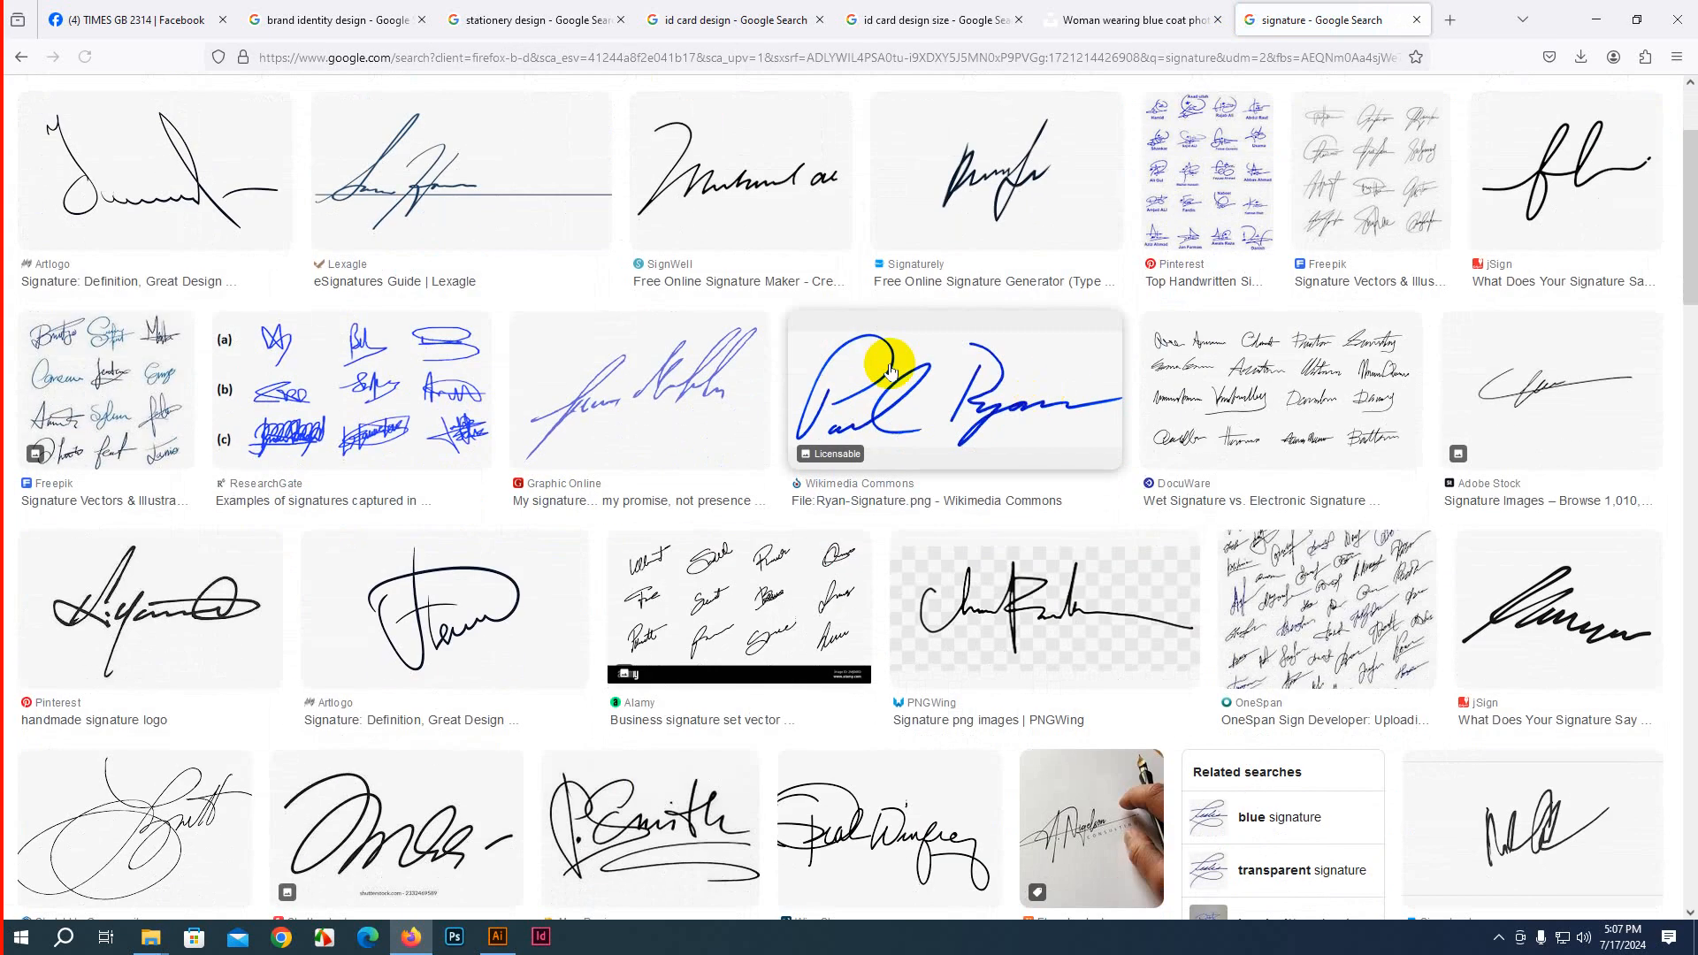
scroll(1137, 645, "down", 4)
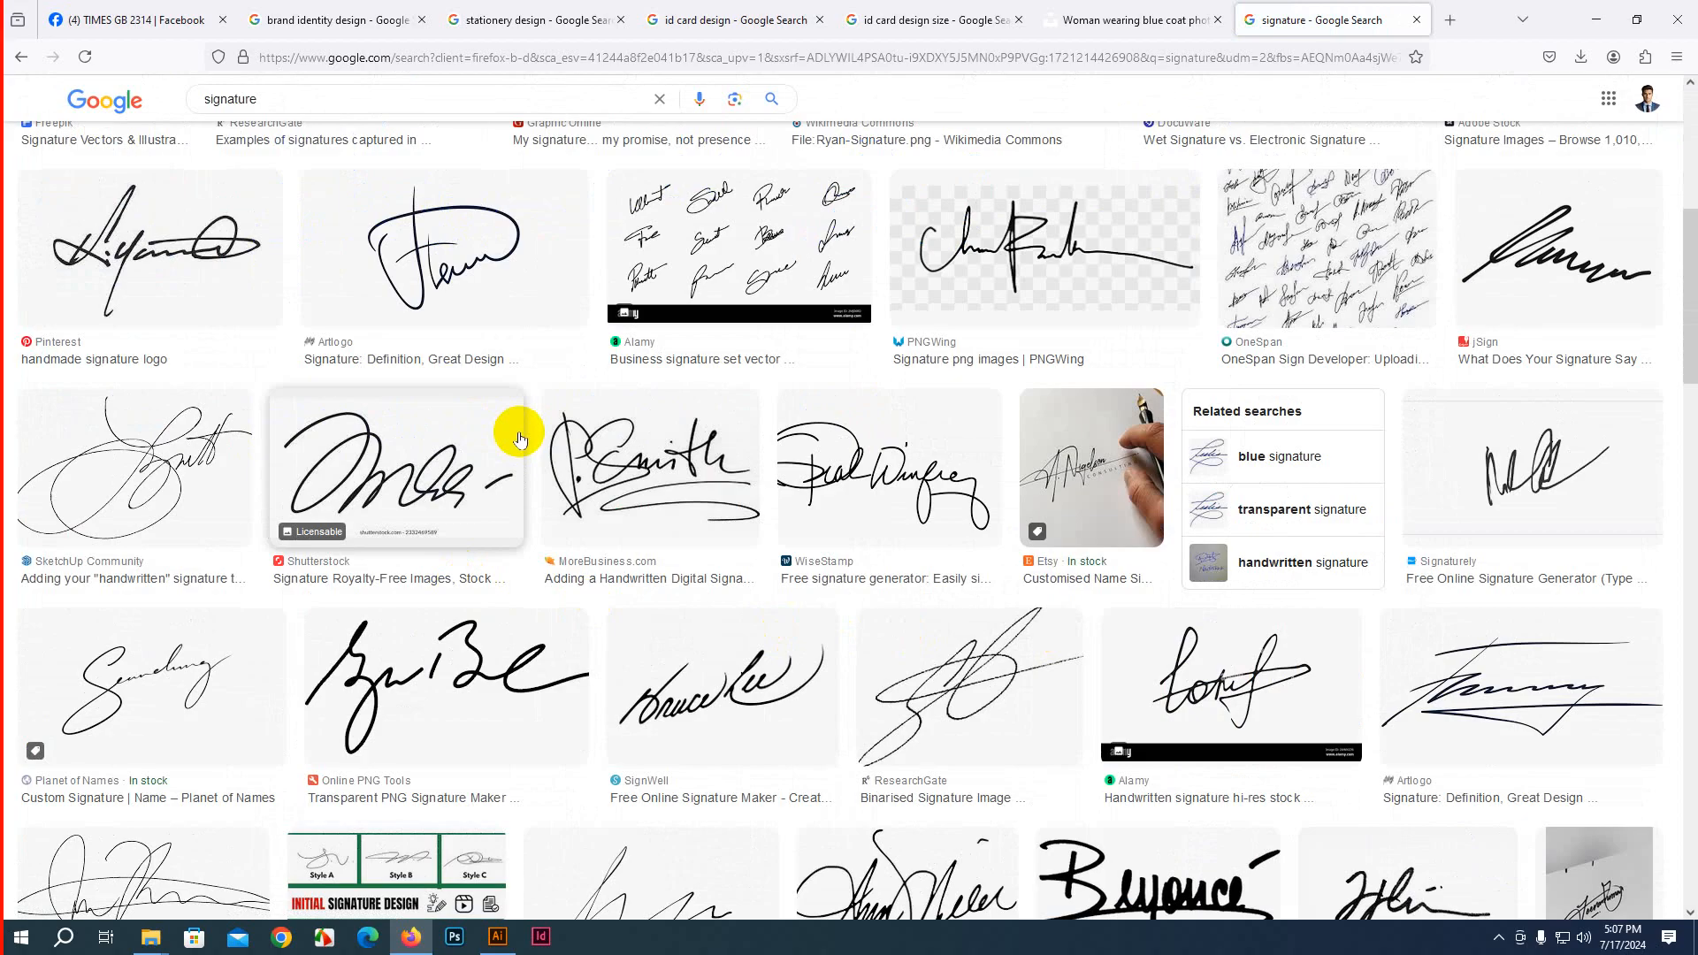
scroll(520, 439, "down", 5)
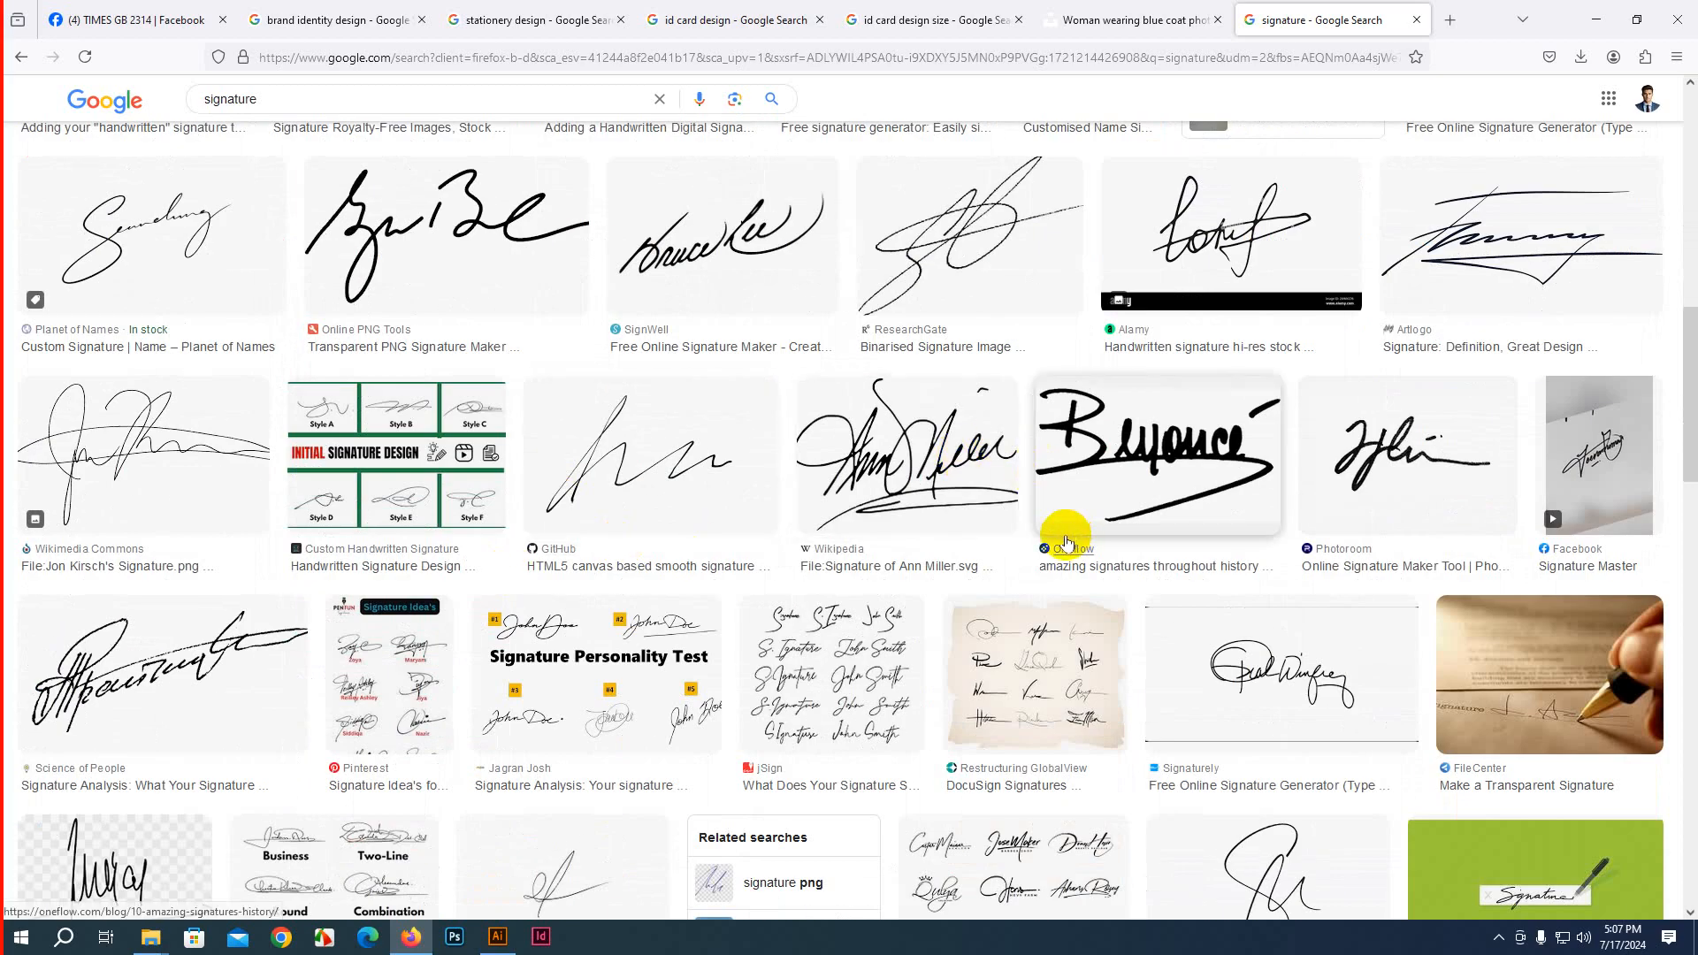
scroll(1062, 539, "down", 2)
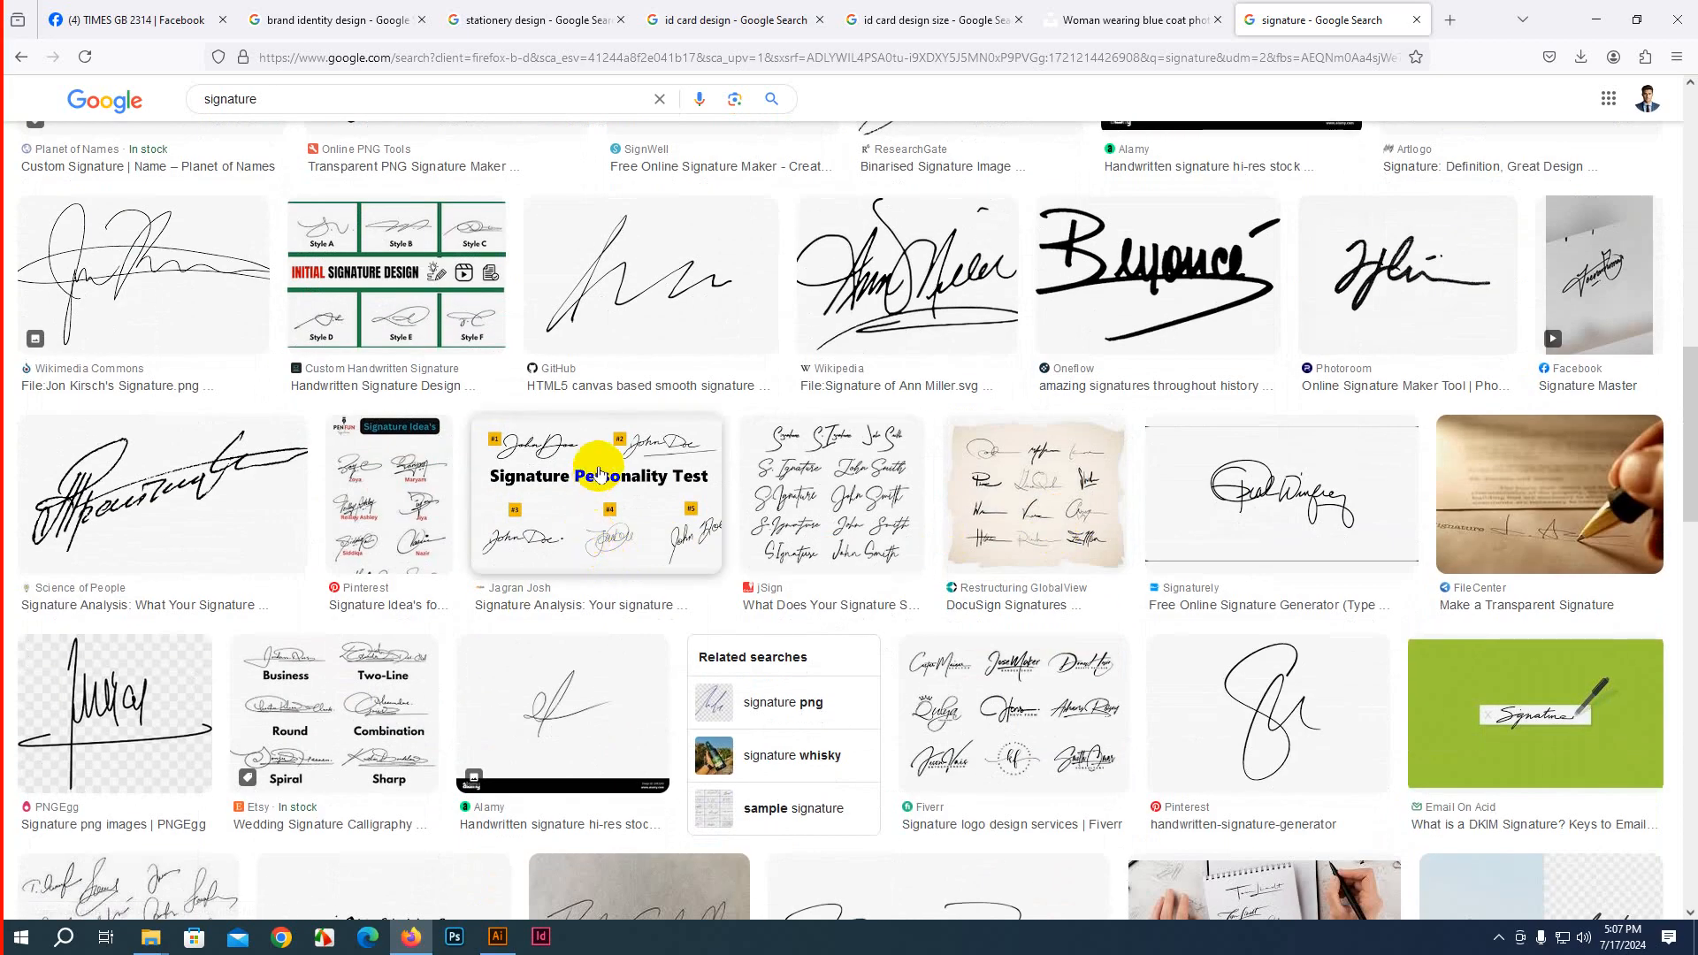
scroll(597, 468, "up", 5)
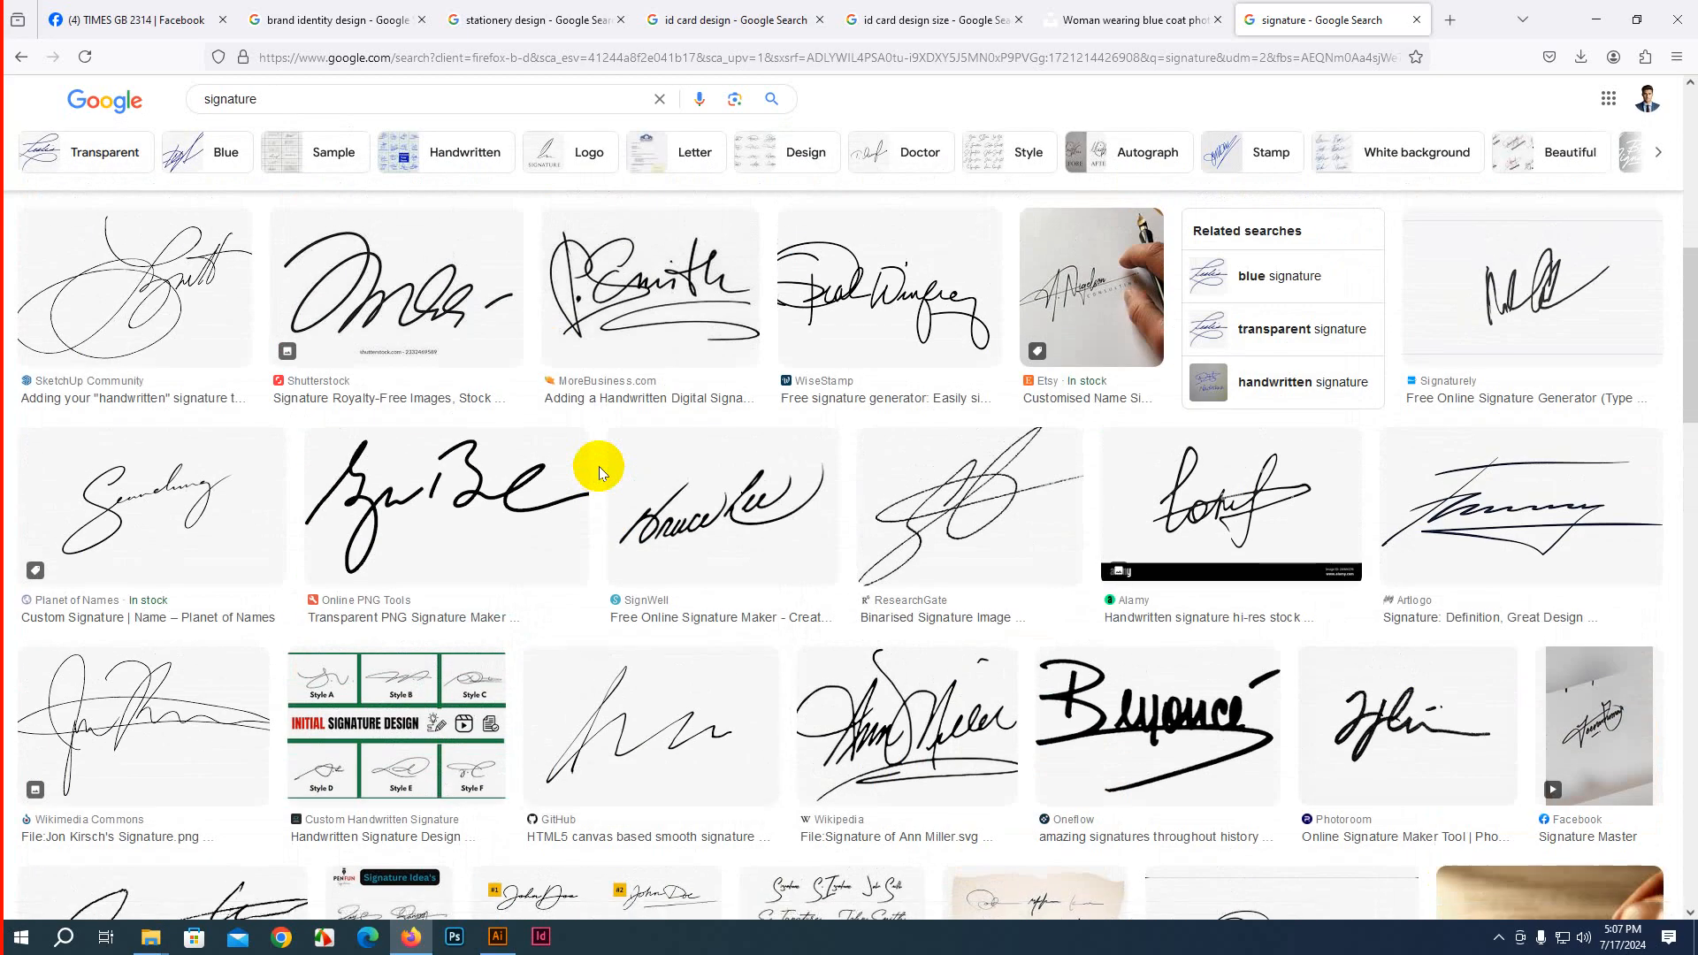
scroll(598, 465, "up", 4)
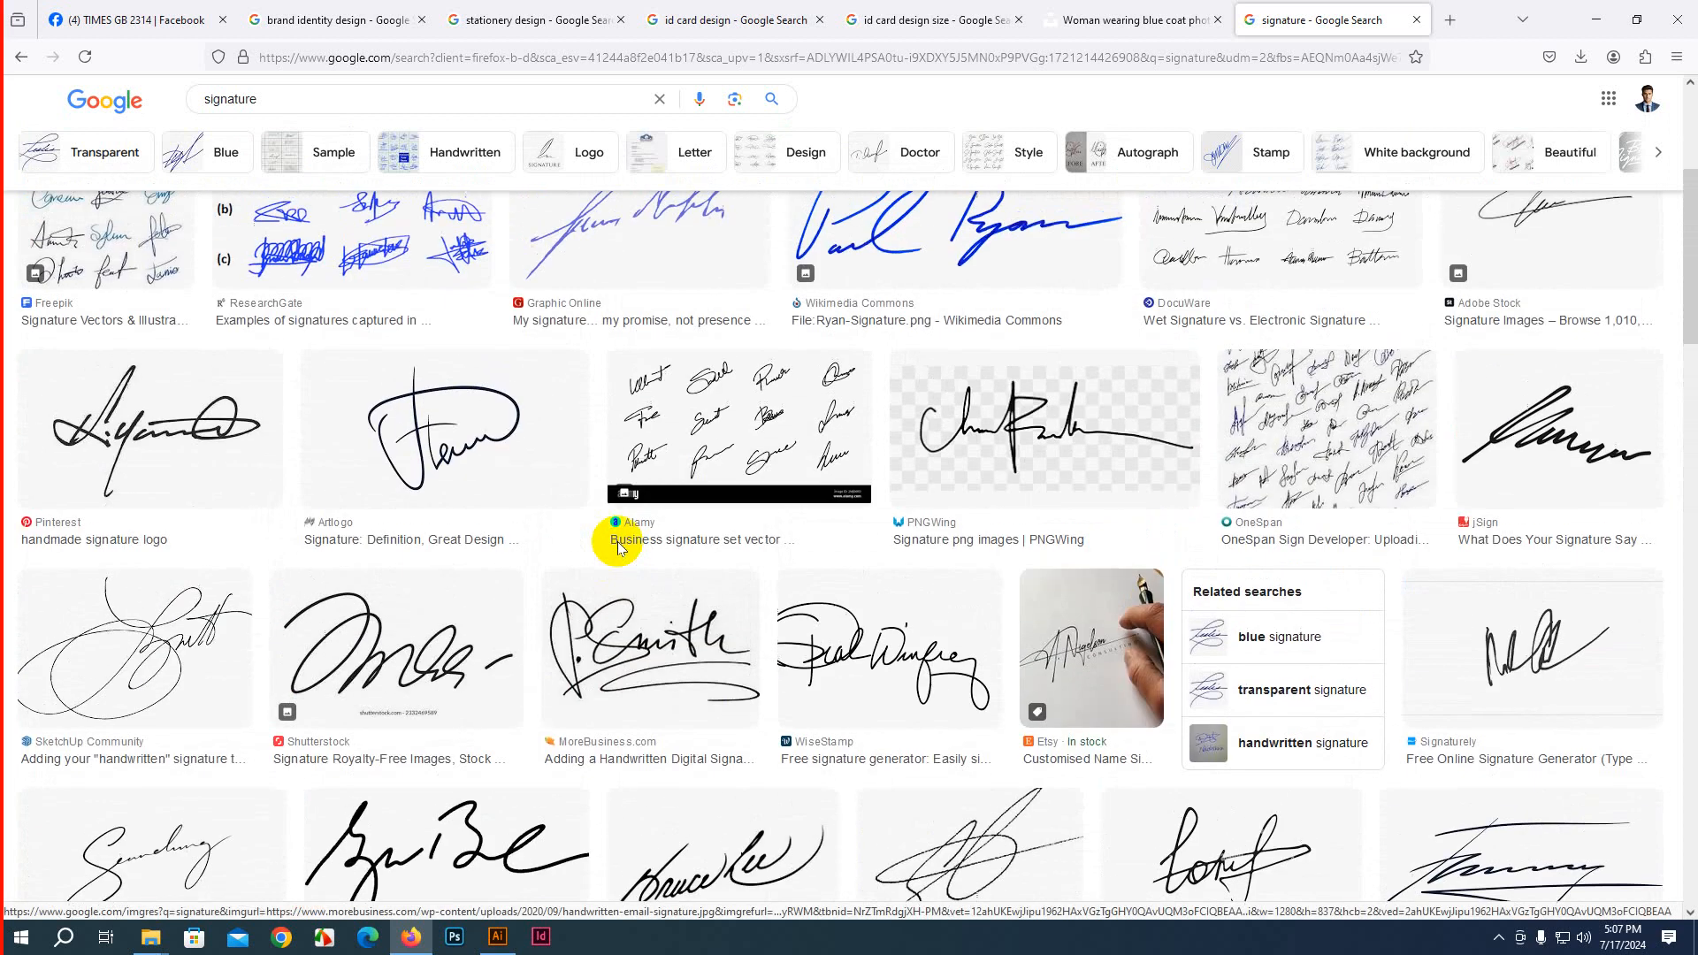
scroll(840, 601, "up", 2)
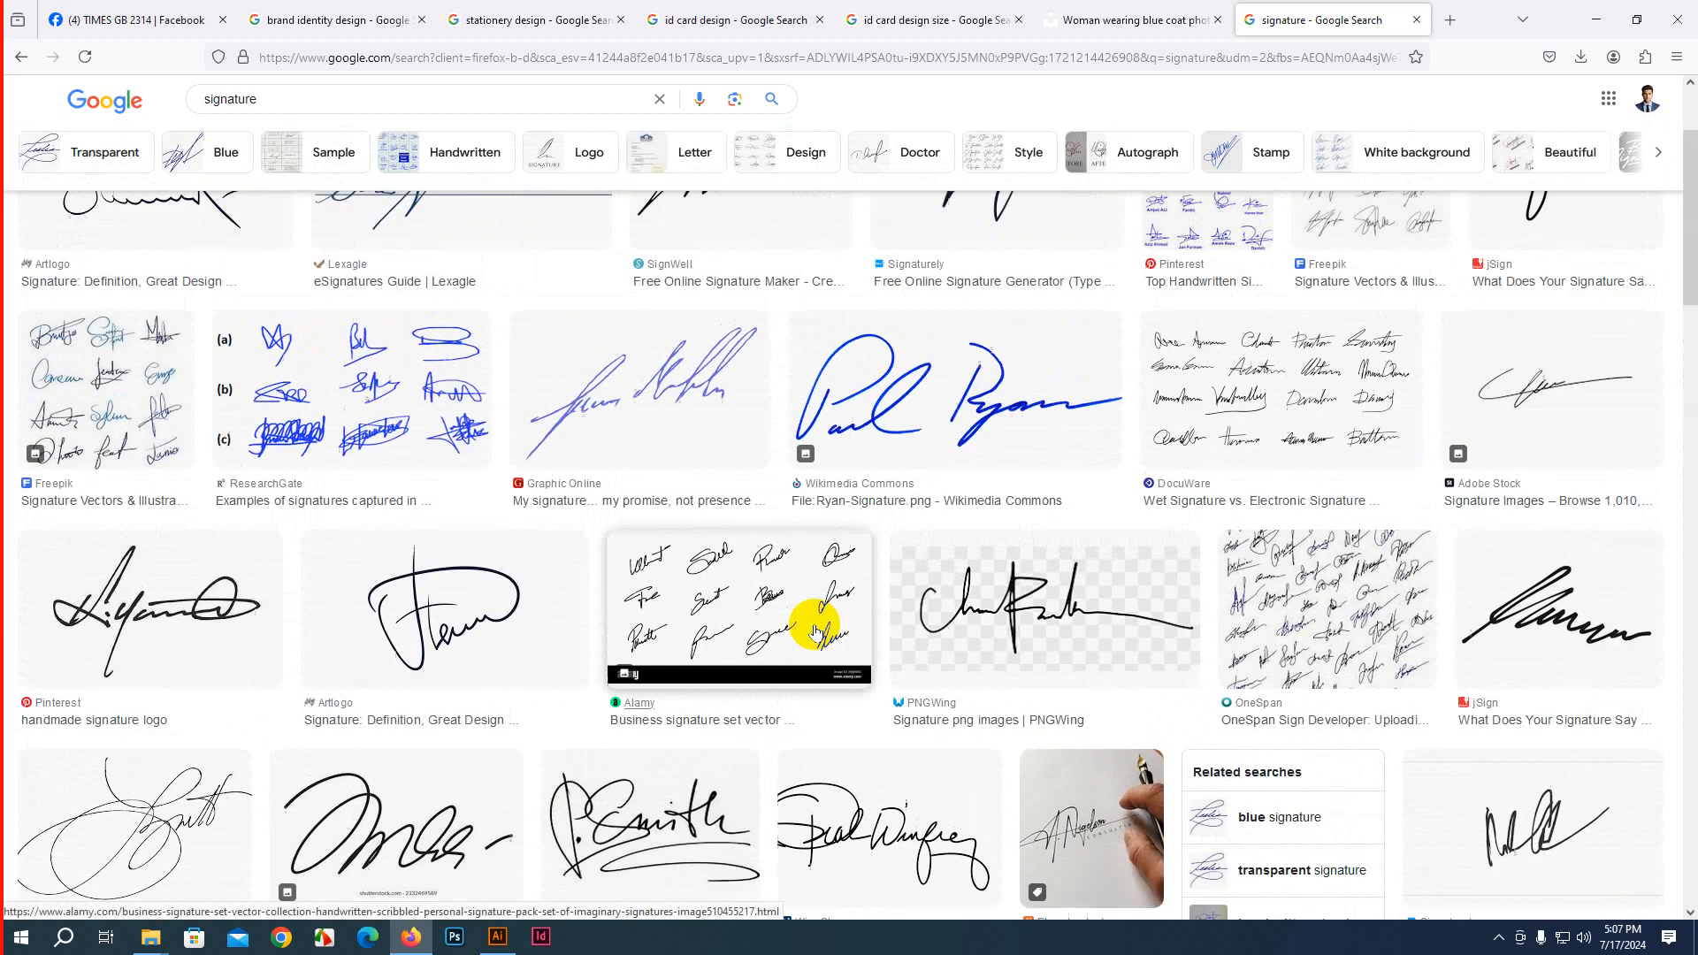
scroll(633, 587, "up", 2)
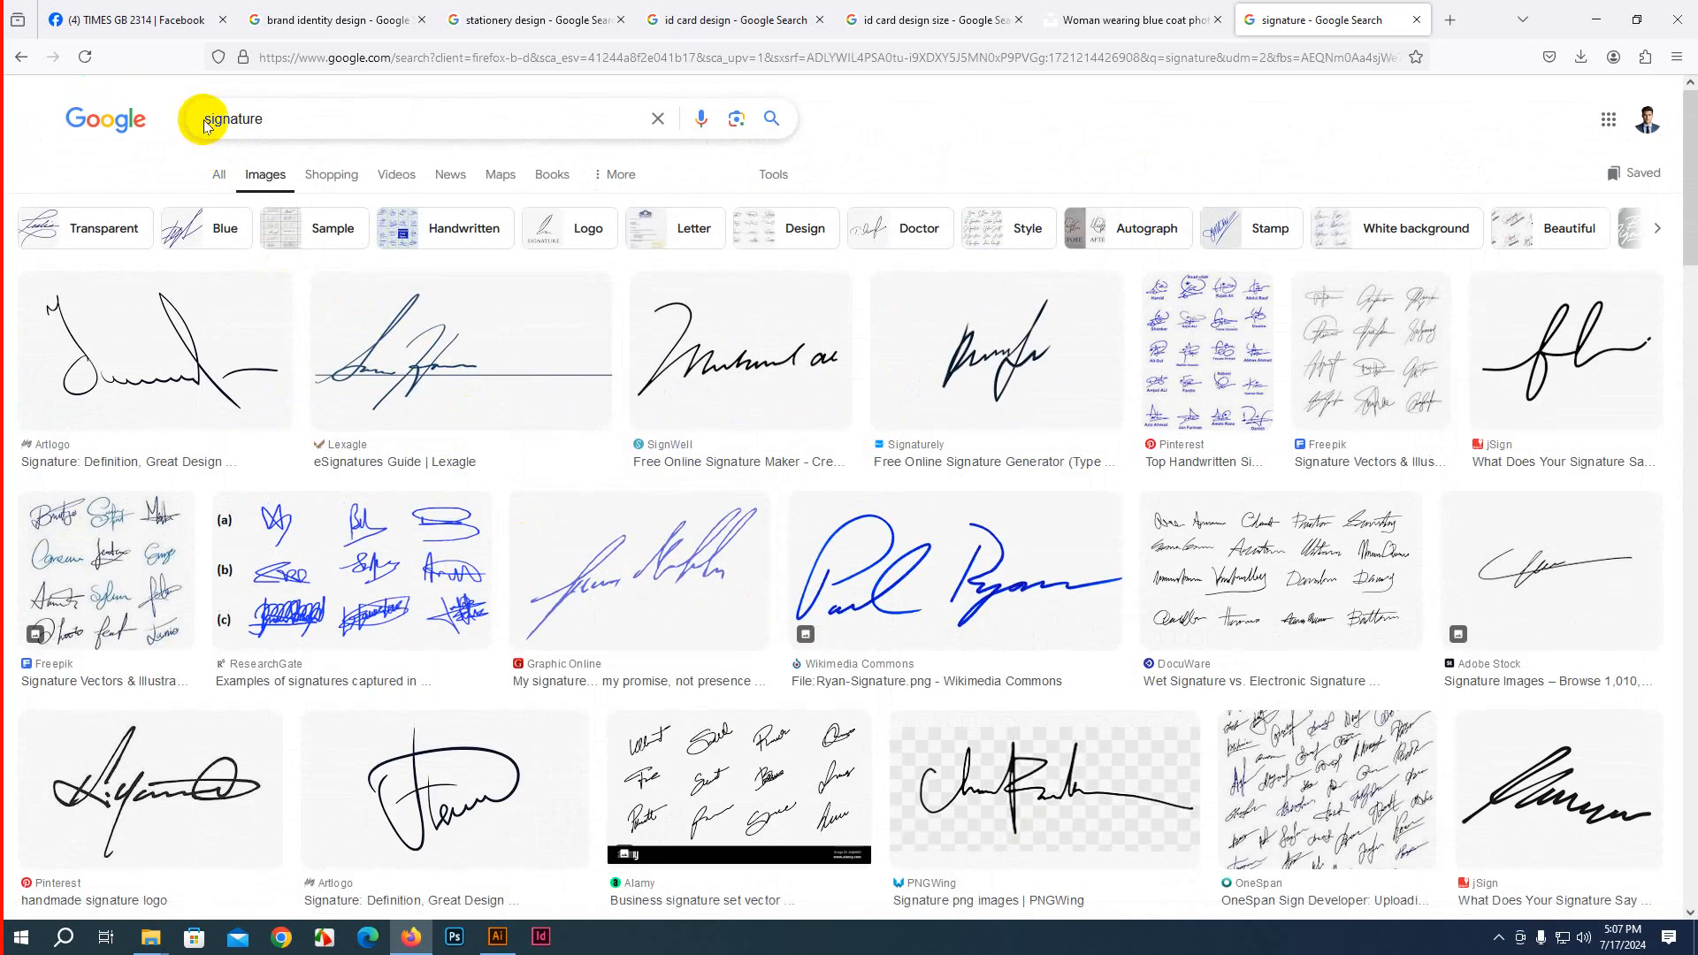
scroll(288, 371, "down", 2)
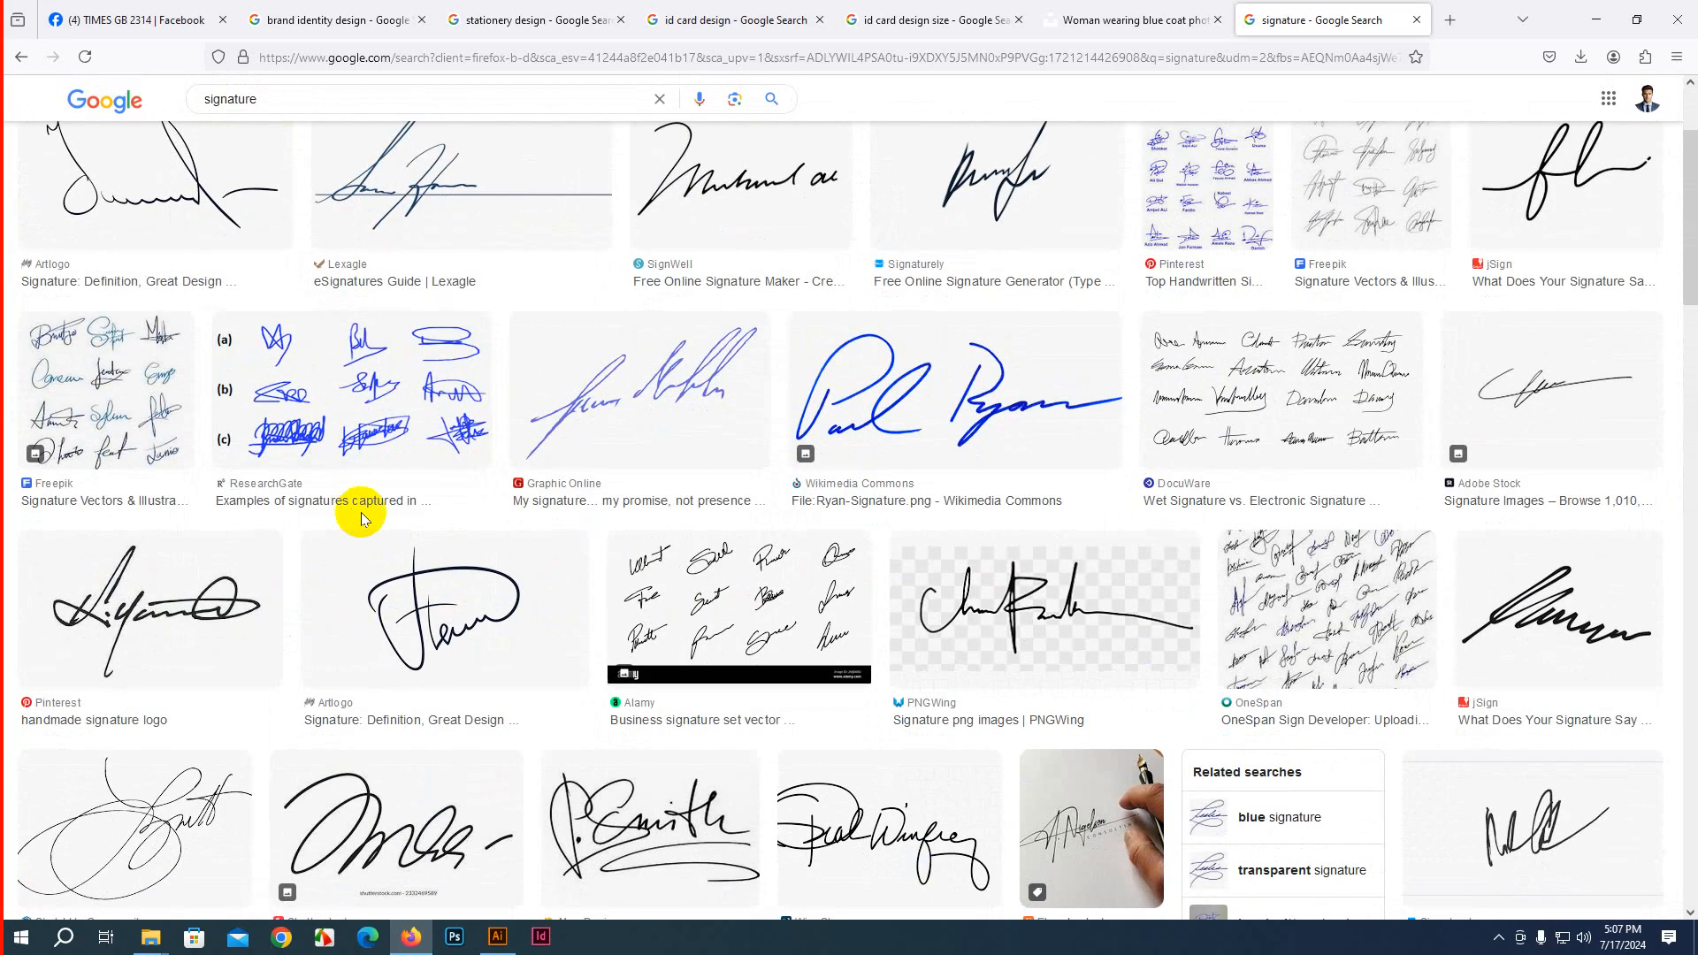
scroll(360, 518, "down", 6)
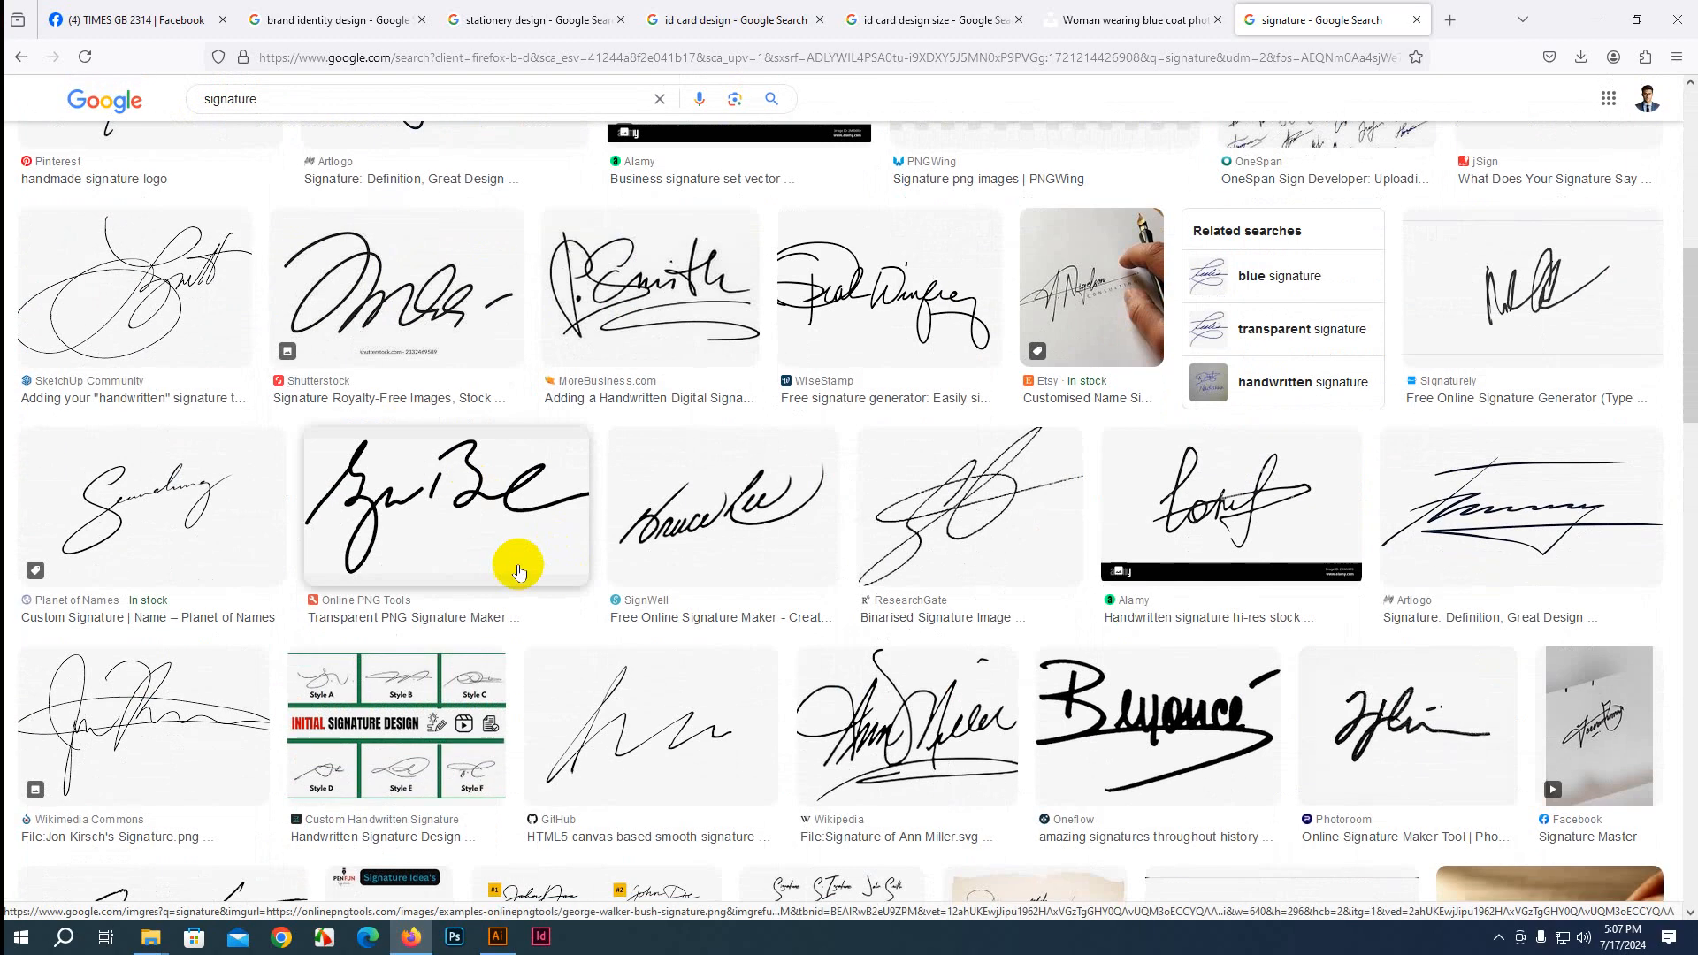
Bring the Shutterstock signature image into the Illustrator document and place it on the empty canvas beside the artboards
left_click(438, 297)
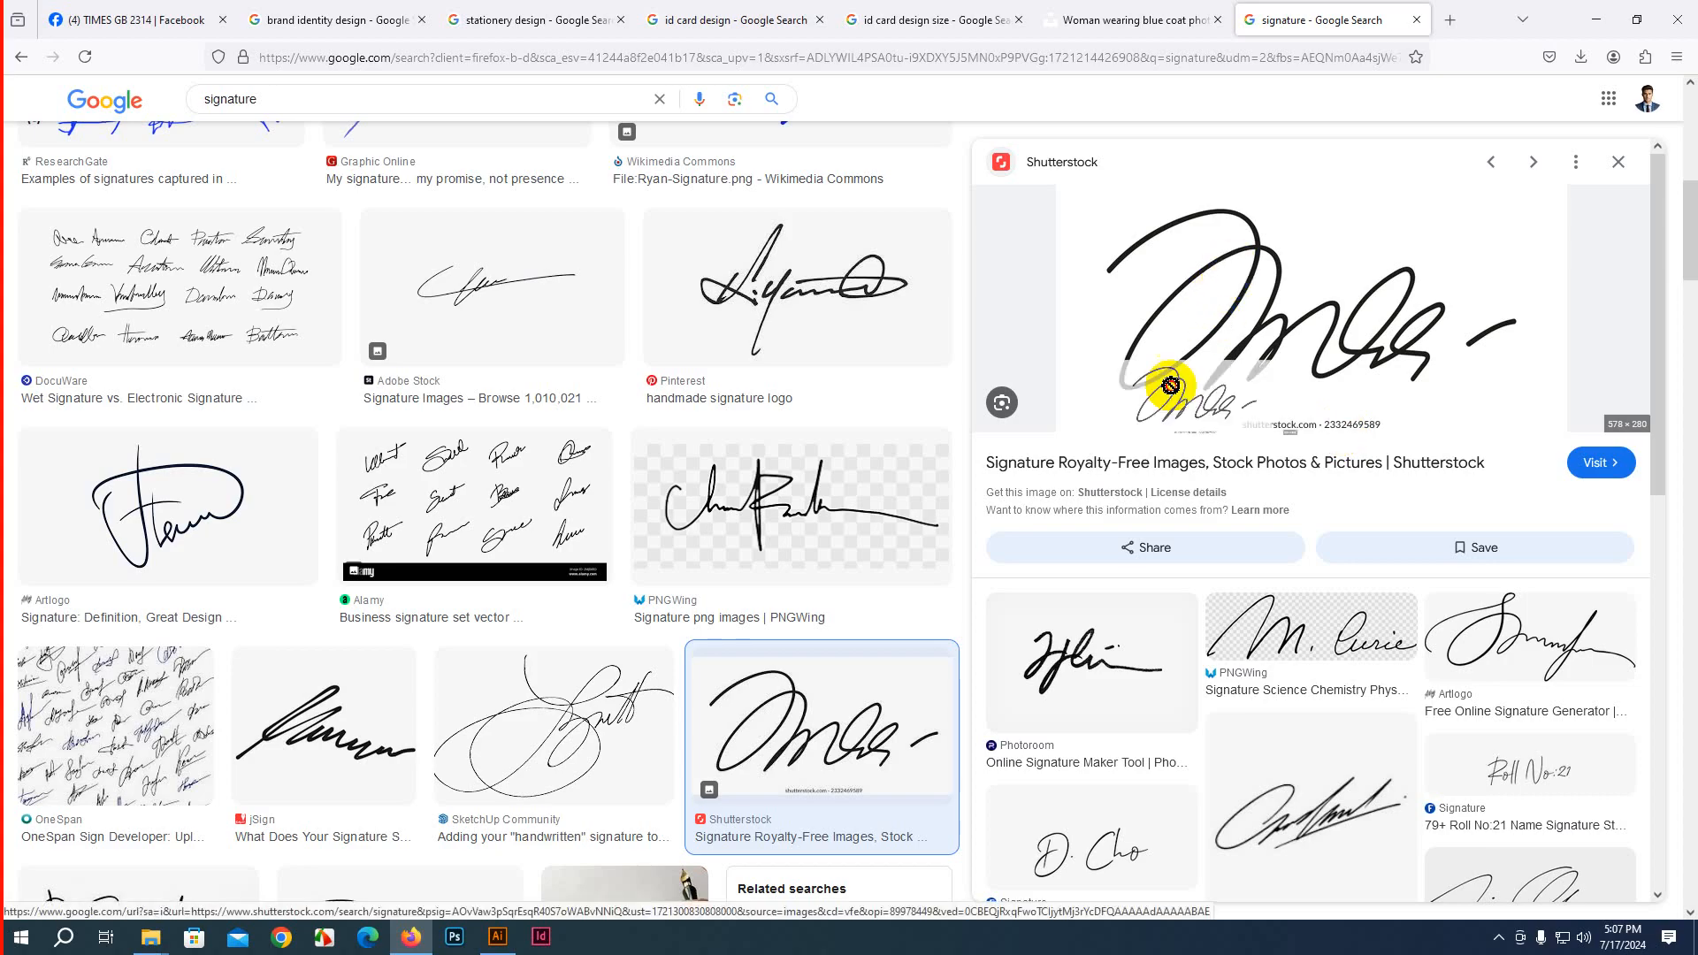
mouse_move(1170, 383)
left_mouse_down()
mouse_move(562, 944)
mouse_move(499, 939)
mouse_move(1104, 357)
left_mouse_up()
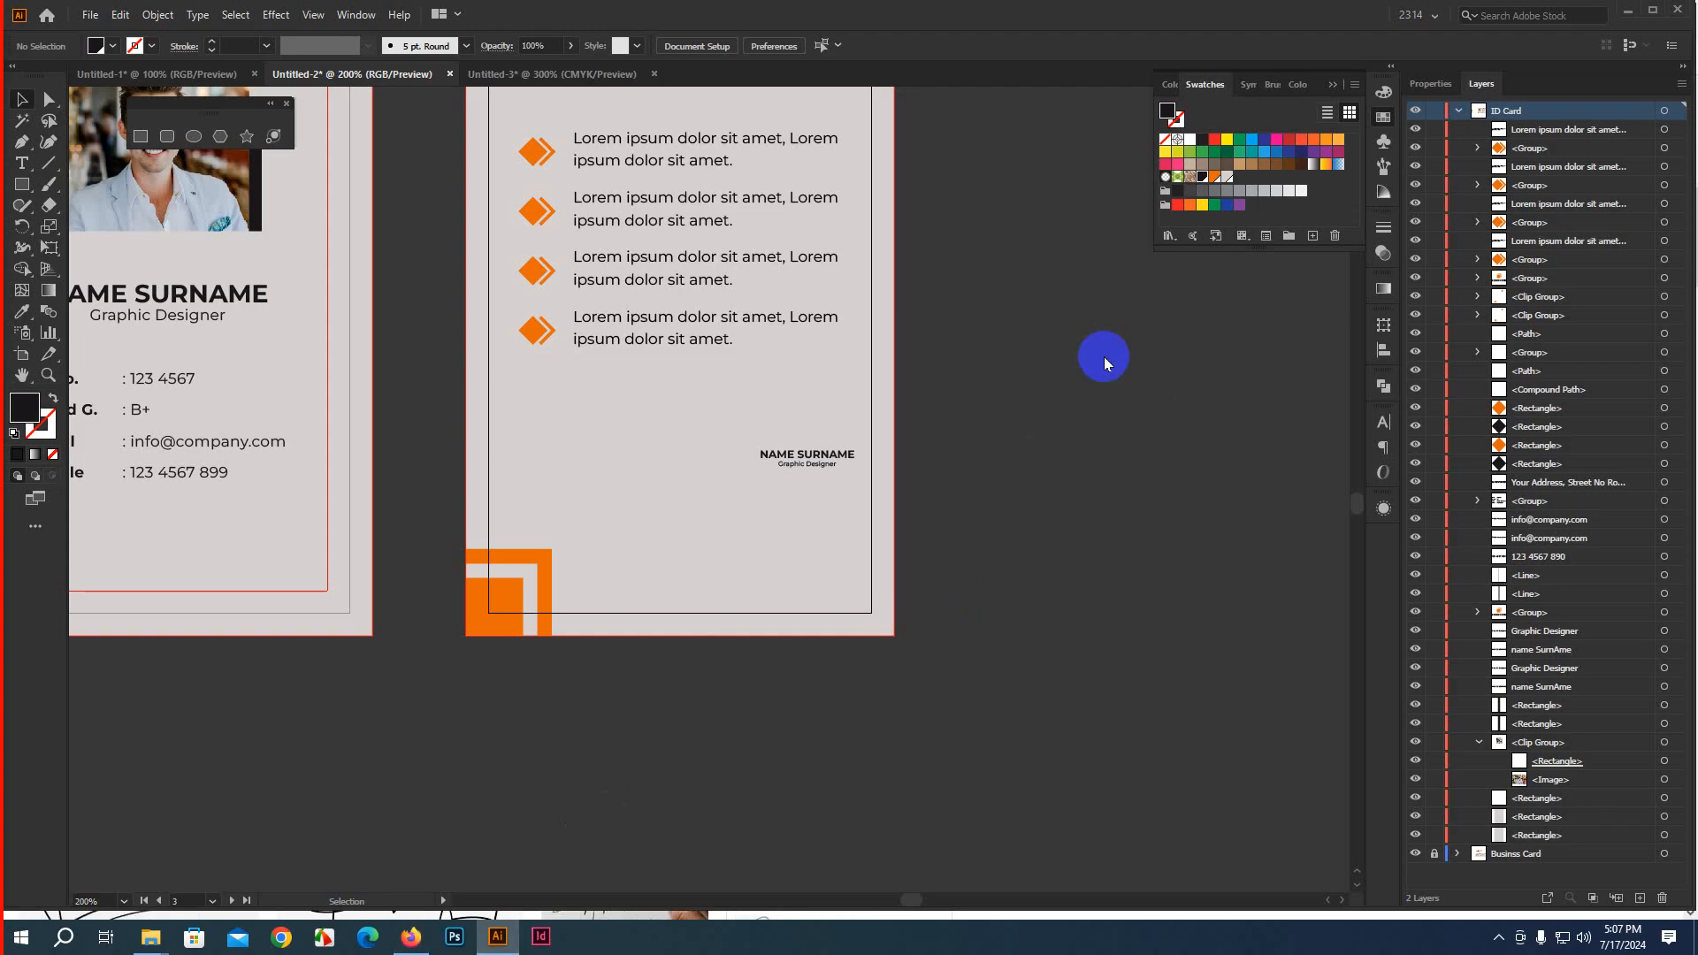
mouse_move(1109, 693)
left_mouse_down()
mouse_move(663, 780)
mouse_move(440, 760)
left_mouse_up()
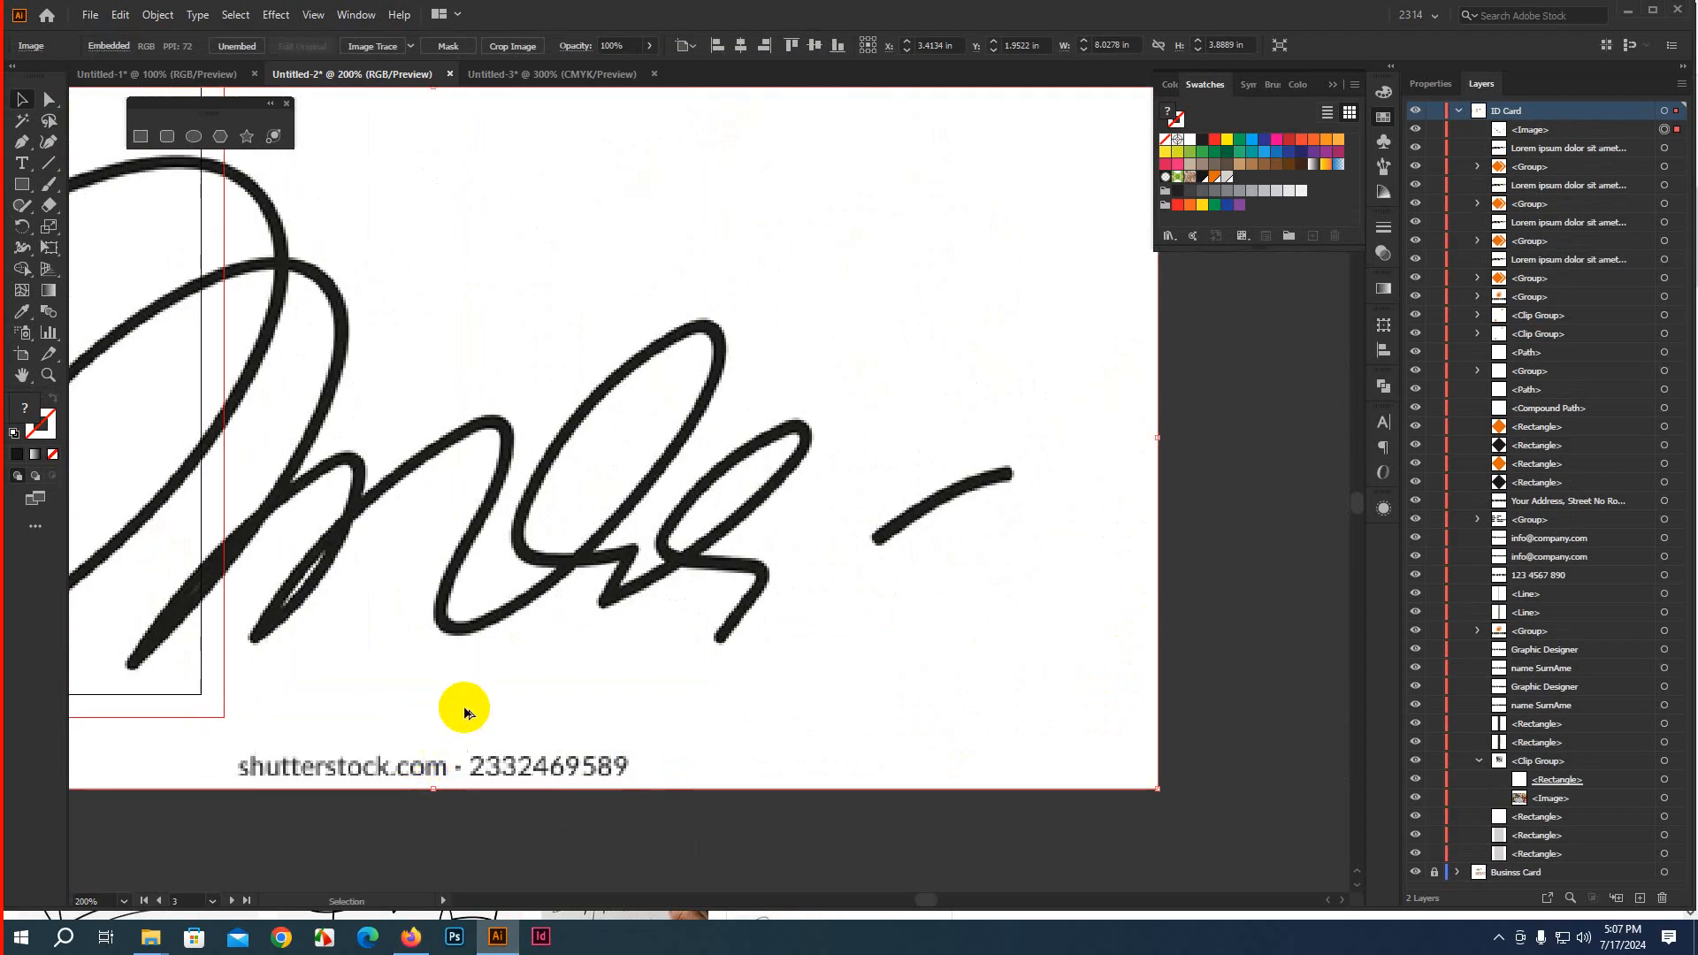
scroll(464, 712, "down", 3)
left_click_drag(481, 663, 804, 395)
scroll(807, 458, "up", 2)
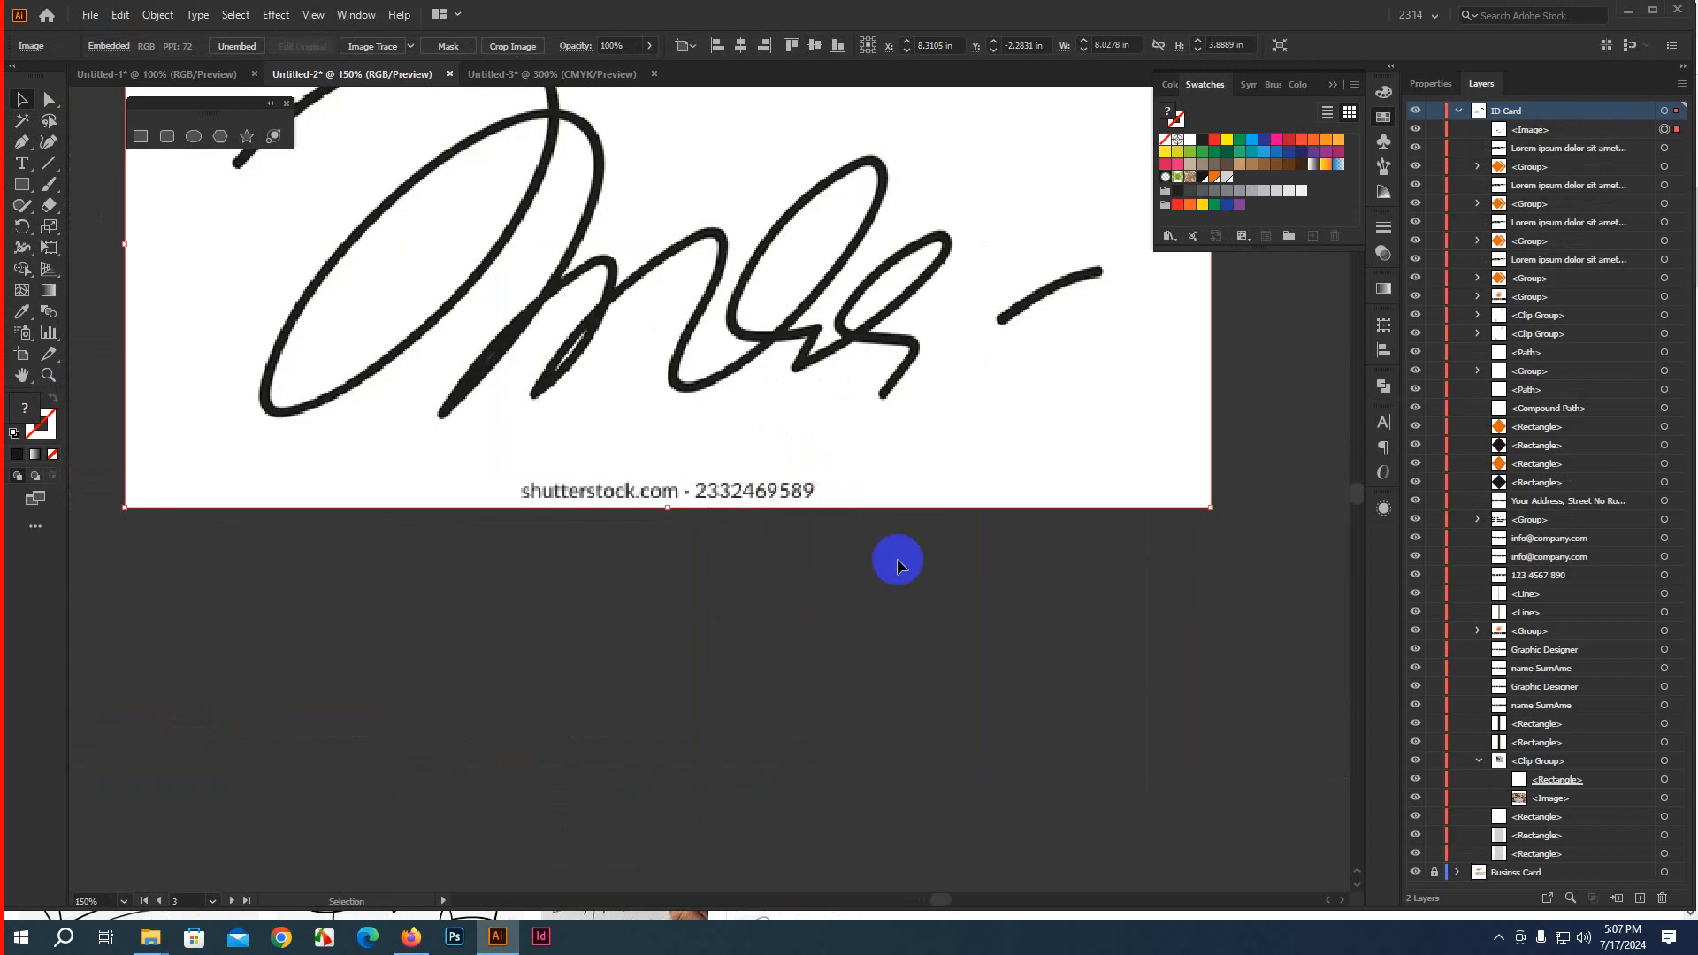
left_click_drag(877, 644, 897, 787)
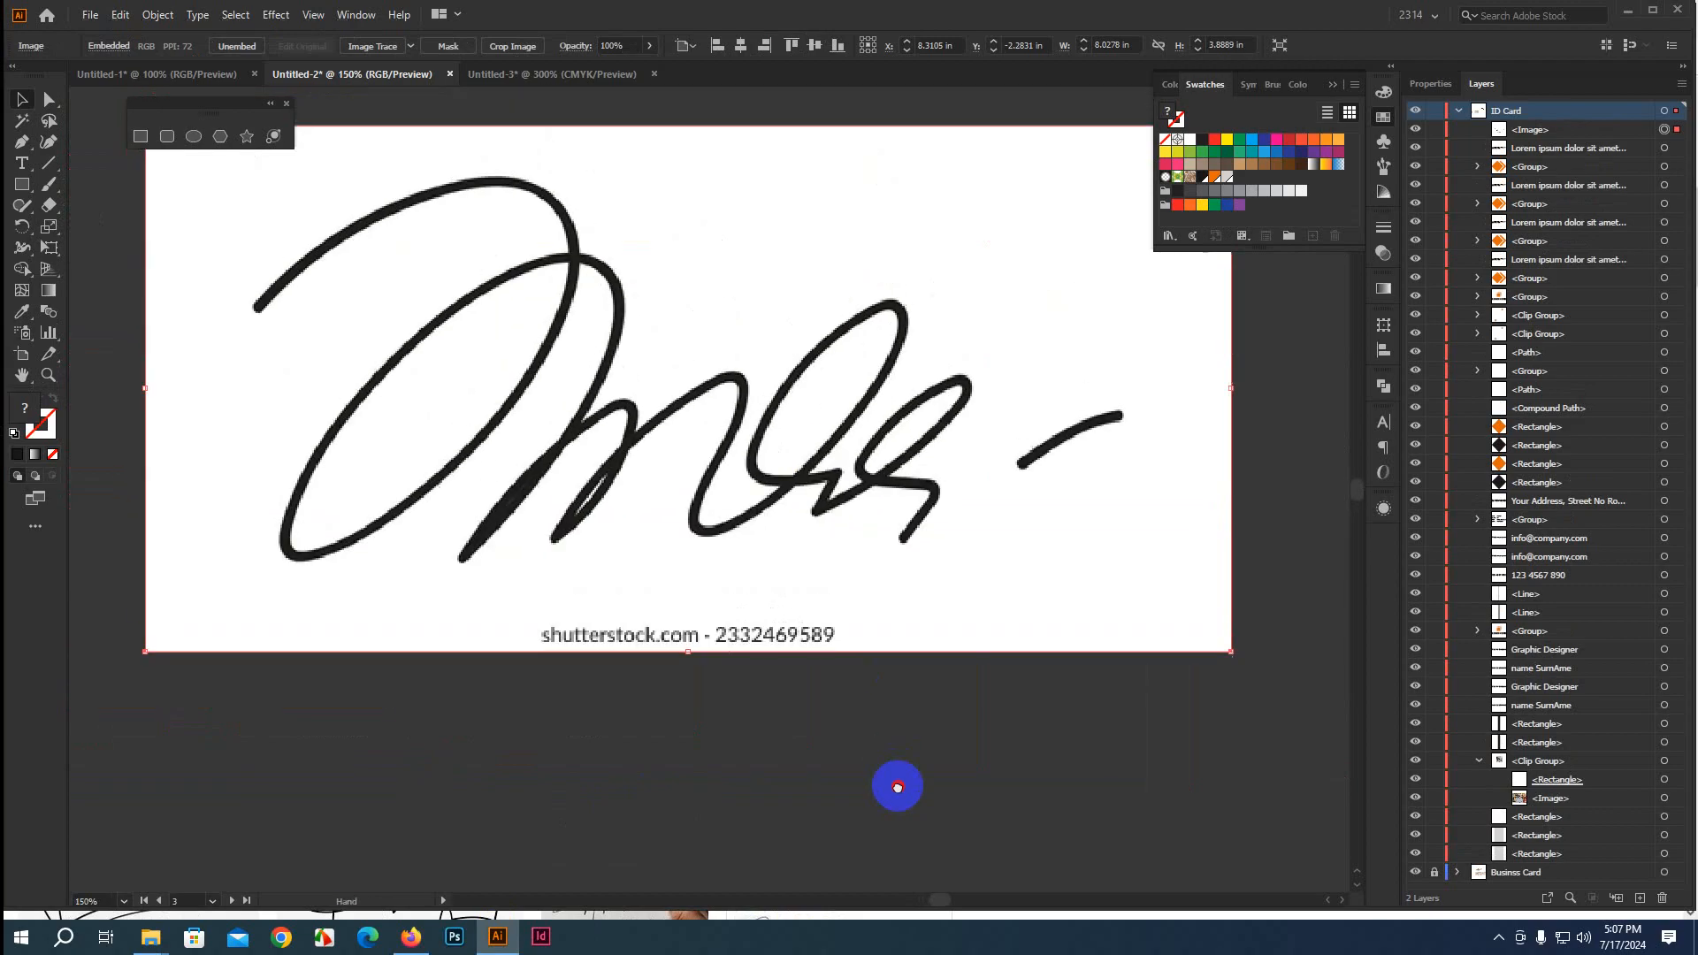
Image-trace the signature with the Silhouettes preset and expand the tracing into vector shapes
left_click(410, 59)
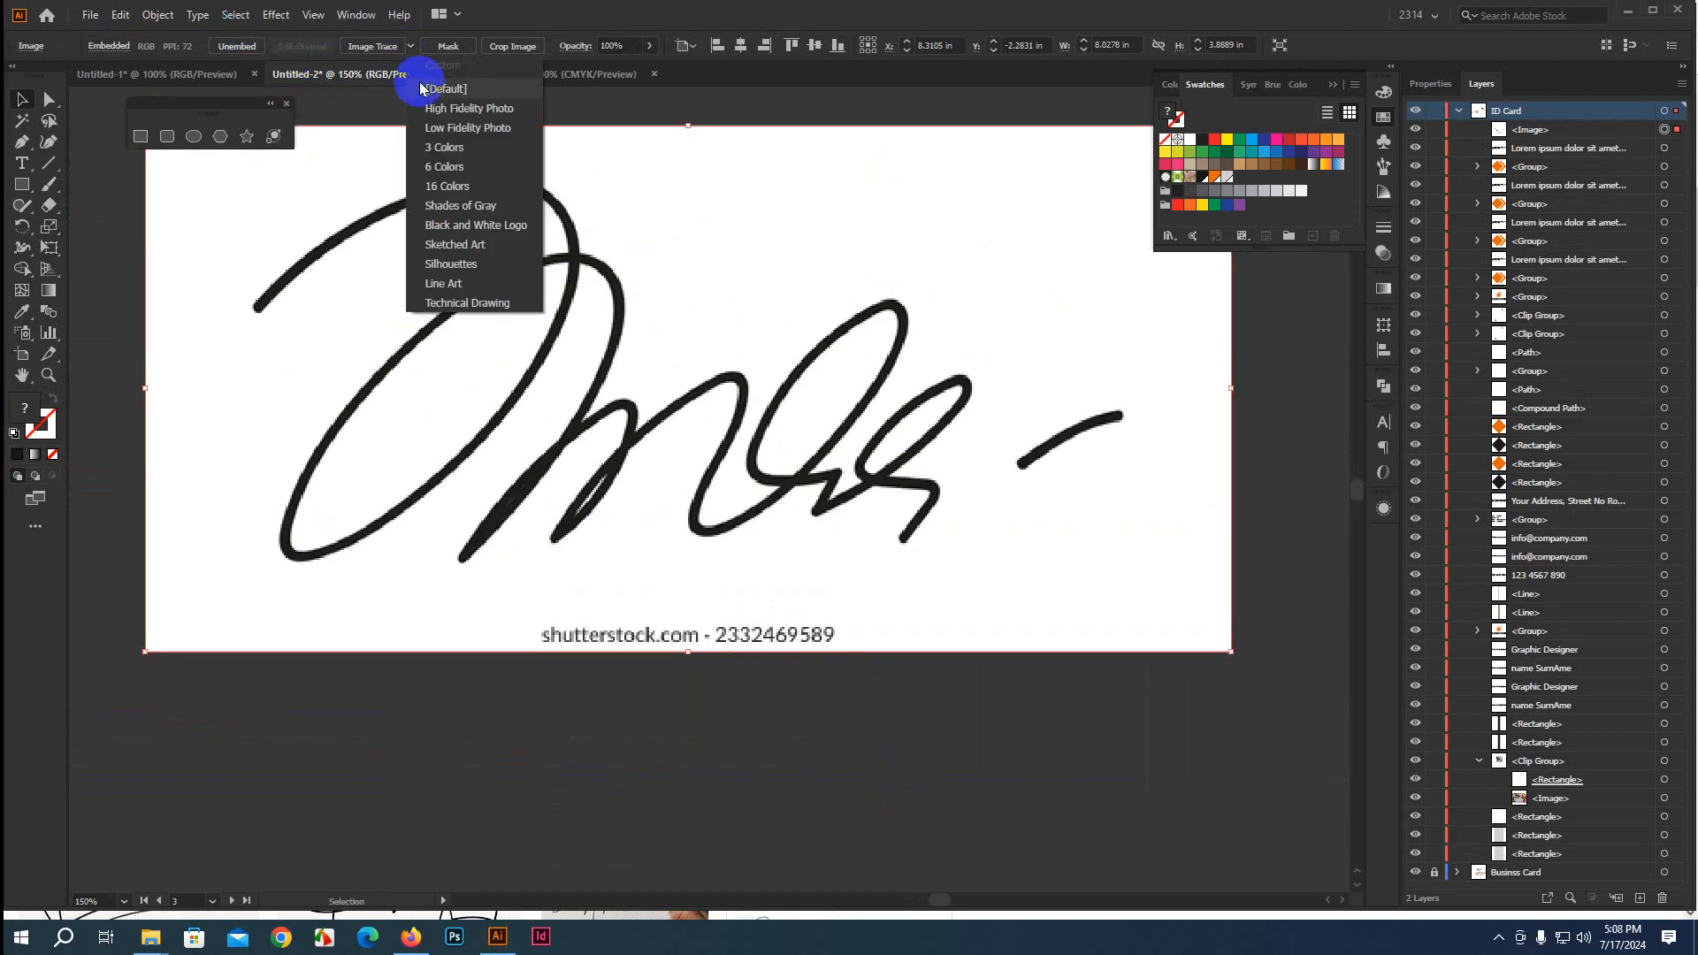
left_click(473, 268)
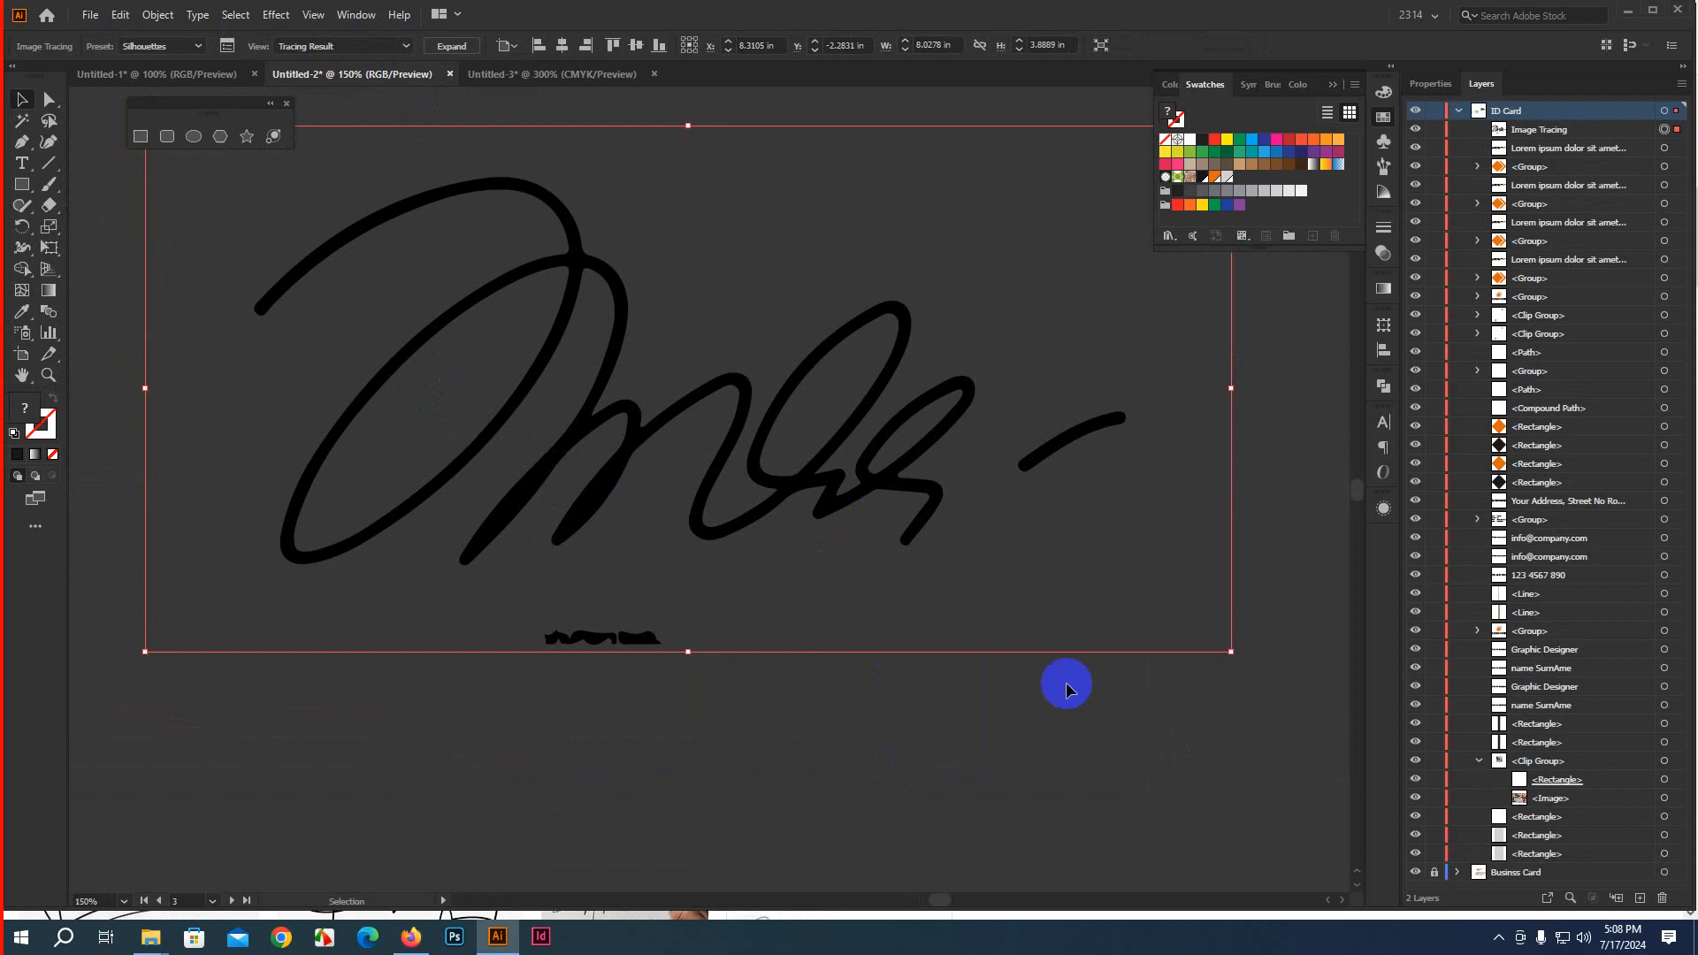
left_click(451, 47)
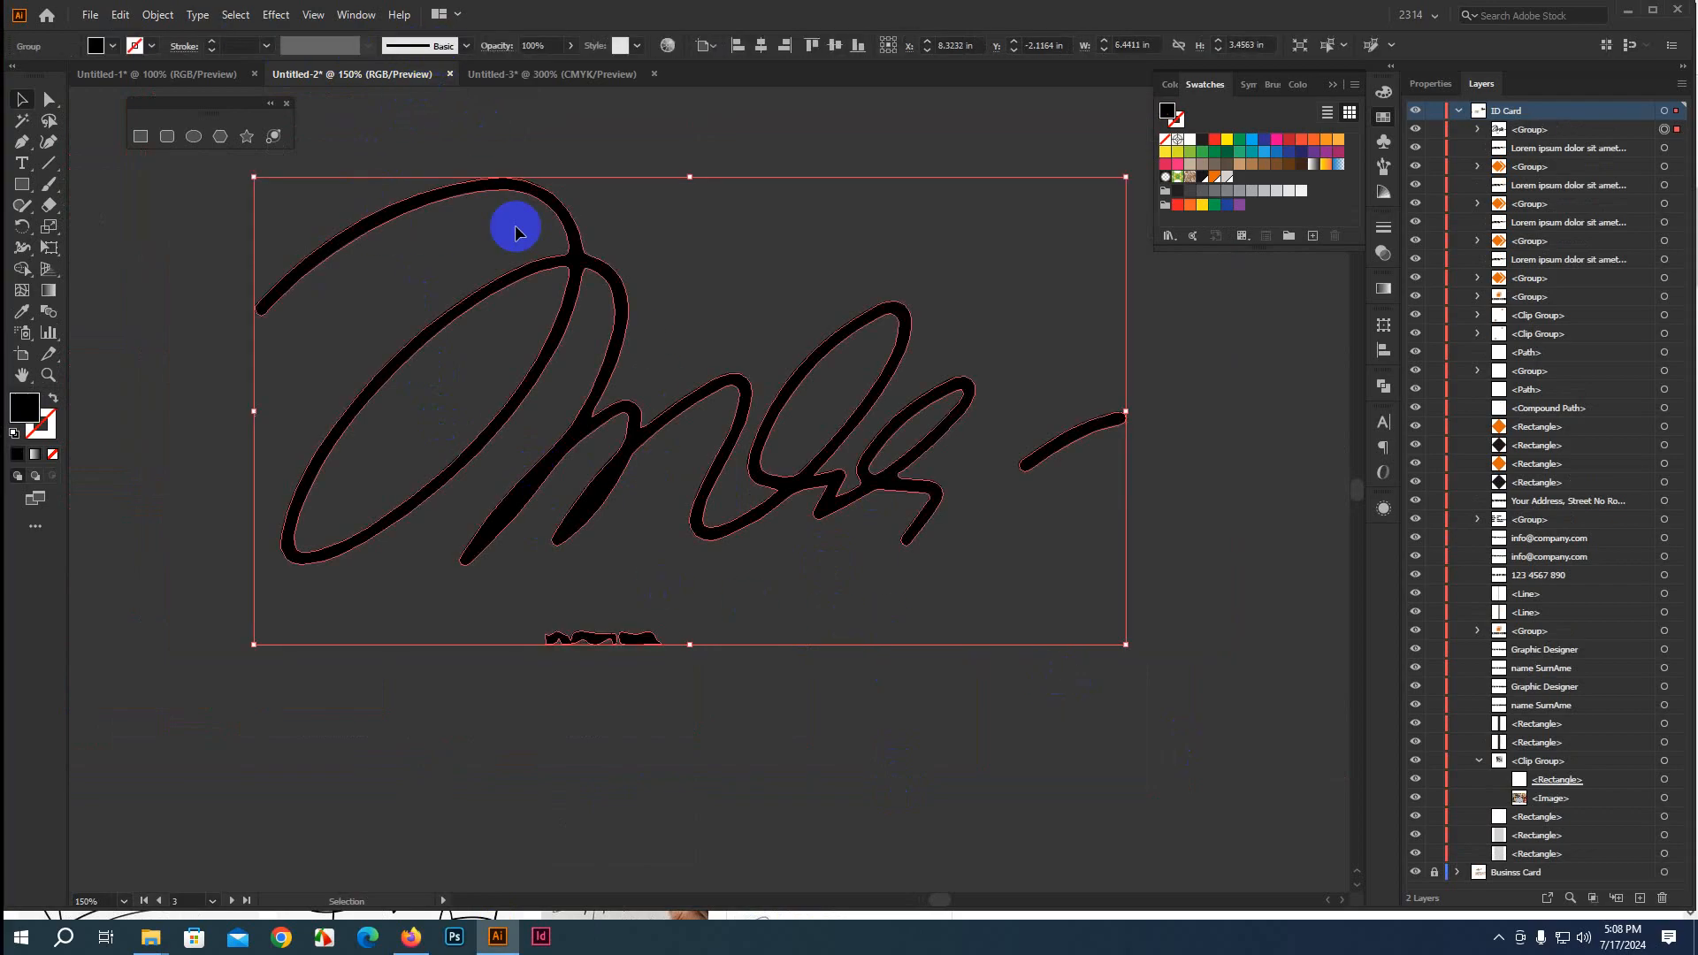
Ungroup the traced signature and delete the watermark remnants below it
right_click(608, 281)
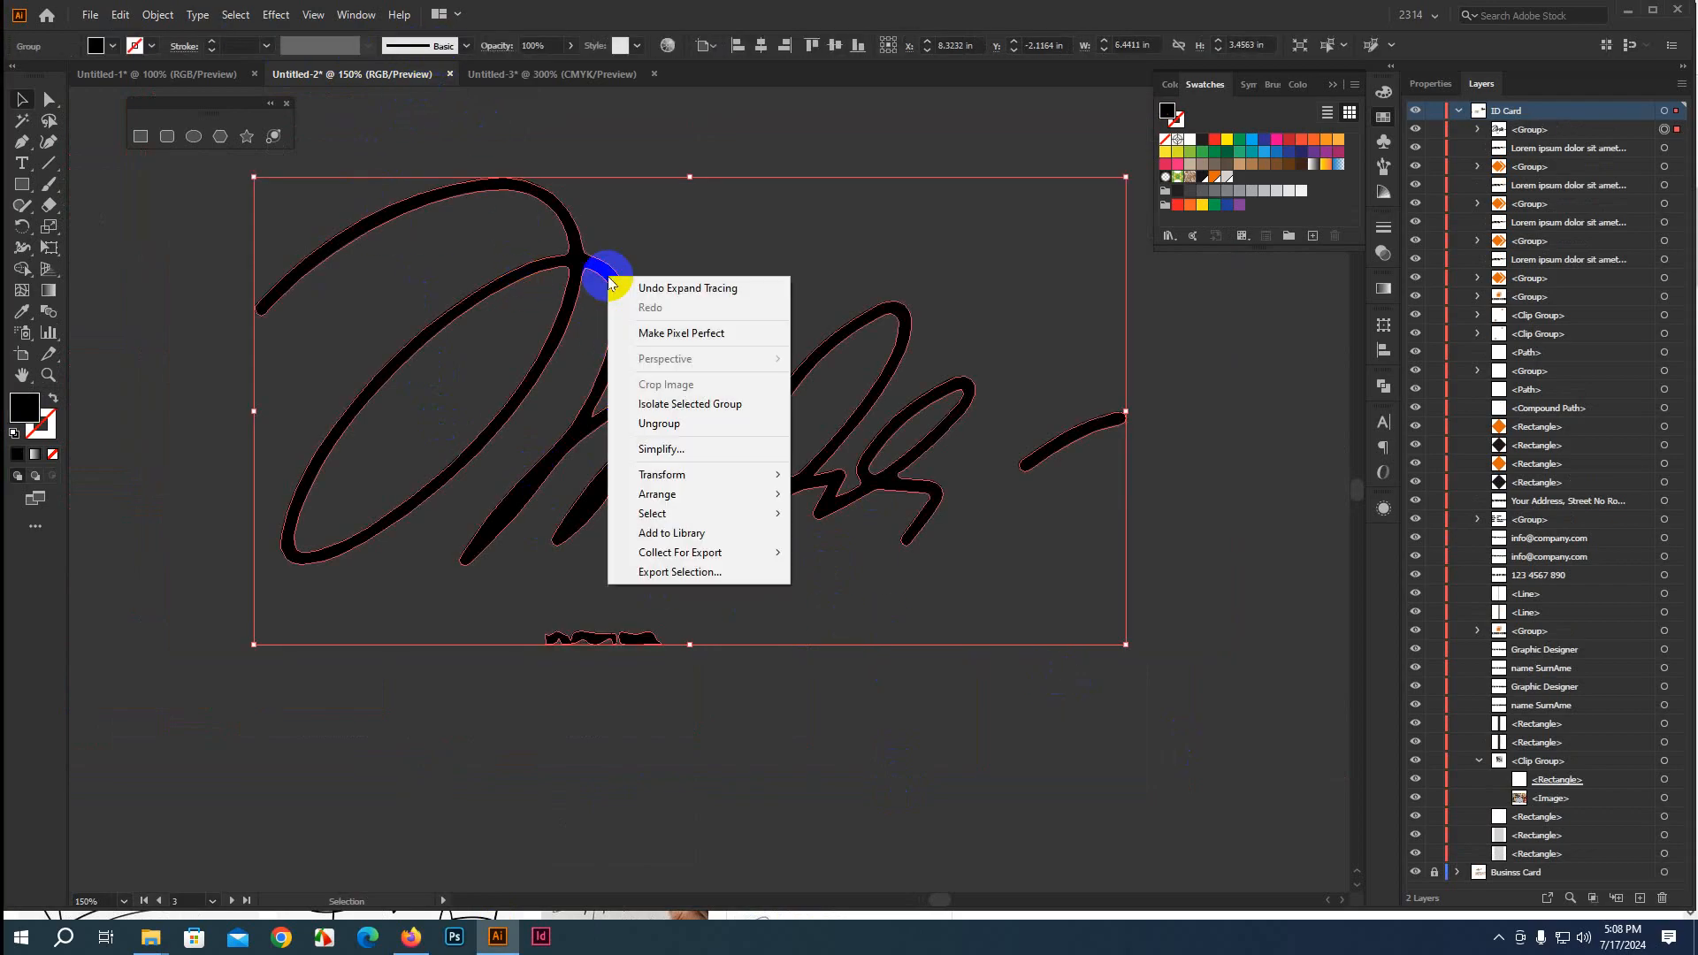
left_click(630, 421)
left_click_drag(1218, 564, 1089, 637)
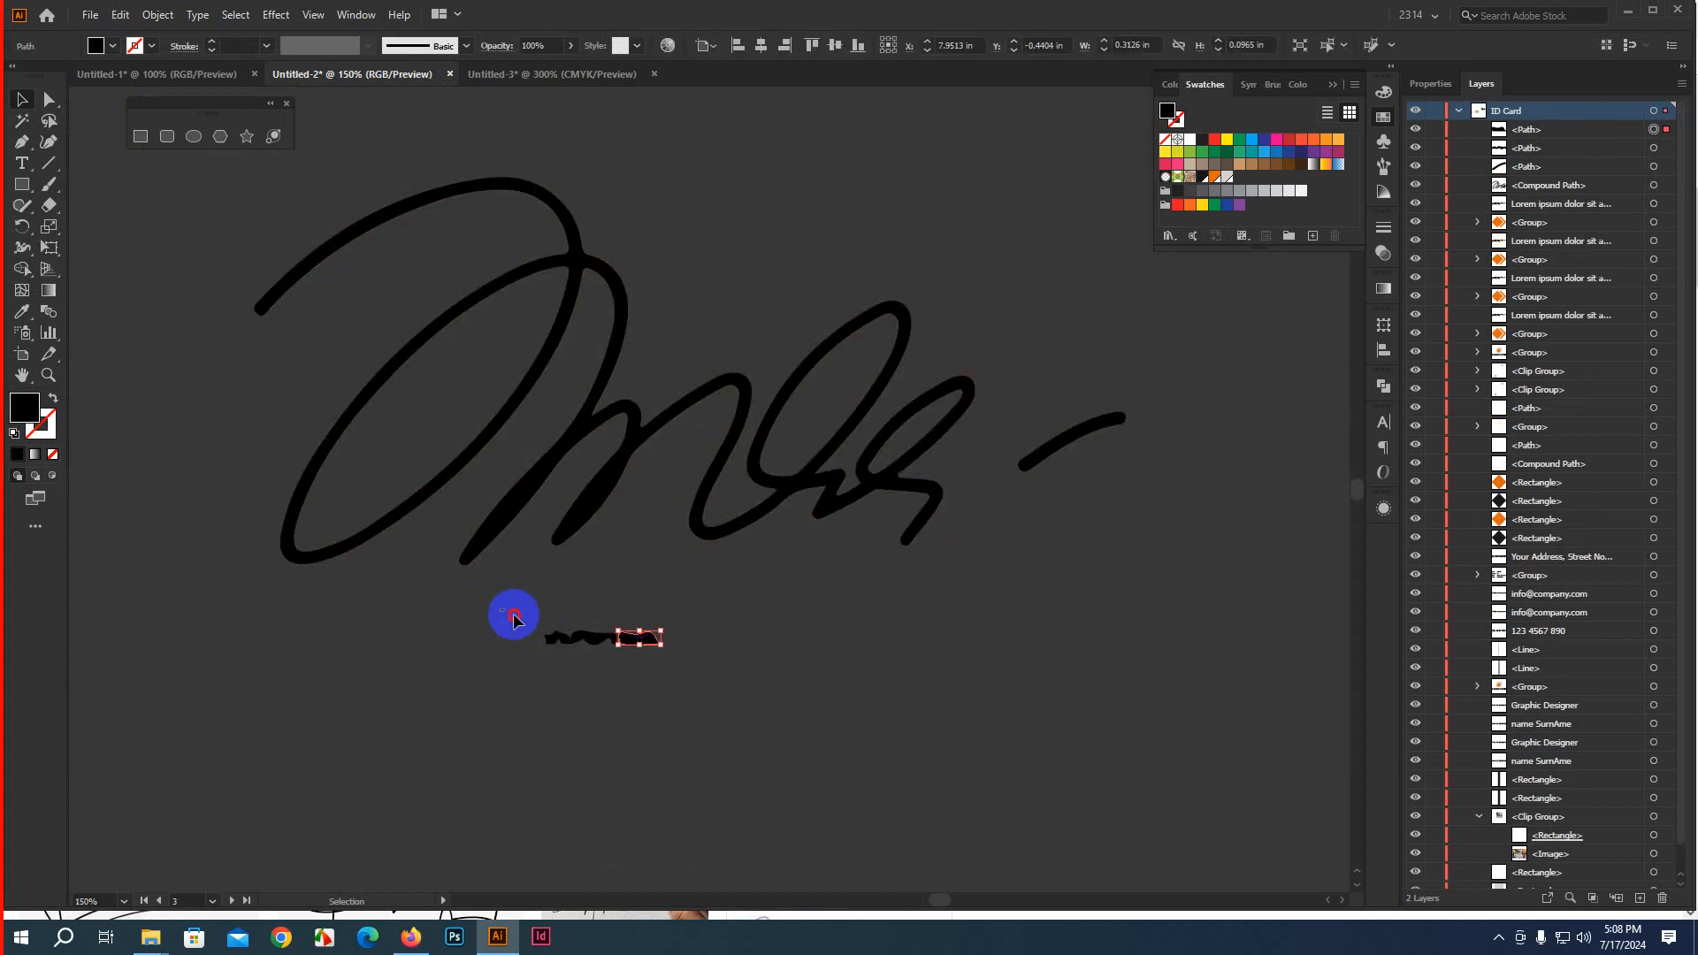
left_click_drag(511, 613, 742, 712)
key("Delete")
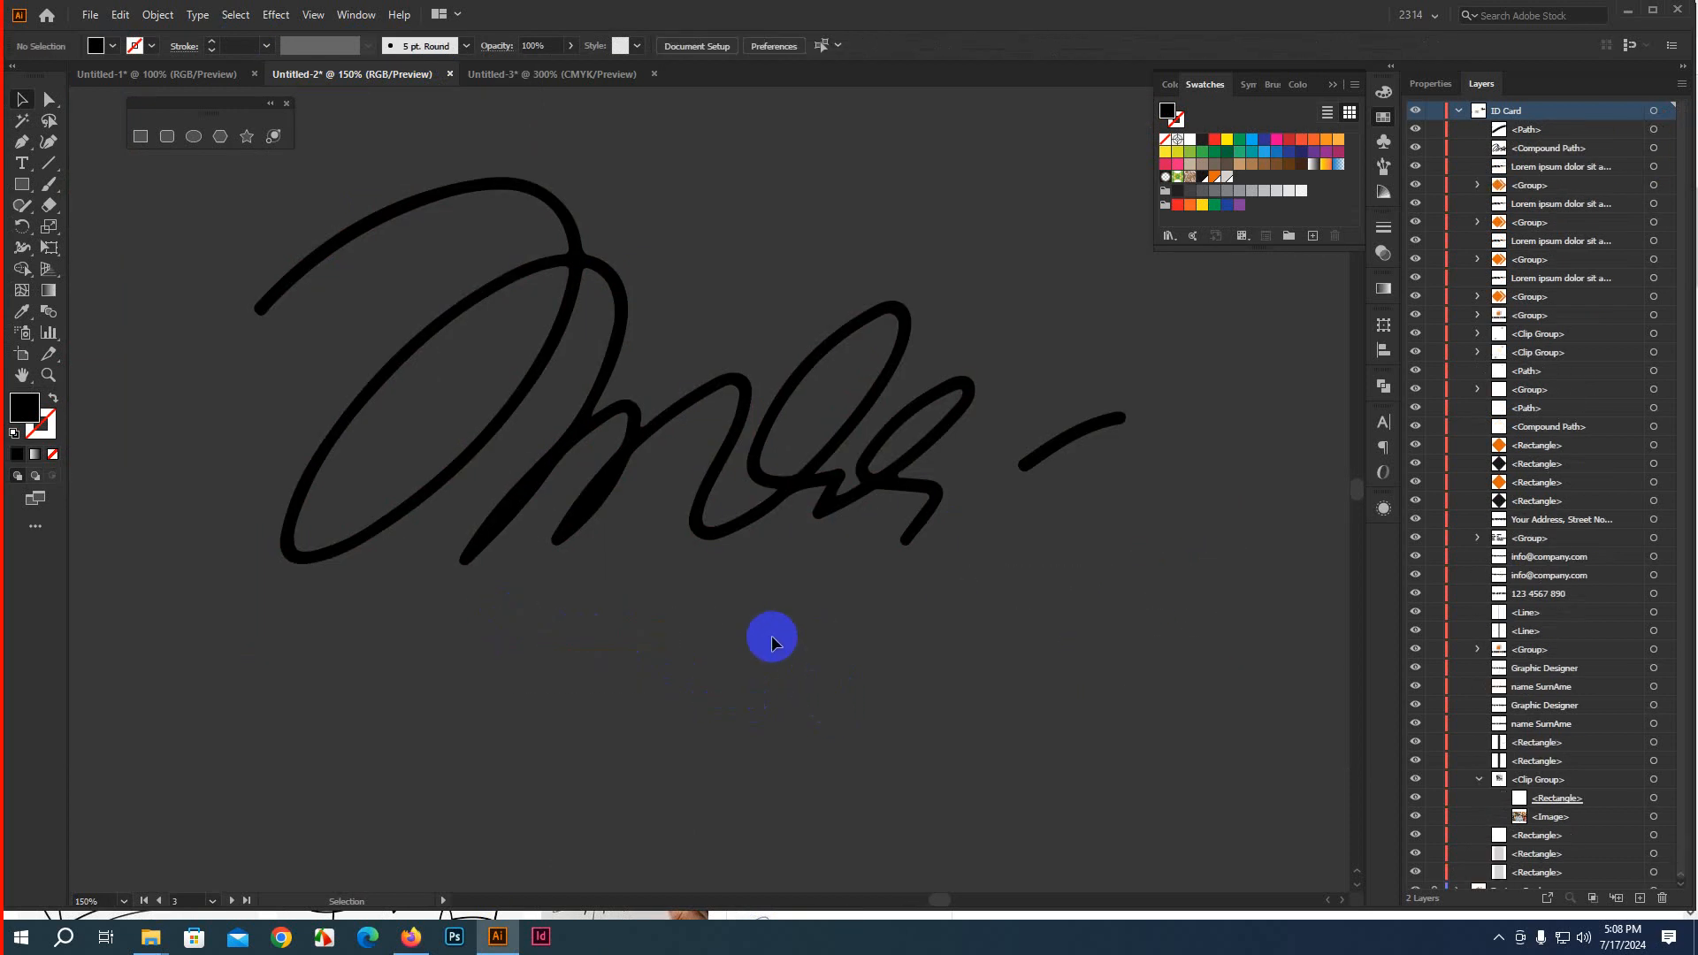
Unite the remaining signature strokes into one object with Pathfinder
scroll(717, 619, "down", 2, "alt")
left_click_drag(527, 386, 1008, 650)
left_click(1384, 385)
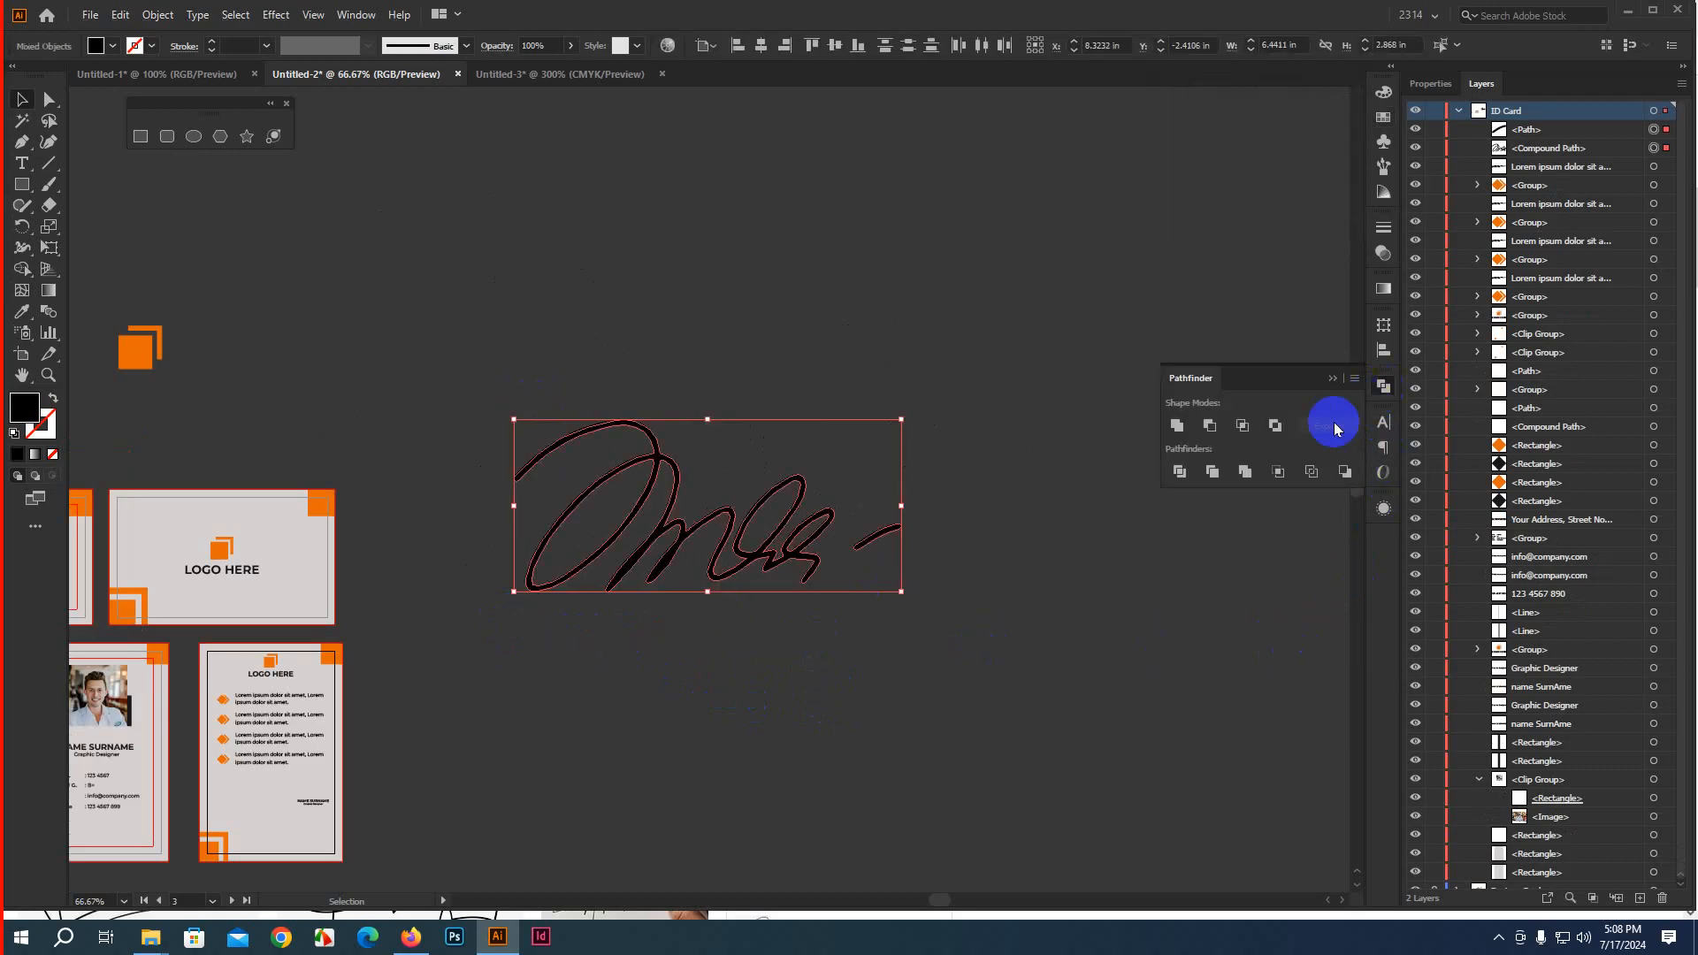
left_click(1177, 426)
left_click(1007, 571)
Scale the signature down and place it directly above the name on the ID card back
left_click_drag(716, 670, 985, 625)
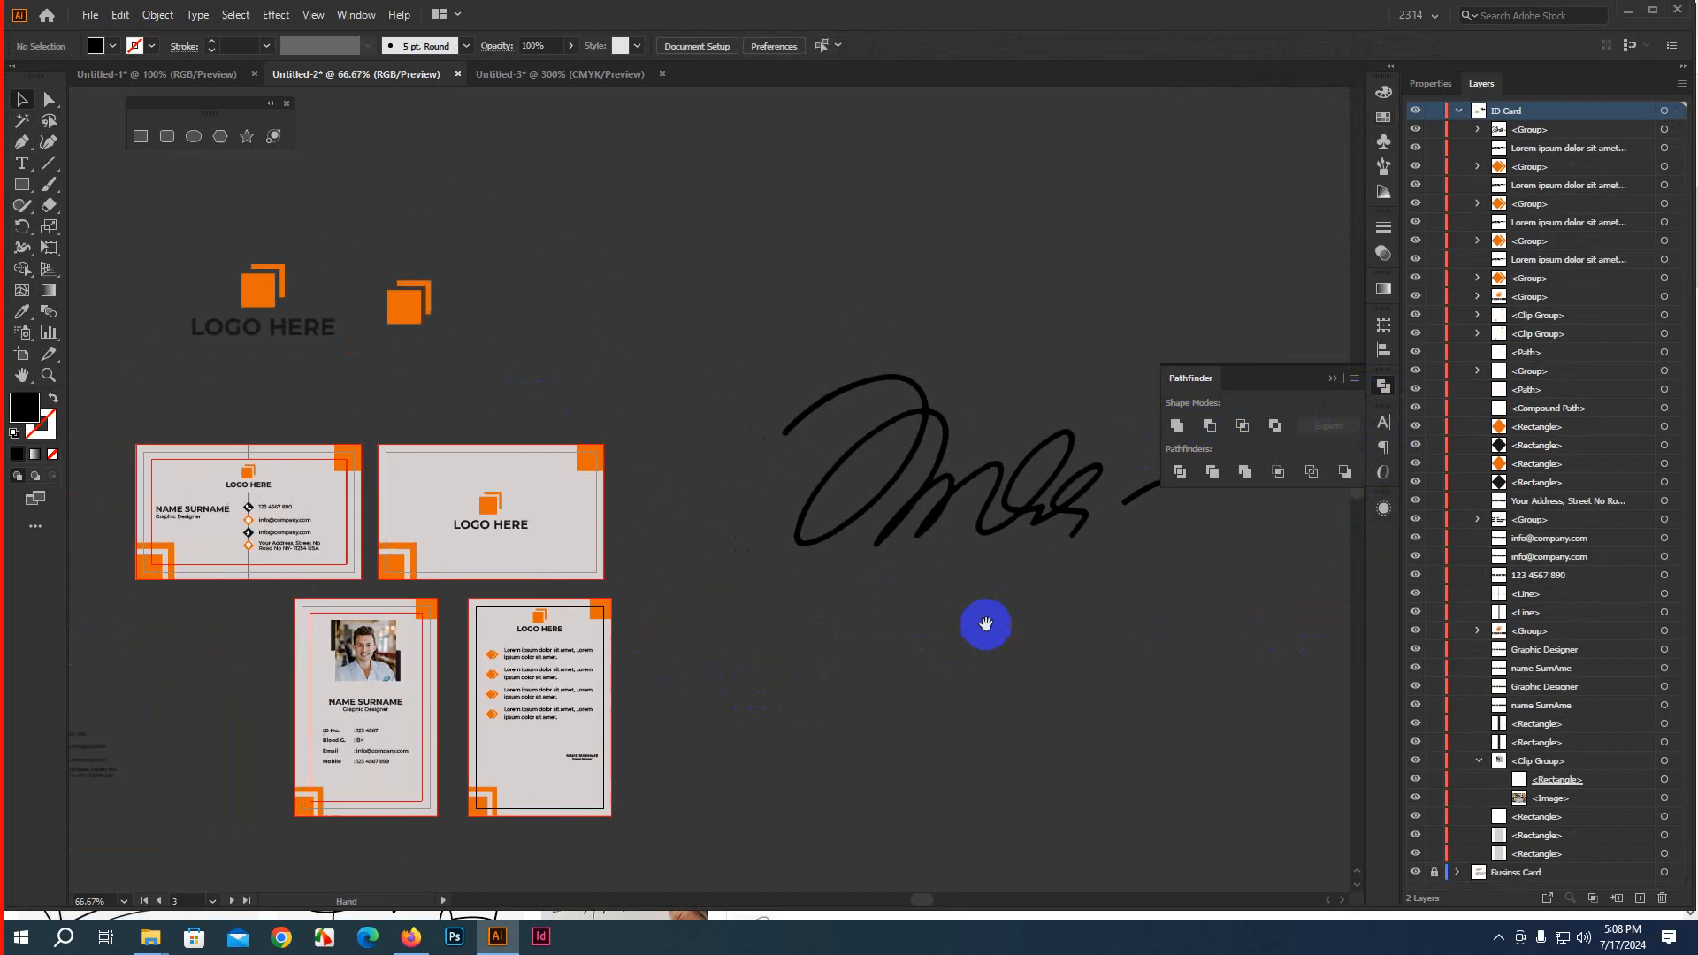
left_click(917, 528)
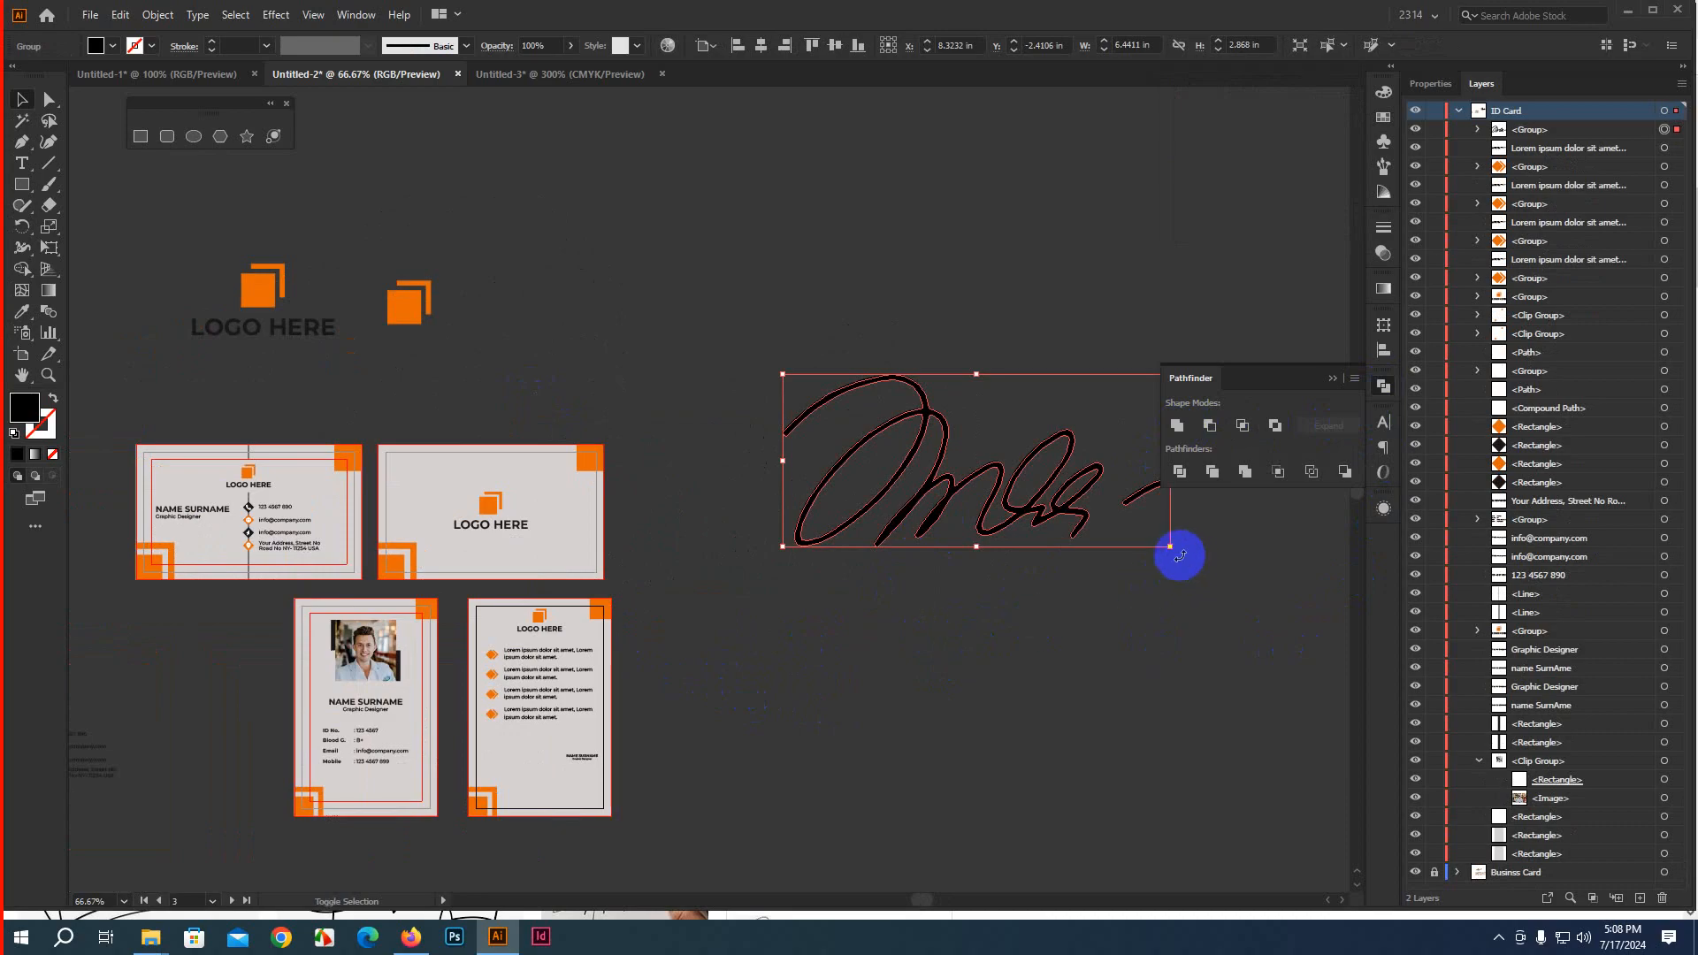
left_click_drag(1179, 555, 944, 447)
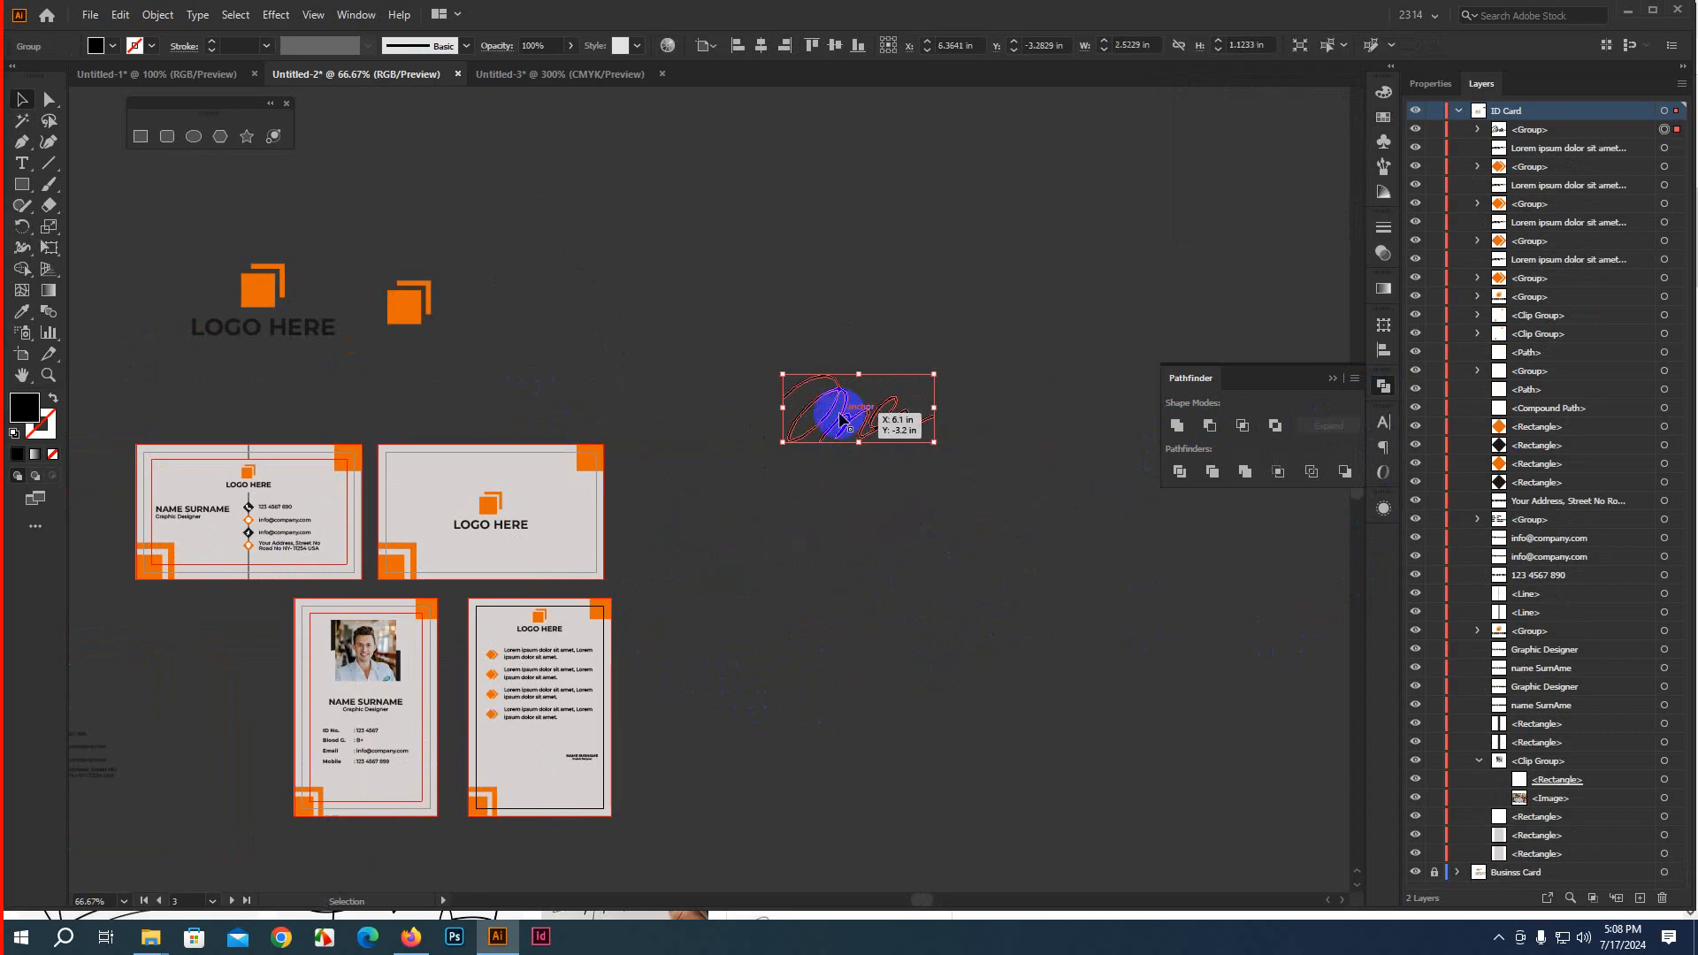
mouse_move(840, 418)
left_mouse_down()
mouse_move(826, 411)
mouse_move(647, 707)
mouse_move(580, 723)
mouse_move(597, 753)
left_mouse_up()
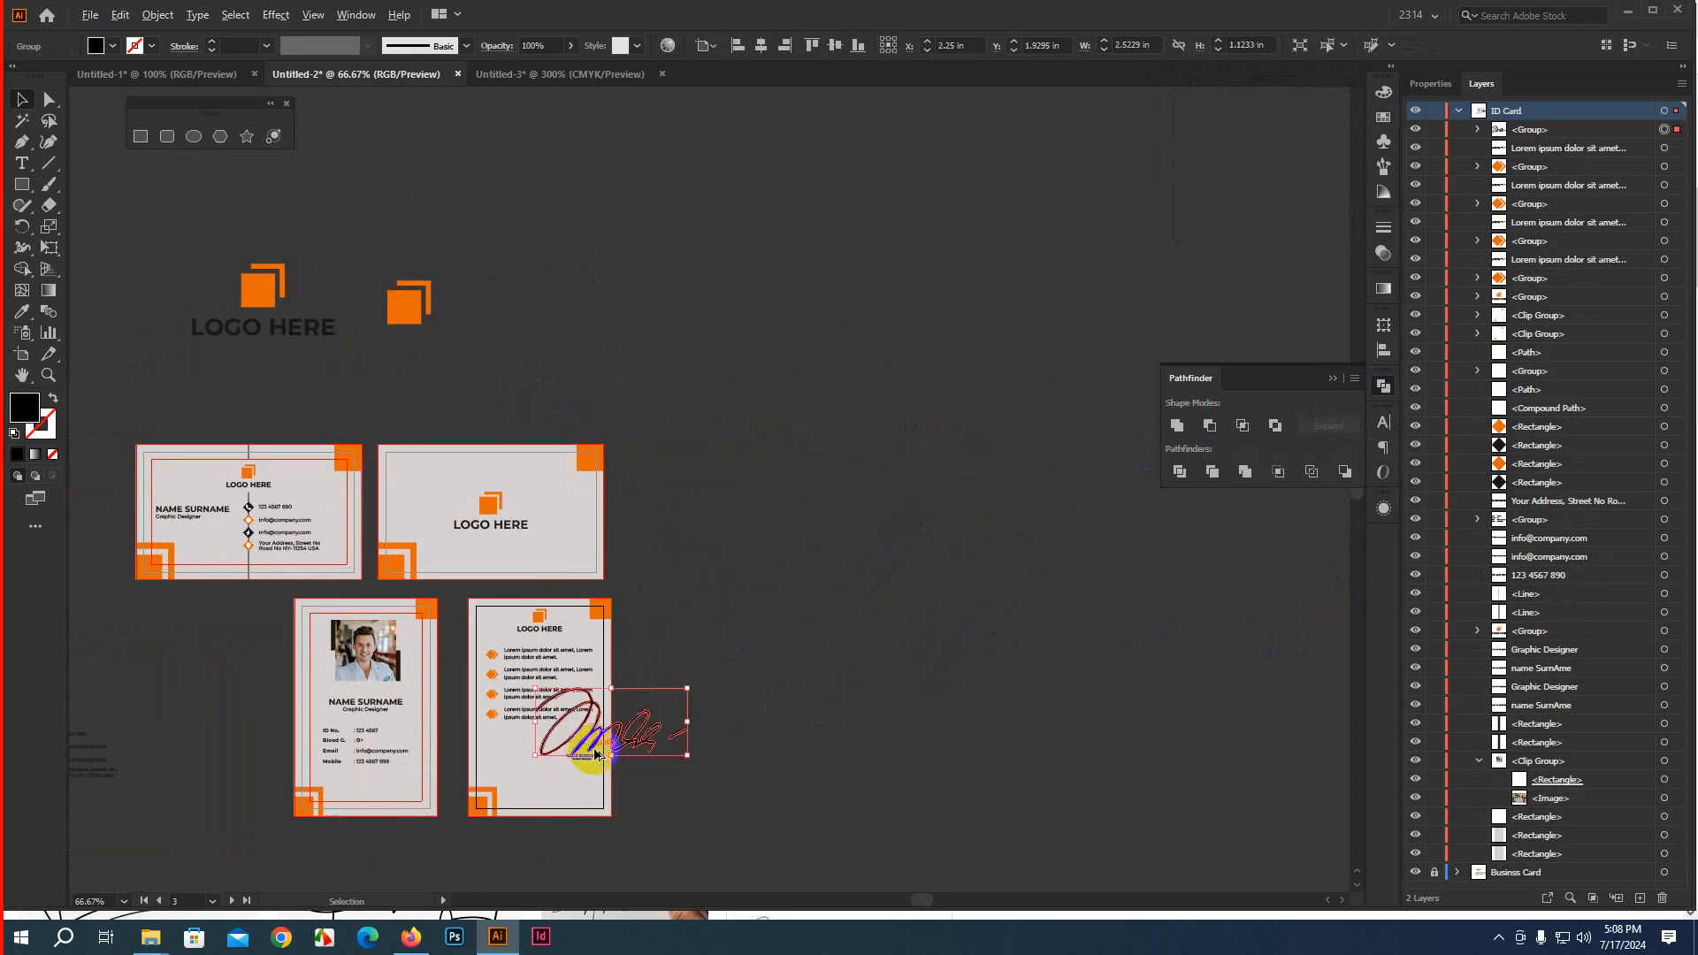
scroll(595, 749, "up", 3)
mouse_move(869, 778)
left_mouse_down()
mouse_move(663, 709)
mouse_move(617, 655)
mouse_move(646, 787)
mouse_move(606, 744)
mouse_move(506, 705)
mouse_move(608, 766)
left_mouse_up()
left_click(818, 850)
Move the job title and name below the signature down slightly, widening the gaps between signature, name and title
scroll(794, 871, "down", 1)
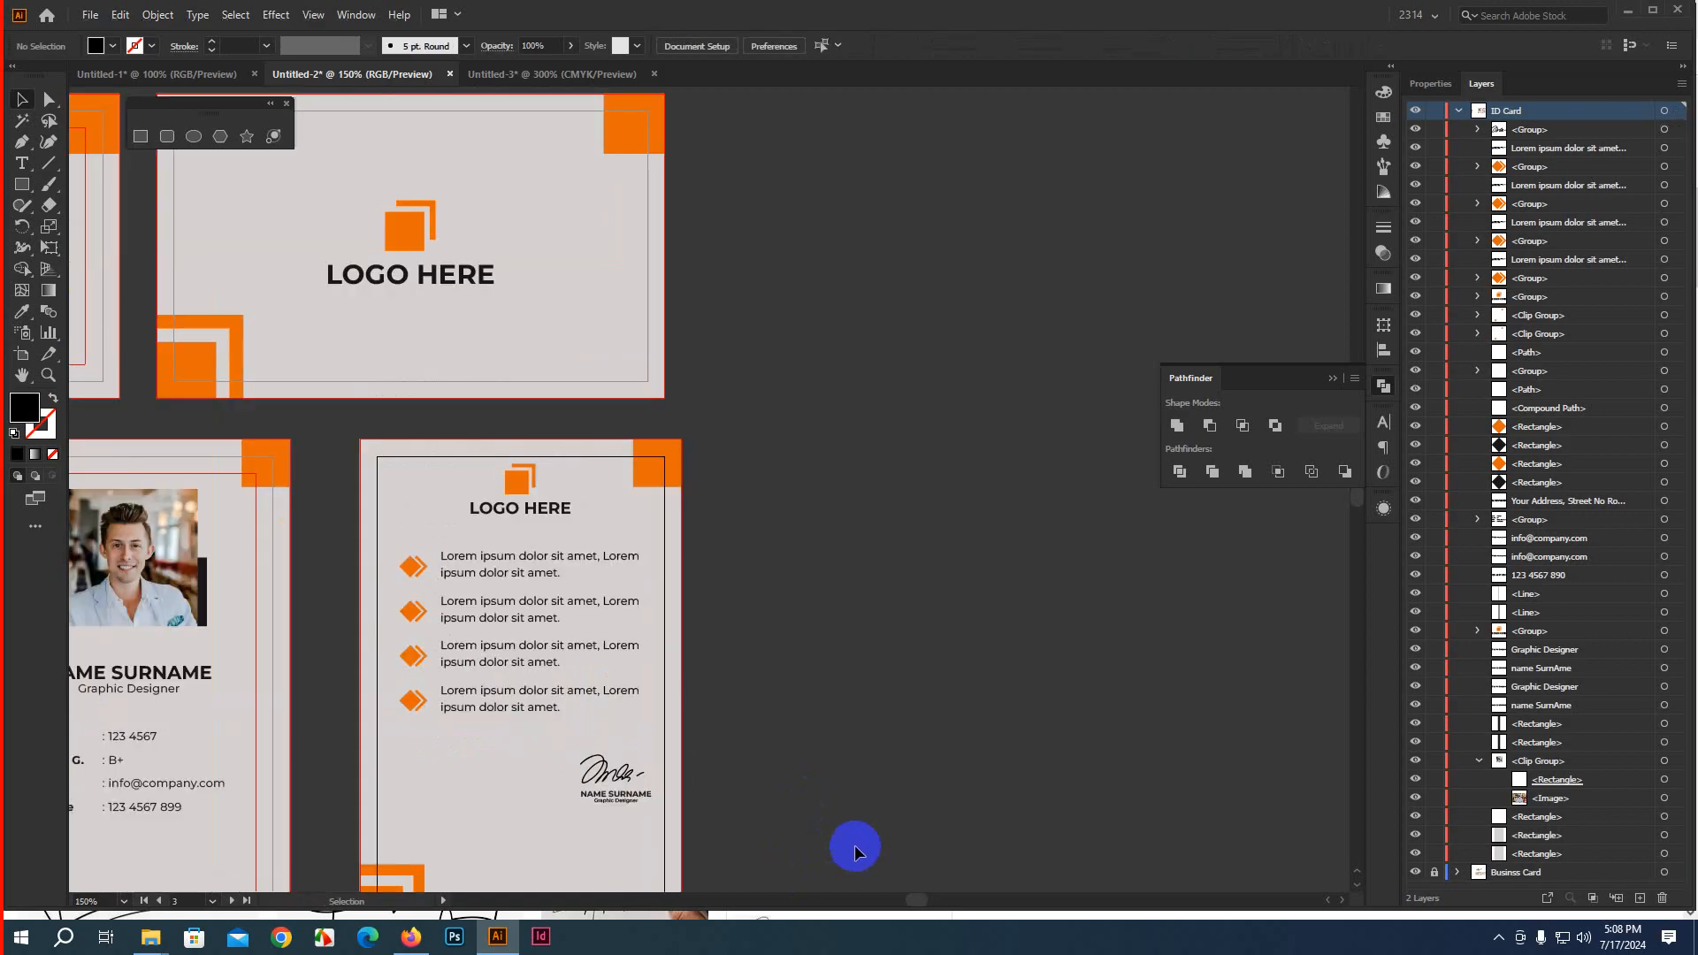
scroll(857, 849, "down", 1)
left_click(602, 750)
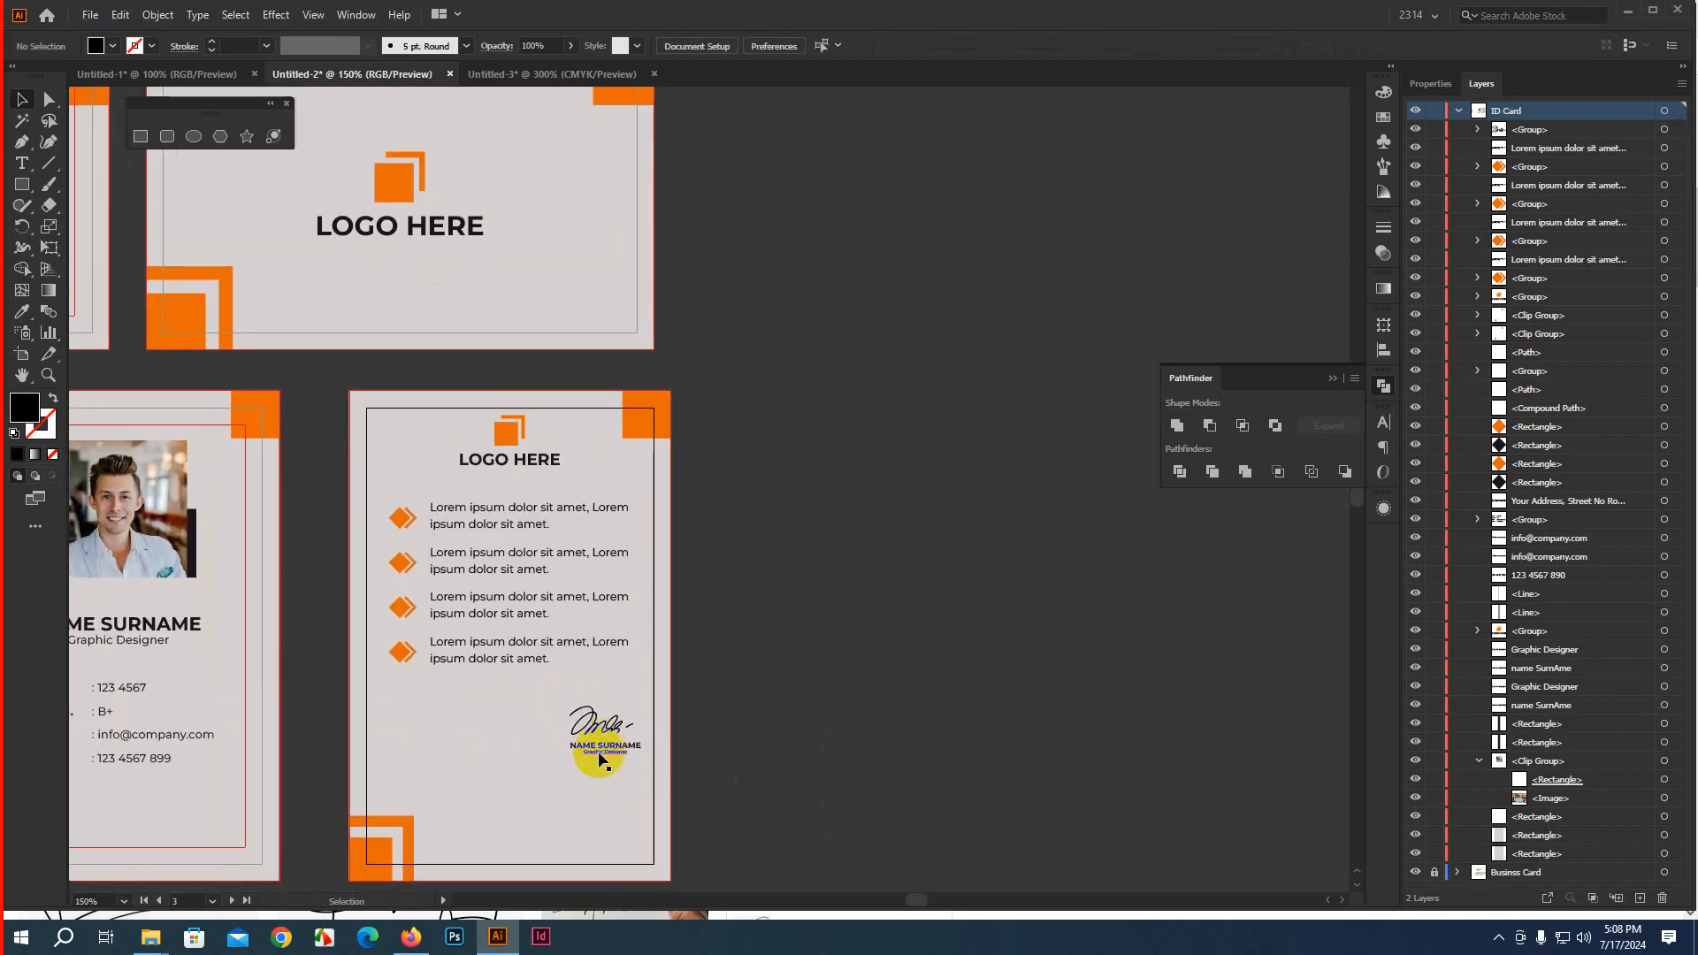
left_click(601, 750)
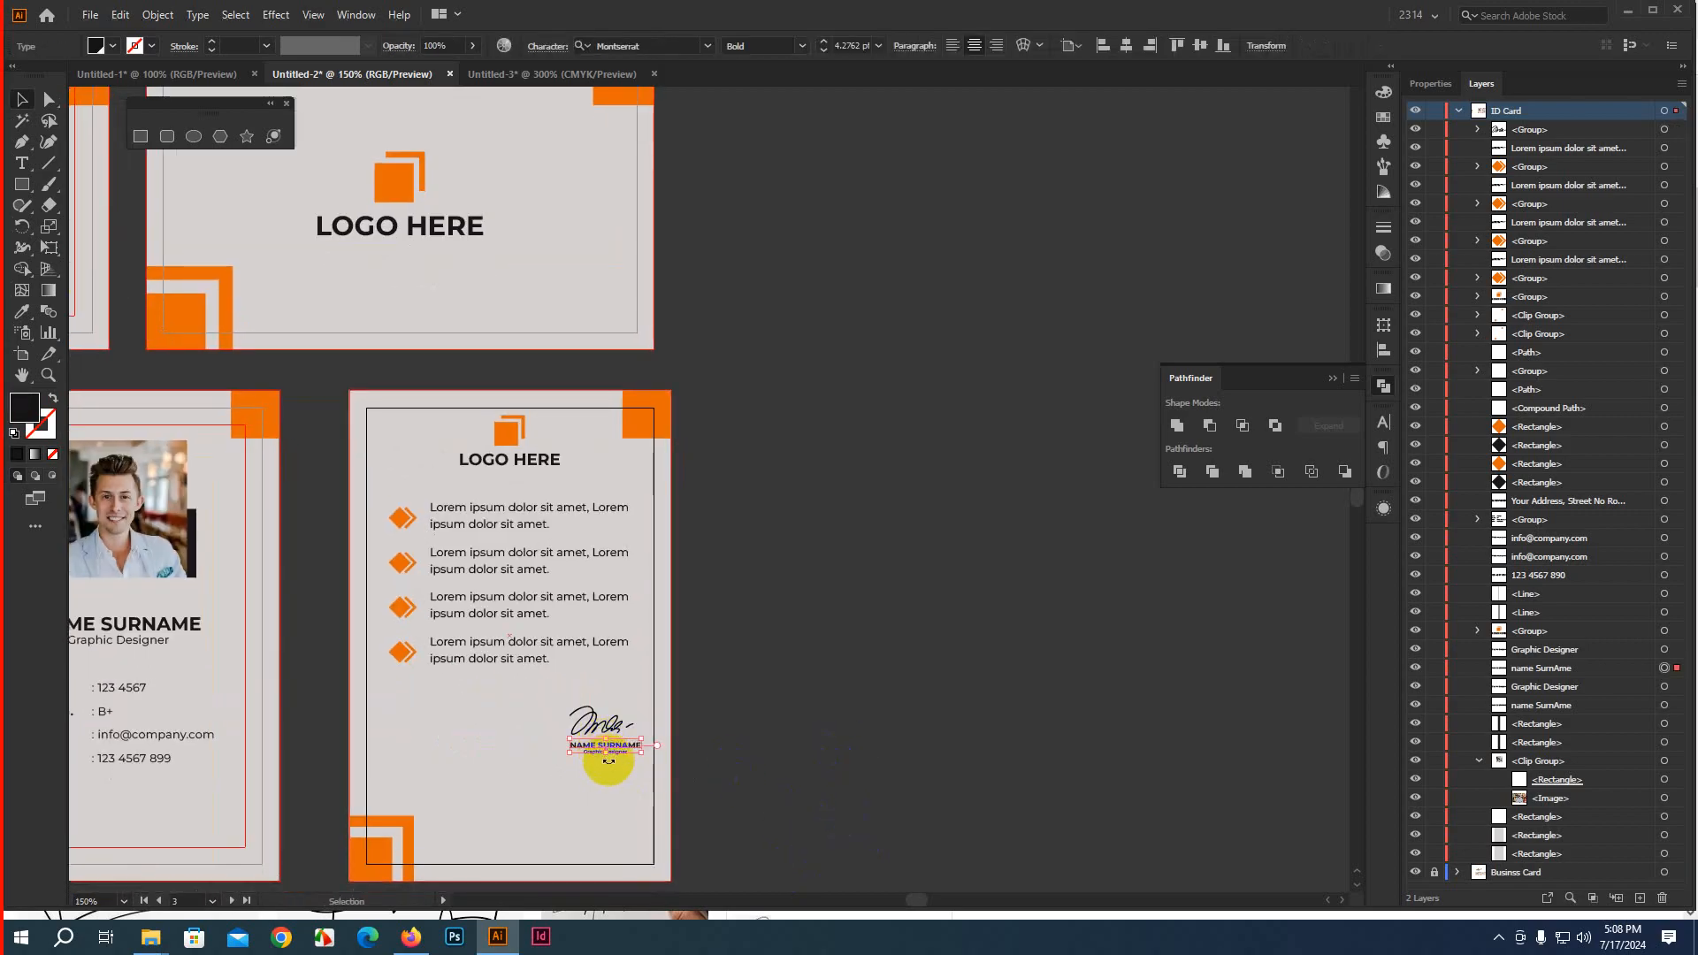
left_click(847, 733)
scroll(645, 758, "up", 5)
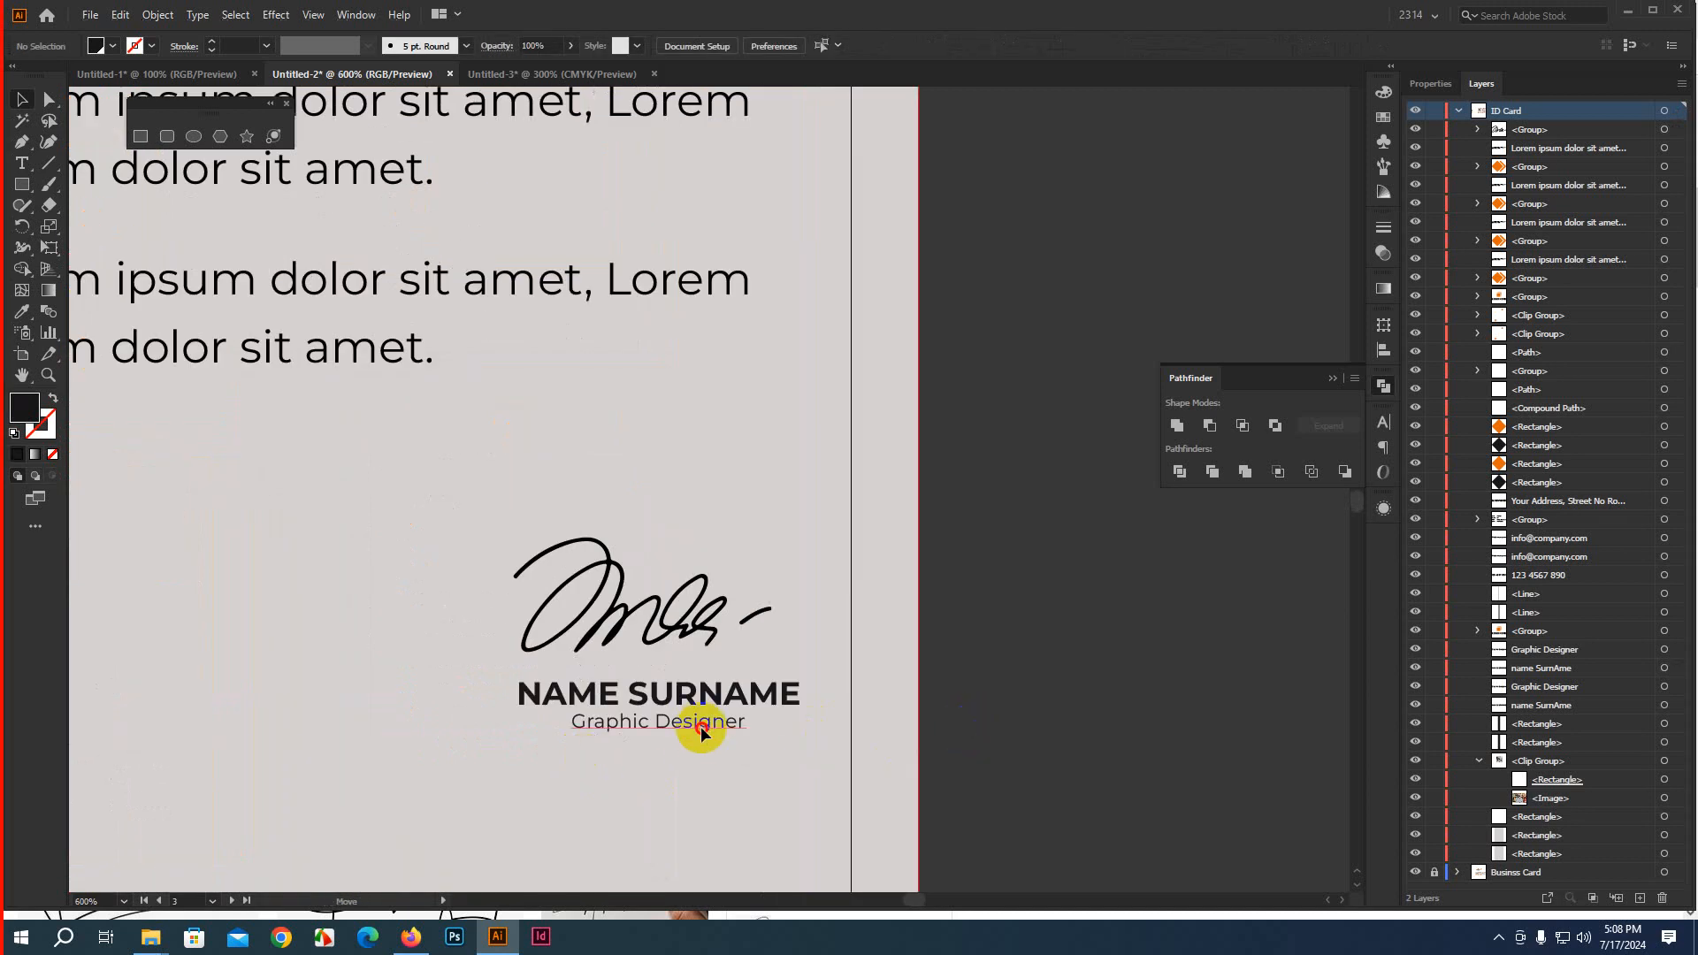
left_click_drag(701, 743, 707, 705)
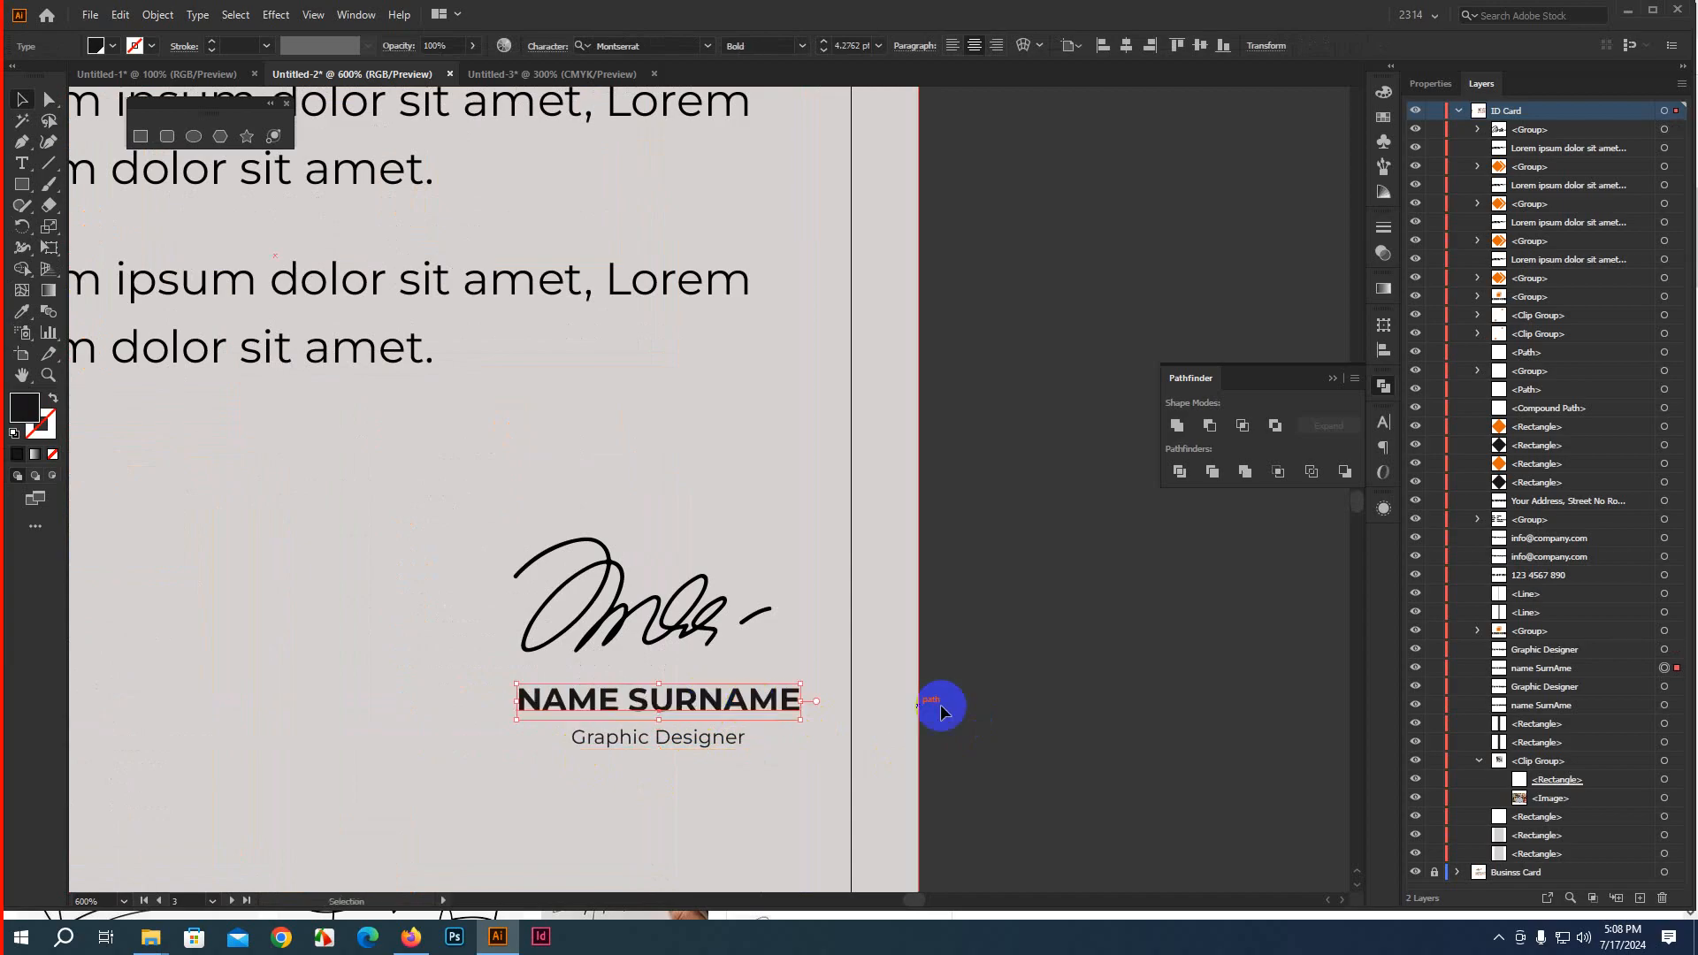
left_click(1038, 708)
scroll(1038, 710, "down", 3)
scroll(1038, 710, "up", 1)
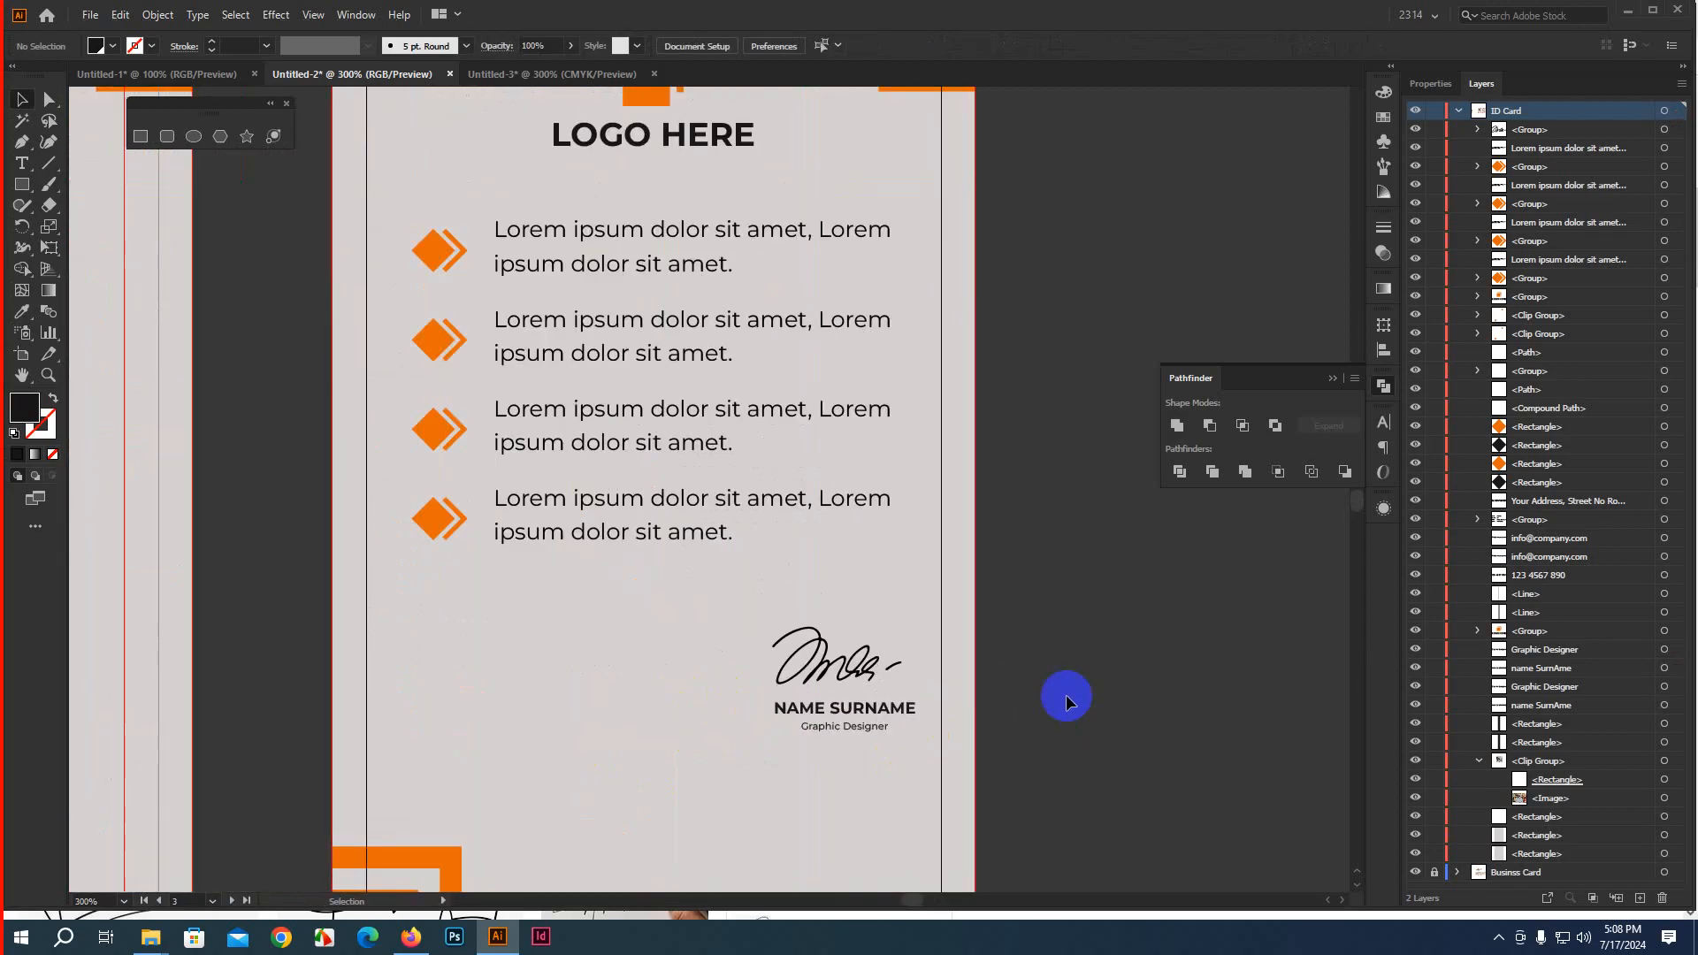
scroll(1027, 682, "down", 2)
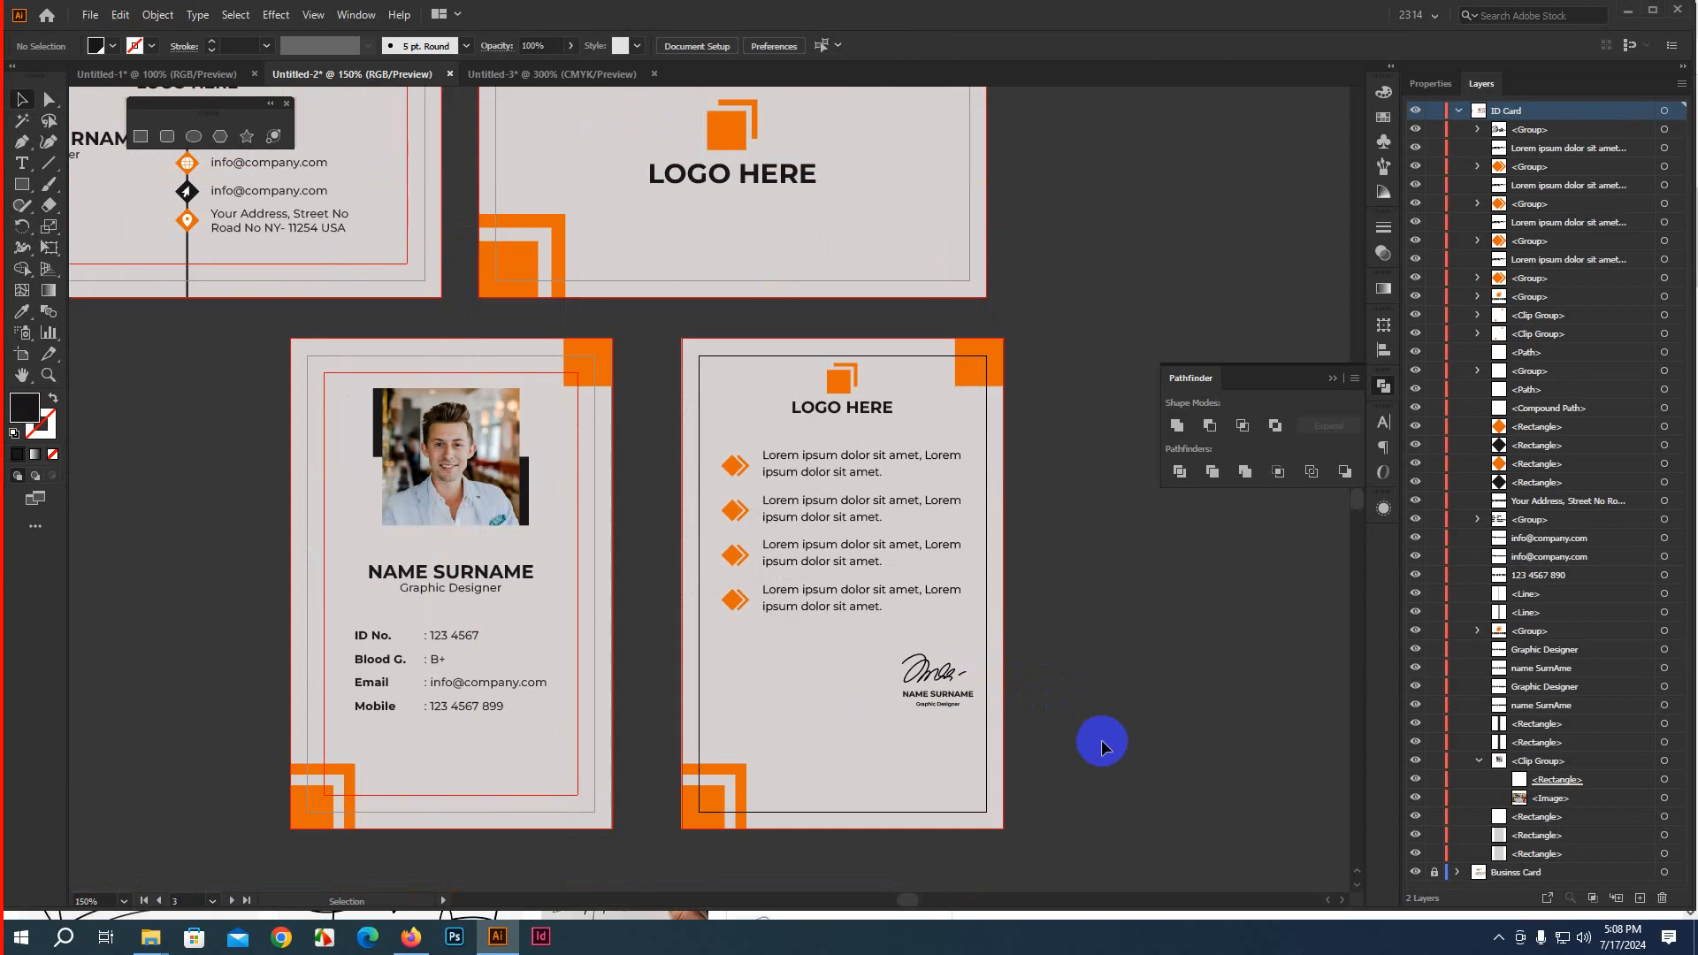
Cut the address text and white location pin from the spare contact block beside the artboards
scroll(894, 713, "down", 1)
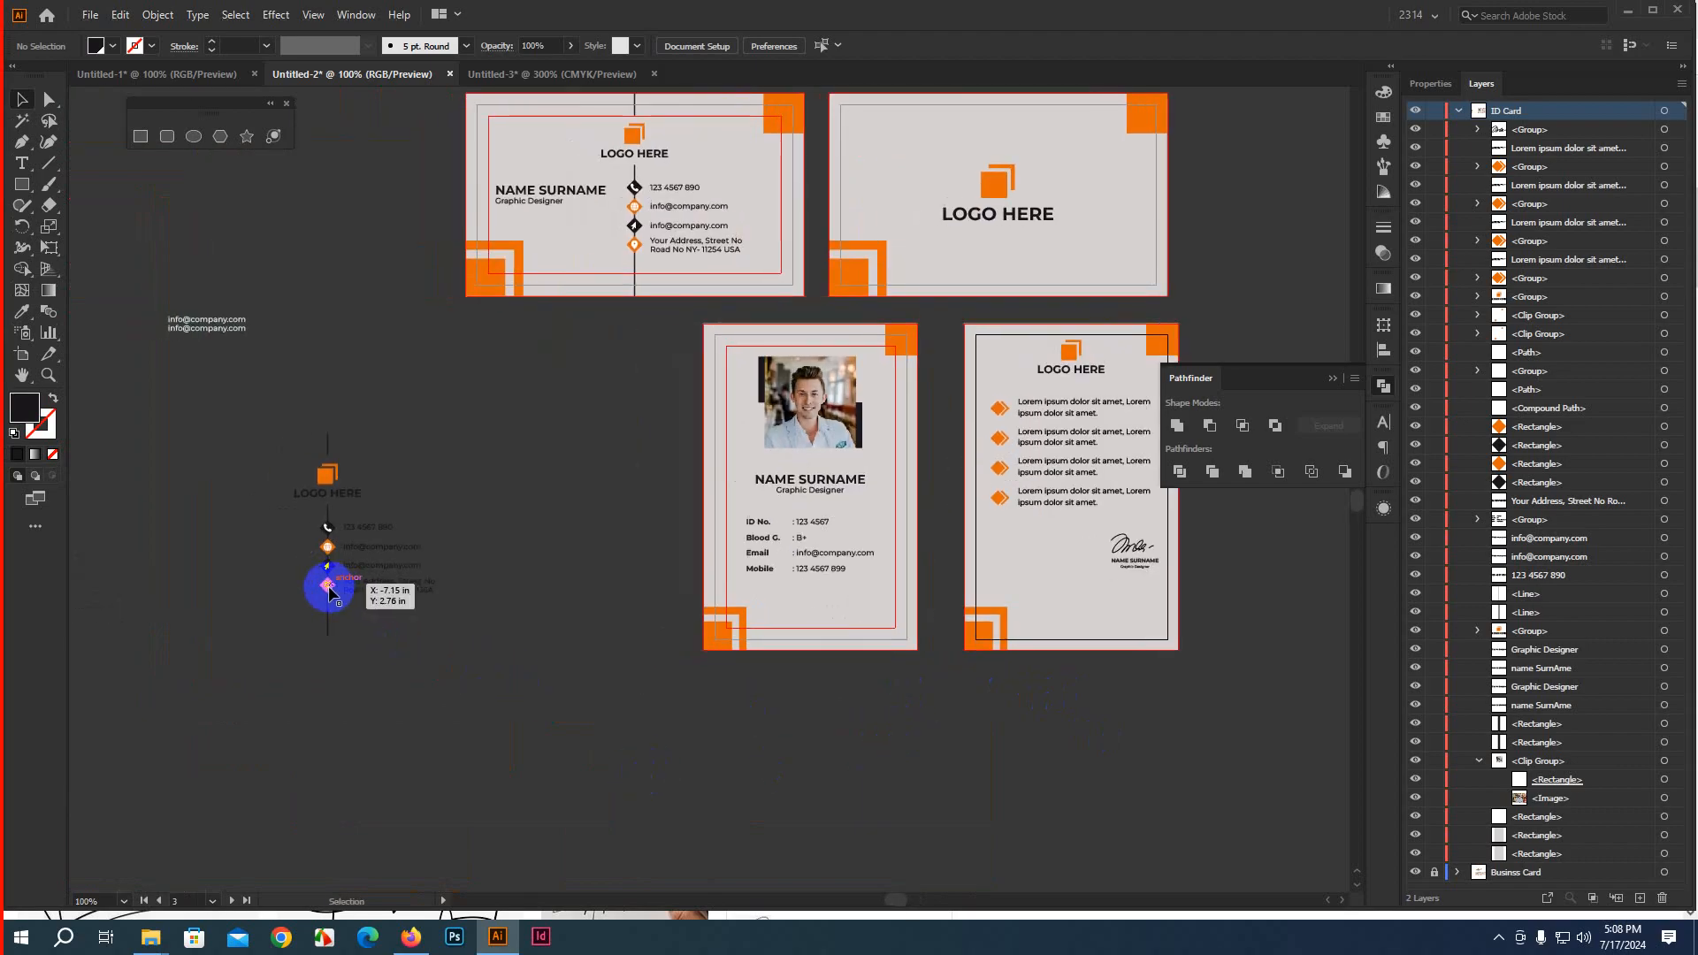
left_click(329, 587)
scroll(367, 613, "up", 4)
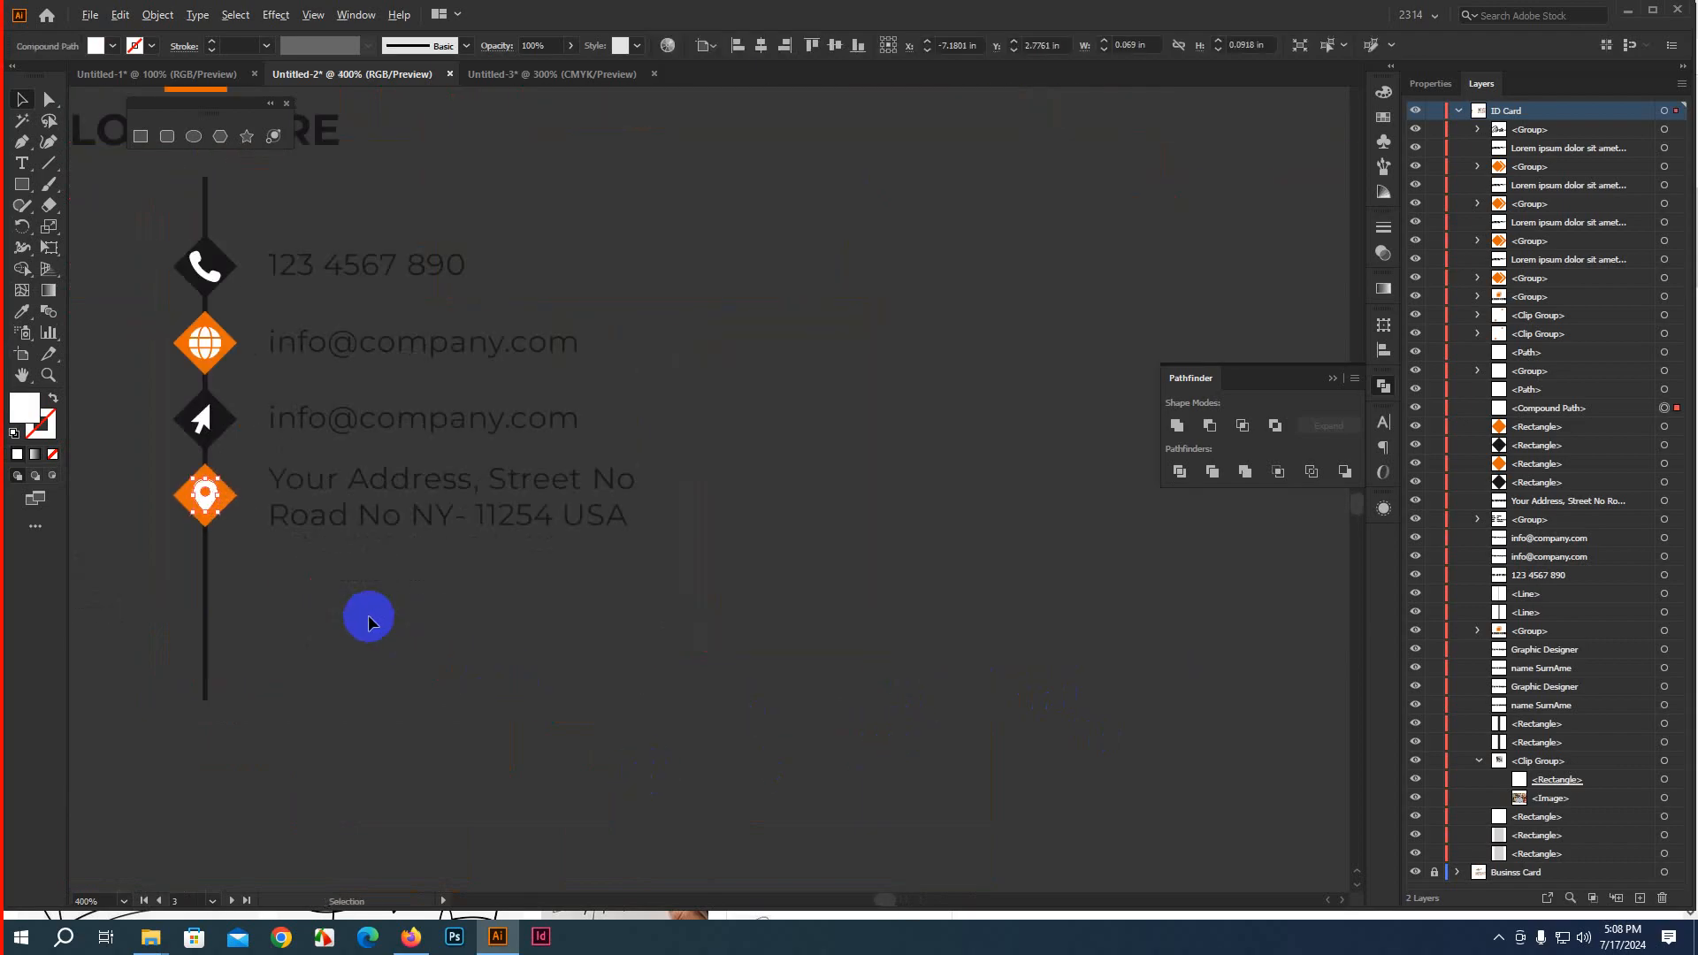
left_click(326, 526, "shift")
scroll(390, 596, "down", 2)
scroll(538, 682, "down", 2)
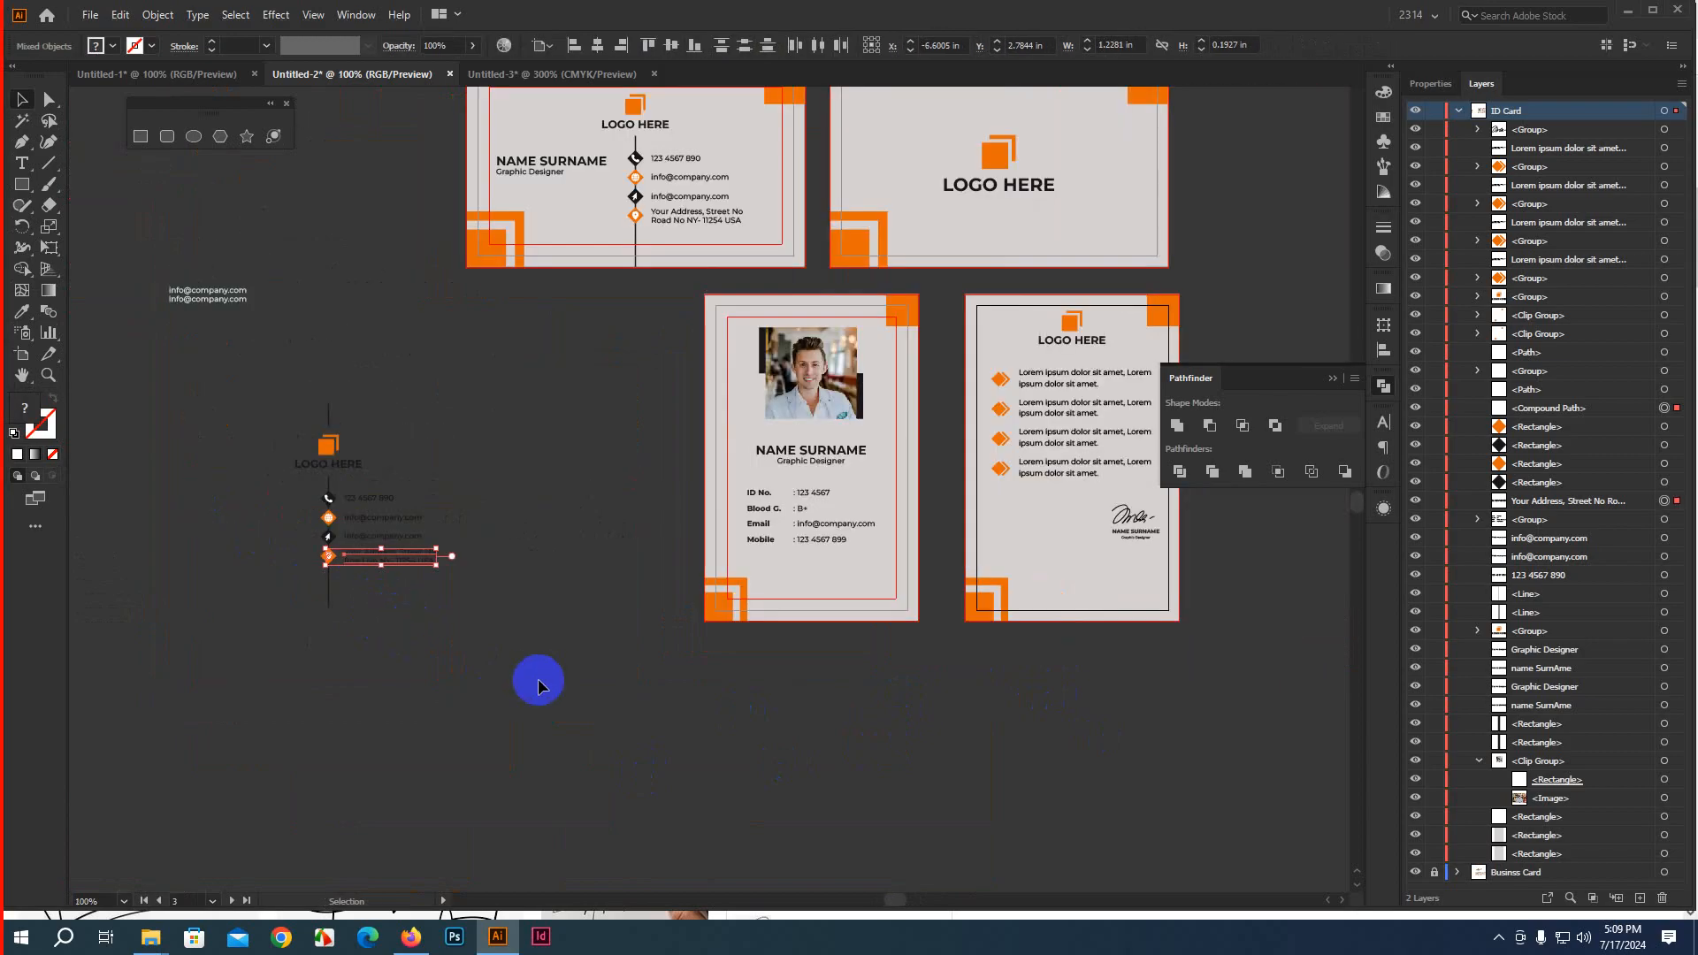
key("Delete")
Paste the address text and location pin onto the ID card back and place them near its bottom edge
scroll(890, 708, "right", 5)
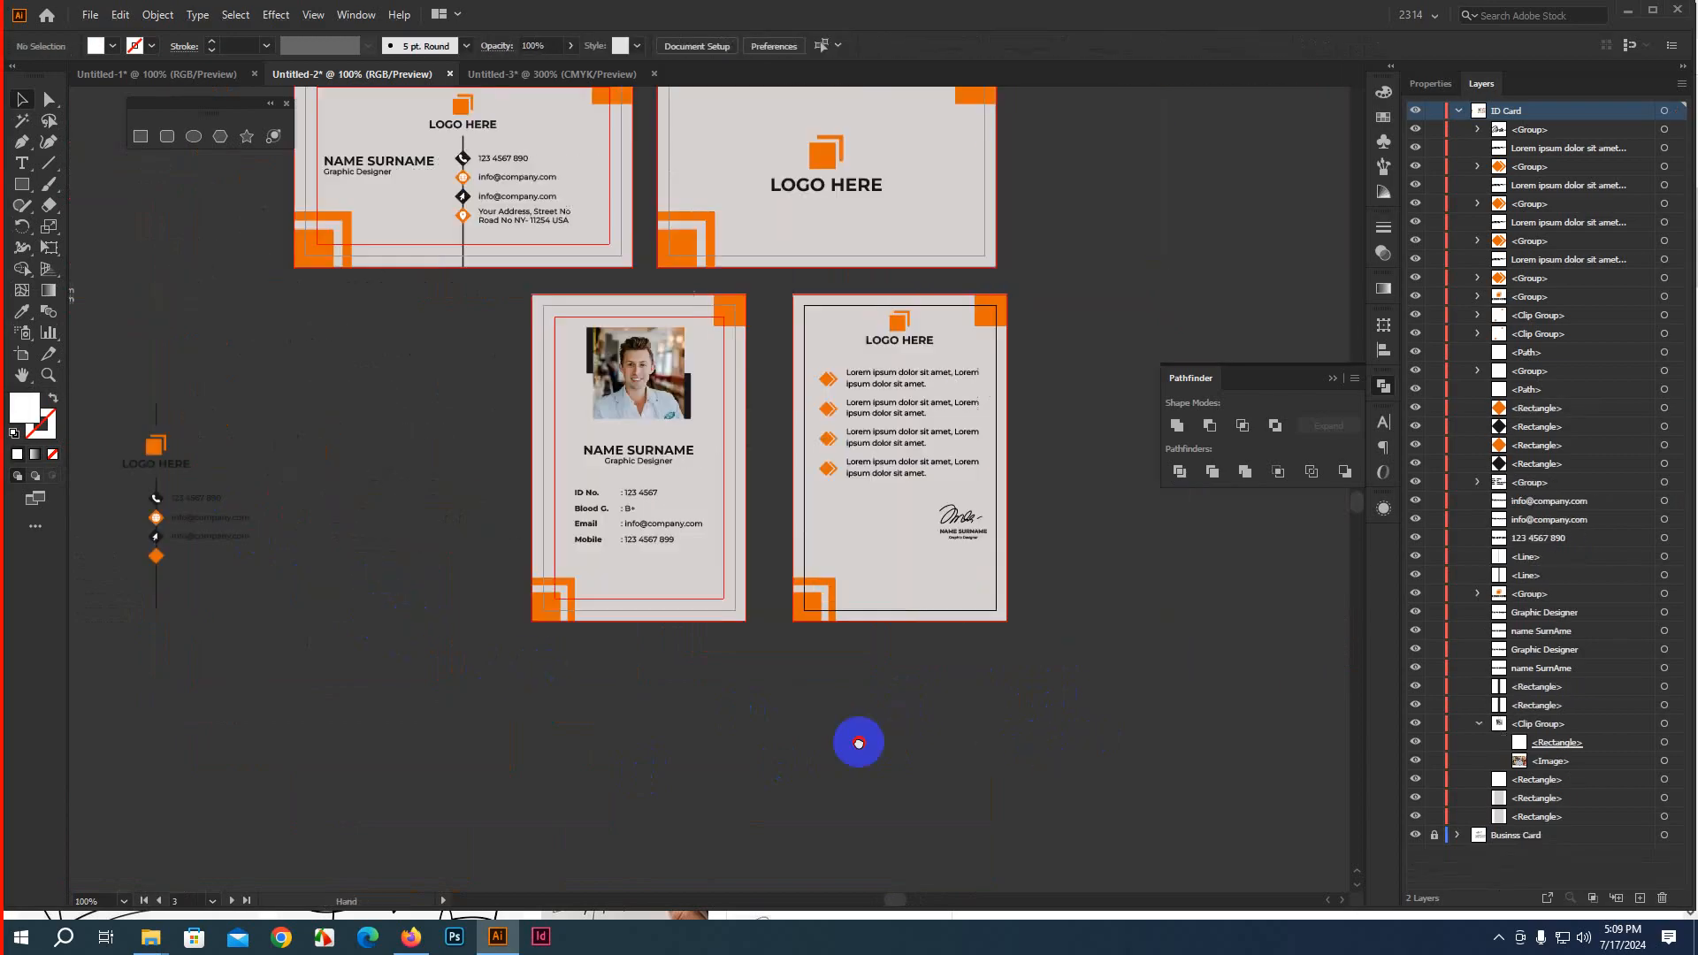
left_click(683, 579)
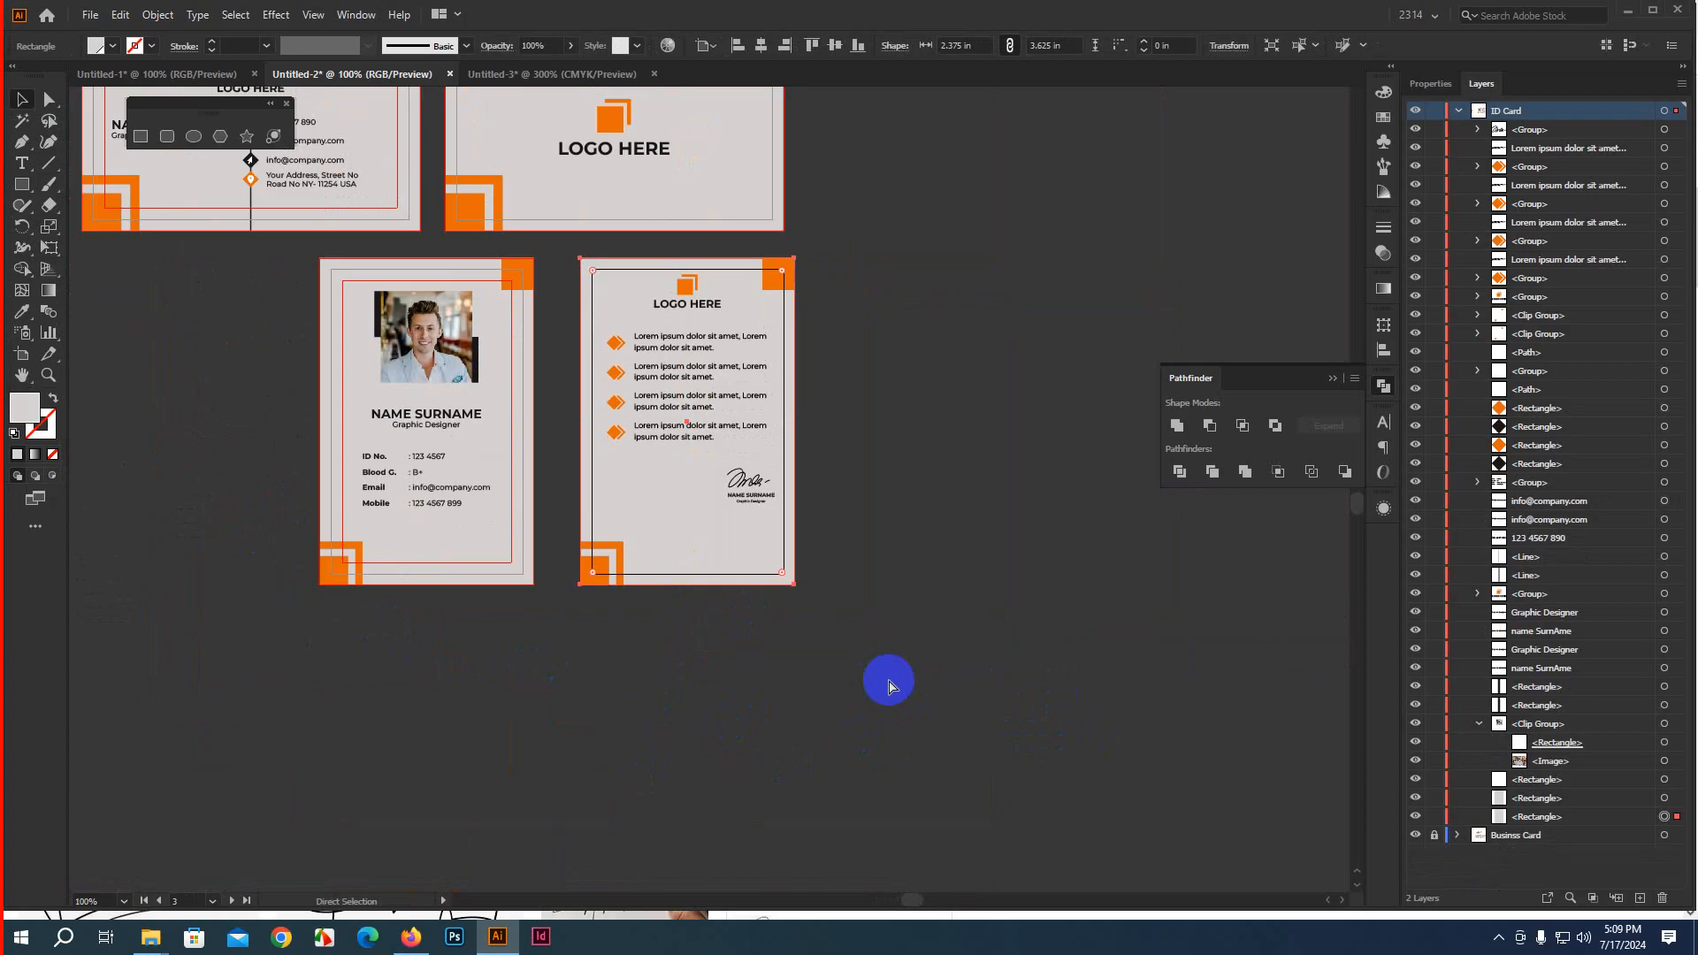
key("ctrl+v")
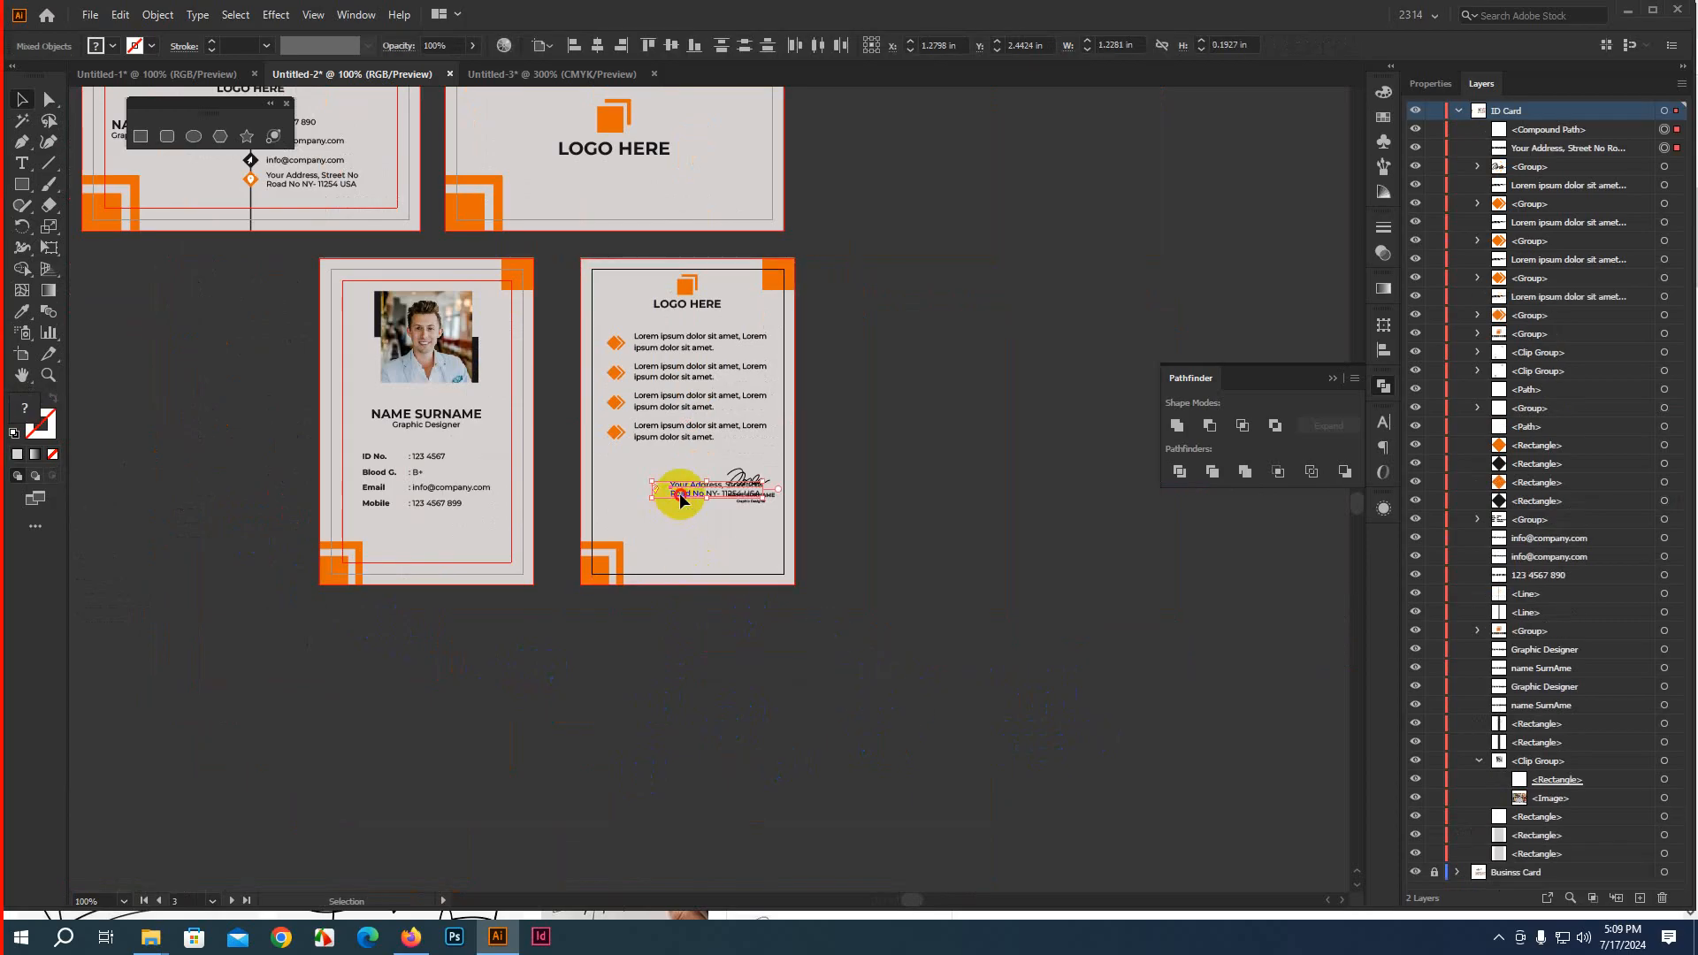
left_click_drag(680, 497, 683, 565)
scroll(725, 638, "up", 5)
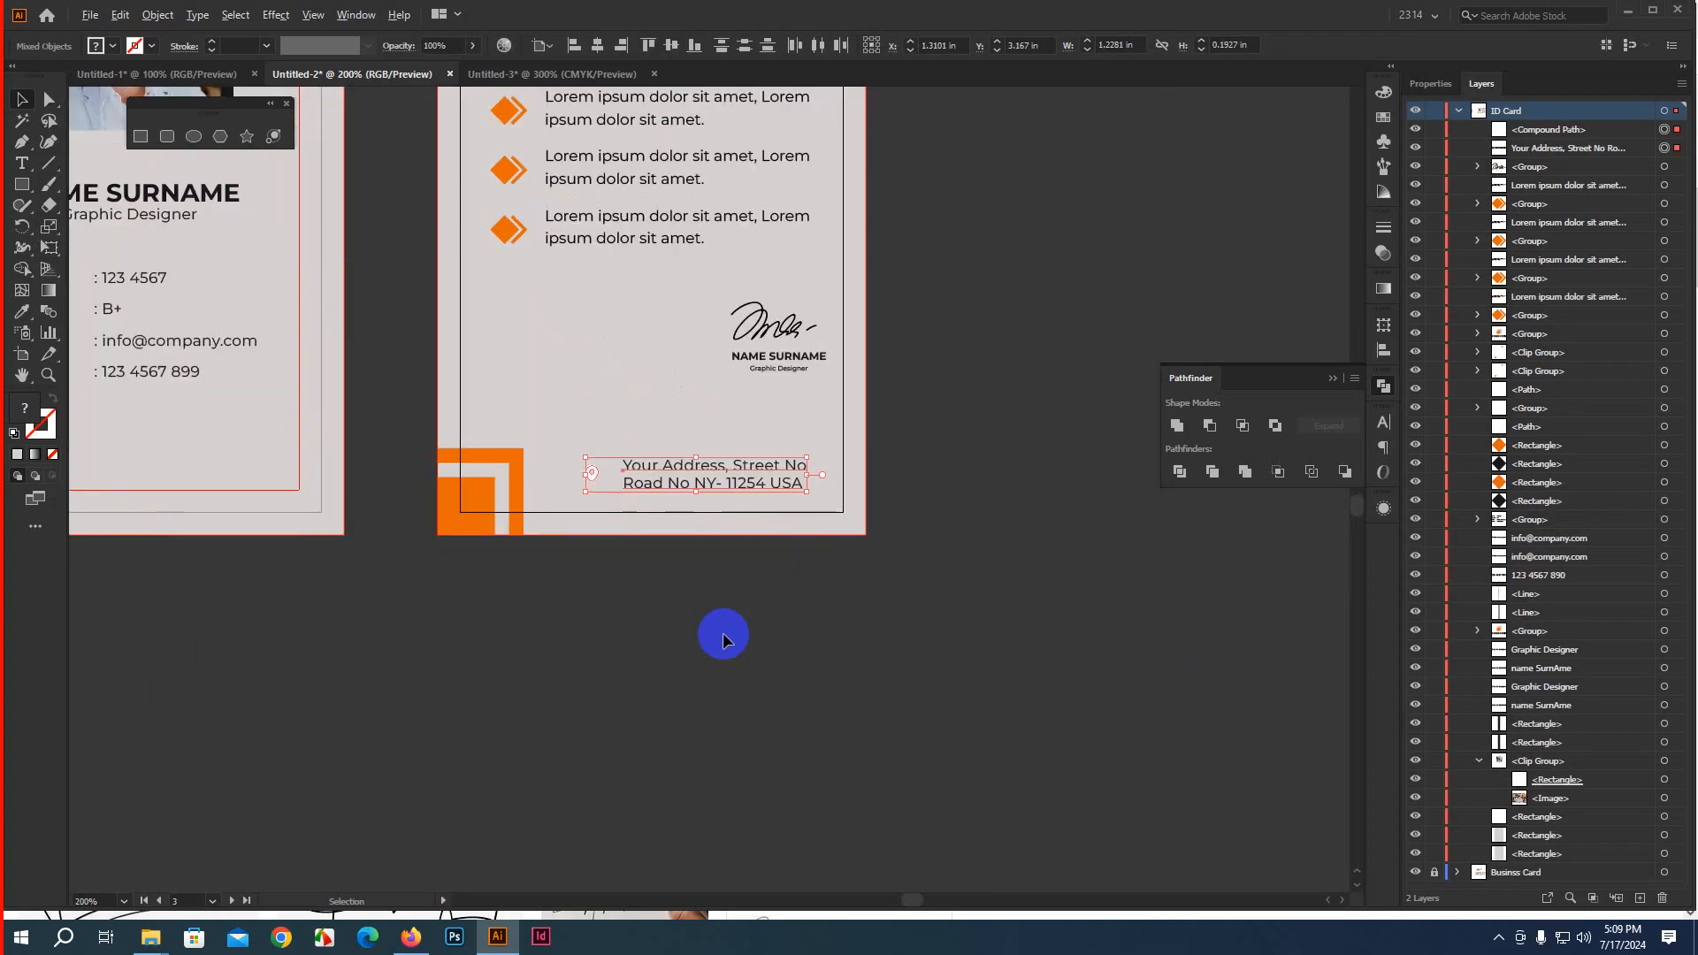
left_click(591, 523)
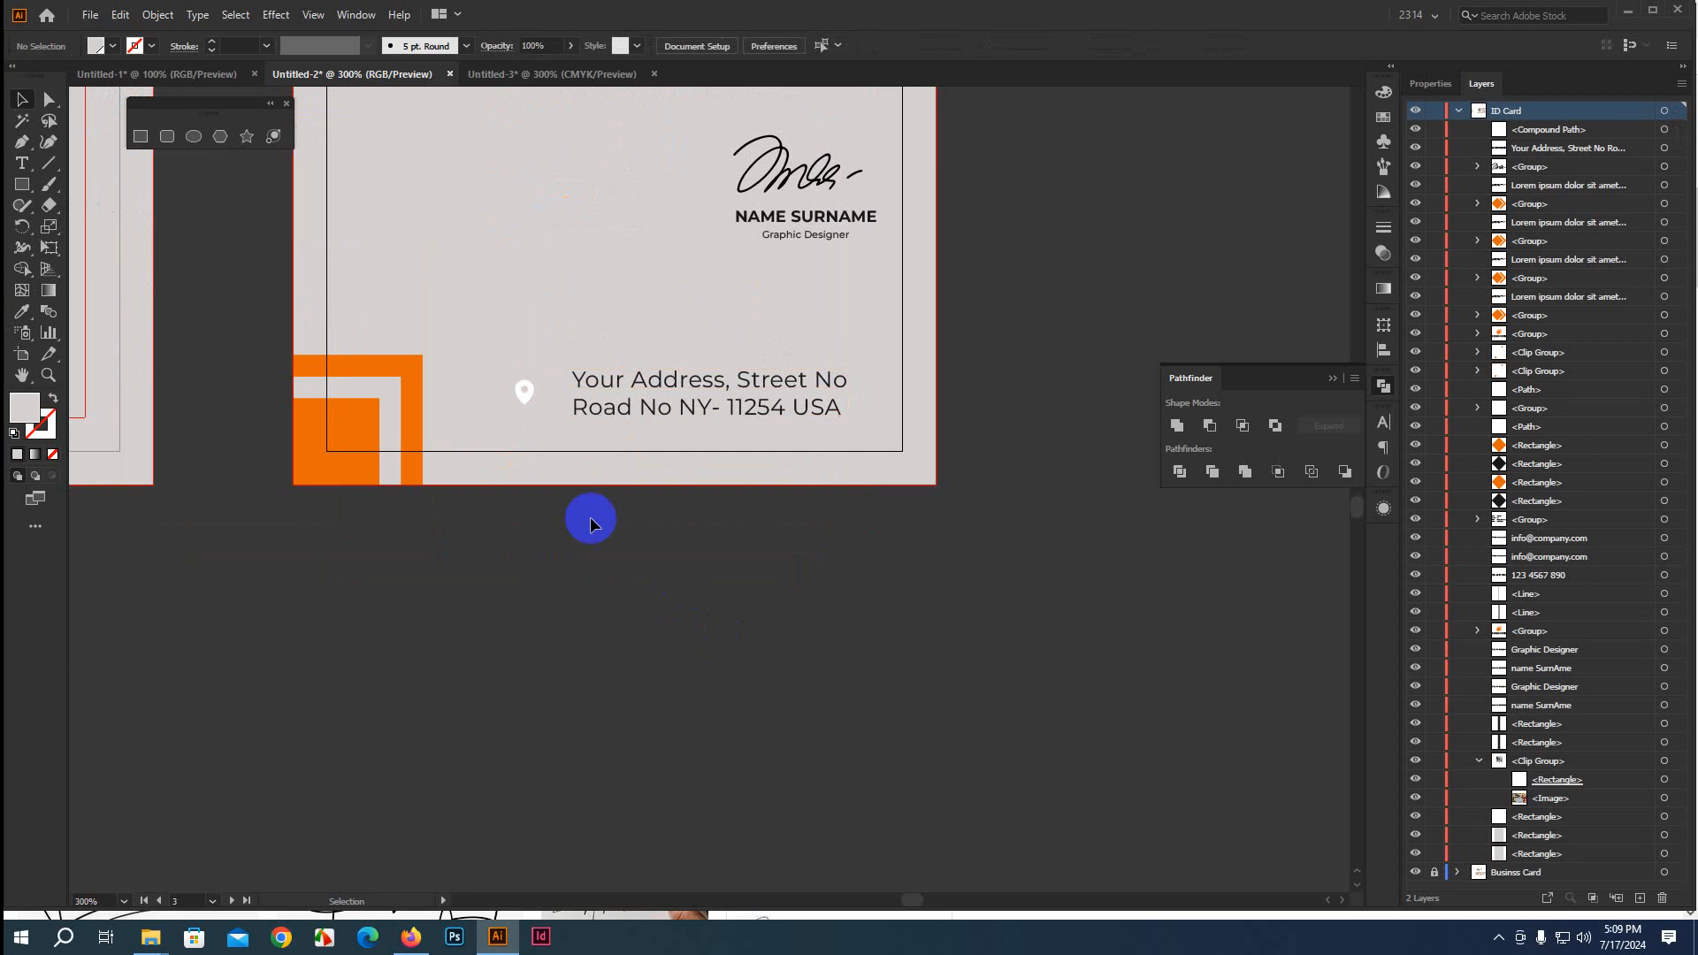
Recolour the location pin with the black swatch and enlarge it to about 0.12 × 0.16 in
left_click(524, 398)
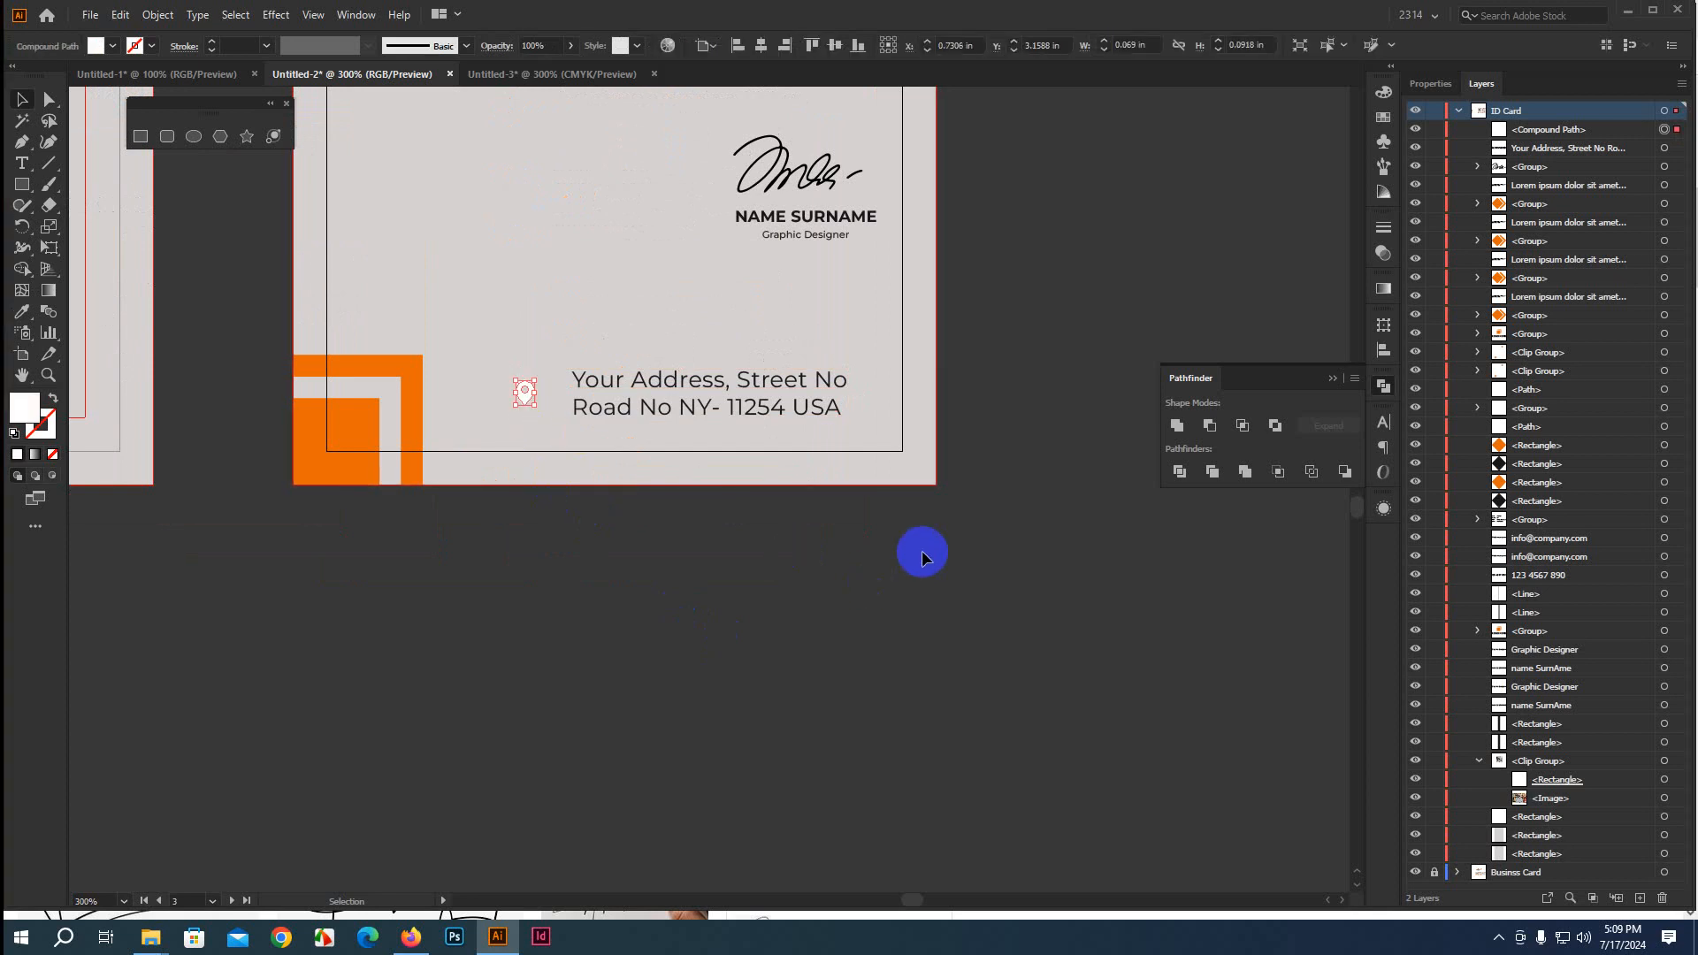
left_click(1383, 122)
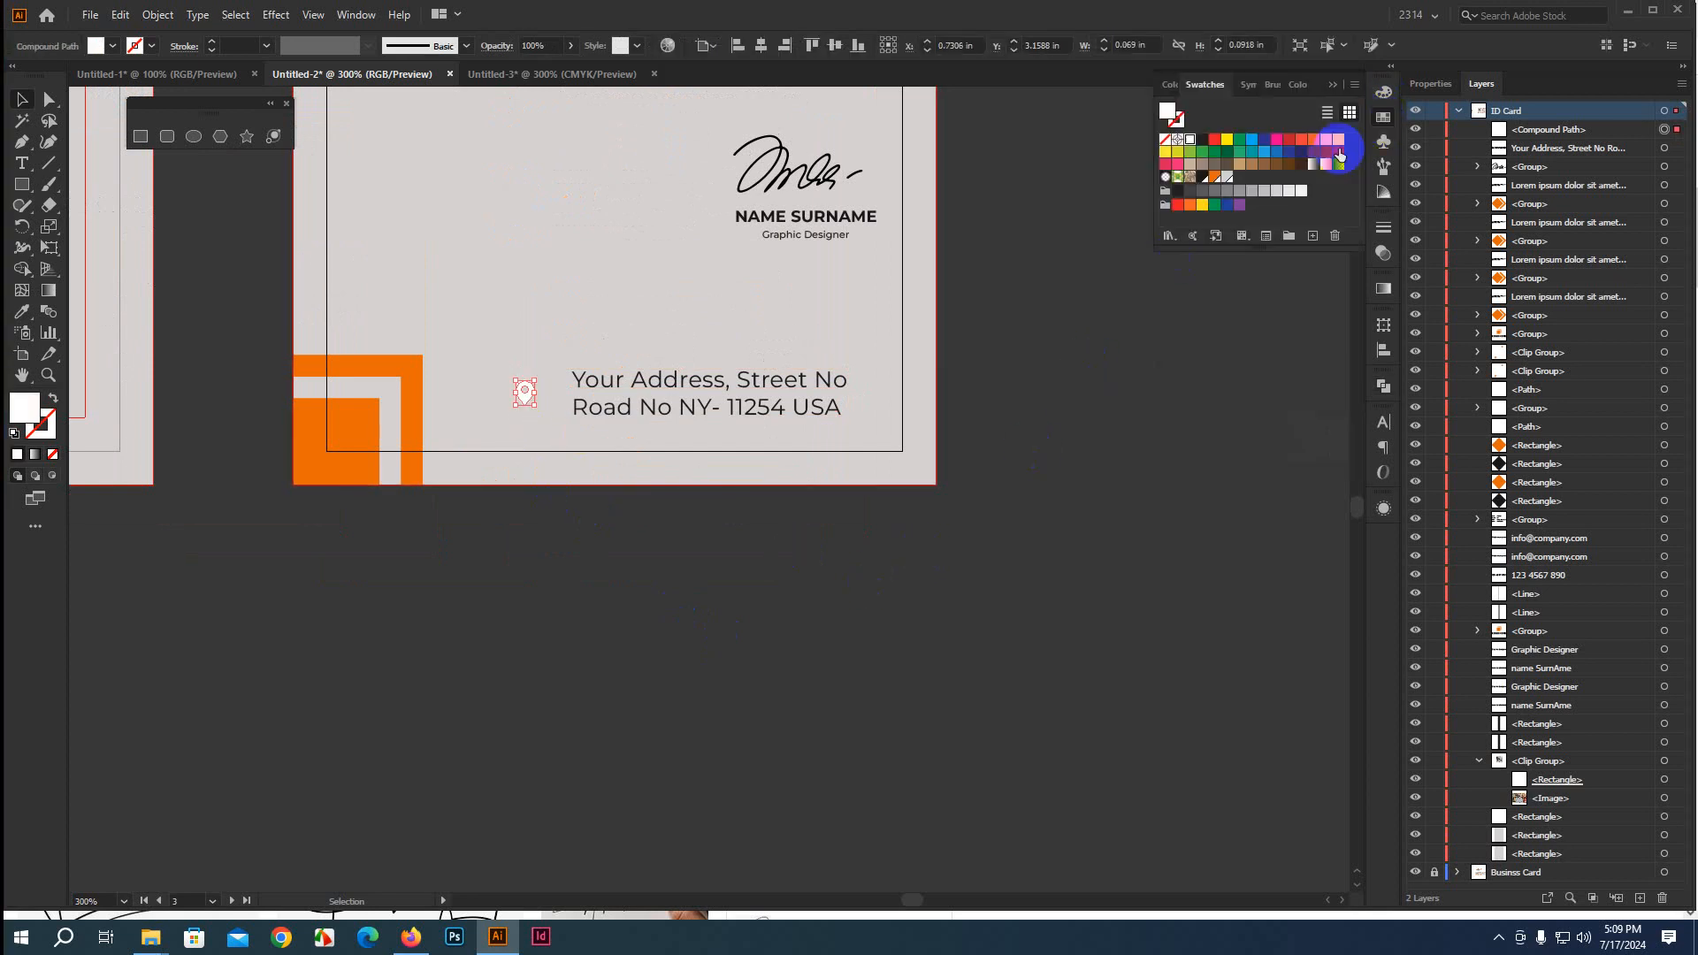
left_click(1201, 180)
scroll(566, 555, "up", 3)
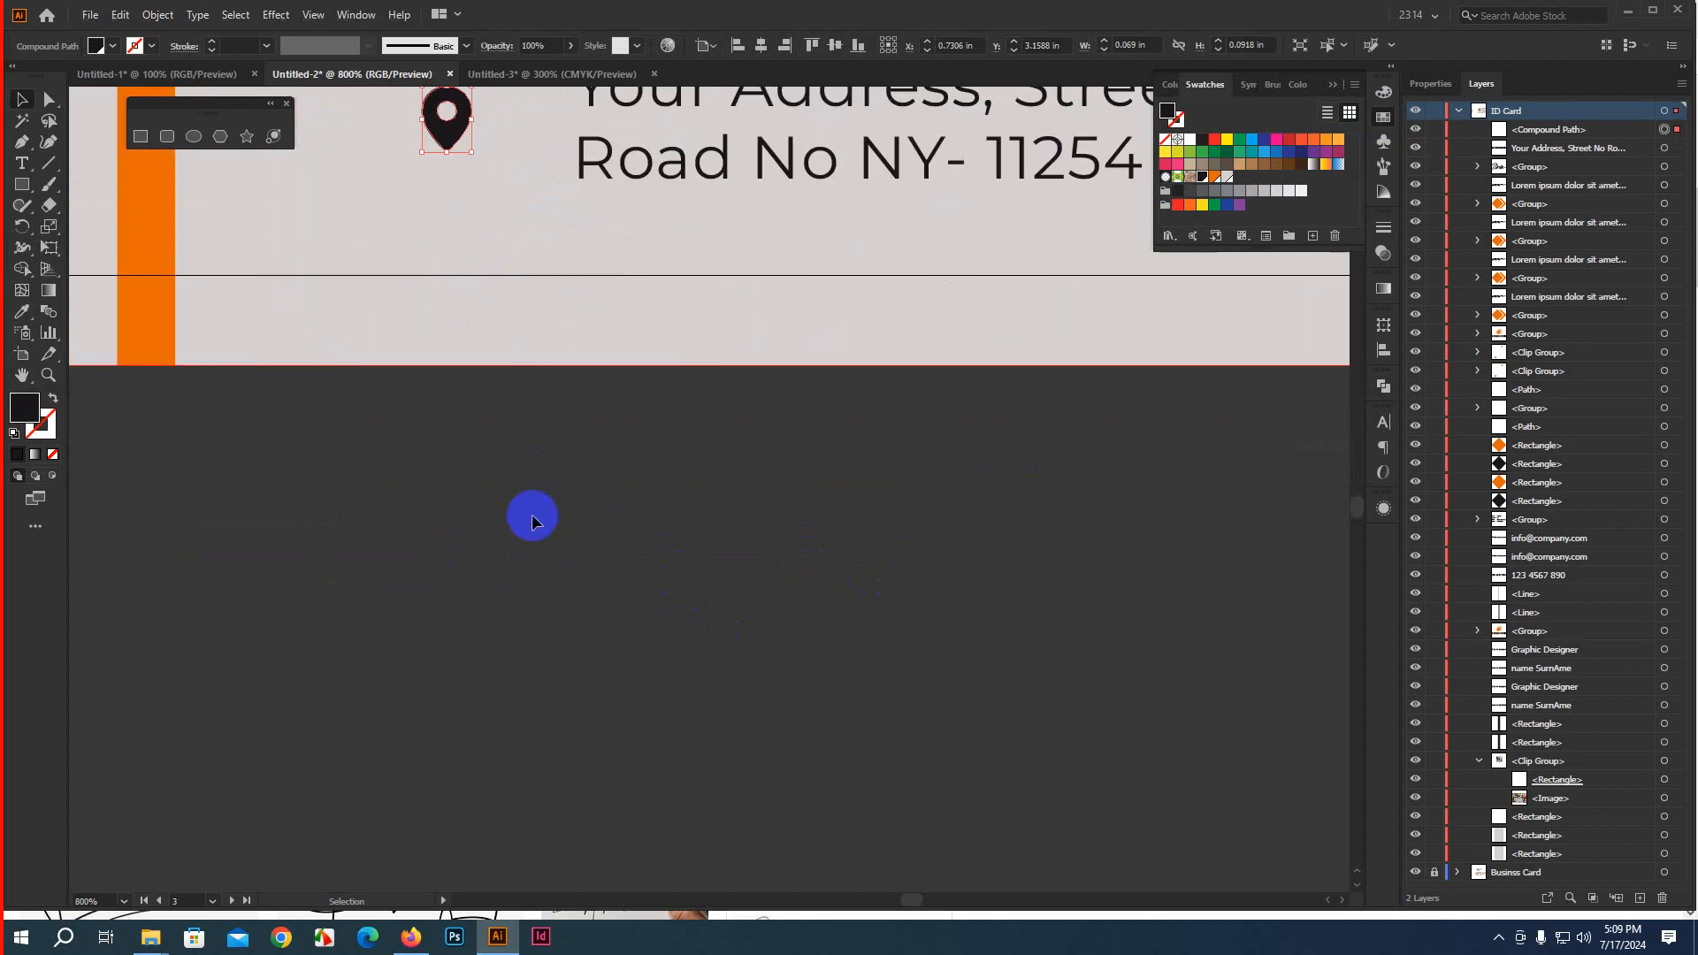
scroll(532, 520, "up", 3)
left_click_drag(518, 442, 538, 475)
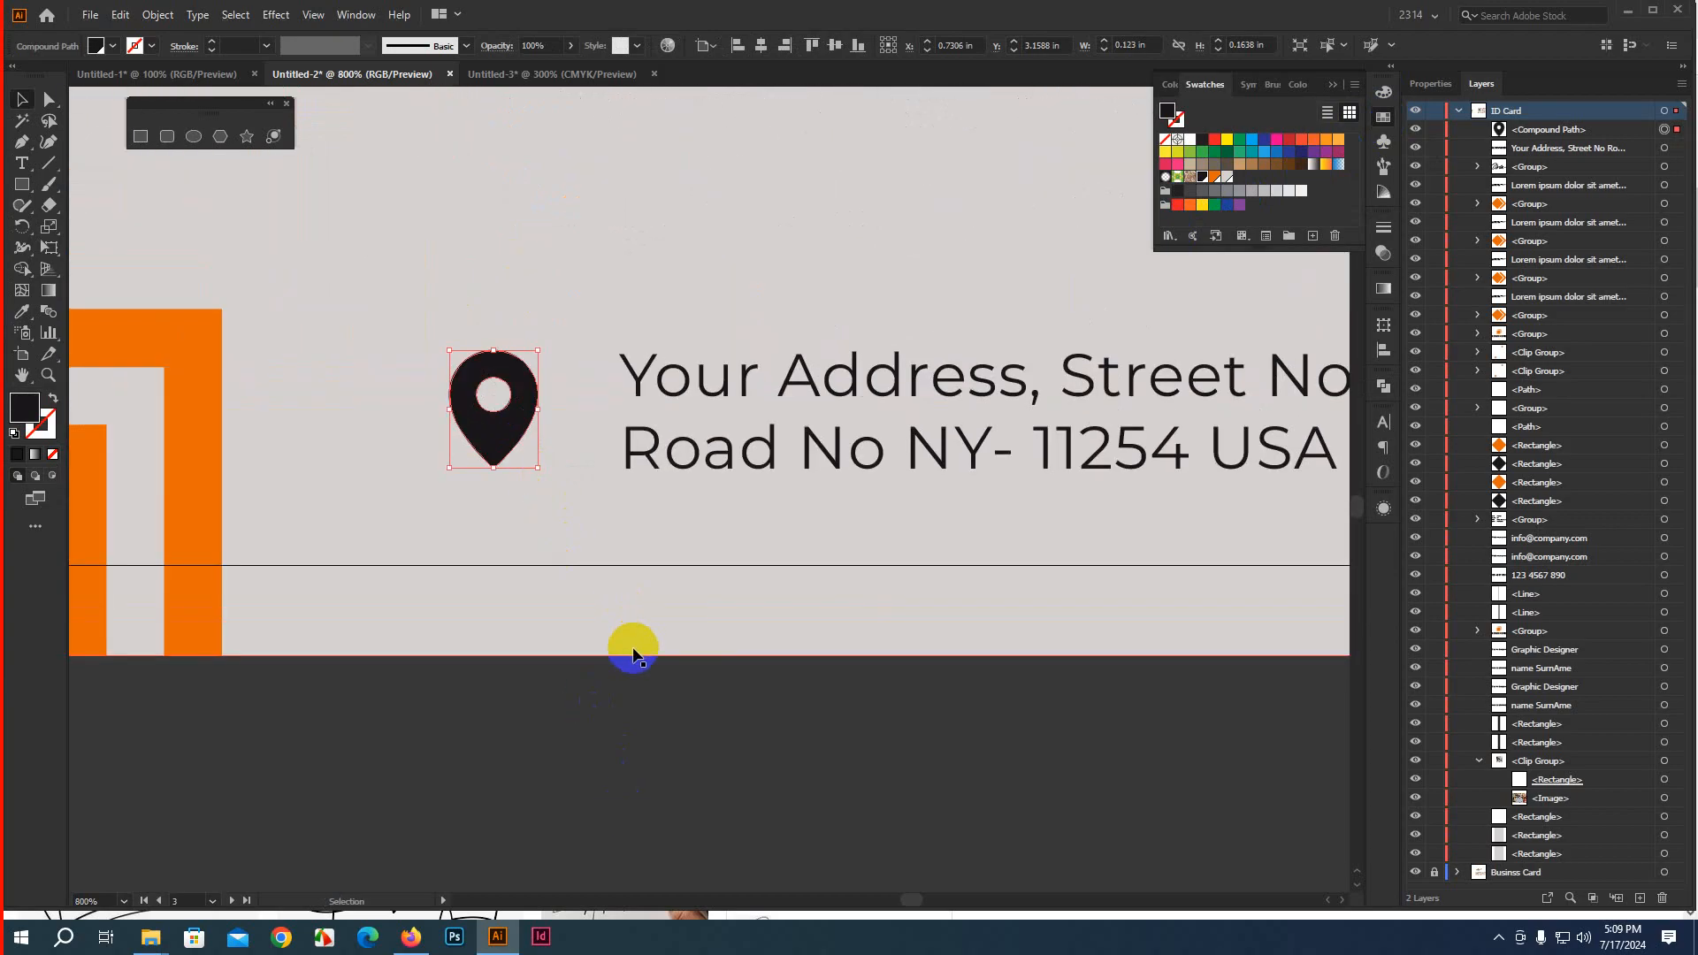
scroll(633, 654, "down", 3)
left_click(782, 734)
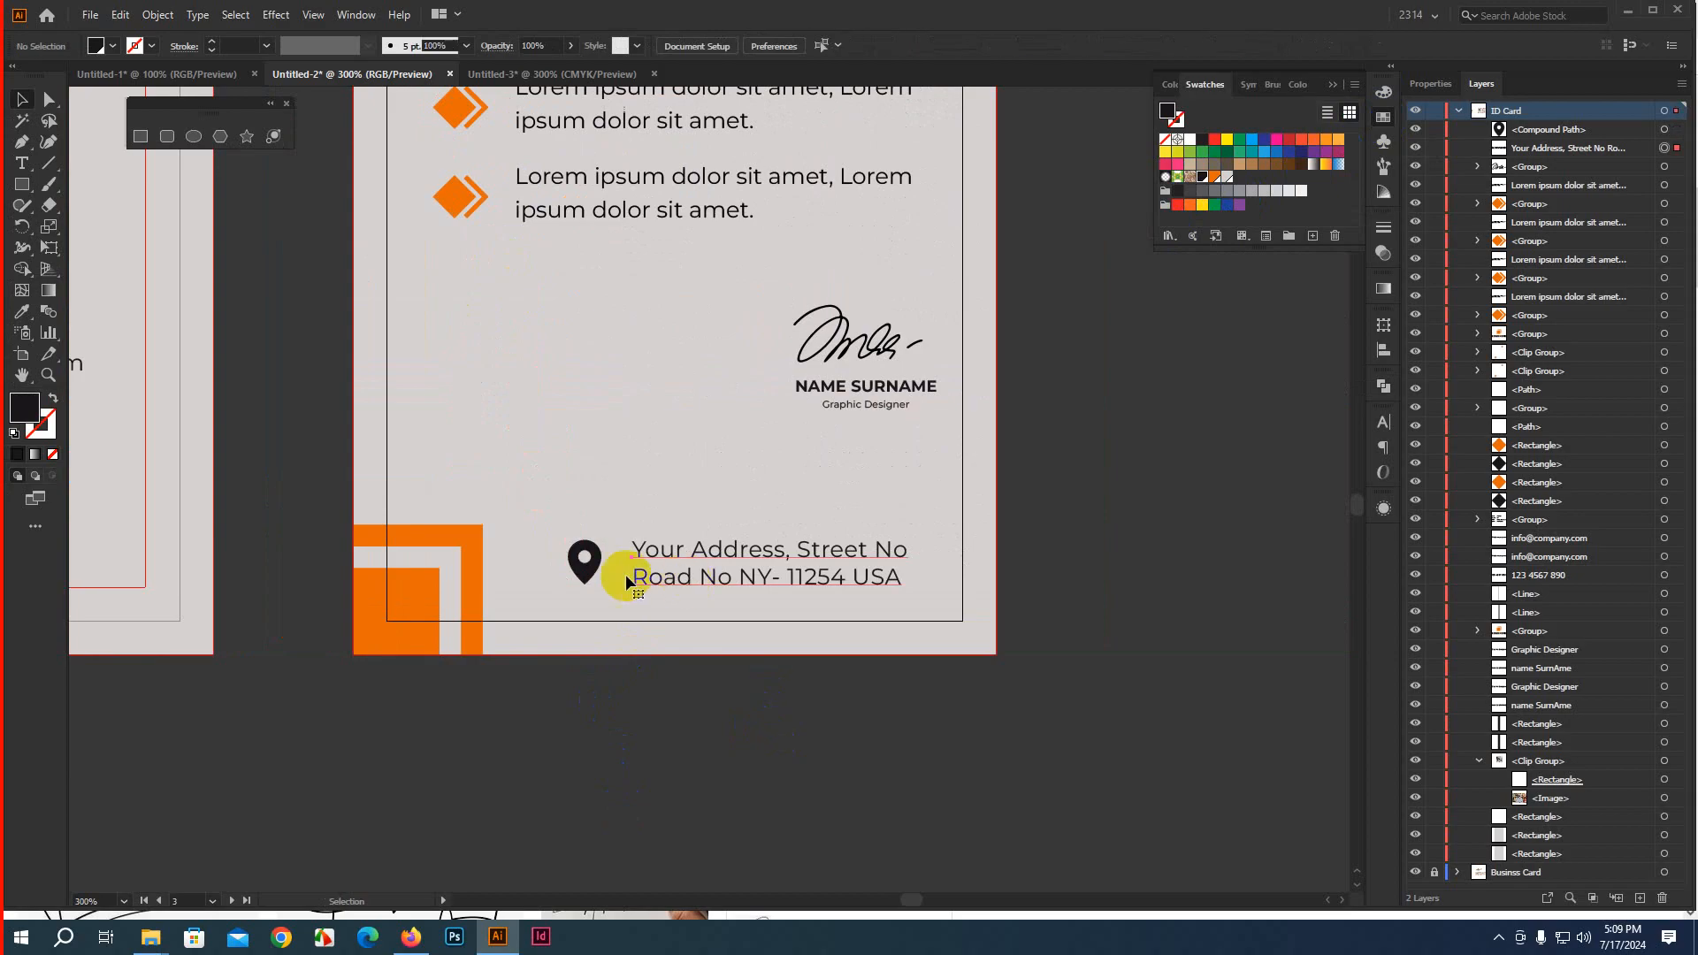
Centre the location pin vertically on the address text and shift the text closer to the pin
left_click(585, 566)
left_click(652, 556, "shift")
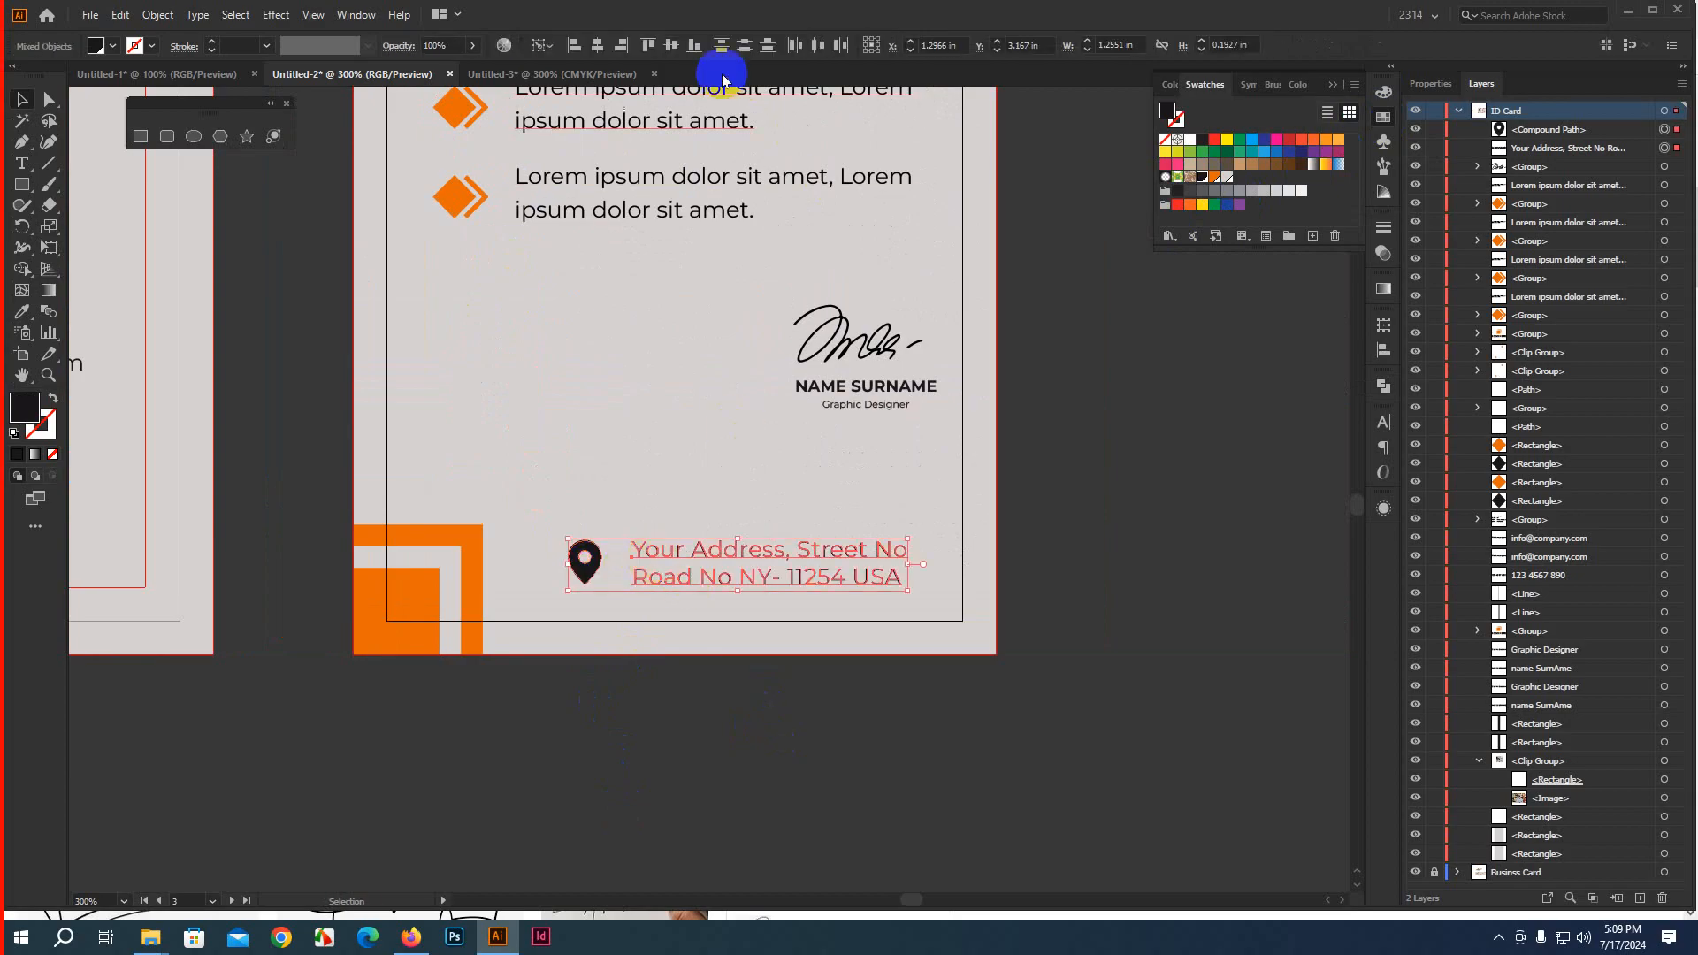
left_click(853, 675)
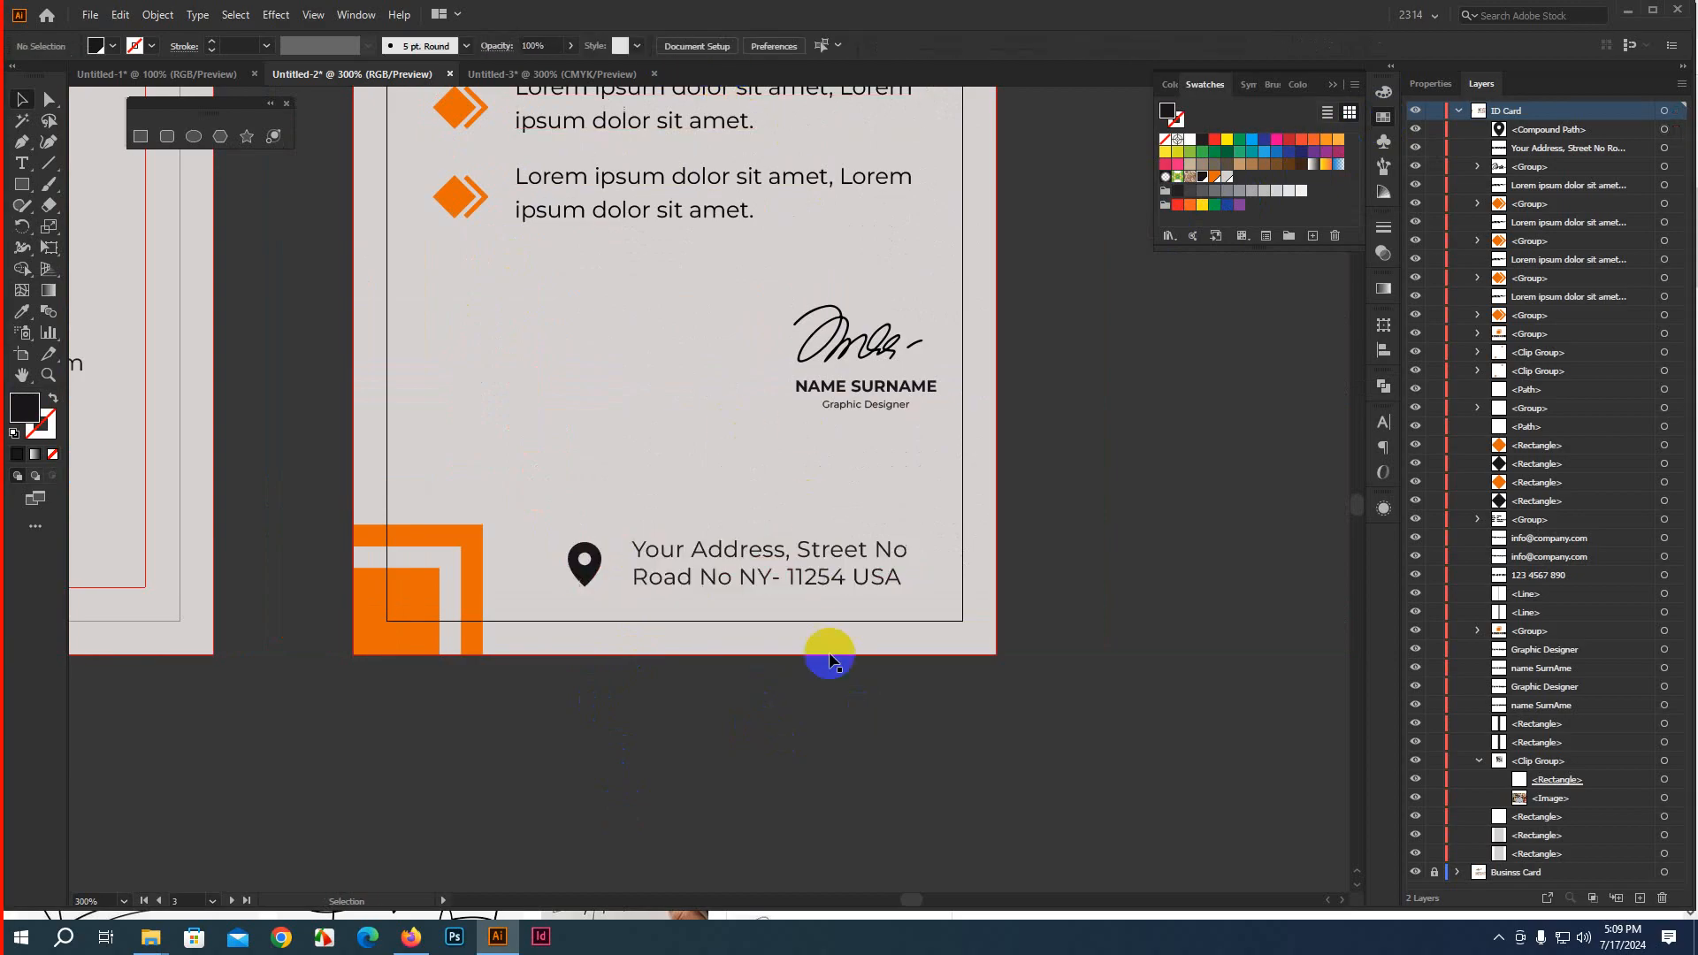
left_click(709, 575)
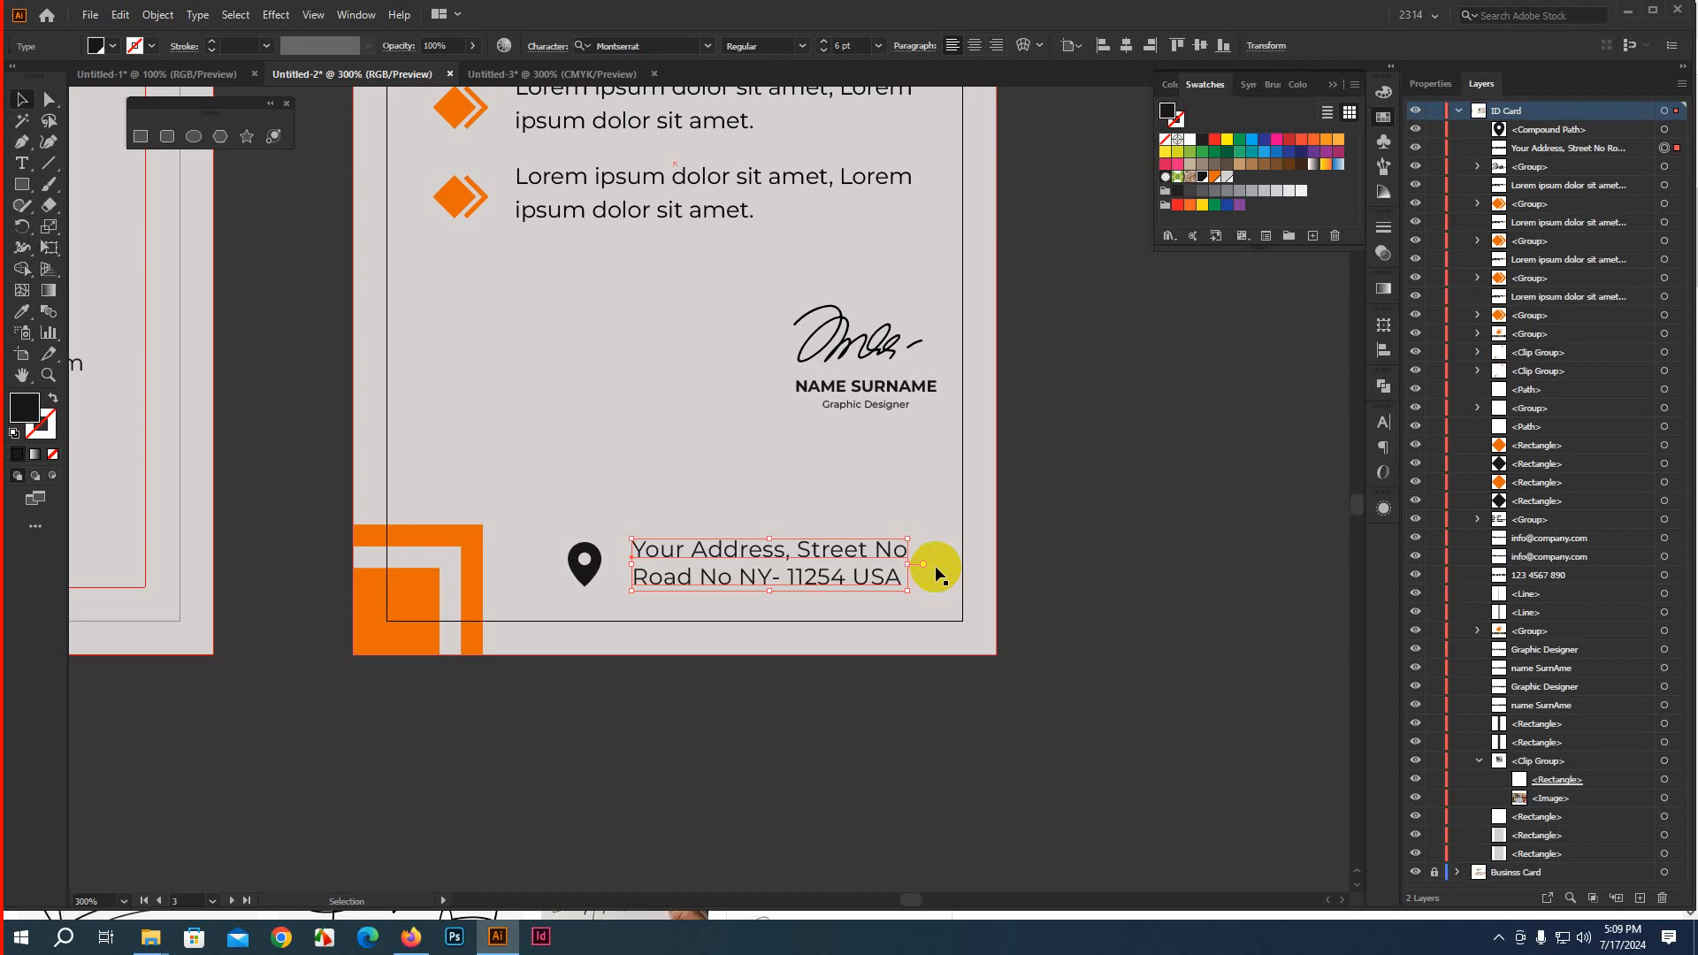
key("Left")
key("Left")
key("Left")
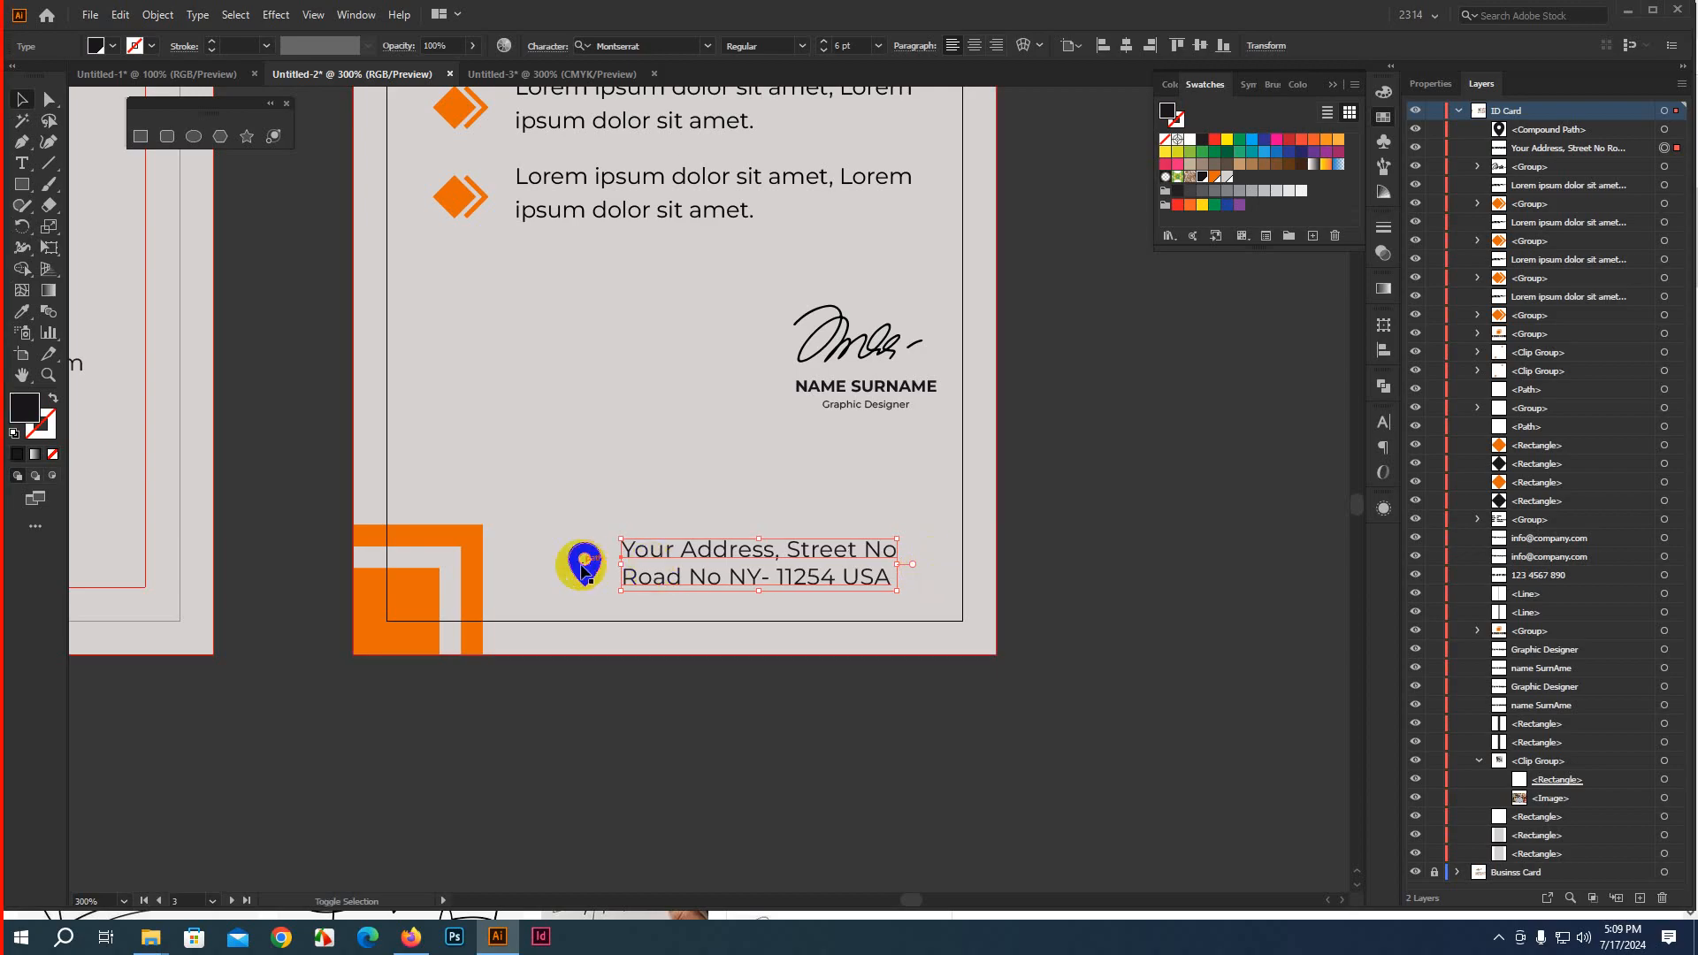
Shift the pin and address together to the right so their right edge lines up with the name above
left_click(584, 566, "shift")
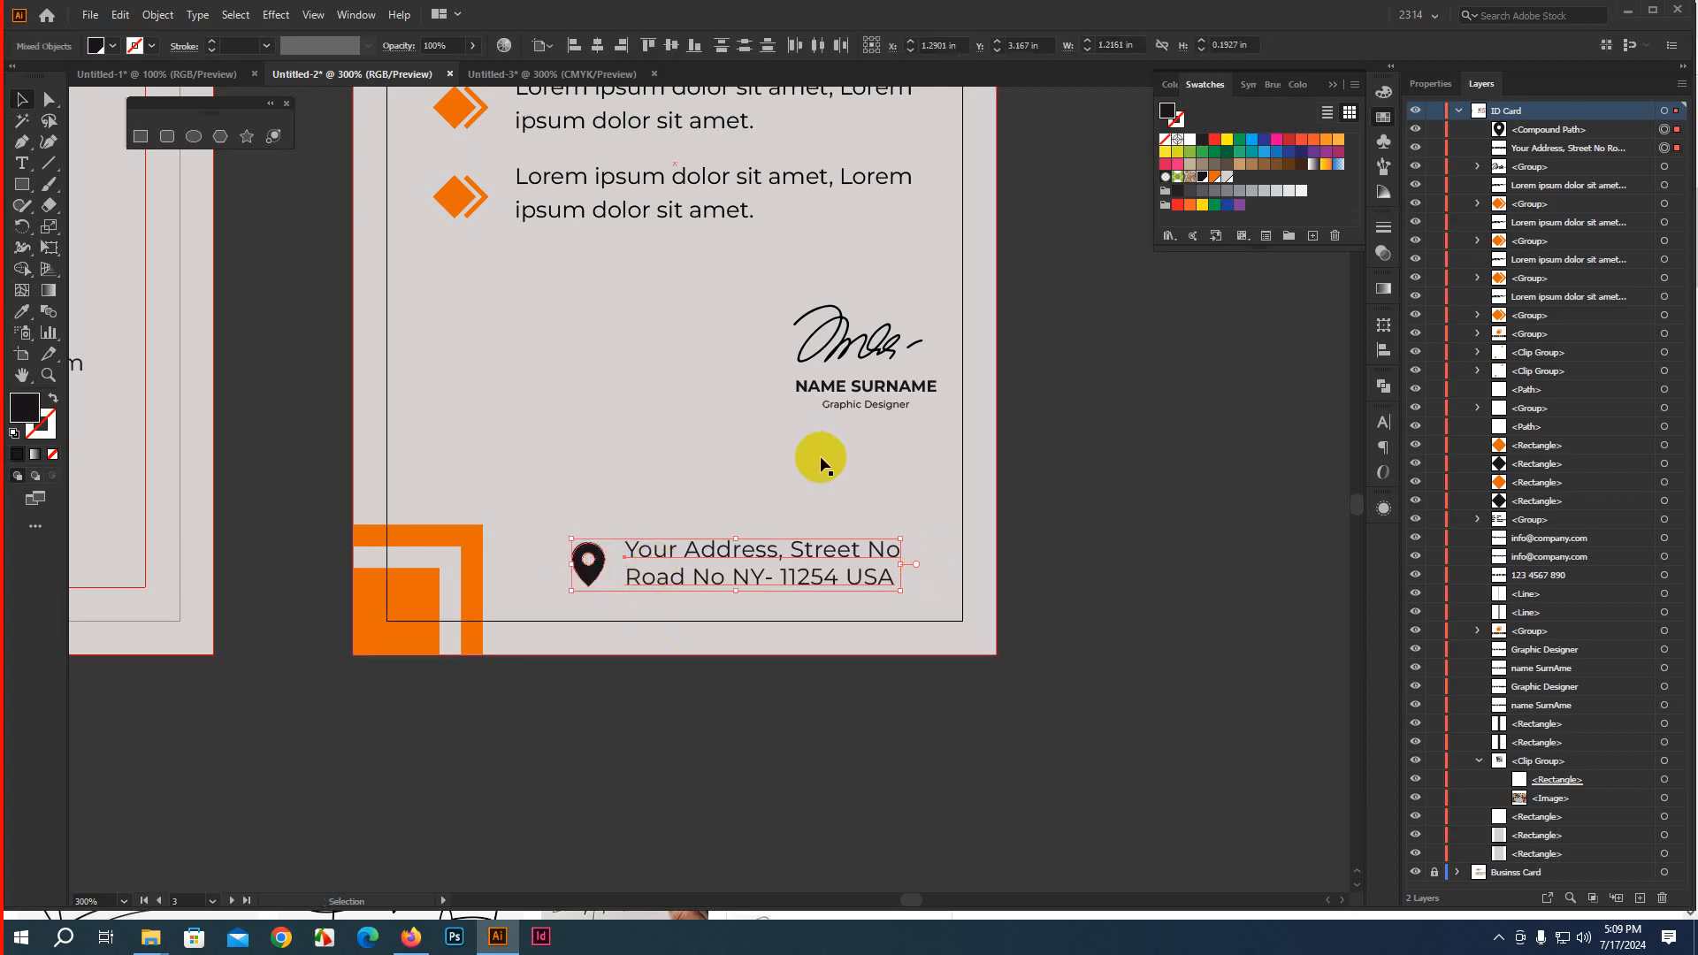
key("Right")
key("Right")
key("Right")
key("Right")
key("Right")
key("Right")
key("Right")
key("Right")
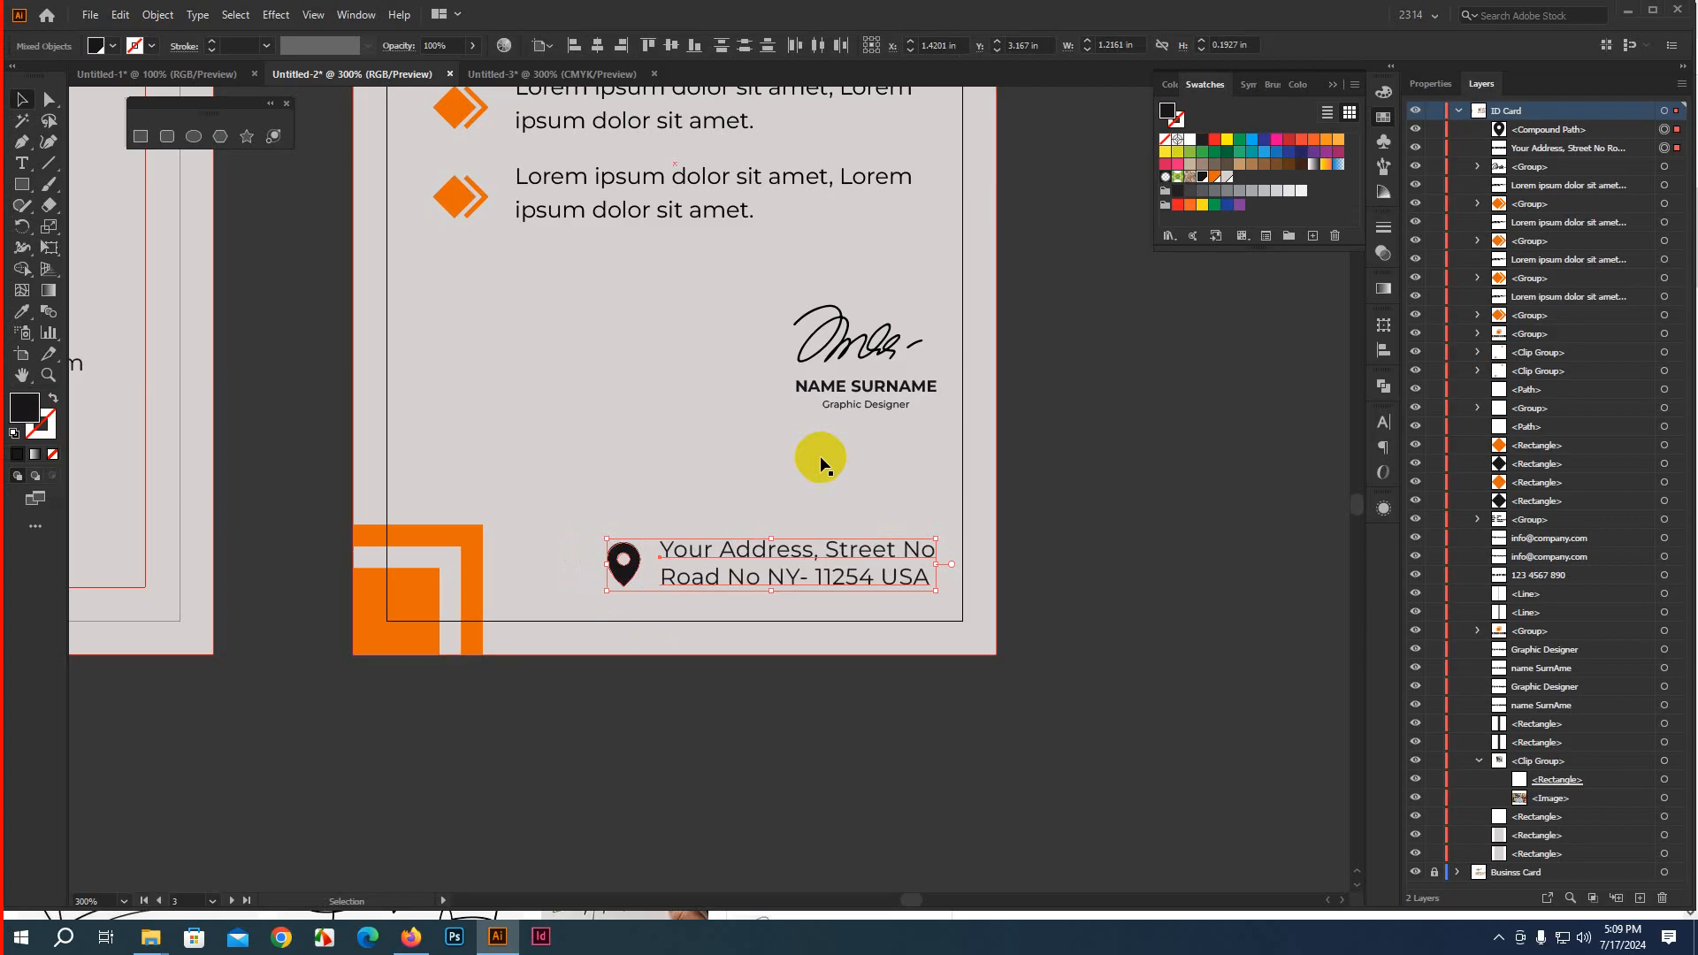
left_click(1008, 693)
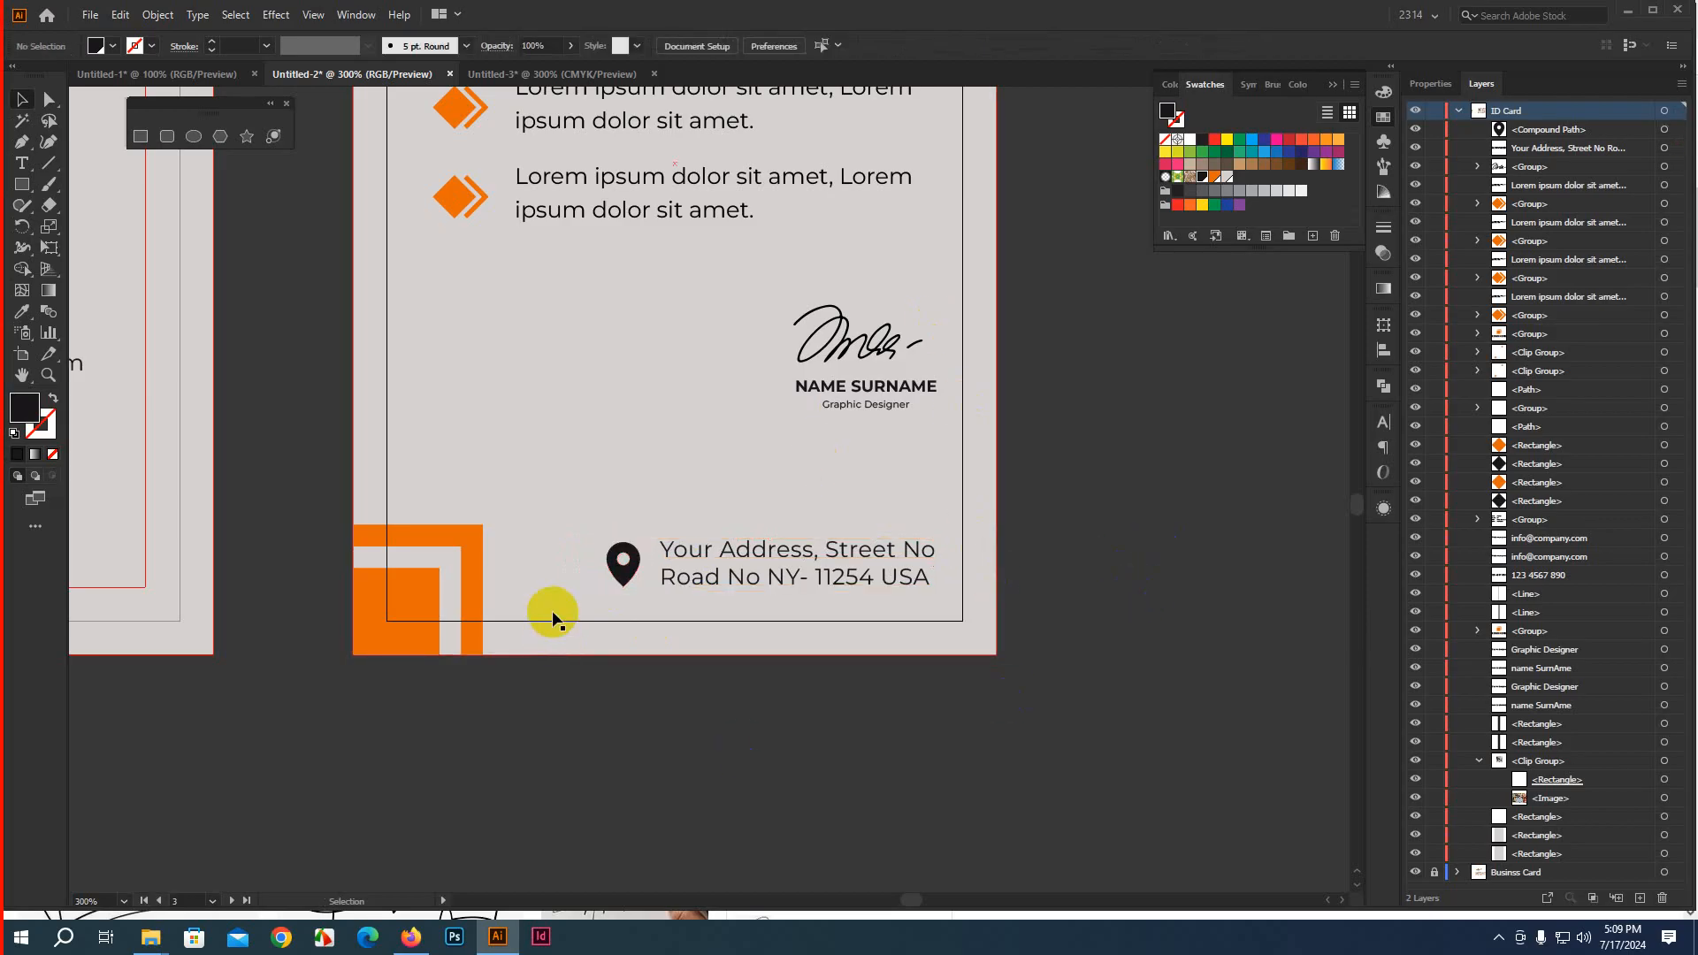
scroll(552, 611, "down", 2)
left_click_drag(610, 621, 810, 591)
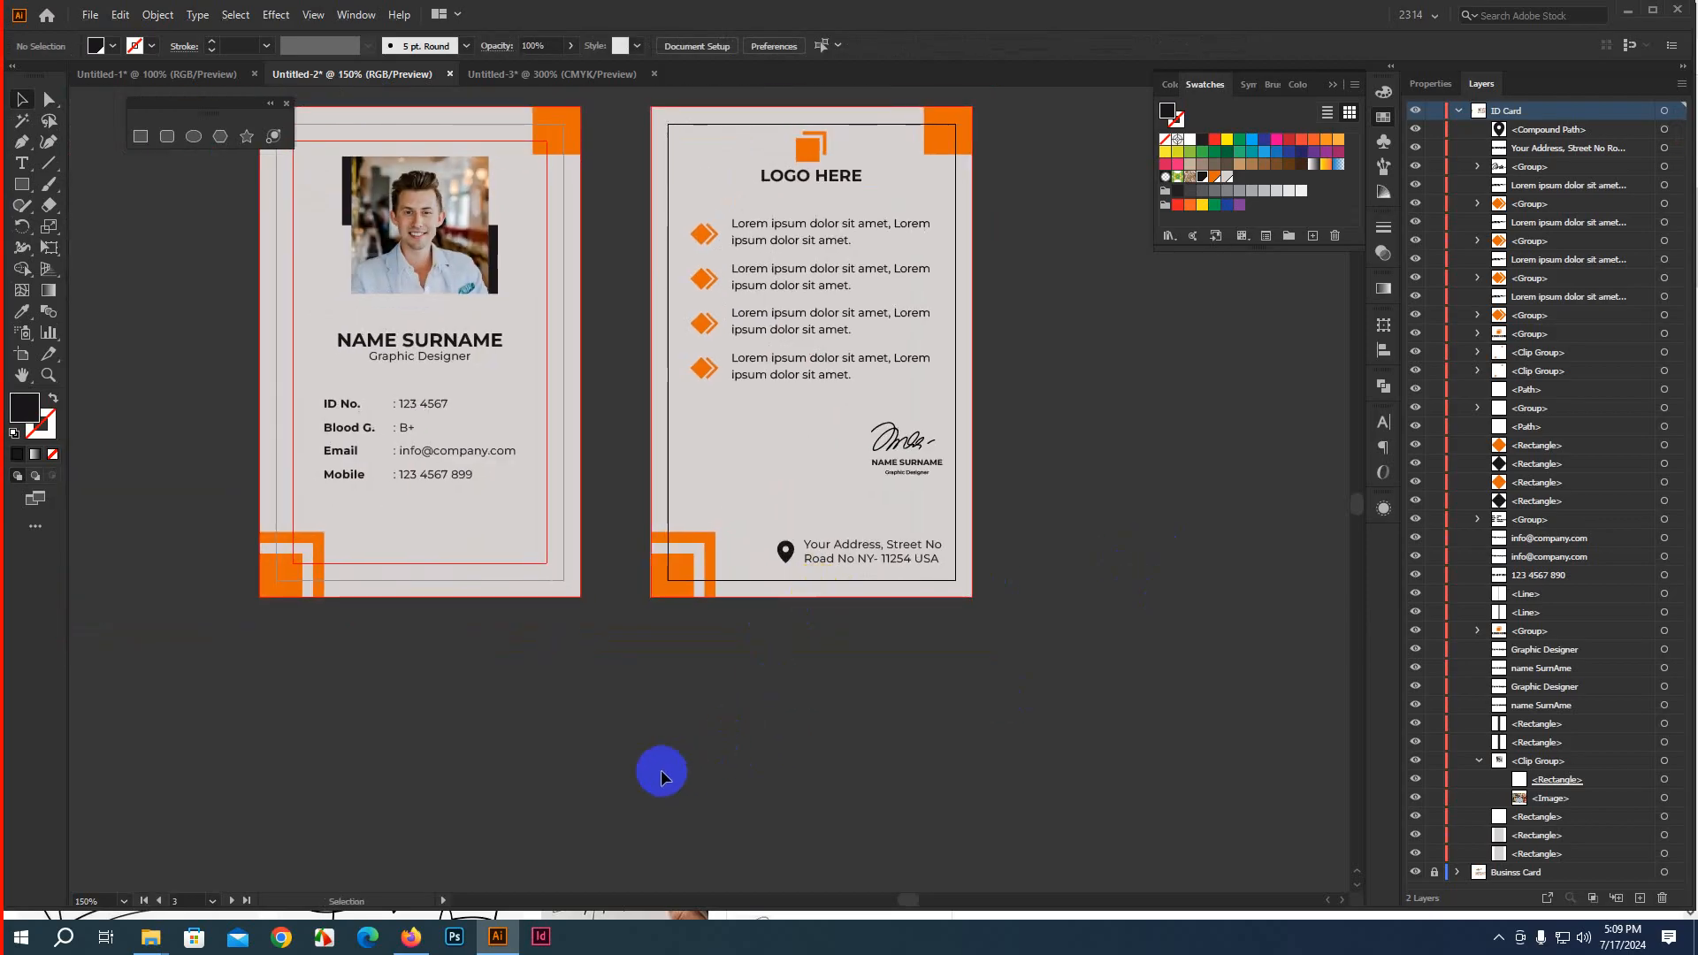
scroll(587, 431, "down", 1)
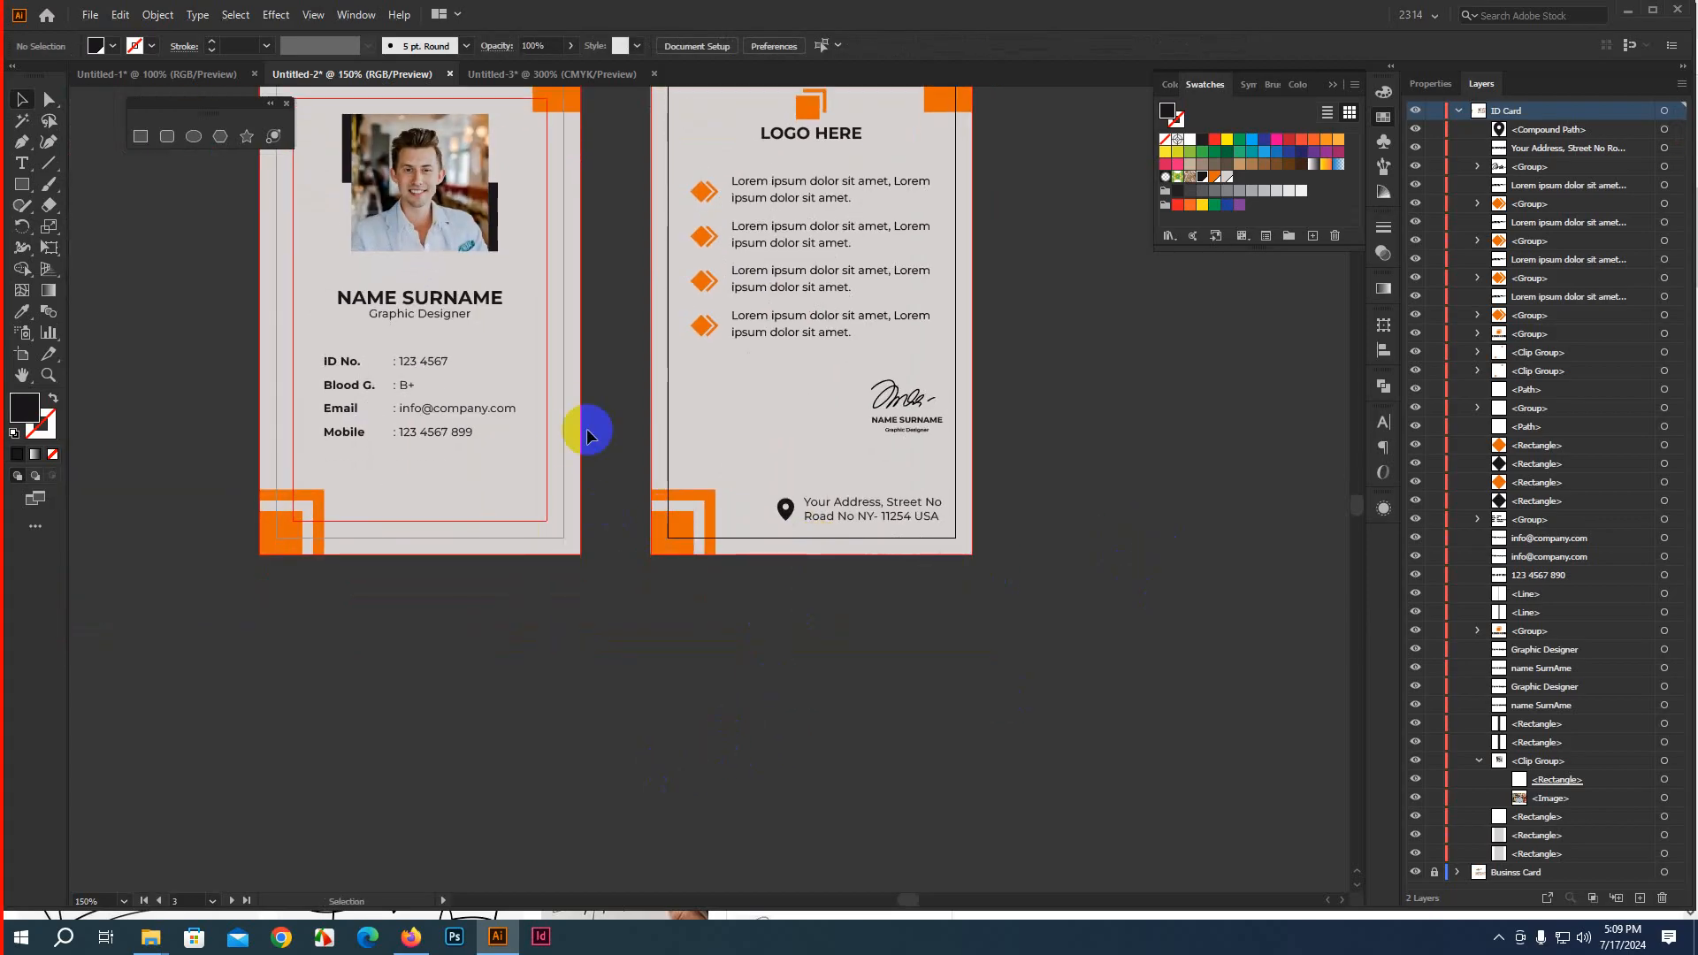
scroll(508, 575, "down", 1)
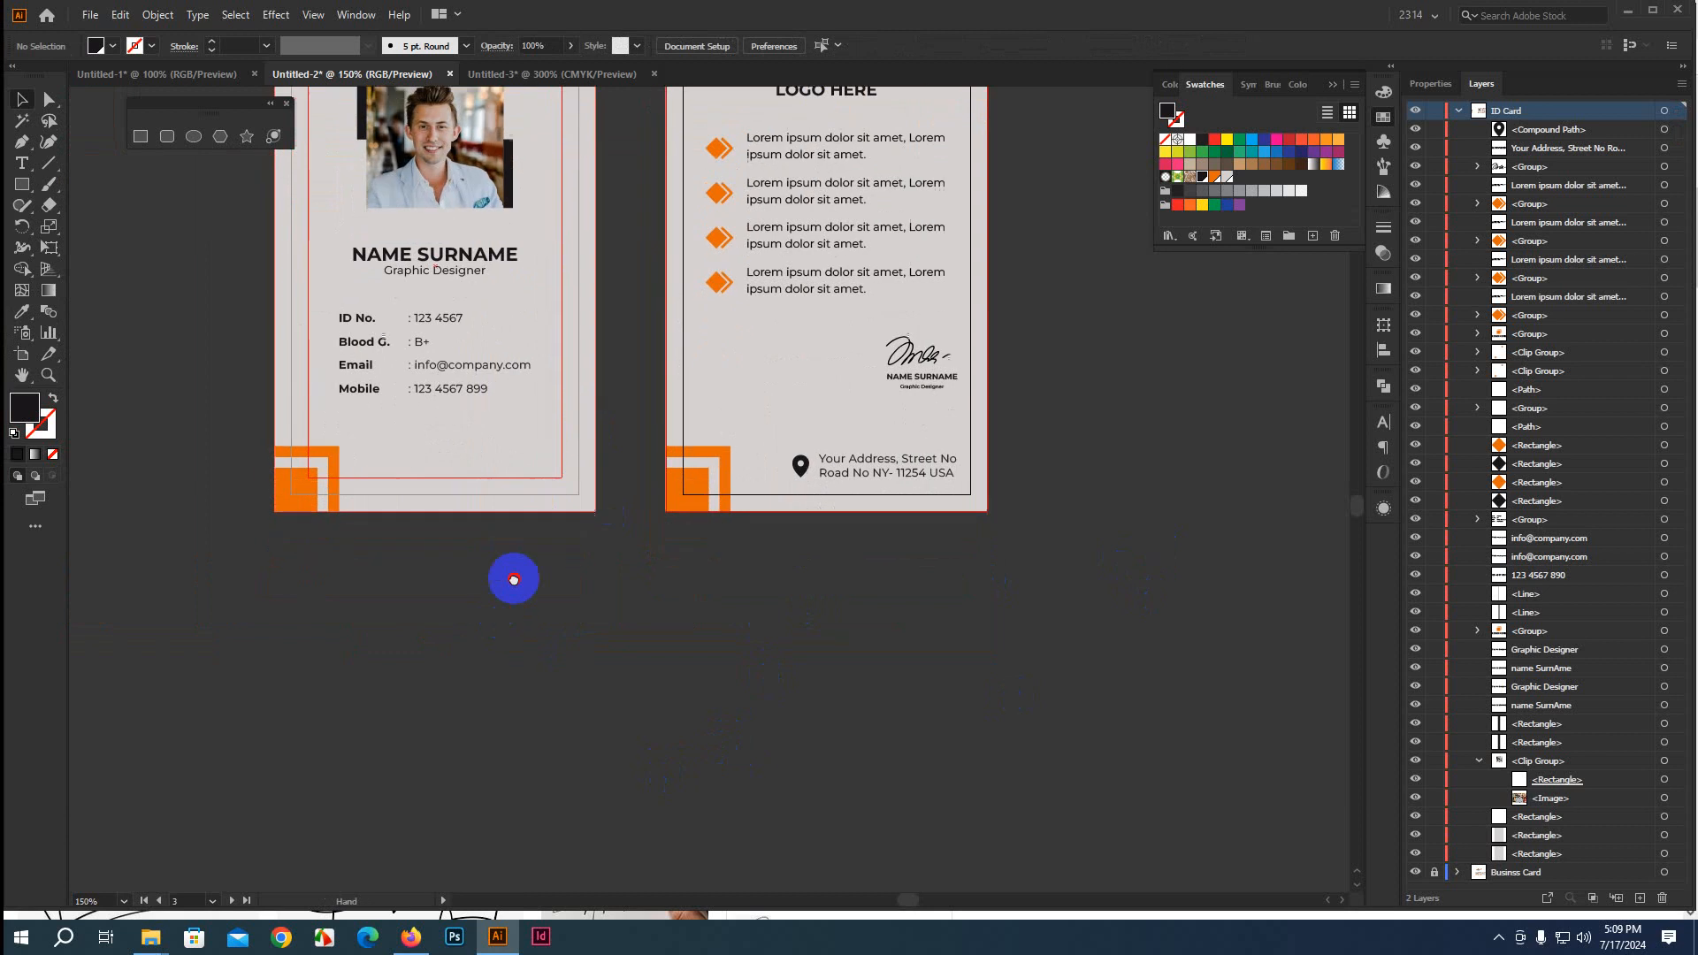
Switch to Firefox and search the web for "barcode generator" in a new tab
right_click(398, 945)
left_click(414, 940)
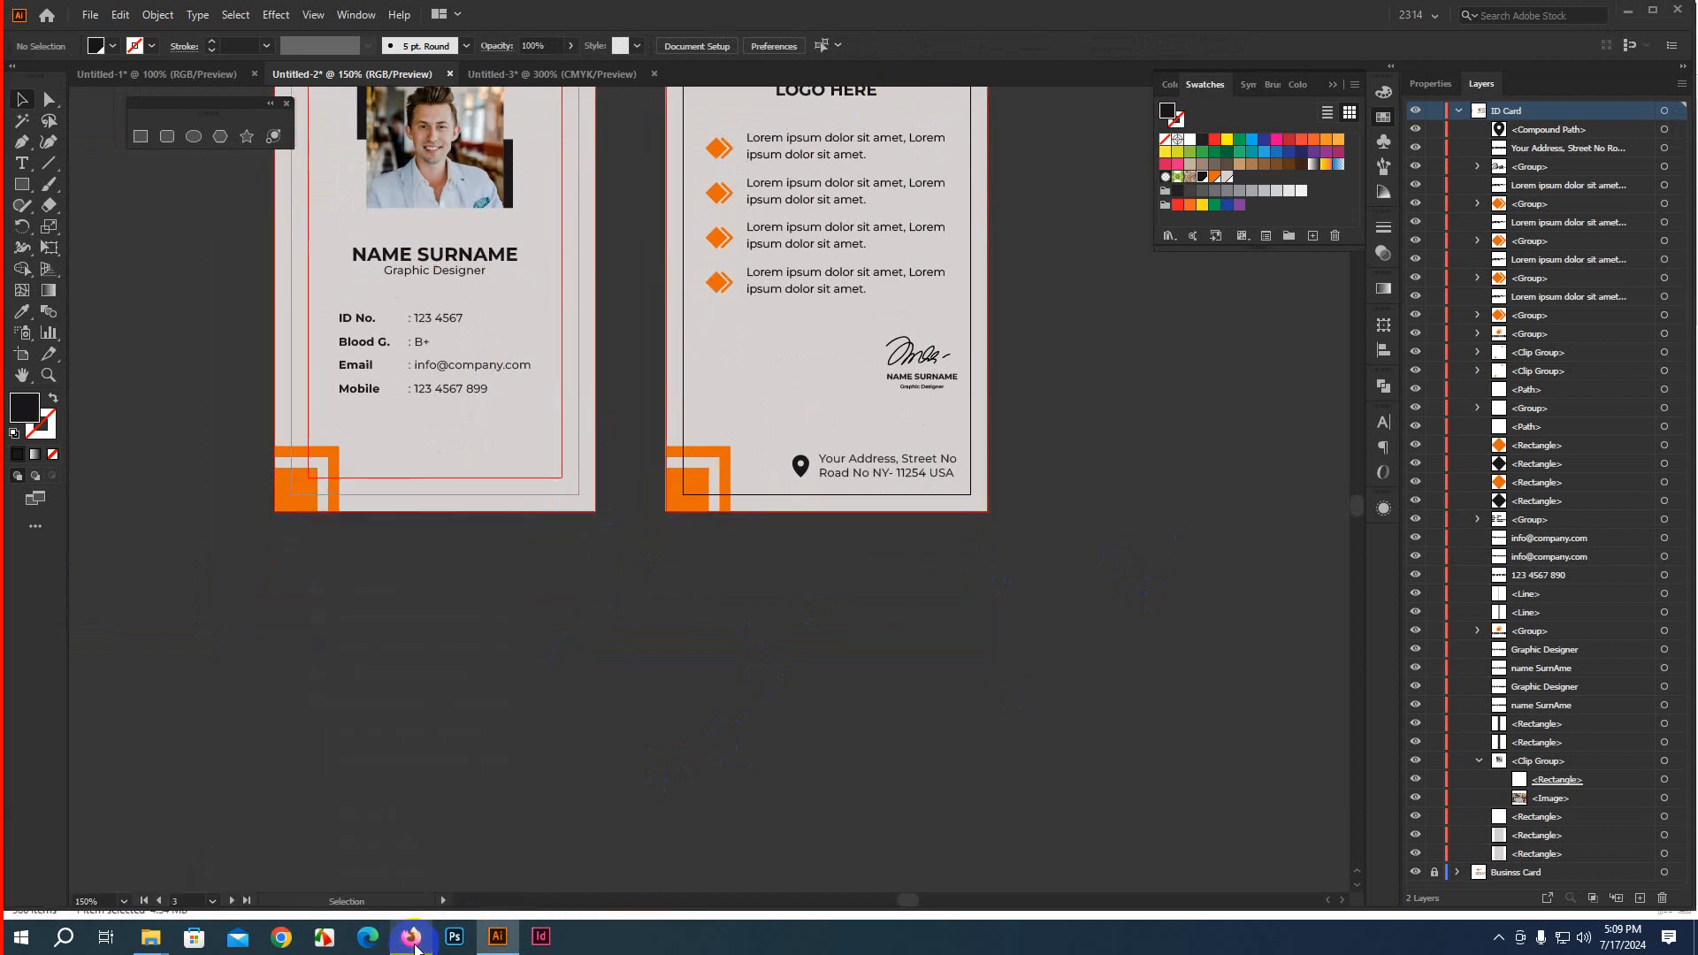
left_click(412, 941)
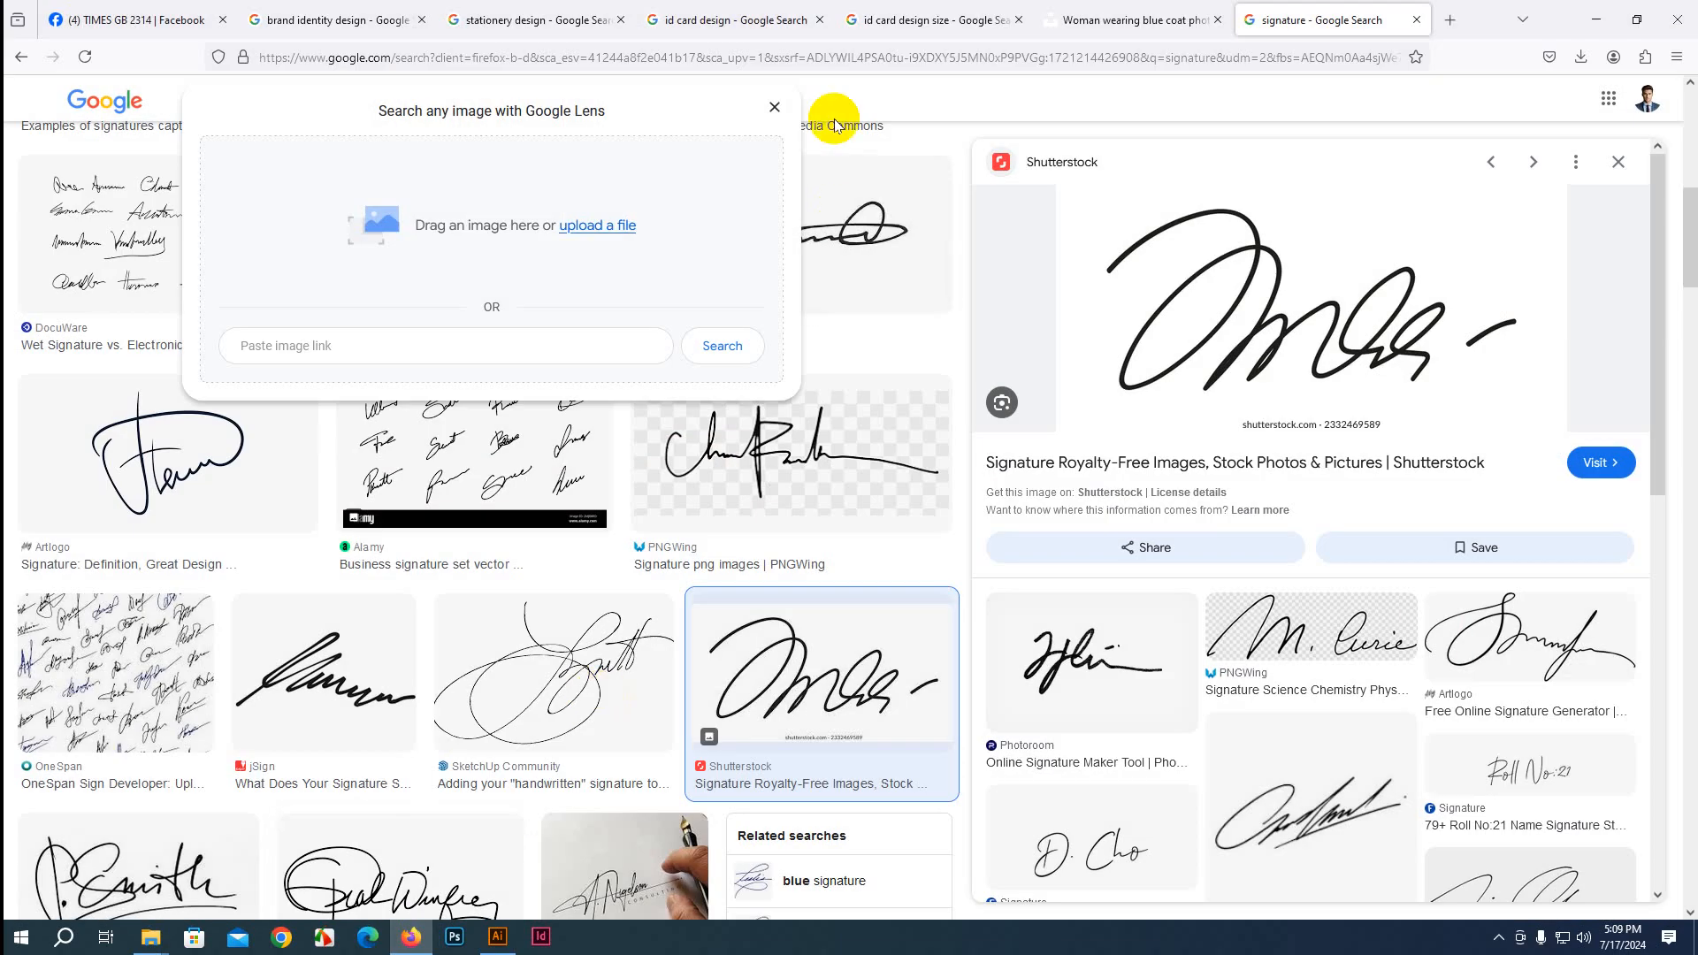
left_click(1446, 21)
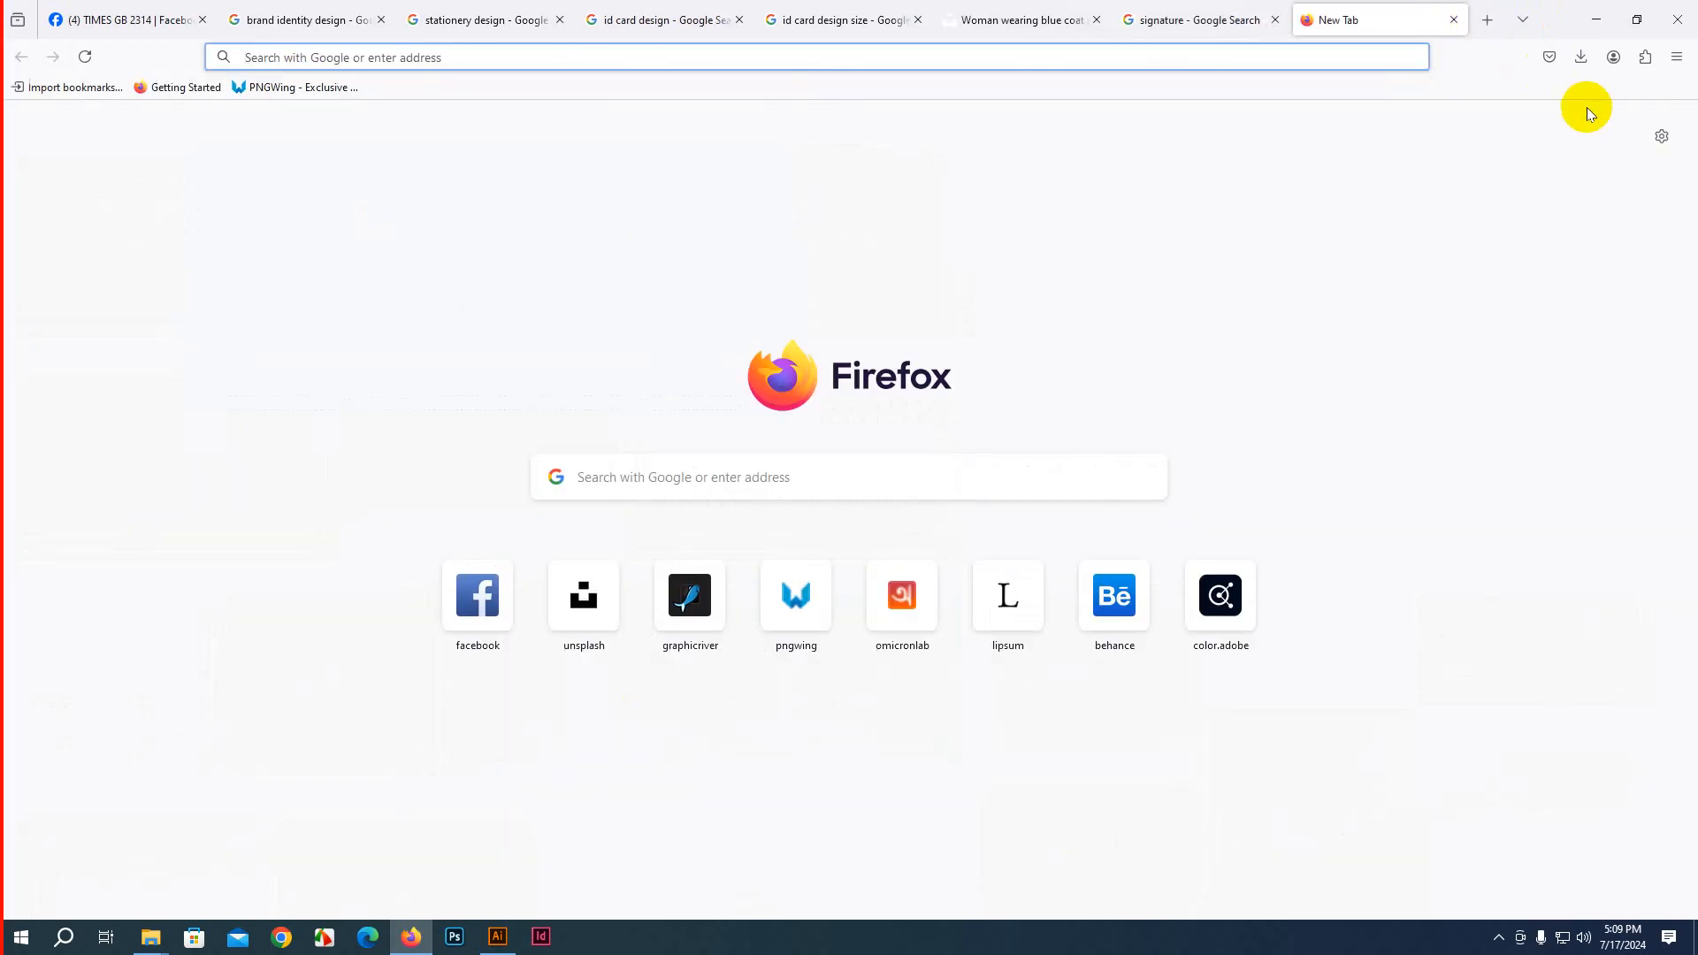
type("barco")
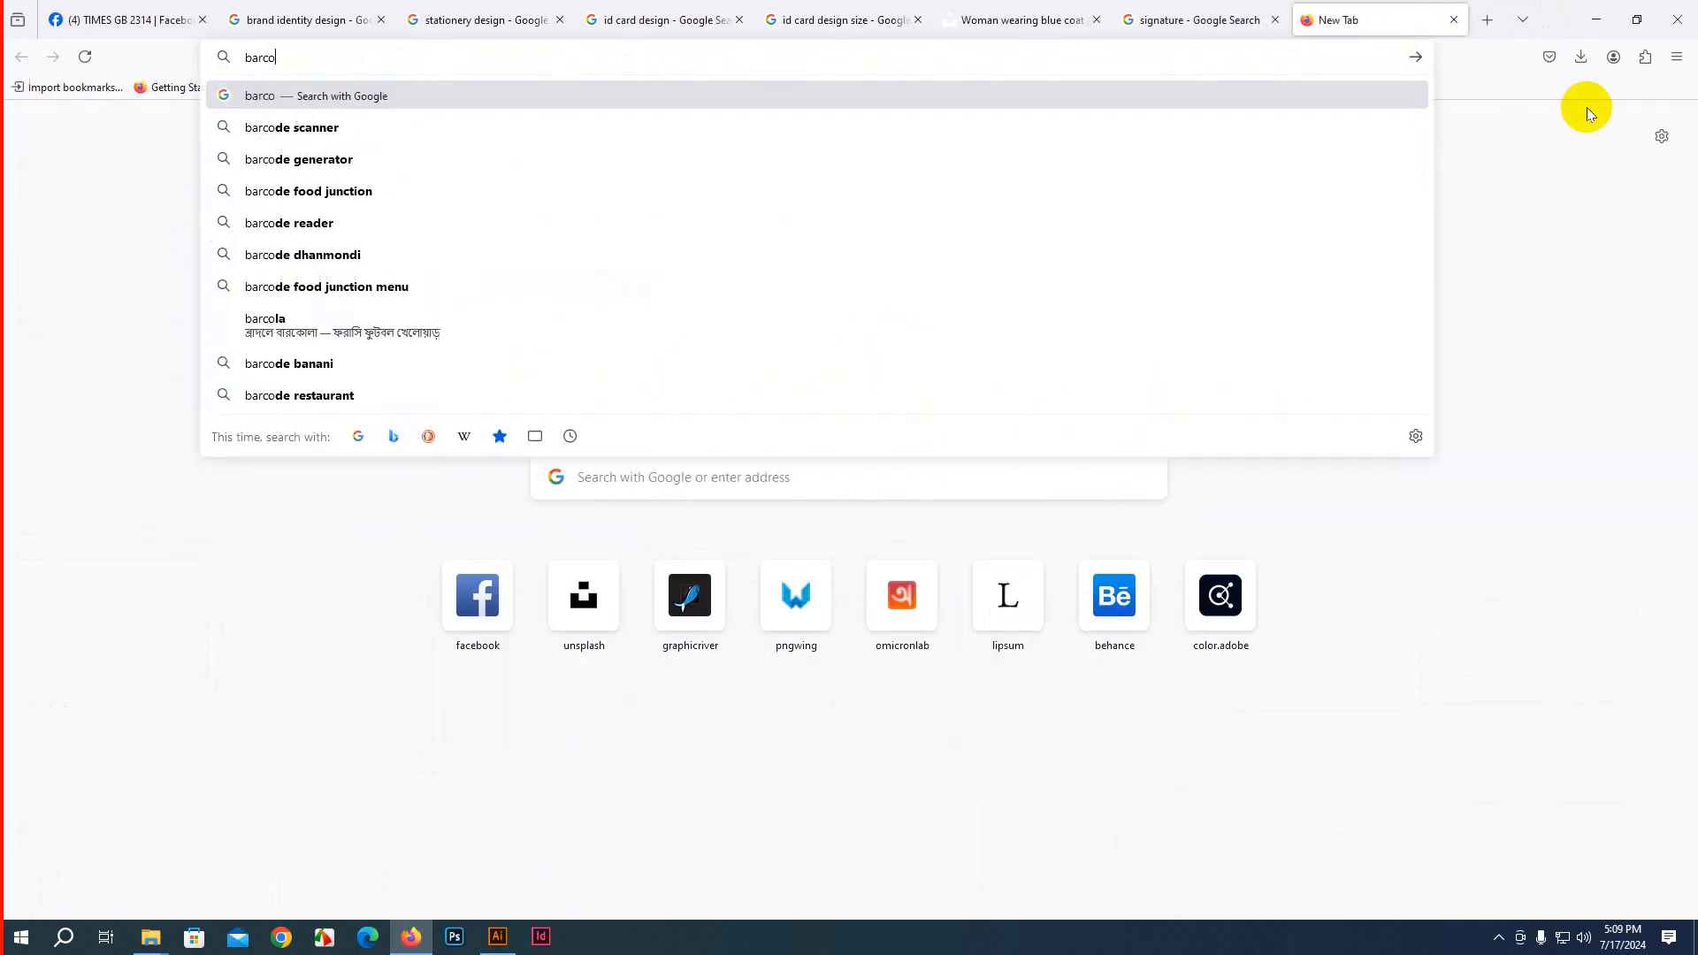
type("de")
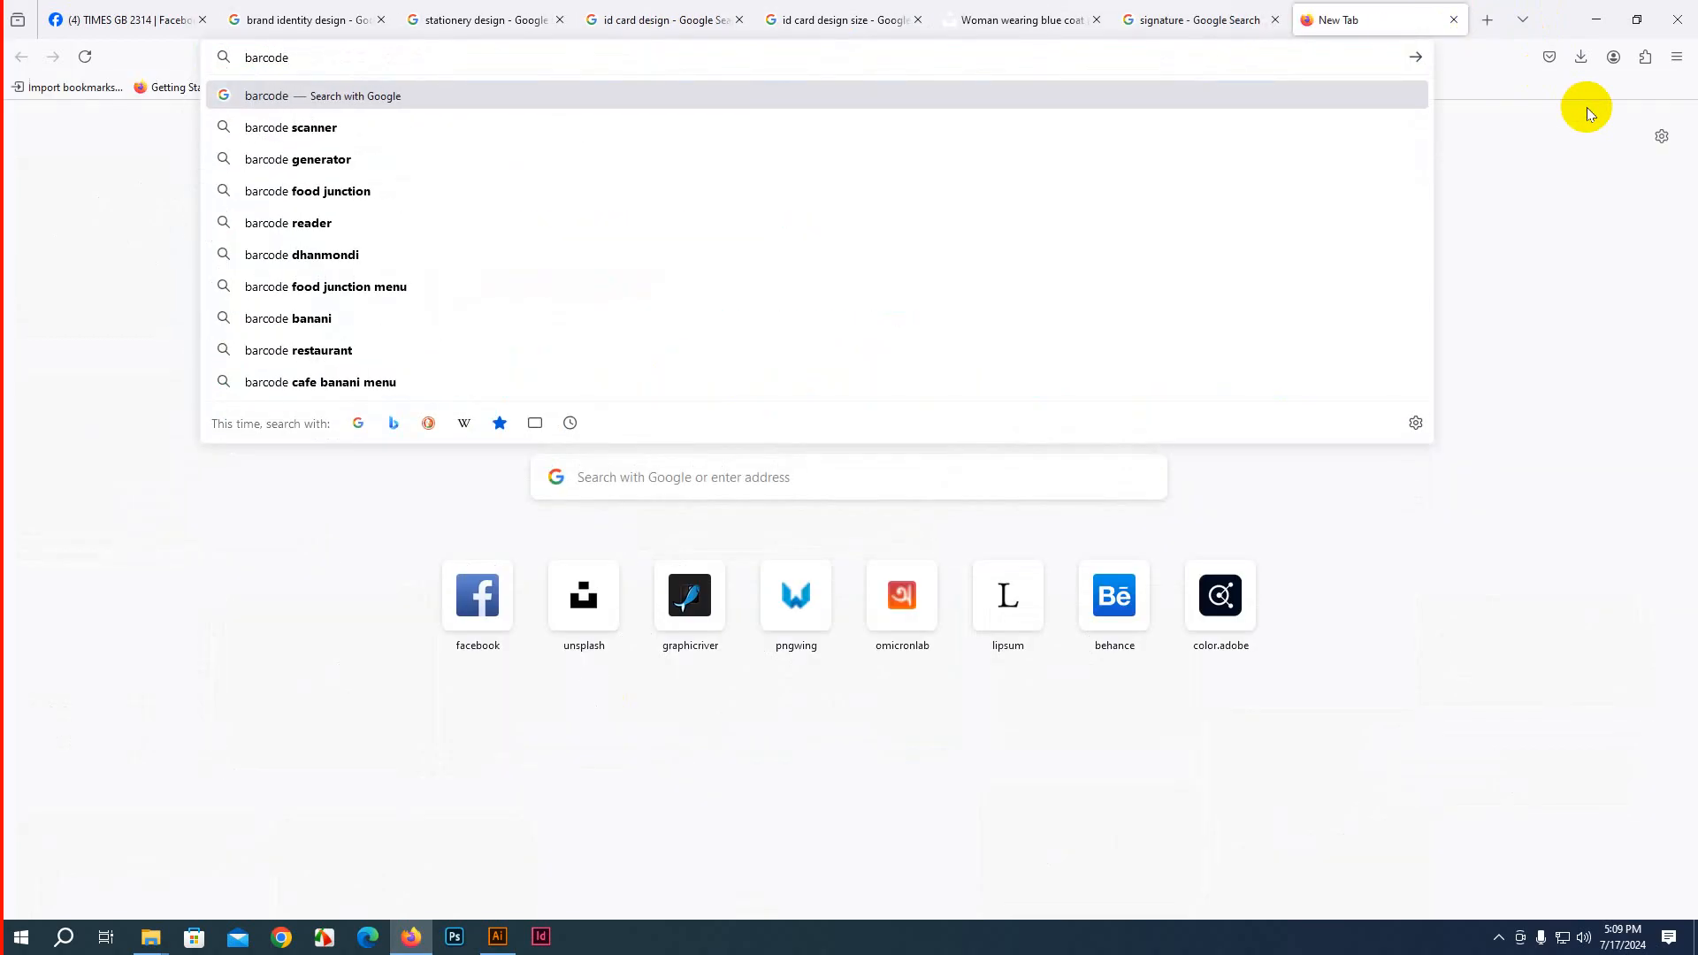
left_click(273, 160)
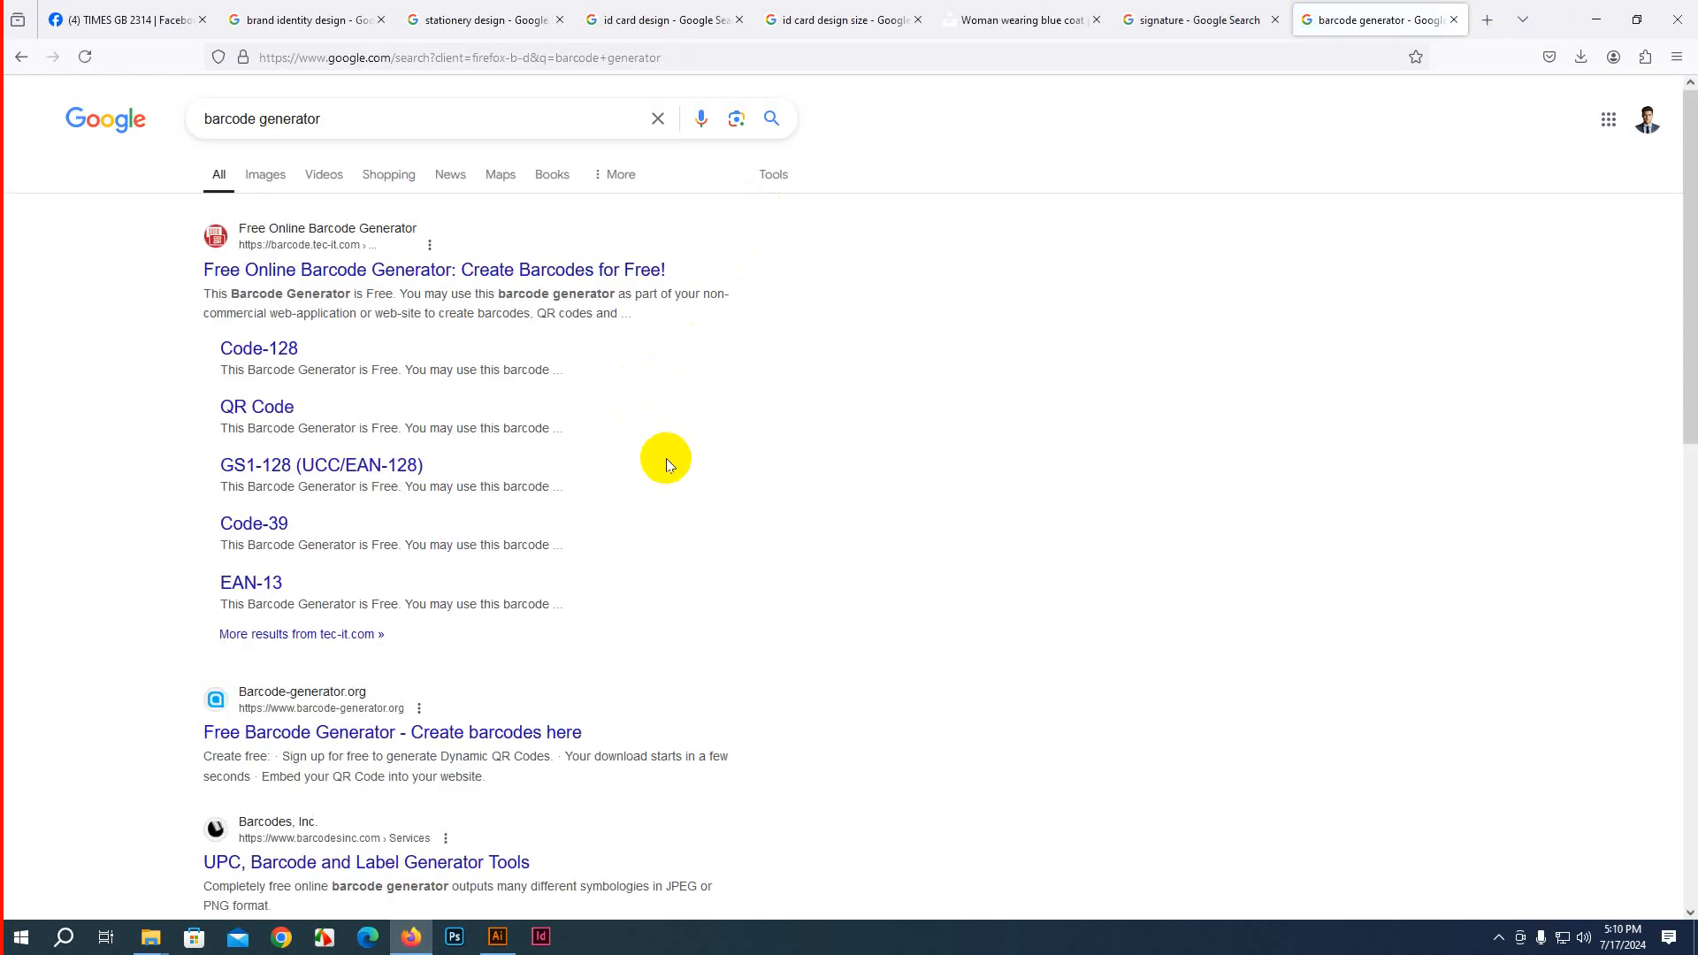
Review the search results and open the Barcode-generator.org, Barcodes, Inc. and Cognex generators in separate background tabs
scroll(666, 458, "down", 2)
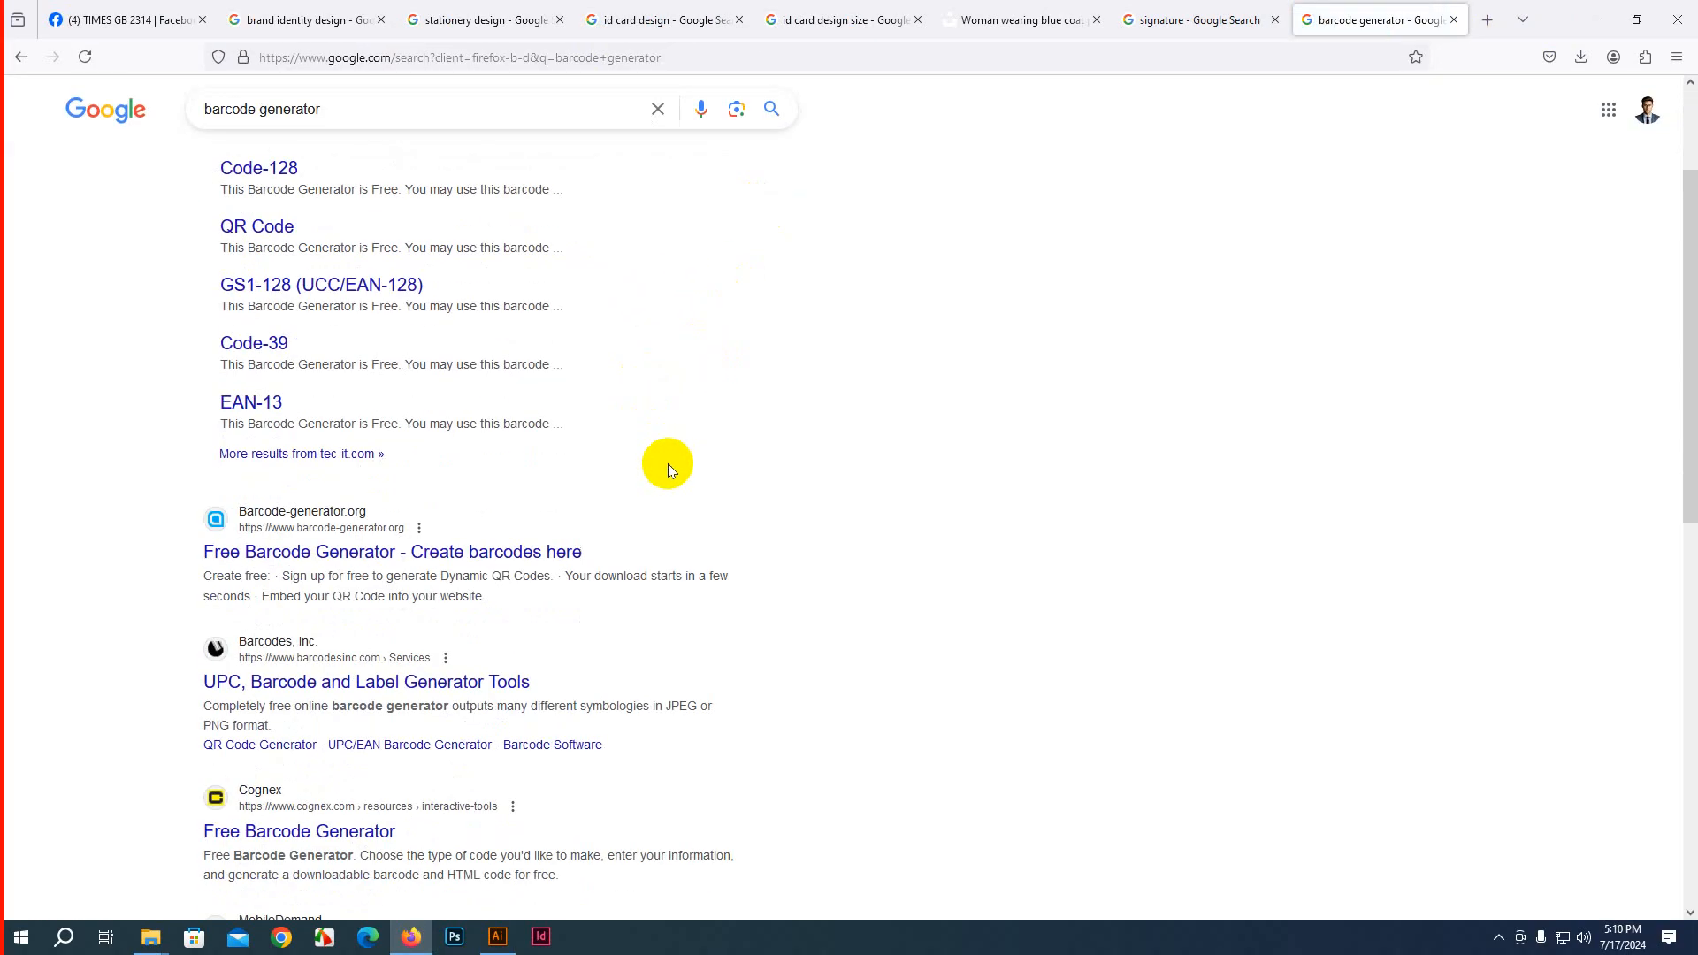
scroll(669, 467, "down", 4)
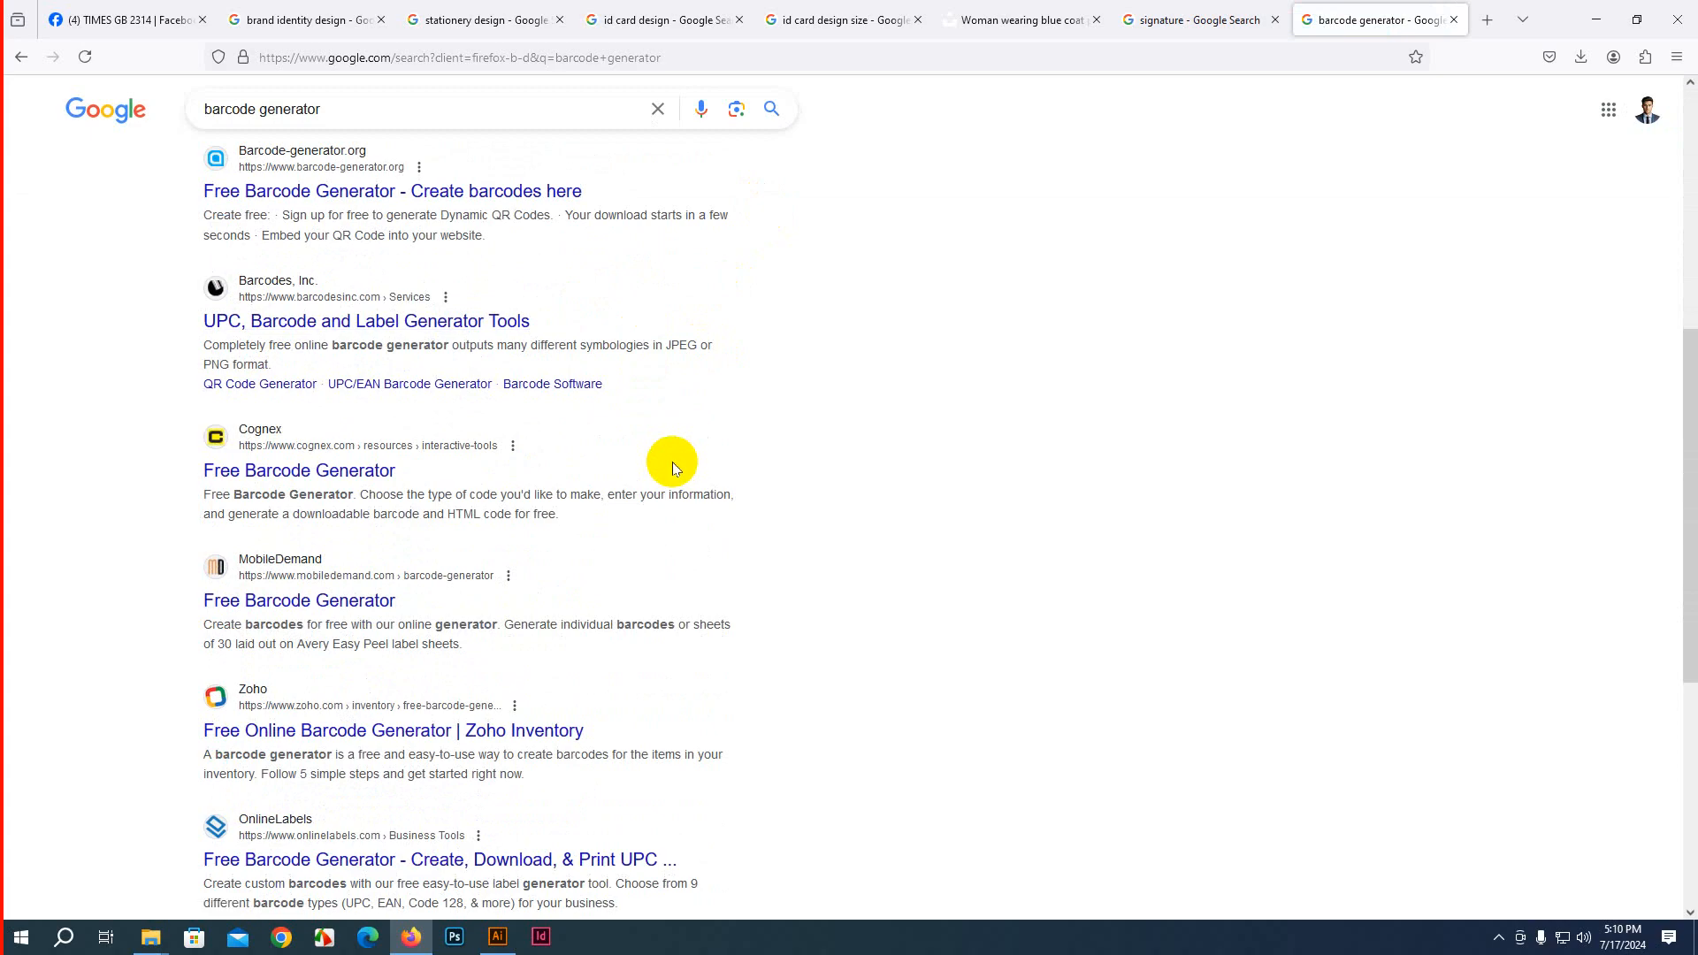
scroll(677, 458, "down", 5)
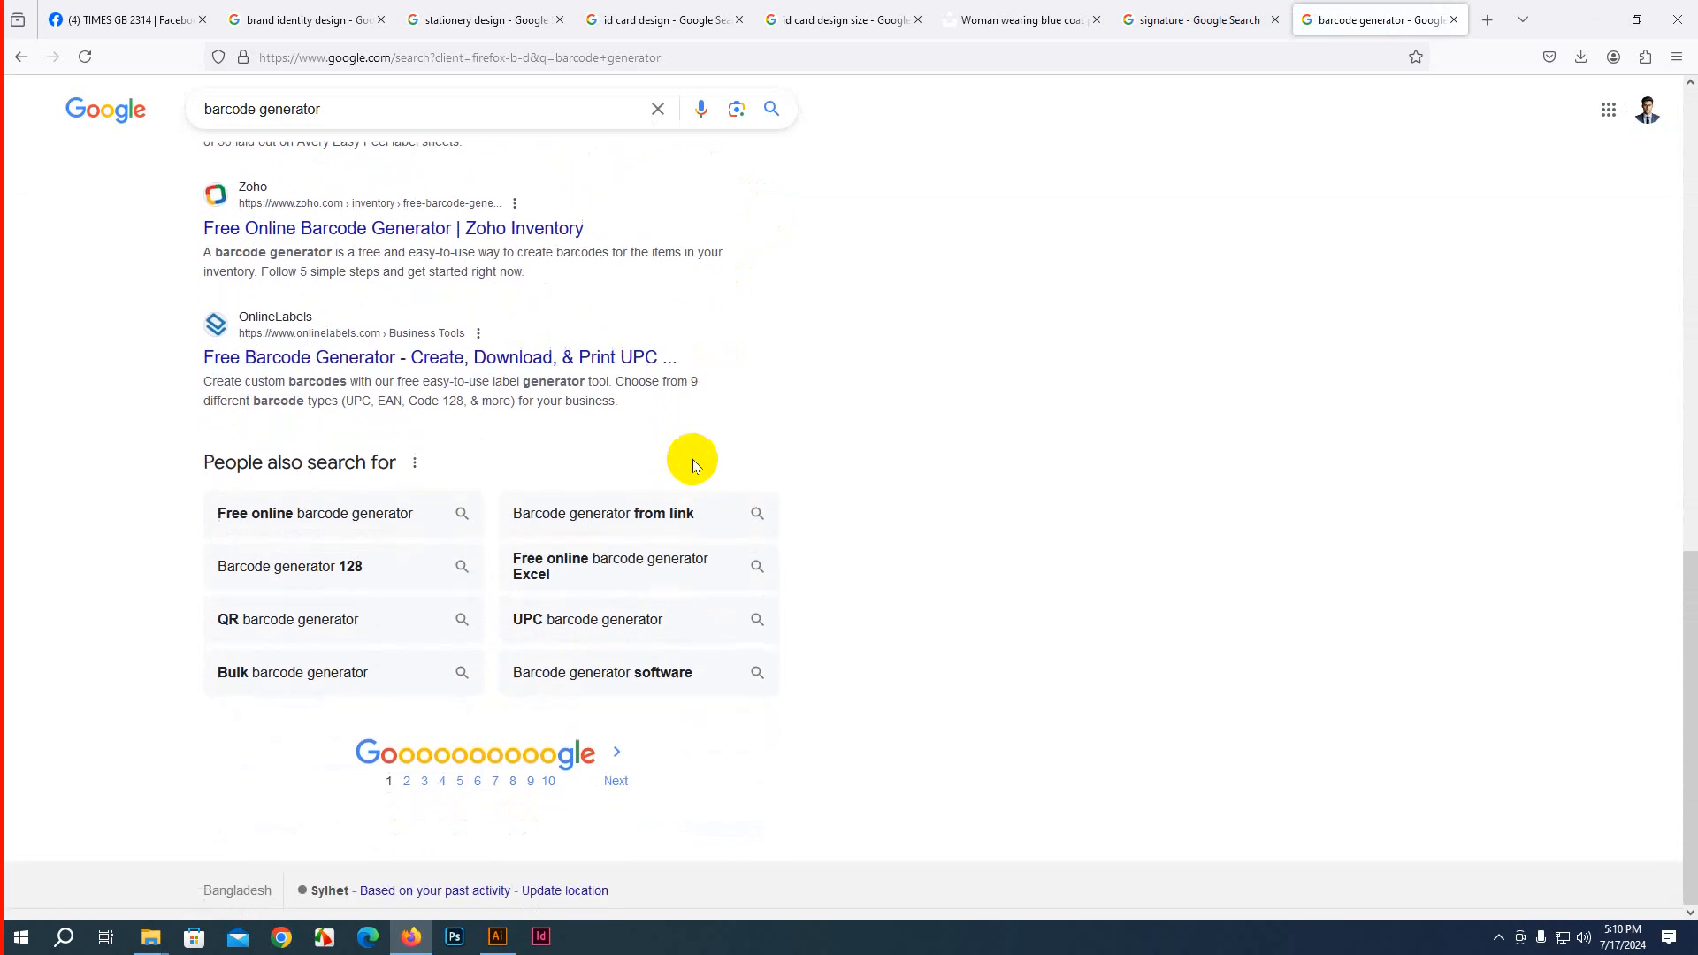
scroll(672, 446, "up", 12)
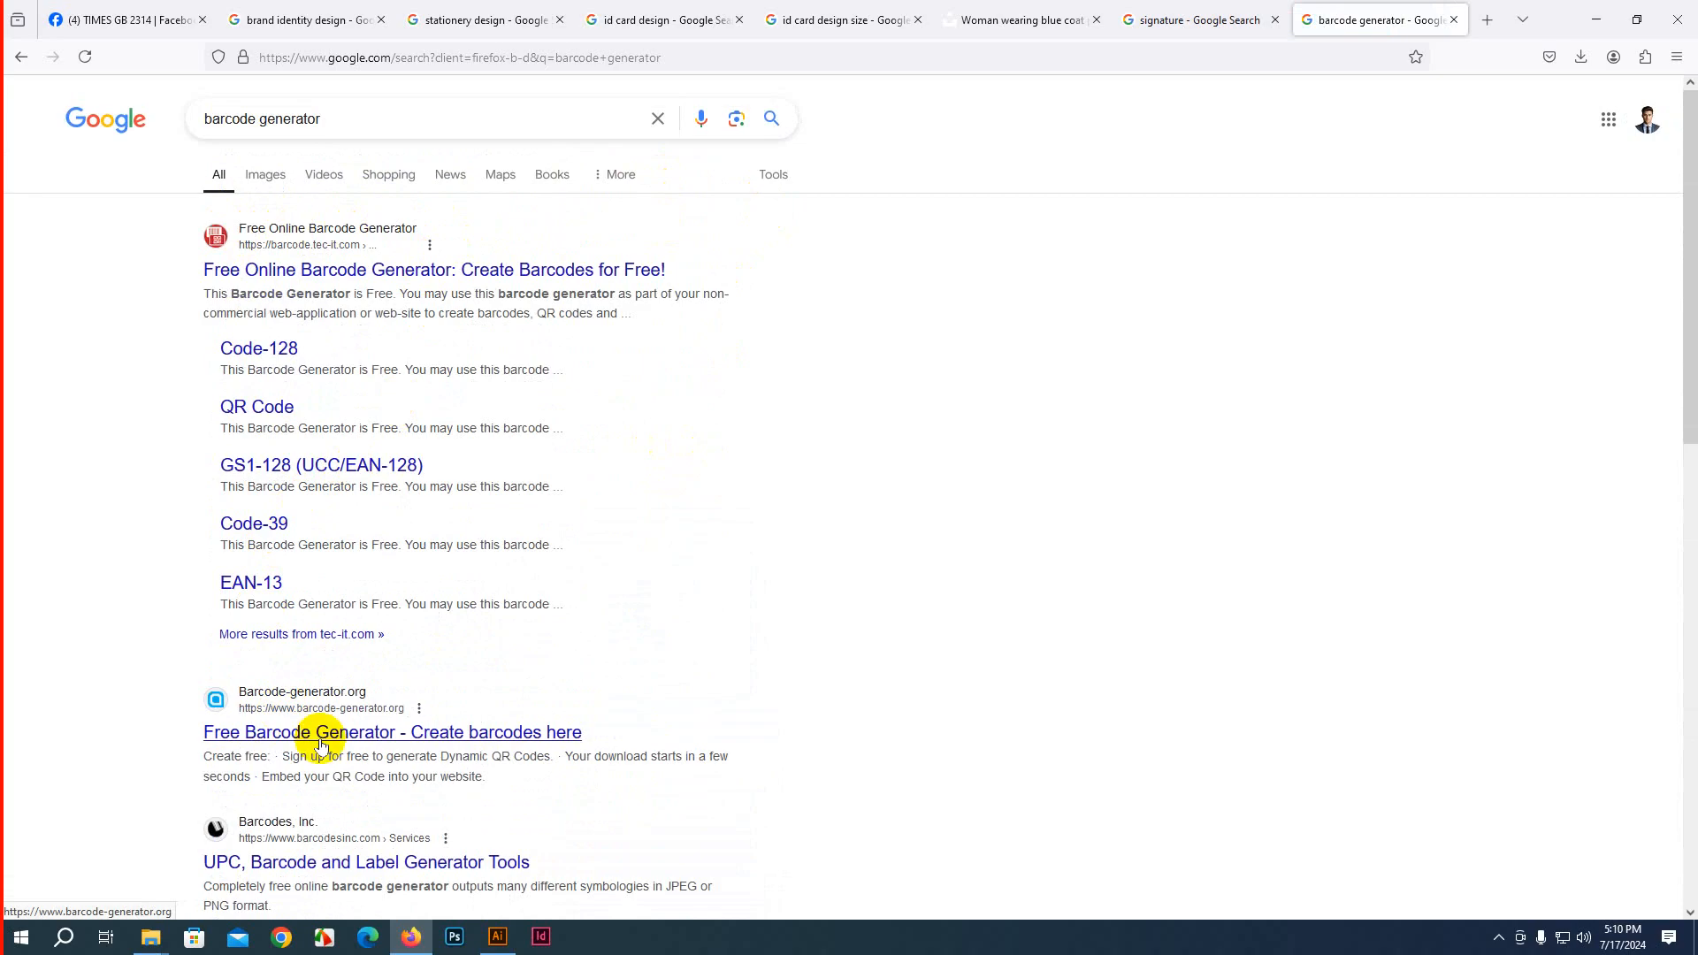
scroll(233, 761, "down", 1)
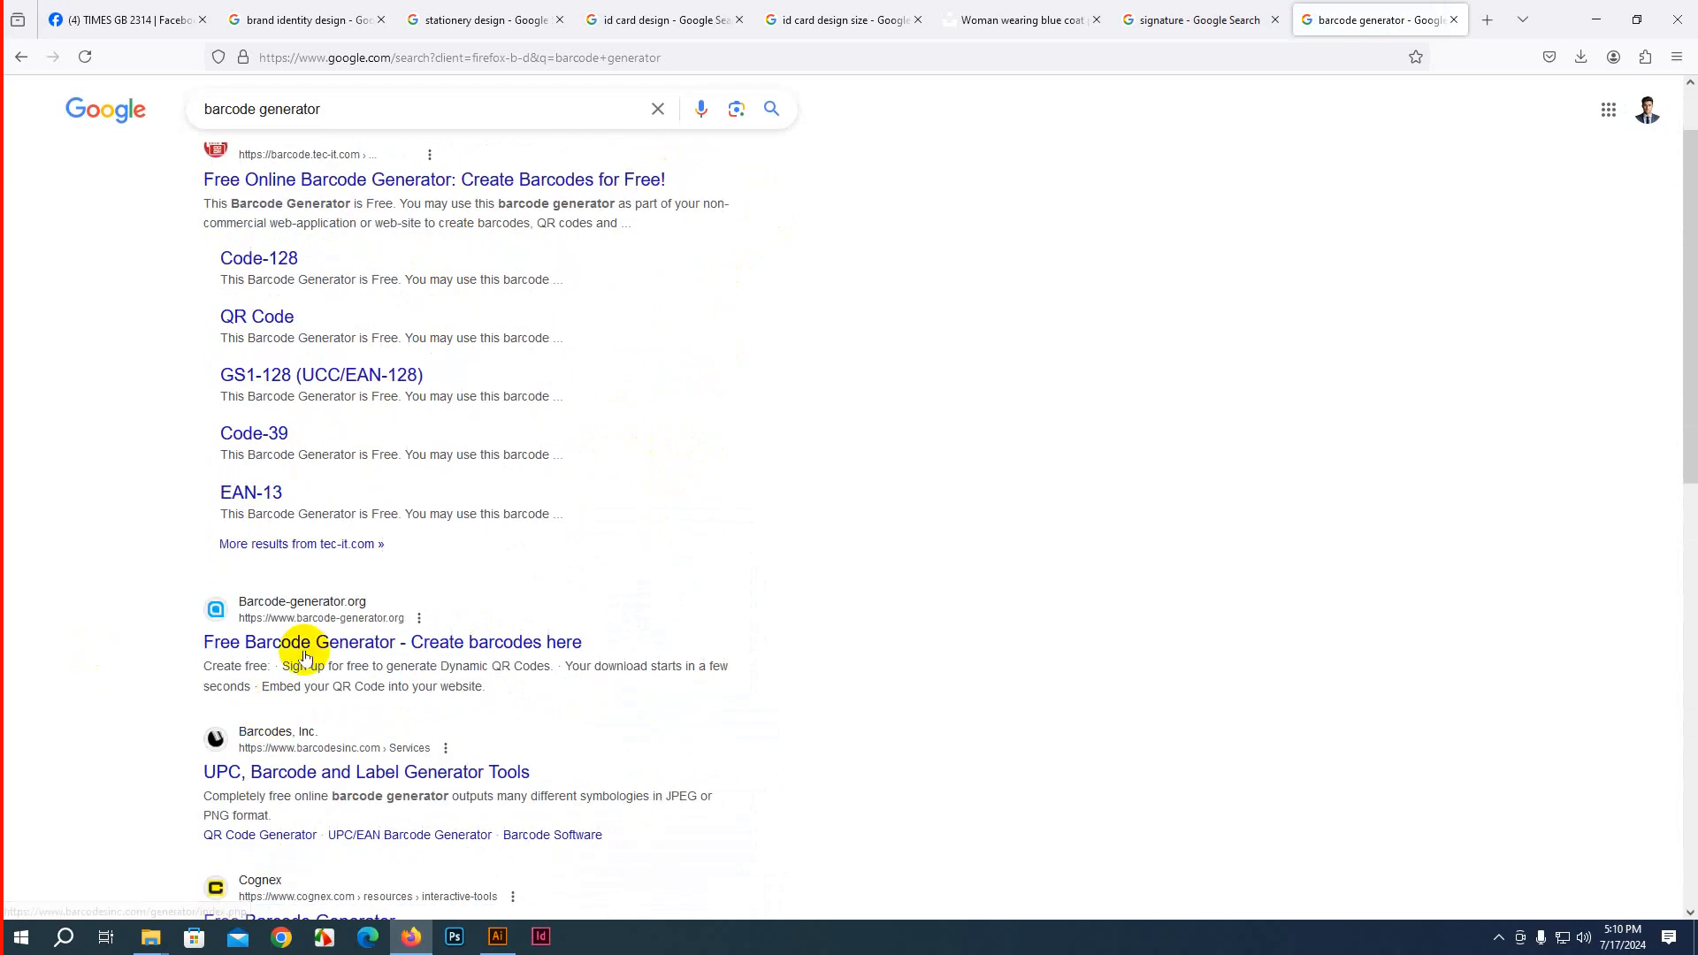
middle_click(233, 650)
middle_click(390, 771)
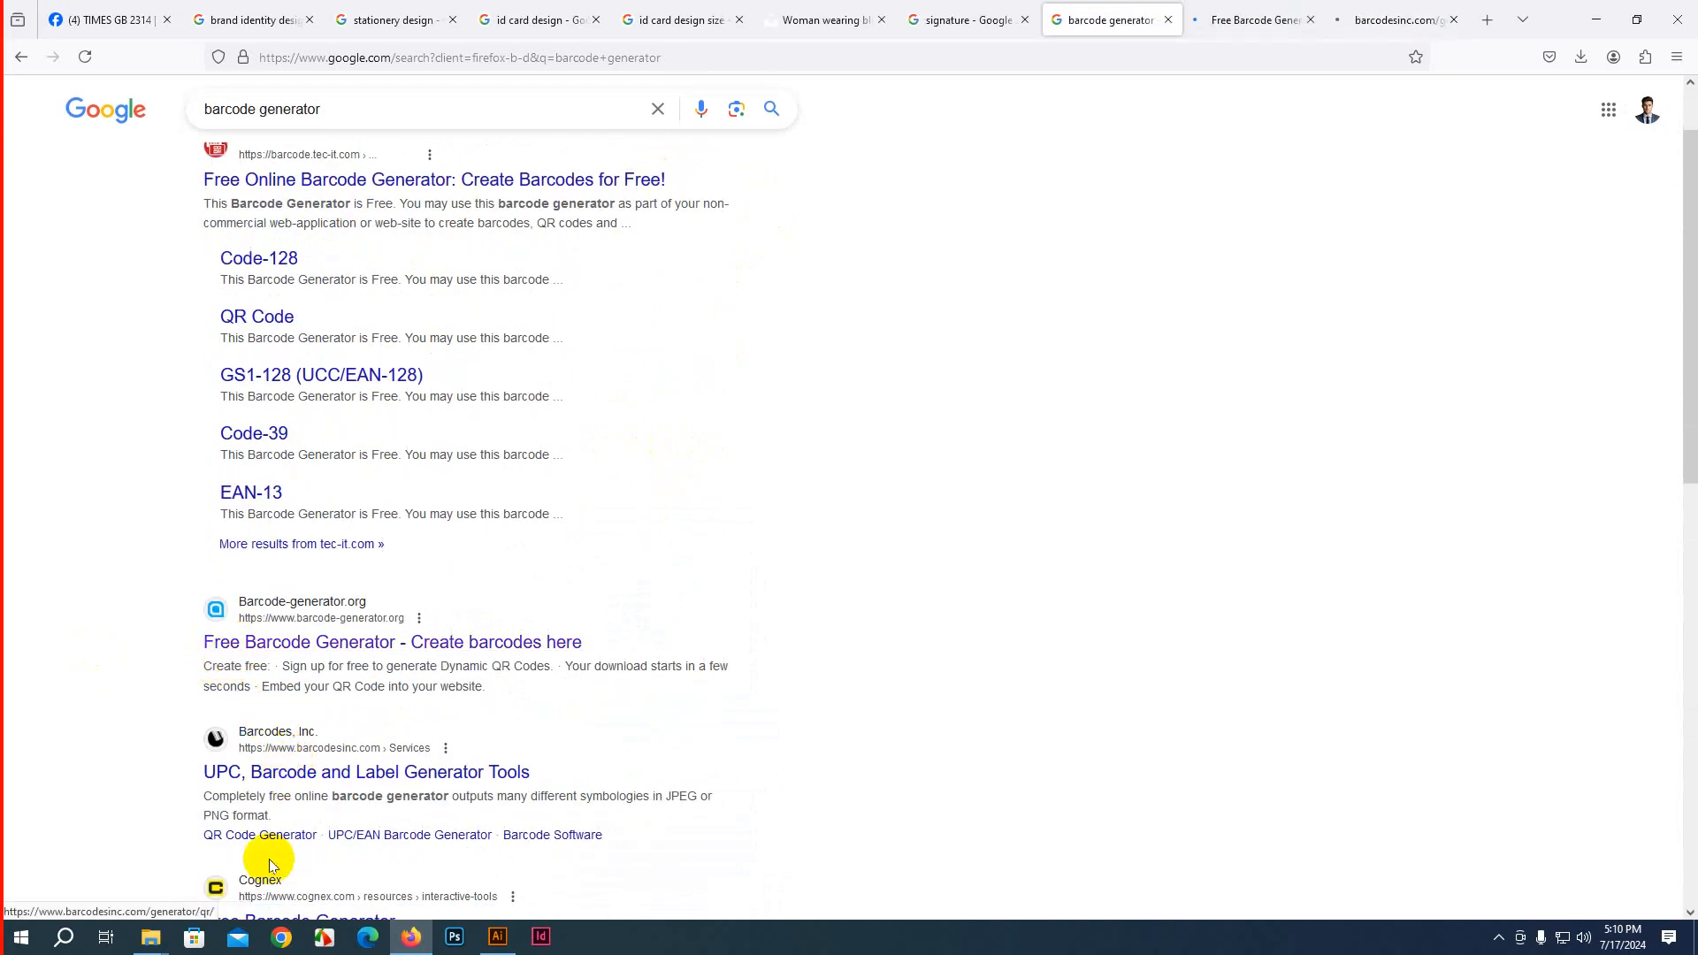
scroll(303, 855, "down", 3)
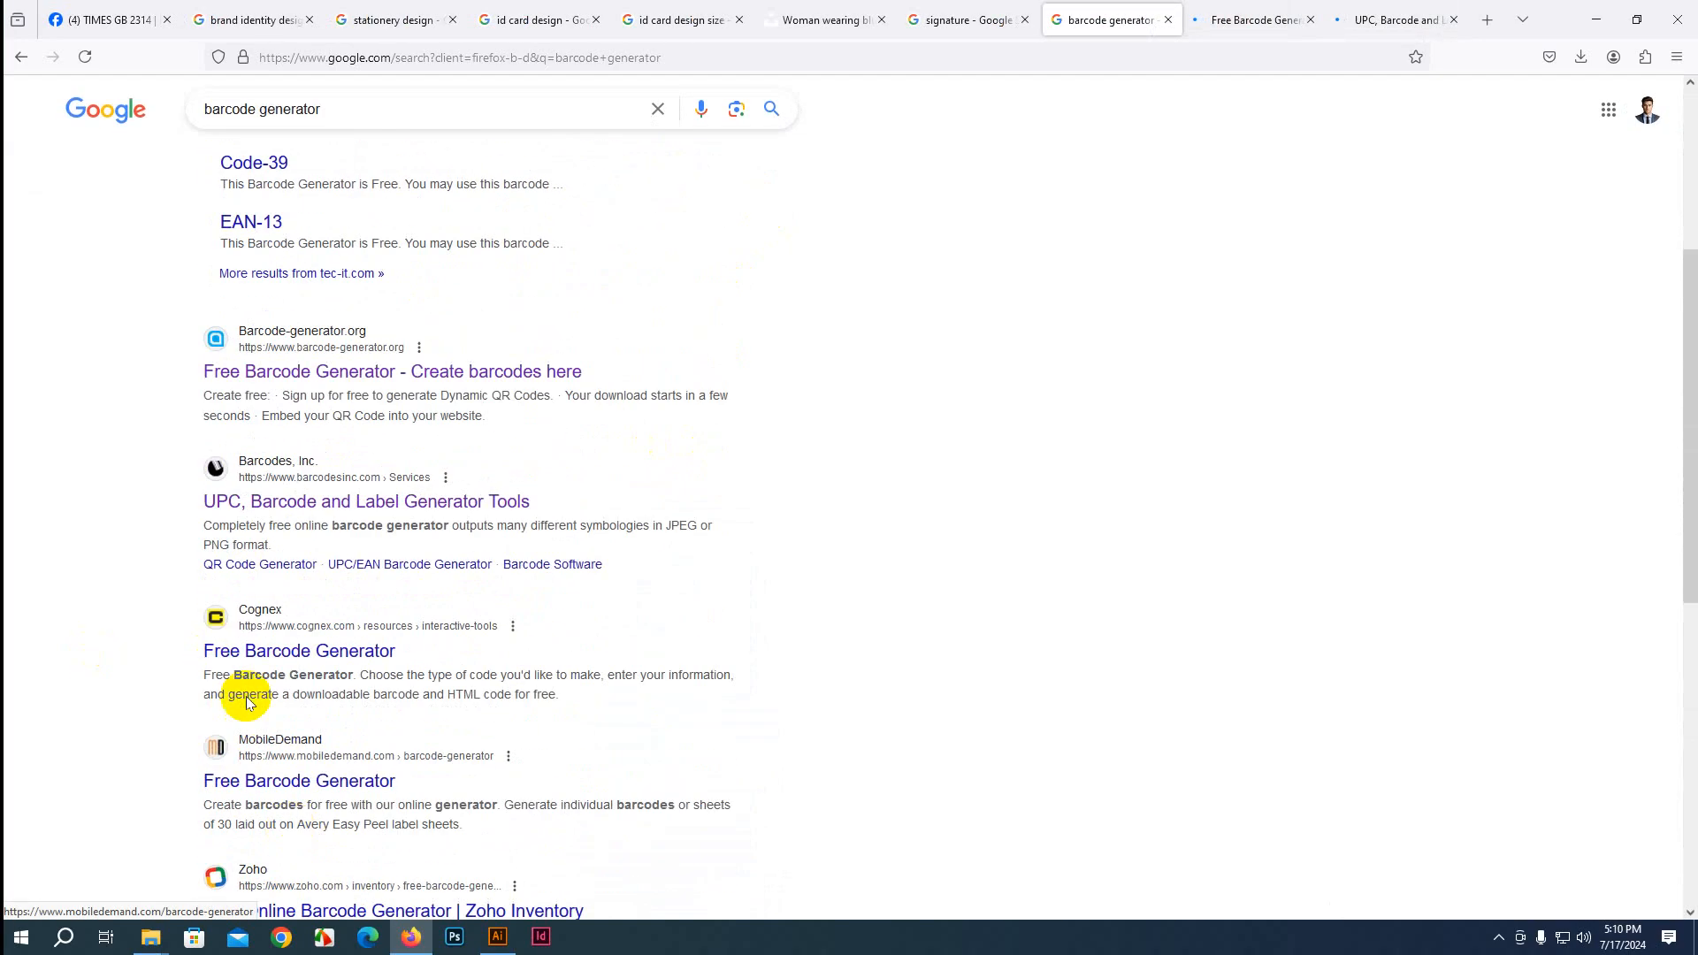
middle_click(232, 652)
Look over the Barcode-generator.org page and its list of available code types
left_click(1145, 20)
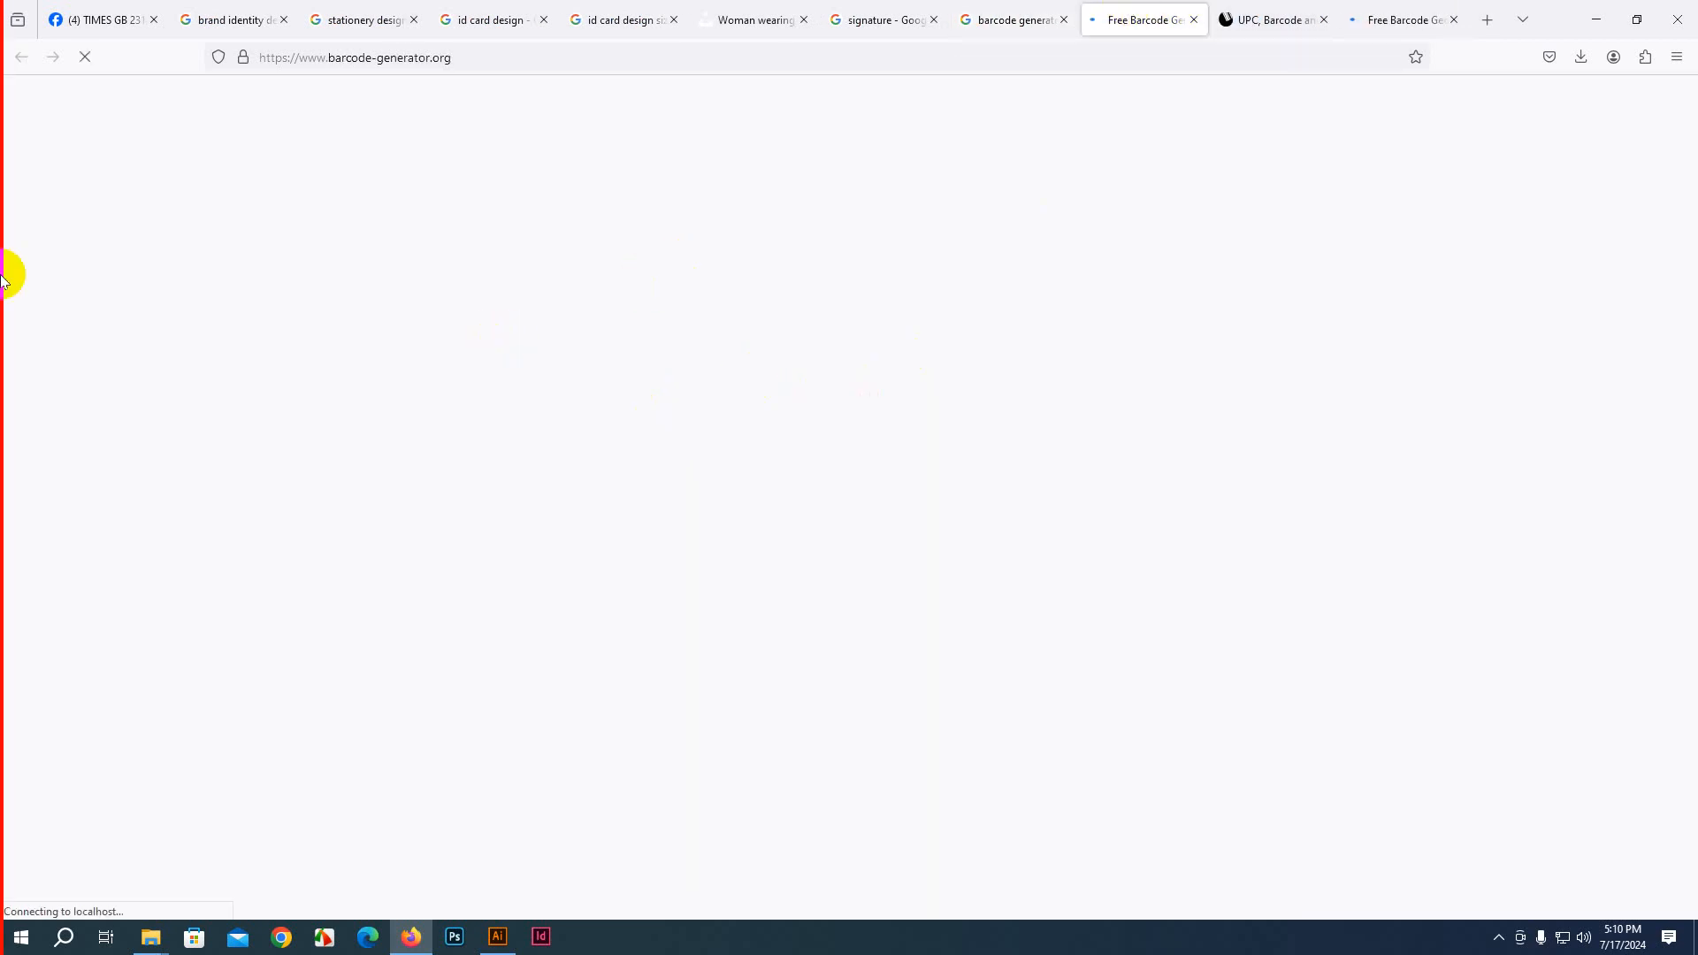
scroll(637, 371, "down", 3)
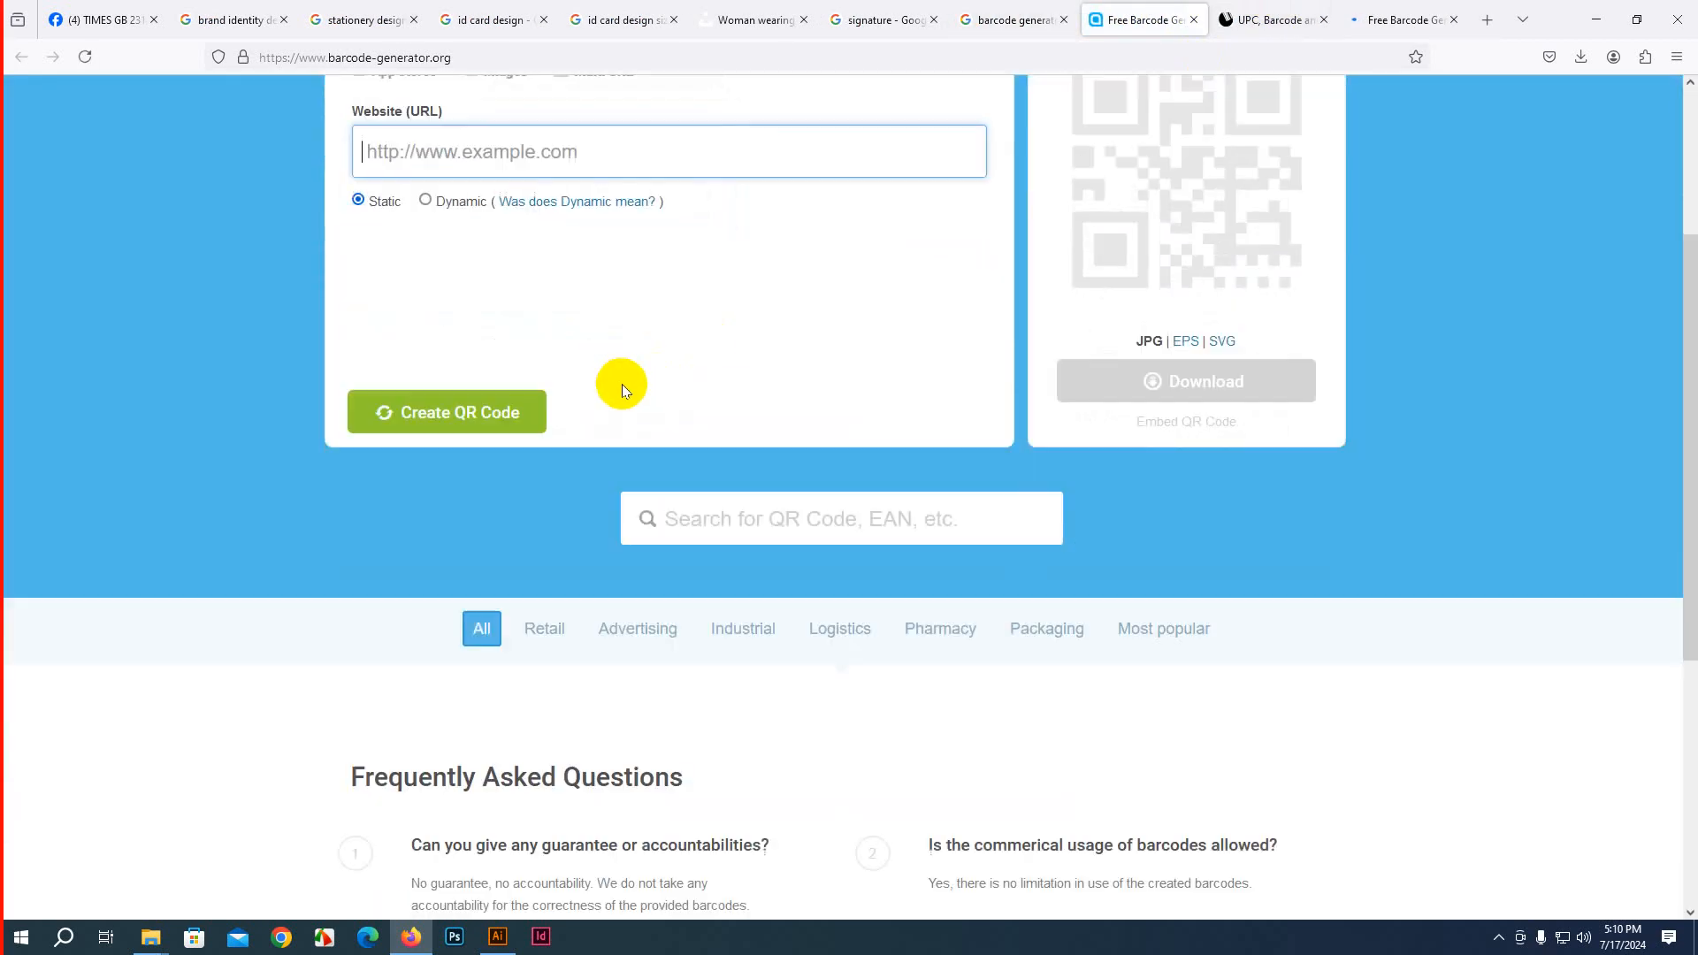
scroll(635, 389, "up", 3)
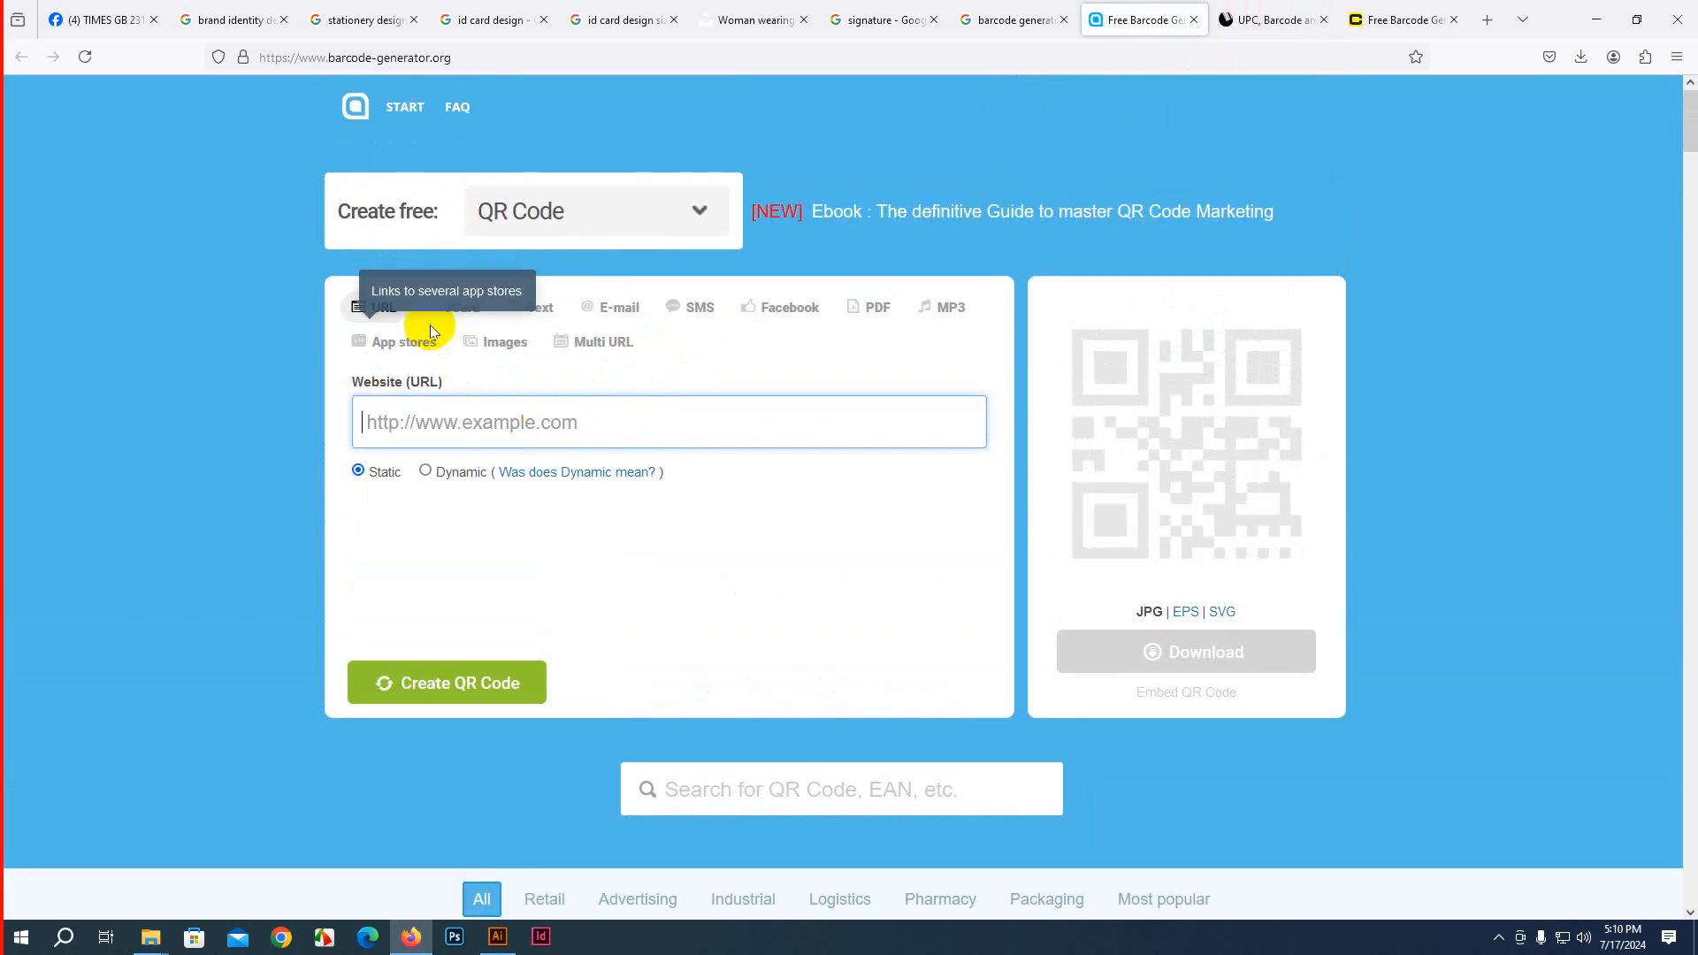
left_click(699, 210)
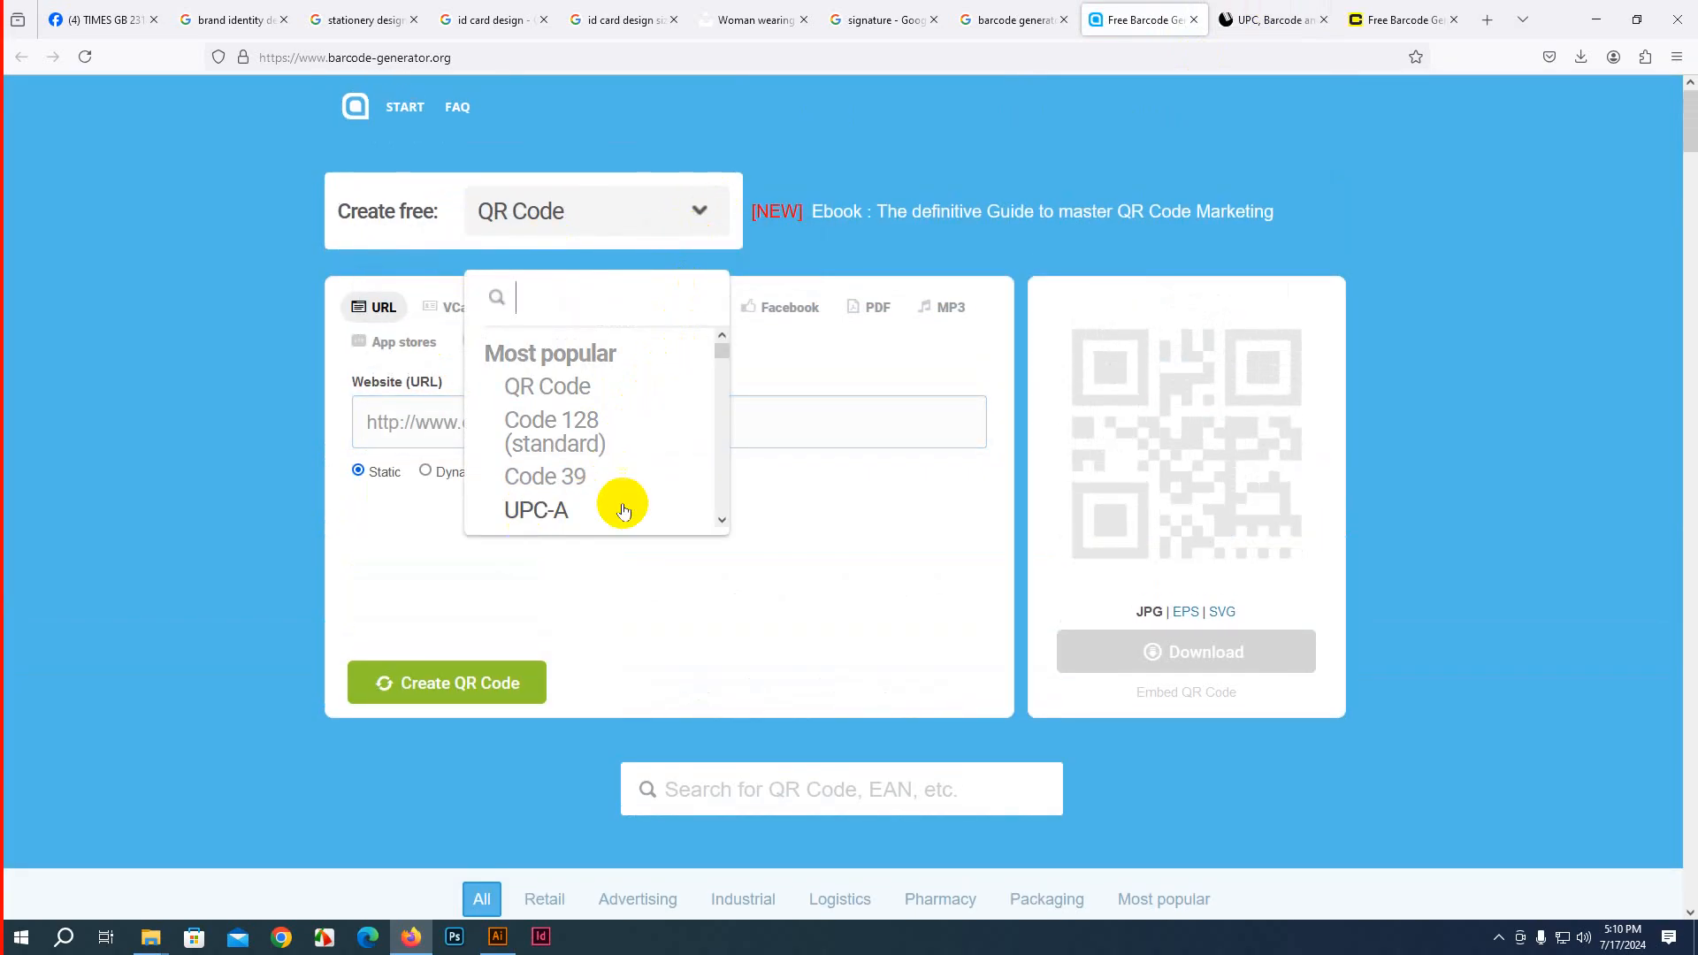
Generate a barcode for the text "demo" with the Barcodes, Inc. online barcode maker
left_click(1242, 23)
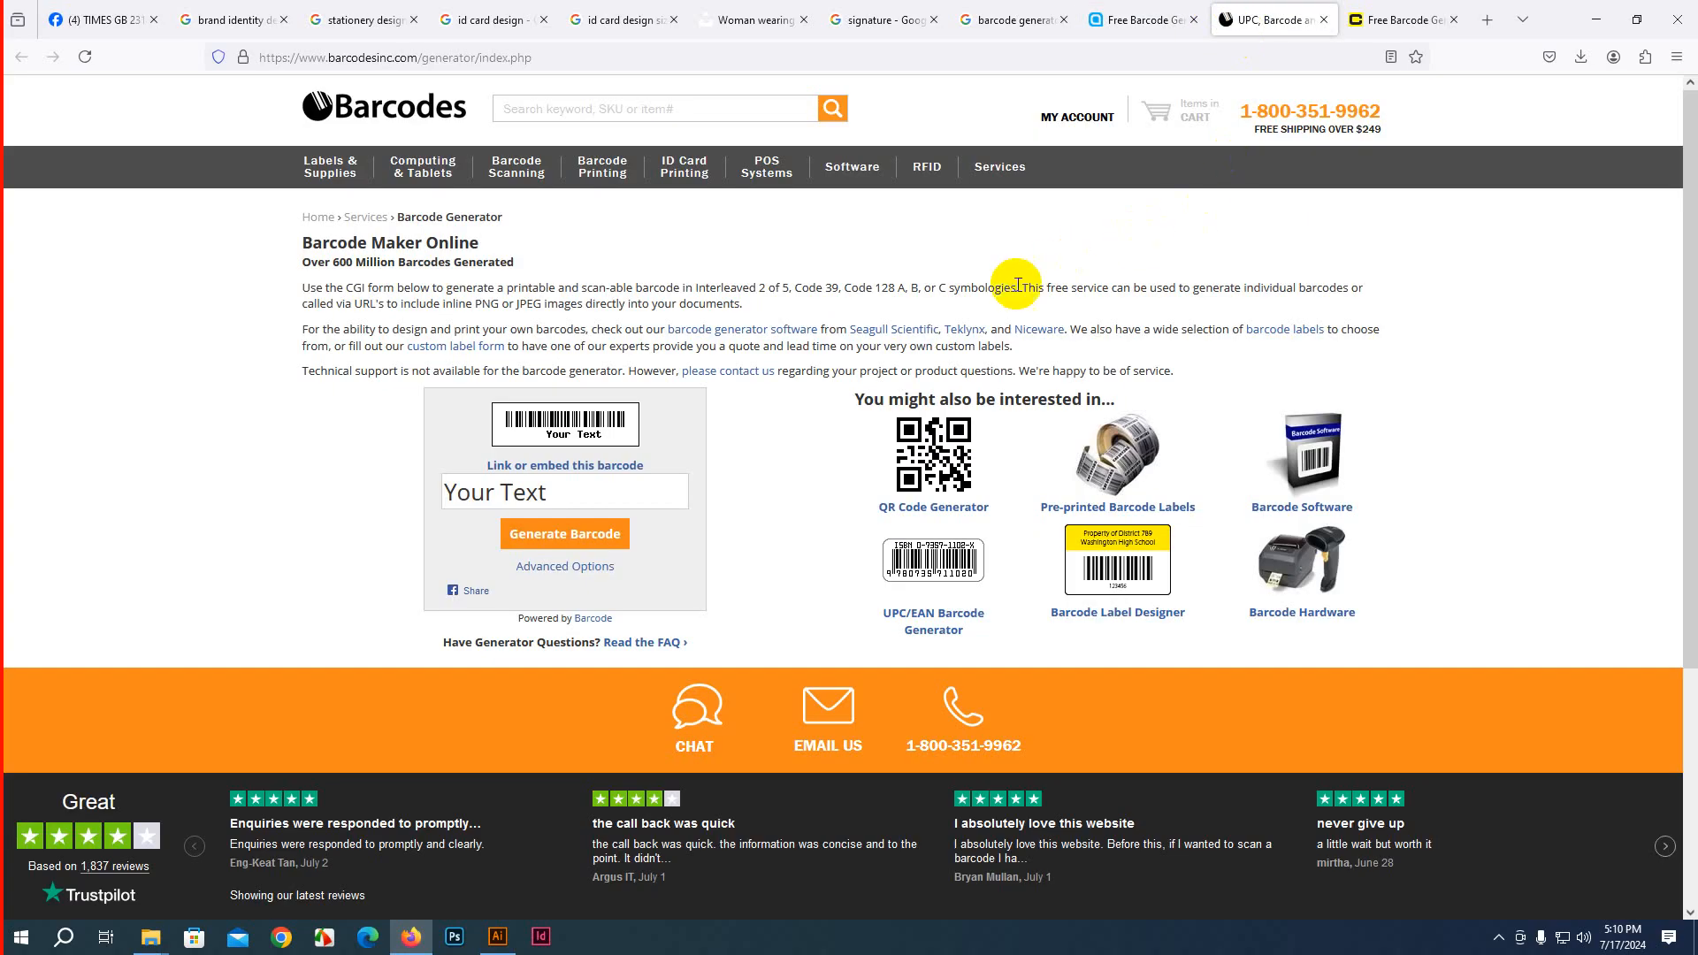
scroll(583, 469, "down", 3)
scroll(619, 459, "up", 3)
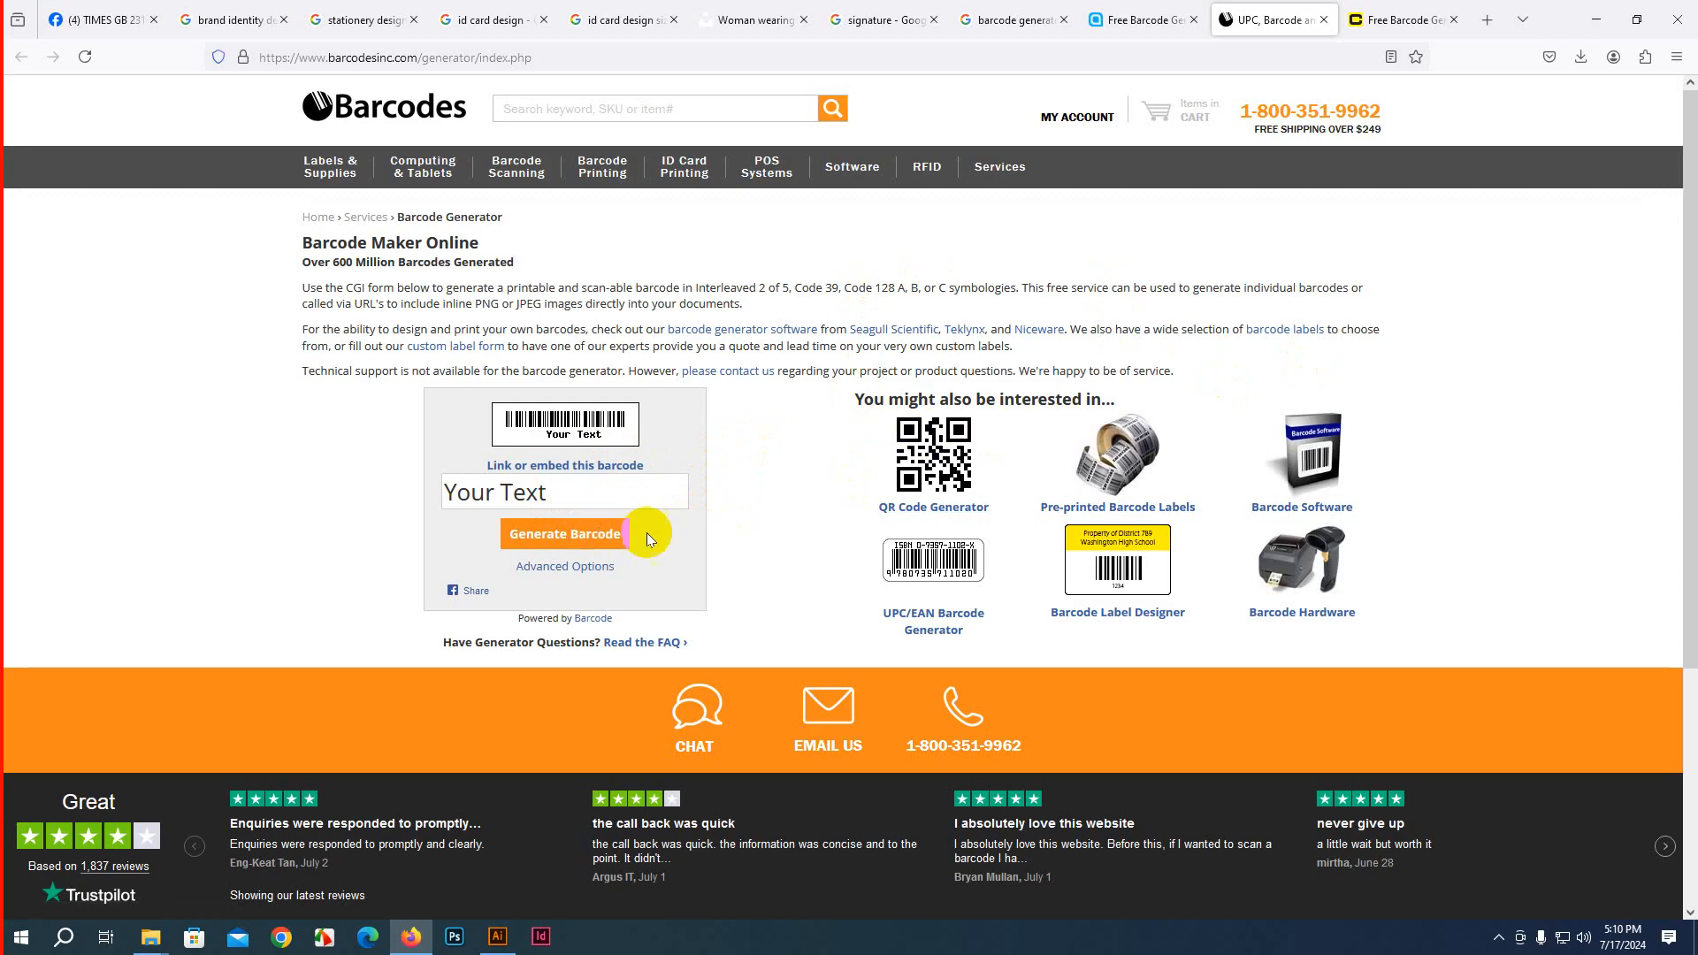
left_click(575, 497)
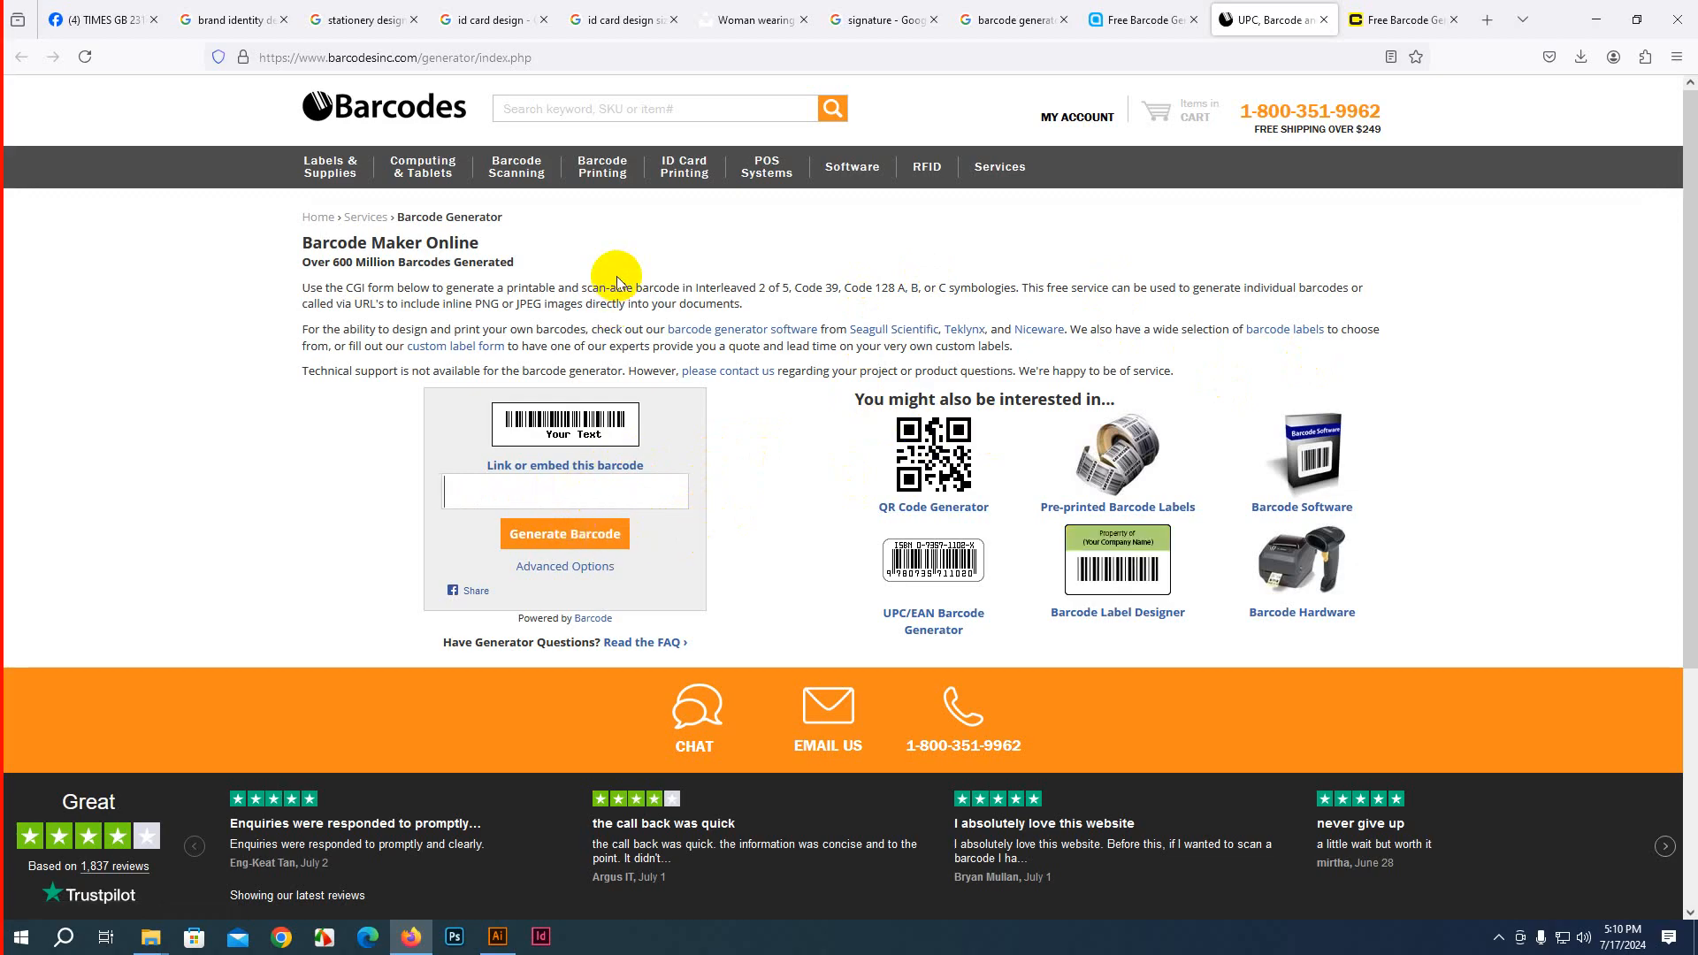
type("demo")
left_click(512, 531)
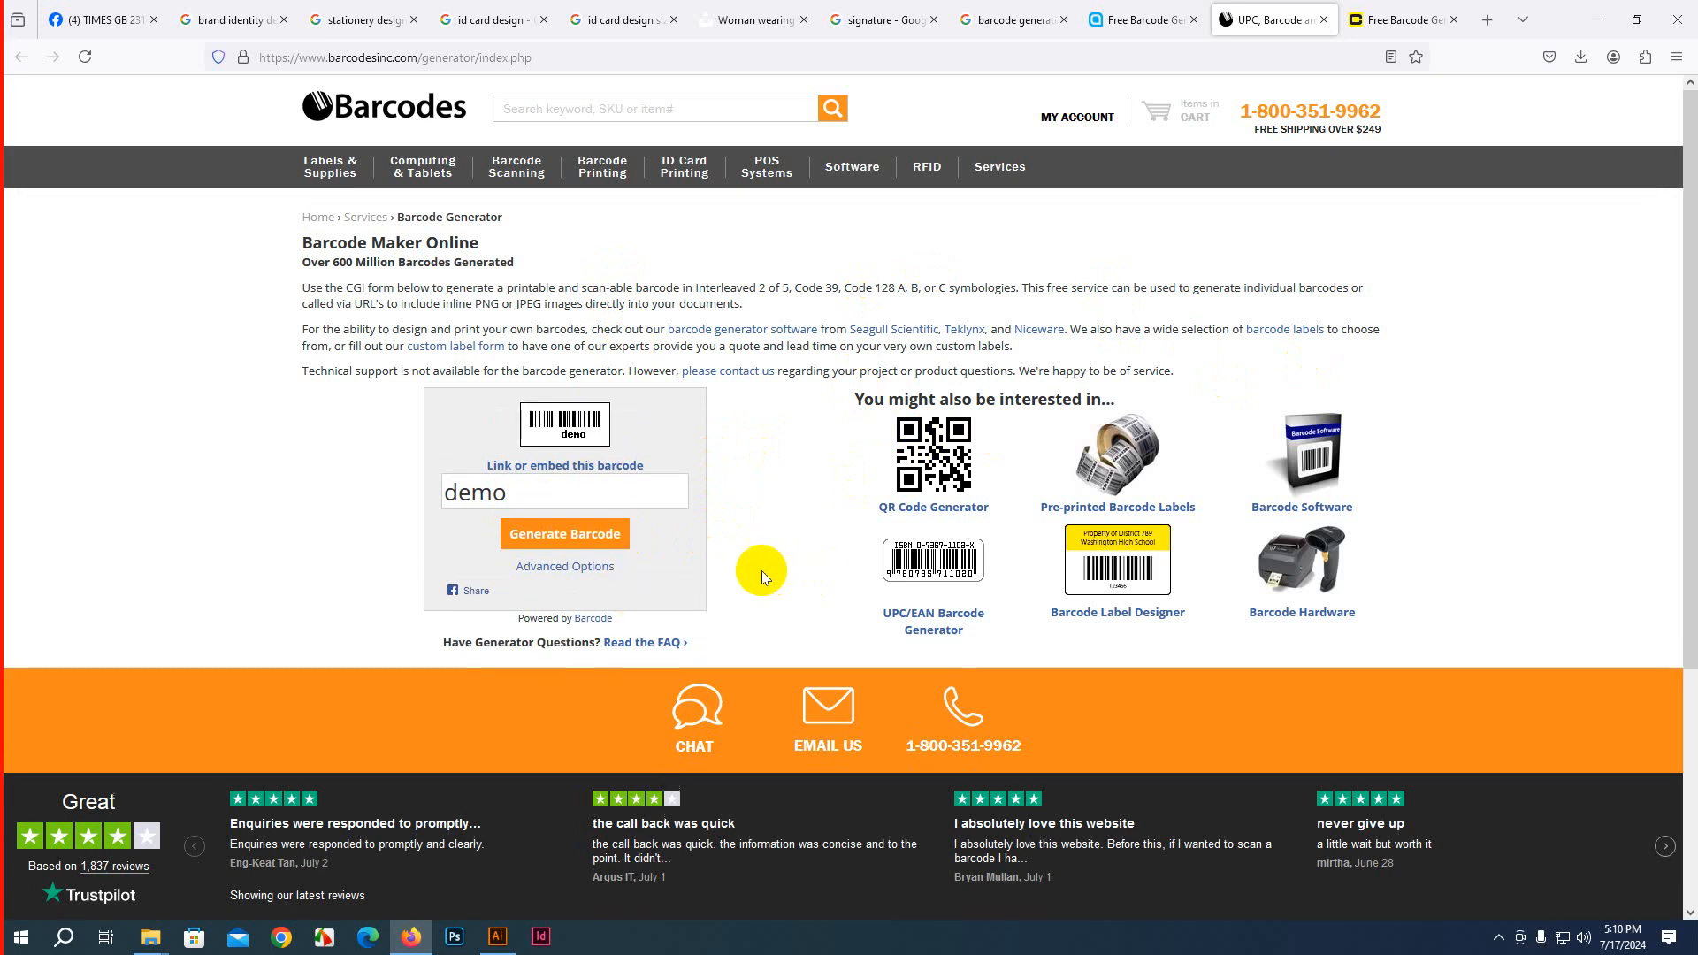
scroll(742, 570, "down", 1)
scroll(714, 575, "up", 1)
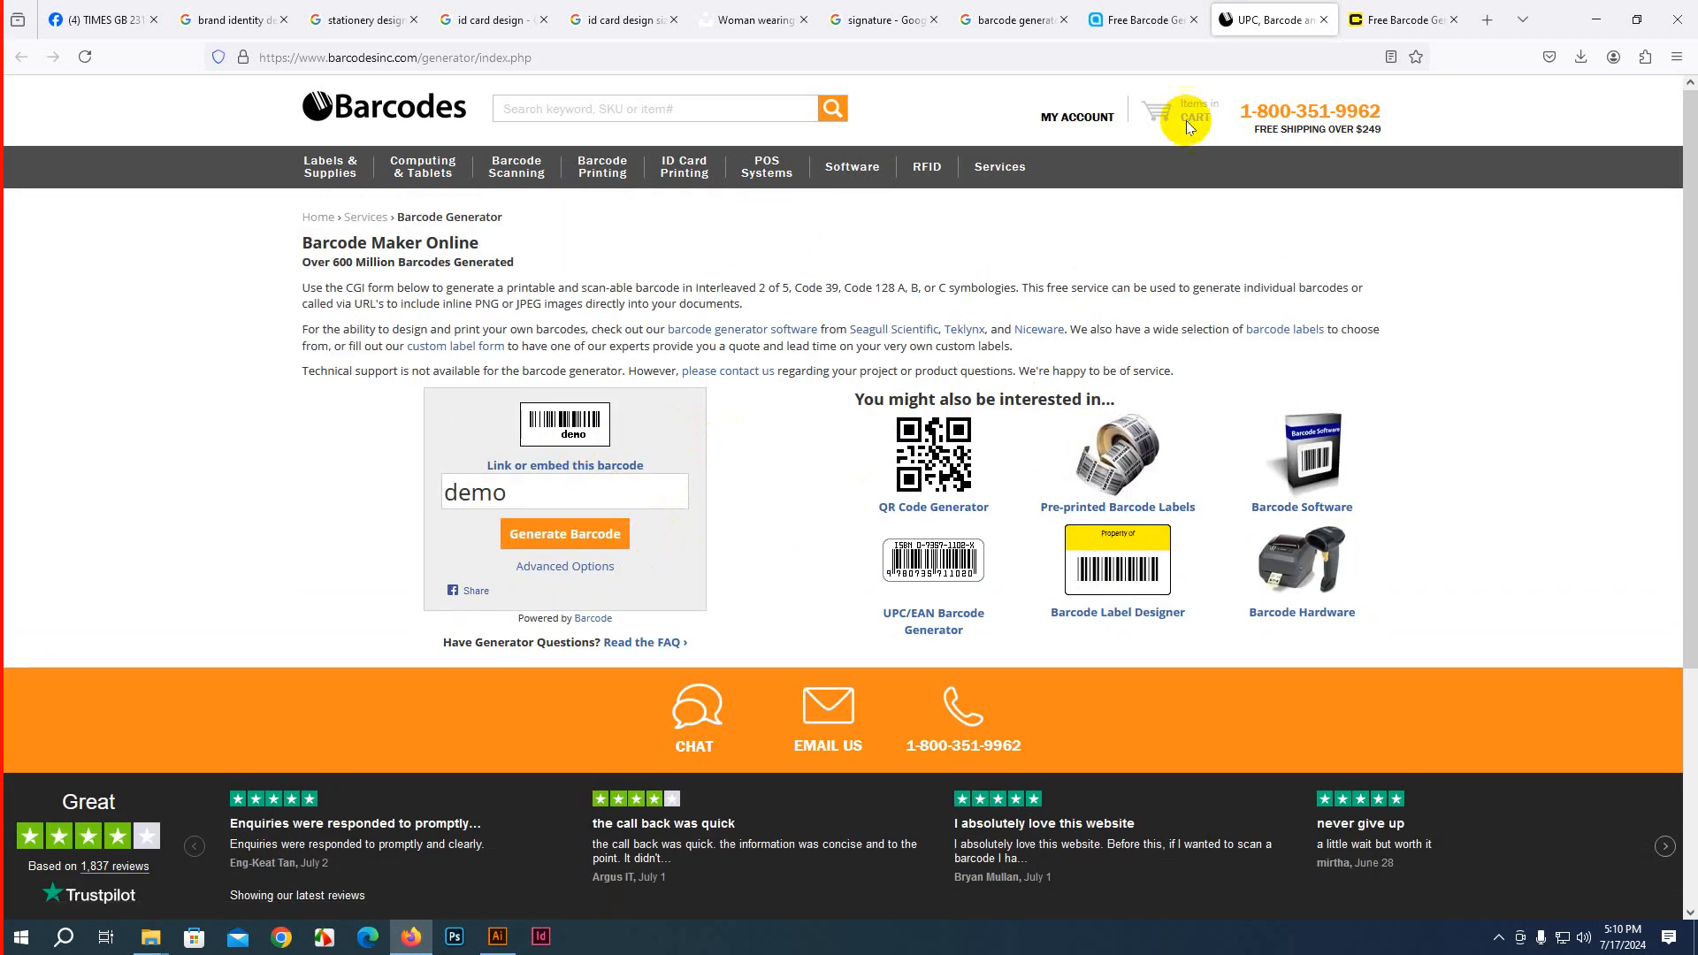
Dismiss the Cognex page's pop-up, examine its linear barcode and output type options, and compare them with the Barcodes, Inc. generator
left_click(1376, 8)
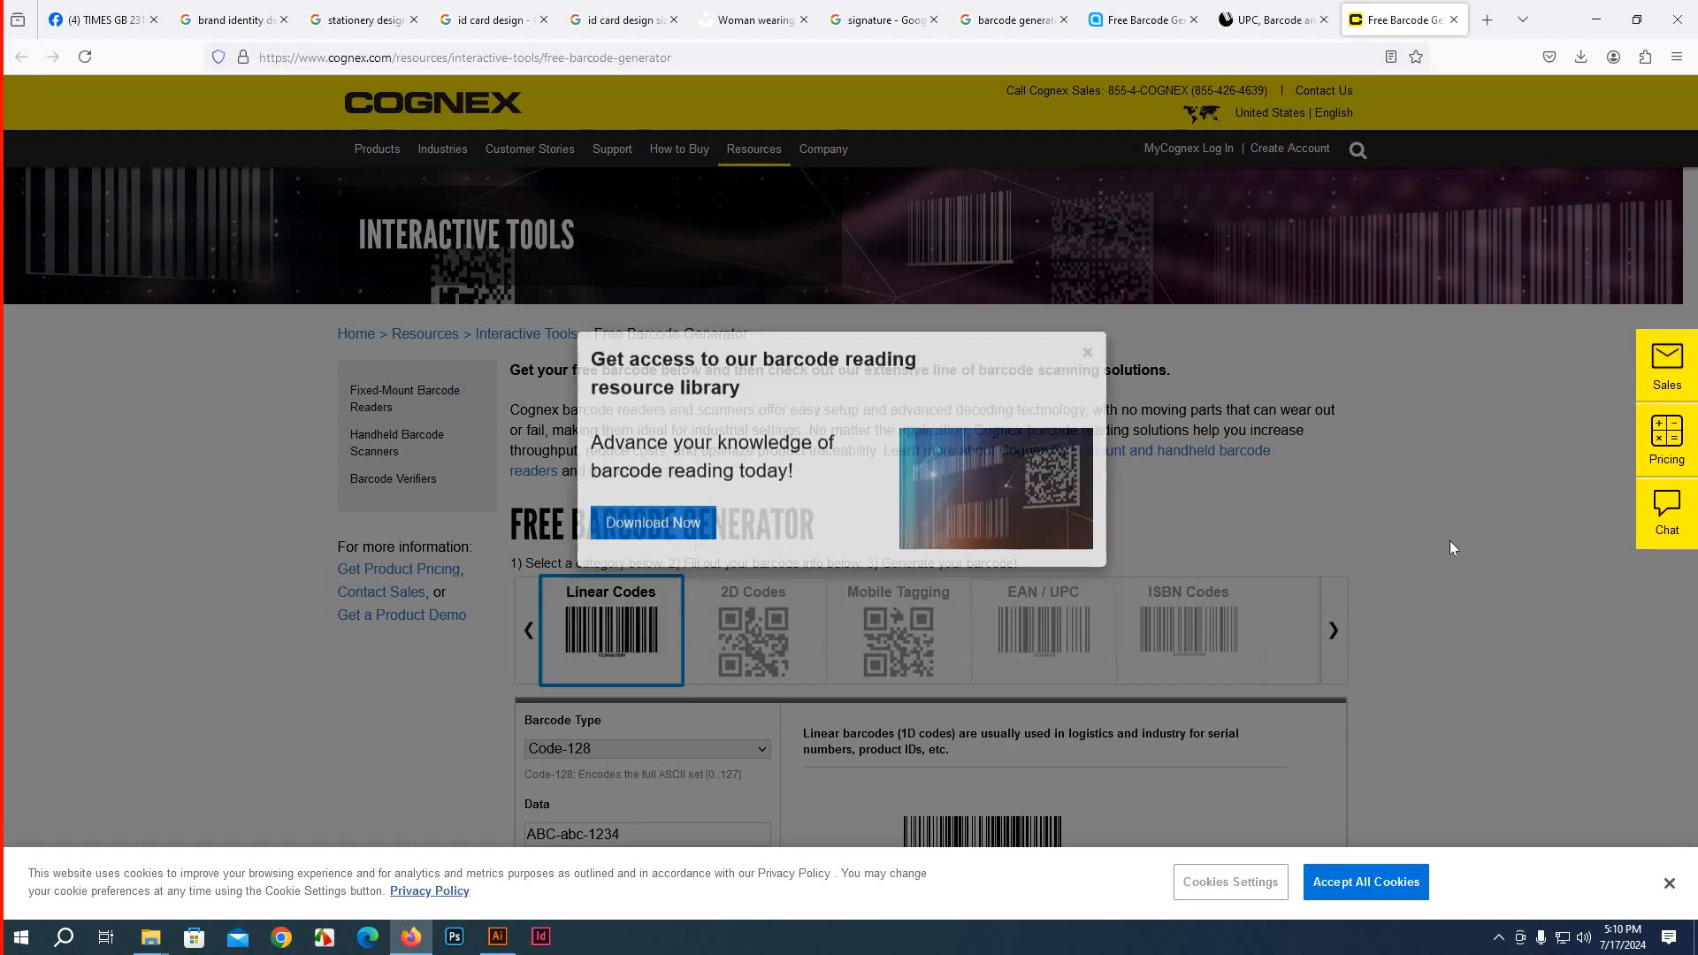
left_click(1450, 540)
scroll(841, 574, "down", 4)
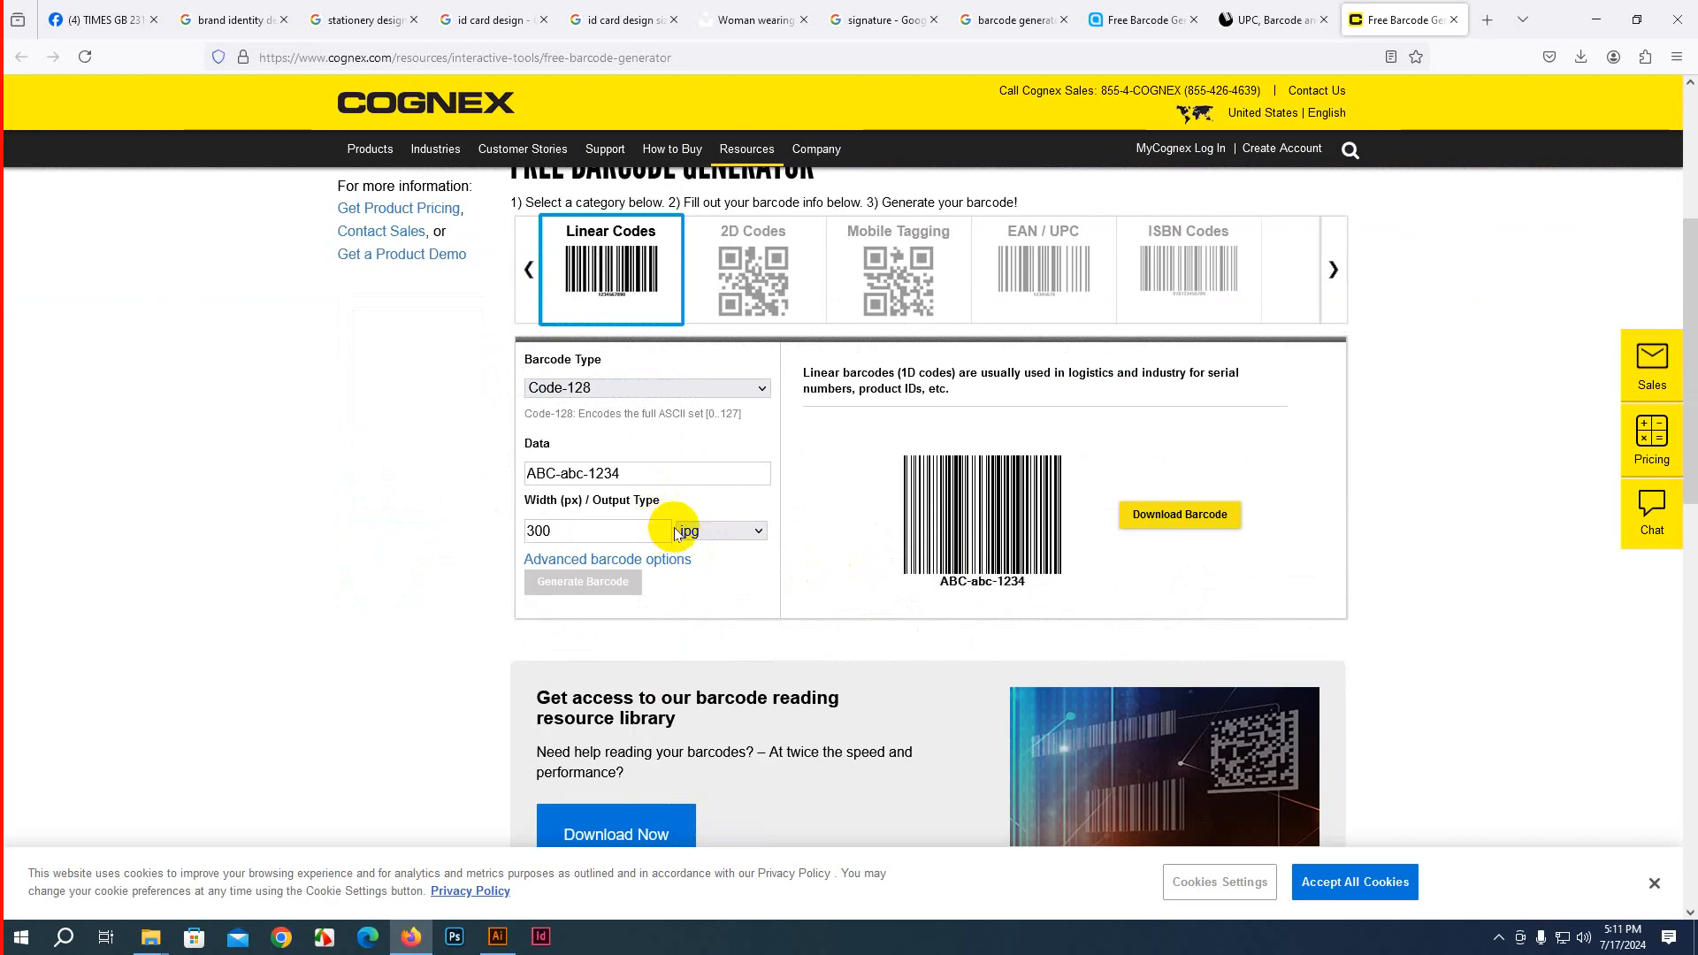
left_click(756, 528)
left_click(755, 528)
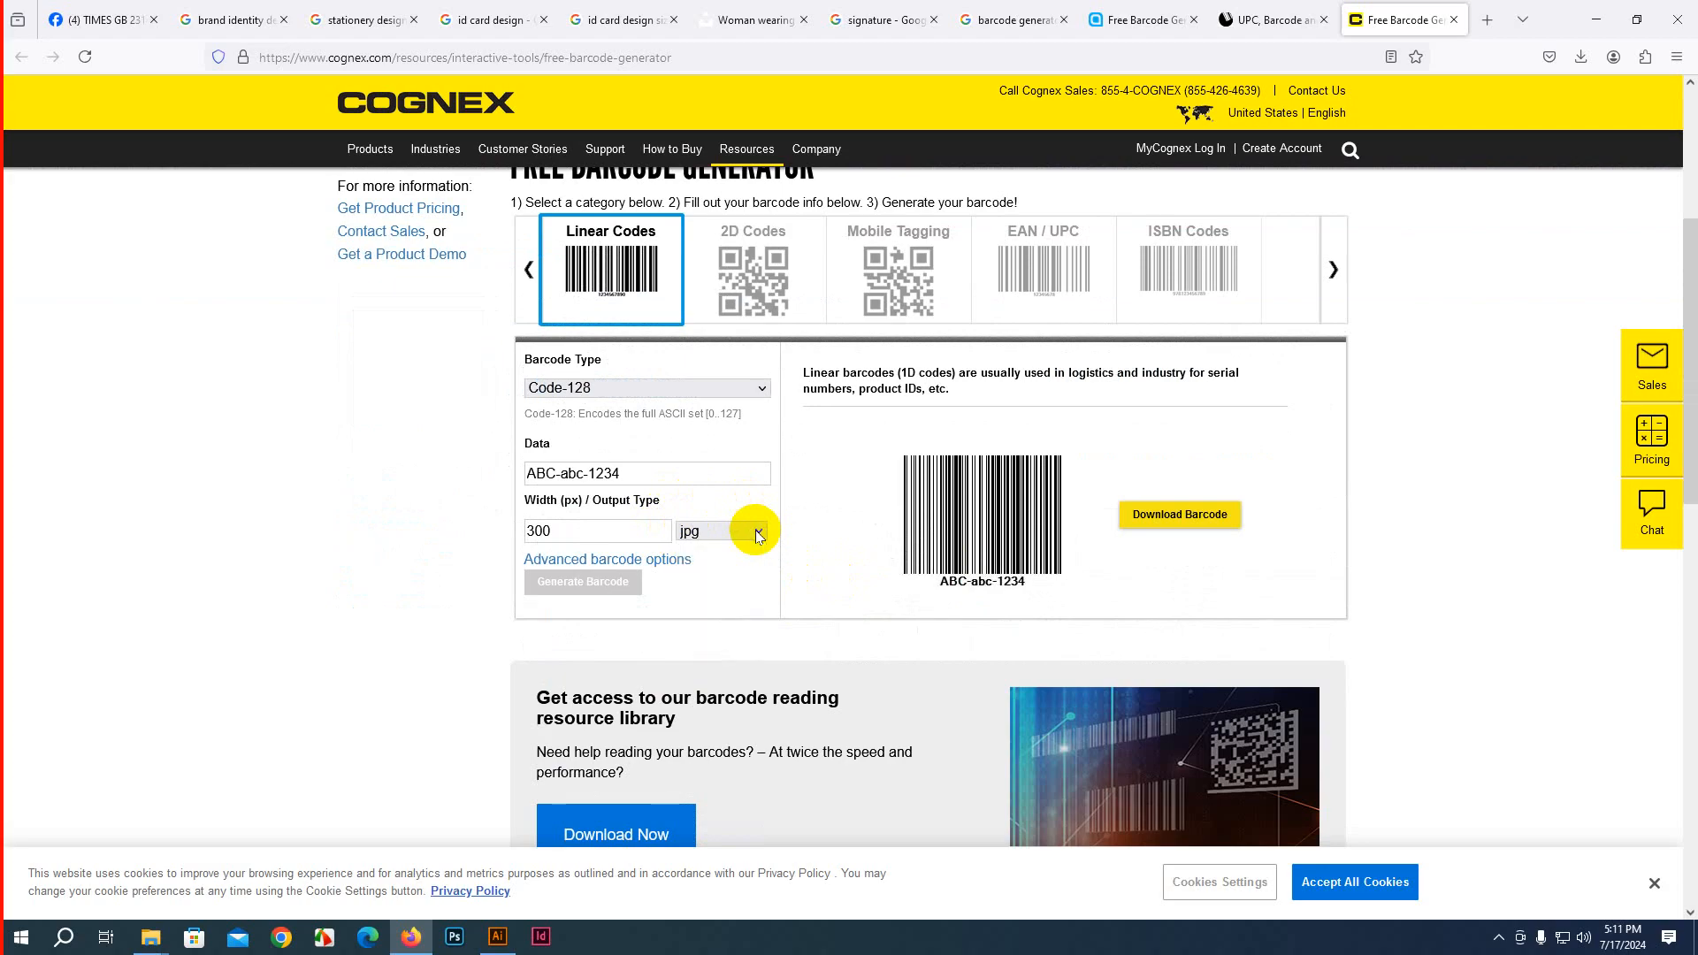
scroll(669, 512, "down", 4)
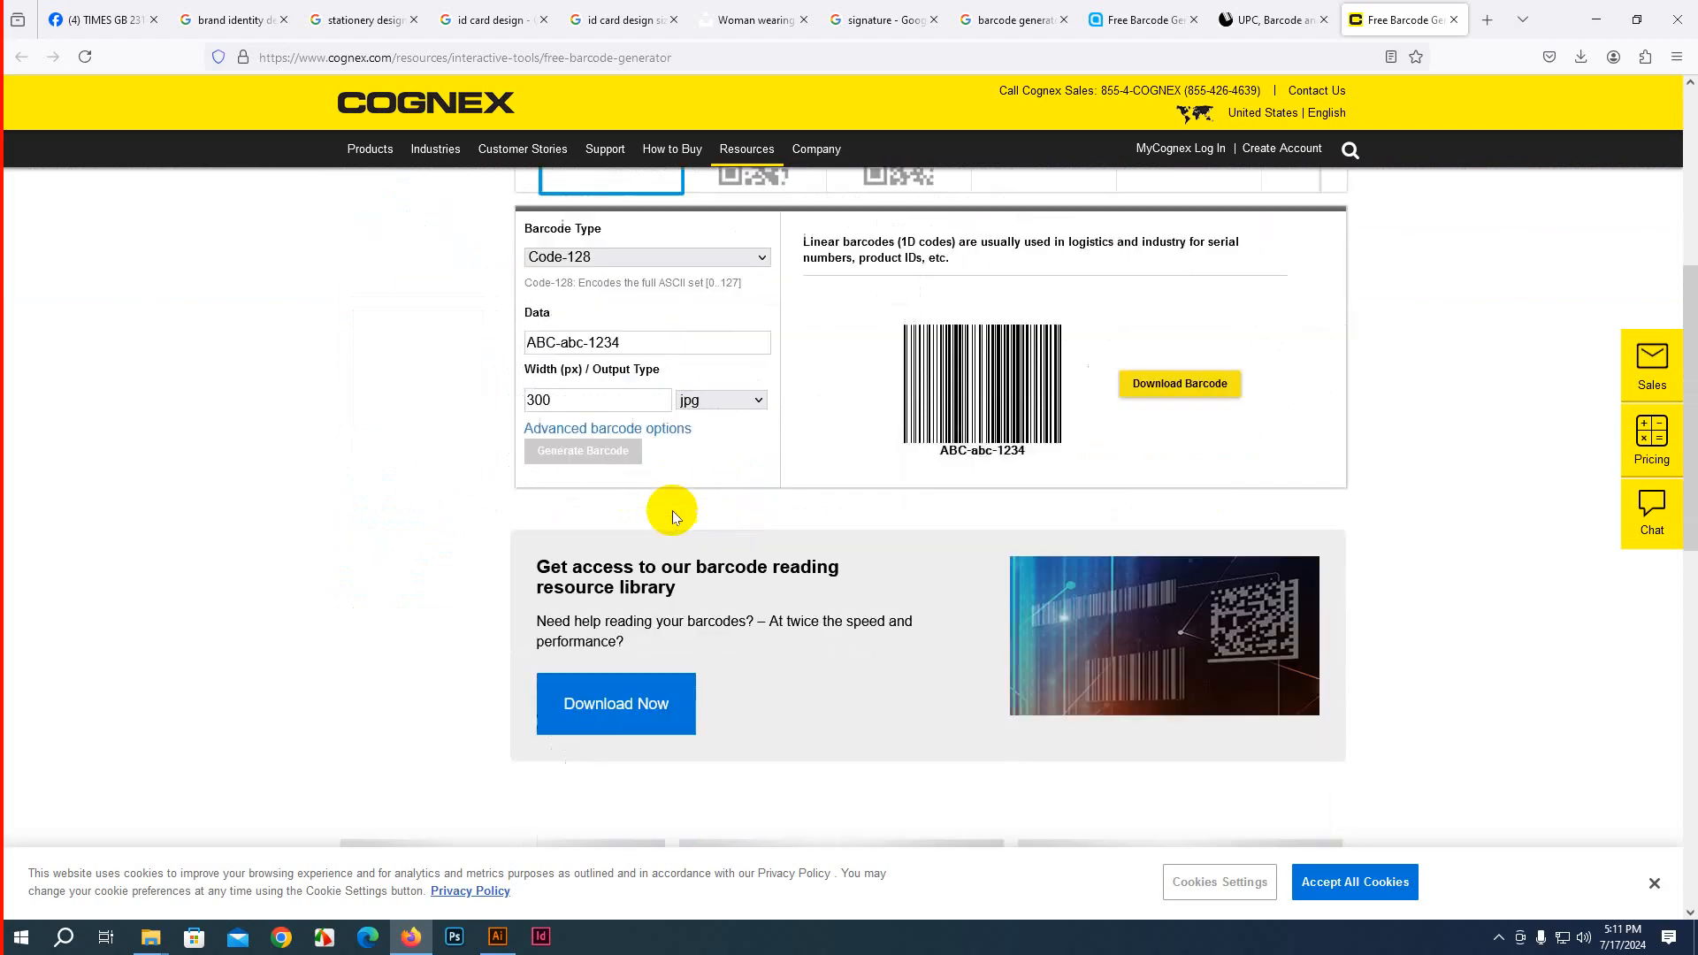
scroll(672, 511, "down", 2)
scroll(694, 523, "up", 7)
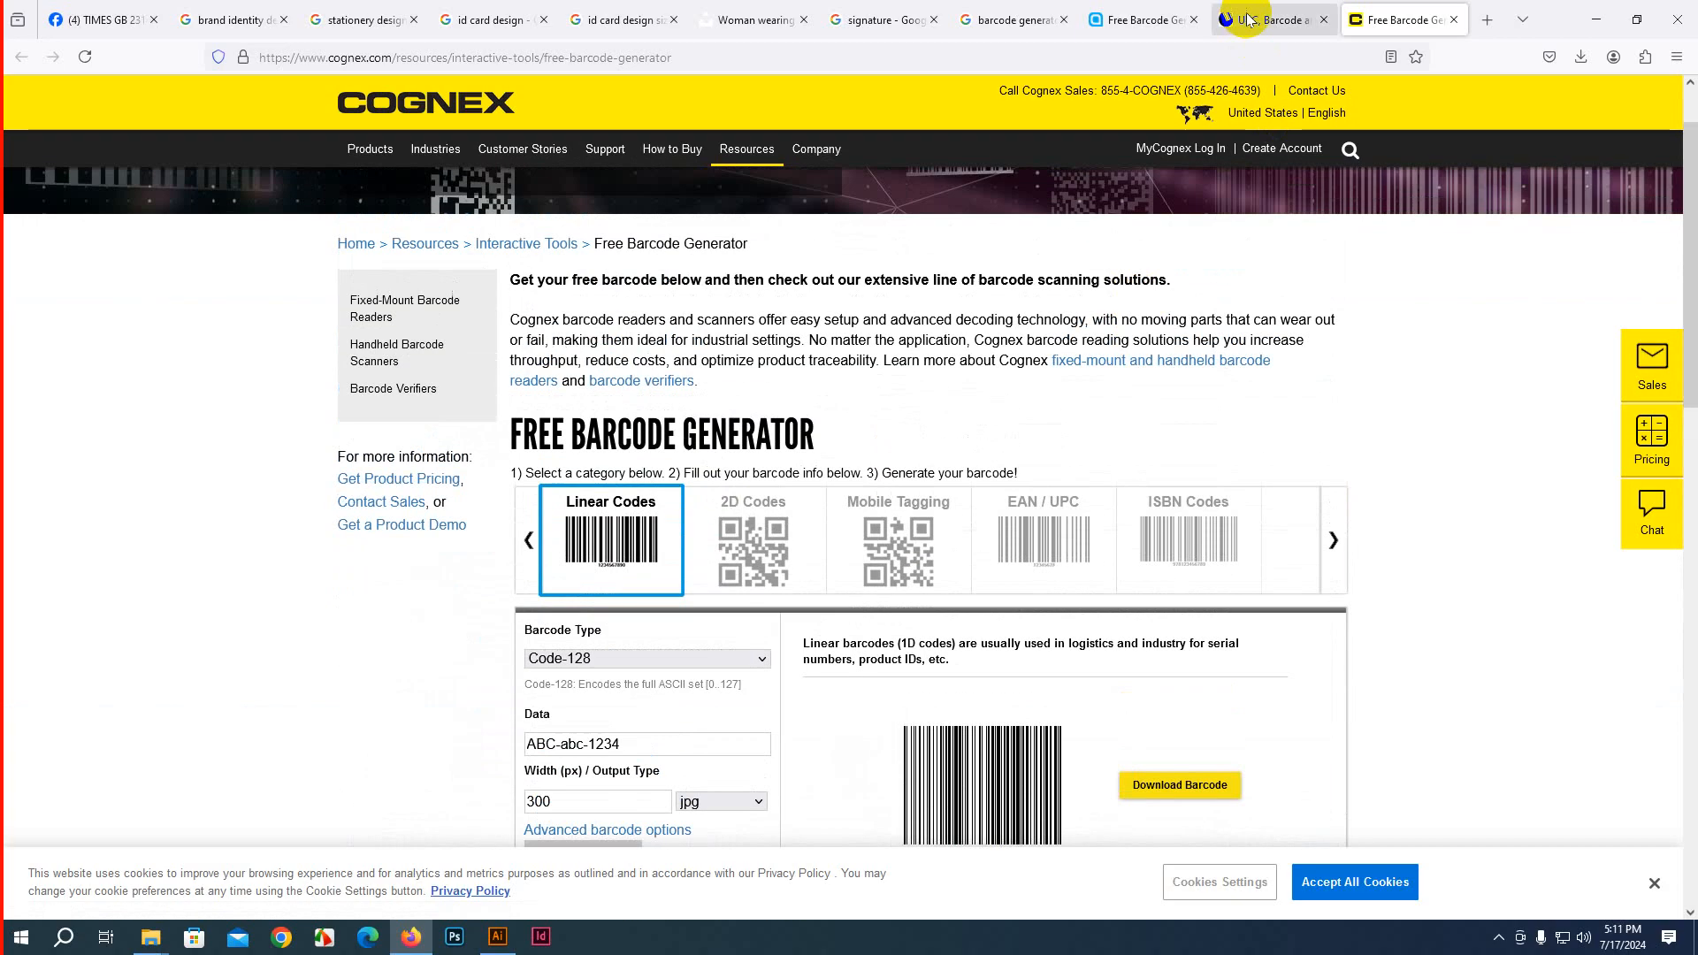
left_click(1270, 19)
scroll(1141, 531, "down", 3)
scroll(804, 583, "up", 3)
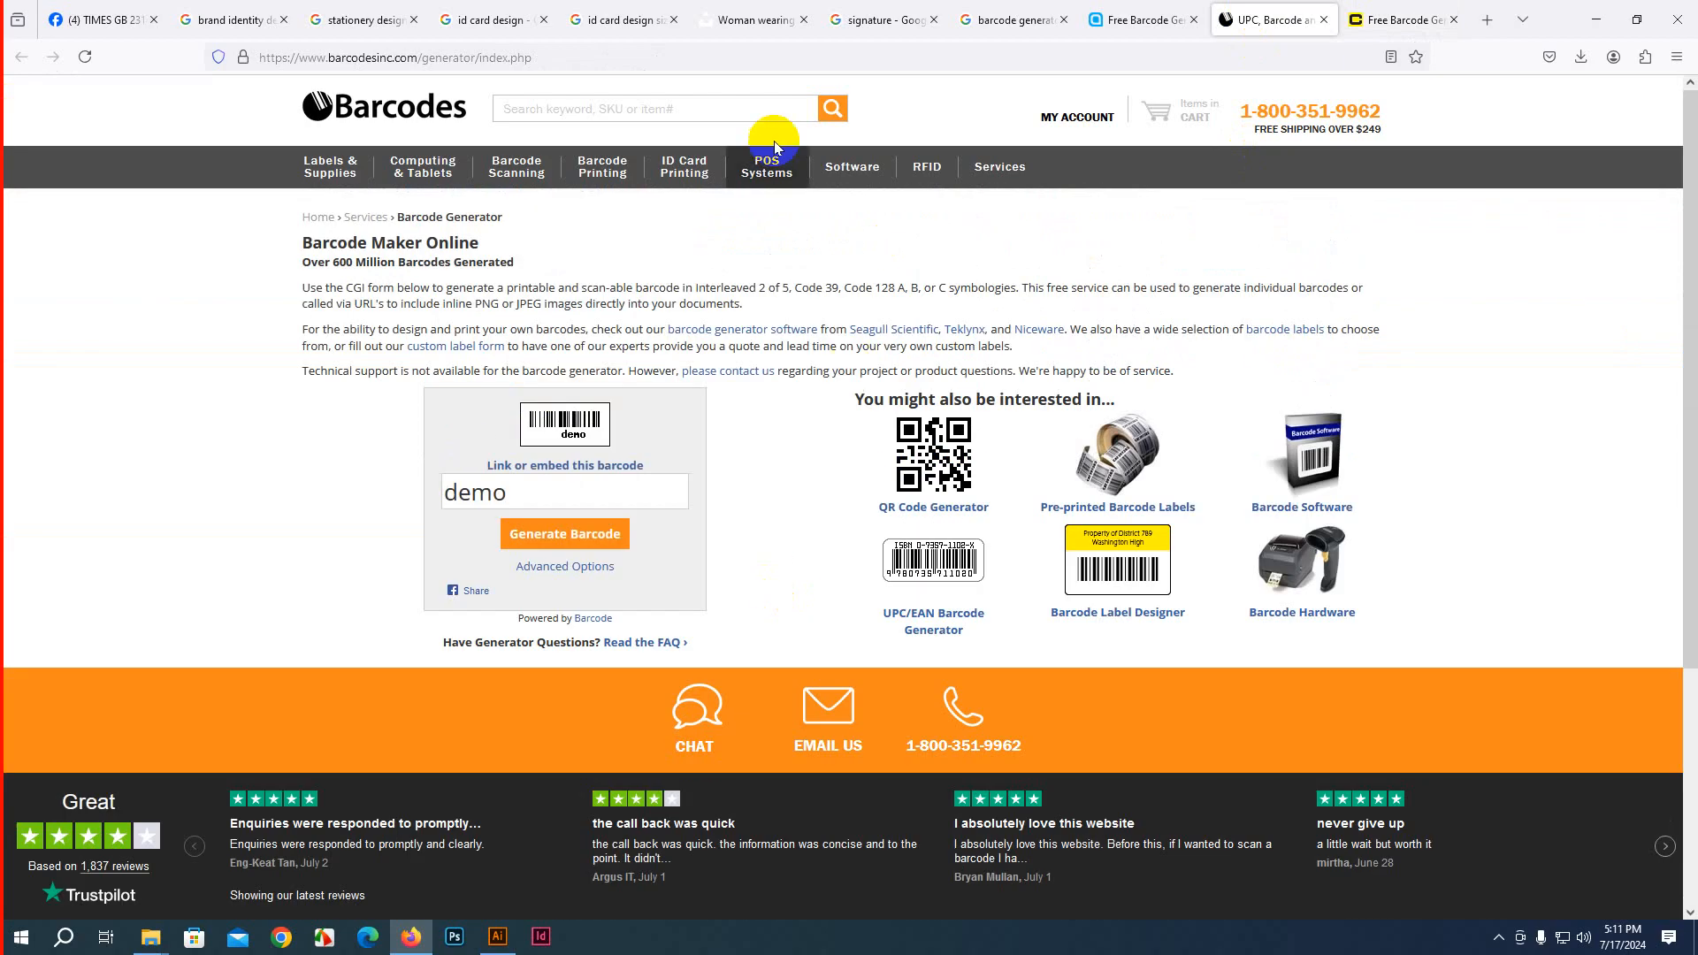
Return to the barcode generator search results and open the TEC-IT Free Online Barcode Generator in its own tab
left_click(1012, 19)
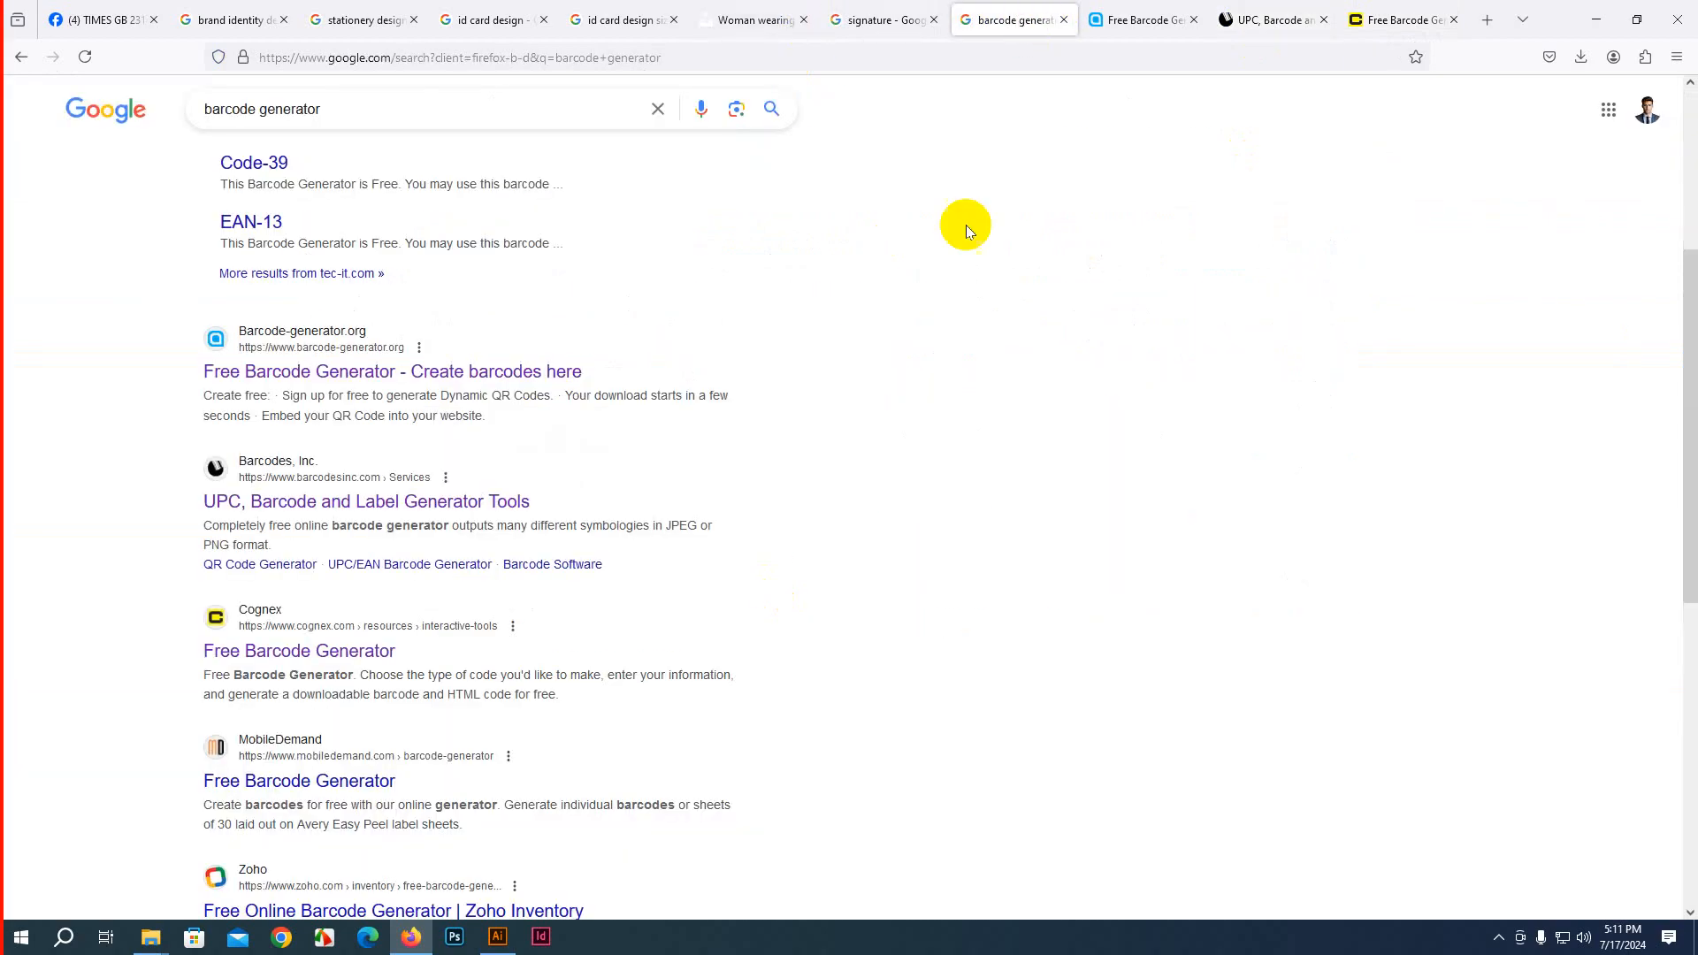
scroll(473, 723, "down", 4)
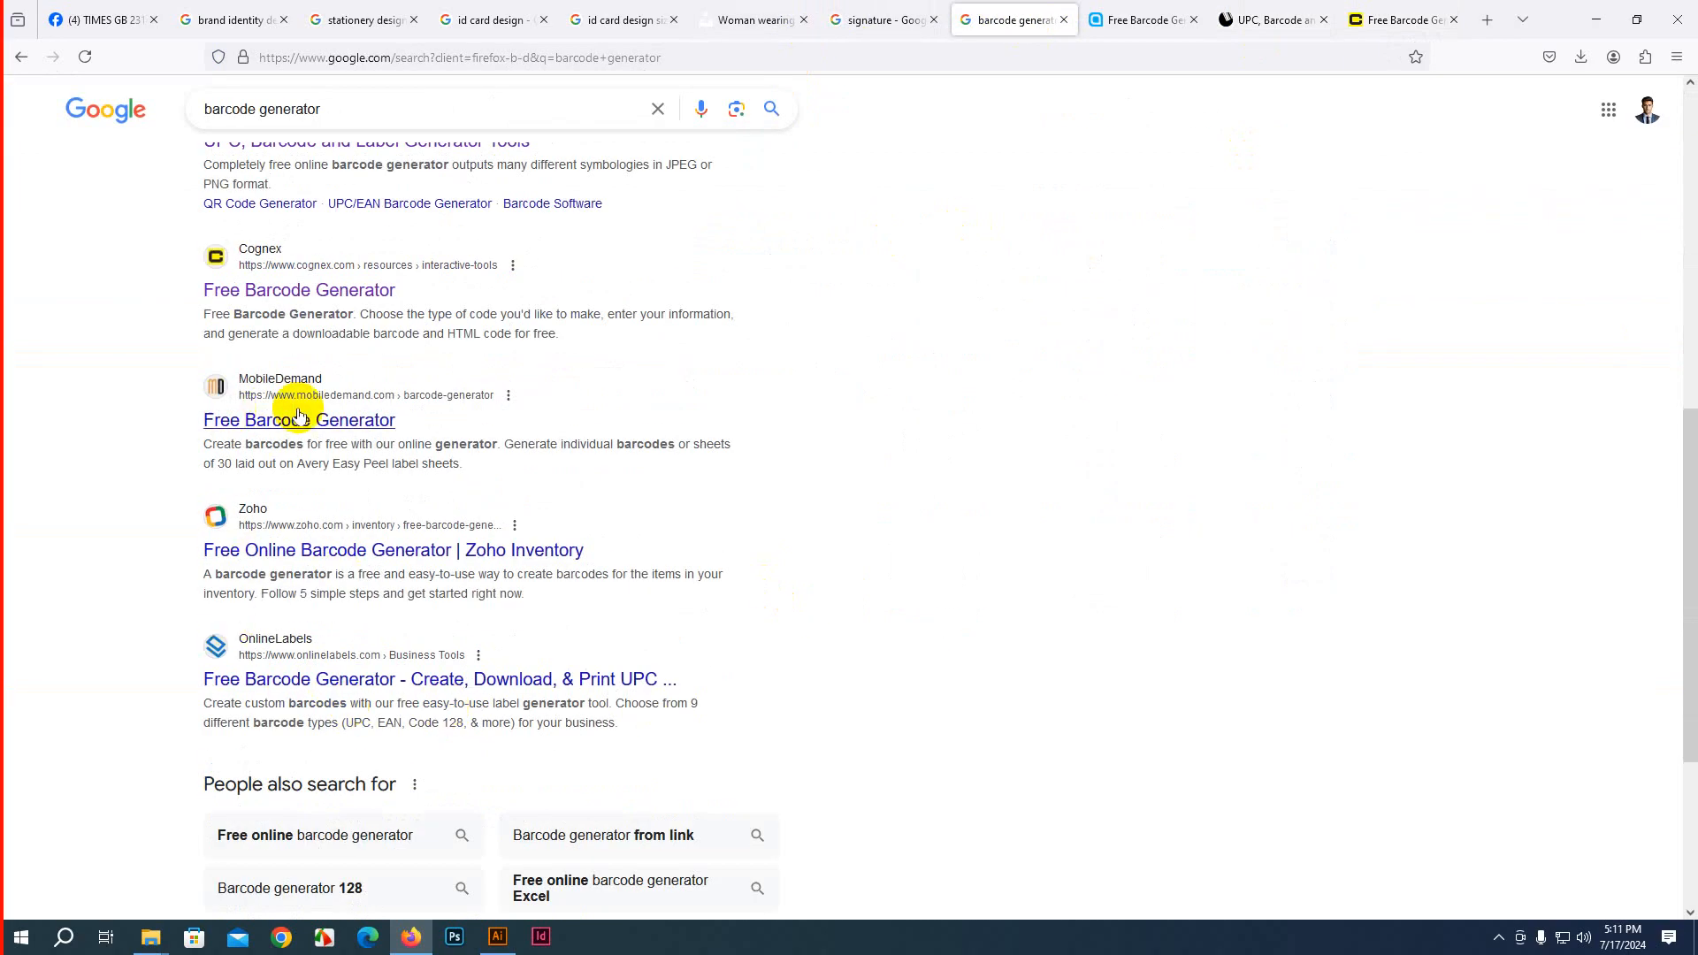
scroll(446, 655, "down", 2)
scroll(376, 543, "down", 2)
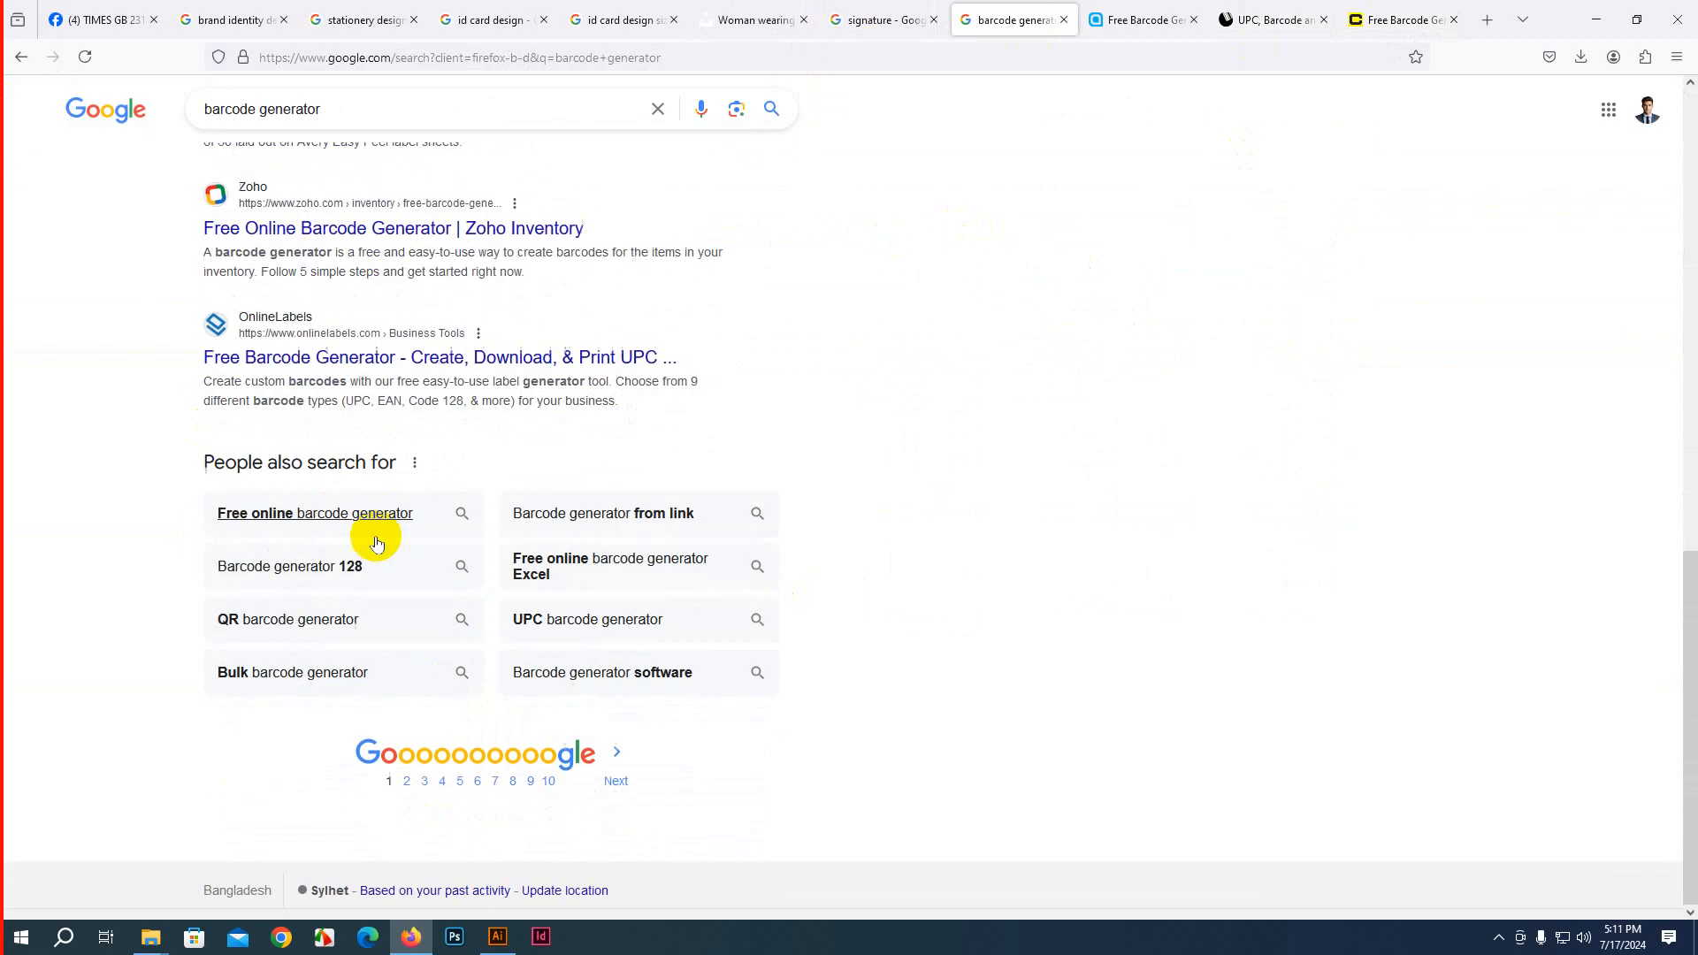
scroll(425, 745, "up", 15)
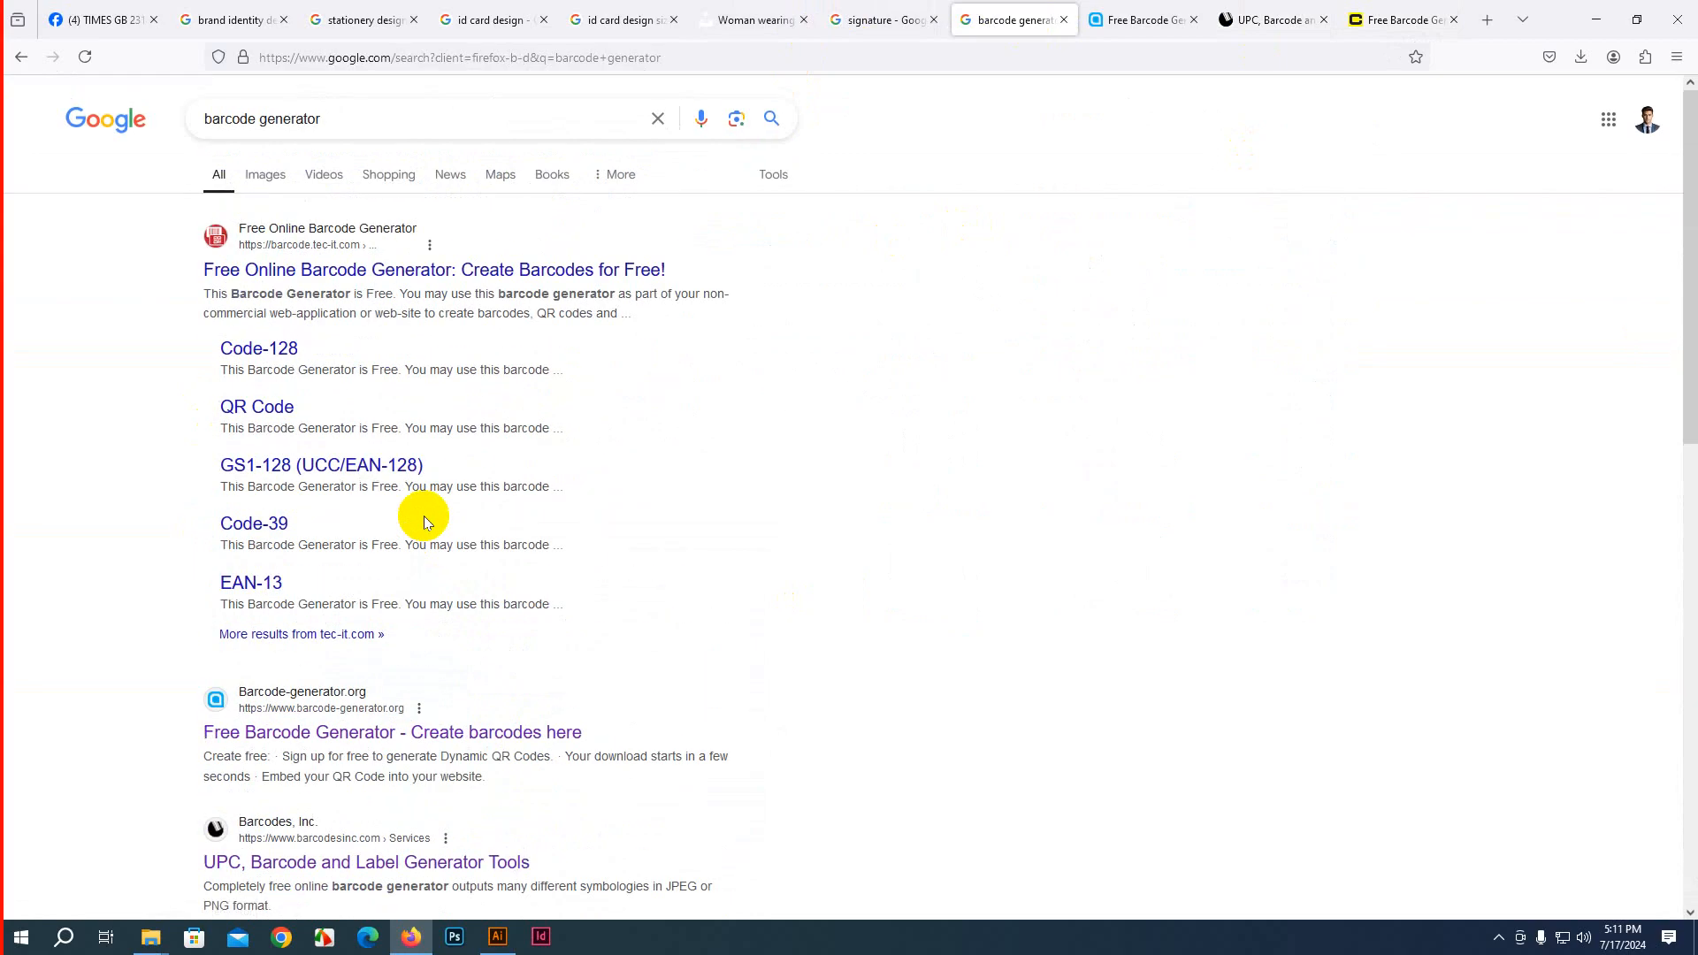
middle_click(347, 279)
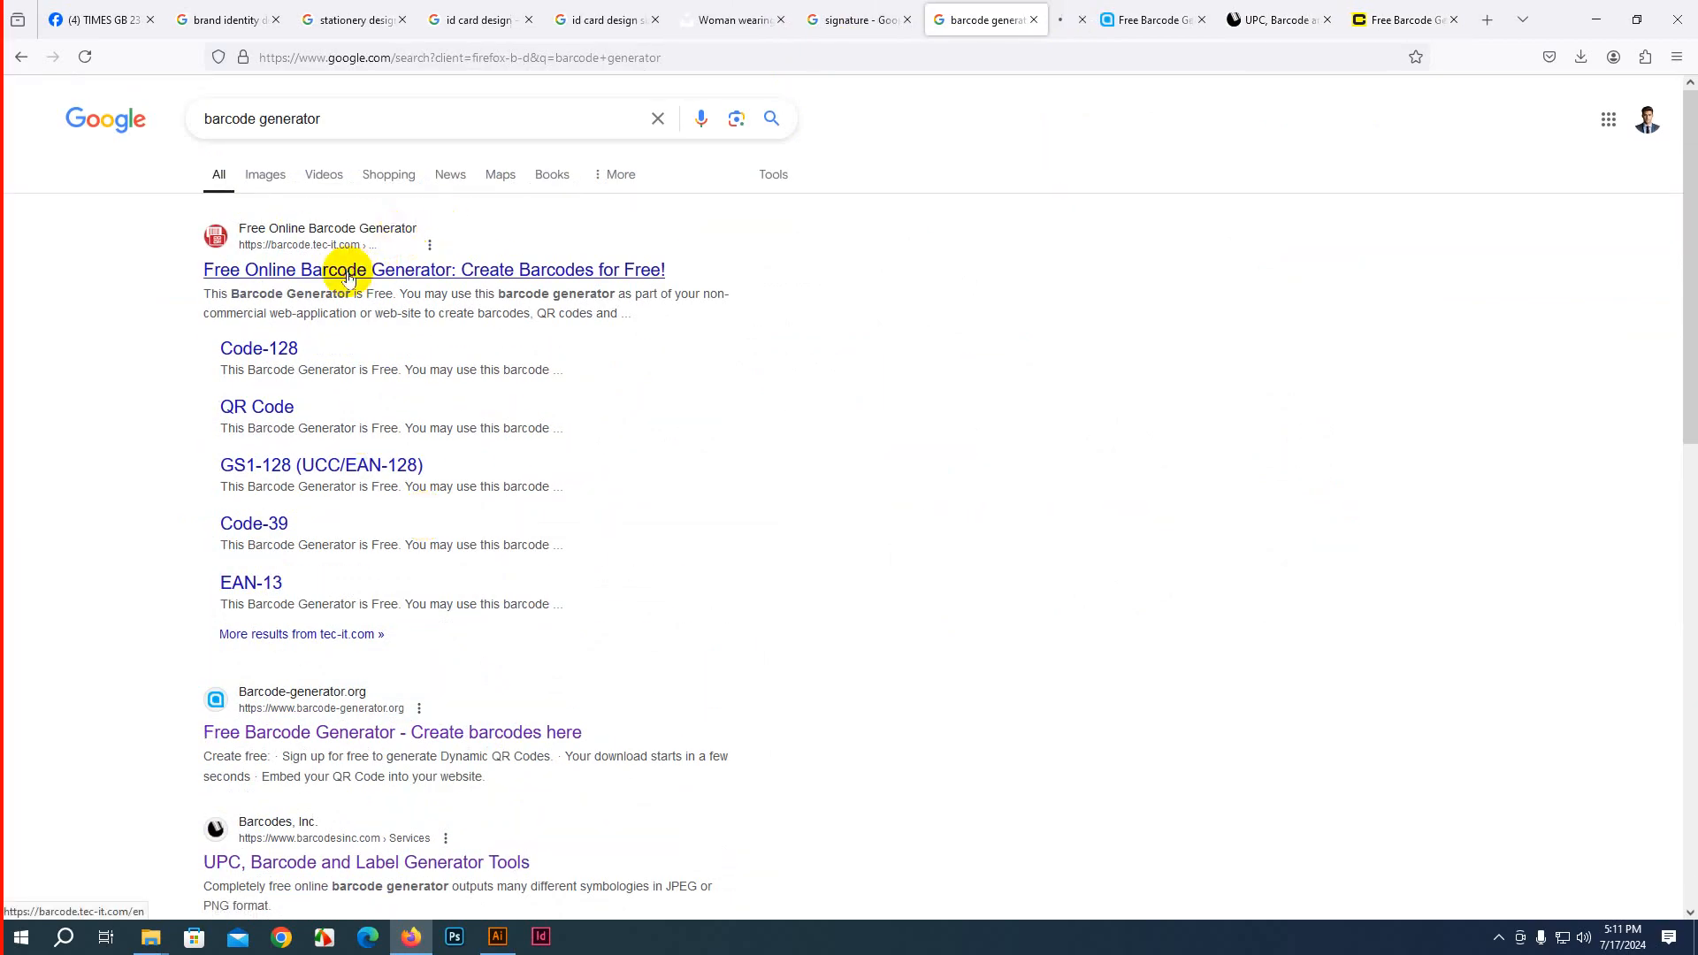
left_click(1052, 21)
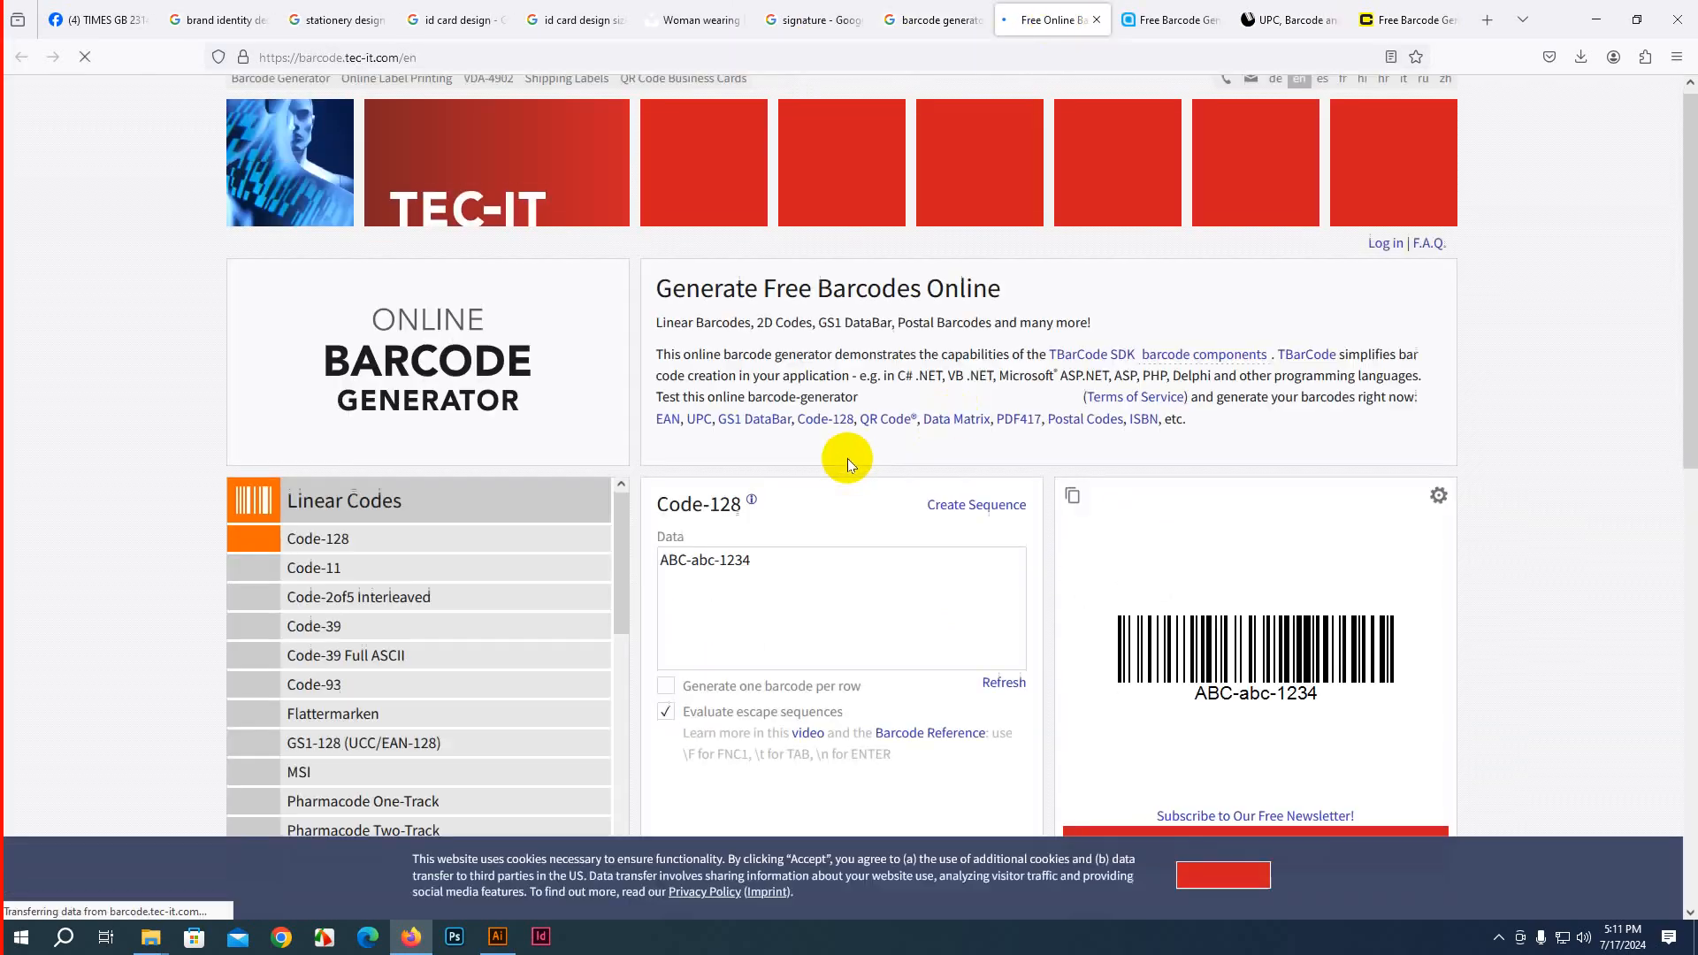
Generate a Code-128 barcode for the text "demo" on the TEC-IT page
scroll(847, 458, "down", 3)
scroll(624, 500, "down", 2)
scroll(639, 507, "up", 2)
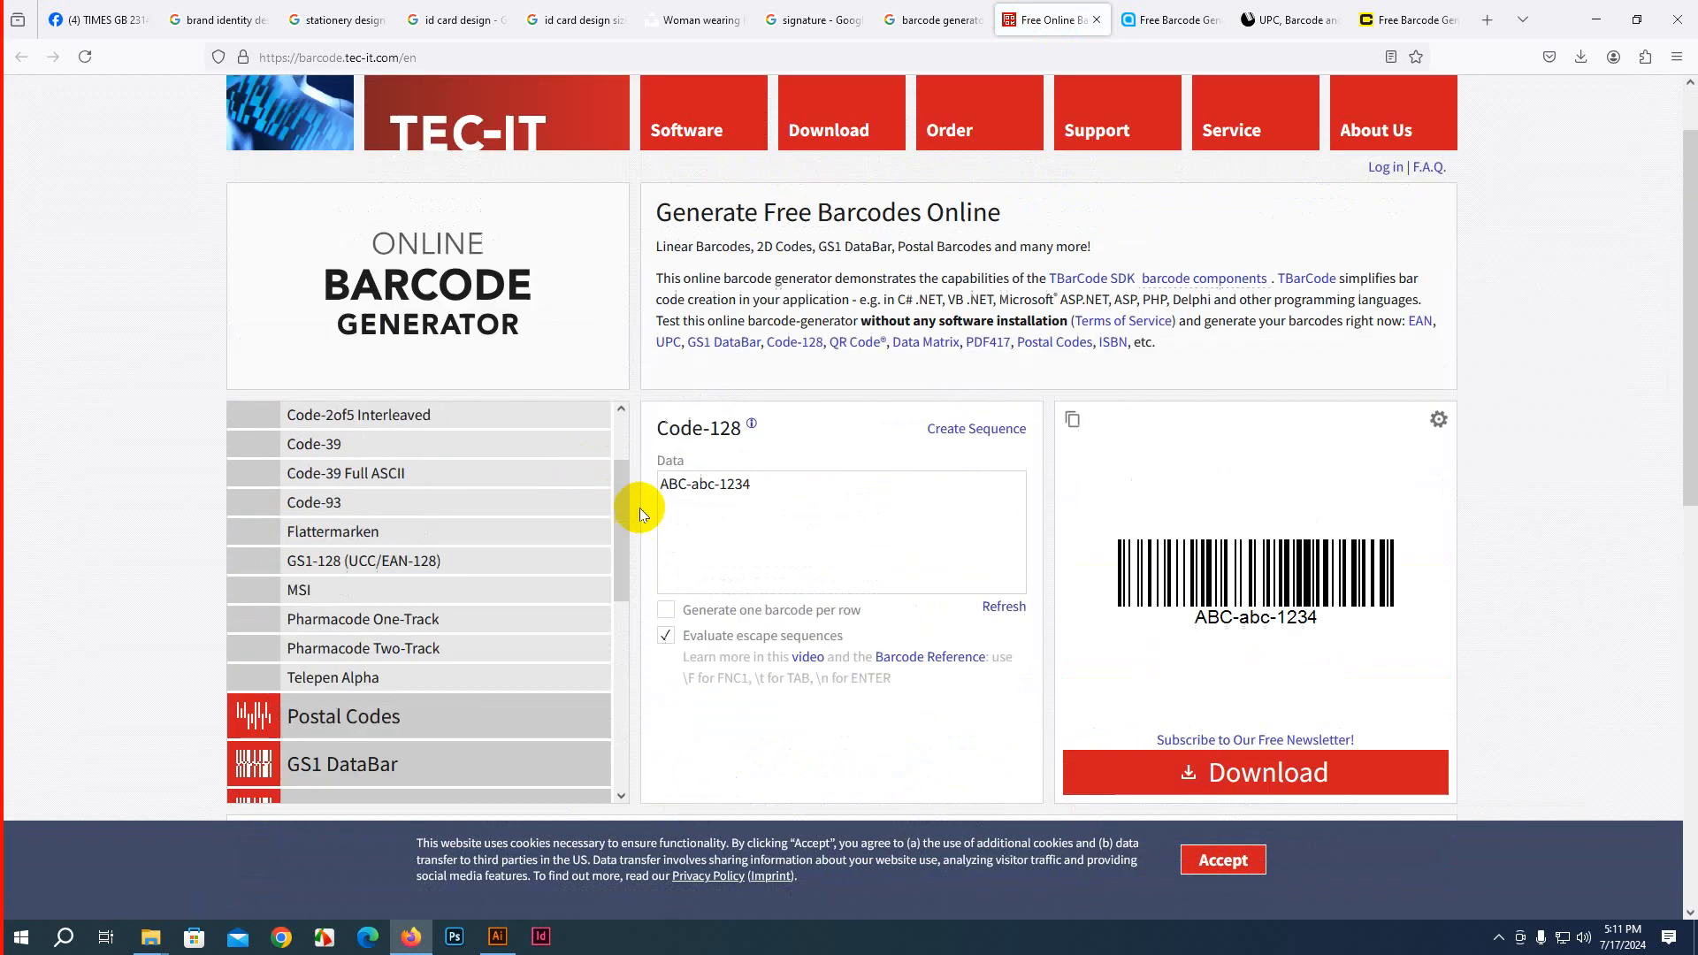
scroll(644, 463, "down", 10)
scroll(703, 518, "up", 5)
scroll(703, 518, "up", 5)
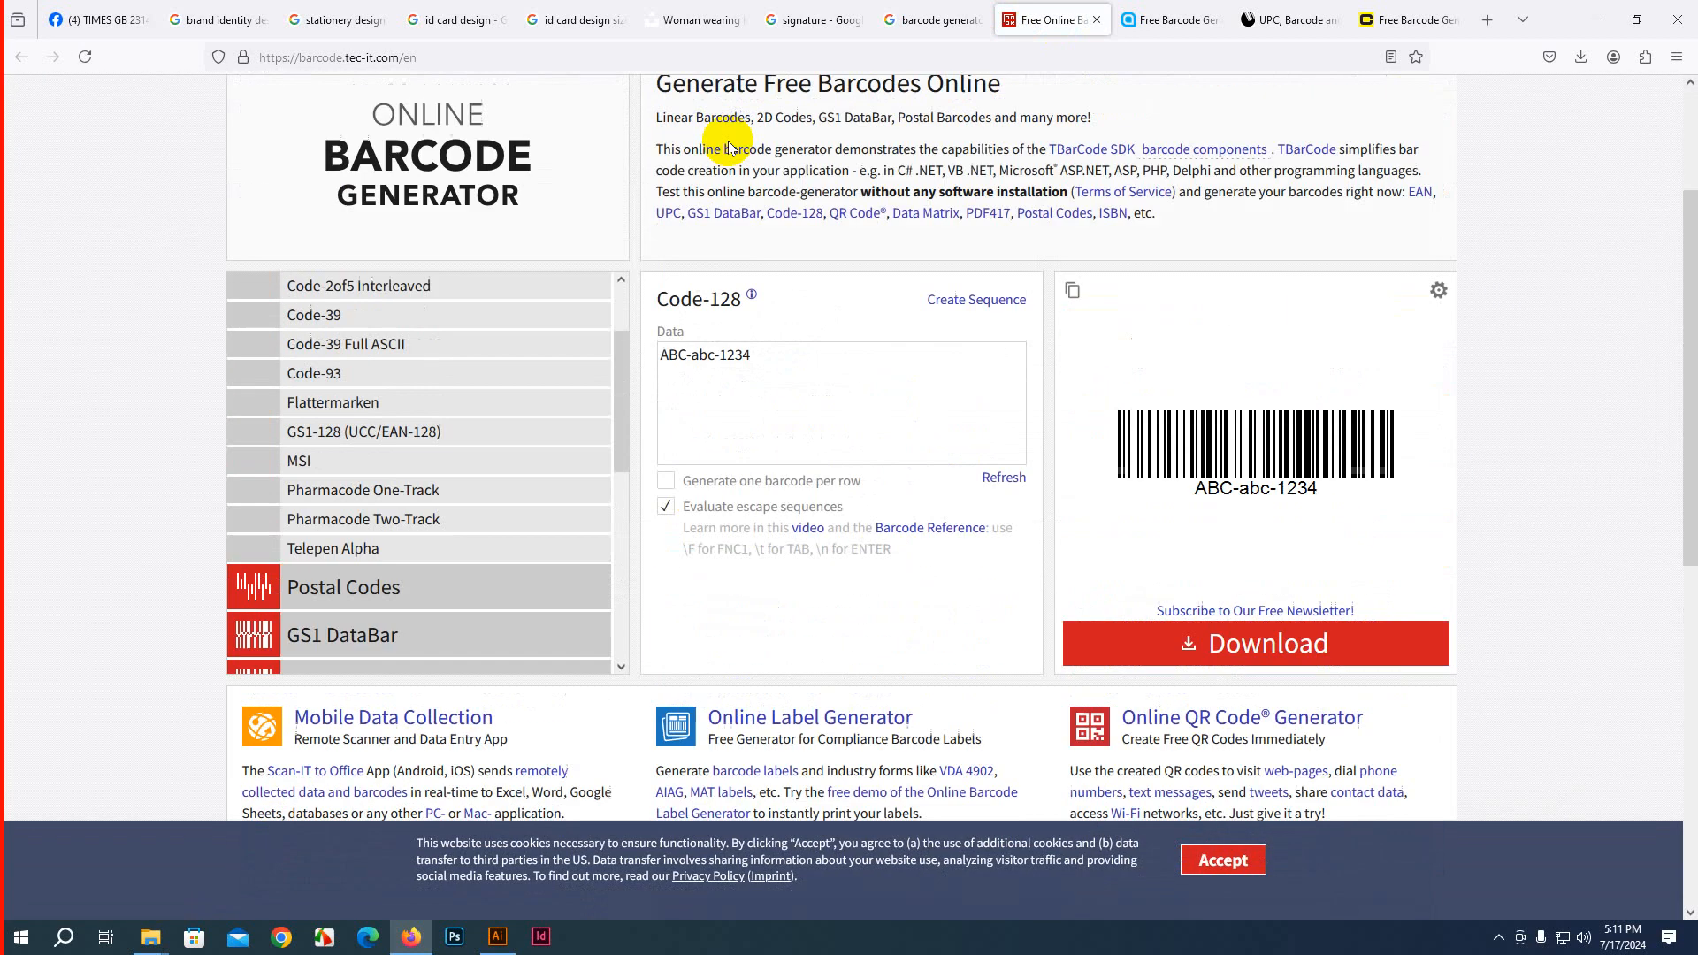
triple_click(769, 446)
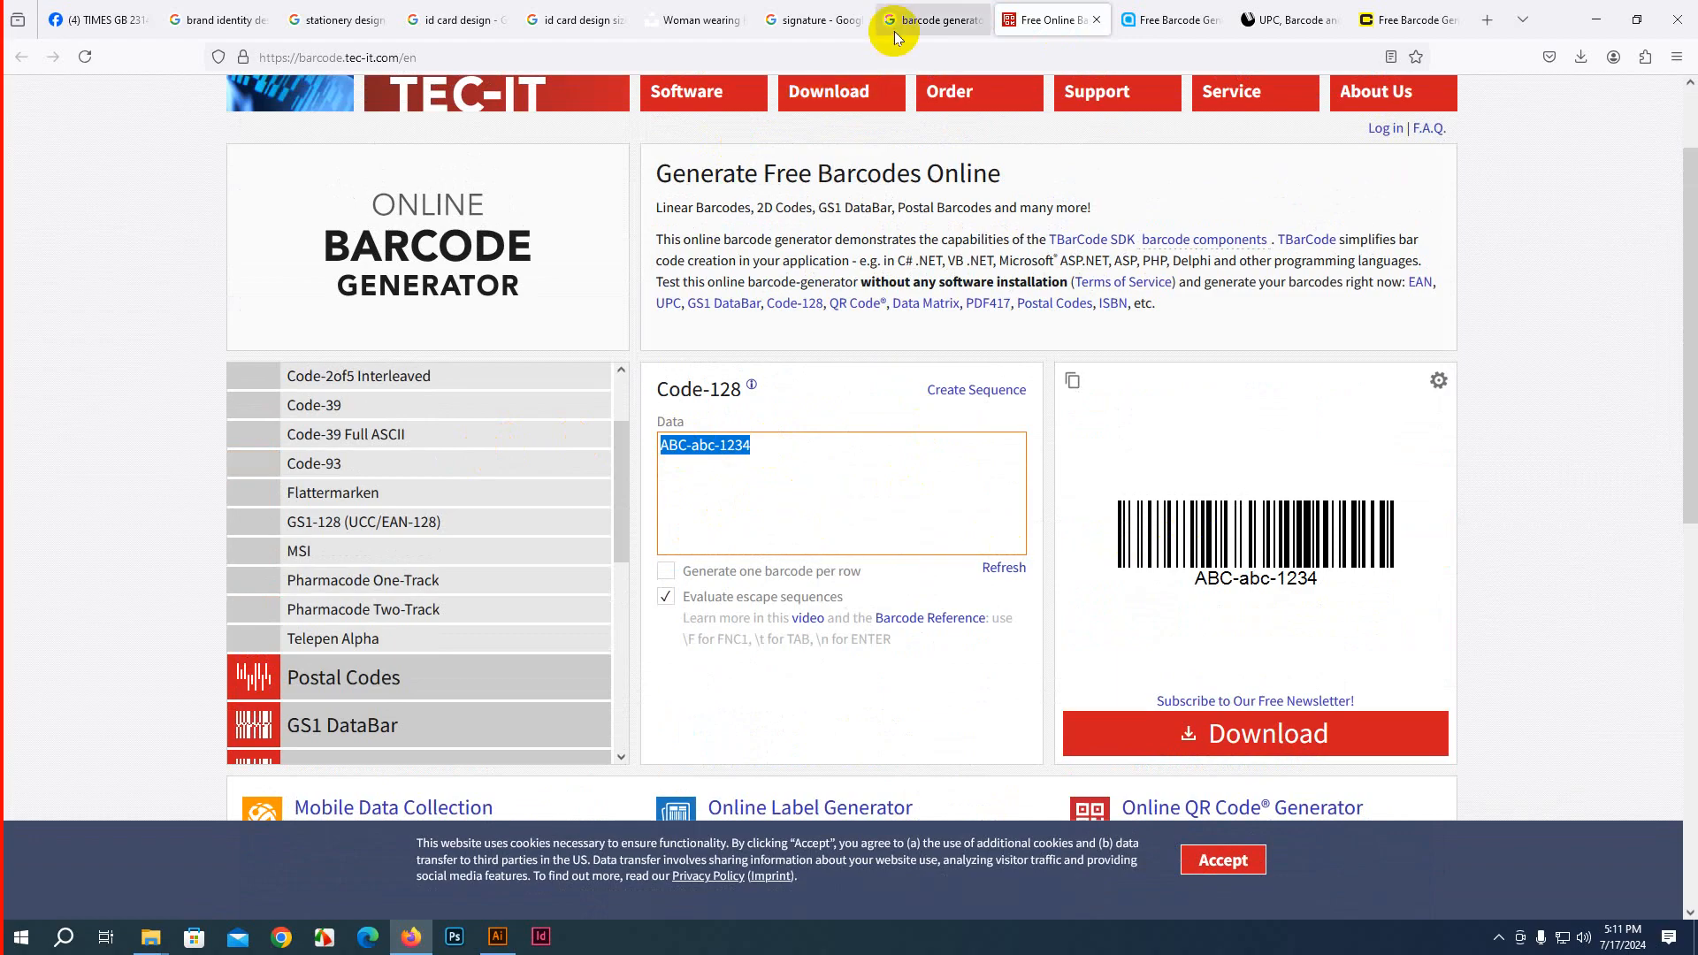
type("demo")
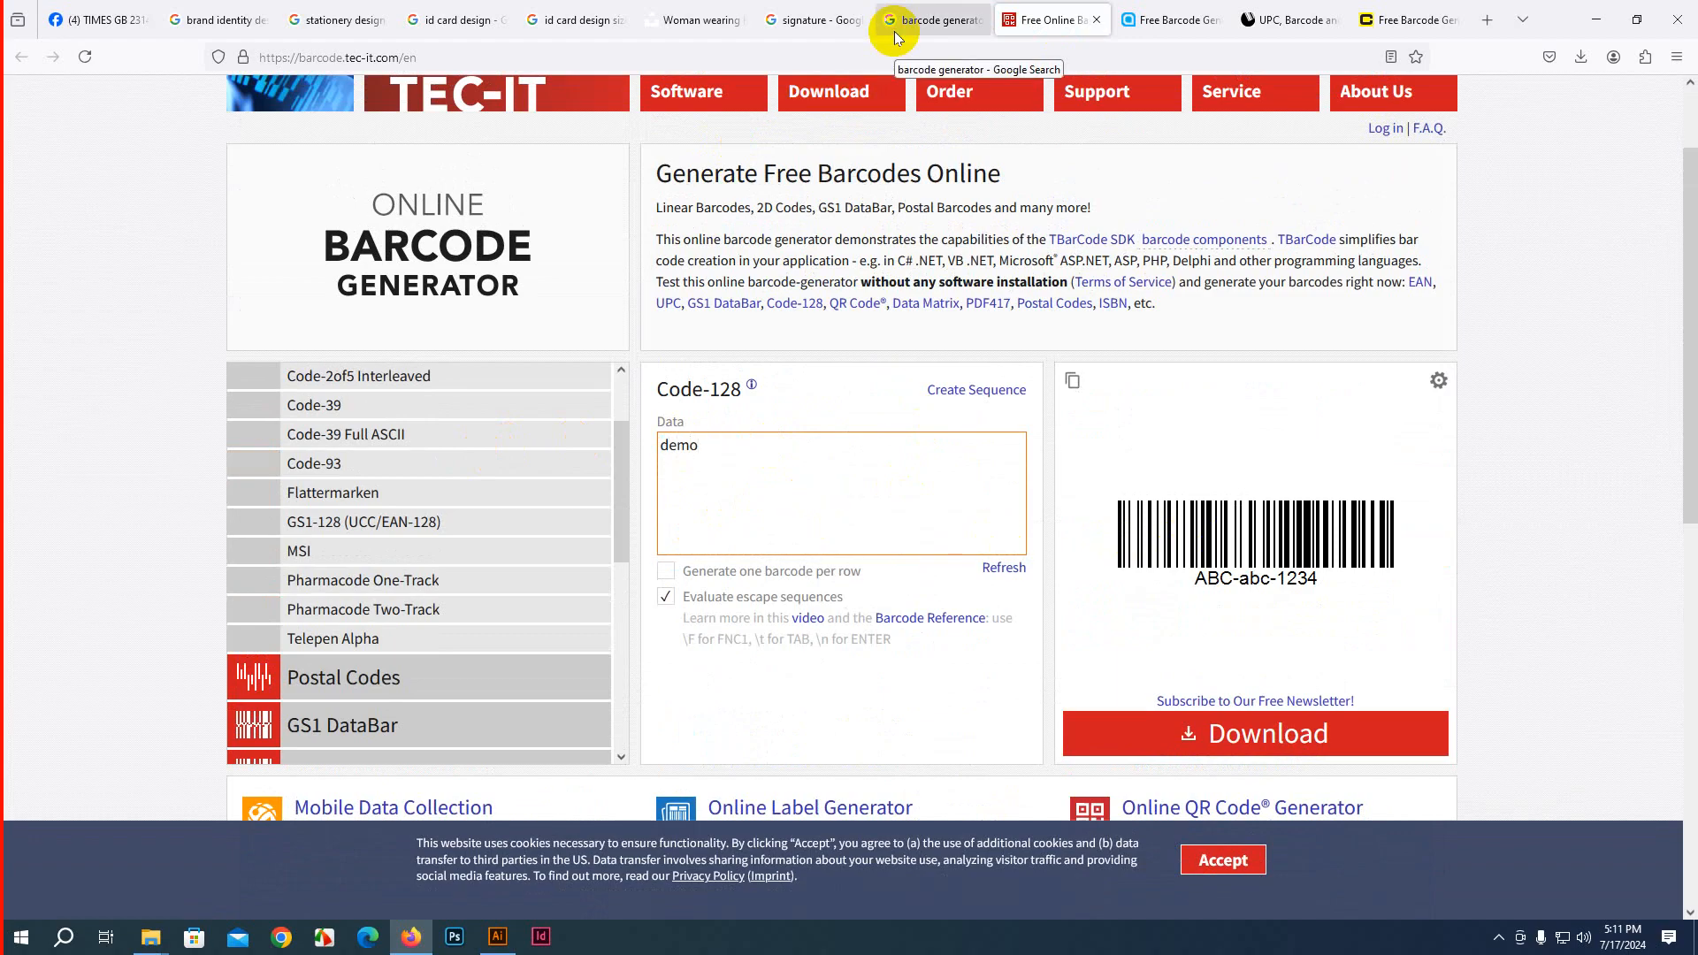
scroll(925, 345, "down", 1)
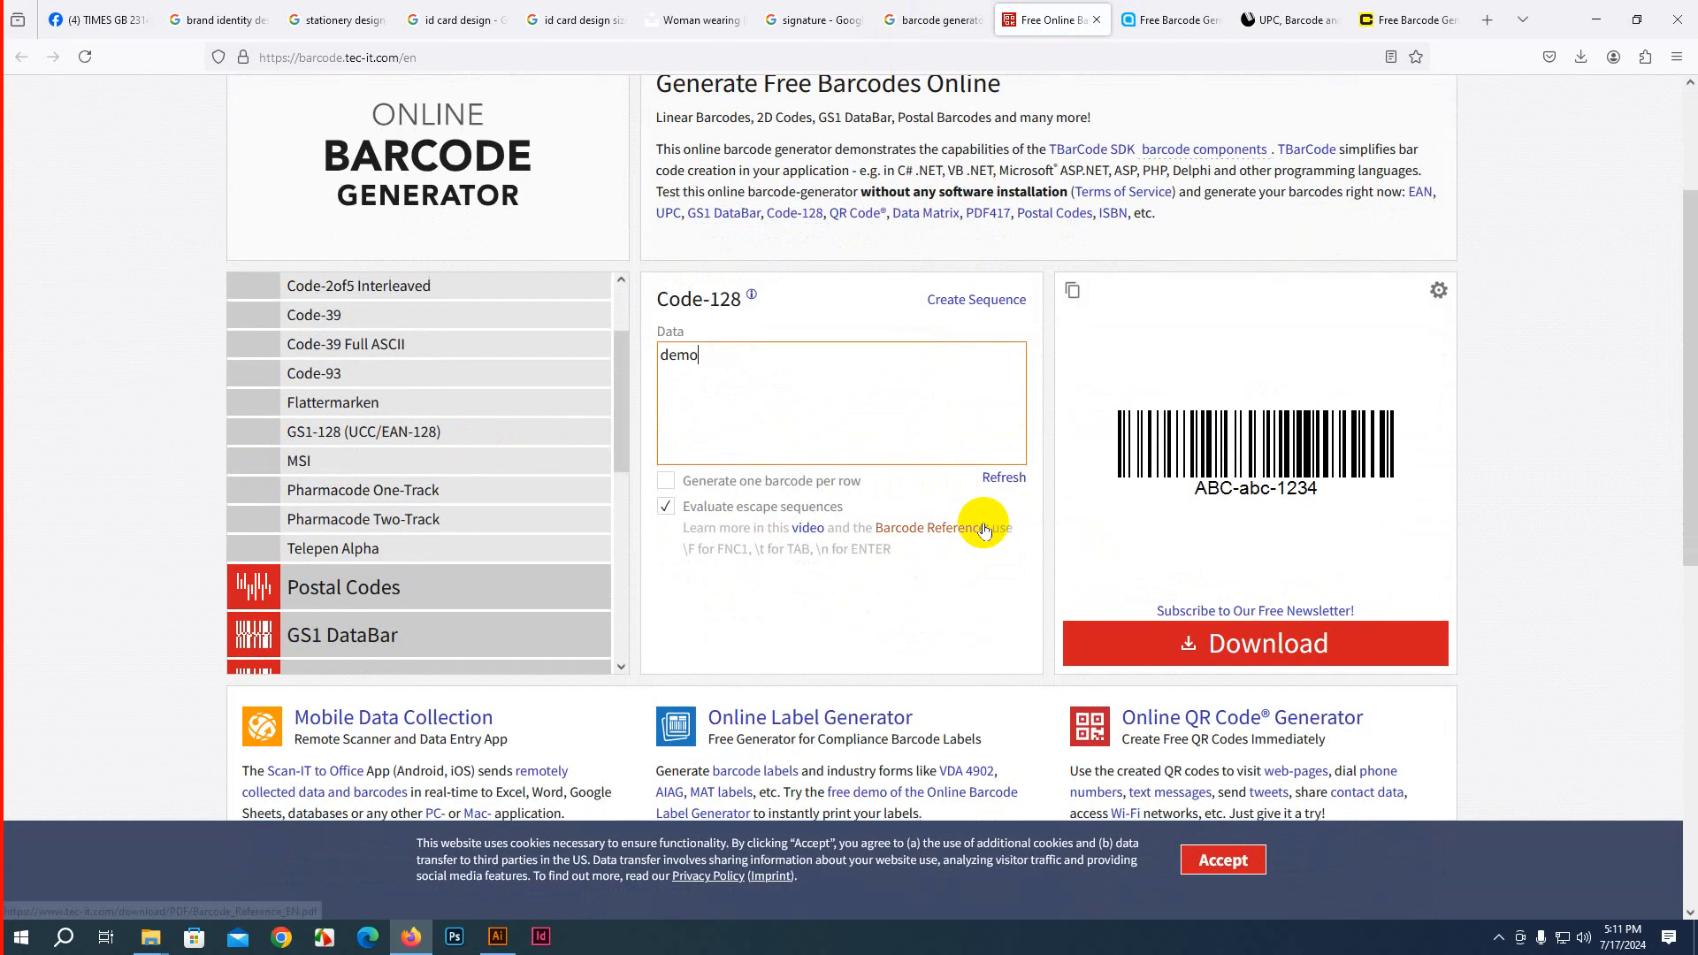
left_click(998, 485)
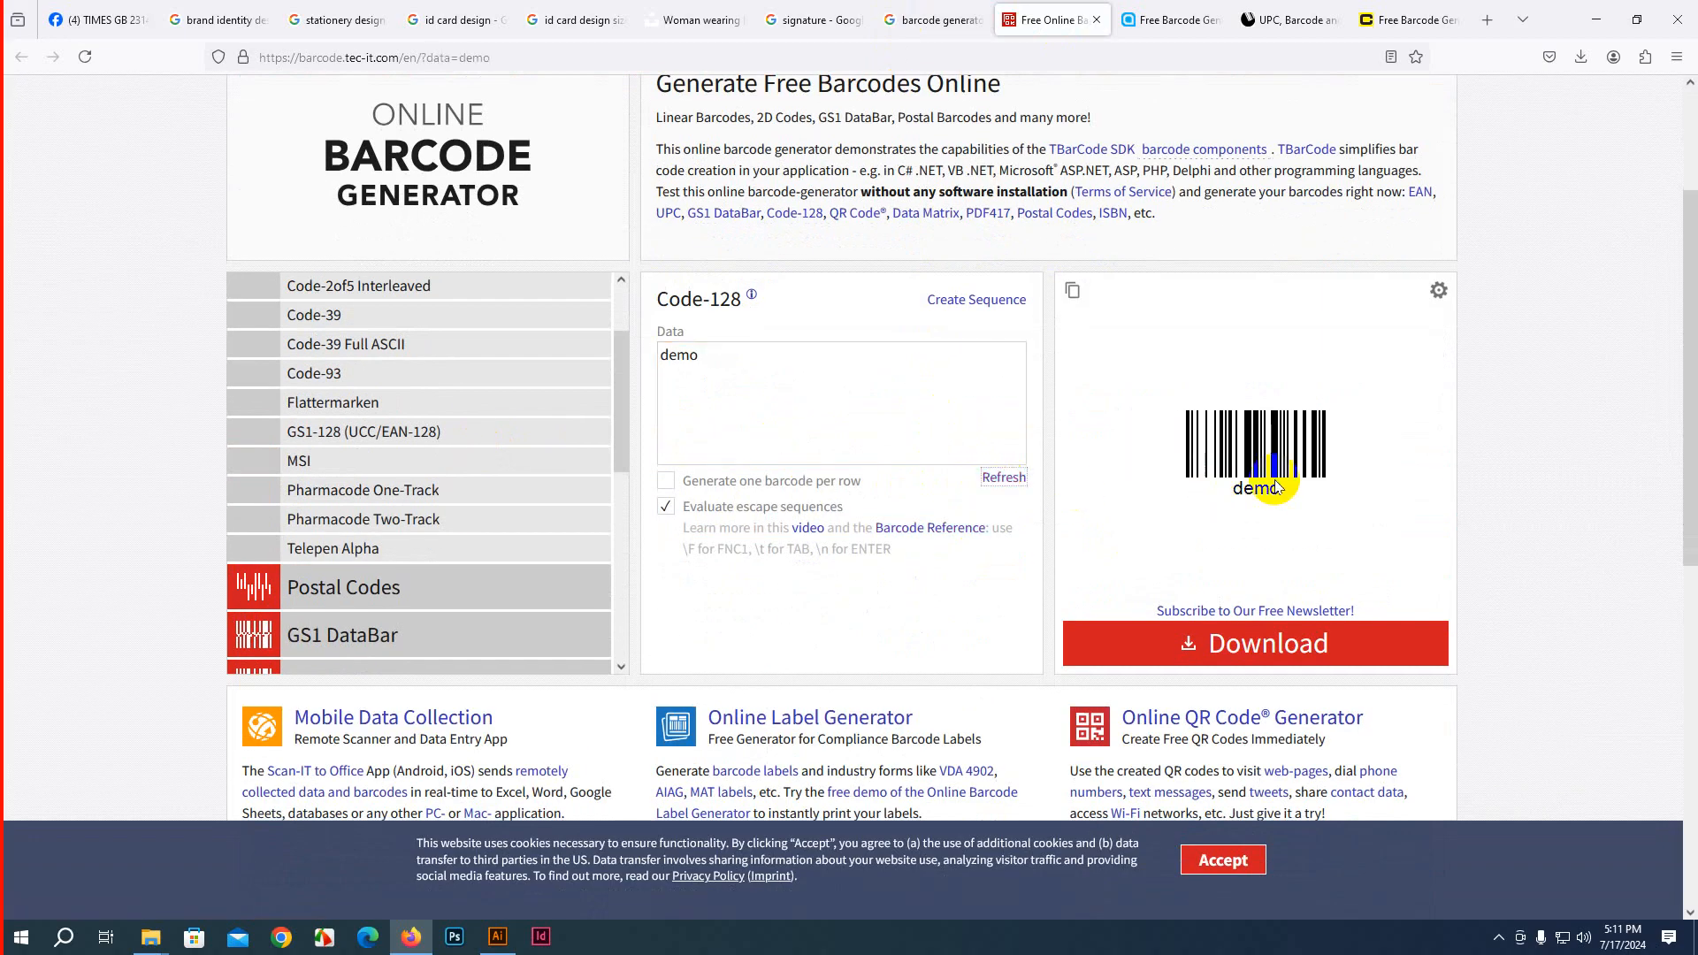
Download the barcode as barcode.gif and show the file in the Downloads folder
left_click(1277, 635)
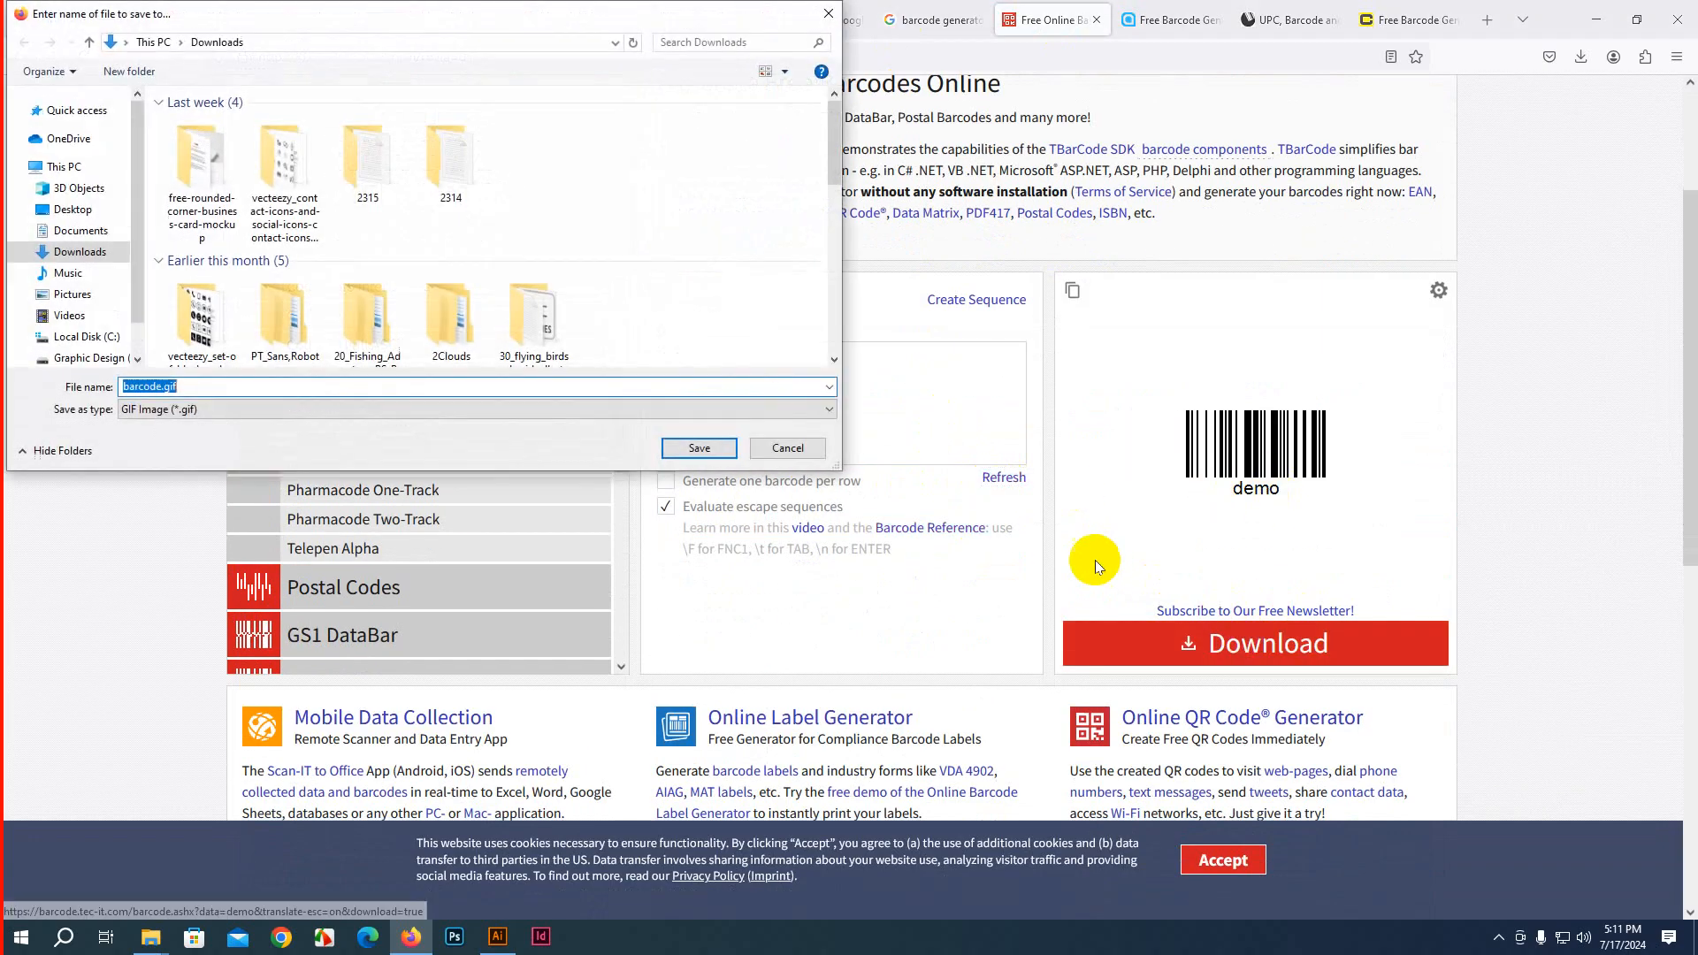
left_click(687, 451)
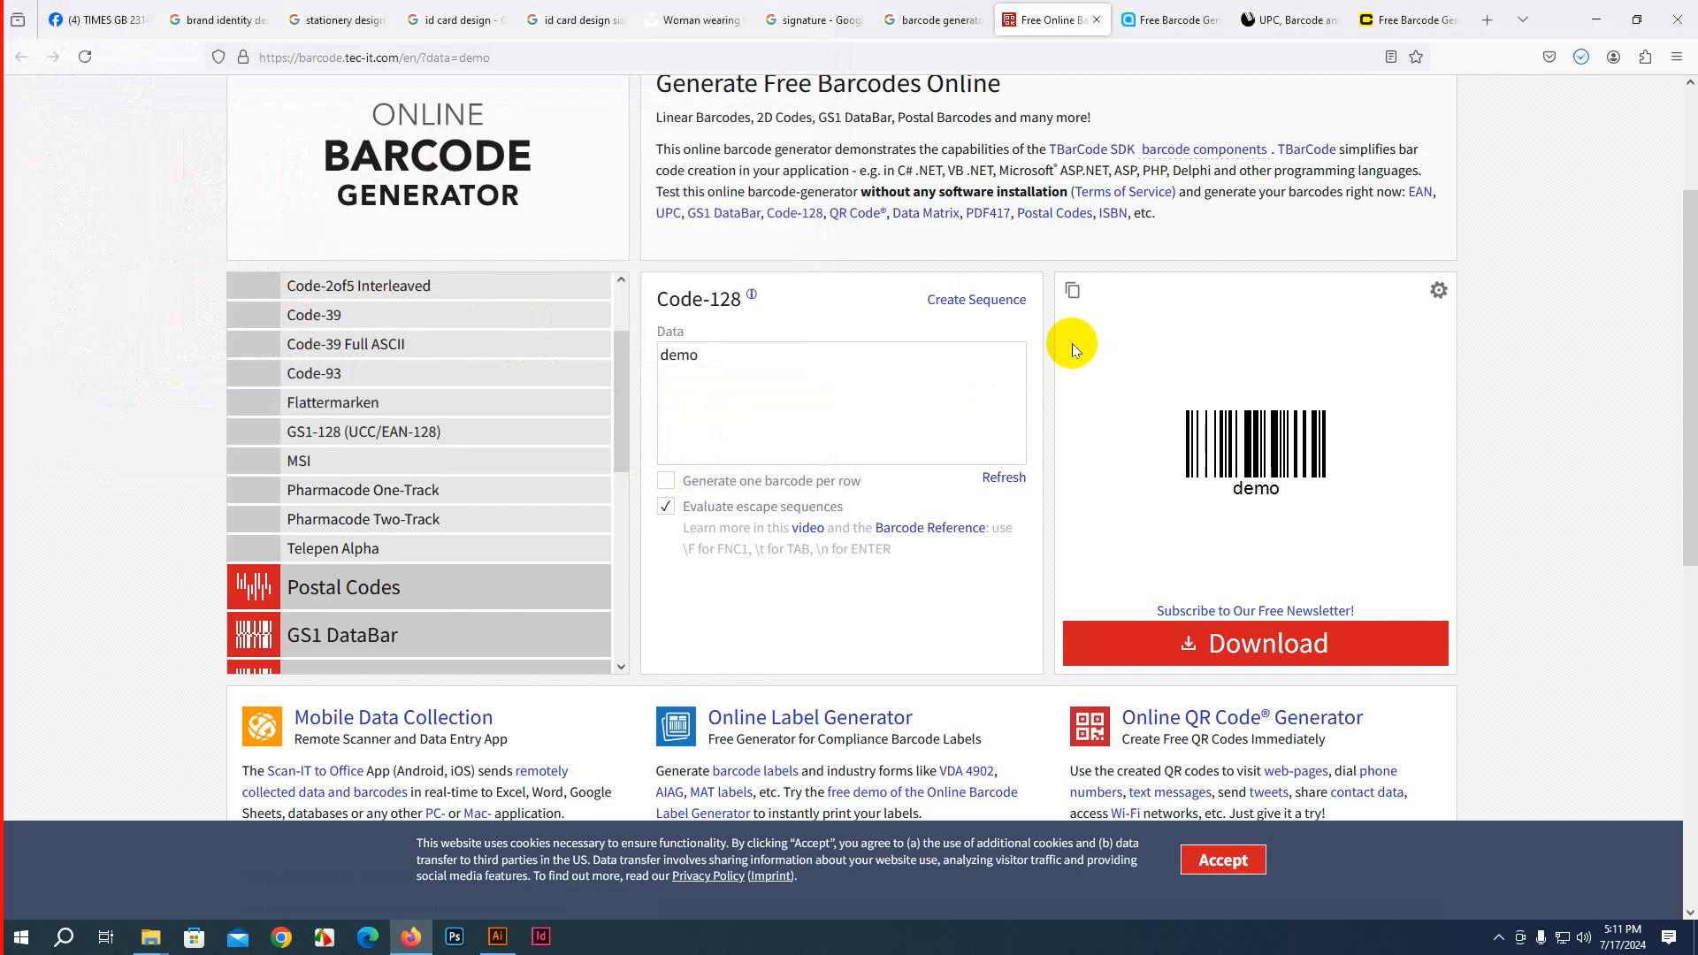
left_click(1581, 56)
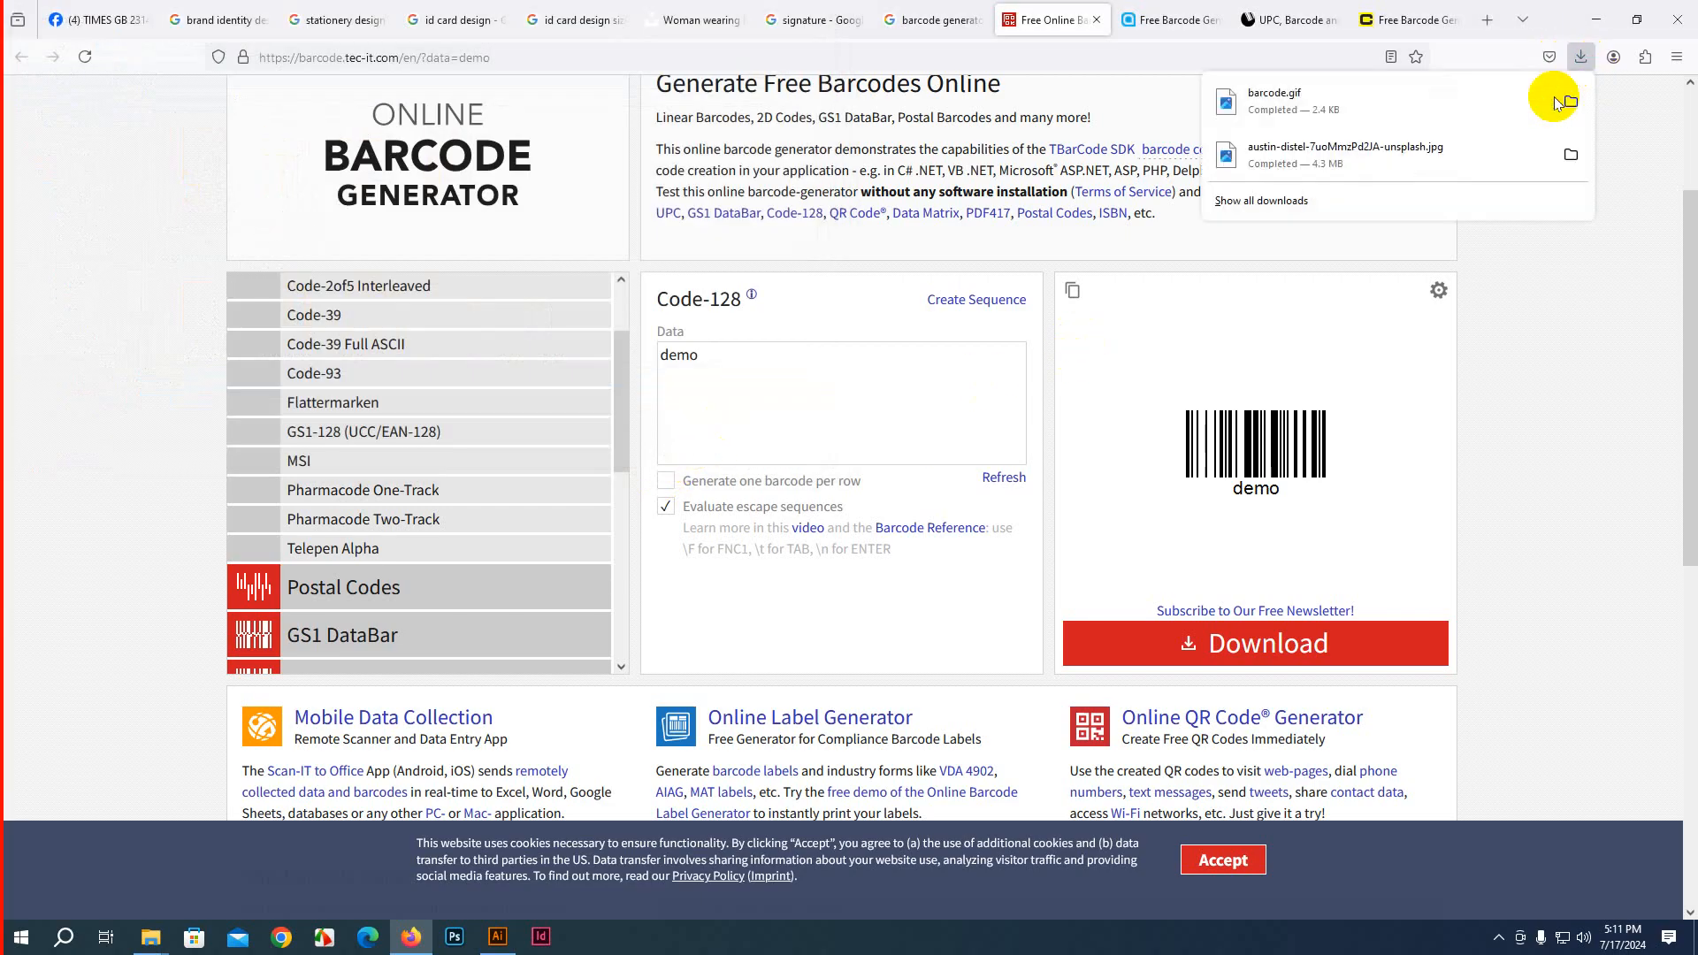
left_click(1560, 102)
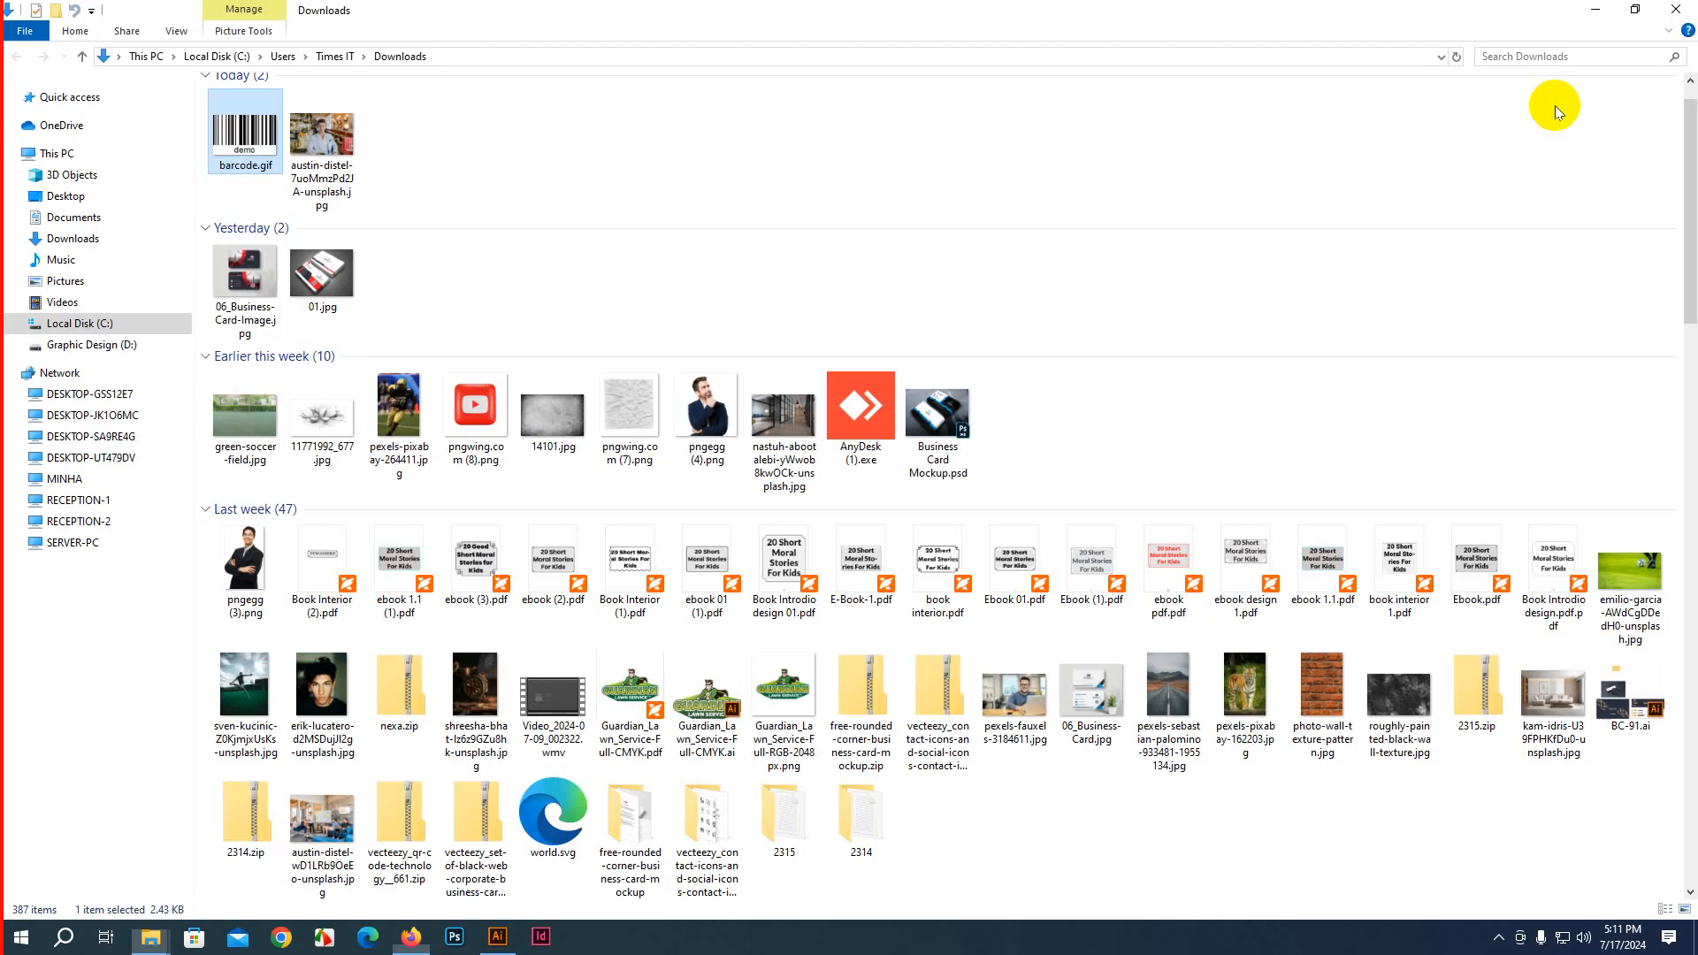
Place barcode.gif in the Illustrator document below the two ID cards and embed it
left_click_drag(300, 653, 663, 787)
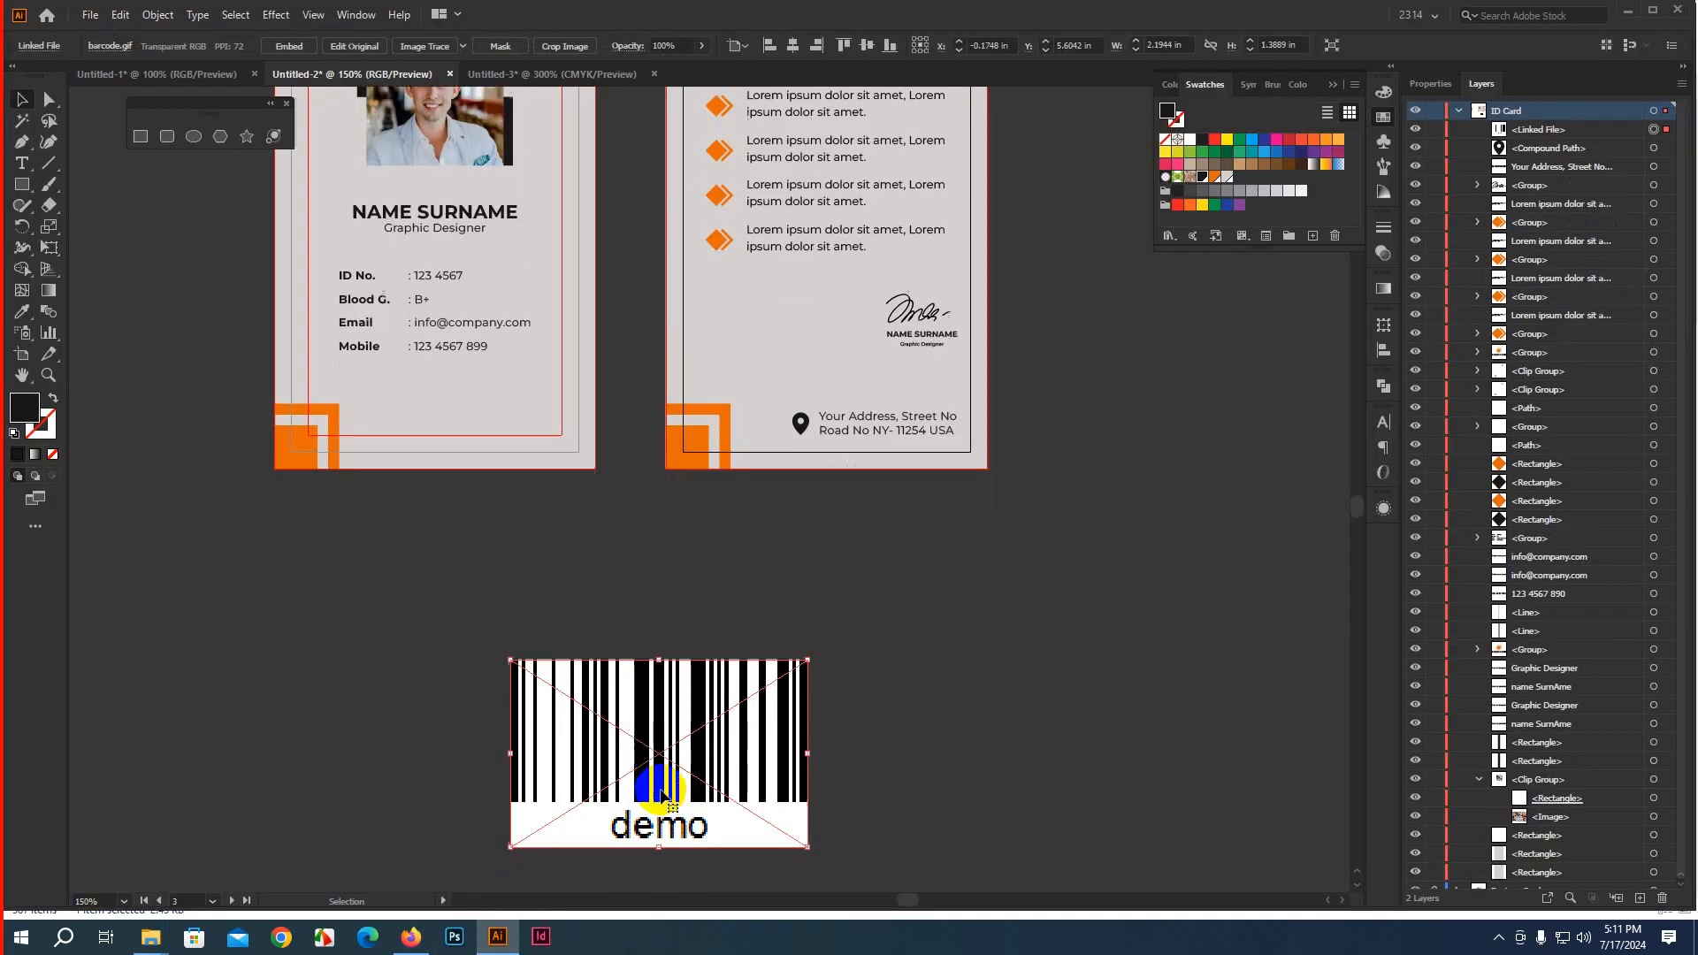
scroll(805, 743, "down", 2)
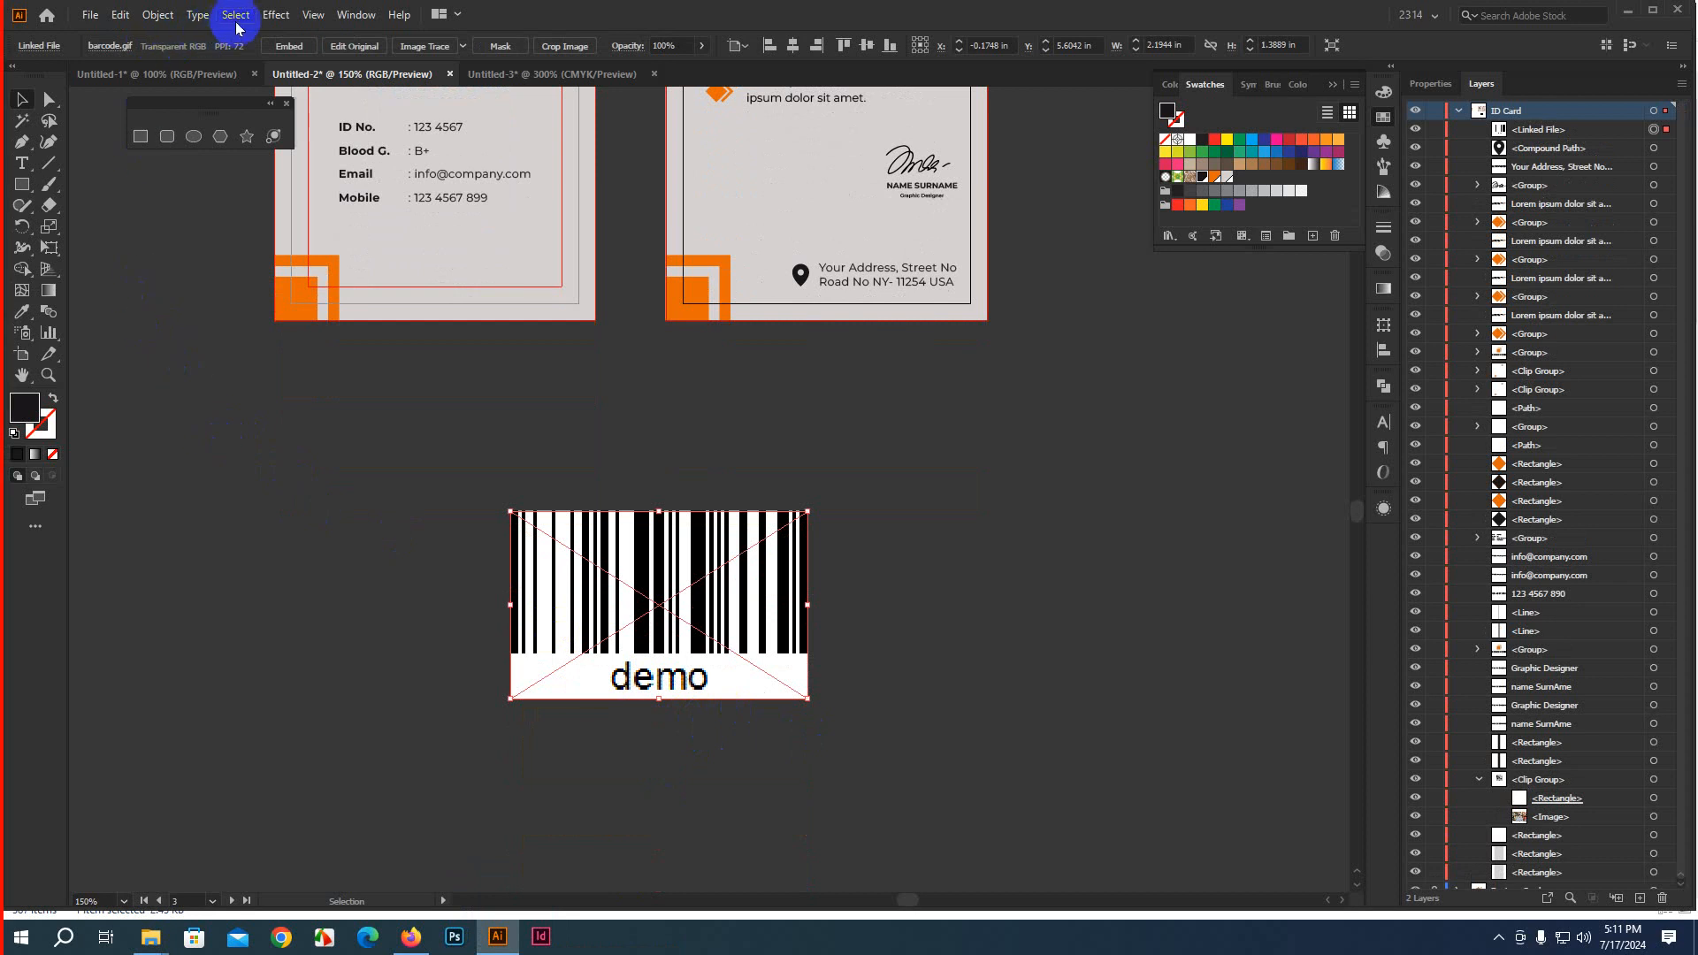
left_click(292, 46)
scroll(575, 504, "down", 1)
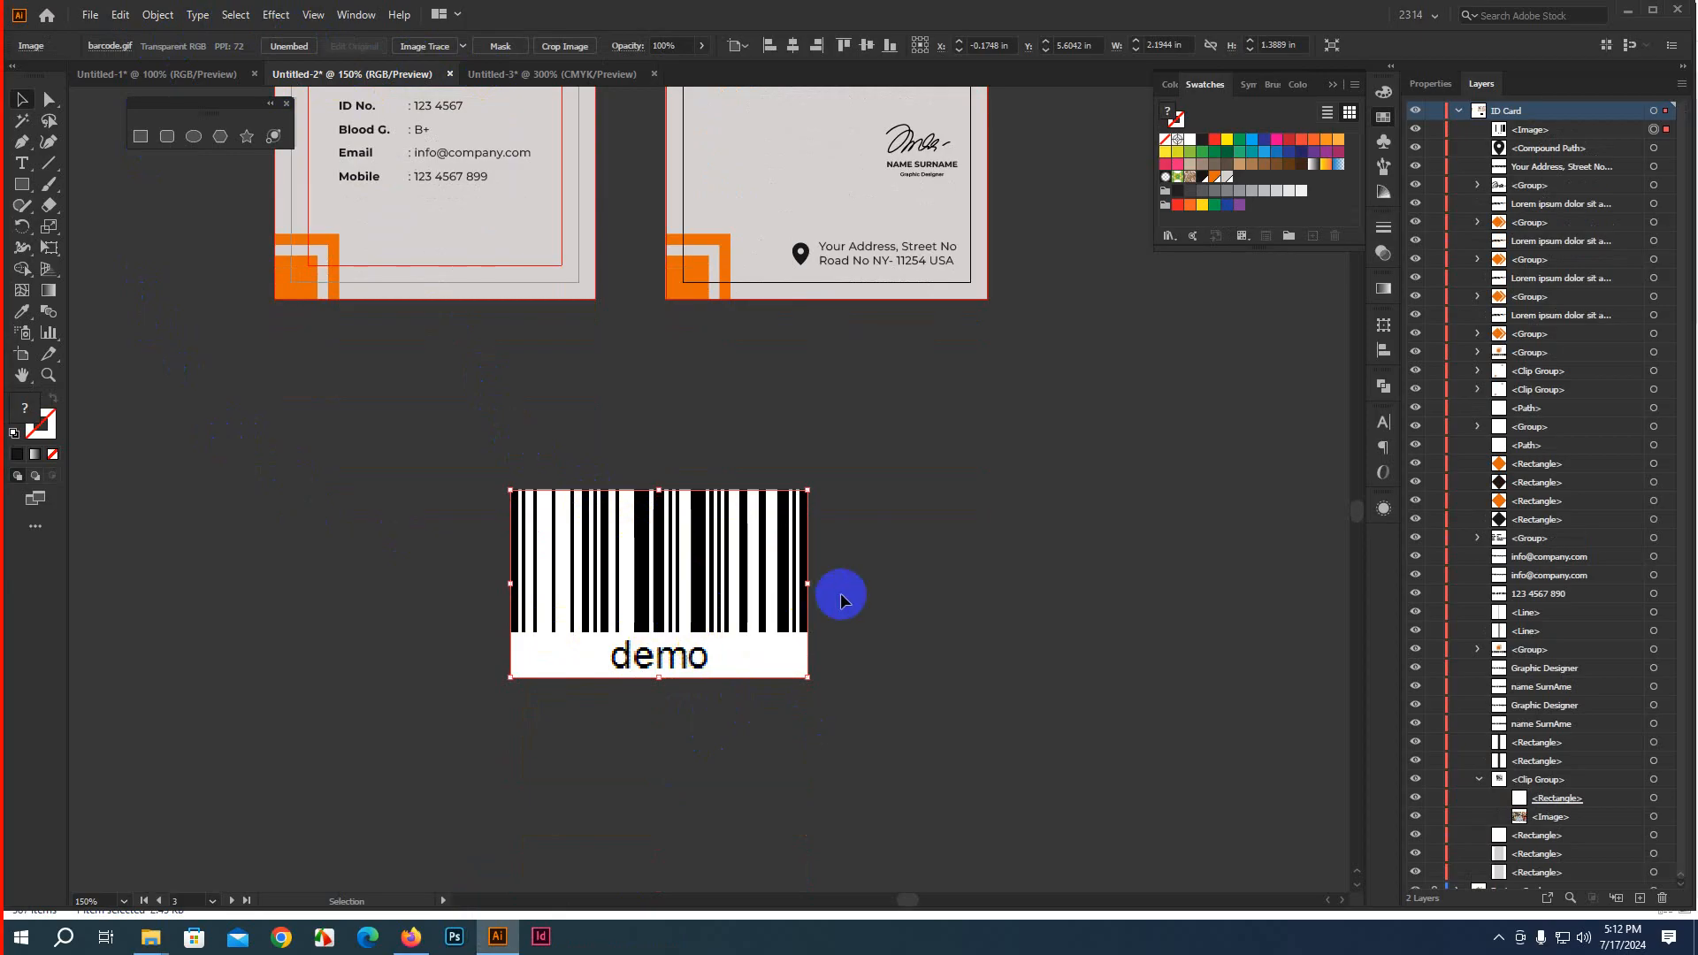
Trace the barcode image with the Silhouettes preset and expand the tracing into vector paths
scroll(840, 583, "up", 1)
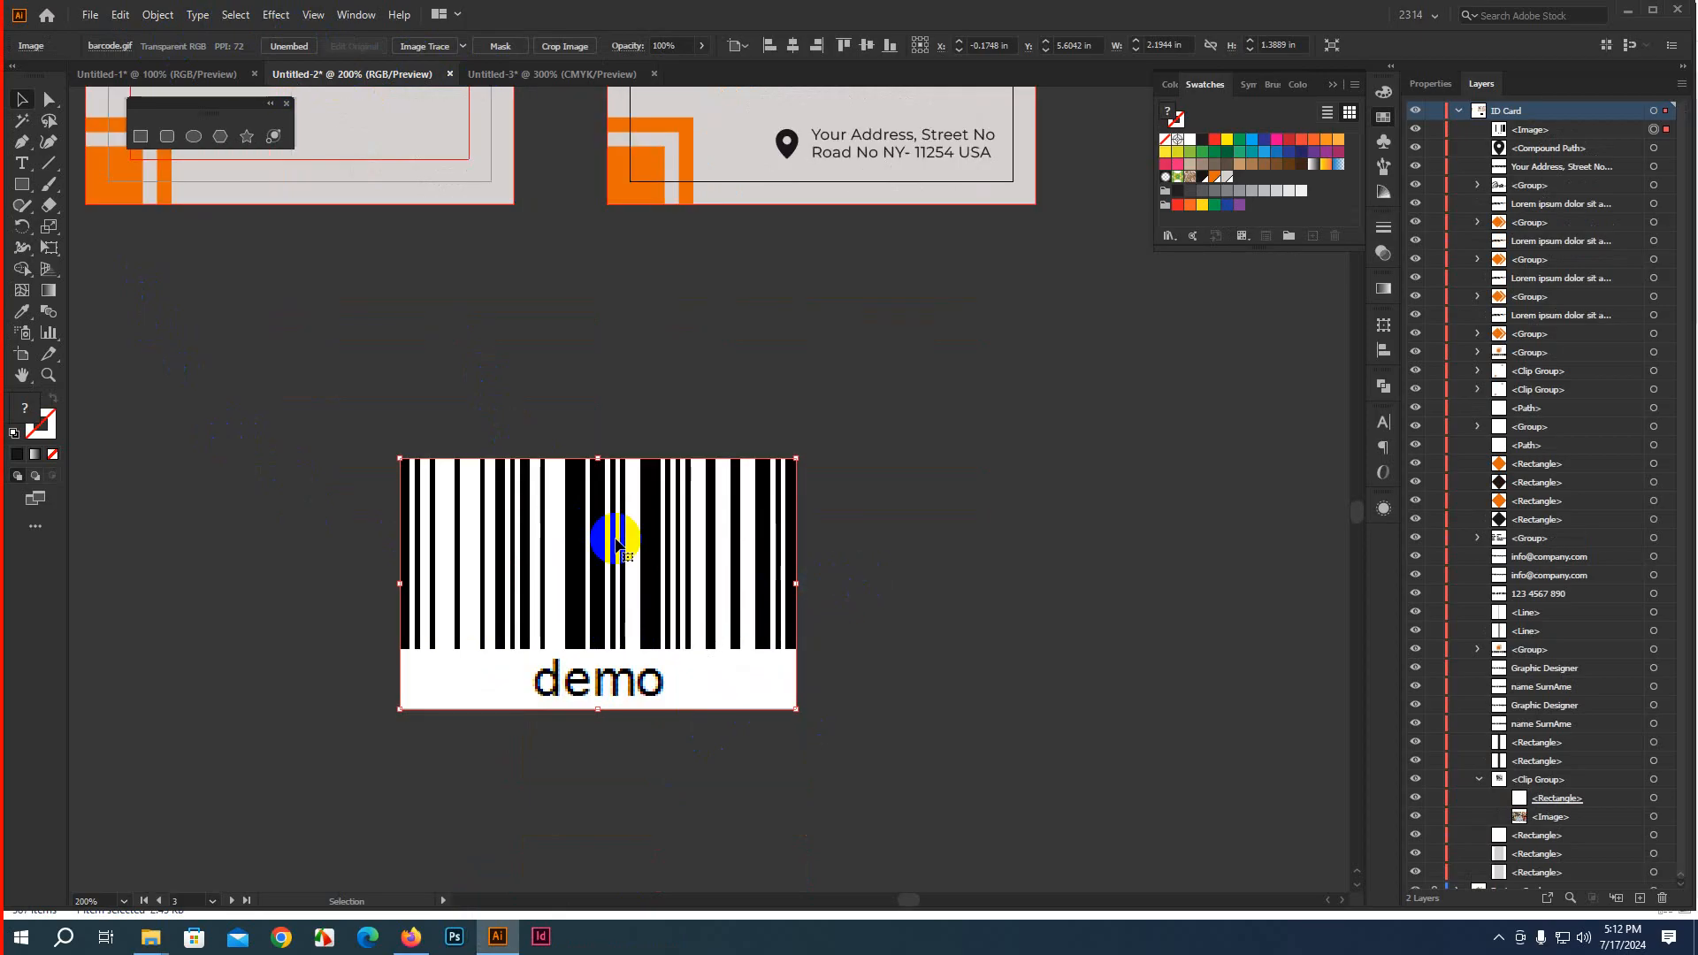
scroll(477, 459, "down", 1)
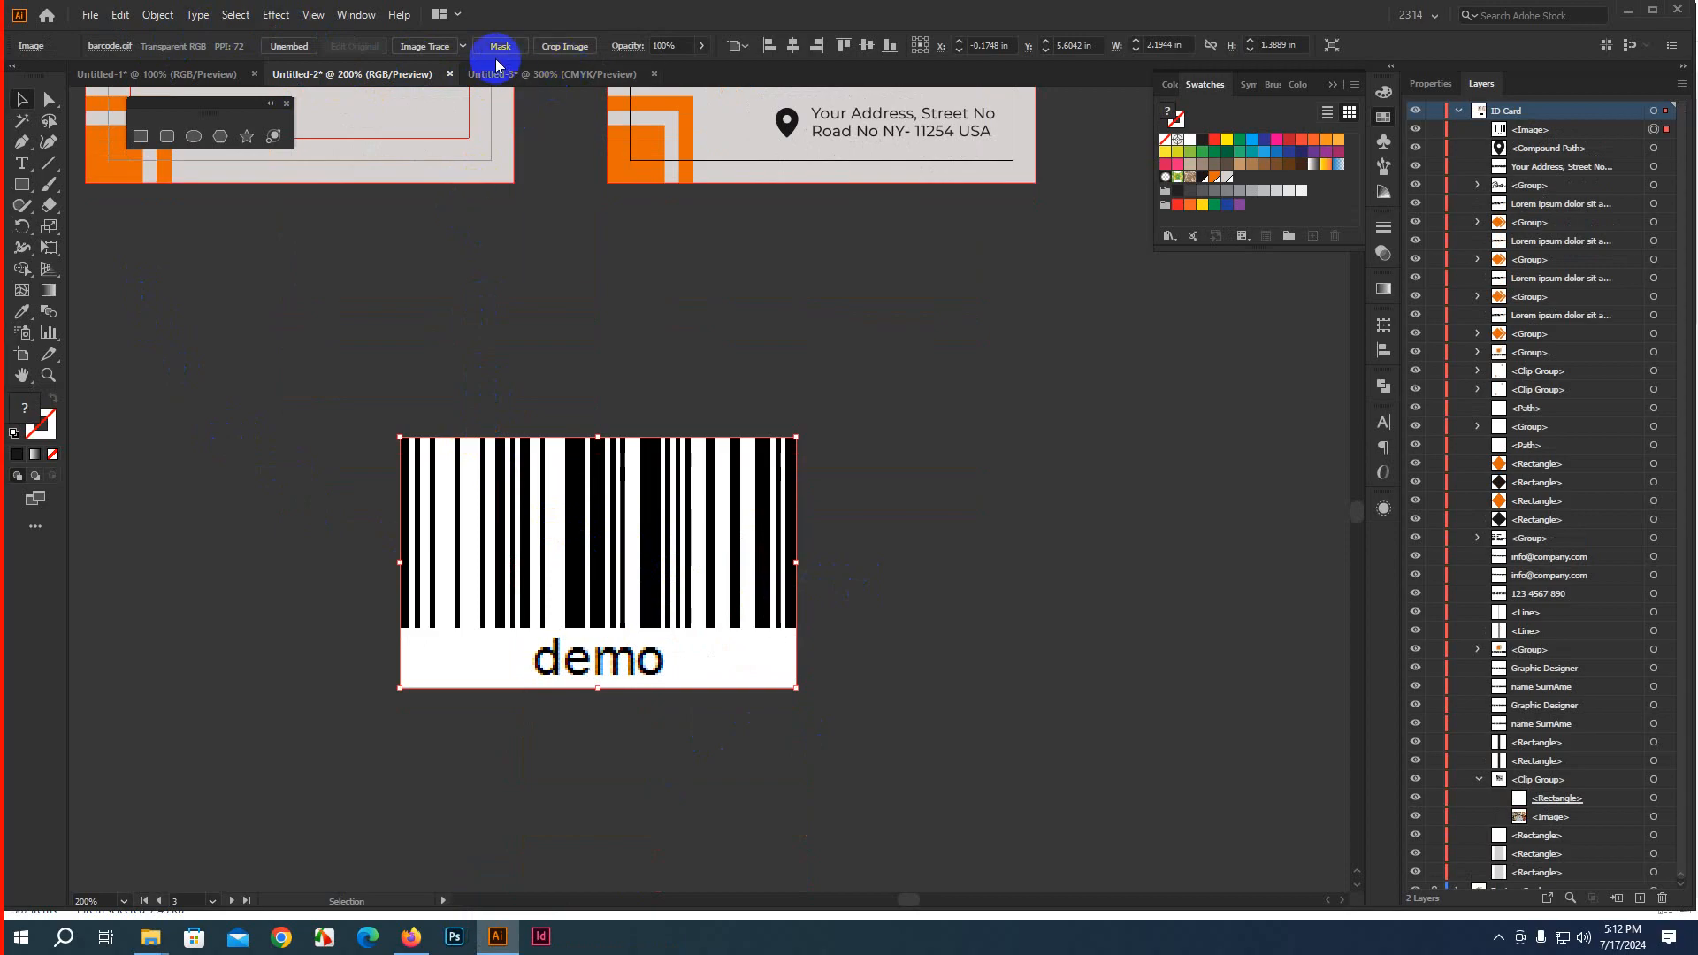
left_click(459, 50)
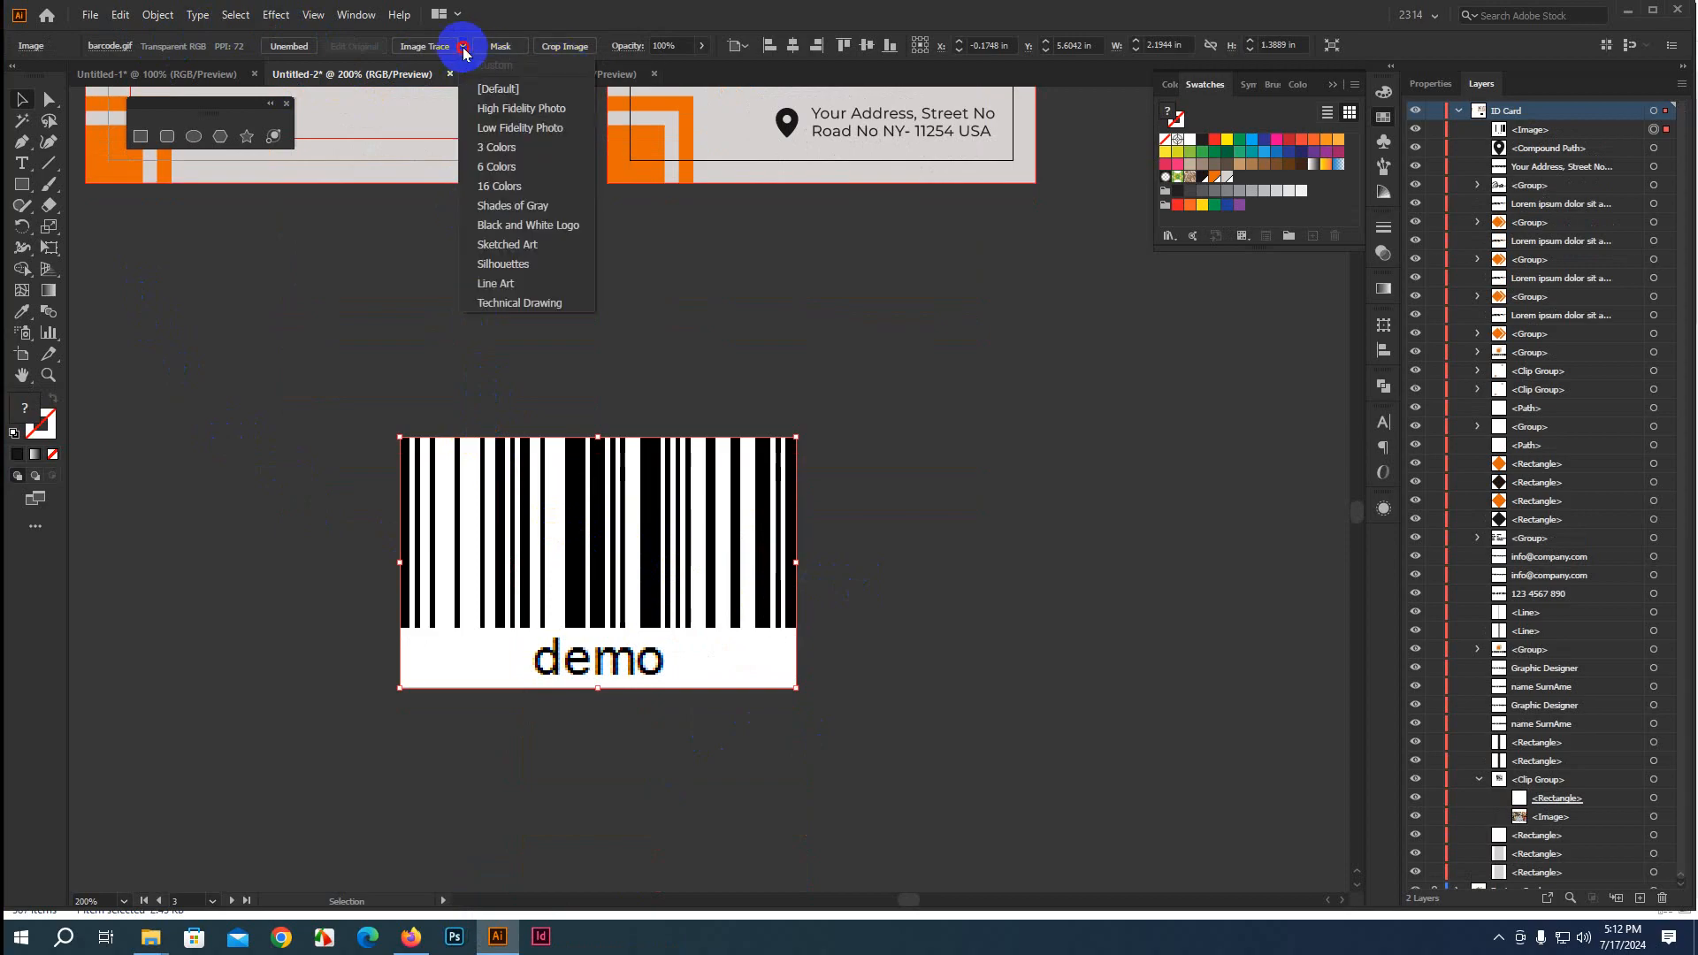
left_click(497, 270)
scroll(796, 580, "down", 3)
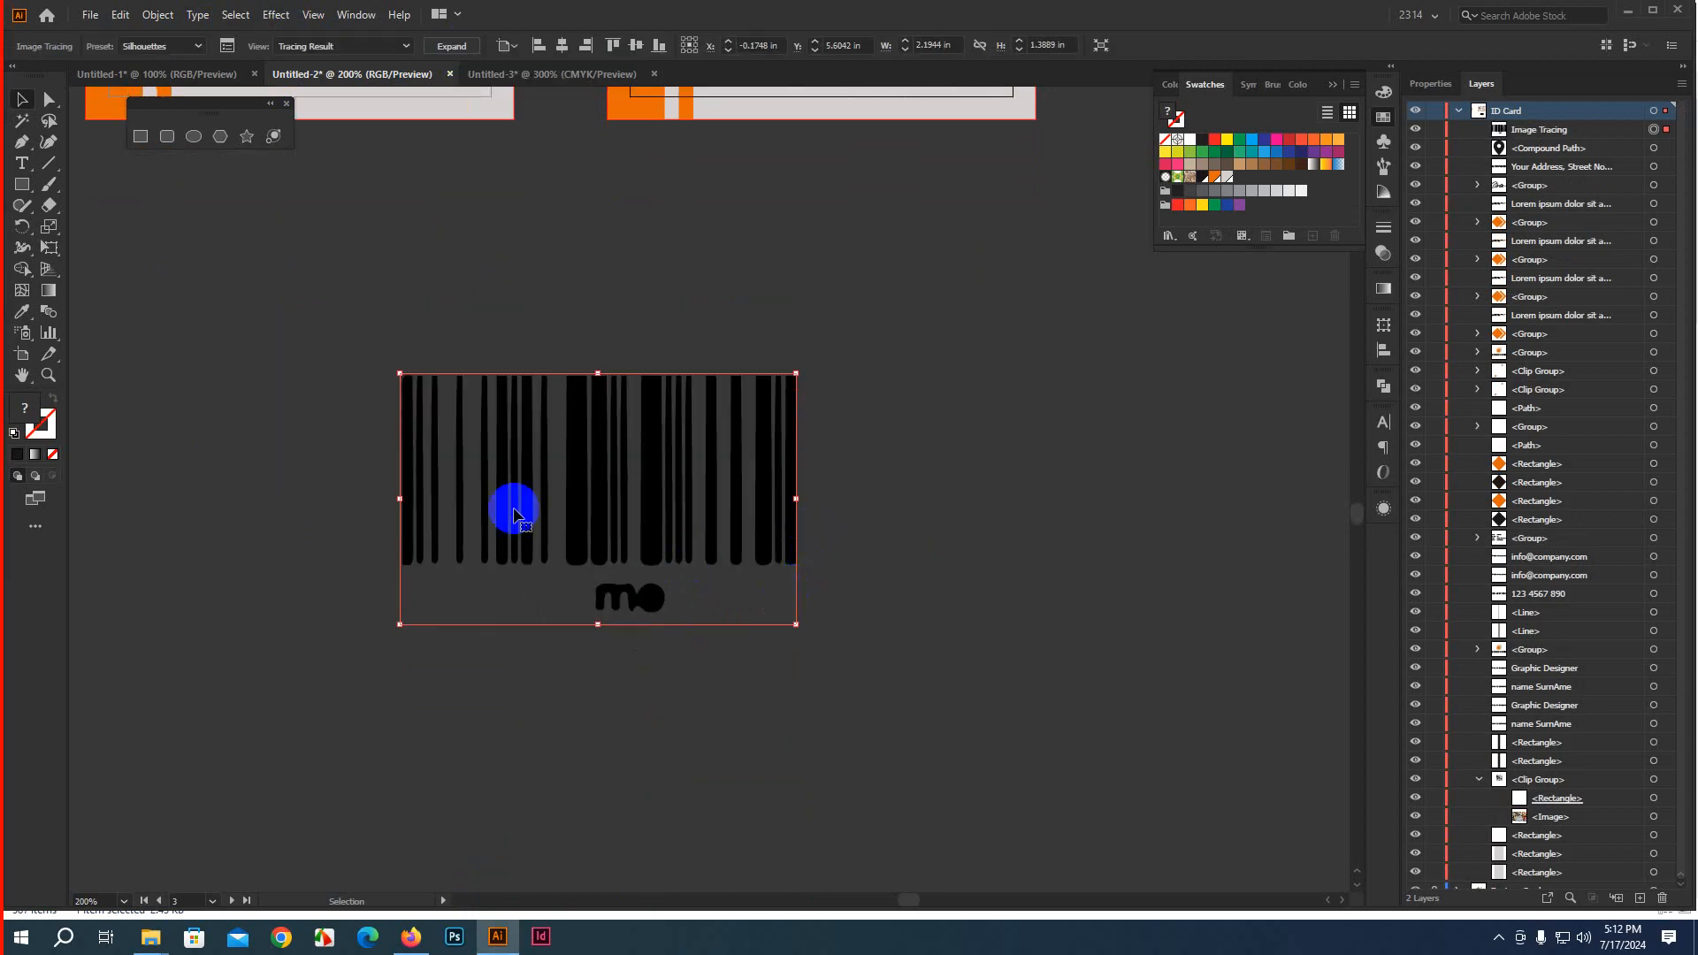
left_click(452, 45)
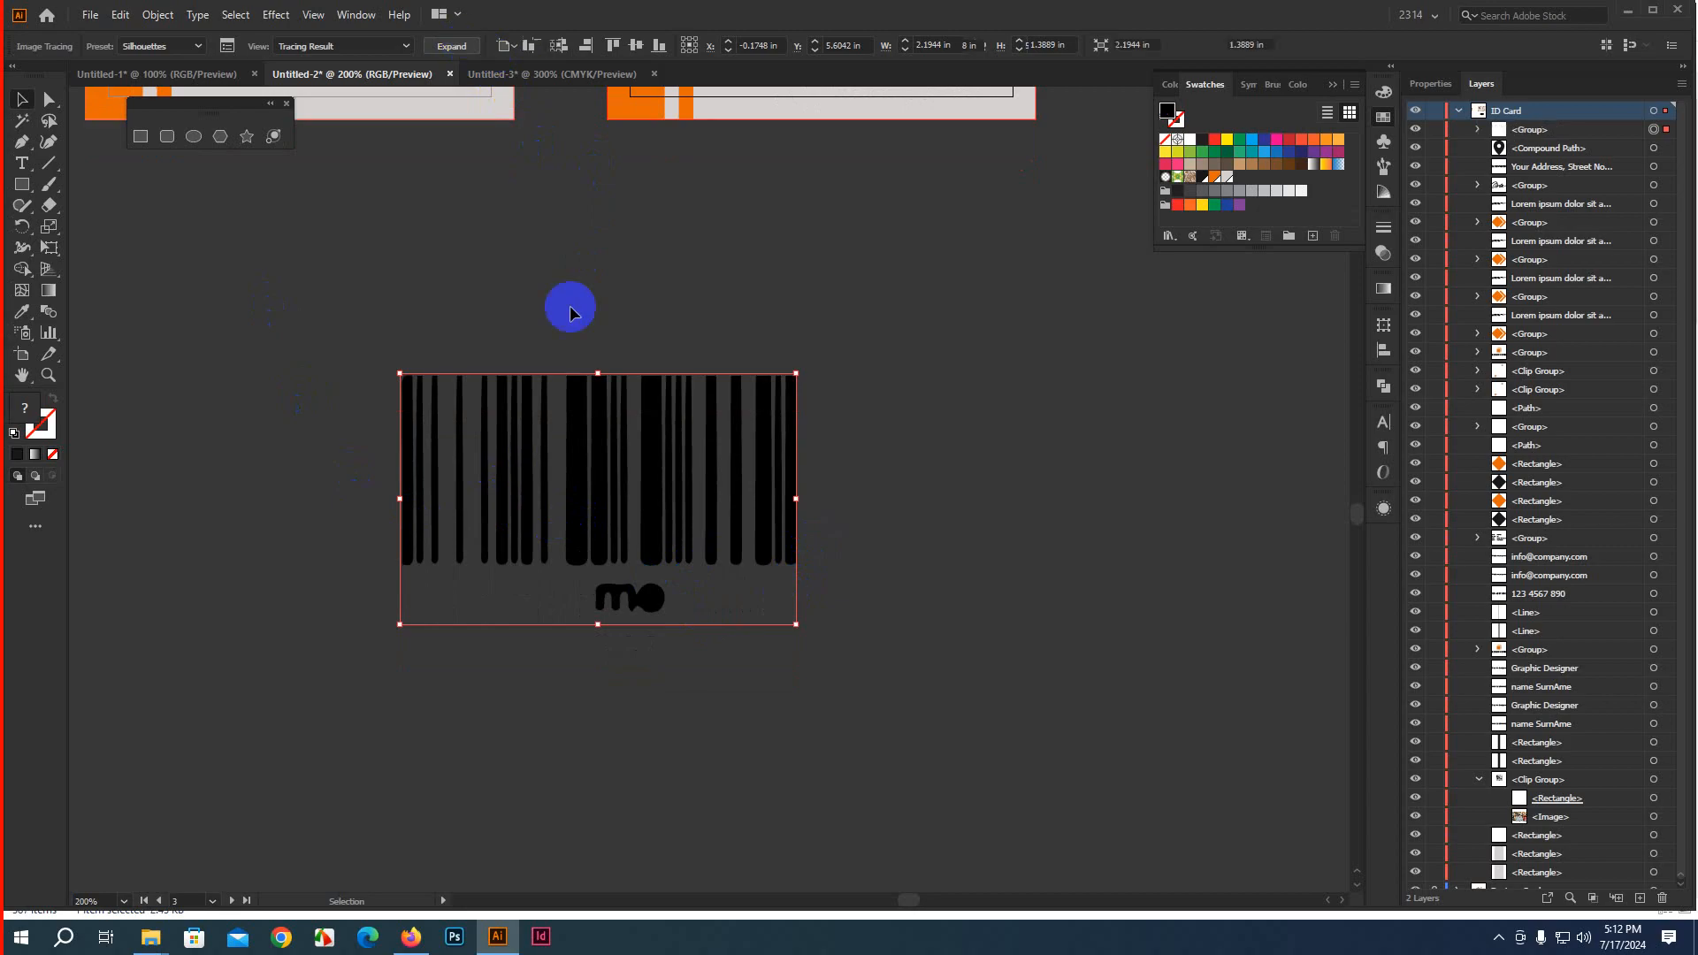
left_click(930, 555)
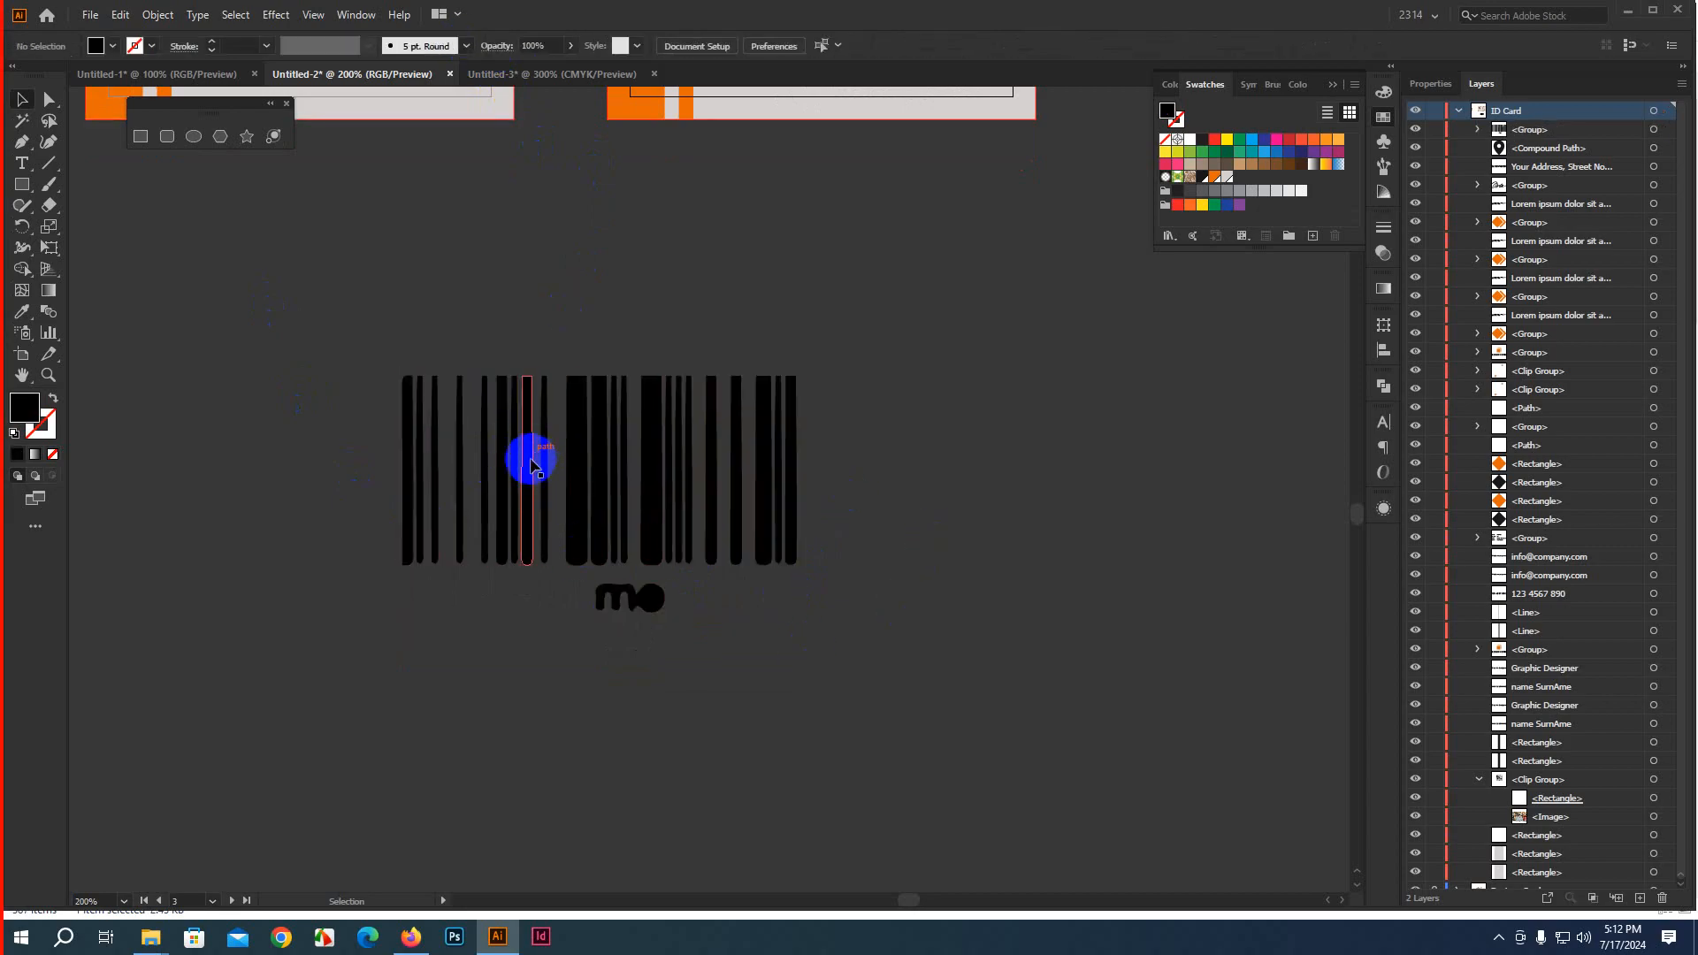
Ungroup the traced barcode and delete the leftover lettering below the bars
scroll(485, 495, "up", 2)
scroll(443, 458, "up", 3)
scroll(435, 447, "down", 2)
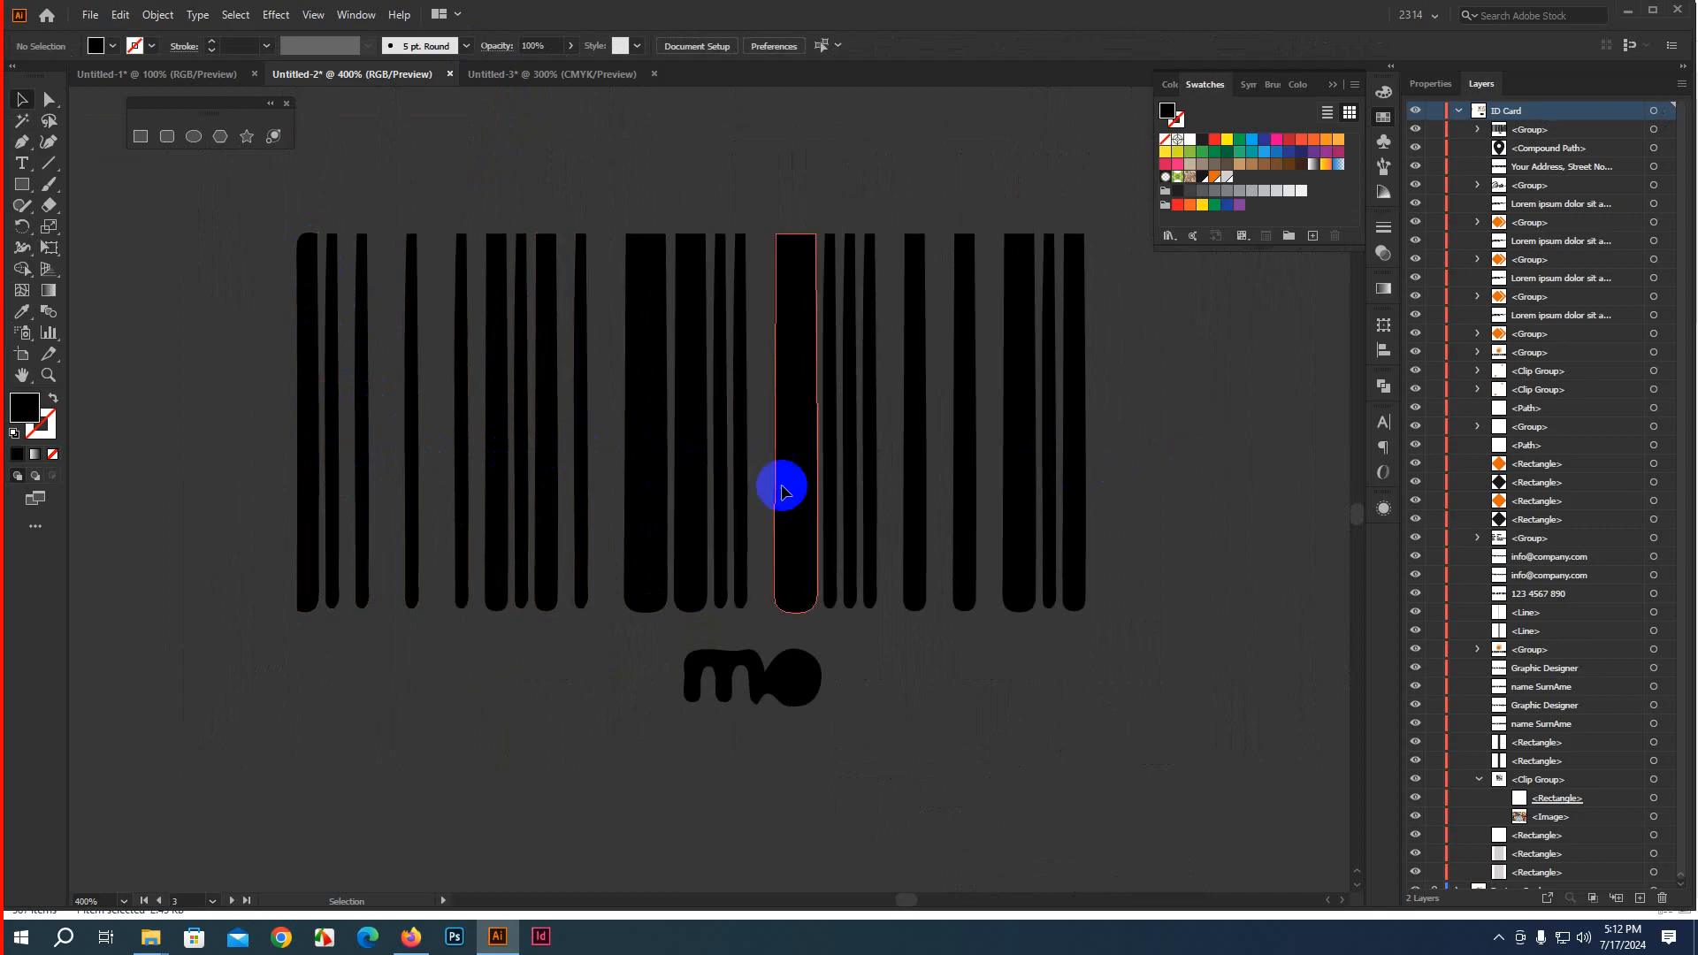
scroll(886, 734, "down", 1)
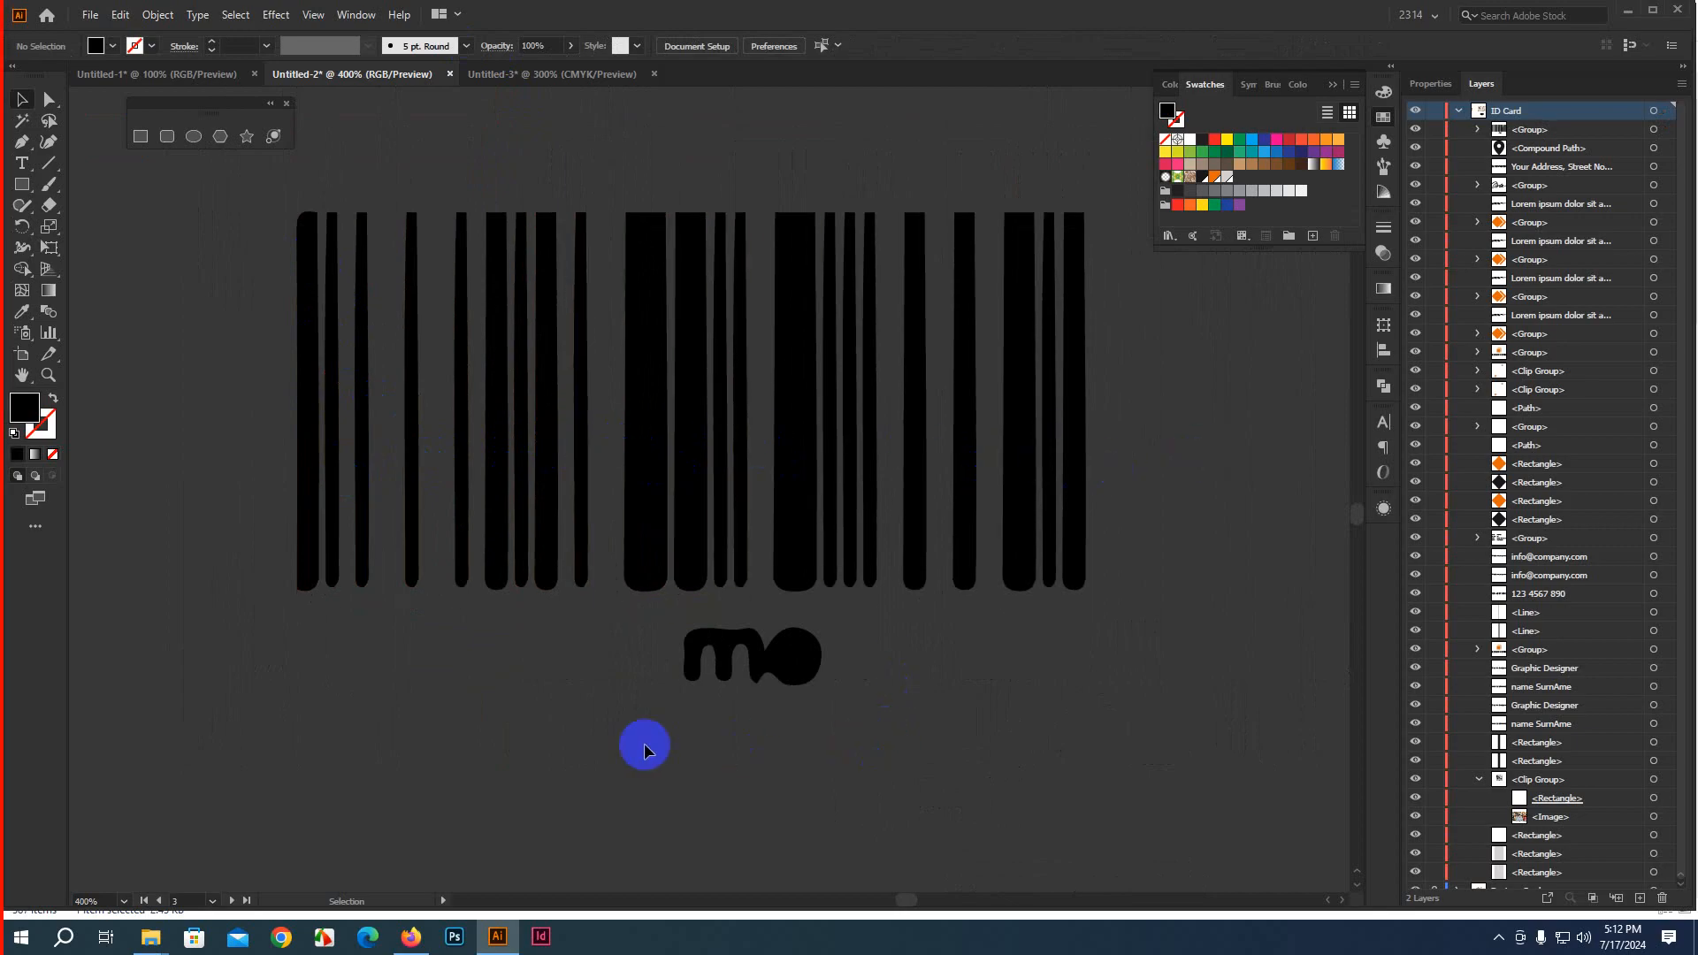
left_click(690, 530)
right_click(692, 530)
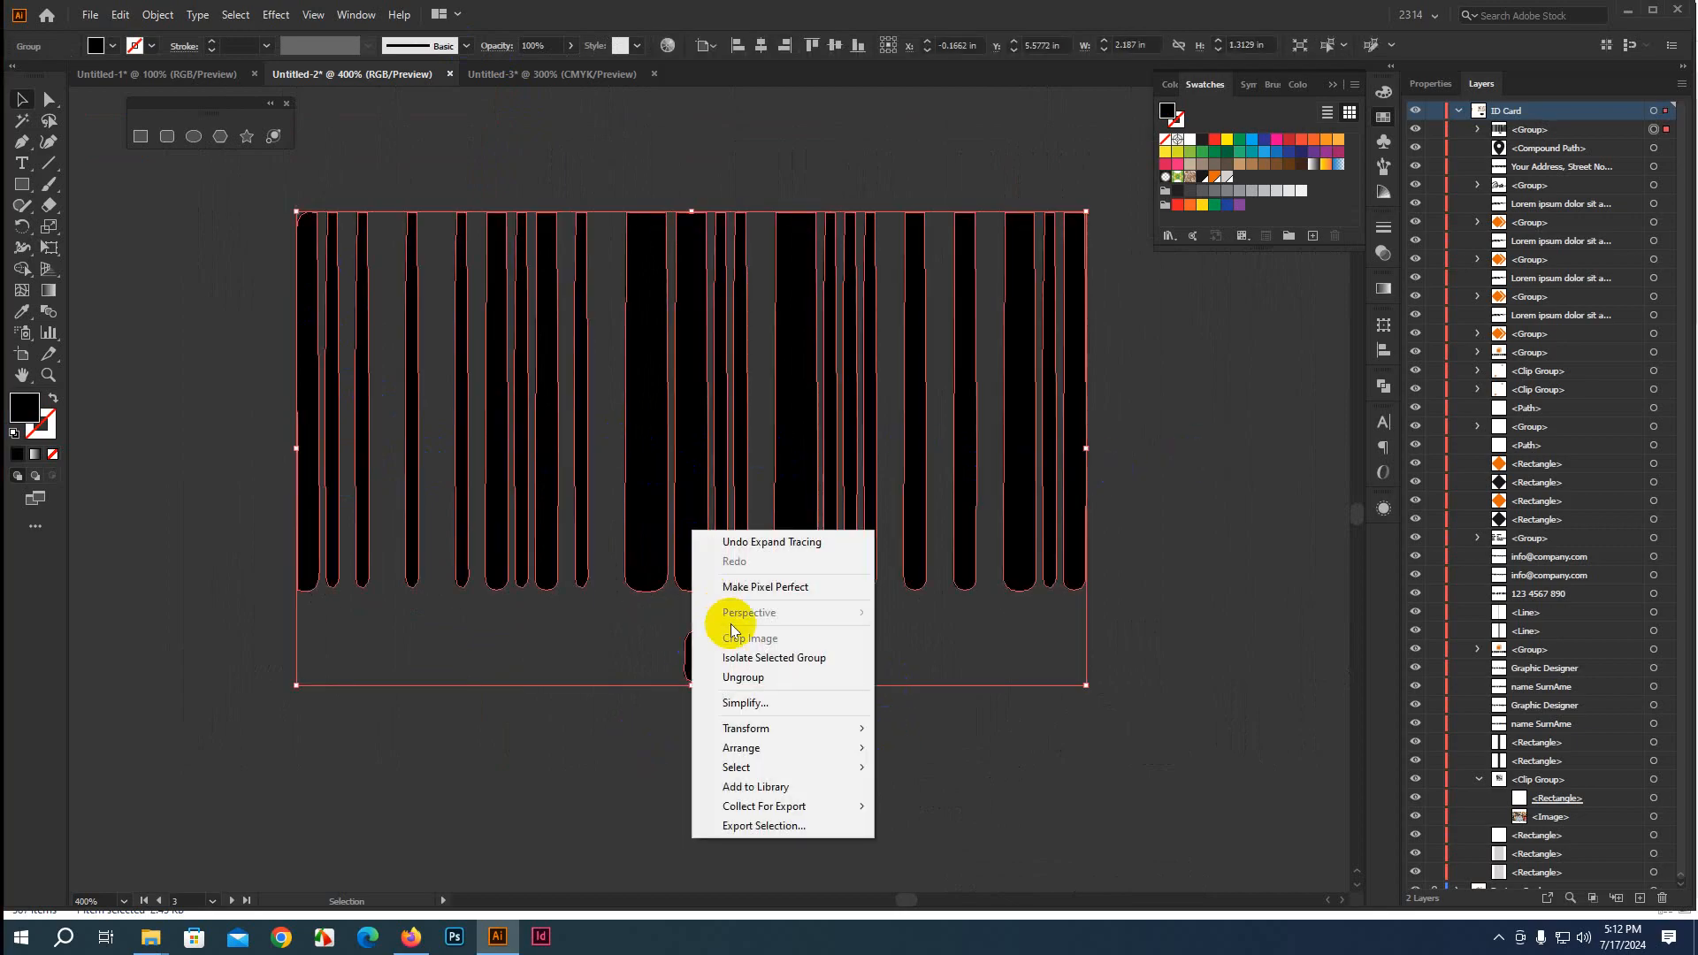
left_click(777, 676)
left_click_drag(599, 700, 909, 667)
key("Delete")
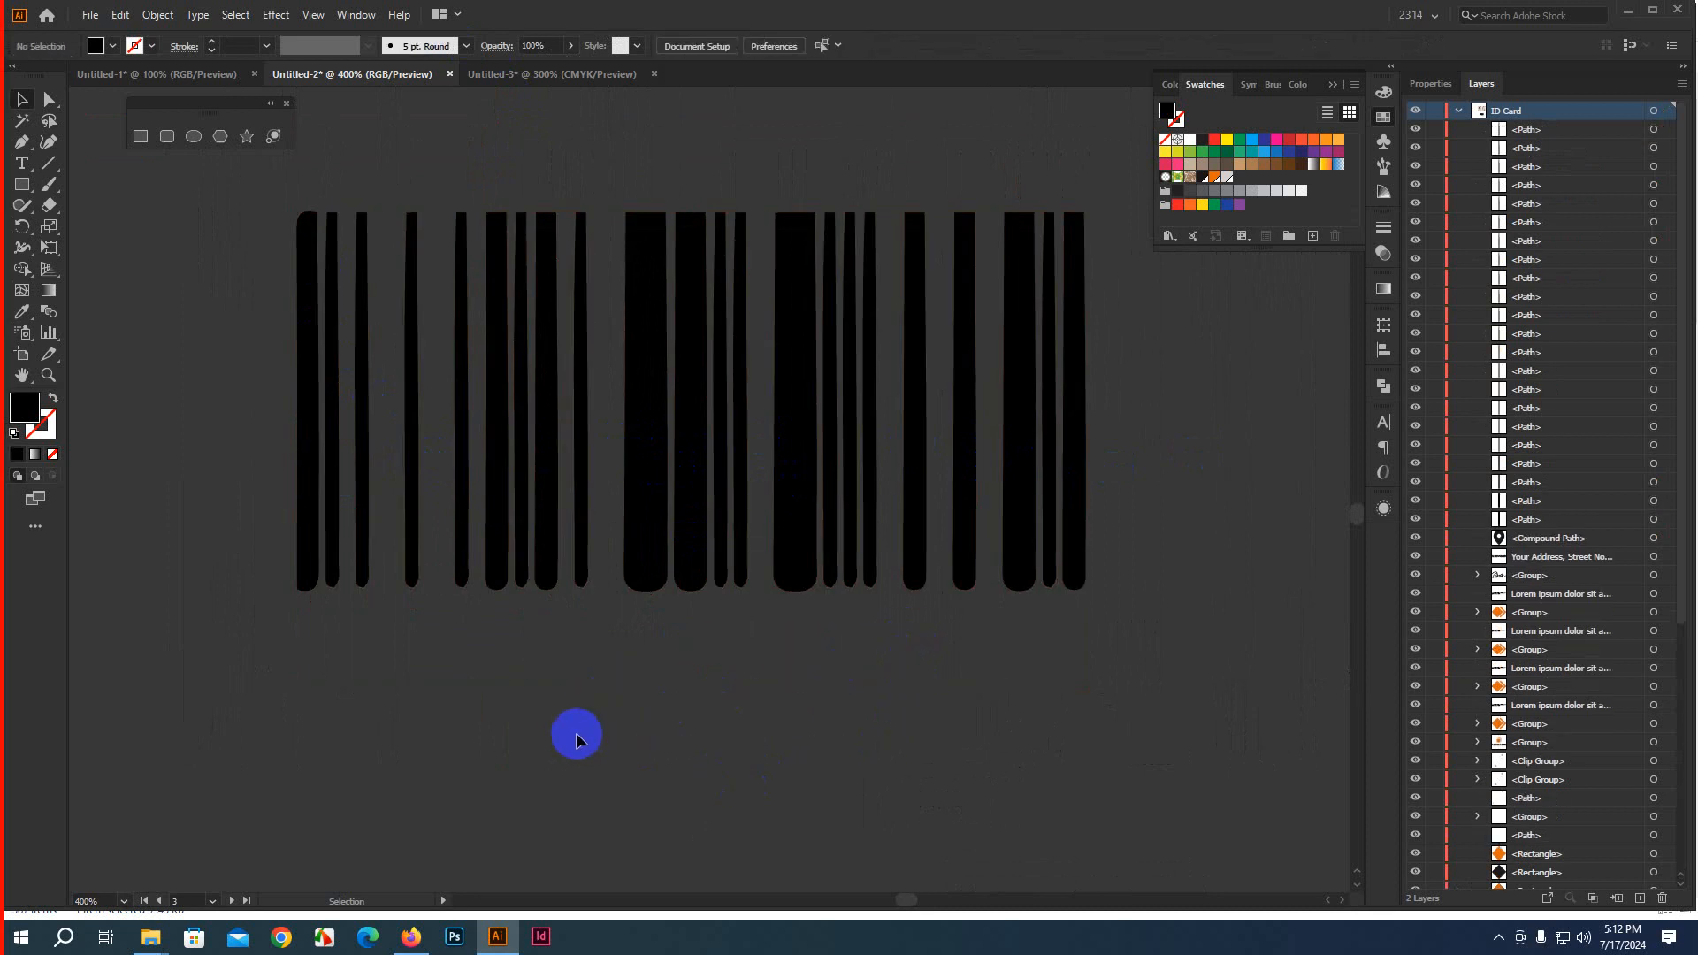
Select all the barcode bars and combine them with the Pathfinder Unite operation
scroll(576, 709, "down", 5)
left_click_drag(422, 536, 812, 688)
left_click(1385, 390)
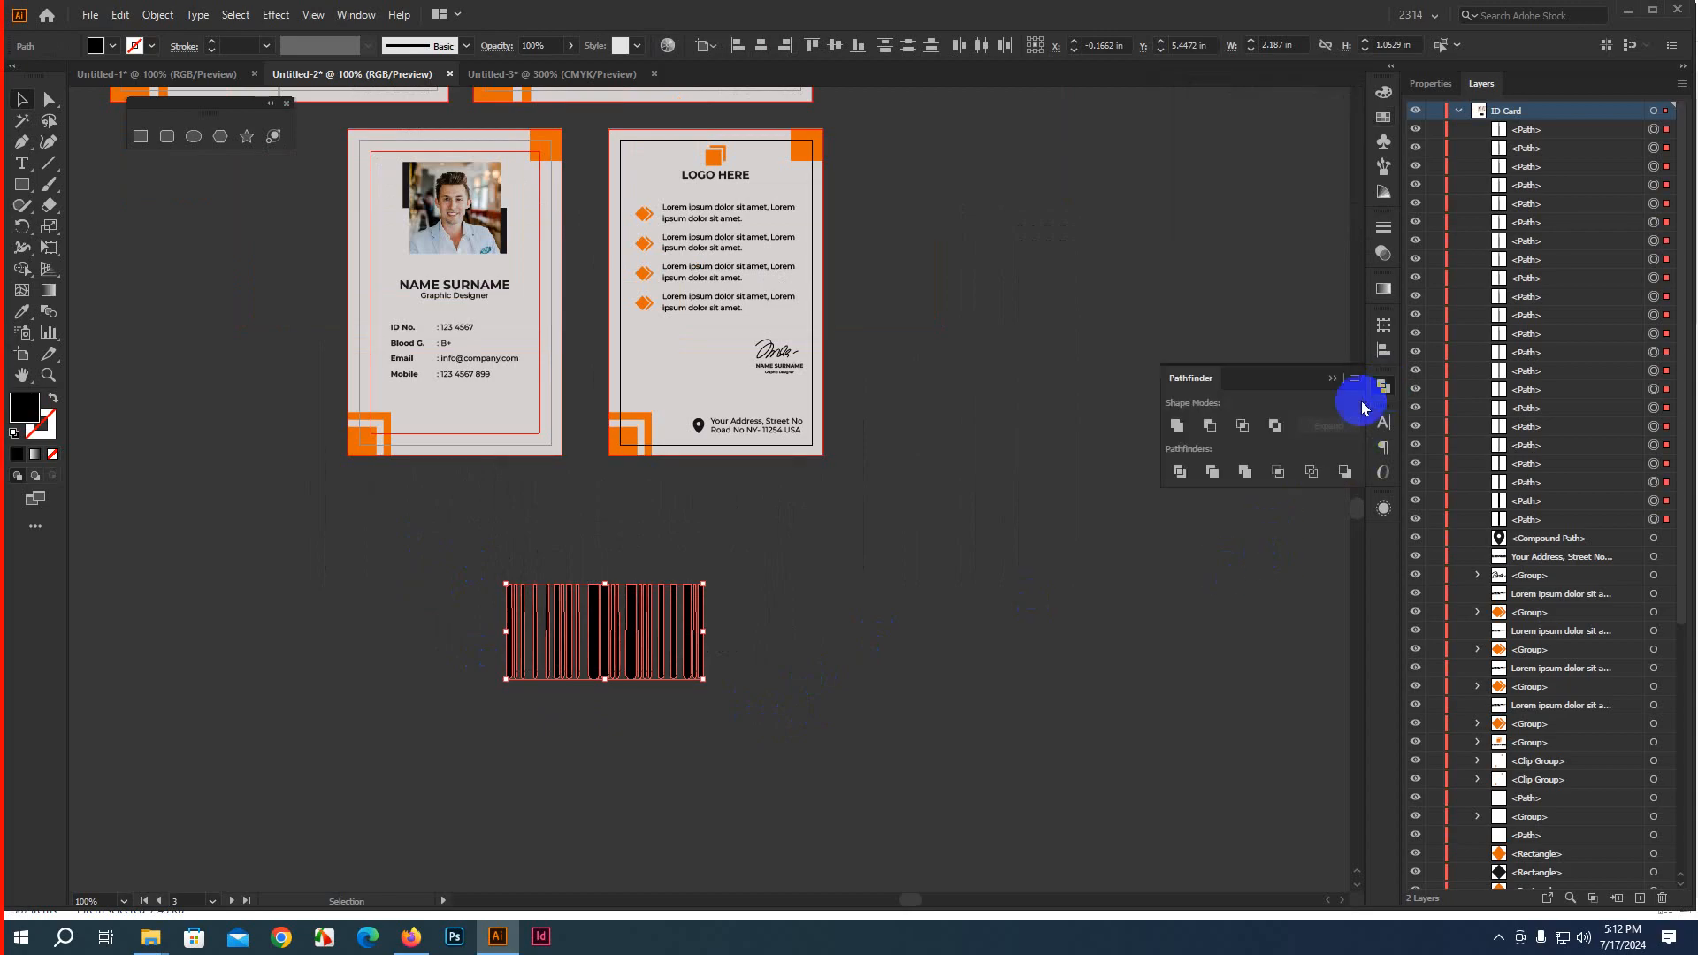
left_click(1176, 428)
scroll(566, 645, "up", 1)
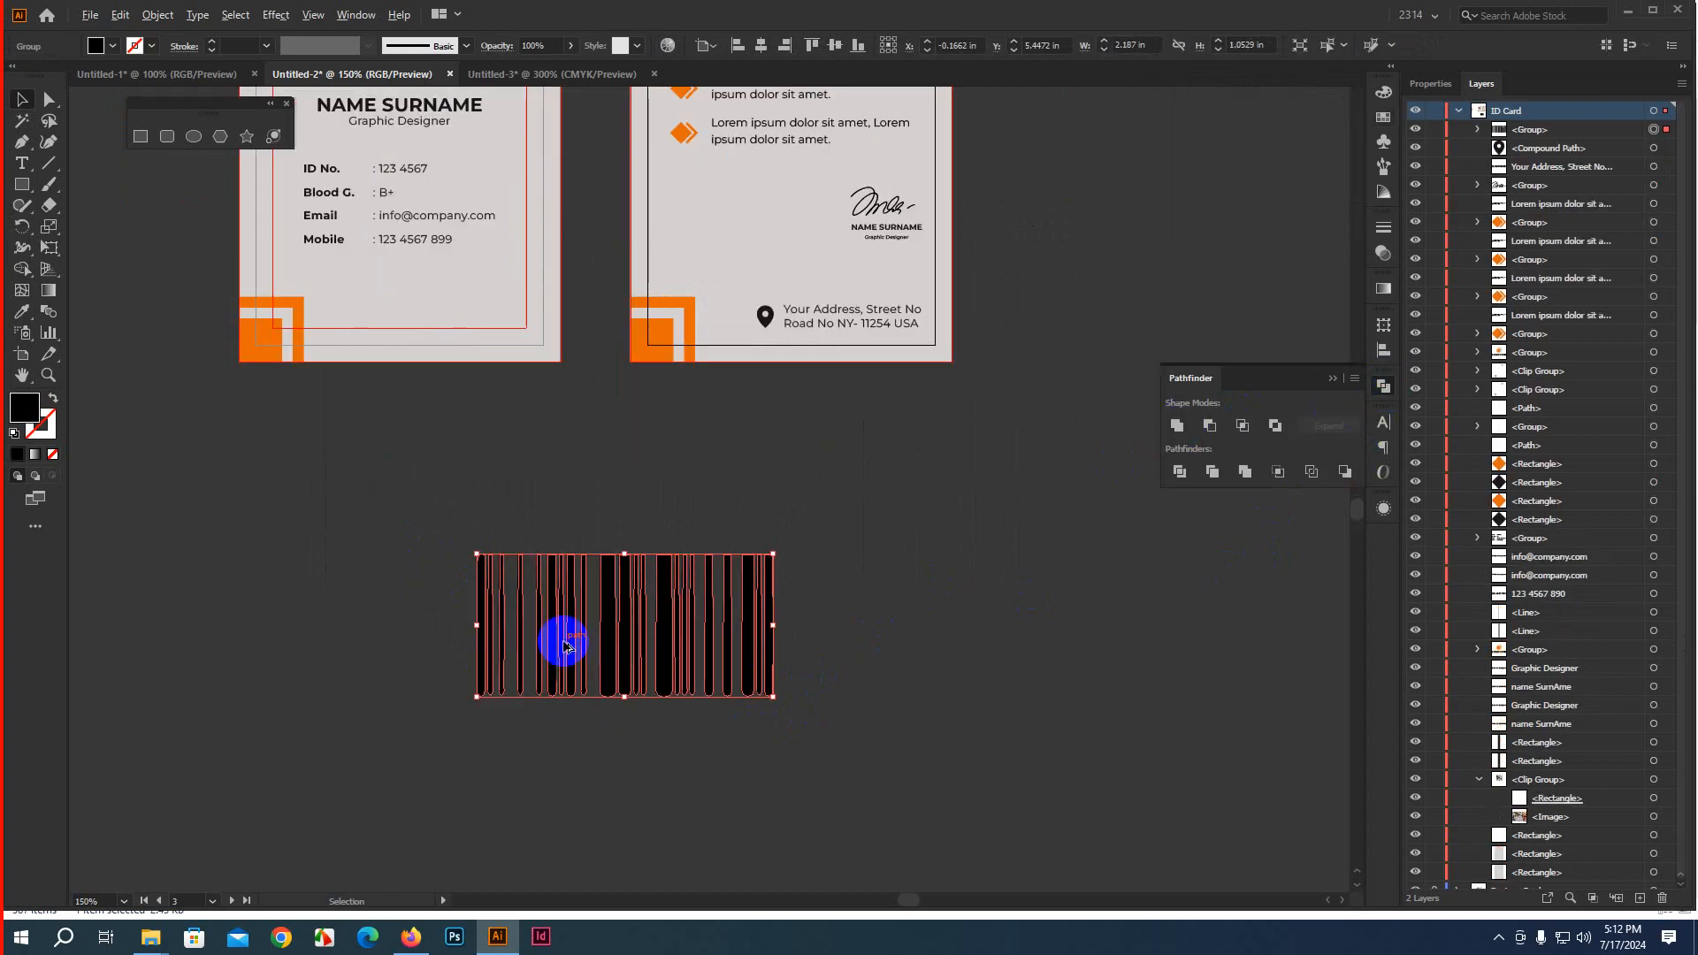
Move the barcode to the lower part of the ID card front and shrink it, undoing the accidental shift of the card background
left_click_drag(587, 636, 465, 366)
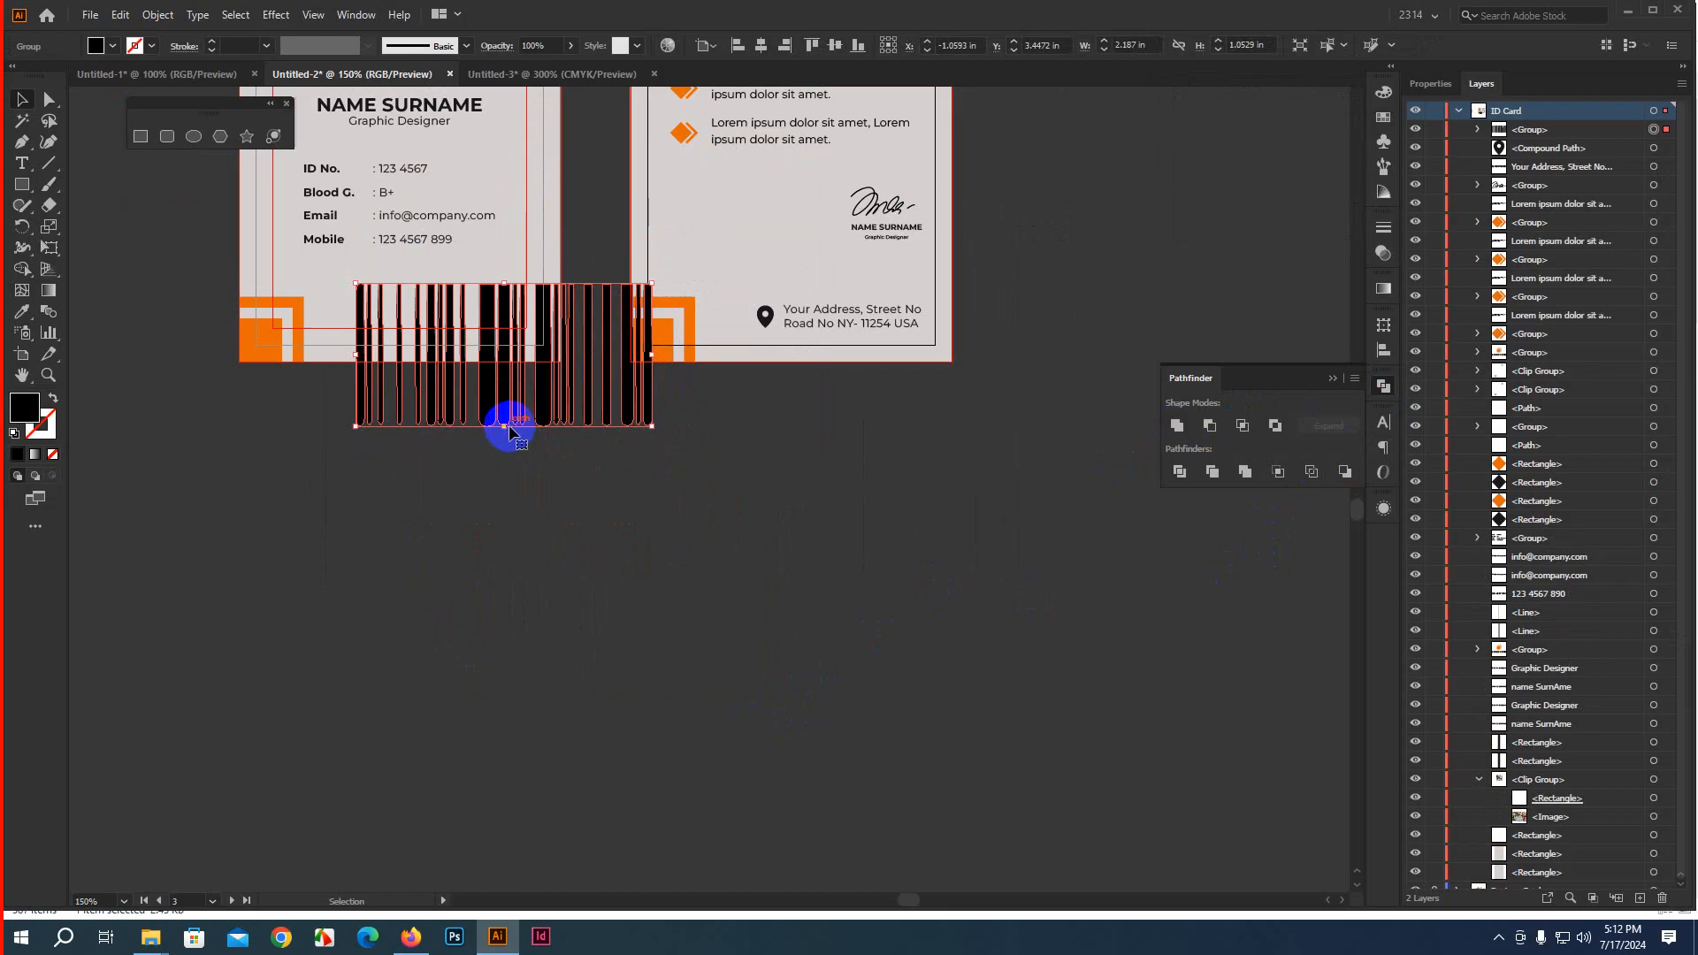
left_click_drag(506, 421, 504, 344)
left_click_drag(650, 317, 483, 296)
scroll(431, 362, "up", 2)
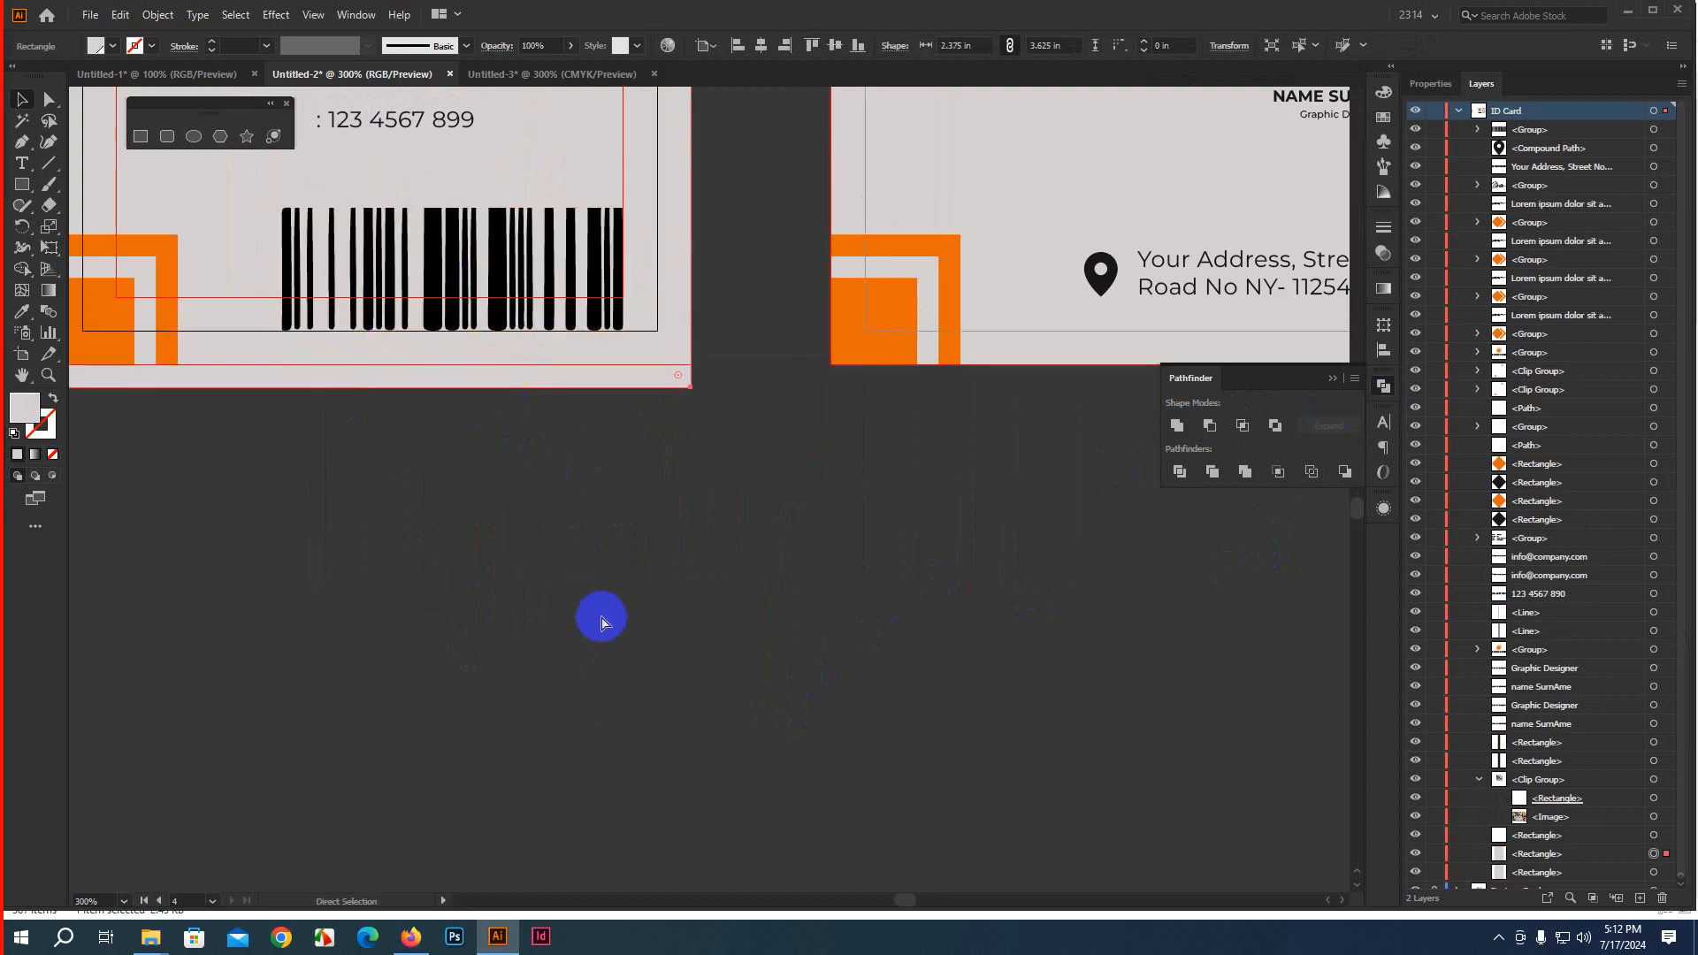
key("ctrl+z")
left_click(606, 637)
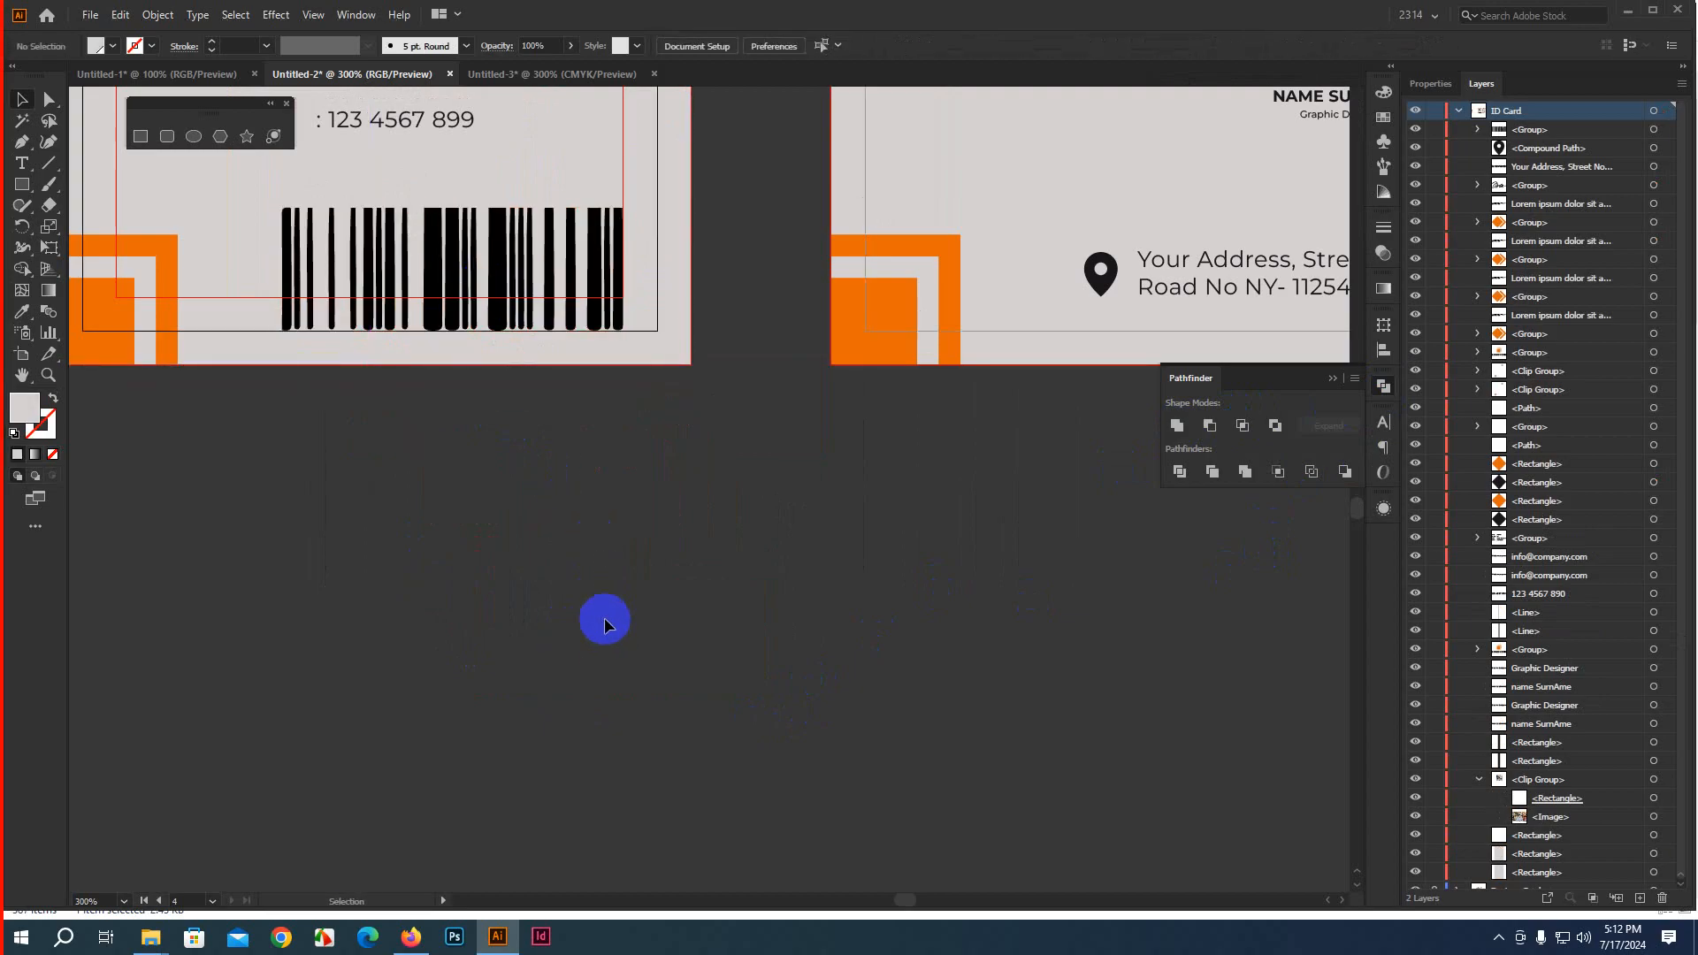
Scale the barcode down further and fit it into the front card's lower-right corner against the inner margin
left_click_drag(519, 489, 672, 856)
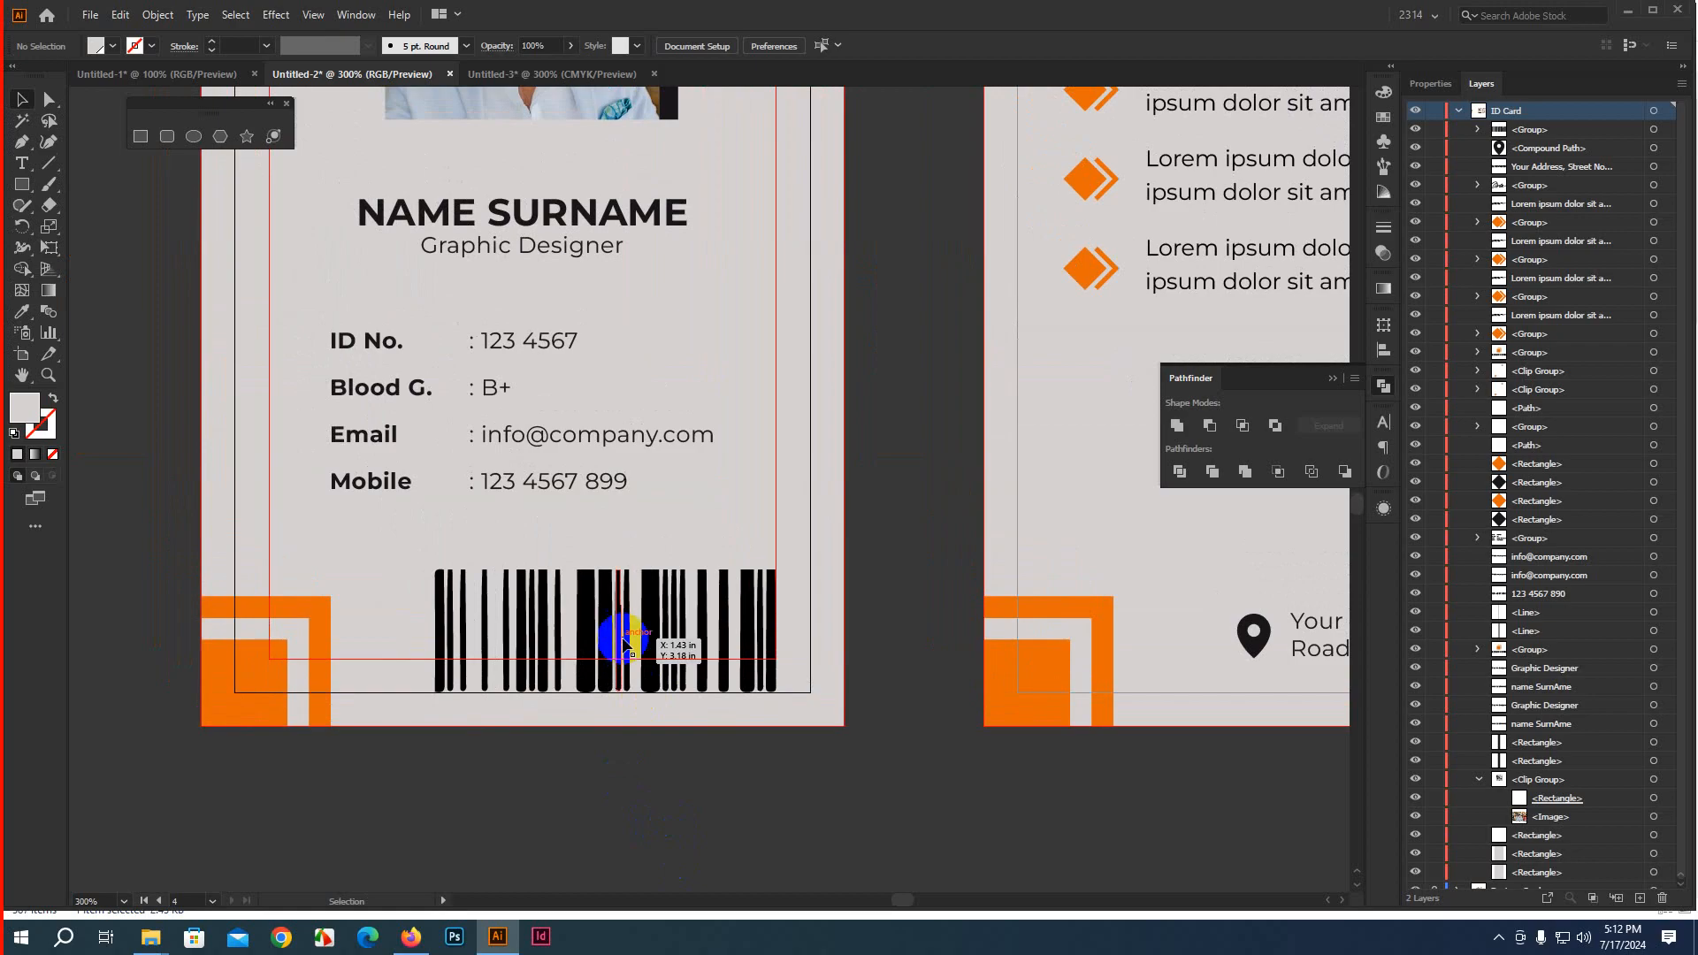
left_click(606, 638)
left_click_drag(433, 570, 605, 630)
left_click_drag(652, 682, 522, 629)
left_click(700, 839)
scroll(699, 839, "down", 3)
left_click_drag(816, 871, 762, 712)
left_click_drag(1136, 716, 968, 780)
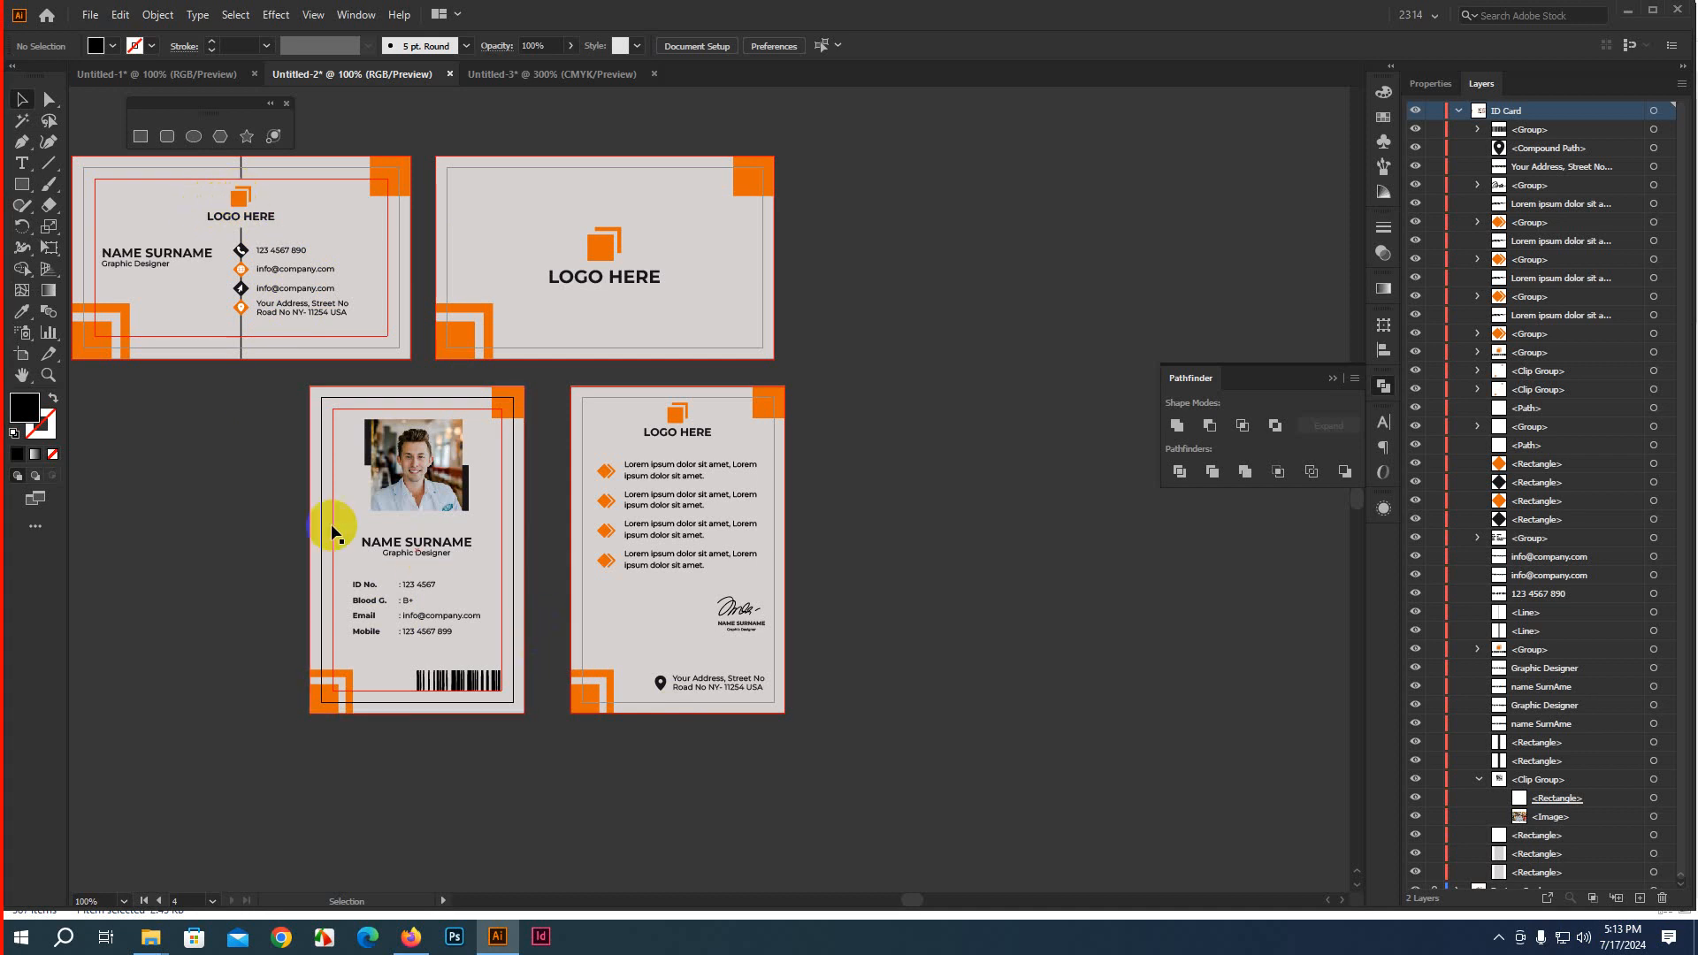
left_click_drag(827, 469, 1072, 422)
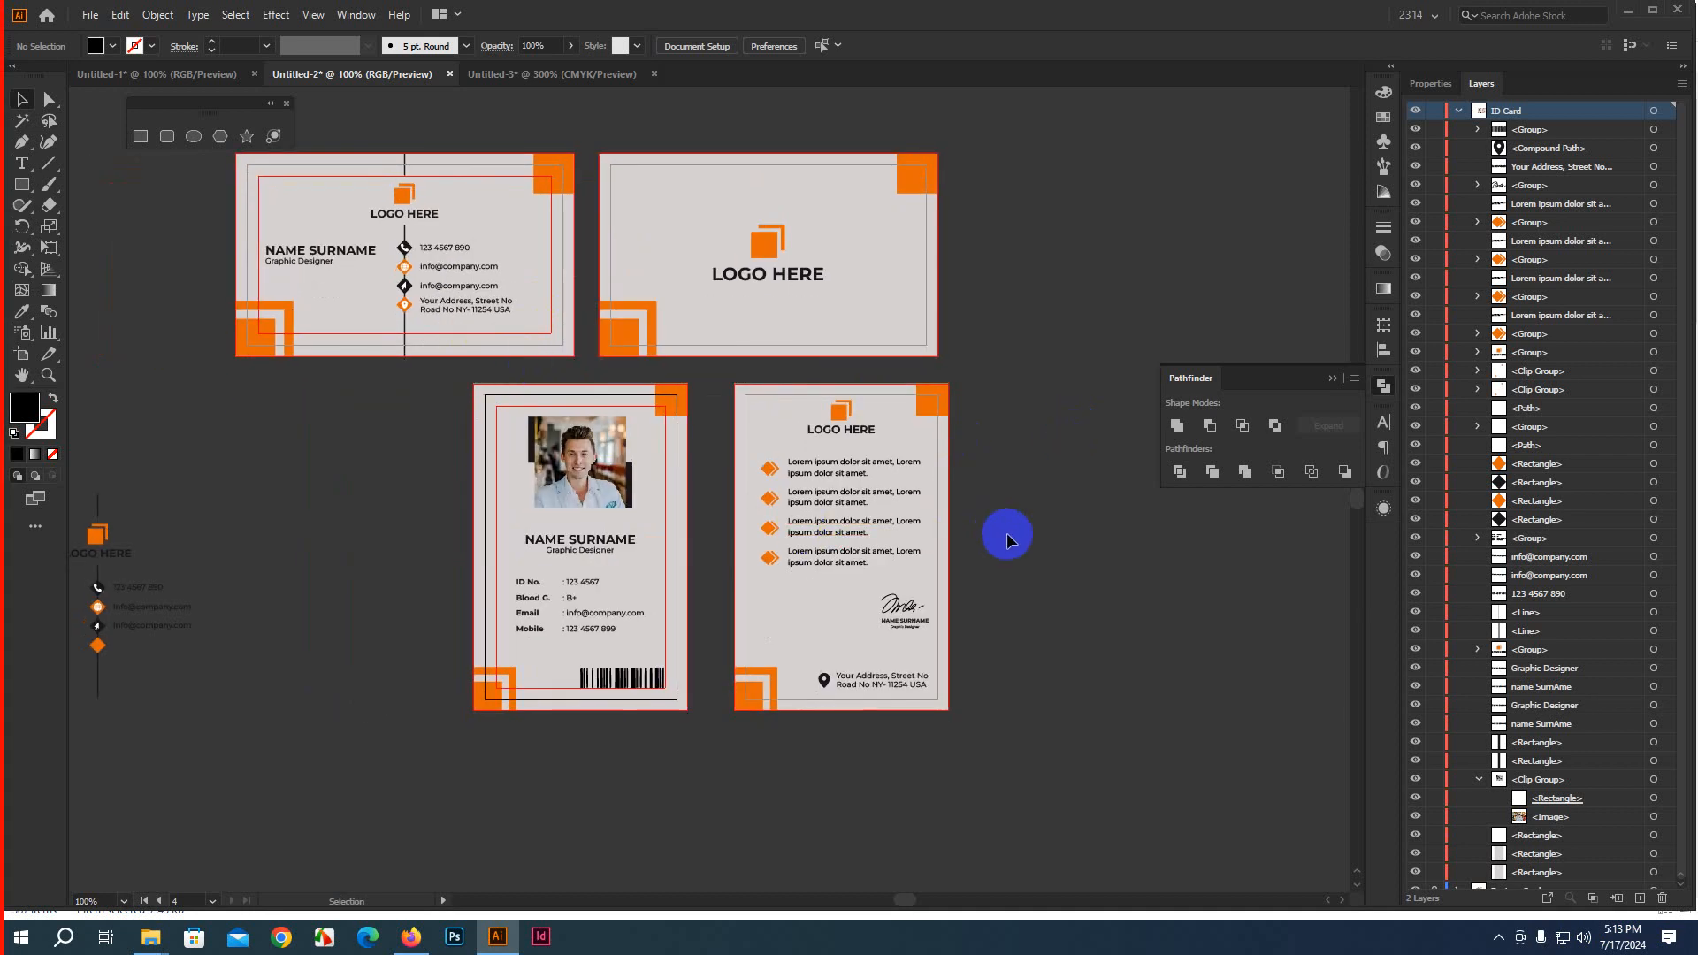
left_click_drag(1002, 530, 928, 523)
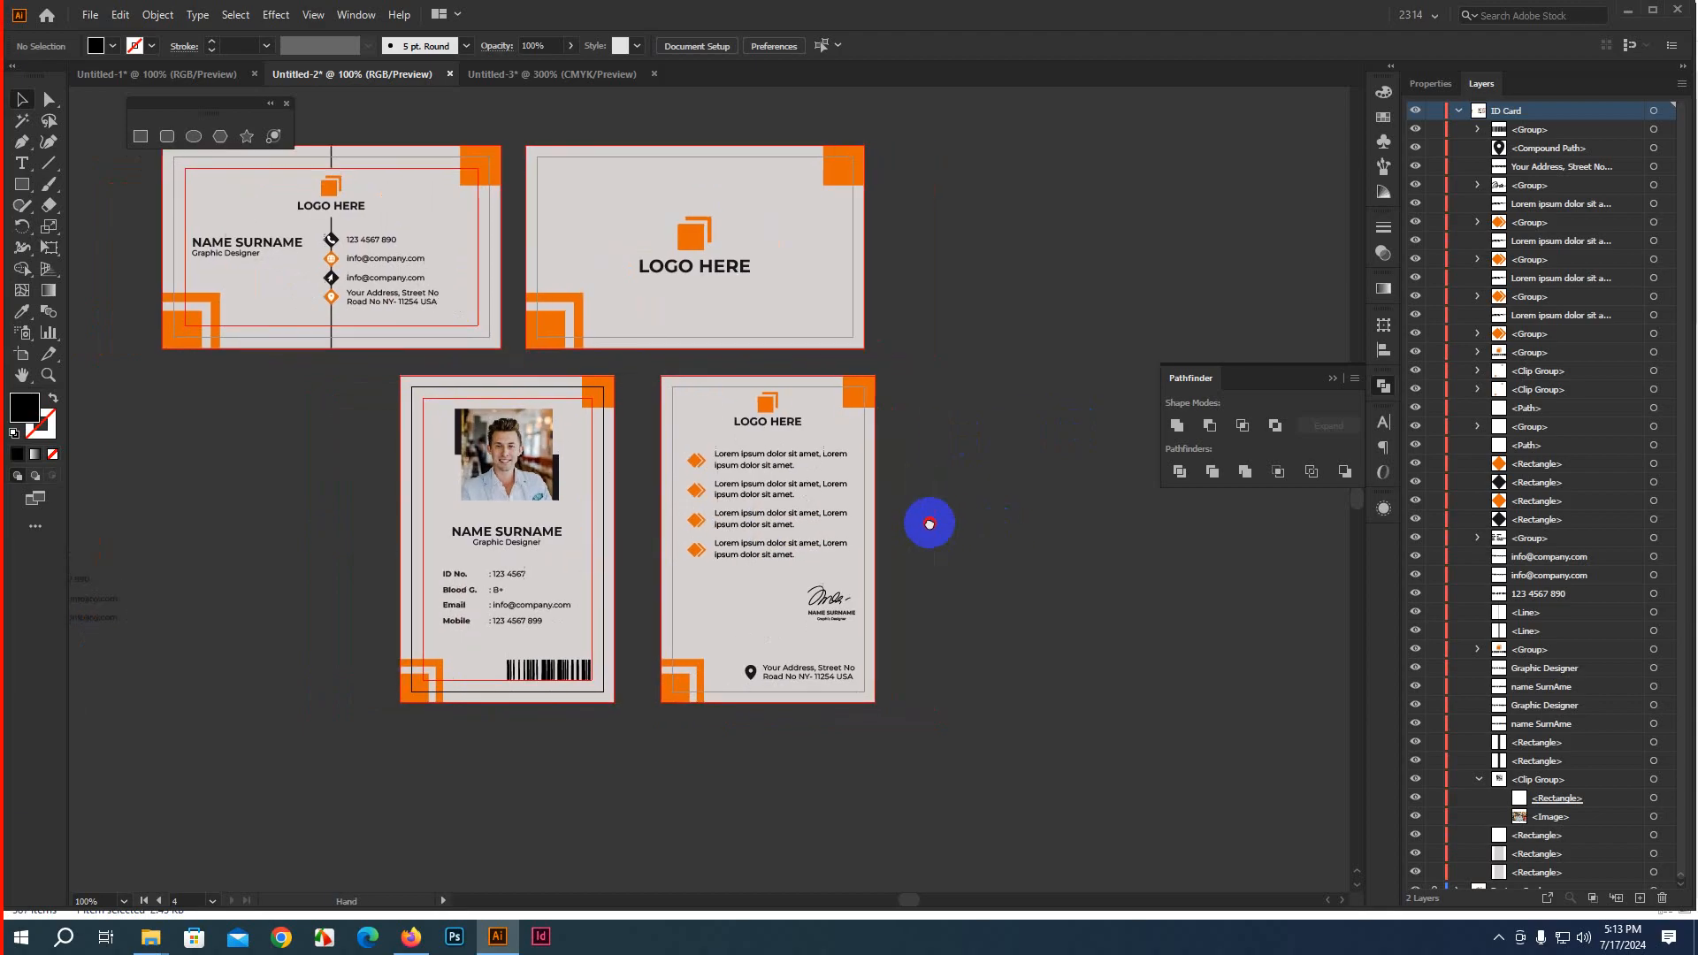
Add a new layer named Latter Head above the ID Card layer, and lock the ID Card layer
left_click(1458, 111)
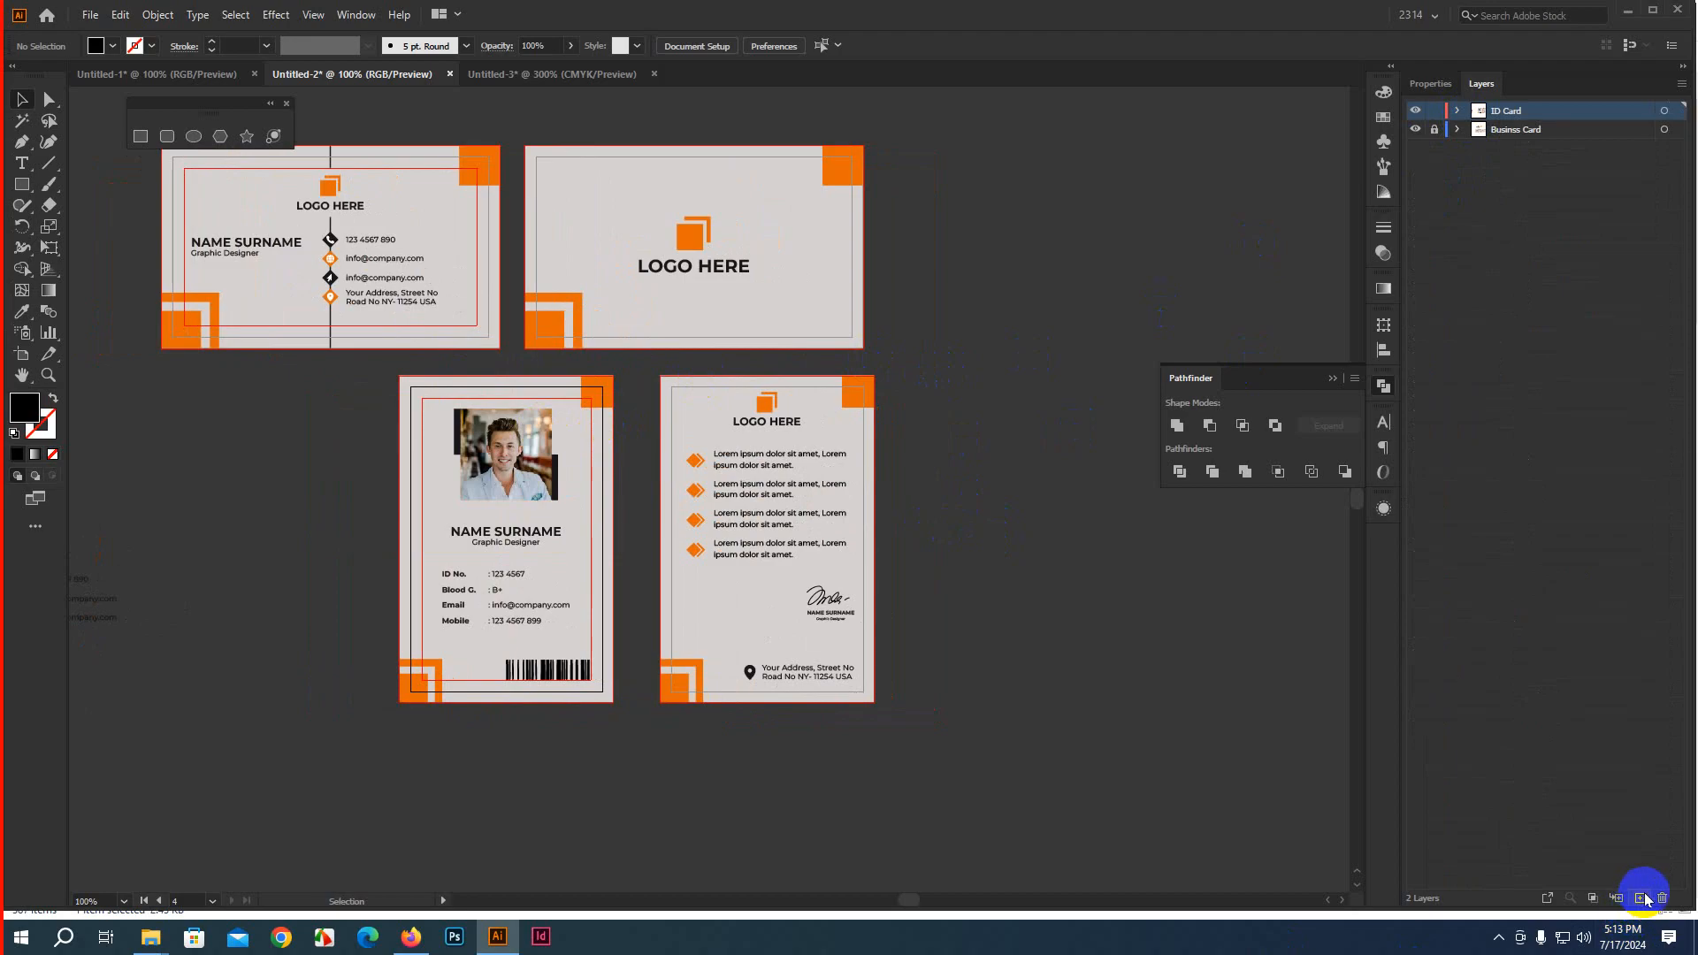
left_click(1639, 899)
double_click(1505, 112)
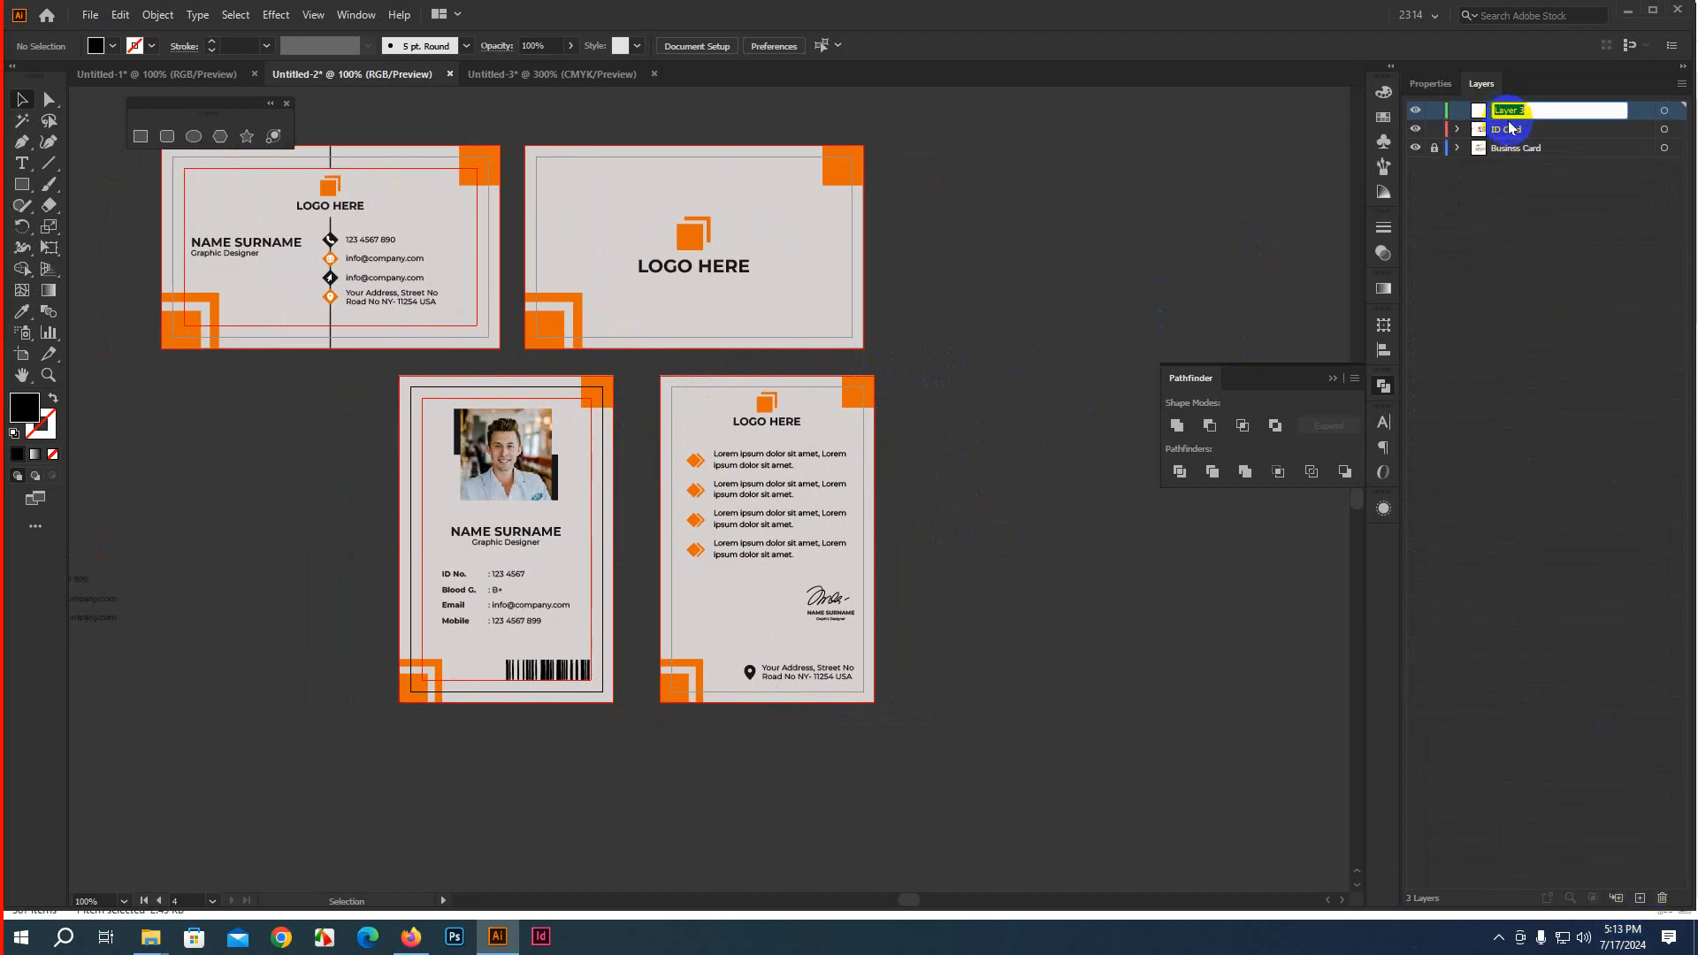
type("L")
type("et")
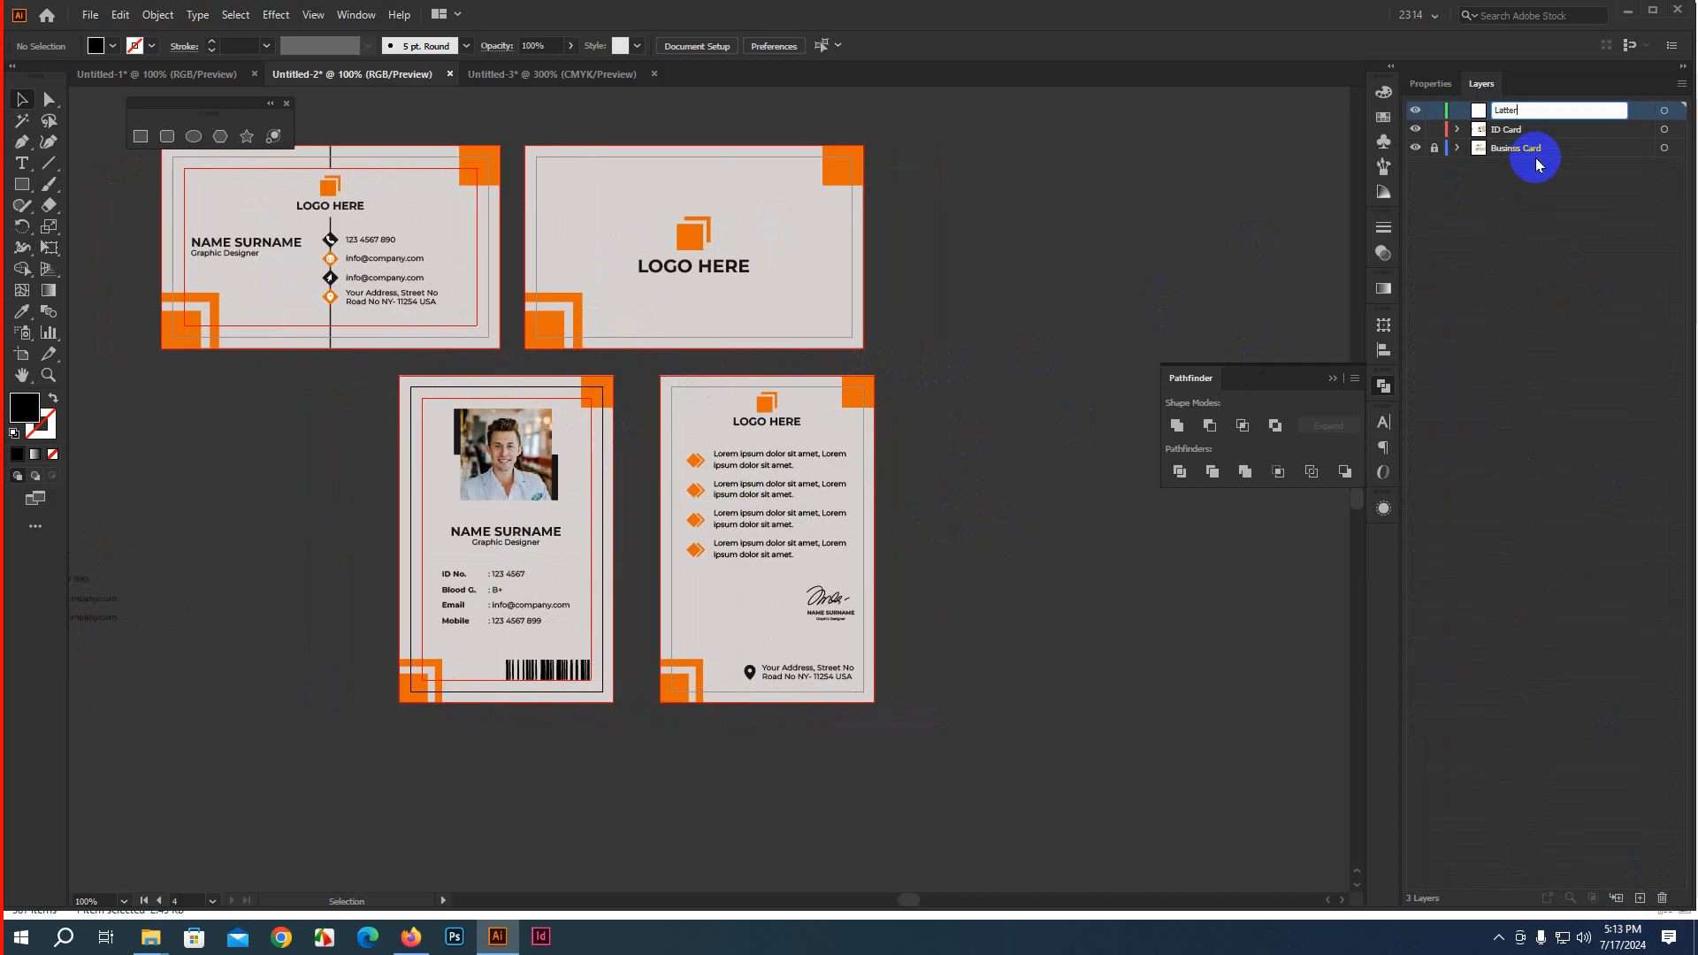
type("Head")
left_click(1579, 110)
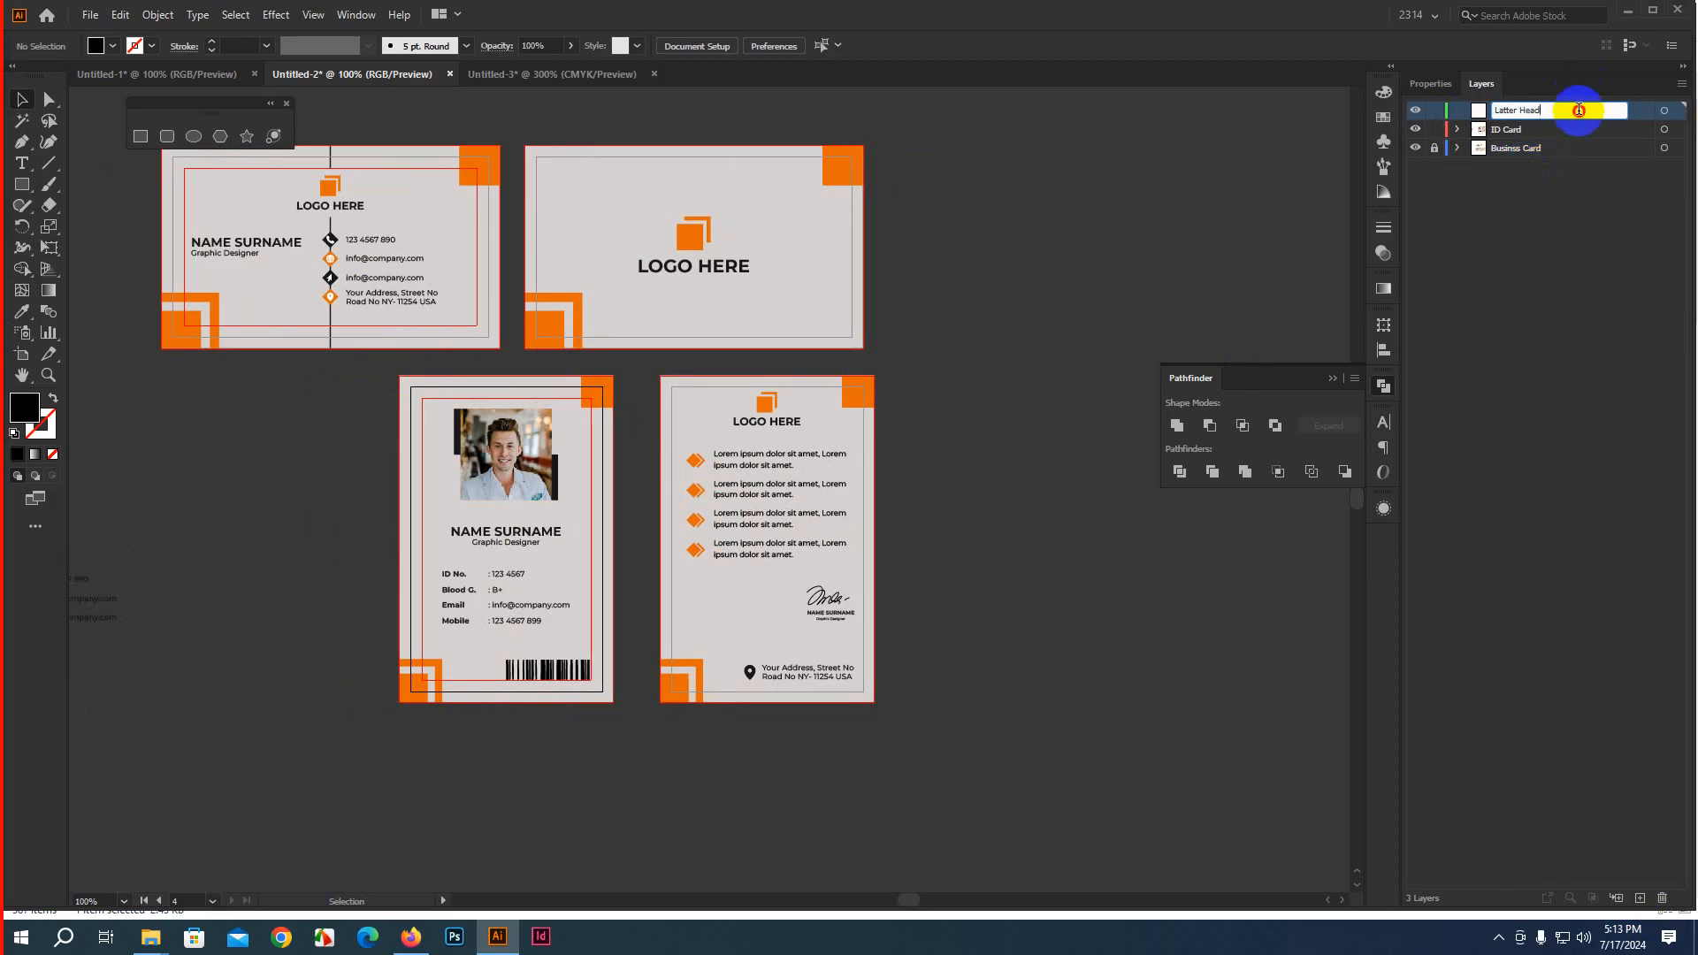
left_click(1614, 147)
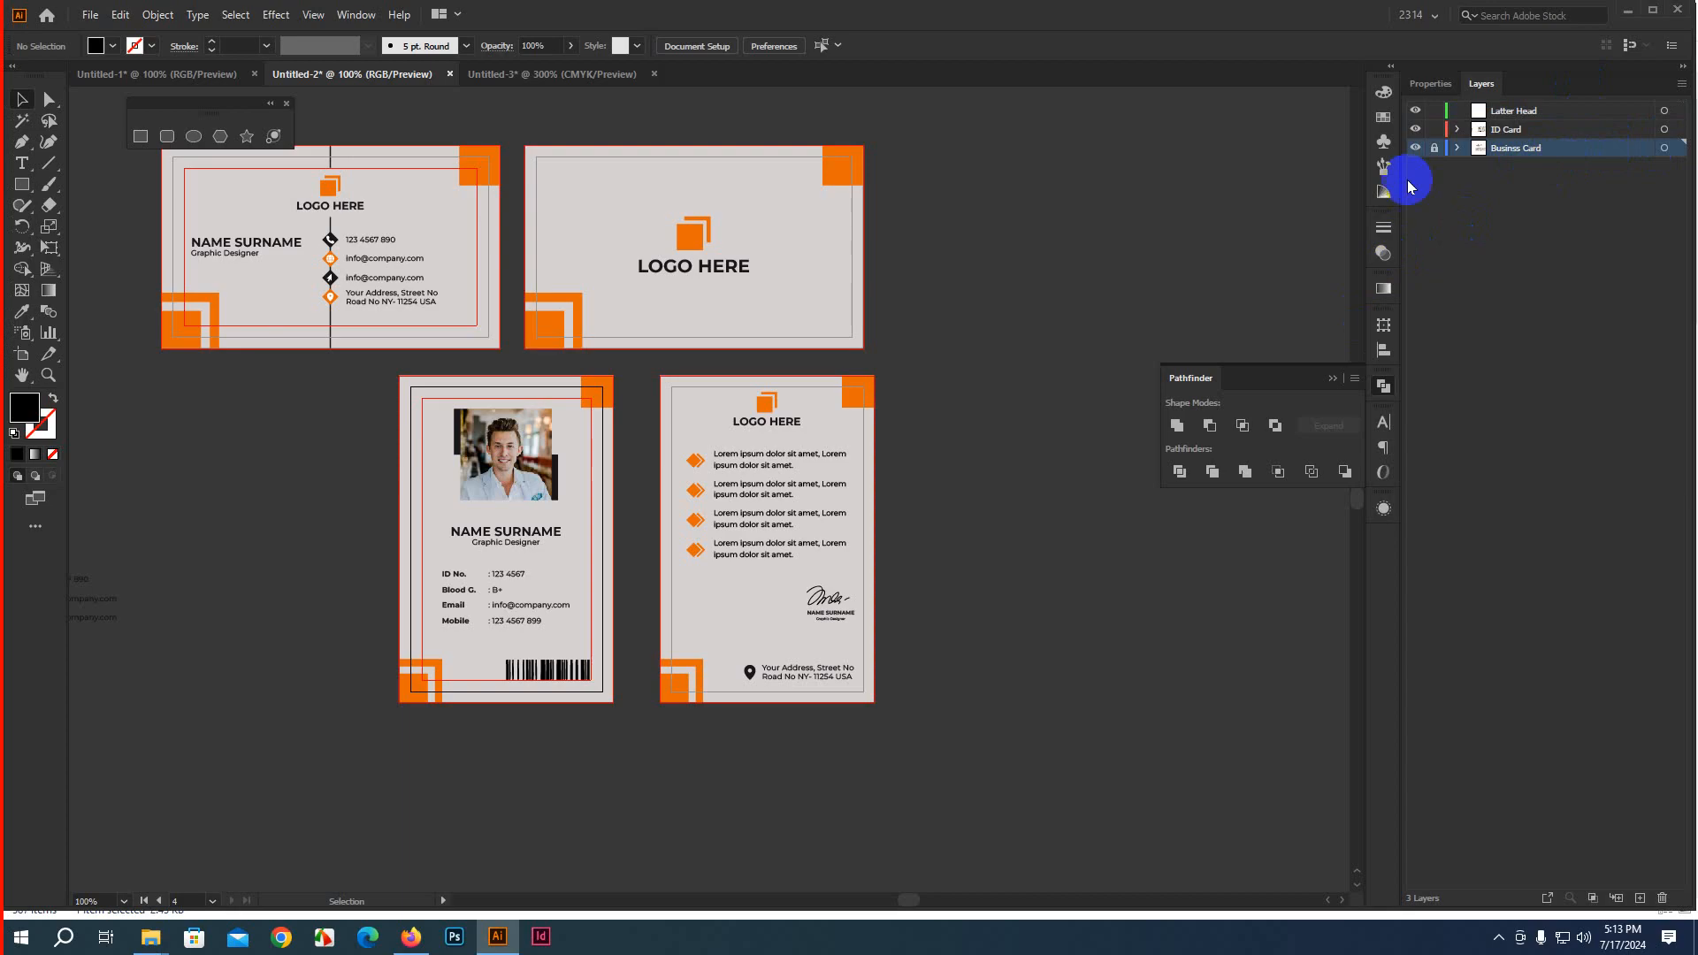
left_click(1433, 129)
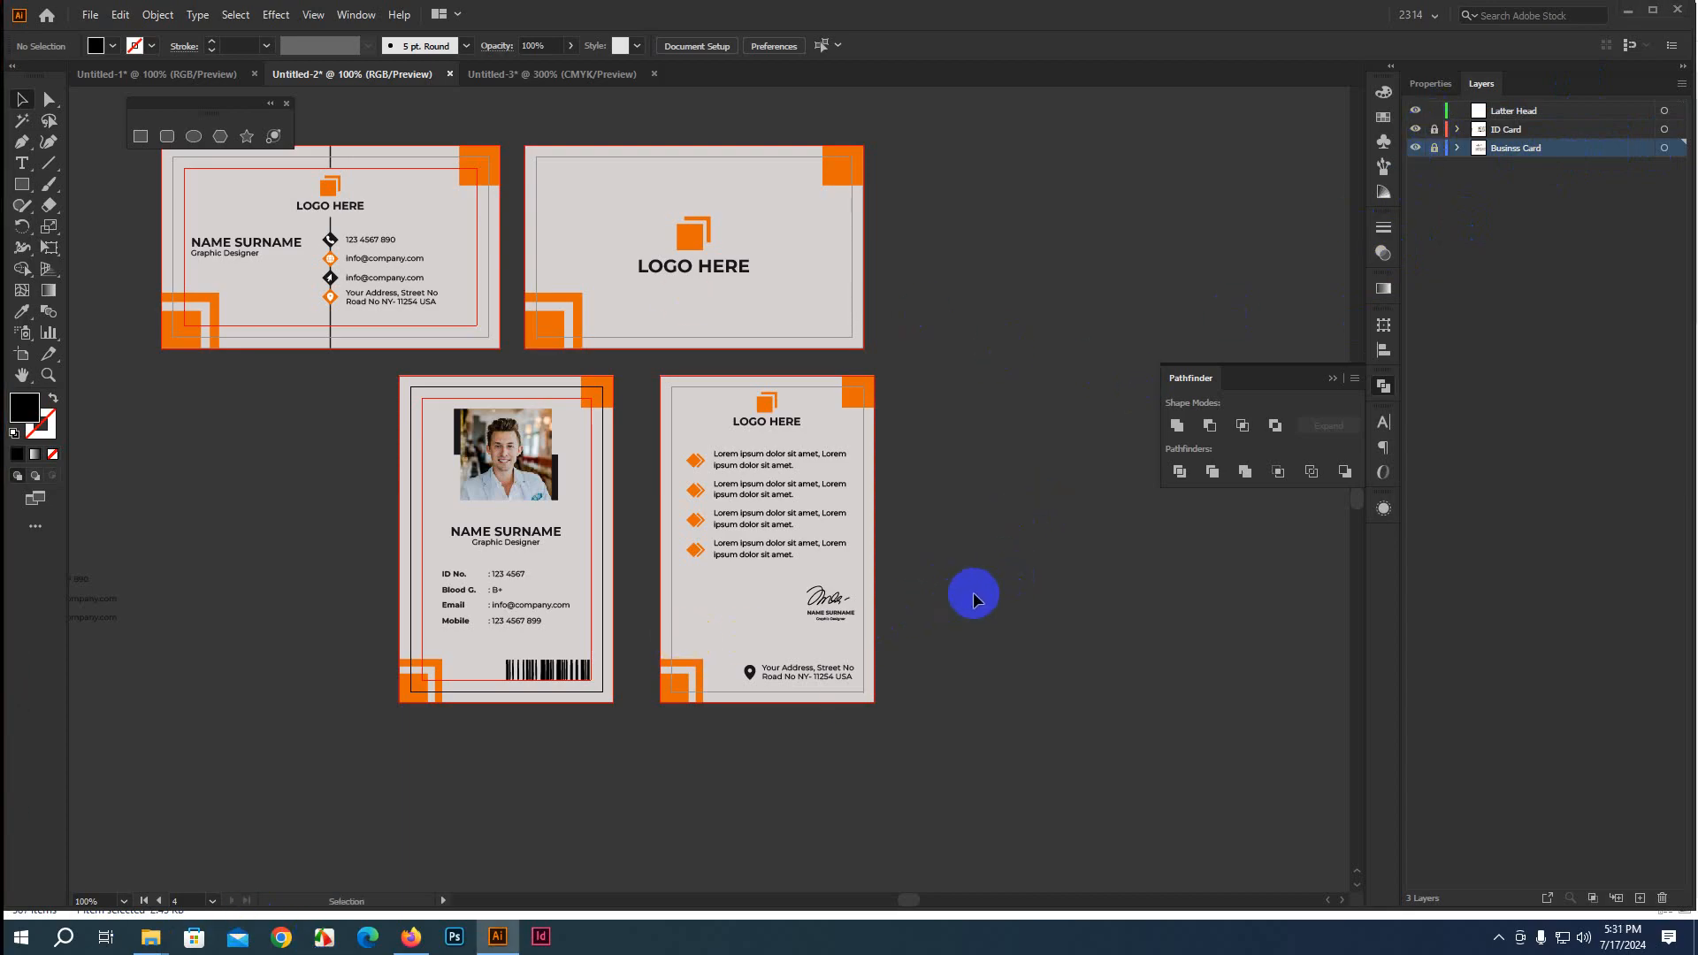
left_click_drag(1003, 582, 818, 656)
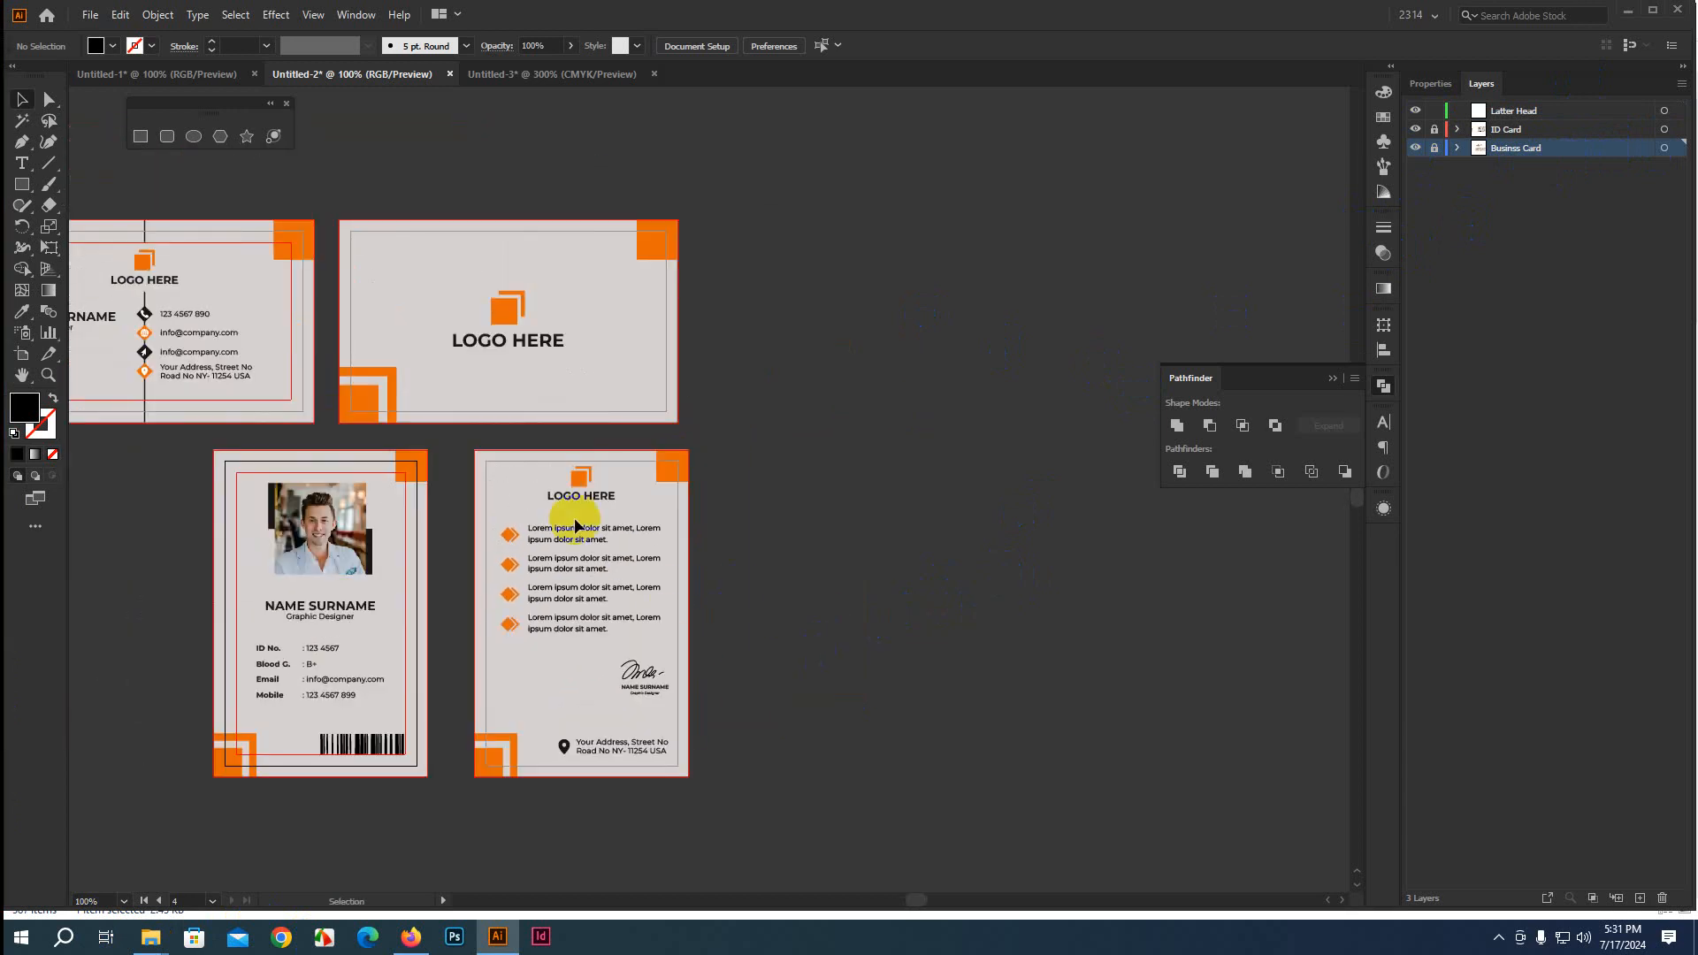
left_click_drag(948, 547, 910, 538)
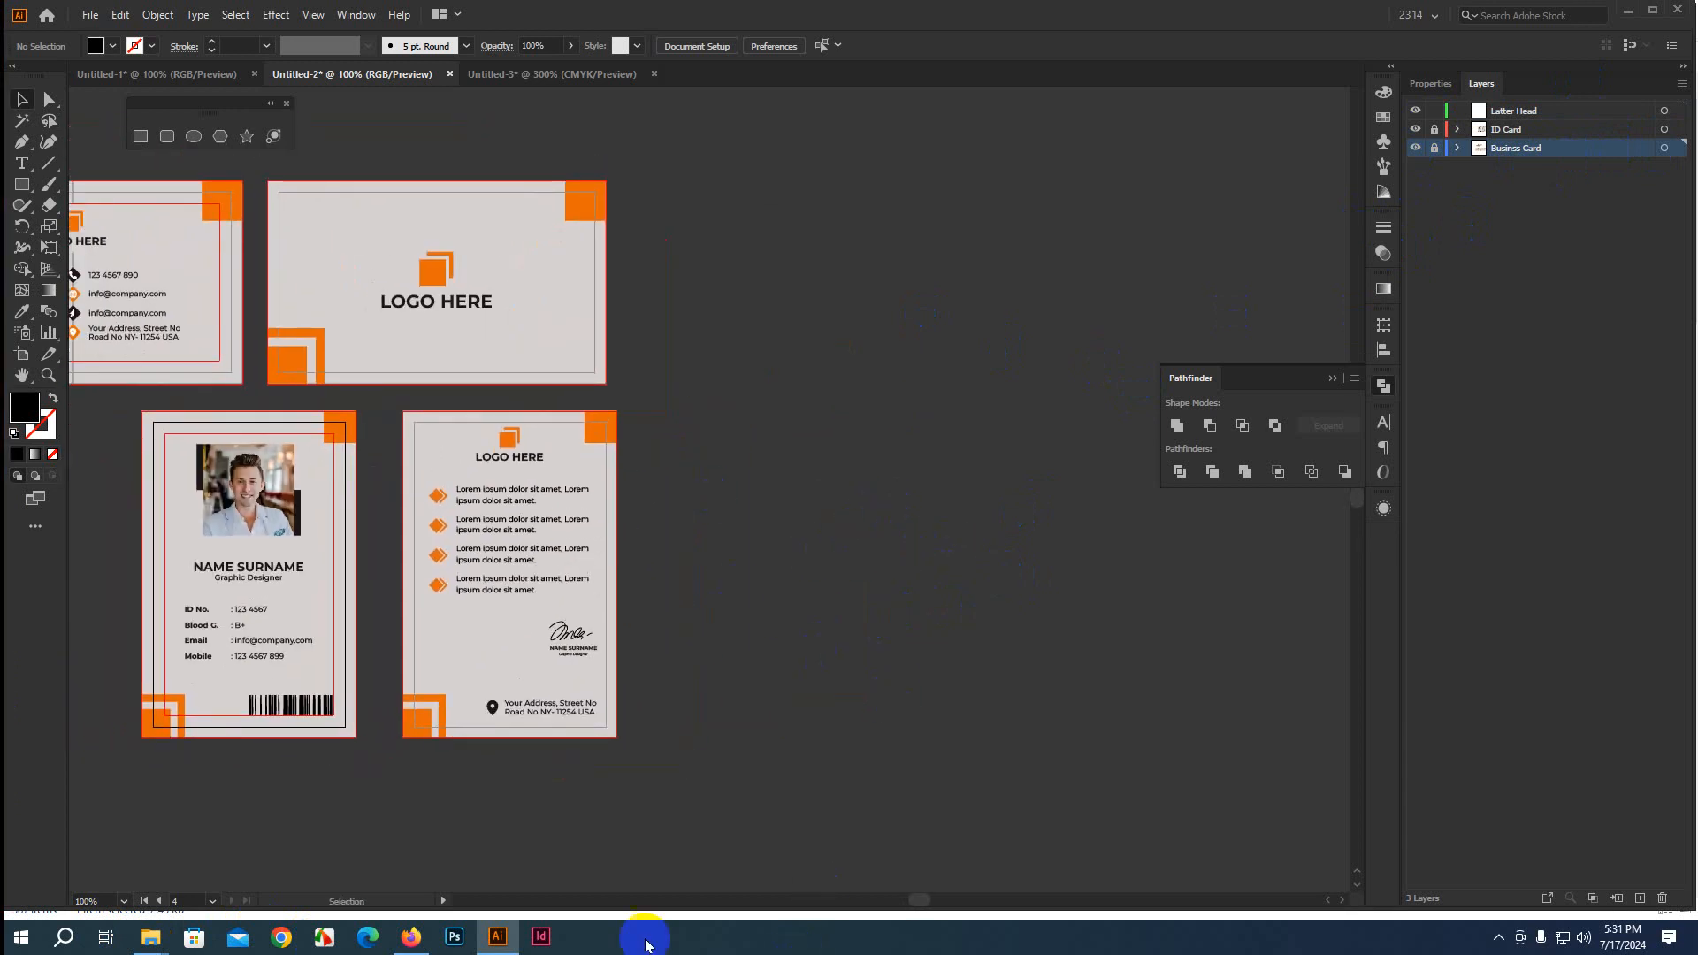
Switch to Firefox and search Google for letterhead in a new tab, showing the image results
left_click(427, 939)
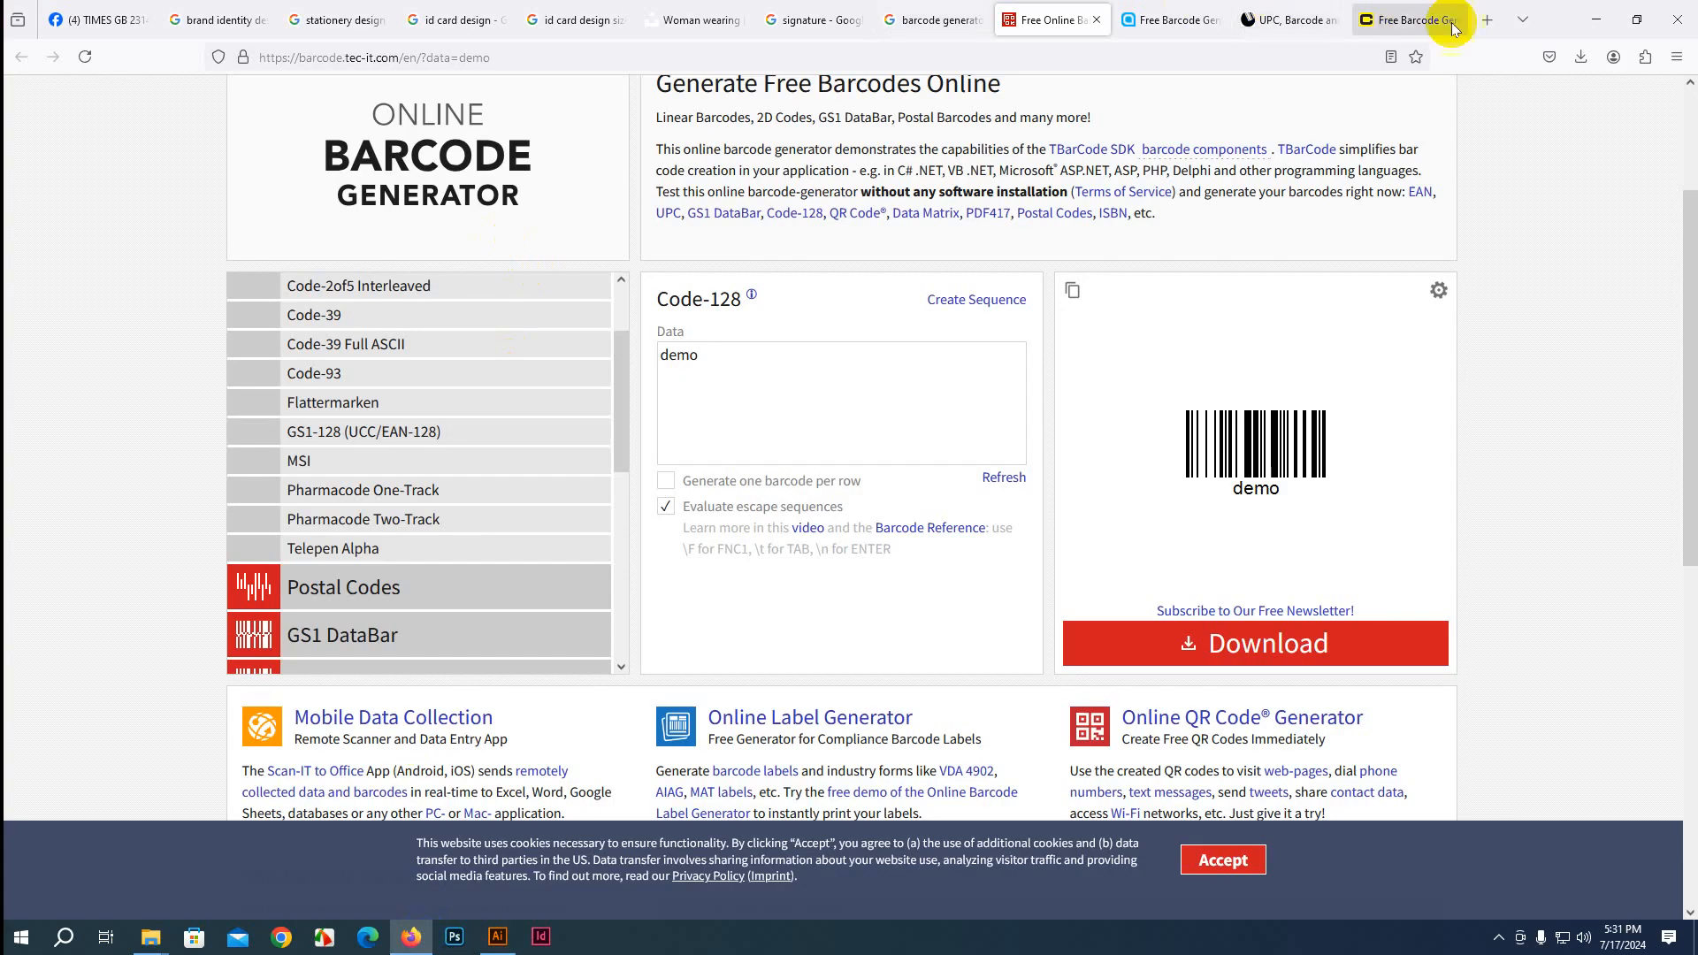
left_click(1485, 22)
type("latter")
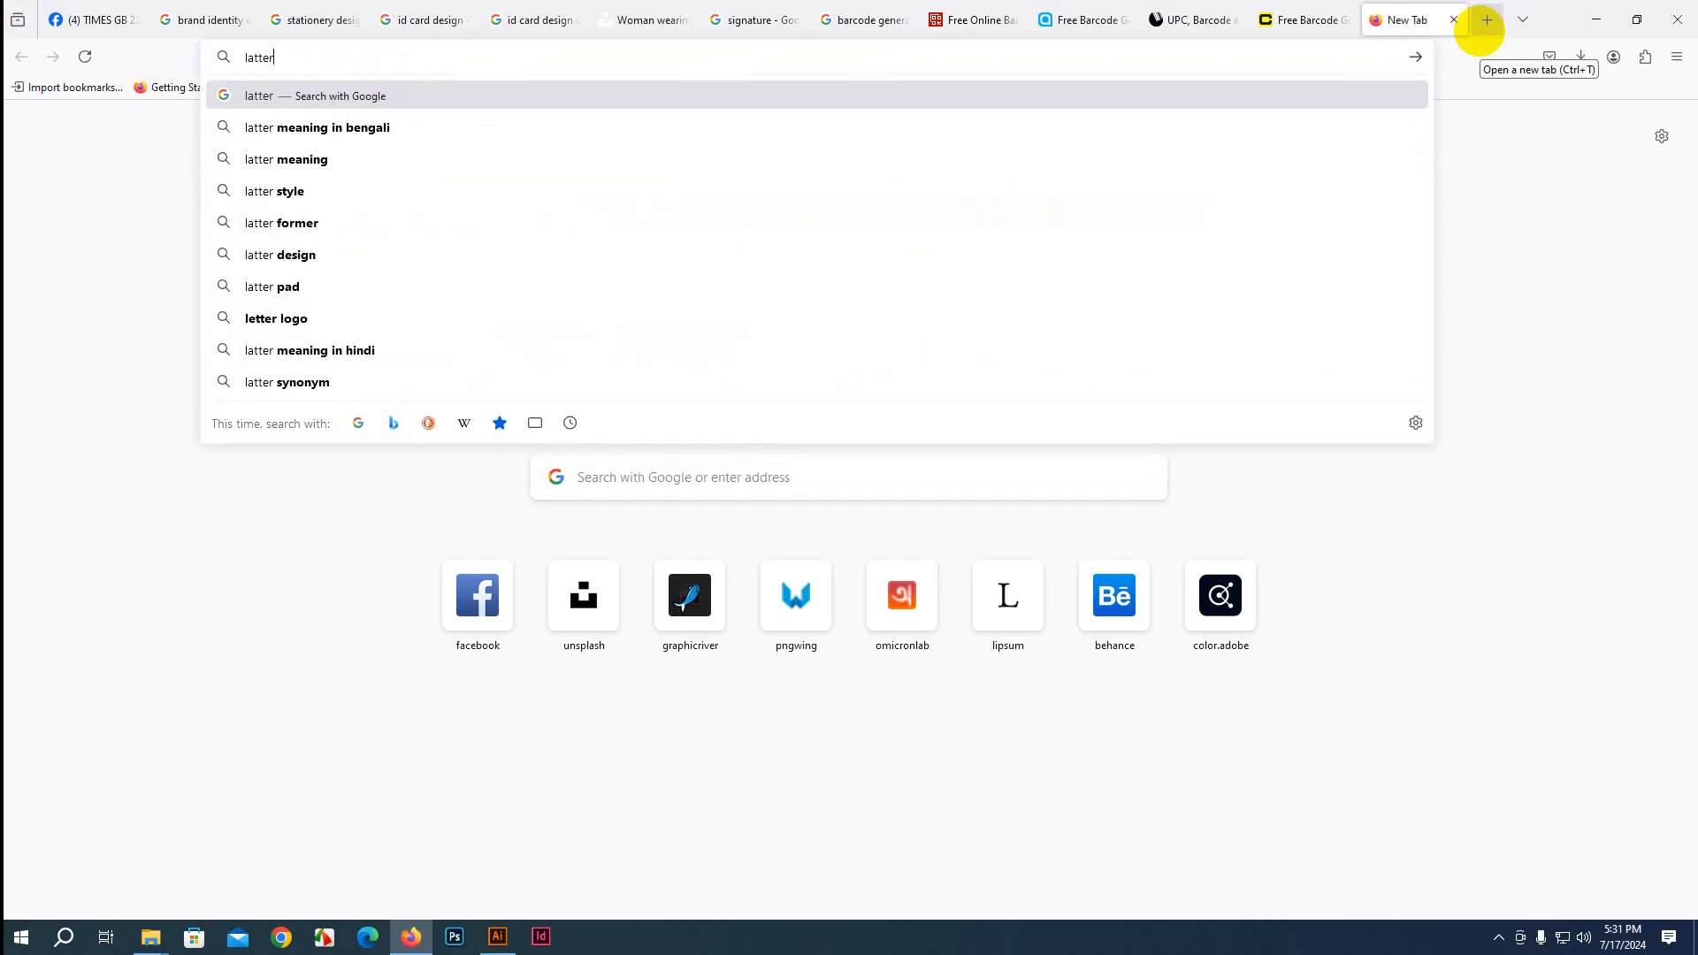
type(" h")
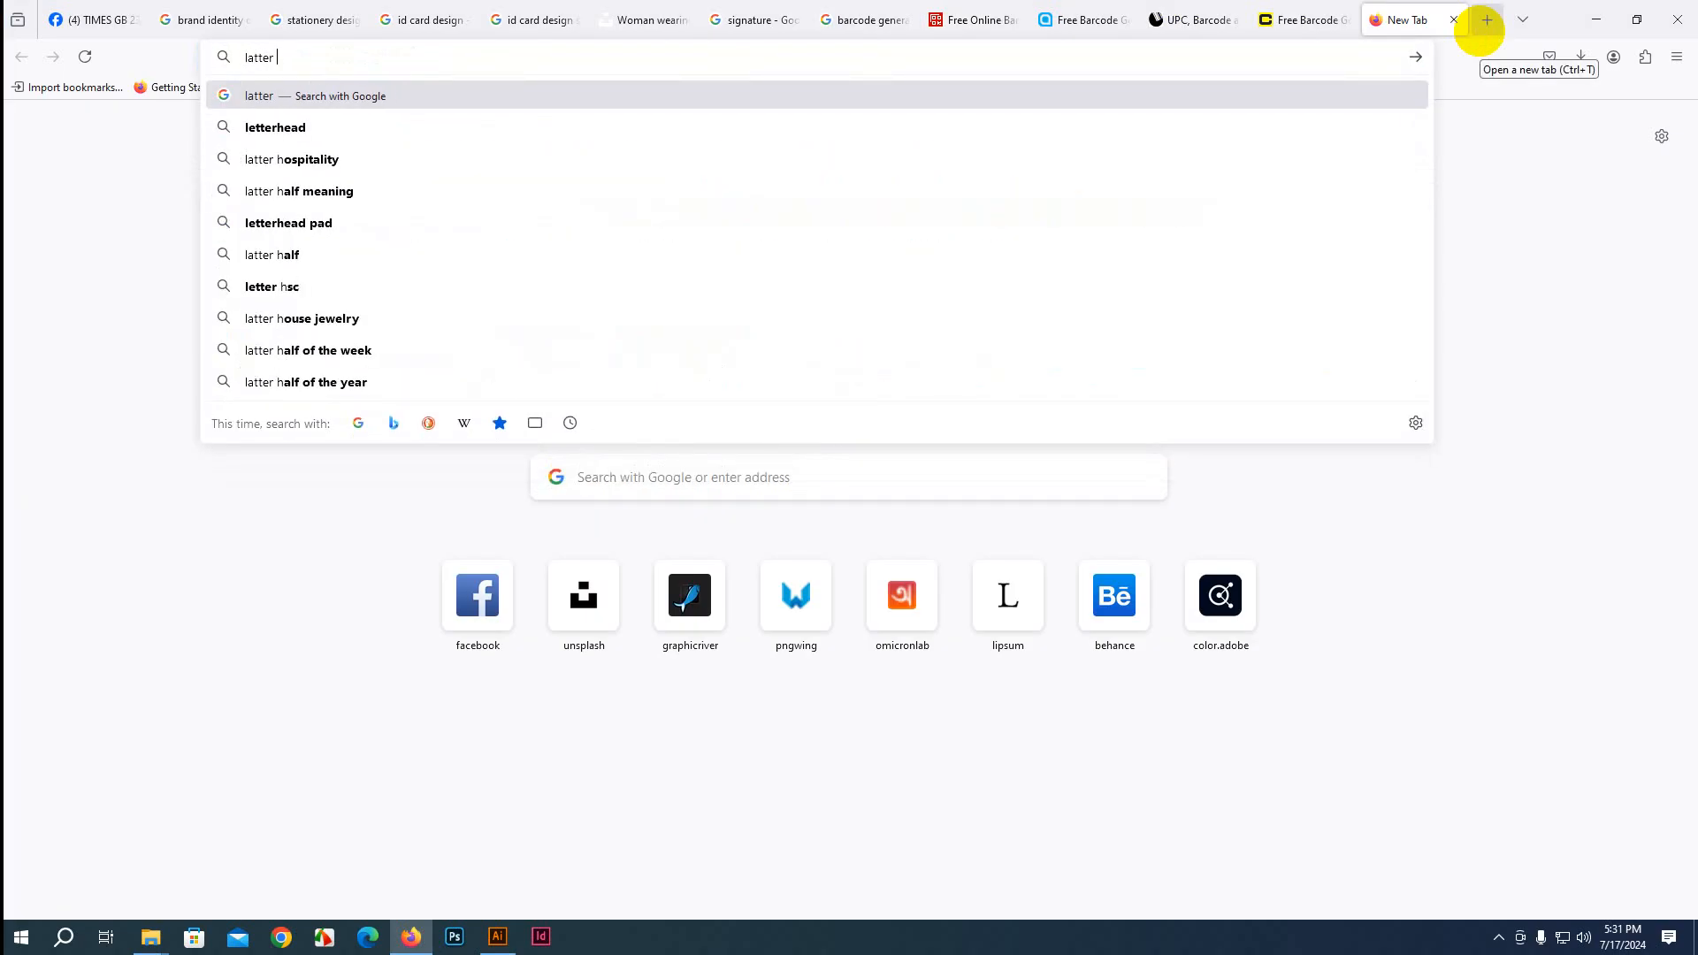
type("ead")
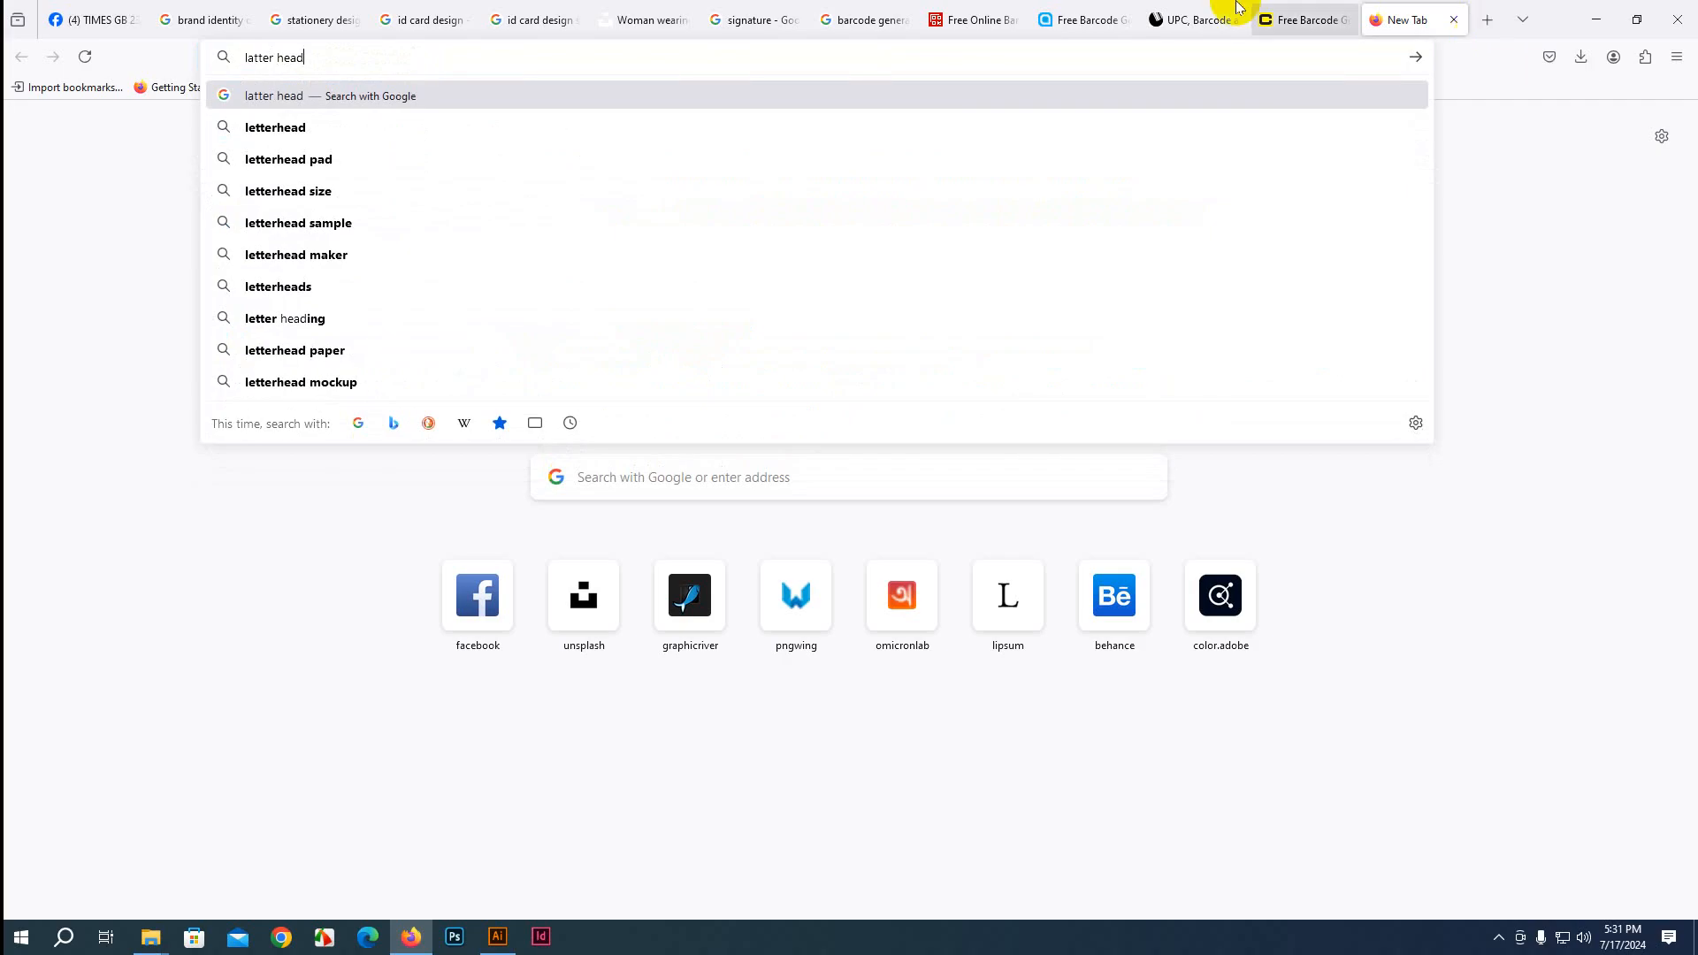
left_click(284, 127)
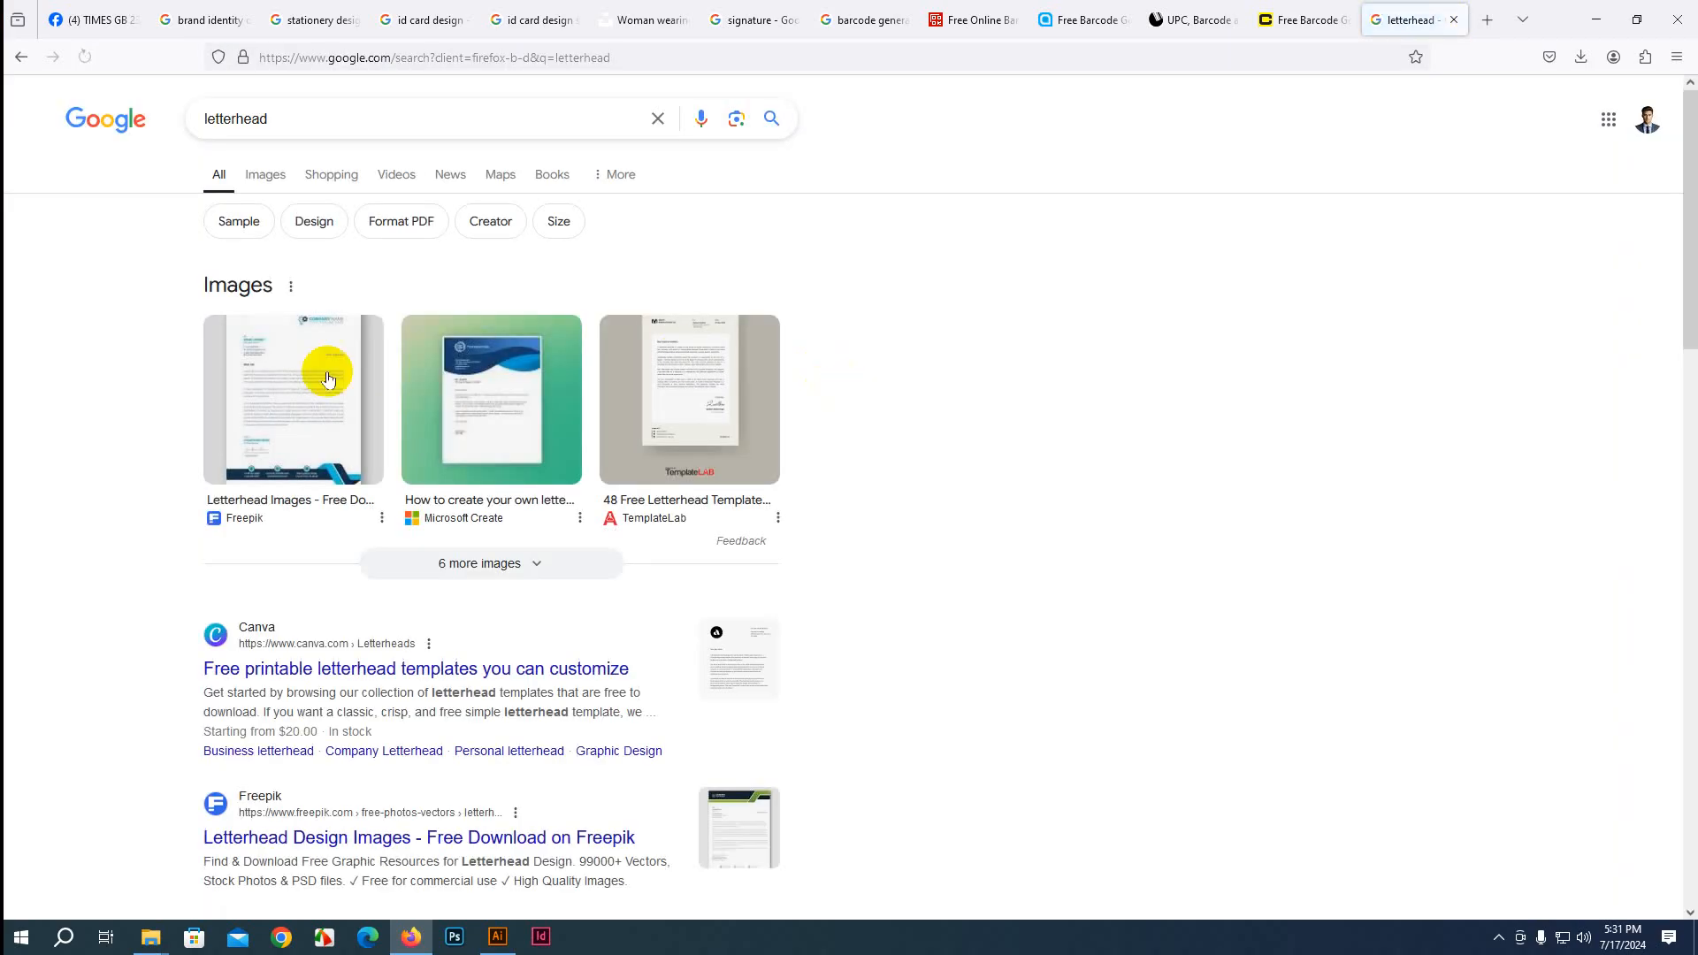
left_click(263, 173)
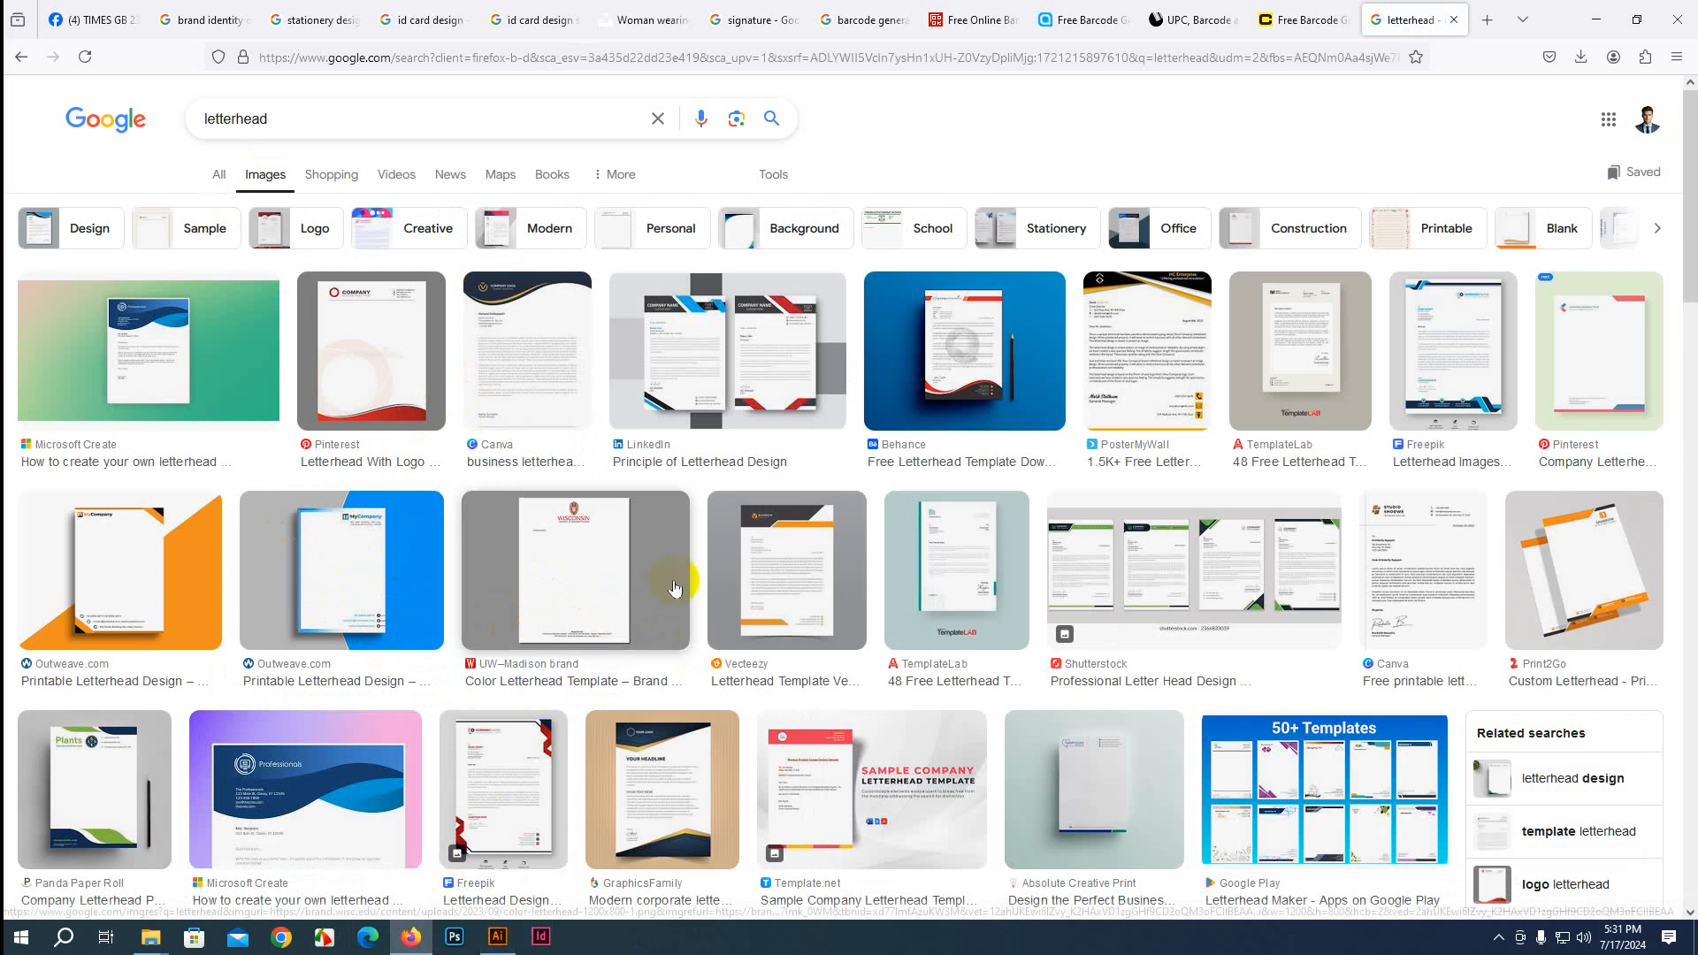
Examine the Principle of Letterhead Design sample and the earlier stationery design reference for layout ideas
scroll(553, 485, "down", 1)
left_click(667, 287)
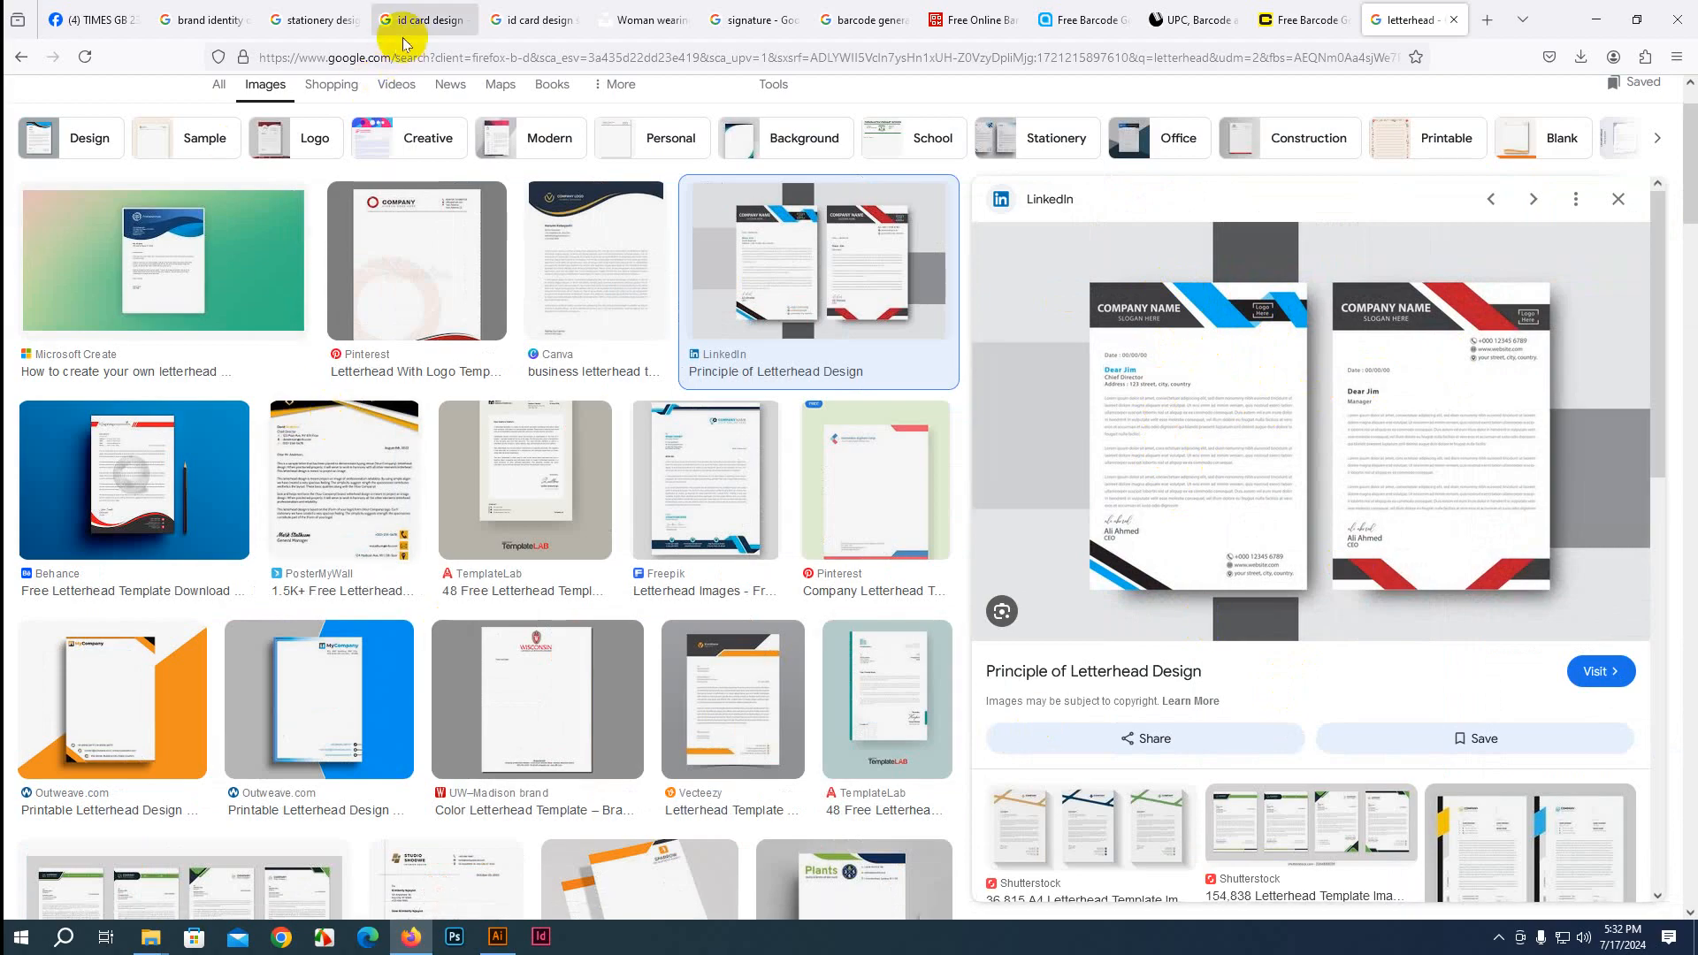
left_click(236, 19)
left_click(287, 20)
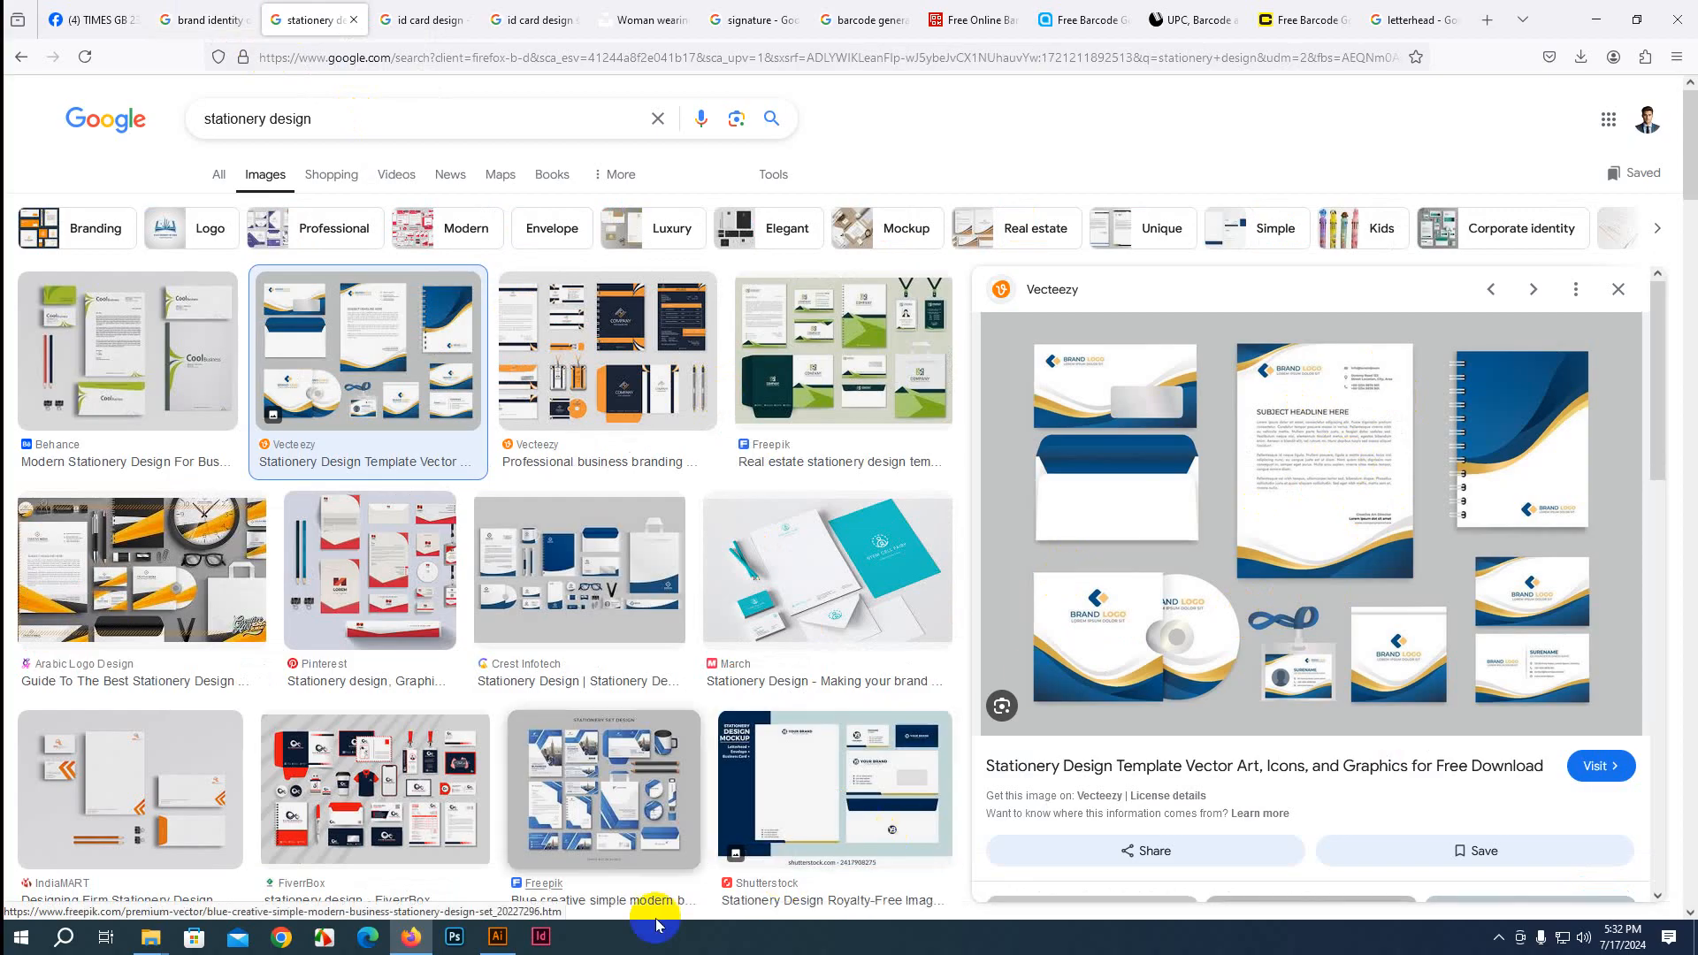
Return to Illustrator and rename the Latter Head layer as Letterhead
left_click(493, 941)
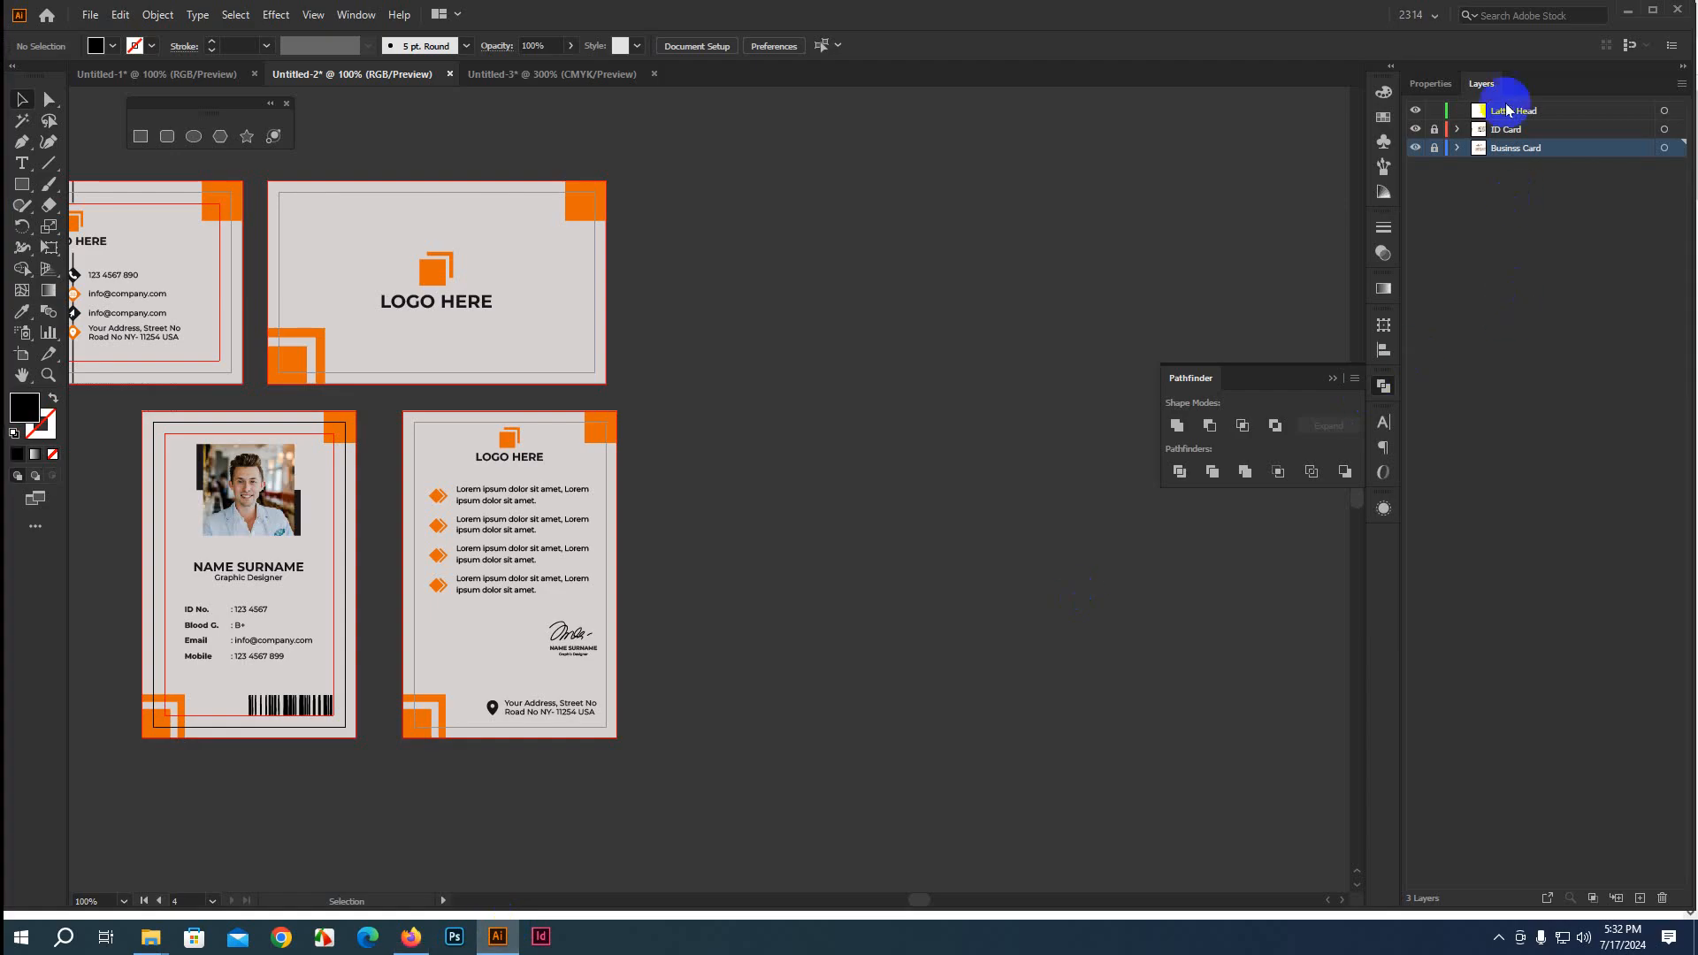
left_click(1506, 111)
double_click(1507, 110)
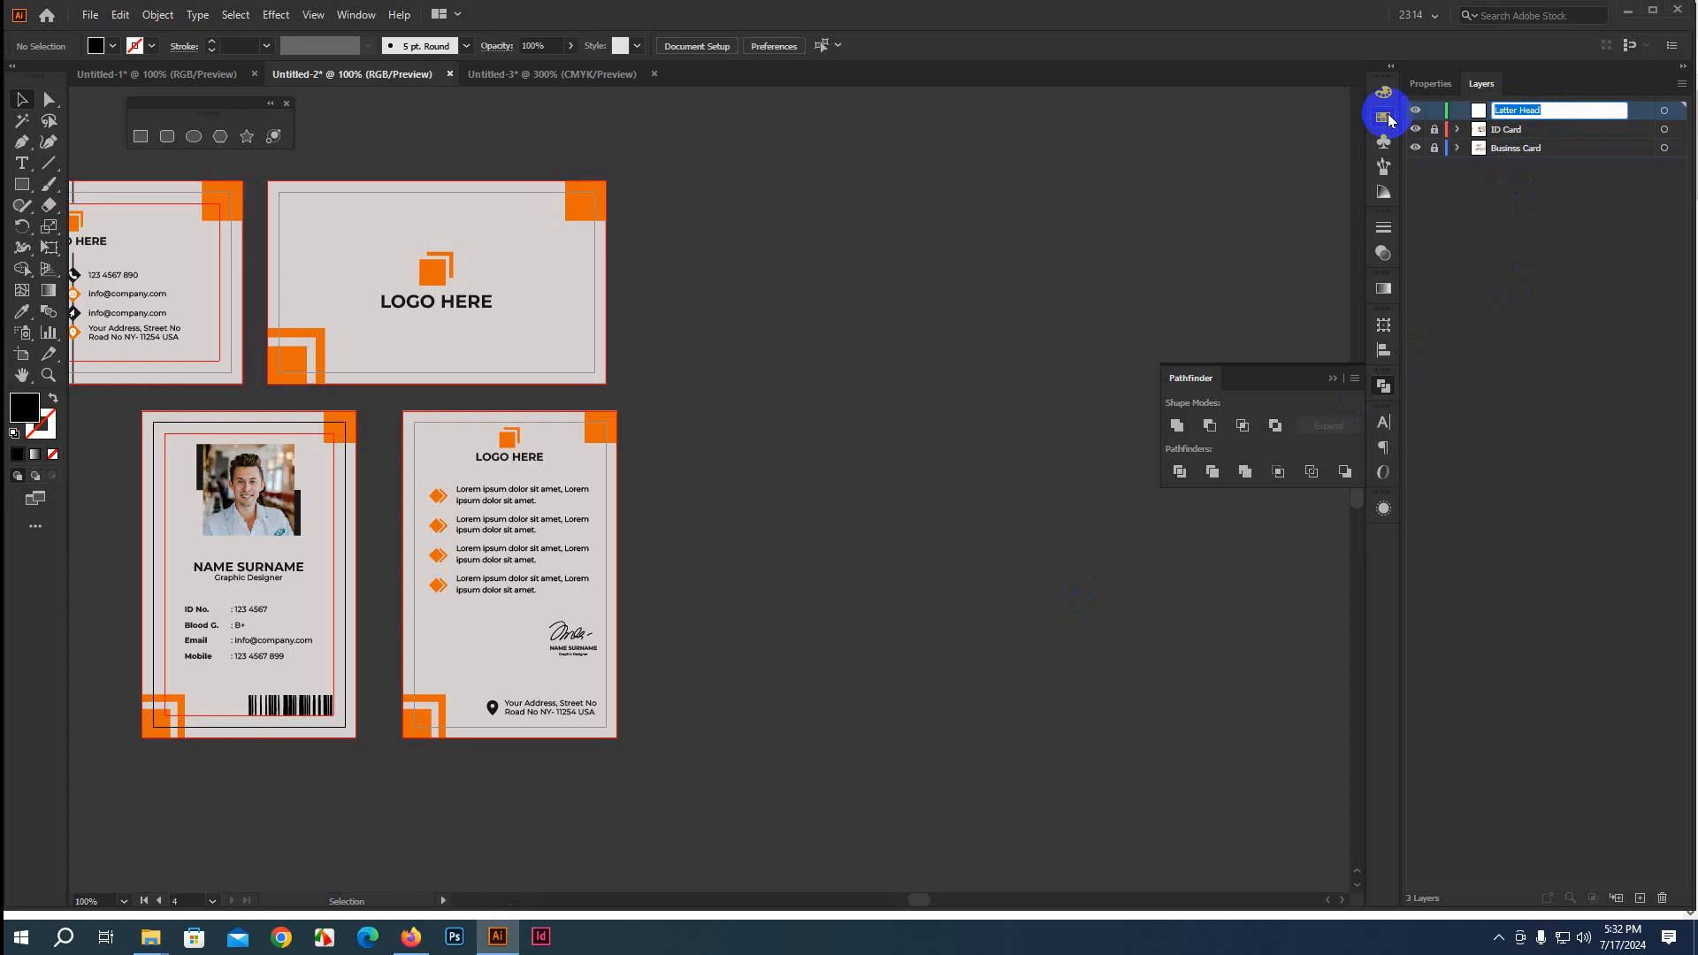
type("Letterhead")
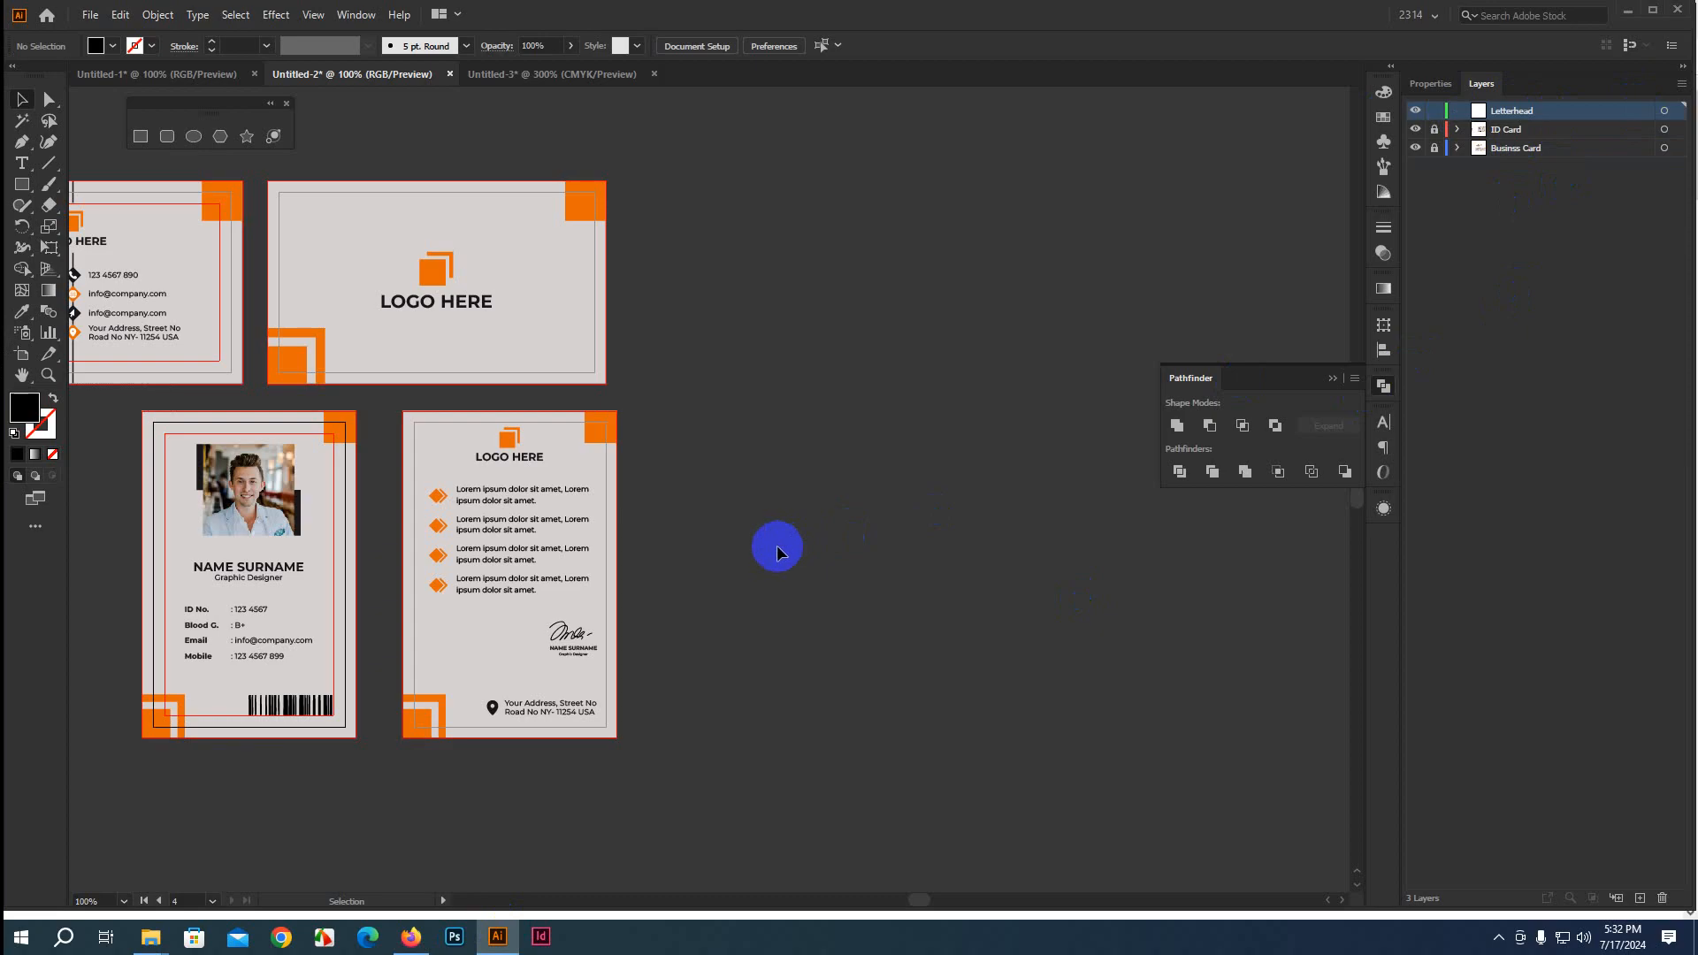
Unlock the ID Card layer and delete the spare logo, contact icons and lines lying beside the cards
left_click_drag(774, 550, 1114, 541)
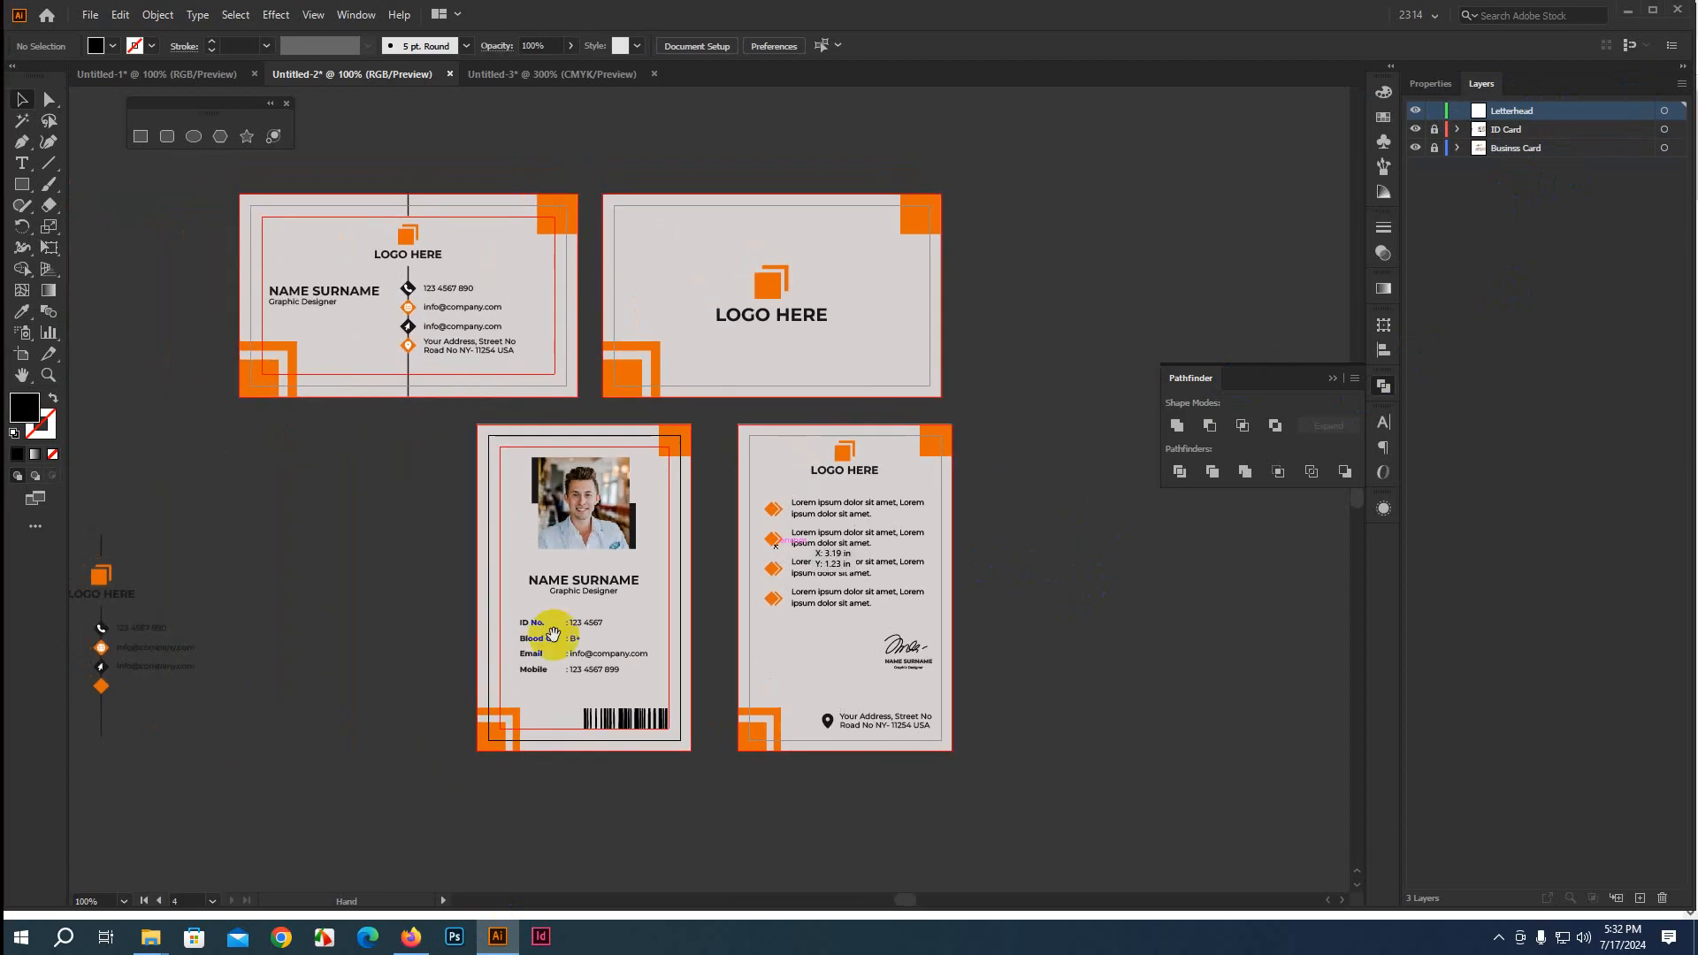
left_click_drag(377, 616, 515, 618)
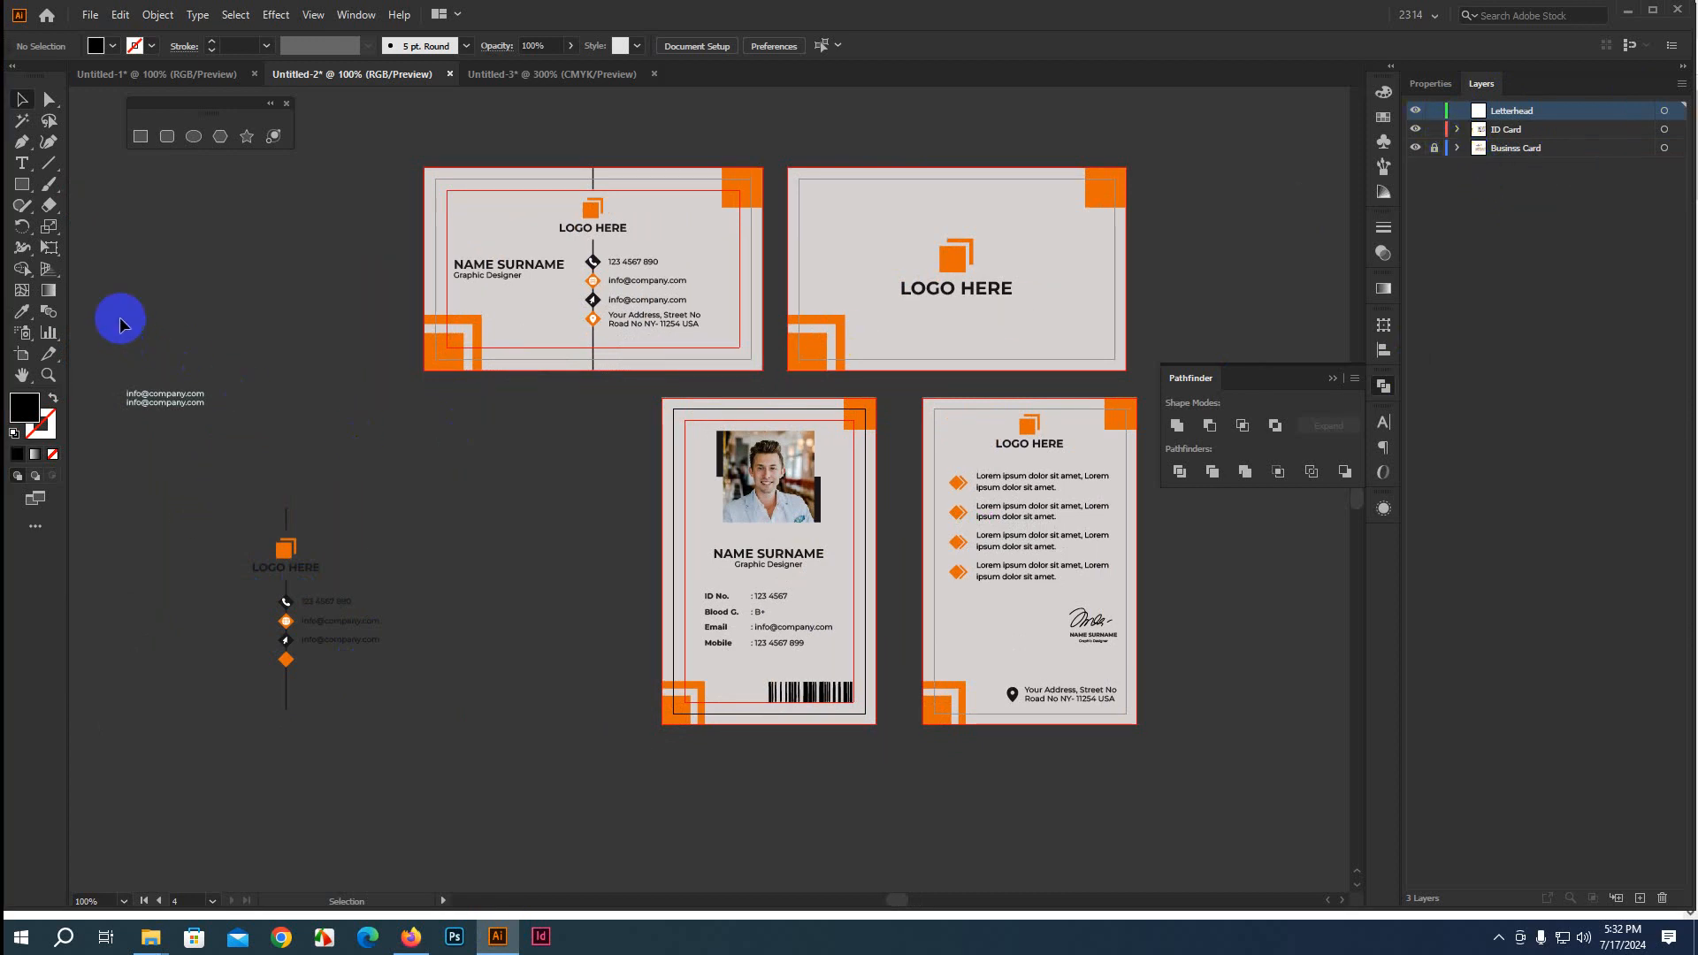
left_click_drag(115, 315, 370, 751)
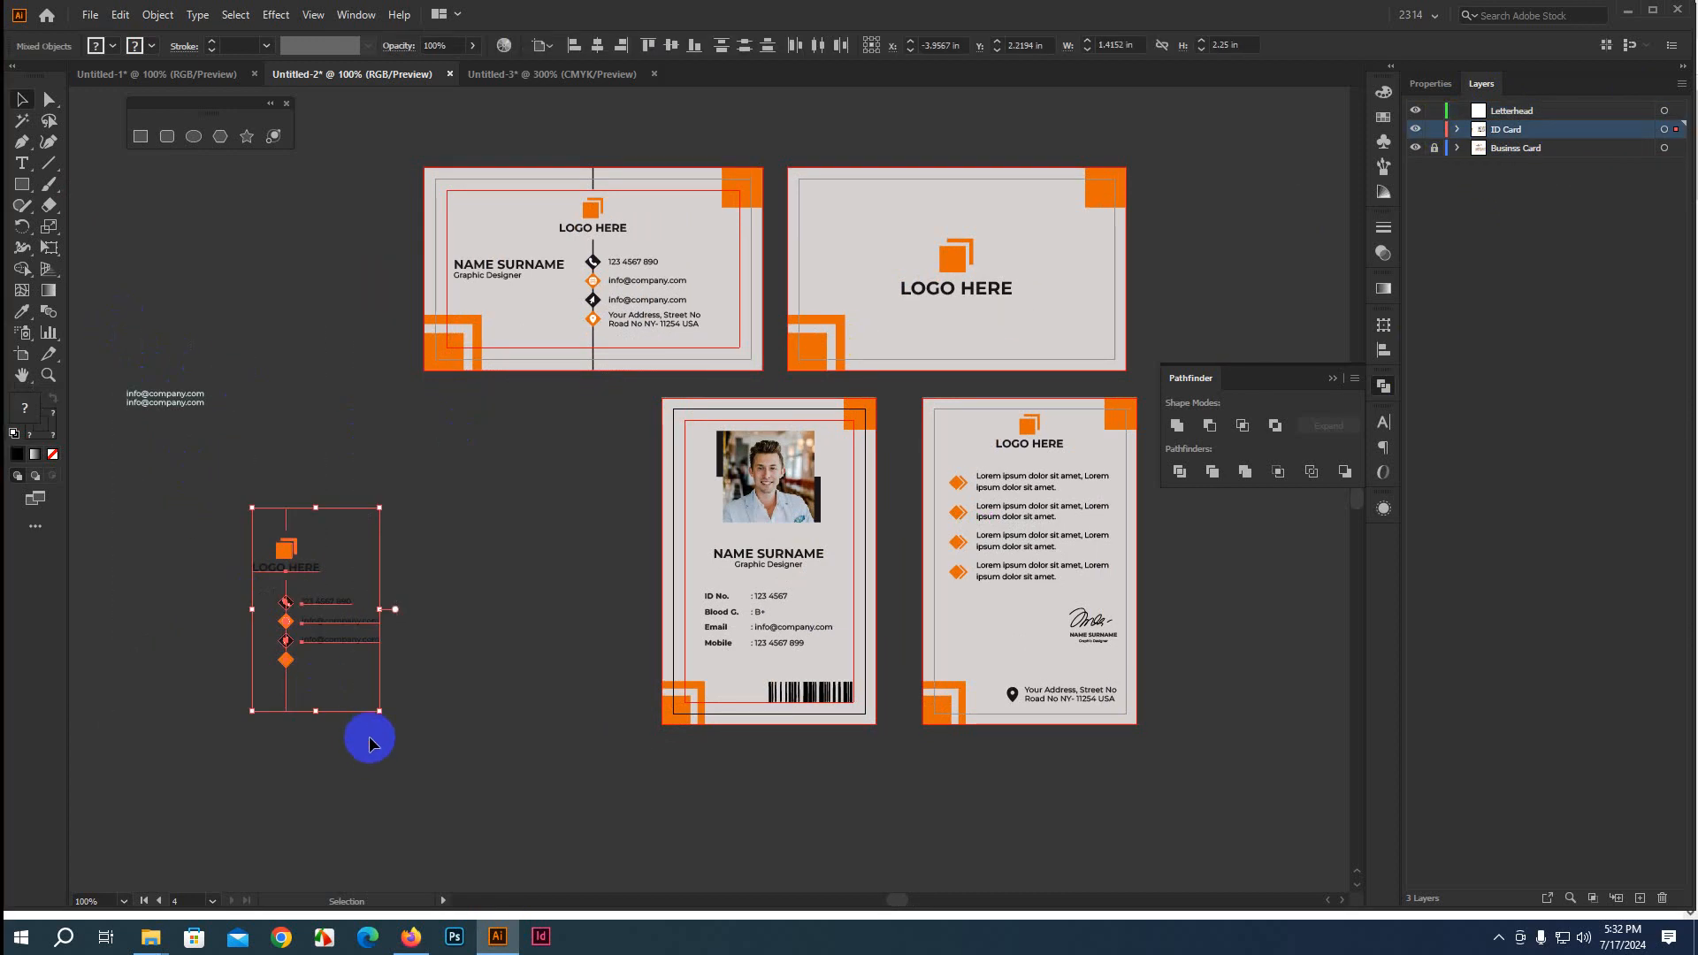
key("Delete")
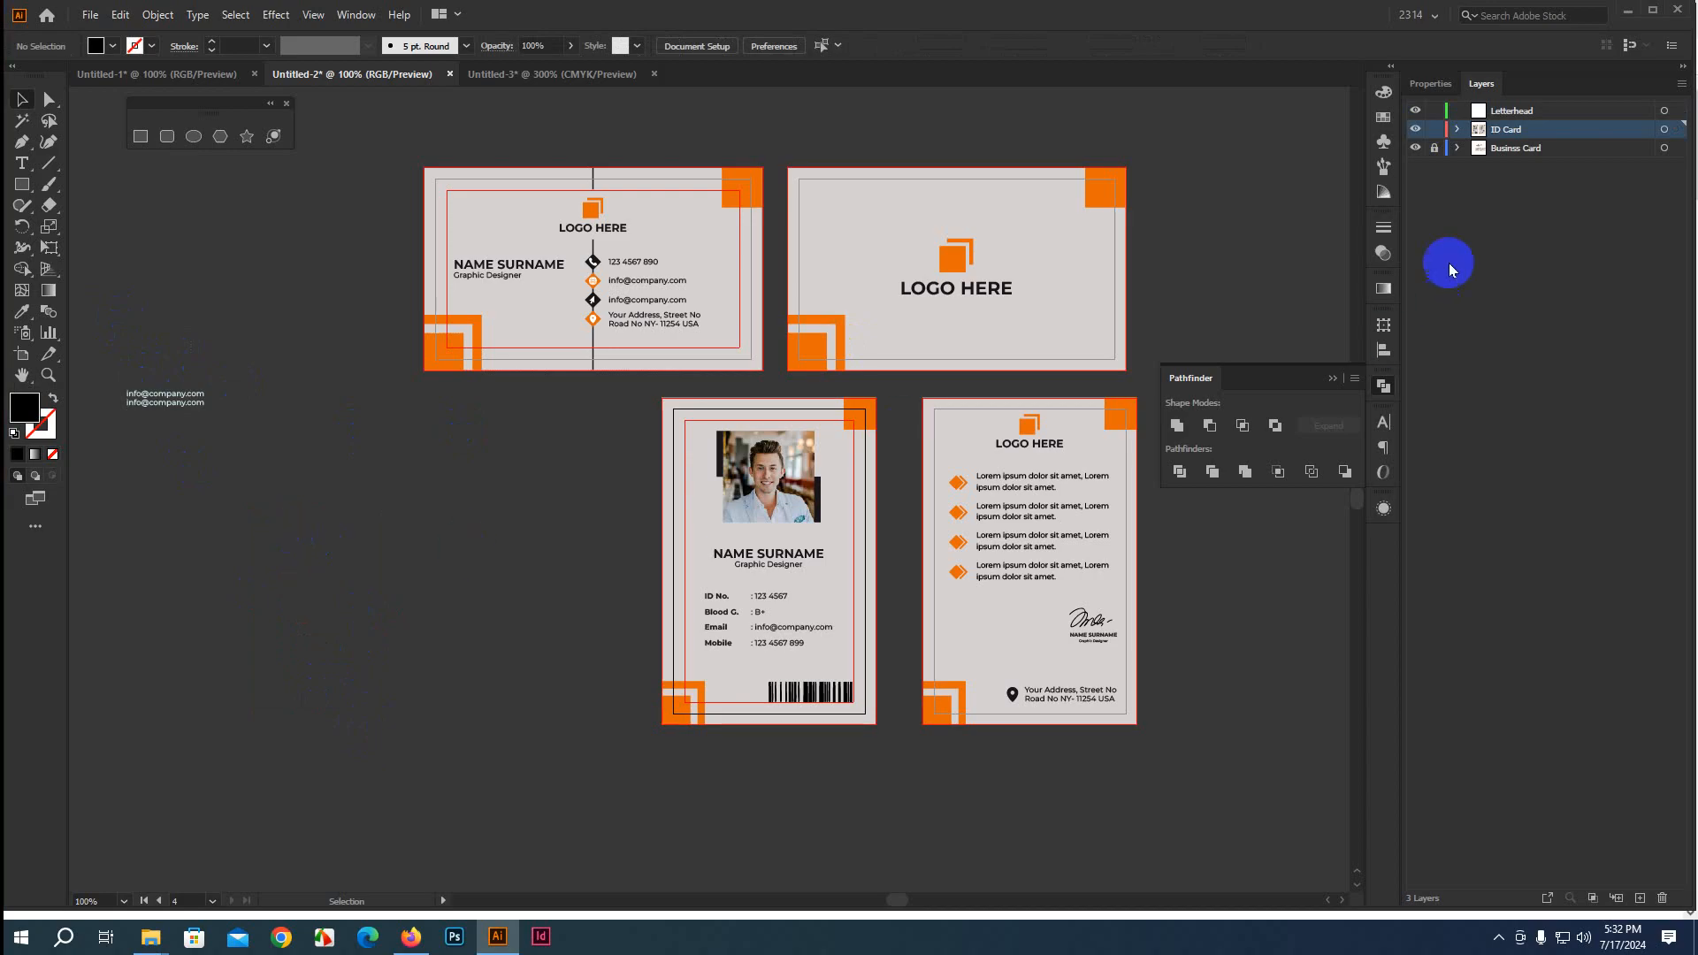
Unlock the business card layer and delete the two stray e-mail text lines beside the cards
left_click(1434, 148)
scroll(436, 625, "left", 5)
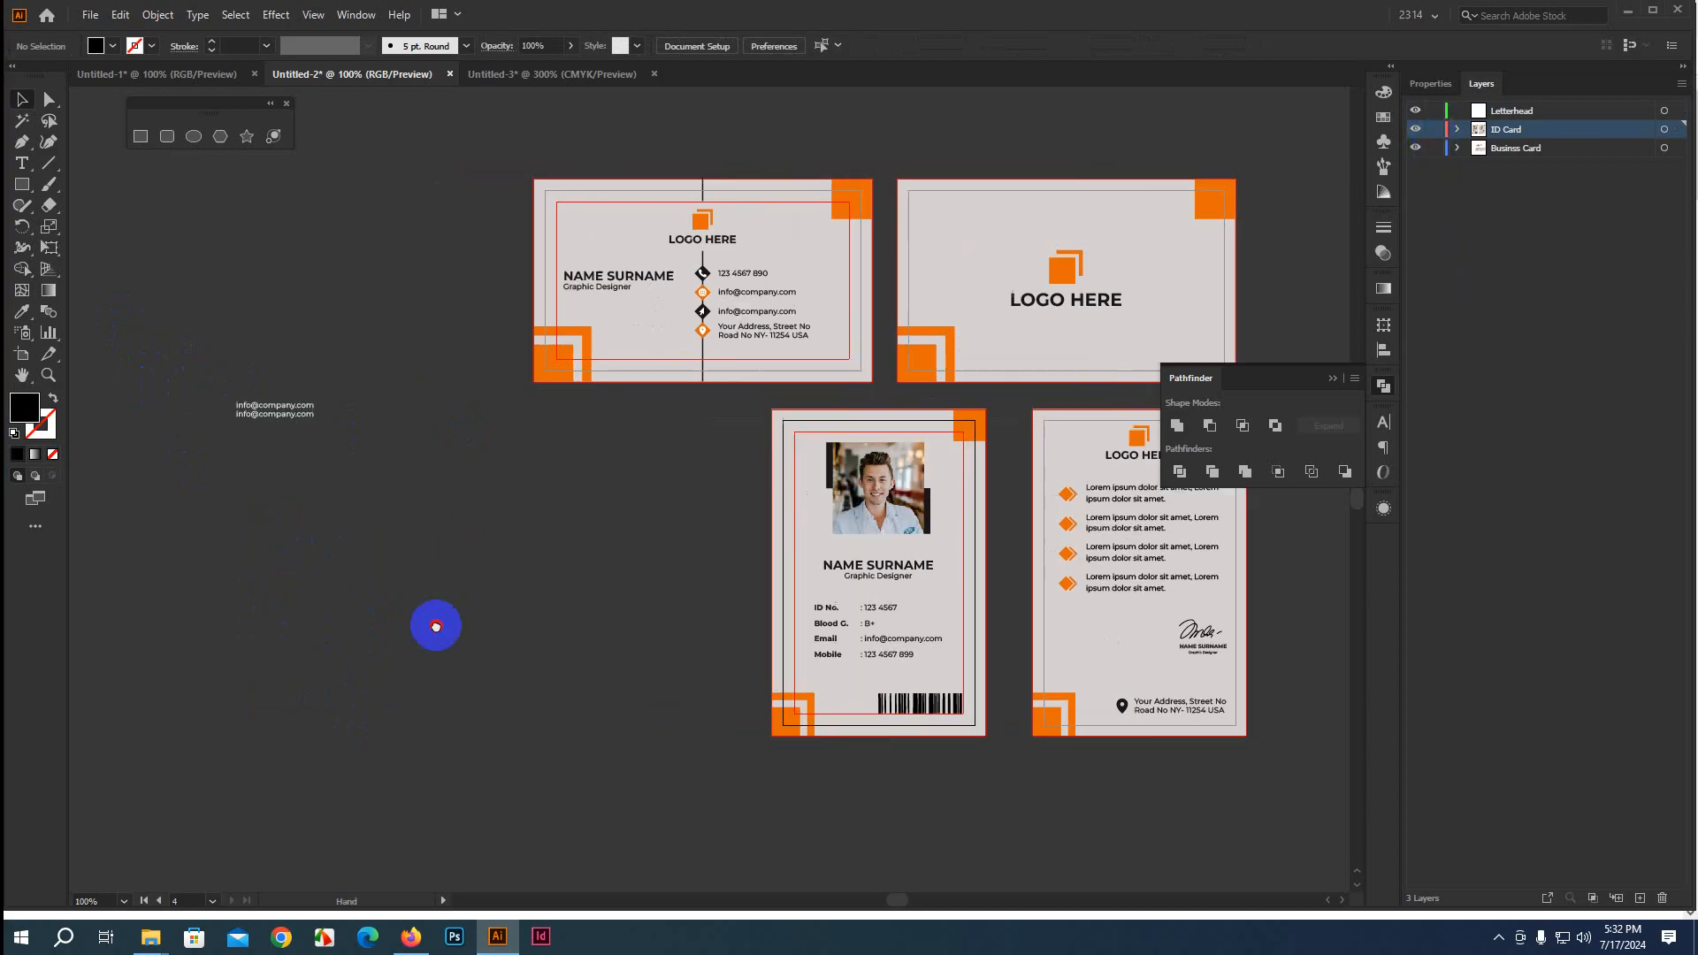
left_click_drag(235, 353, 531, 599)
left_click(552, 684)
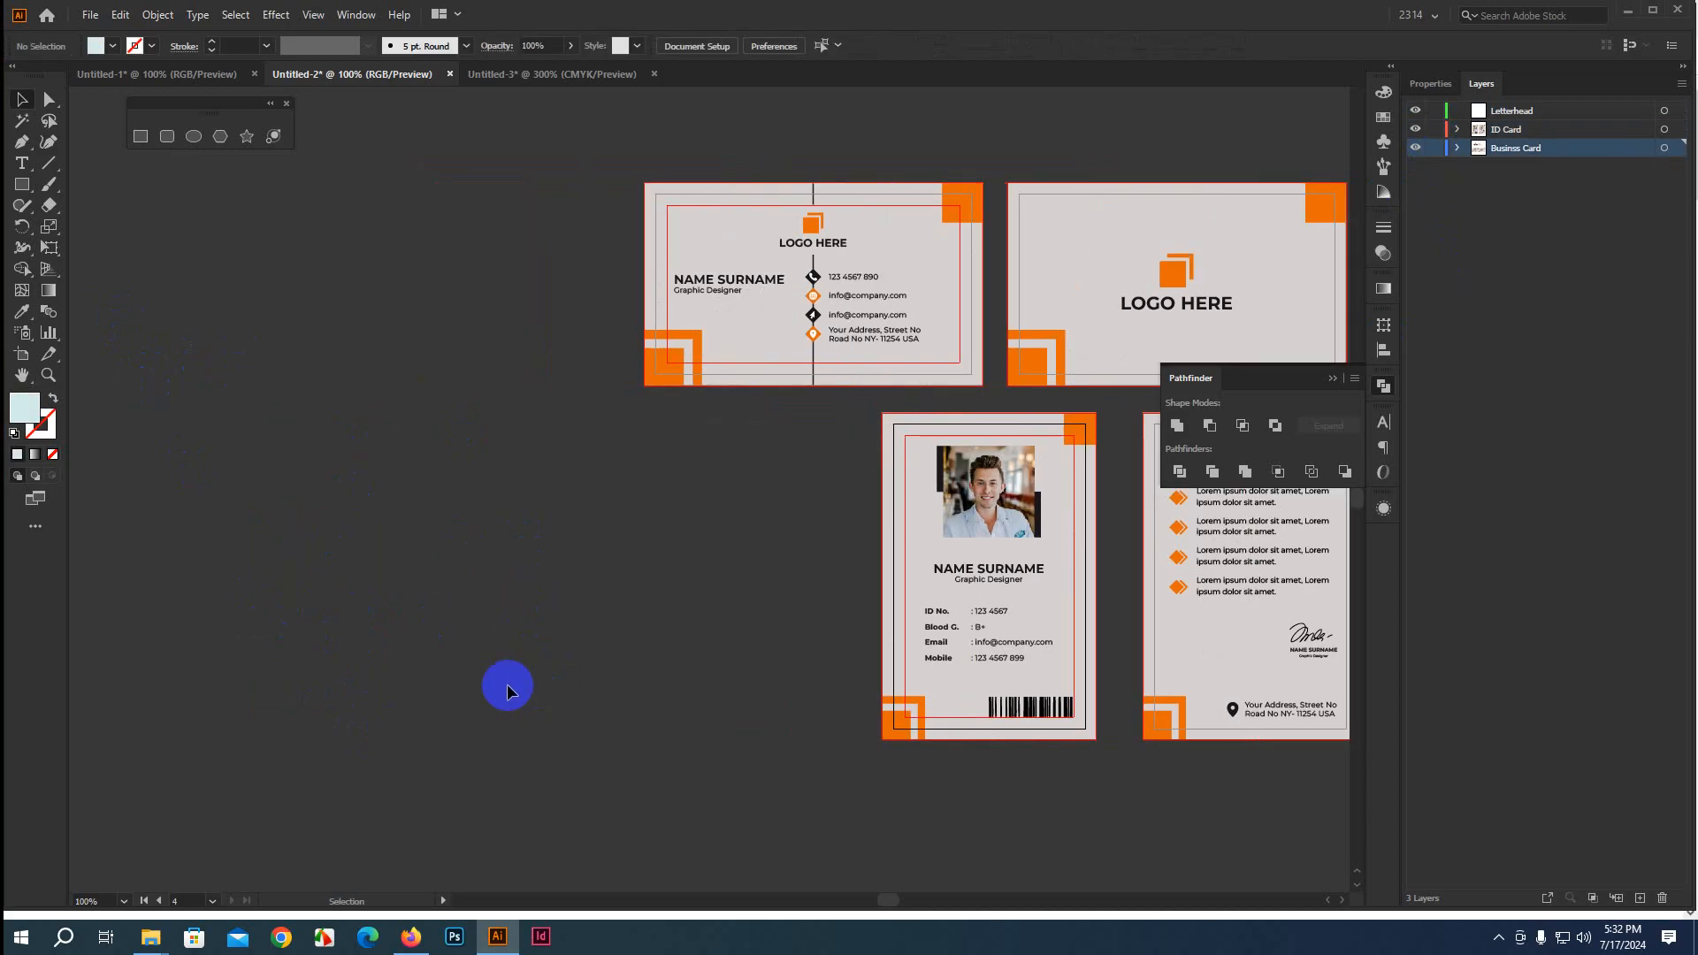
Cut the spare logo with lettering and the separate logo mark from above the business cards
scroll(437, 643, "down", 2)
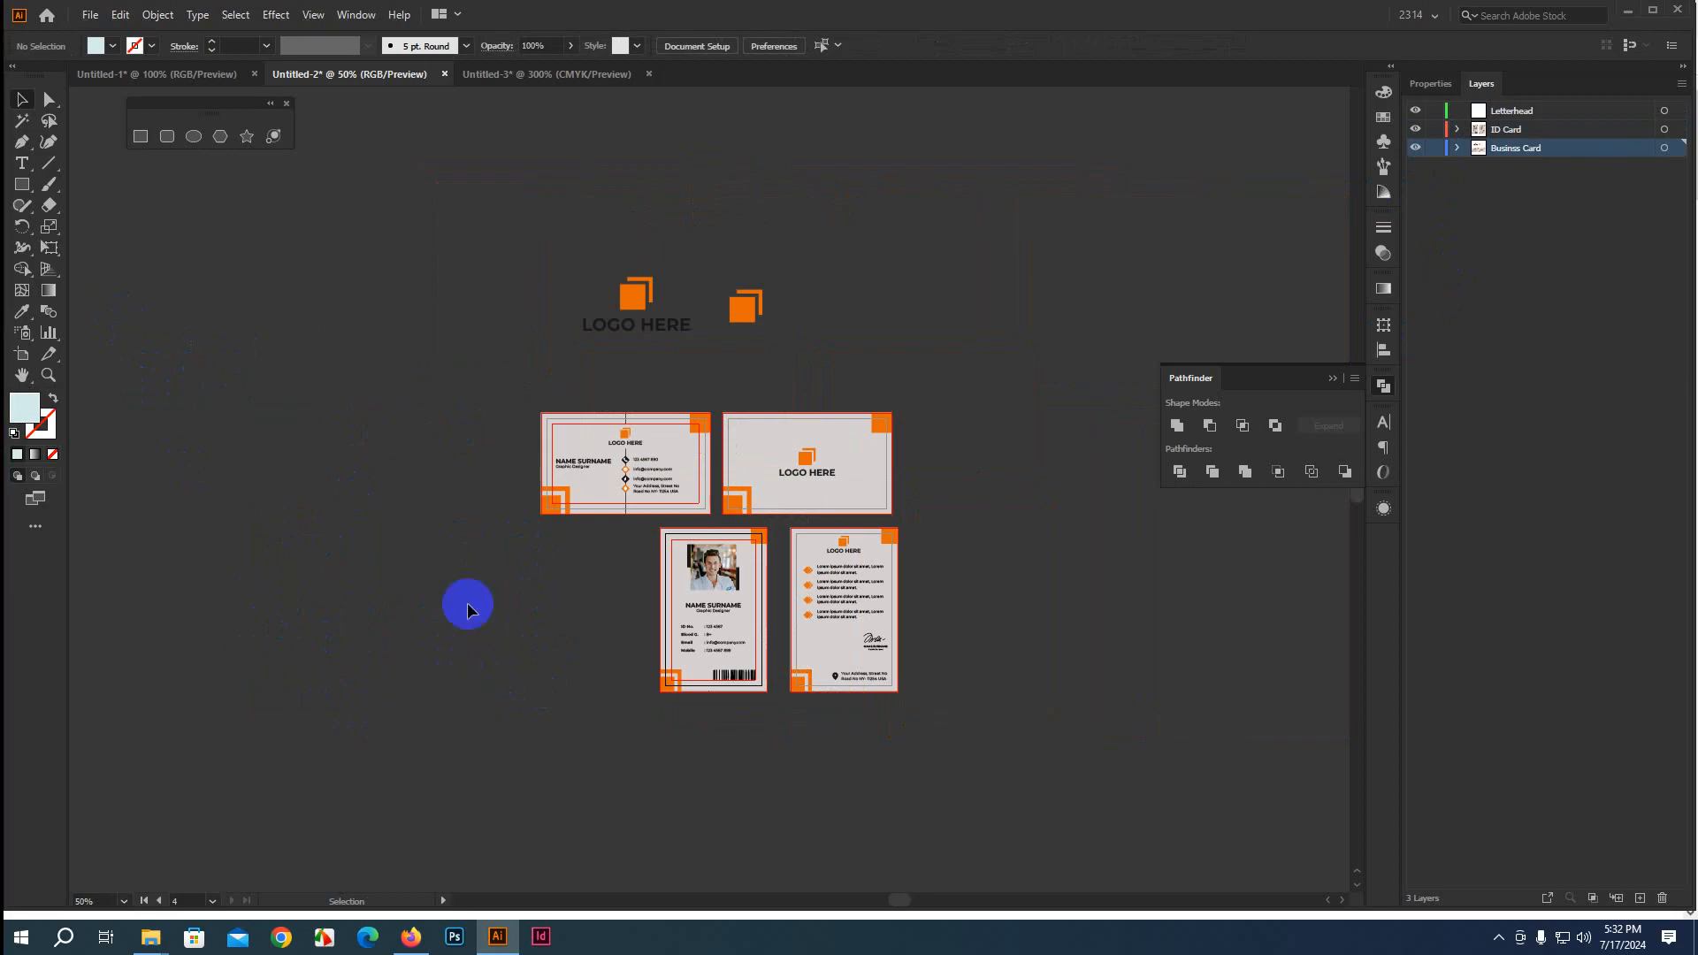
scroll(469, 592, "down", 1)
left_click_drag(971, 580, 944, 580)
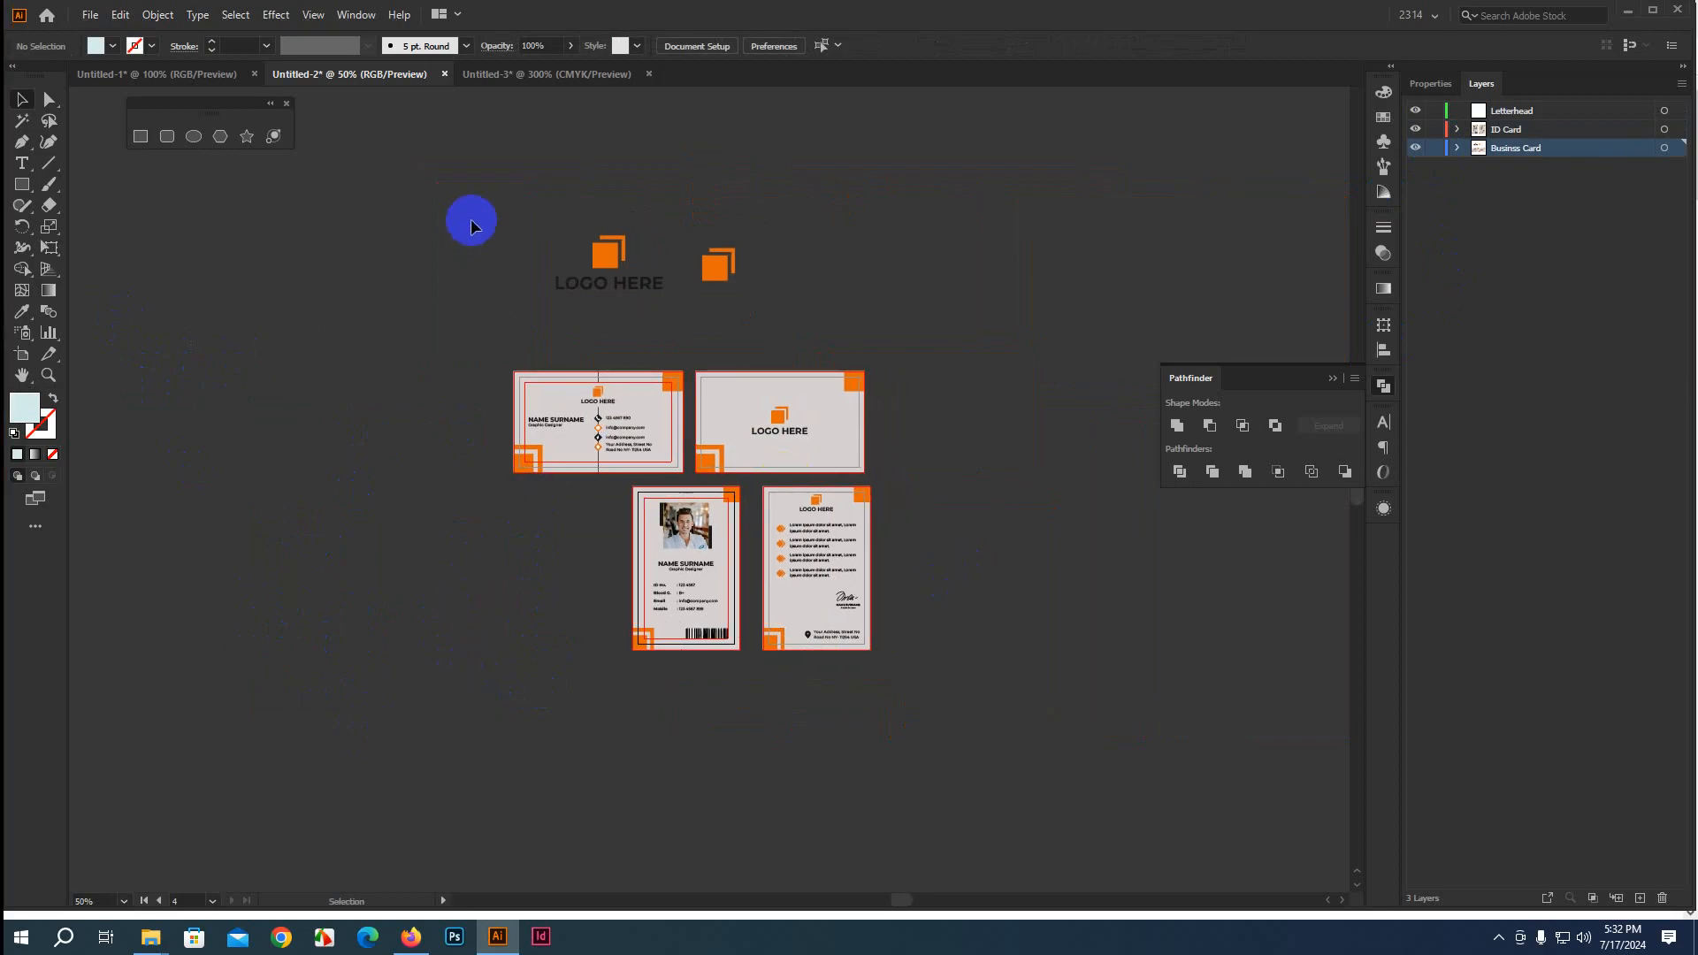
left_click_drag(470, 218, 772, 328)
key("a")
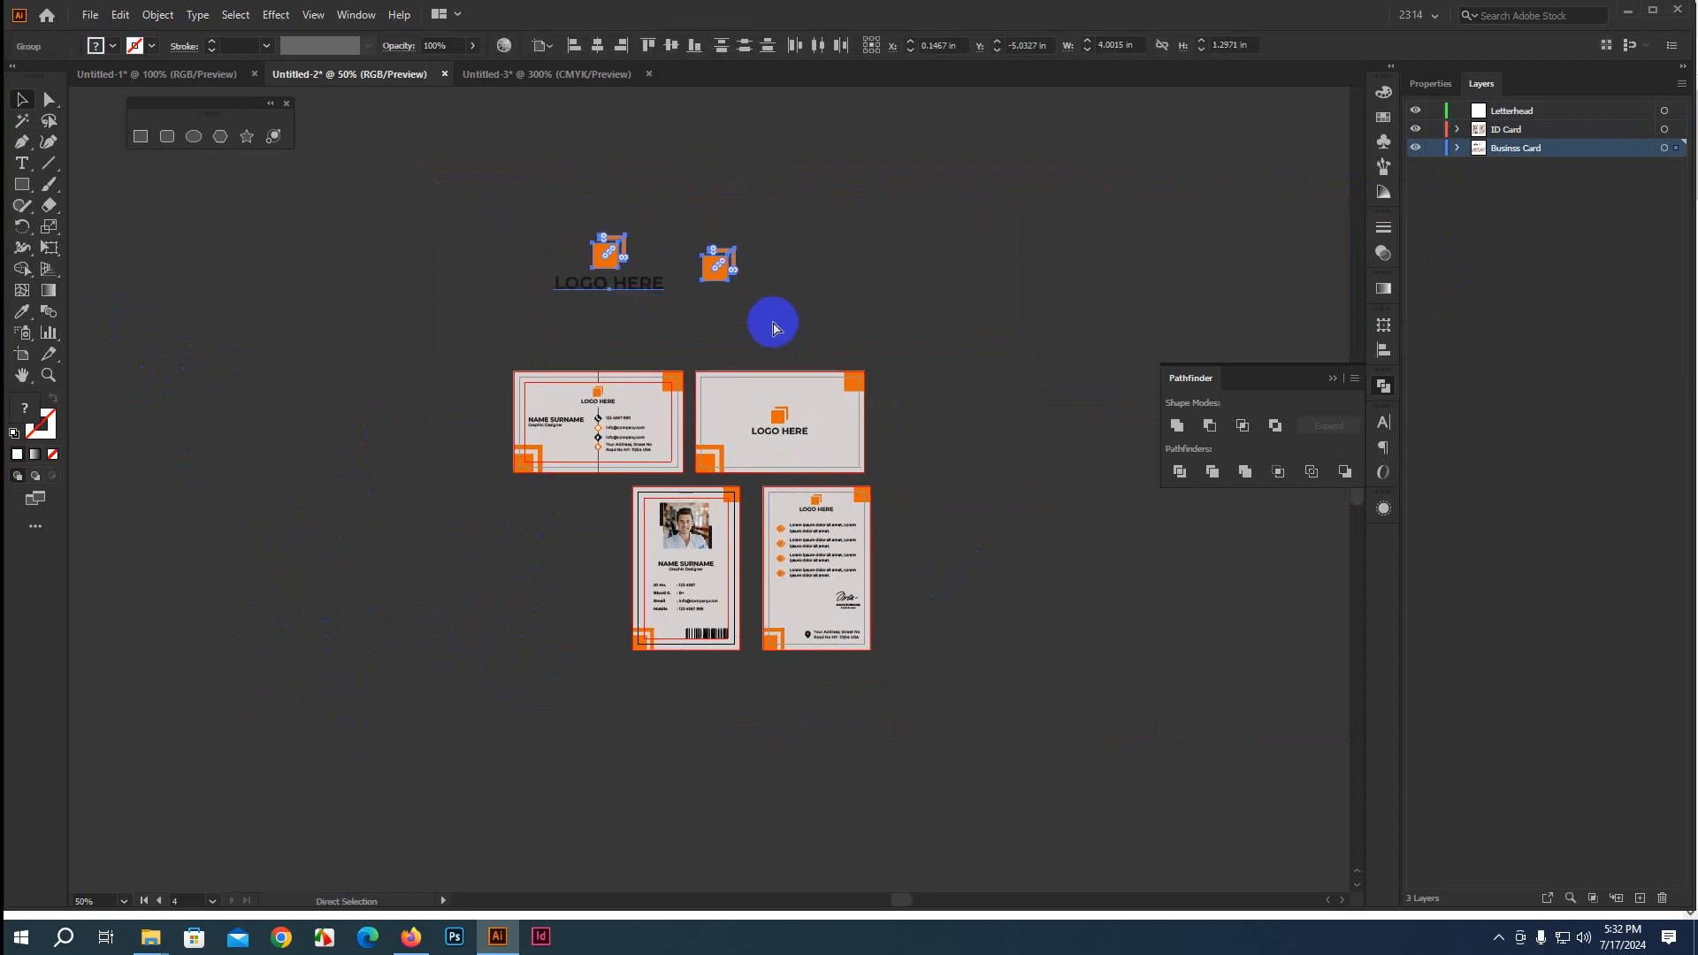
key("Delete")
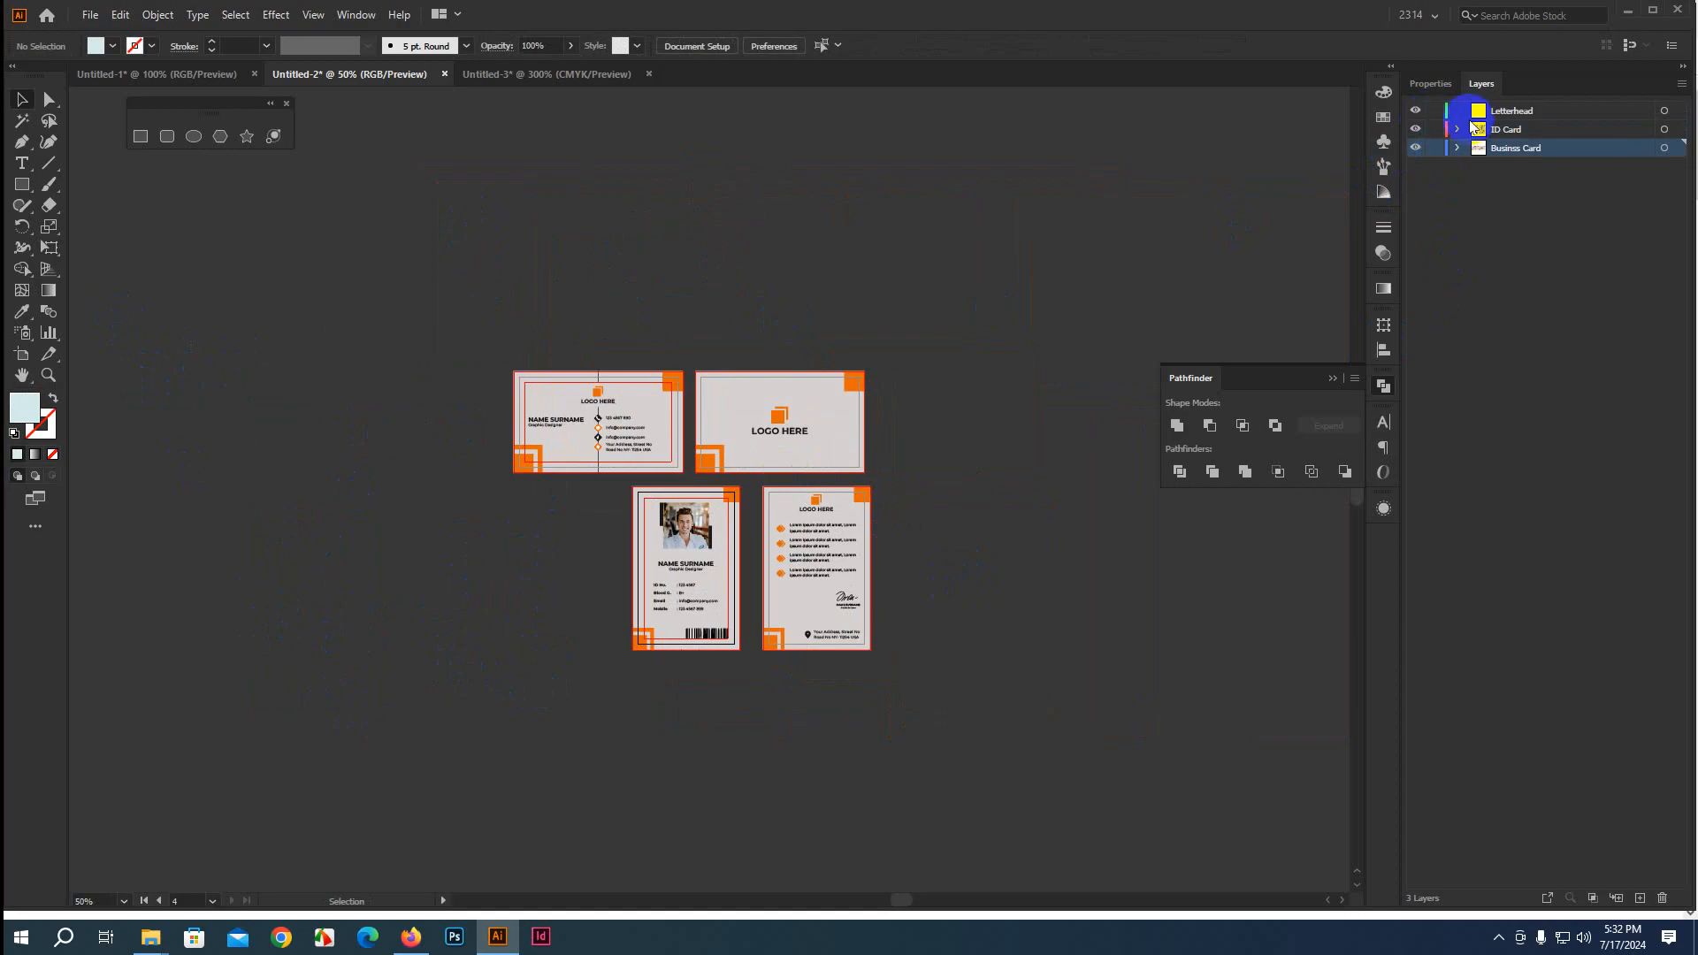
Paste both logos into the Letterhead layer and move them to the empty area above and right of the cards
left_click(1511, 112)
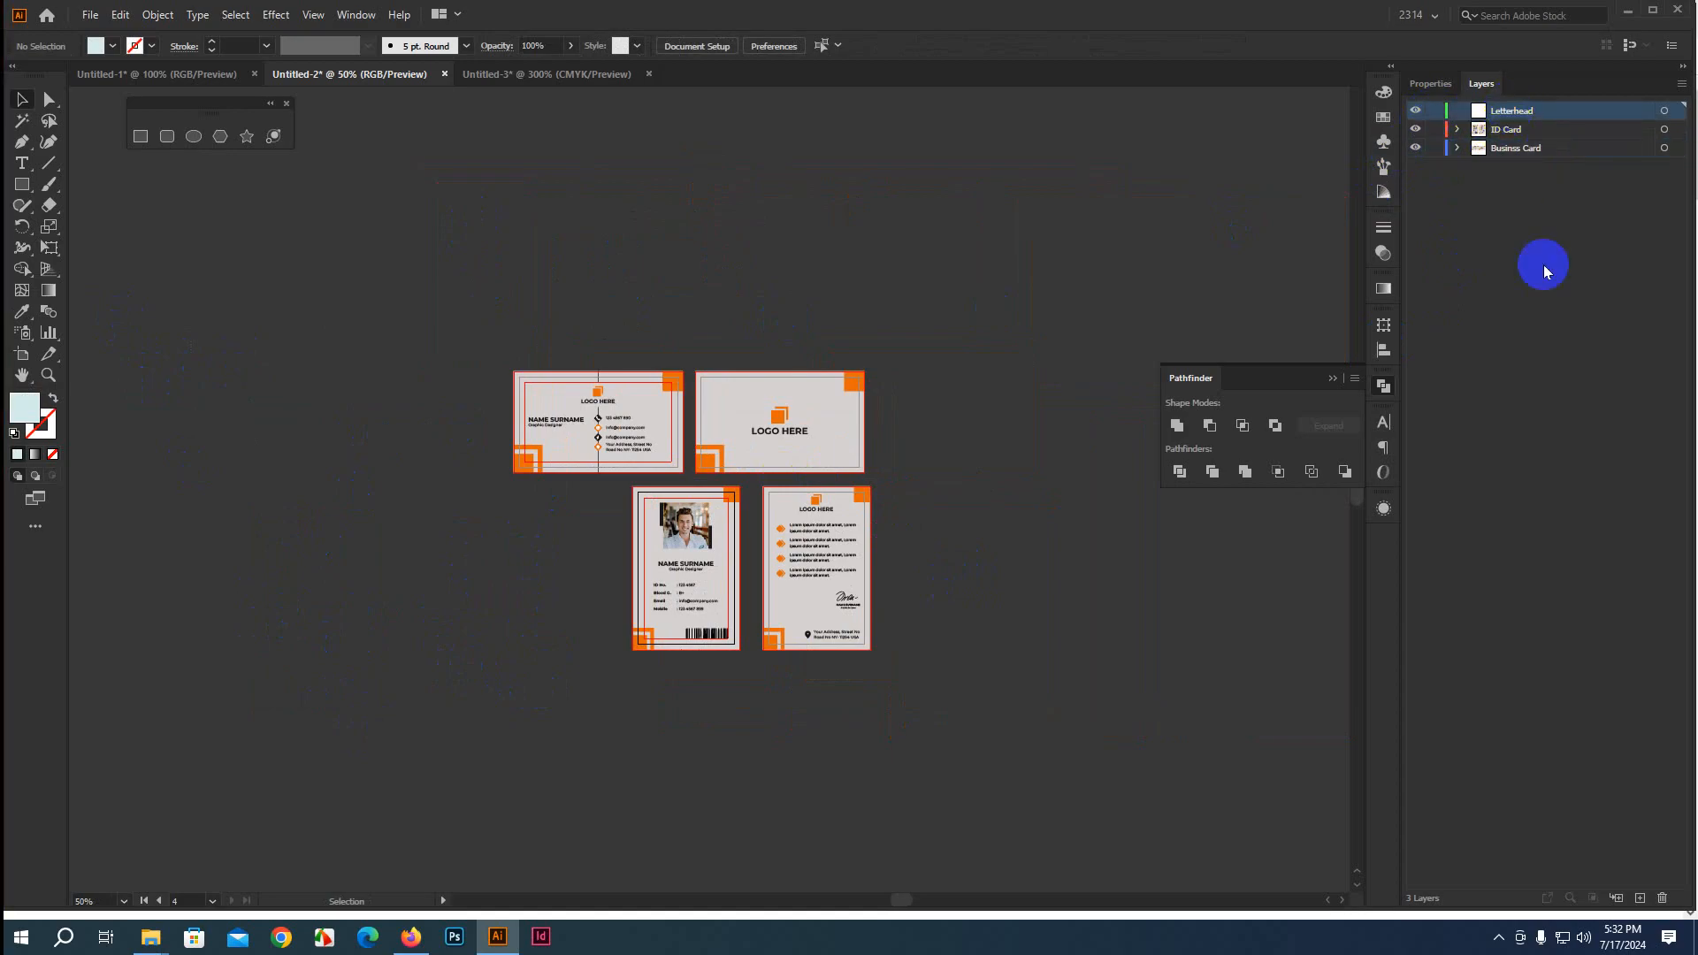
key("ctrl+v")
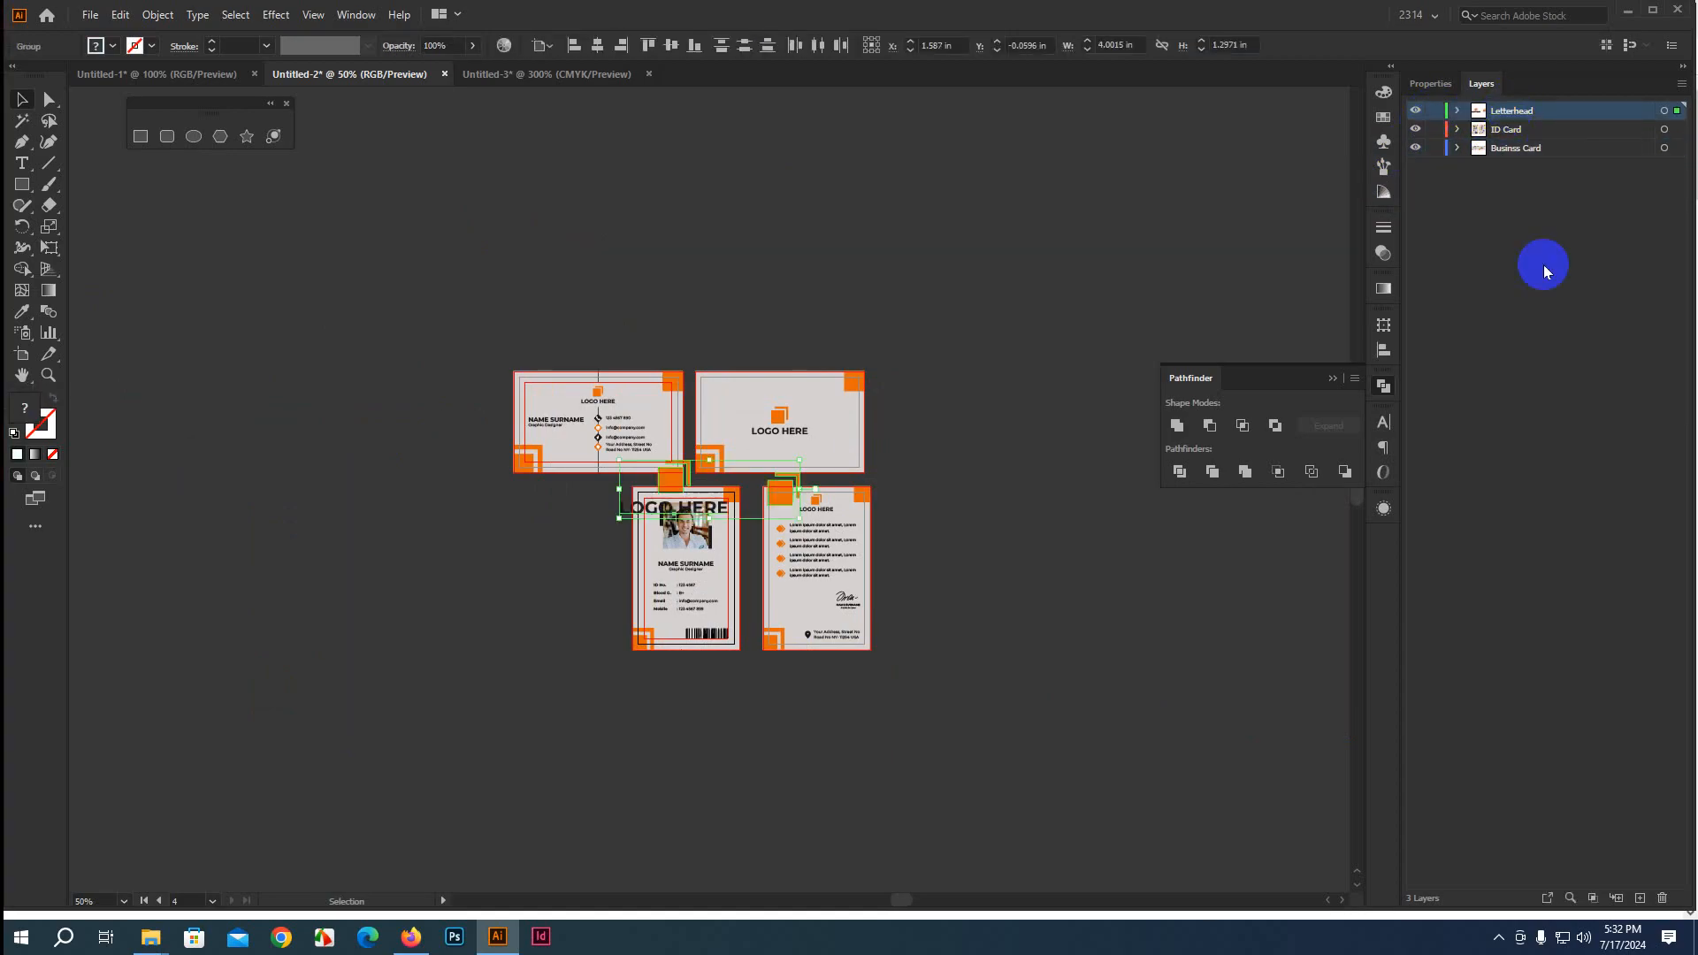
left_click_drag(672, 489, 1141, 234)
scroll(967, 701, "right", 3)
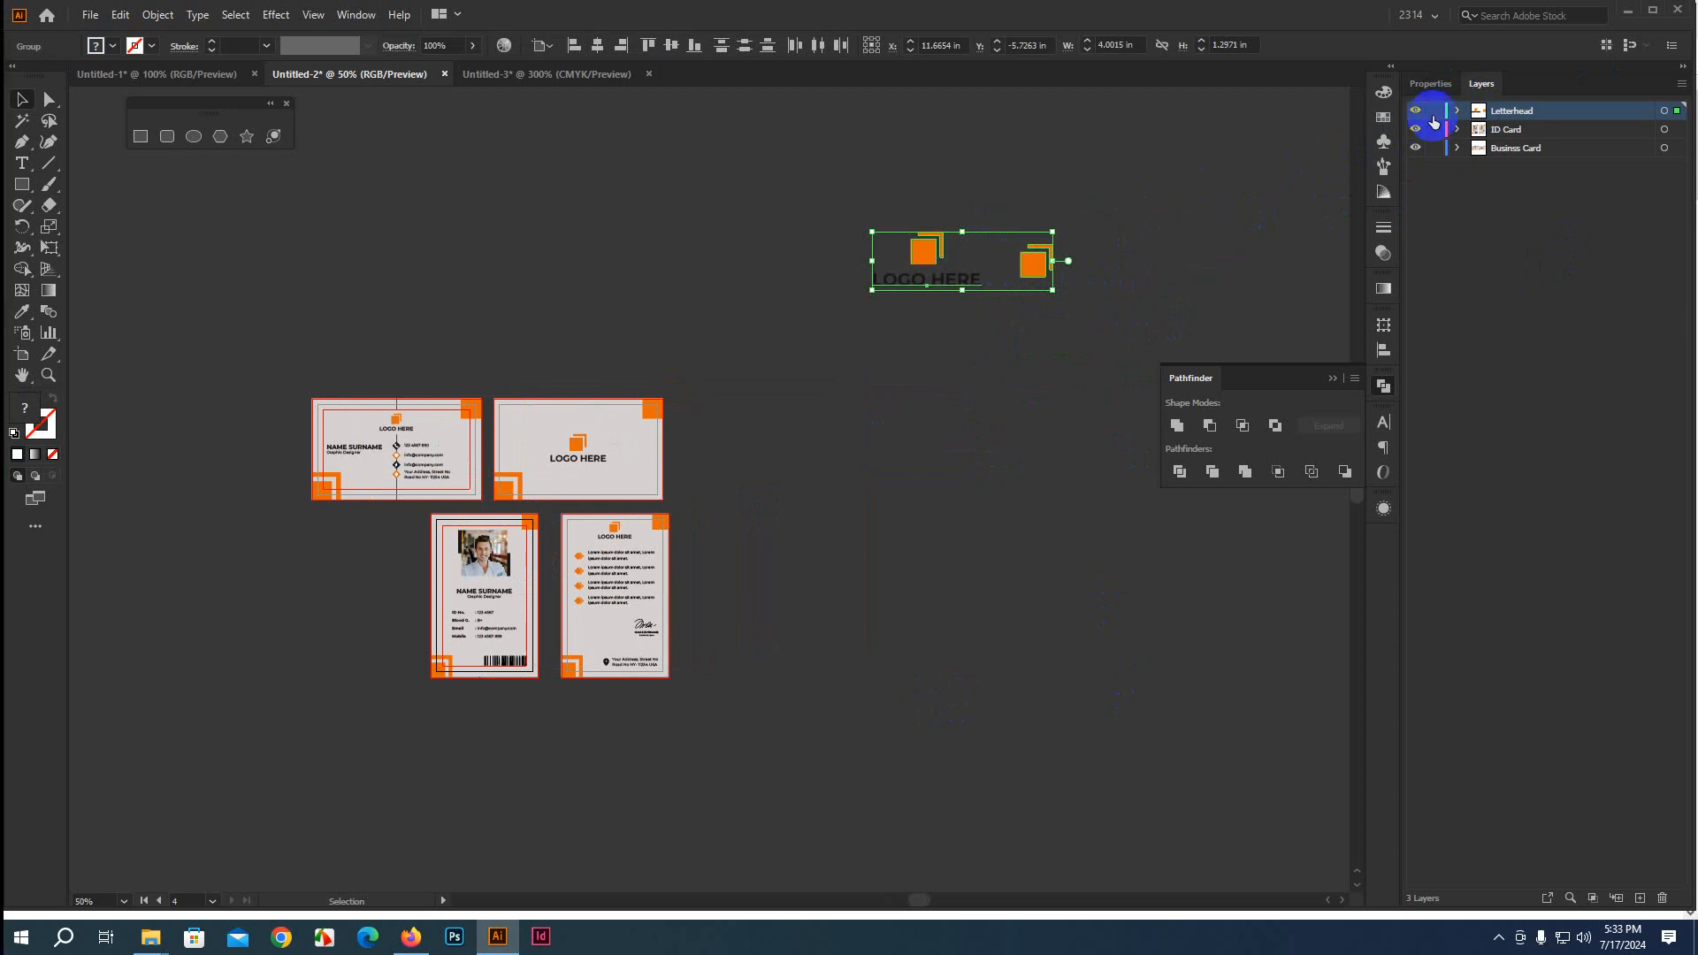
scroll(862, 531, "down", 2)
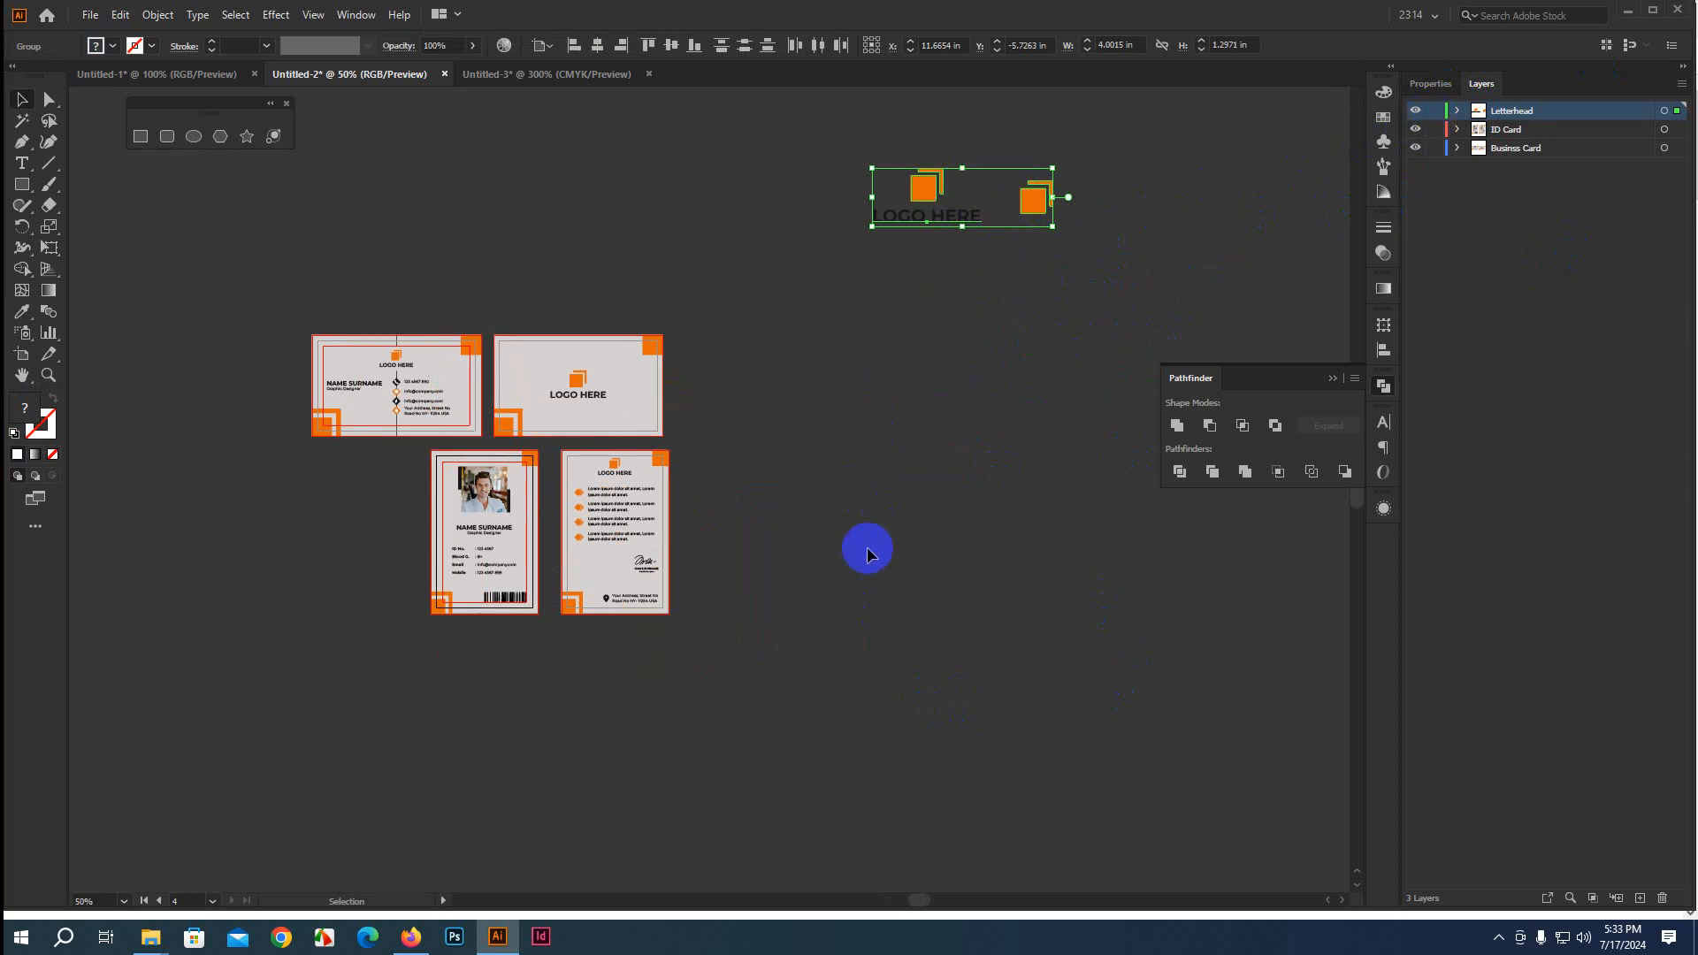
left_click(930, 353)
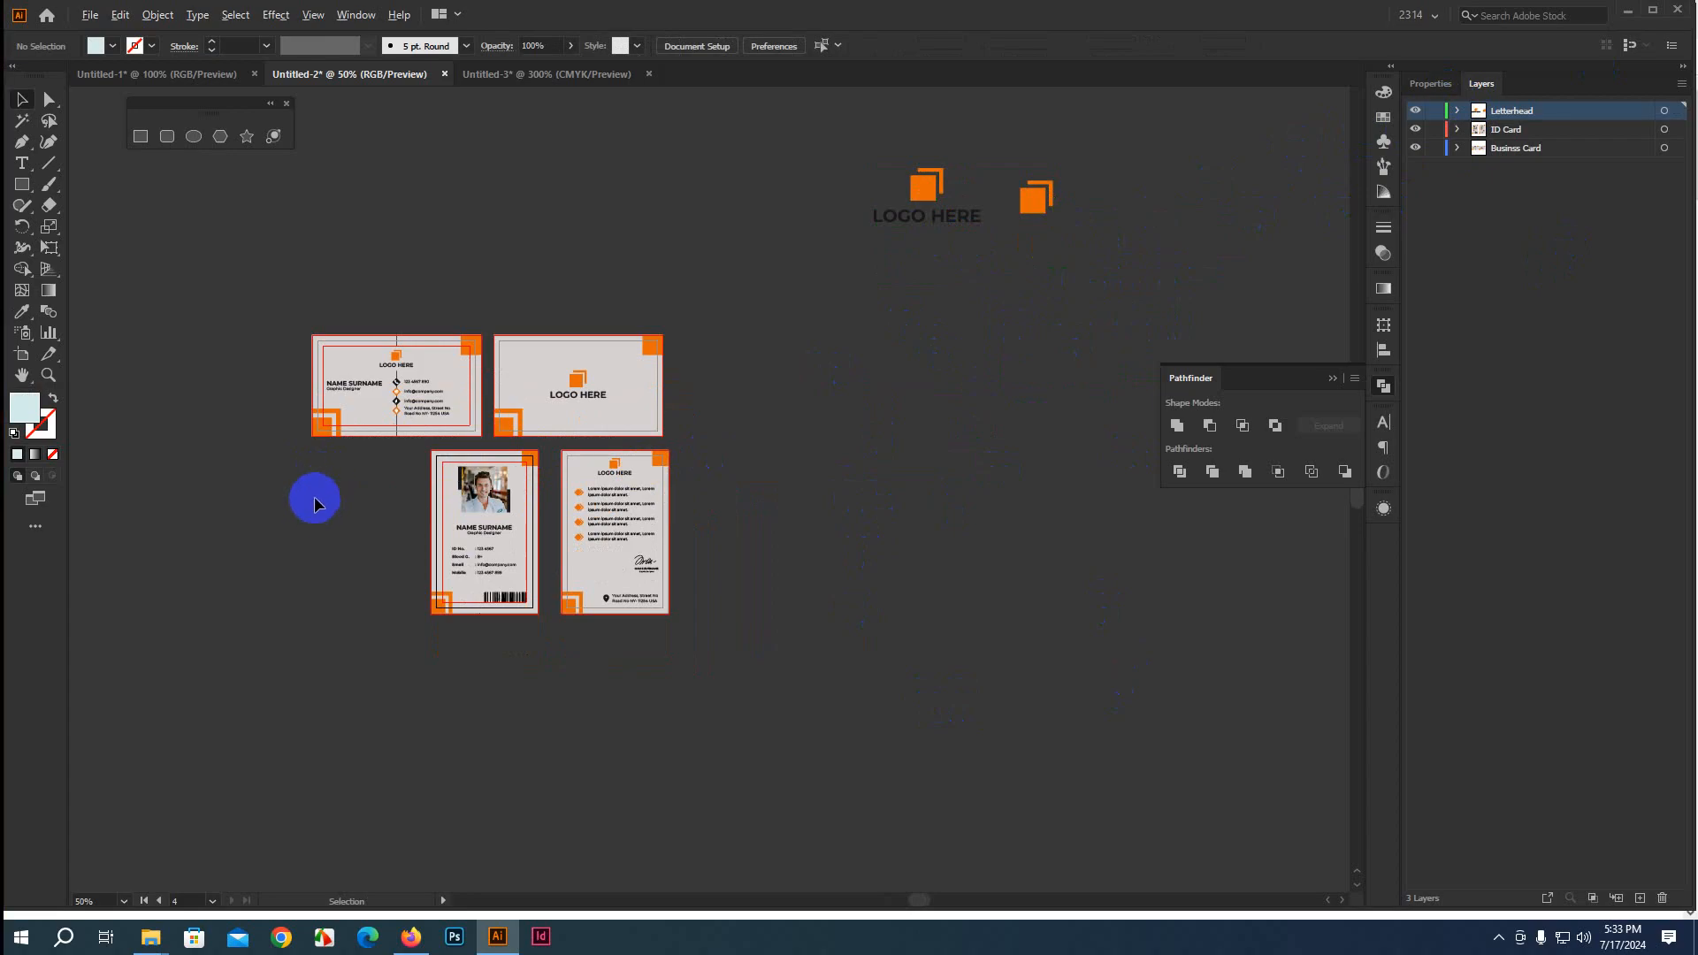
scroll(311, 496, "up", 2)
left_click_drag(378, 515, 351, 673)
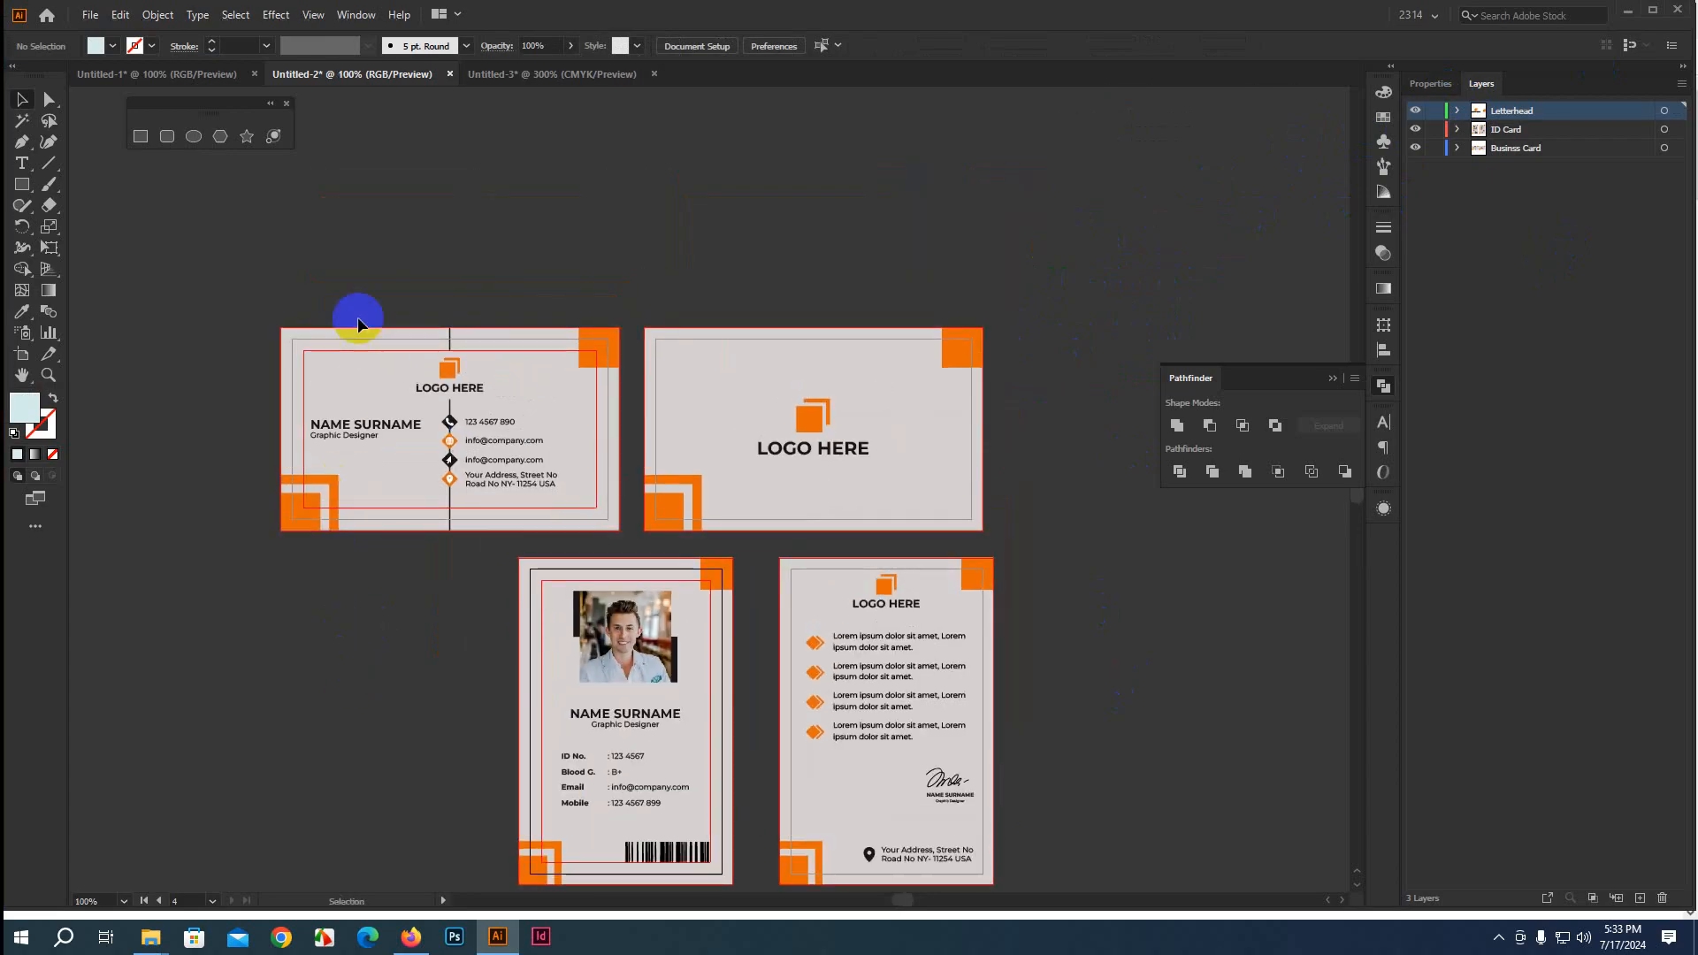
Copy the front business card's logo, name, contact details and divider line, make the Letterhead layer active, and lock the other two layers
left_click_drag(357, 284, 488, 572)
left_click(296, 496, "shift")
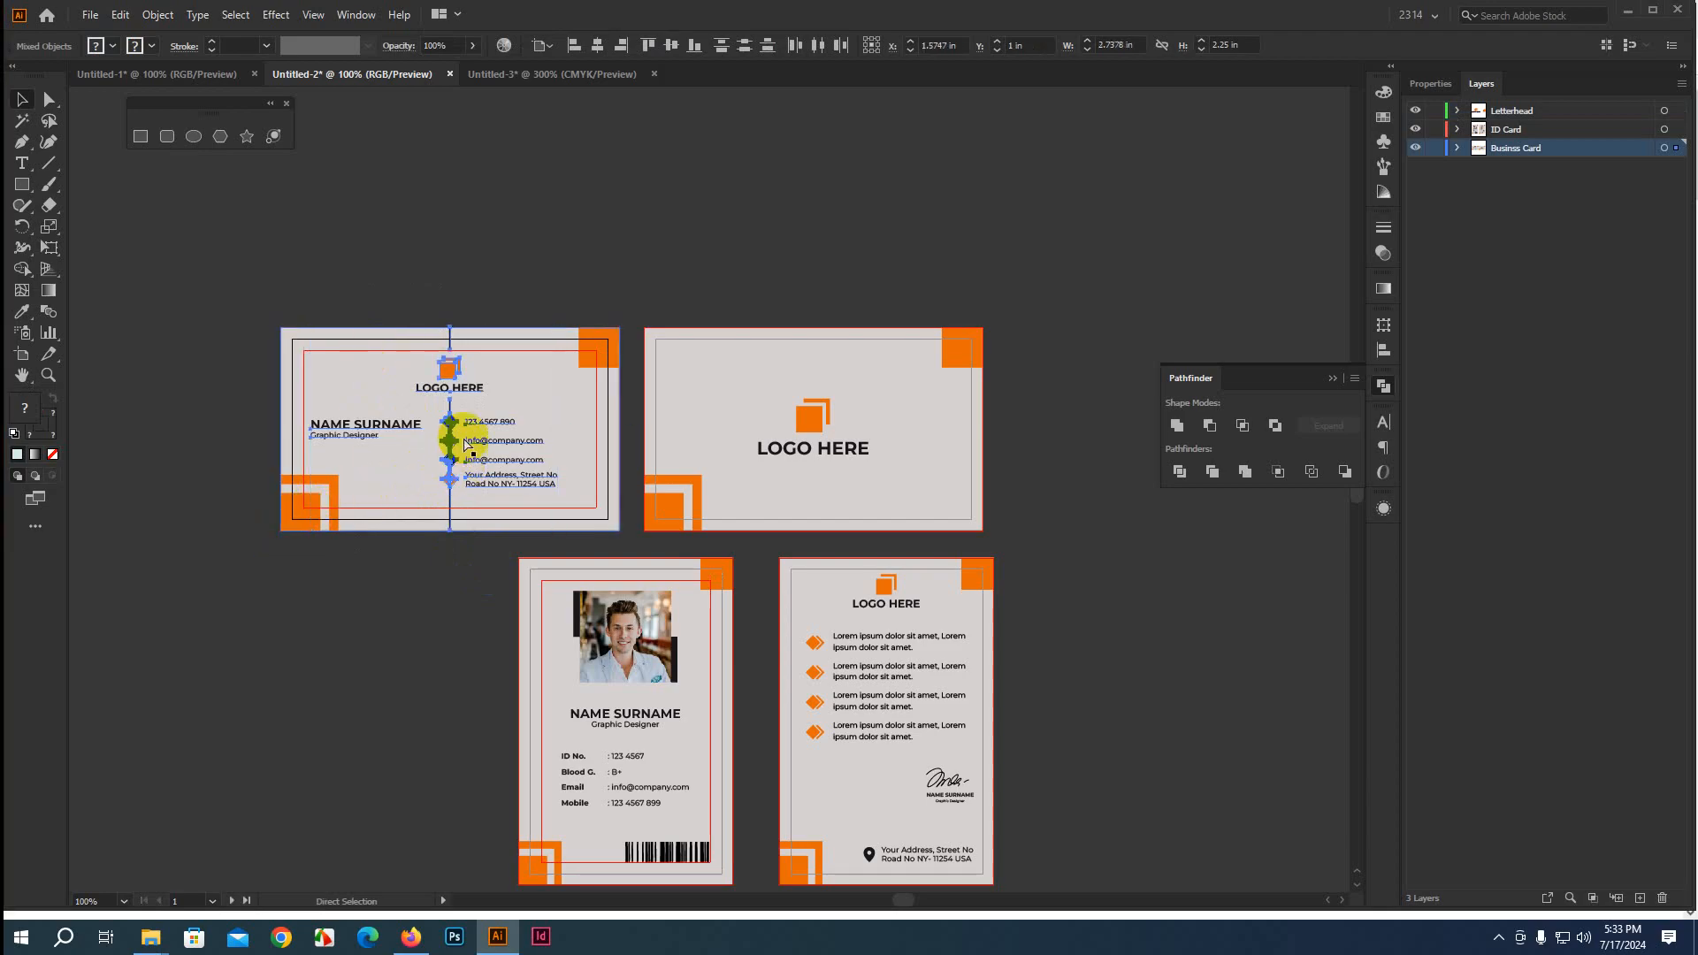
left_click_drag(1110, 614, 878, 593)
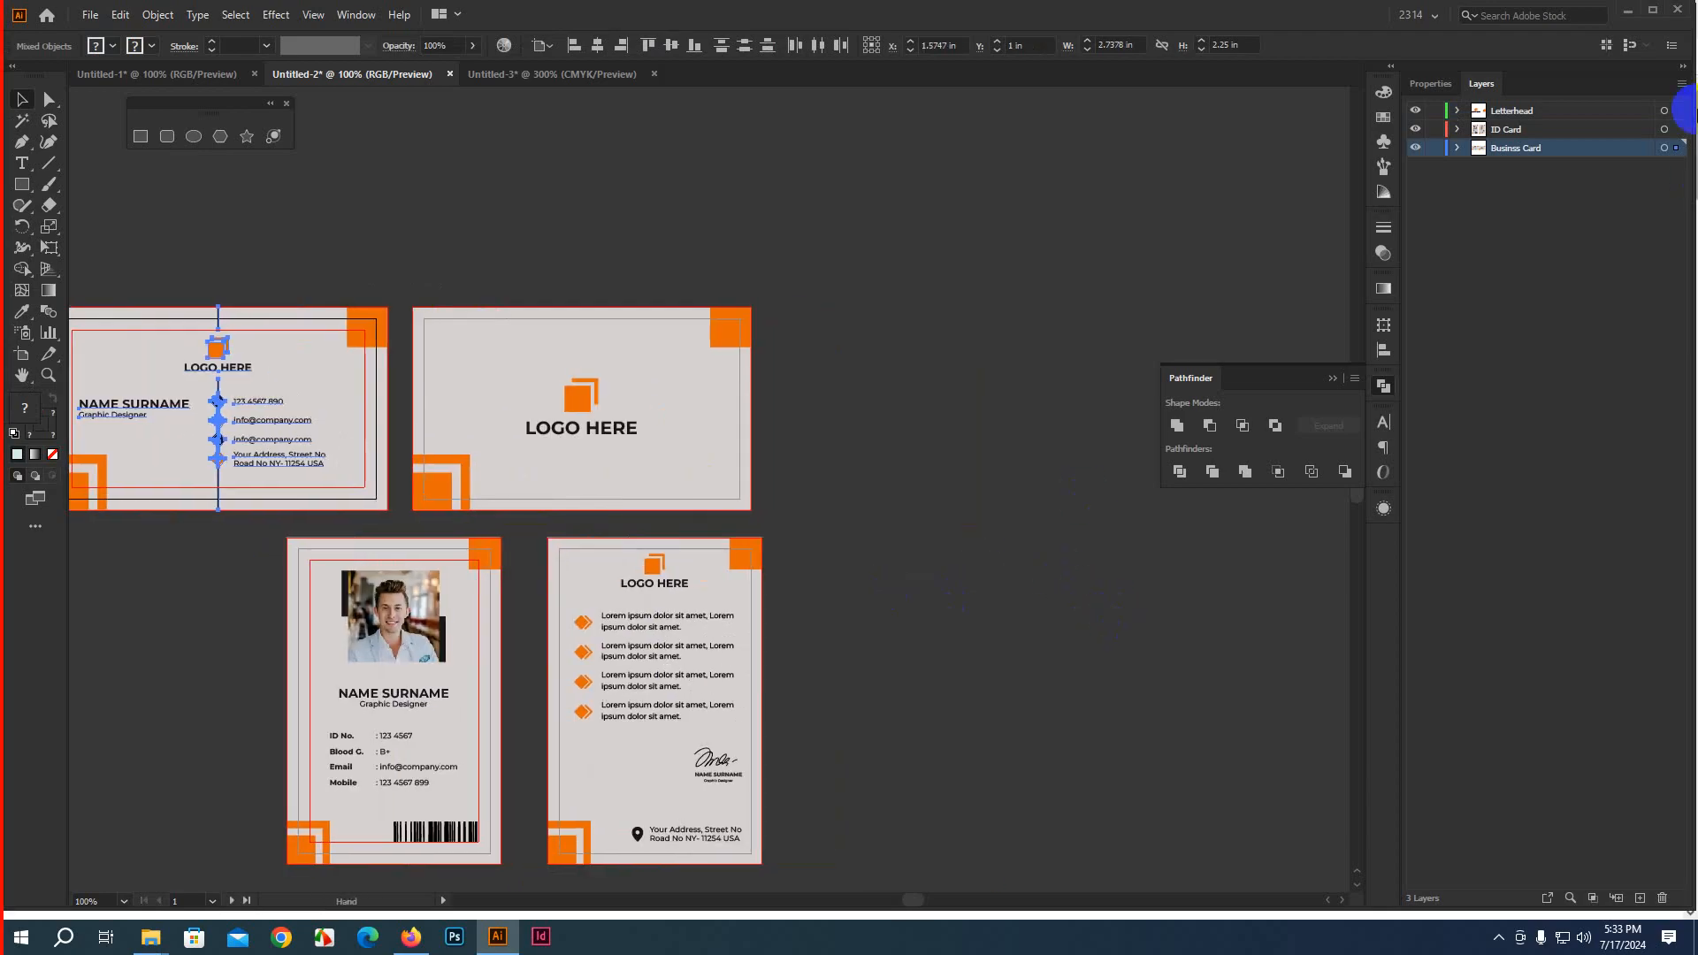
left_click(1582, 111)
left_click(1435, 148)
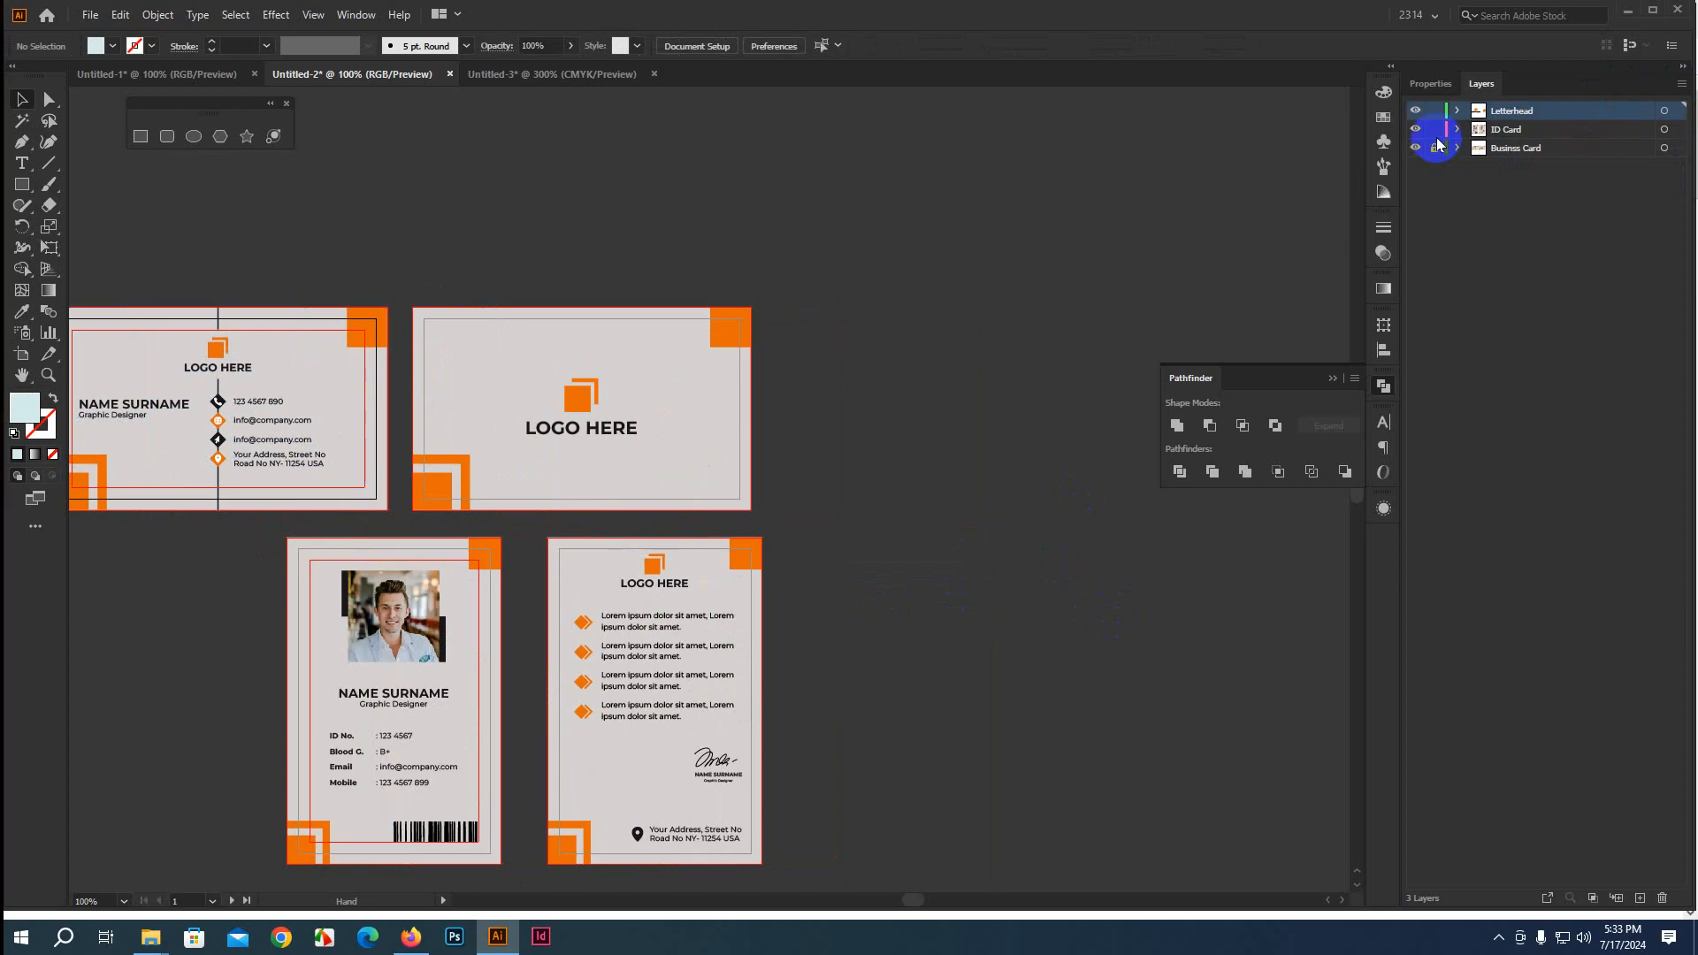
left_click(1434, 129)
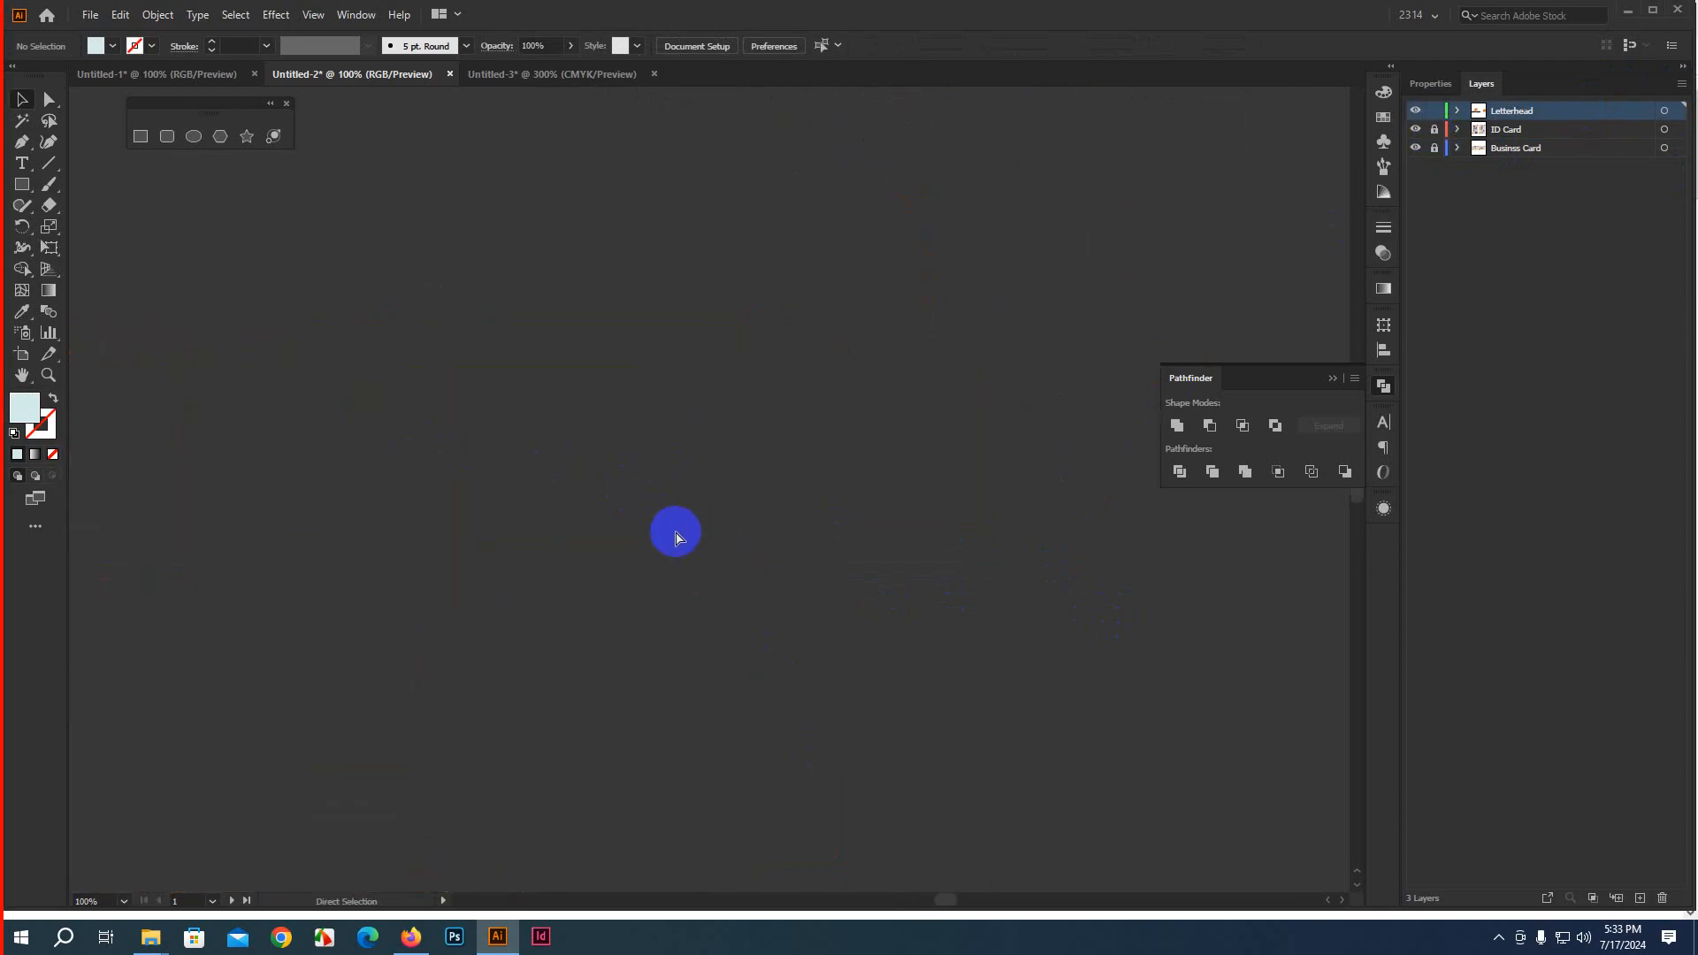
Paste the copied business card contents into the Letterhead layer and move them to the empty area beside the spare logo mark
left_click(686, 583)
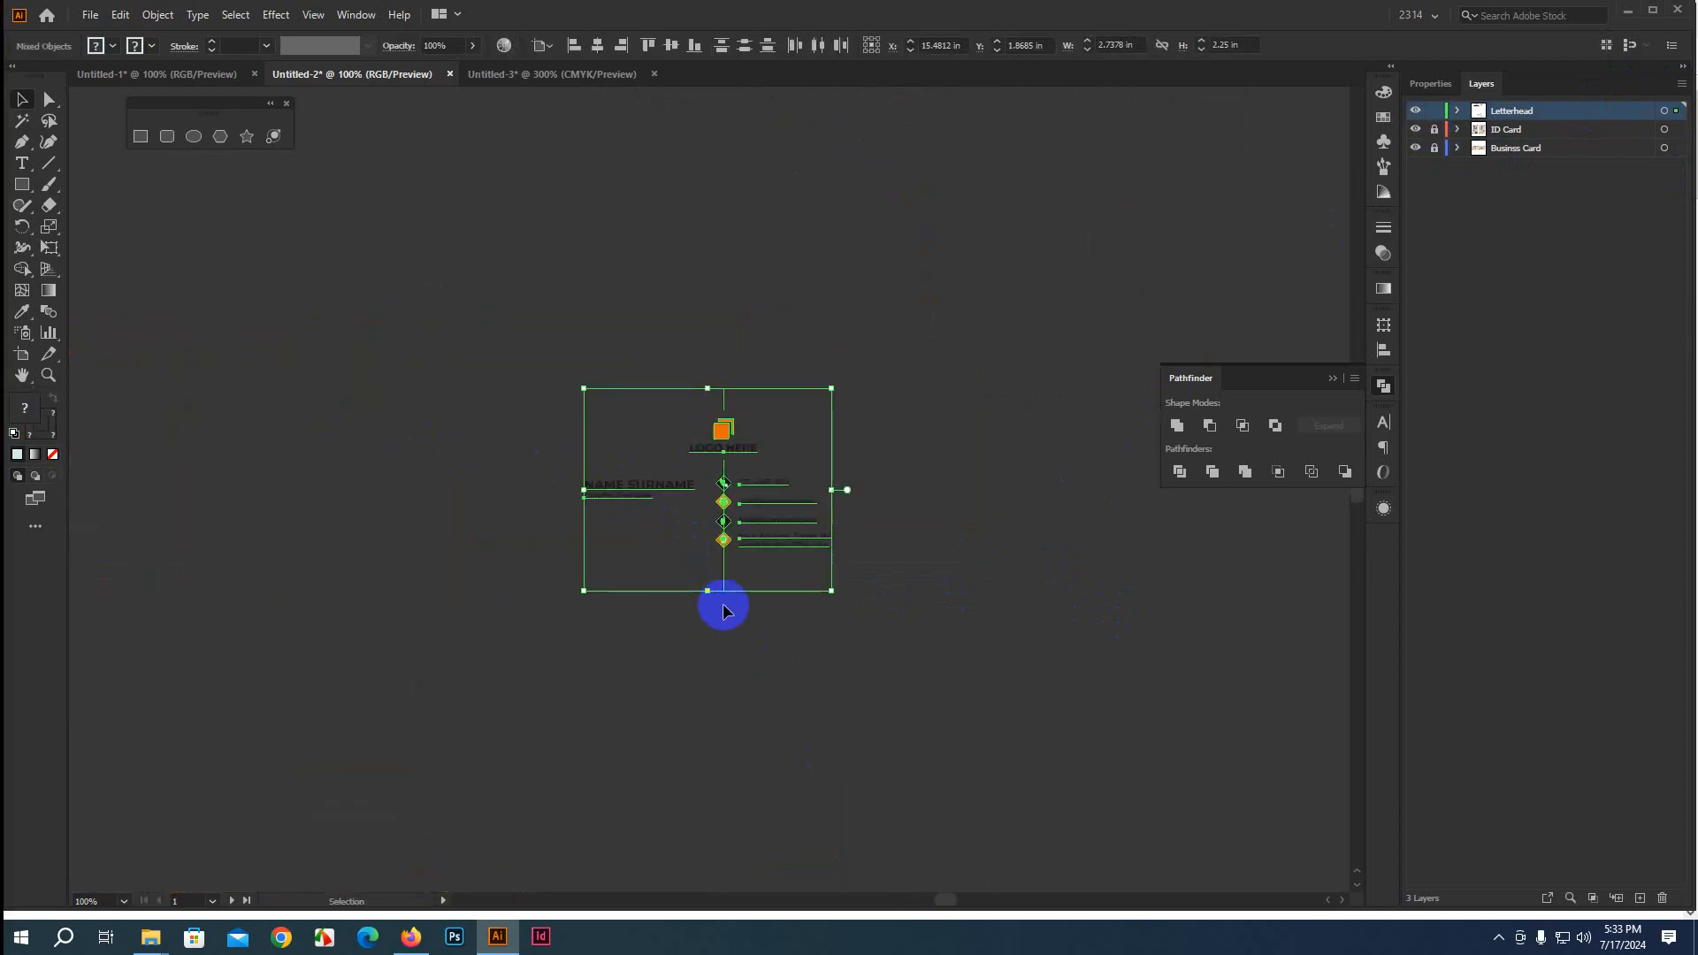
scroll(722, 610, "down", 1)
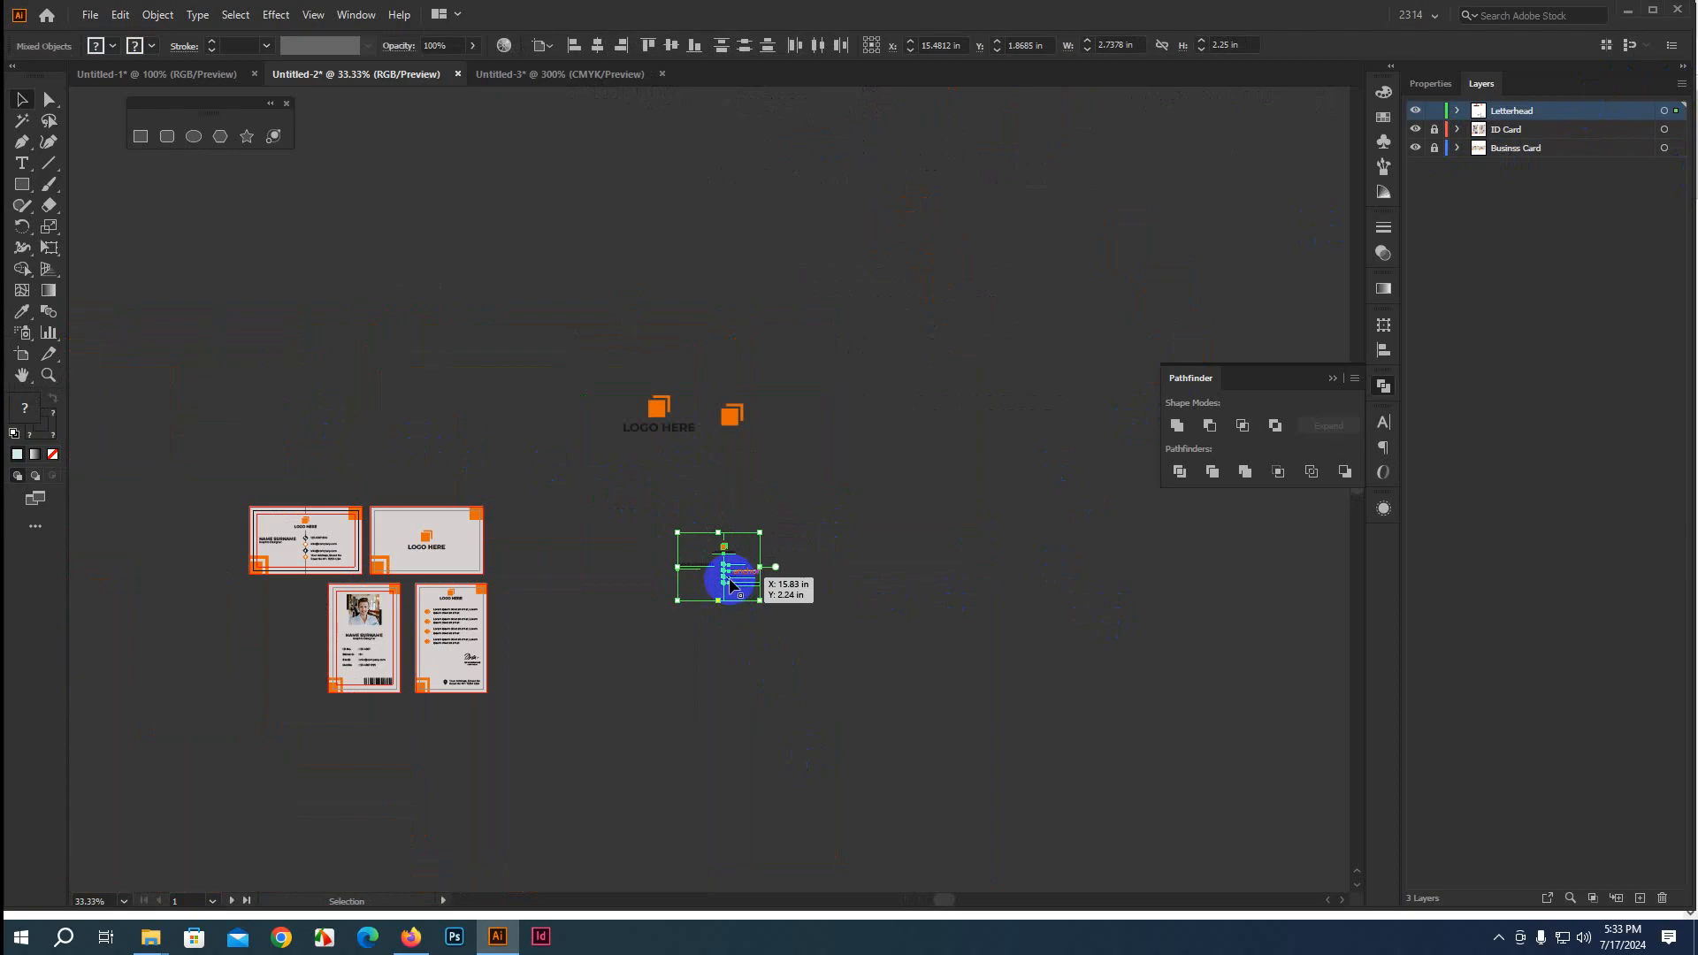
left_click_drag(728, 580, 871, 510)
left_click(810, 638)
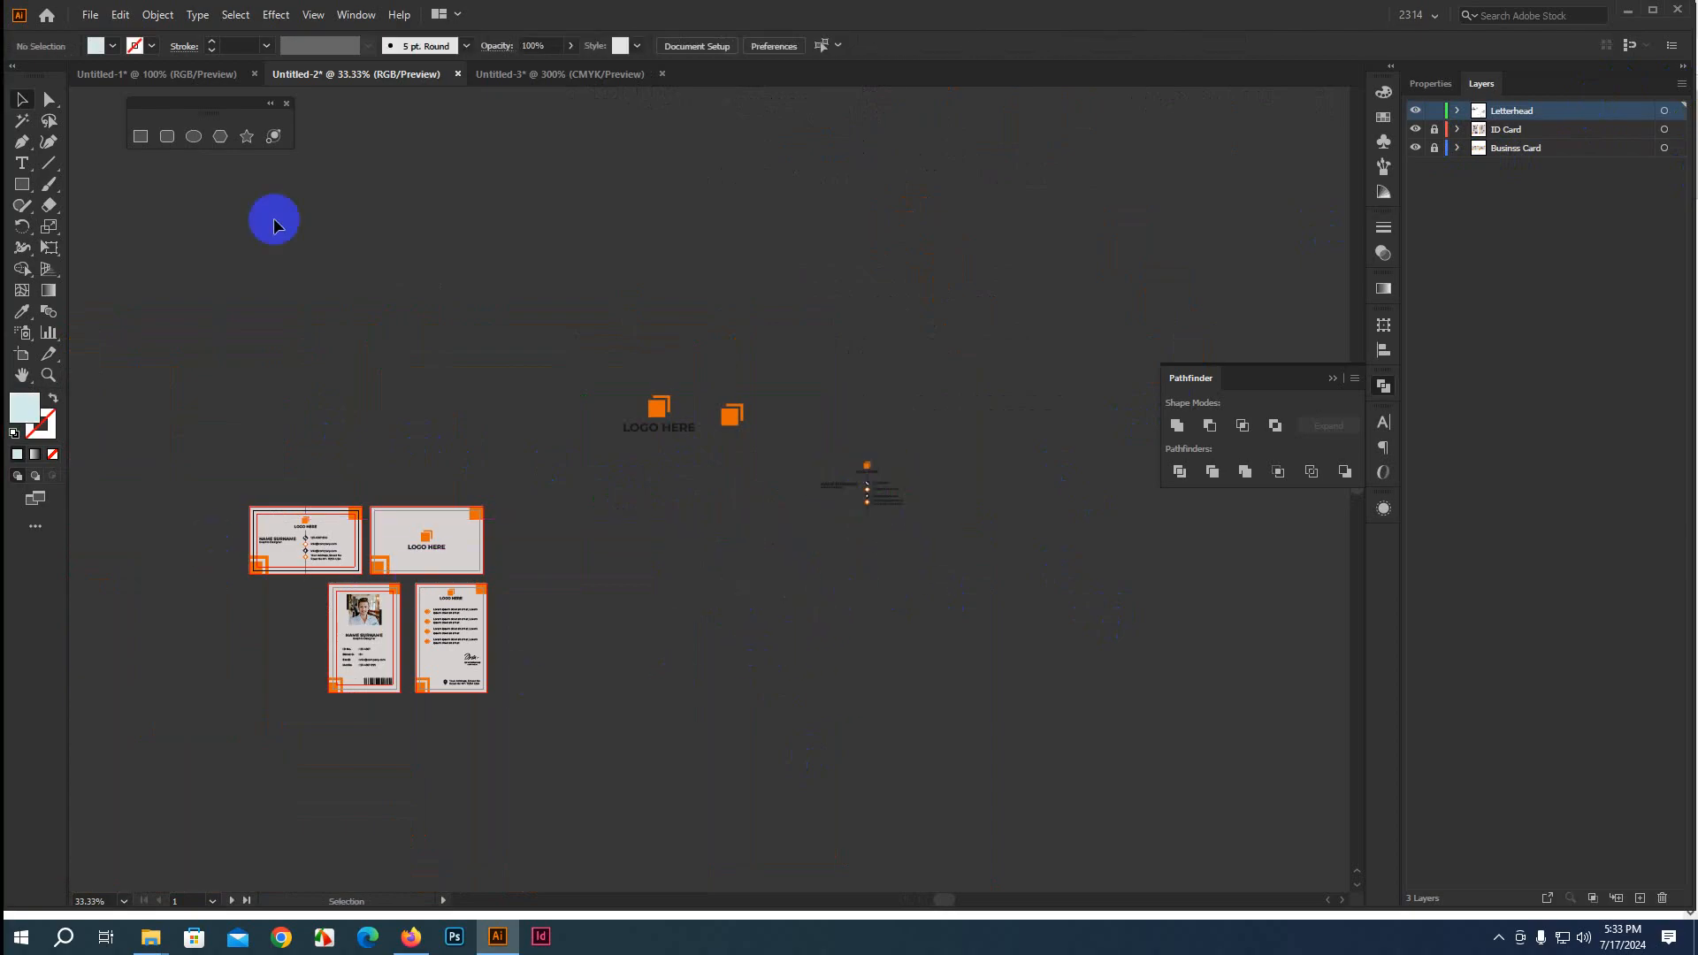
Switch to the browser to study the letterhead in the blue and gold stationery reference, and return to Illustrator
left_click(419, 945)
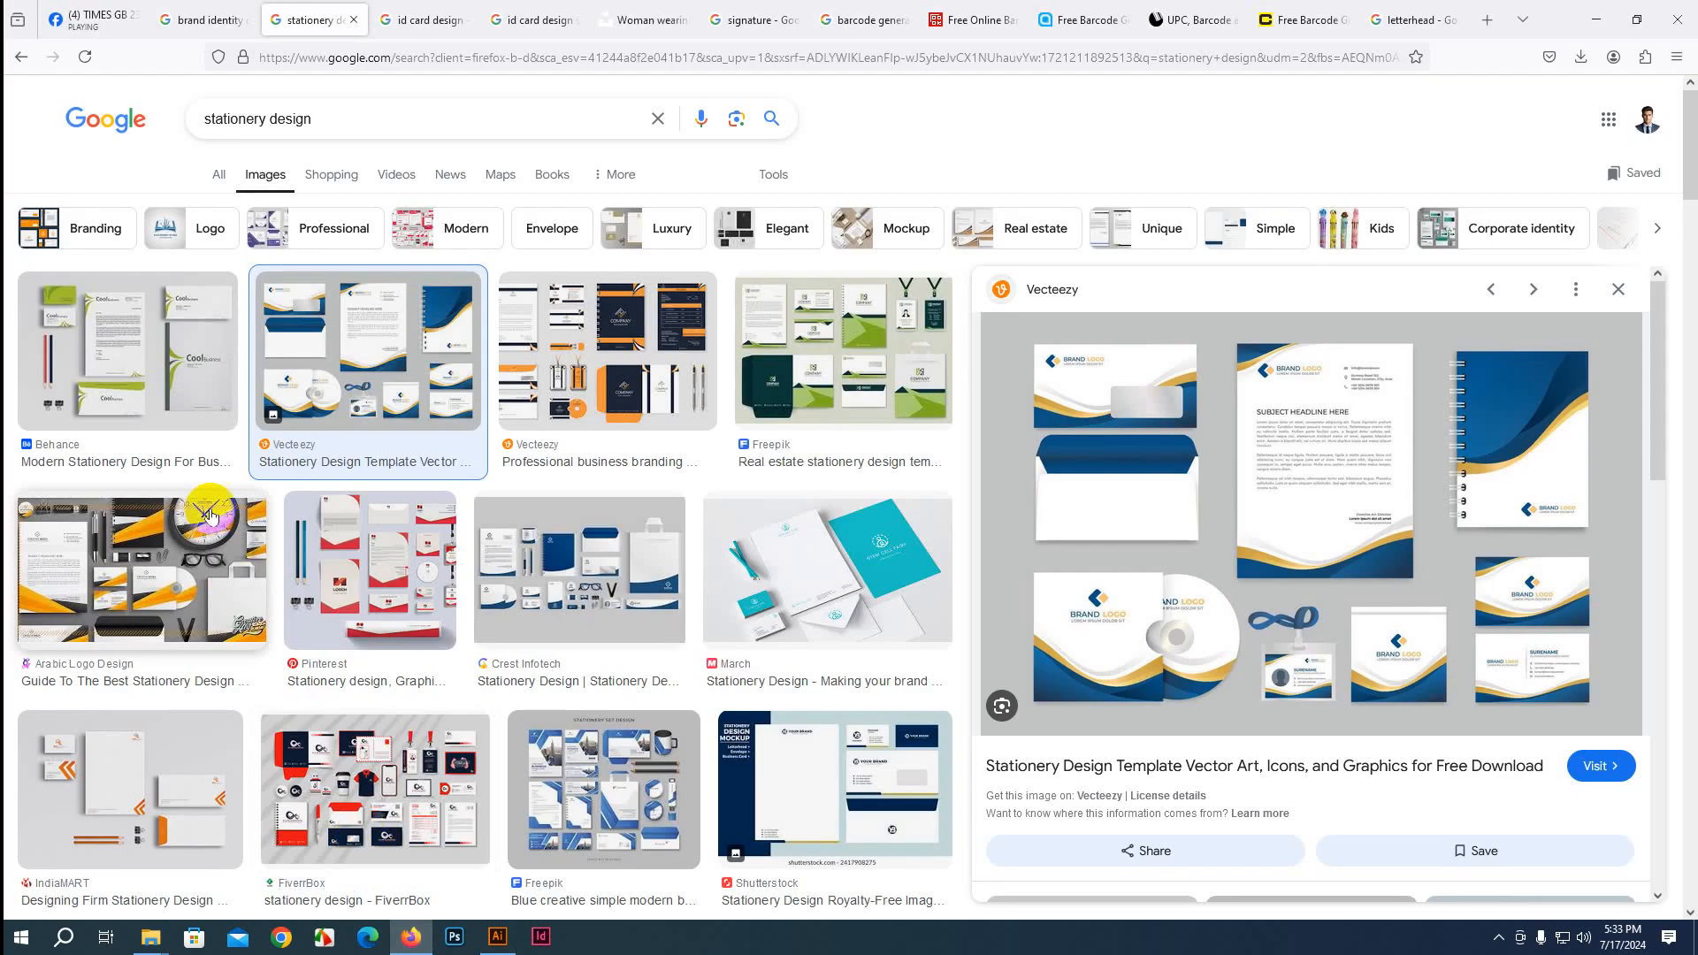
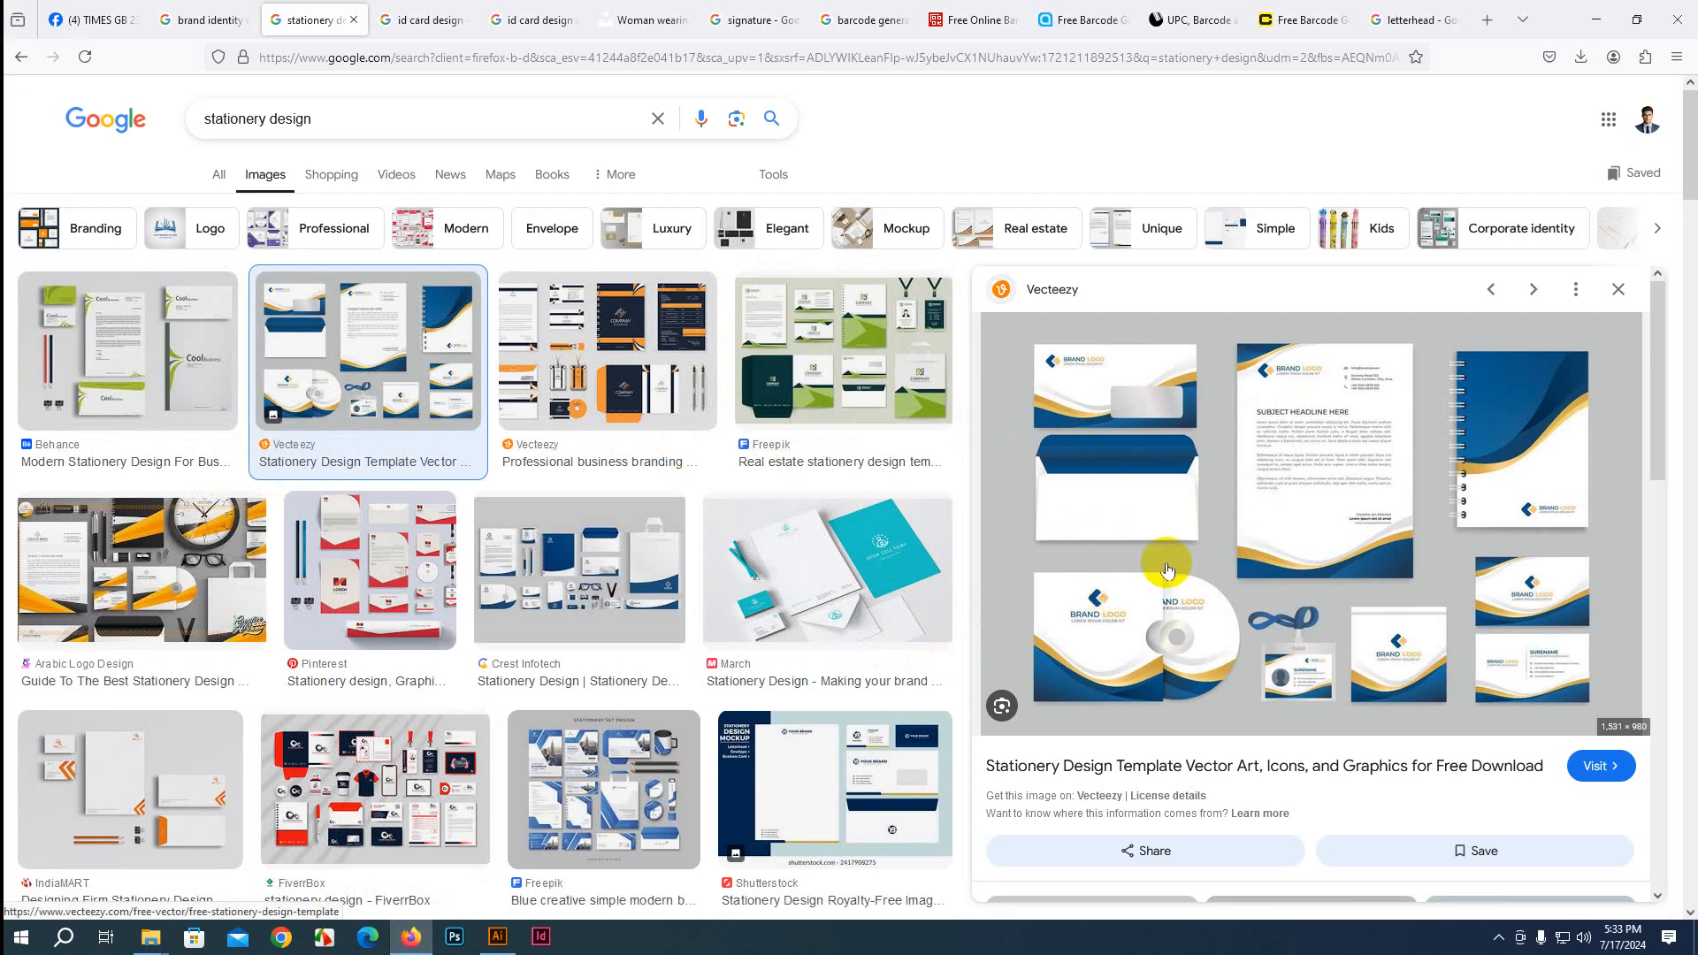
left_click(497, 933)
Add a new artboard to the right of the cards, set it to the A4 preset and align it with the cards' upper edge
scroll(660, 646, "down", 3)
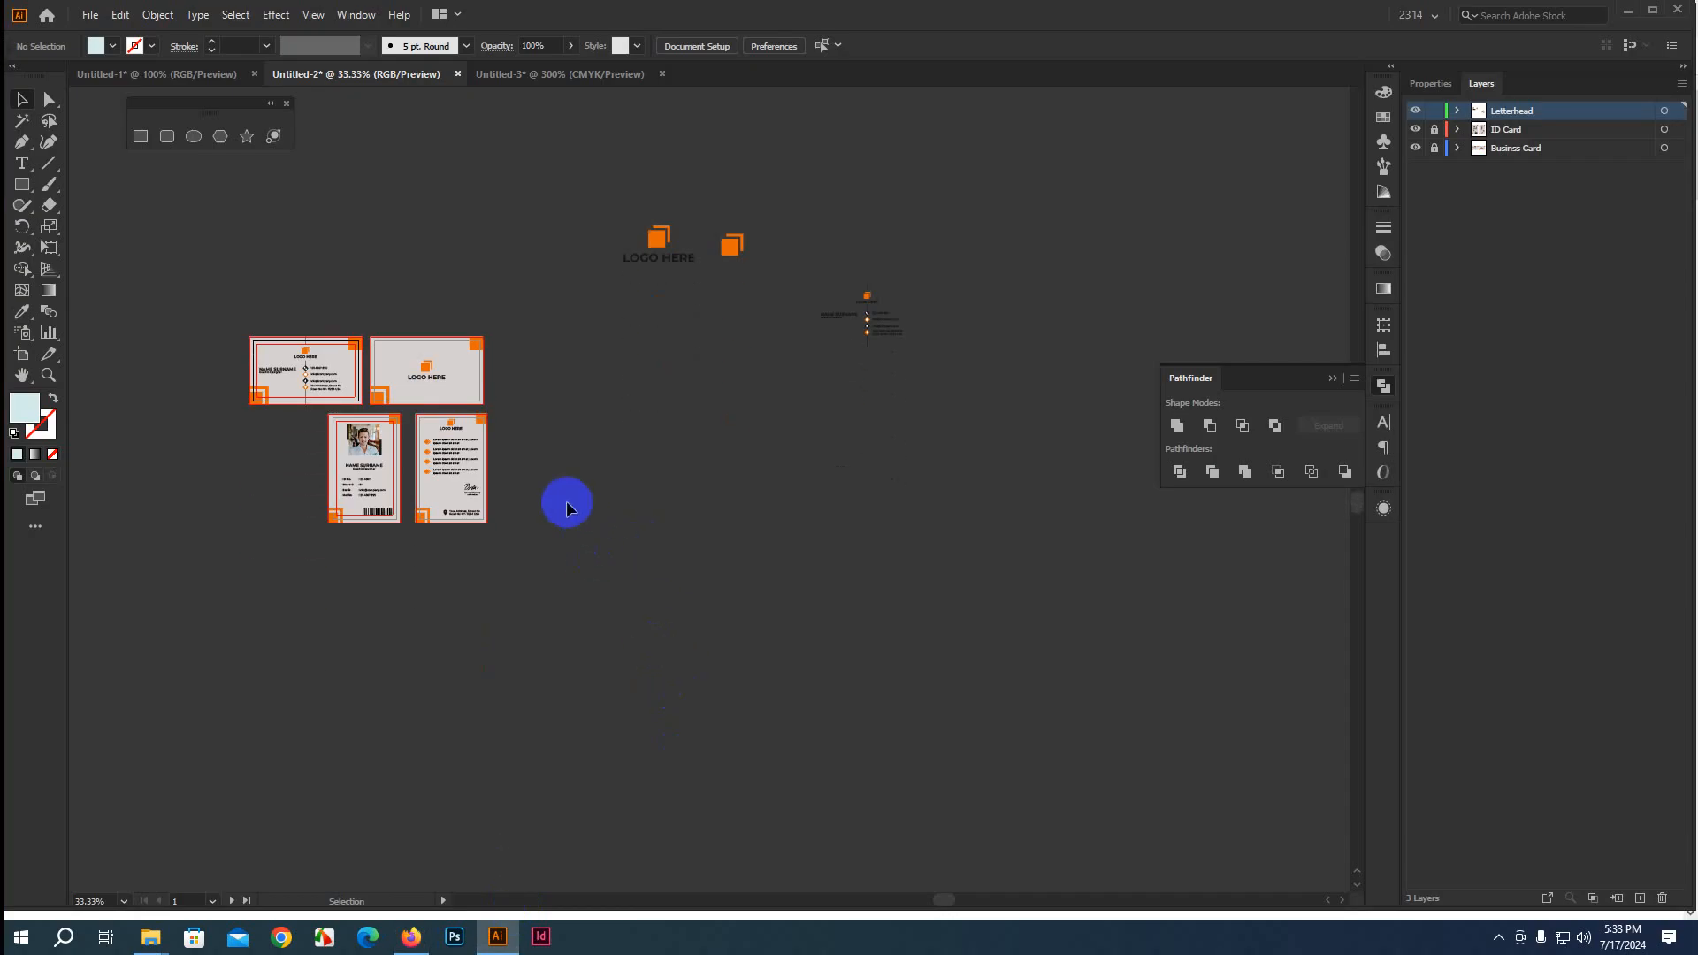
scroll(557, 499, "right", 2)
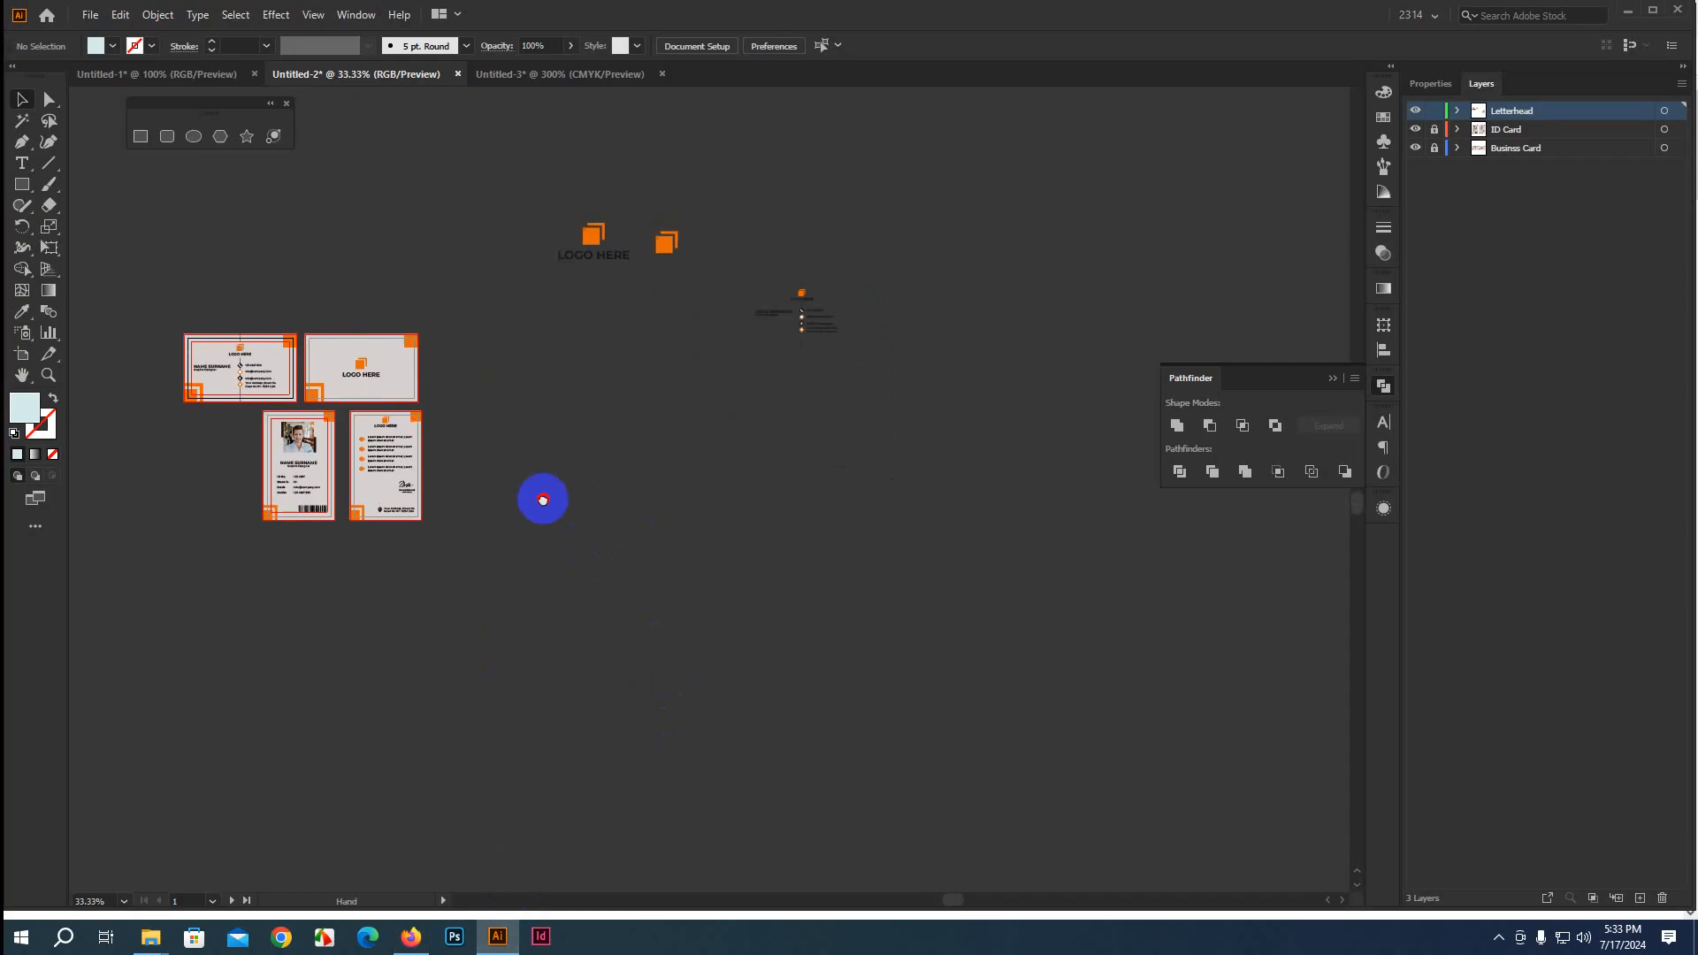
left_click(22, 354)
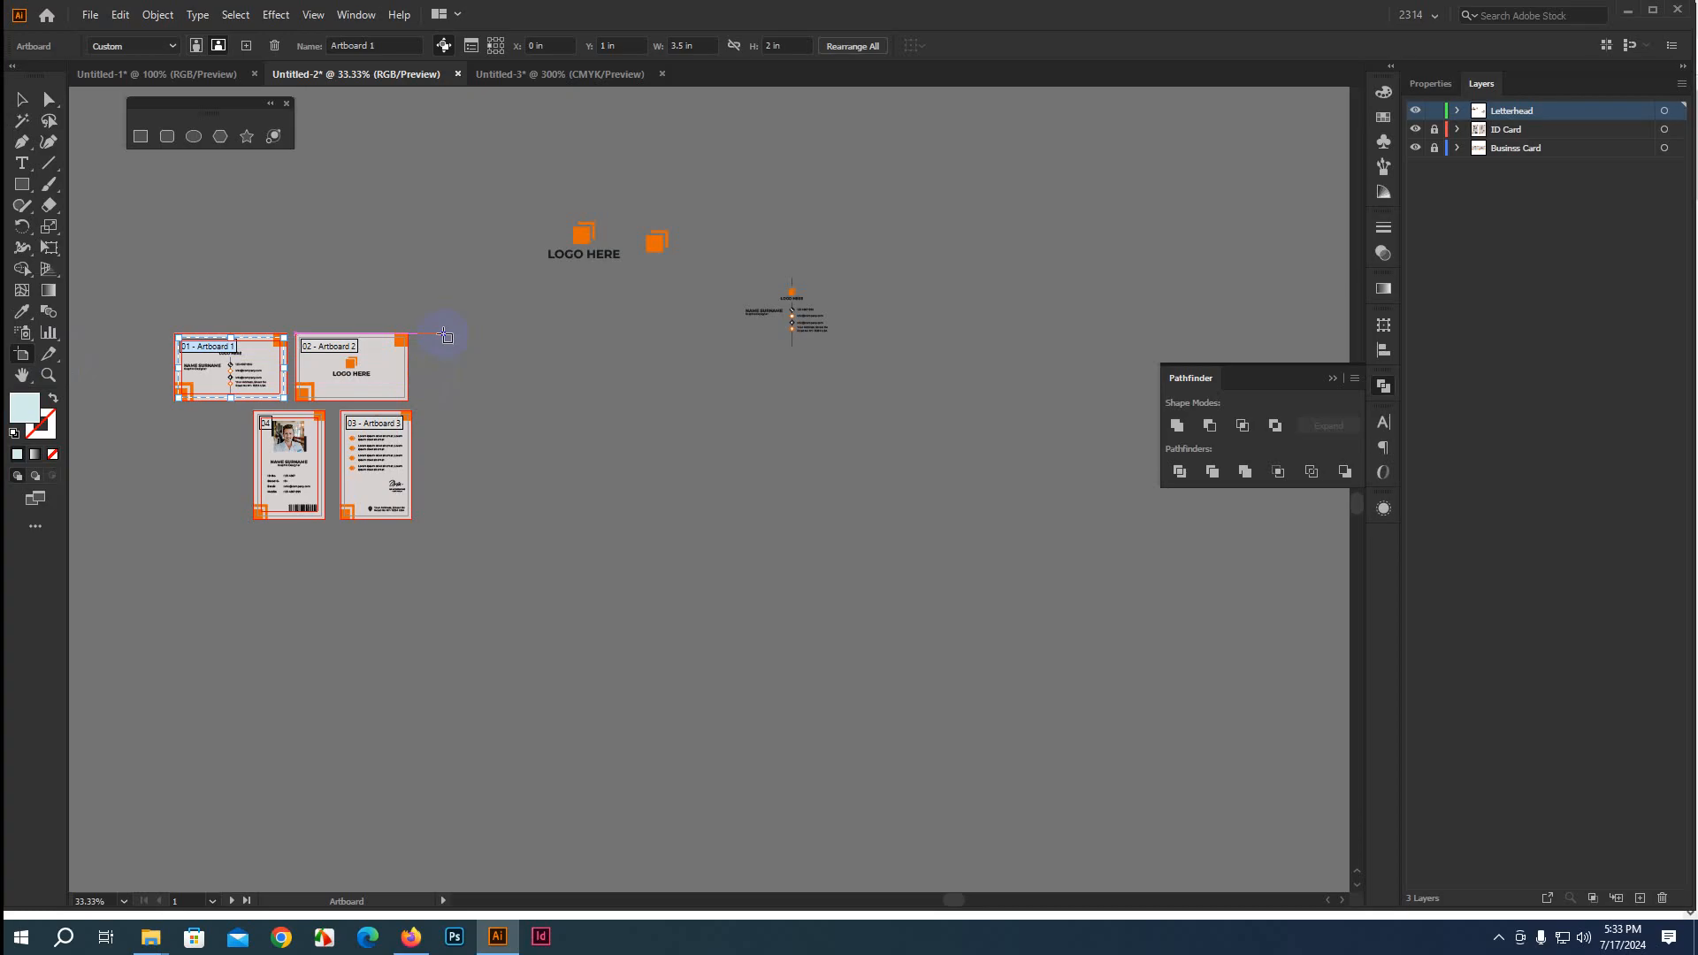
left_click_drag(449, 337, 618, 617)
left_click_drag(681, 713, 734, 731)
left_click(174, 46)
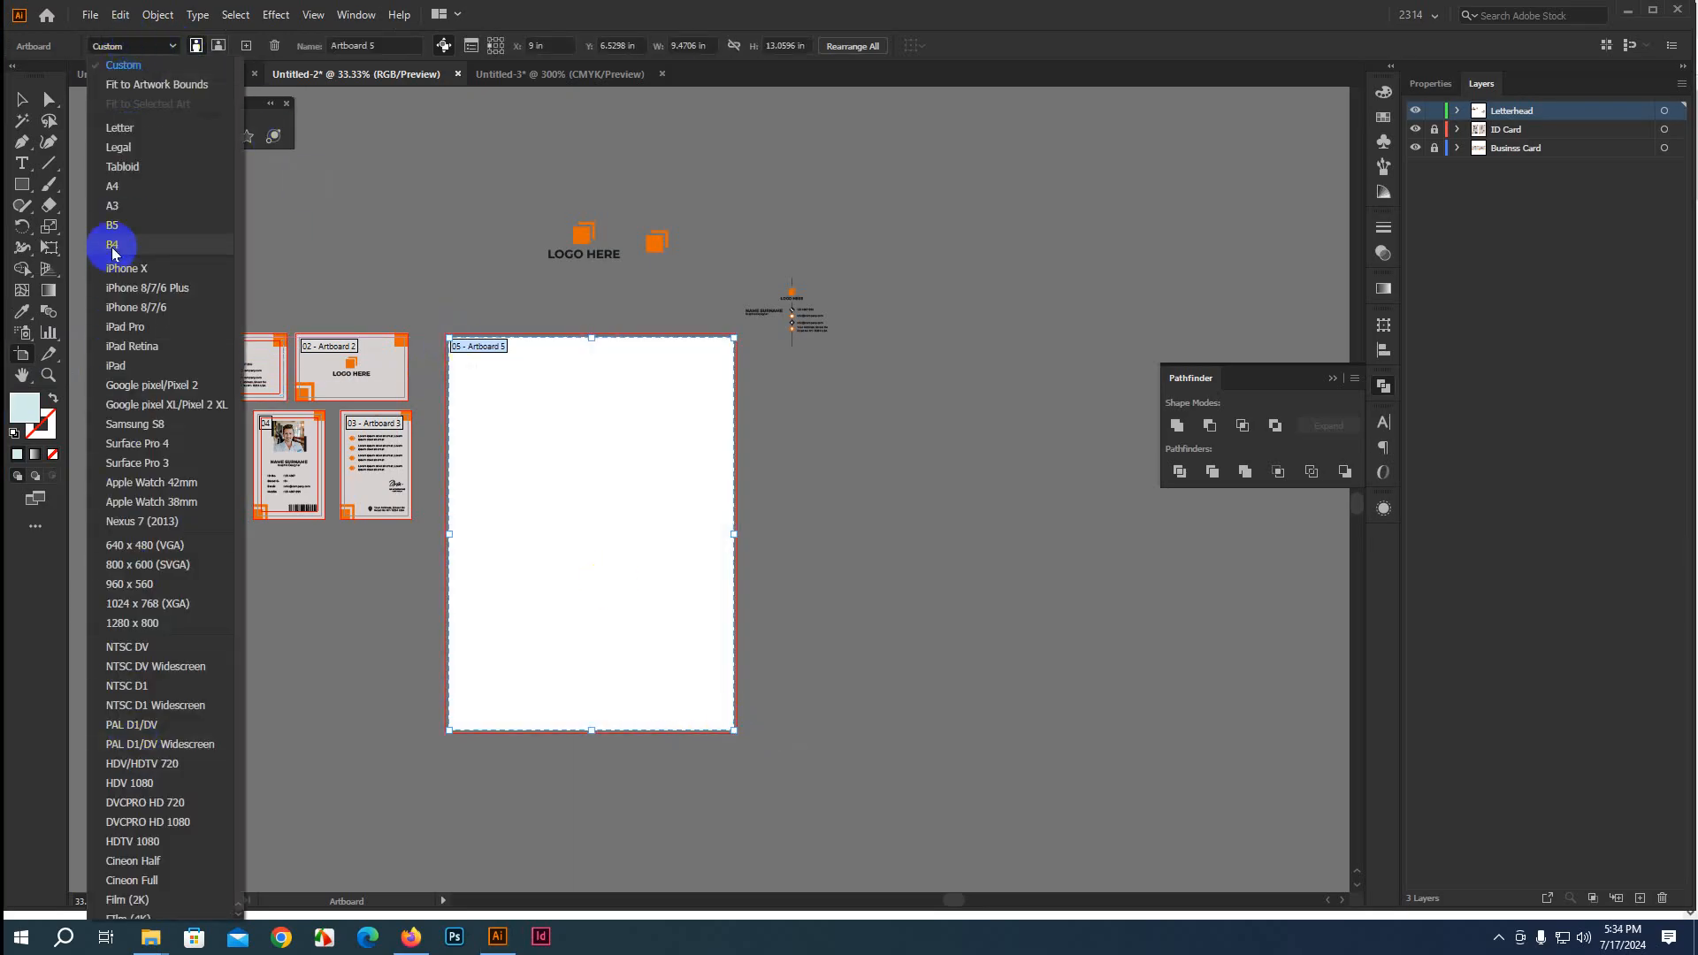
left_click(112, 189)
left_click_drag(553, 474, 530, 449)
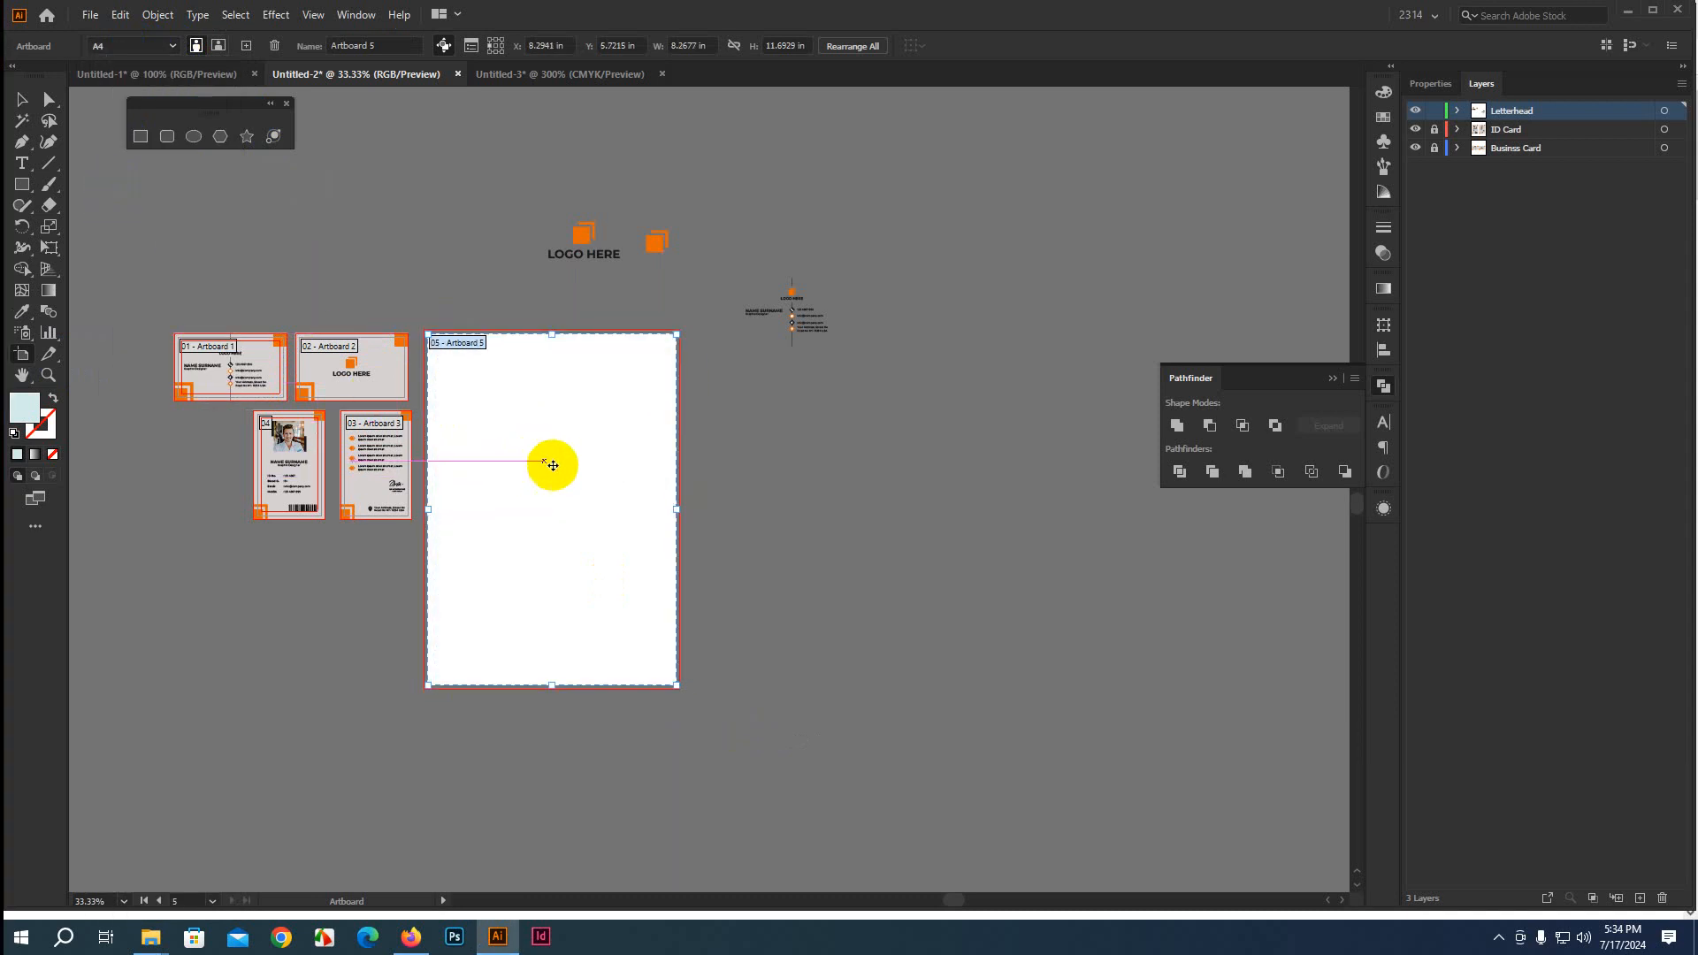
left_click(23, 101)
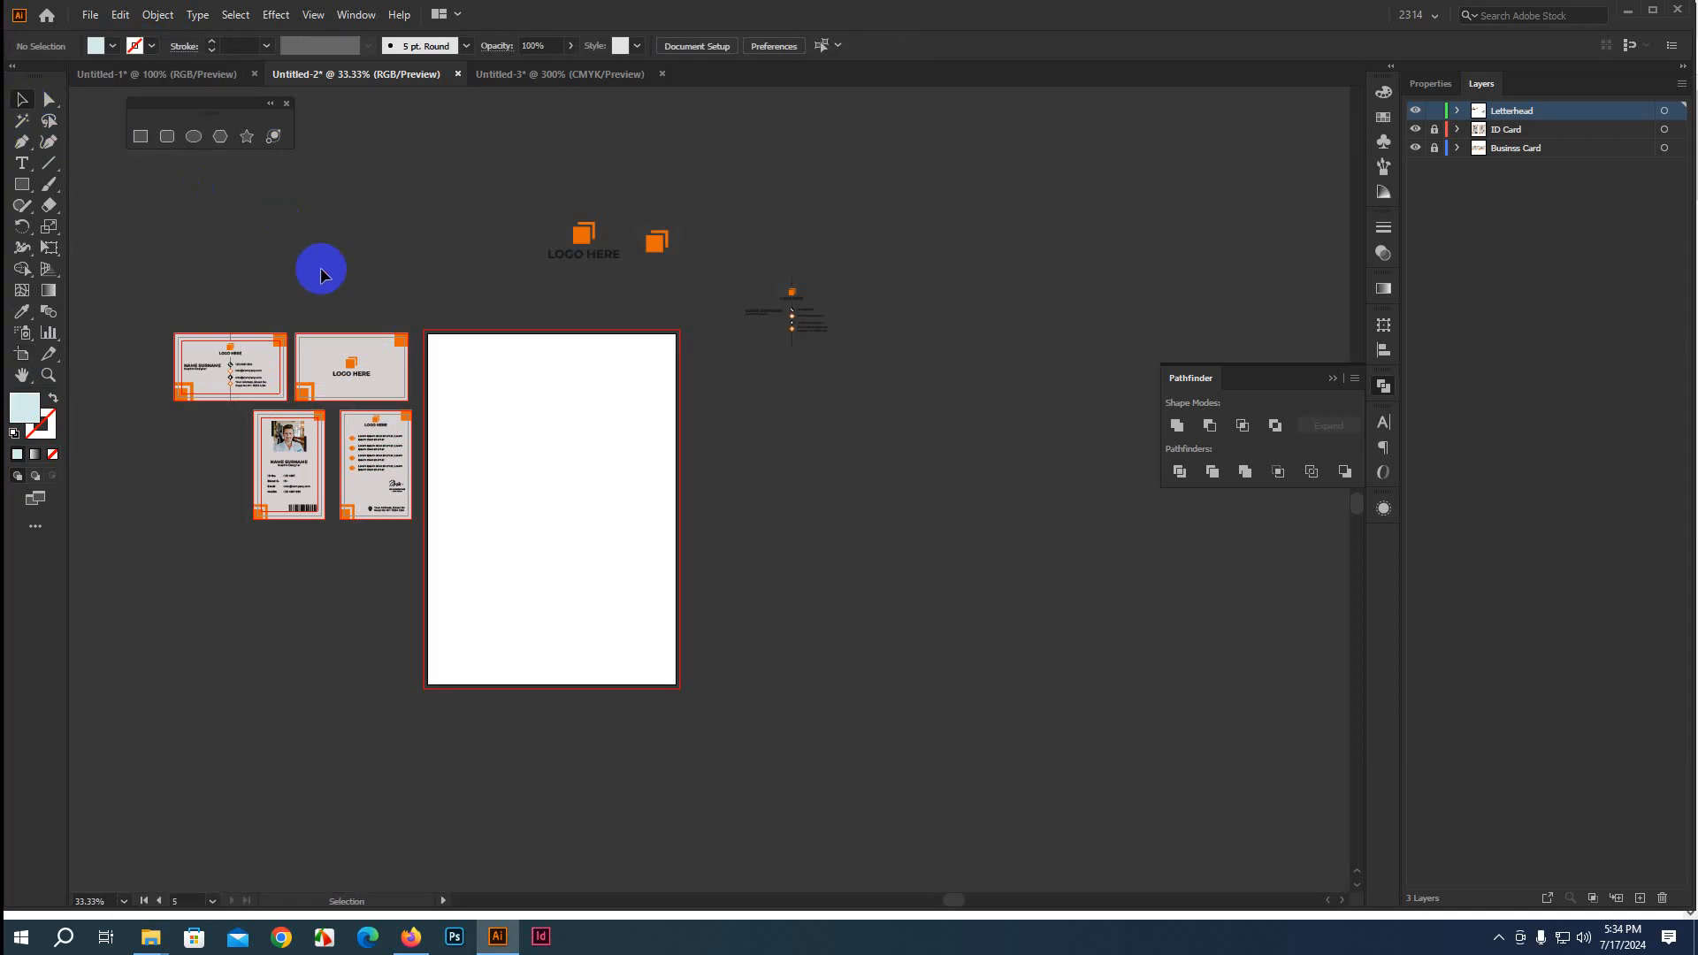
Draw a rectangle of about 8.52 × 11.97 in covering the A4 artboard out to its bleed
scroll(549, 555, "up", 2)
scroll(548, 554, "down", 1)
left_click_drag(864, 504, 894, 560)
left_click(139, 136)
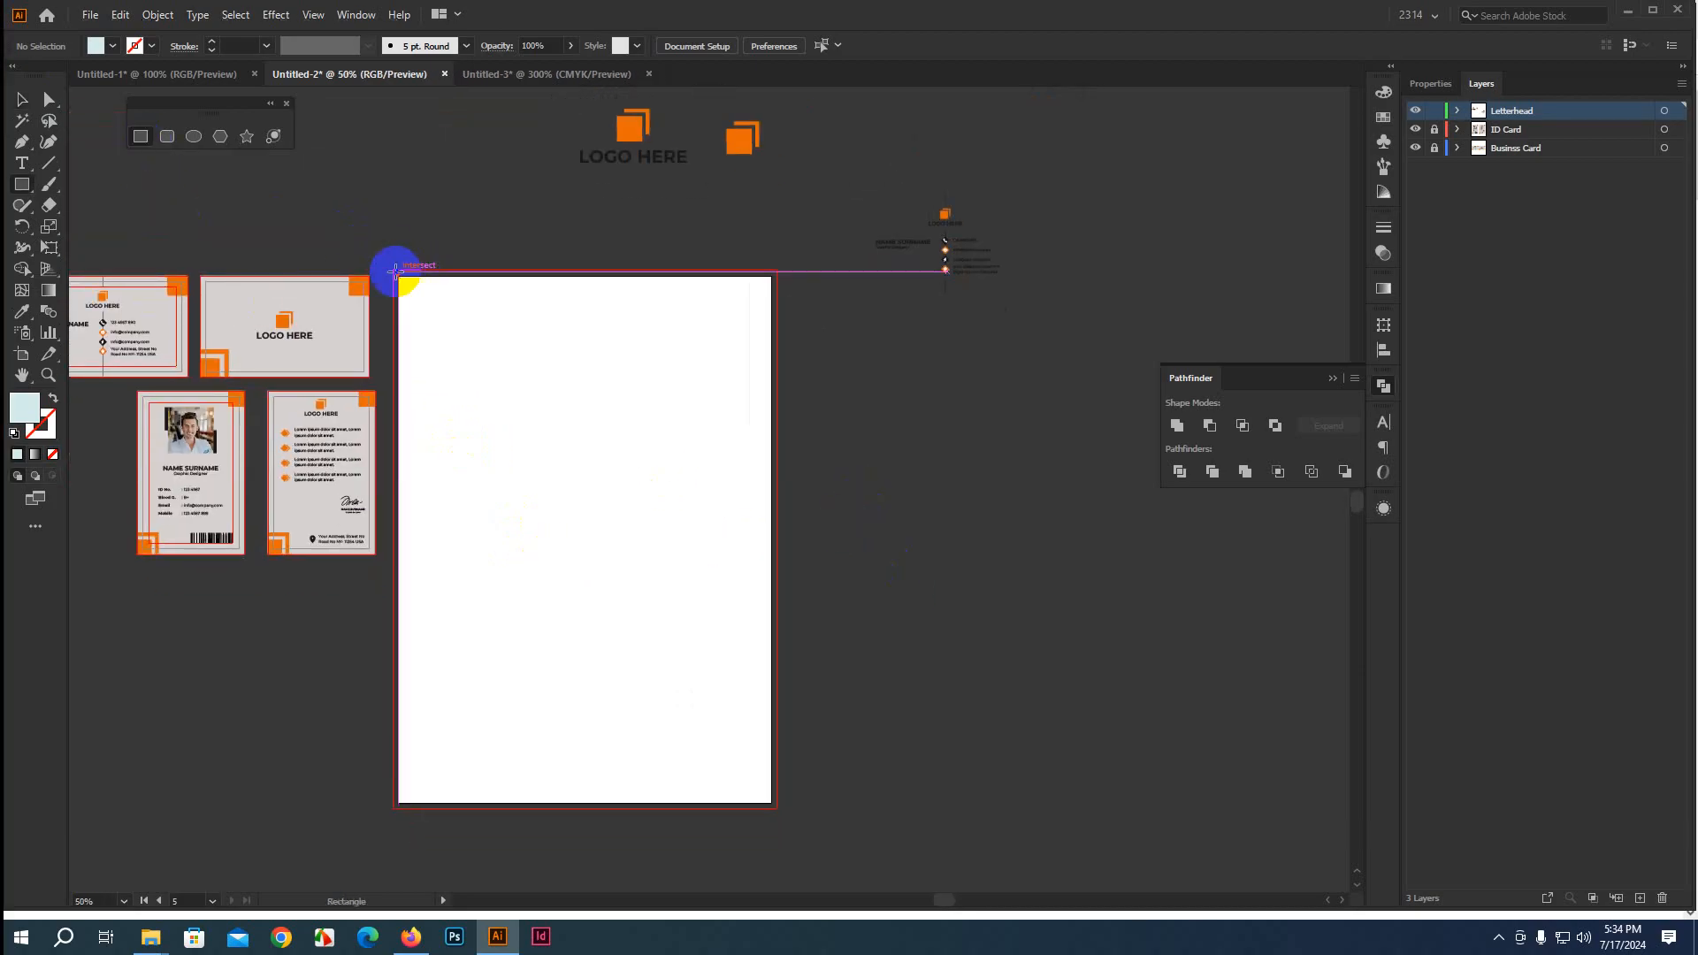
left_click_drag(393, 268, 777, 808)
Pull the rectangle's upper edge down to the bleed line for a height of 11.9429 in, and check its lower edge against the bleed
scroll(697, 721, "down", 2)
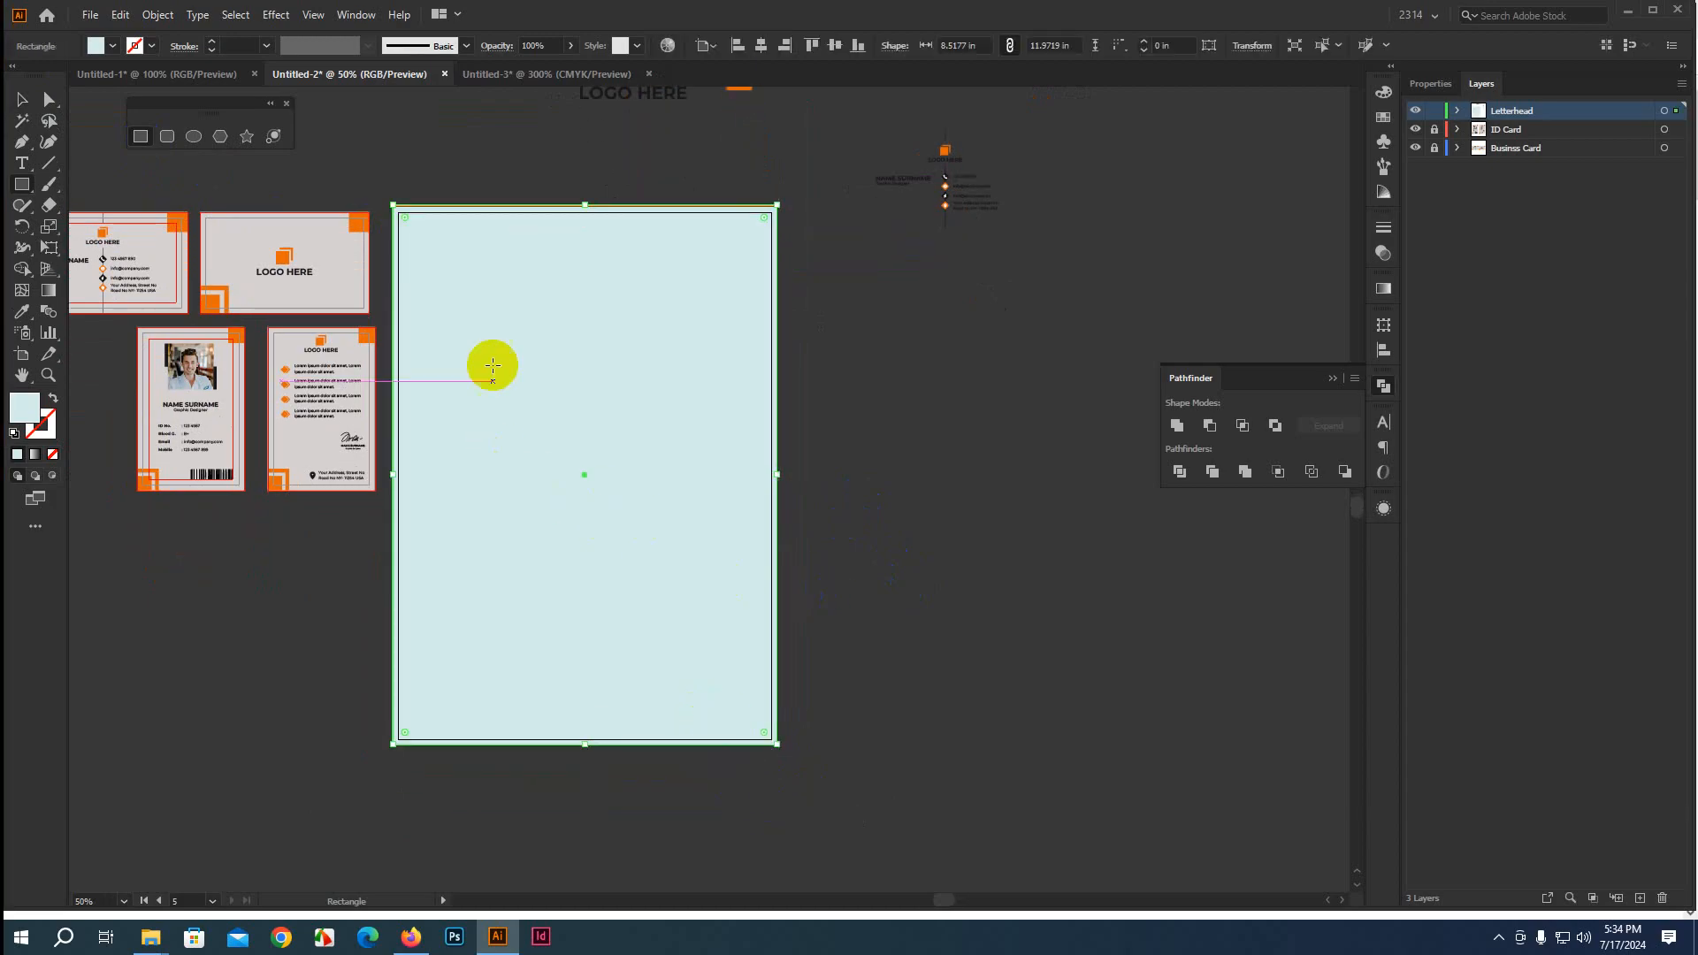
scroll(498, 124, "up", 3)
scroll(653, 397, "up", 3)
scroll(883, 311, "up", 1)
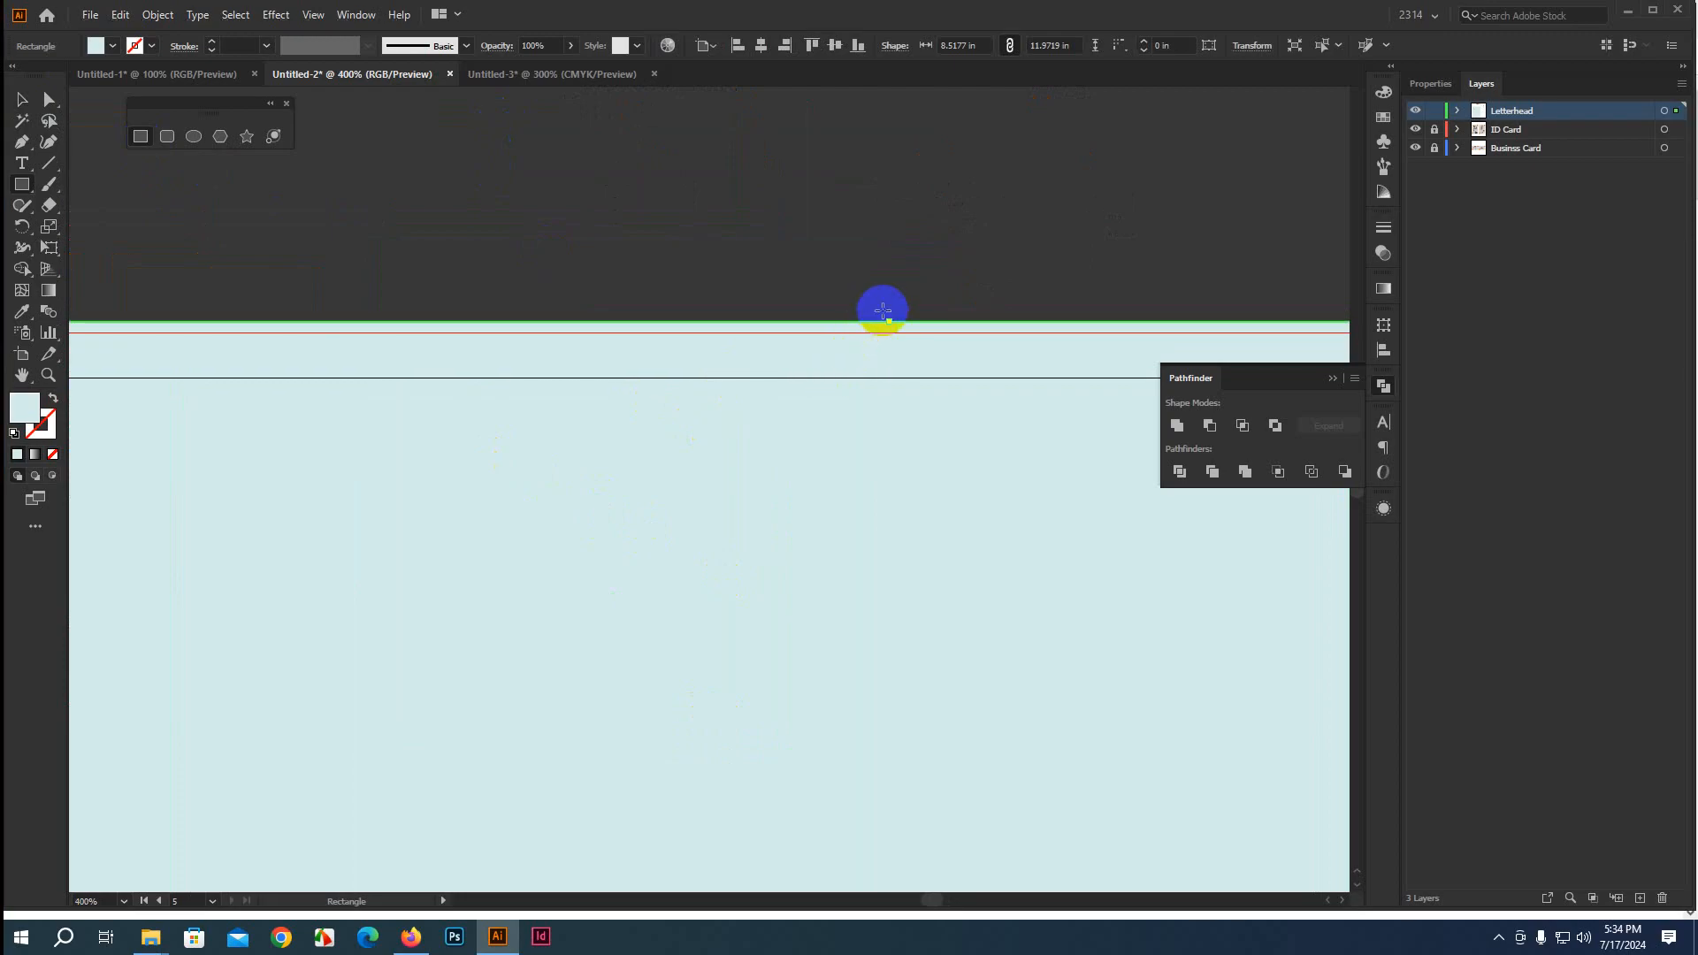
left_click_drag(890, 323, 890, 330)
scroll(831, 432, "down", 8)
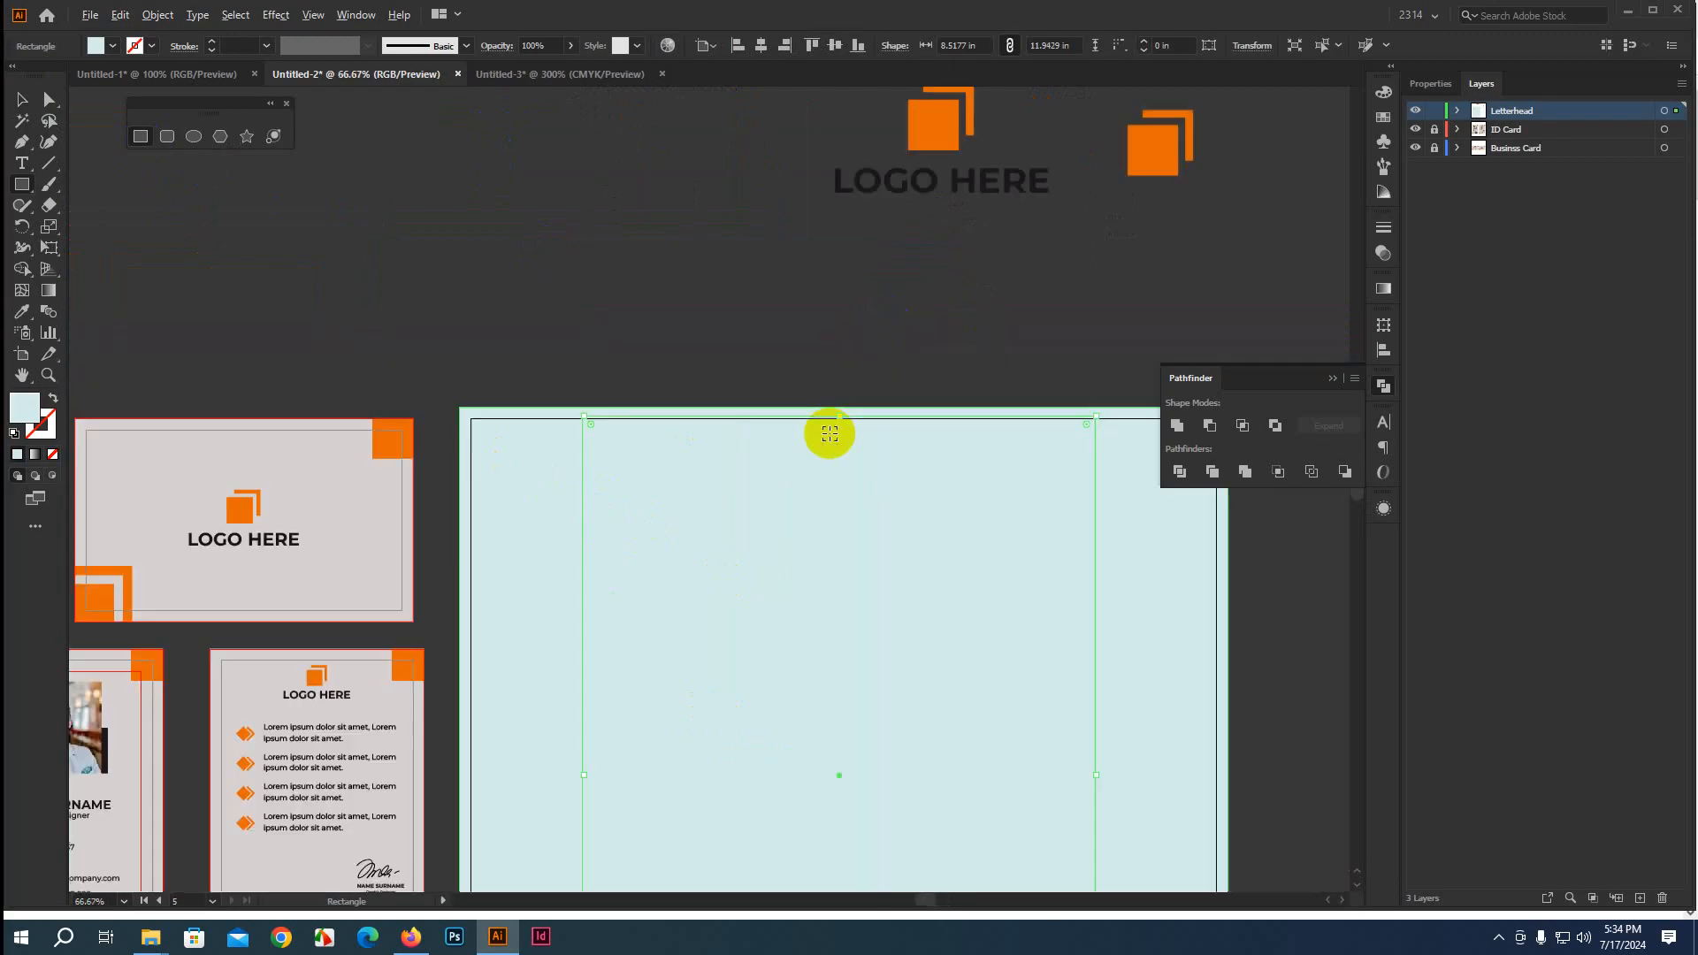
scroll(812, 531, "down", 2)
scroll(832, 610, "up", 4)
scroll(832, 610, "up", 1)
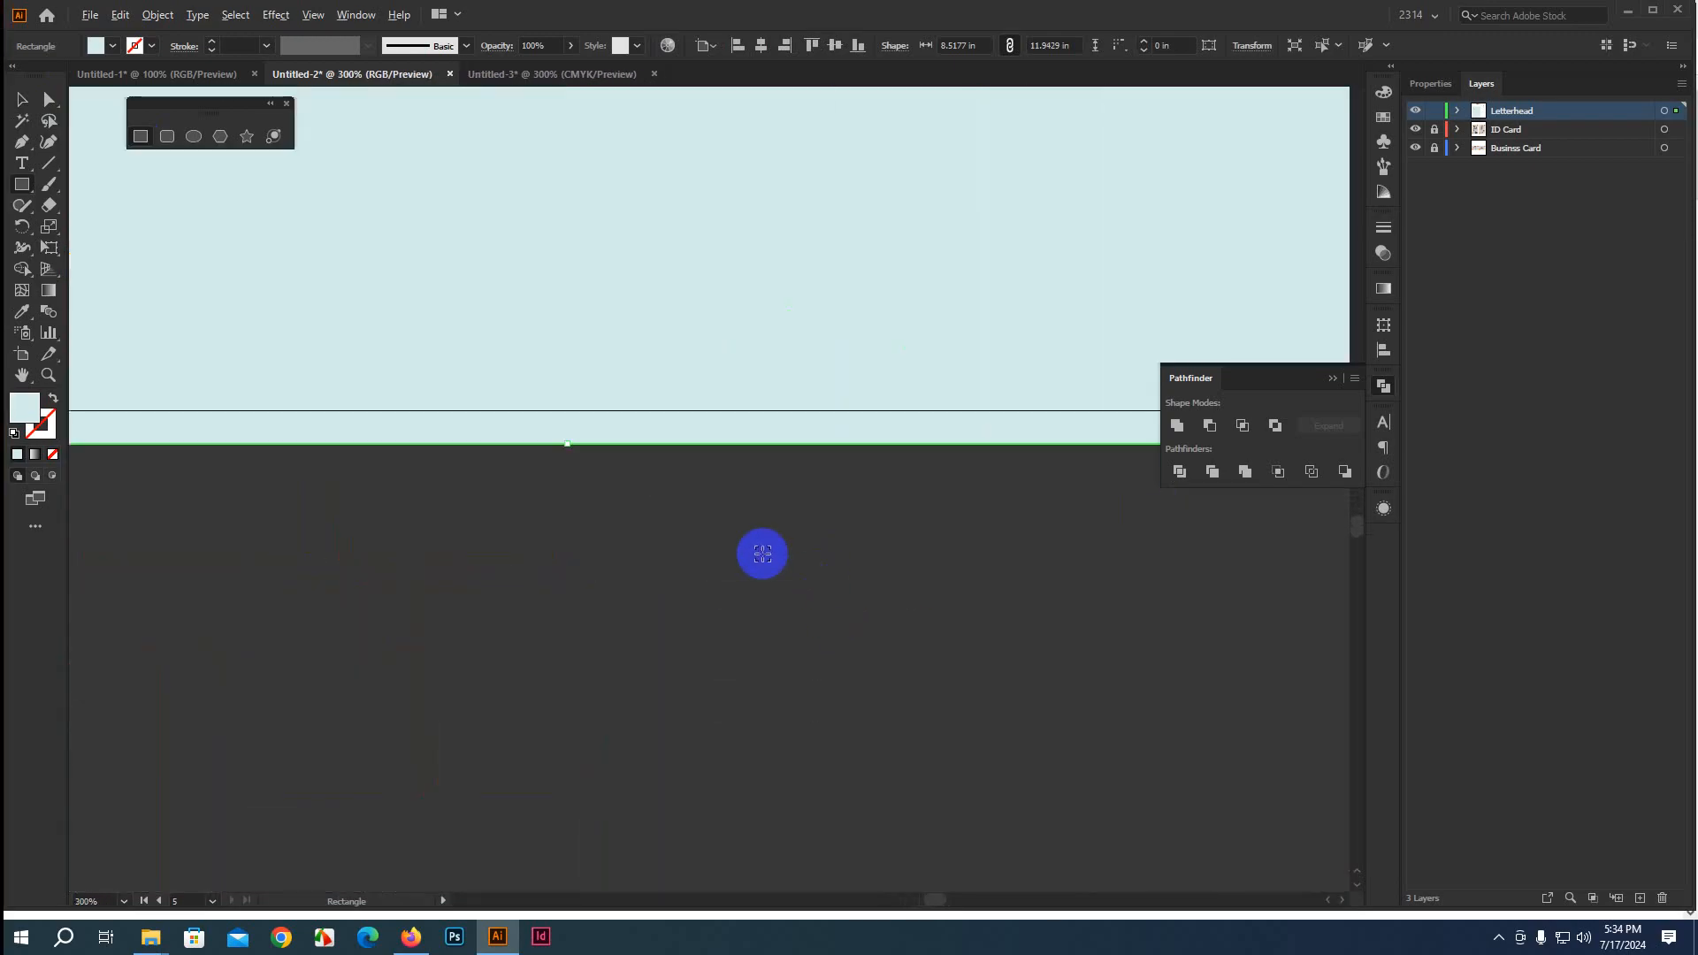
scroll(645, 485, "down", 4)
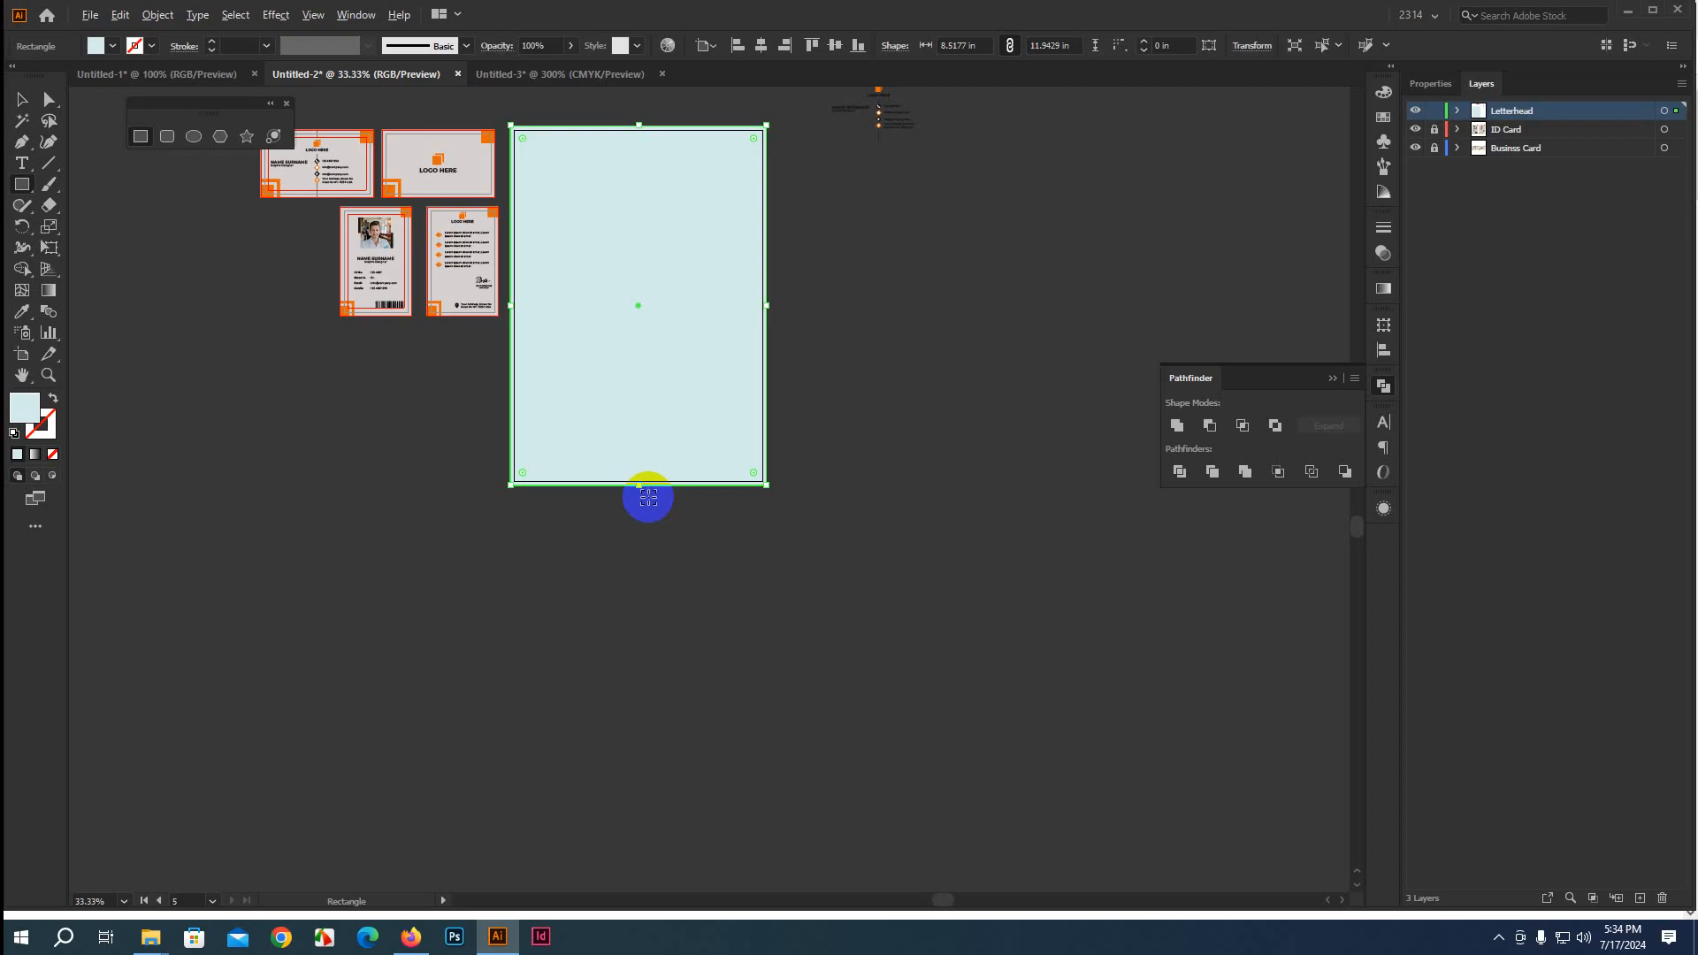
scroll(884, 482, "up", 1)
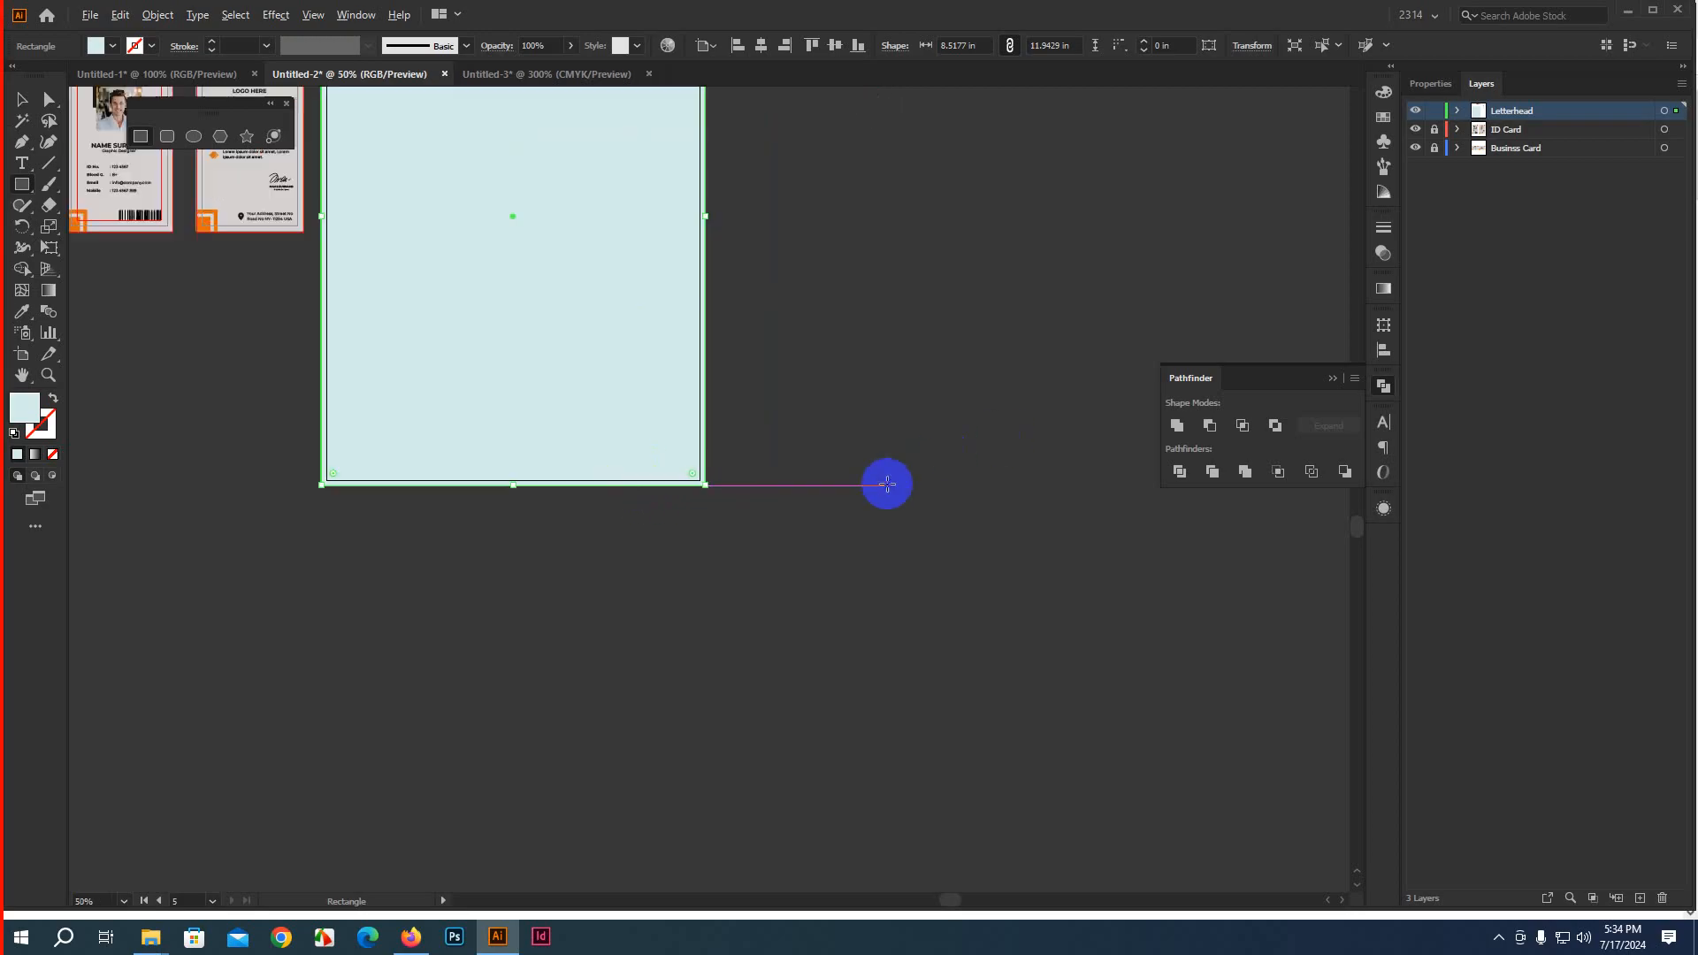
Fill the letterhead rectangle with the light grey swatch that matches the card backgrounds
left_click(1384, 115)
left_click(1226, 182)
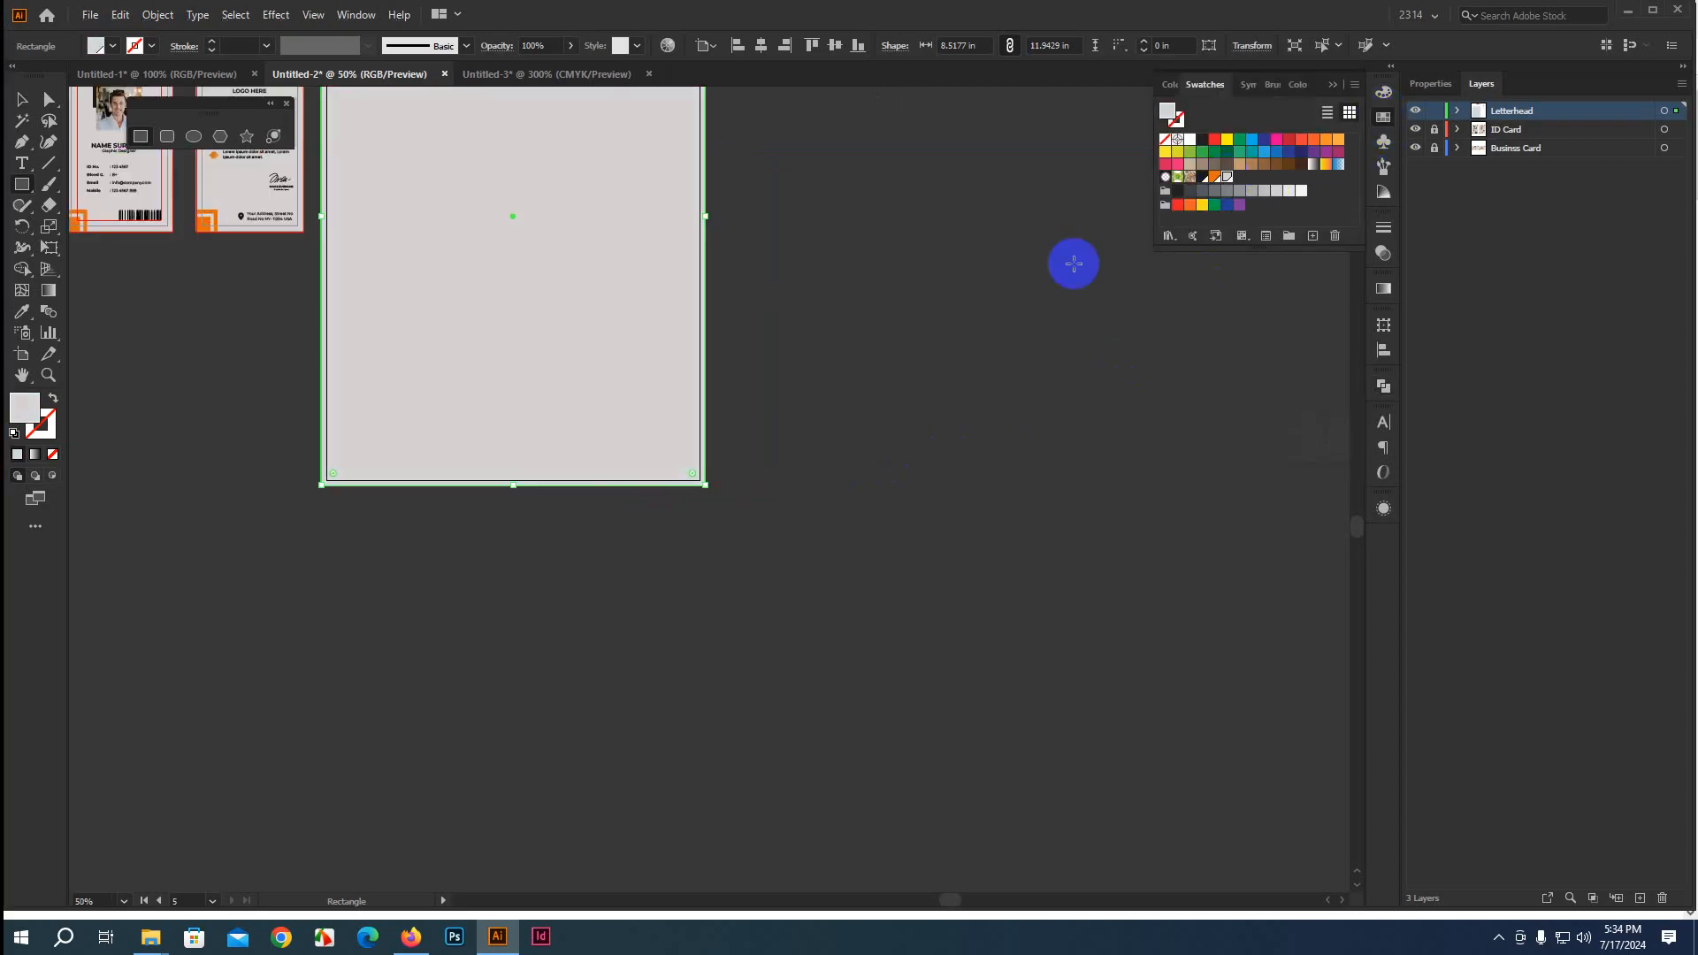
scroll(671, 477, "up", 3)
left_click(16, 104)
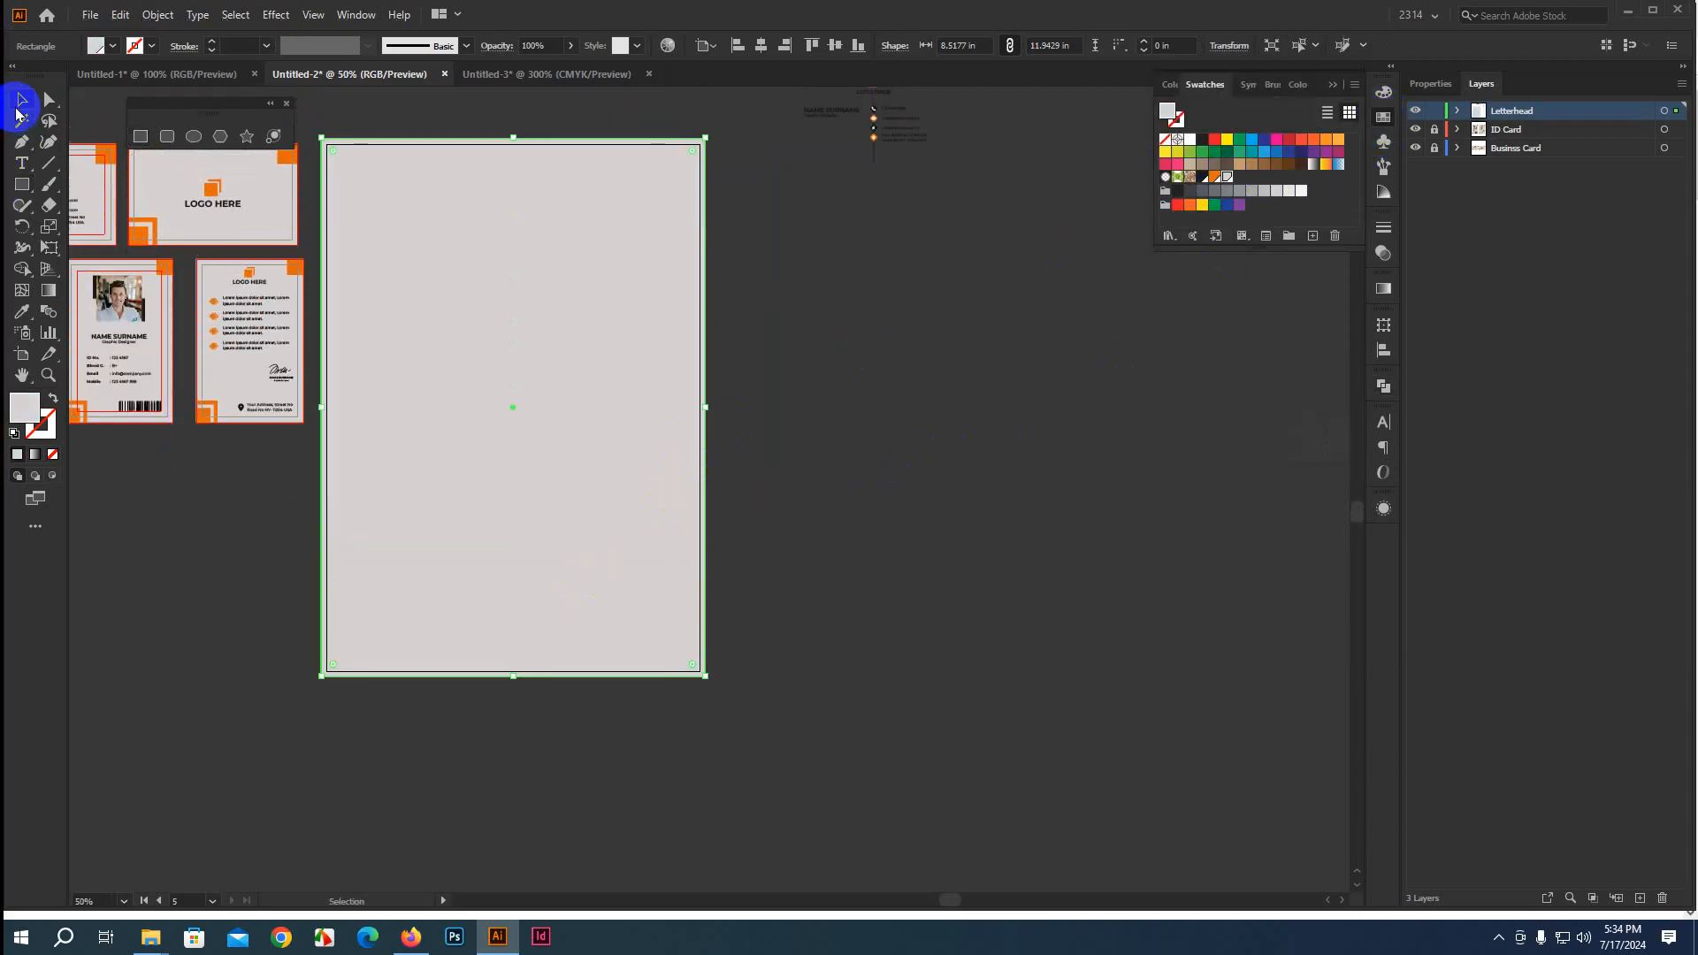
Offset the letterhead background's path inward to a 7.2677 × 10.6929 in rectangle and convert it into a margin guide
left_click_drag(907, 467, 1006, 544)
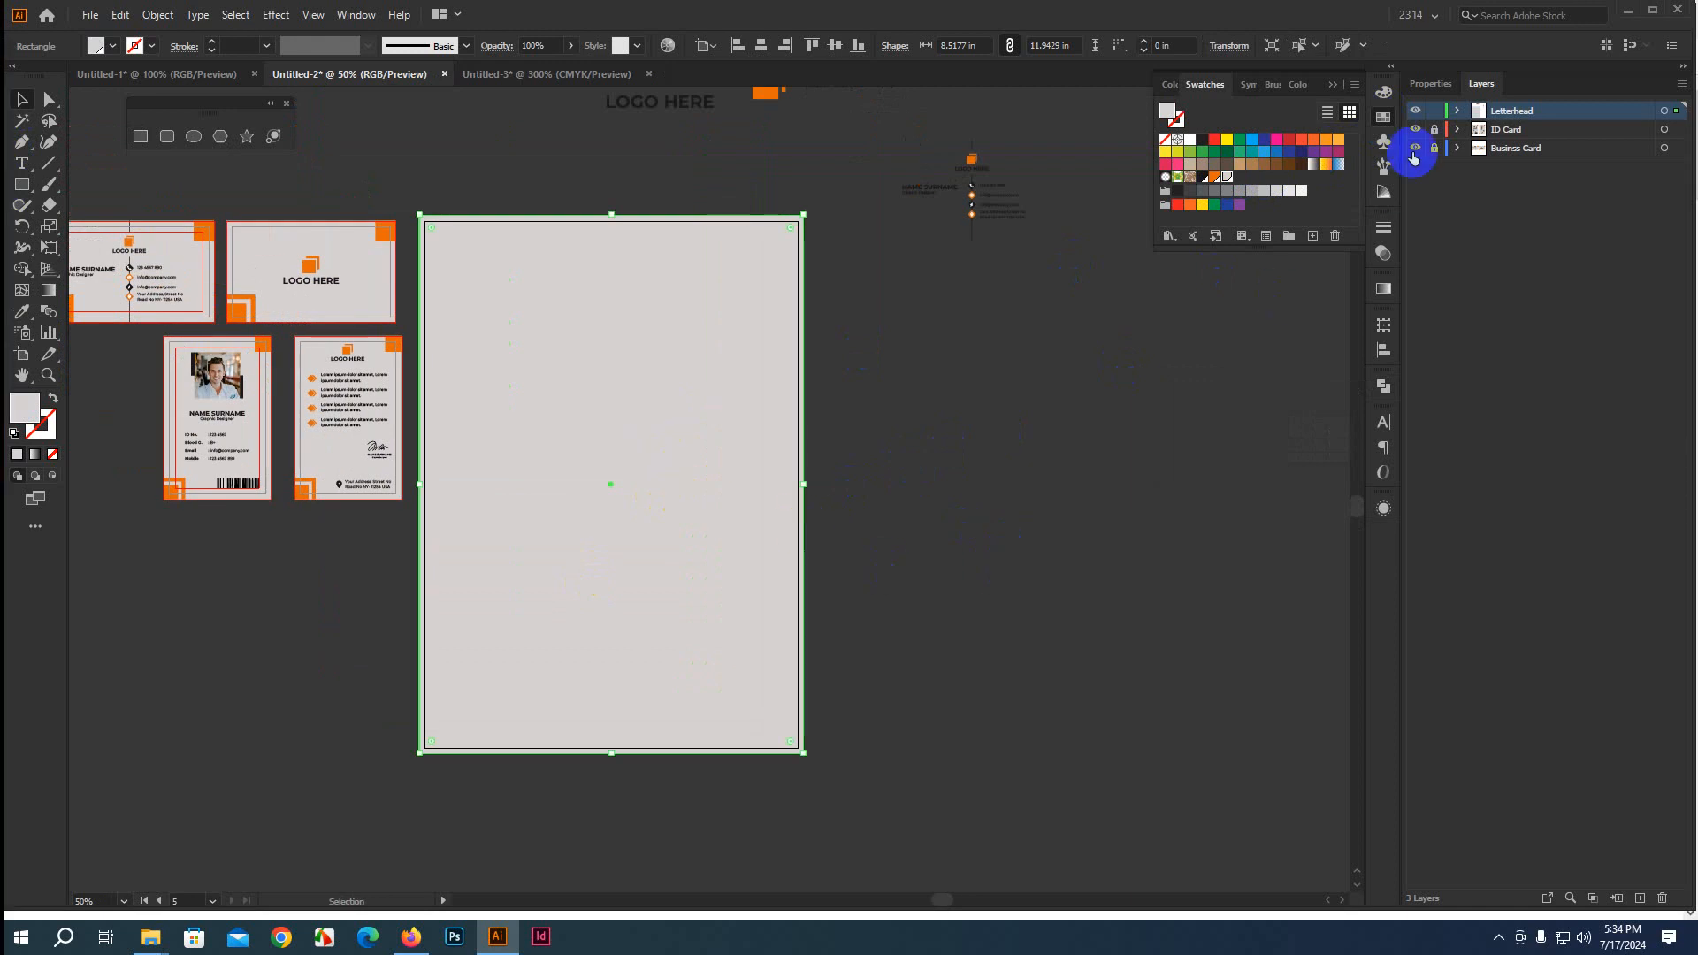
left_click(1431, 85)
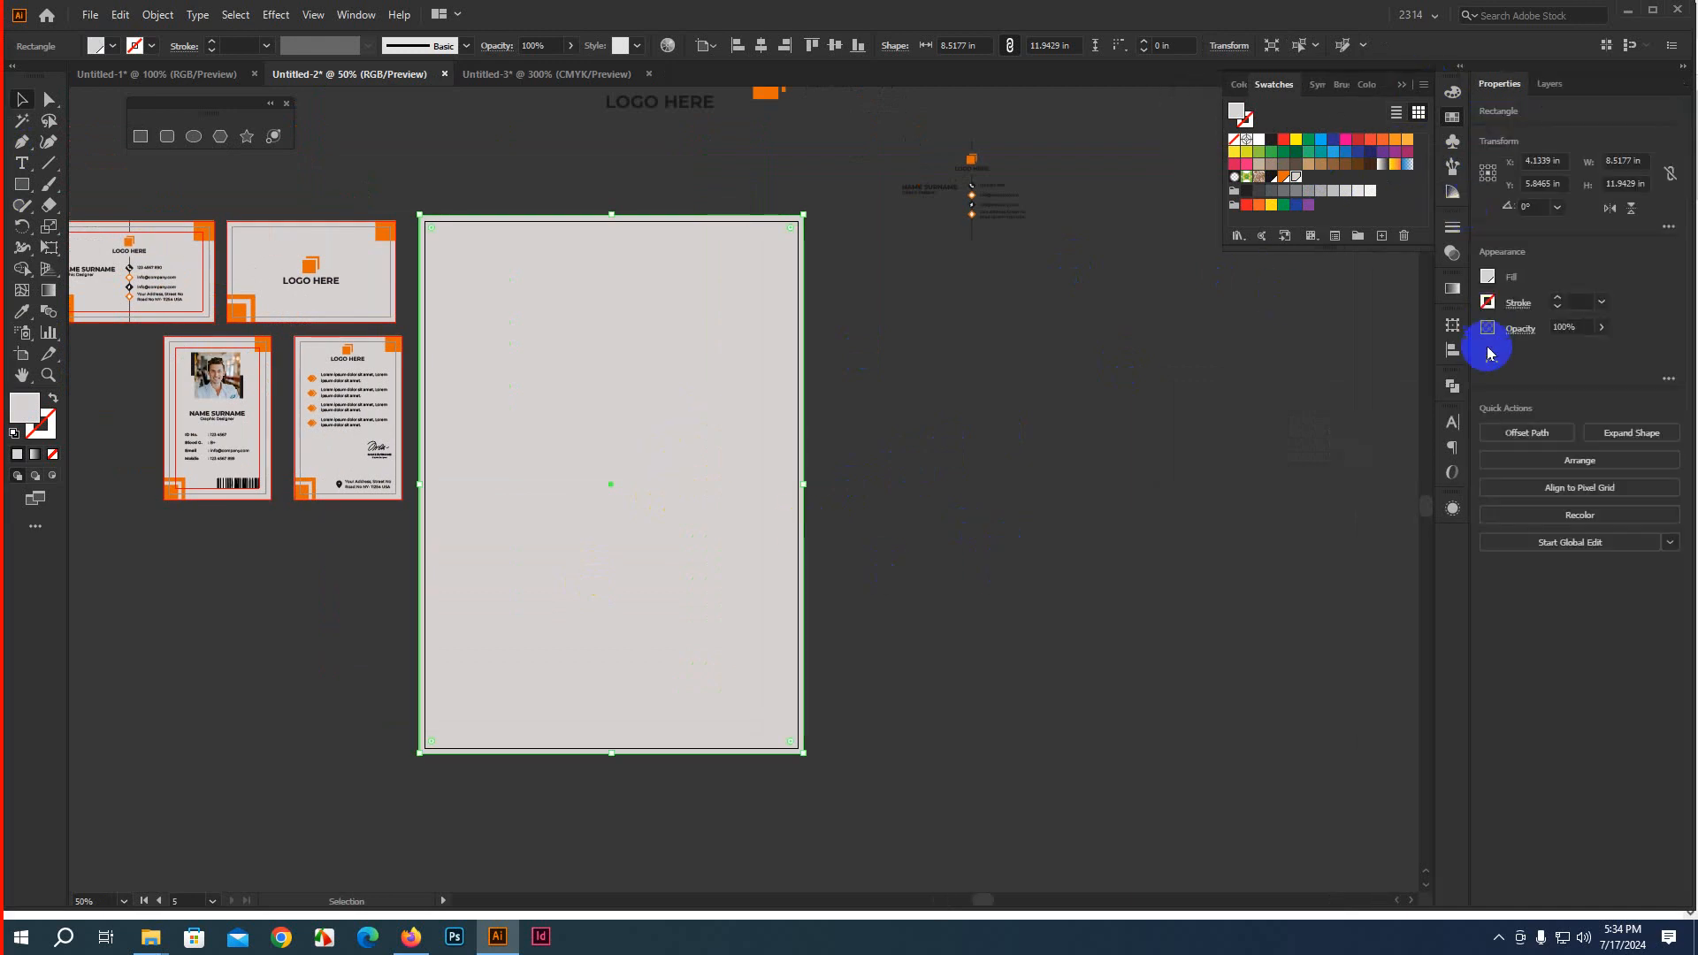
left_click(1512, 438)
scroll(909, 166, "down", 2)
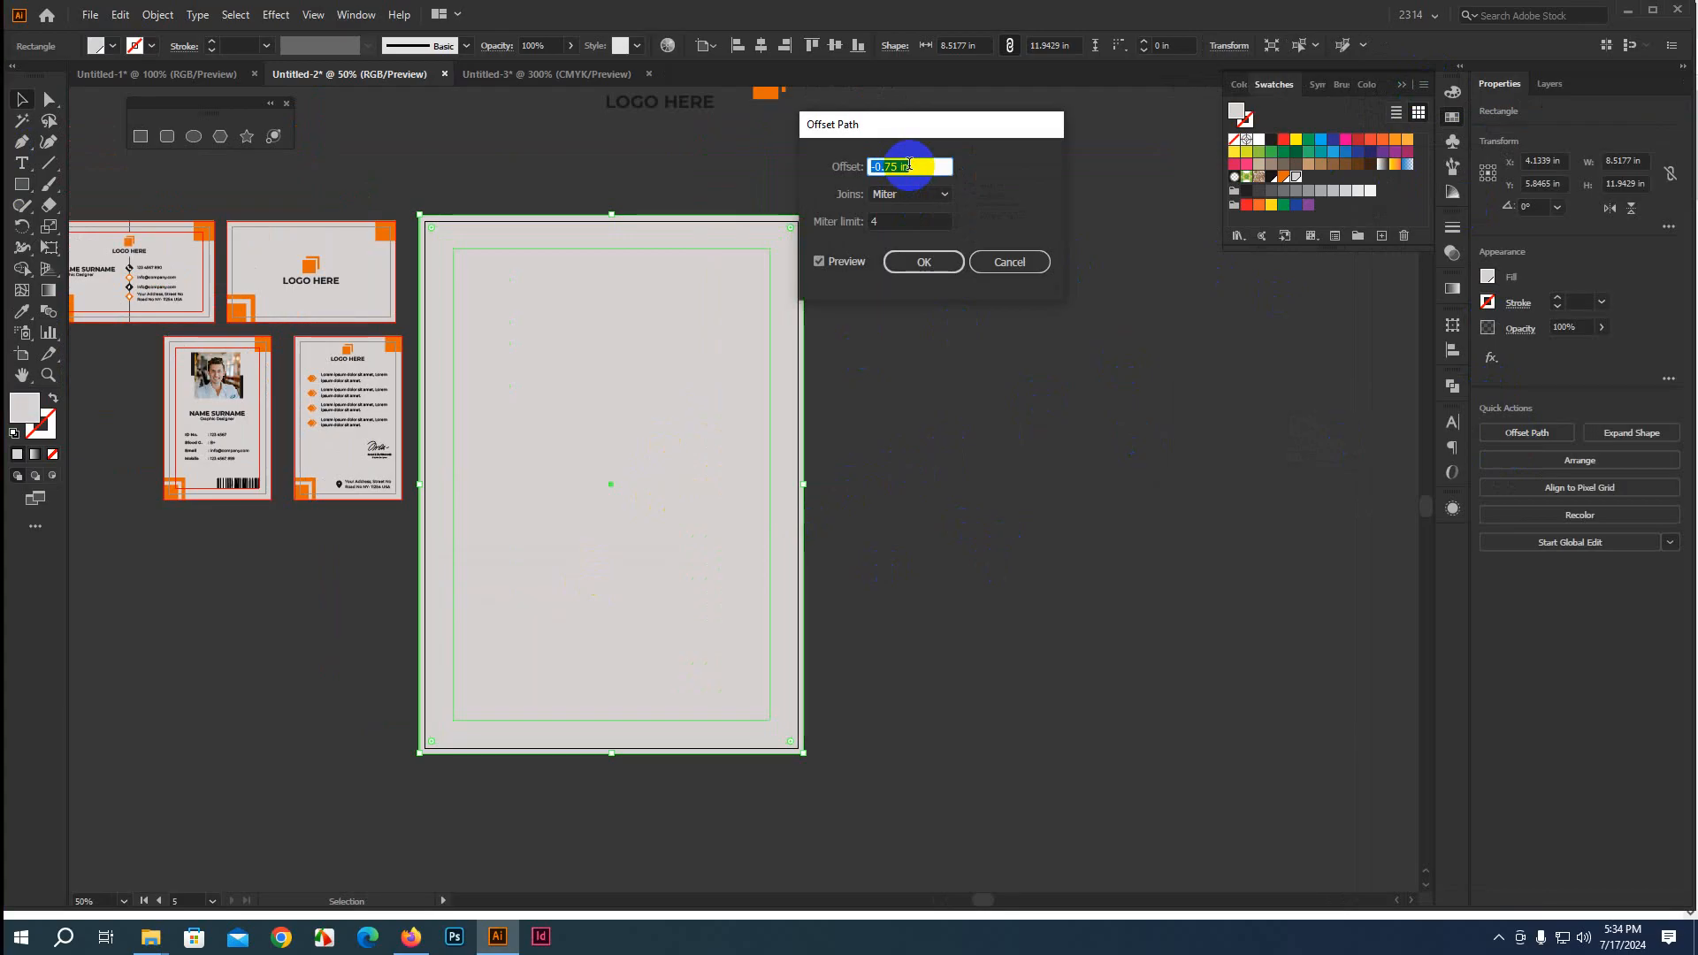
left_click(923, 262)
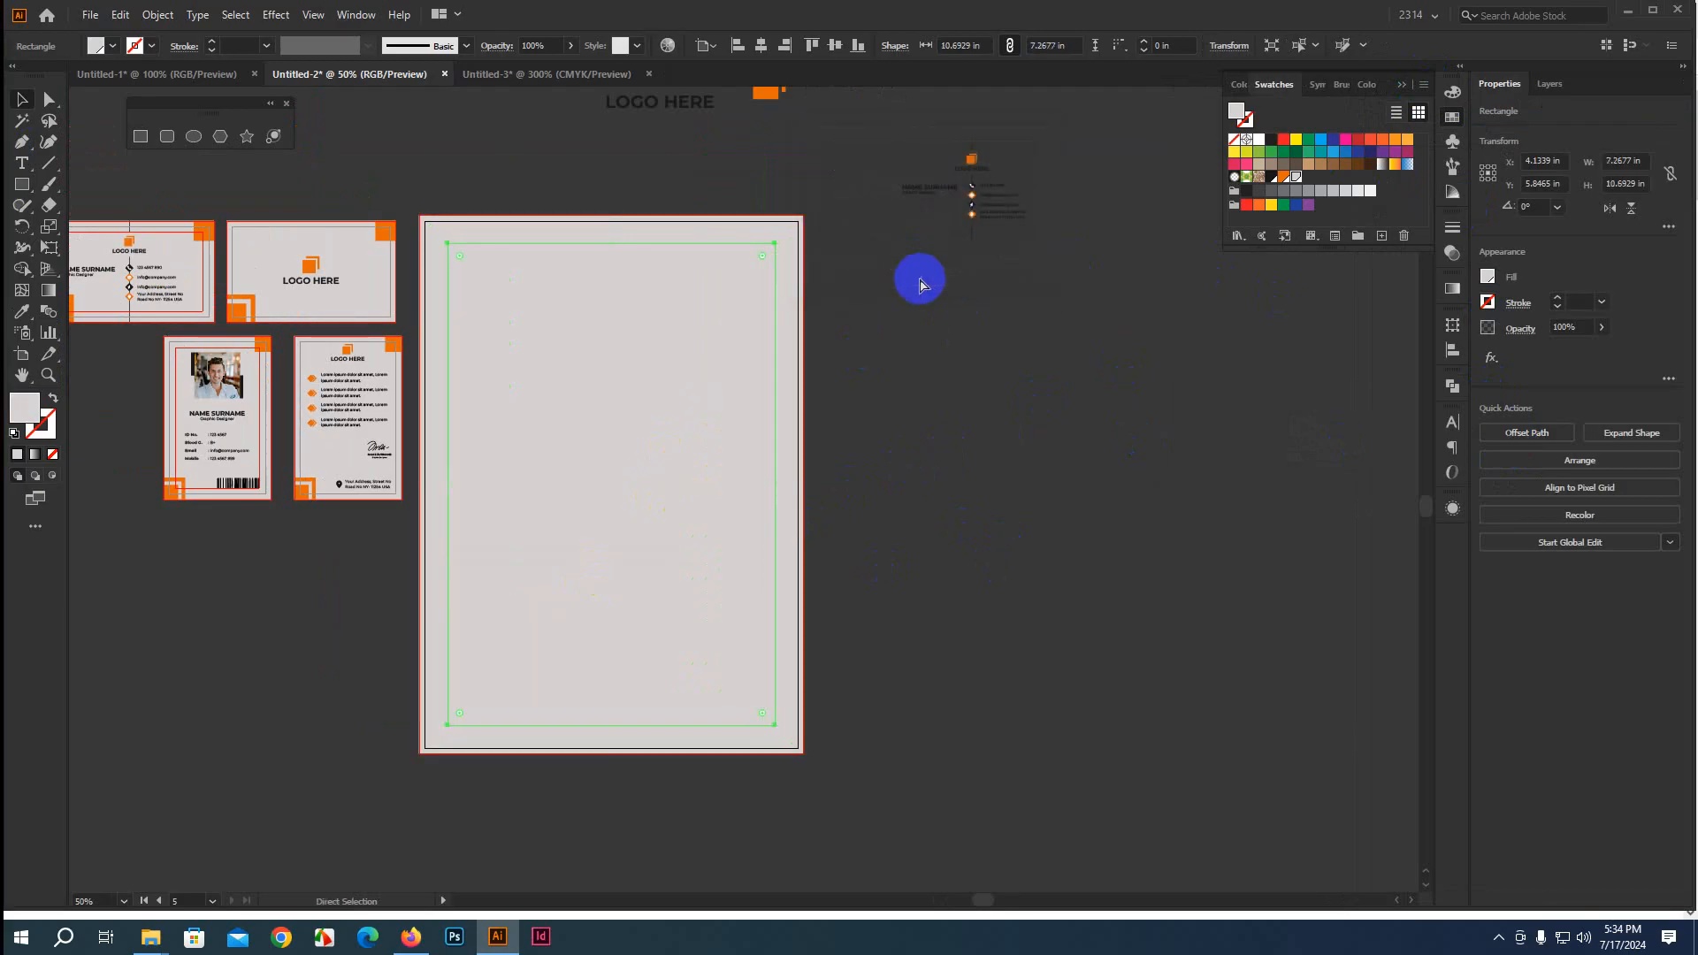
left_click(919, 283)
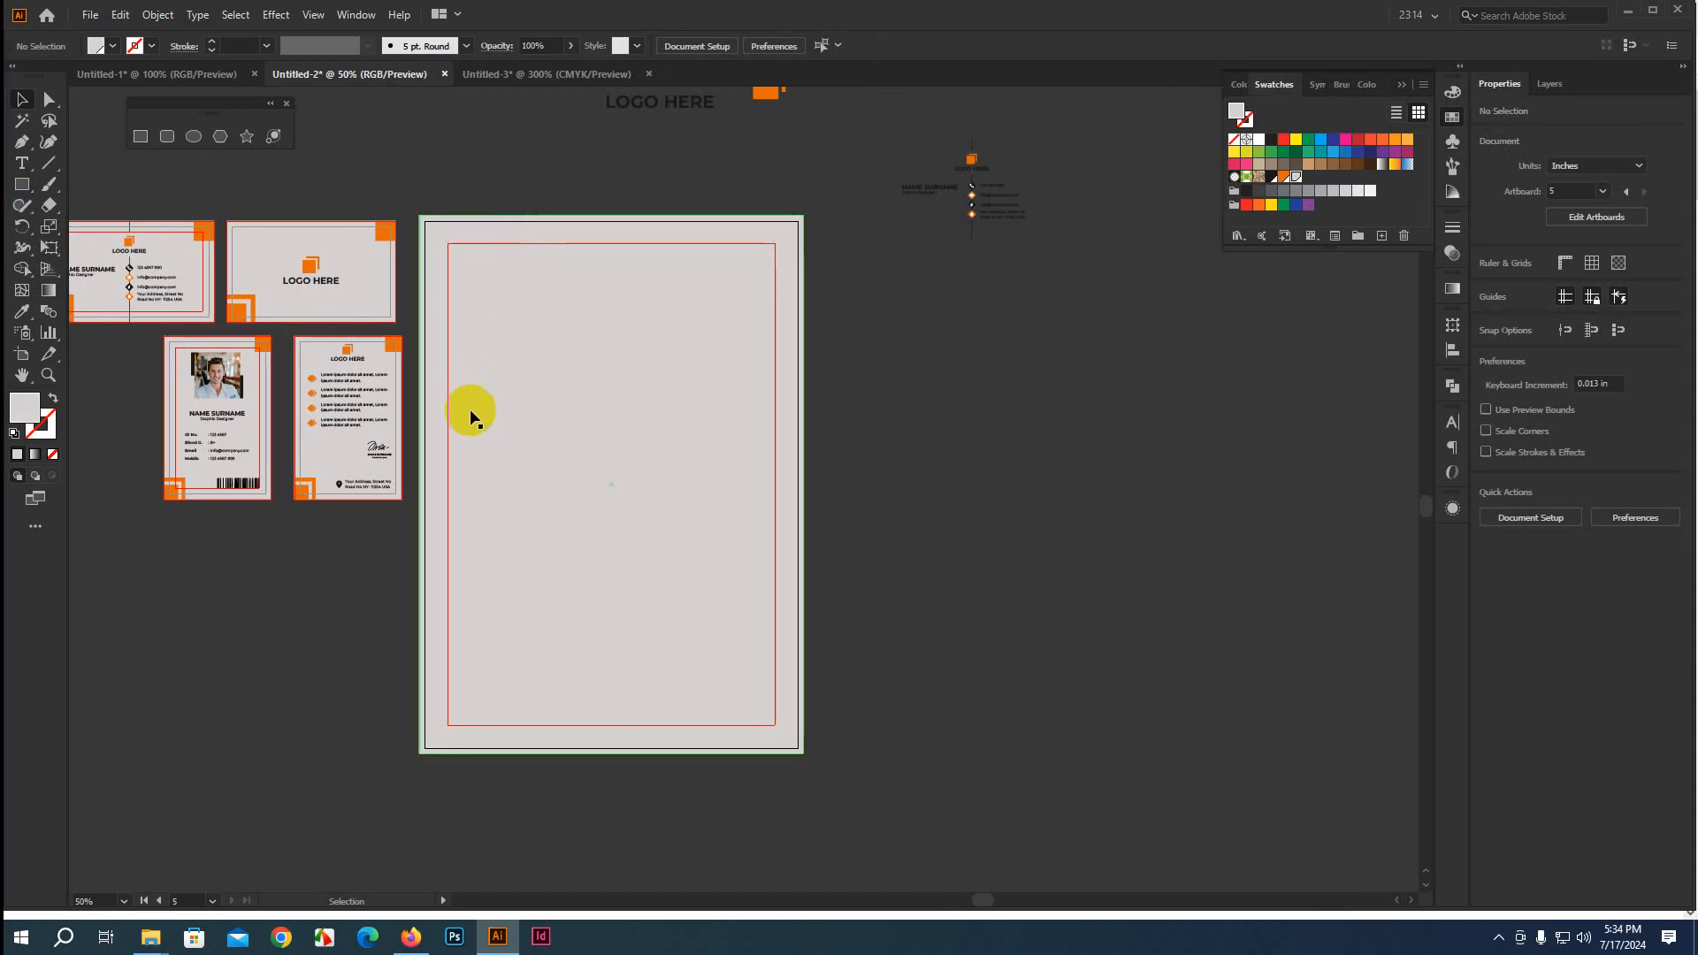
Switch to the browser, examine the letterhead layouts in the green real estate and navy-orange stationery references, and return to Illustrator's letterhead artboard
scroll(528, 424, "up", 1)
left_click_drag(978, 421, 1103, 599)
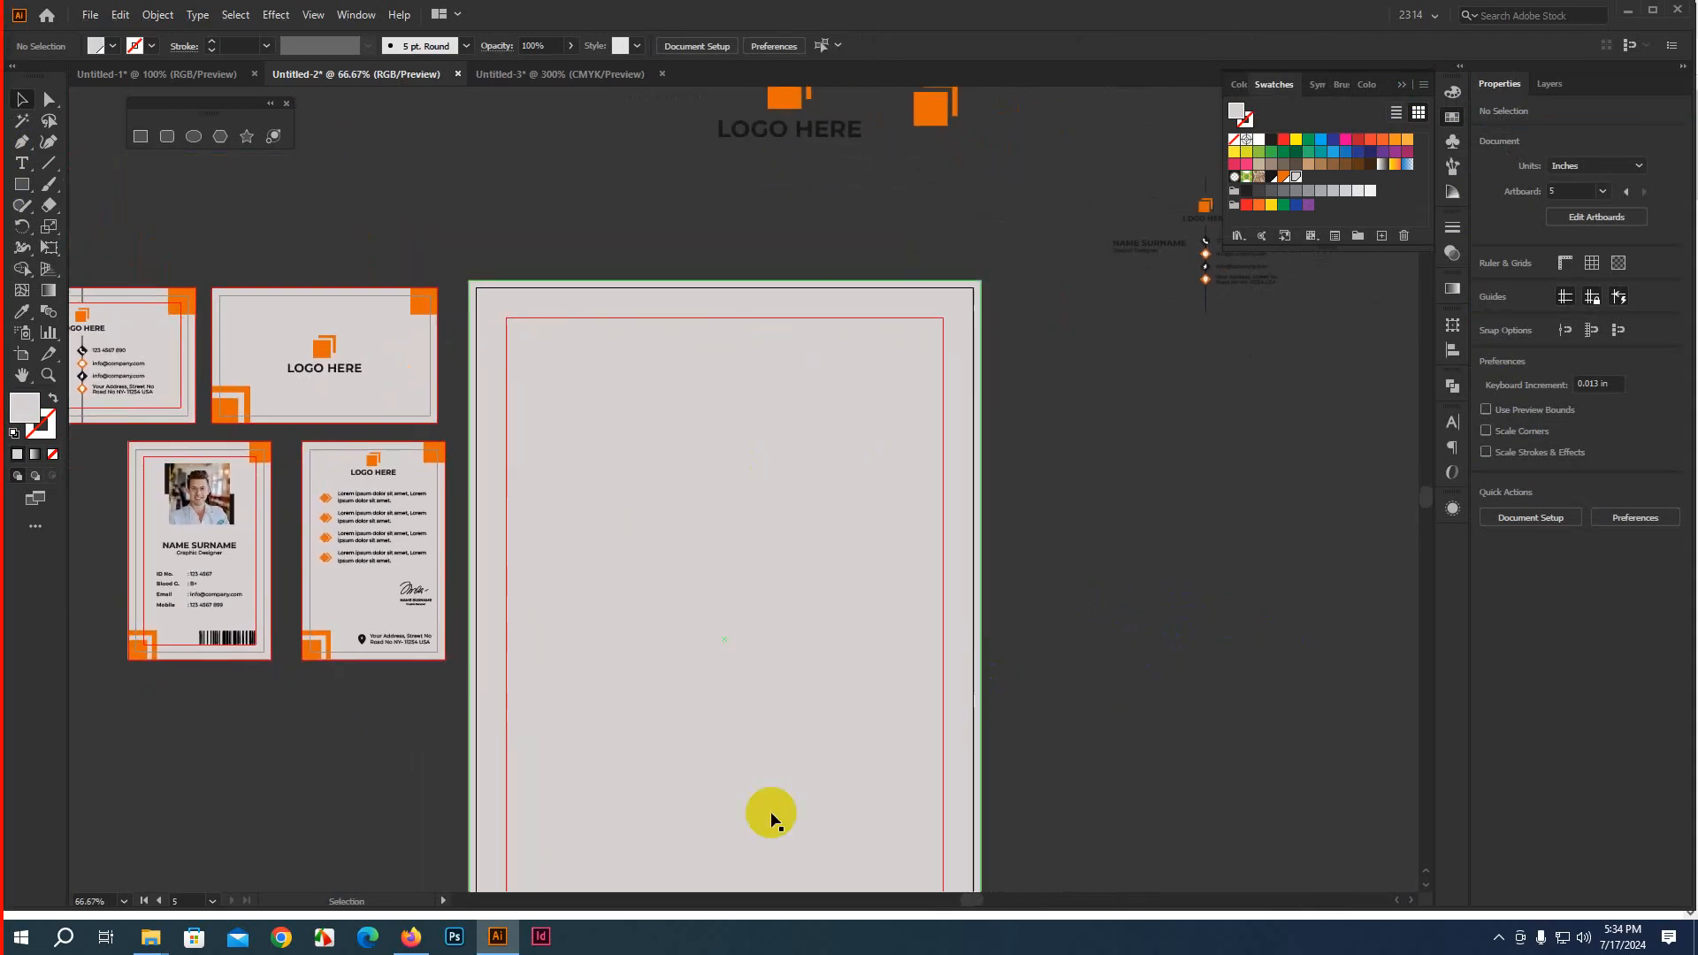
left_click(410, 936)
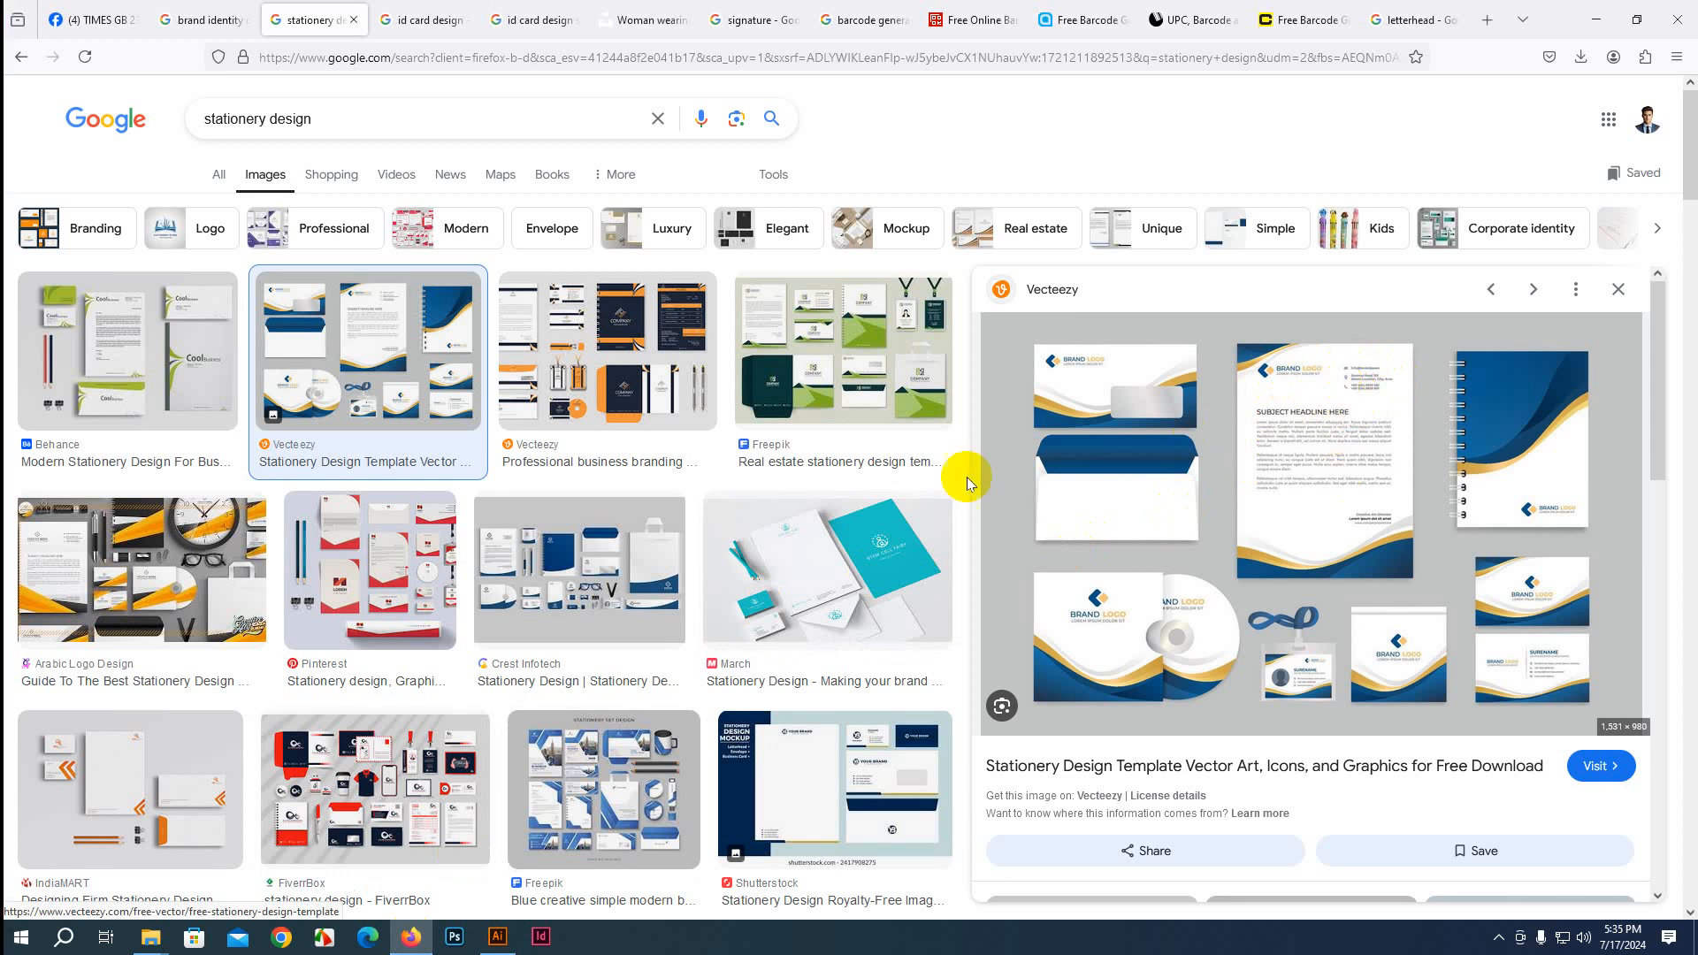
left_click(758, 336)
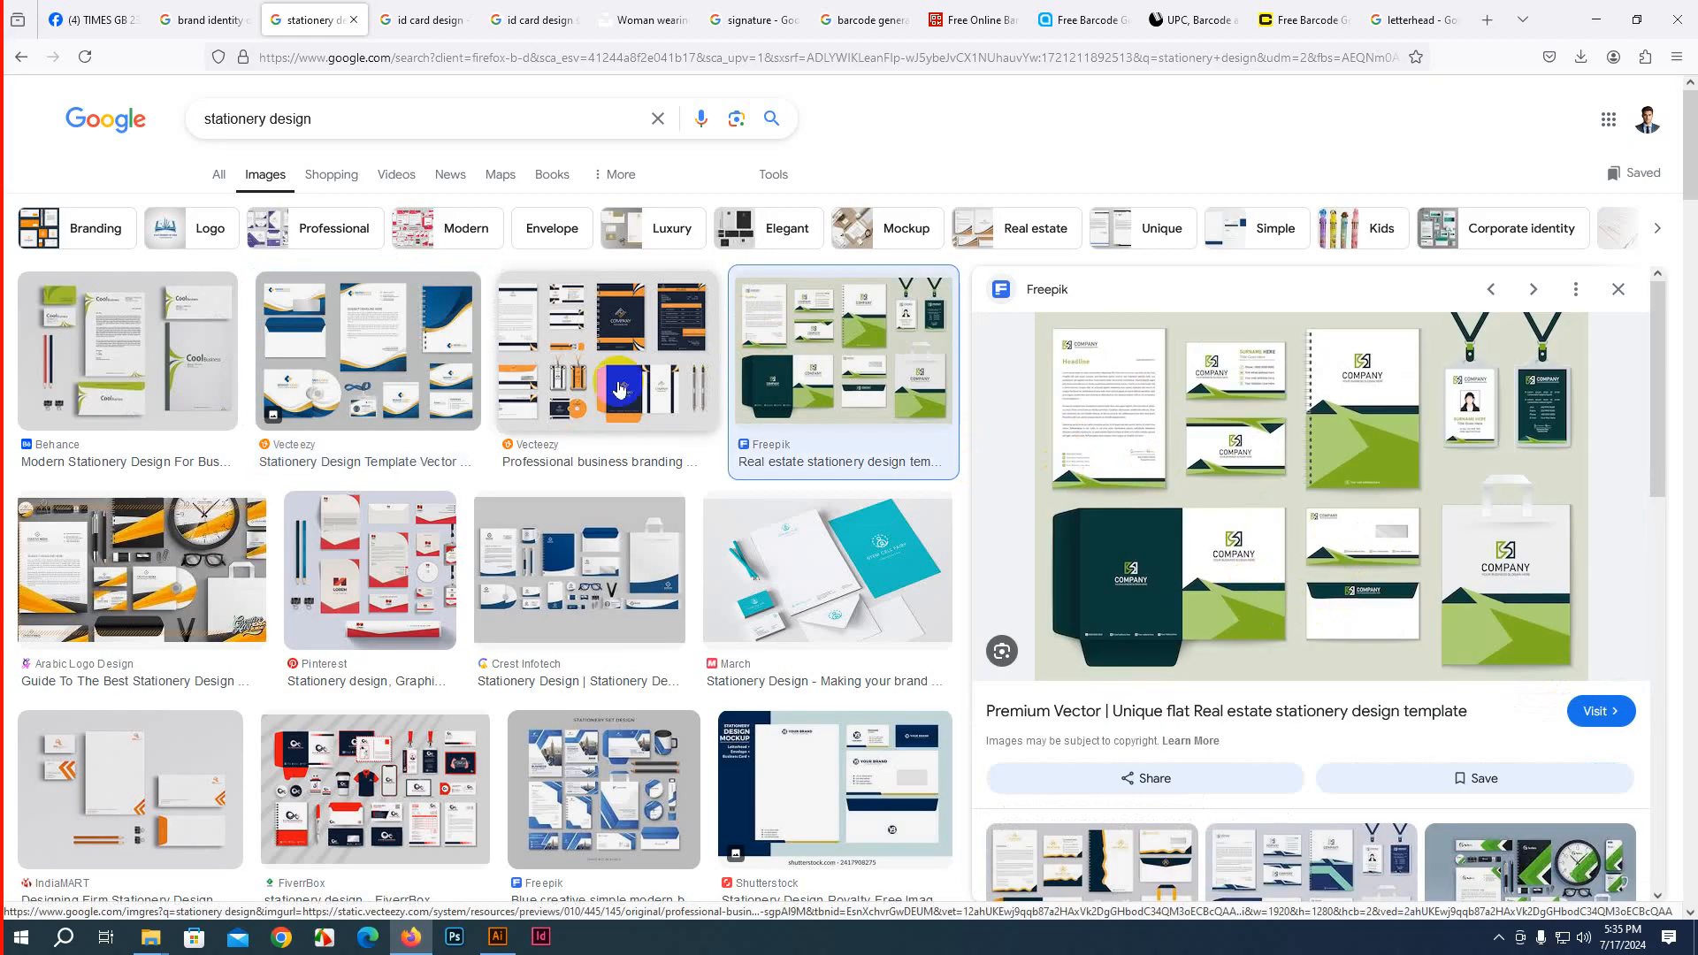
left_click(507, 326)
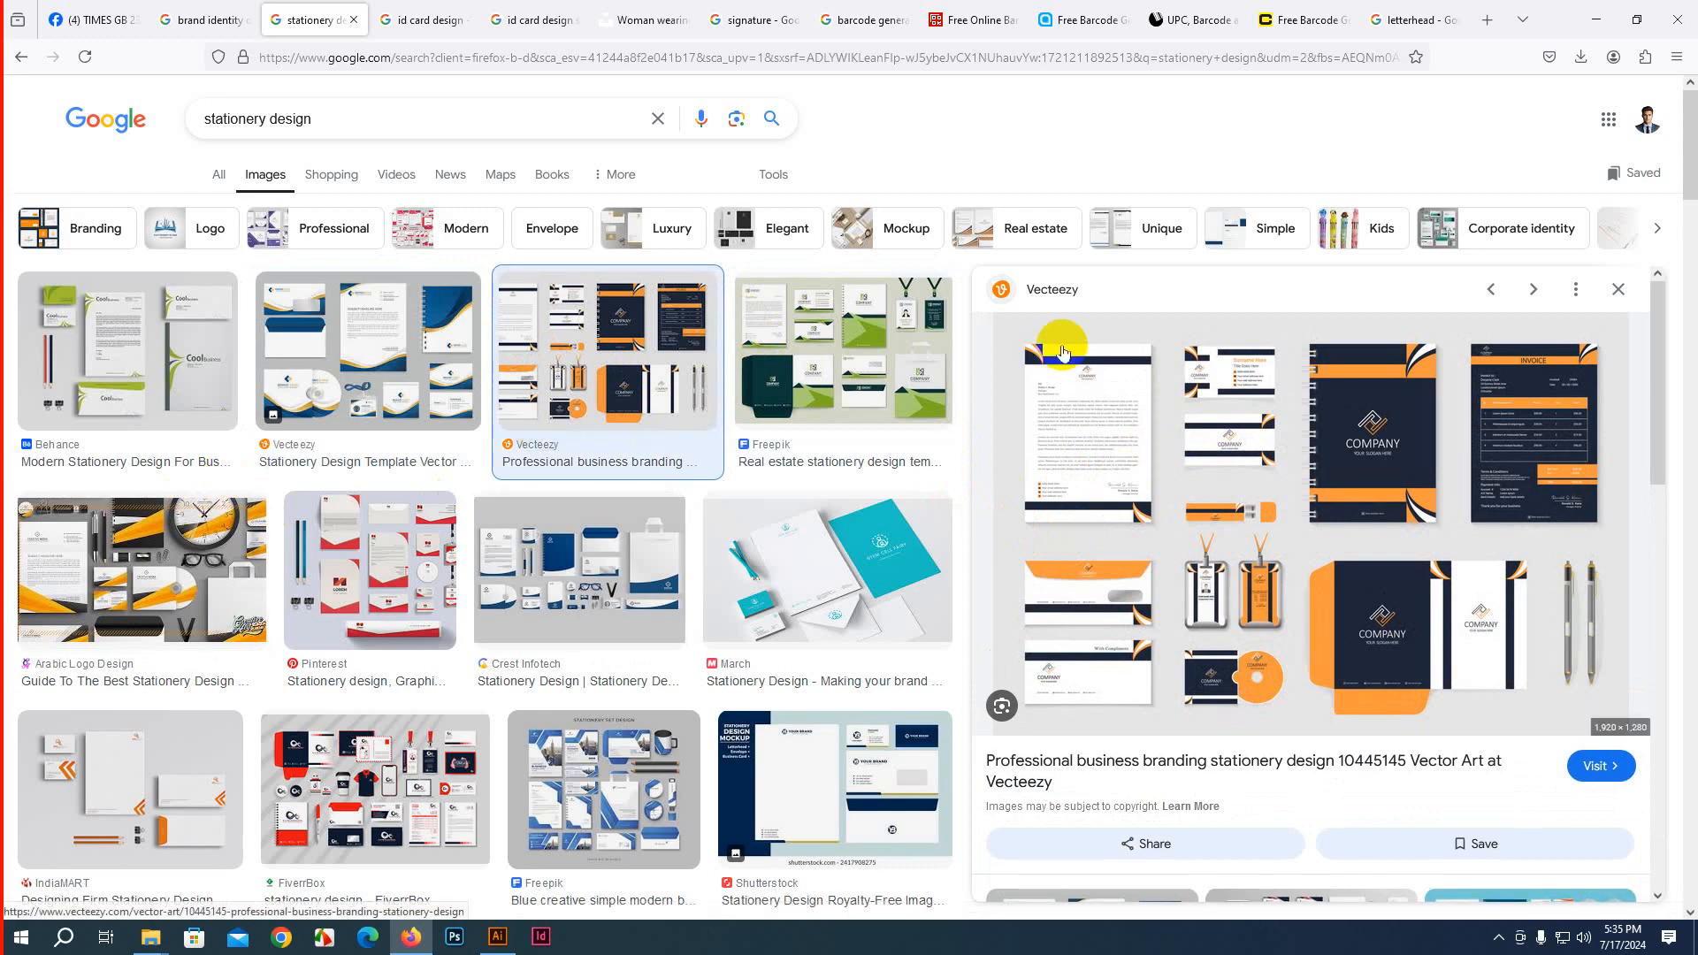
left_click(503, 936)
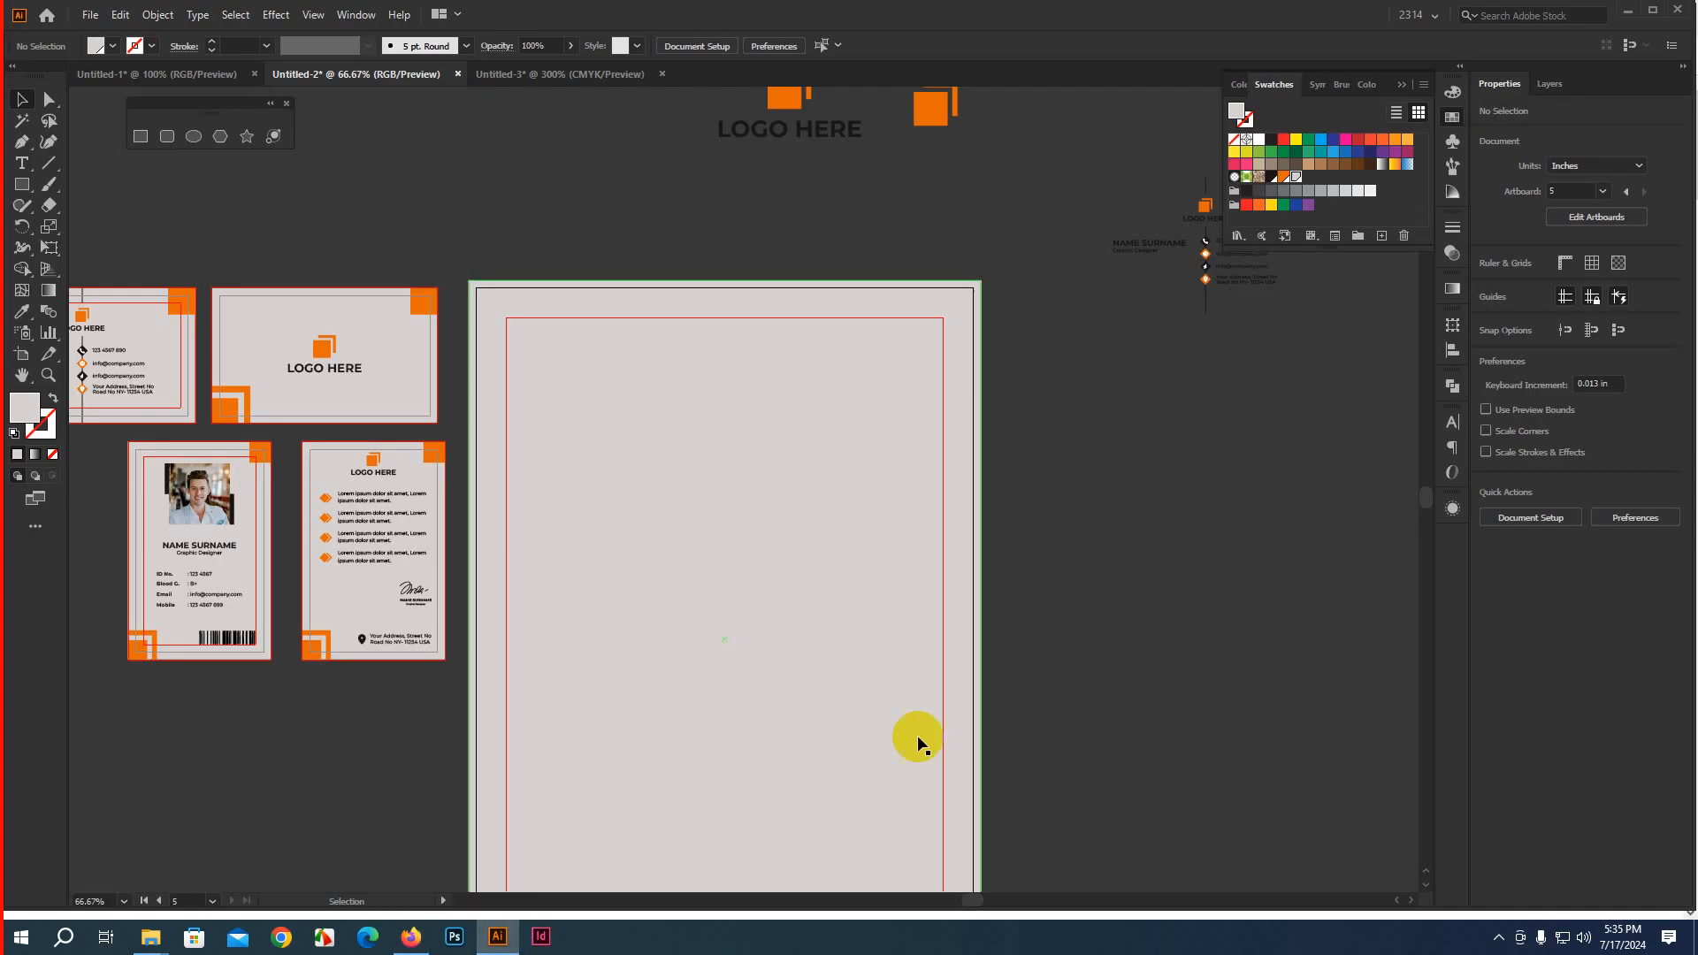
scroll(1094, 603, "down", 1)
left_click_drag(1095, 601, 1141, 652)
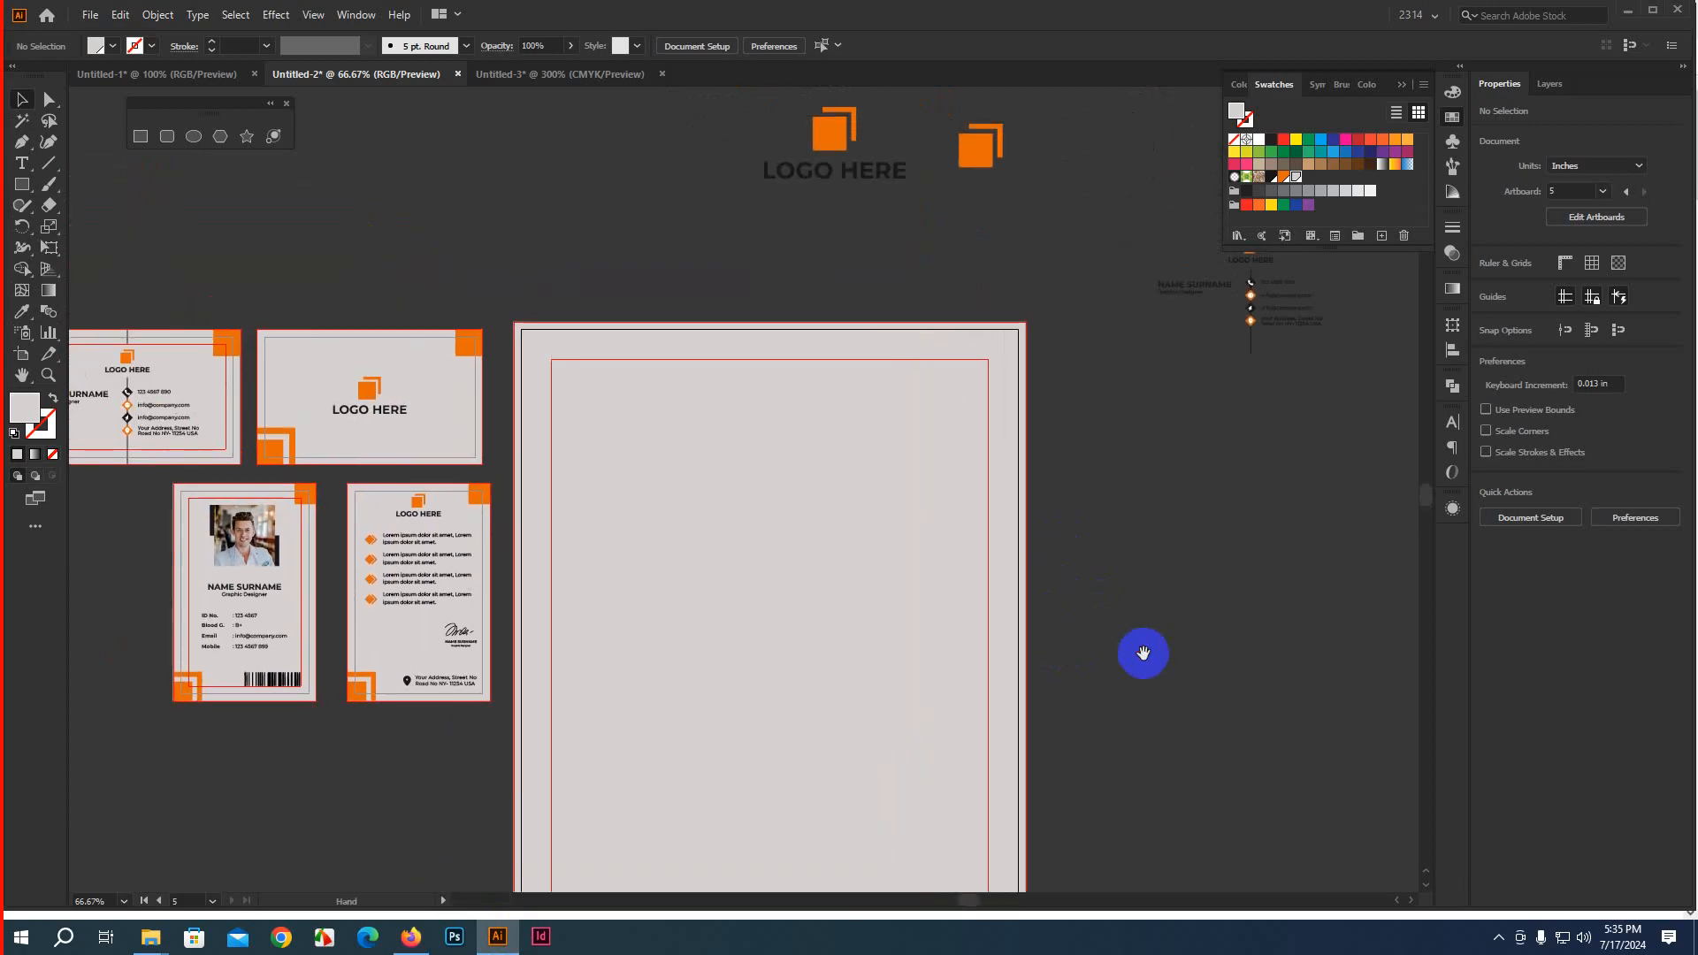
Copy the stacked logo into the letterhead's upper-left corner and scale it down to about 1.24 × 0.66 in
left_click_drag(835, 186, 650, 440)
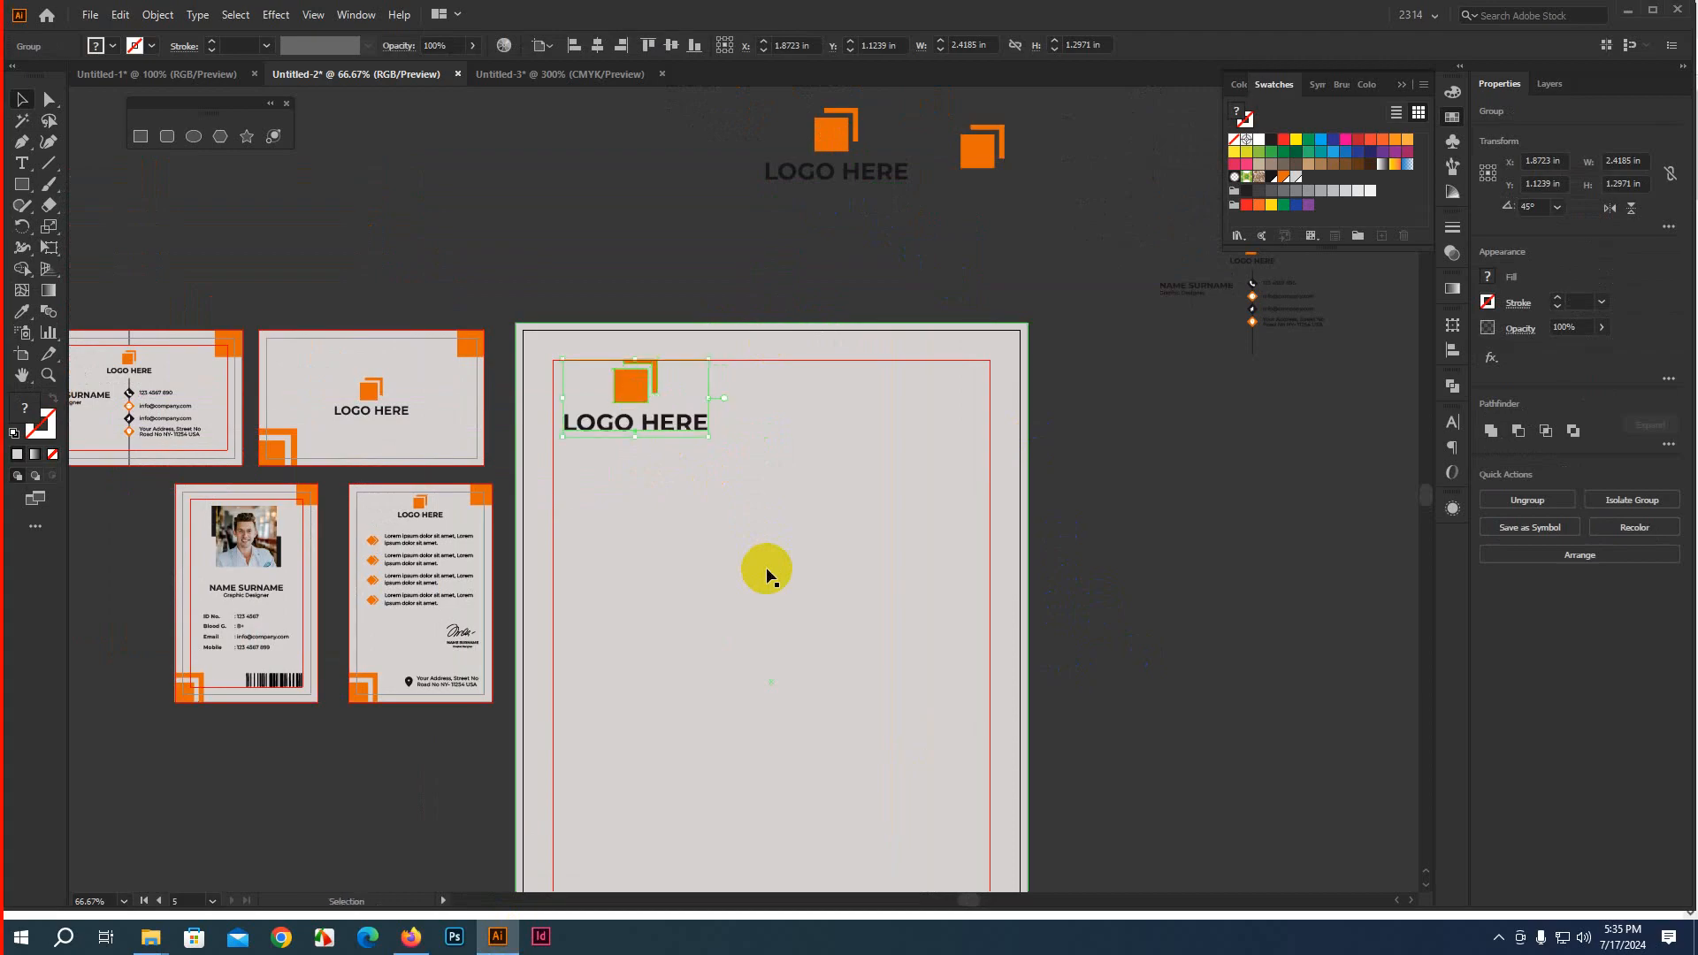
left_click(932, 561)
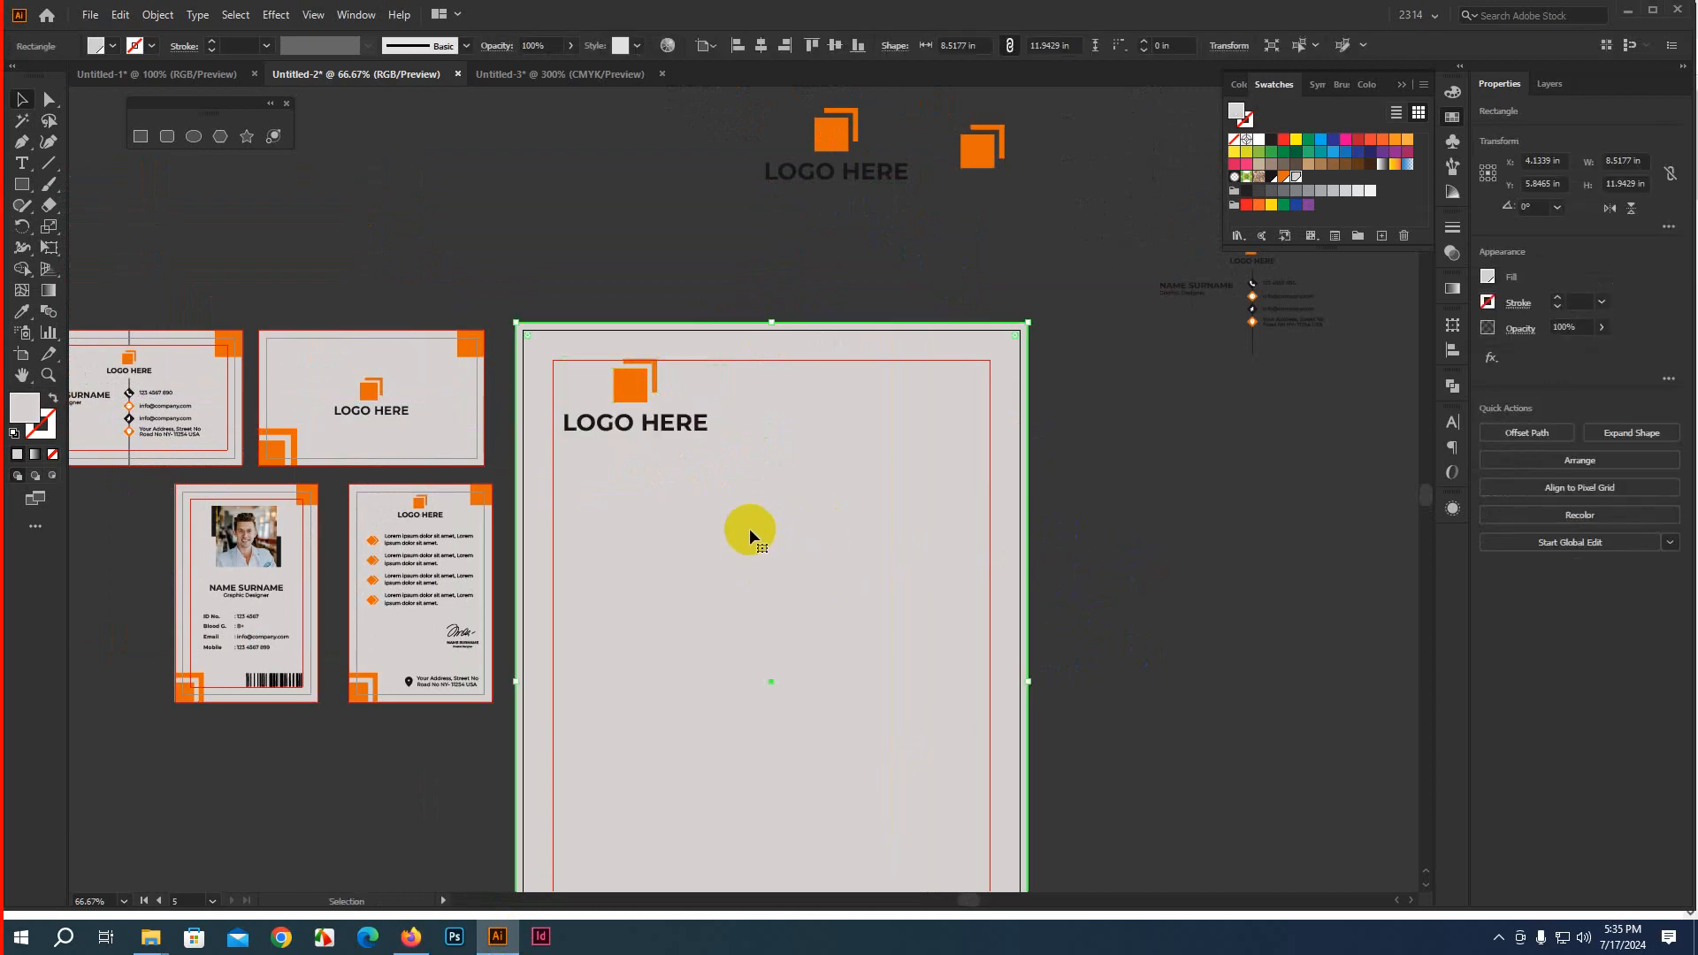
key("a")
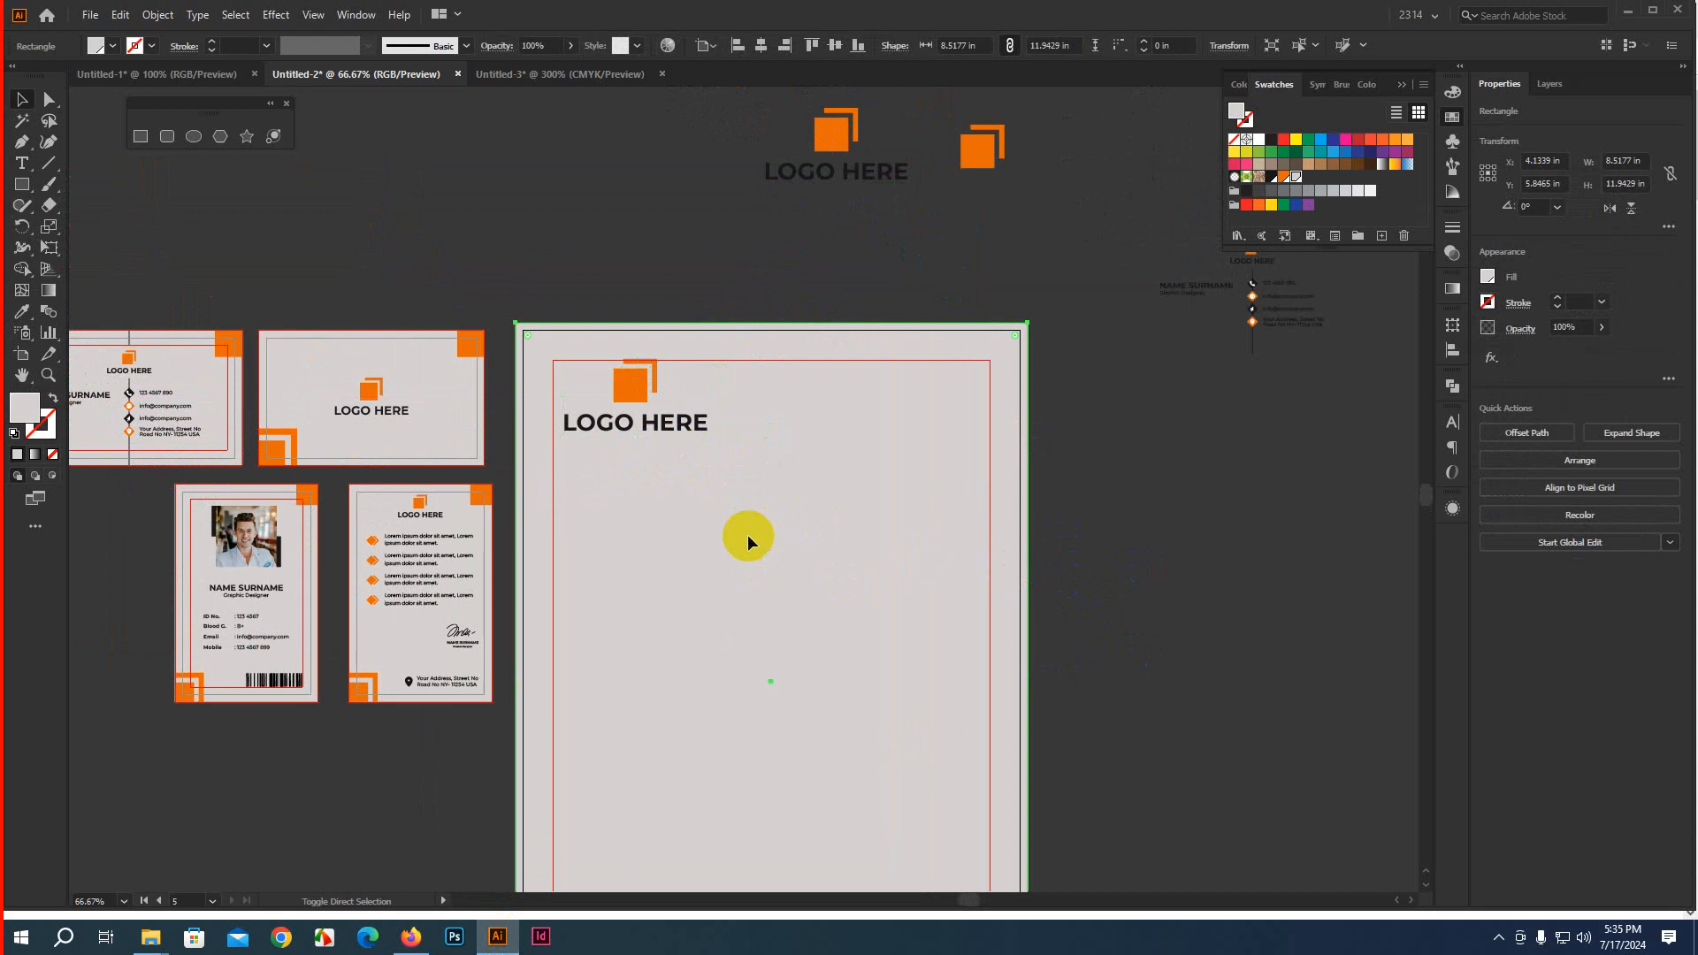
key("v")
scroll(597, 456, "down", 1)
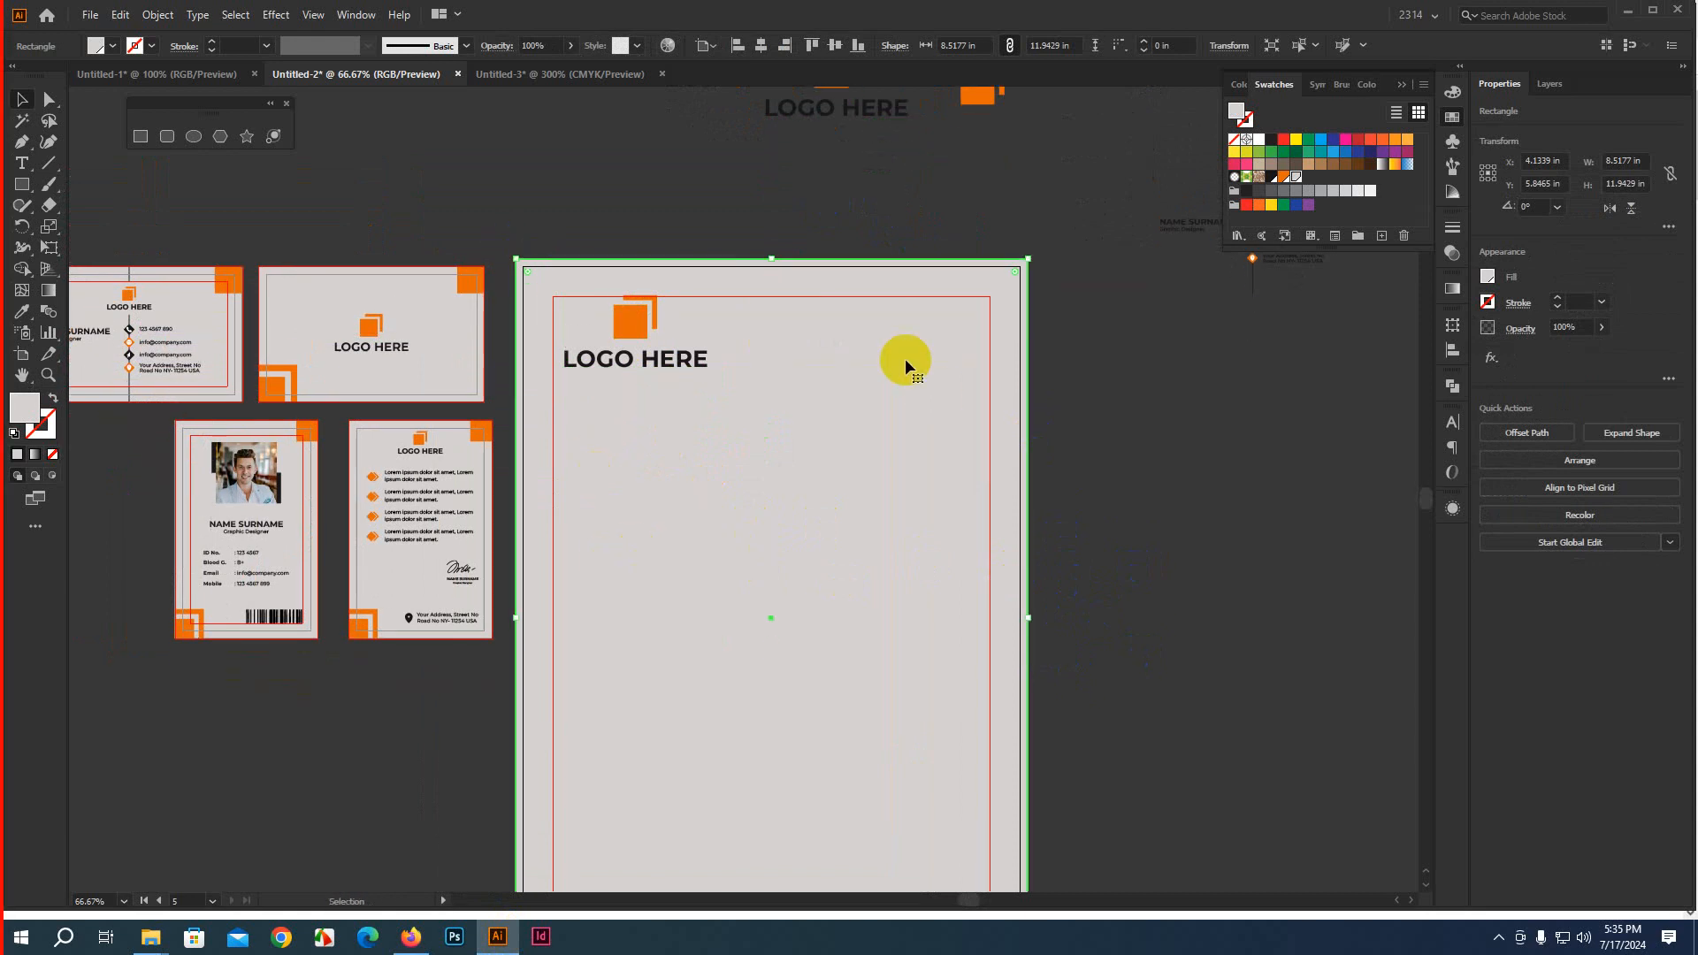
scroll(713, 382, "up", 2)
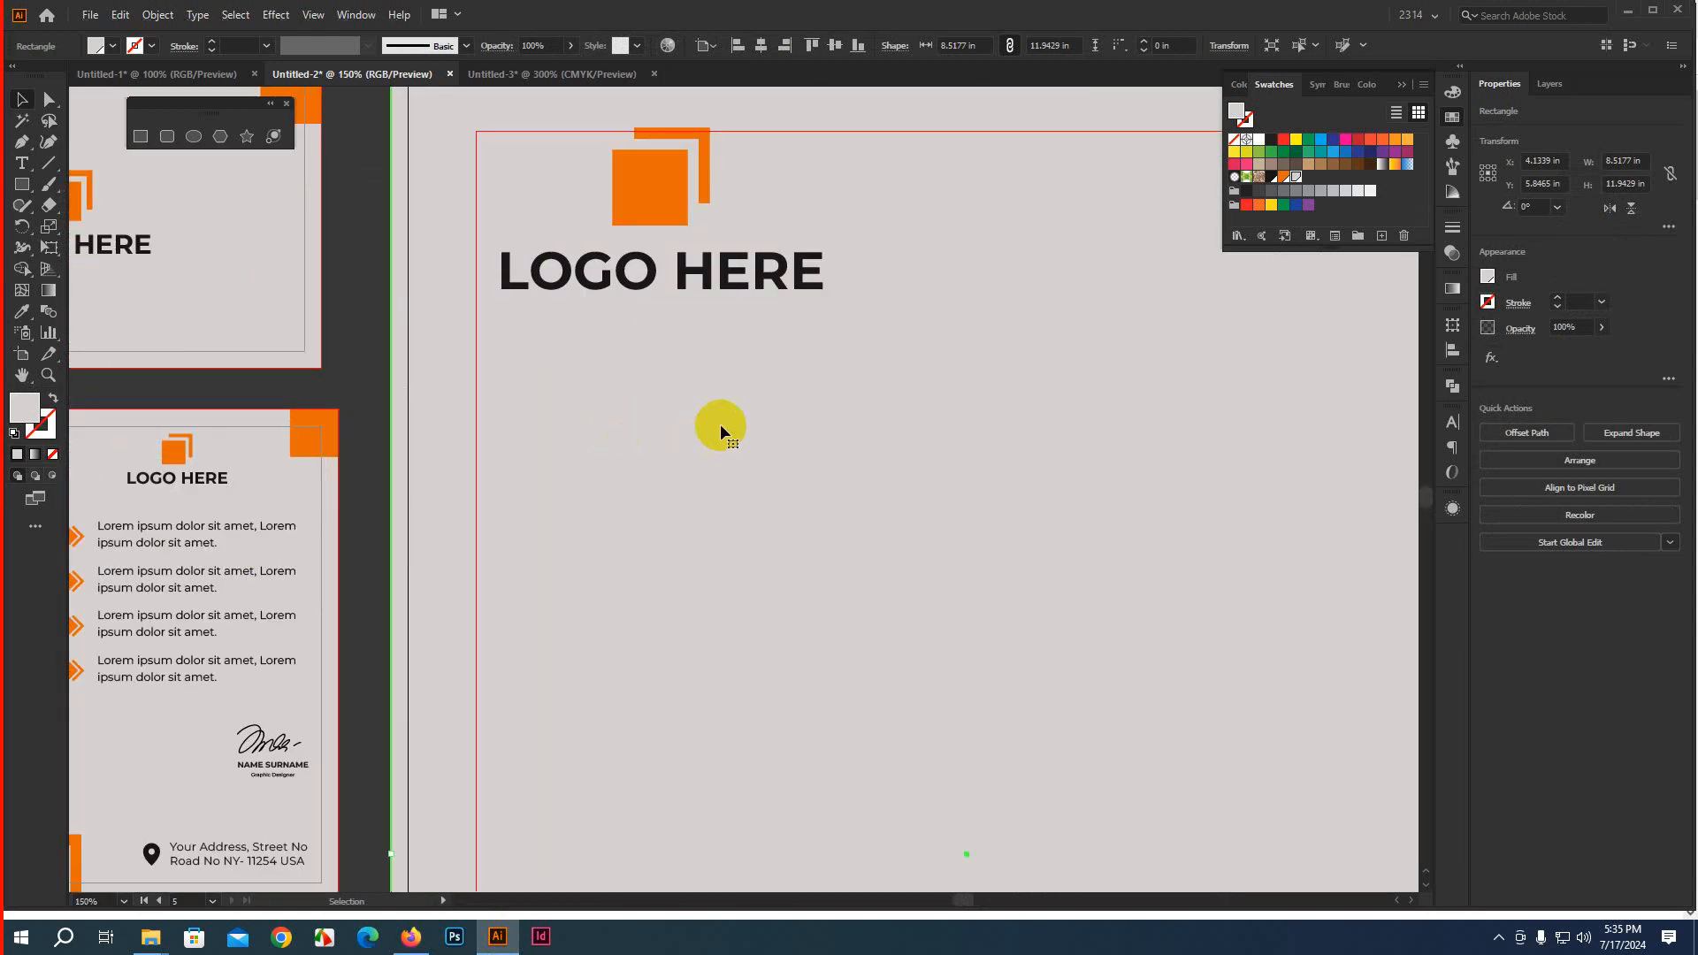
left_click(731, 466)
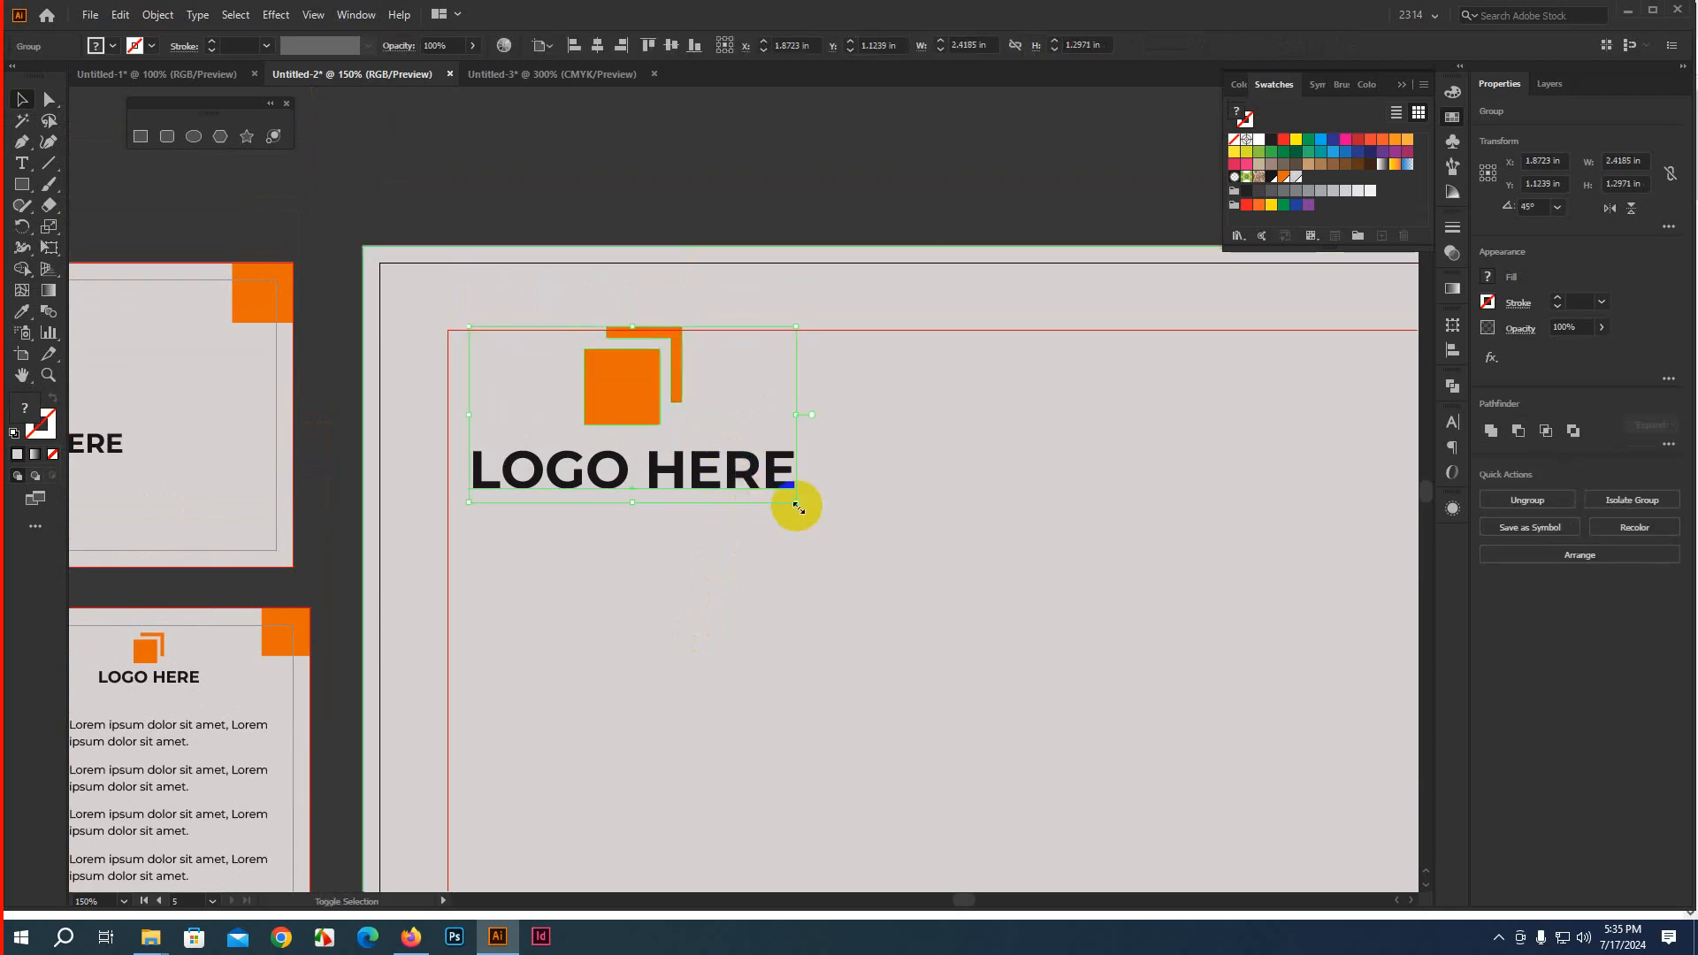
left_click_drag(795, 492, 635, 438)
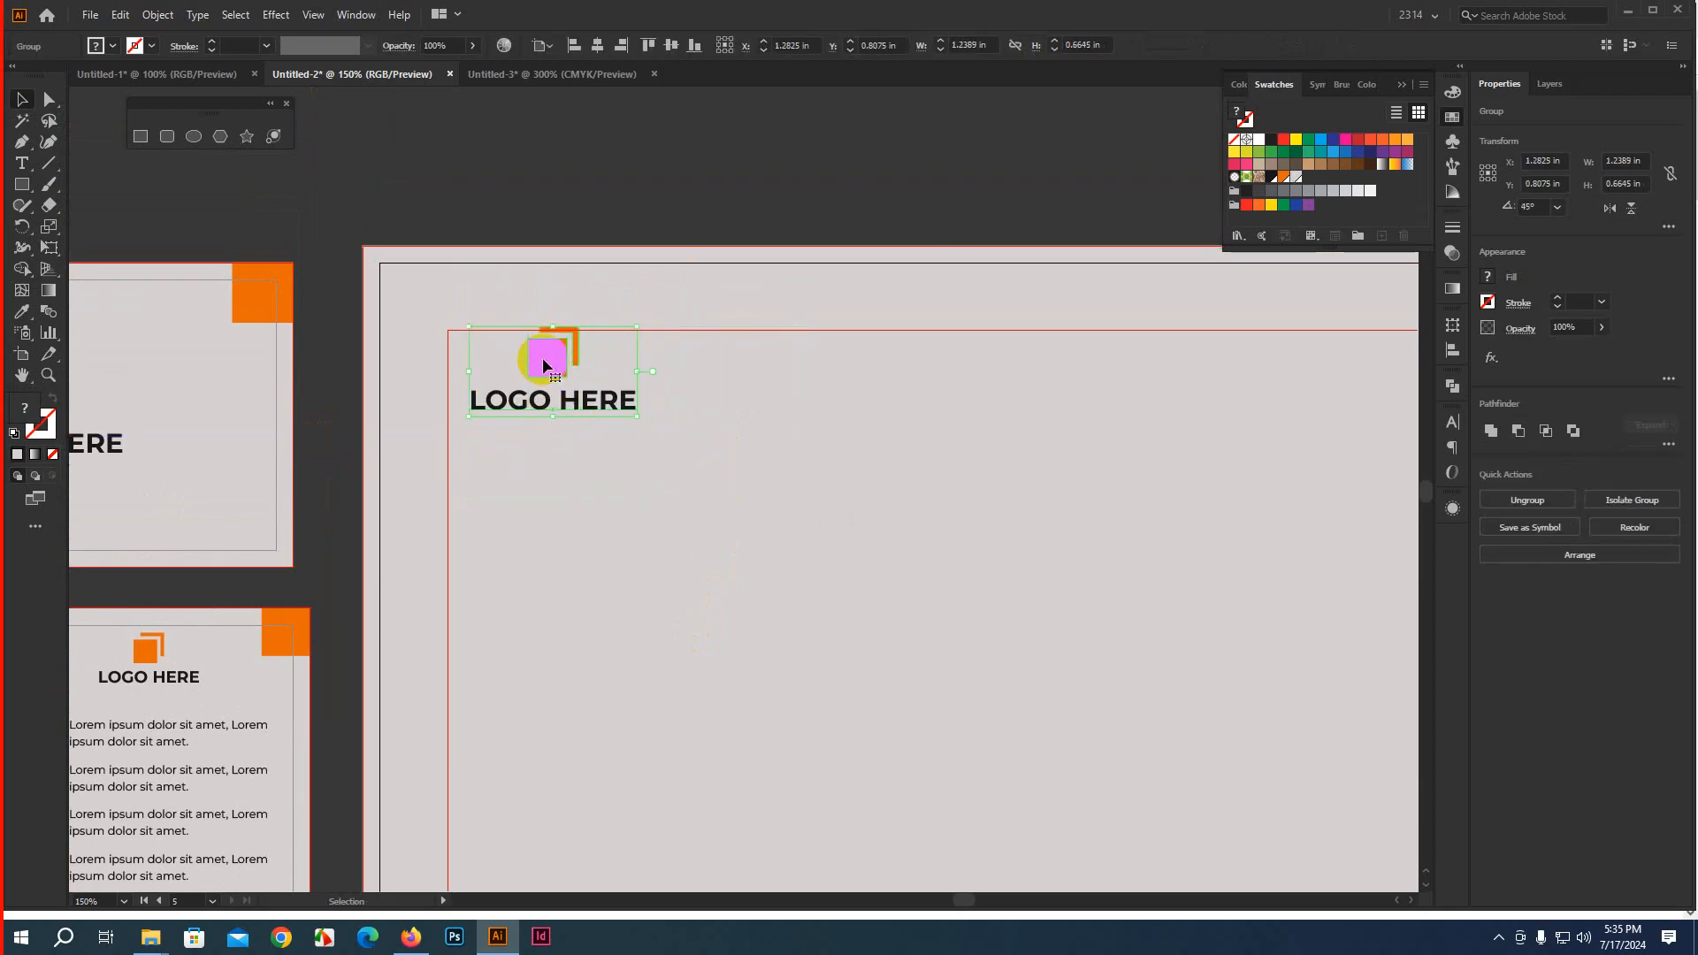
Align the letterhead logo with the left and top margin guides
mouse_move(543, 365)
left_mouse_down()
mouse_move(521, 351)
mouse_move(521, 368)
left_mouse_up()
scroll(515, 366, "up", 3)
left_click_drag(564, 265, 562, 282)
scroll(295, 500, "up", 3)
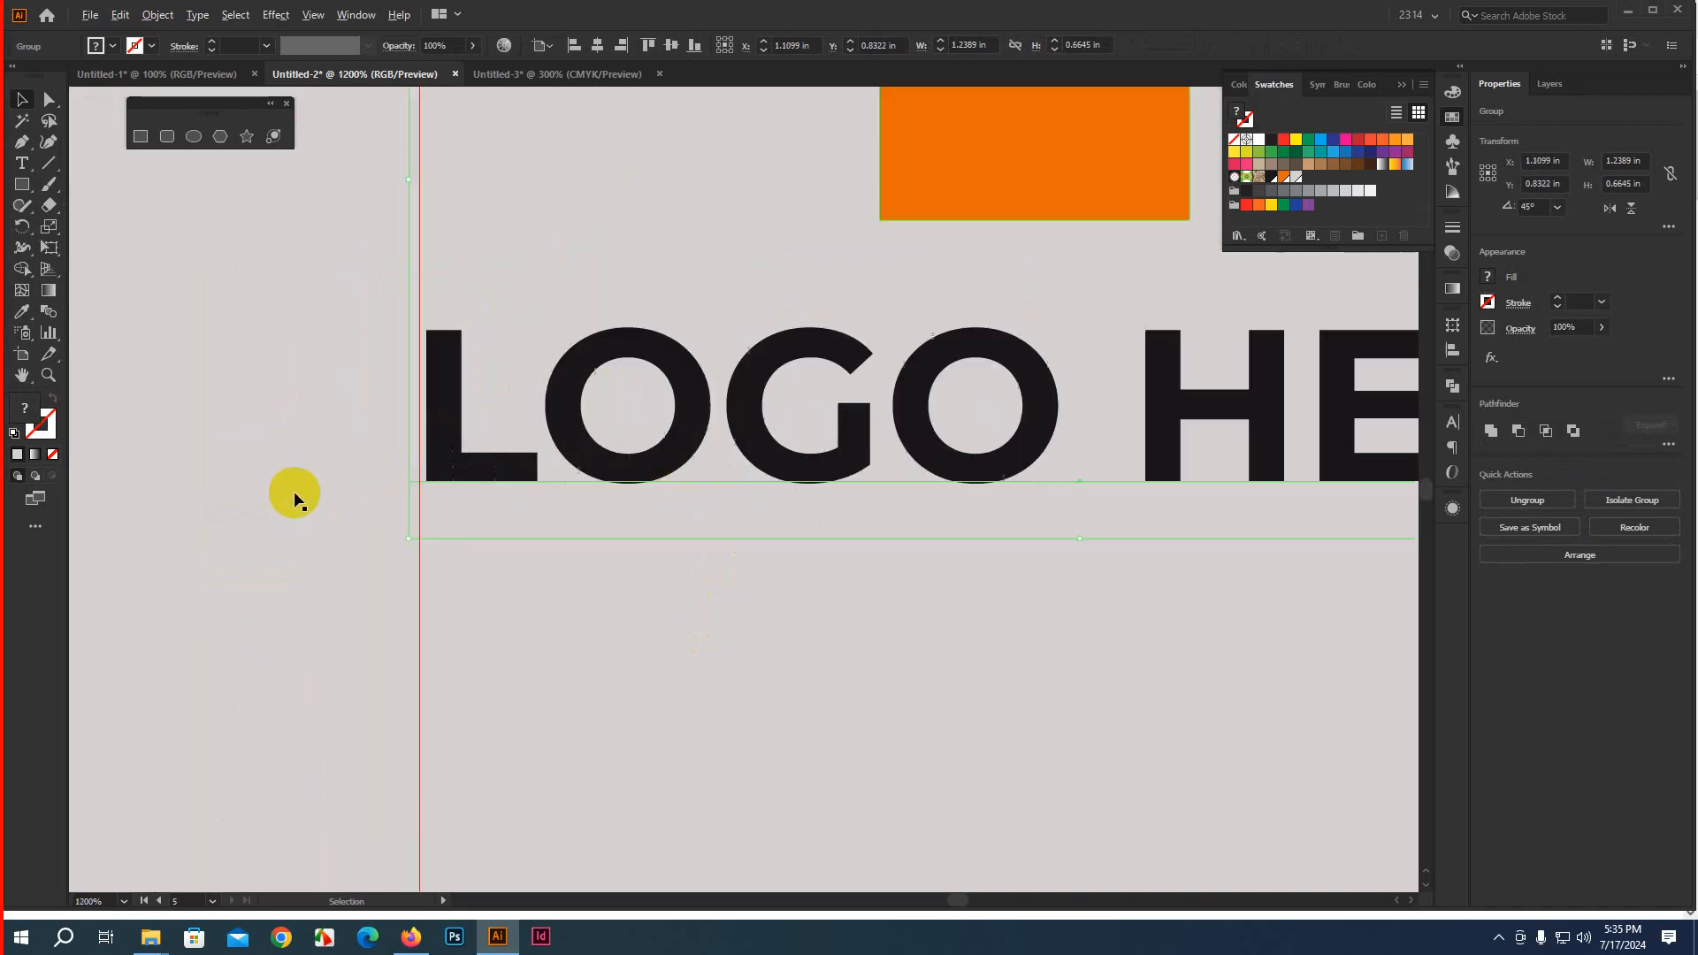
left_click_drag(448, 442, 443, 442)
scroll(542, 560, "down", 10)
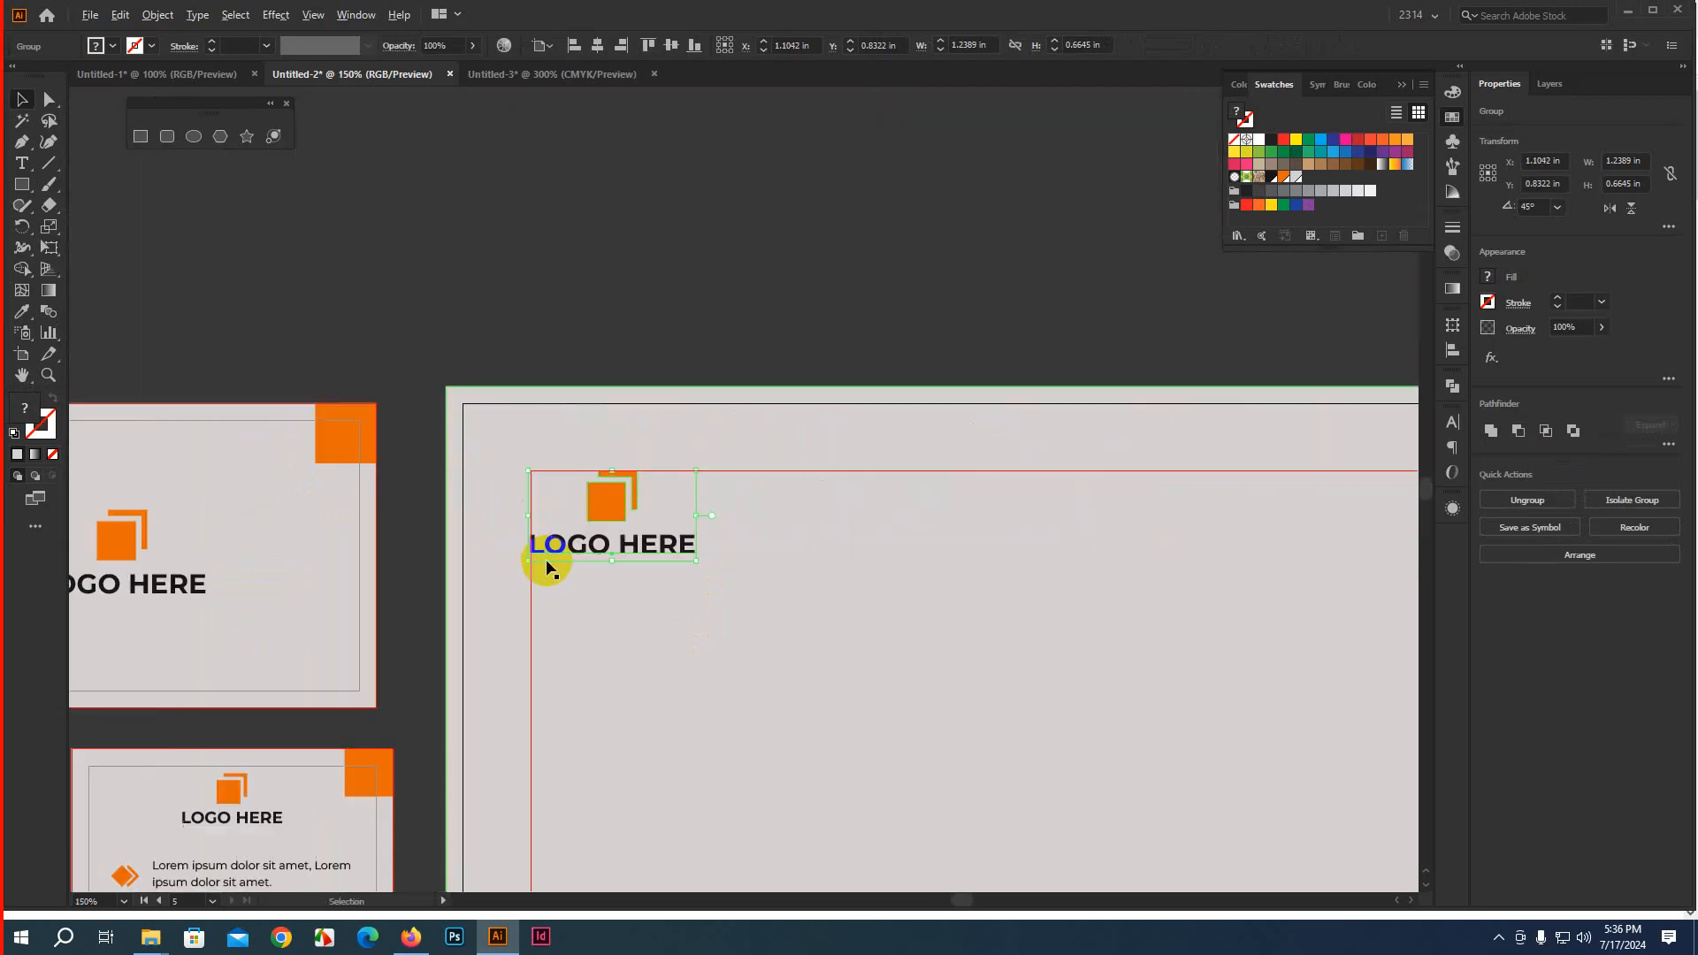
left_click(1006, 589)
Copy the spare contact lines with their icons, without the vertical line, into the letterhead's upper-right area
scroll(1149, 566, "down", 3)
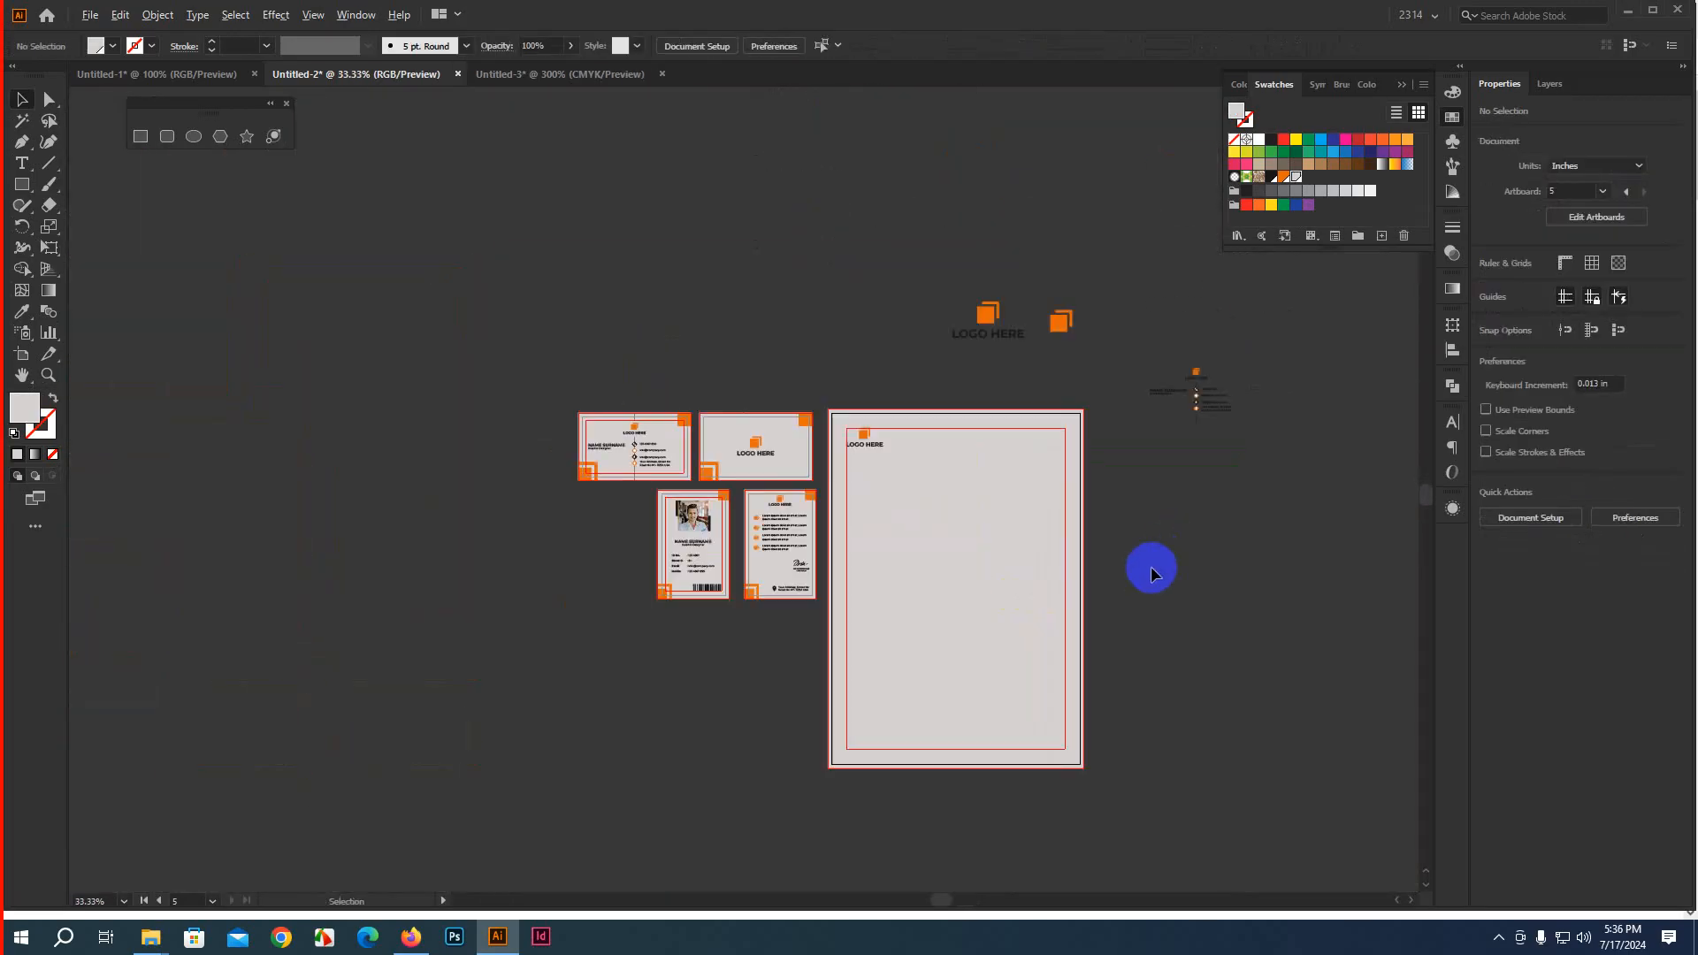
left_click_drag(1187, 629, 947, 489)
scroll(925, 490, "up", 1)
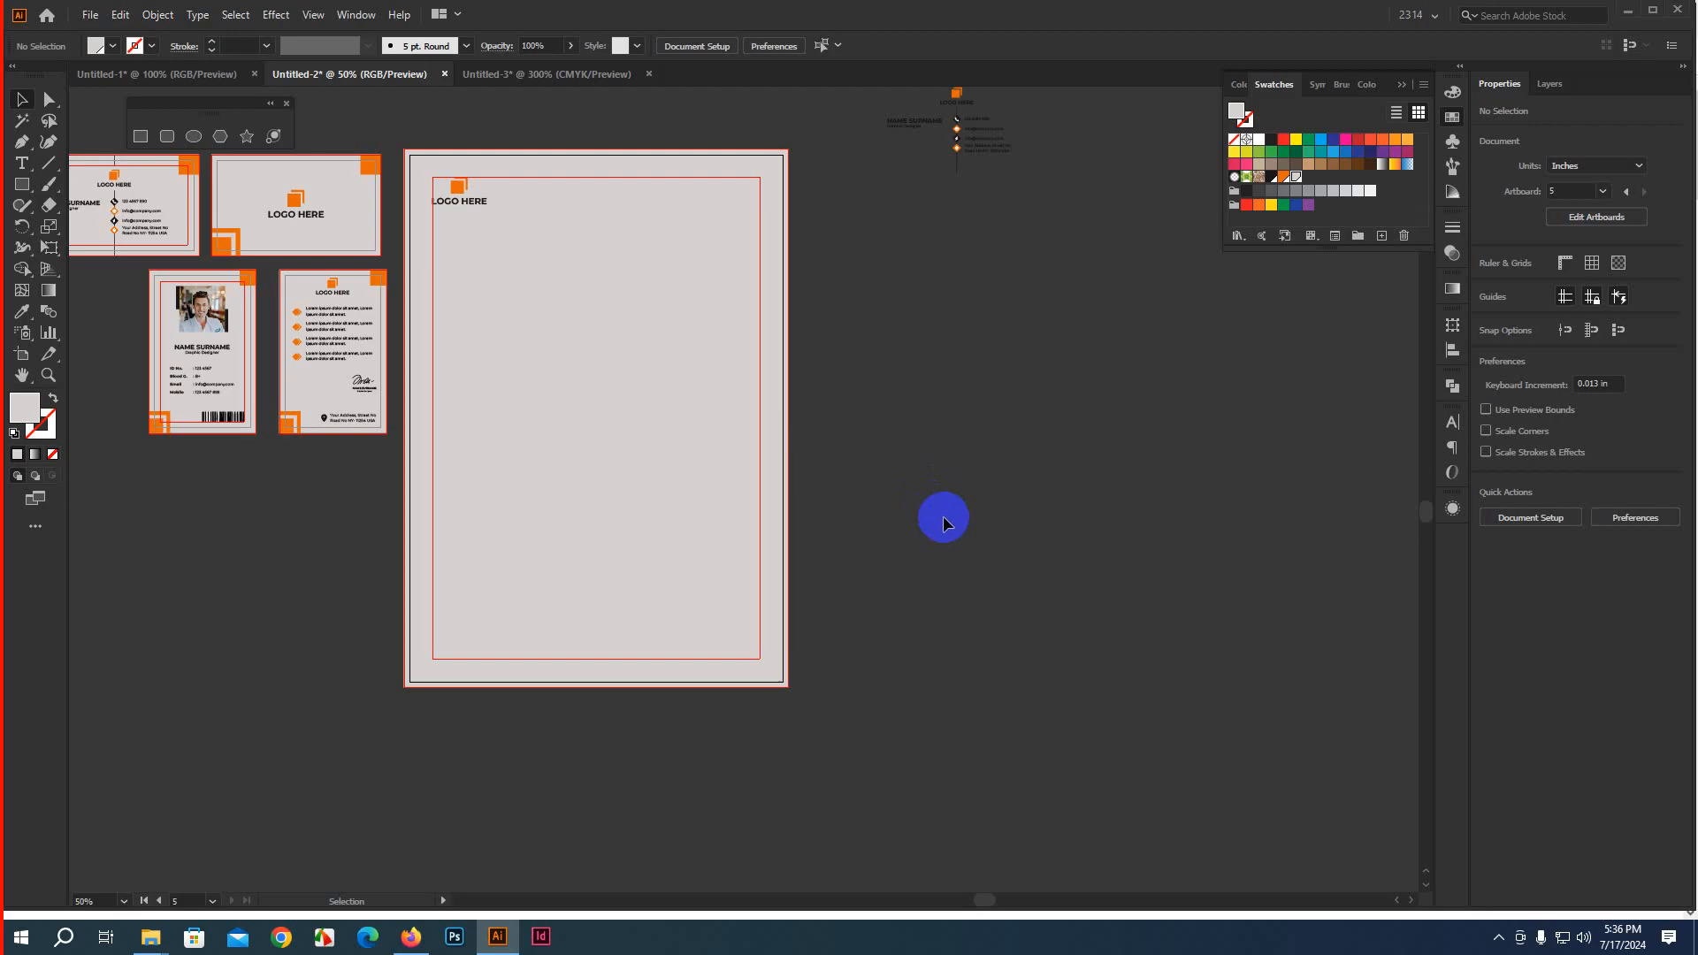
scroll(942, 516, "up", 5)
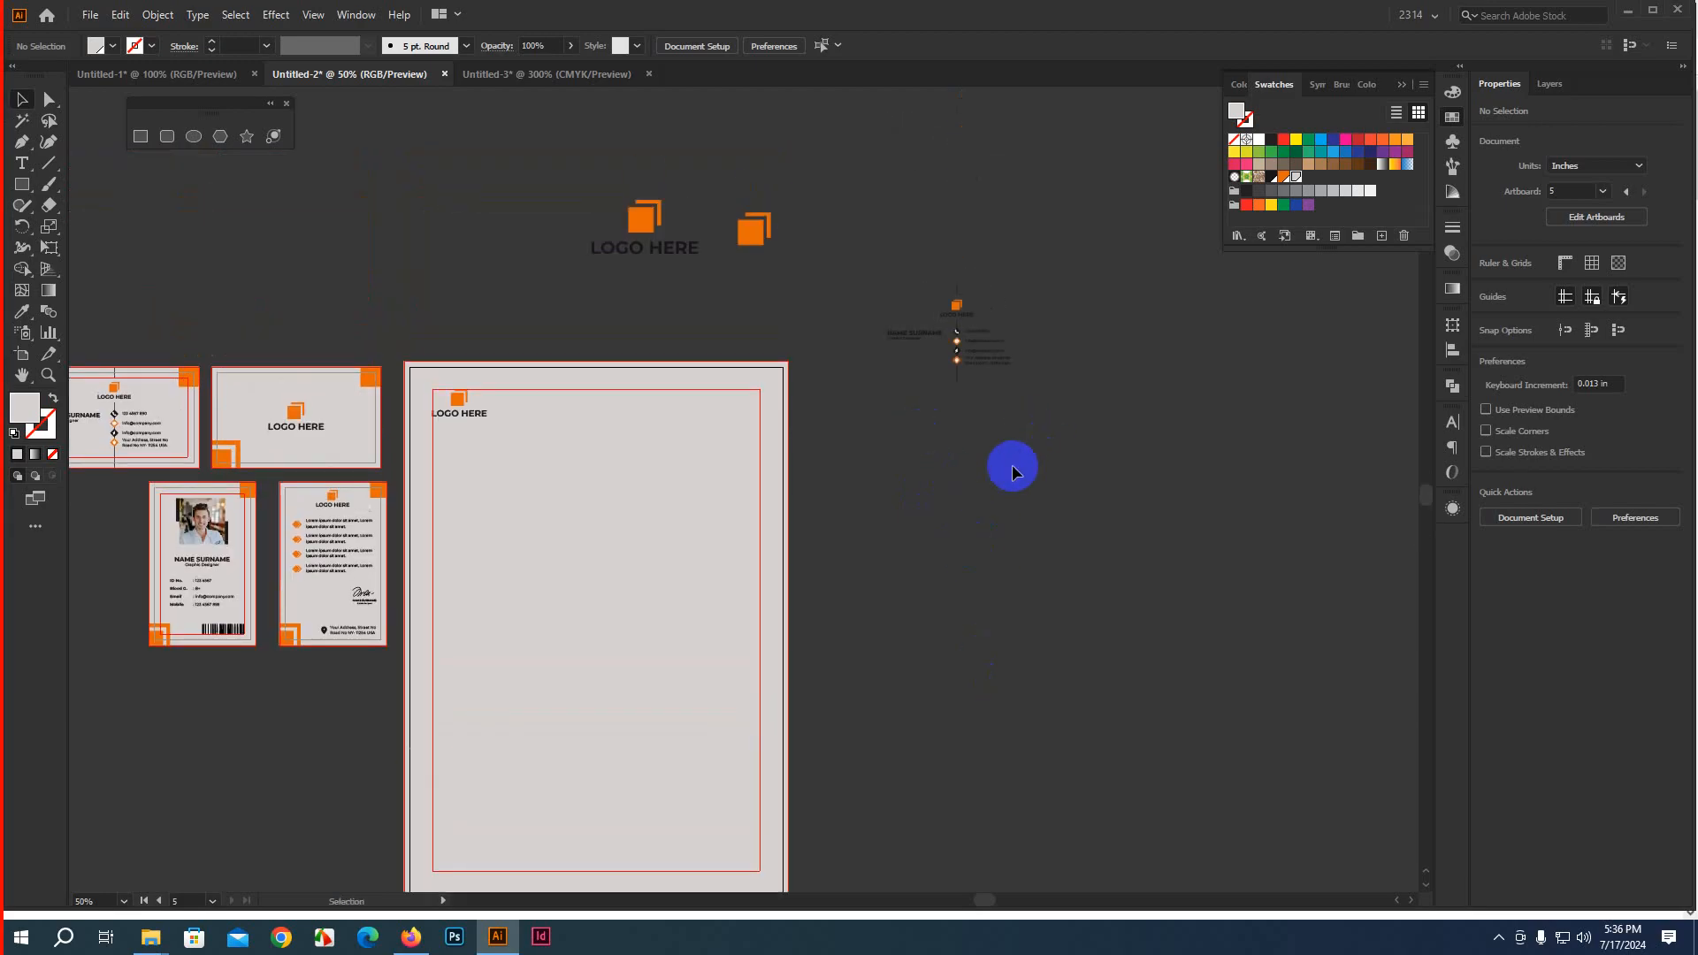
left_click_drag(1031, 343, 1035, 336)
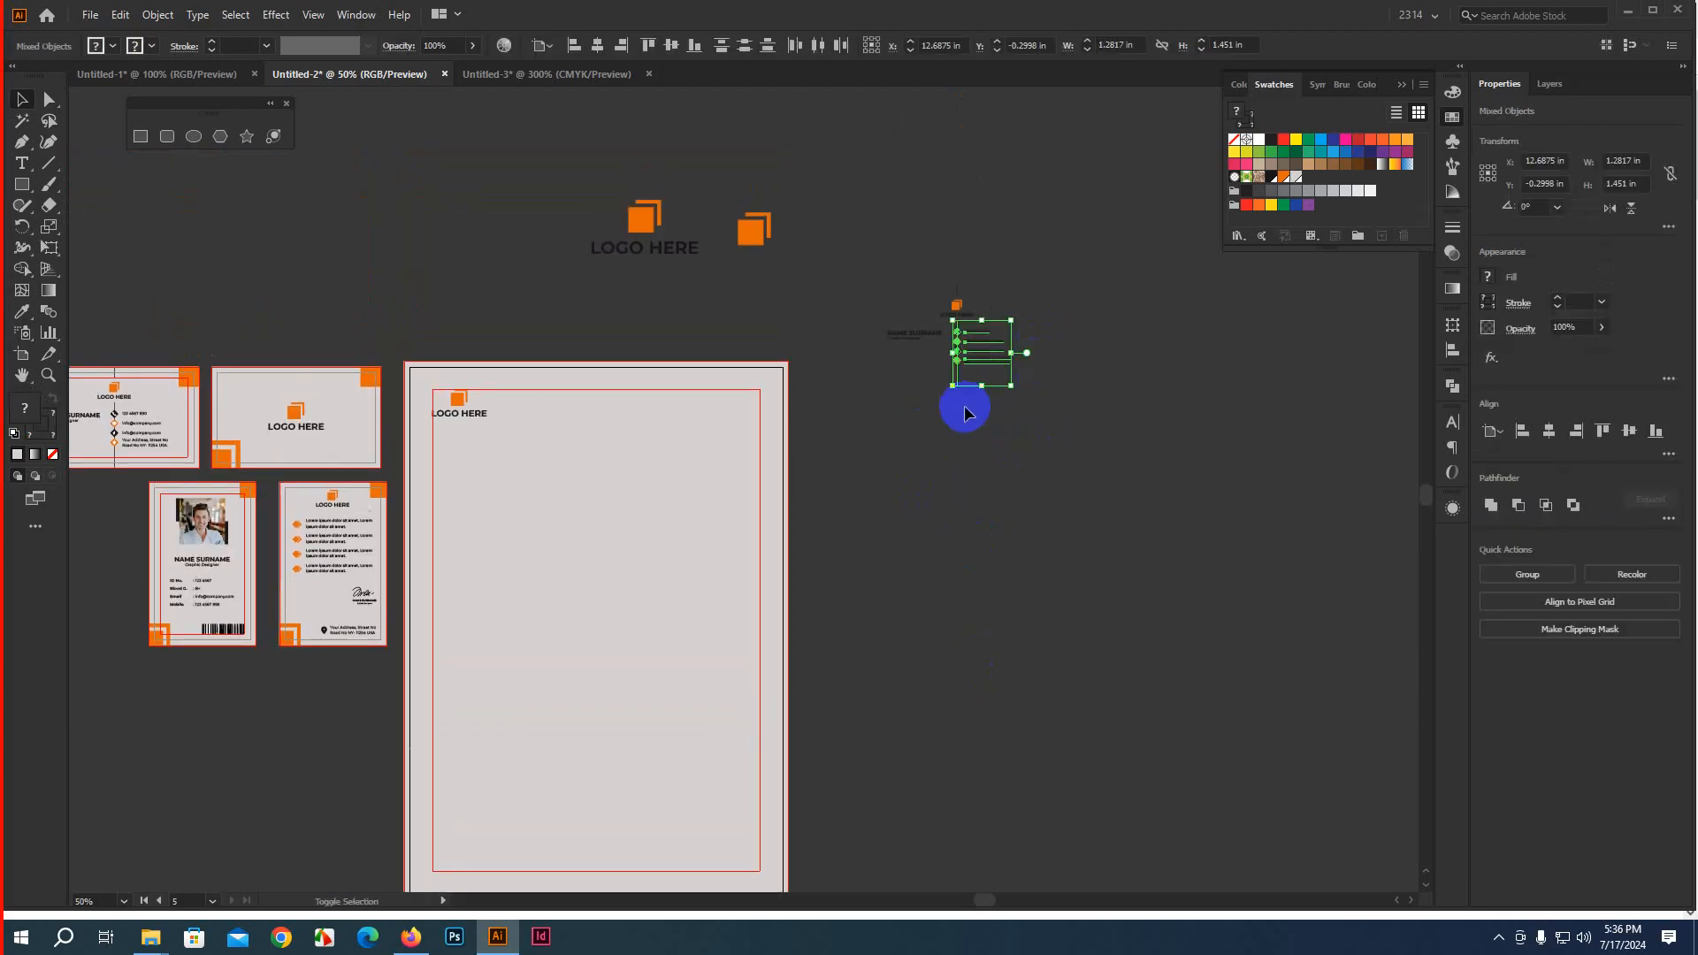
scroll(976, 367, "up", 4)
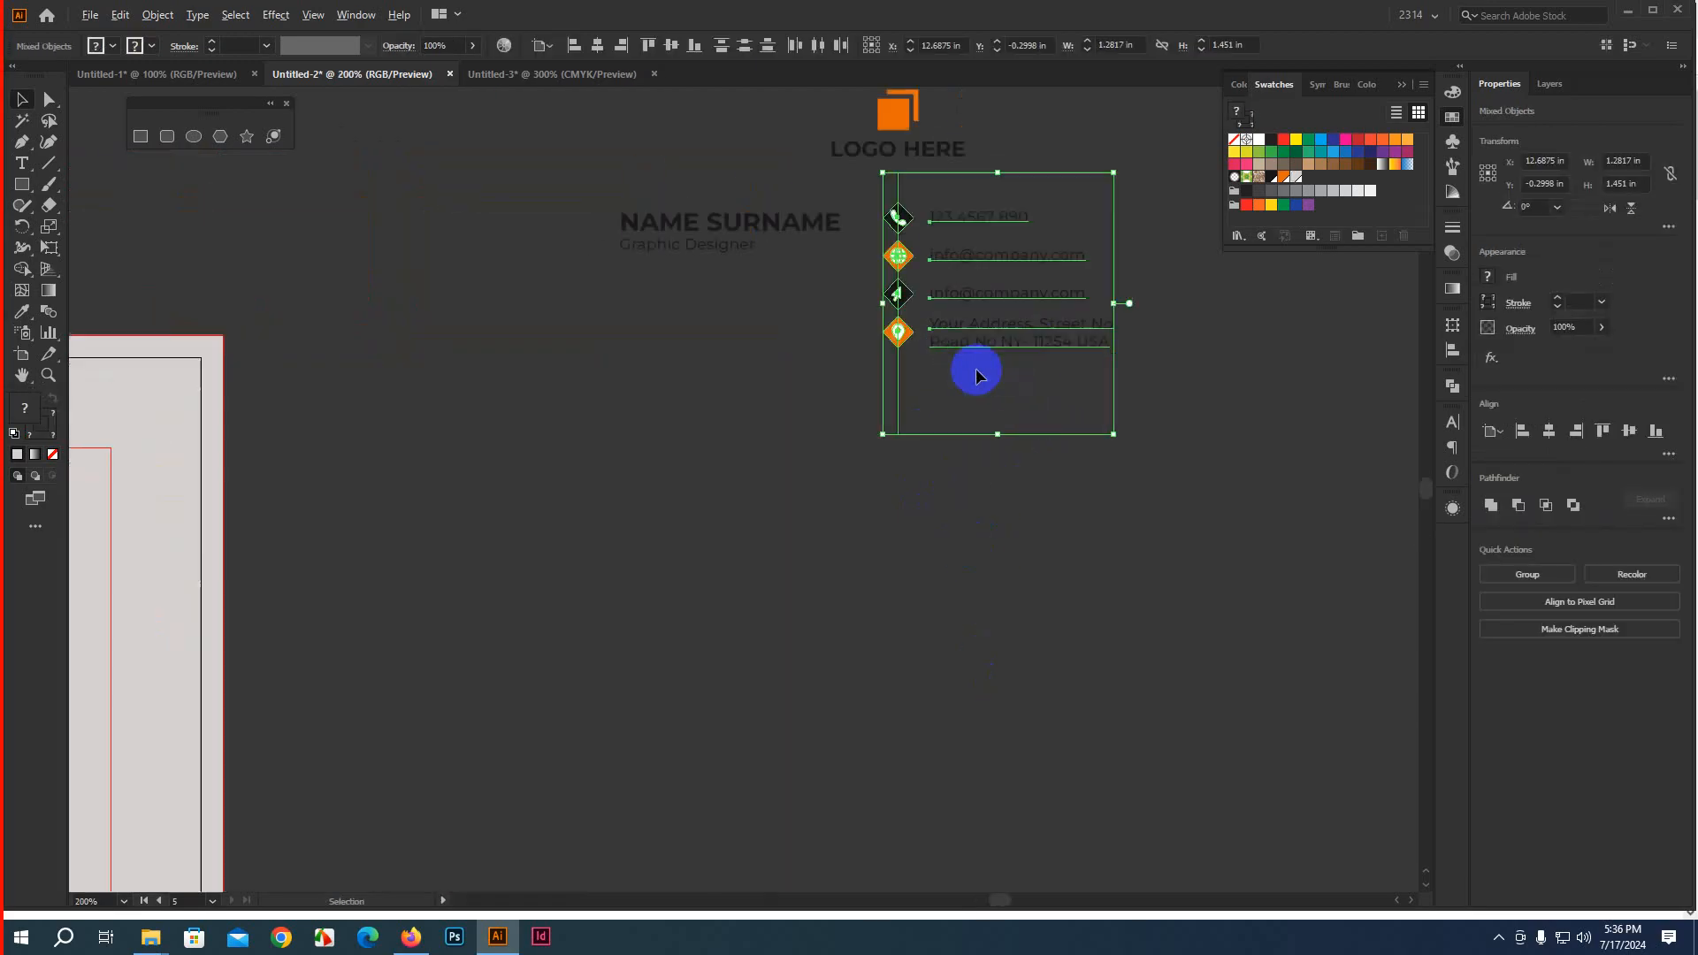
left_click(896, 422, "shift")
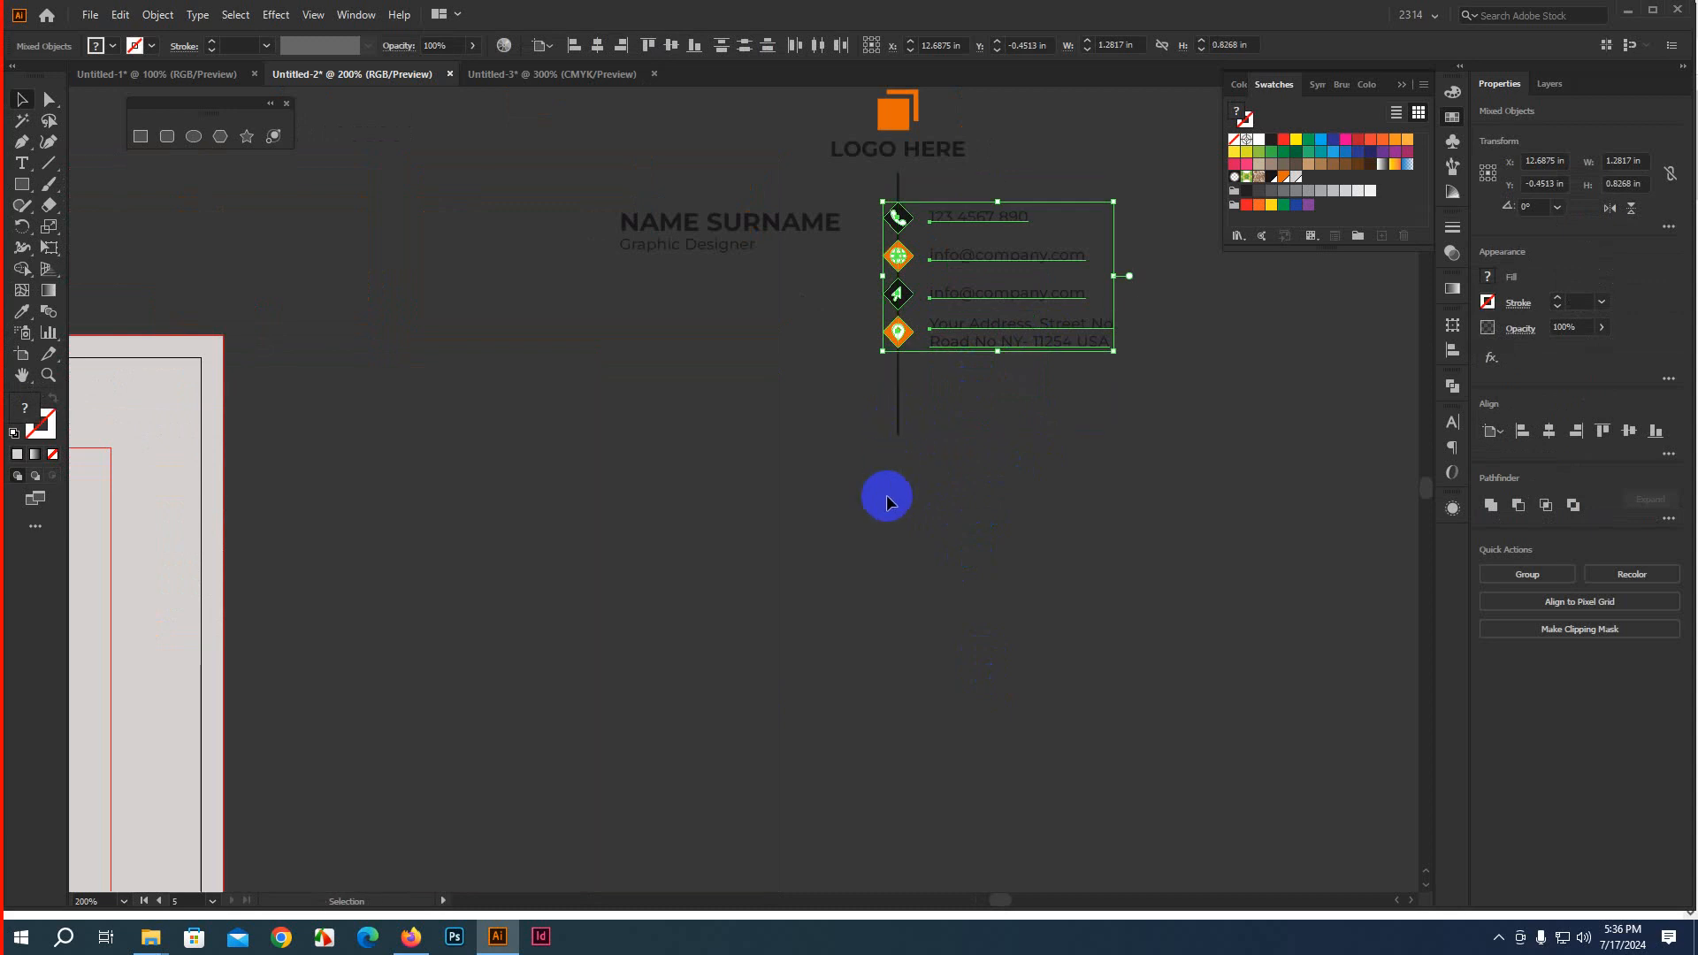
scroll(887, 502, "down", 3)
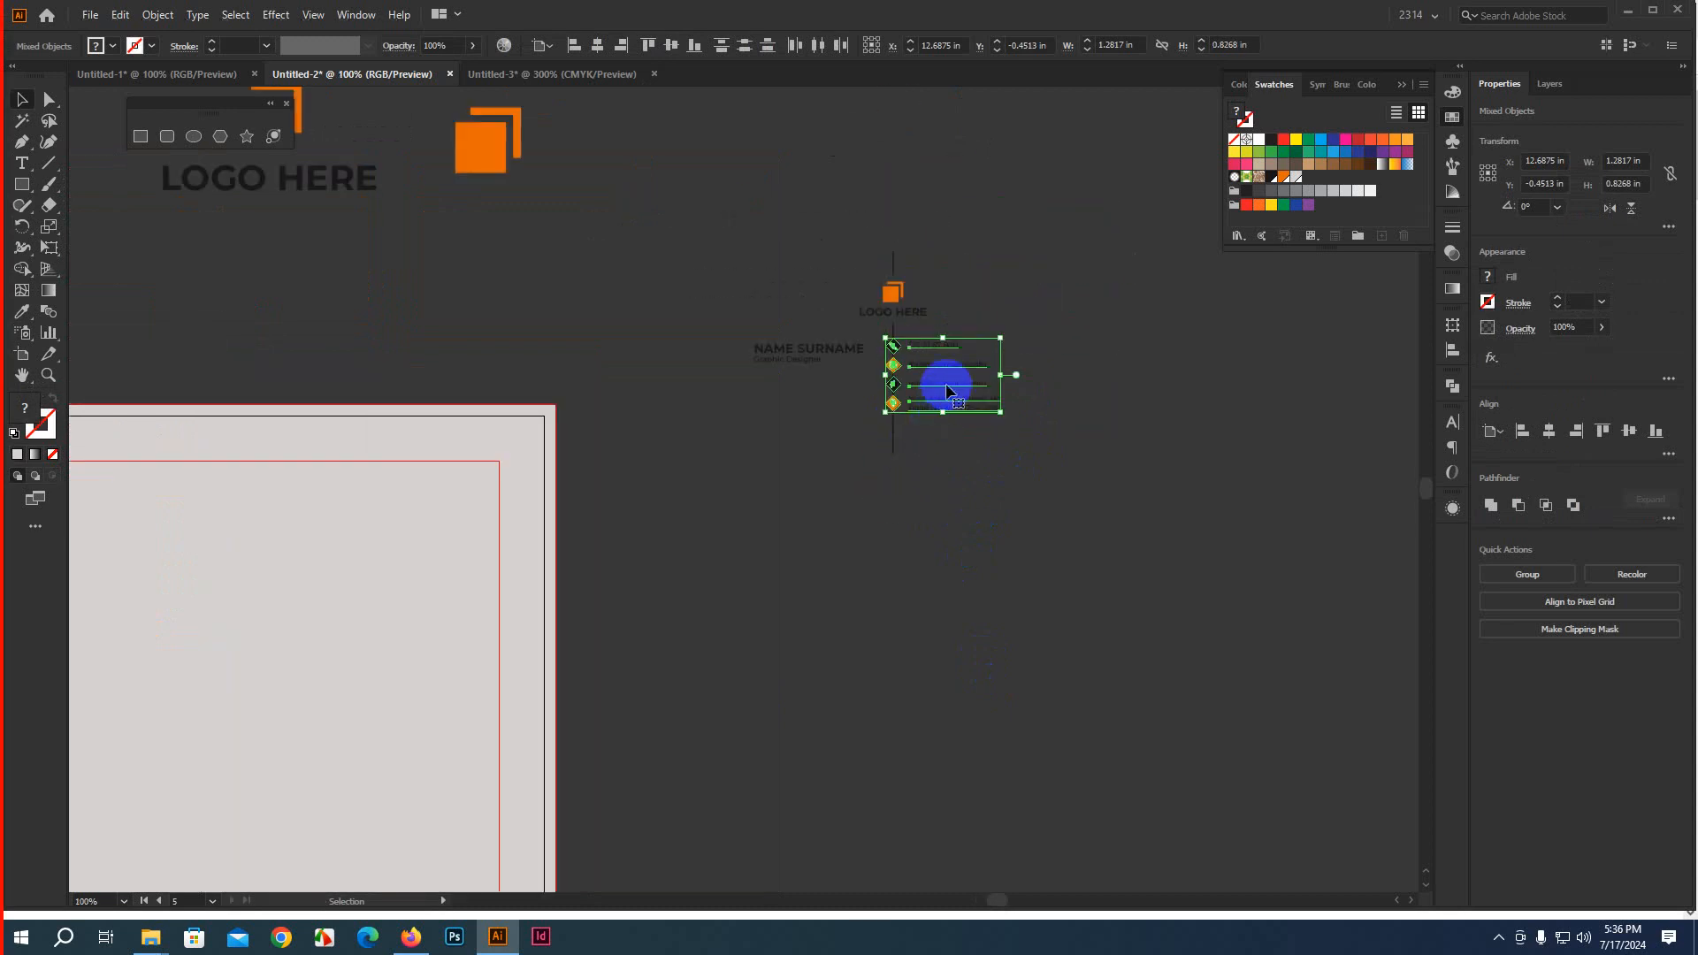
left_click_drag(946, 390, 381, 581)
left_click_drag(633, 661, 1000, 693)
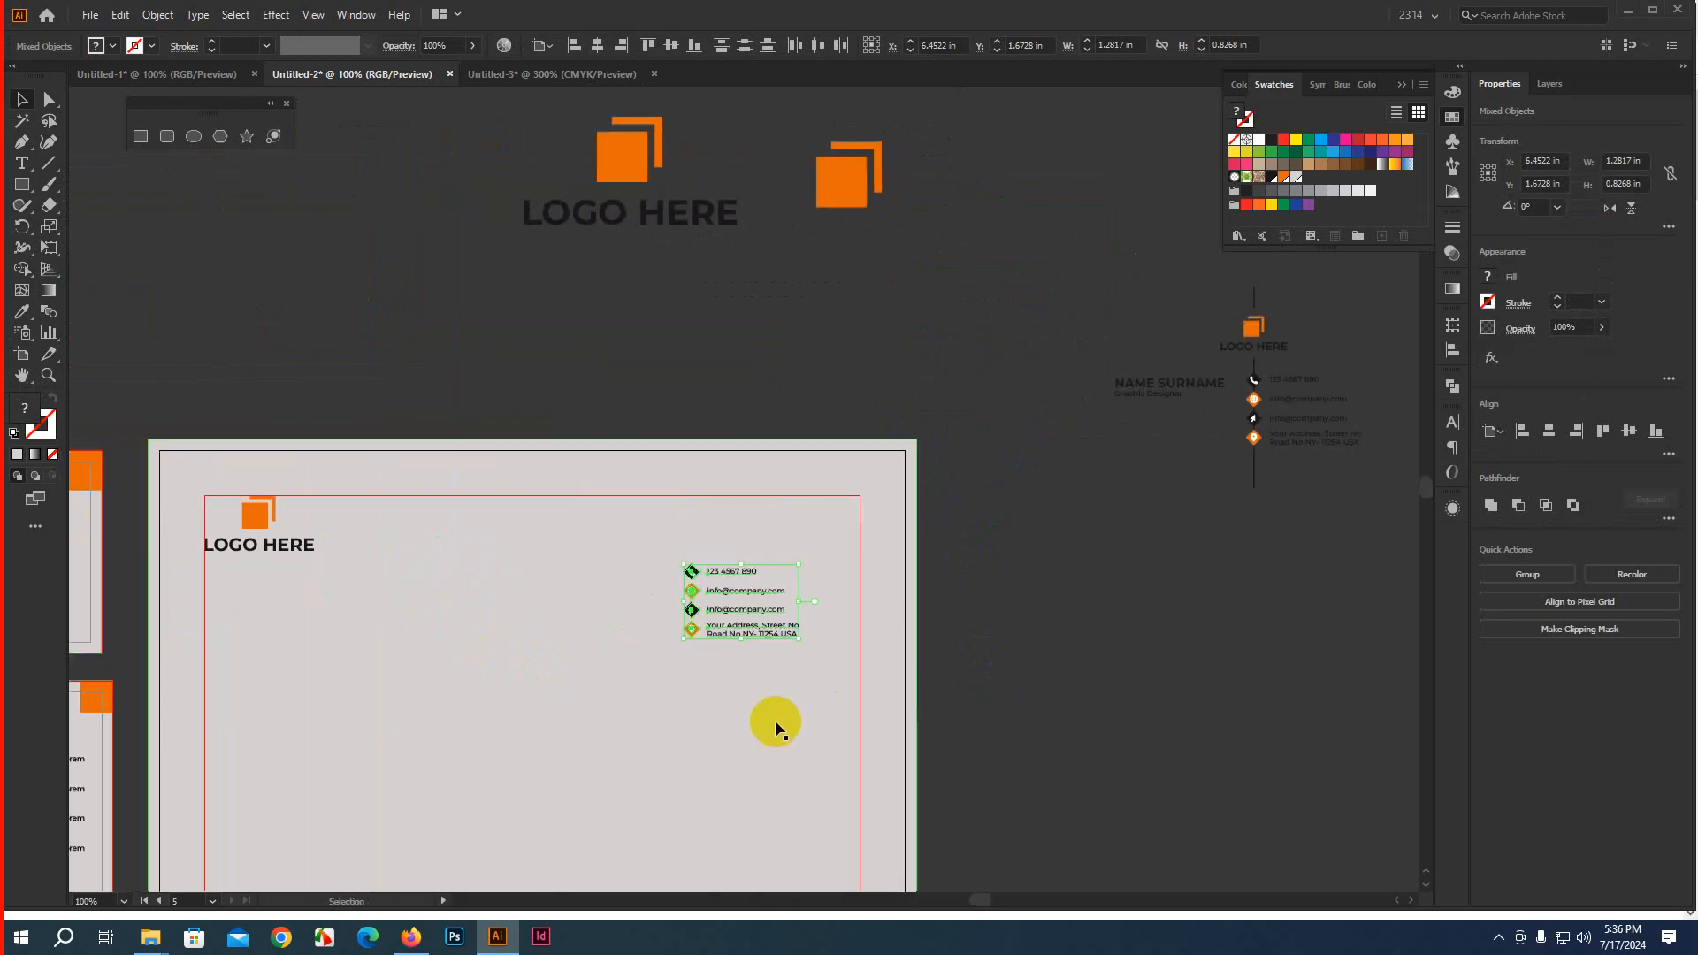
Enlarge the letterhead's contact block to about 1.77 × 1.14 in and group it
scroll(678, 686, "up", 3)
scroll(678, 693, "down", 3)
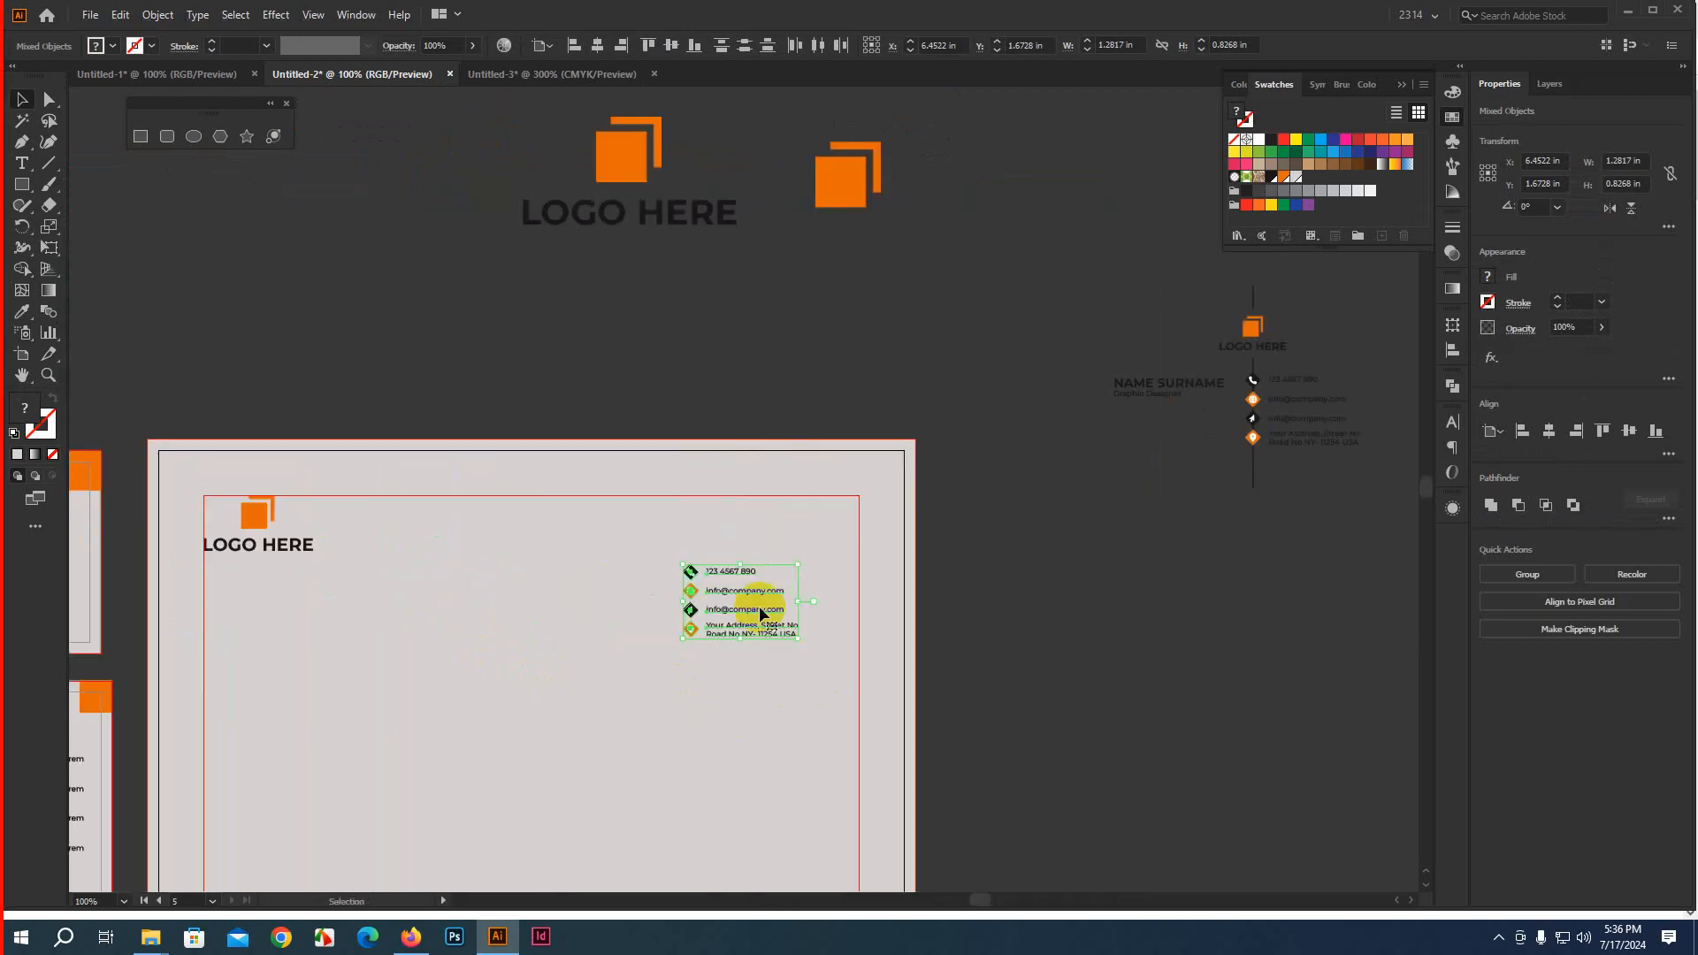
left_click_drag(798, 567, 786, 517)
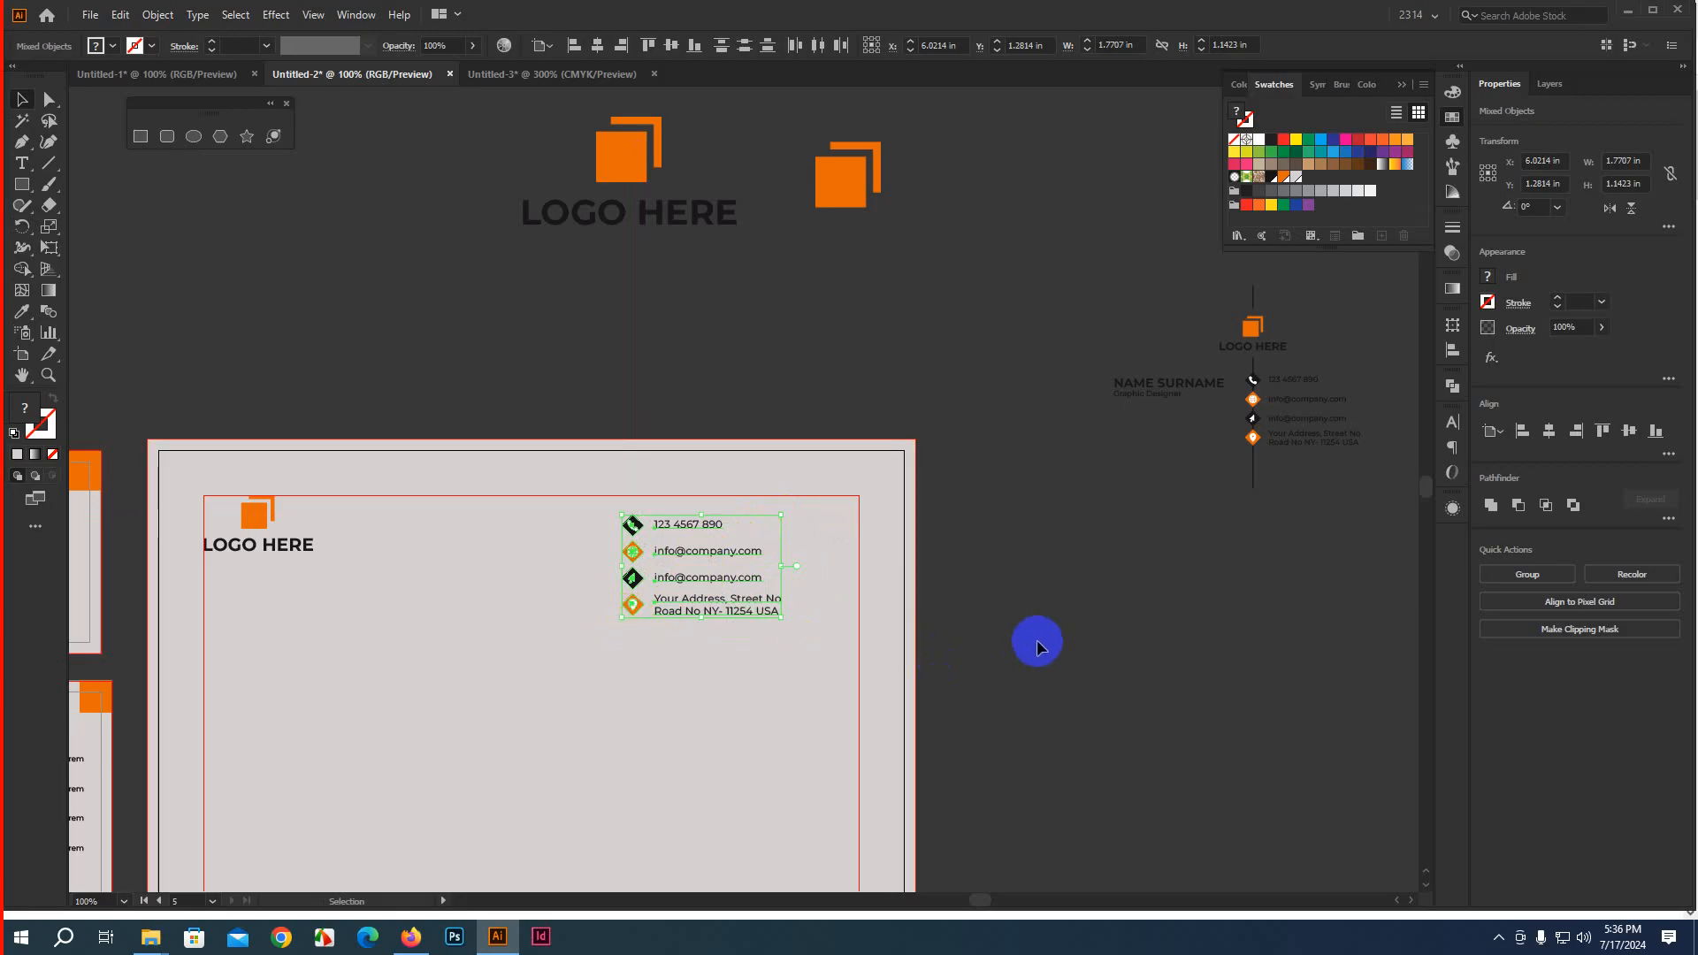
key("ctrl+g")
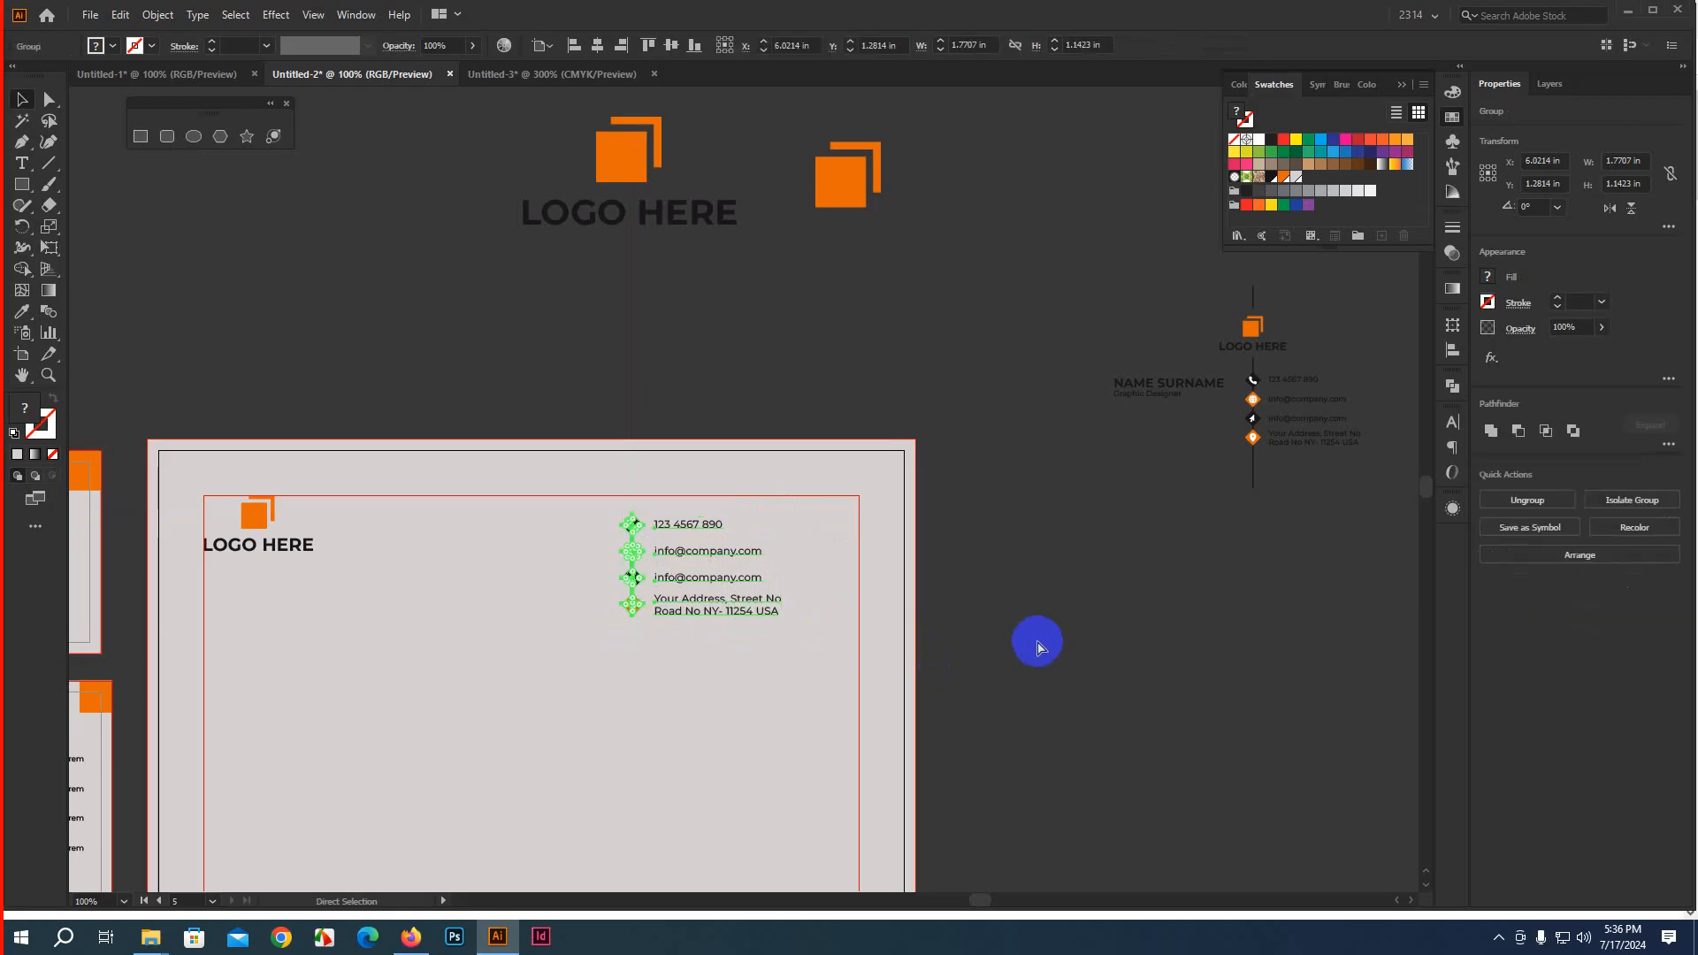
Move the grouped contact block up close to the top margin guide, level with the logo
scroll(1036, 639, "down", 1)
left_click(1047, 598)
left_click(706, 508)
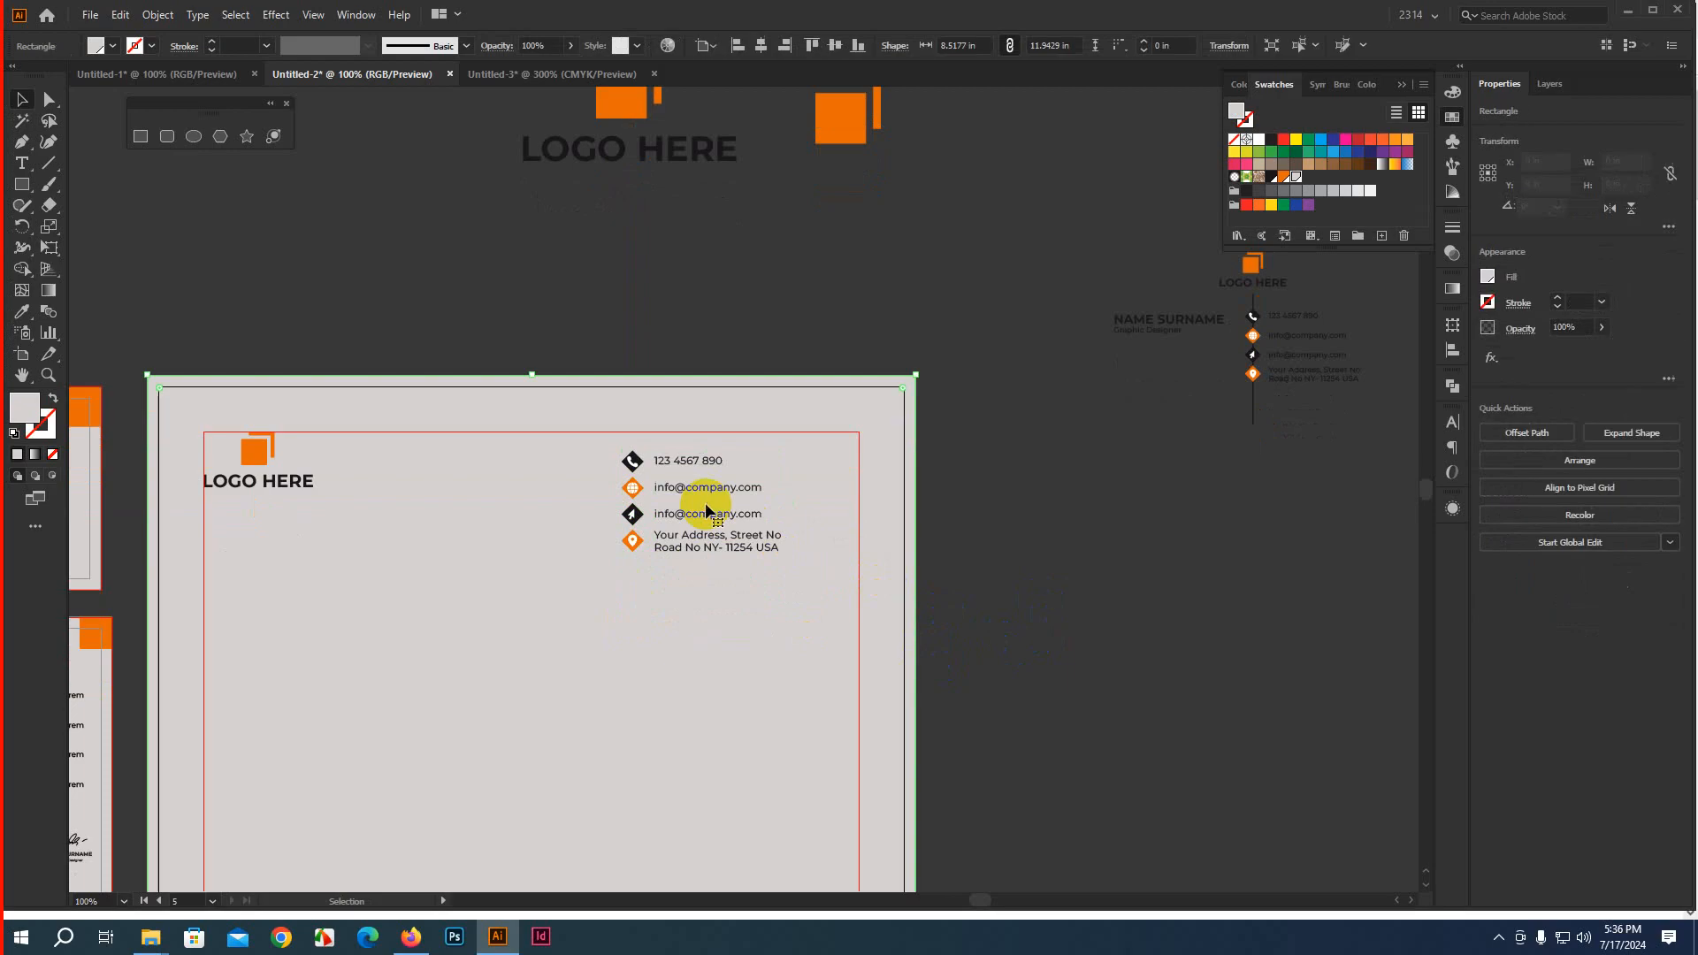
left_click(706, 517)
scroll(1024, 562, "down", 4)
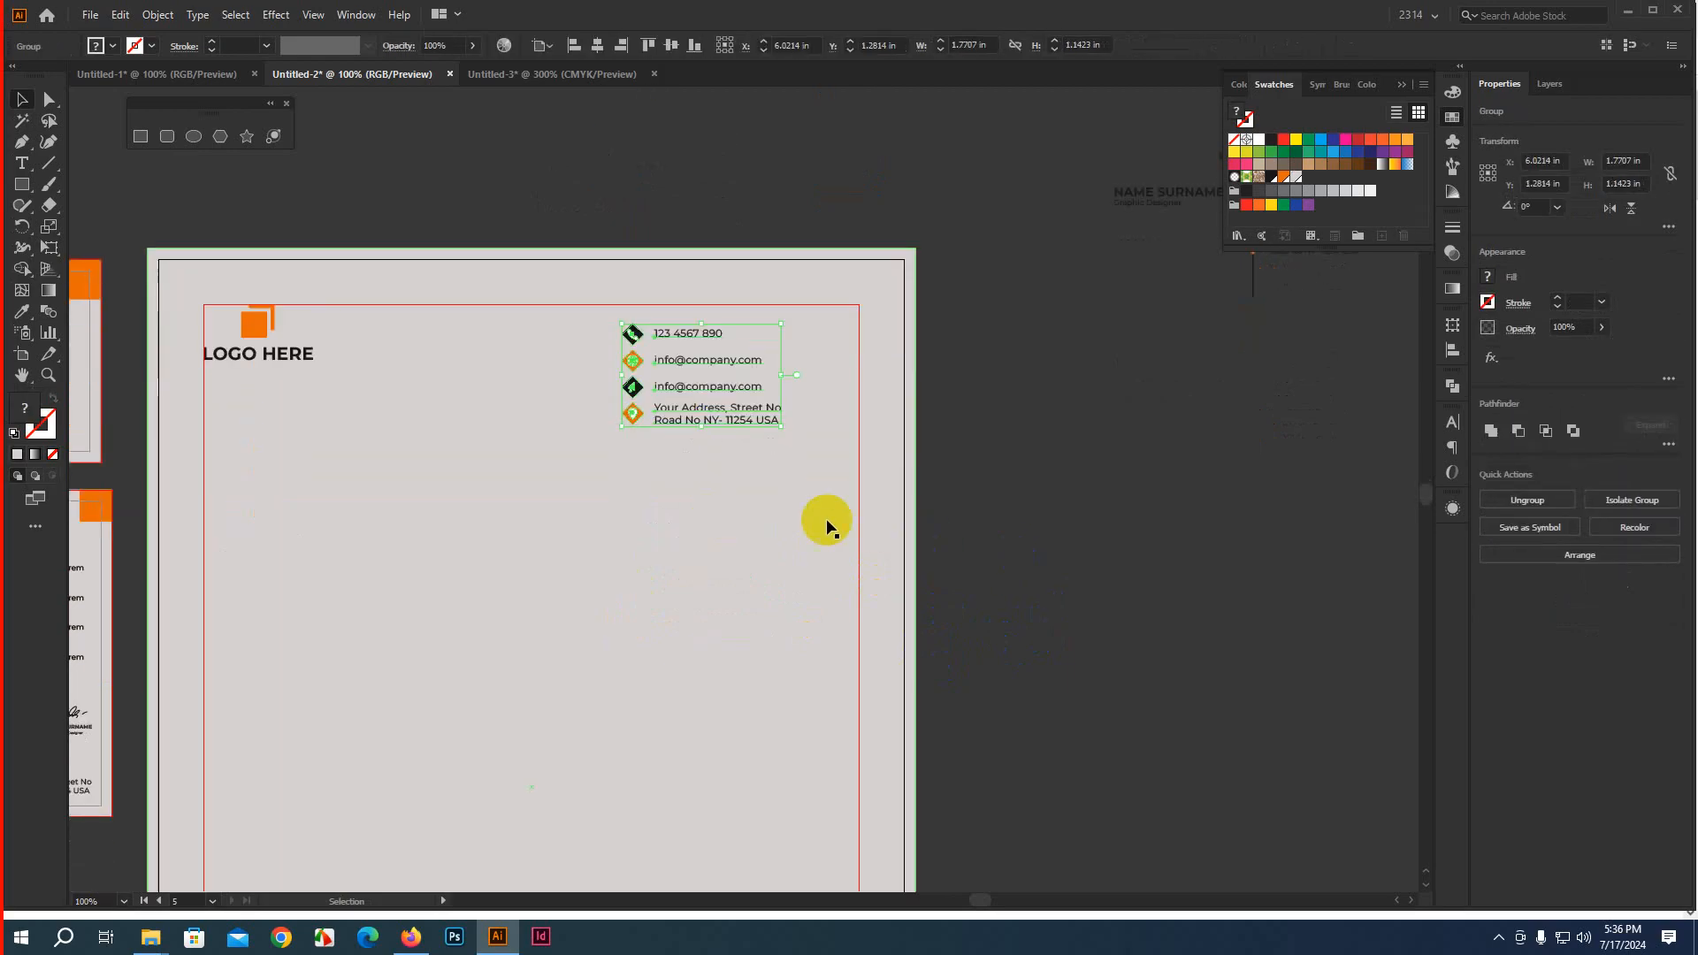
left_click_drag(752, 382, 751, 369)
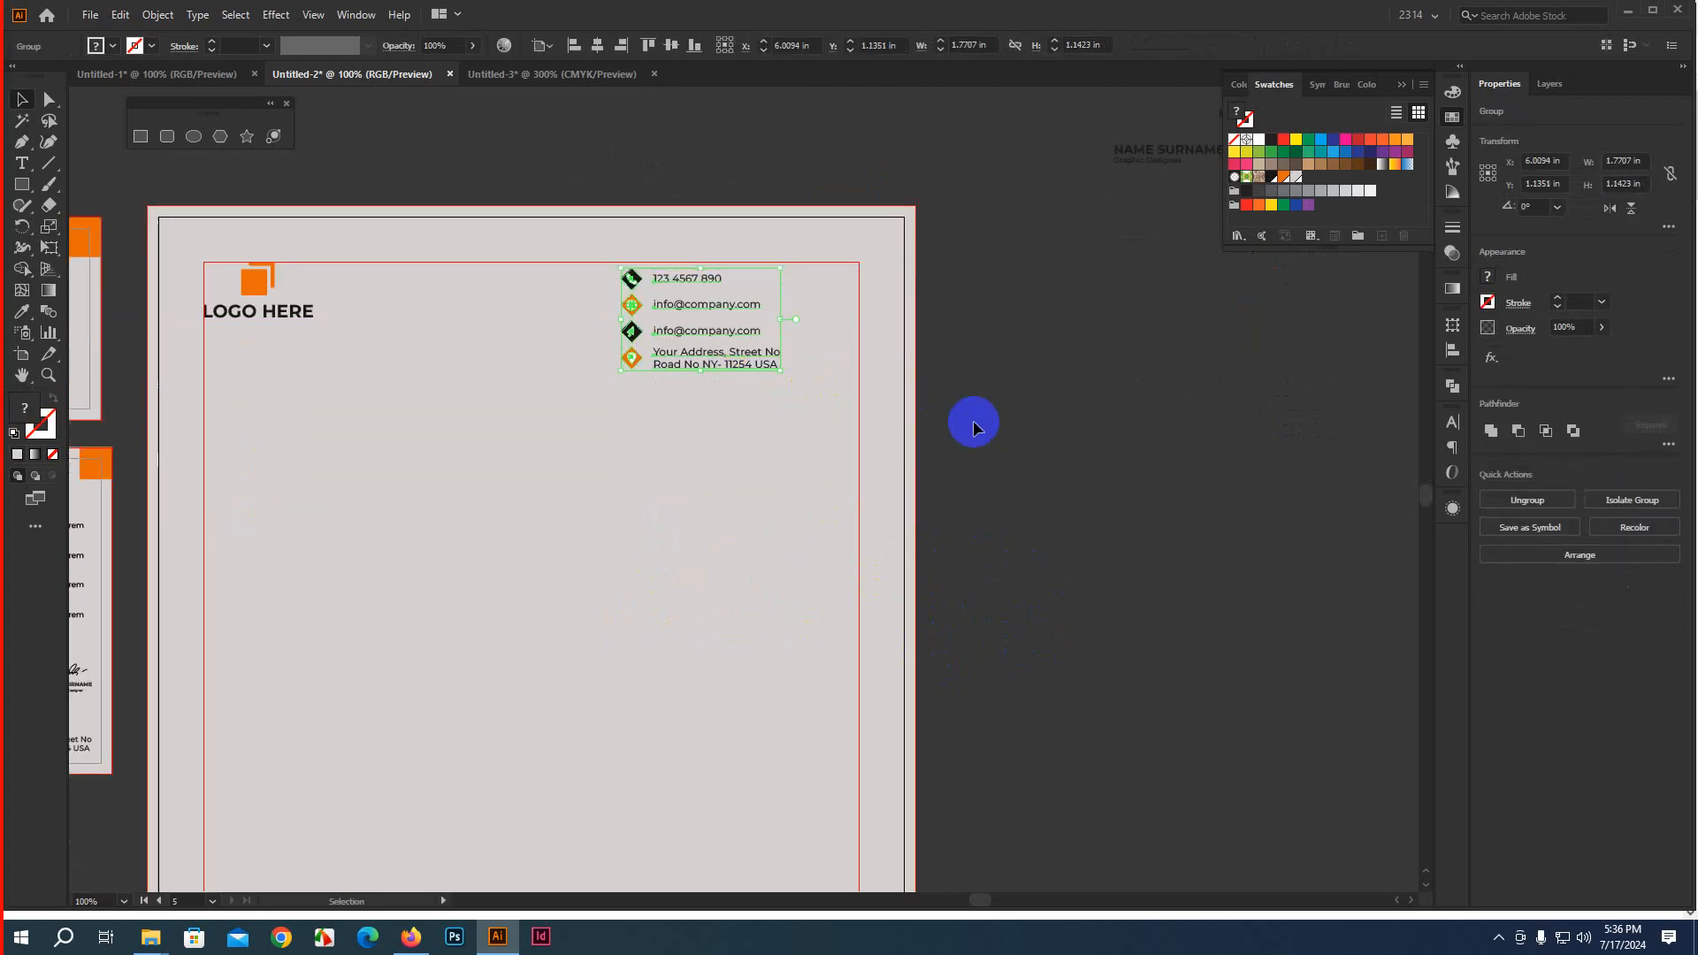
scroll(981, 428, "down", 1)
scroll(947, 462, "down", 3)
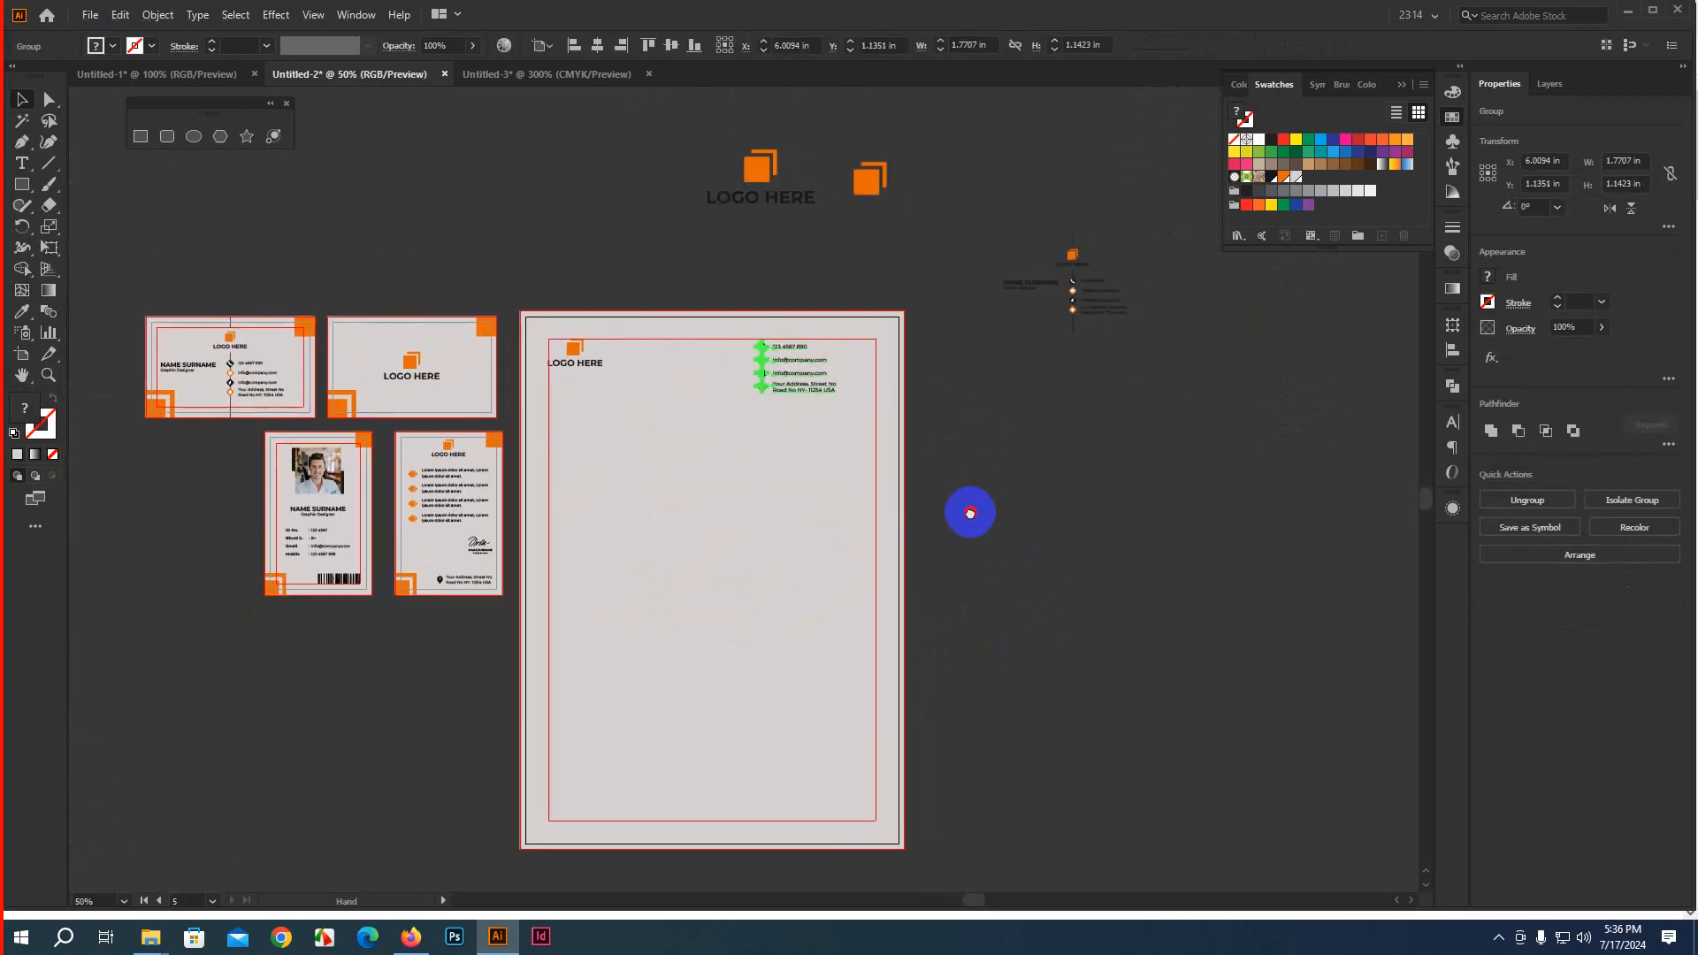
Copy the standalone orange logo mark to the letterhead's lower area and enlarge it to about 2.92 × 2.92 in
left_click(938, 332)
left_click(873, 200)
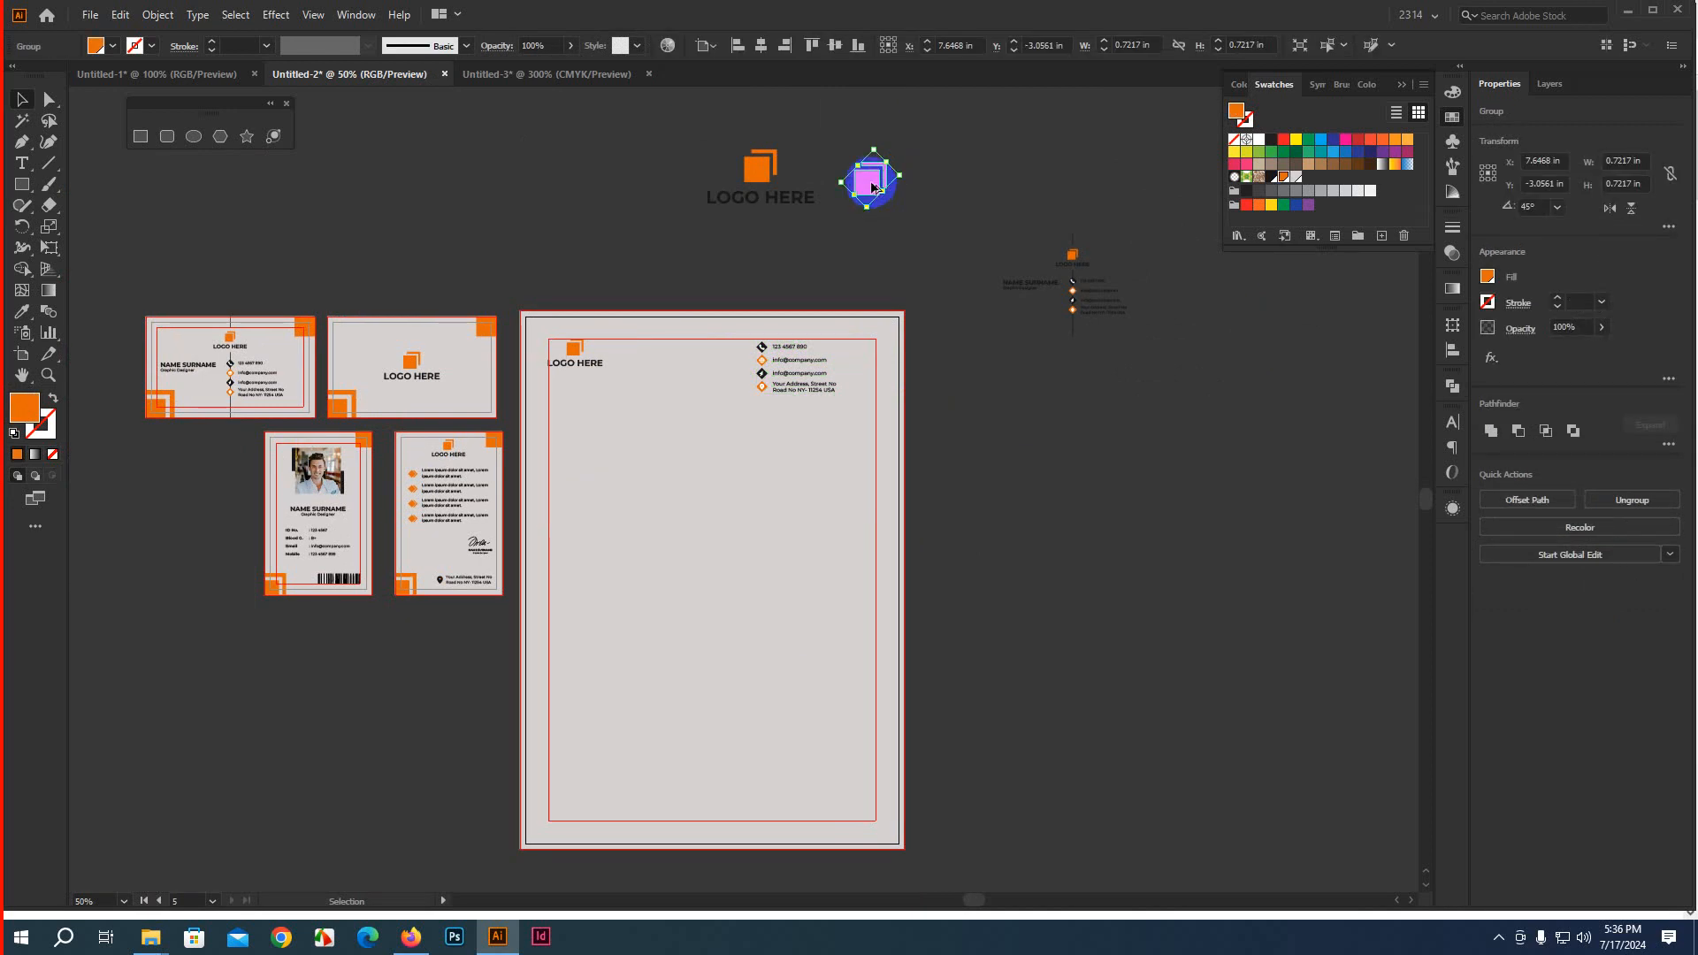
left_click_drag(871, 188, 653, 794)
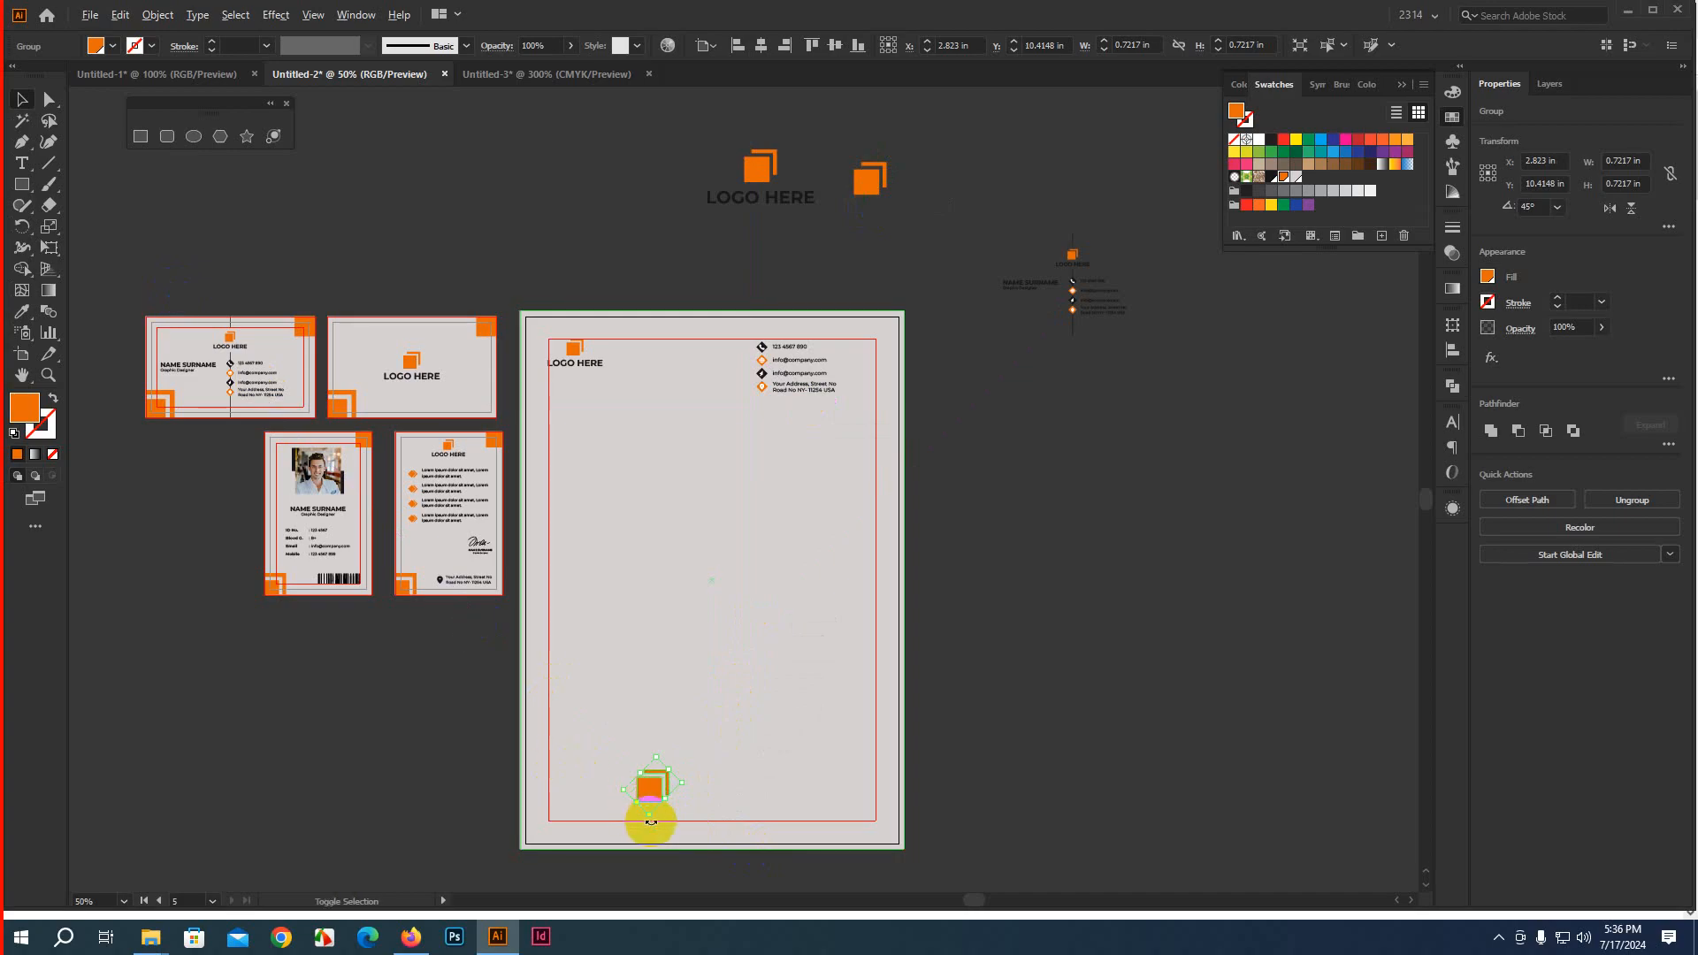
left_click_drag(650, 822, 697, 864)
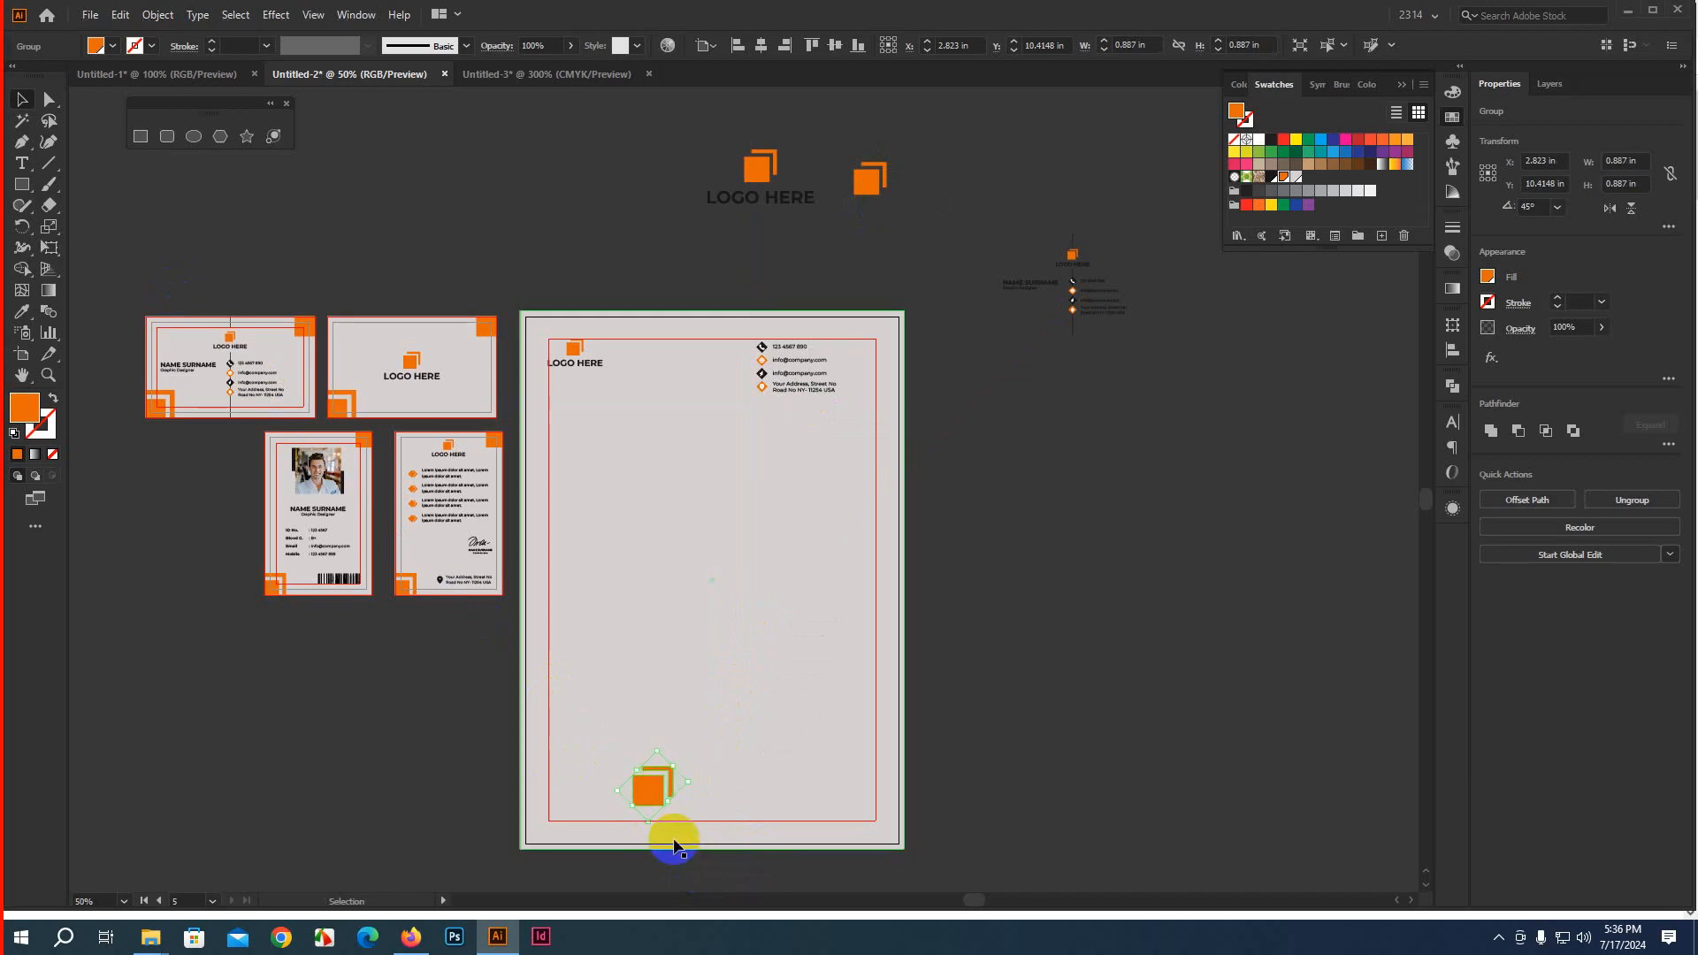
key("a")
scroll(650, 791, "up", 3)
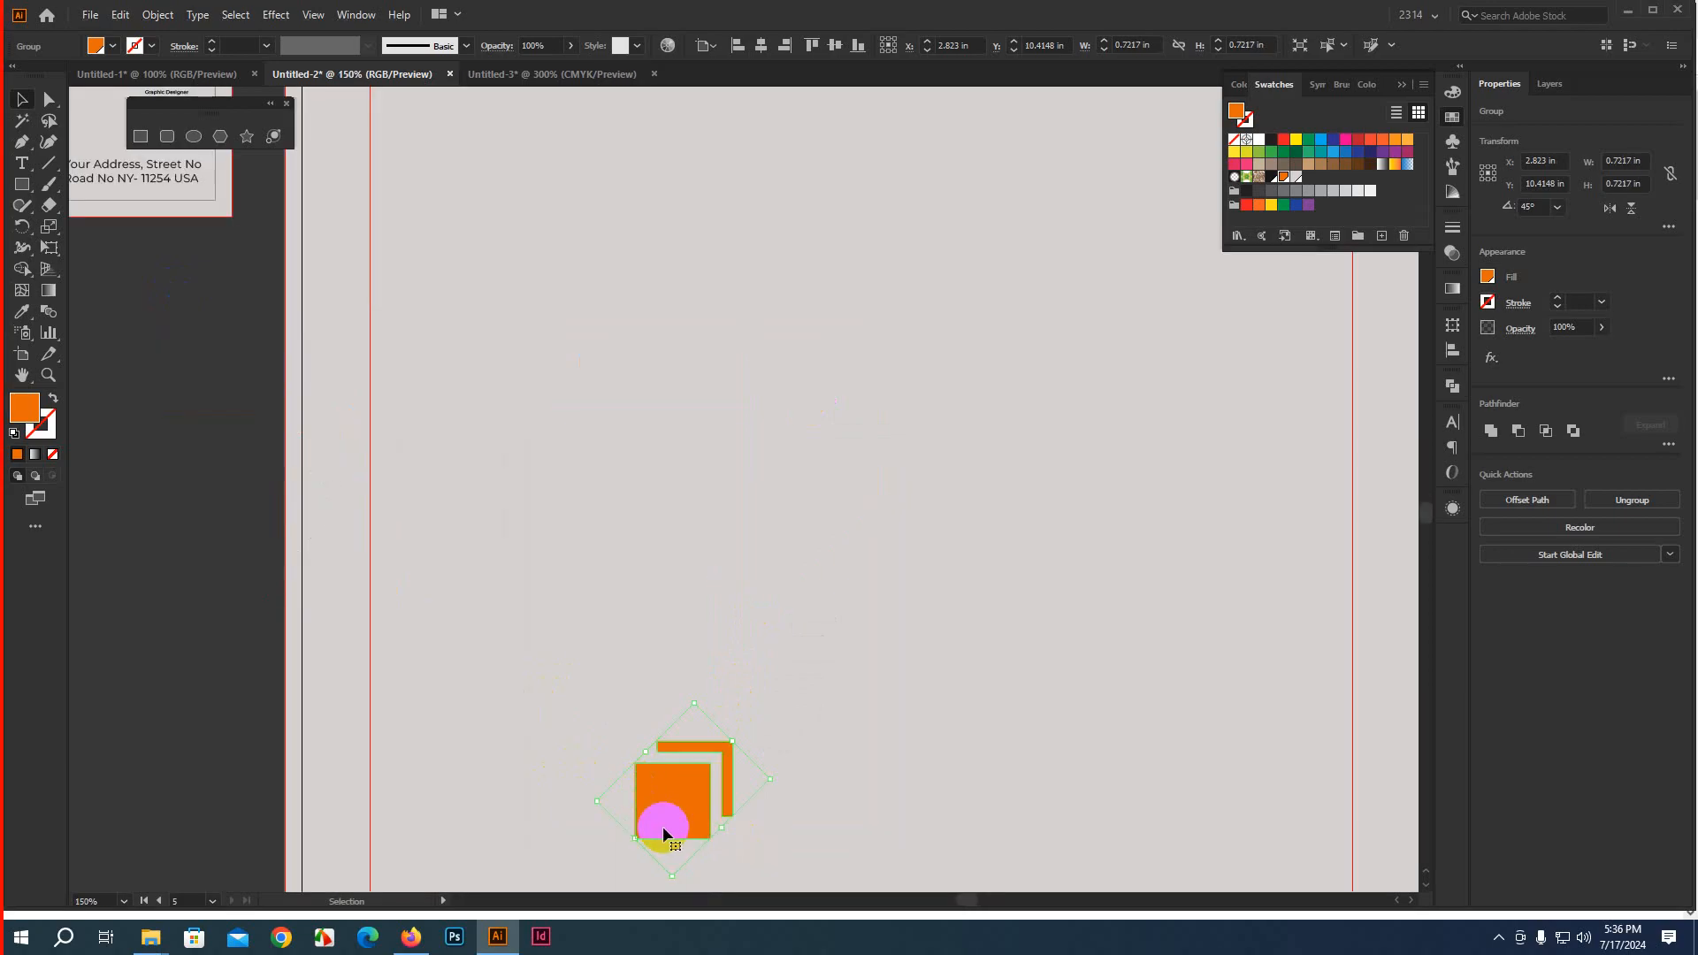
left_click_drag(597, 798, 272, 777)
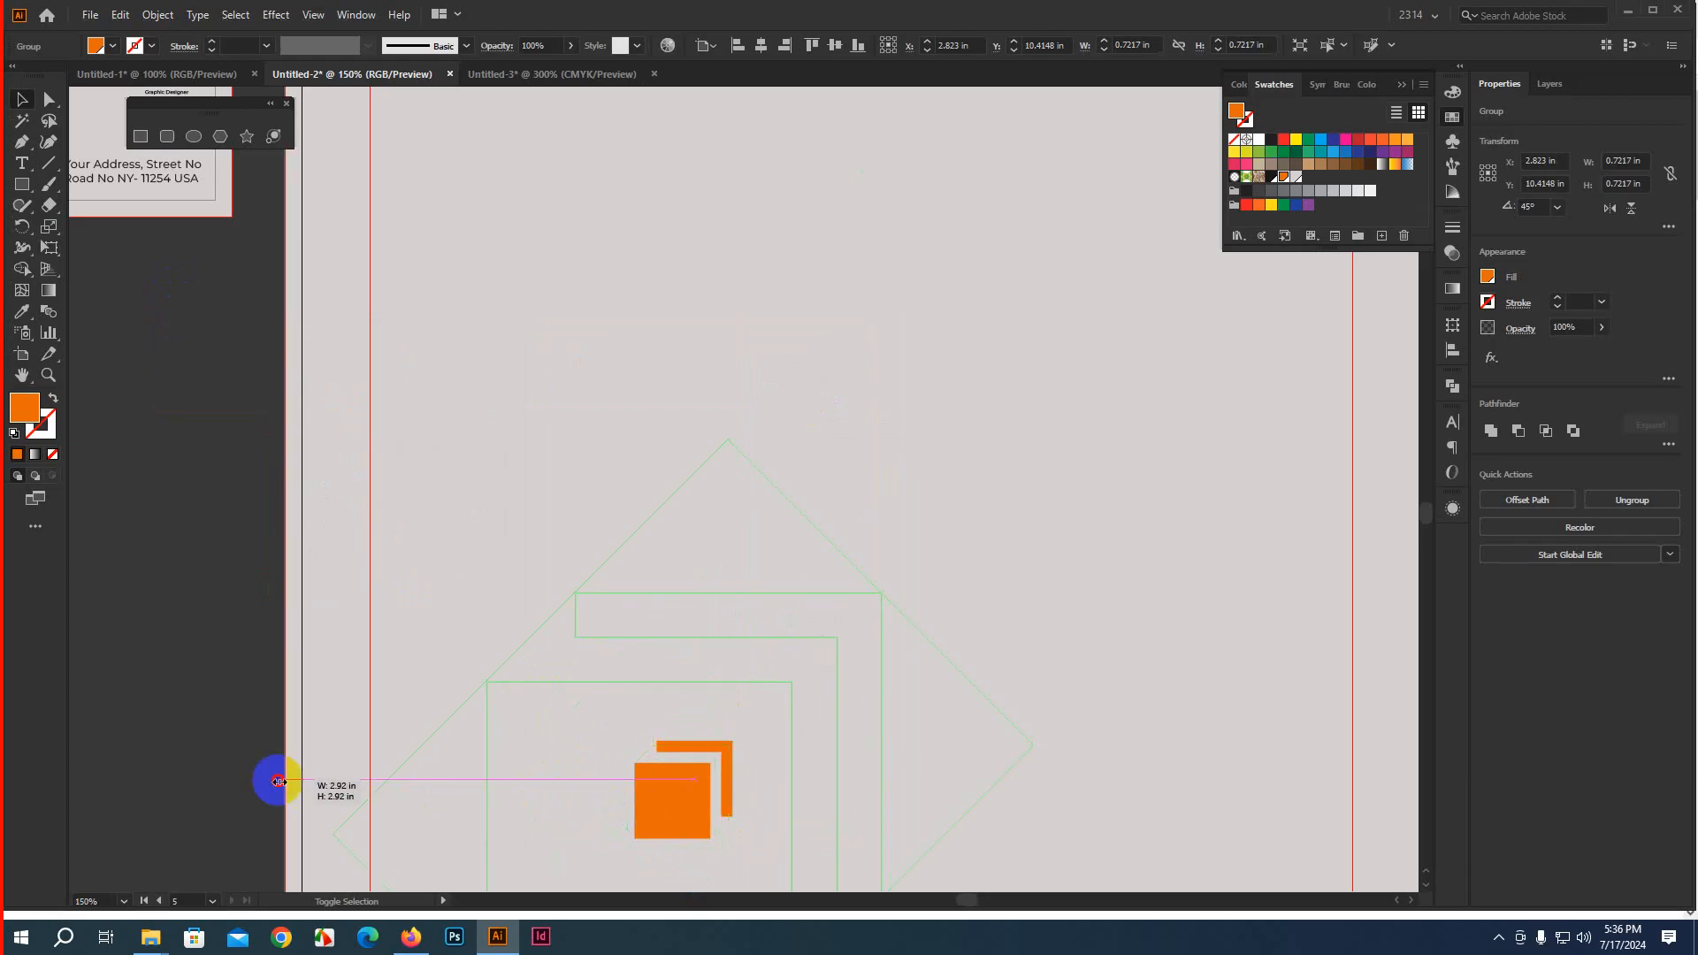
scroll(606, 731, "down", 5)
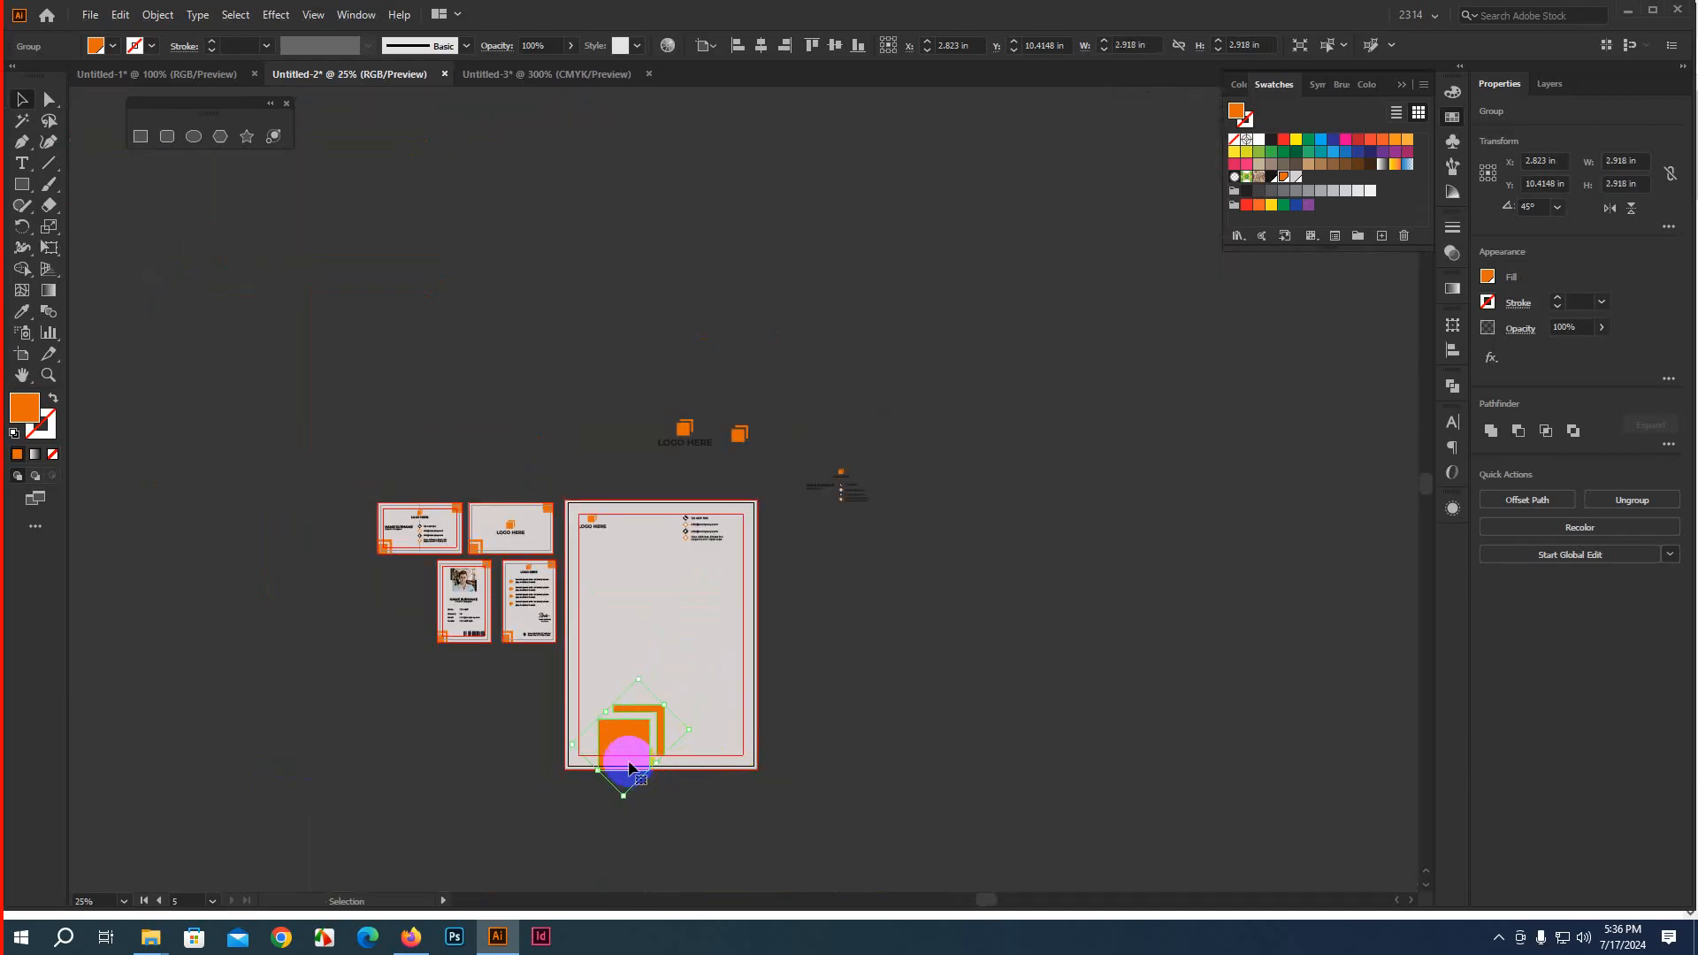
Move the large orange mark to the letterhead's lower-right corner and rotate it 90° counterclockwise so its bracket faces the upper left
left_click_drag(629, 768, 761, 771)
scroll(763, 775, "up", 3)
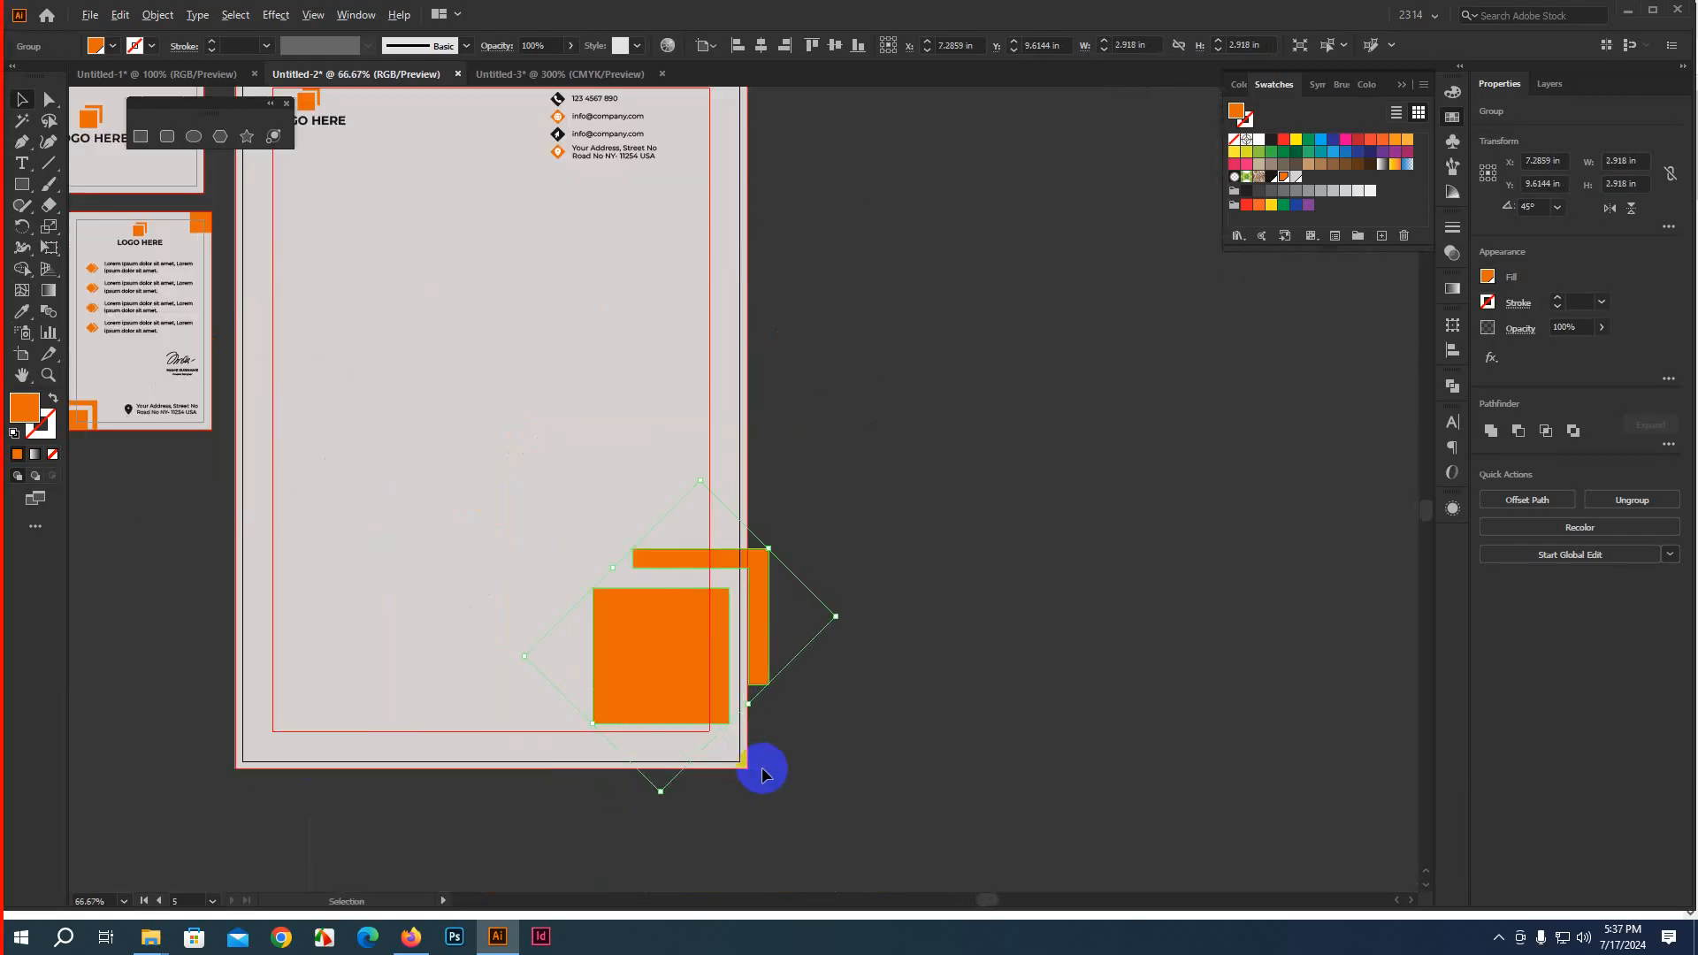
left_click_drag(840, 619, 705, 501)
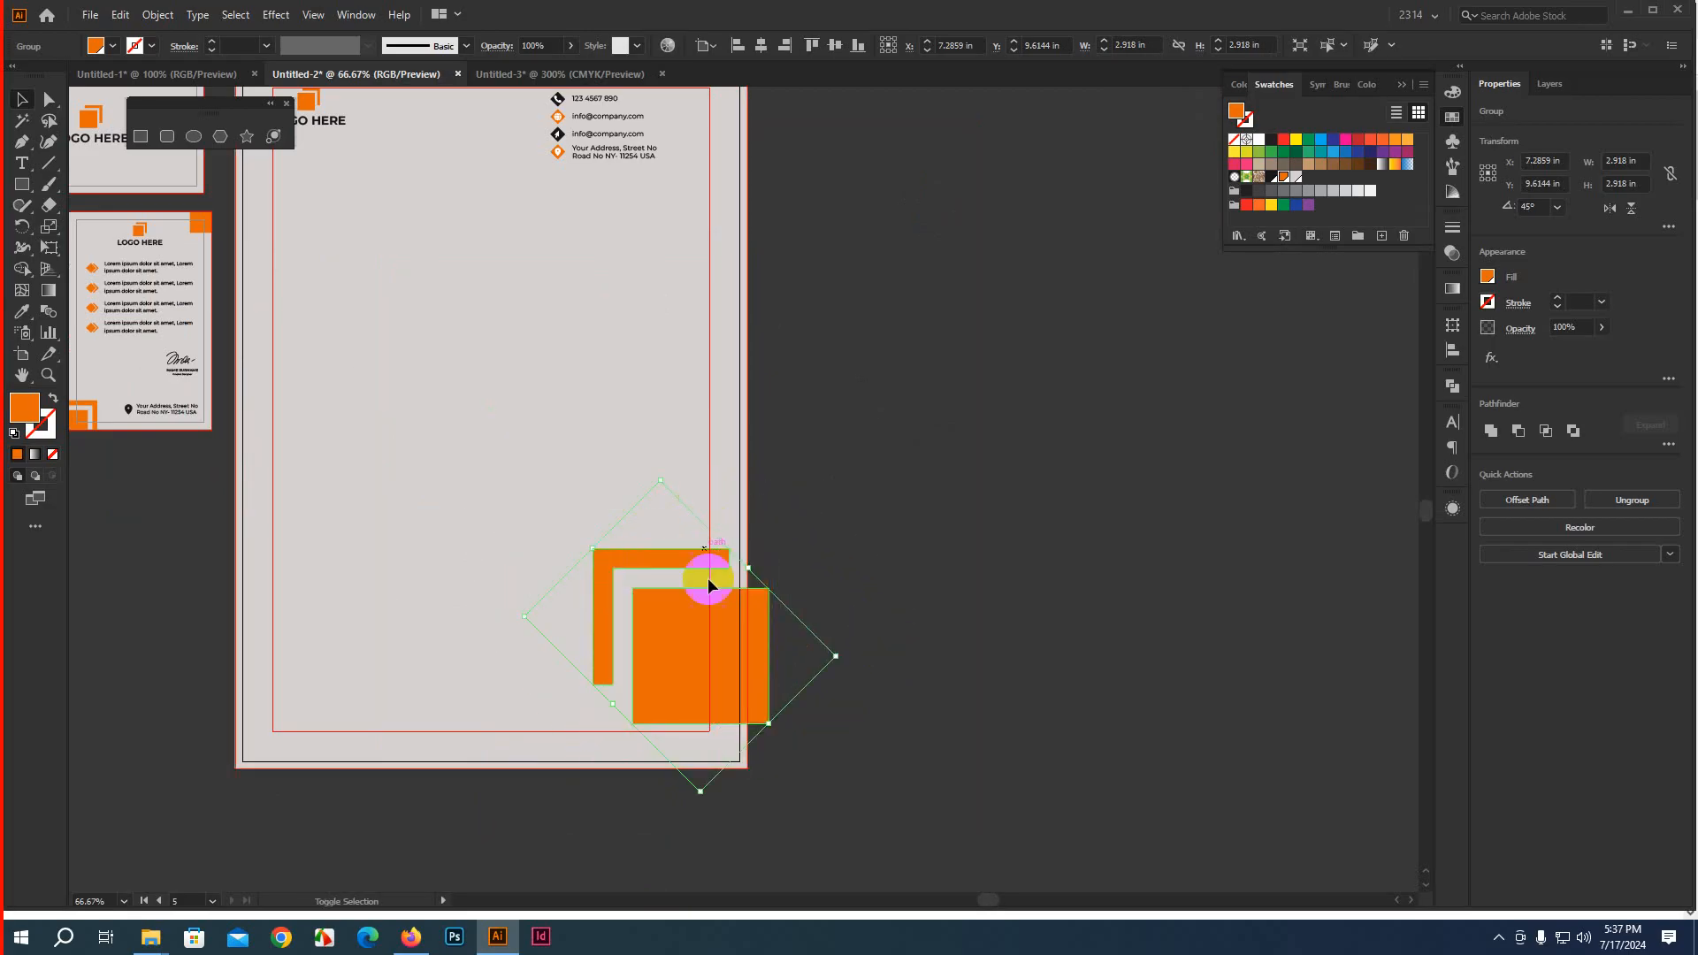
mouse_move(720, 674)
left_mouse_down()
mouse_move(727, 694)
mouse_move(740, 626)
mouse_move(717, 705)
left_mouse_up()
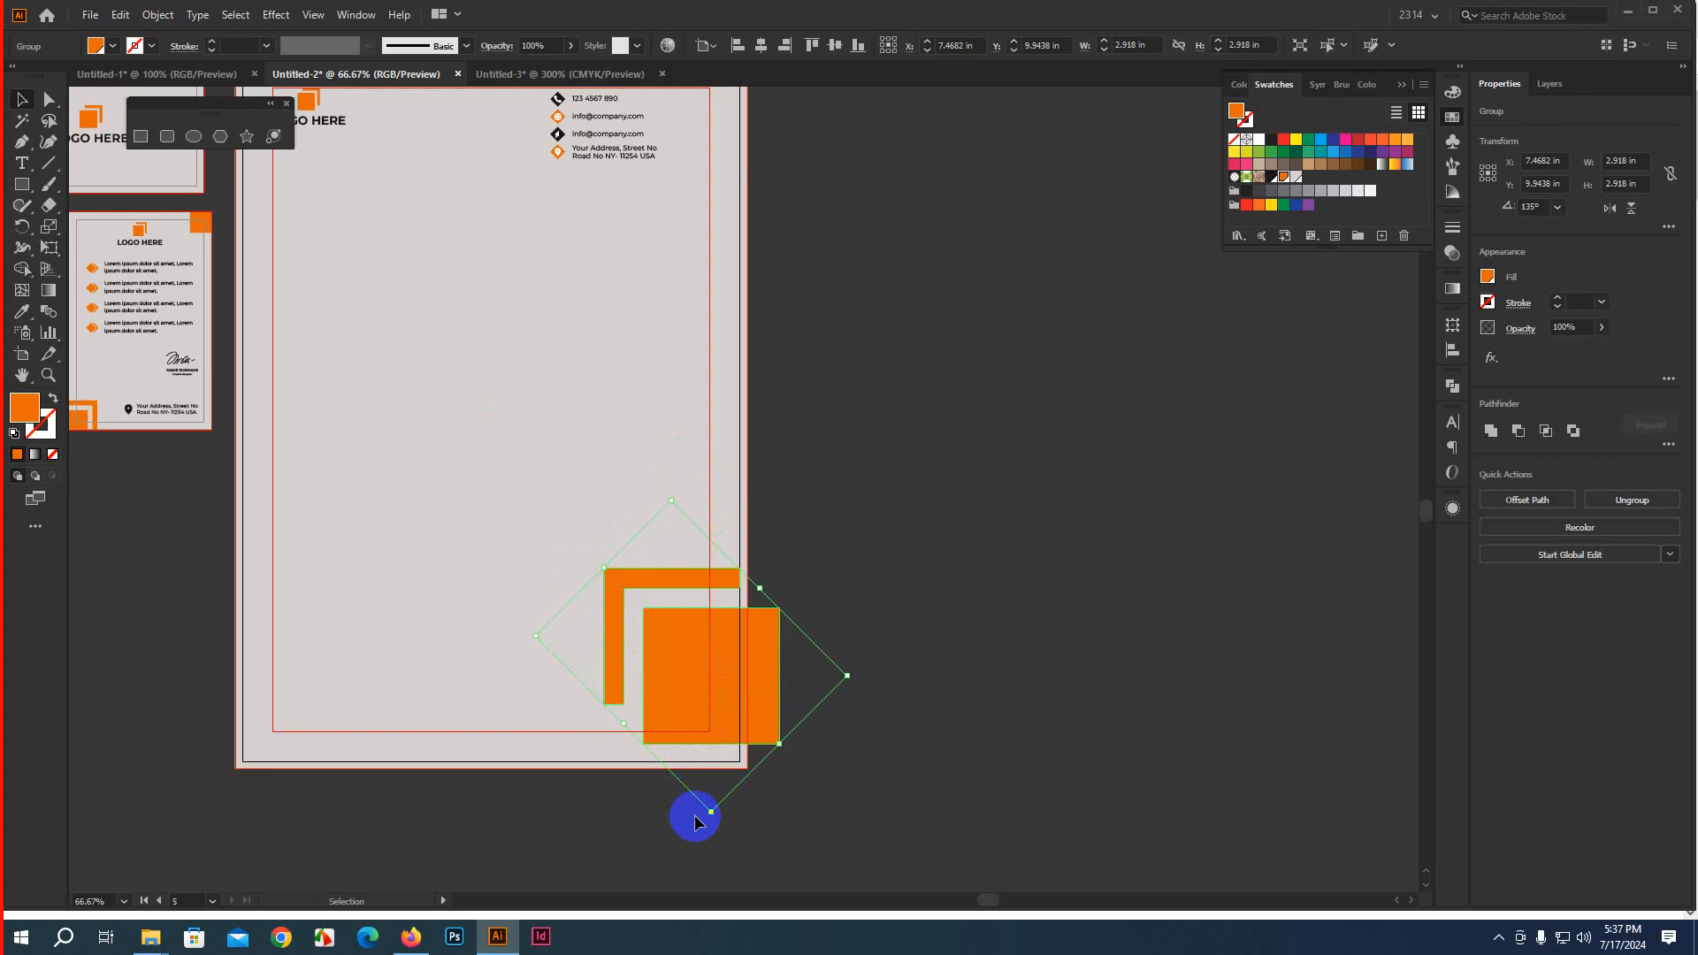
Enlarge the rotated corner mark to about 4.31 × 4.31 in so it extends past the letterhead's right and bottom edges
left_click_drag(678, 851, 699, 790)
scroll(686, 808, "down", 3)
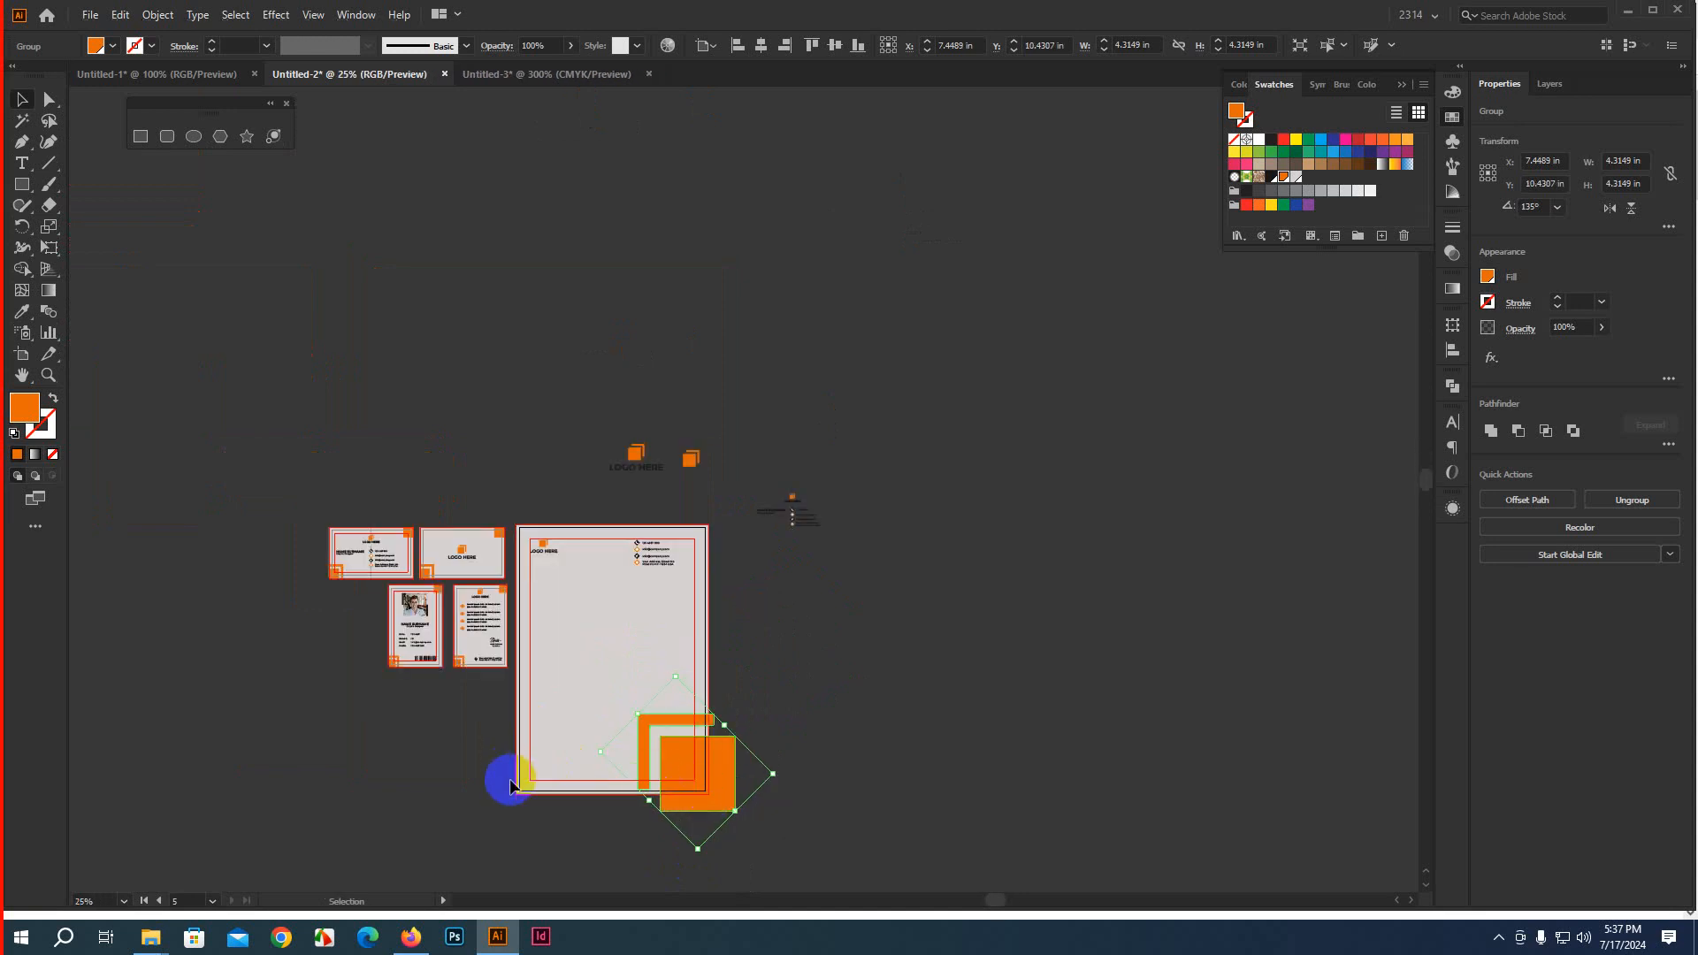
scroll(580, 770, "up", 2)
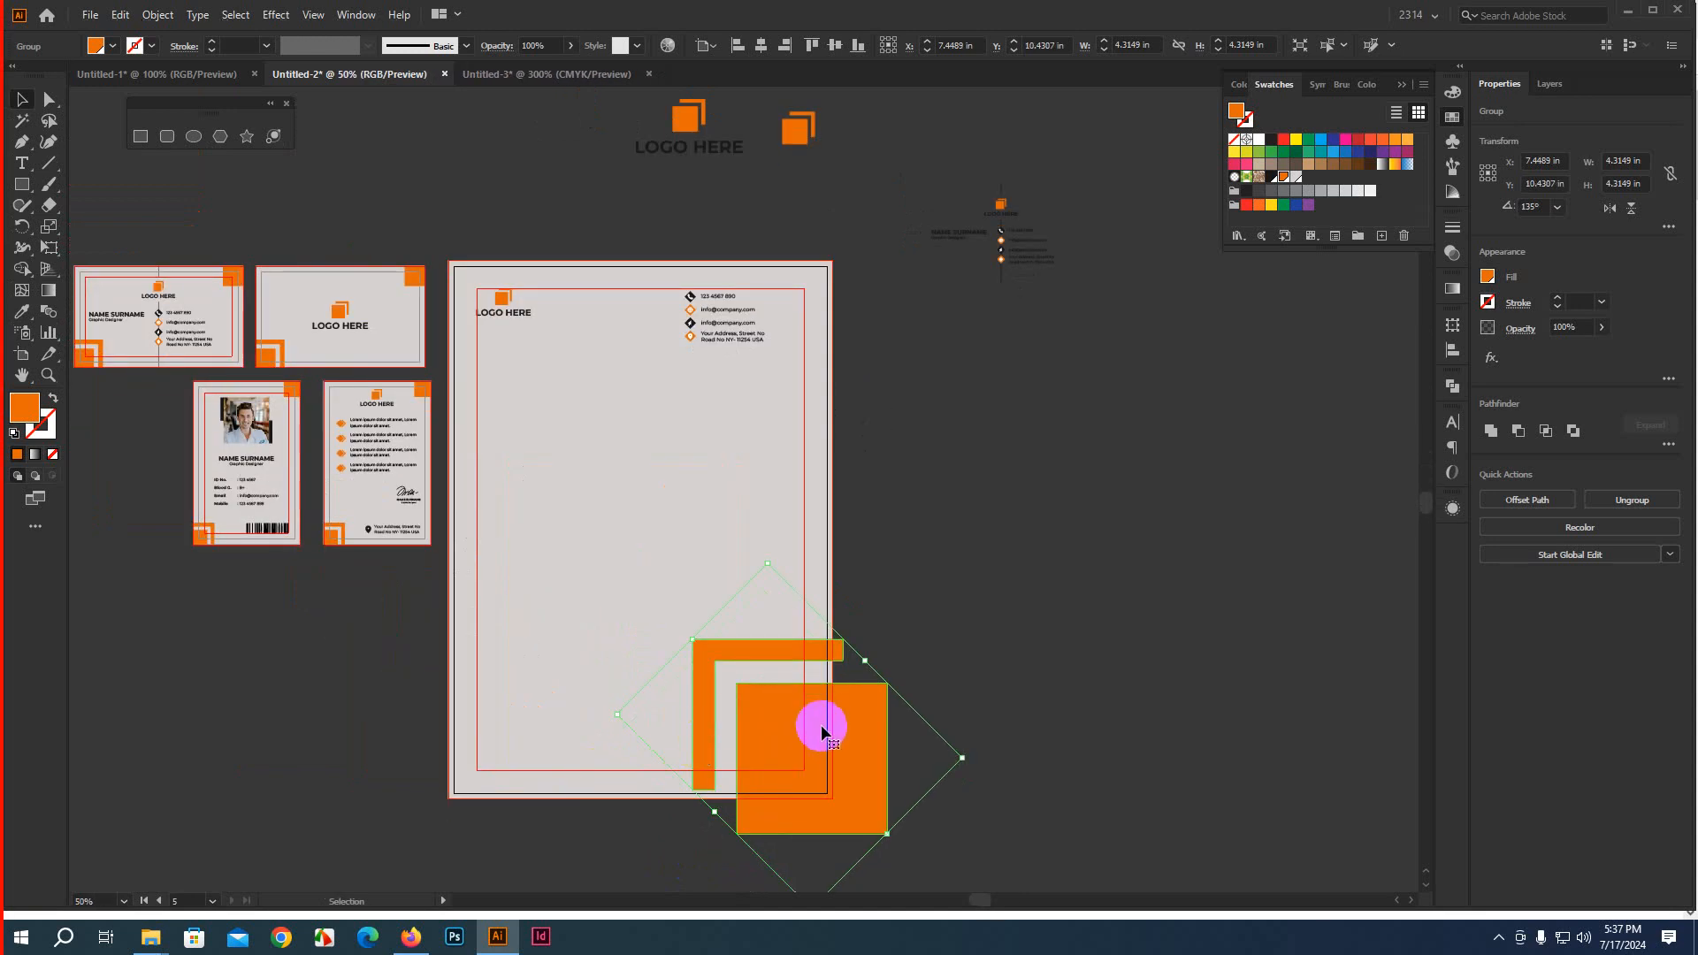
Undo the enlargements, rotation and move of the large orange corner mark
key("a")
key("ctrl+z")
key("ctrl+z")
key("ctrl+z")
key("ctrl+z")
key("ctrl+z")
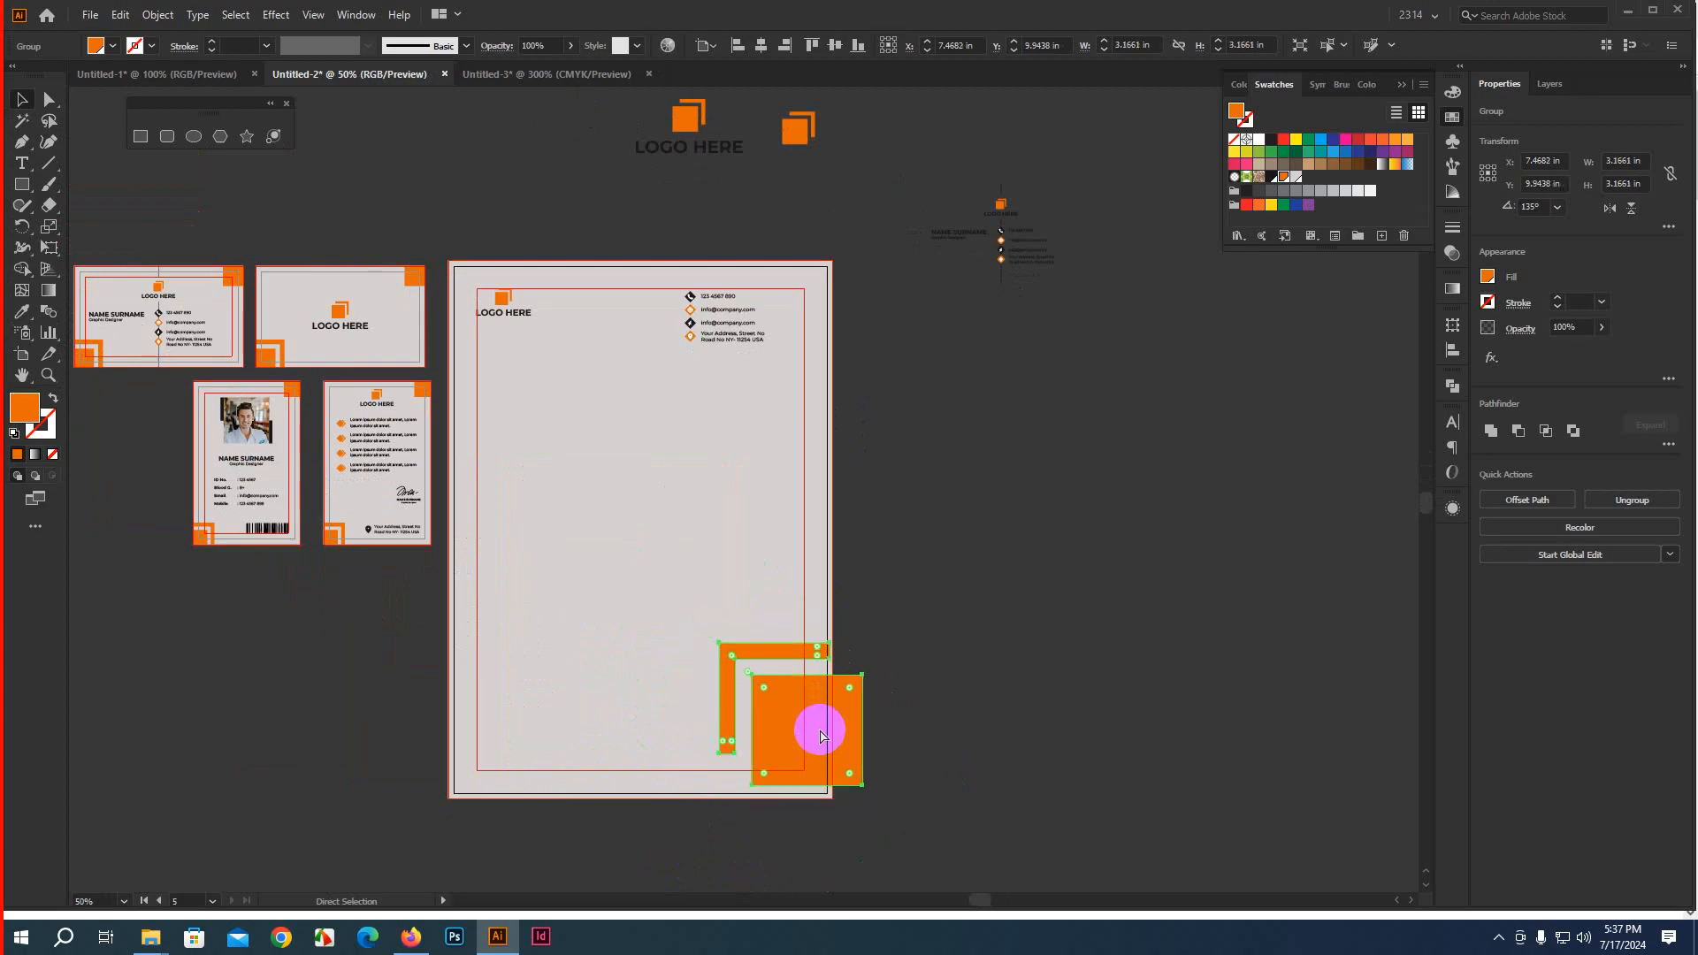
key("ctrl+z")
key("ctrl+z")
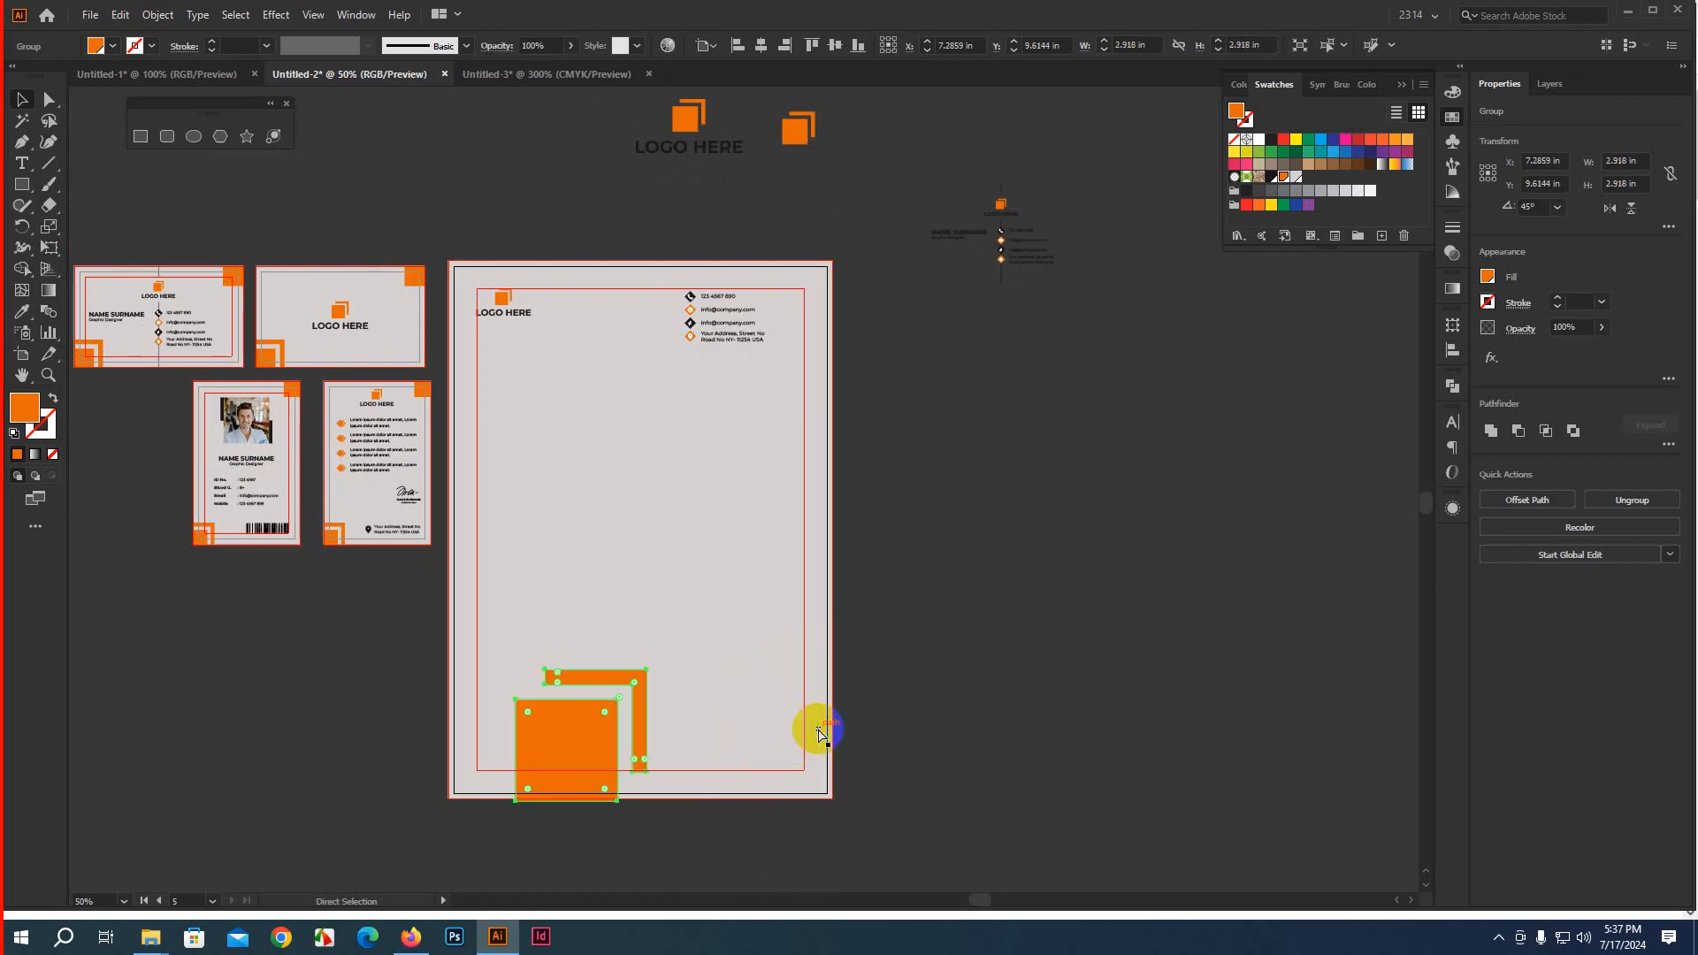
Move the orange mark to the letterhead's lower-left corner so it extends past the left and bottom edges
left_click_drag(568, 739, 467, 770)
scroll(447, 793, "up", 1)
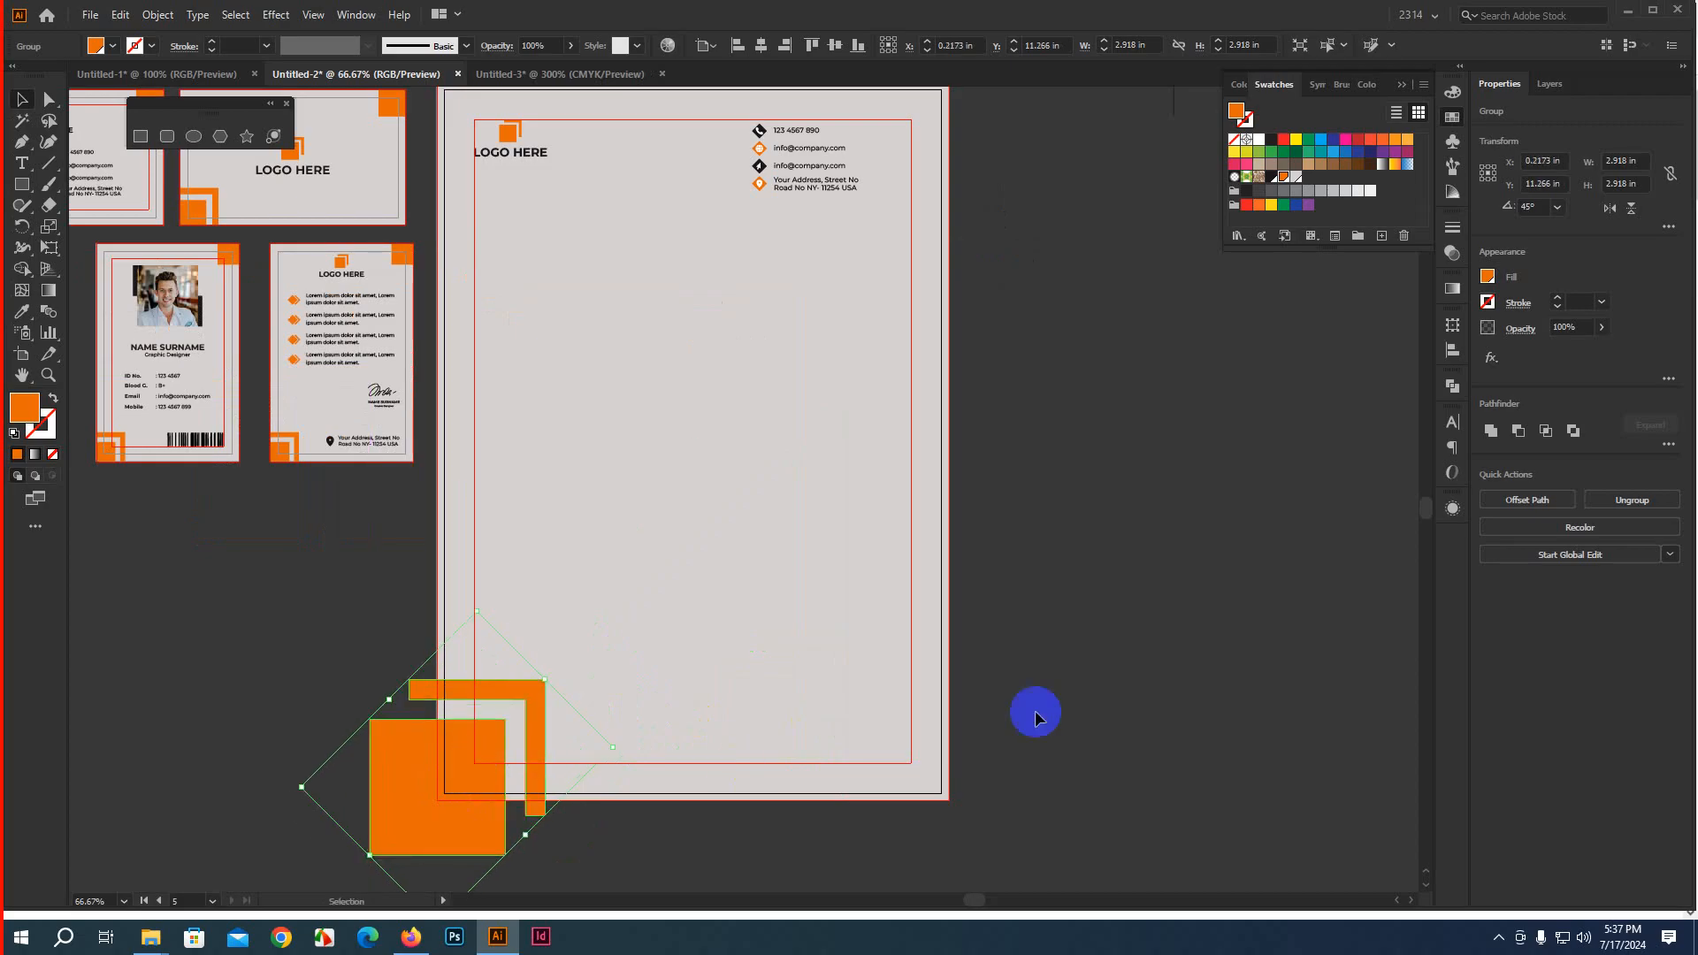
scroll(1061, 671, "down", 1)
left_click_drag(1129, 674, 1073, 761)
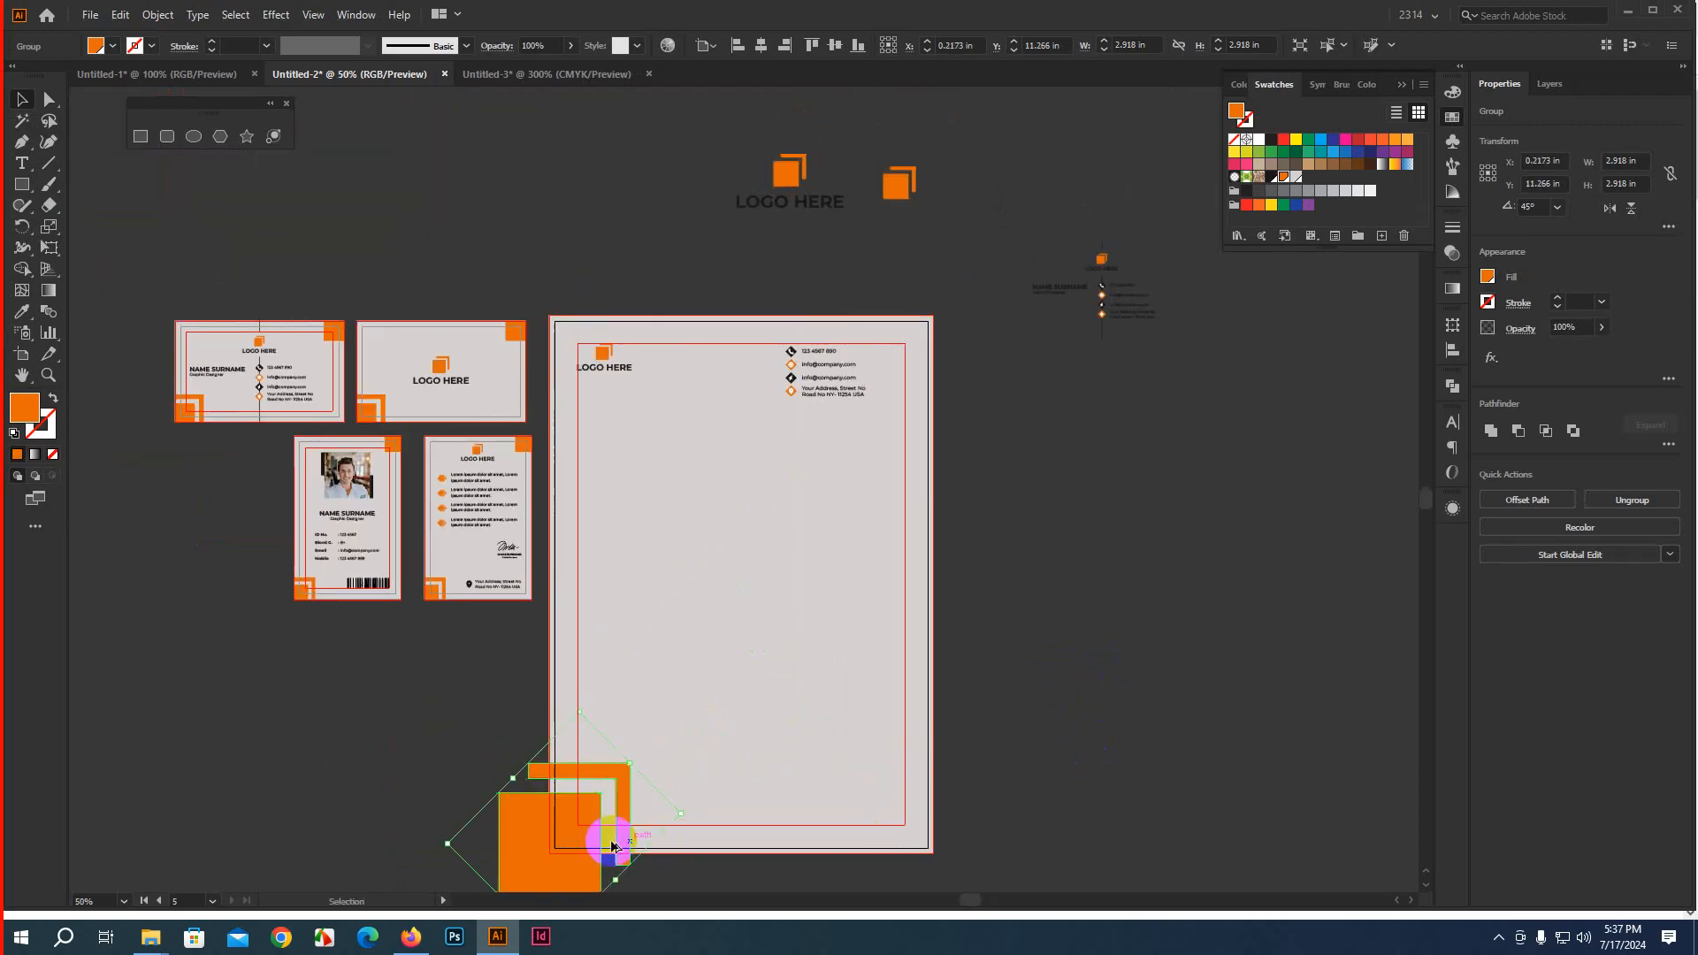
Copy the corner mark to the letterhead's upper-right corner so only part of its square overlaps the page
left_click_drag(592, 844, 974, 318)
scroll(961, 433, "up", 3)
left_click_drag(932, 262, 913, 228)
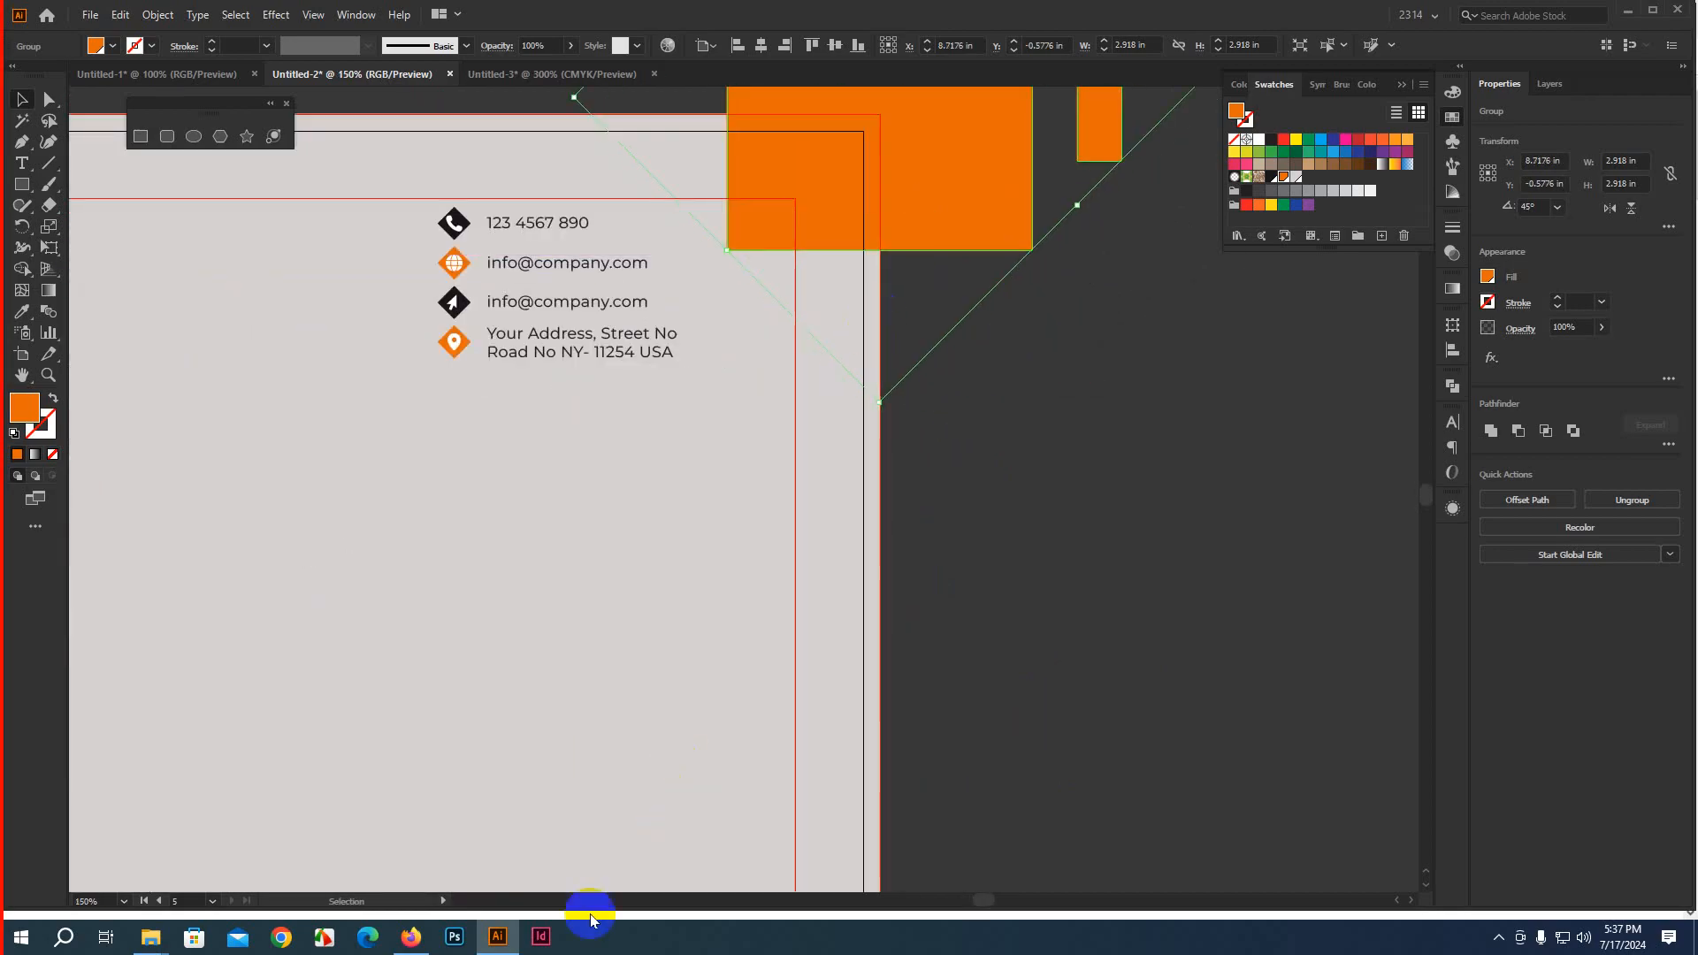
Switch to Firefox, examine the stationery design reference images, and return to Illustrator
left_click(411, 937)
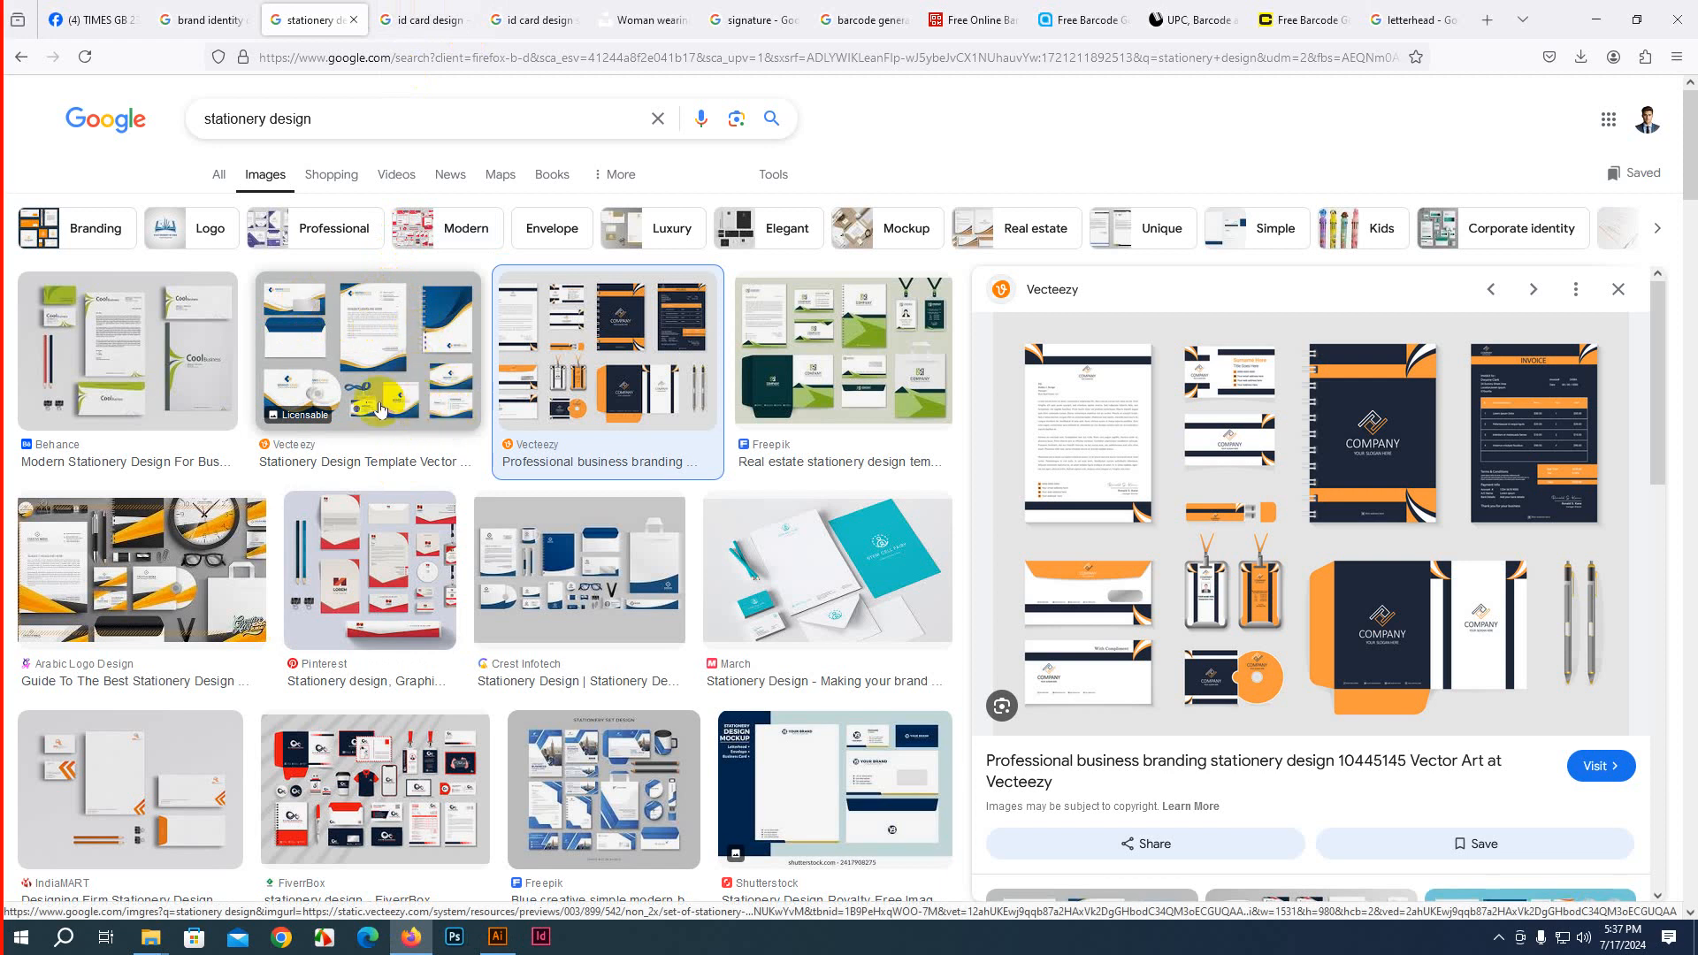
scroll(353, 443, "down", 3)
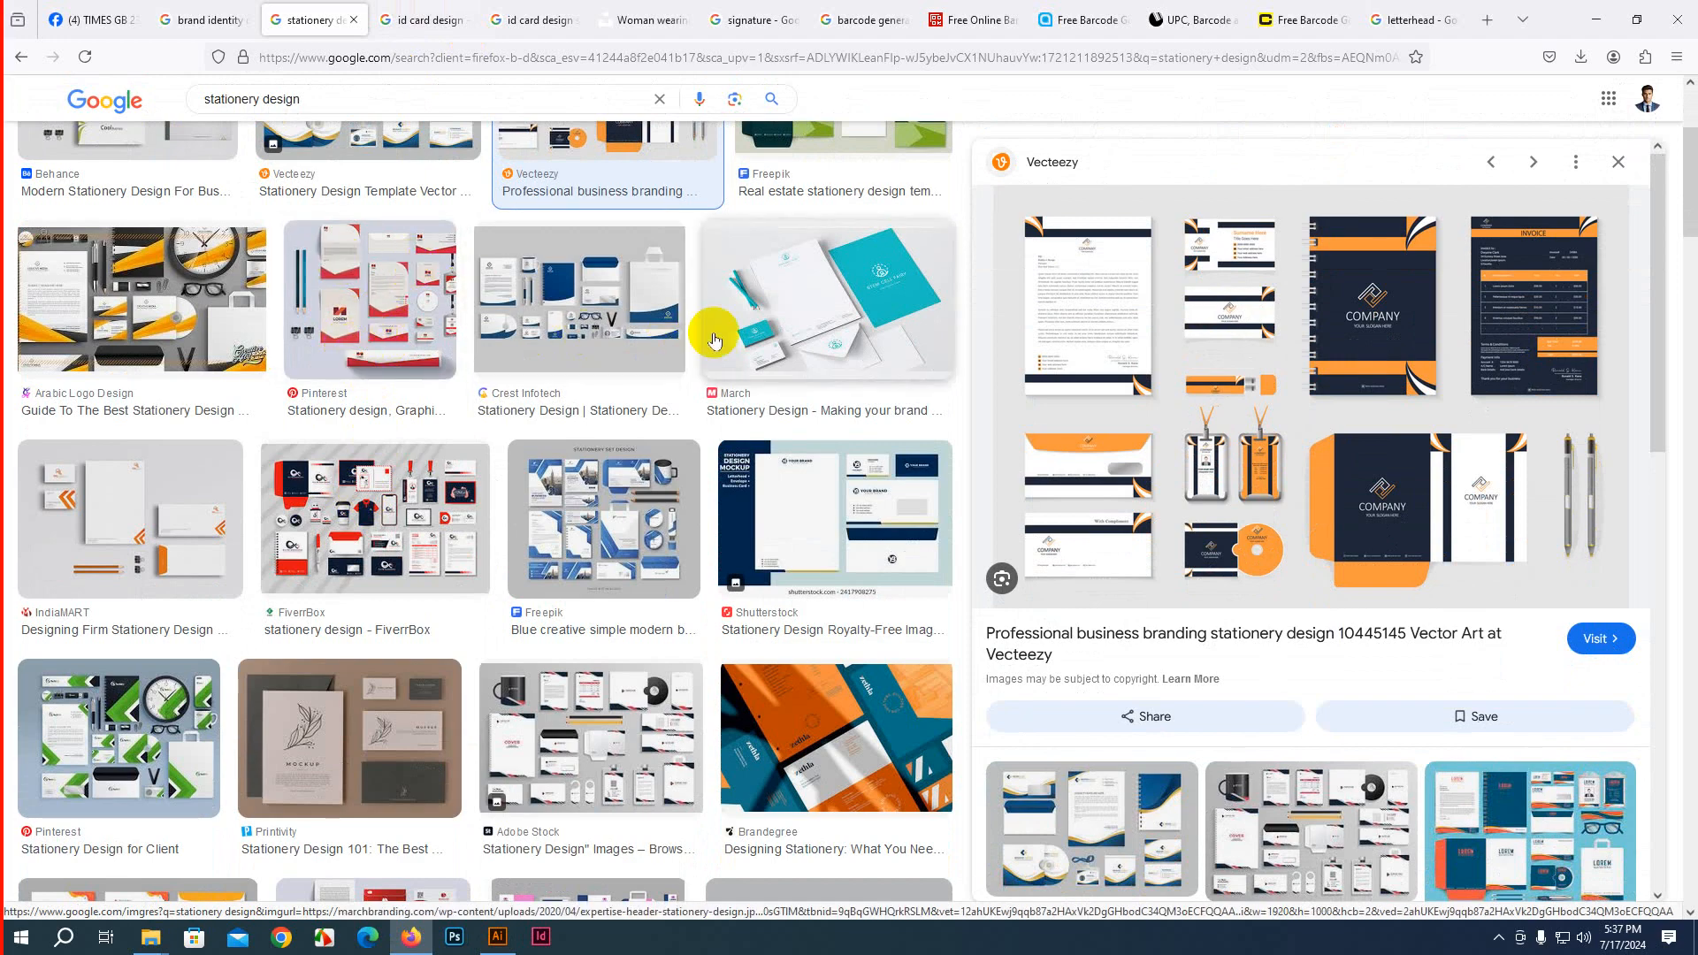
left_click(500, 924)
Shift the upper-right orange mark slightly down and left over the letterhead's corner
left_click_drag(982, 577, 1007, 863)
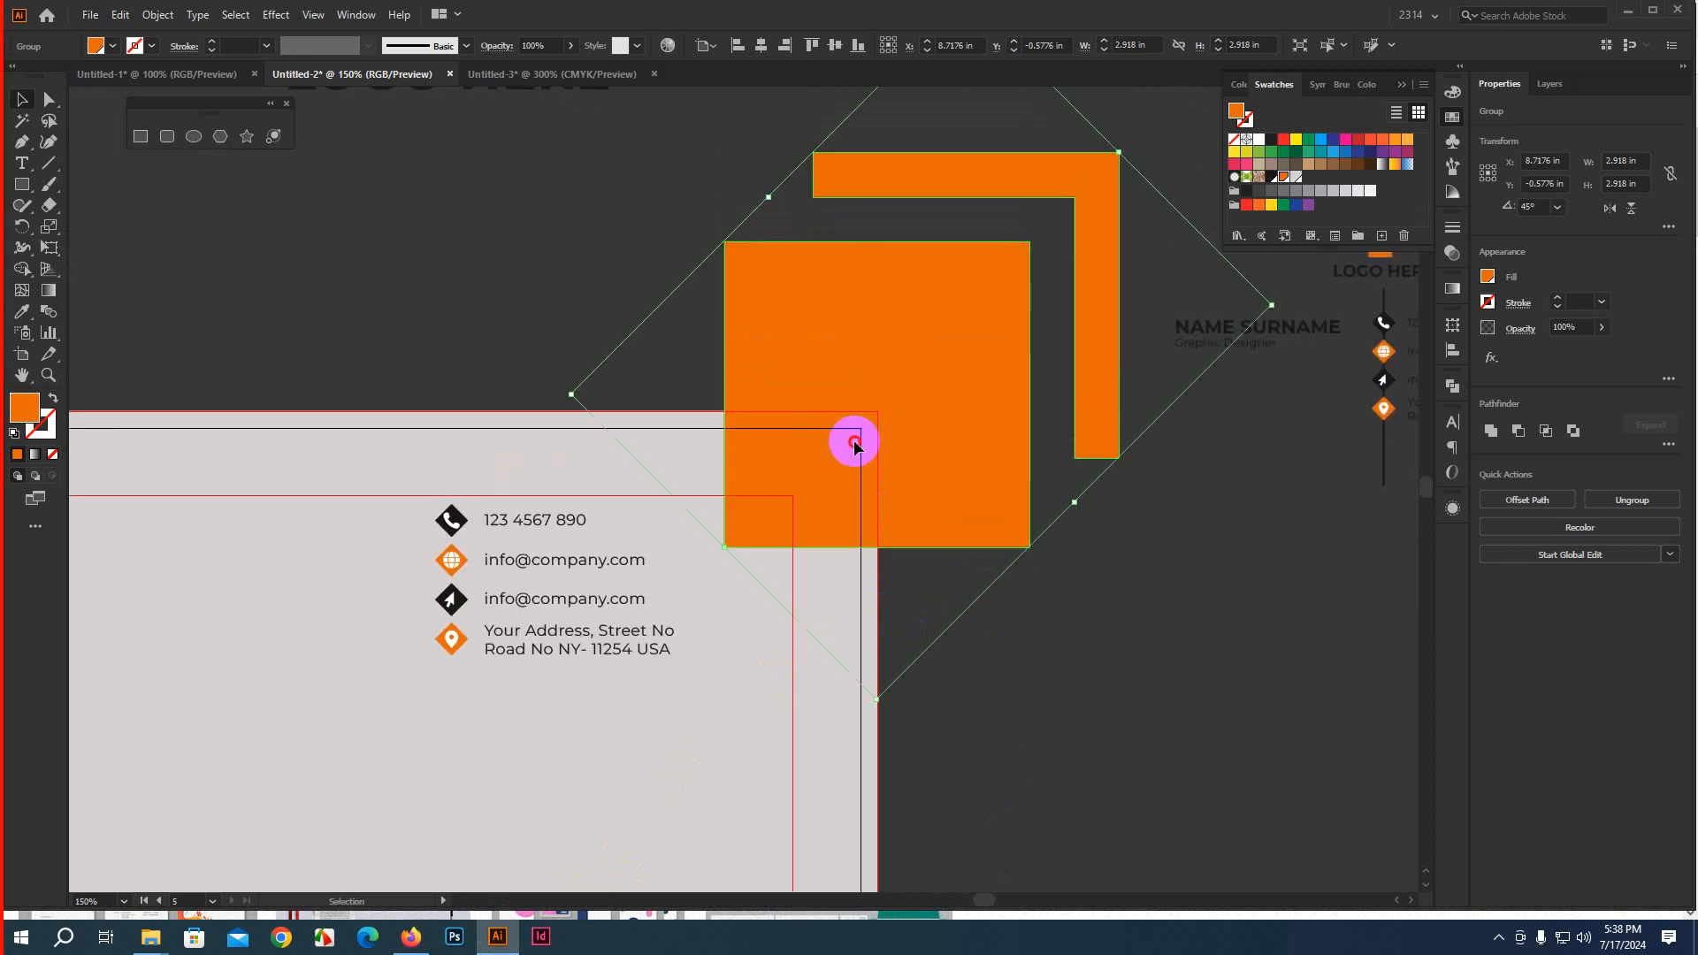
left_click_drag(854, 446, 856, 454)
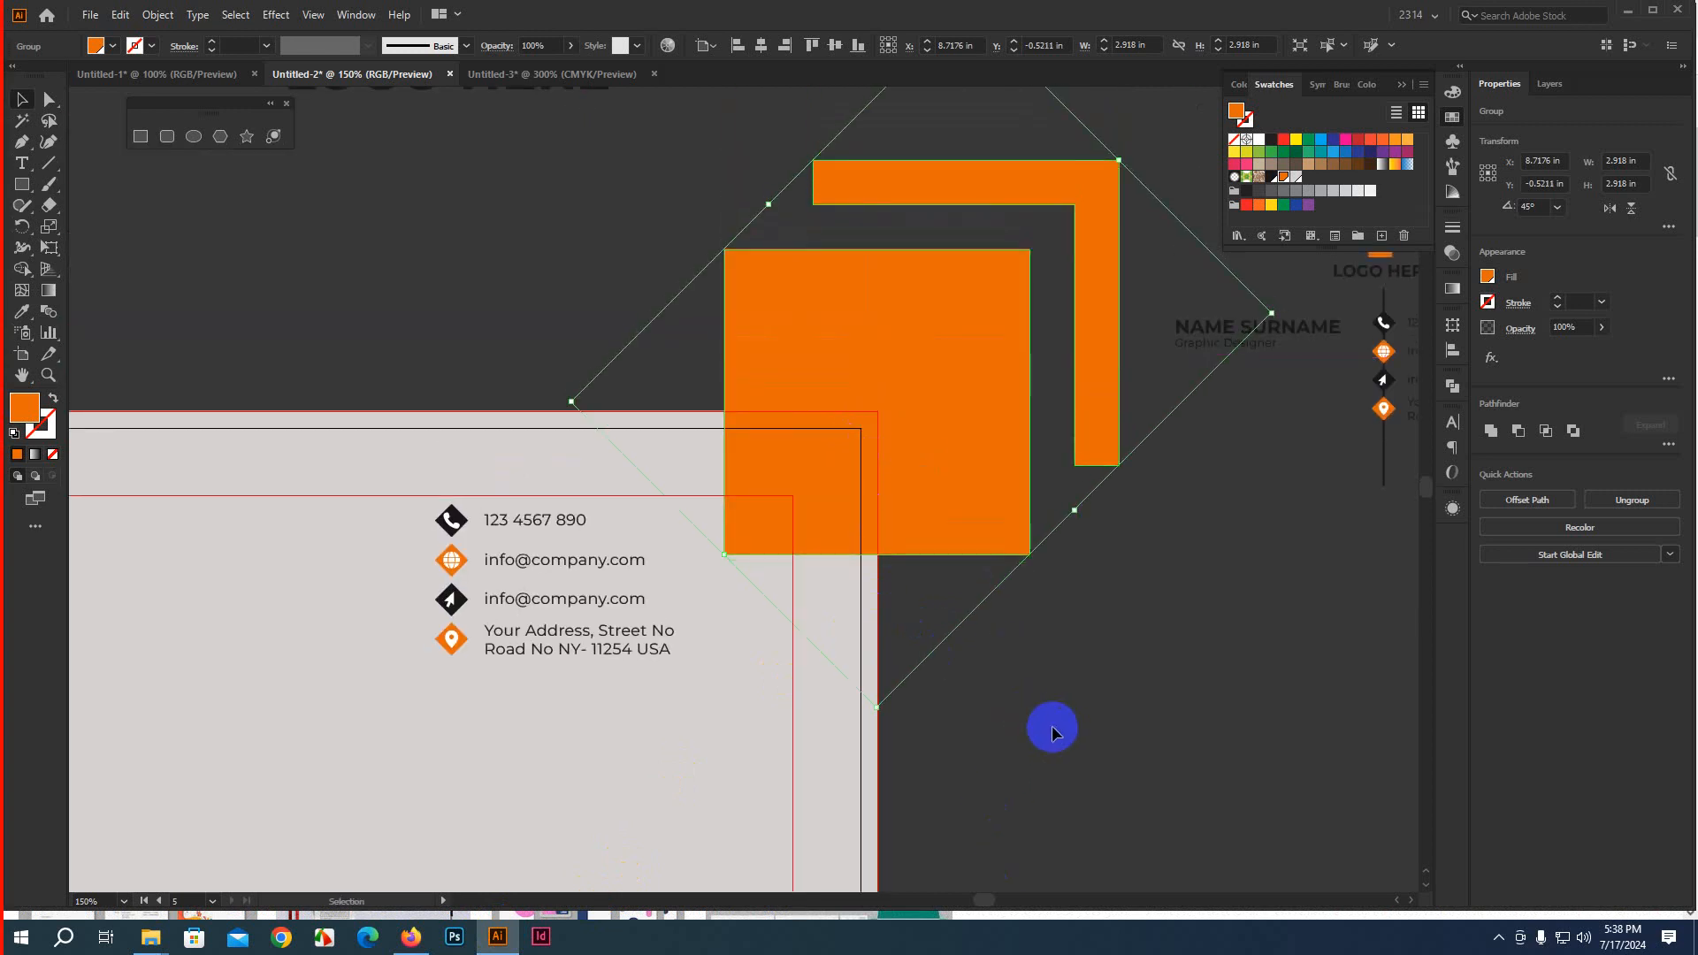
scroll(1023, 718, "down", 3)
left_click_drag(1035, 734, 937, 440)
left_click_drag(821, 303, 813, 303)
Duplicate the letterhead background in place, bring it to the front, and use it as a clipping mask for both orange corner marks
left_click(731, 606)
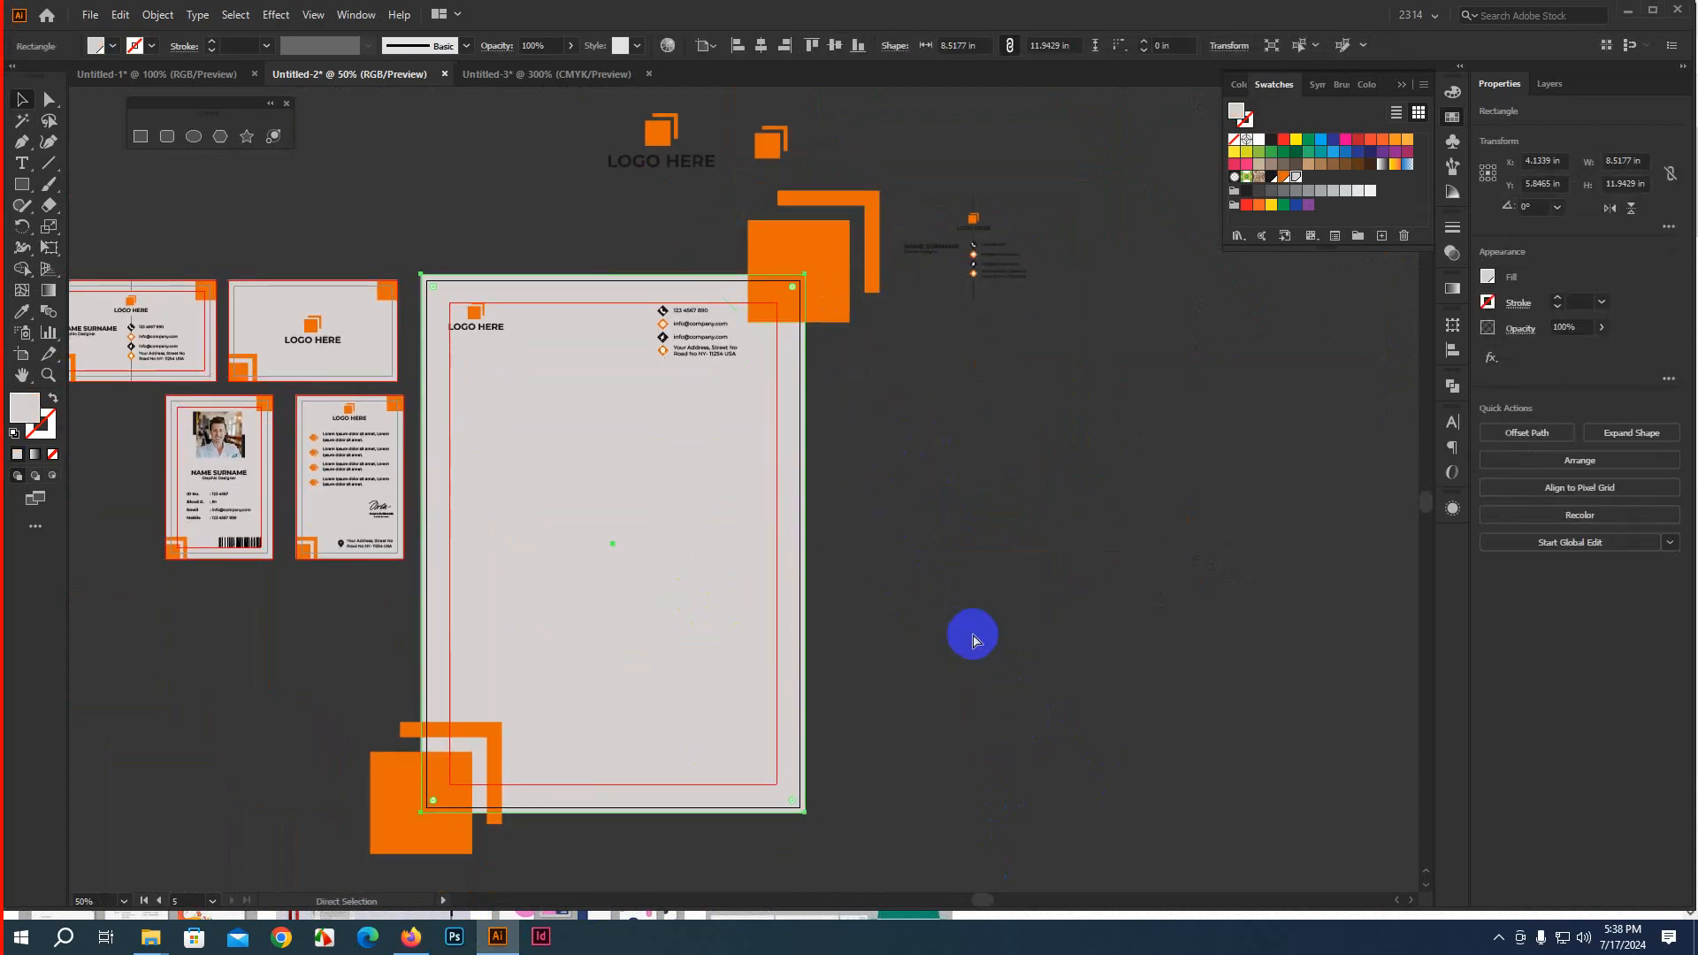
key("ctrl+shift+bracketright")
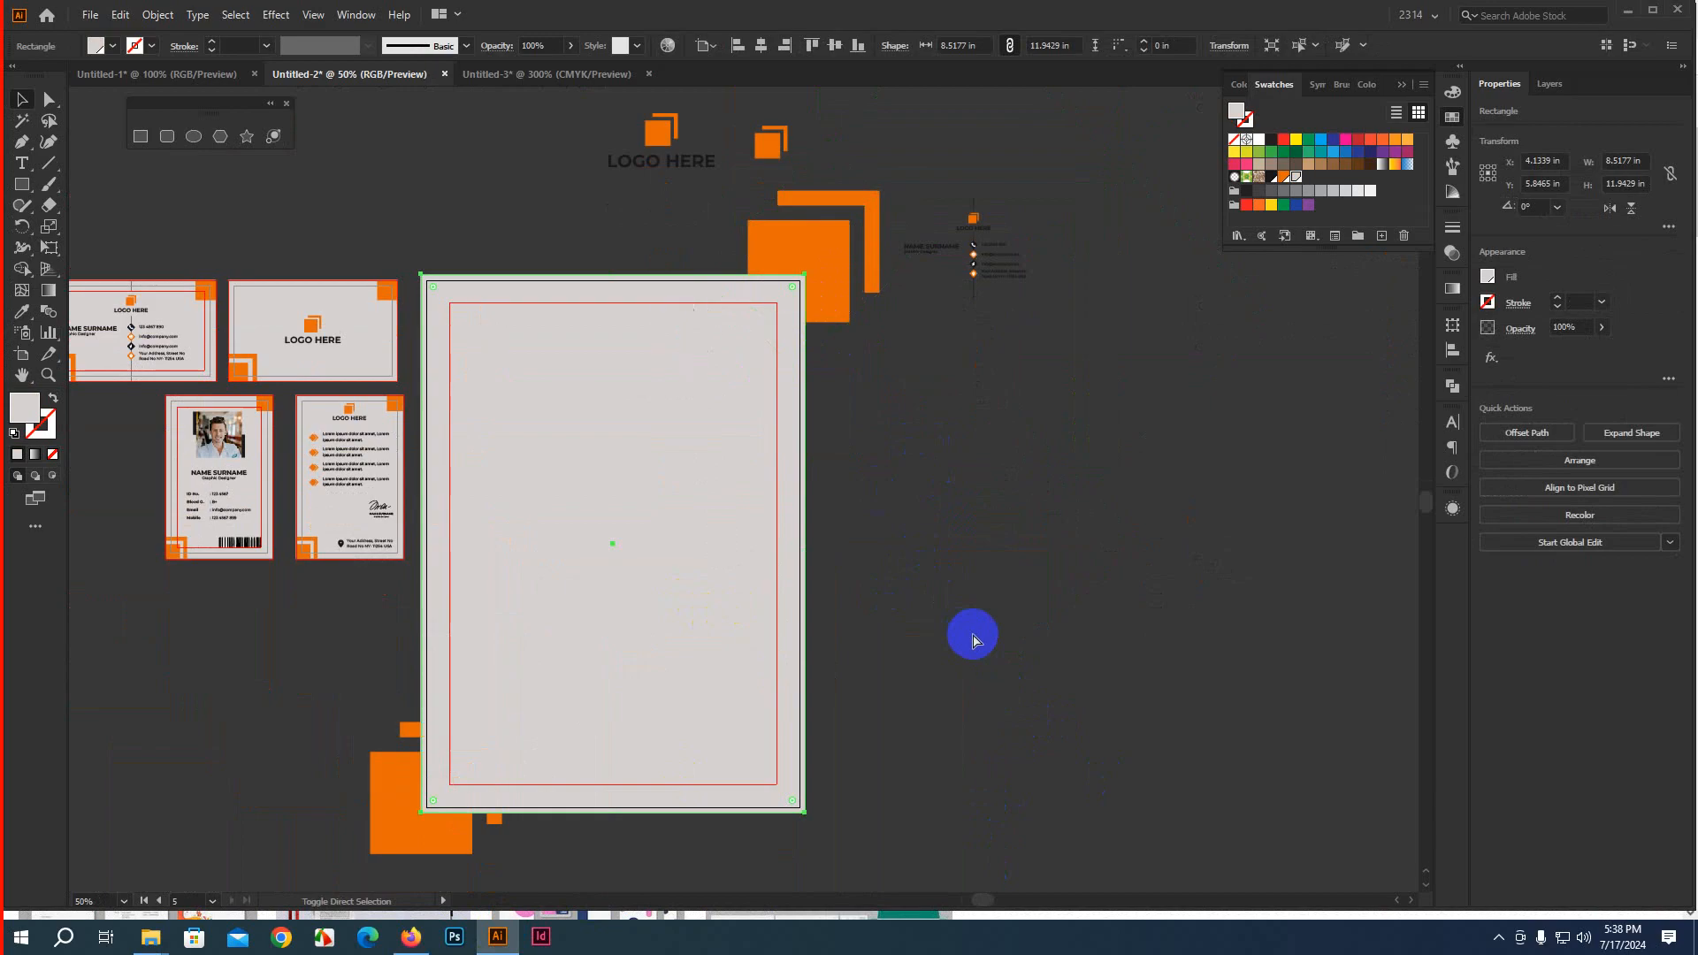
left_click(451, 822, "shift")
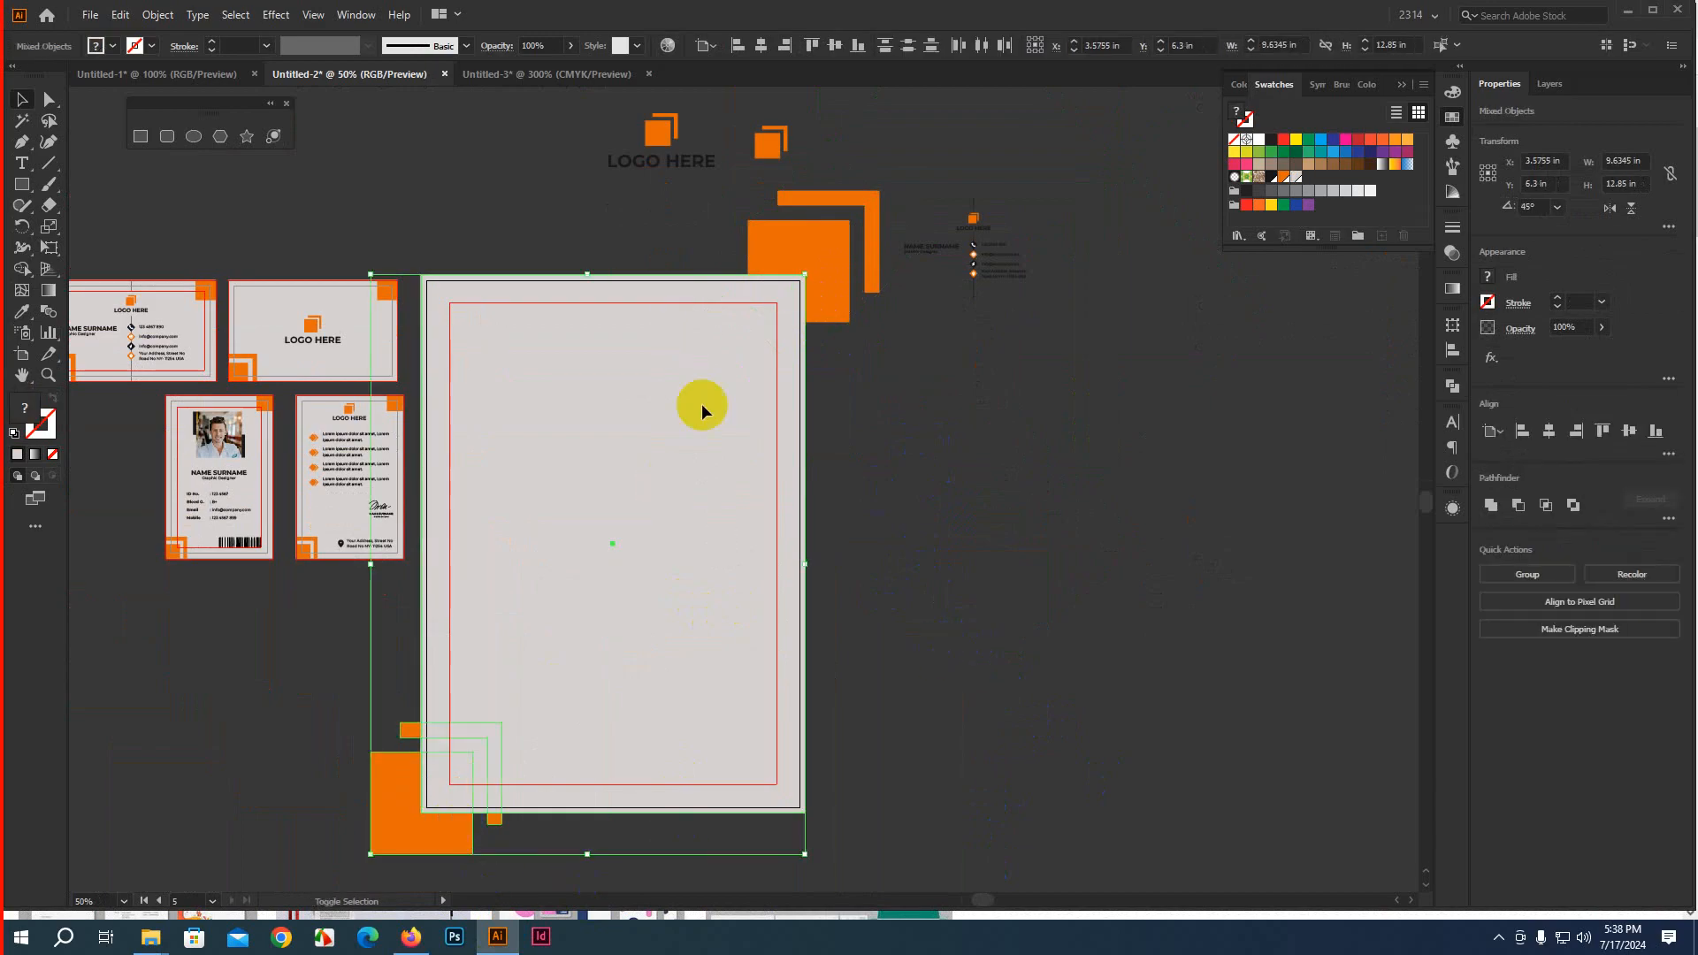
left_click(807, 248, "shift")
key("ctrl+7")
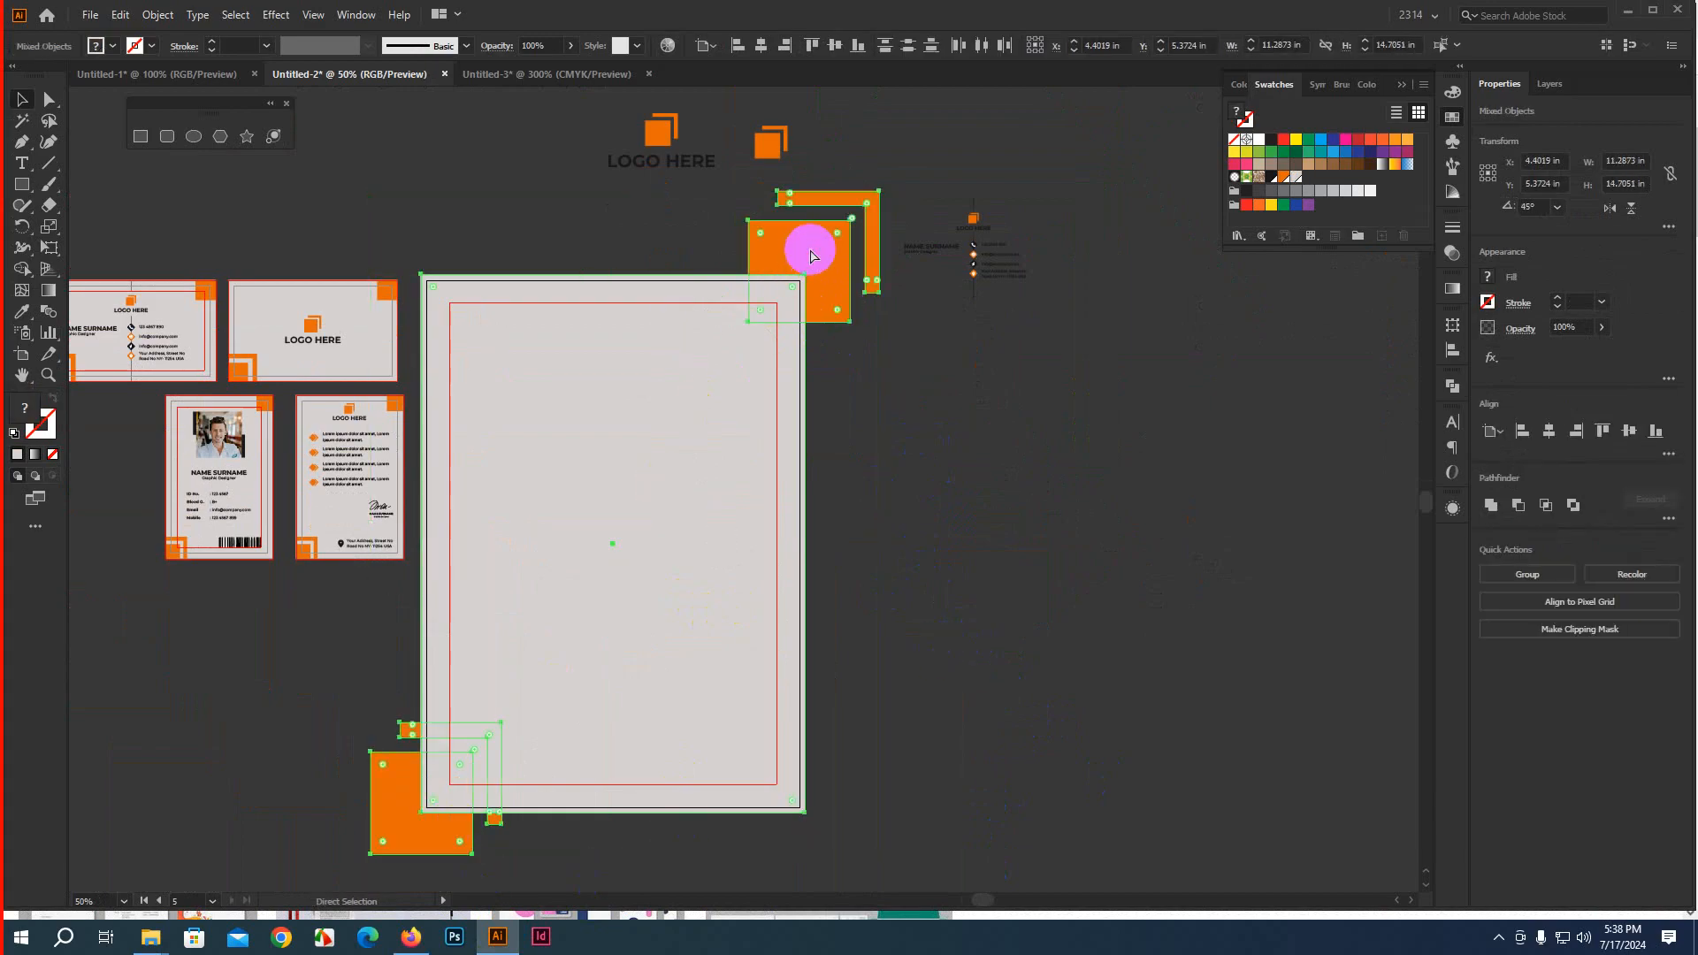
left_click(913, 715)
scroll(705, 674, "up", 1)
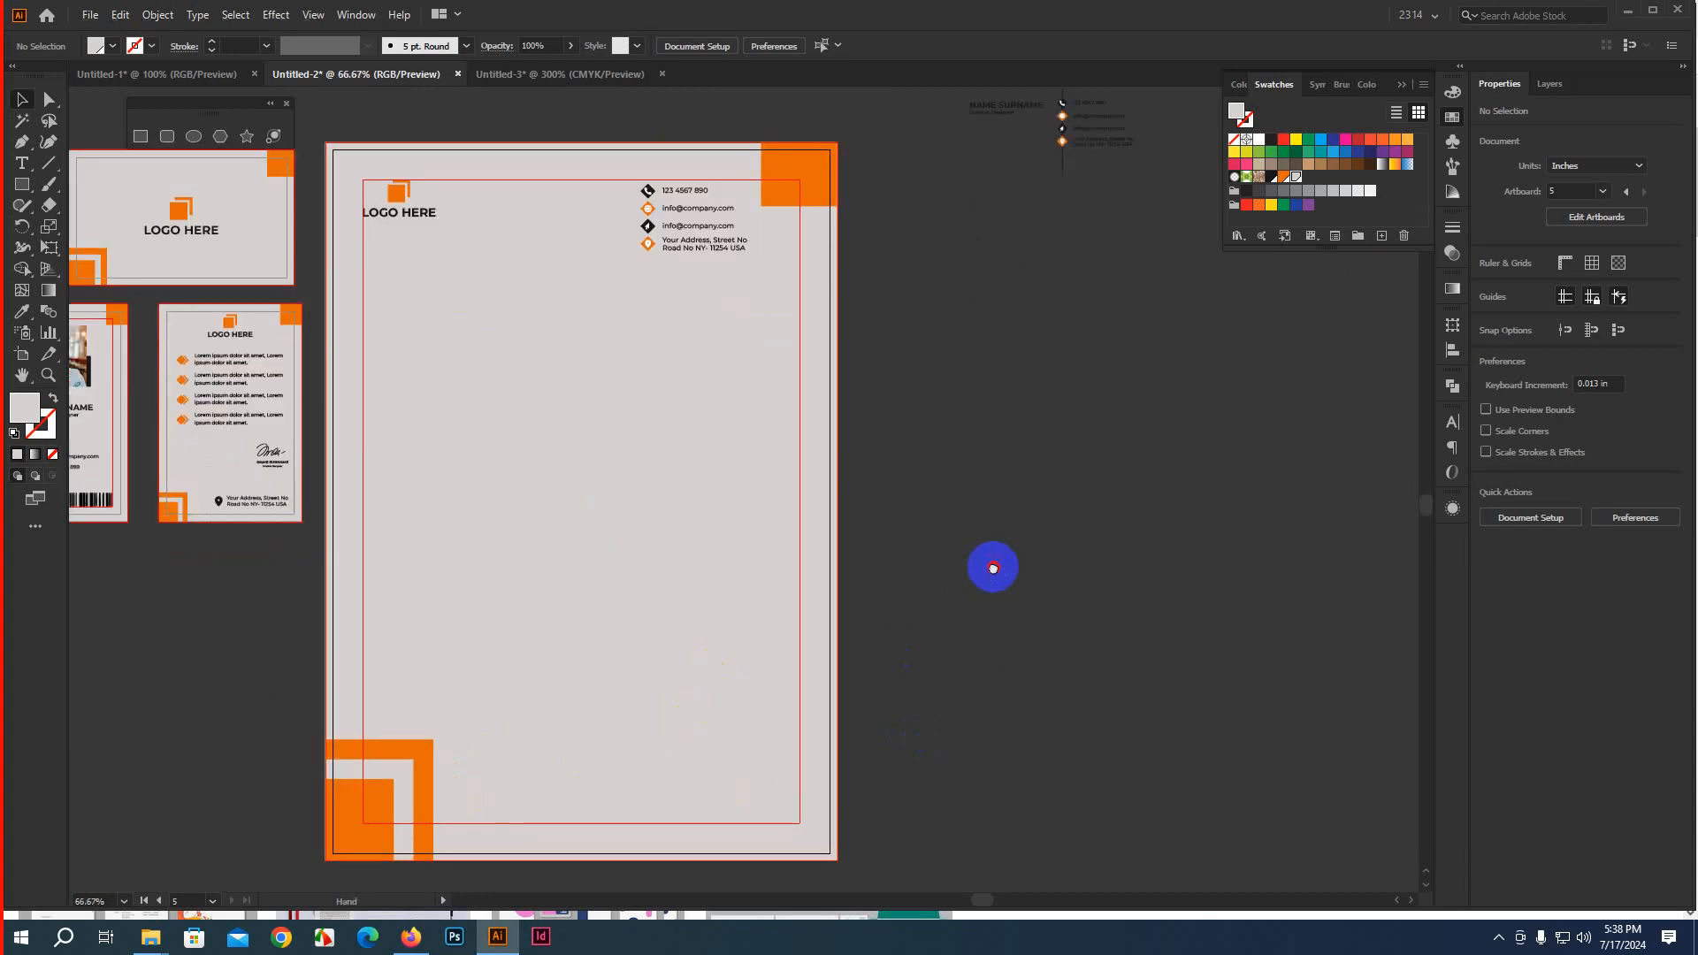
Enlarge the grouped contact block on the letterhead proportionally to about 2.01 × 1.30 in
left_click_drag(993, 568, 1175, 712)
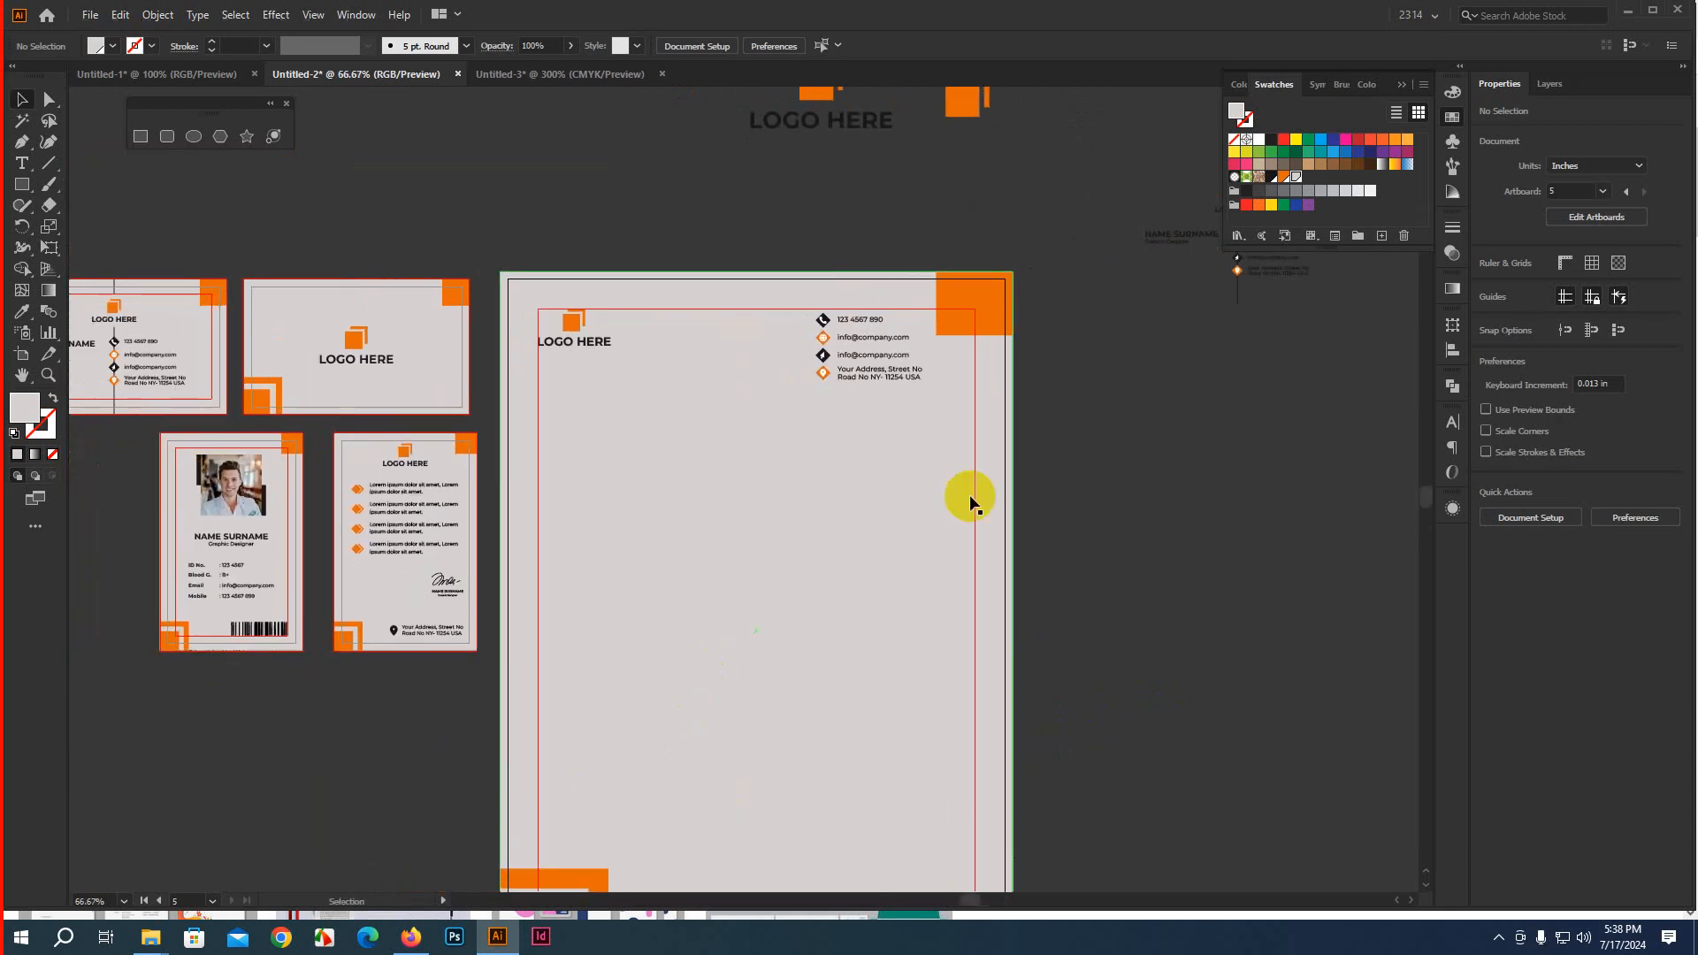
left_click(890, 373)
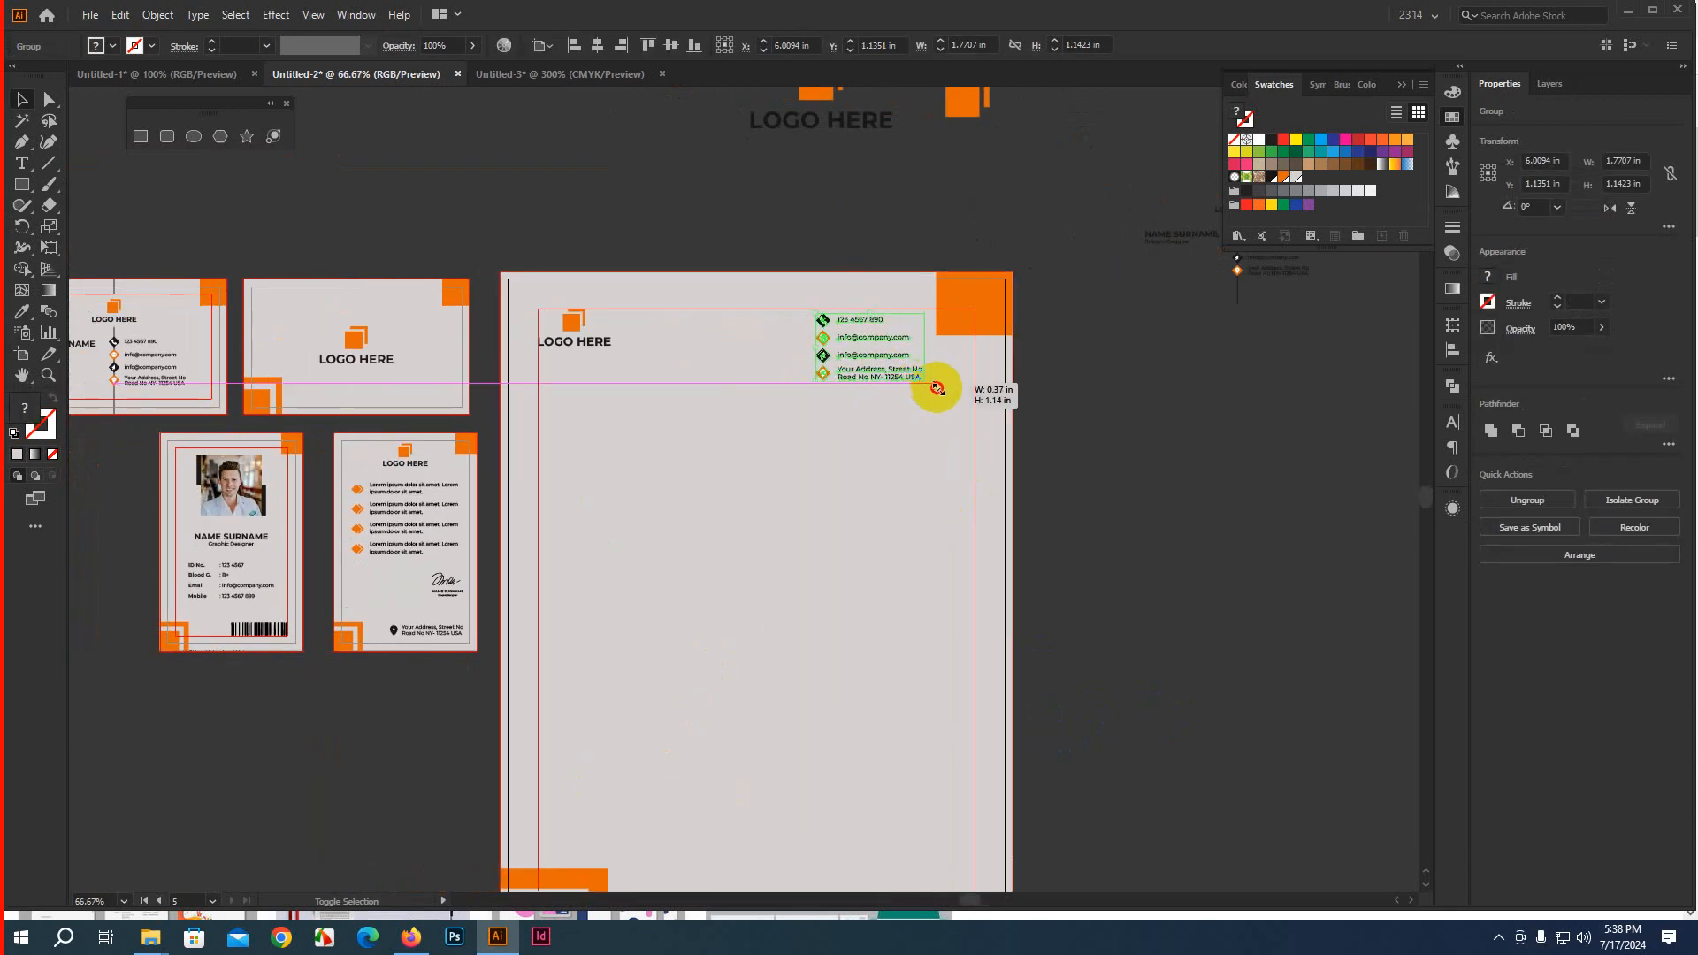
left_click_drag(936, 388, 939, 390)
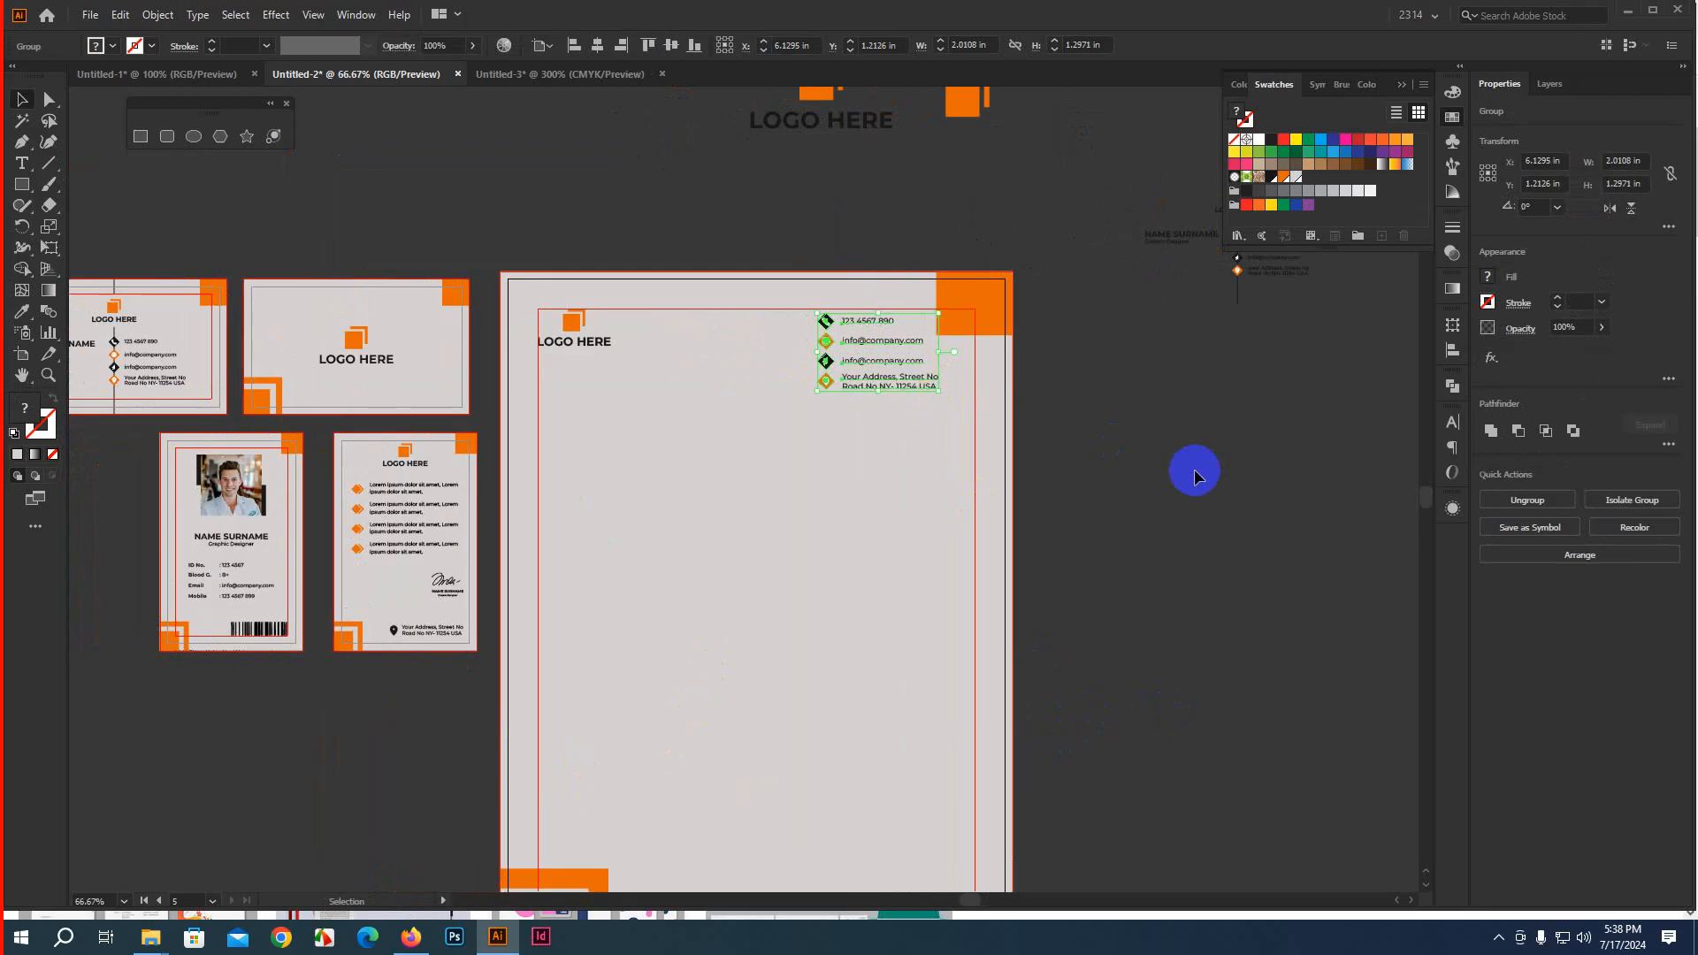
Nudge the contact block about 0.17 in to the right and about 0.05 in down
key("Right")
key("Right")
key("Right")
key("Right")
key("Right")
key("Right")
key("Right")
key("Right")
key("Right")
key("Right")
key("Right")
key("Right")
key("Right")
key("Right")
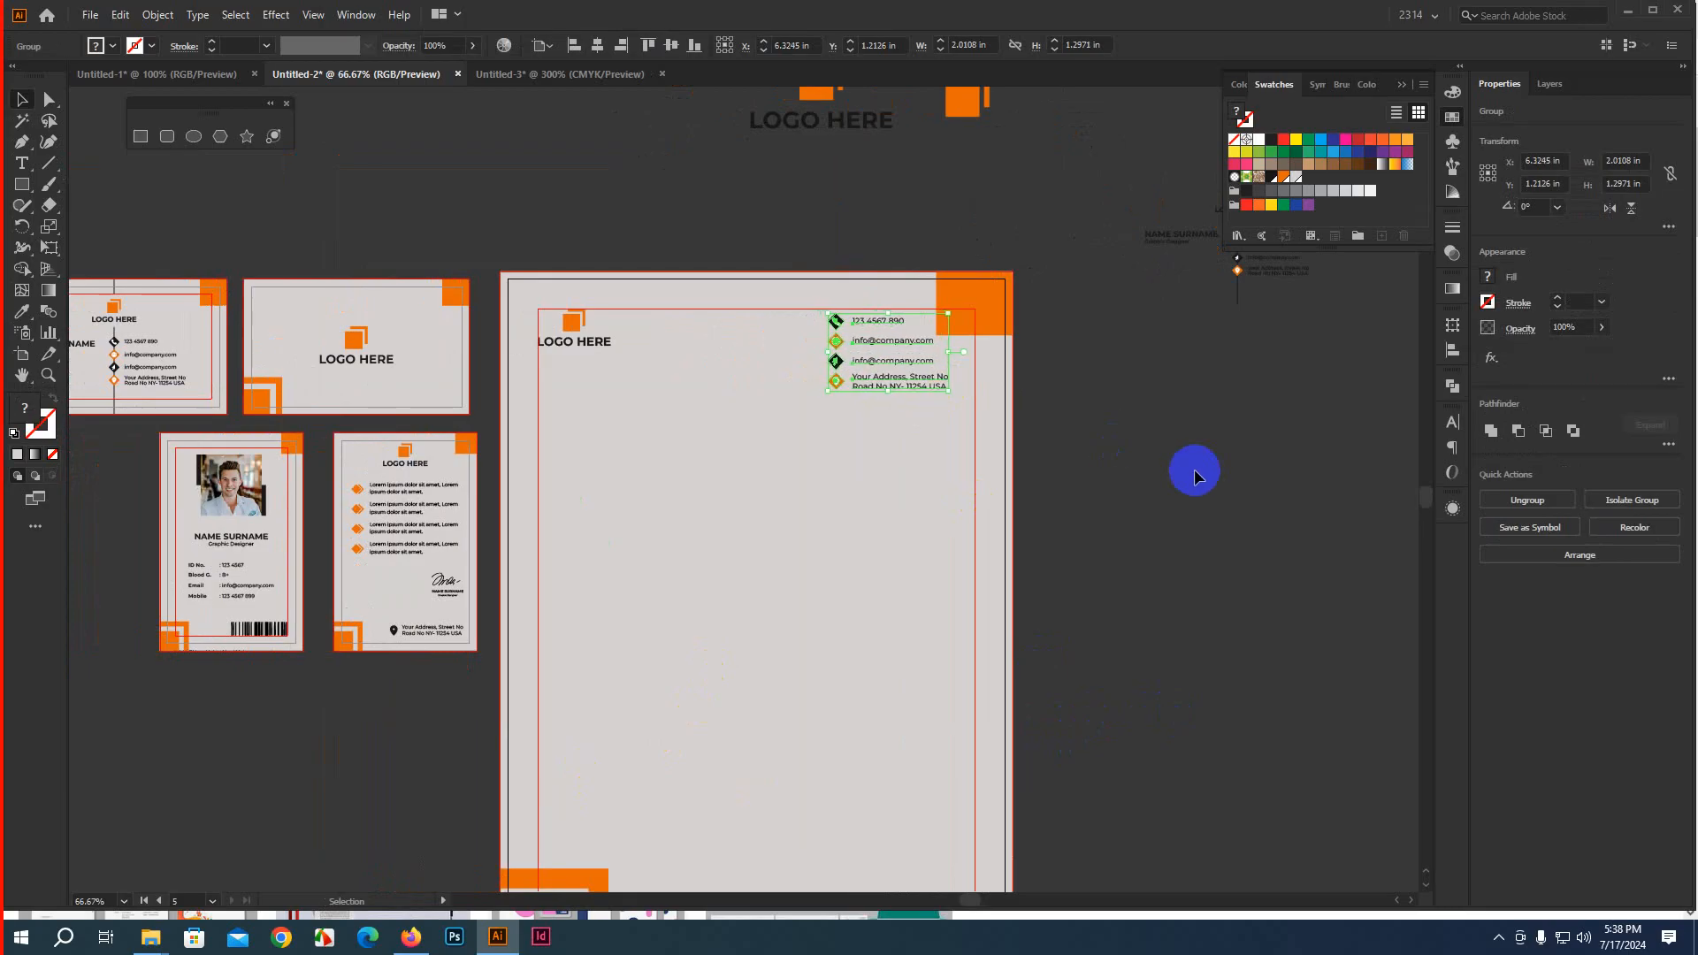
key("Down")
key("Down")
key("Down")
key("Down")
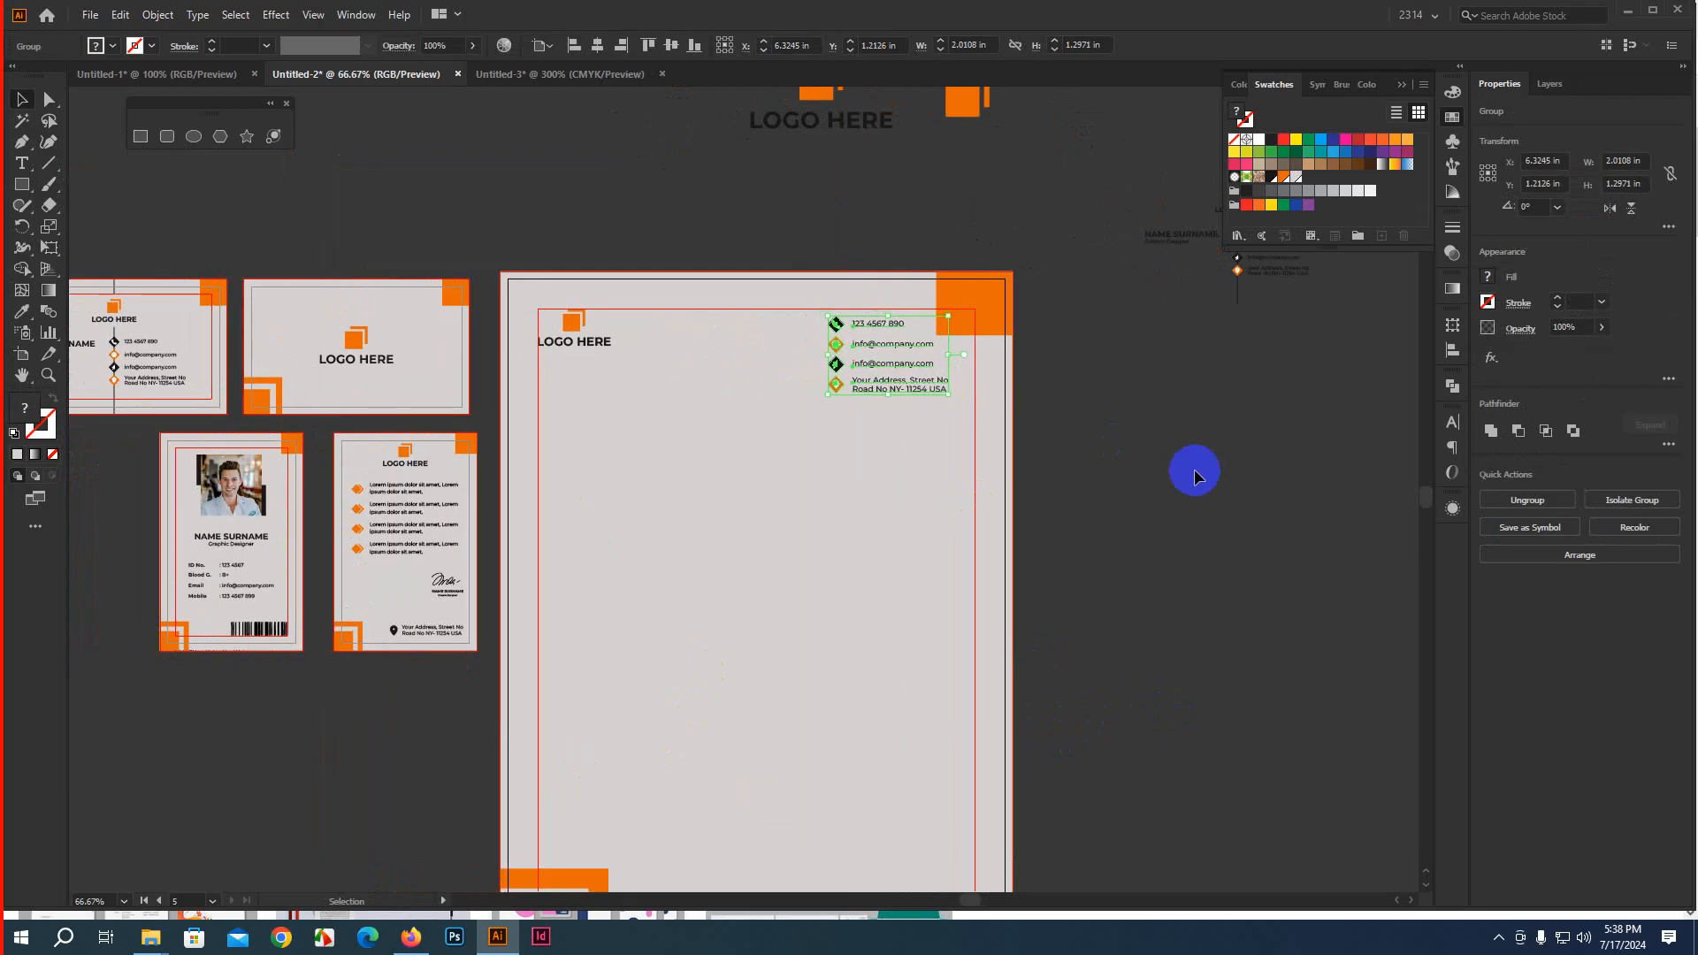
key("Left")
key("Left")
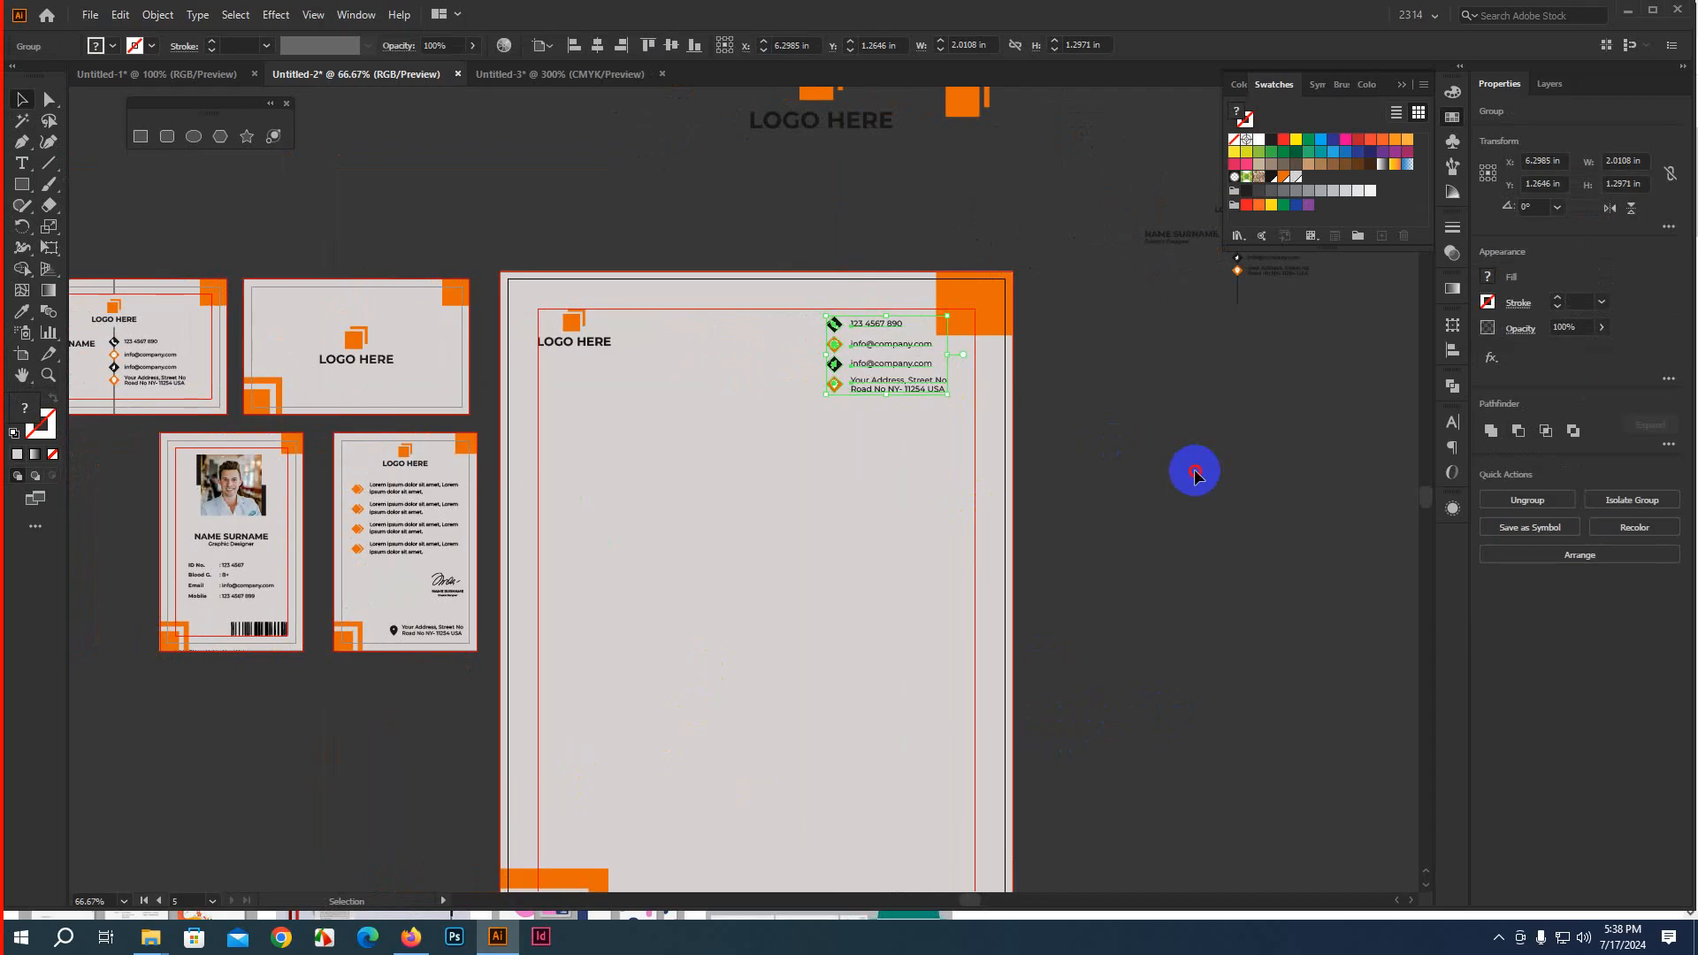
left_click(1193, 474)
Add the text "Headline" near the left margin guide below the letterhead's logo
scroll(977, 561, "down", 3)
left_click_drag(1164, 556, 1119, 511)
scroll(257, 652, "down", 2)
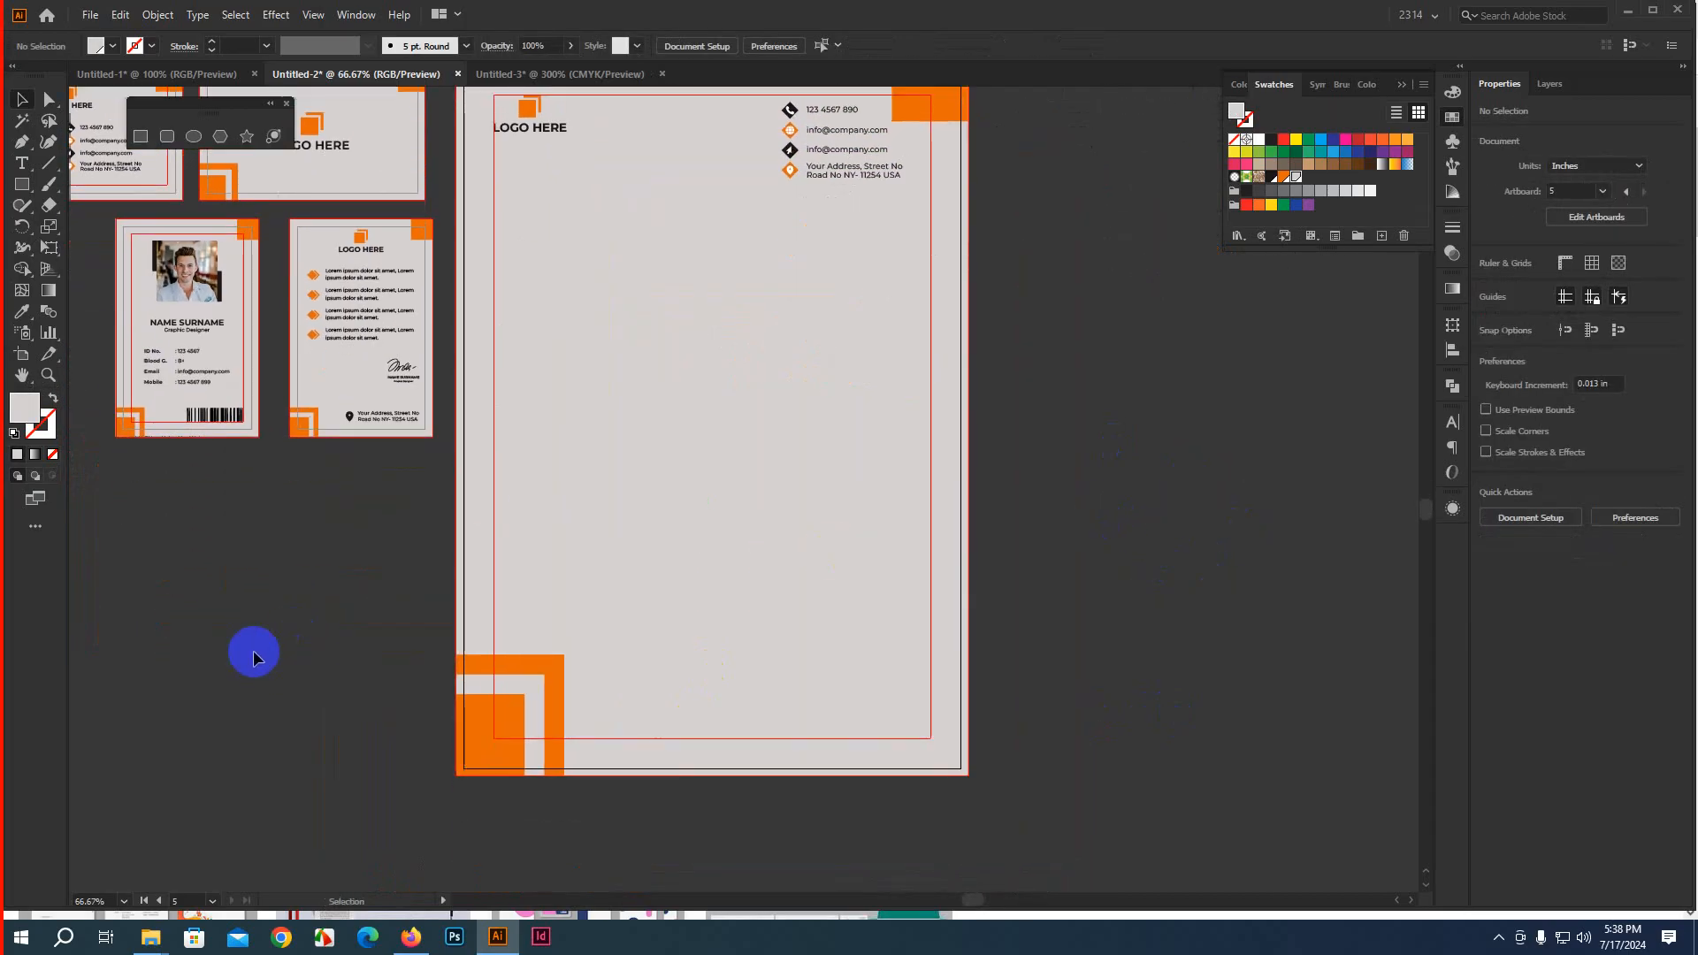
left_click(22, 164)
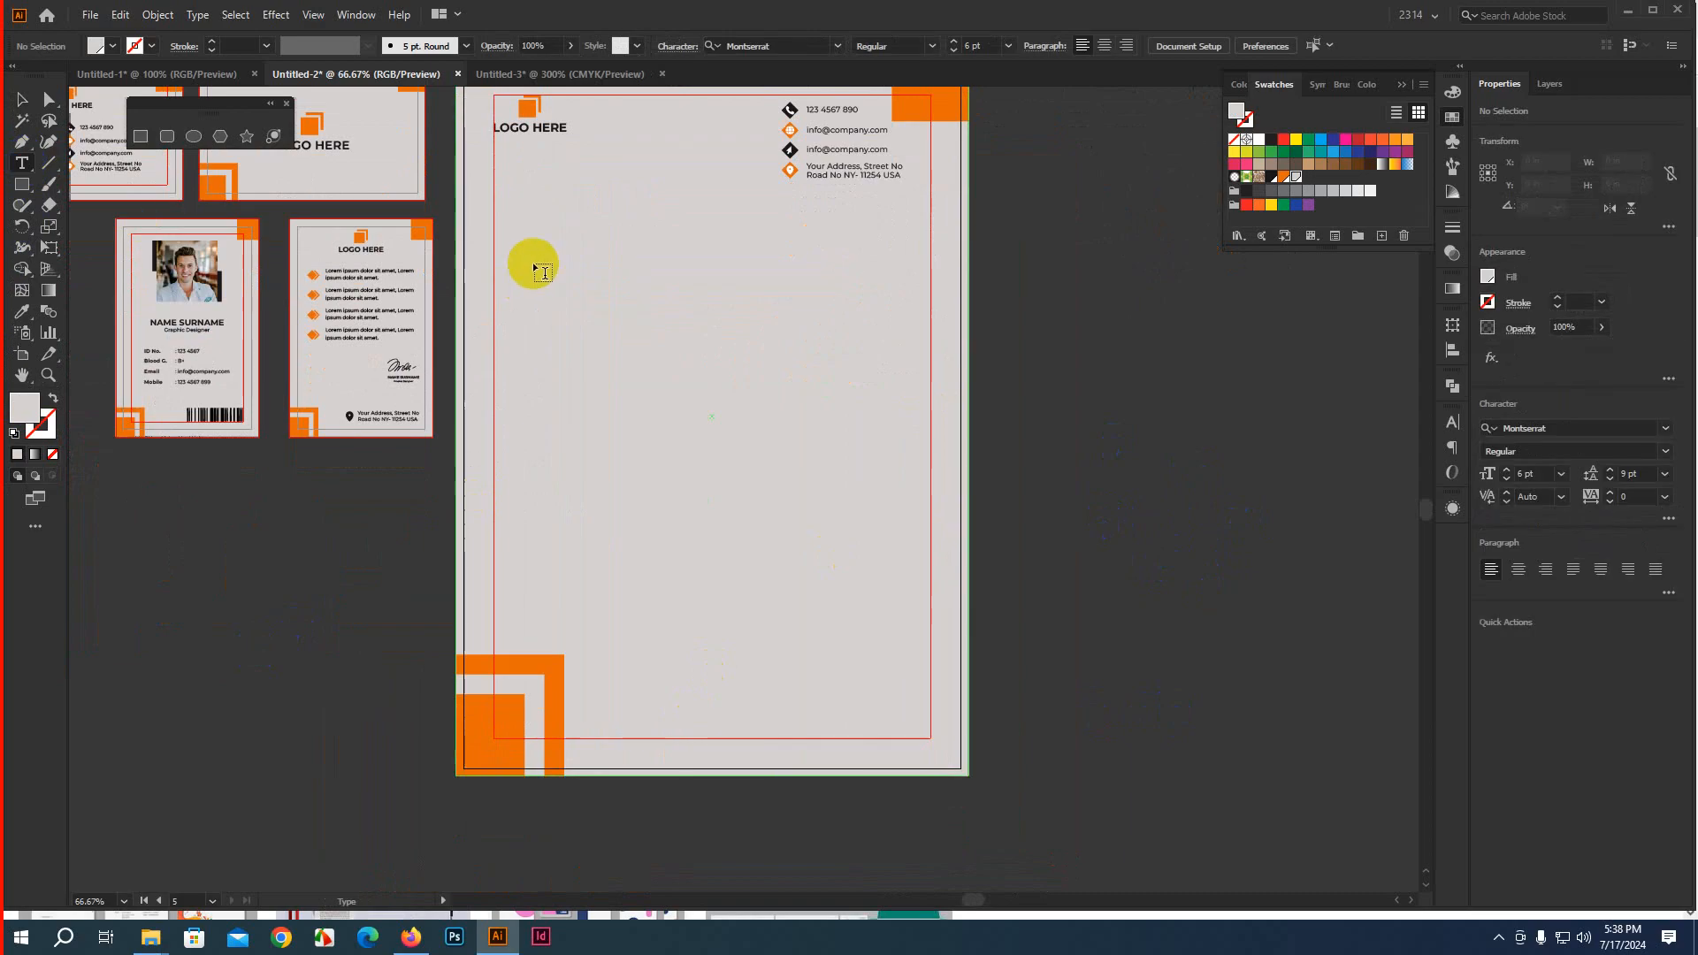
left_click(500, 244)
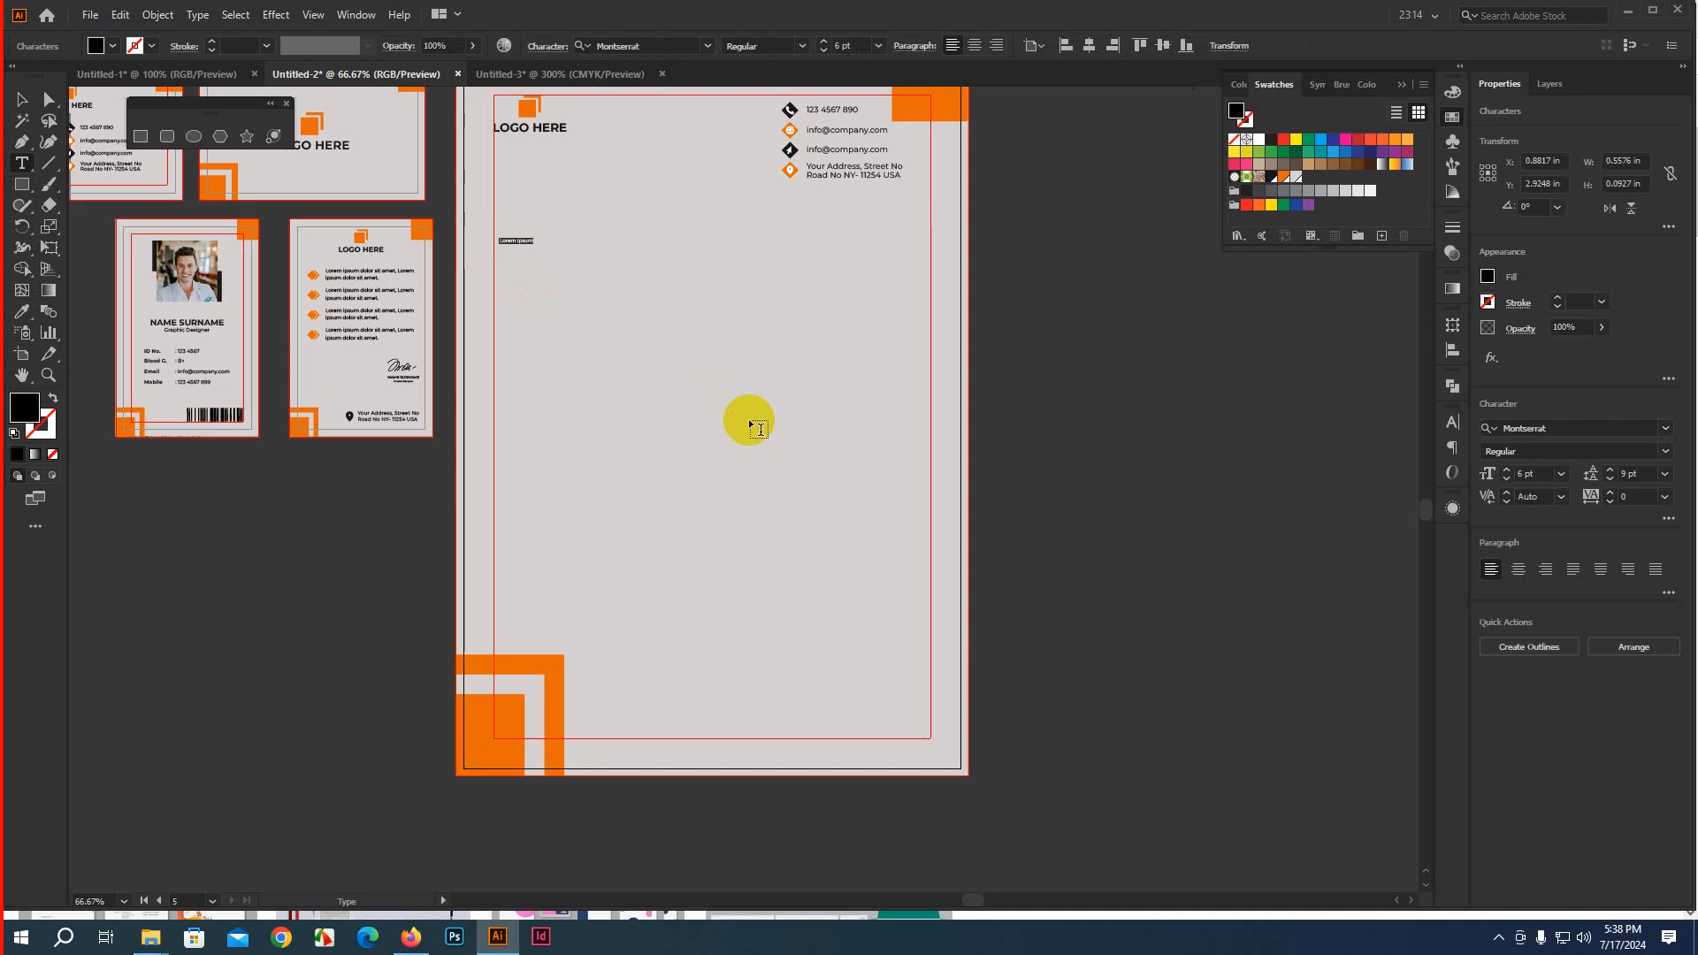
key("BackSpace")
type("Head")
type("ine")
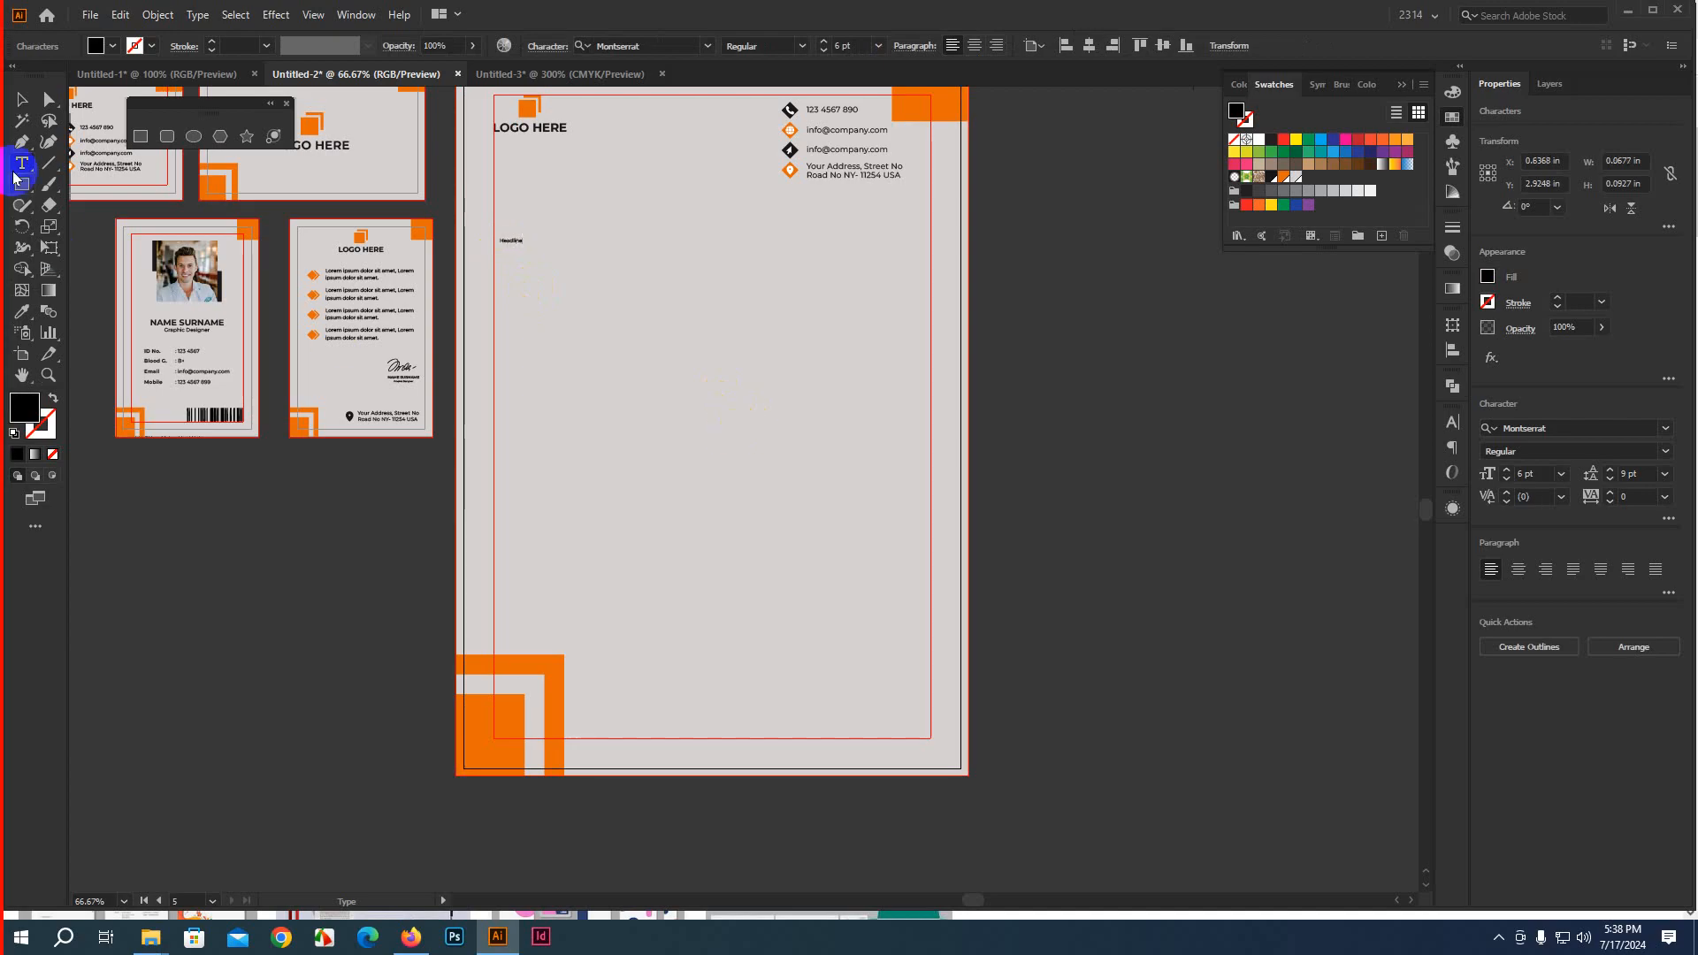
Scale up the headline text and set its font size to 24 pt
left_click(18, 101)
left_click_drag(521, 246, 606, 326)
scroll(569, 295, "up", 2)
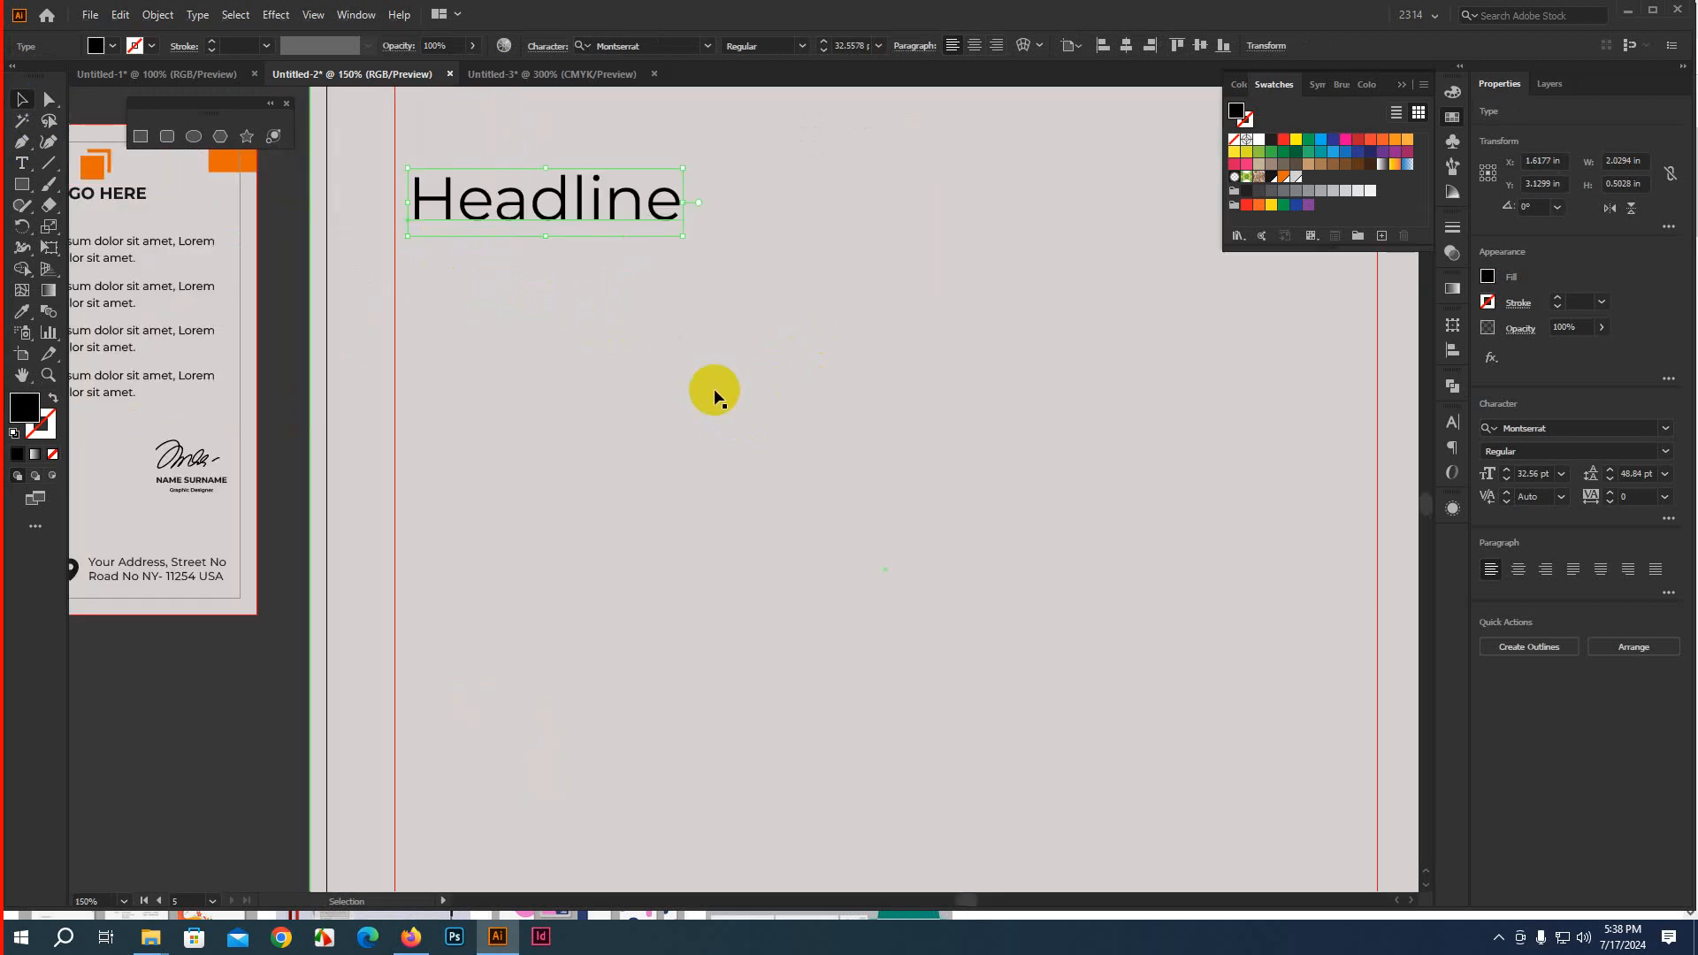
scroll(714, 395, "down", 3)
scroll(720, 466, "up", 3)
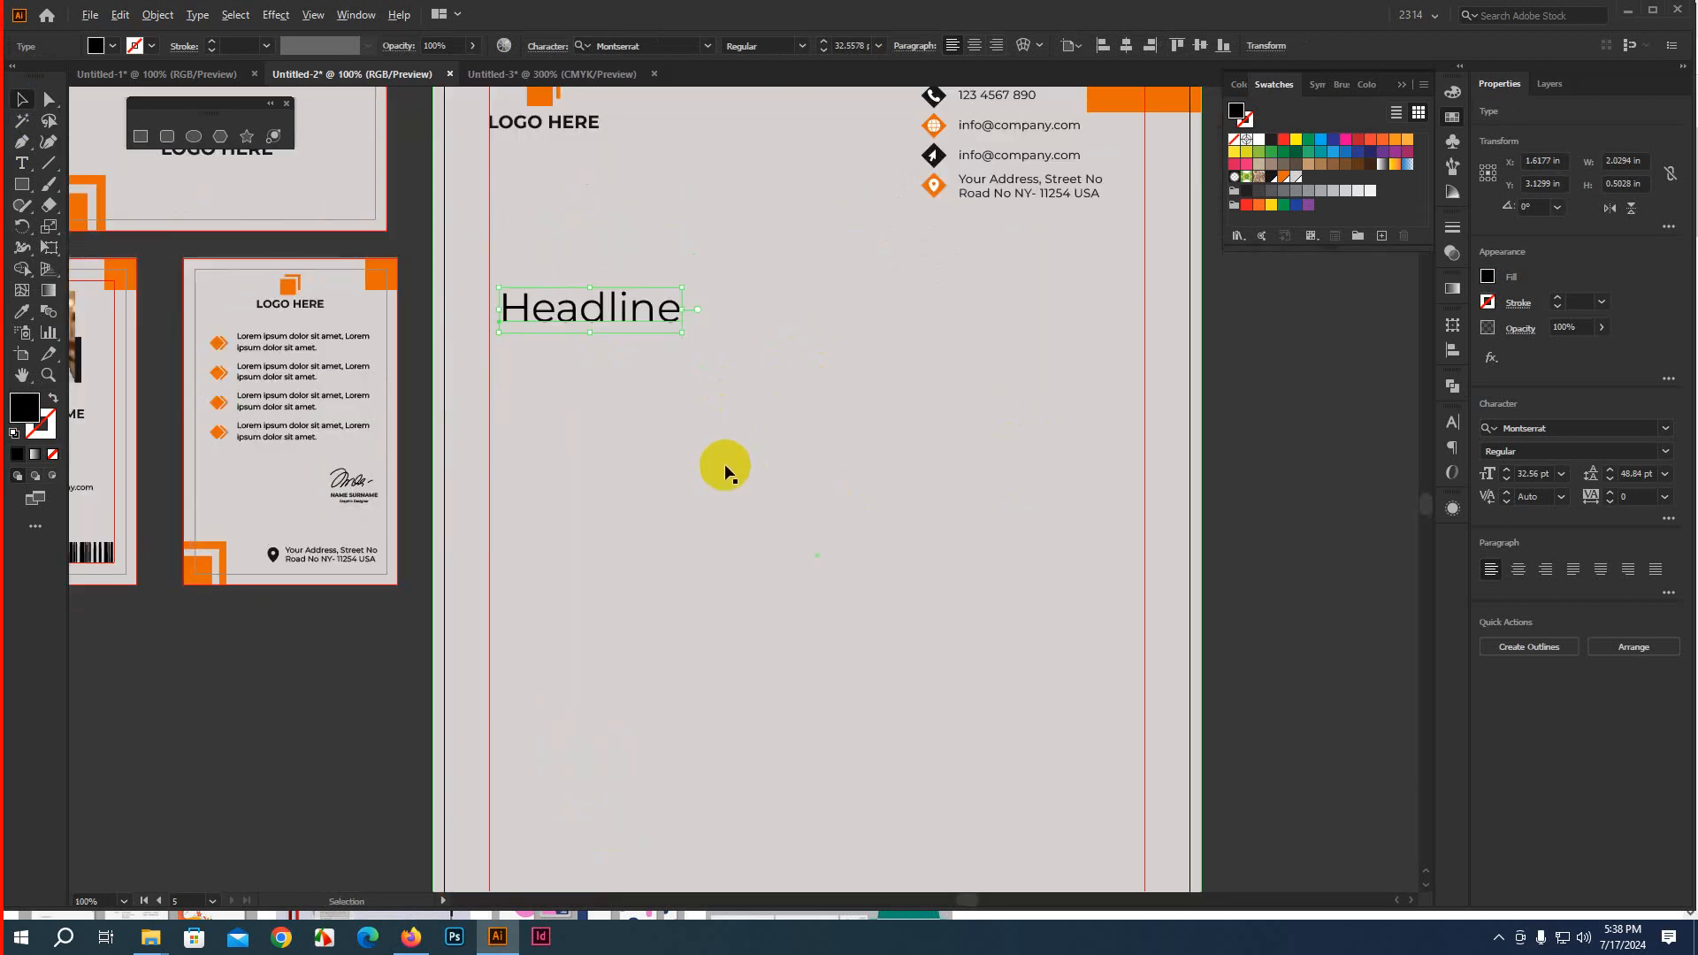
left_click(824, 52)
left_click(824, 52)
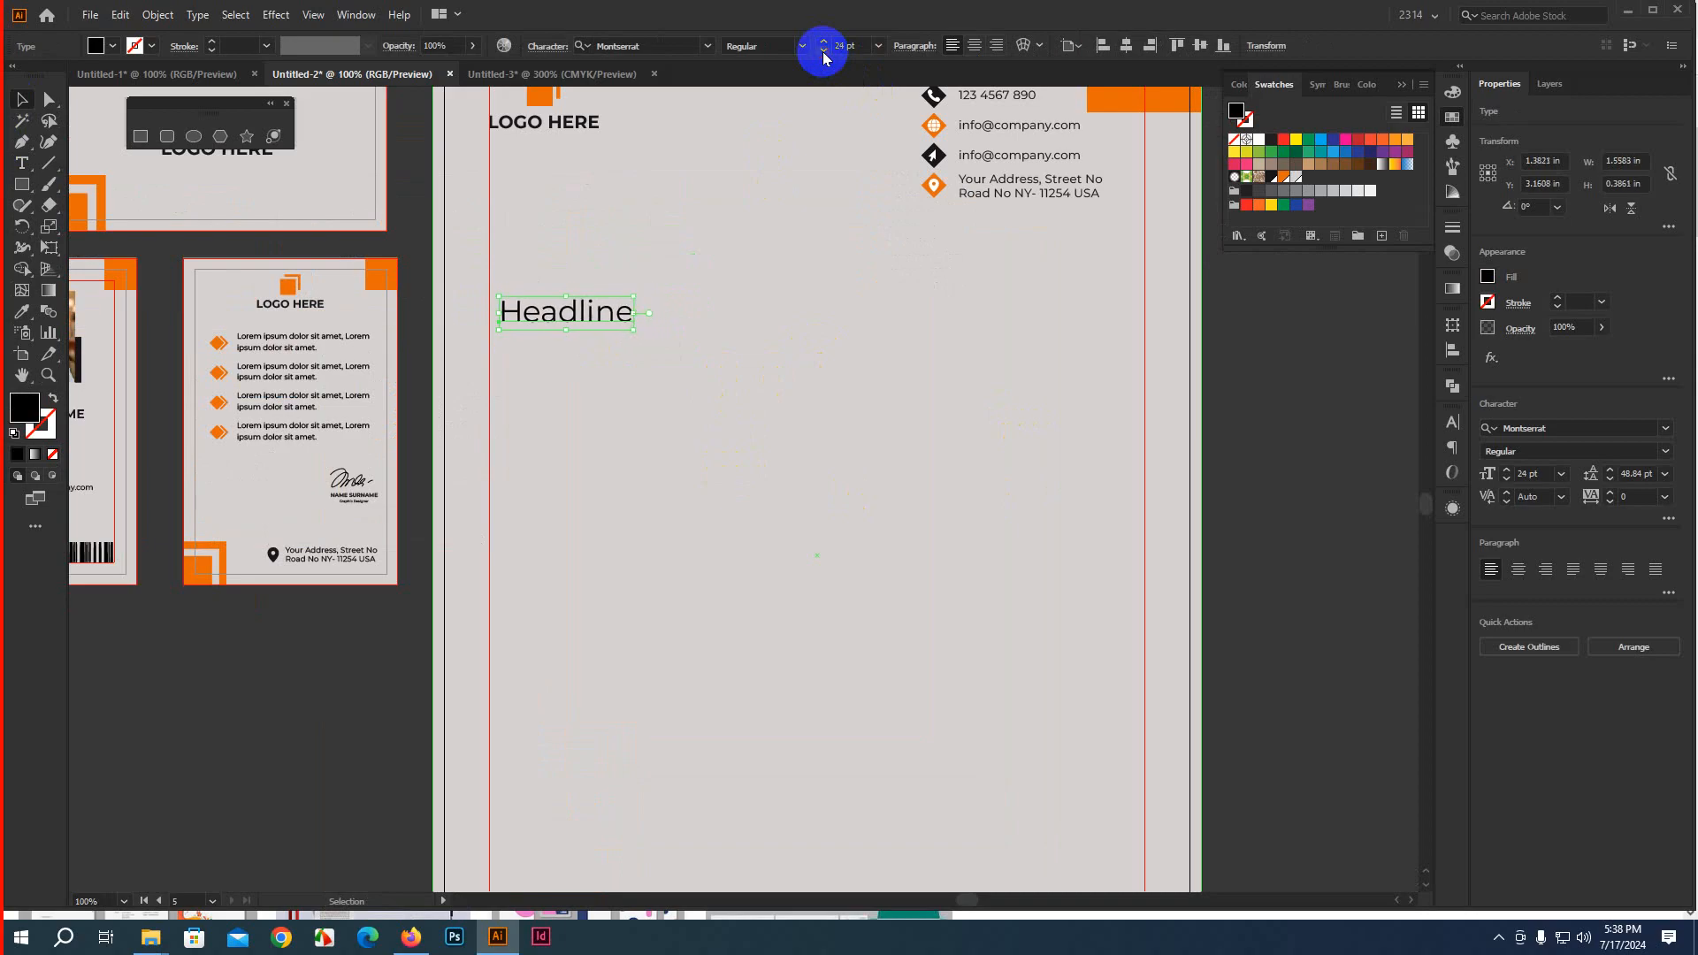
Set the headline's font style to Montserrat Bold
left_click(802, 46)
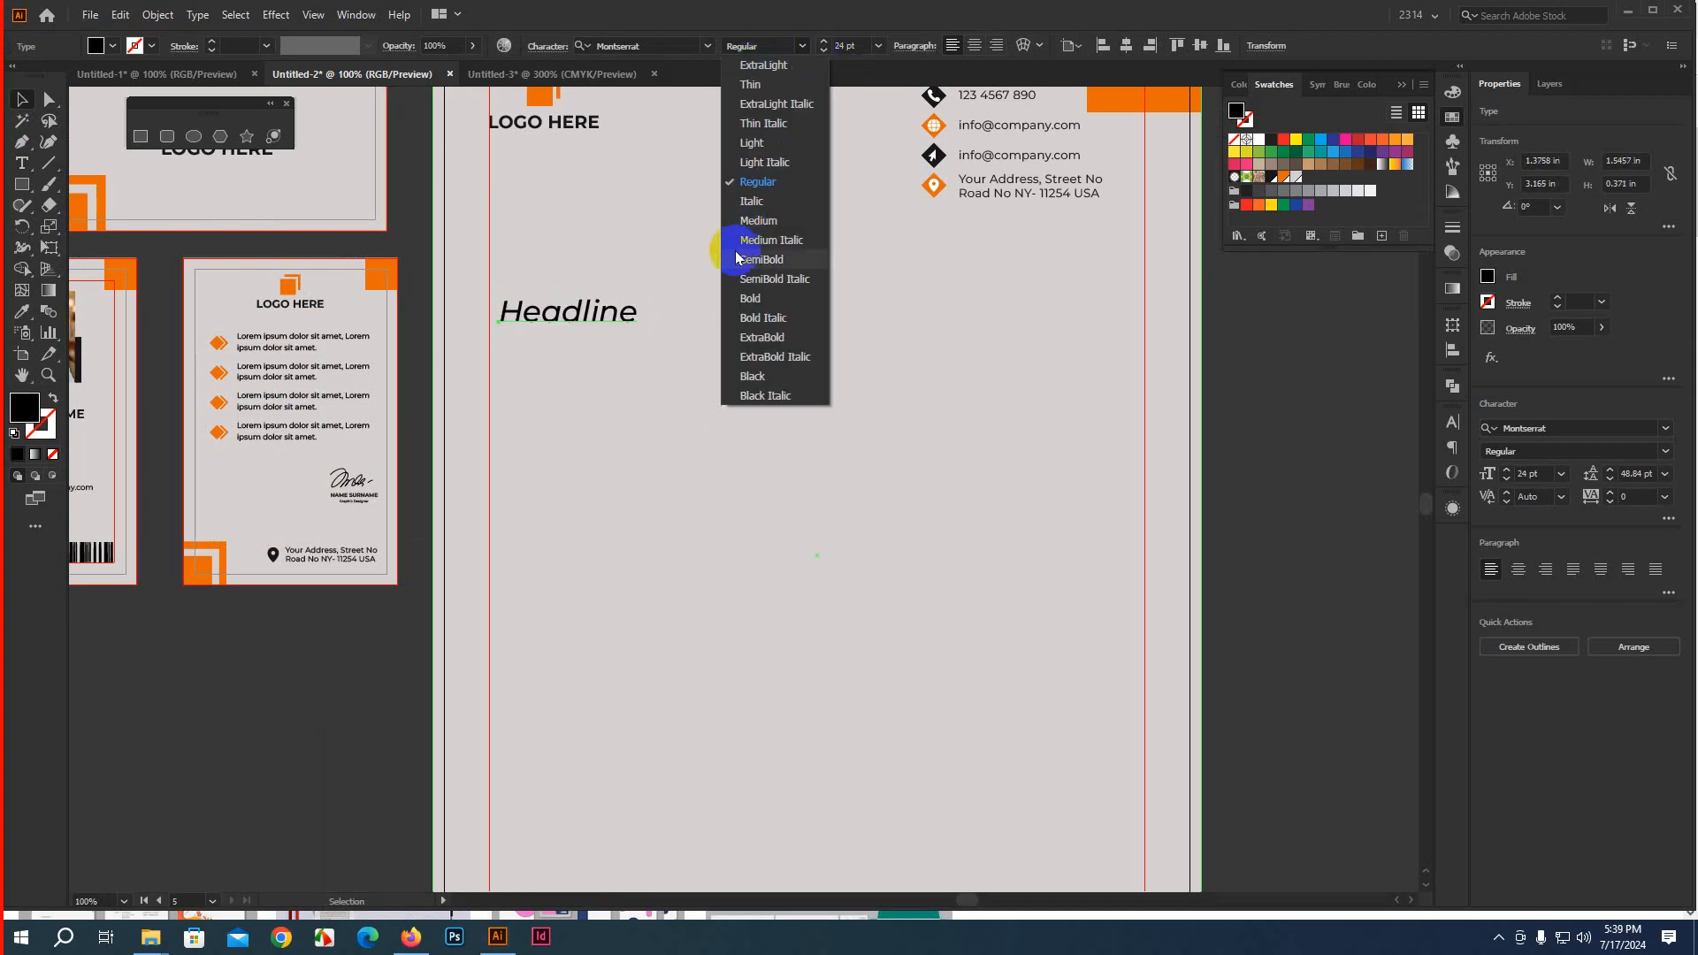
left_click(756, 302)
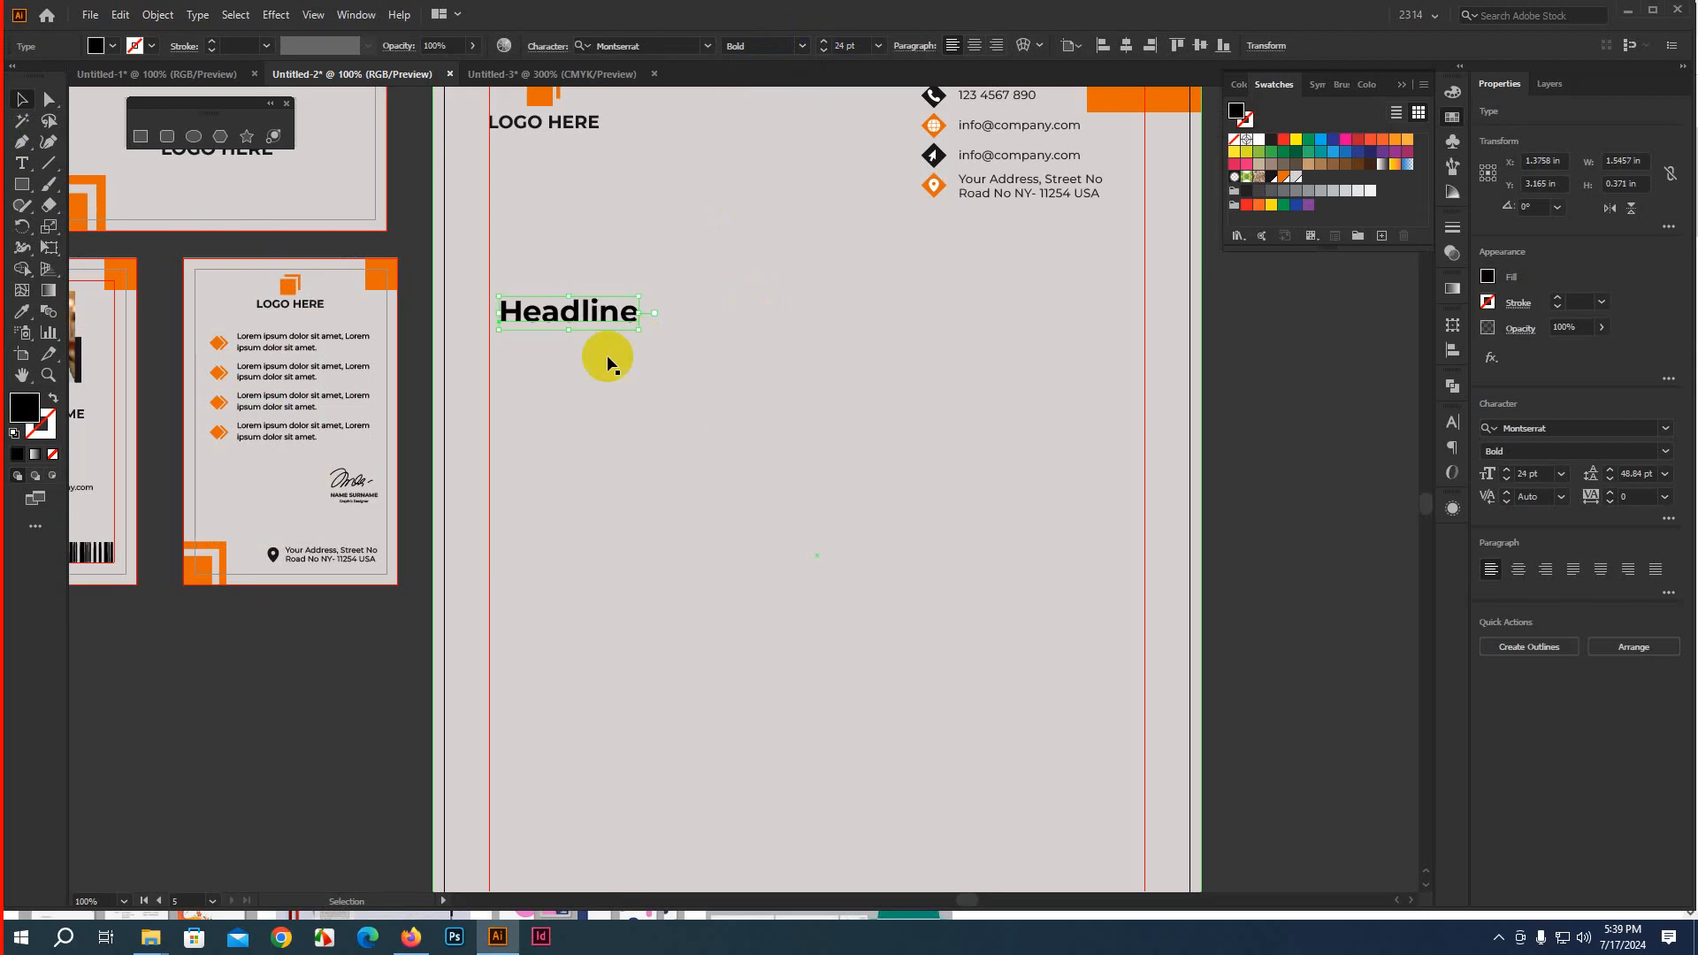
scroll(606, 352, "down", 3)
left_click(1266, 422)
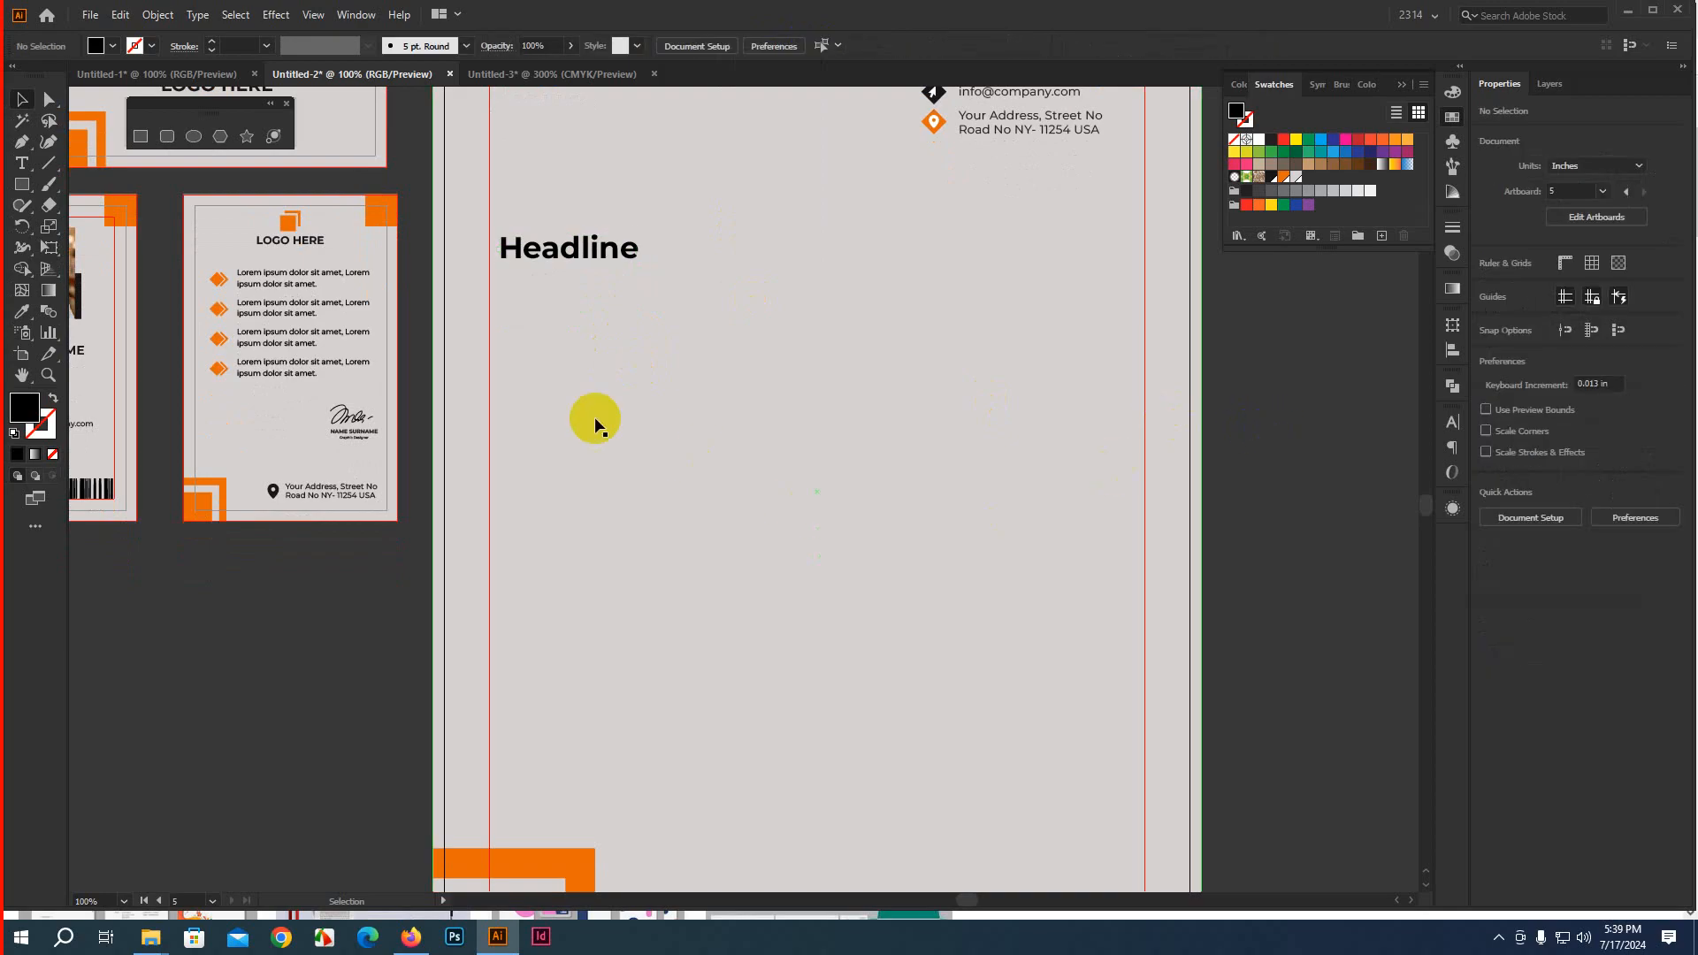
Move the headline slightly up and left so it aligns with the left margin guide
scroll(566, 380, "up", 1)
scroll(538, 336, "down", 1)
key("super")
key("super")
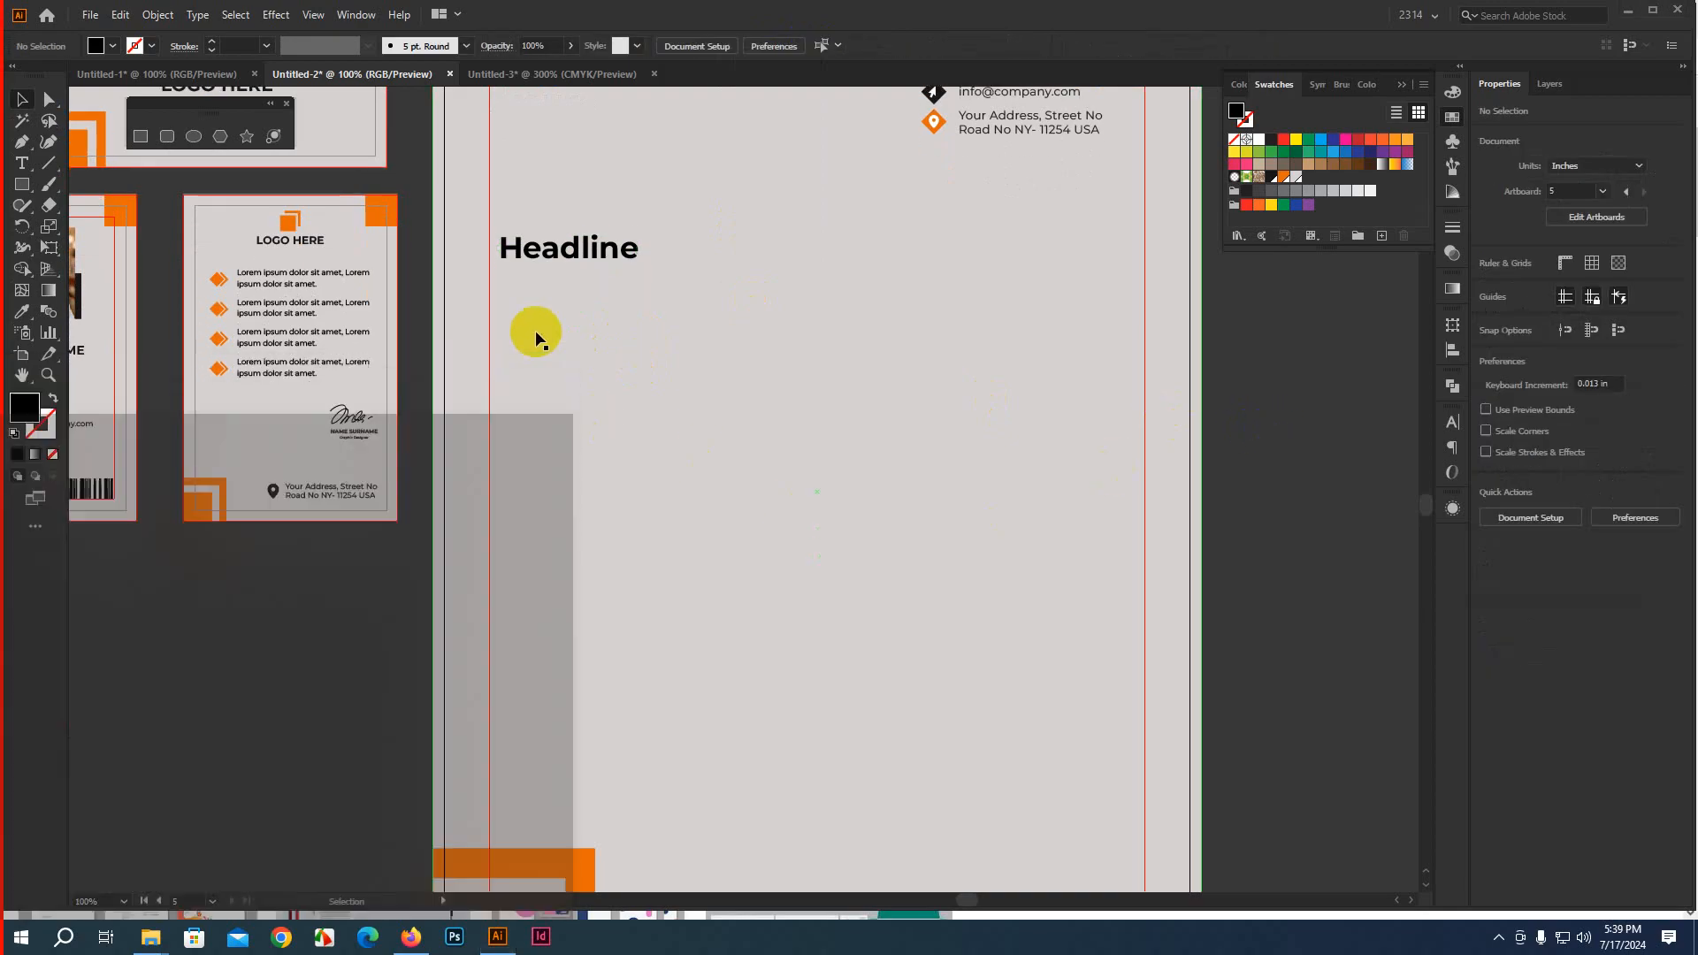
scroll(537, 333, "down", 2)
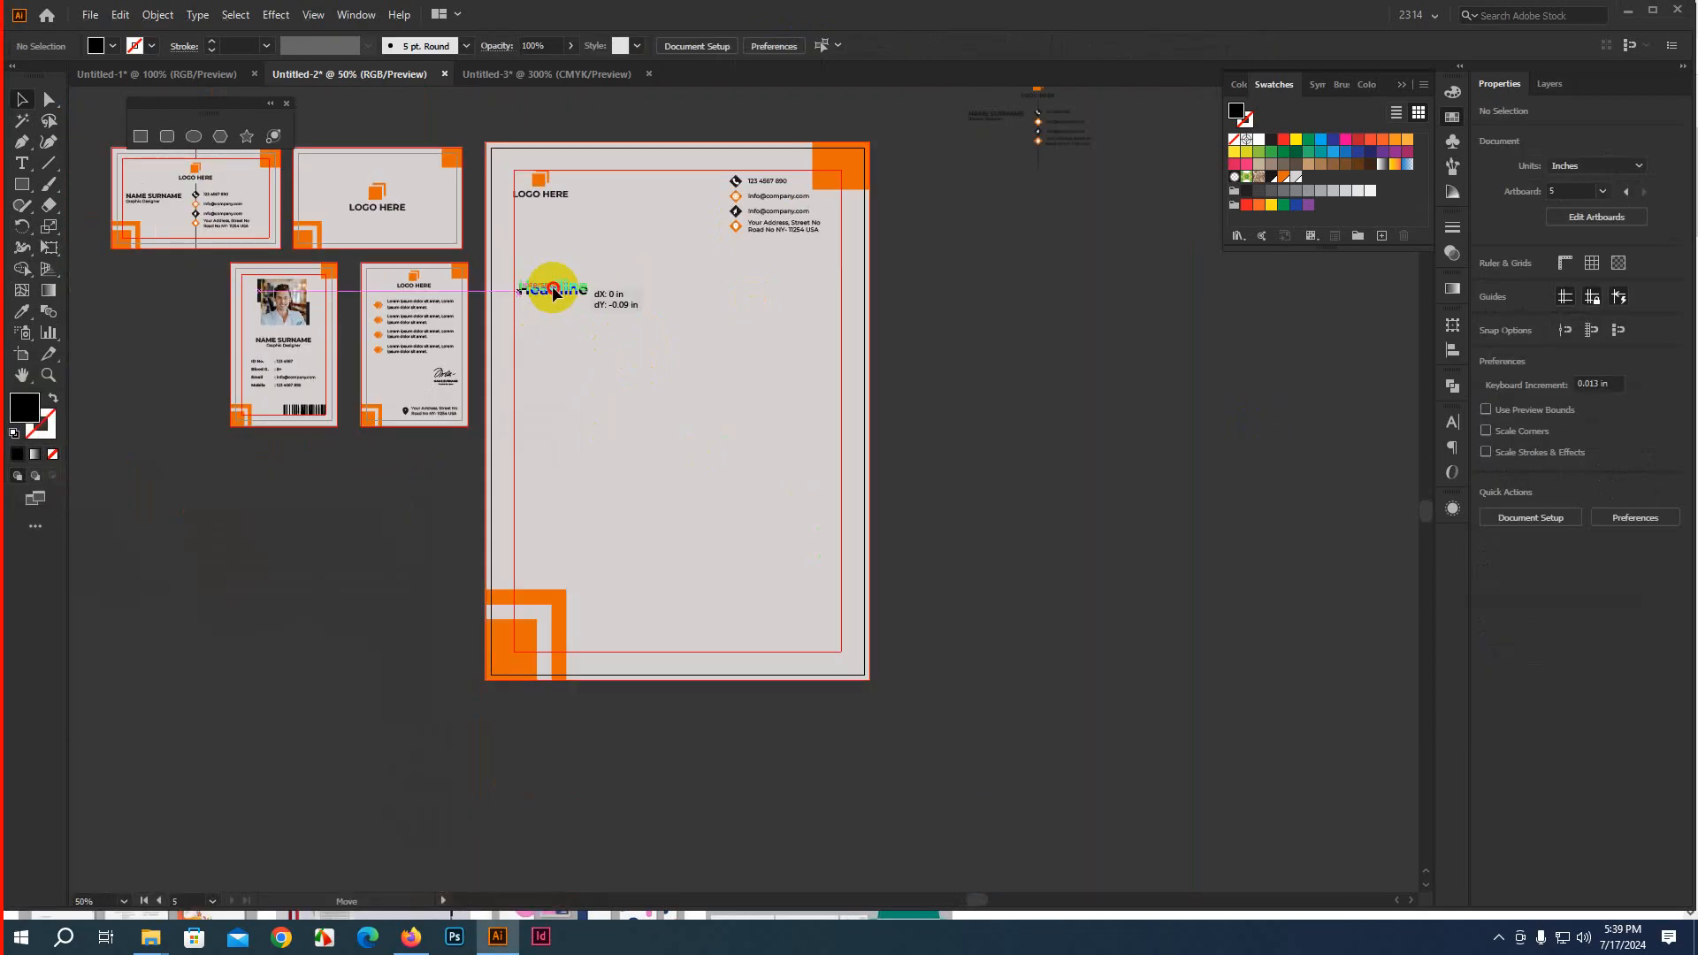
left_click_drag(552, 291, 548, 287)
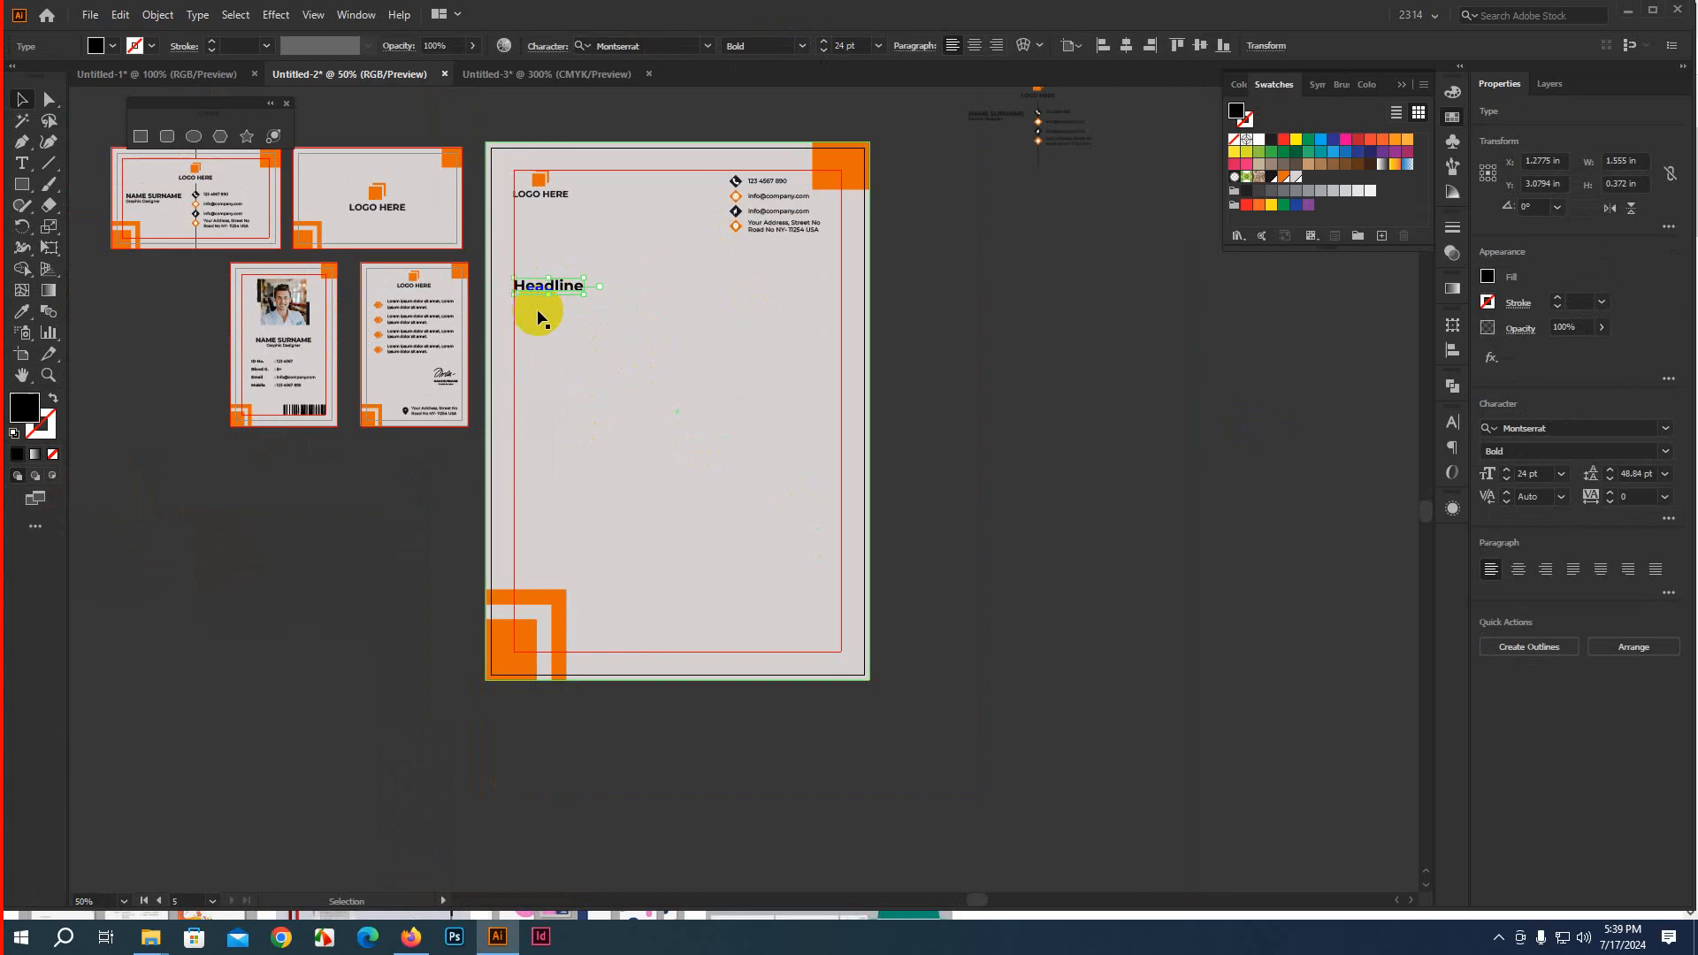
Create a placeholder body text area about 7.16 × 4.41 in below the headline, spanning between the side margin guides
left_click(1181, 337)
left_click(25, 165)
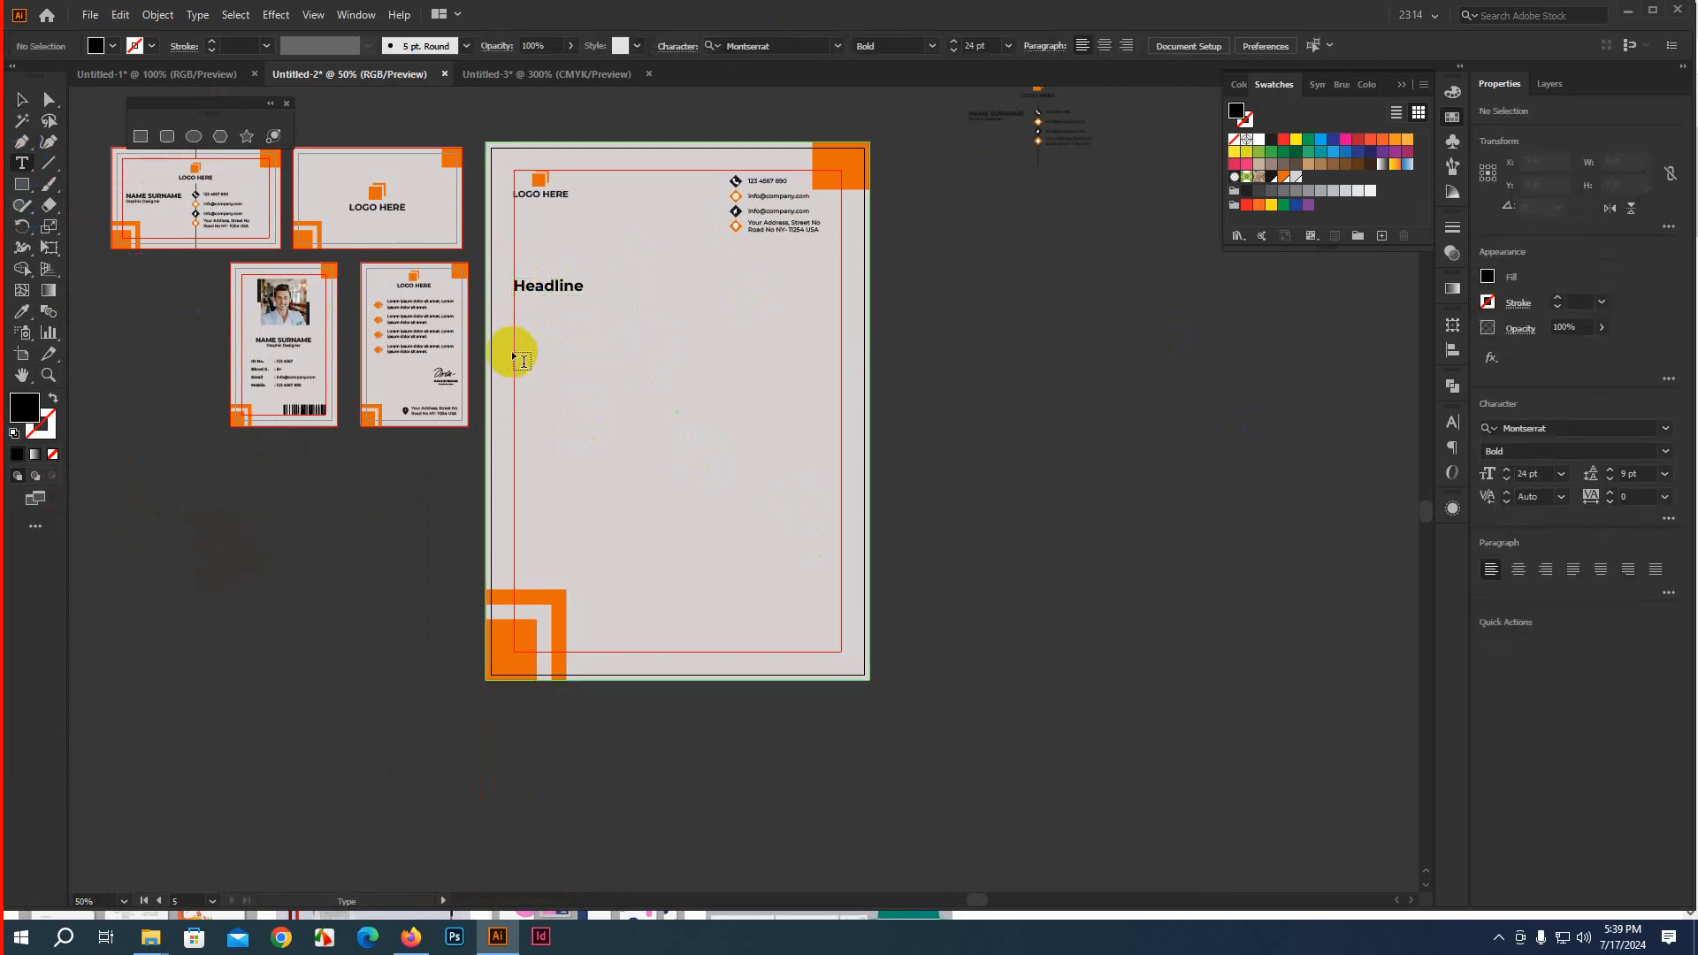
left_click_drag(517, 329, 841, 527)
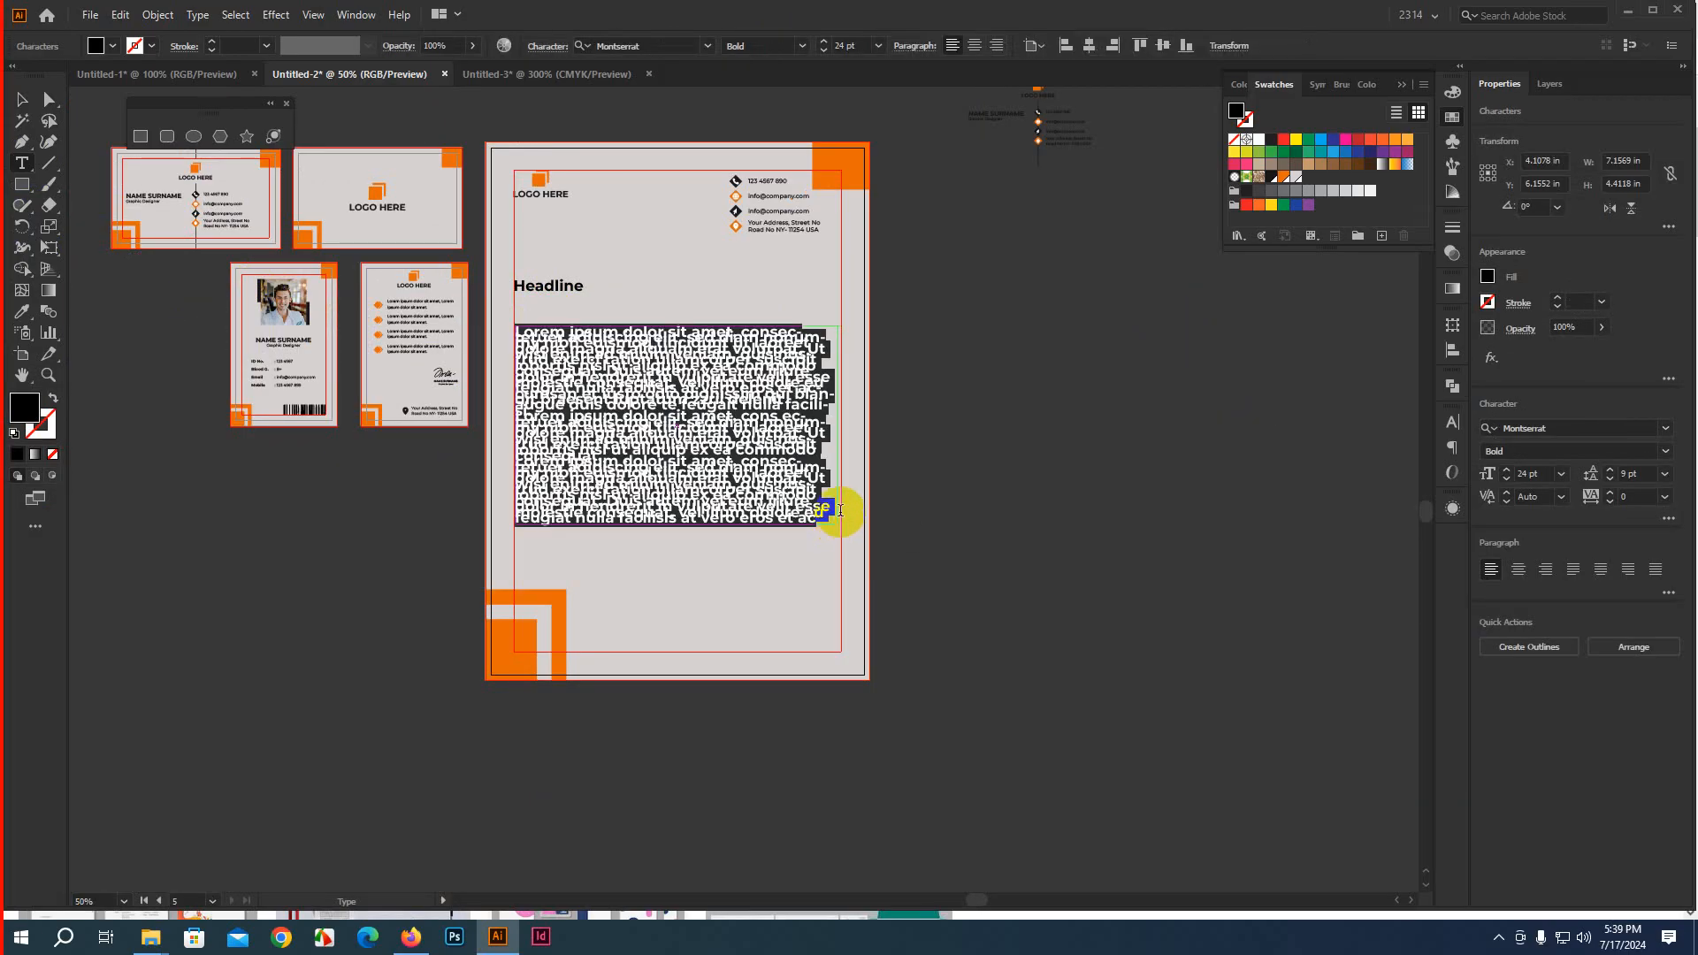
Widen the body text area to about 7.24 in so its right edge meets the right margin guide
scroll(841, 501, "up", 3)
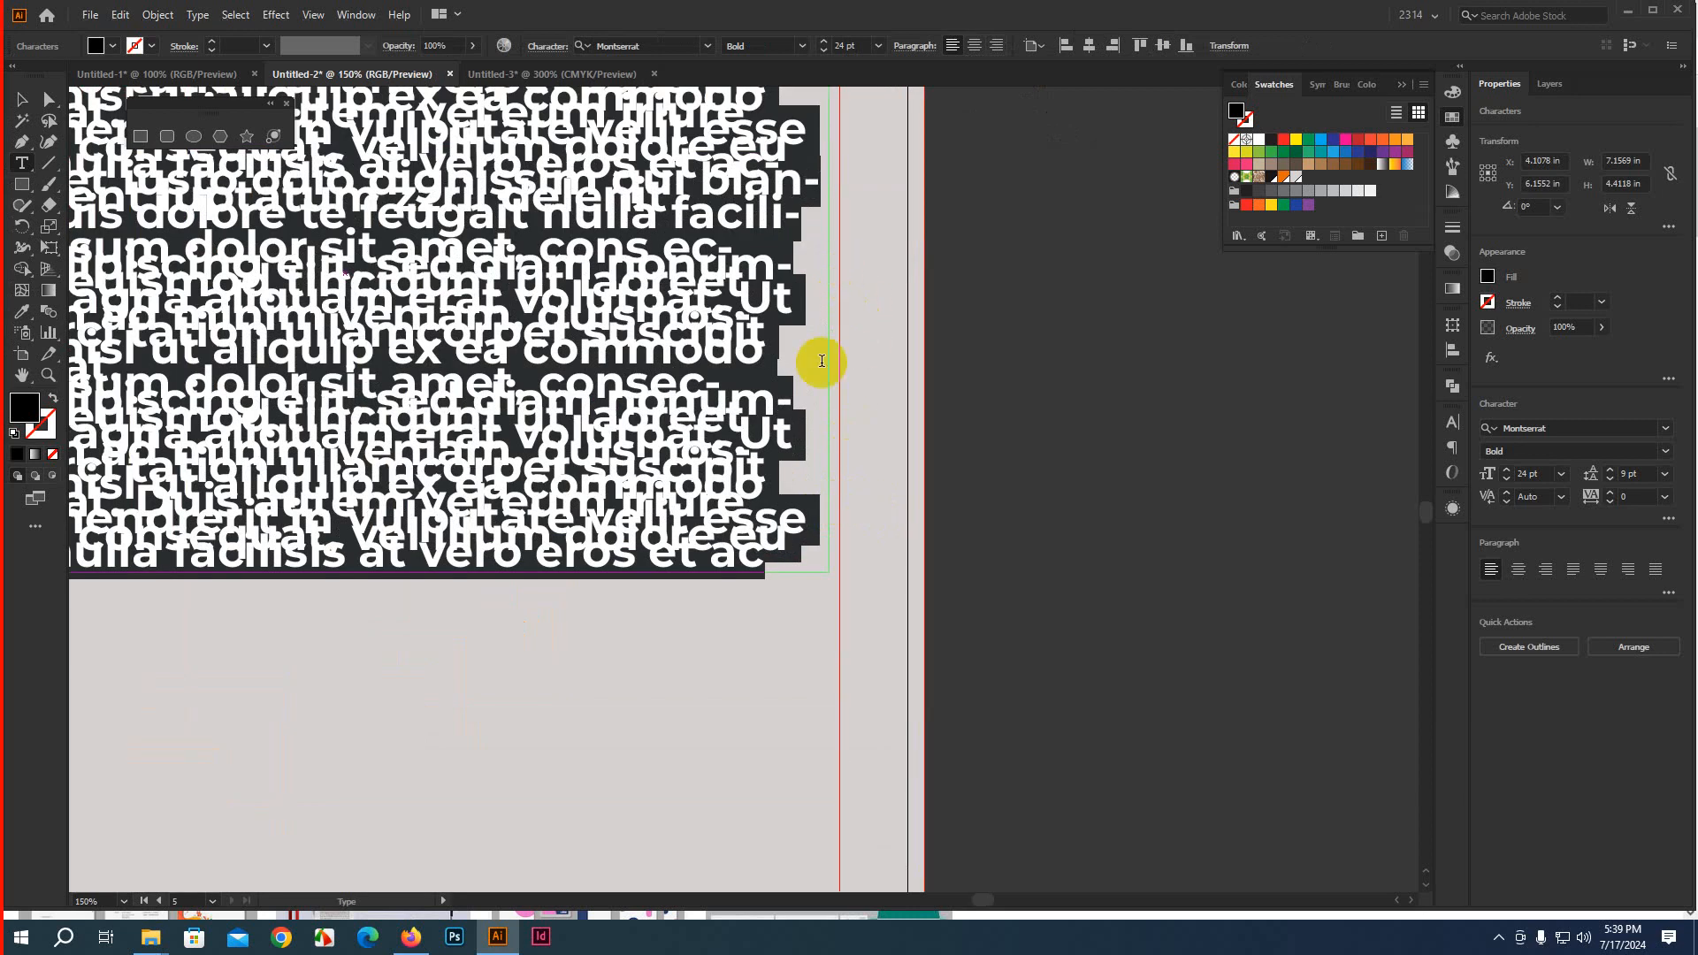
scroll(821, 360, "up", 4)
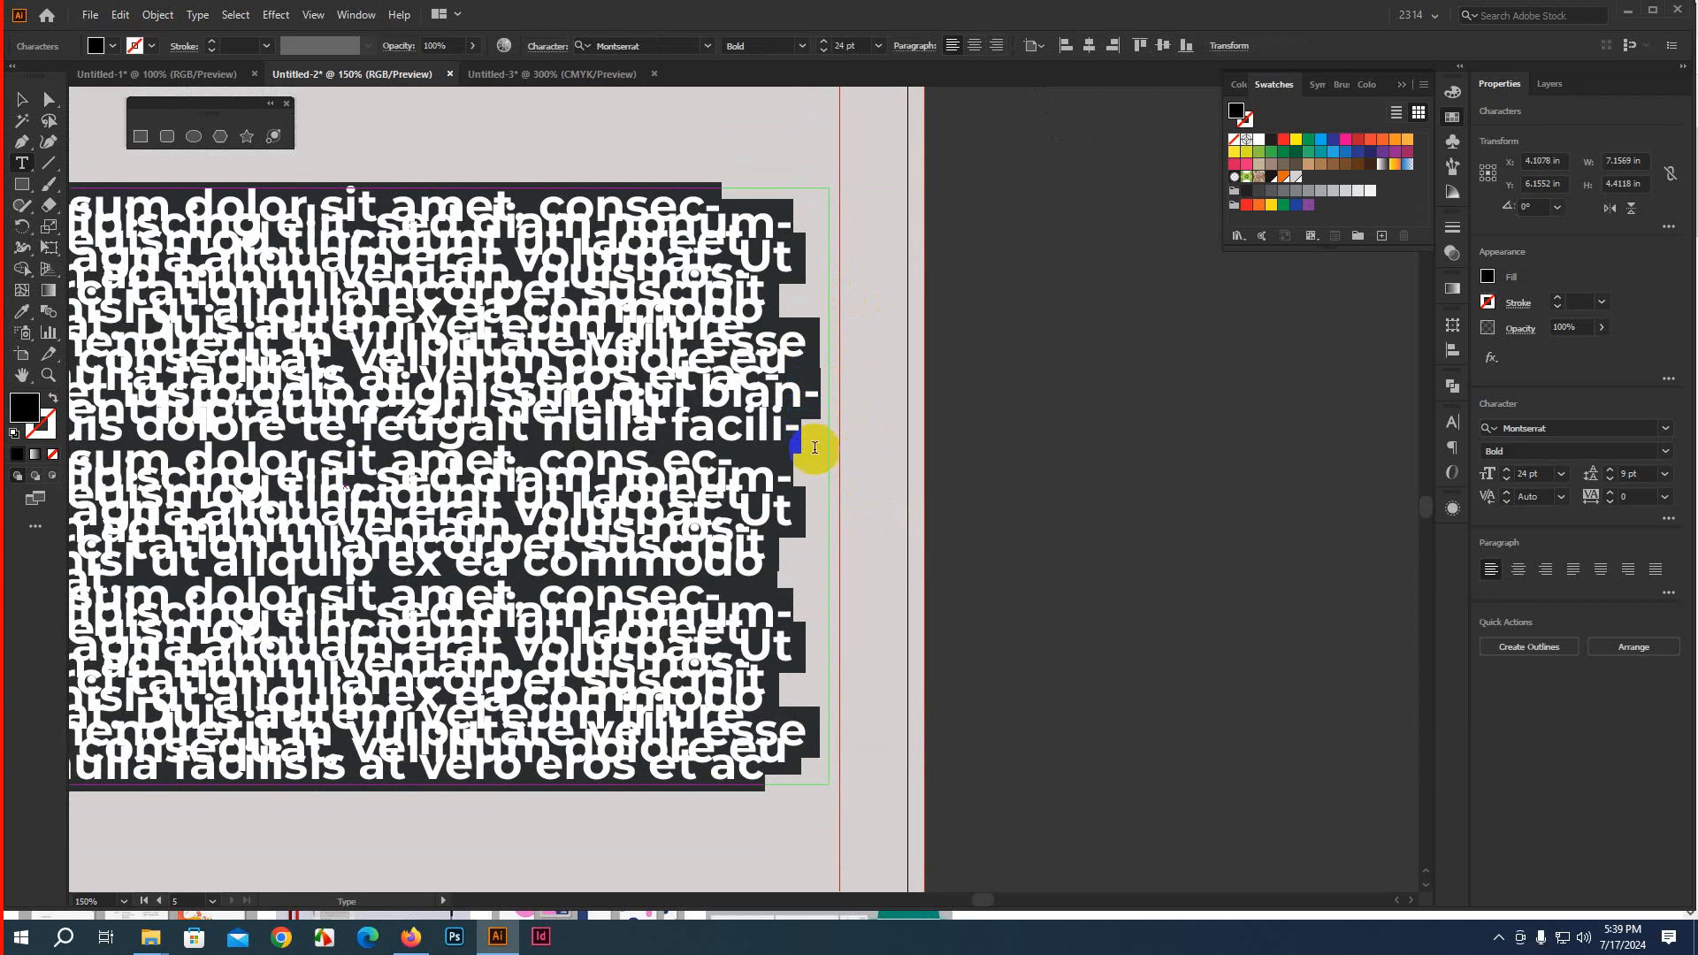
left_click(12, 103)
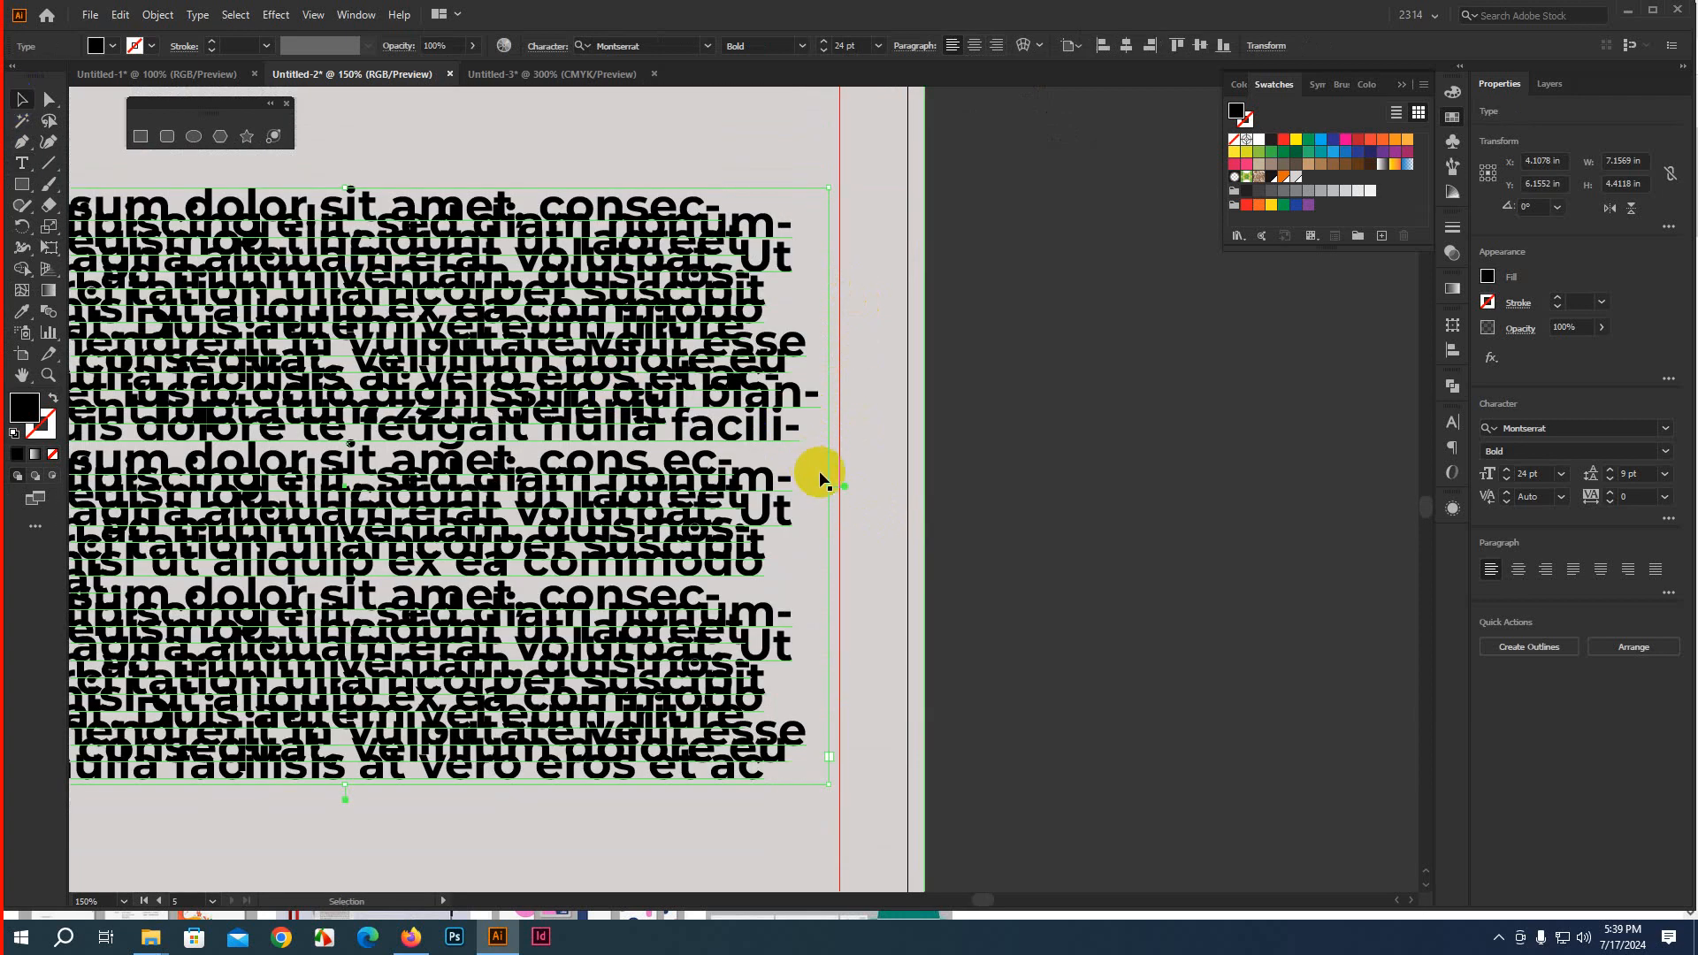
left_click_drag(831, 487, 840, 489)
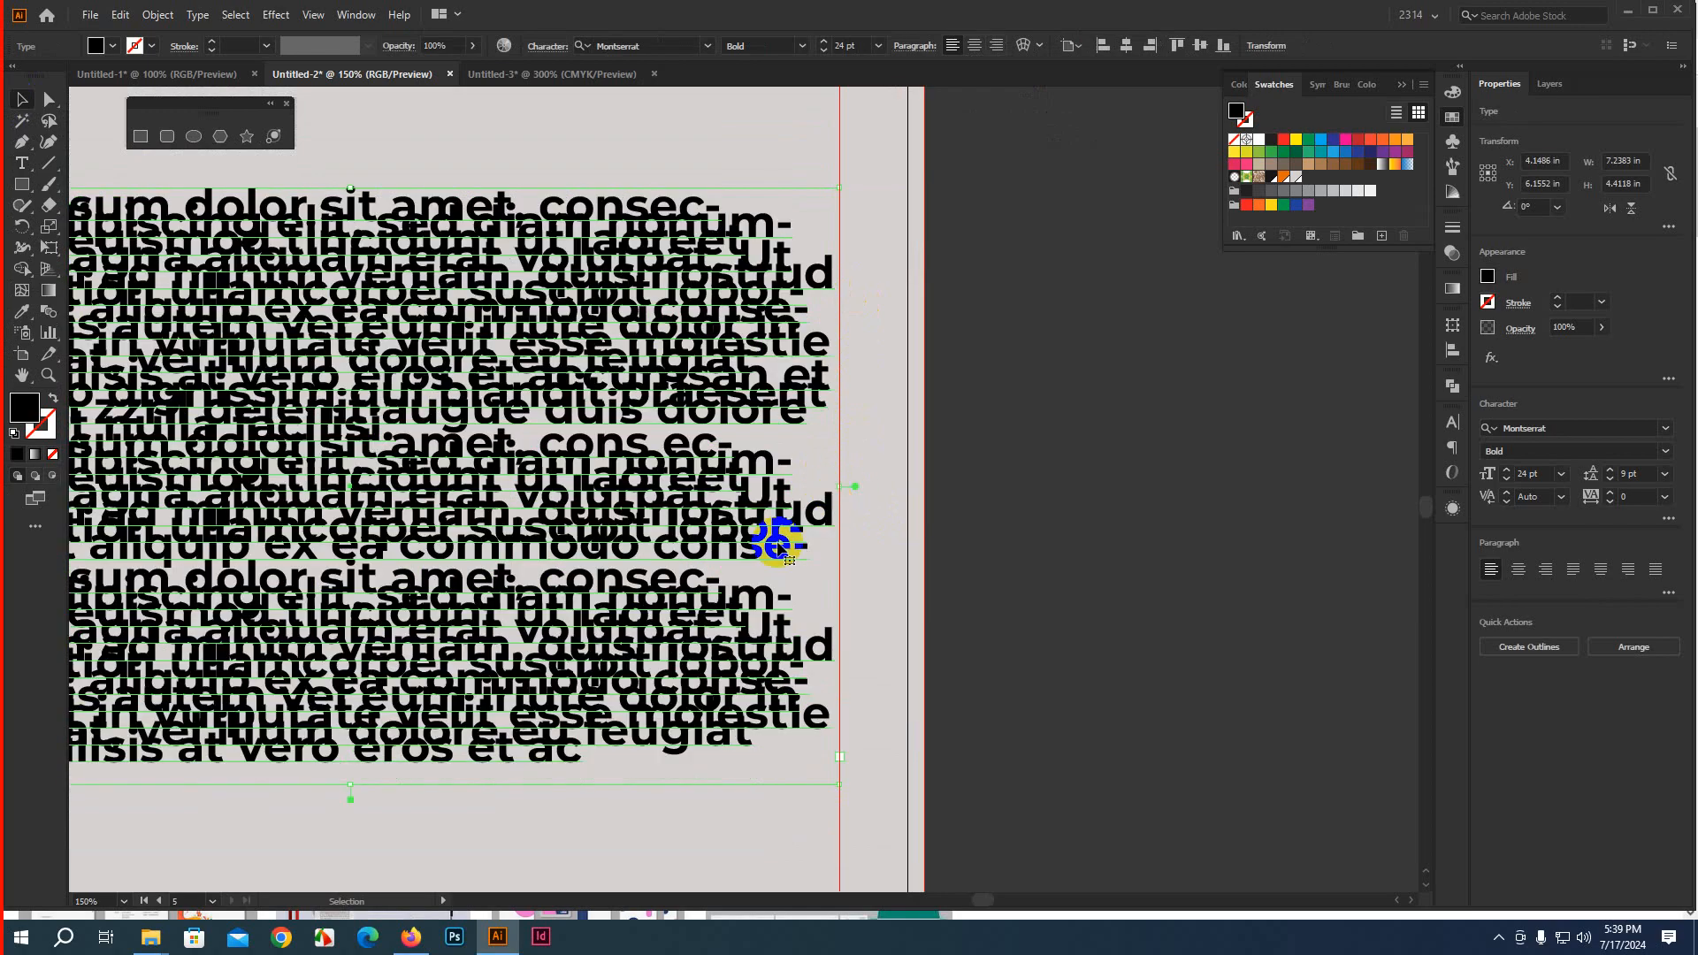
Set the body text to Montserrat Regular at a font size of 10 pt
scroll(553, 619, "down", 3)
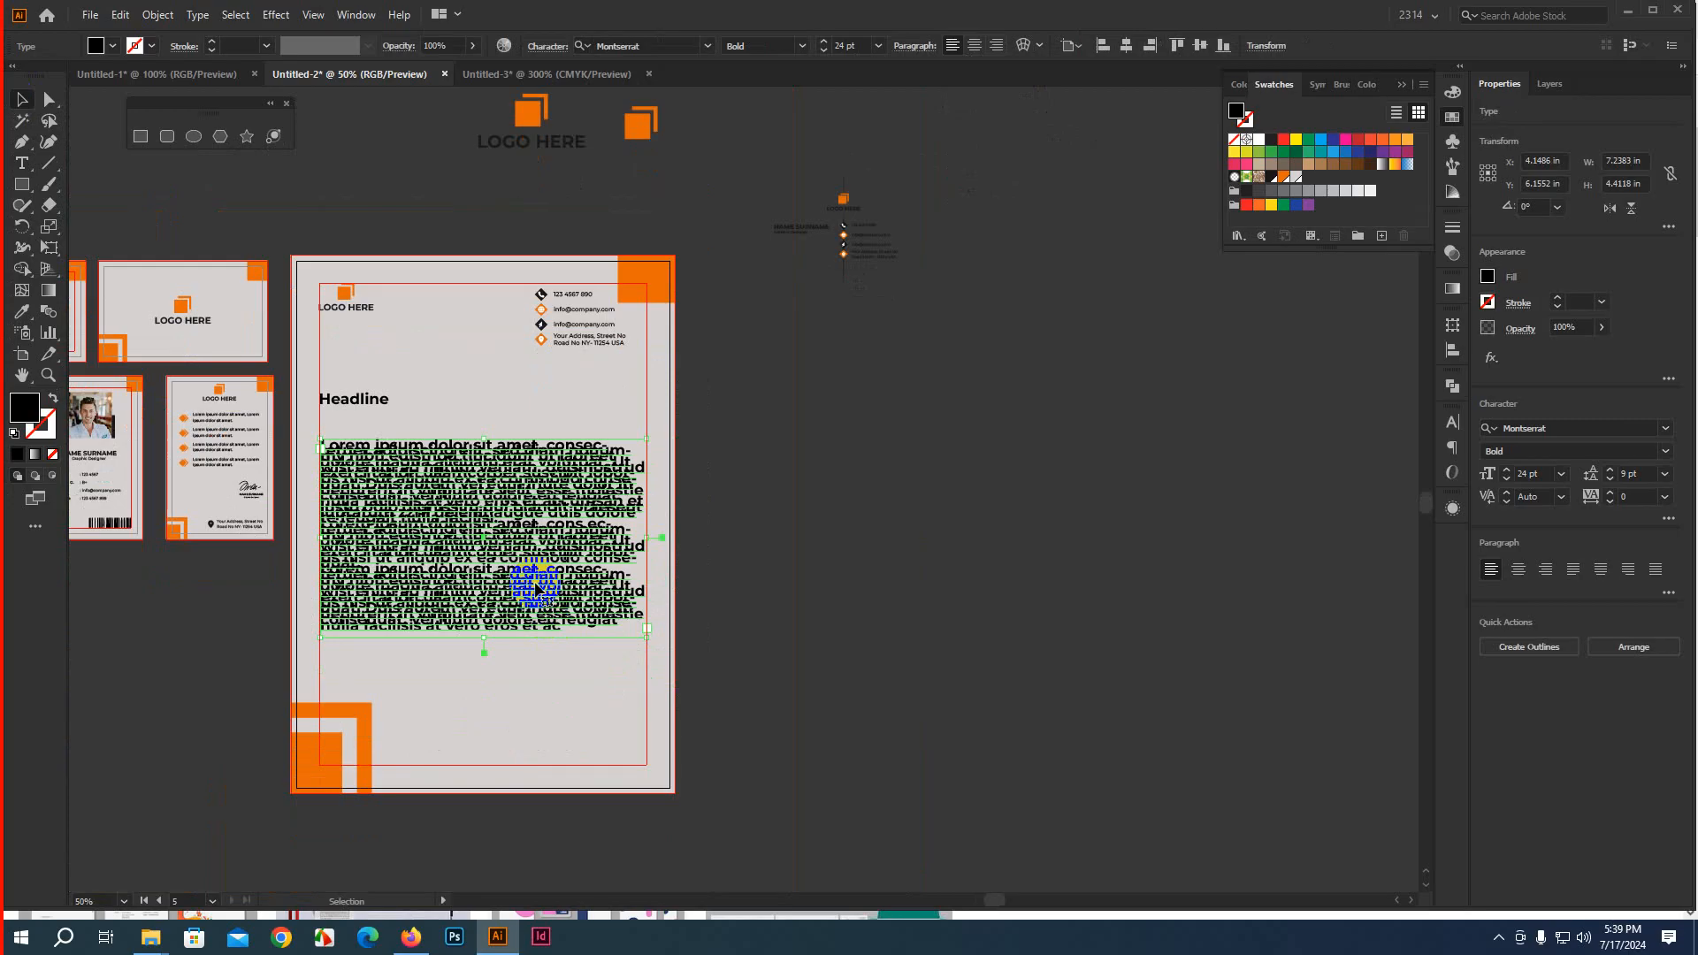
left_click(801, 52)
left_click(760, 177)
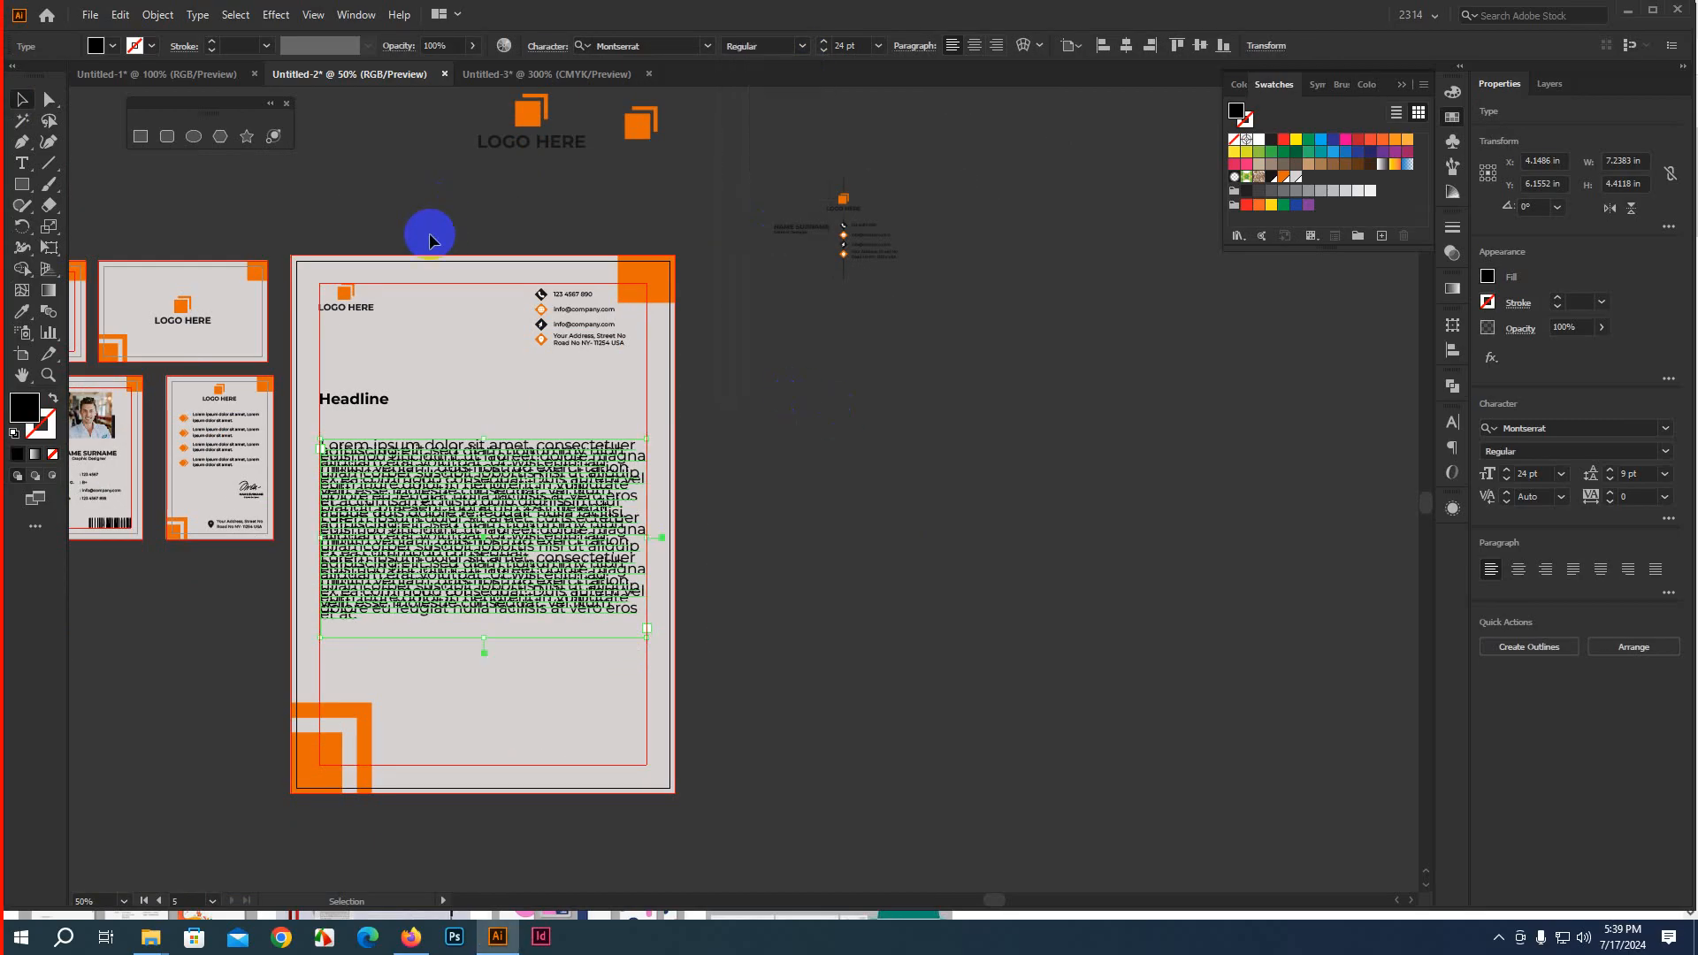
left_click(878, 46)
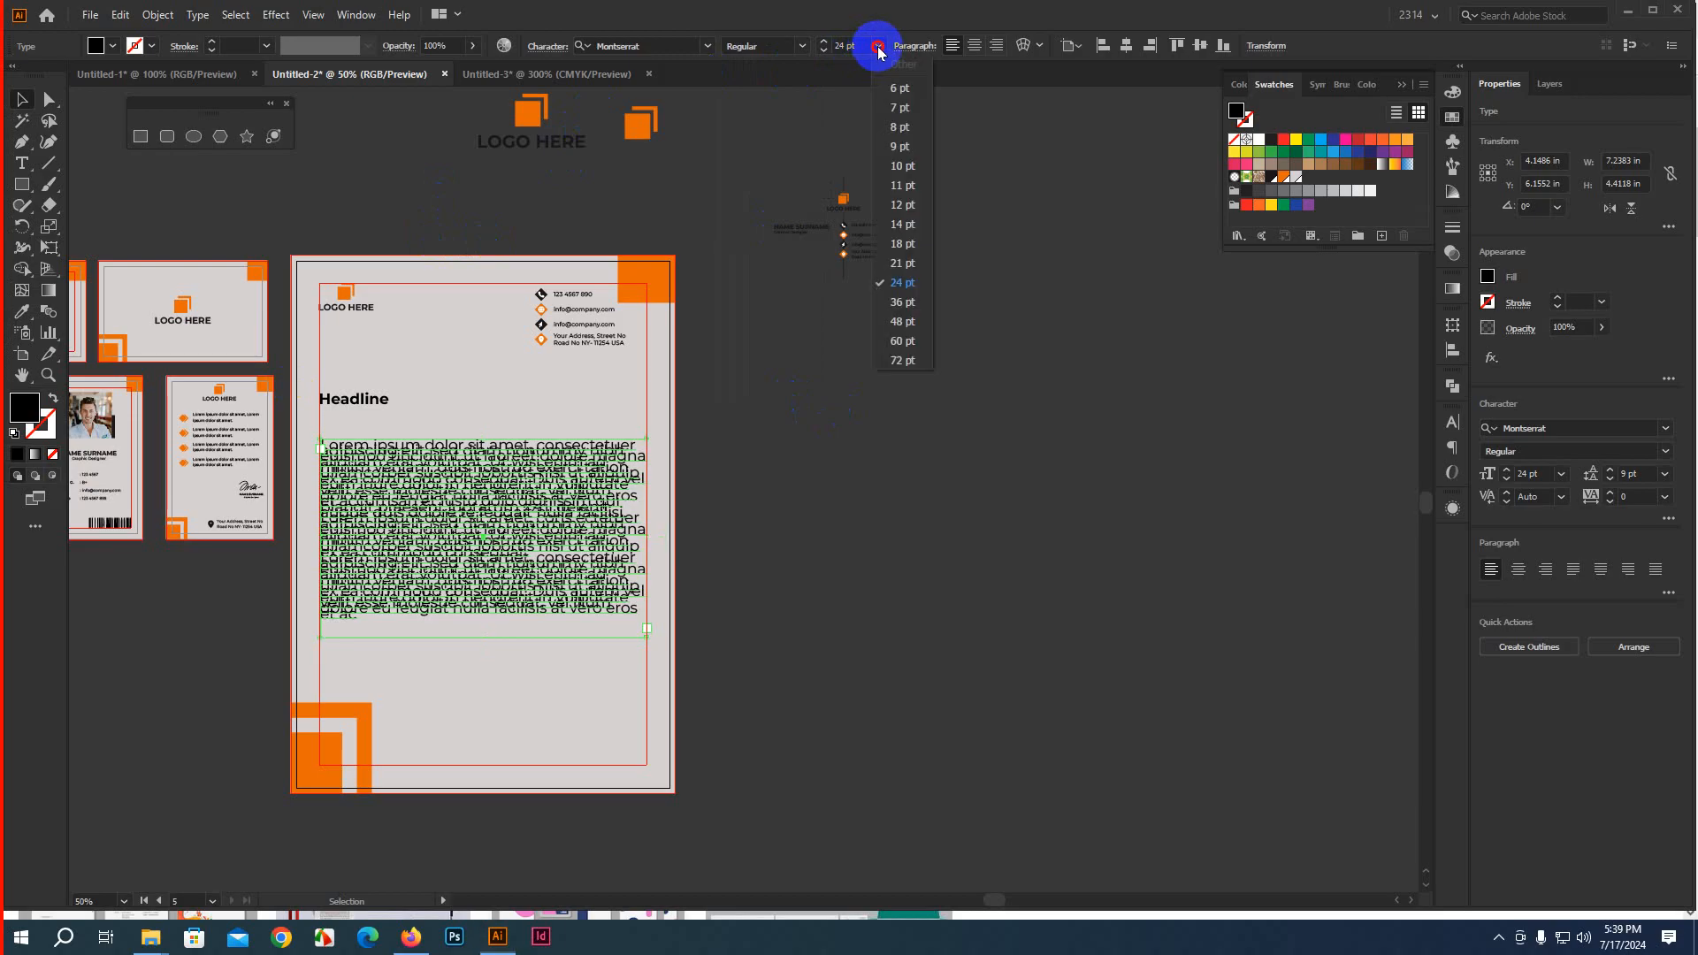
left_click(904, 166)
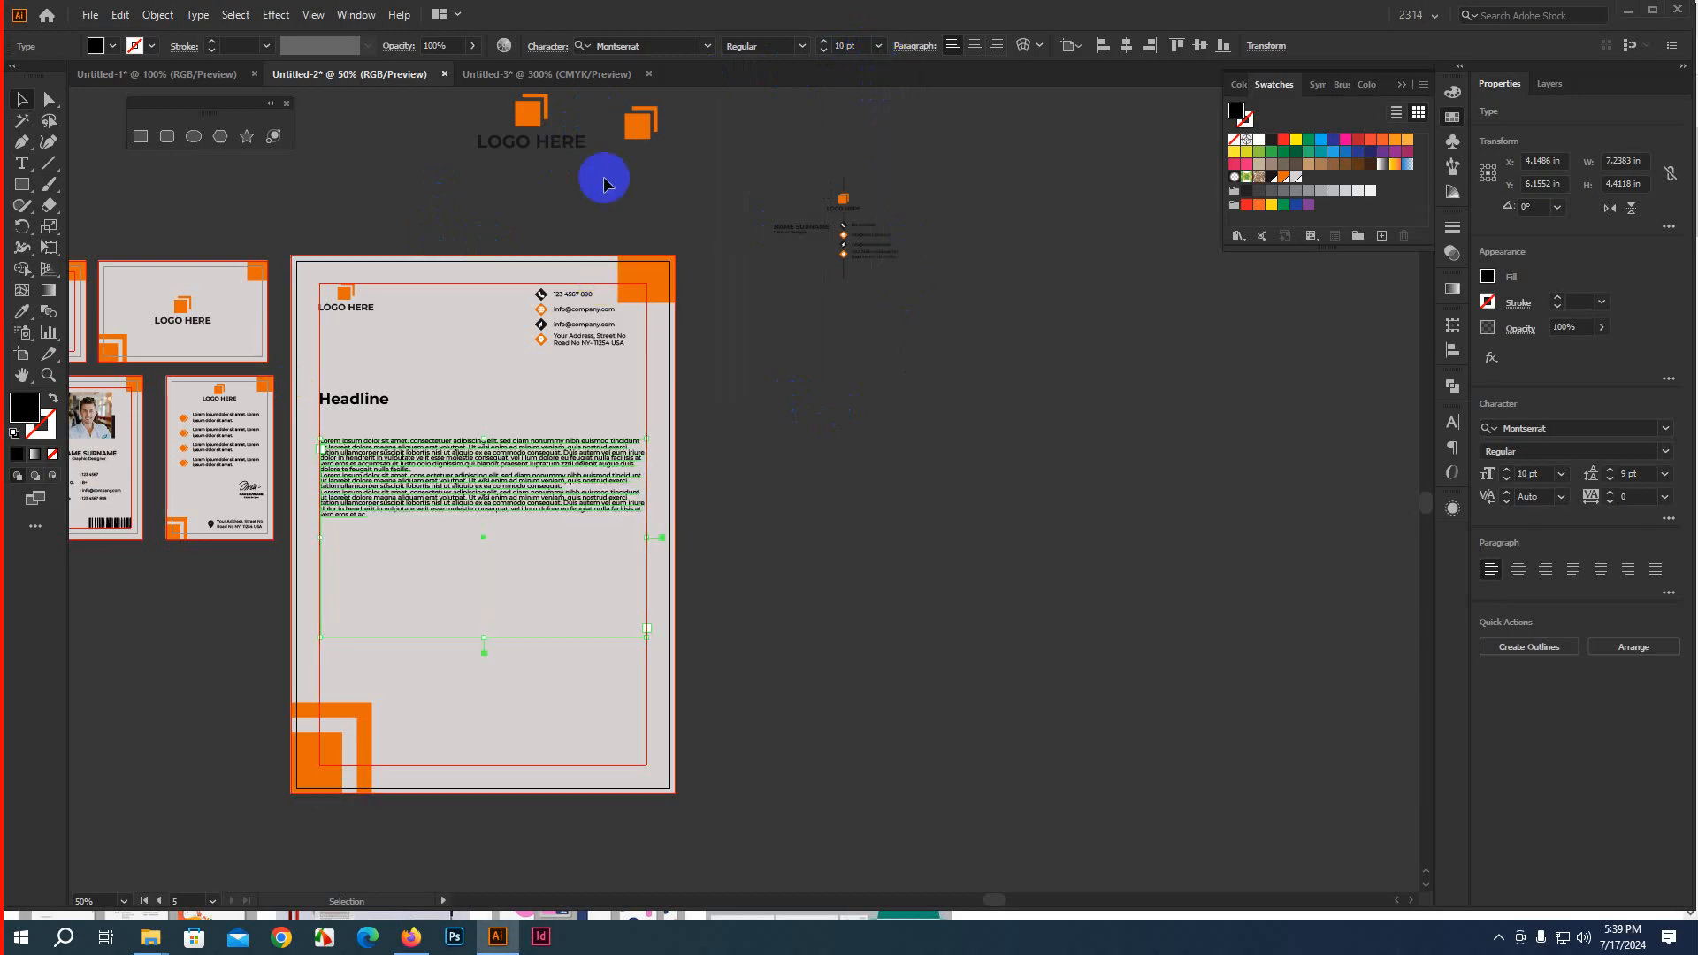
Set the body text's leading to 14 pt
left_click(547, 46)
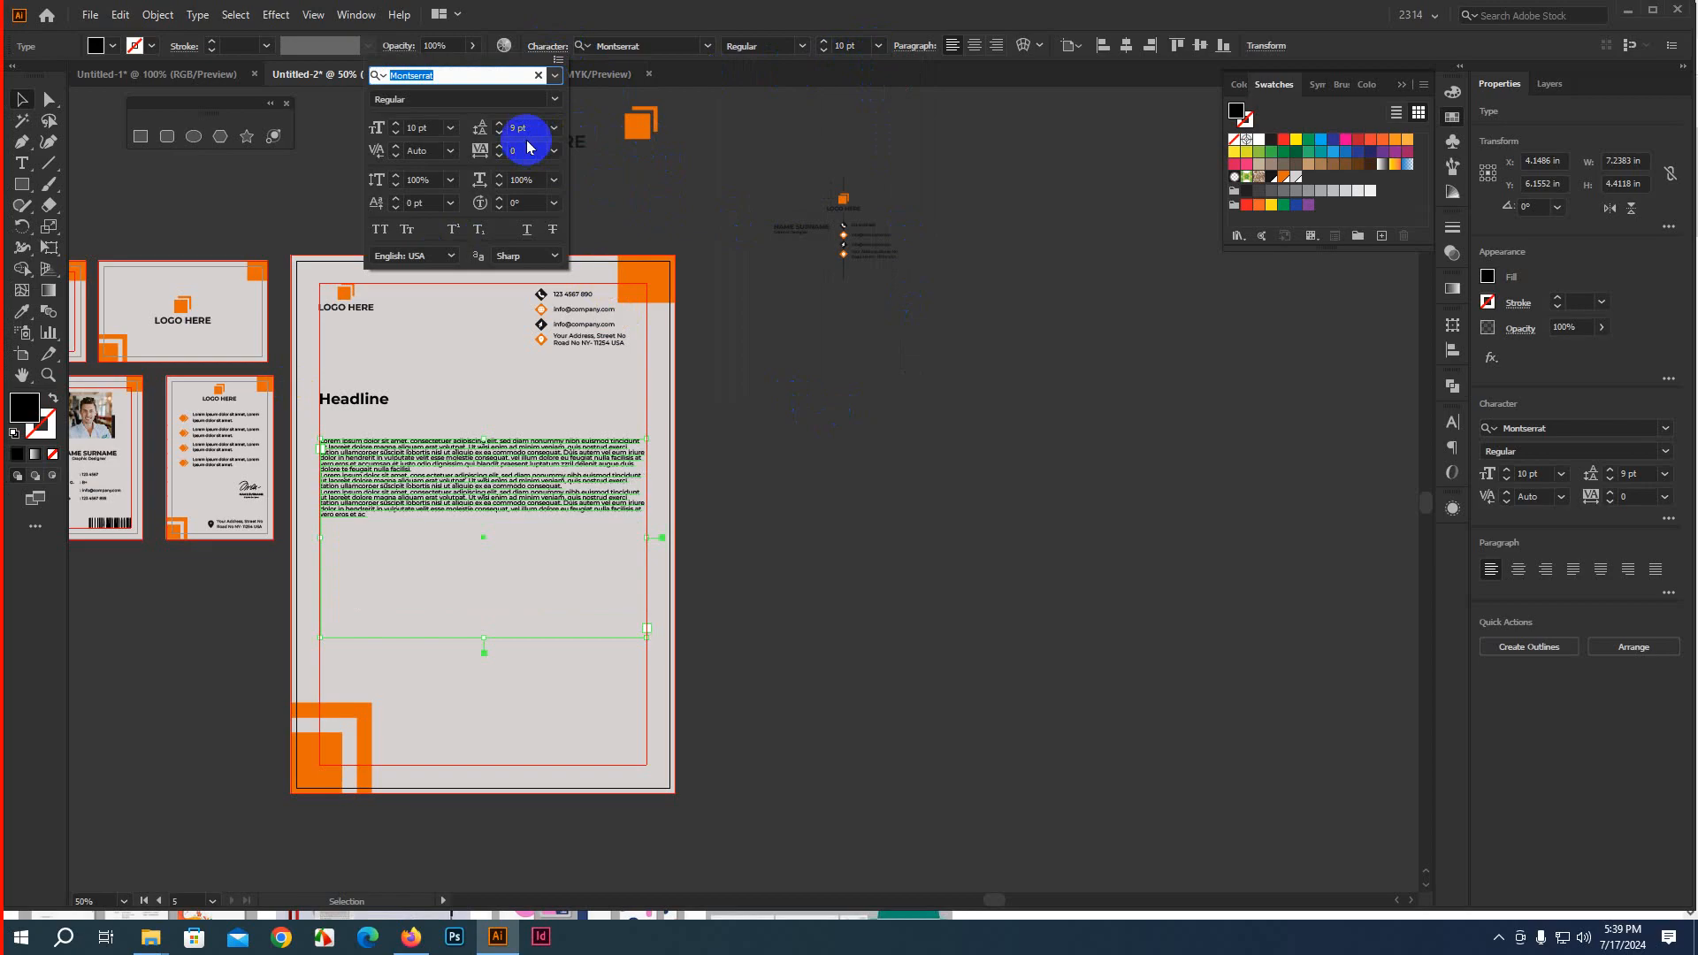
left_click(552, 128)
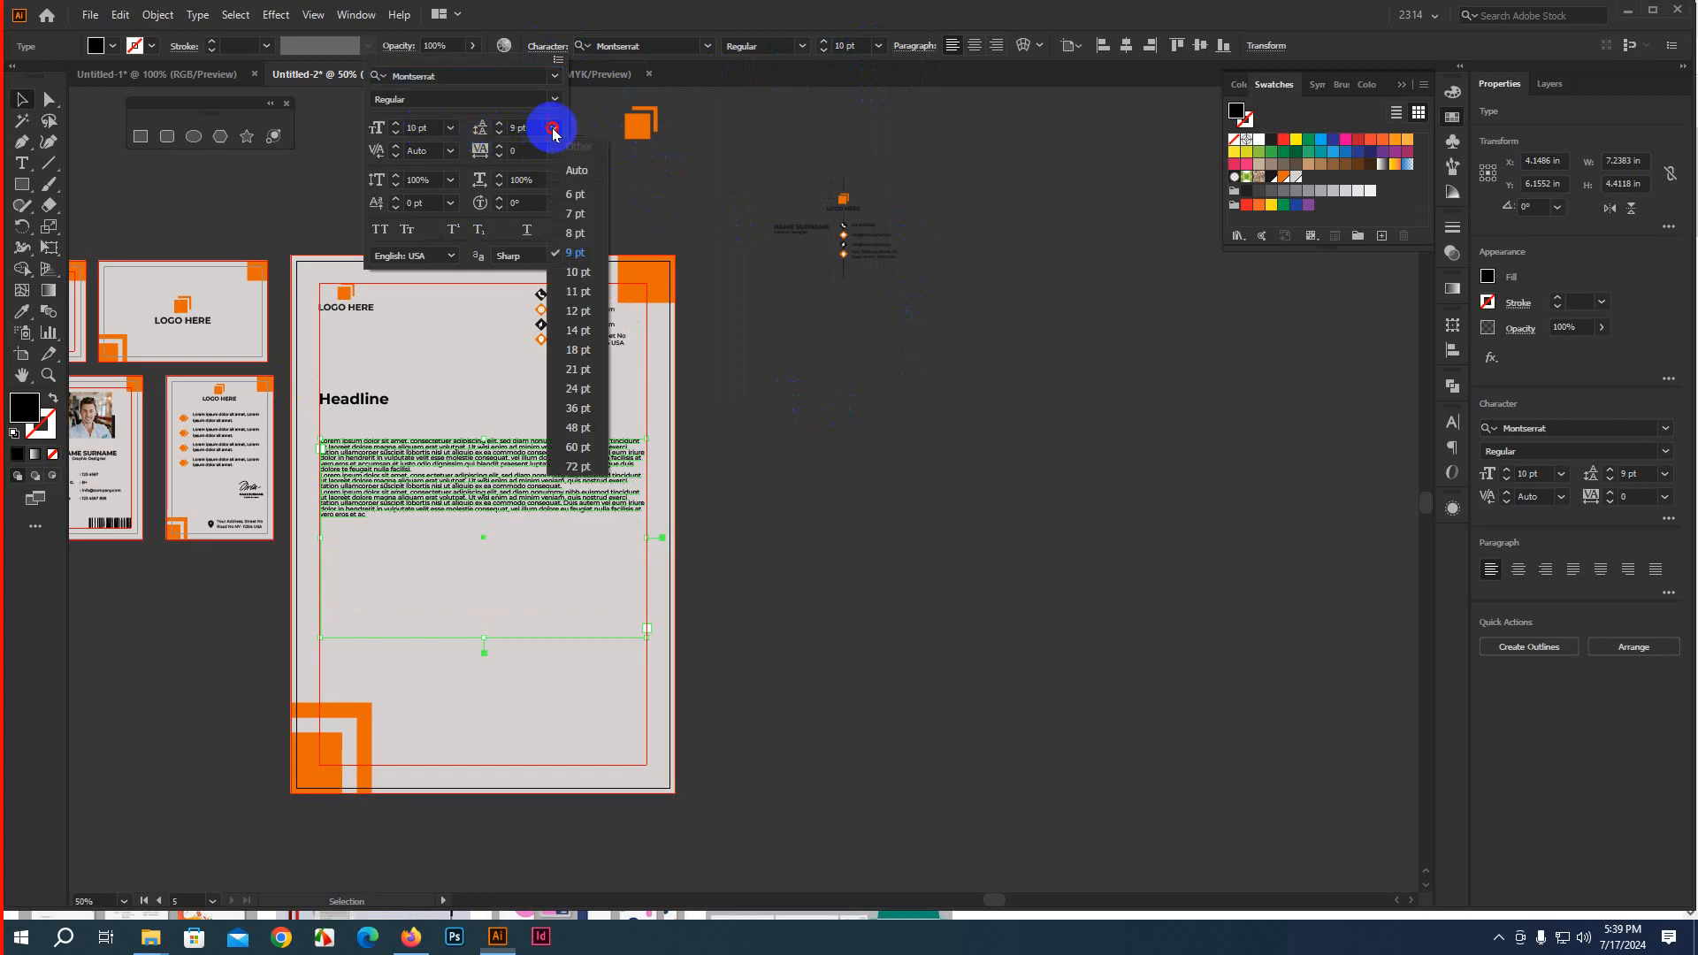
left_click(577, 332)
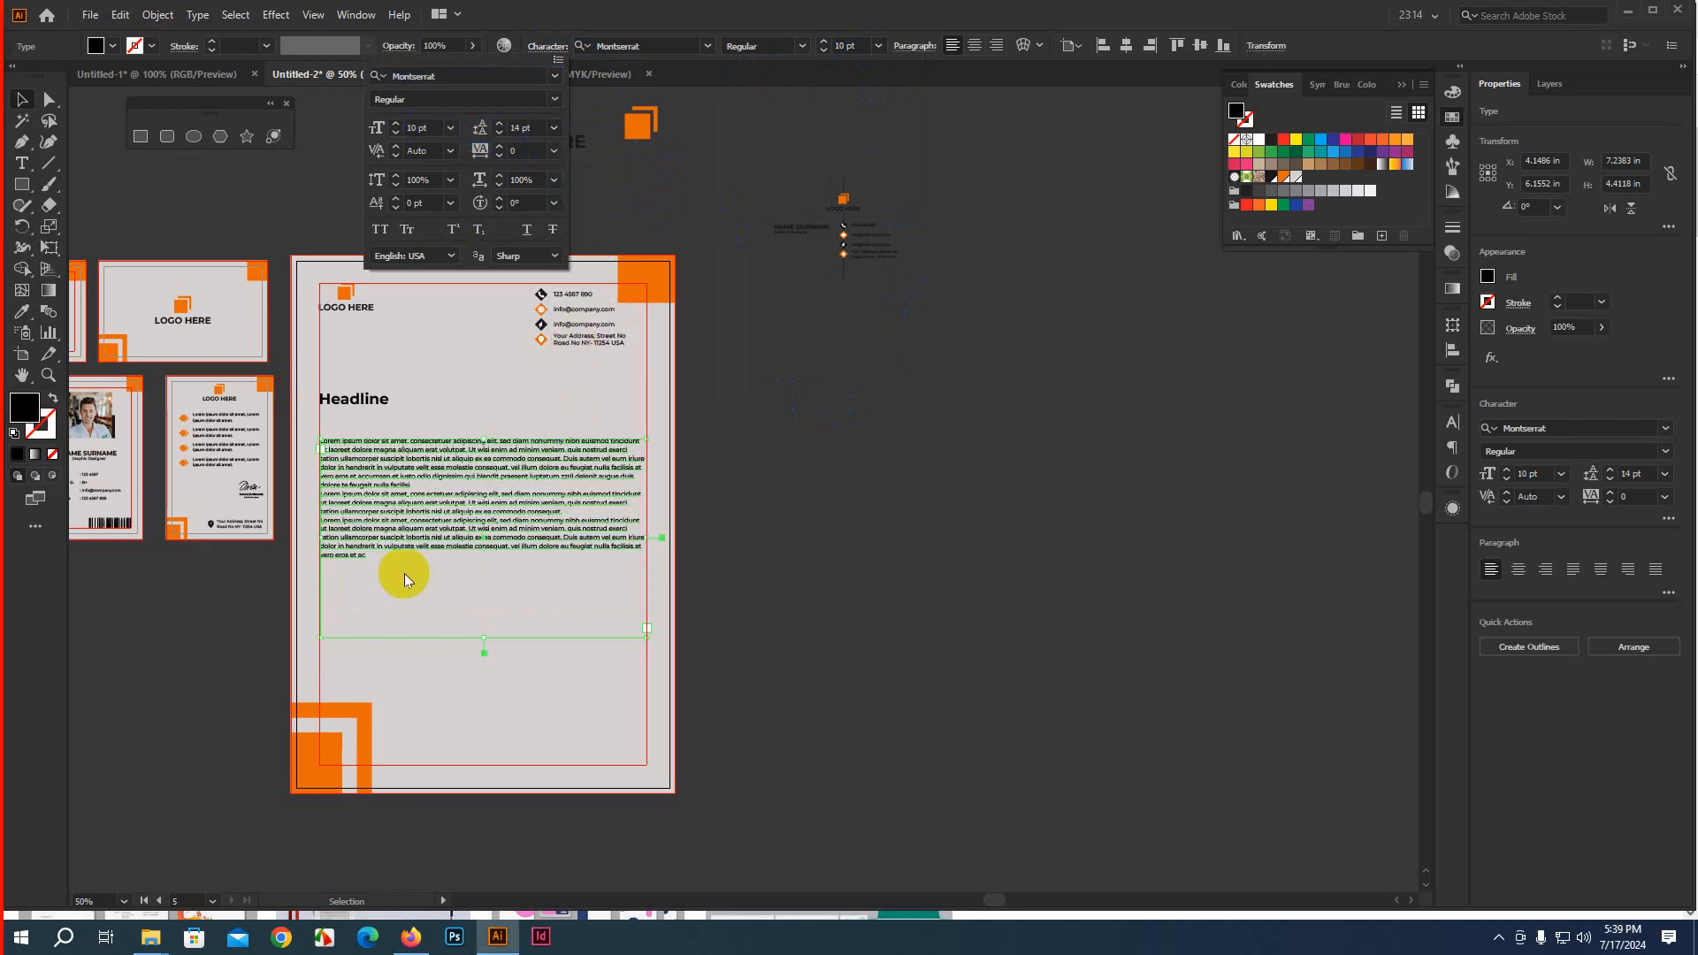
Justify the letterhead's body text with the last line aligned left
left_click(750, 416)
scroll(432, 479, "up", 4)
scroll(432, 479, "down", 2)
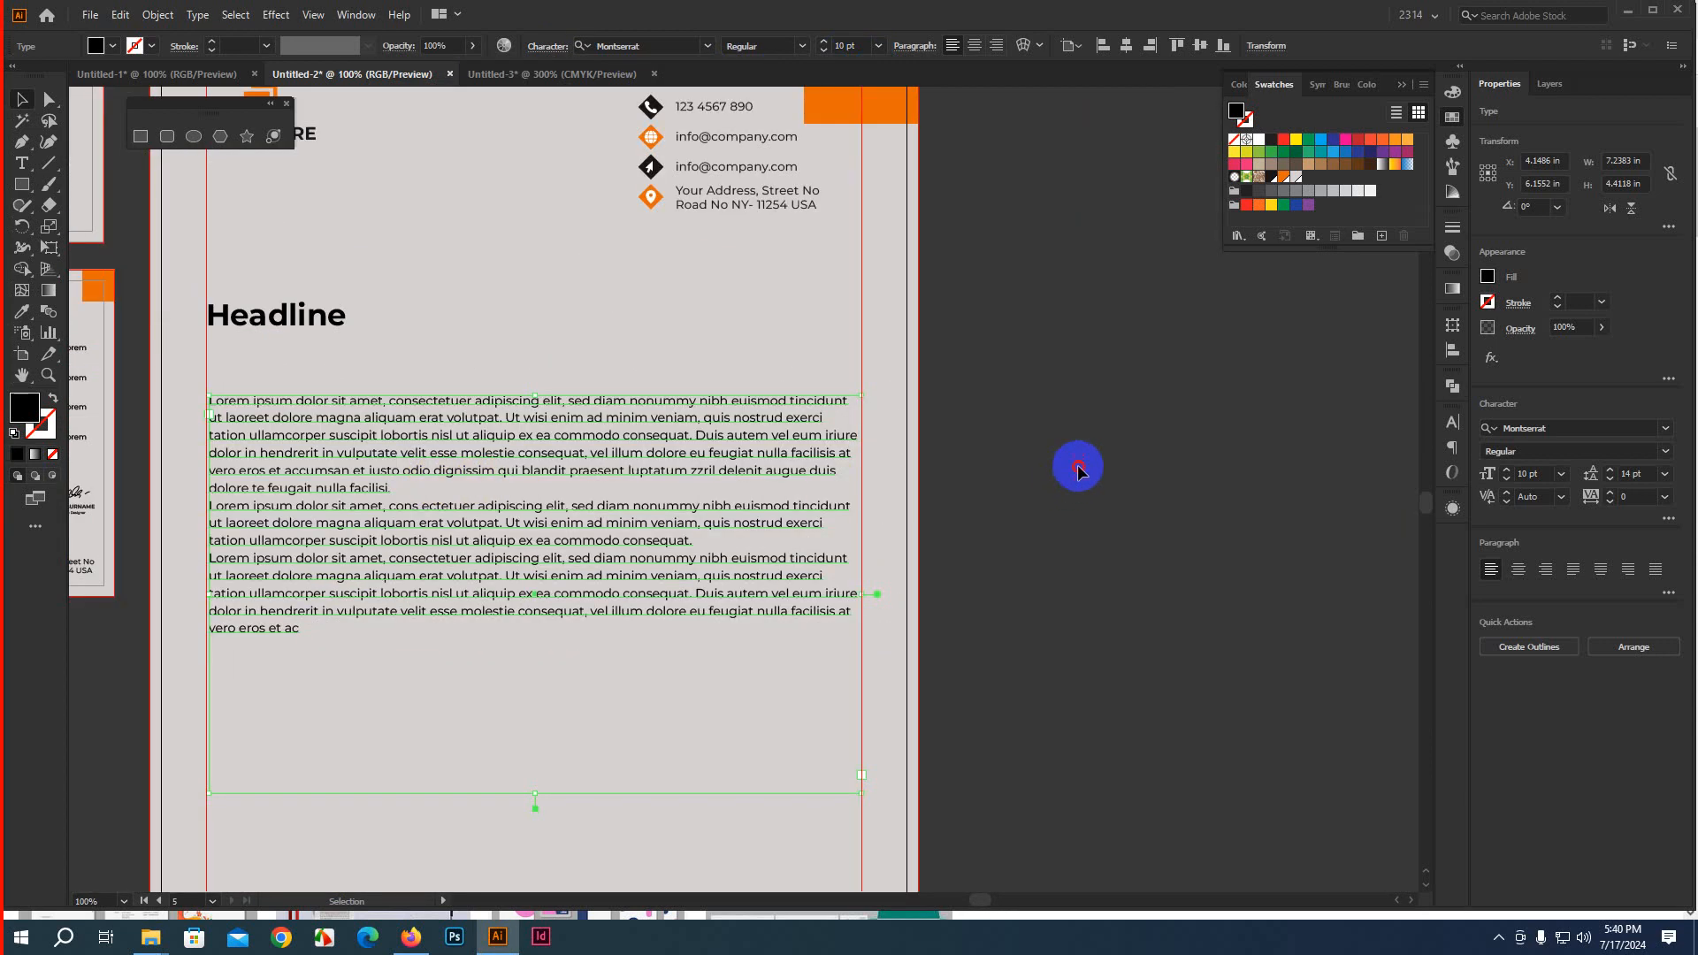
left_click(1078, 468)
left_click(688, 507)
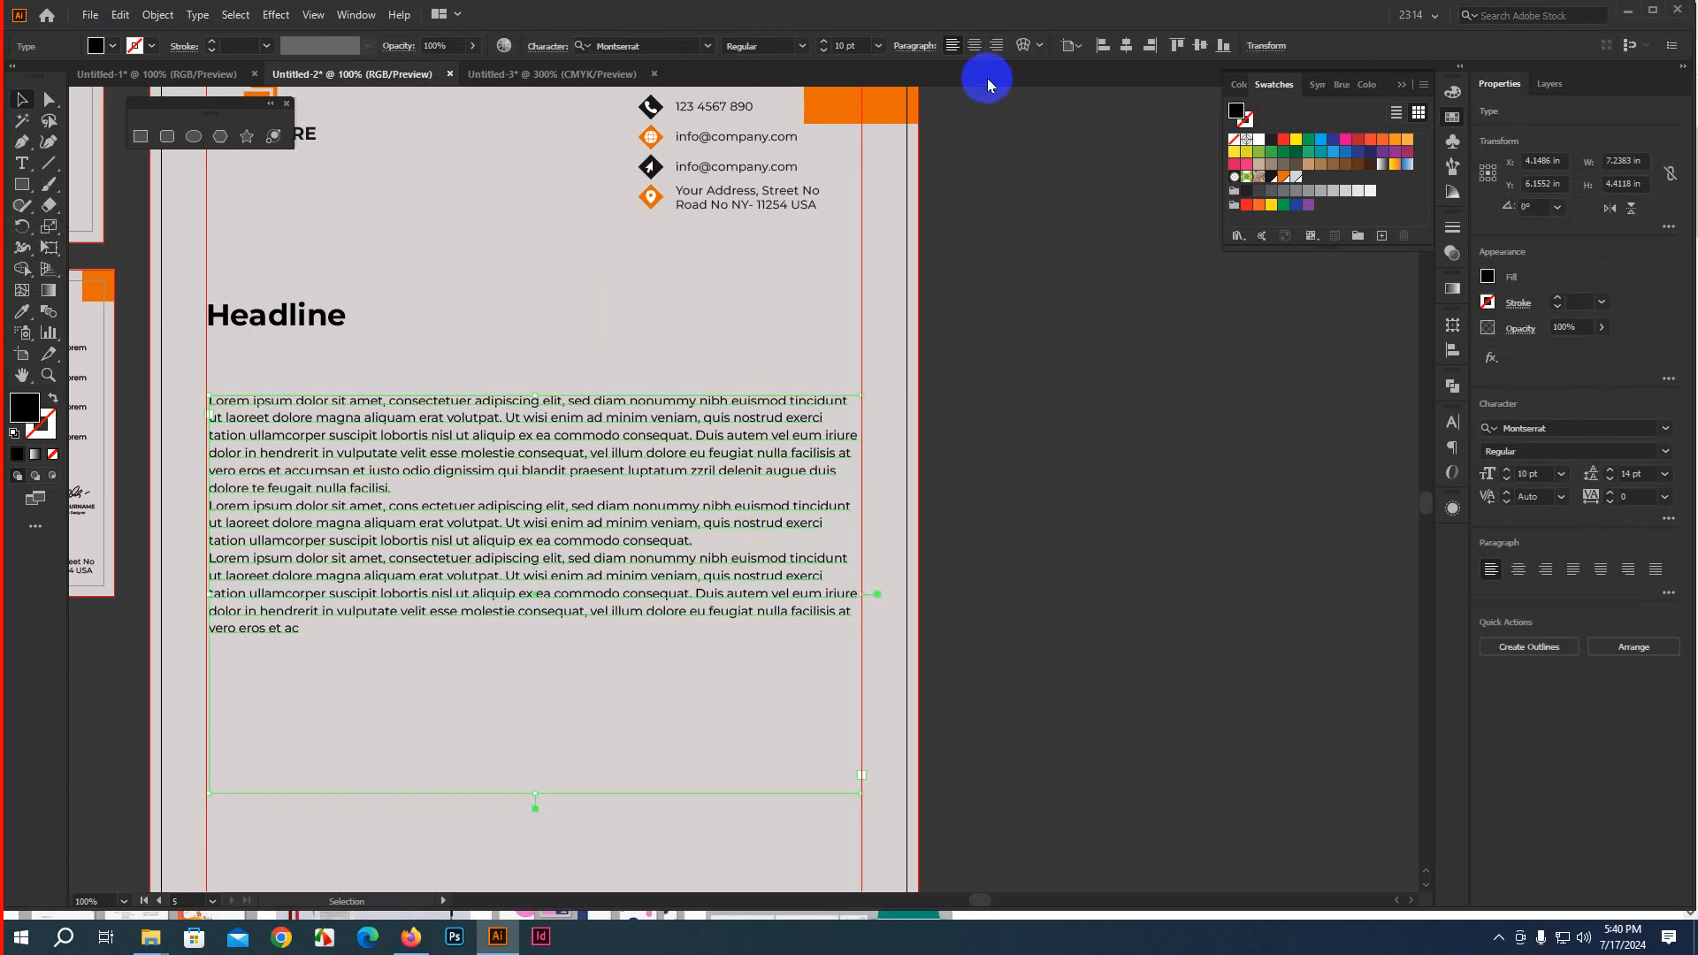
left_click(914, 55)
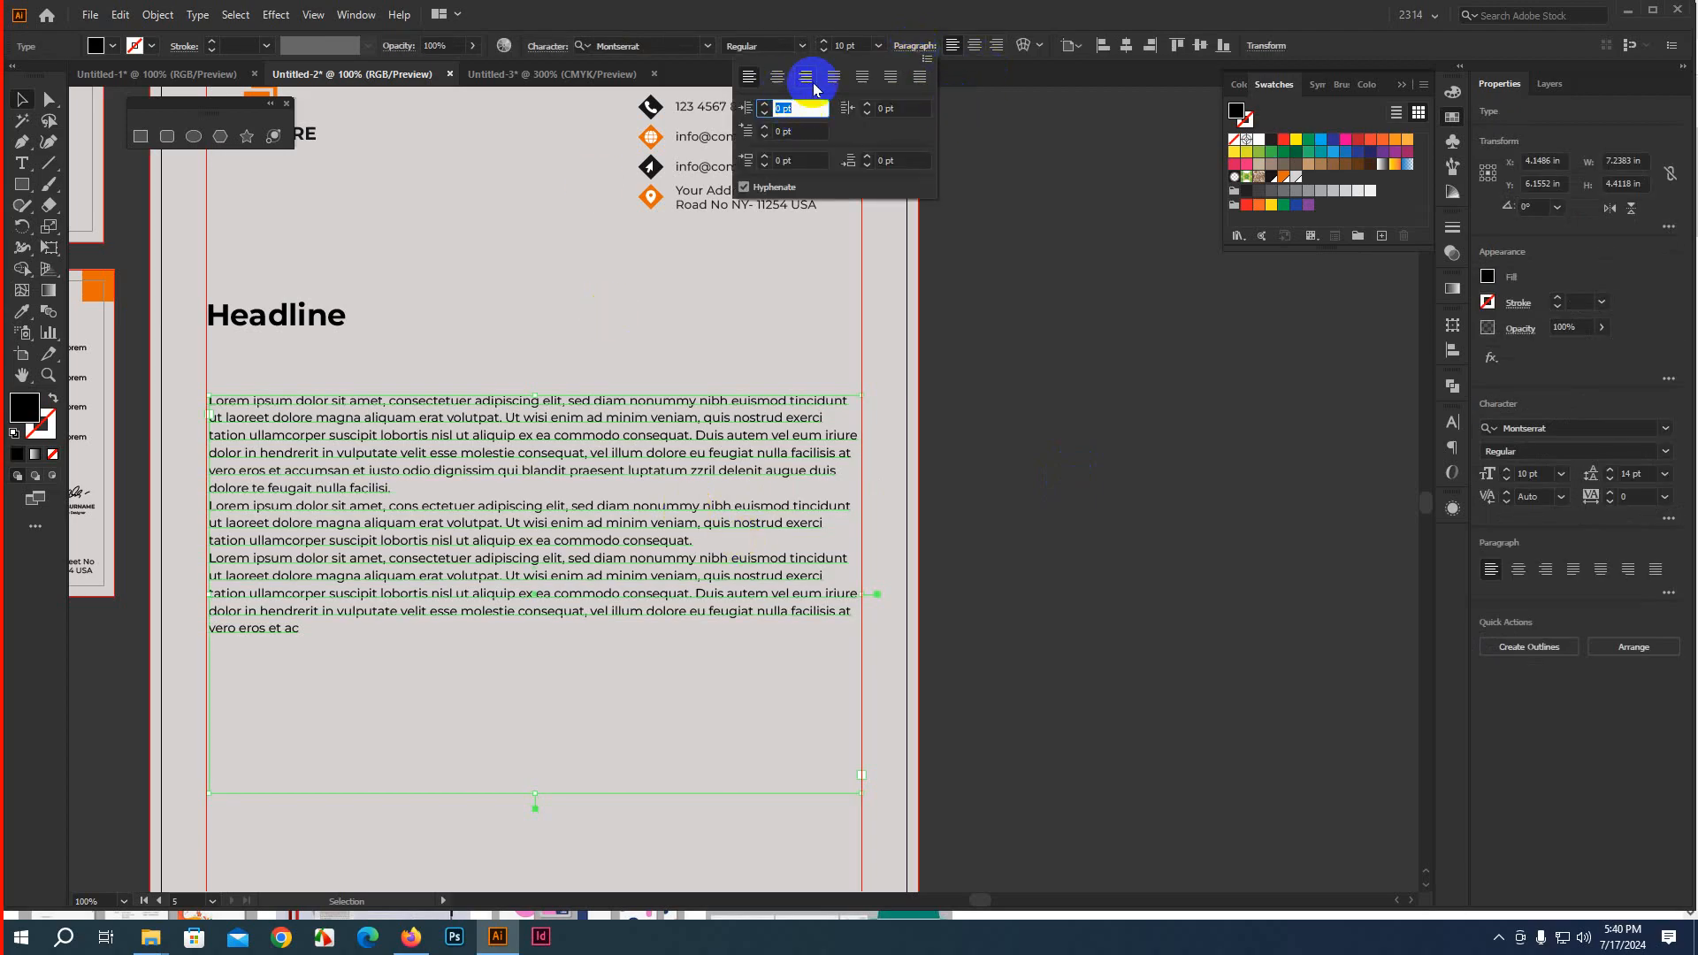
left_click(831, 77)
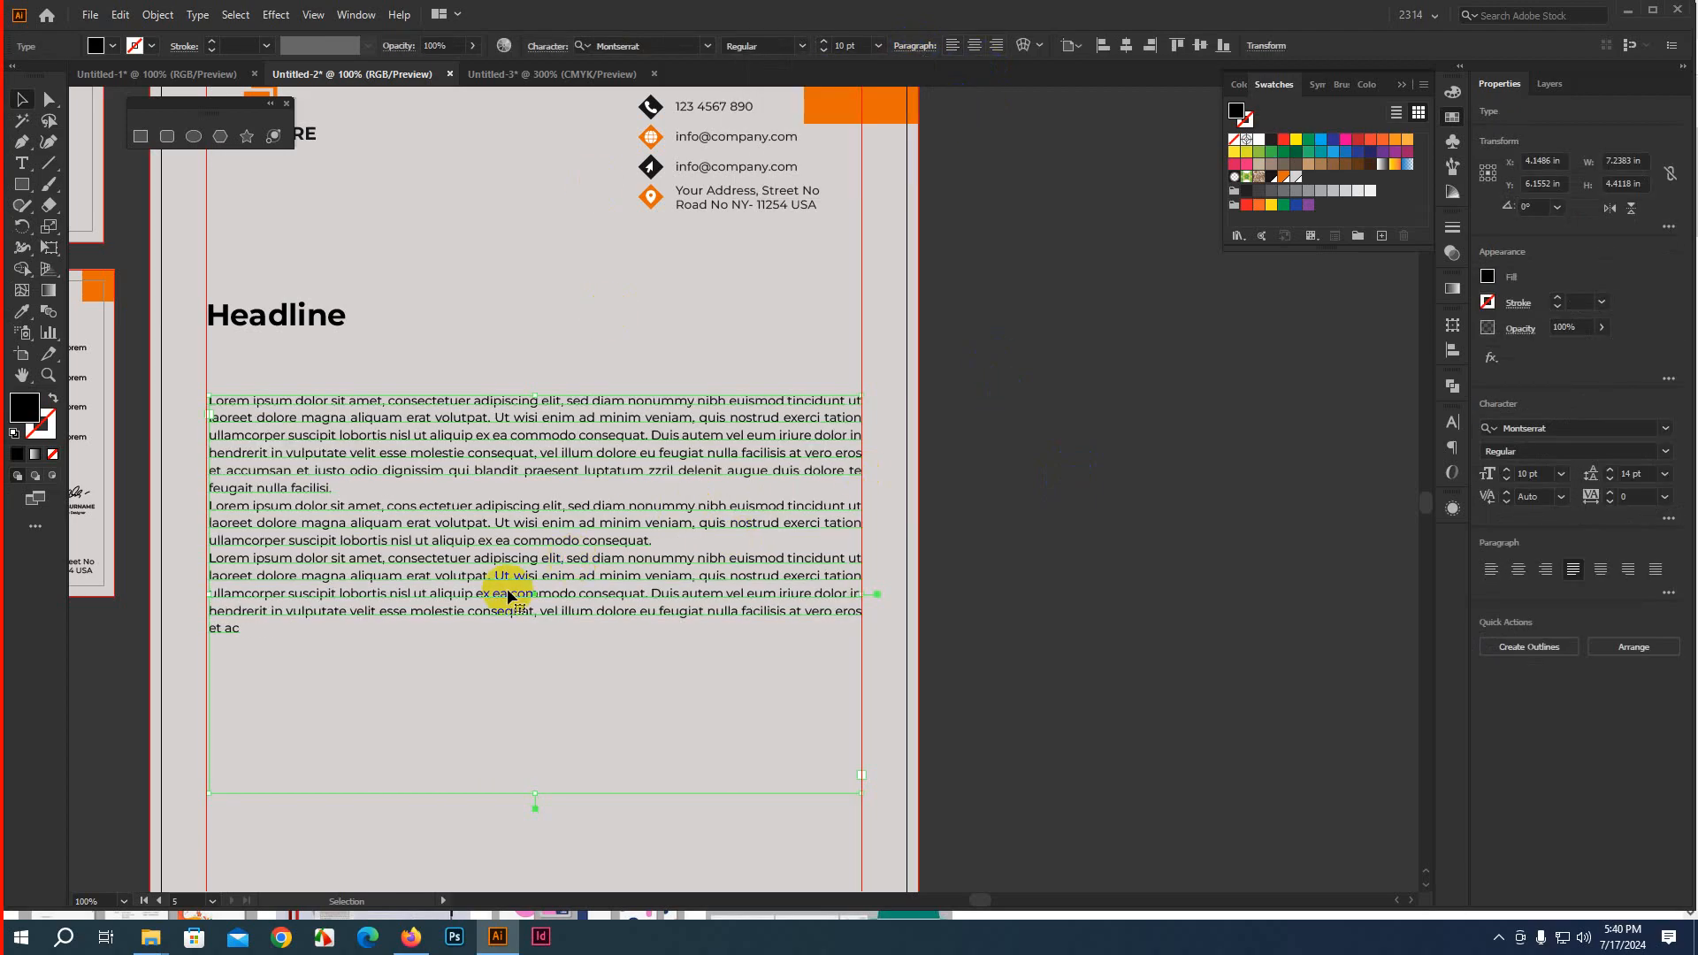
End the last body paragraph with a period and add a copy of its text from "consectetuer" onward as a new paragraph below
scroll(509, 597, "down", 4)
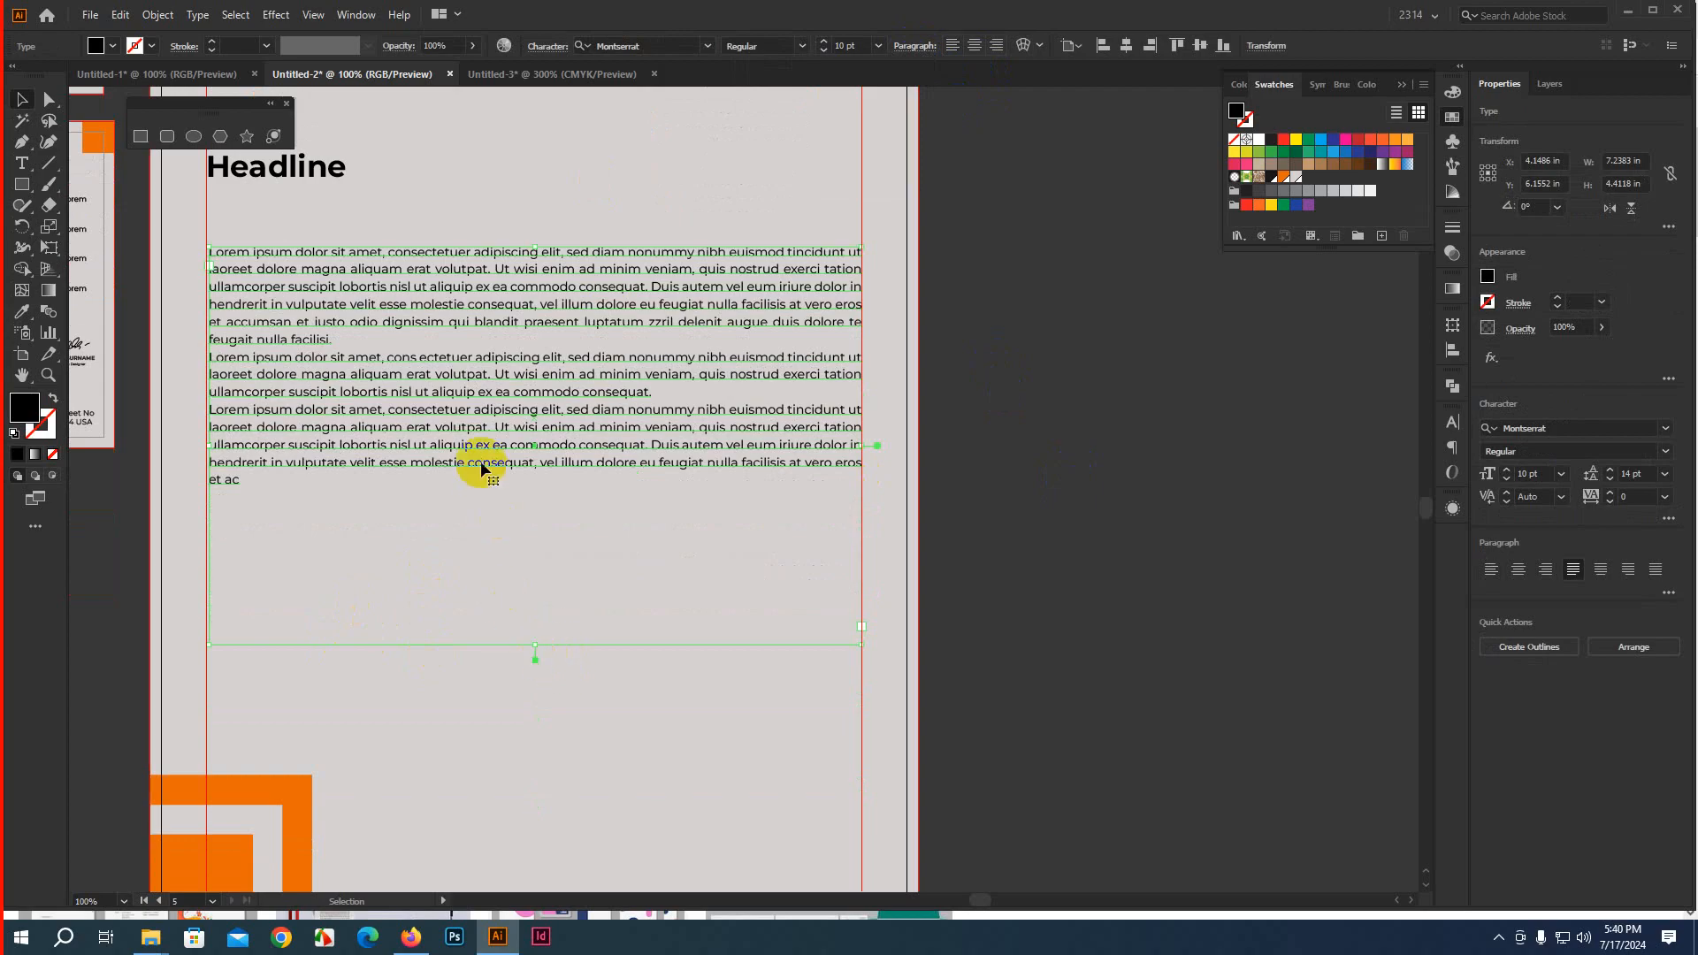
double_click(474, 448)
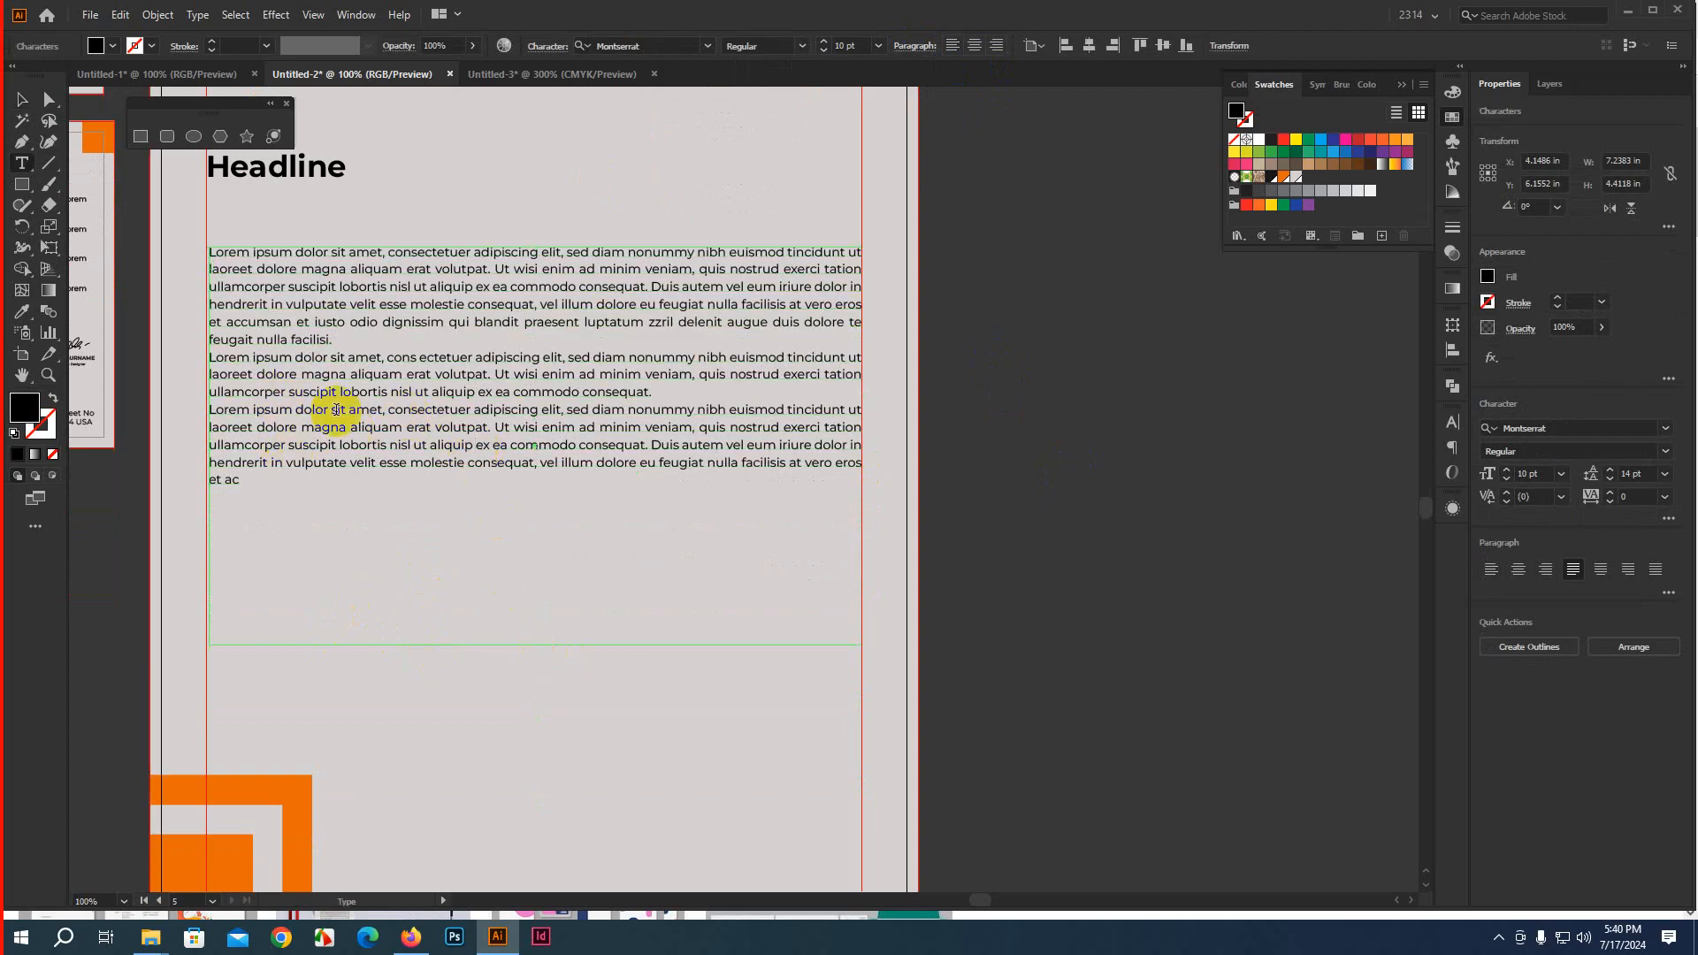
left_click_drag(388, 408, 527, 477)
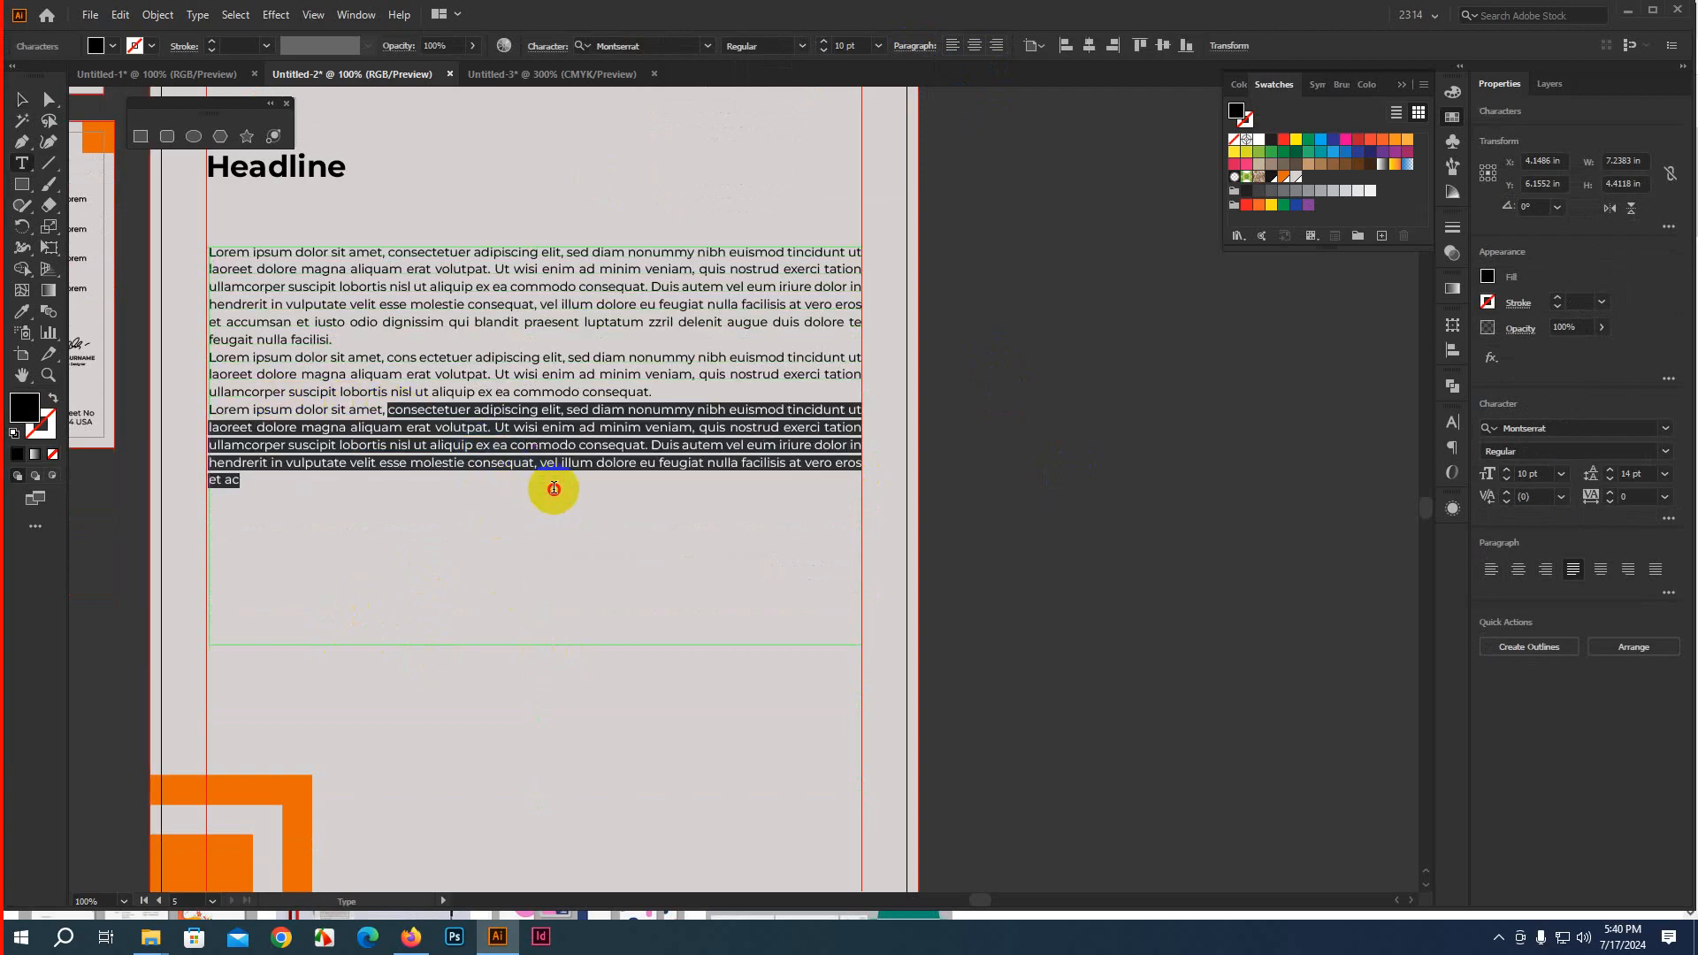
left_click(238, 523)
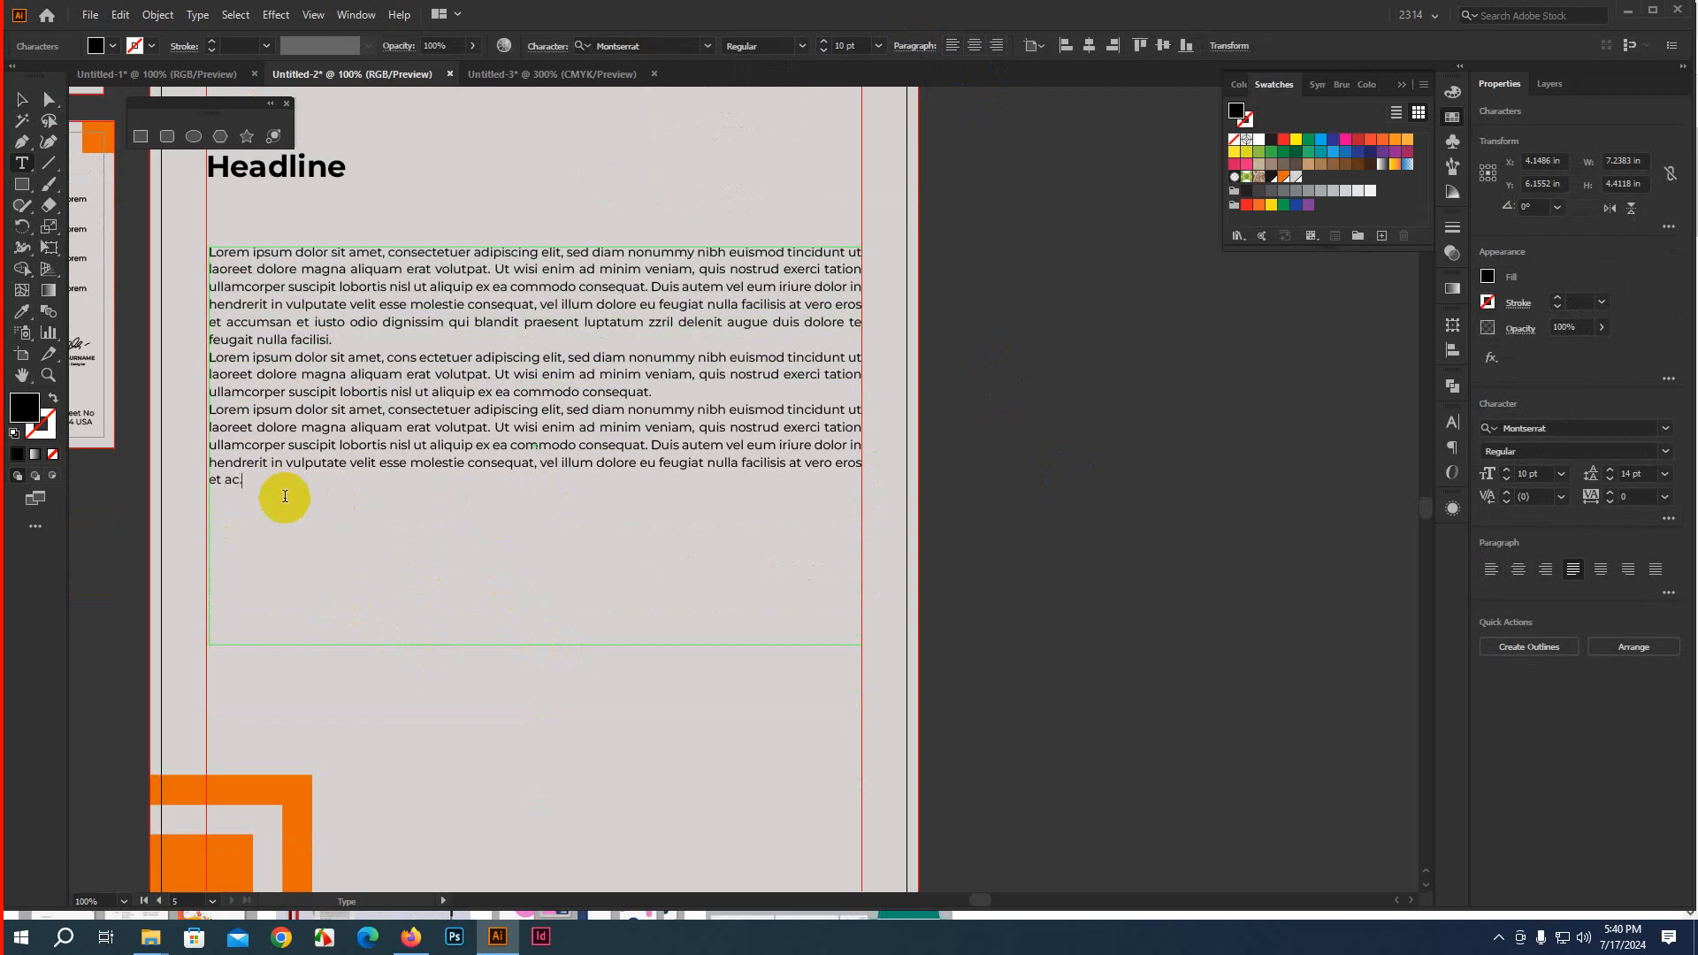
type(". consectetuer adipiscing elit, sed diam nonummy nibh euismod tincidunt ut laoreet dolore magna aliquam erat volutpat. Ut wisi enim ad minim veniam, quis nostrud exerci tation ullamcorper suscipit lobortis nisl ut aliquip ex ea commodo consequat. Duis autem vel eum iriure dolor in hendrerit in vulputate velit esse molestie consequat, vel illum dolore eu feugiat nulla facilisis at vero eros et ac")
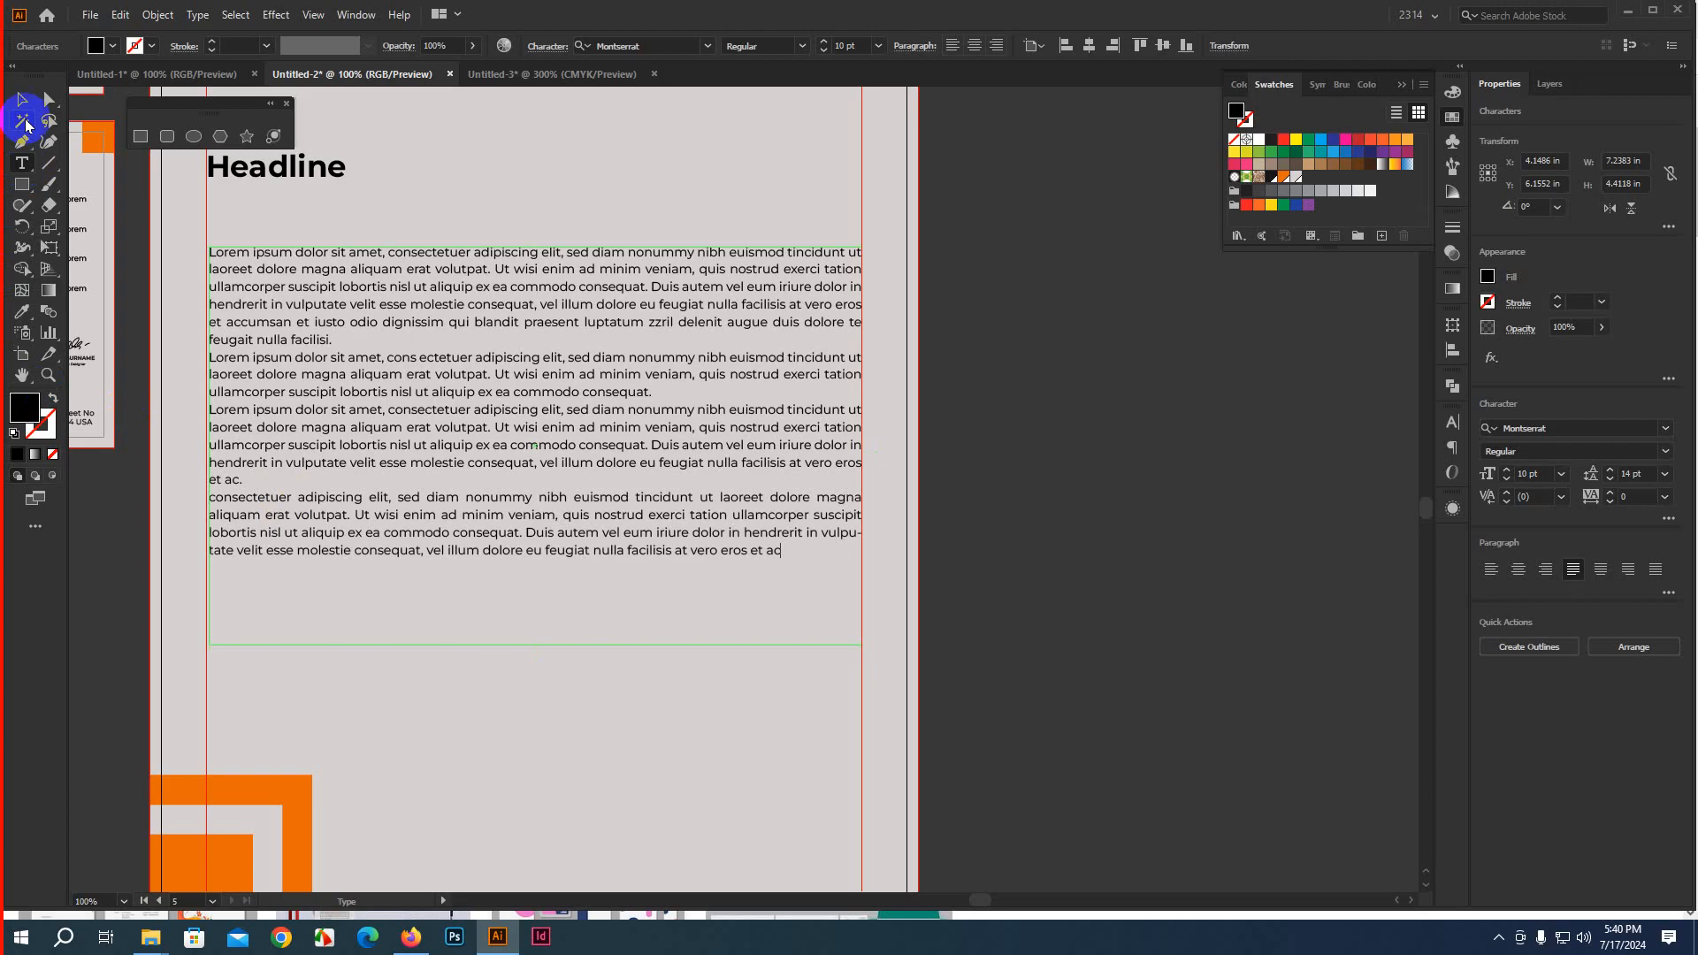
left_click(22, 100)
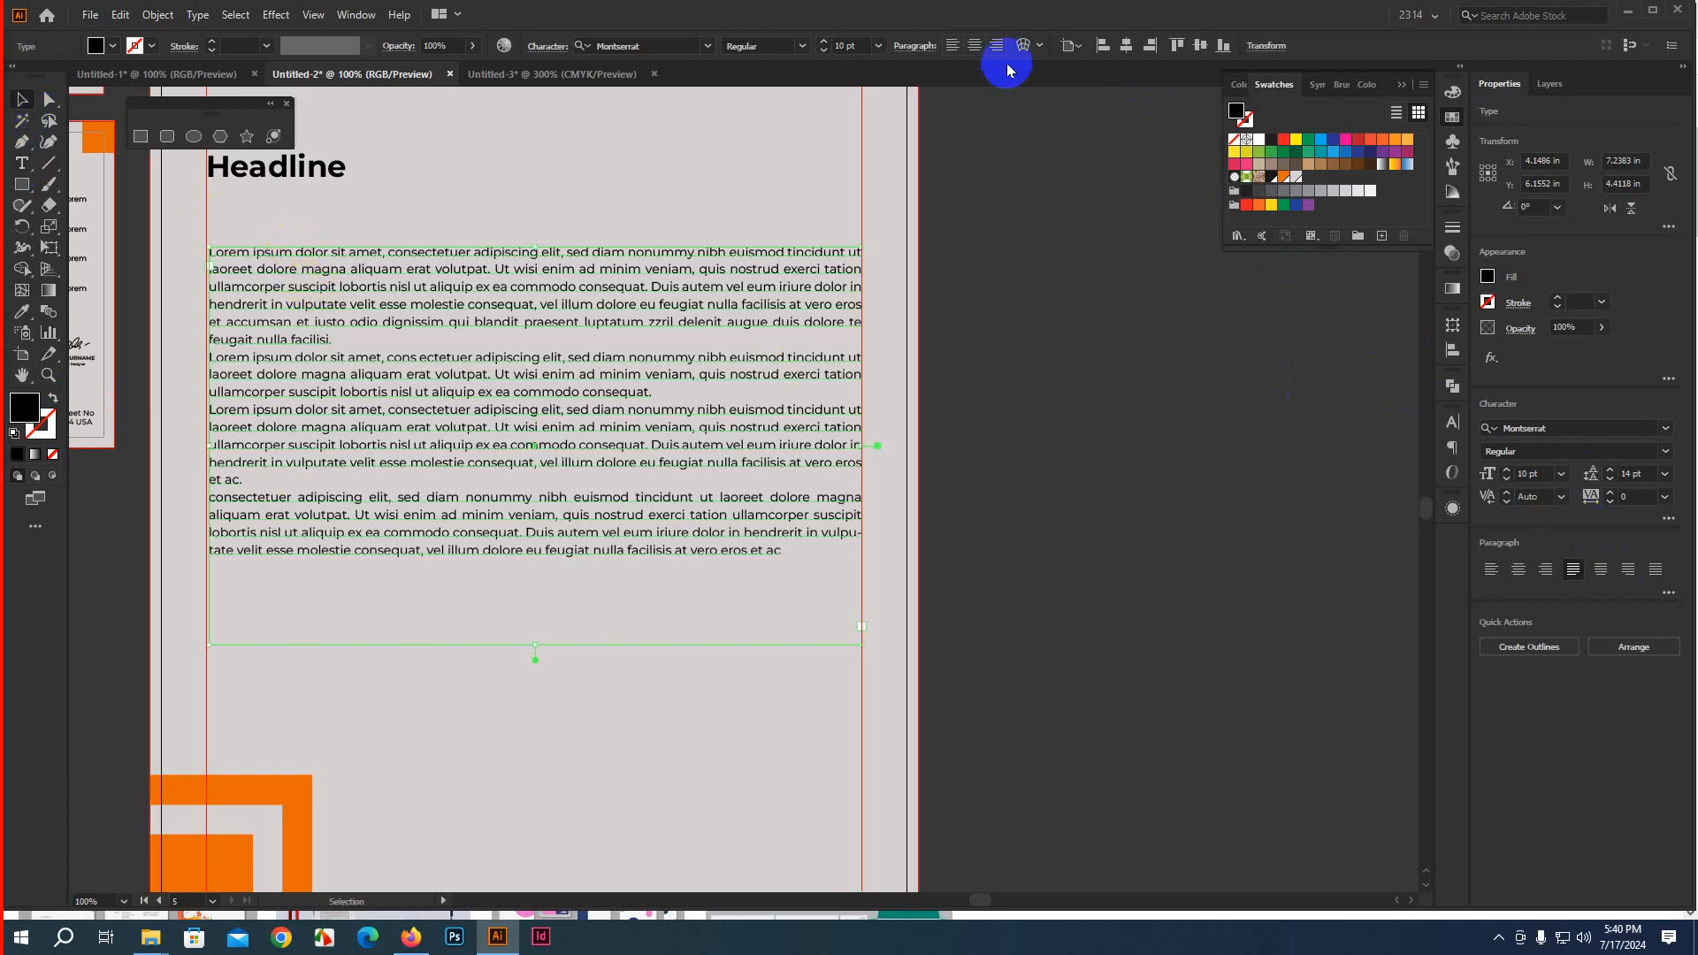
Increase the space after paragraphs in the body text to separate its four paragraphs
left_click(920, 46)
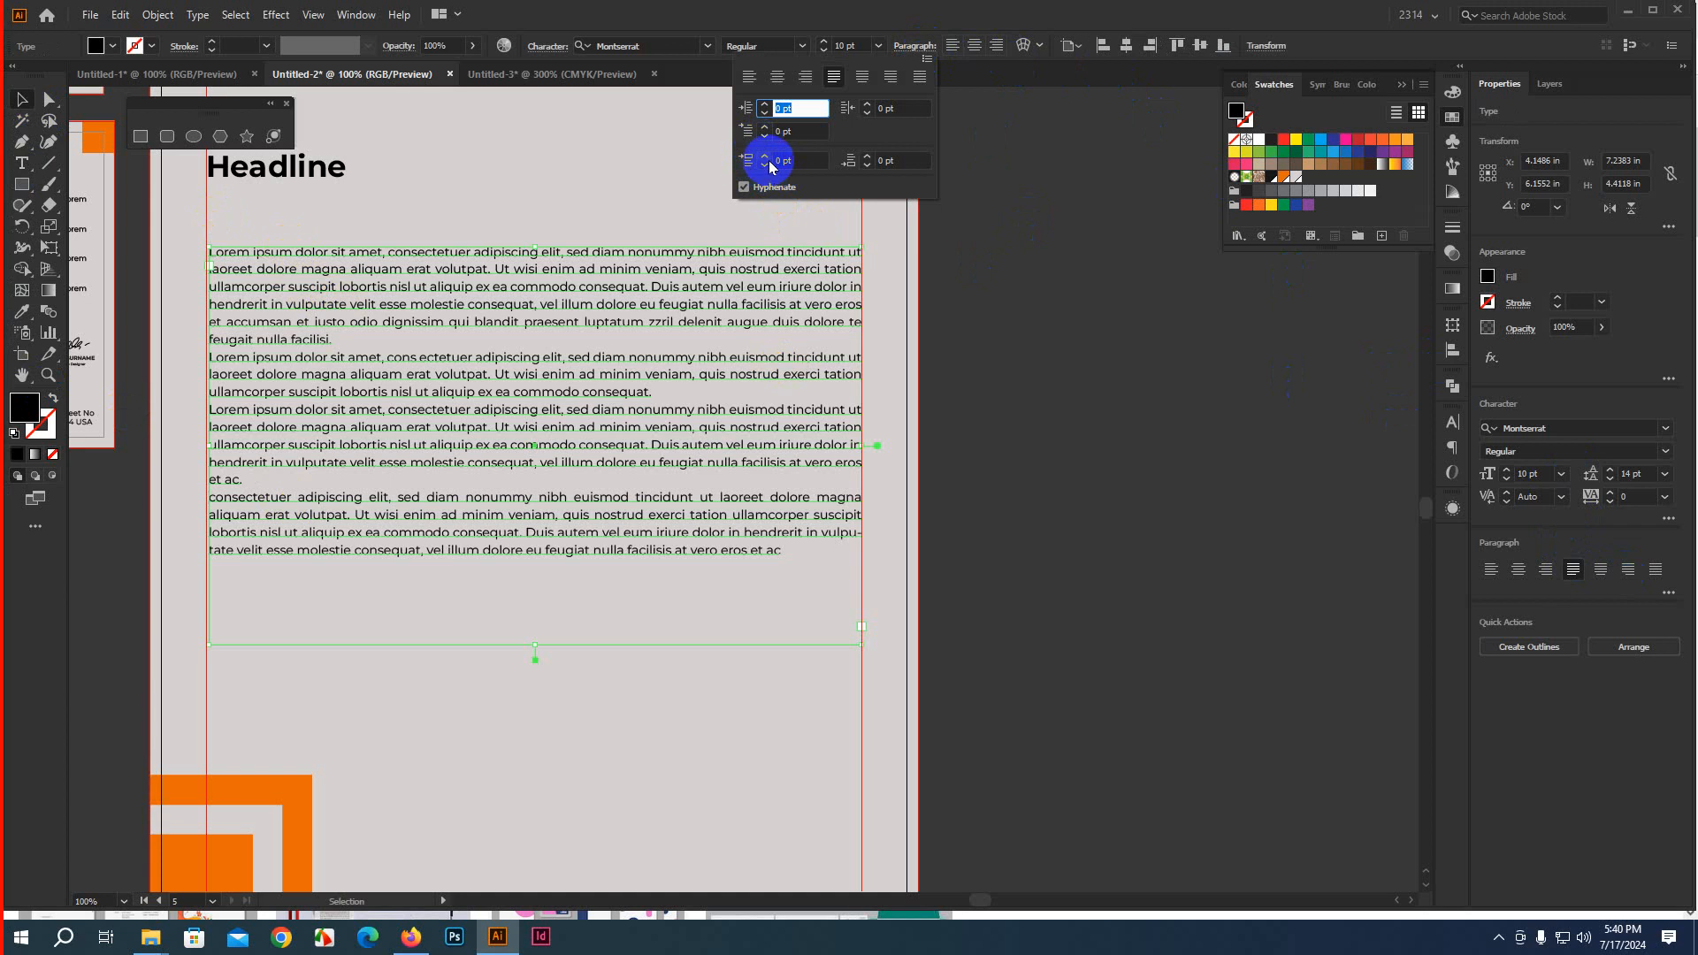
left_click(866, 157)
left_click(867, 157)
left_click(867, 157)
left_click(866, 158)
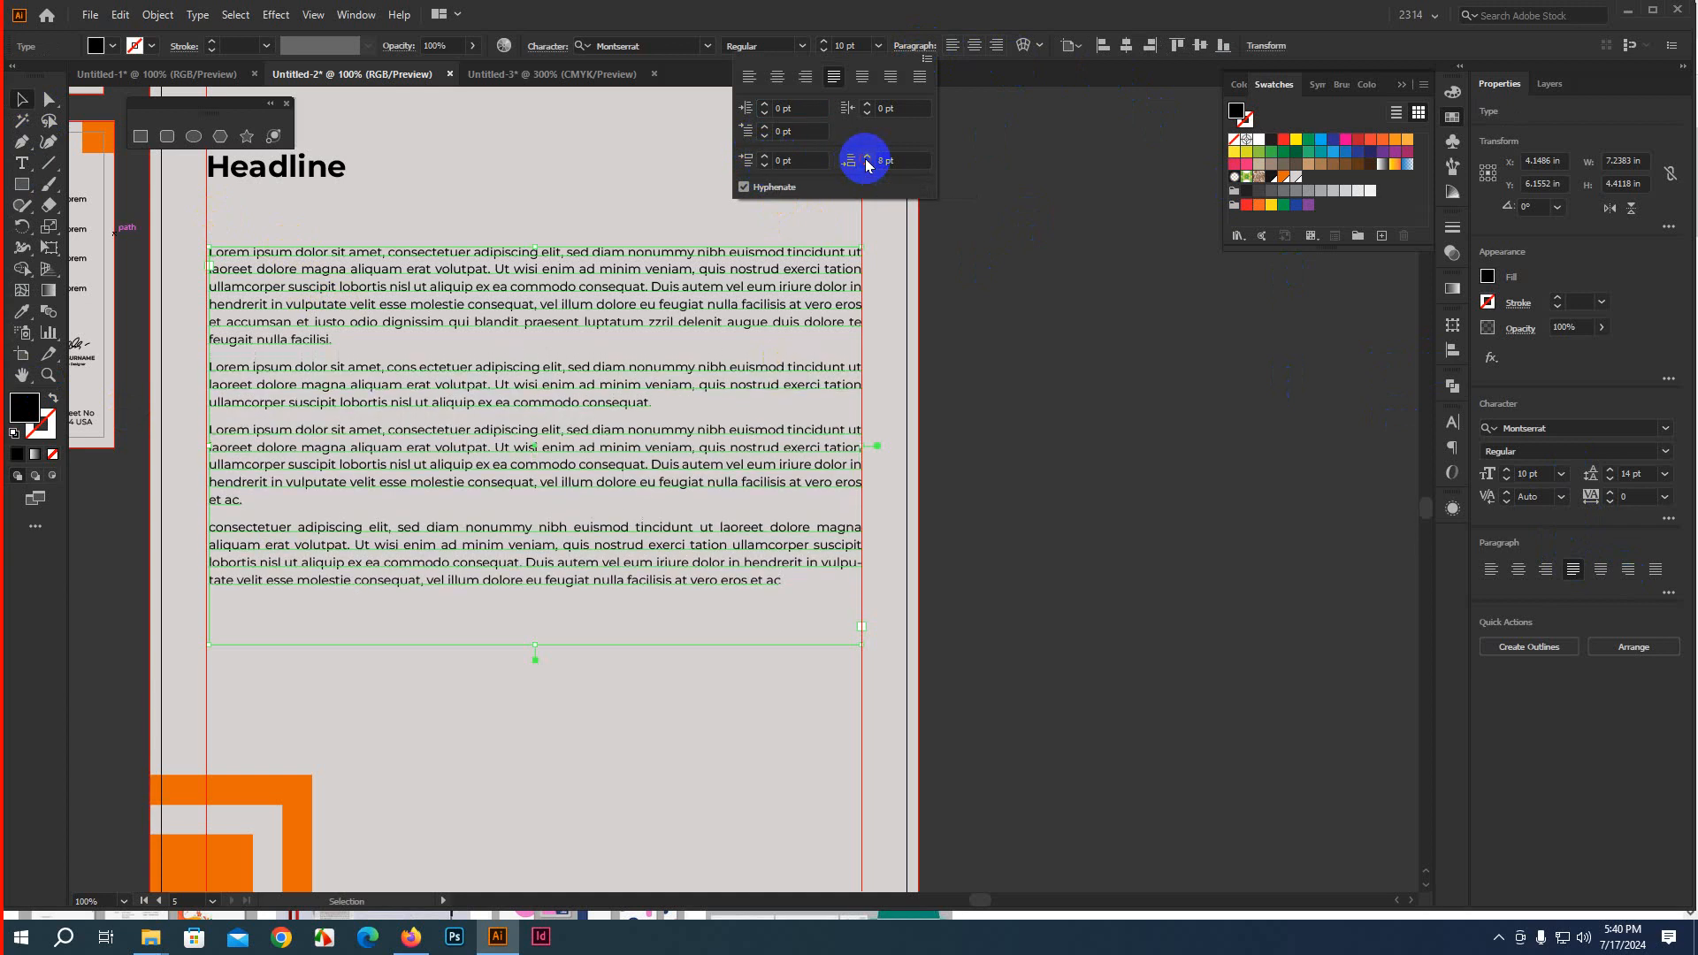
left_click(867, 157)
left_click(867, 157)
left_click(867, 157)
left_click(866, 158)
left_click(1059, 517)
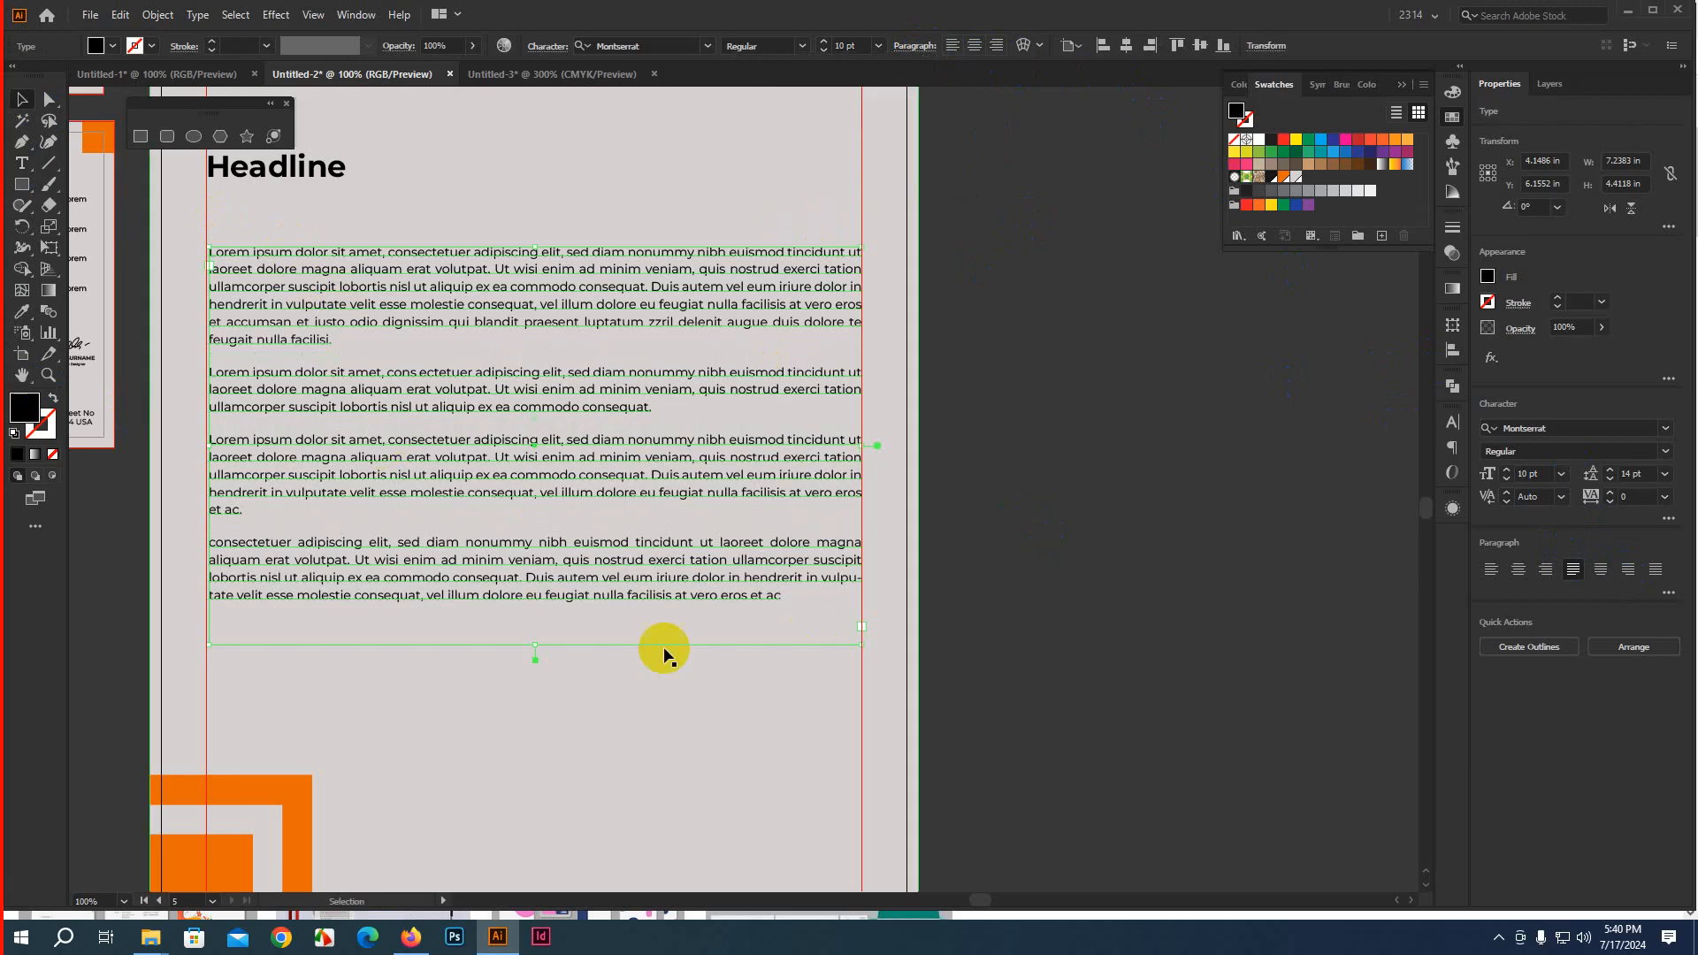
scroll(981, 587, "up", 1)
left_click(1050, 595)
scroll(1043, 610, "up", 2)
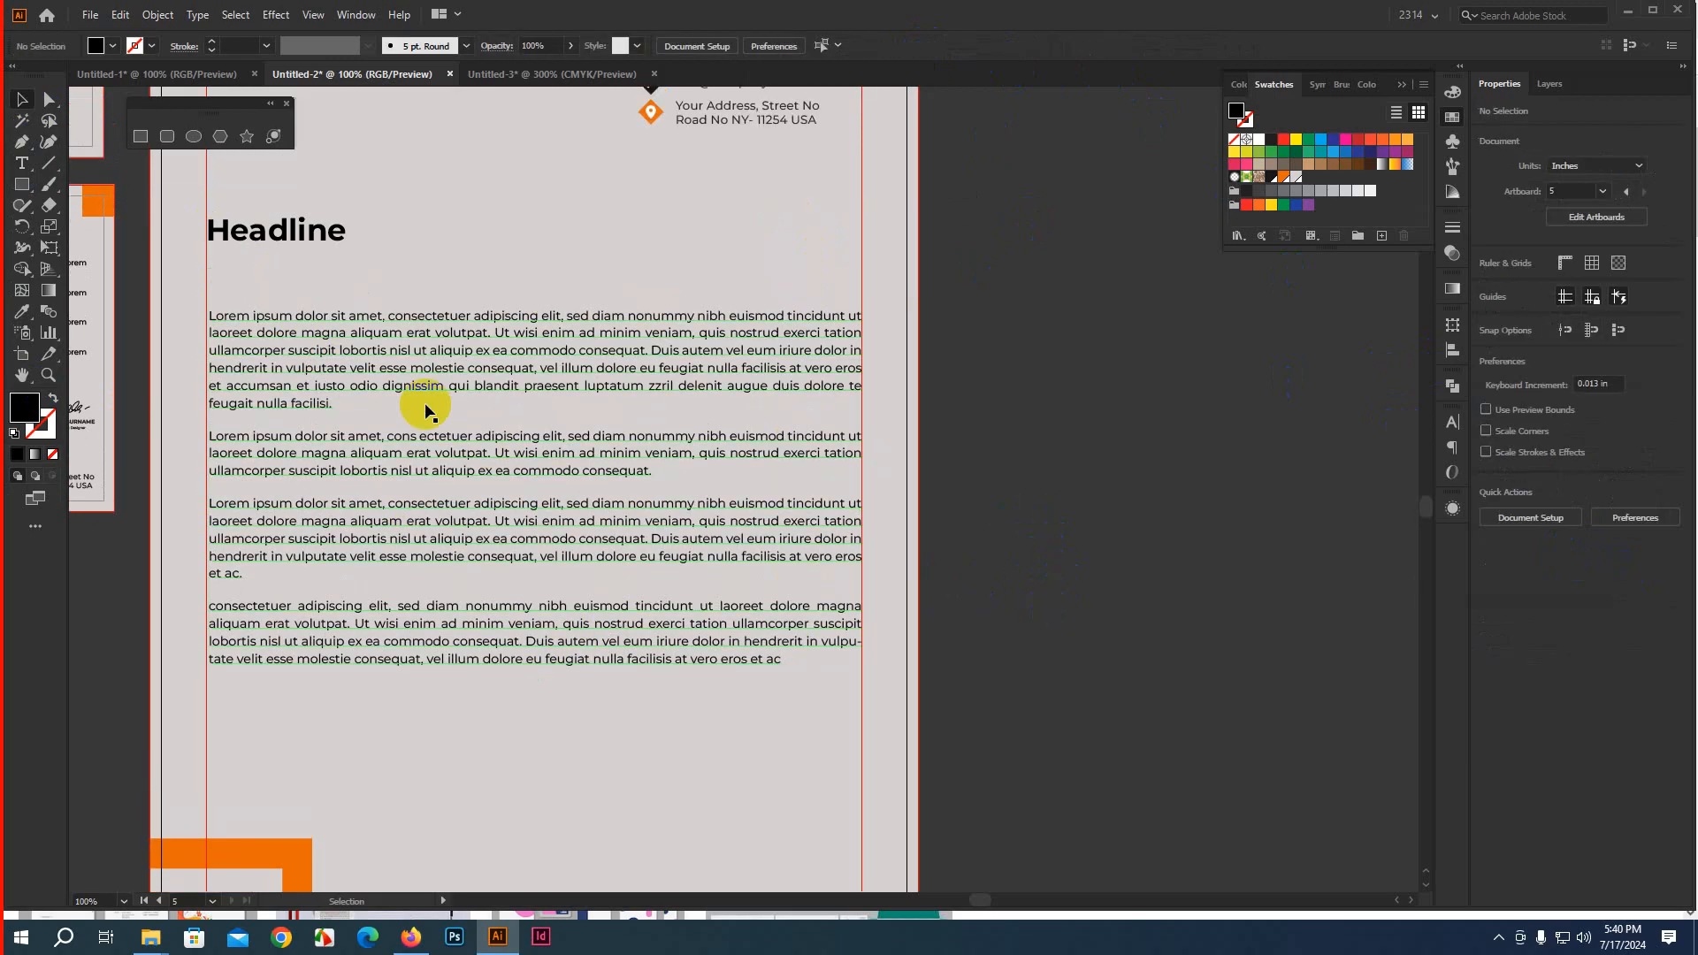
Shorten the body text frame from its lower edge to just below the last line of text
left_click(418, 389)
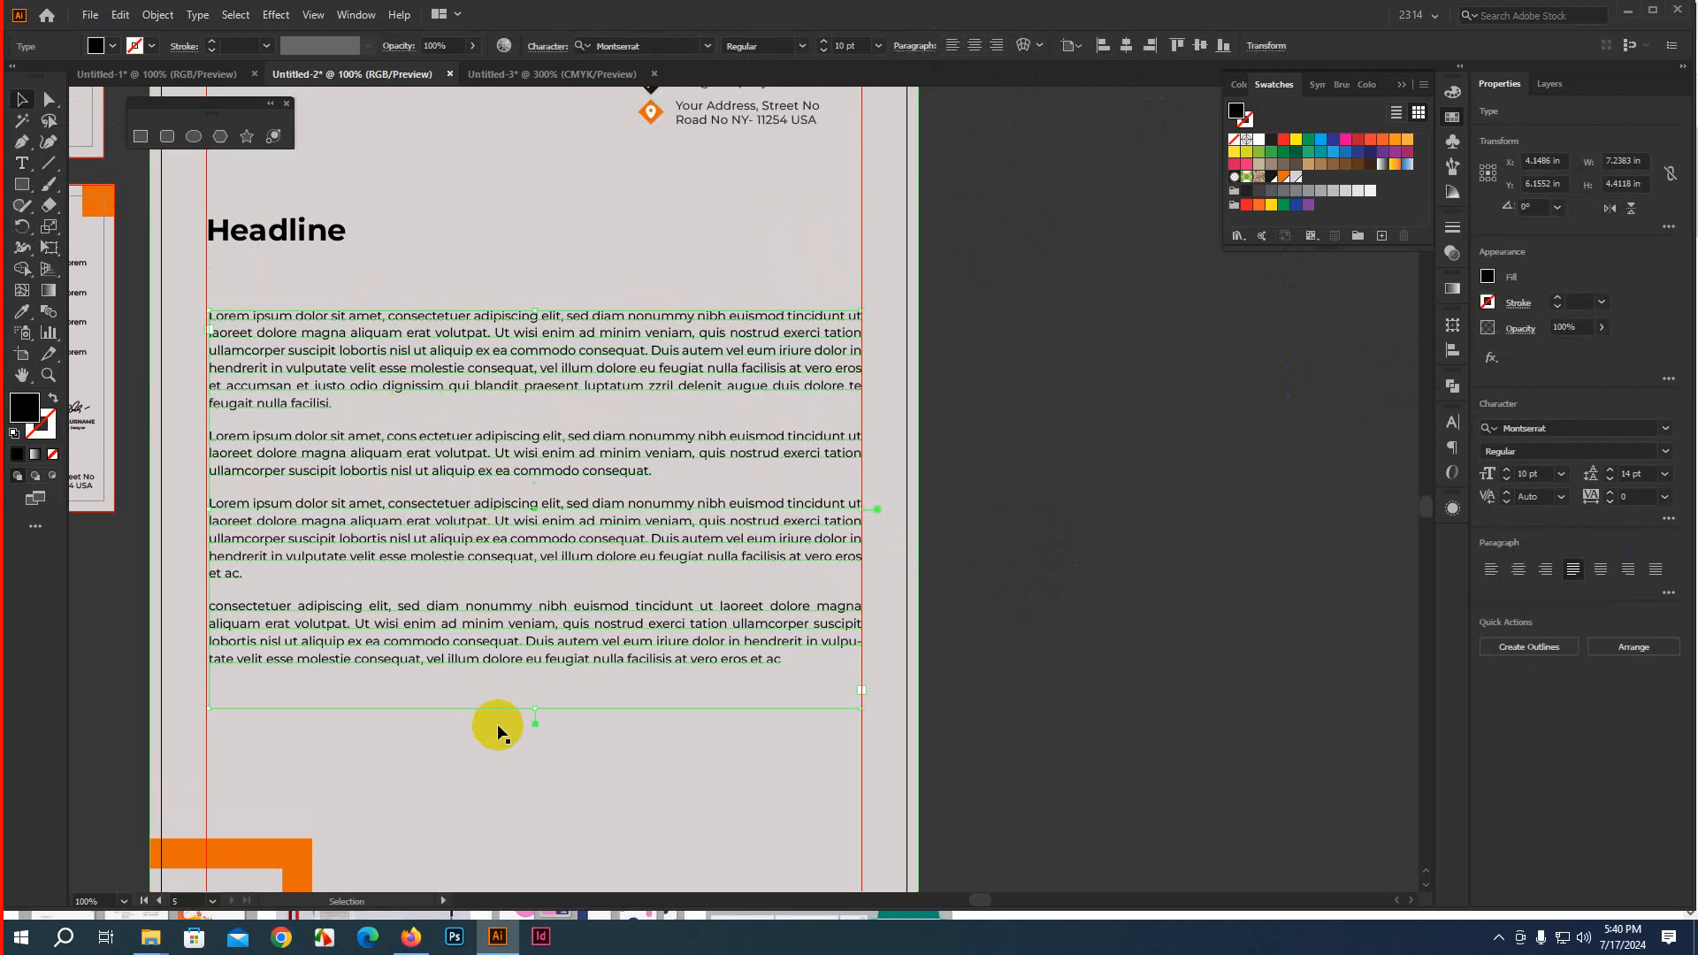
left_click_drag(534, 708, 534, 681)
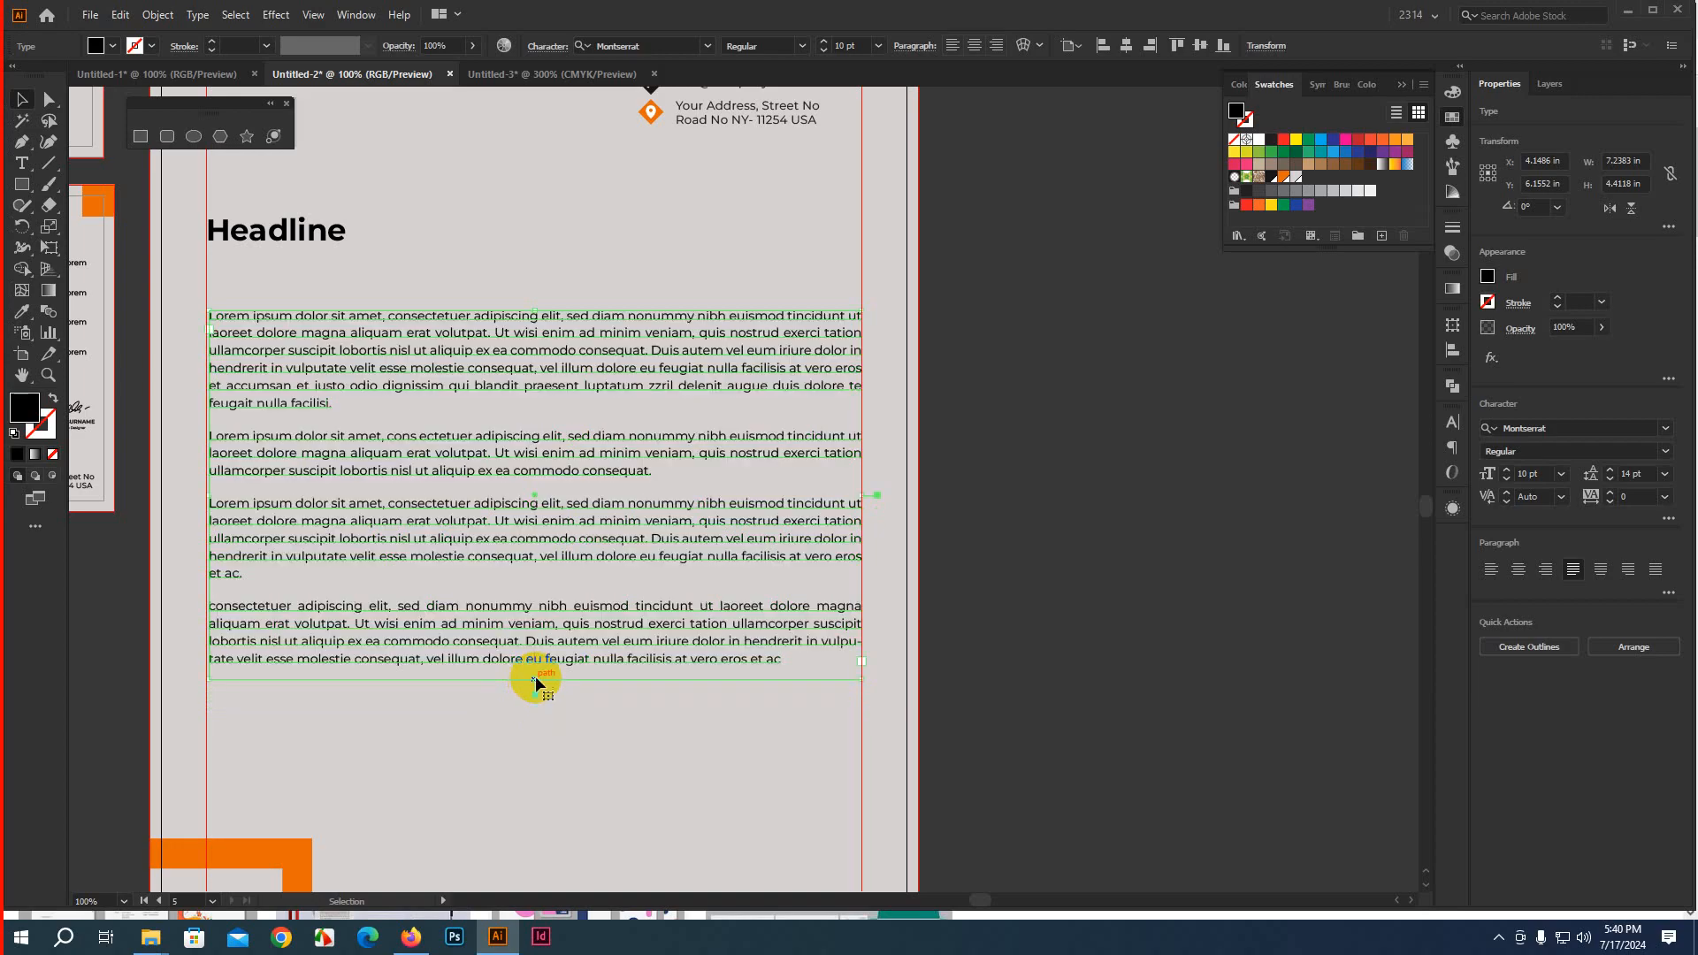
left_click(1105, 645)
scroll(1010, 607, "down", 2)
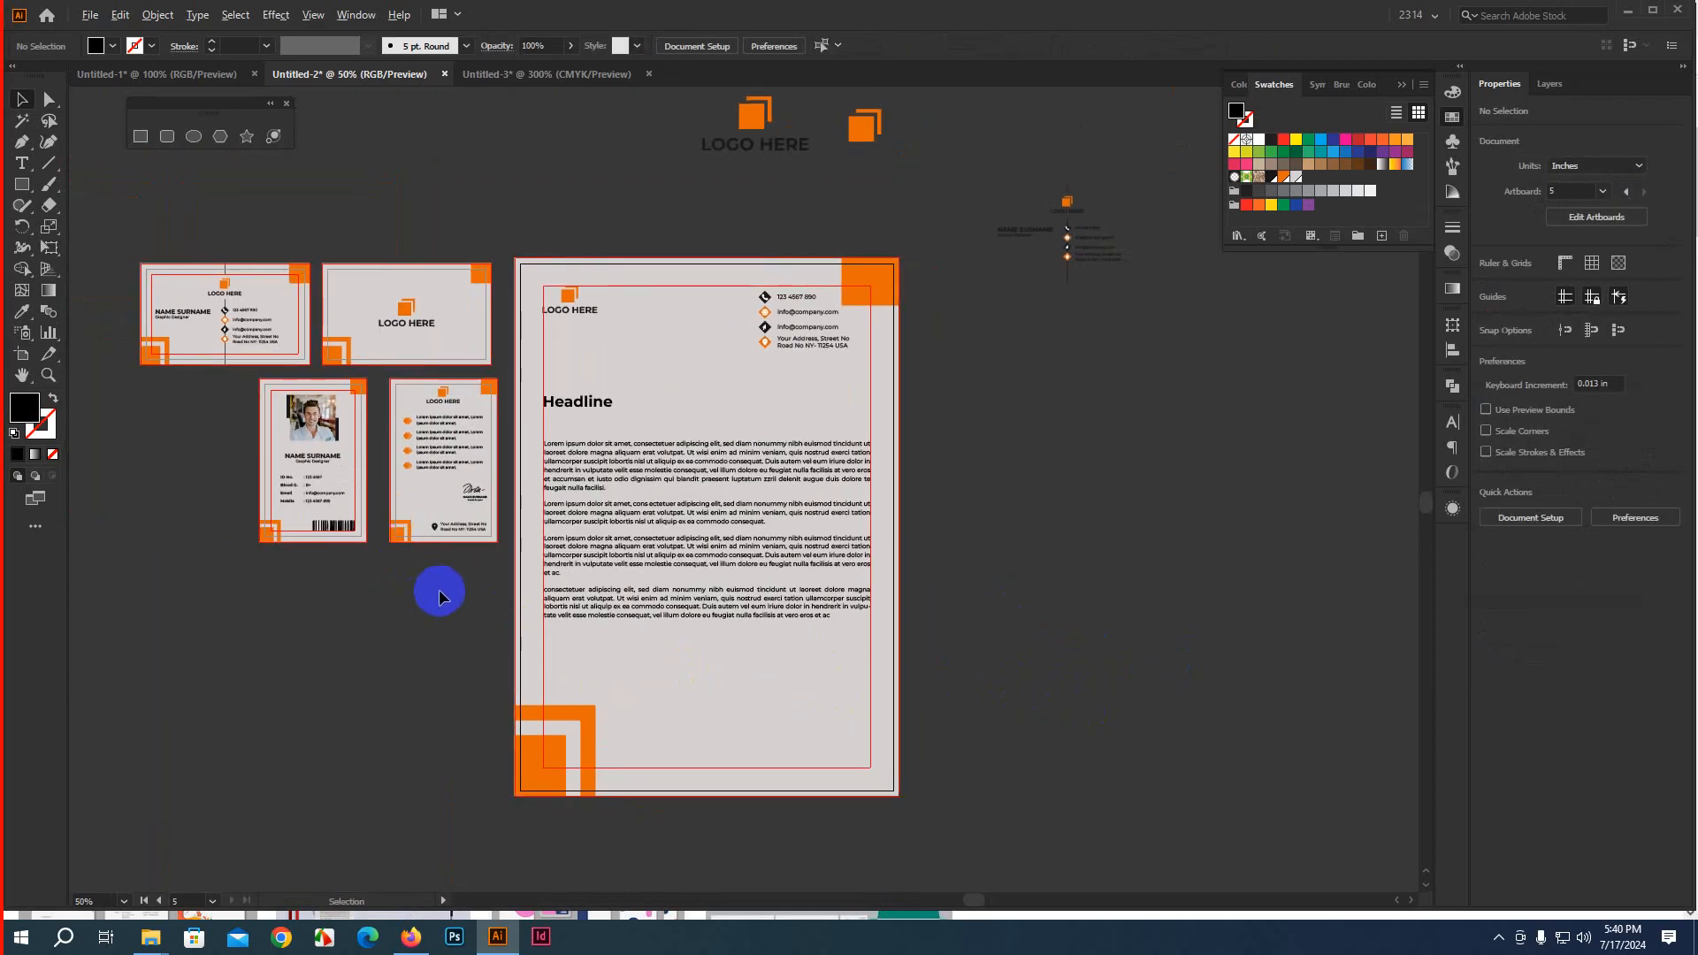
Unlock the ID Card layer and copy the signature together with the name and job title beneath it
scroll(439, 587, "up", 3)
scroll(557, 418, "up", 2)
scroll(560, 418, "up", 1)
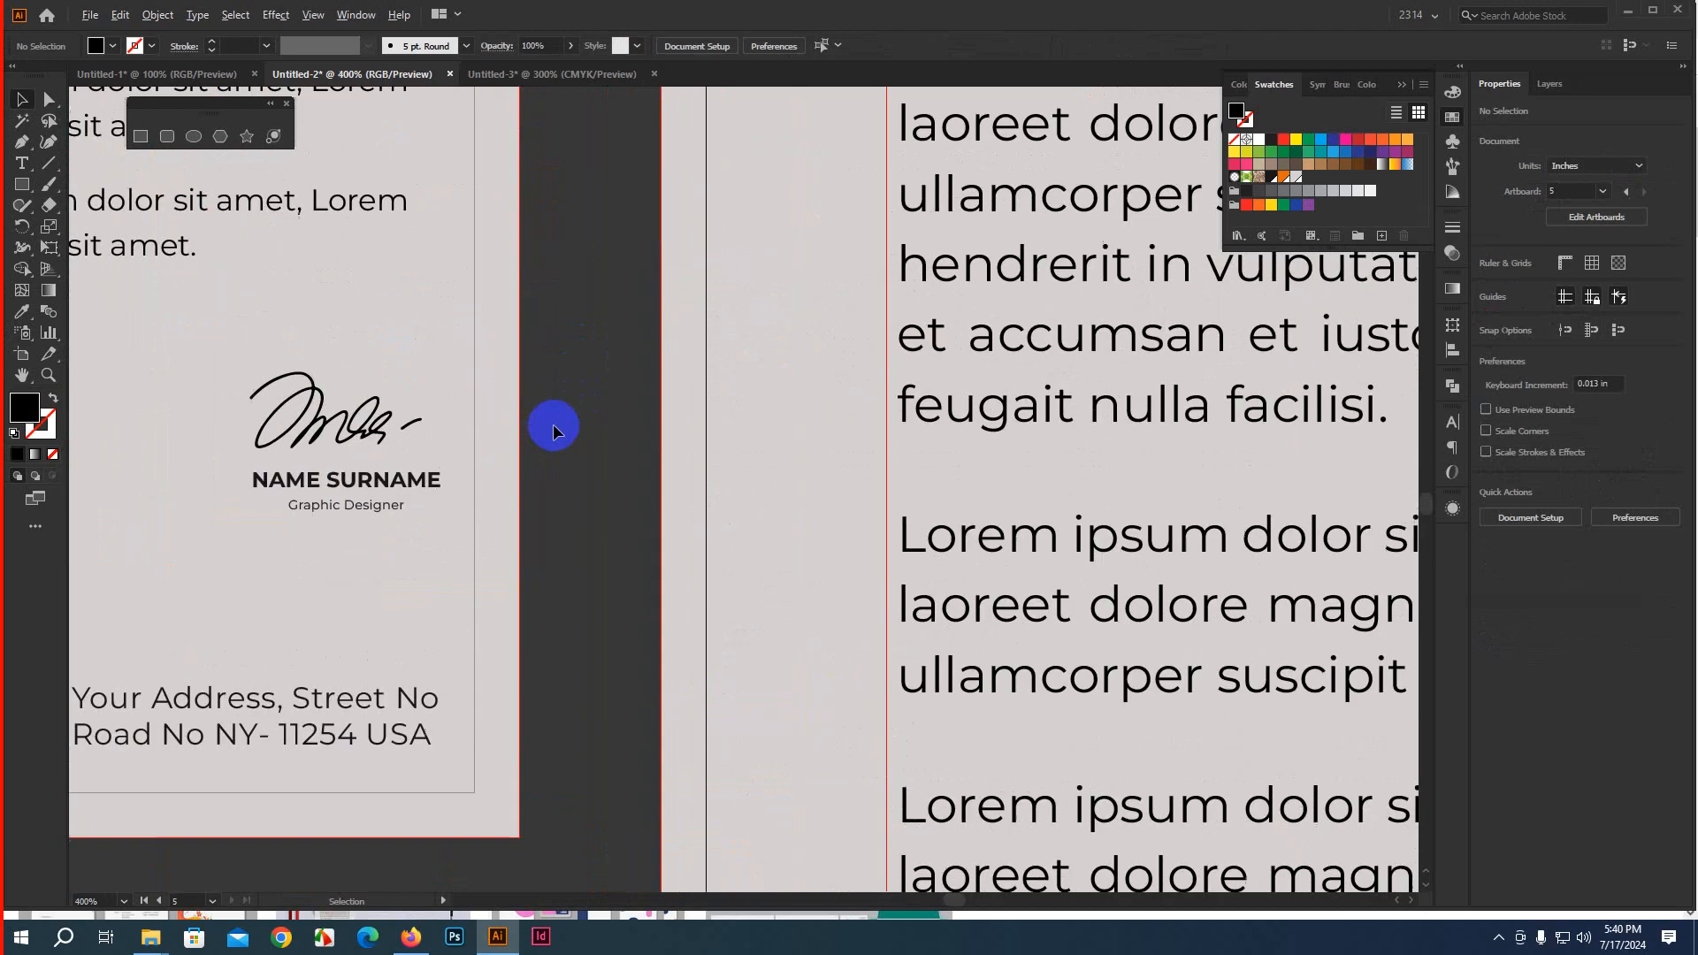
left_click(1565, 88)
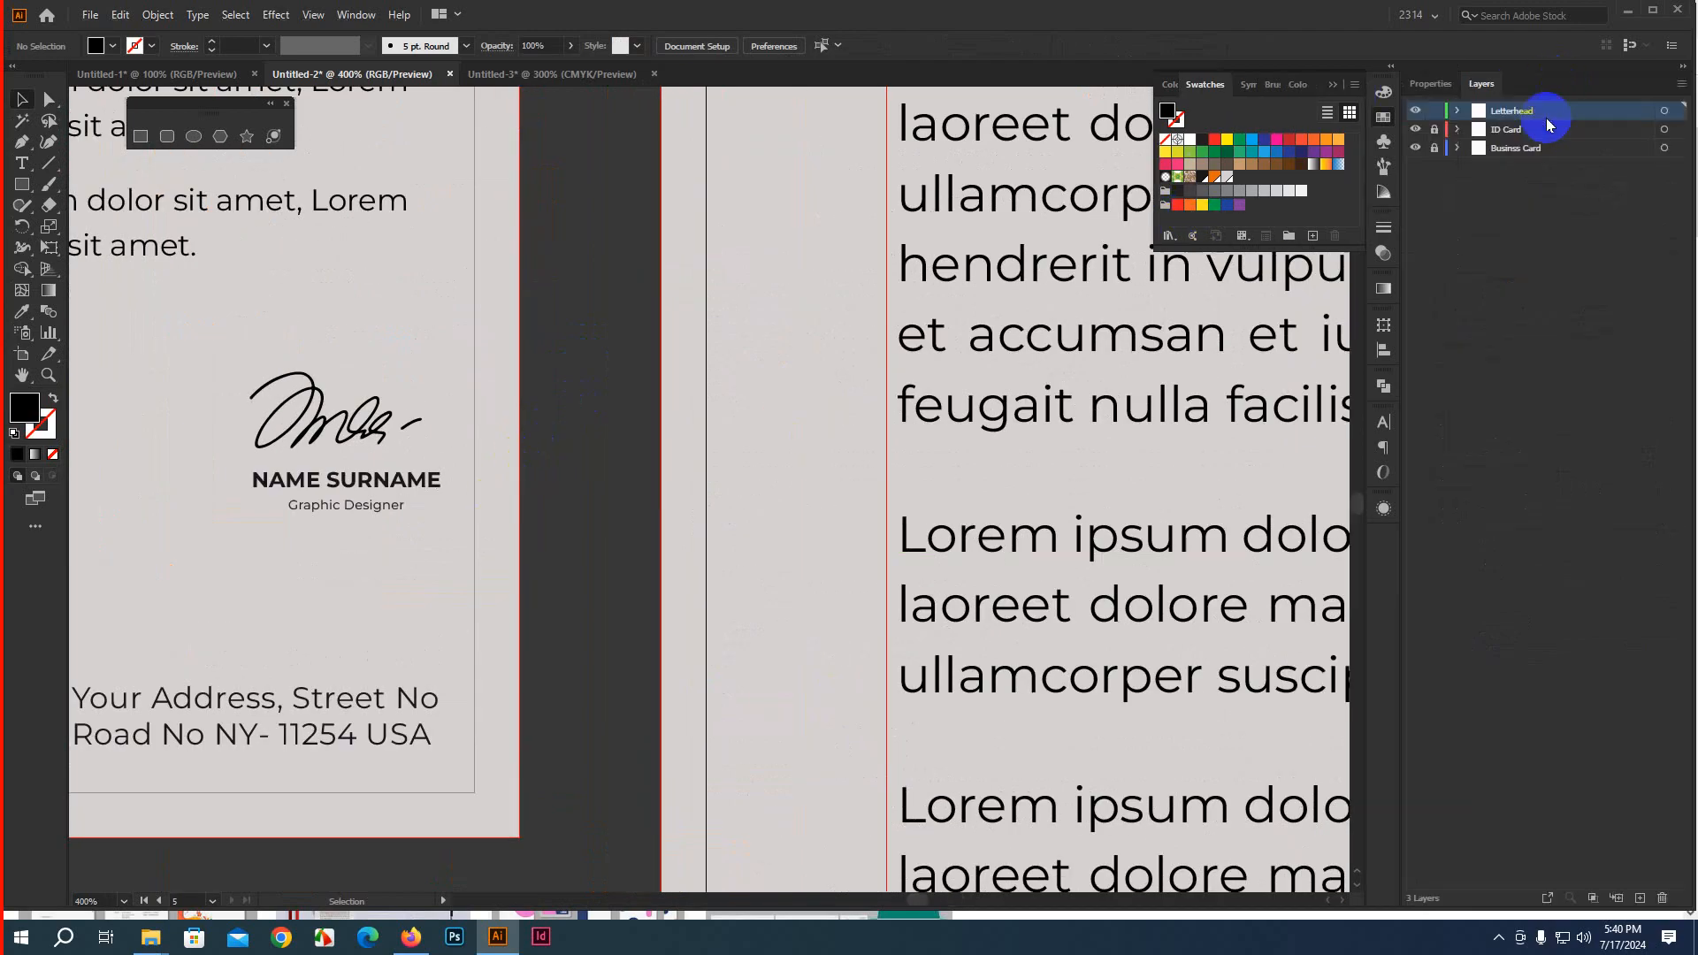
left_click(351, 482)
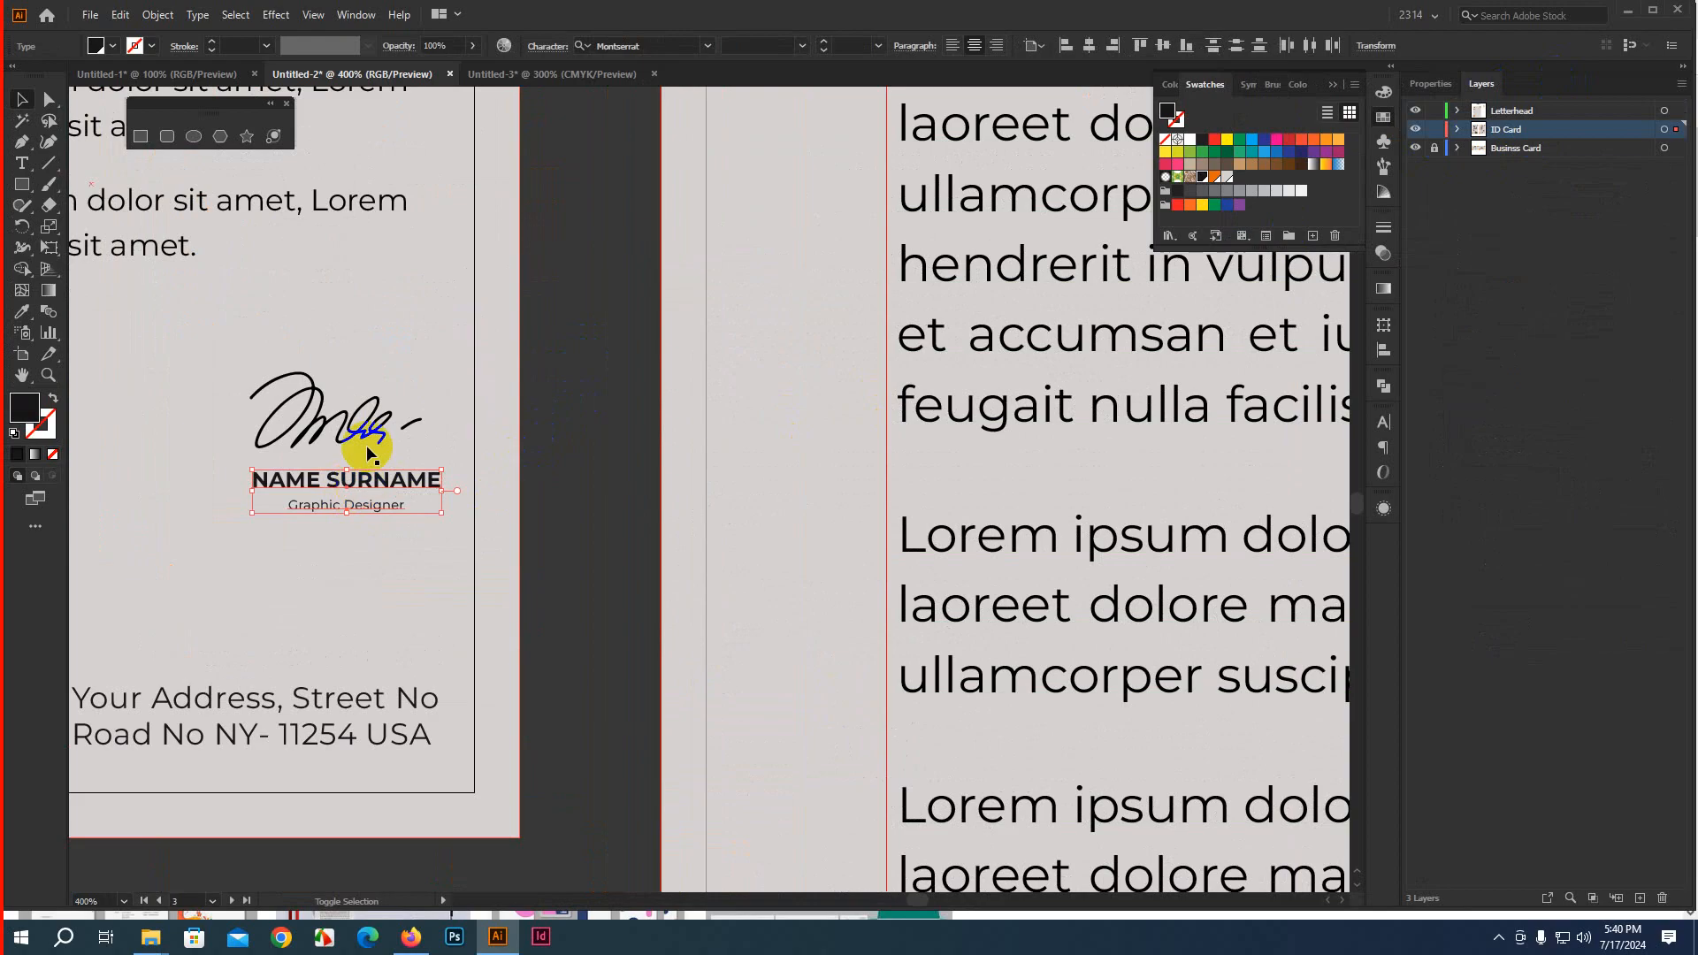
left_click(412, 427)
key("a")
key("ctrl+c")
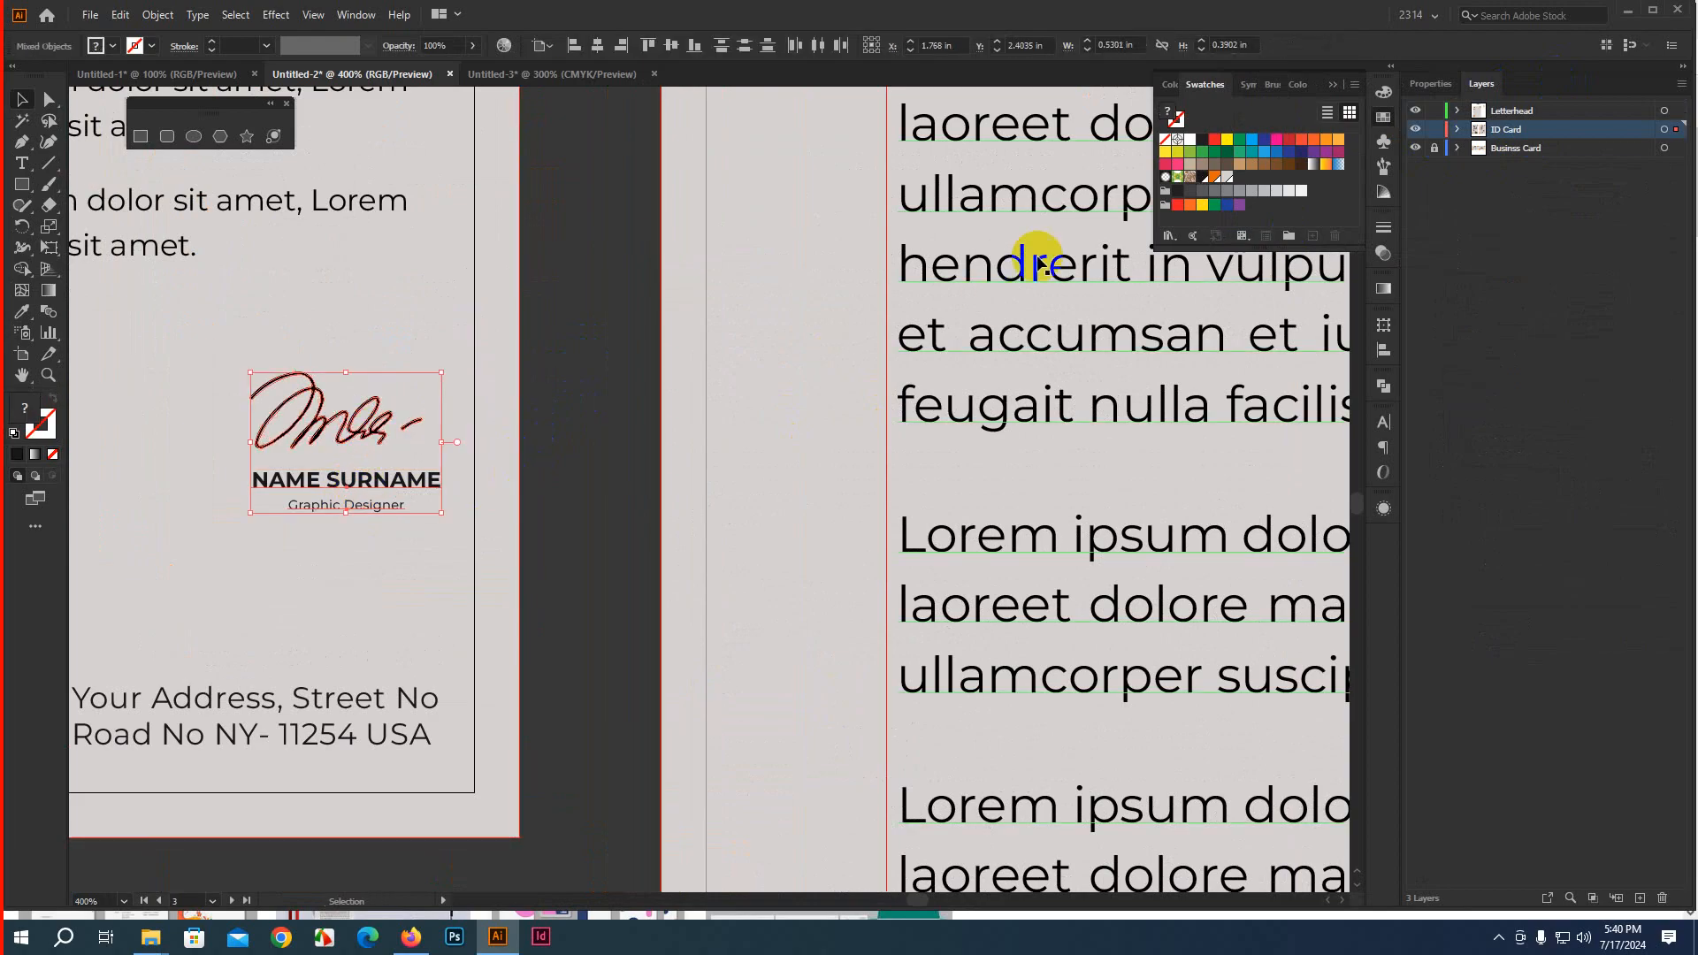
Lock the ID Card layer and paste the copied signature block into the Letterhead layer
left_click(1433, 129)
left_click(1509, 115)
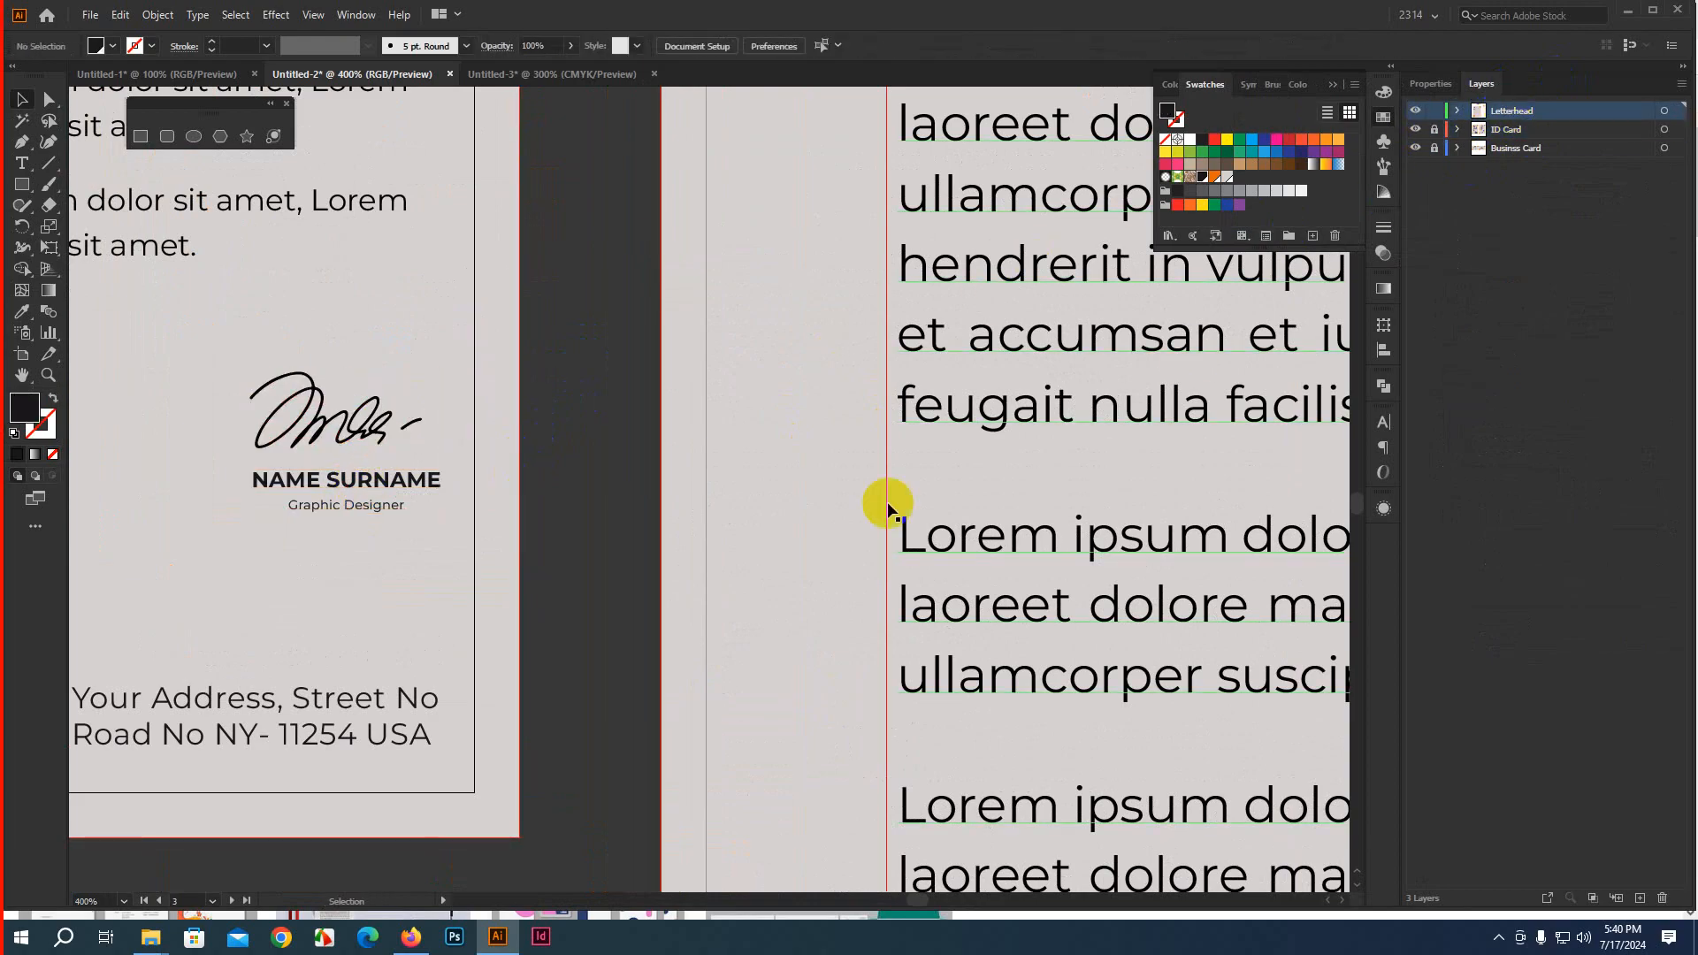
left_click_drag(887, 504, 538, 311)
scroll(594, 435, "down", 2)
scroll(593, 435, "down", 4)
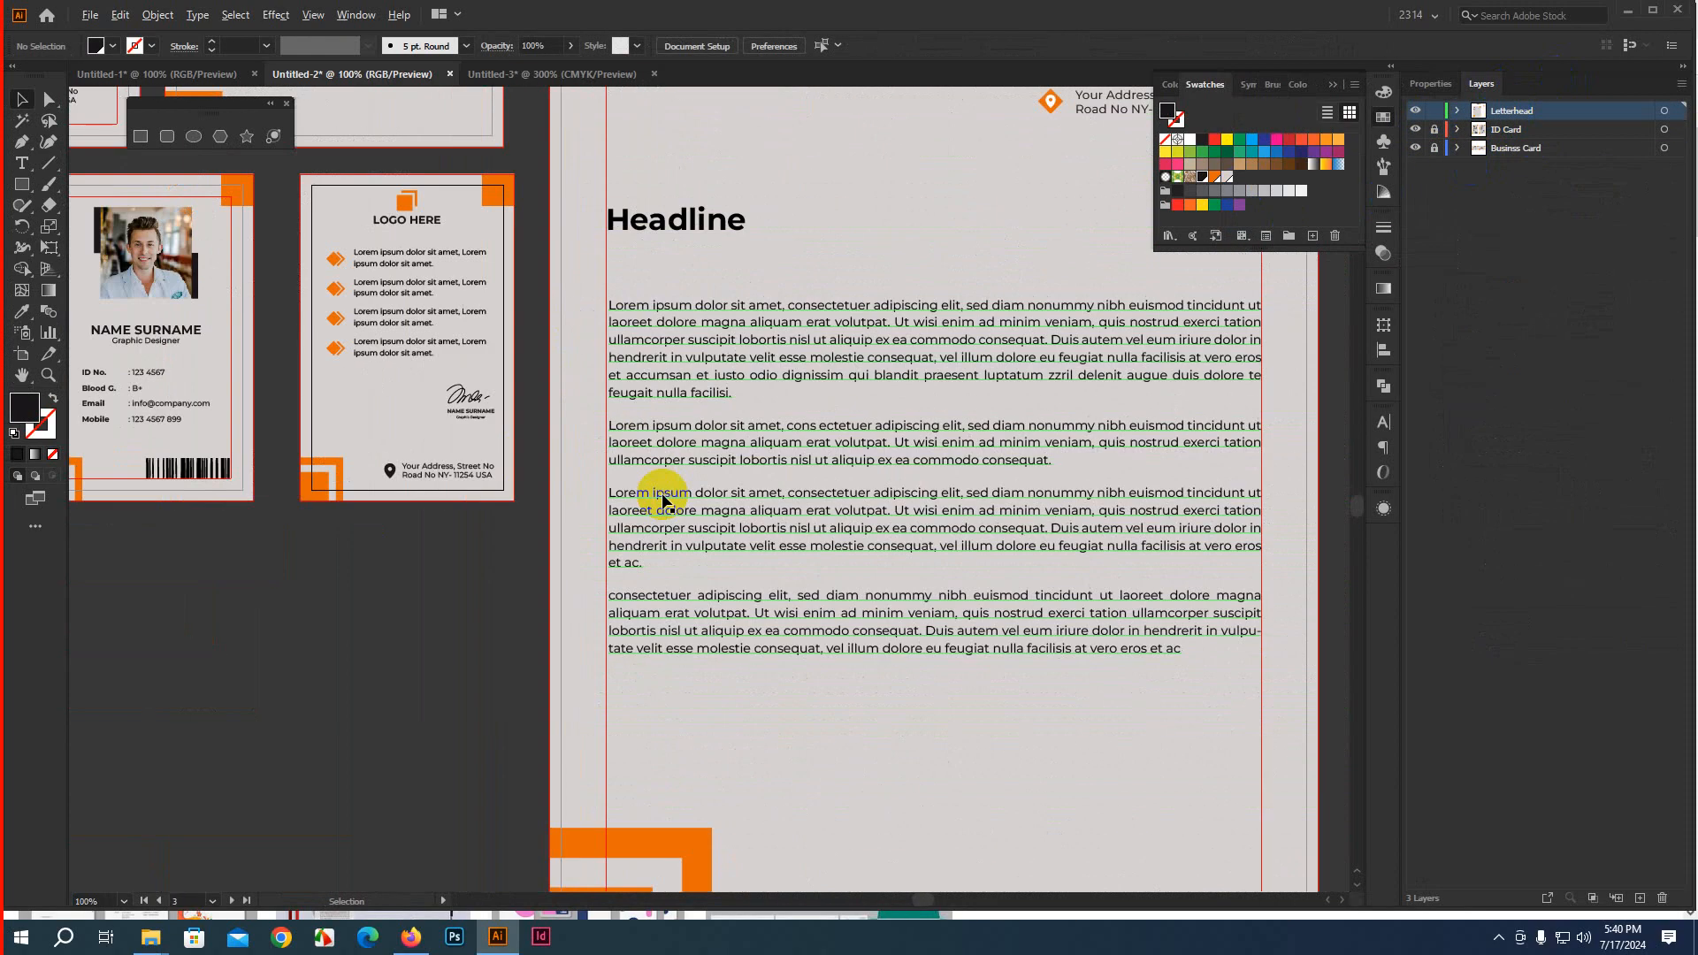
key("ctrl+v")
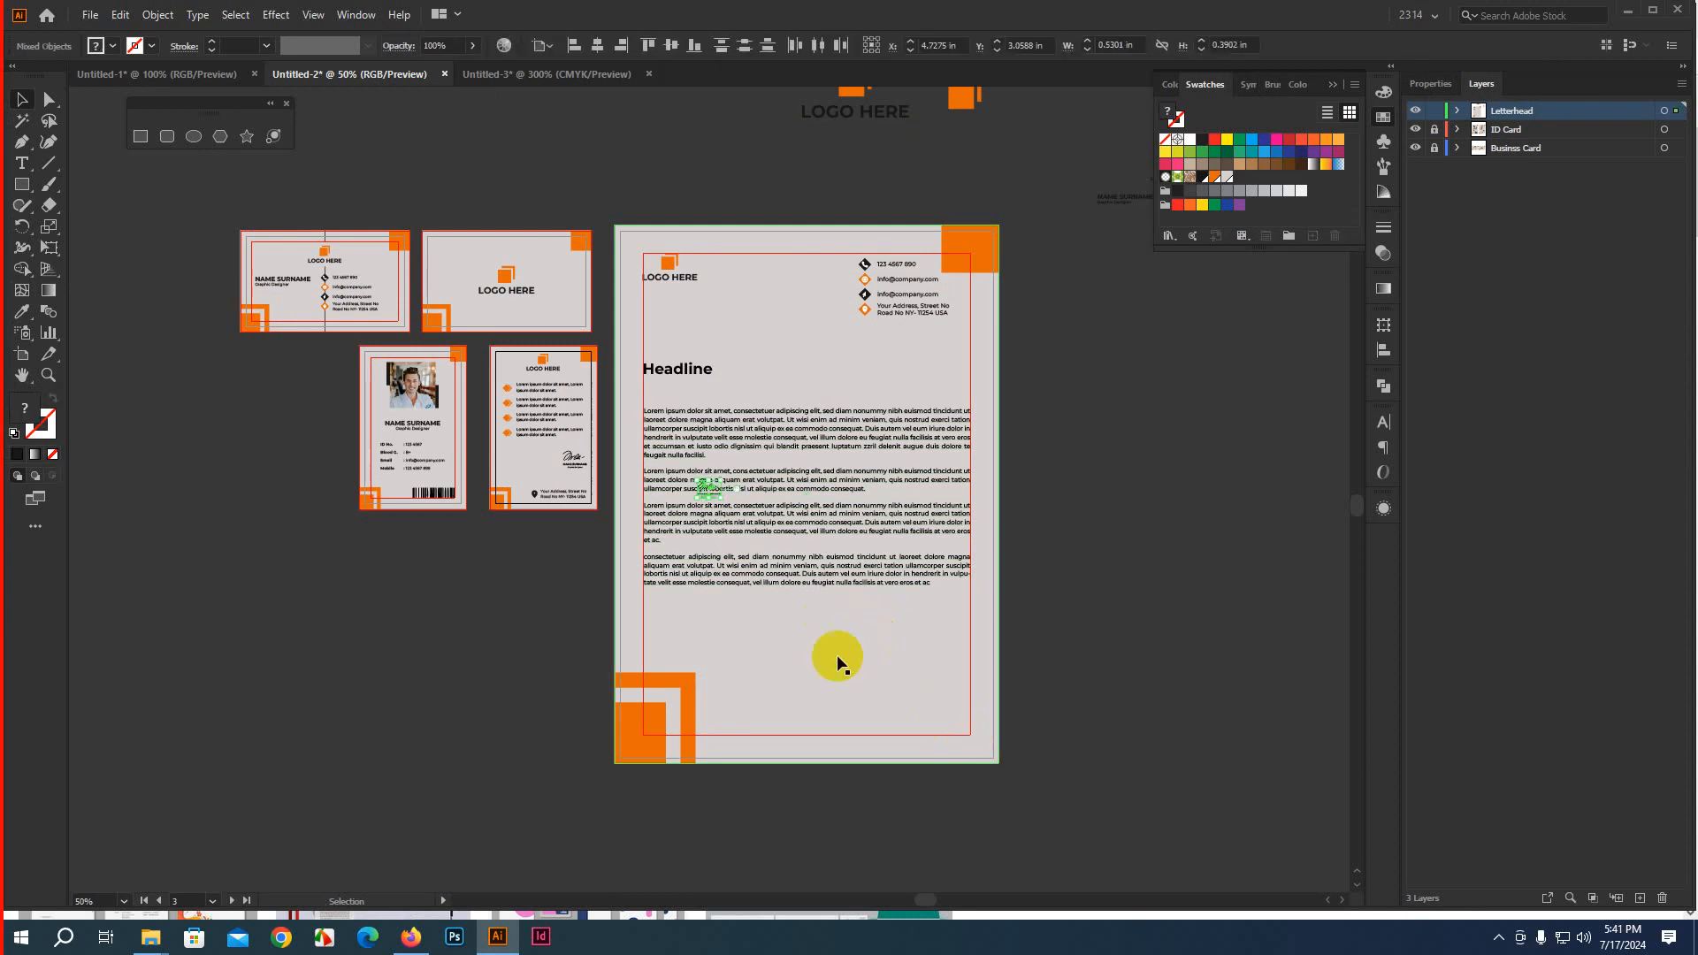
Move the pasted signature block below the letterhead's body text, close to the right margin
key("shift+Down")
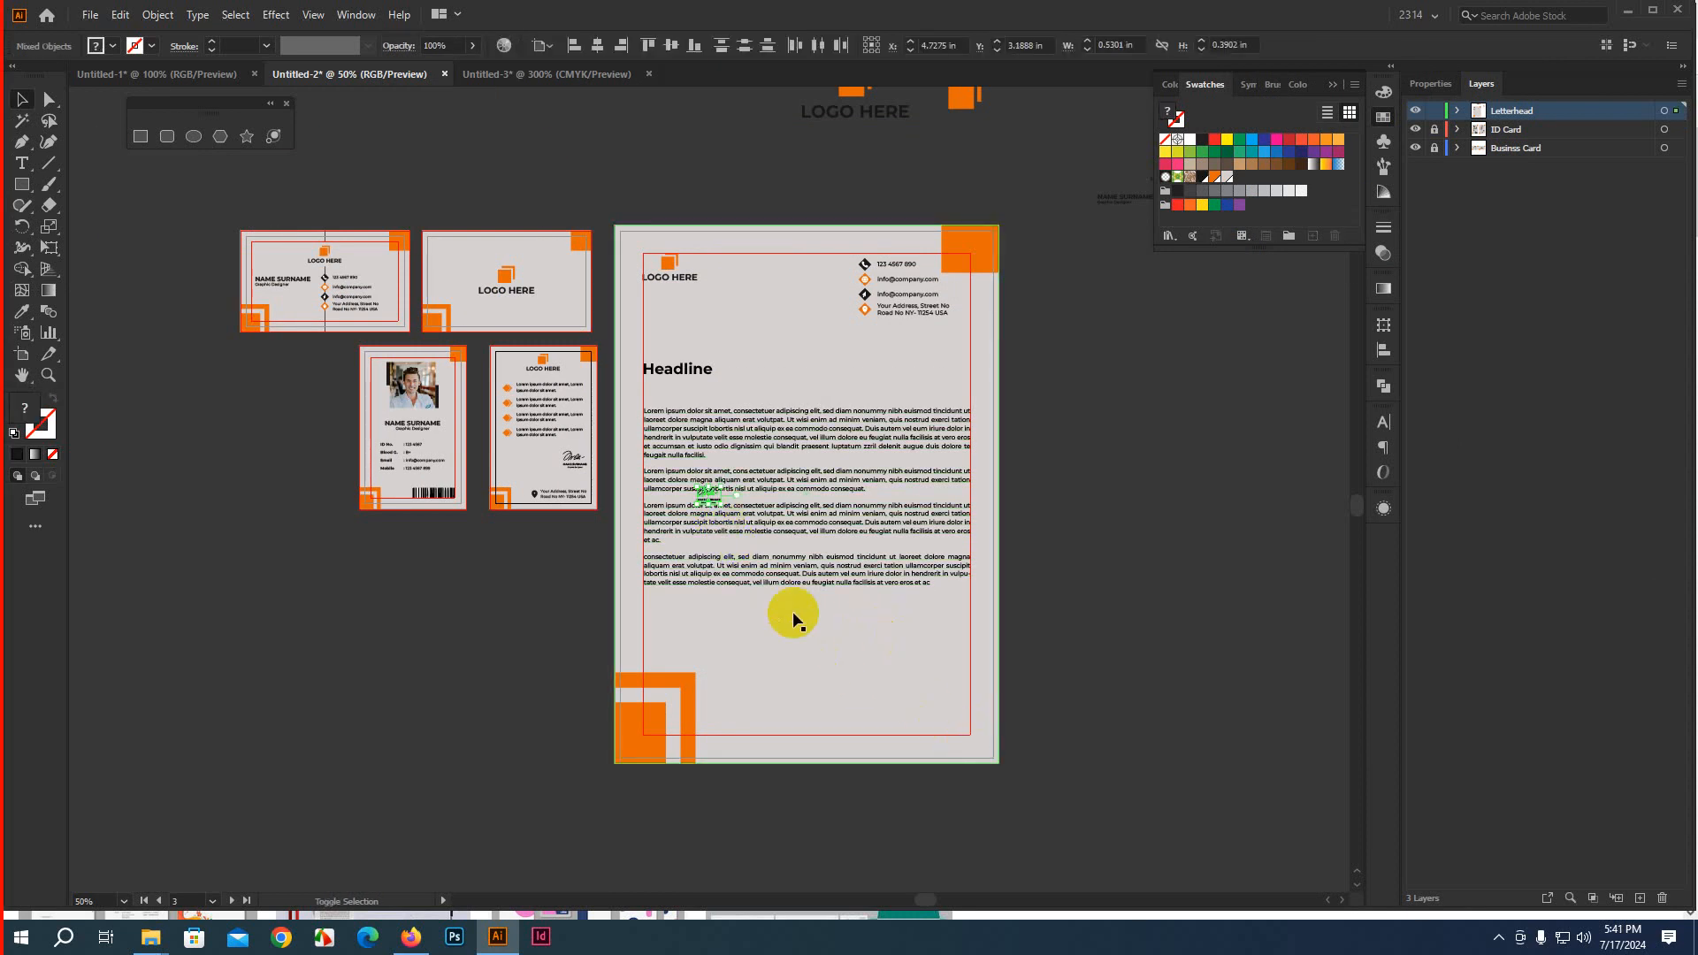
key("shift+Down")
key("shift+Down")
key("shift+Down")
key("shift+Down")
key("shift+Down")
key("shift+Down")
key("shift+Right")
key("shift+Right")
key("shift+Right")
key("shift+Right")
key("shift+Right")
key("shift+Right")
key("shift+Right")
key("shift+Right")
key("shift+Right")
key("shift+Right")
key("shift+Right")
key("shift+Right")
key("shift+Right")
key("shift+Right")
key("shift+Right")
key("shift+Right")
key("shift+Right")
key("shift+Right")
key("shift+Right")
key("shift+Right")
key("shift+Right")
key("shift+Right")
key("shift+Left")
key("shift+Left")
key("shift+Left")
key("shift+Left")
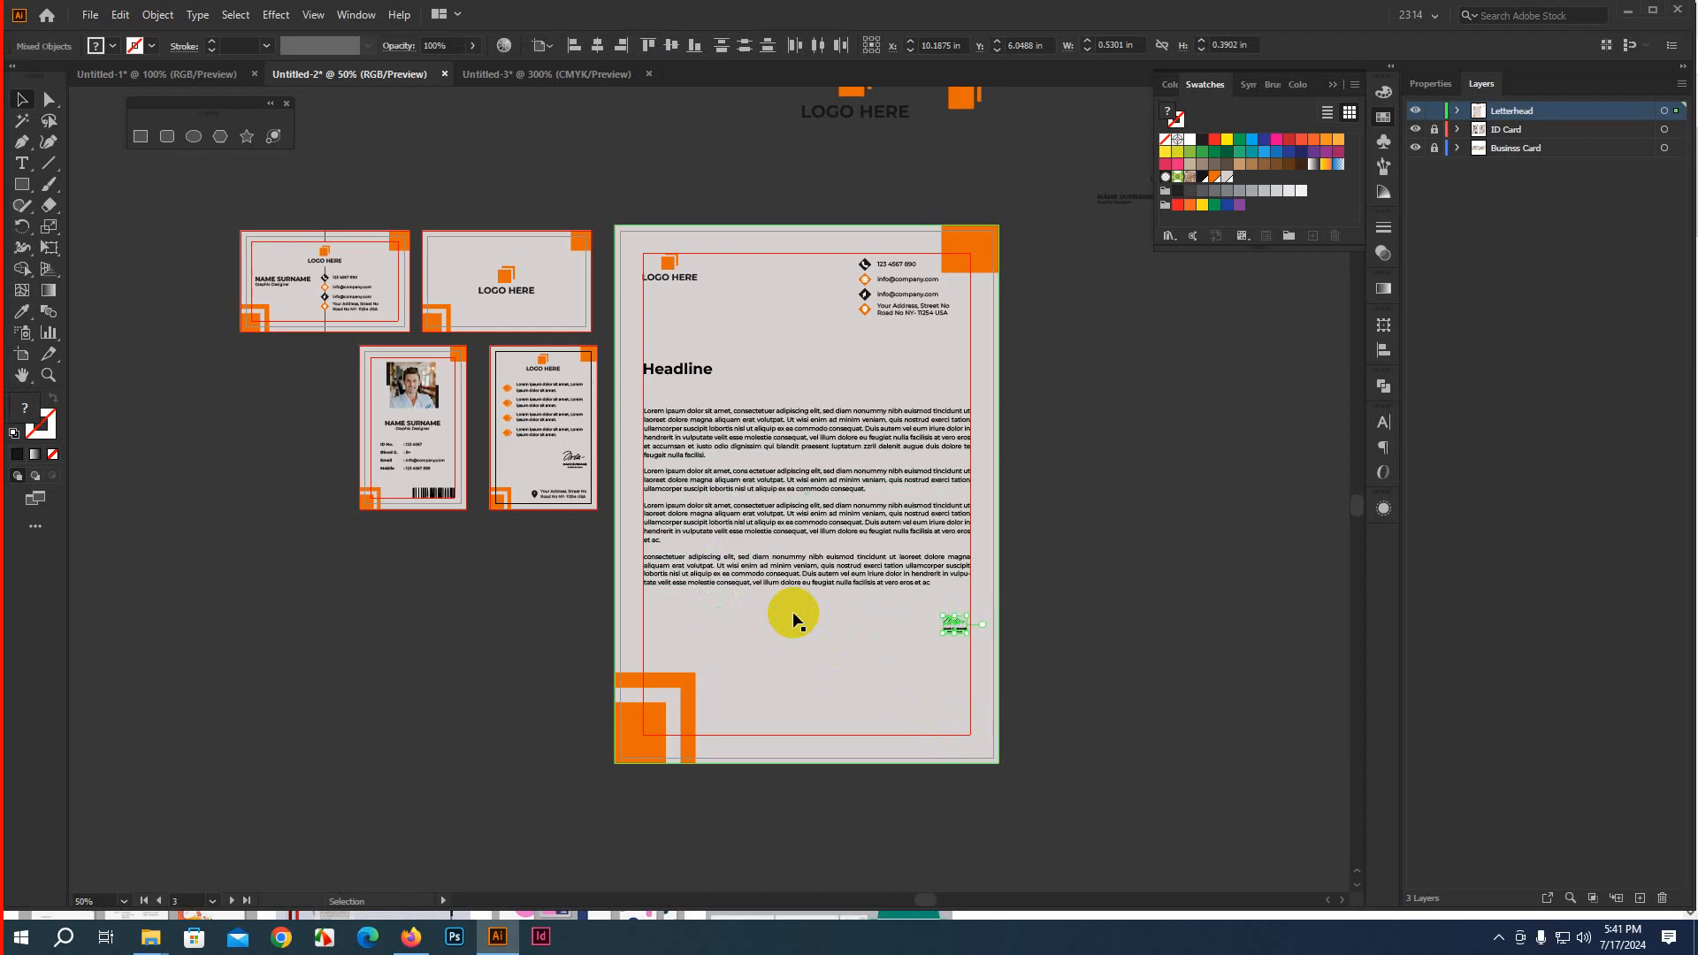
Enlarge the signature block proportionally to about 1.47 in wide by 1.08 in high
scroll(367, 221, "up", 3)
left_click_drag(1102, 483, 221, 266)
mouse_move(834, 845)
left_mouse_down()
mouse_move(587, 410)
mouse_move(566, 224)
left_mouse_up()
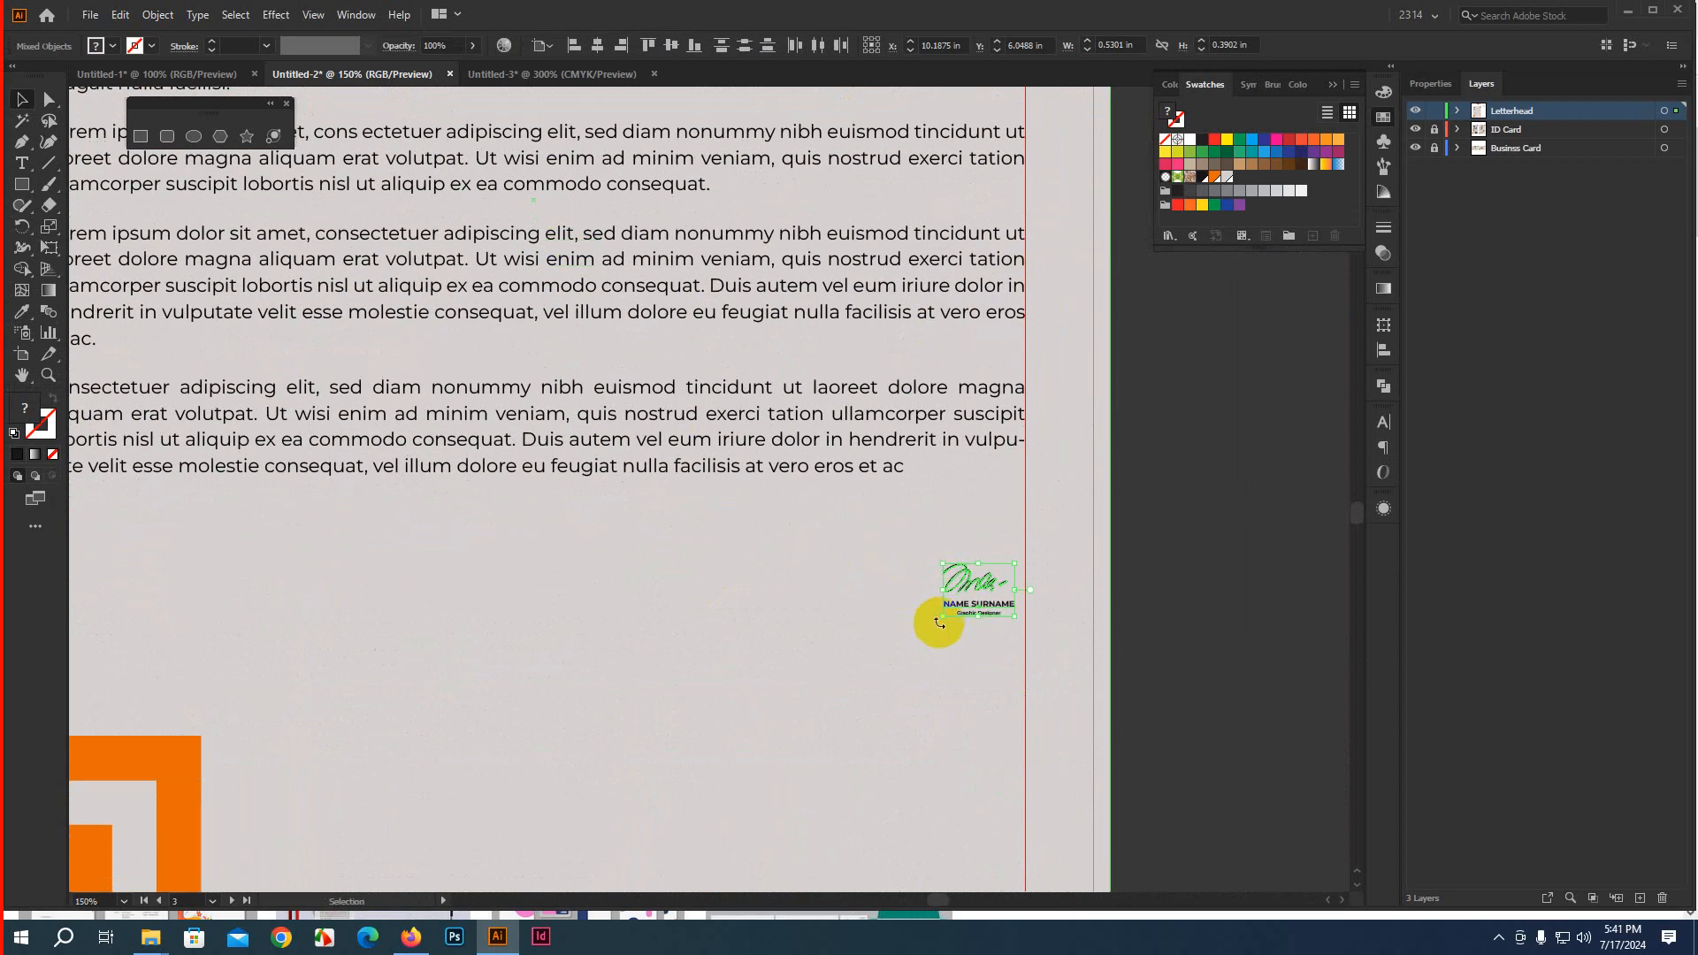
left_click_drag(947, 619, 816, 713)
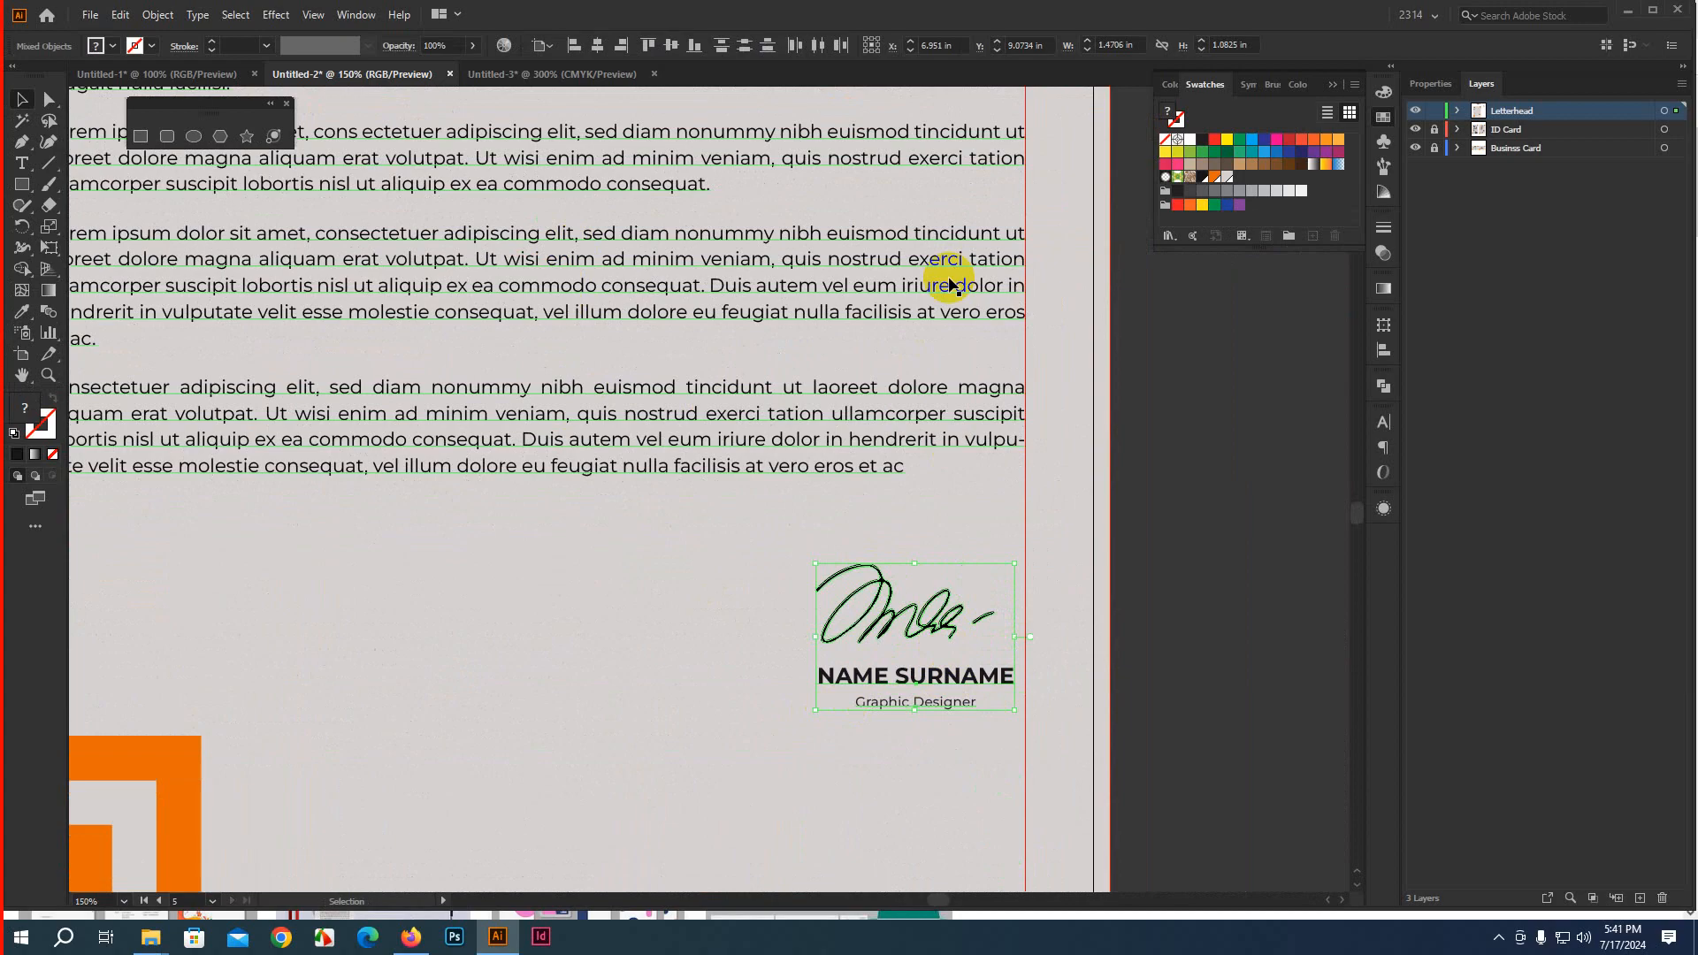
Align the signature block's right edge with the letterhead's right margin guide and nudge the block slightly lower
key("Right")
key("Right")
key("Right")
key("Right")
key("Right")
key("Right")
key("Right")
key("Right")
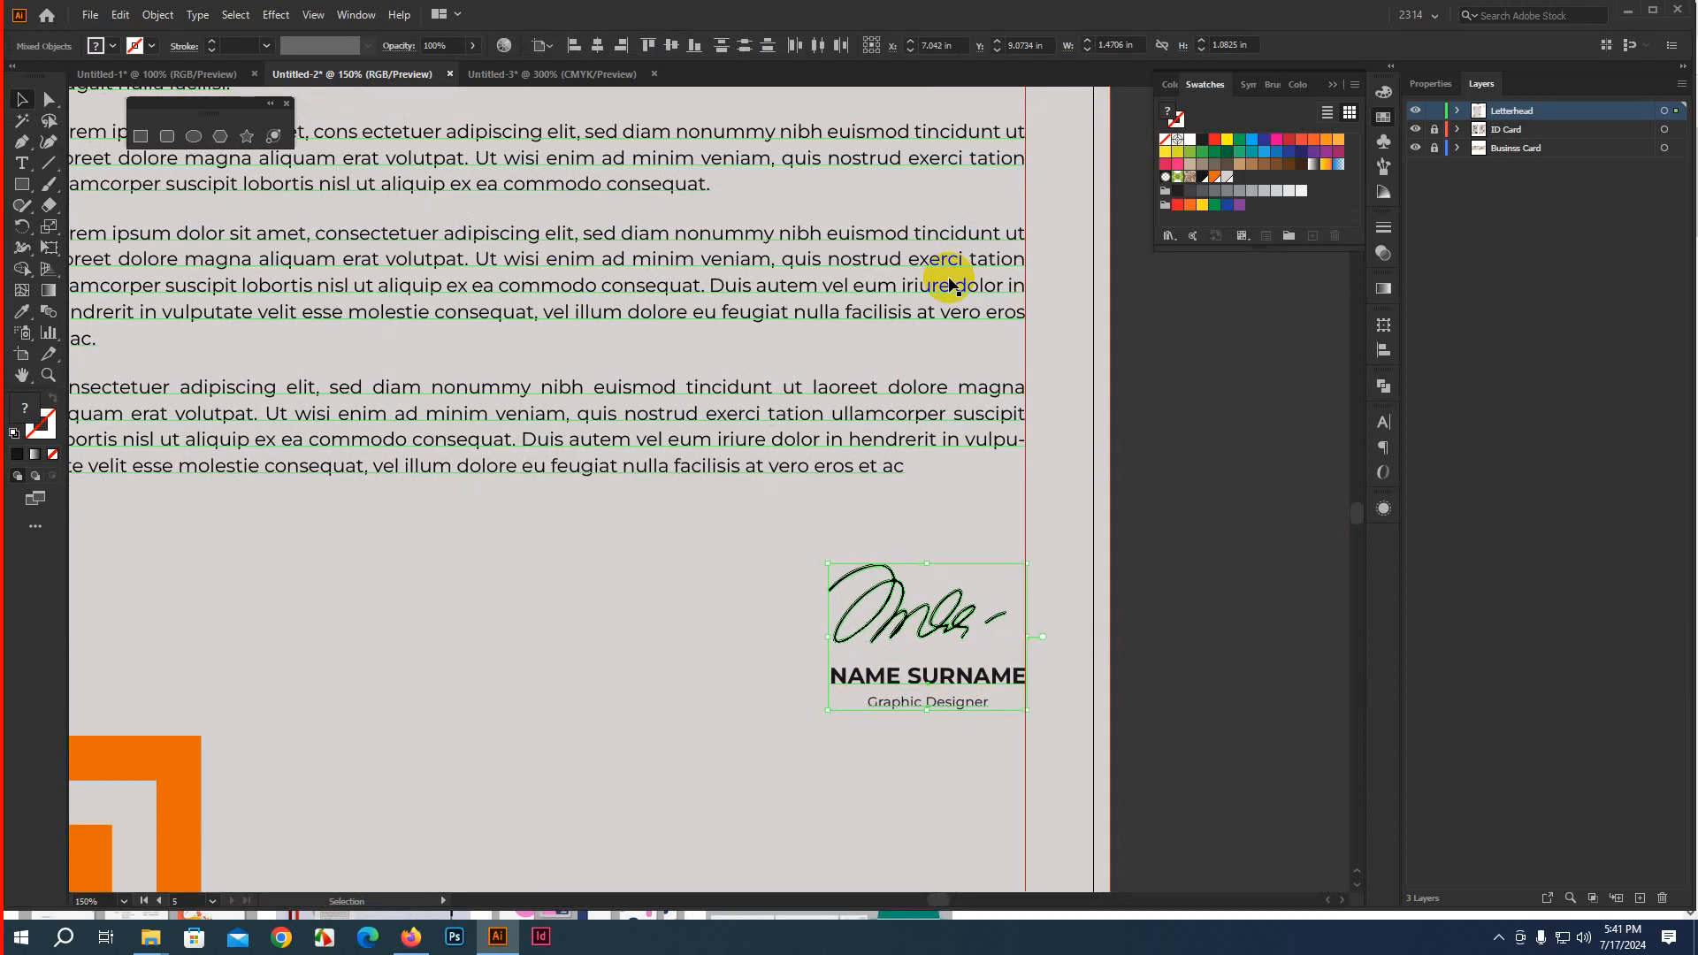
scroll(913, 337, "down", 3)
scroll(1144, 515, "up", 2)
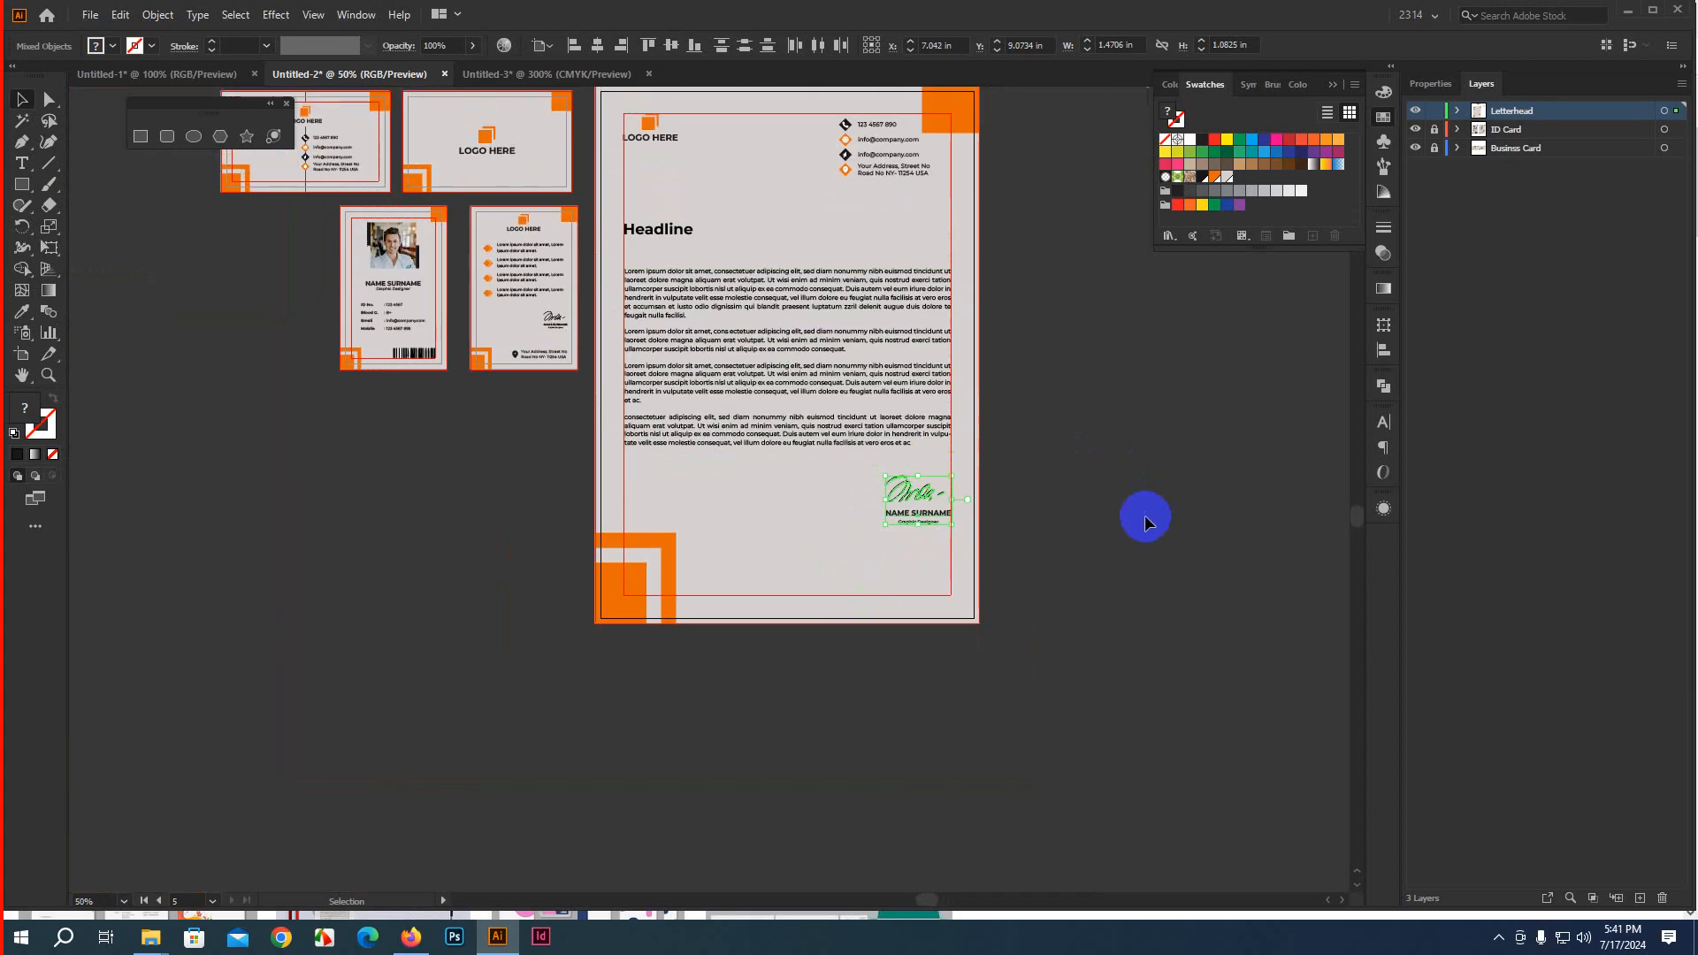
key("Down")
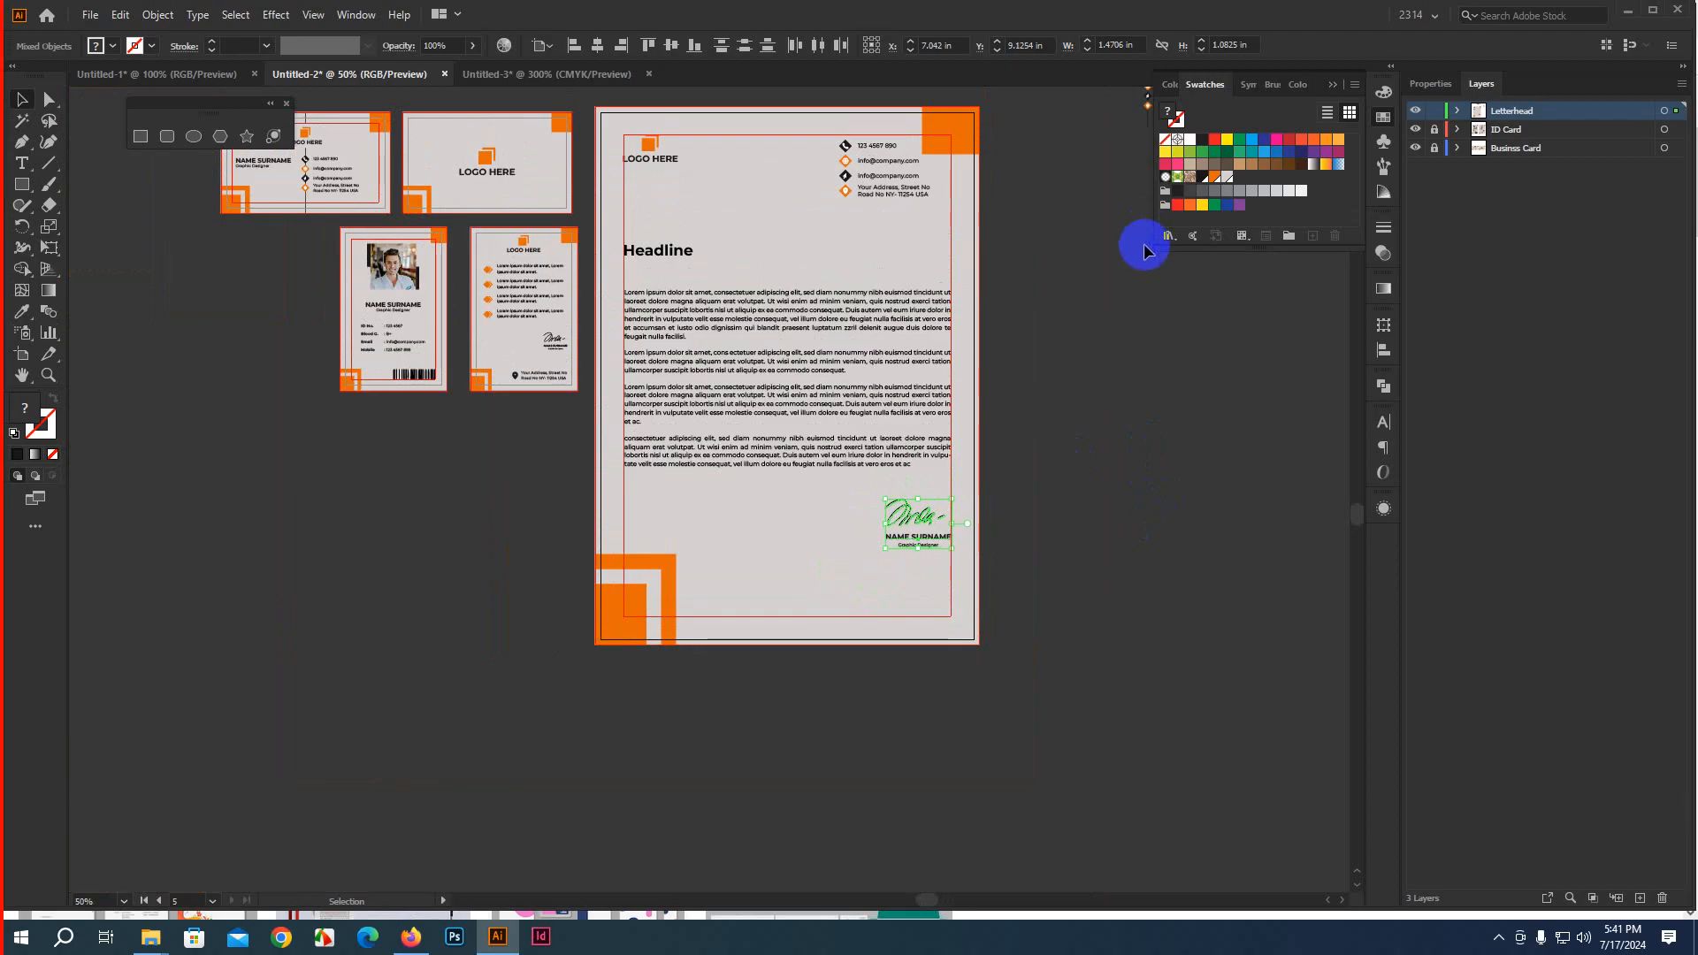
left_click(1141, 252)
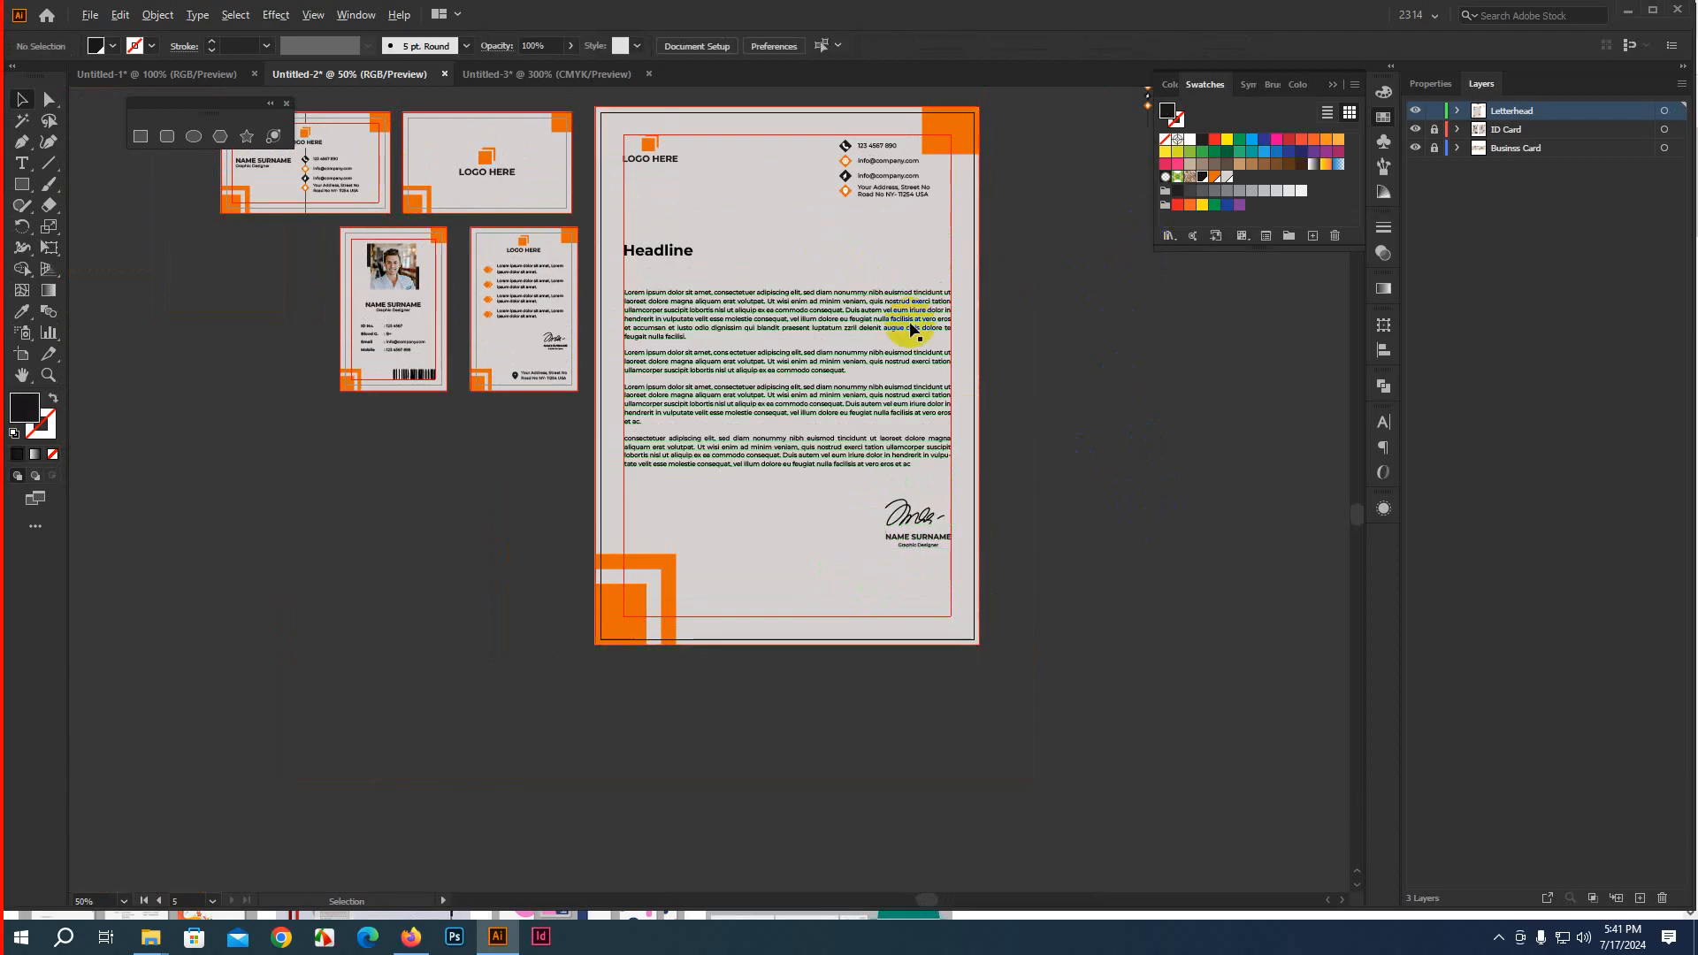
scroll(887, 302, "up", 1)
left_click(822, 155)
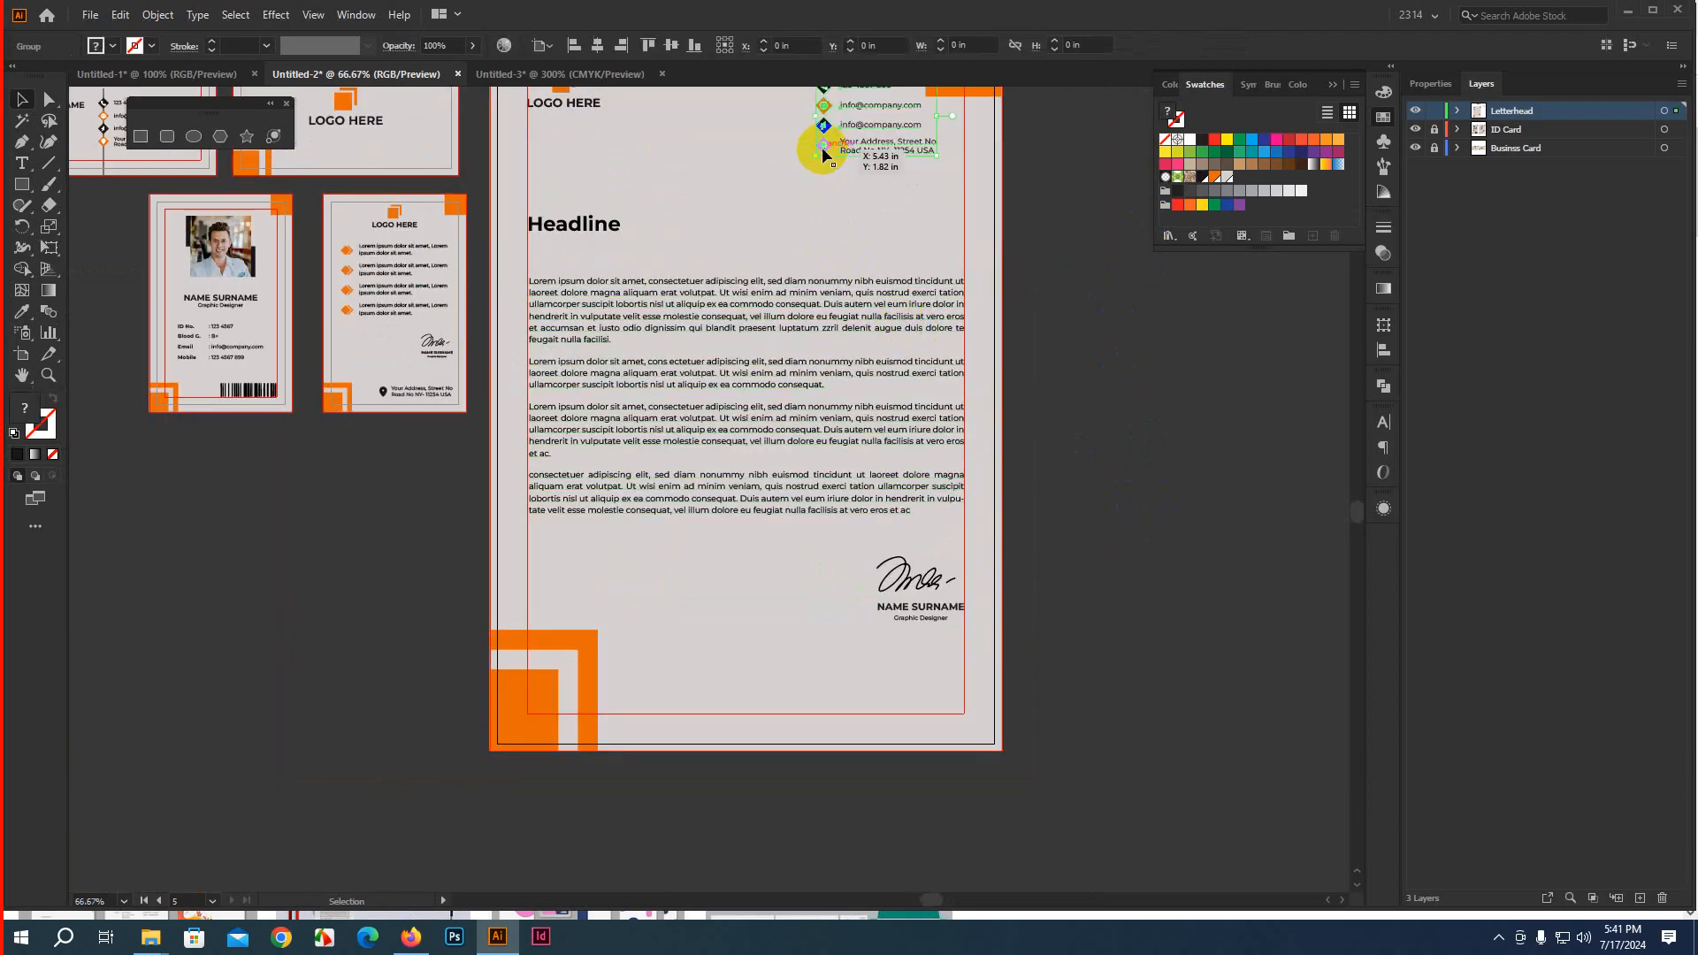
key("a")
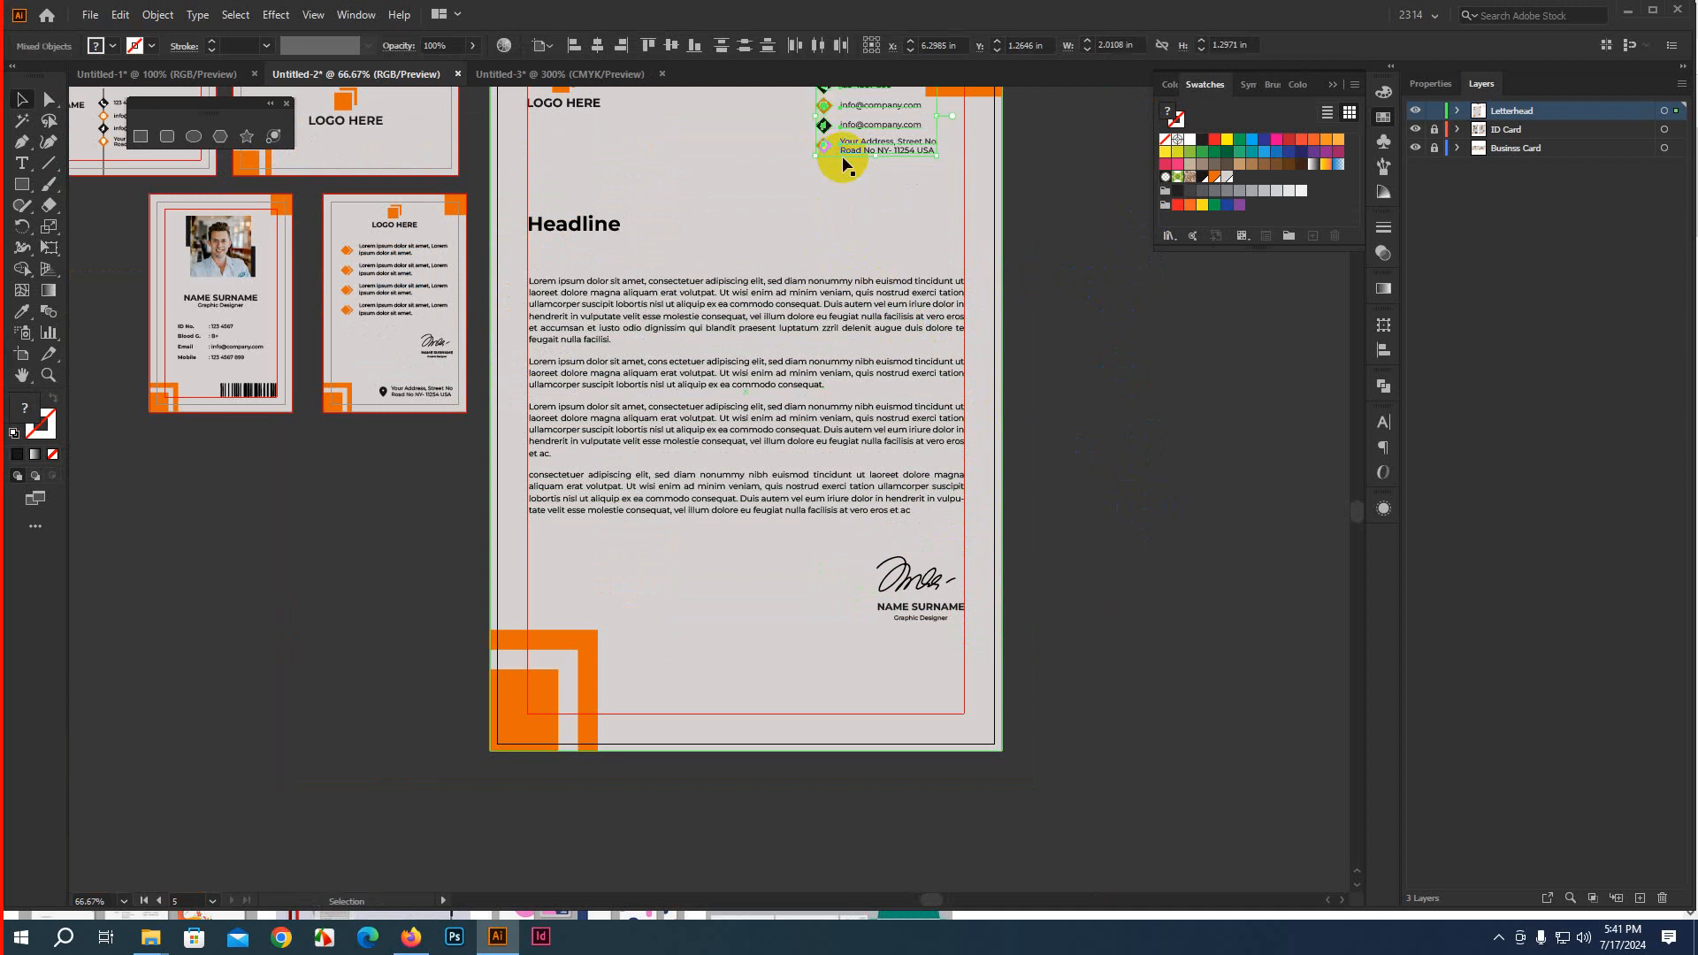
left_click(1206, 352)
scroll(1038, 329, "up", 1)
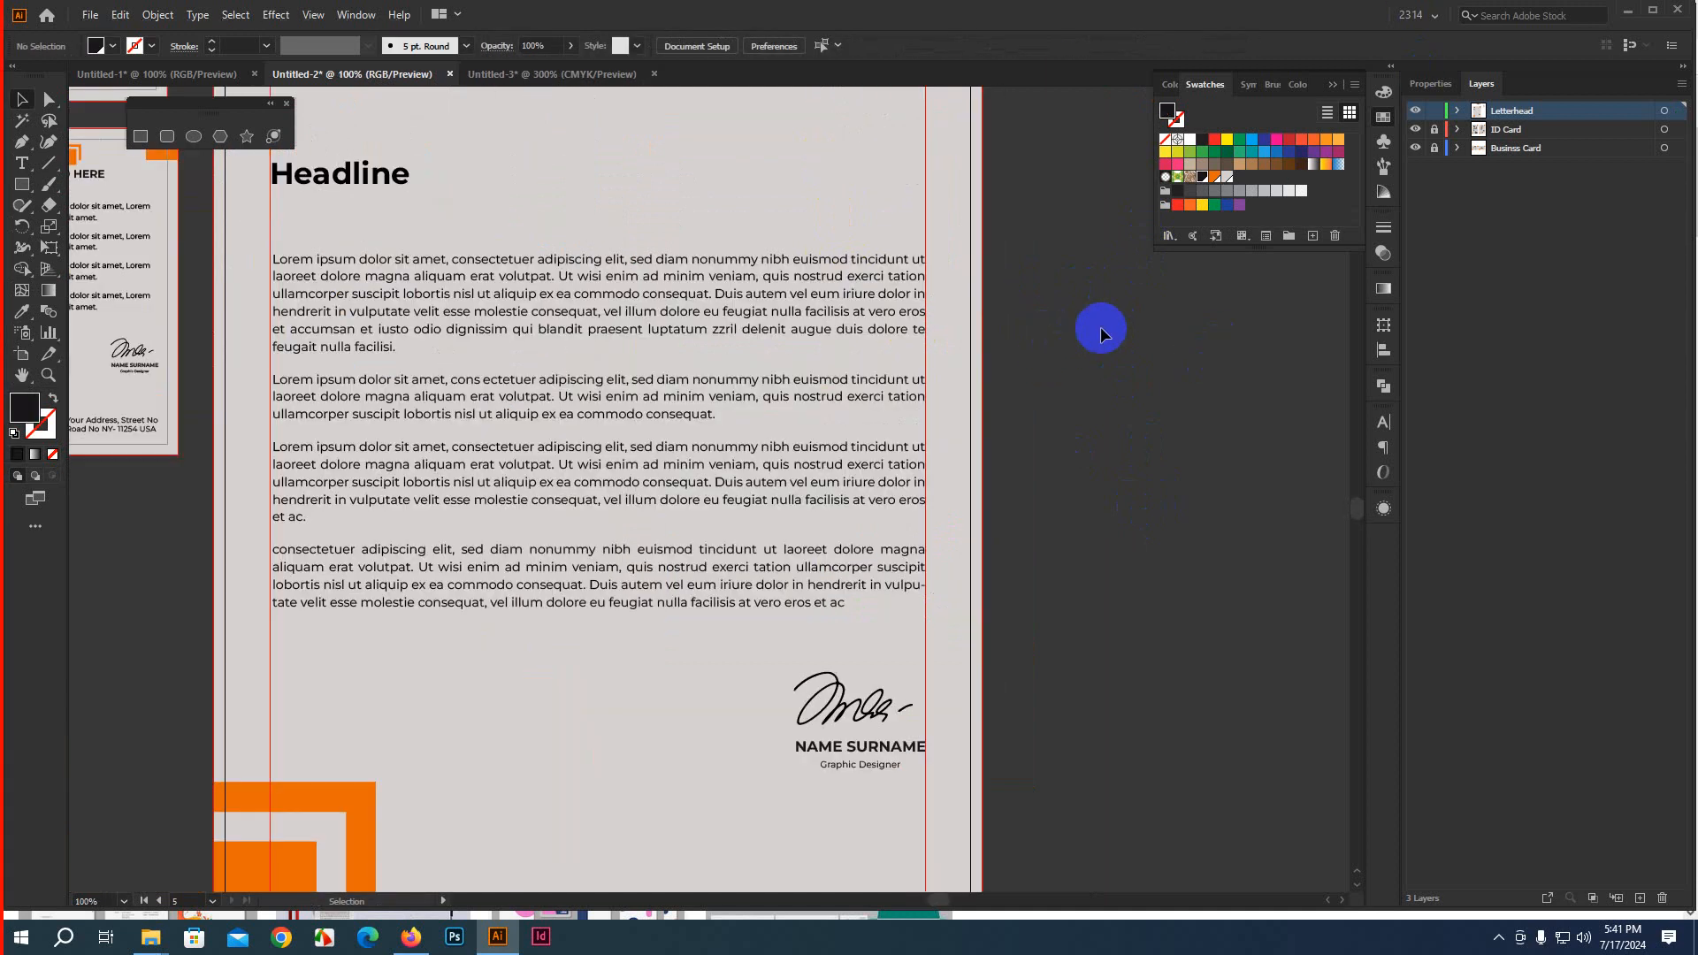
Move the letterhead's address text and location-pin icon from the header contact list down to the footer area beside the orange corner graphic
left_click_drag(1111, 345, 1101, 682)
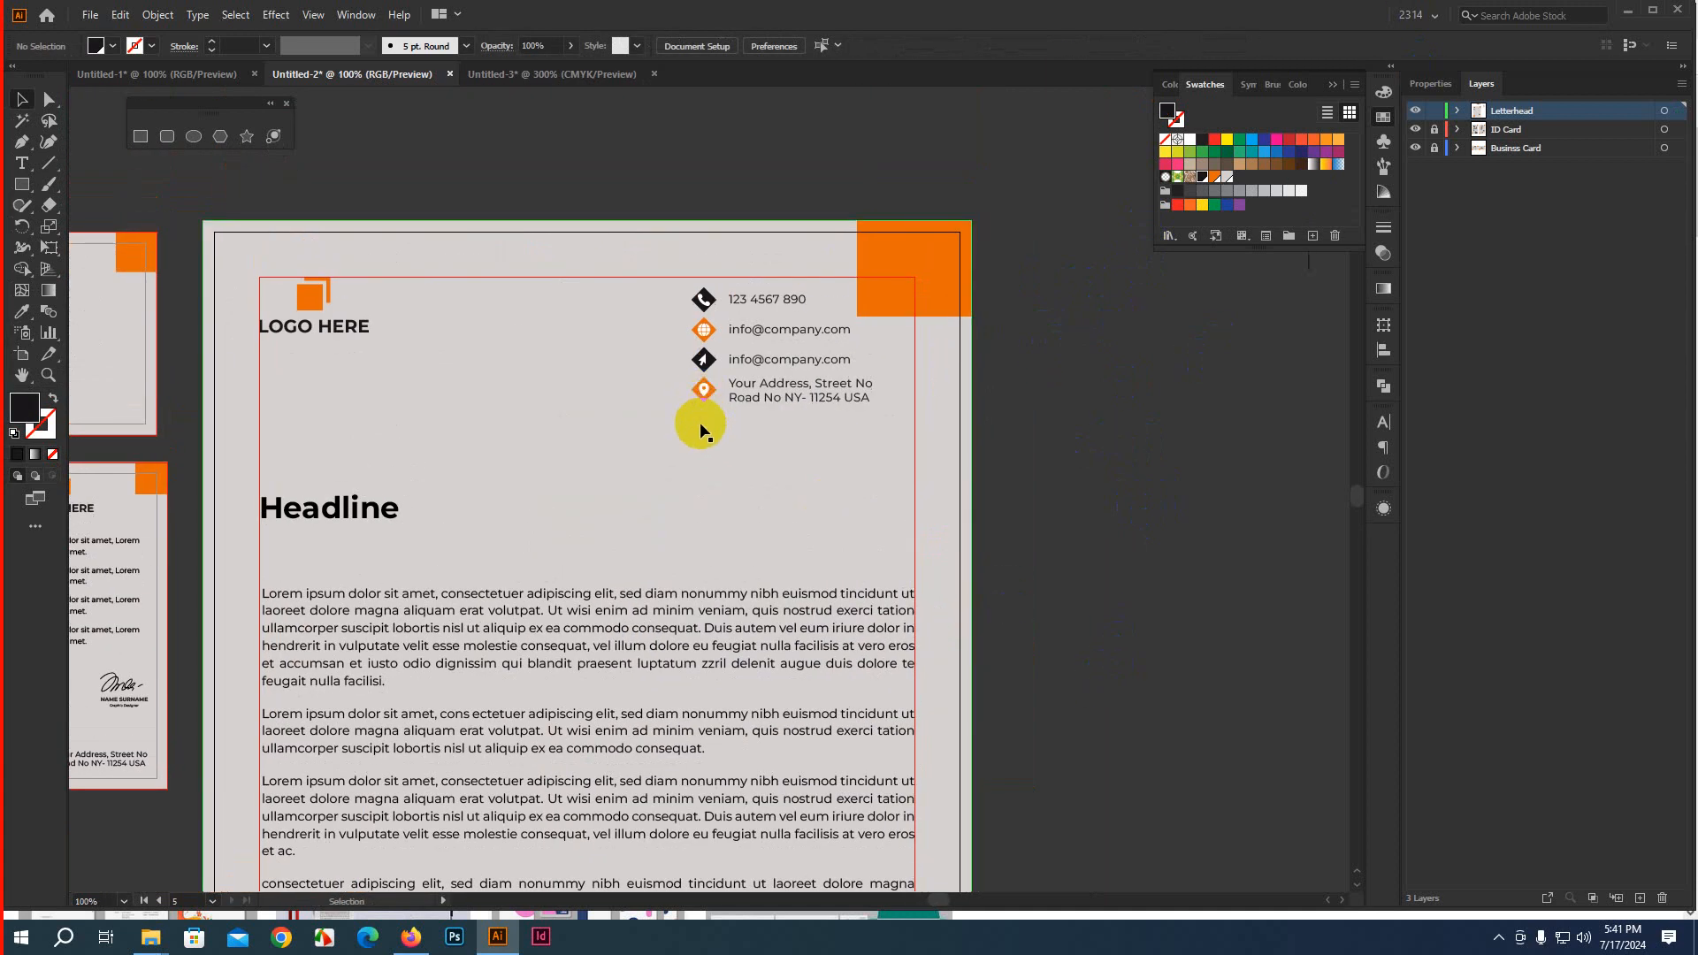
scroll(701, 423, "up", 2)
left_click(716, 363, "shift")
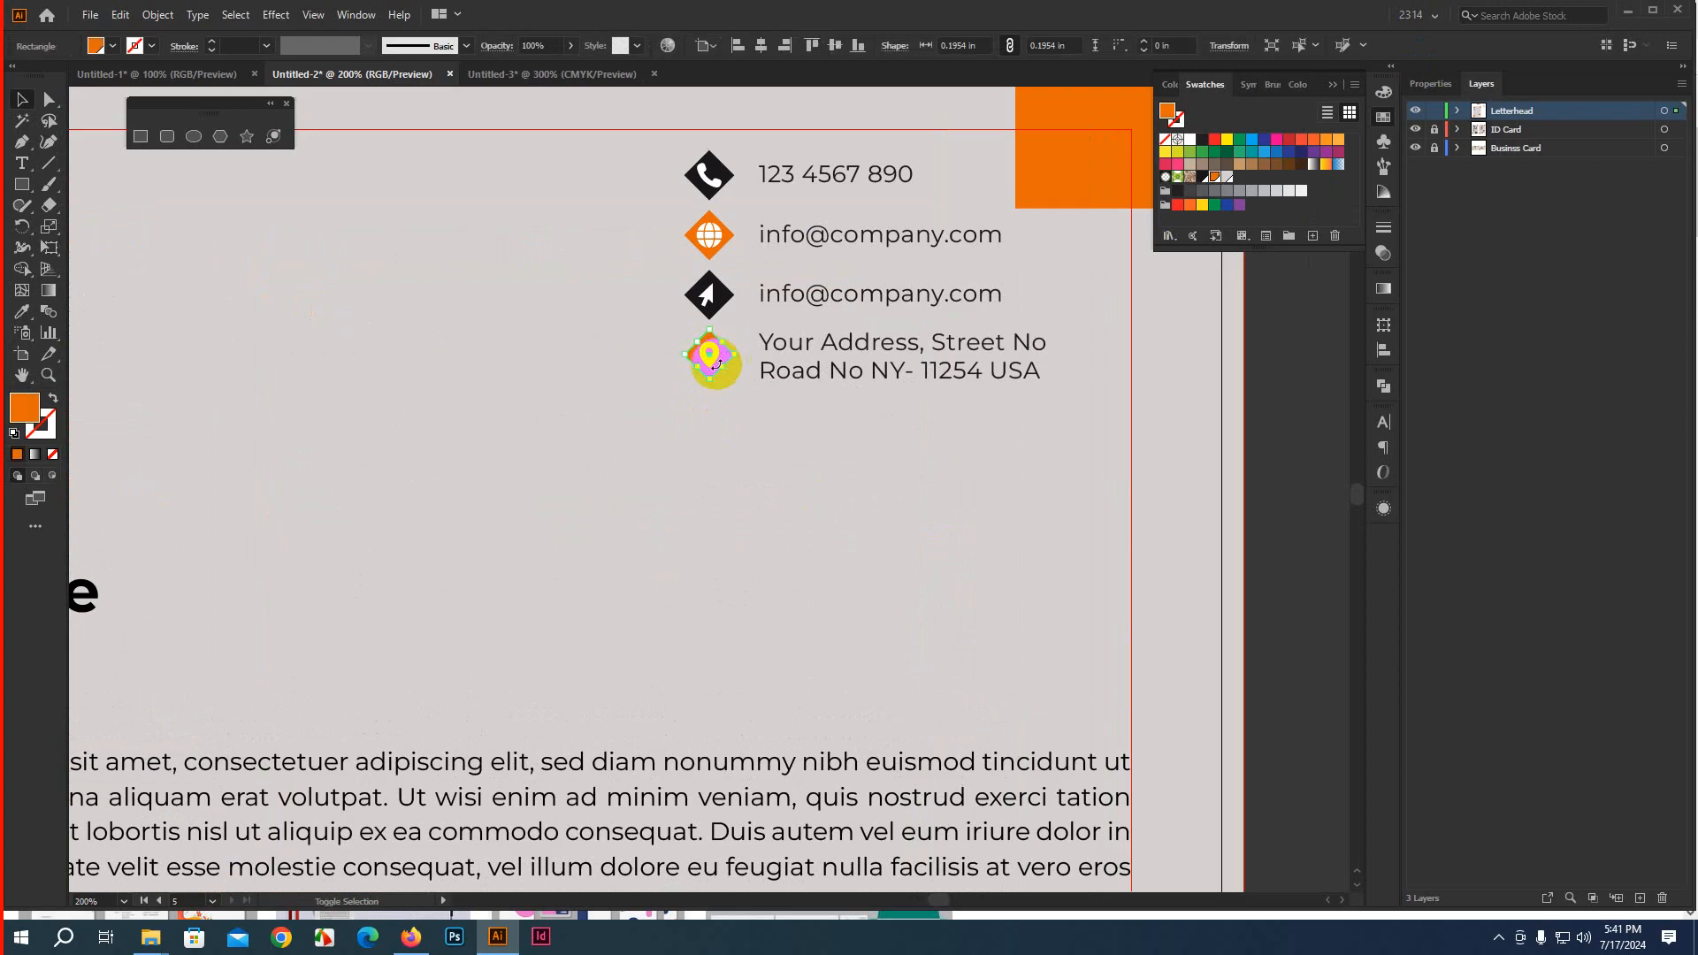
left_click(788, 374, "shift")
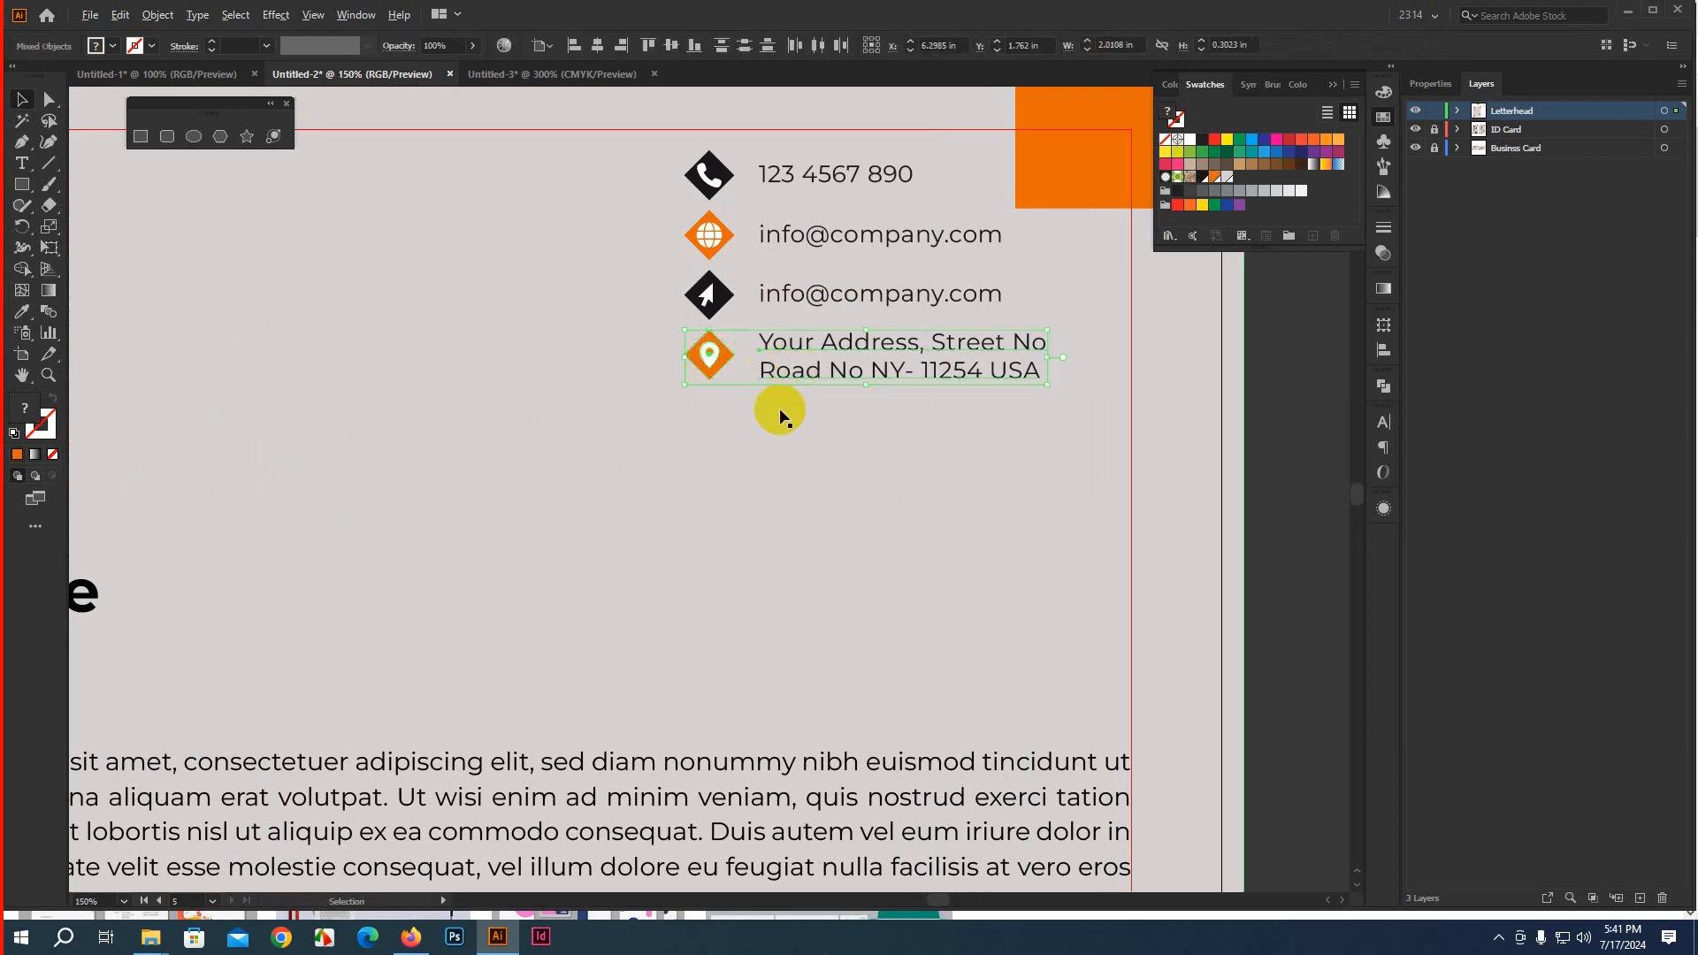
scroll(780, 409, "down", 3)
scroll(796, 393, "down", 1)
left_click_drag(813, 374, 714, 780)
scroll(707, 780, "up", 3)
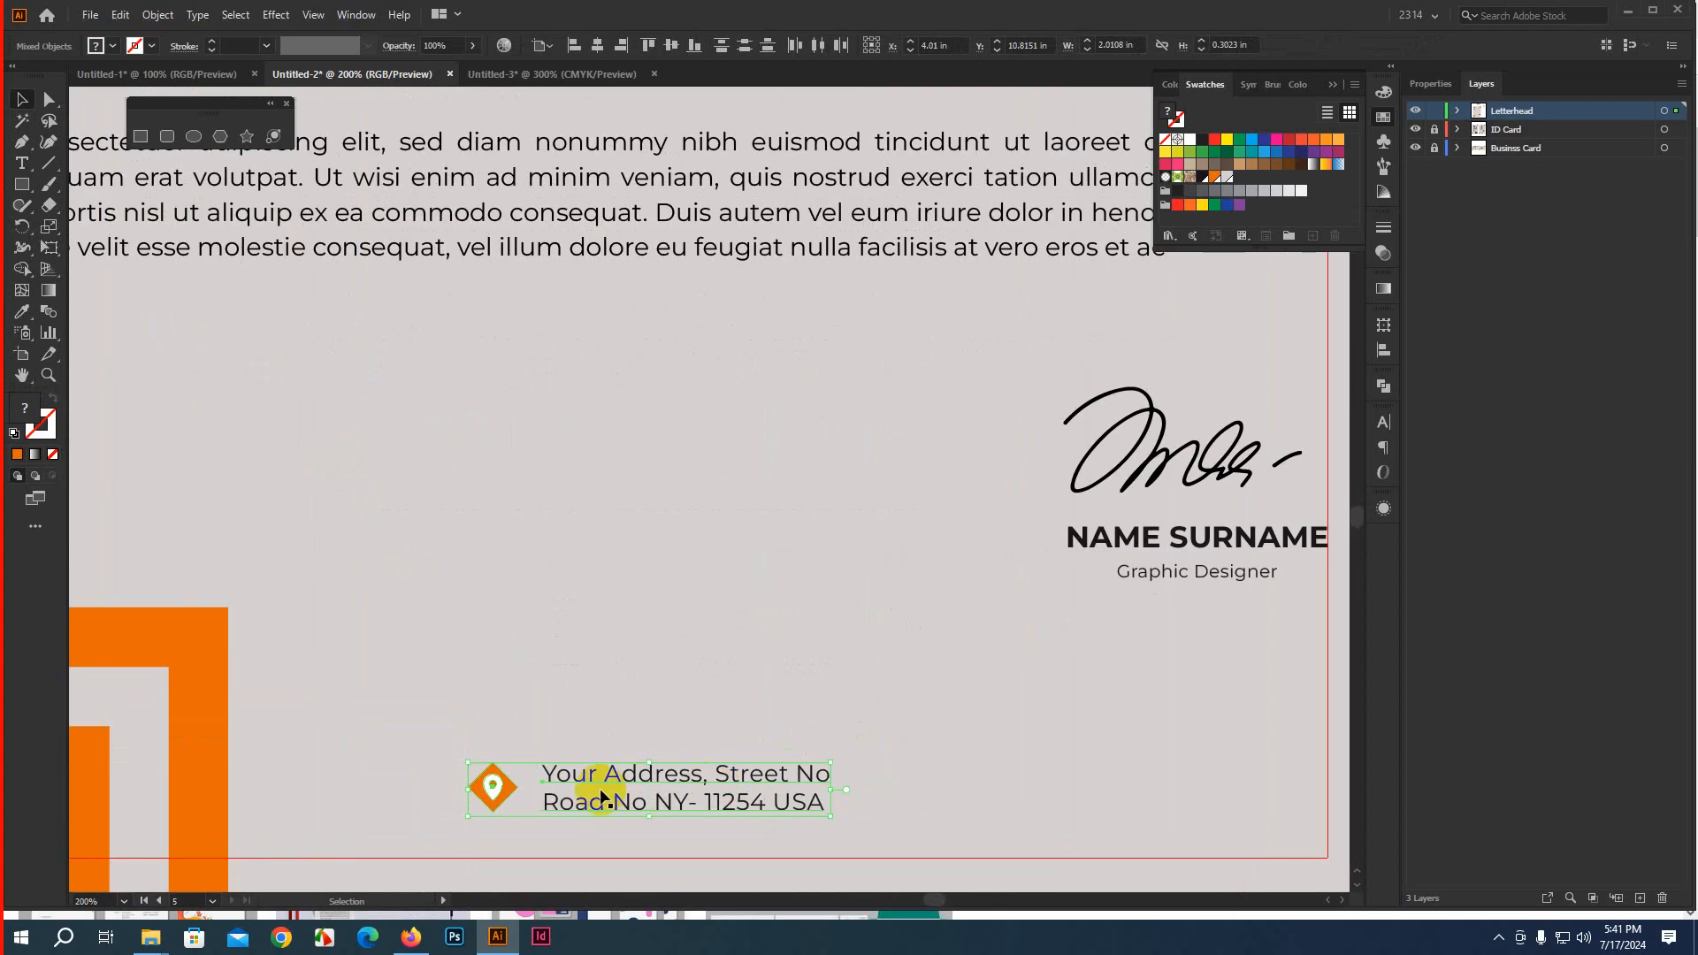
Join the footer address's two lines into a single line and add a period after "Street No"
double_click(549, 807)
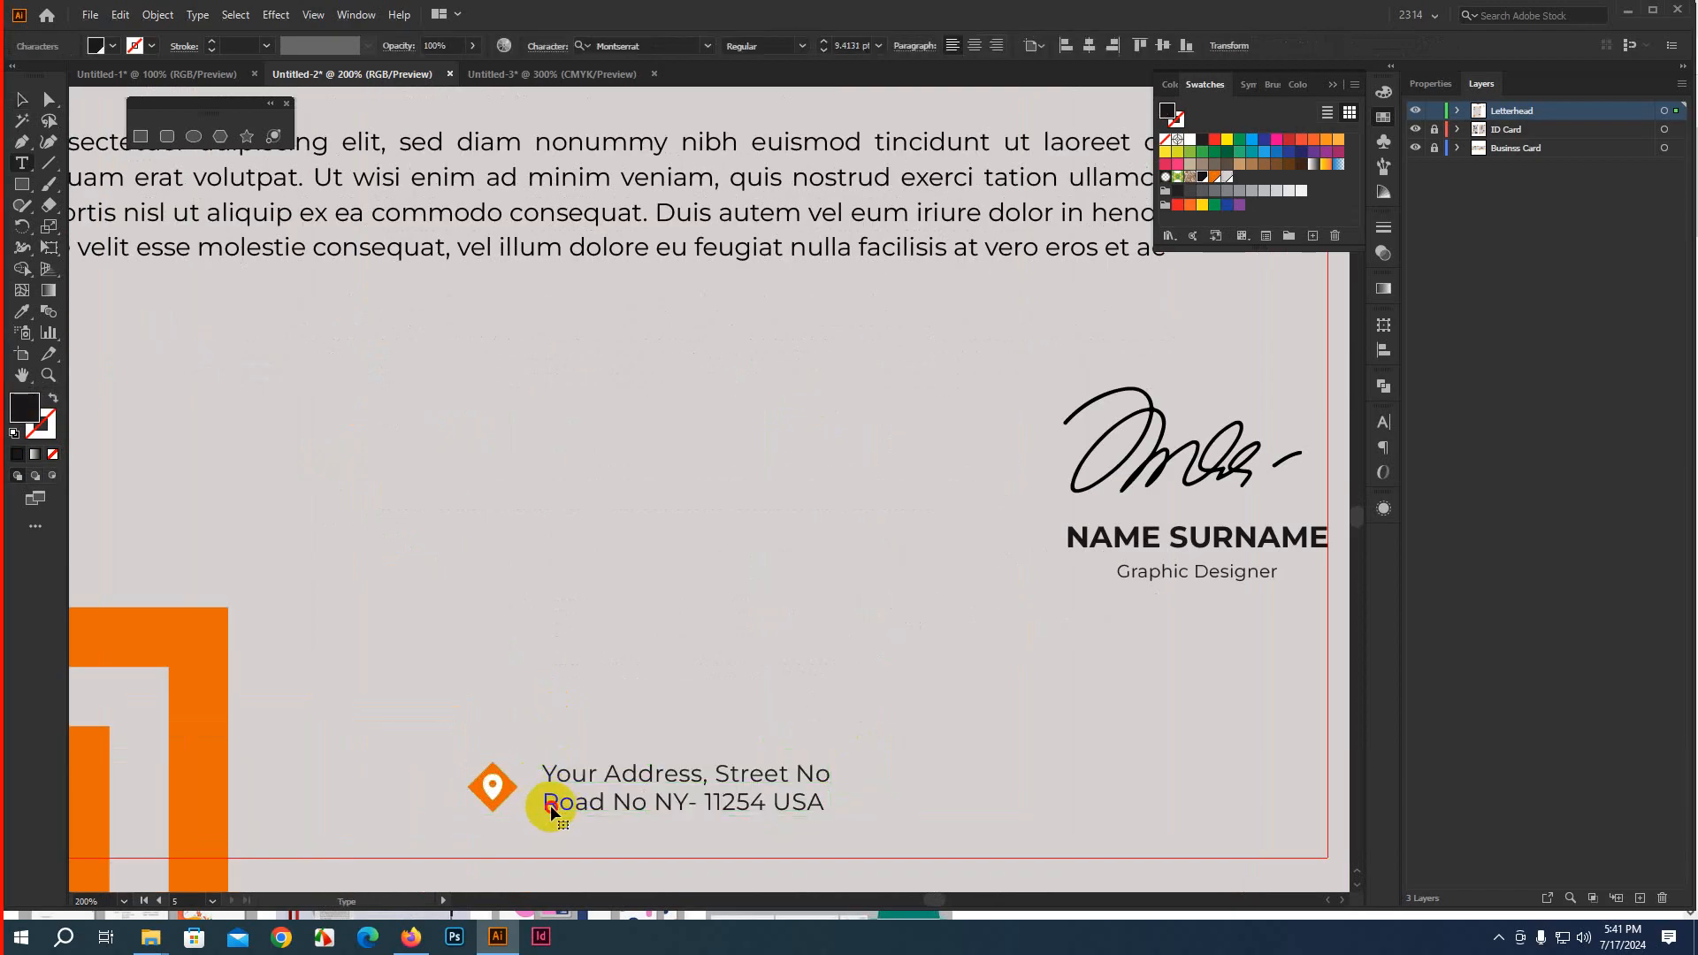
left_click(547, 806)
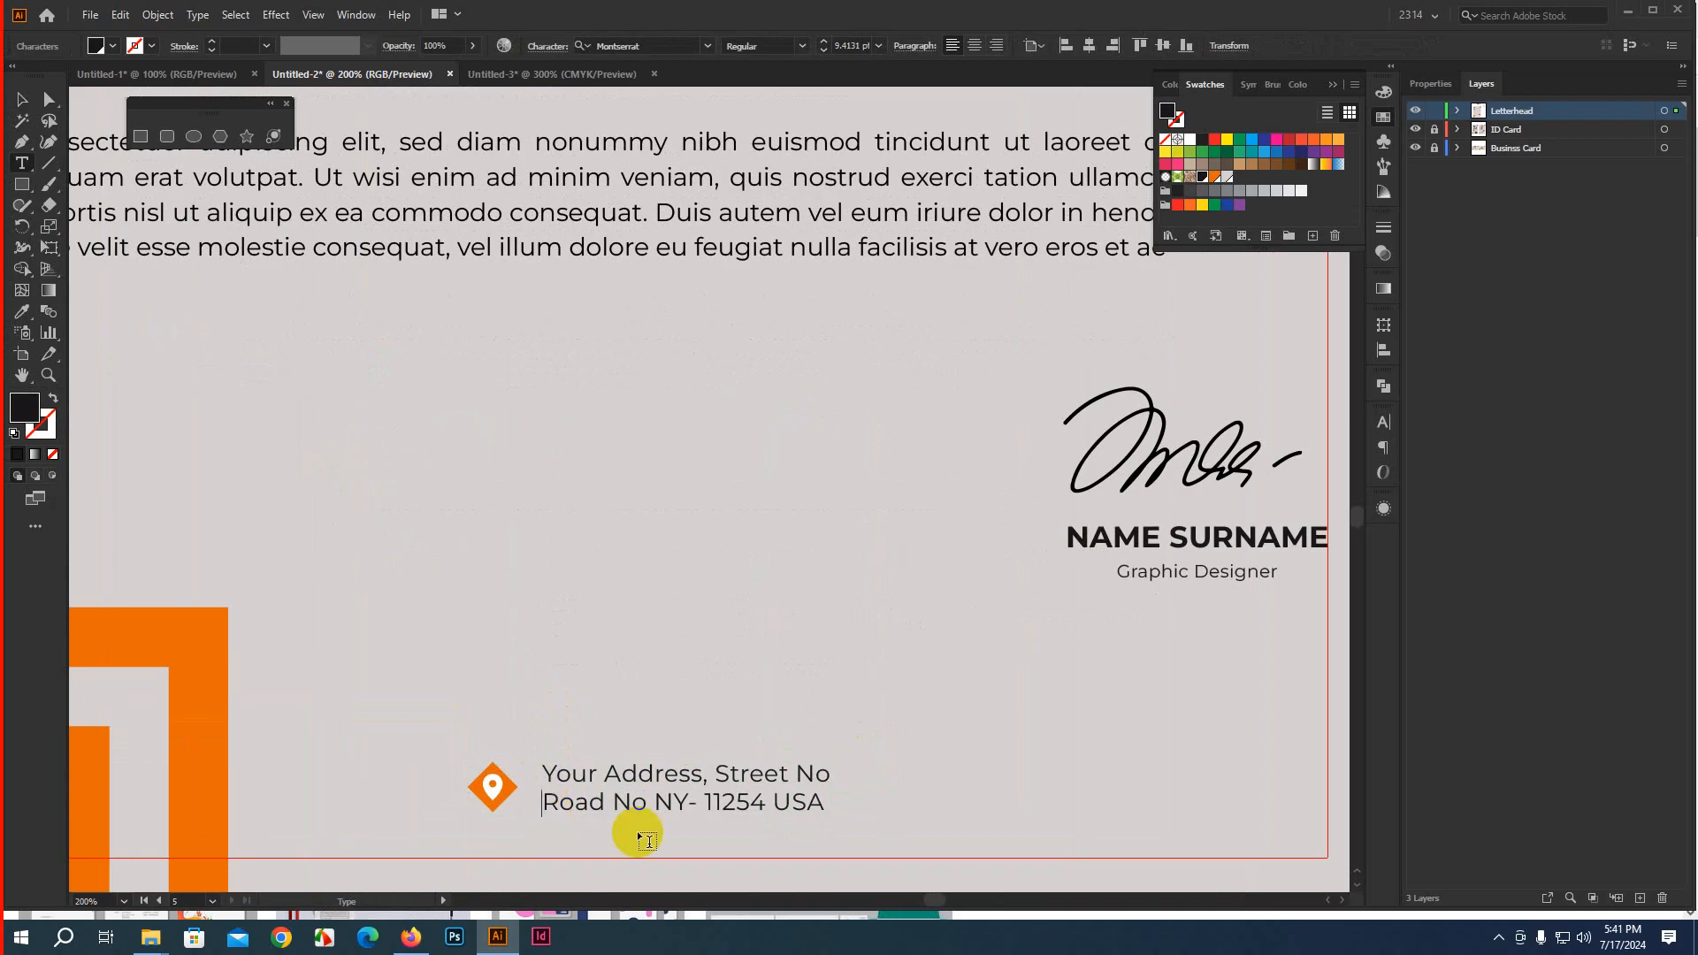
key("BackSpace")
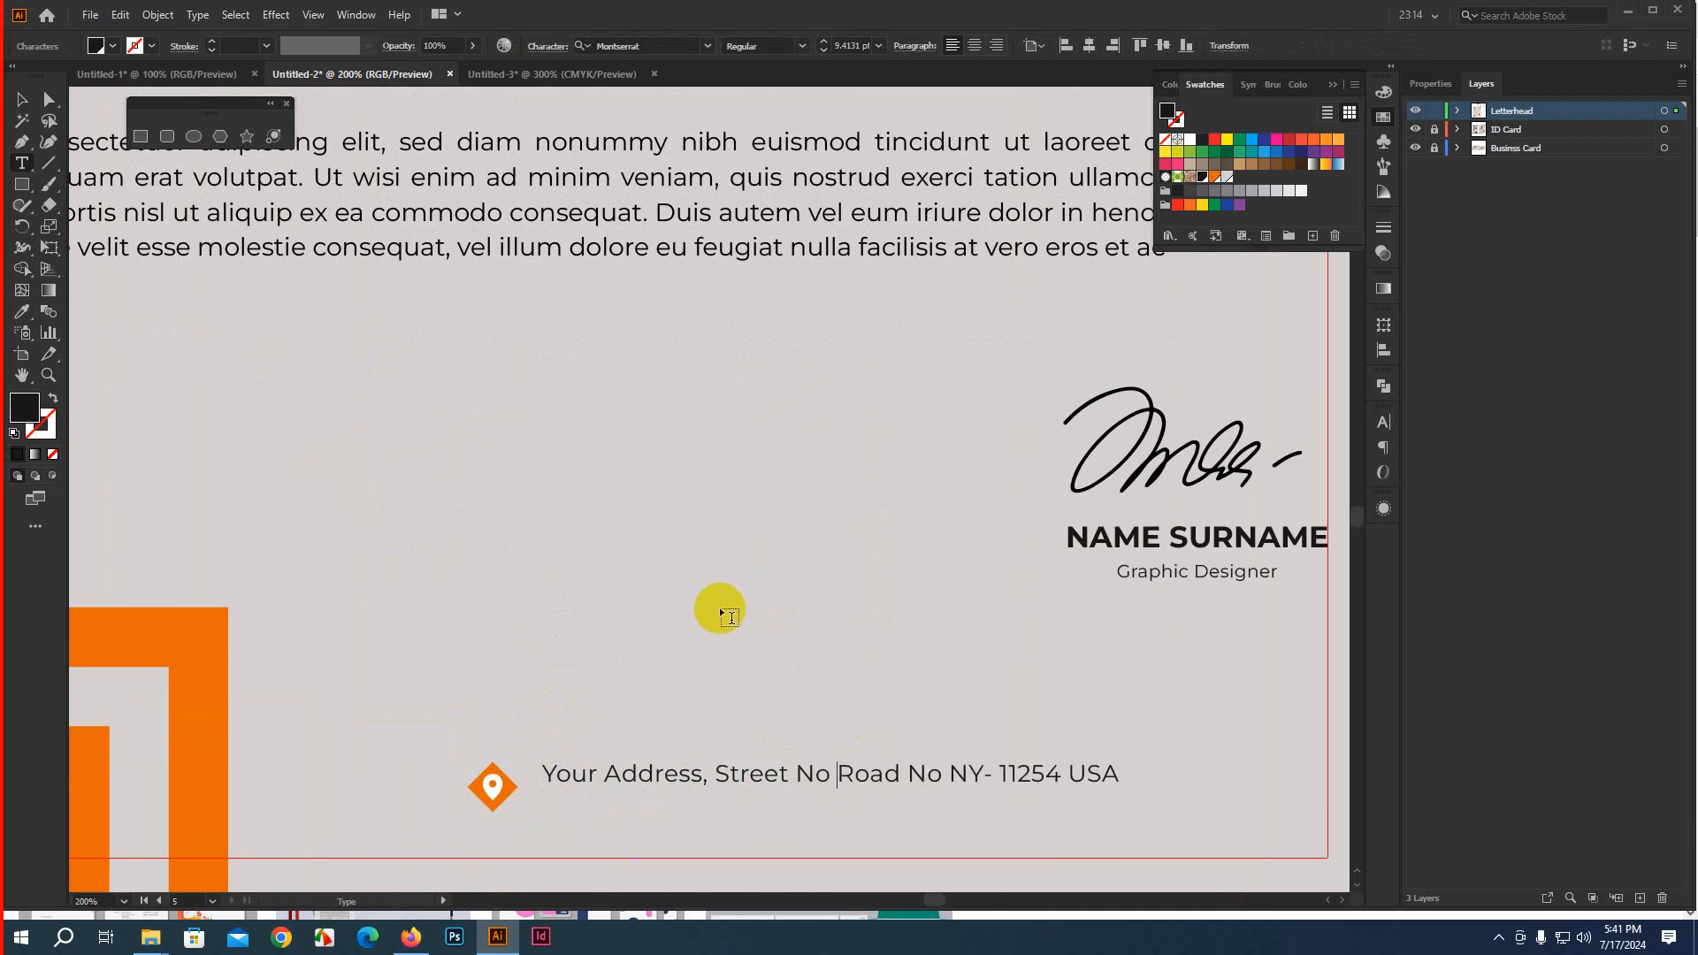
key("BackSpace")
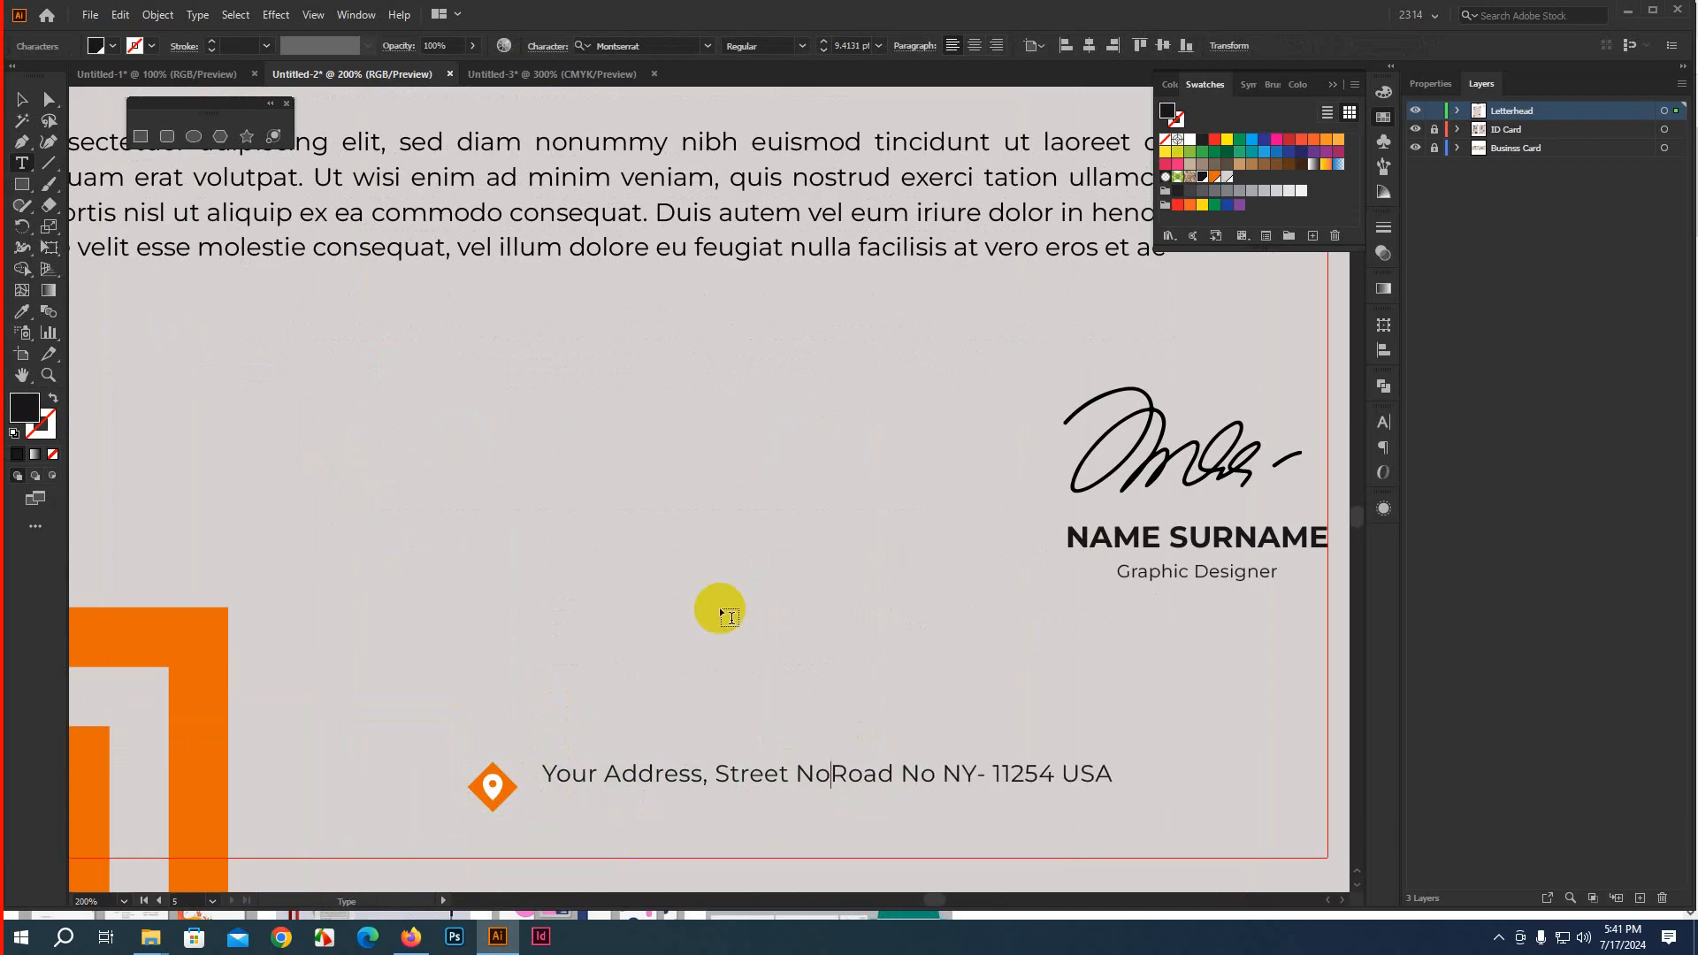
type(".")
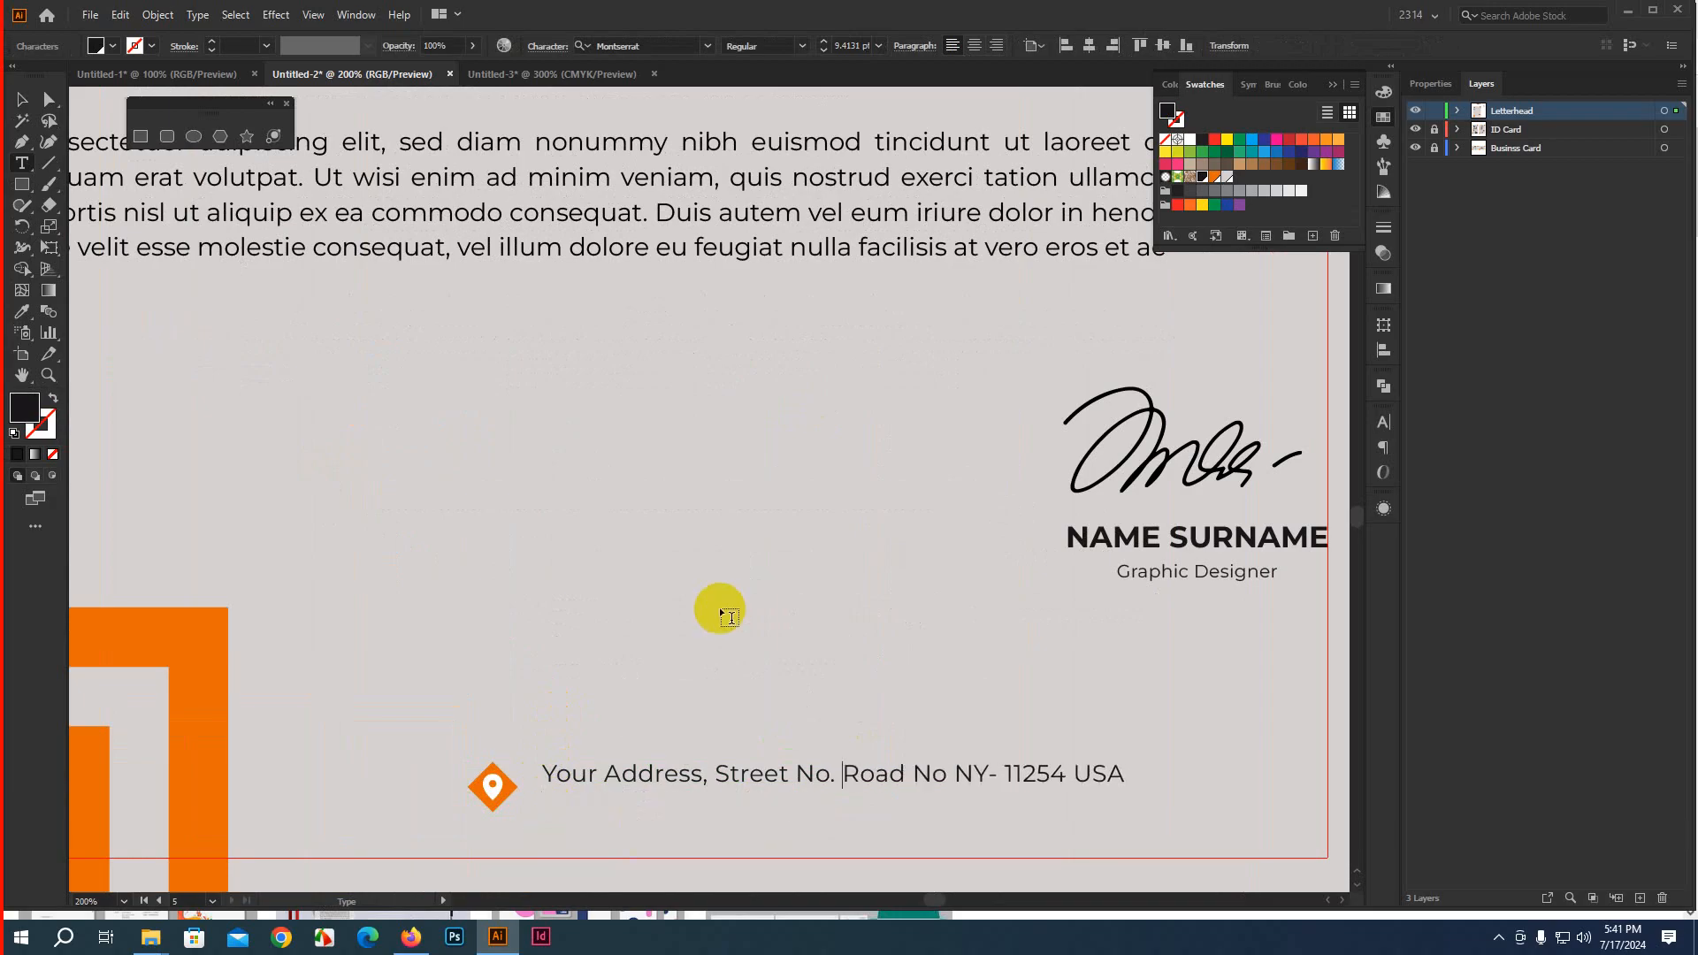
left_click(22, 99)
Enlarge the footer's location-pin icon proportionally to about 0.35 in square and group its diamond and pin
scroll(337, 583, "down", 3)
left_click_drag(783, 726, 920, 757)
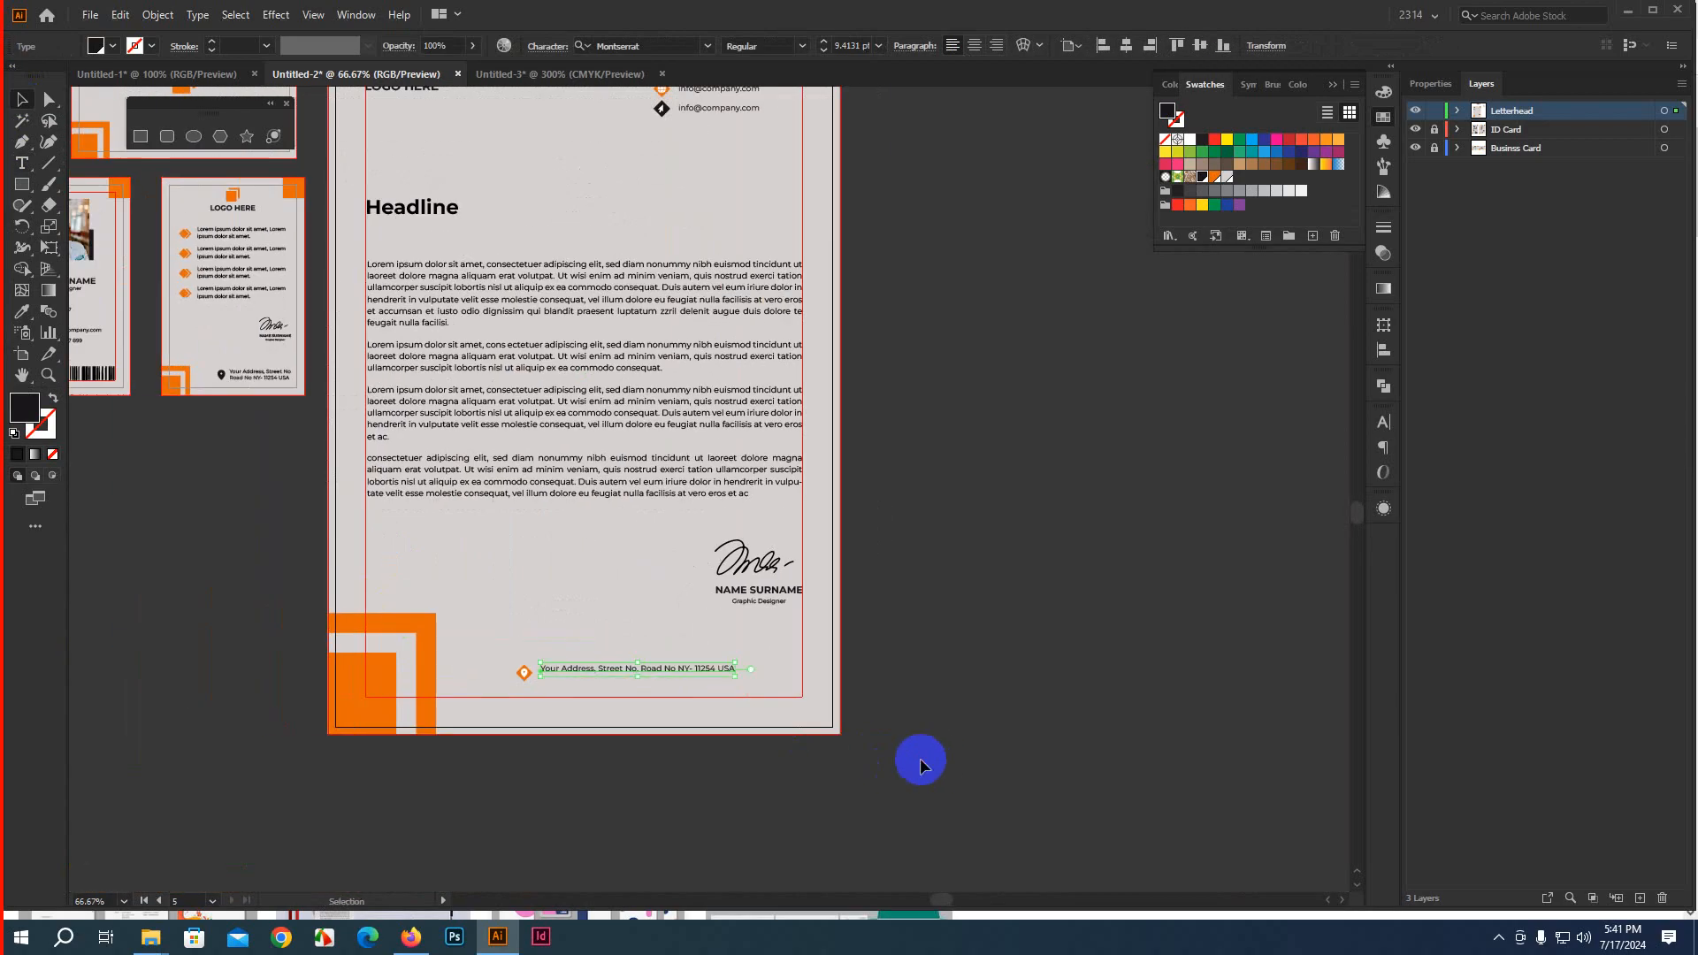
scroll(624, 771, "up", 2)
scroll(624, 769, "up", 2)
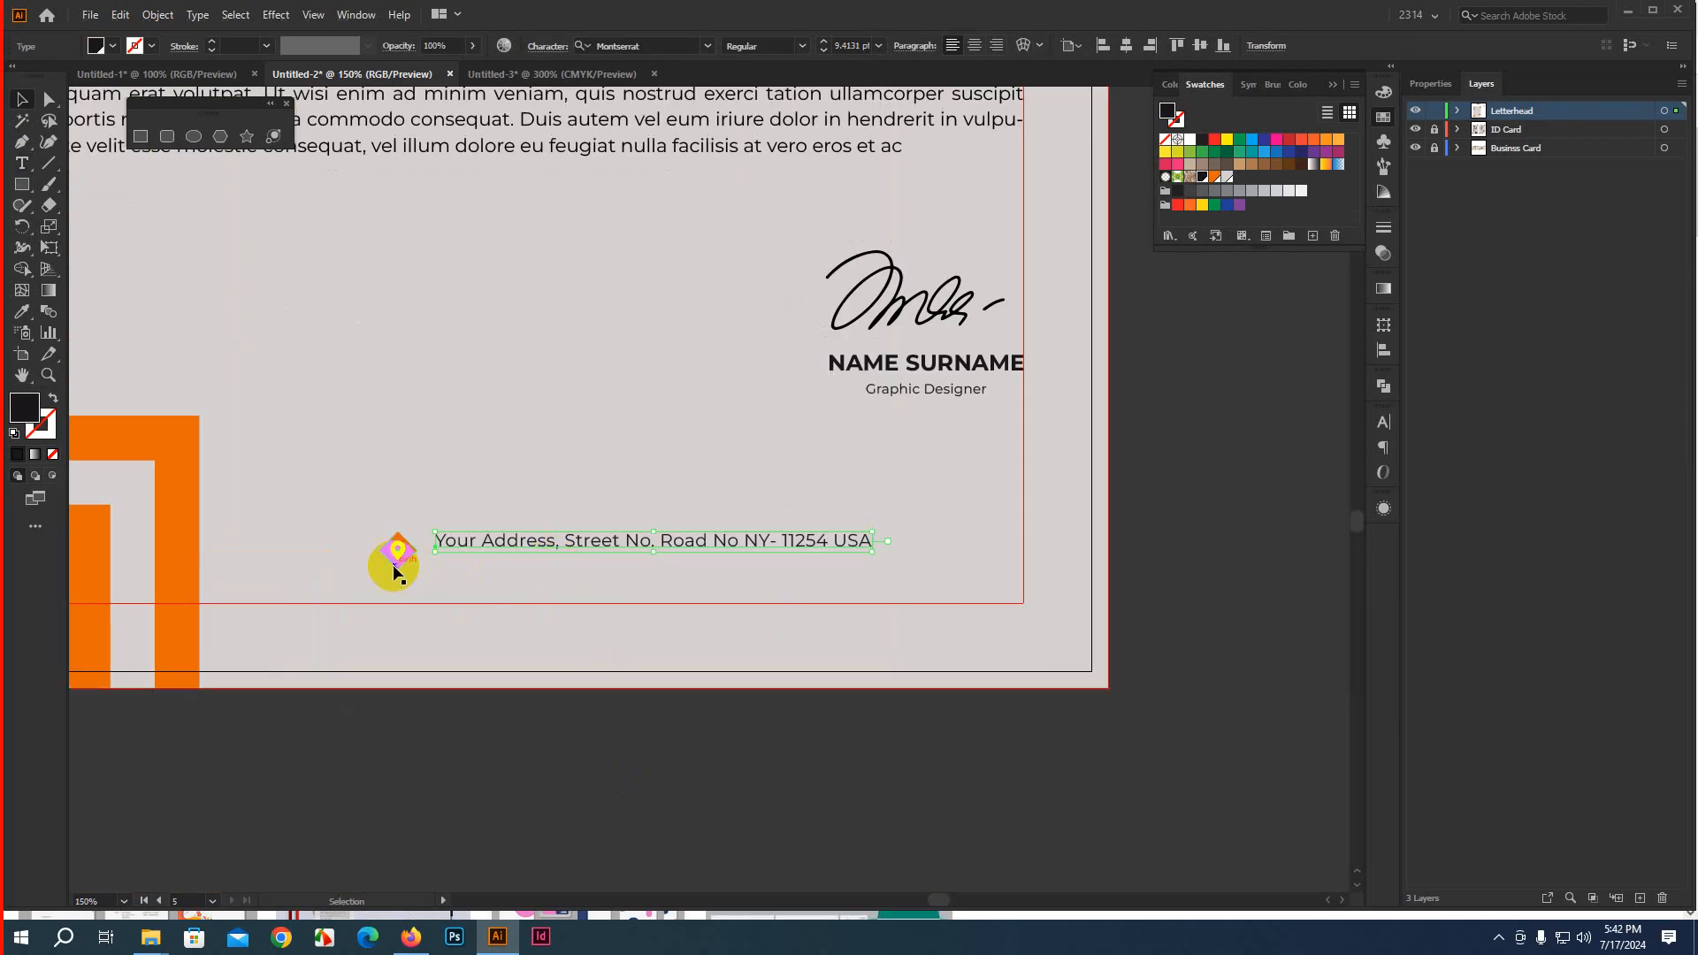
left_click(402, 563)
scroll(403, 563, "up", 4)
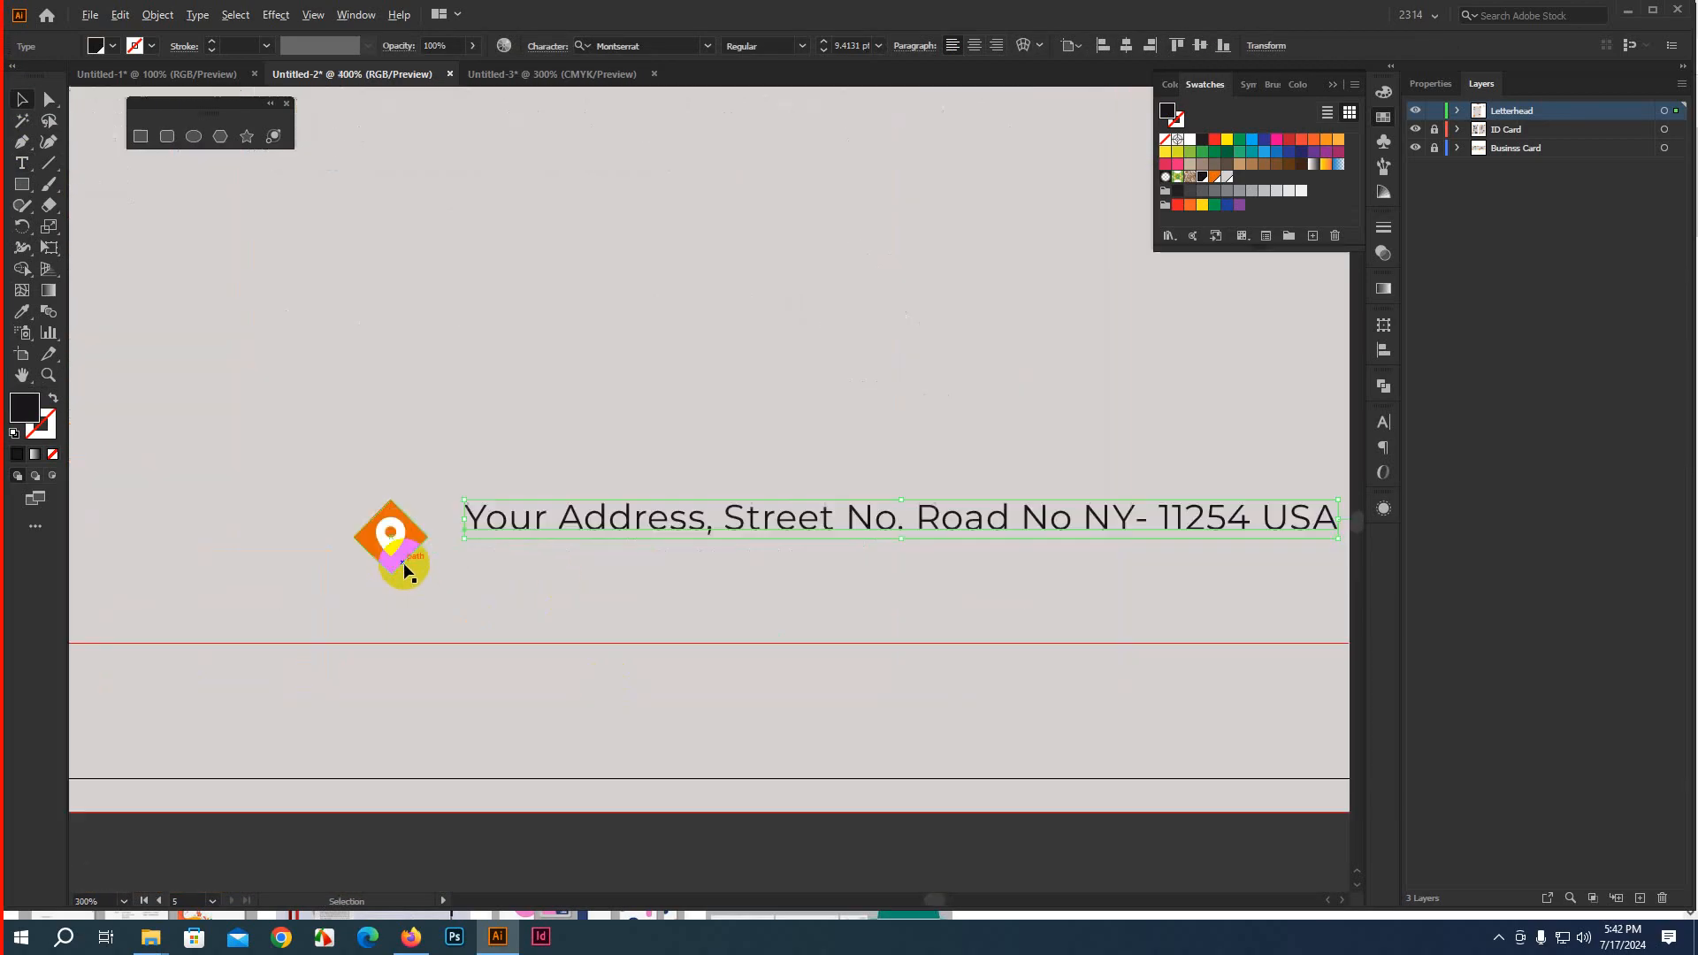
left_click(416, 511, "shift")
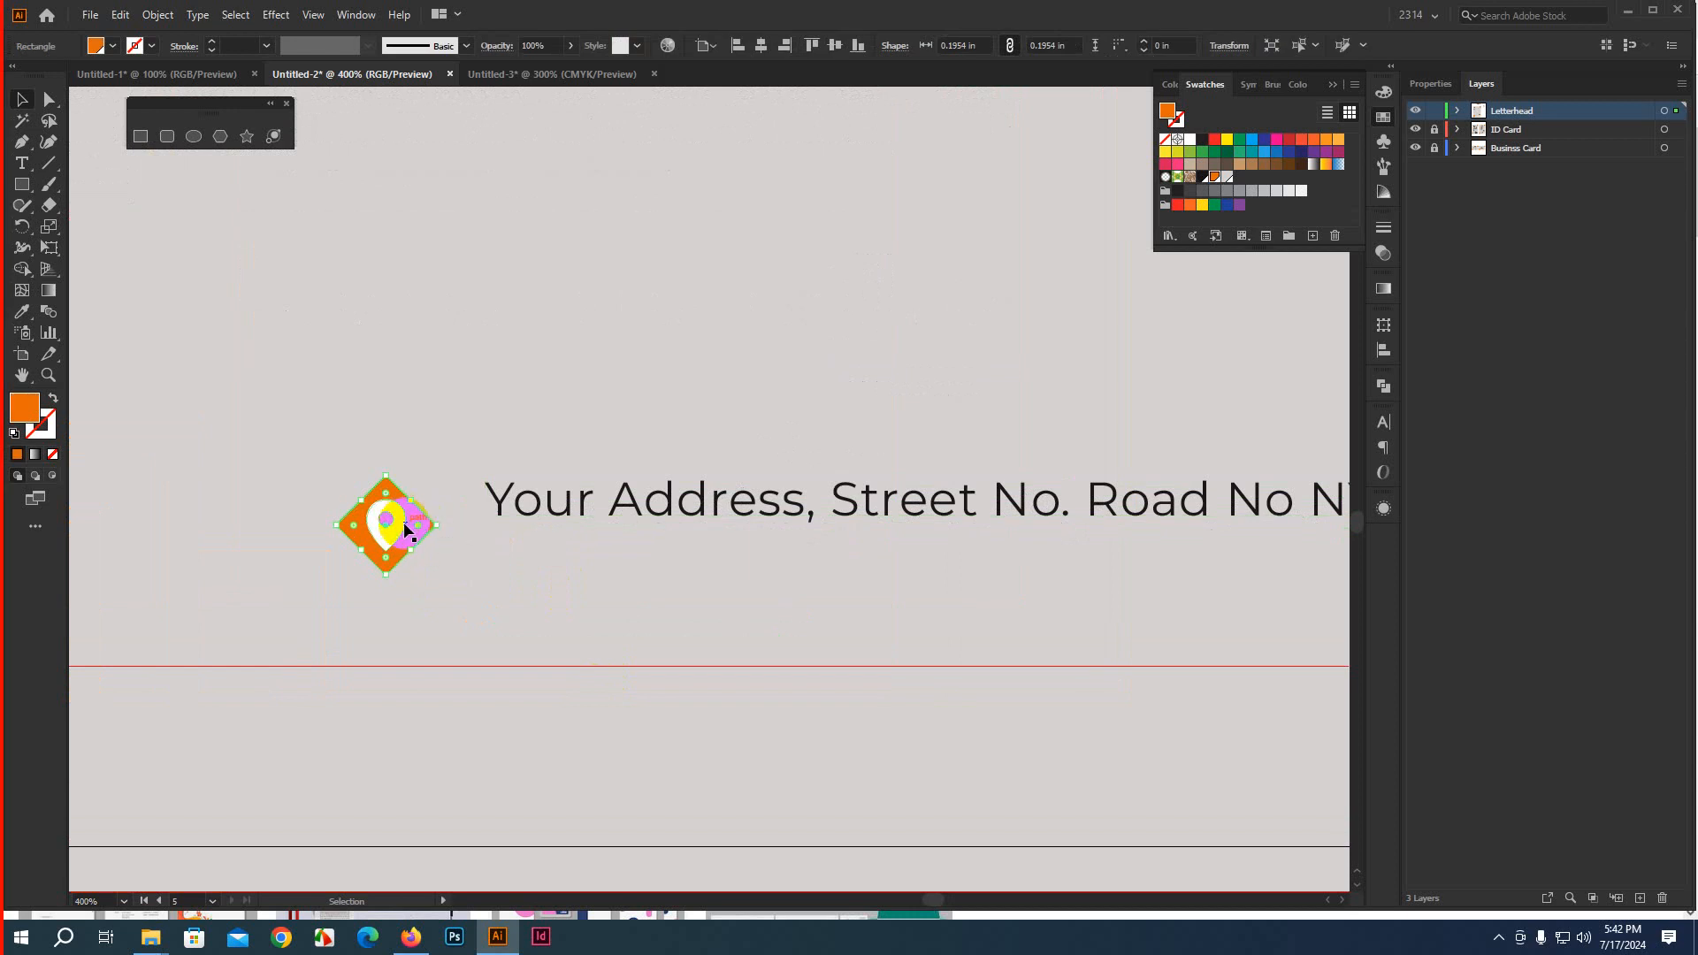
mouse_move(433, 478)
left_mouse_down()
mouse_move(448, 447)
mouse_move(449, 462)
left_mouse_up()
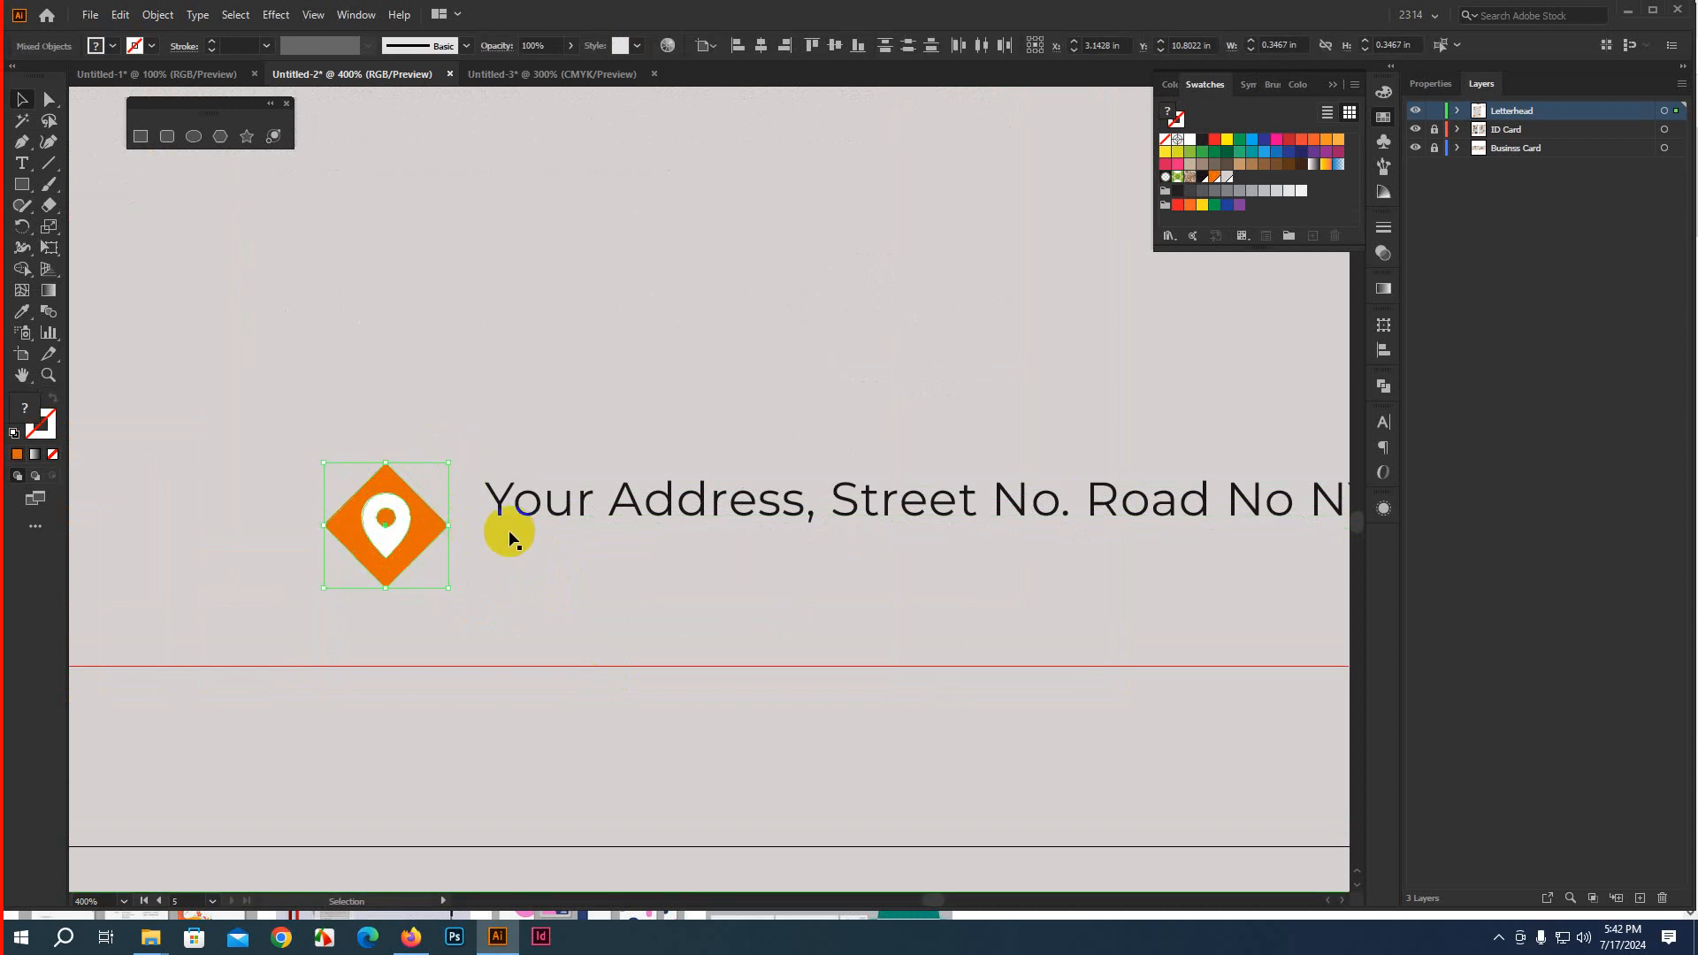
key("ctrl+g")
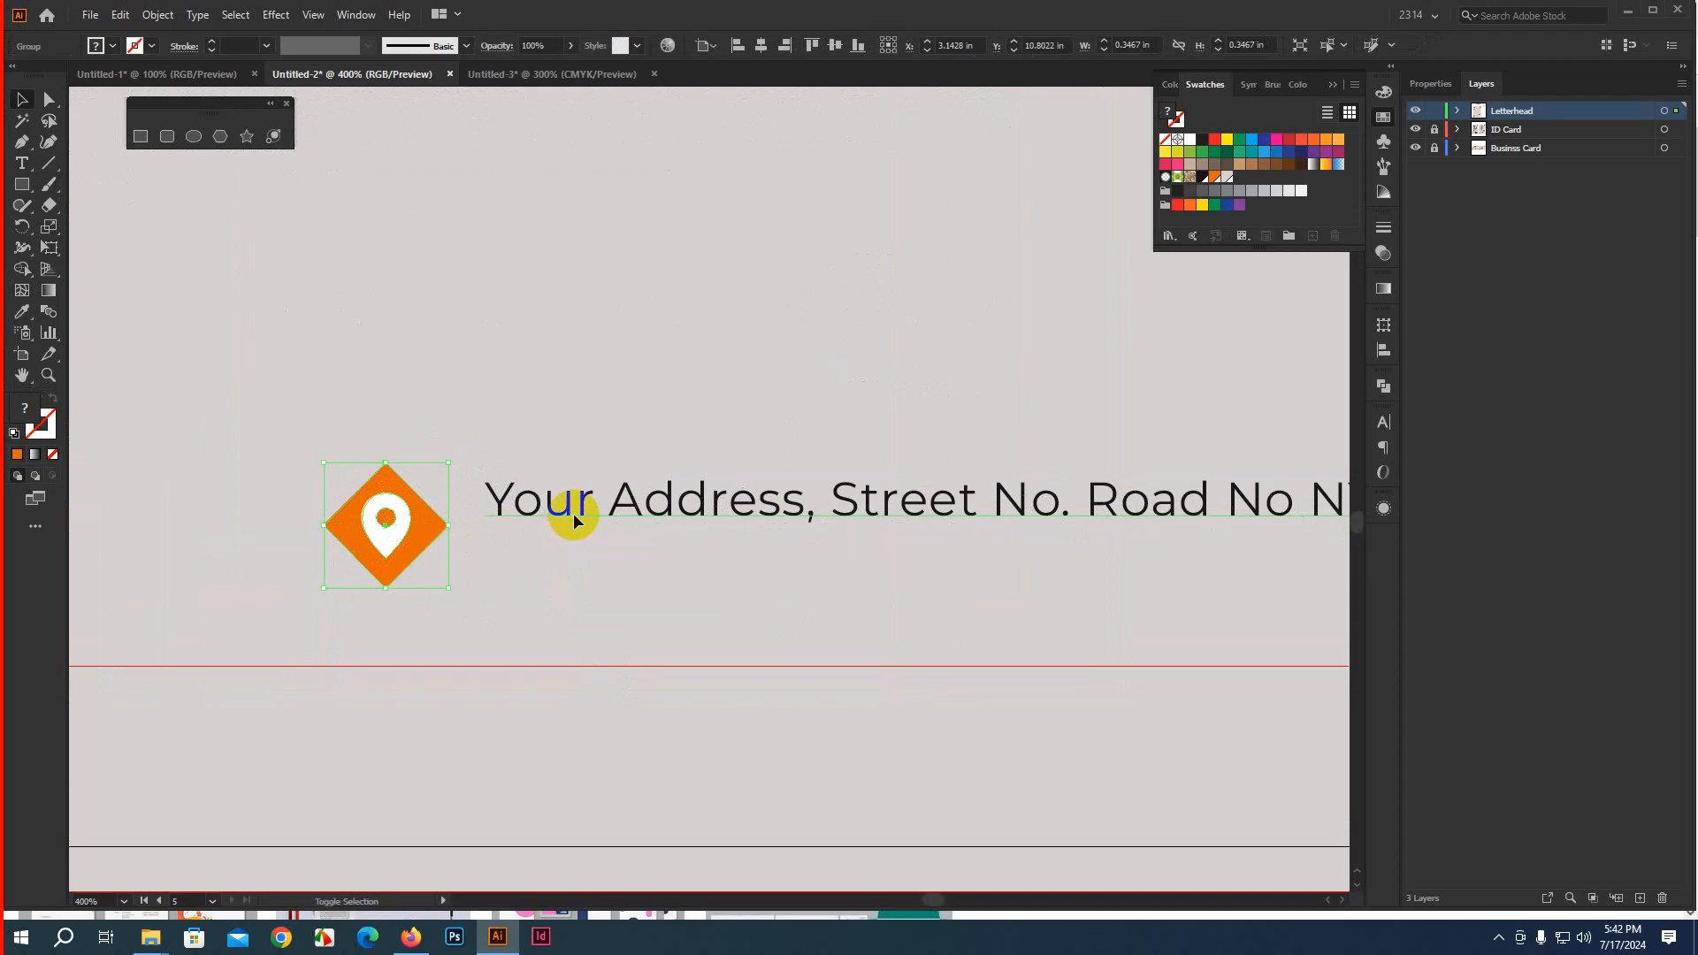
Align the footer address text and the location-pin icon on their vertical centers, using the icon as key object
left_click(573, 513, "shift")
left_click(412, 539)
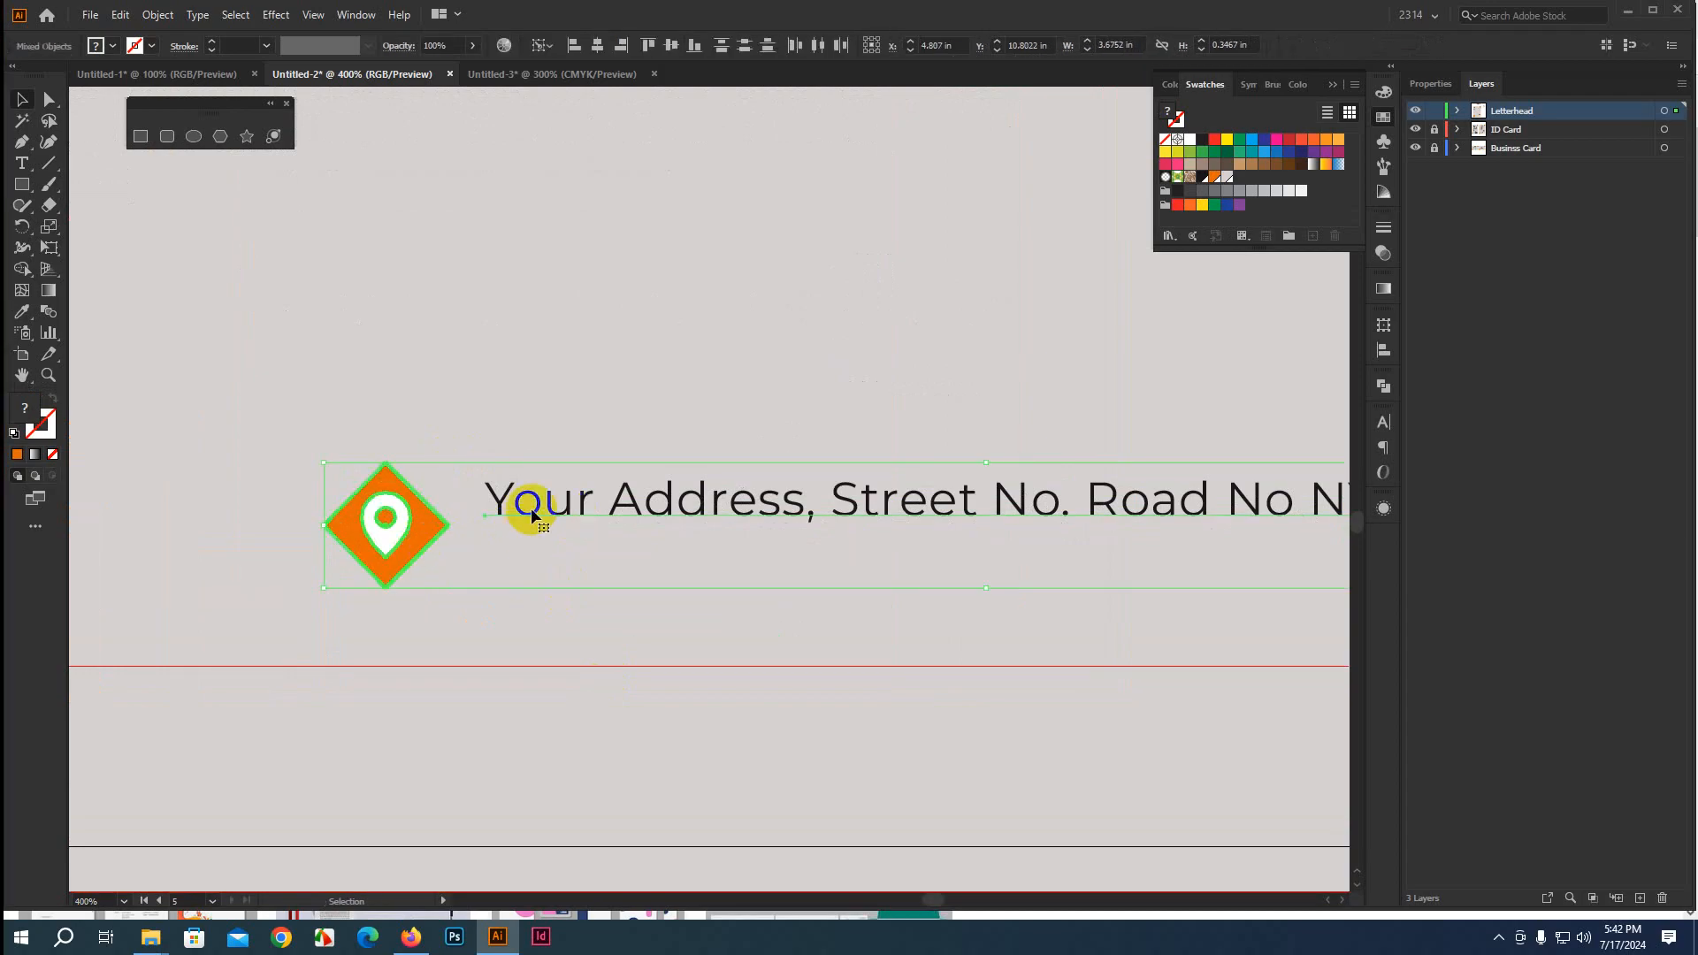
left_click(671, 45)
Nudge the footer address and icon down onto the bottom margin guide and most of the way toward the right margin
scroll(607, 493, "down", 3)
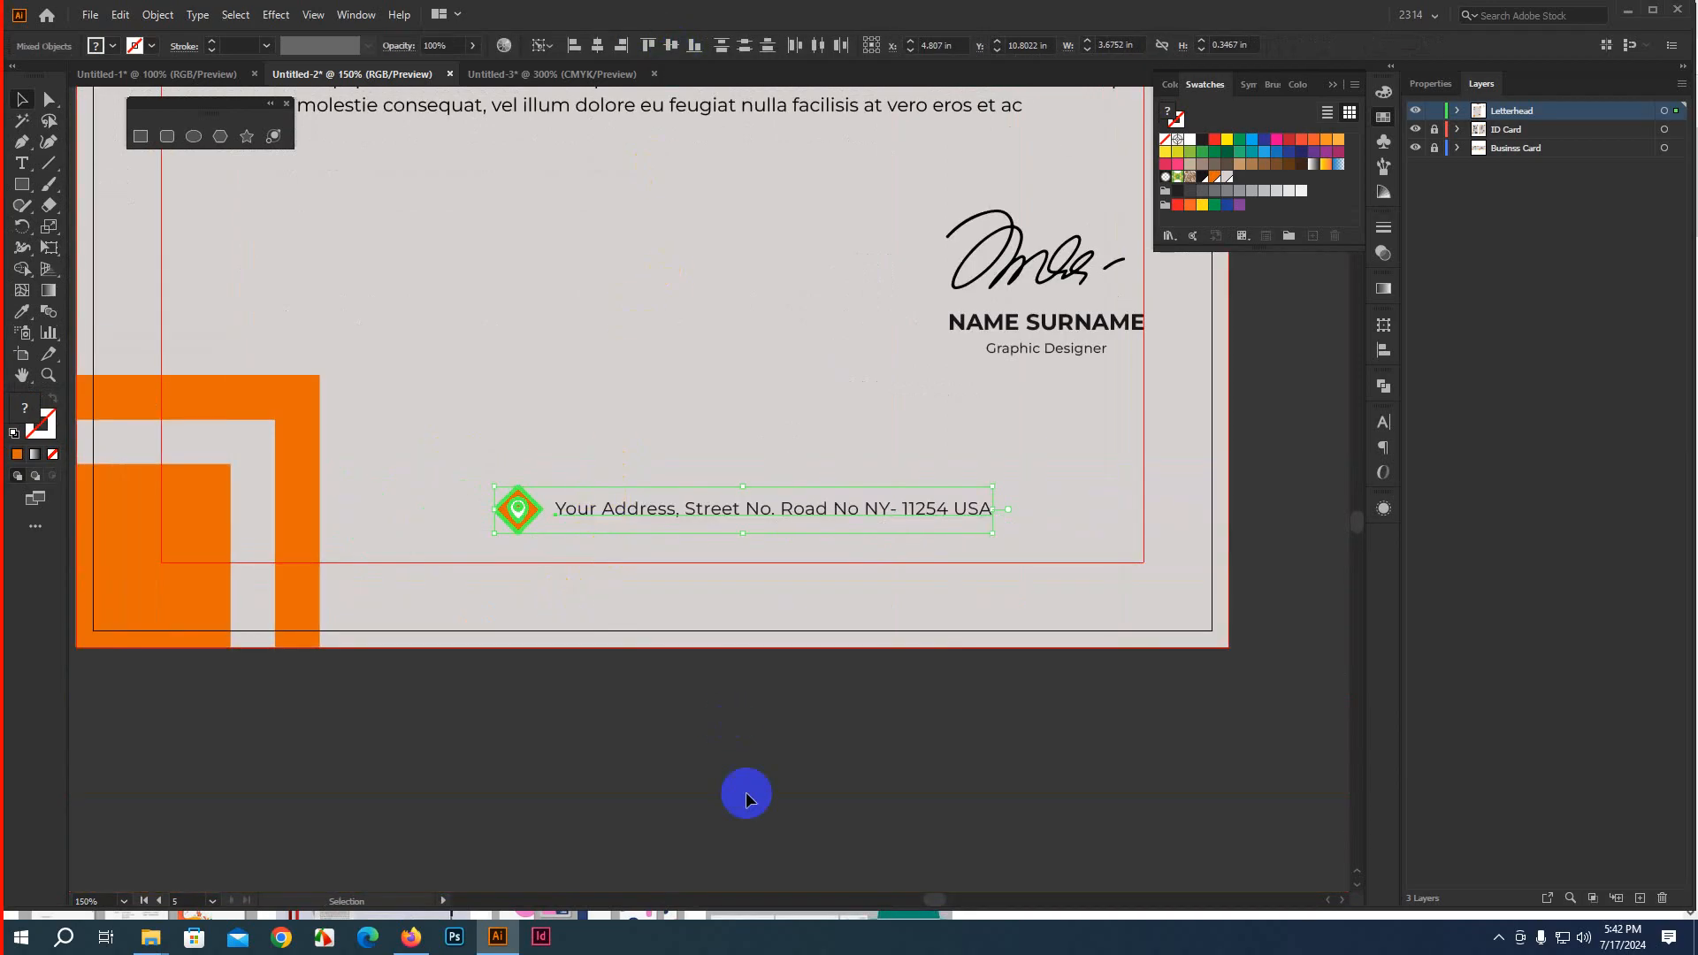
key("shift+Down")
key("Right")
key("Right")
key("Right")
key("Right")
key("Right")
key("Right")
key("Right")
key("Right")
key("Right")
key("Right")
key("Right")
key("Right")
key("Right")
key("Right")
key("Right")
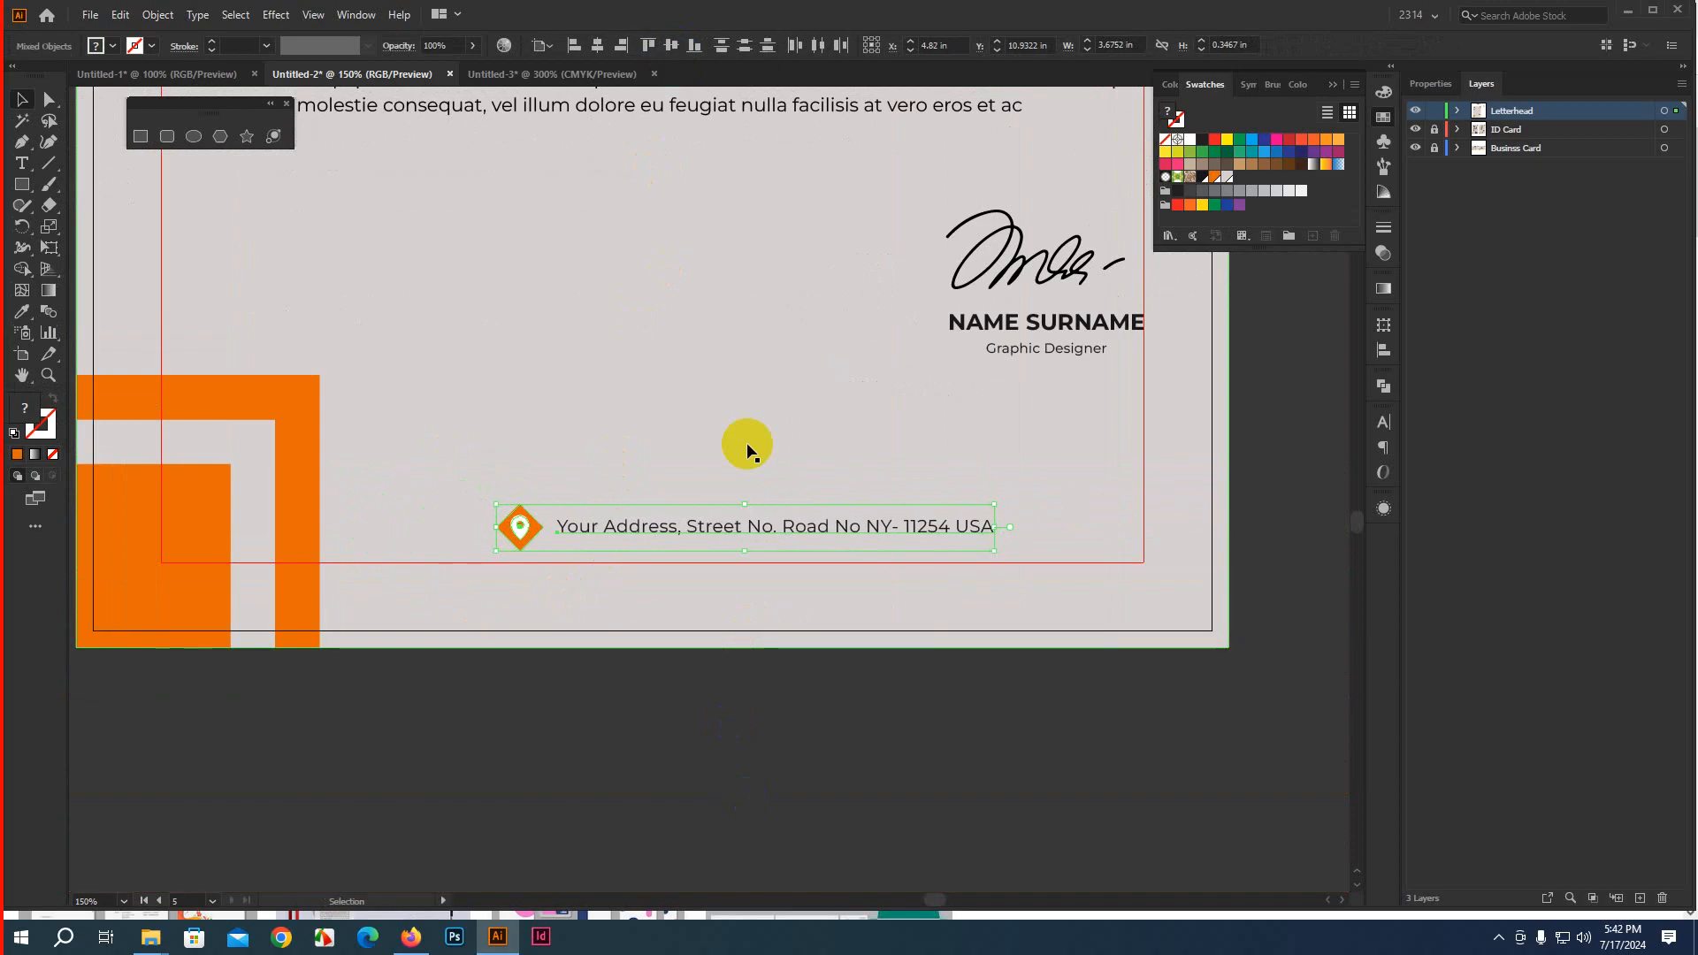
key("Right")
key("Right")
key("Right")
key("Right")
key("Right")
key("Right")
key("Right")
key("Right")
key("Right")
key("Right")
key("Right")
key("Right")
key("Right")
key("Right")
key("Right")
key("Right")
key("Right")
key("Right")
key("Right")
key("Right")
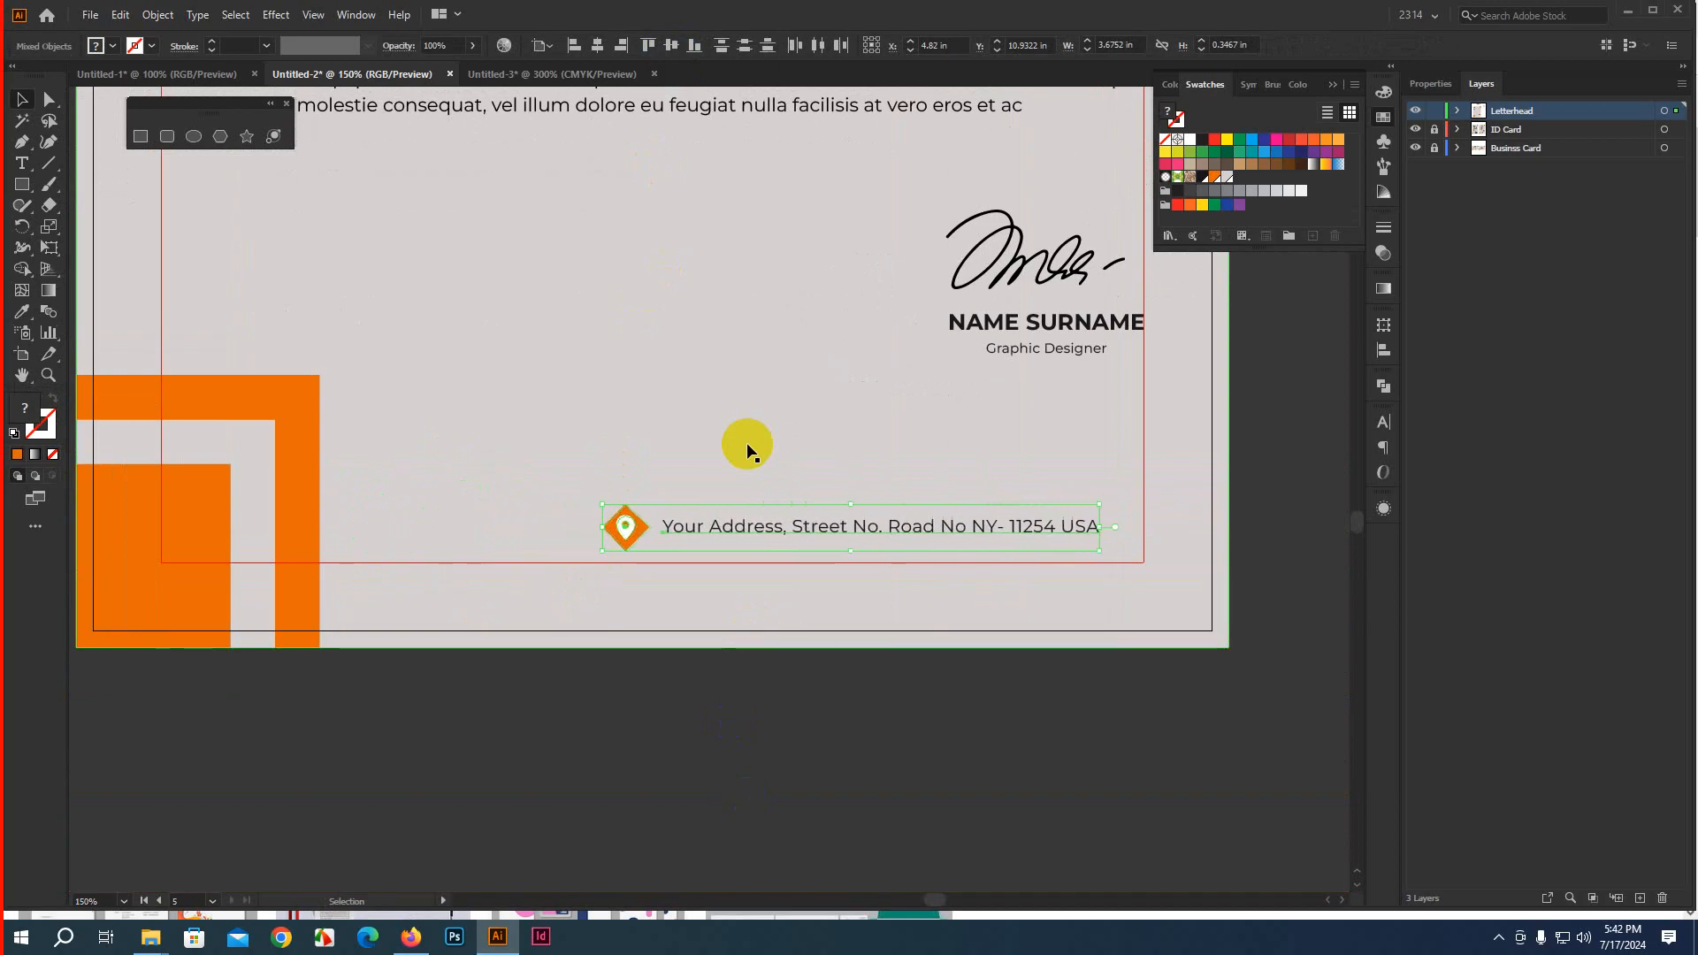
key("Down")
key("Down")
key("Down")
key("Down")
key("Down")
key("Down")
key("Right")
key("Right")
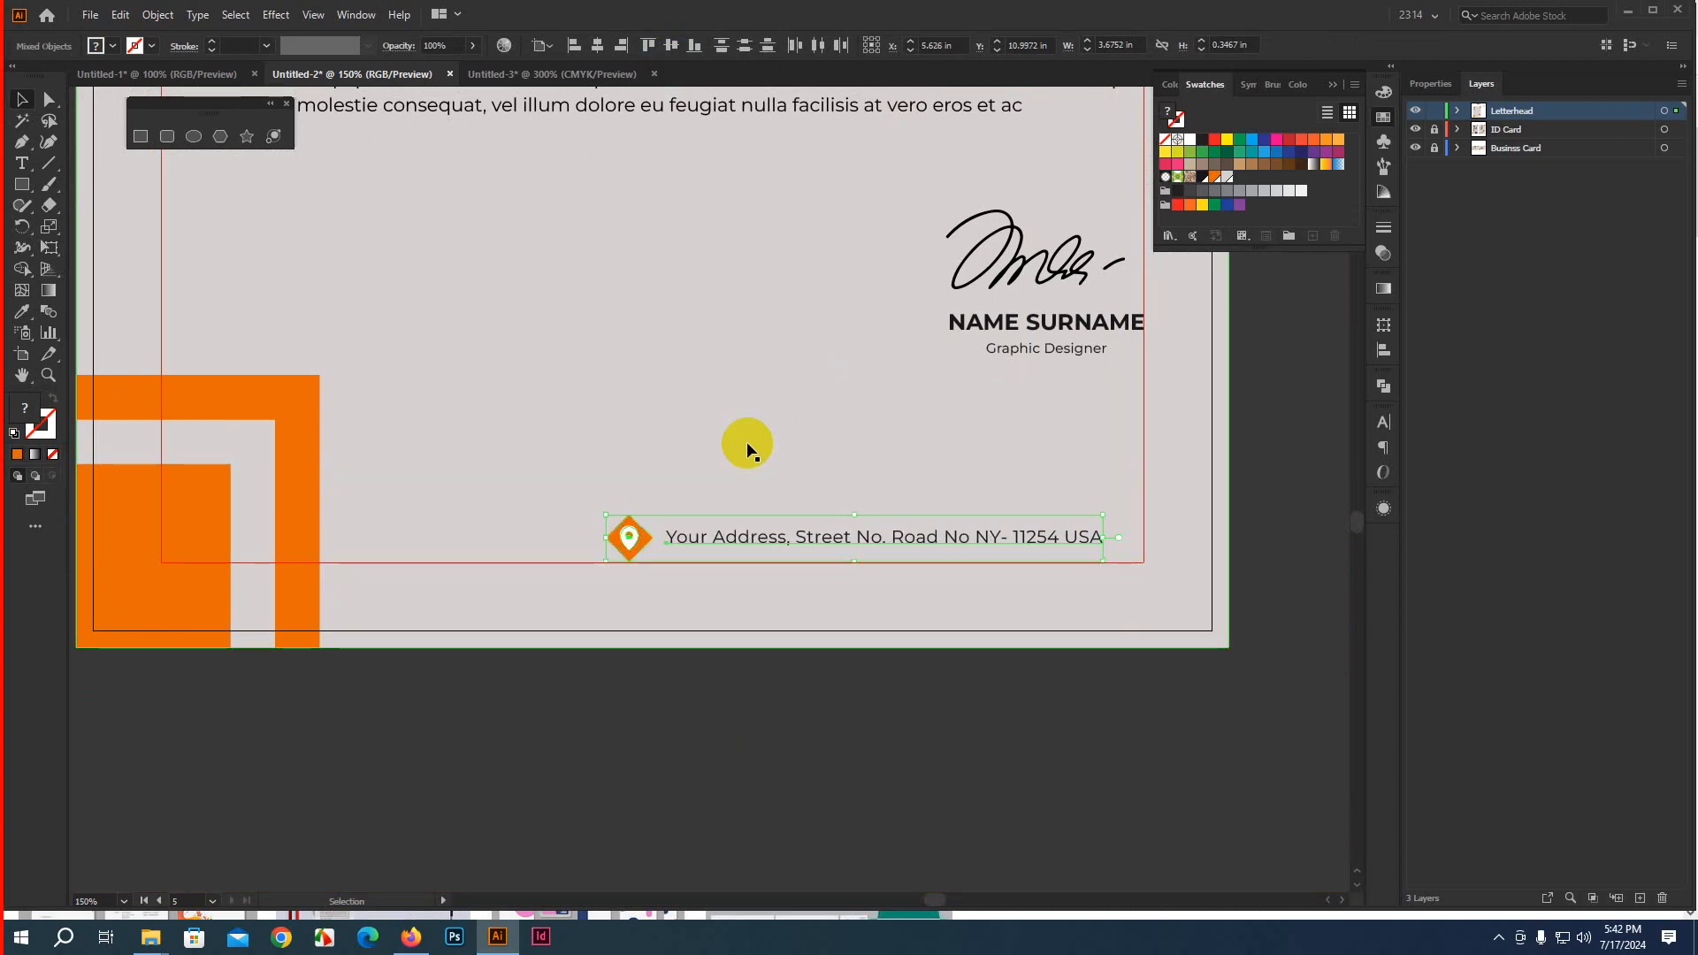
left_click(1013, 727)
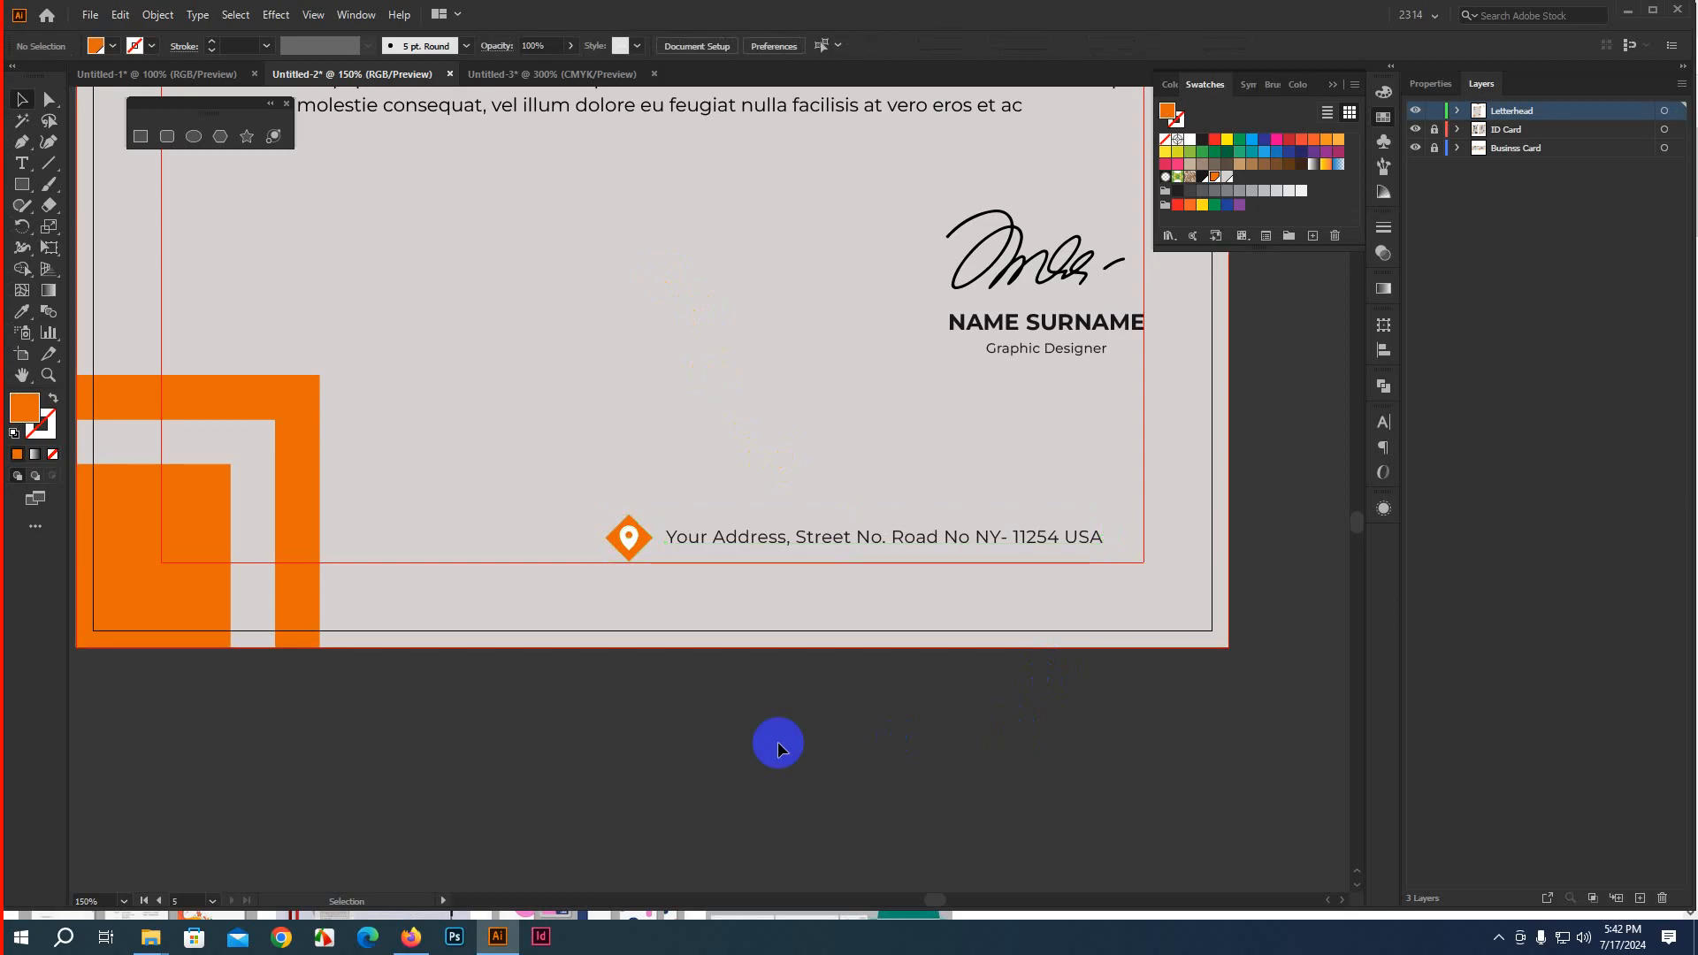
Shift the footer address and its icon further right until the text ends at the letterhead's right margin guide
scroll(725, 686, "down", 1)
scroll(727, 688, "down", 1)
scroll(965, 711, "down", 2)
scroll(970, 688, "up", 5)
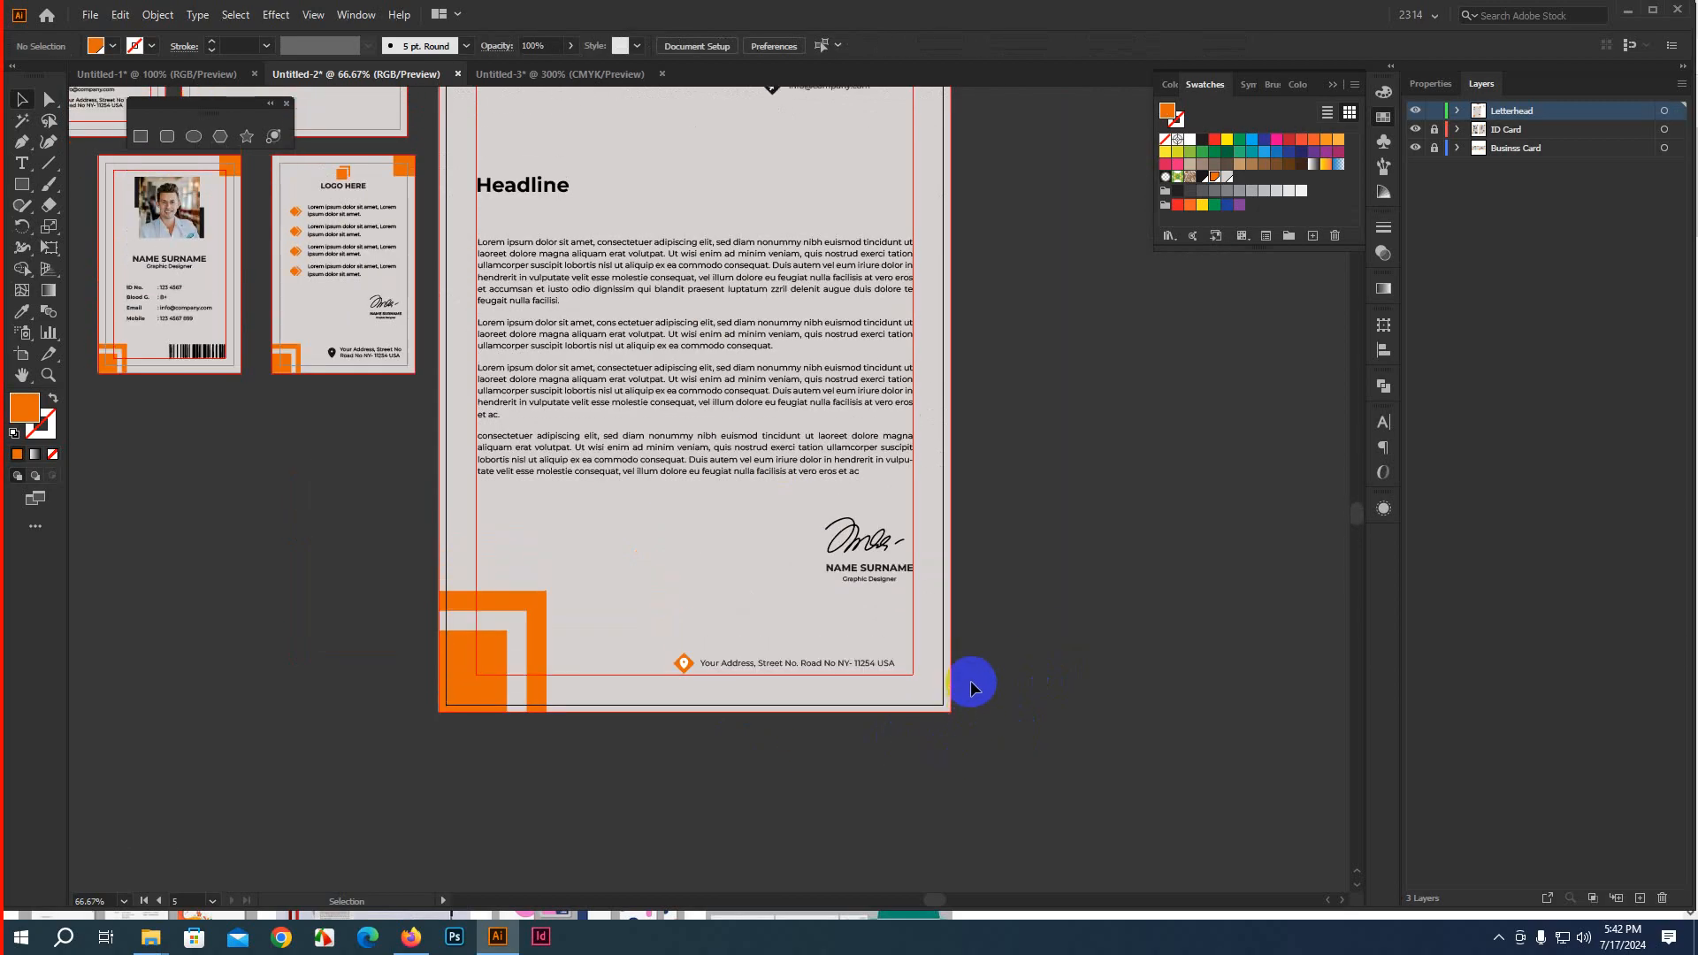
scroll(982, 681, "up", 1)
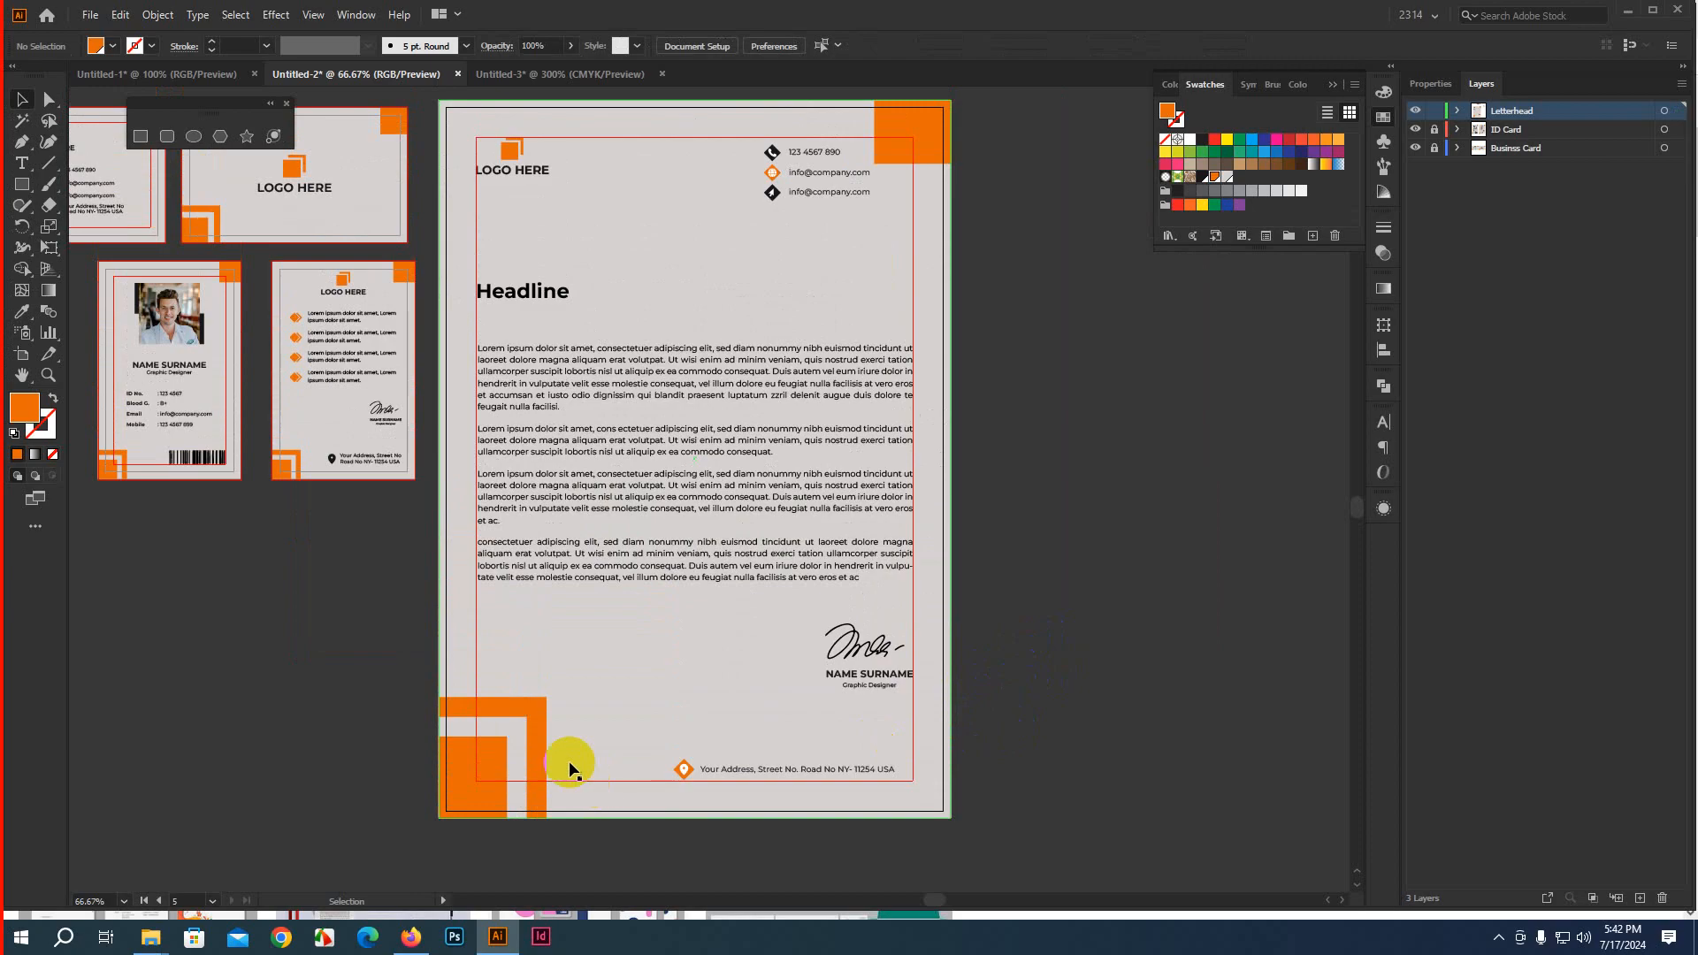
left_click(686, 774)
left_click(729, 770, "shift")
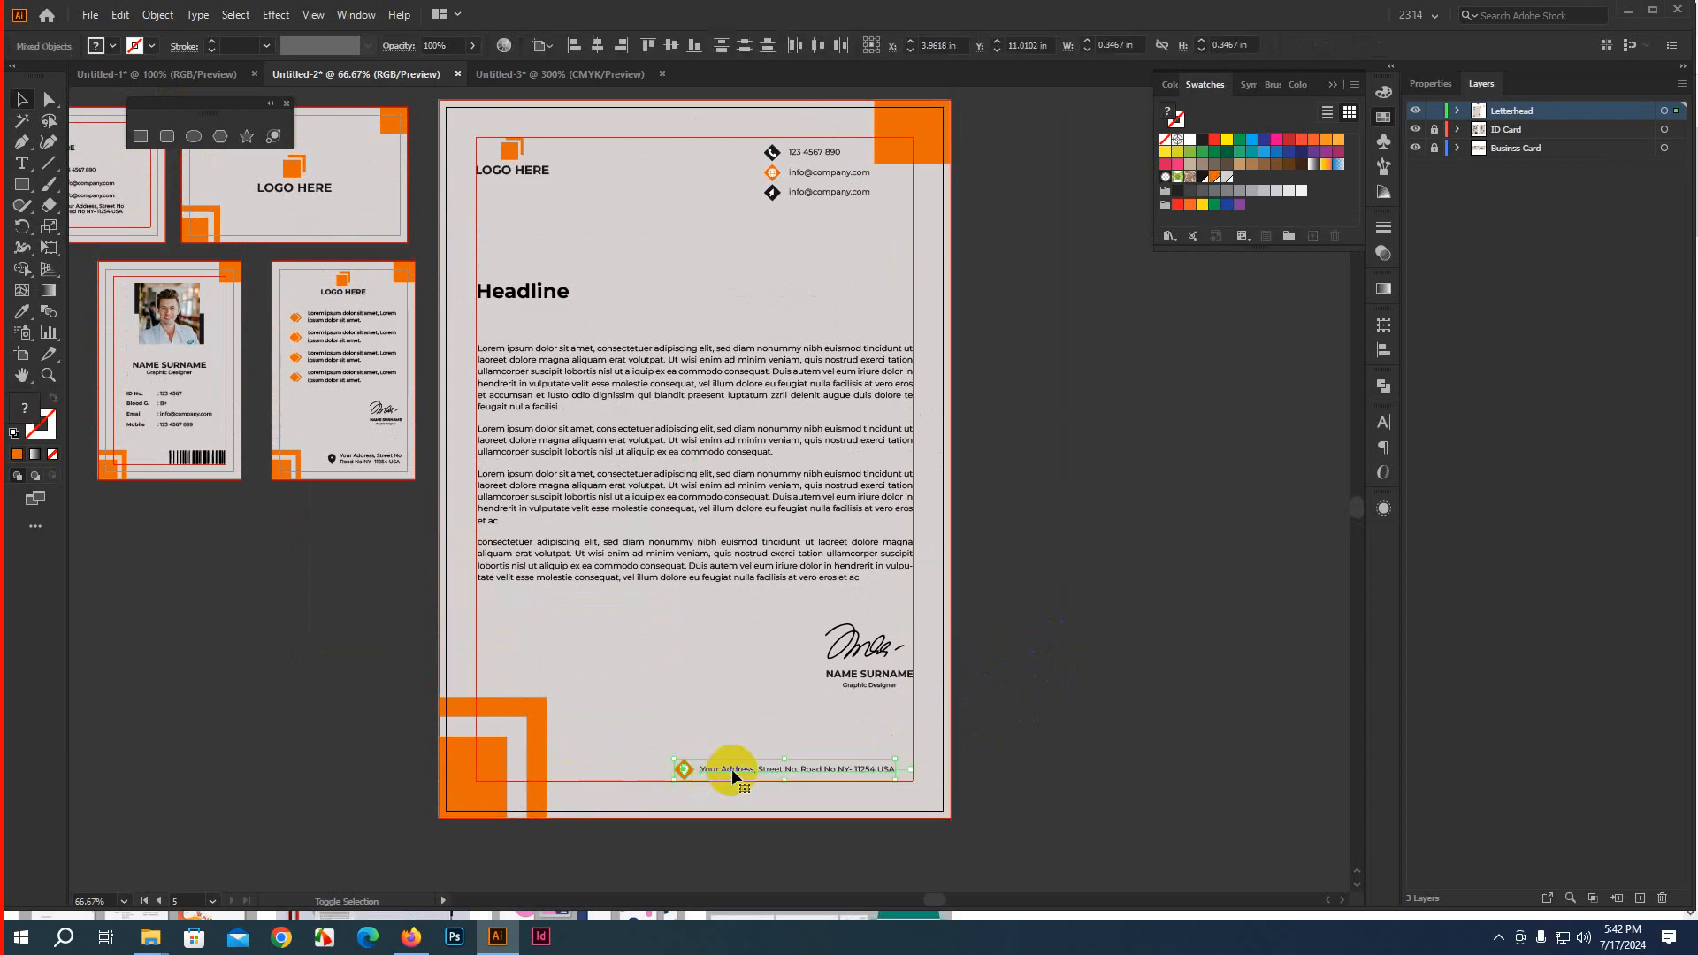
key("shift+Right")
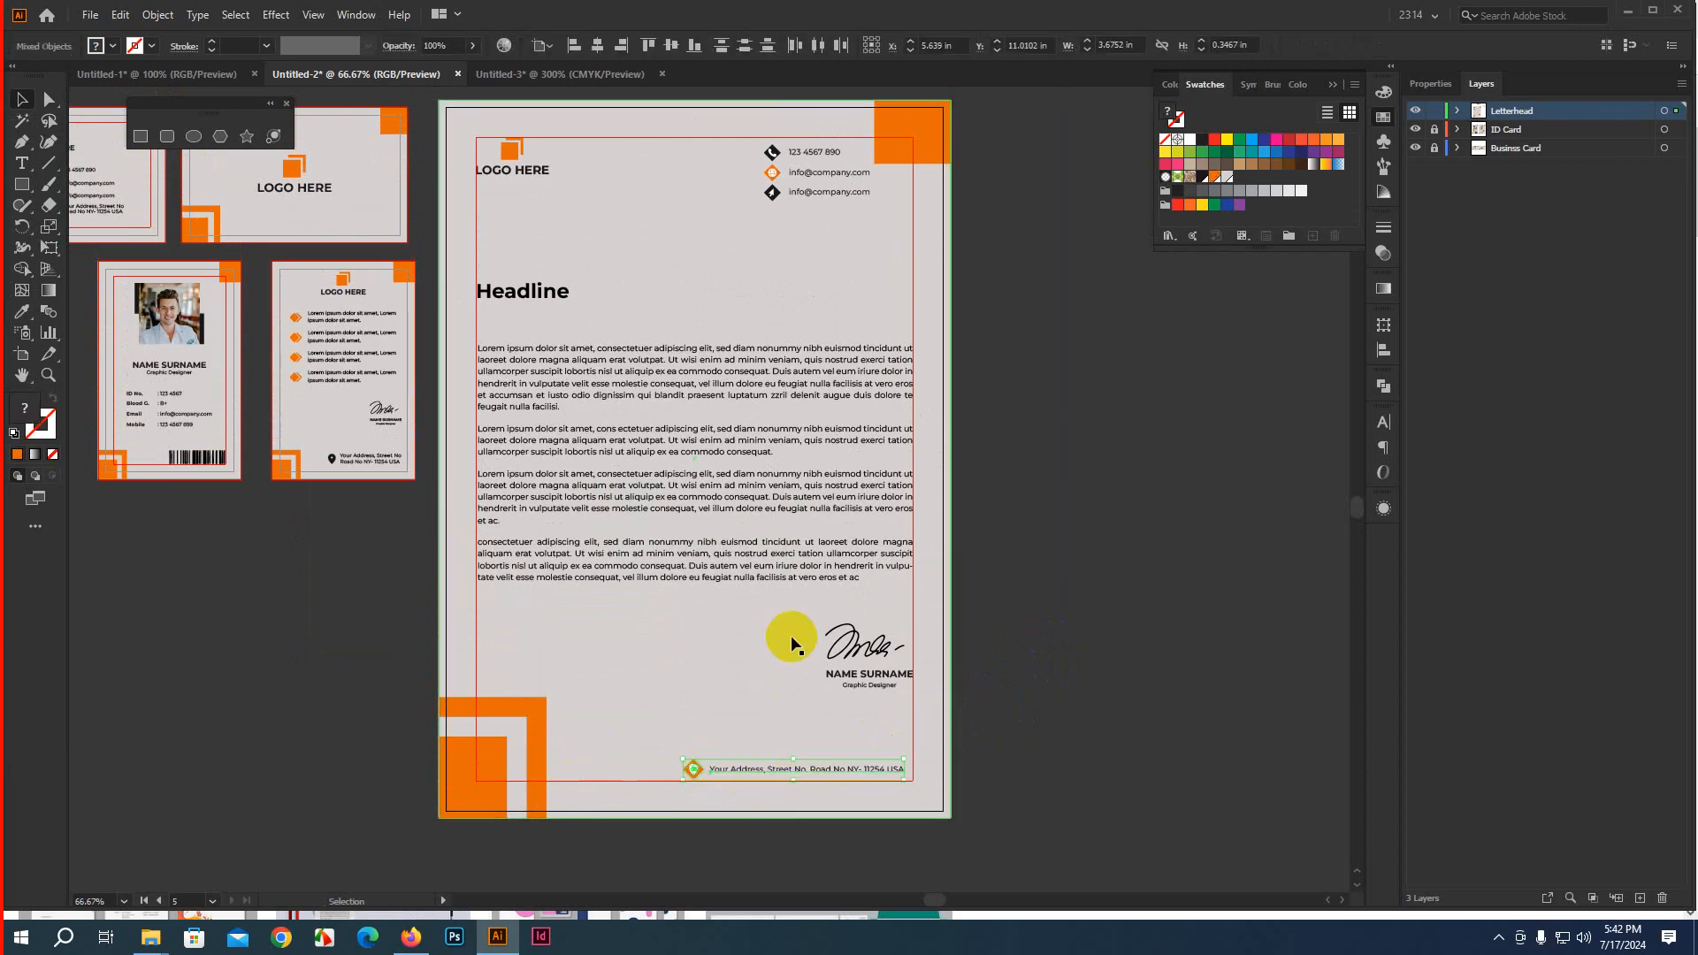
key("shift+Right")
key("Left")
key("Left")
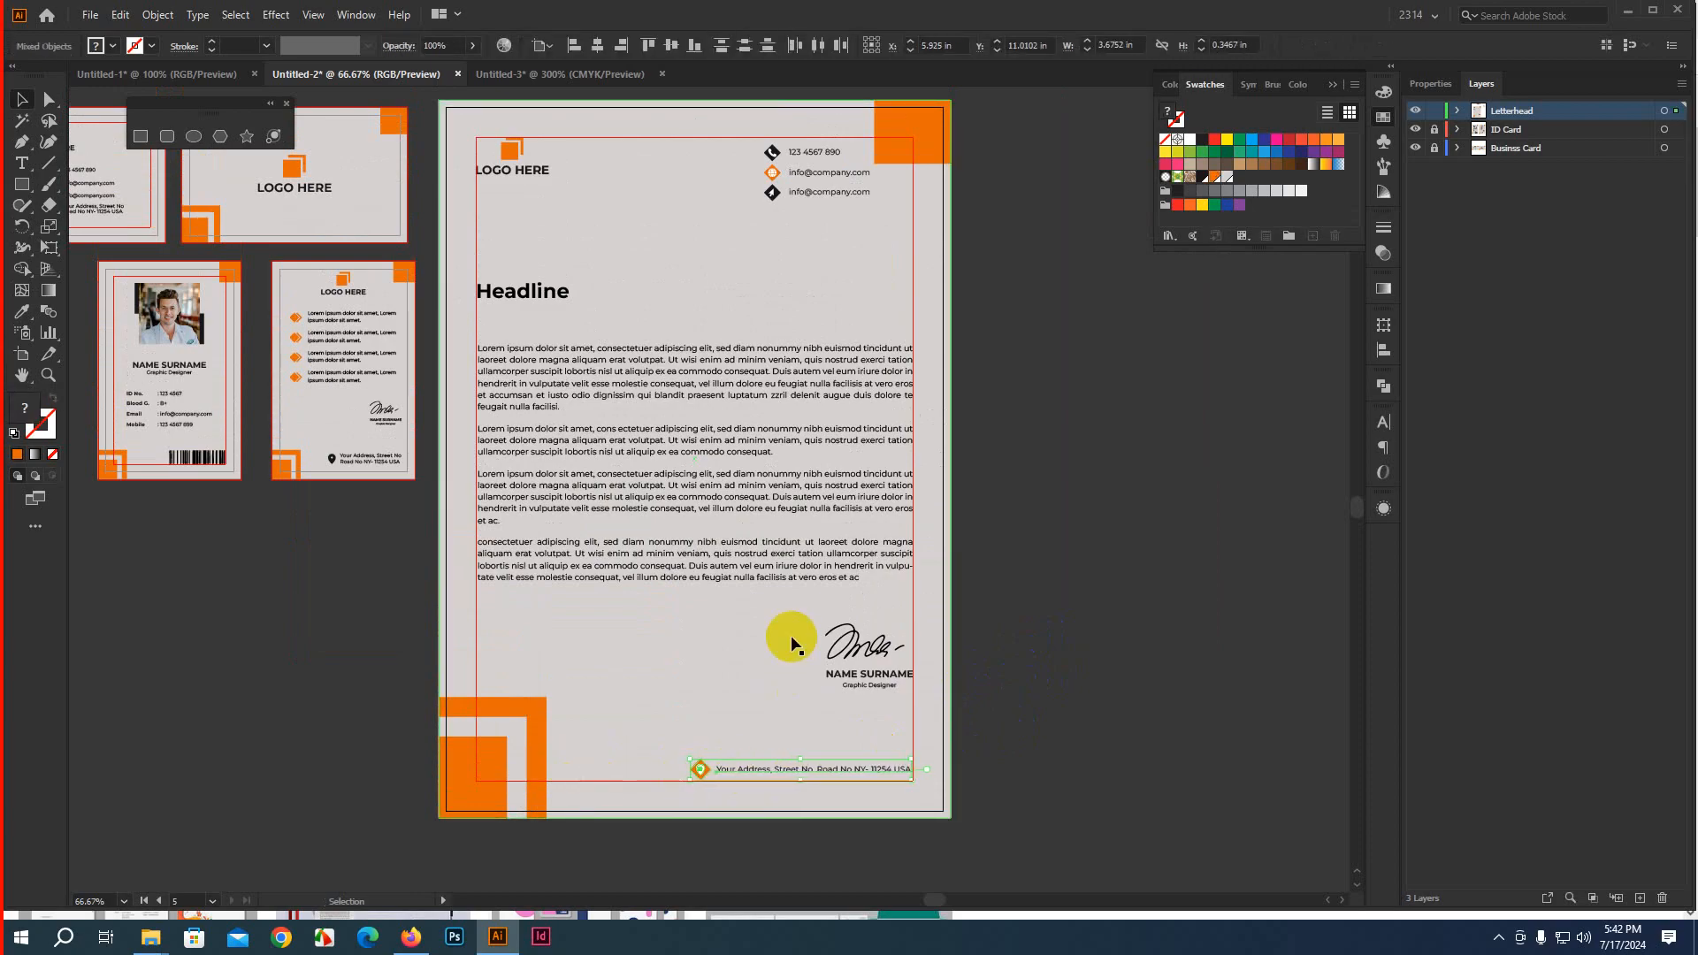
left_click(1121, 435)
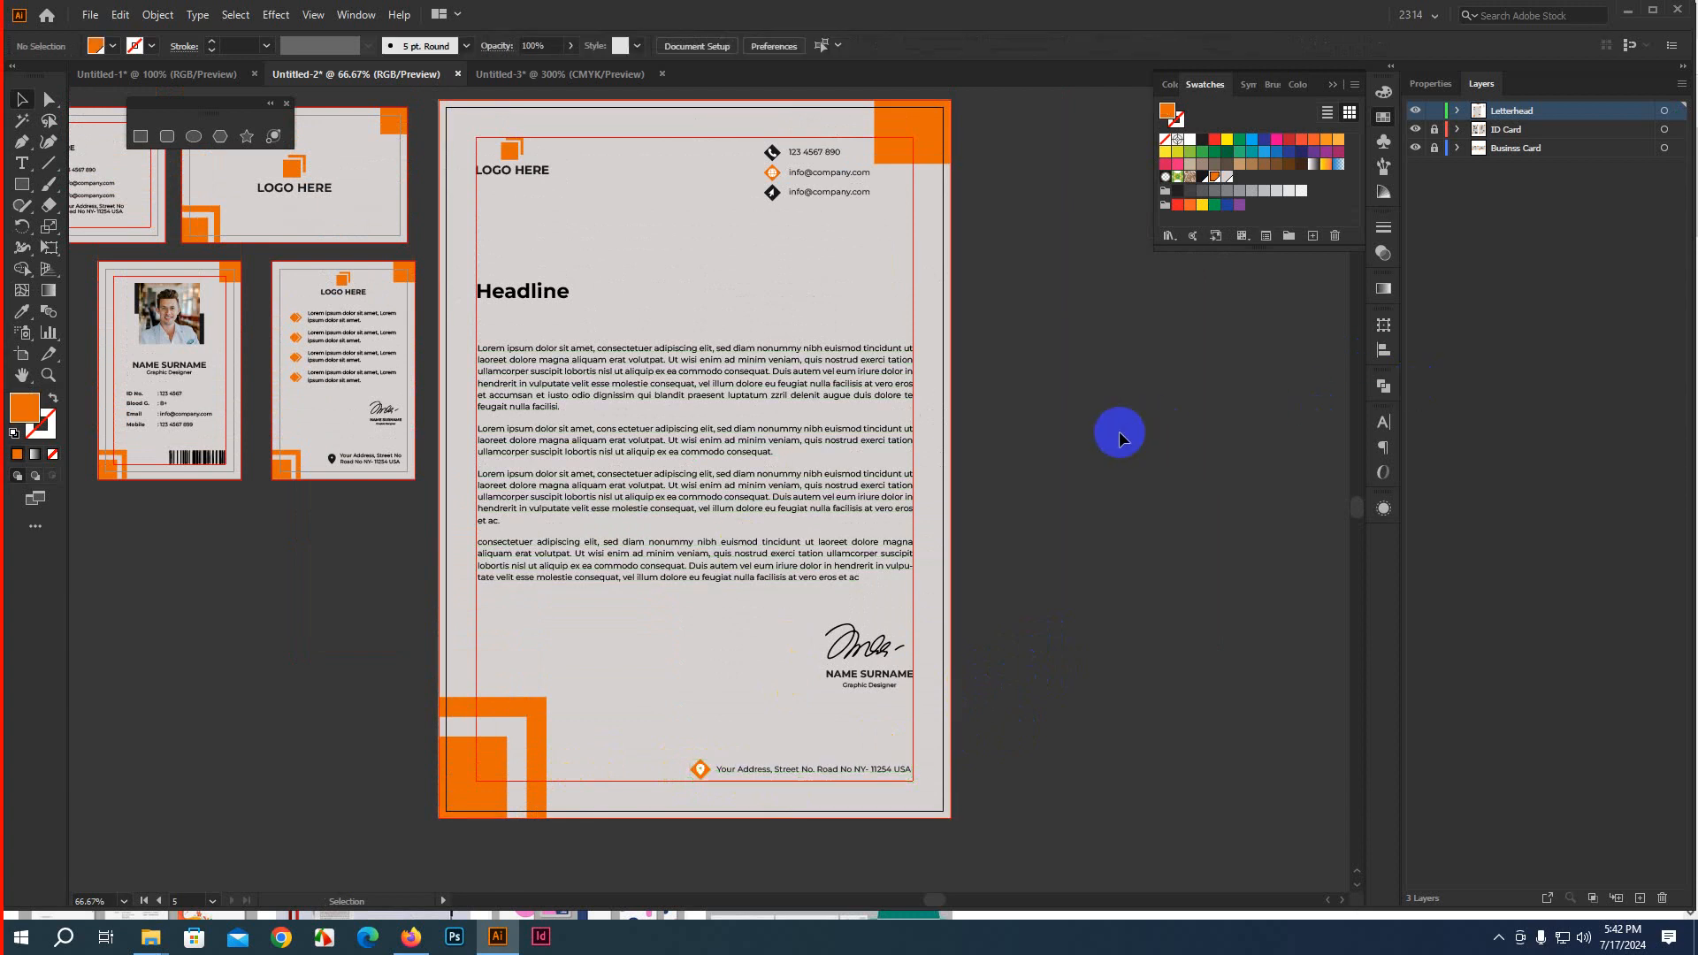
Delete the letterhead's headline, body text, signature, name and job title to leave a blank letterhead
scroll(1109, 467, "up", 1)
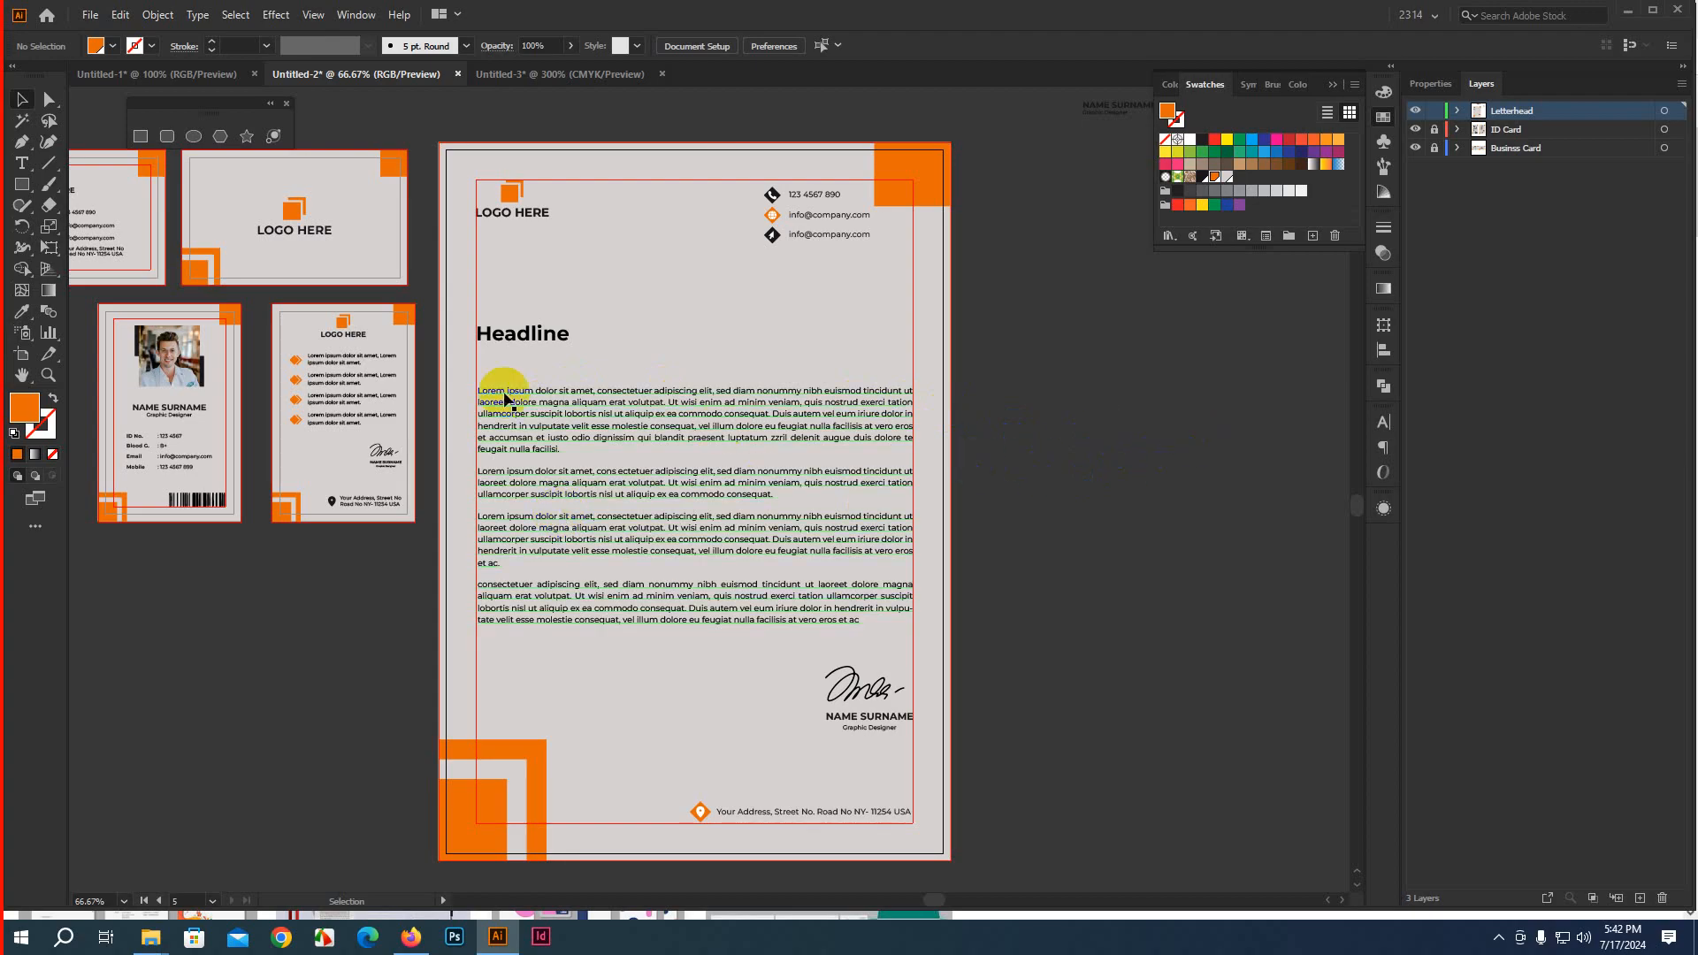
left_click(496, 335)
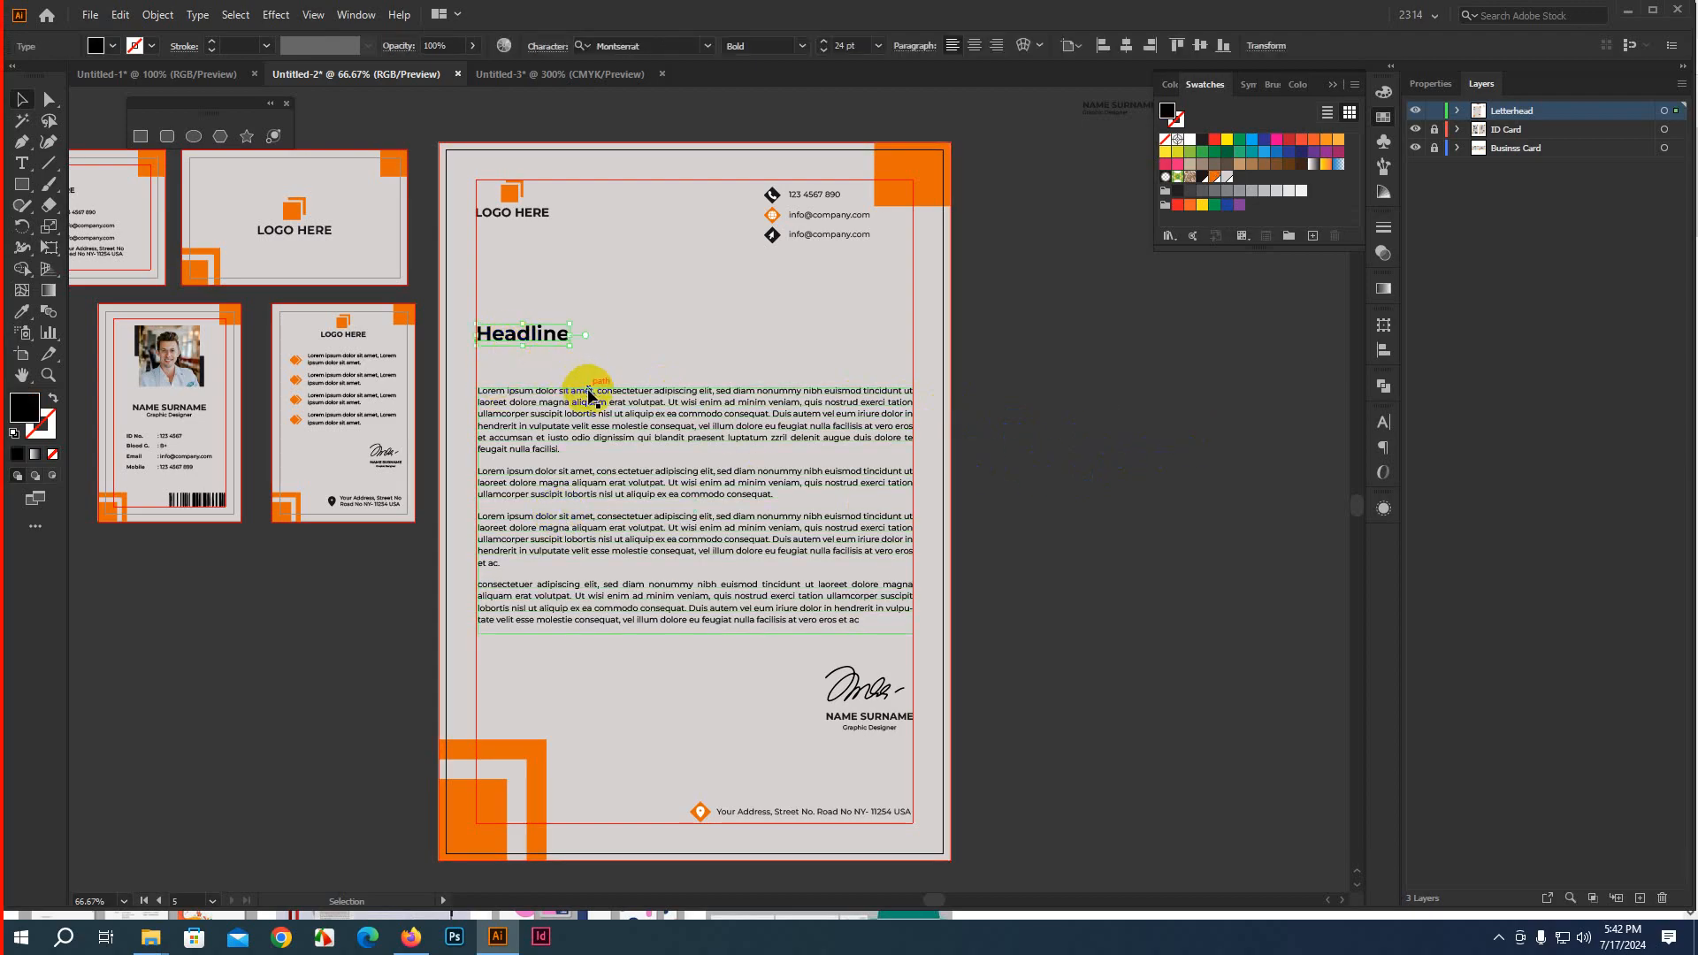
key("Delete")
left_click(588, 436)
key("Delete")
left_click(853, 690)
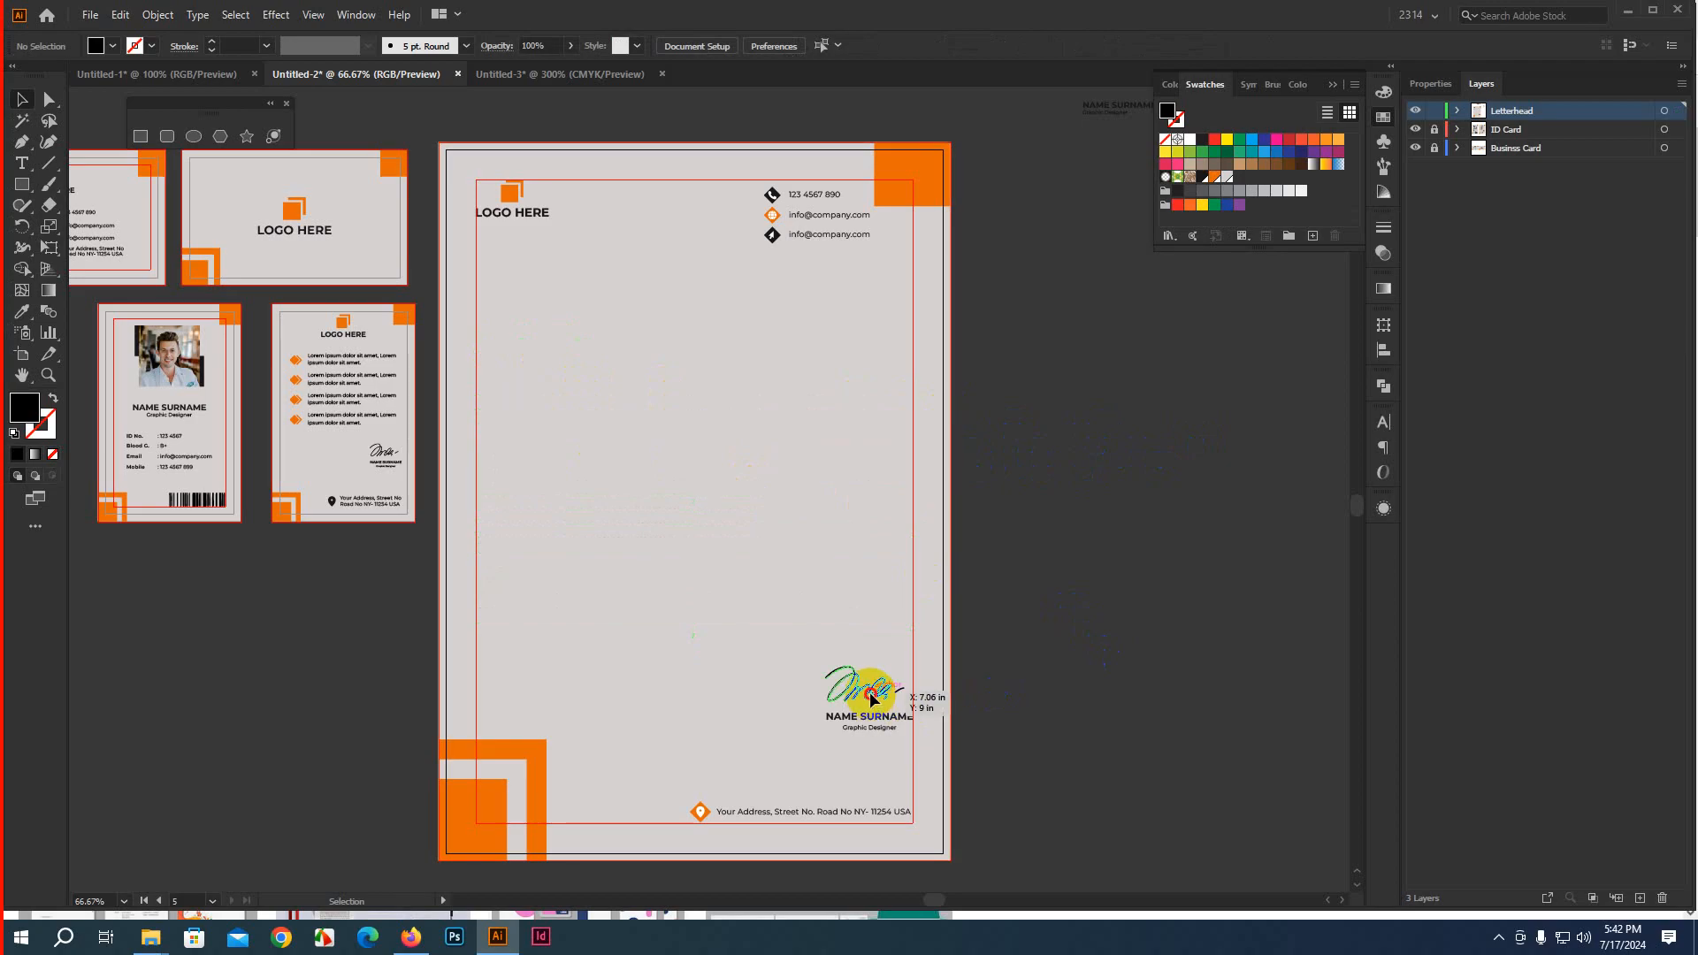
key("Delete")
left_click(872, 716)
key("Delete")
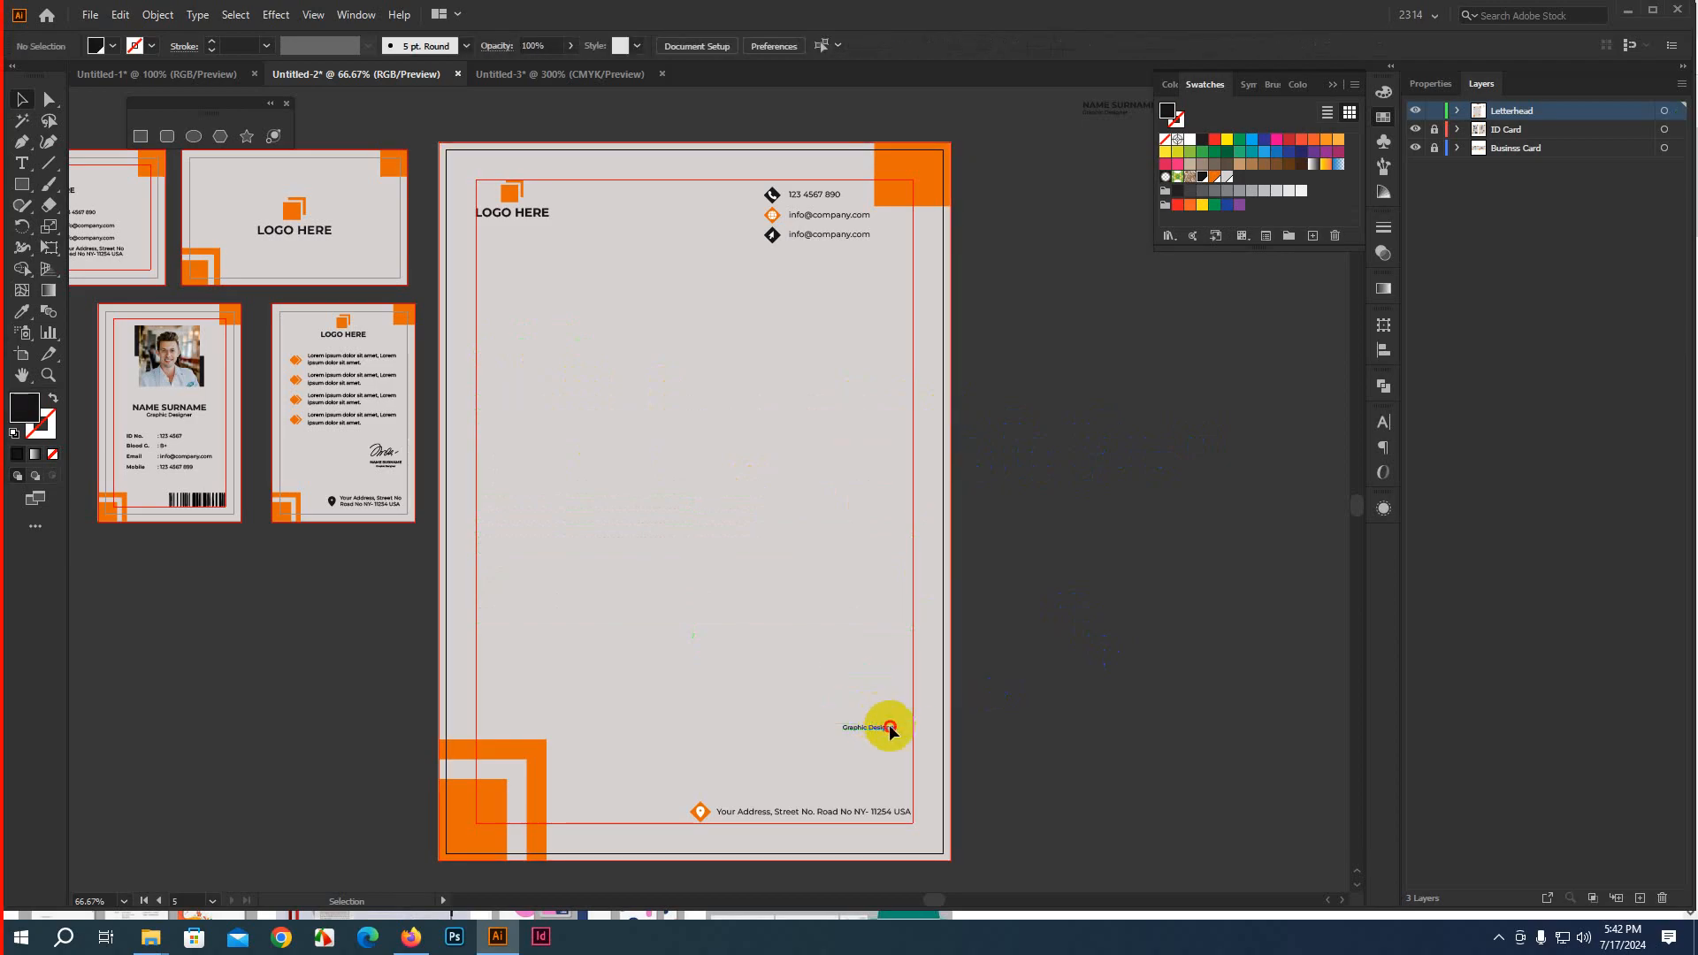
left_click(883, 721)
key("Delete")
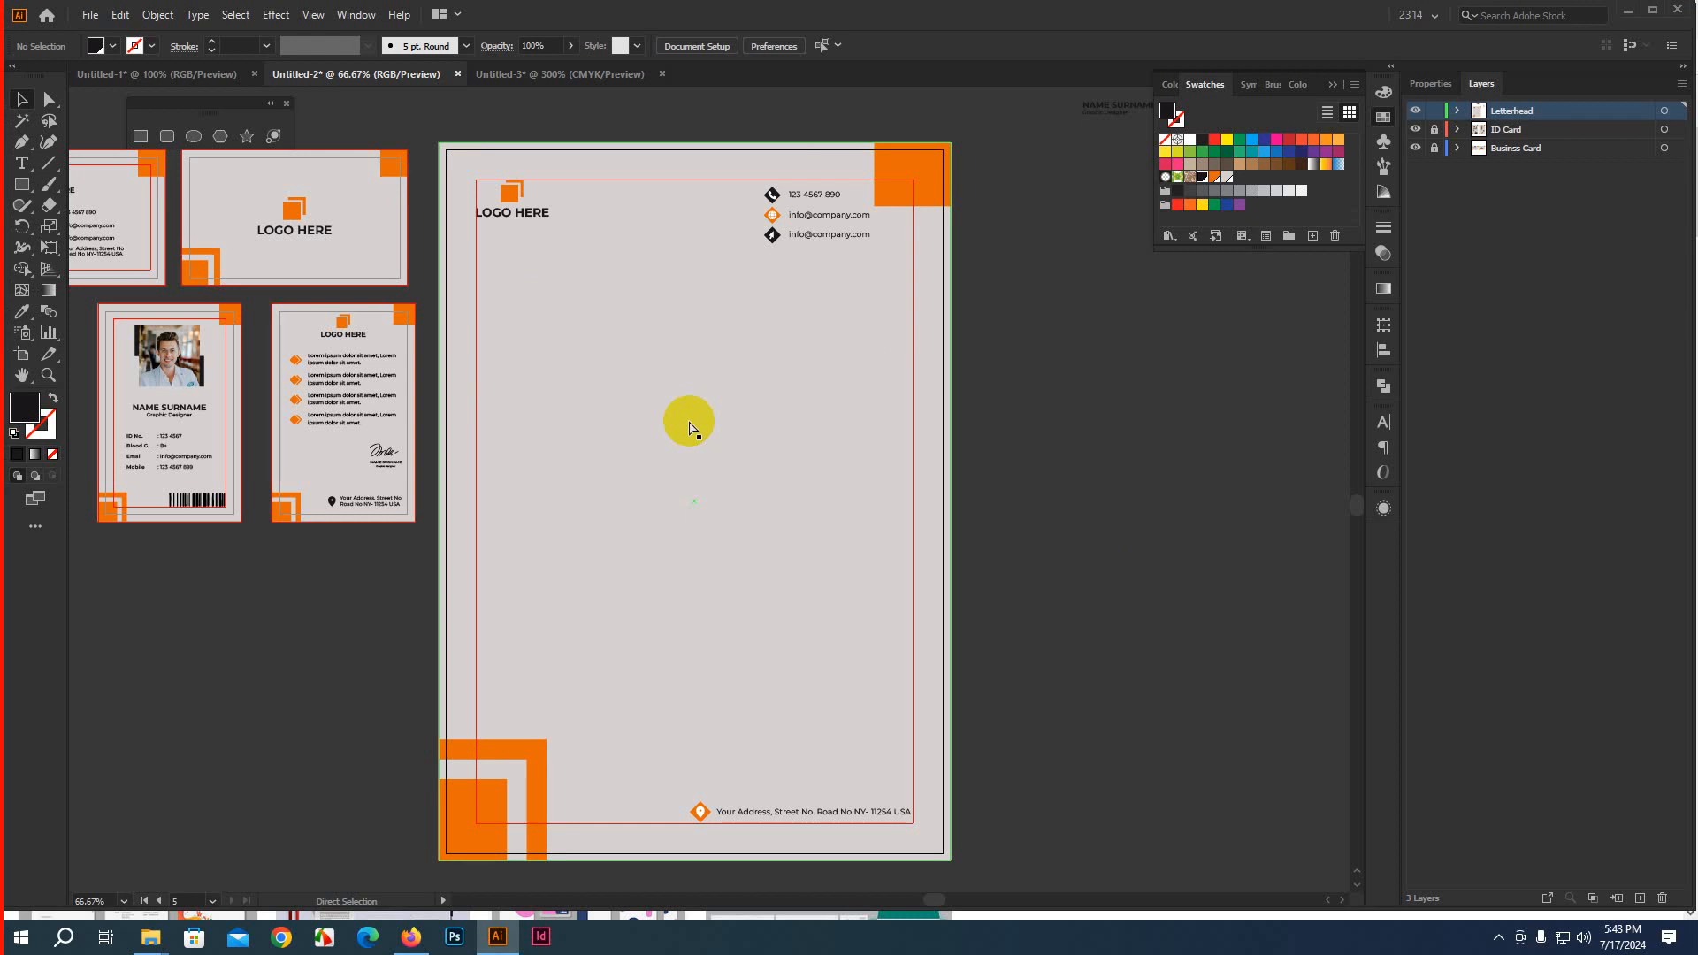
Undo the deletions of the letterhead's headline, body text and signature block
key("ctrl+v")
key("ctrl+z")
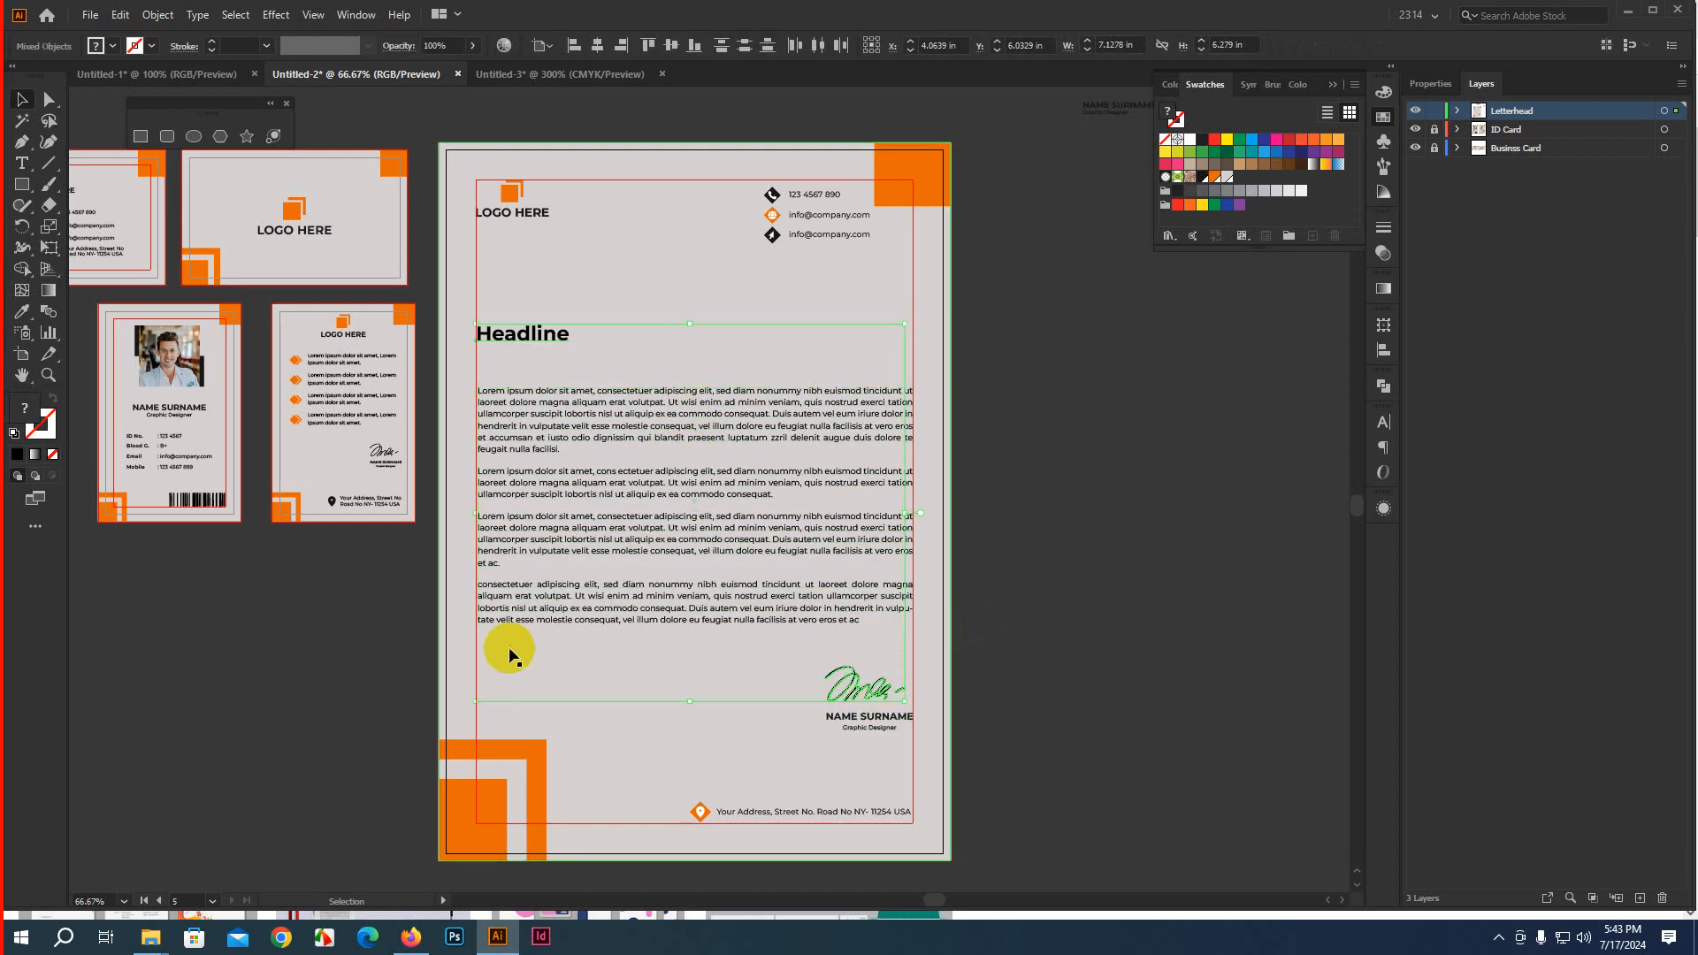
left_click(970, 564)
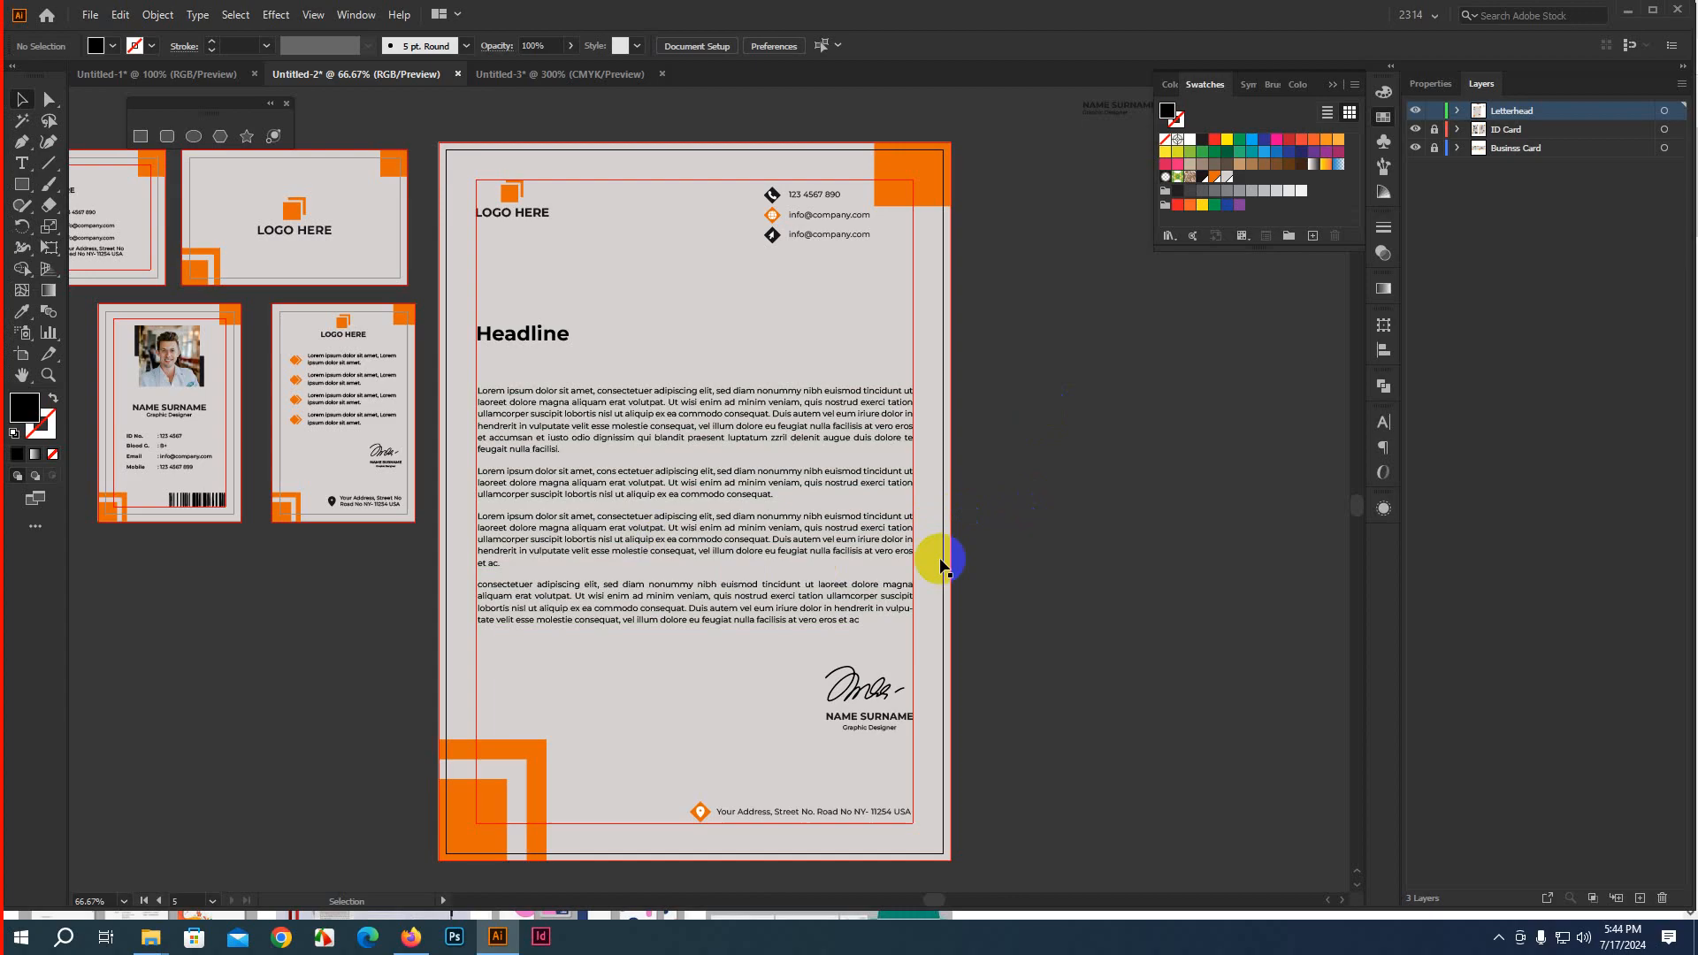
left_click_drag(491, 358, 500, 352)
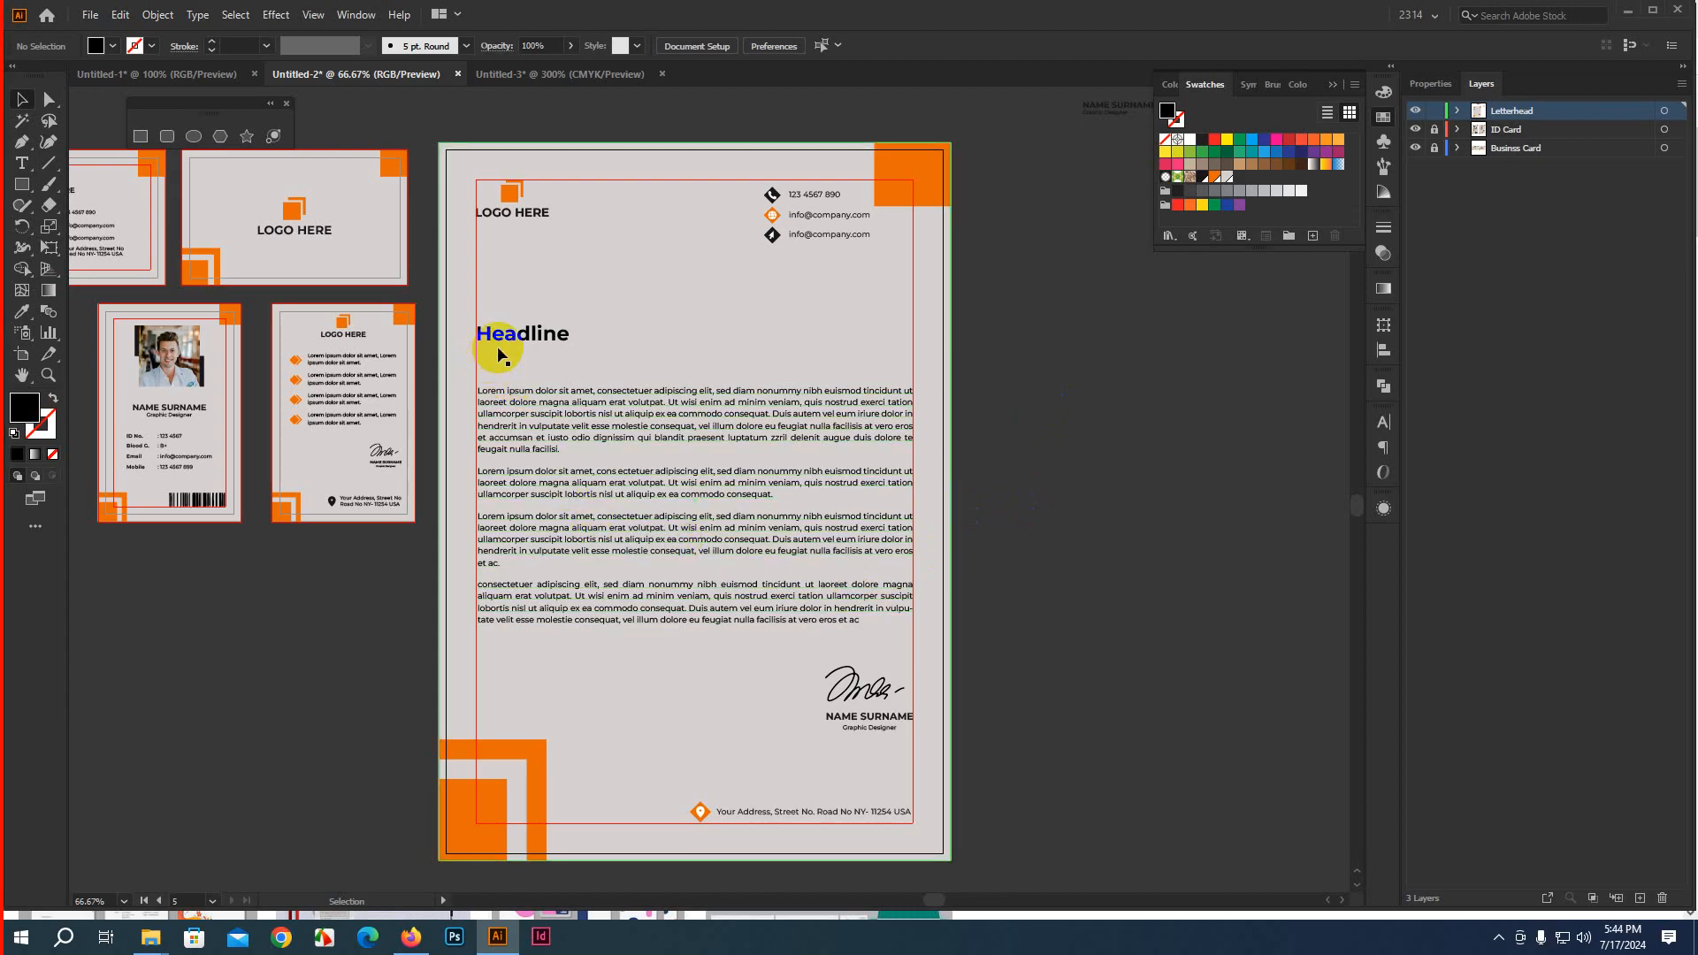
Nudge the letterhead's headline down by ten increments so it sits closer to the body text
left_click(495, 355)
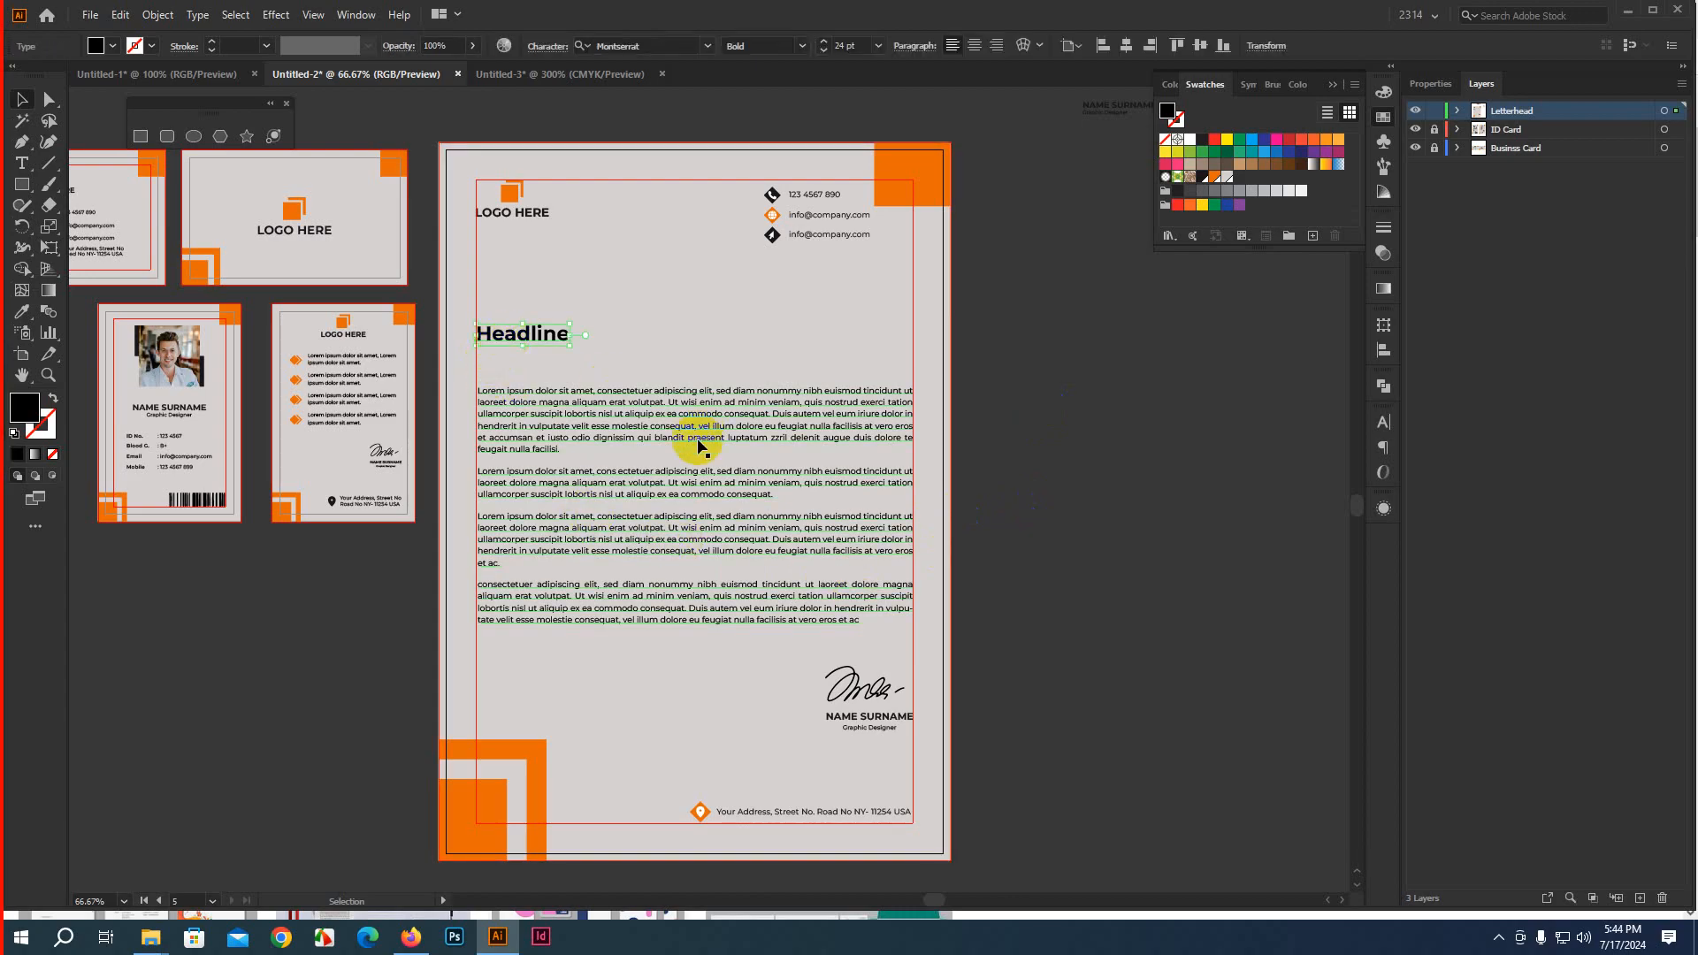
key("Down")
key("Down")
key("Down")
key("Down")
key("Down")
key("Down")
key("Down")
key("Down")
key("Down")
key("Down")
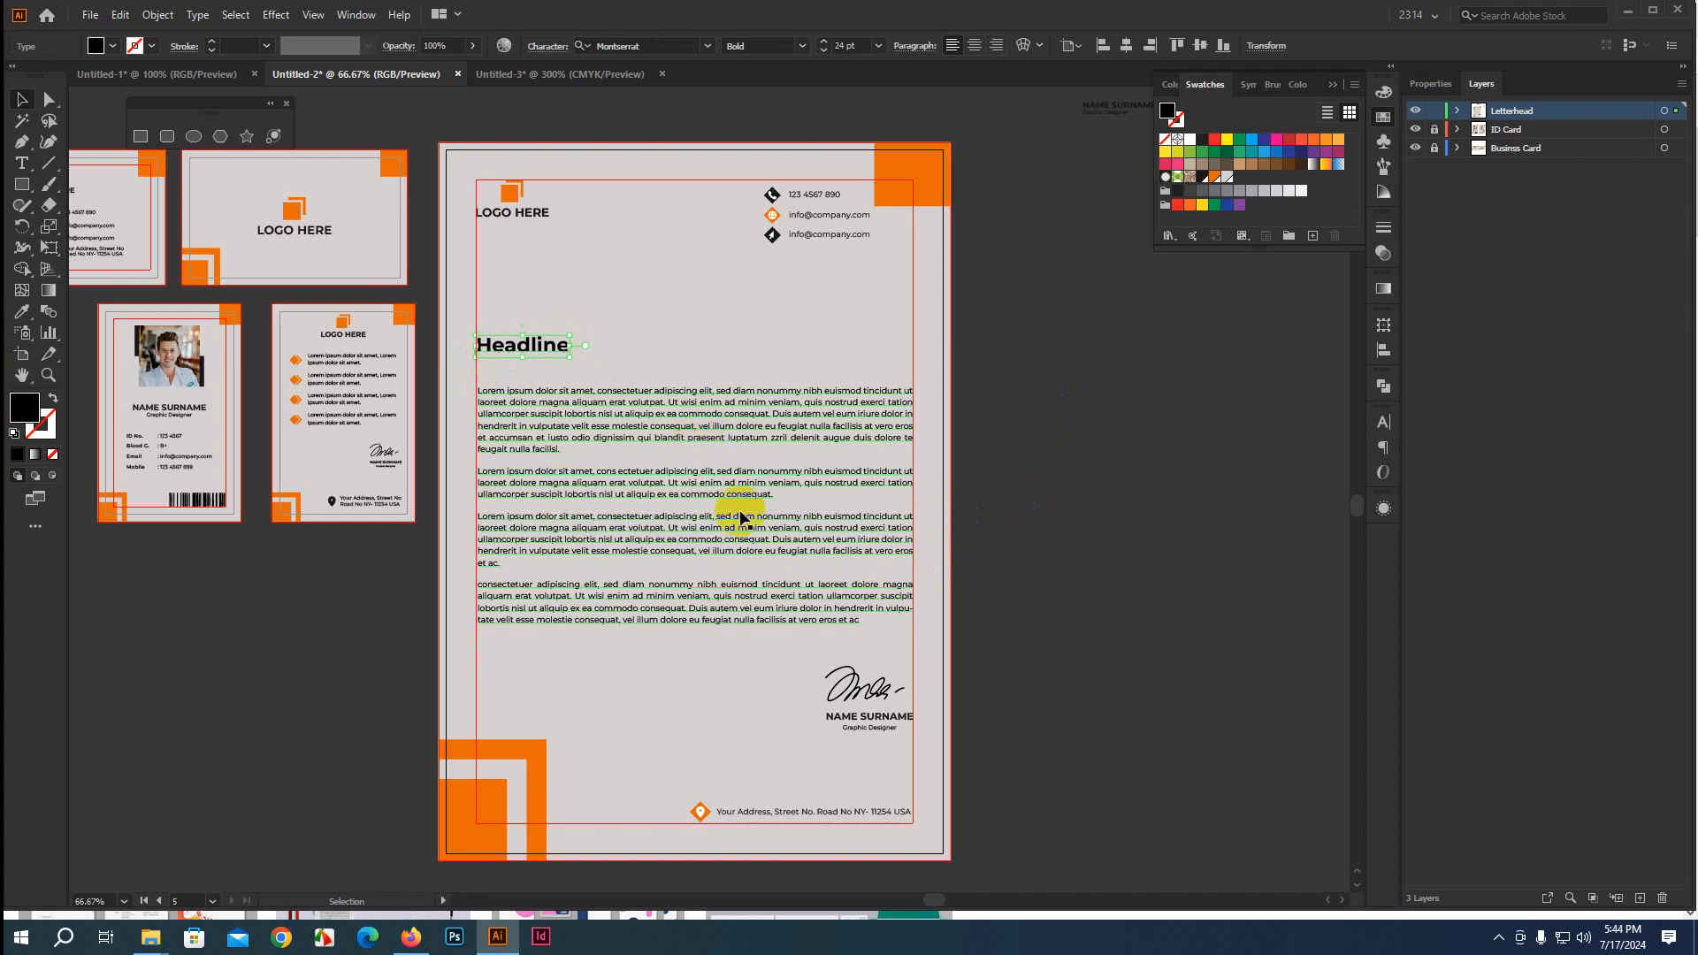
left_click(978, 557)
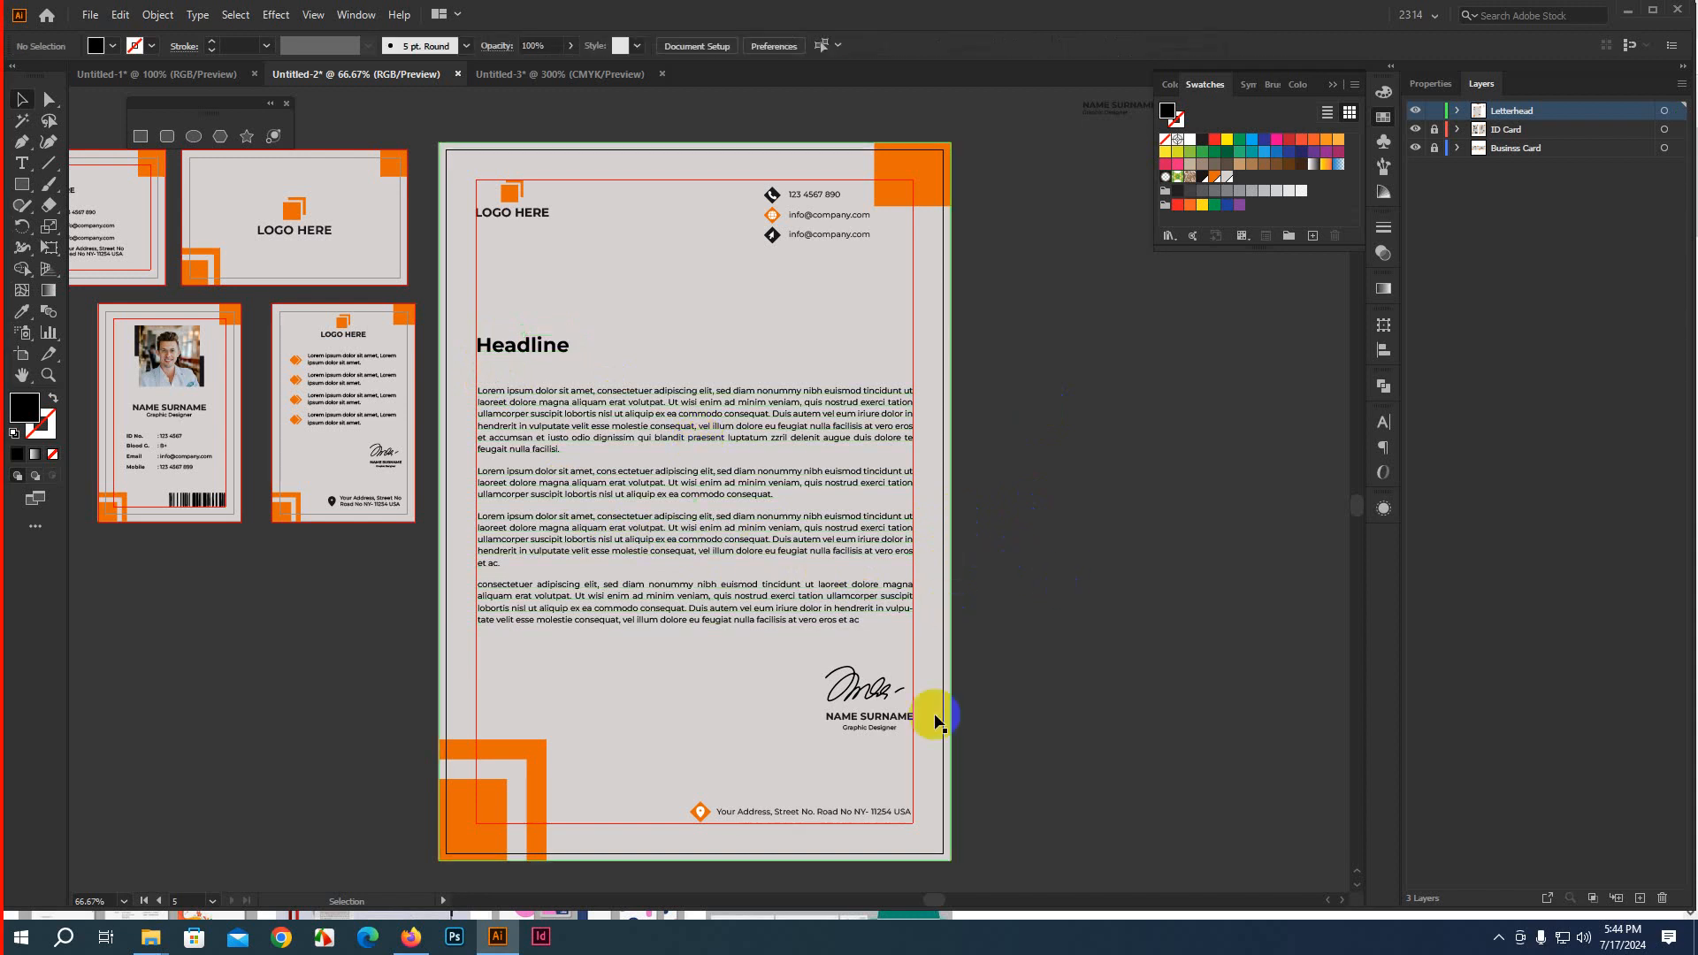
Switch to Firefox to examine stationery design reference images for further set items, then return to Illustrator
left_click(411, 937)
left_click(734, 354)
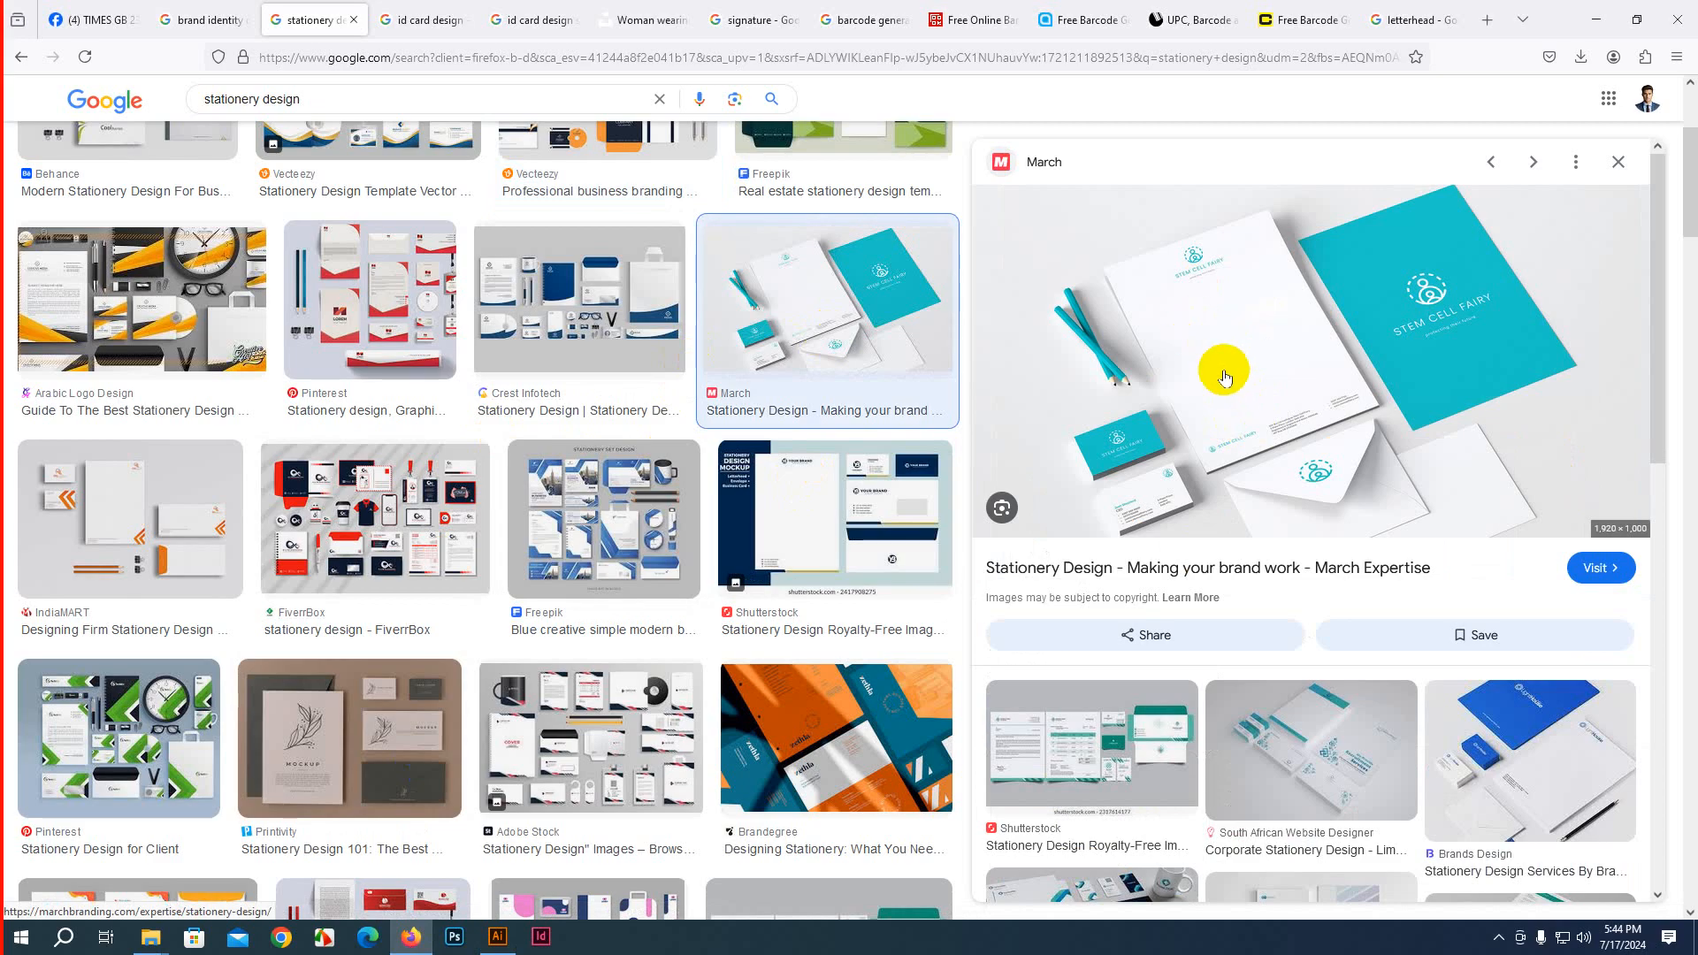
key("Right")
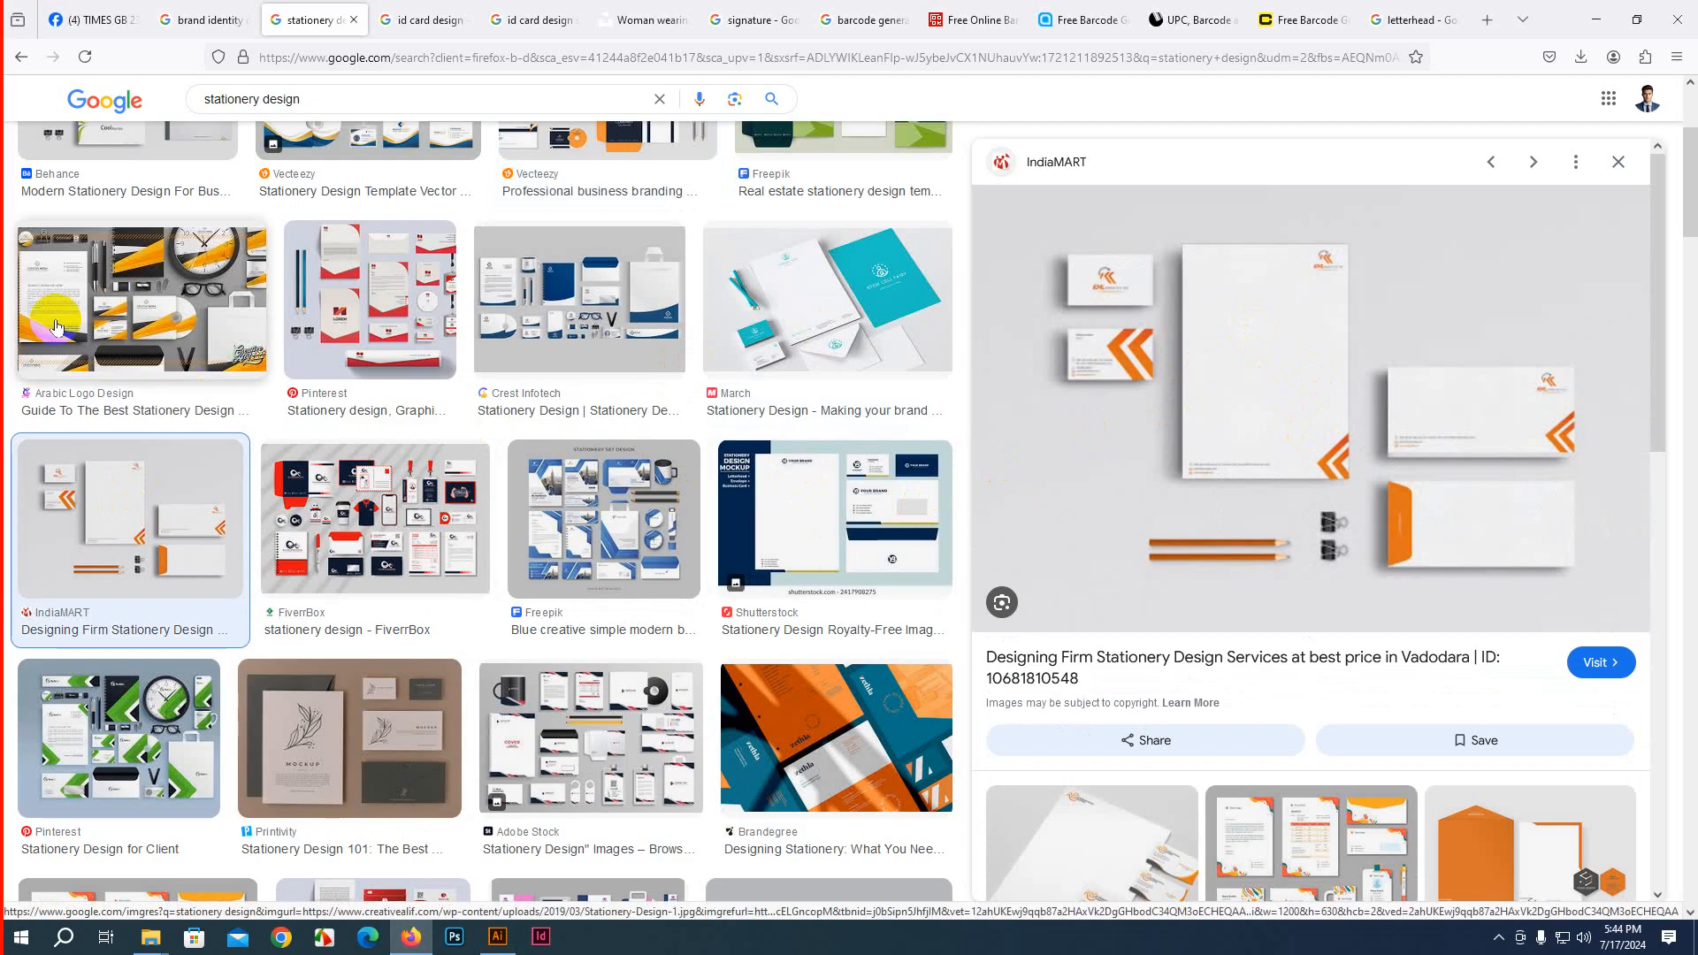
left_click(142, 298)
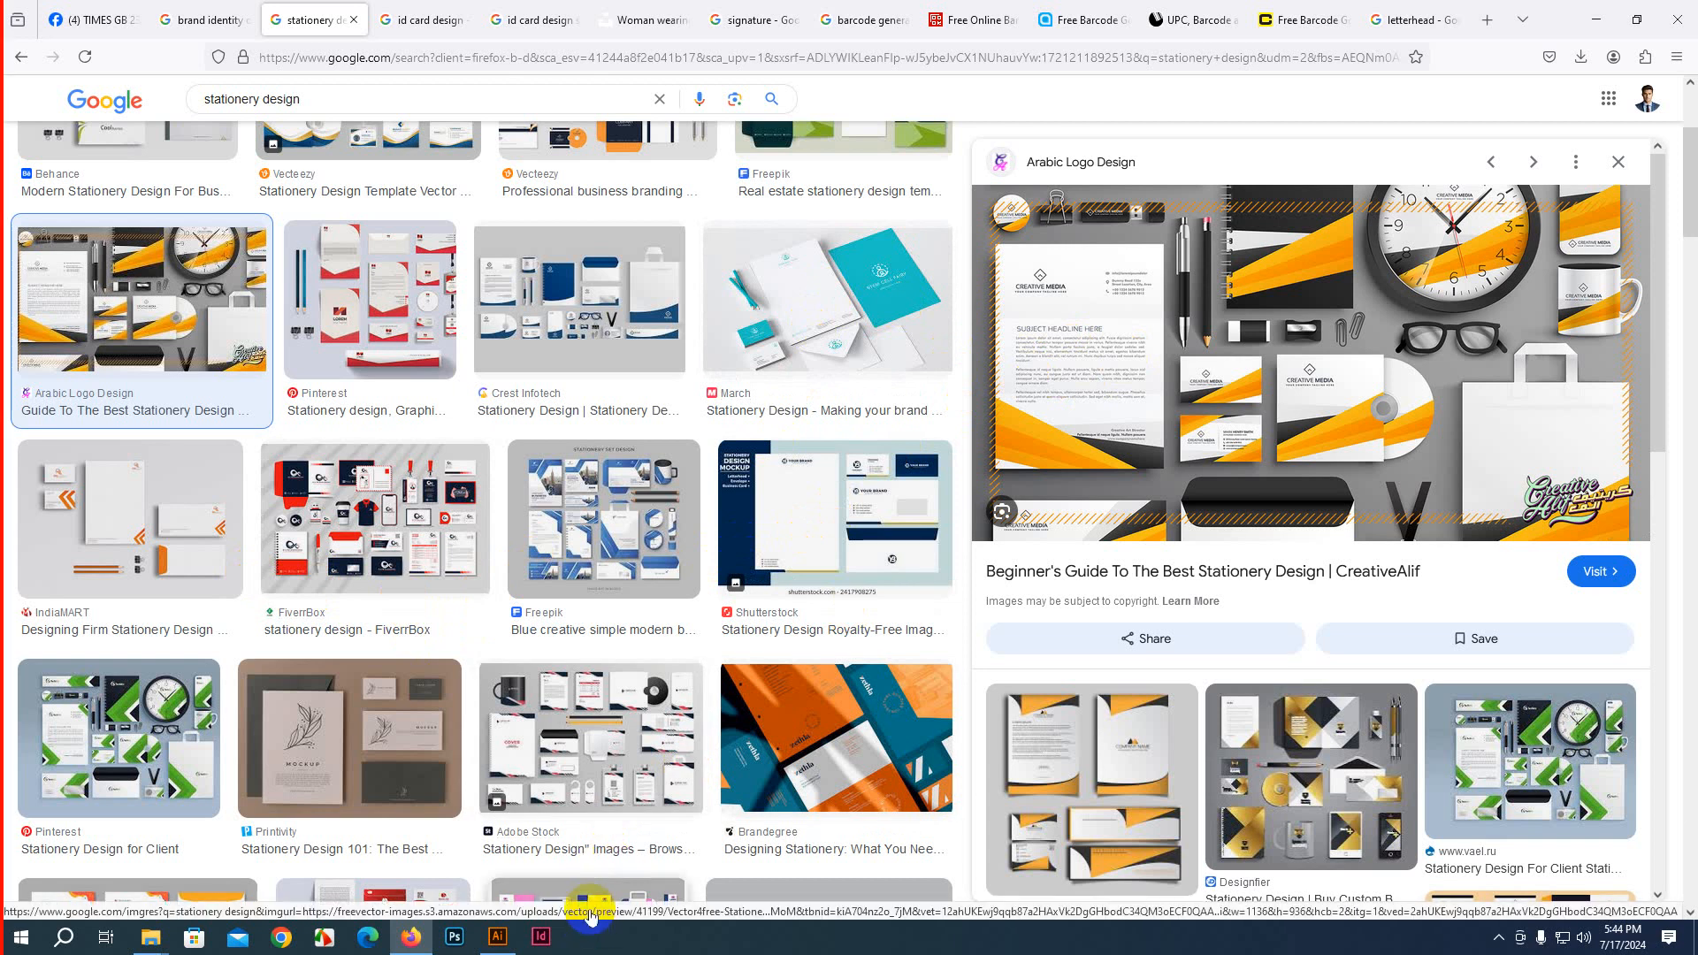
left_click(496, 936)
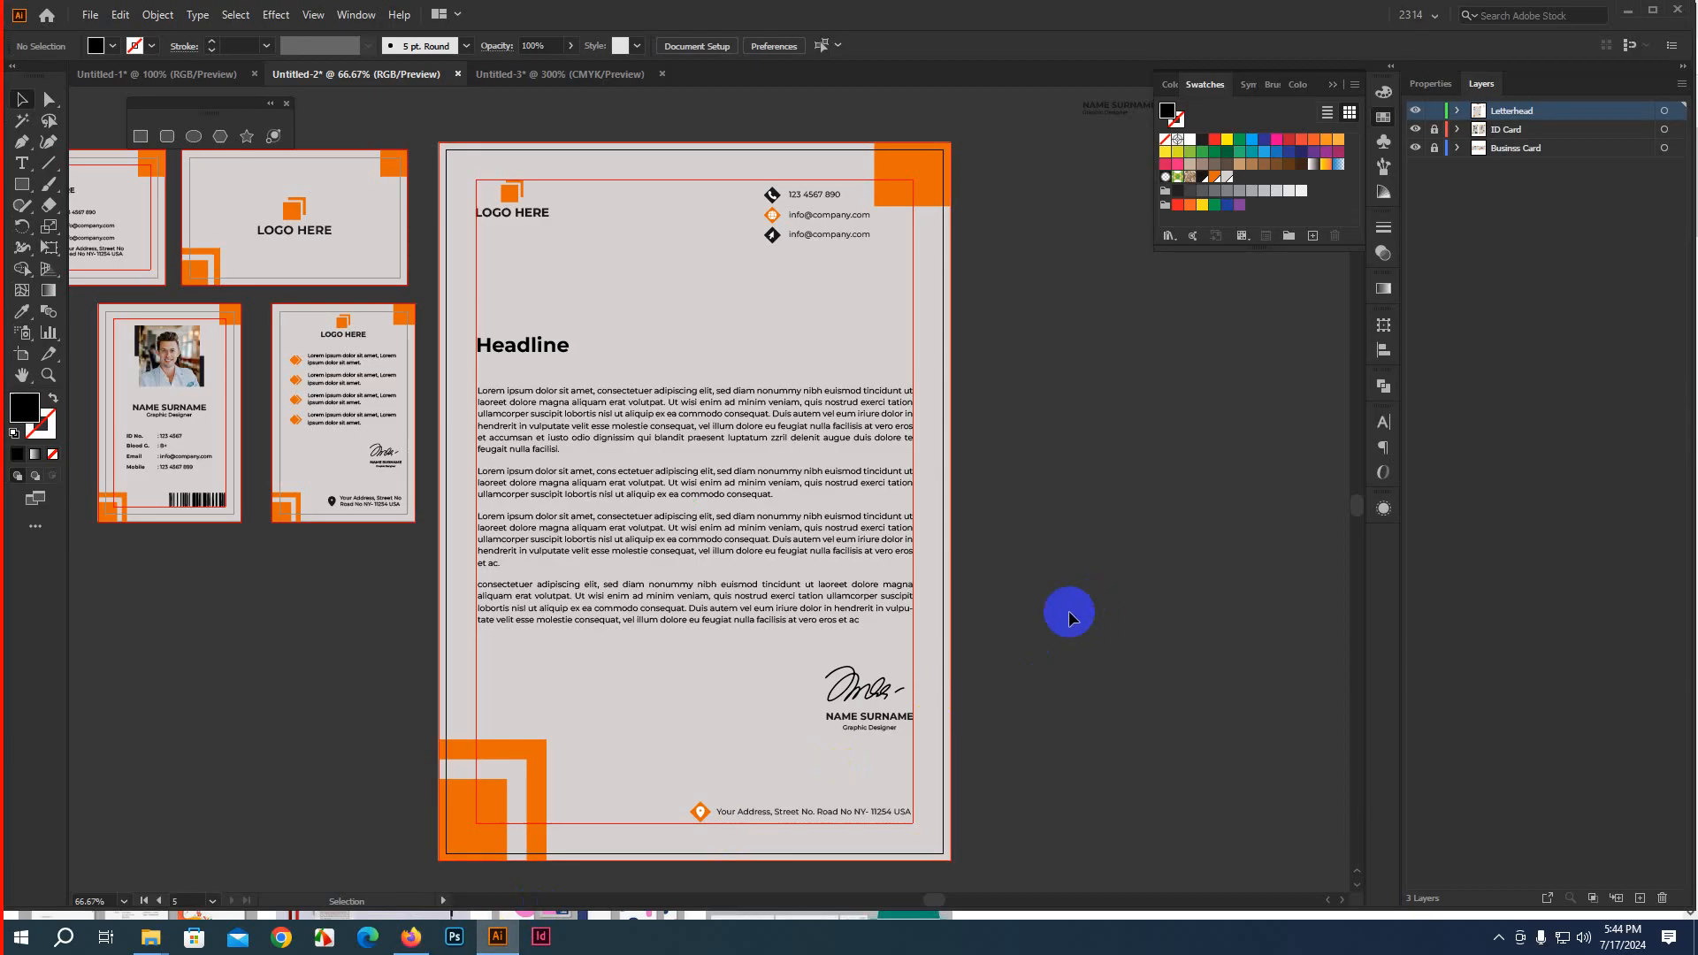
Create a new layer above the Letterhead layer and name it Invoice
scroll(1022, 588, "down", 2)
left_click_drag(1046, 587, 892, 550)
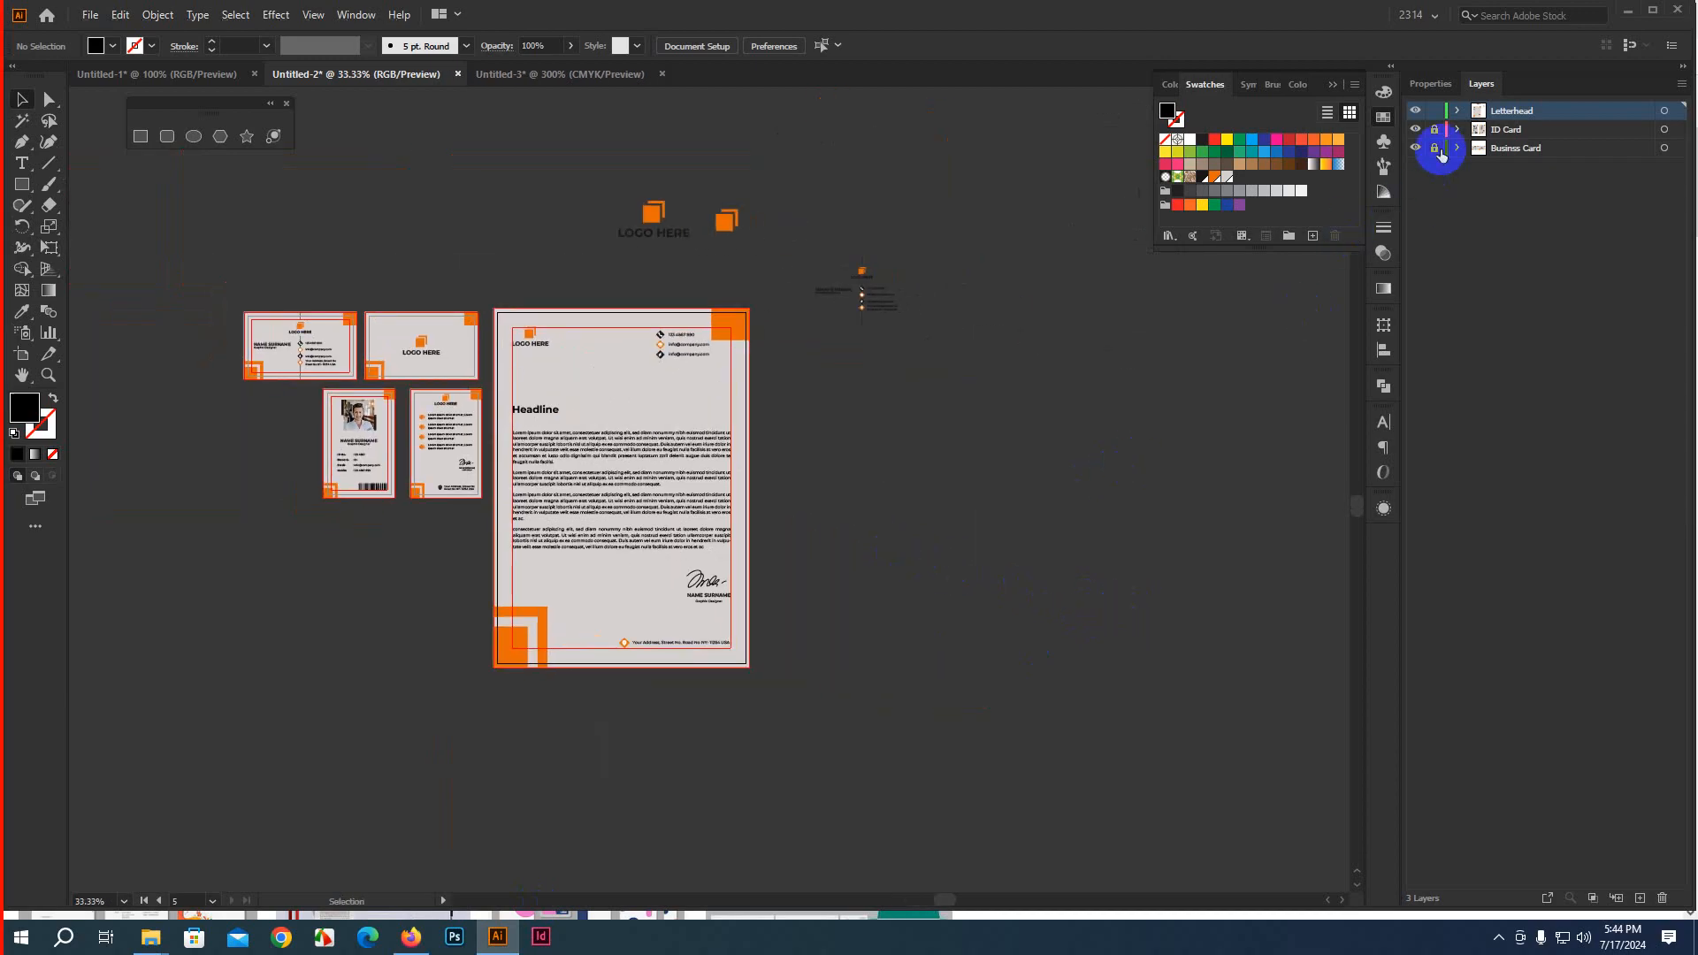
left_click(1638, 897)
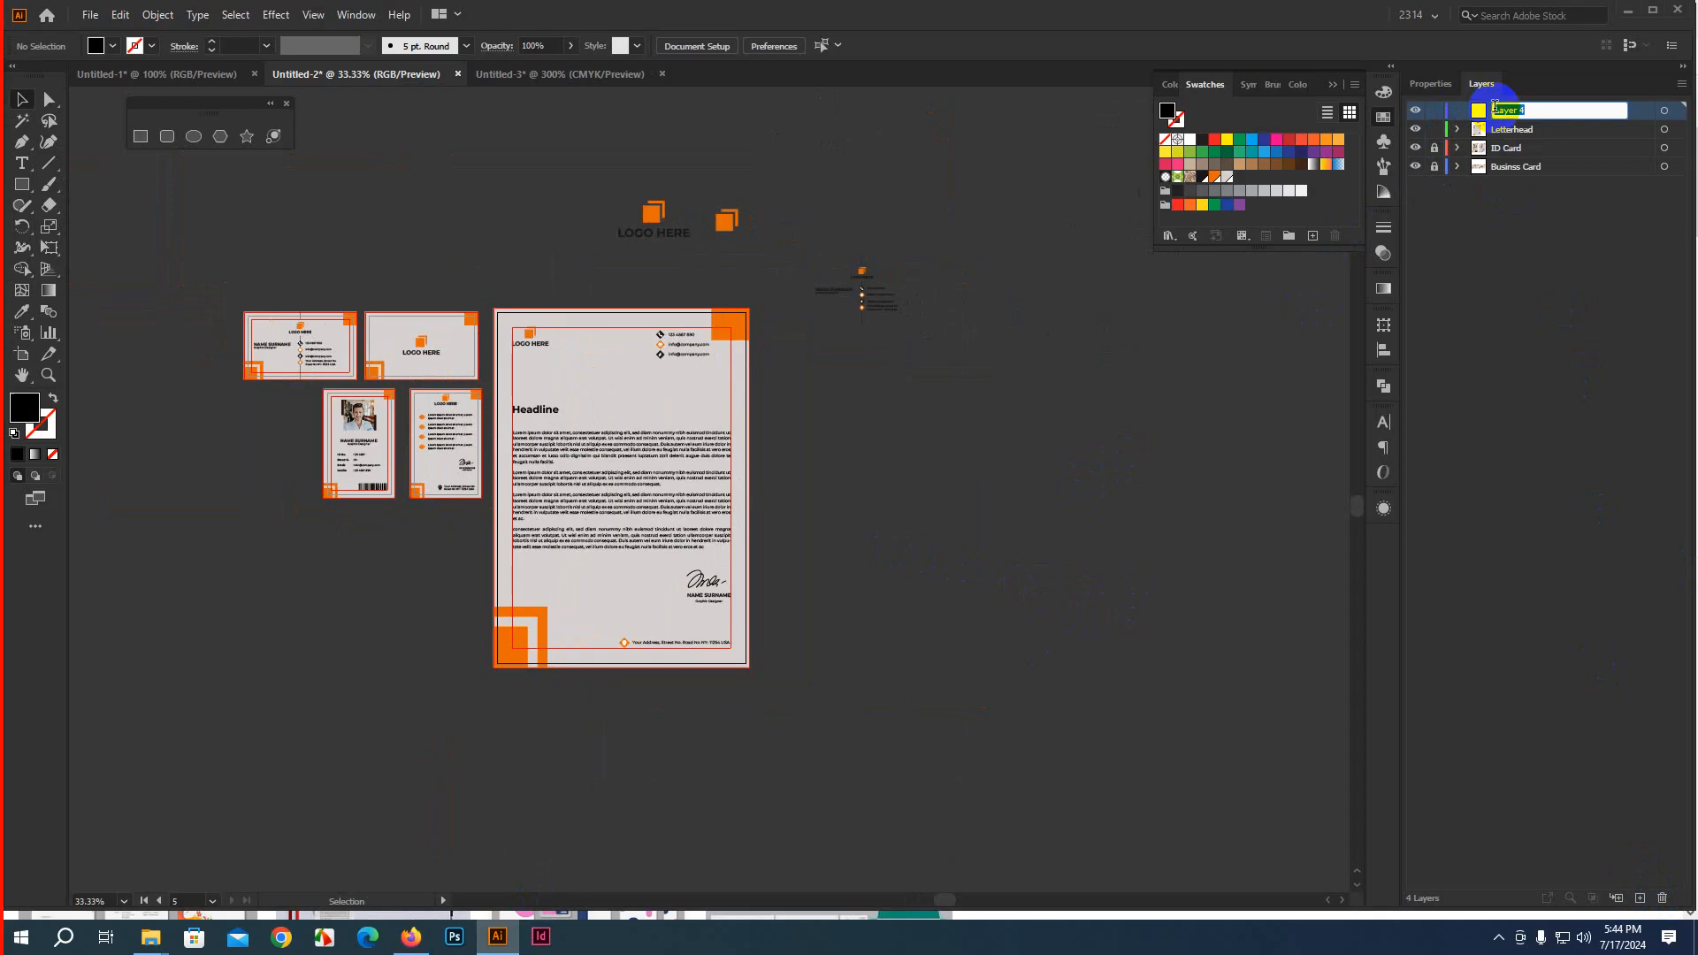
key("BackSpace")
type("Envelce")
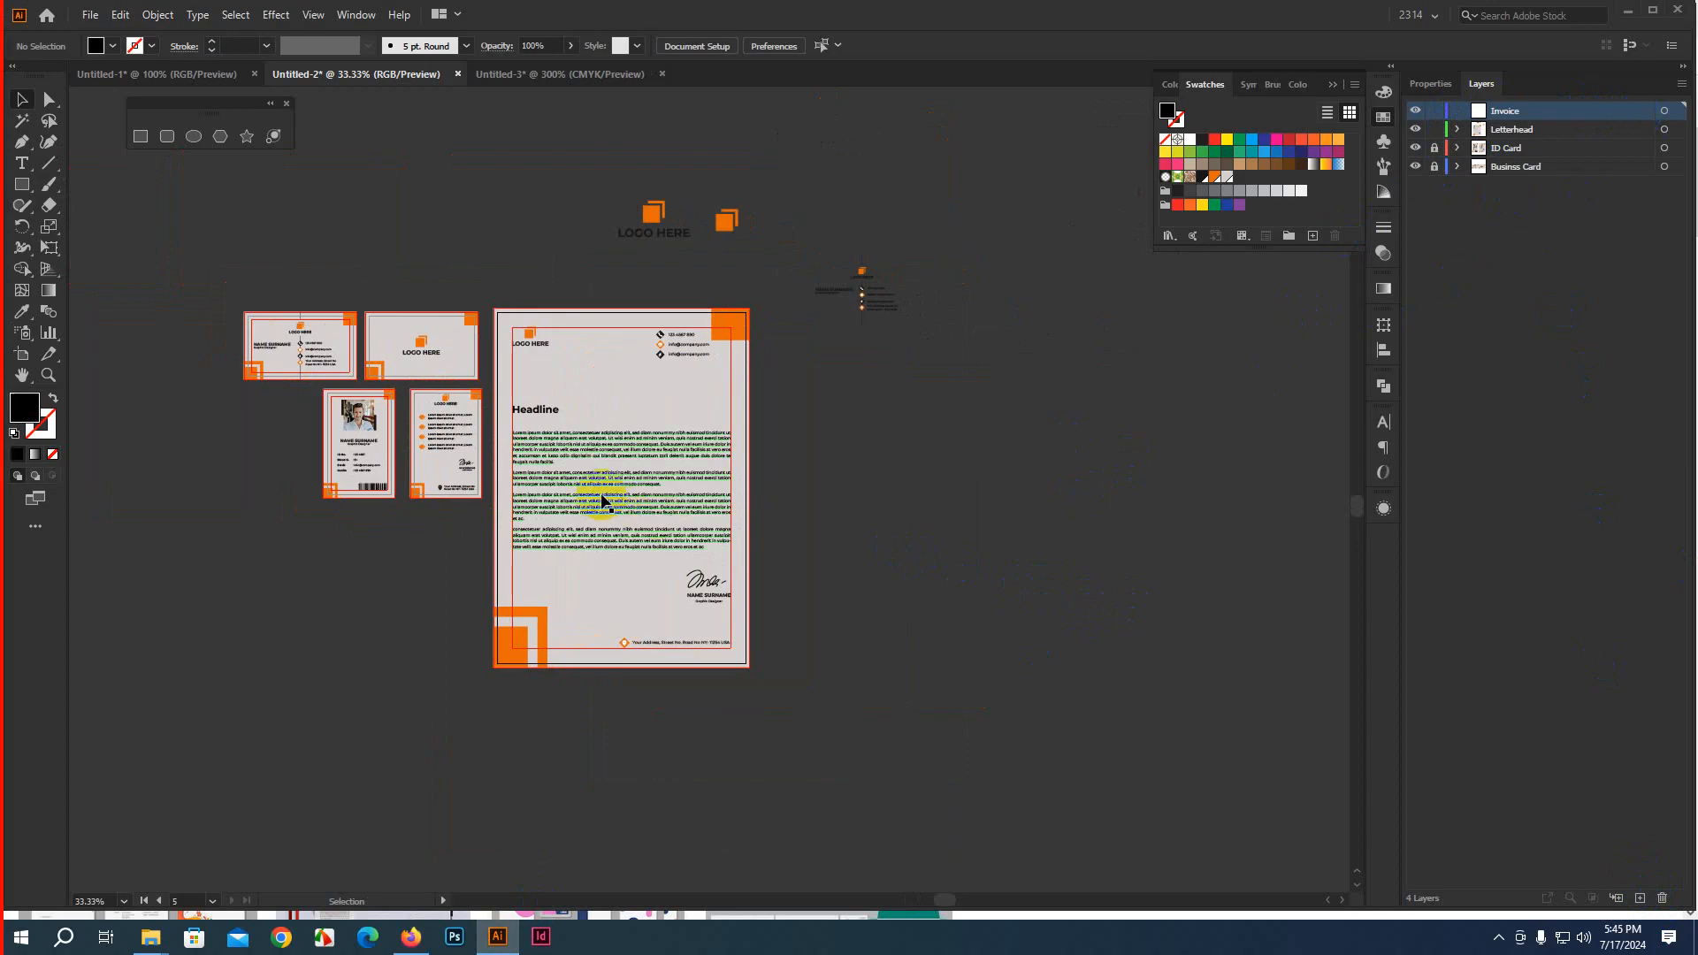
Move the spare copy of the logo and contact details beside the letterhead slightly upward
left_click_drag(799, 254, 961, 343)
left_click(880, 314)
left_click_drag(876, 309, 877, 261)
left_click(931, 379)
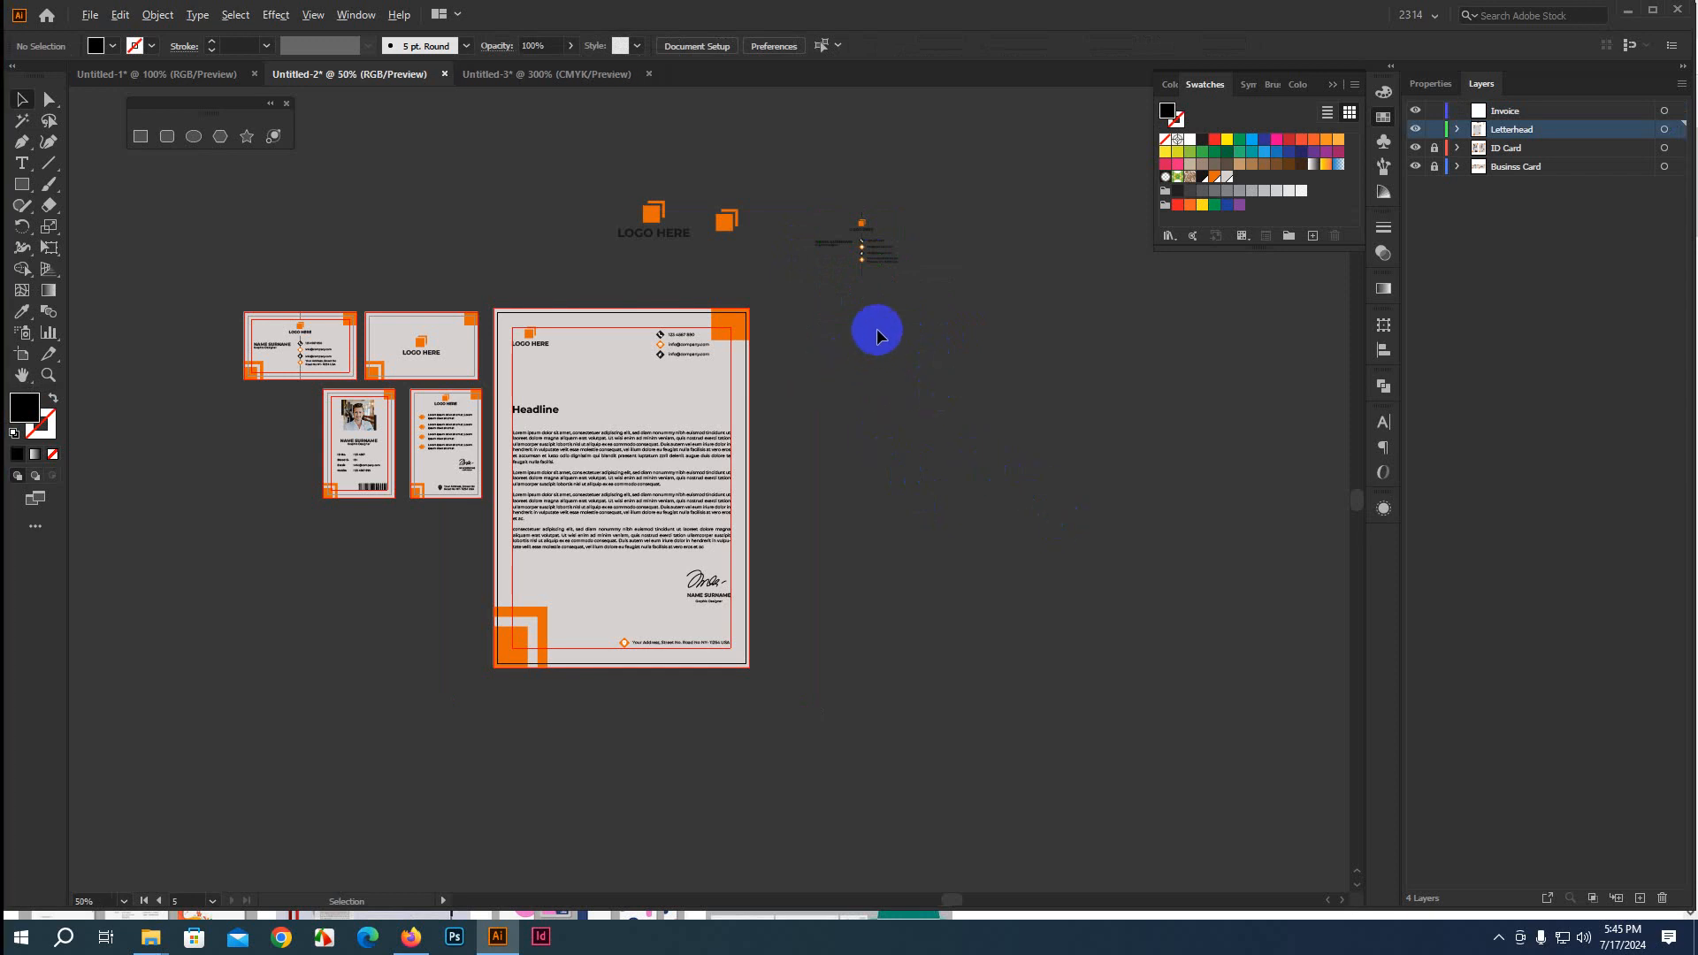
scroll(877, 327, "up", 1)
left_click_drag(911, 369, 709, 387)
scroll(692, 350, "down", 1)
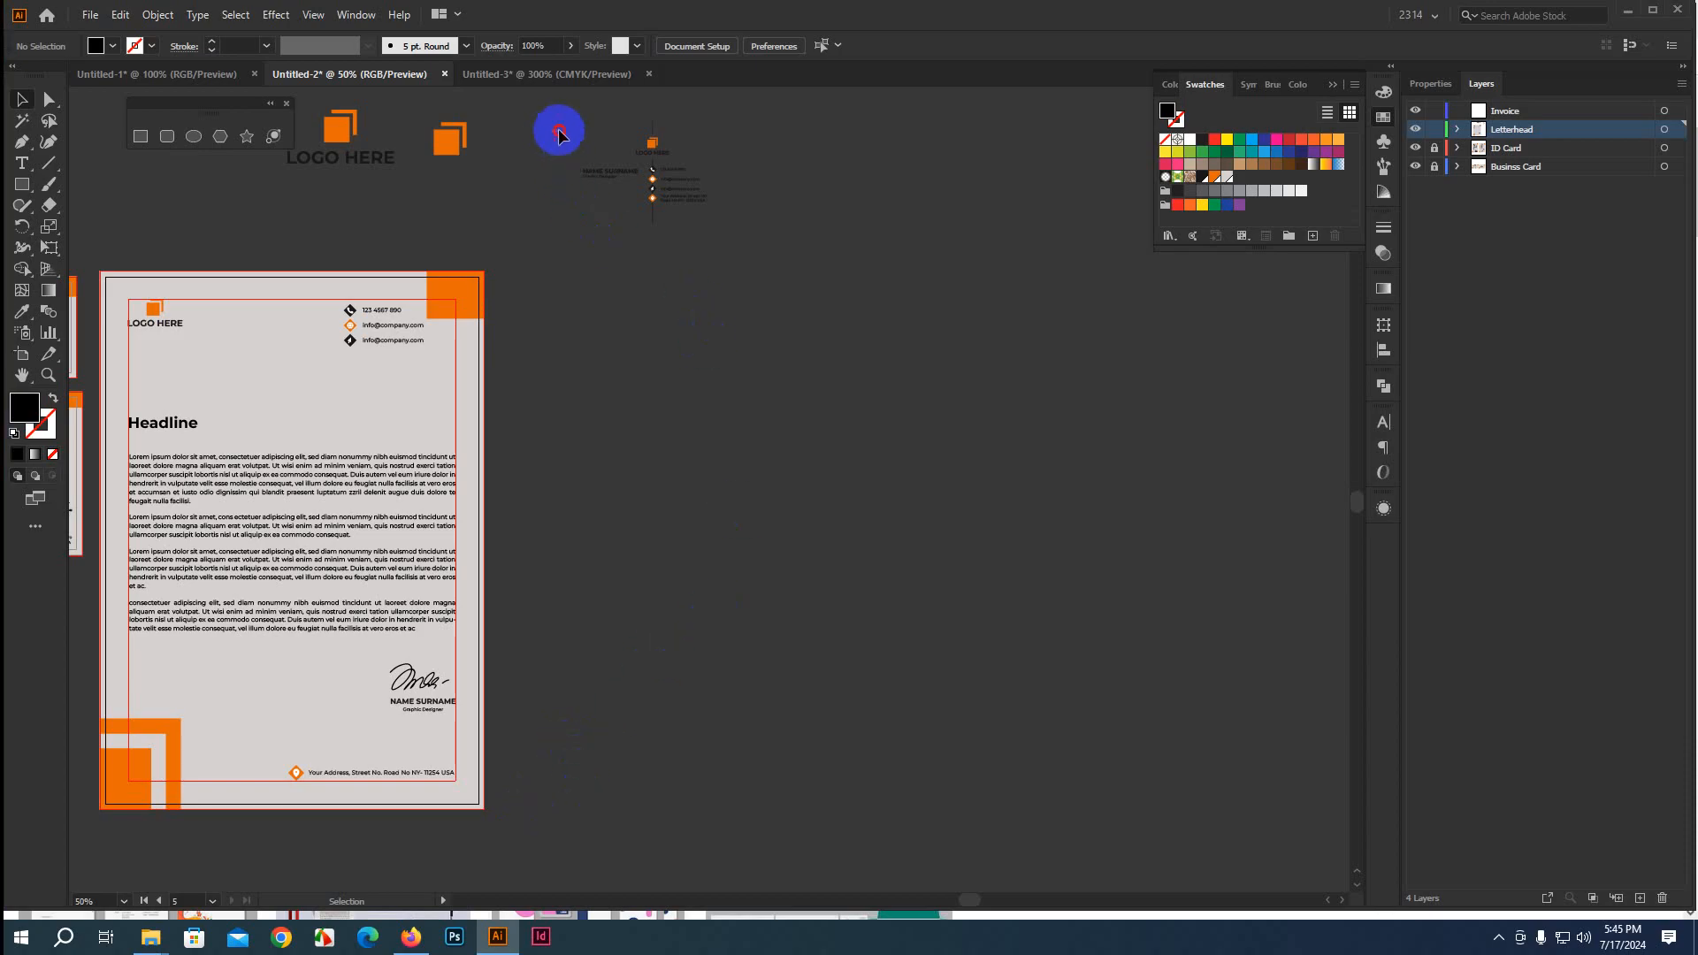
left_click_drag(559, 134, 709, 284)
left_click_drag(681, 352, 1058, 431)
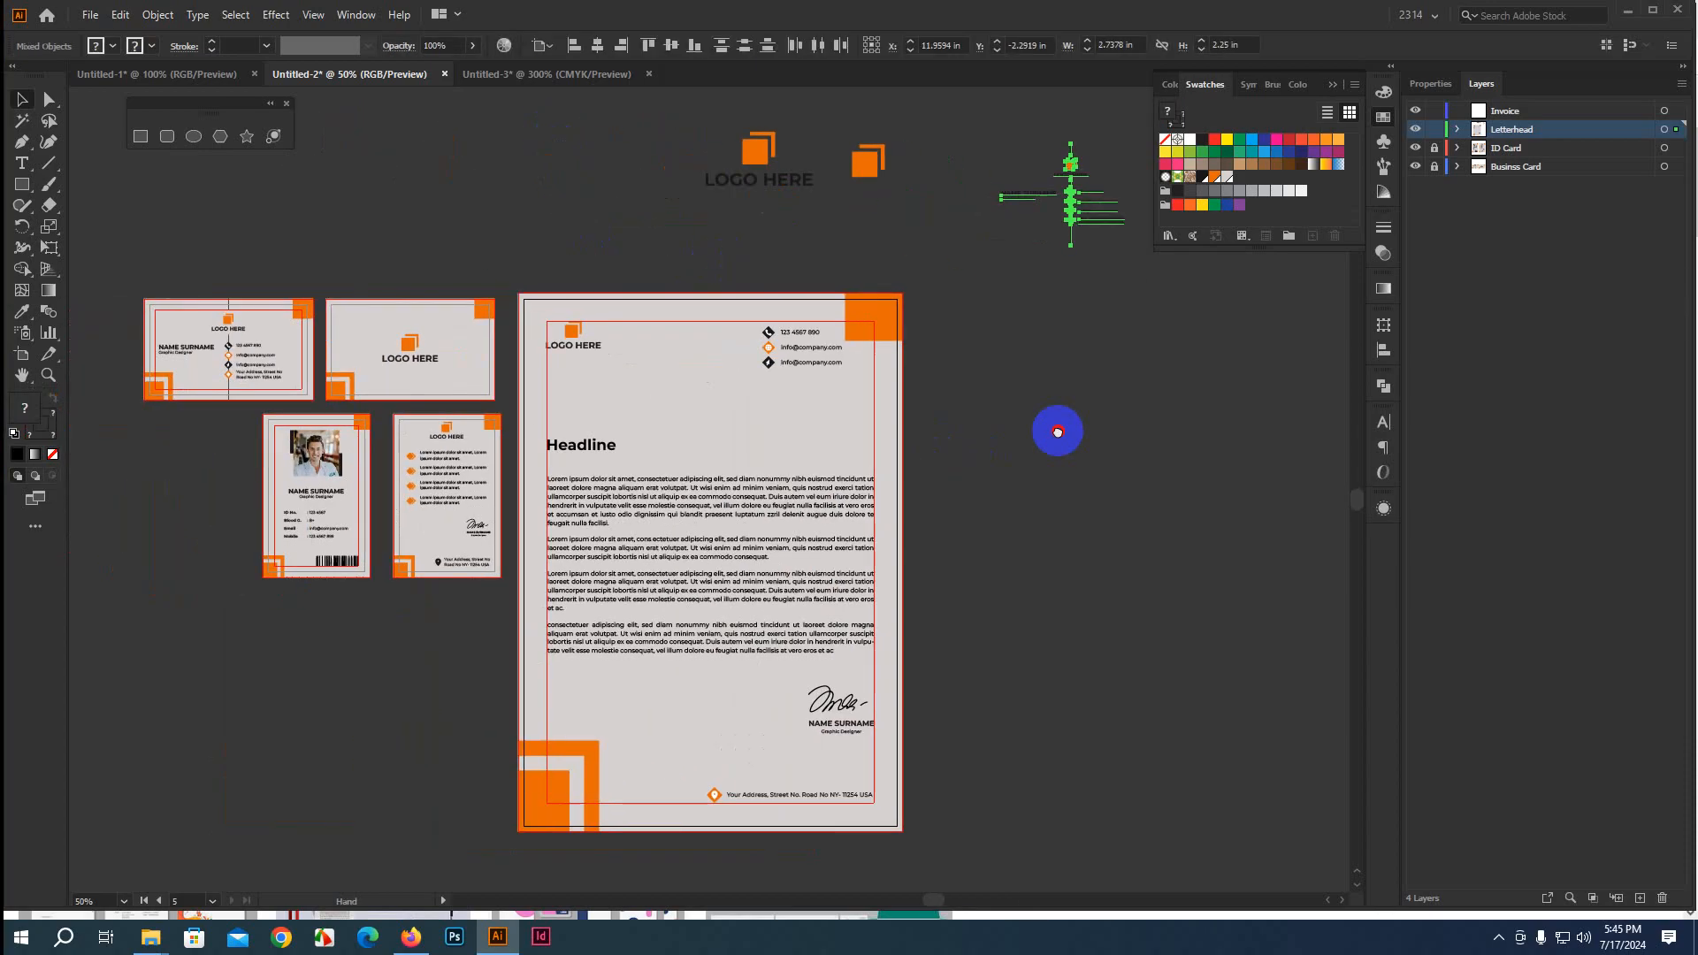
left_click(320, 255)
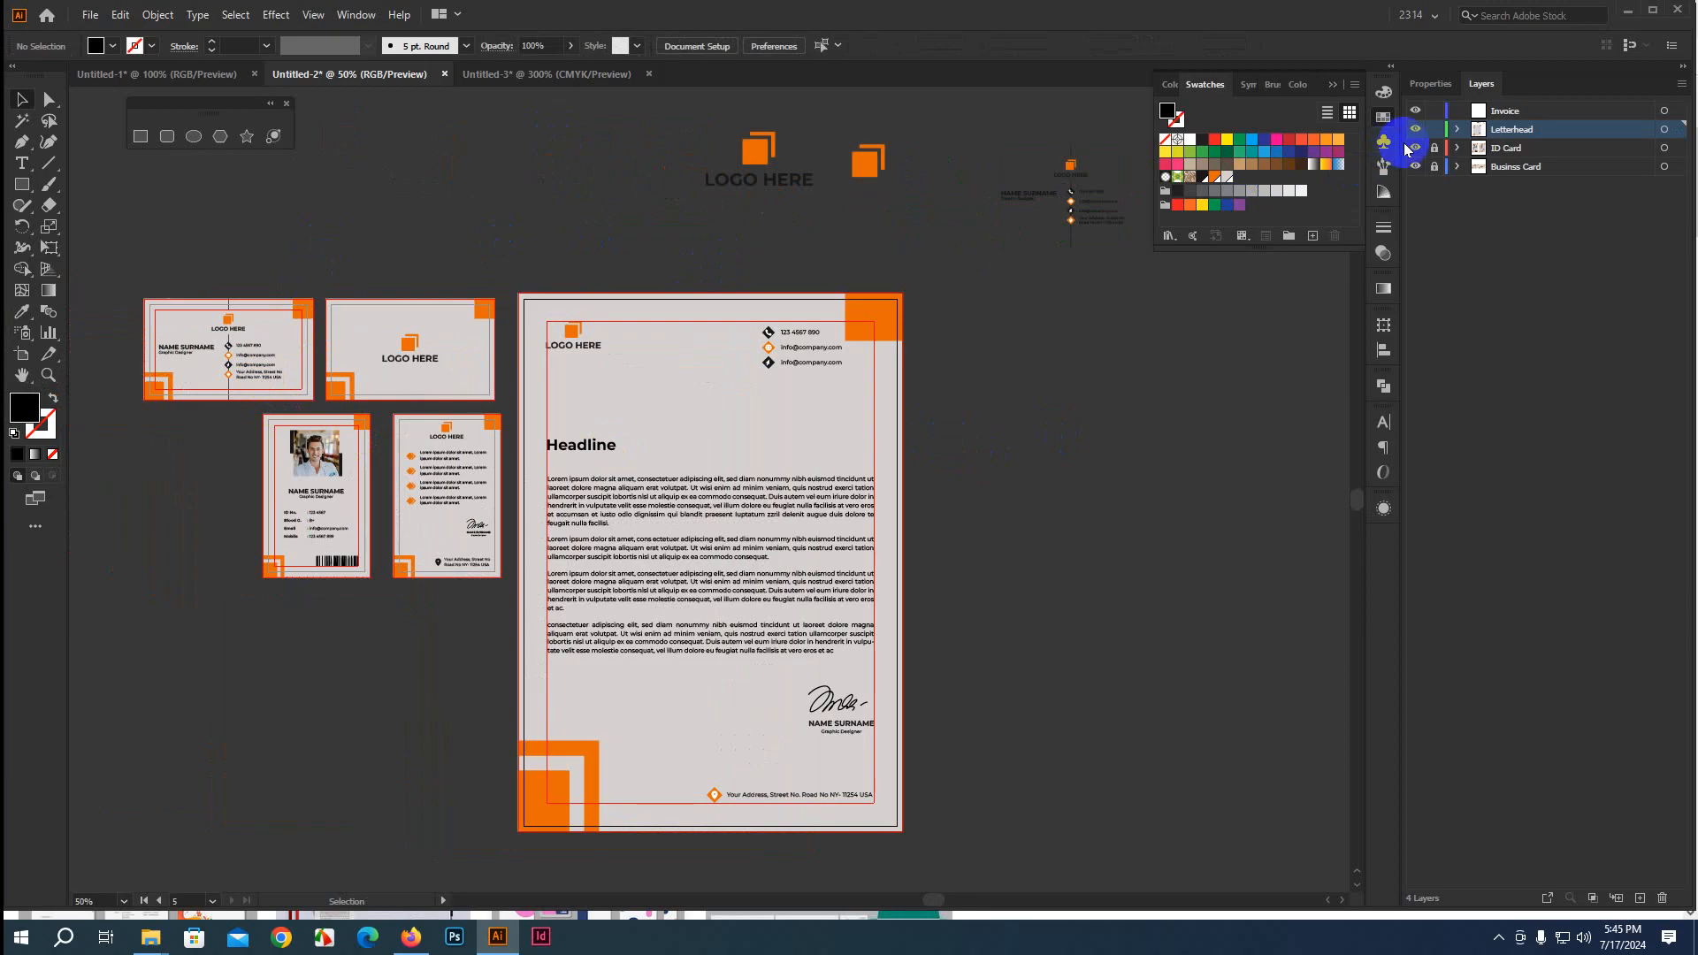
Lock the Invoice and Letterhead layers, and unlock and expand the Business Card layer to list its objects
left_click(1435, 112)
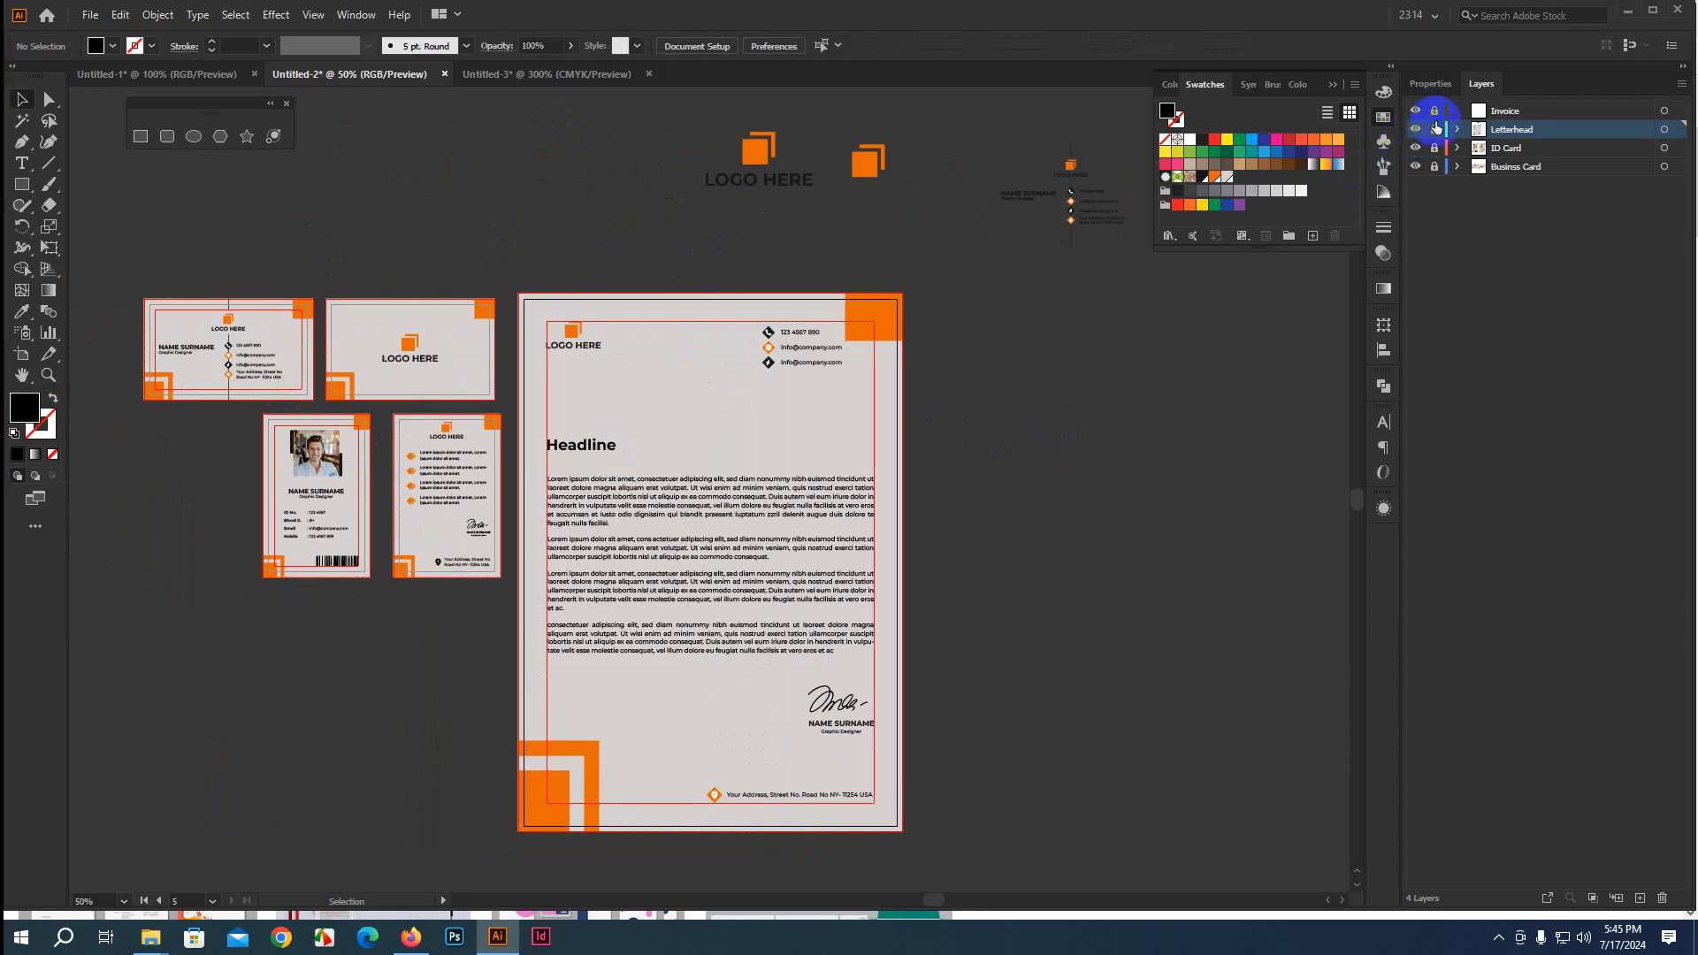
left_click(1434, 167)
left_click(1506, 170)
left_click_drag(134, 383, 168, 400)
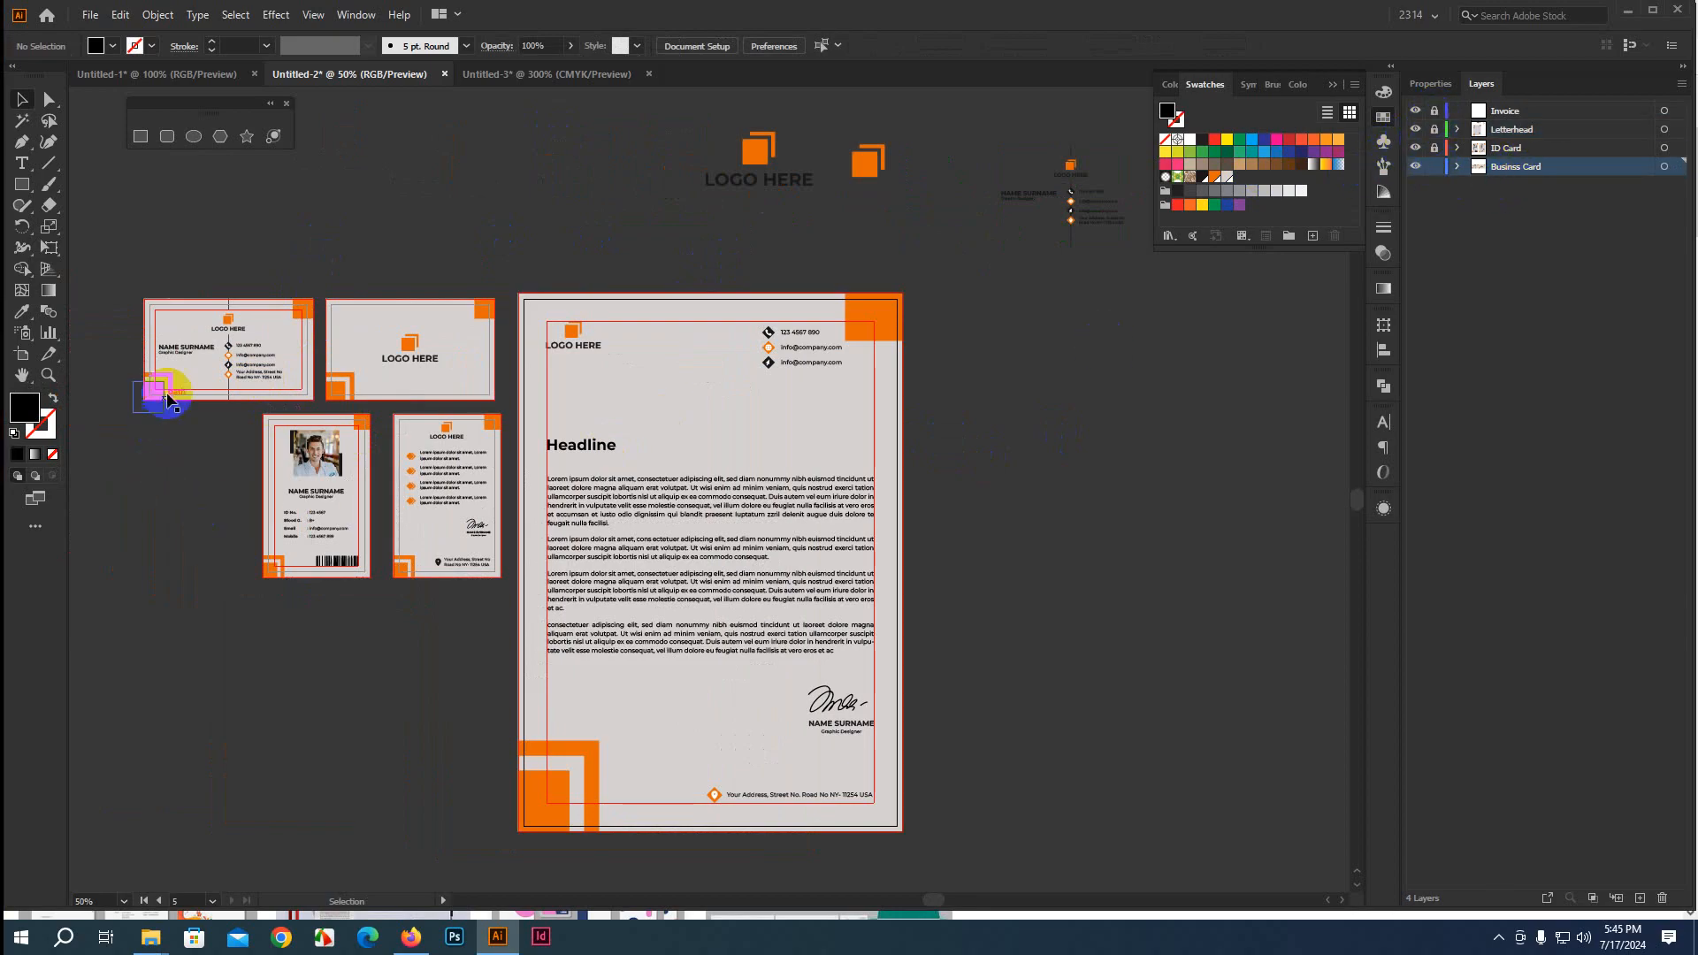
scroll(243, 328, "up", 2)
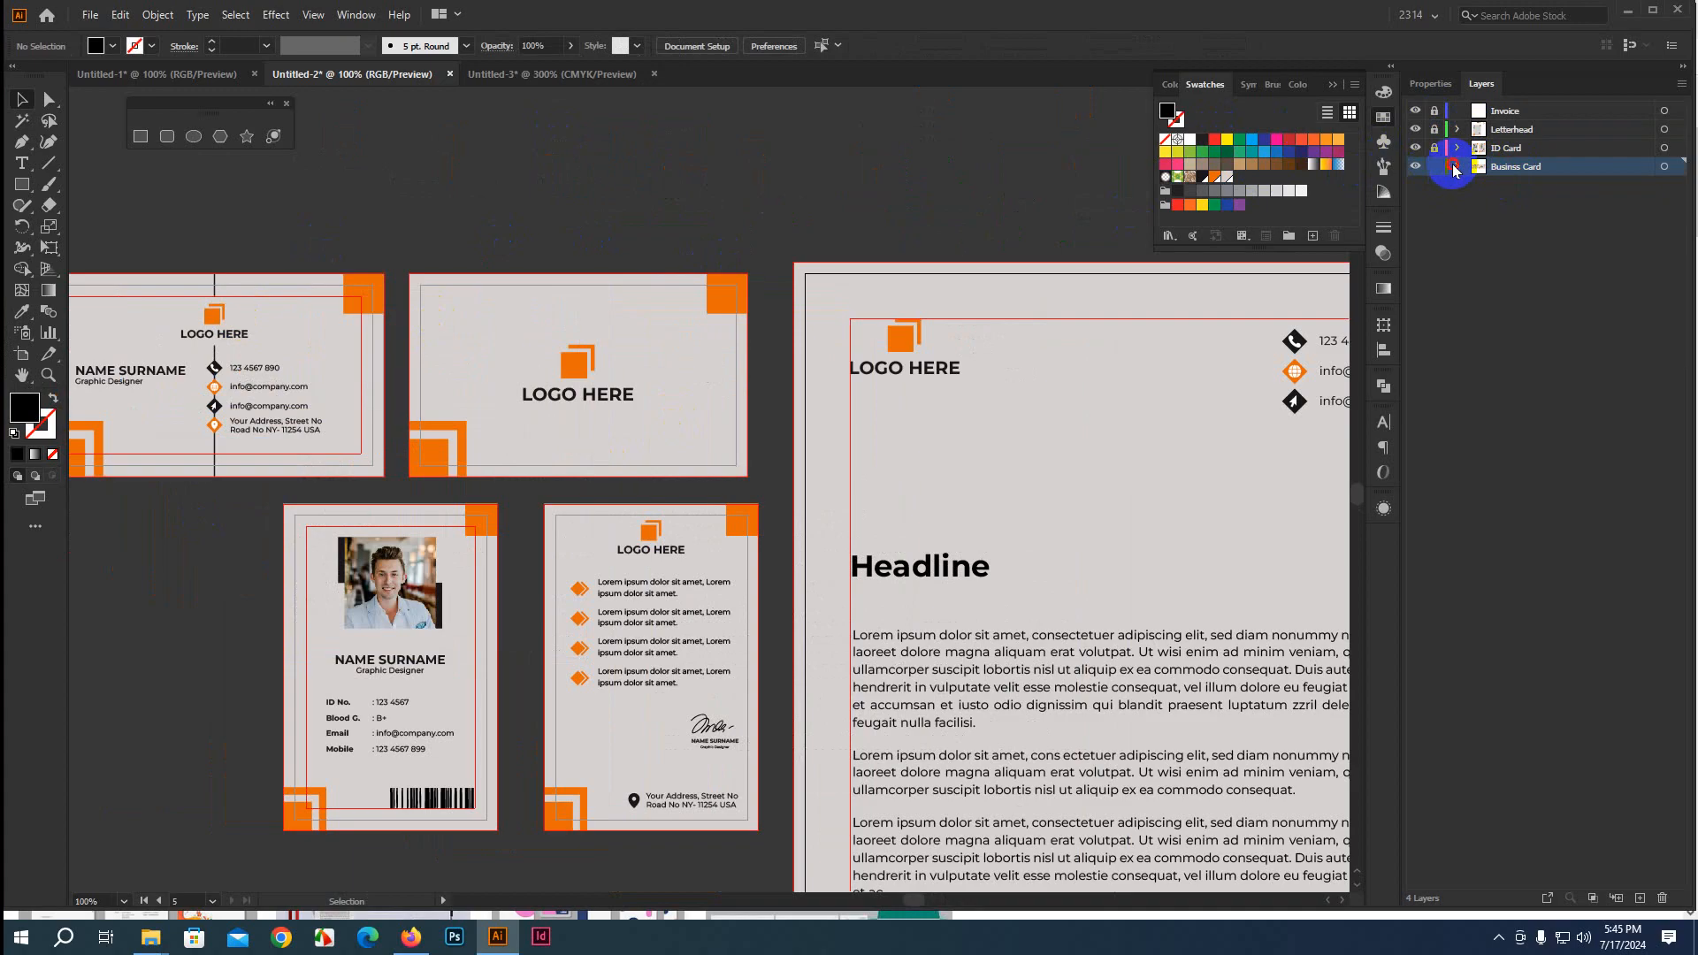
left_click(1457, 167)
left_click_drag(519, 182, 630, 247)
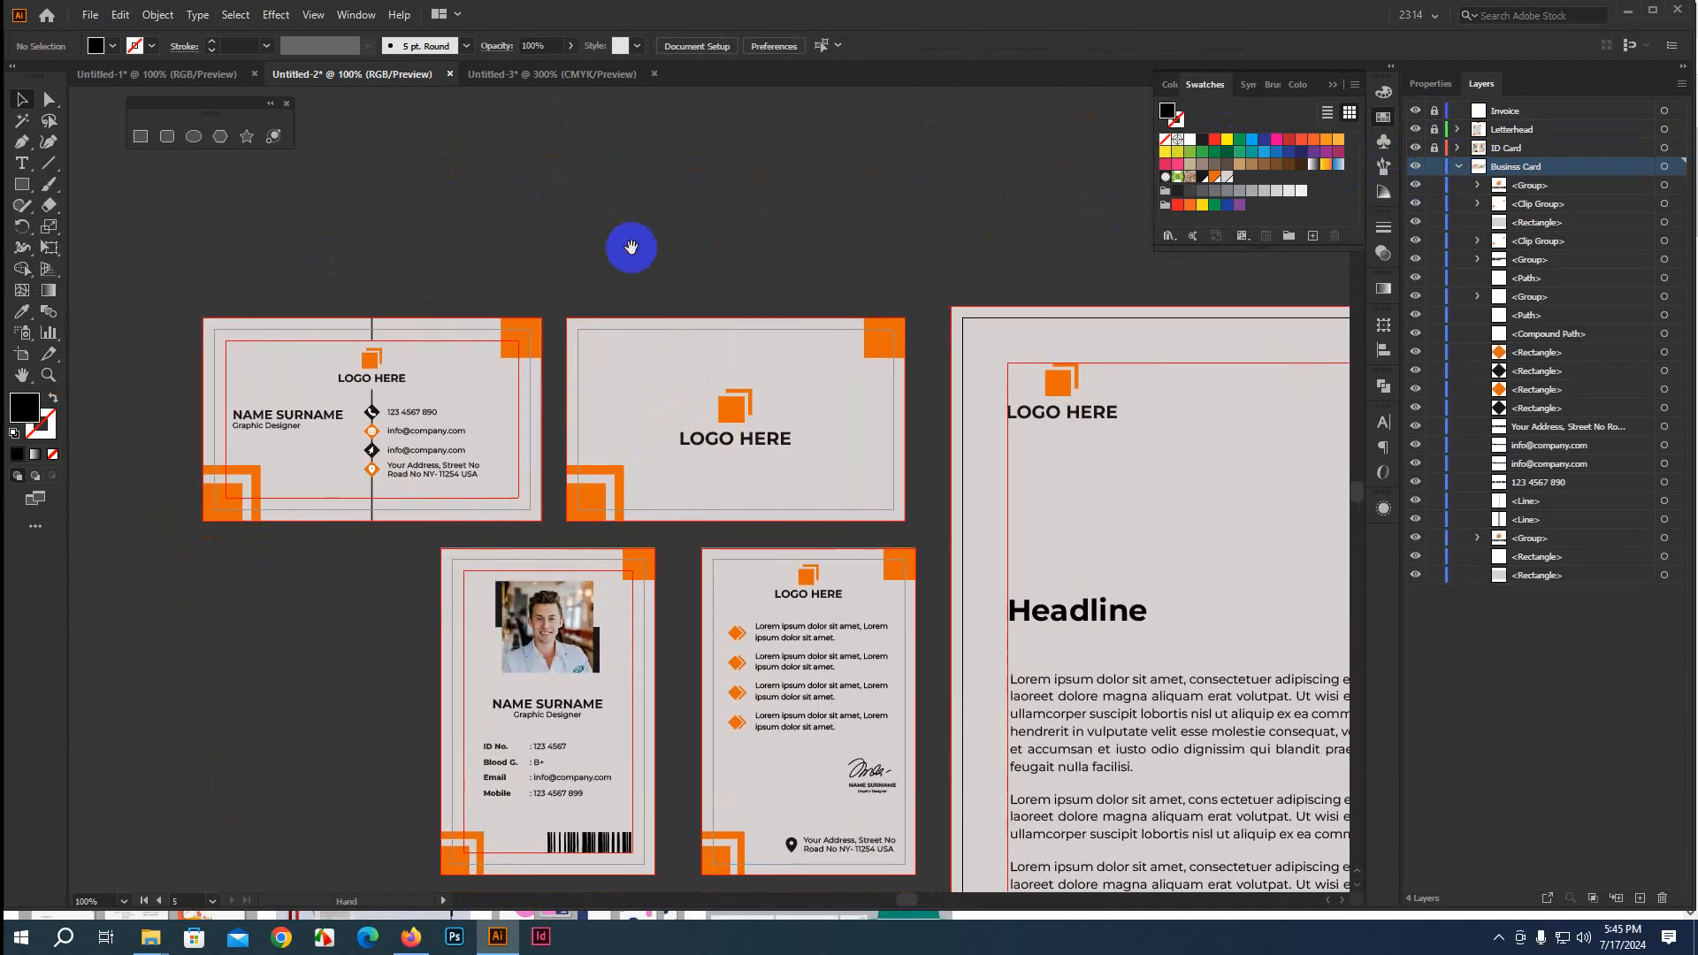
scroll(434, 383, "up", 1)
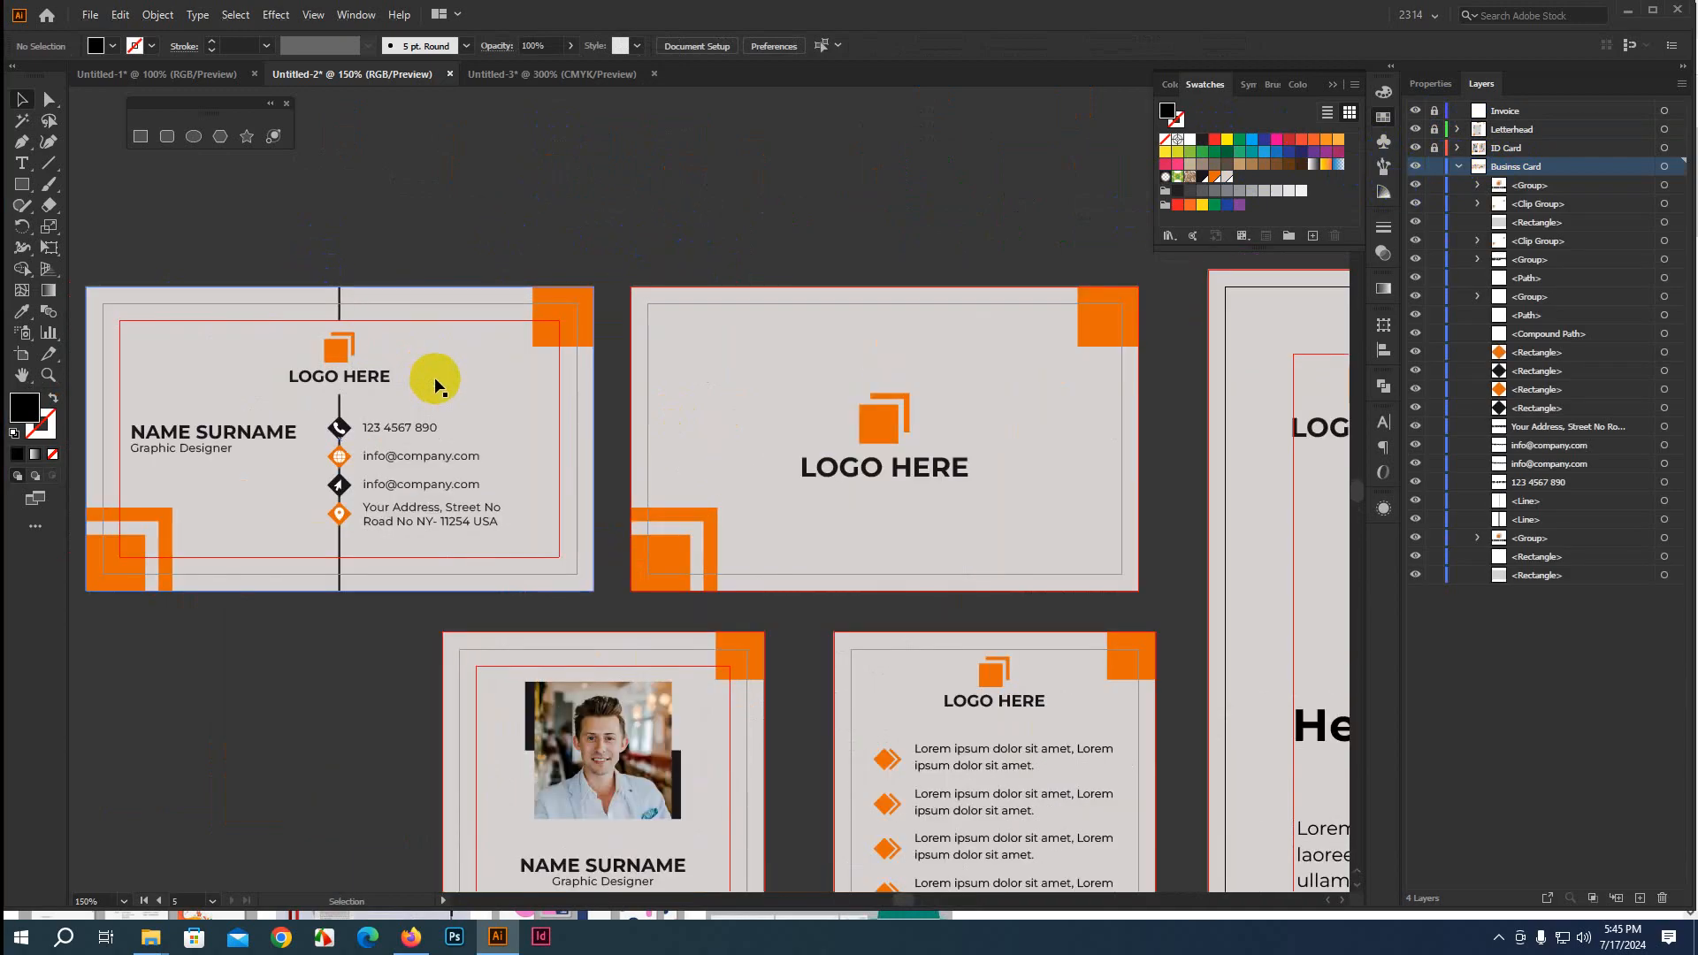
left_click_drag(459, 226, 475, 164)
Group the front business card's background rectangle and name the group BG
left_click(515, 338)
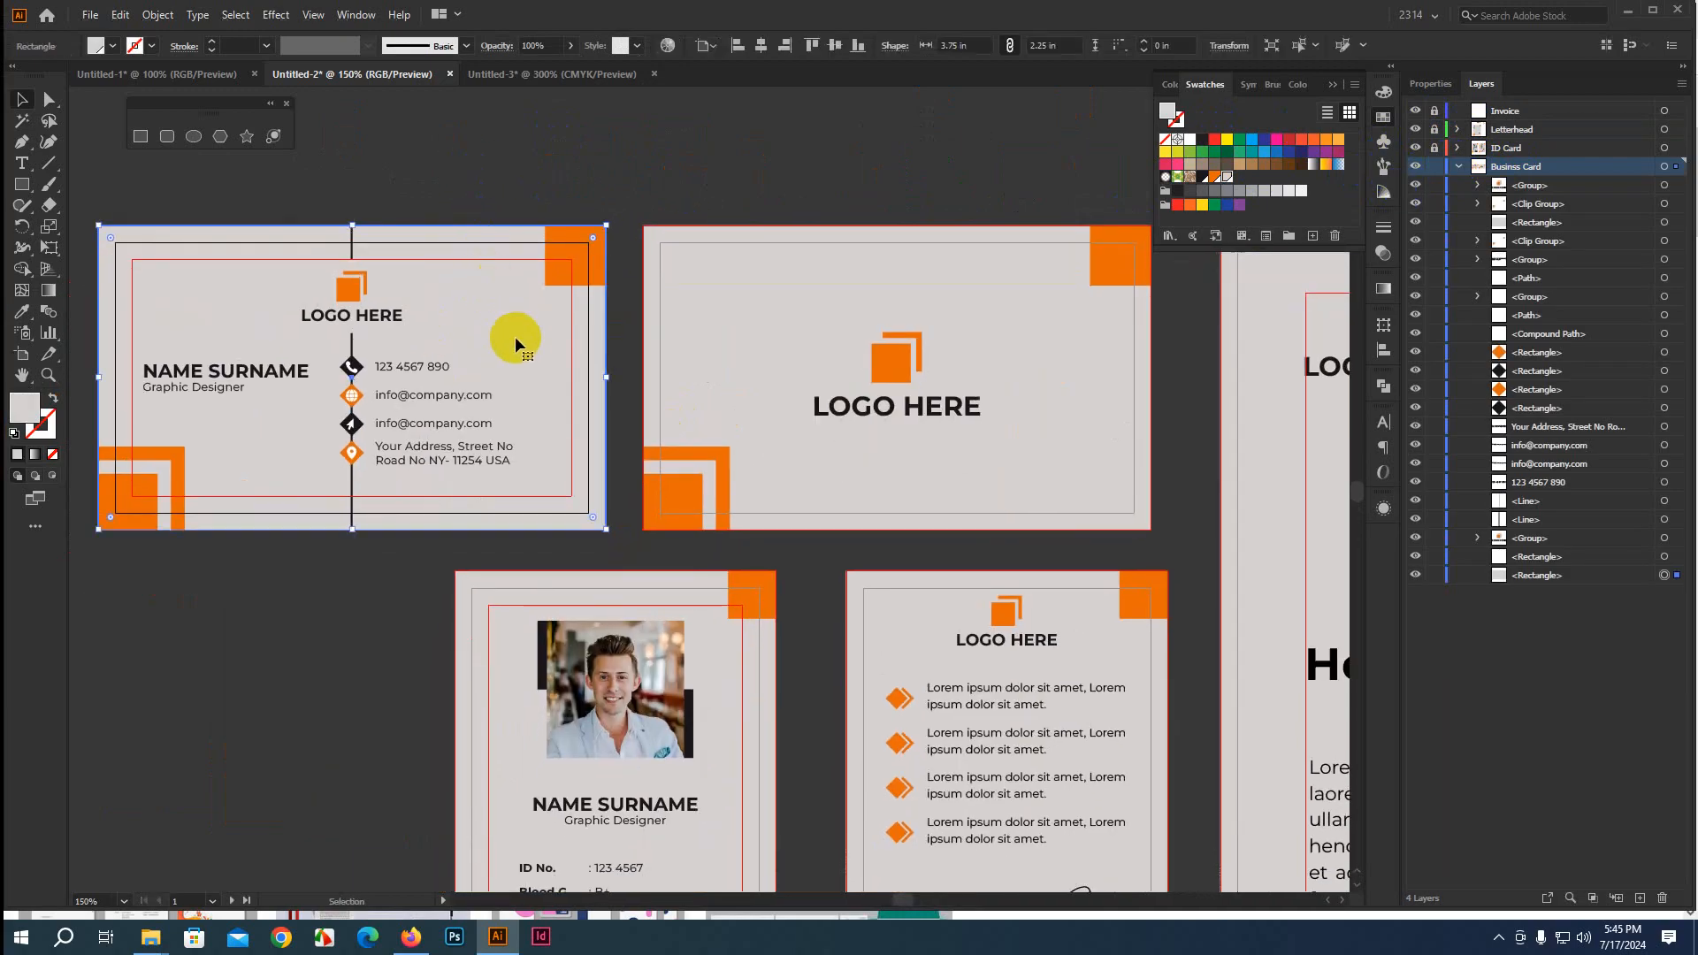
key("a")
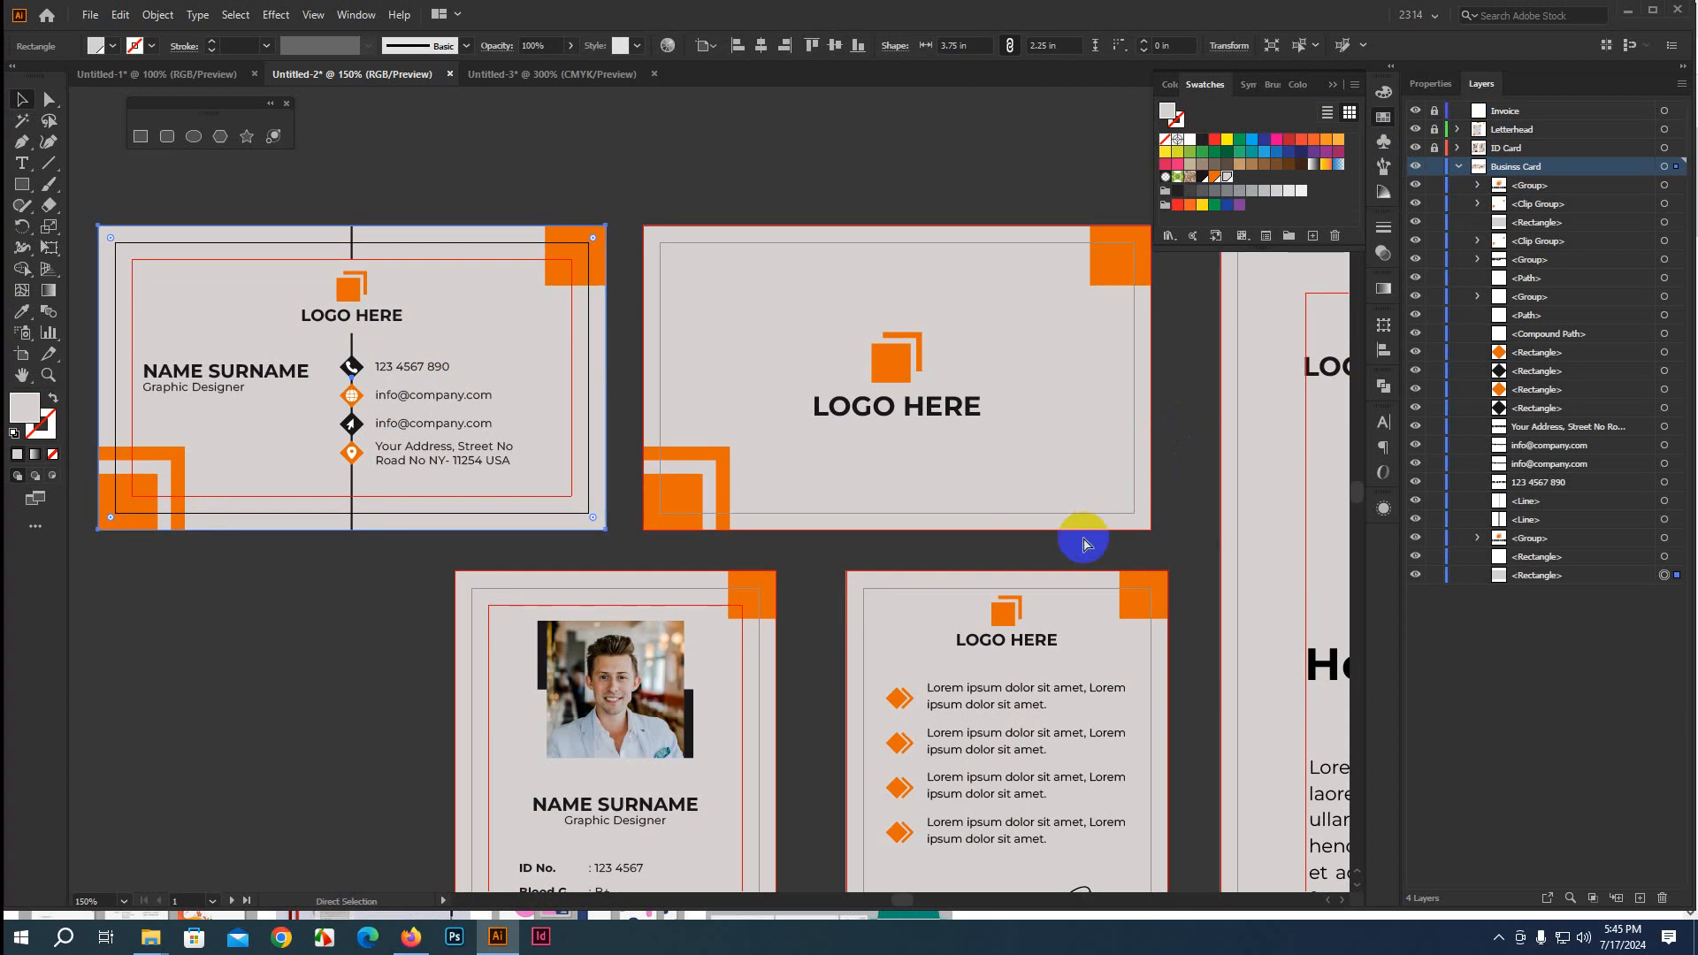
key("ctrl+g")
double_click(1530, 578)
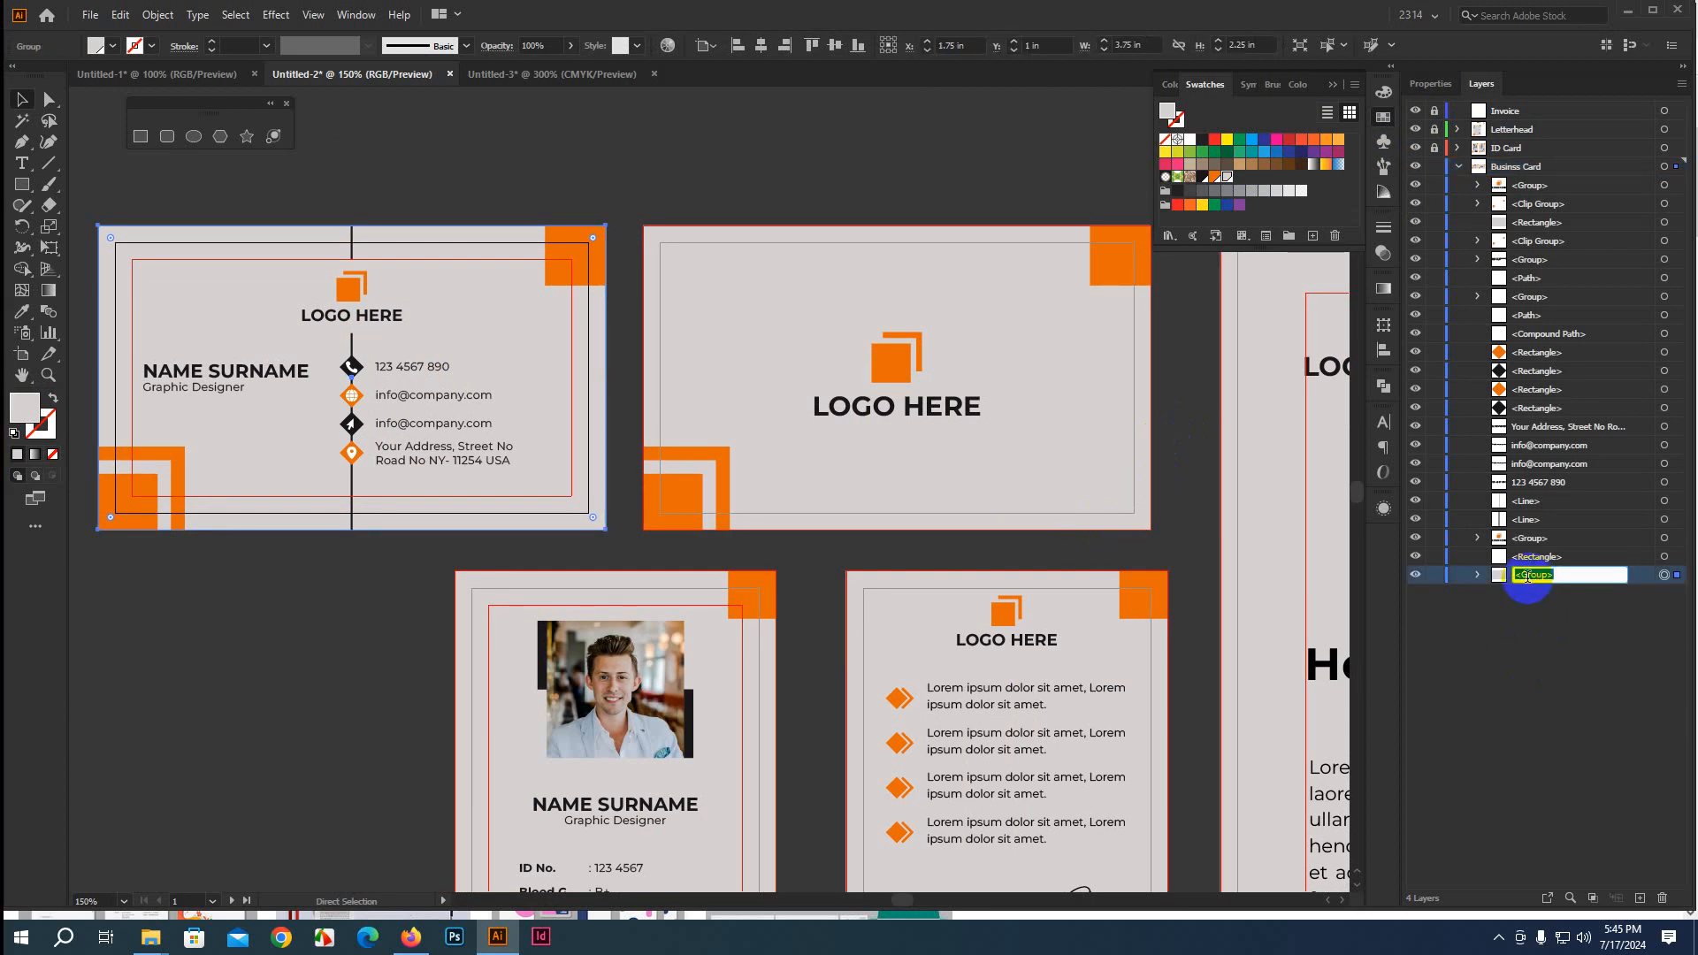
type("BG")
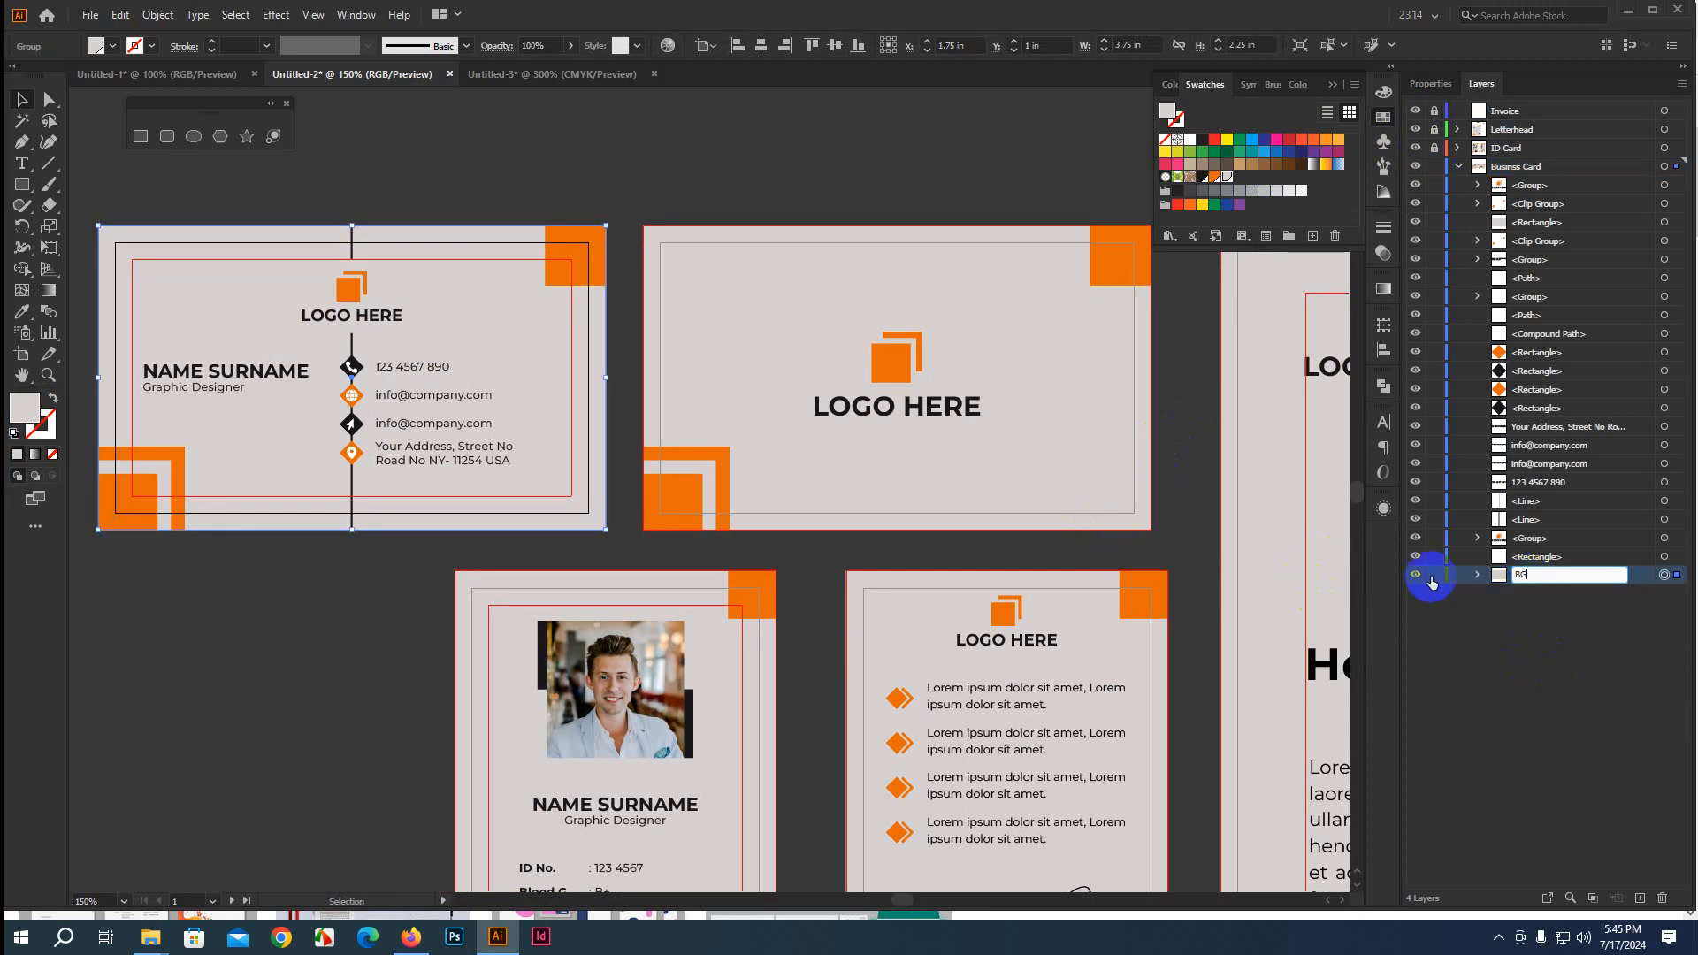
left_click(367, 273)
left_click(343, 300)
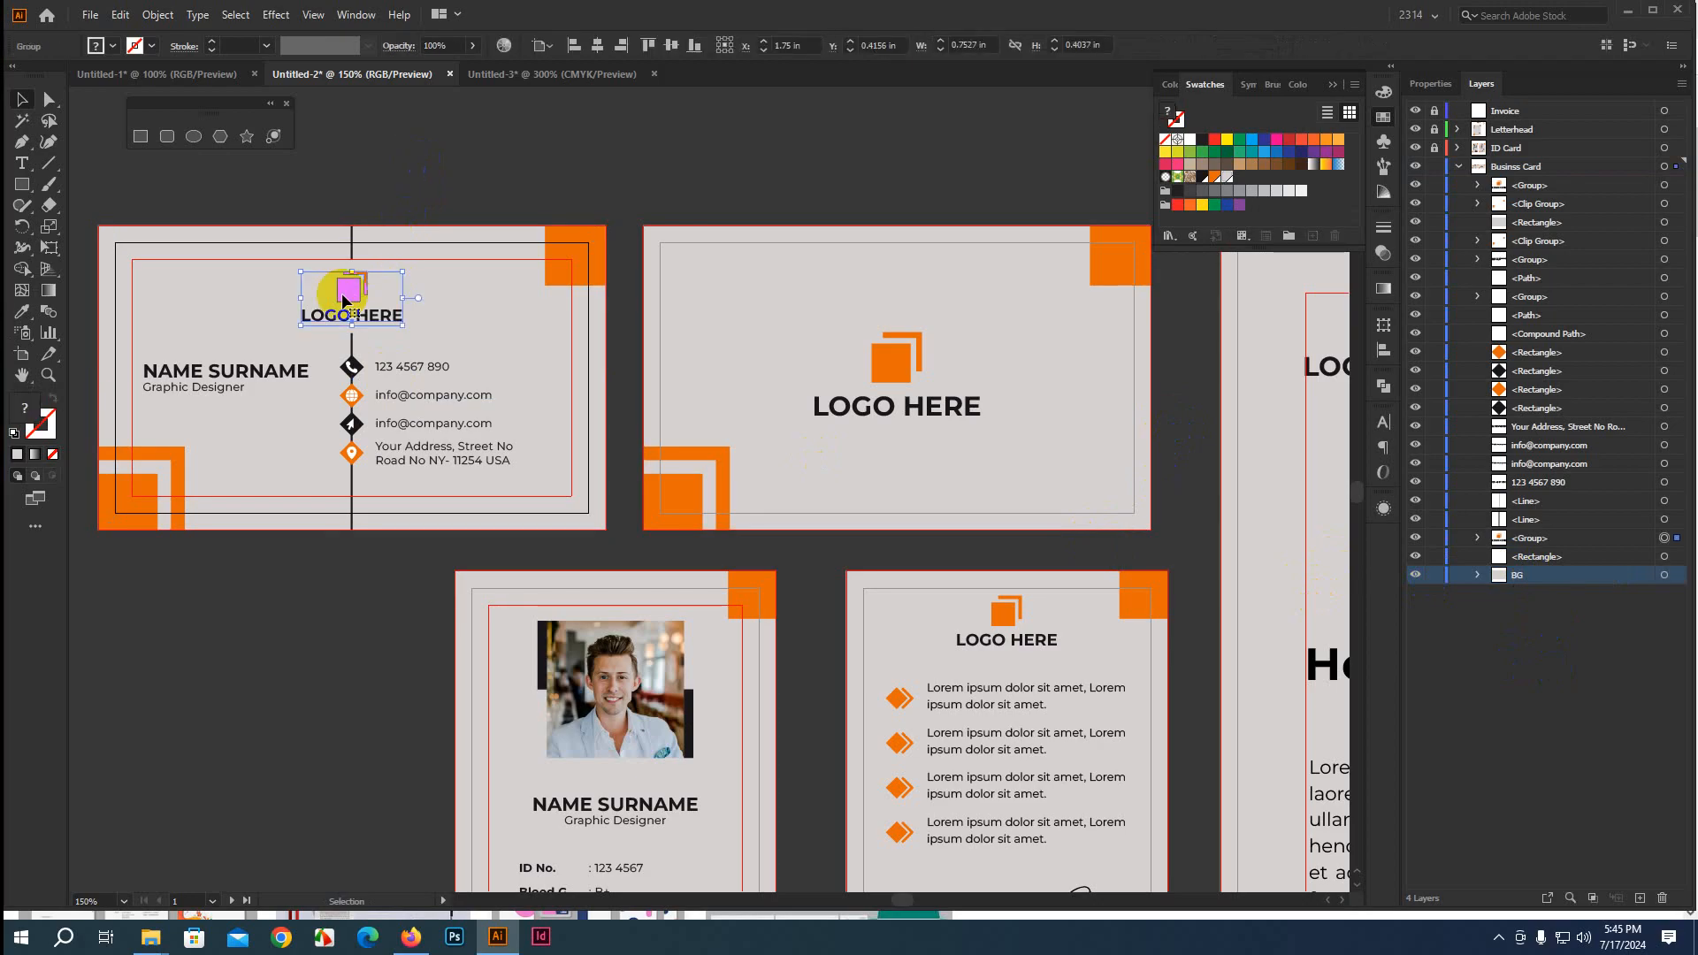
left_click(469, 333)
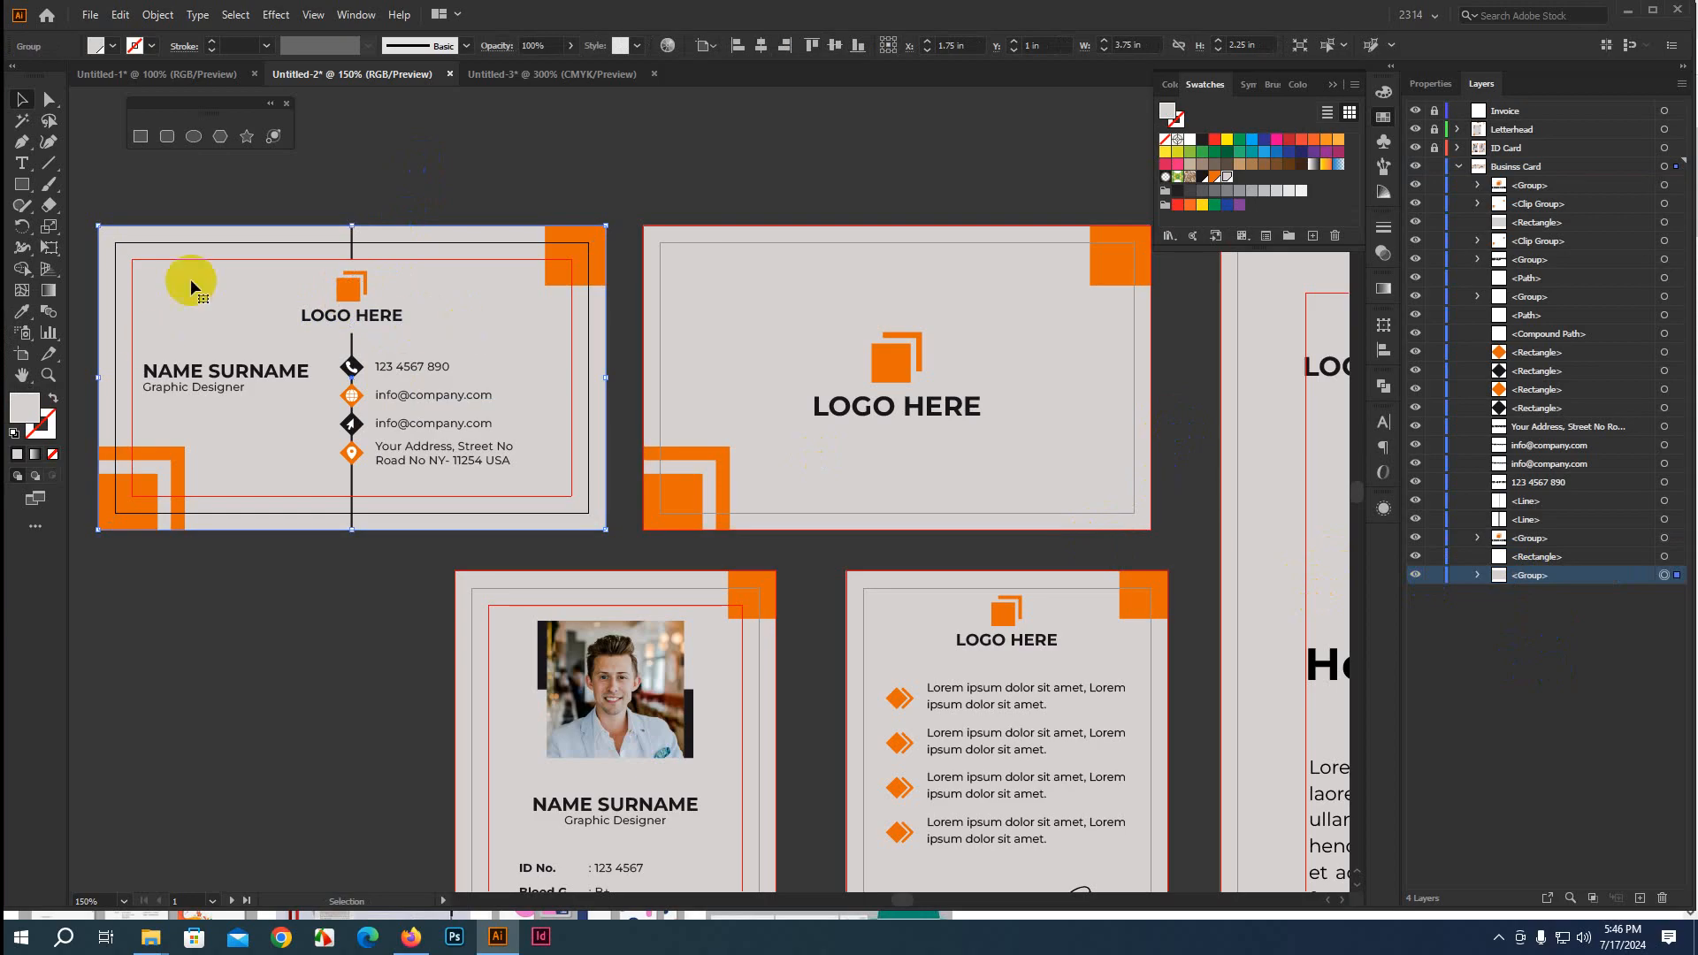
Rename the front business card's logo group as Logo
left_click(447, 148)
left_click_drag(363, 331, 359, 309)
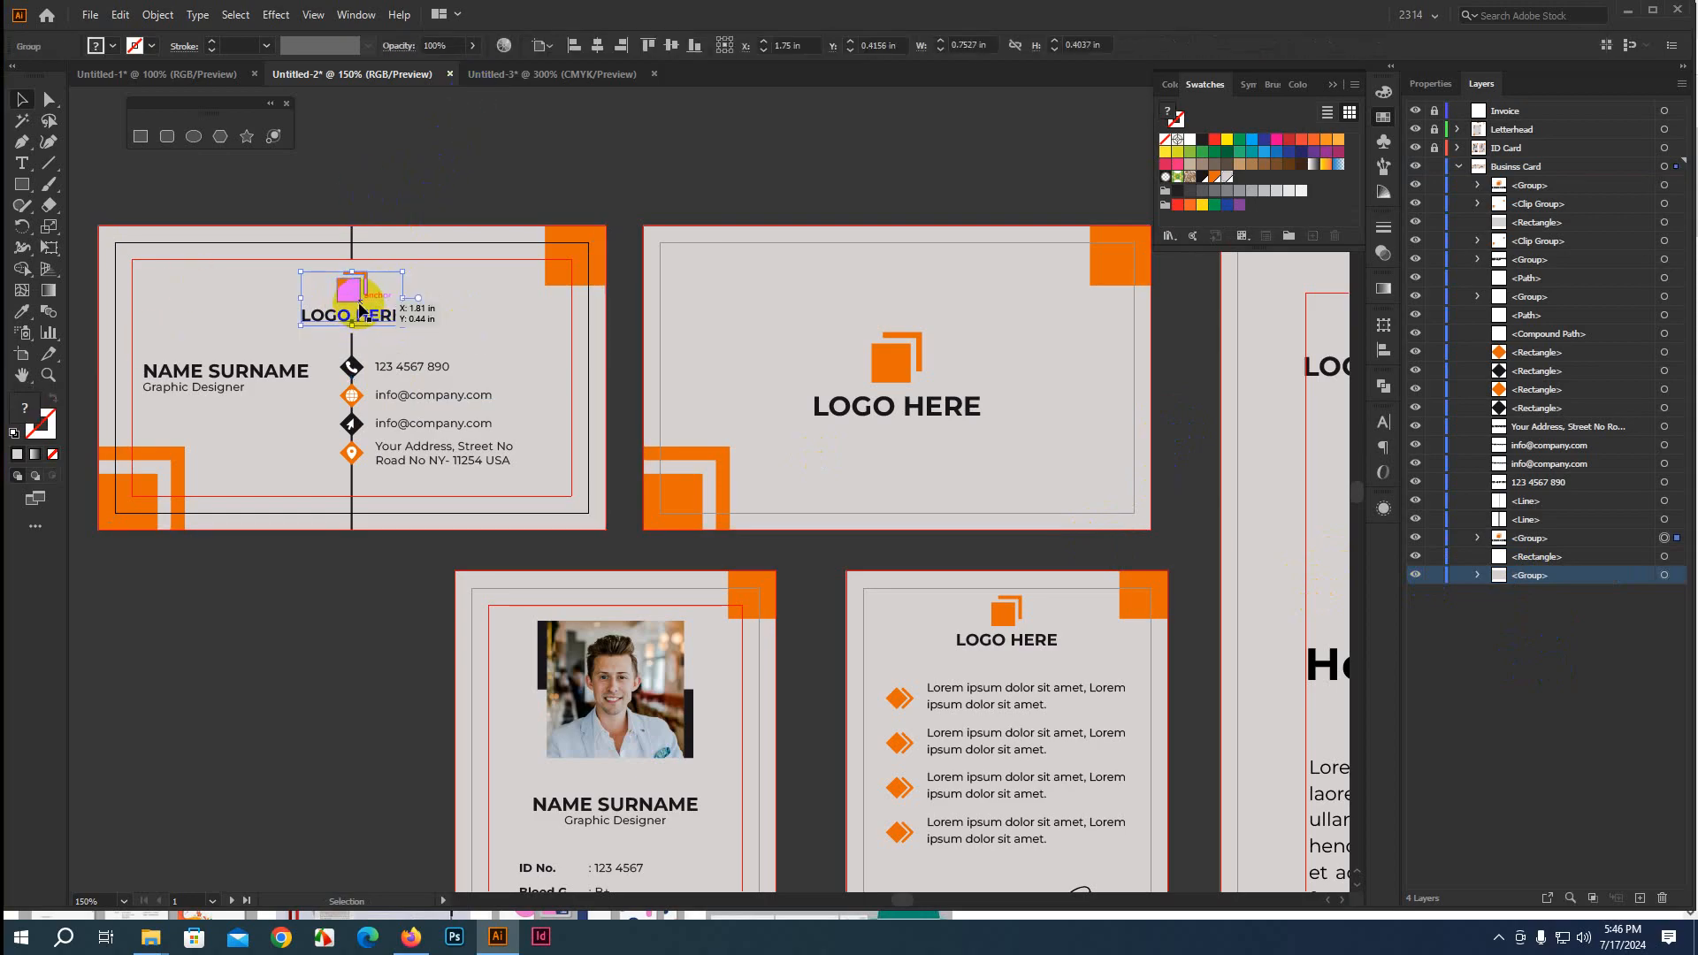
double_click(1534, 537)
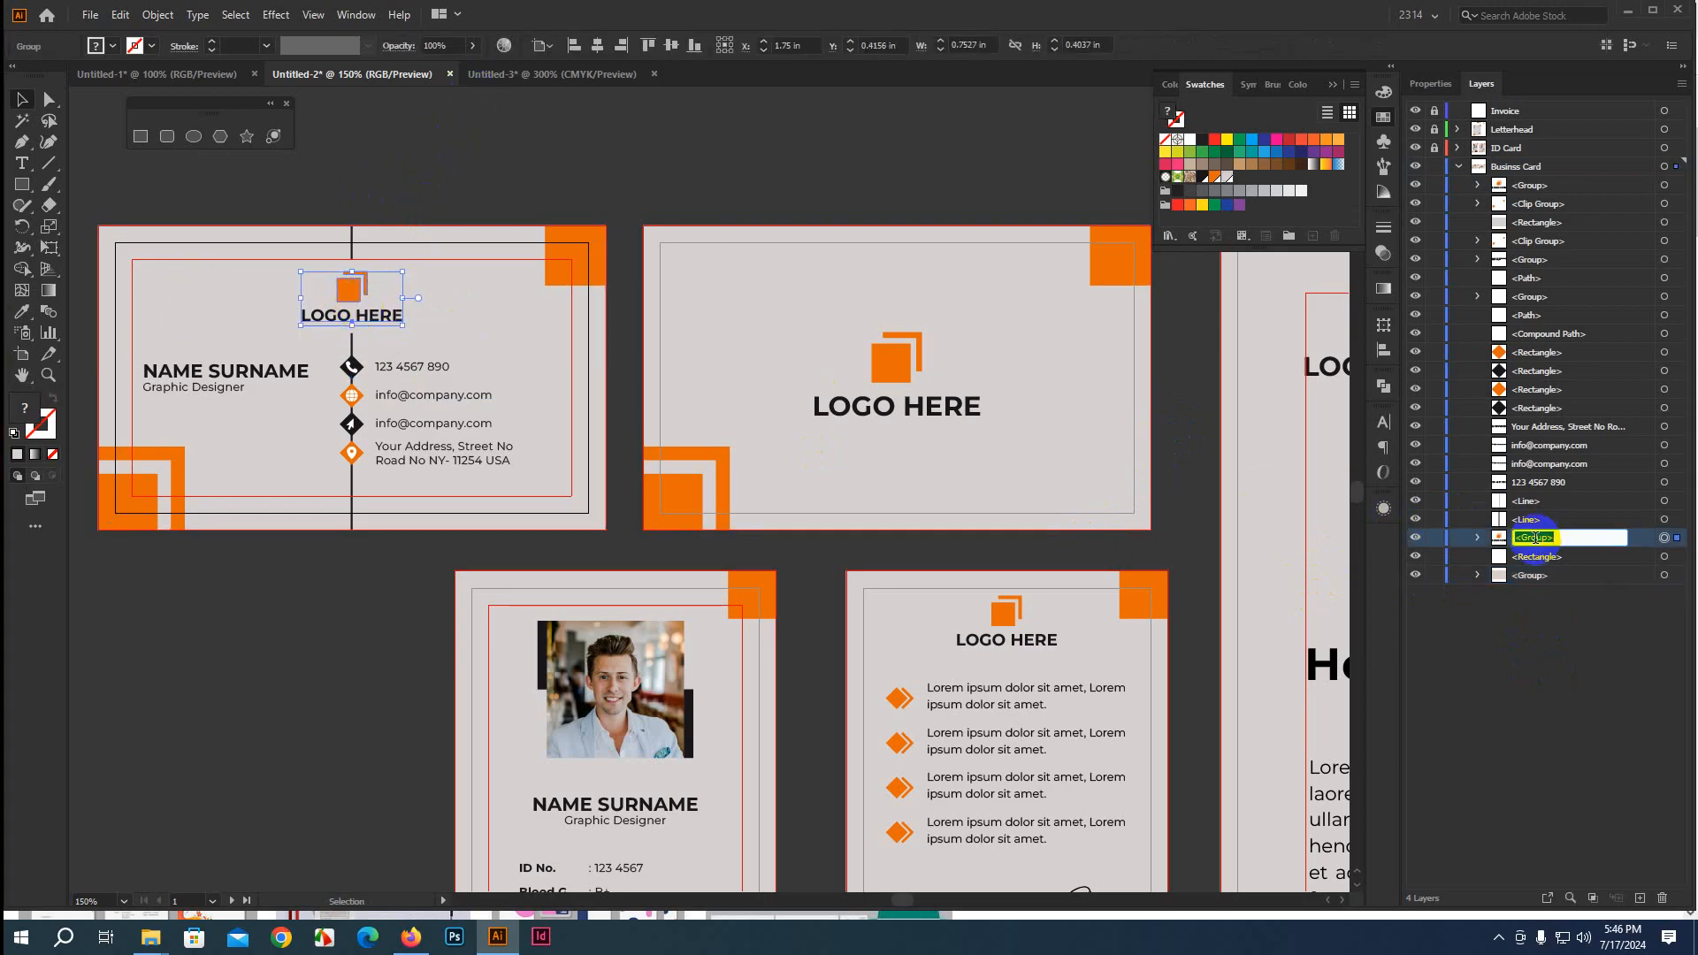
type("Logo")
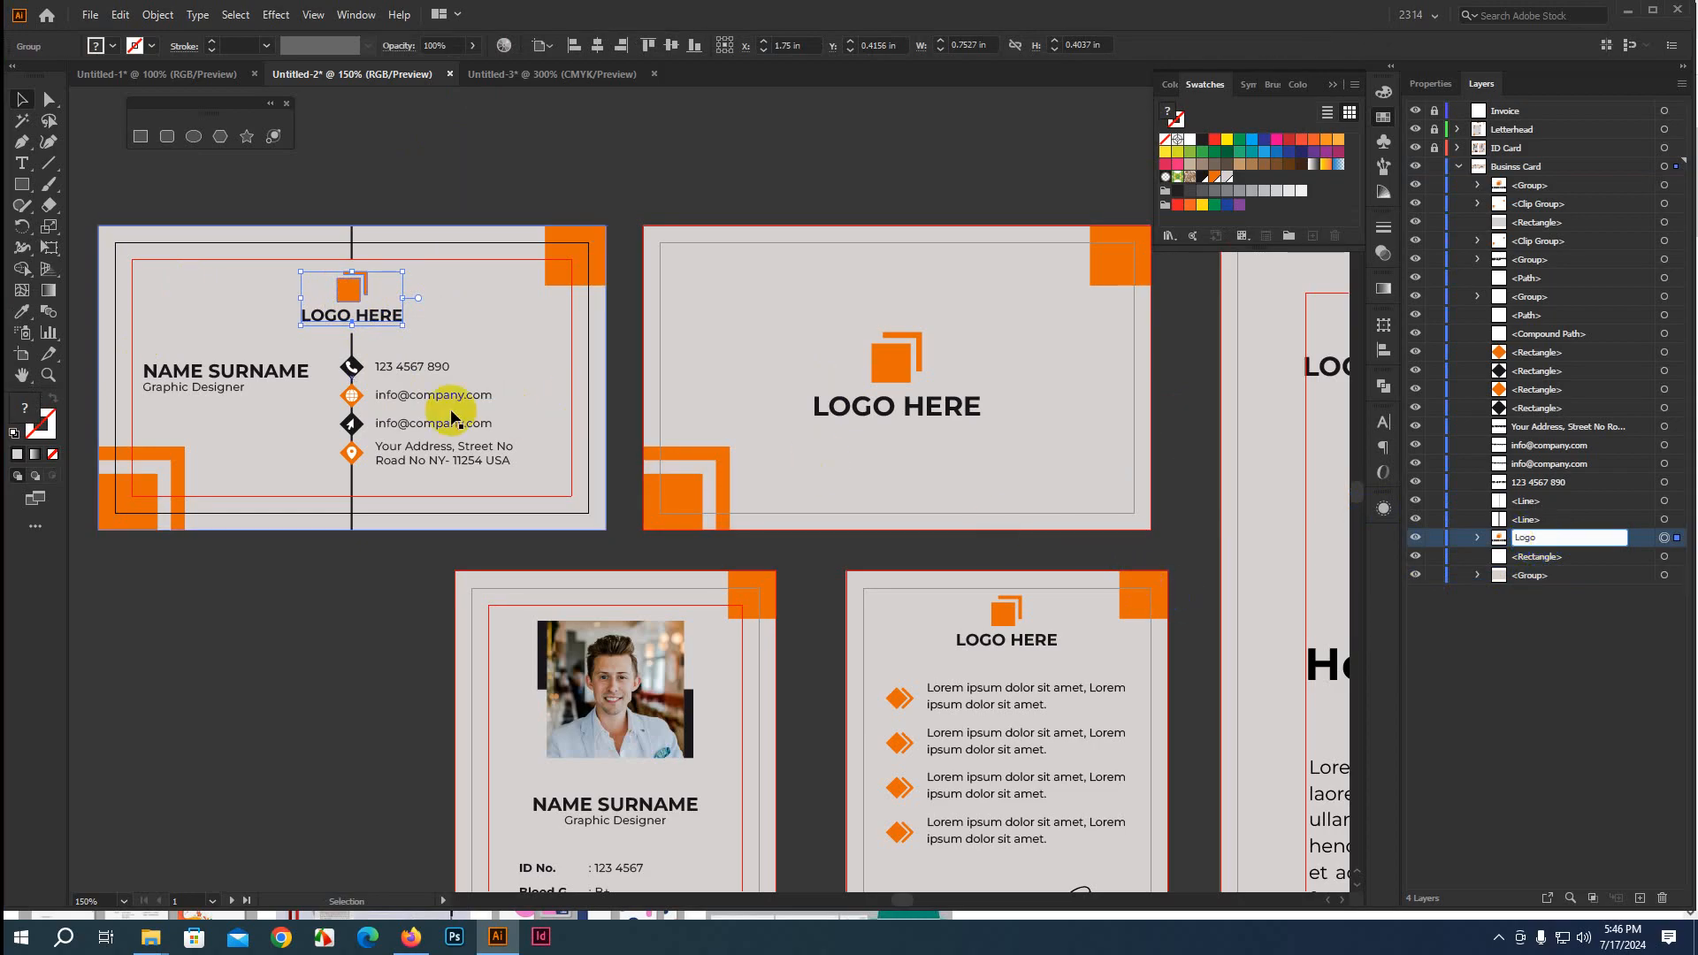
key("Return")
Group the front business card's name, job title, phone, email and address texts and name the group All Text
left_click(393, 369)
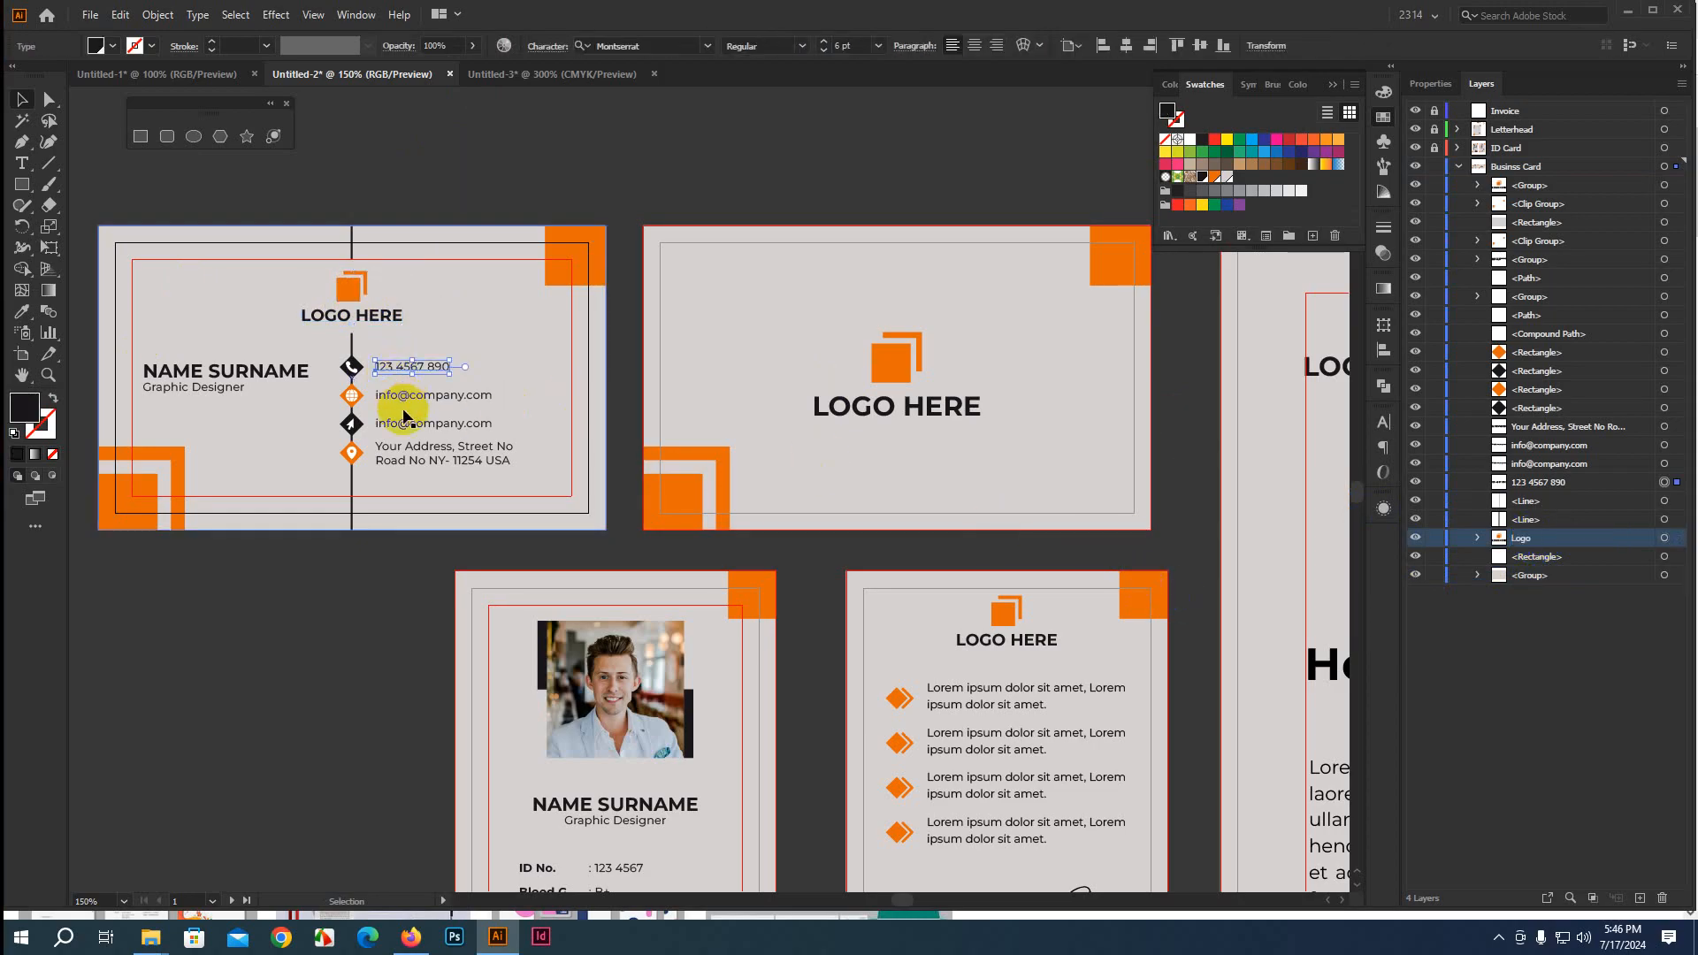
left_click(406, 405, "shift")
left_click(409, 427, "shift")
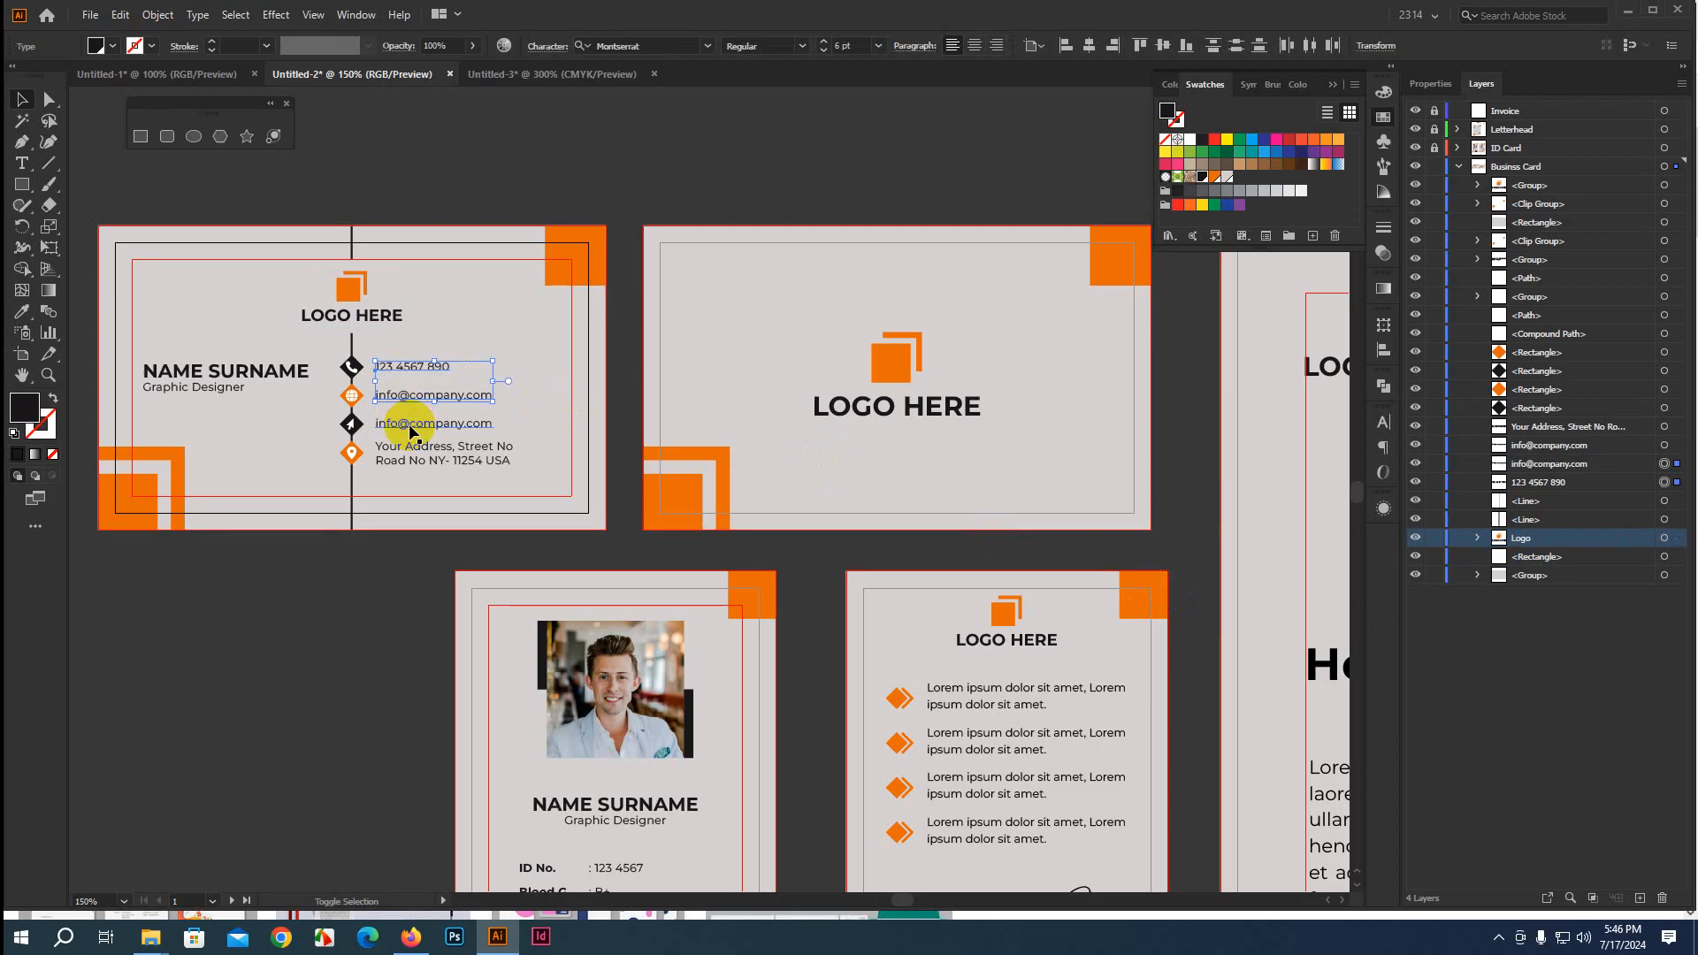
left_click(239, 376, "shift")
key("a")
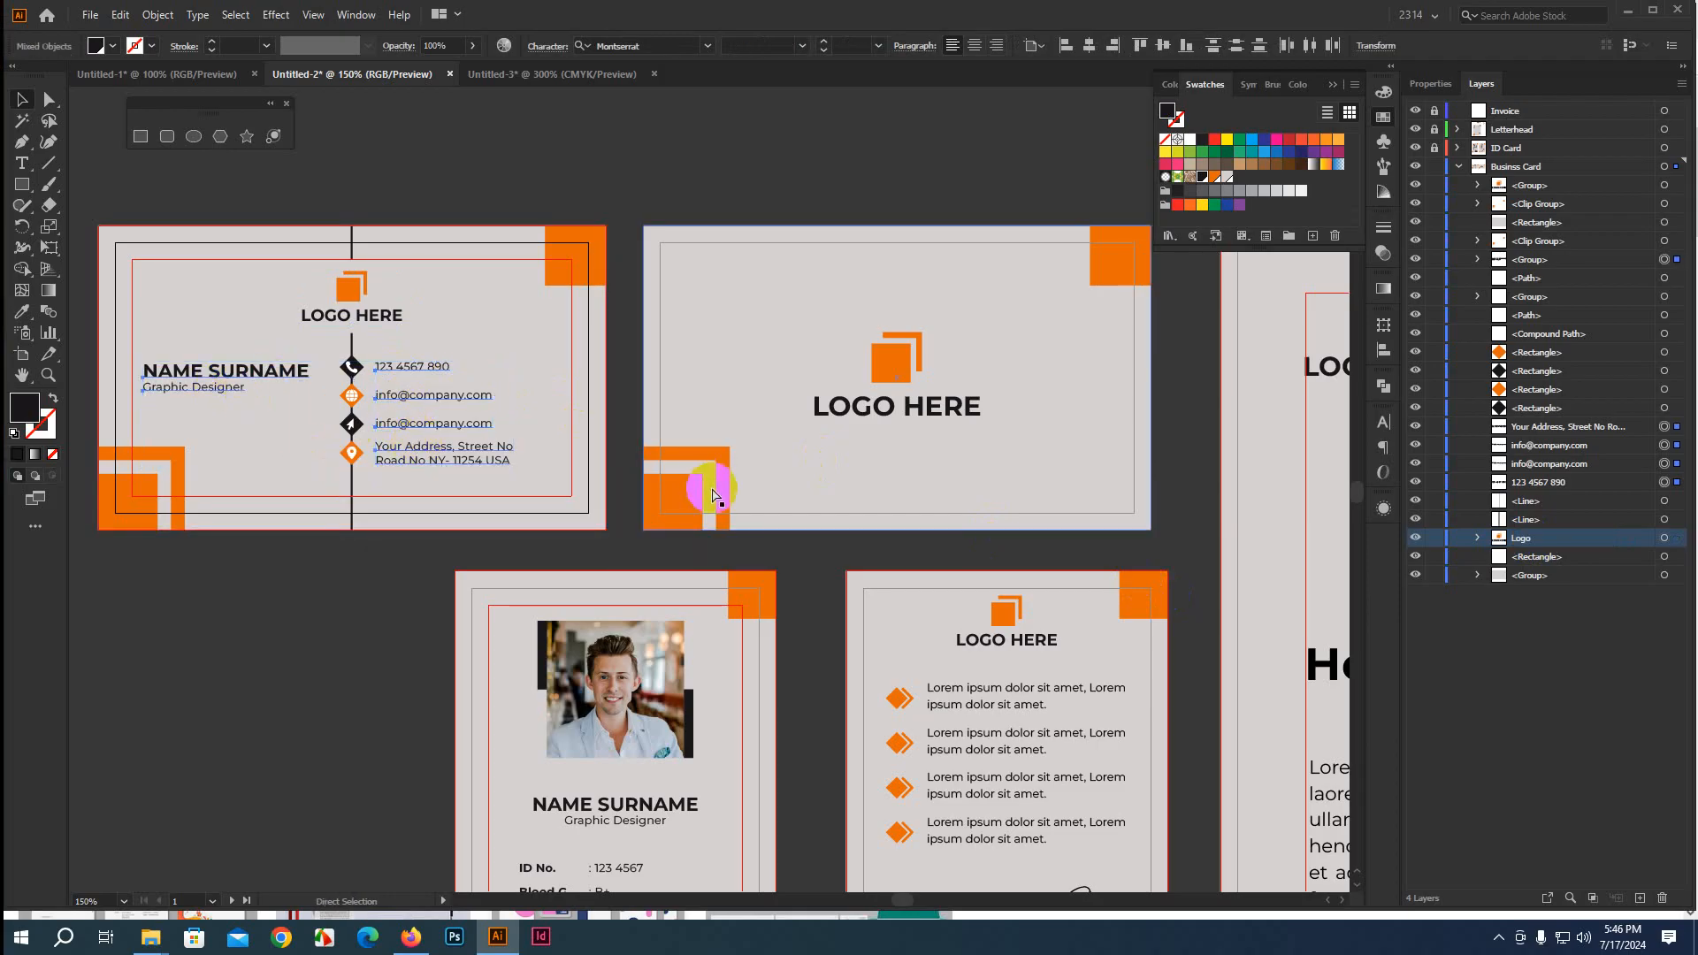
key("ctrl+g")
key("v")
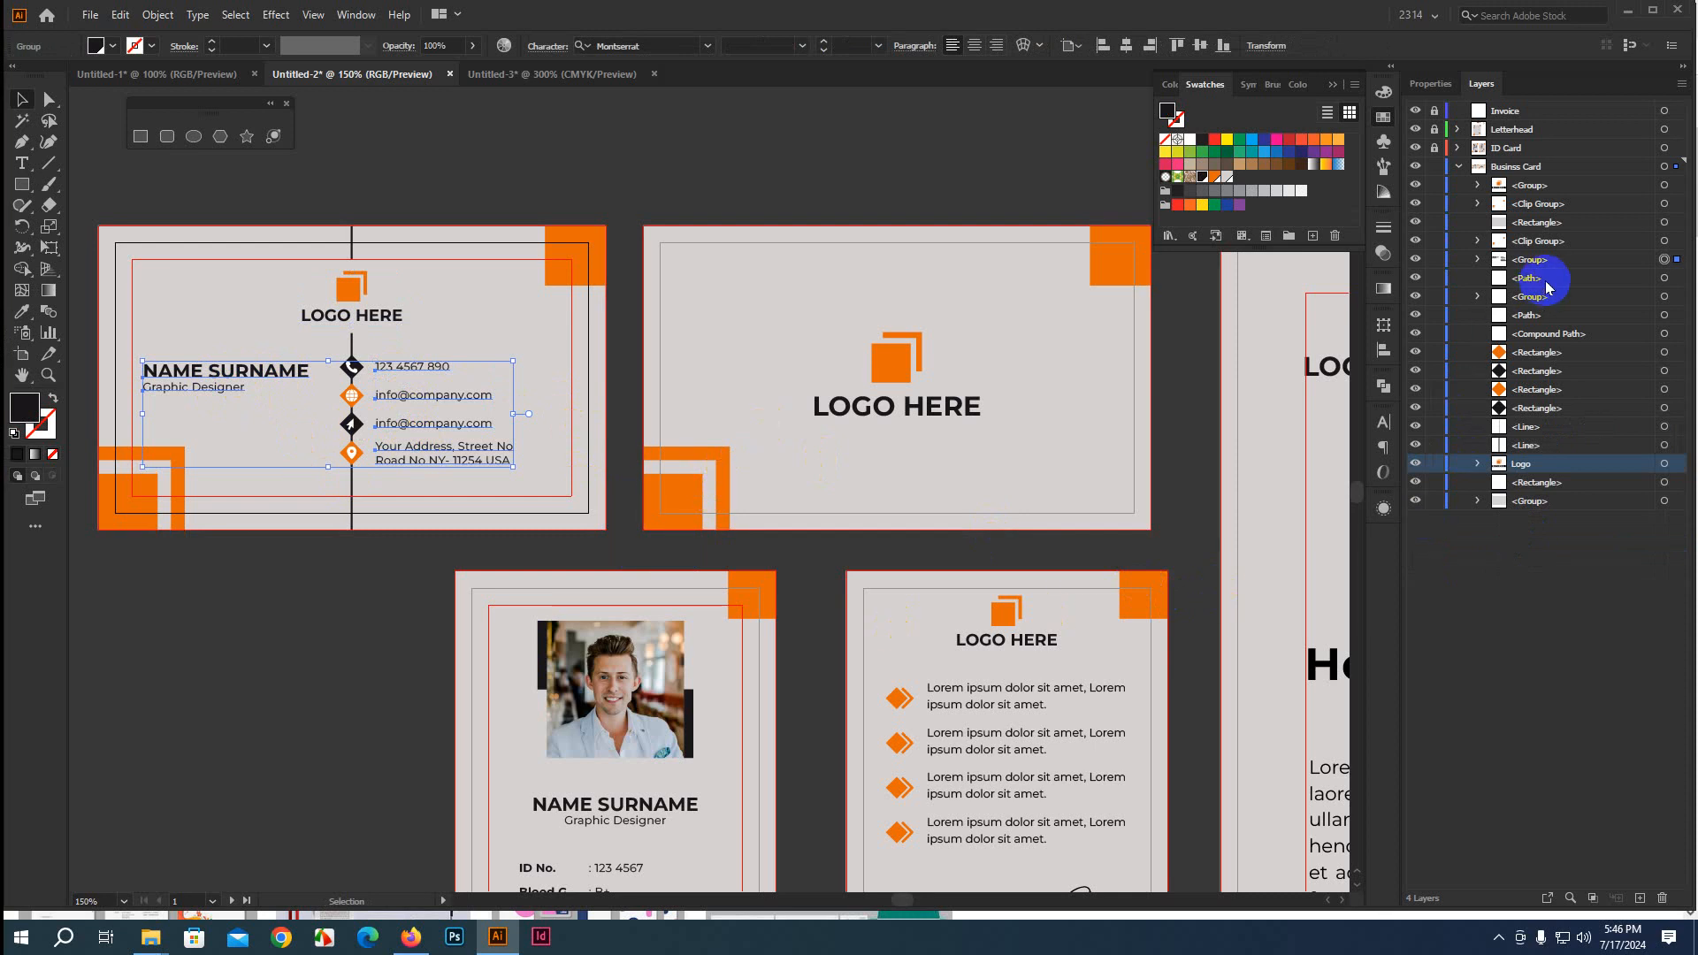
double_click(1531, 258)
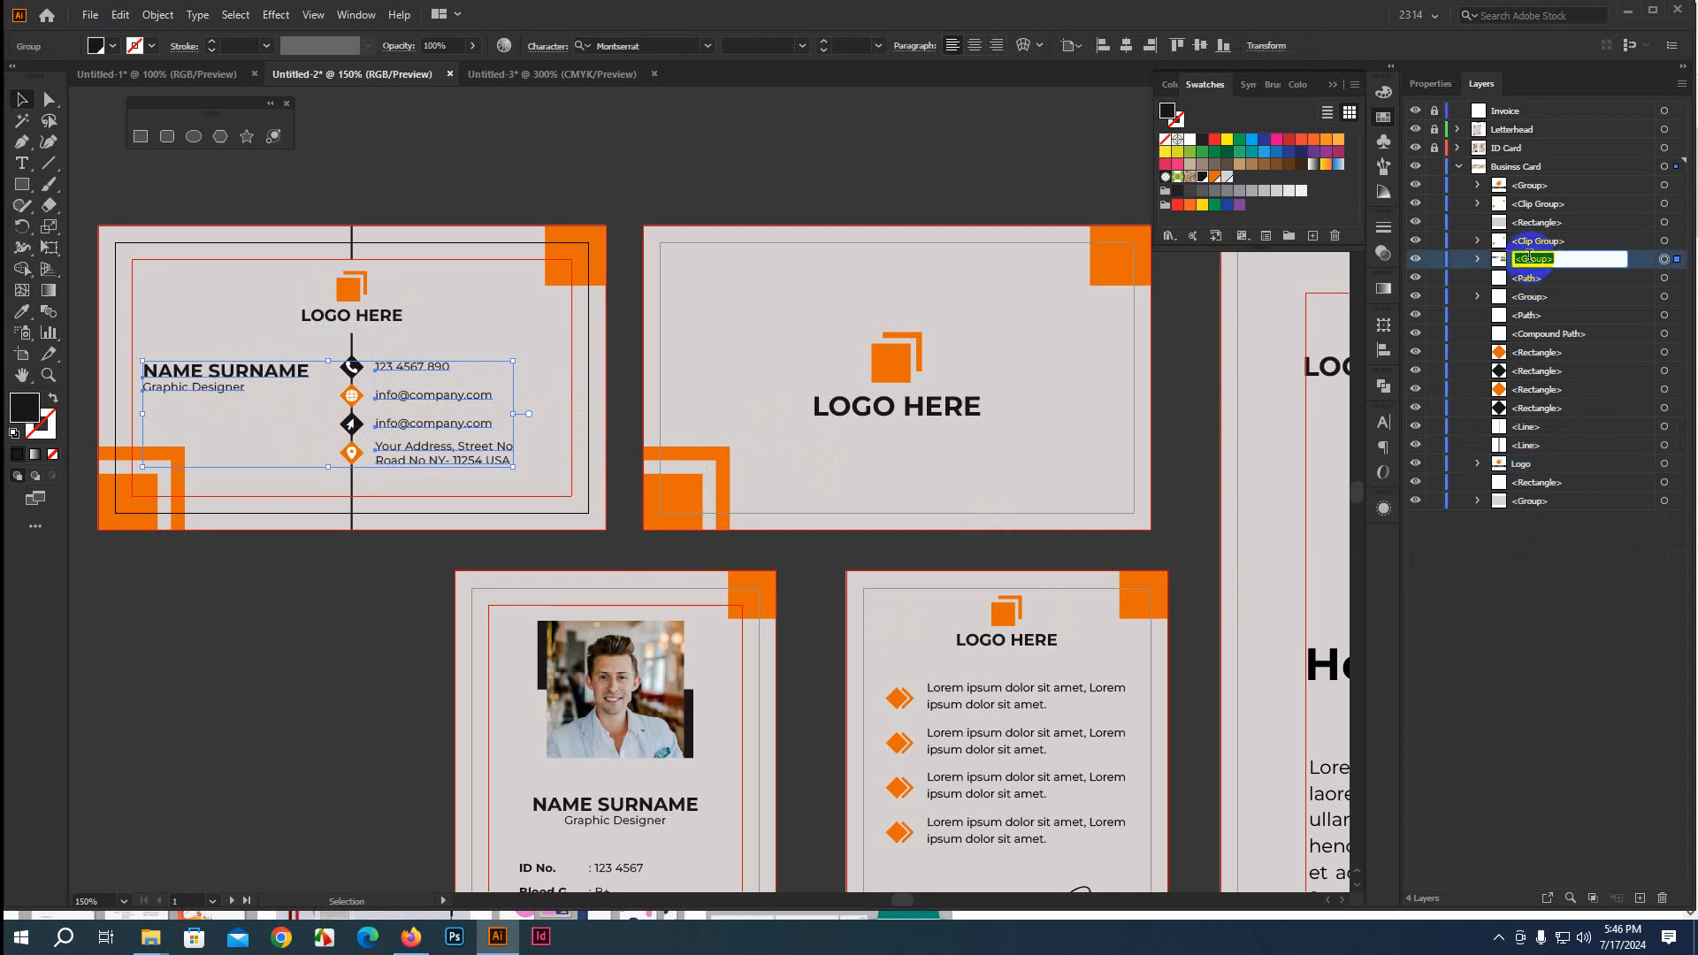
type("All Text")
key("Return")
Group the phone, globe, cursor and location icons on the front business card and name the group Icon
left_click(496, 152)
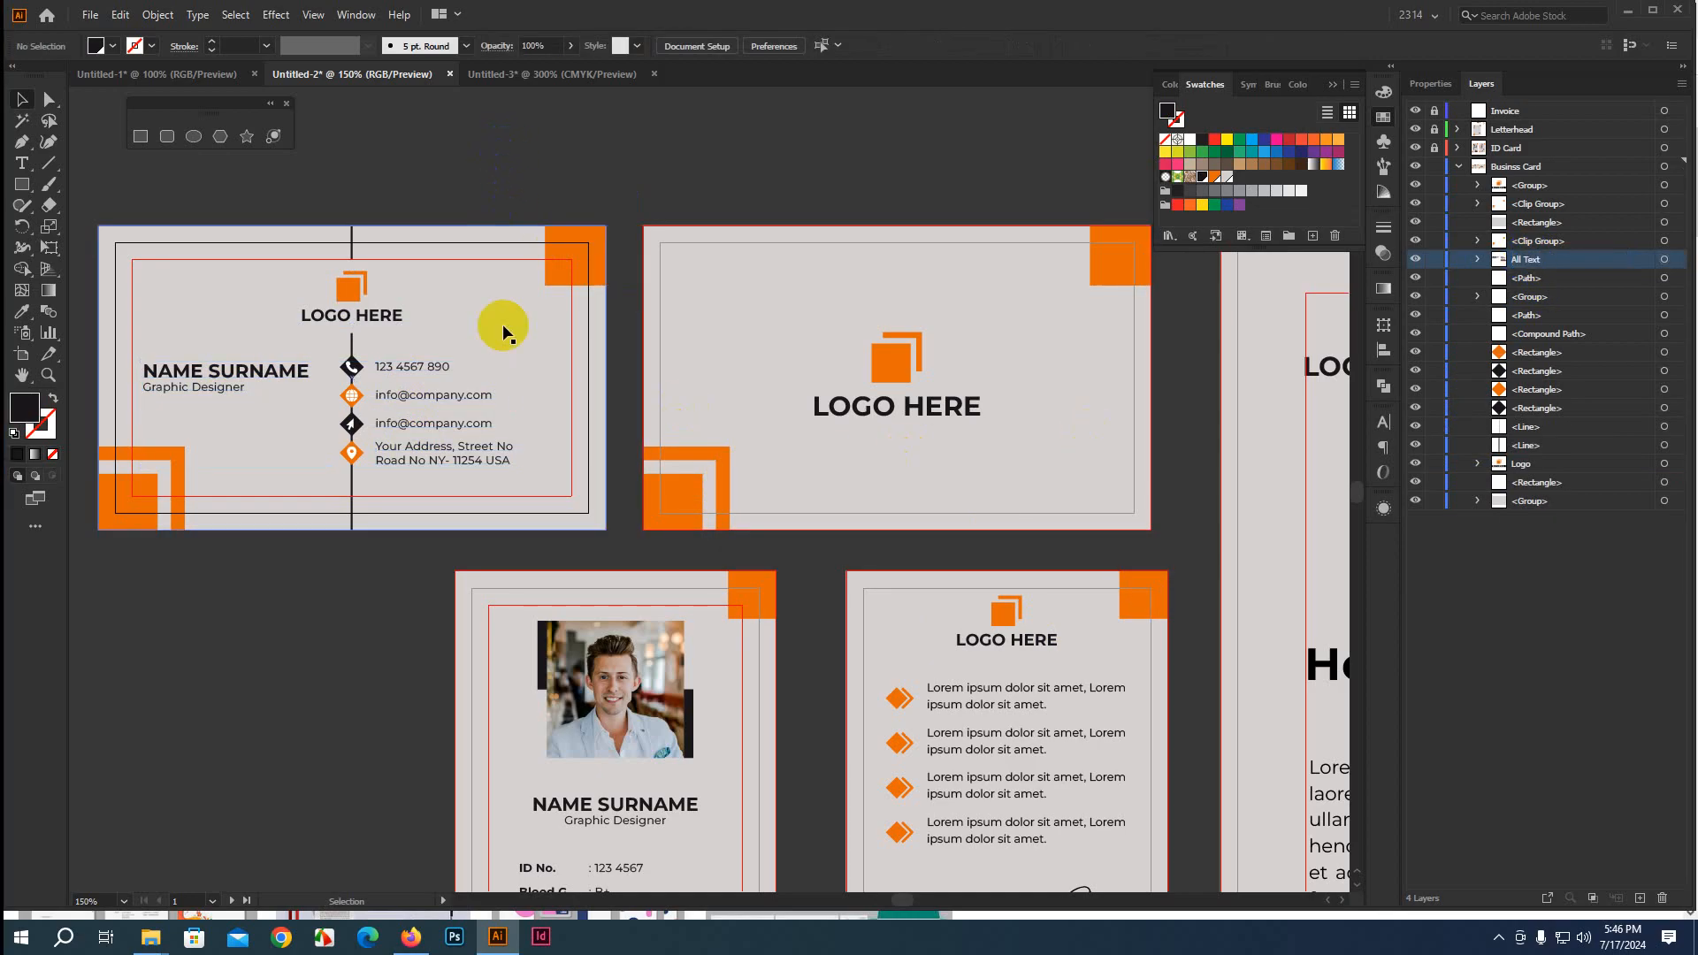
left_click_drag(638, 192, 563, 292)
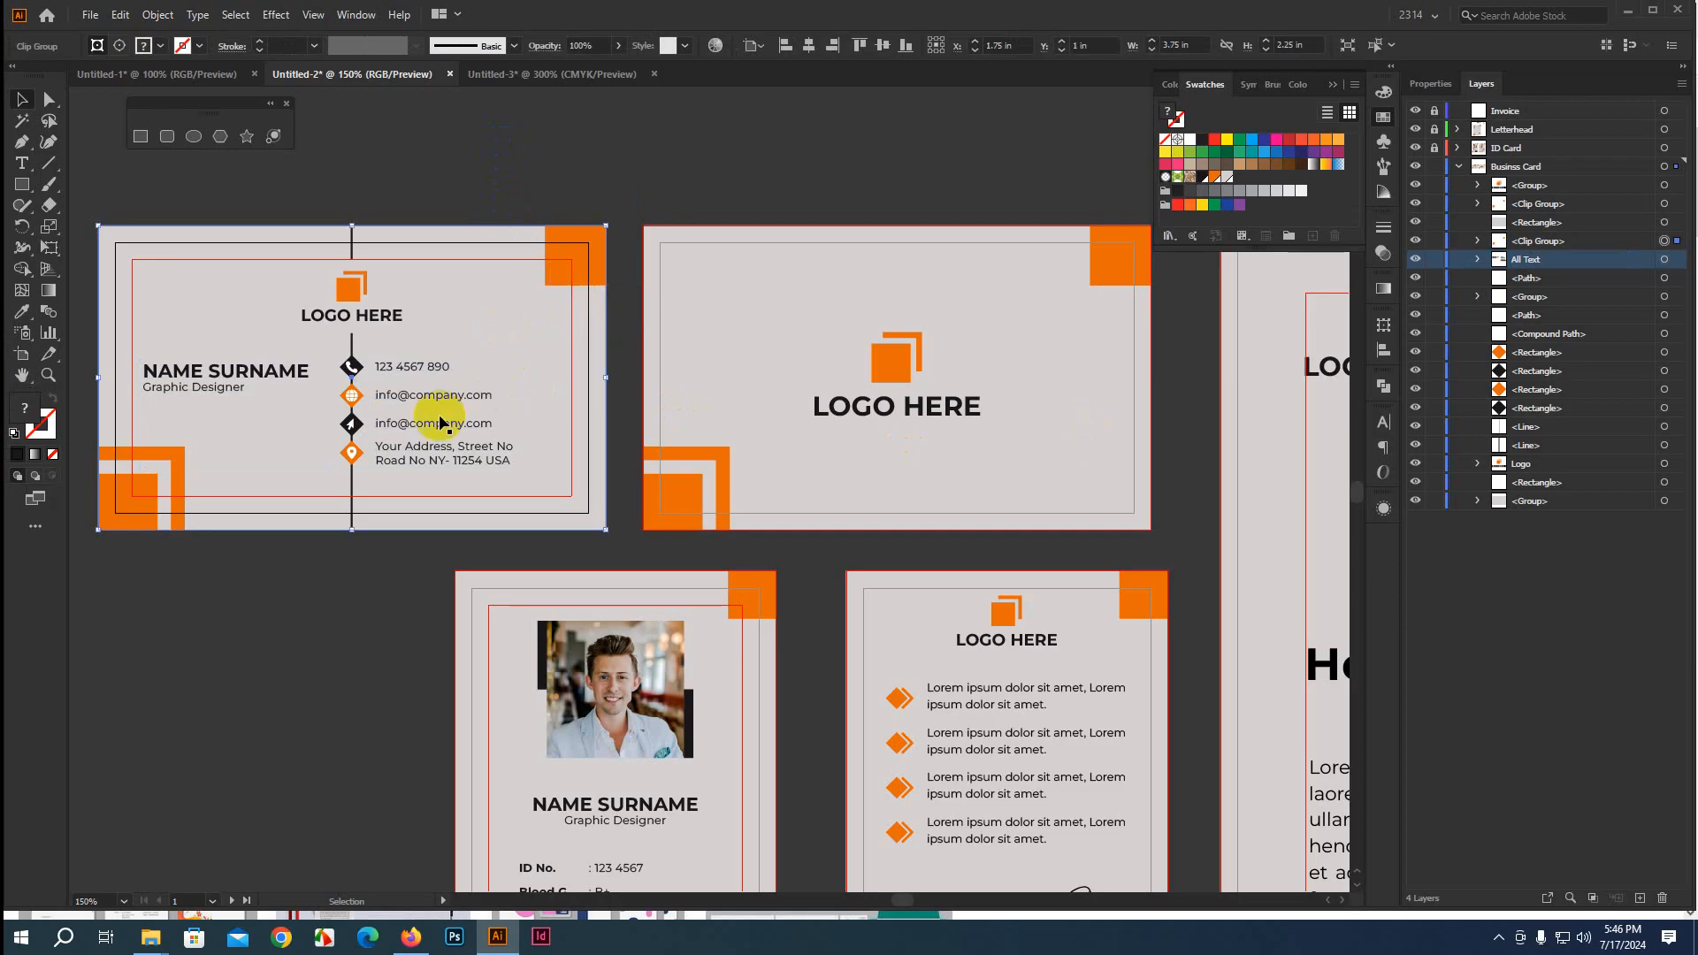
left_click(512, 152)
scroll(329, 409, "up", 4)
left_click(351, 366)
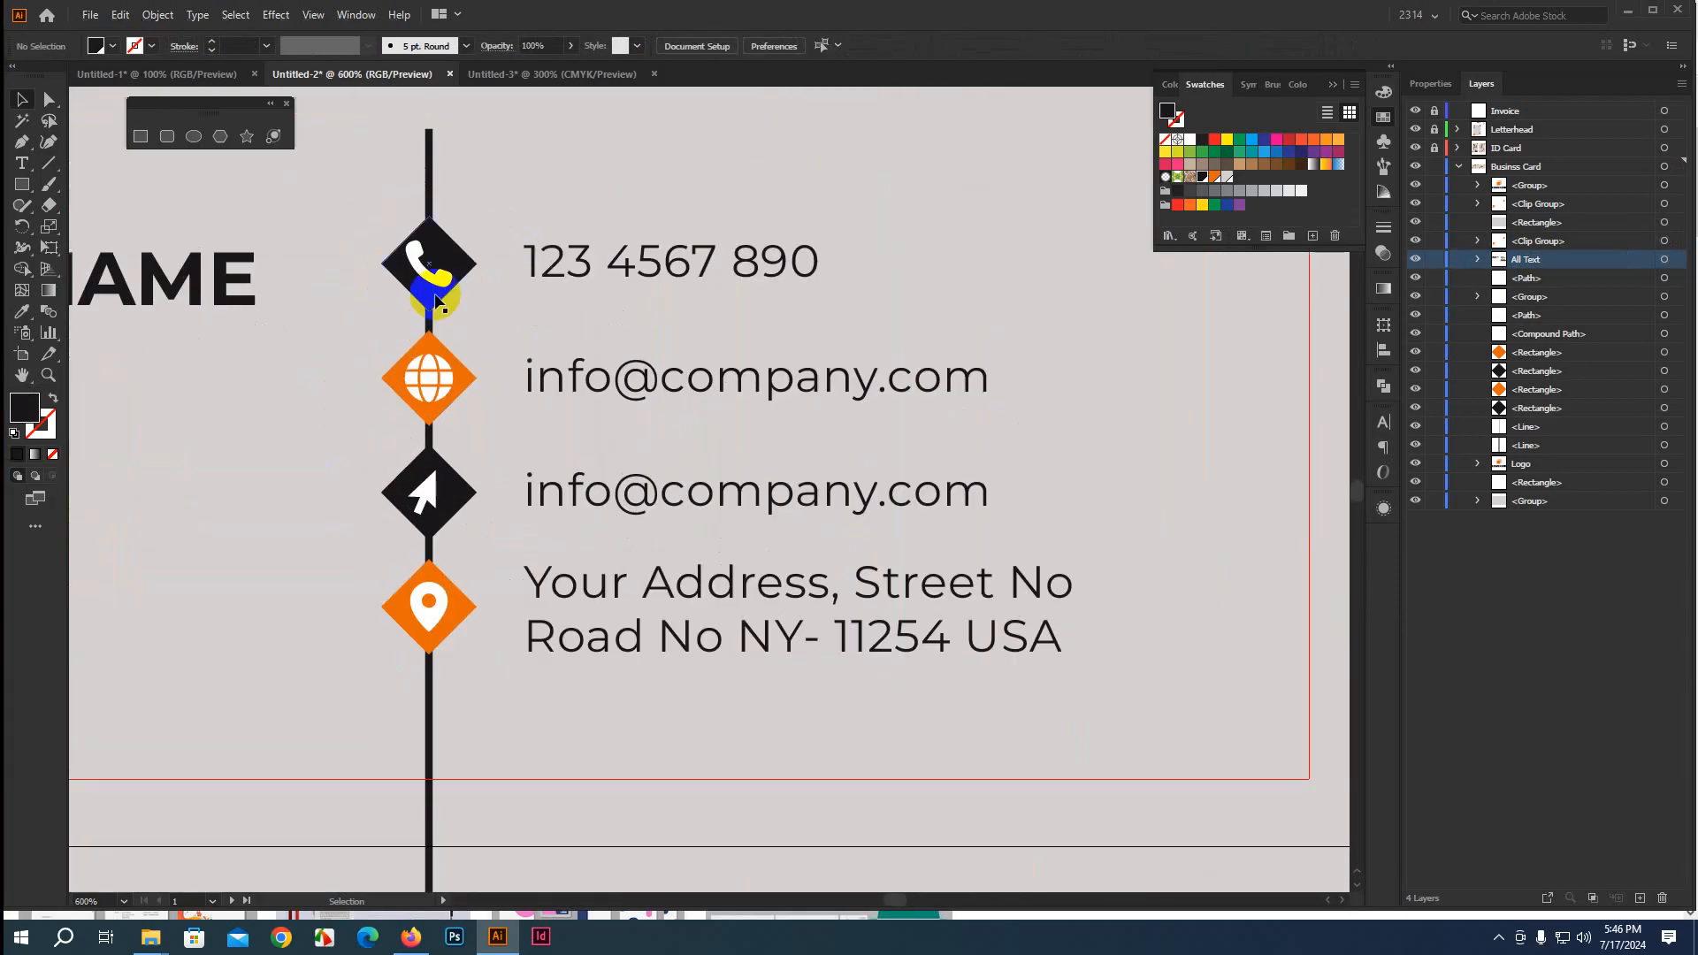
left_click(439, 375, "shift")
left_click(424, 491, "shift")
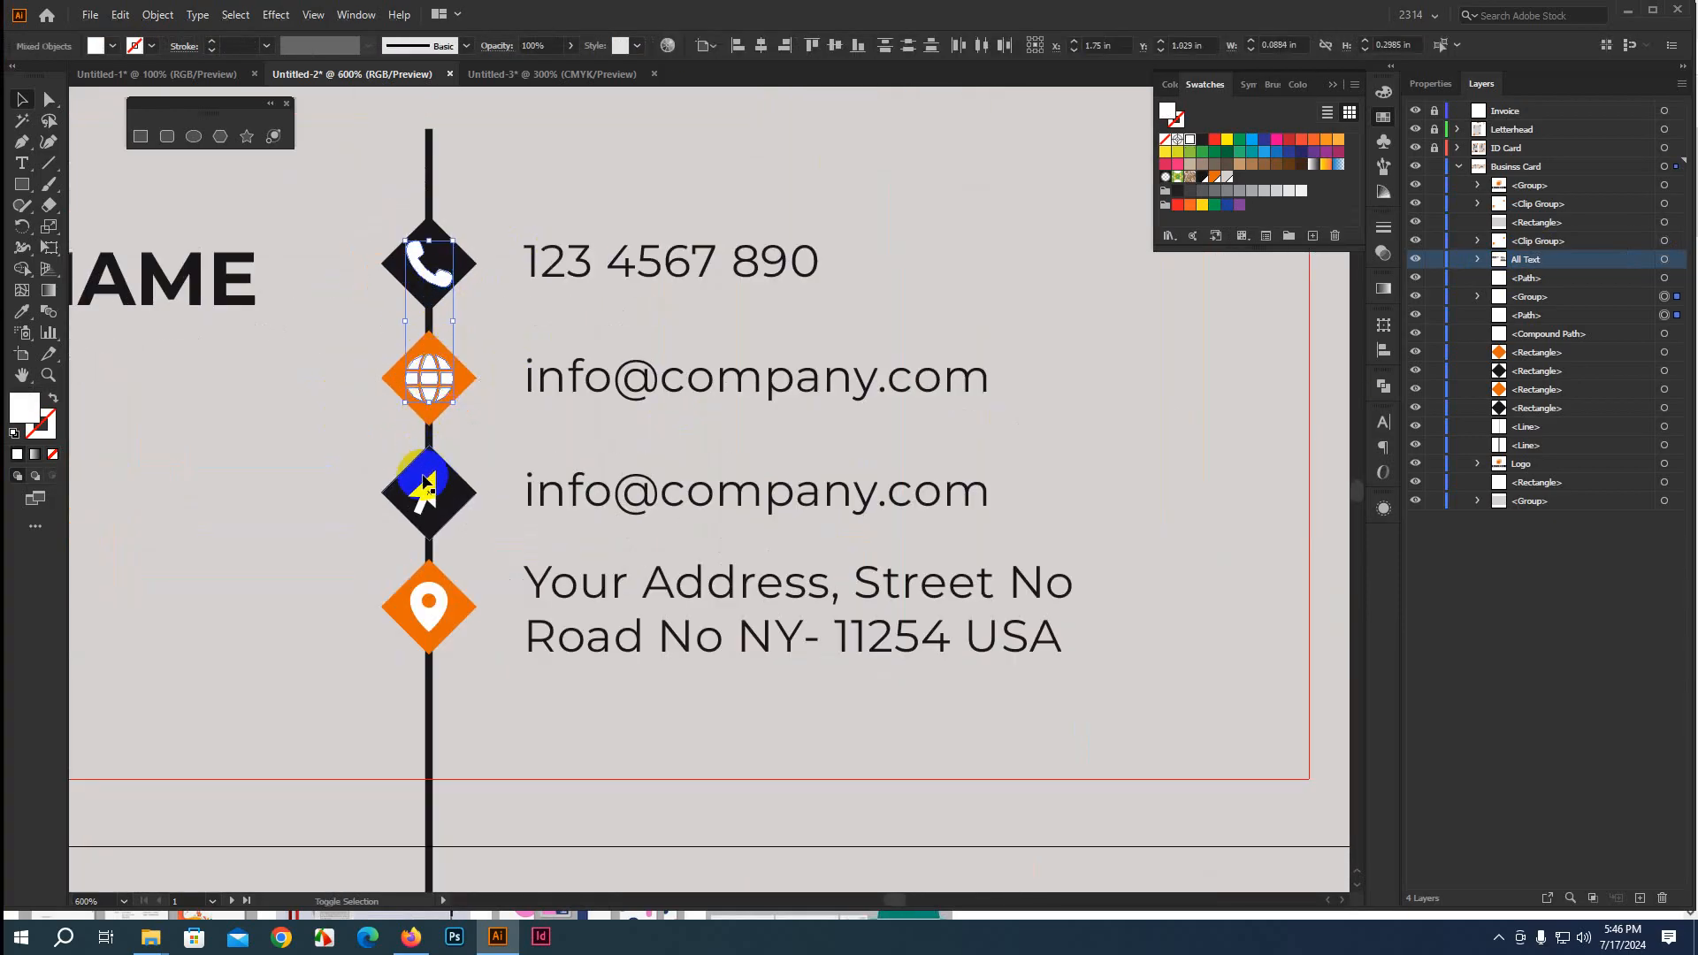
left_click(428, 605, "shift")
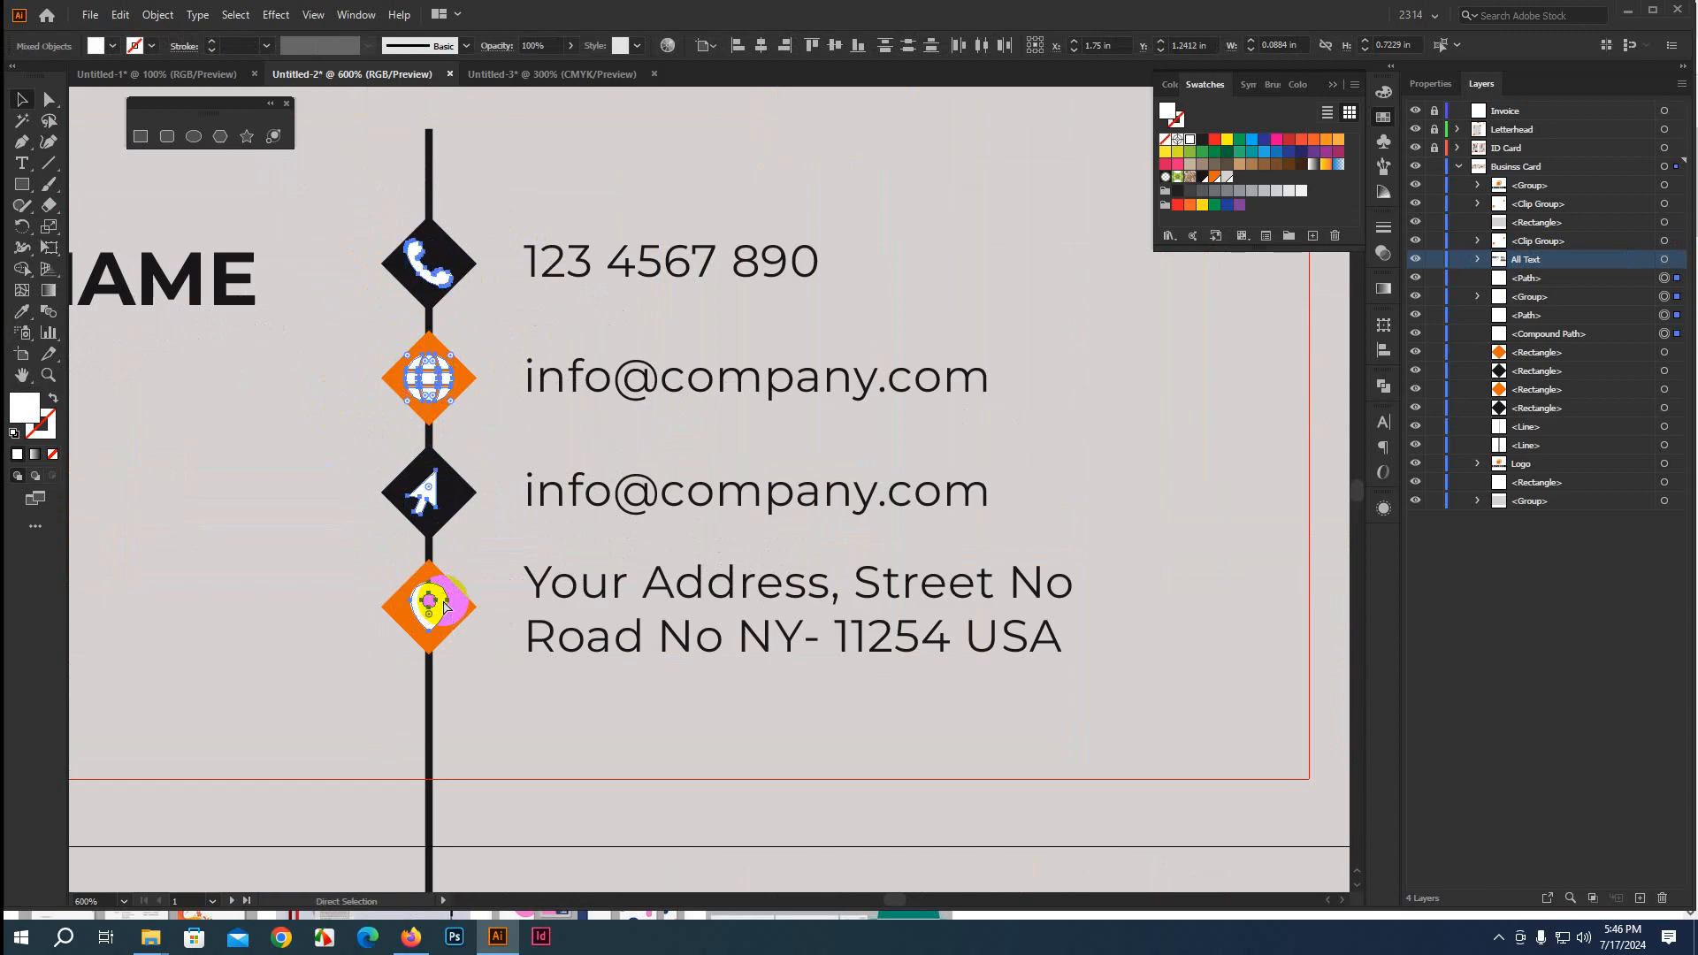
key("ctrl+g")
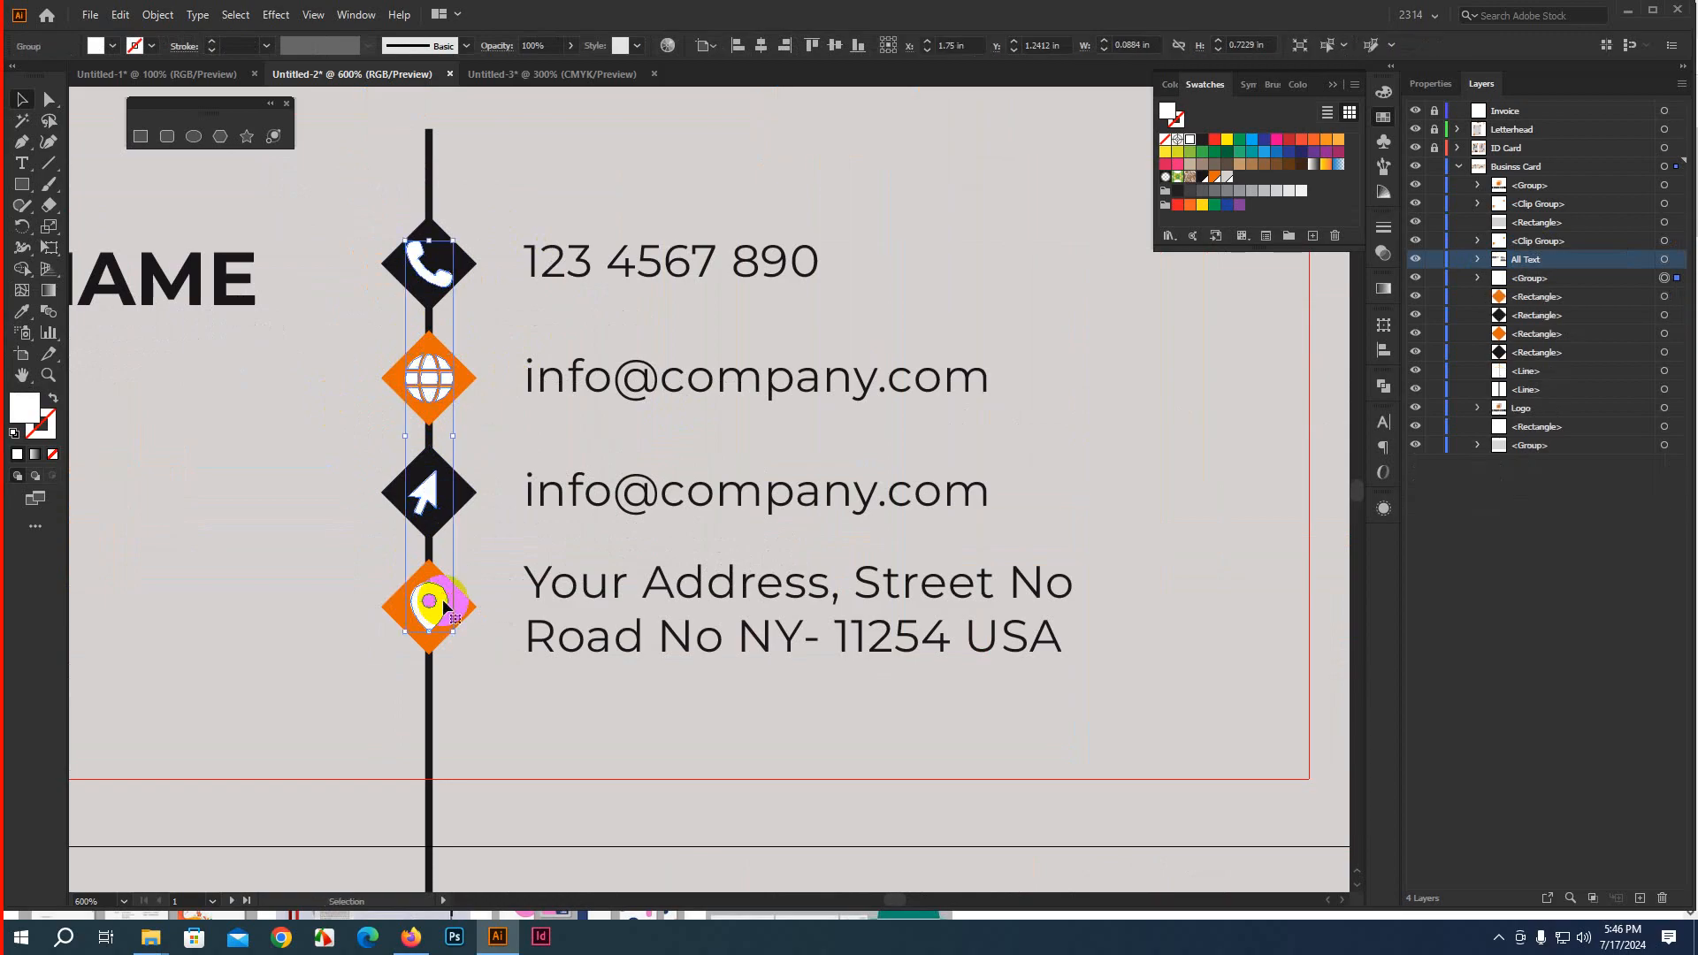
double_click(1536, 276)
type("Ic")
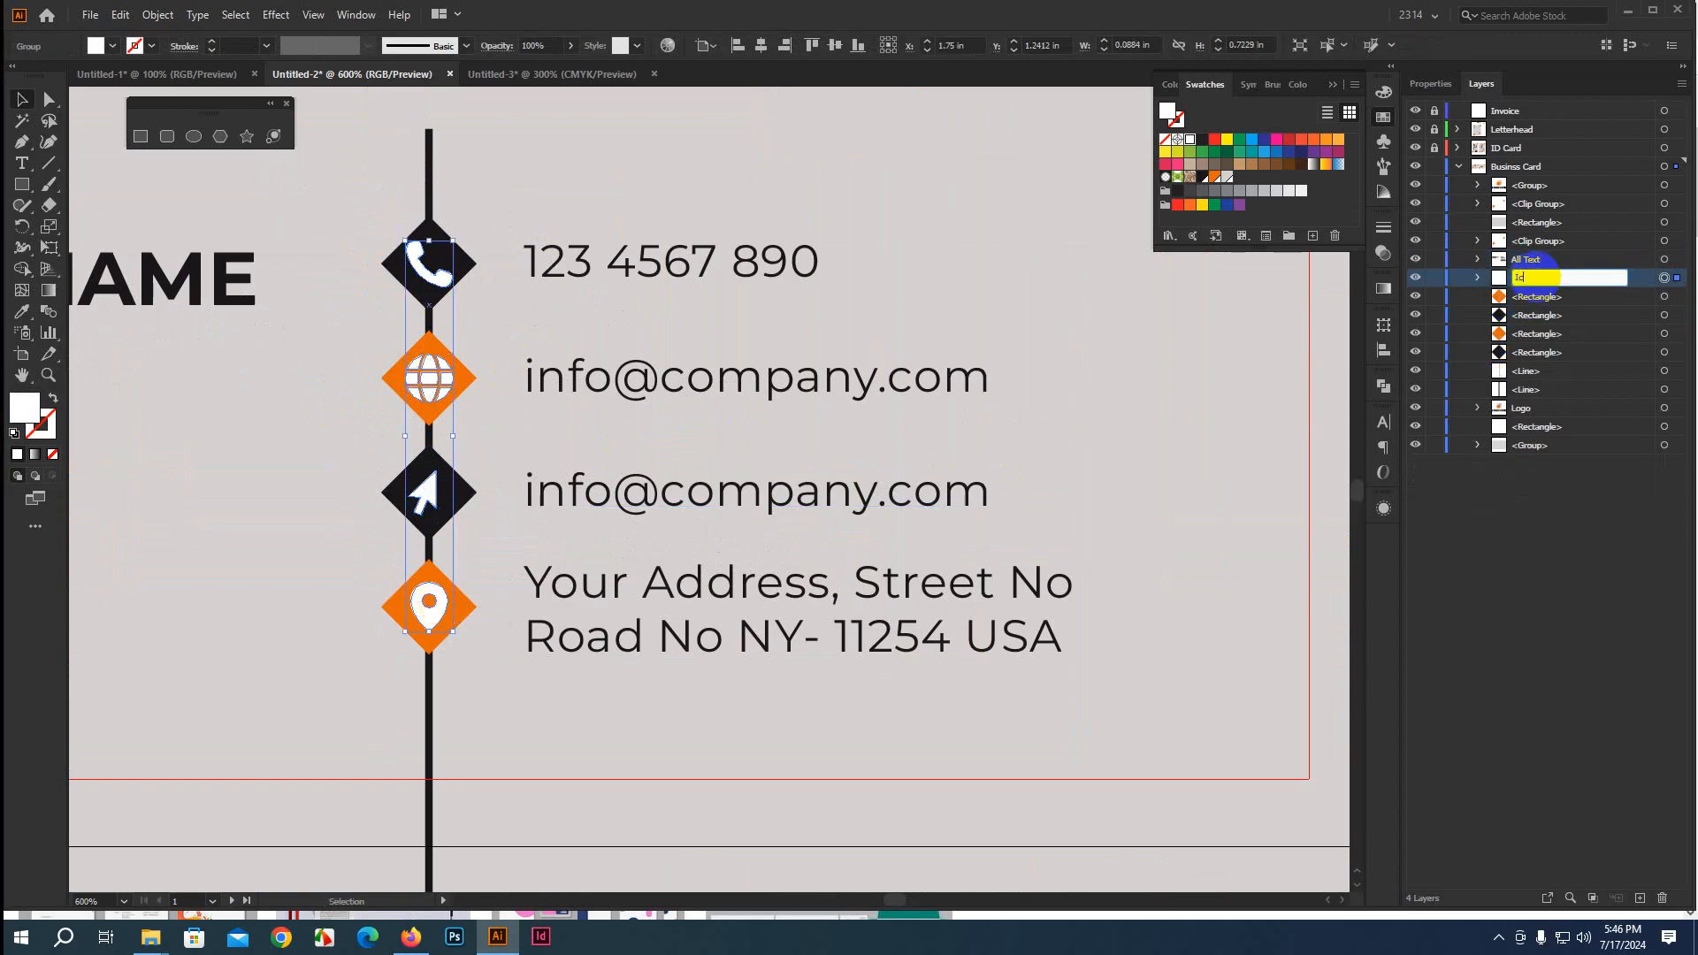
type("on")
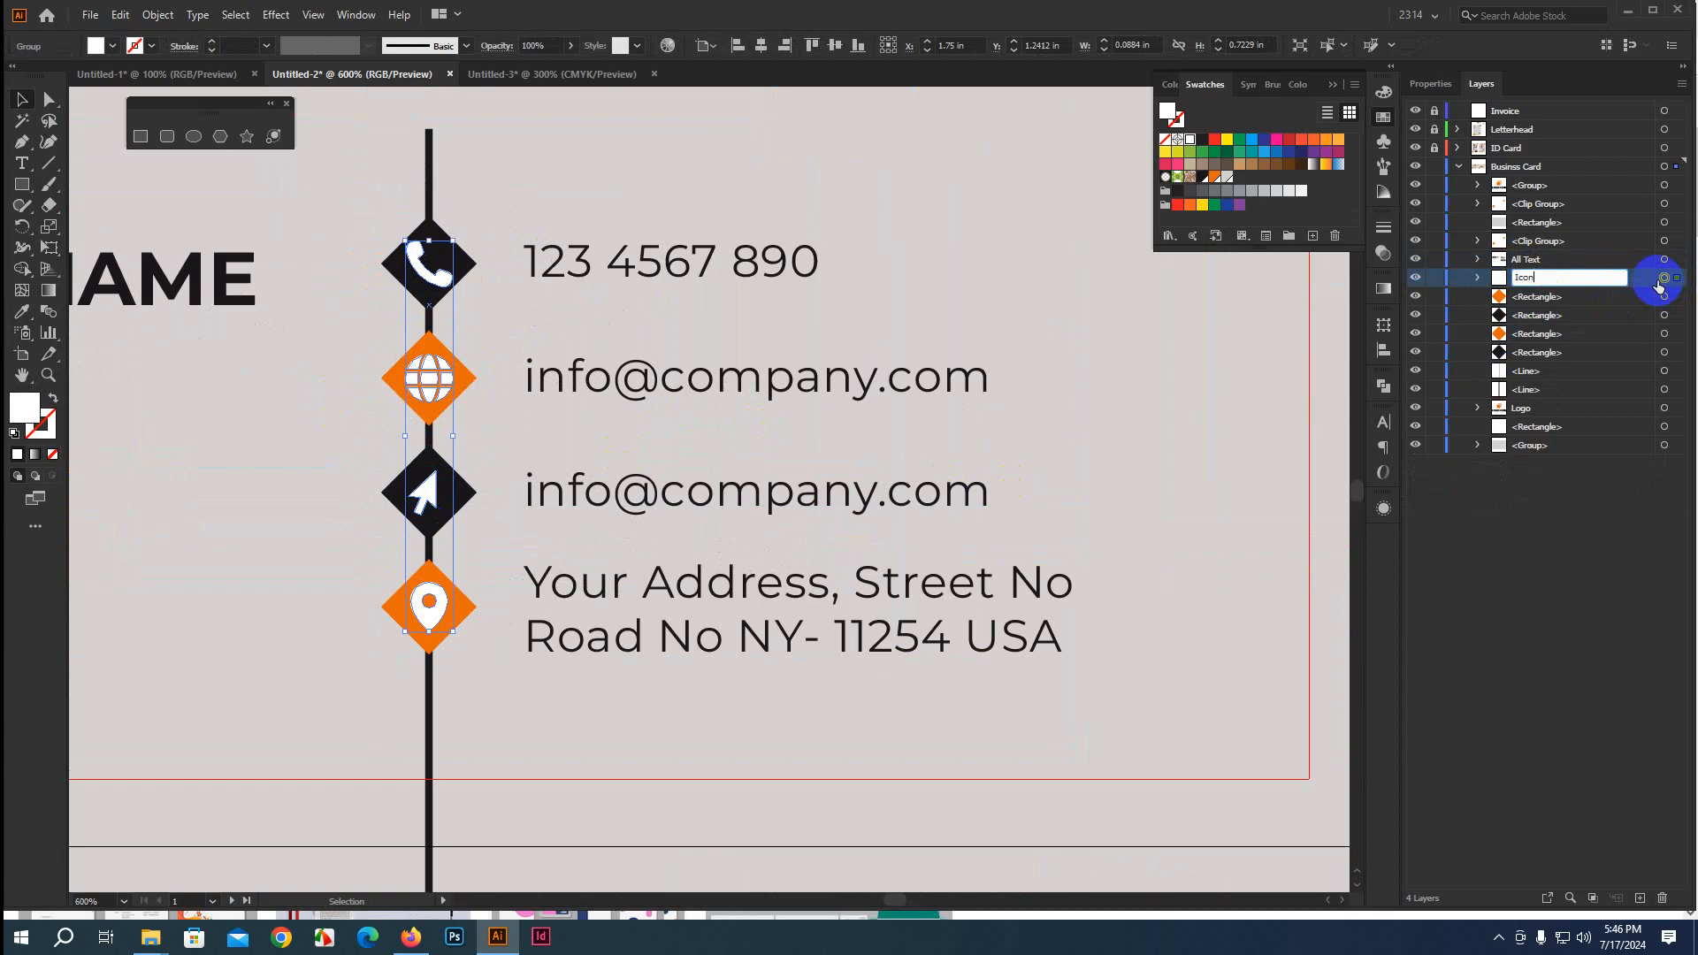
key("Return")
Group the front business card's clipped corner shapes, the four diamonds behind the icons and both vertical line segments
scroll(568, 462, "down", 2)
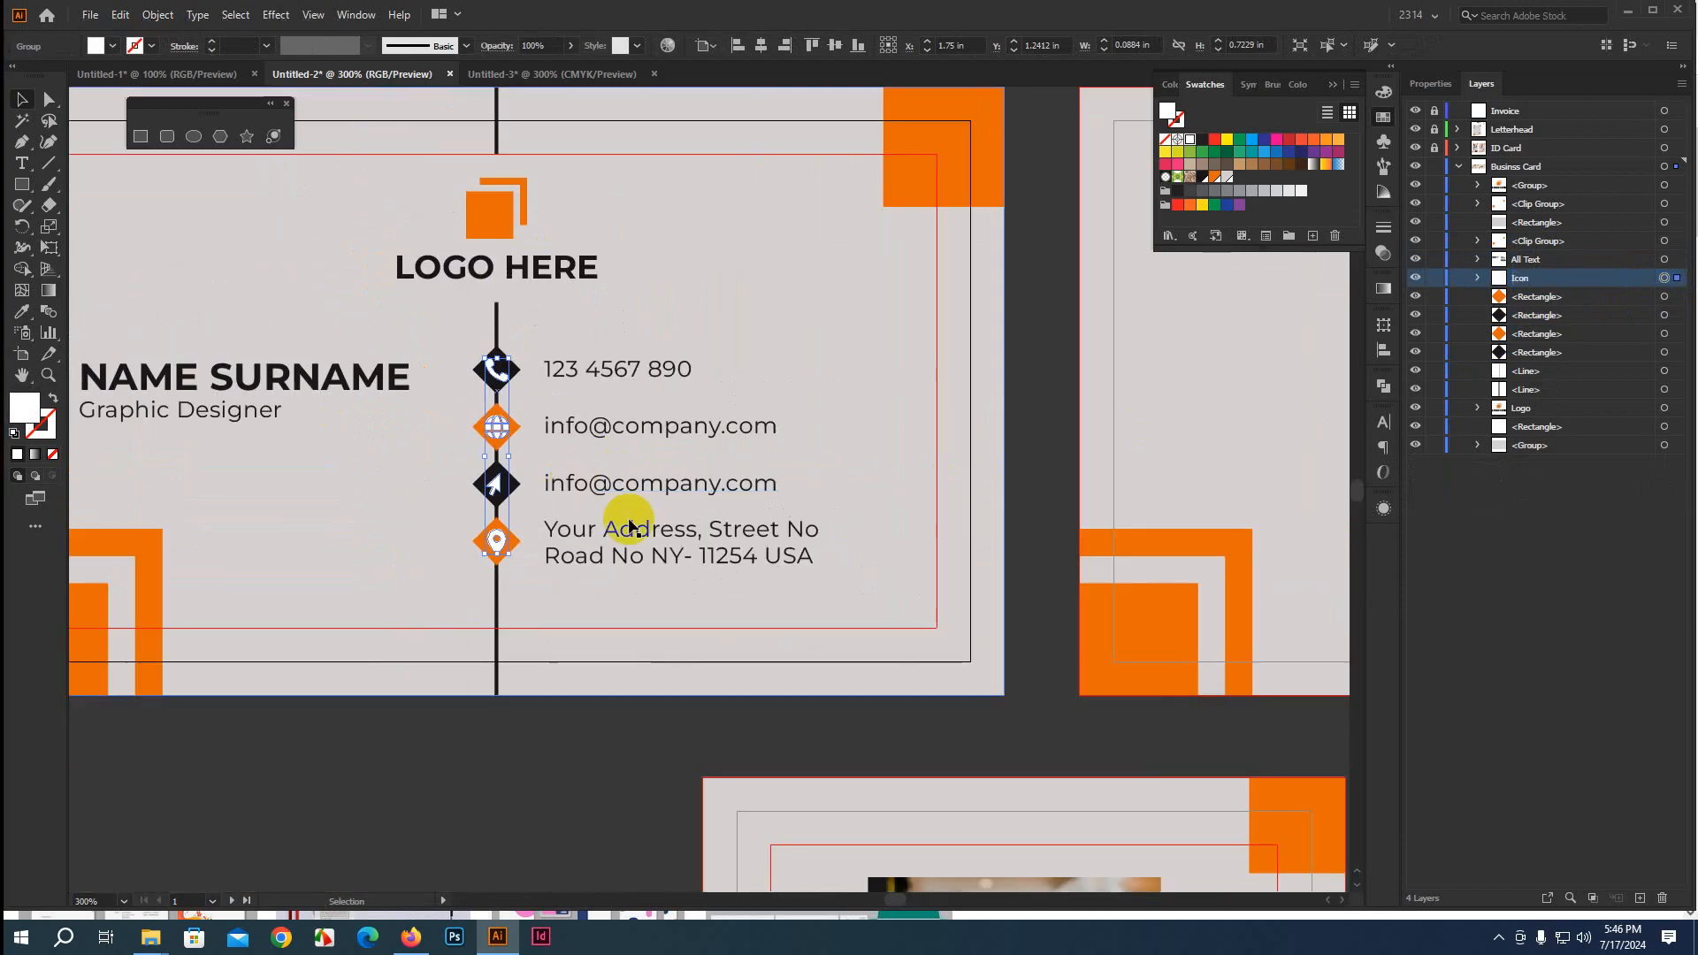
left_click_drag(709, 701, 902, 754)
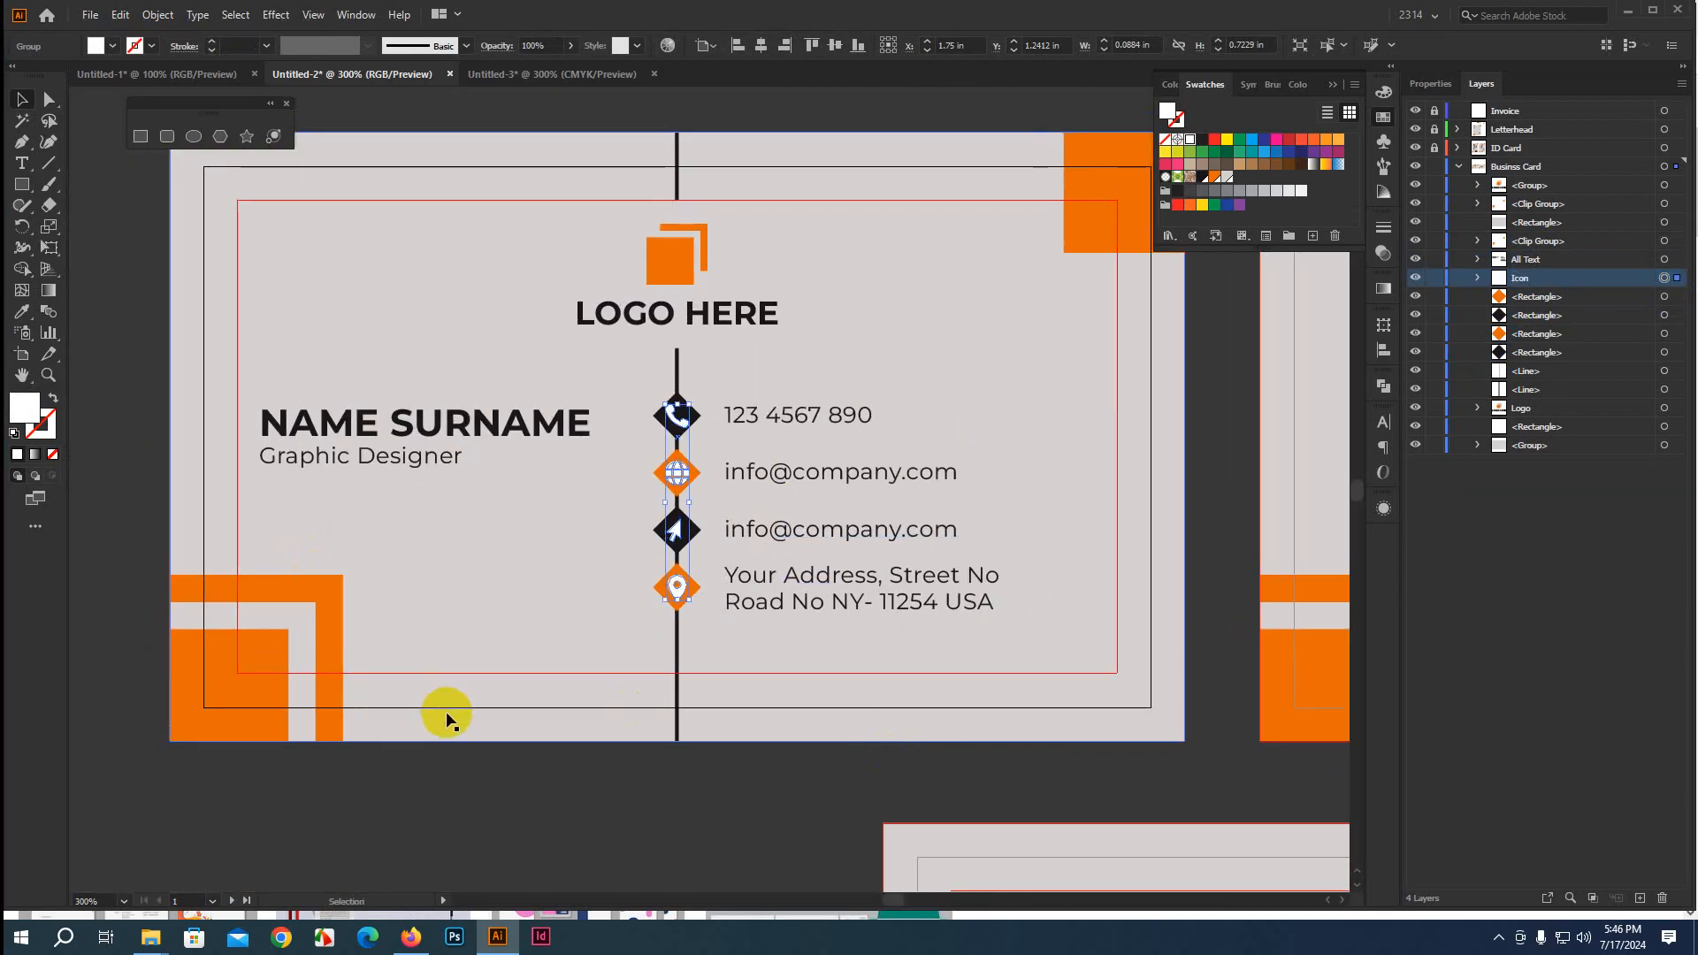
scroll(447, 713, "down", 1)
left_click_drag(529, 799, 462, 658)
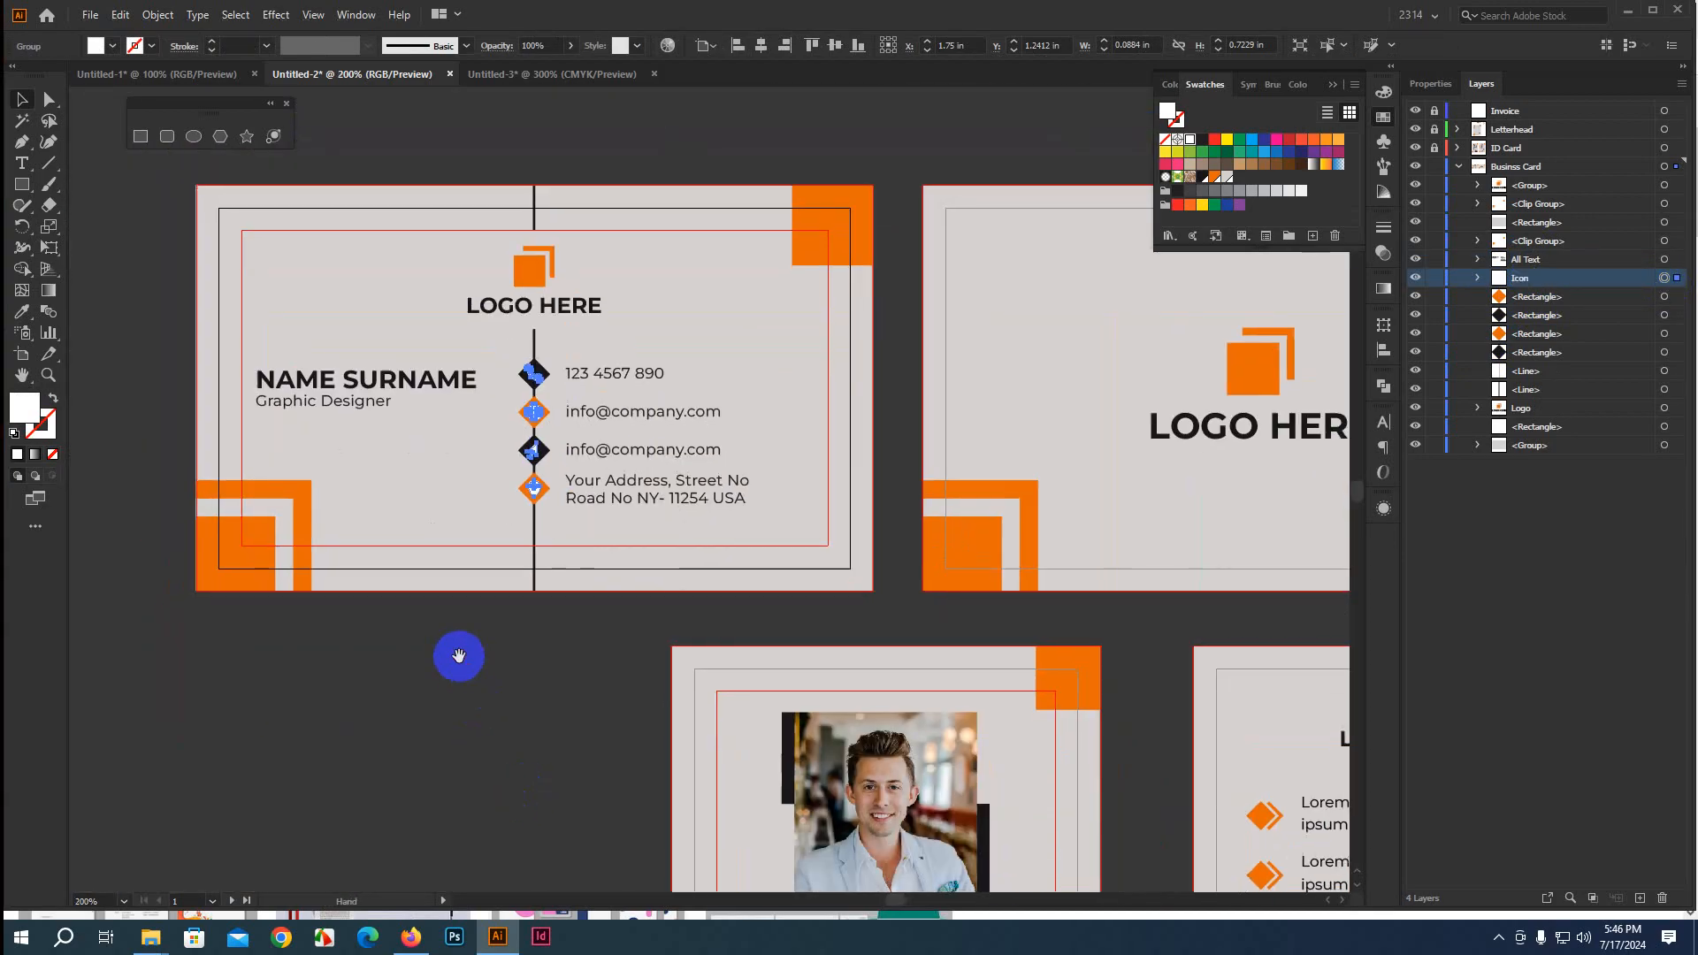
left_click(303, 520)
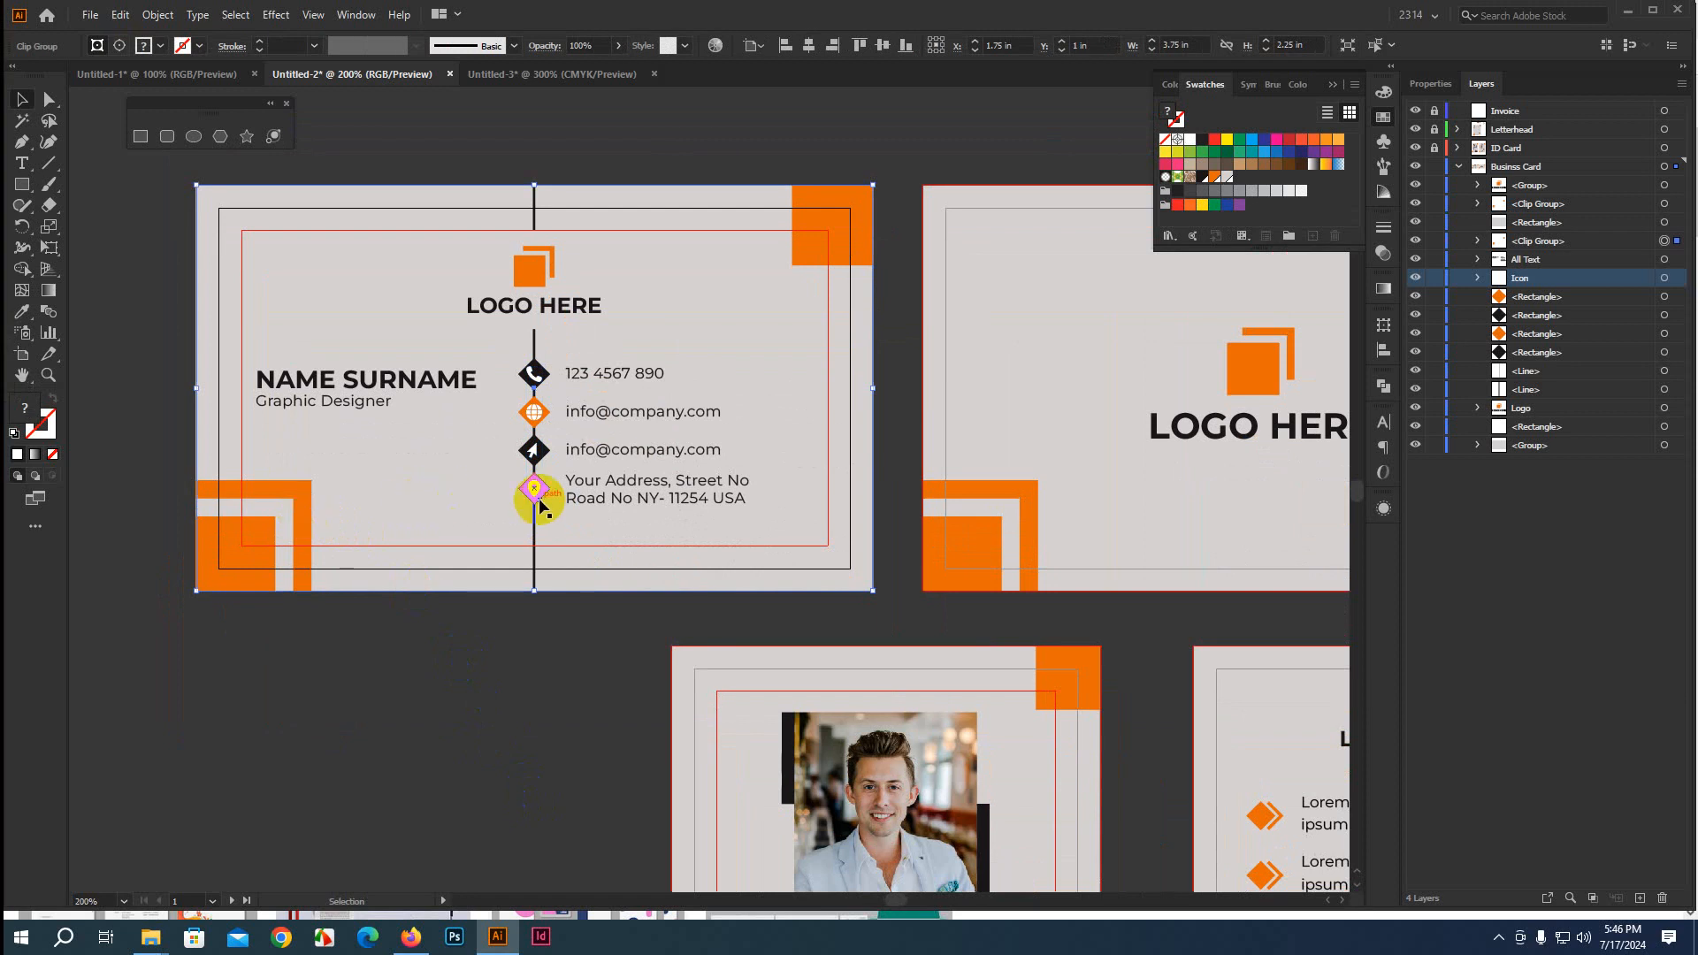
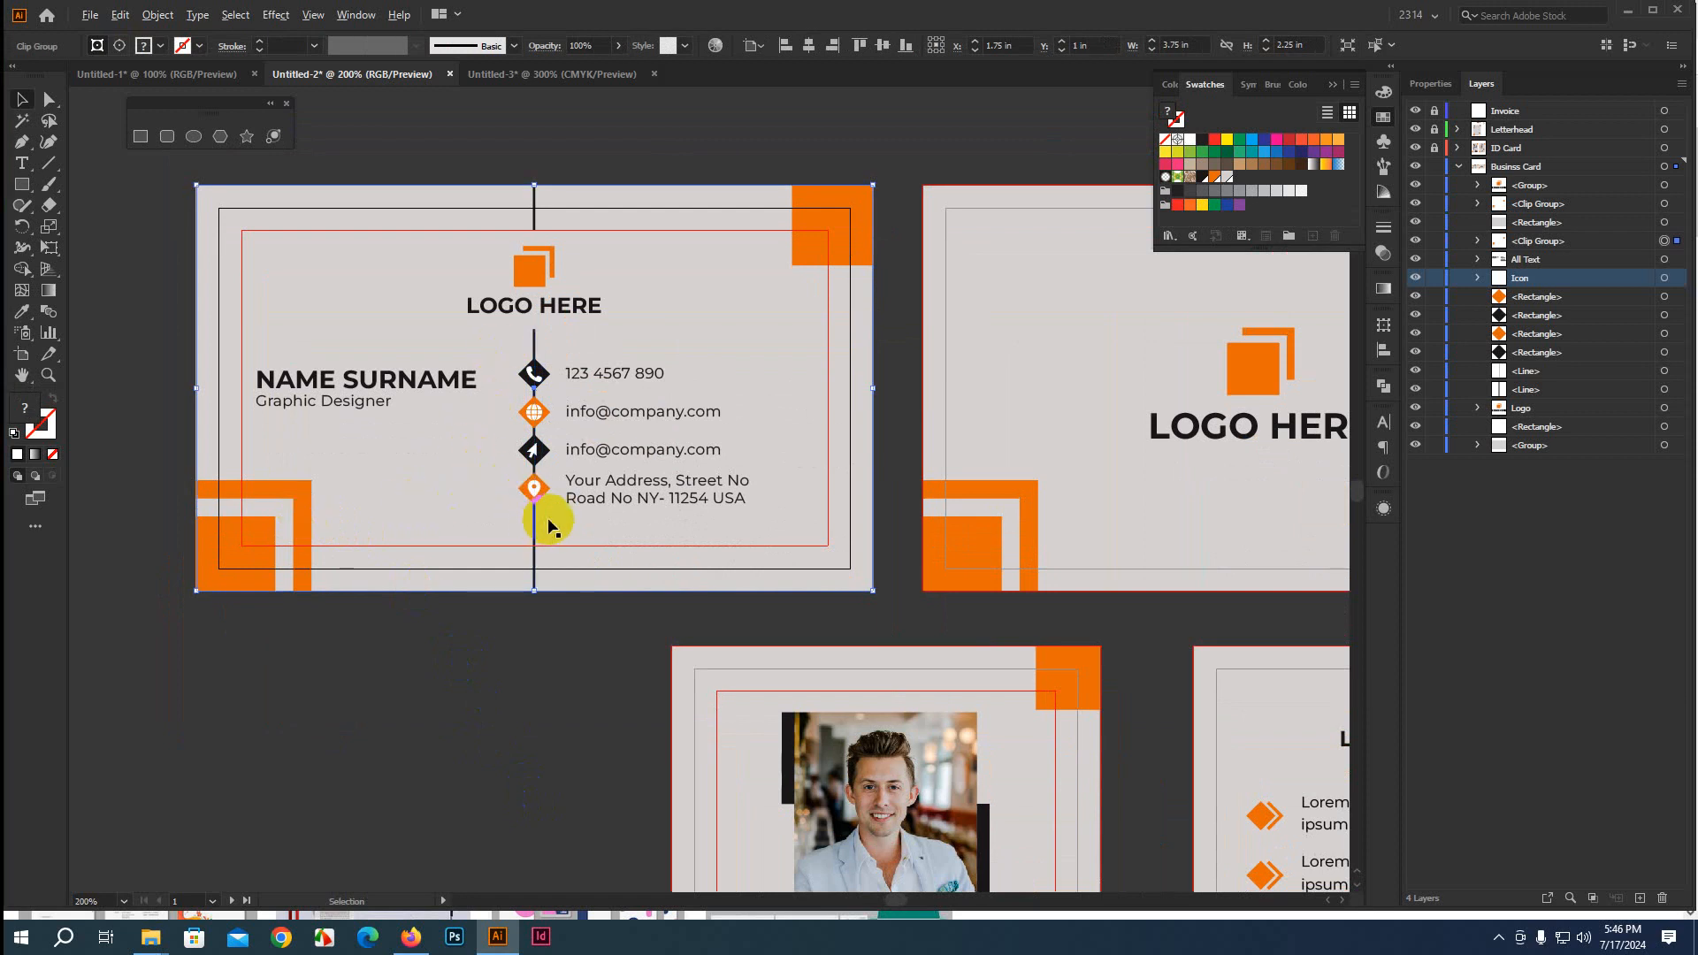
scroll(548, 519, "up", 2)
left_click(534, 459, "shift")
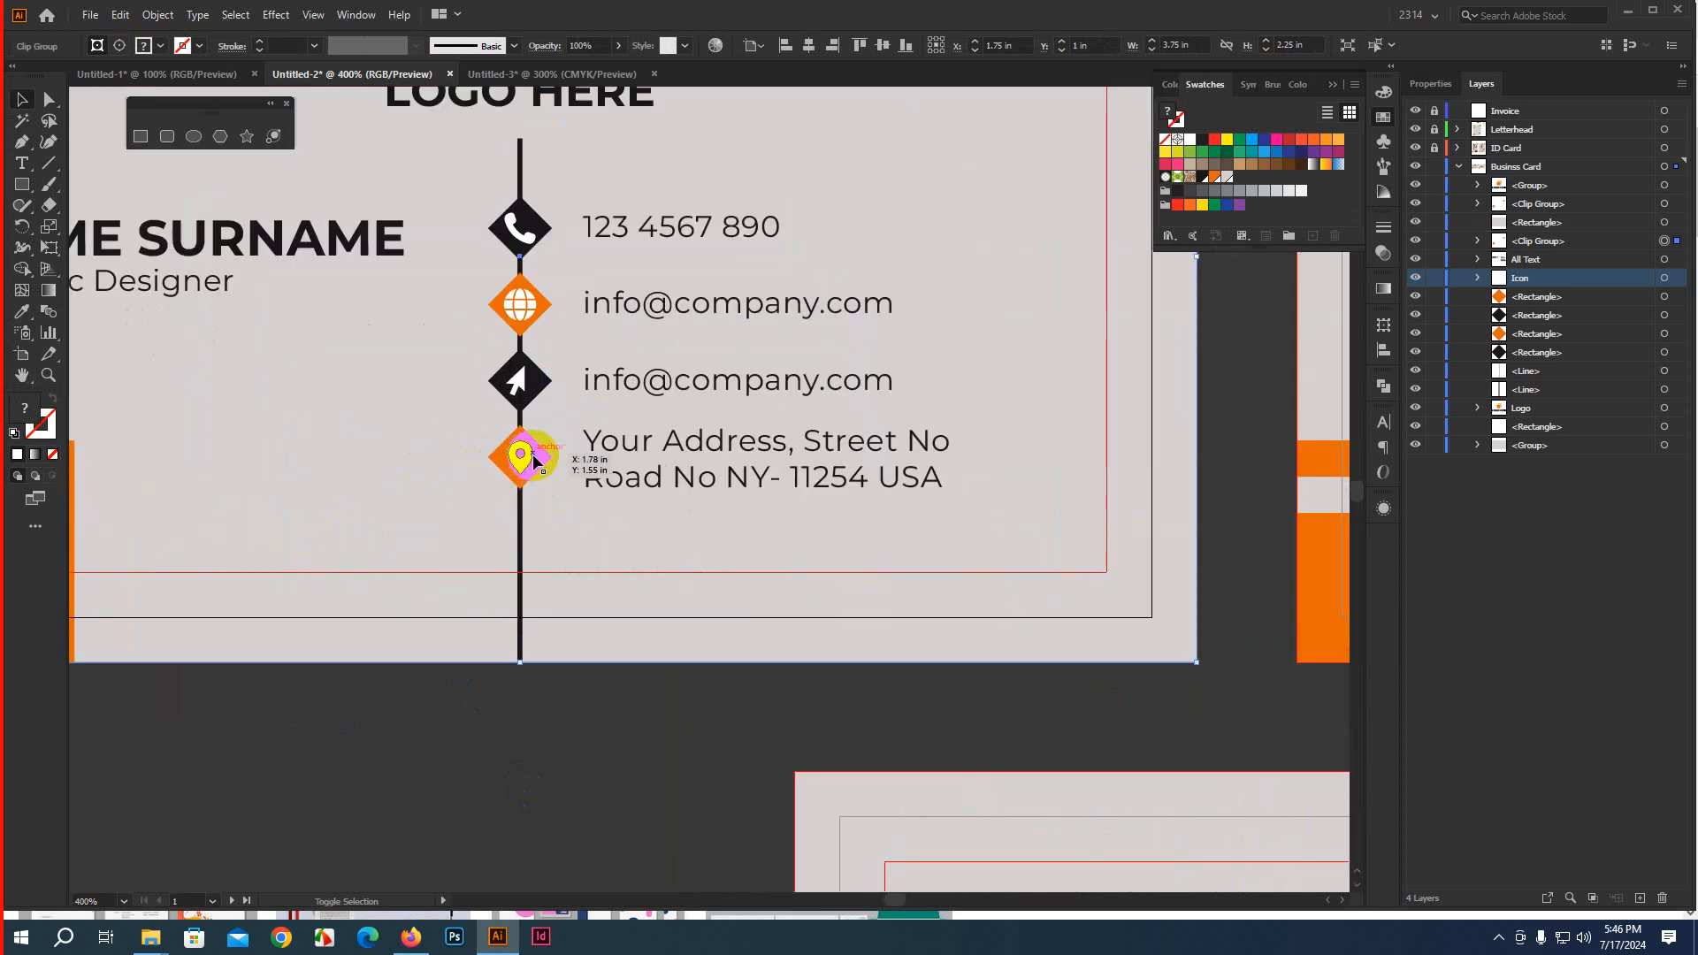
left_click(529, 382, "shift")
left_click(520, 304, "shift")
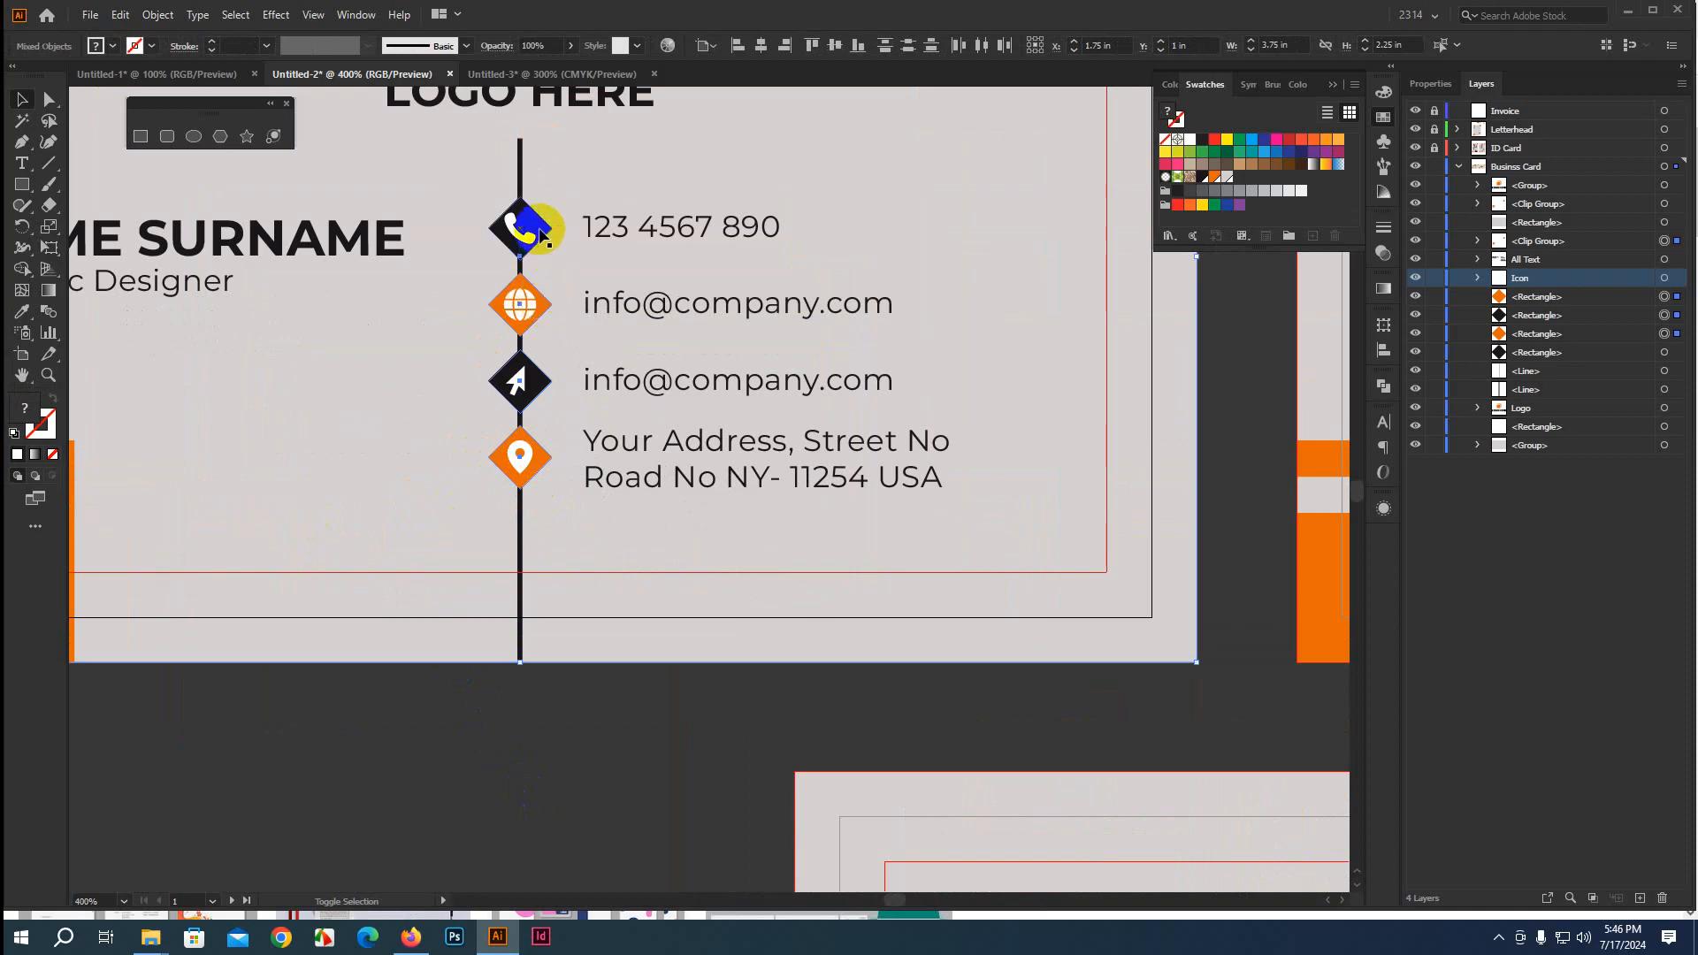
left_click(540, 232, "shift")
left_click(518, 162, "shift")
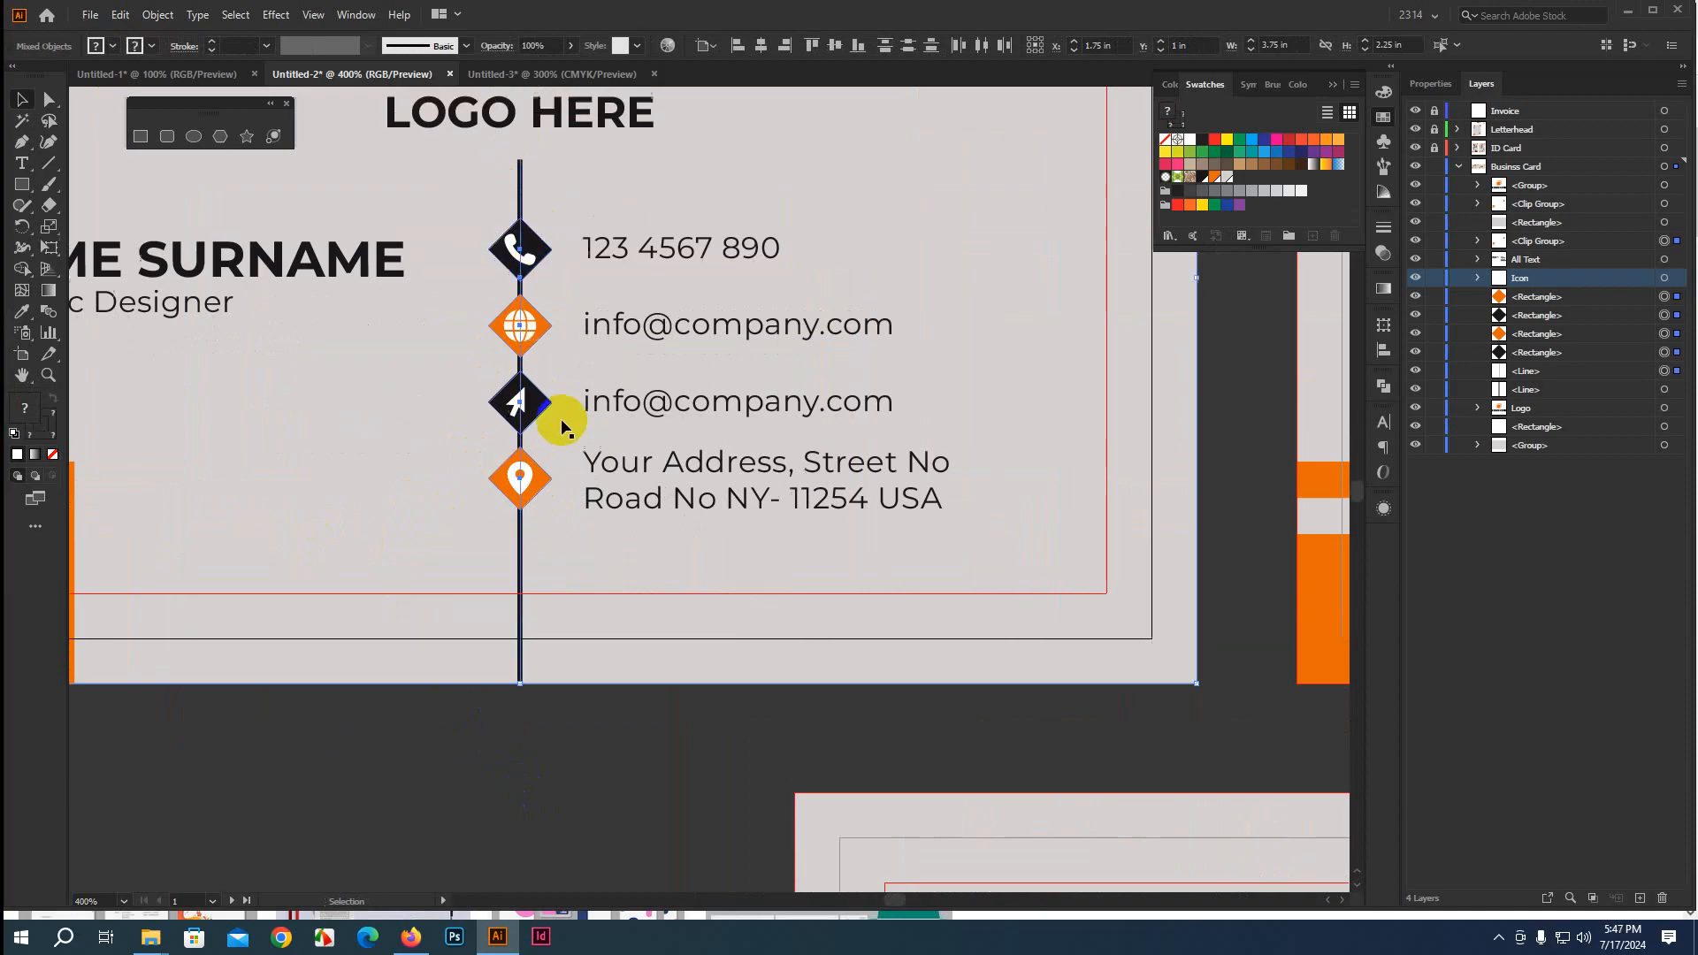
scroll(560, 425, "up", 3)
scroll(560, 424, "up", 1)
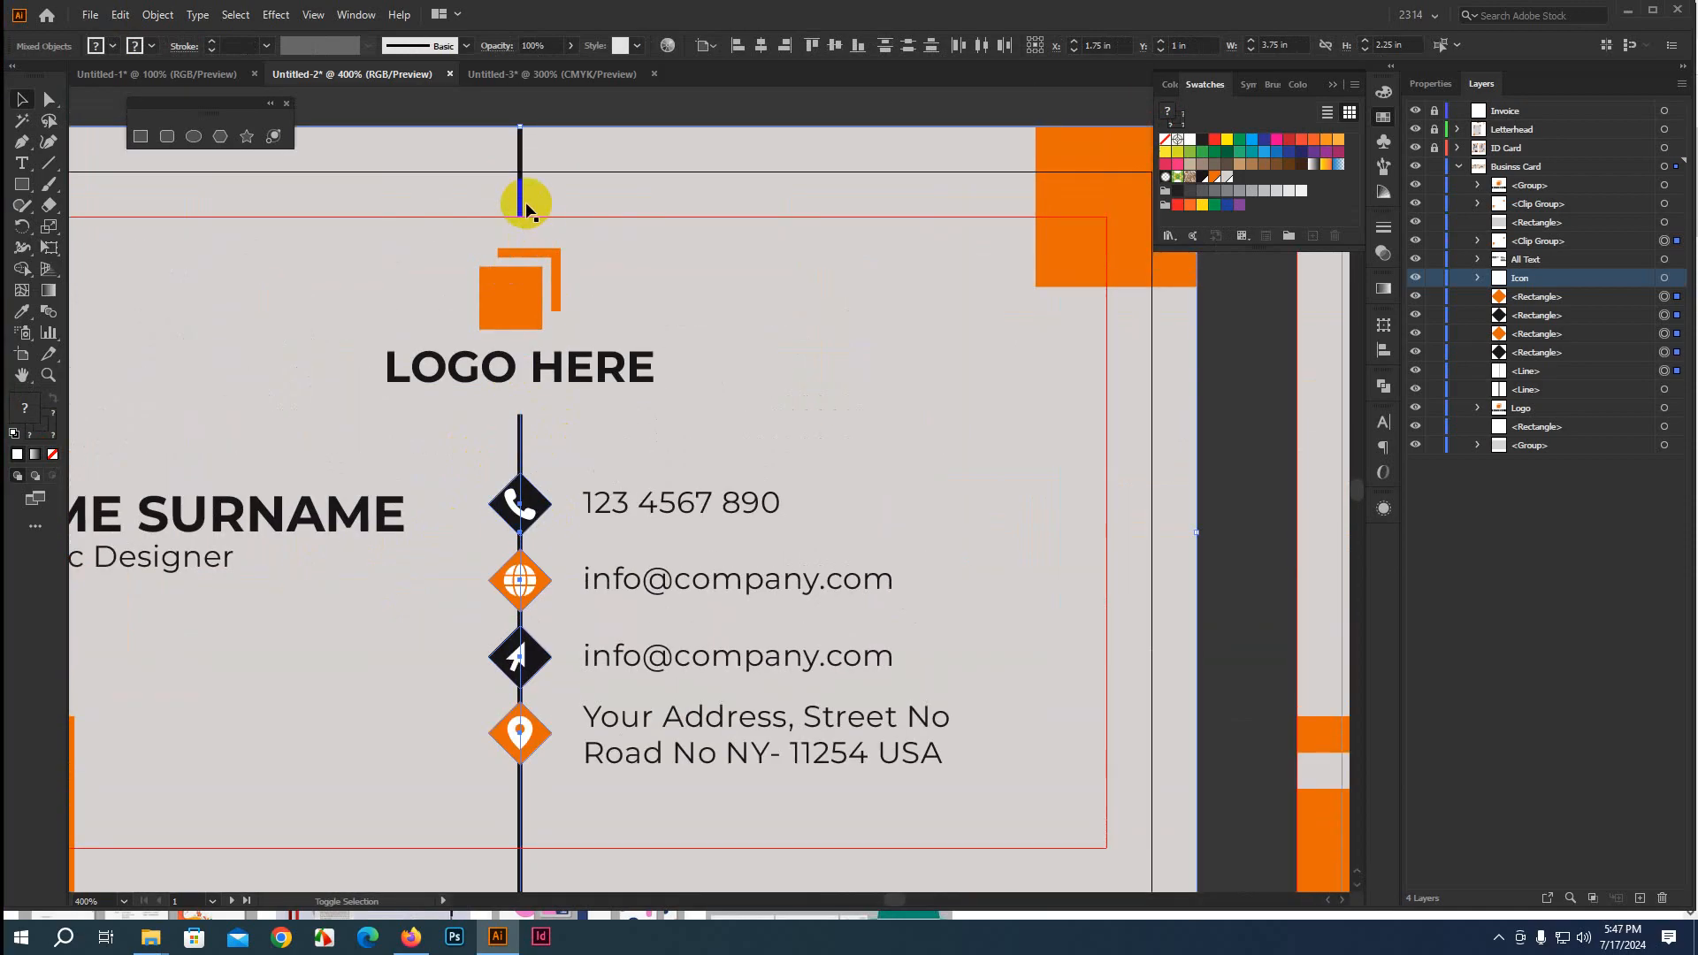
key("a")
key("ctrl+g")
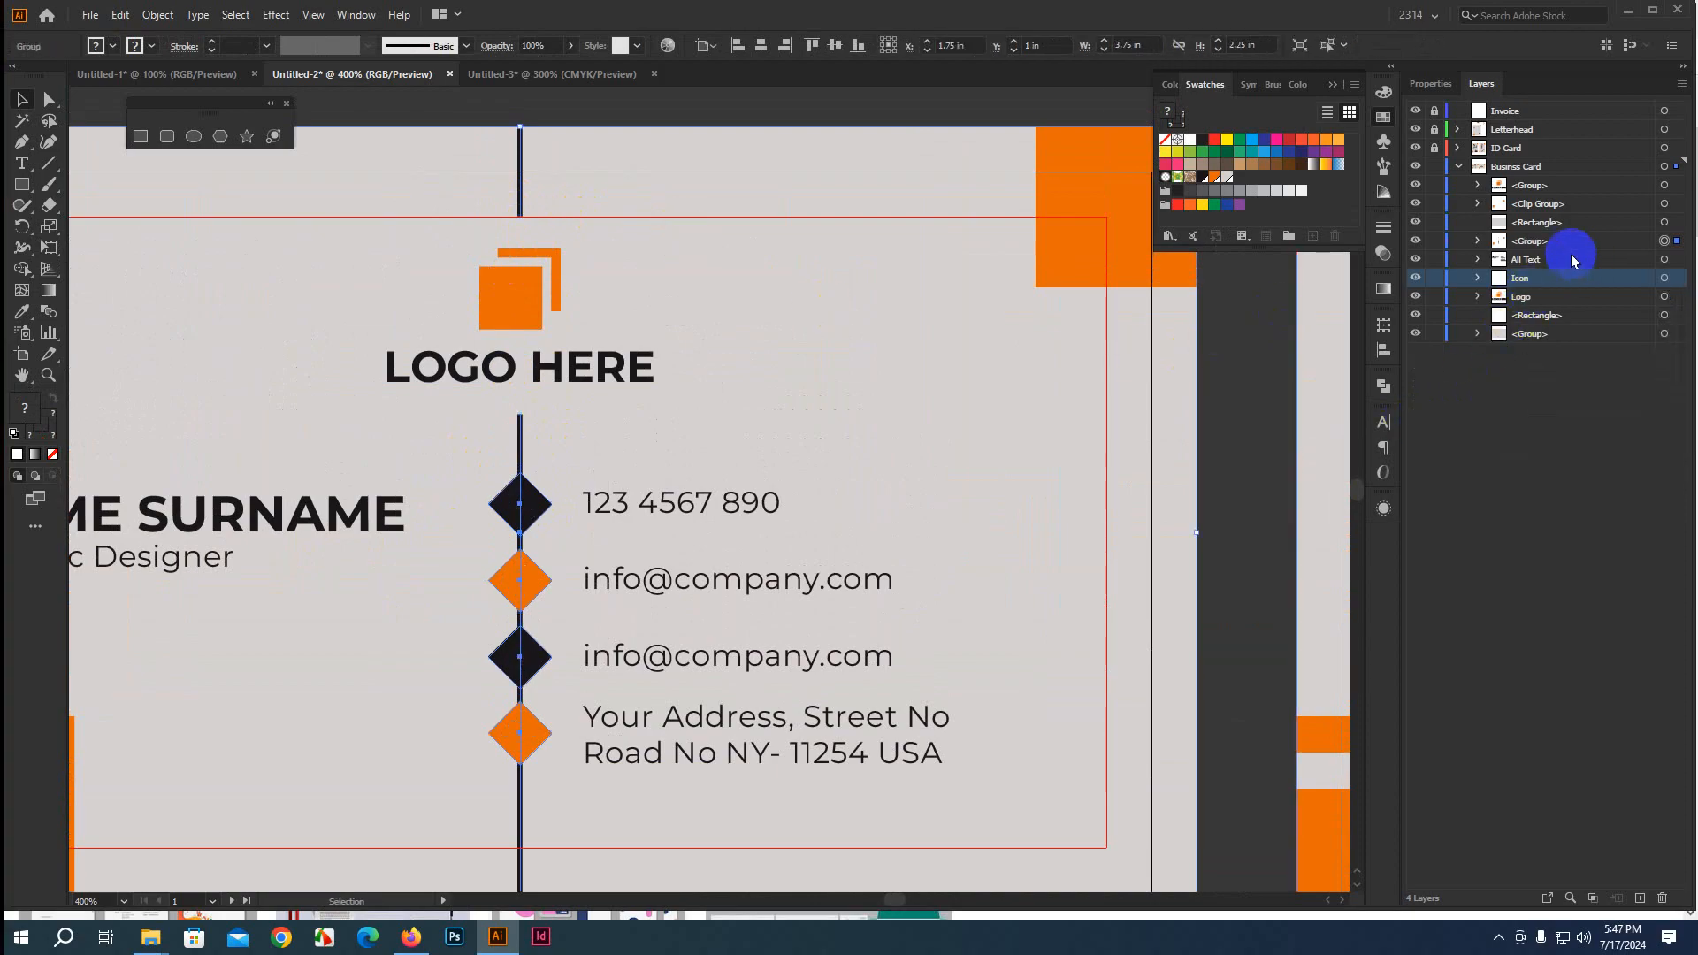
Name the new group of corner shapes, diamonds and lines Shape and move it directly above the front card's background group
double_click(1537, 240)
type("Sh")
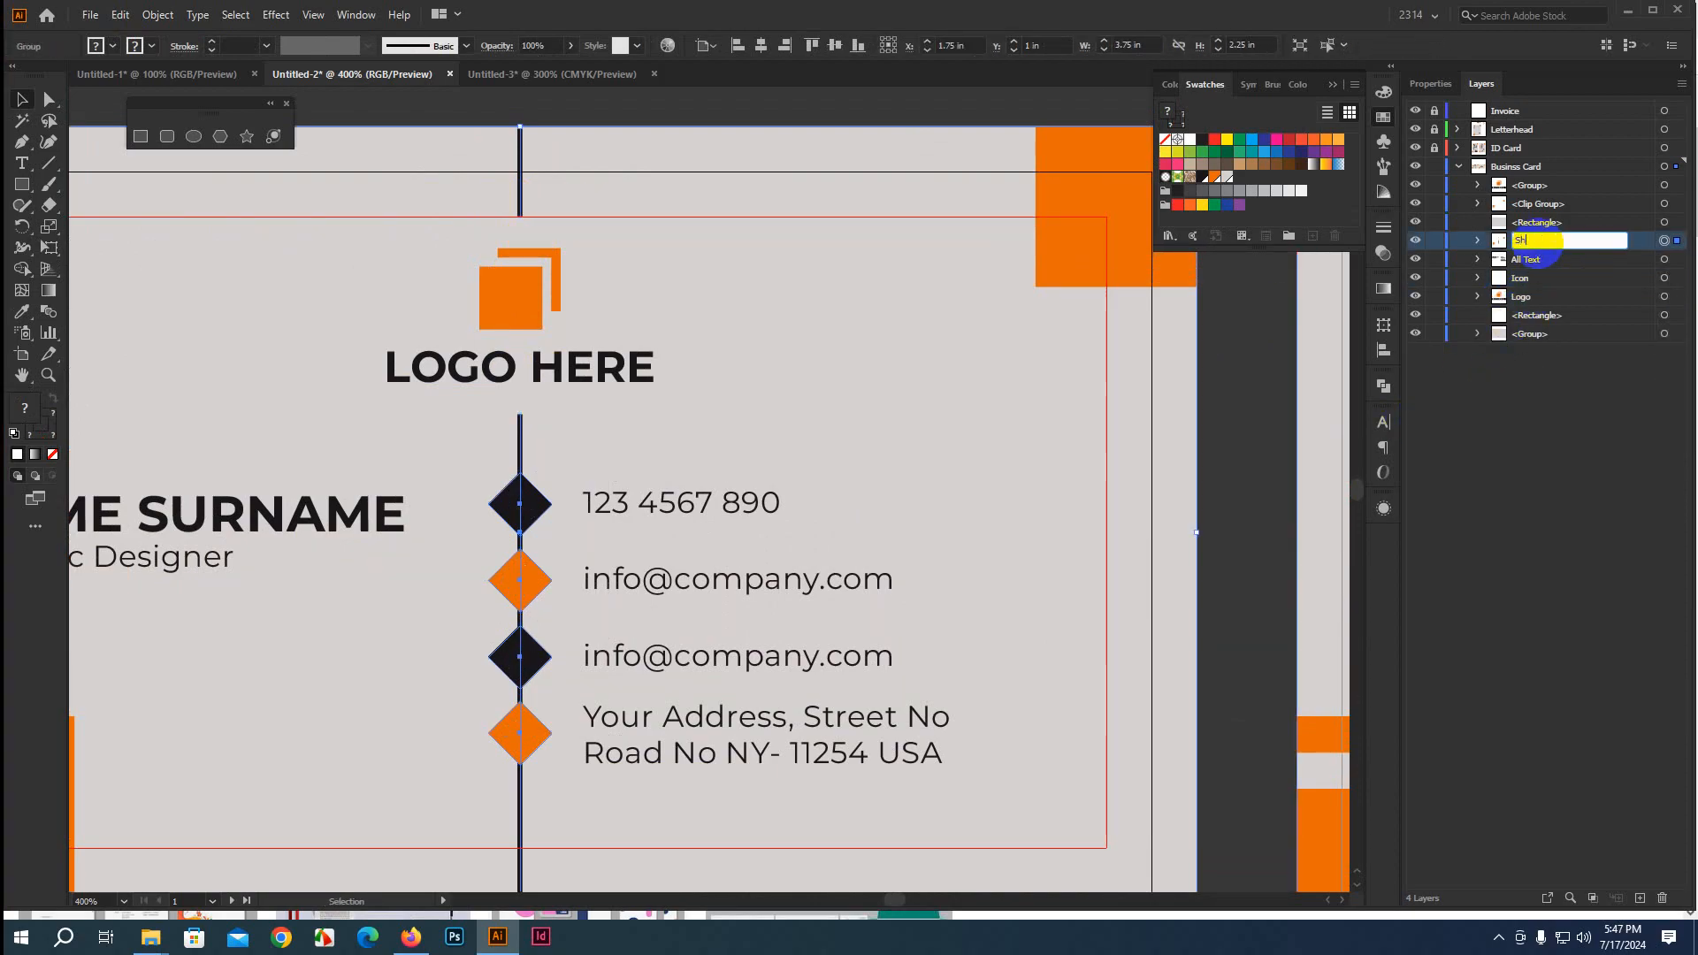
type("ape")
key("Return")
left_click(1596, 248)
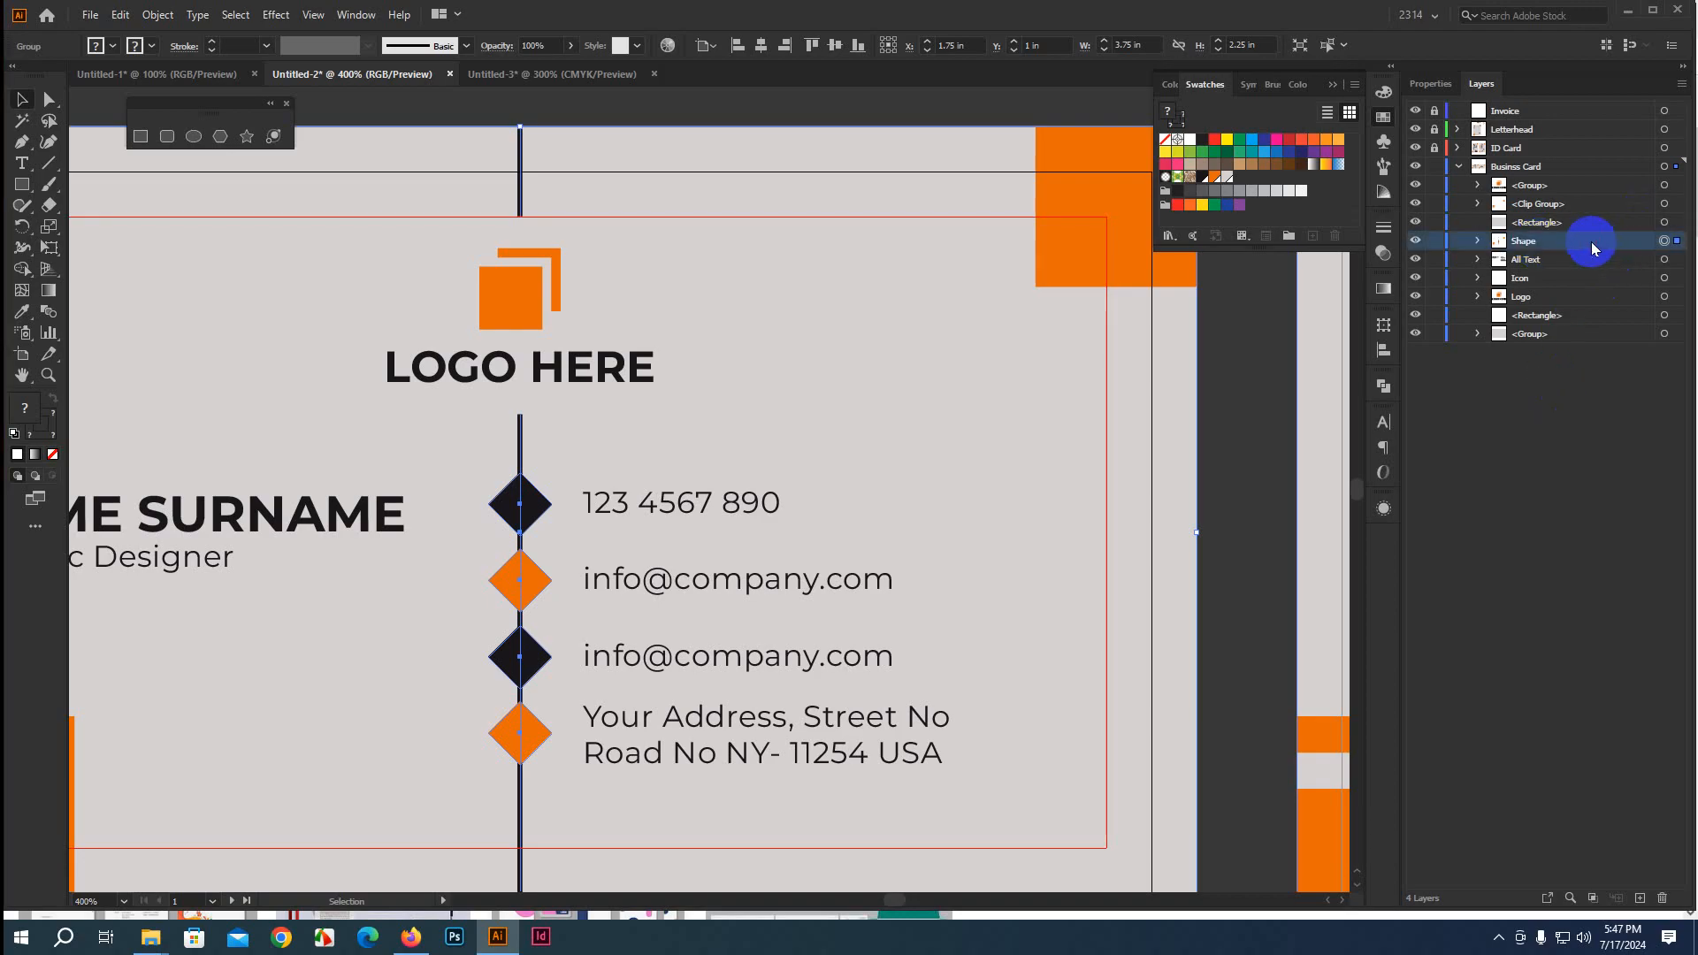
left_click_drag(1587, 242, 1588, 303)
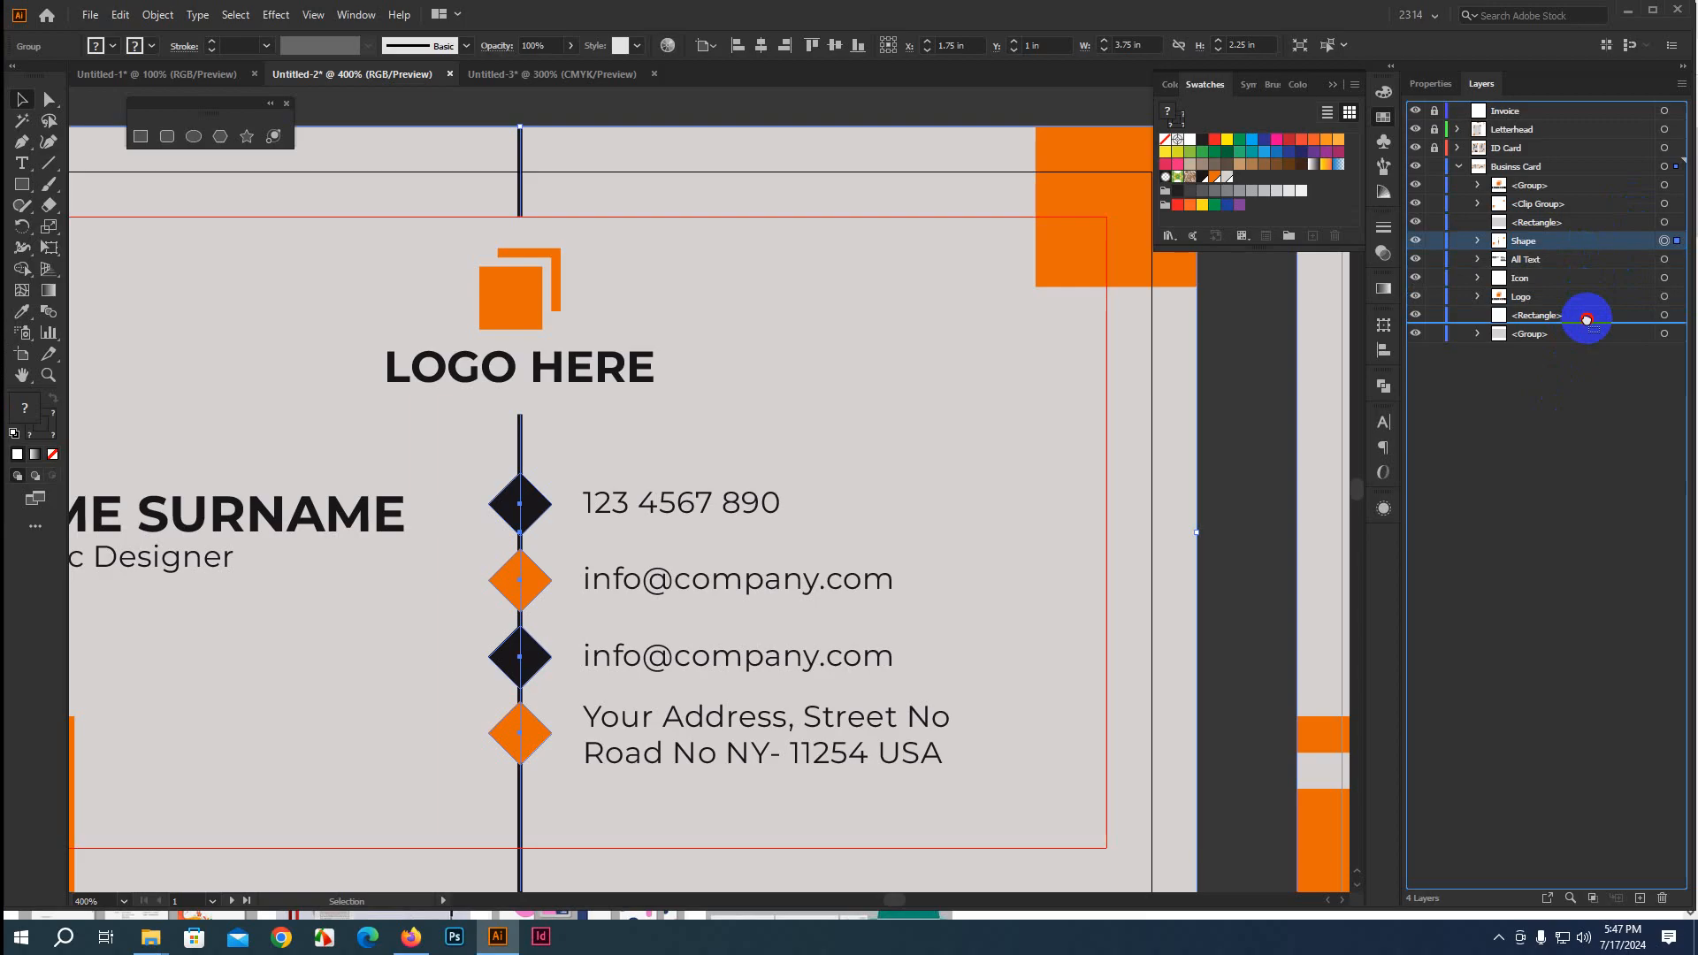
left_click_drag(1585, 319, 1587, 322)
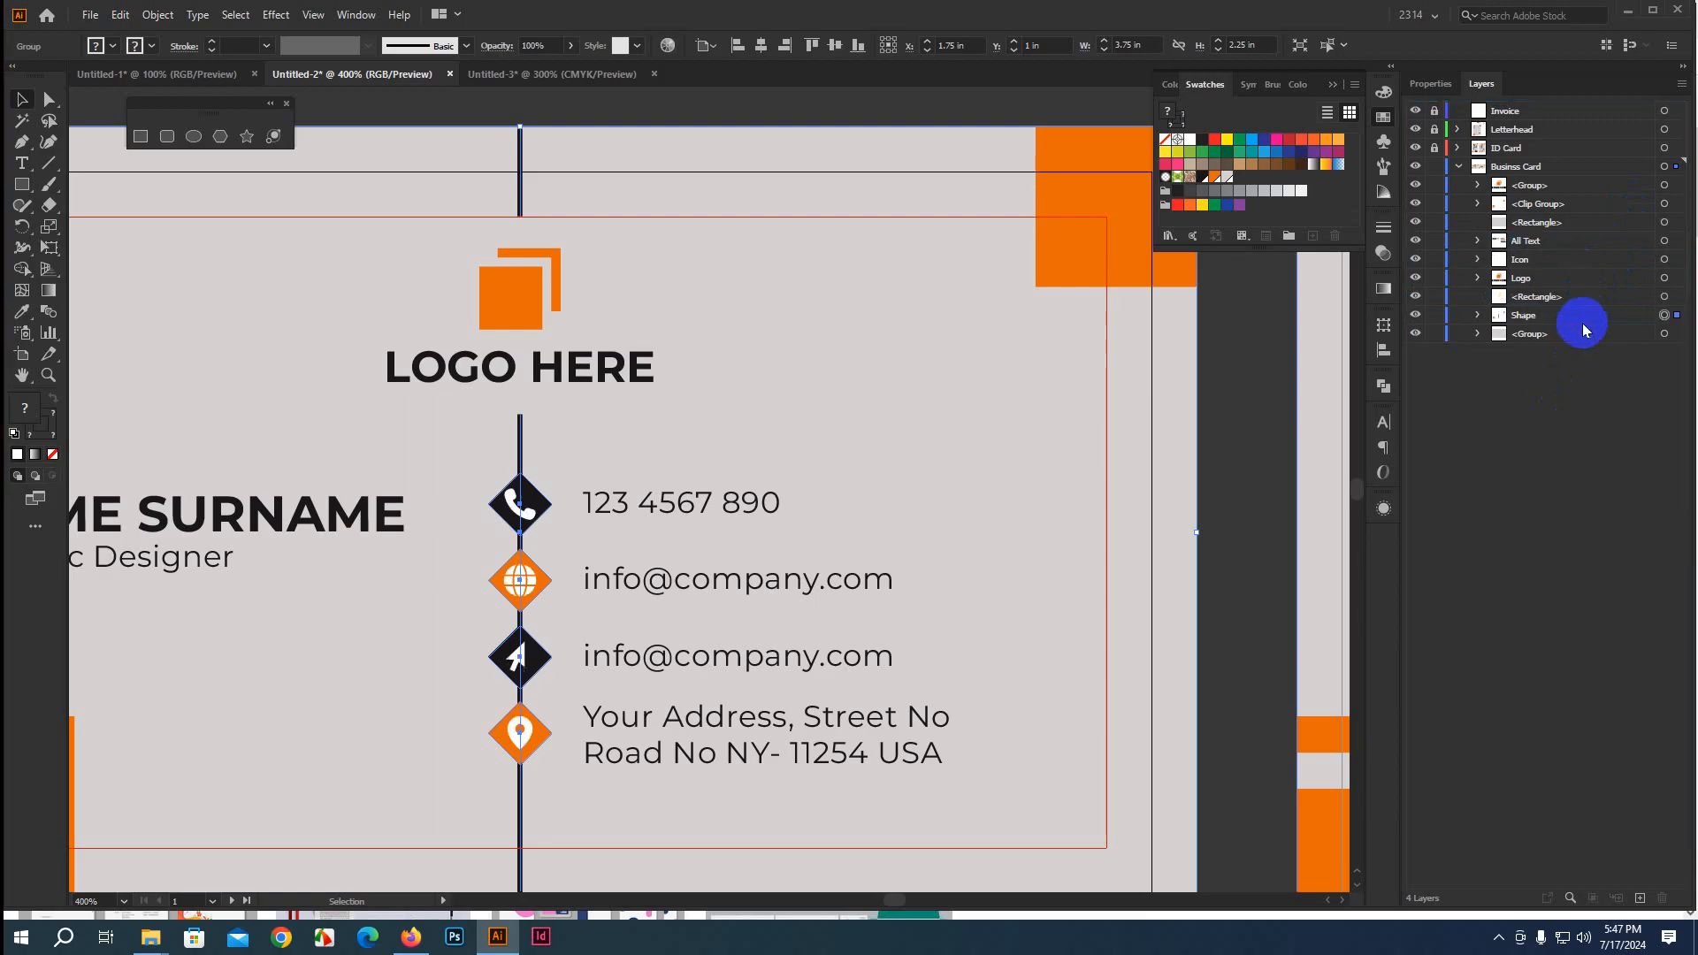
Toggle the front business card's background group off and on to identify it, and rename it BG
left_click(1417, 334)
left_click(1417, 334)
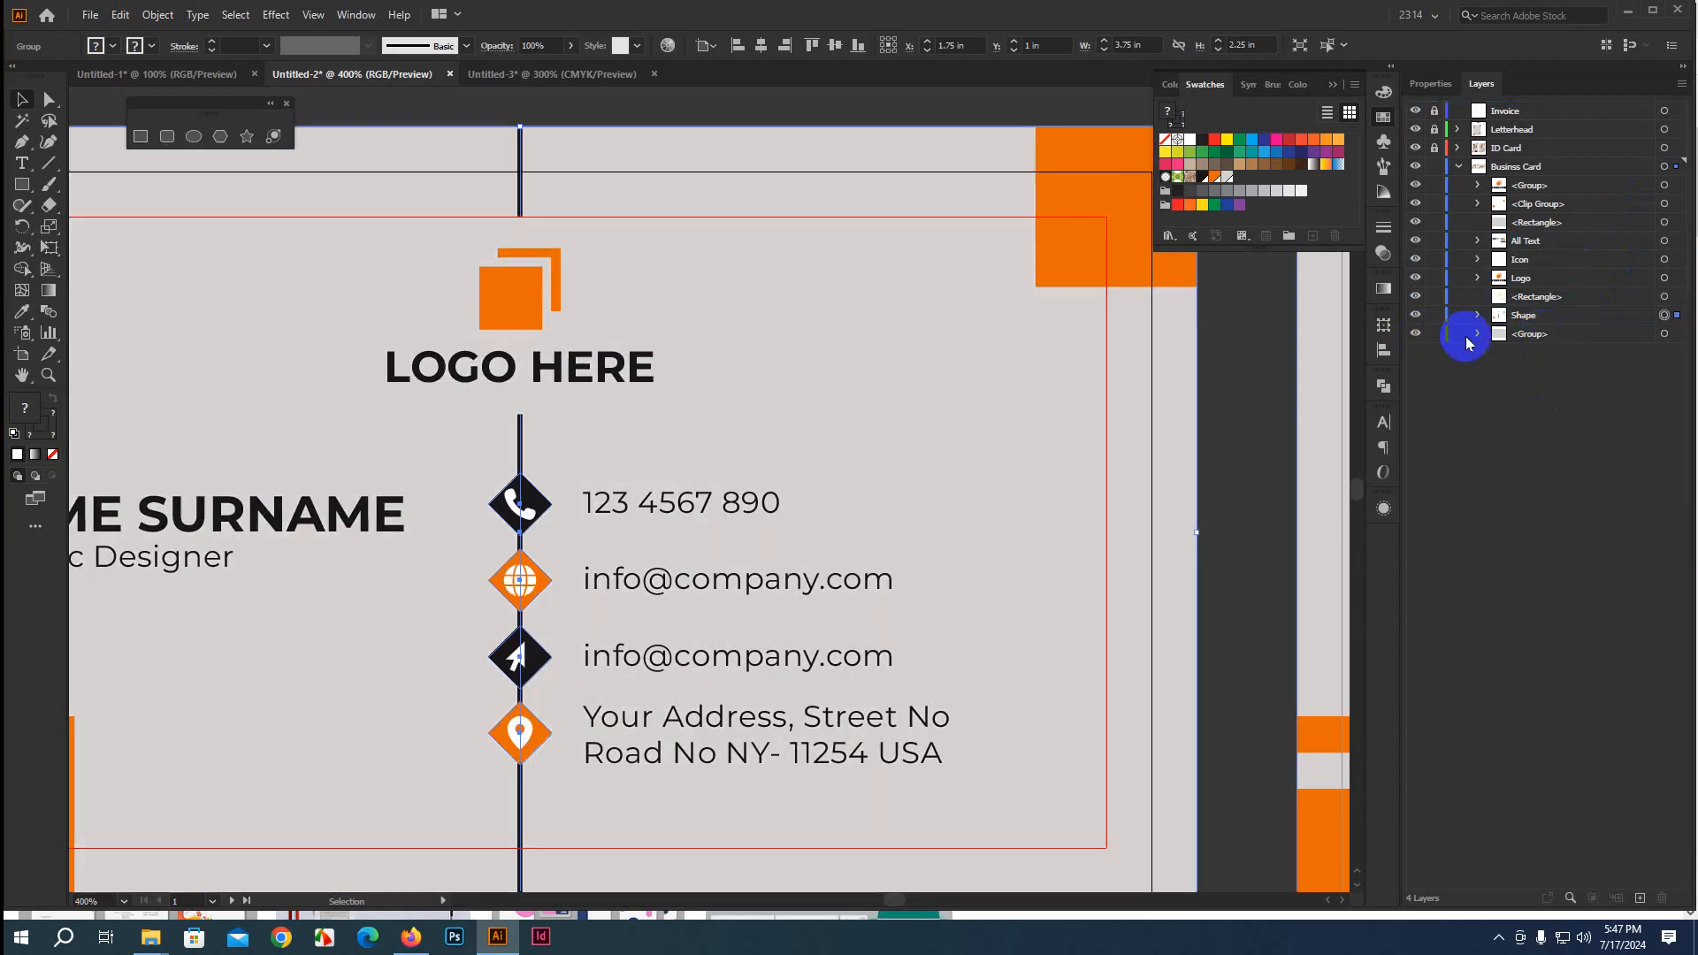
double_click(1532, 332)
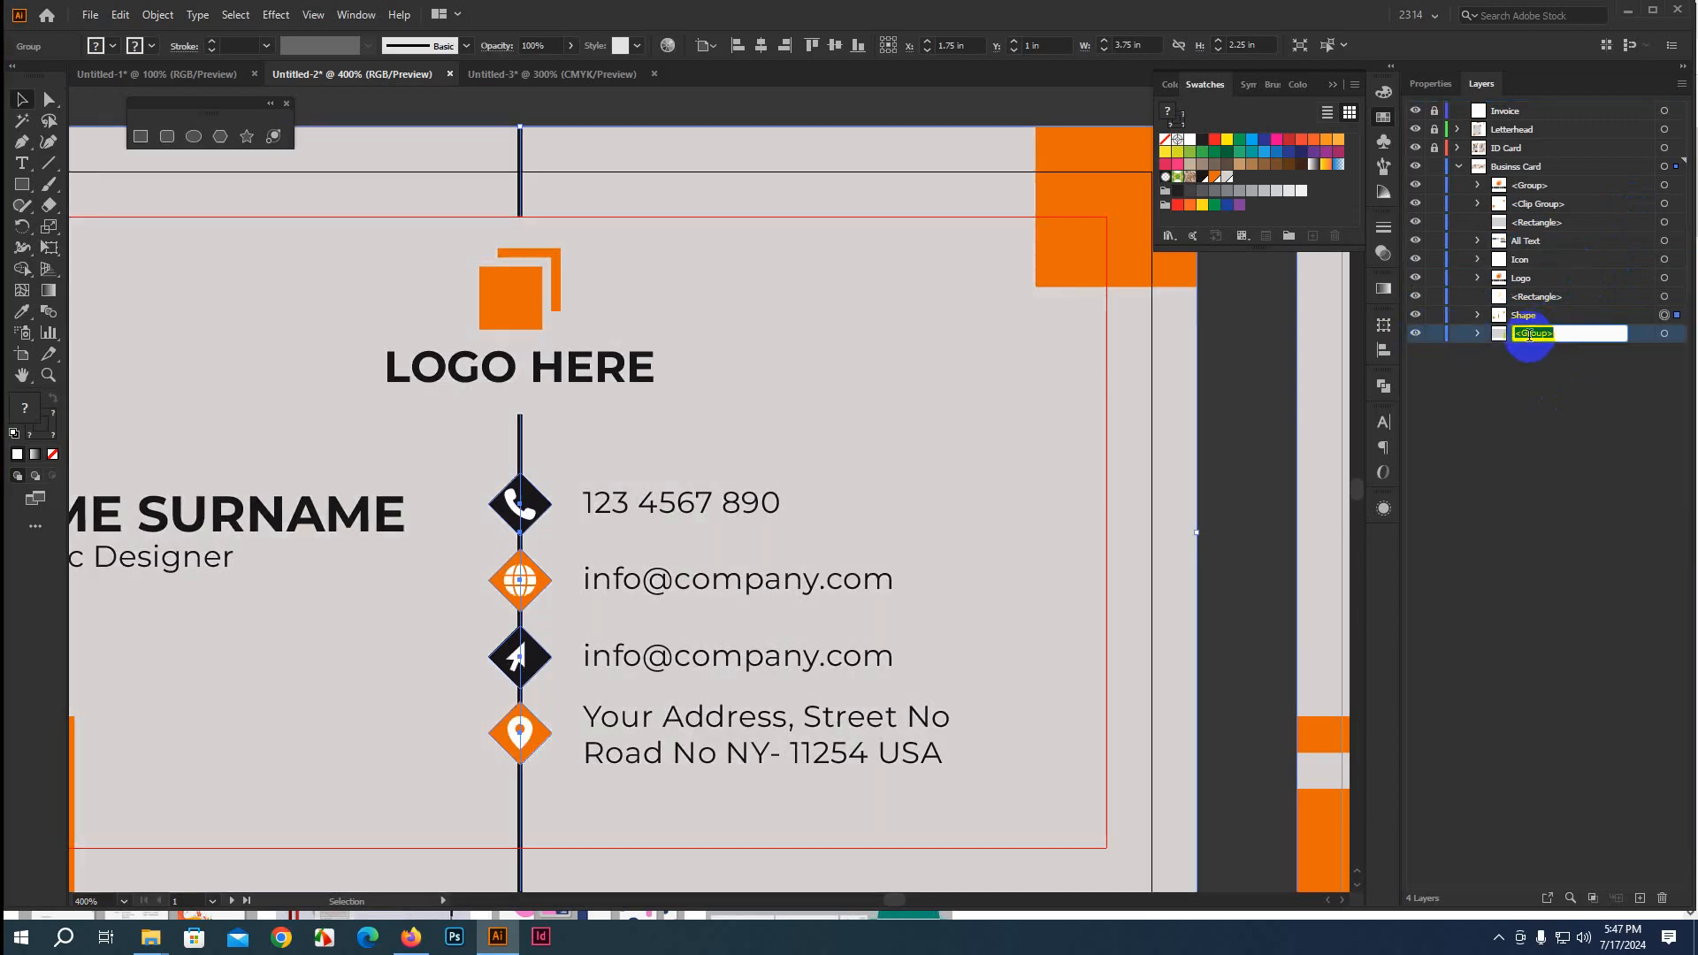
type("BG")
left_click(1494, 411)
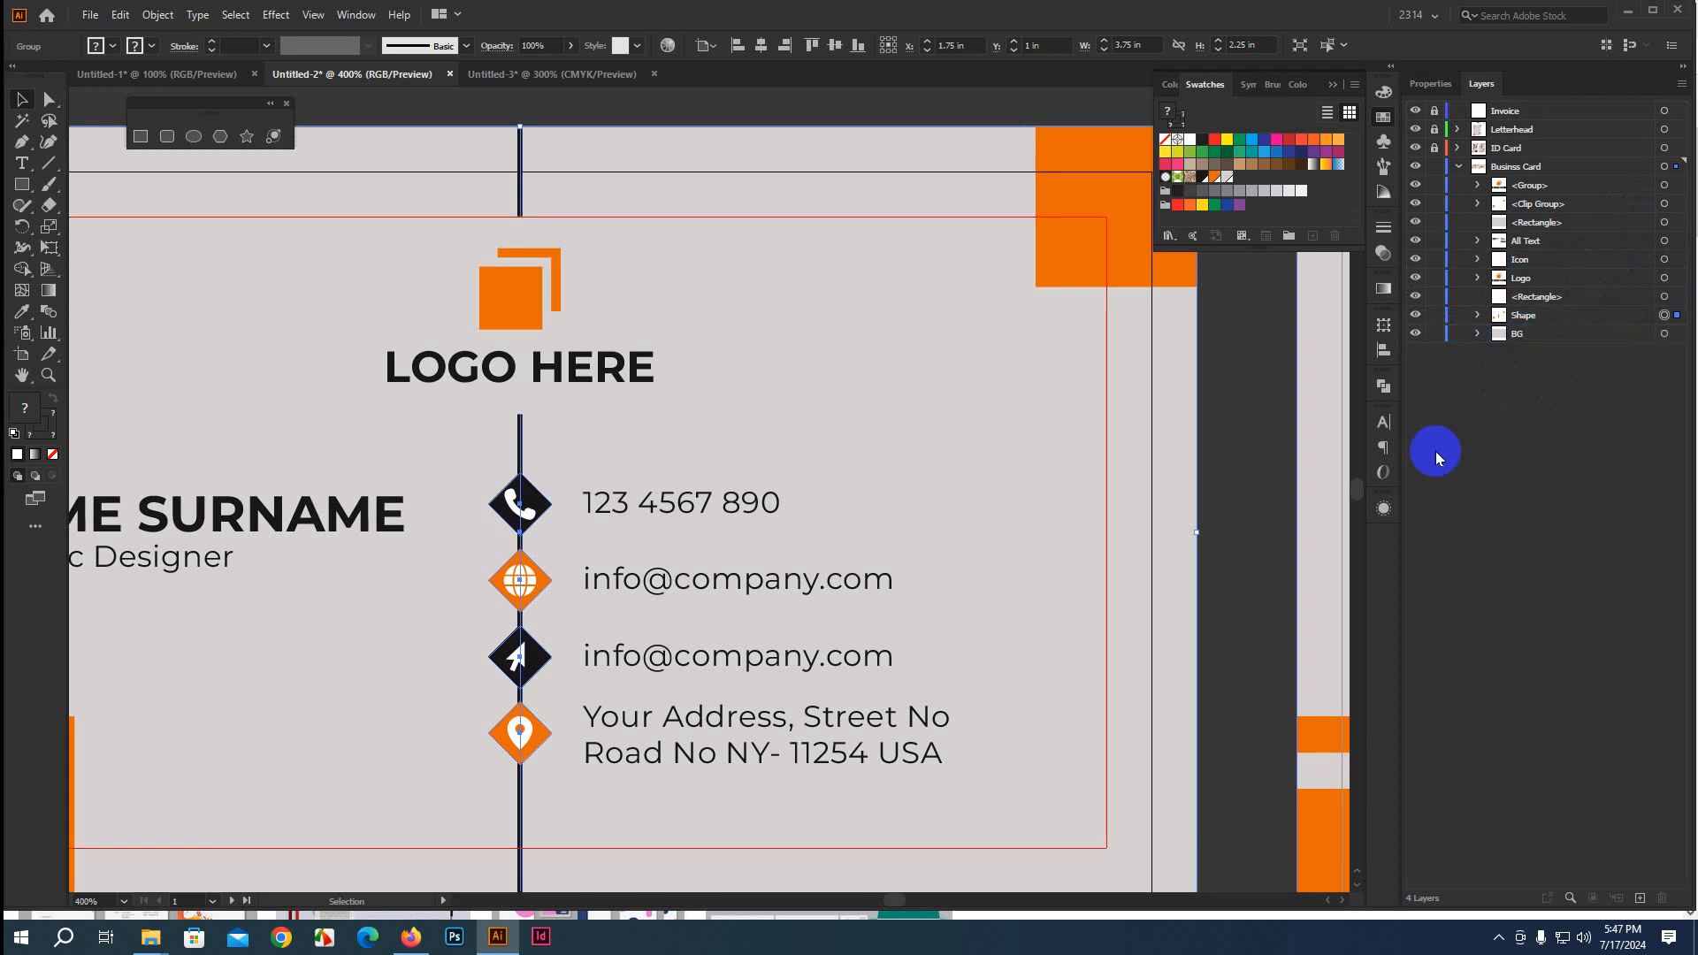
Group the front business card's text, icons, logo, shapes and background together and name the group Front
left_click(1211, 521)
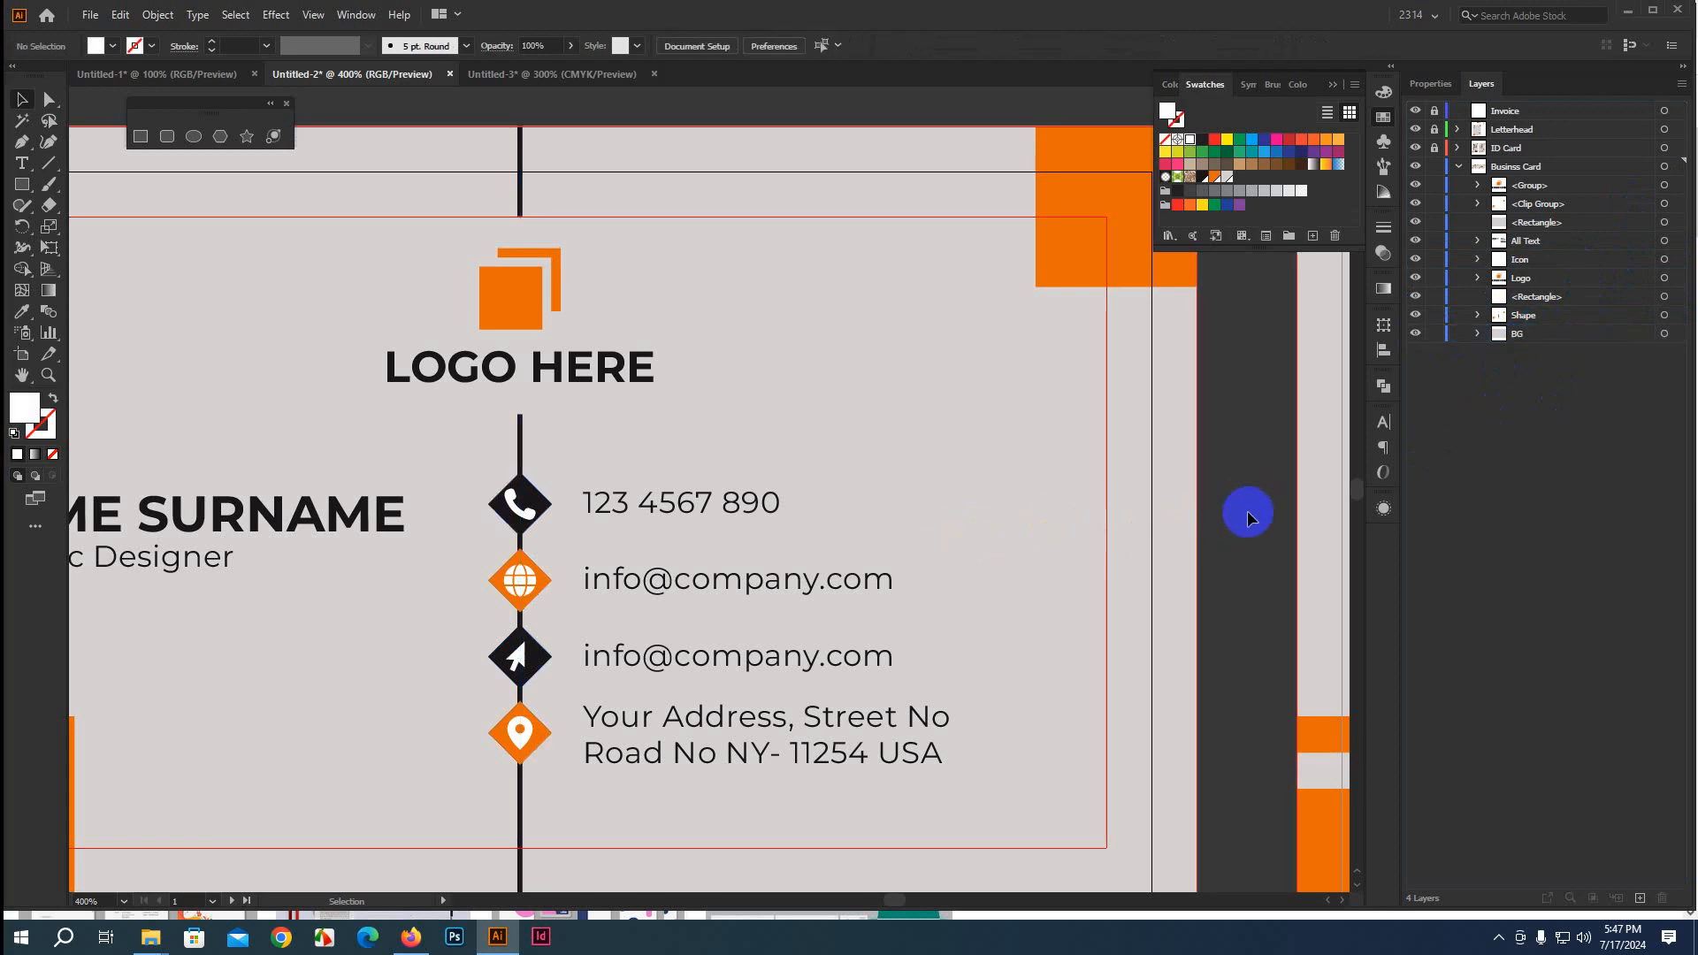
scroll(1198, 522, "down", 3)
left_click_drag(1186, 568, 983, 477)
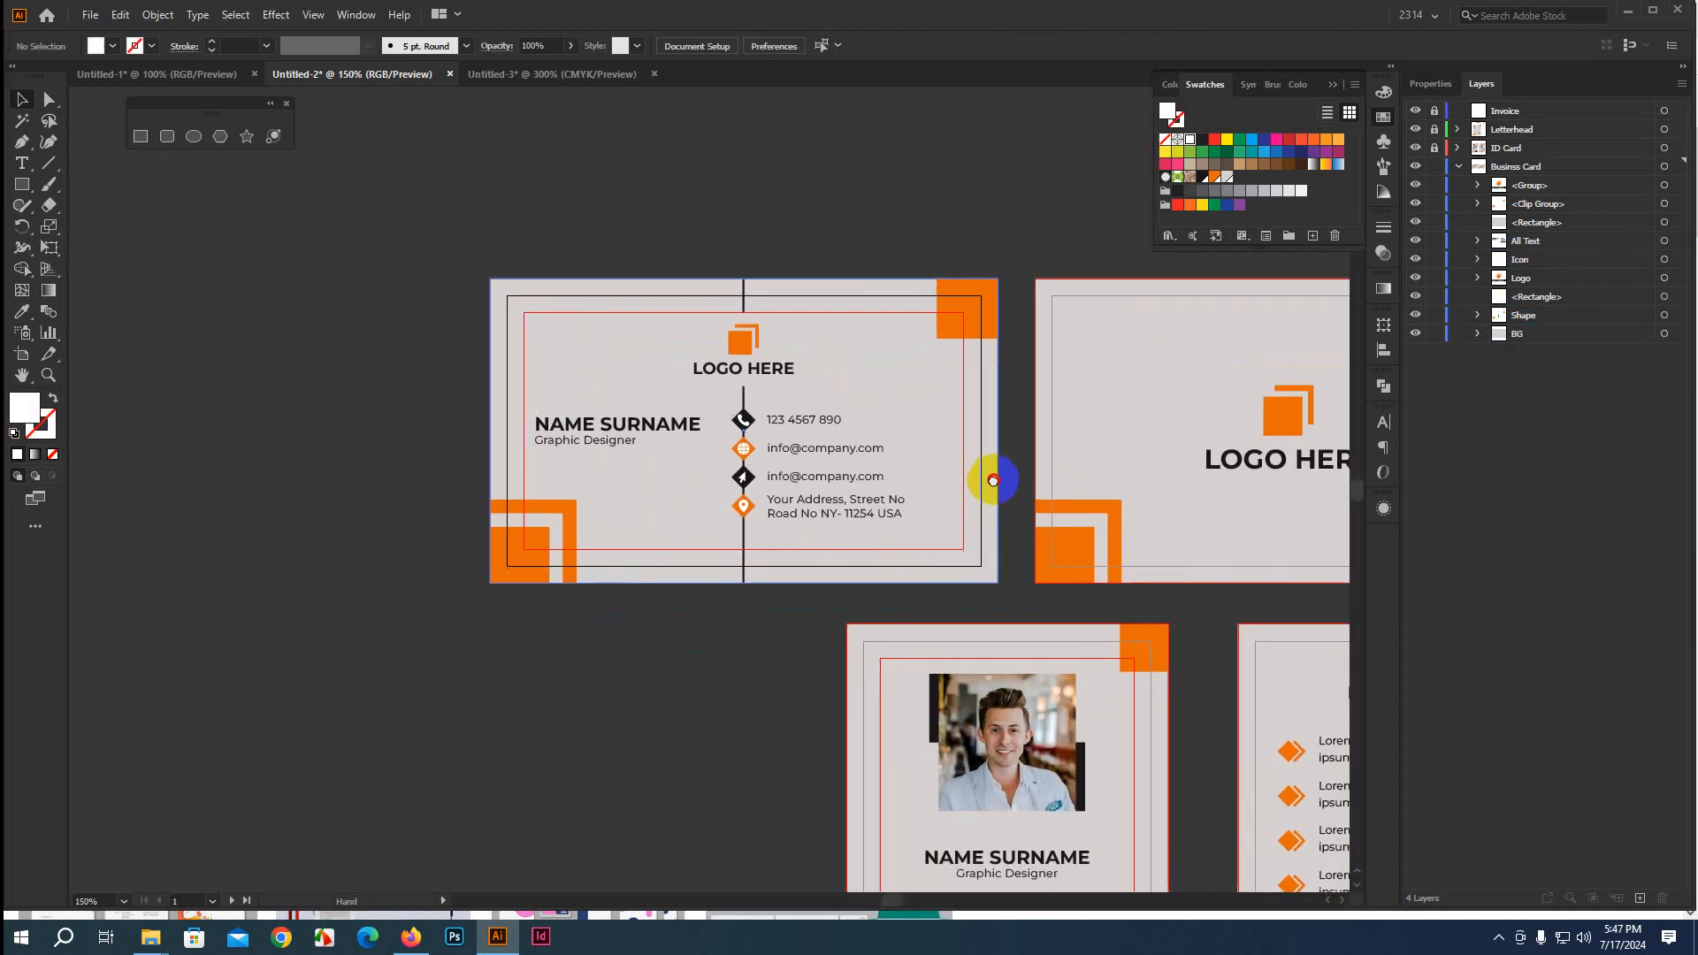
left_click(899, 455)
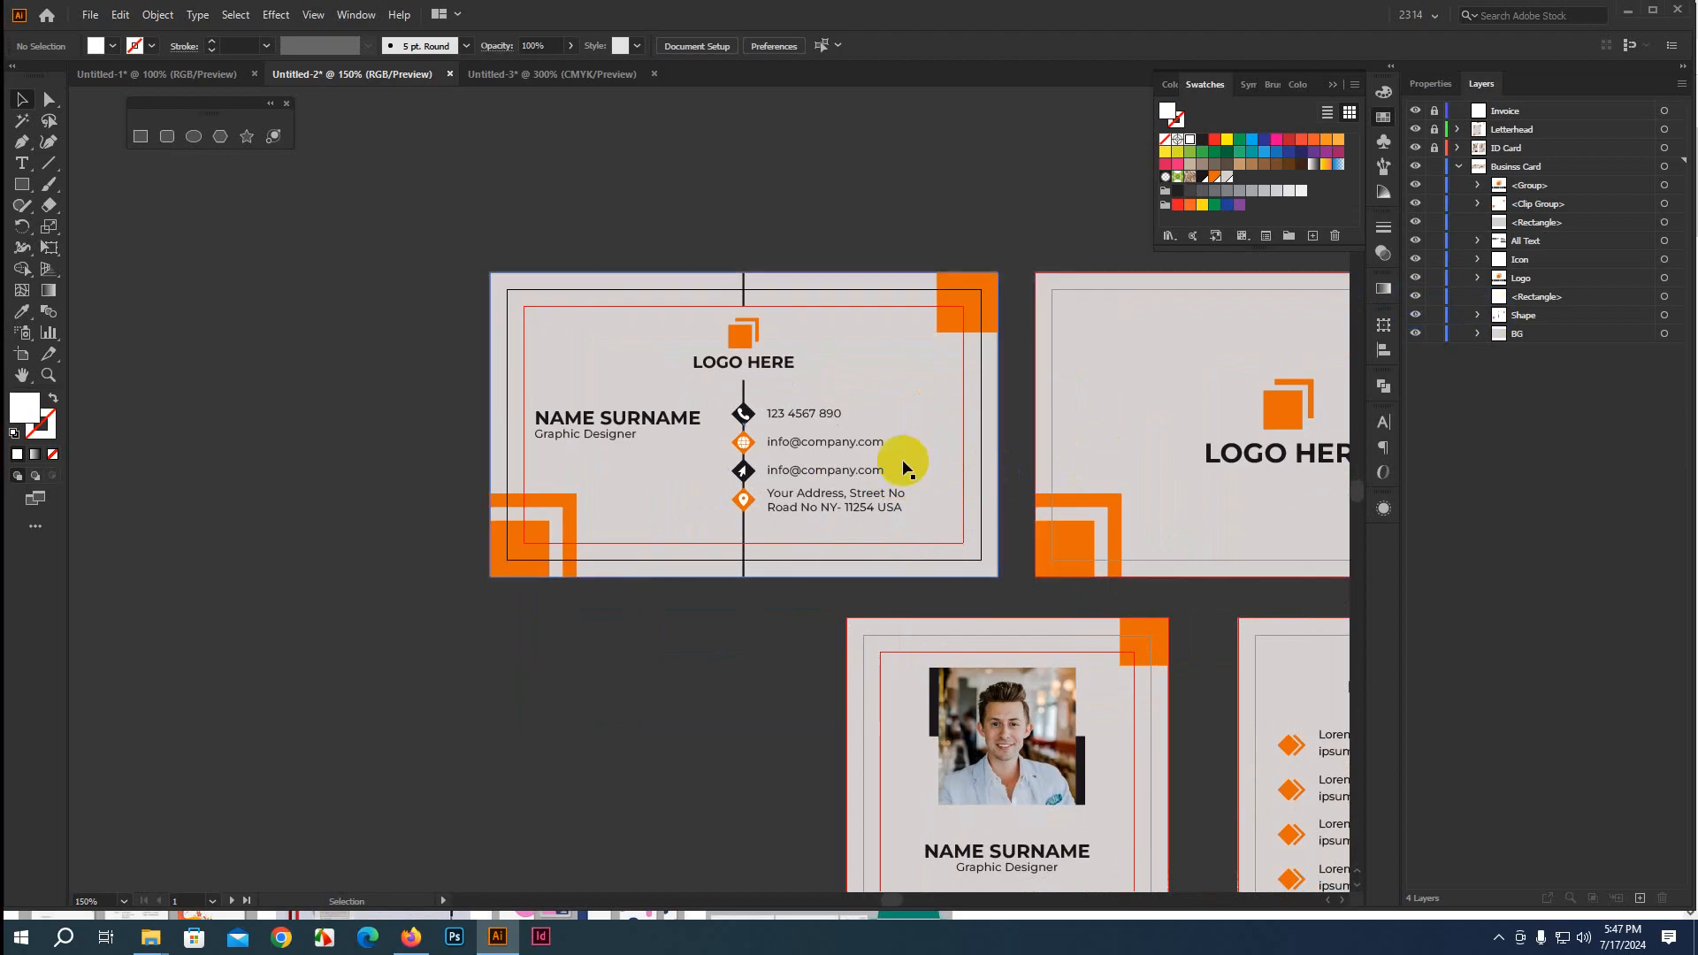
scroll(849, 465, "up", 2)
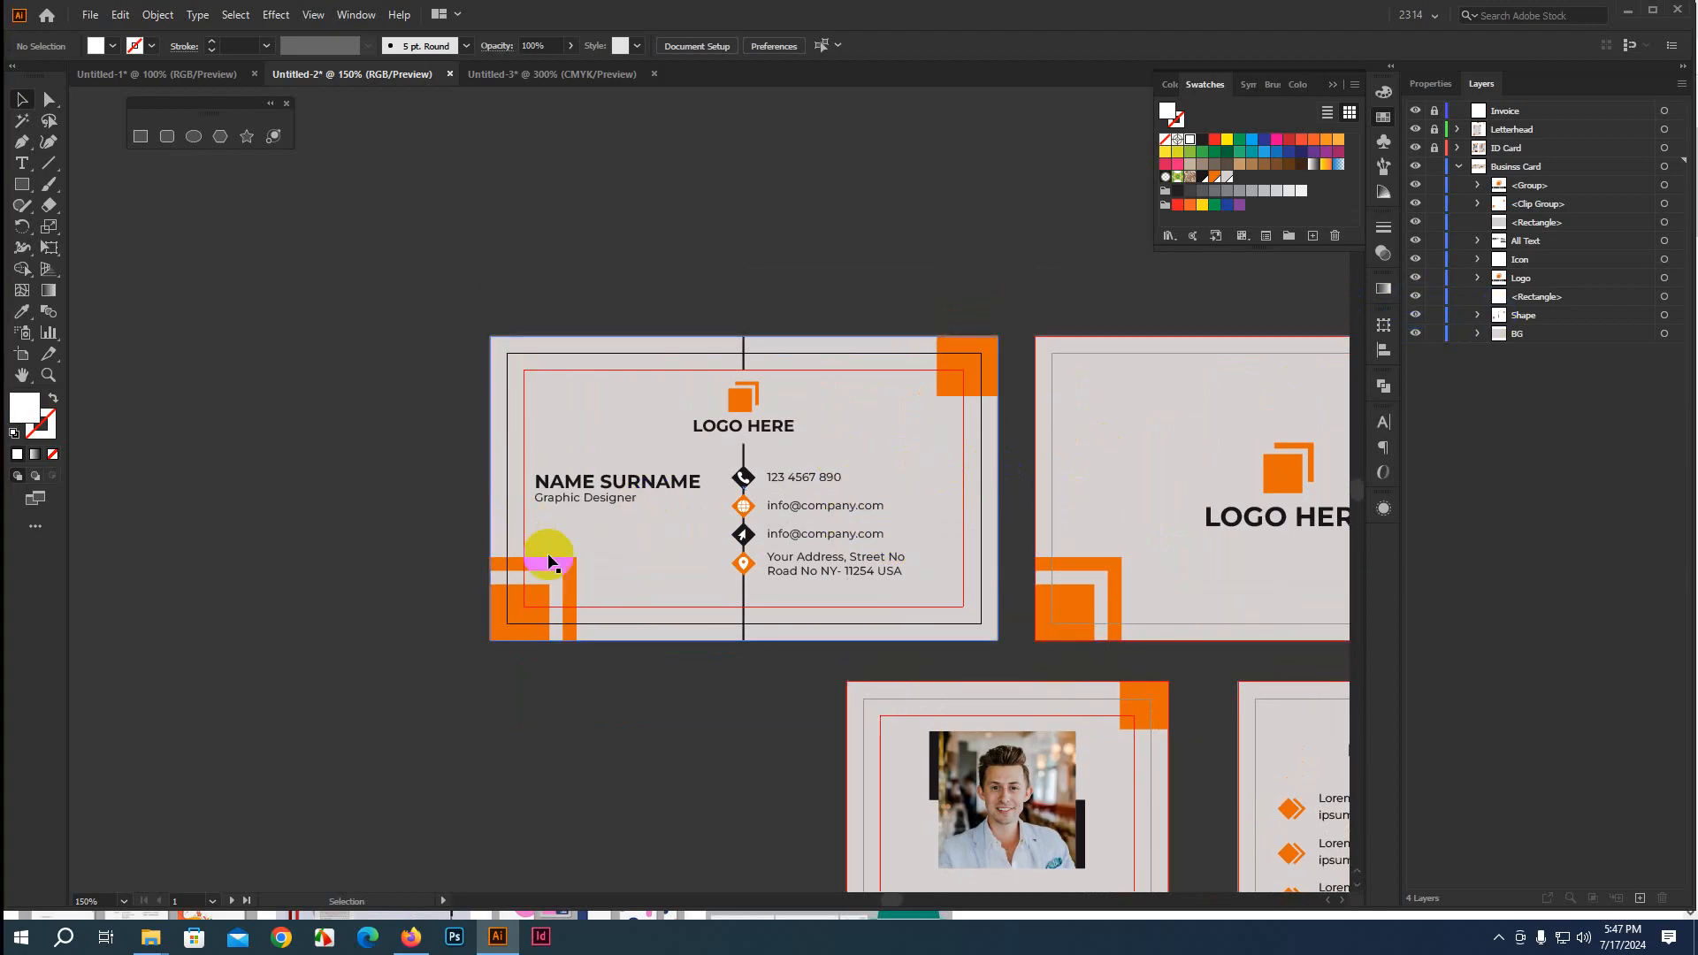
scroll(619, 655, "down", 2)
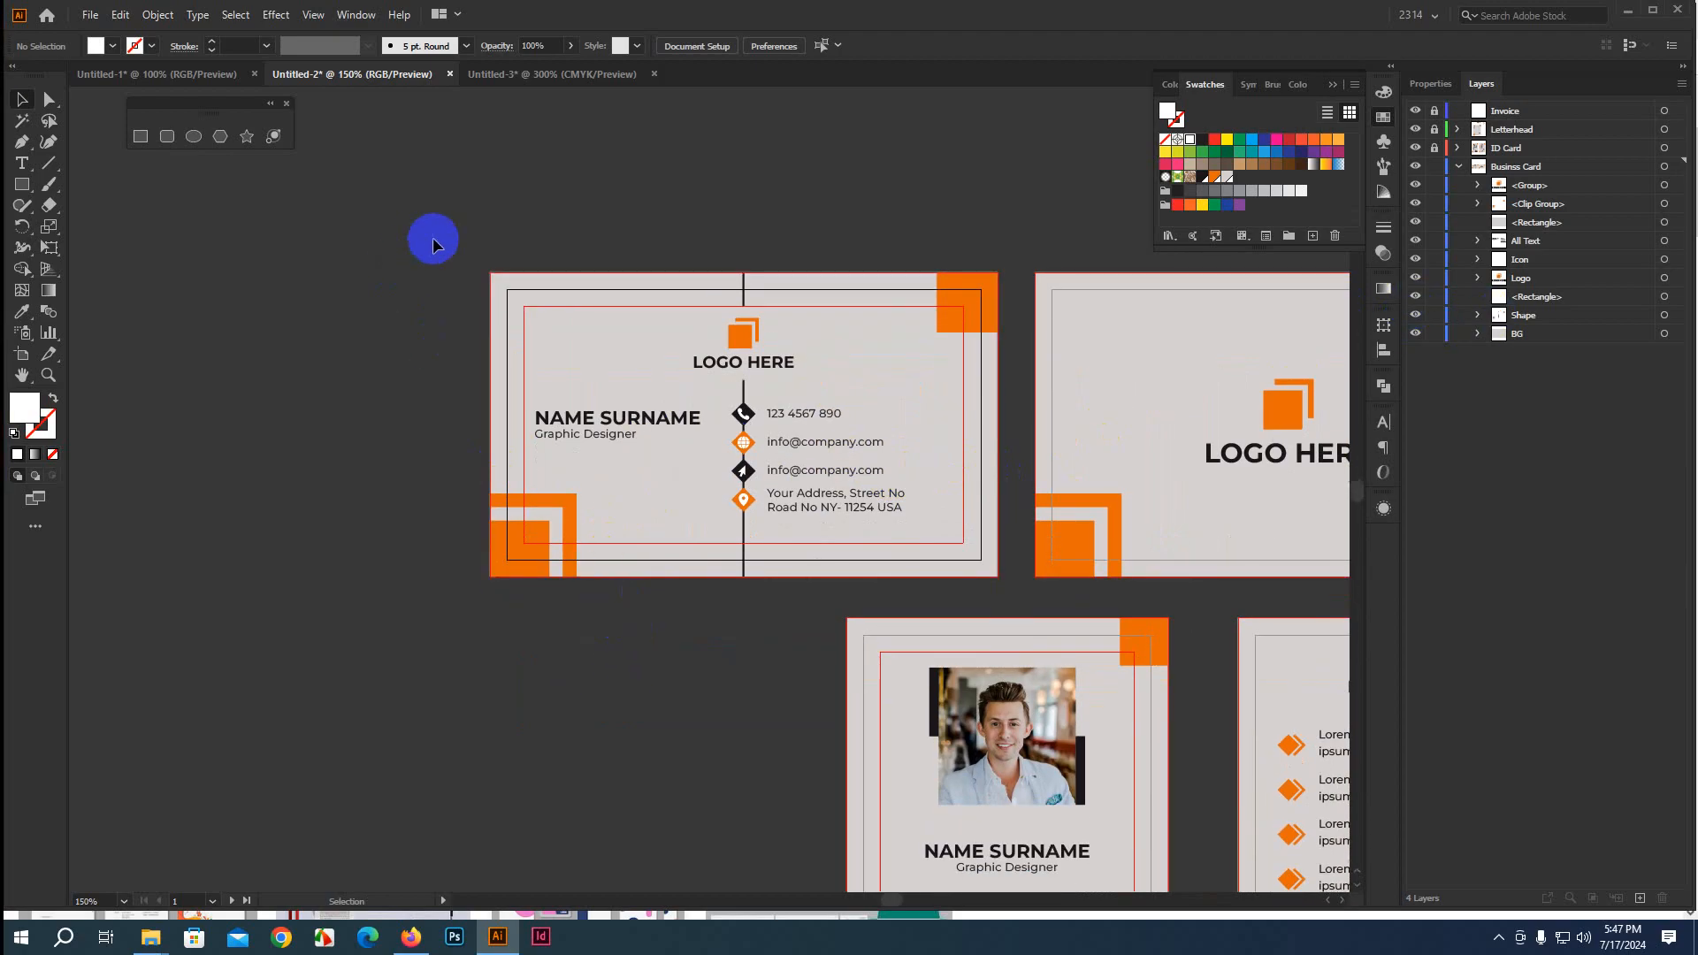
left_click_drag(433, 238, 1008, 580)
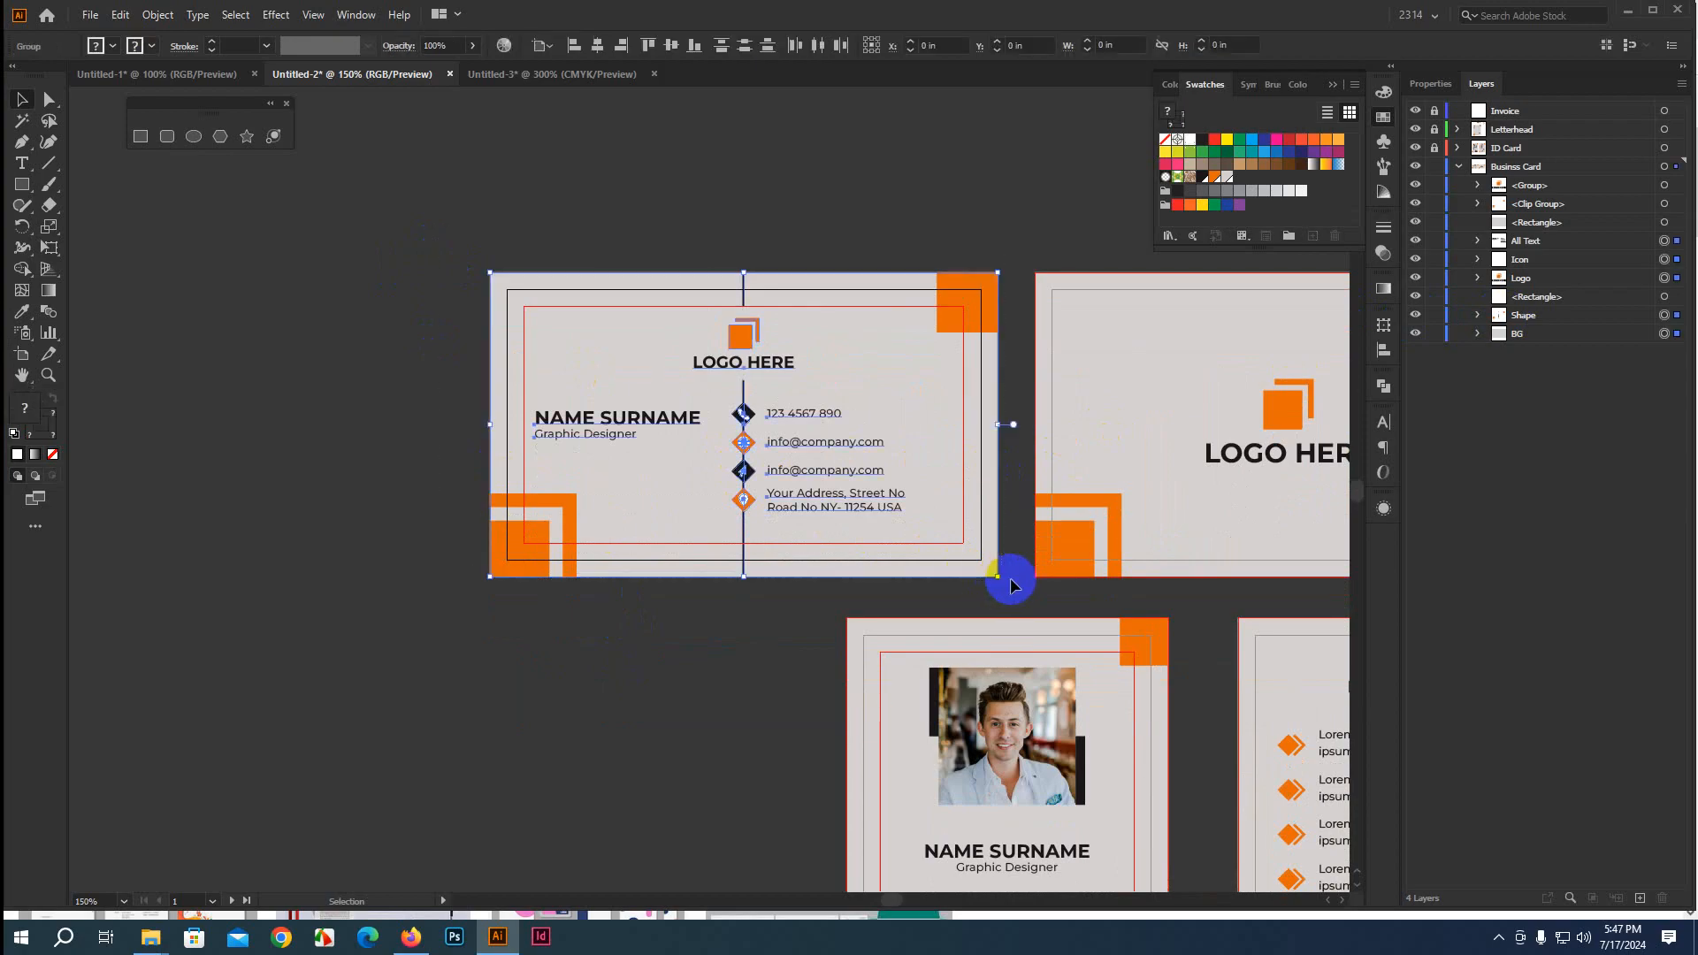
key("ctrl+g")
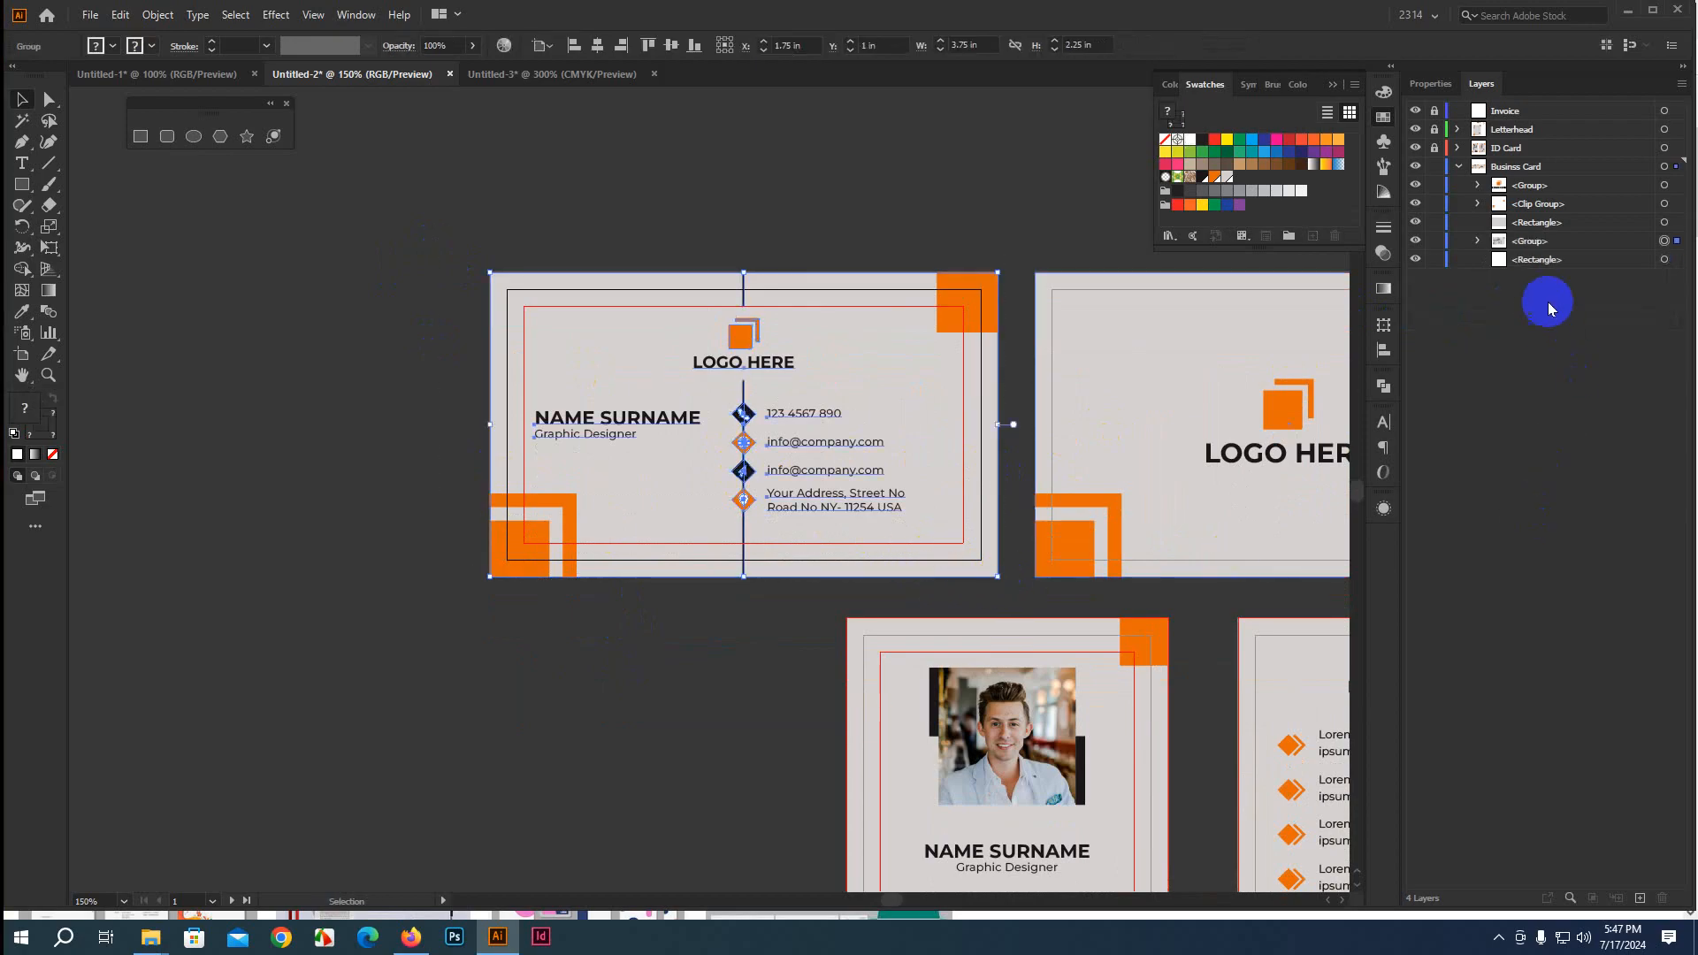
double_click(1531, 240)
type("F")
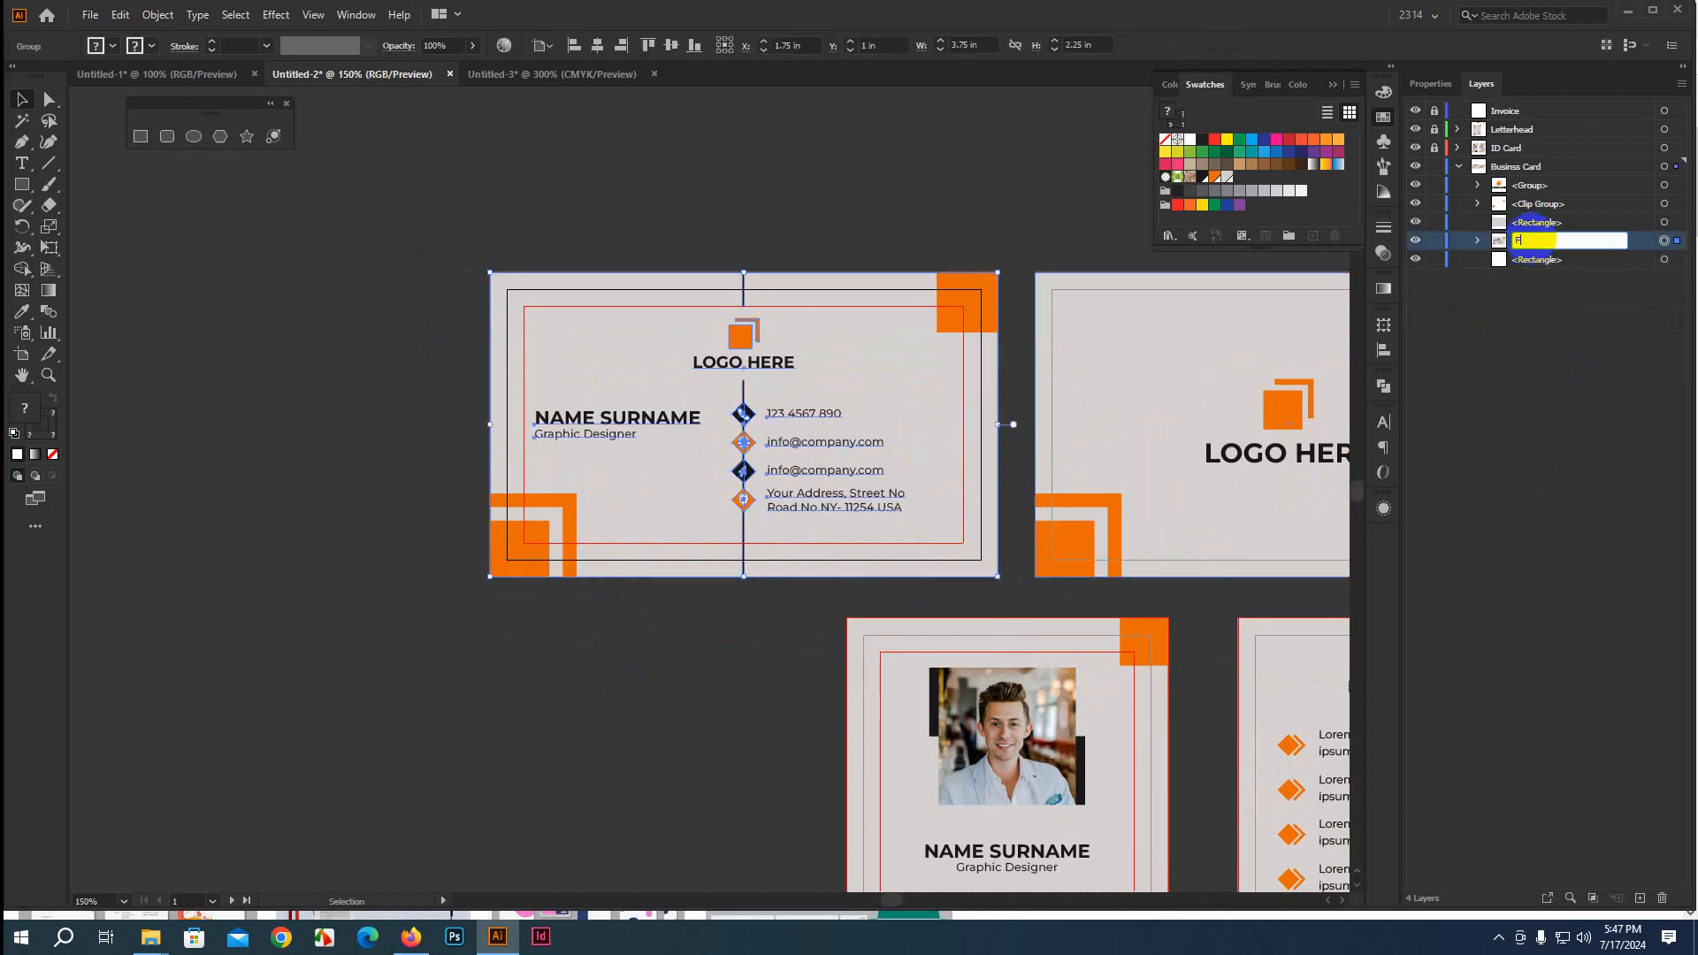
type("ront")
left_click(1547, 353)
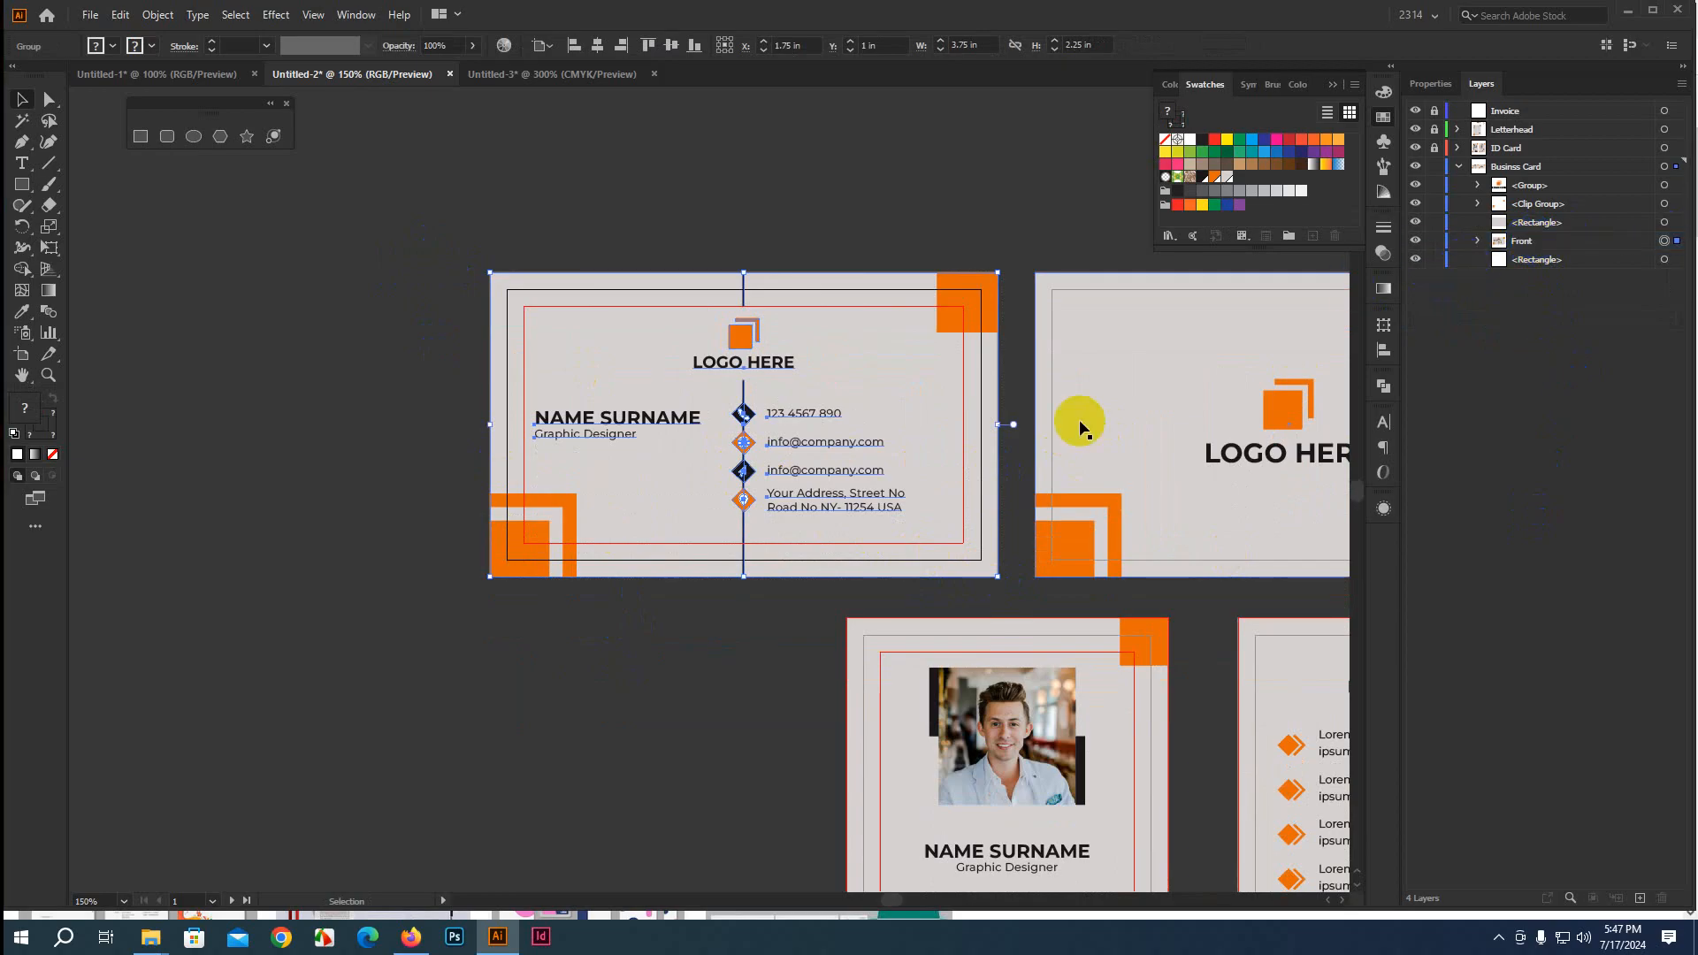
left_click_drag(993, 257, 284, 201)
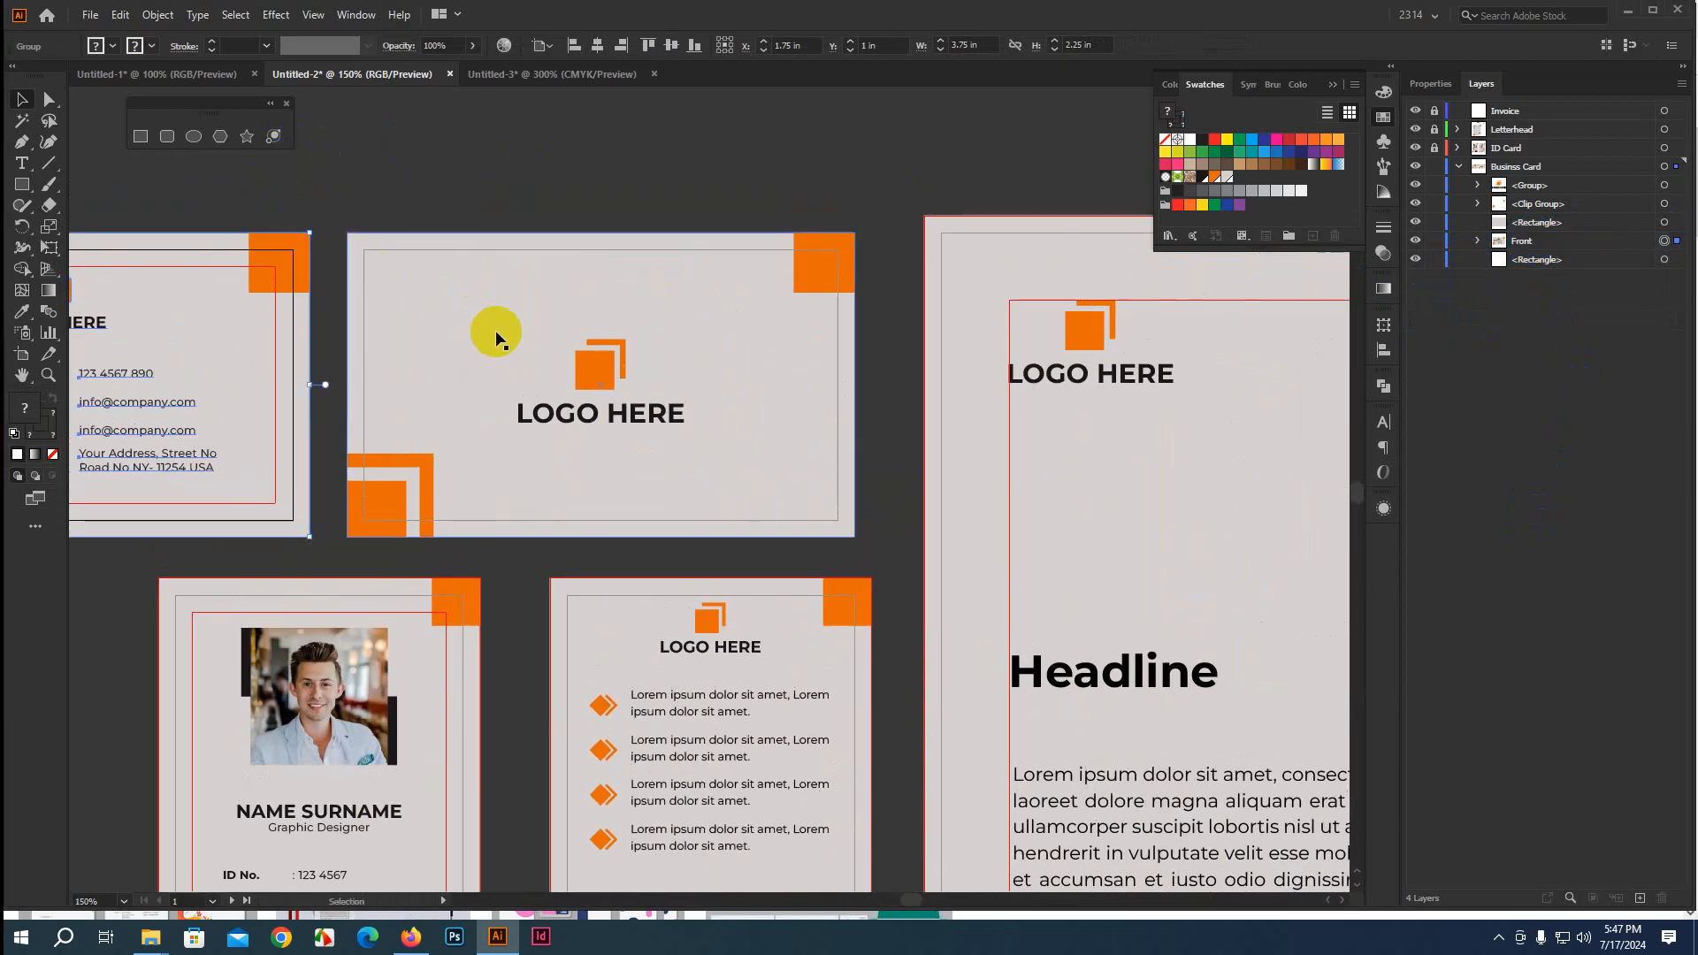
Rename the back business card's centre logo group Logo
left_click(587, 368)
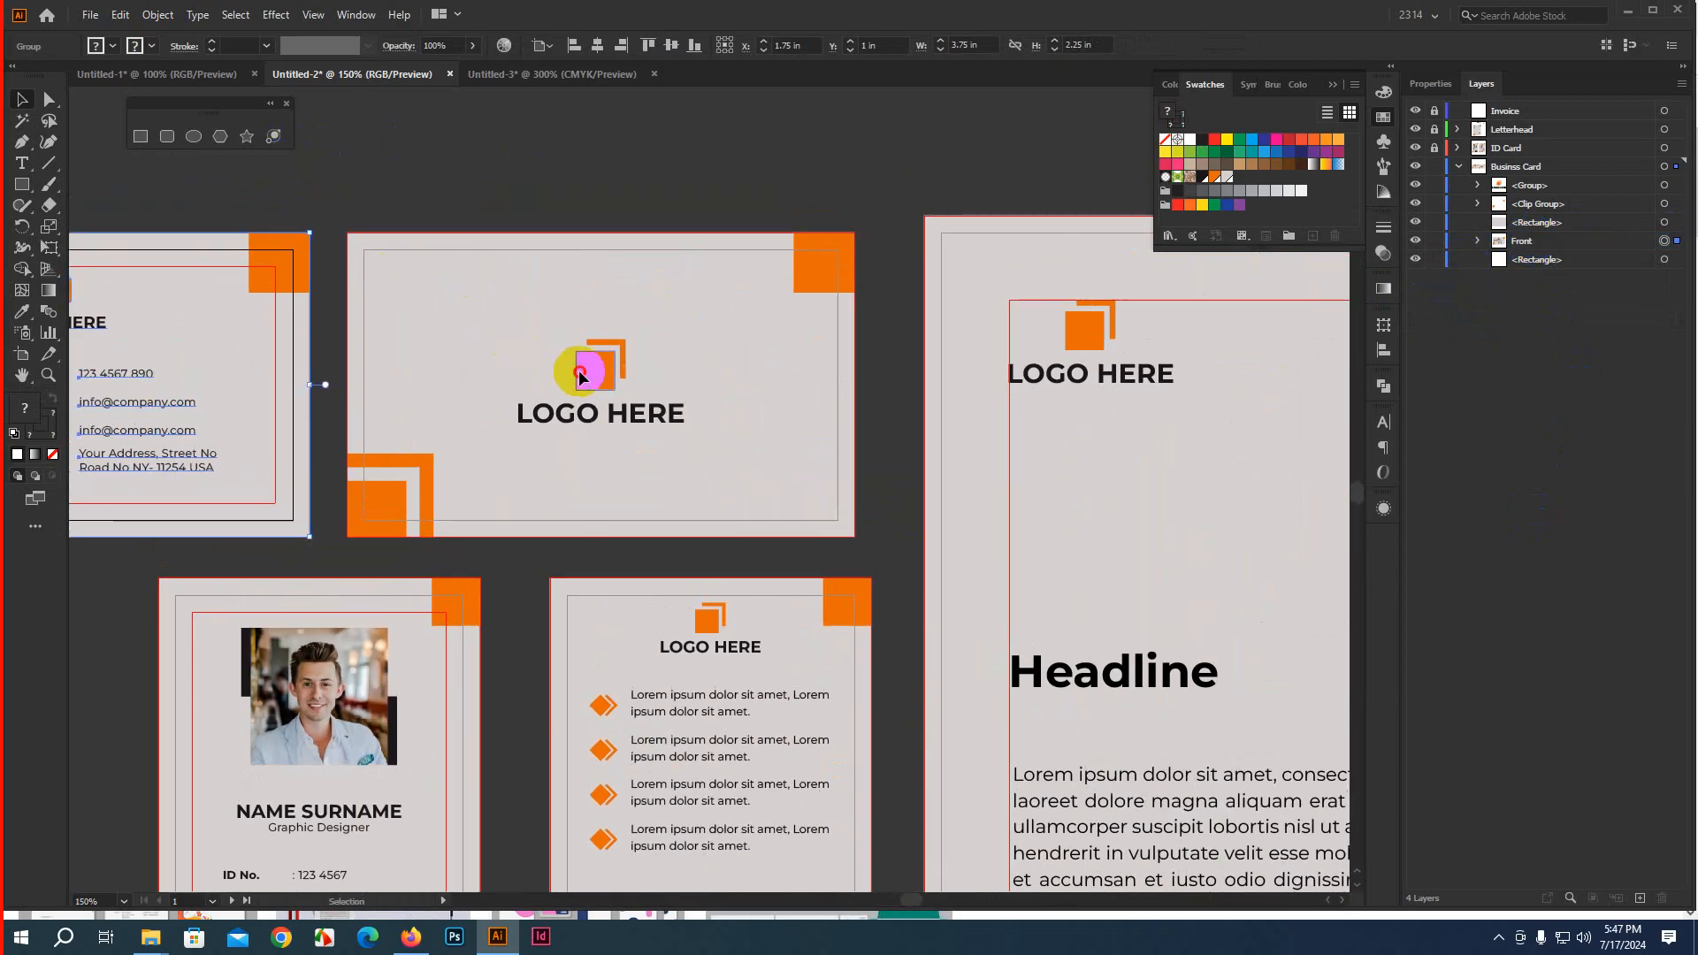
double_click(1537, 186)
type("Lo")
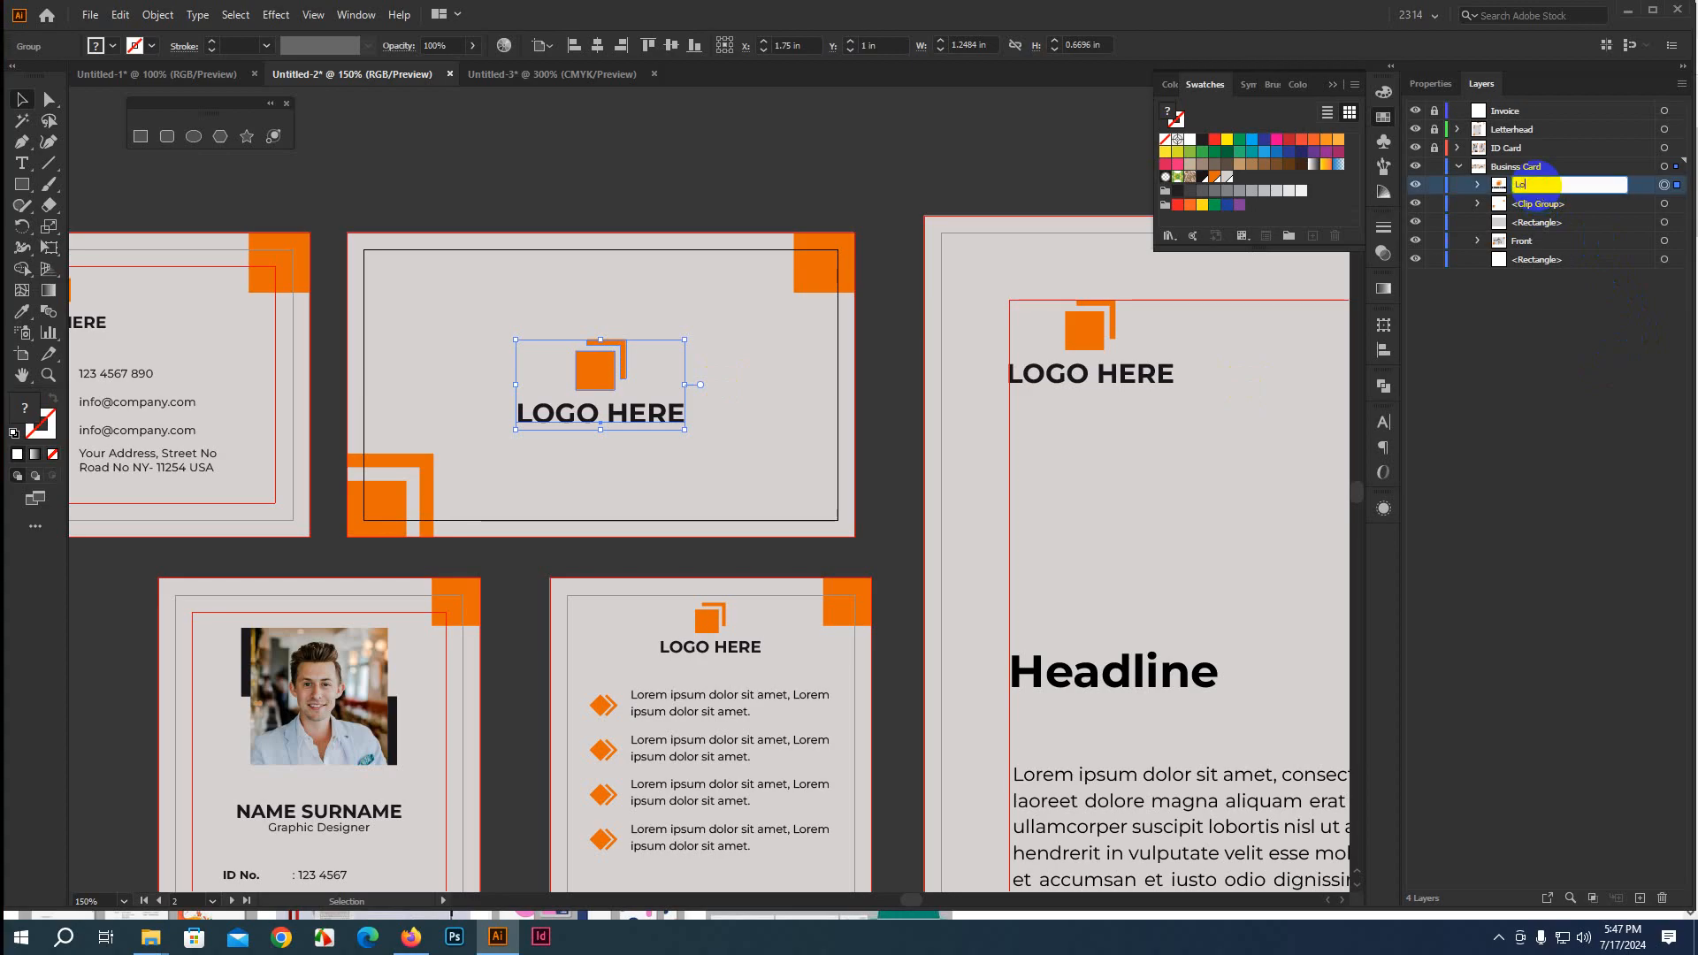
type("go")
key("Return")
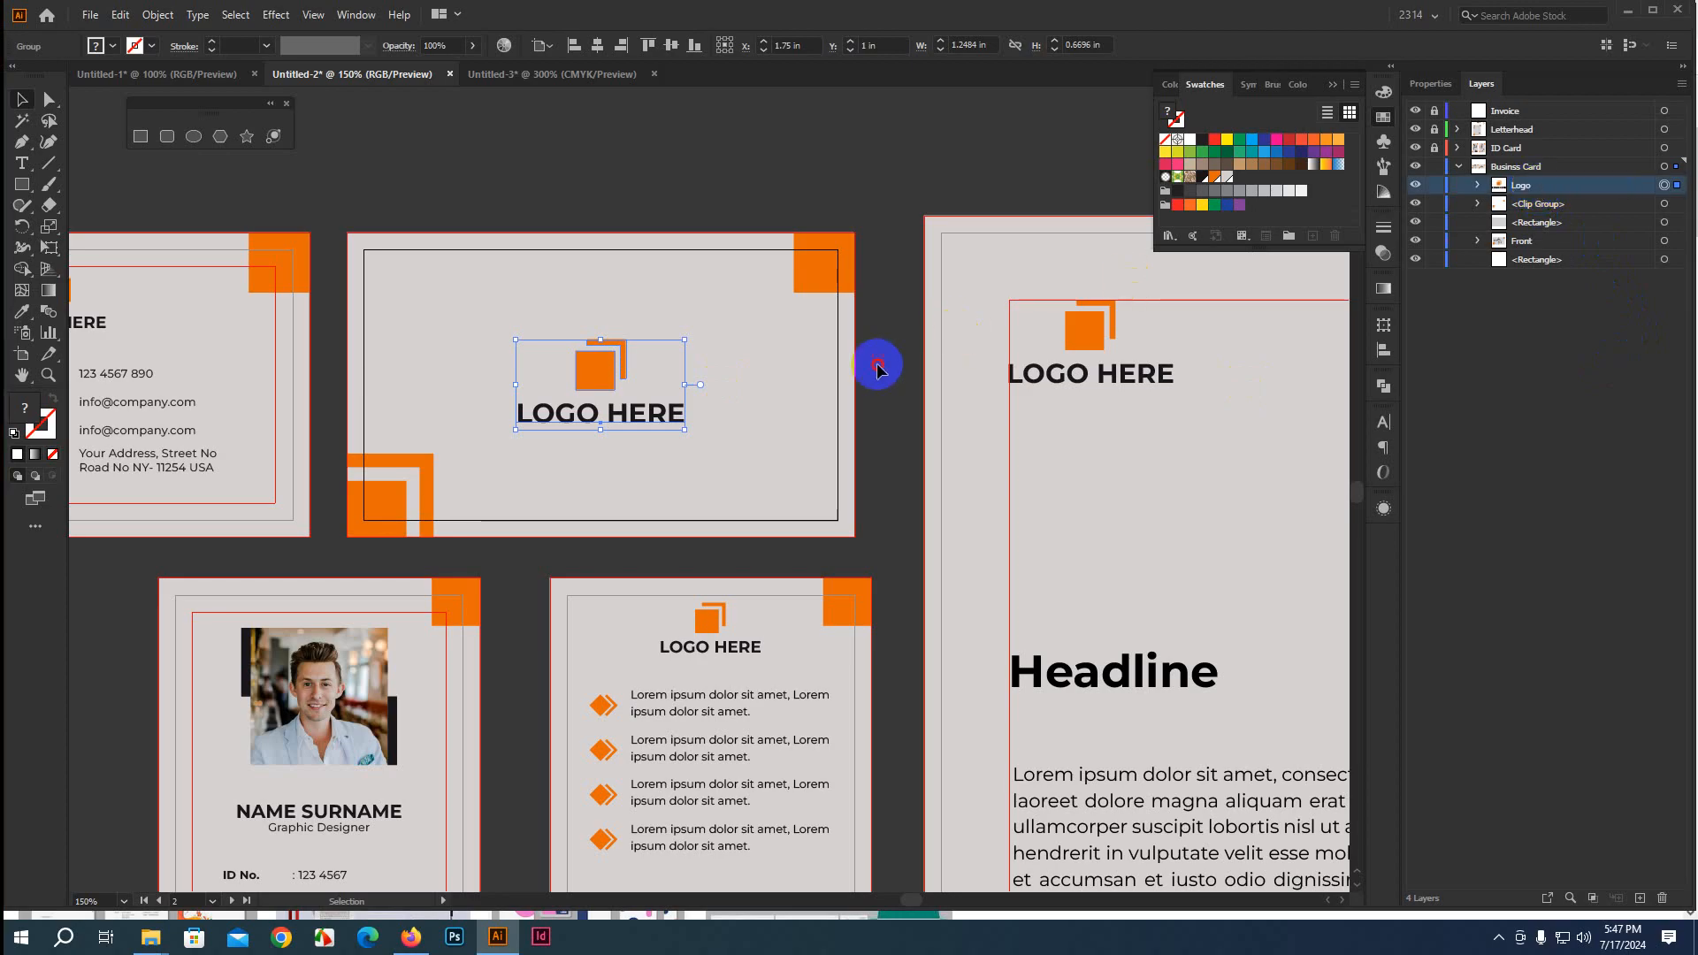
Group the back business card's clipped corner shapes with its background rectangle and name the group BG
left_click(877, 363)
left_click(825, 273)
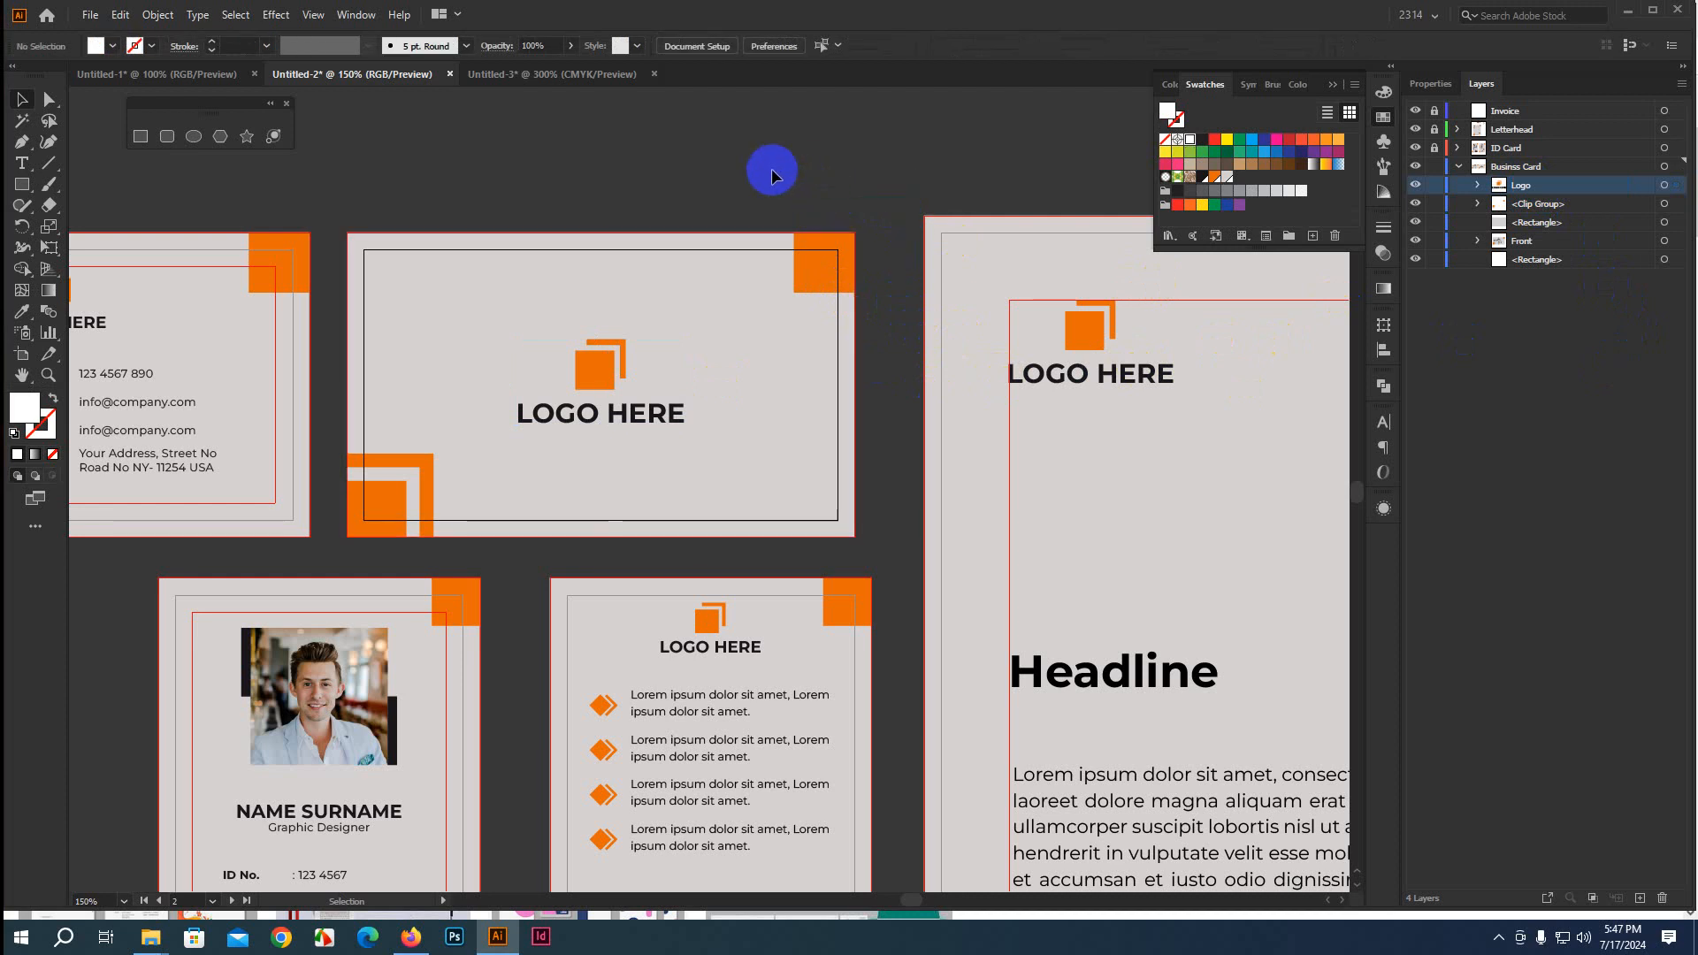
left_click_drag(769, 168, 848, 552)
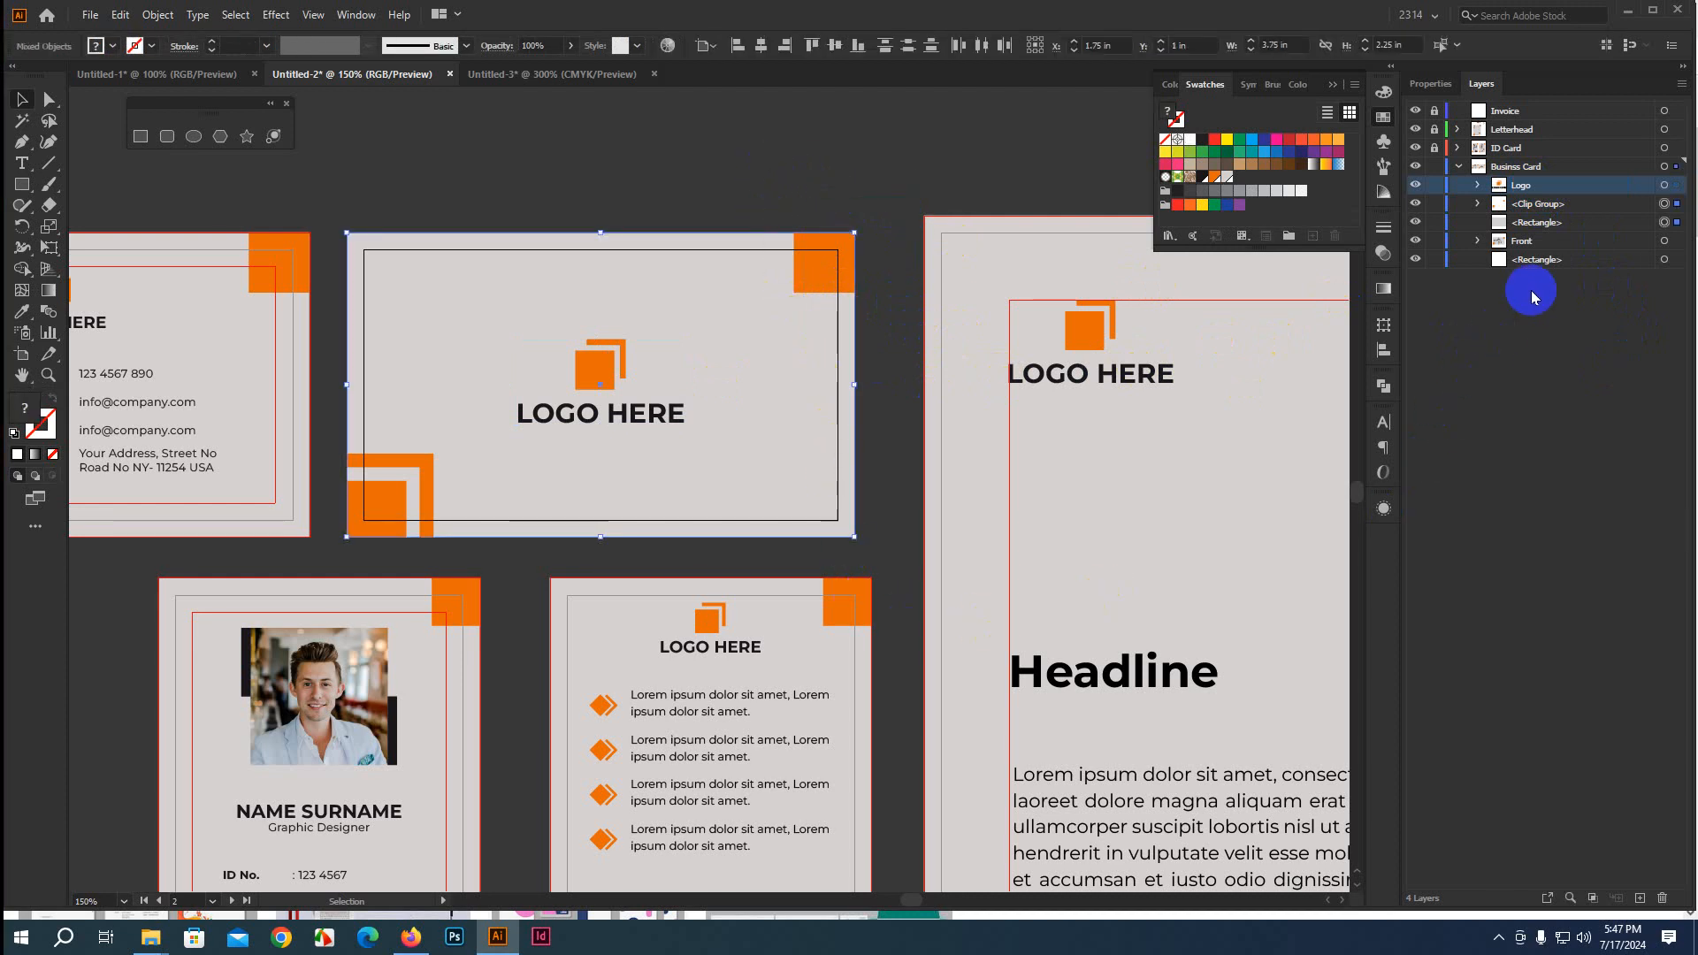
key("ctrl+g")
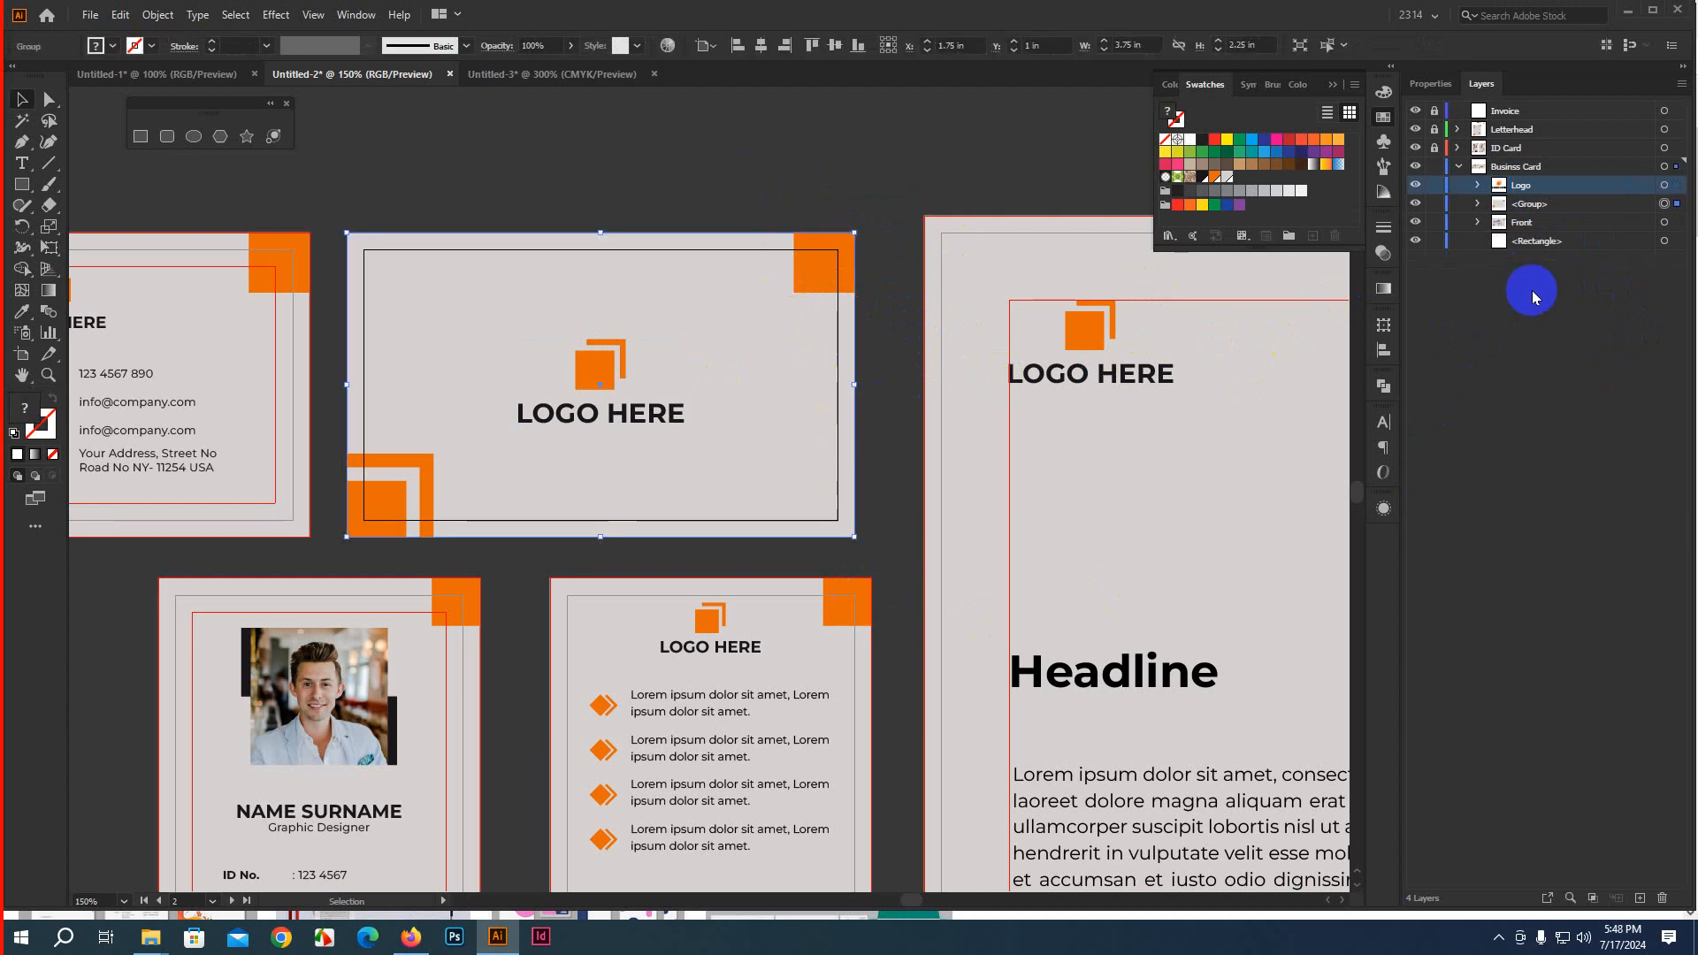
double_click(1528, 205)
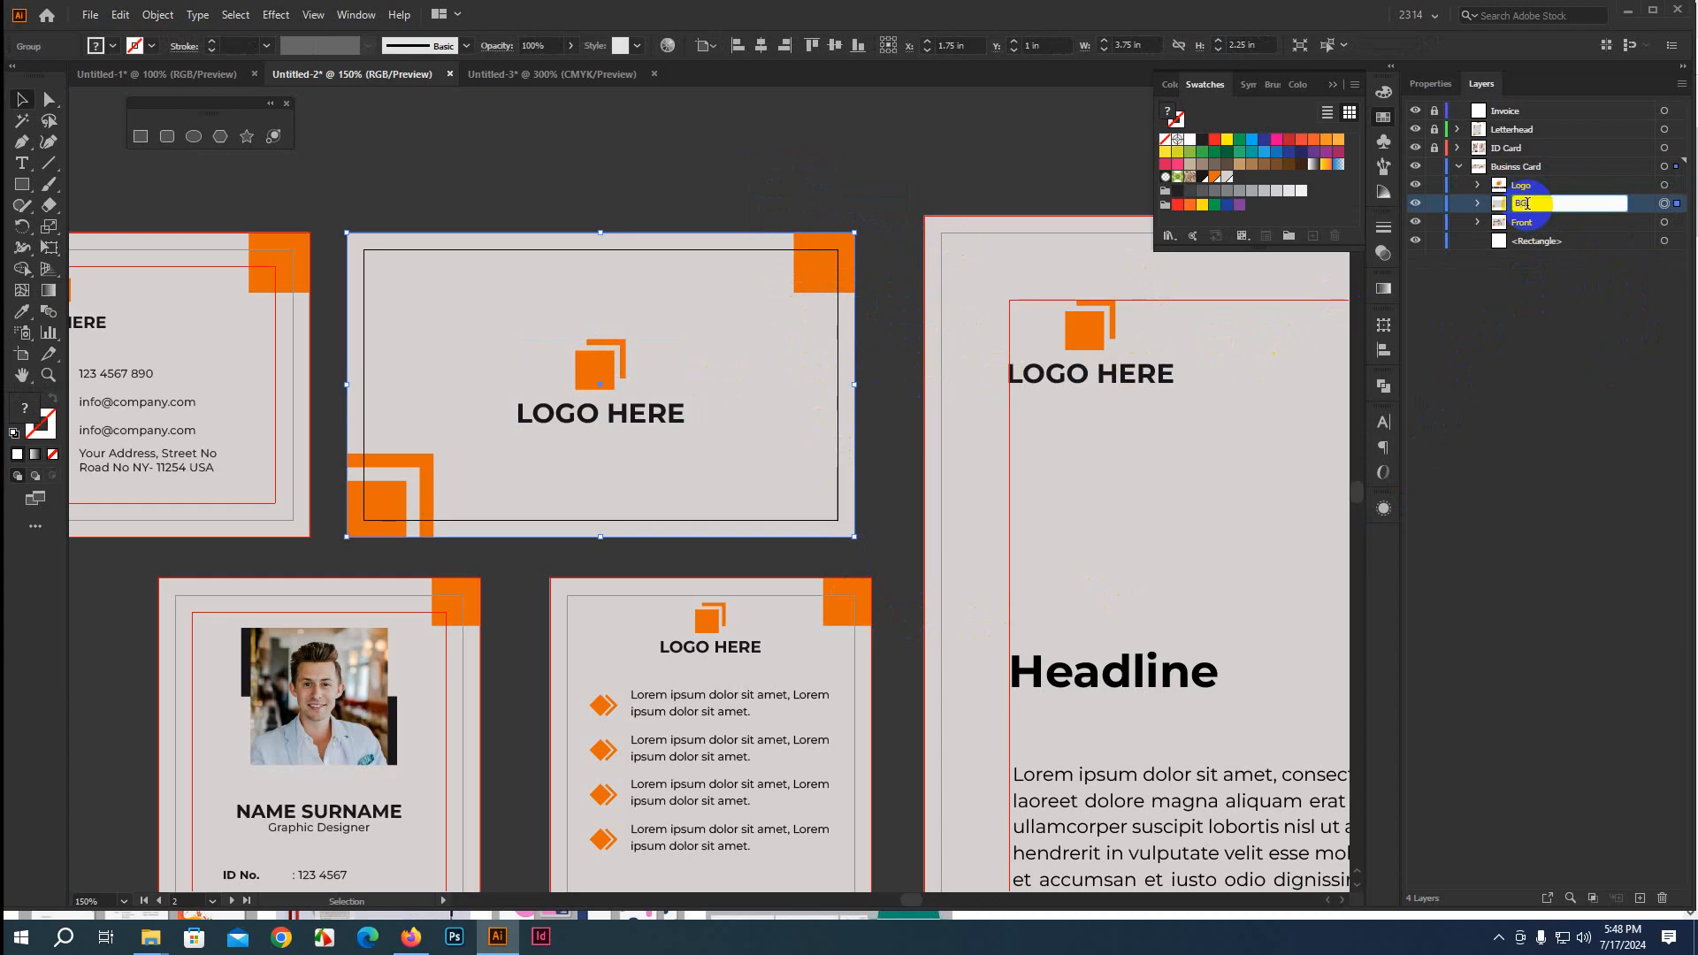
key("Return")
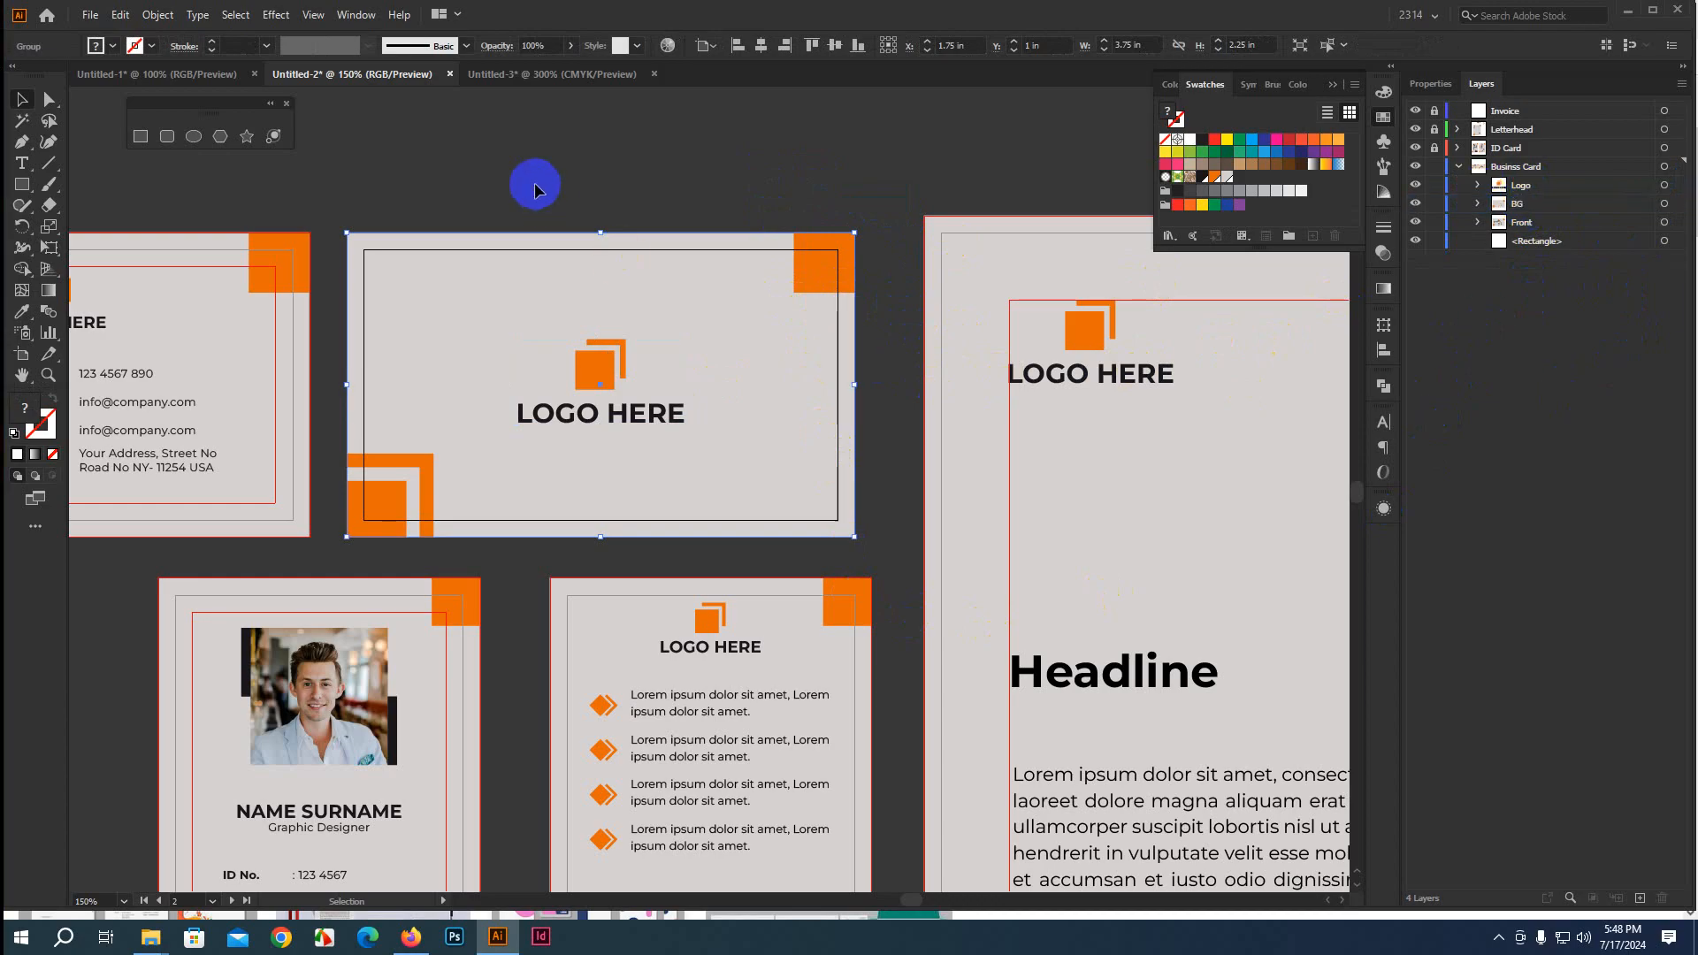
Group the back business card's Logo and BG groups together and name the new group Back
left_click_drag(535, 184, 663, 433)
key("ctrl+g")
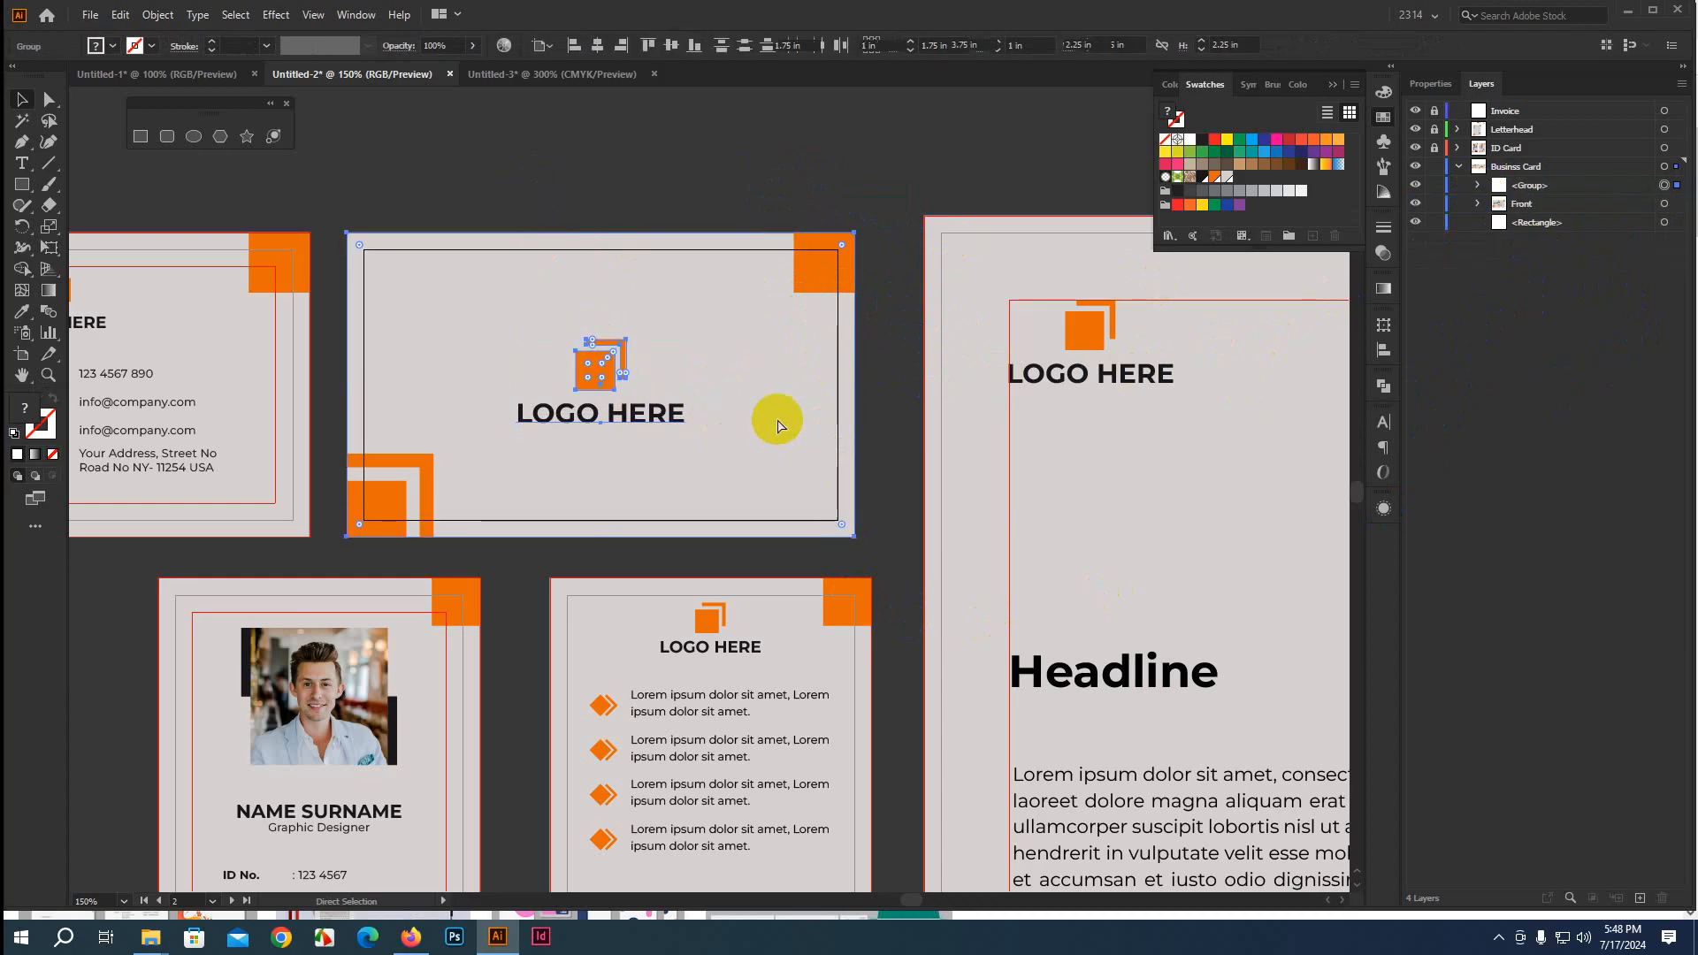
key("v")
double_click(1532, 184)
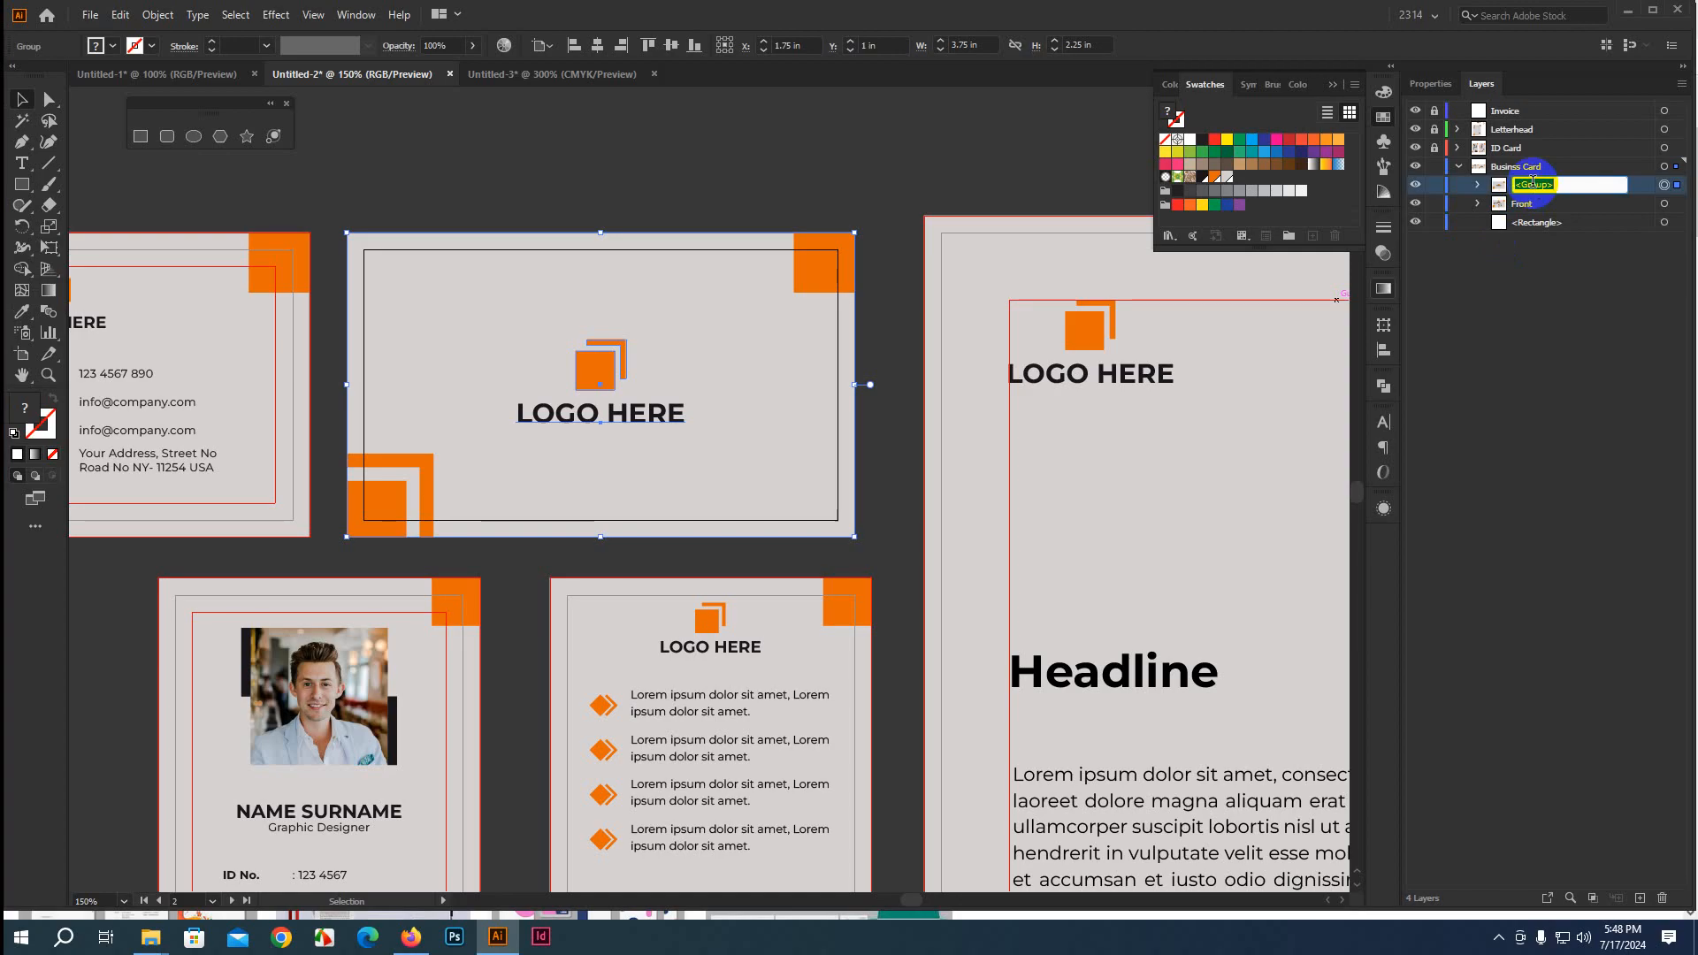
type("Back")
key("Return")
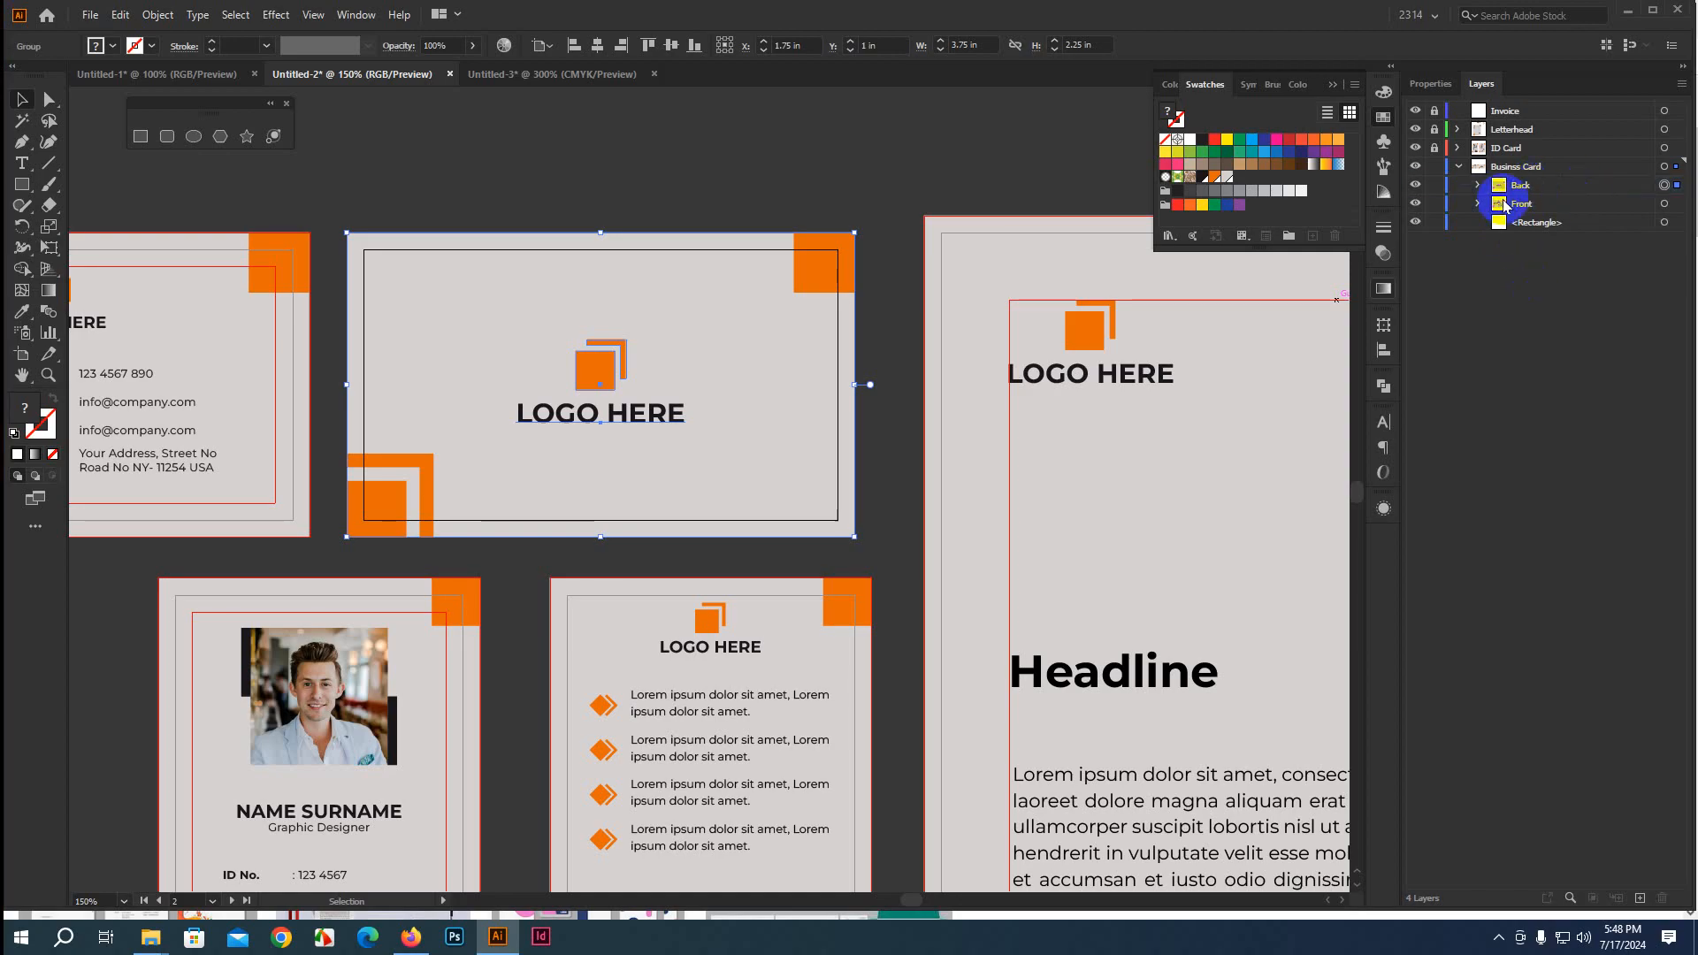
left_click(807, 190)
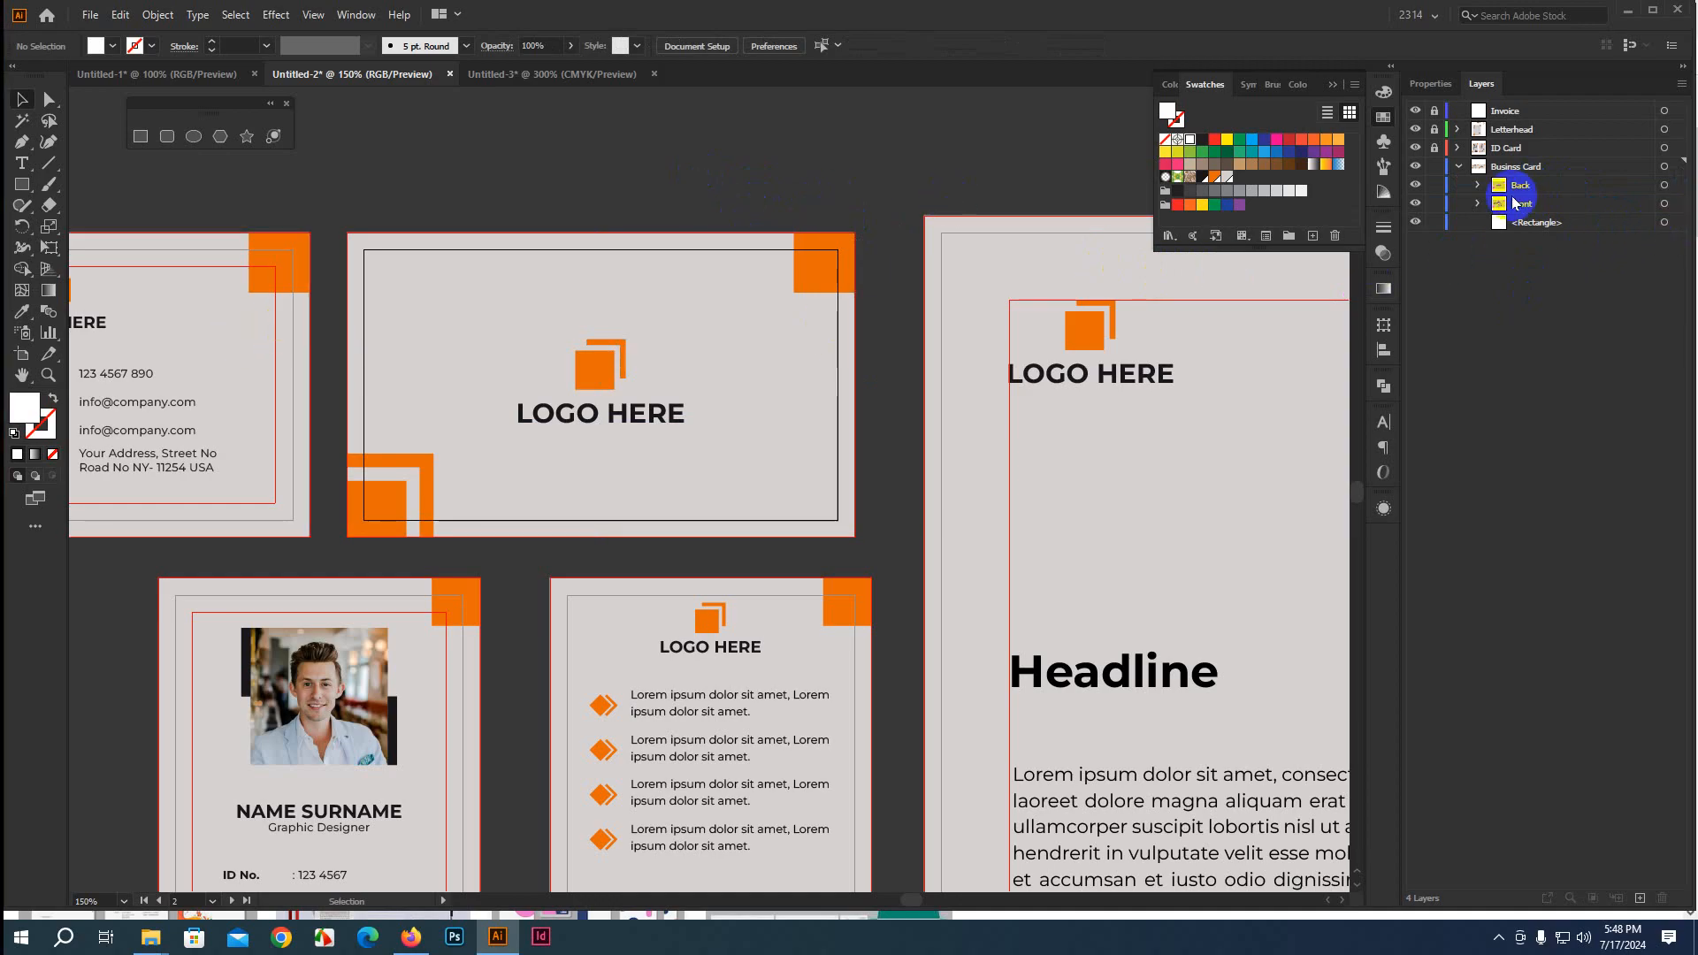
Collapse and lock the Business Card layer, and unlock the ID Card layer
left_click(1458, 166)
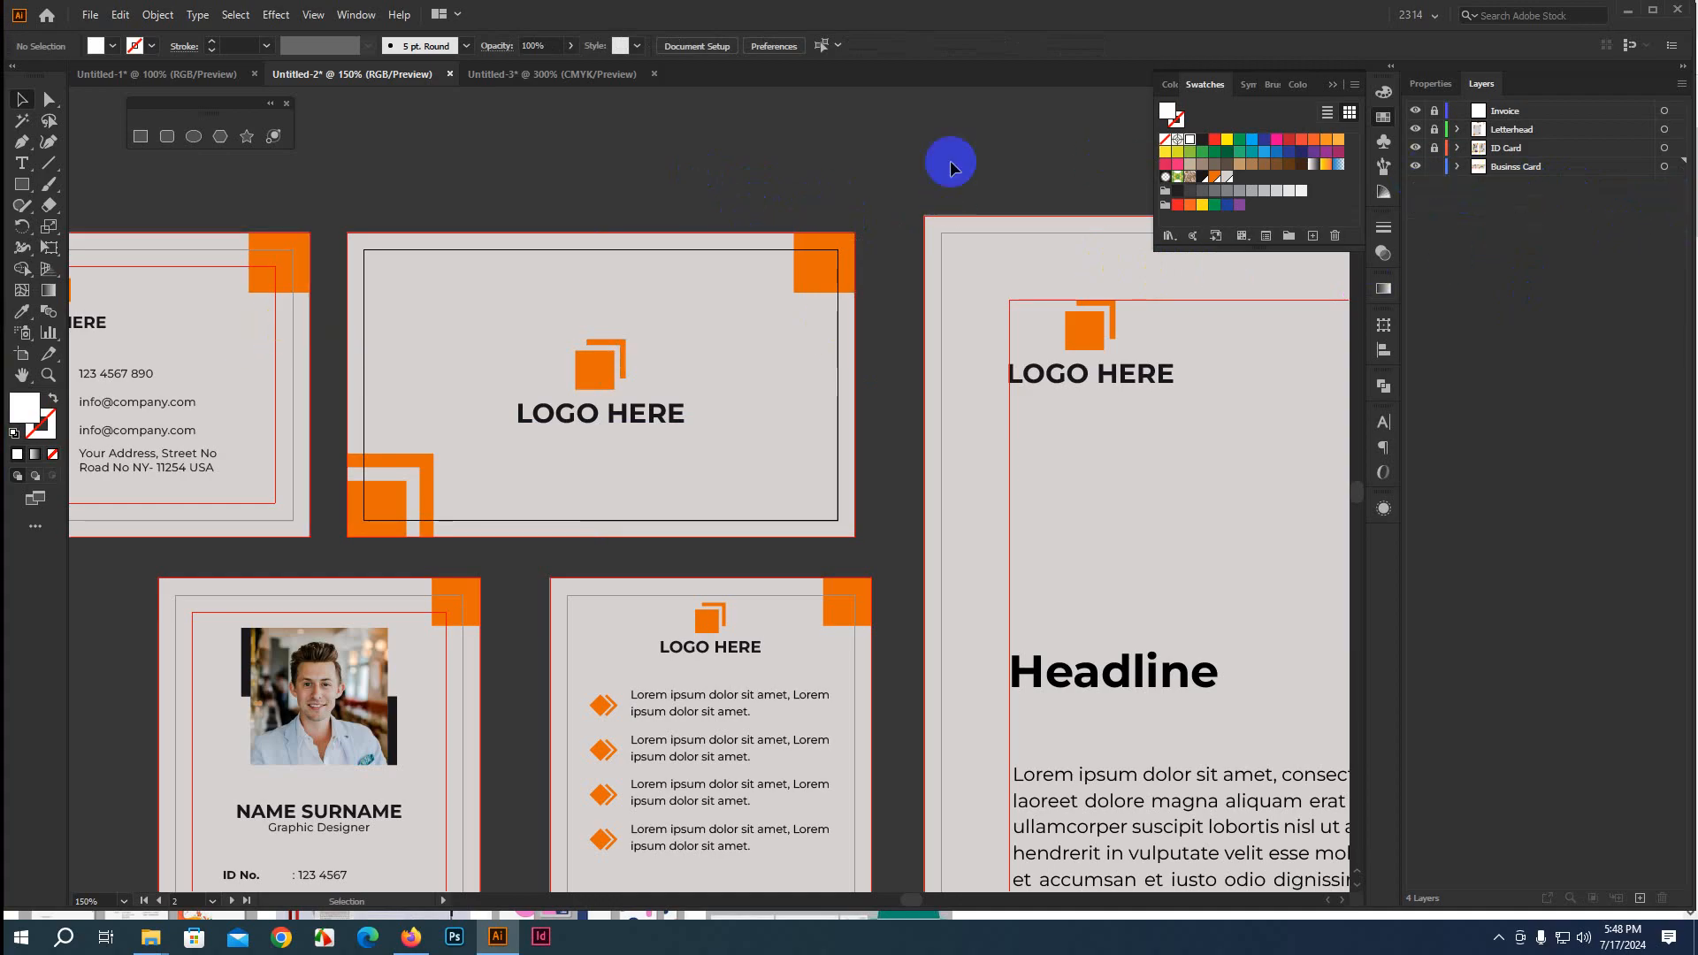
left_click(1322, 204)
left_click(1433, 167)
left_click(1433, 147)
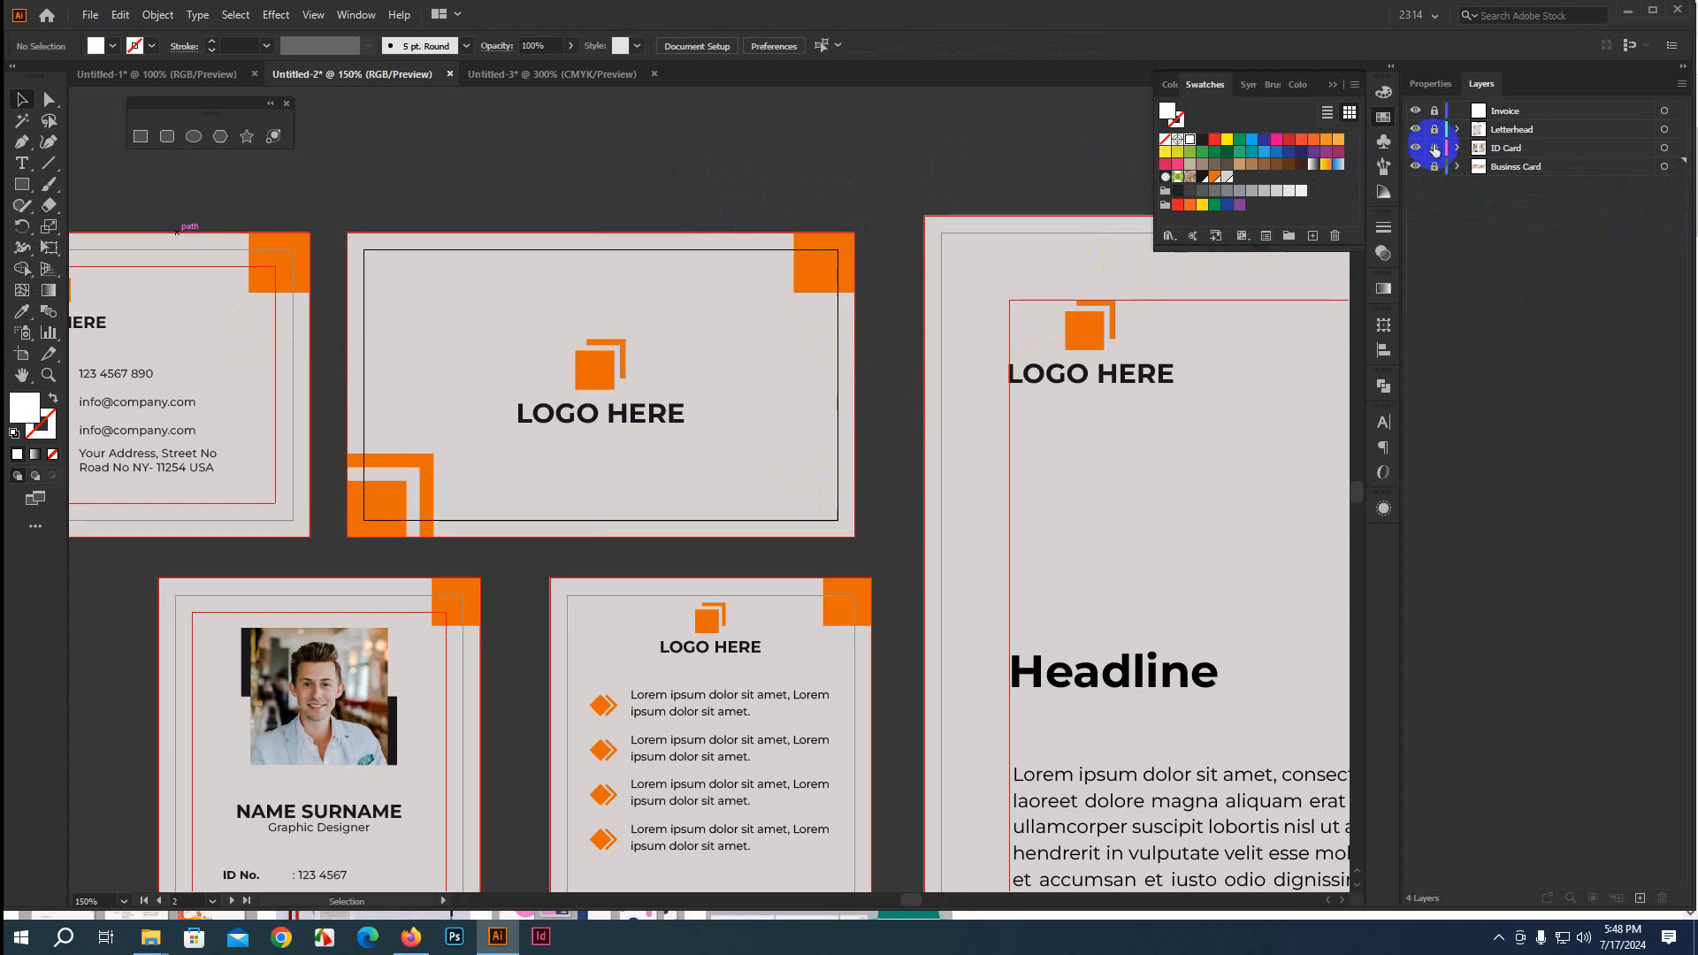
left_click_drag(765, 589, 803, 347)
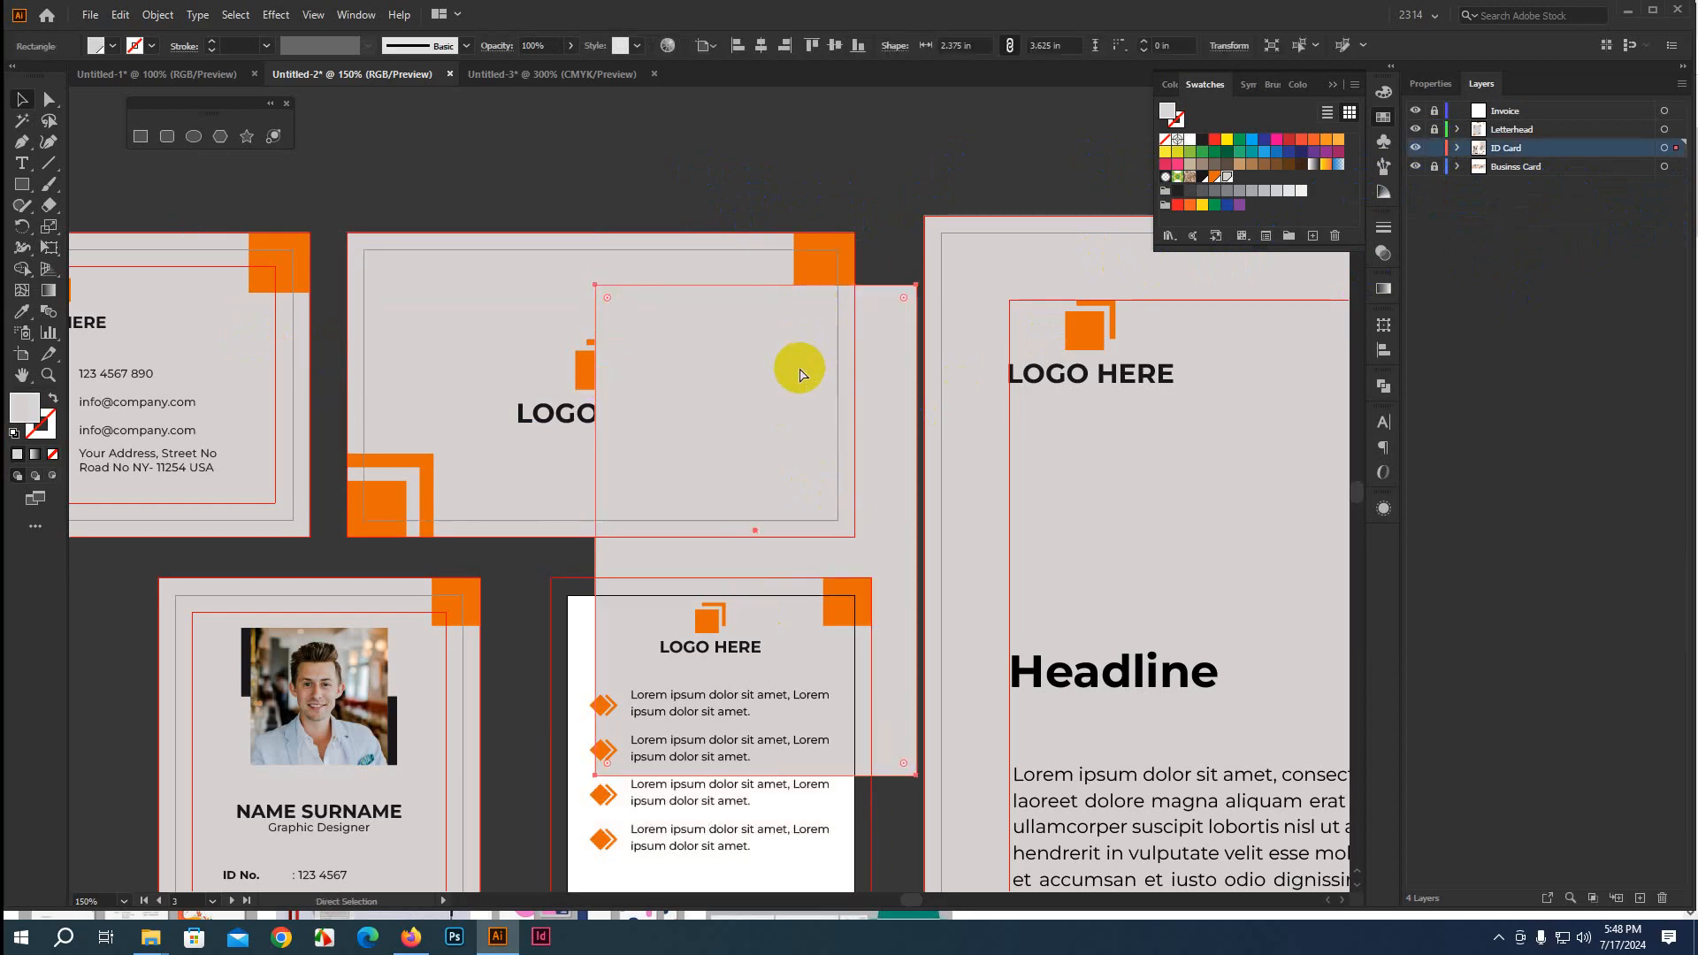
key("ctrl+z")
left_click_drag(916, 700, 1041, 320)
left_click(498, 876)
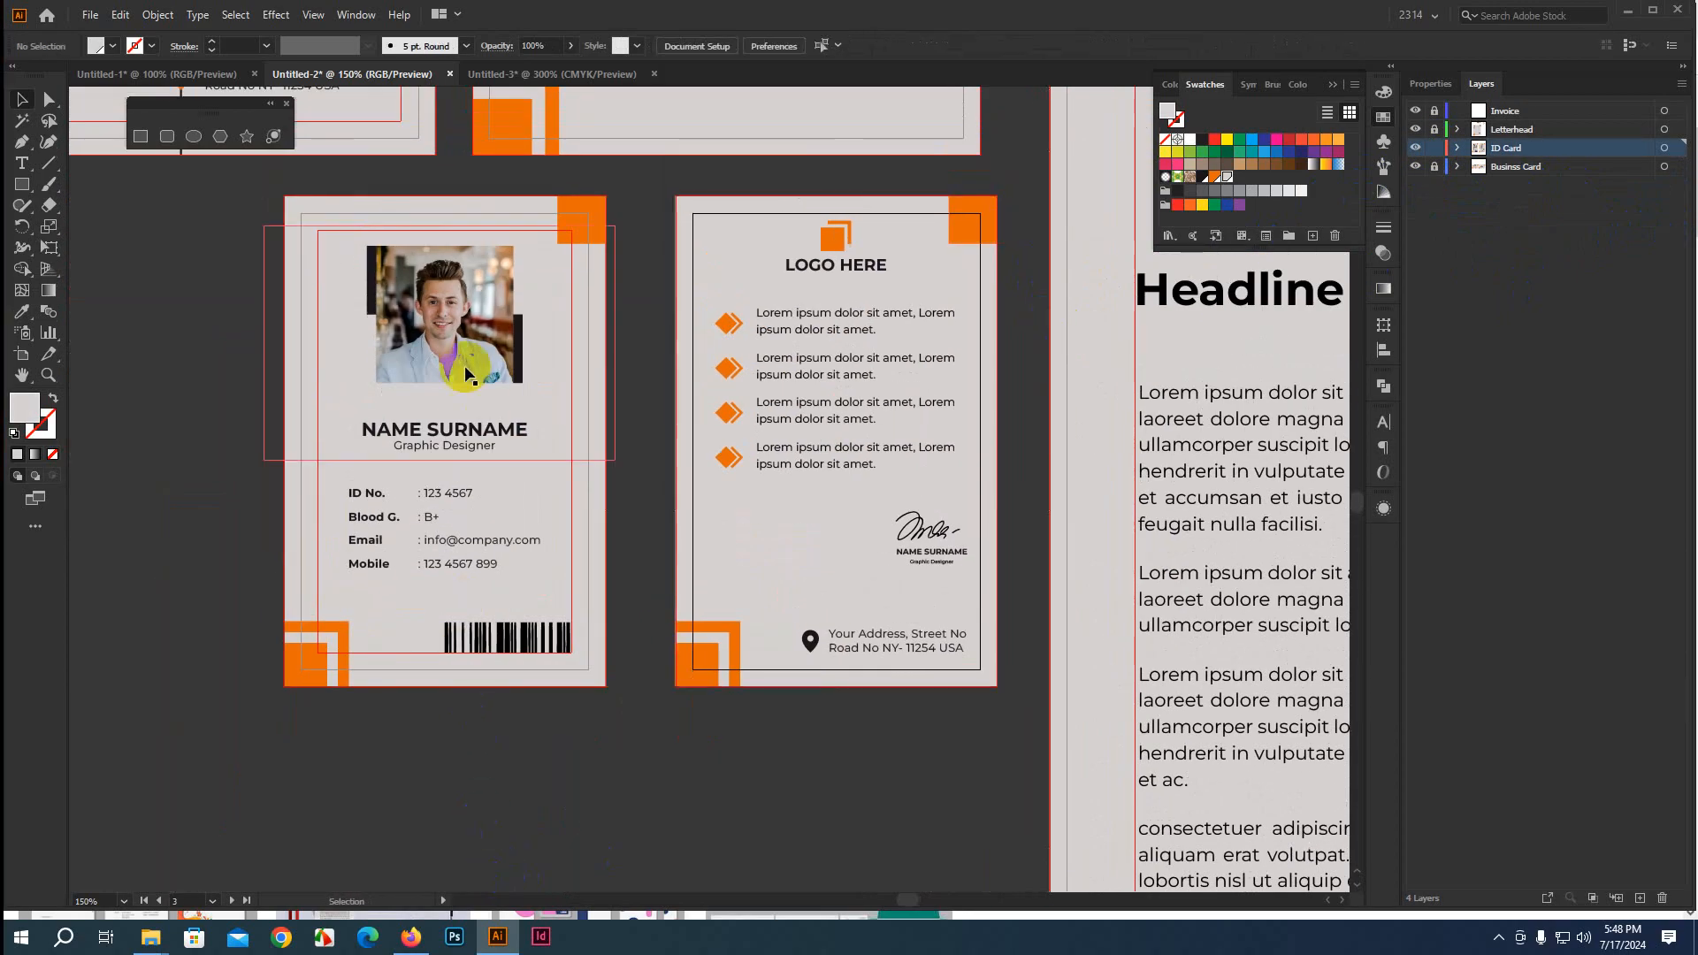
left_click(320, 309)
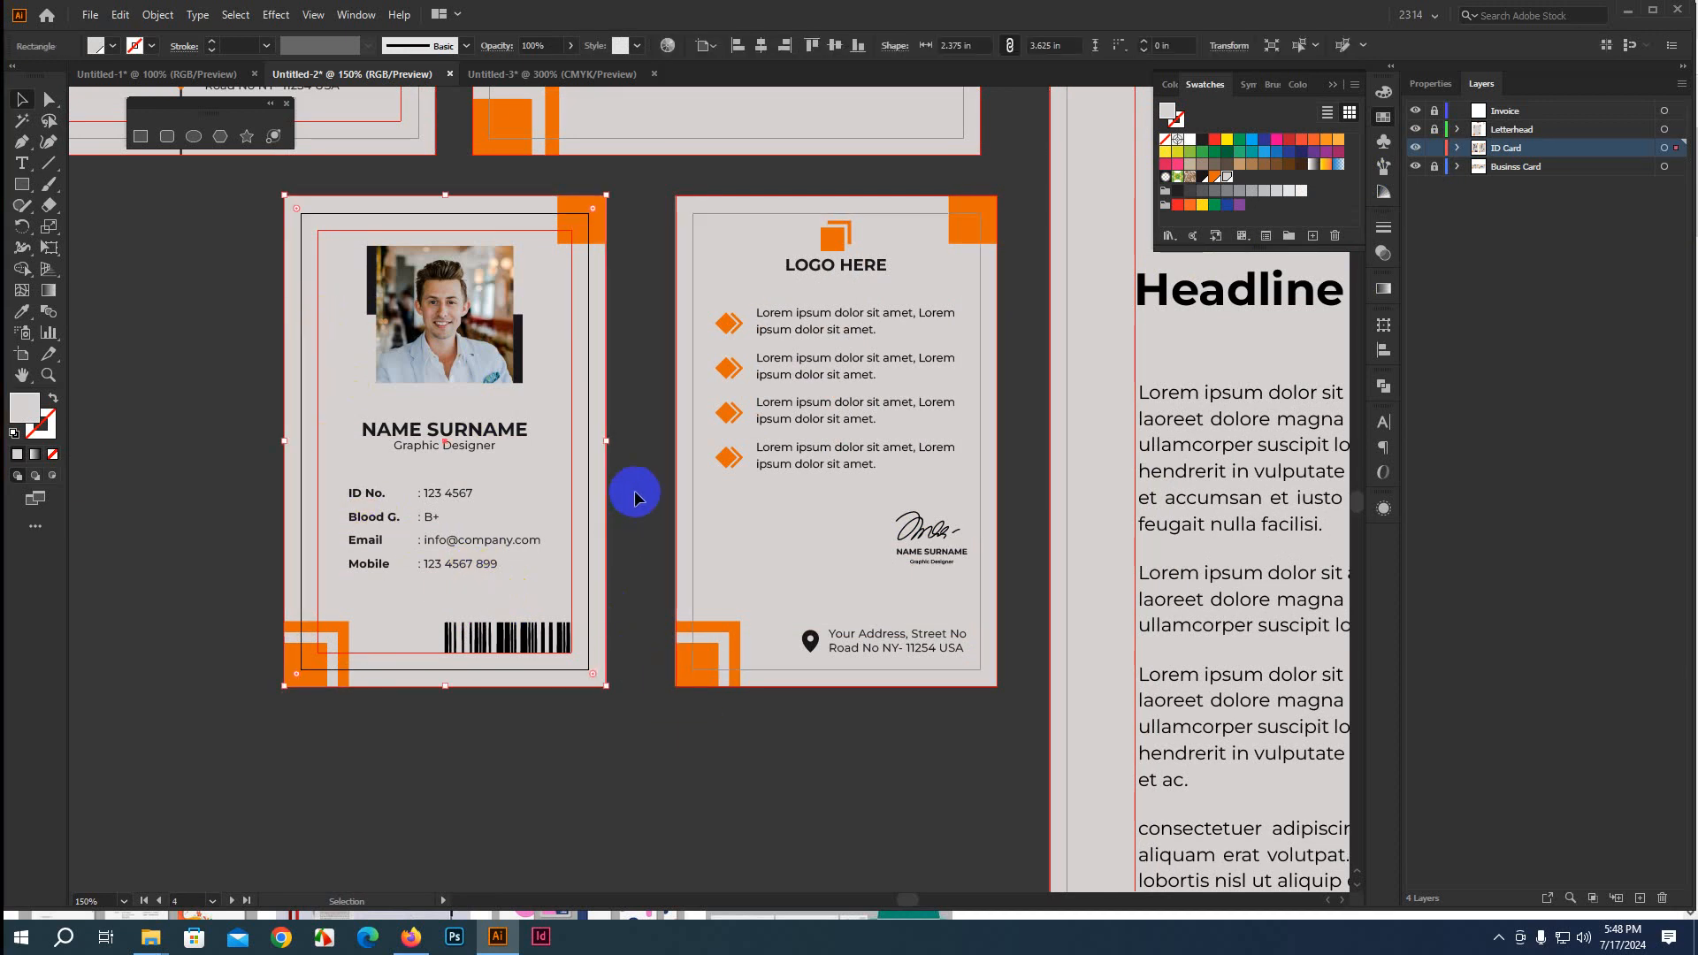
left_click(629, 283)
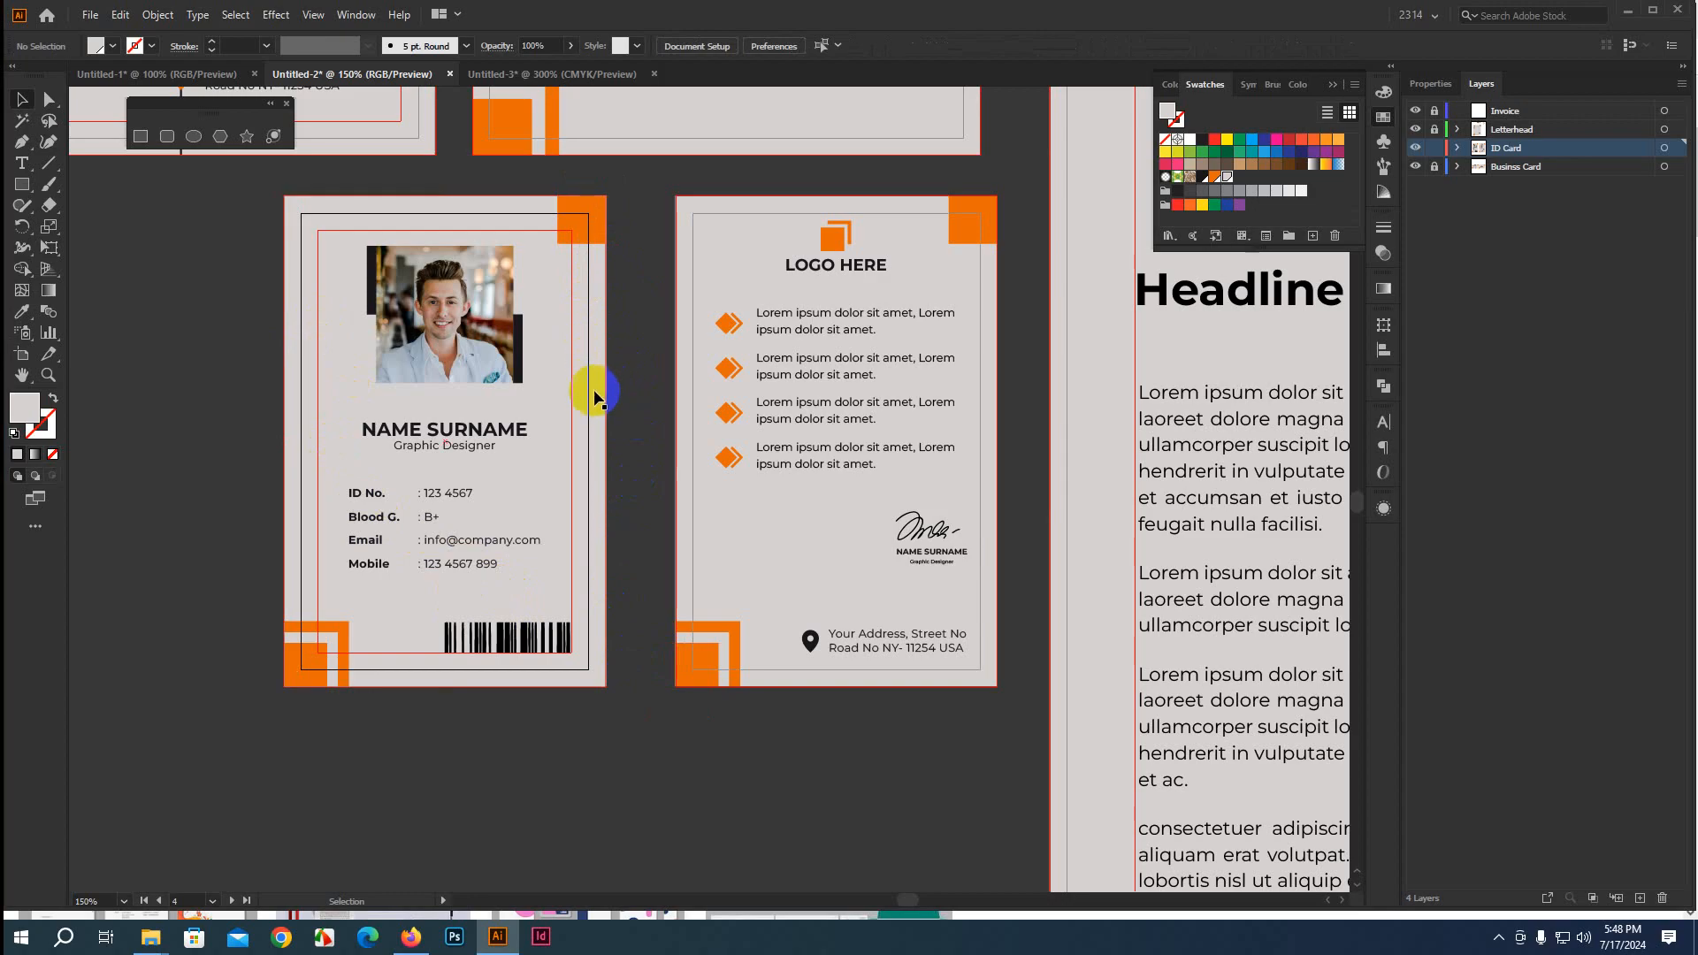
Group the front ID card's clipped corner shapes with its background rectangle and name the group BG
left_click(599, 261)
left_click(595, 228, "shift")
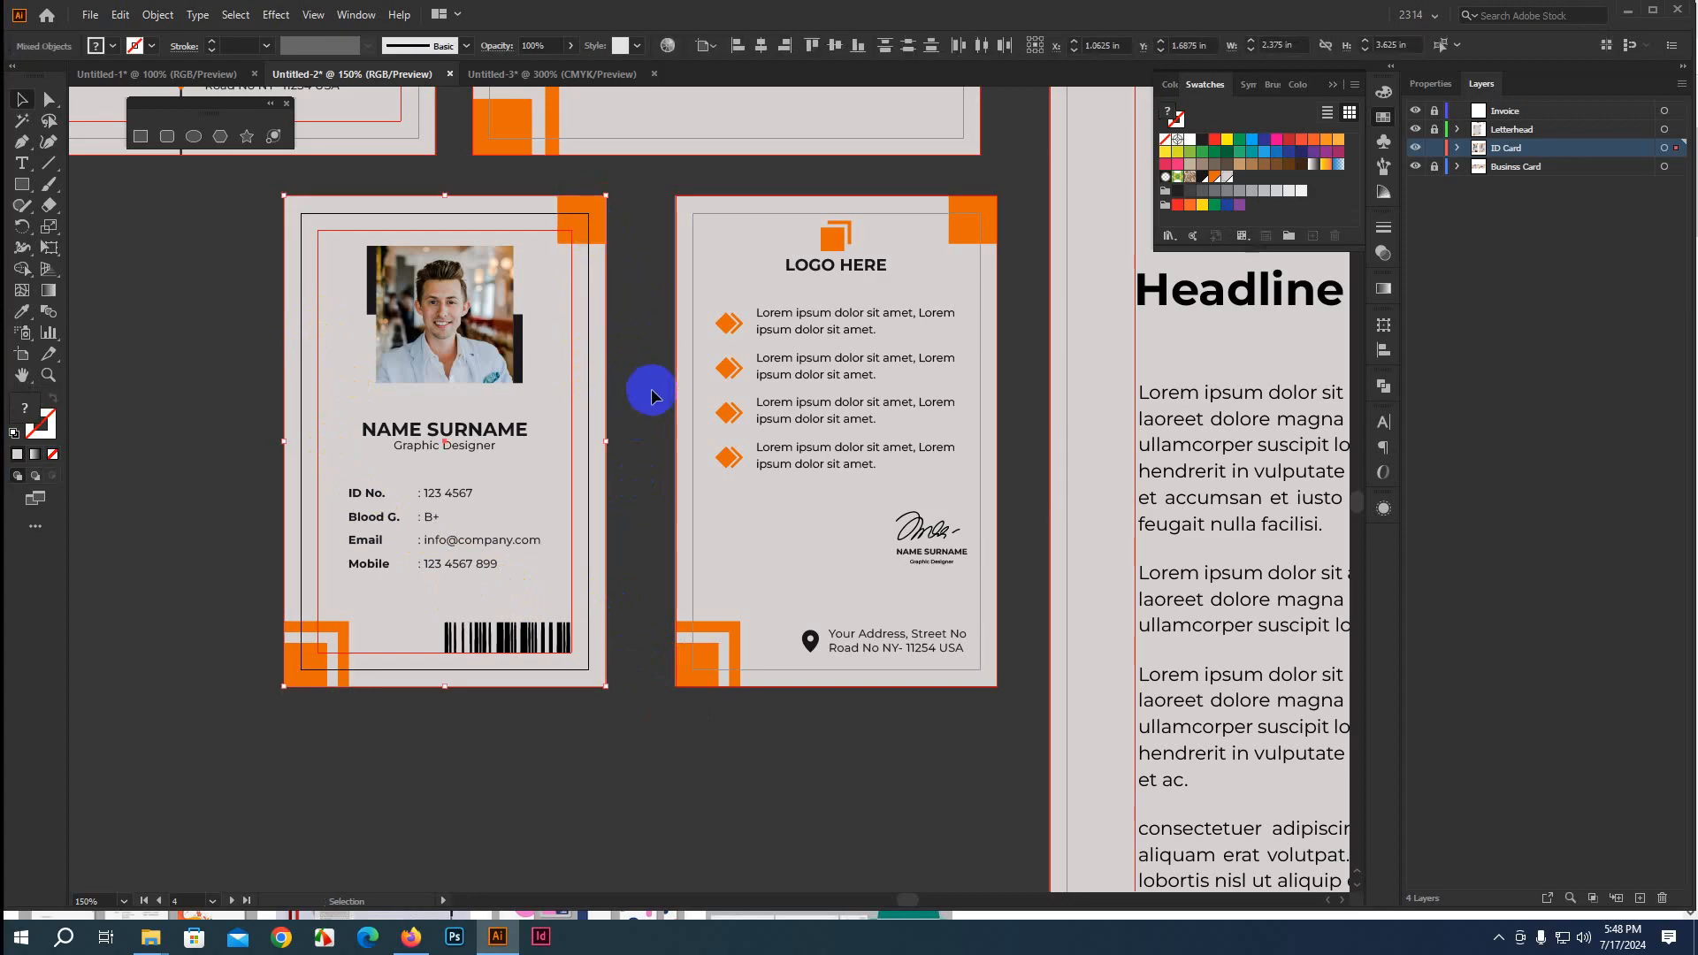
left_click(1456, 148)
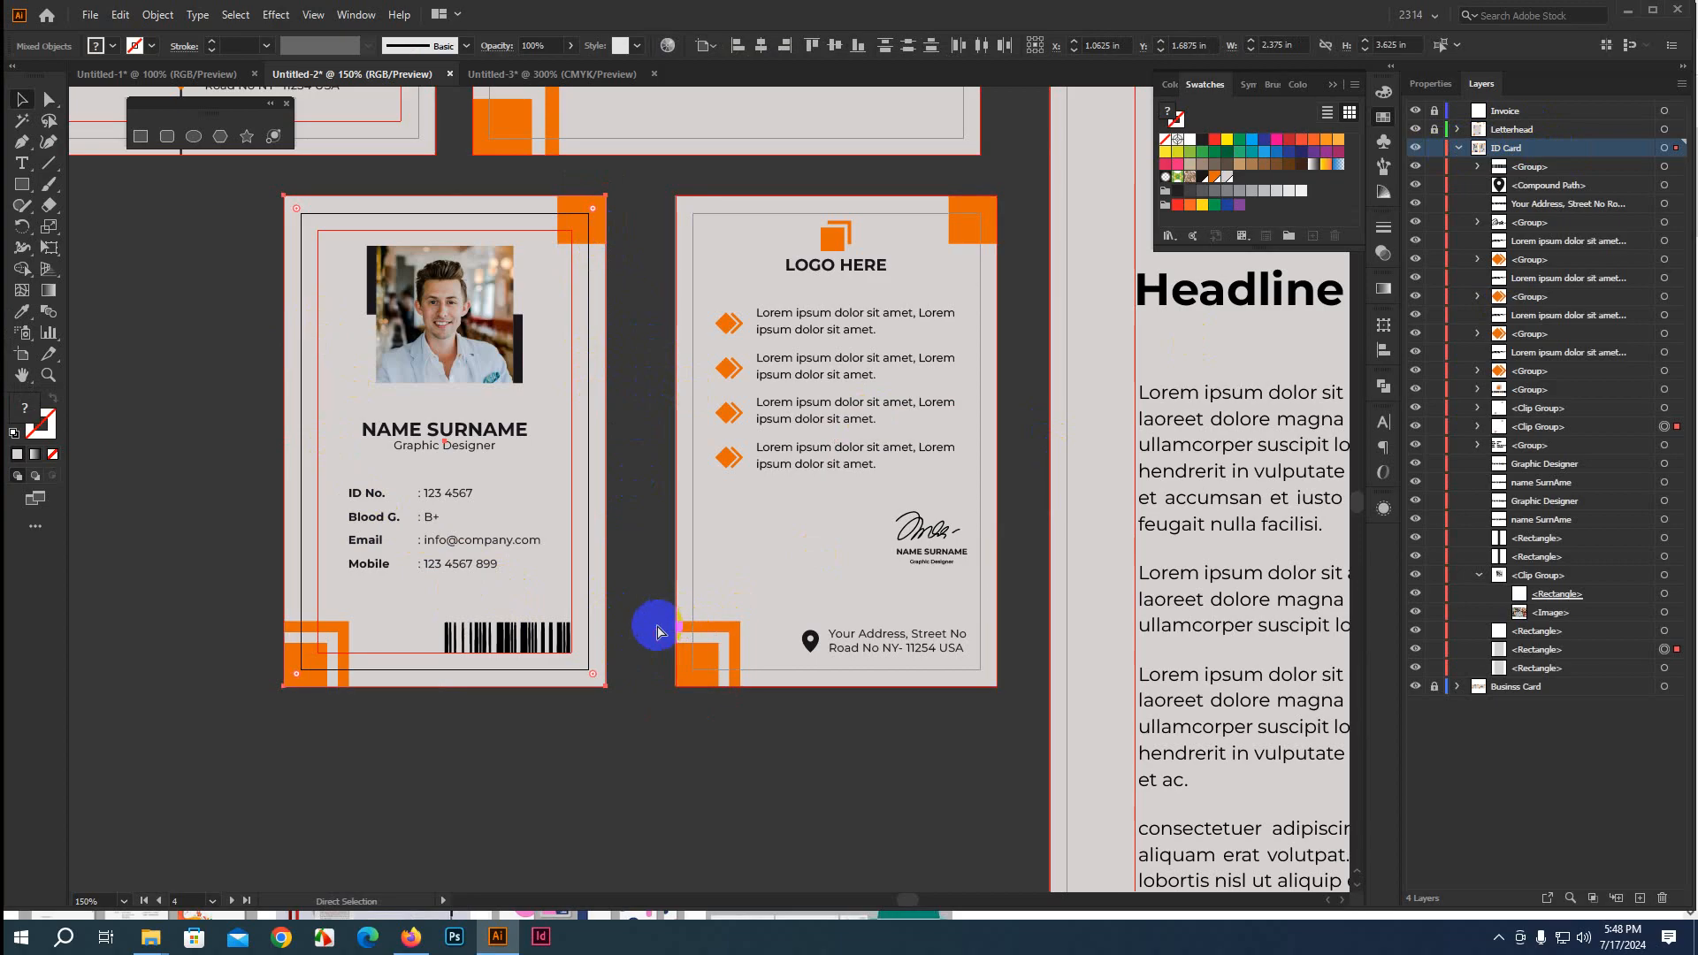
key("ctrl+g")
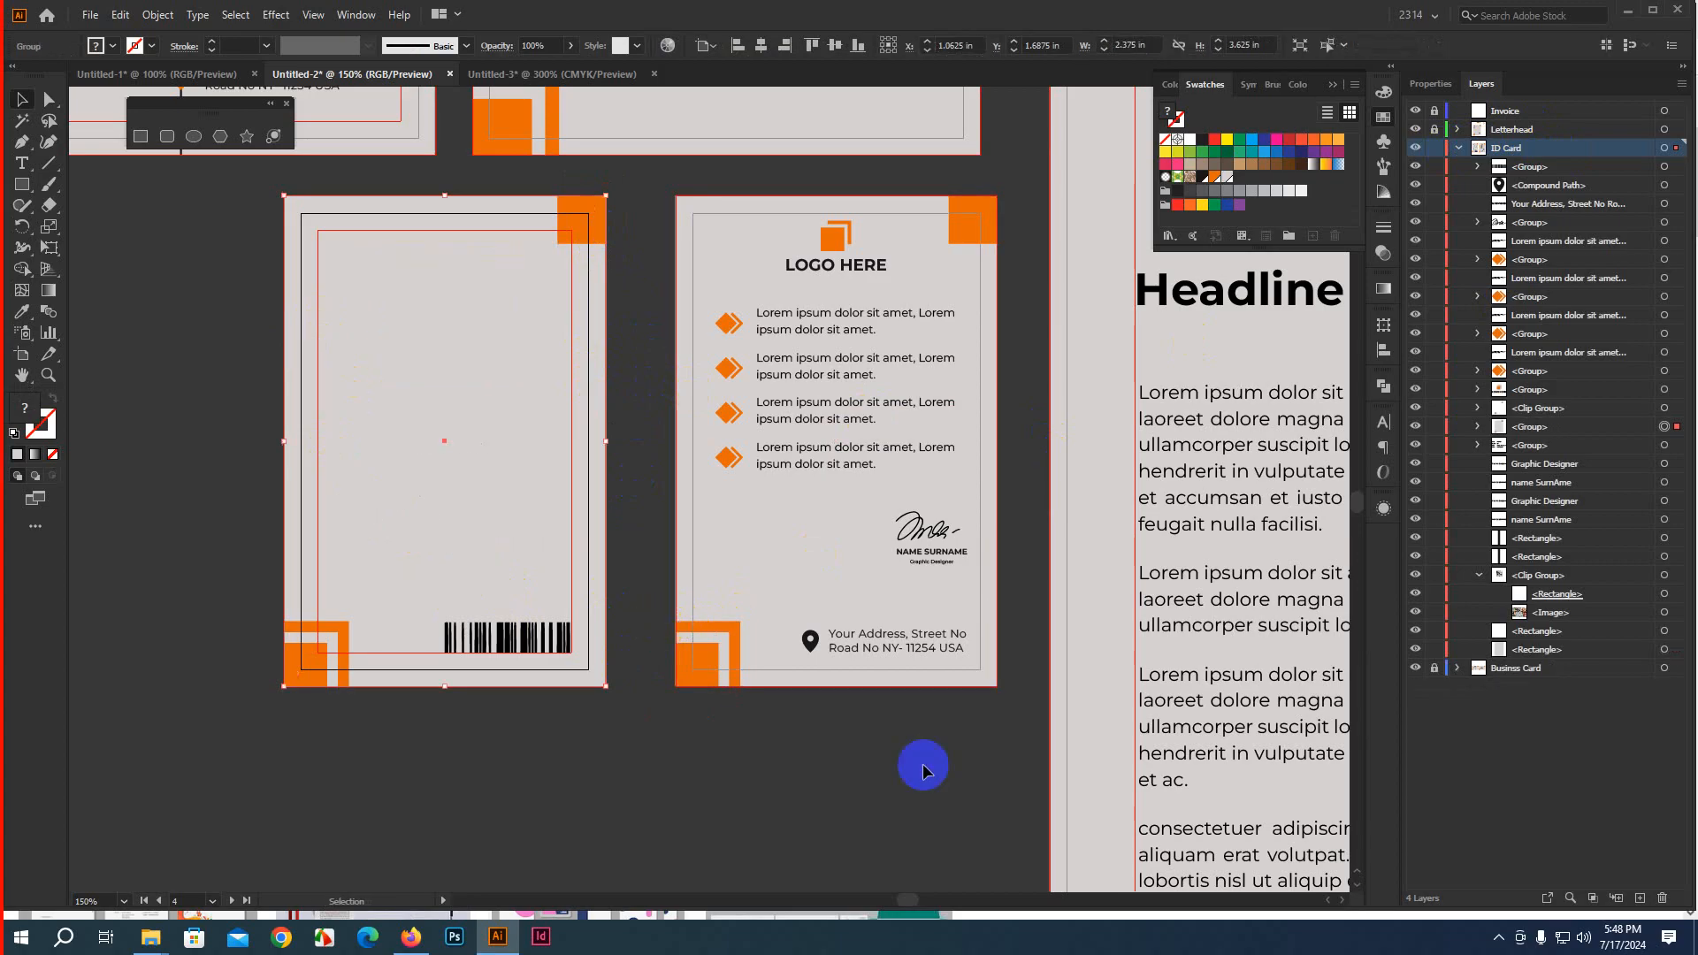
left_click(1531, 430)
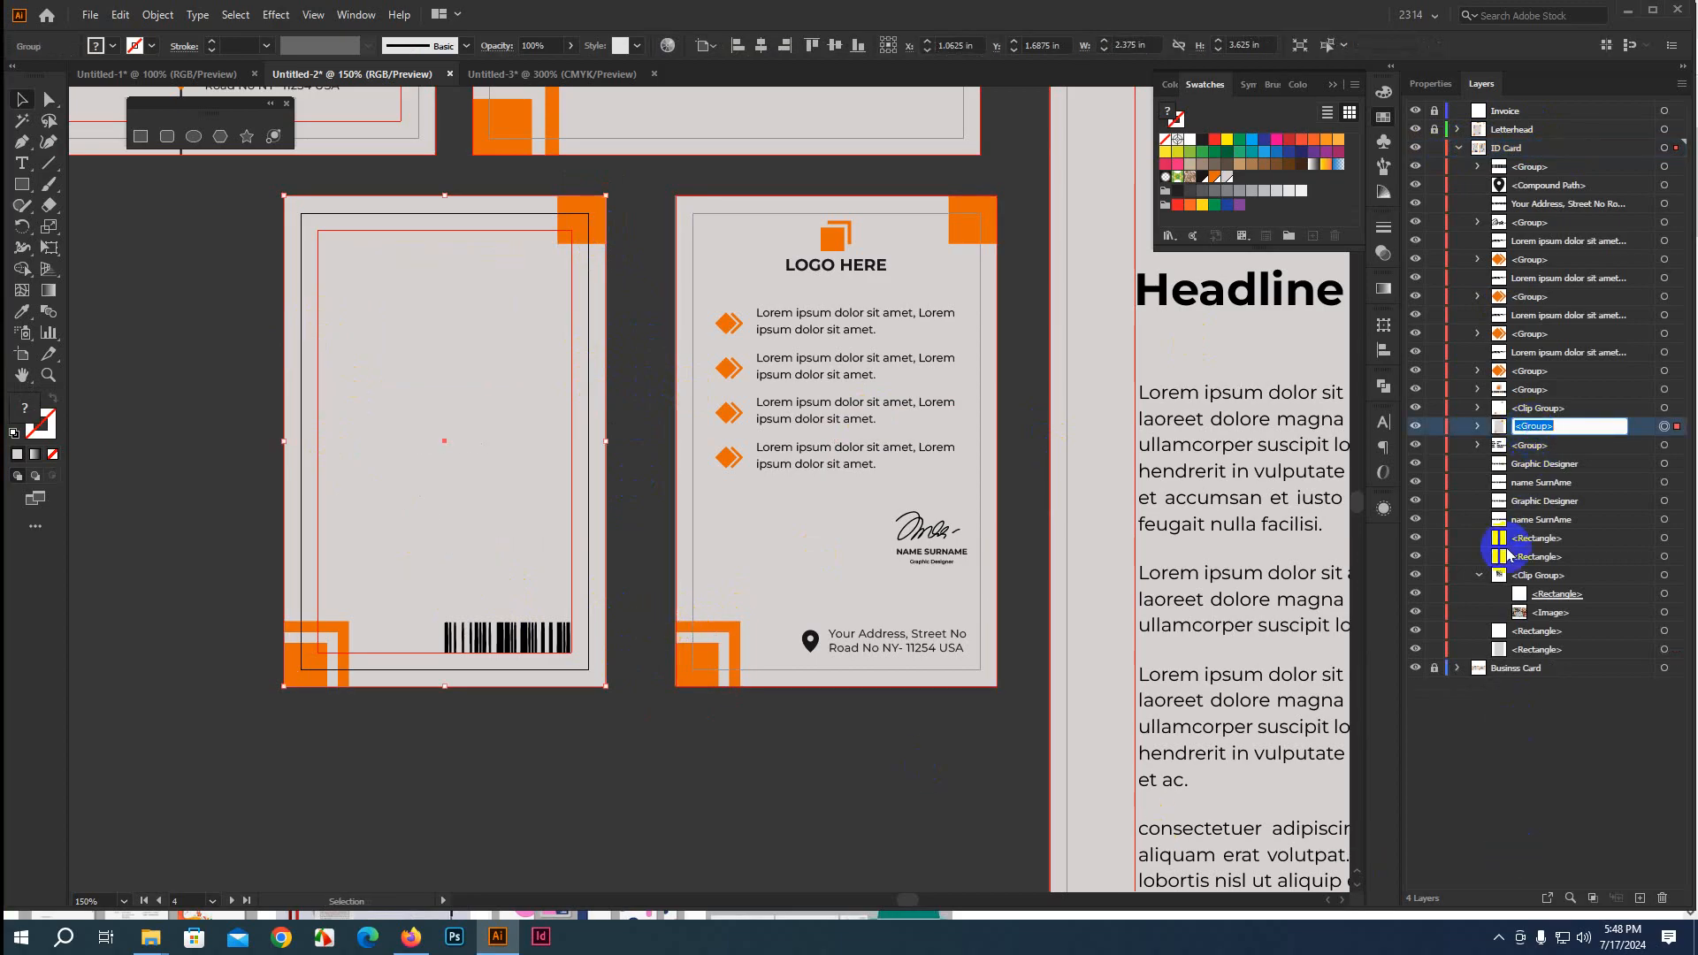
type("BG")
left_click(1645, 433)
Send the front ID card's BG group backward to the bottom of the ID Card layer
key("ctrl+bracketleft")
key("ctrl+bracketleft")
key("ctrl+bracketleft")
key("ctrl+bracketleft")
key("ctrl+bracketleft")
key("ctrl+bracketleft")
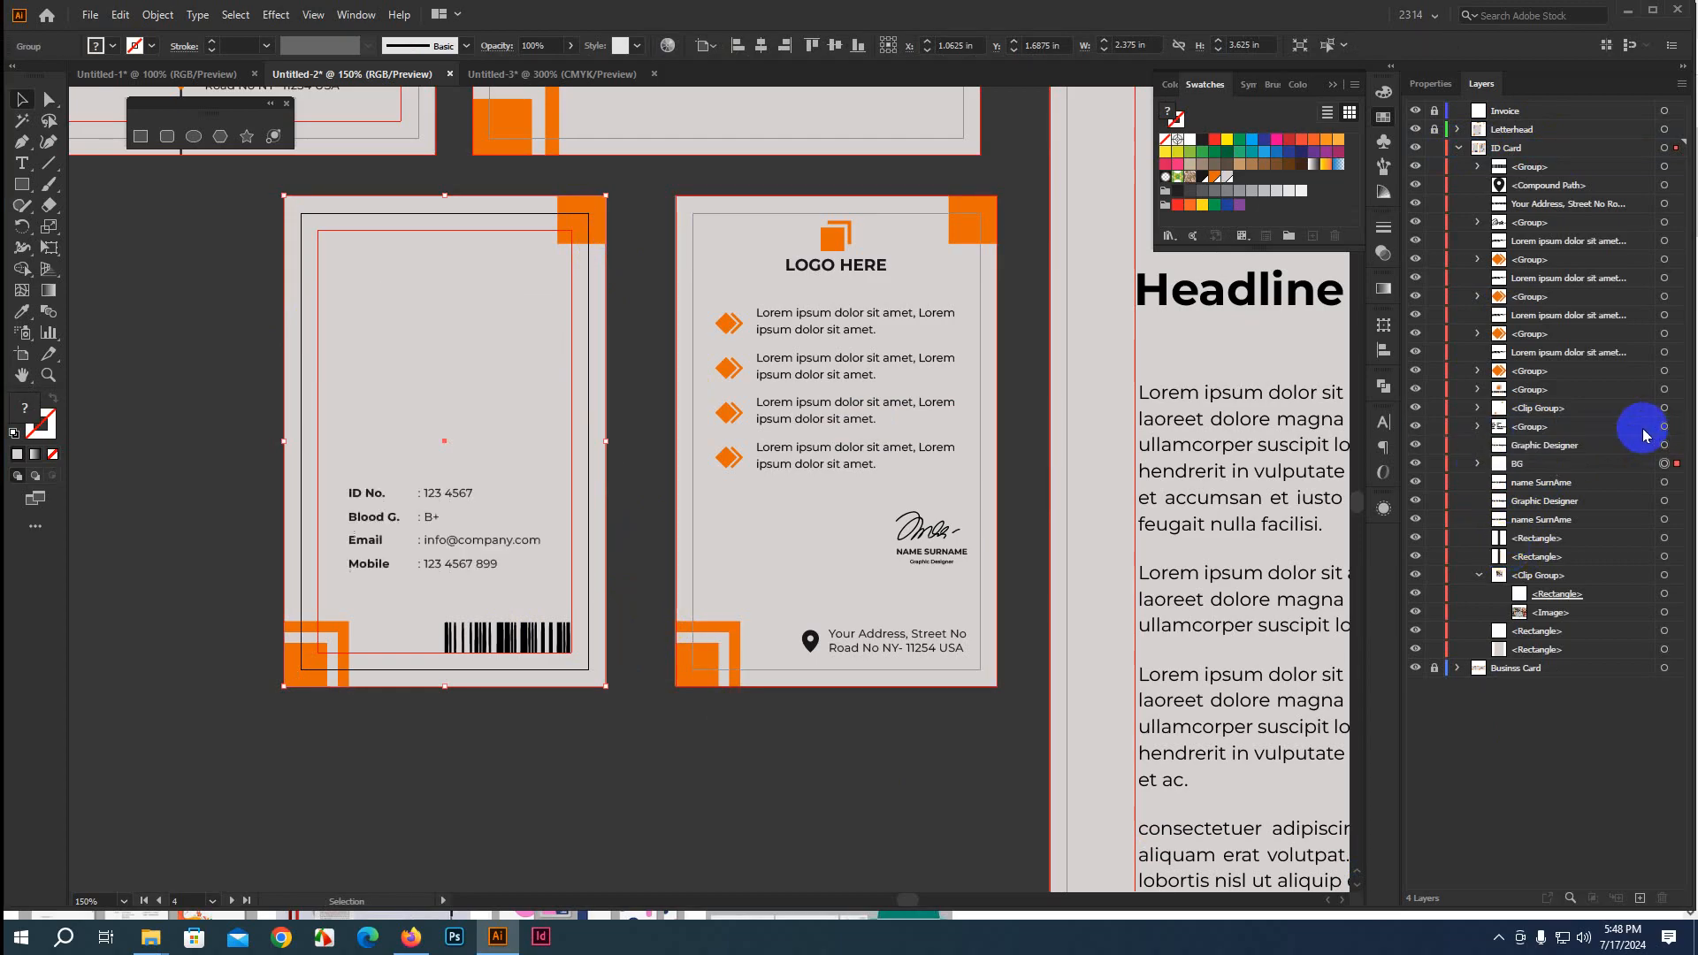
key("ctrl+bracketleft")
key("ctrl+bracketleft")
key("ctrl+bracketleft")
key("ctrl+bracketleft")
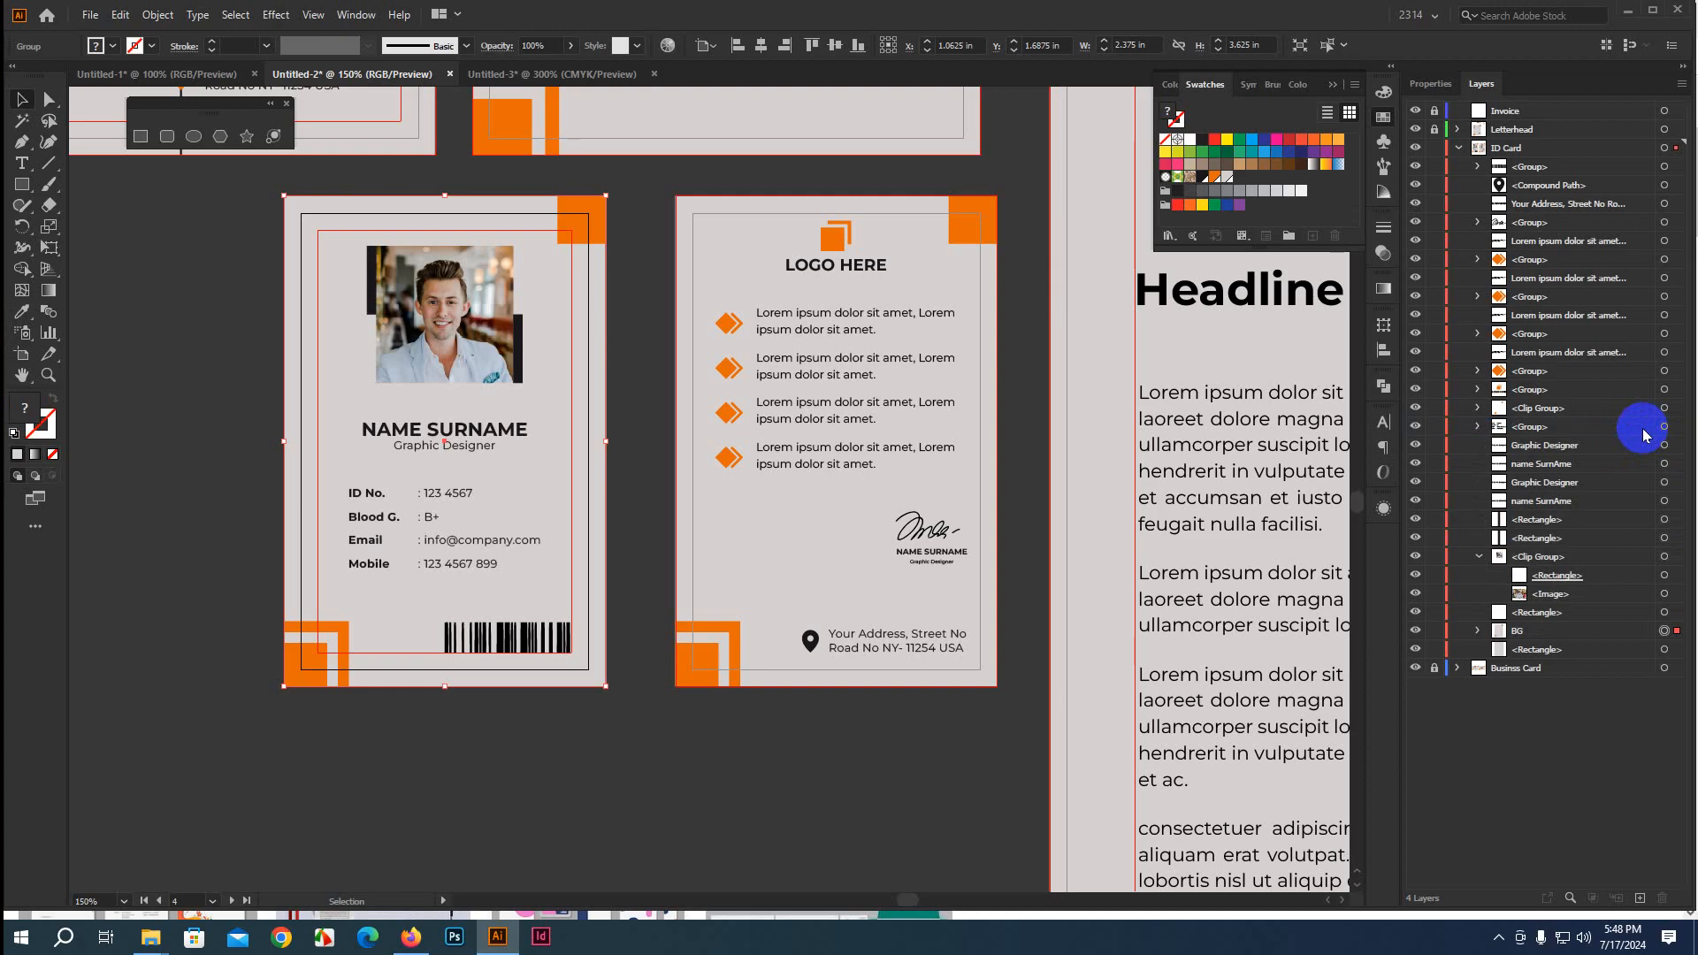
left_click(633, 558)
Group the front ID card's name, job title and contact detail texts, and name the group All Text
scroll(469, 546, "up", 1)
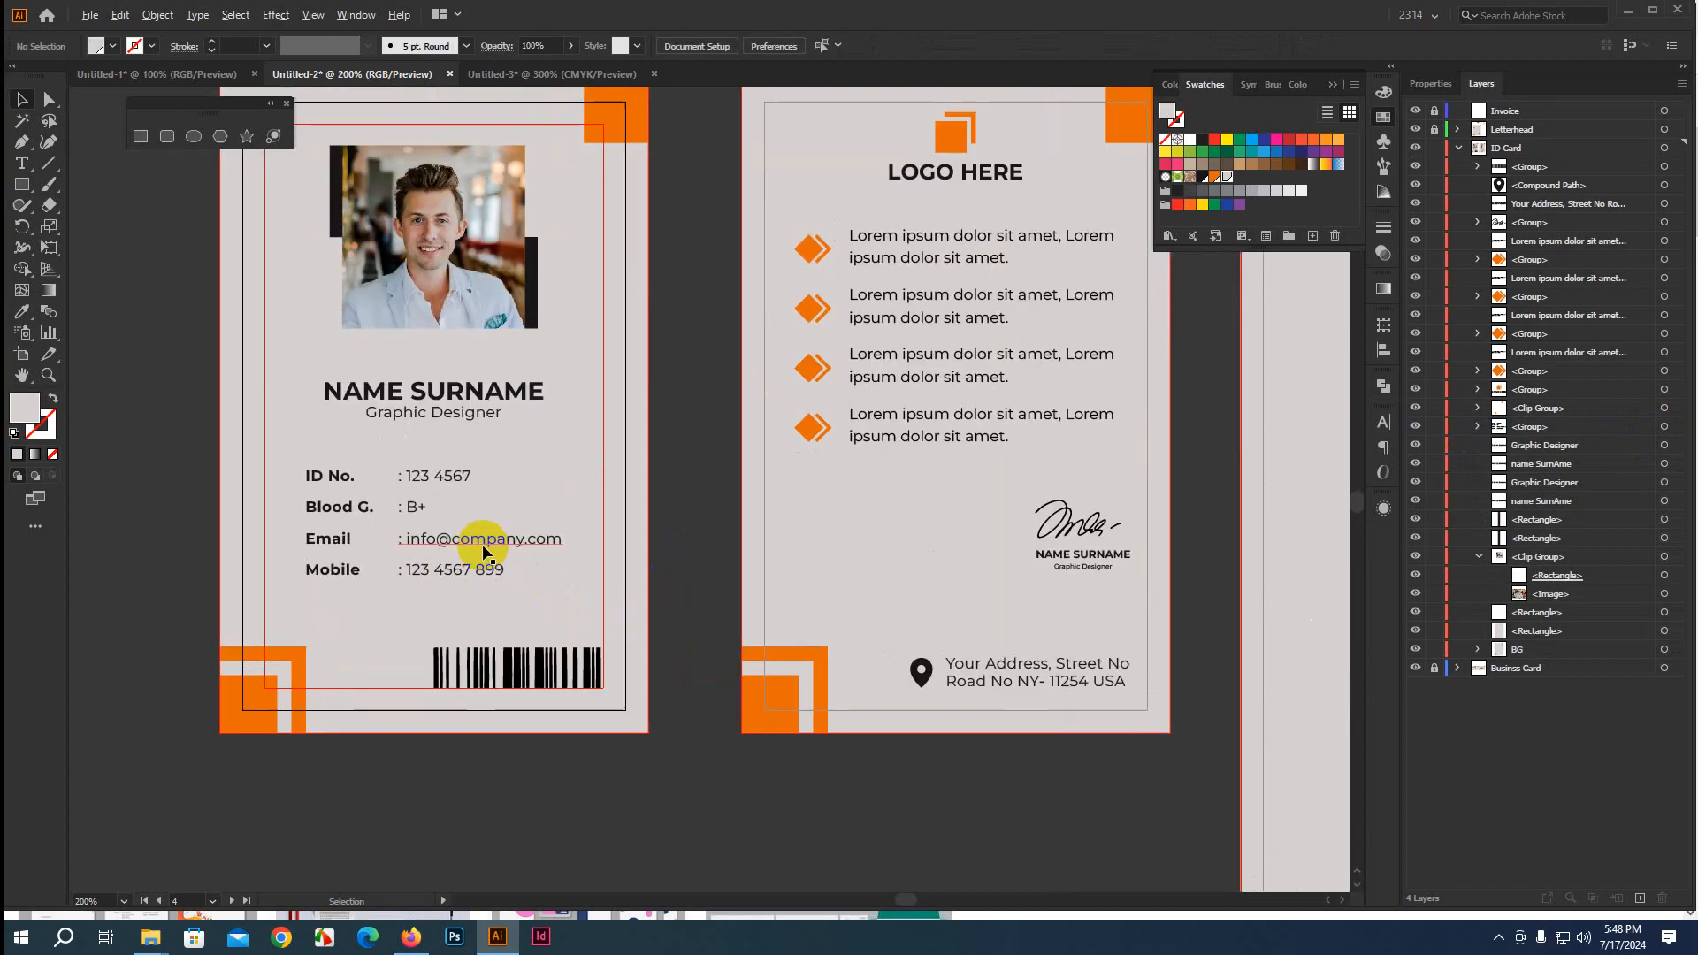
left_click(426, 413)
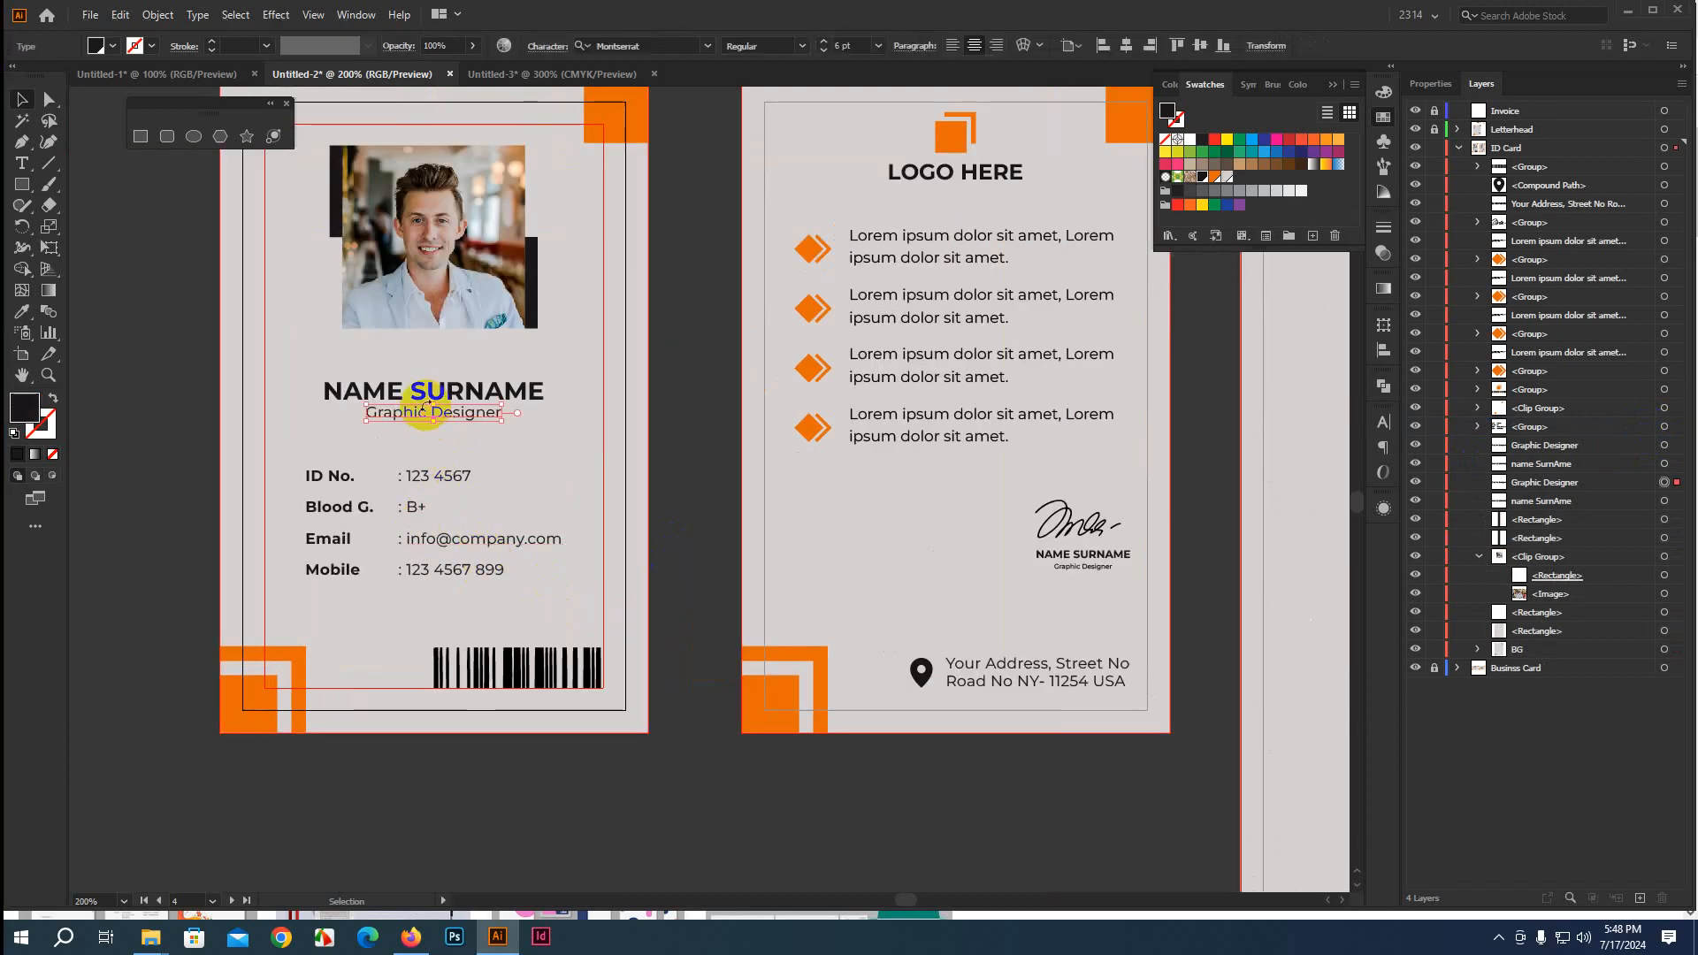
left_click(427, 394, "shift")
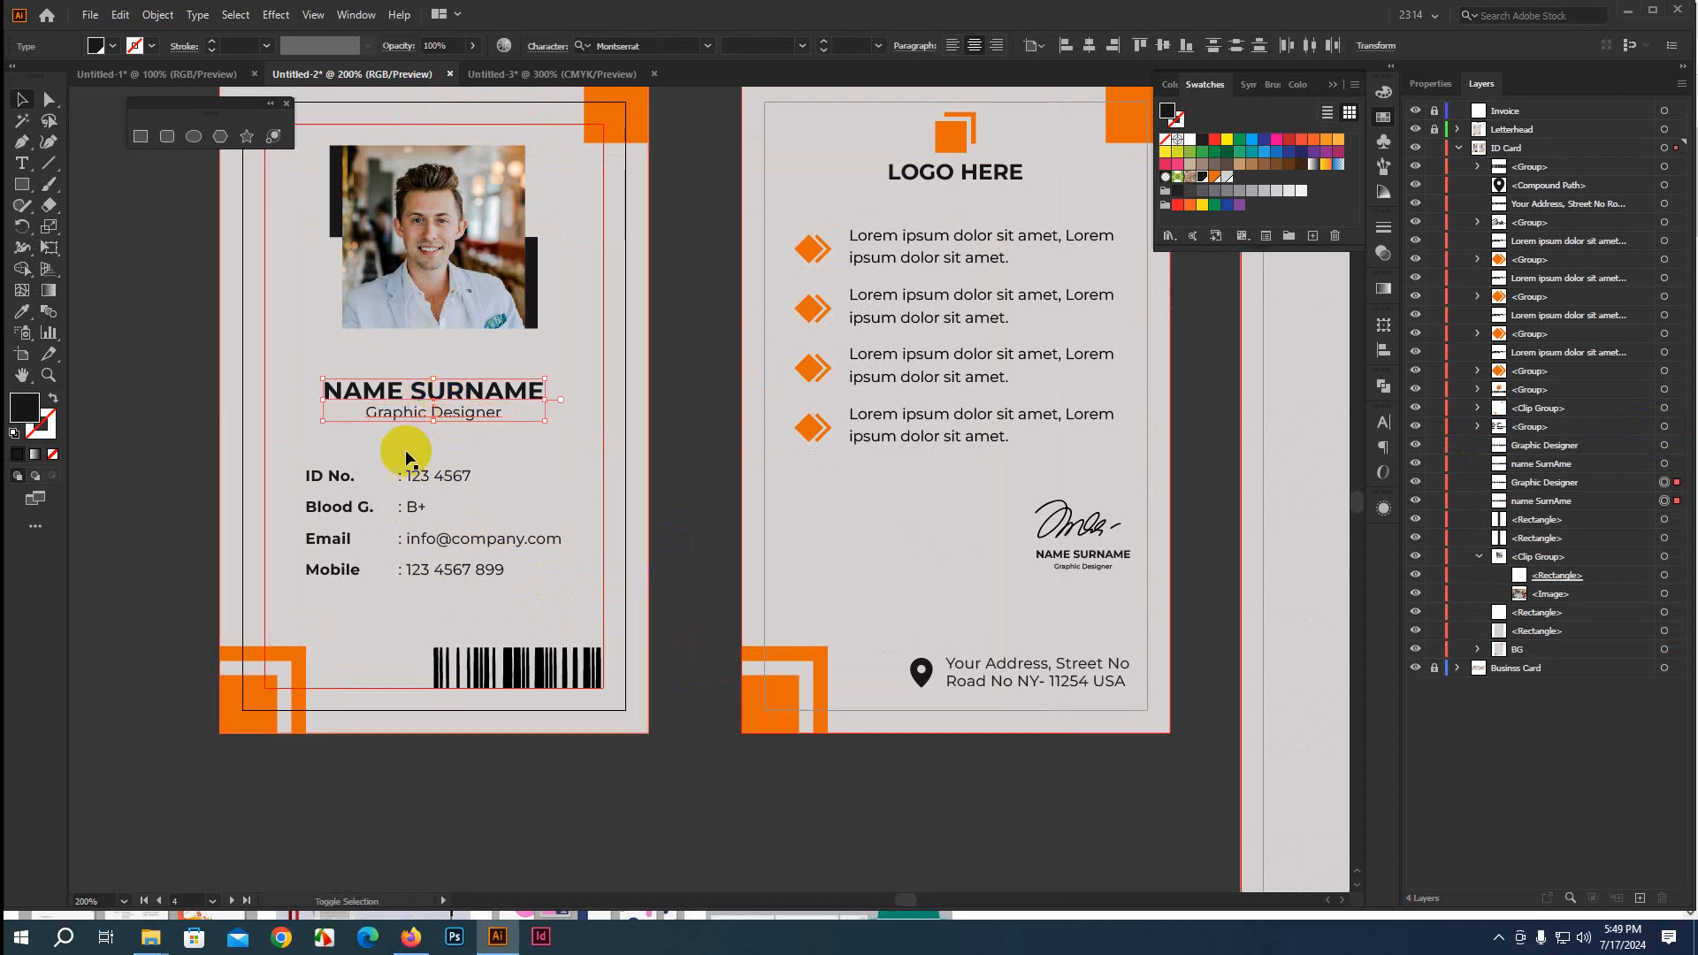
left_click(422, 480, "shift")
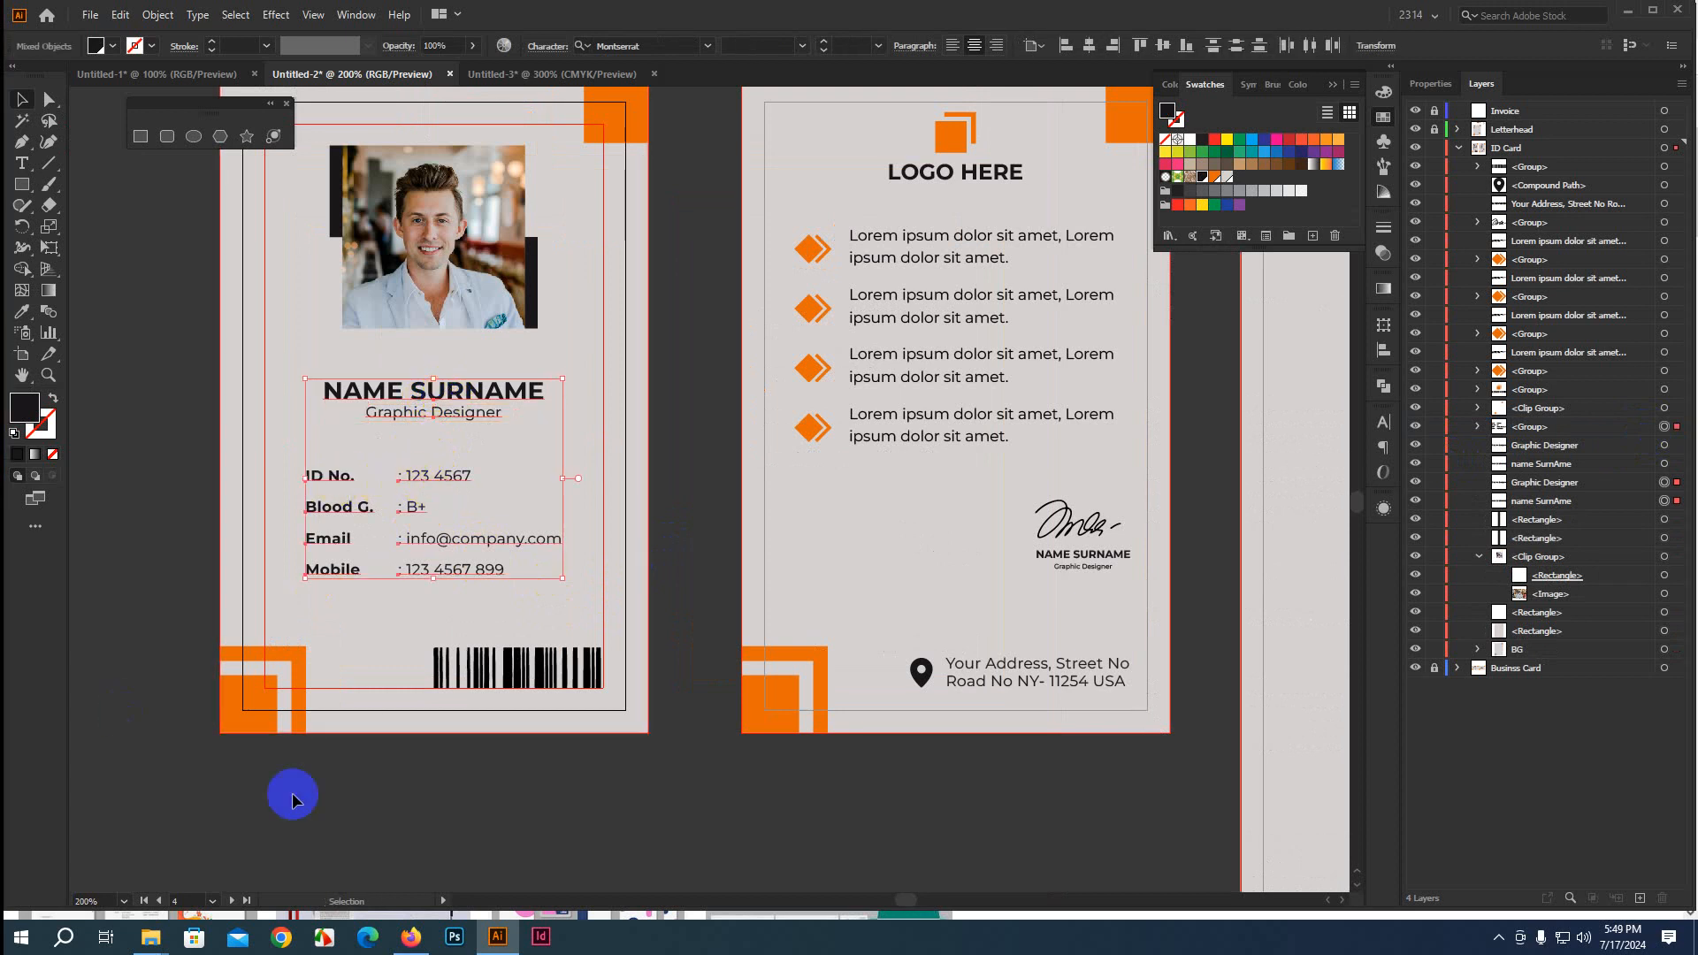
key("a")
key("v")
key("ctrl+g")
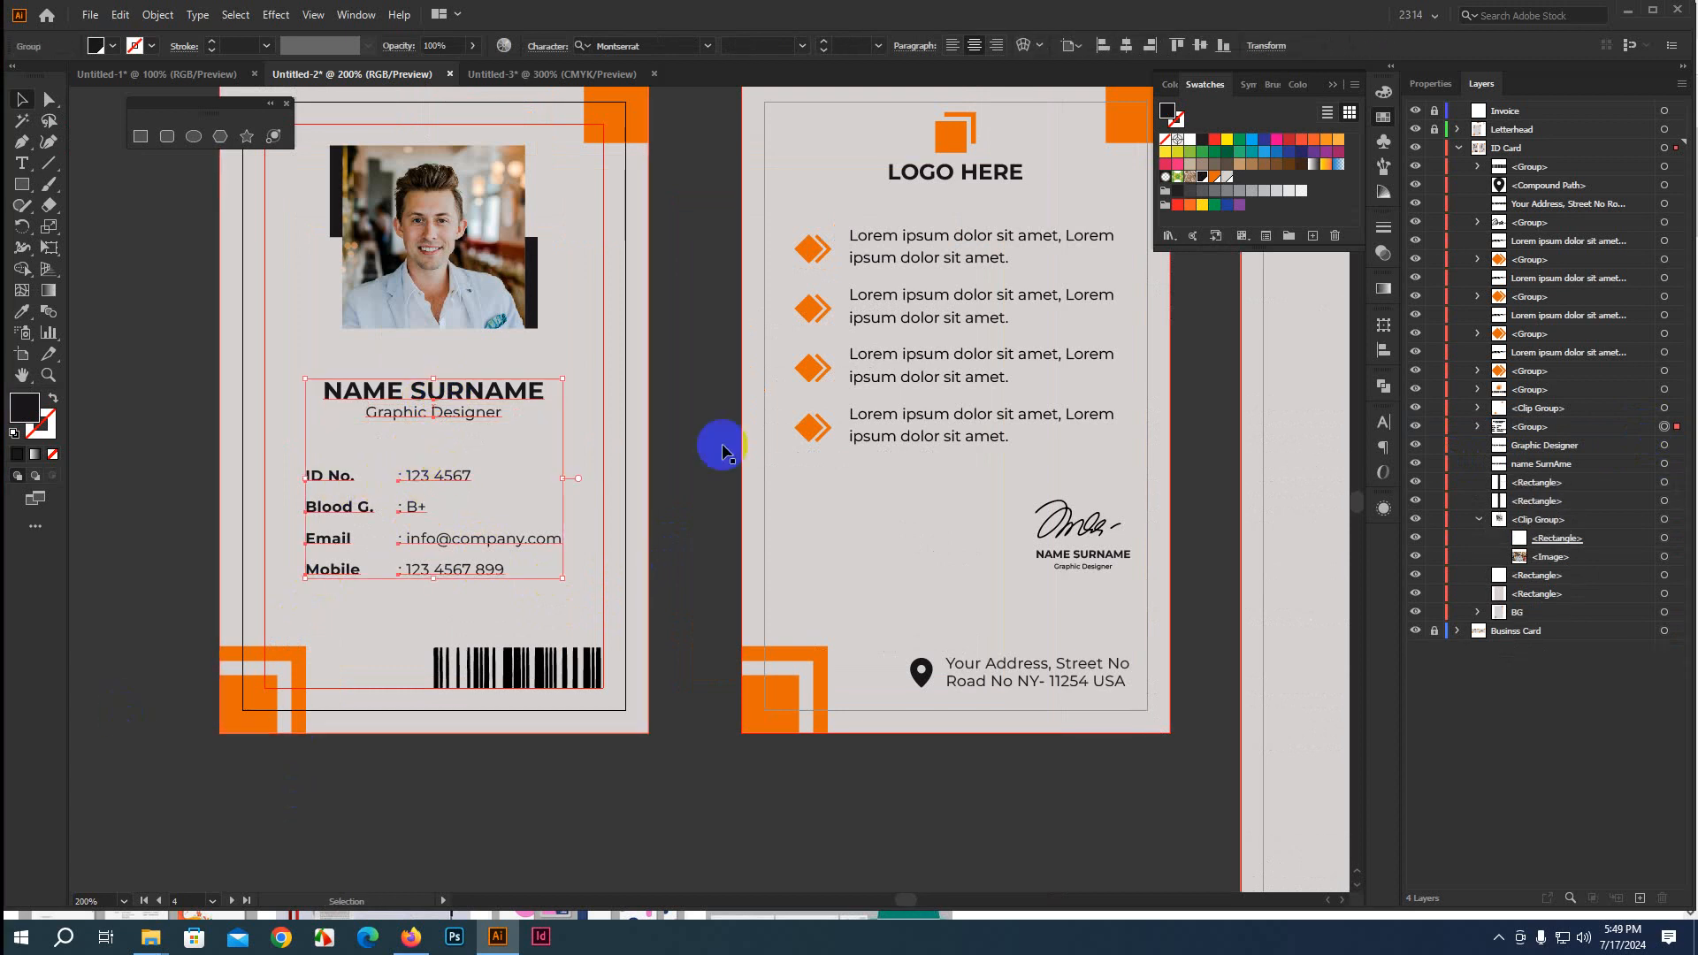
left_click(1529, 428)
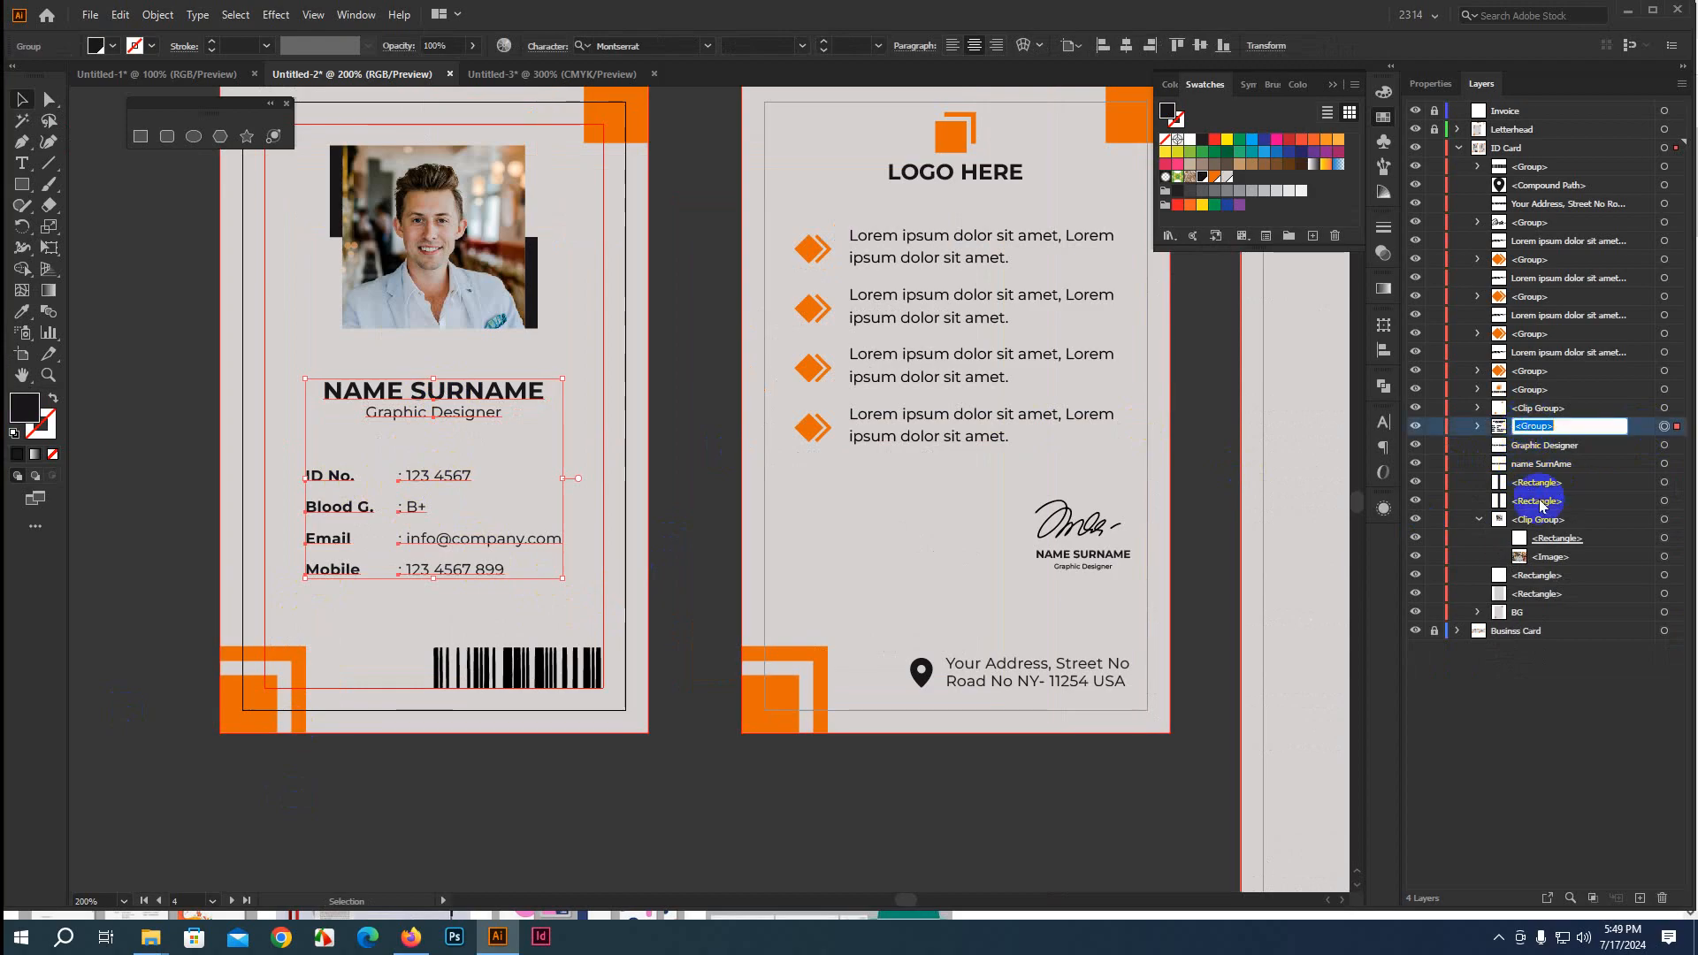
type("All Tex")
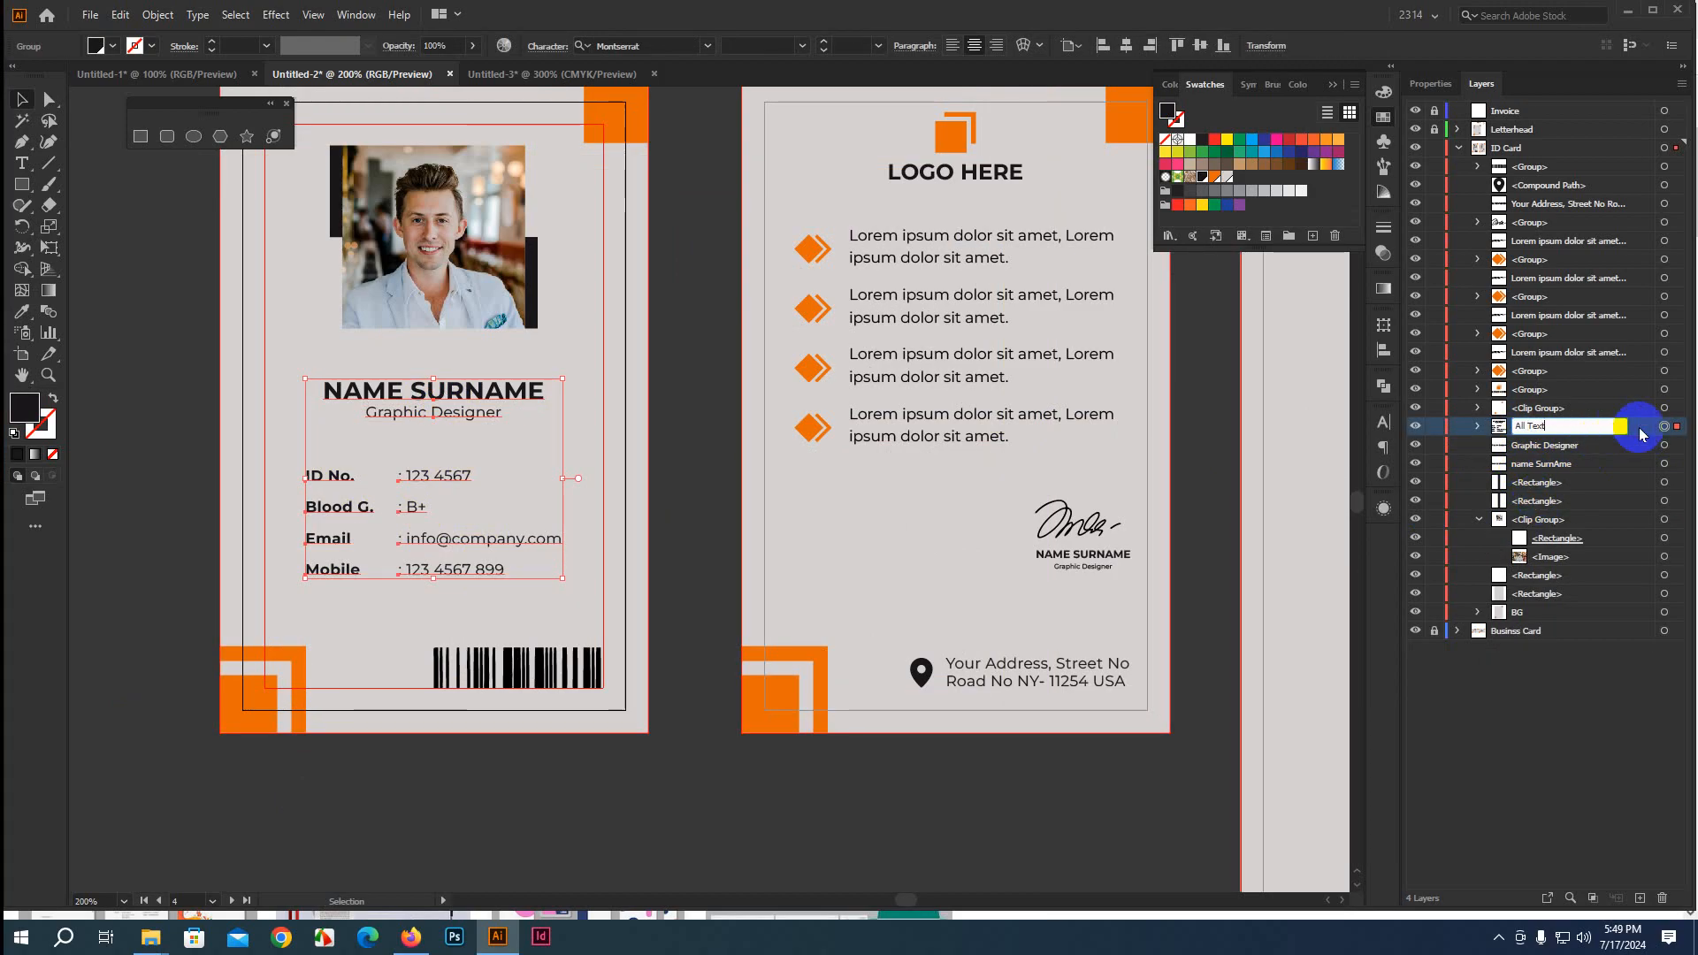
type("t")
left_click(1640, 431)
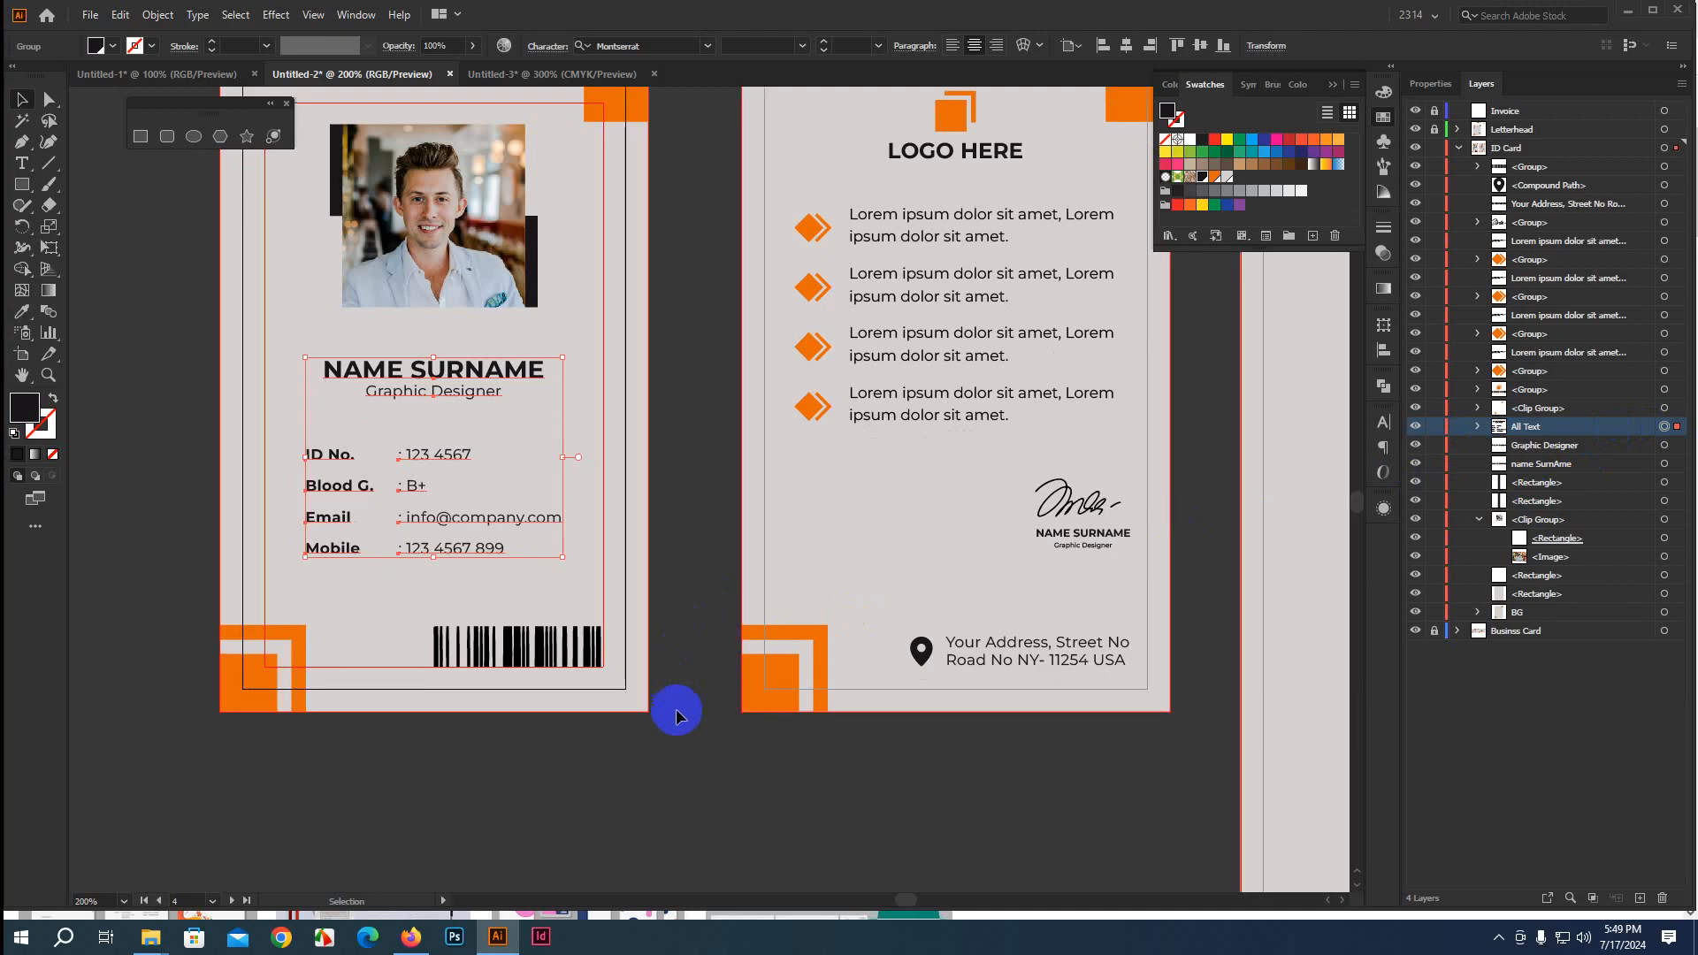
Rename the clip group of the front ID card's photo as Image and collapse it
scroll(663, 776, "up", 1)
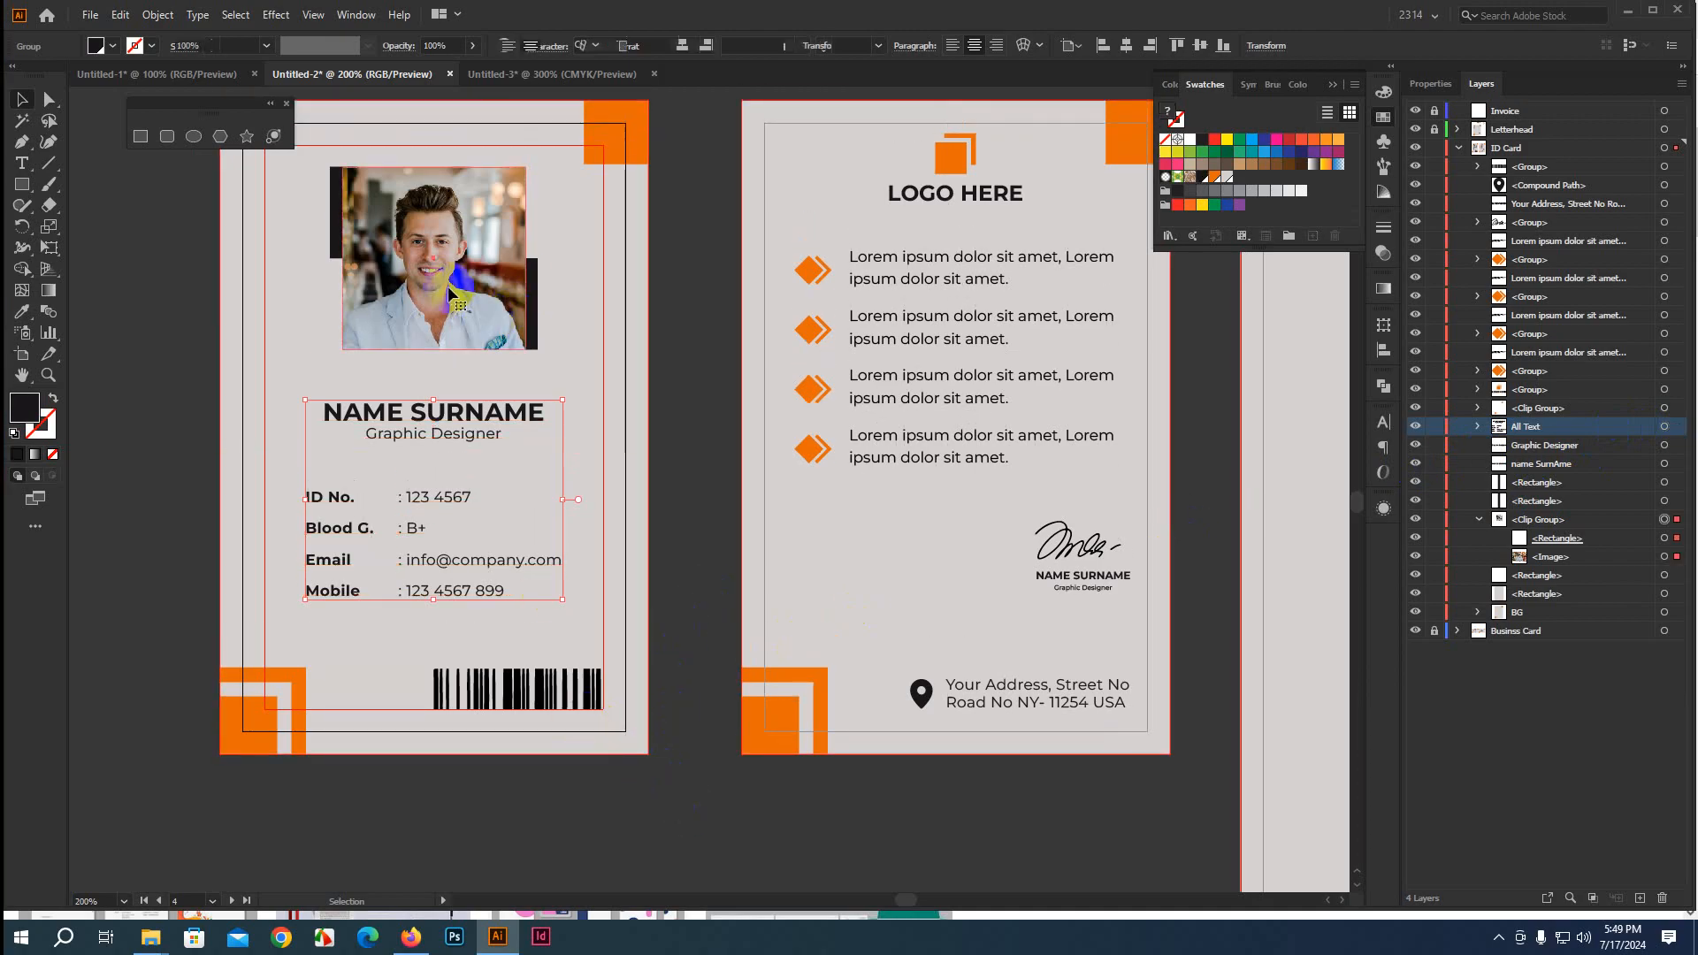
left_click(510, 314)
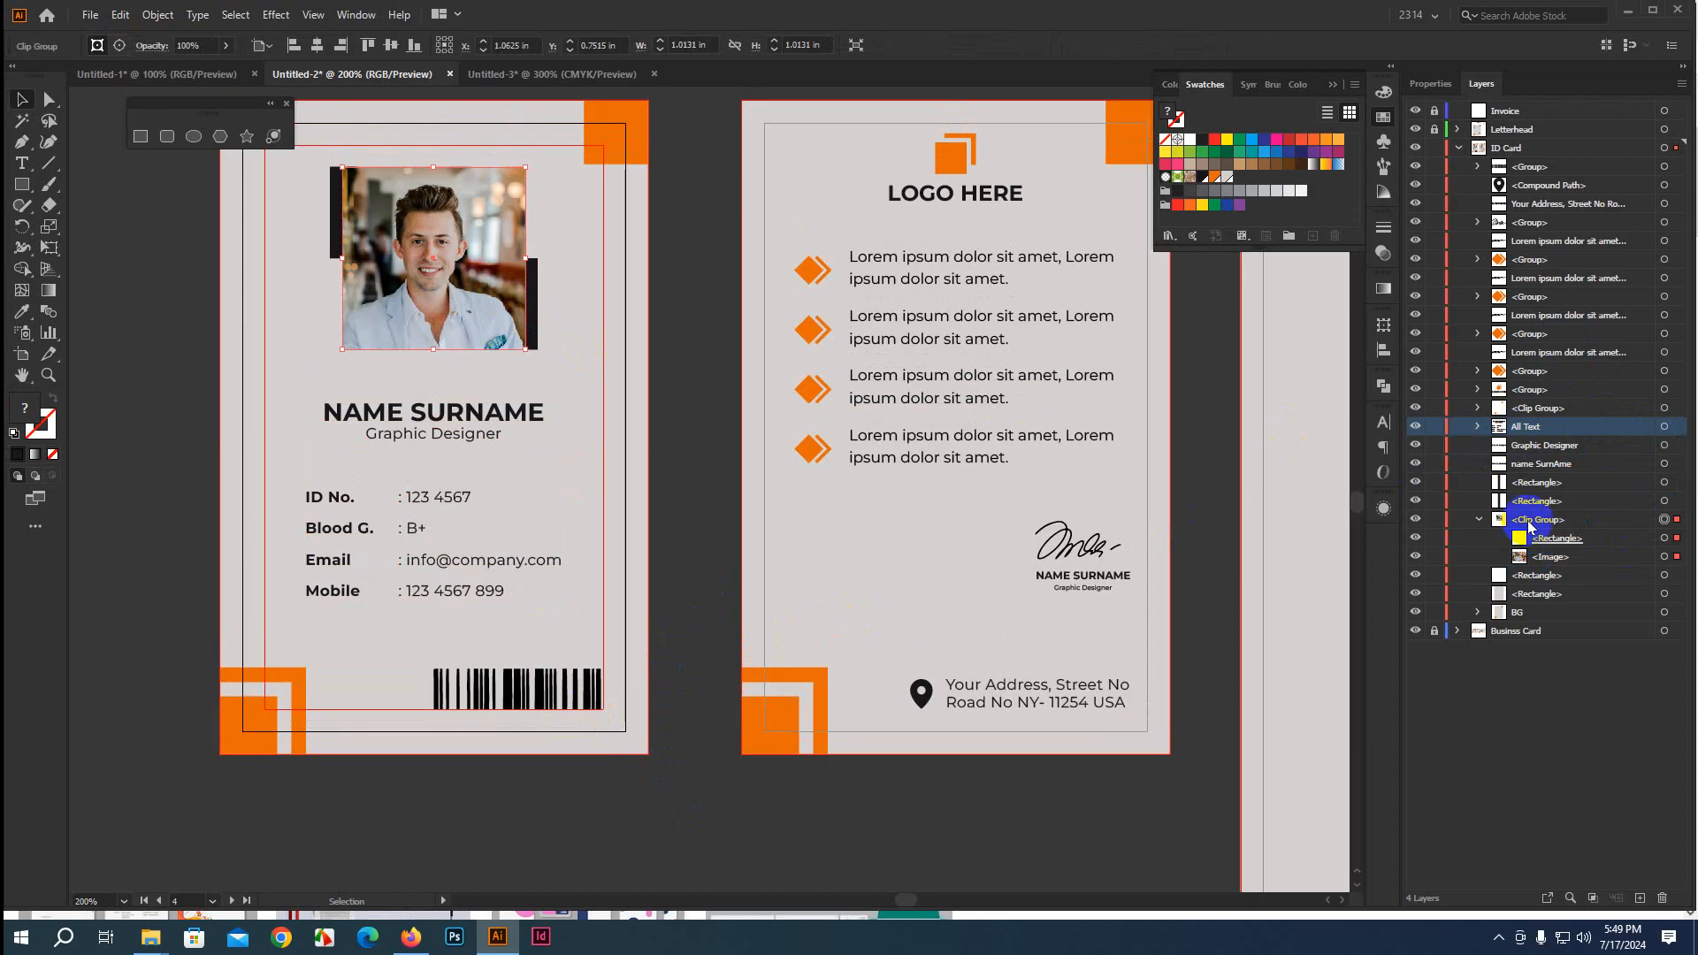
double_click(1530, 520)
type("Ima")
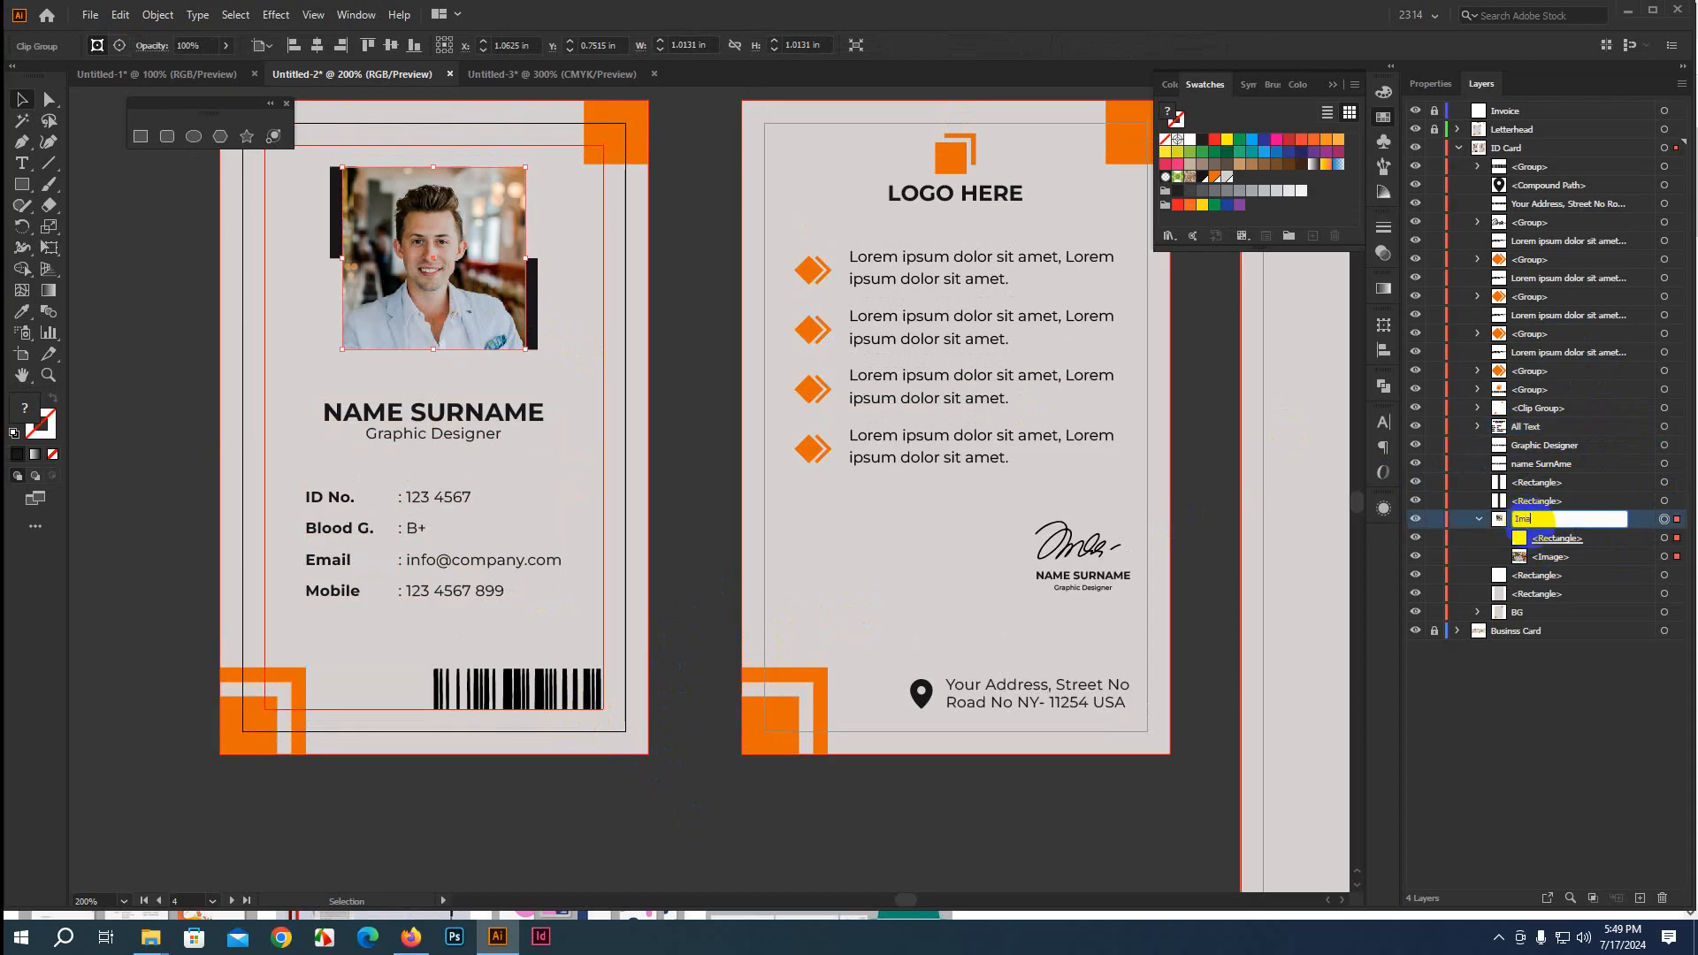
type("ge")
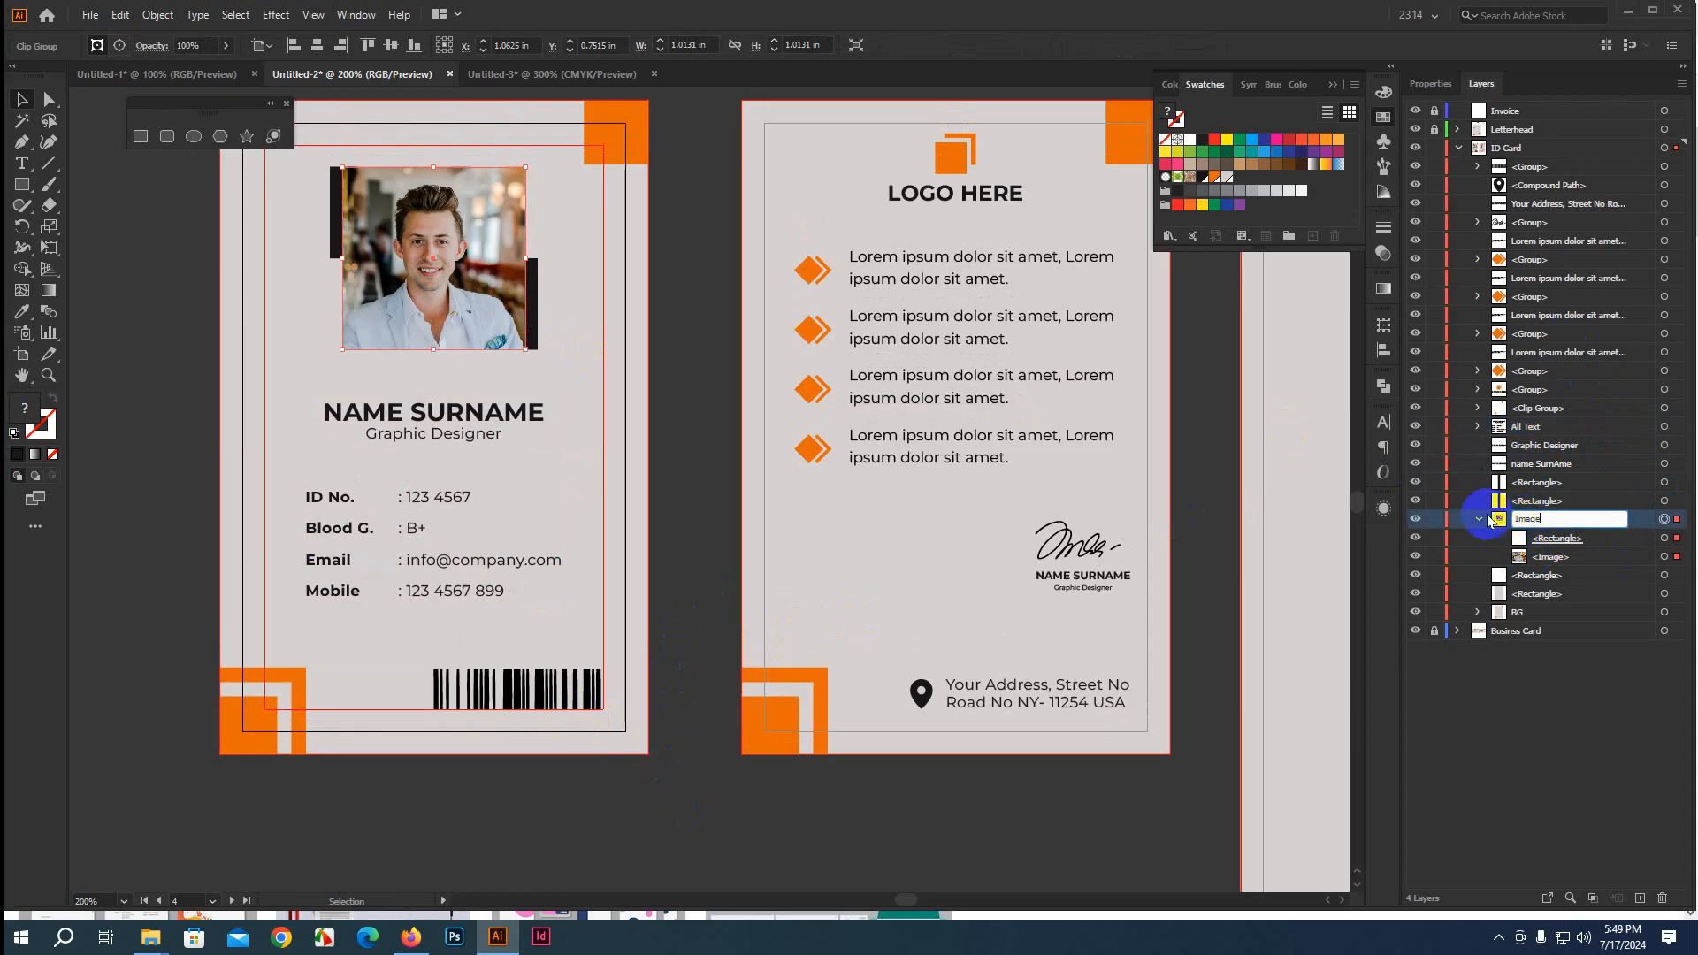
key("Return")
left_click(1481, 520)
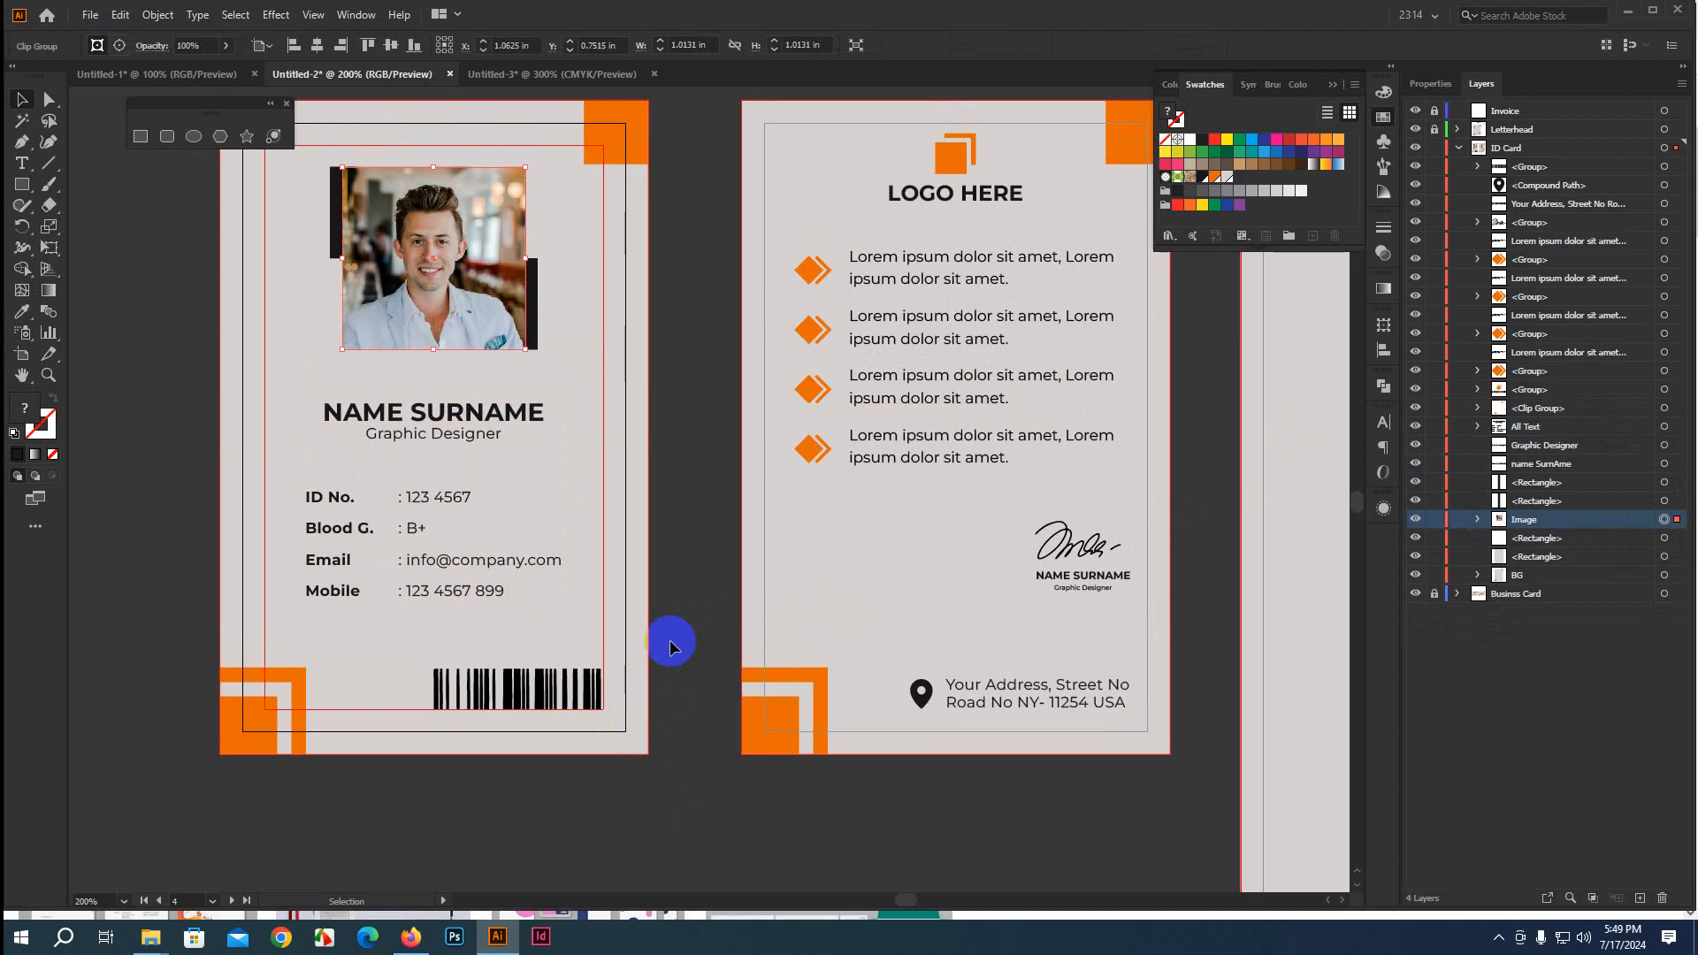
Name the front ID card's barcode group Barcode and deselect it
scroll(530, 593, "down", 1)
left_click(520, 624)
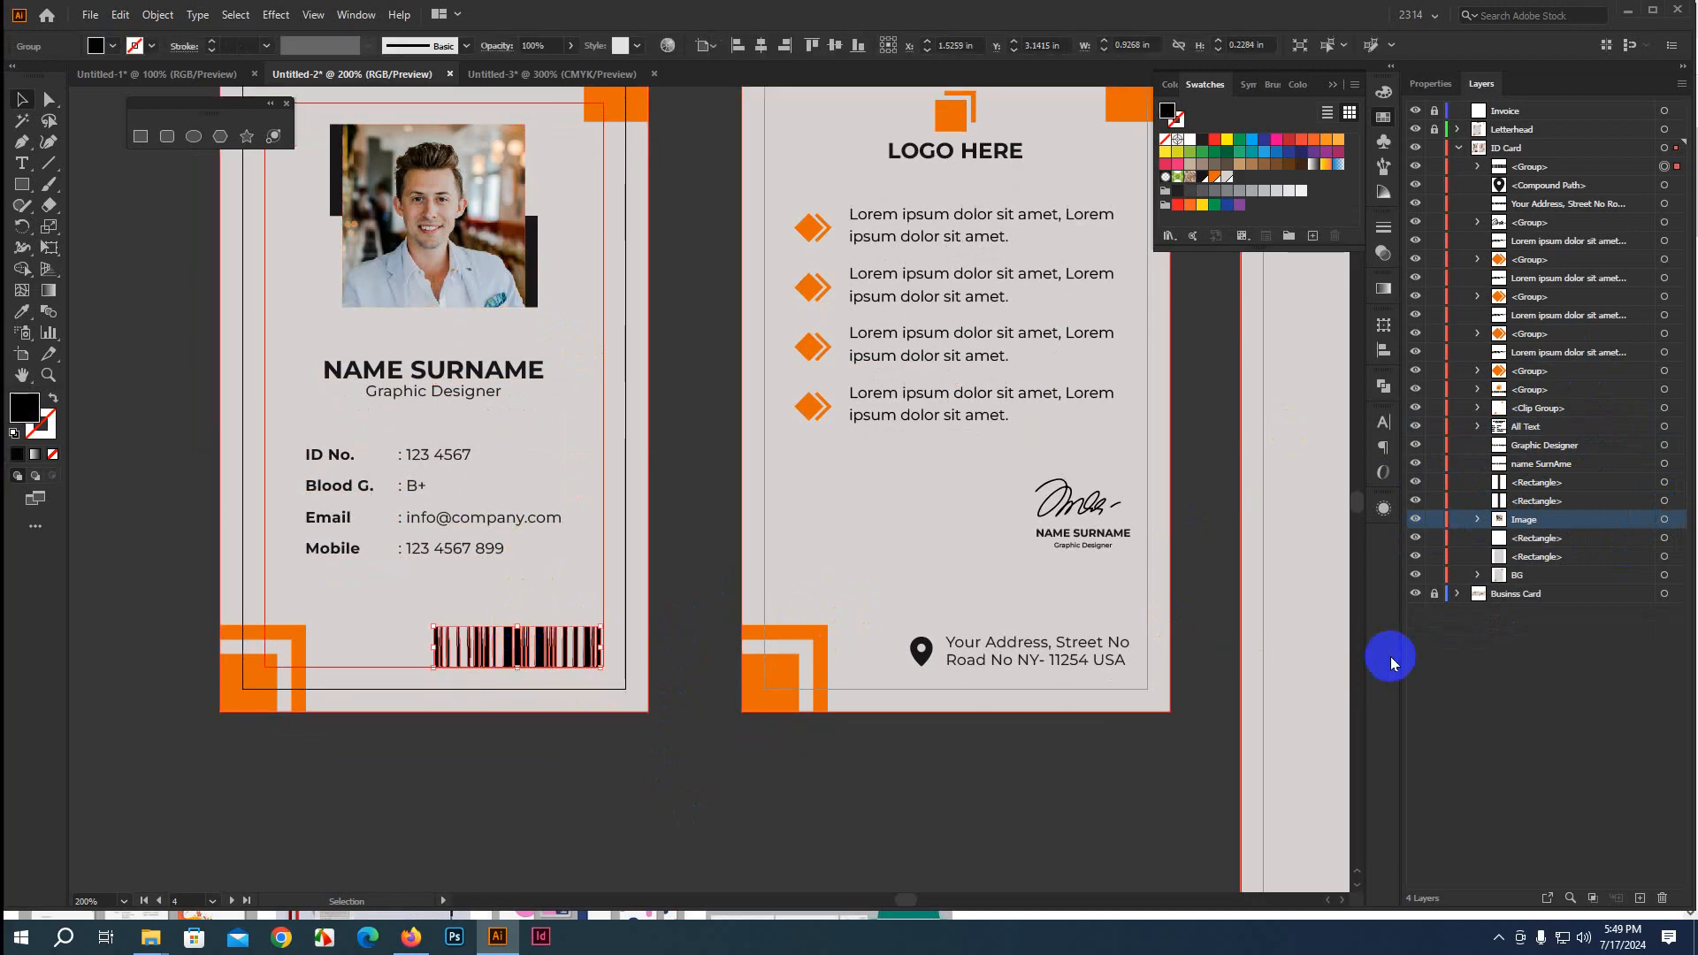
left_click(1522, 168)
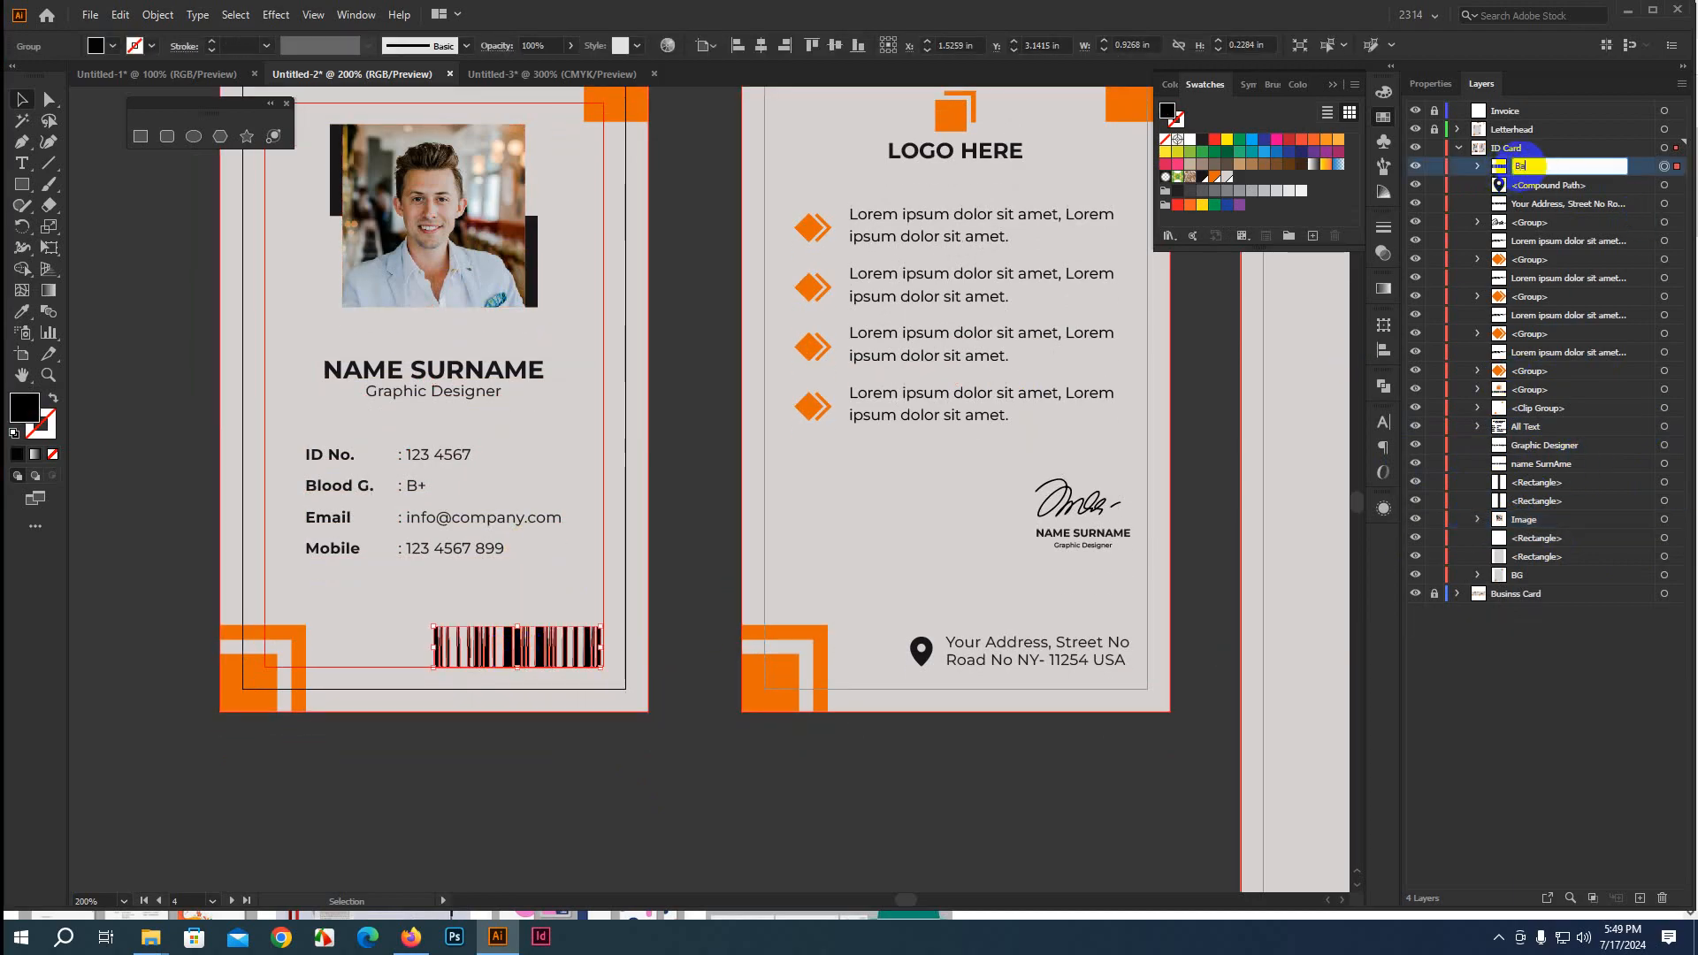
type("Barcode")
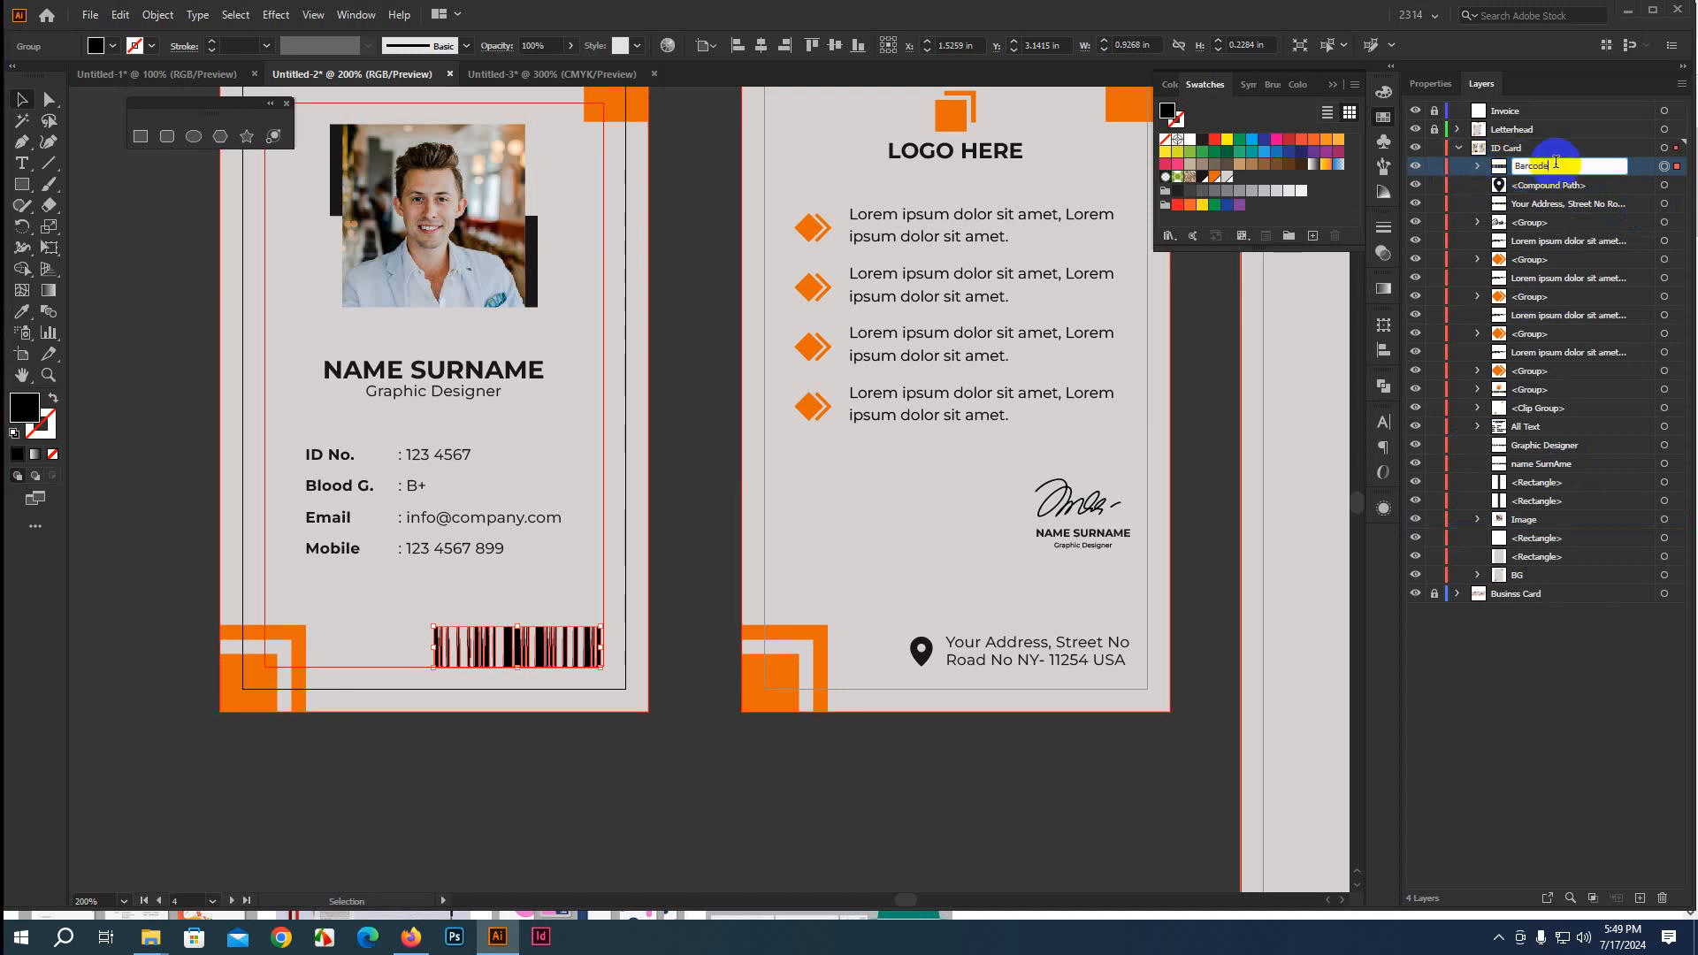
left_click(1636, 166)
scroll(973, 482, "up", 2)
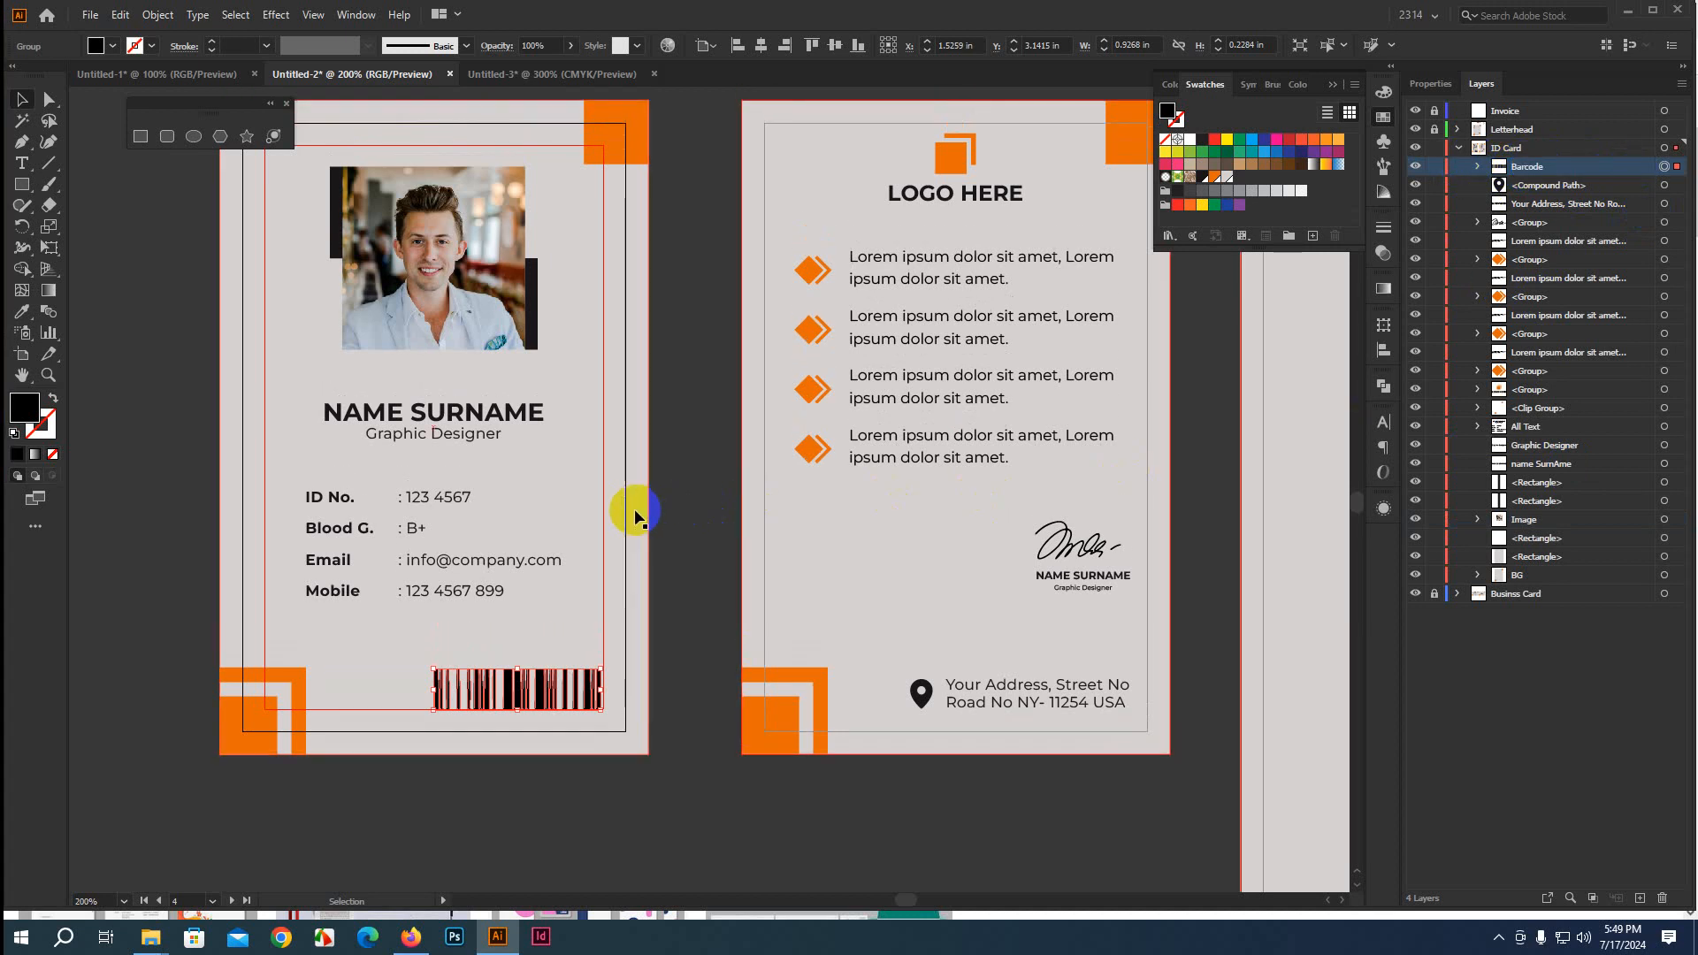
left_click(682, 500)
scroll(652, 591, "up", 1)
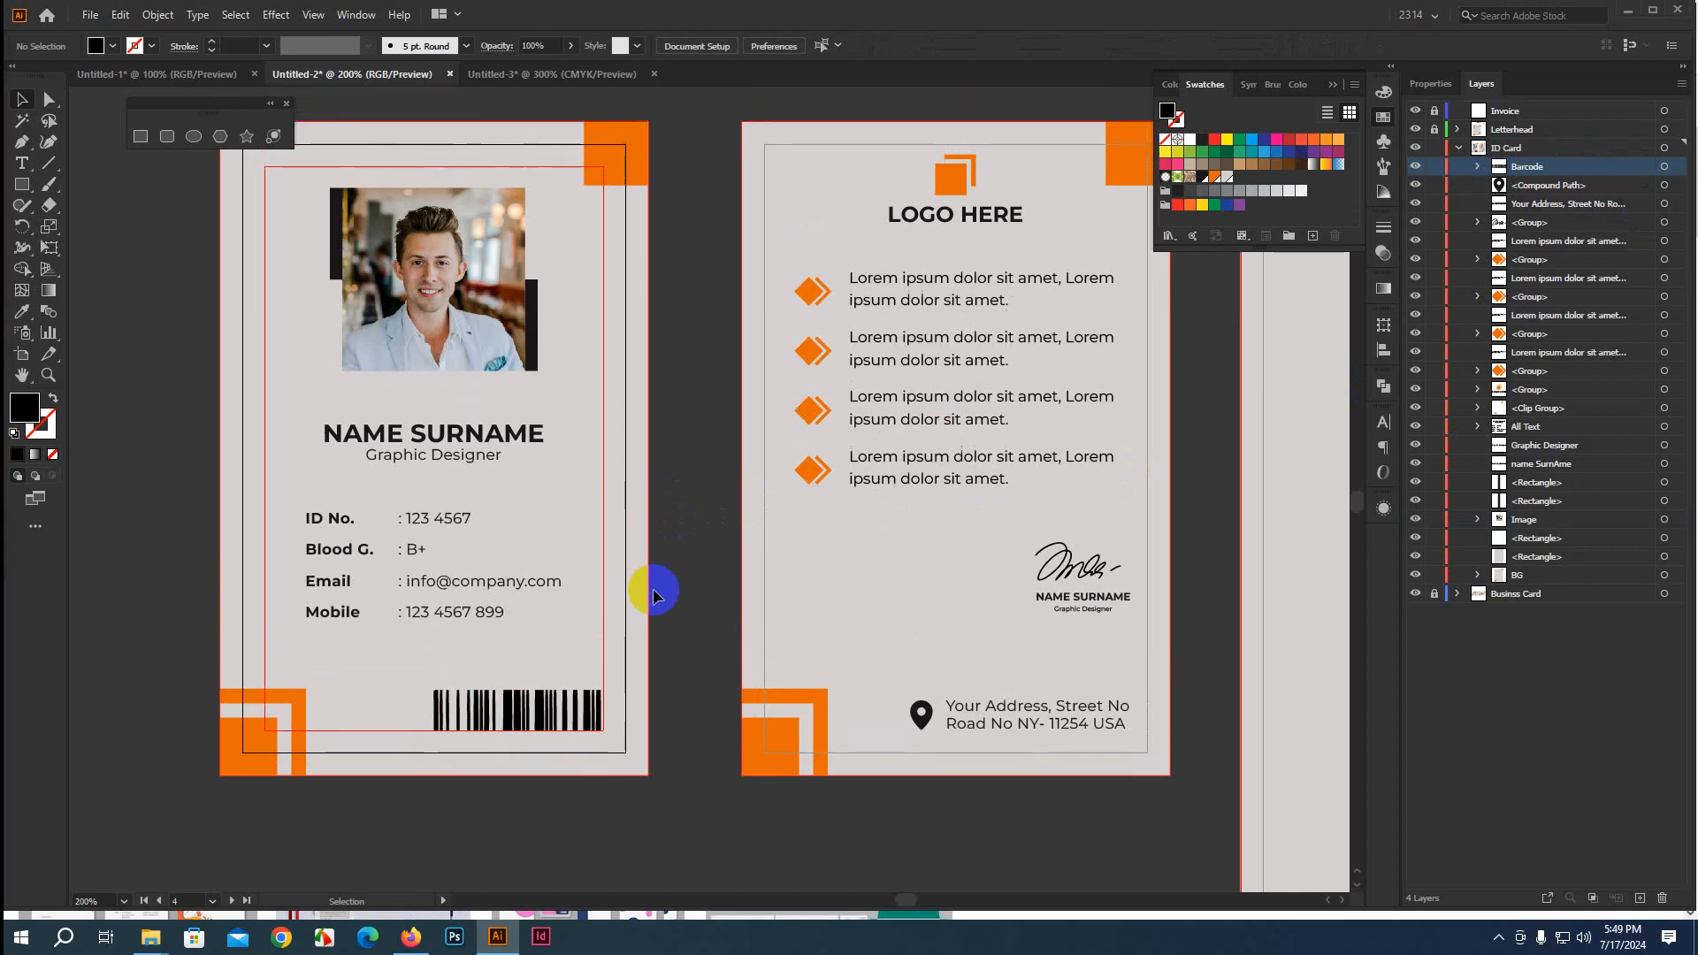
Group the two dark rectangles beside the front ID card's photo and name the group Shape
scroll(654, 595, "down", 1)
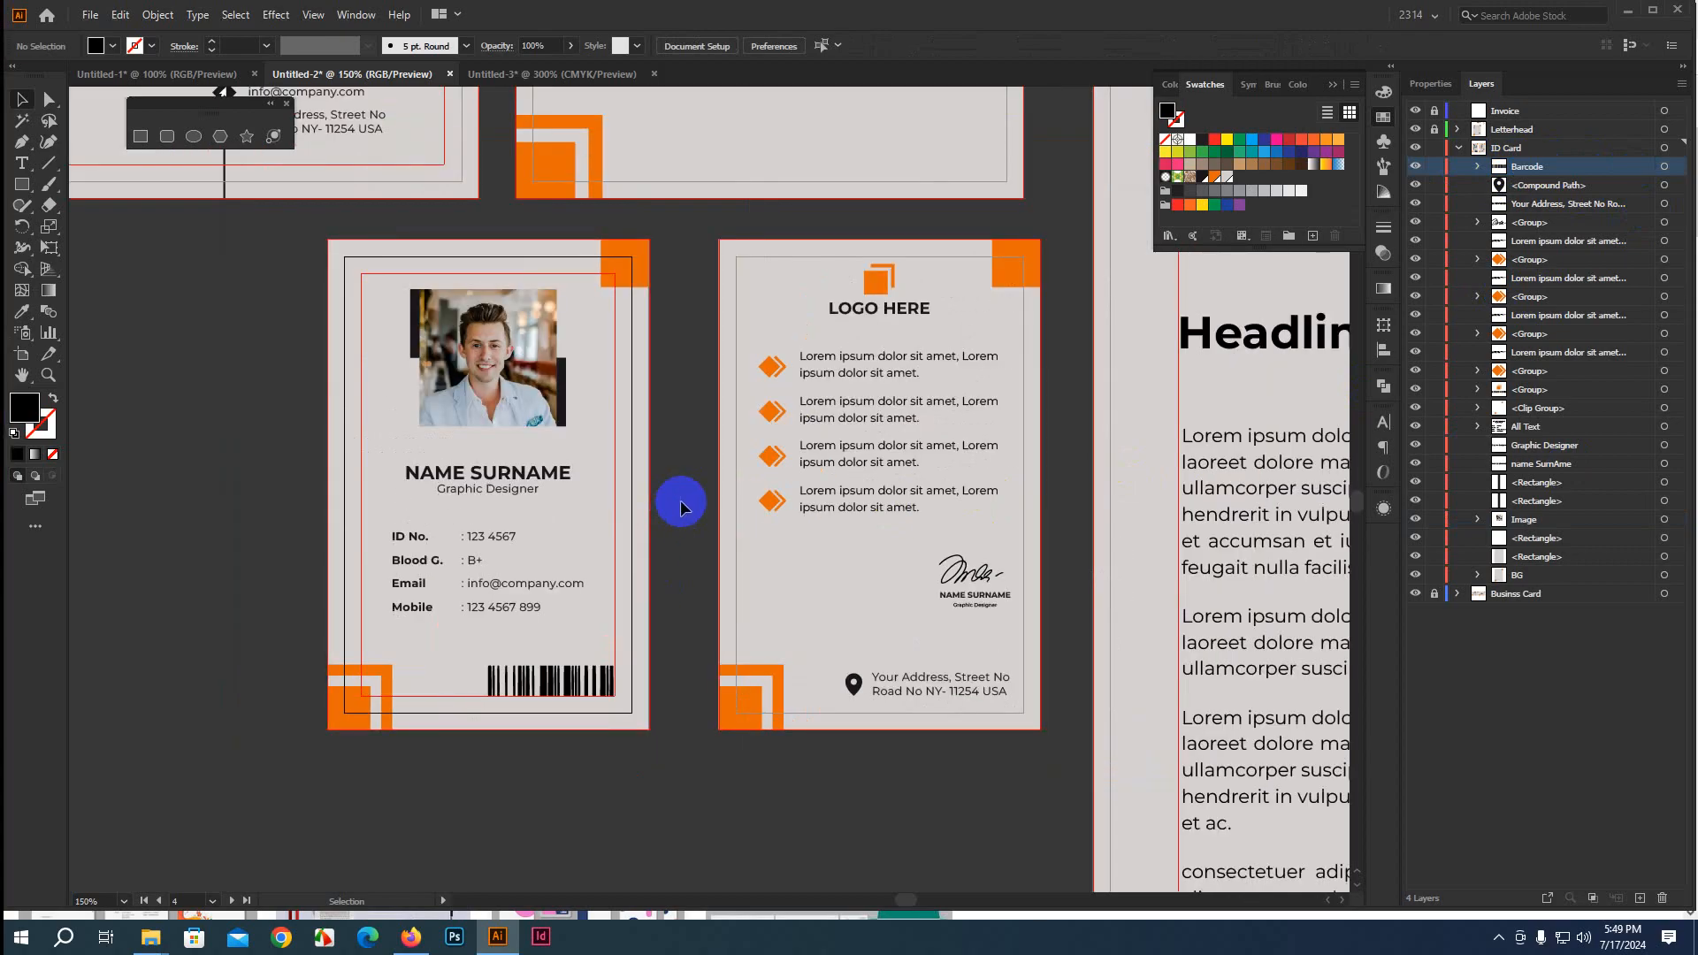
left_click(412, 332)
left_click(562, 393, "shift")
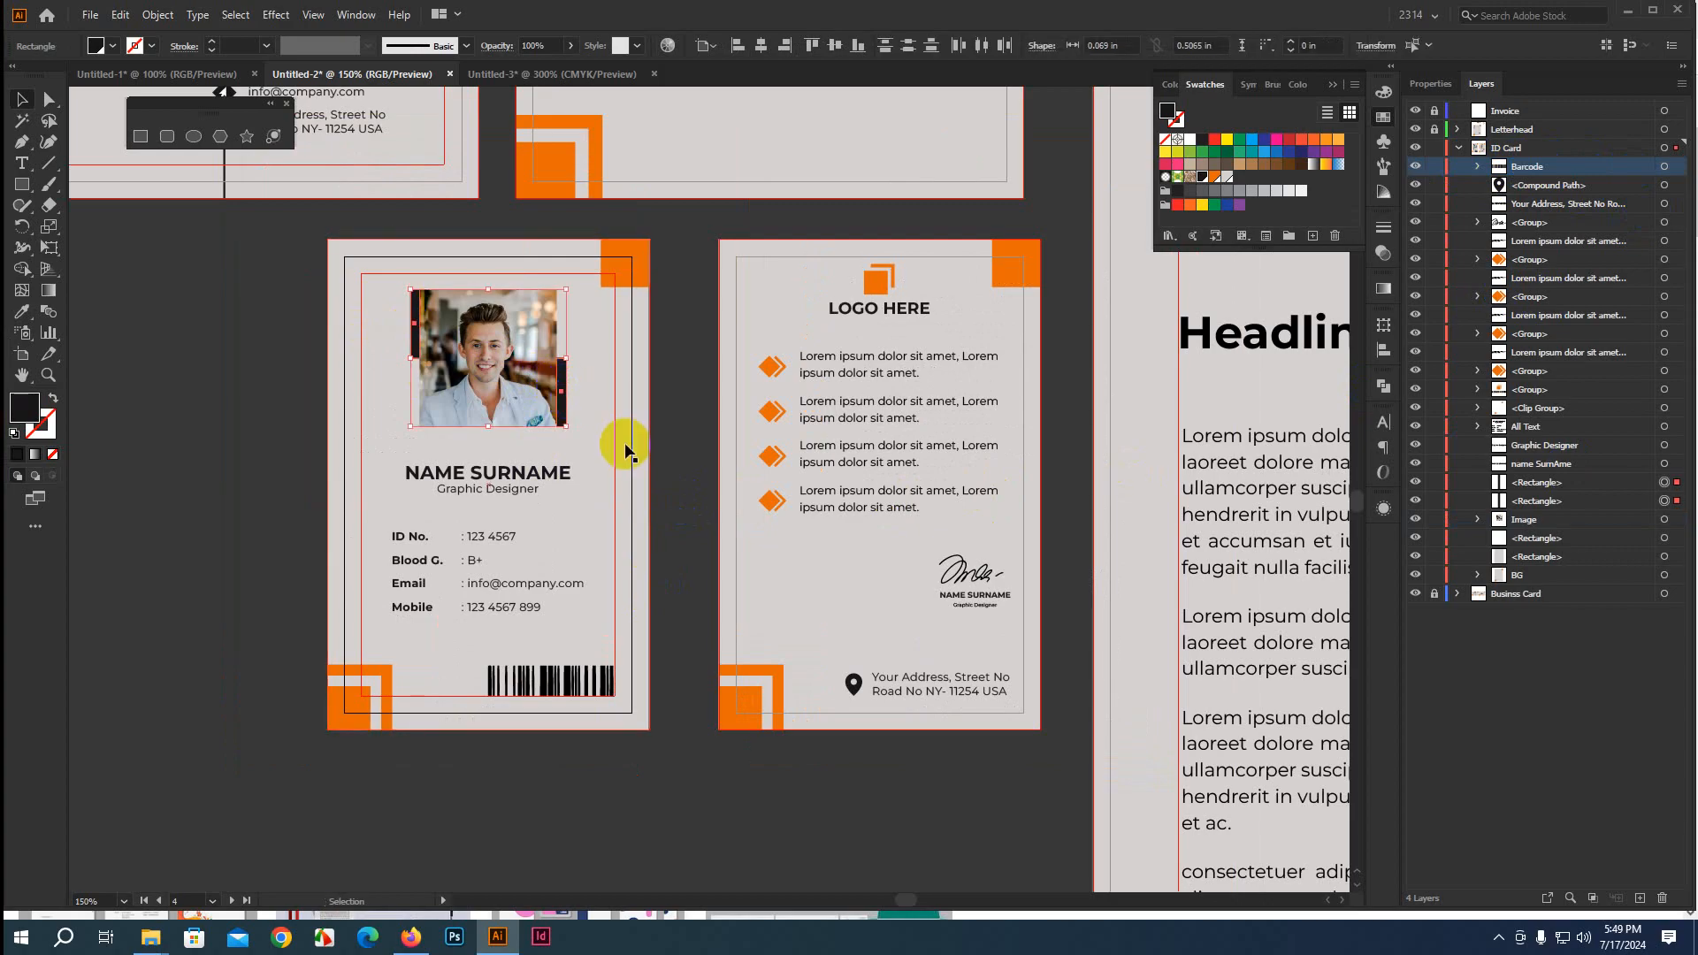
key("a")
key("ctrl+g")
key("v")
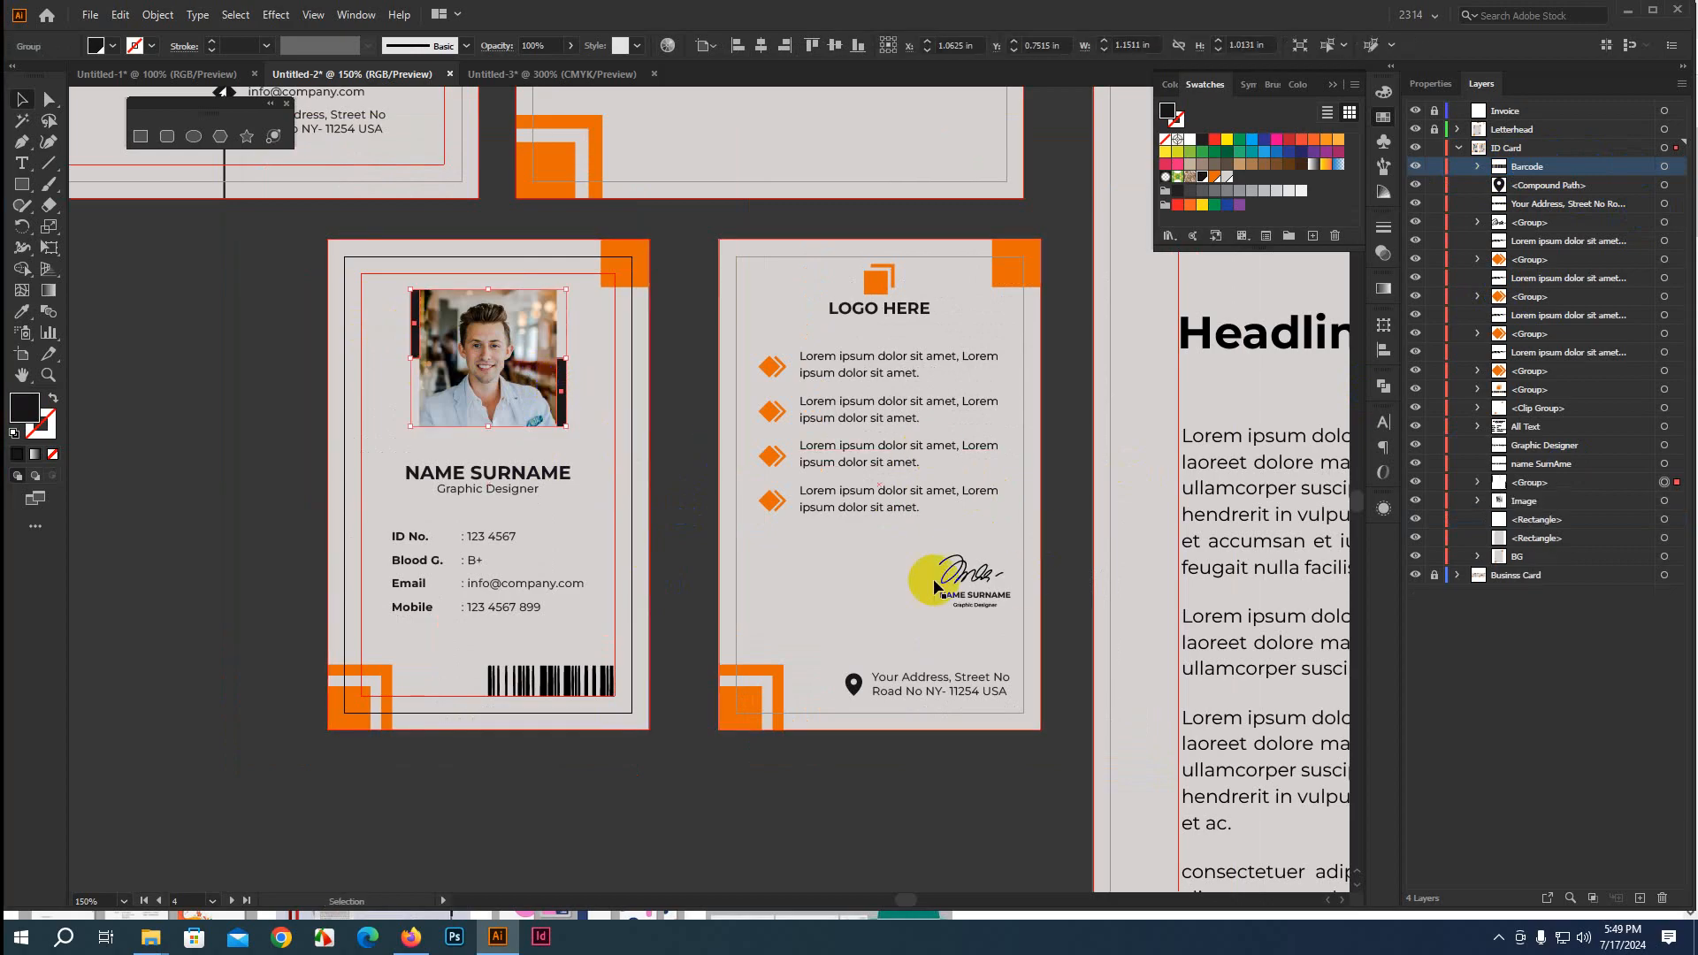
double_click(1543, 484)
type("Sha")
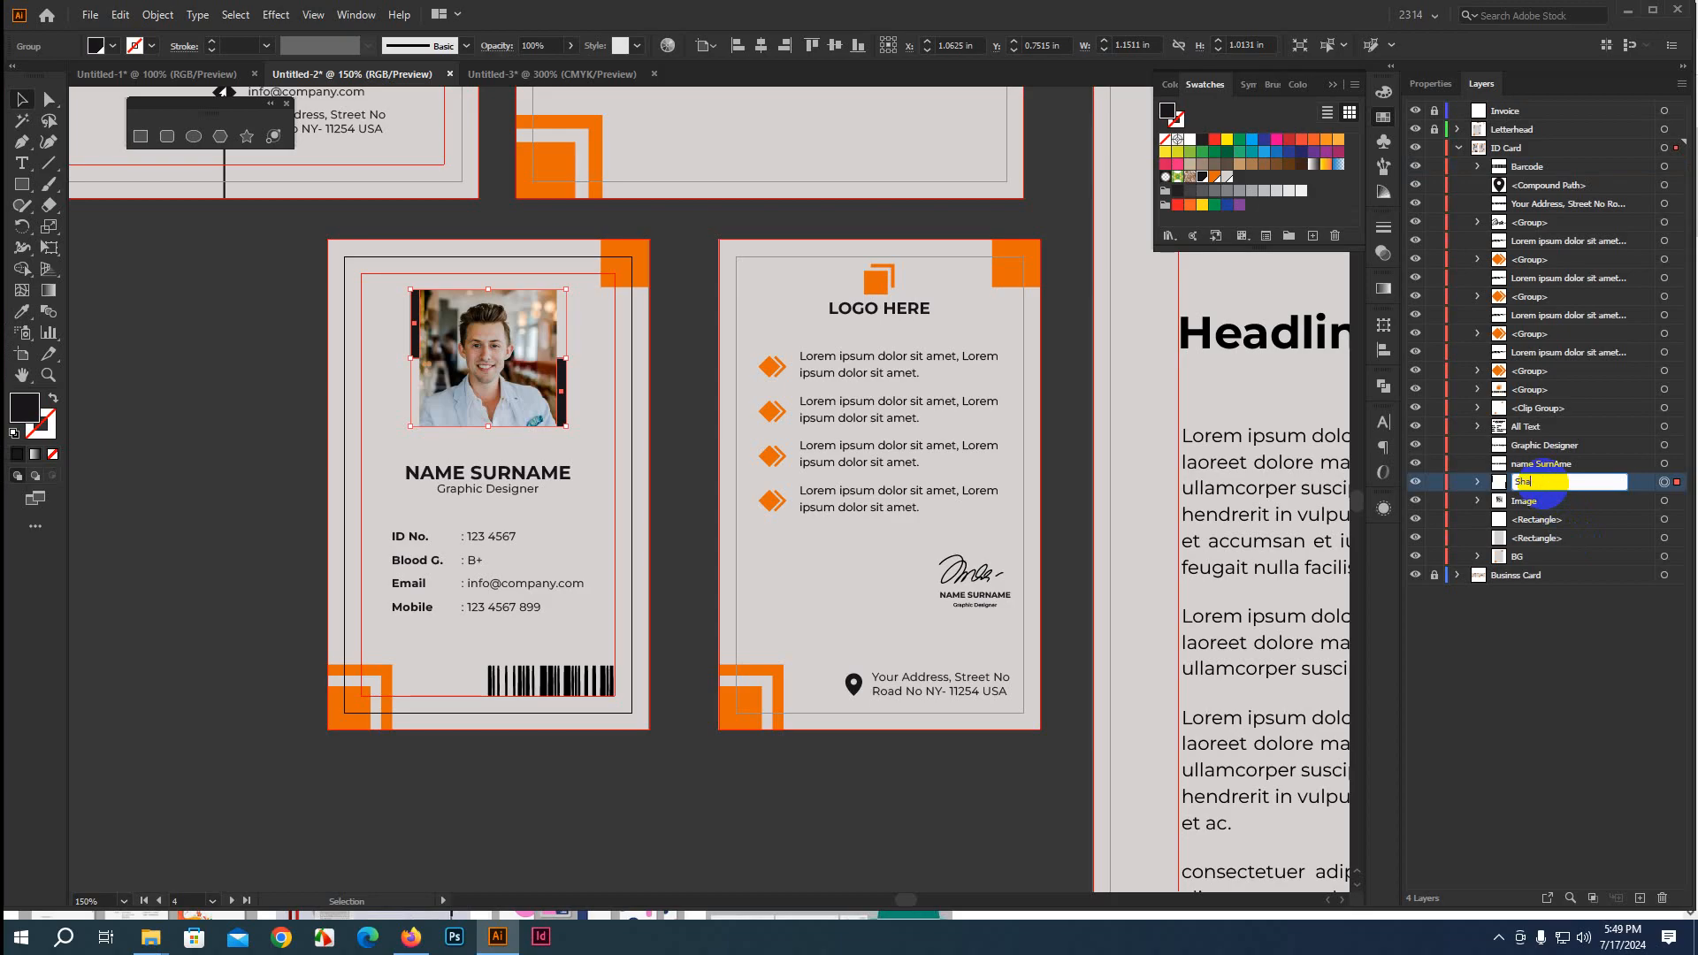
type("pe")
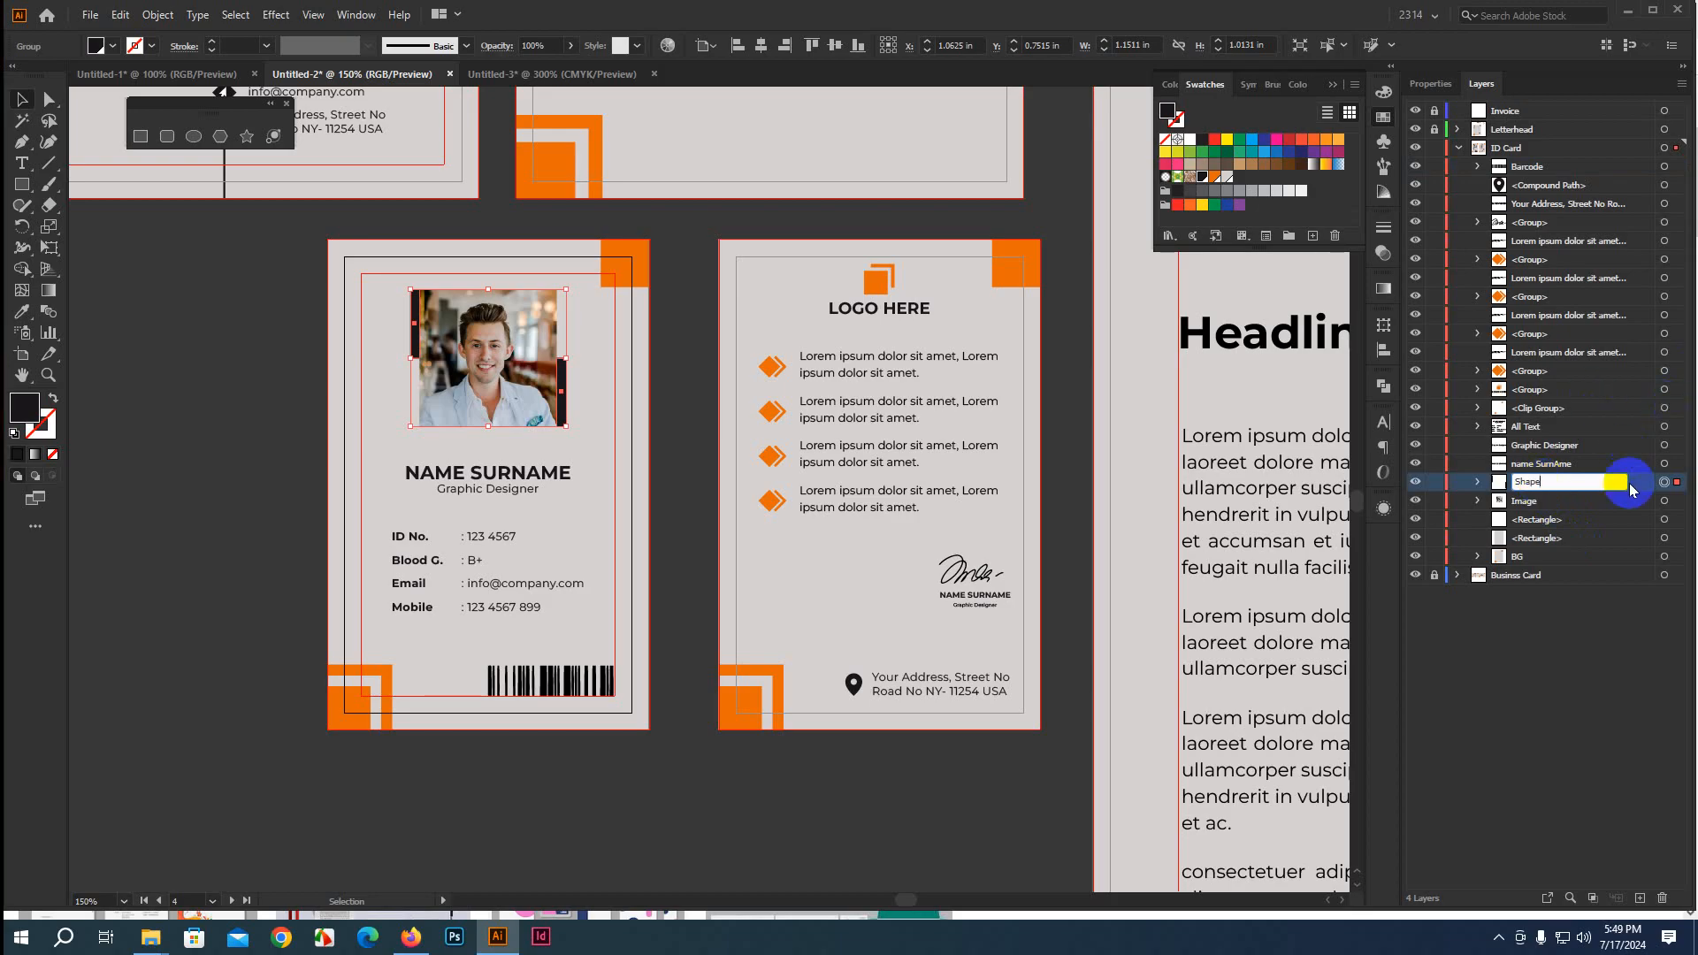
key("Return")
Group all the elements of the front ID card and name the group Front
left_click_drag(273, 237, 661, 767)
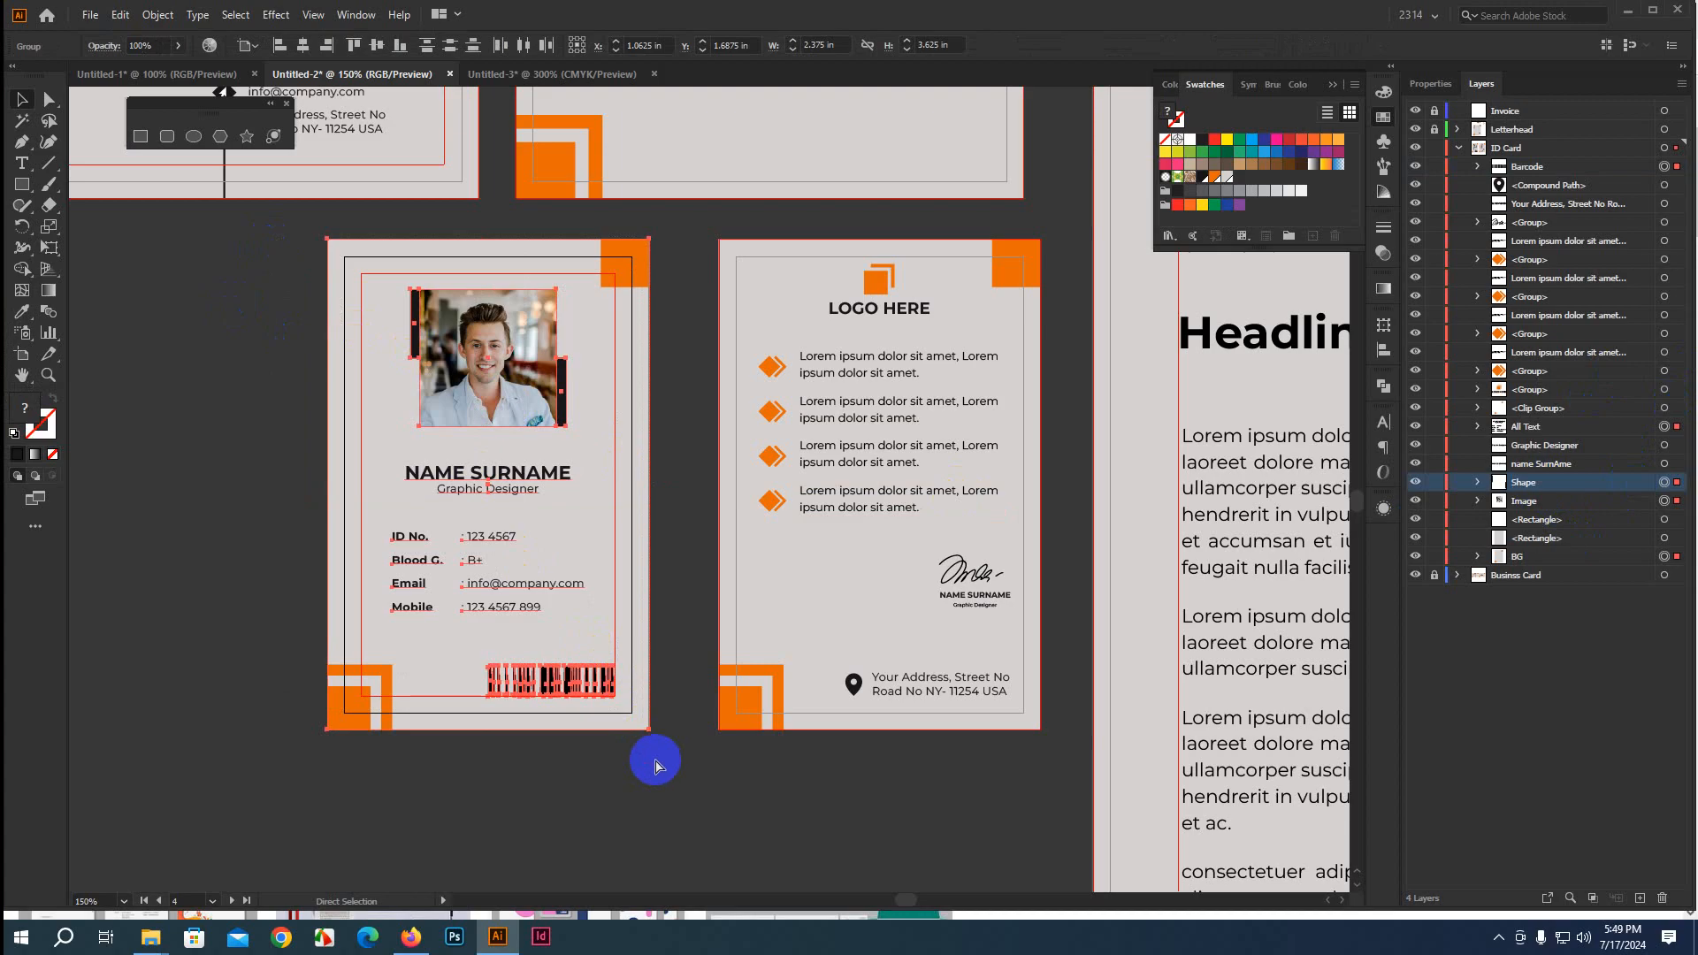
key("ctrl+g")
key("v")
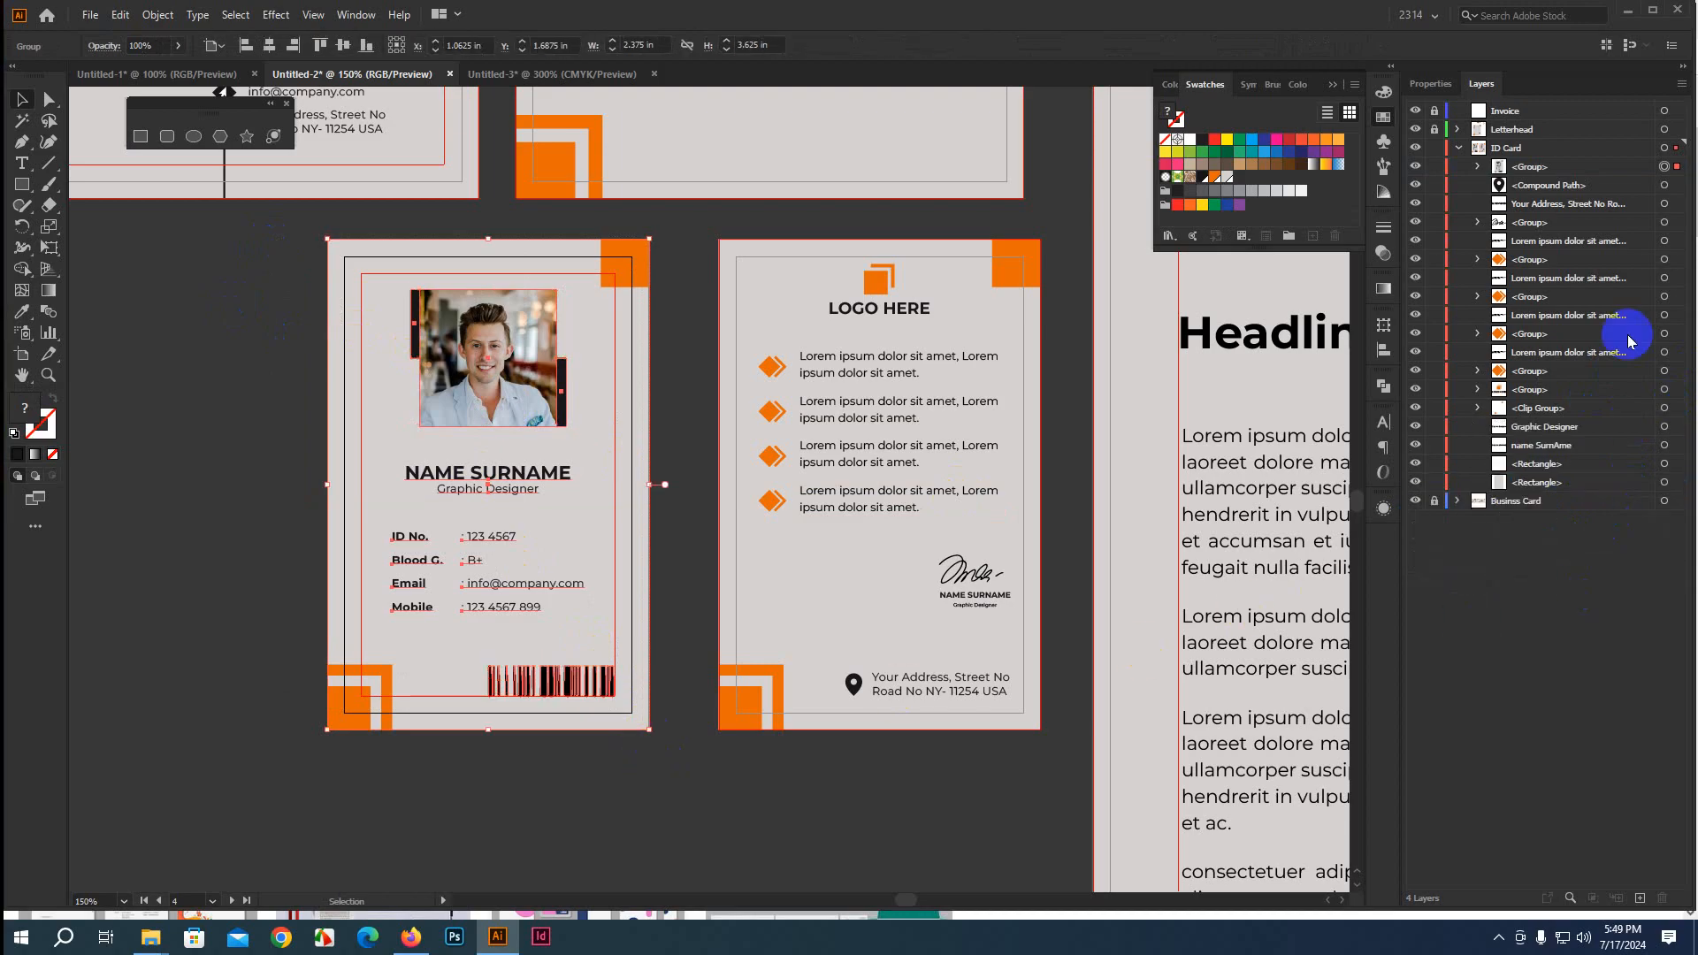
double_click(1535, 166)
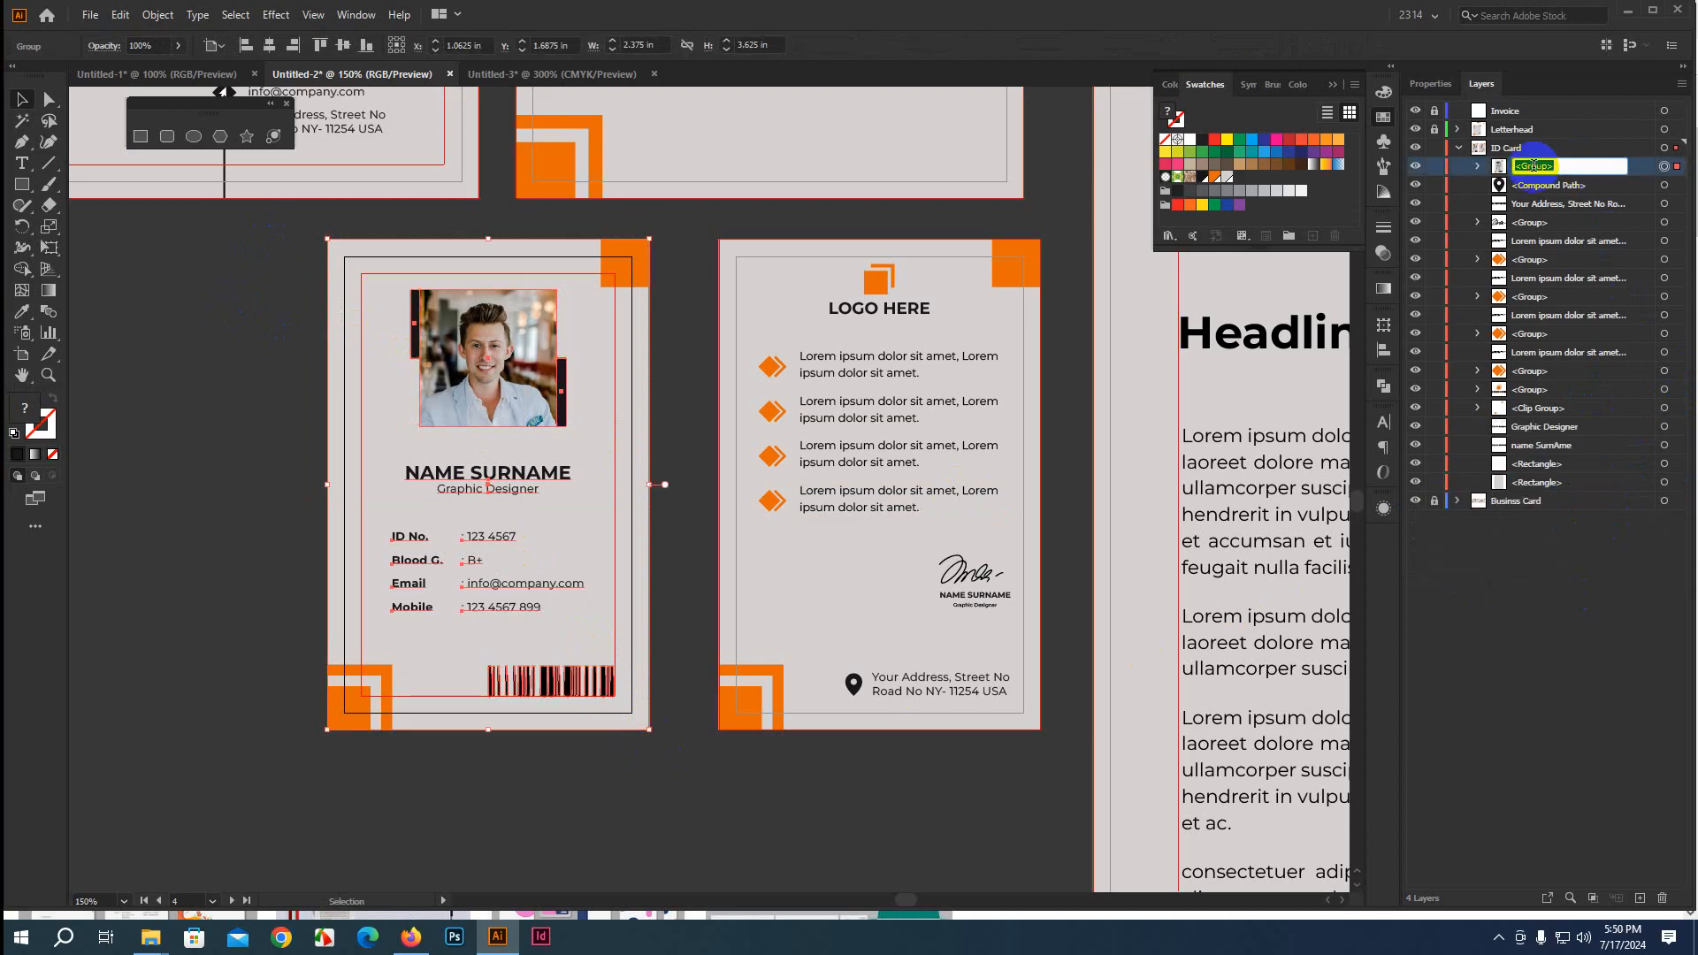
type("Front")
left_click(921, 774)
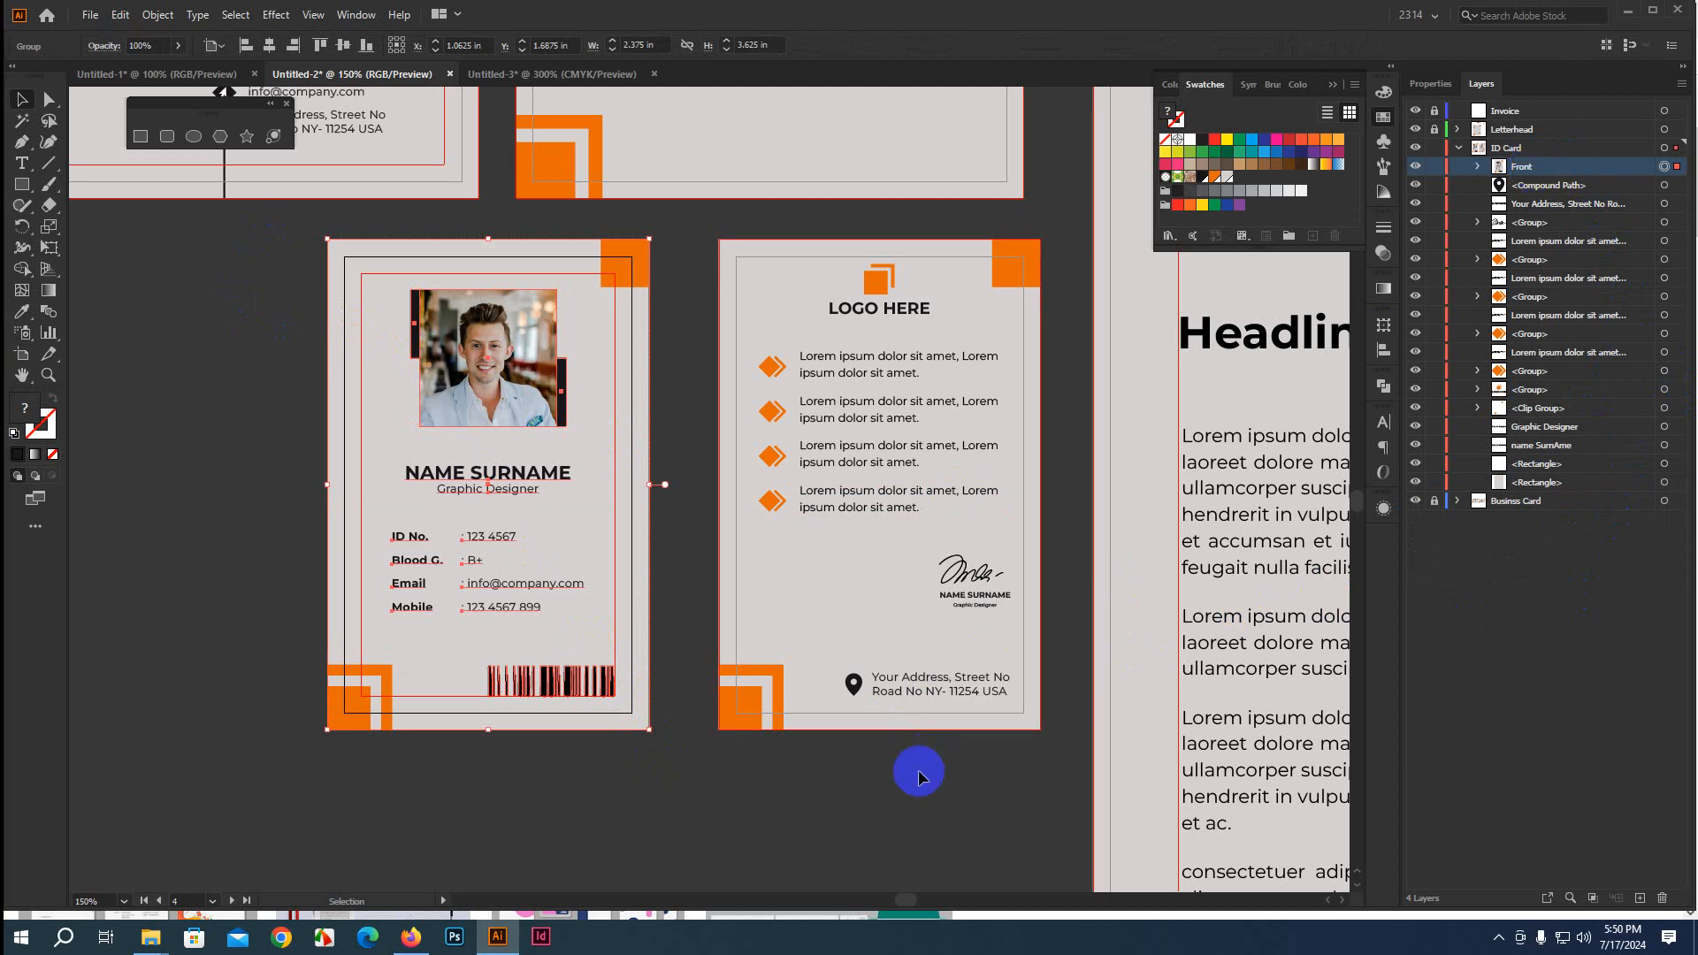
Group the back ID card's clipped corner shapes with its background rectangle and name the group BG
key("space")
left_click_drag(985, 815, 778, 782)
scroll(587, 617, "up", 1)
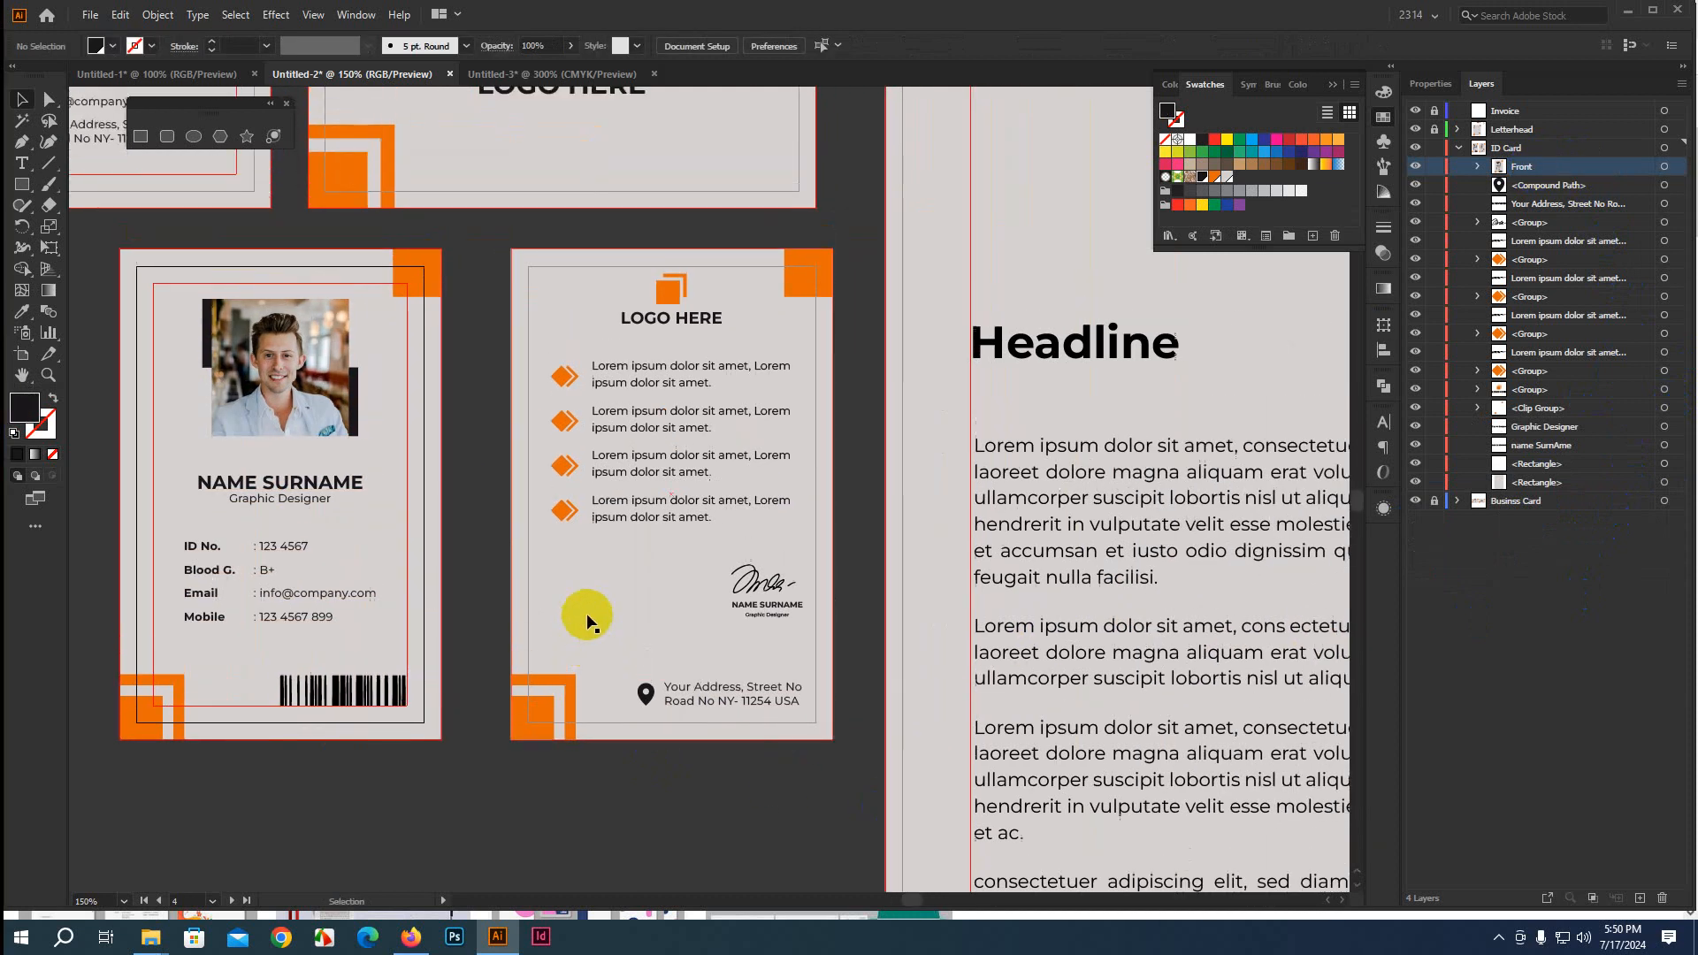
left_click(553, 688)
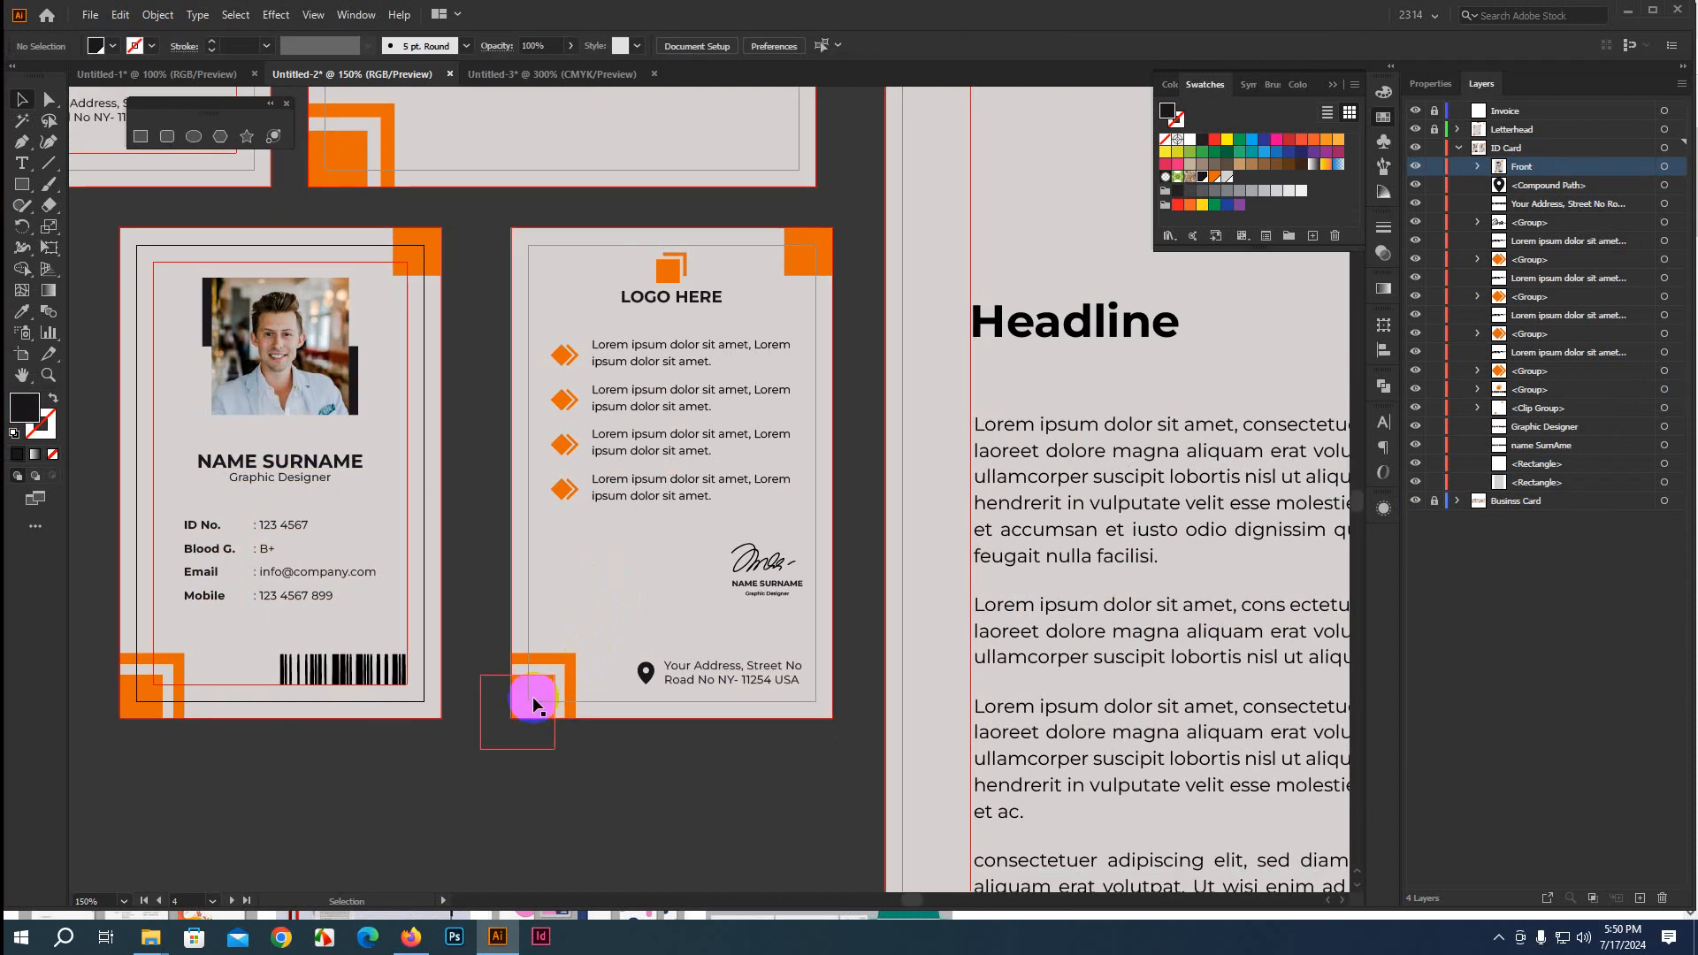
left_click(579, 583, "shift")
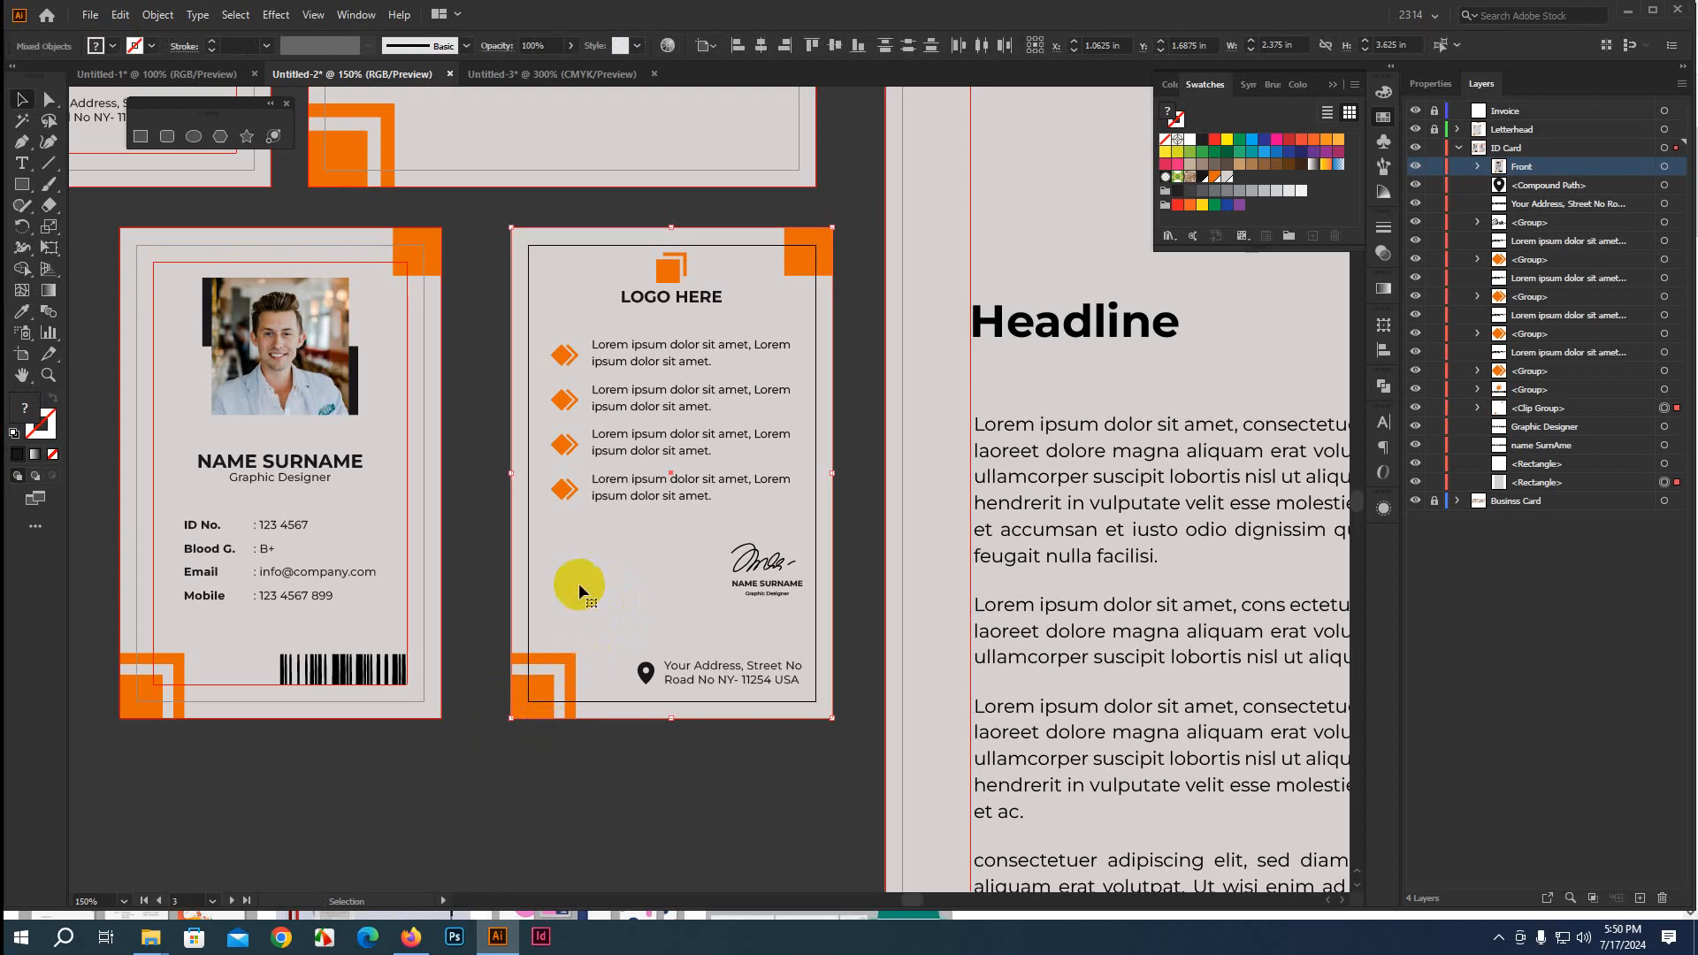
key("a")
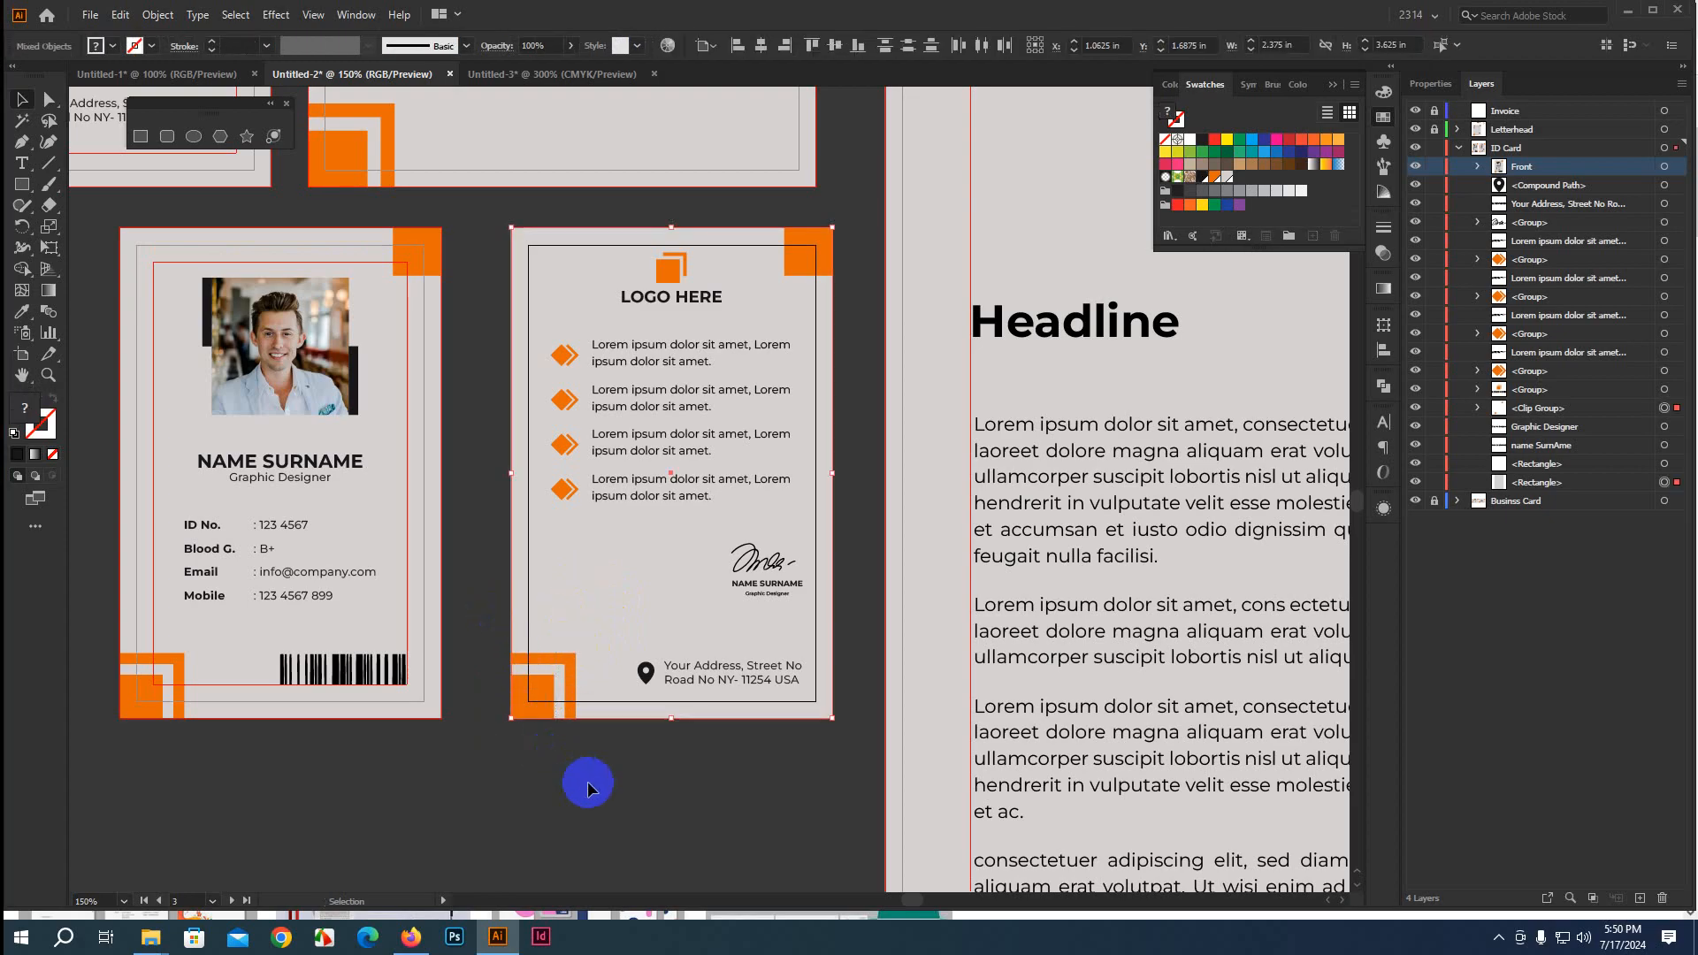
key("v")
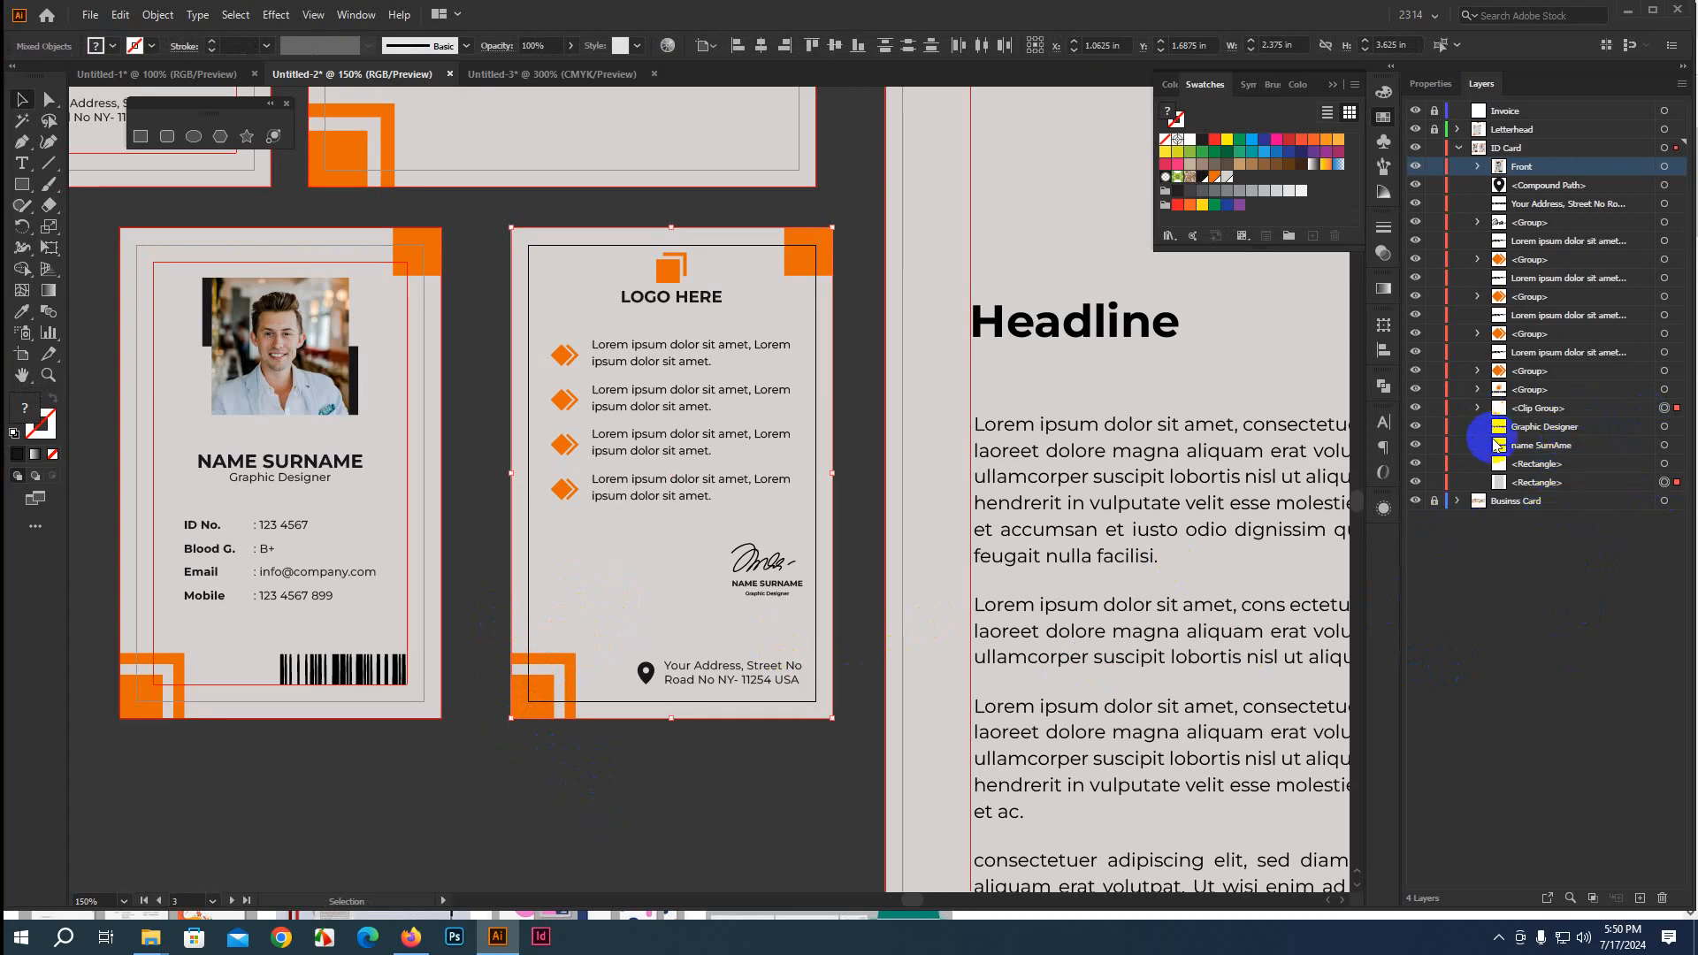
key("ctrl+g")
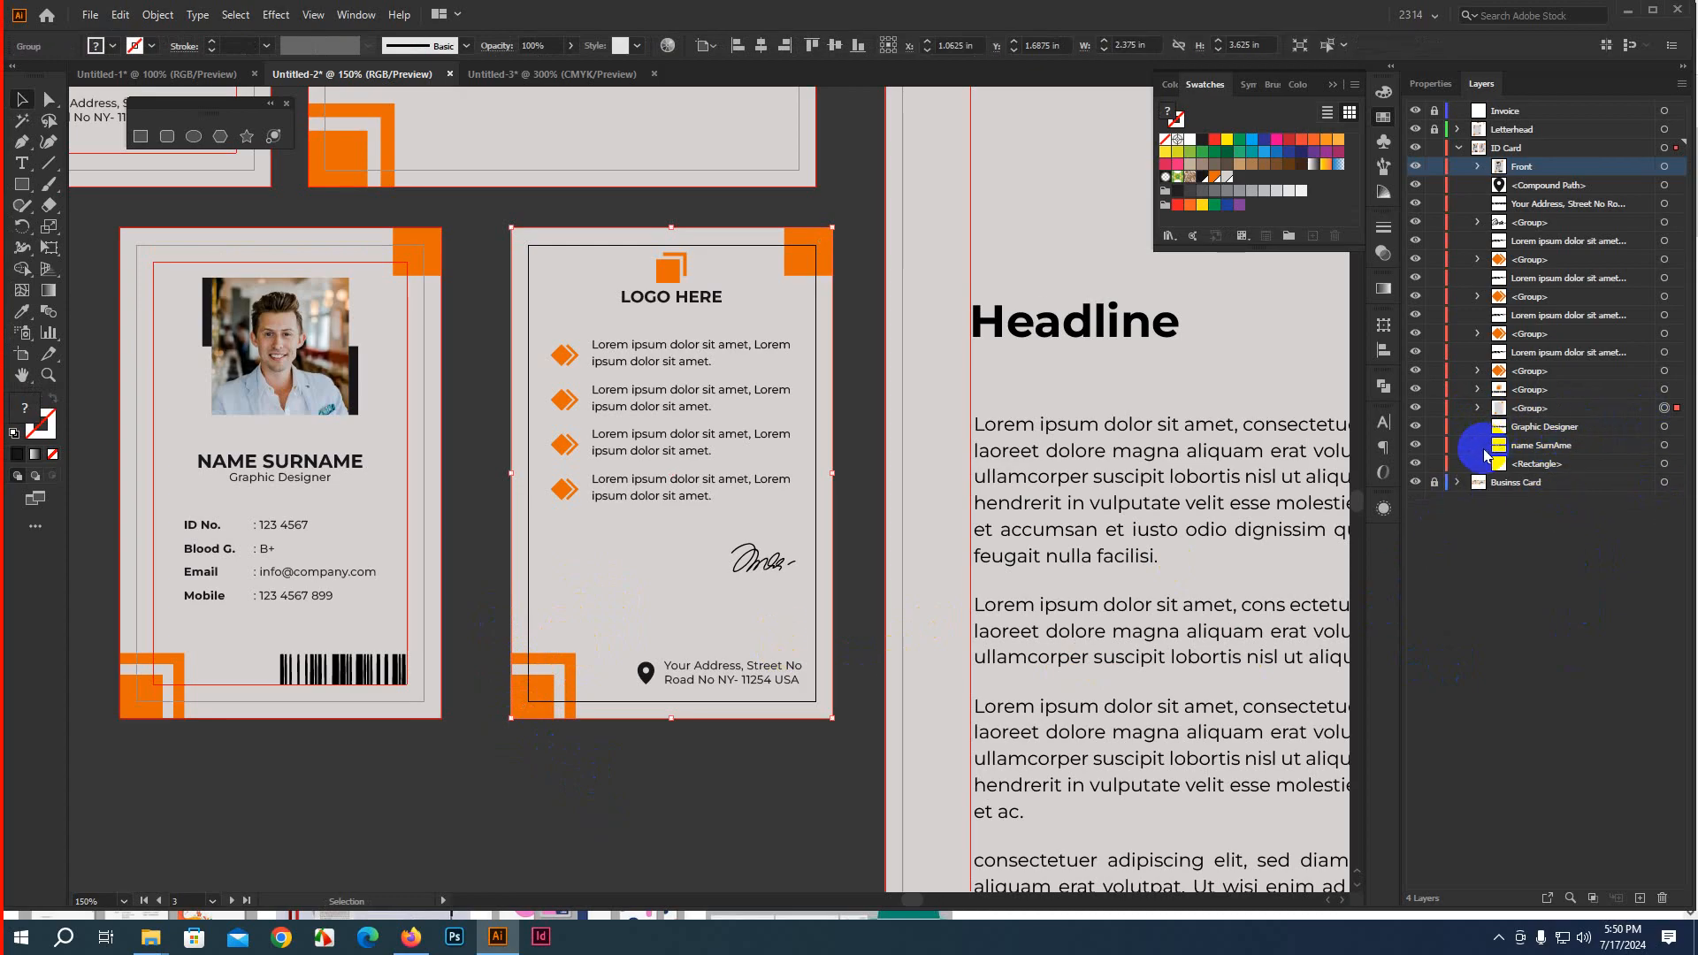
double_click(1527, 409)
type("B")
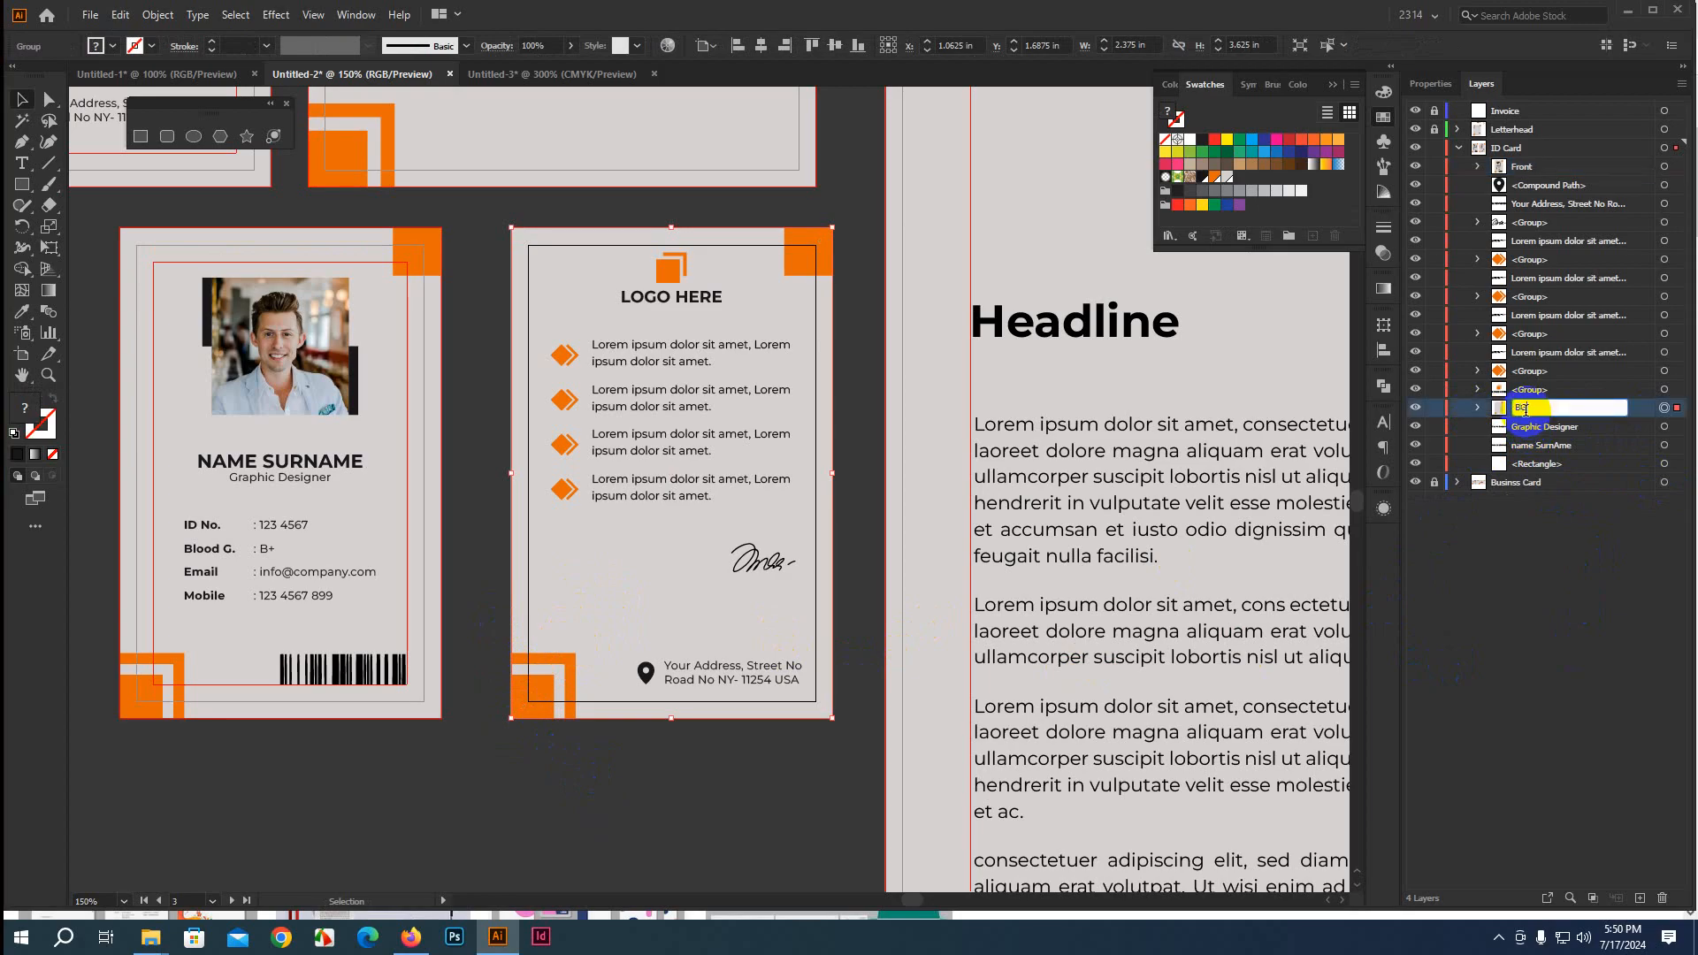
type("G")
key("Return")
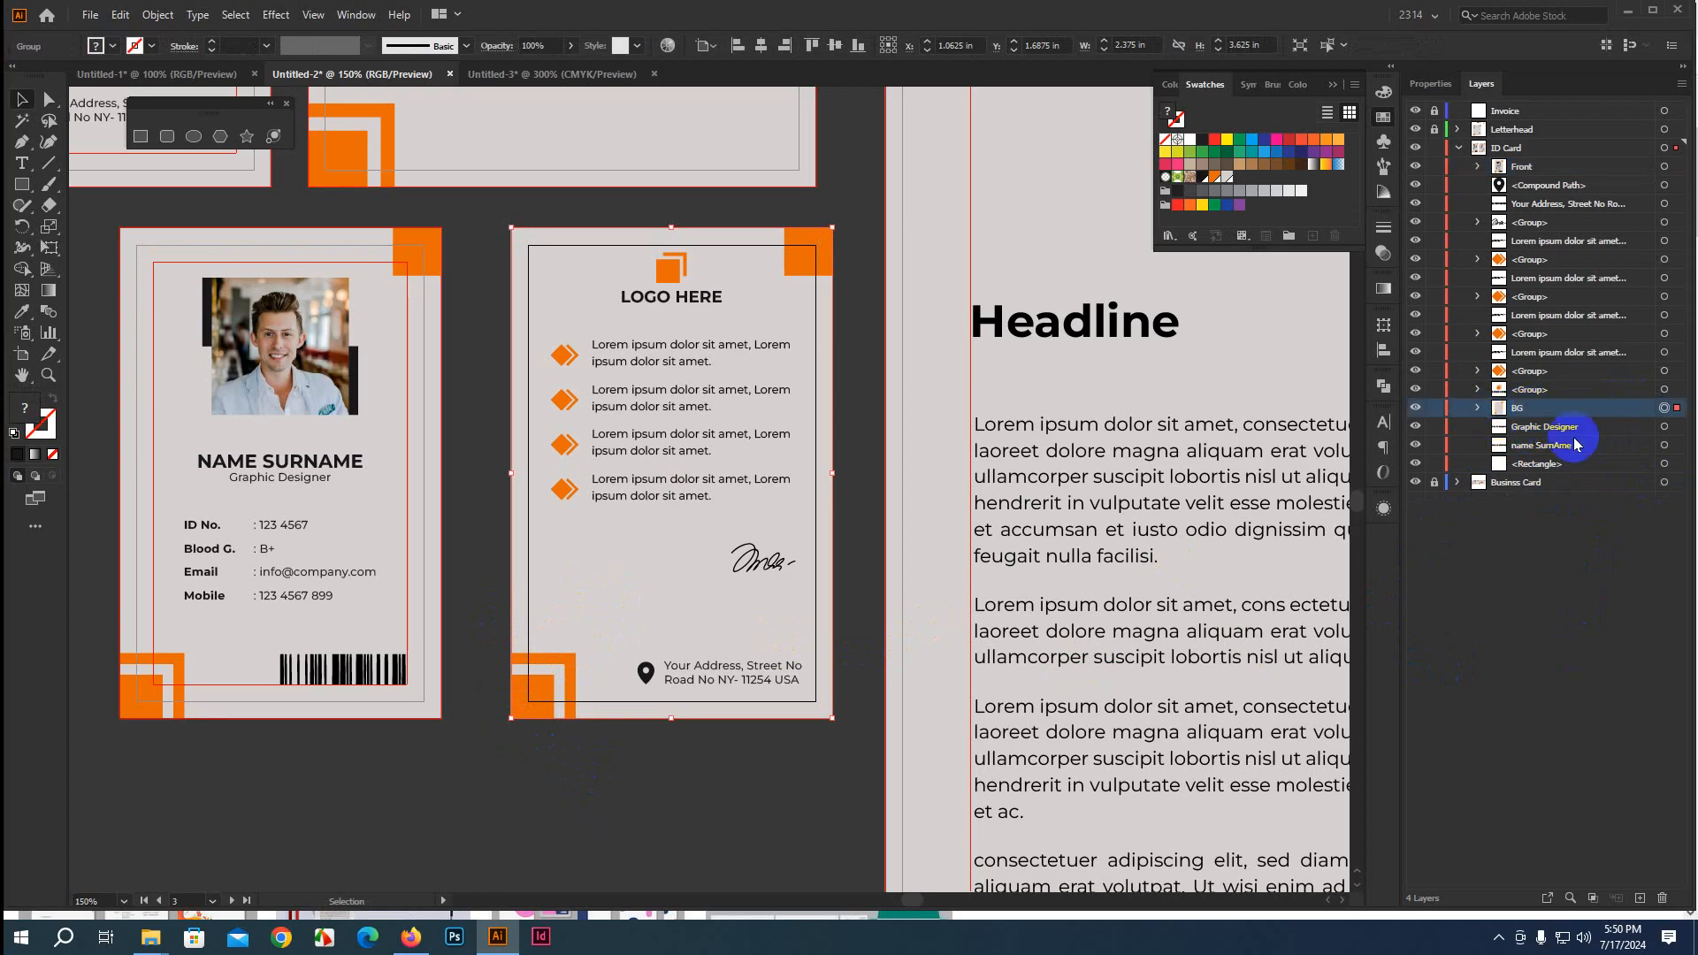
left_click(459, 363)
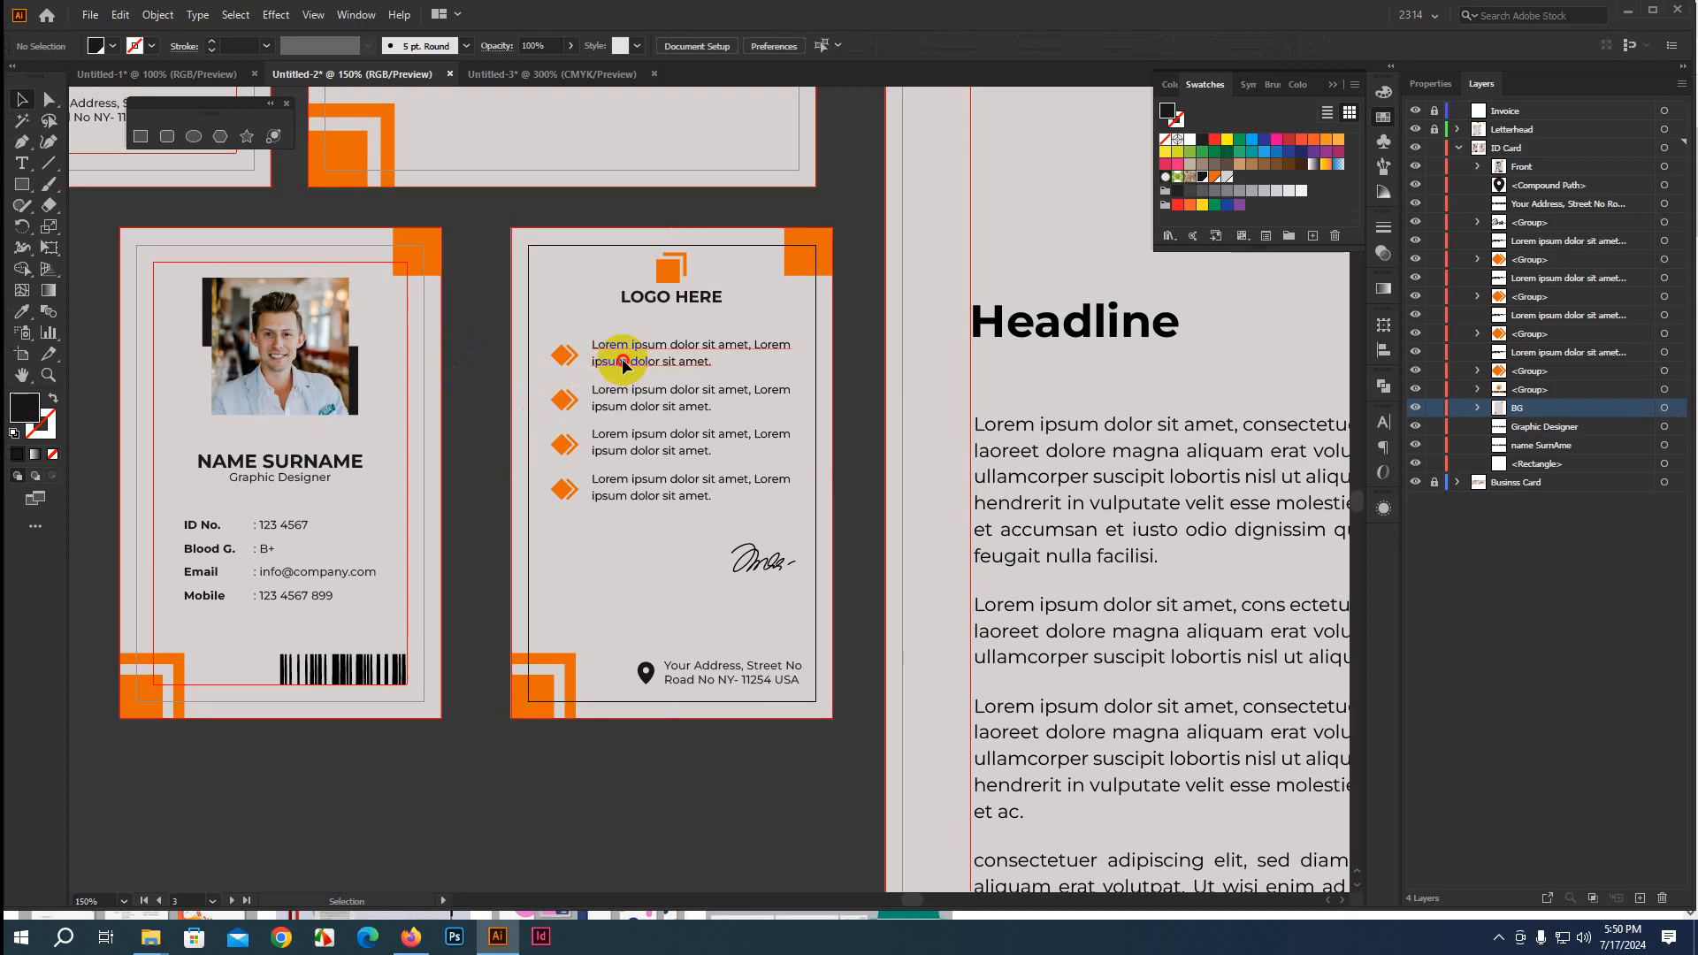
Group the back ID card's four lorem ipsum texts with the address text and name the group All Text
left_click(624, 365)
left_click(621, 400, "shift")
left_click(623, 452, "shift")
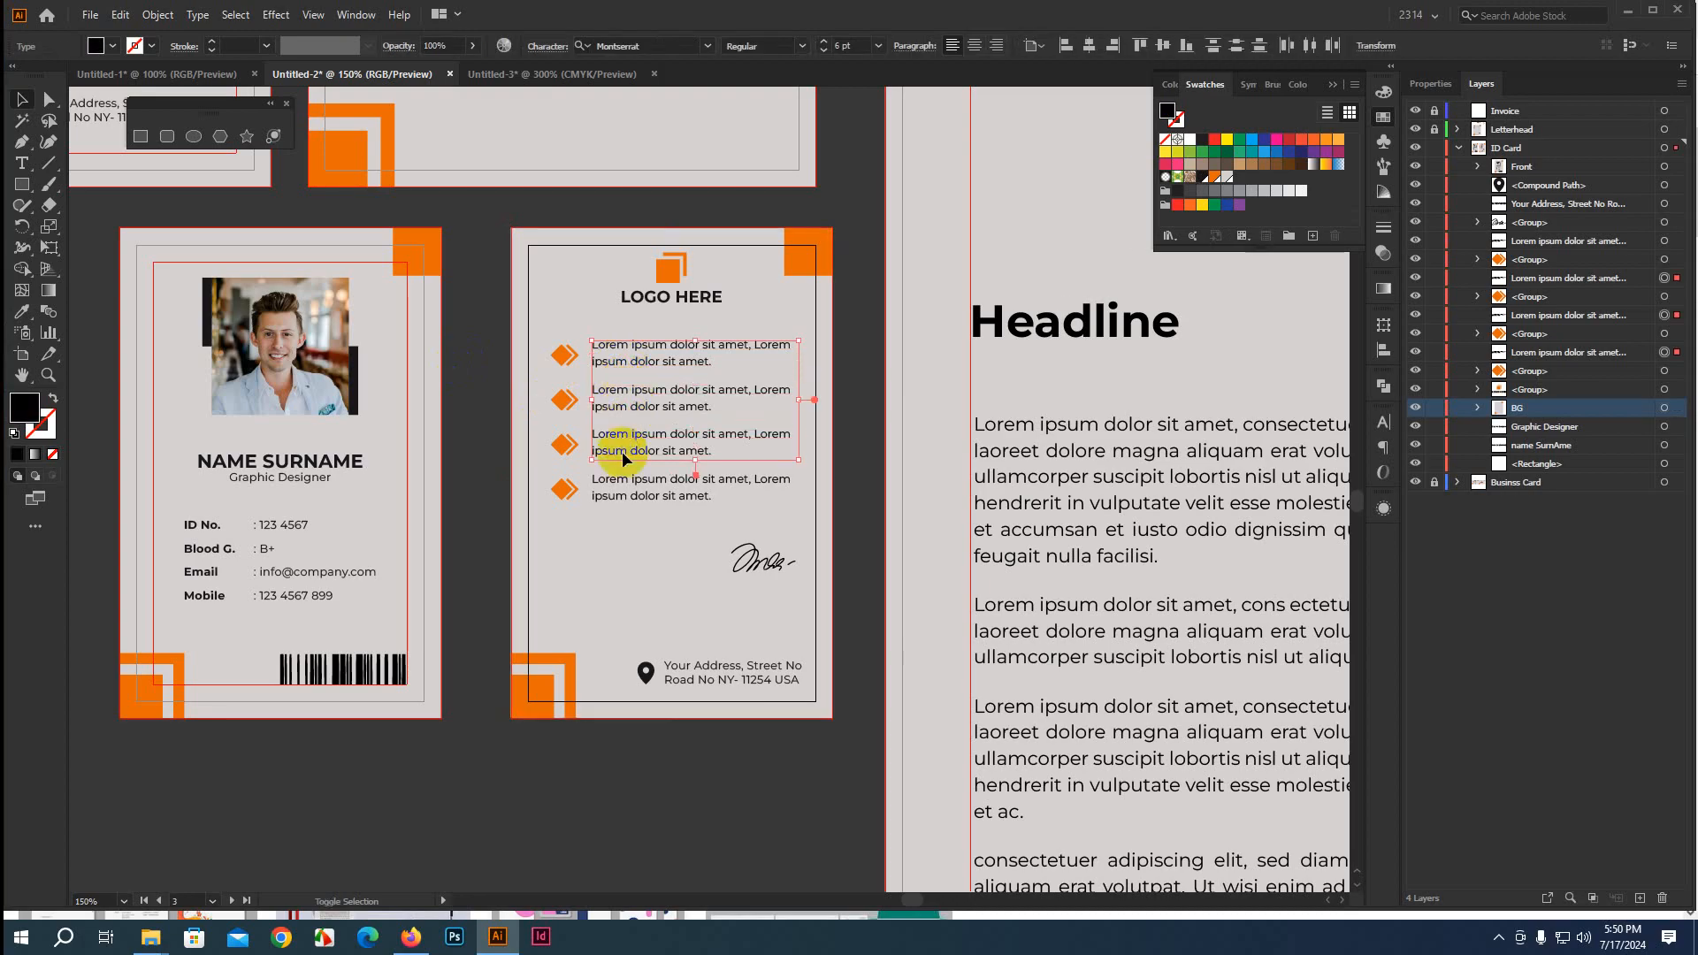
left_click(619, 492, "shift")
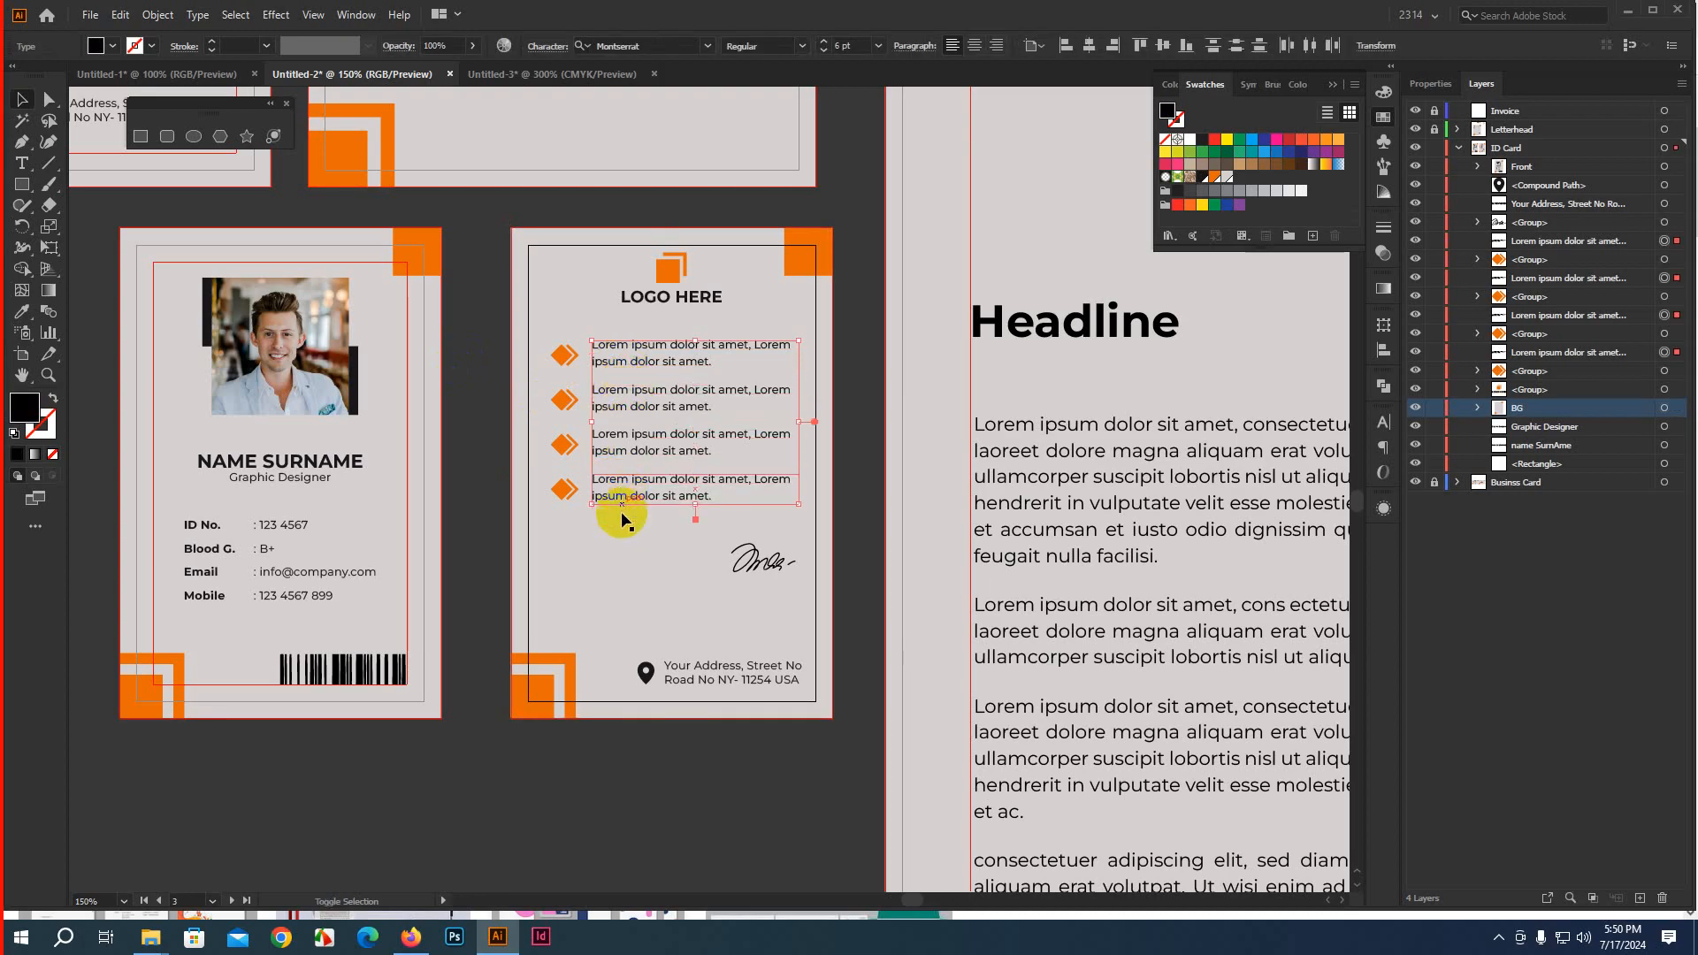
left_click(684, 686, "shift")
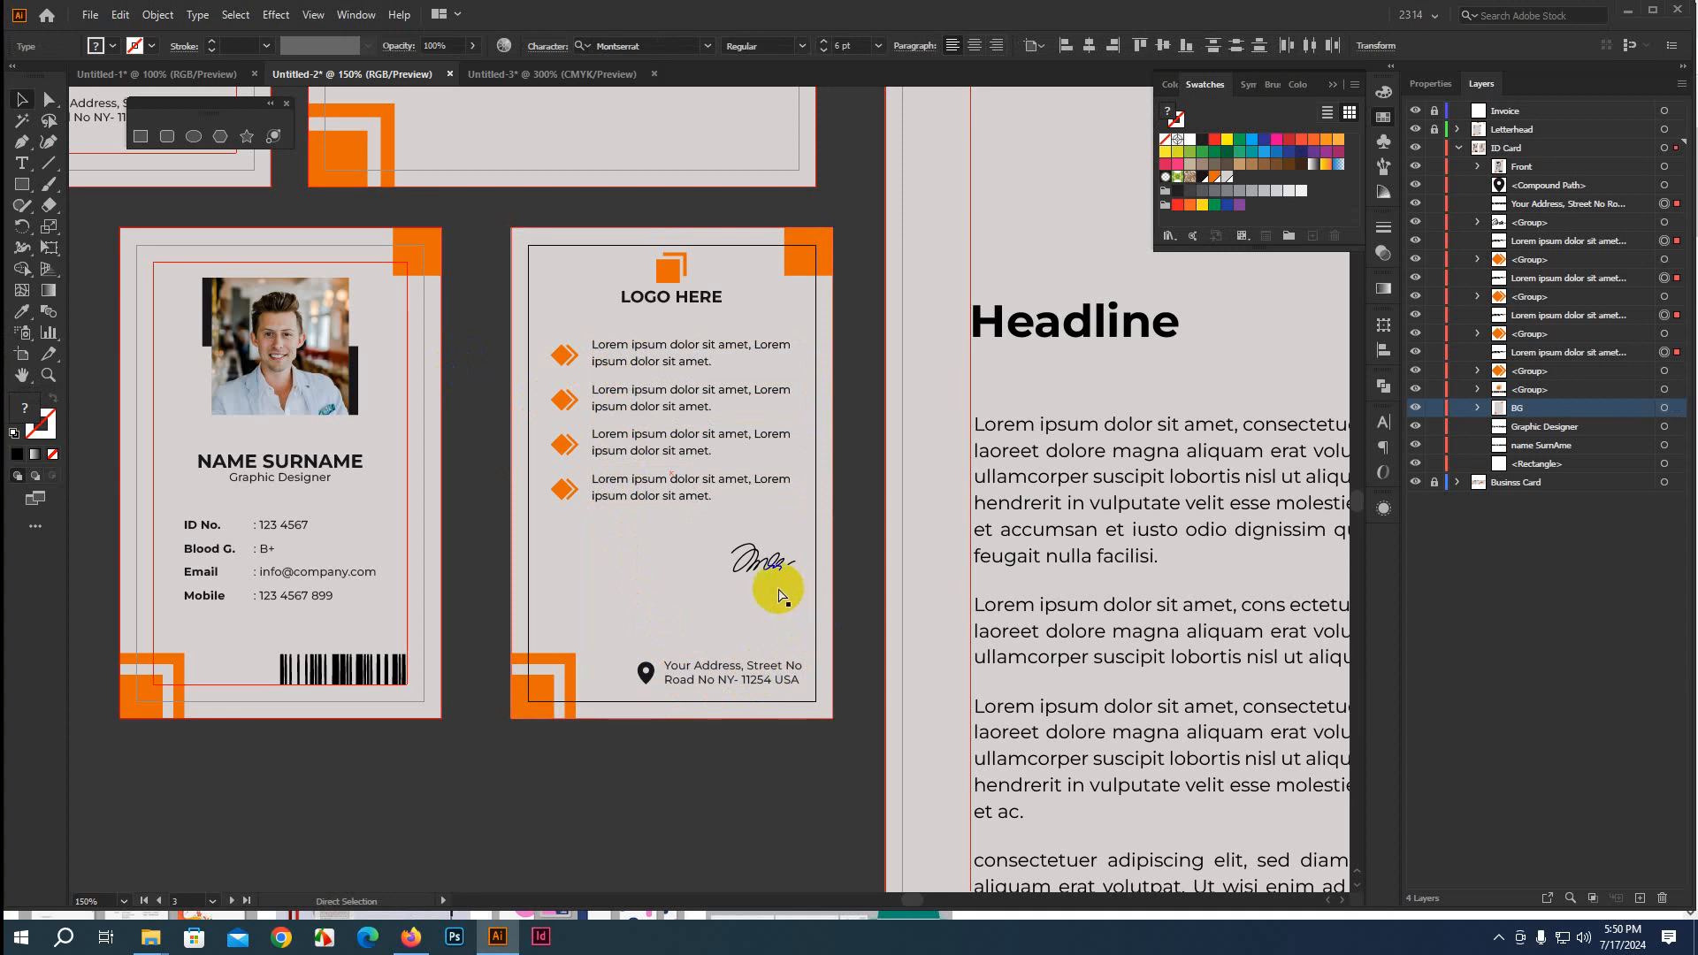
key("v")
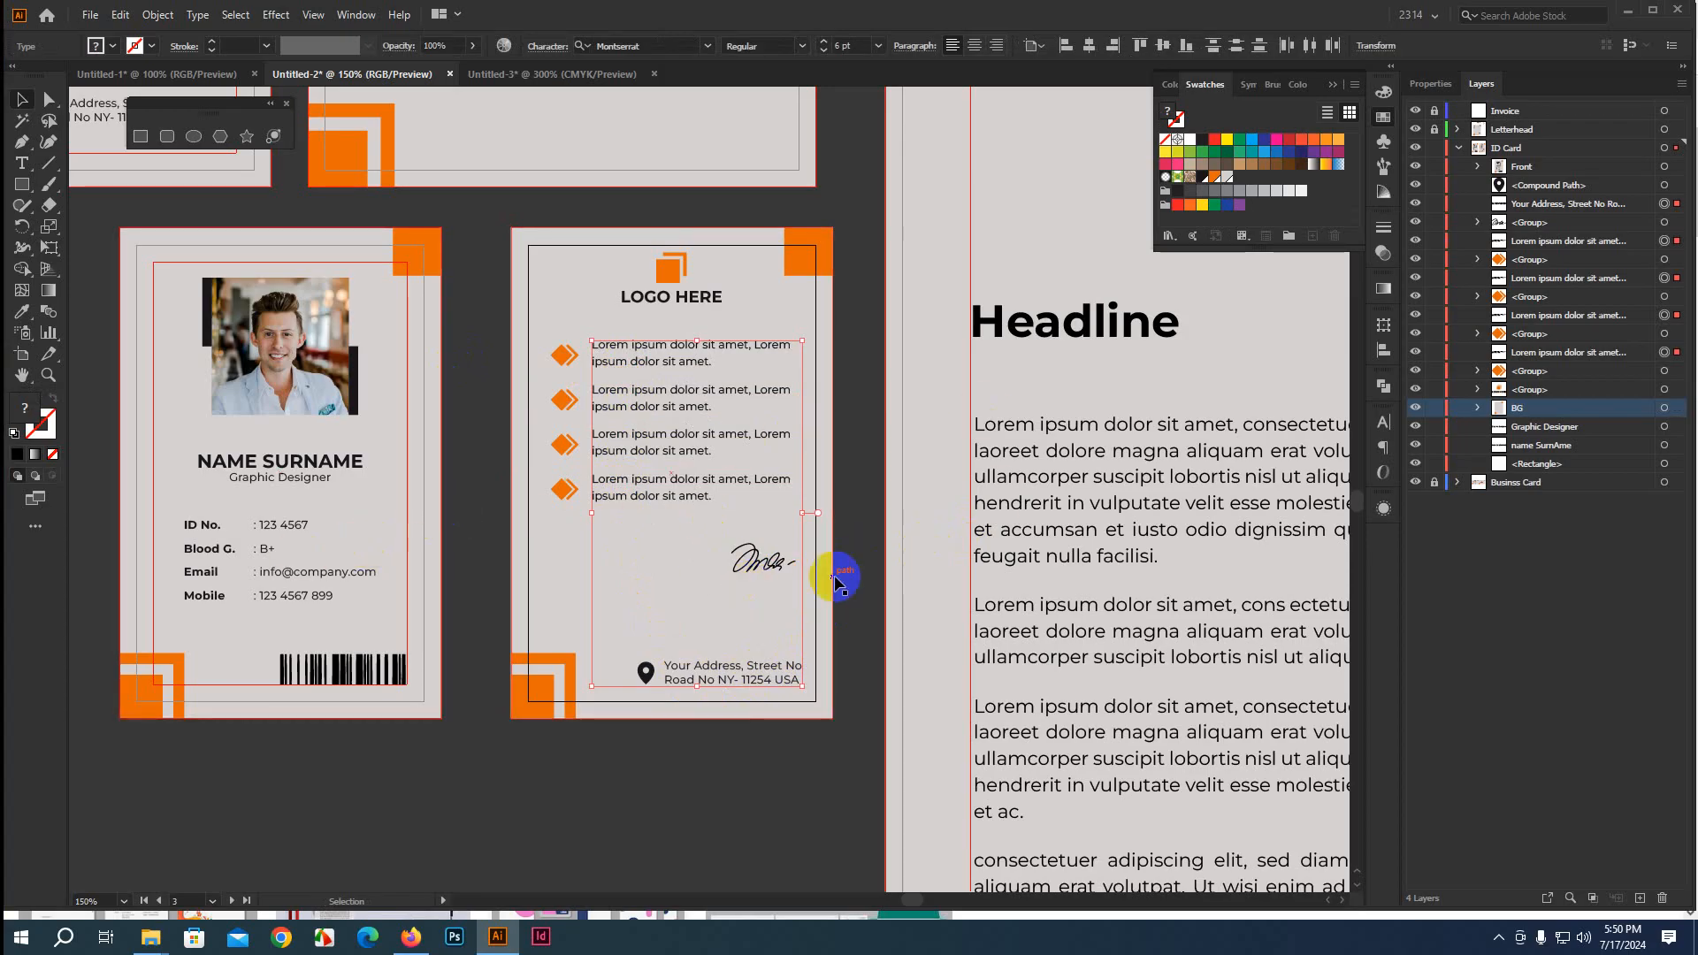
key("ctrl")
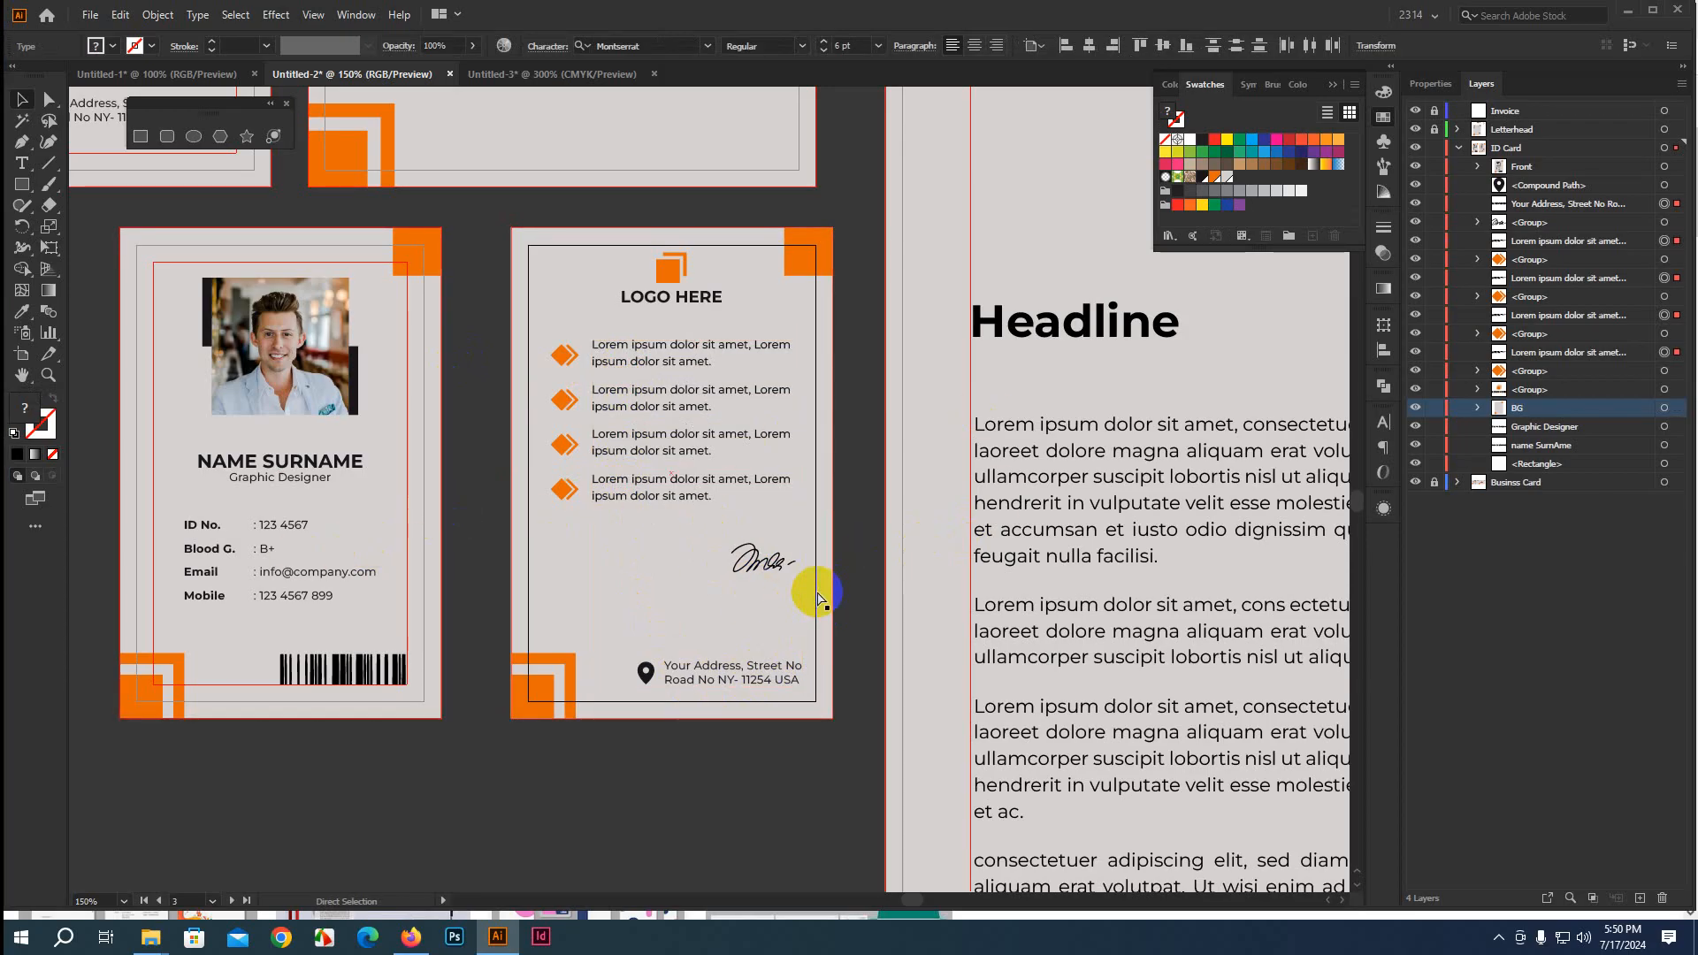
key("ctrl+g")
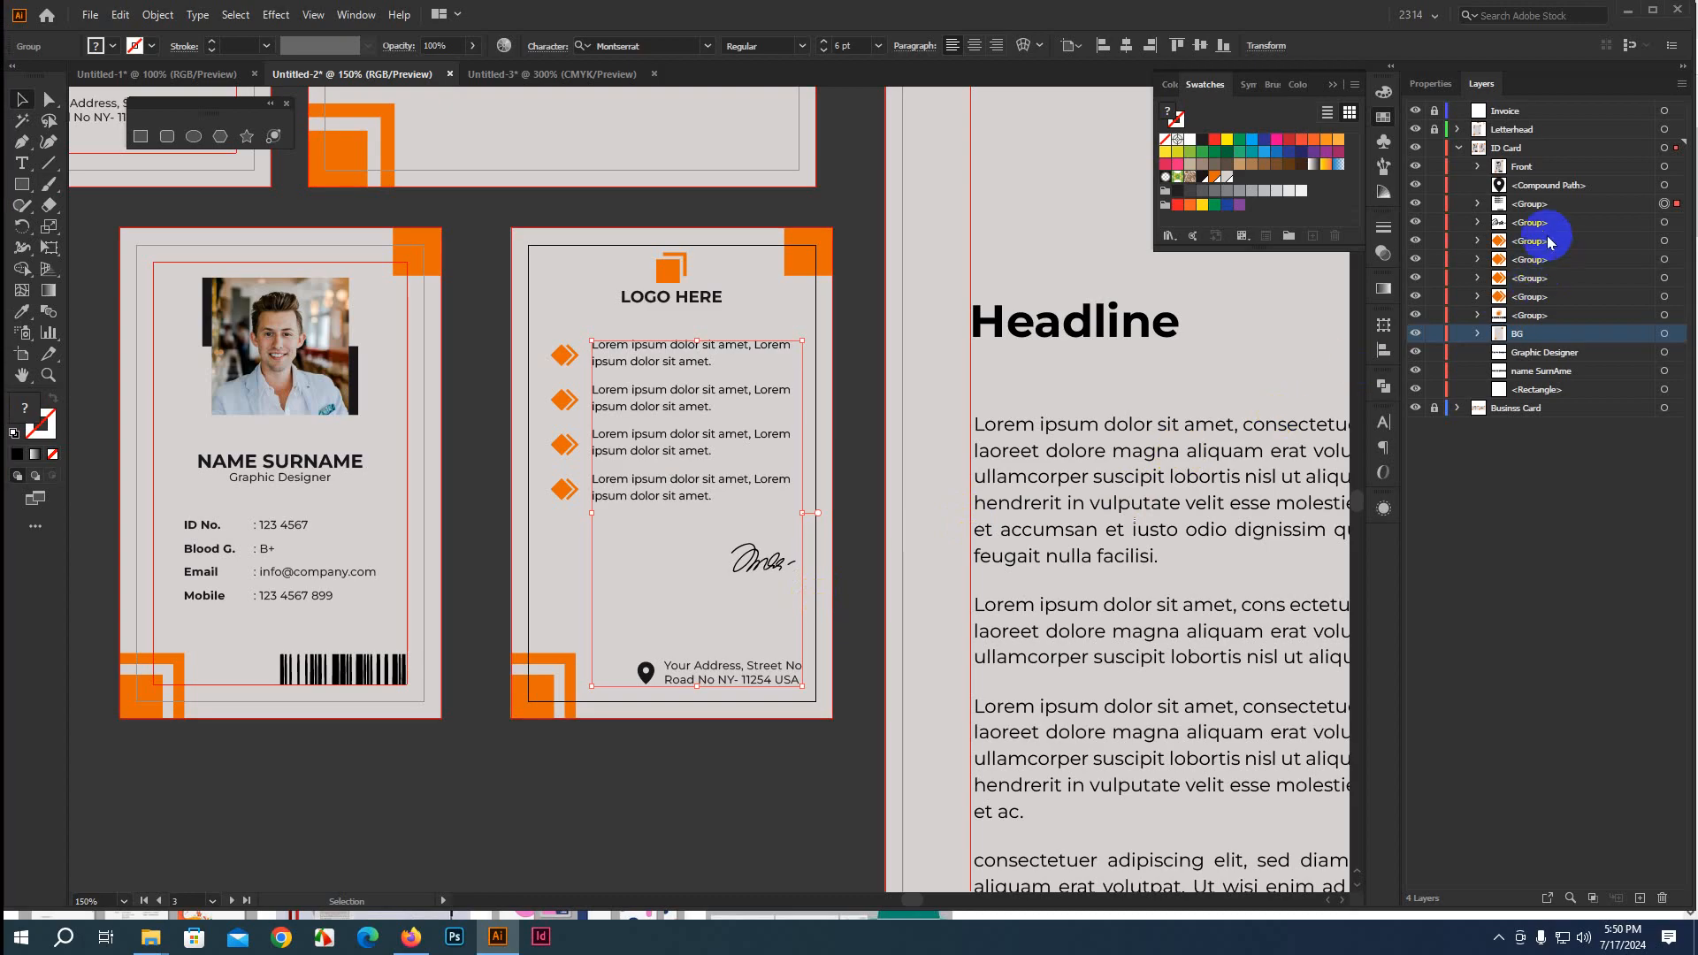
left_click(1536, 205)
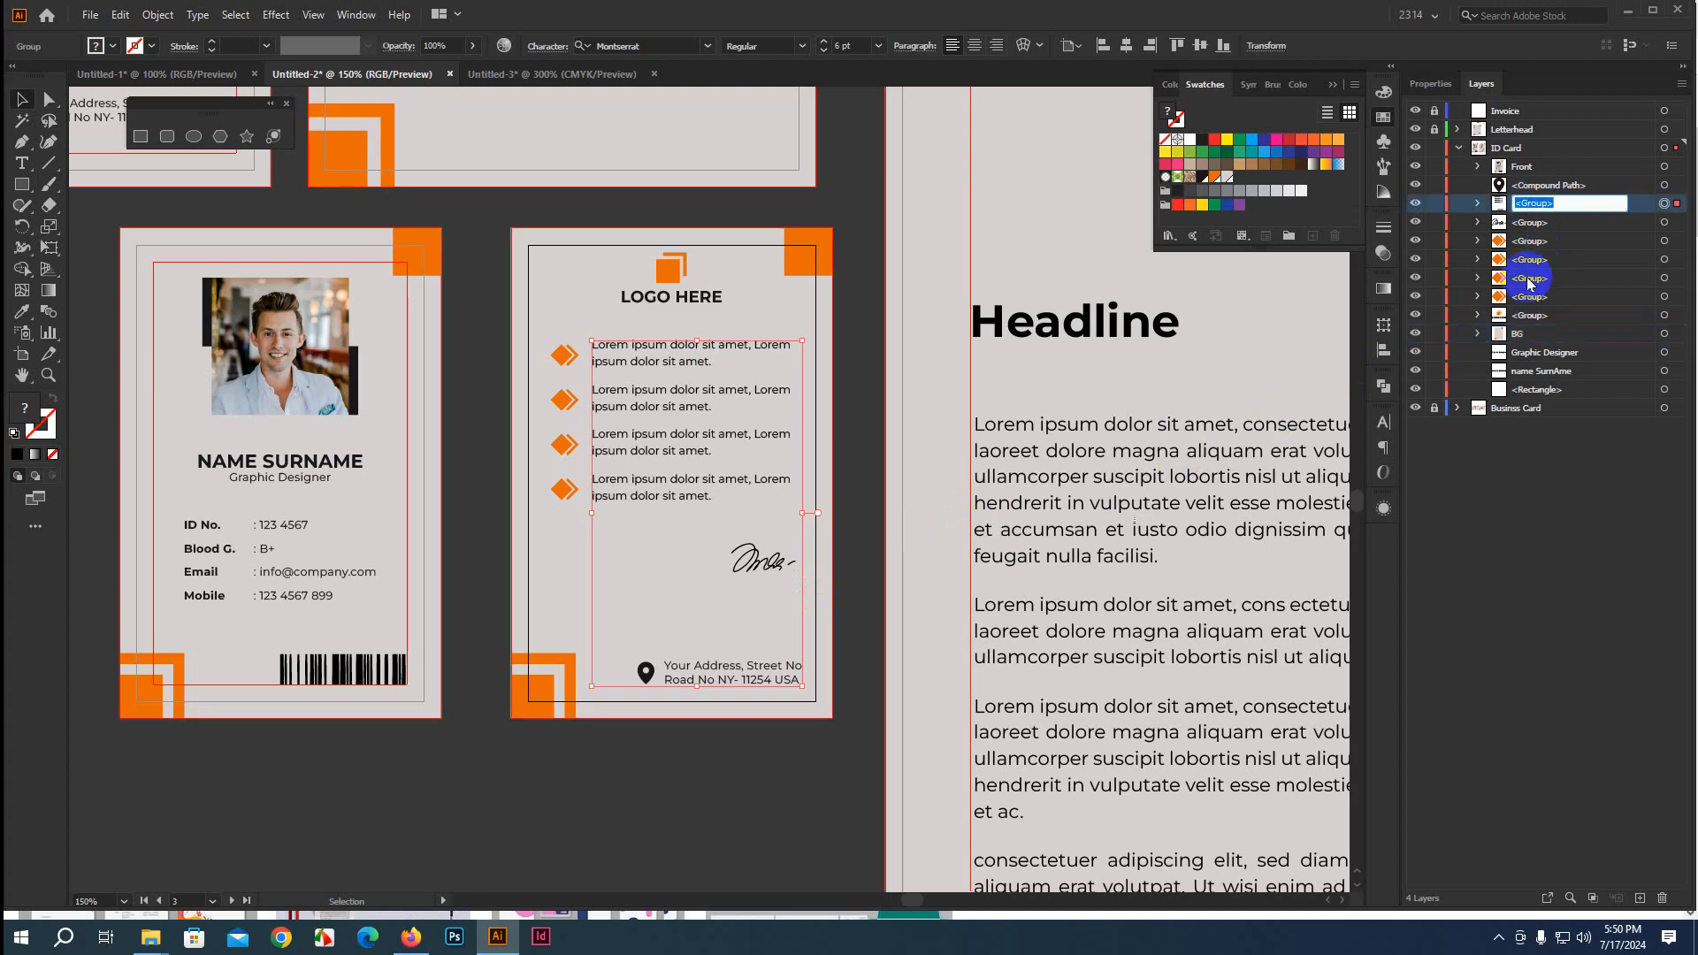
type("All Text")
left_click(837, 359)
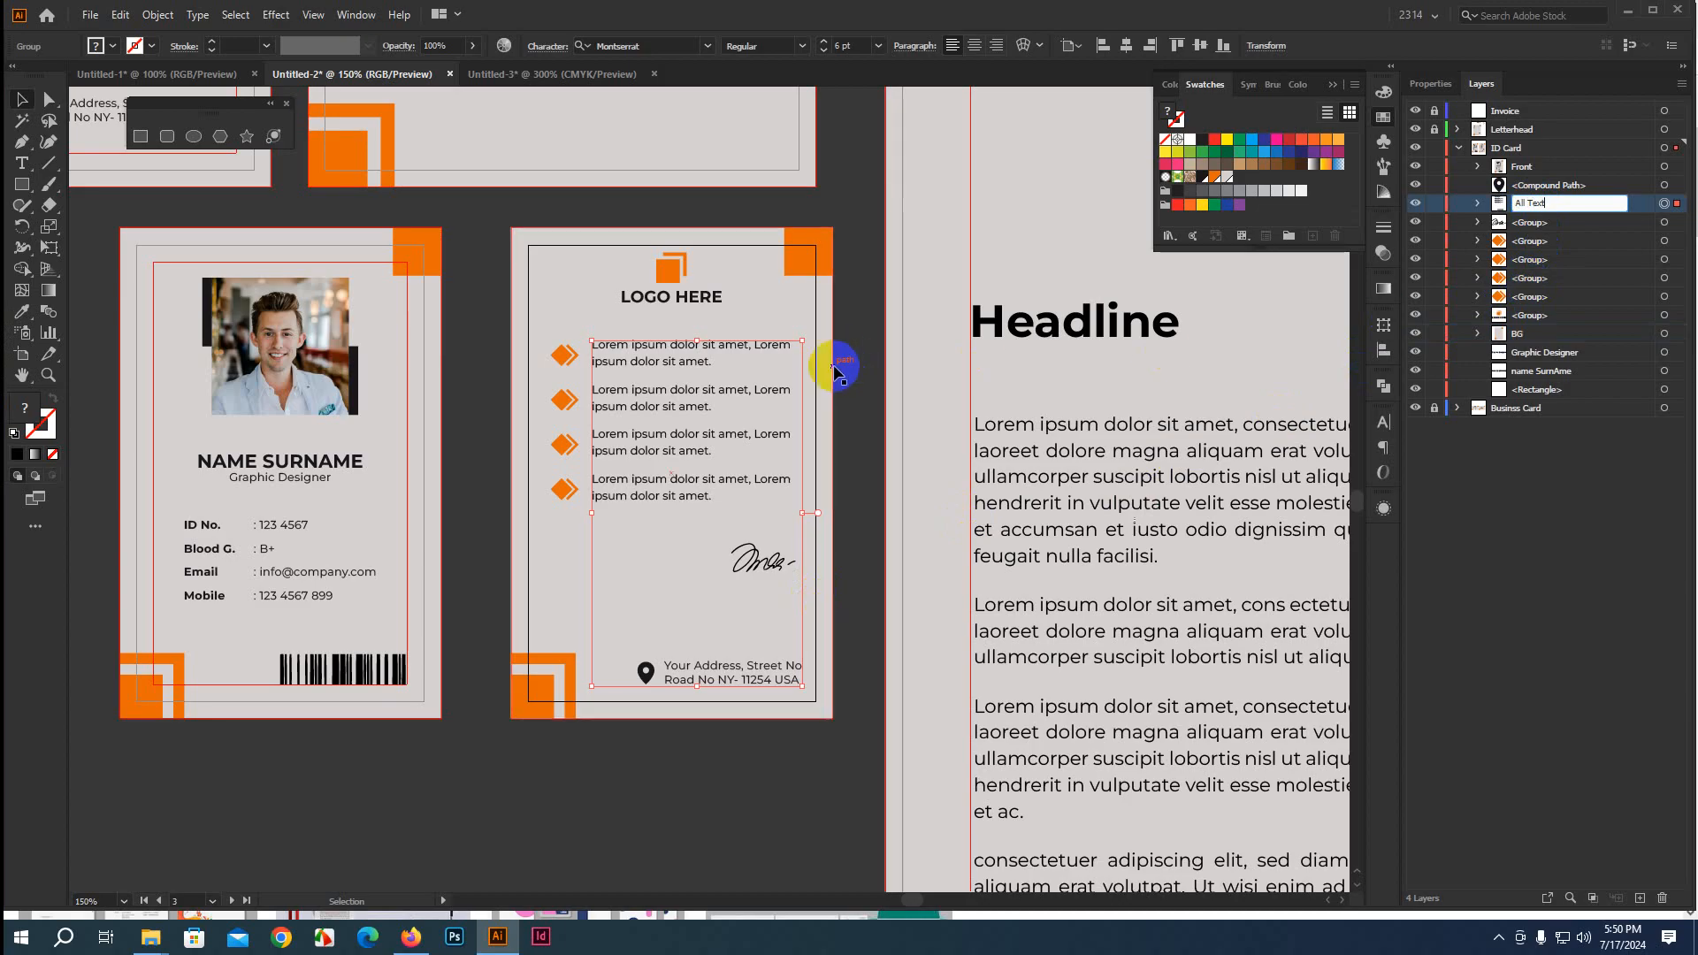
Name the back ID card's logo group Logo
left_click(726, 297)
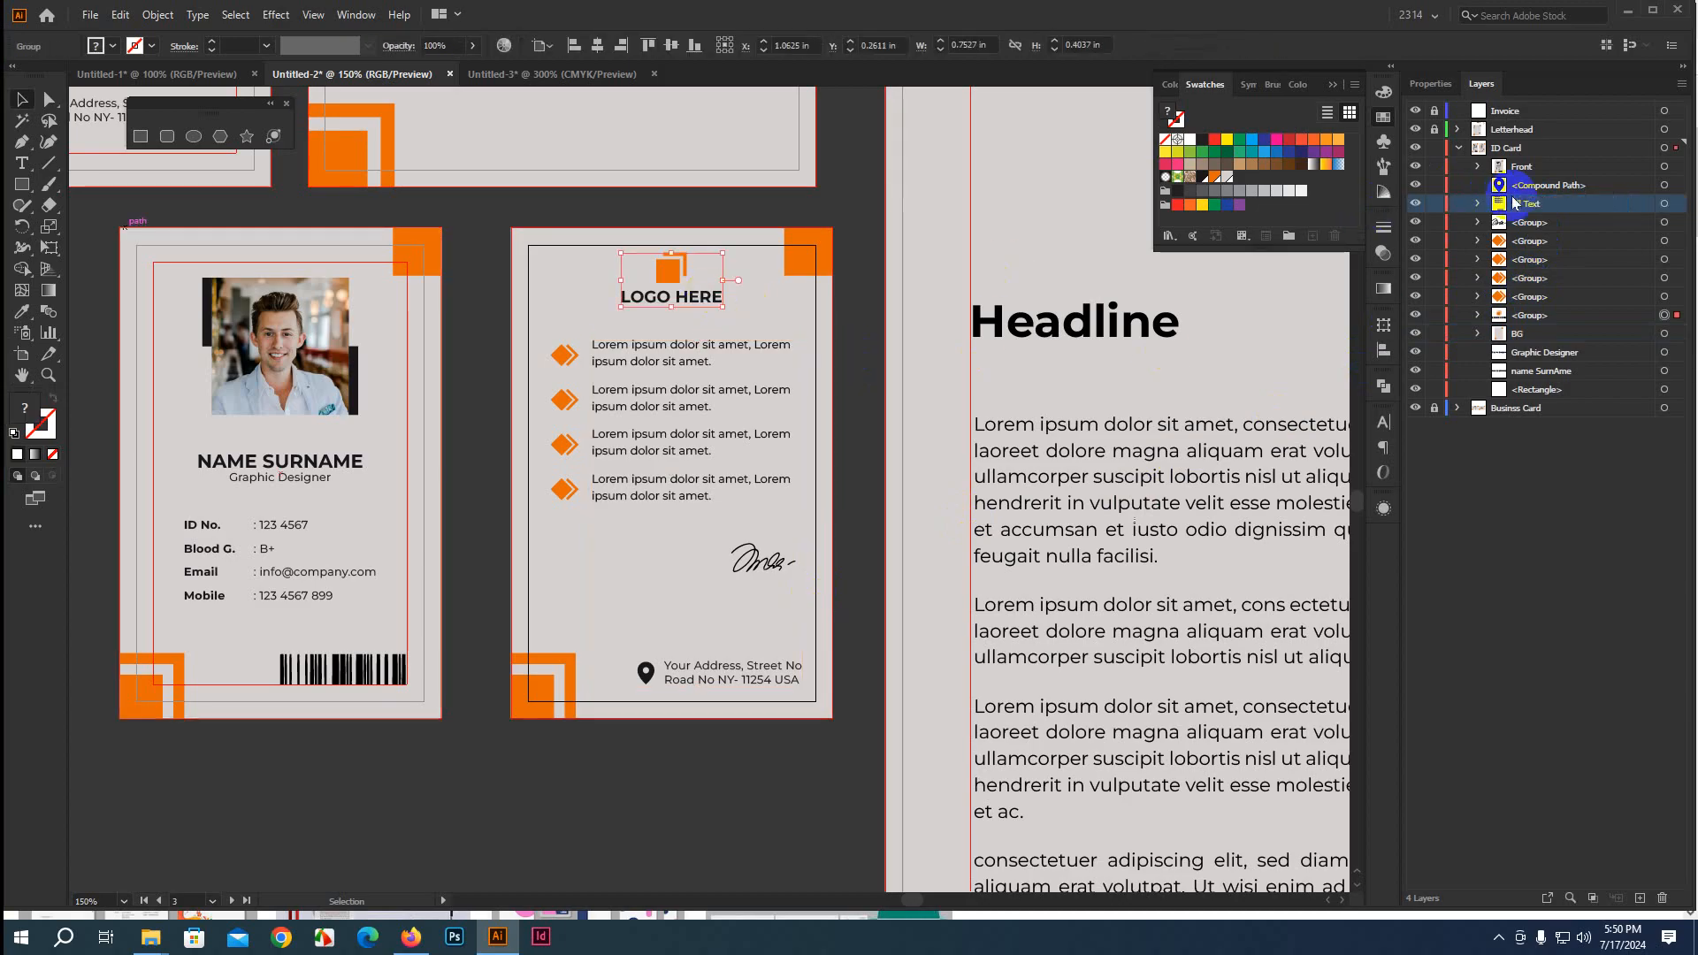
left_click(1534, 315)
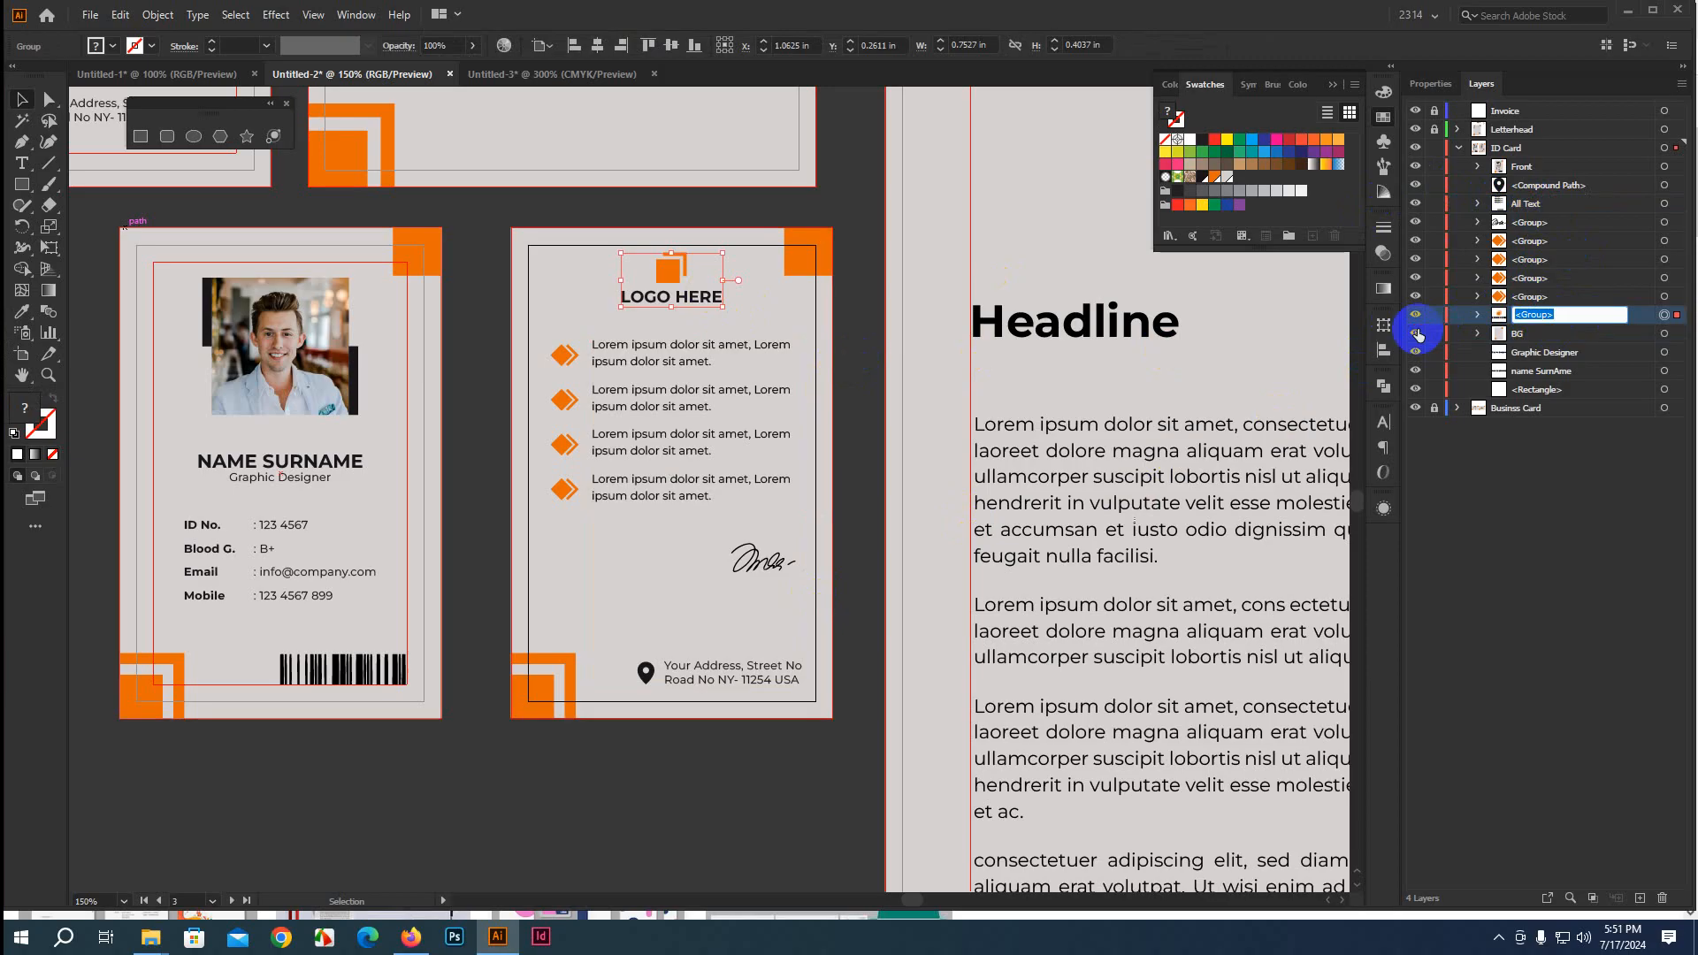
type("Logo")
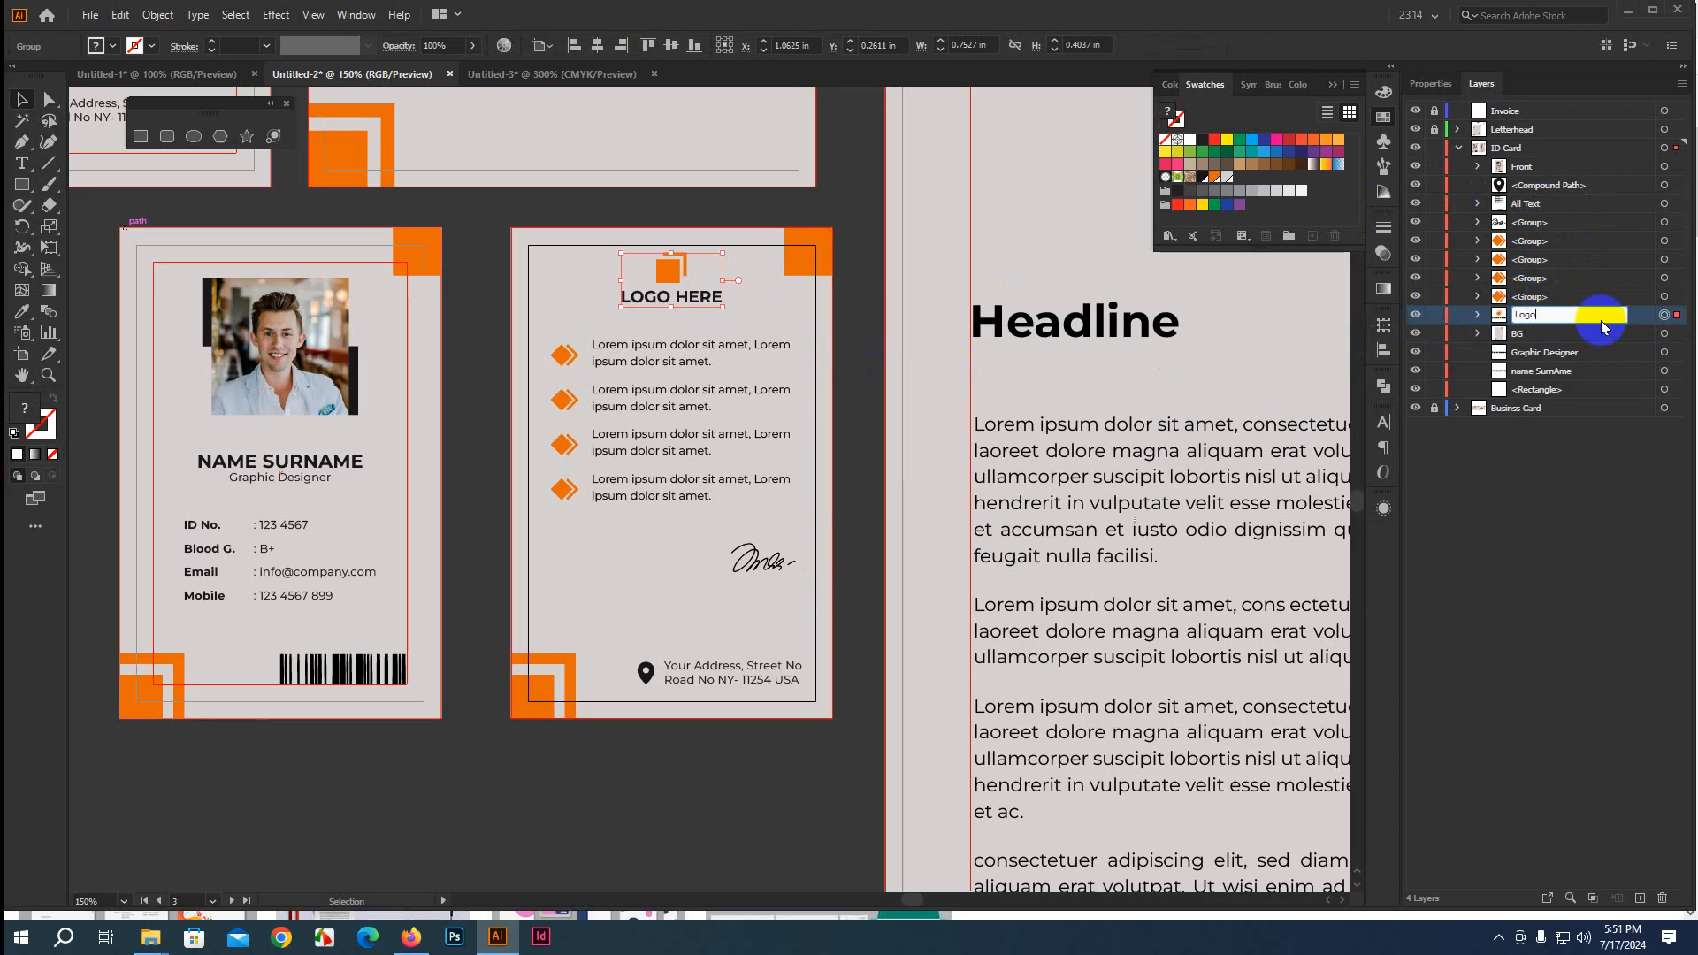
key("Return")
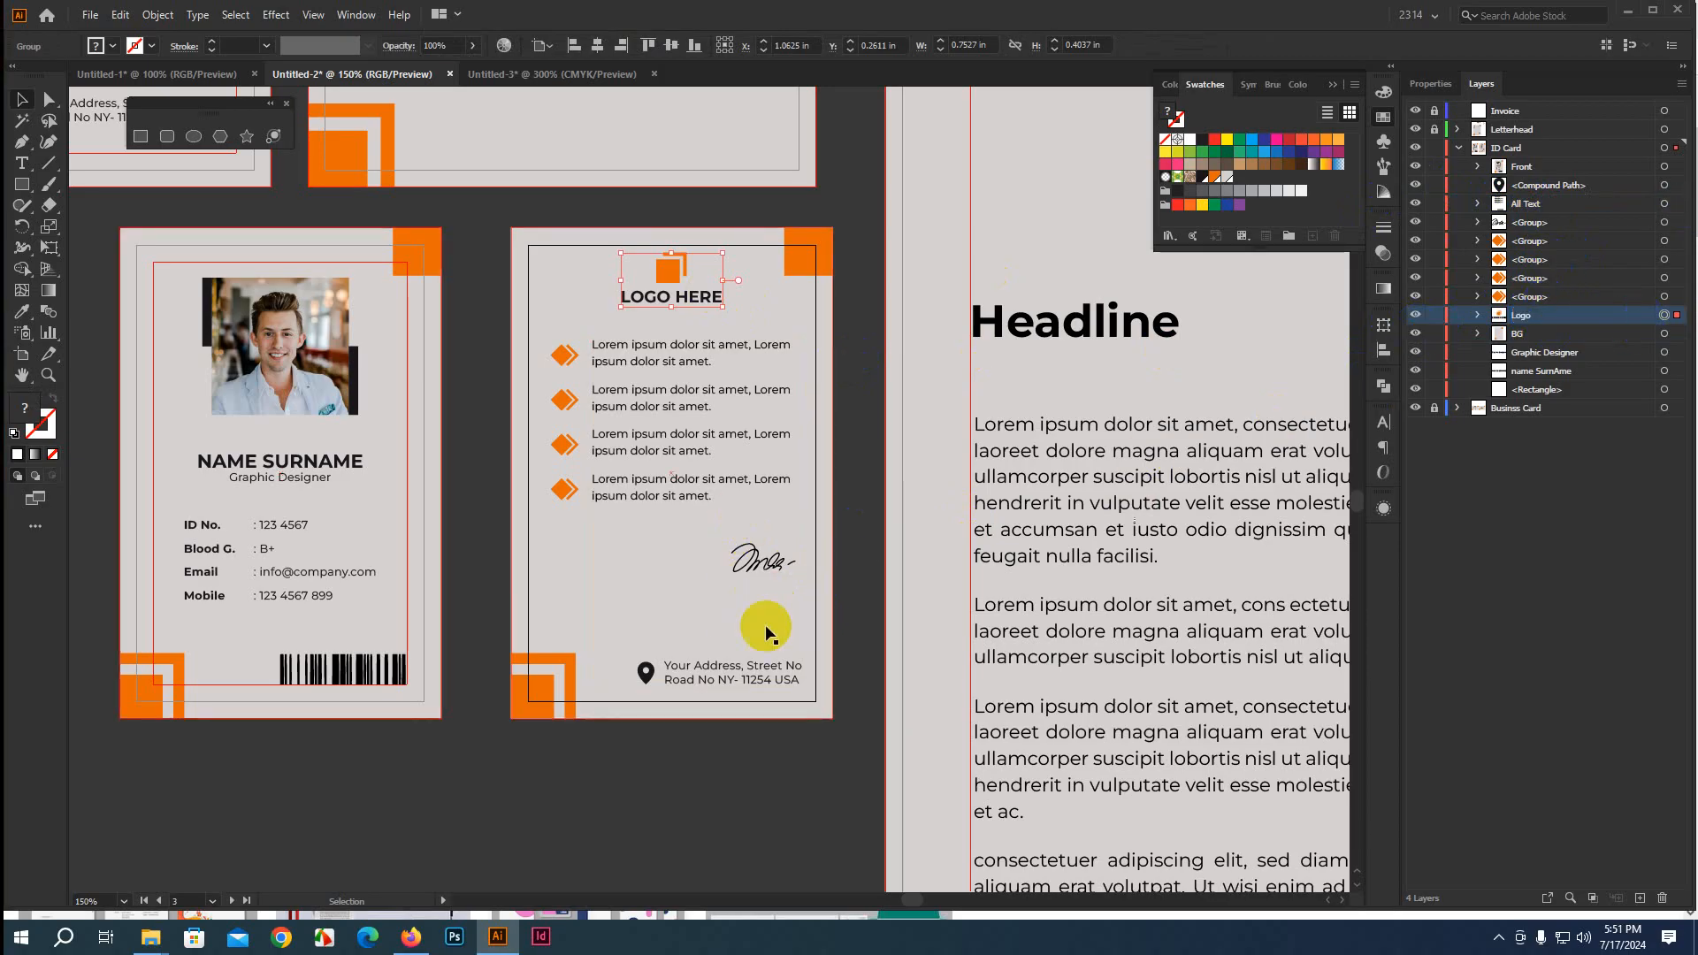
Name the back ID card's signature group Sinature
left_click(756, 561)
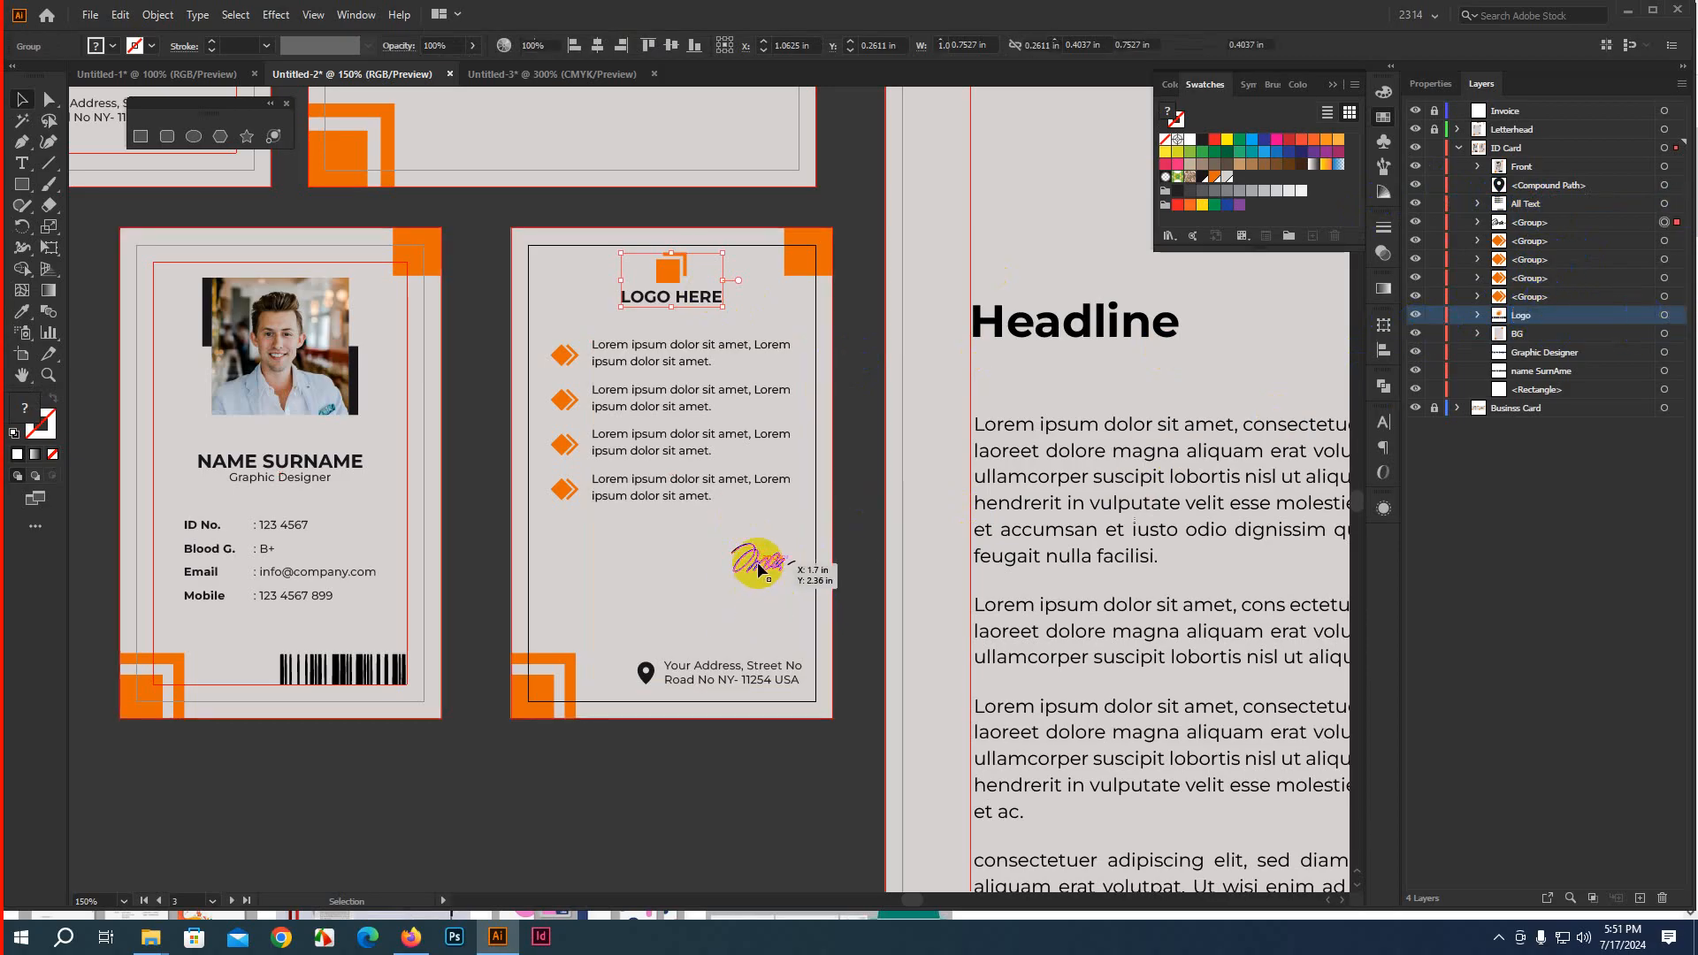
double_click(1529, 223)
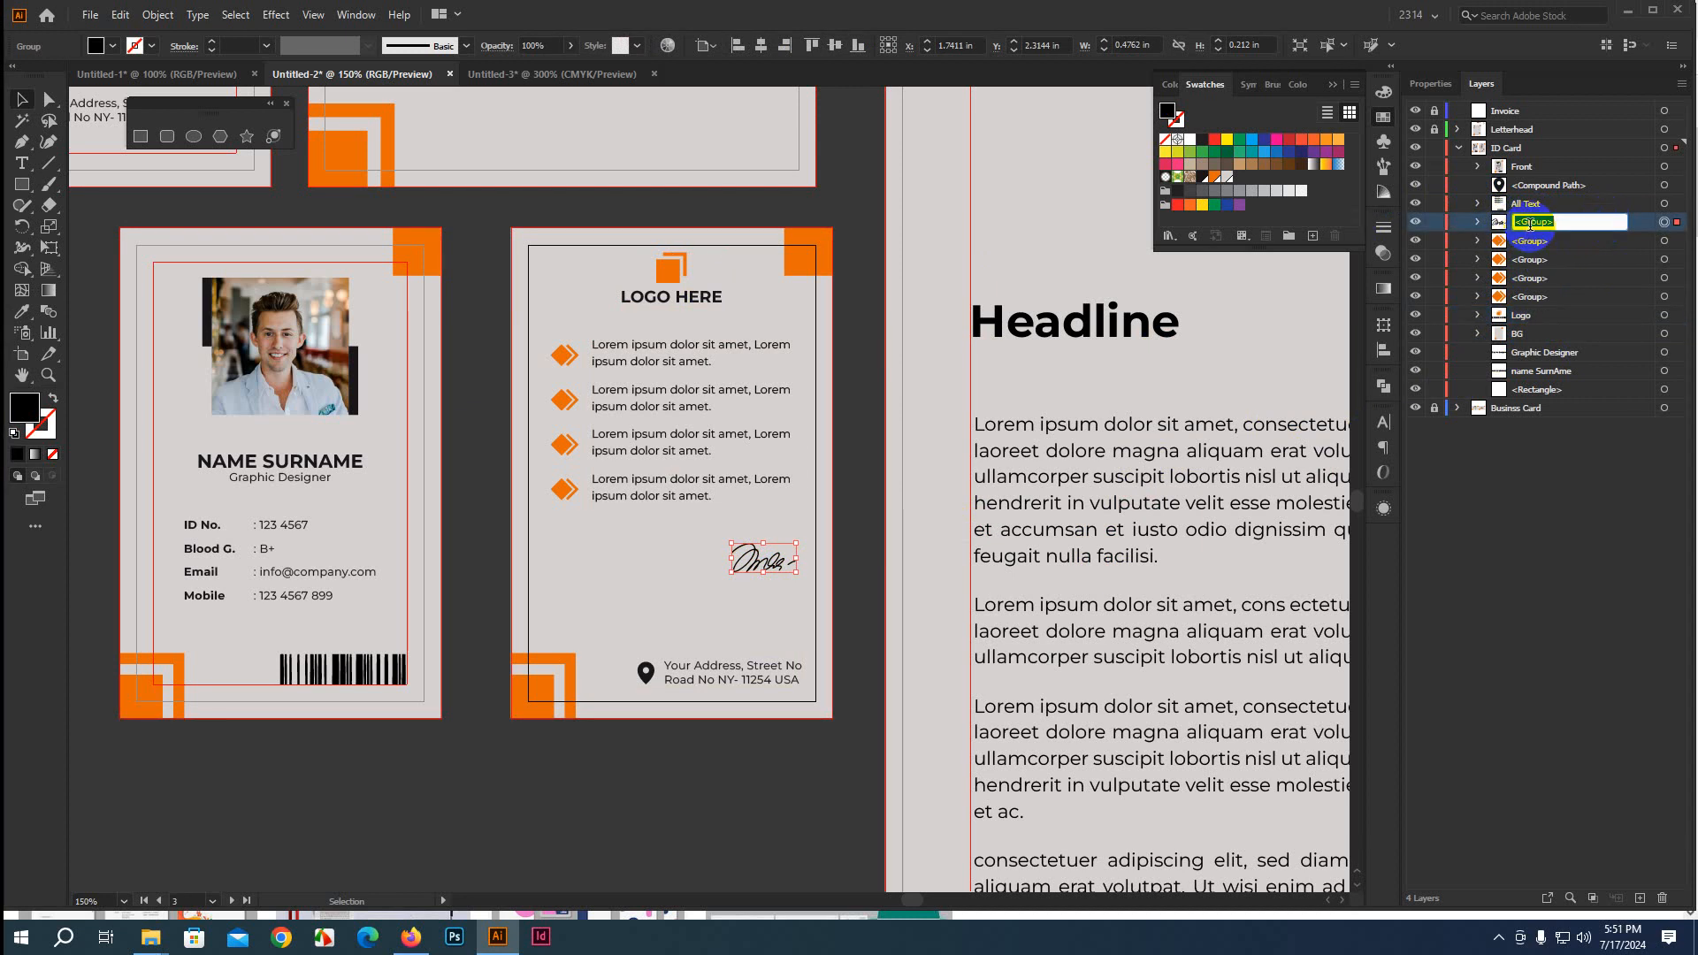
type("Sinature")
key("Return")
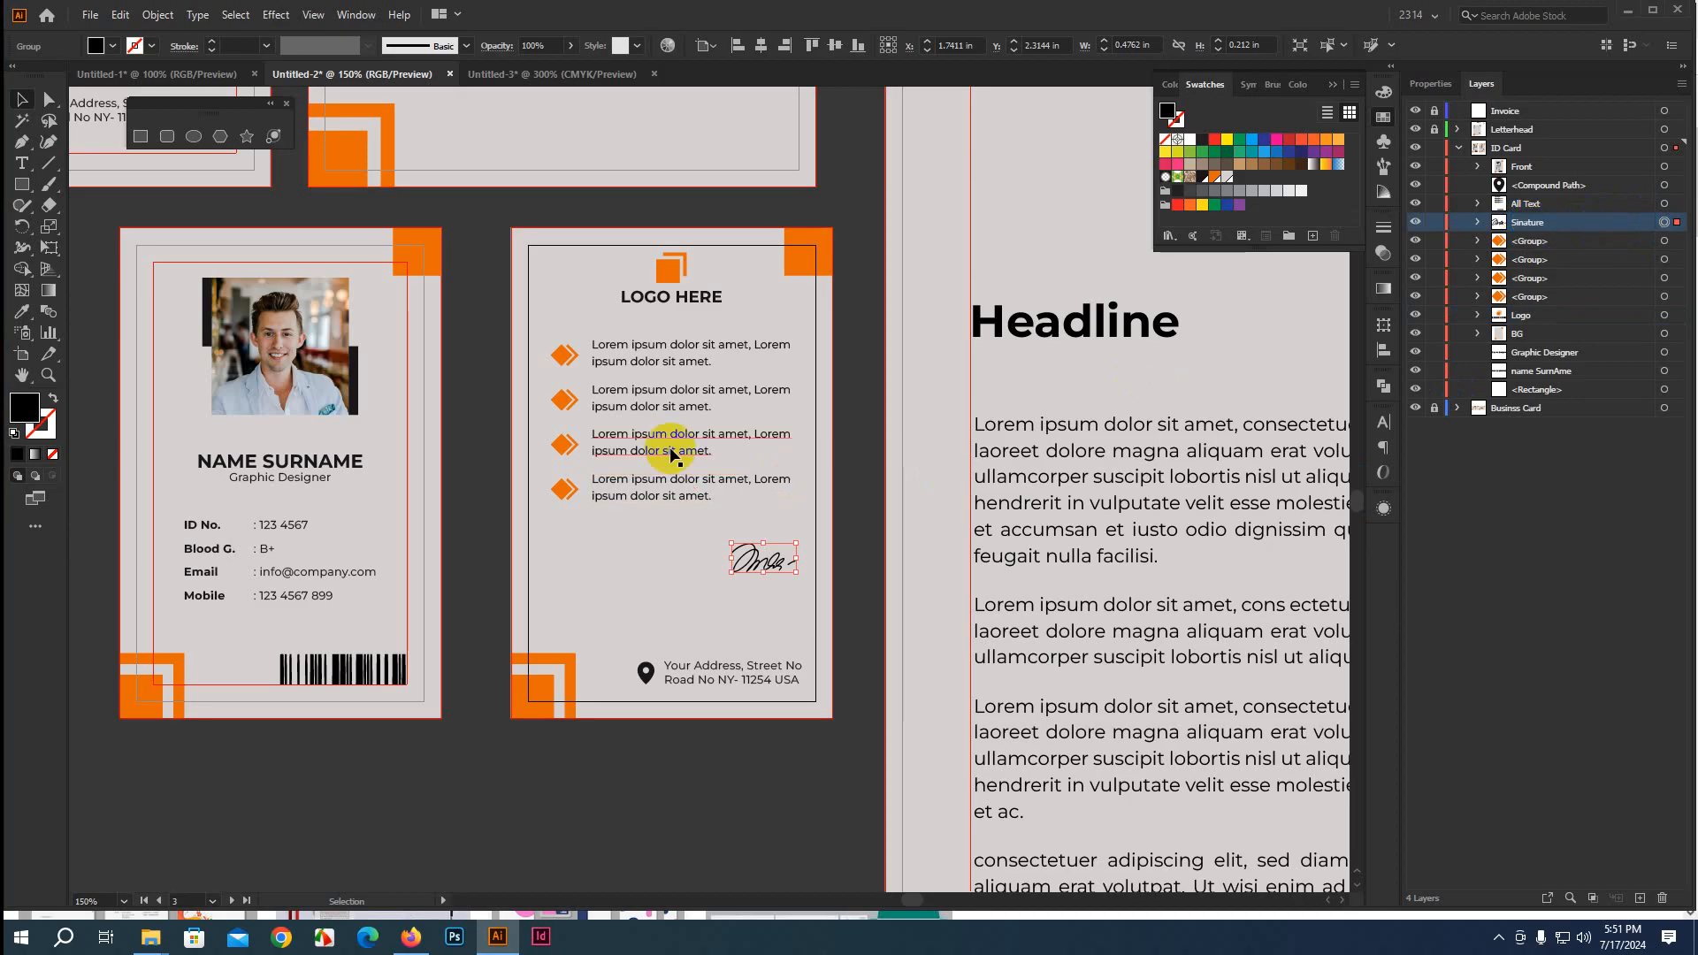
Group the four orange diamond bullets on the back ID card and name the group Shape
left_click(564, 355)
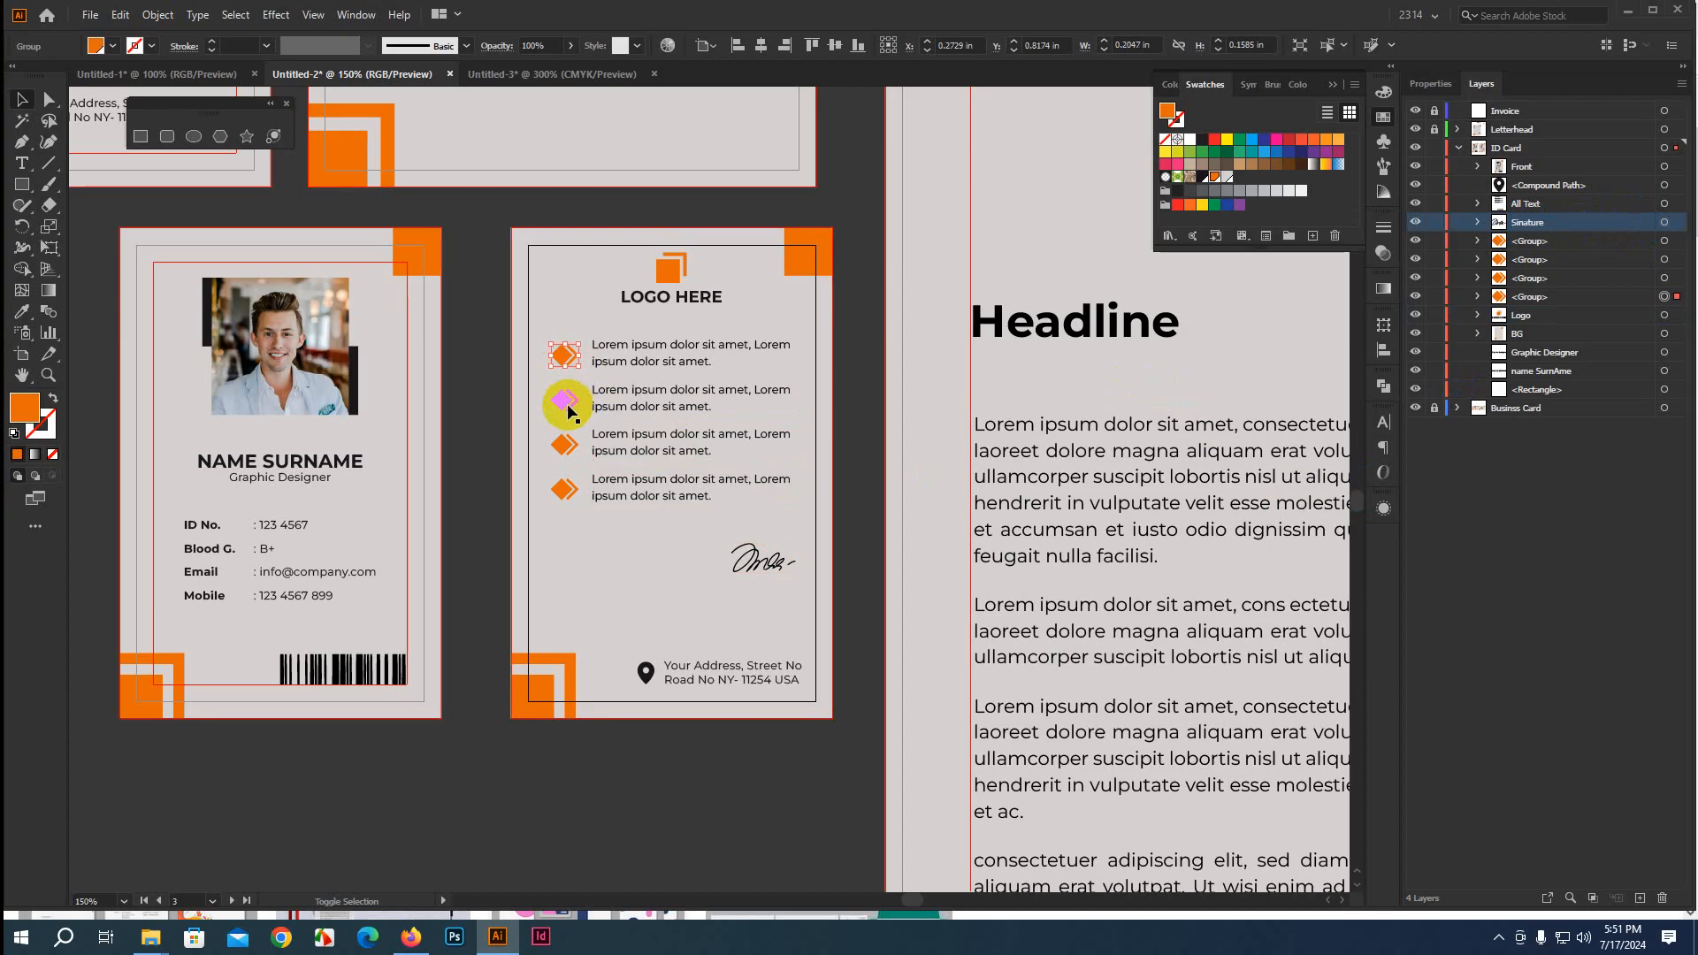
left_click(567, 409, "shift")
left_click(563, 443, "shift")
left_click(563, 489, "shift")
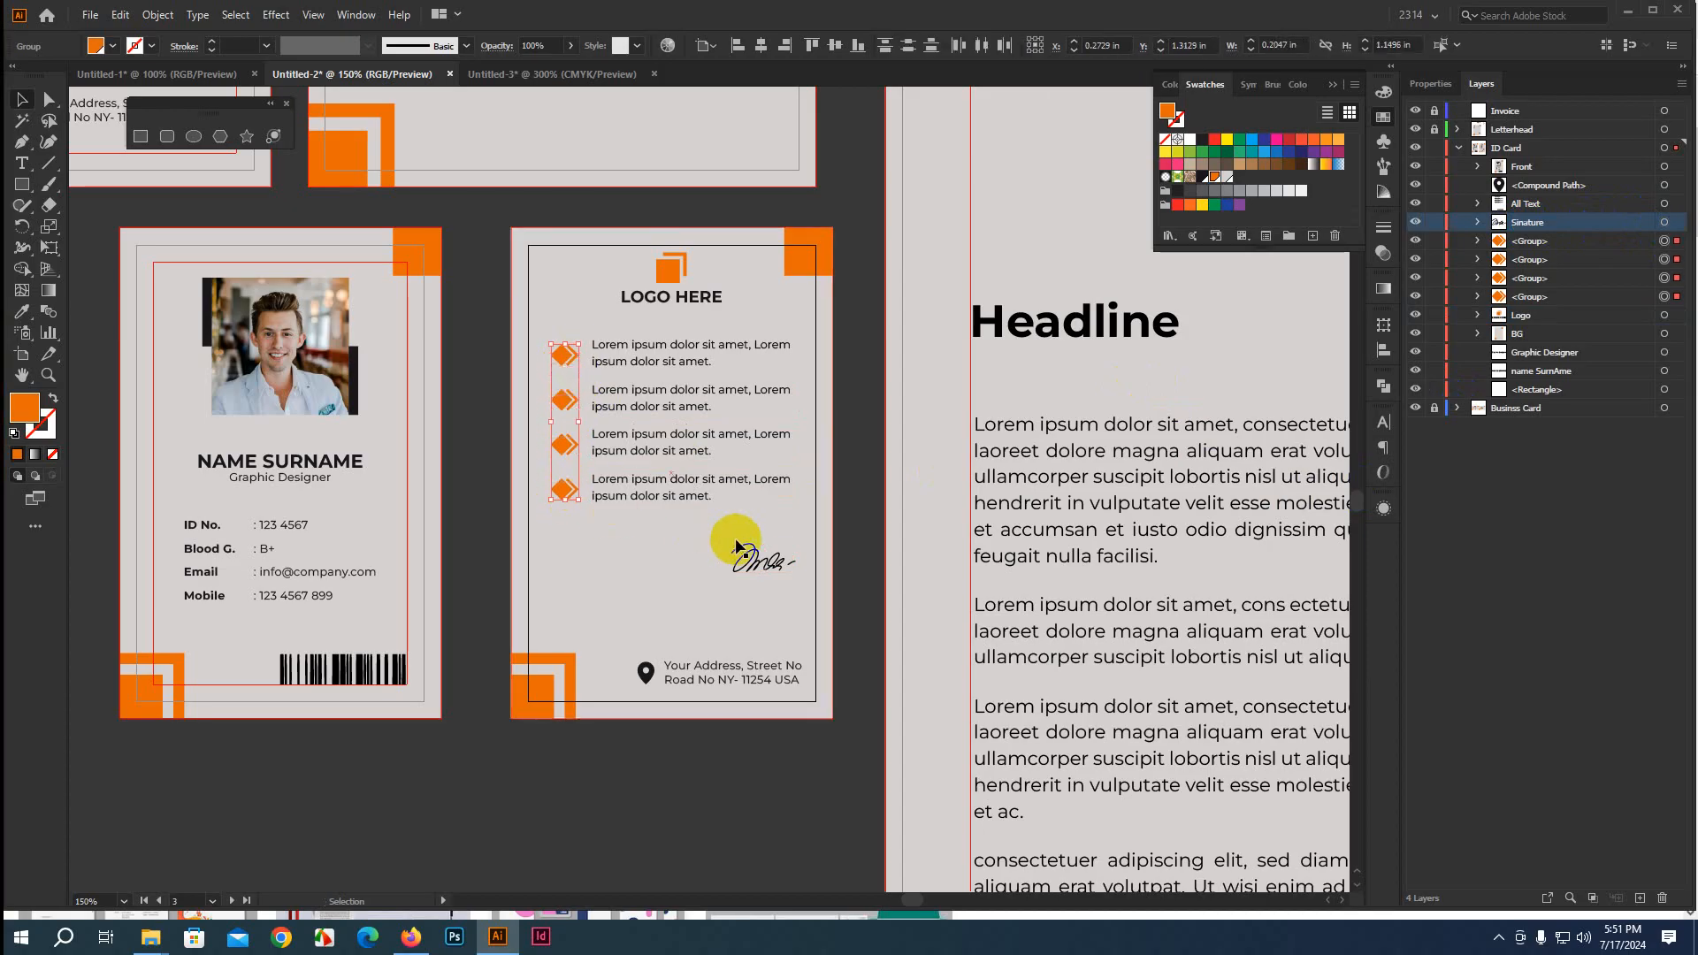
key("ctrl+g")
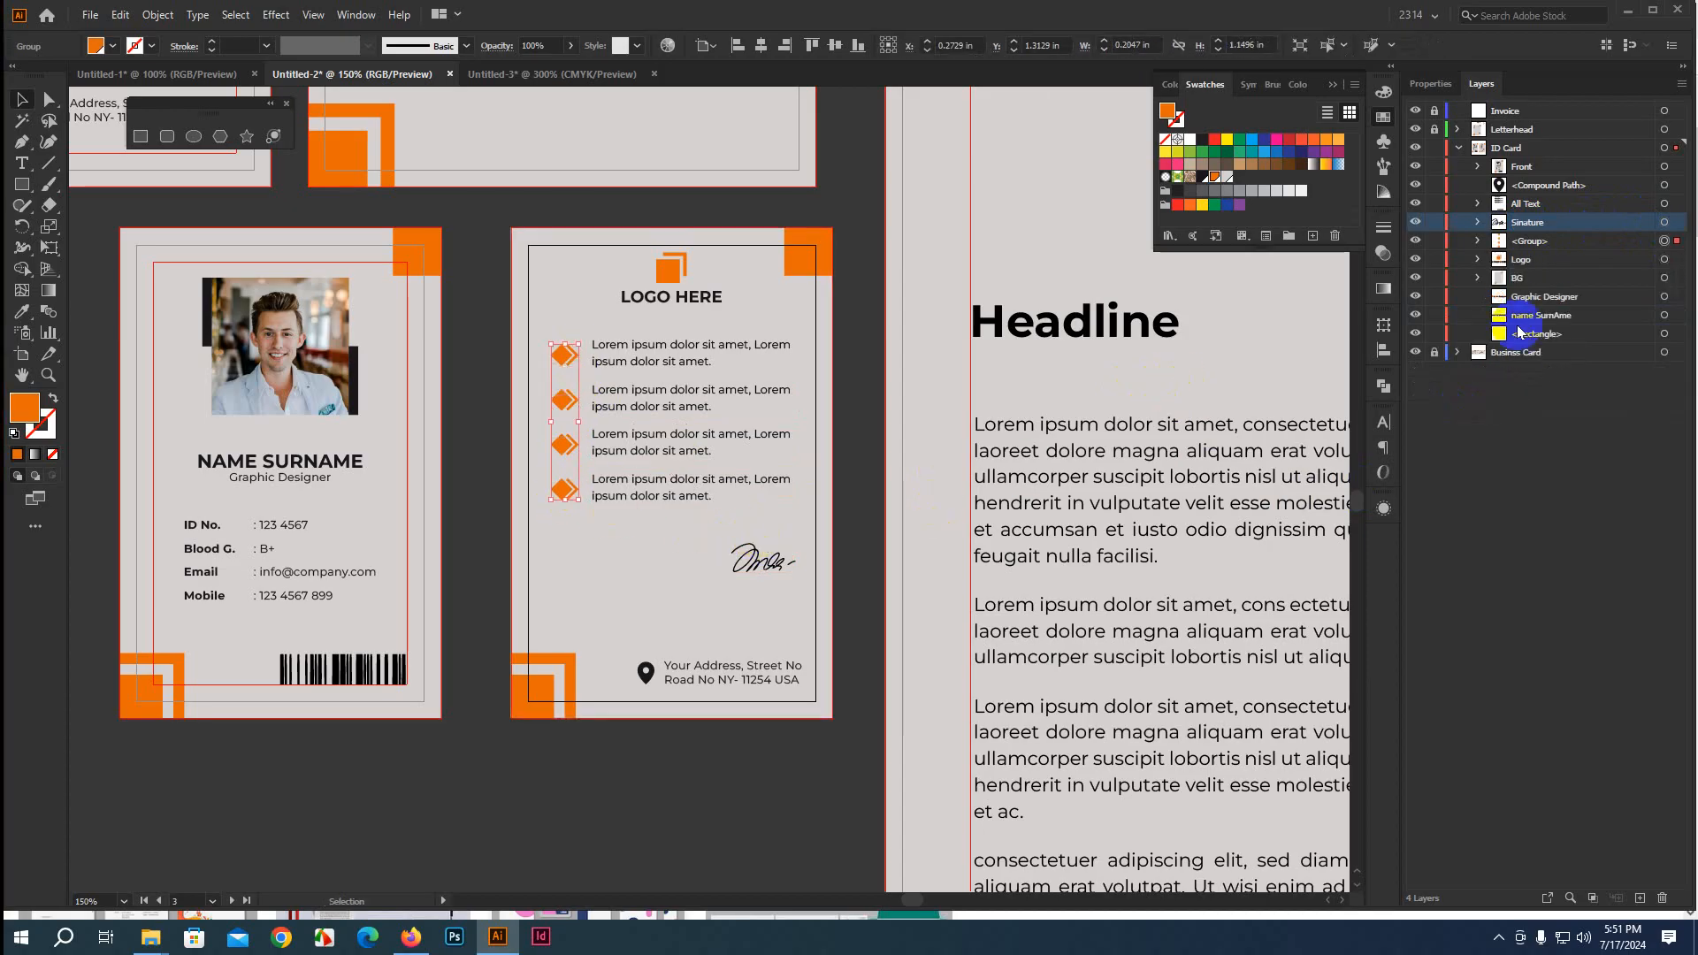
double_click(1530, 239)
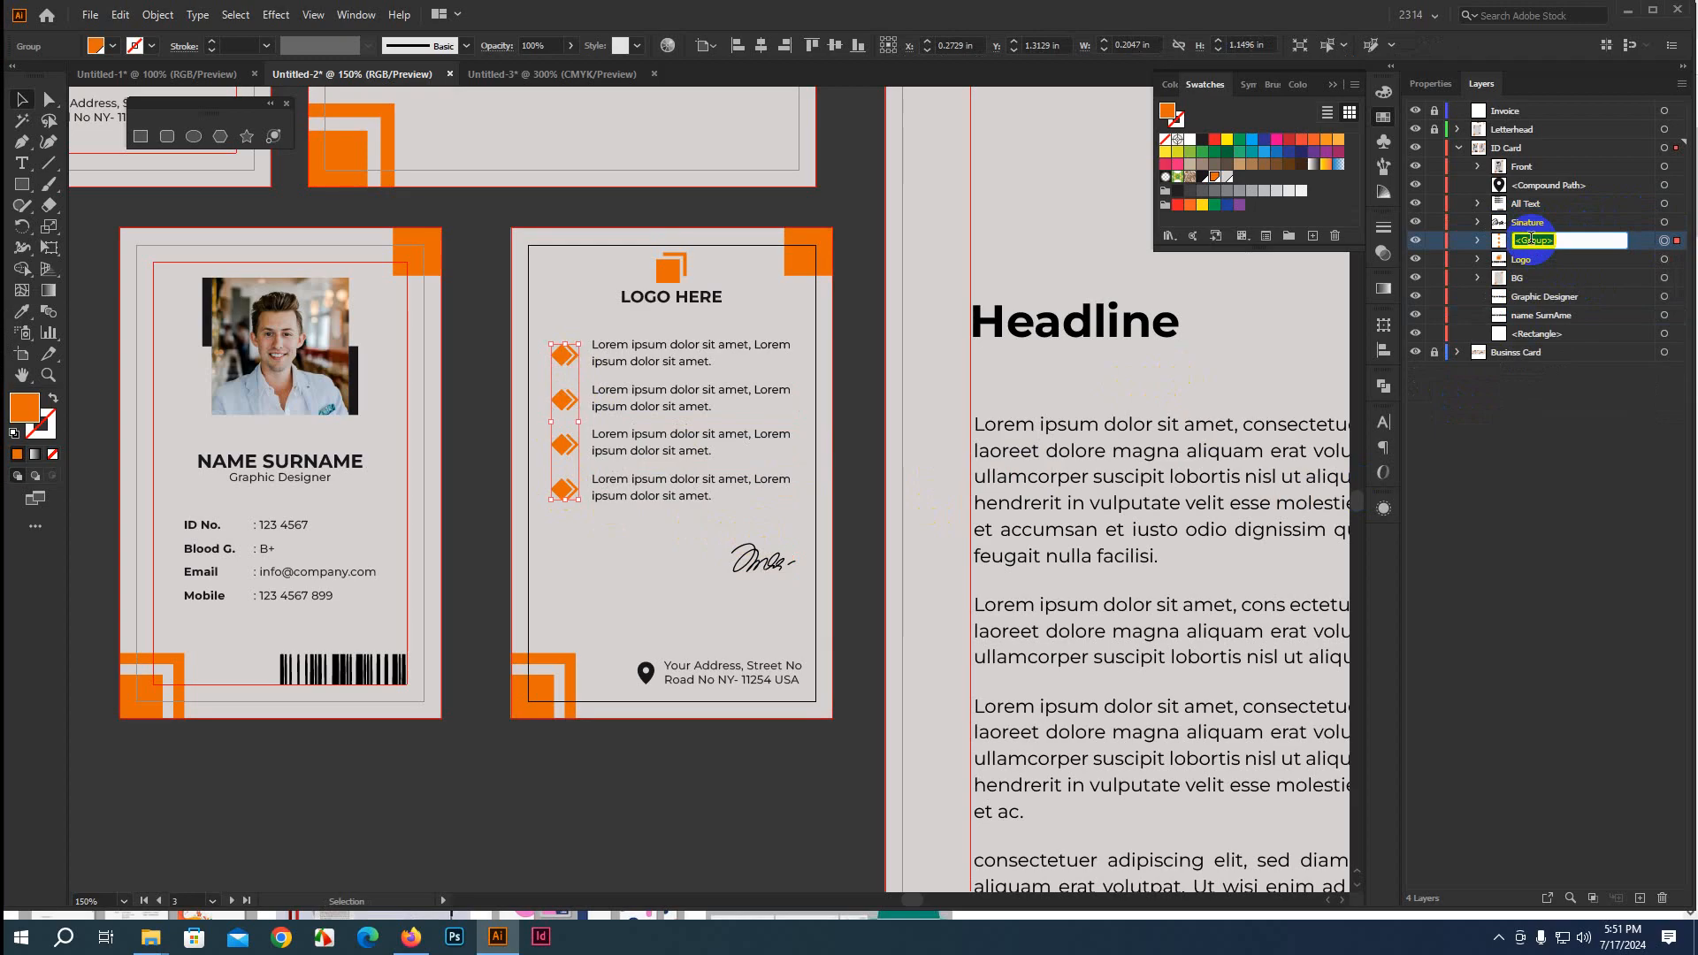
type("Shape")
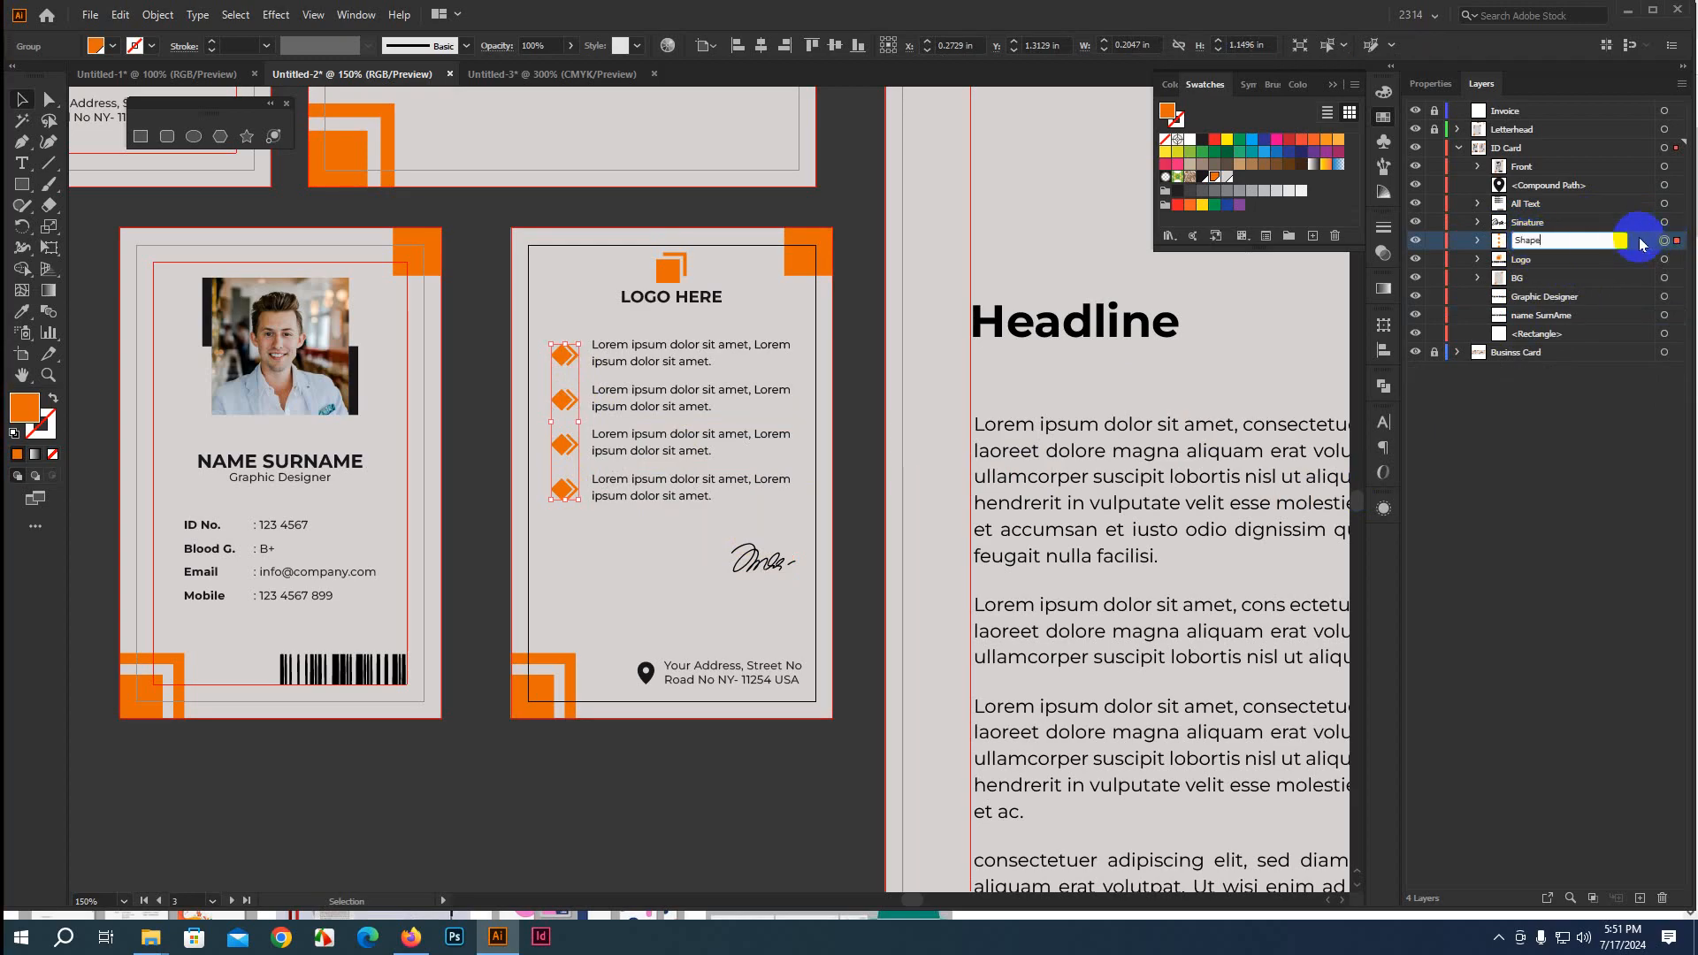
key("Return")
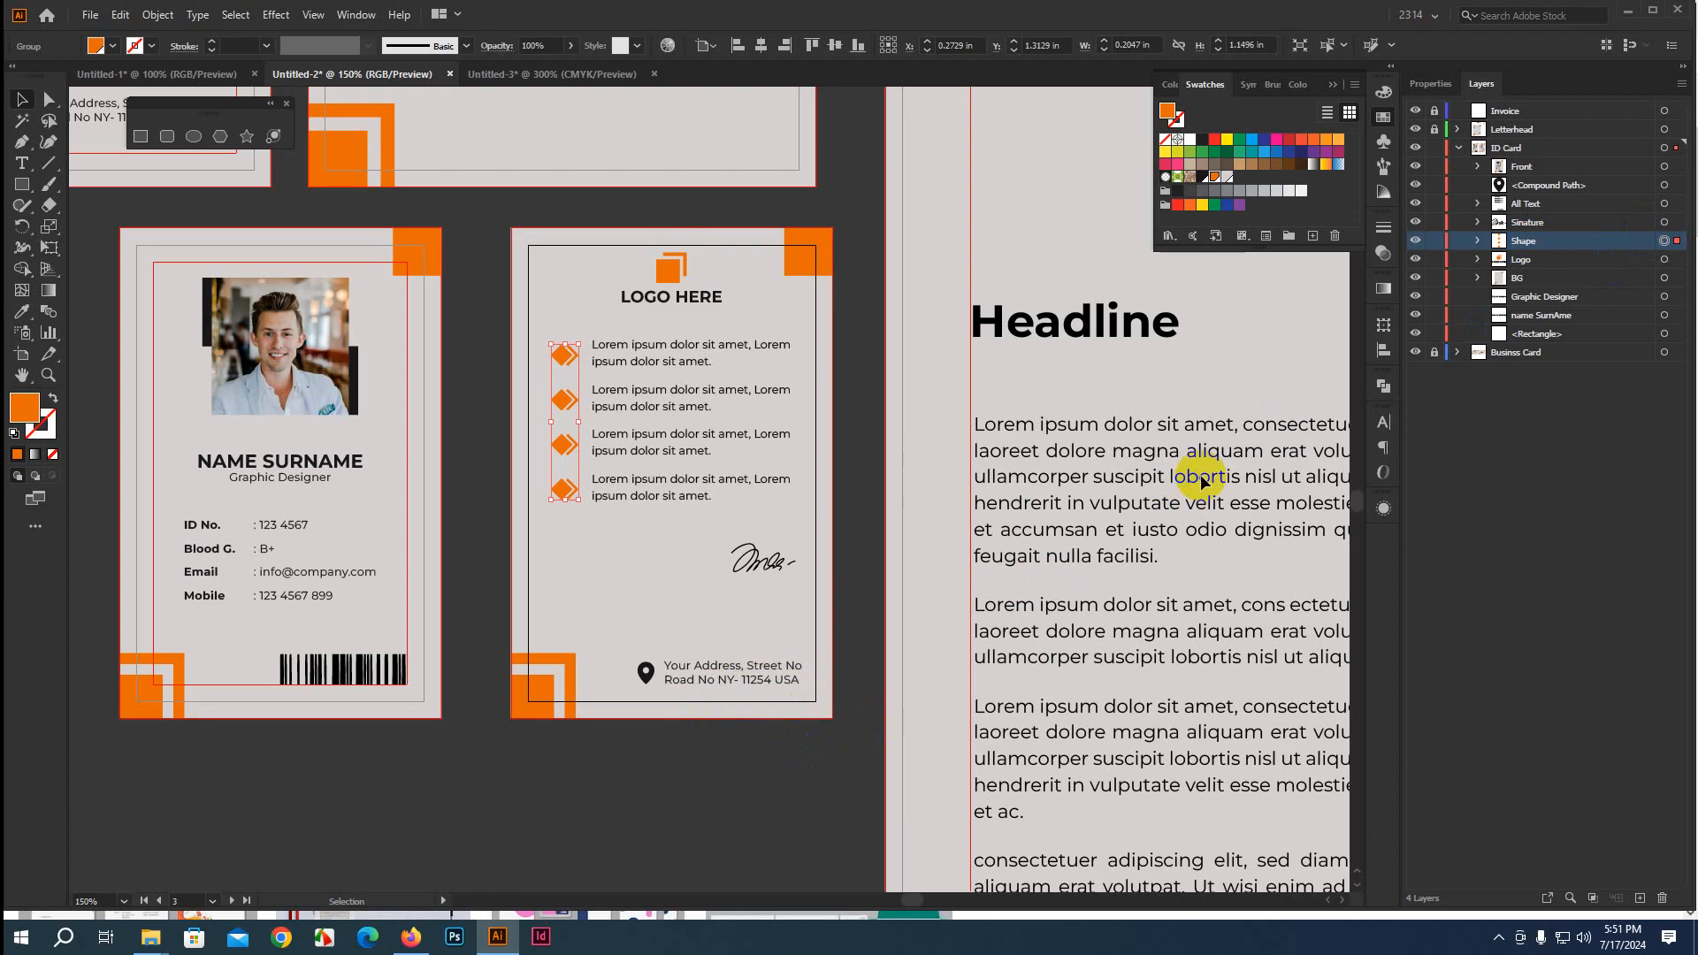
Put the back ID card's location pin into its own group and name the group Icon
left_click(1543, 186)
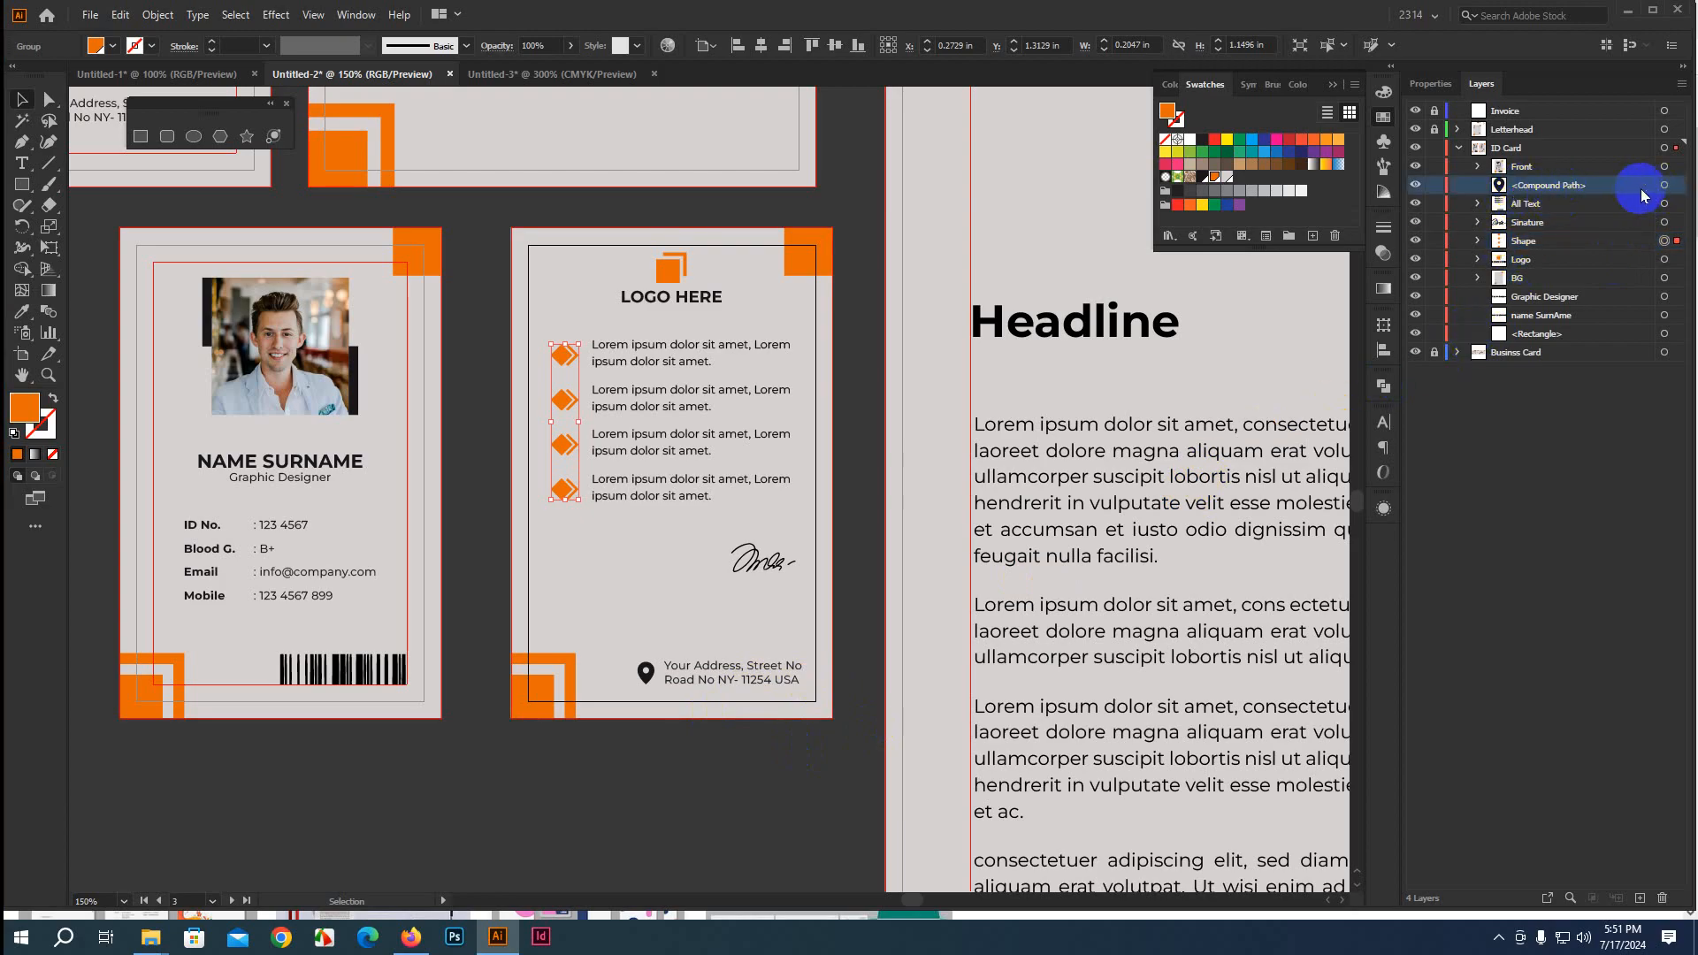
left_click(1671, 193)
key("ctrl+g")
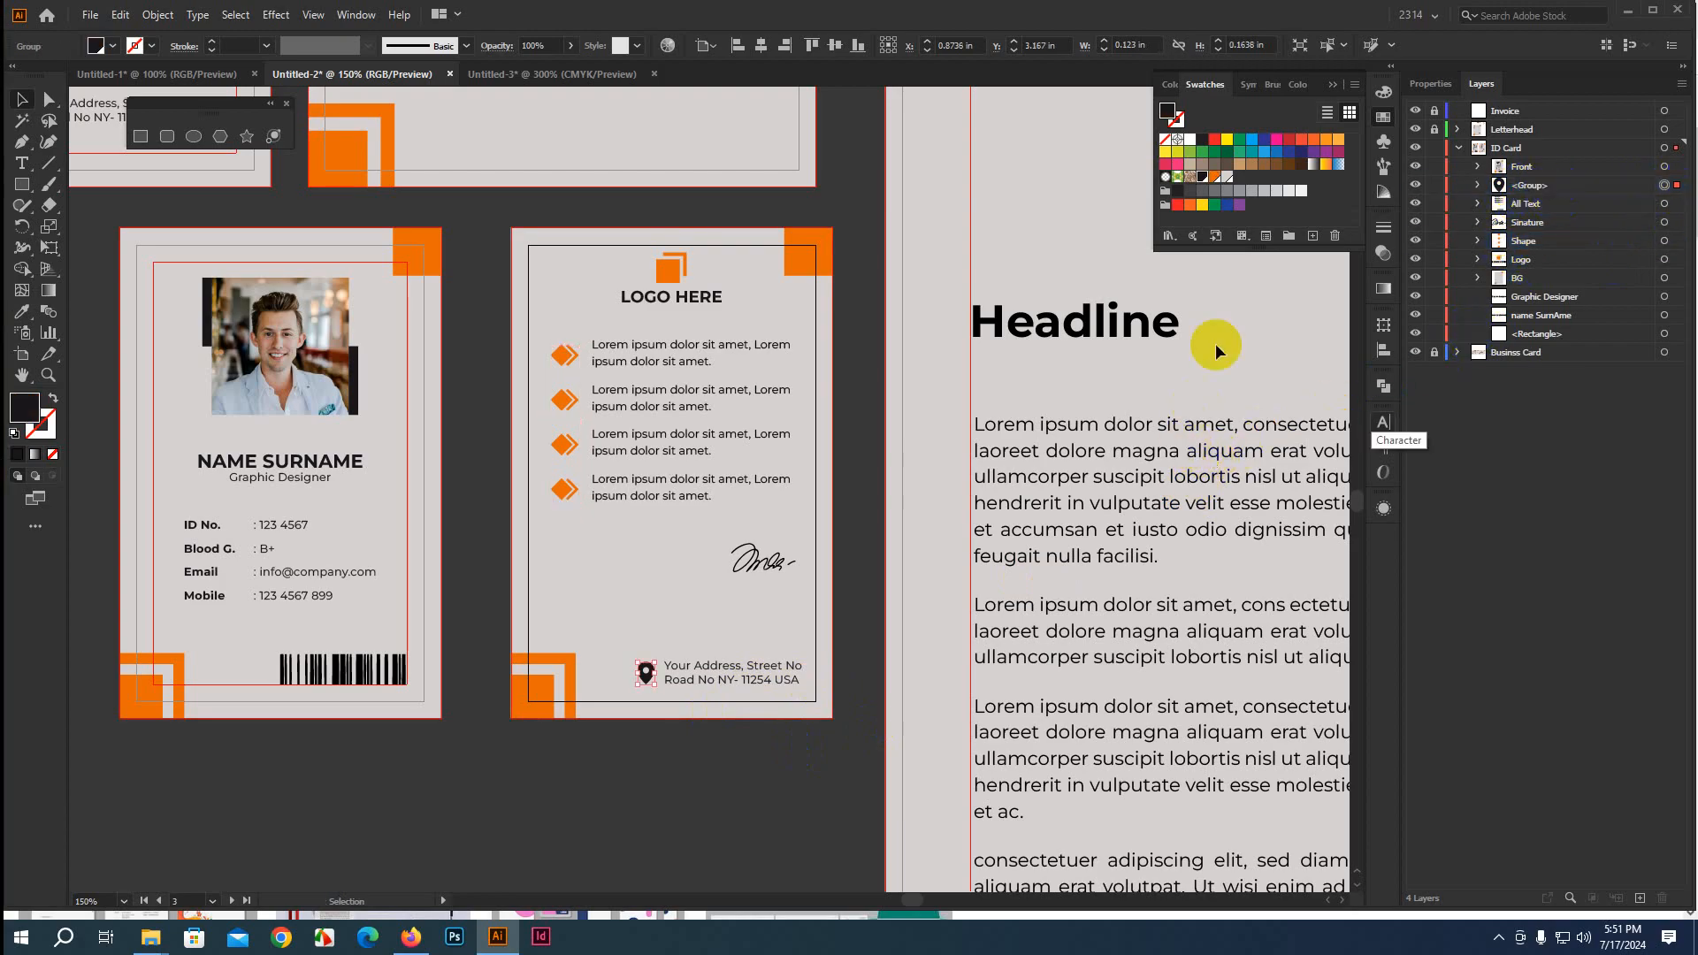
left_click(1529, 187)
double_click(1532, 185)
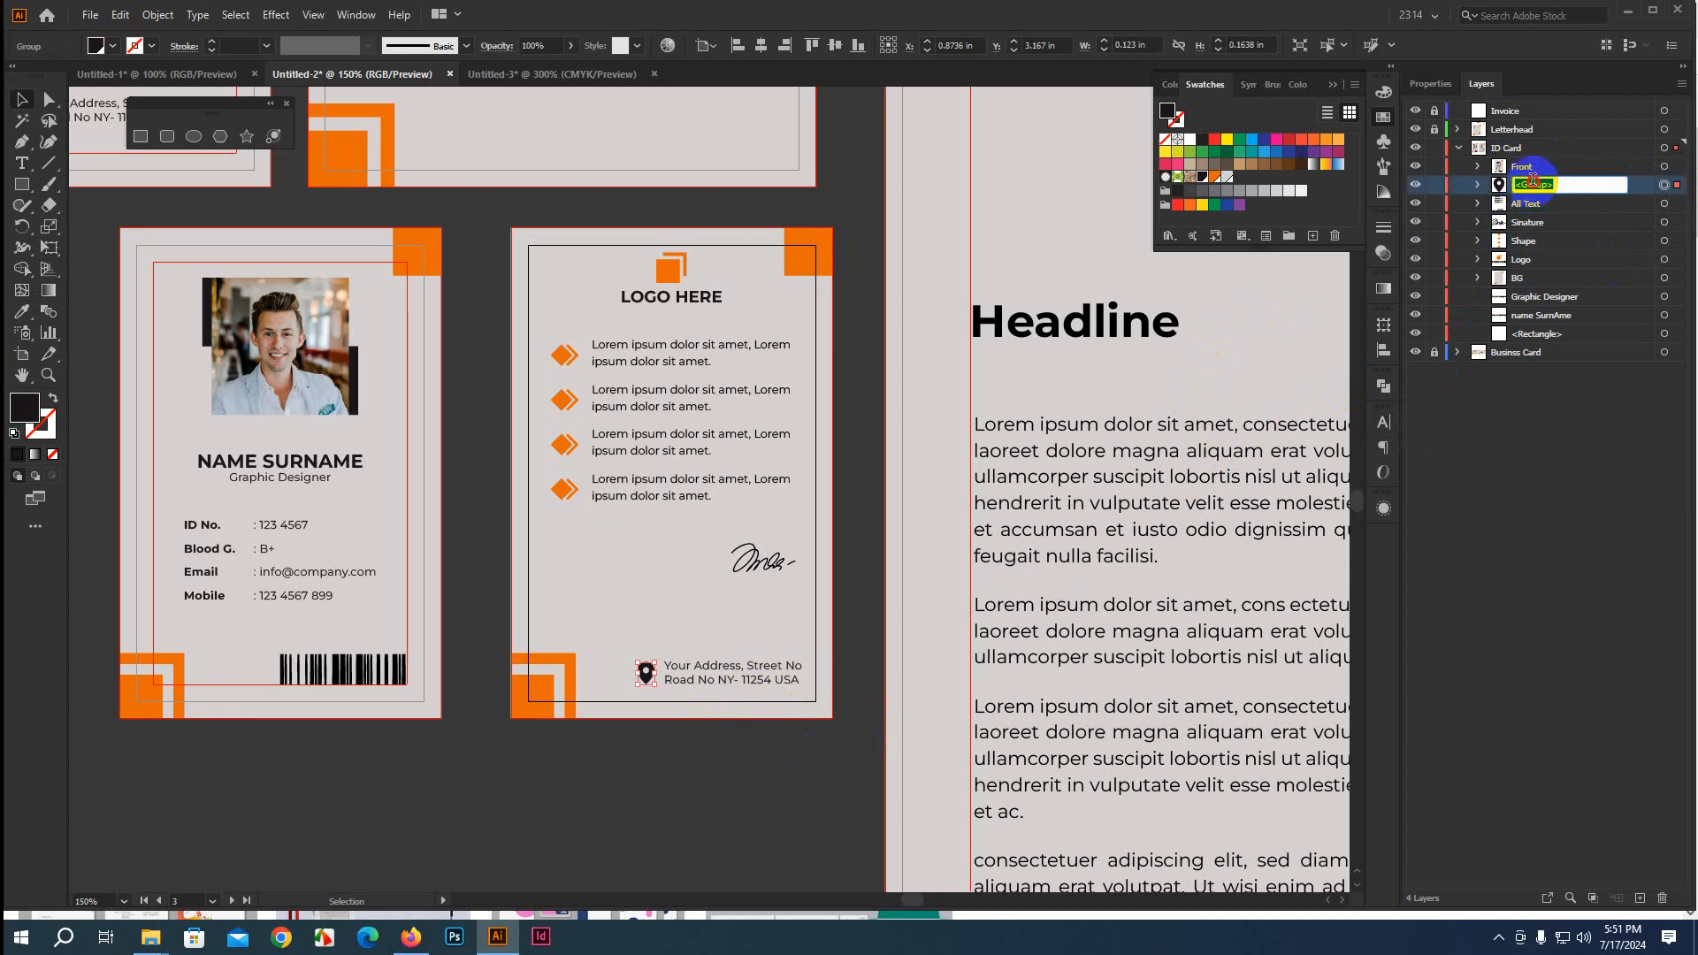
type("Icon")
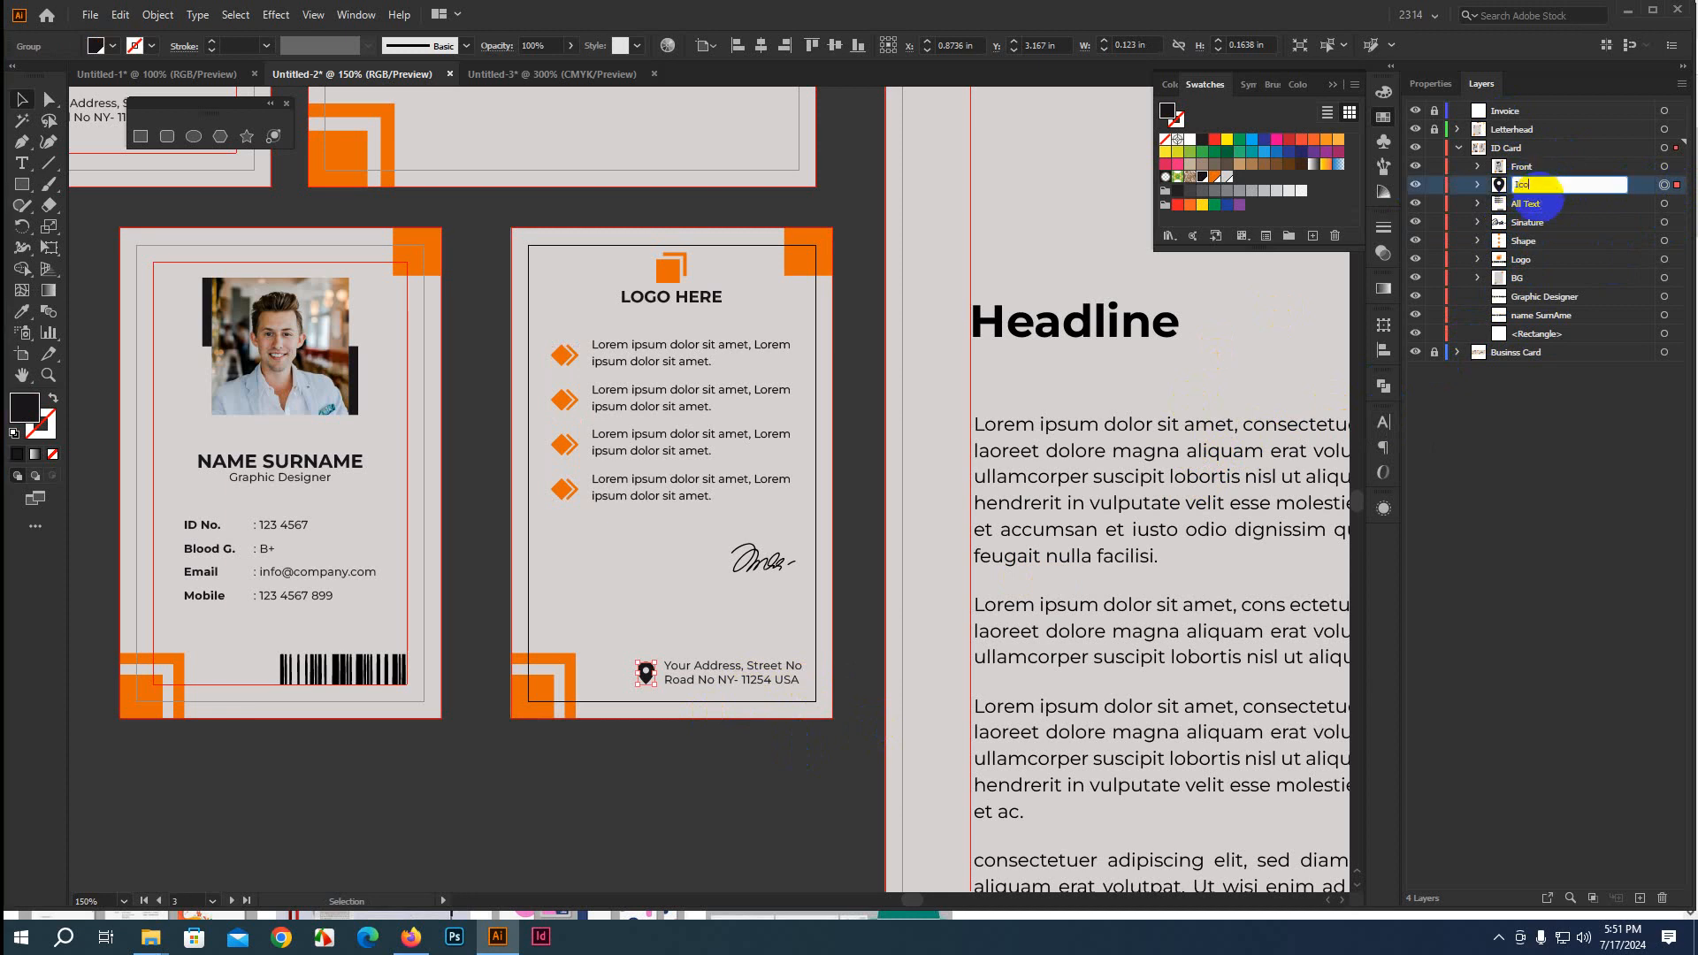
left_click(1554, 278)
scroll(873, 580, "down", 1)
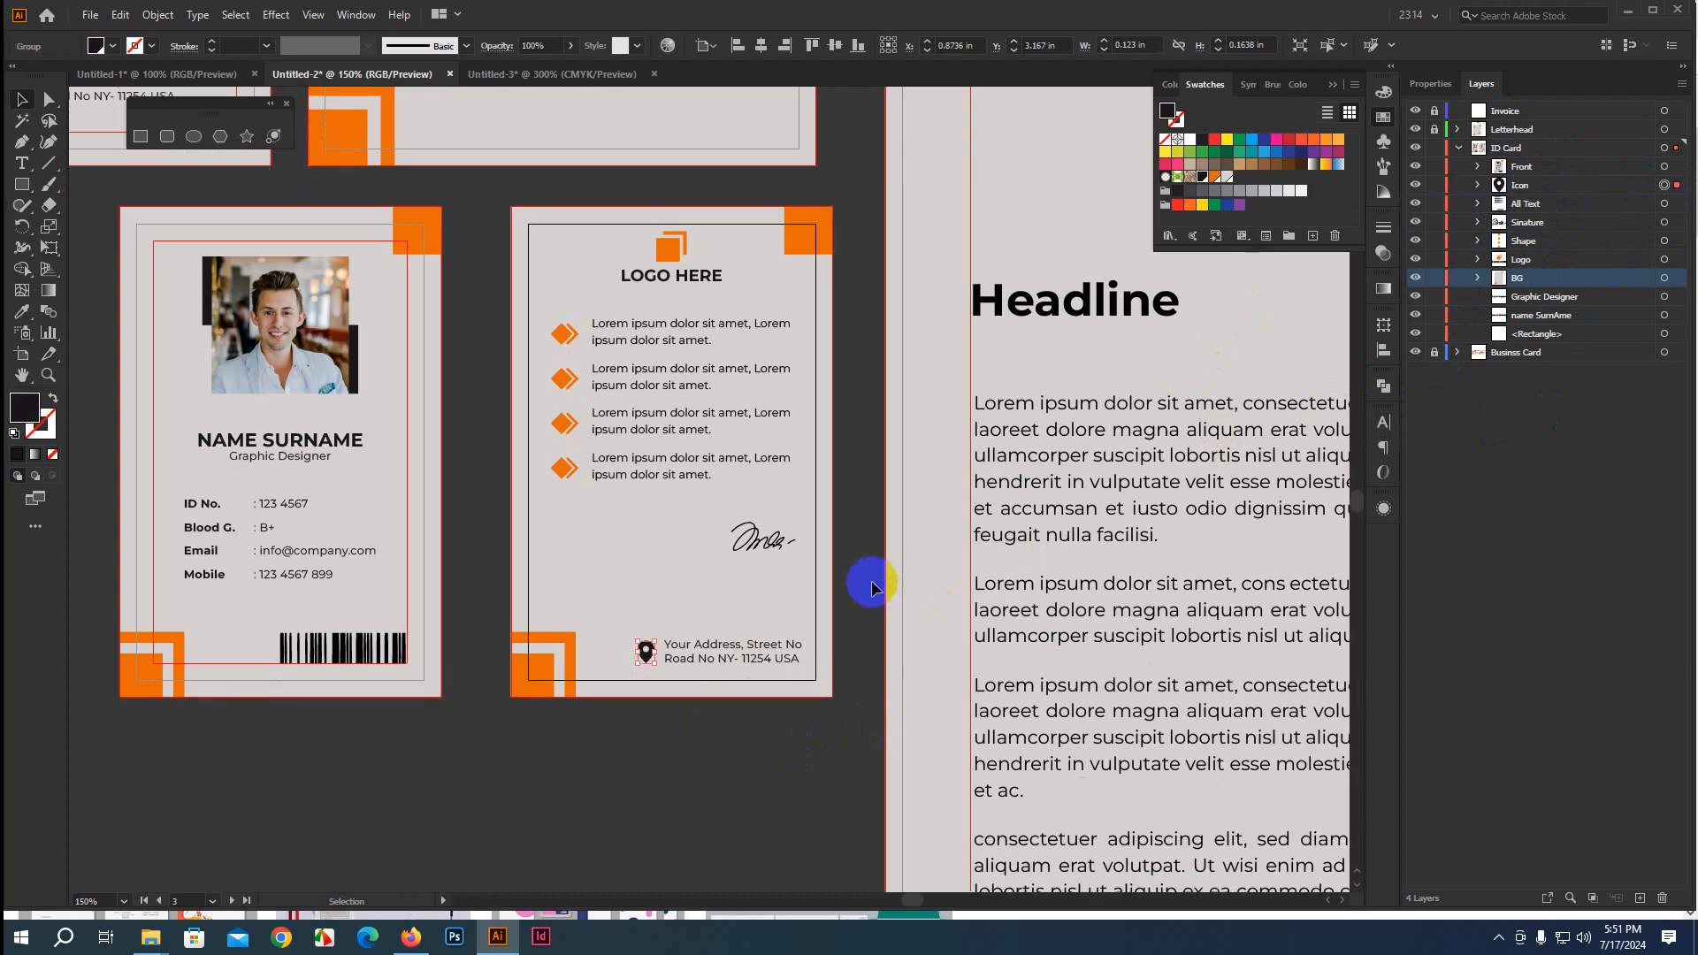
Toggle the visibility of the loose name text and rectangle in the ID Card layer to identify them
left_click(1542, 315)
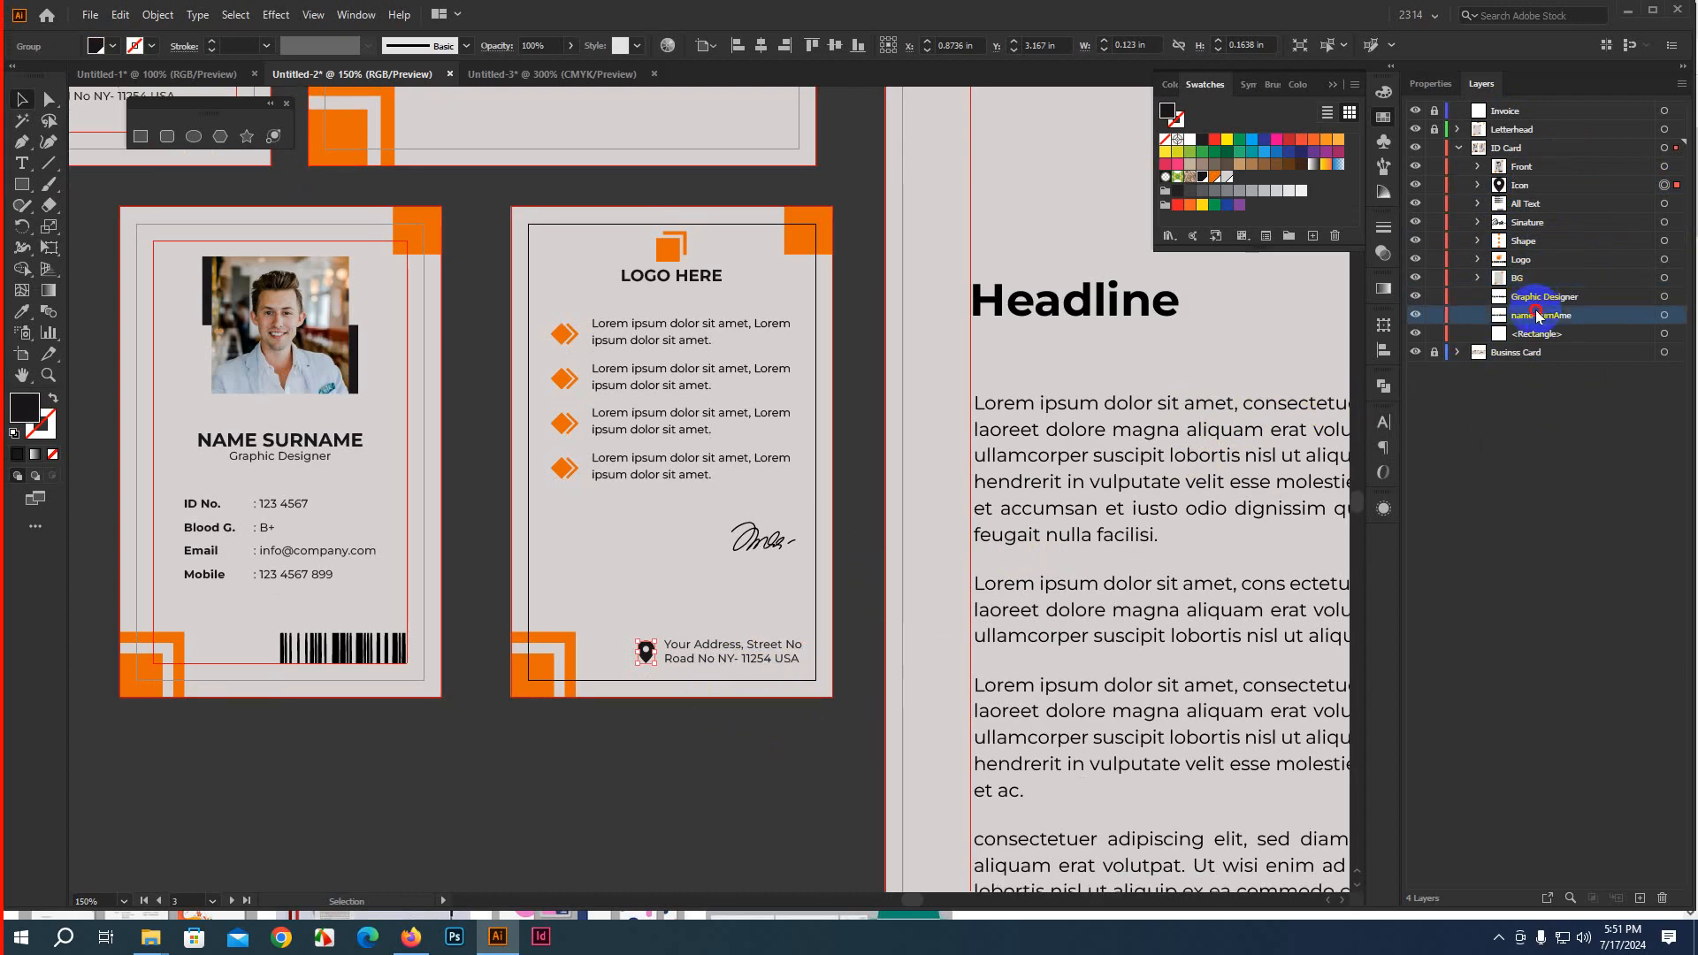
left_click(1413, 319)
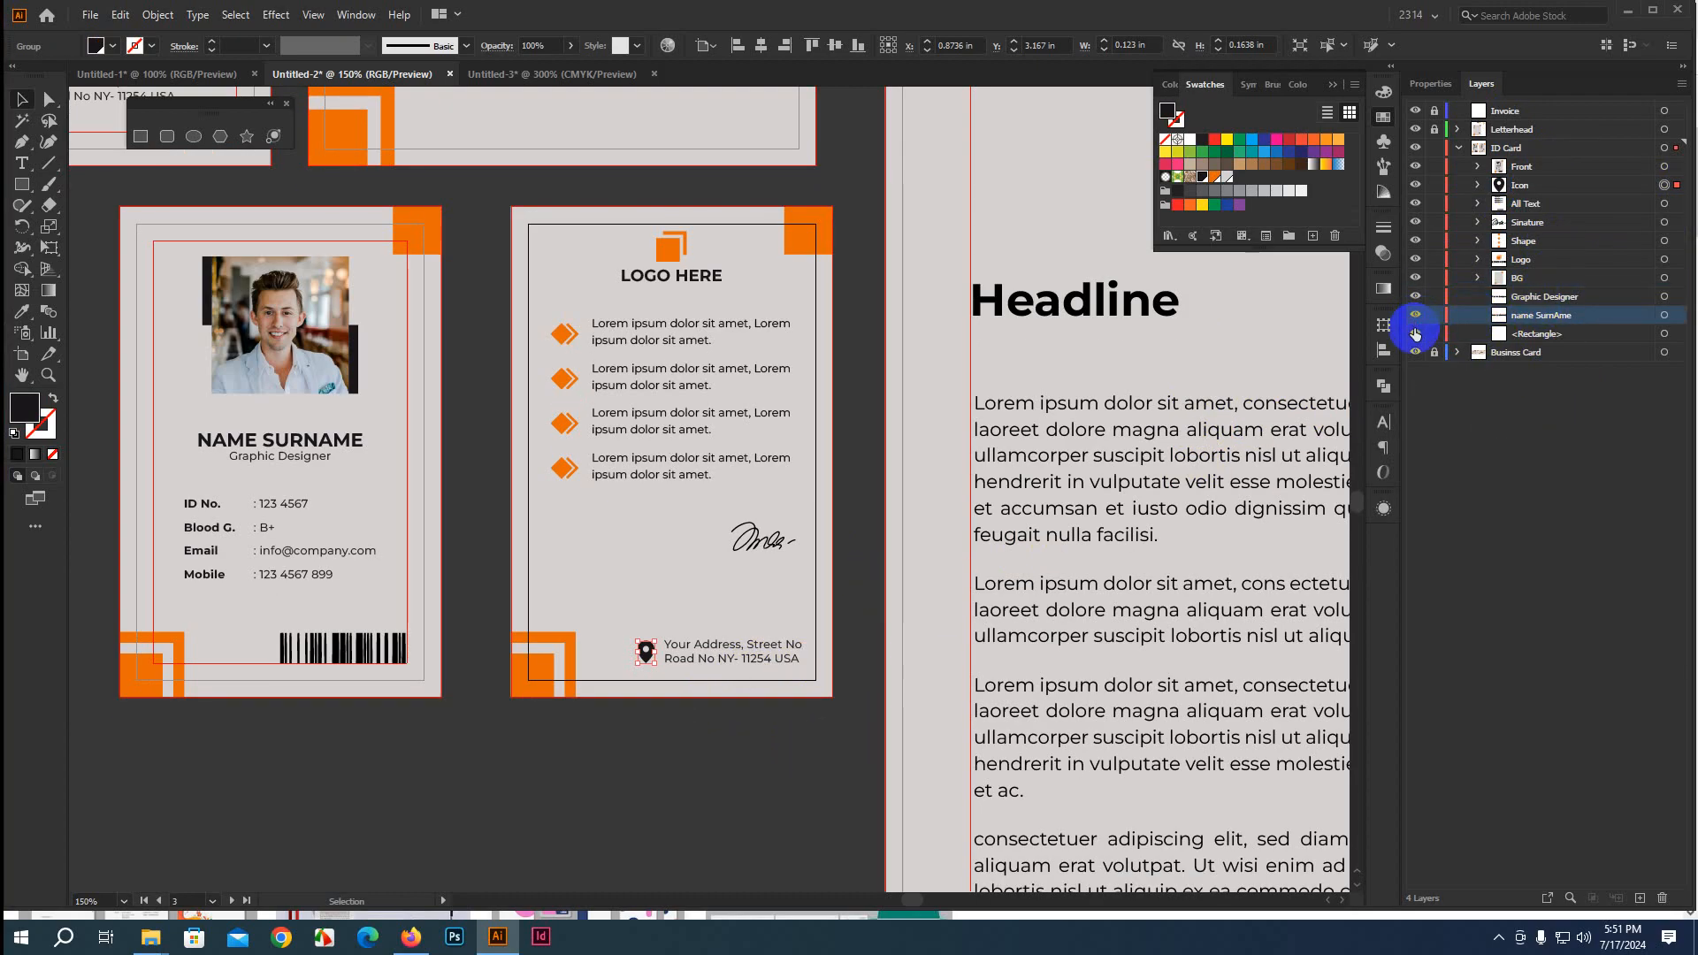
left_click(1414, 331)
left_click(1414, 332)
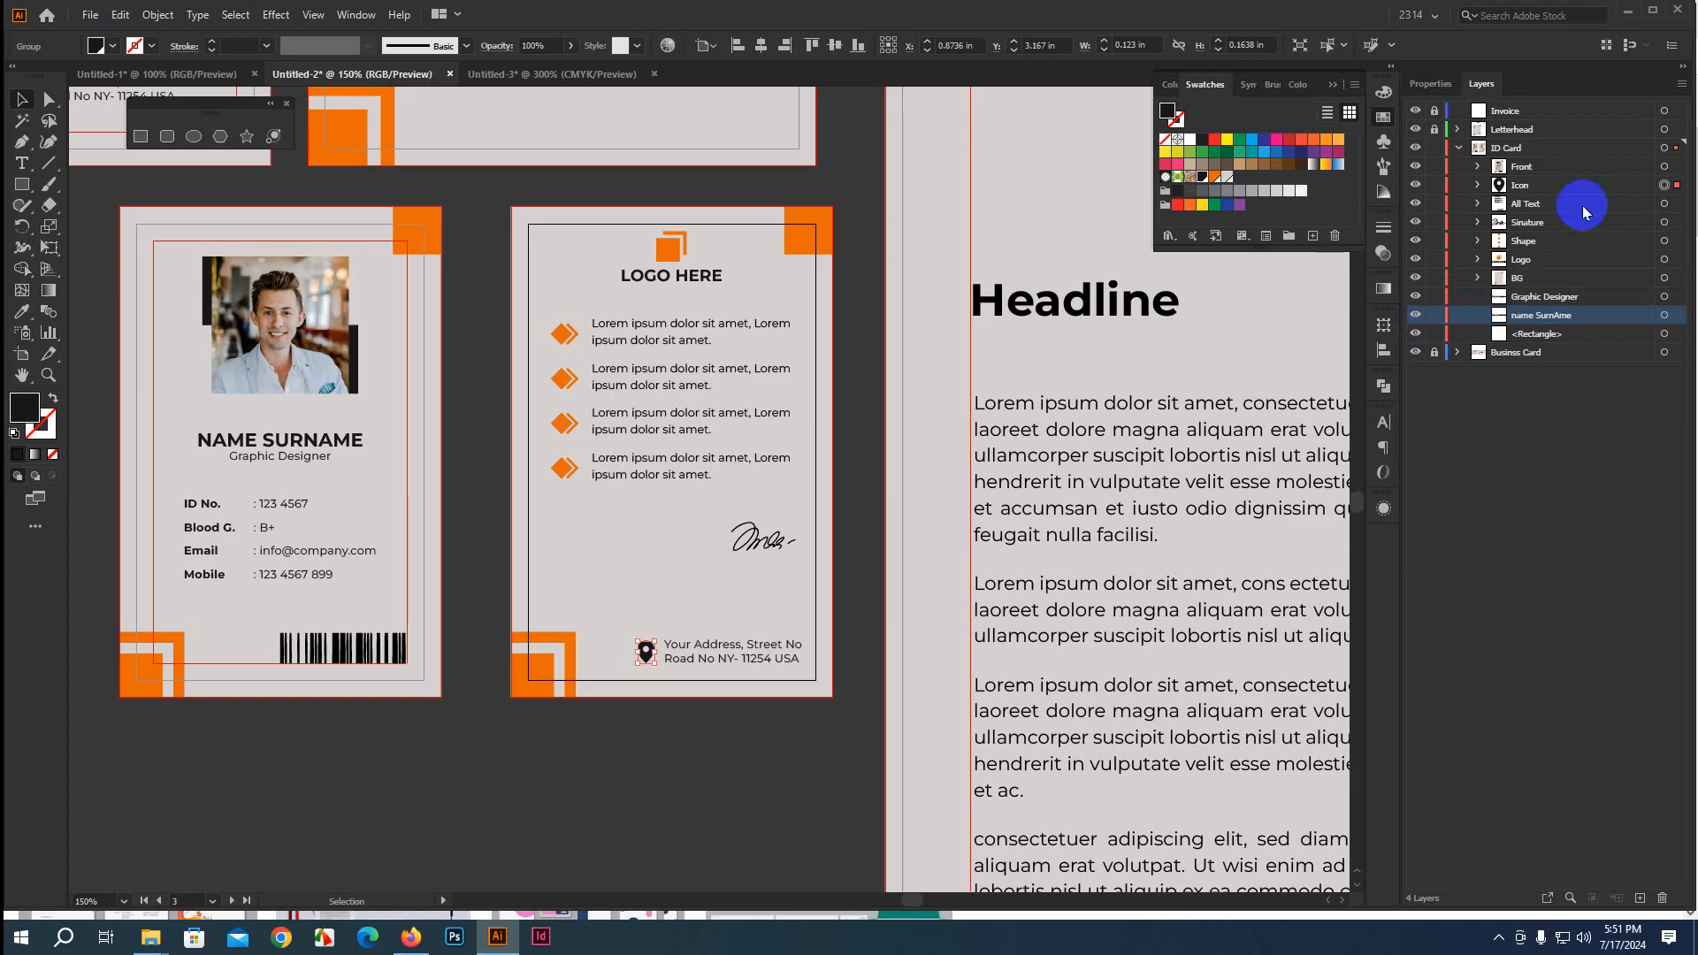
Send the location pin's Icon group backward in the ID Card layer until it sits directly above the loose rectangle
left_click(1574, 239)
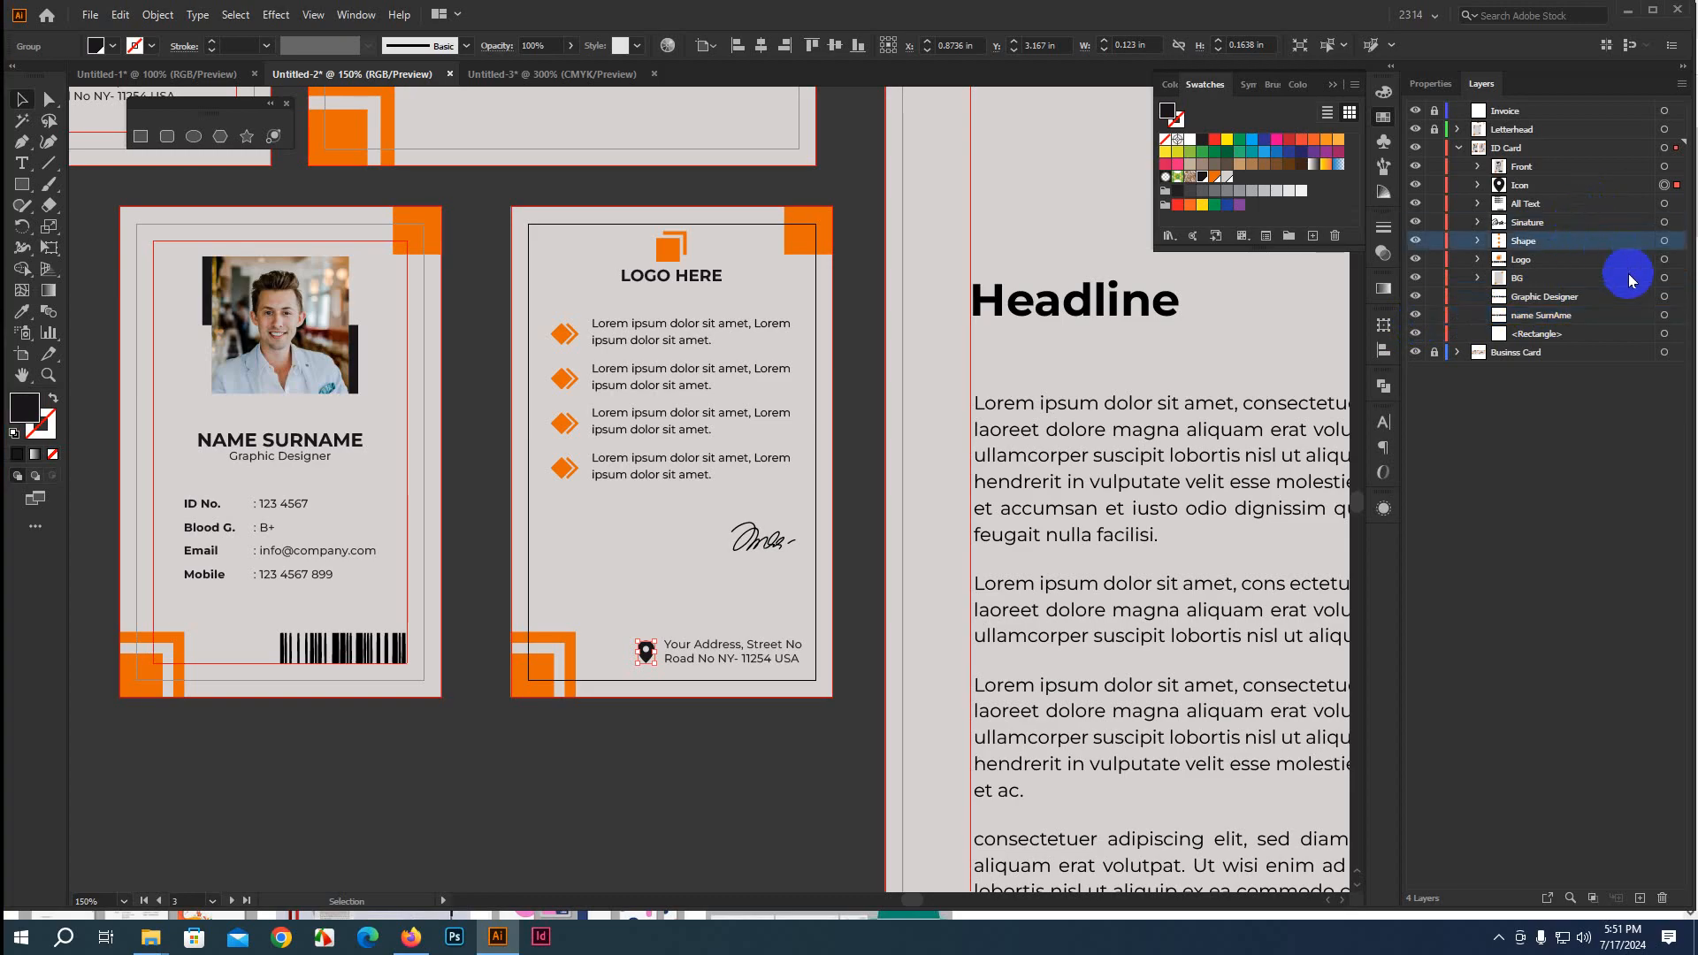
key("ctrl+bracketleft")
key("ctrl+bracketleft")
key("ctrl+bracketleft")
key("ctrl+bracketleft")
key("ctrl+bracketleft")
key("ctrl+bracketleft")
key("ctrl+bracketleft")
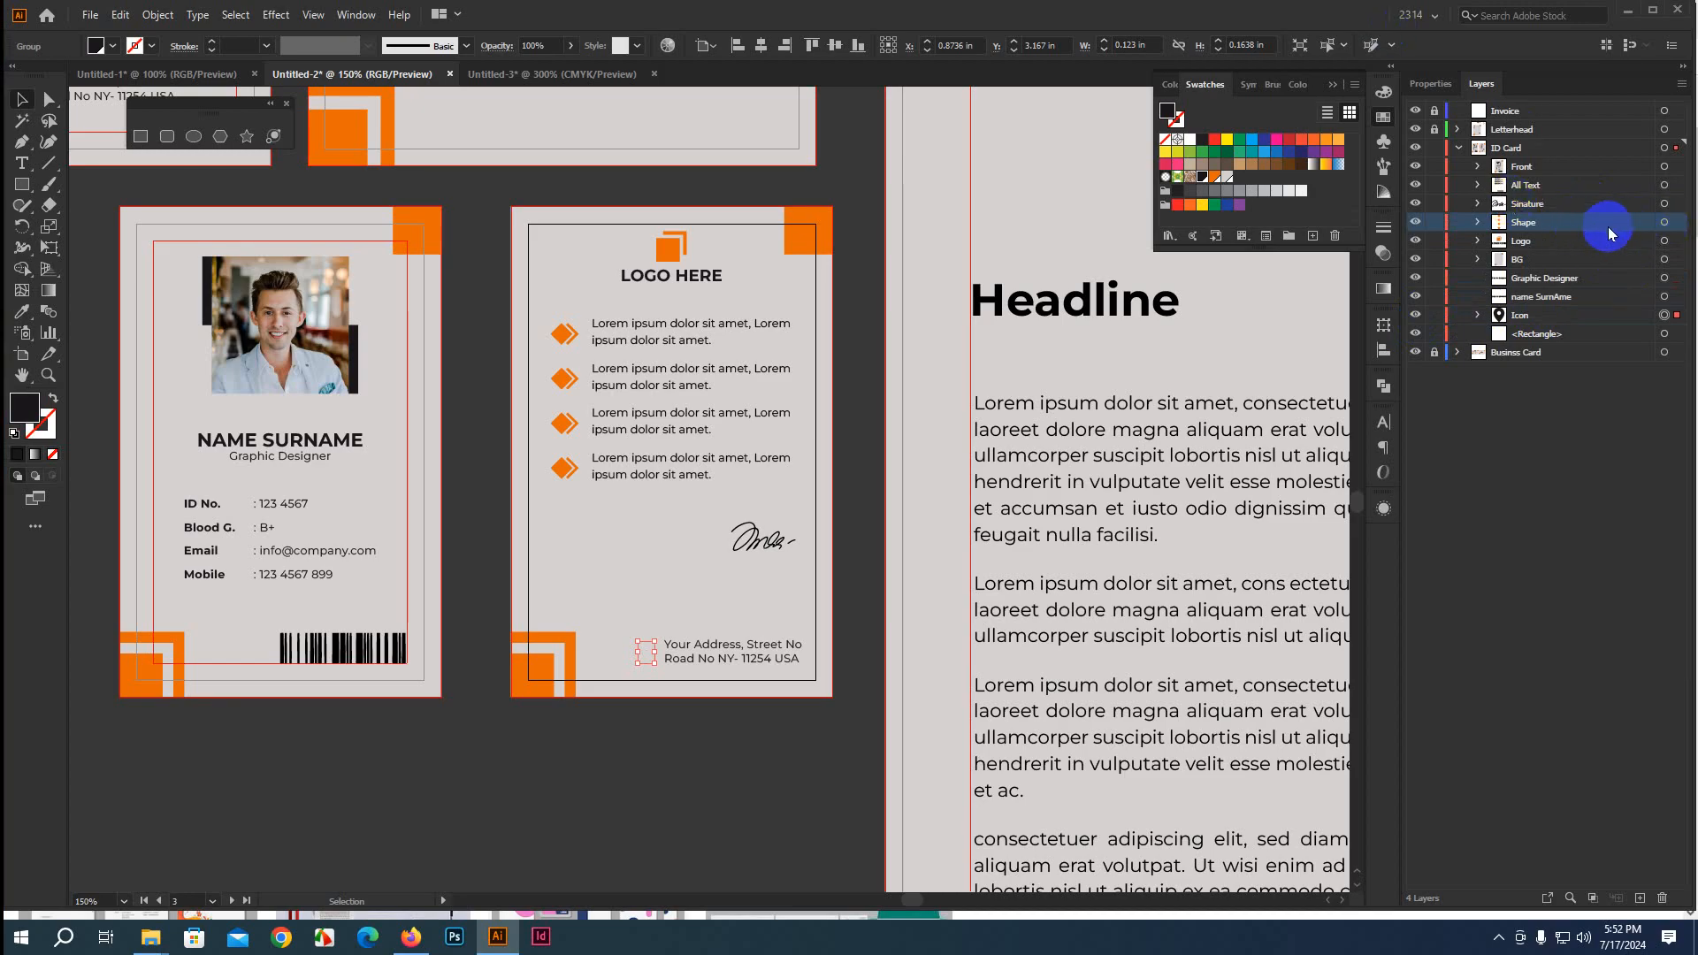
Send the diamond bullets' Shape group backward in the ID Card layer to just below the Icon group
left_click(1677, 224)
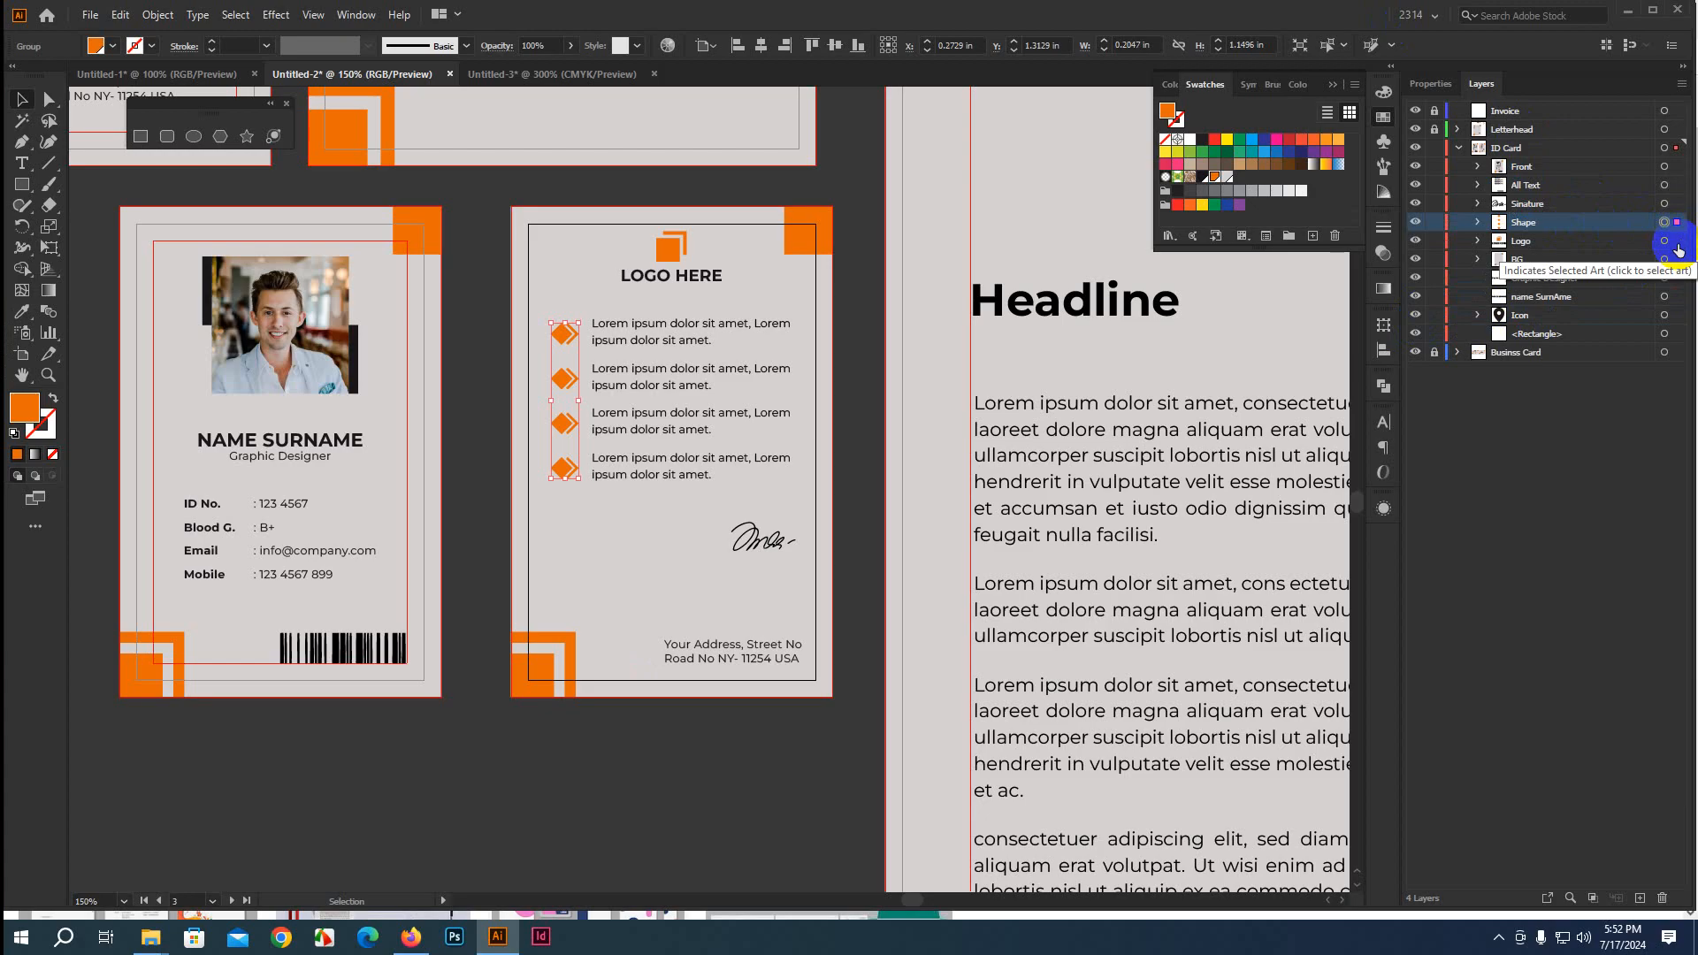
key("ctrl+[")
key("ctrl+[")
key("ctrl+[")
key("ctrl+[")
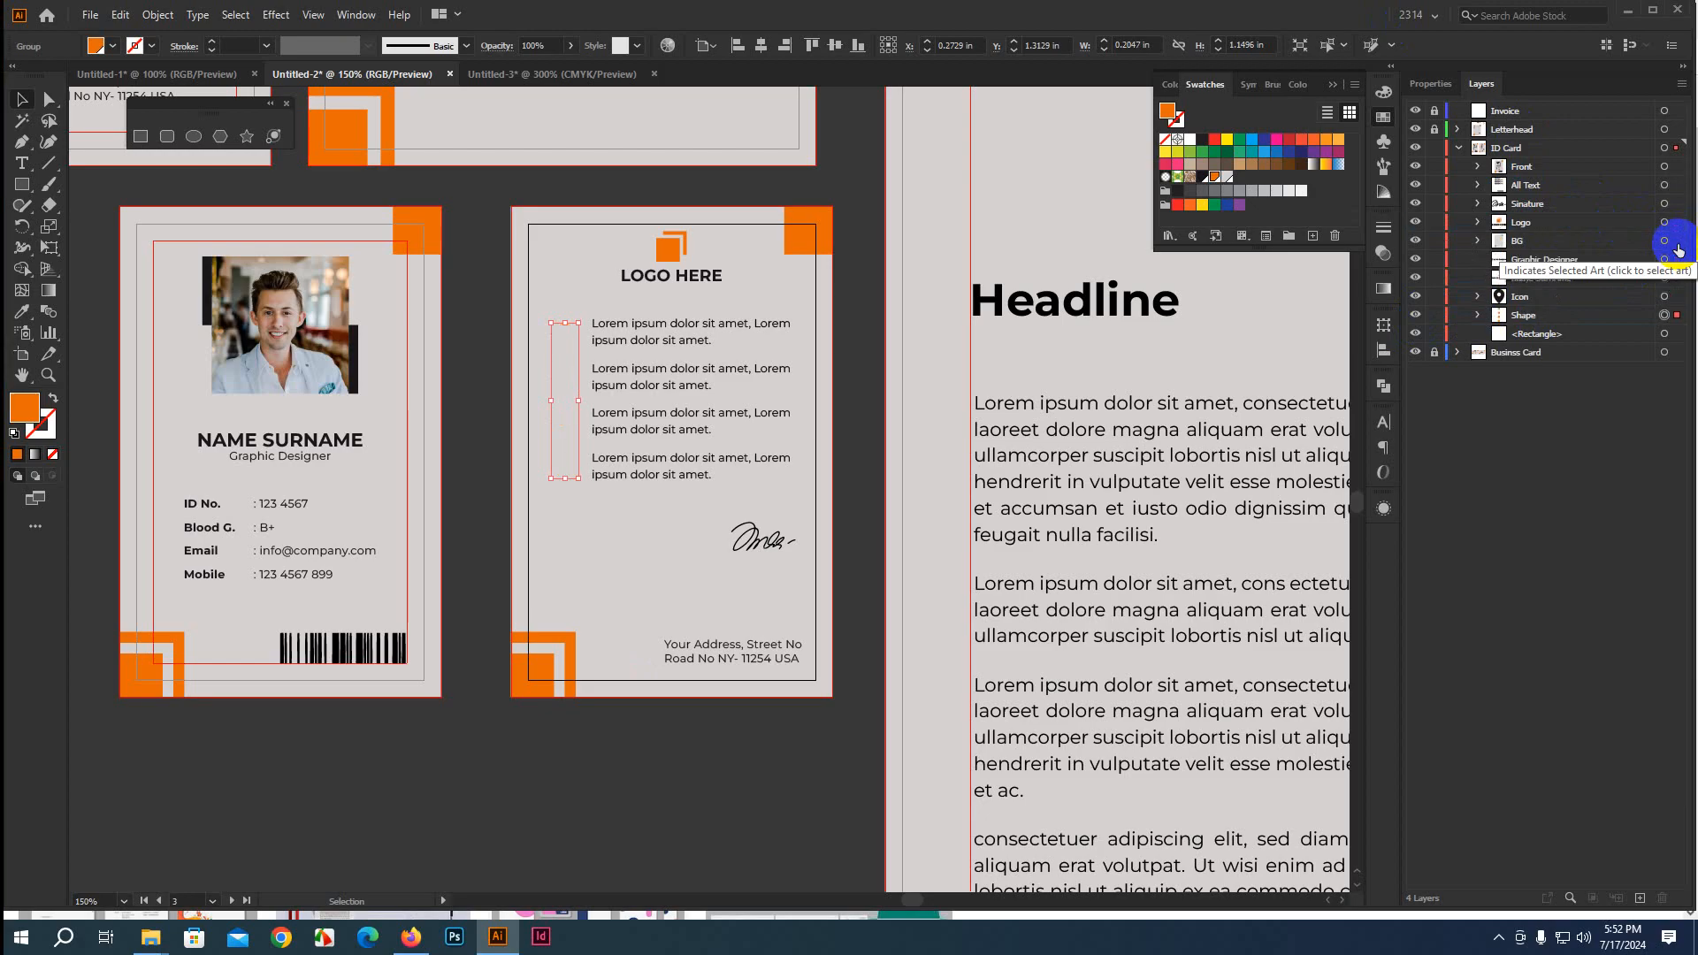
Send the back ID card's BG group to the very back of the ID Card layer, beneath the loose rectangle
double_click(1530, 336)
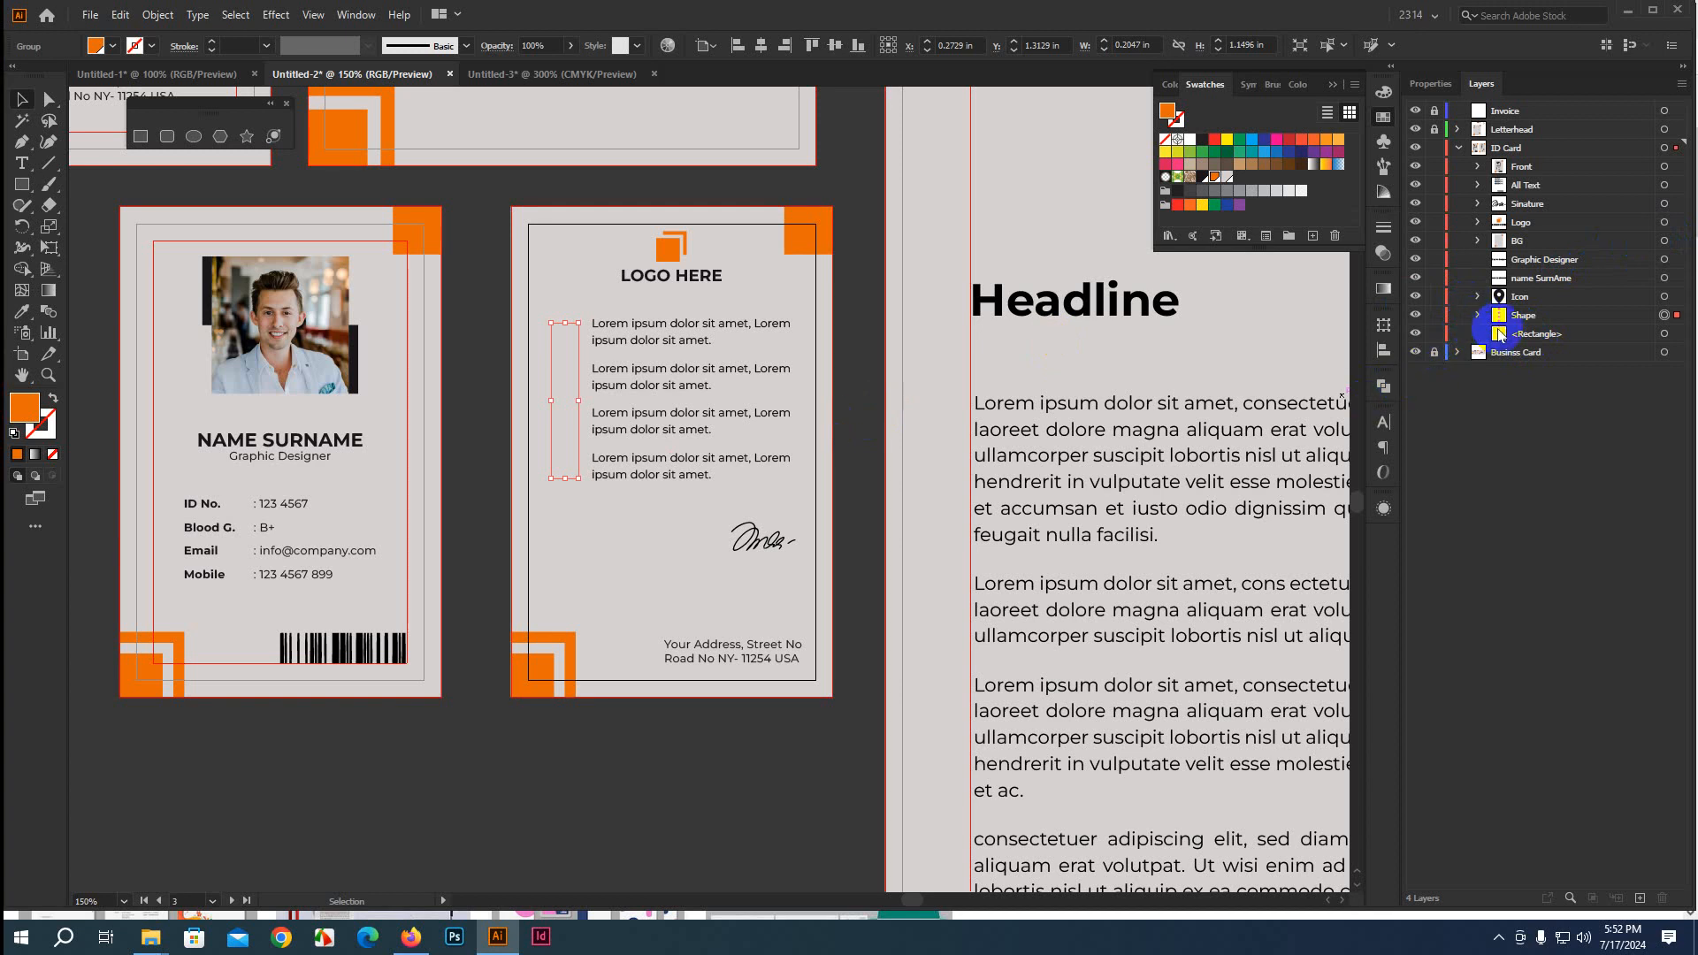
left_click(1517, 243)
left_click(1664, 242)
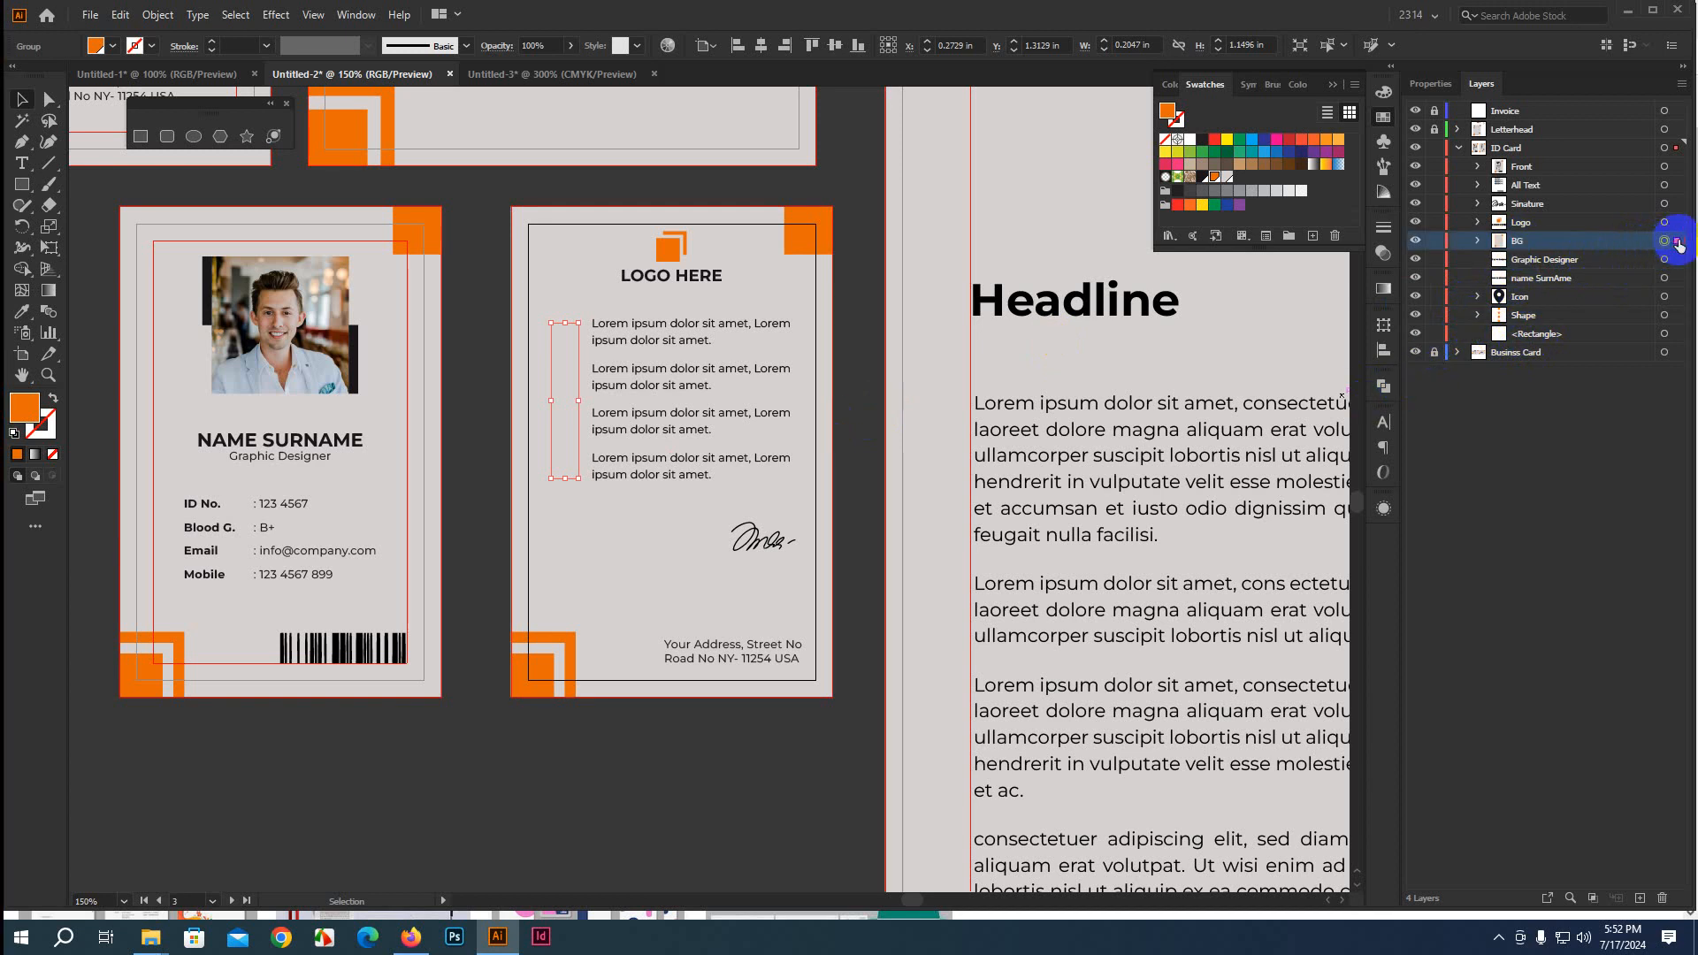
key("ctrl+shift+bracketleft")
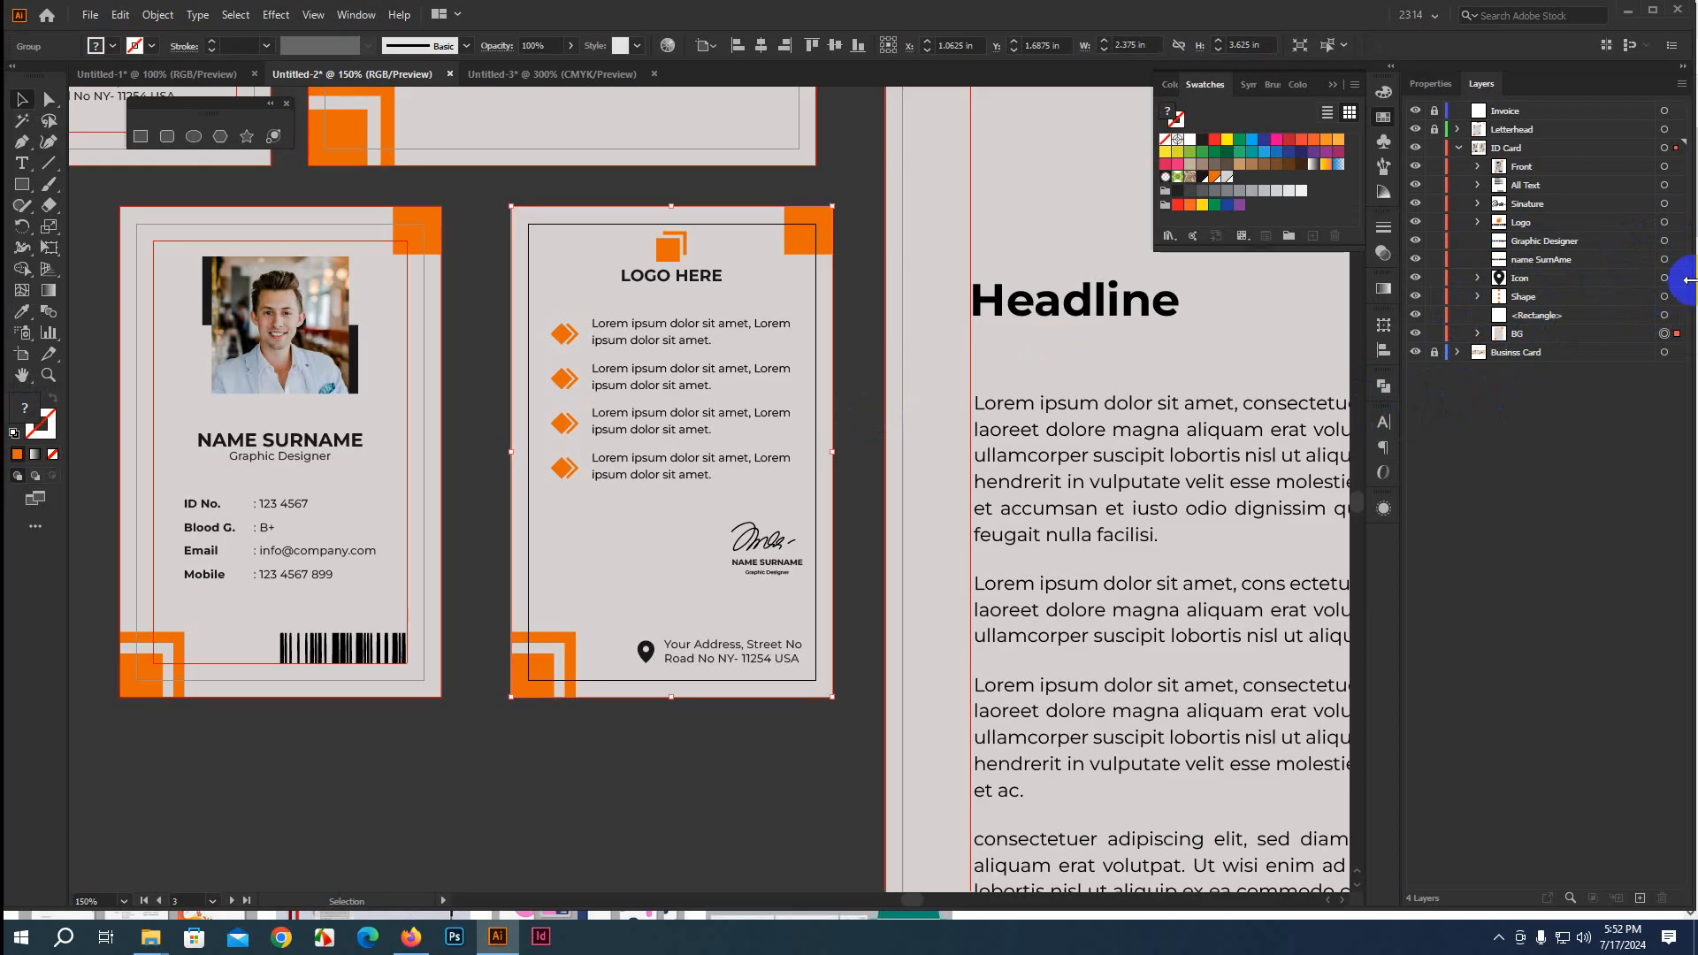
left_click(1662, 331)
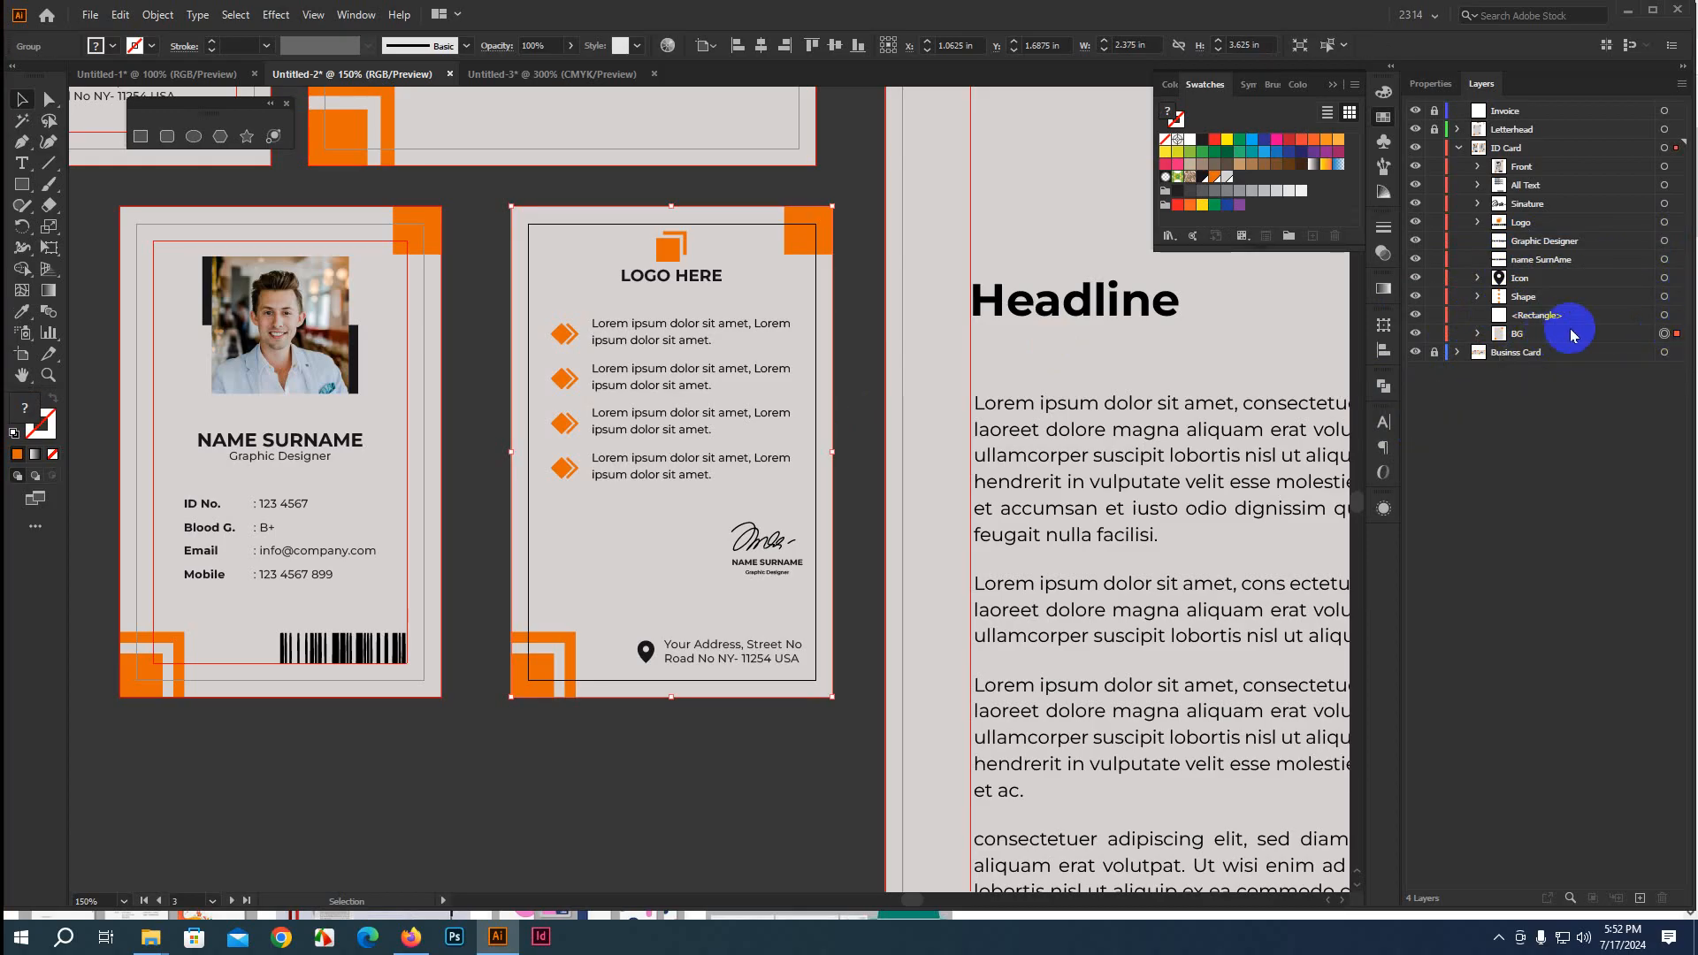
Move the loose name and Graphic Designer text objects into the Sinature group of the ID Card layer
left_click(1565, 263)
left_click(1563, 248, "shift")
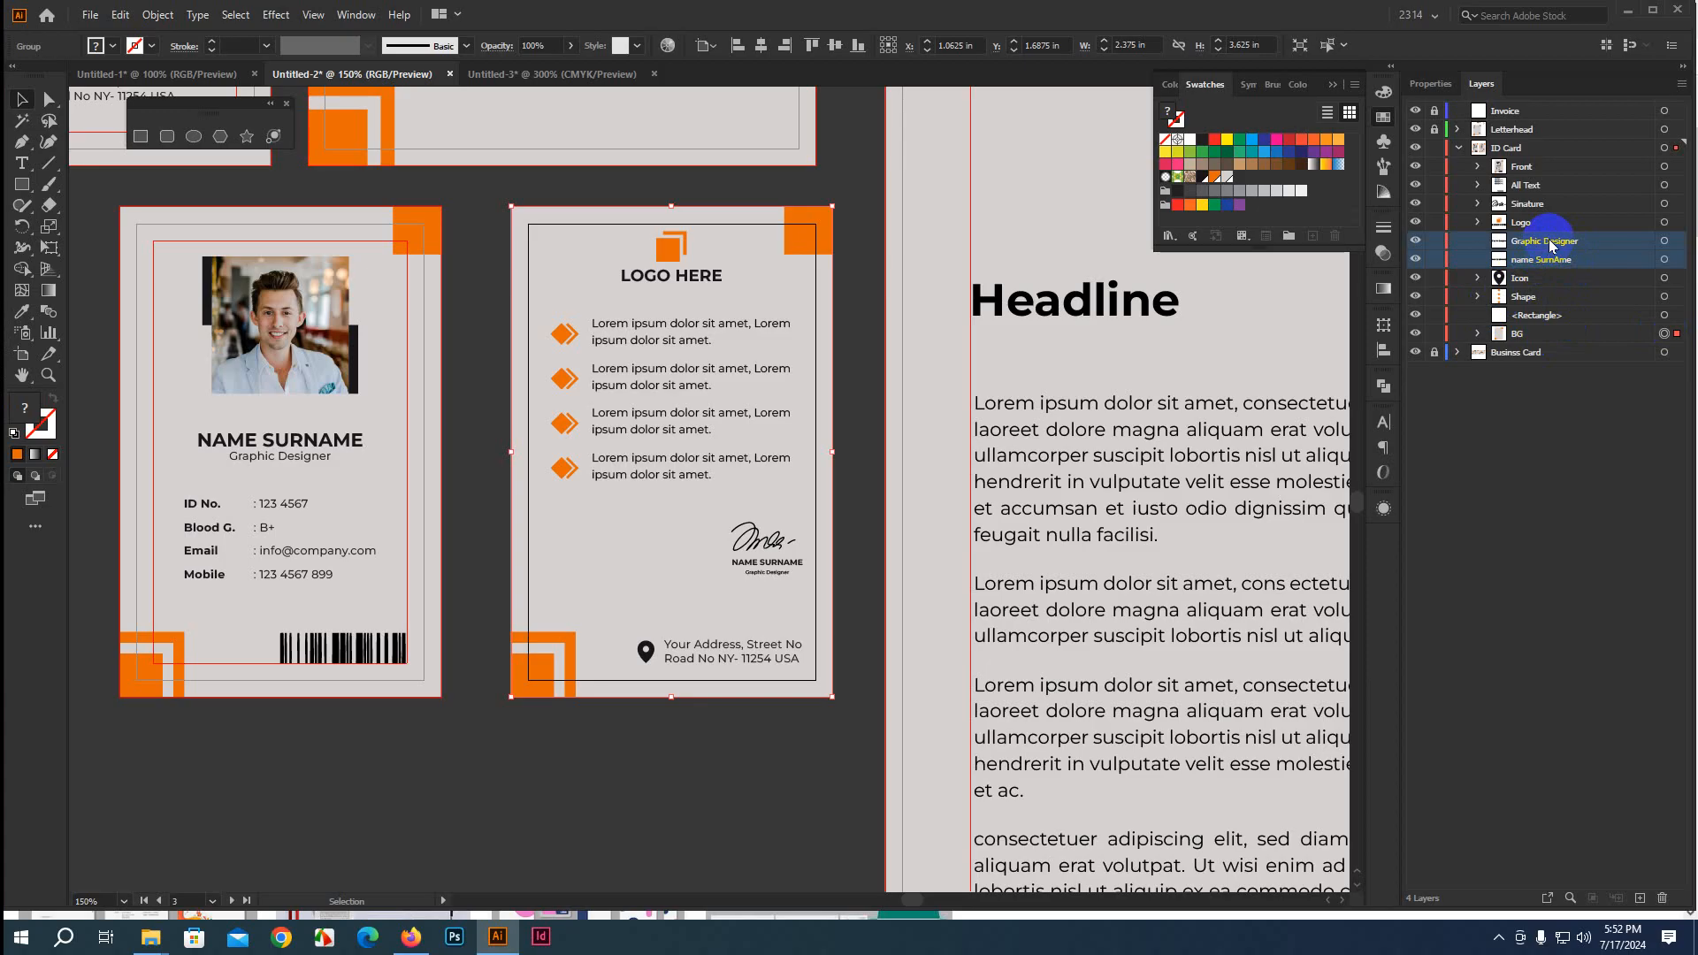
left_click_drag(1549, 245, 1551, 205)
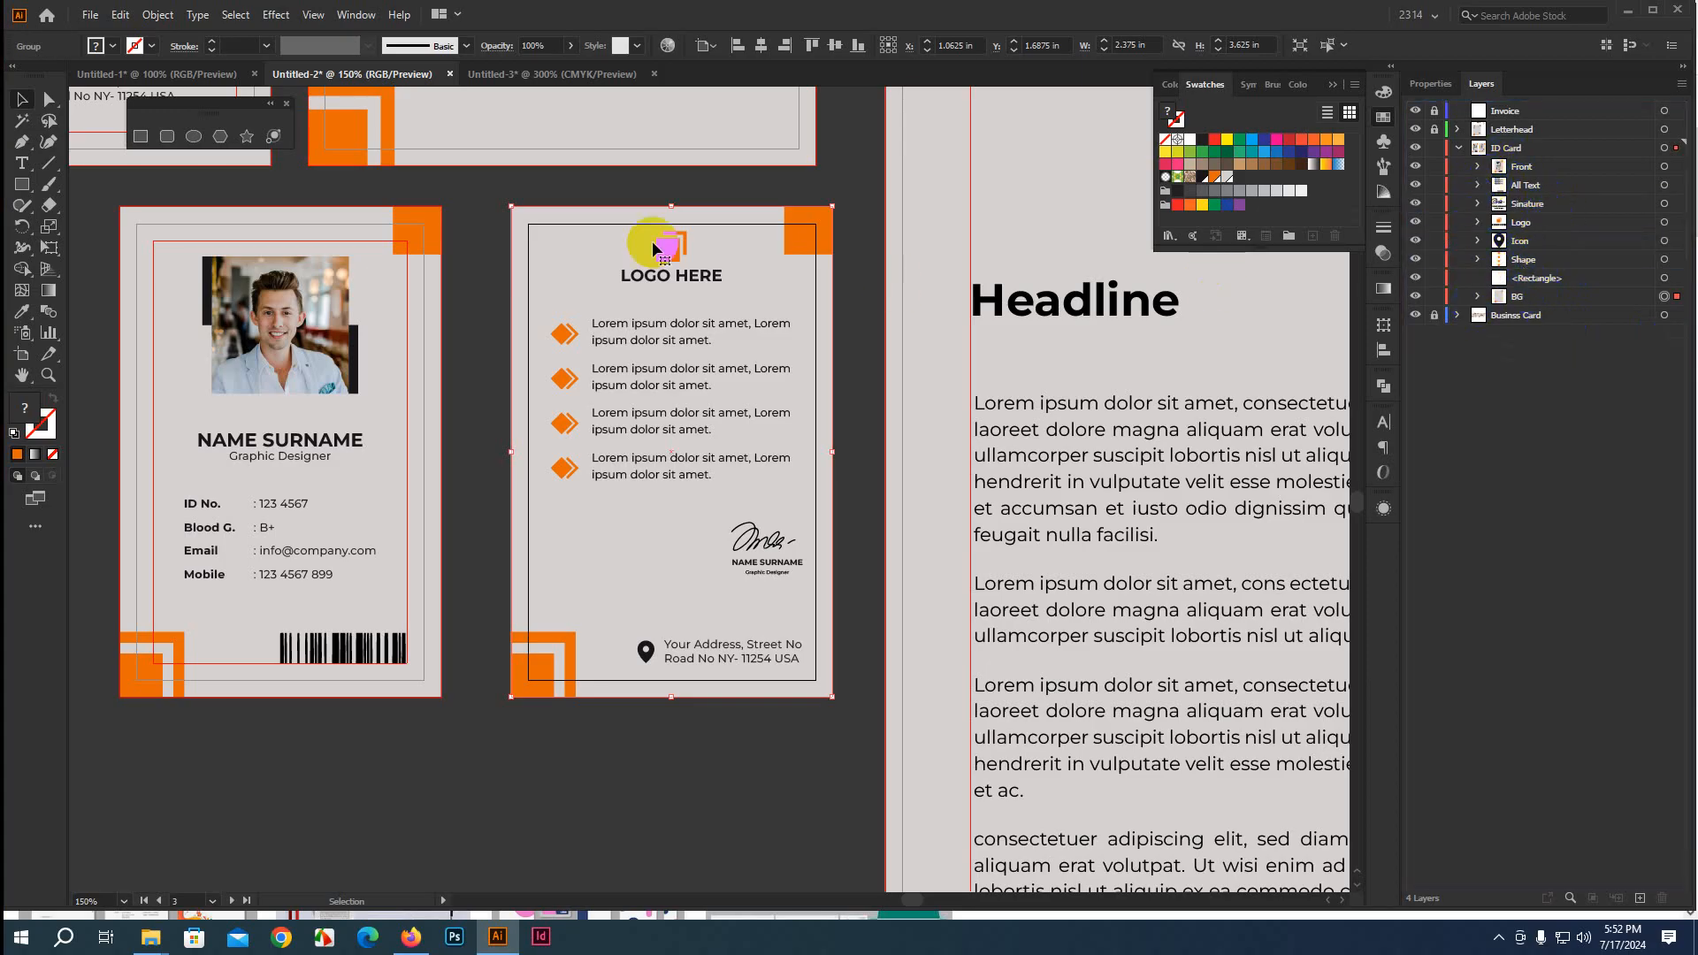
Group all of the back ID card's artwork and name the group Back
left_click(496, 201)
left_click_drag(496, 200, 849, 728)
key("ctrl+g")
key("v")
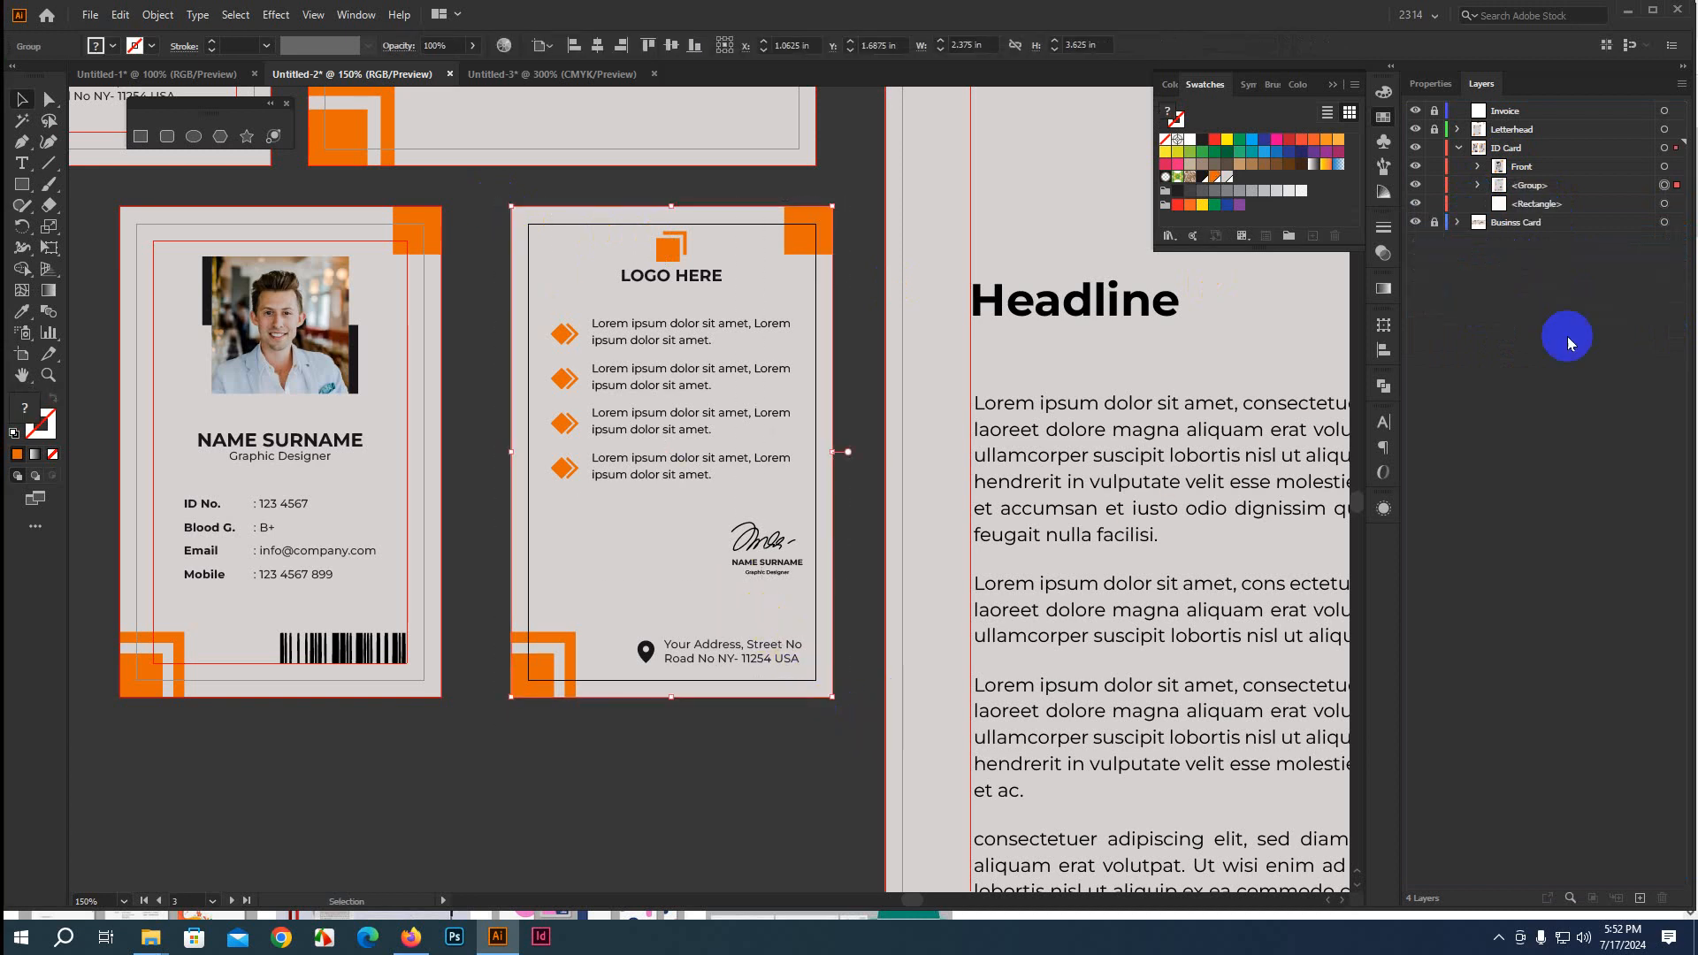
left_click(1531, 187)
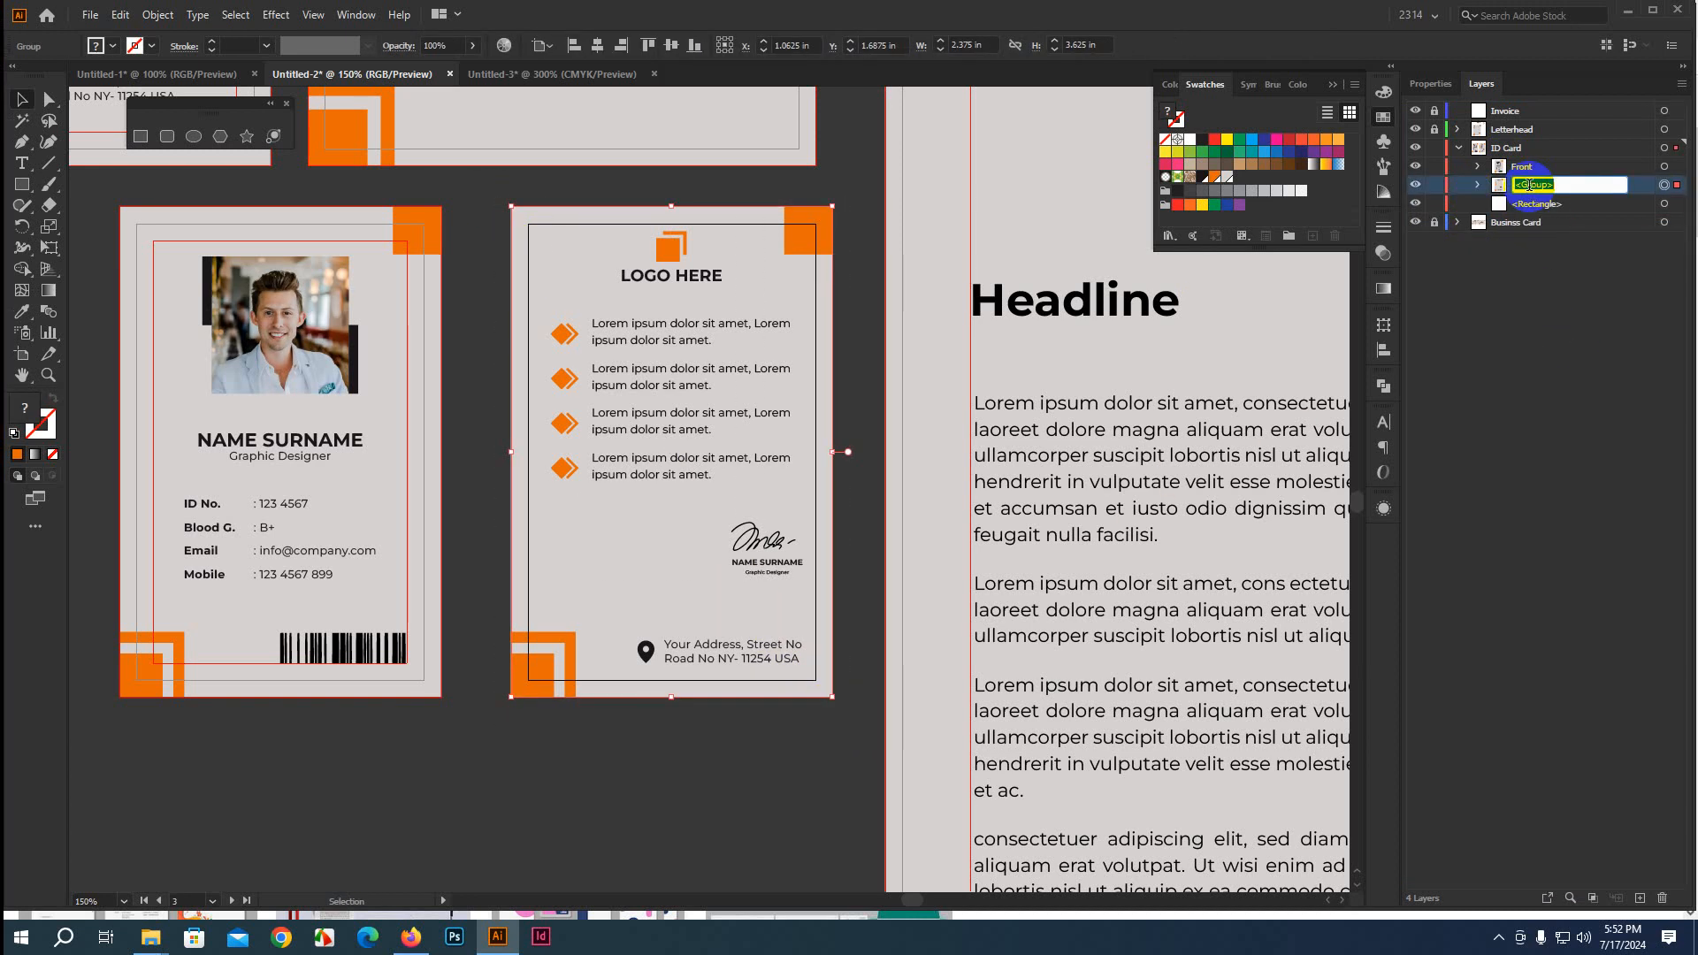
type("Back")
left_click(1587, 284)
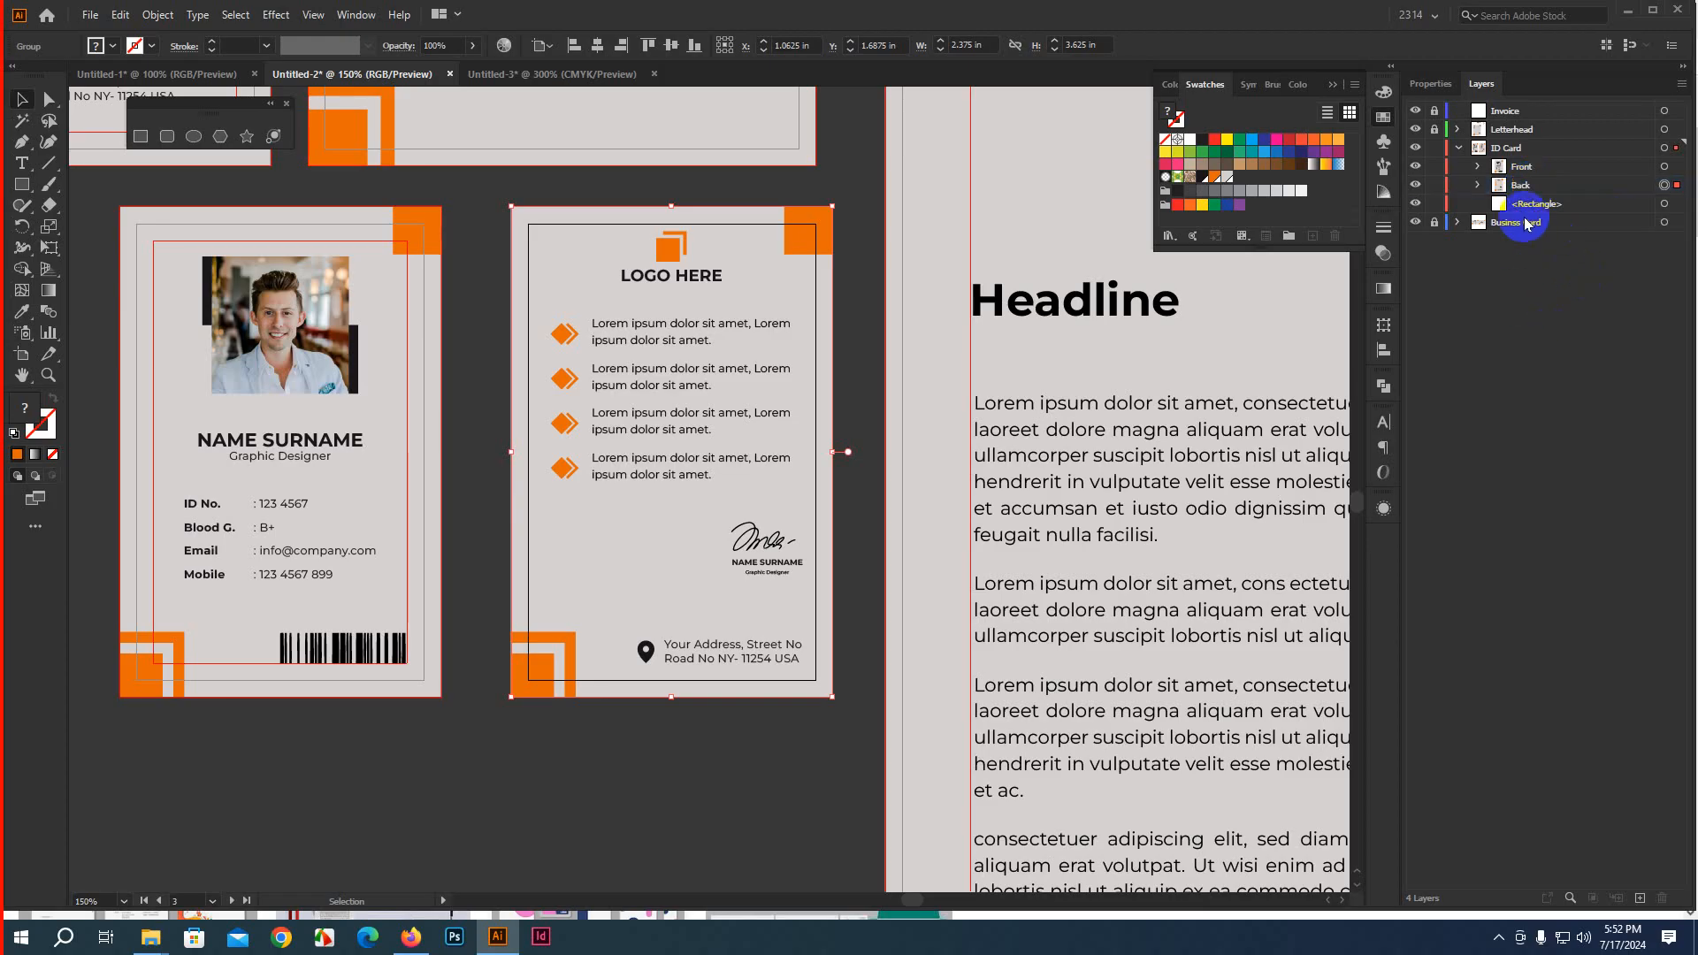
left_click(1459, 148)
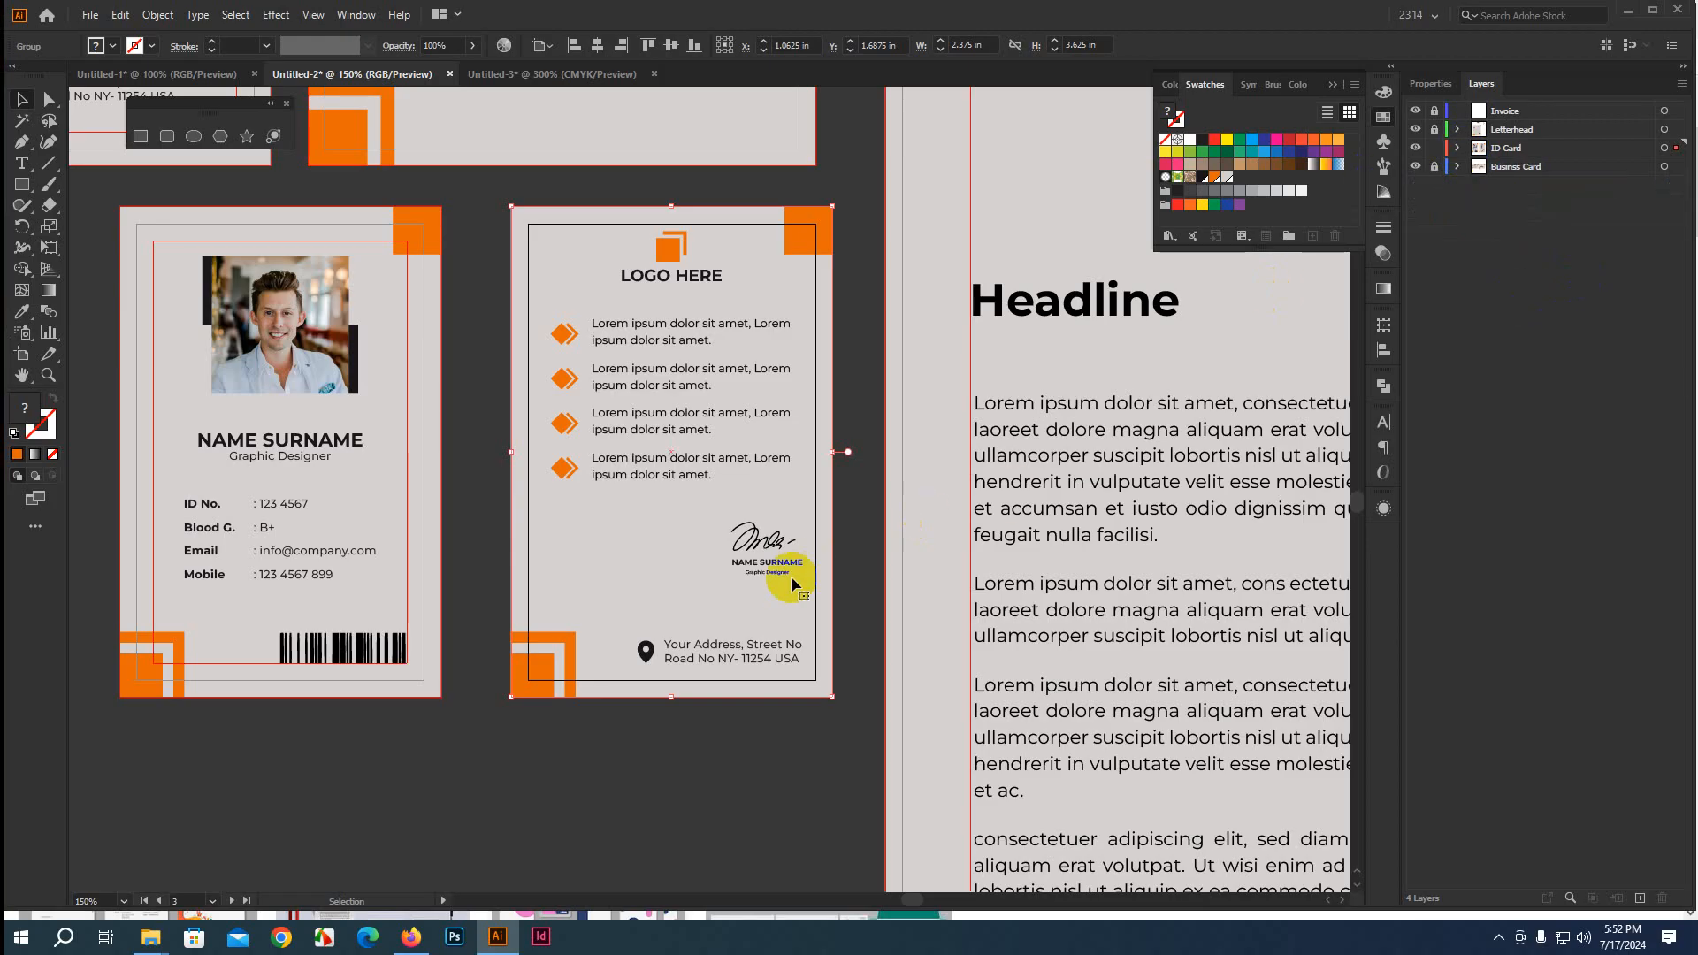
Unlock the Invoice and Letterhead layers
scroll(791, 575, "down", 2)
left_click_drag(1174, 712, 765, 565)
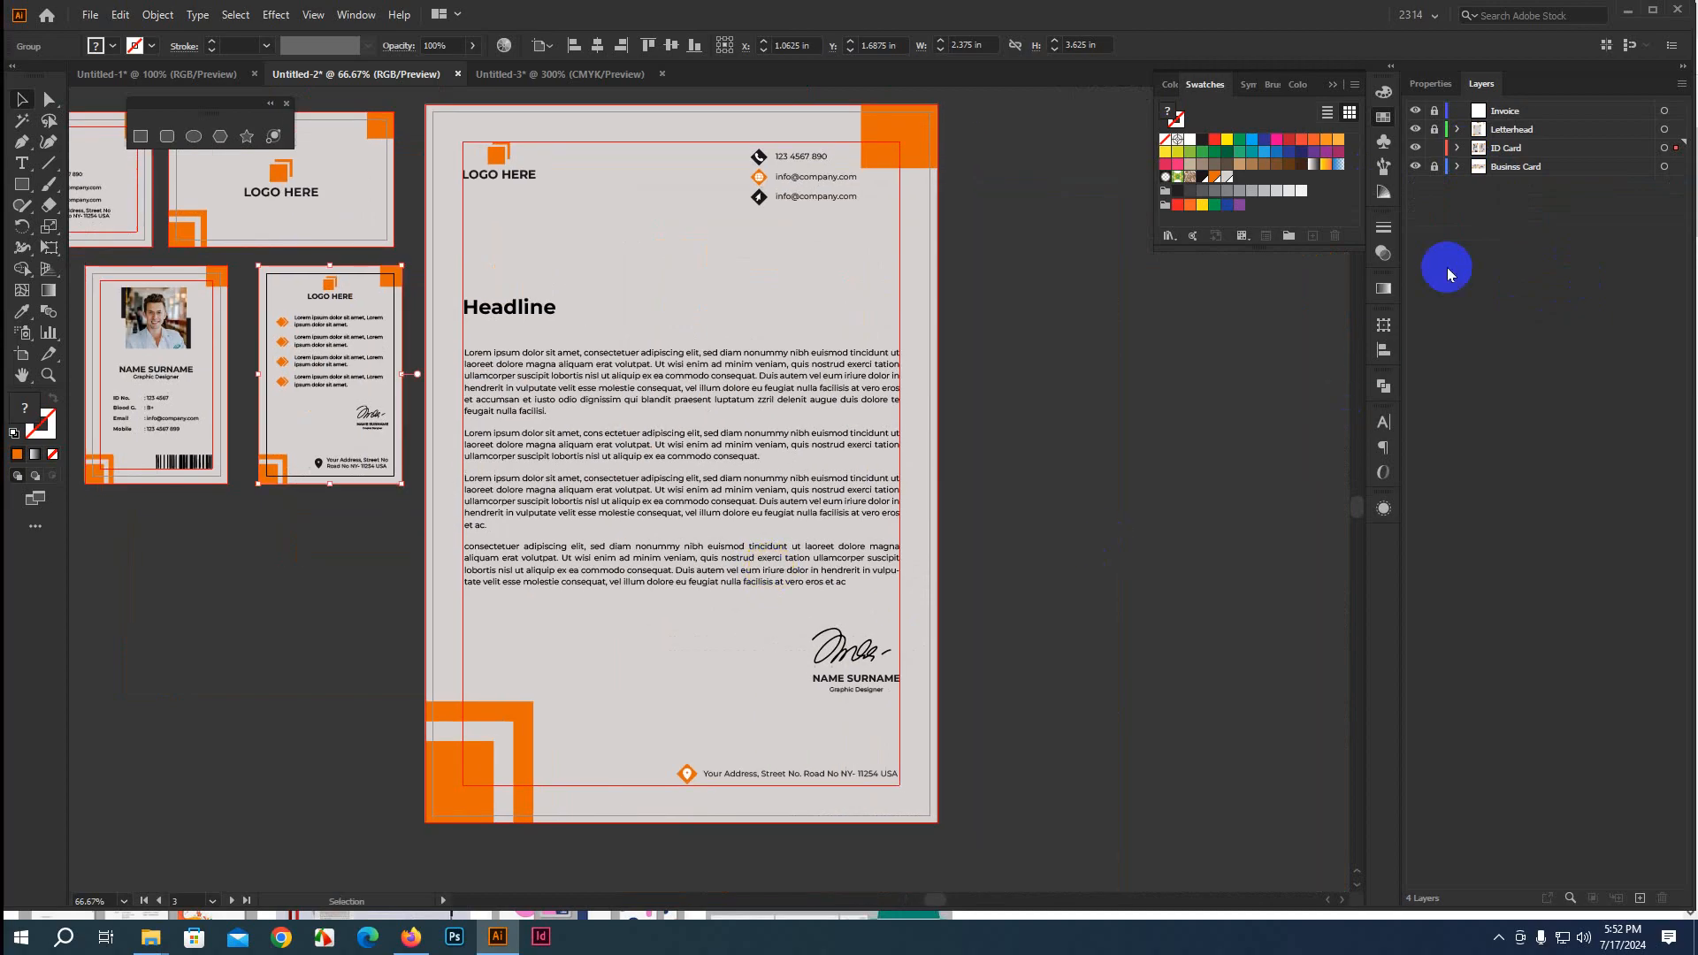
left_click(1154, 409)
left_click_drag(1159, 401, 880, 444)
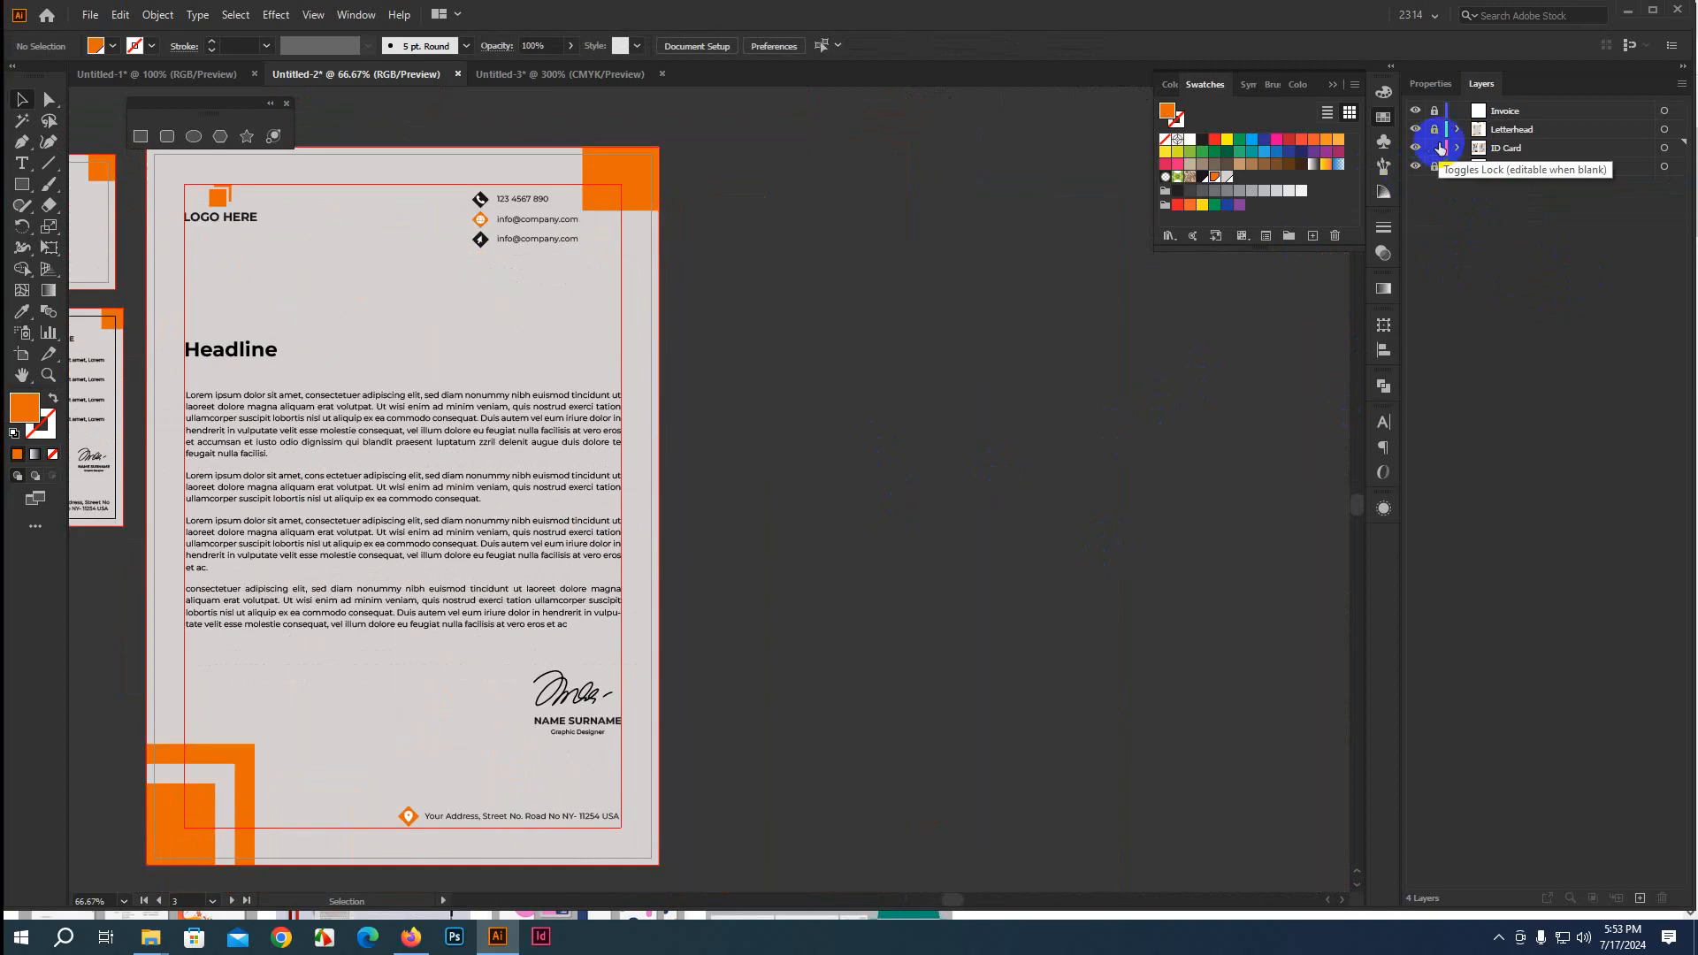
left_click(1435, 148)
left_click(1434, 110)
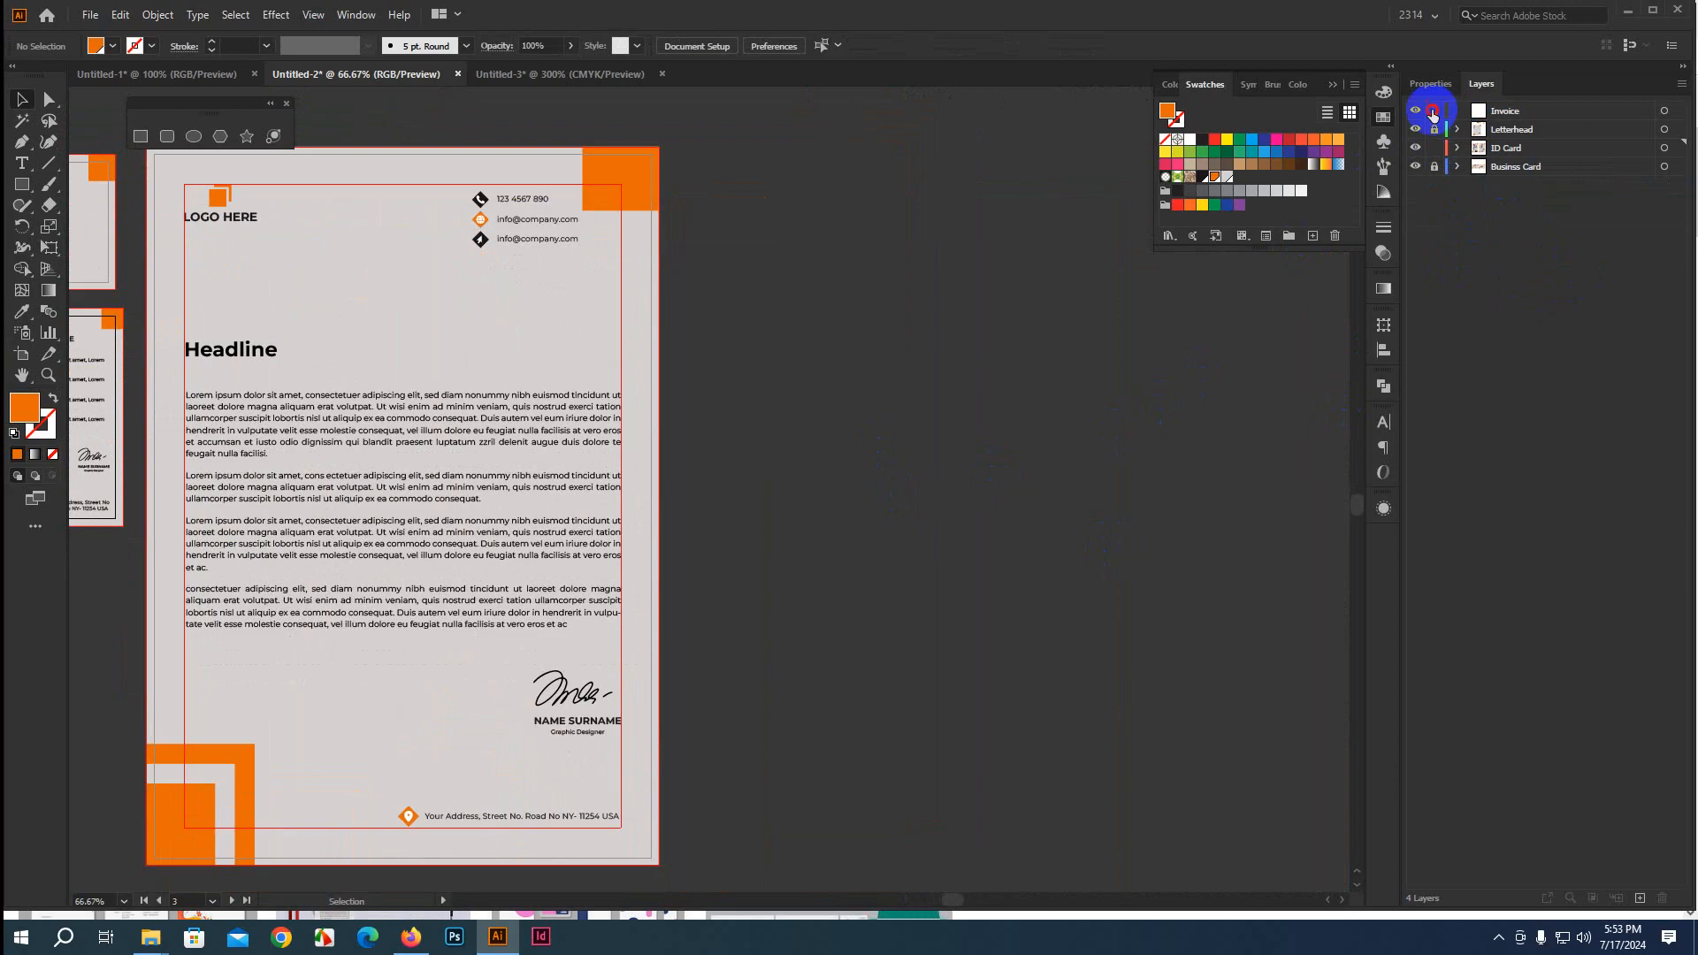
scroll(990, 389, "down", 2)
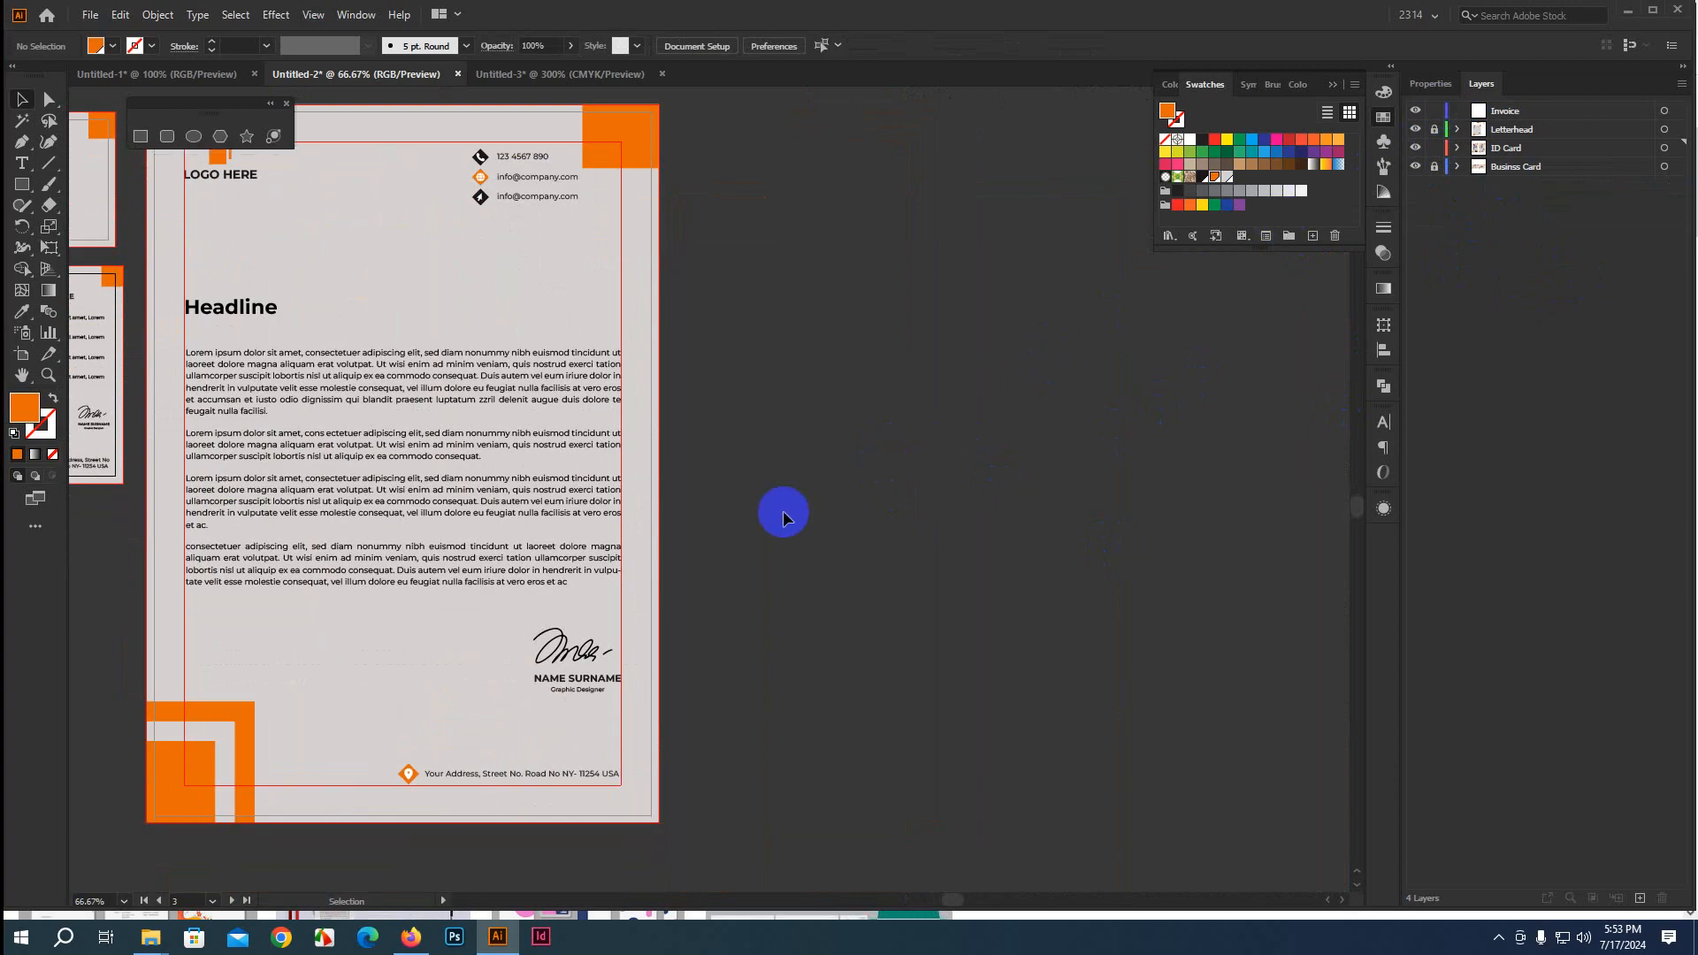
scroll(767, 522, "down", 2)
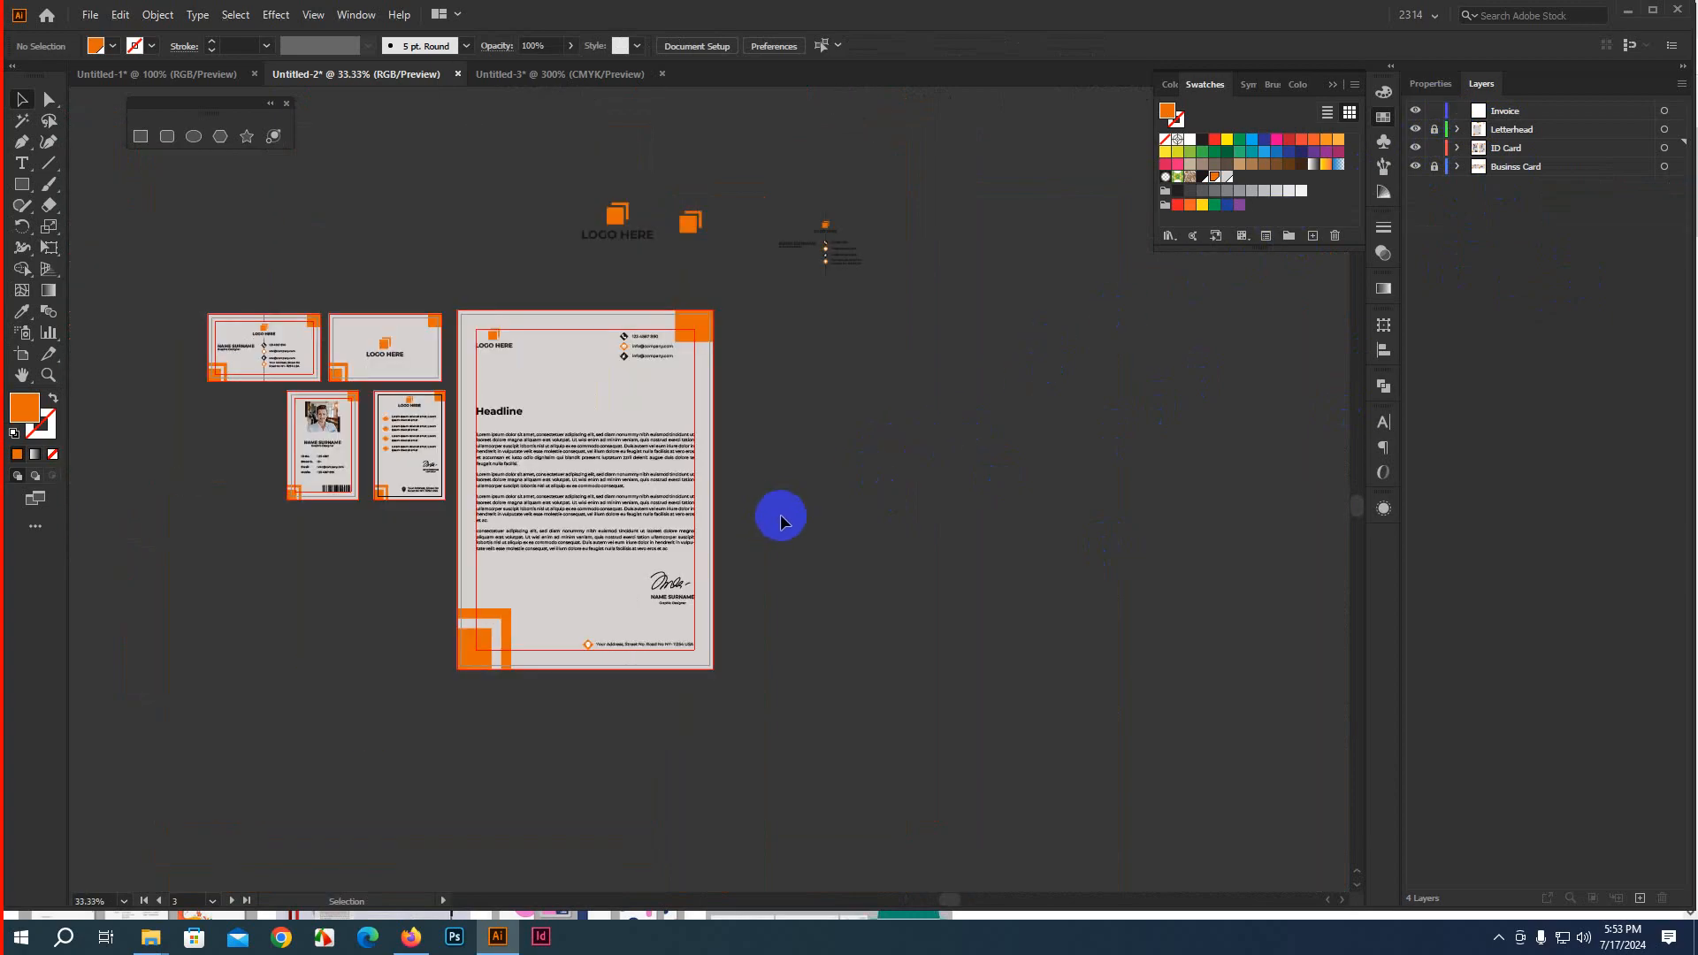
left_click(1434, 129)
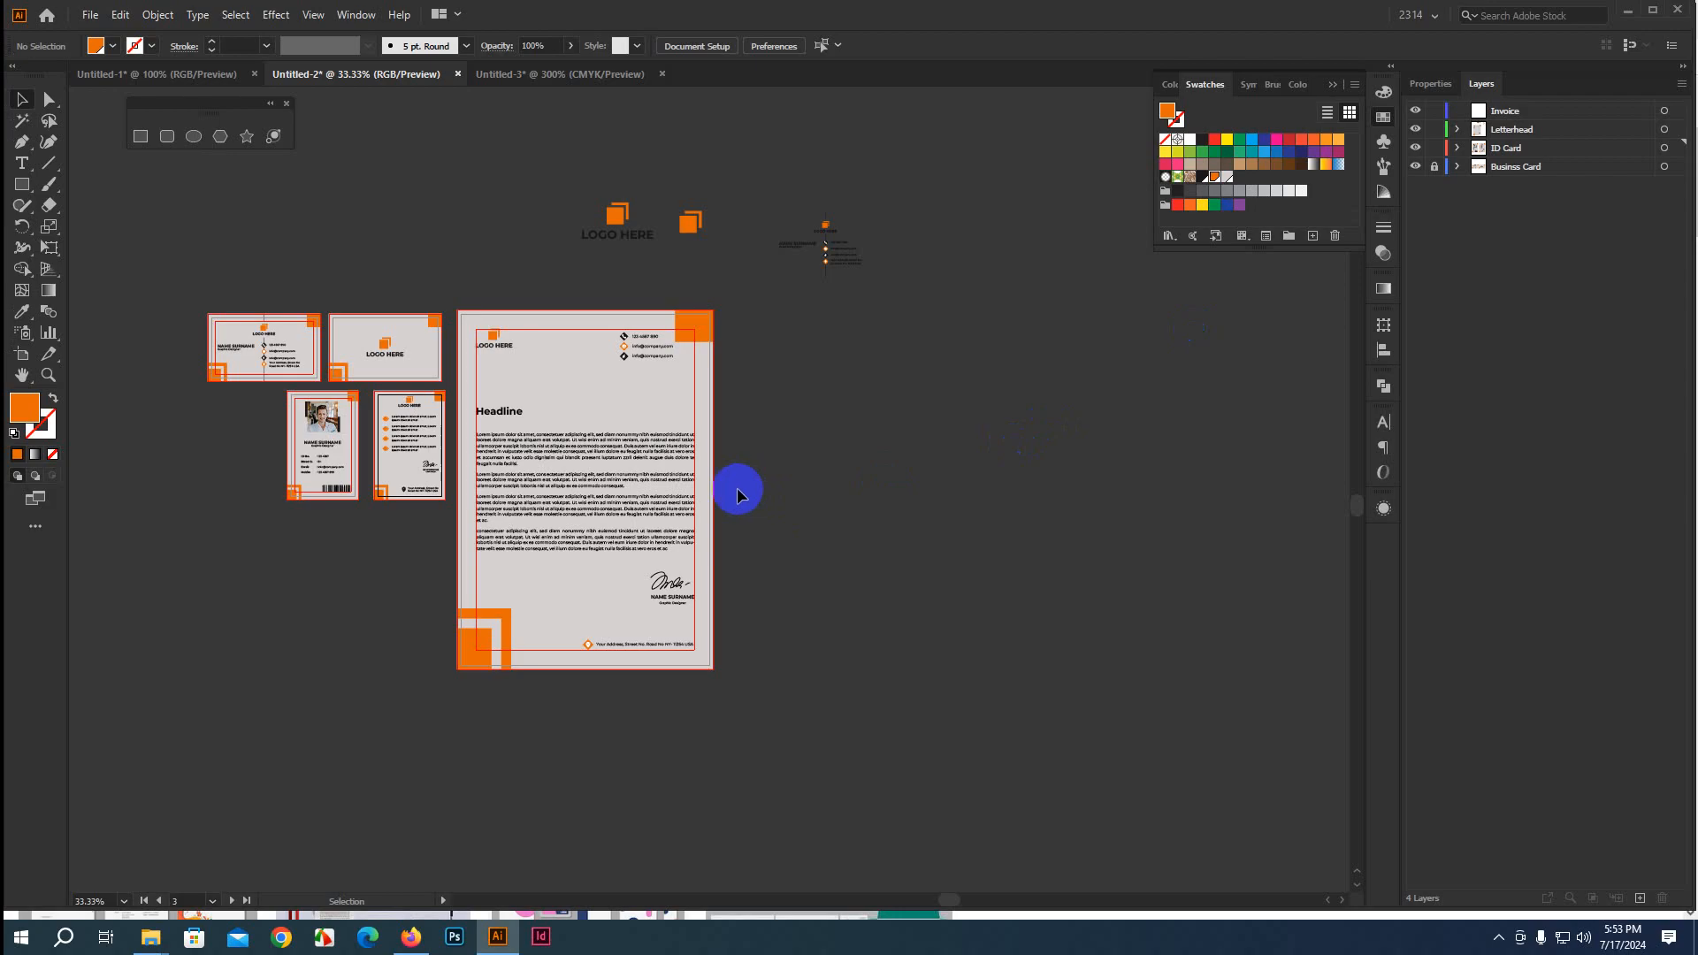
Duplicate the letterhead artboard beside the original and try to transfer the copied artwork in place onto the Invoice layer
left_click(22, 353)
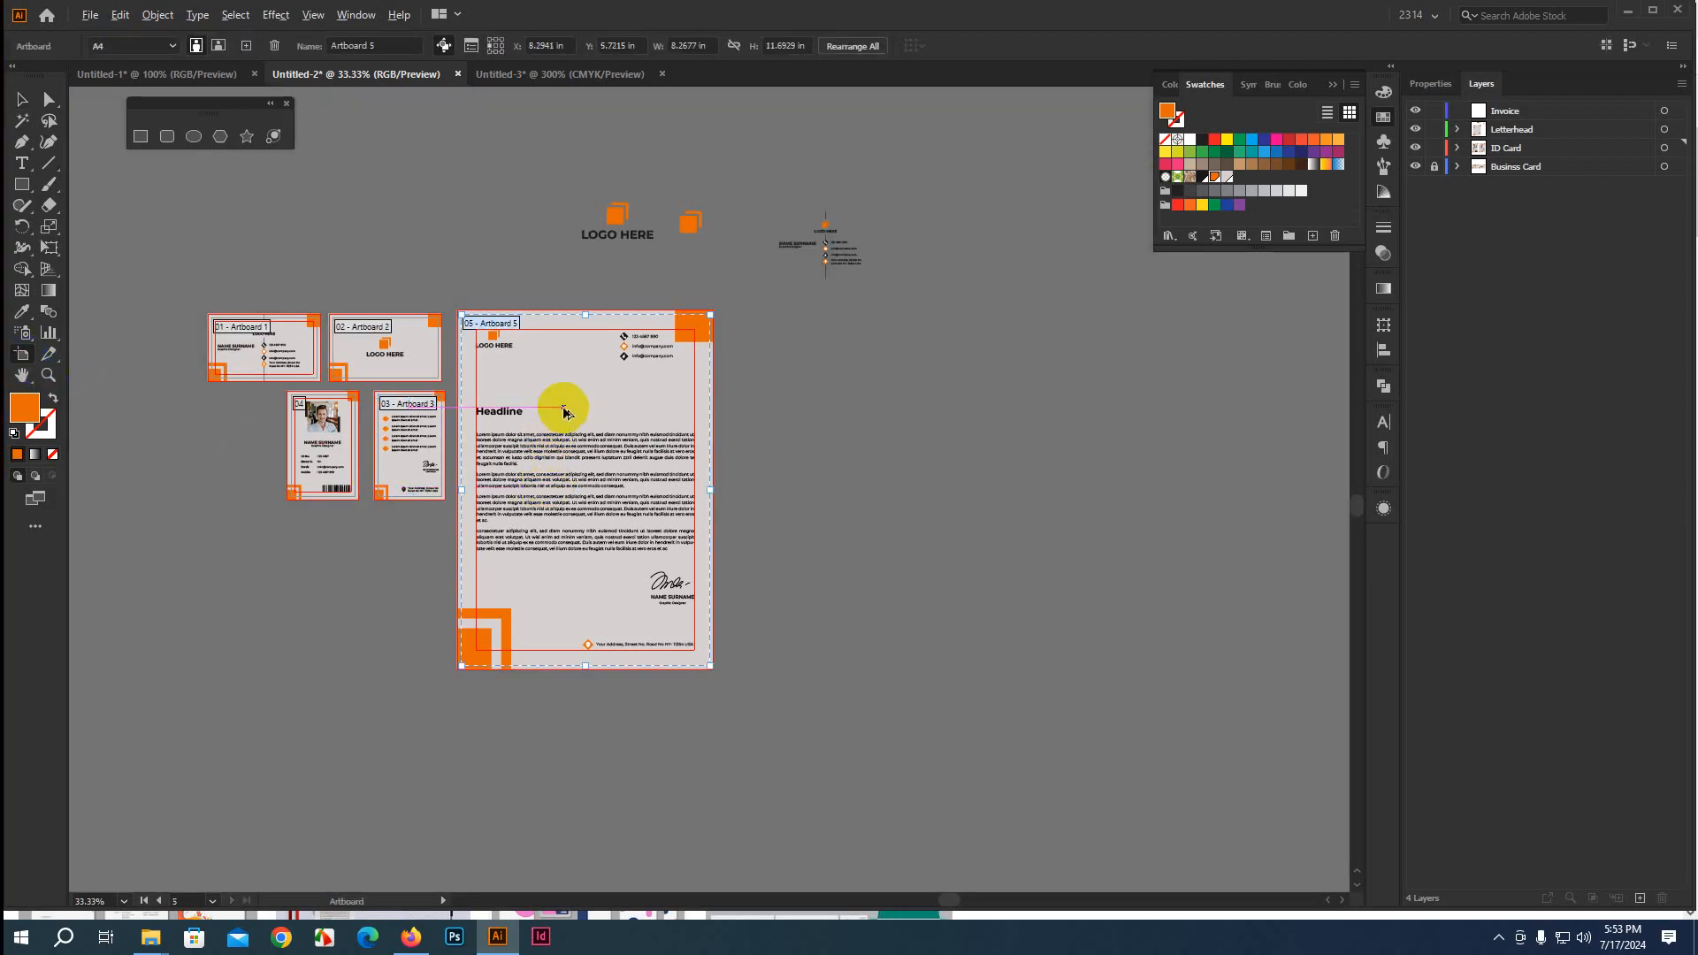
left_click_drag(564, 407, 847, 422)
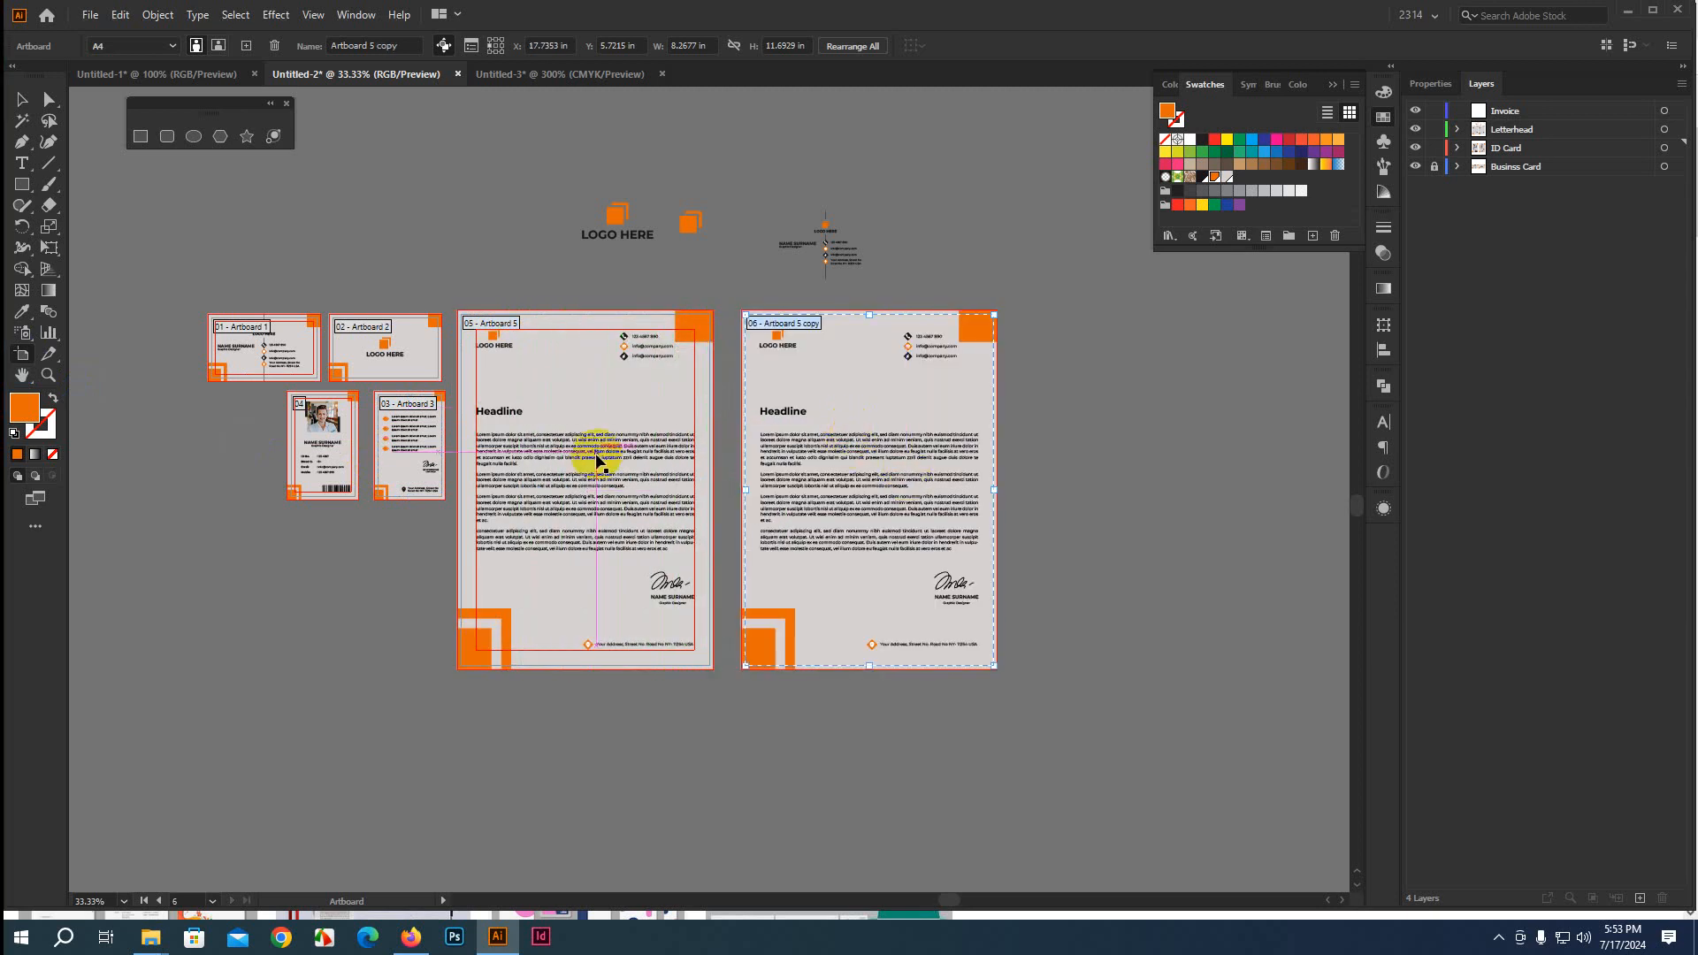
left_click(18, 102)
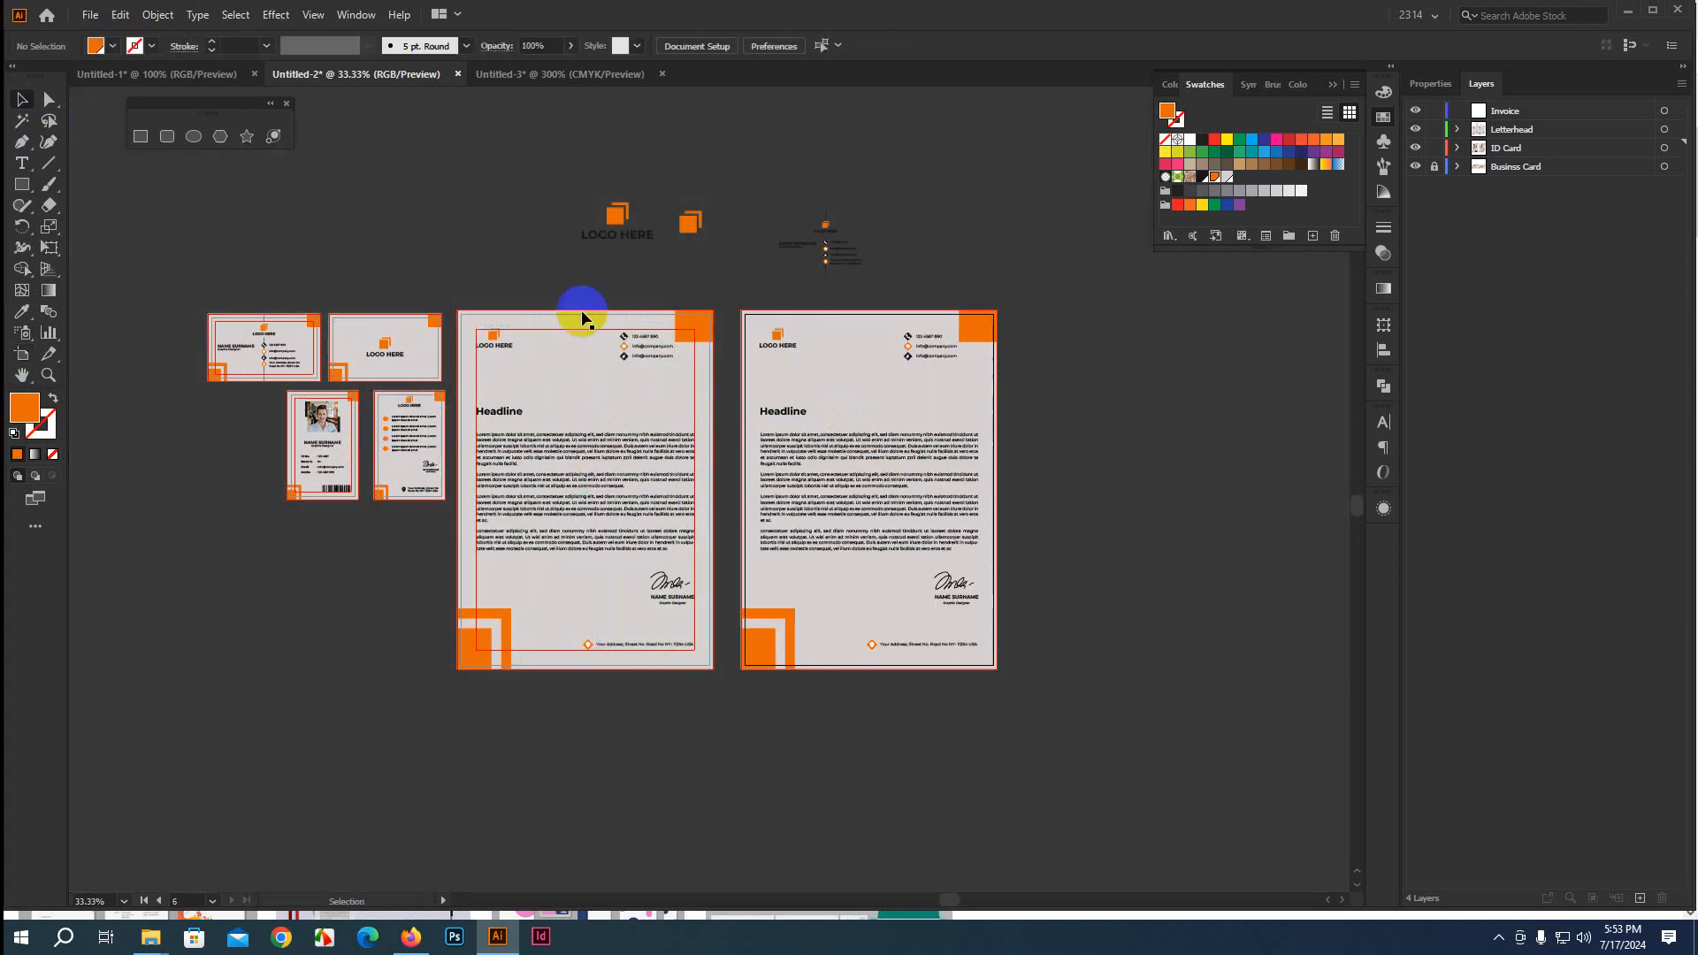
left_click_drag(733, 303, 1080, 713)
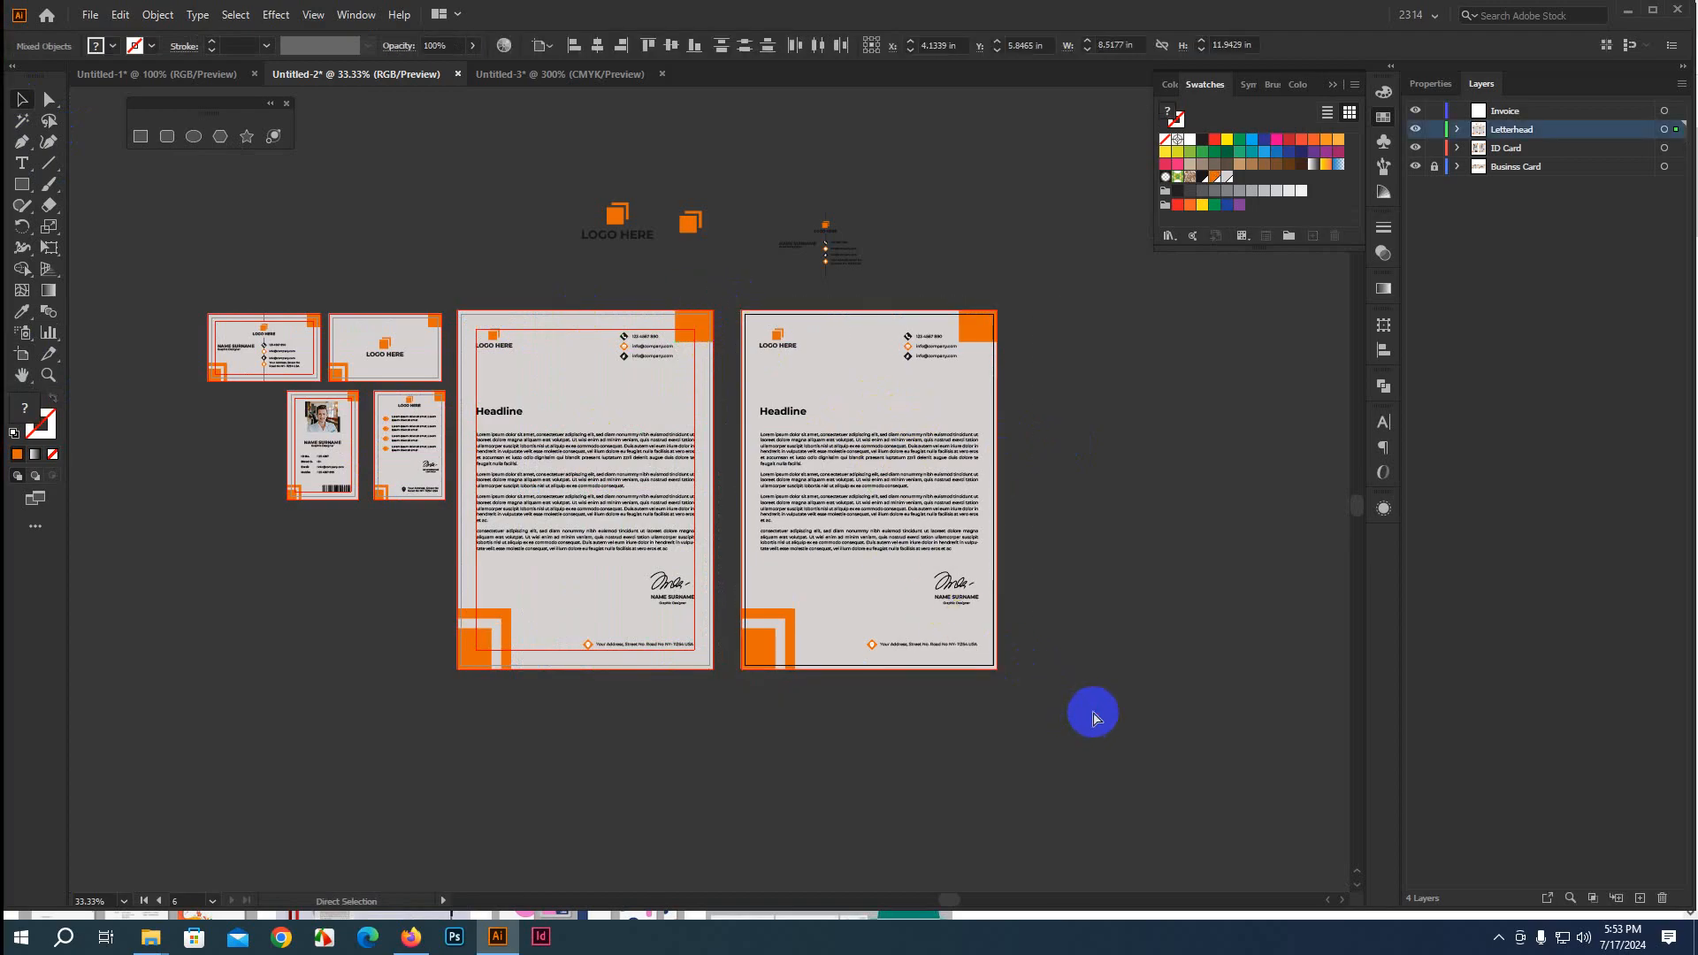
key("Delete")
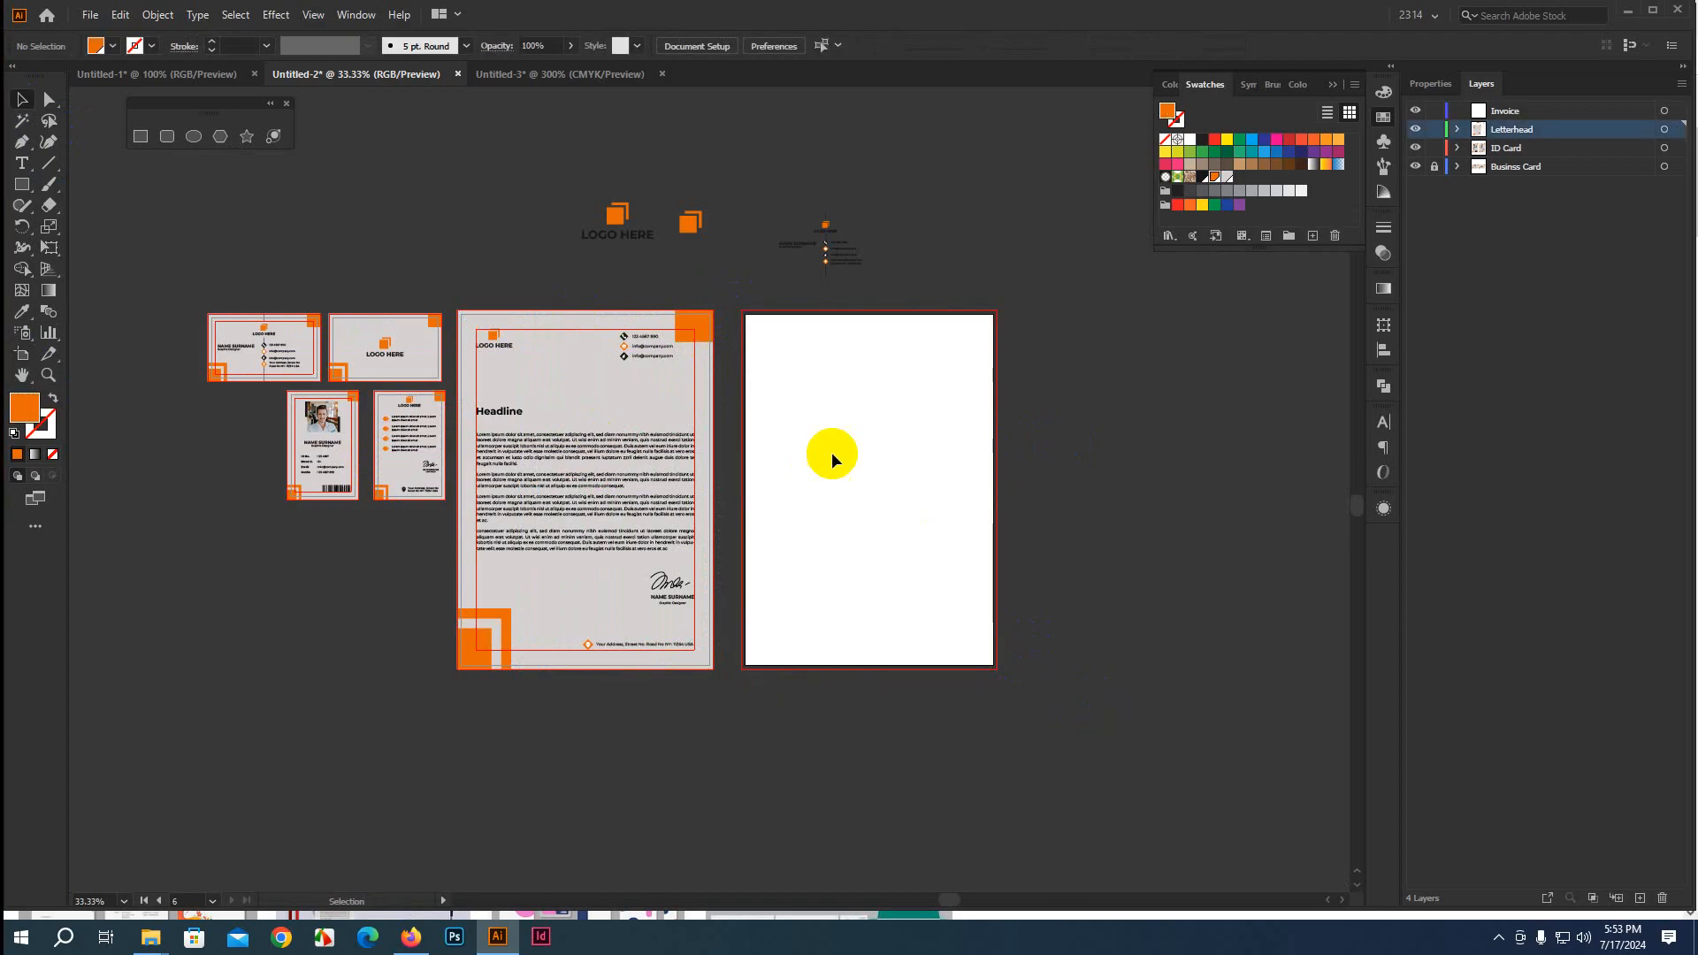
left_click(1569, 113)
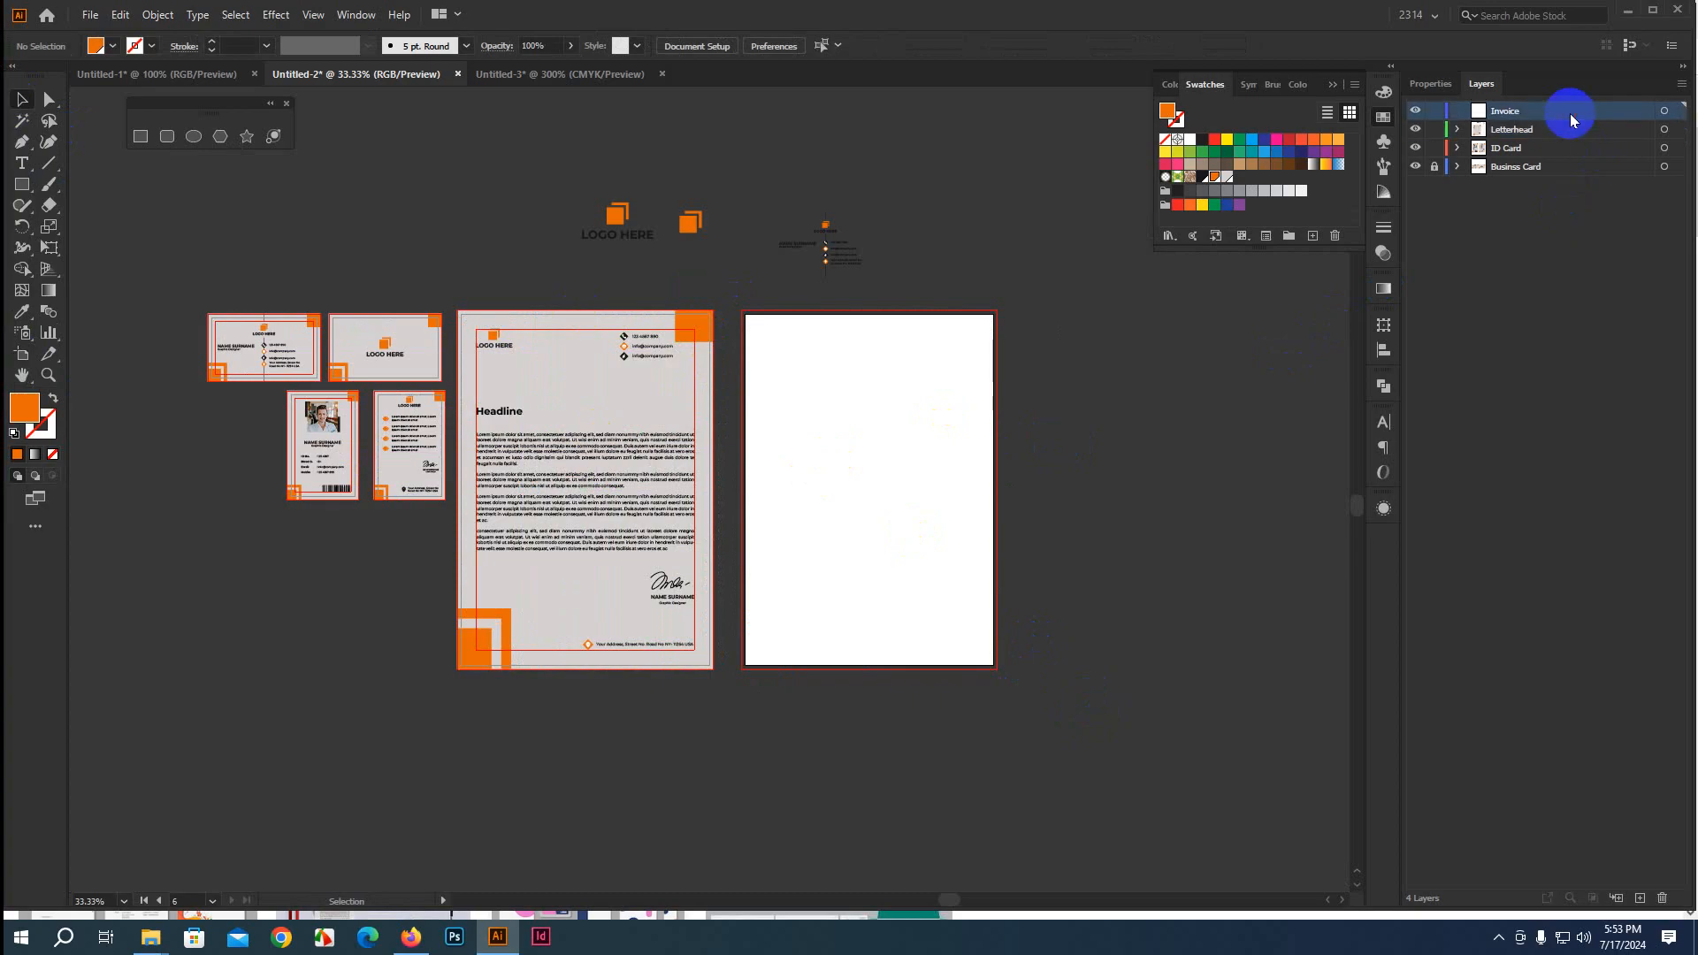
key("ctrl+shift+v")
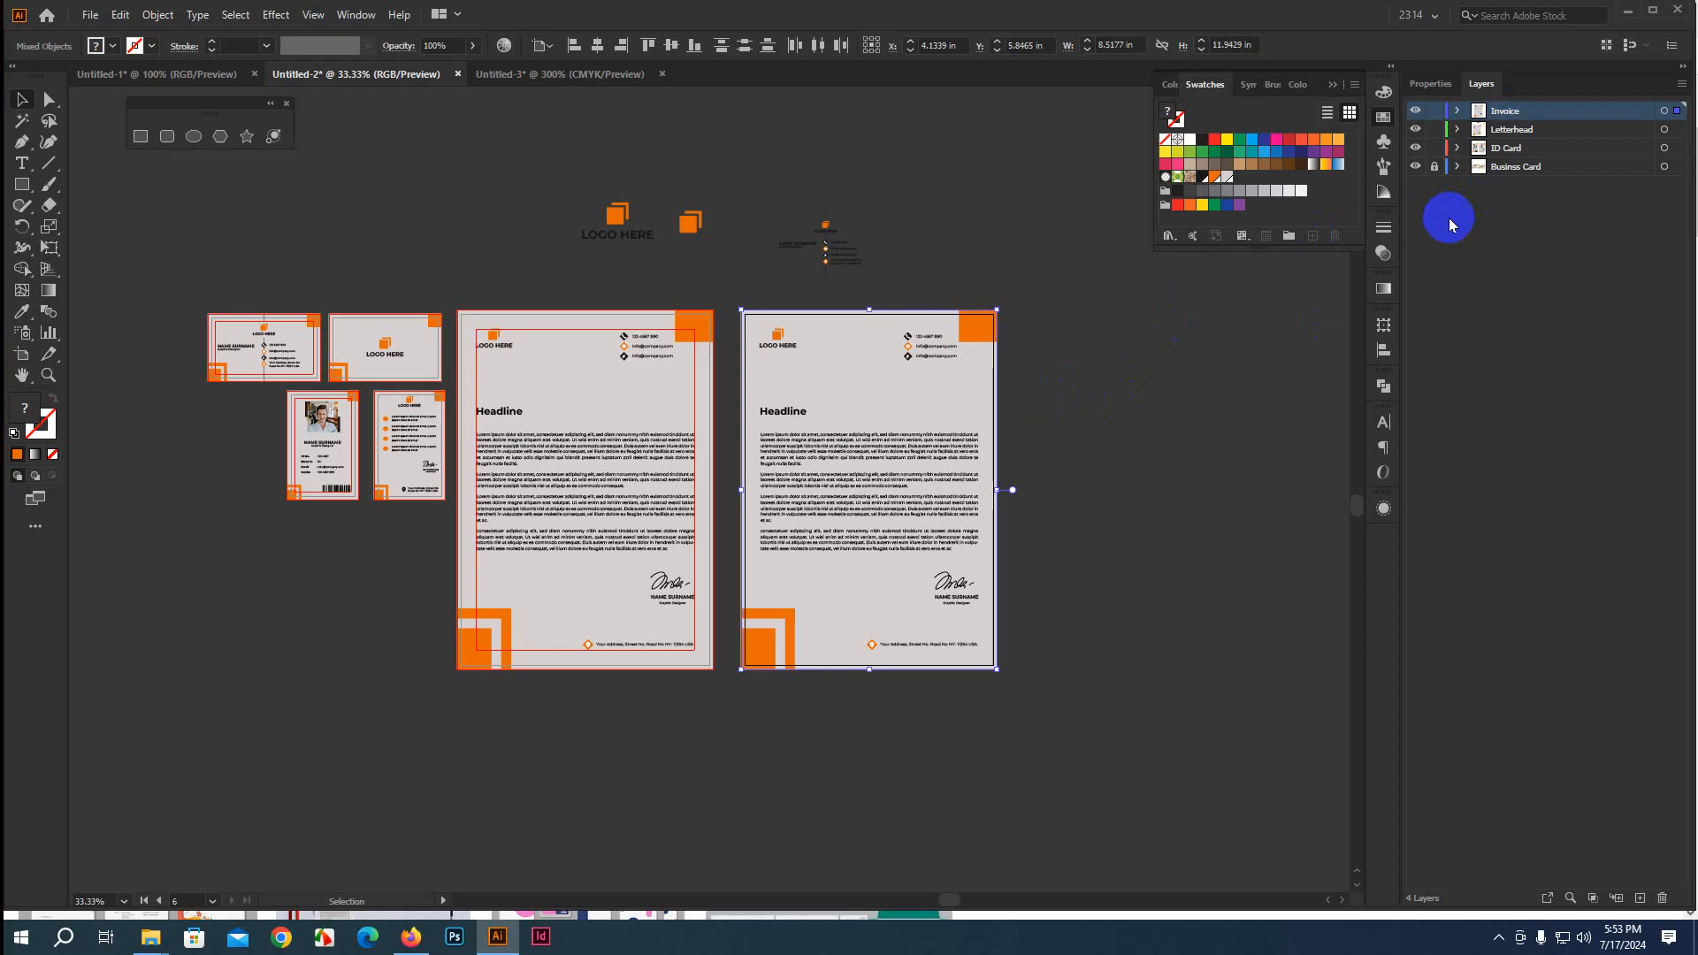
Undo the artwork transfer to the Invoice layer and the letterhead artboard duplication
key("ctrl+z")
key("ctrl+z")
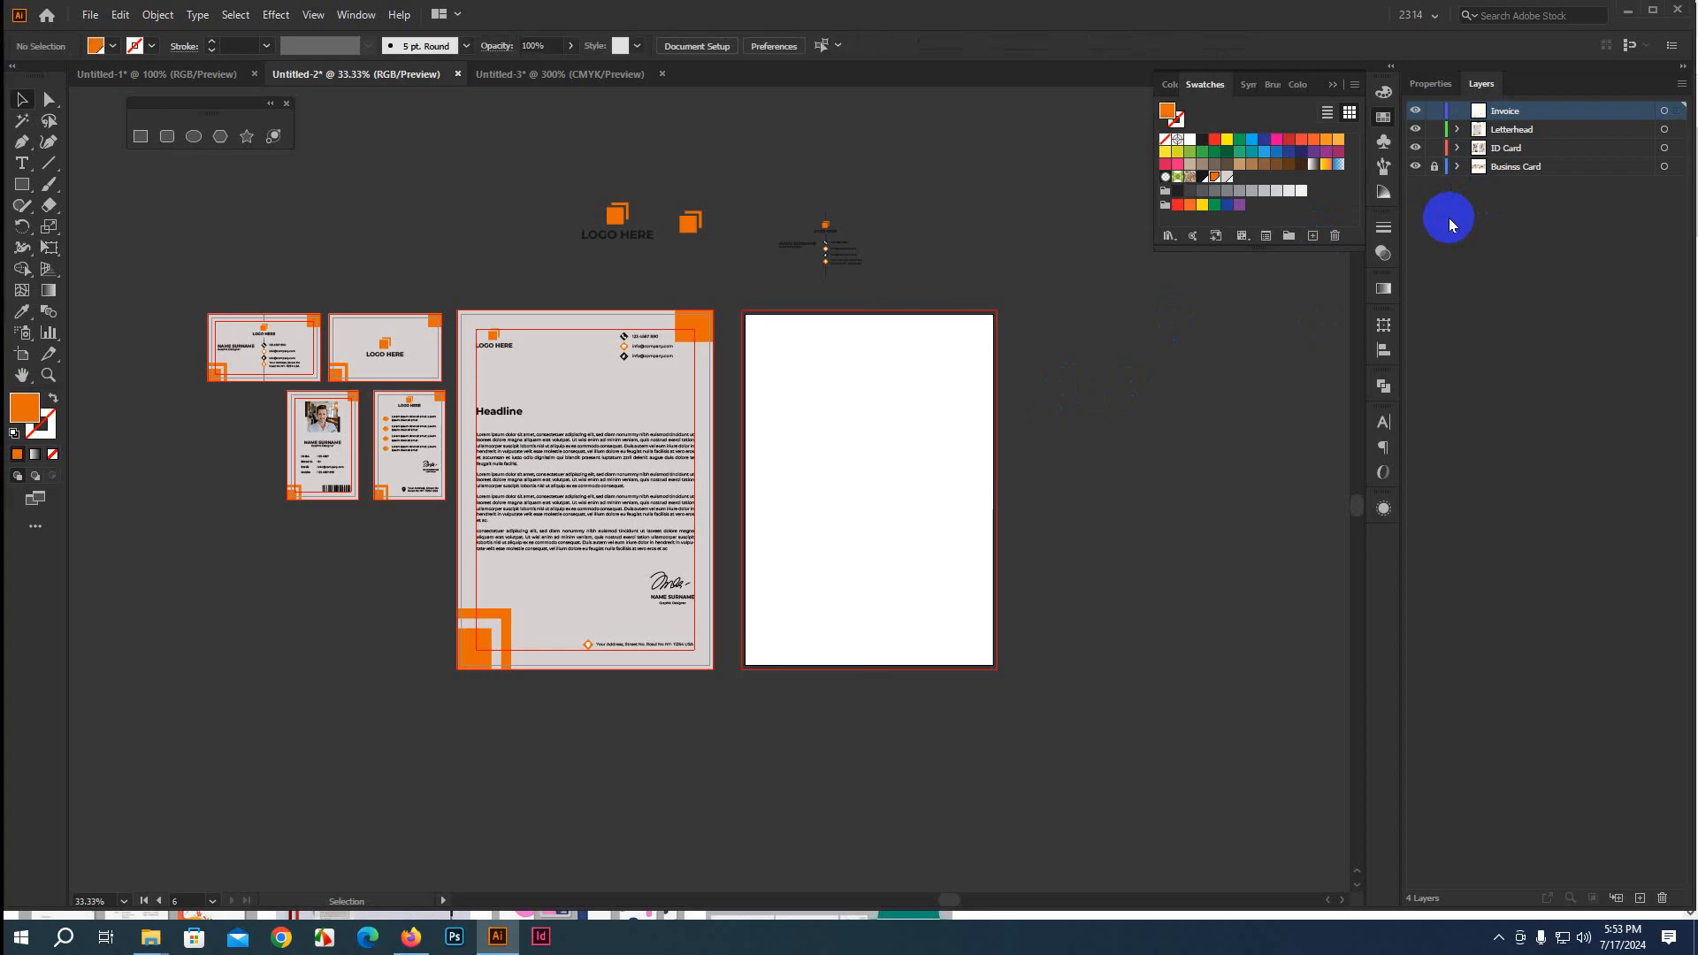
key("ctrl+z")
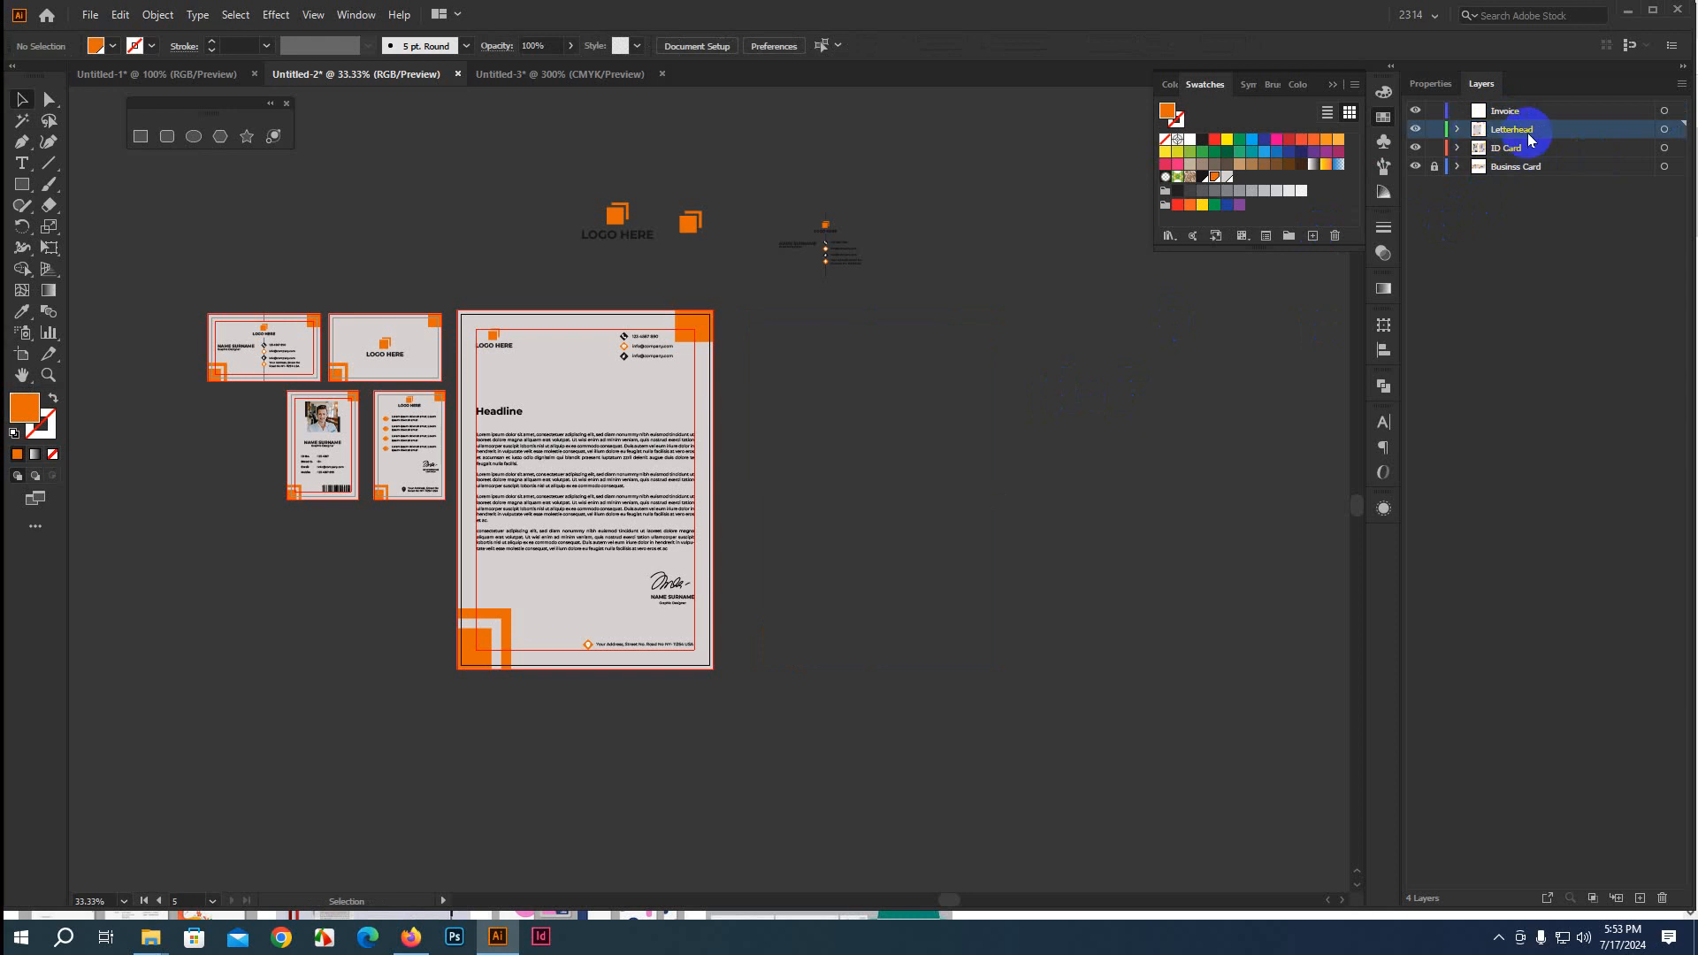
Duplicate the letterhead artboard with its artwork beside the original at about X 17.44 in, and check the Letterhead layer's contents
left_click(23, 354)
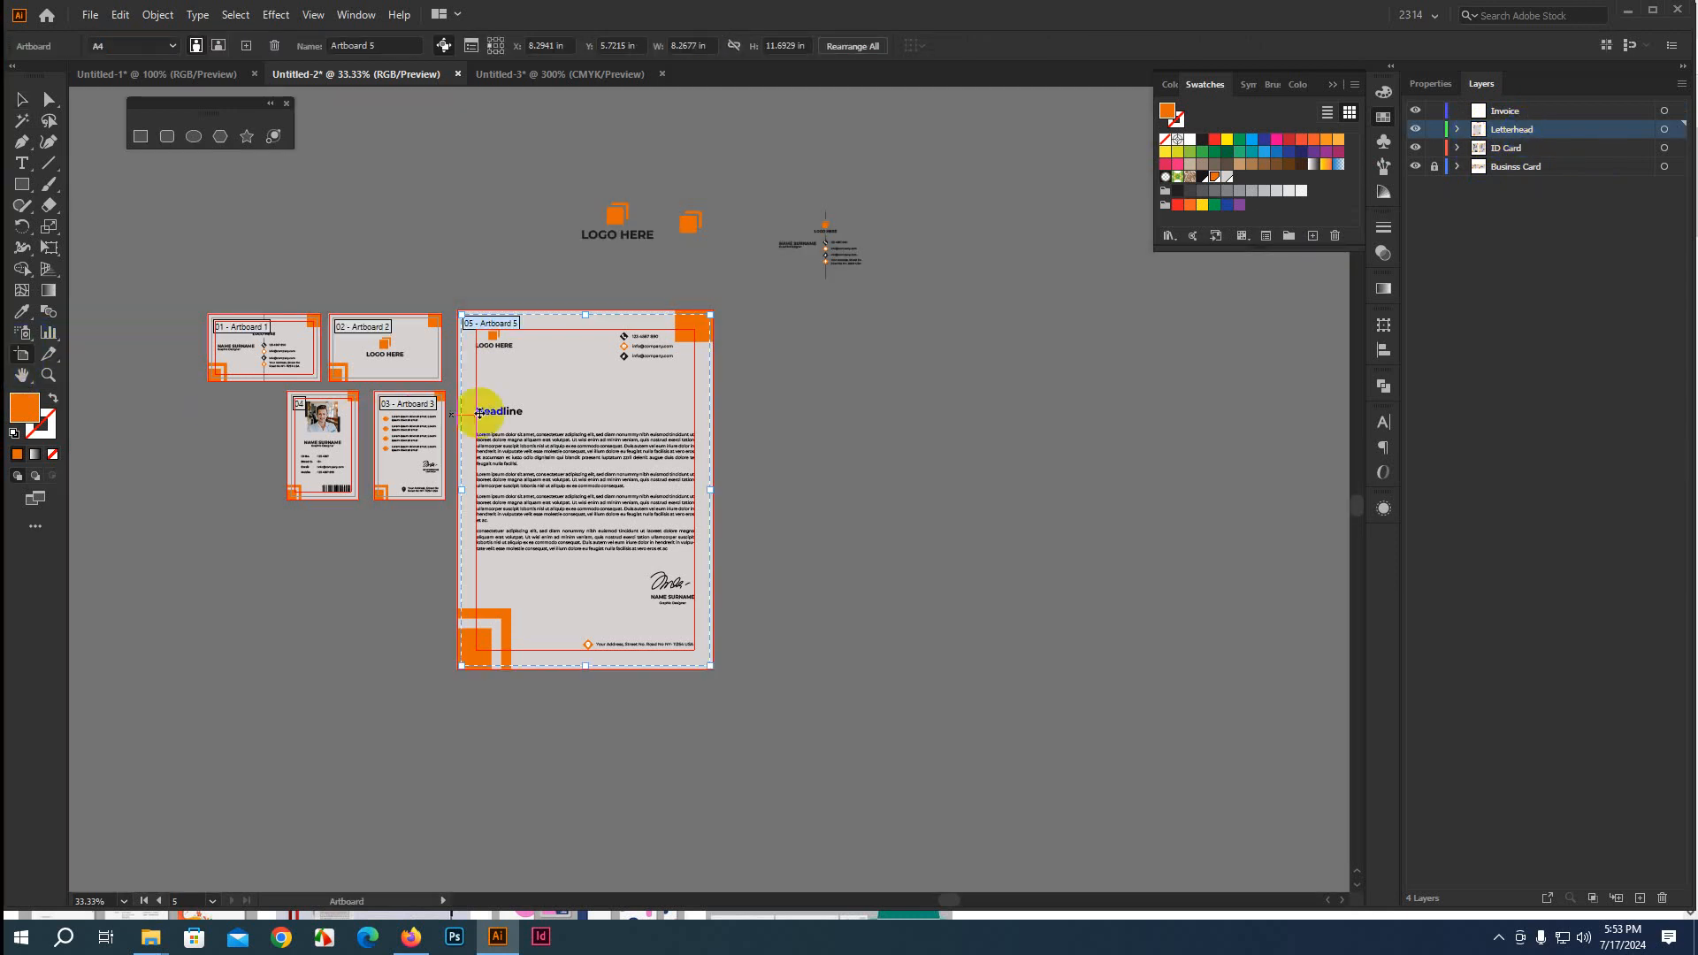
left_click_drag(588, 416, 860, 421)
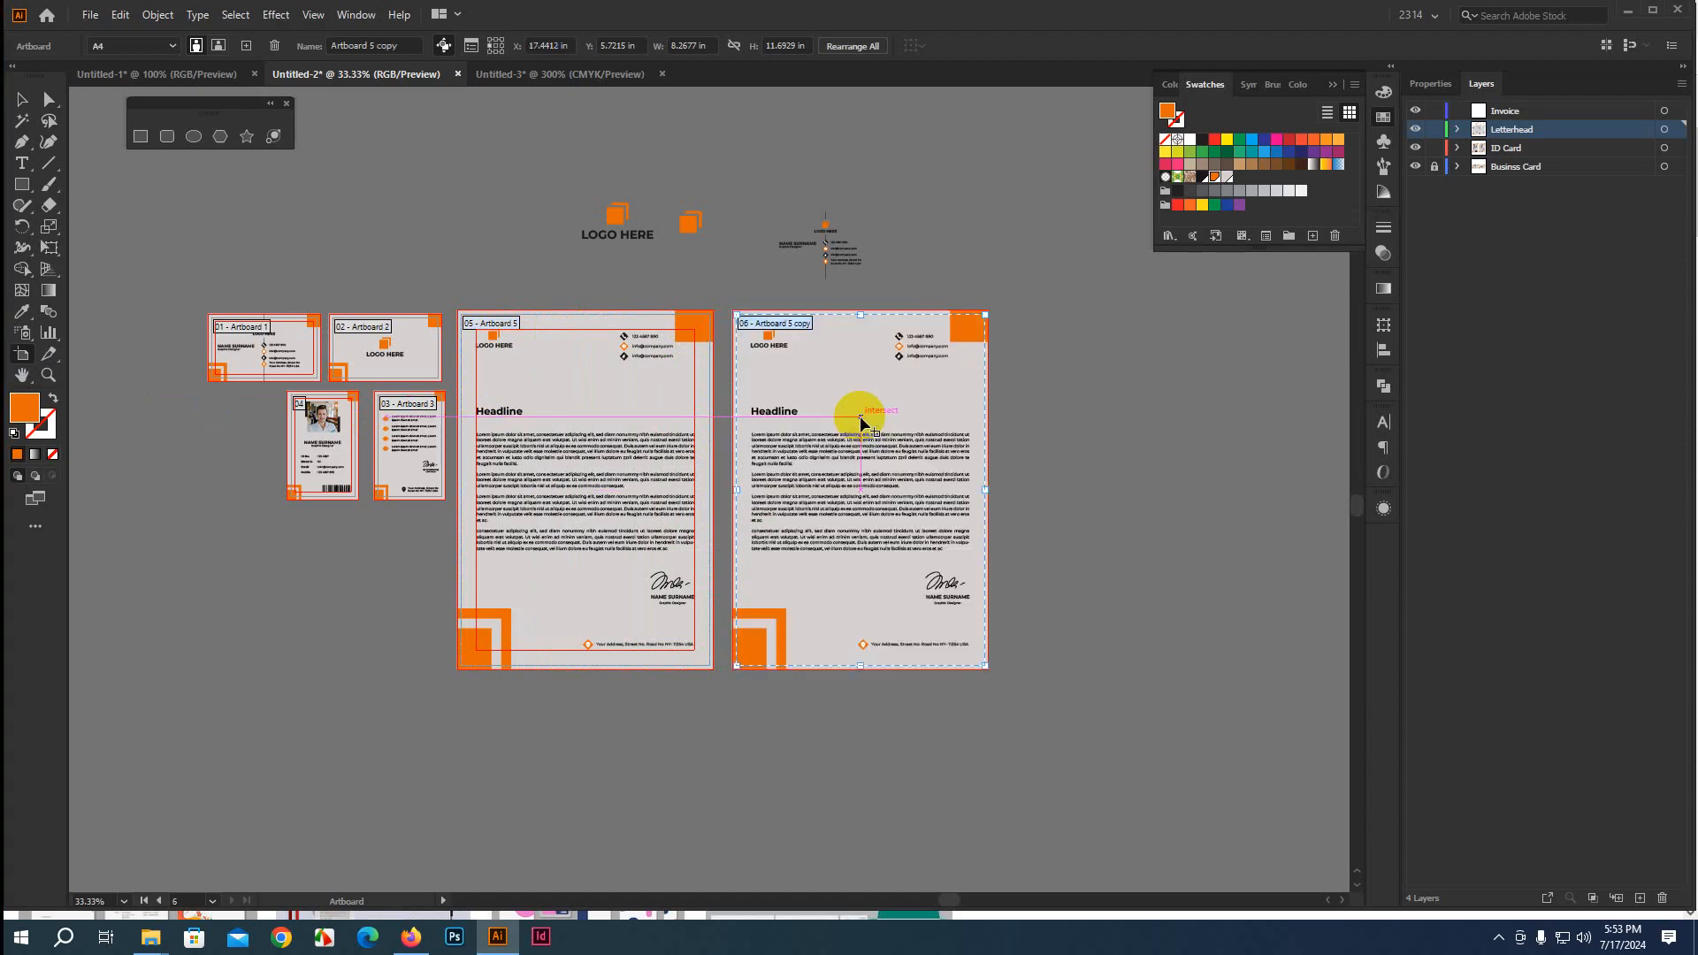
left_click(1458, 131)
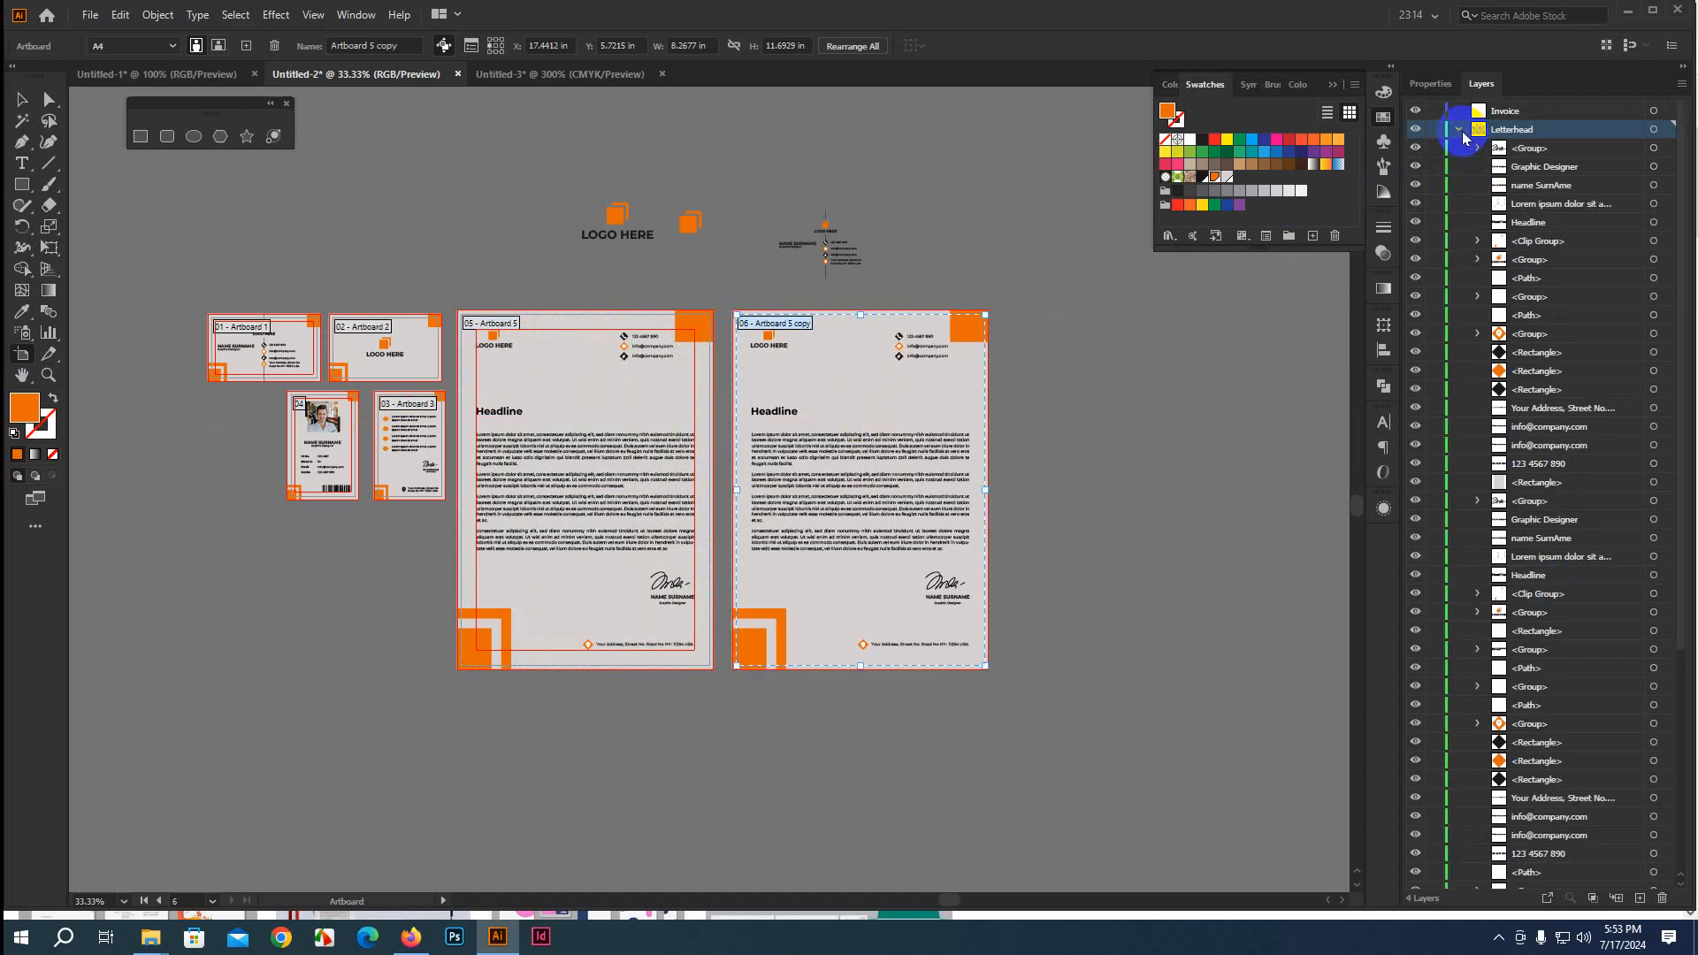
left_click(1459, 131)
Select all artwork on the duplicated letterhead artboard and cut it to the clipboard
left_click(23, 99)
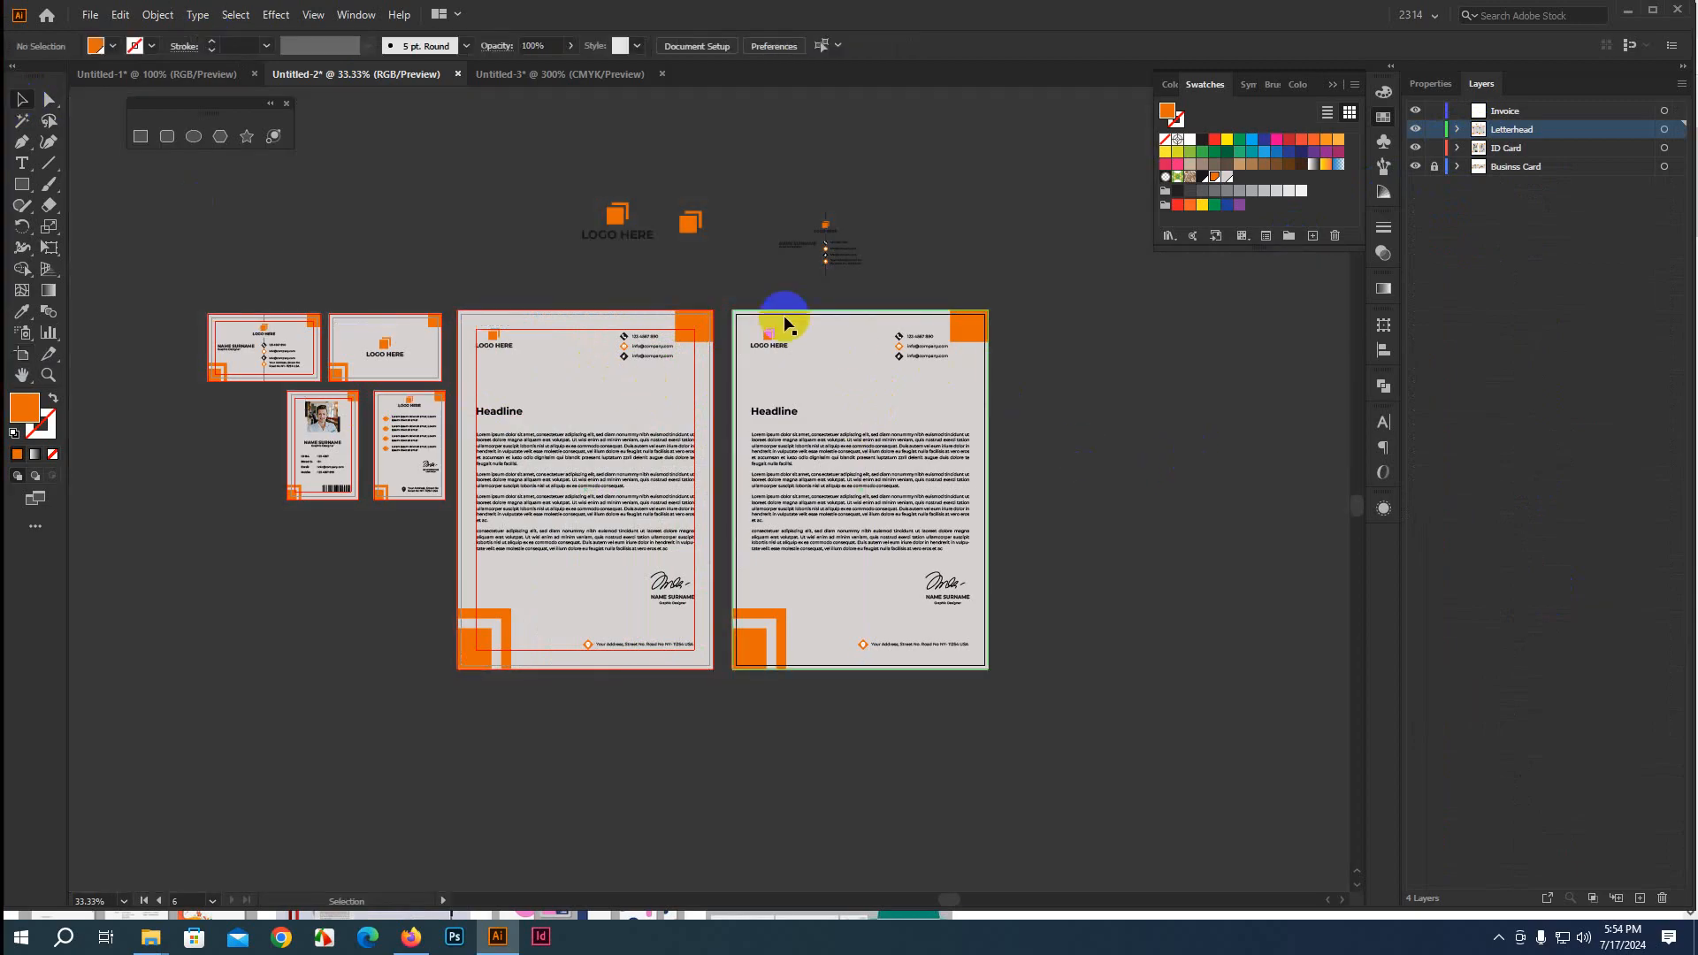
left_click_drag(732, 305, 1049, 714)
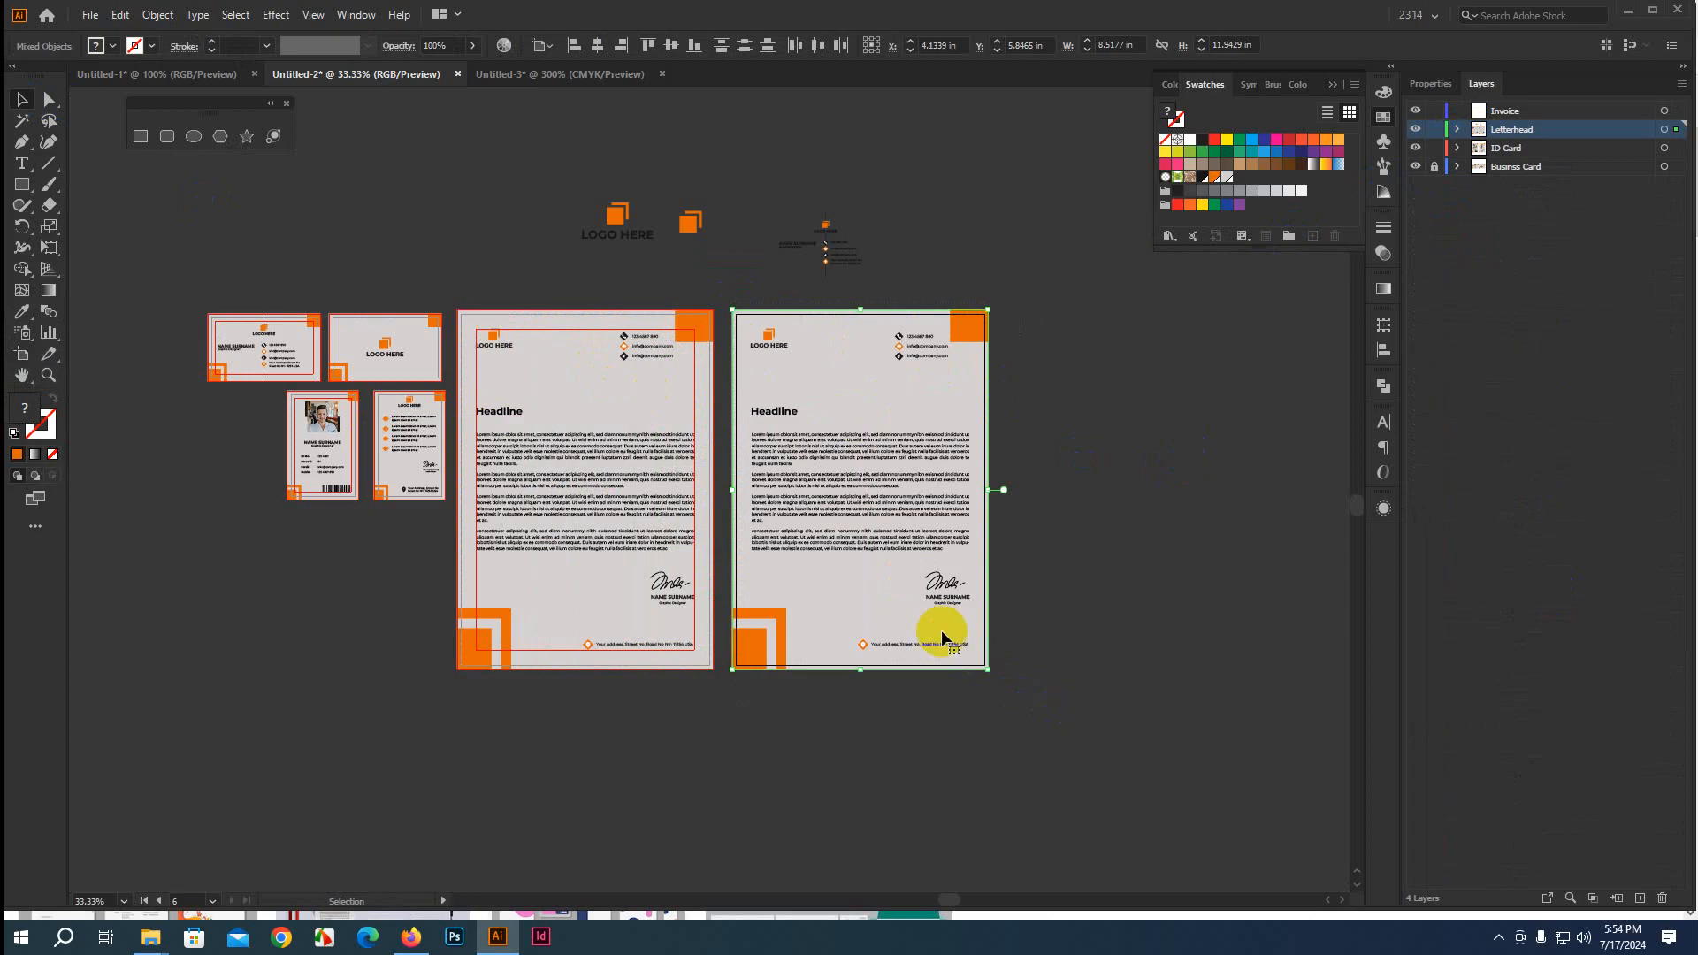
left_click(120, 14)
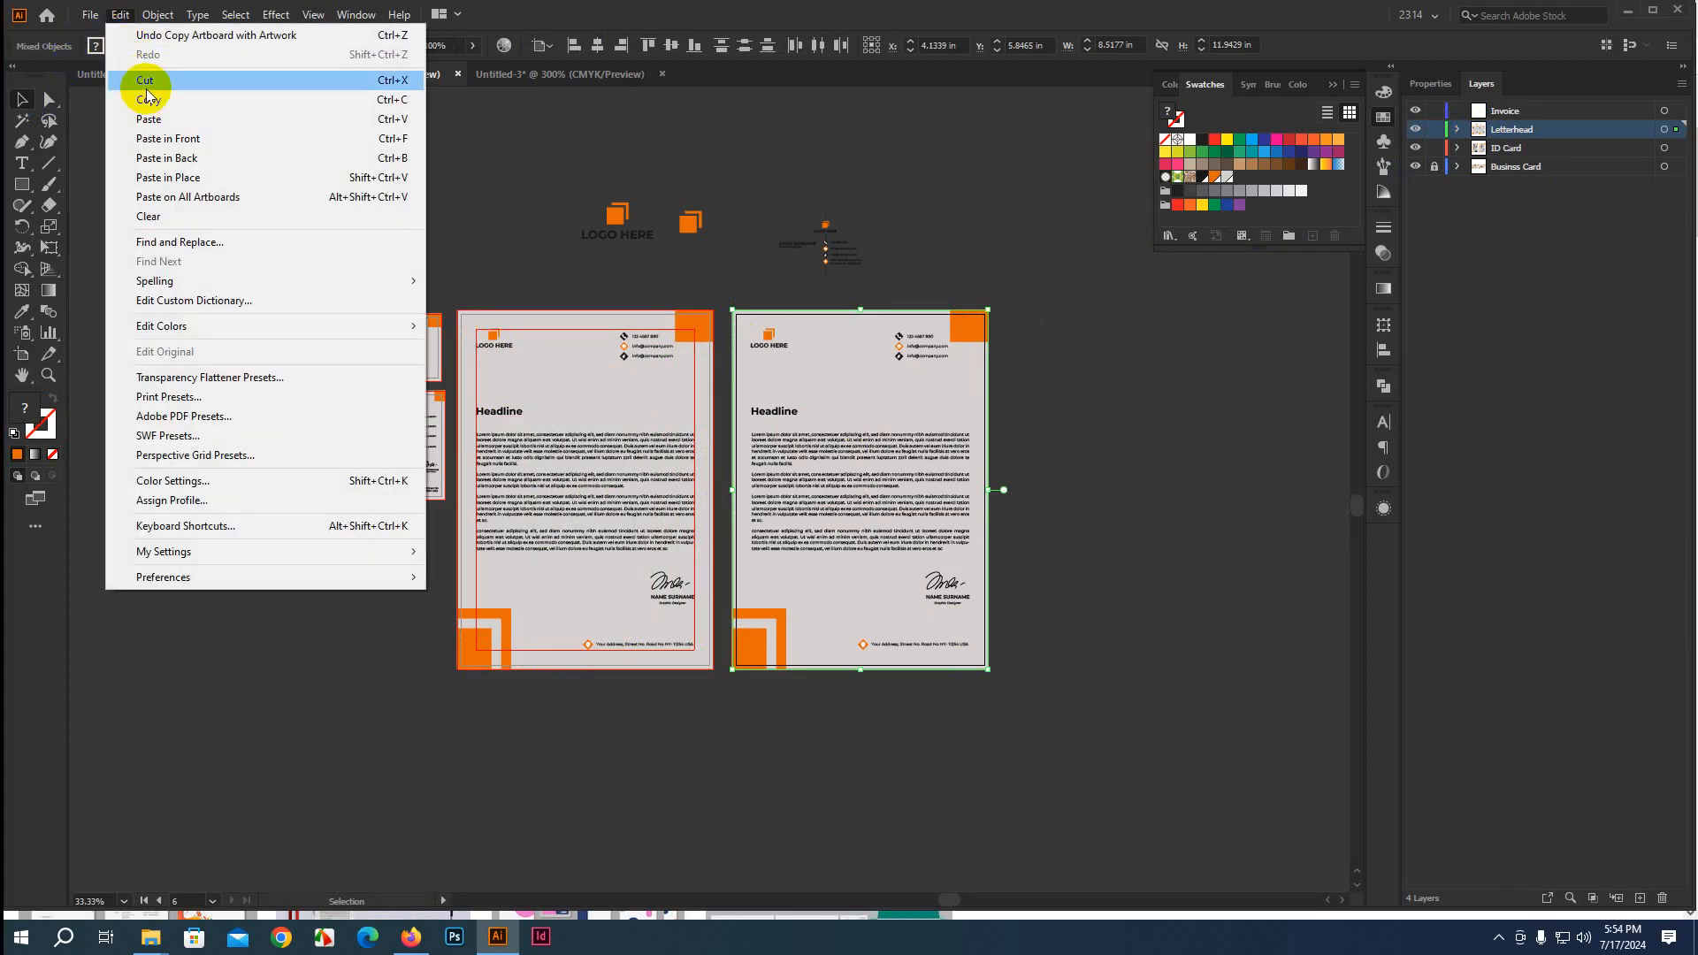
left_click(147, 88)
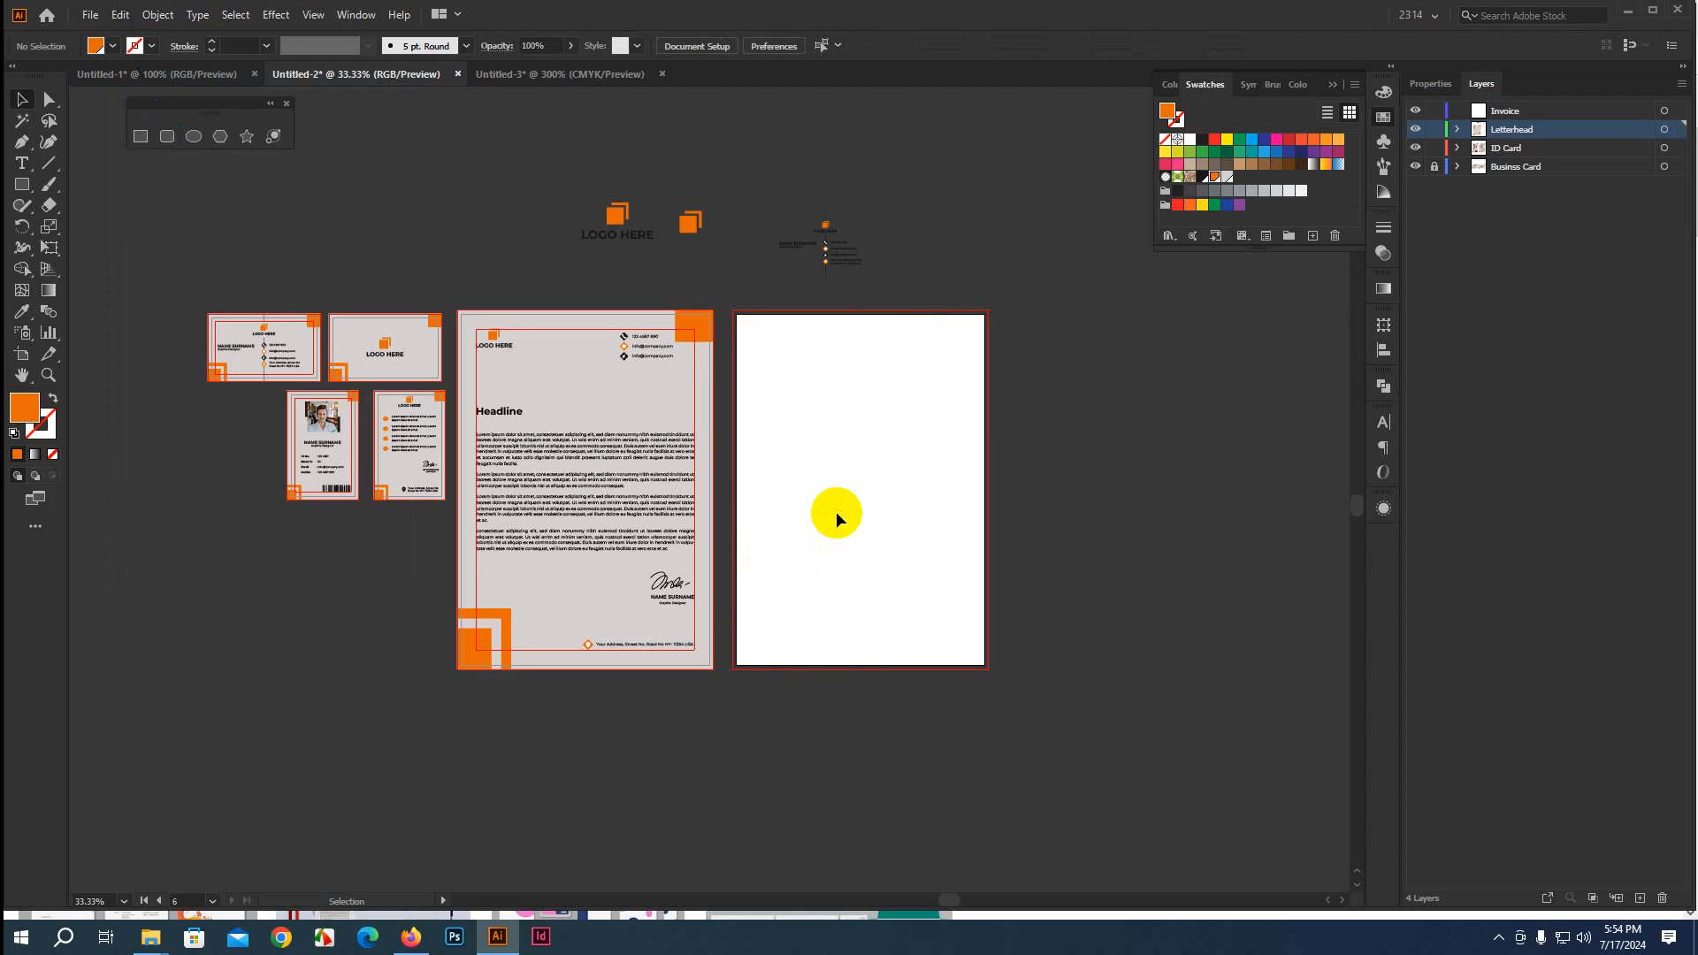
left_click_drag(836, 417, 921, 528)
right_click(1003, 561)
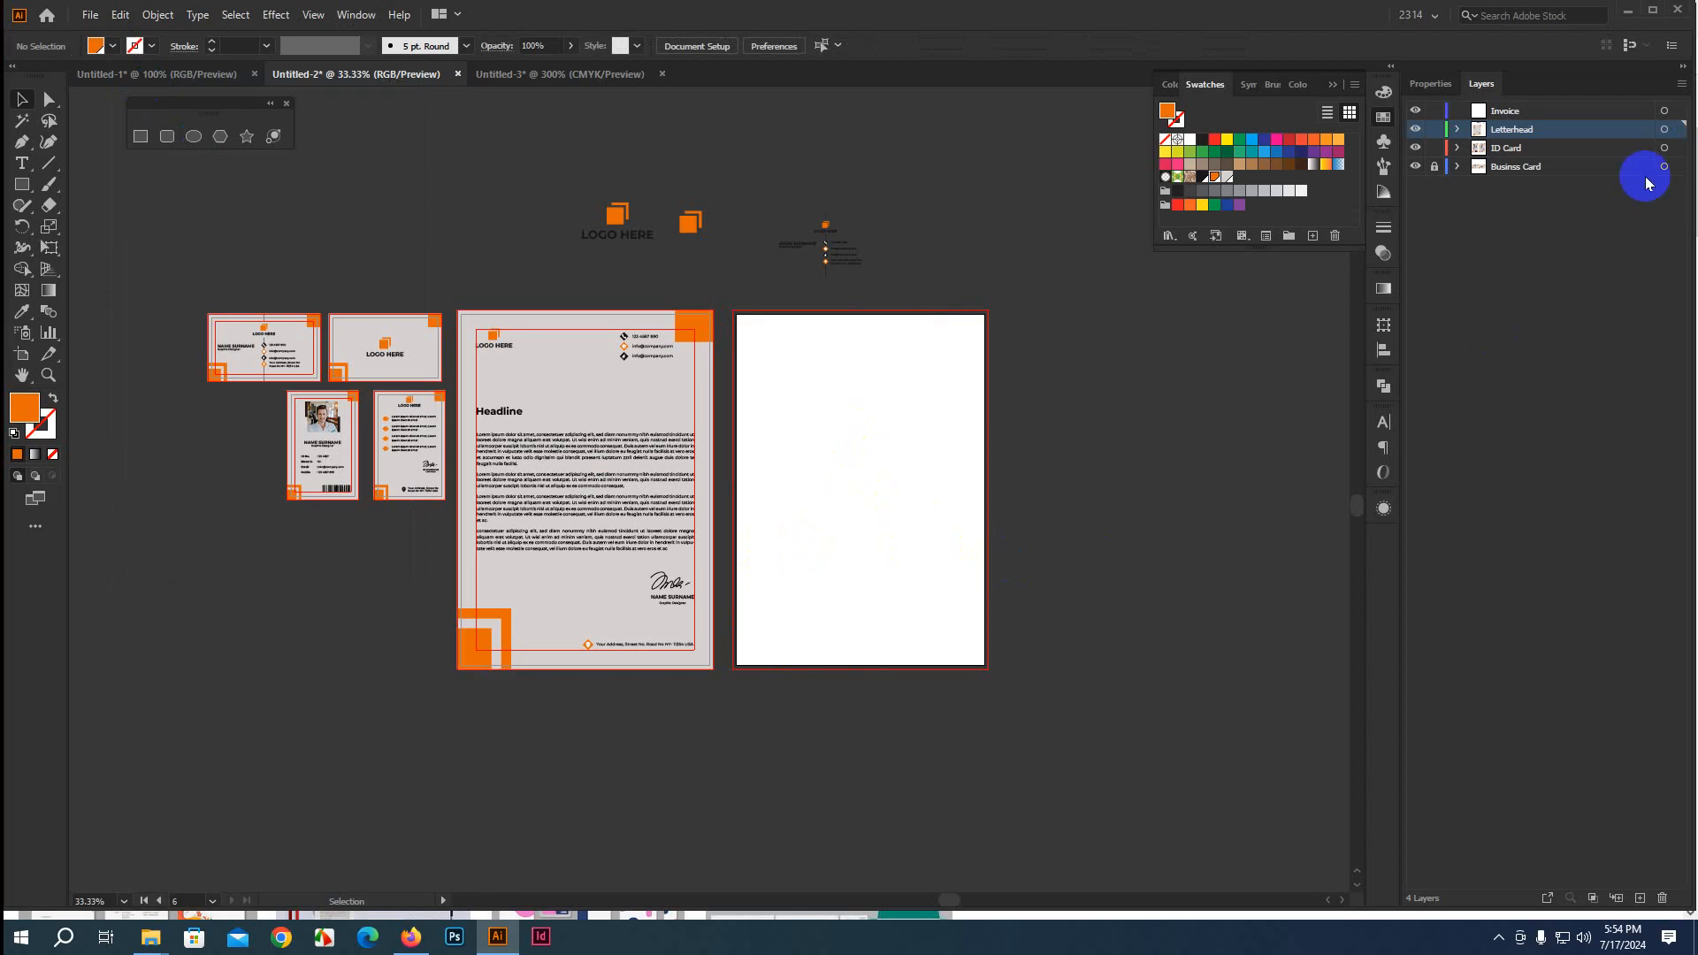
Paste the cut artwork in place onto the Invoice layer and check the Invoice and Letterhead layers by toggling their visibility
left_click(1582, 111)
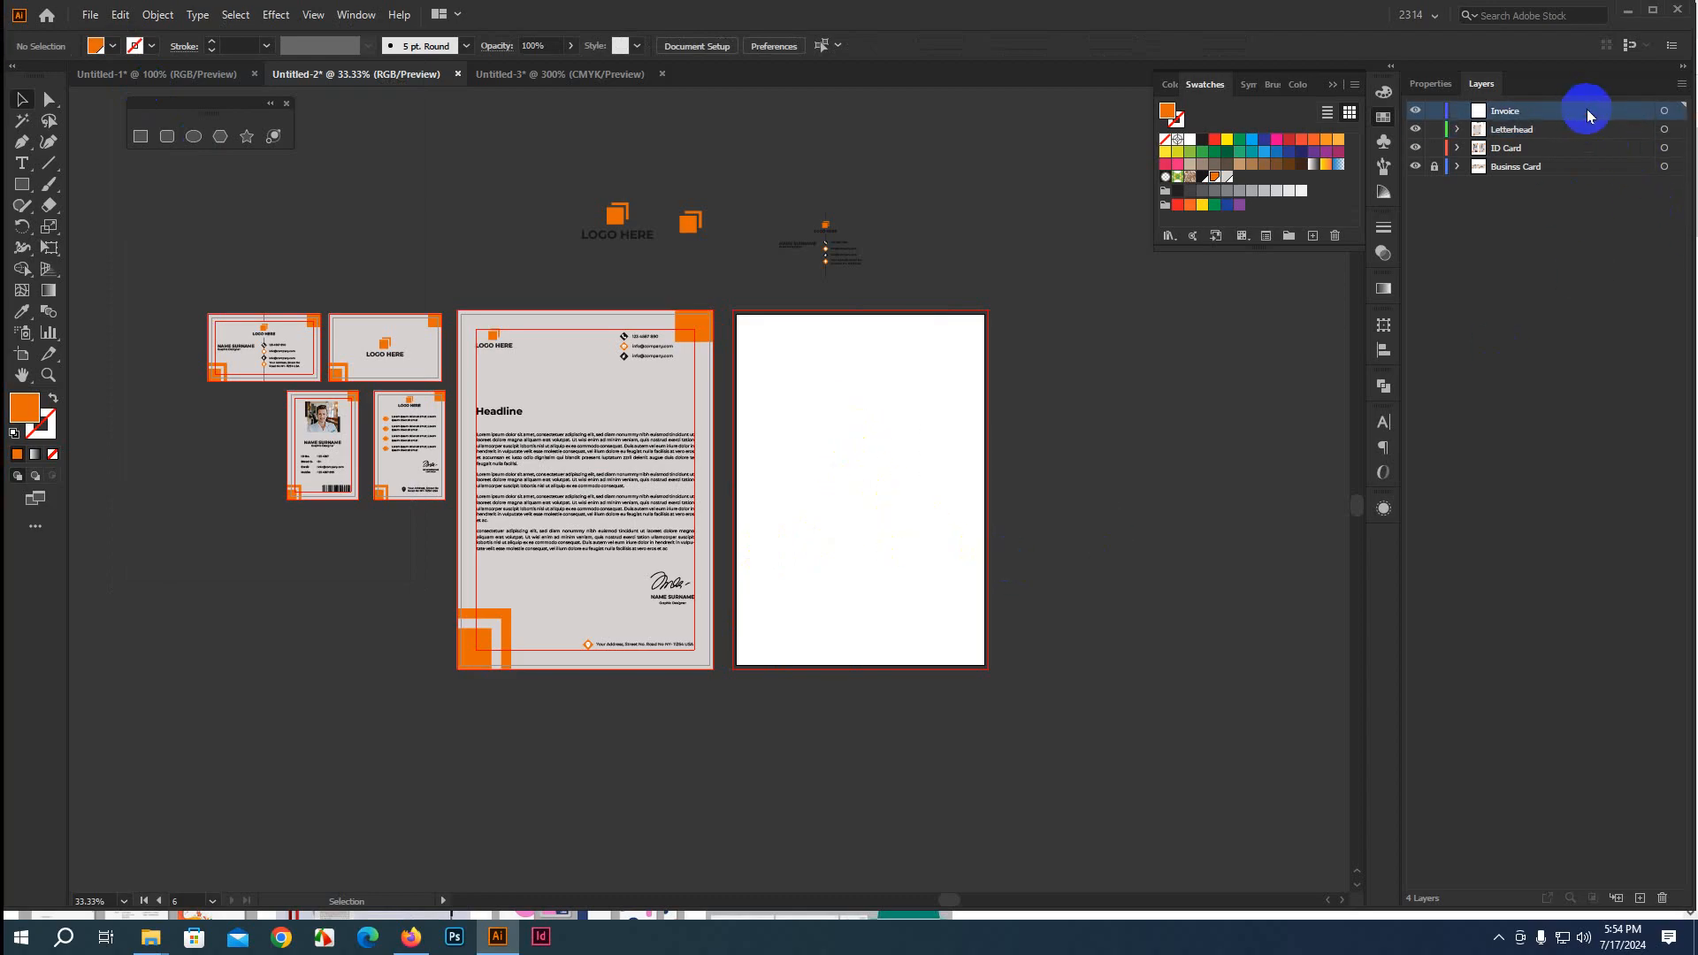
left_click(121, 15)
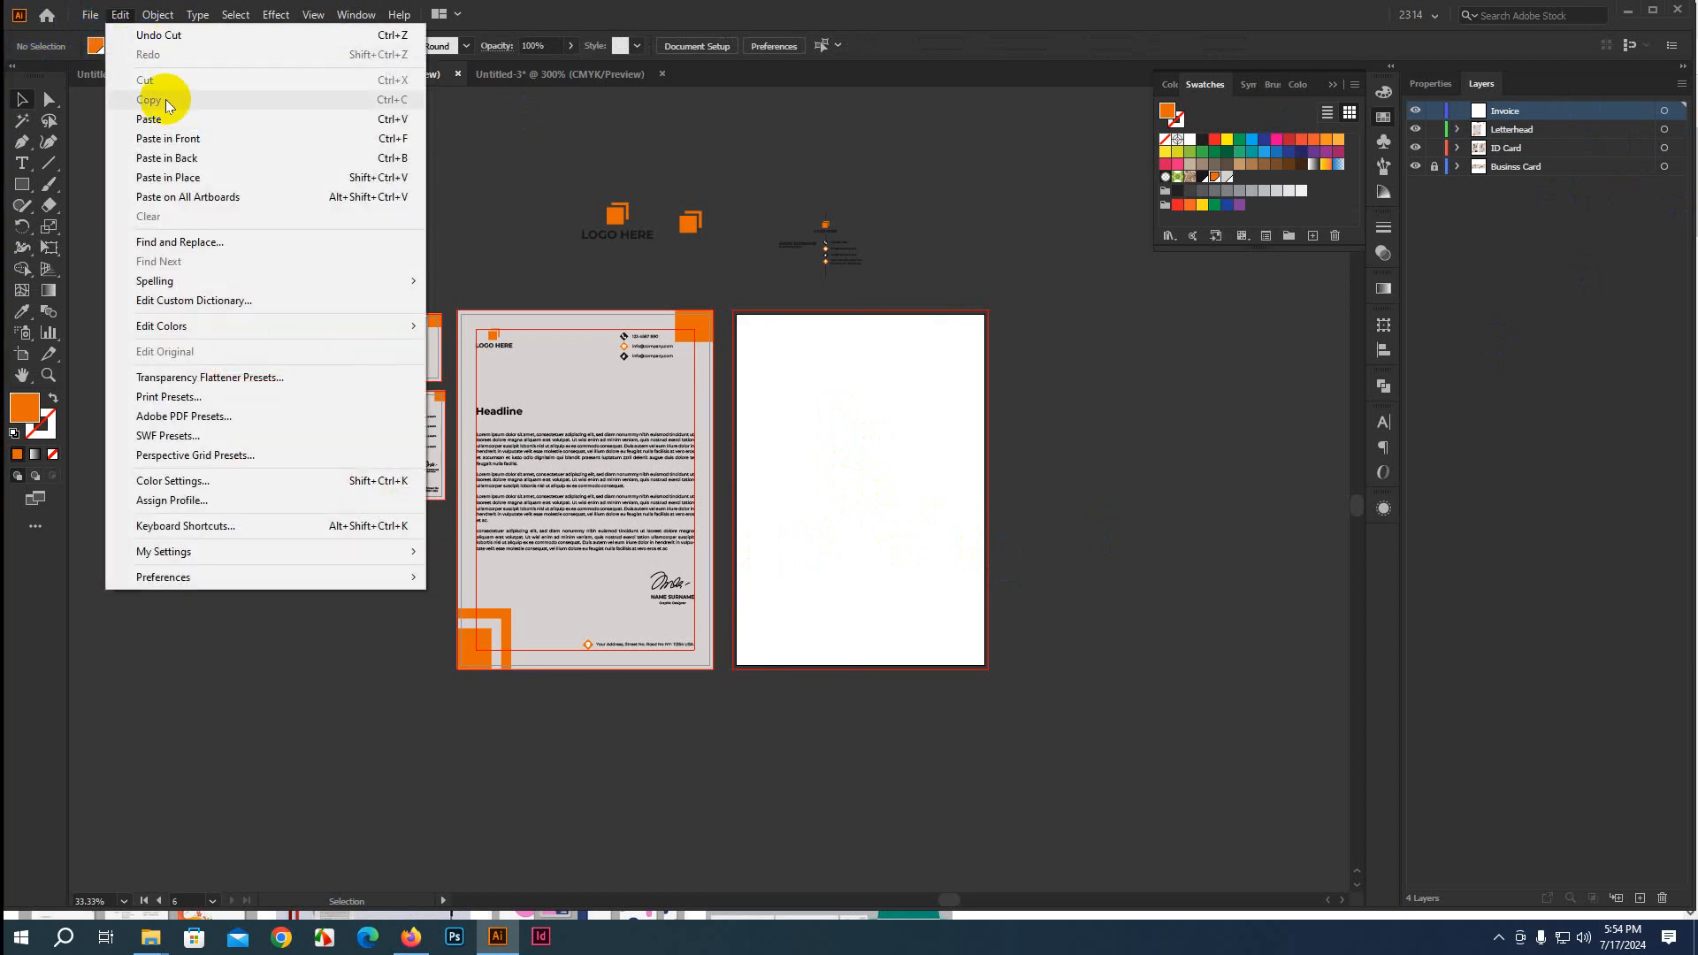
left_click(194, 178)
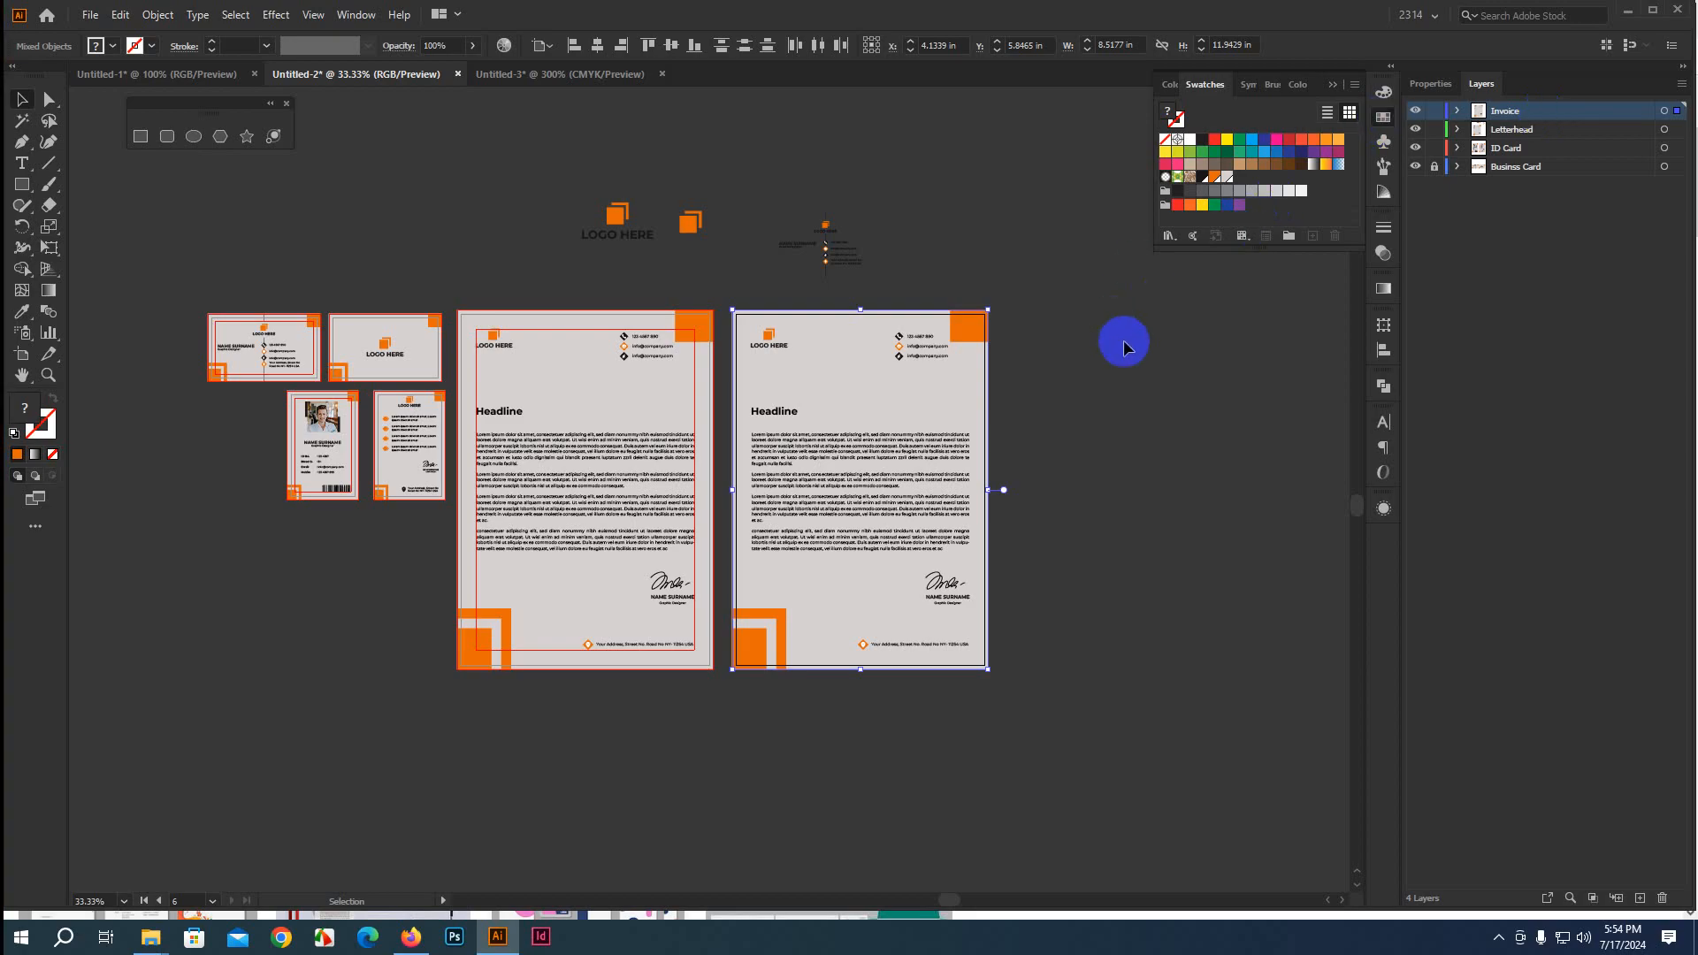
left_click(1415, 110)
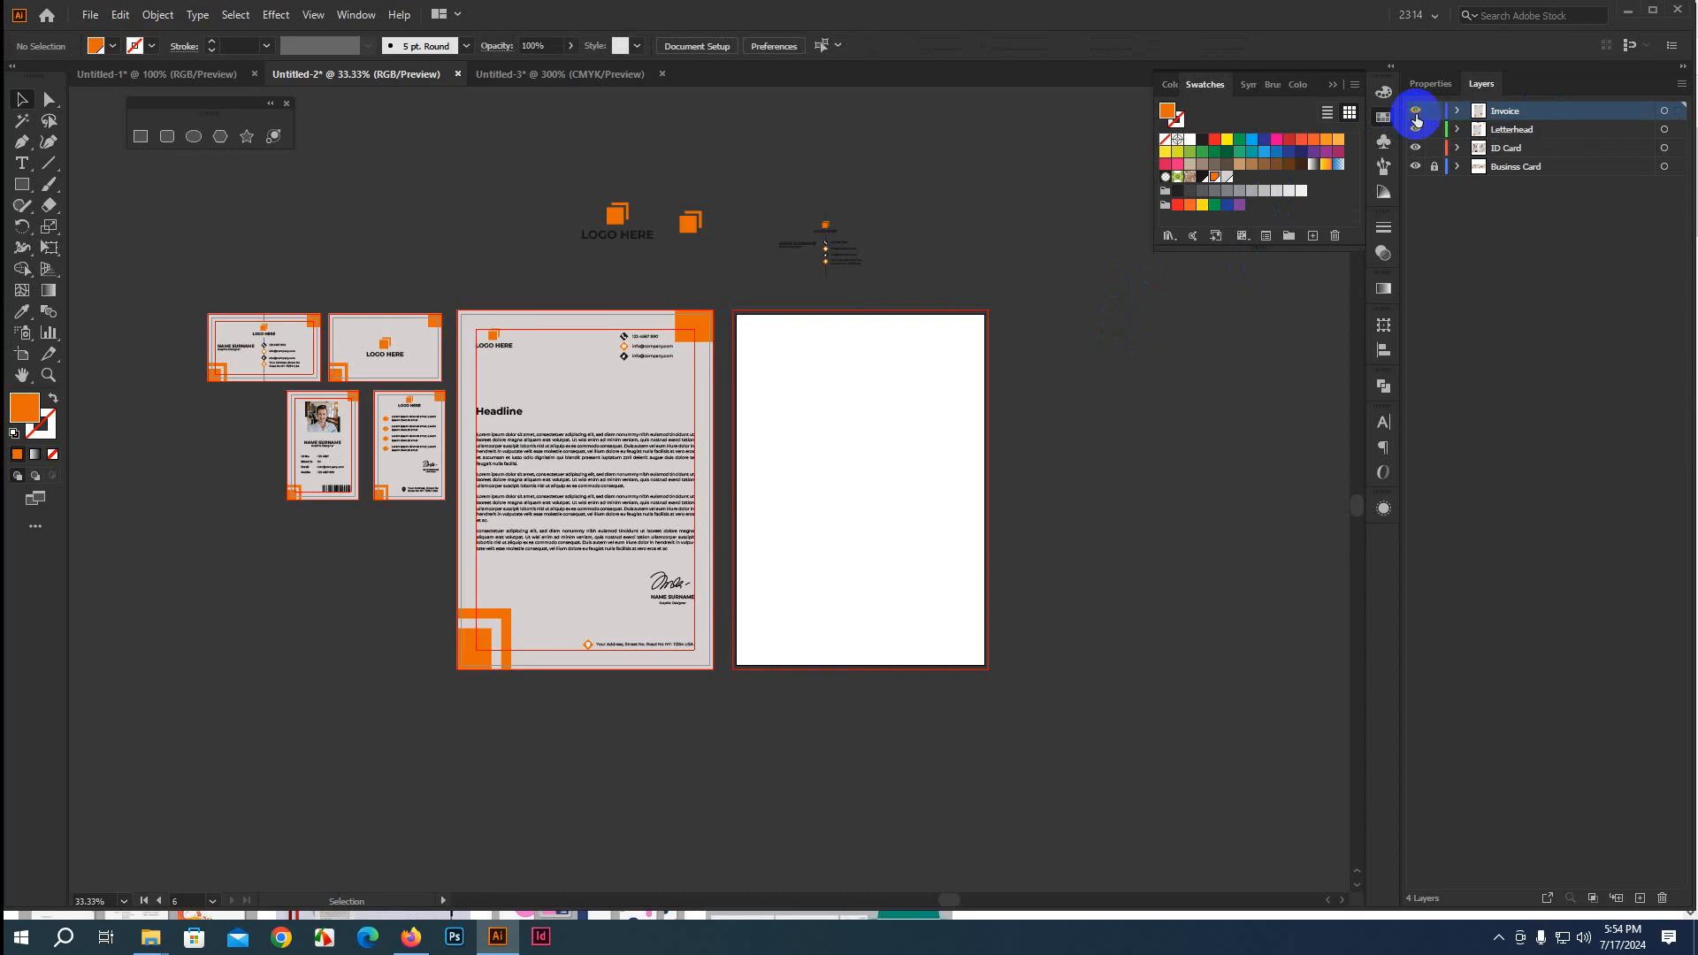
left_click(1416, 111)
left_click(1416, 129)
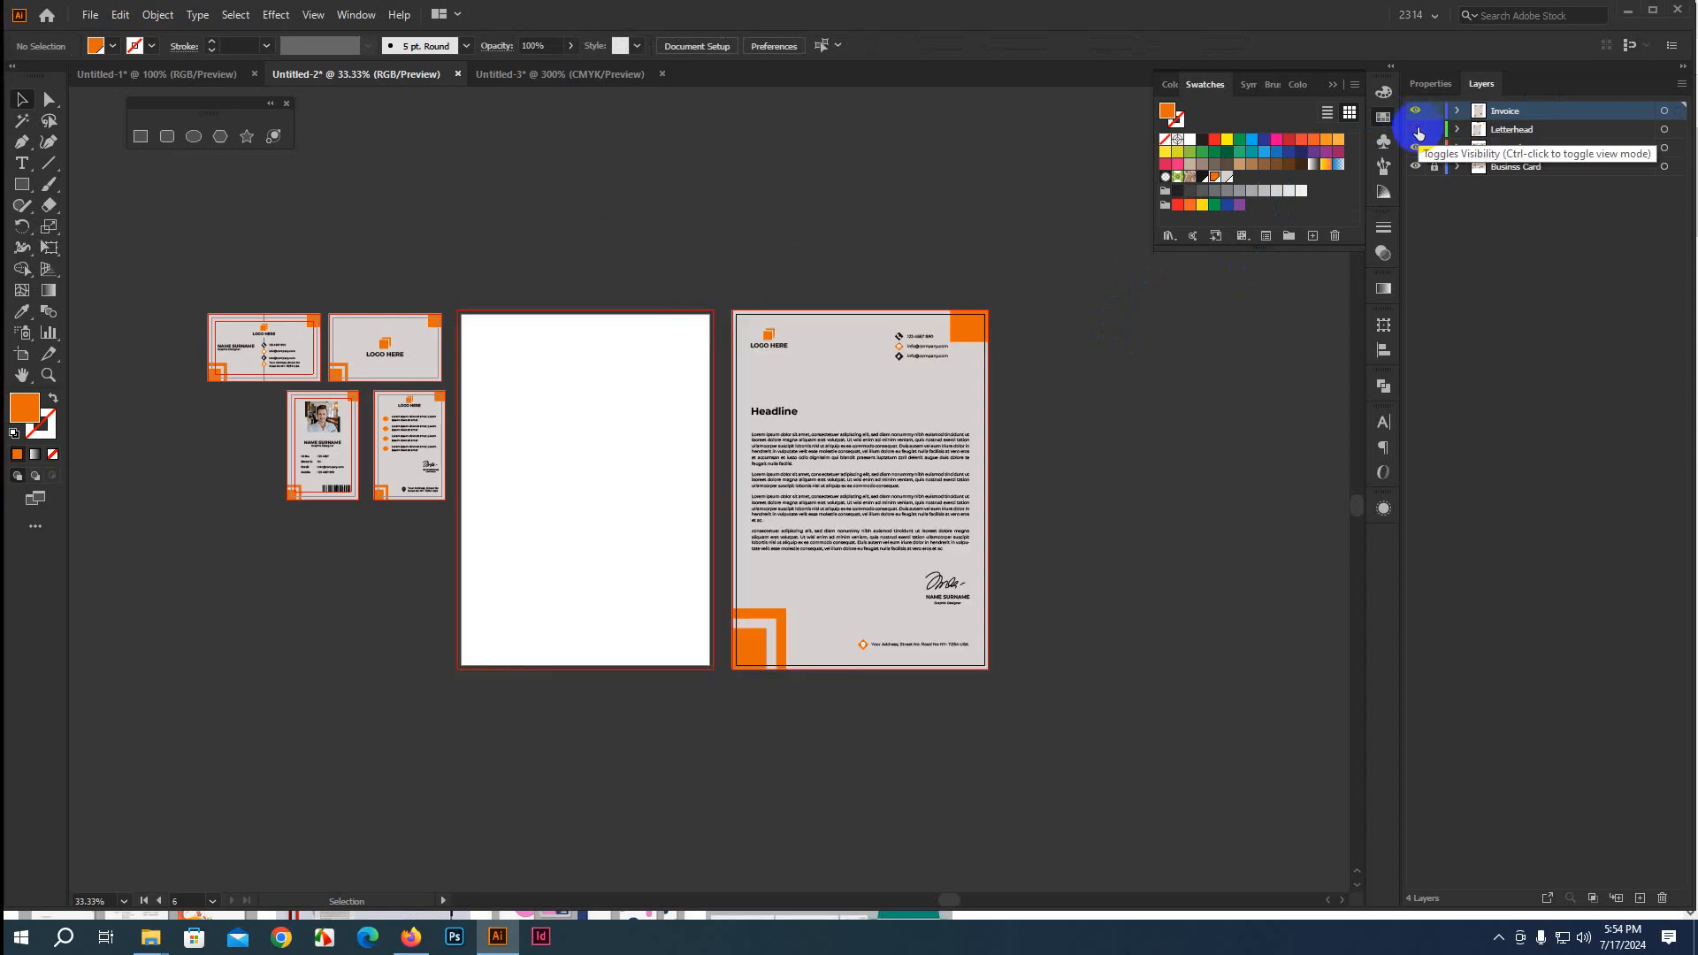
left_click(1416, 129)
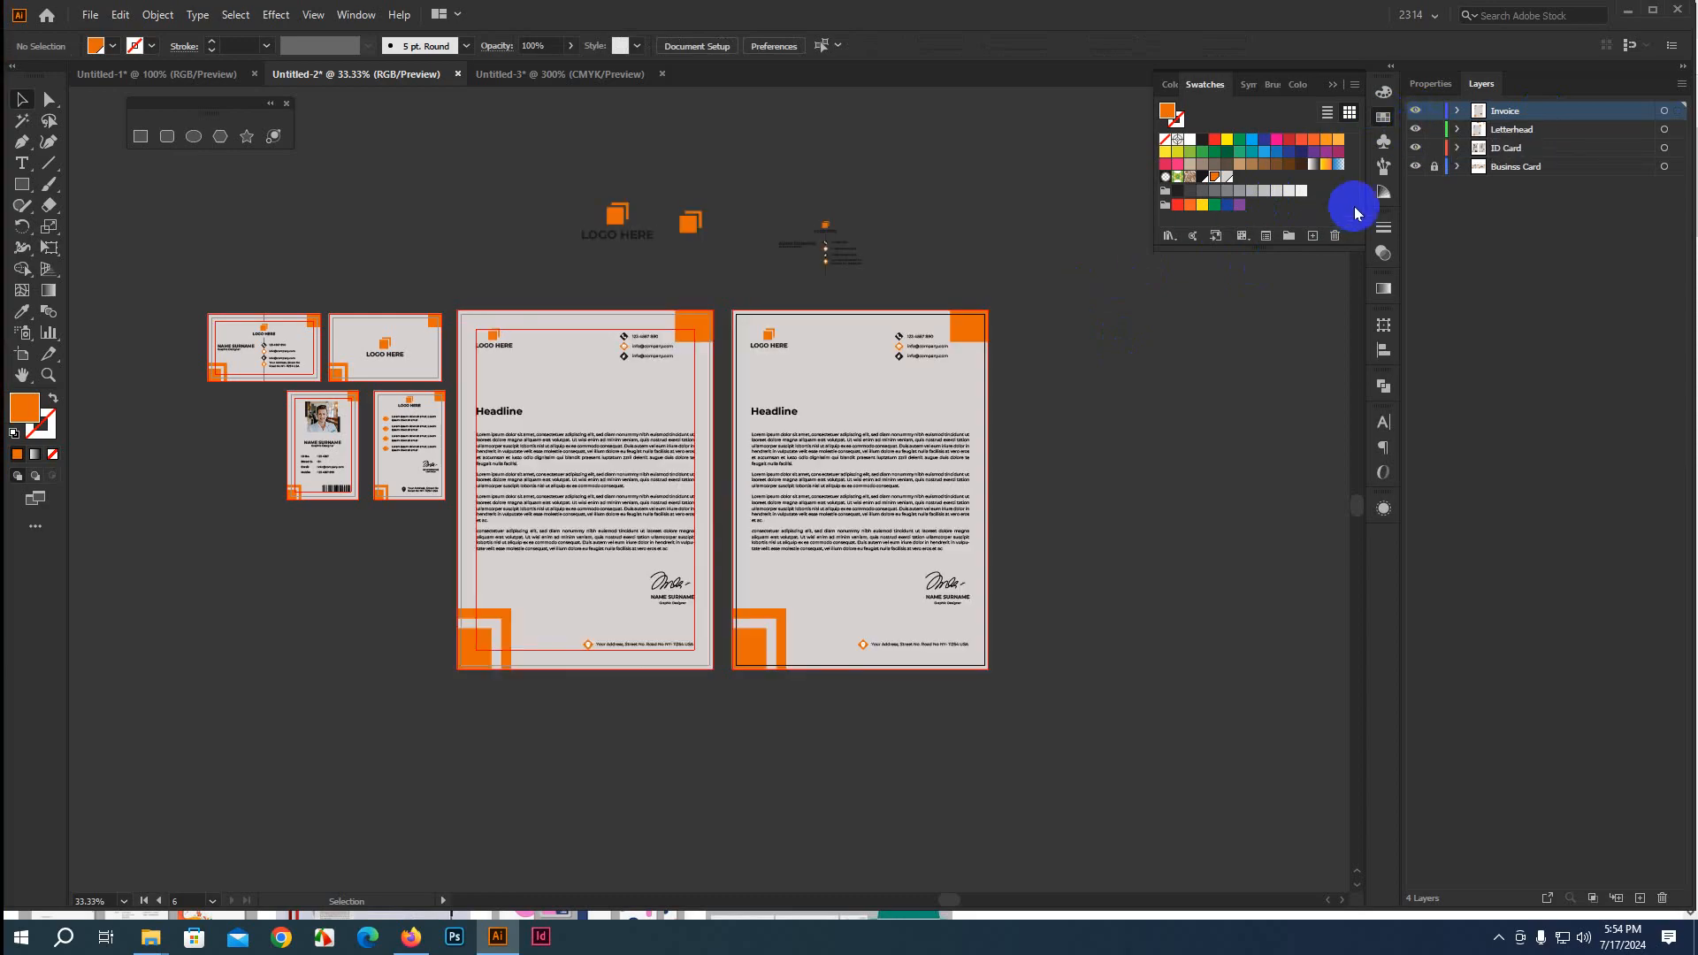
Delete the body text block and the headline from the invoice artboard
scroll(1052, 449, "down", 2)
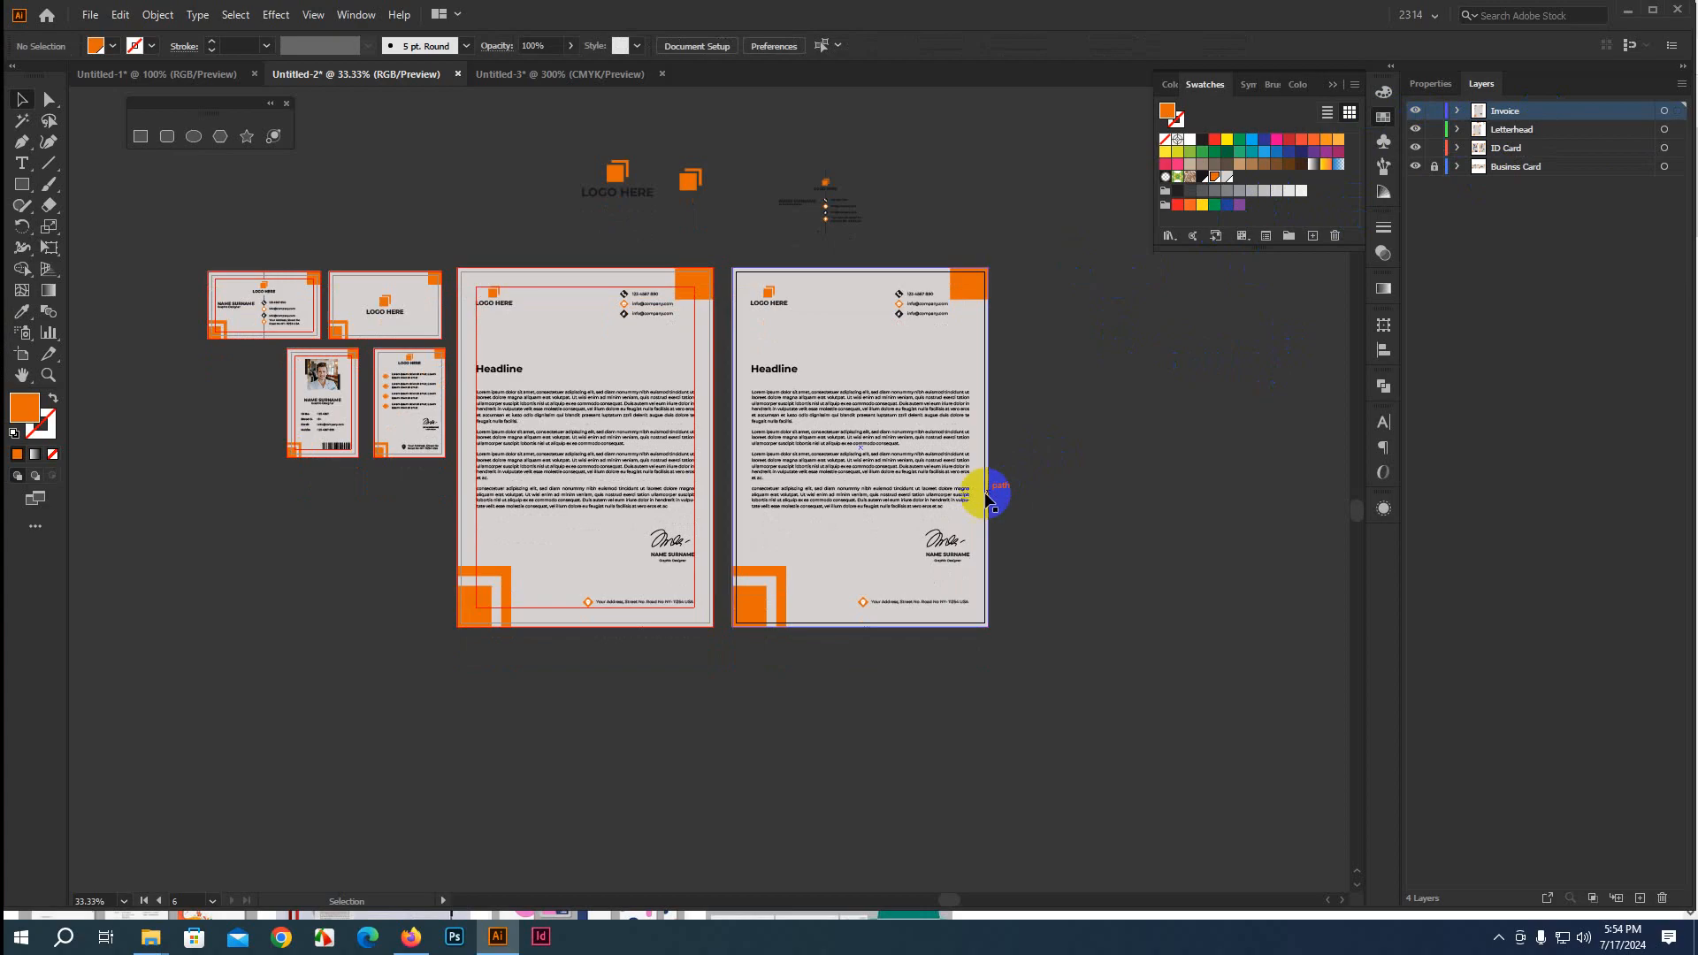
scroll(945, 534, "up", 1)
left_click_drag(1132, 478, 1073, 602)
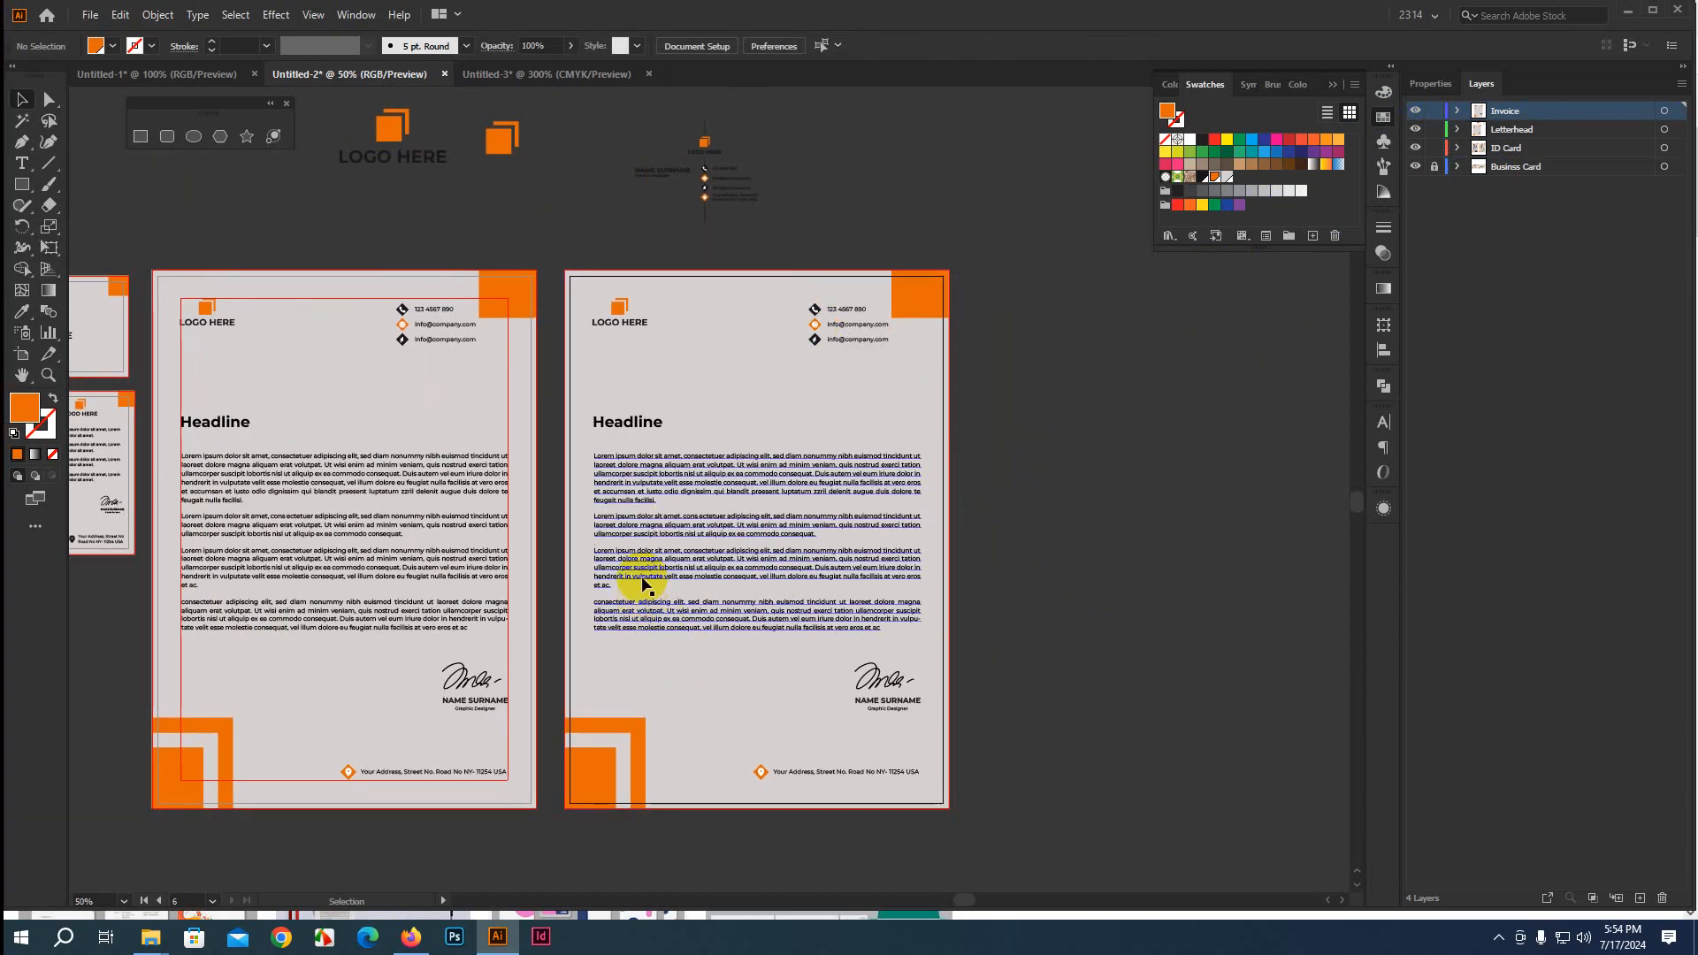
left_click(695, 510)
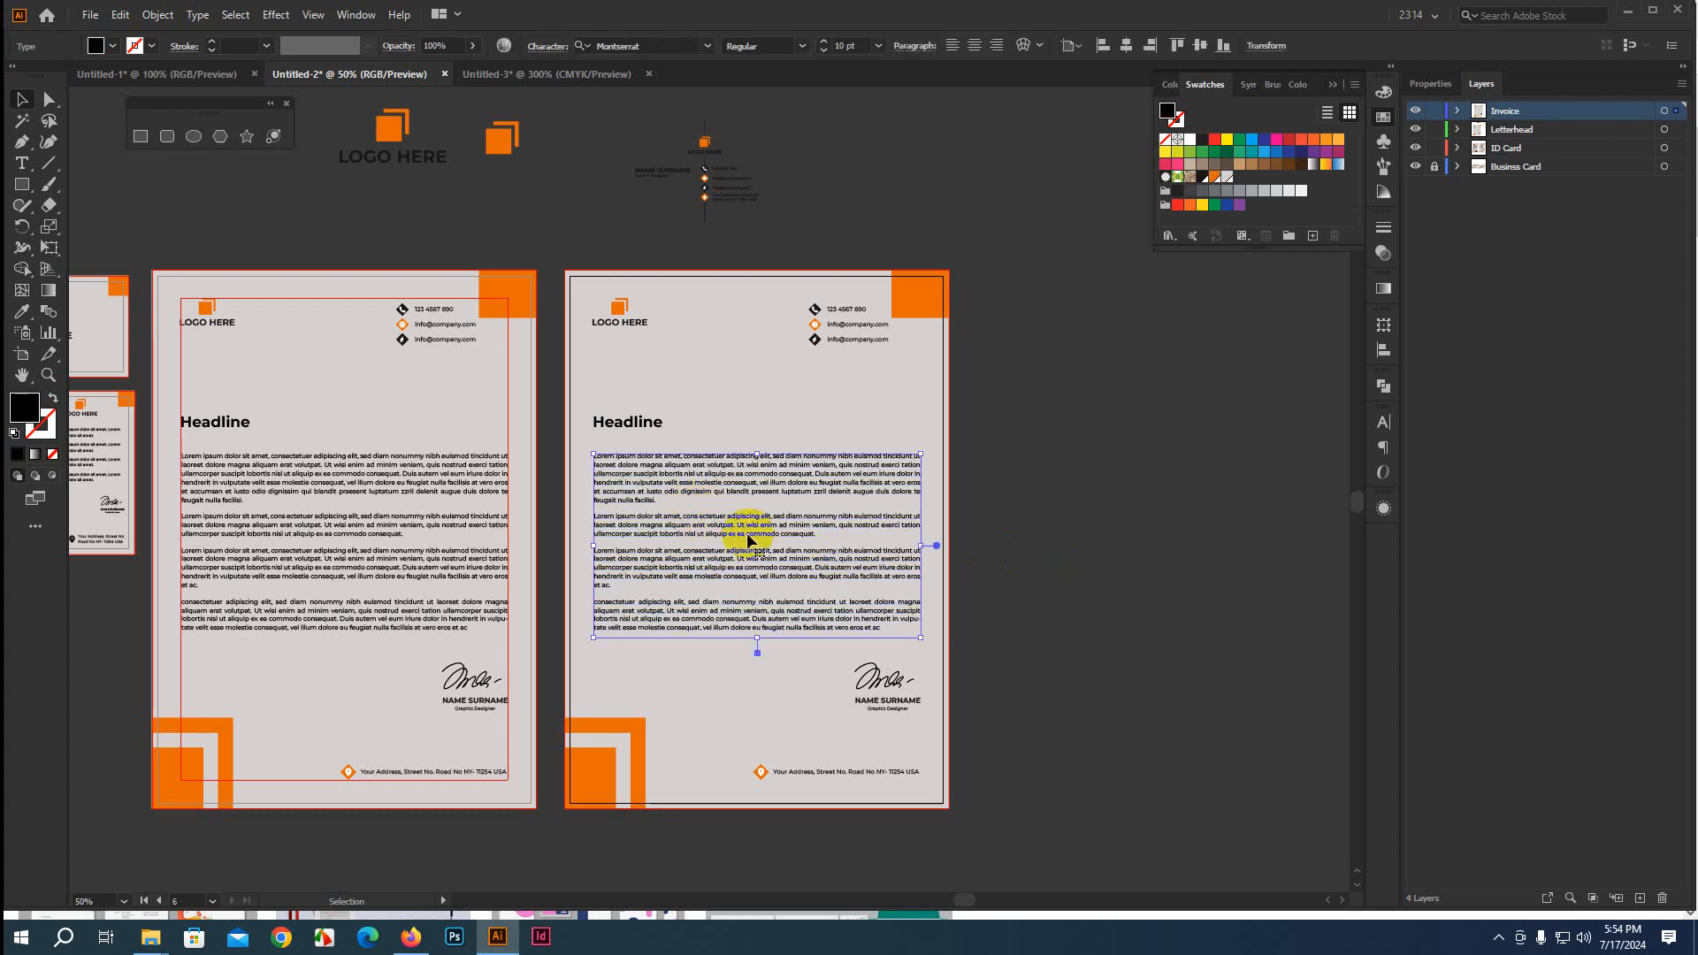
key("Delete")
left_click(645, 419)
key("Delete")
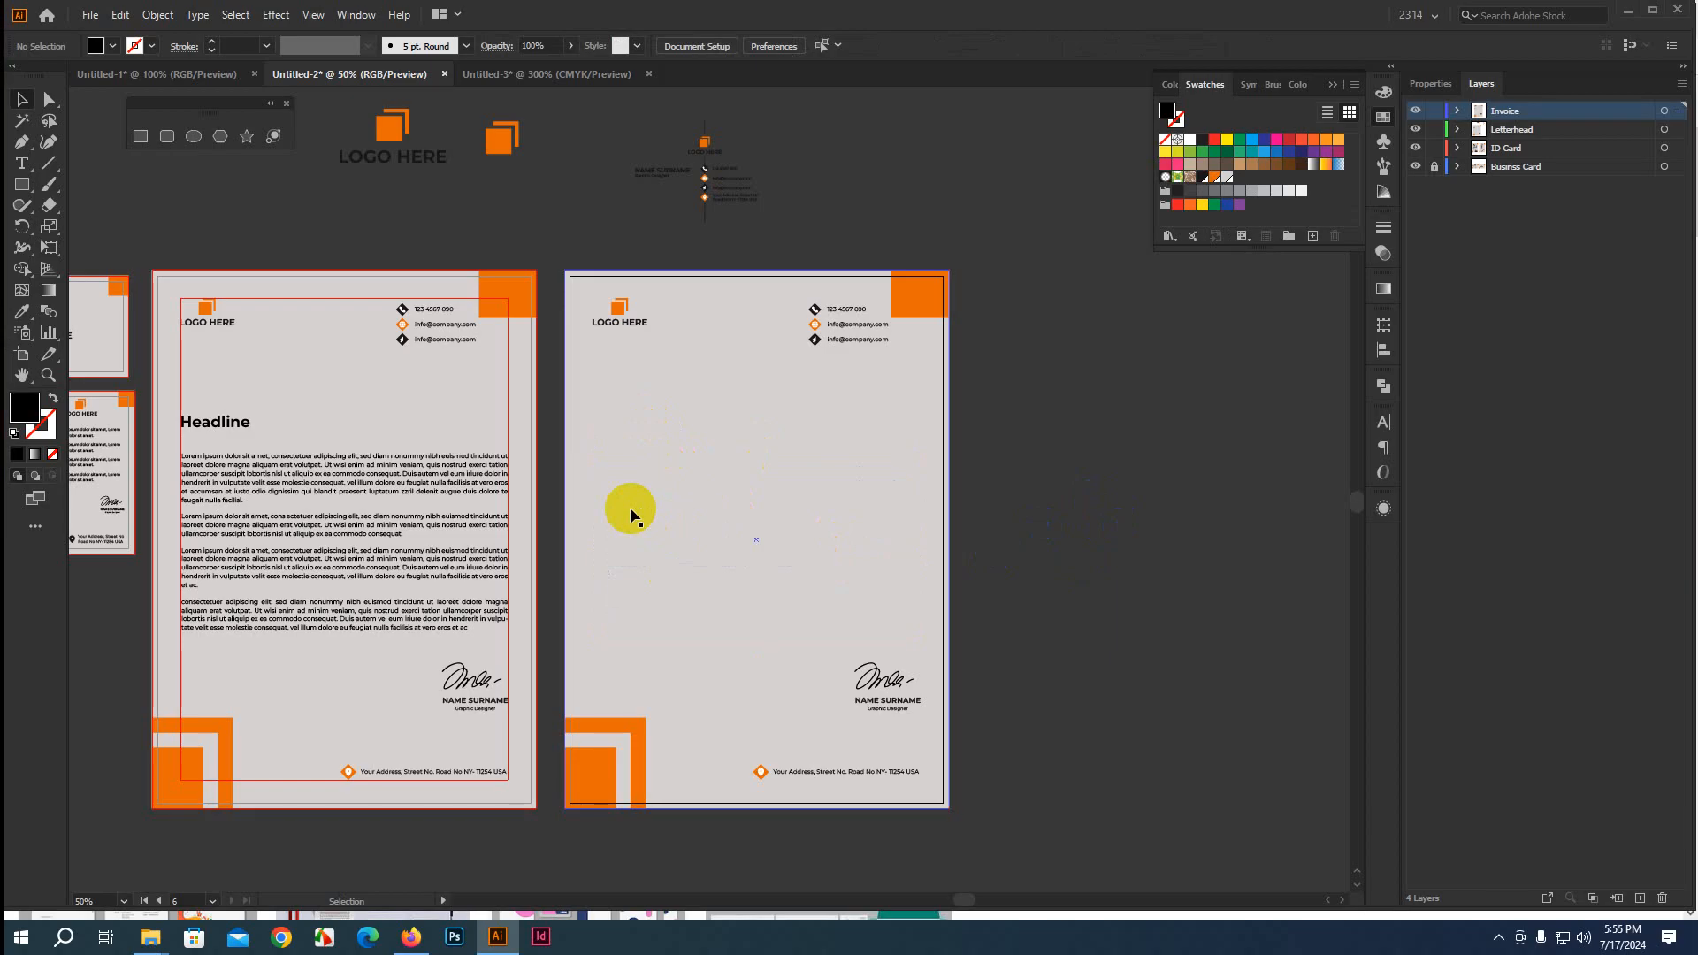
scroll(707, 486, "down", 2)
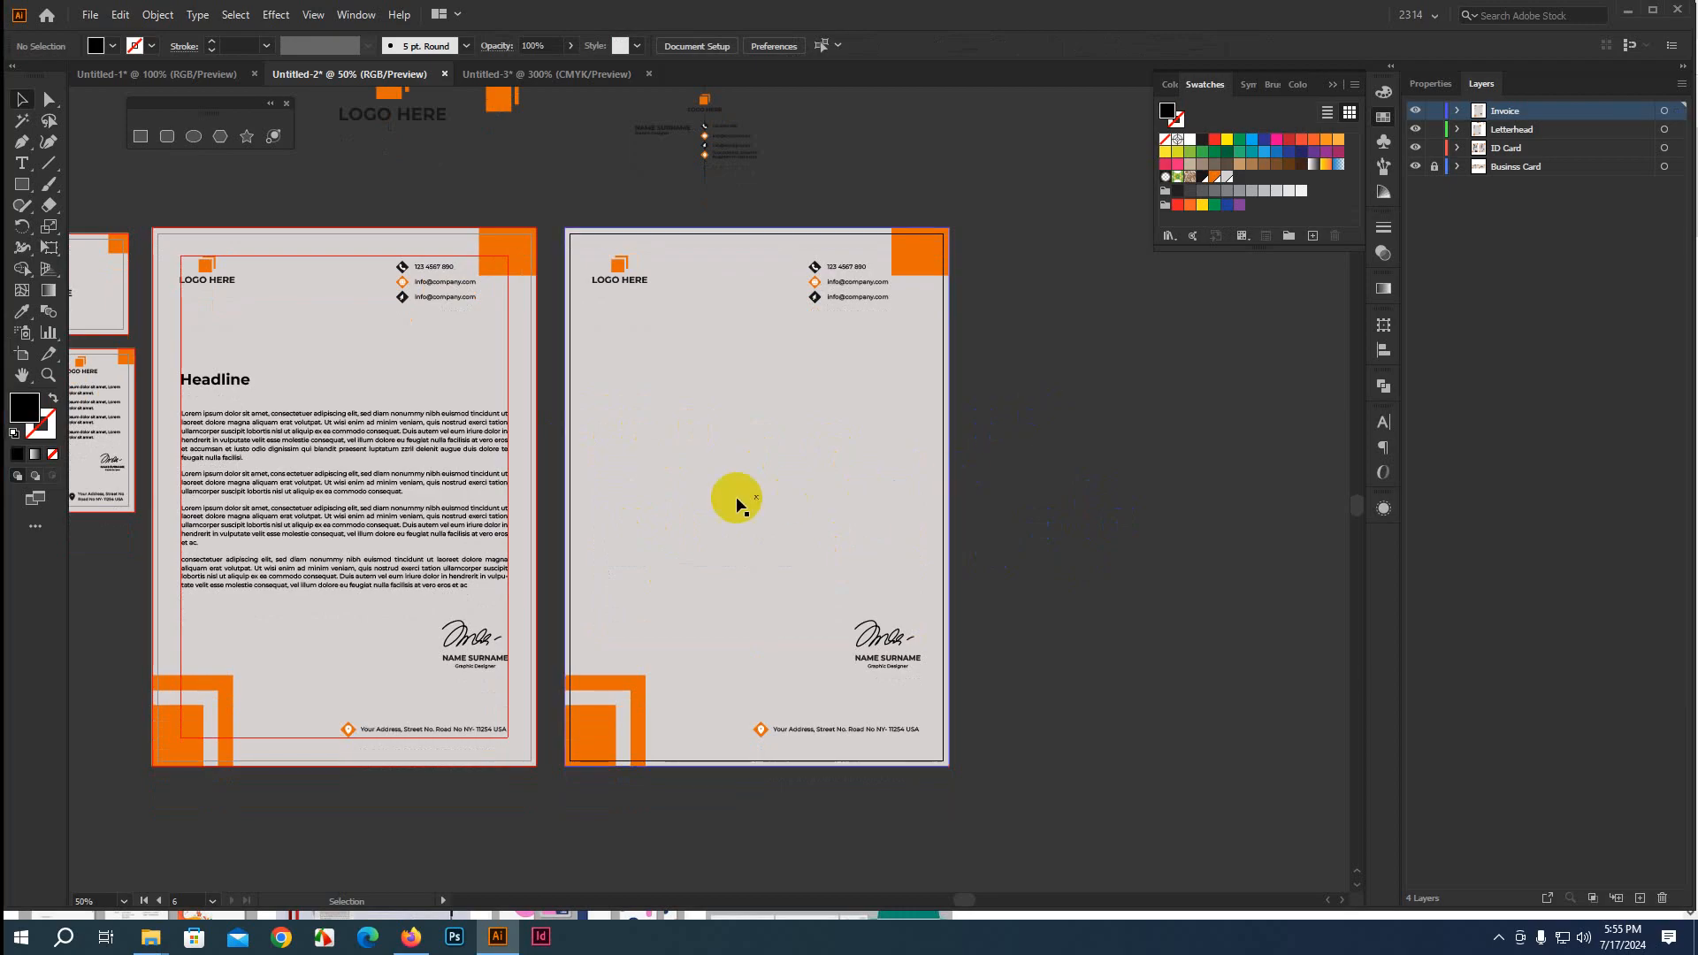
left_click(509, 326)
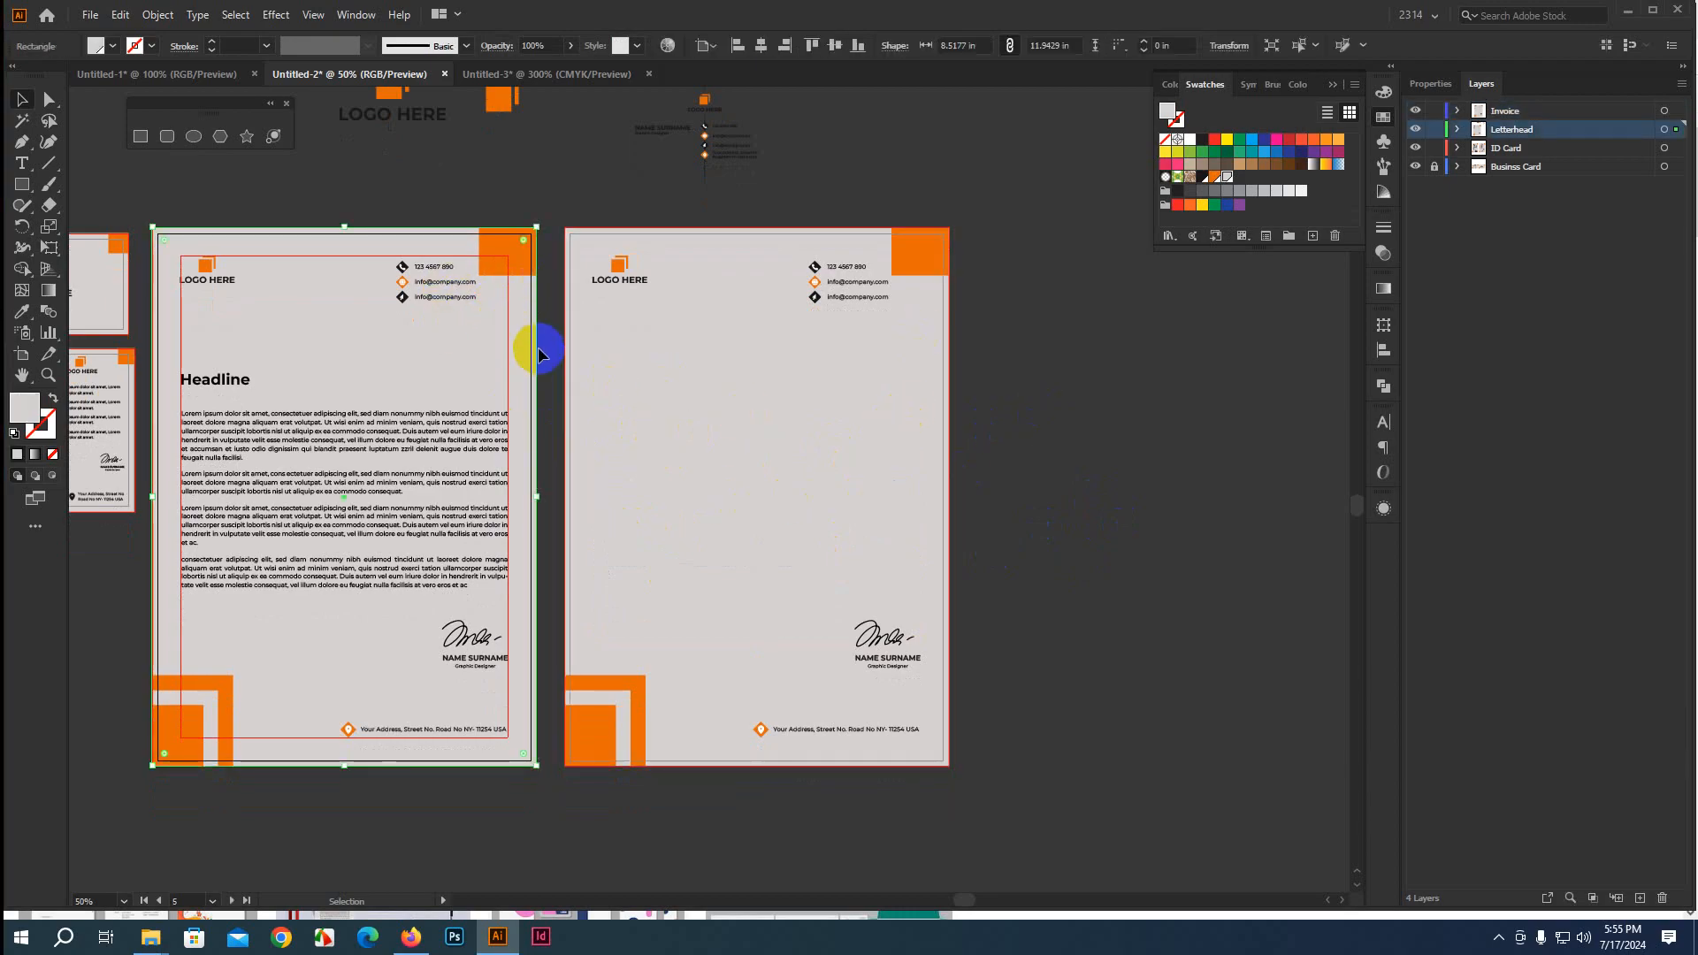
scroll(531, 341, "up", 1)
scroll(884, 398, "down", 1)
left_click(1159, 456)
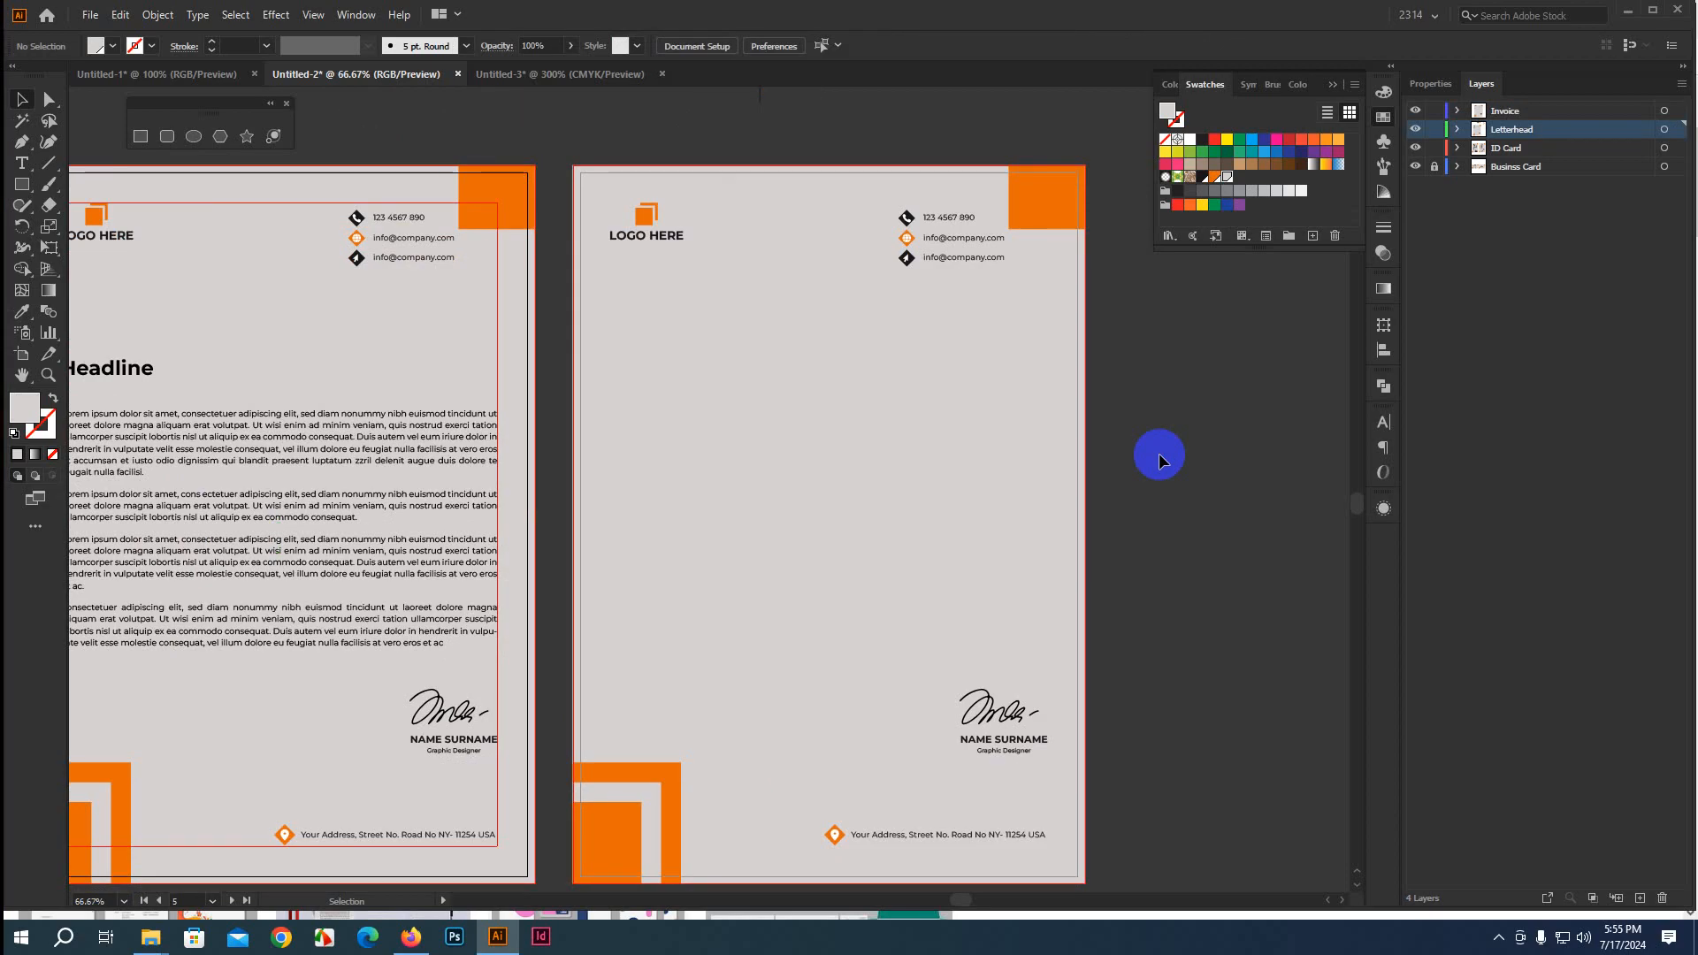
right_click(1164, 424)
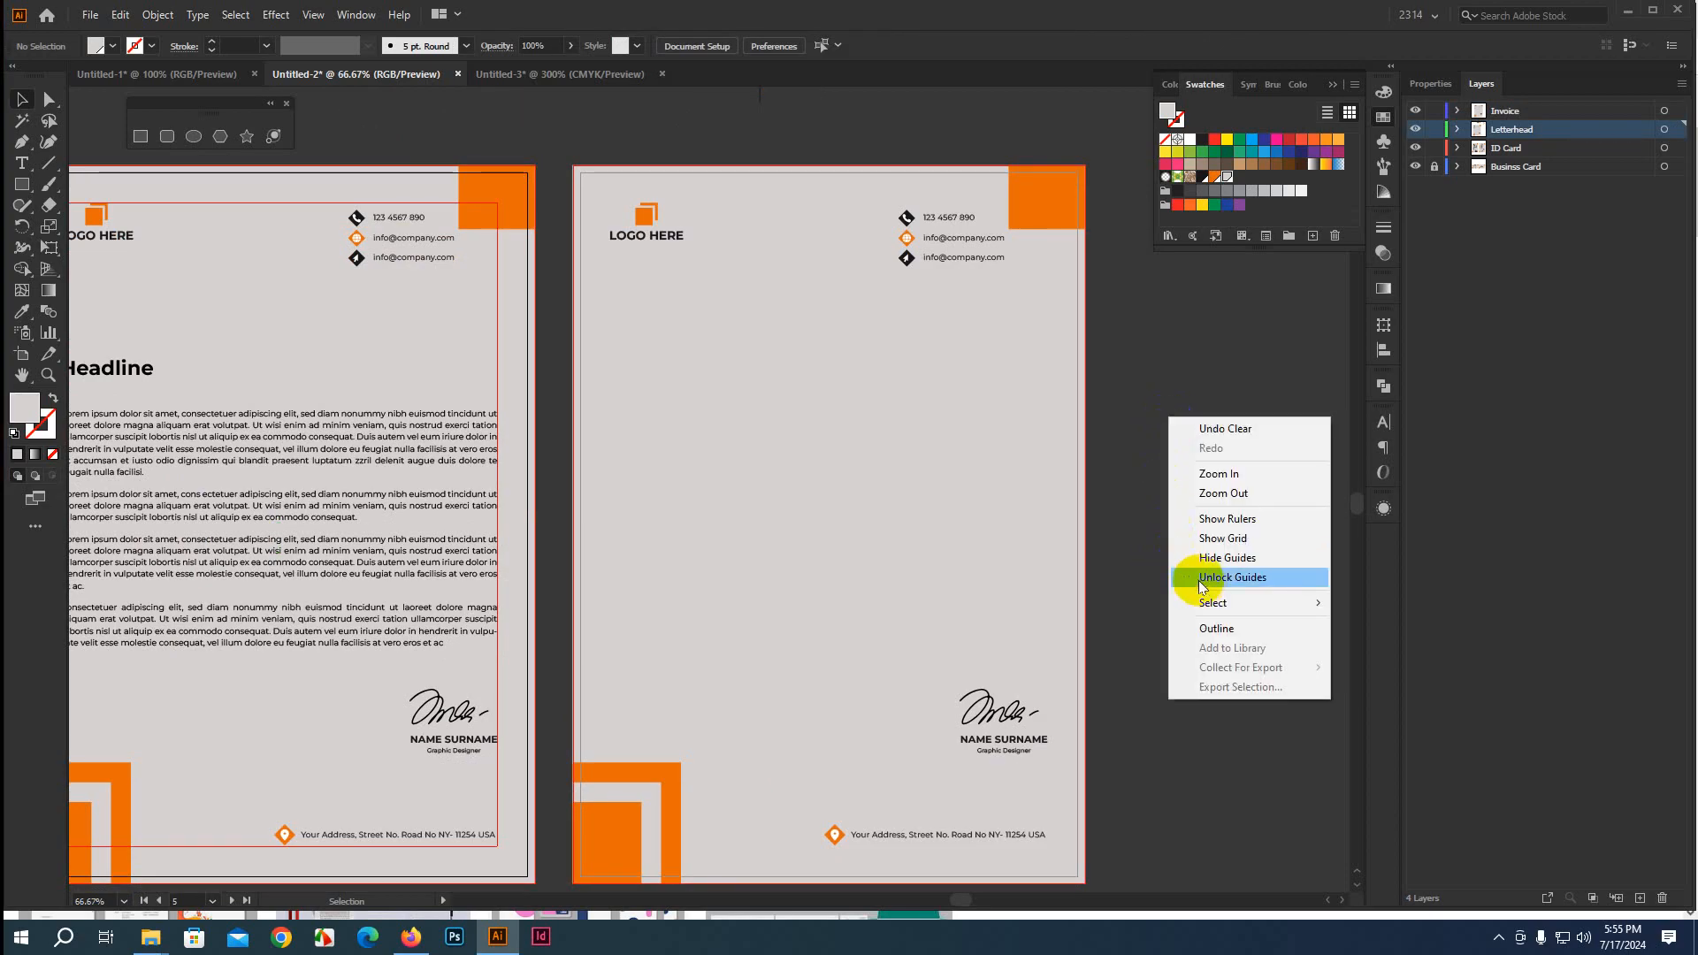
left_click(1089, 403)
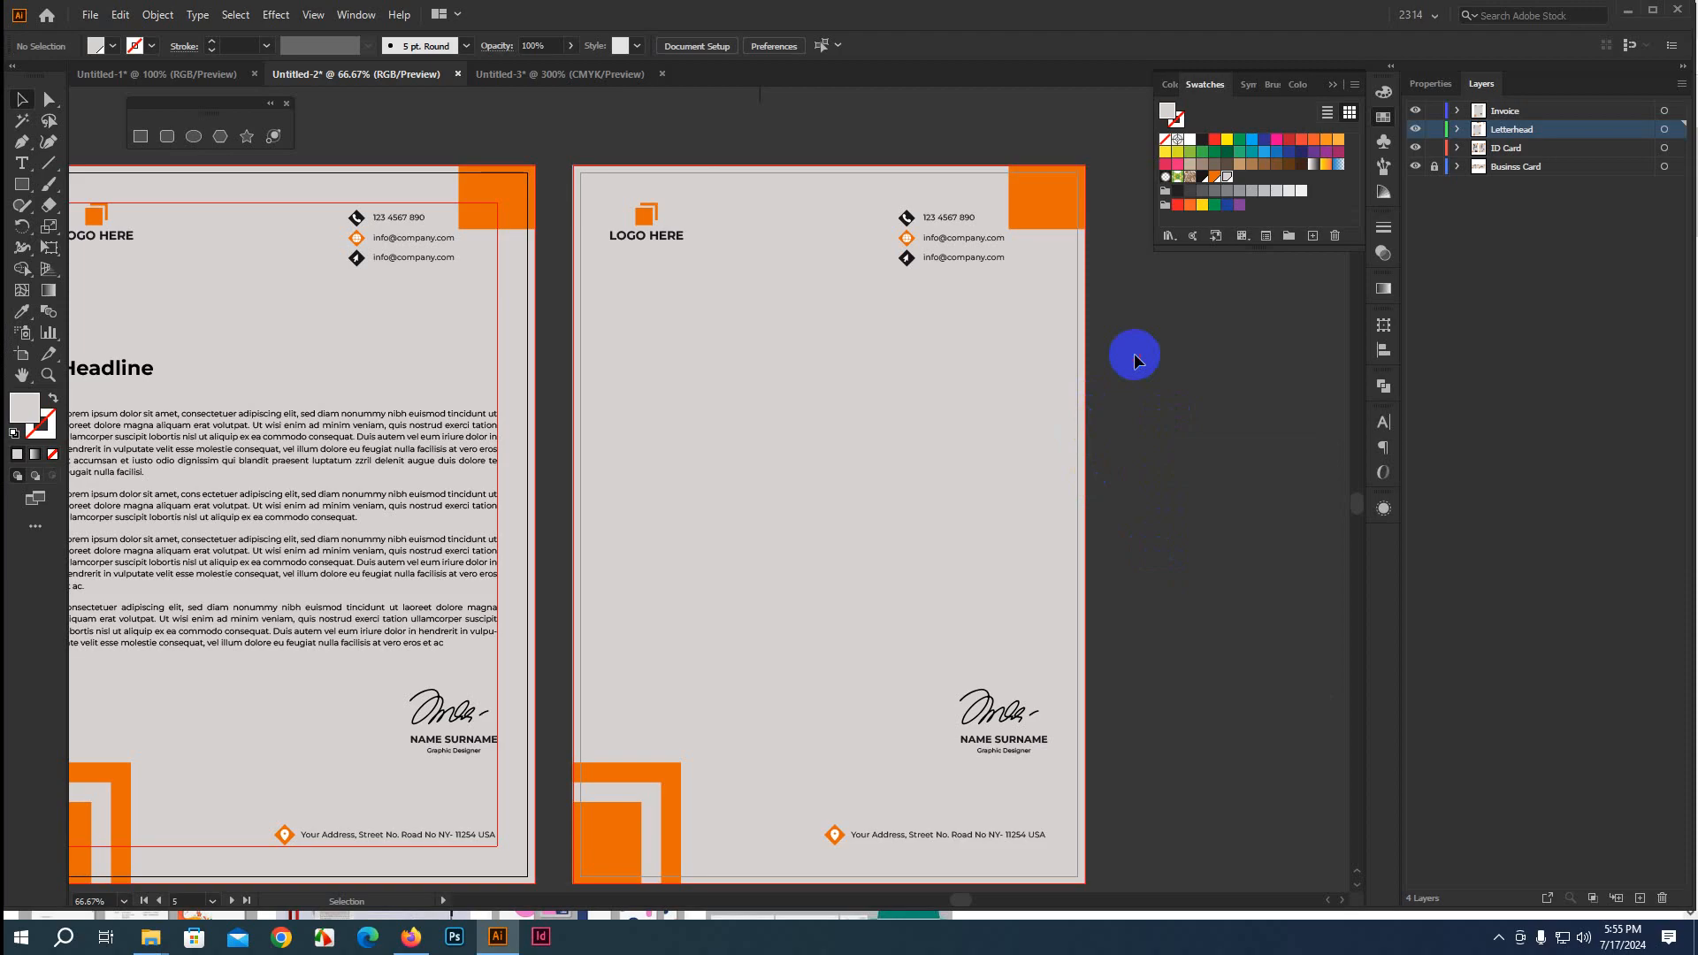
Offset the invoice's background rectangle by -0.625 in with mitered joins and turn the resulting inner rectangle into a margin guide
left_click(1008, 395)
left_click(1437, 84)
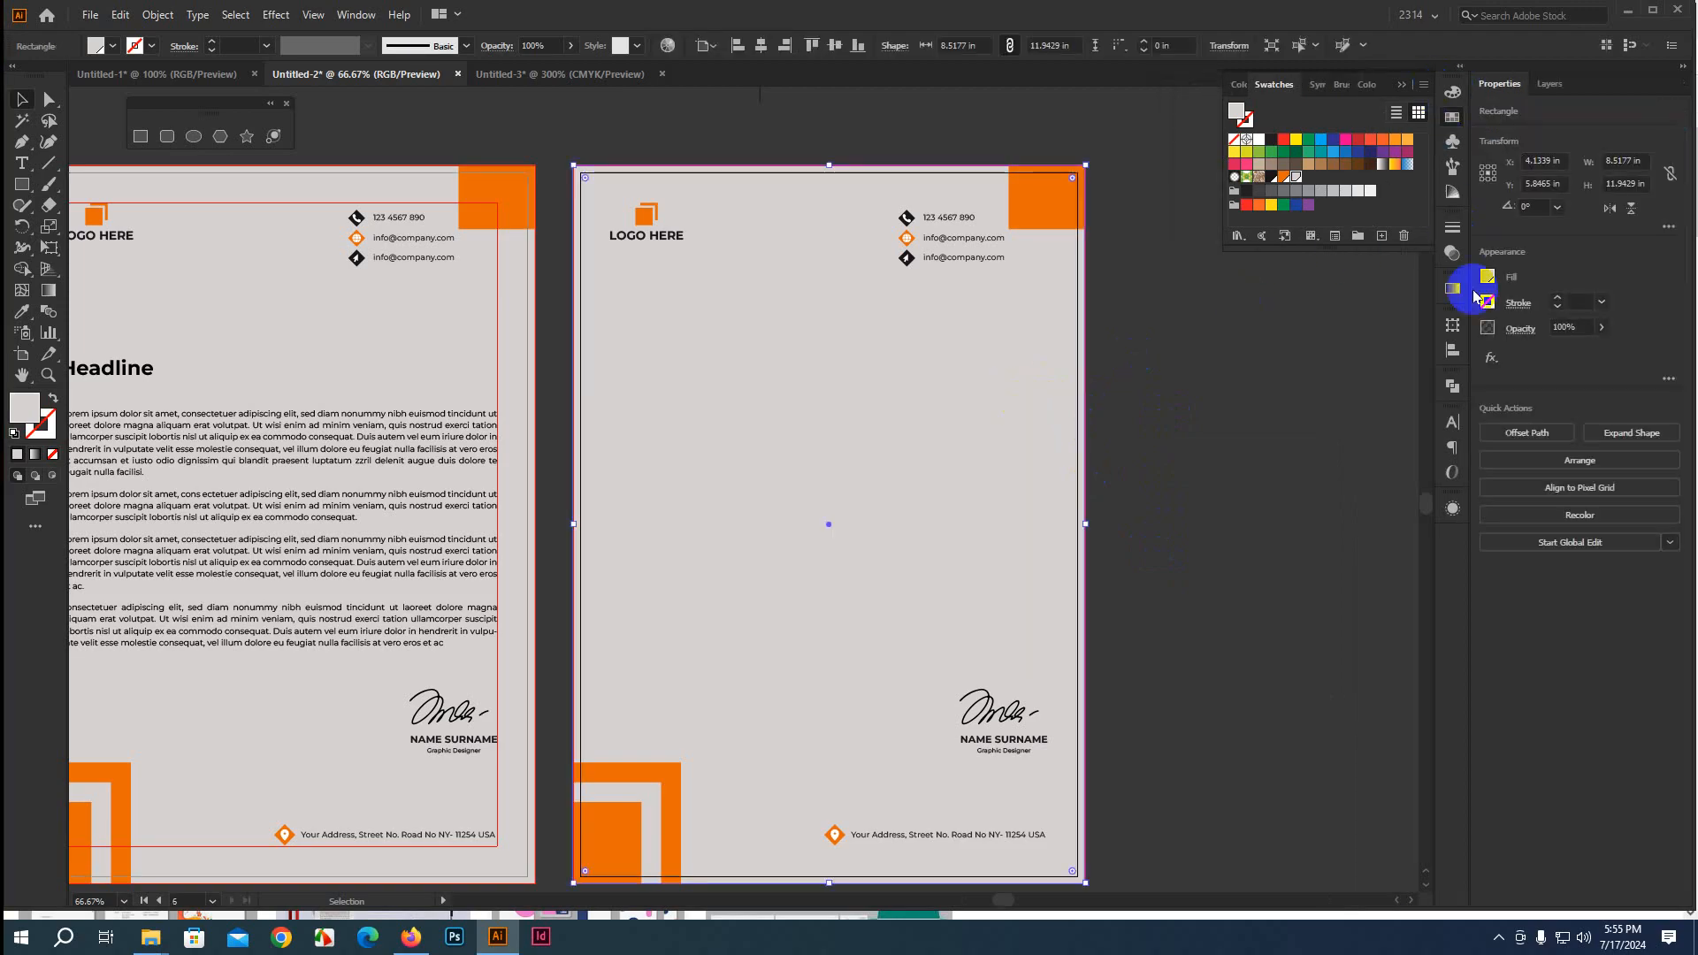
left_click(1530, 431)
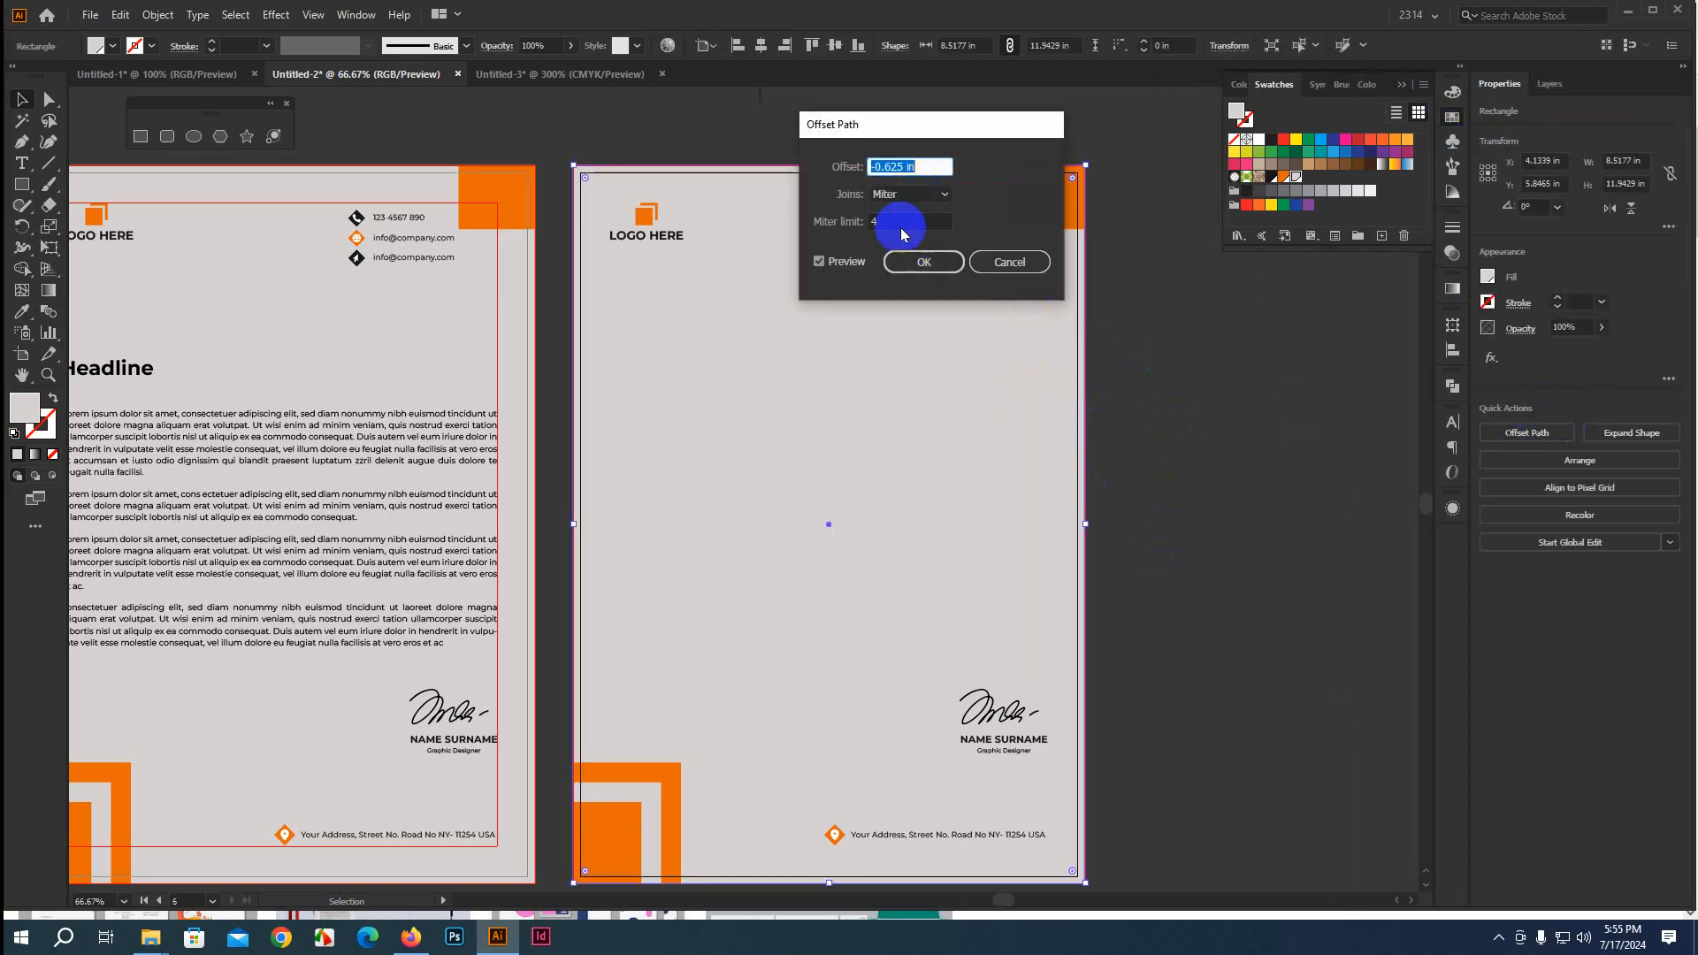
left_click(905, 257)
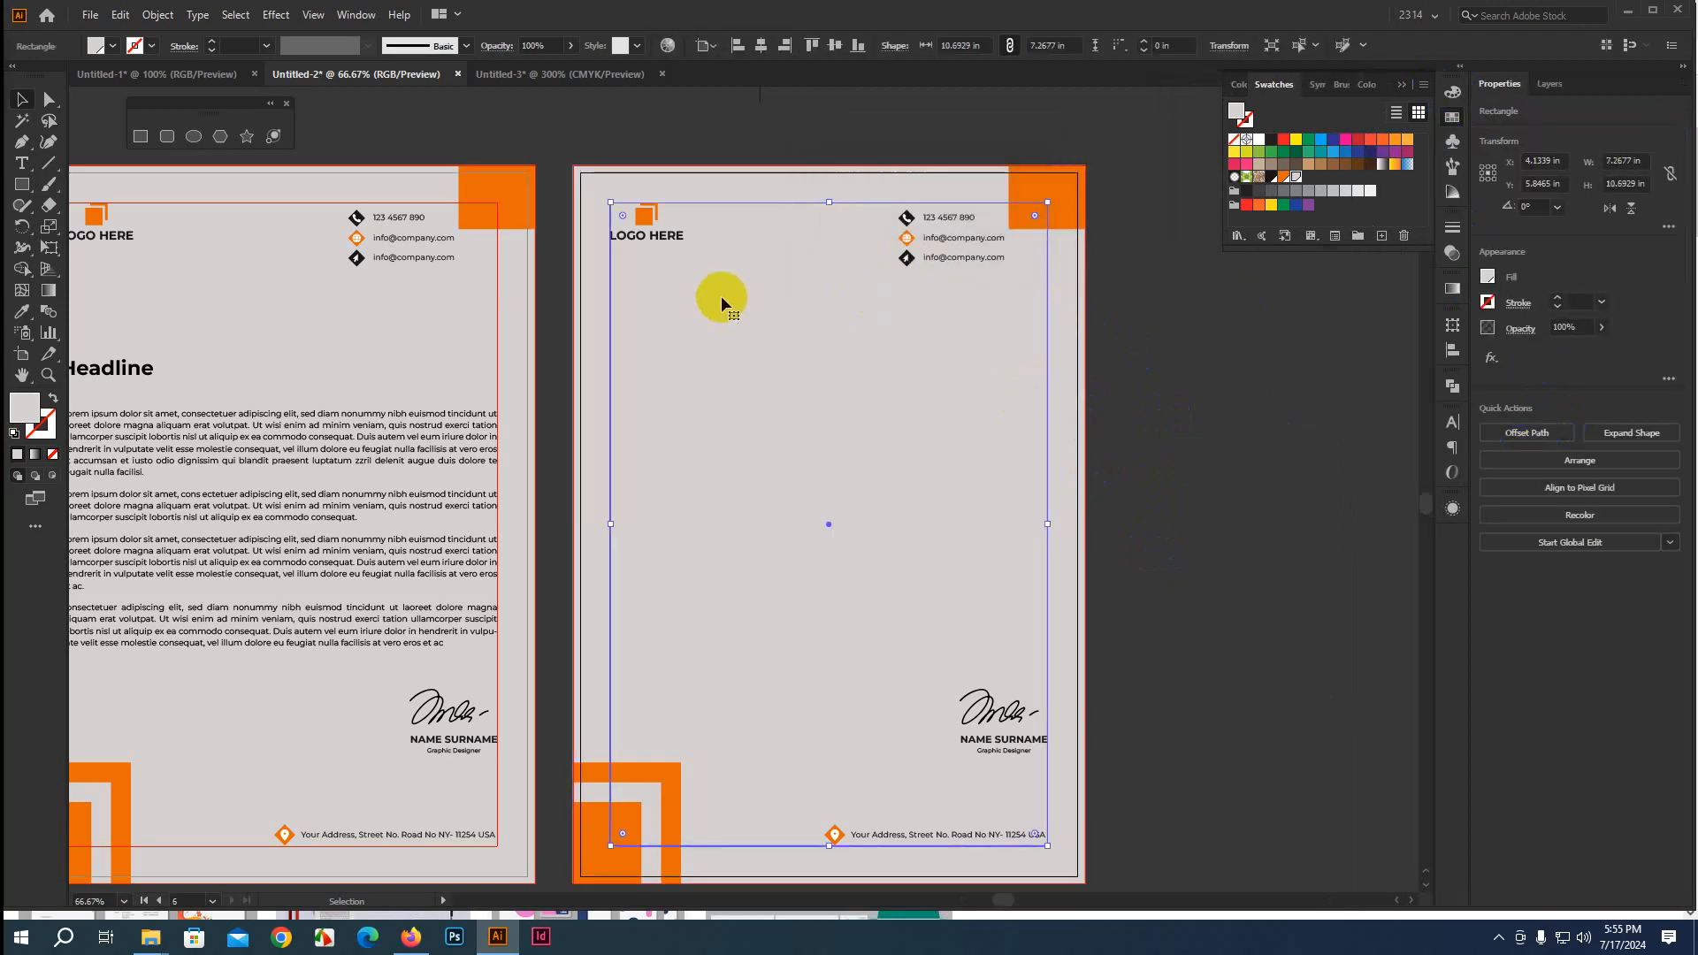
left_click(1134, 466)
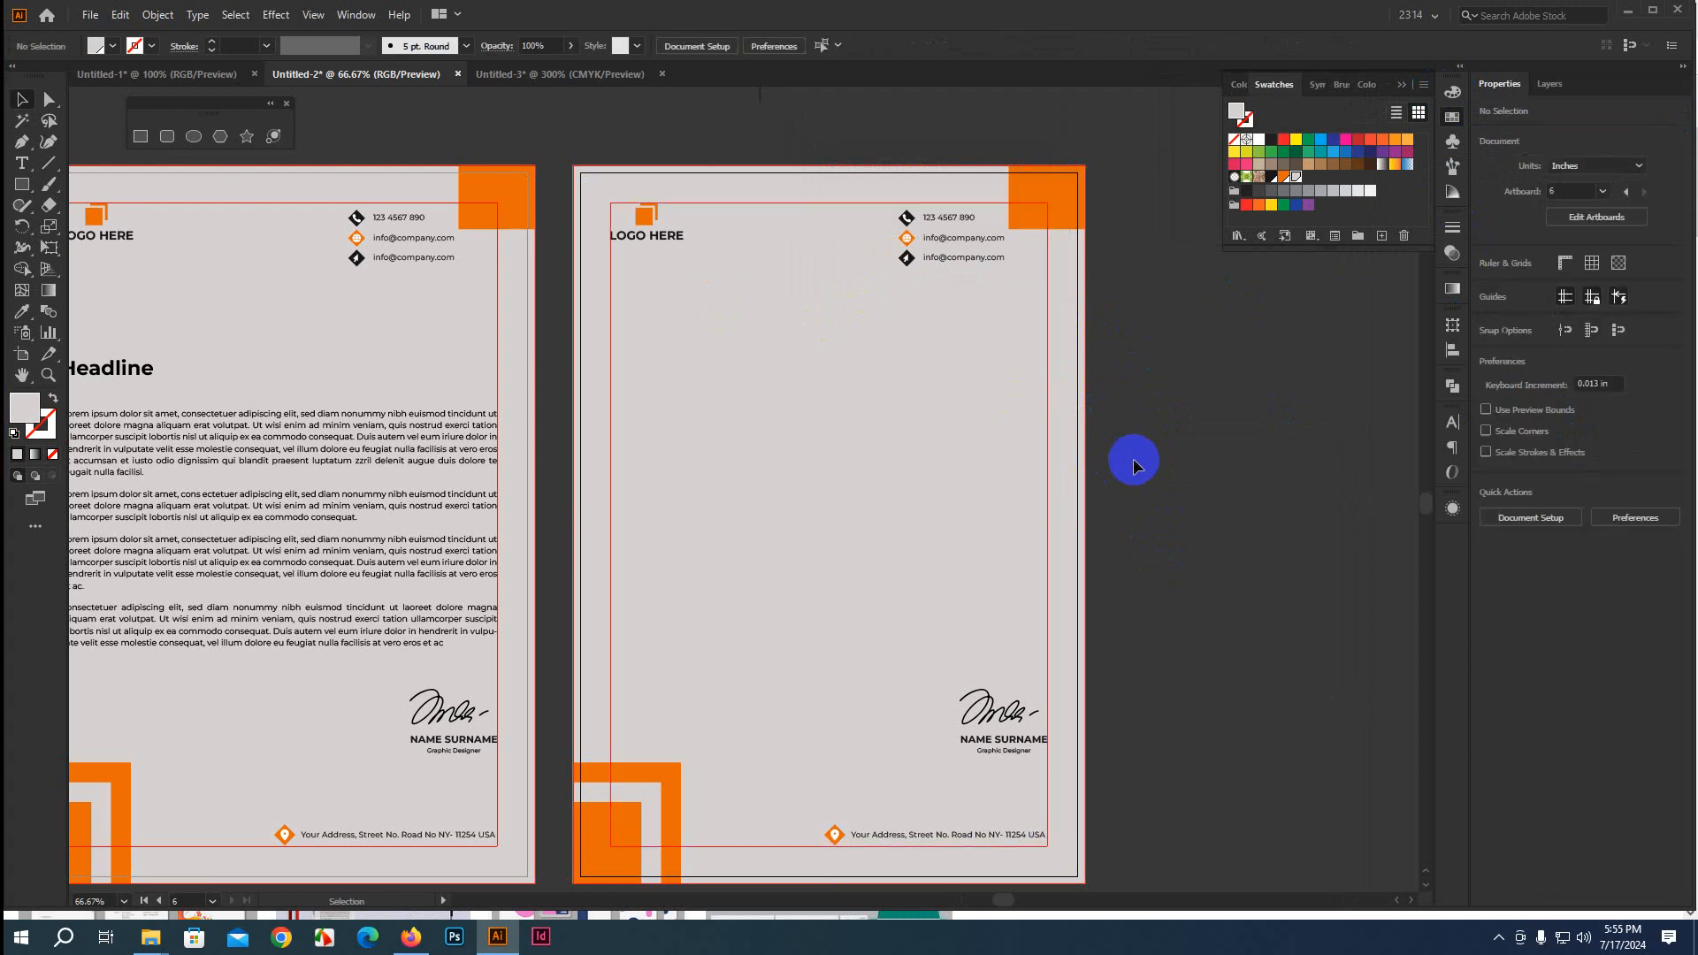
Draw a rectangle about 7.26 × 3.88 in across the middle of the invoice, spanning the width between the margin guides
scroll(1118, 446, "down", 1)
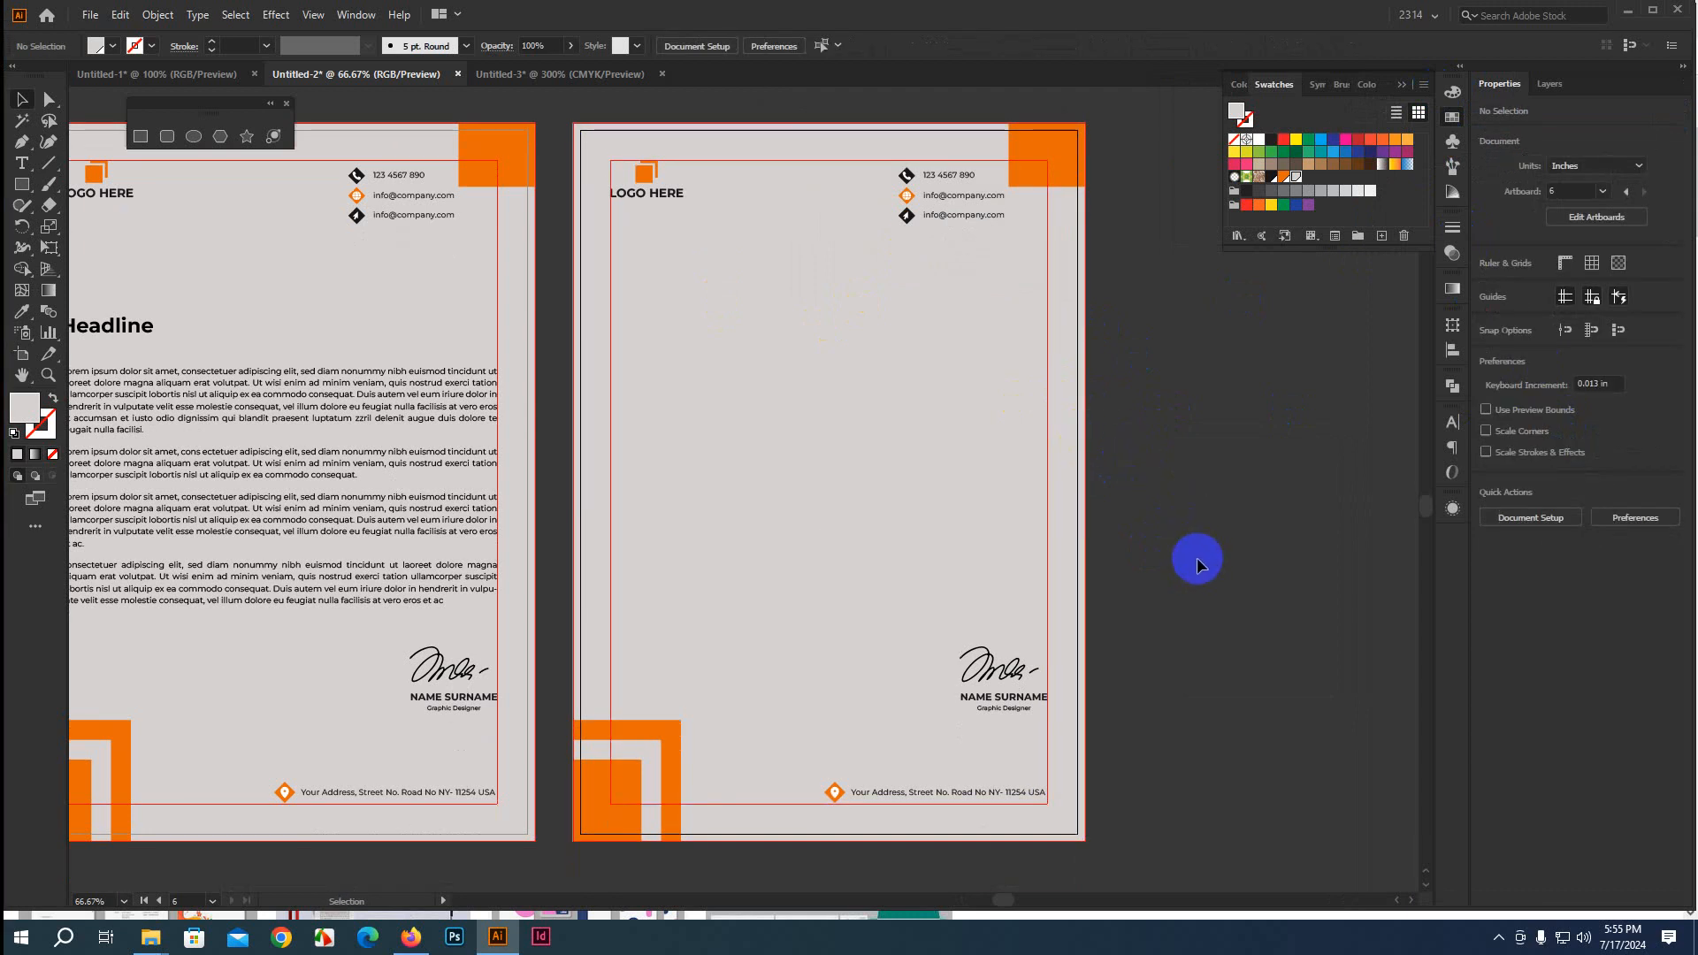
scroll(1196, 559, "up", 1)
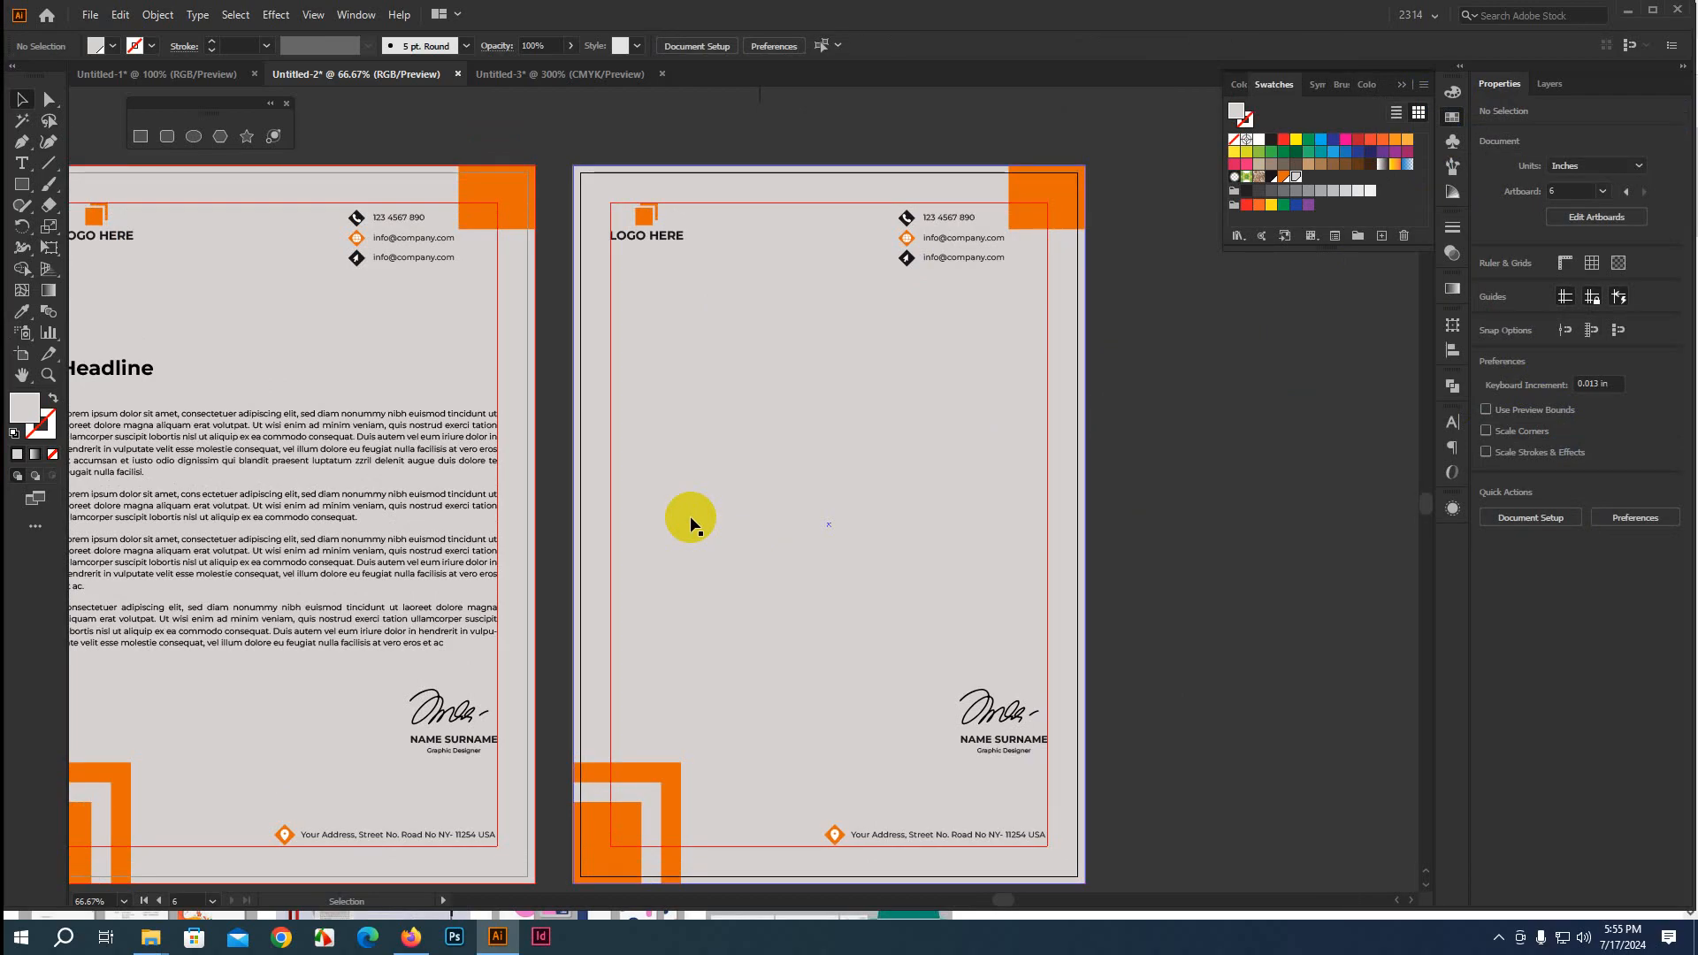
left_click(139, 137)
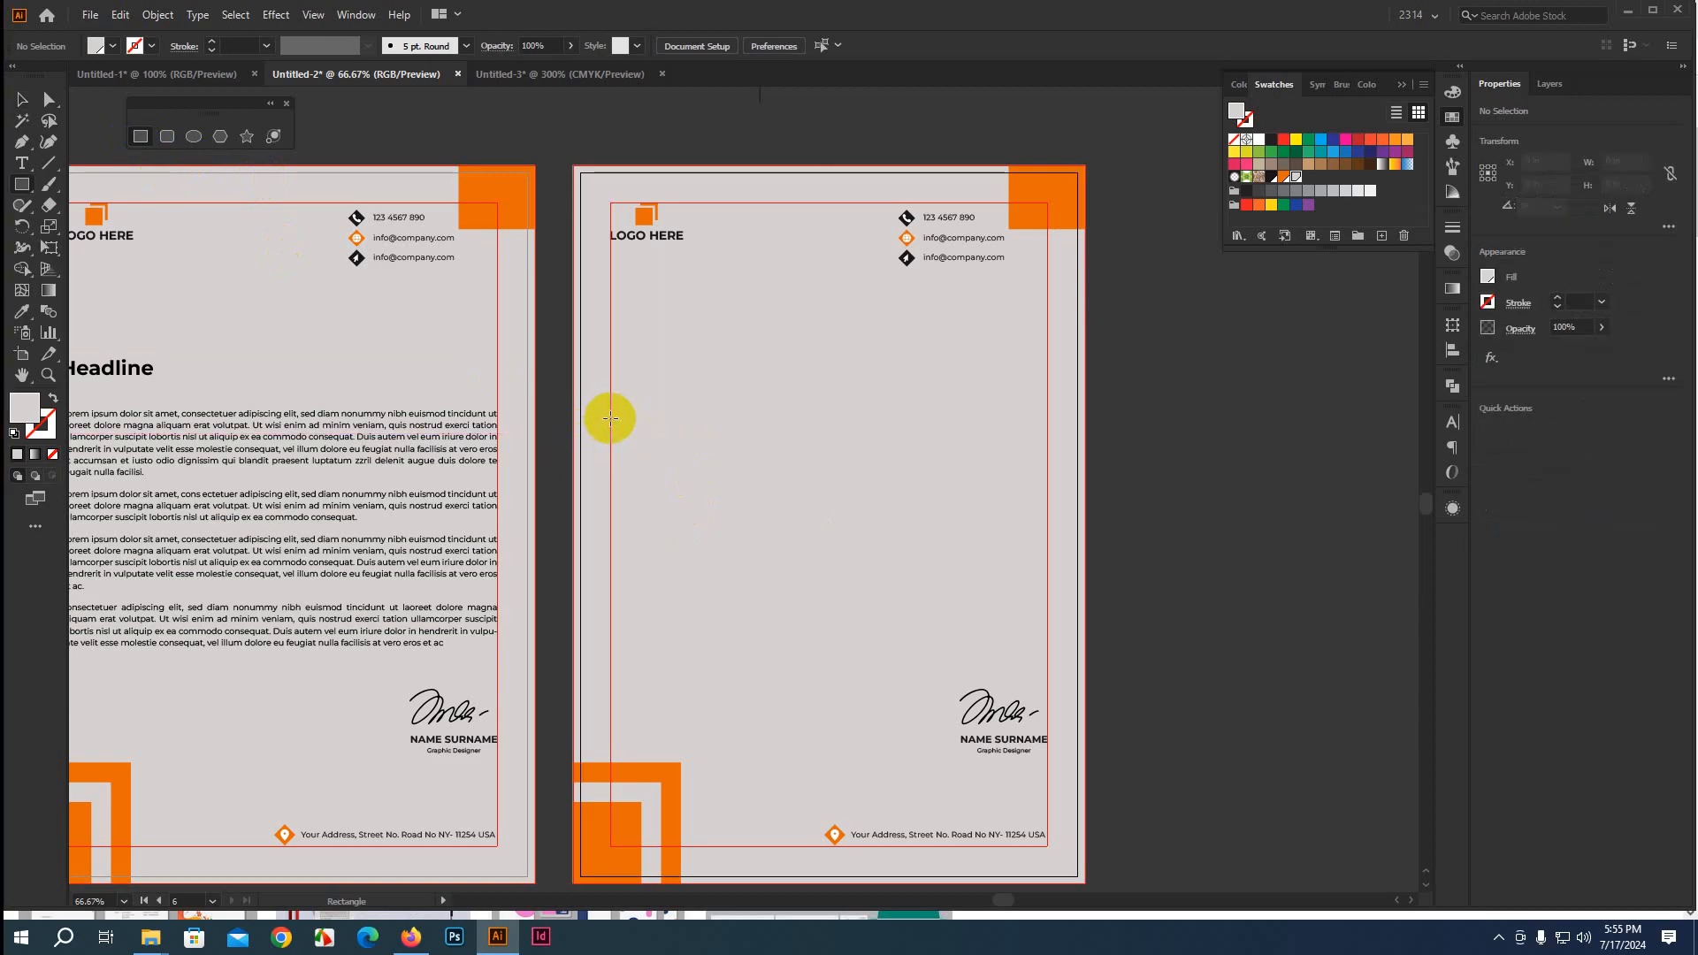
left_click_drag(616, 422, 1048, 652)
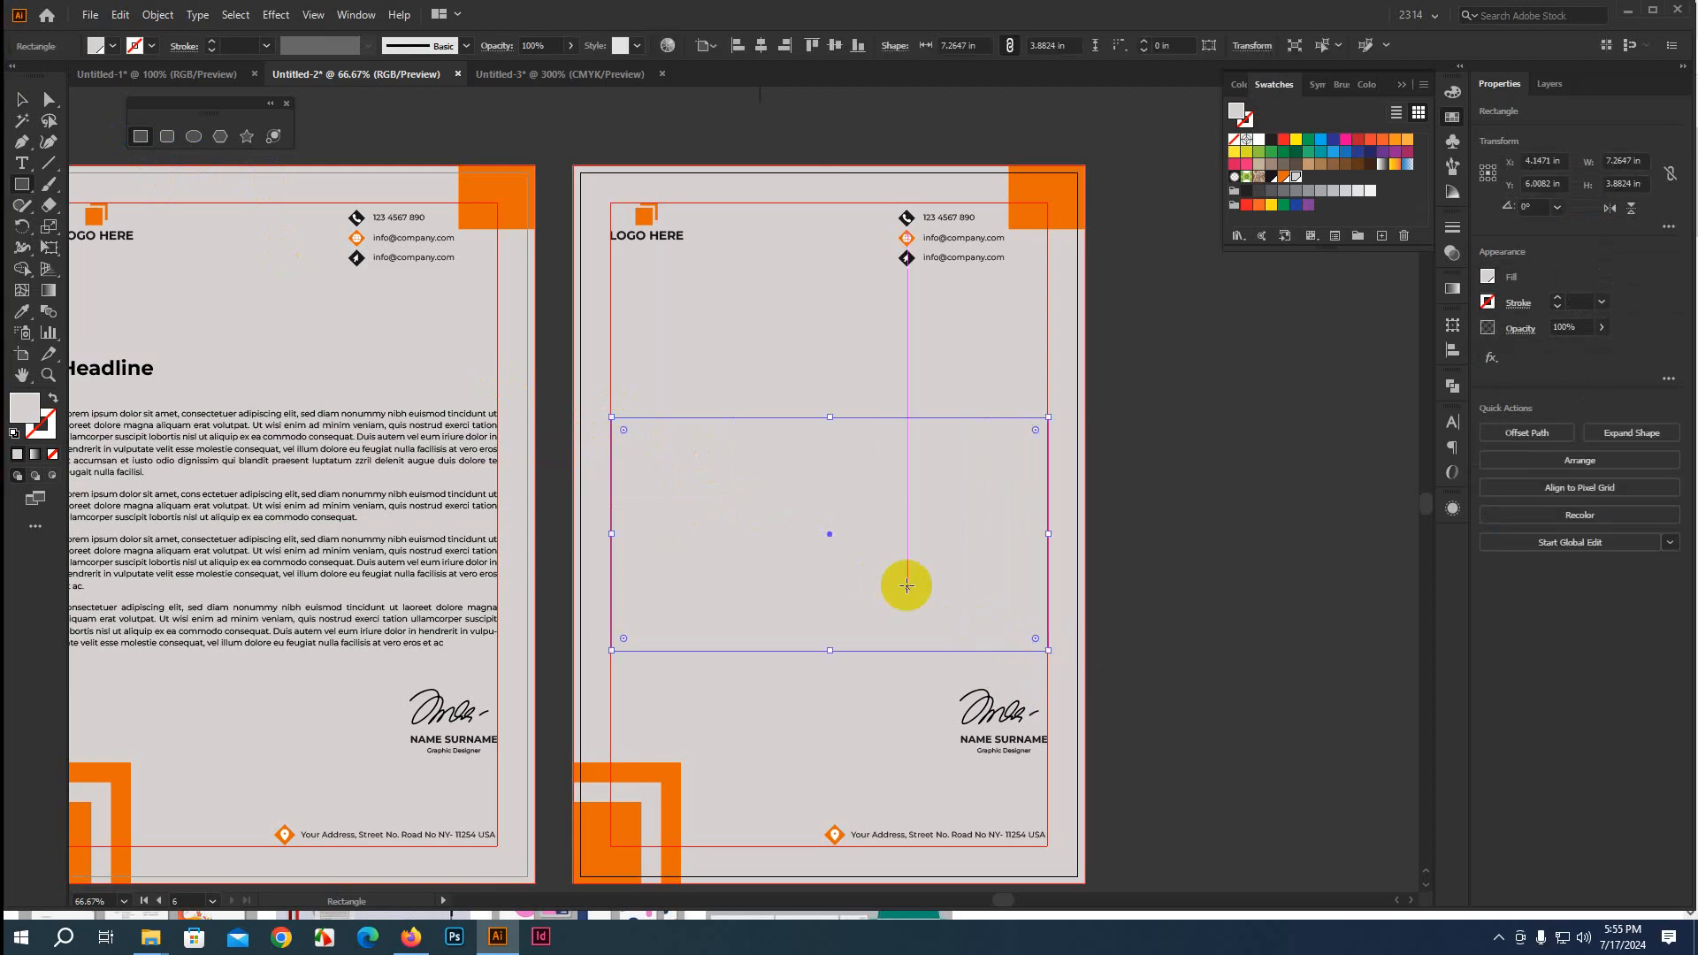
Nudge the new invoice rectangle upward to about Y 5.28 in and fill it with the orange brand colour
key("Up")
key("Up")
key("Up")
key("Up")
key("Up")
key("Up")
key("Up")
key("Up")
key("Up")
key("Up")
key("Up")
key("Up")
key("Up")
key("Up")
key("Up")
key("Up")
key("Up")
key("Up")
key("Up")
key("Up")
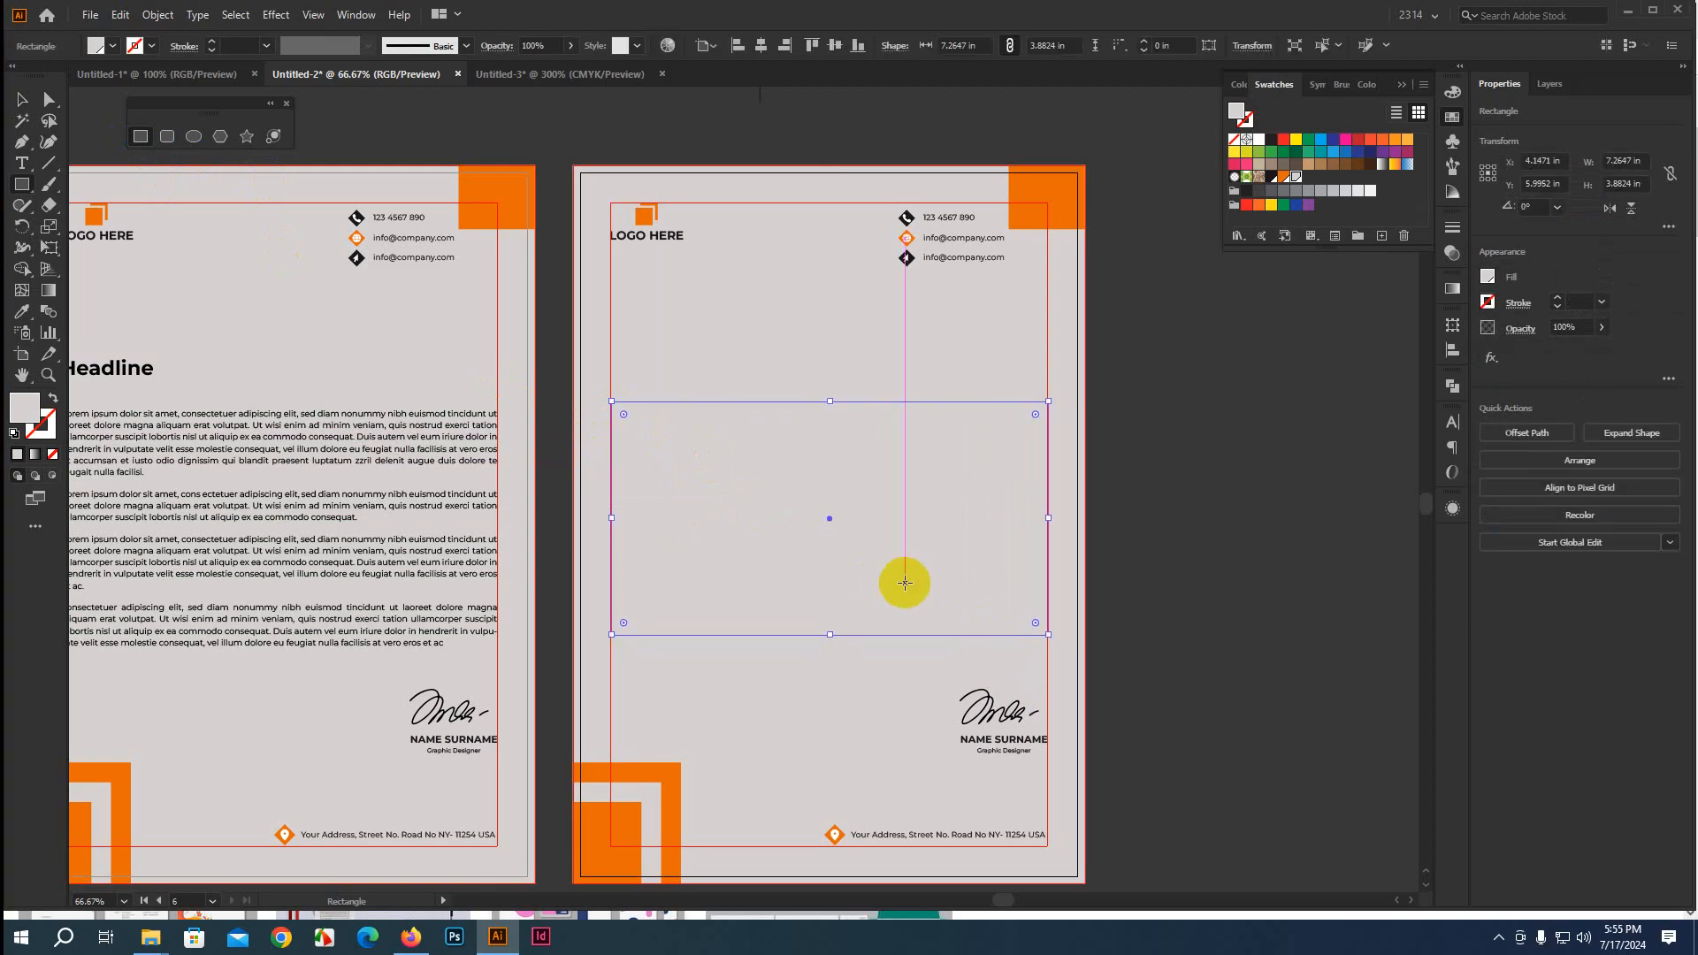
key("Up")
key("Up")
key("Up")
key("Up")
key("Up")
key("Up")
key("Up")
key("Up")
key("Up")
key("Up")
key("Up")
key("Up")
key("Up")
key("Up")
key("Up")
key("Up")
key("Up")
key("Up")
key("Up")
key("Up")
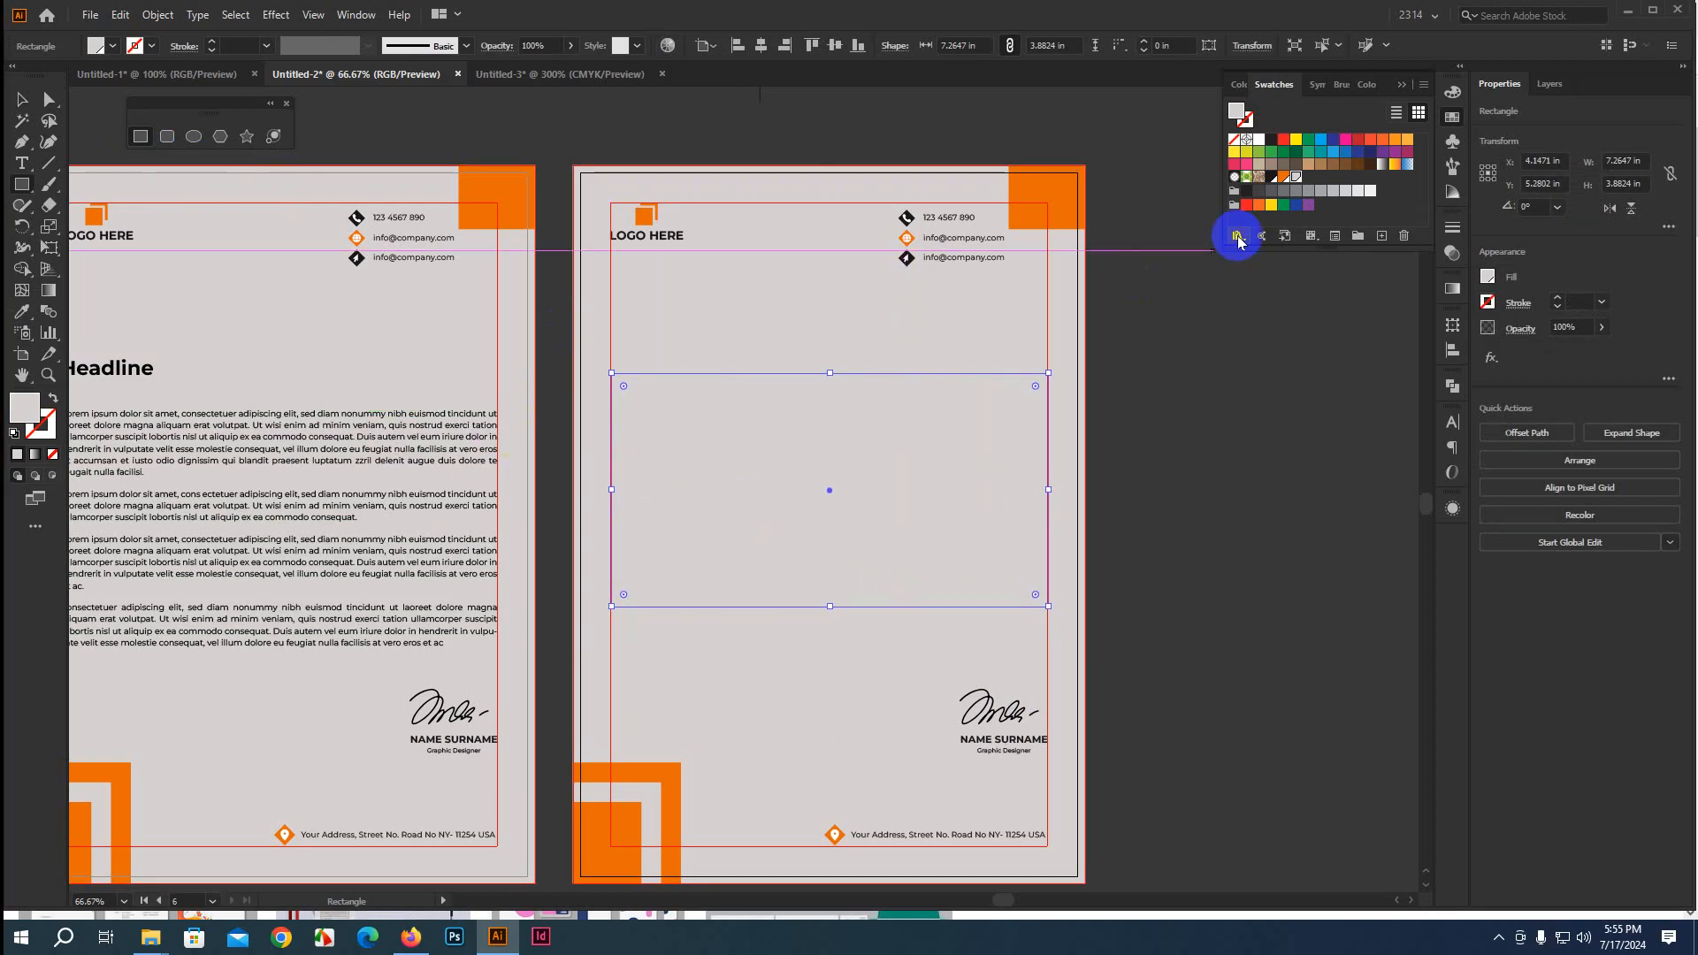
left_click(1283, 177)
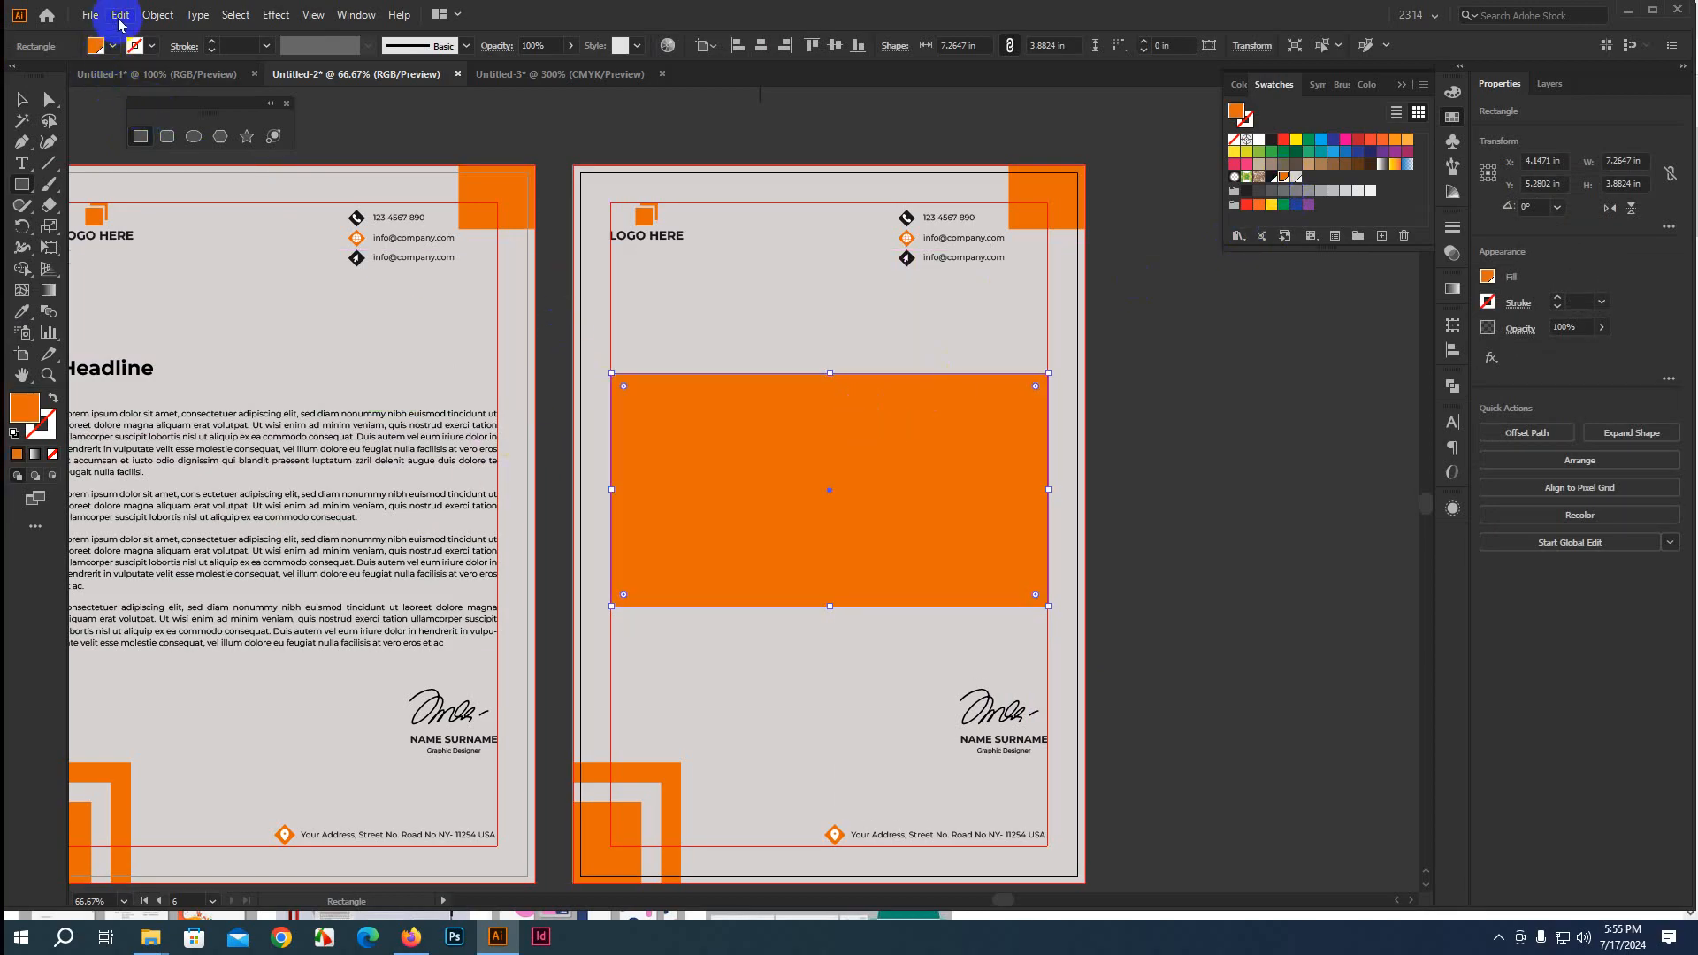
Split the orange rectangle into a grid of 7 rows and 5 columns, and swap fill and stroke to leave orange cell outlines
left_click(159, 15)
mouse_move(389, 435)
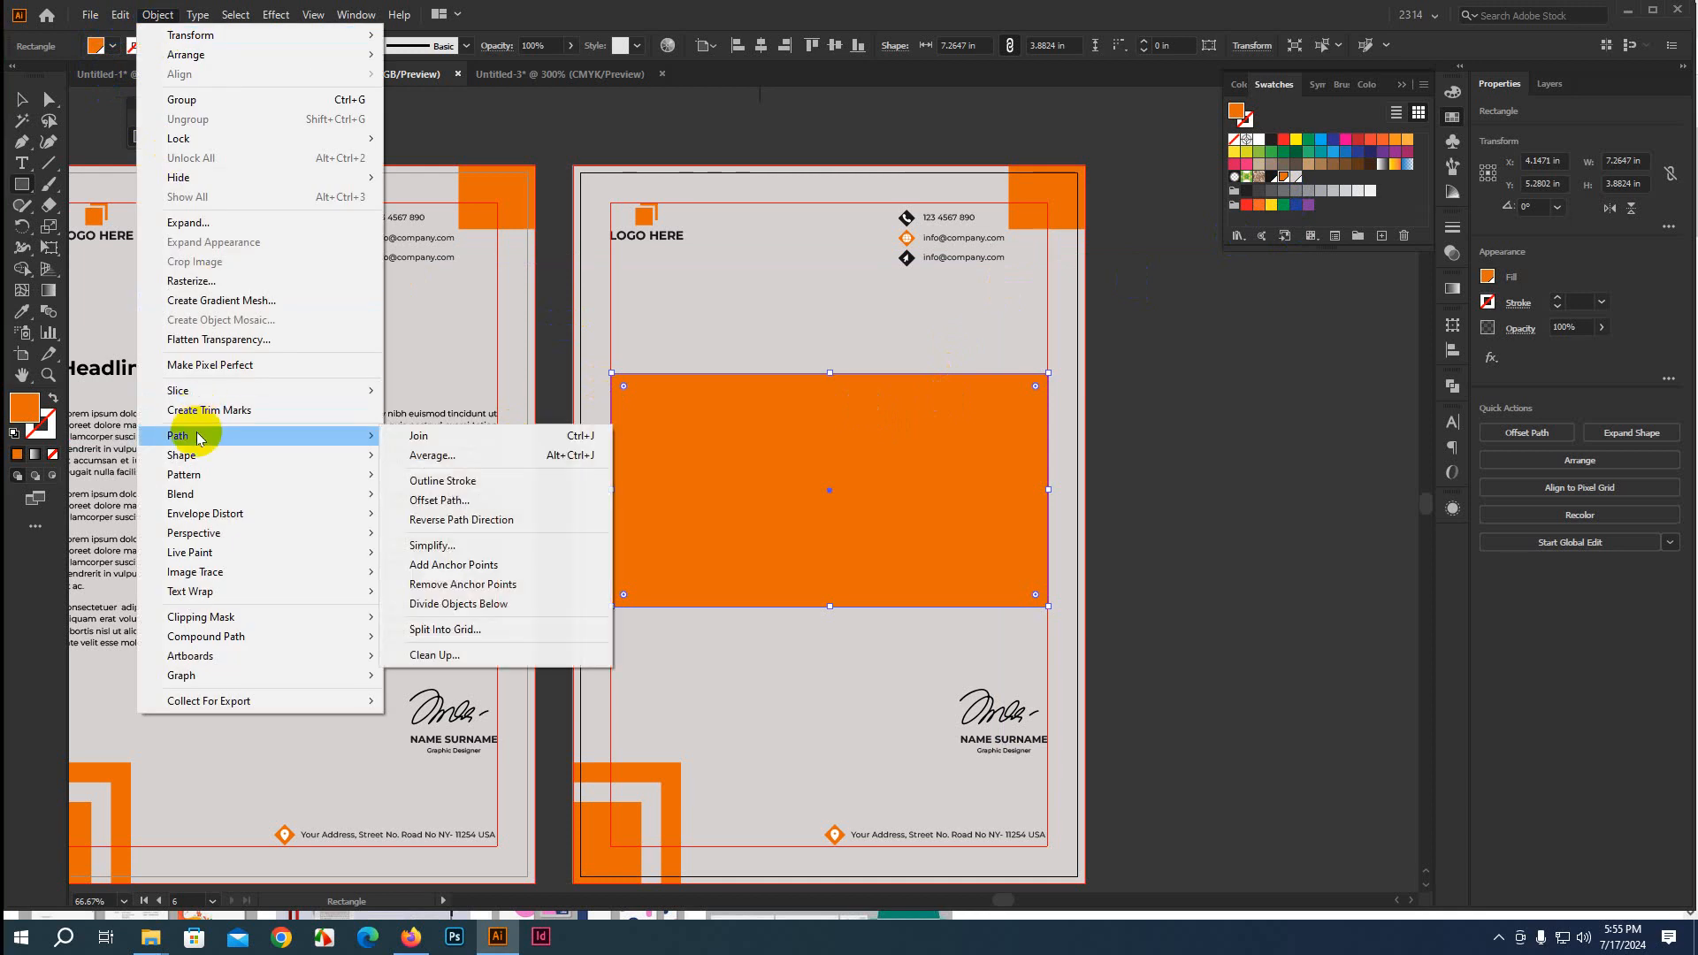
left_click(490, 633)
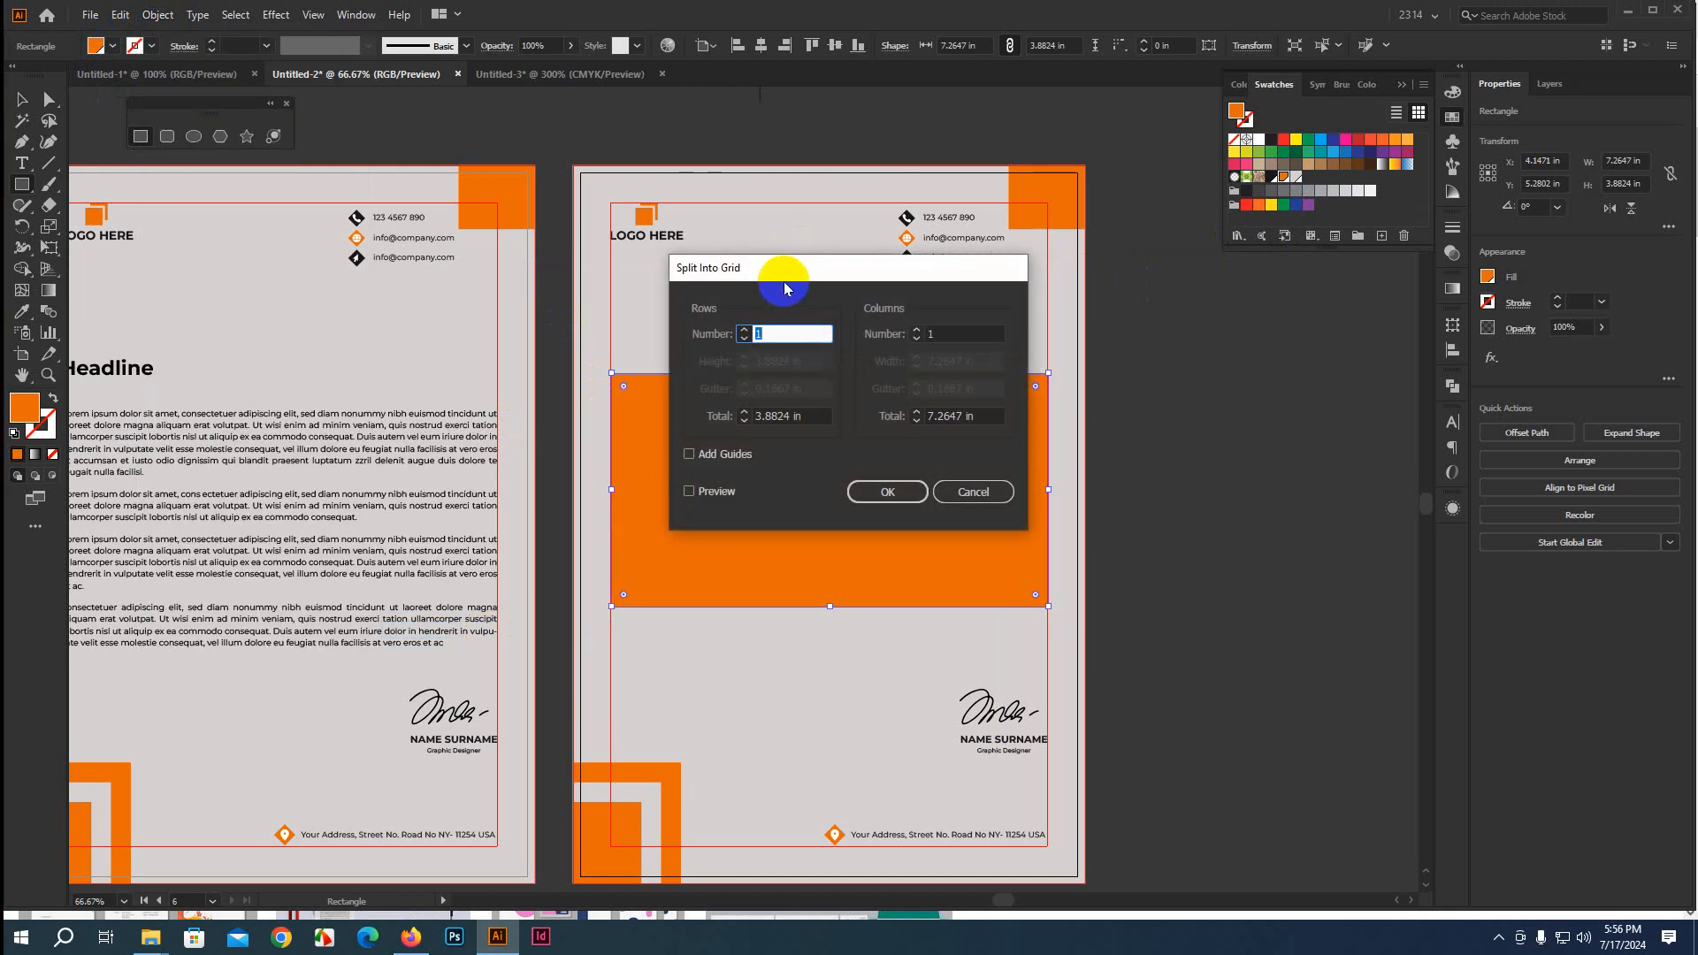
left_click_drag(777, 273, 1147, 319)
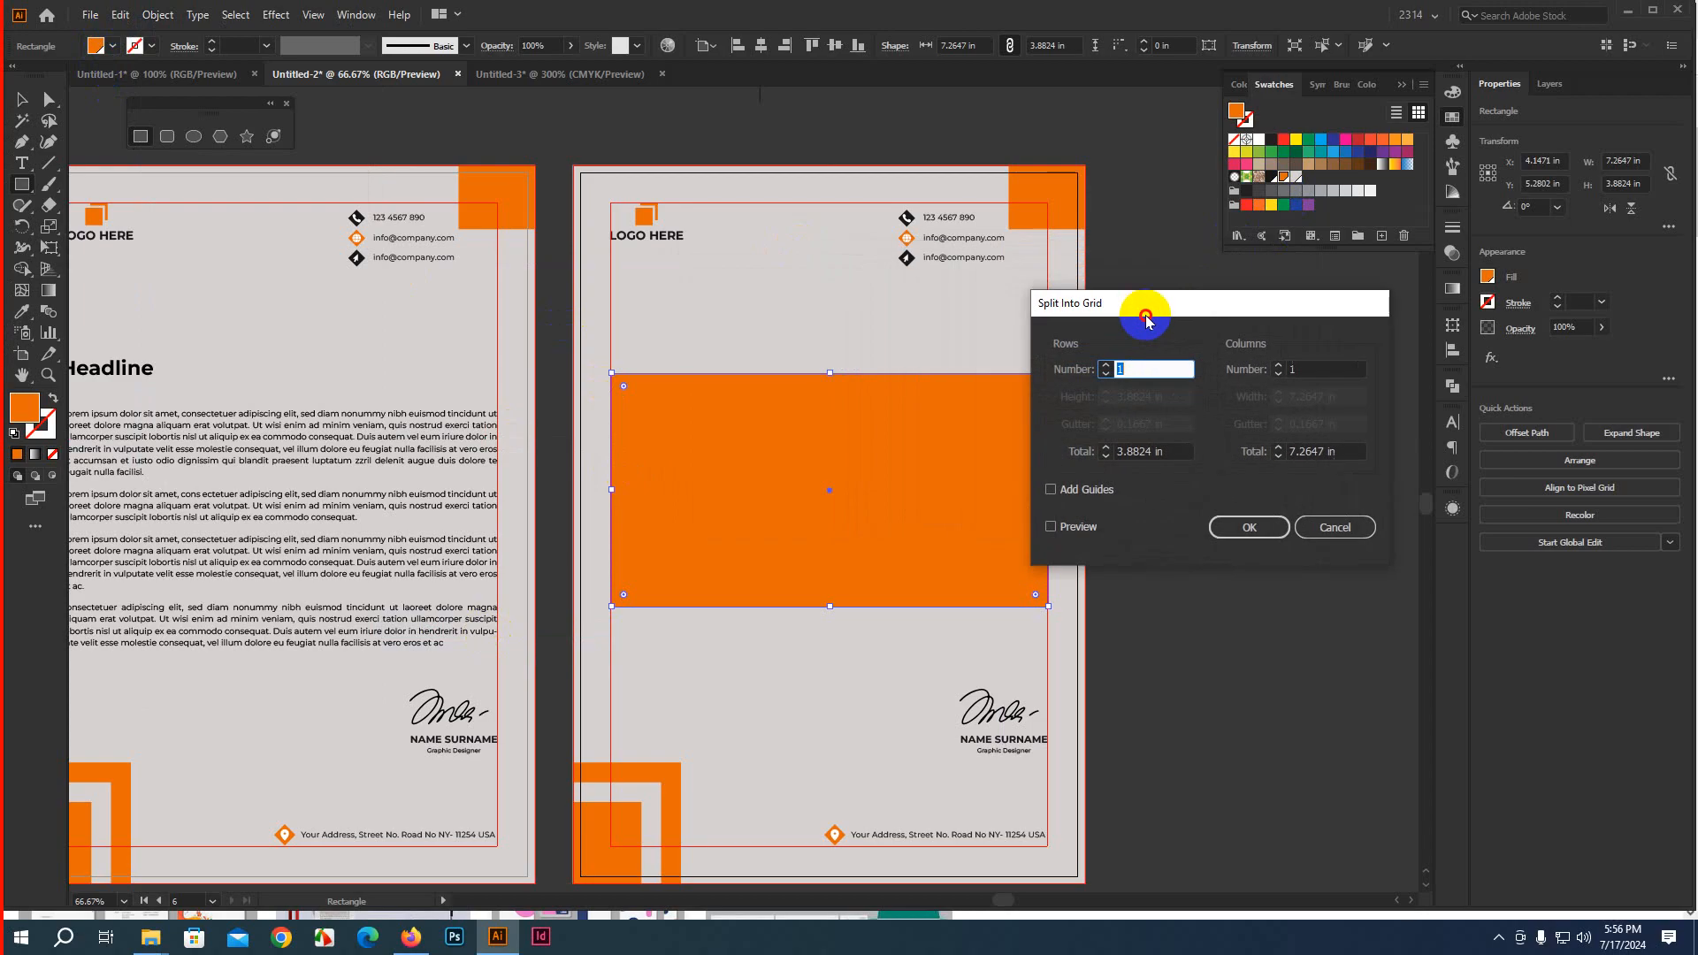
left_click(1071, 535)
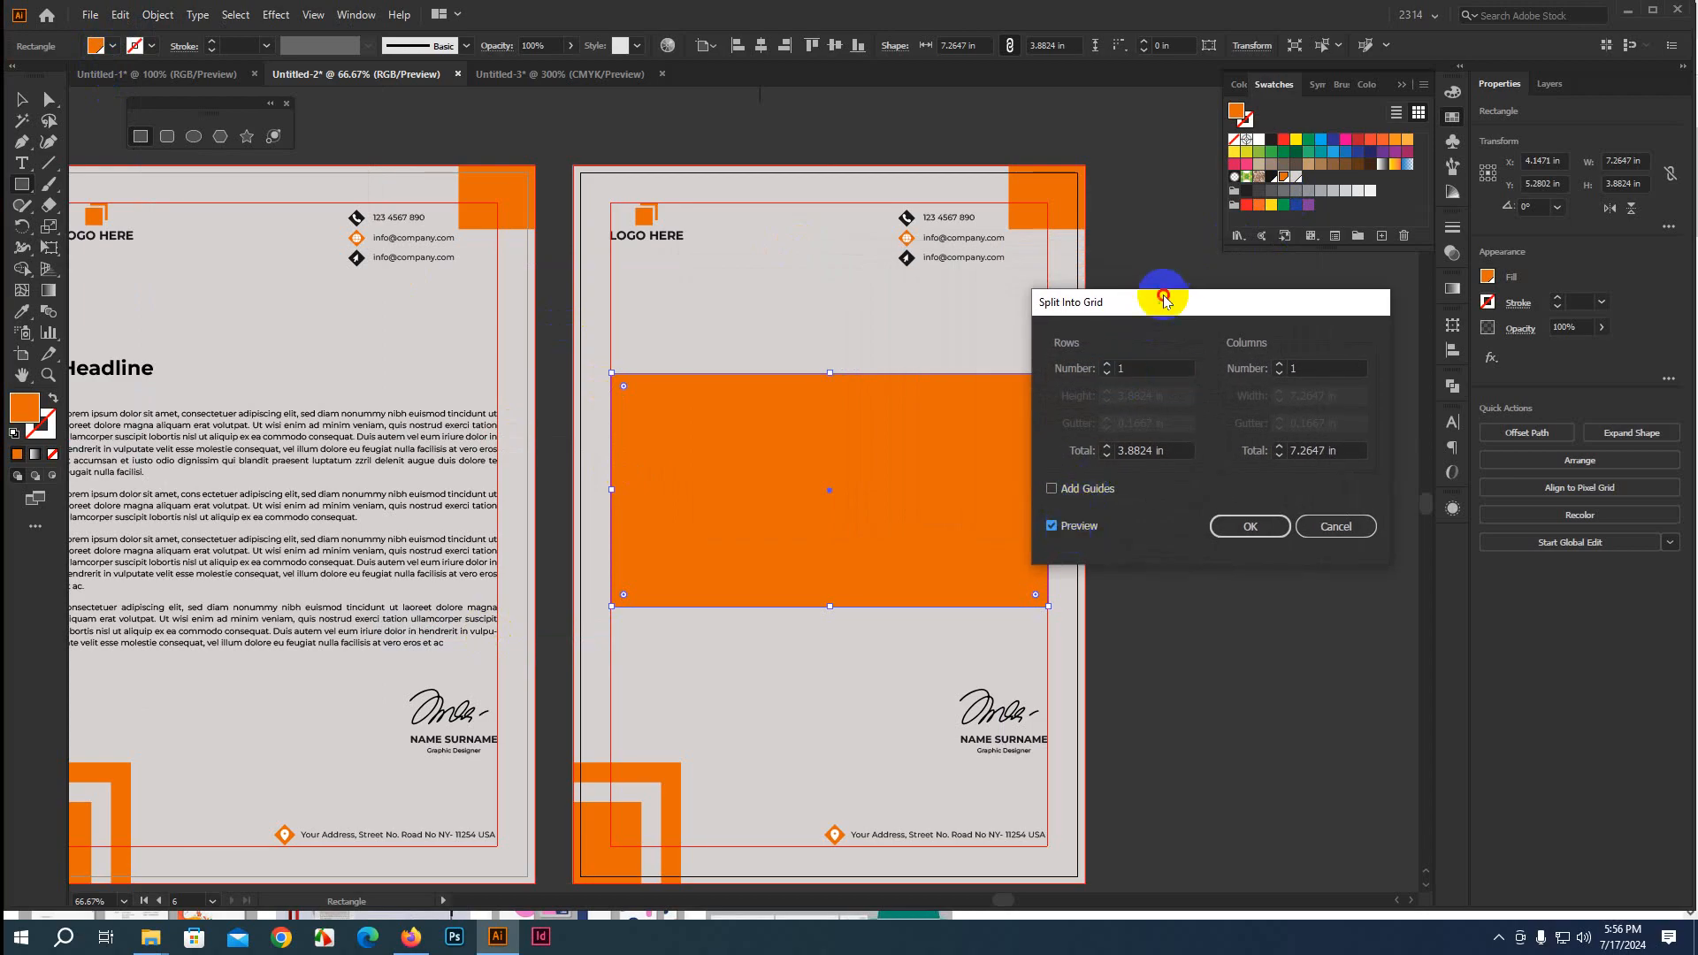
left_click_drag(1165, 298, 1077, 271)
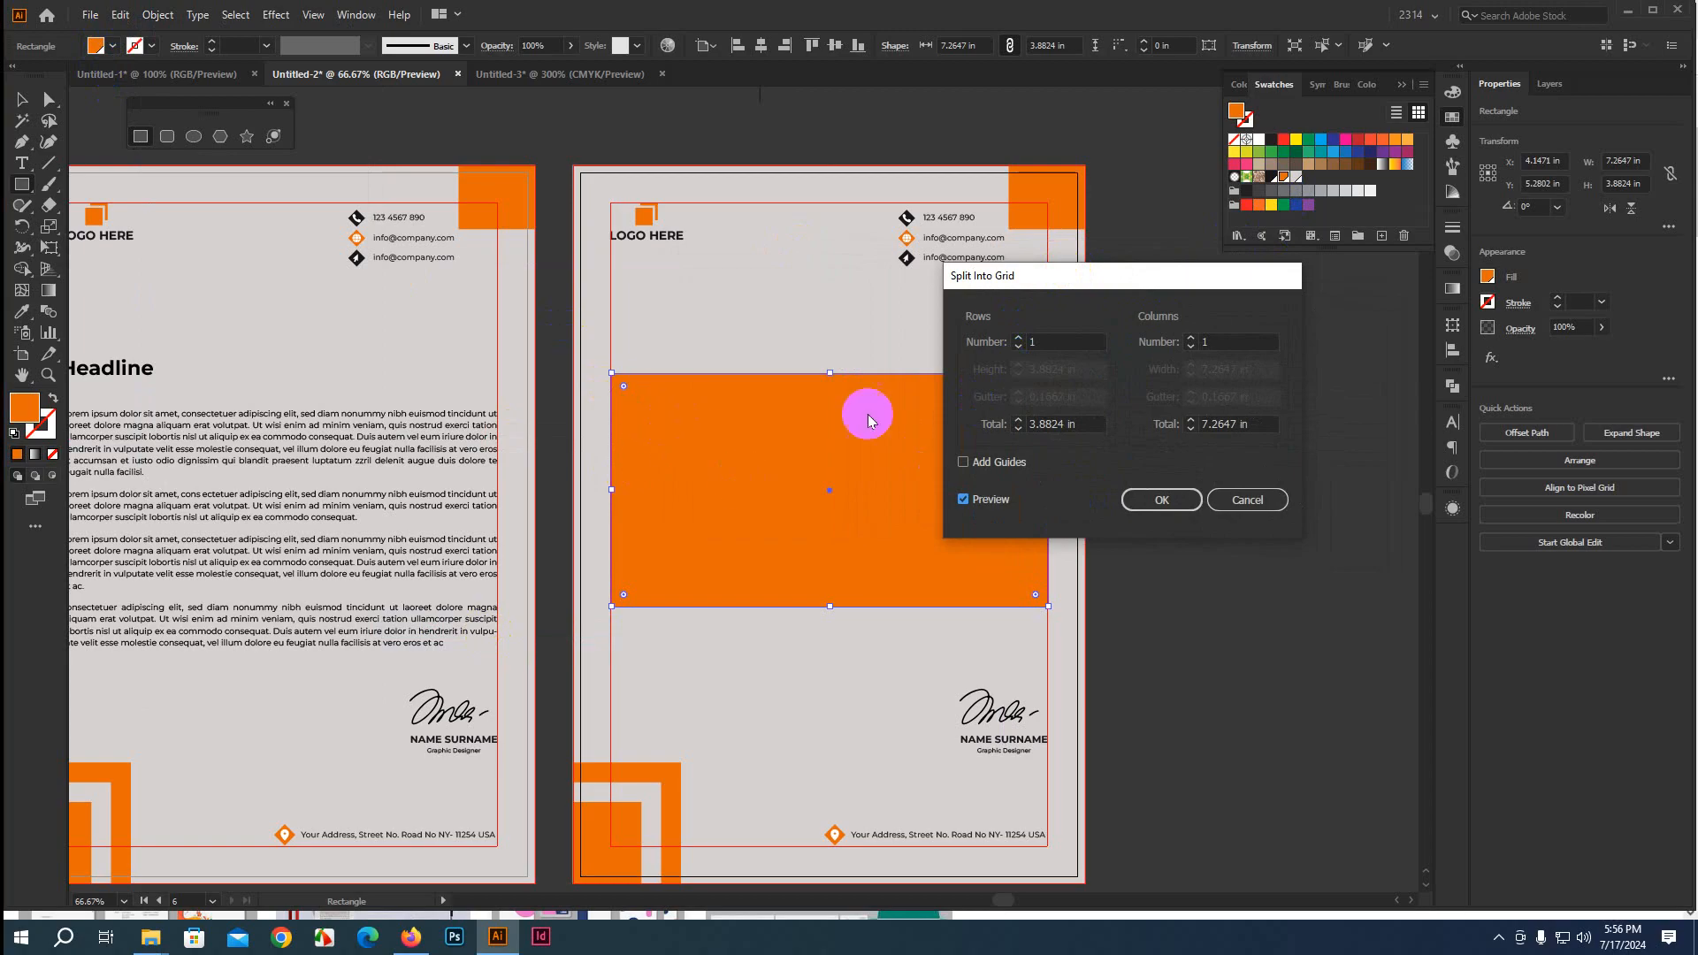
left_click(1018, 338)
left_click(1018, 338)
left_click(1018, 339)
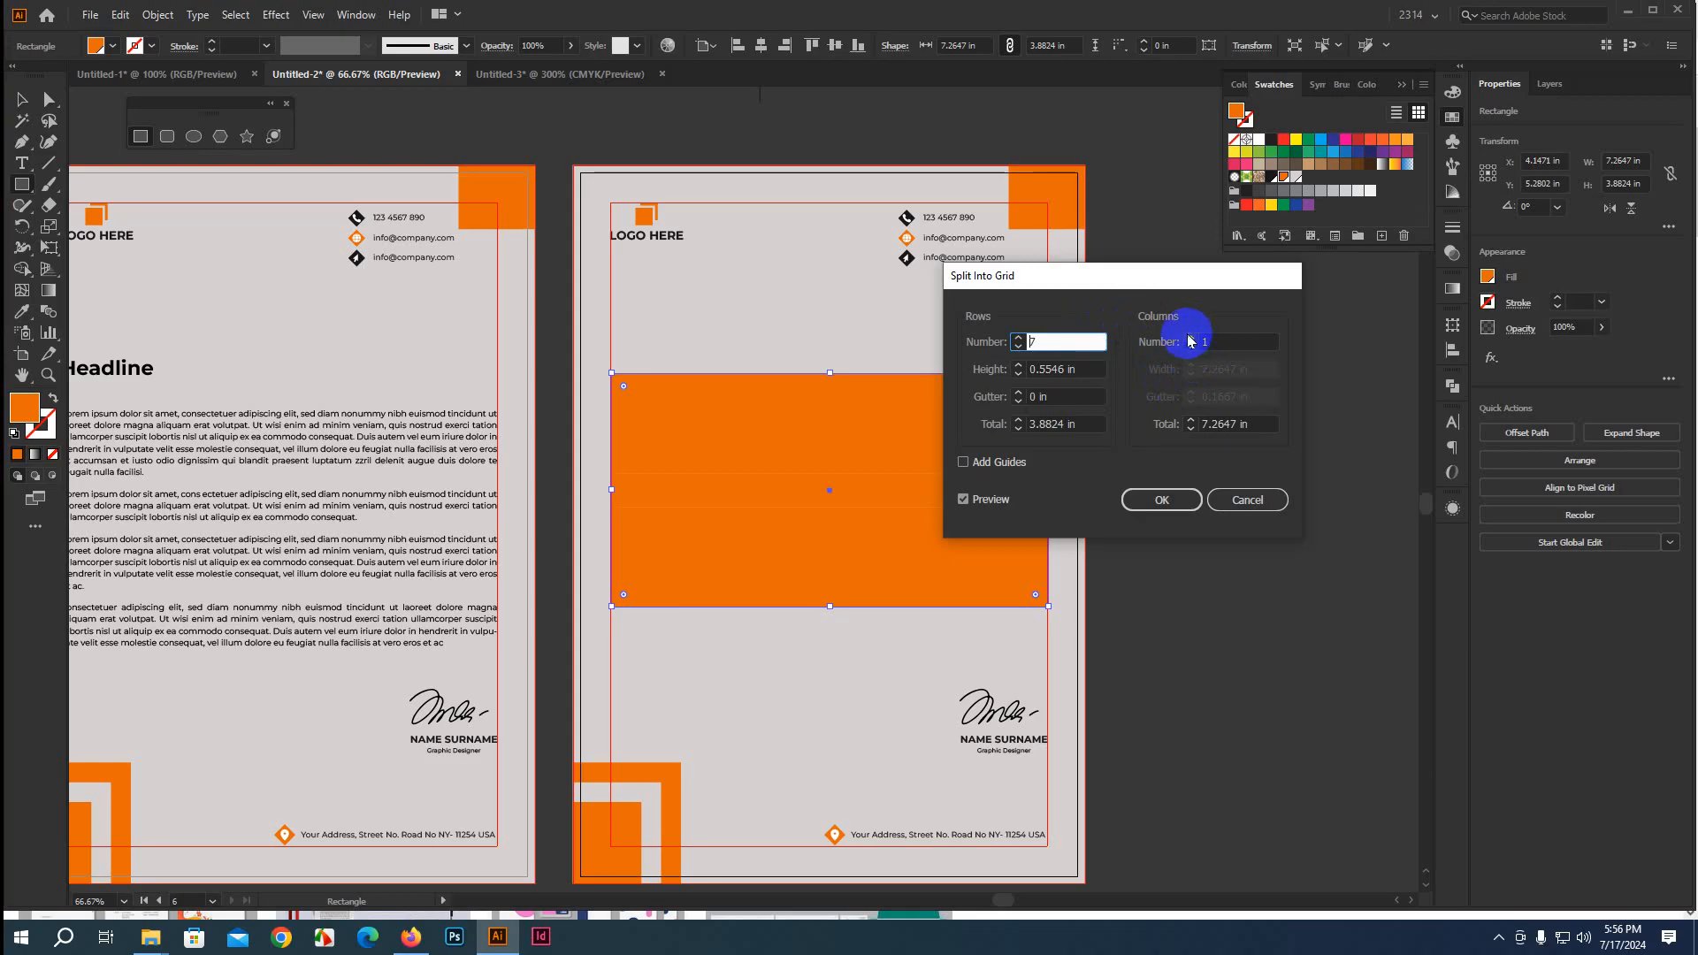
left_click(1196, 343)
type("3")
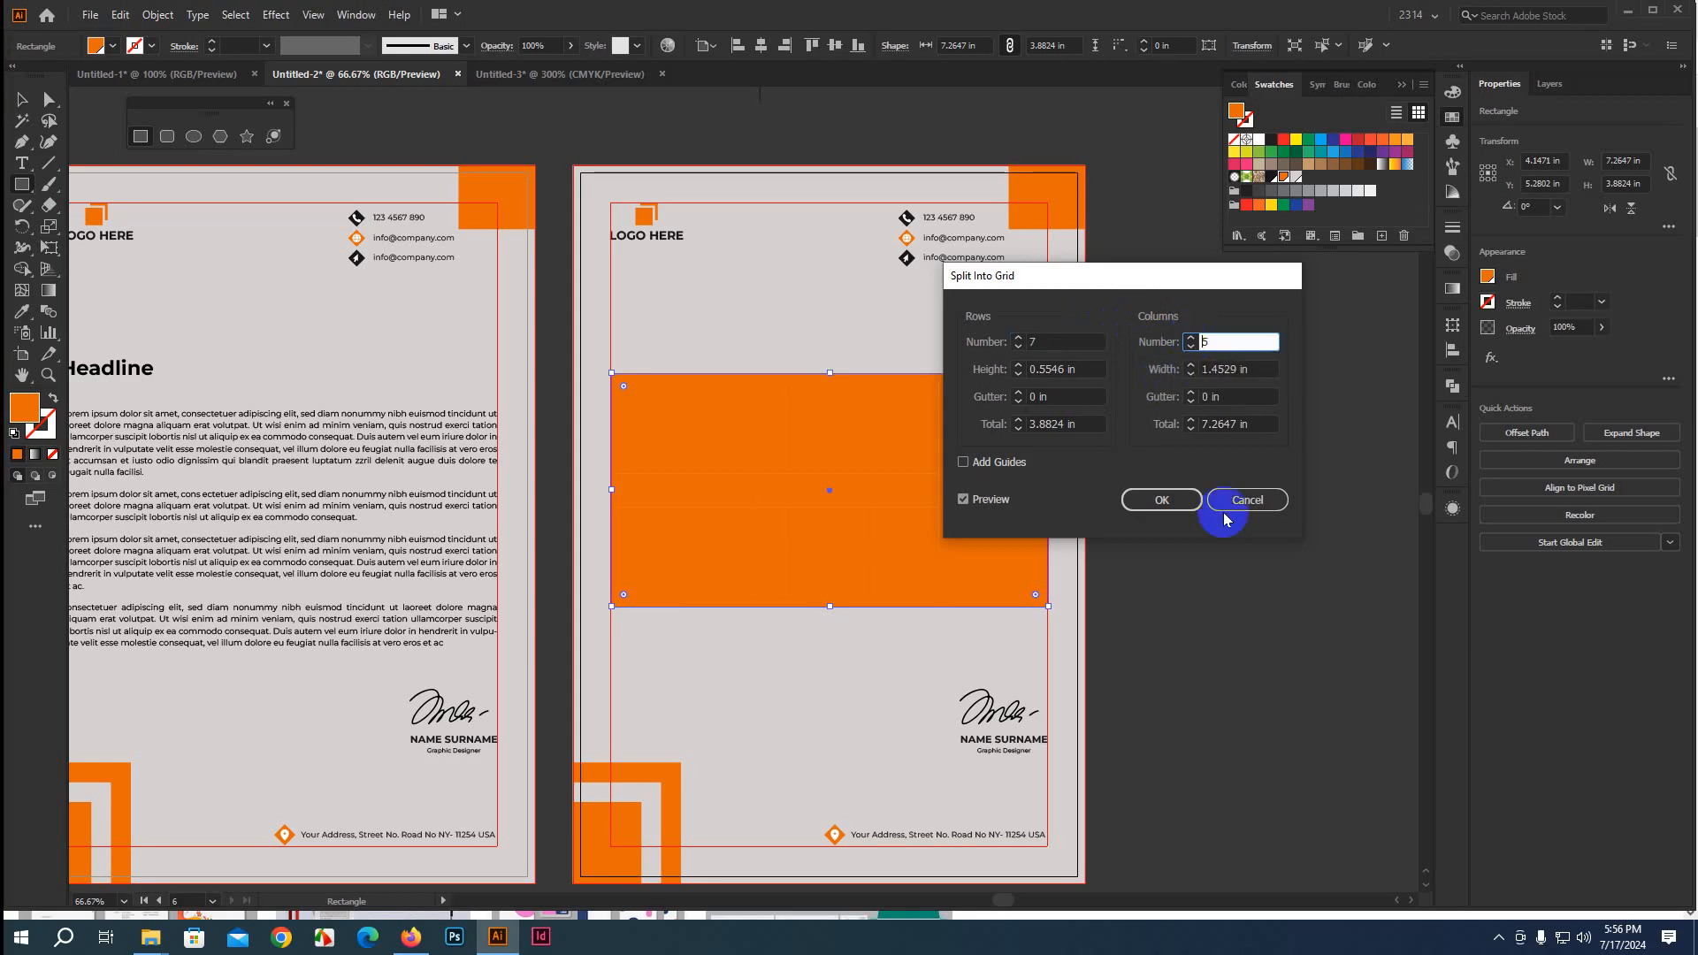
left_click(1188, 500)
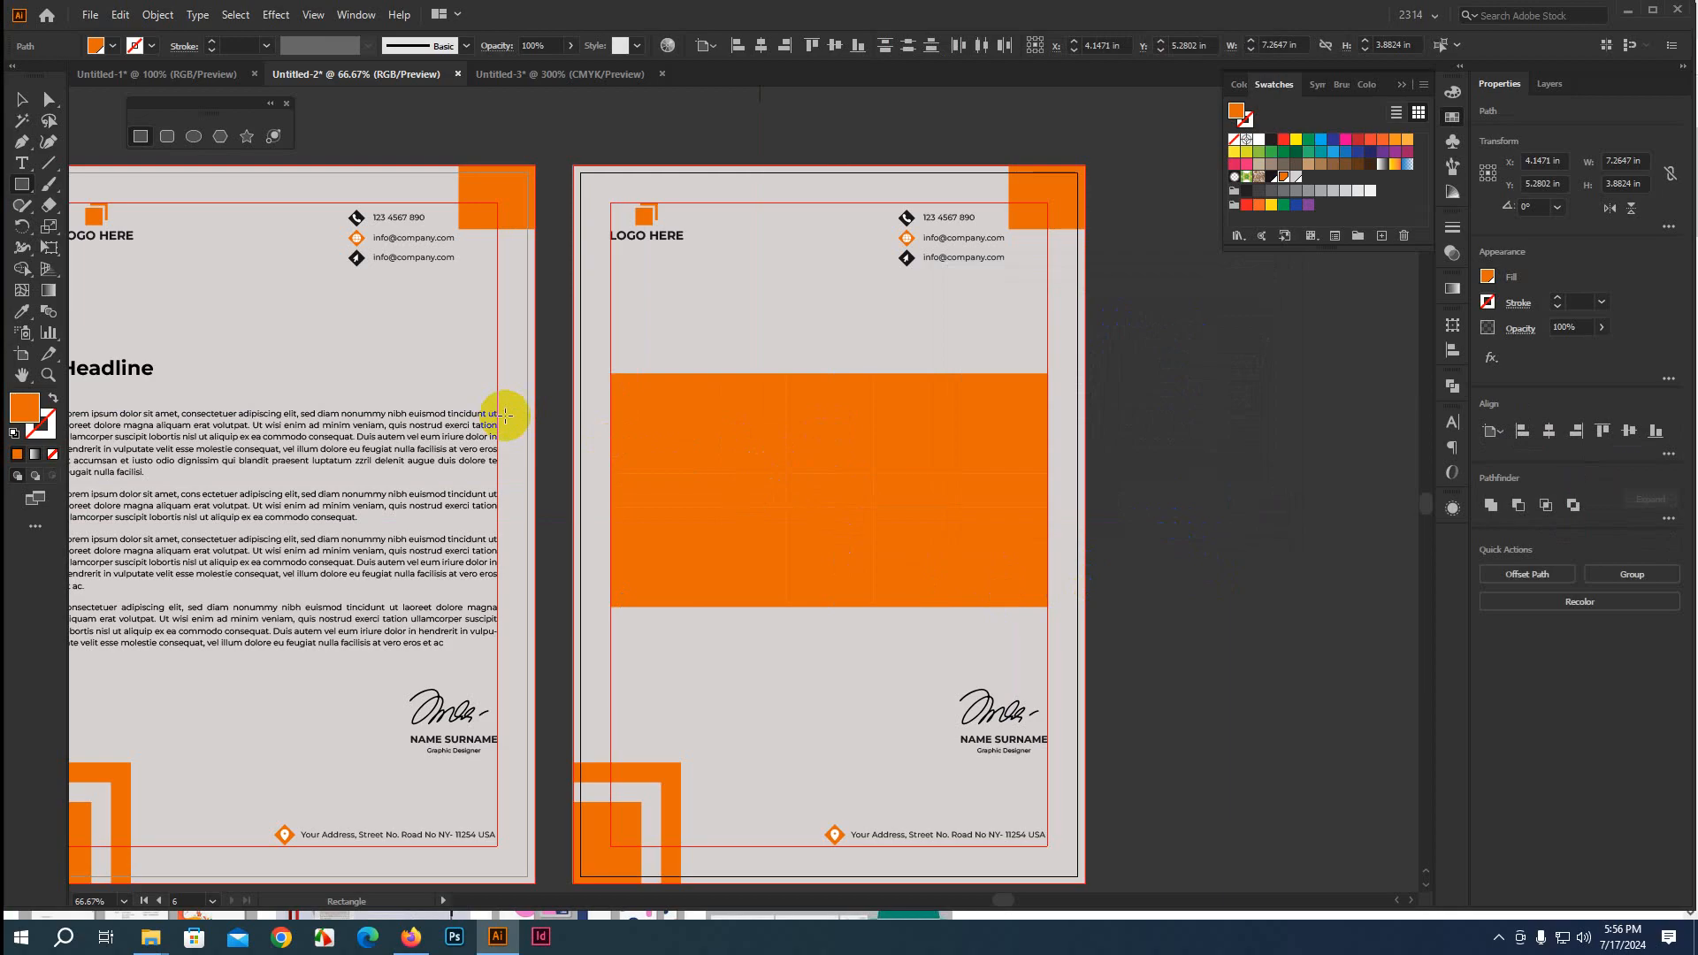
key("shift+x")
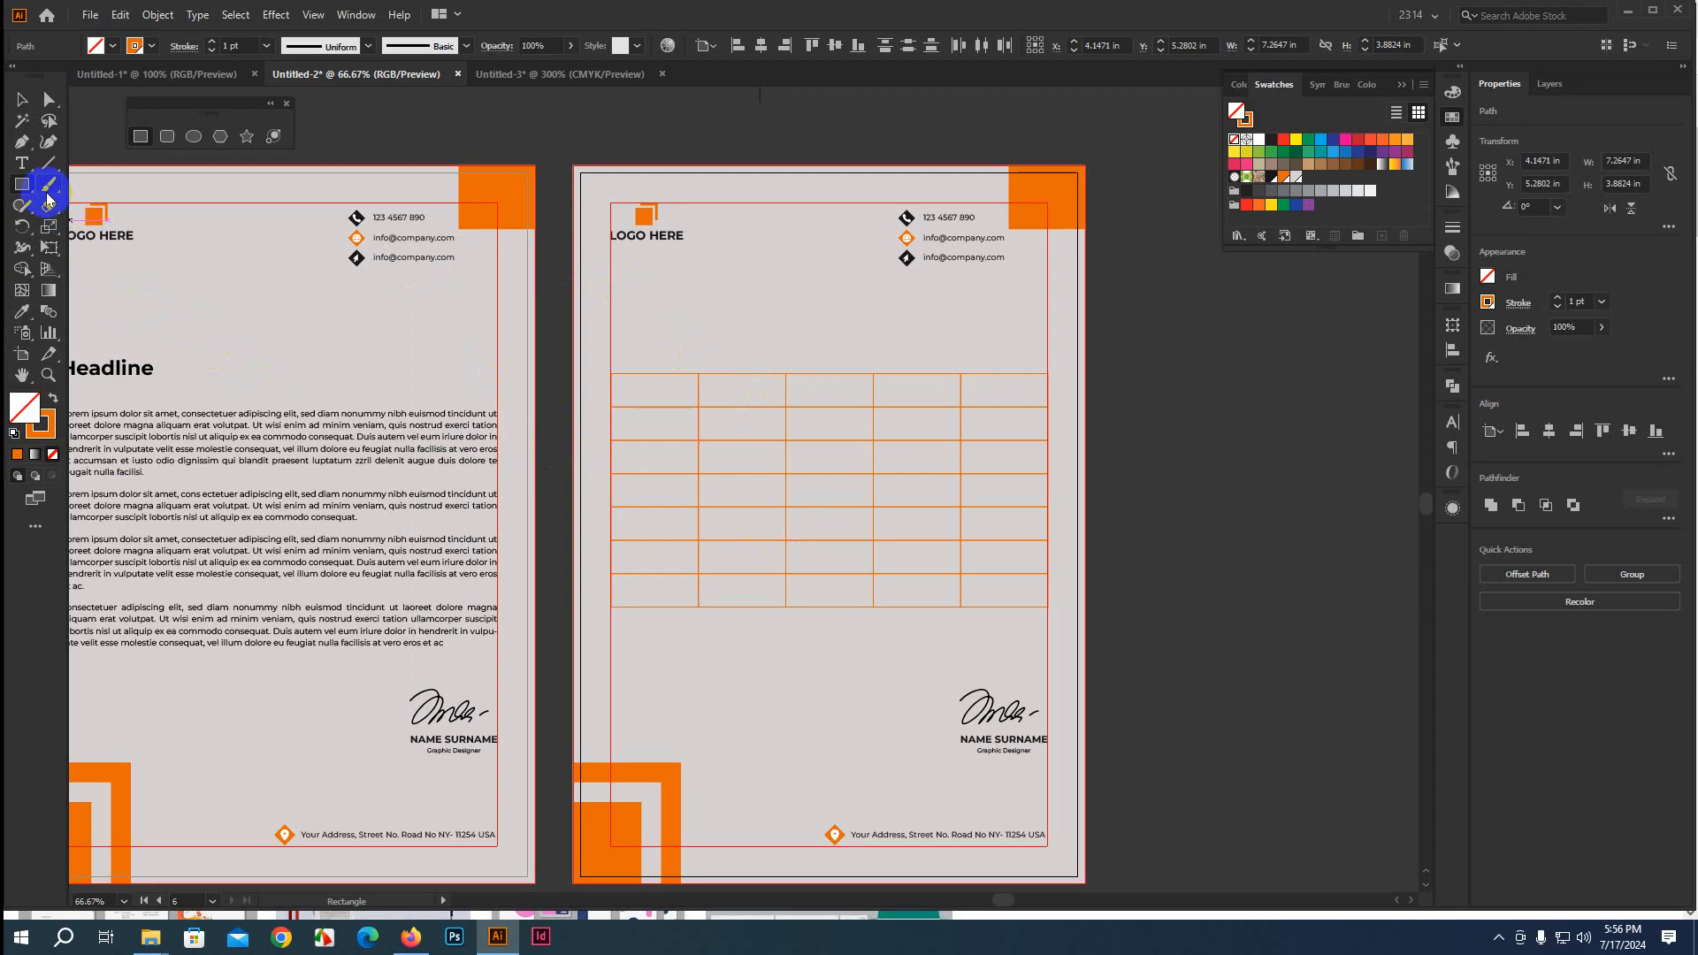
Resize the whole grid to about 6.88 × 3.49 in, keeping it horizontally centred between the invoice's margin guides
left_click(33, 105)
left_click(808, 451)
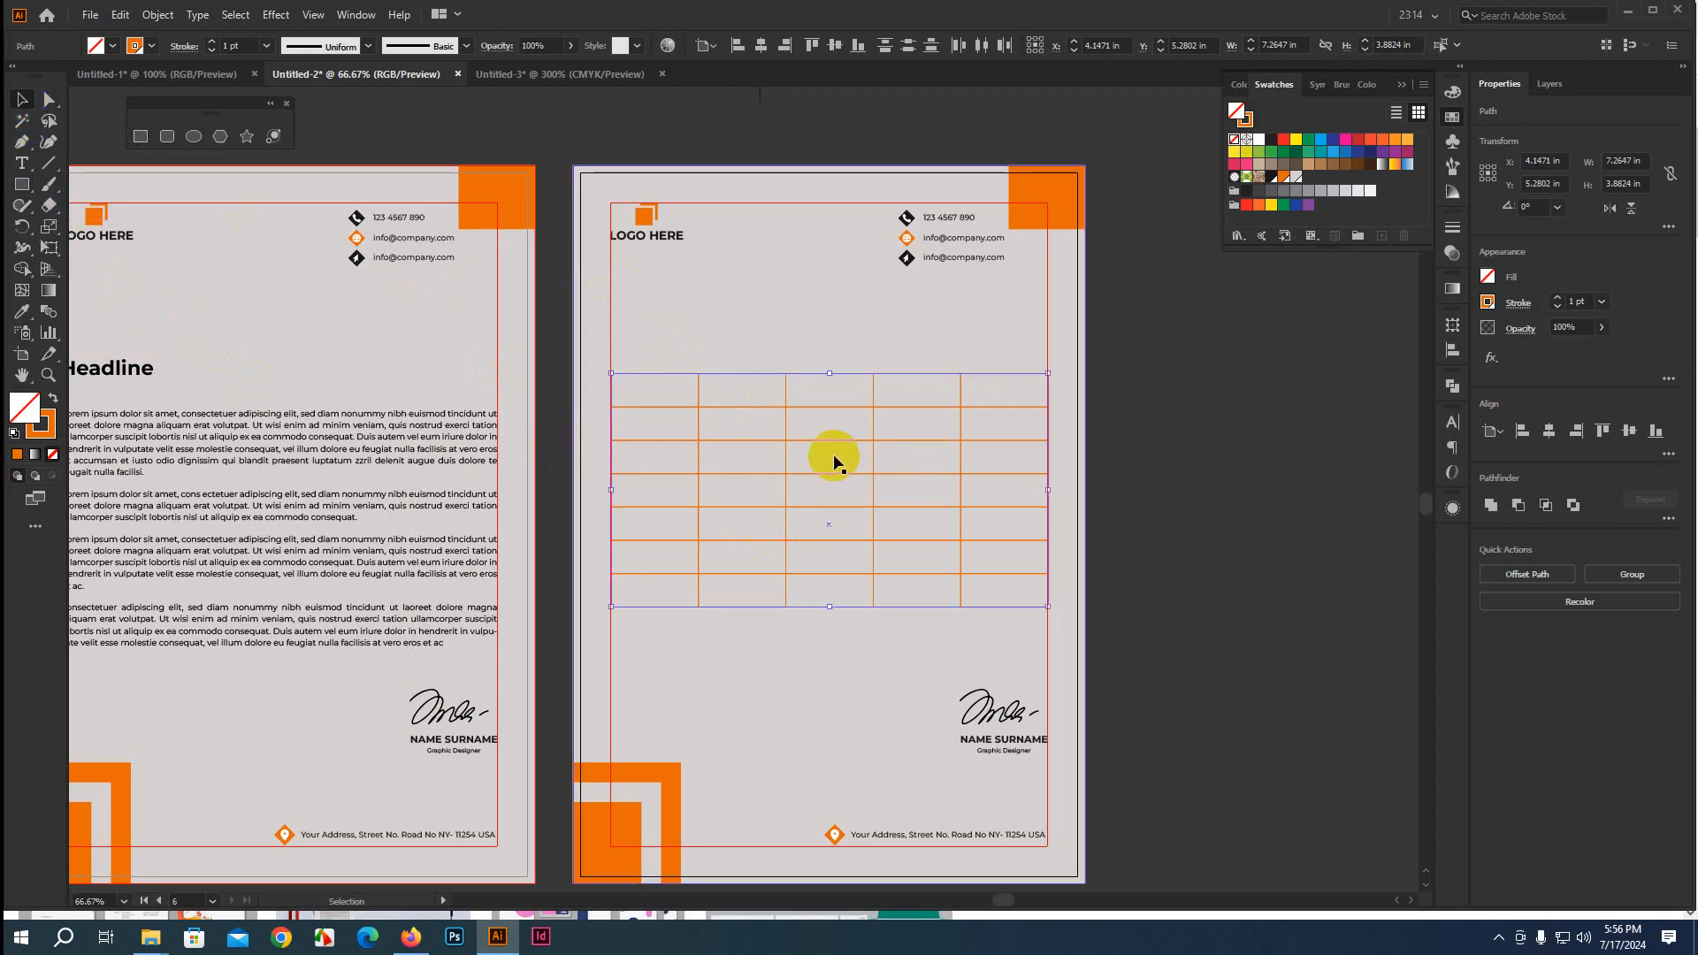
key("ctrl+=")
key("ctrl+=")
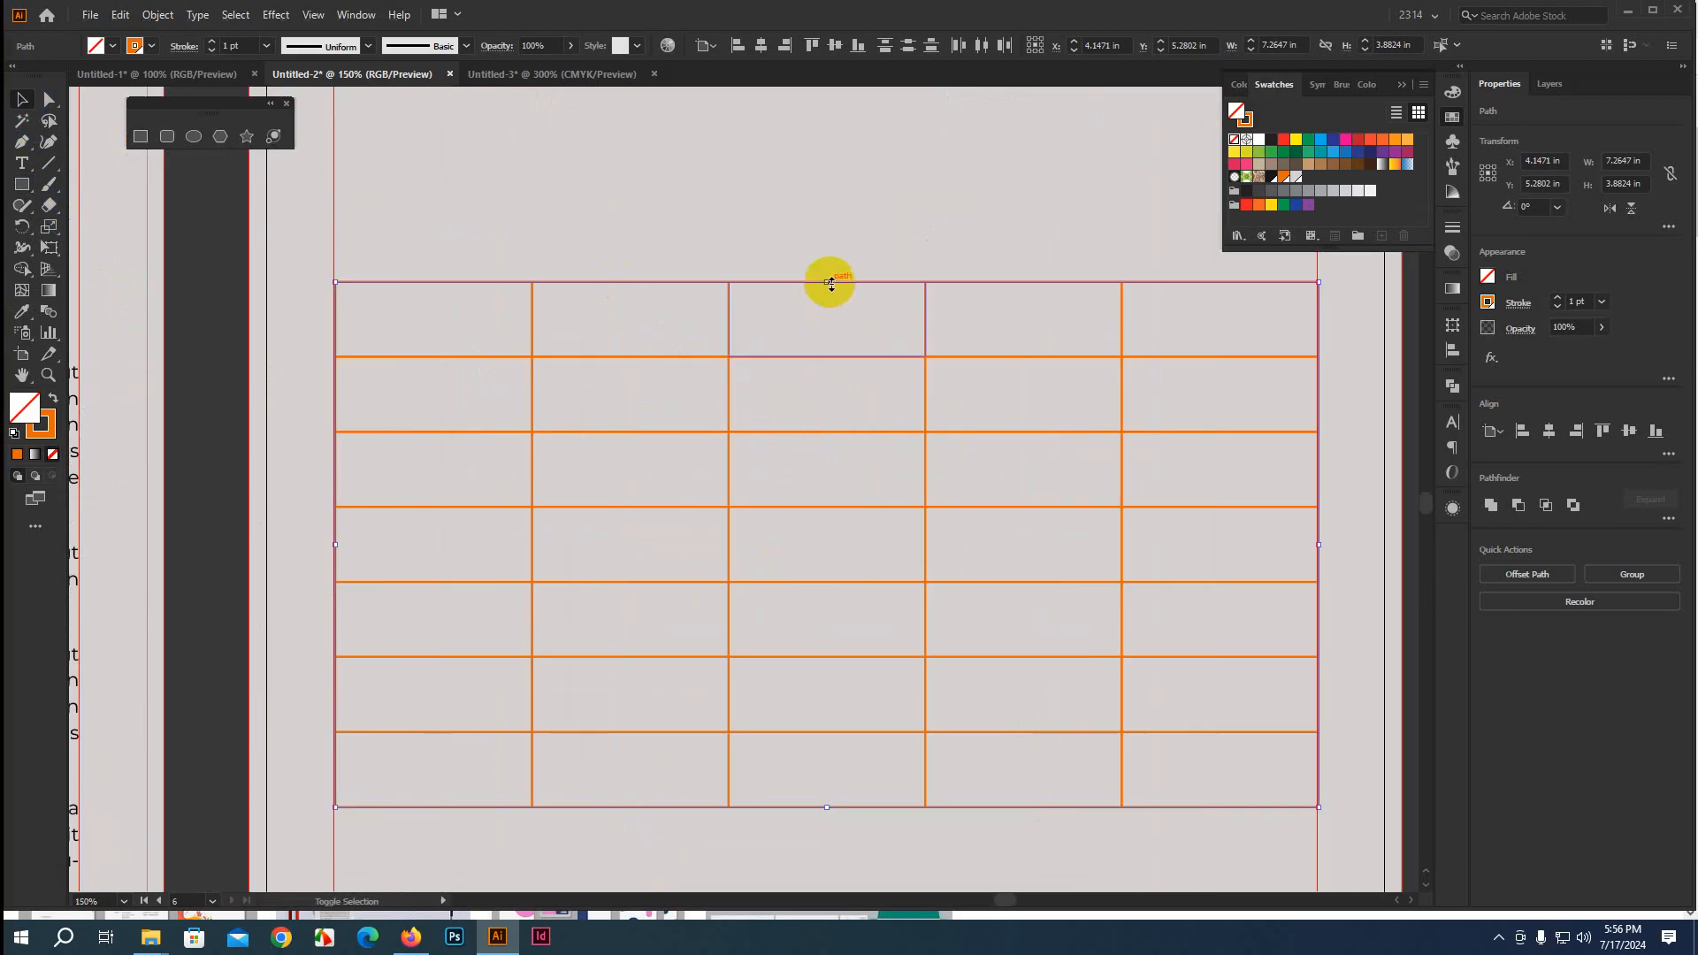
left_click_drag(829, 283, 830, 336)
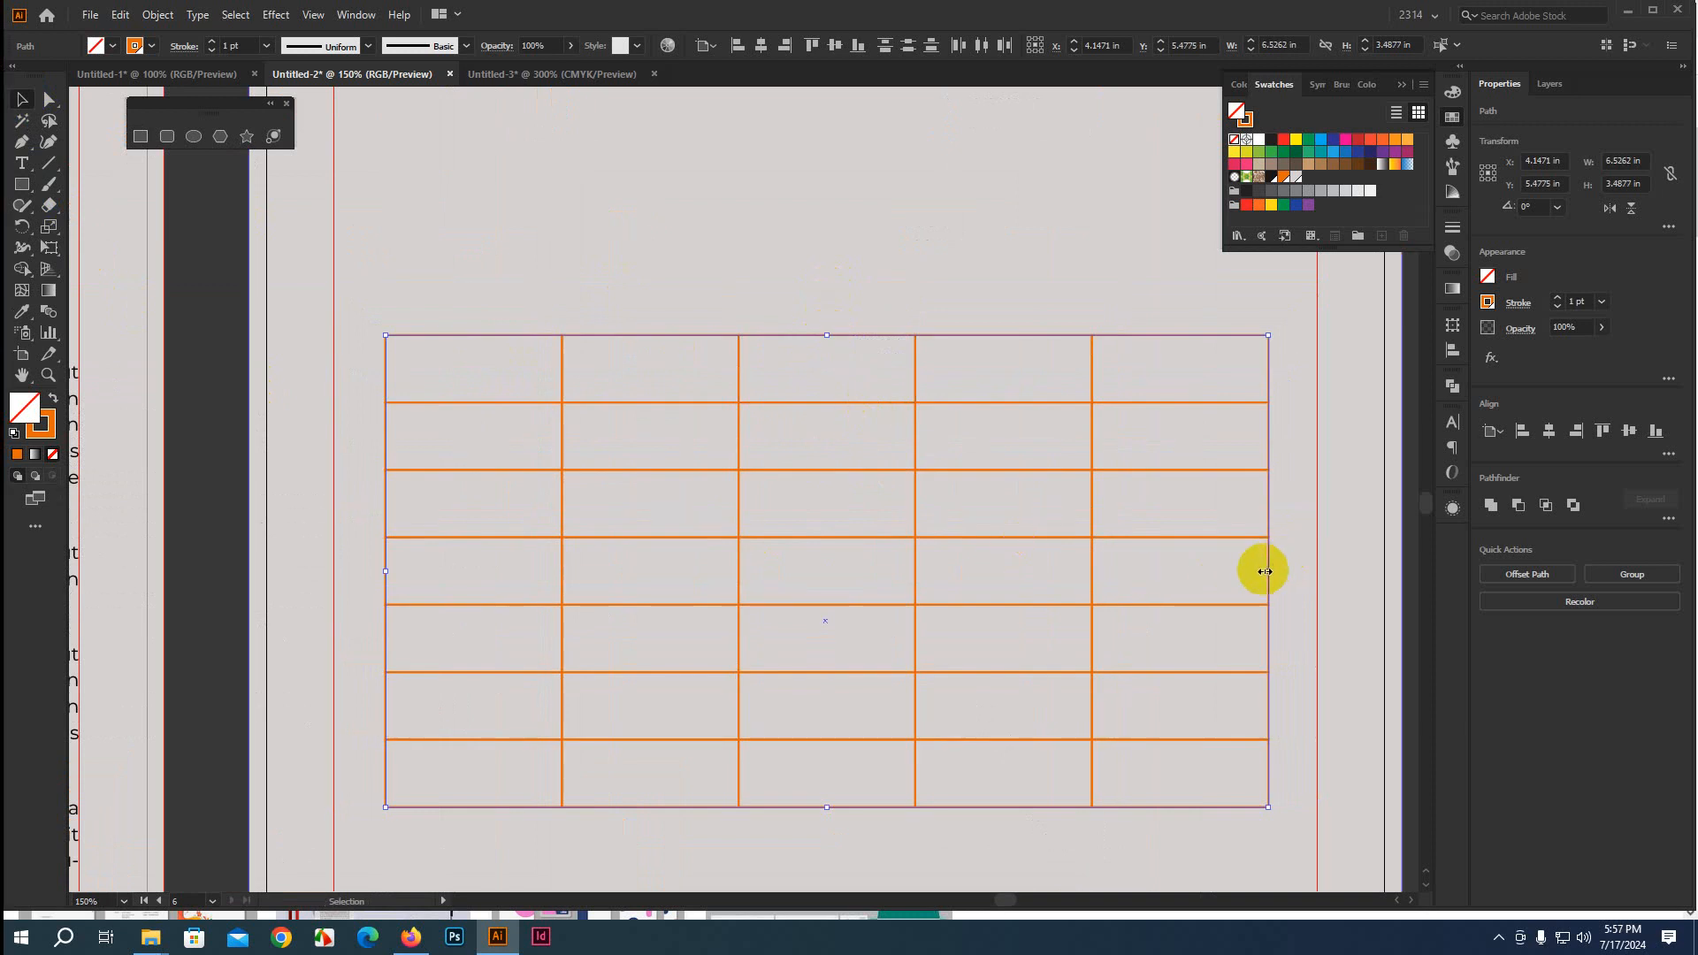
left_click_drag(1268, 570, 1292, 566)
scroll(1017, 571, "down", 2)
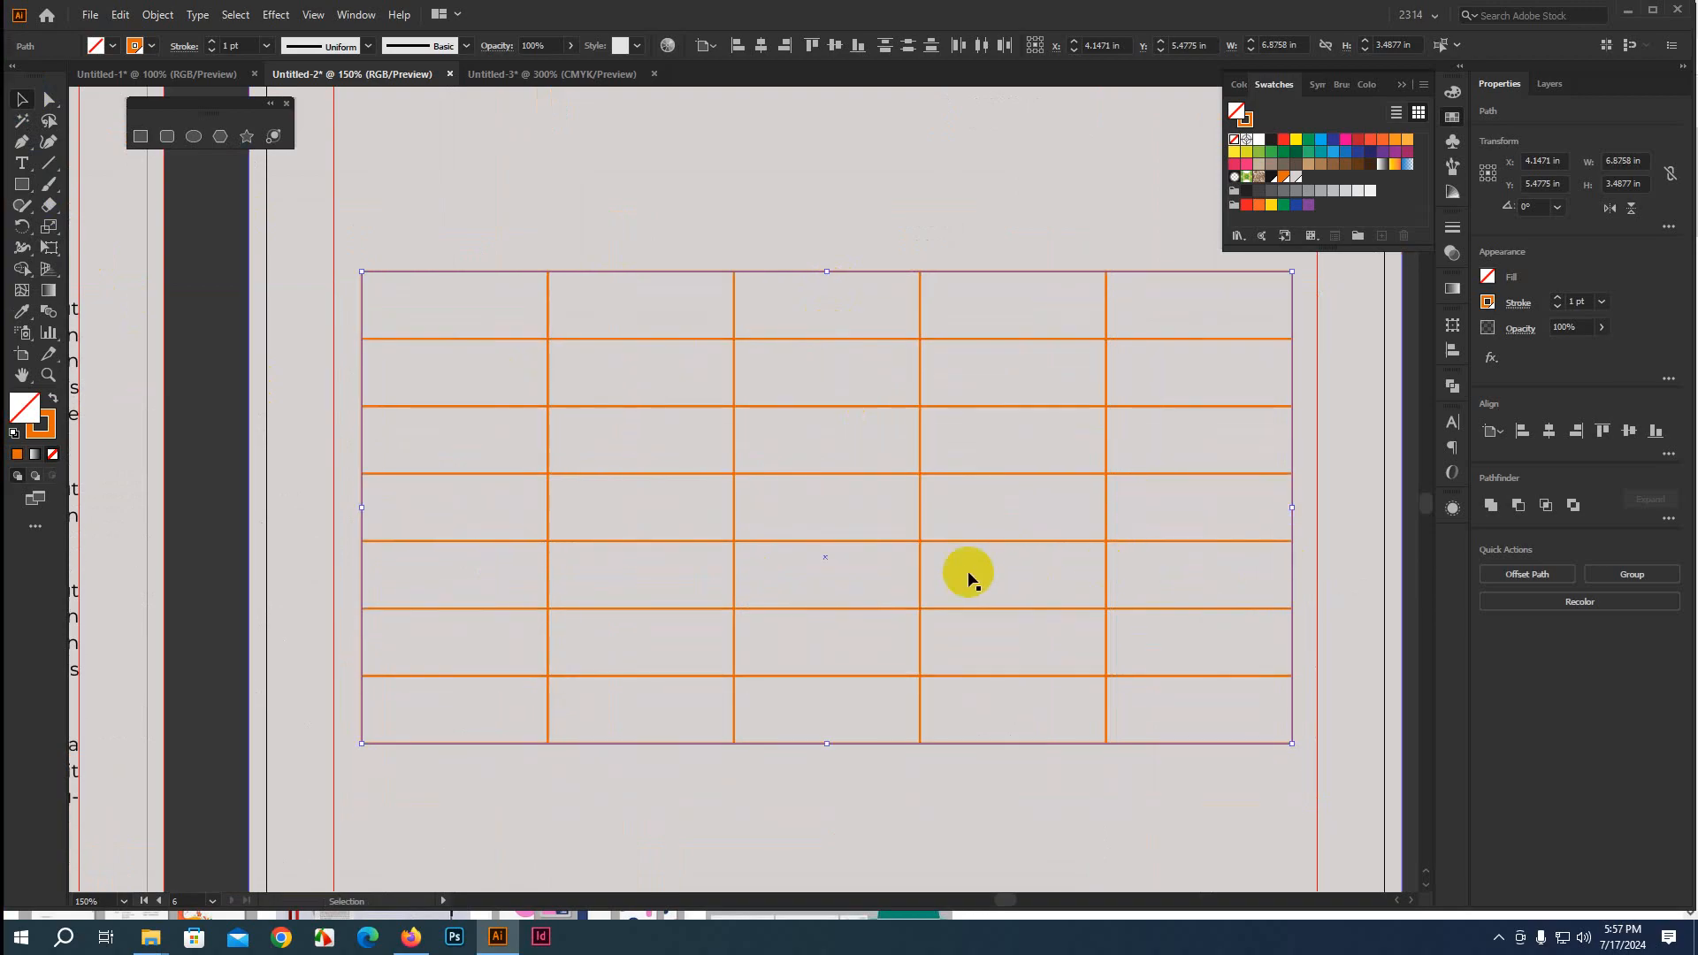
scroll(777, 610, "down", 1)
scroll(778, 610, "down", 3)
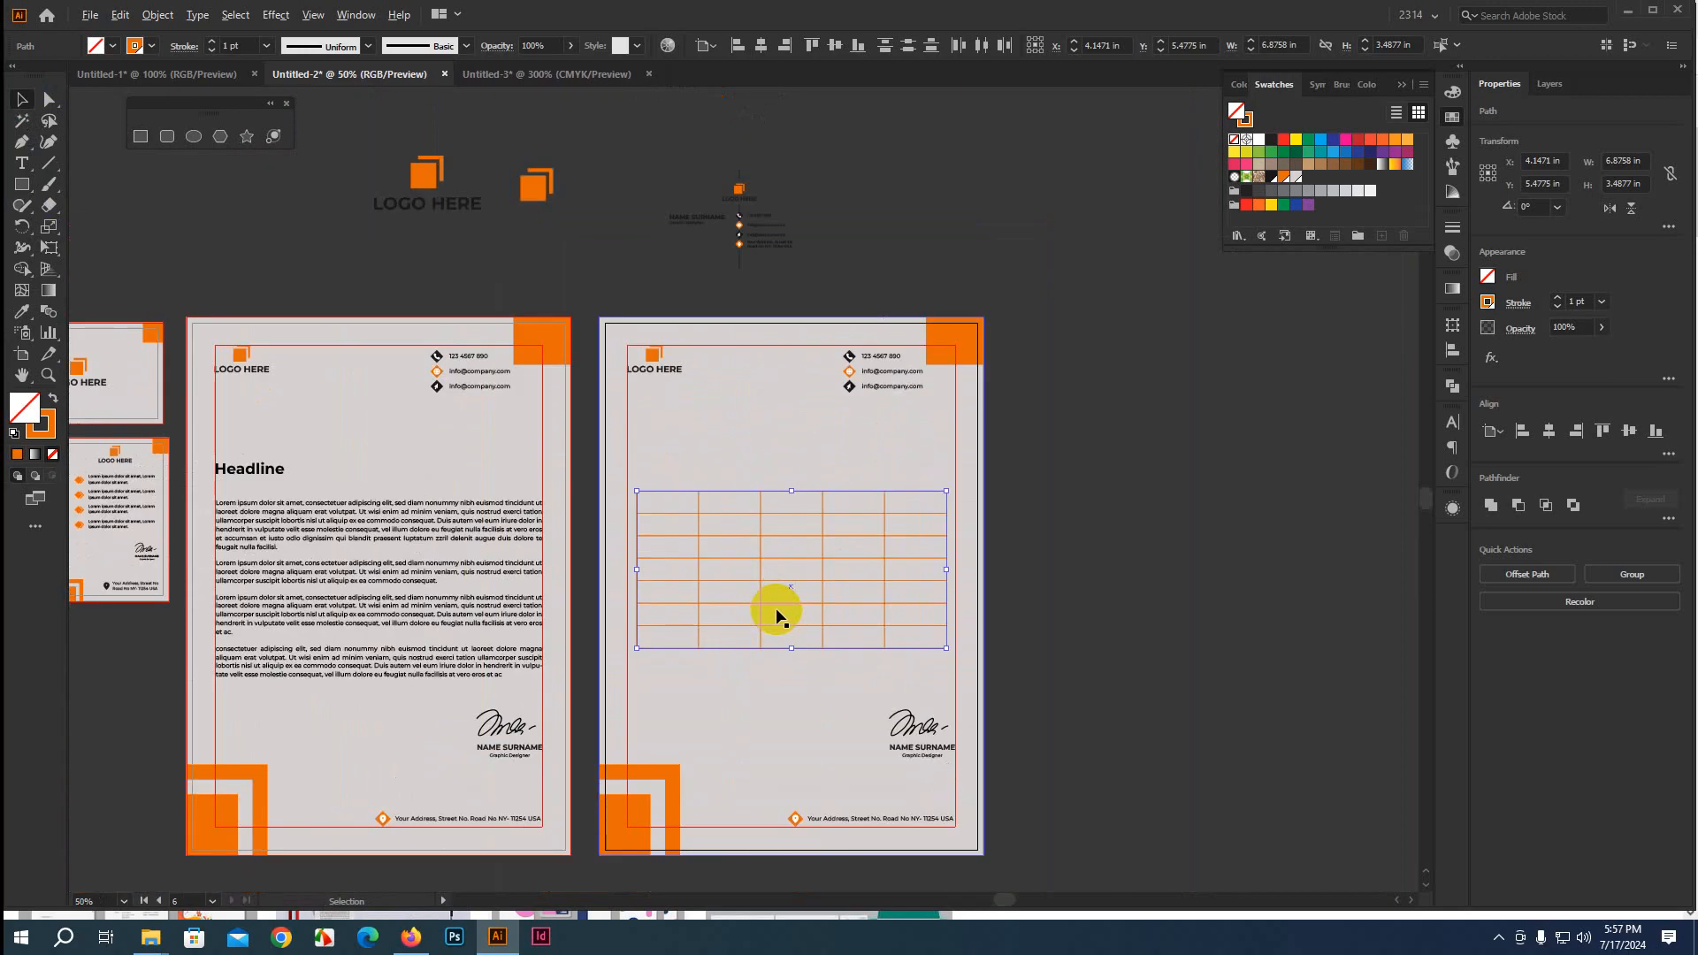
left_click(1144, 575)
Narrow the table's first column by selecting the anchor points along its right-hand divider and nudging them left through all seven rows
scroll(882, 625, "up", 3)
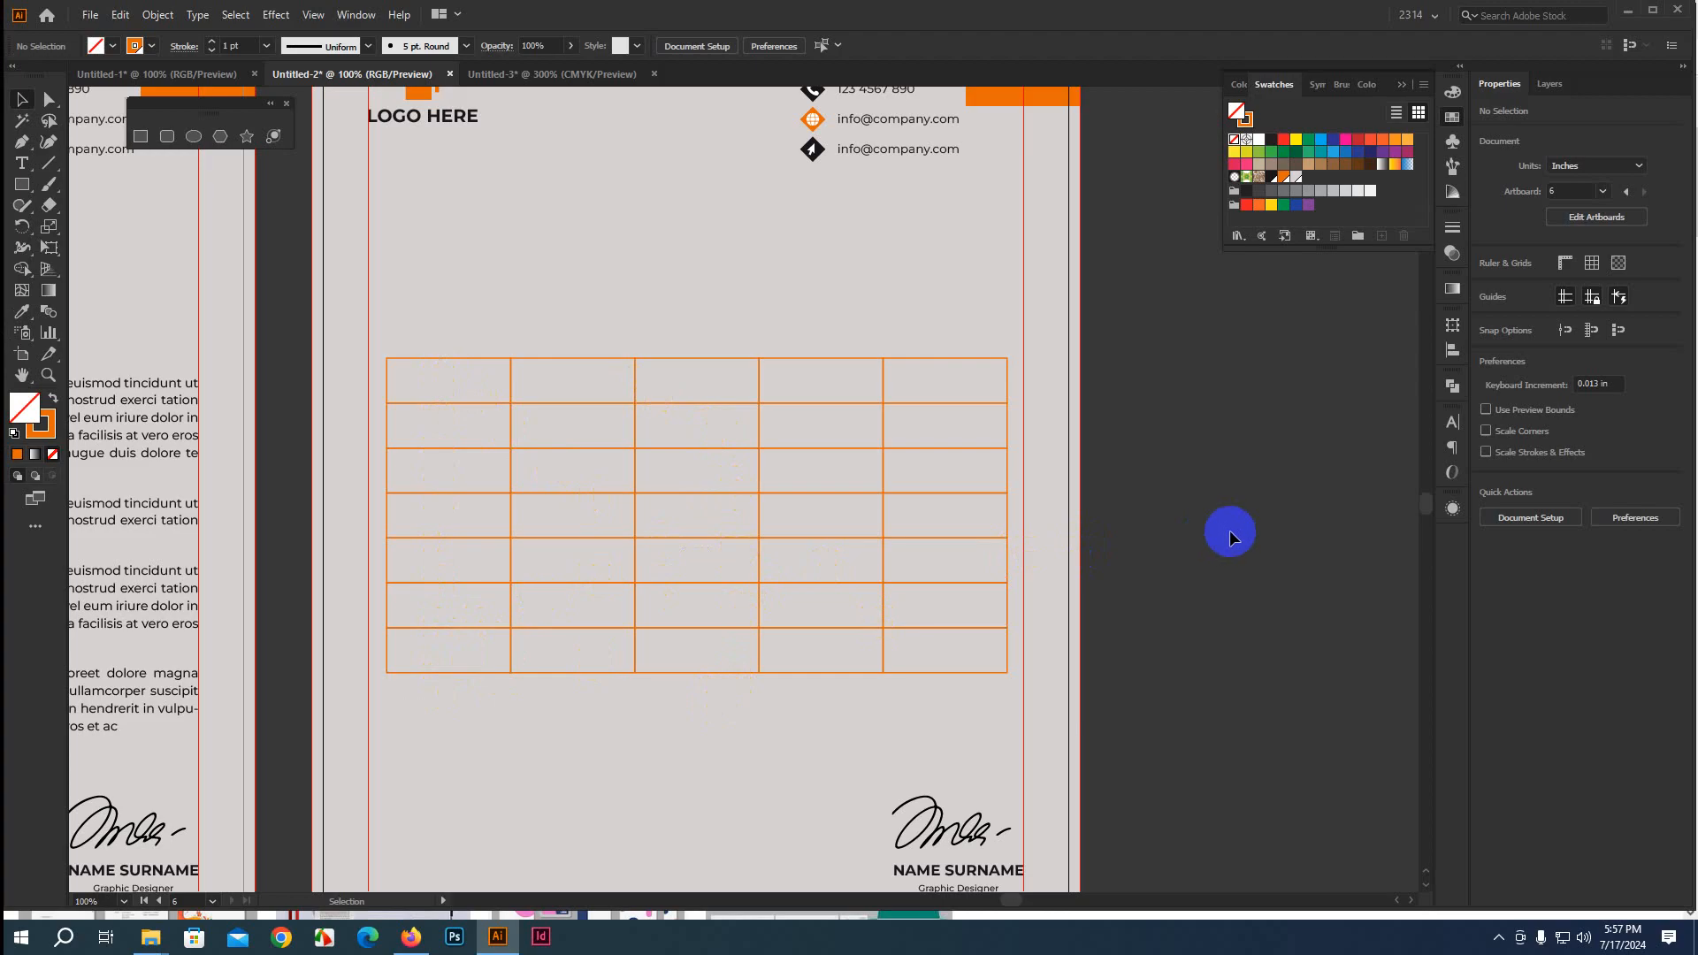
left_click(804, 243)
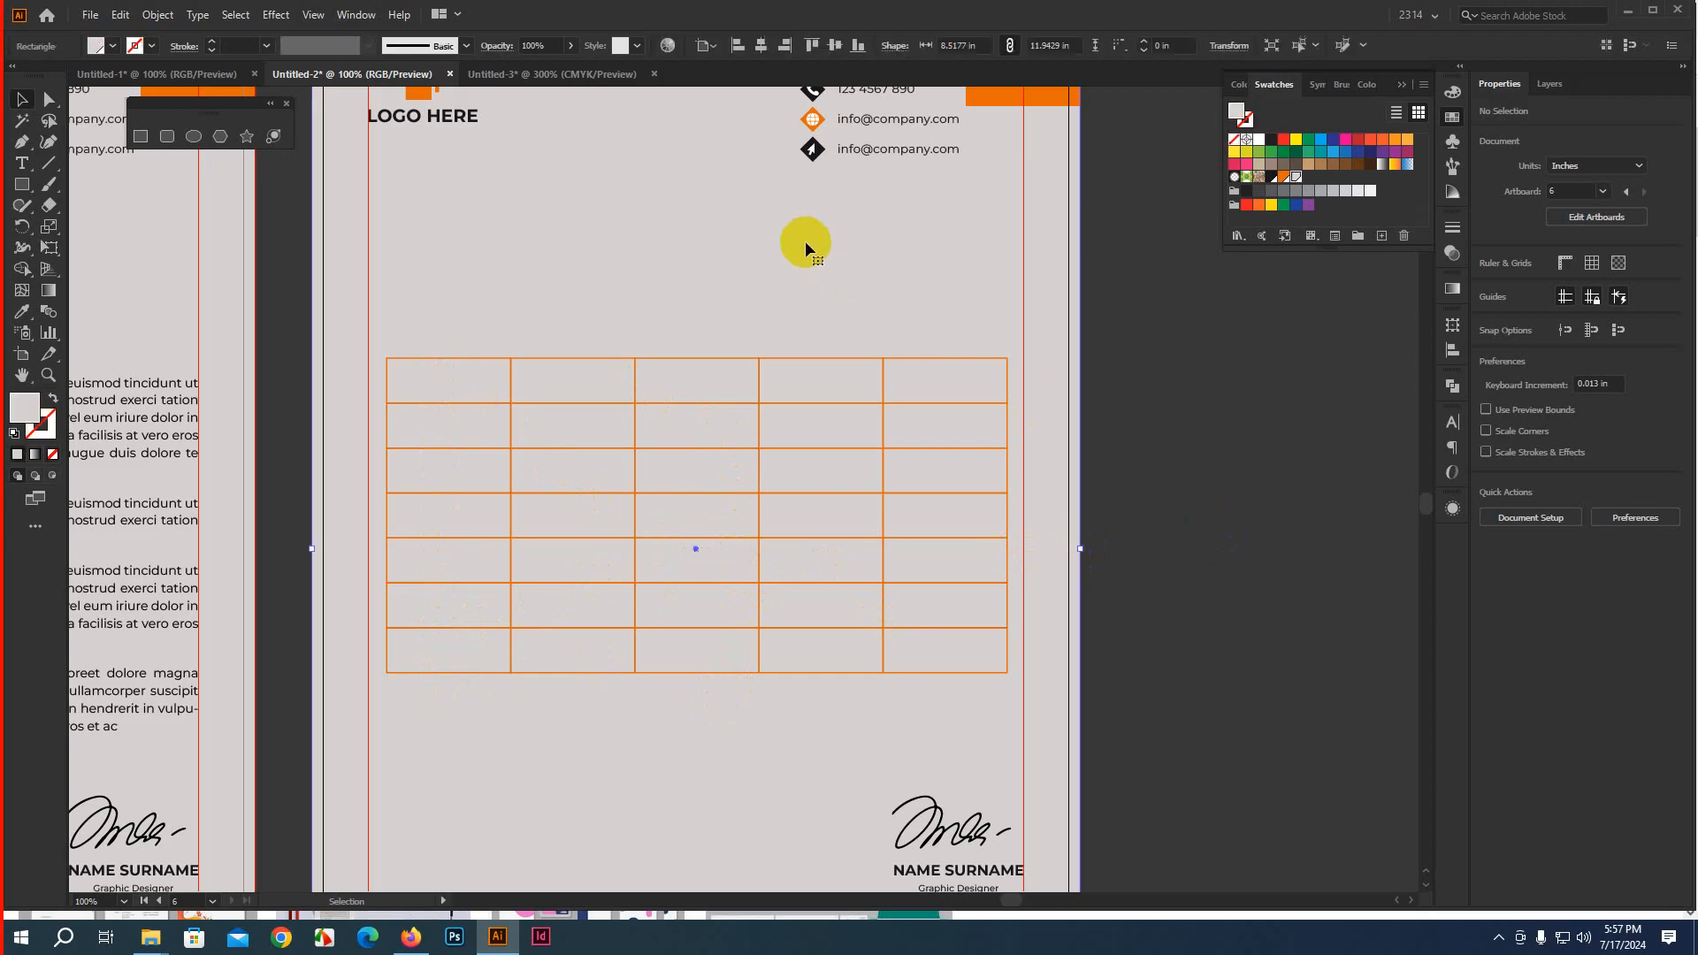
left_click(1135, 577)
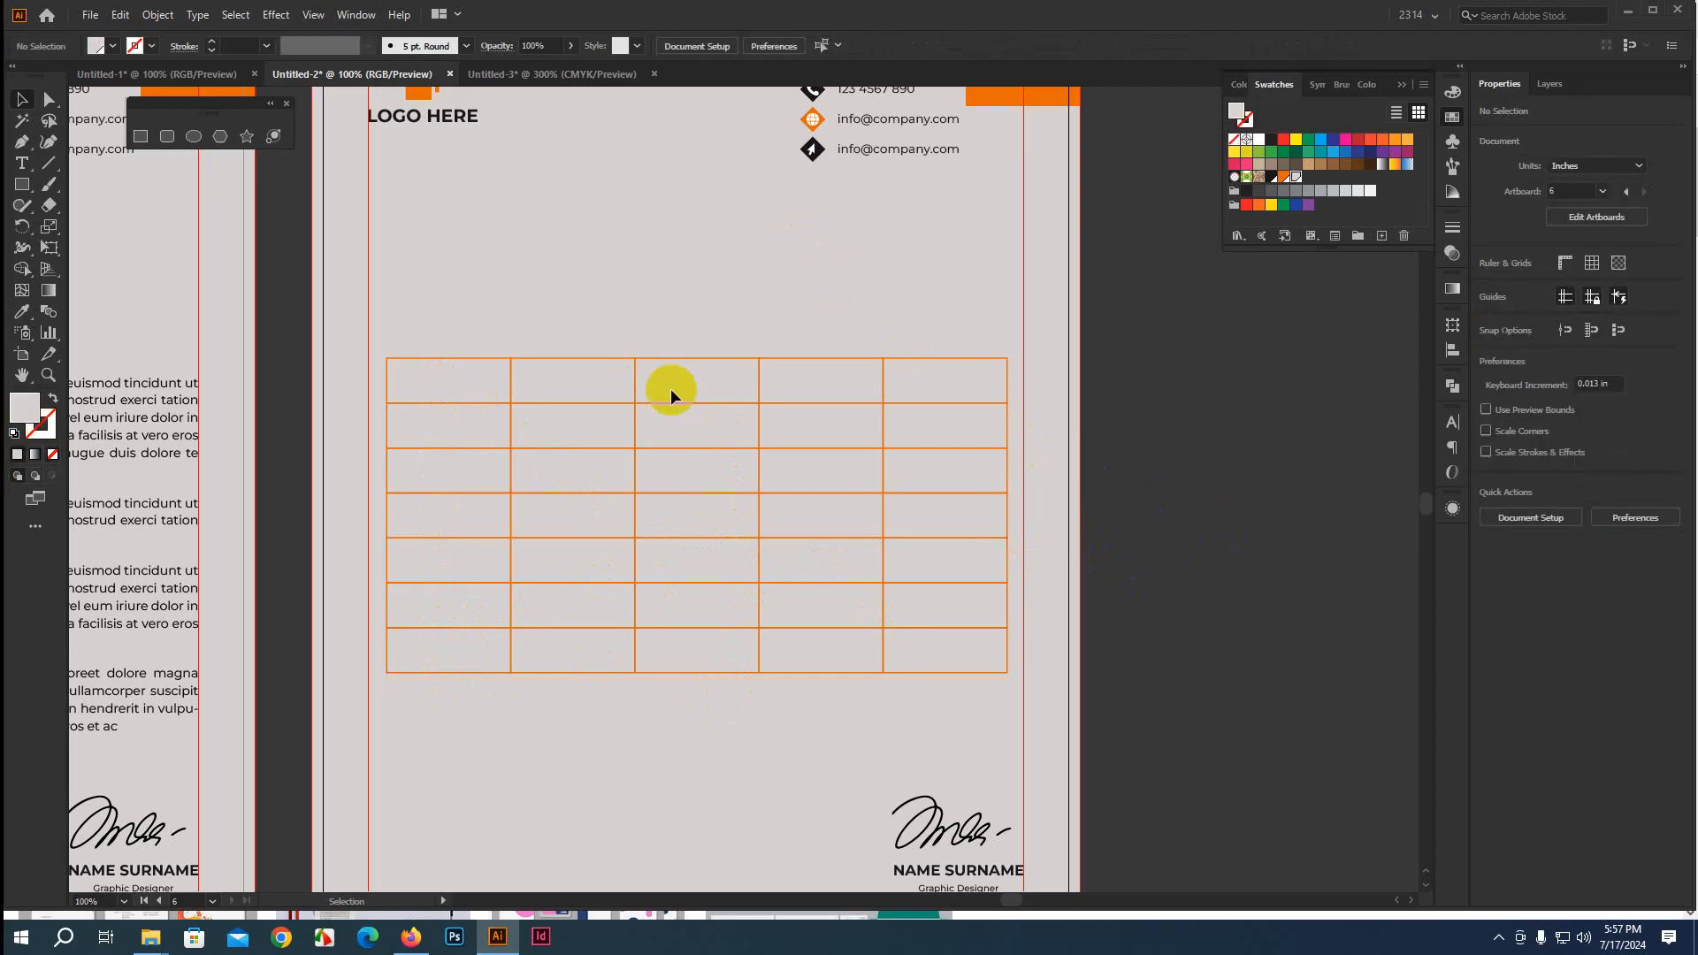
left_click(49, 99)
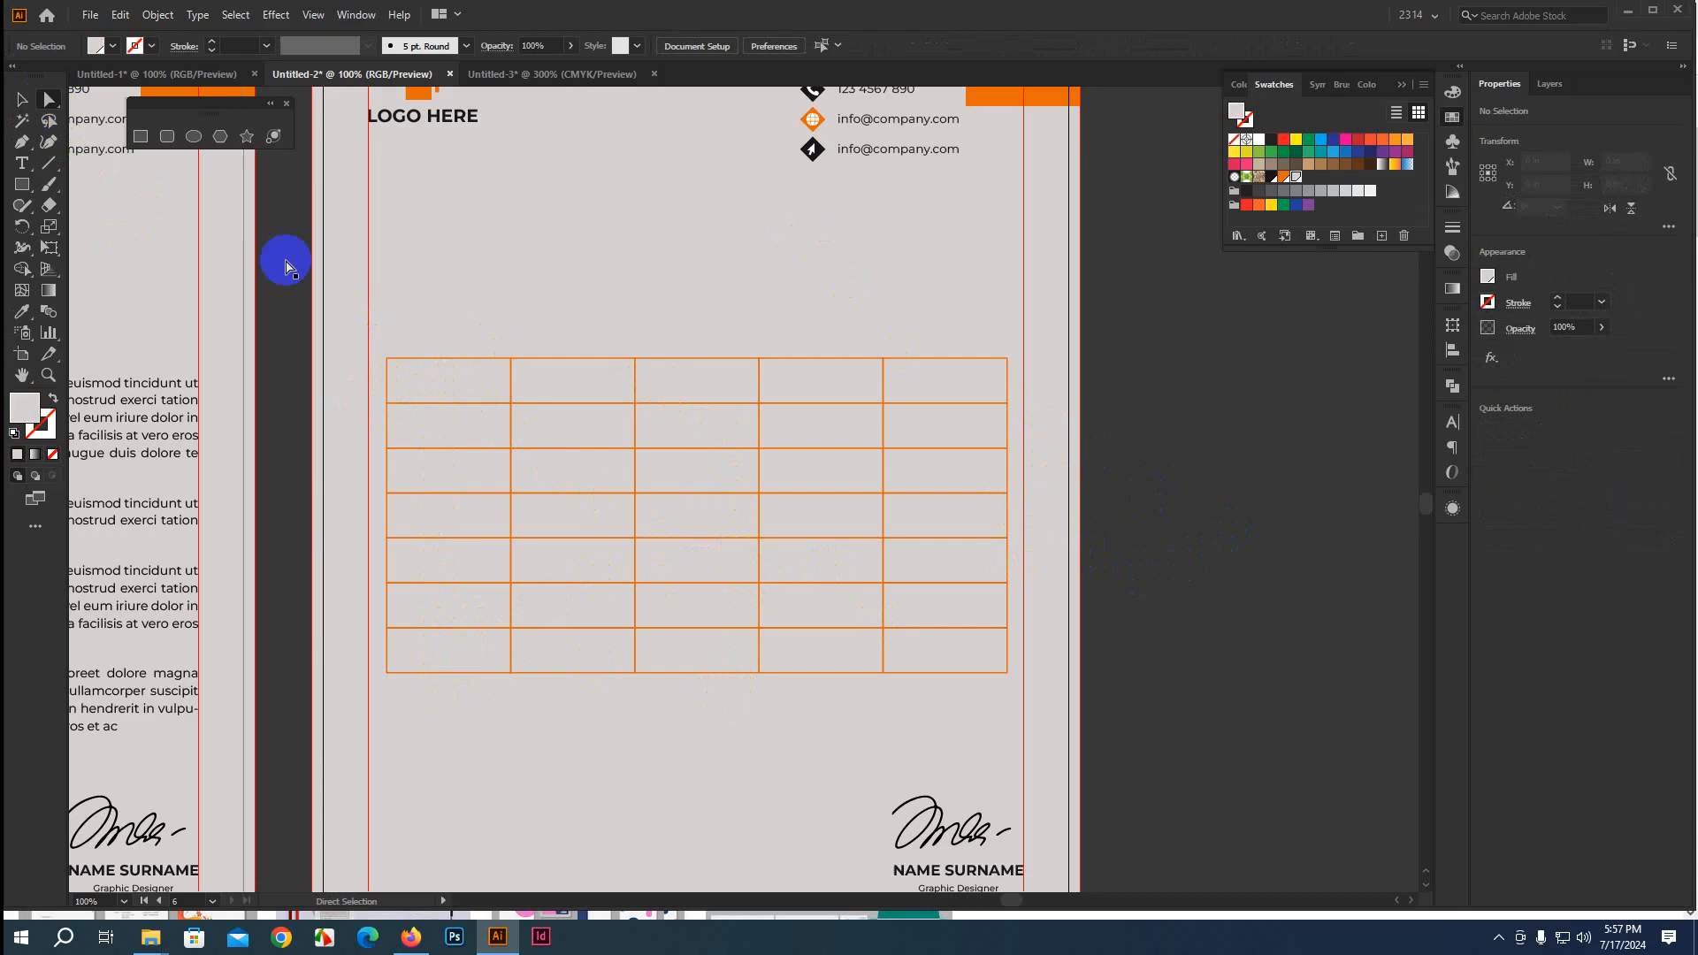
left_click_drag(495, 334, 566, 776)
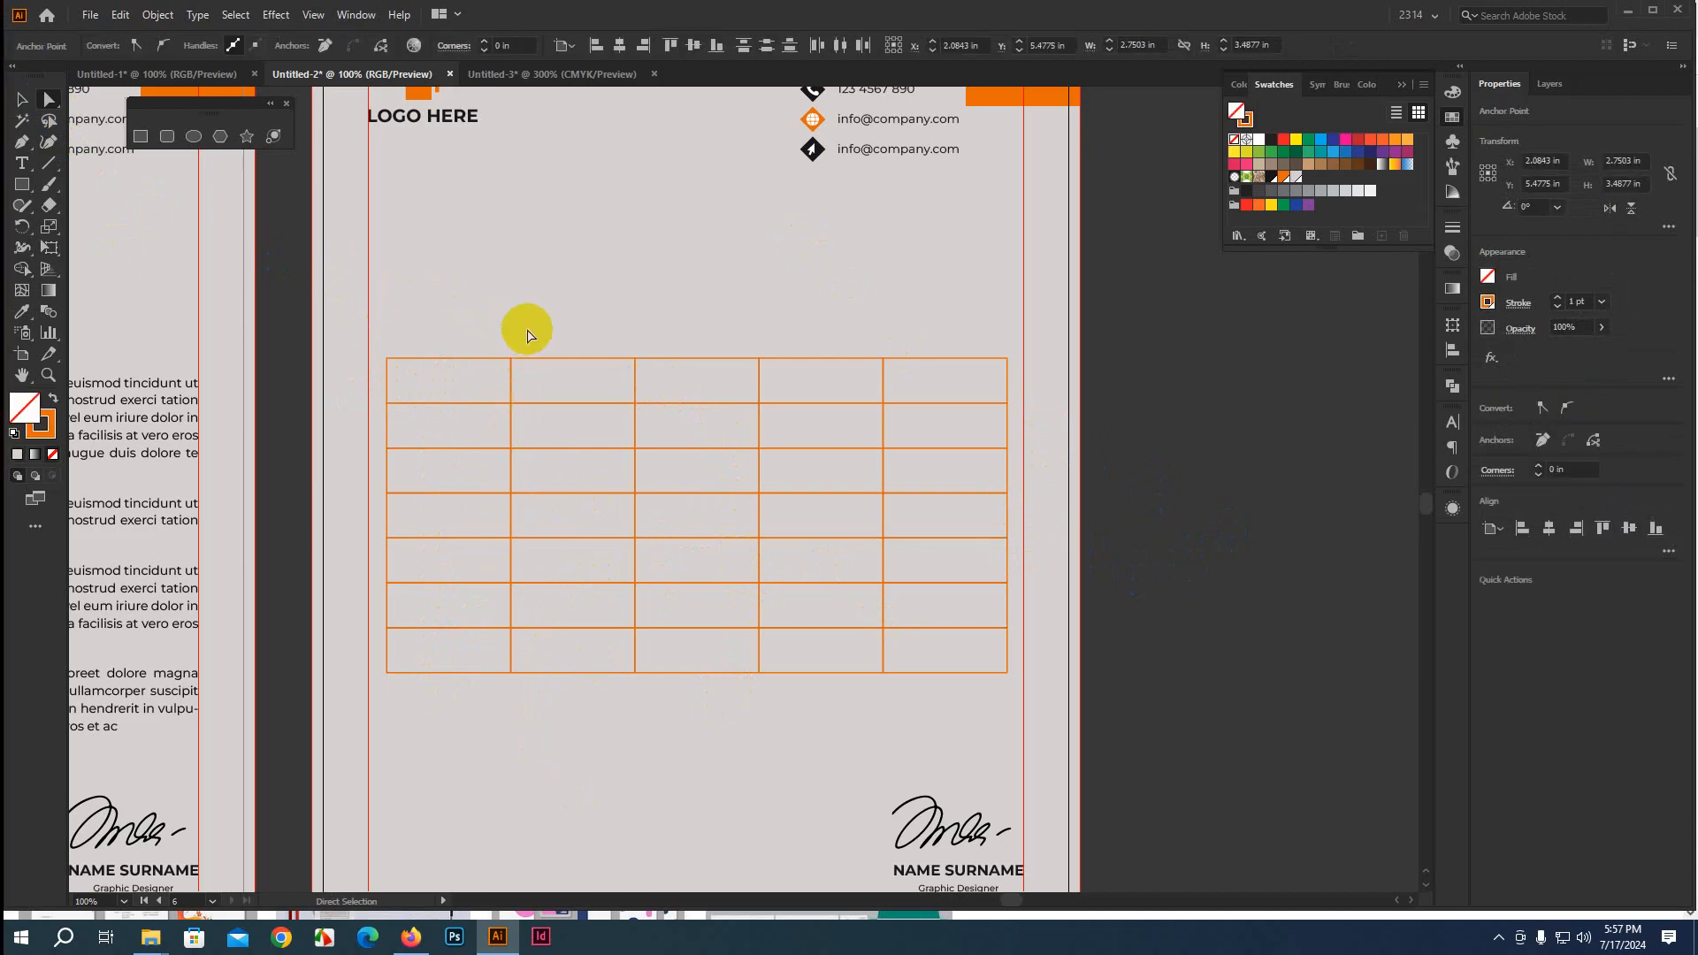
left_click(1550, 81)
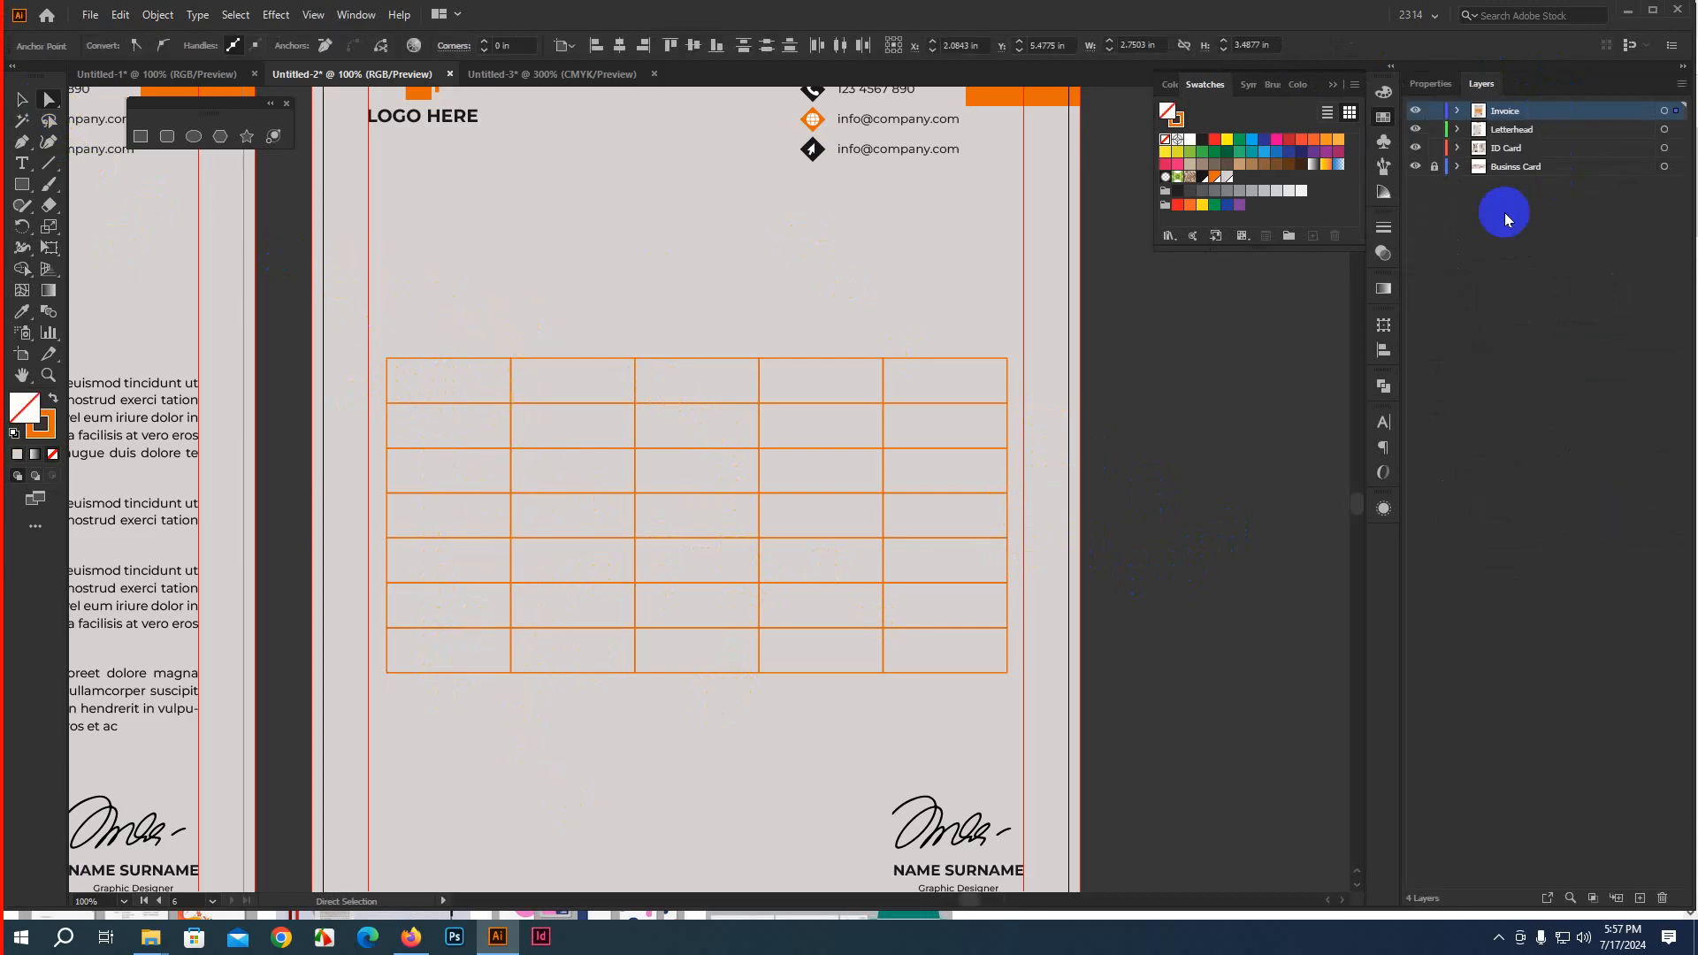
left_click(1458, 110)
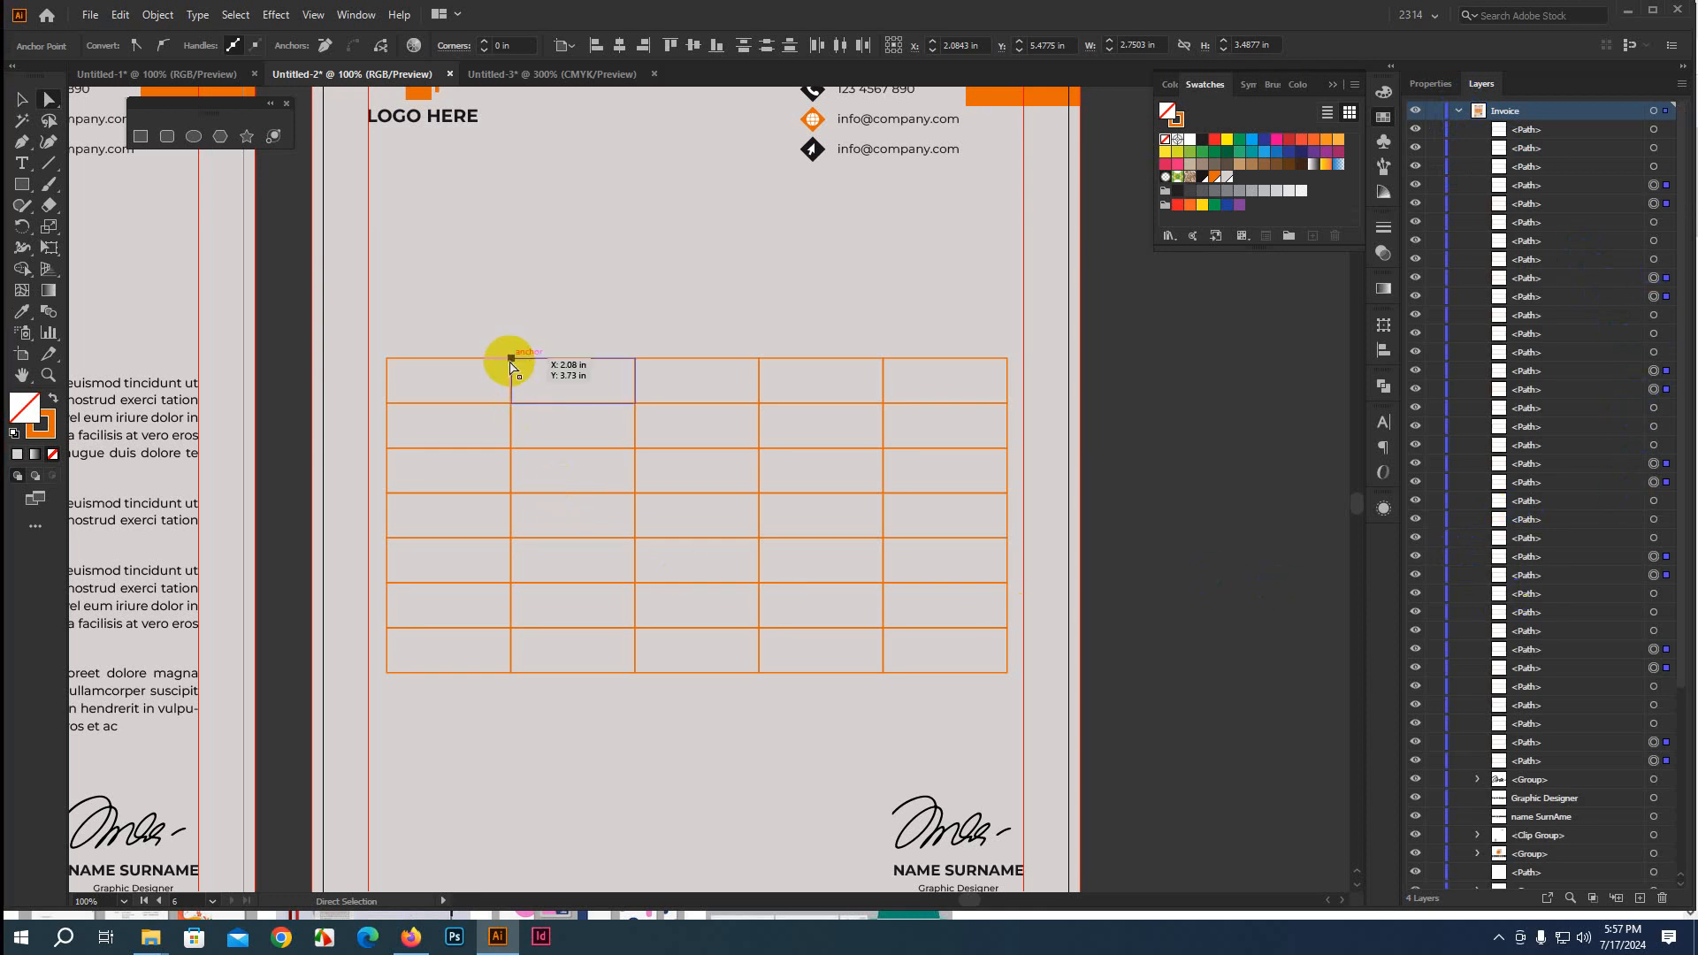
left_click_drag(500, 343, 542, 709)
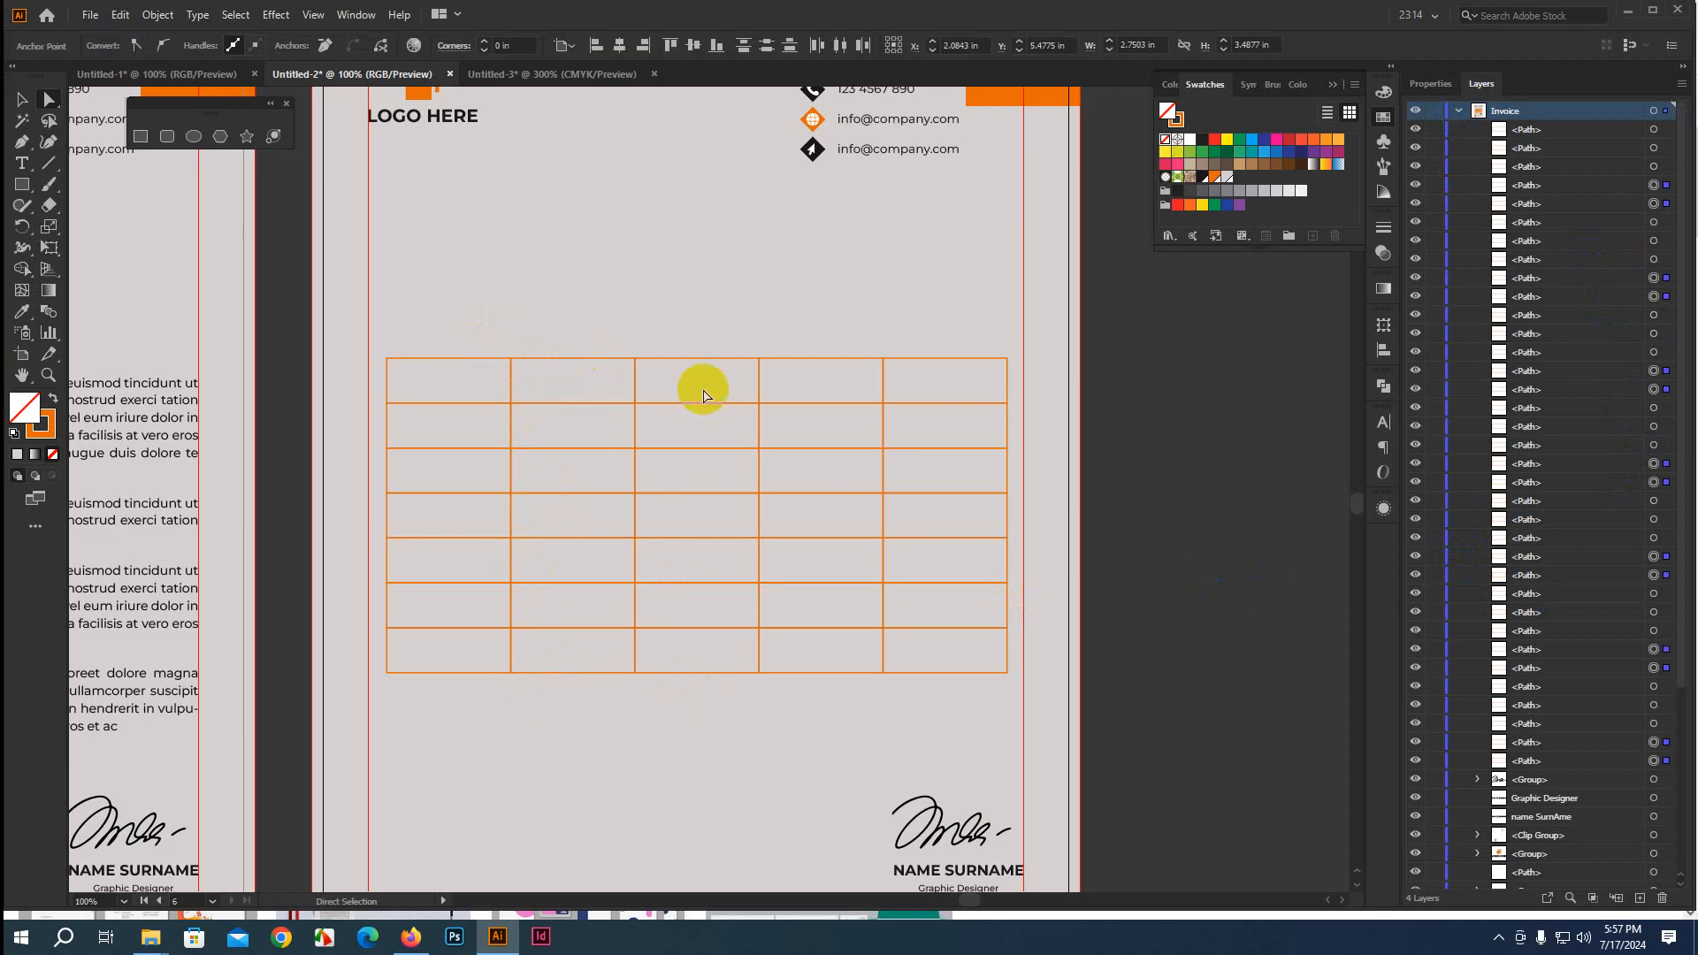
key("Left")
key("Left")
key("Left")
key("Left")
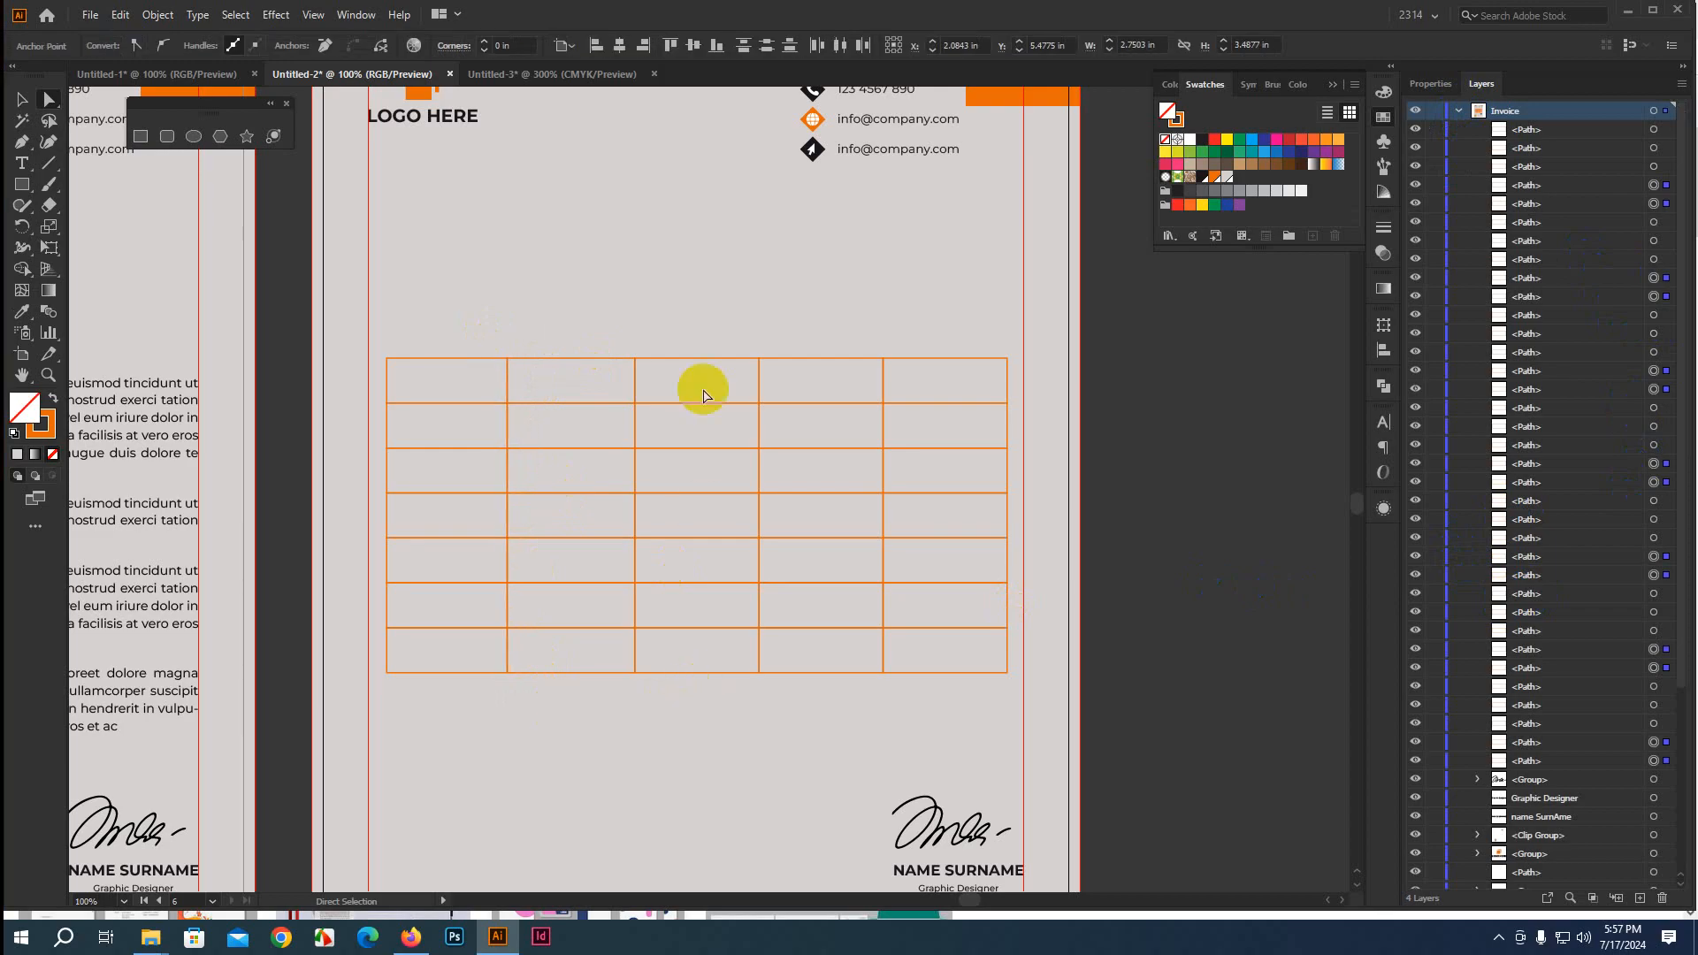
key("Left")
key("Left")
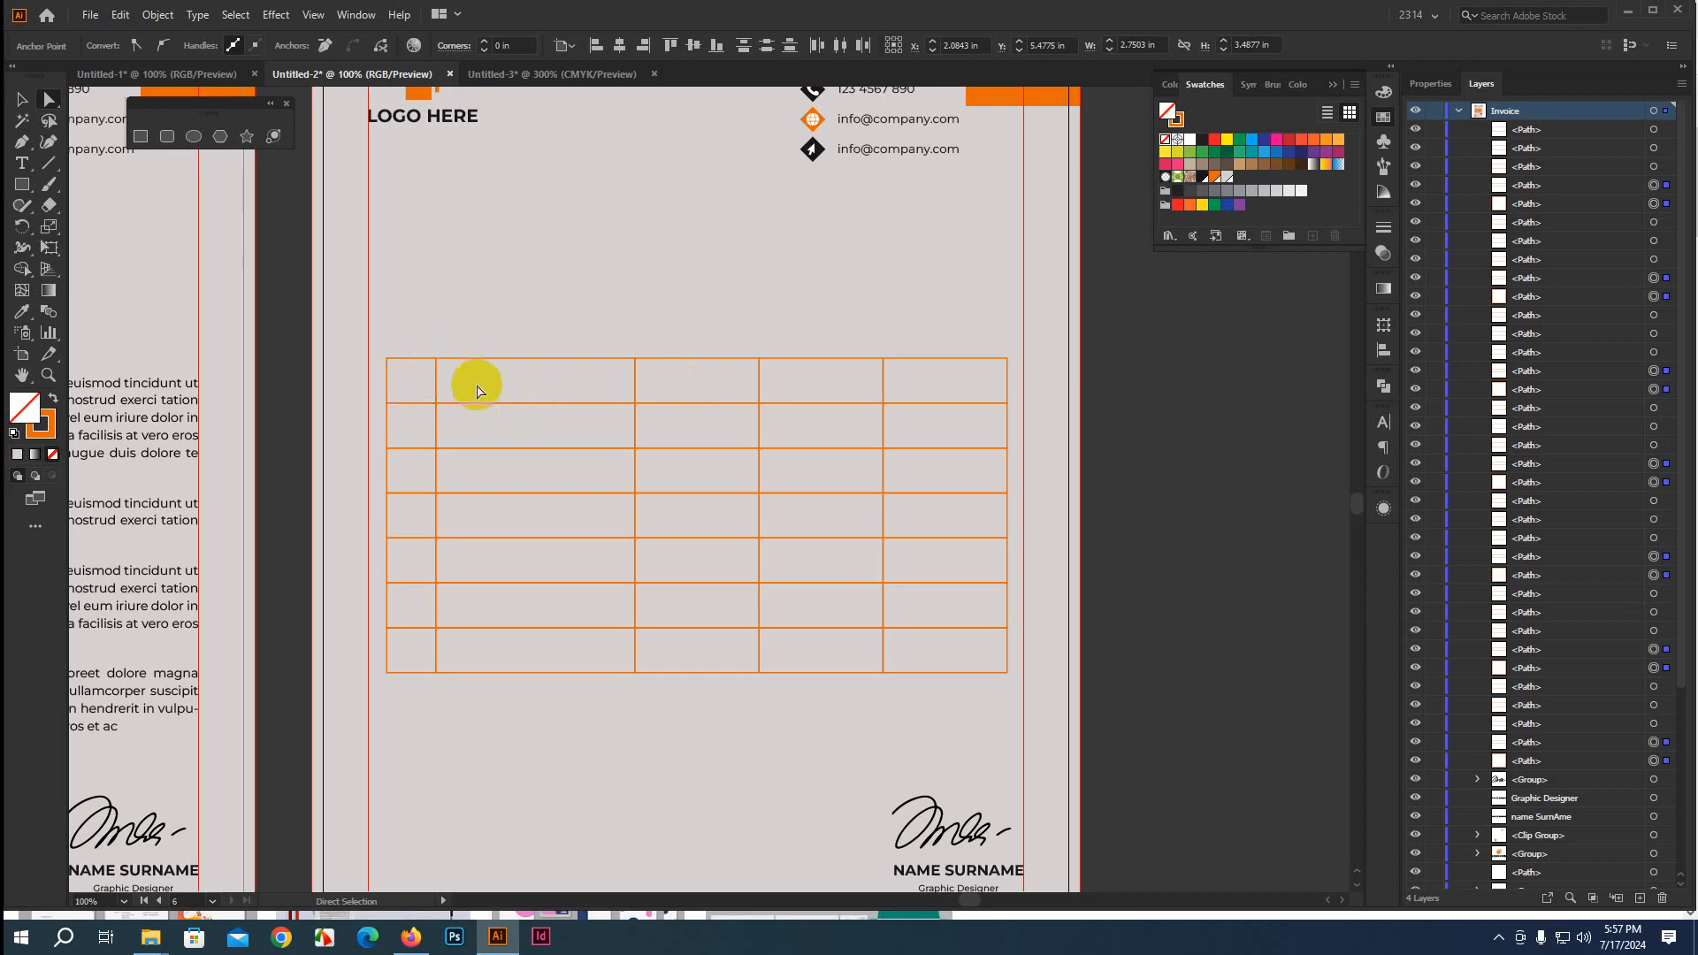
Copy the second and third cells of the table's first row into the space above, and separate the two copies with a small gap
scroll(477, 391, "up", 1)
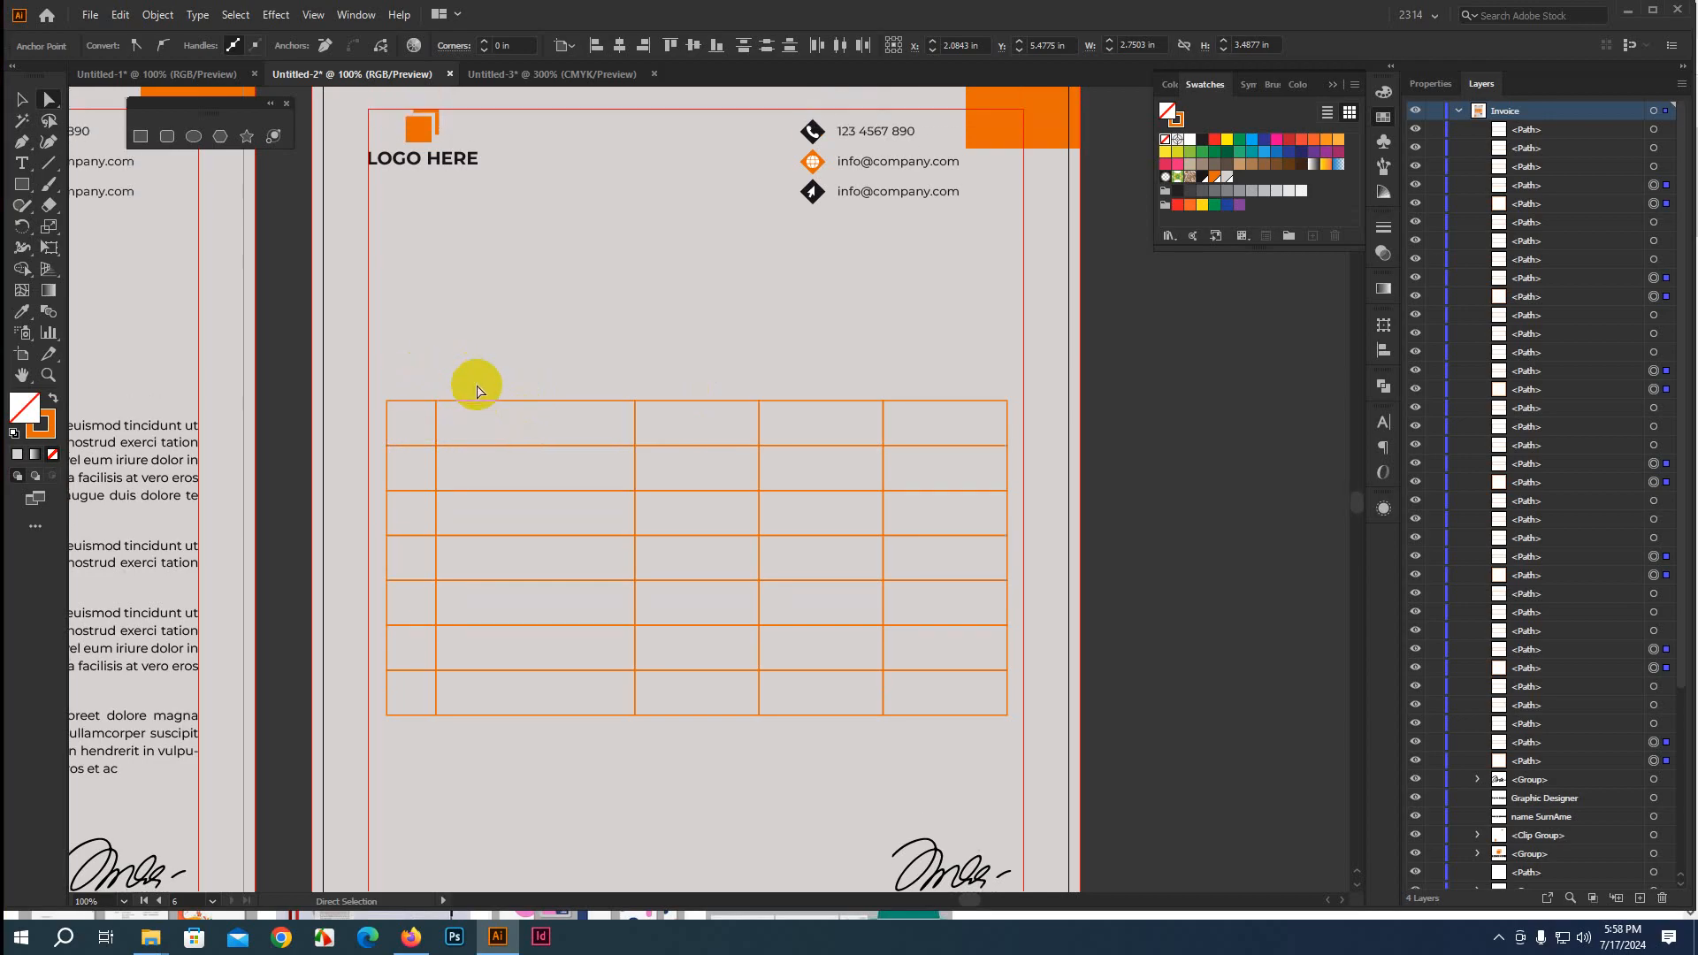
left_click(22, 99)
left_click(413, 401)
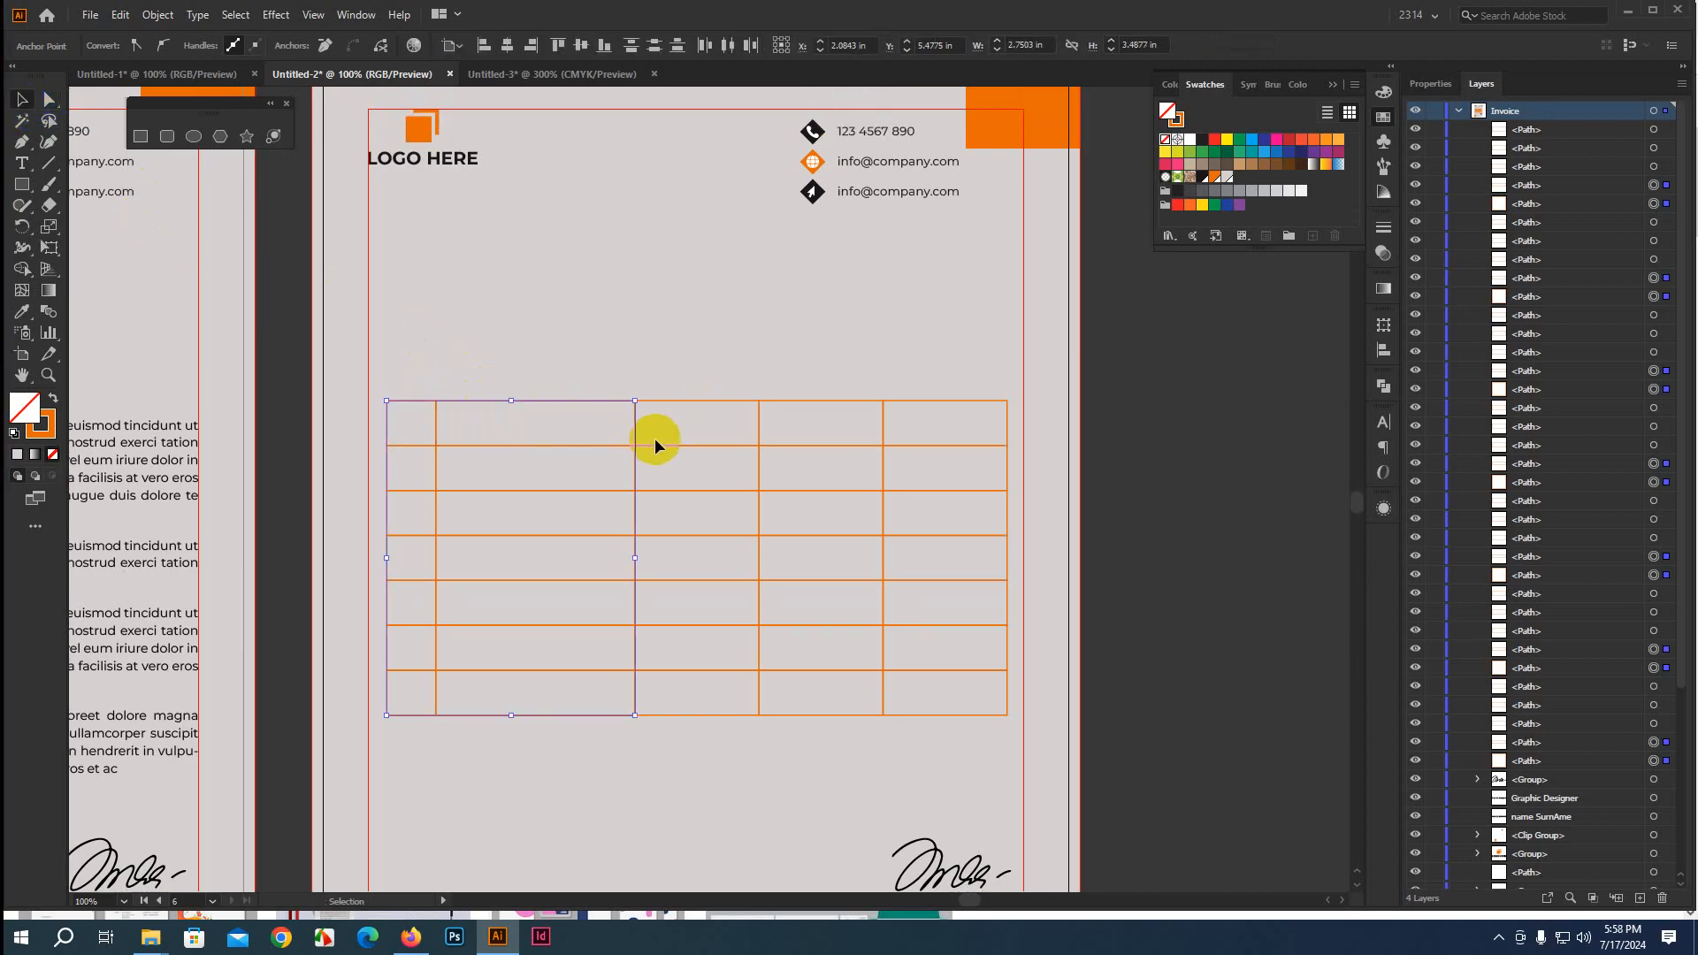
left_click(658, 400)
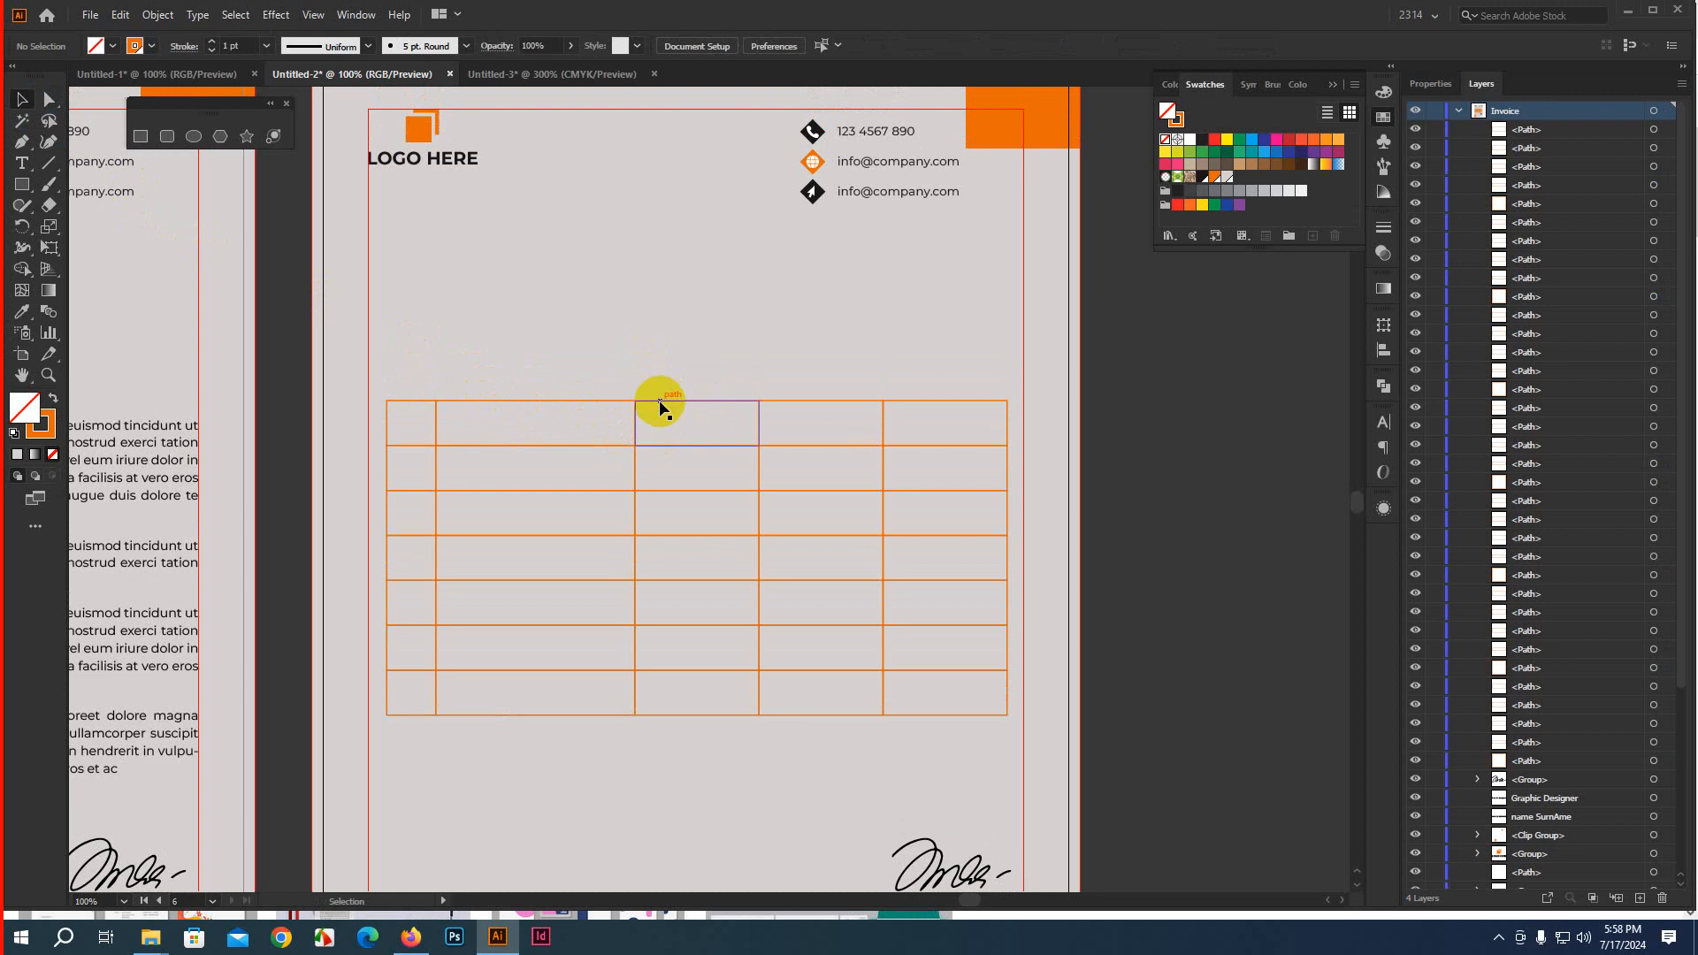
left_click(597, 404, "shift")
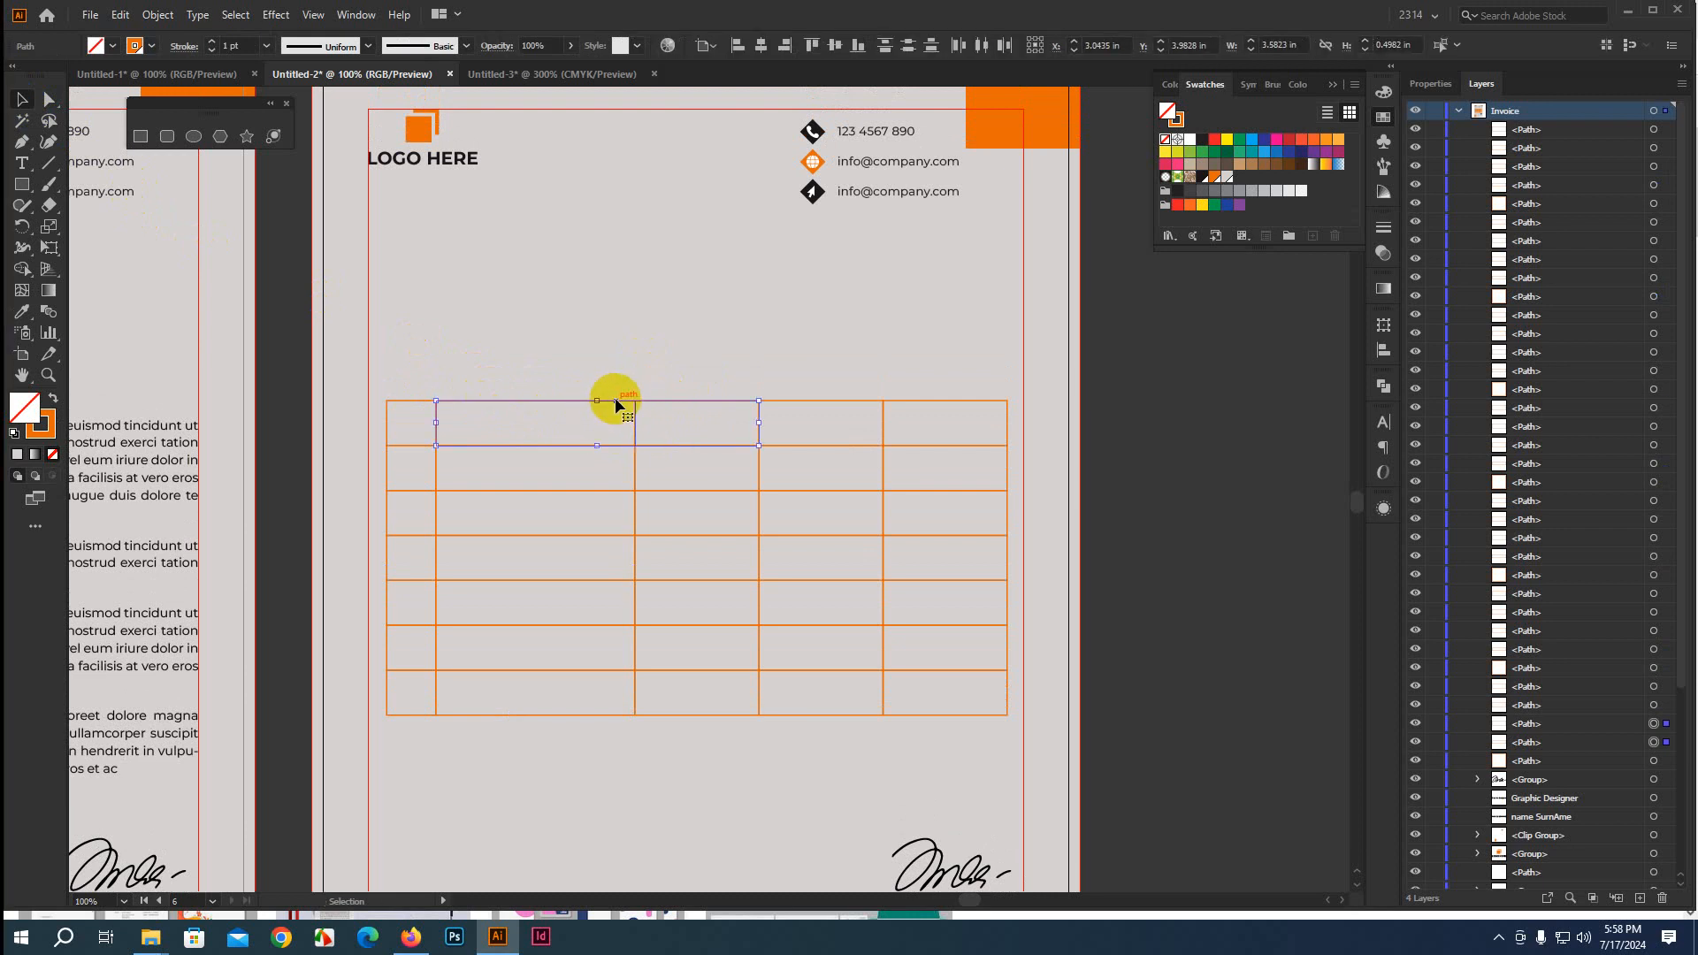
left_click_drag(618, 402, 608, 241, "alt")
left_click(715, 301)
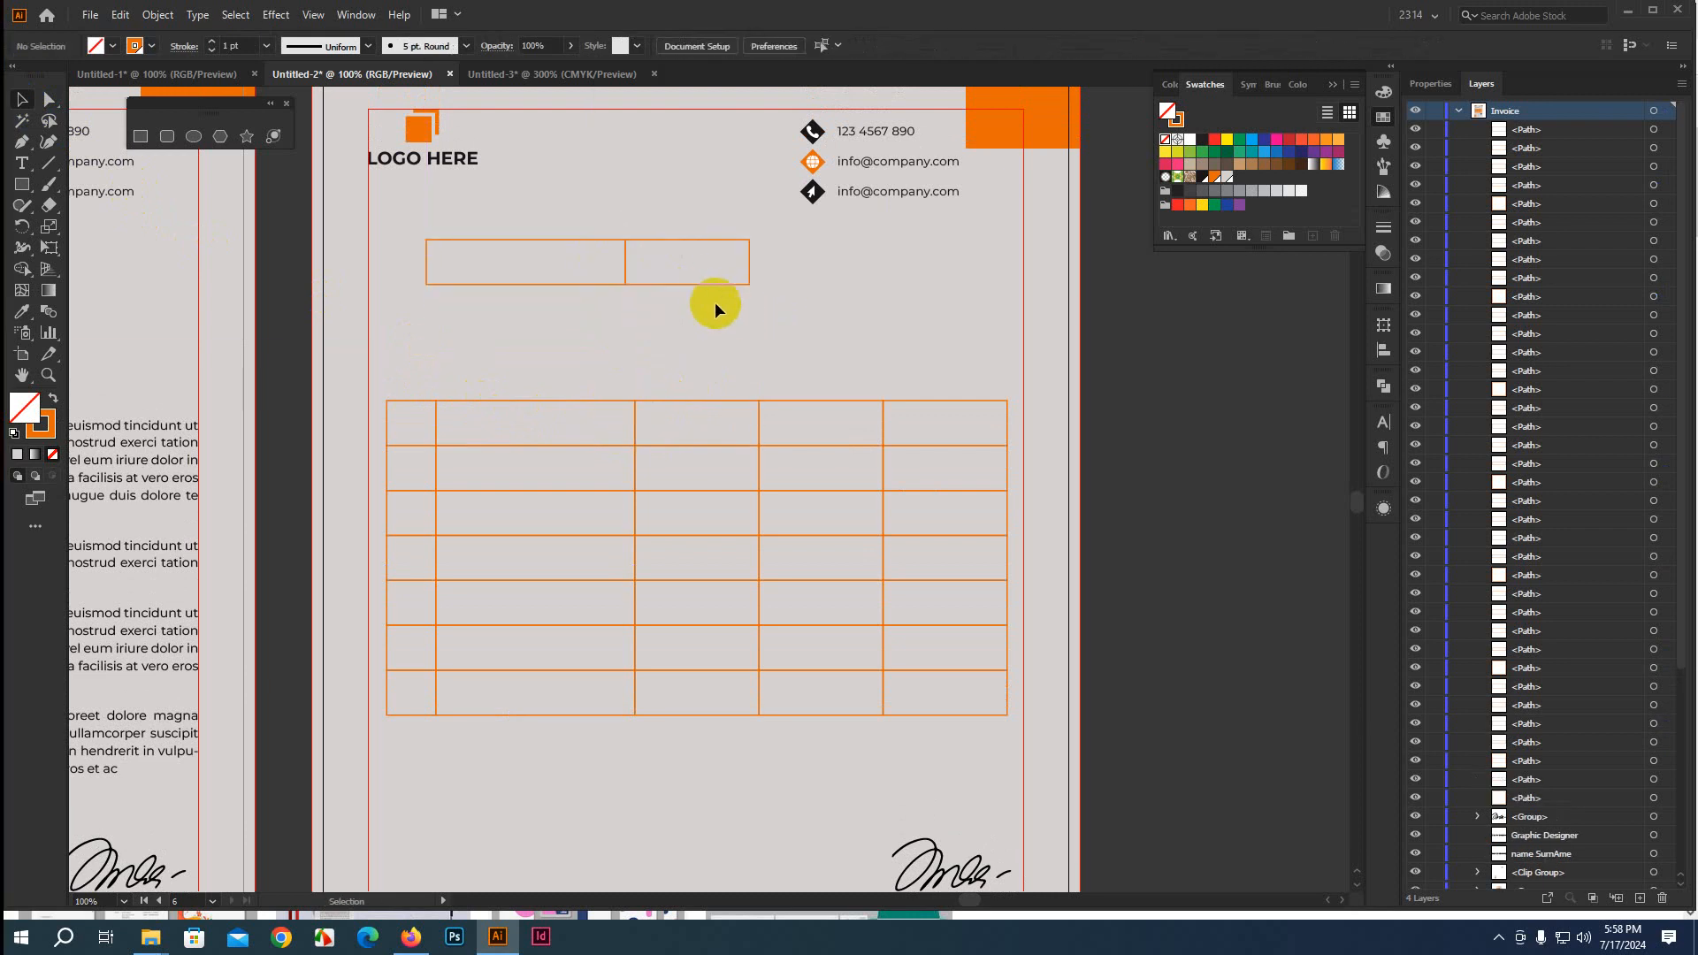
left_click_drag(709, 289, 743, 311)
left_click(709, 365)
Shift the facing edges of the two copied cells left together, narrowing the first copy and widening the second
left_click(48, 98)
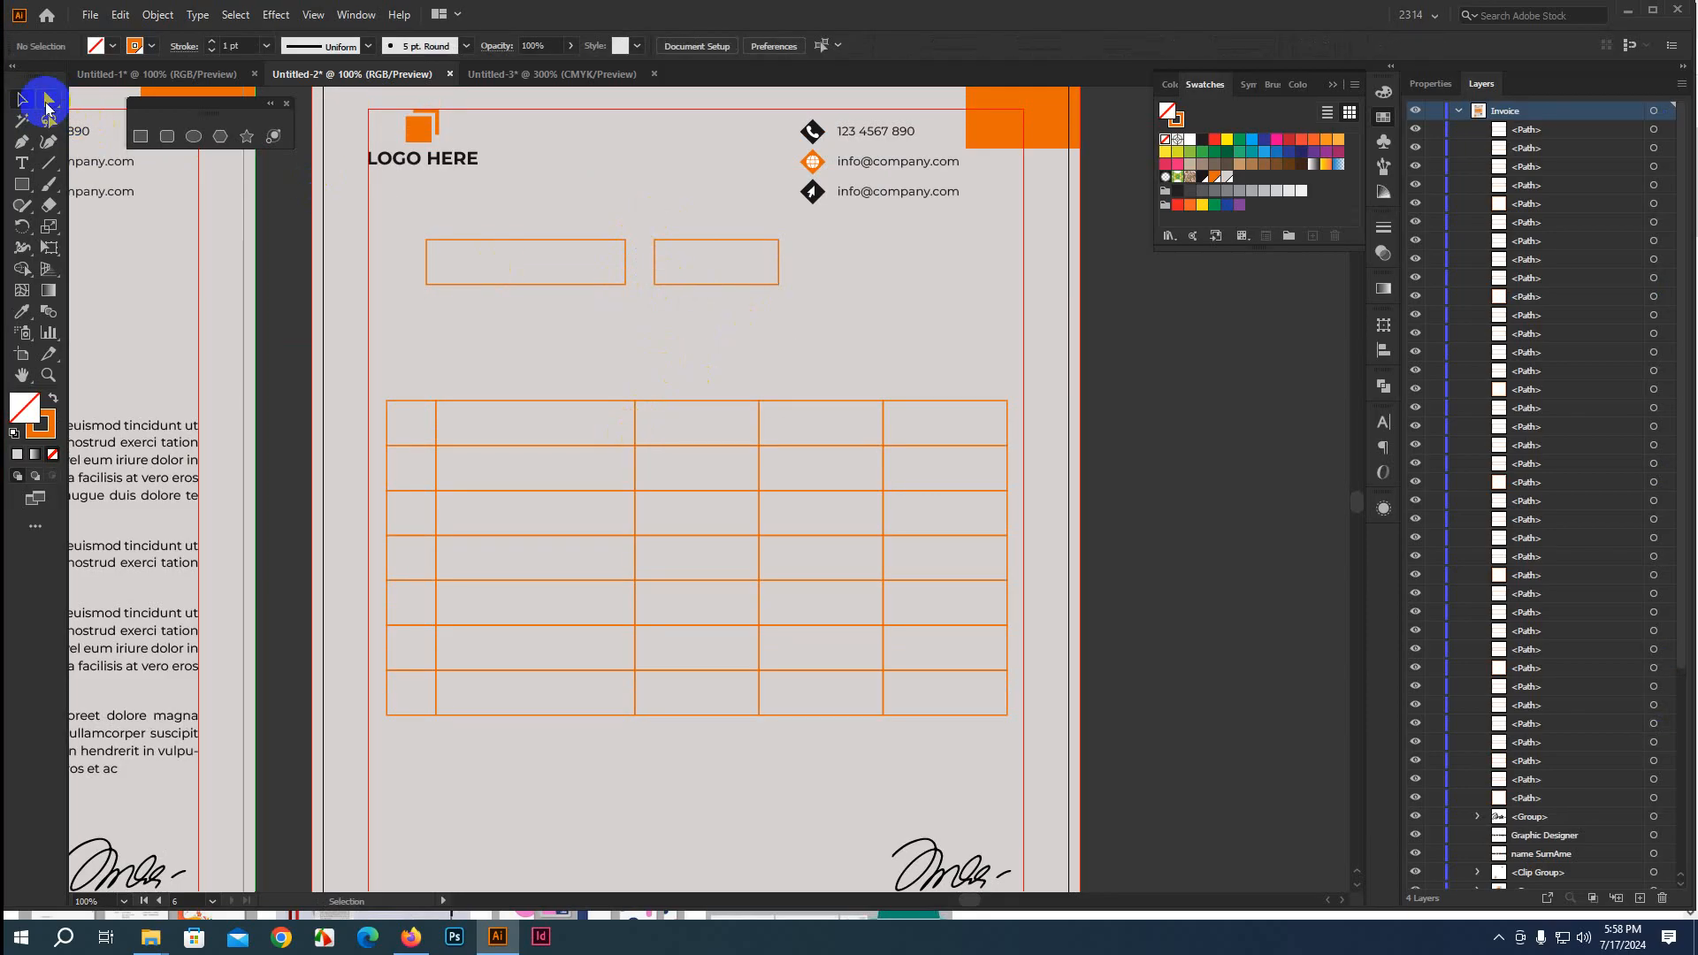
left_click_drag(588, 183, 698, 408)
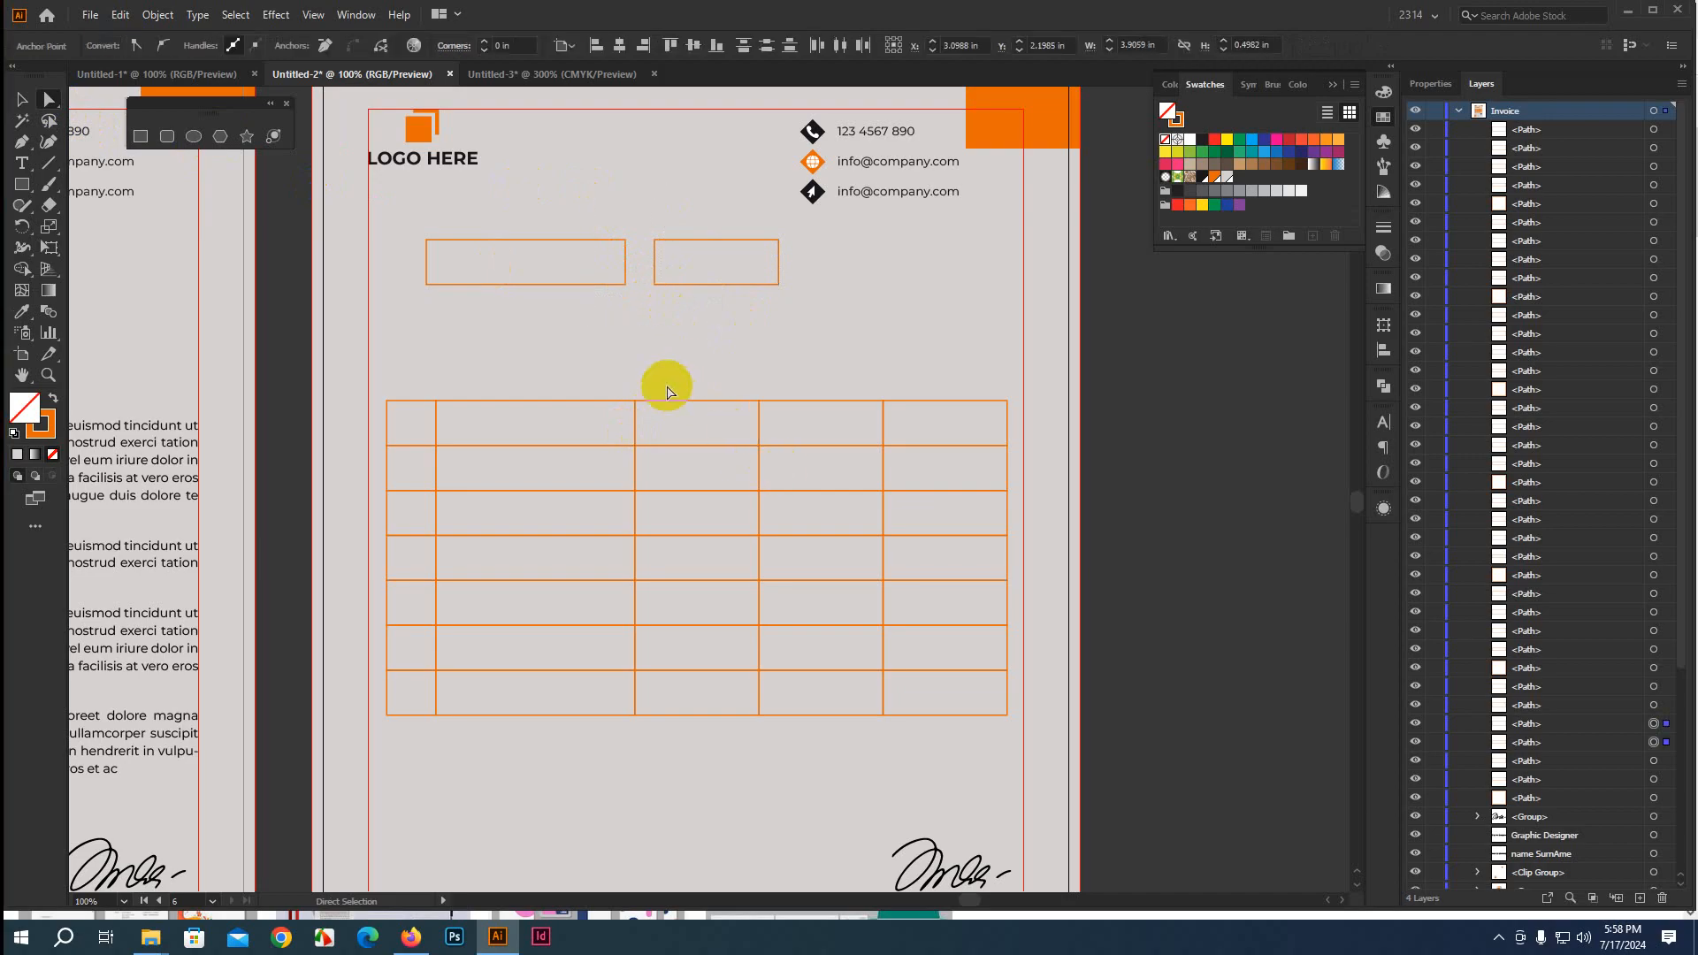
key("shift+Left")
key("shift+Left")
key("shift+Left")
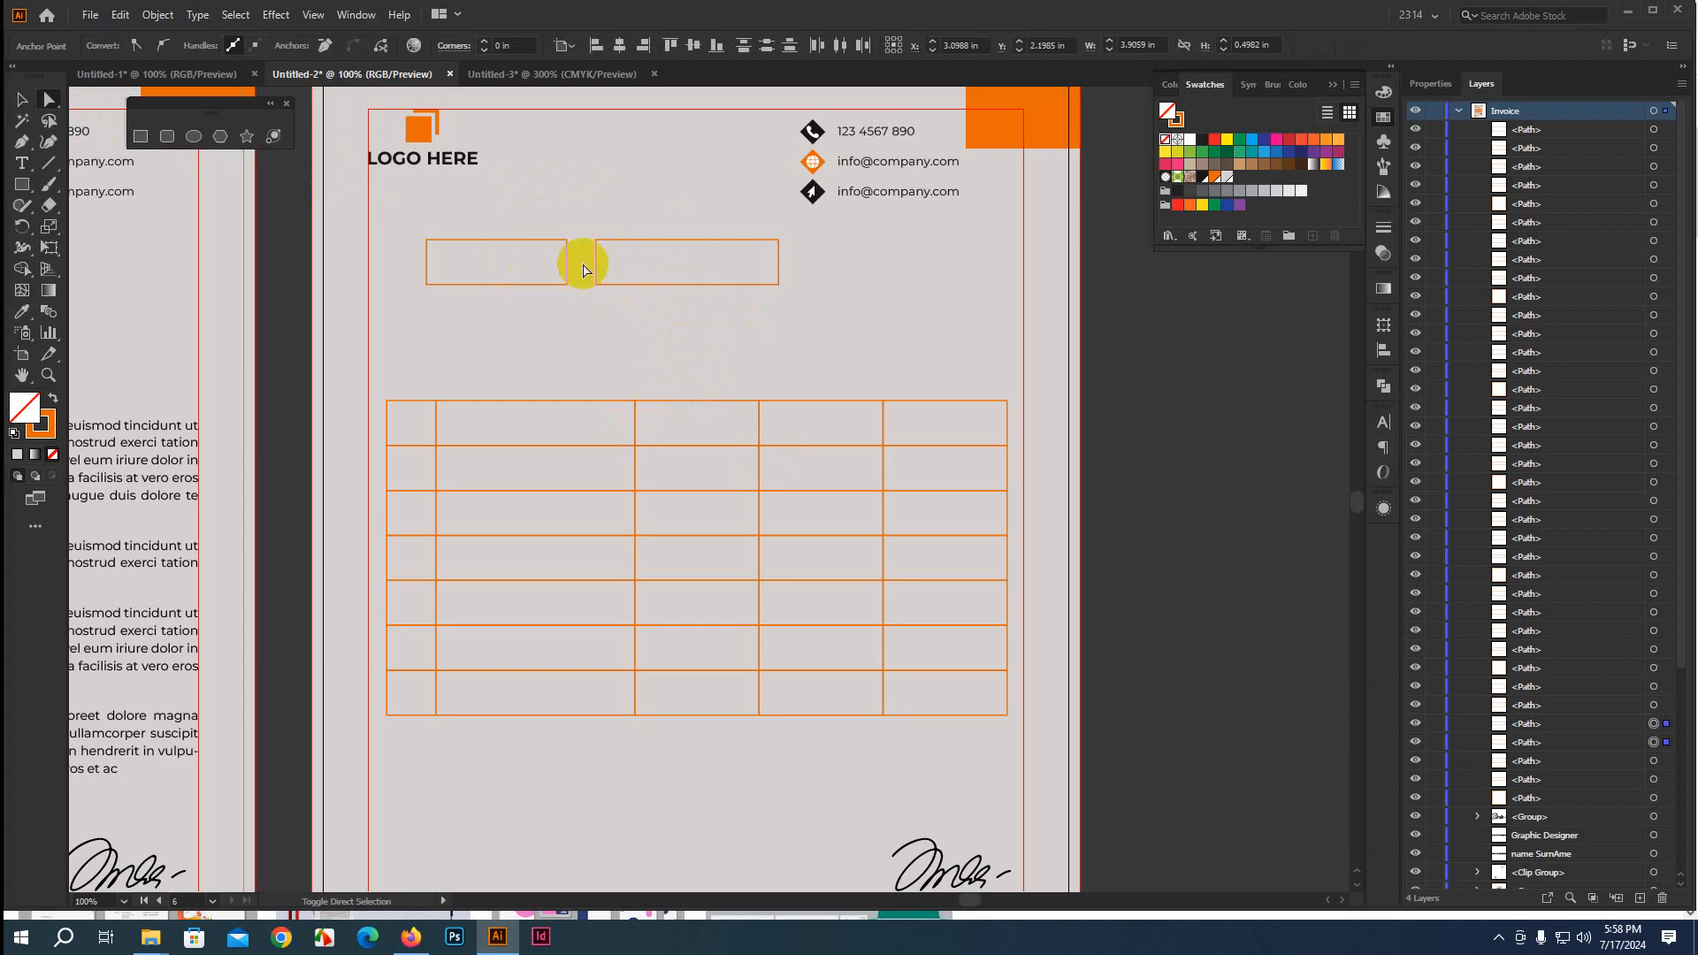
key("shift+Left")
key("shift+Left")
key("shift+Left")
Delete the two copied cells above the invoice table
left_click(22, 99)
left_click(423, 277)
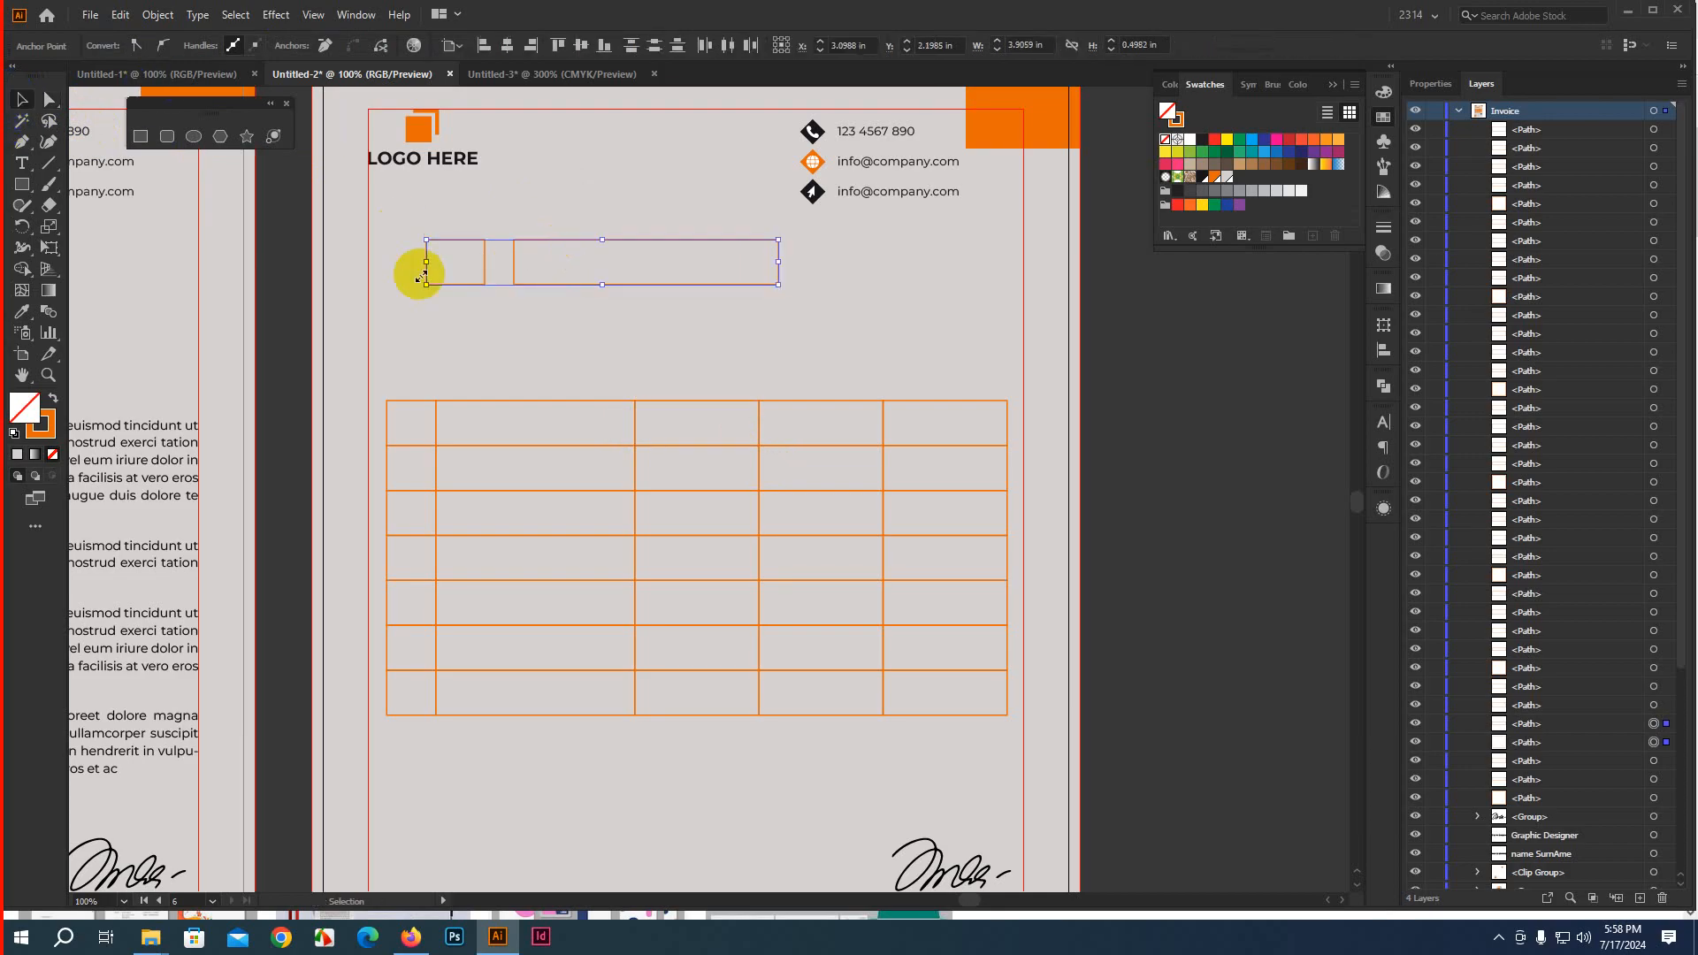
left_click(559, 352)
scroll(621, 362, "down", 1)
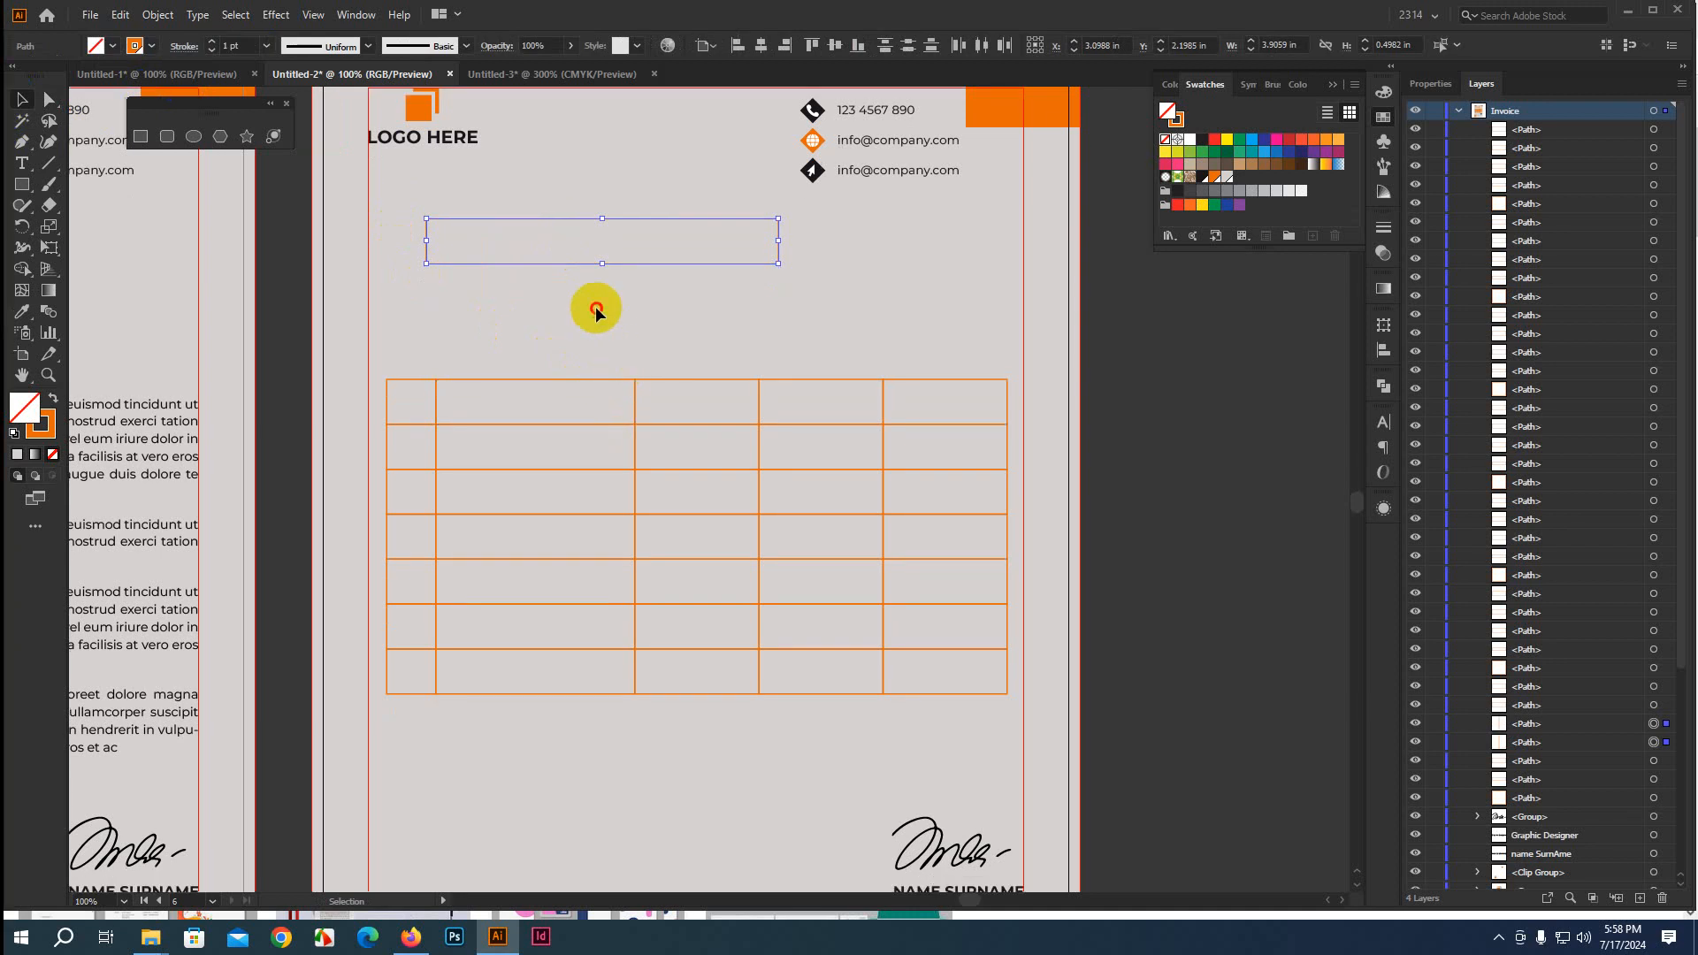
left_click_drag(402, 215, 835, 325)
key("Delete")
scroll(677, 292, "down", 2)
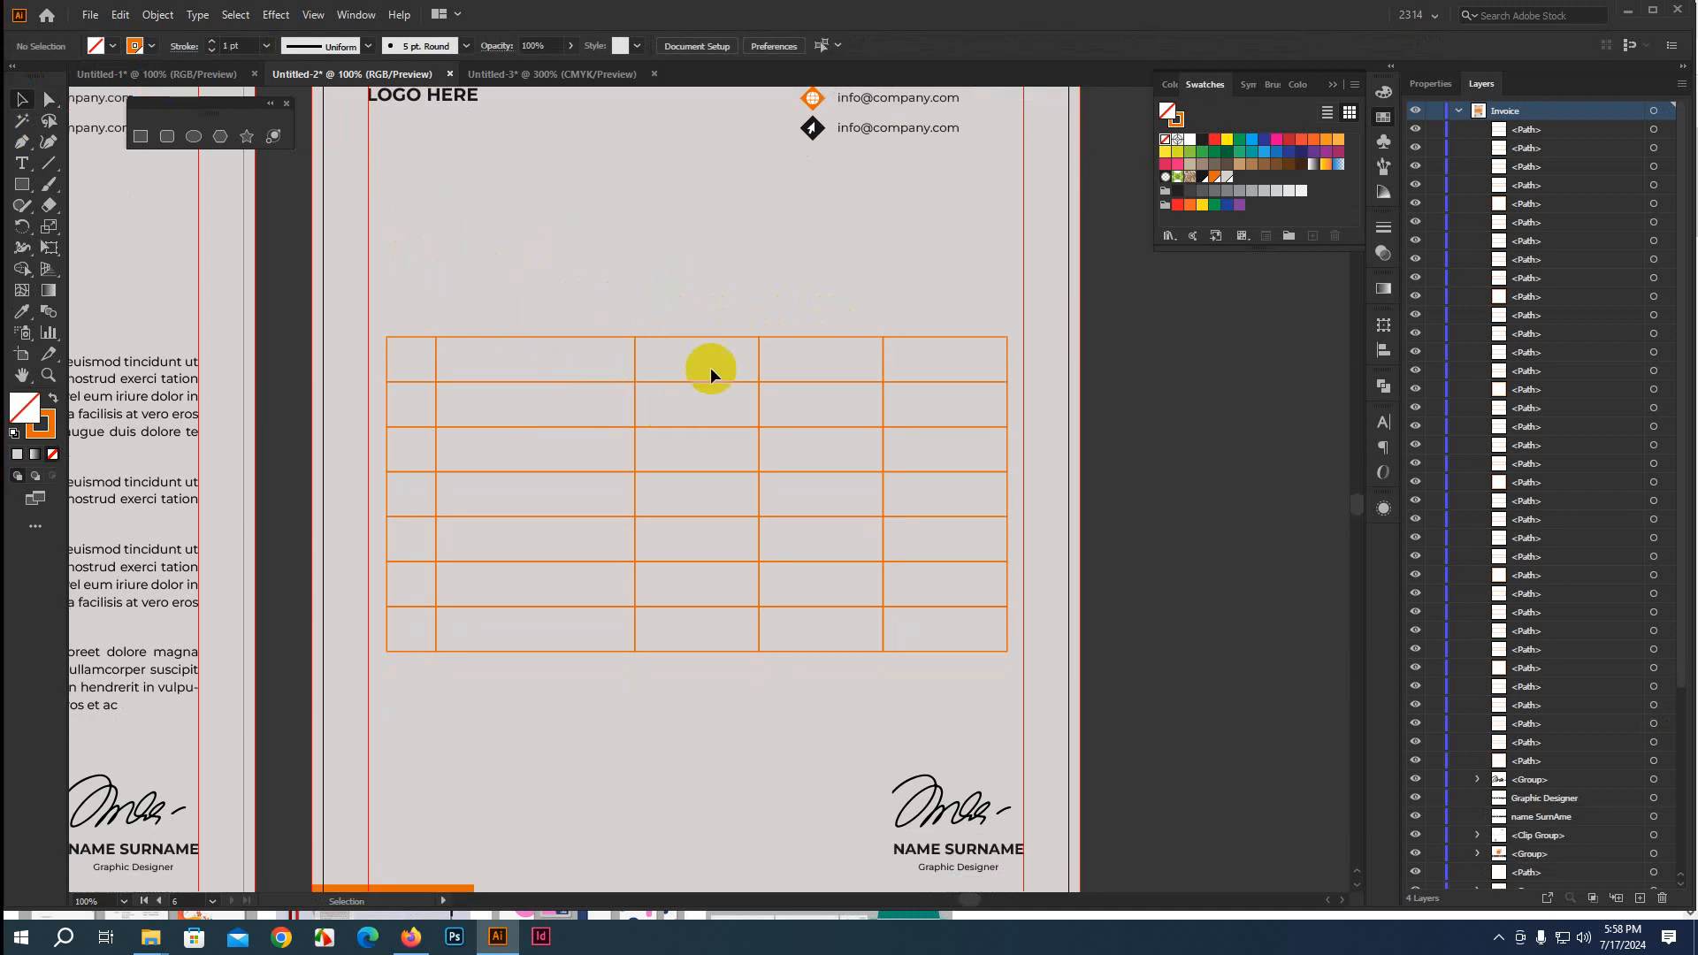
Narrow the table's fifth column by shifting the anchor points along its left-hand divider rightward through all seven rows
left_click(50, 99)
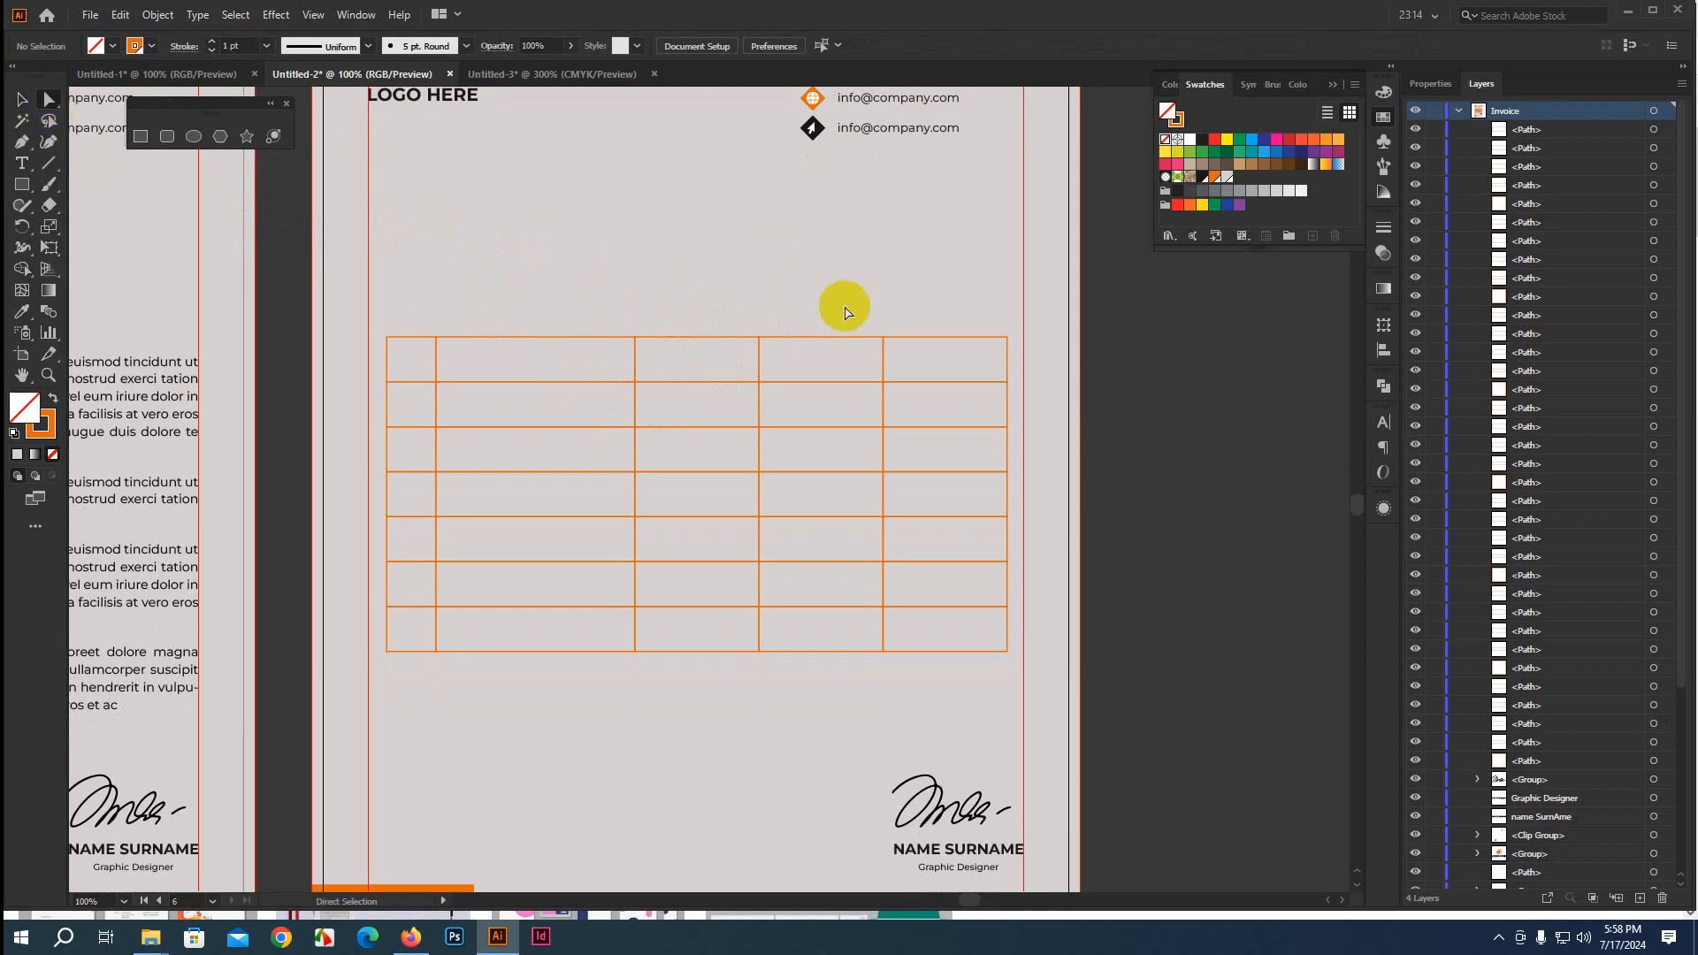
left_click_drag(853, 303, 910, 679)
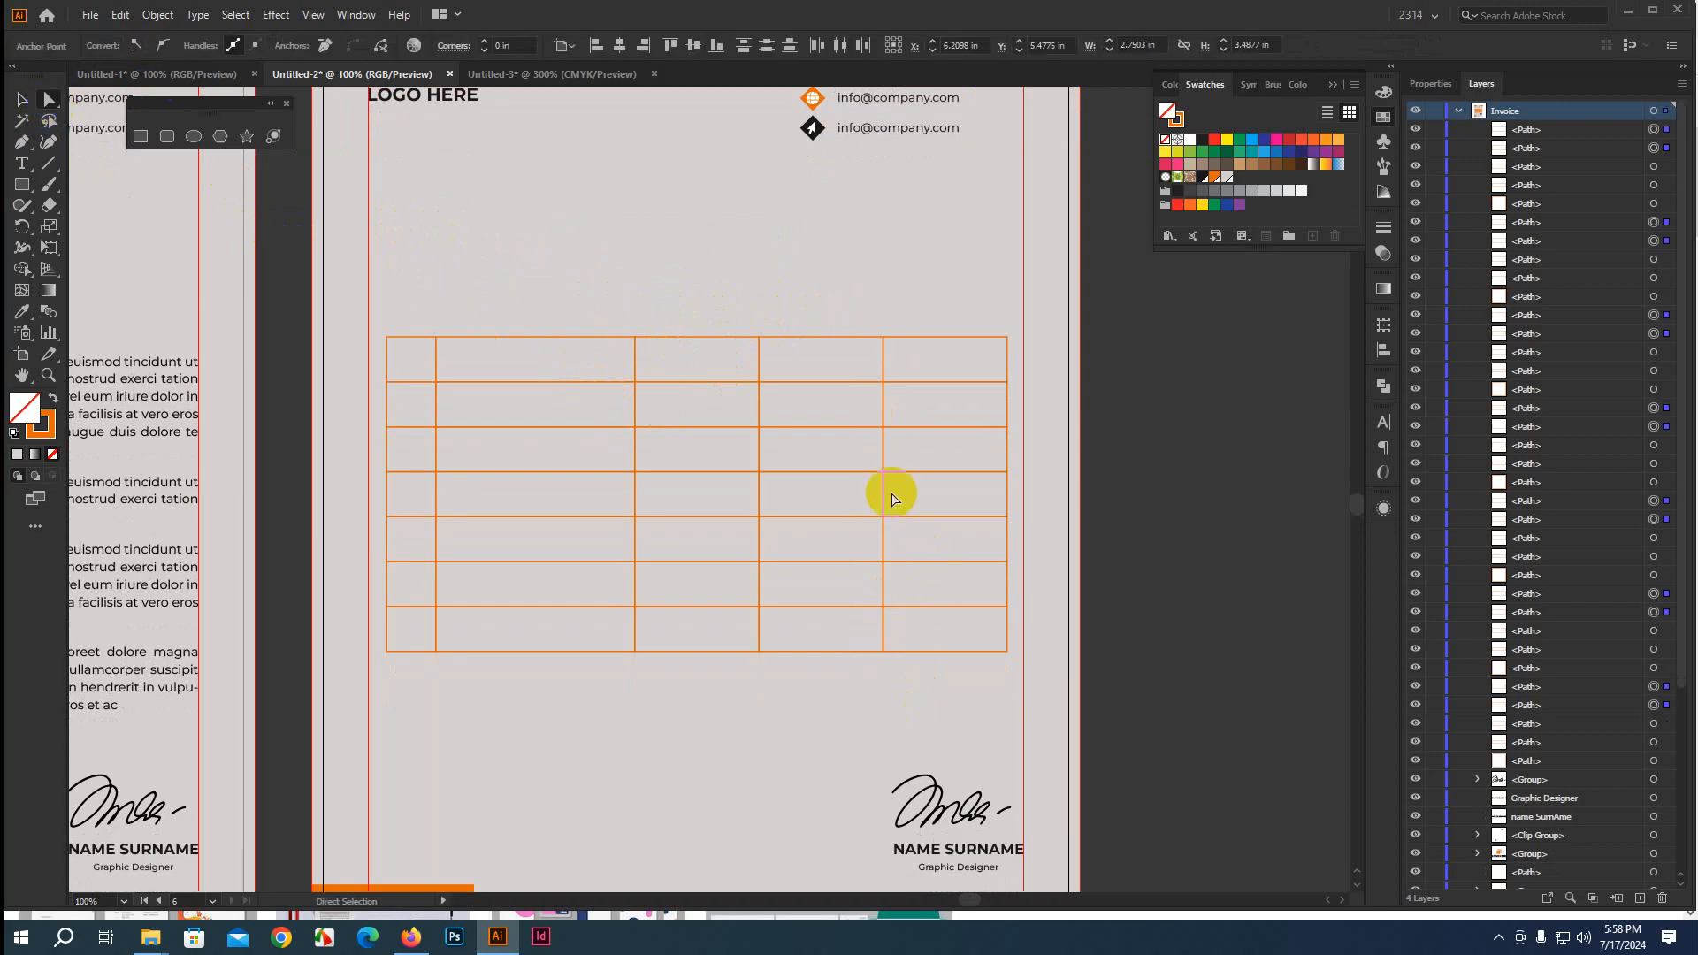
key("Right")
key("Right")
key("Right")
key("Right")
key("Right")
key("Right")
key("Right")
key("Right")
key("Right")
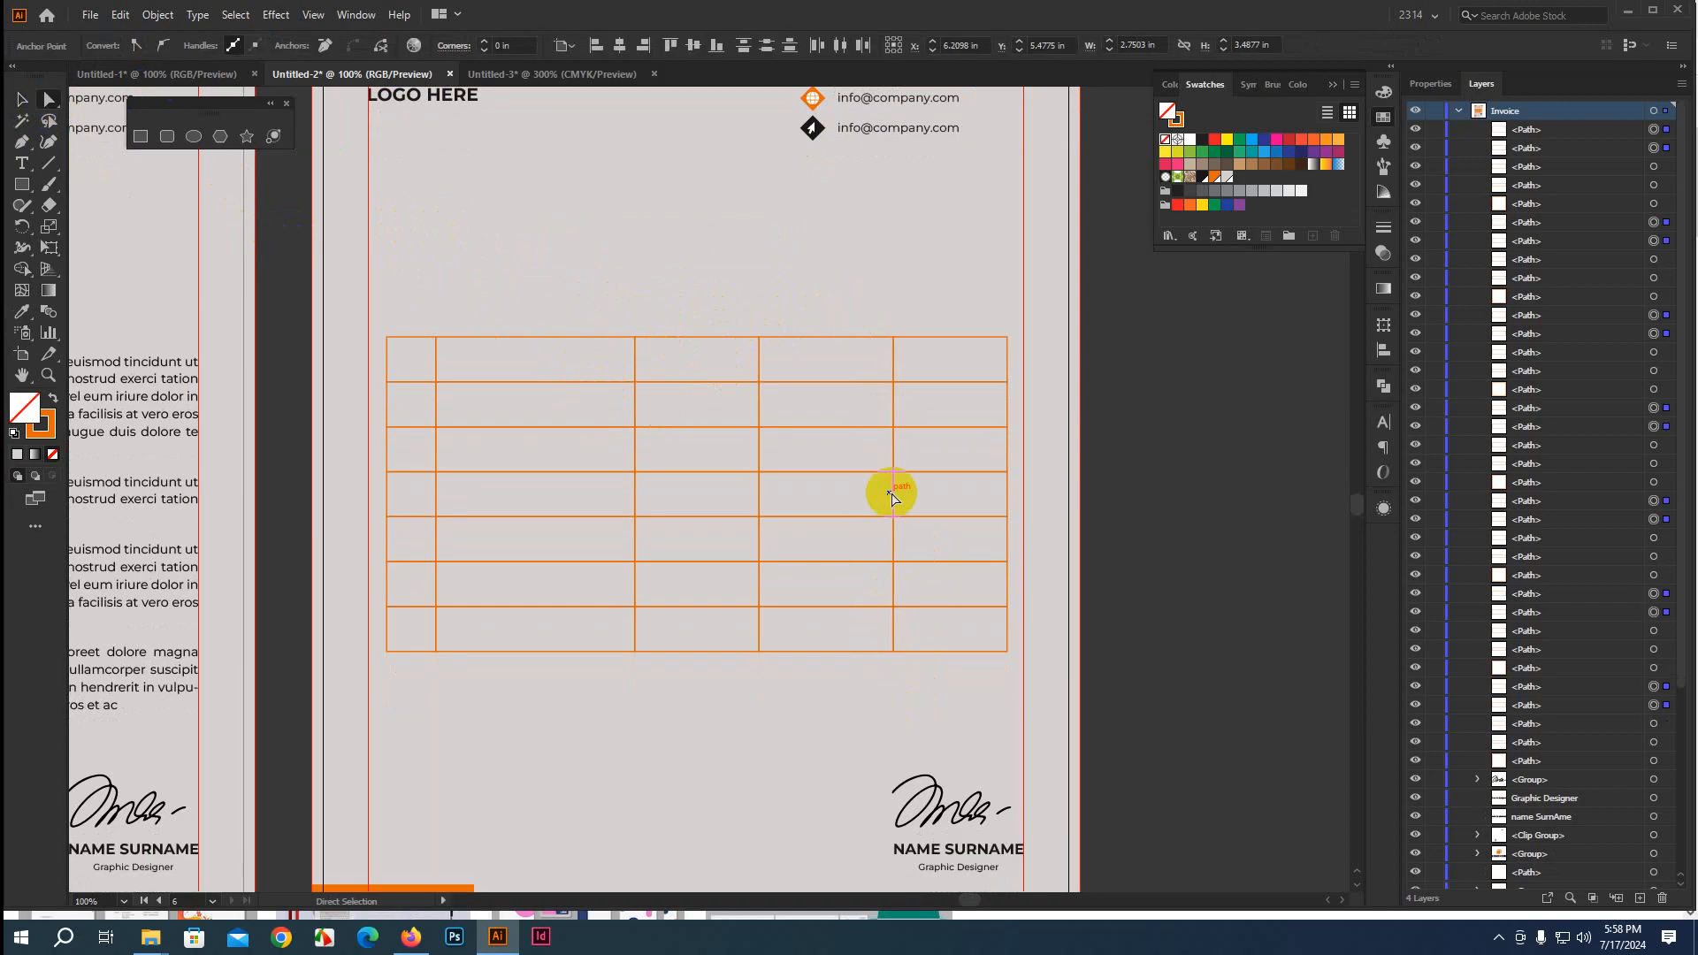
key("Right")
key("Right")
key("Right")
key("Right")
key("Right")
key("Right")
key("Right")
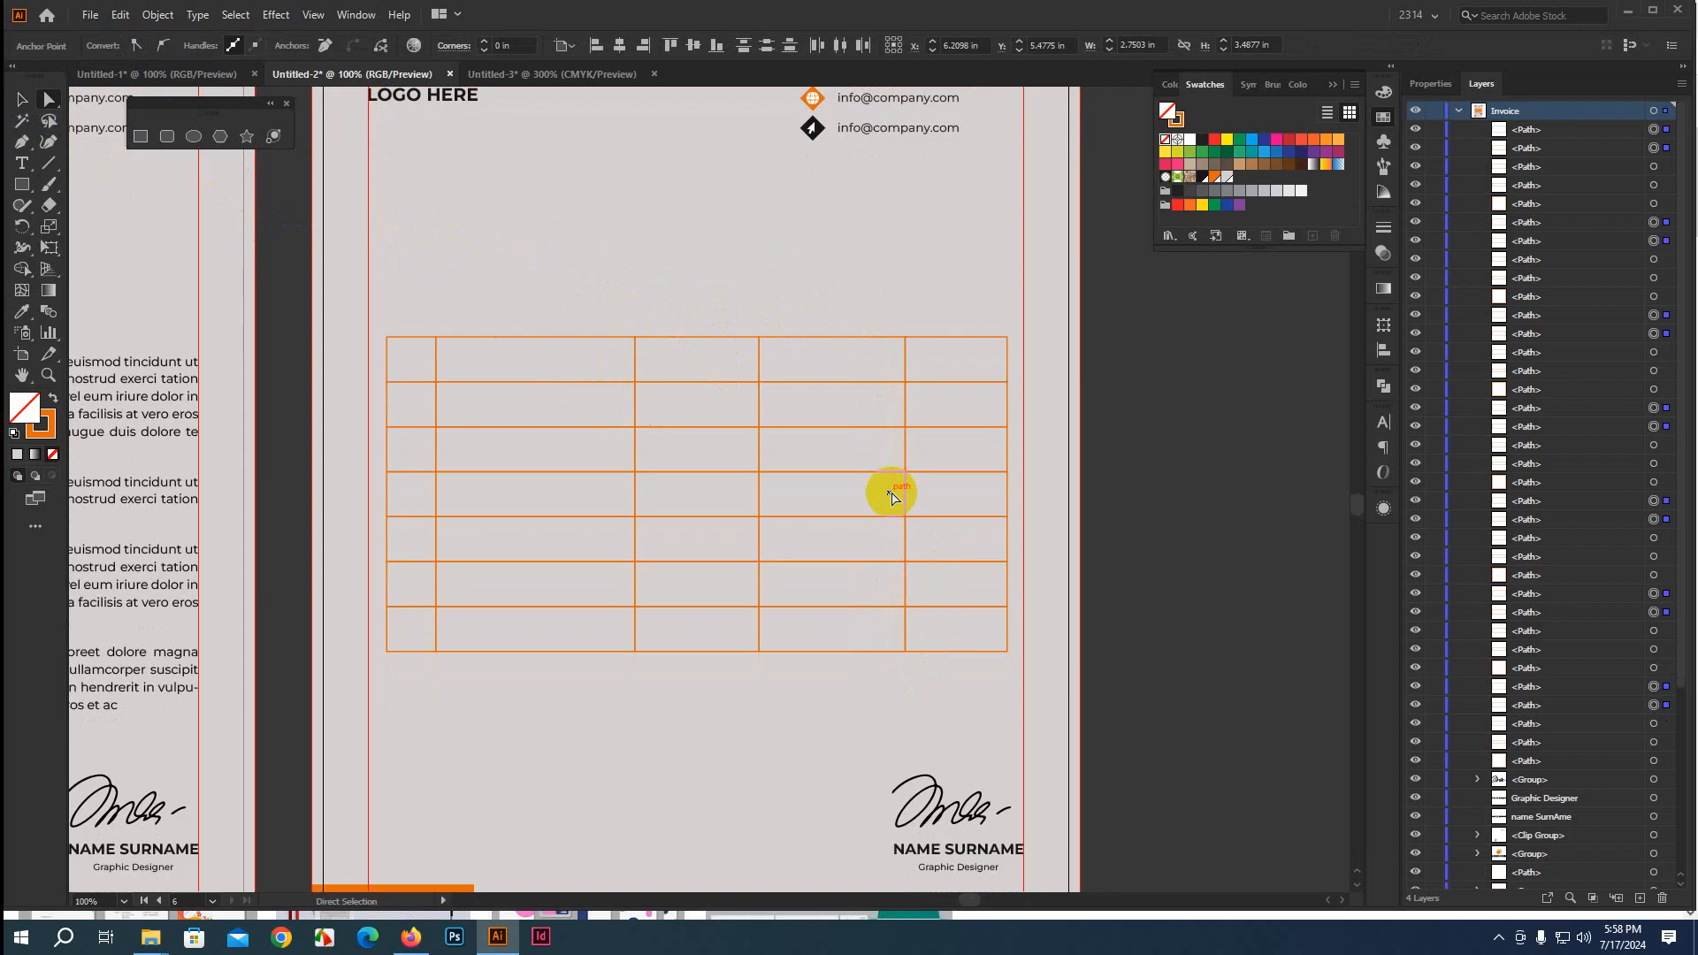
Shift the divider between the third and fourth columns rightward in all seven rows, making the fourth about as wide as the fifth
left_click_drag(719, 295, 813, 701)
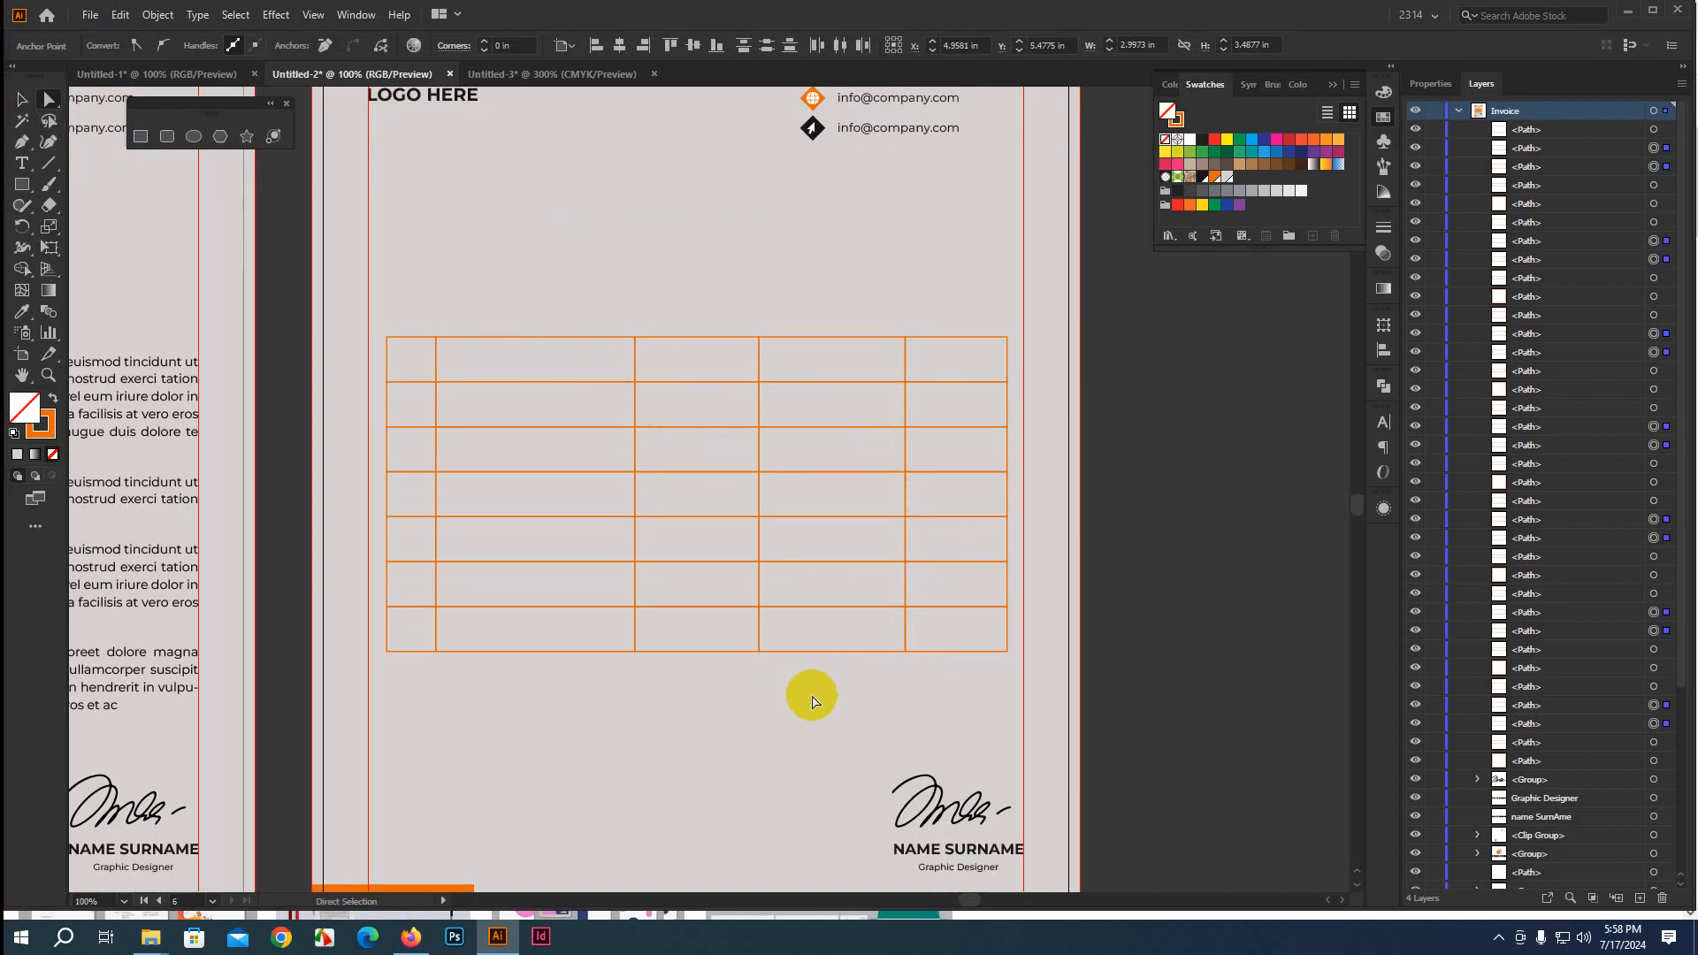
key("Right")
key("Right")
key("Right")
key("Right")
key("Right")
key("Right")
key("Right")
key("Right")
key("Right")
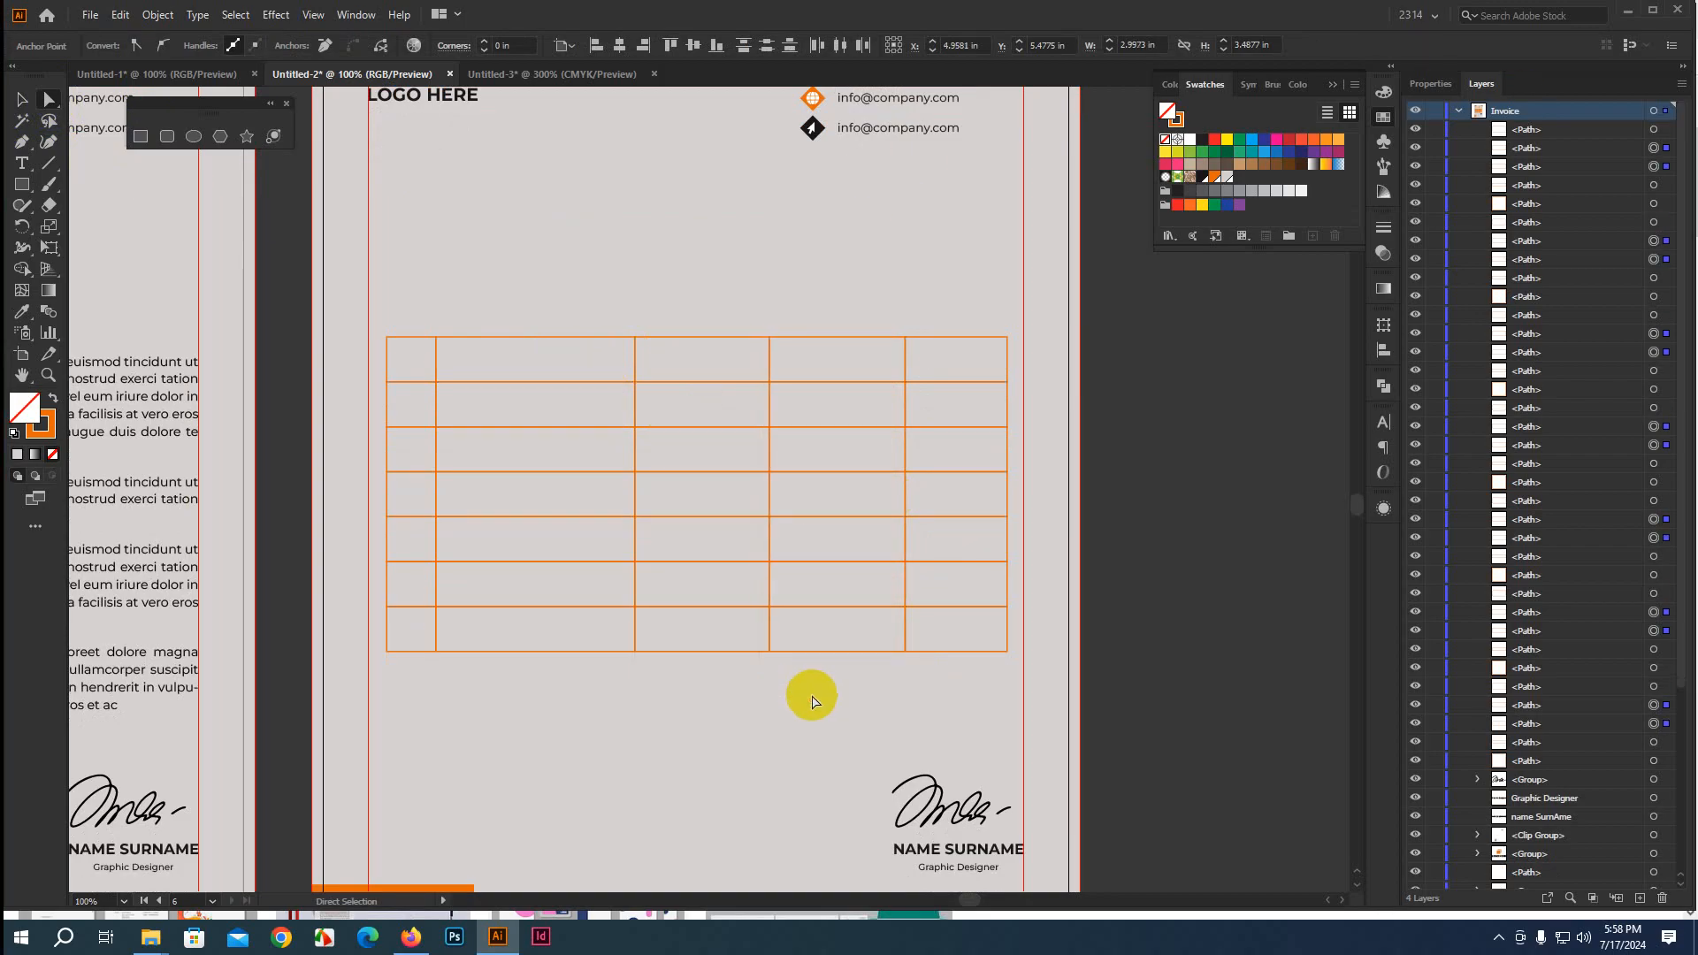
key("Right")
key("Right")
key("Right")
key("Right")
key("Right")
key("Right")
key("Right")
key("Right")
key("Right")
key("Right")
key("Right")
key("Right")
key("Right")
key("Right")
key("Right")
key("Right")
key("Right")
key("Right")
key("Right")
key("Right")
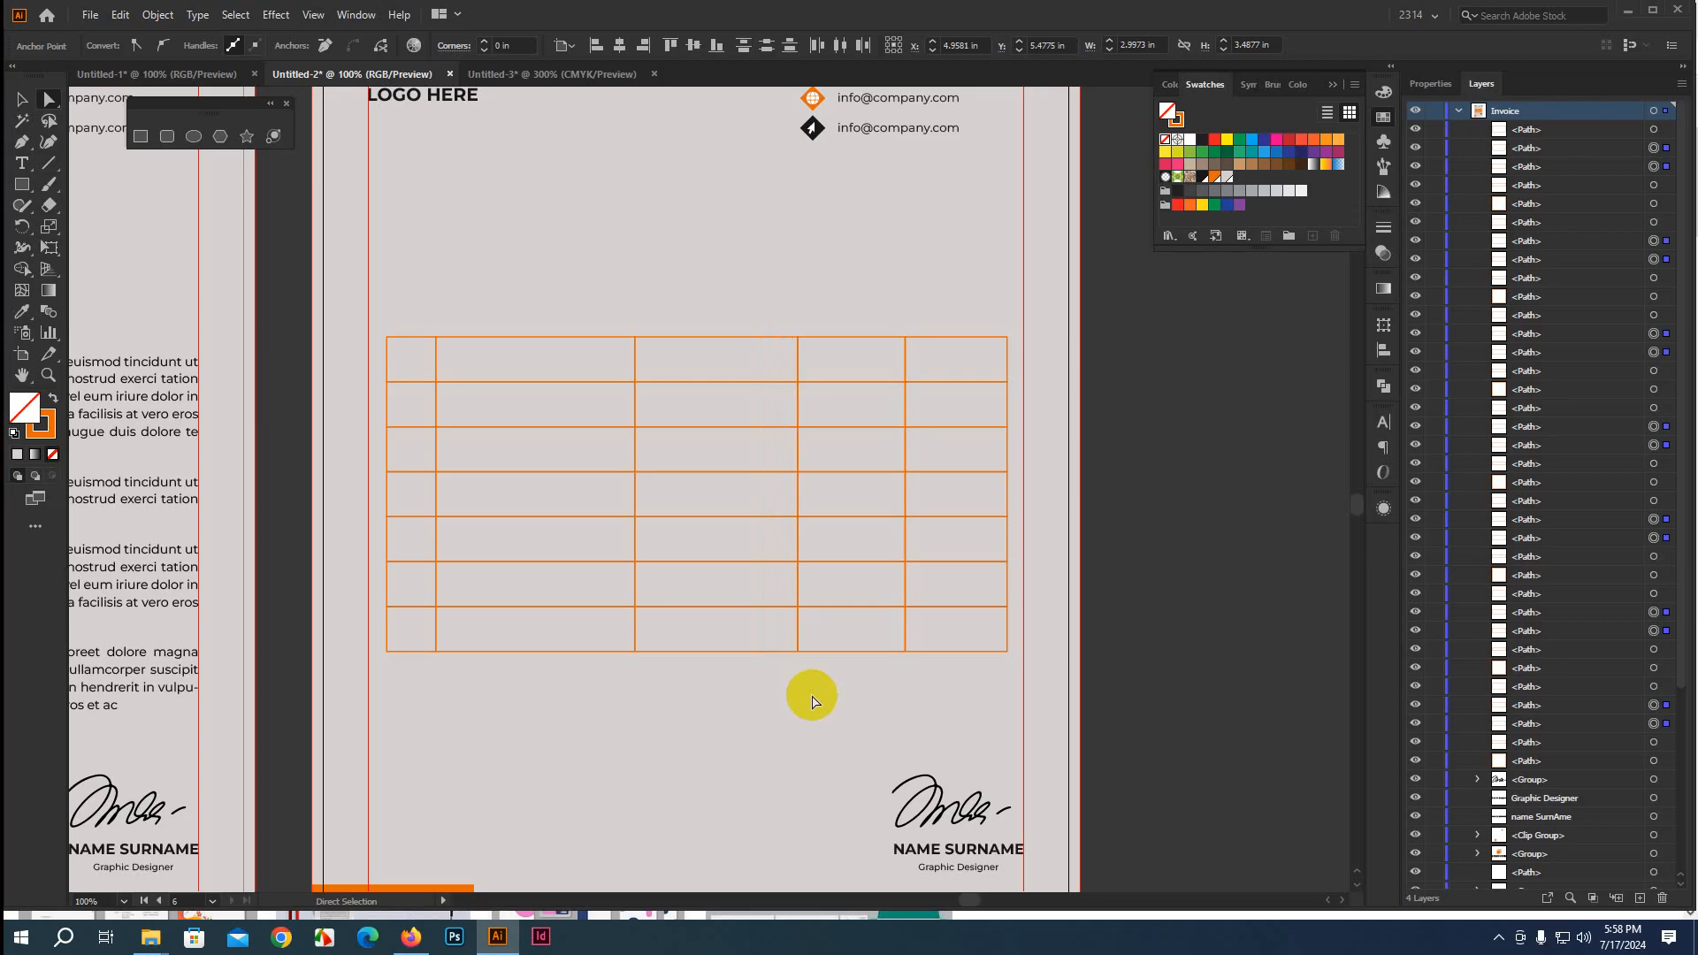
Widen the second column by shifting the divider between the second and third columns rightward until the third roughly matches the fourth
left_click_drag(598, 296, 689, 707)
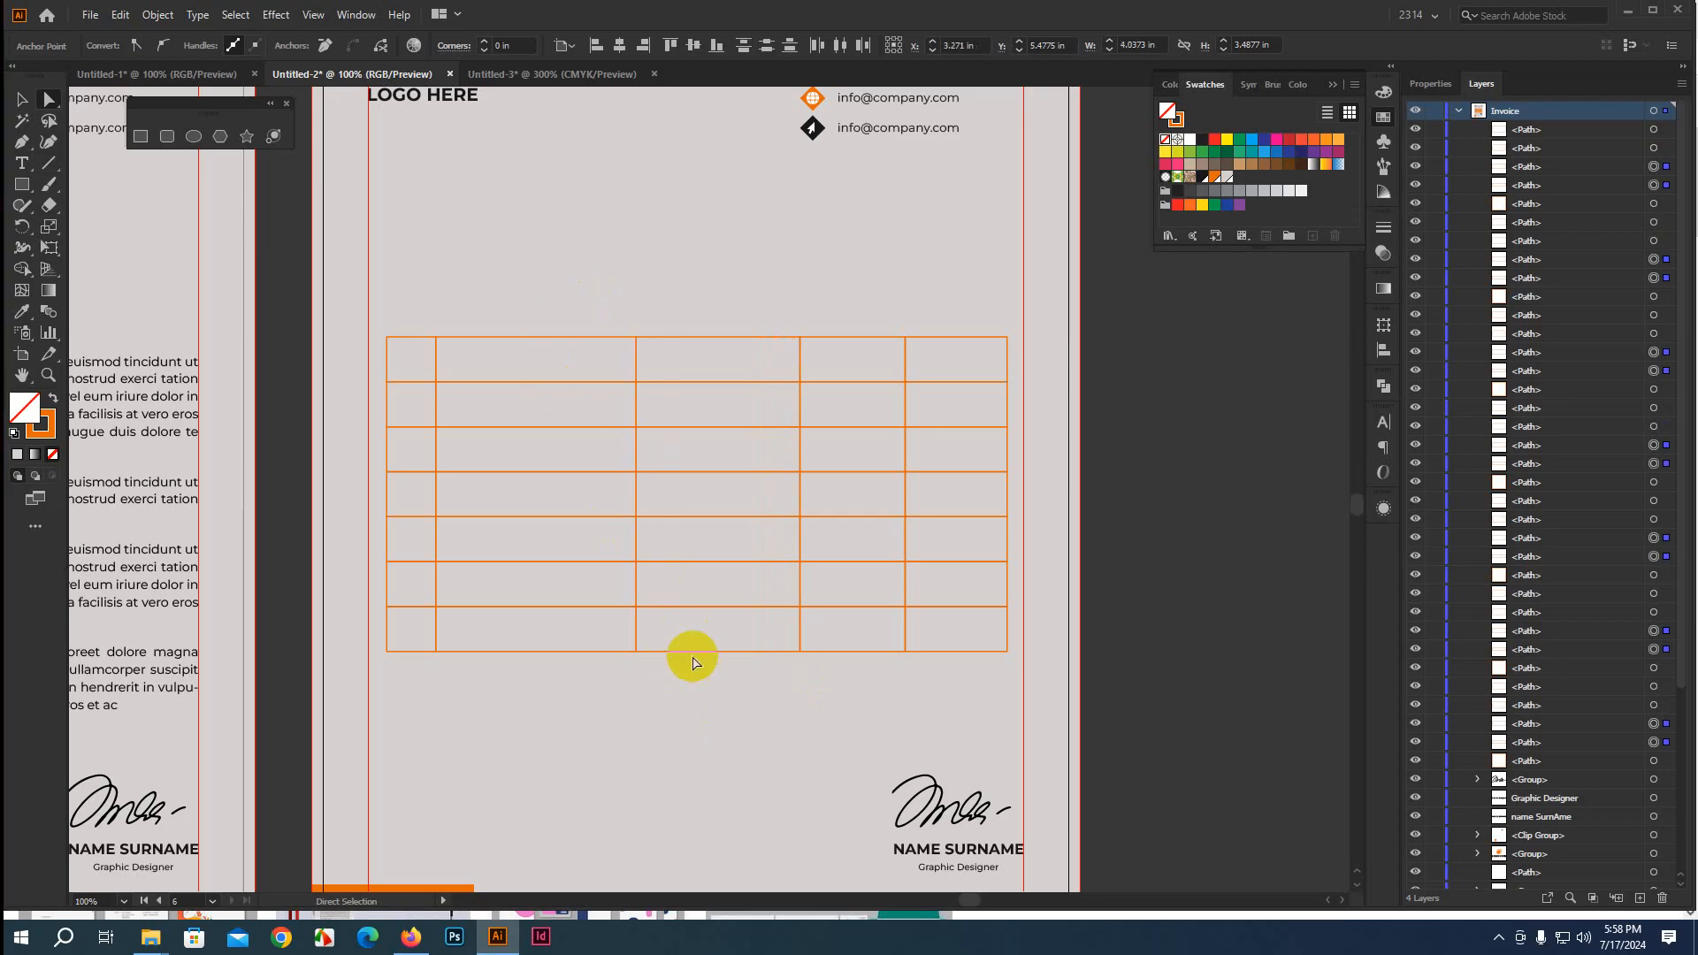
key("Right")
key("Right")
key("Right")
key("Right")
key("Right")
key("Right")
key("Right")
key("Right")
key("Right")
key("Right")
key("Right")
key("Right")
key("Right")
key("Right")
key("Right")
key("Right")
key("Right")
key("Right")
key("Right")
key("Right")
key("Right")
key("Right")
key("Right")
key("Right")
key("Right")
key("Right")
key("Right")
key("Right")
key("Right")
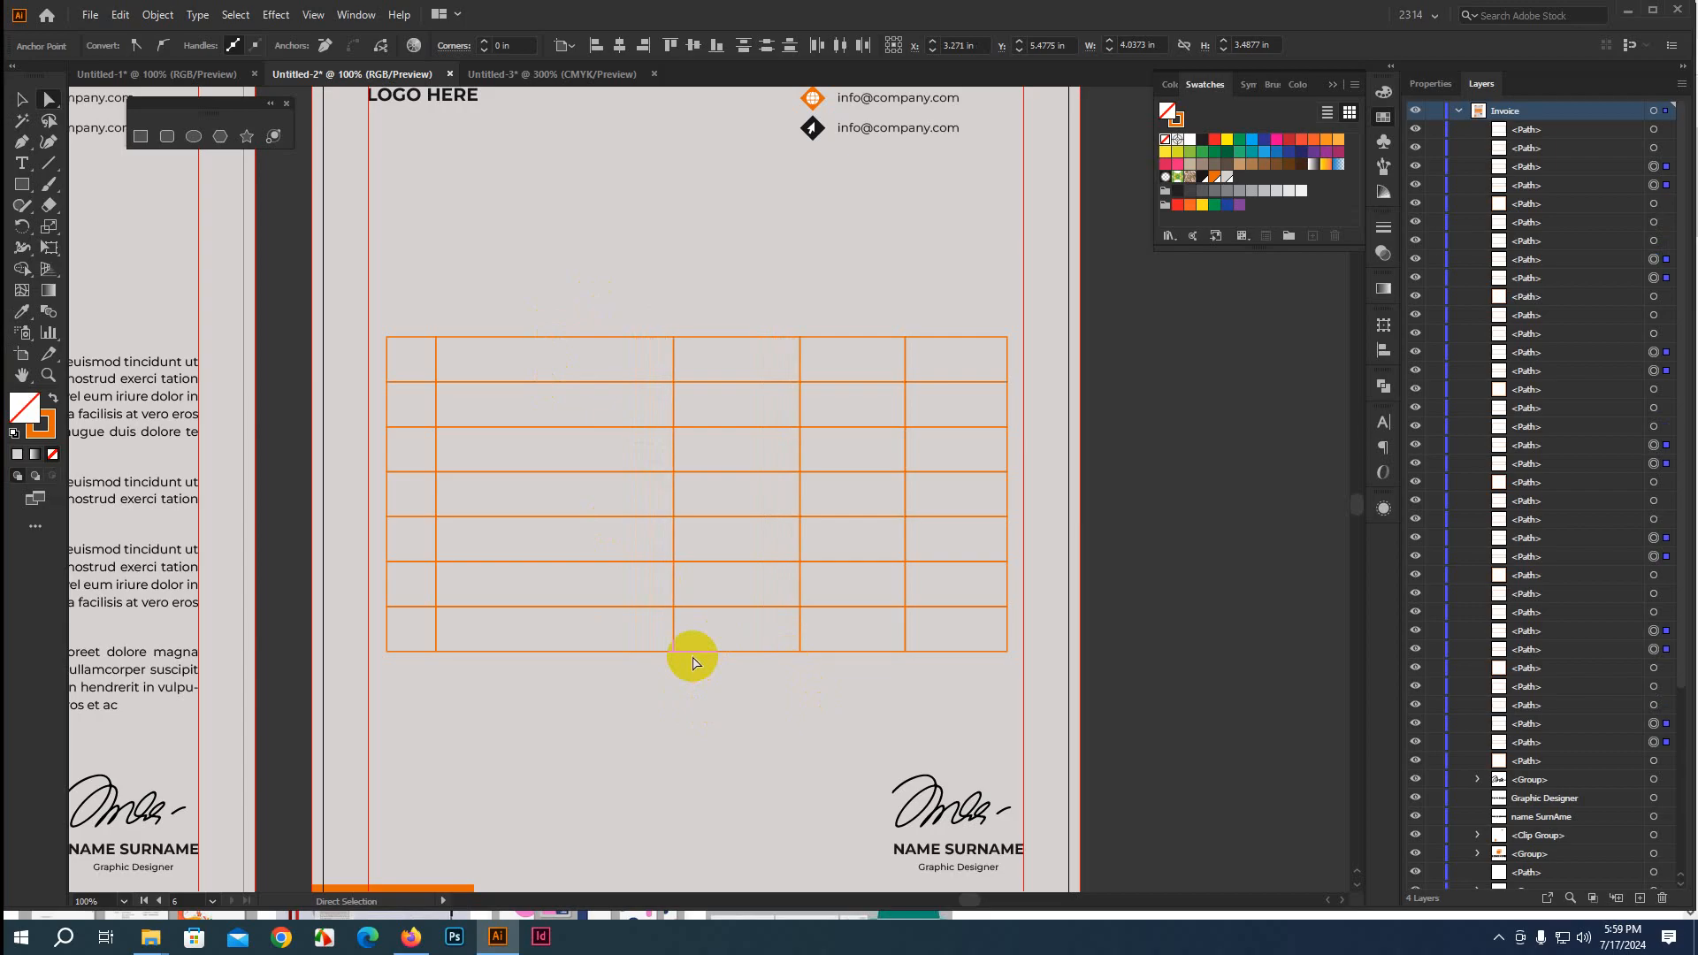
key("Right")
key("Right")
key("Right")
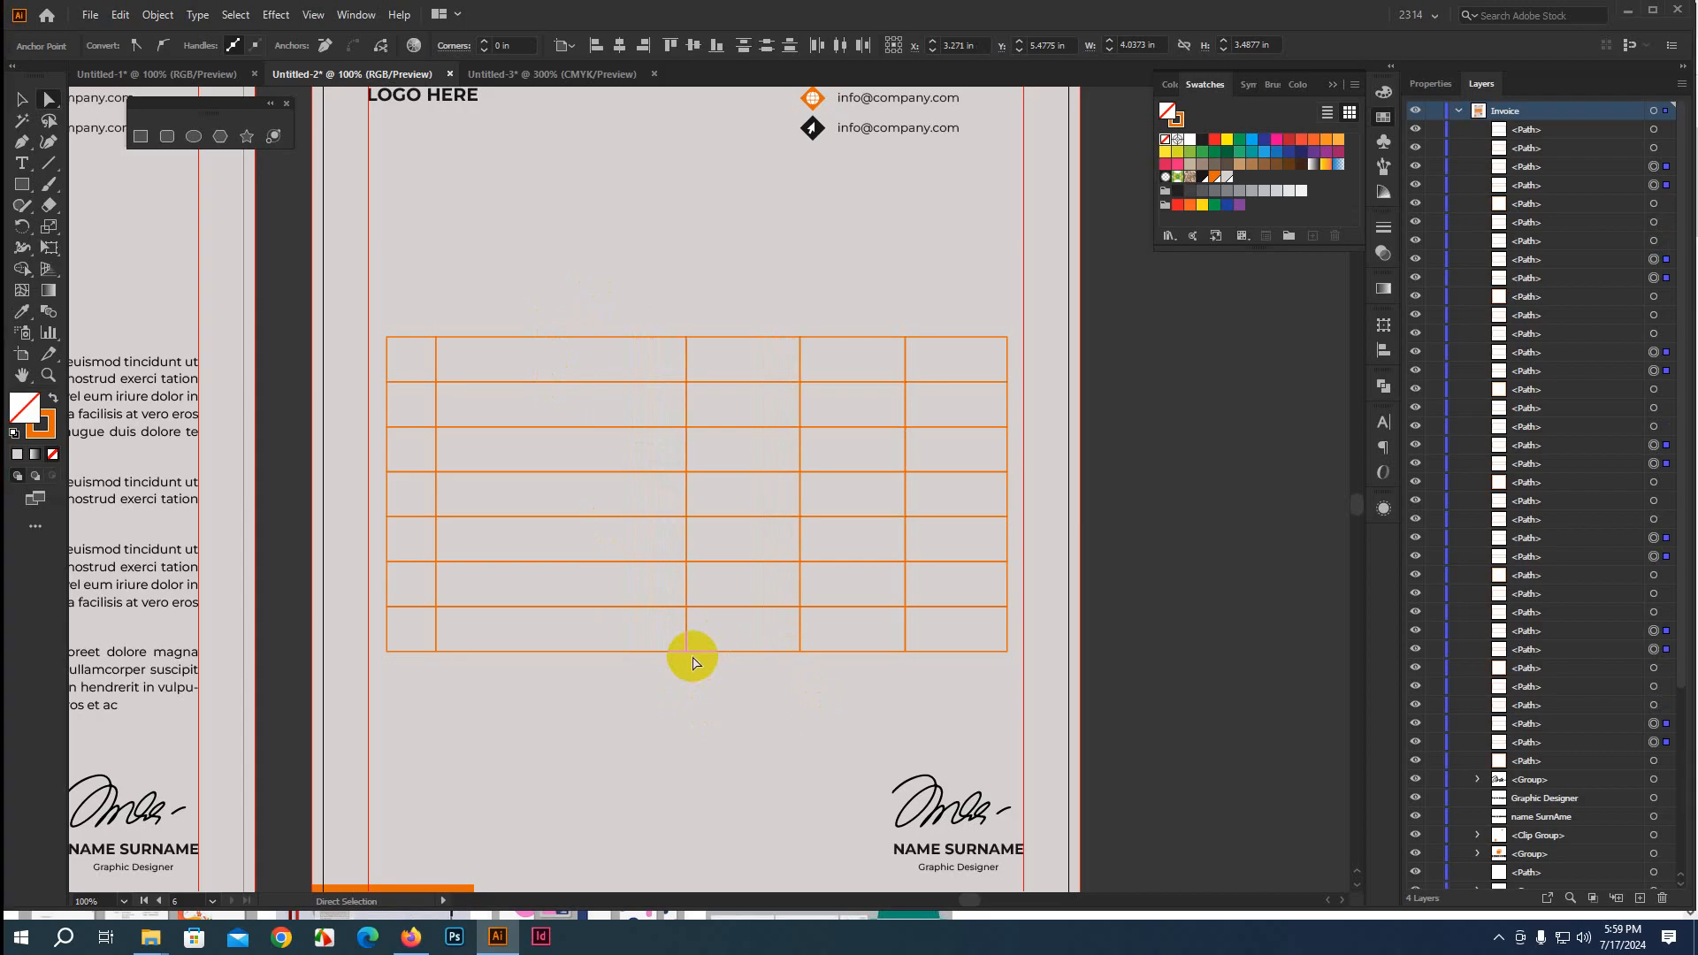
key("Right")
key("Right")
key("Right")
key("Right")
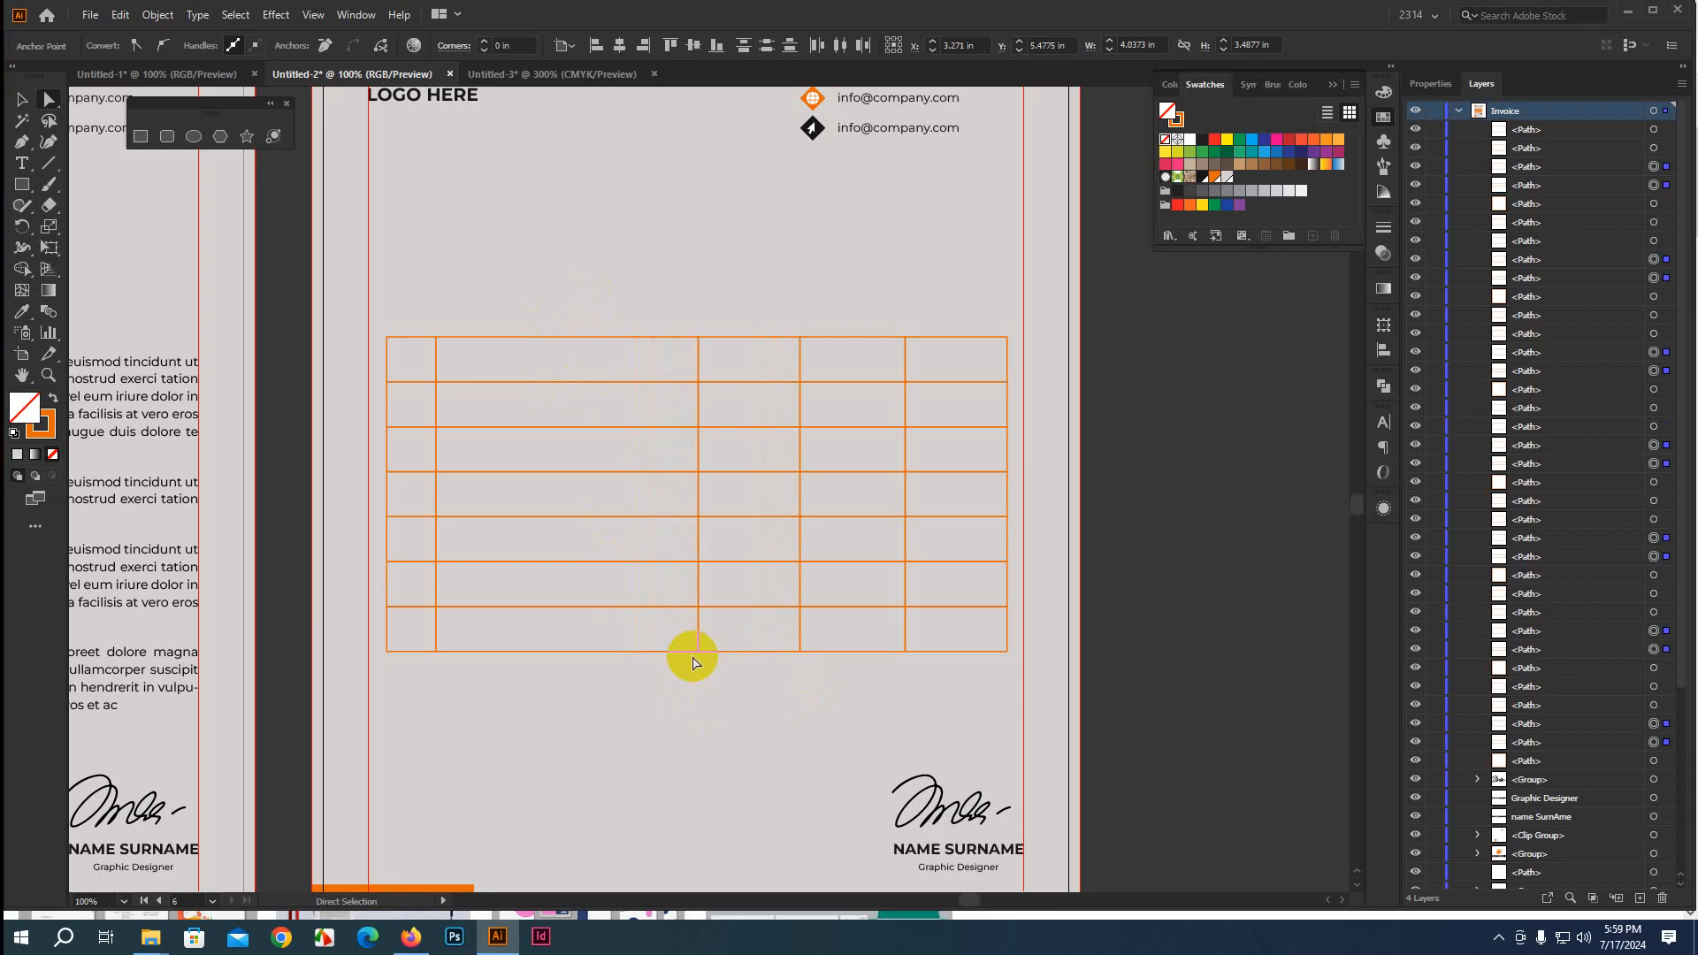
Copy the last cell of the bottom row directly below the table and widen it to span the fourth and fifth columns
left_click(22, 99)
scroll(826, 527, "down", 2)
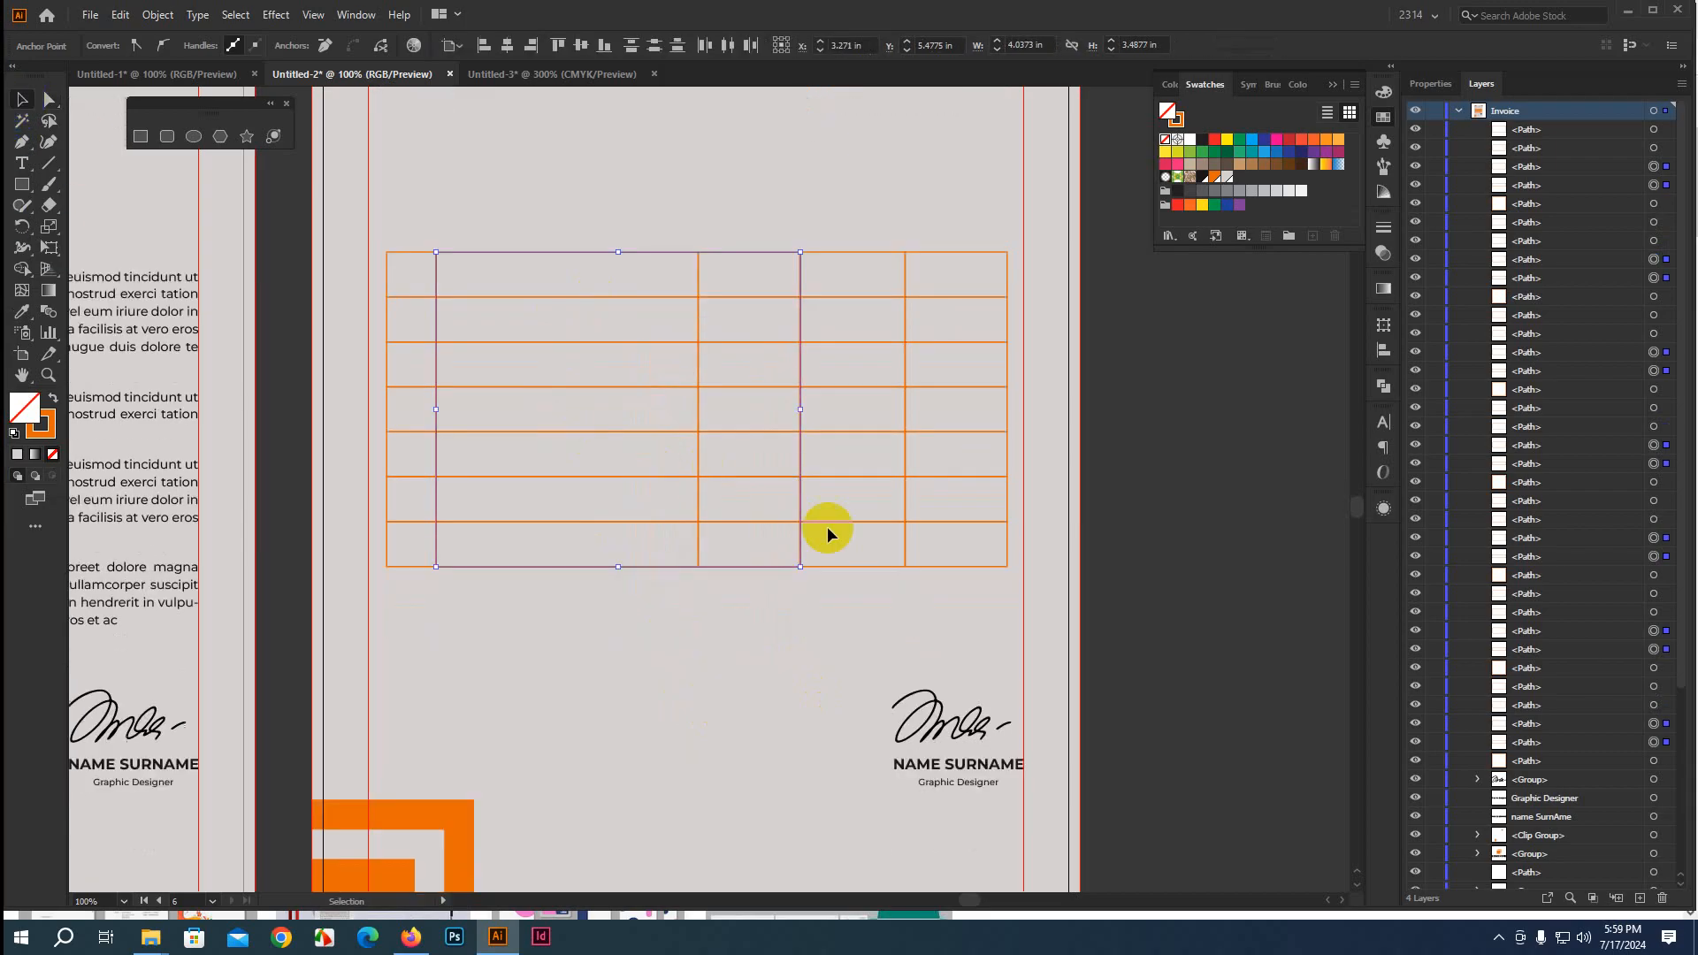
left_click(979, 564)
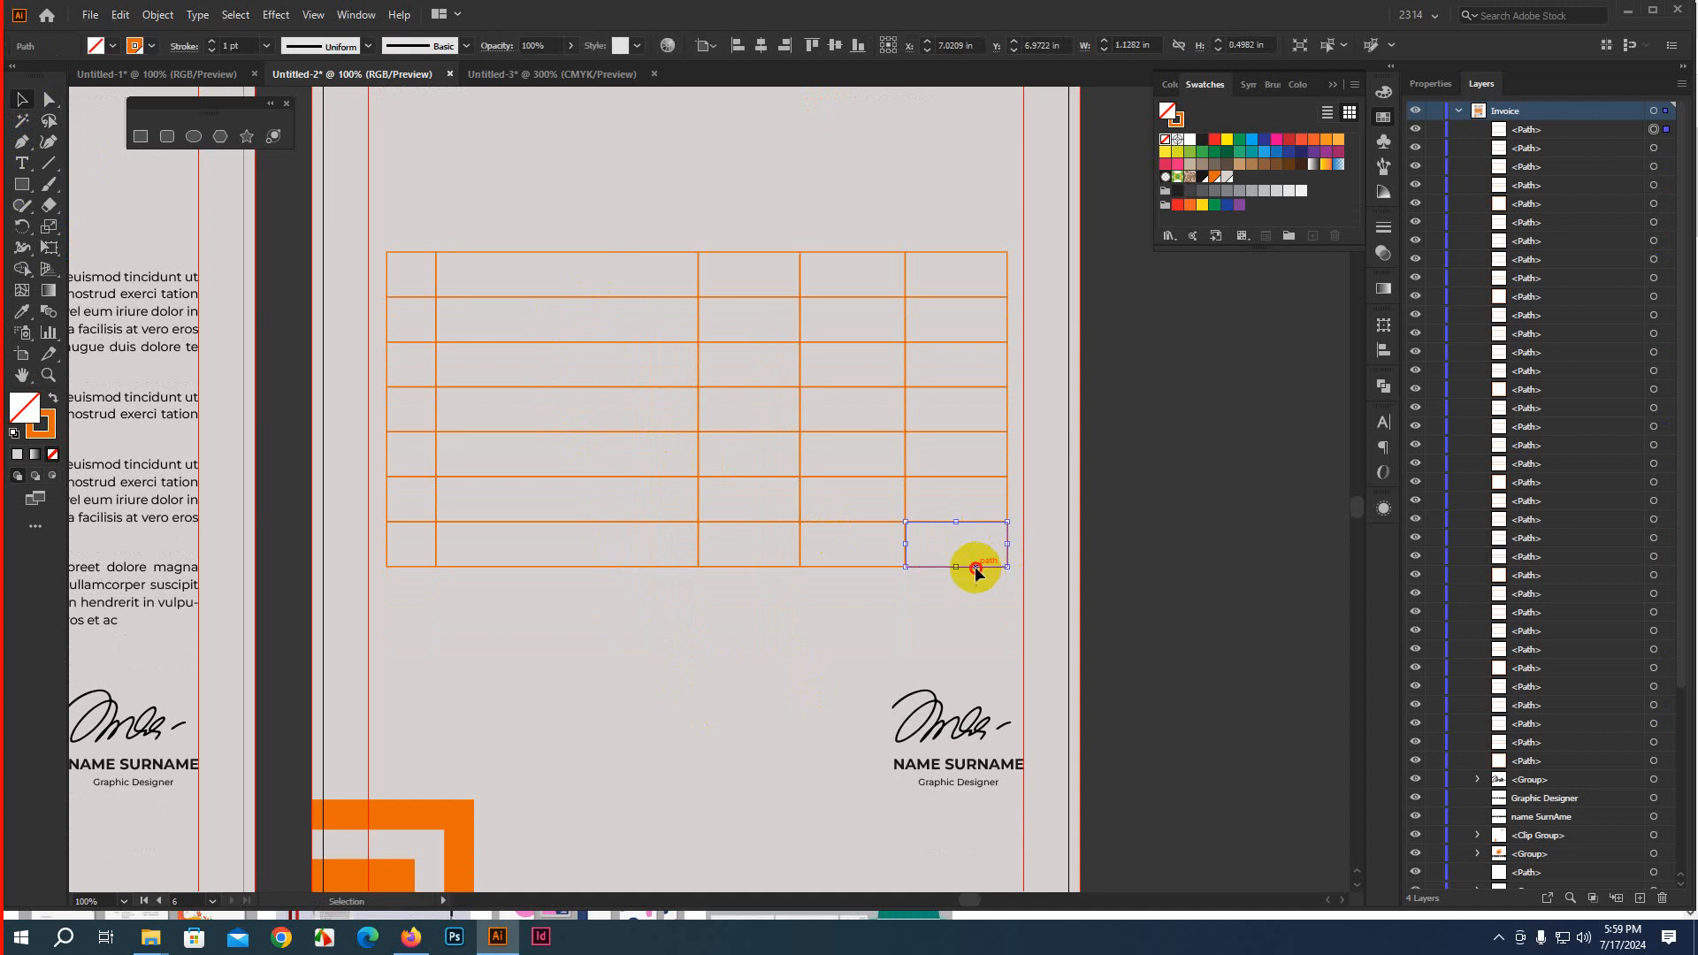
left_click_drag(975, 569, 801, 590)
left_click(1169, 669)
Switch to Firefox, browse the stationery design image results for reference, and return to Illustrator
scroll(1168, 668, "down", 2)
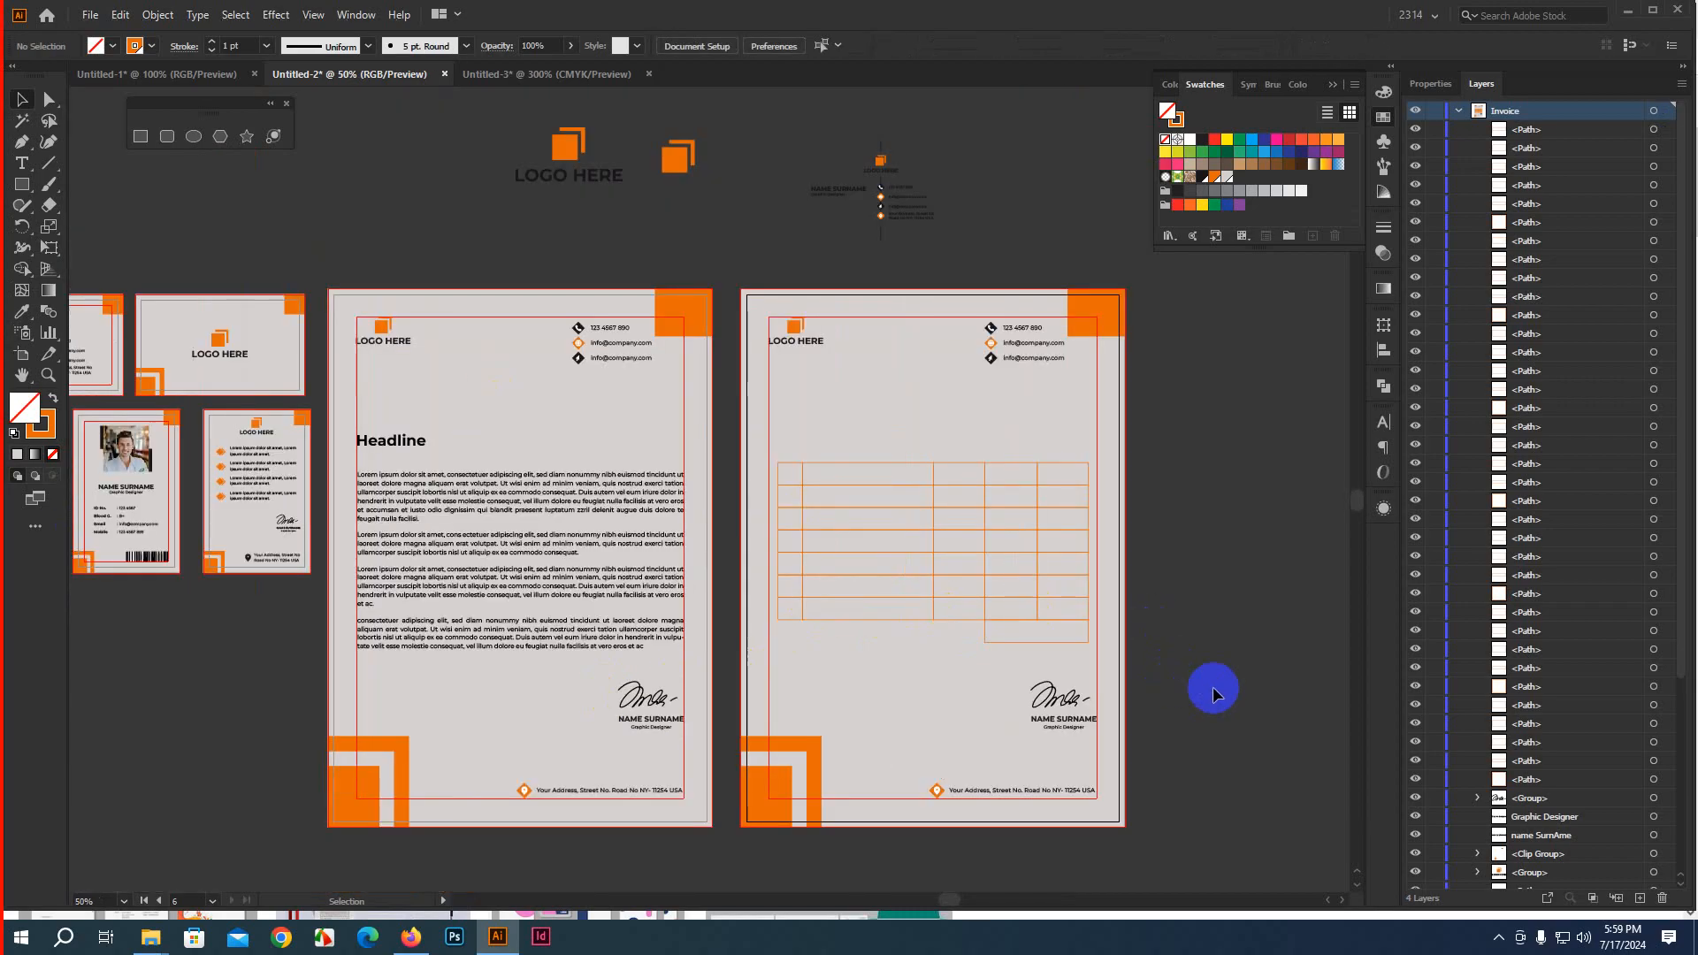
left_click_drag(1213, 686, 1083, 668)
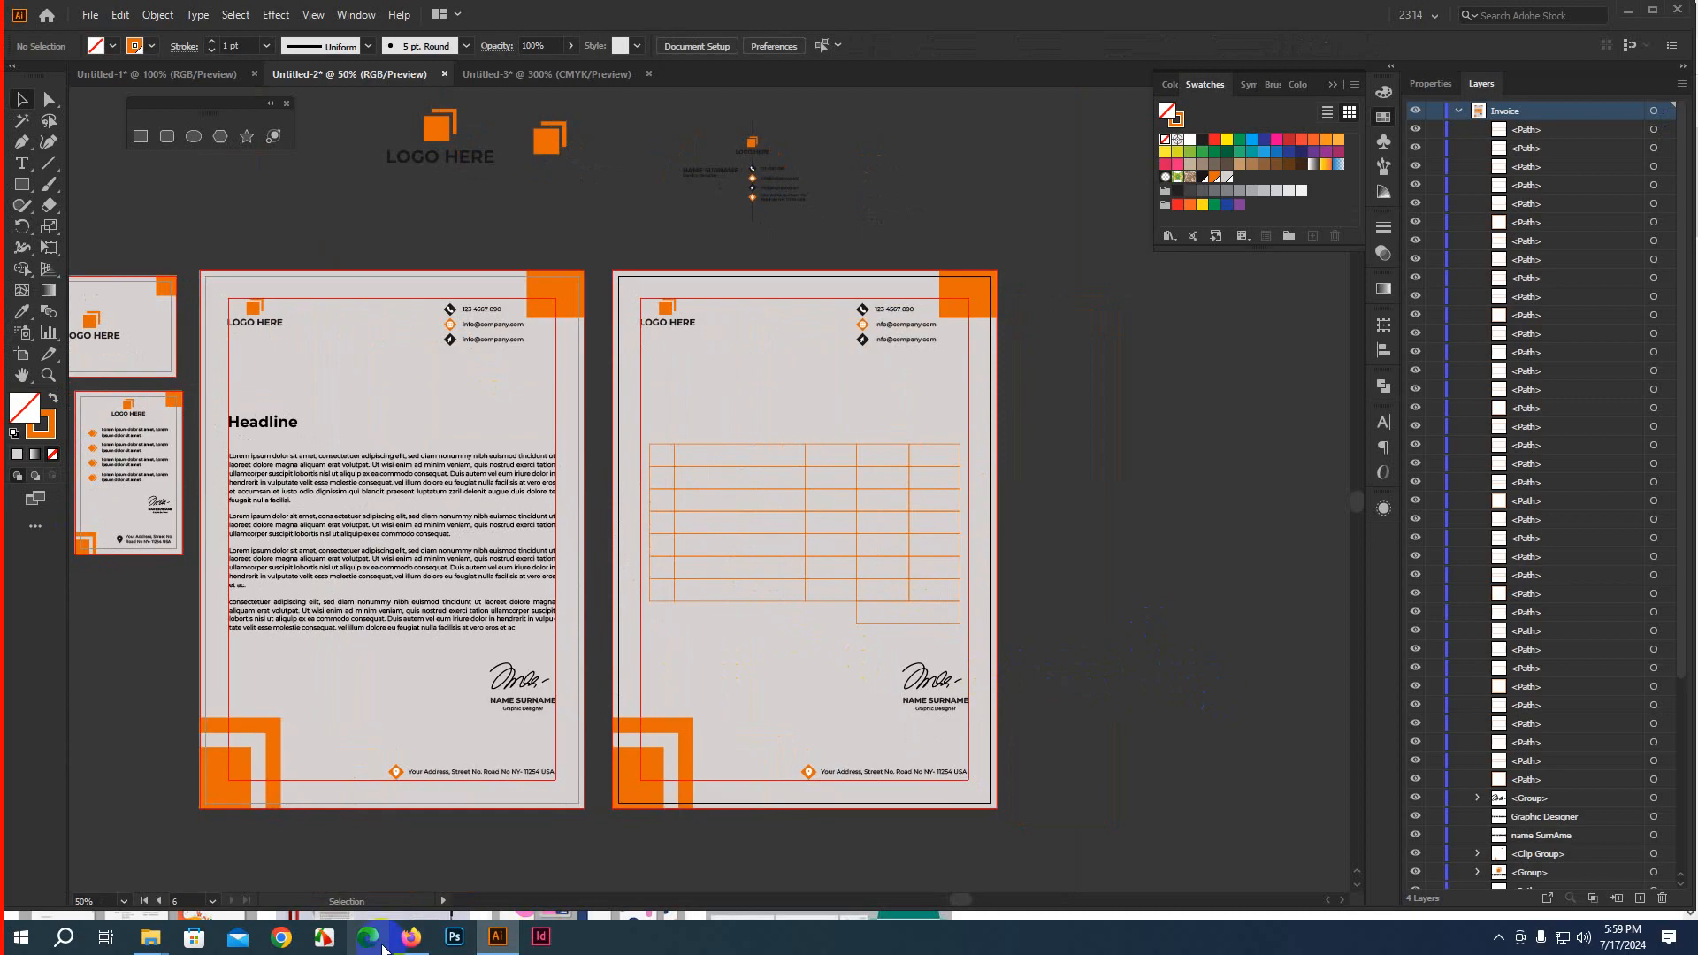
left_click(411, 937)
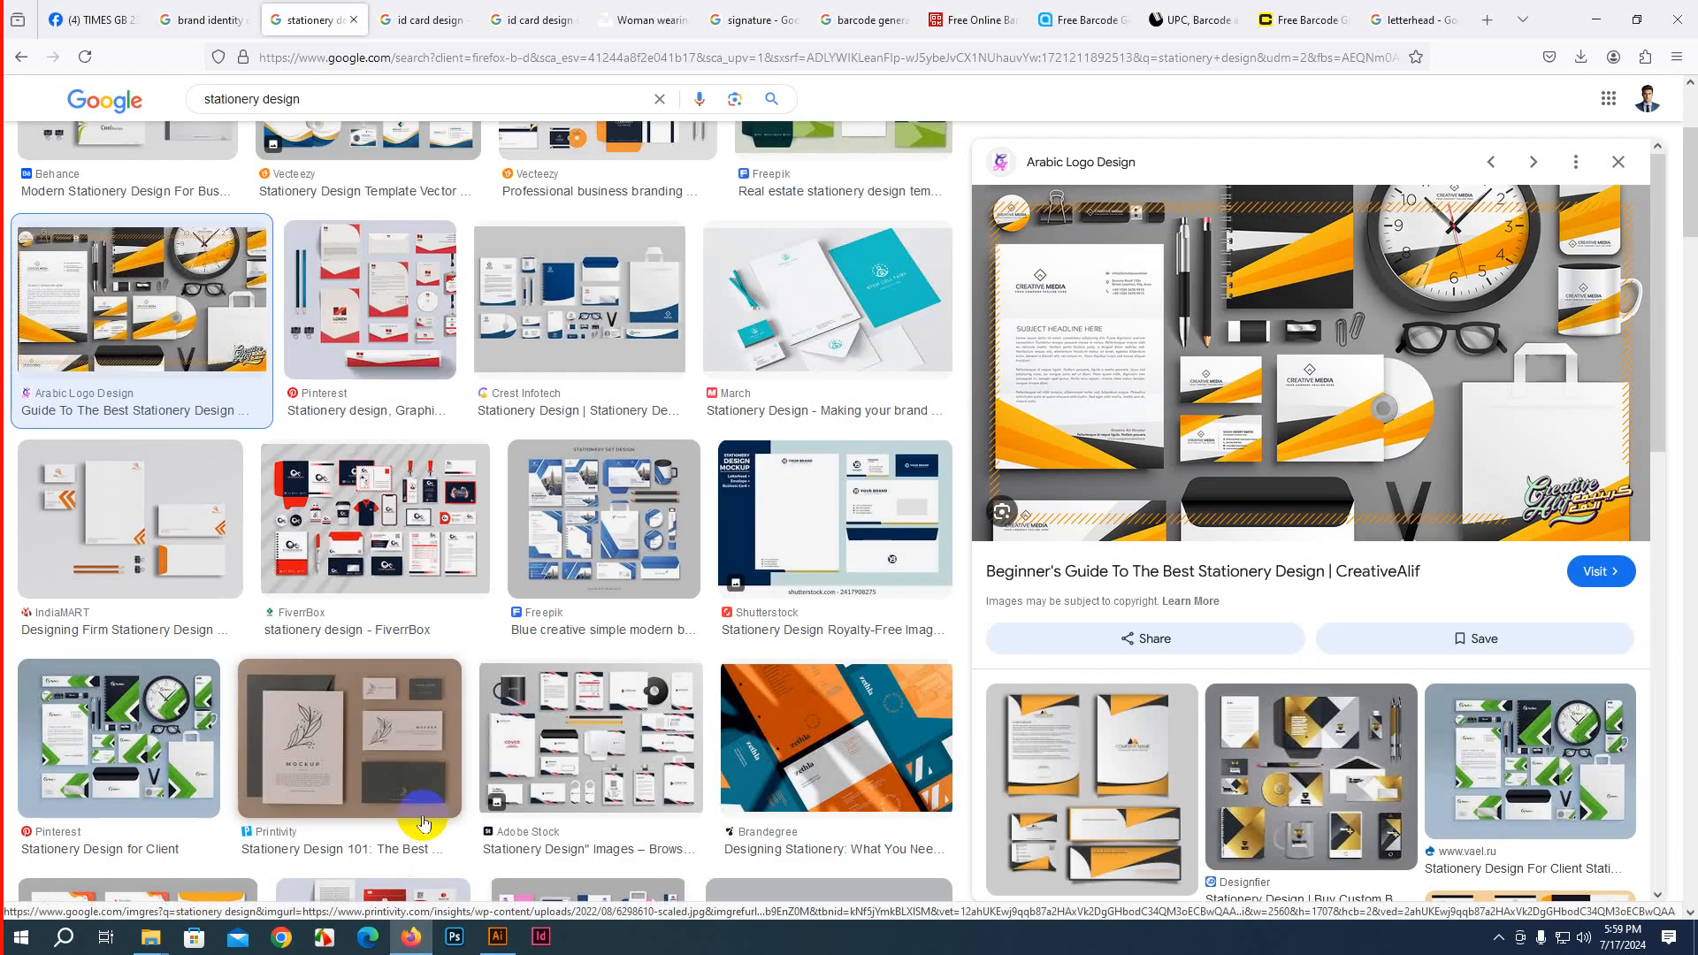
scroll(416, 813, "up", 5)
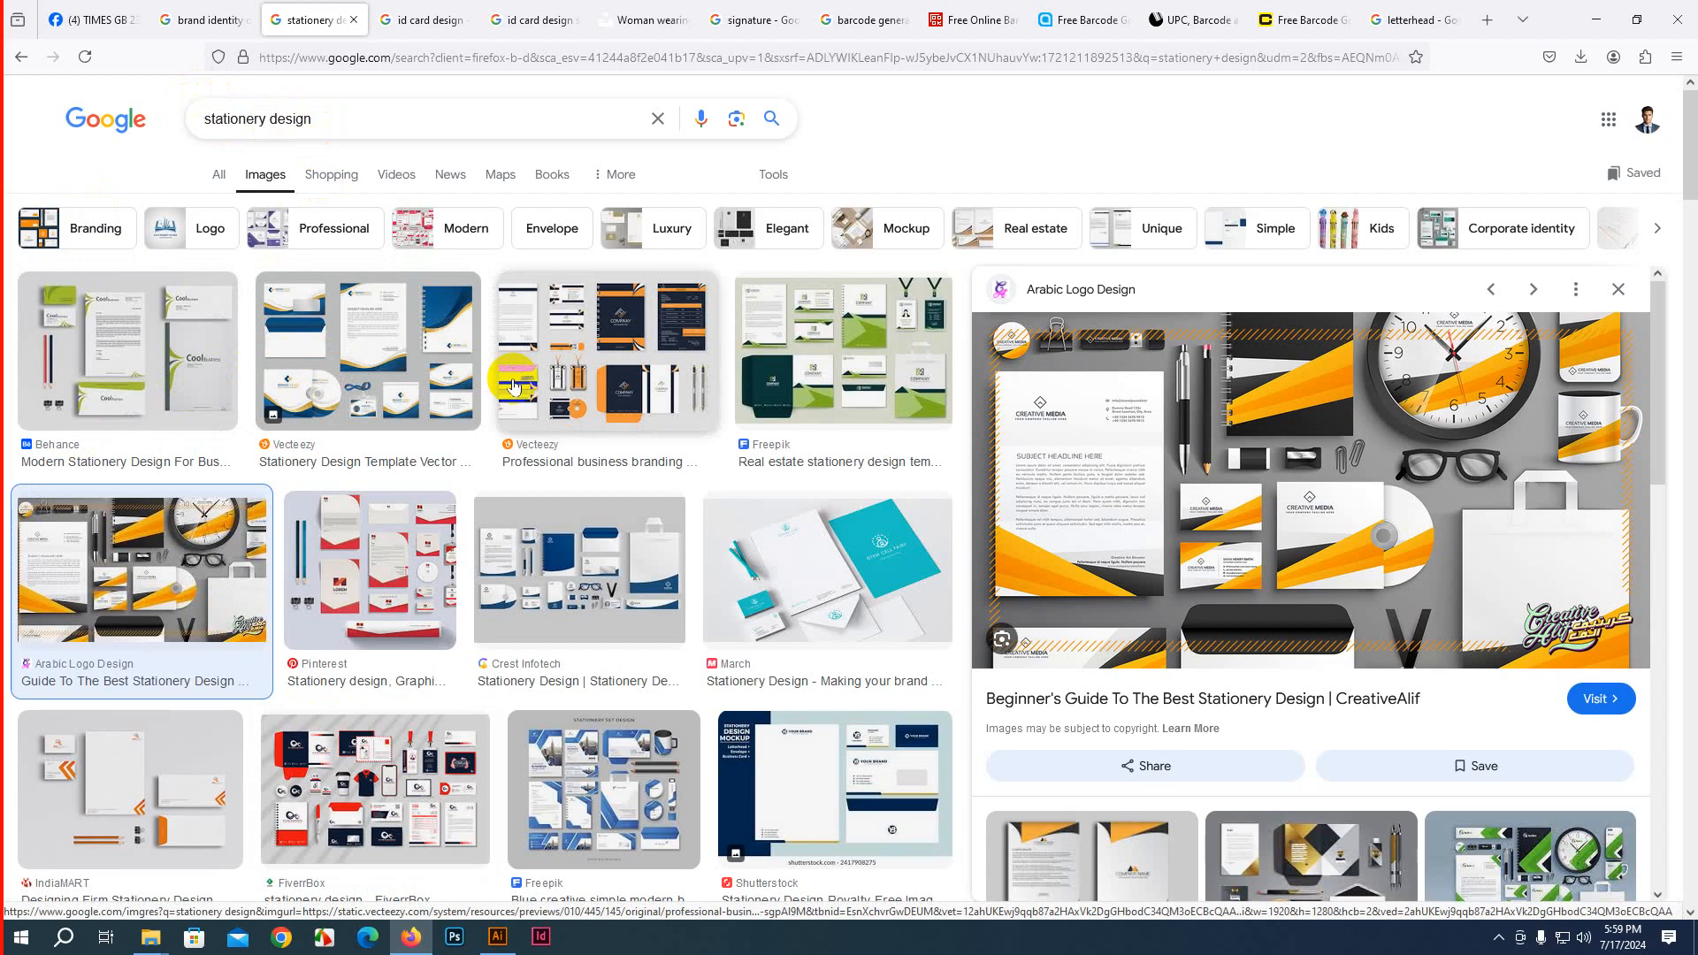
left_click(498, 937)
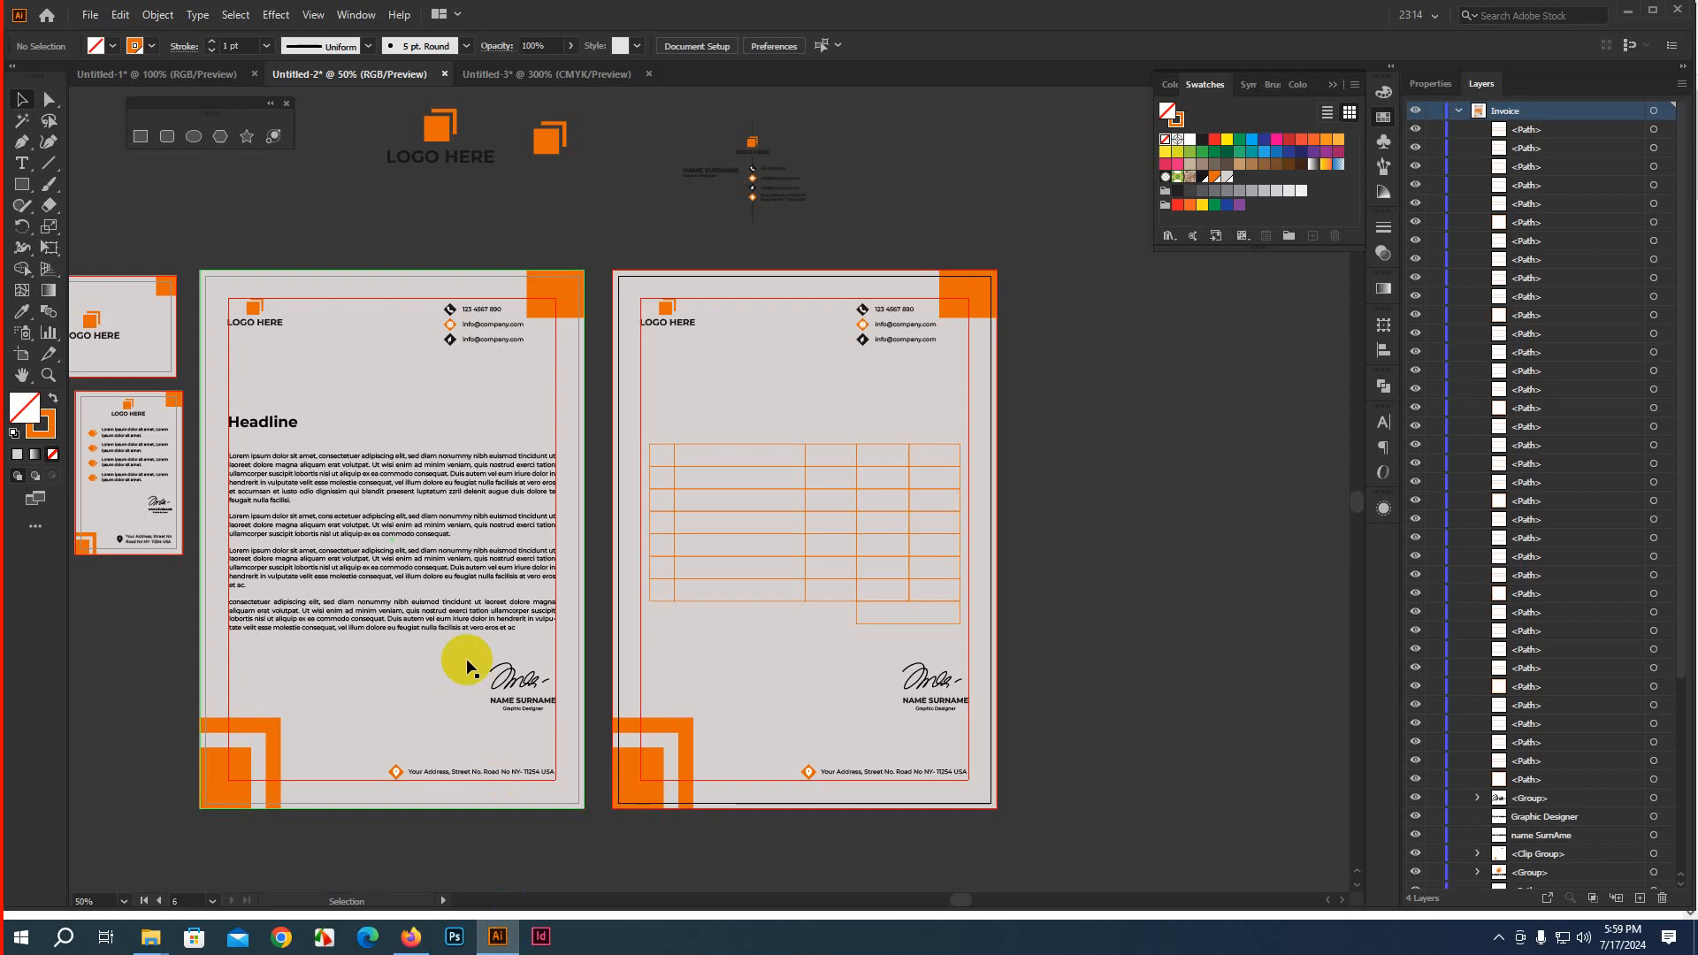
Review the loose logo elements and the business card, ID card, letterhead and invoice artboards as a complete set
left_click_drag(341, 224, 613, 284)
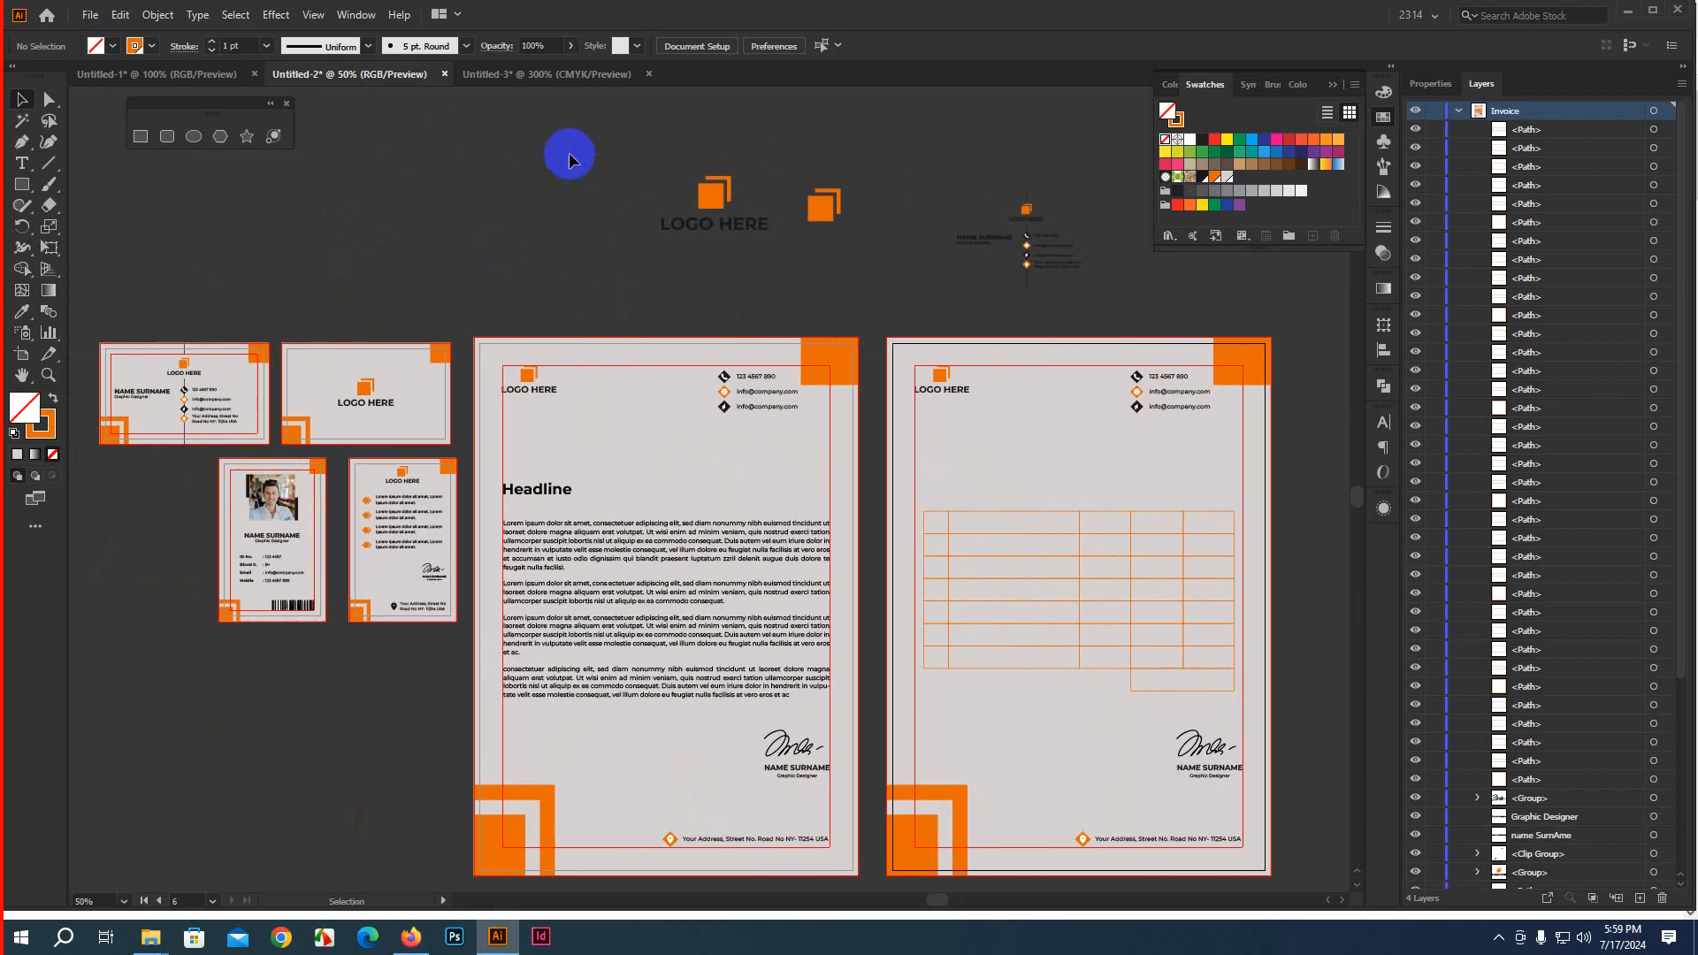
left_click_drag(575, 151, 1149, 319)
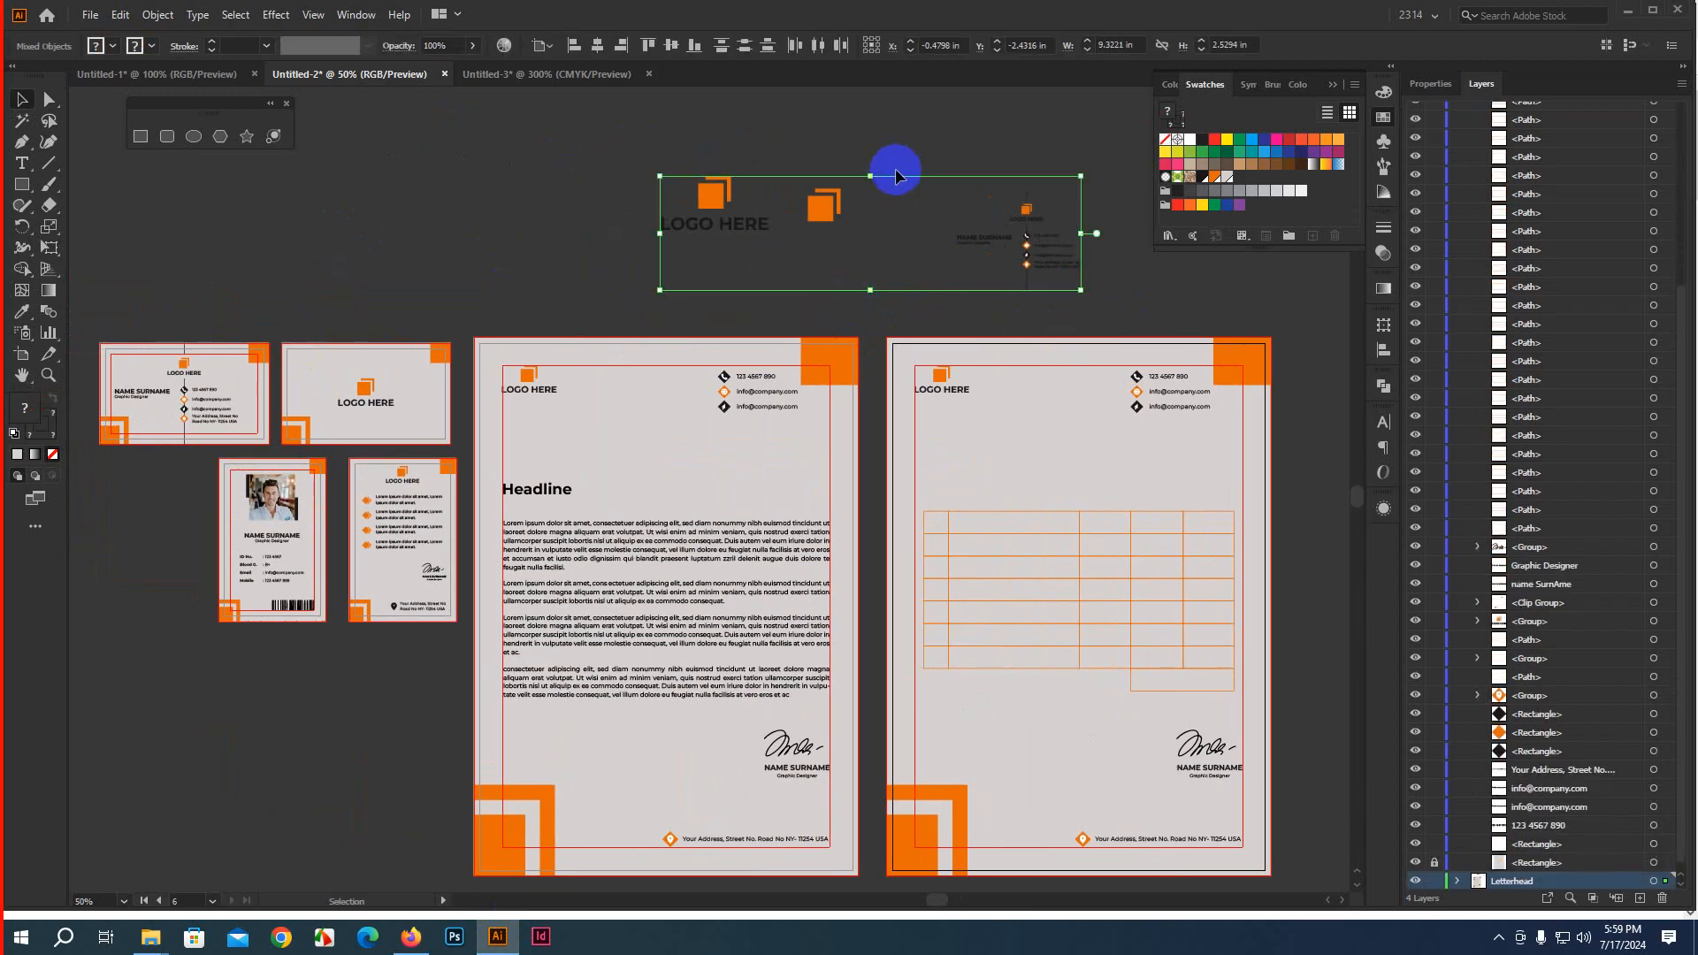
left_click(561, 217)
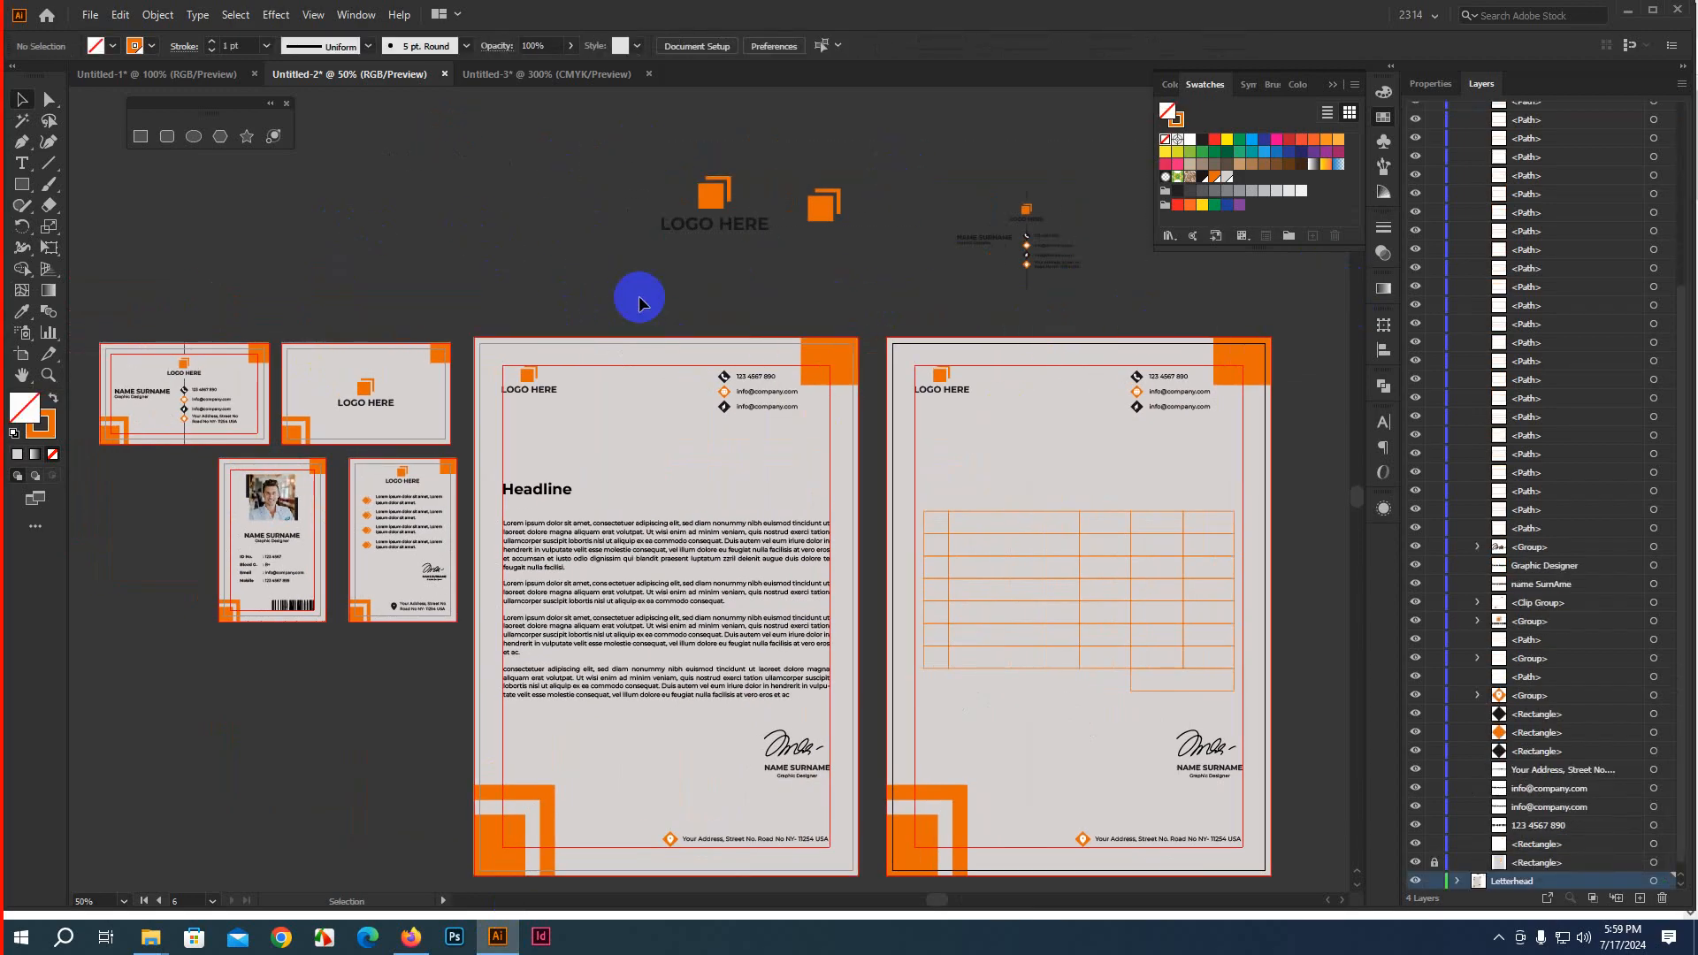
scroll(638, 300, "down", 1)
key("space")
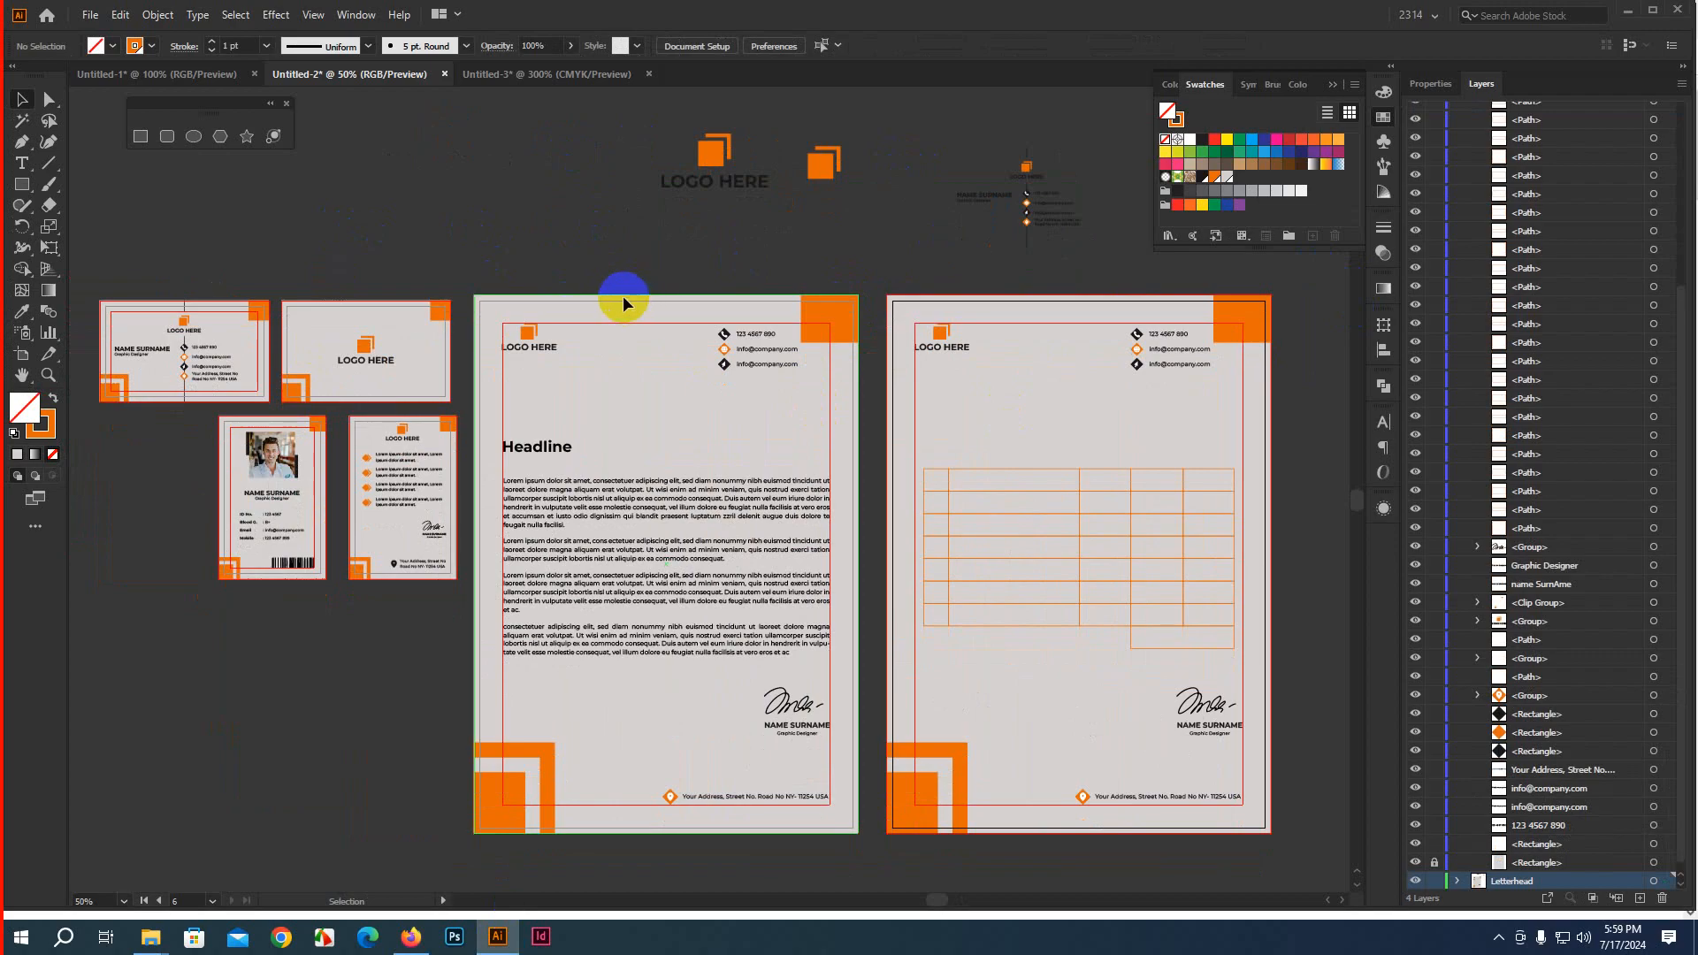
left_click_drag(618, 292, 588, 217)
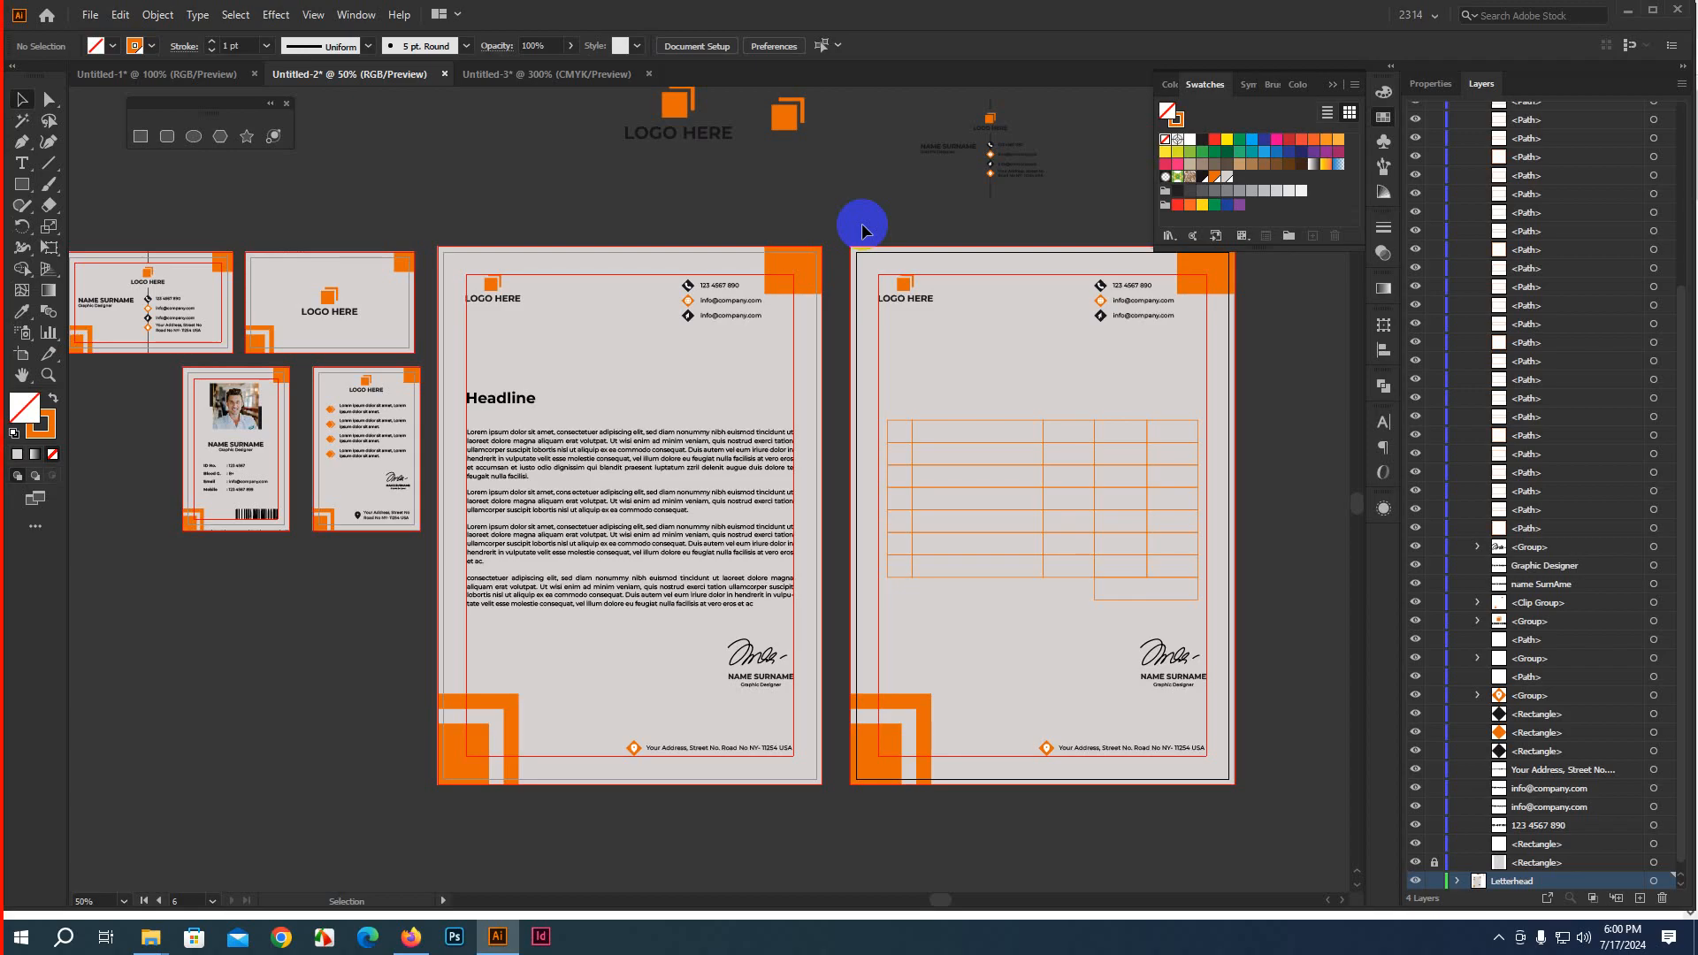
scroll(557, 191, "down", 1)
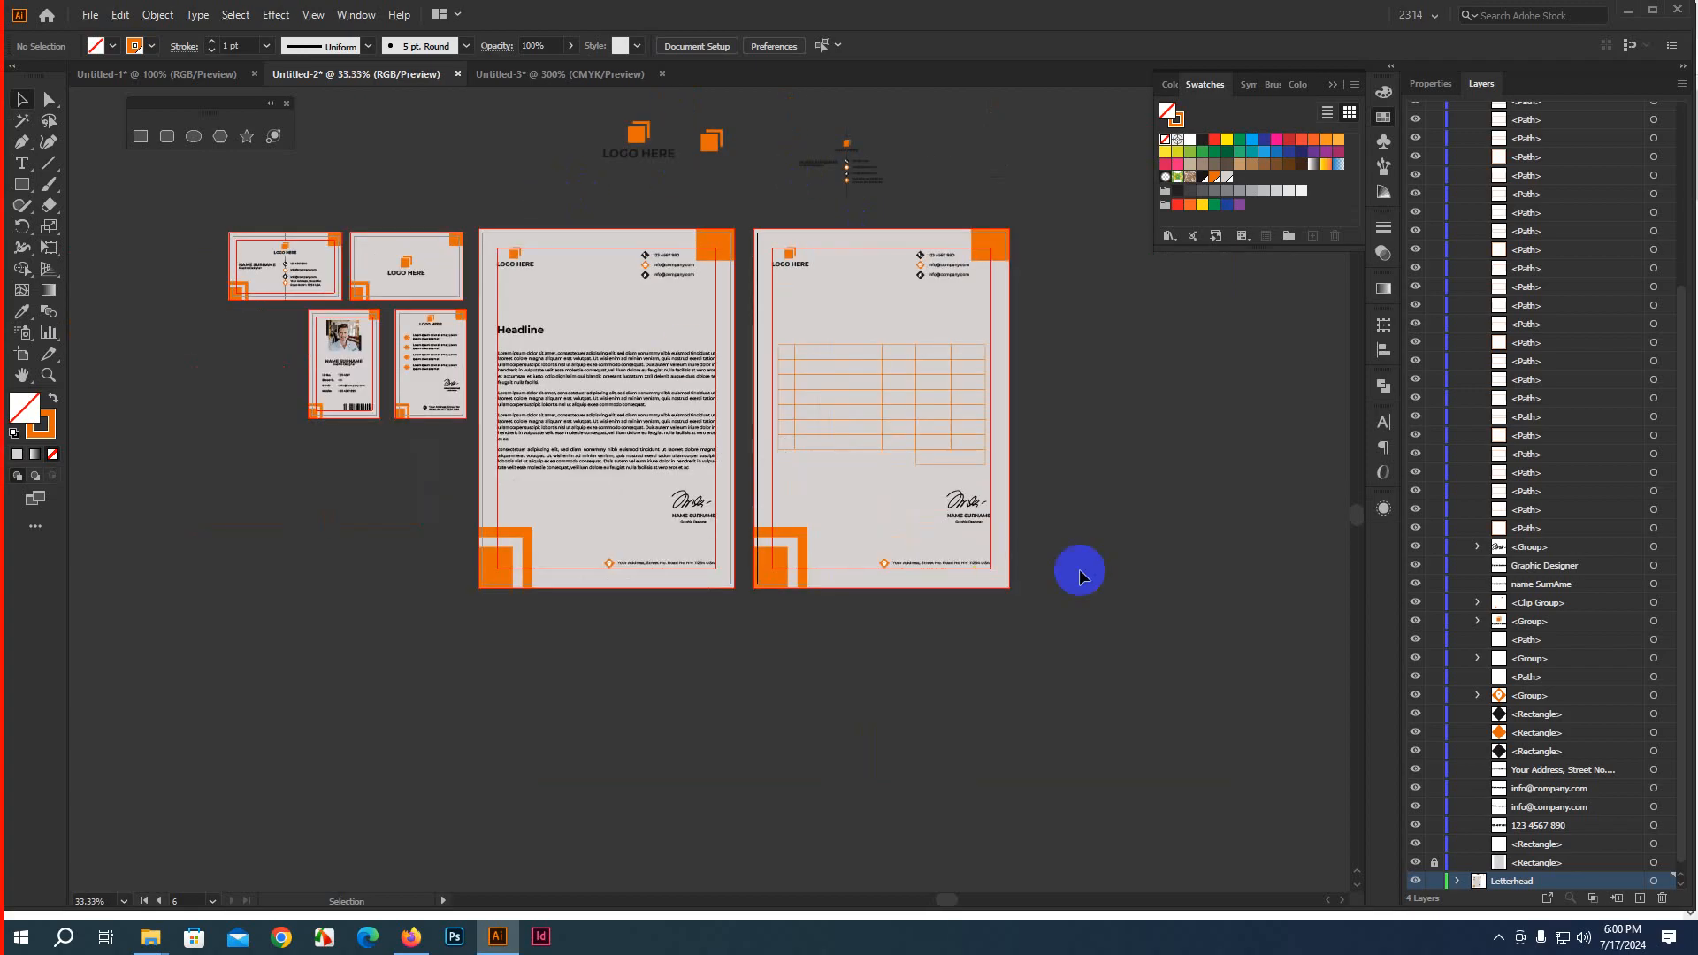
left_click_drag(1080, 563, 1002, 576)
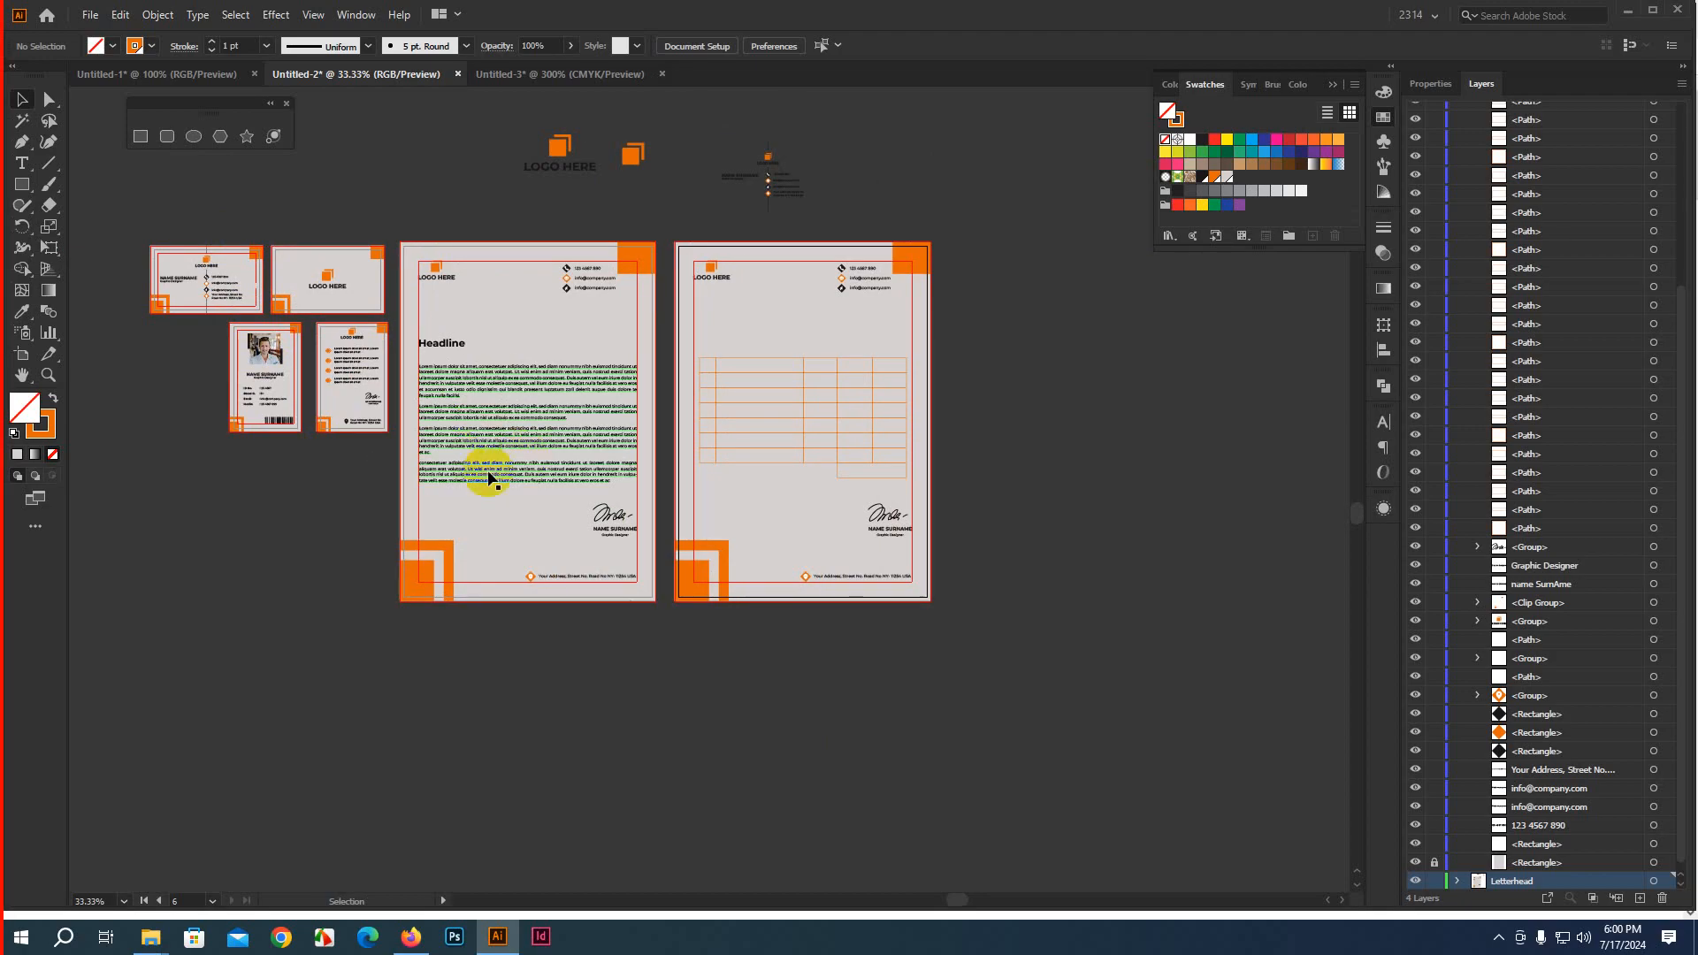
left_click(942, 575)
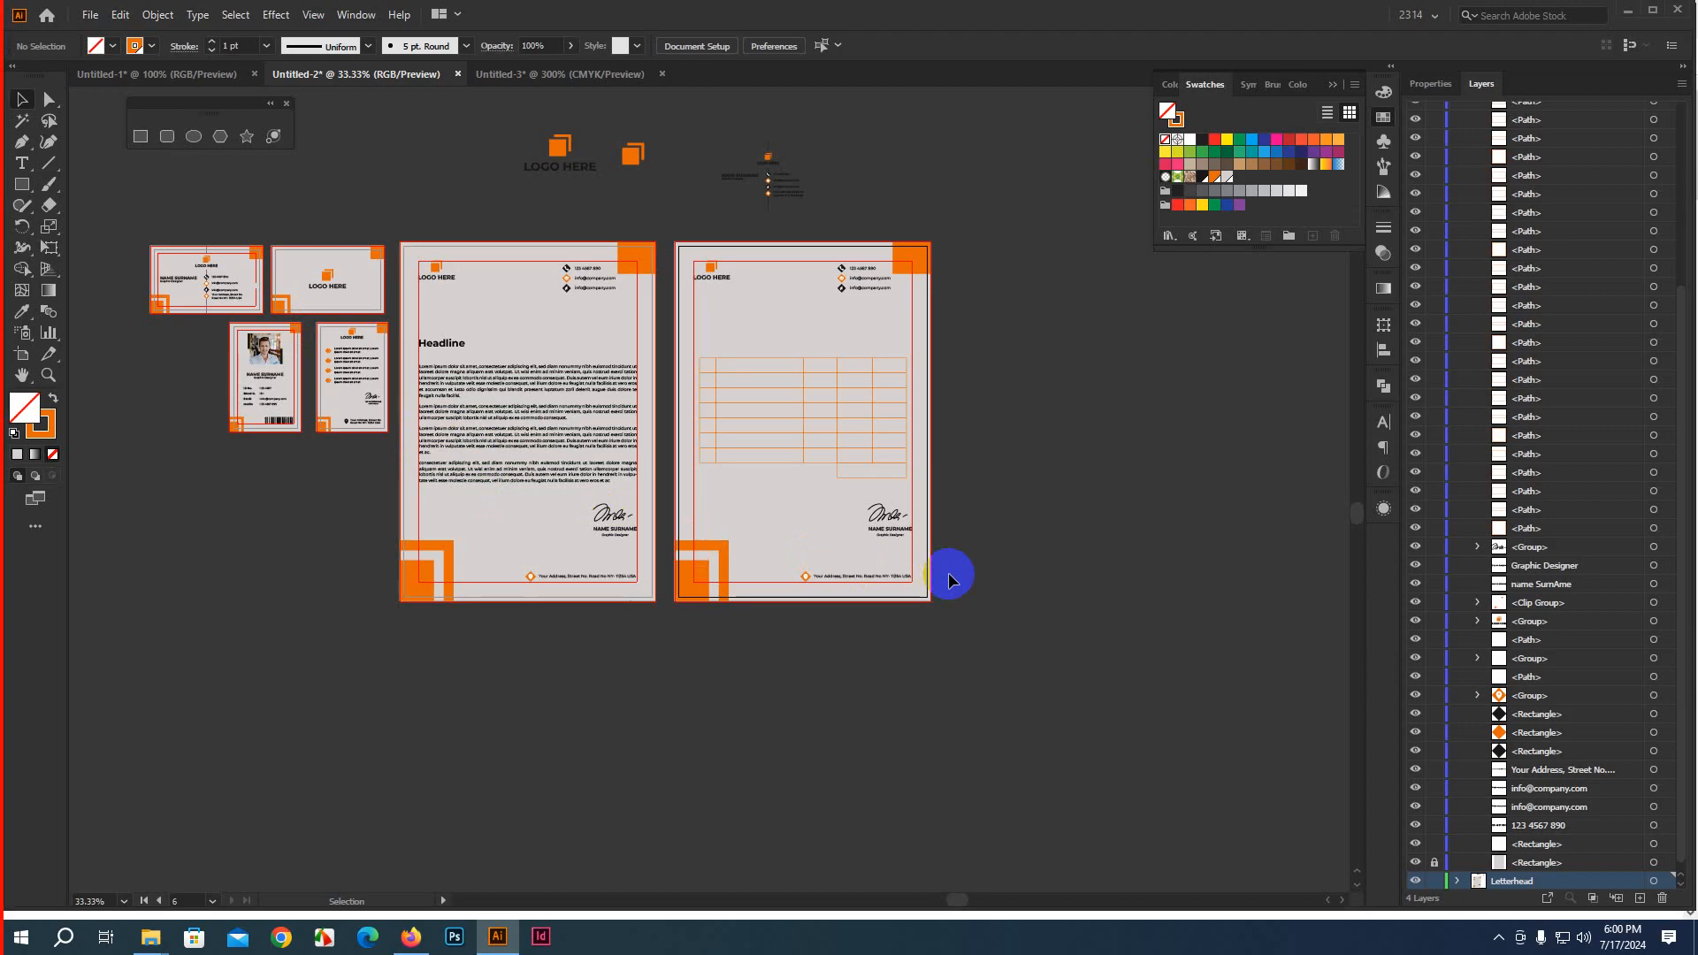
left_click_drag(130, 237, 946, 723)
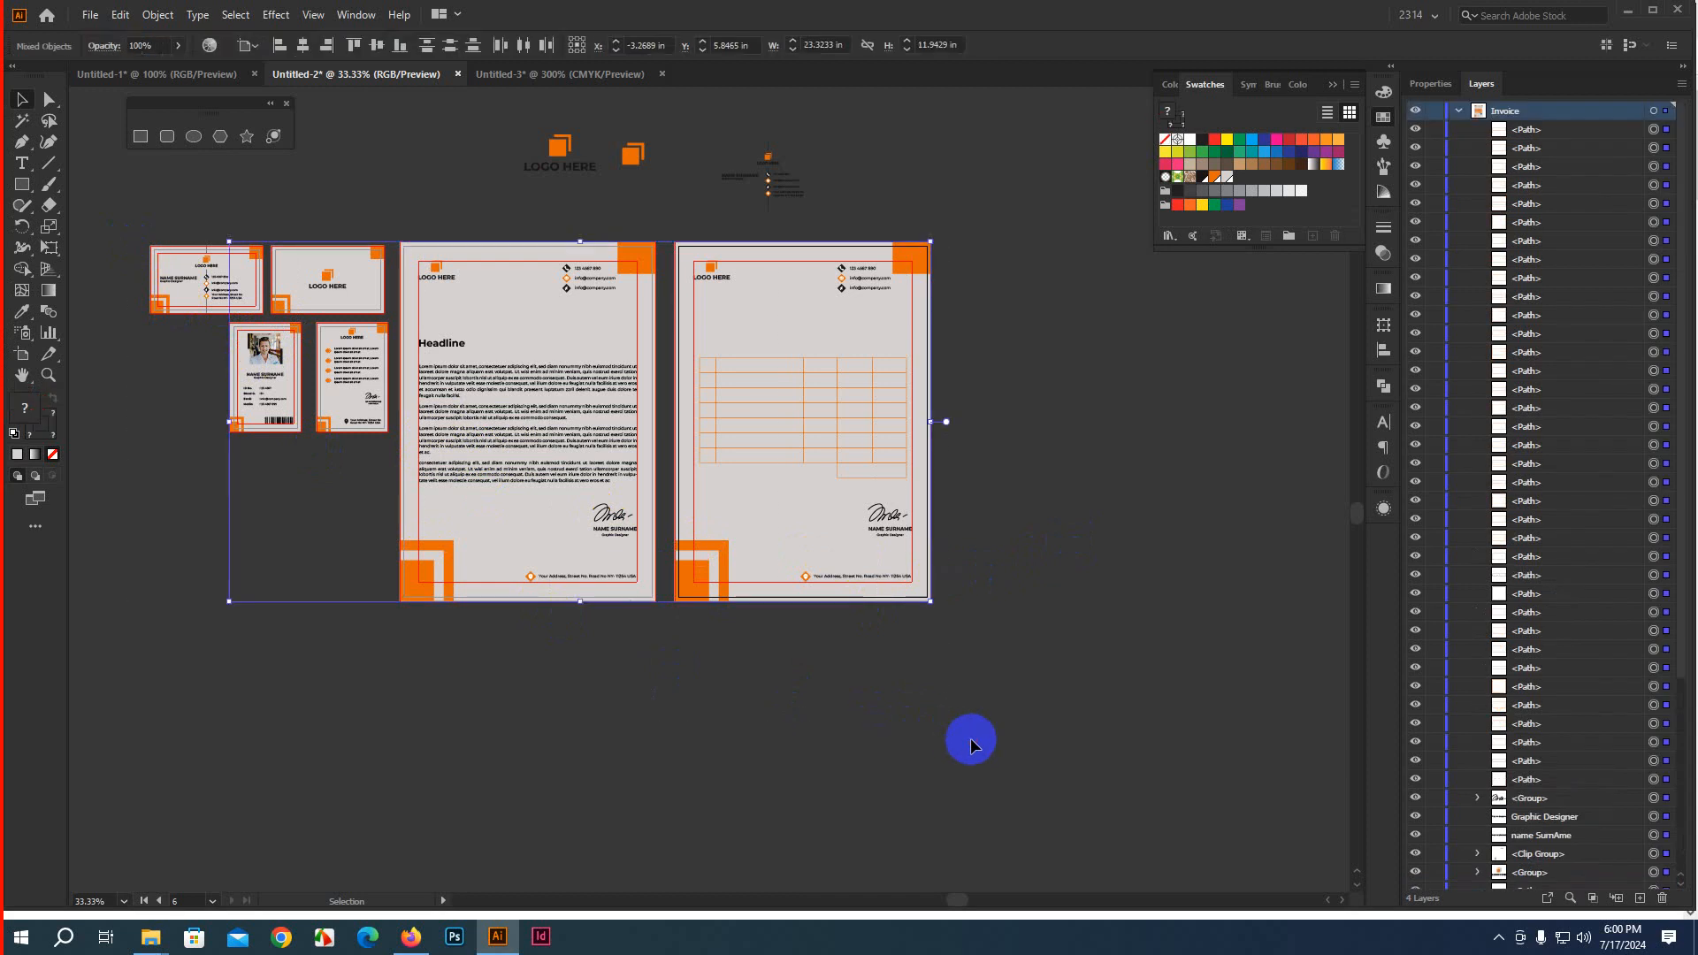
left_click(970, 743)
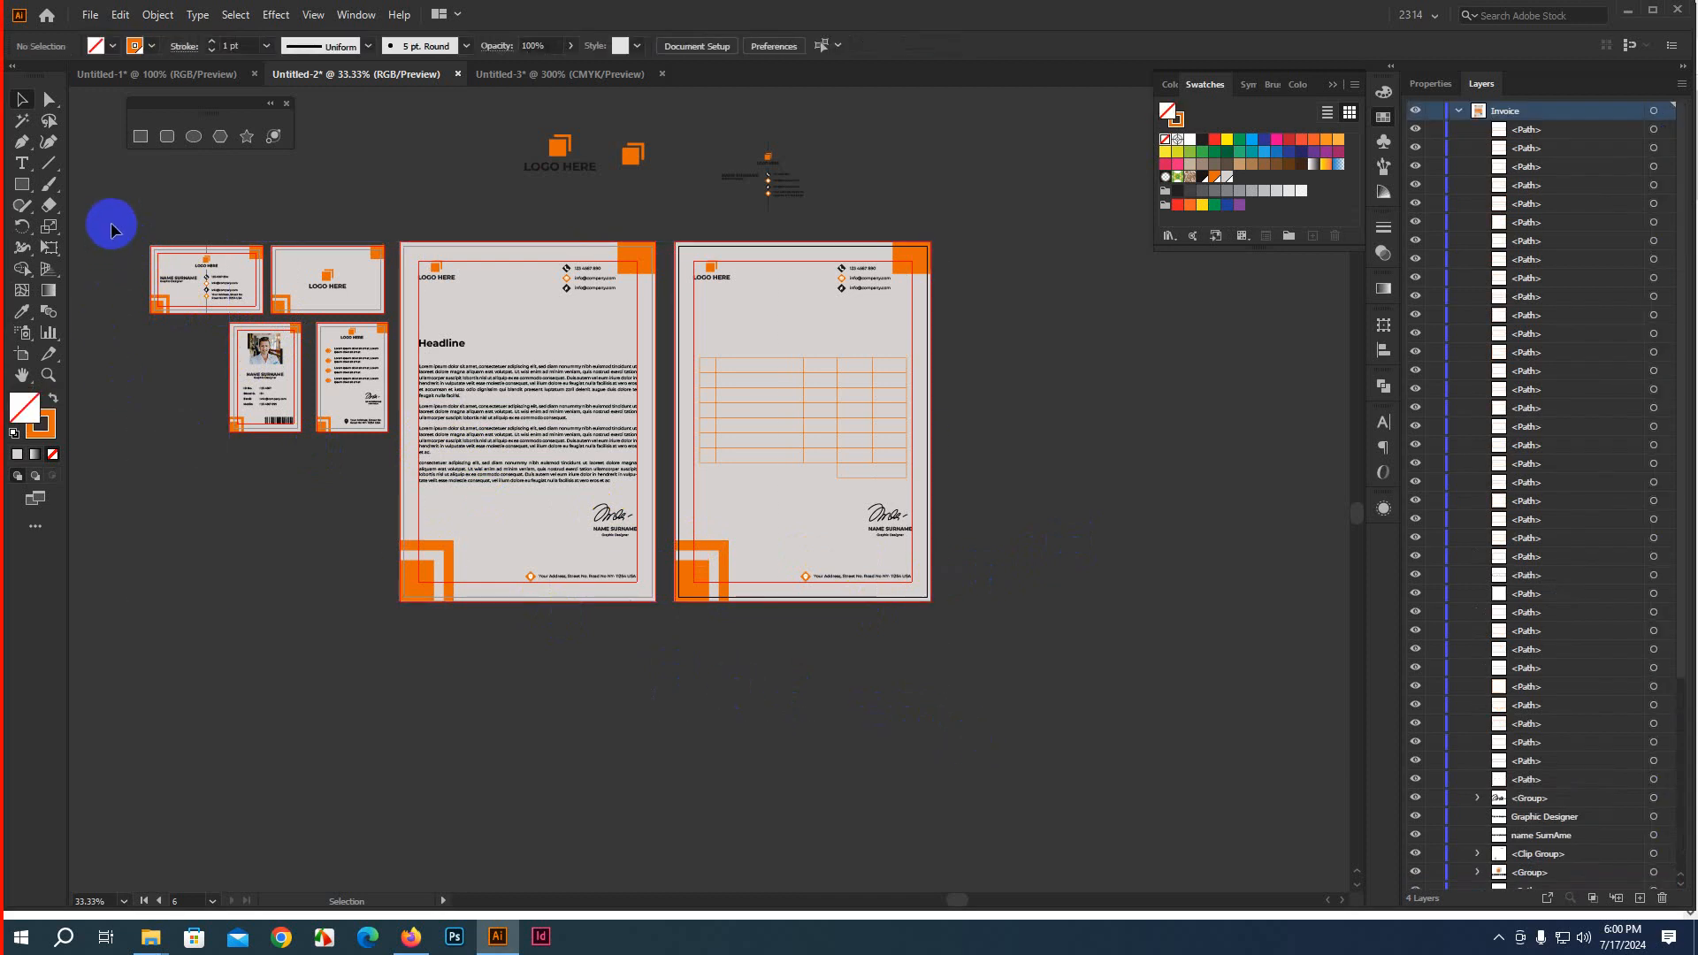
left_click_drag(112, 229, 992, 717)
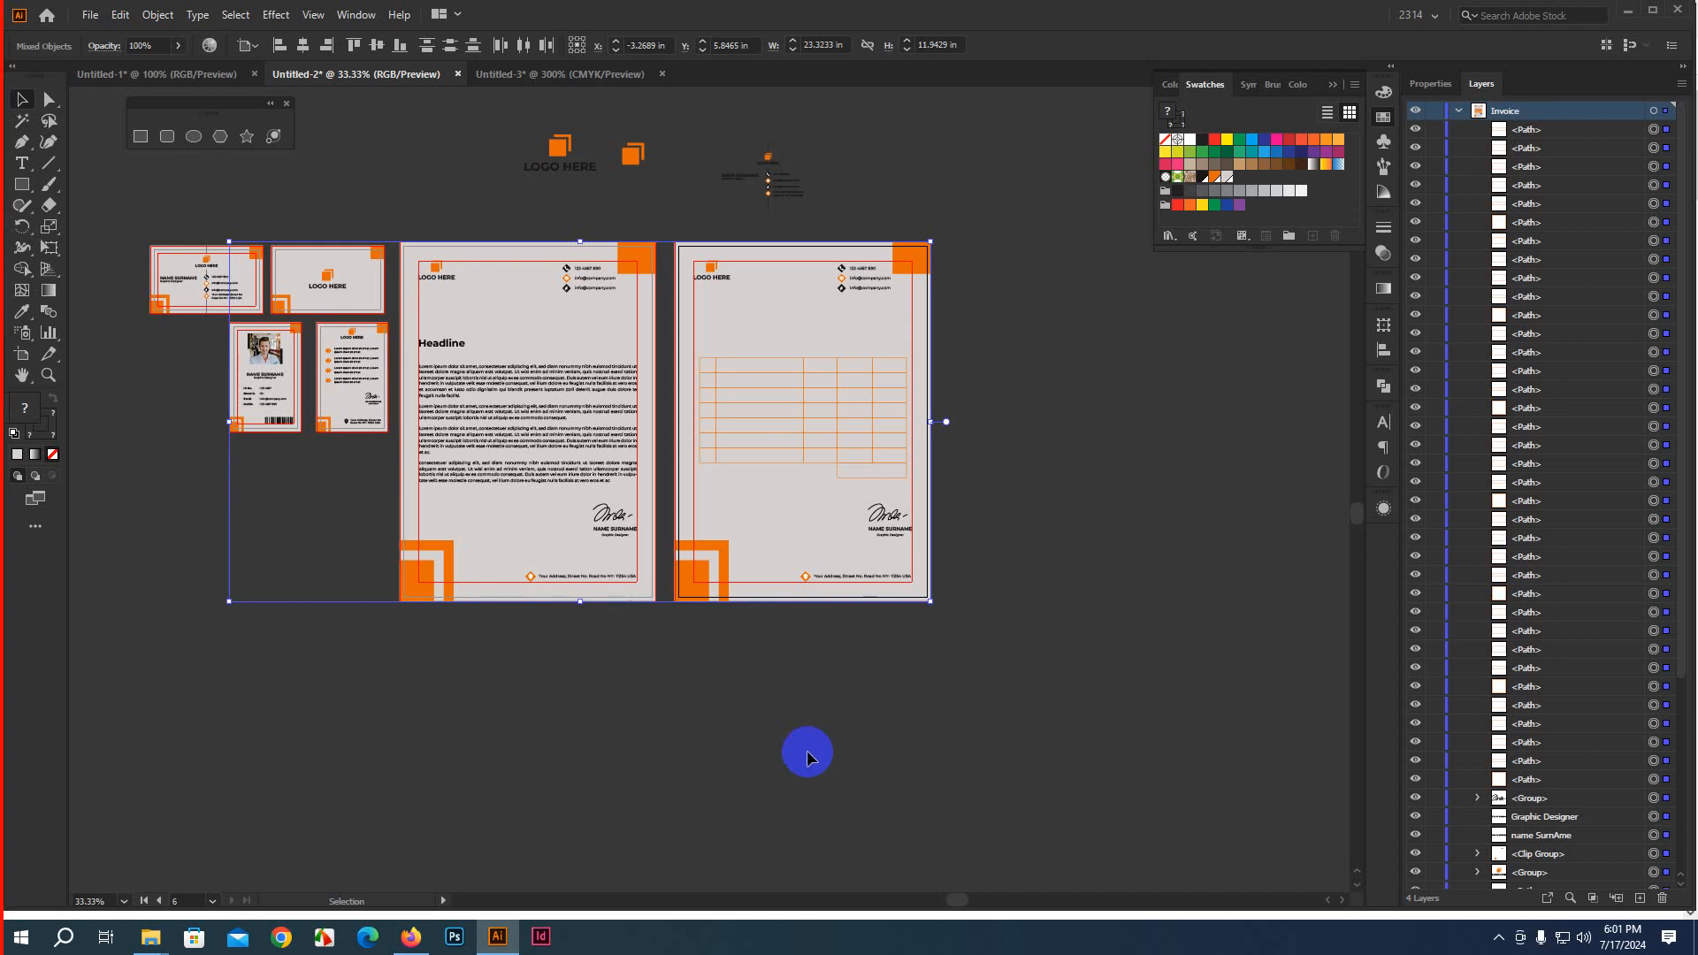
left_click(985, 716)
scroll(847, 437, "up", 2)
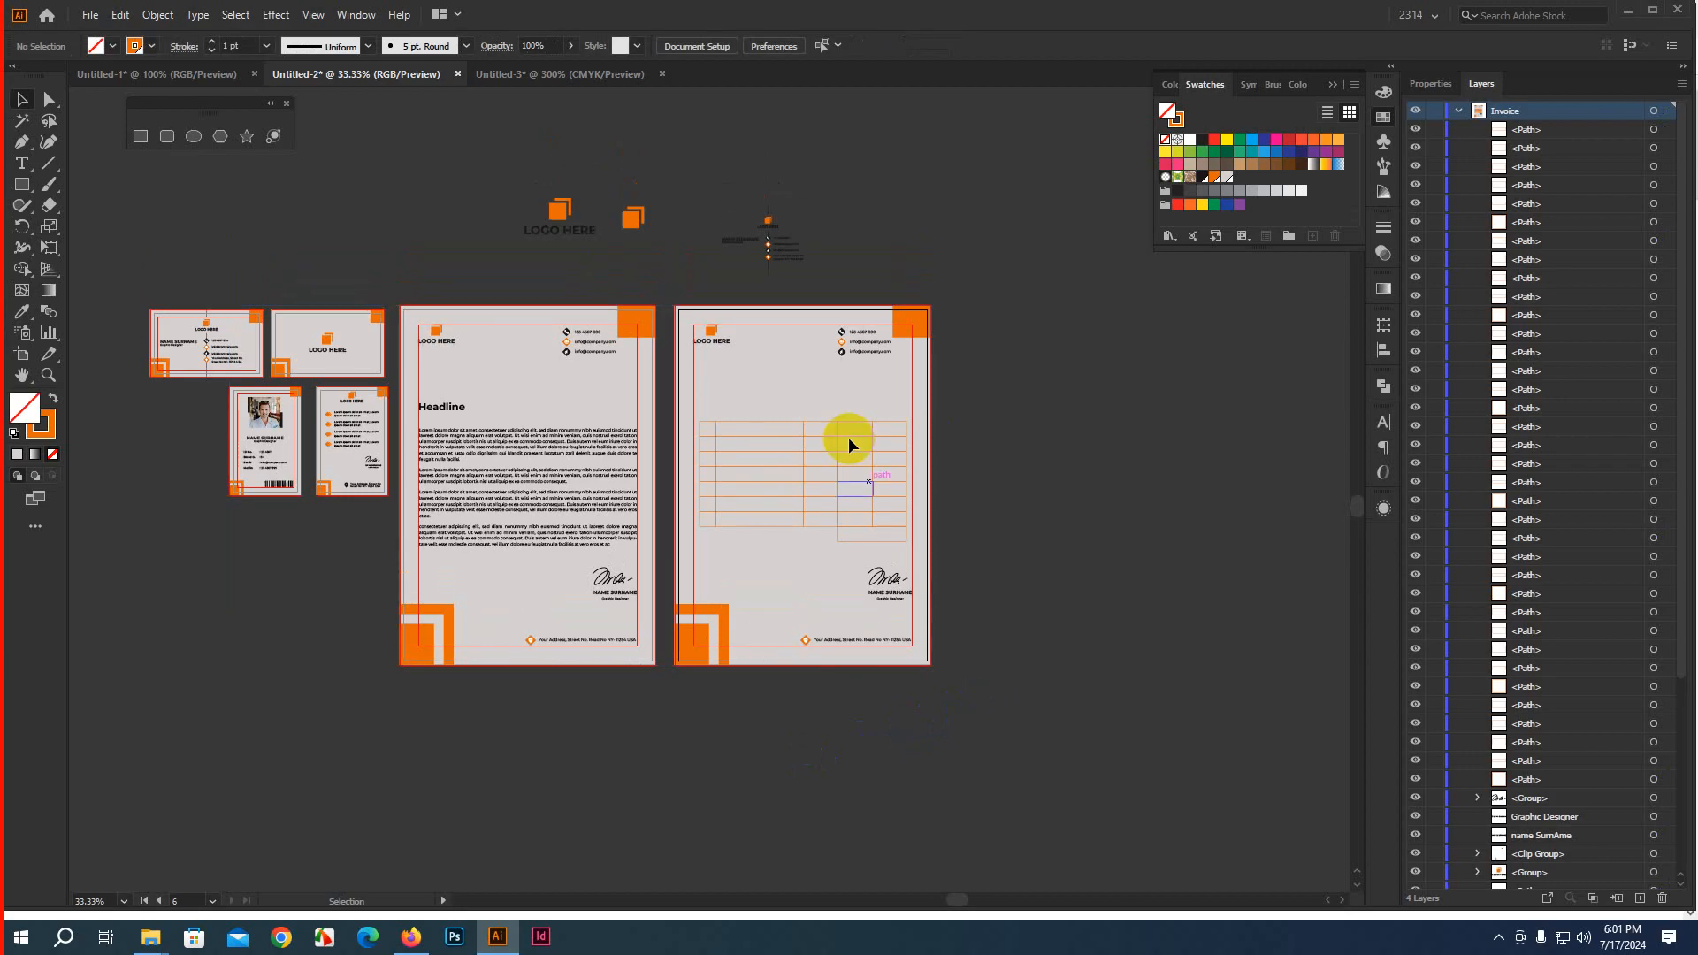
left_click(238, 276)
scroll(267, 364, "up", 1)
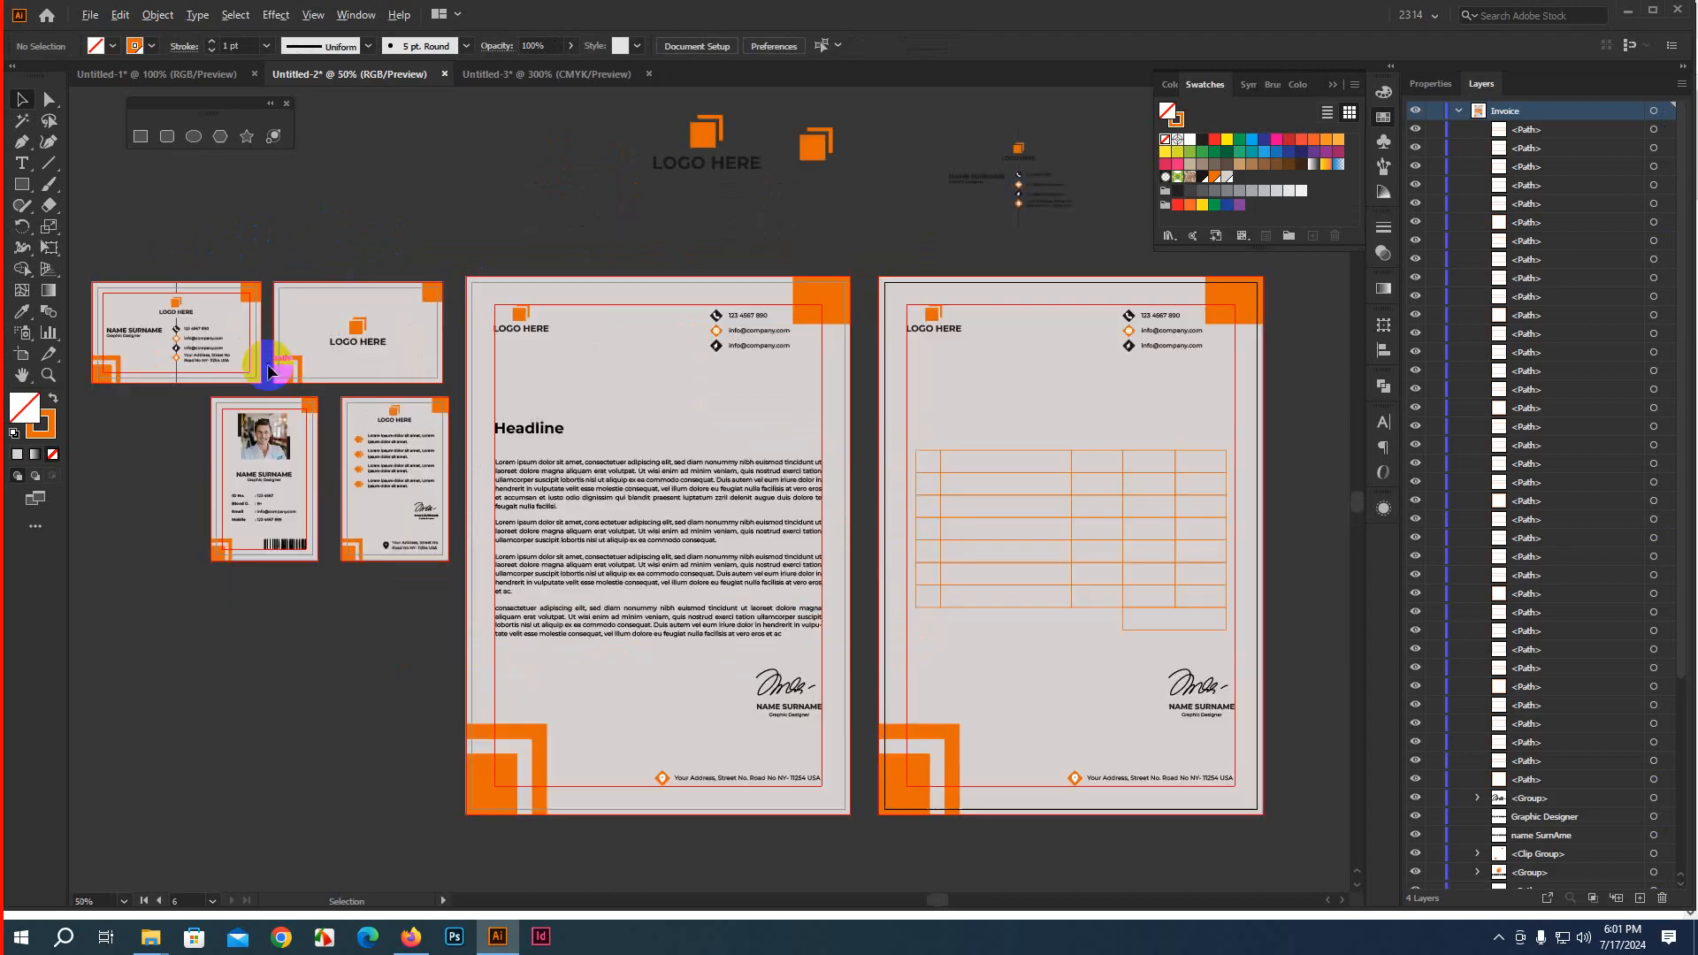
left_click_drag(476, 263, 542, 279)
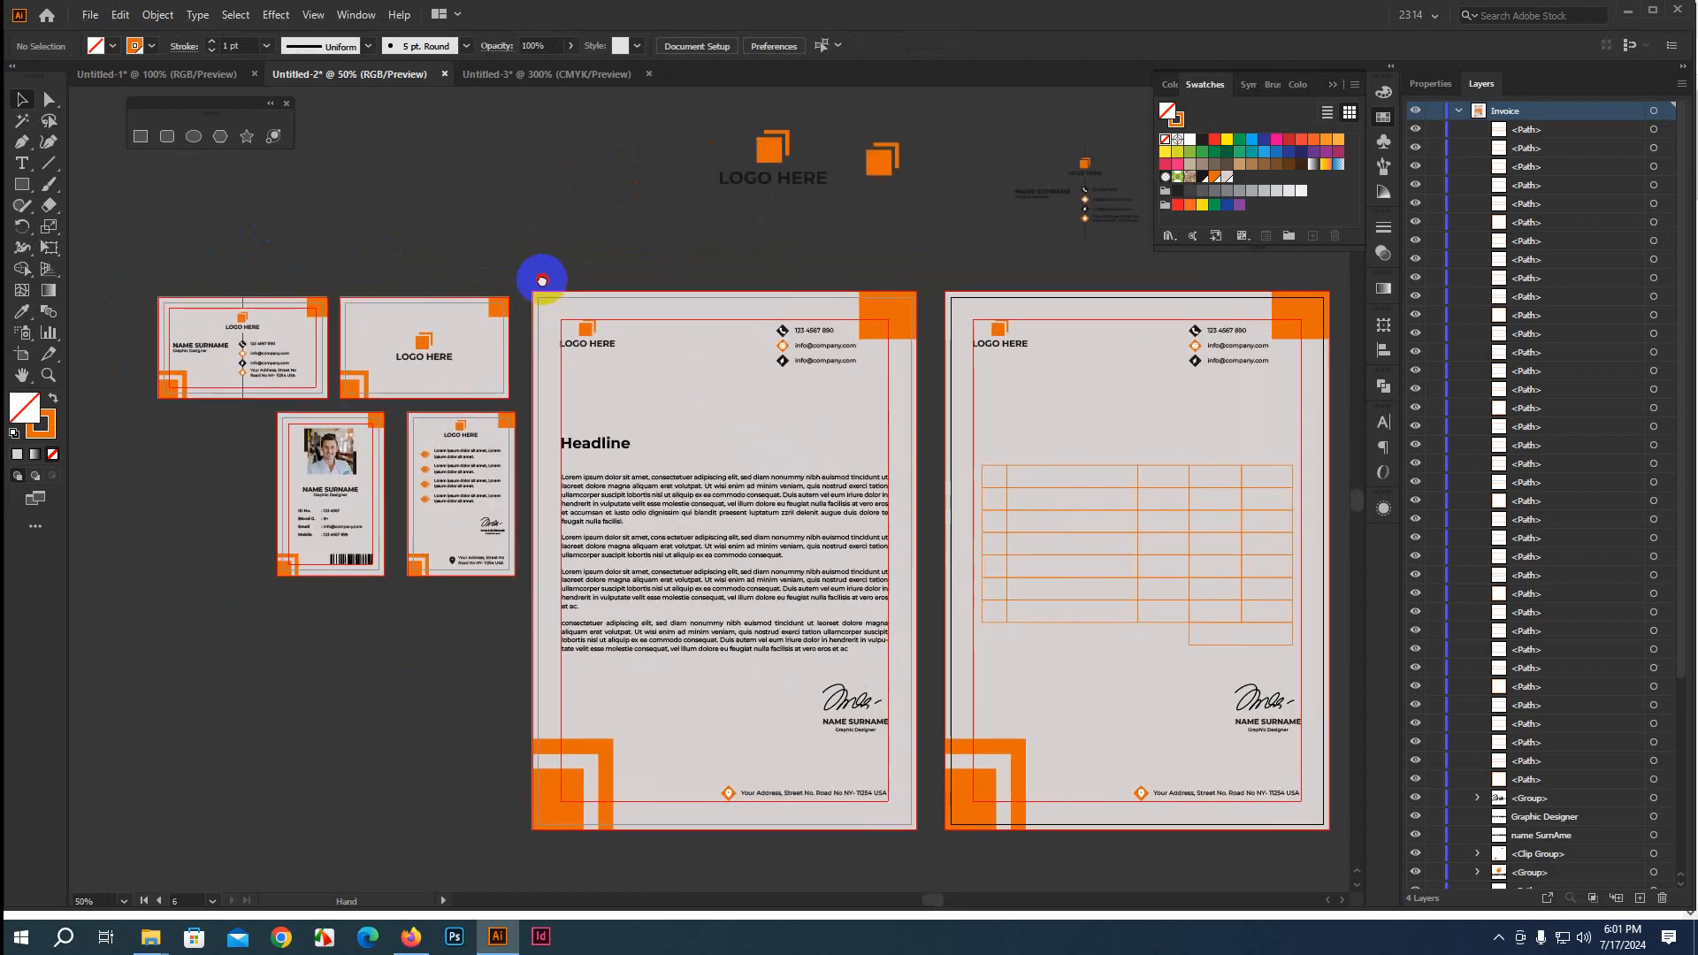
Tidy the workspace by collapsing the swatches and folding up the Invoice layer's contents
left_click(1332, 86)
left_click_drag(894, 254, 820, 240)
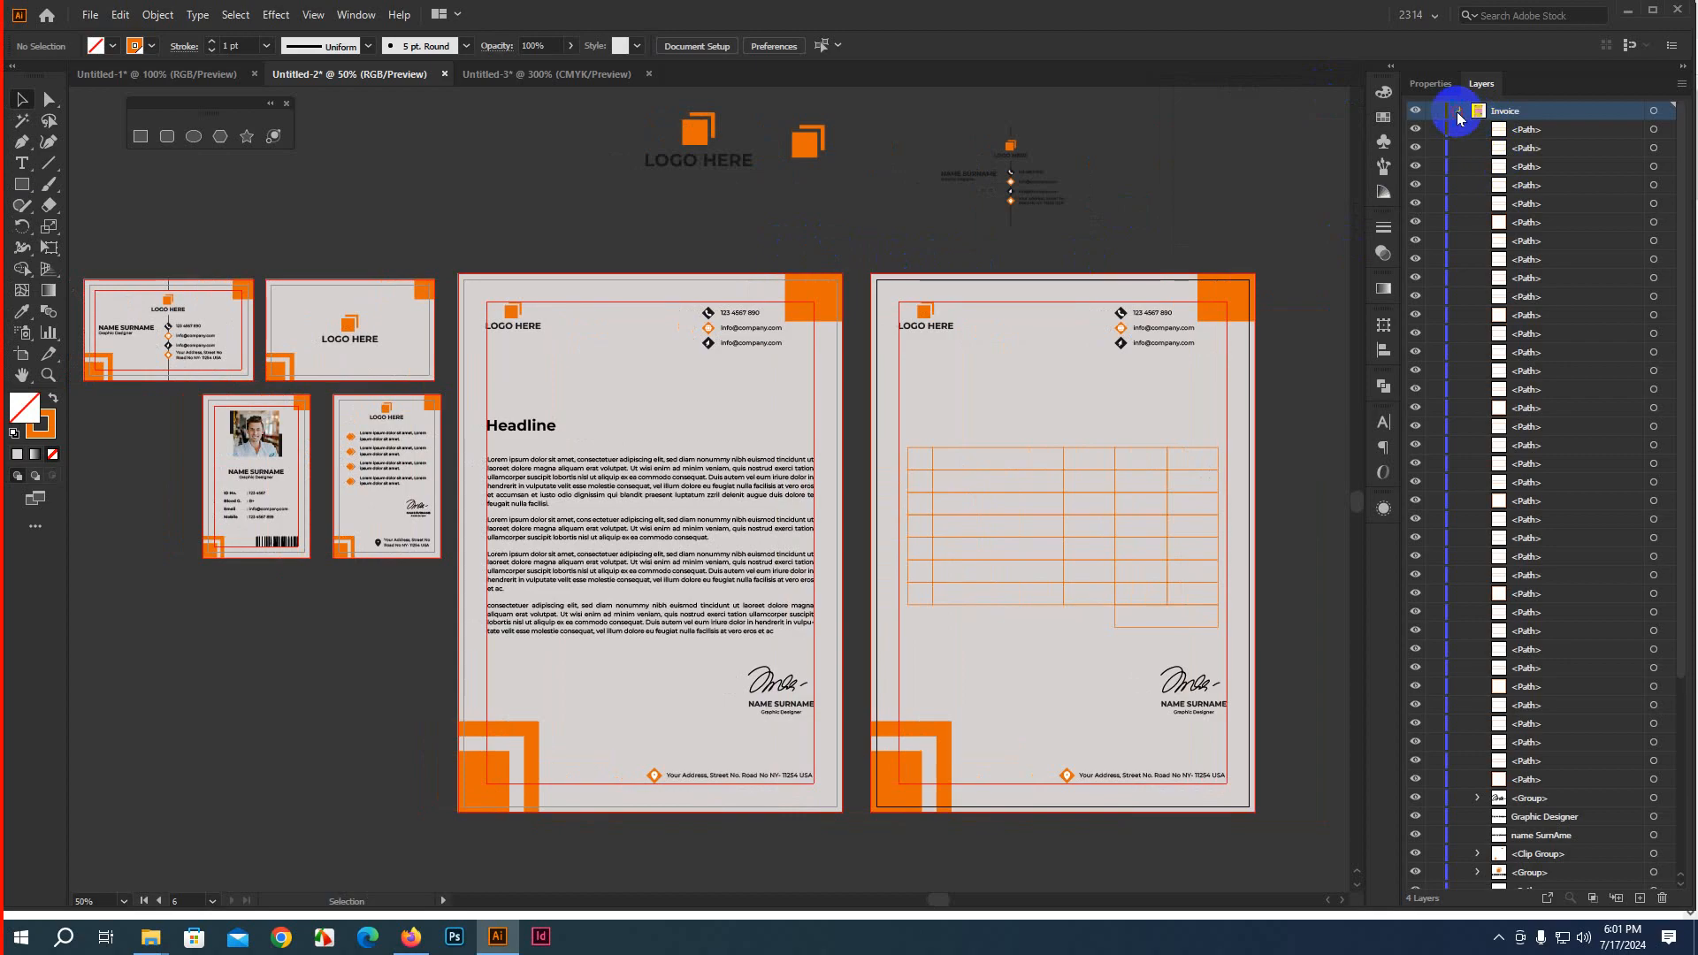
left_click(1457, 113)
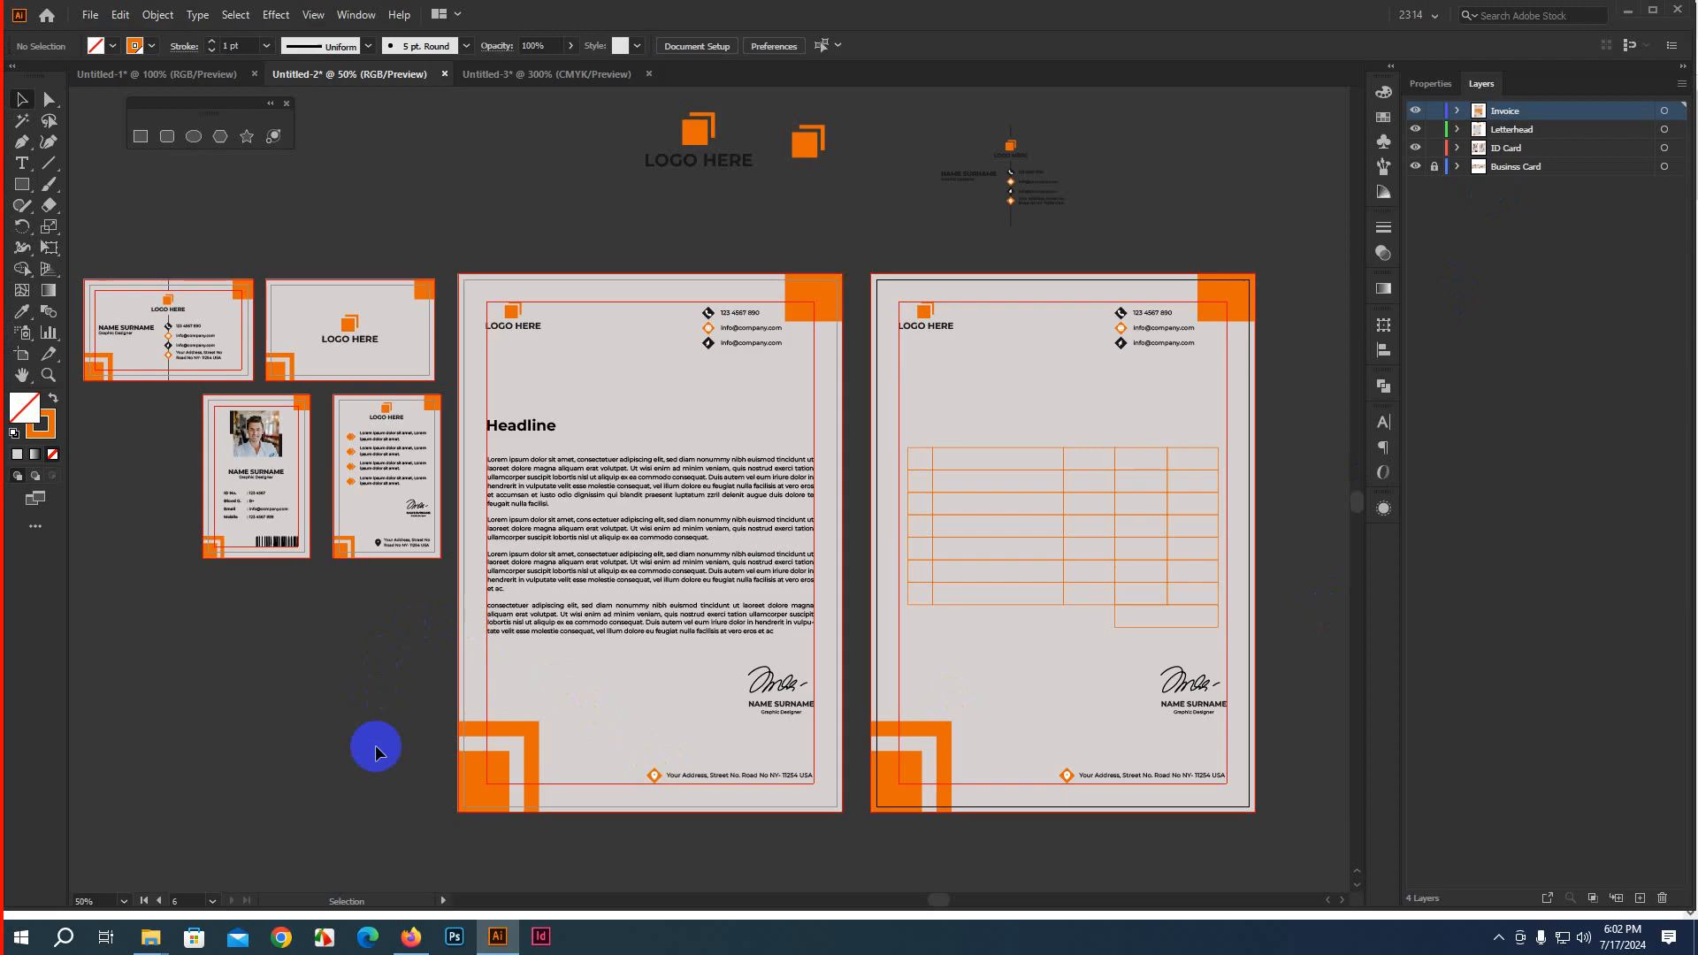
Switch to Firefox and look through the stationery design image results for further reference layouts
left_click(409, 937)
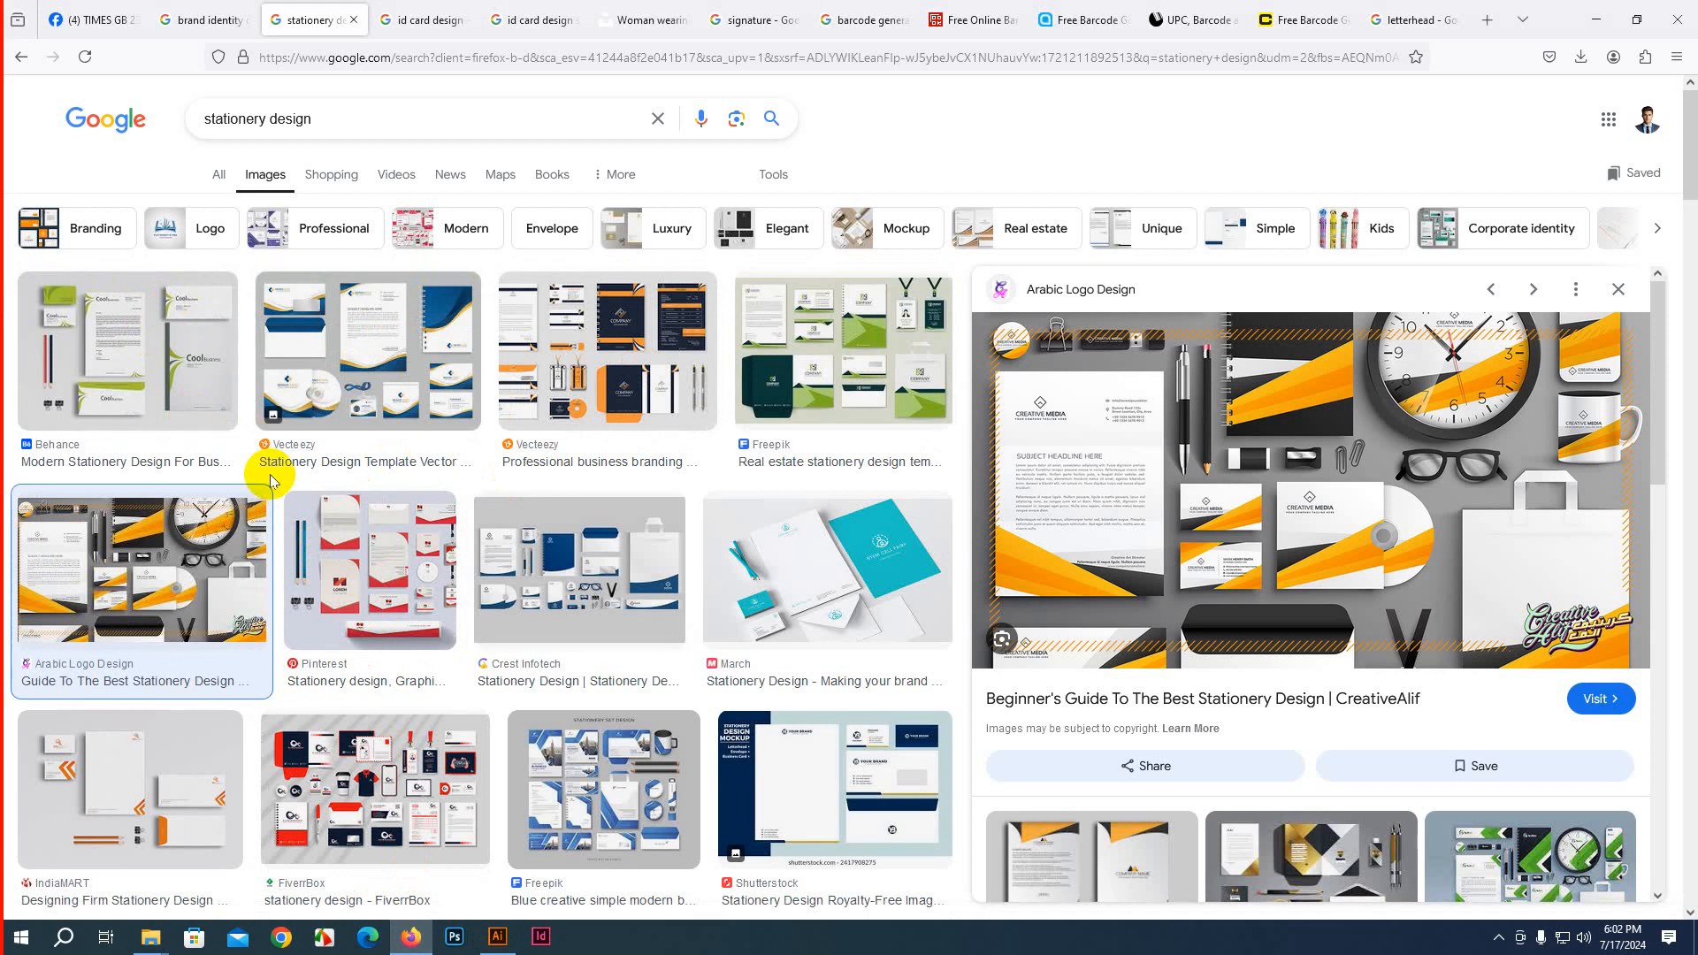
scroll(334, 434, "down", 6)
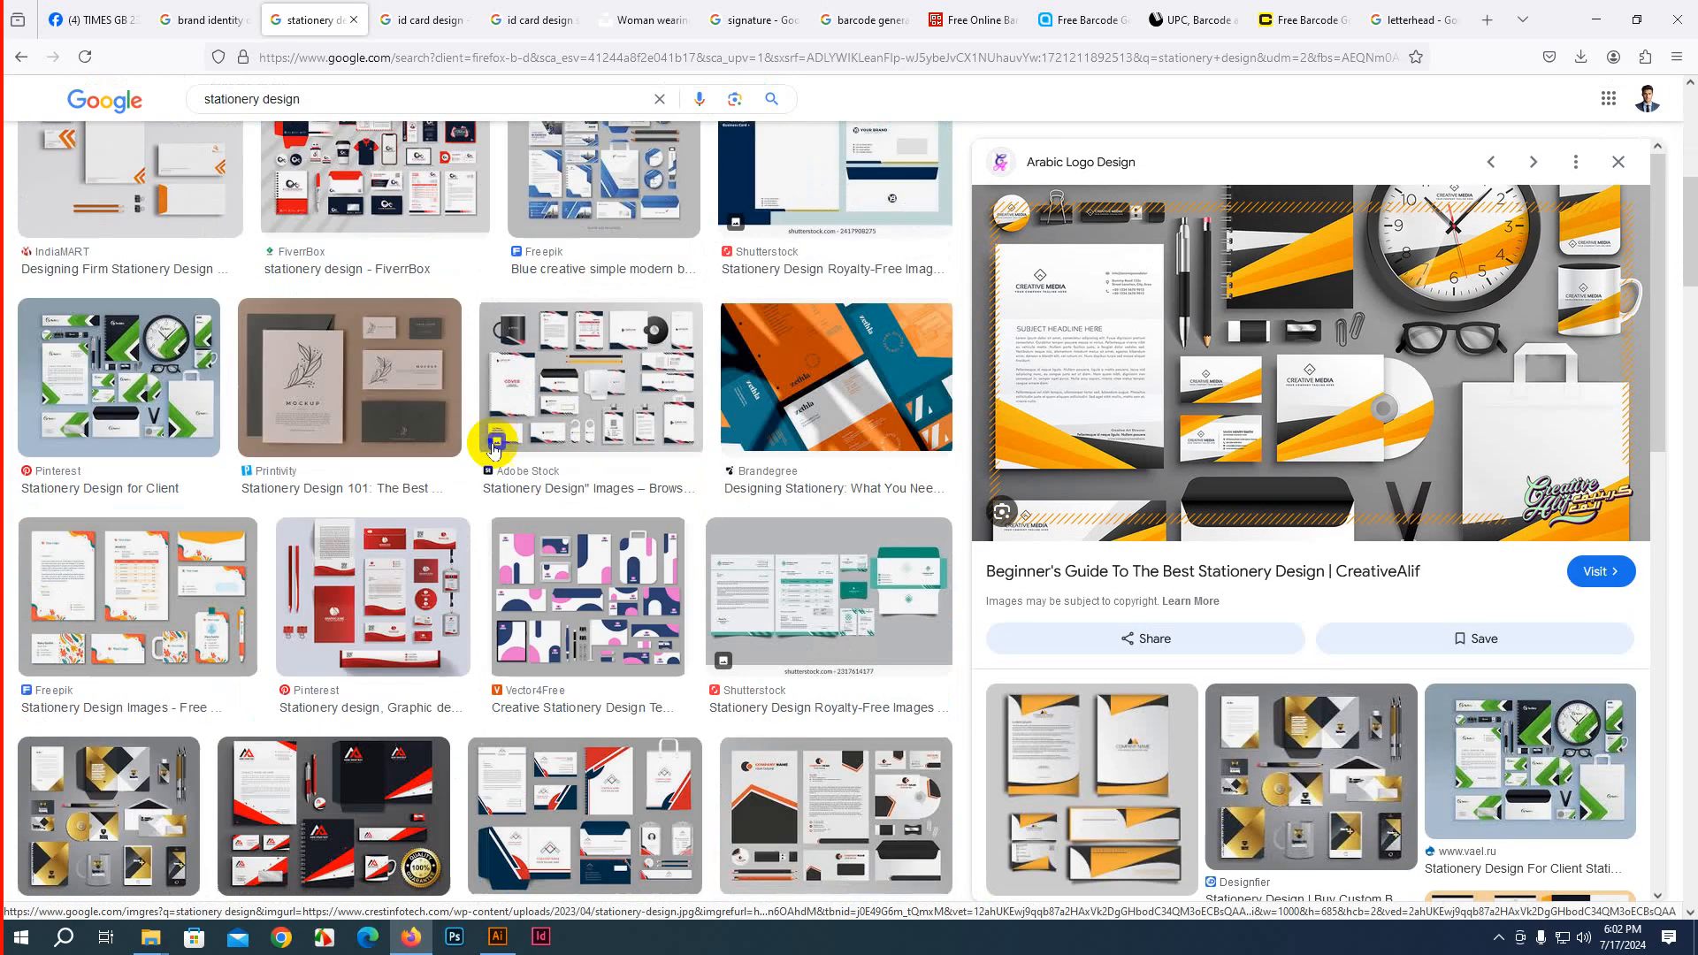
scroll(494, 446, "down", 12)
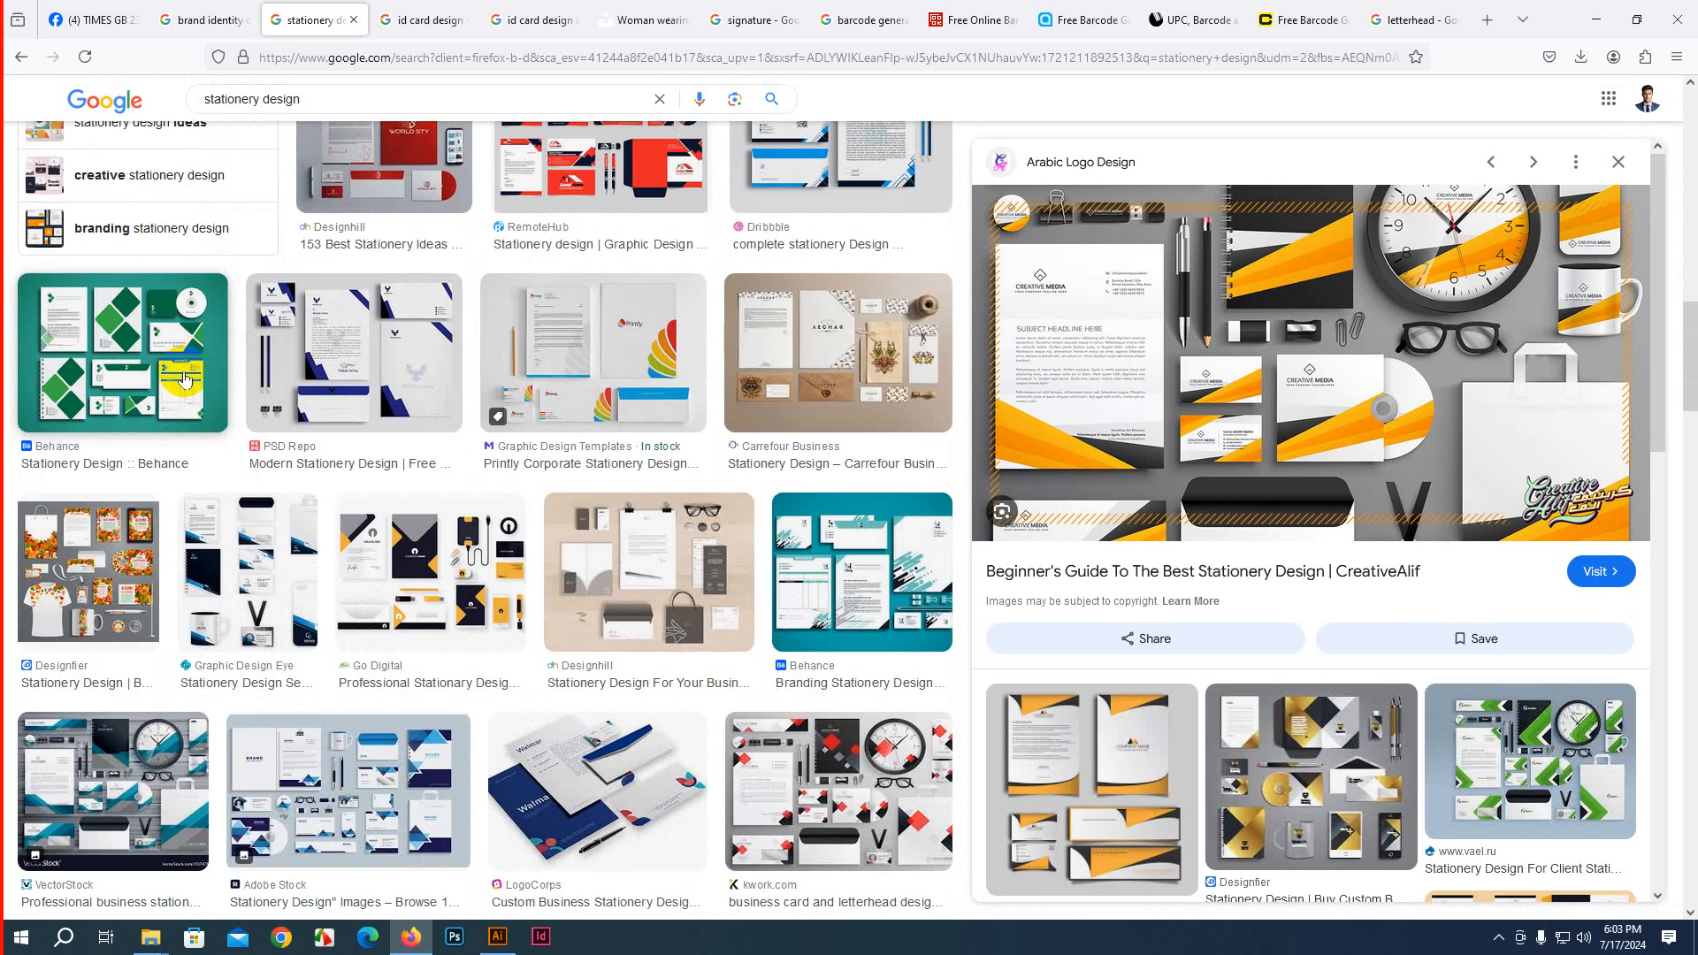
scroll(184, 380, "down", 4)
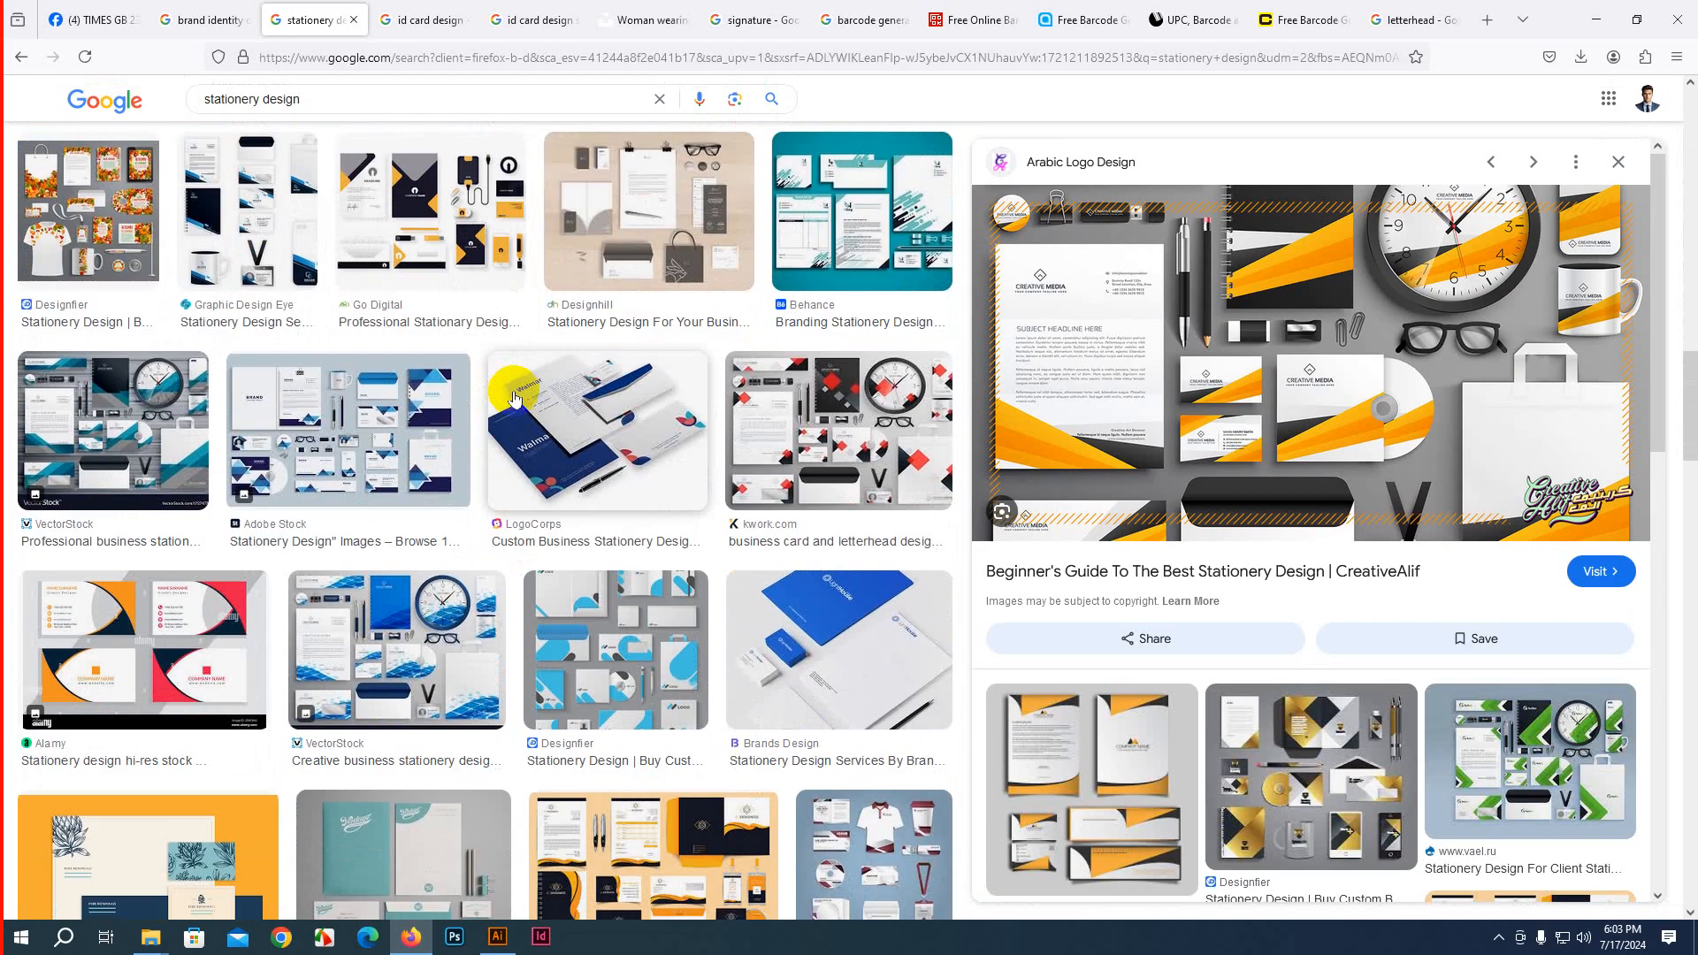
scroll(514, 398, "down", 8)
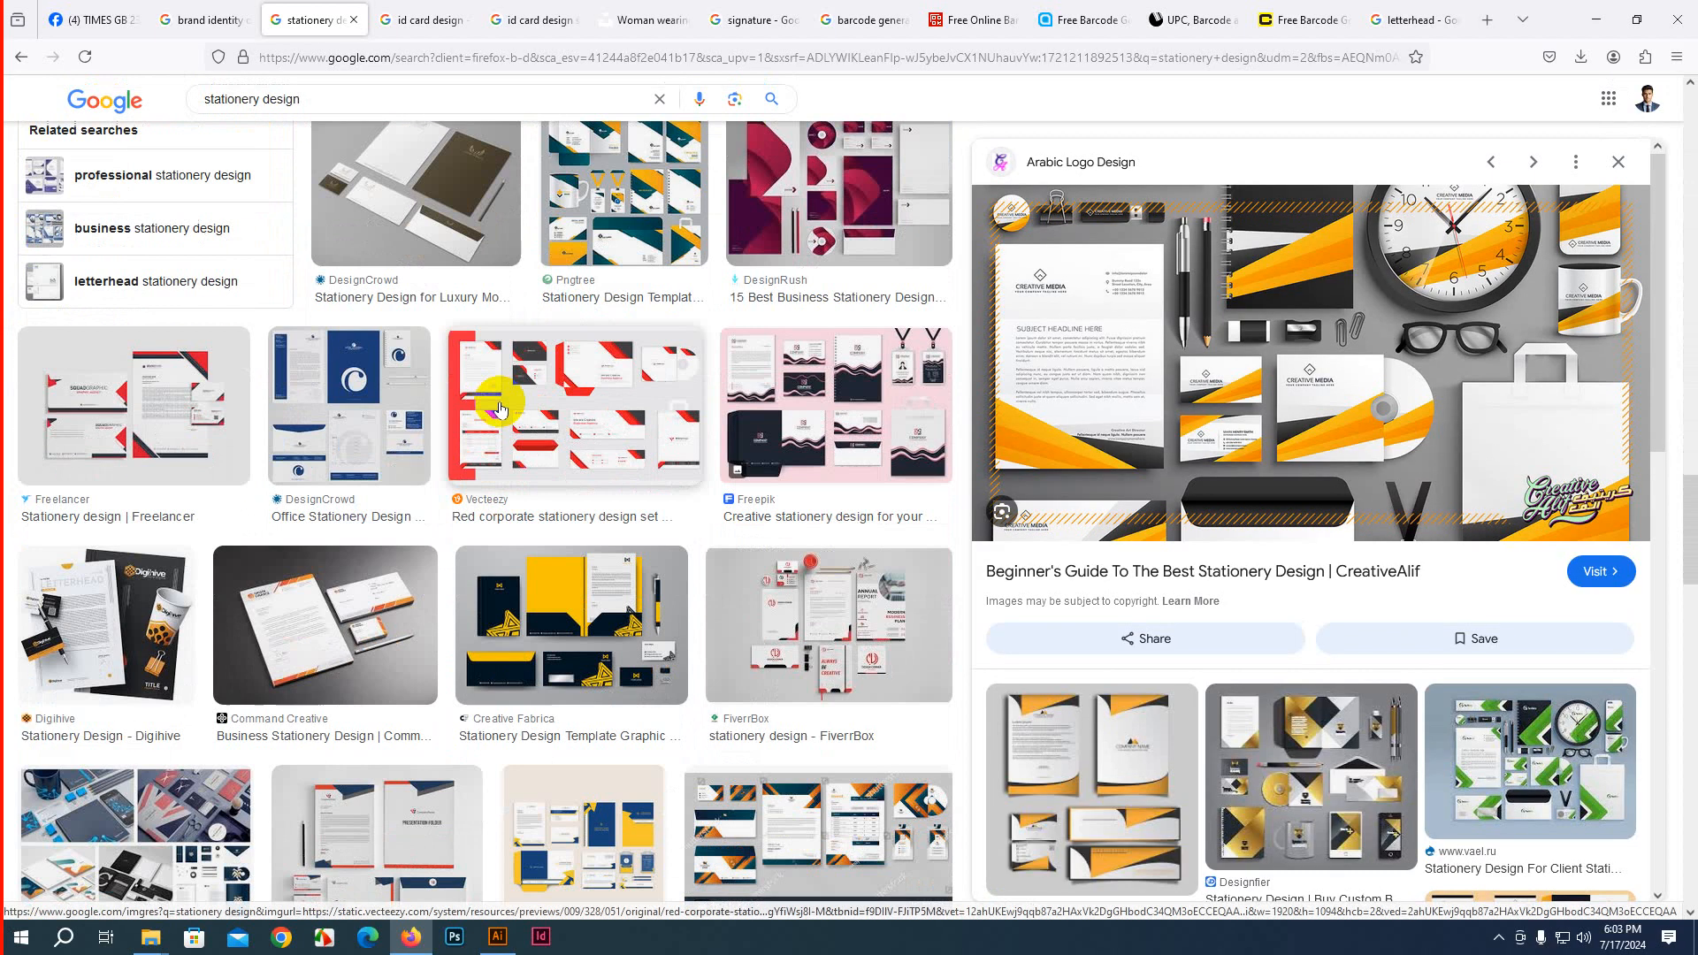
scroll(500, 408, "down", 5)
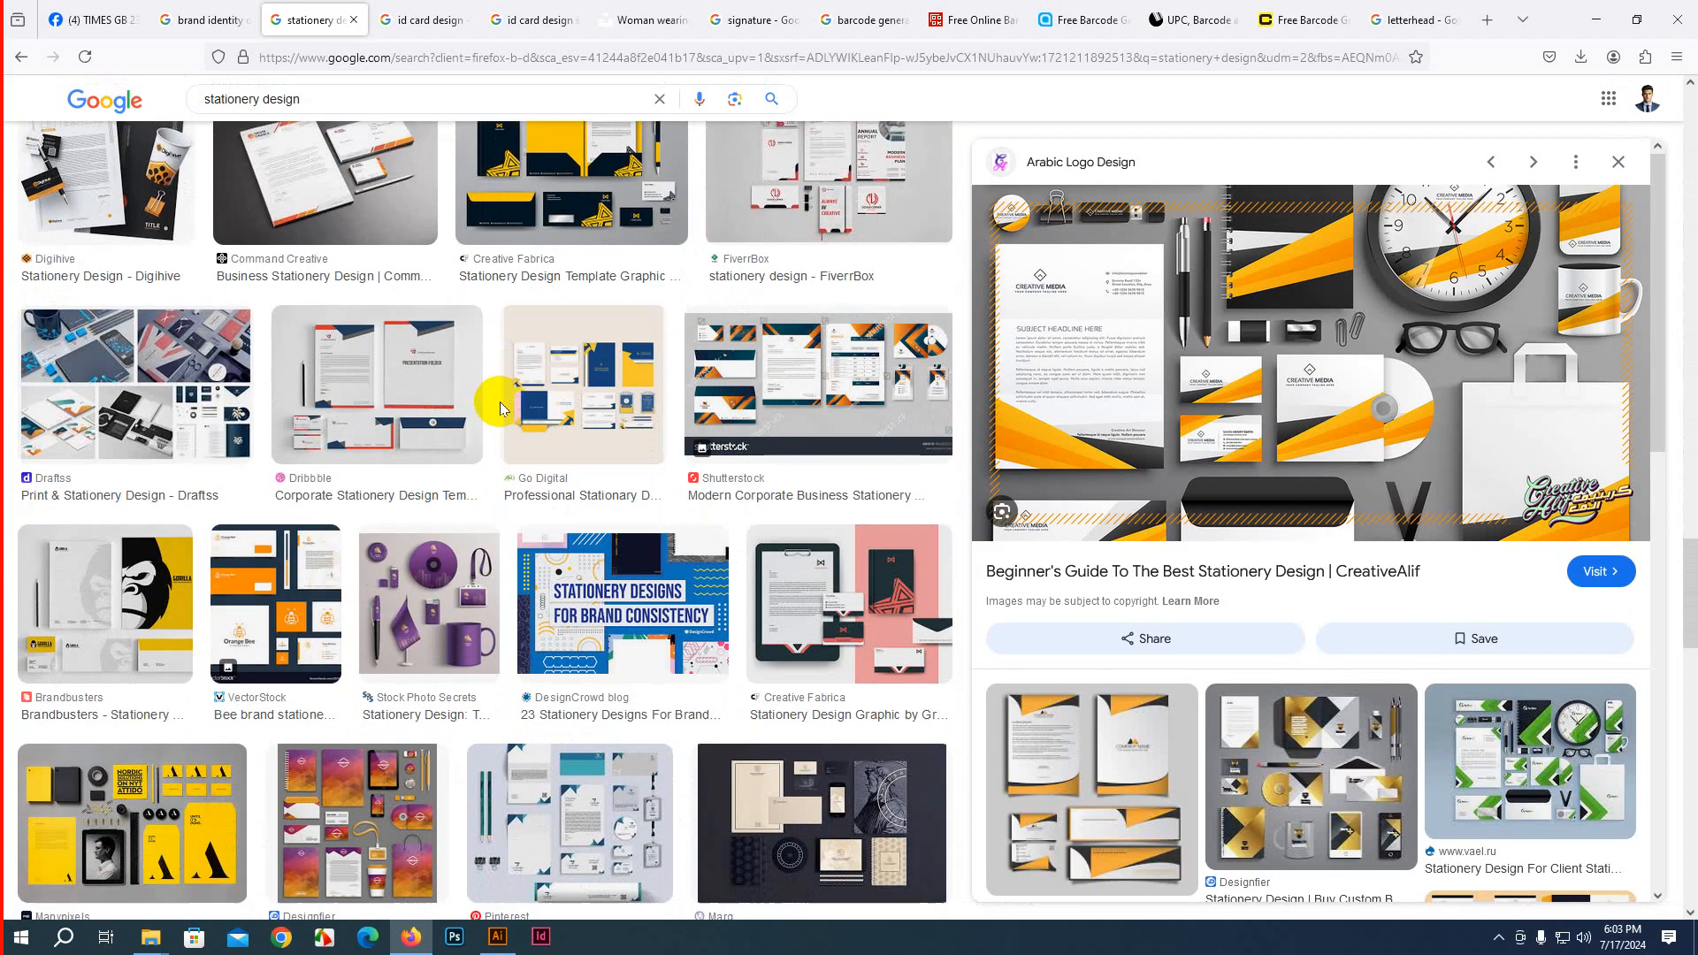
scroll(499, 408, "down", 10)
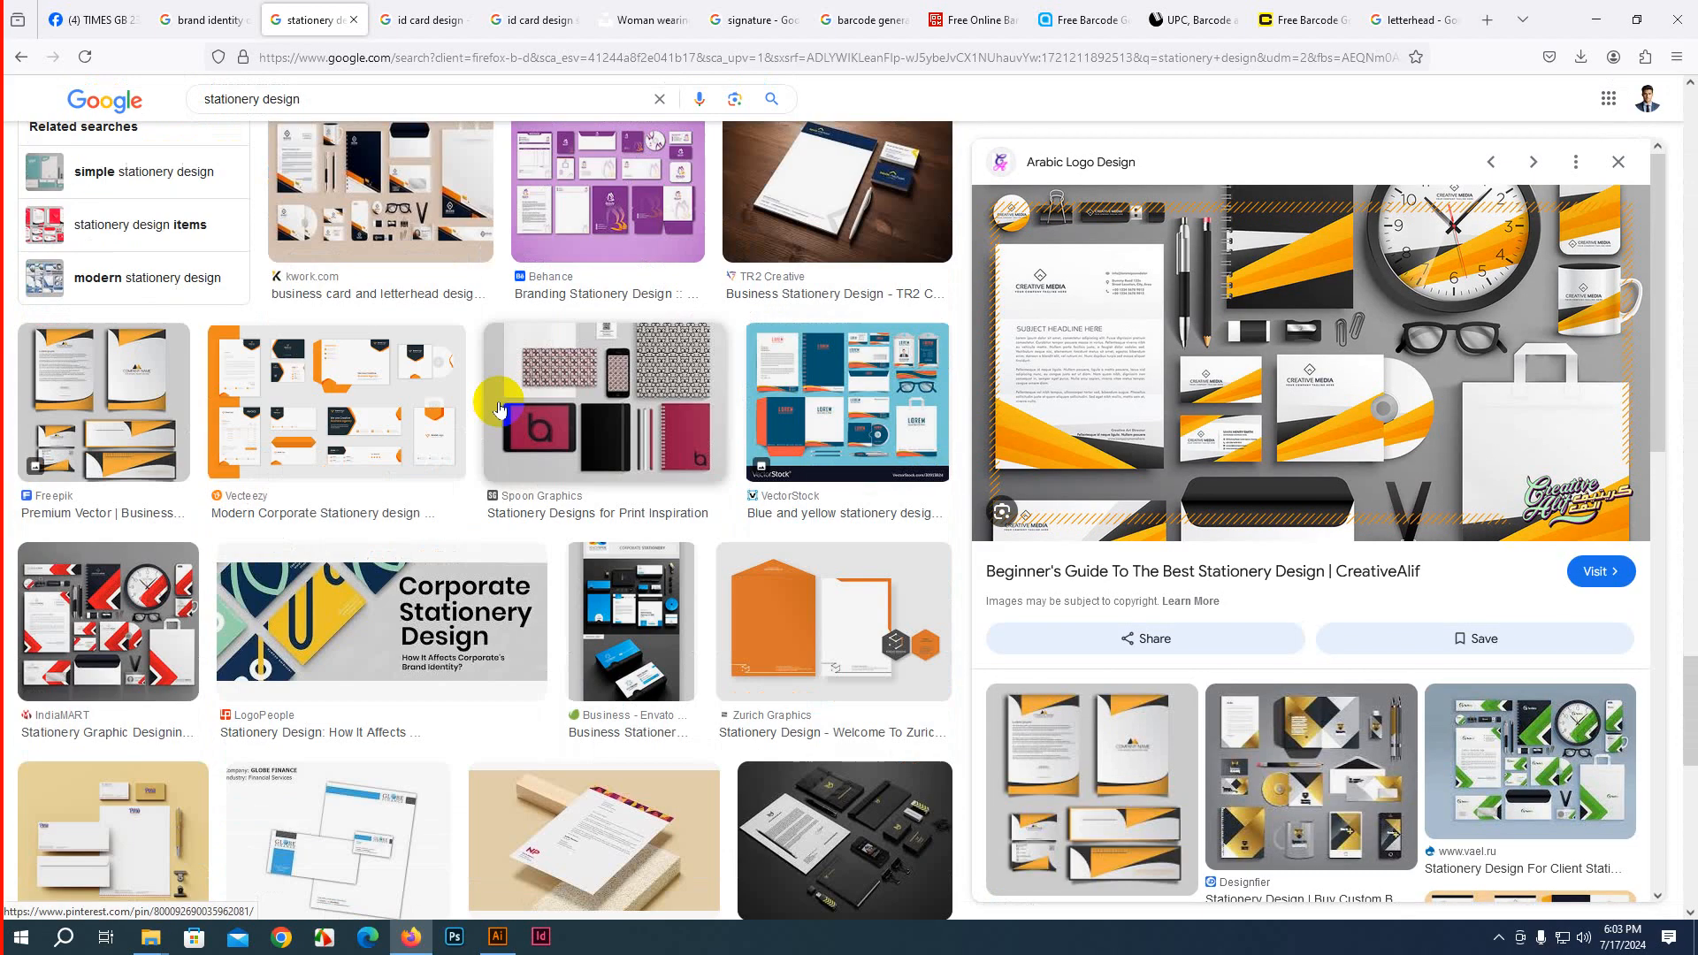
scroll(500, 408, "up", 4)
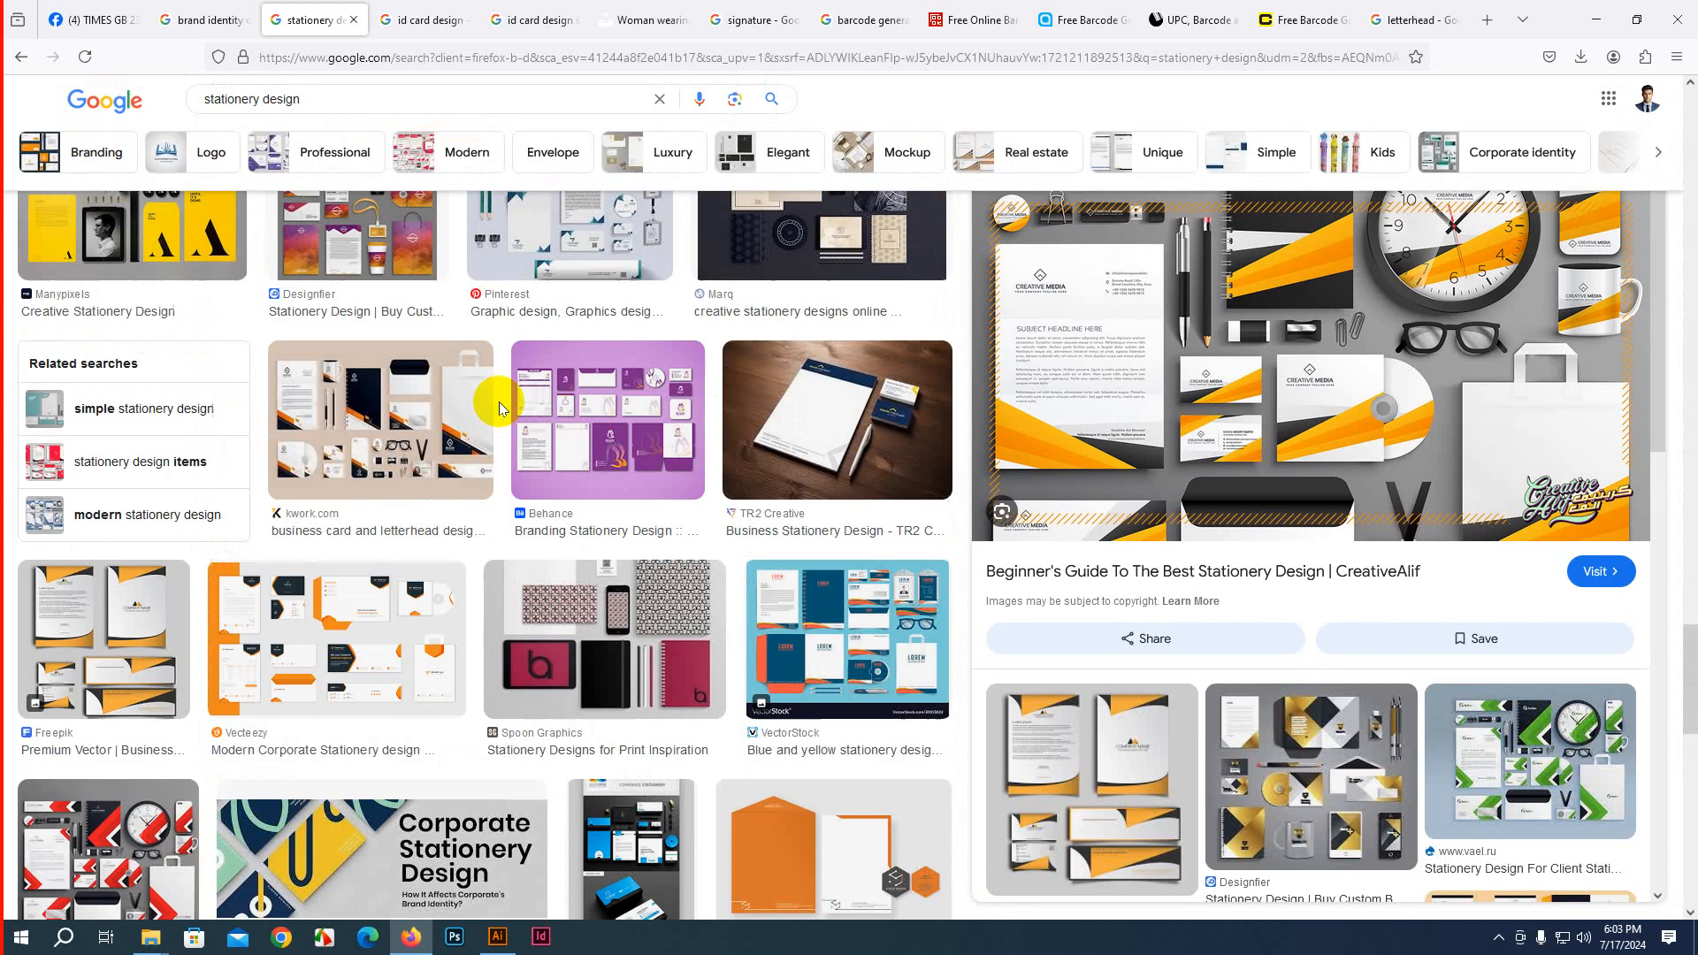
scroll(499, 405, "up", 1)
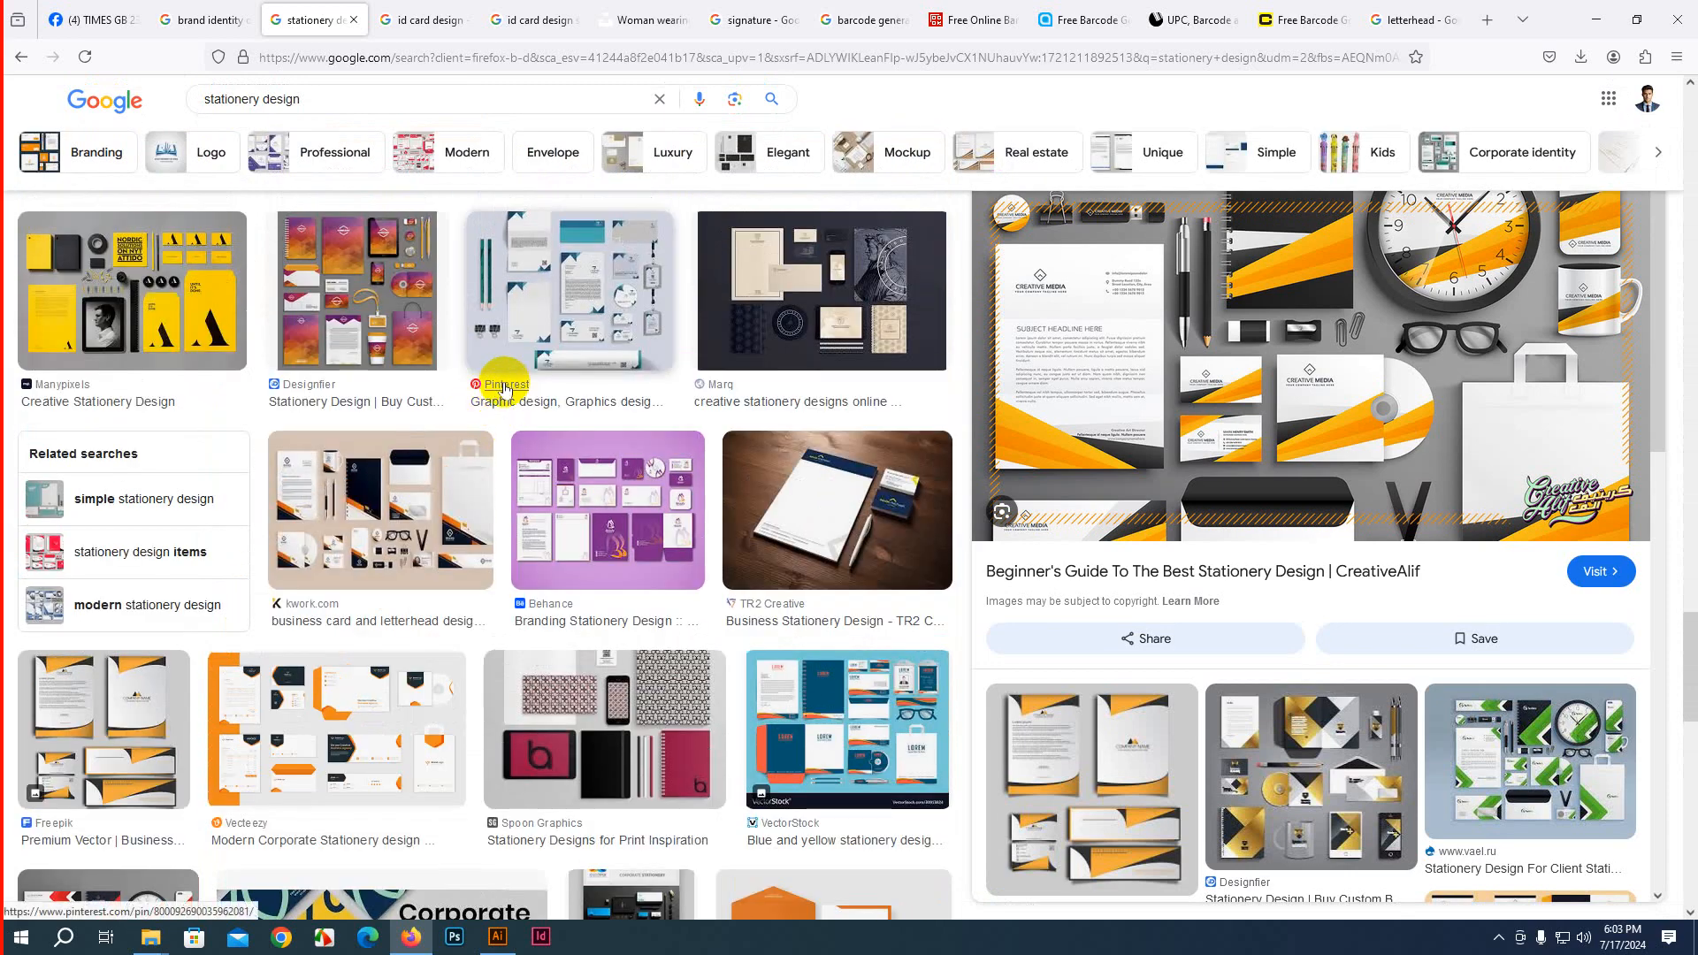
Open the source pages of the teal Pinterest stationery result and the orange Freepik business stationery result in new tabs
middle_click(504, 388)
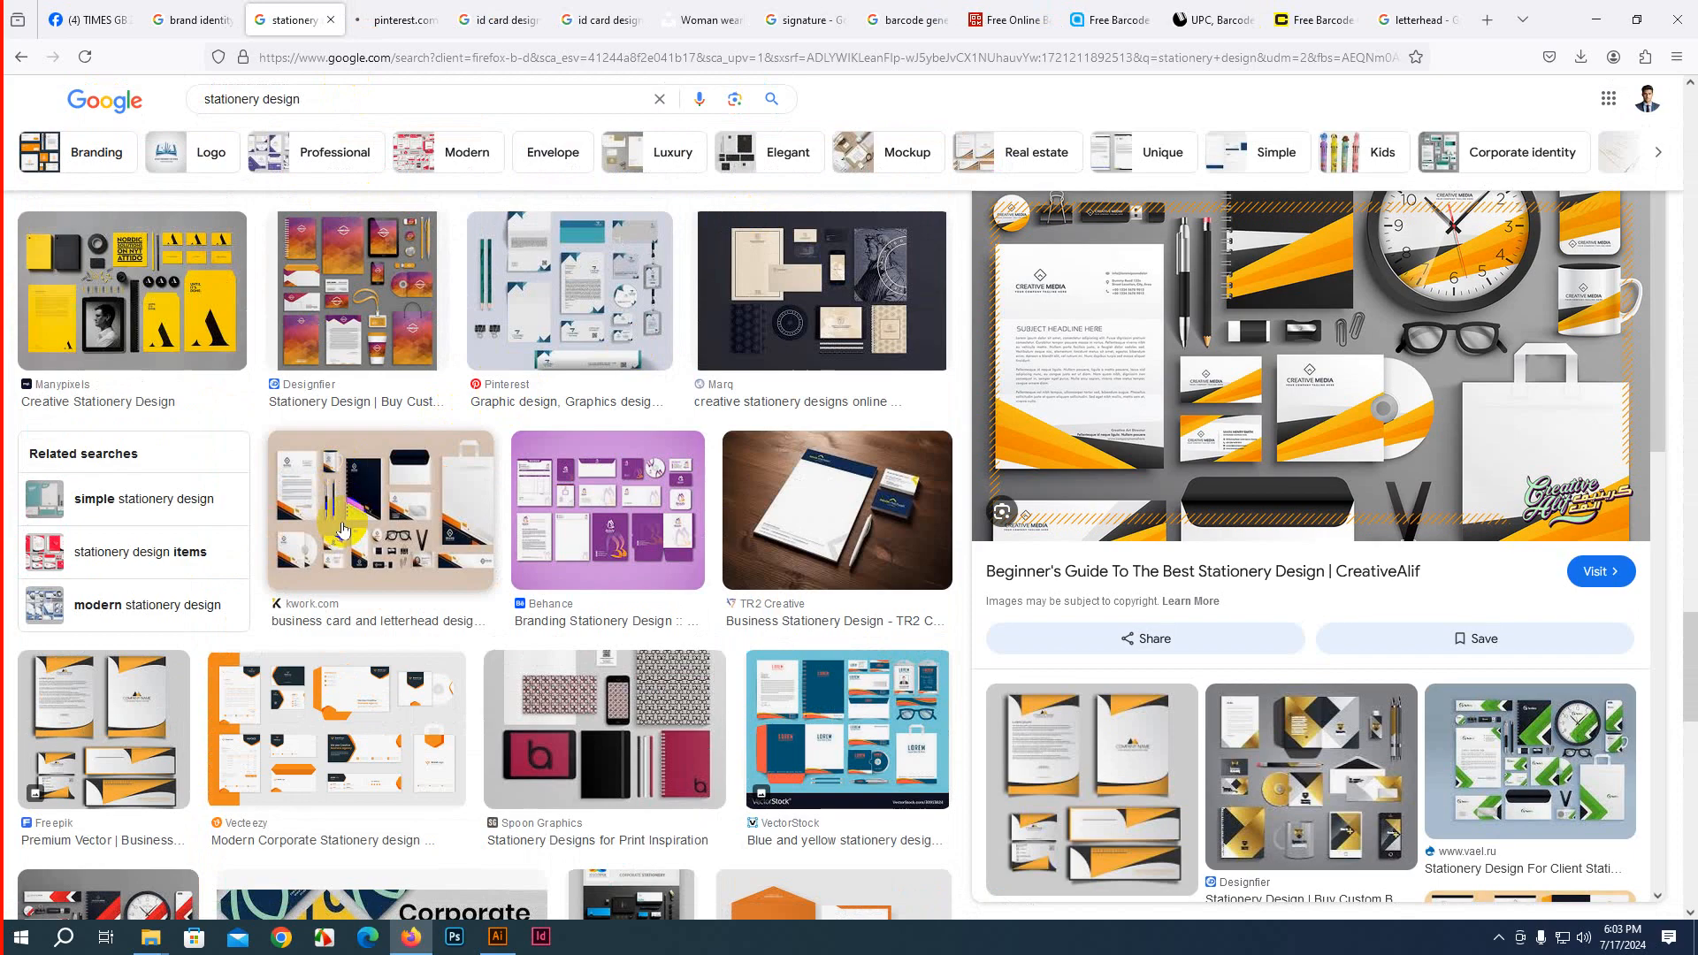
scroll(132, 672, "down", 2)
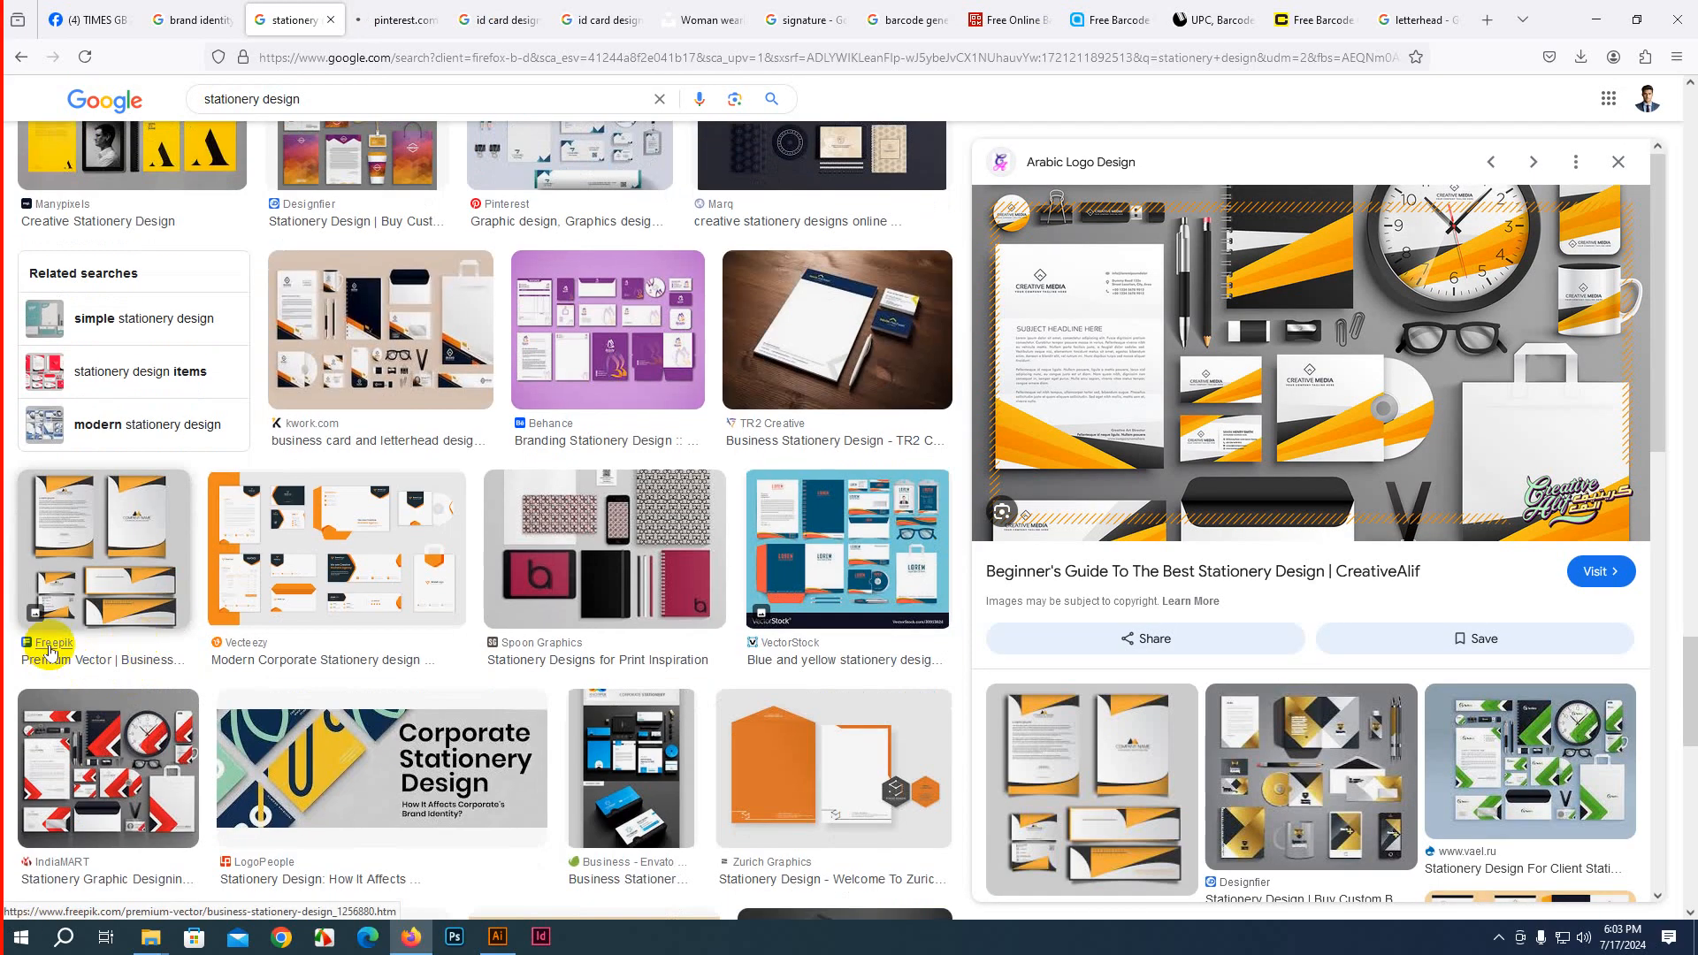
middle_click(51, 653)
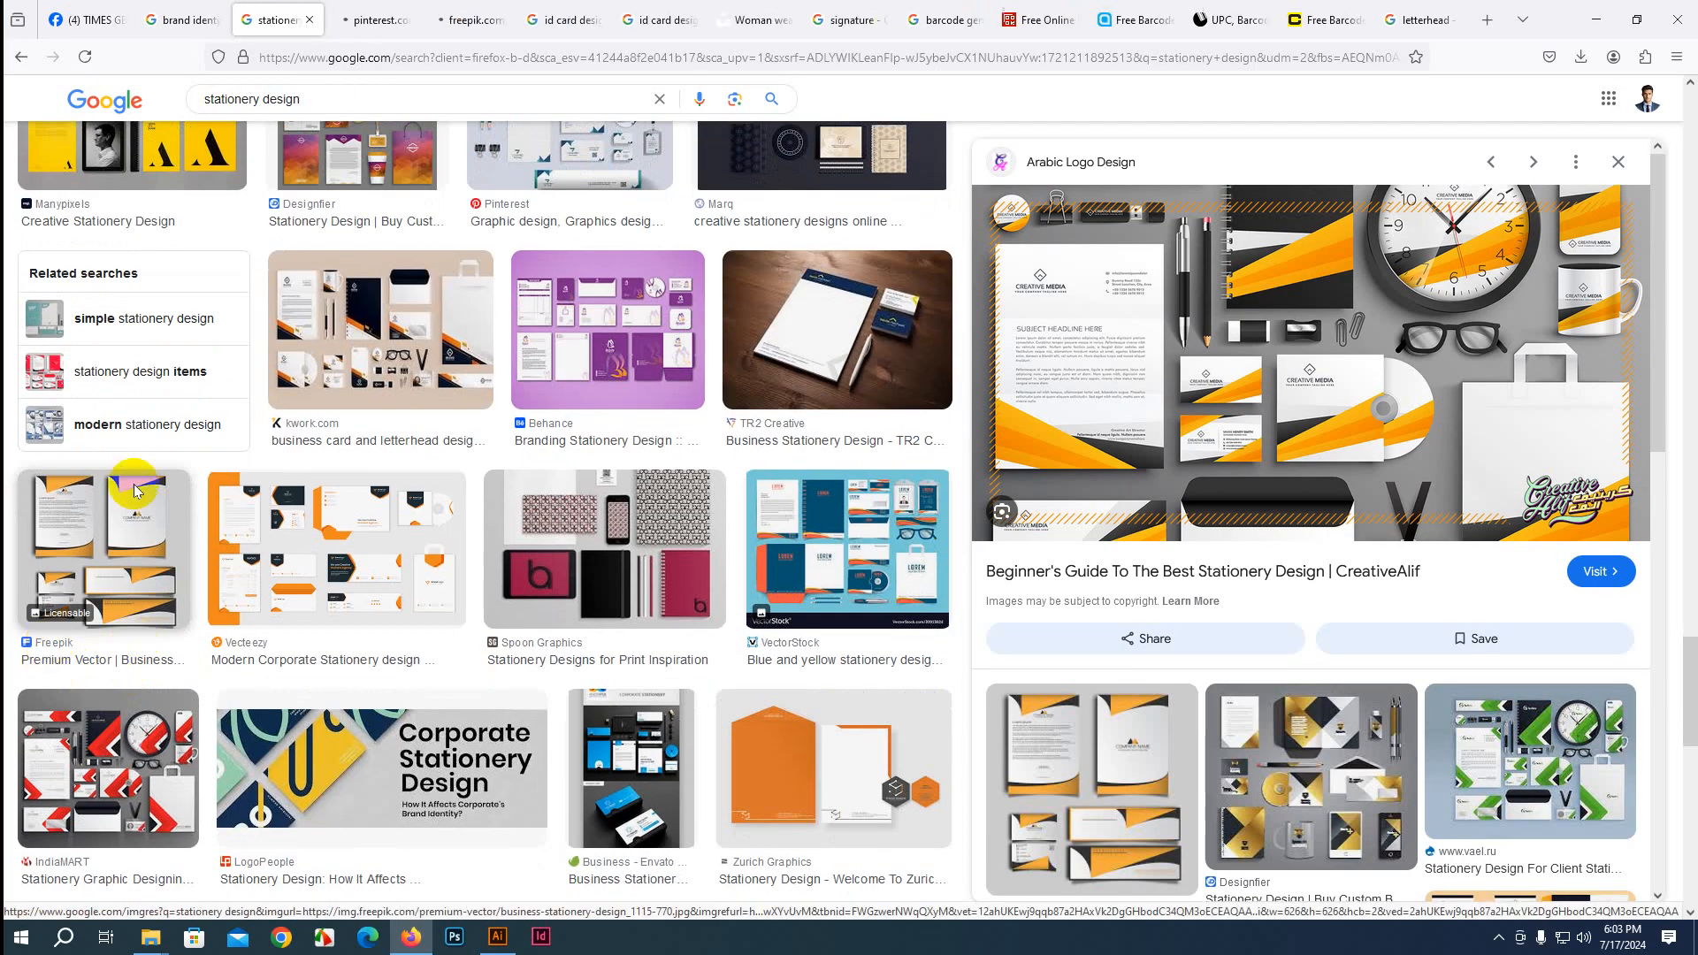
Examine the Pinterest stationery design and the similar designs below it, and dismiss the Google sign-in prompt
left_click(378, 27)
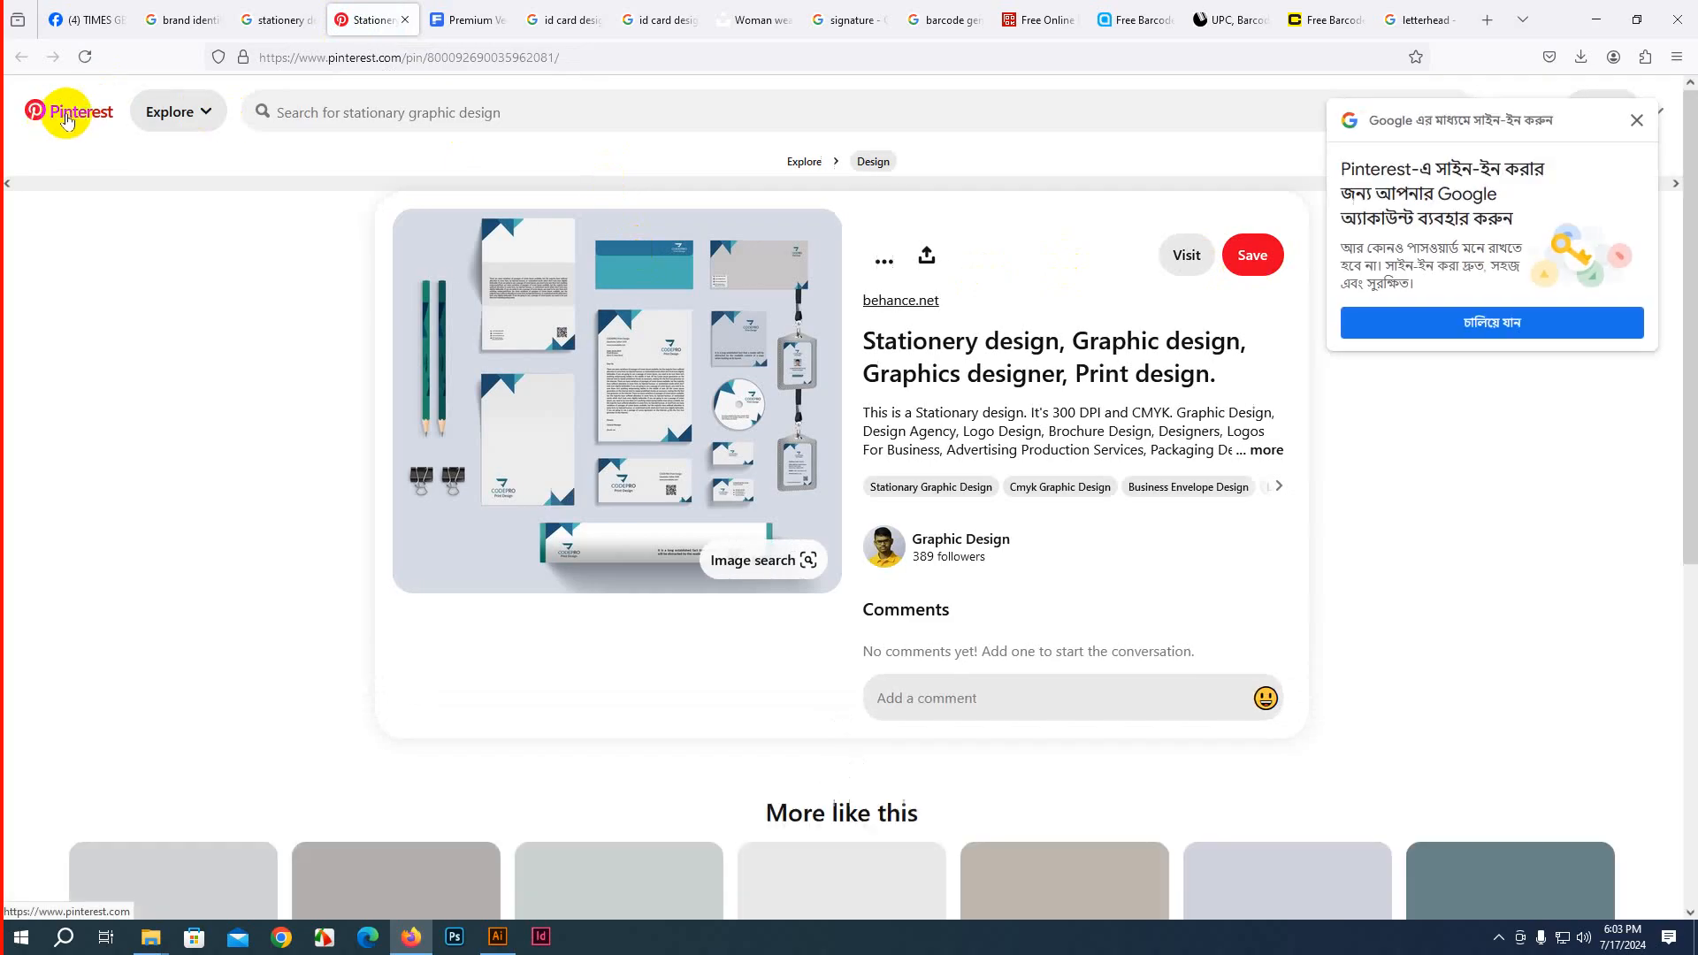
scroll(352, 424, "down", 3)
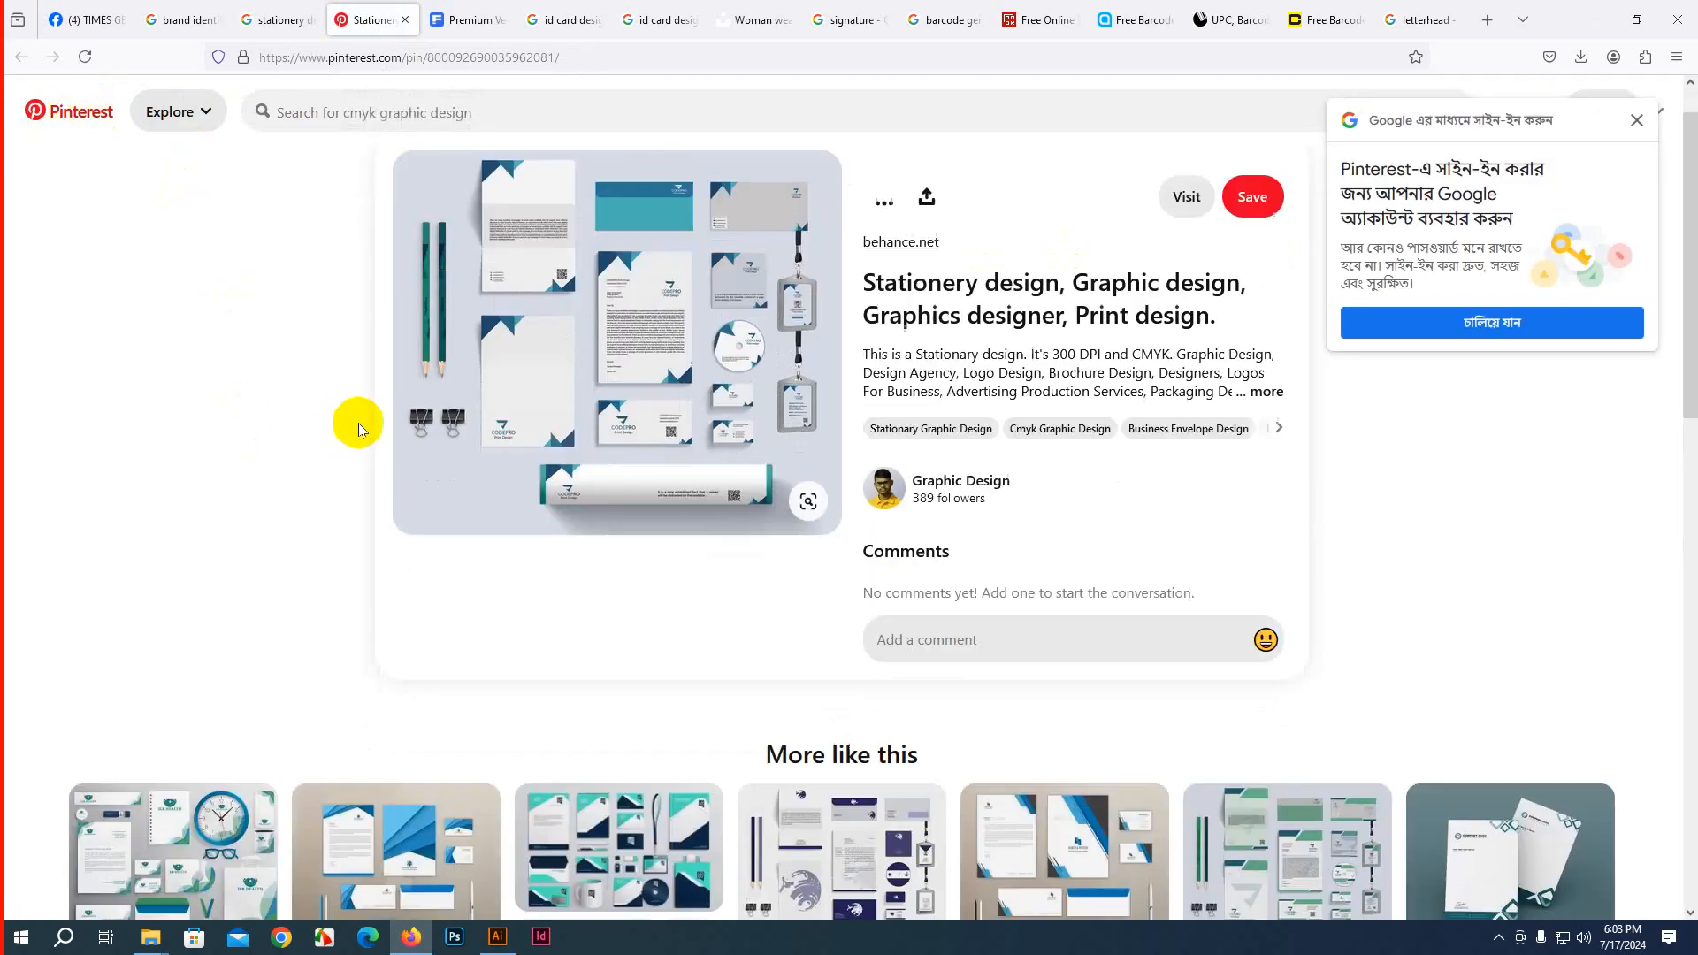
scroll(388, 416, "down", 6)
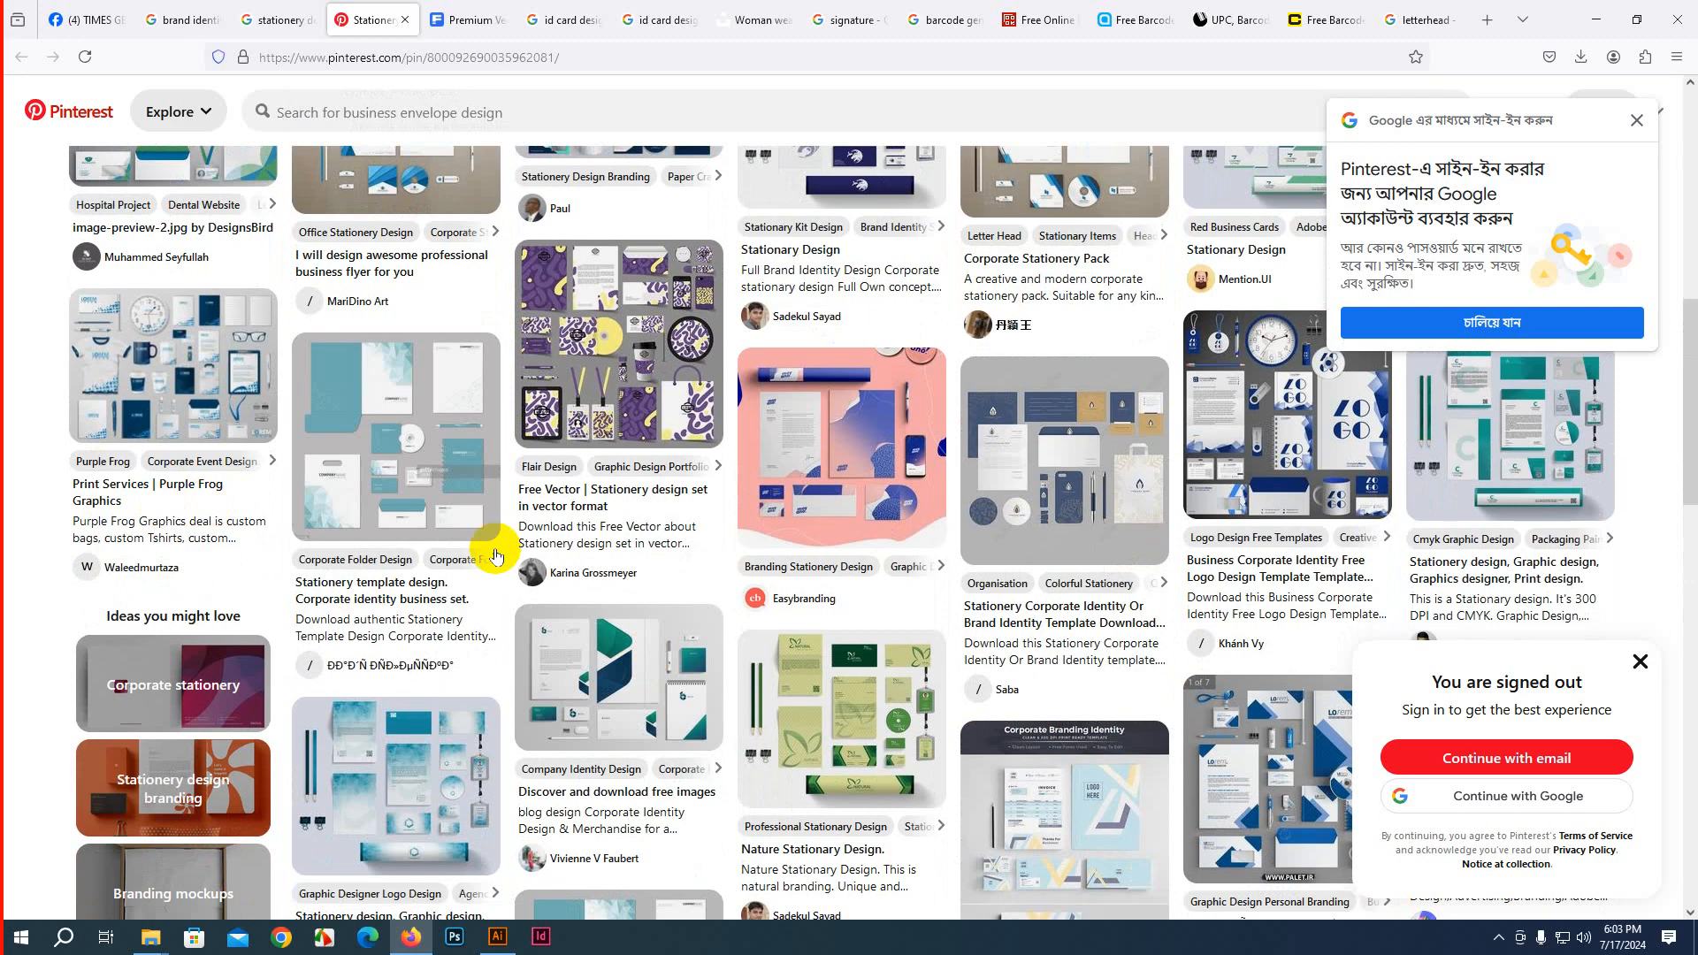
scroll(496, 557, "up", 4)
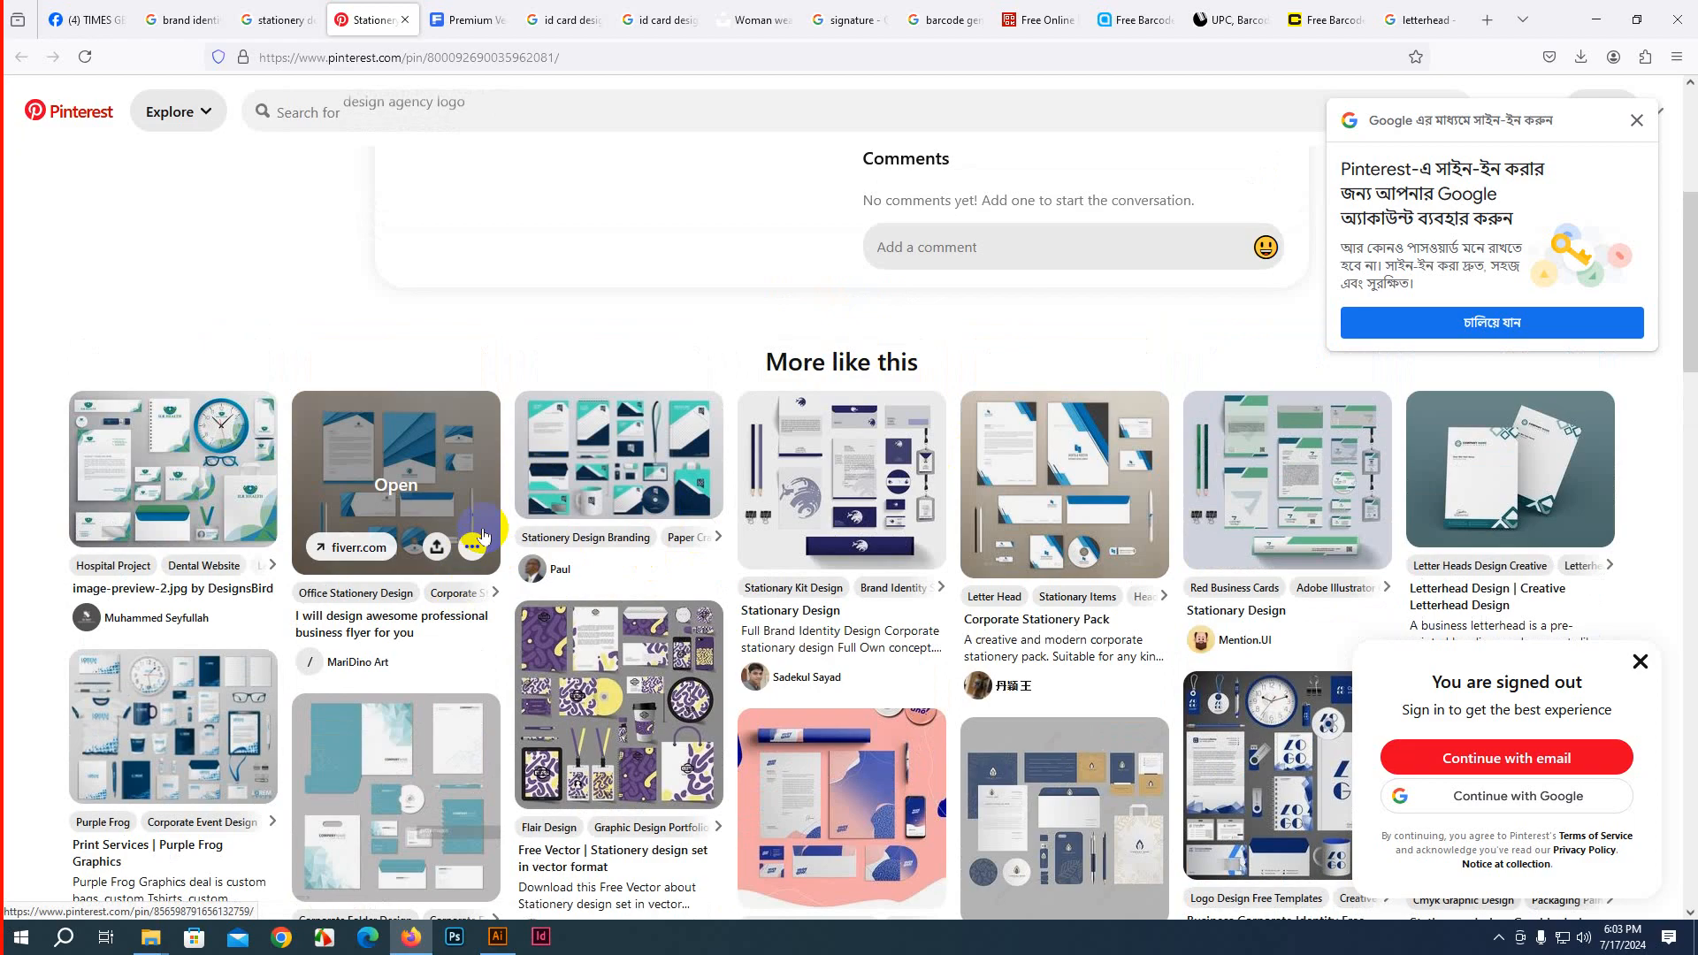
scroll(485, 533, "down", 1)
scroll(484, 533, "down", 1)
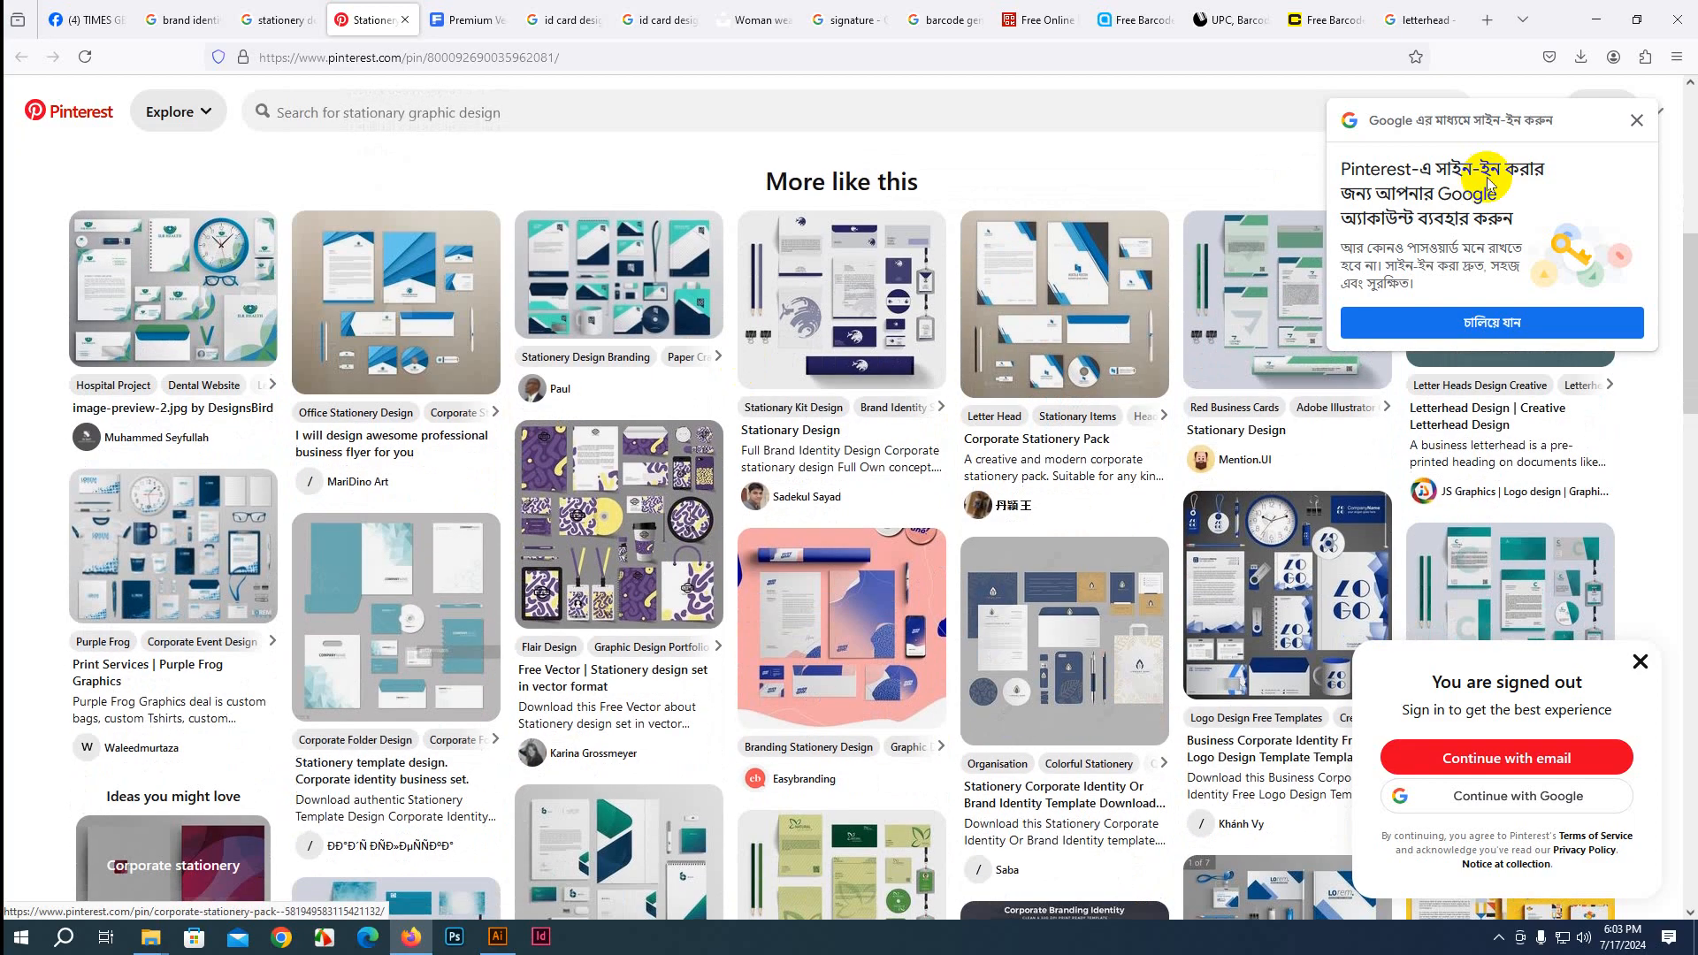
left_click(1636, 120)
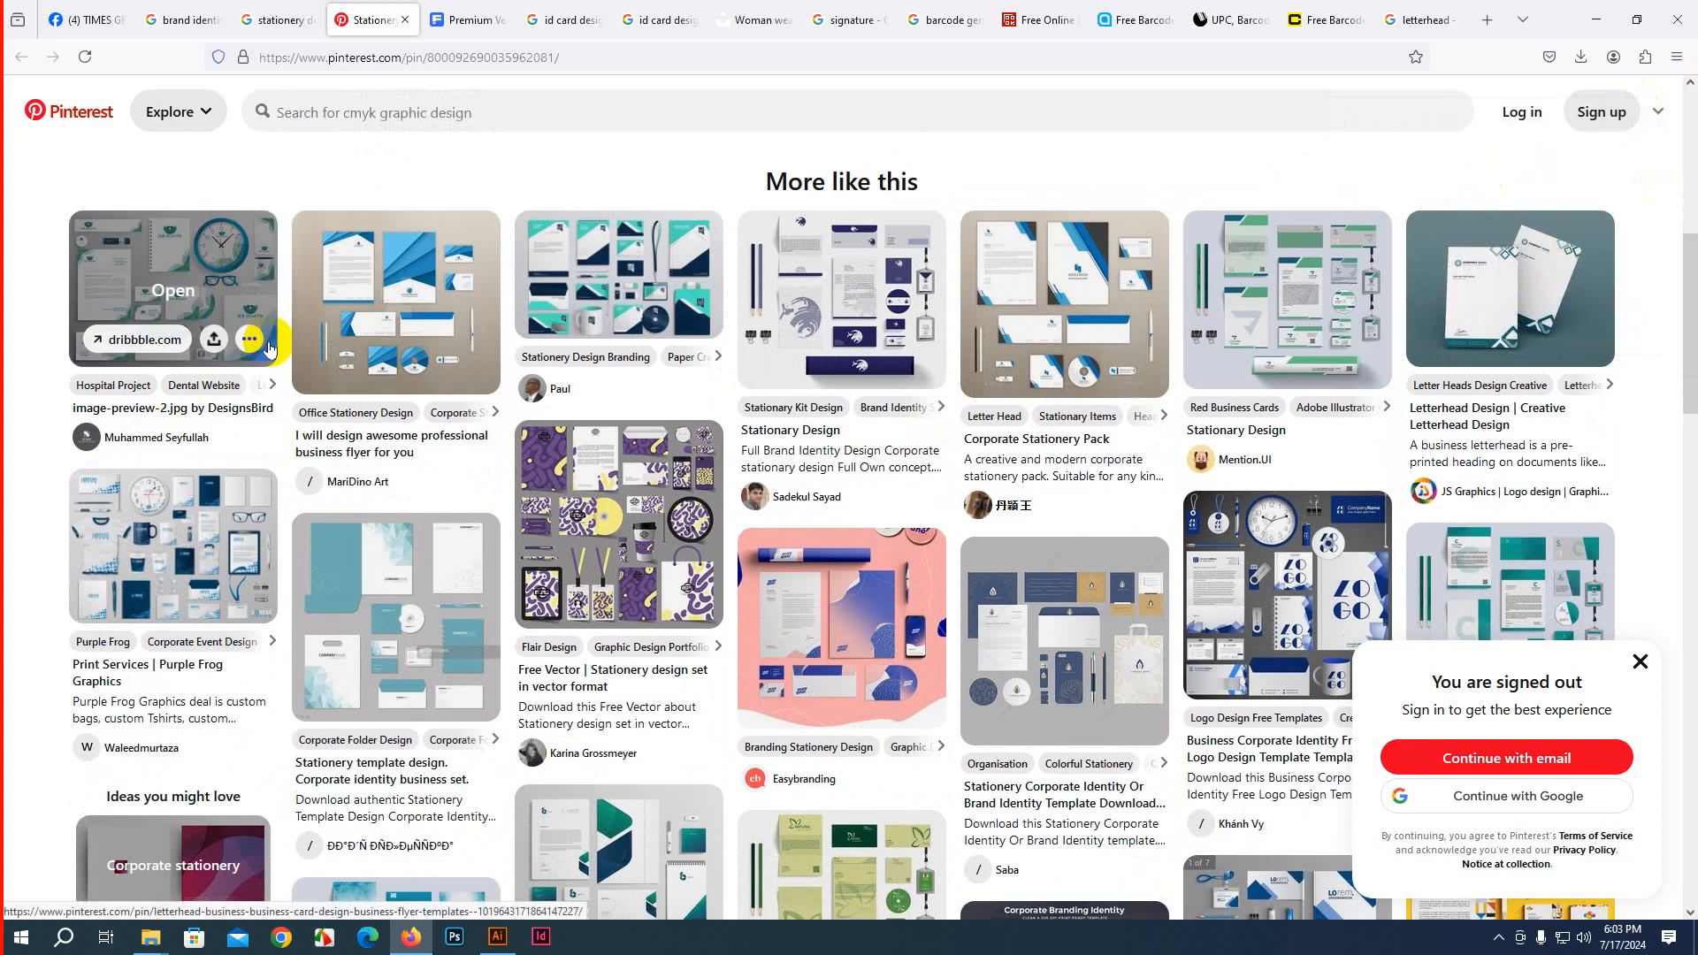
Examine the Freepik business stationery design page, including its related designs, and return to the main preview
left_click(455, 20)
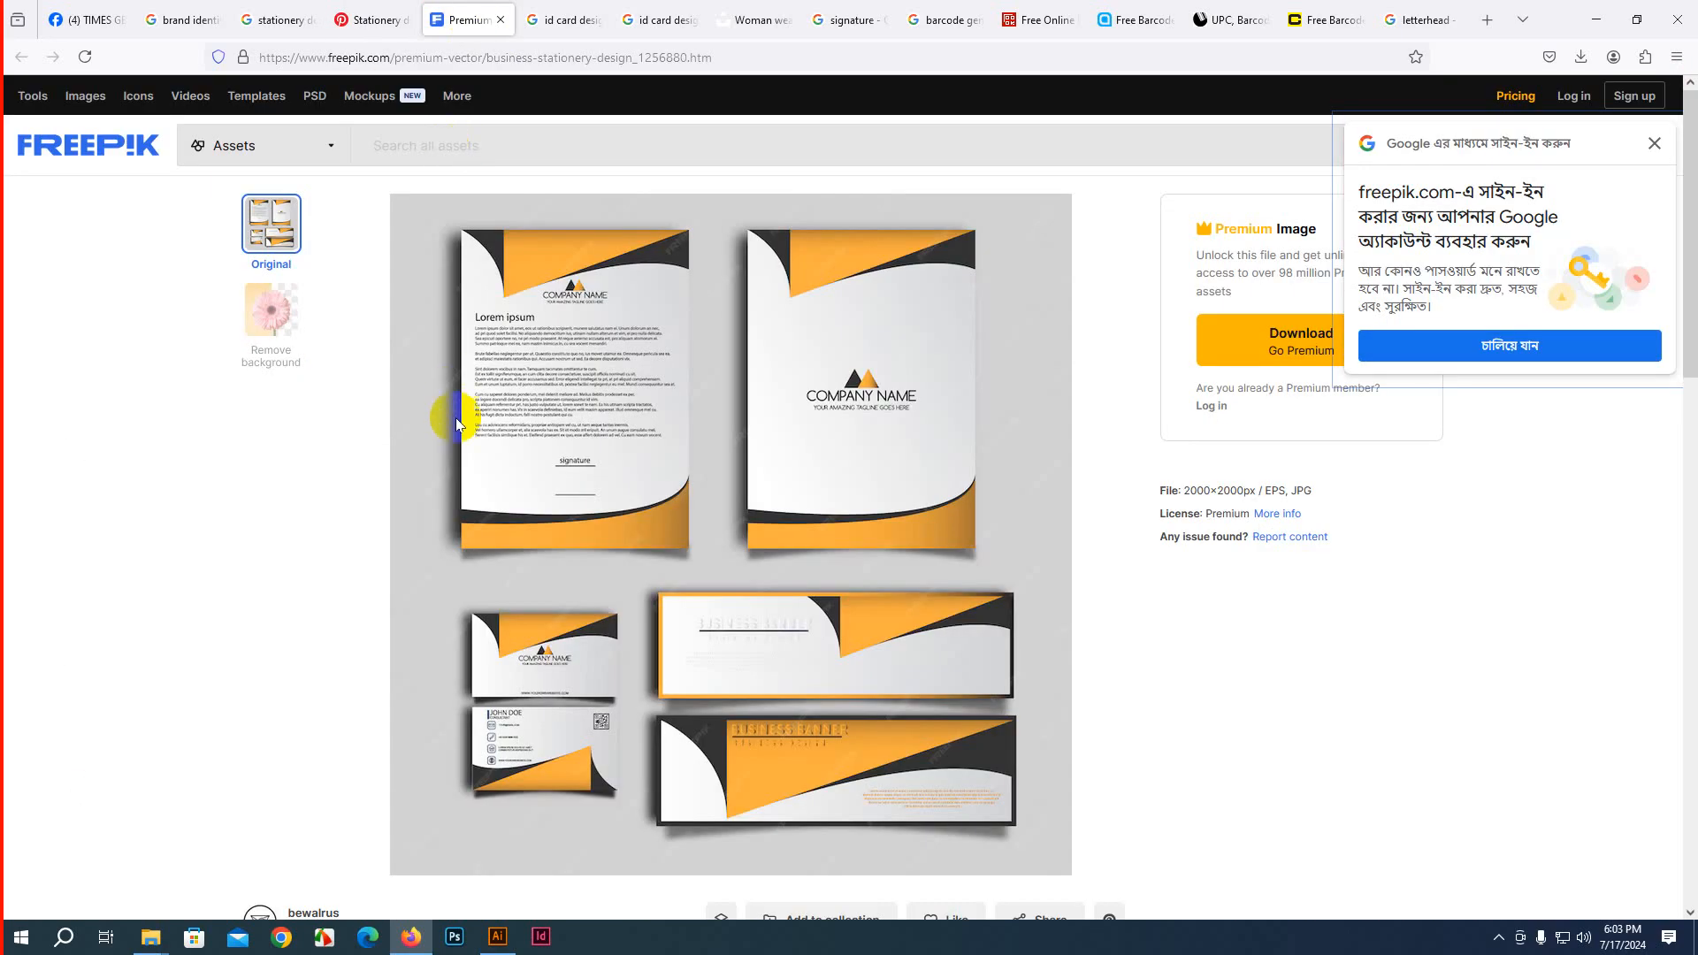
scroll(453, 433, "down", 5)
scroll(450, 448, "down", 7)
scroll(495, 495, "up", 12)
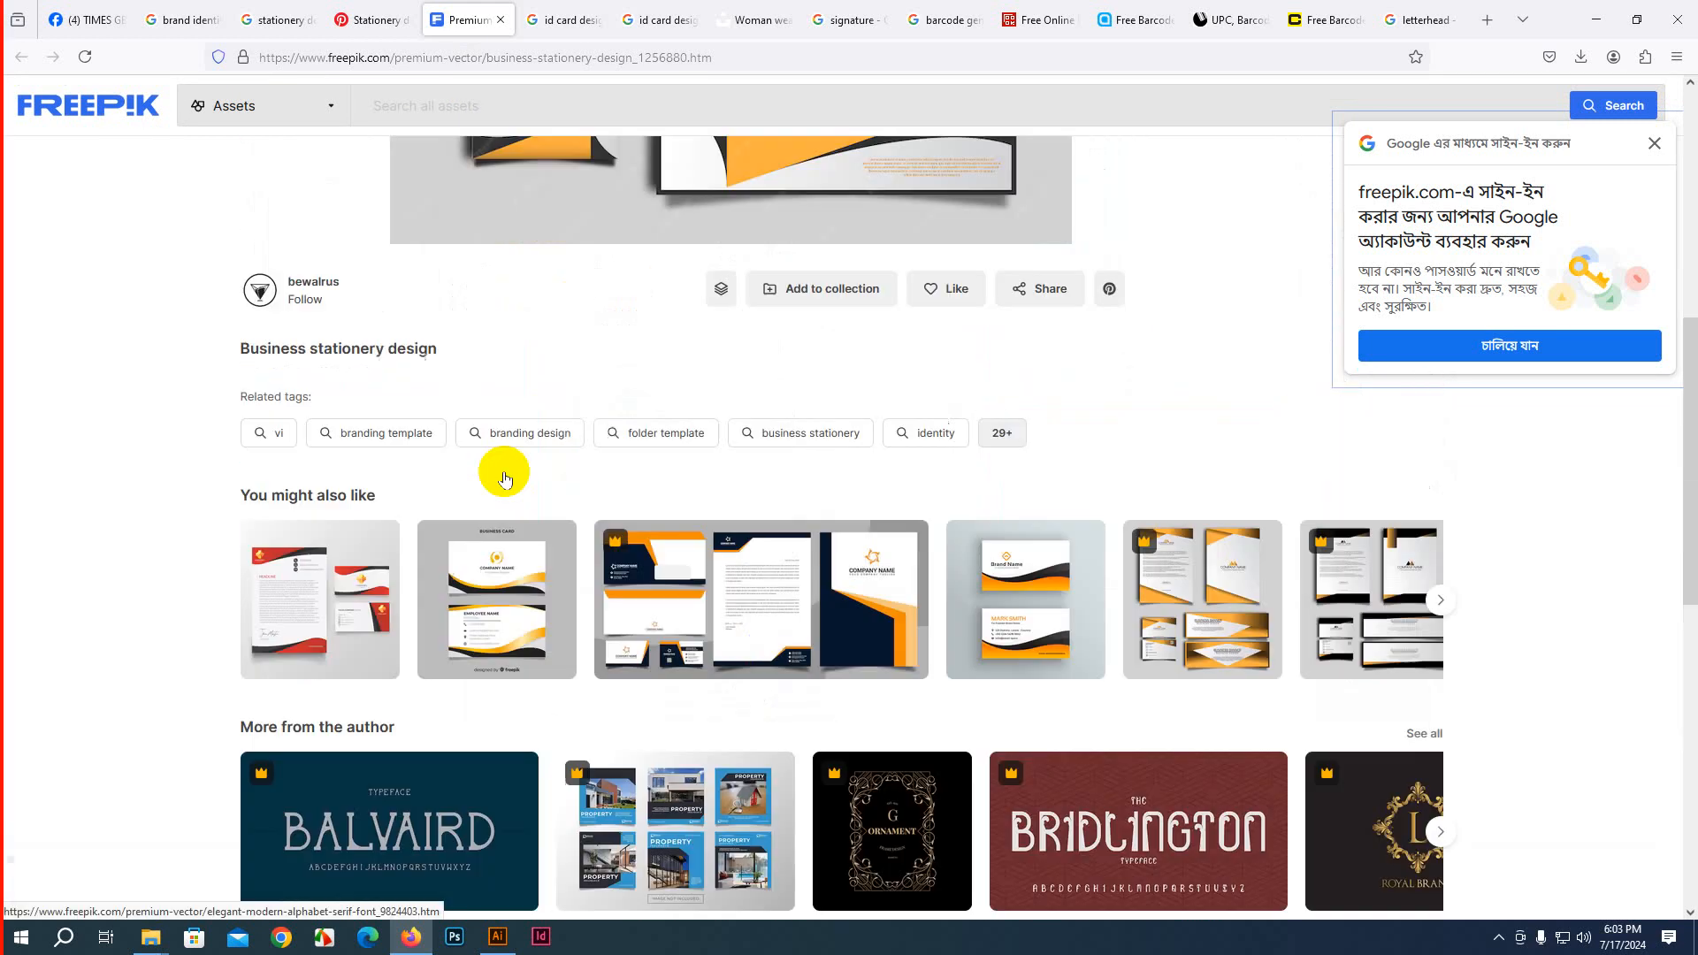
scroll(504, 478, "up", 3)
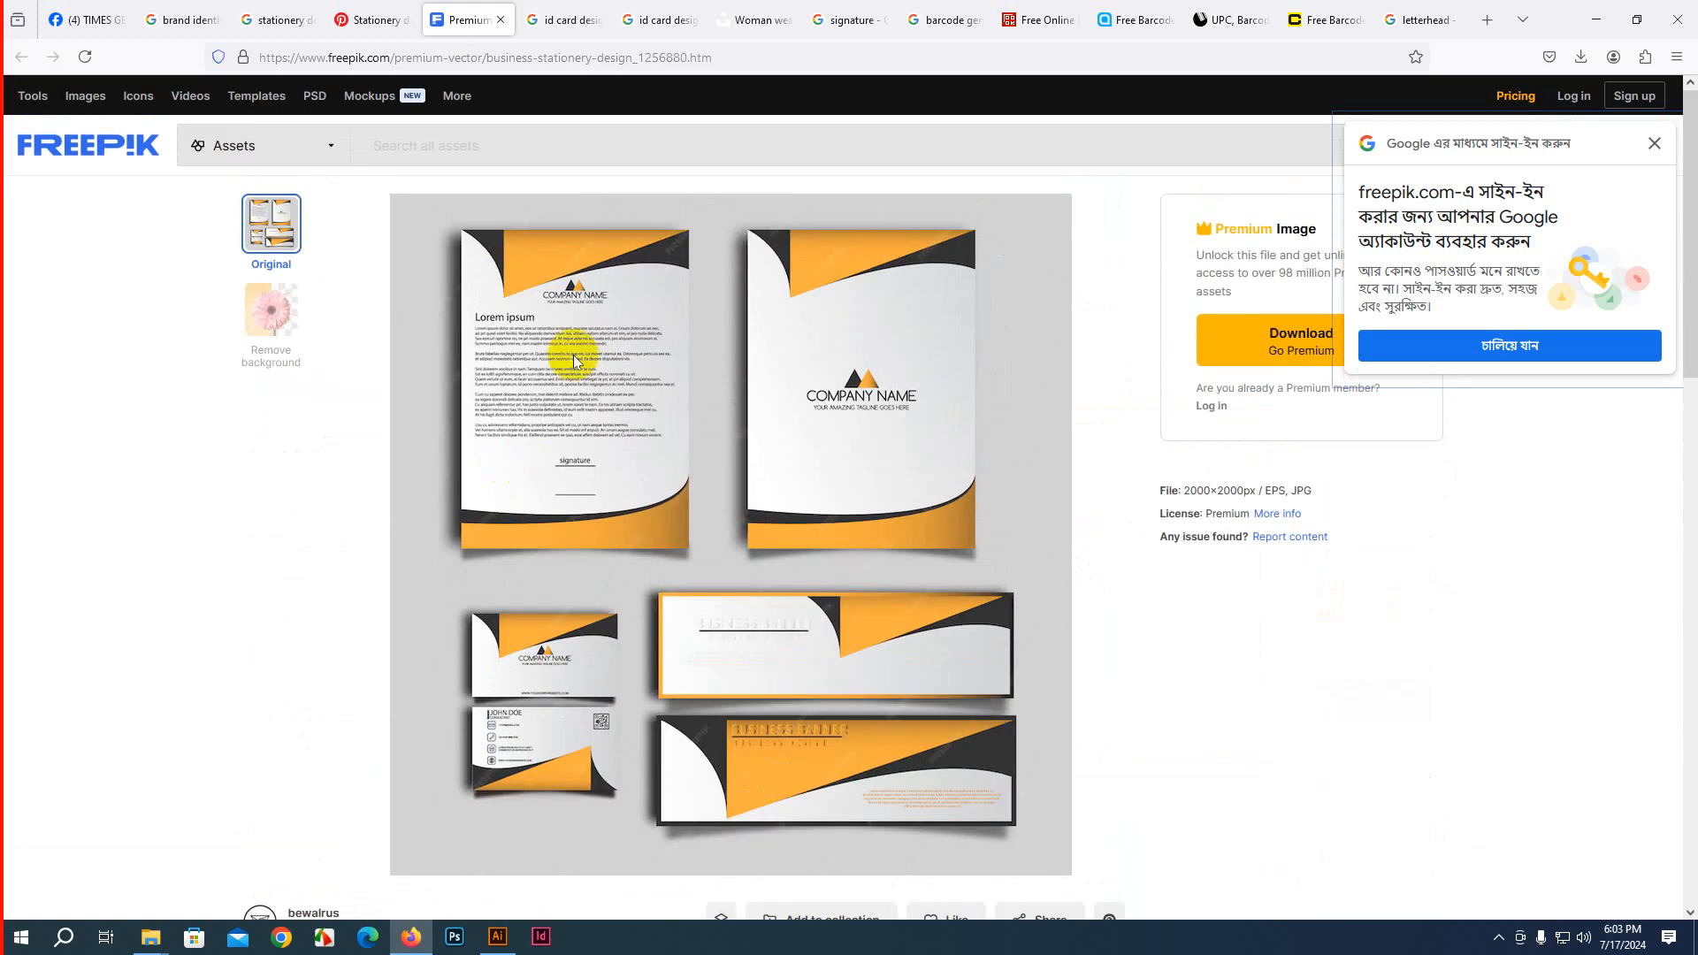